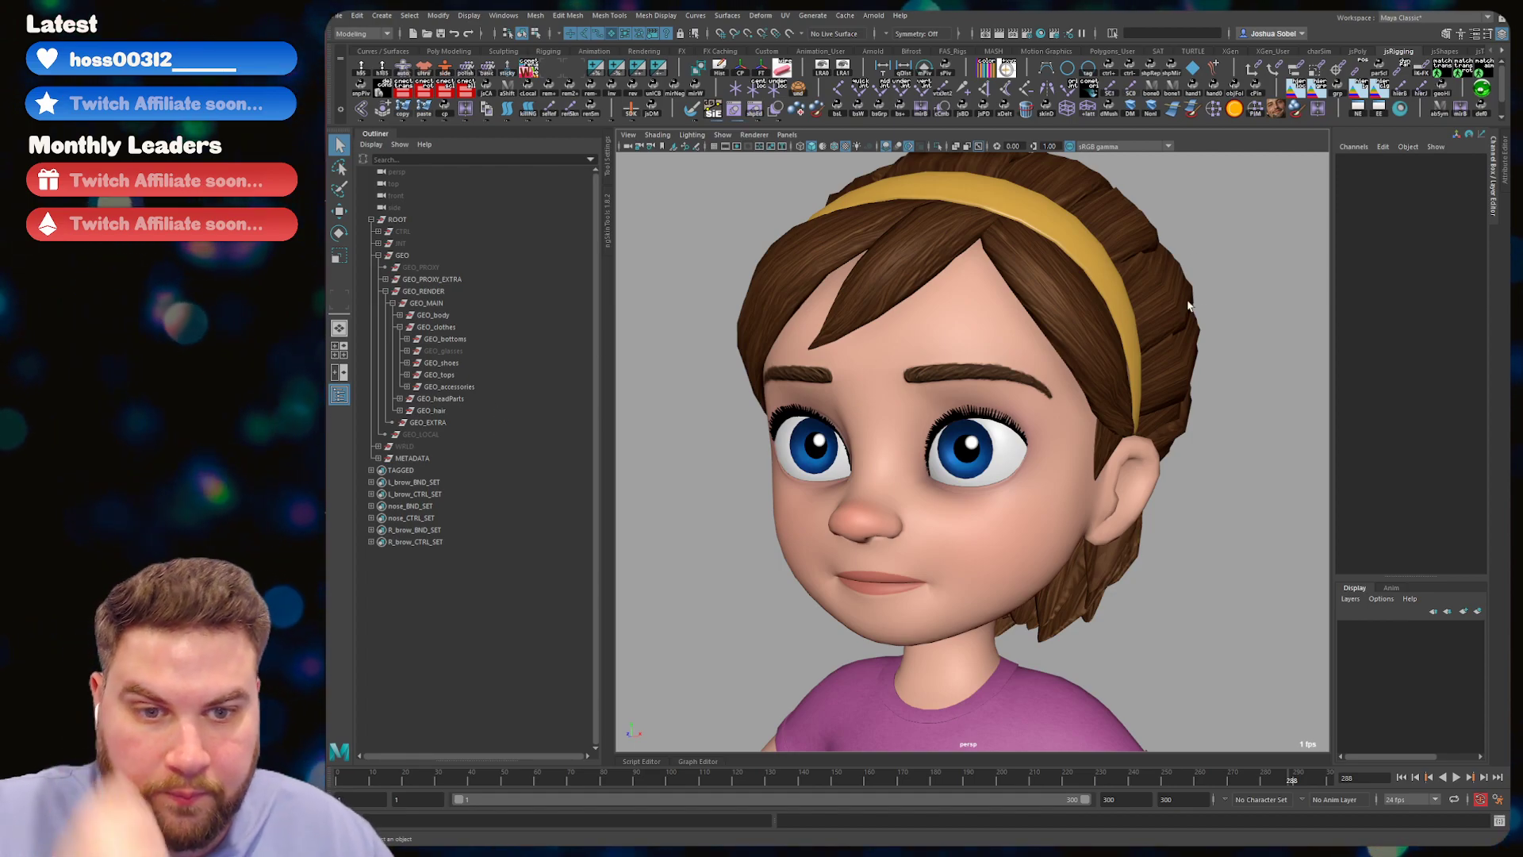
- Examine the character's face from several angles, focusing on the eyes and eyelids
left_click_drag(1087, 365, 1015, 425, "alt")
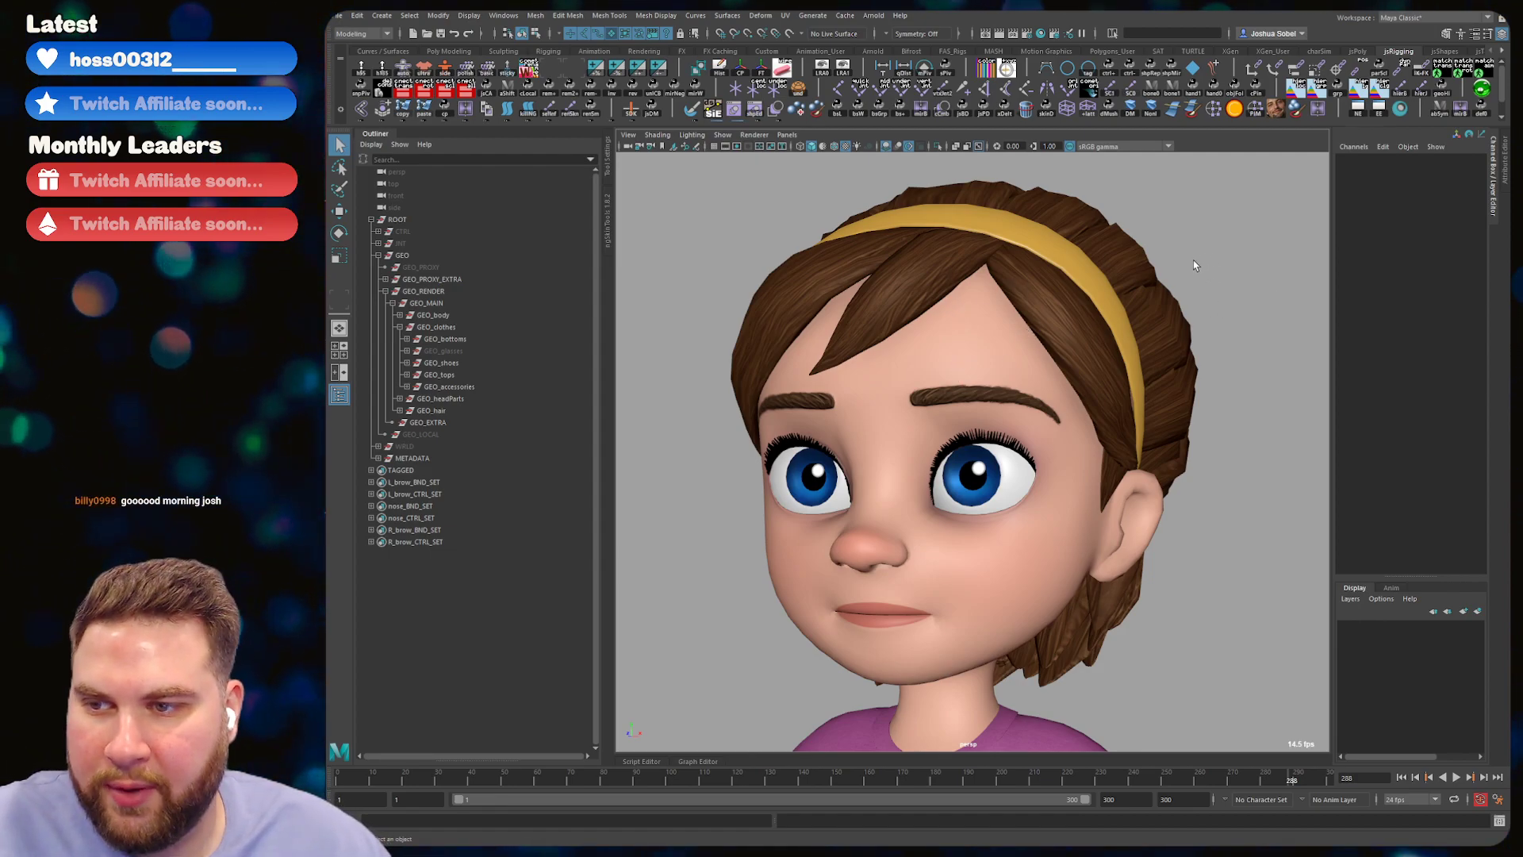
left_click_drag(974, 390, 954, 460, "alt")
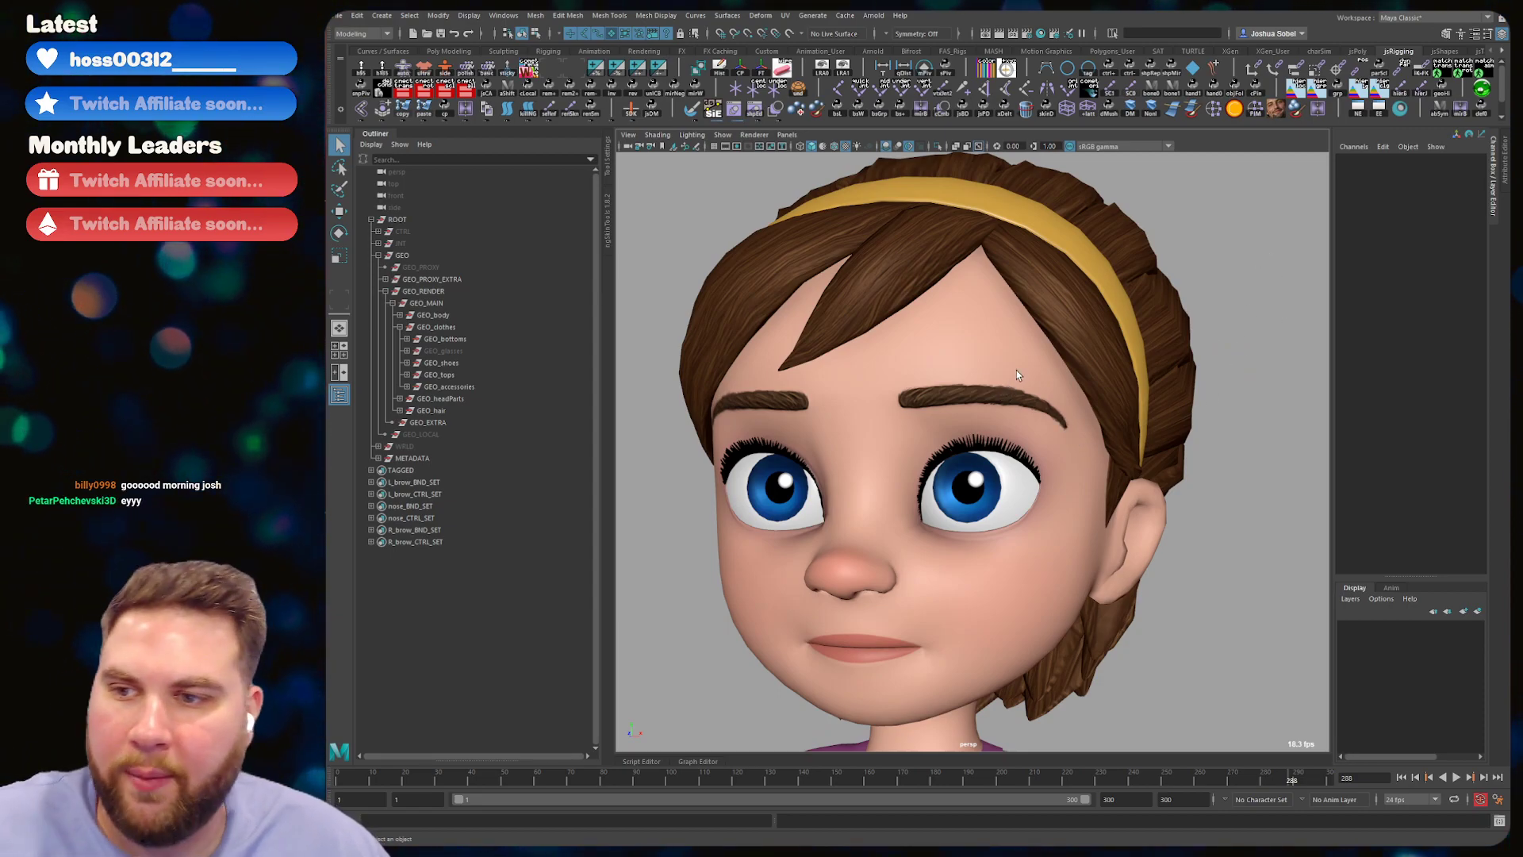
left_click_drag(1123, 424, 1053, 303, "alt")
scroll(1065, 445, "up", 3)
left_click_drag(1042, 399, 980, 468, "alt")
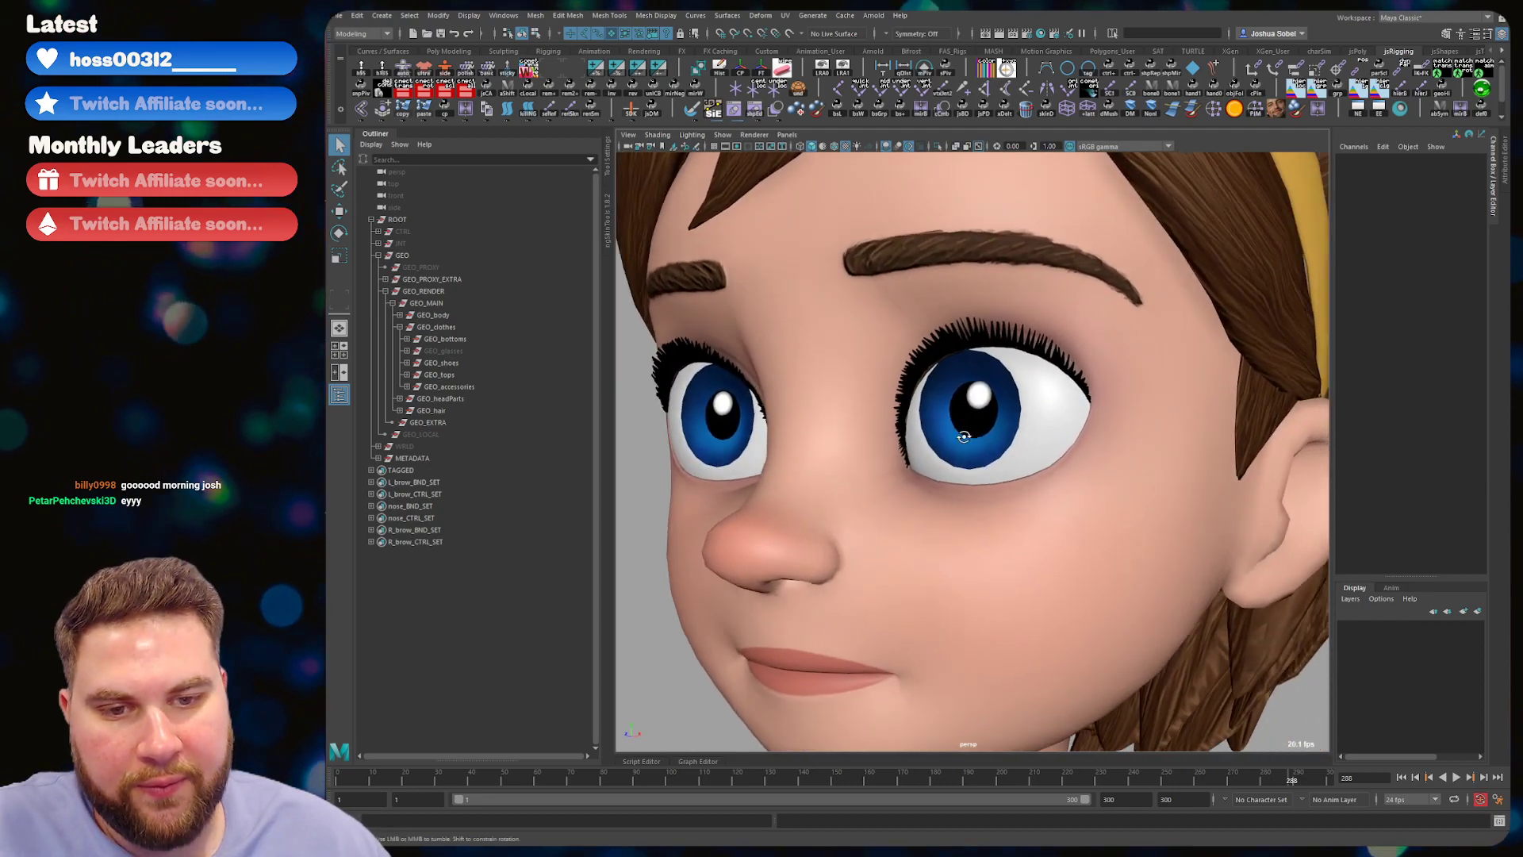
right_click_drag(980, 468, 966, 448, "alt")
left_click_drag(966, 448, 967, 462, "alt")
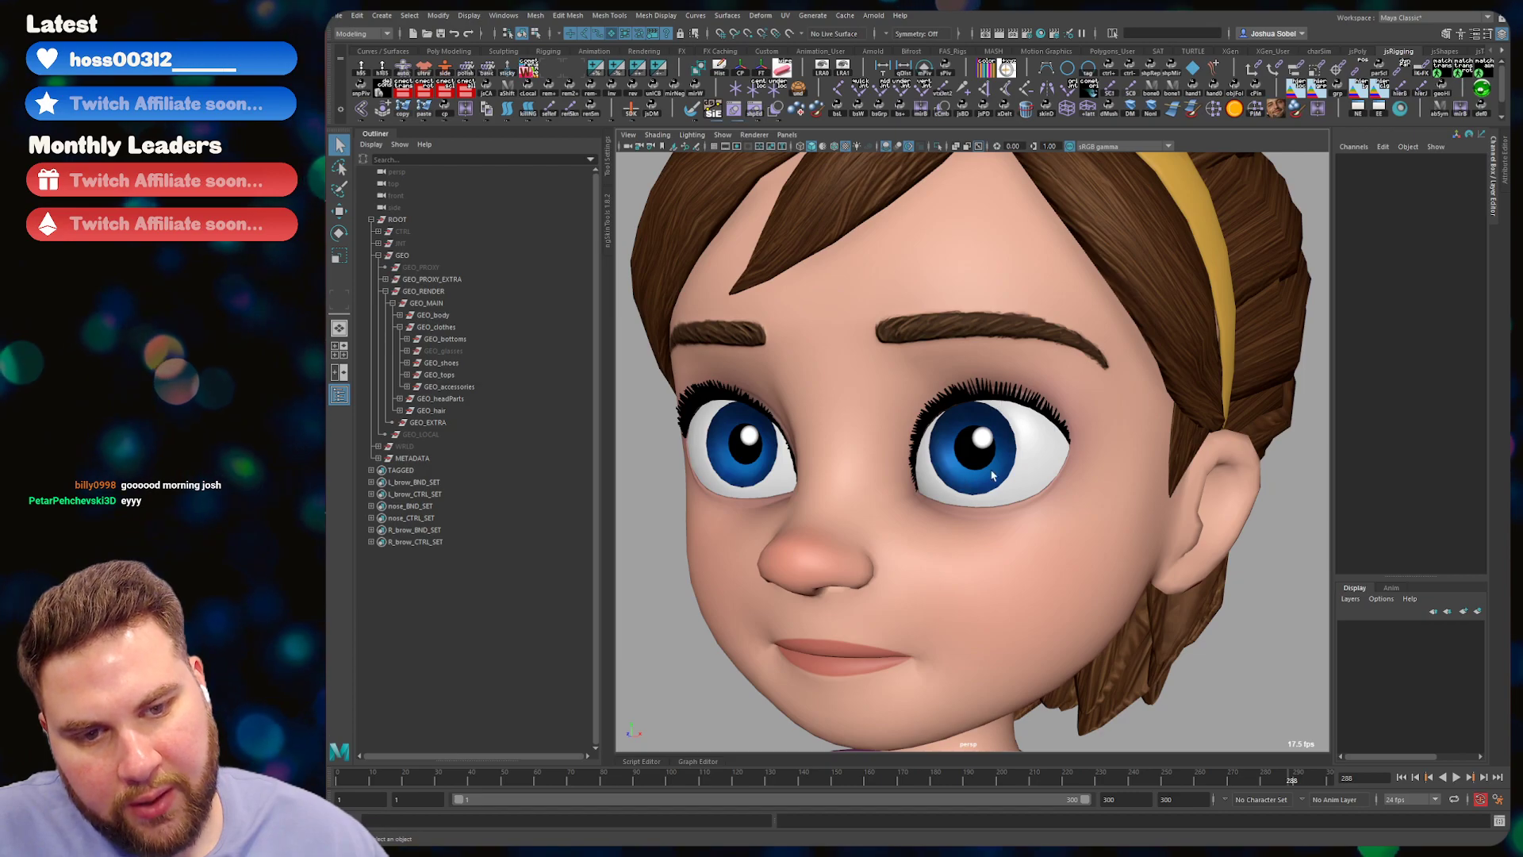
left_click_drag(926, 485, 940, 392, "alt")
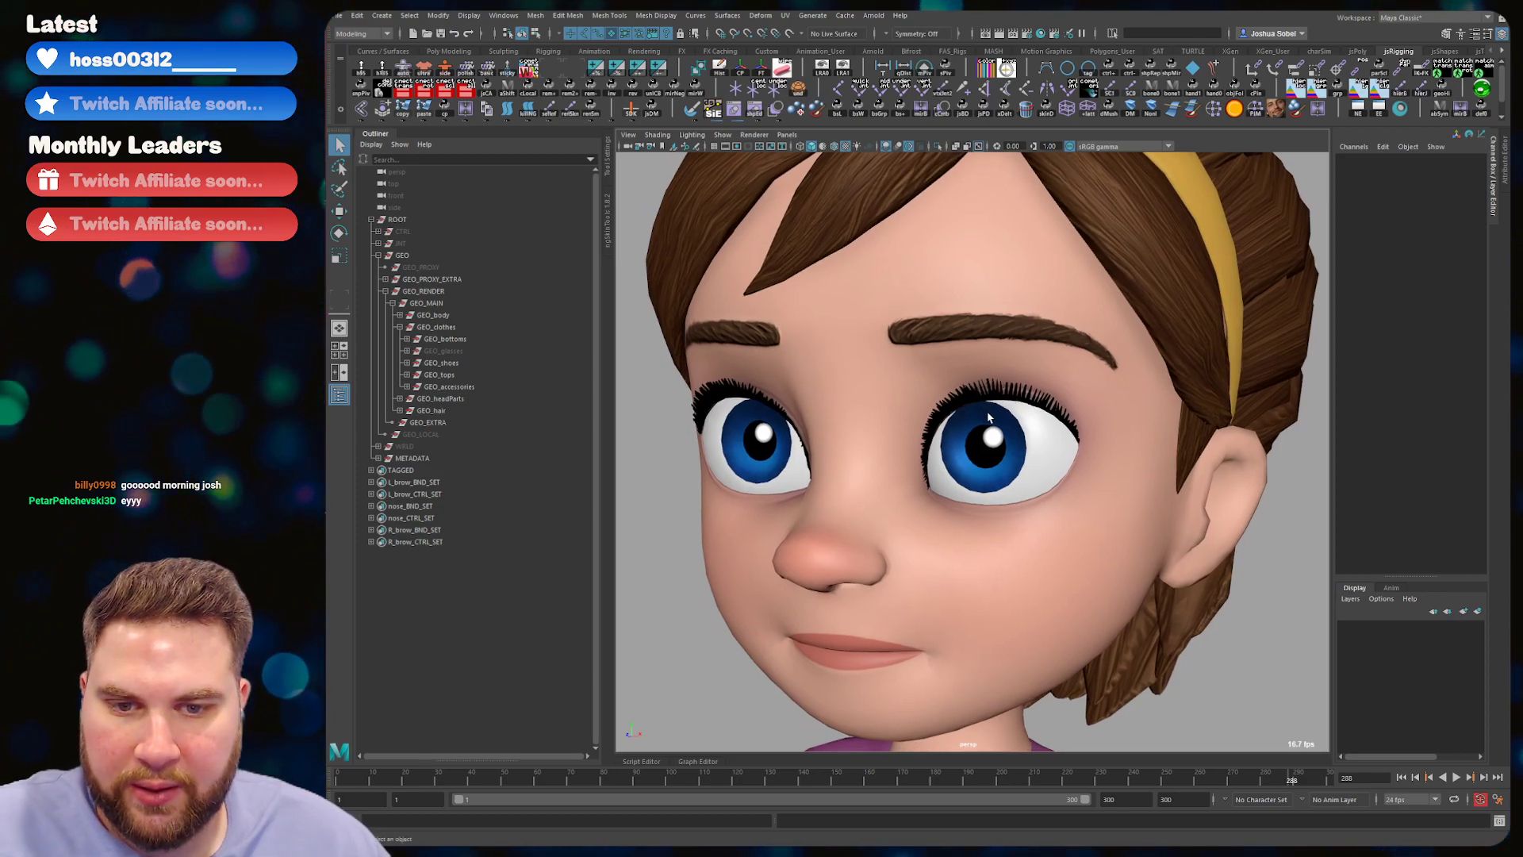
left_click_drag(949, 409, 1081, 416, "alt")
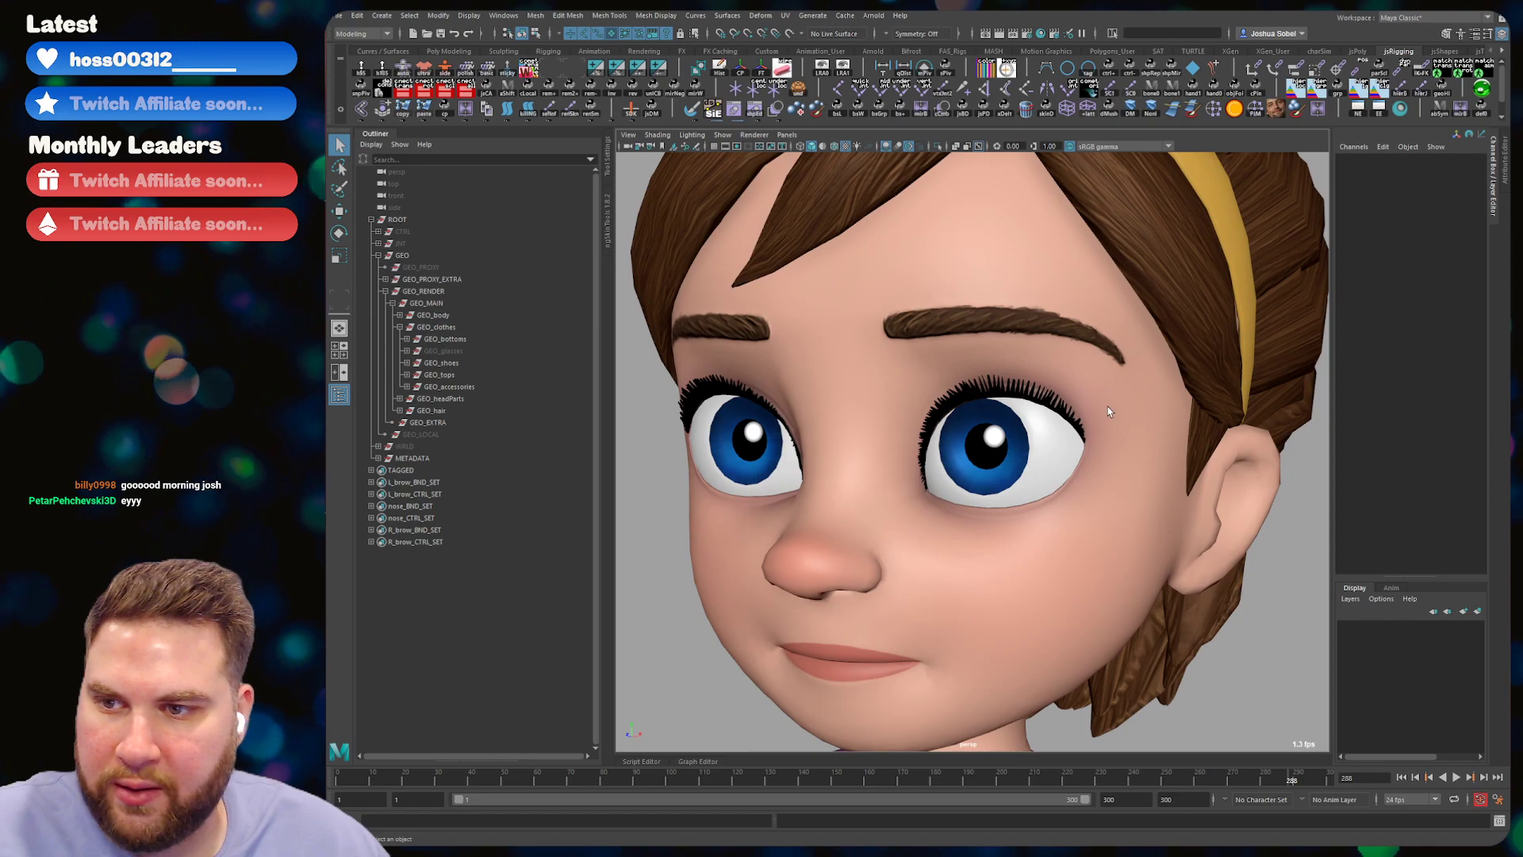
- Open the latest prep scene of the kayla2 rig project
left_click(1101, 388)
right_click_drag(1036, 402, 866, 370, "alt")
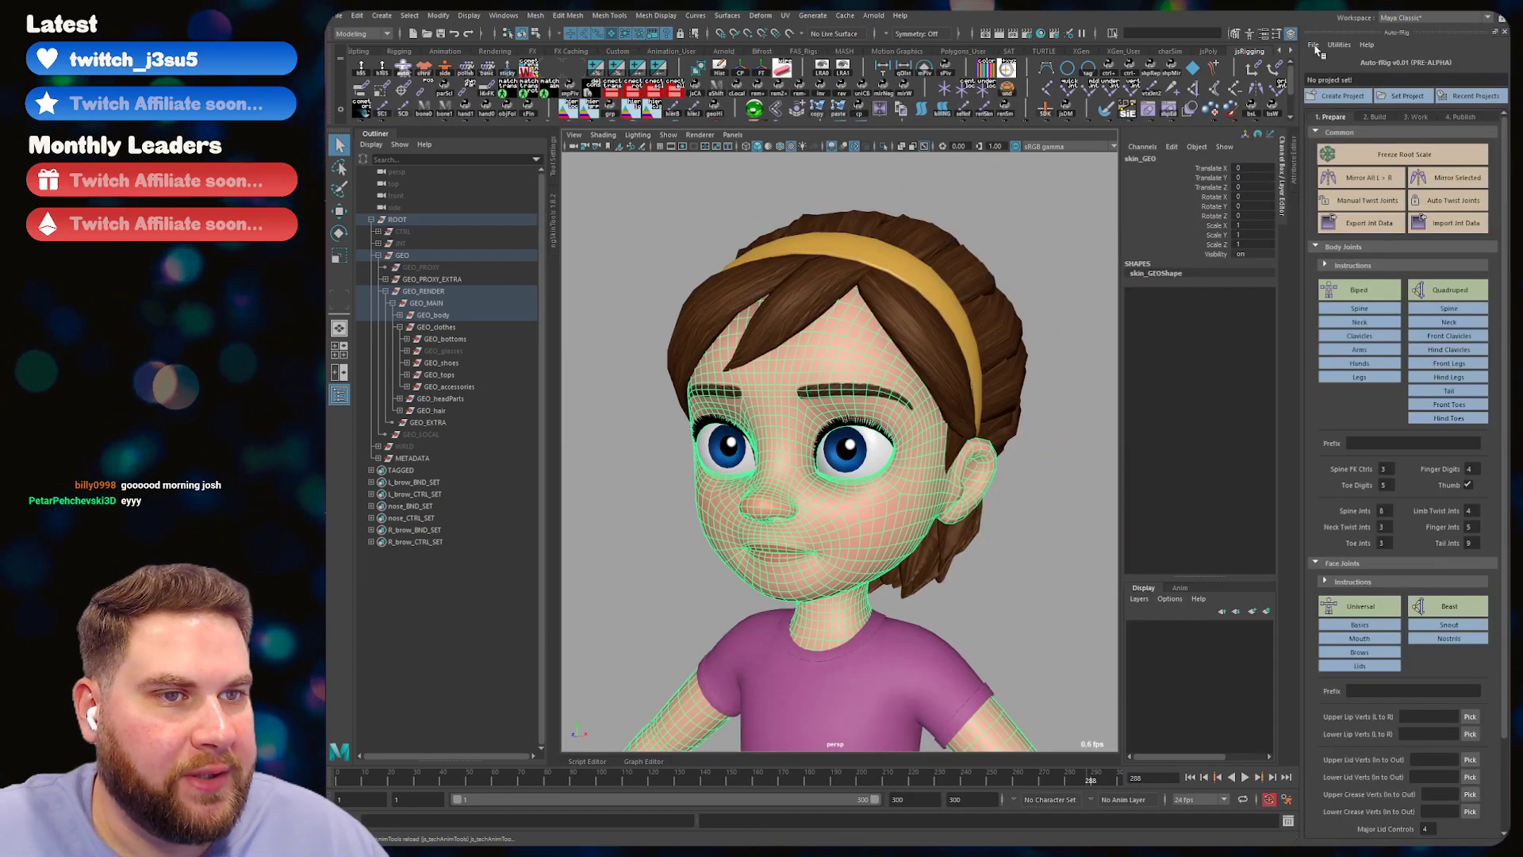
left_click(1315, 47)
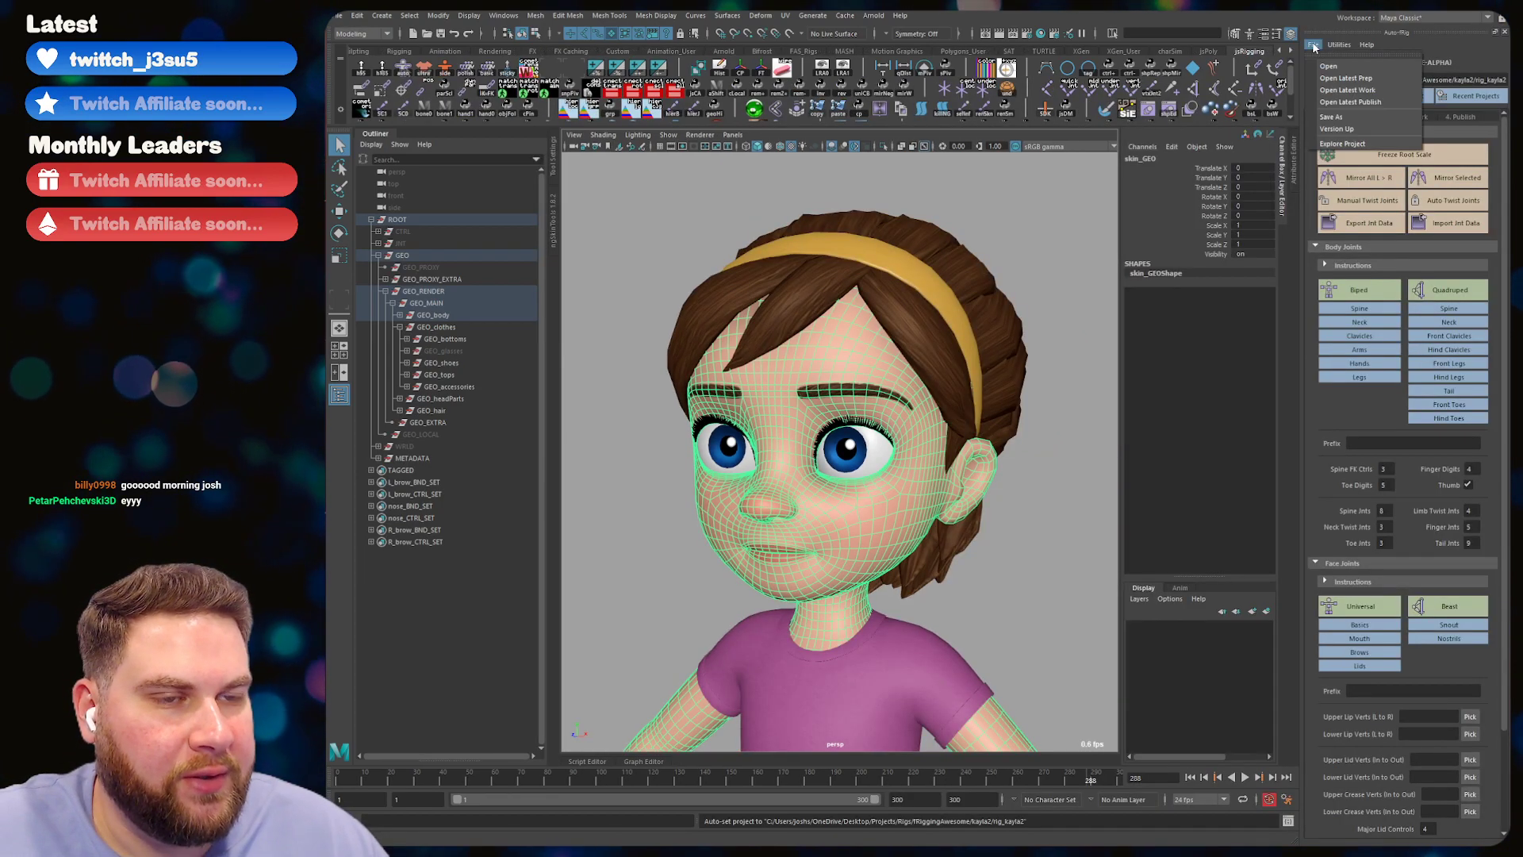
left_click(1358, 79)
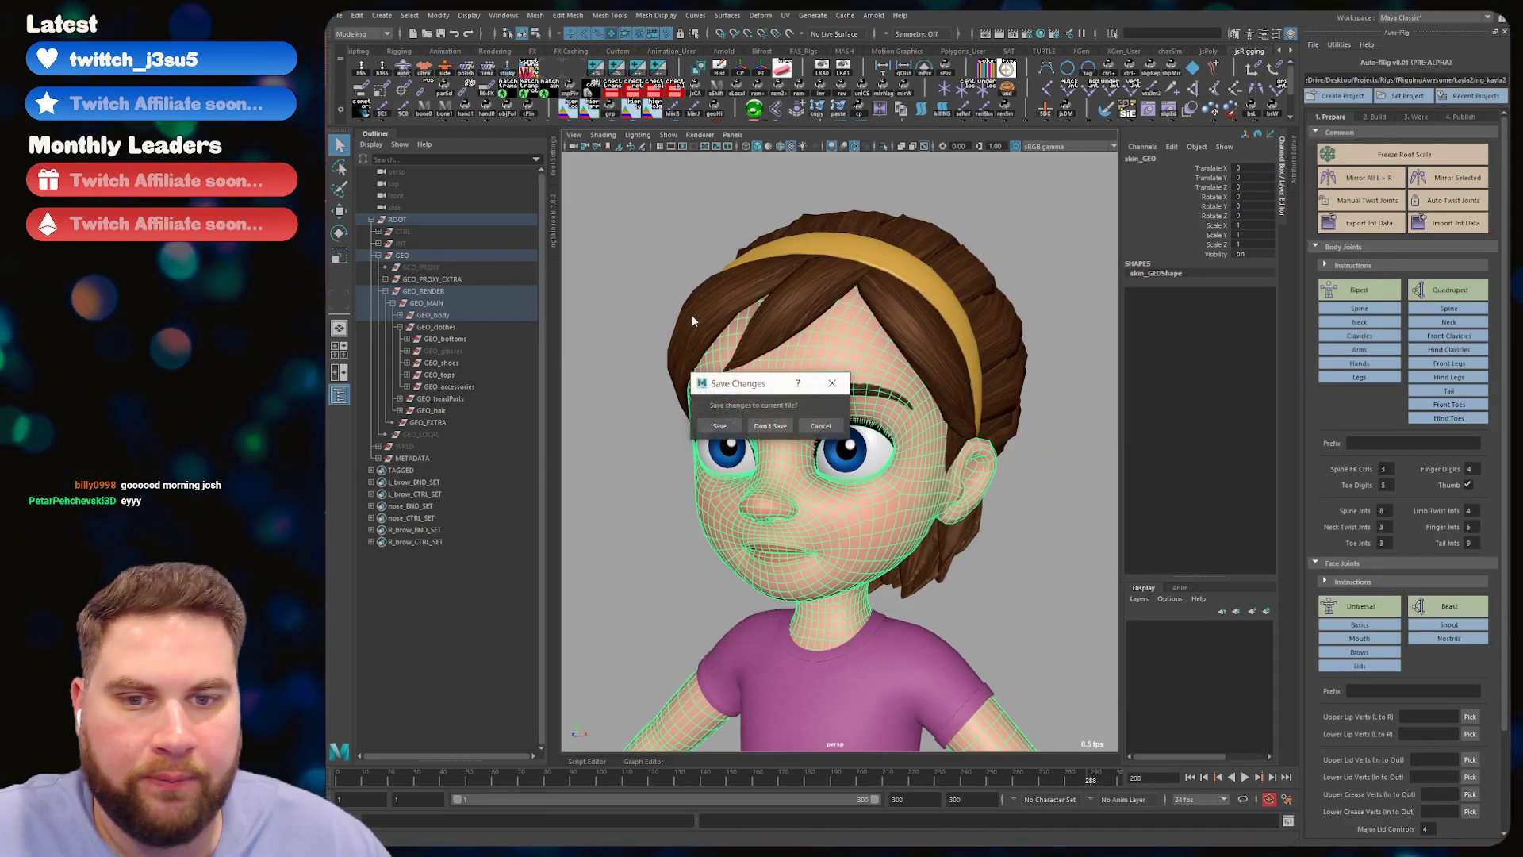
- Start saving the scene under a new name and browse to the kayla2 project's rig/work folder
left_click(339, 16)
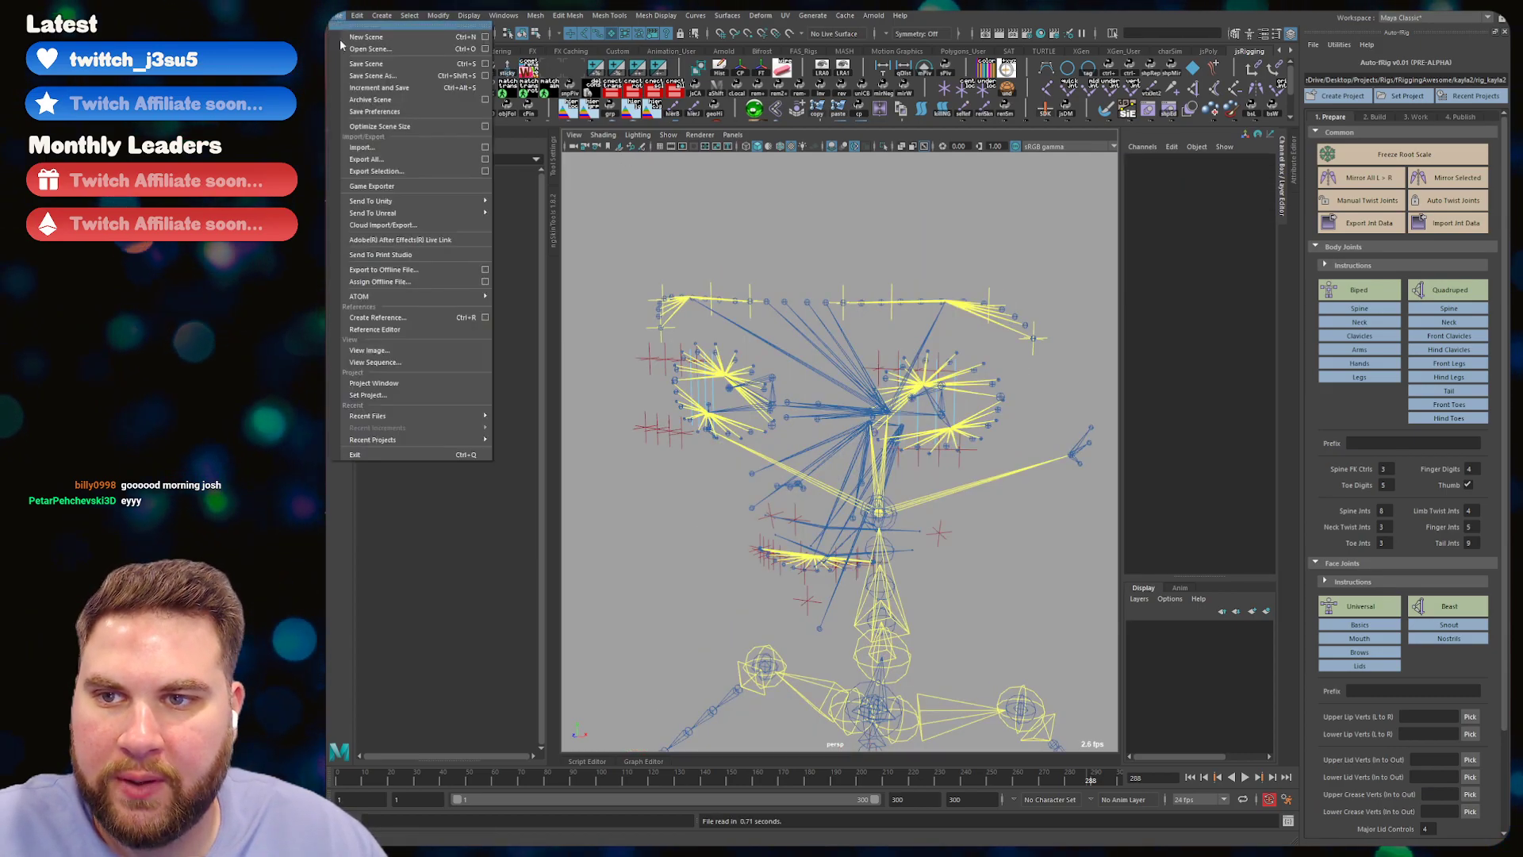
left_click(373, 76)
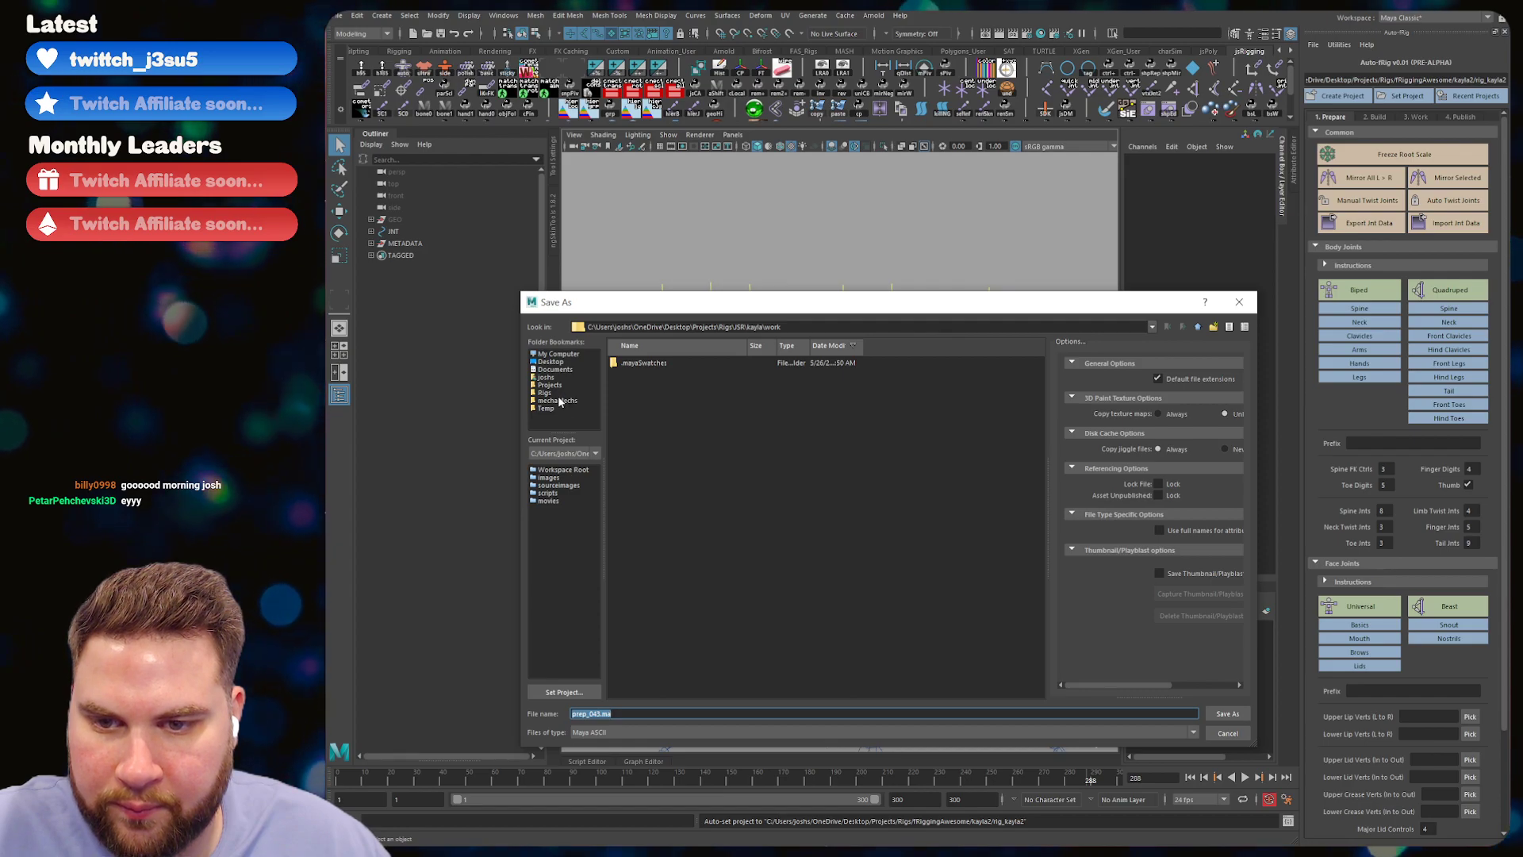
left_click(555, 393)
double_click(645, 384)
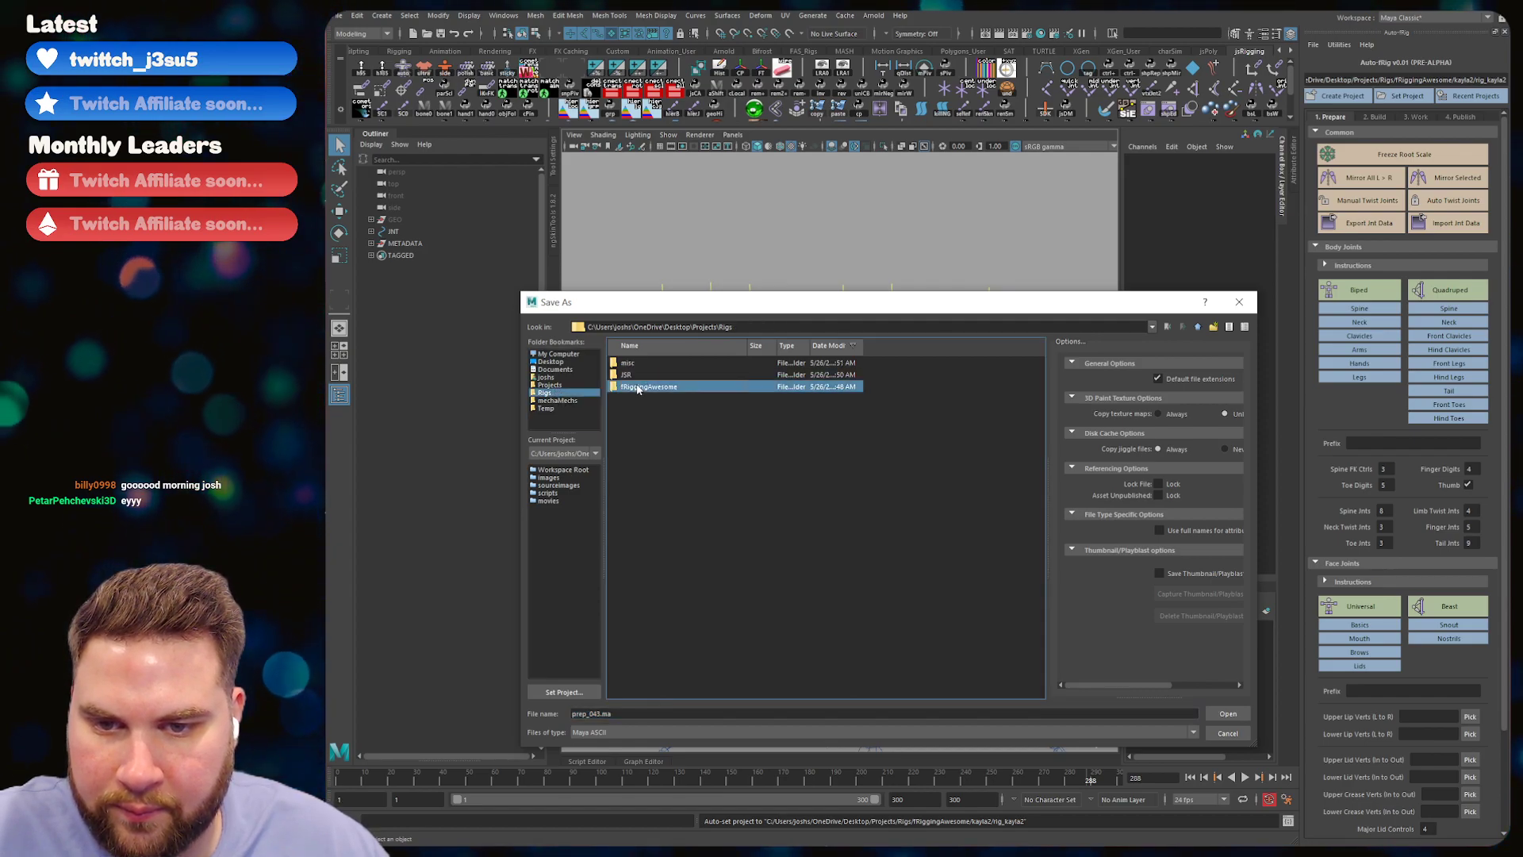
double_click(633, 411)
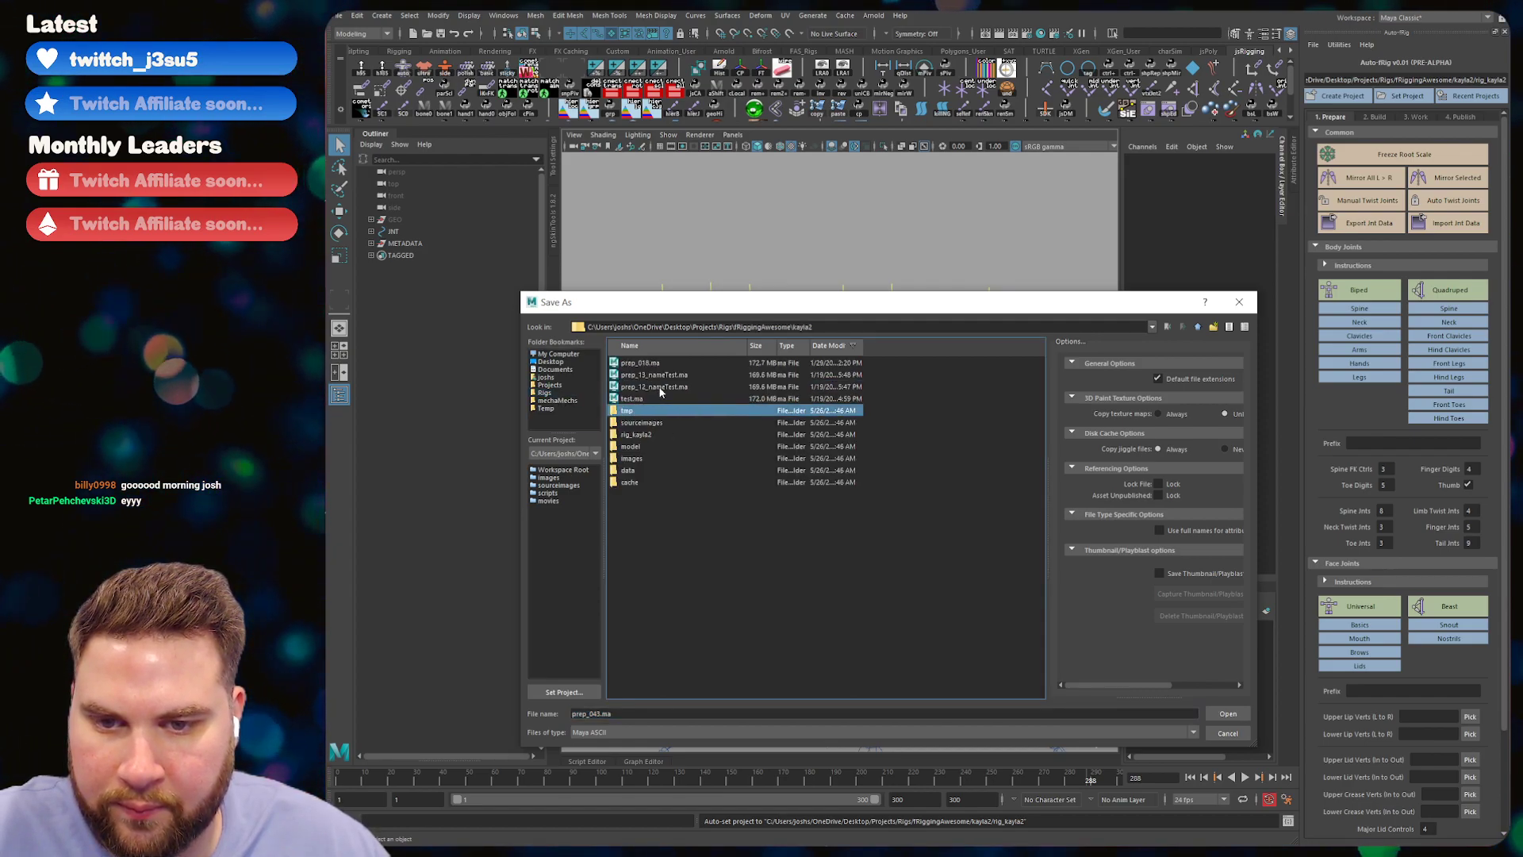
double_click(643, 436)
double_click(640, 375)
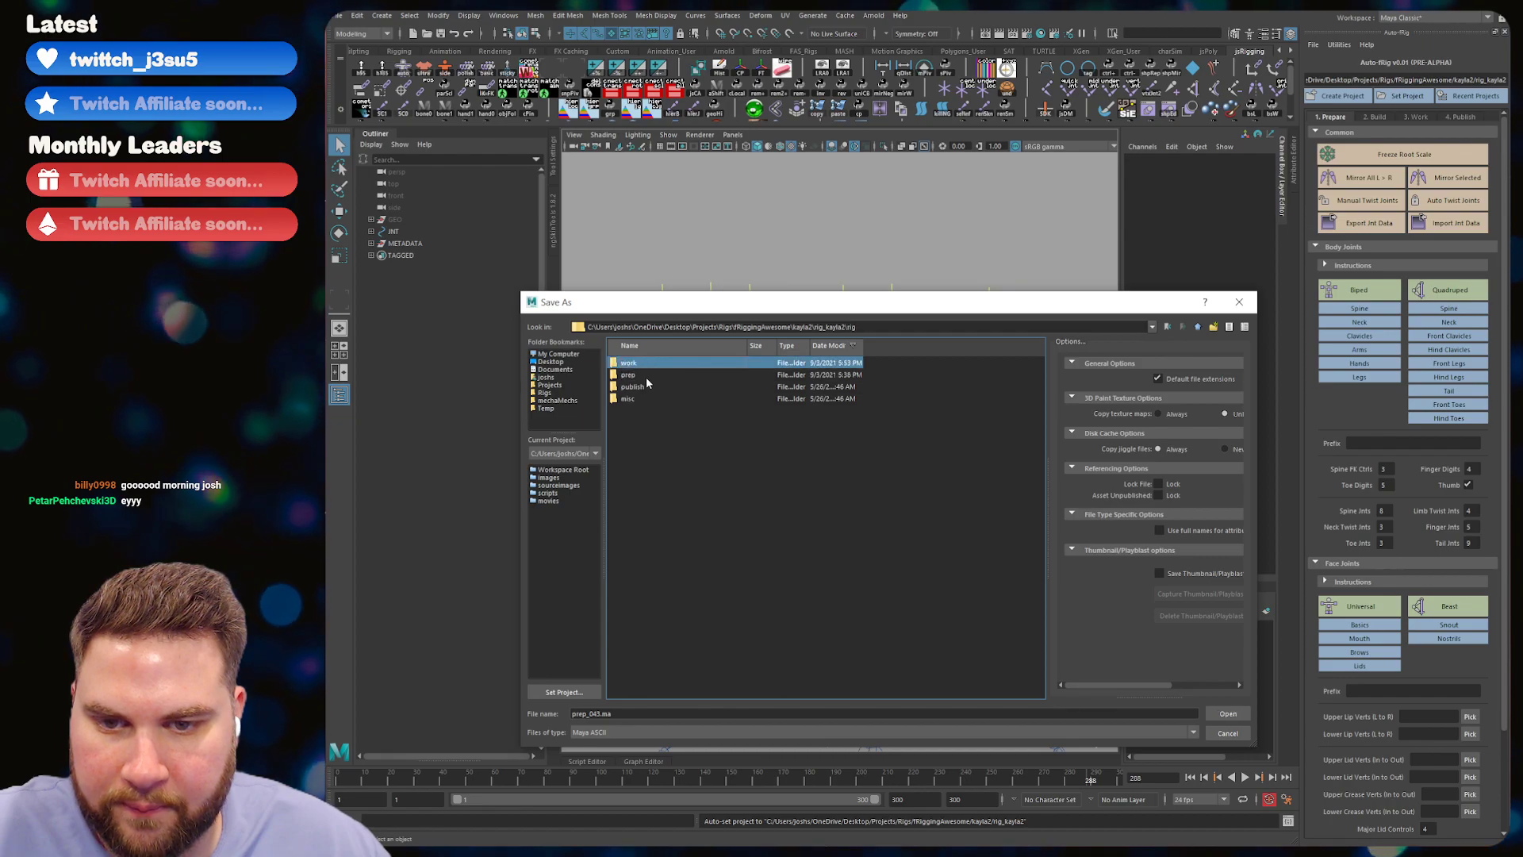
double_click(648, 365)
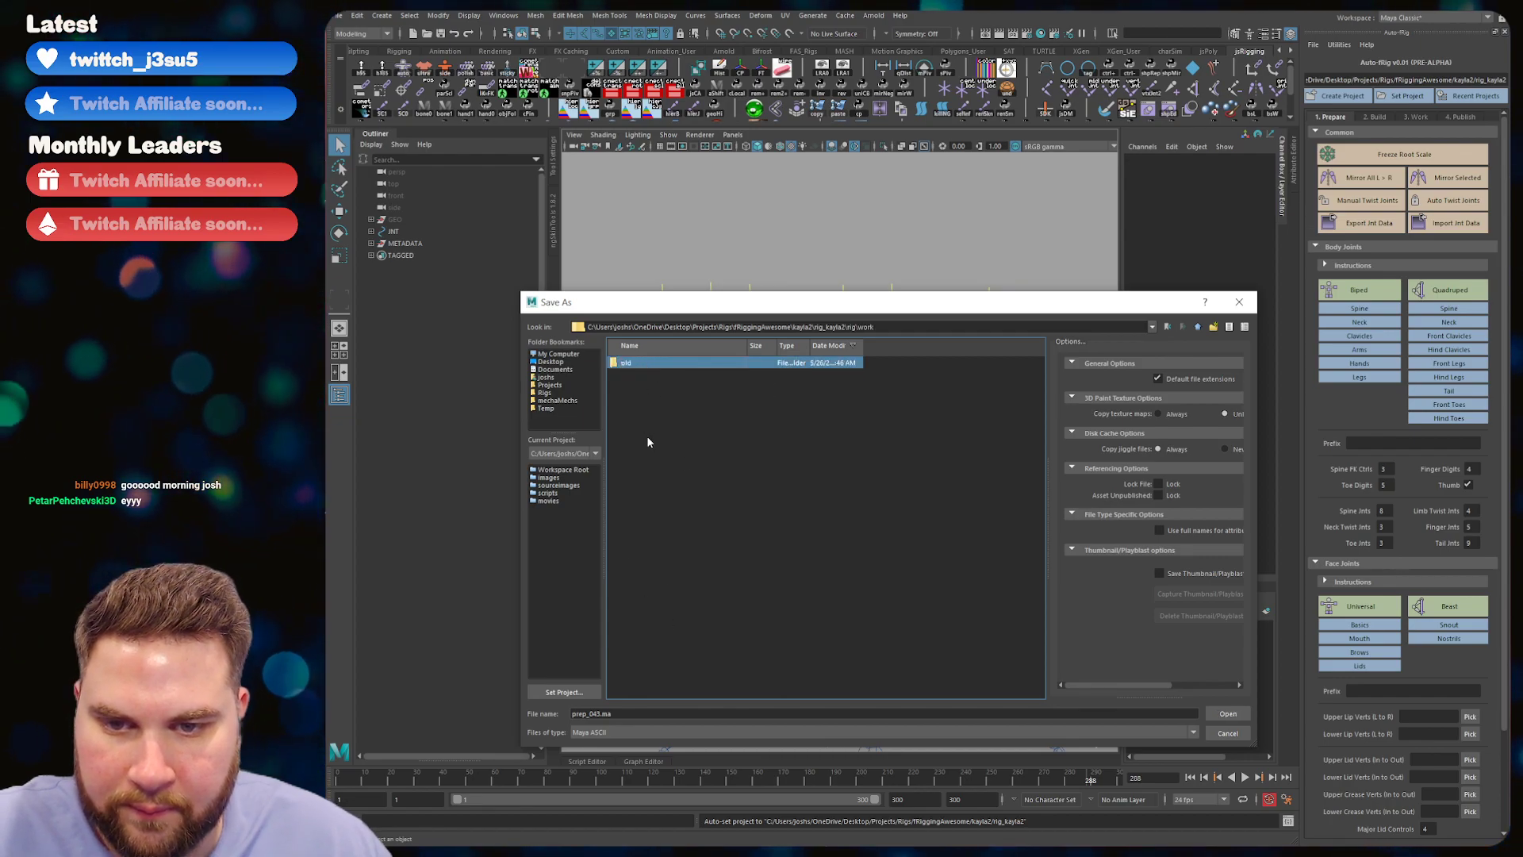
- Save the scene in the Maya Binary format as work_lidtest_01.mb
left_click(611, 732)
left_click(610, 750)
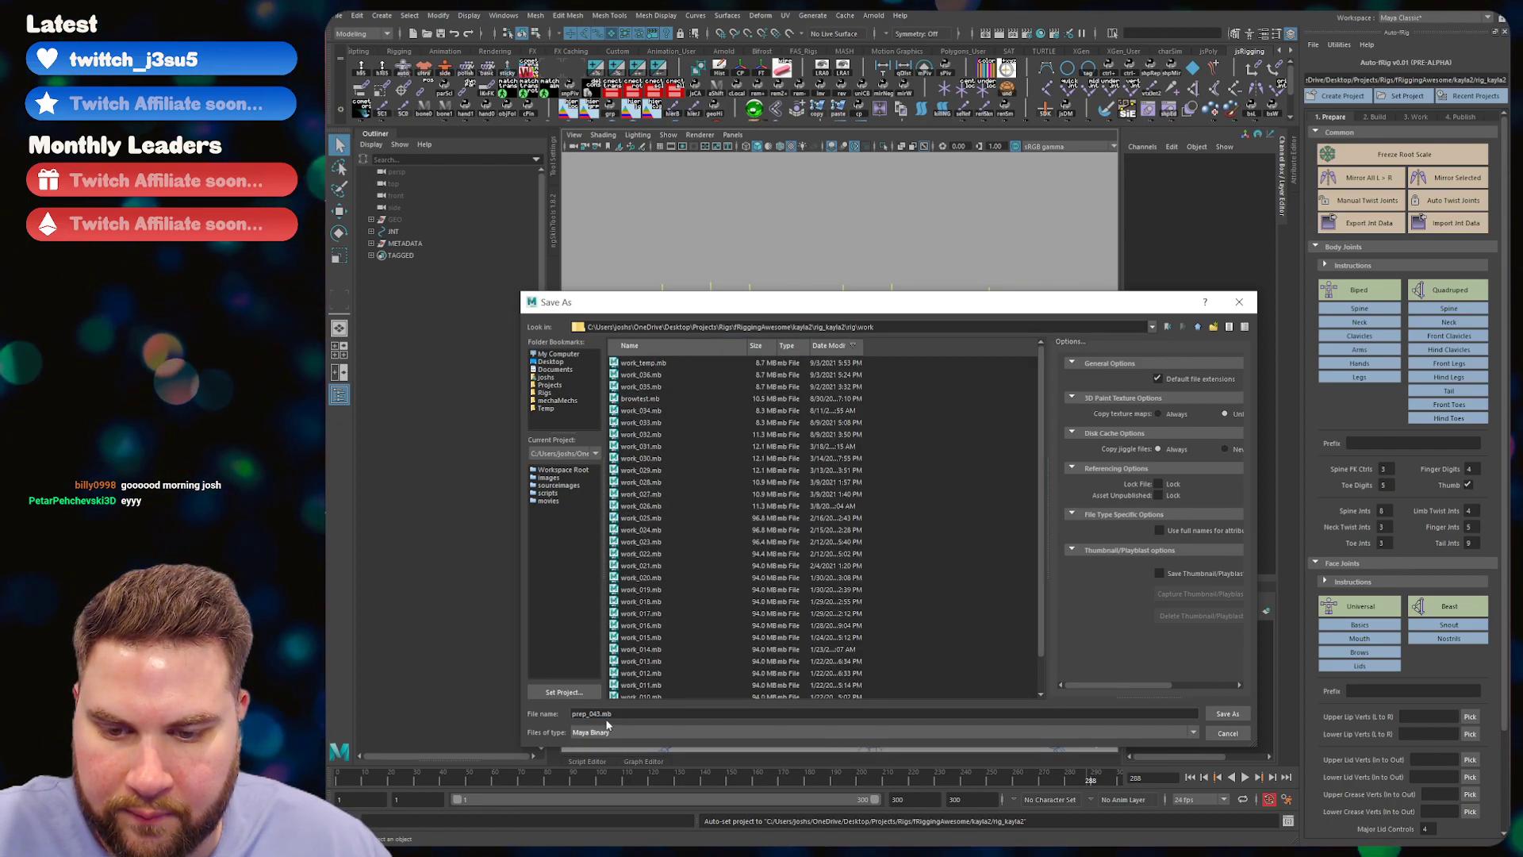
left_click(641, 363)
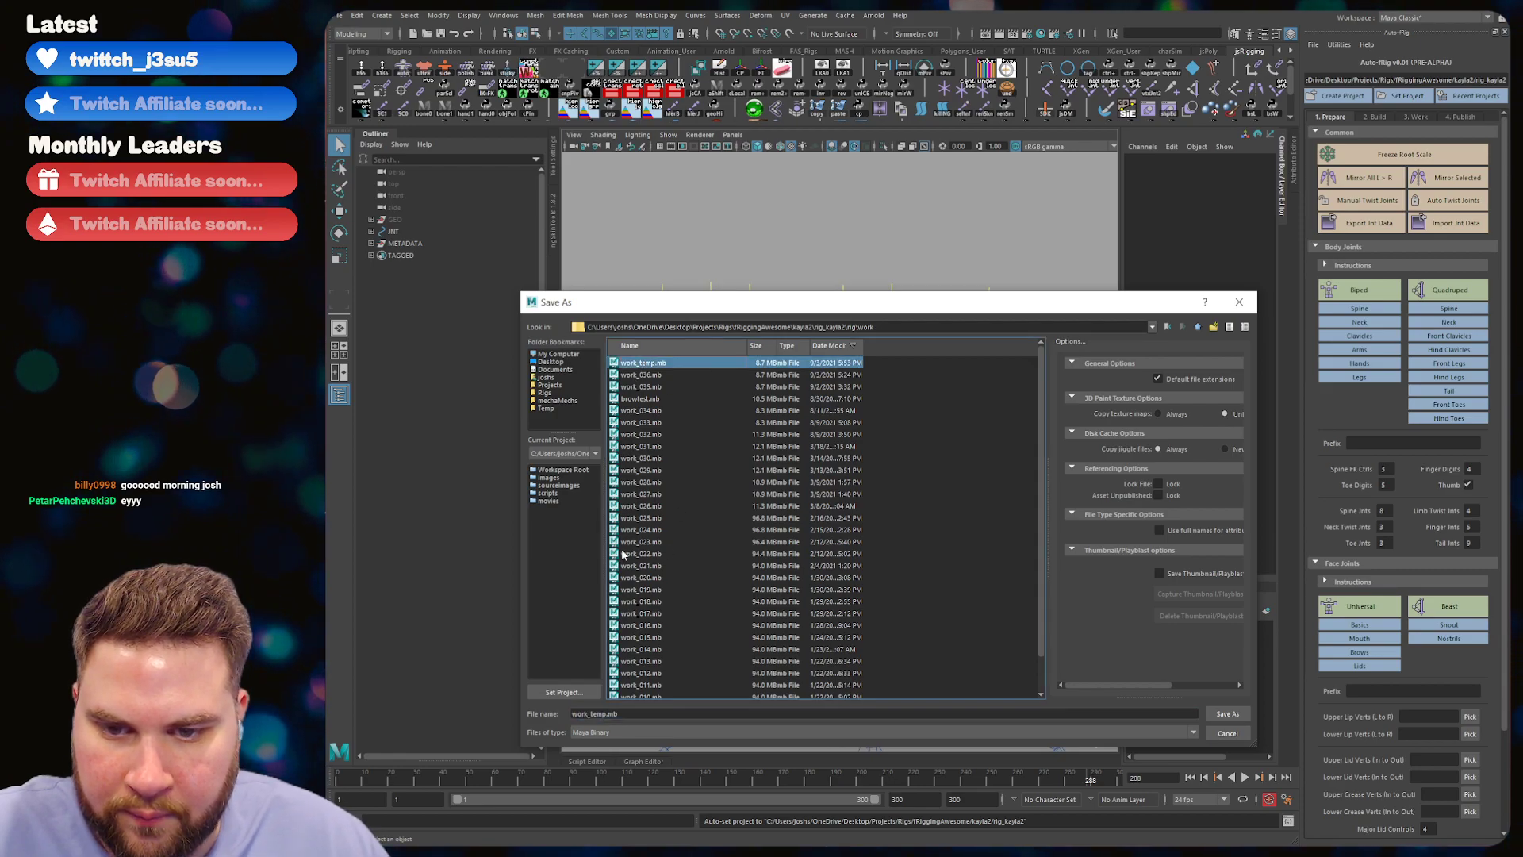
left_click(604, 714)
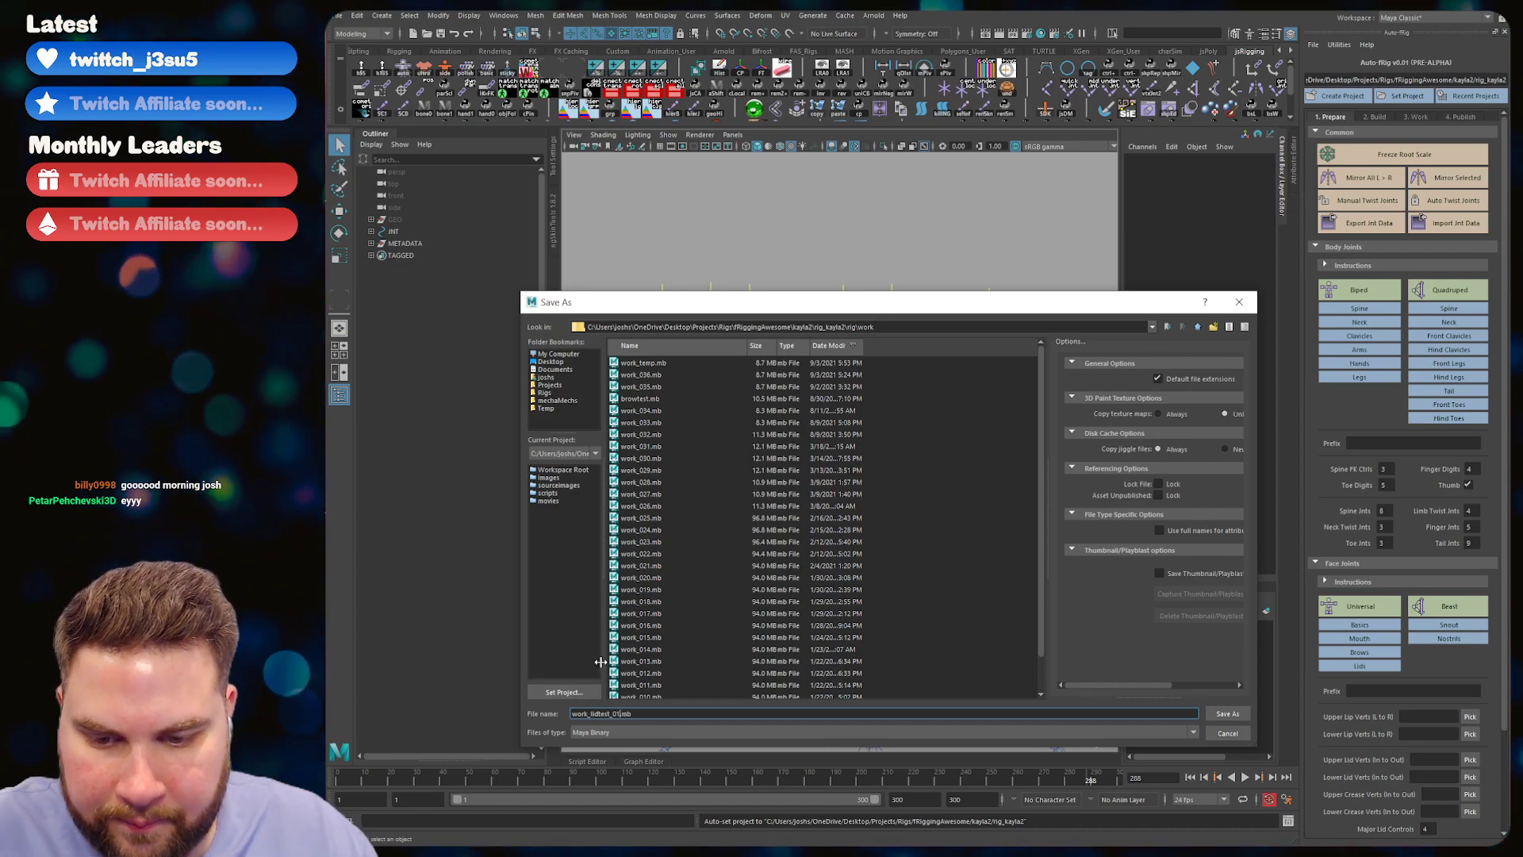
key("Return")
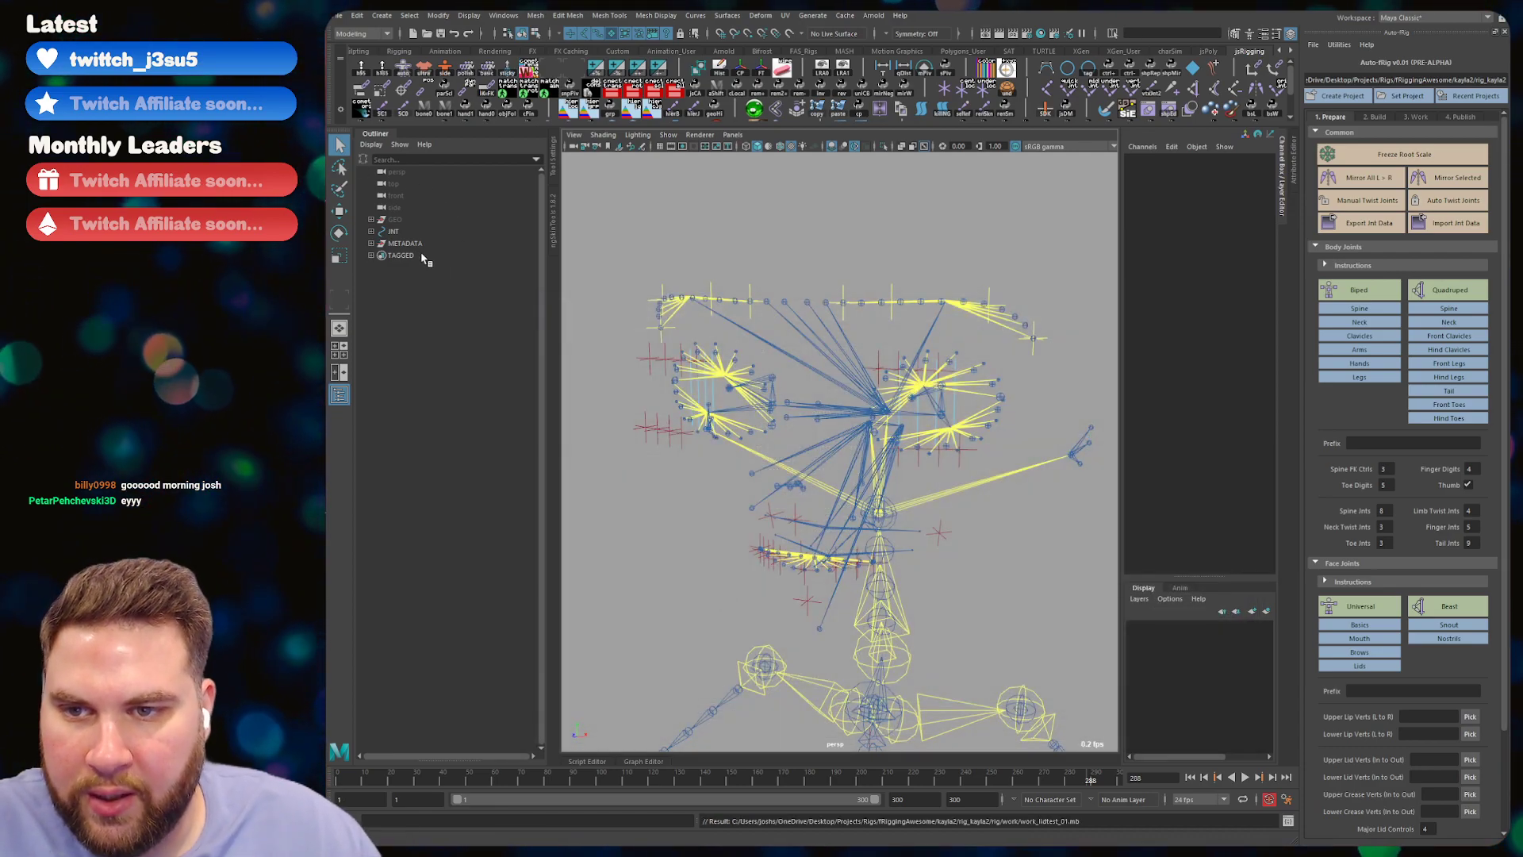
- Delete the JNT joint hierarchy from the scene
left_click(394, 231)
key("Delete")
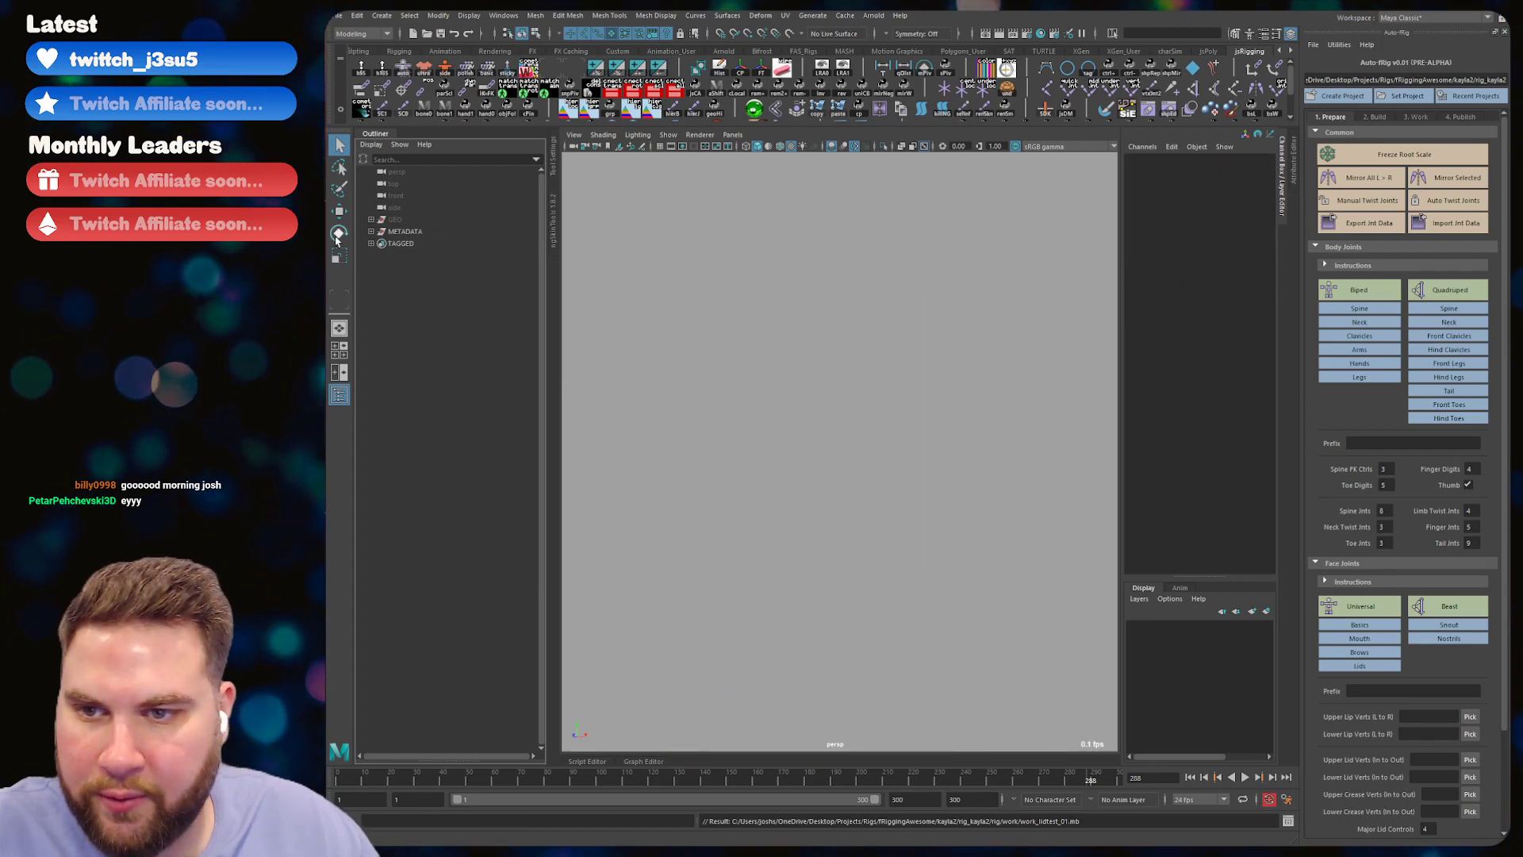
- Select skin_GEO inside the GEO_body group, show all hidden objects and unparent the mesh from its hierarchy
left_click(371, 219)
left_click(442, 231)
left_click(455, 242)
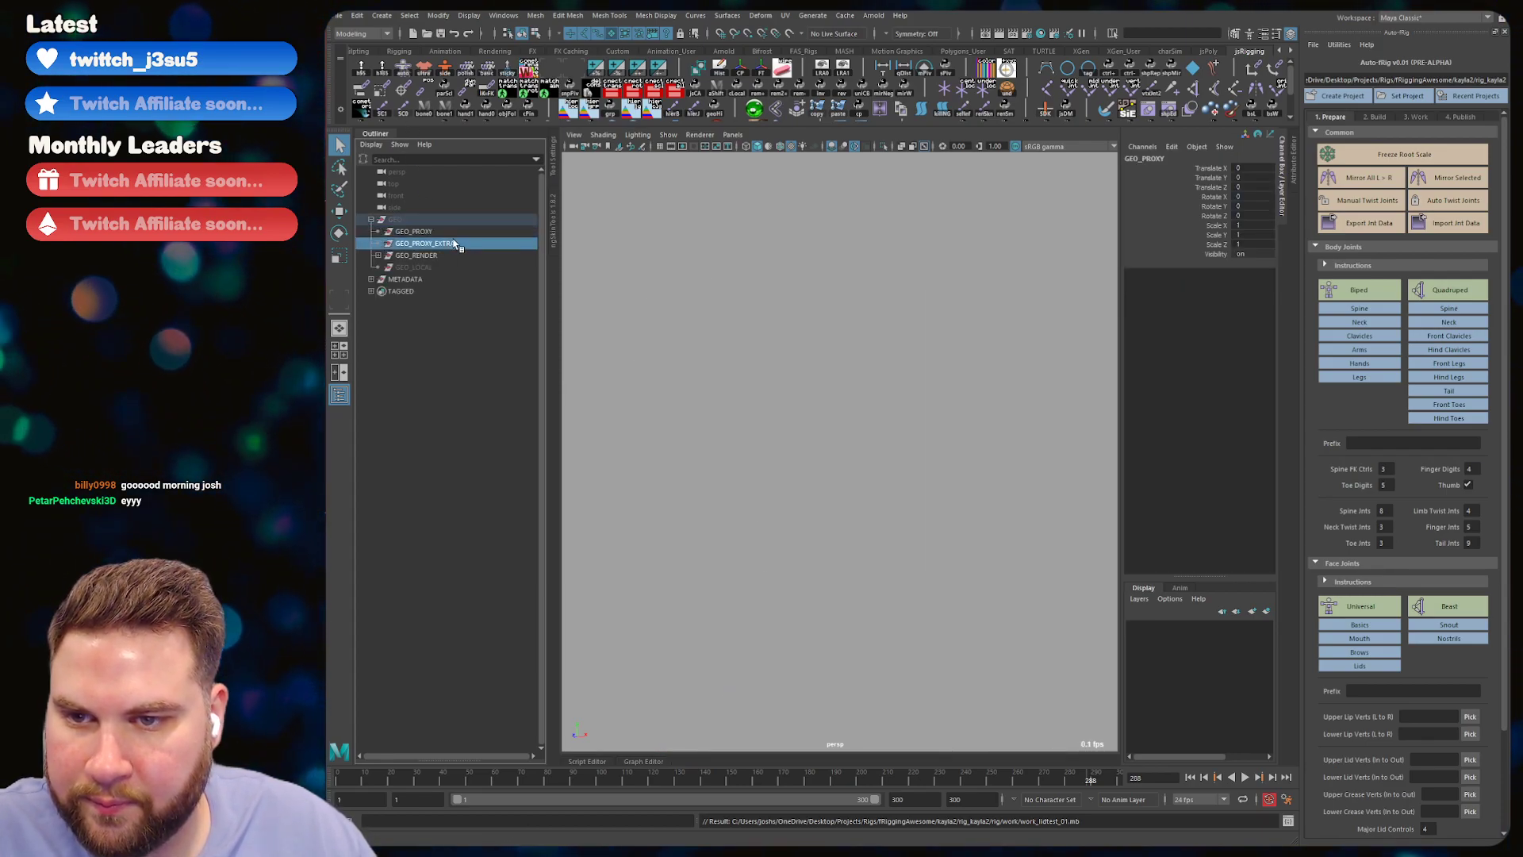
left_click(377, 255)
left_click(385, 267)
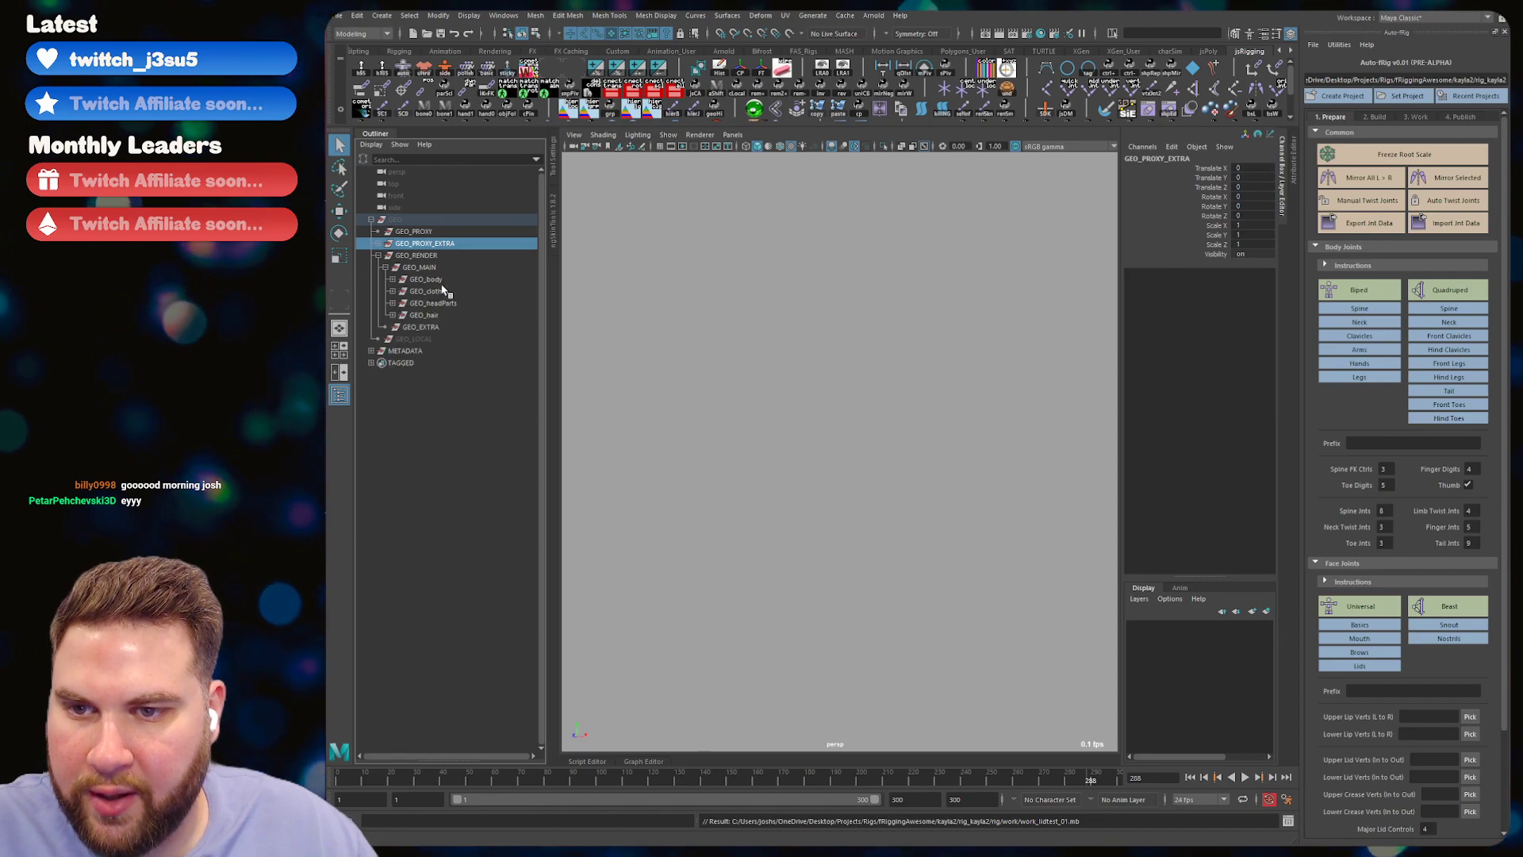
left_click(392, 279)
left_click(399, 303)
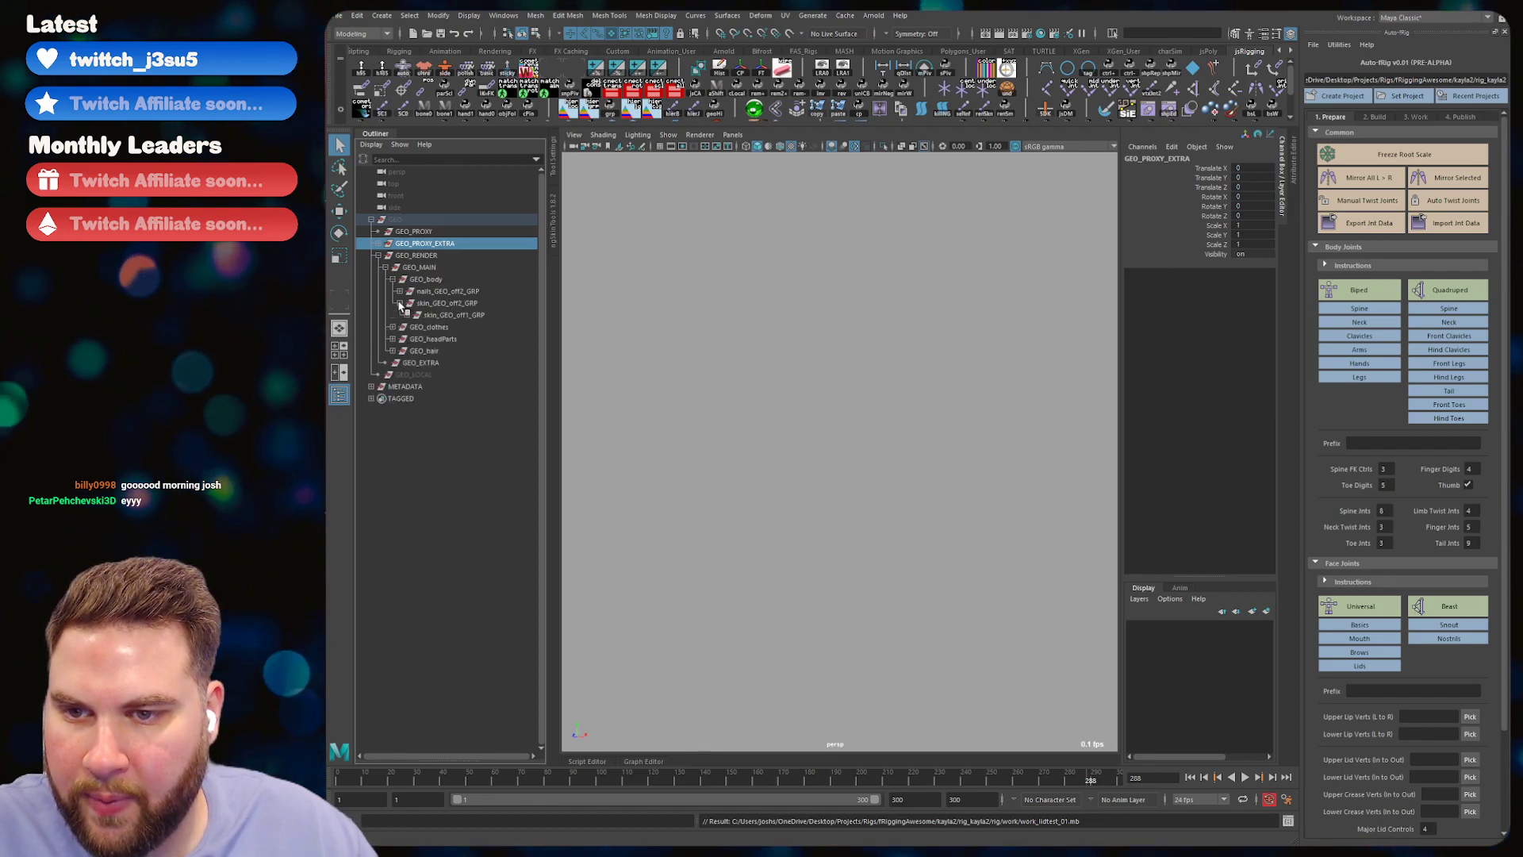
left_click(406, 315)
left_click(444, 328)
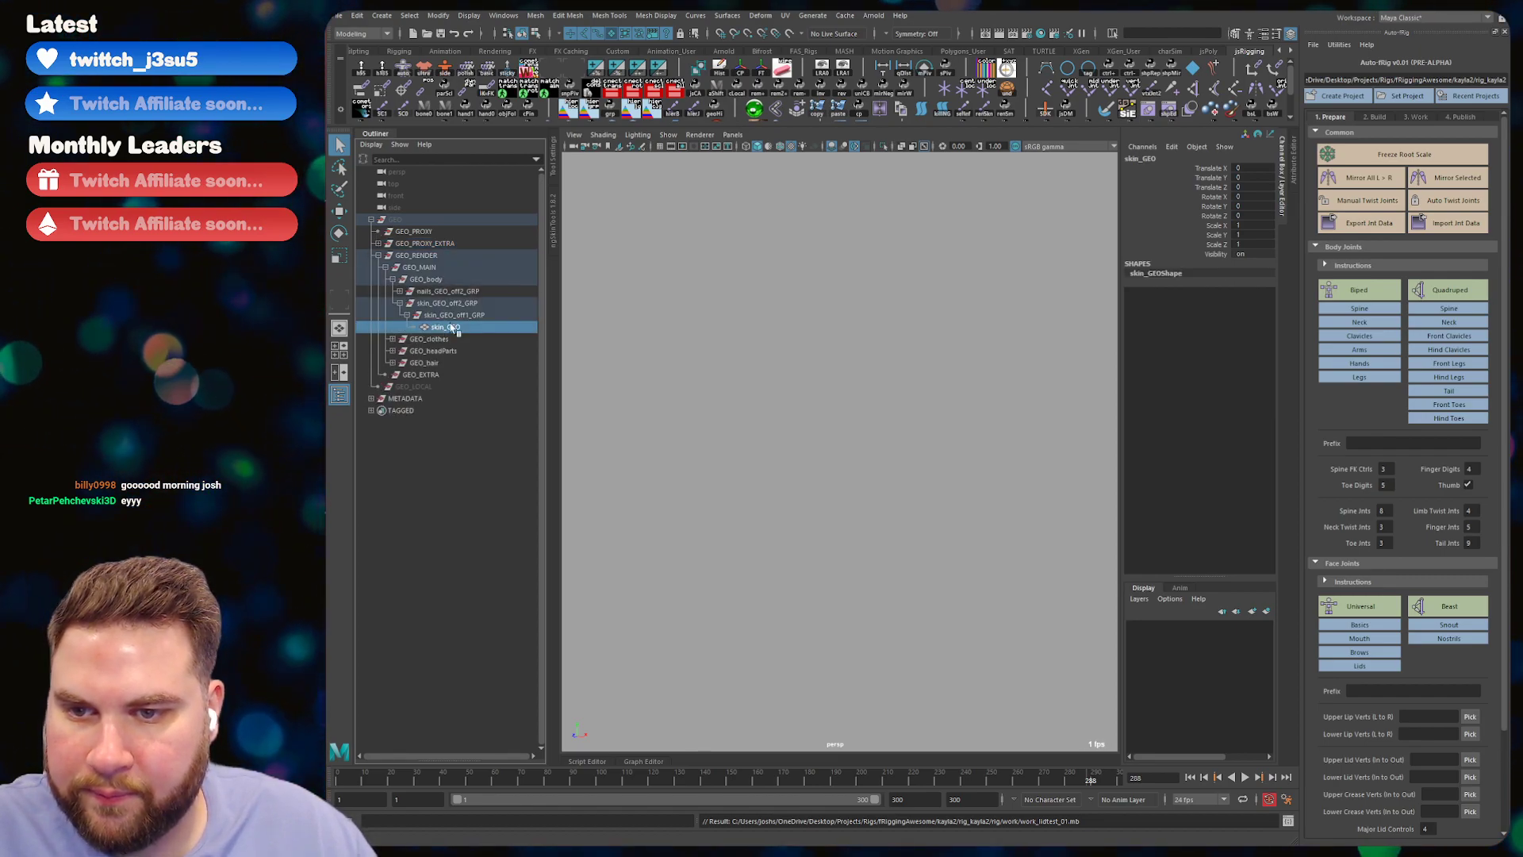
key("shift+h")
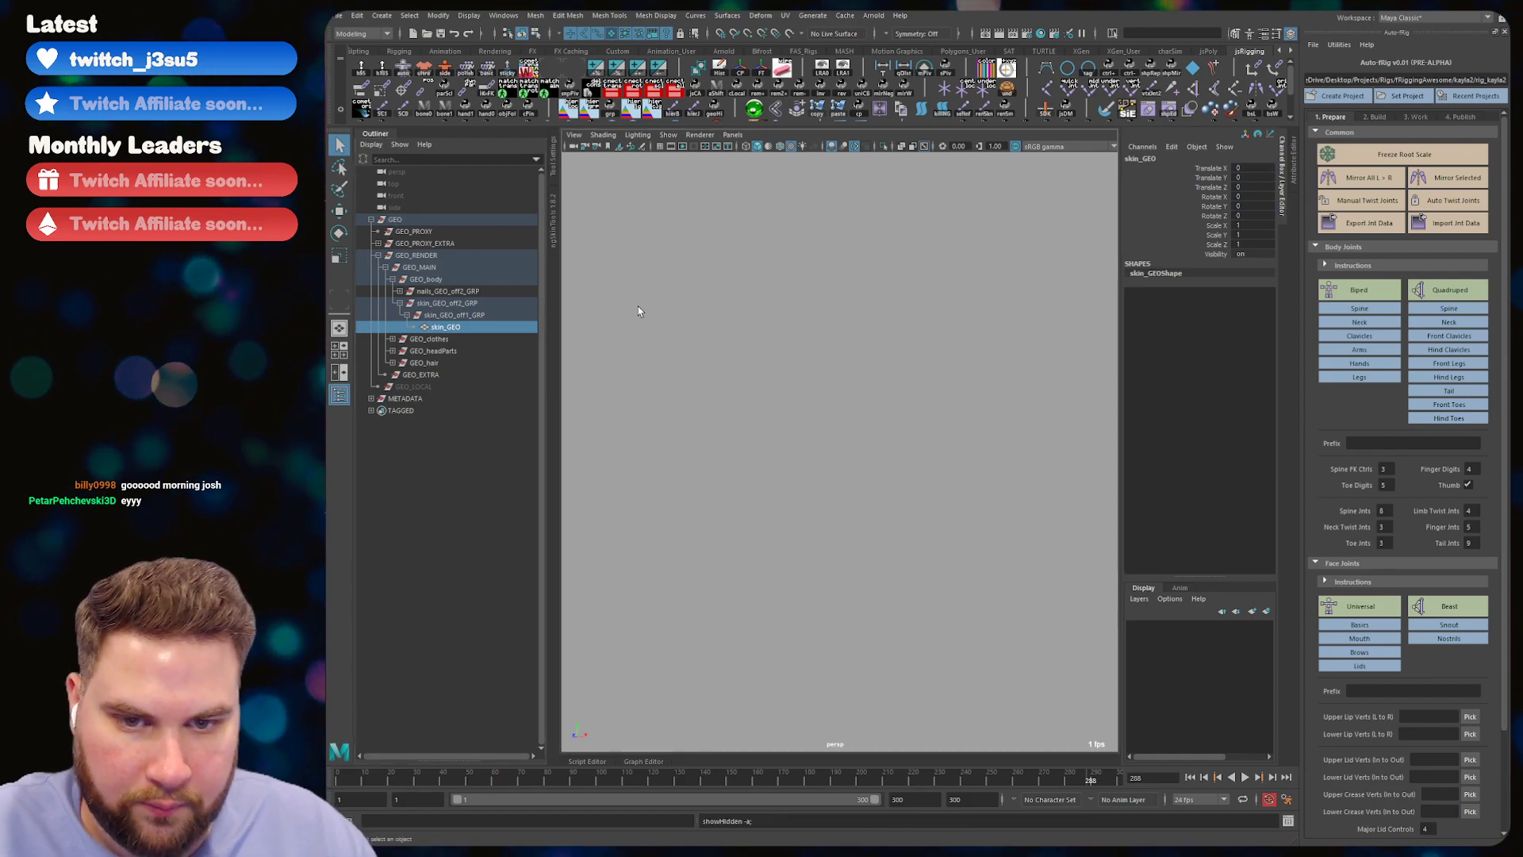
key("shift+p")
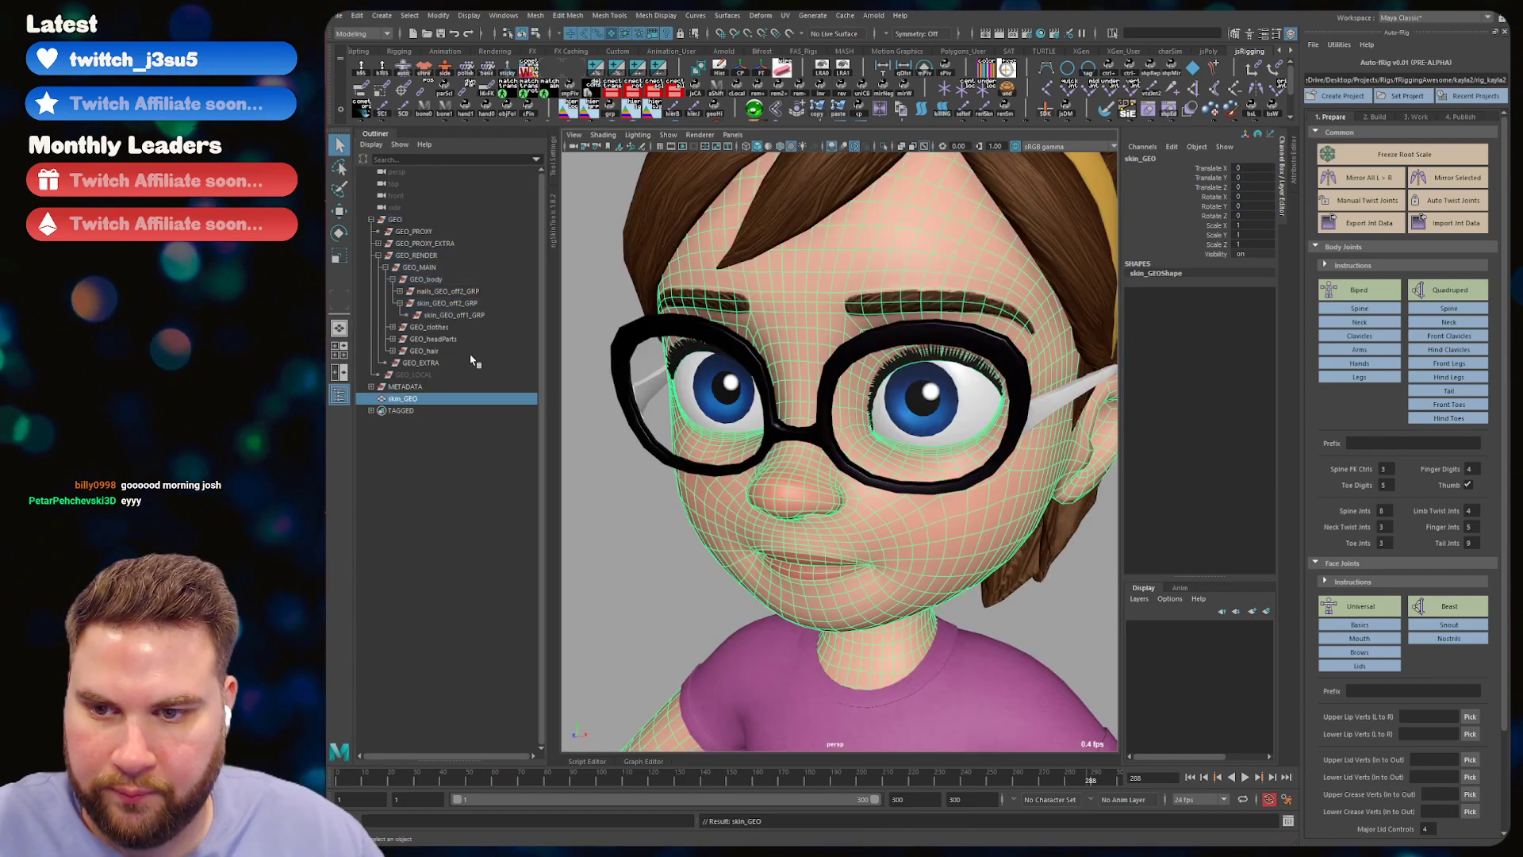
- Delete the GEO, METADATA and TAGGED nodes so only skin_GEO remains, and display it shaded without textures
left_click_drag(421, 386, 433, 222)
key("Delete")
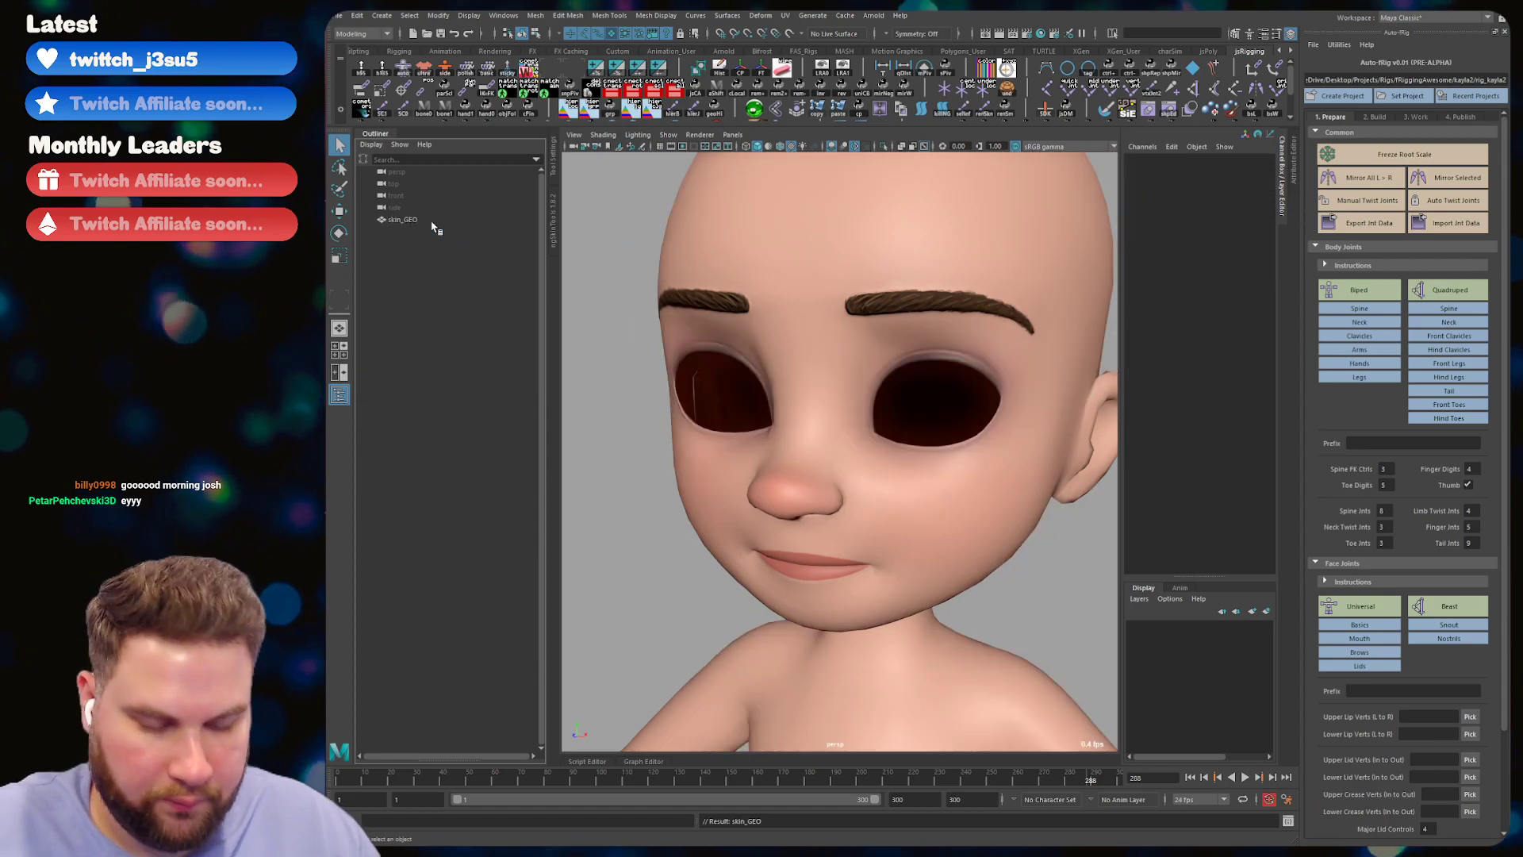
left_click(759, 307)
left_click_drag(868, 341, 821, 289, "alt")
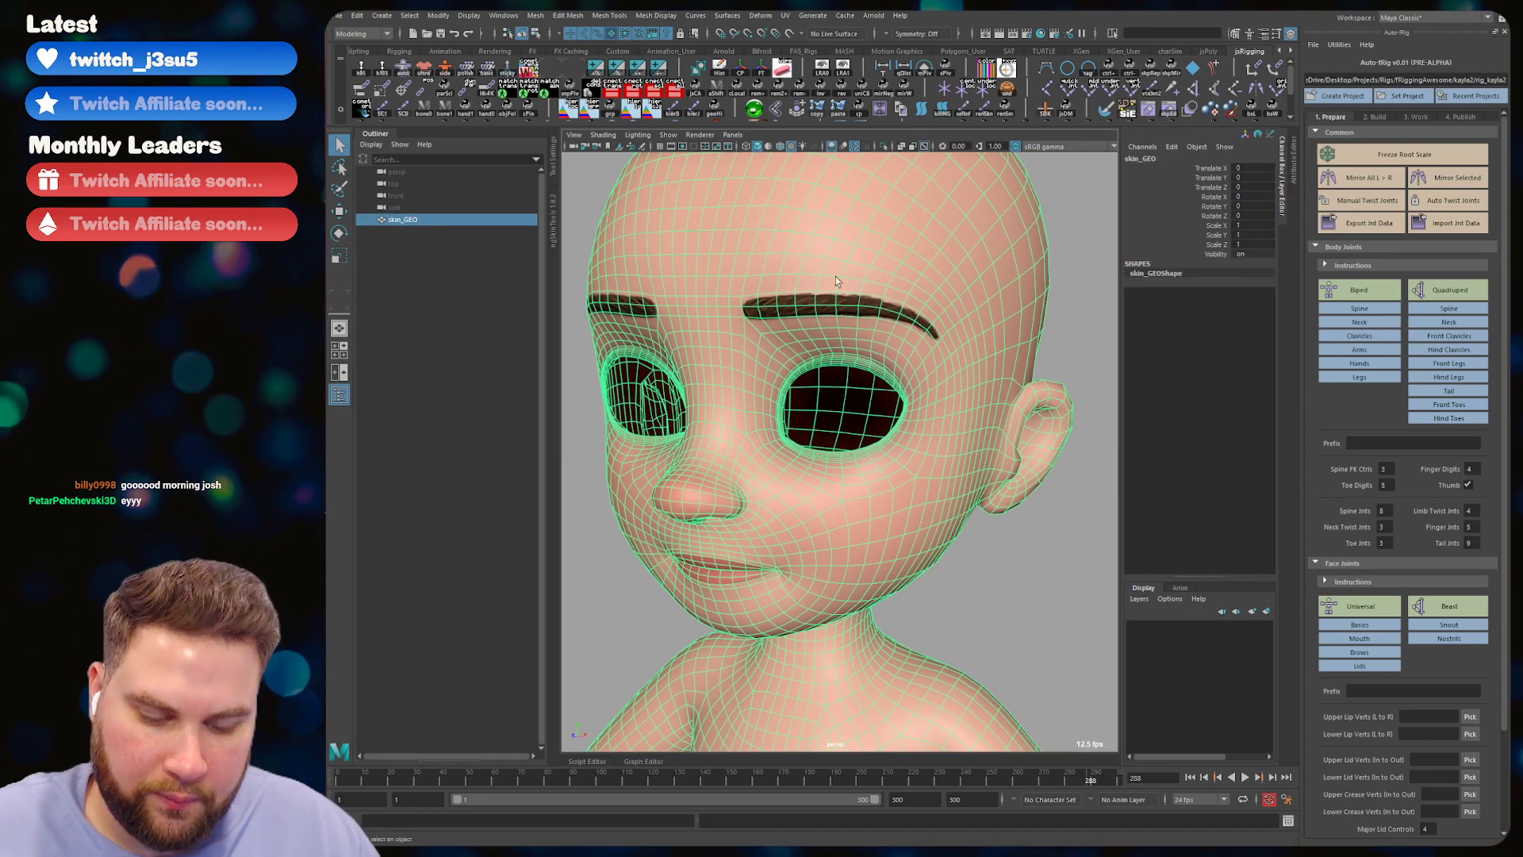
key("5")
left_click(911, 573)
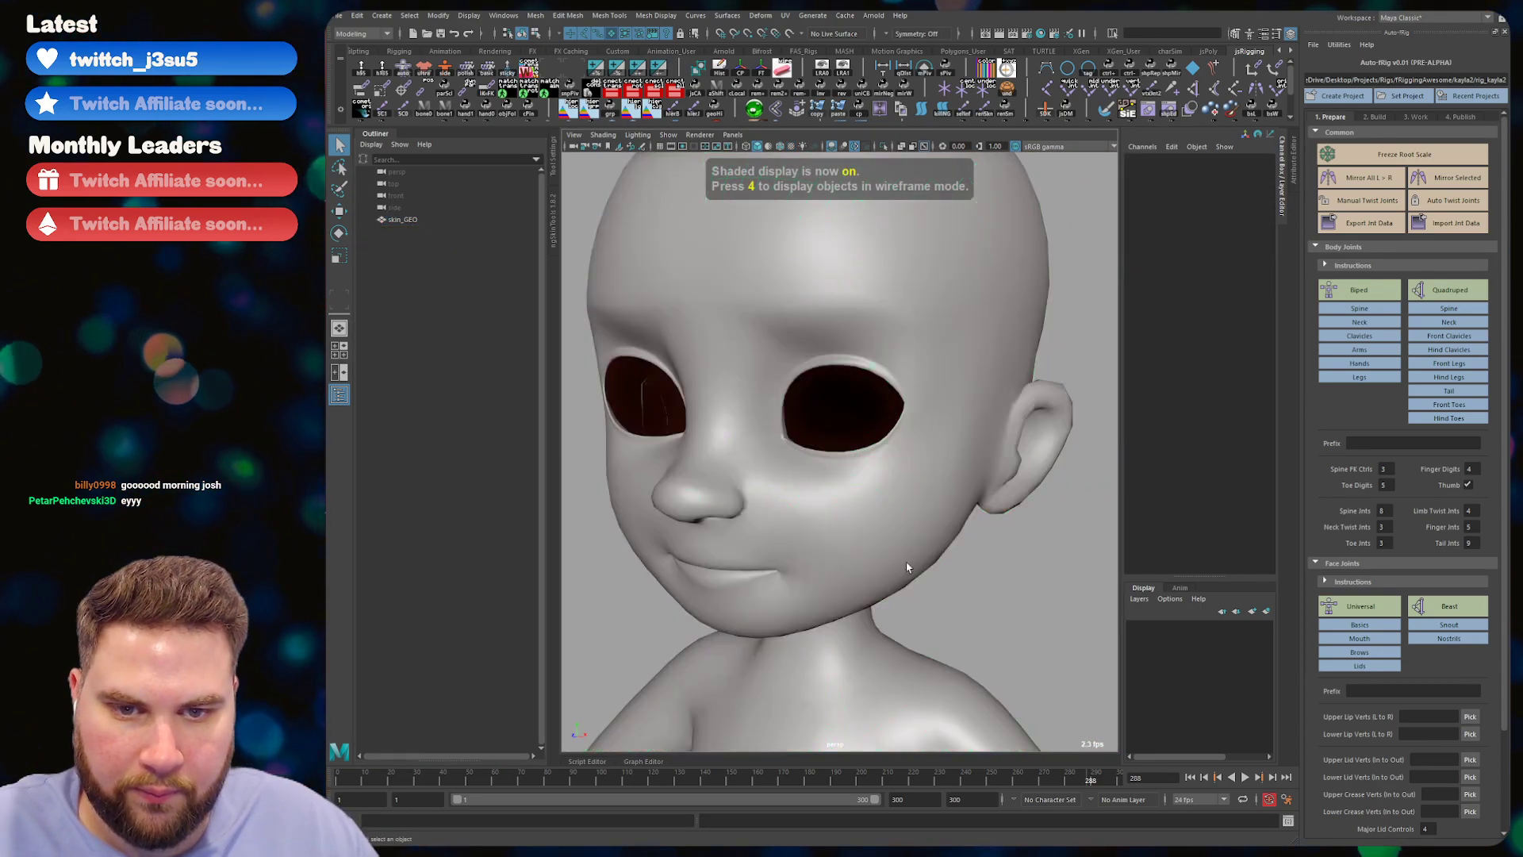
- Switch skin_GEO to face selection and select the face loop around the inner rim of the character's left eye
left_click_drag(877, 332, 898, 331, "alt")
left_click(714, 339)
scroll(714, 339, "up", 3)
right_click_drag(718, 341, 736, 381)
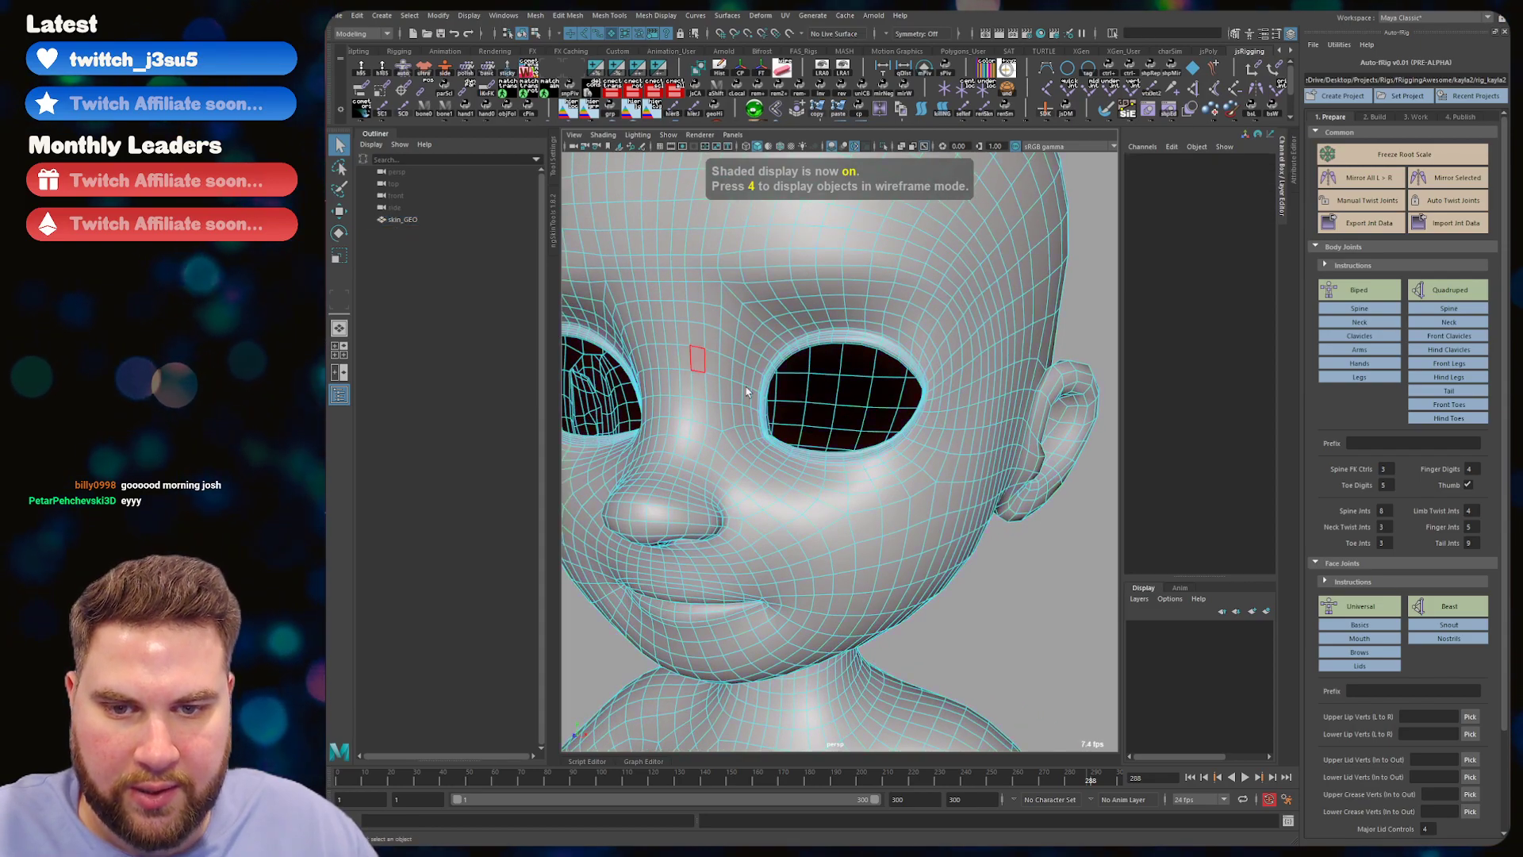
middle_click_drag(688, 347, 724, 388, "alt")
right_click_drag(725, 389, 809, 412, "alt")
left_click_drag(809, 412, 831, 472, "alt")
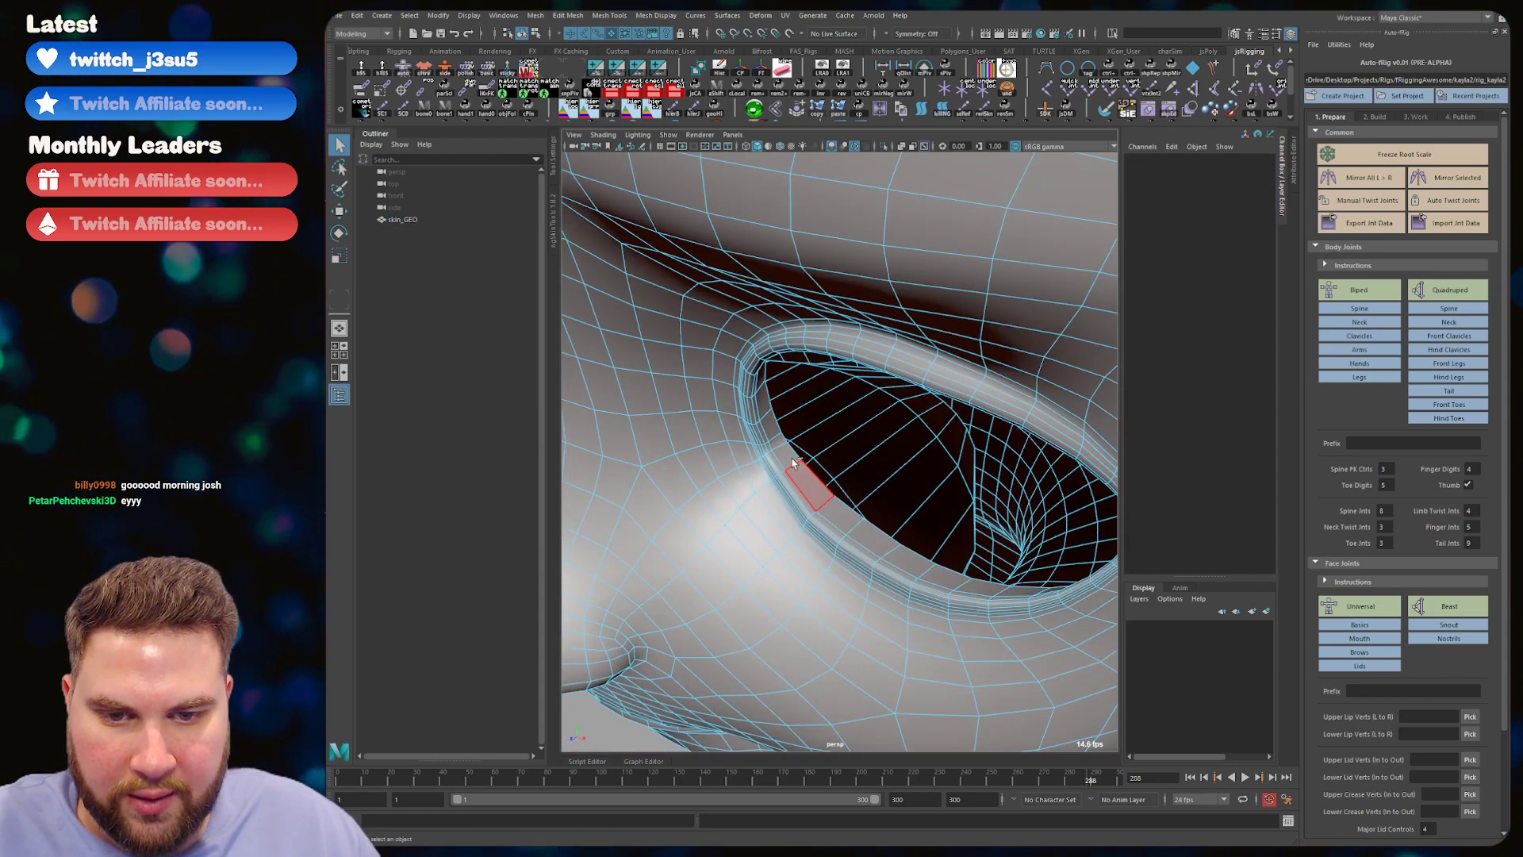
left_click(798, 469)
double_click(788, 457, "shift")
- Grow the face selection outward over the area surrounding the left eye and delete all other faces of skin_GEO
left_click_drag(909, 407, 920, 389, "alt")
right_click_drag(920, 388, 877, 384, "alt")
key("w")
left_click_drag(722, 413, 720, 371)
right_click_drag(771, 414, 833, 420, "alt")
left_click_drag(857, 421, 815, 426, "alt")
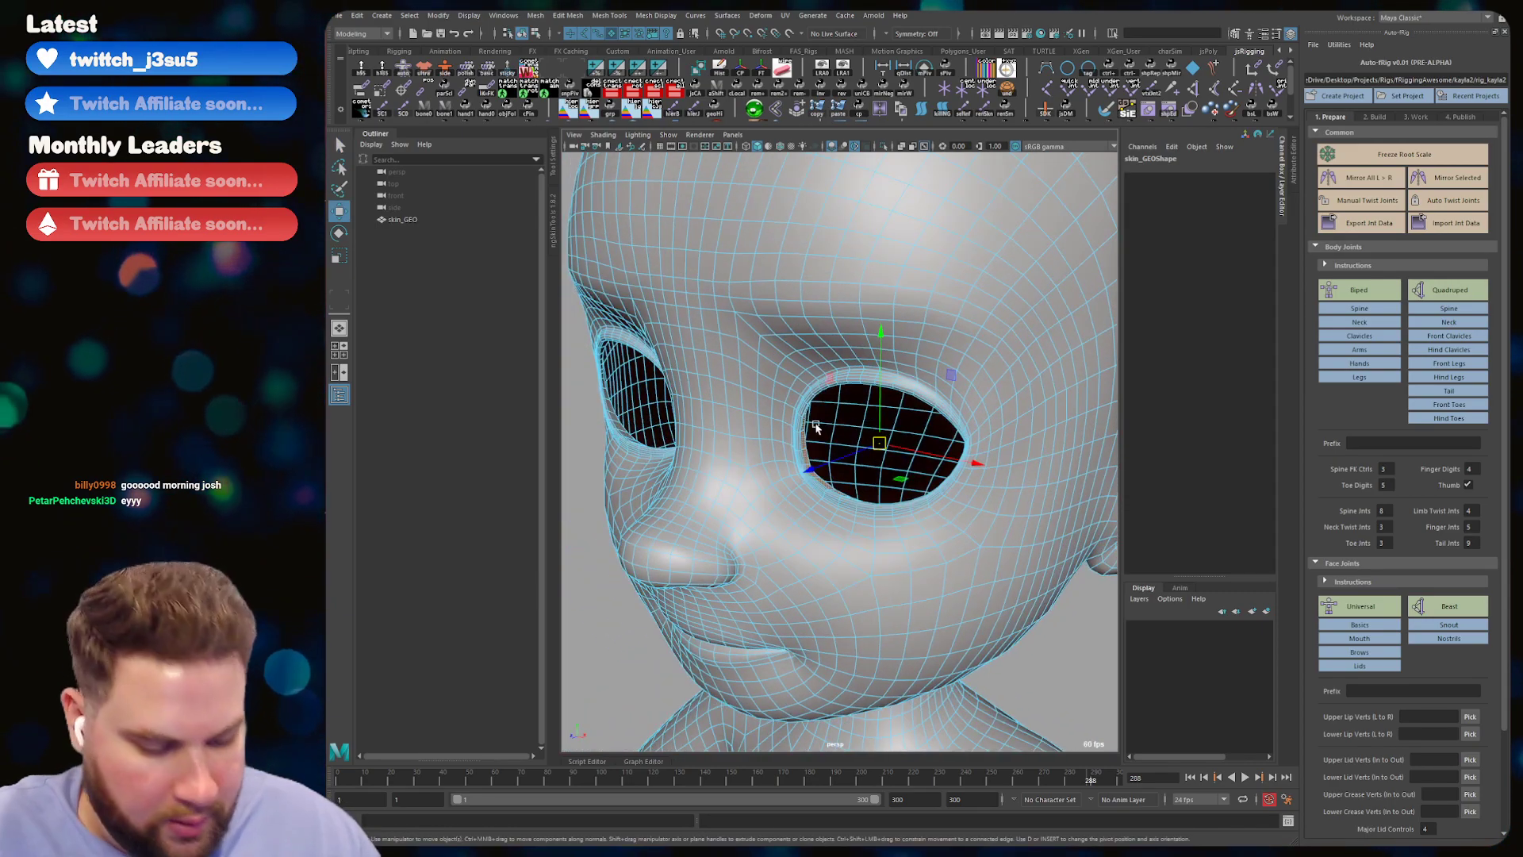
key("shift+period")
key("shift+period")
key("shift+period")
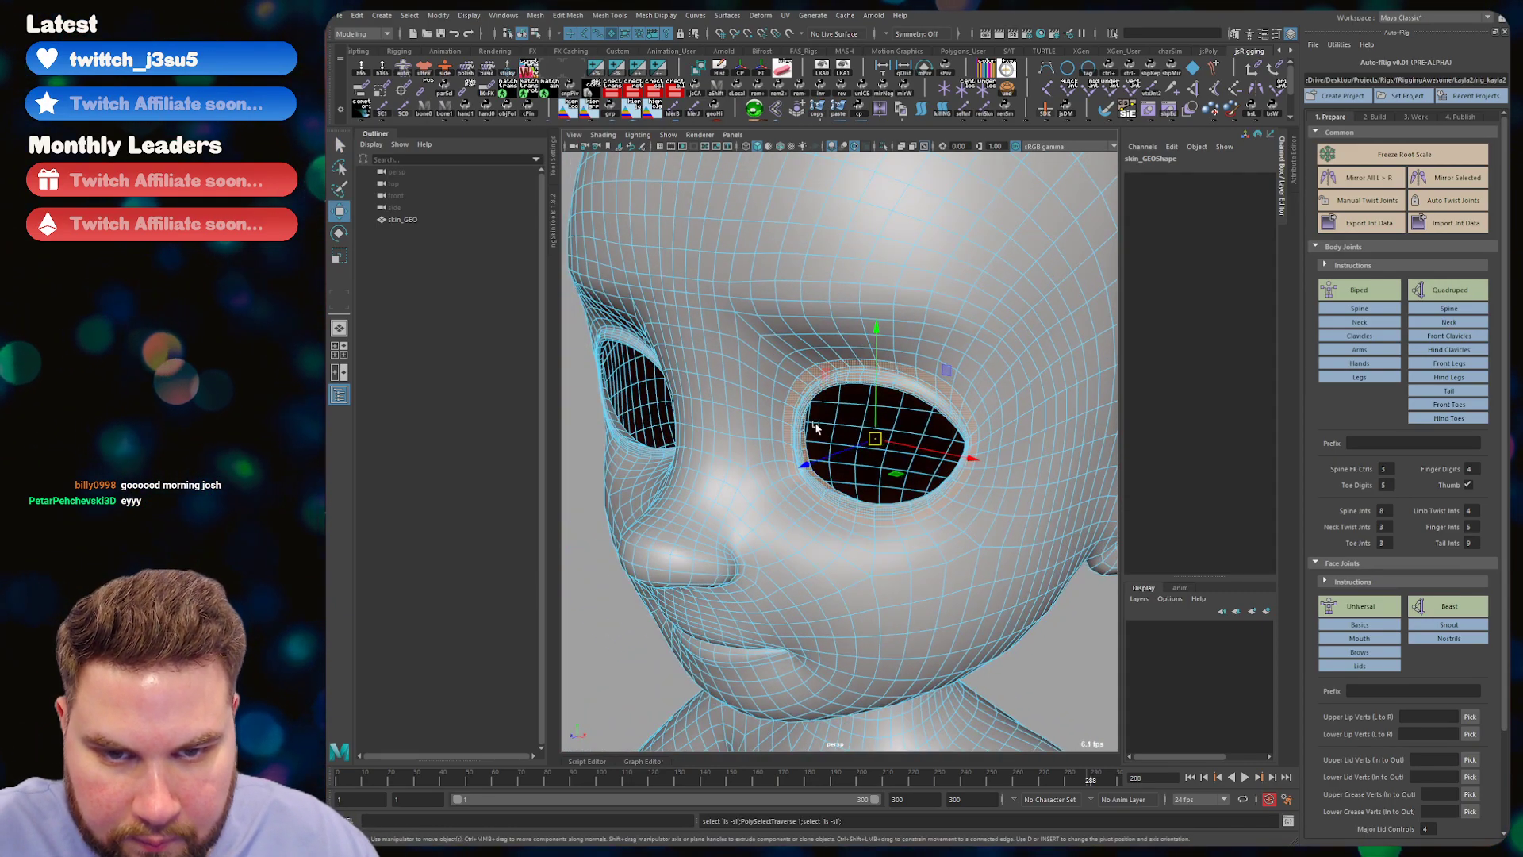
key("shift+period")
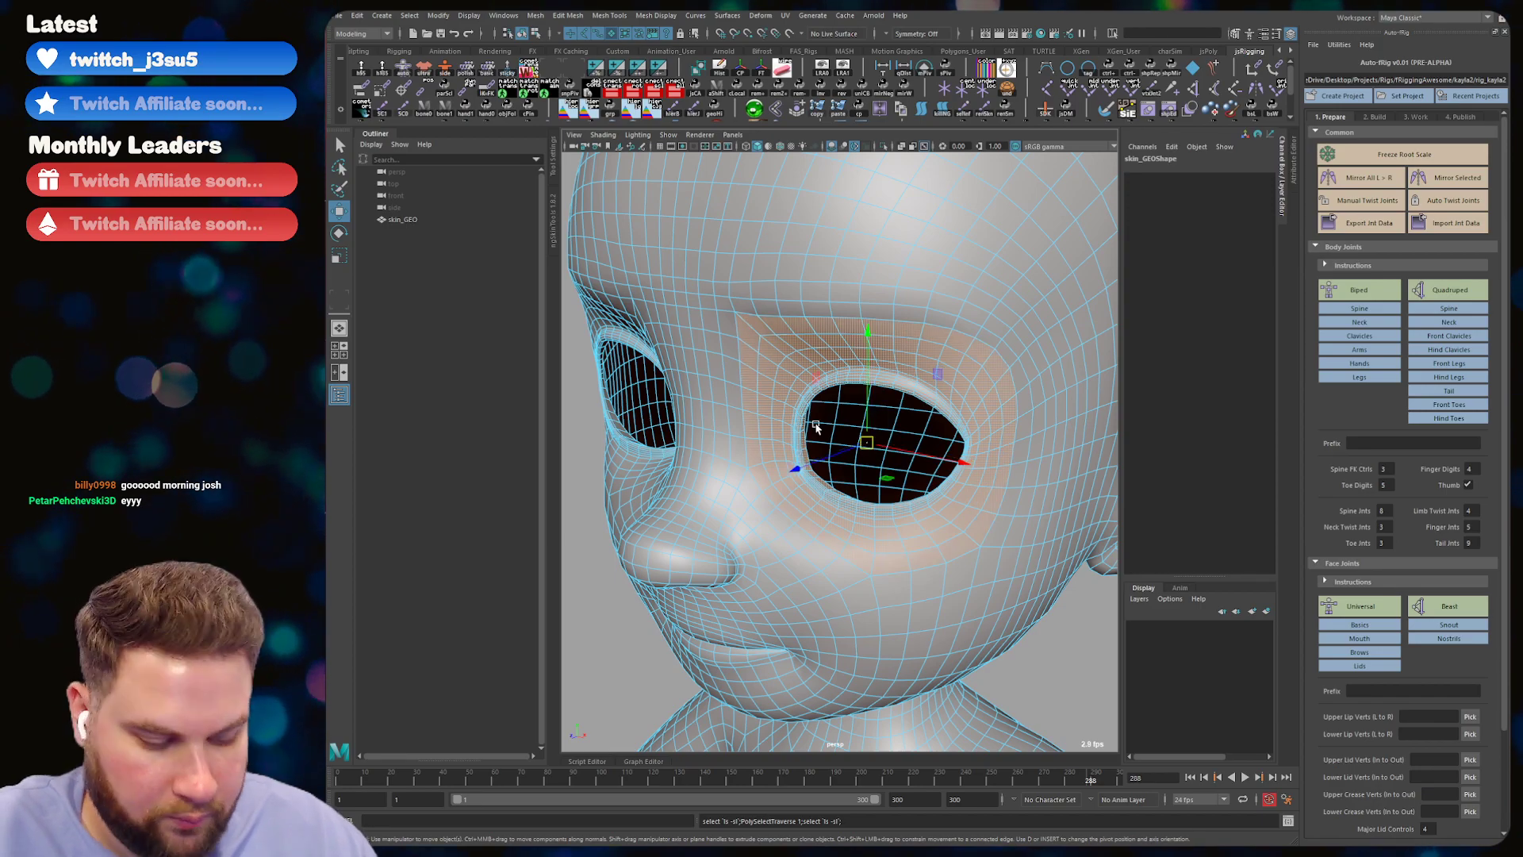
key("ctrl+shift+i")
key("Delete")
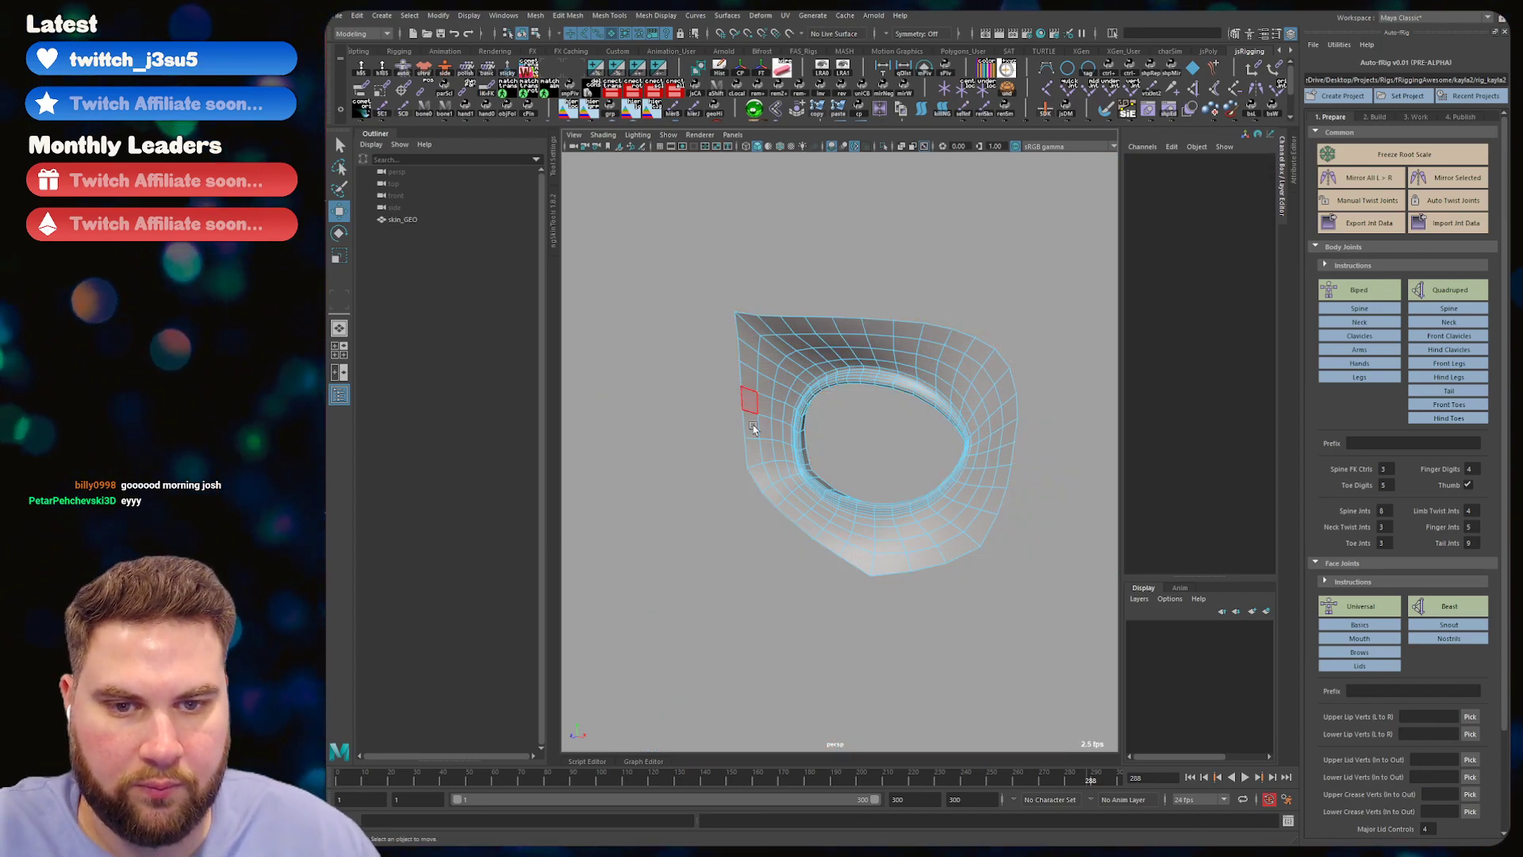
- Return skin_GEO to object mode, check the isolated eye patch from several angles and deselect it
key("q")
right_click_drag(788, 374, 799, 351)
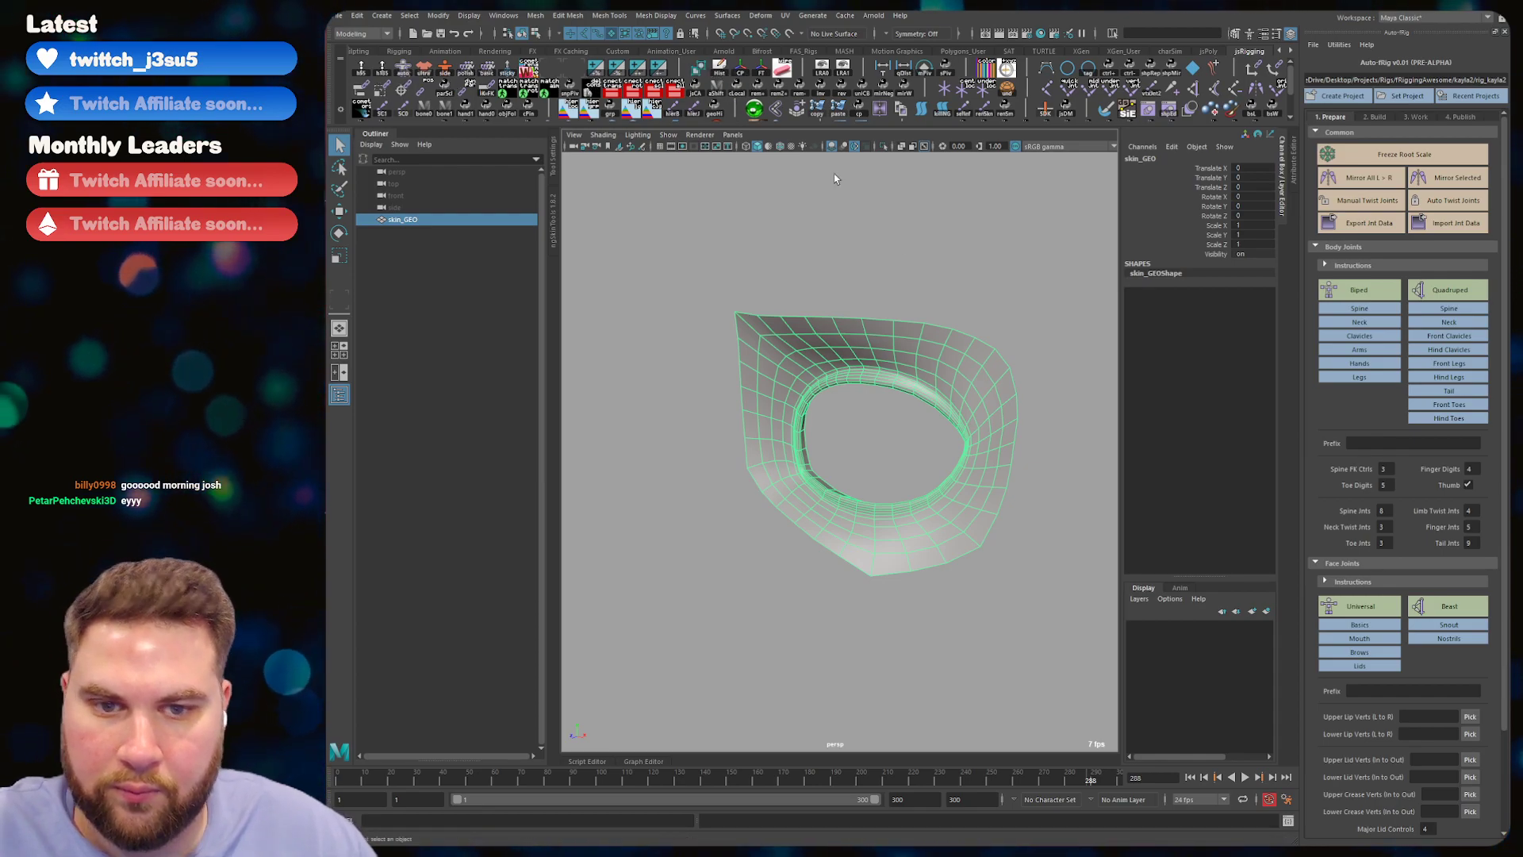
right_click_drag(835, 174, 819, 272, "alt")
left_click_drag(819, 272, 782, 275, "alt")
right_click_drag(782, 276, 922, 248, "alt")
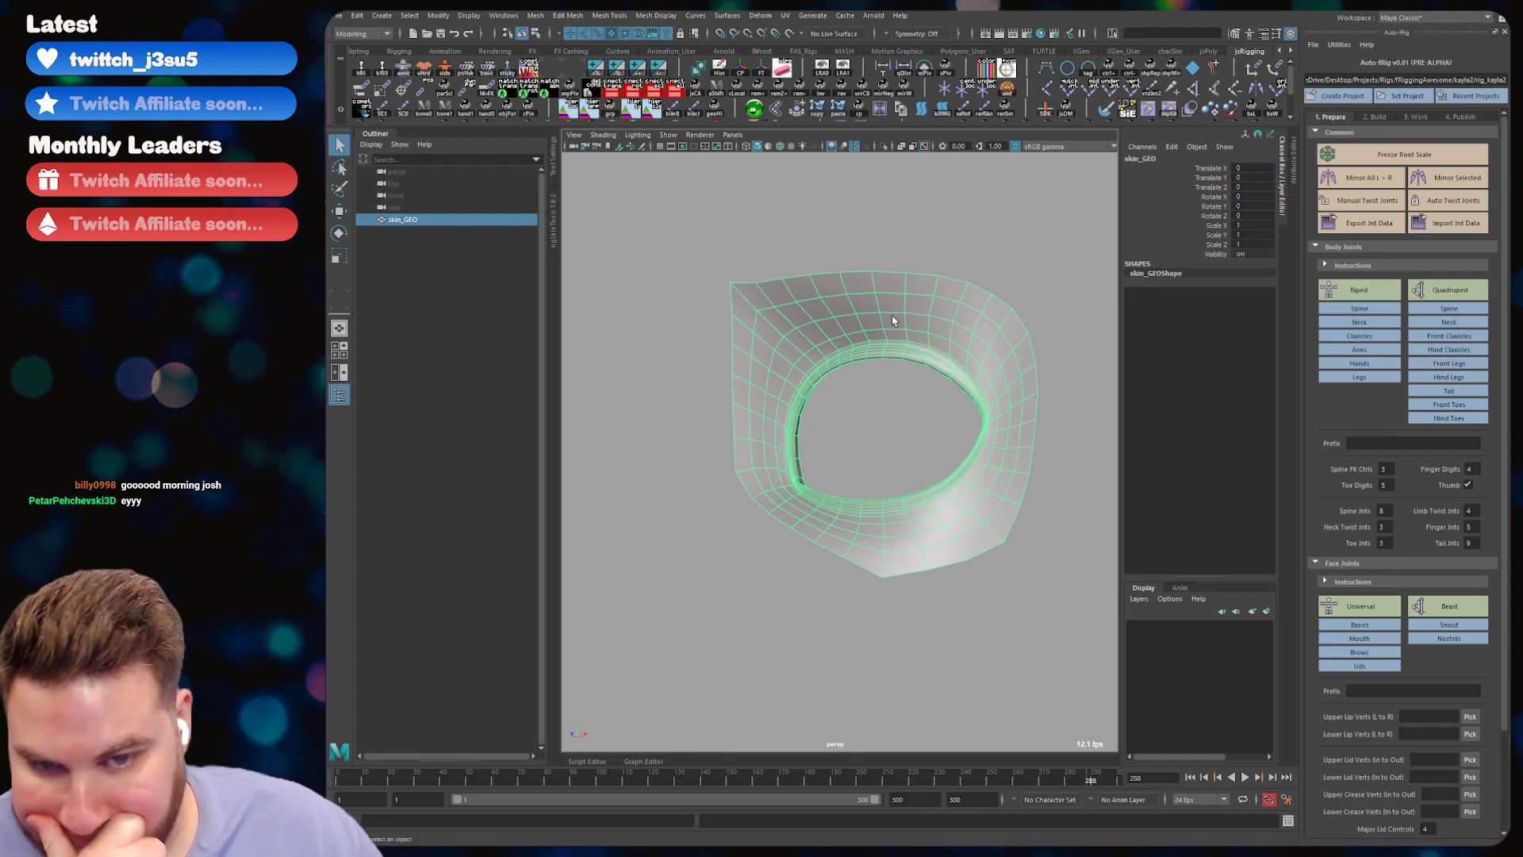
mouse_move(858, 284)
left_mouse_down("alt")
mouse_move(920, 281)
mouse_move(837, 273)
mouse_move(912, 270)
mouse_move(909, 322)
mouse_move(952, 340)
left_mouse_up("alt")
left_click(920, 244)
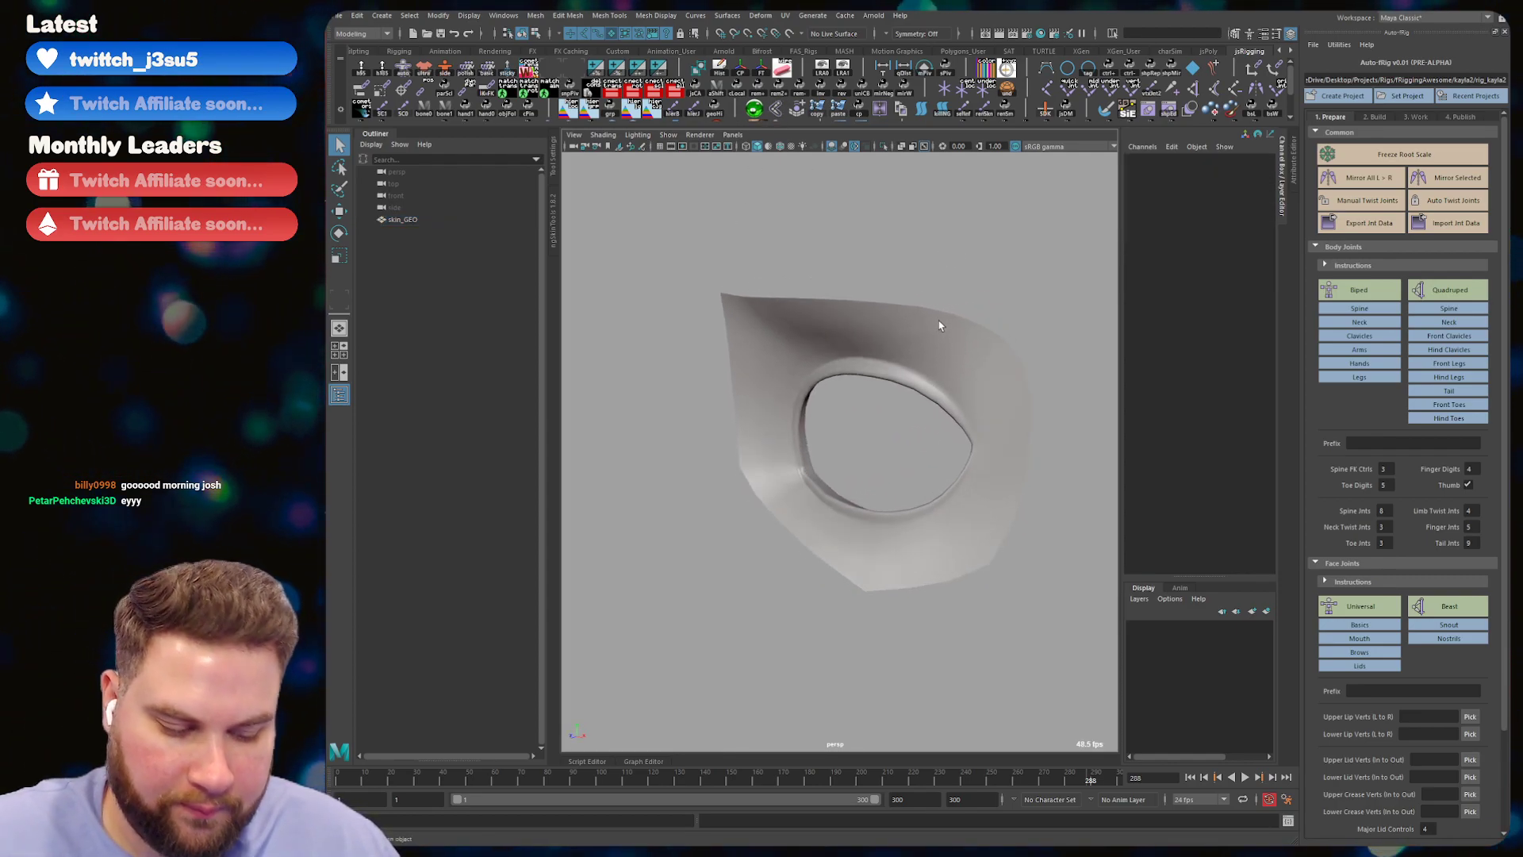
- Turn on textured display in the viewport and select skin_GEO as an object
key("6")
mouse_move(939, 275)
left_mouse_down("alt")
mouse_move(885, 321)
mouse_move(918, 328)
mouse_move(877, 340)
left_mouse_up("alt")
left_click(886, 321)
left_click(972, 268)
left_click(789, 306)
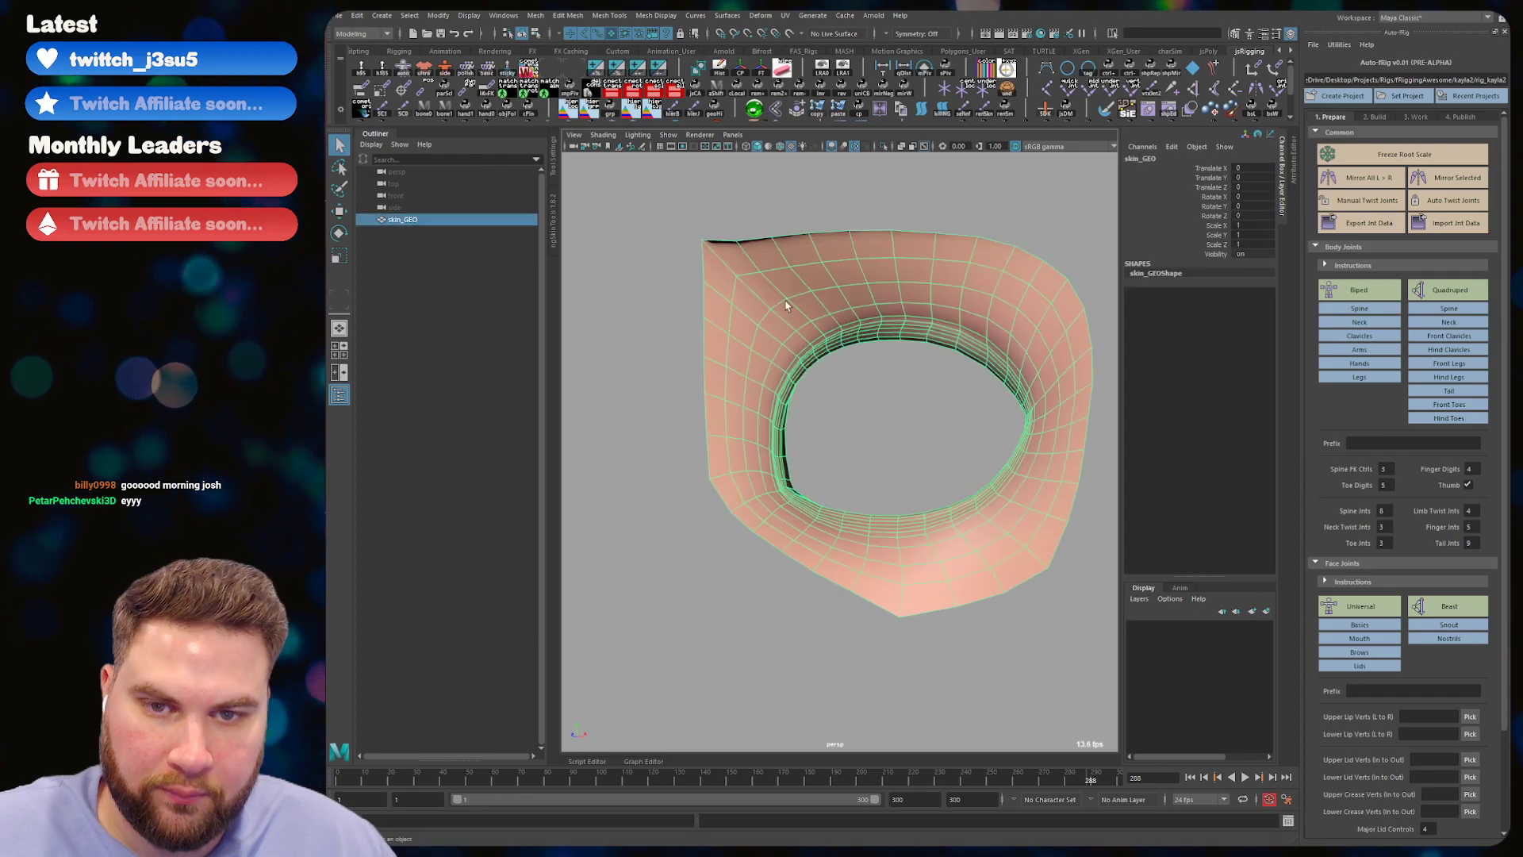
key("F11")
left_click(735, 263)
key("F8")
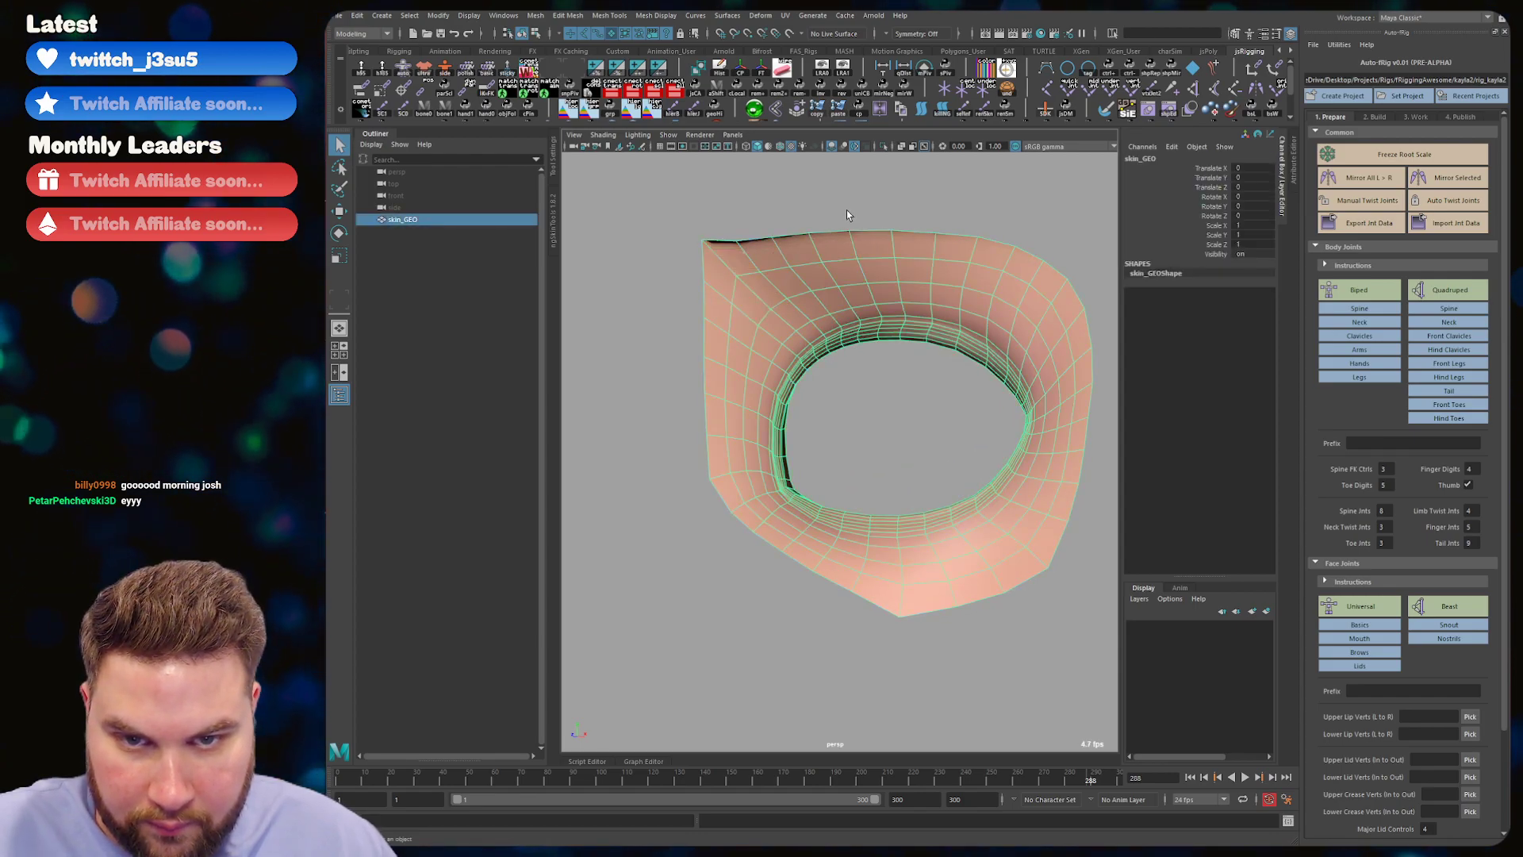
- Assign a new Blinn material to skin_GEO and name it skin_SHD
right_click(880, 291)
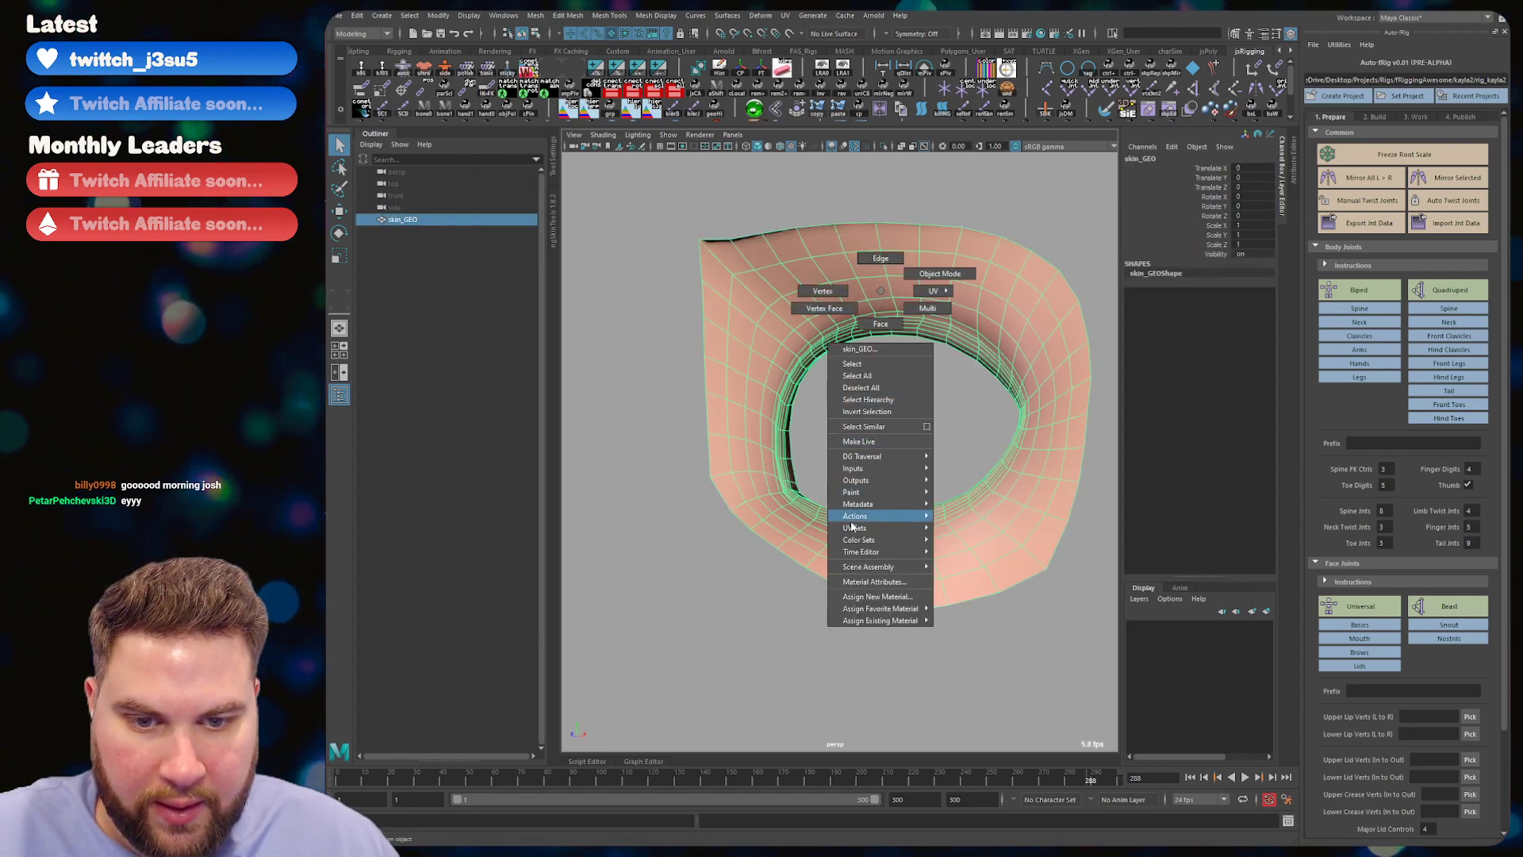
left_click(885, 599)
left_click(649, 346)
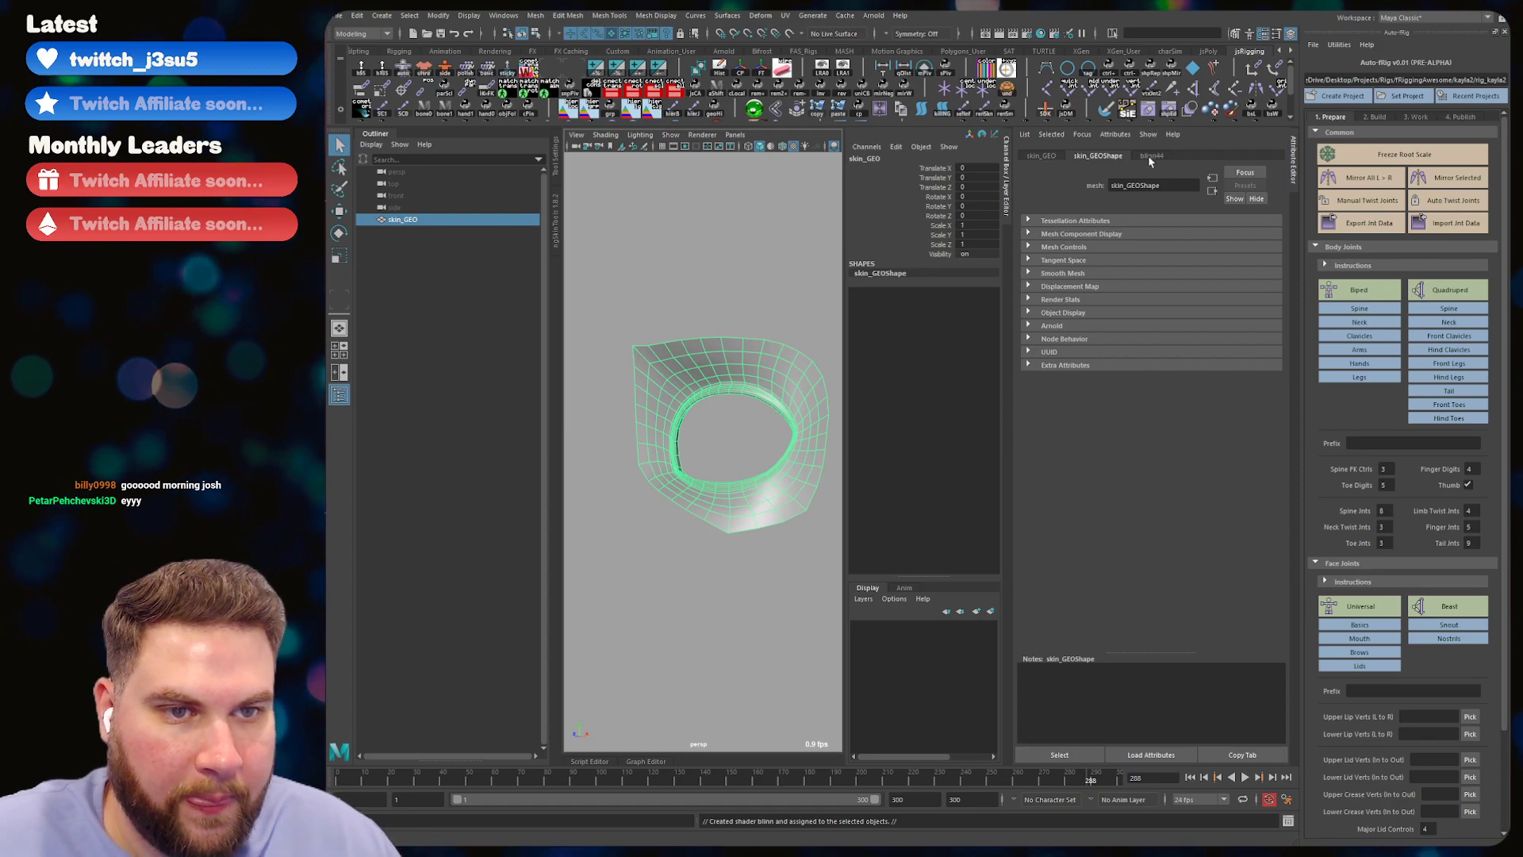
left_click(1152, 155)
left_click(1059, 754)
double_click(1142, 185)
type("skin")
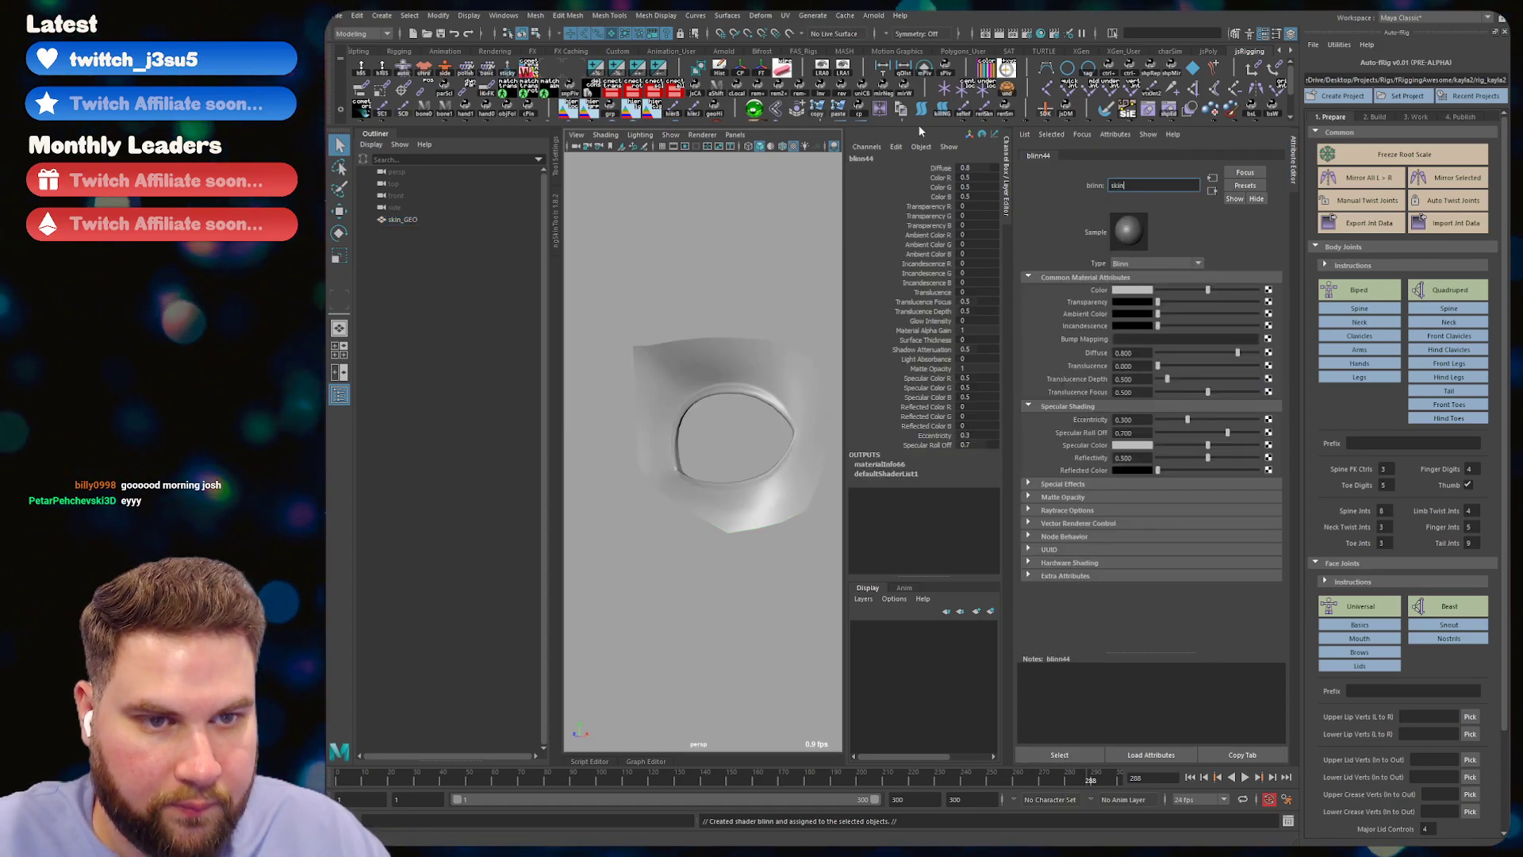
type("_SHD")
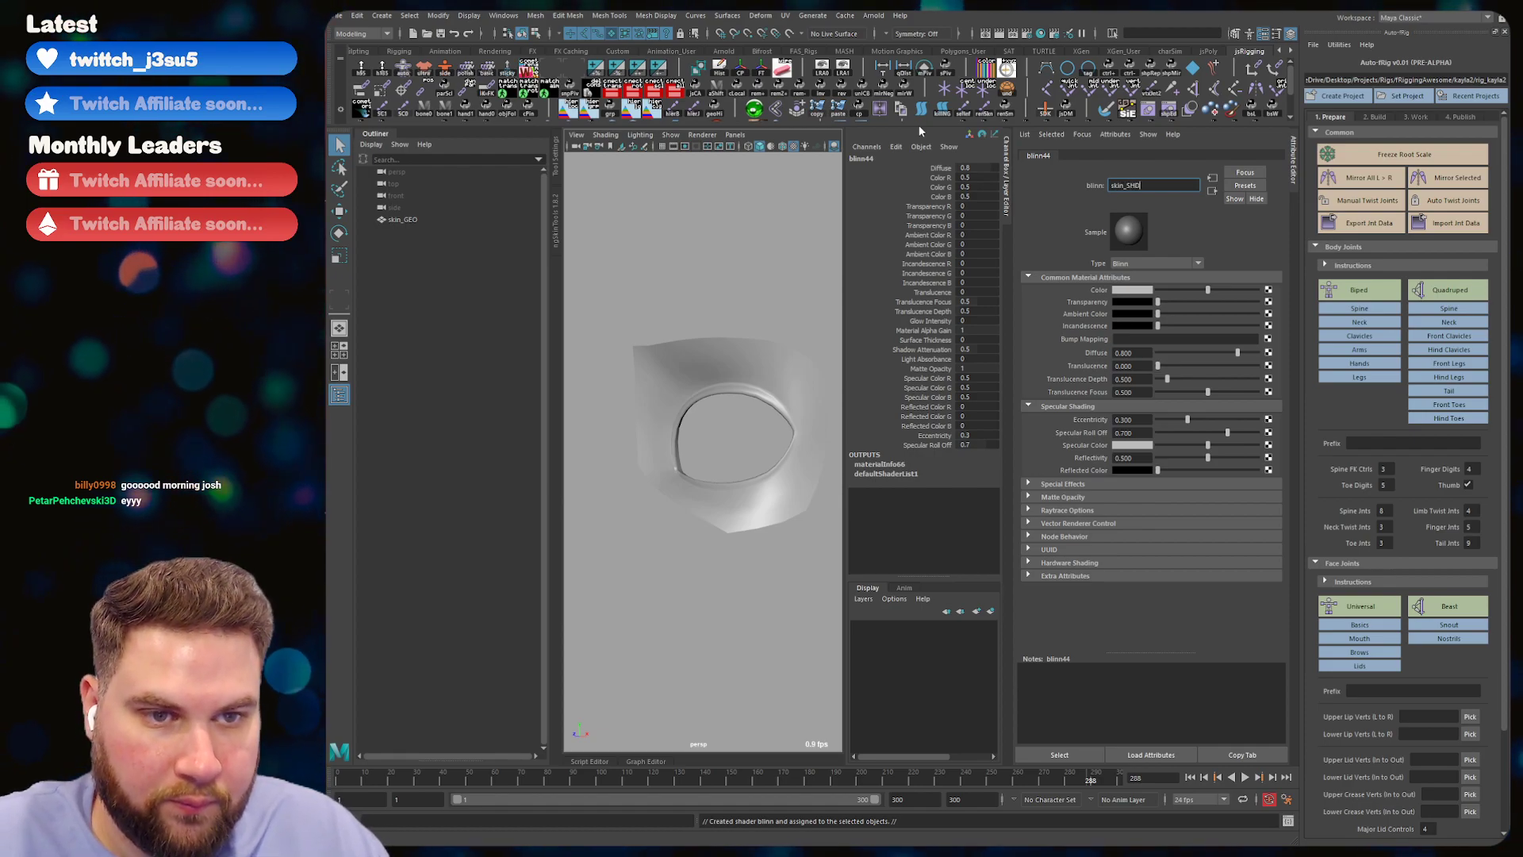
key("Return")
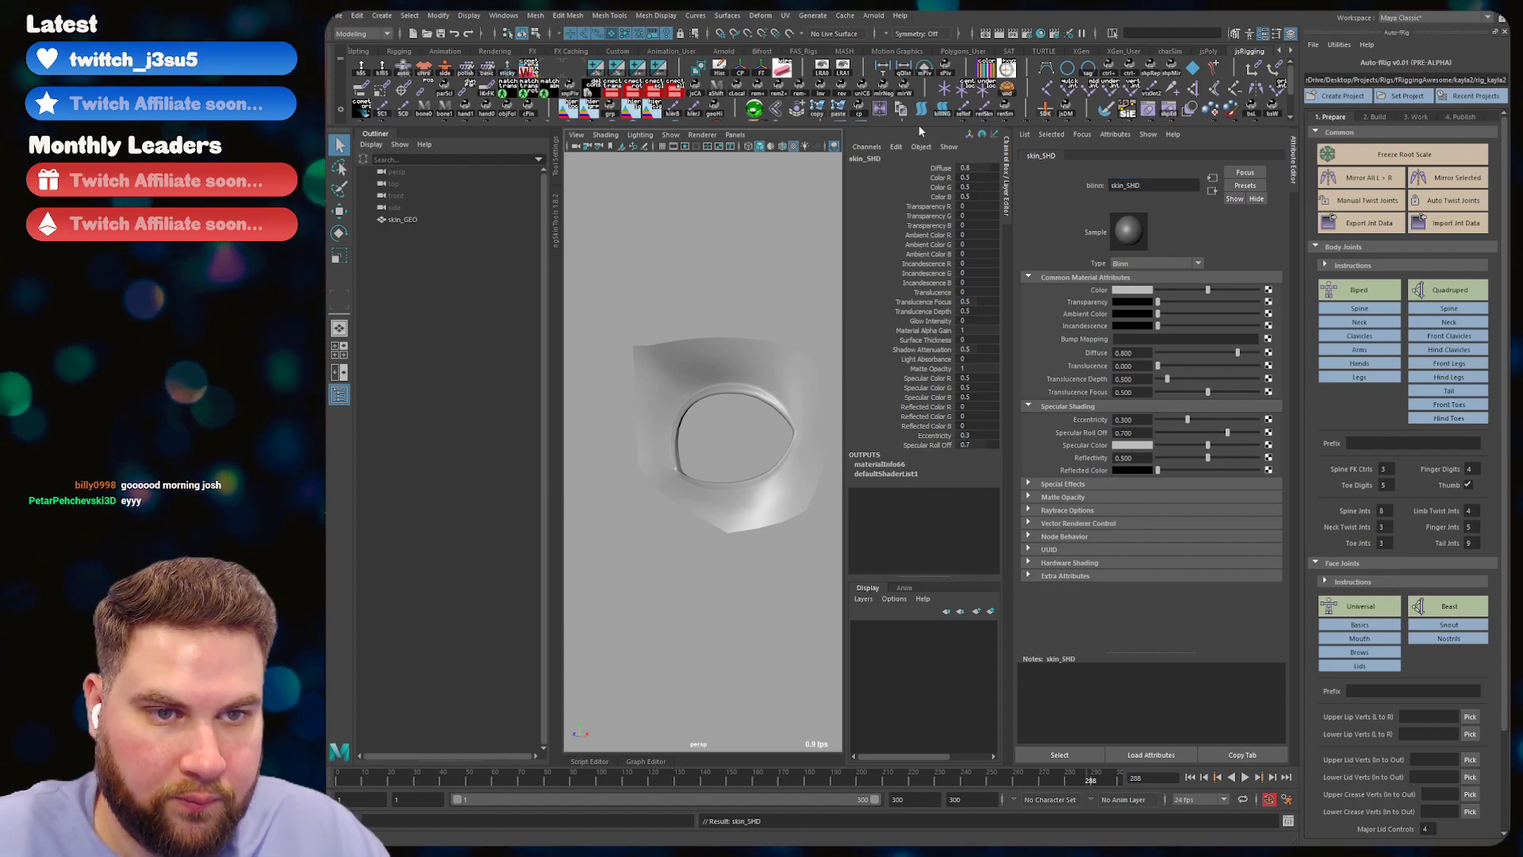
- Set the color of skin_SHD to a brownish skin tone of about RGB 0.411, 0.258, 0.201
left_click(1127, 290)
left_click_drag(1230, 288, 1214, 305)
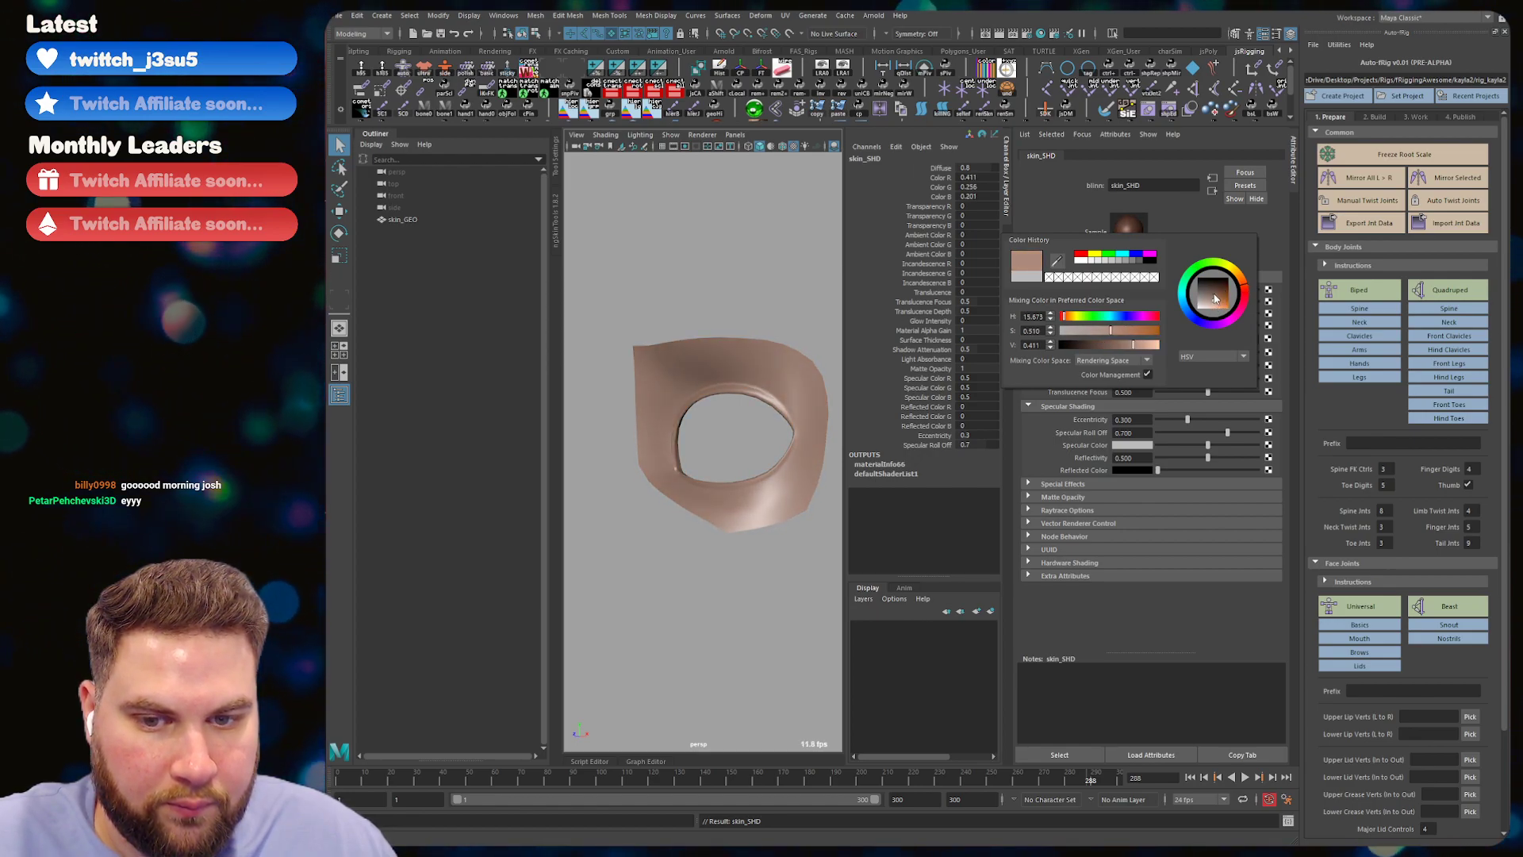
left_click(721, 245)
left_click_drag(721, 245, 788, 334, "alt")
key("ctrl+z")
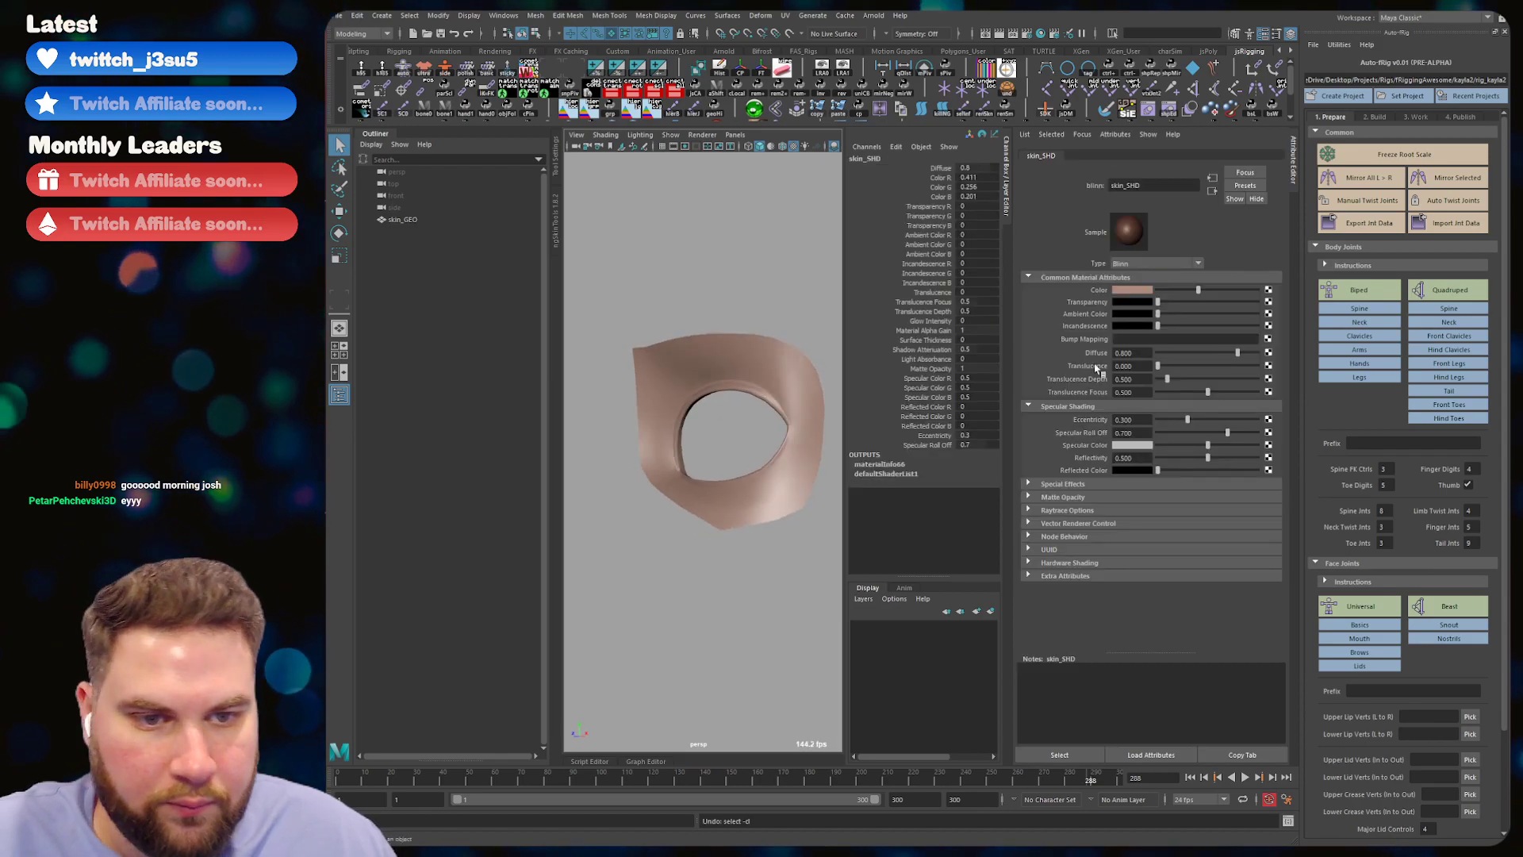
- Soften the skin_SHD highlights with reflectivity 0, specular roll off 0.361, specular color about 0.259 and eccentricity 0.416
left_click_drag(1184, 464, 1178, 419)
left_click_drag(678, 410, 733, 414, "alt")
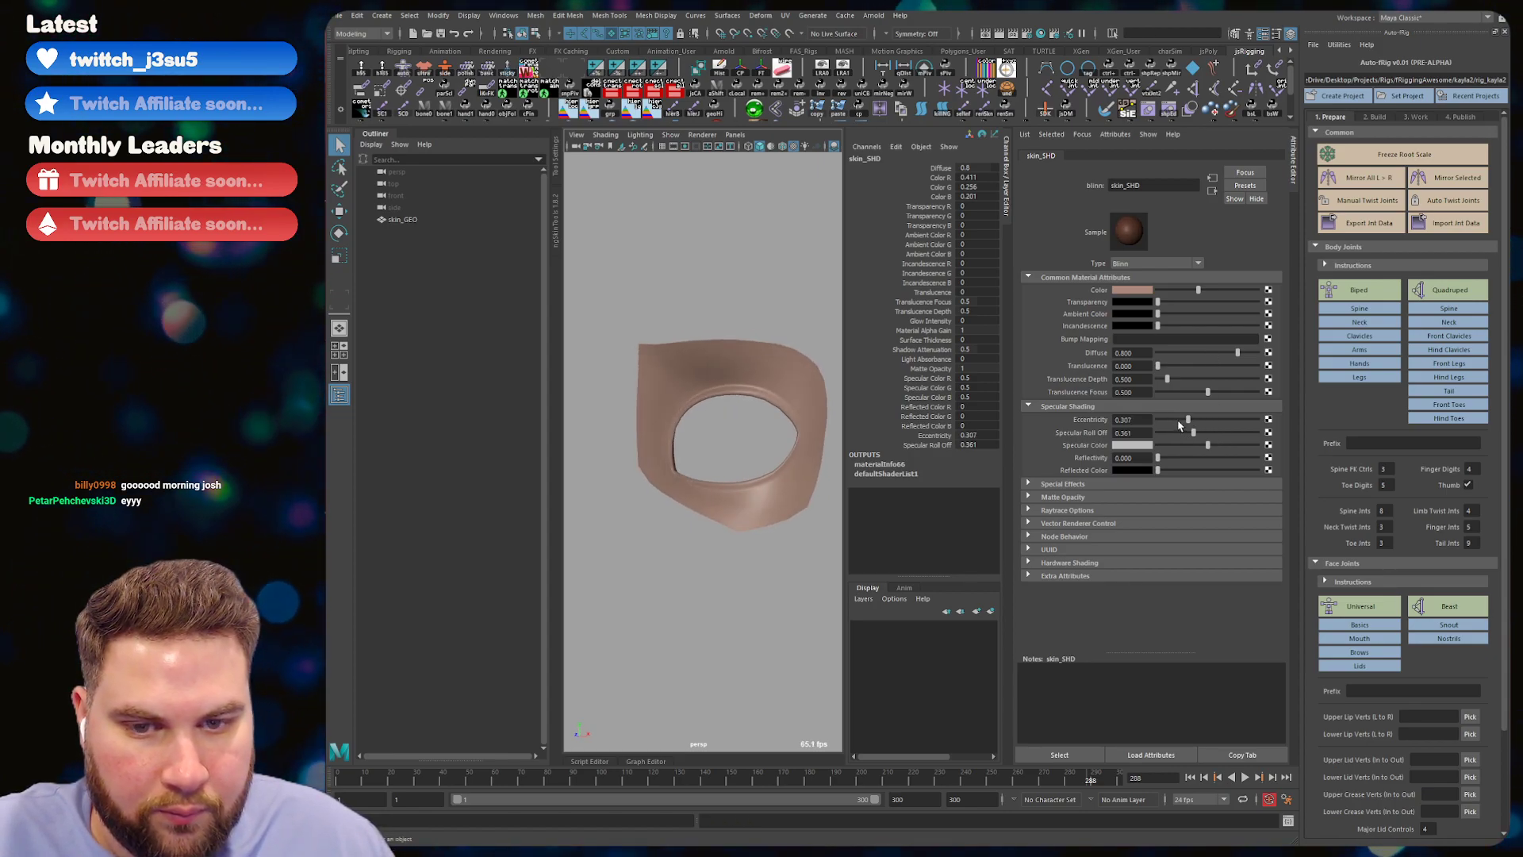
left_click_drag(1188, 420, 1178, 421)
mouse_move(718, 429)
left_mouse_down("alt")
mouse_move(744, 432)
mouse_move(725, 431)
left_mouse_up("alt")
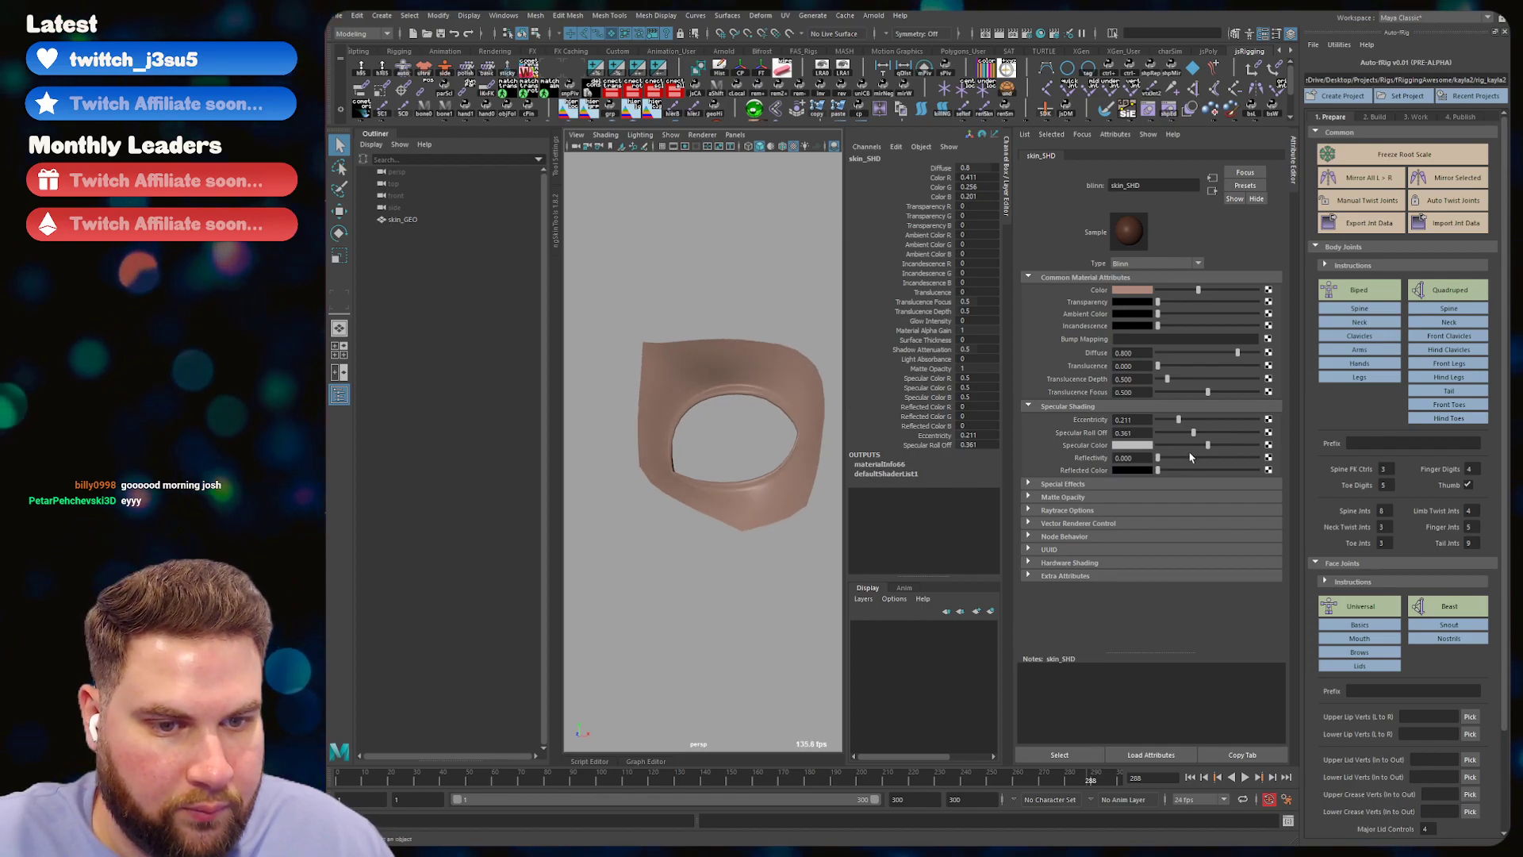
left_click(1201, 420)
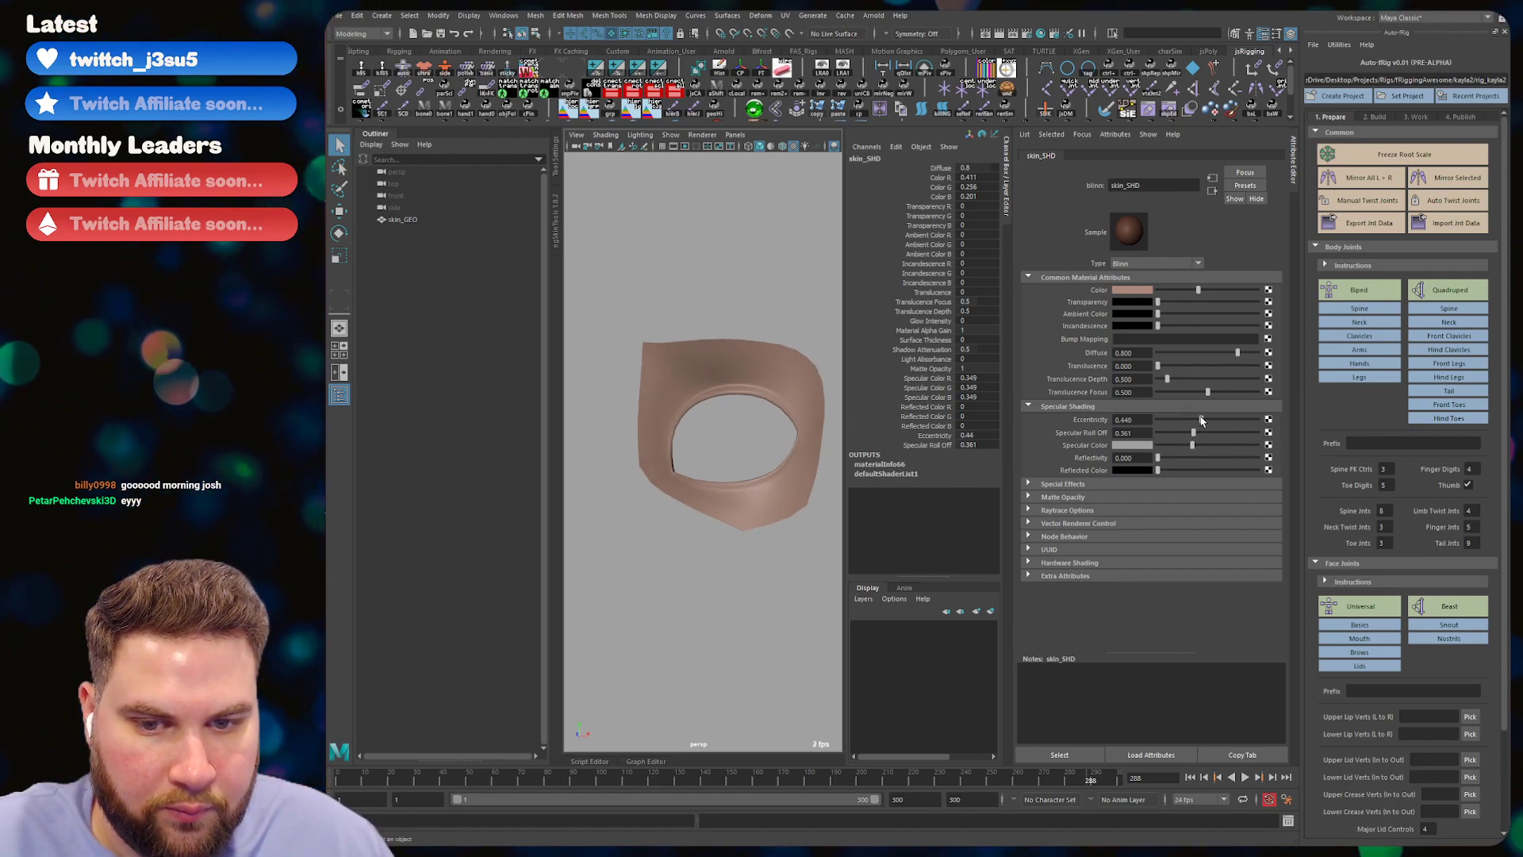
left_click_drag(646, 420, 616, 421, "alt")
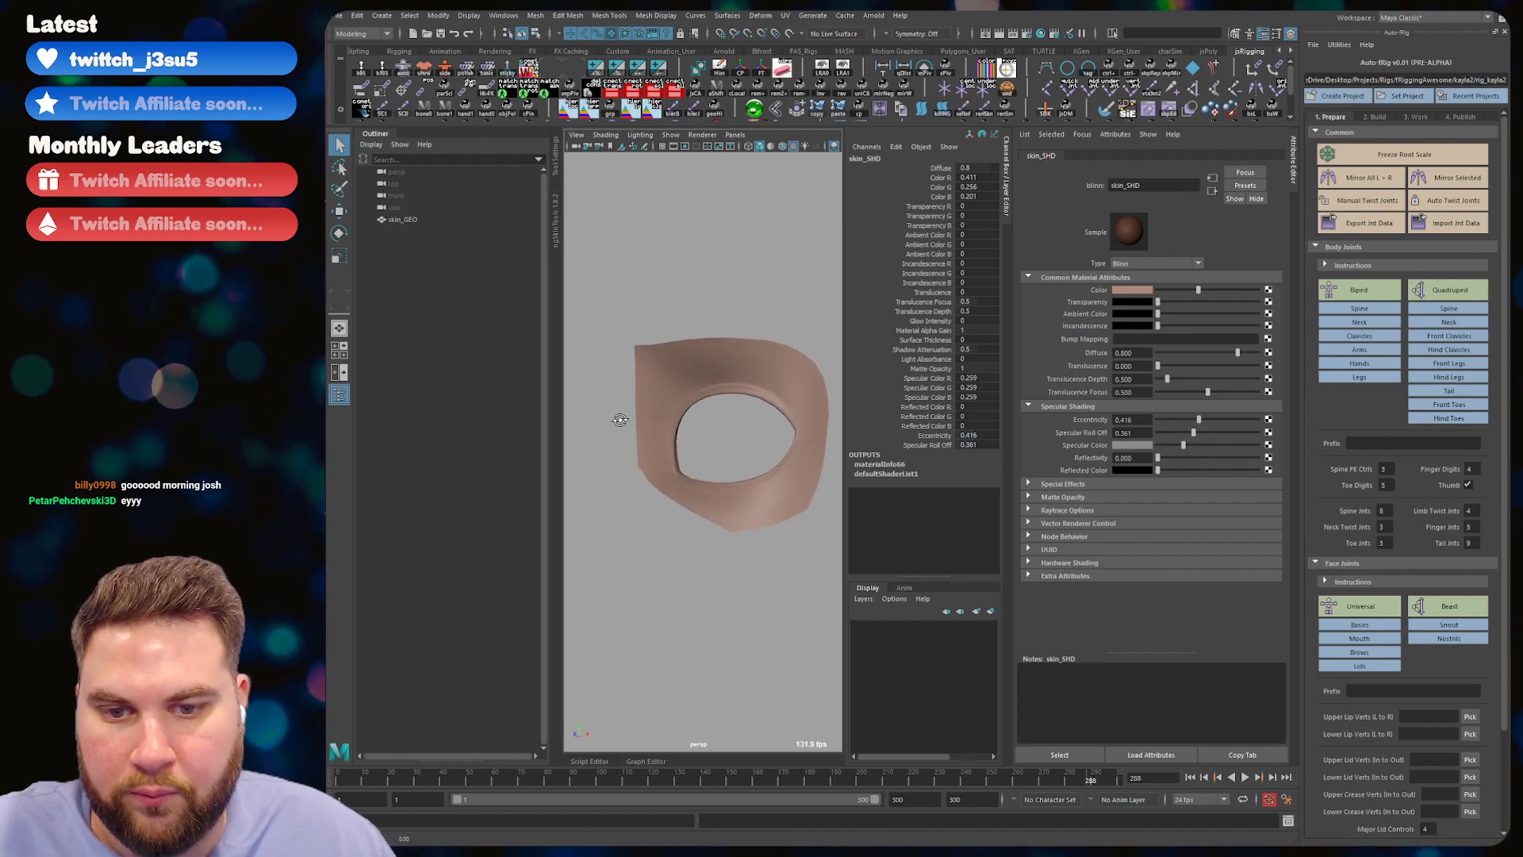
- Deselect the material, hide the Attribute Editor and close the Auto-Rig window to enlarge the viewport
left_click(615, 421)
left_click(1296, 163)
right_click_drag(890, 380, 941, 371, "alt")
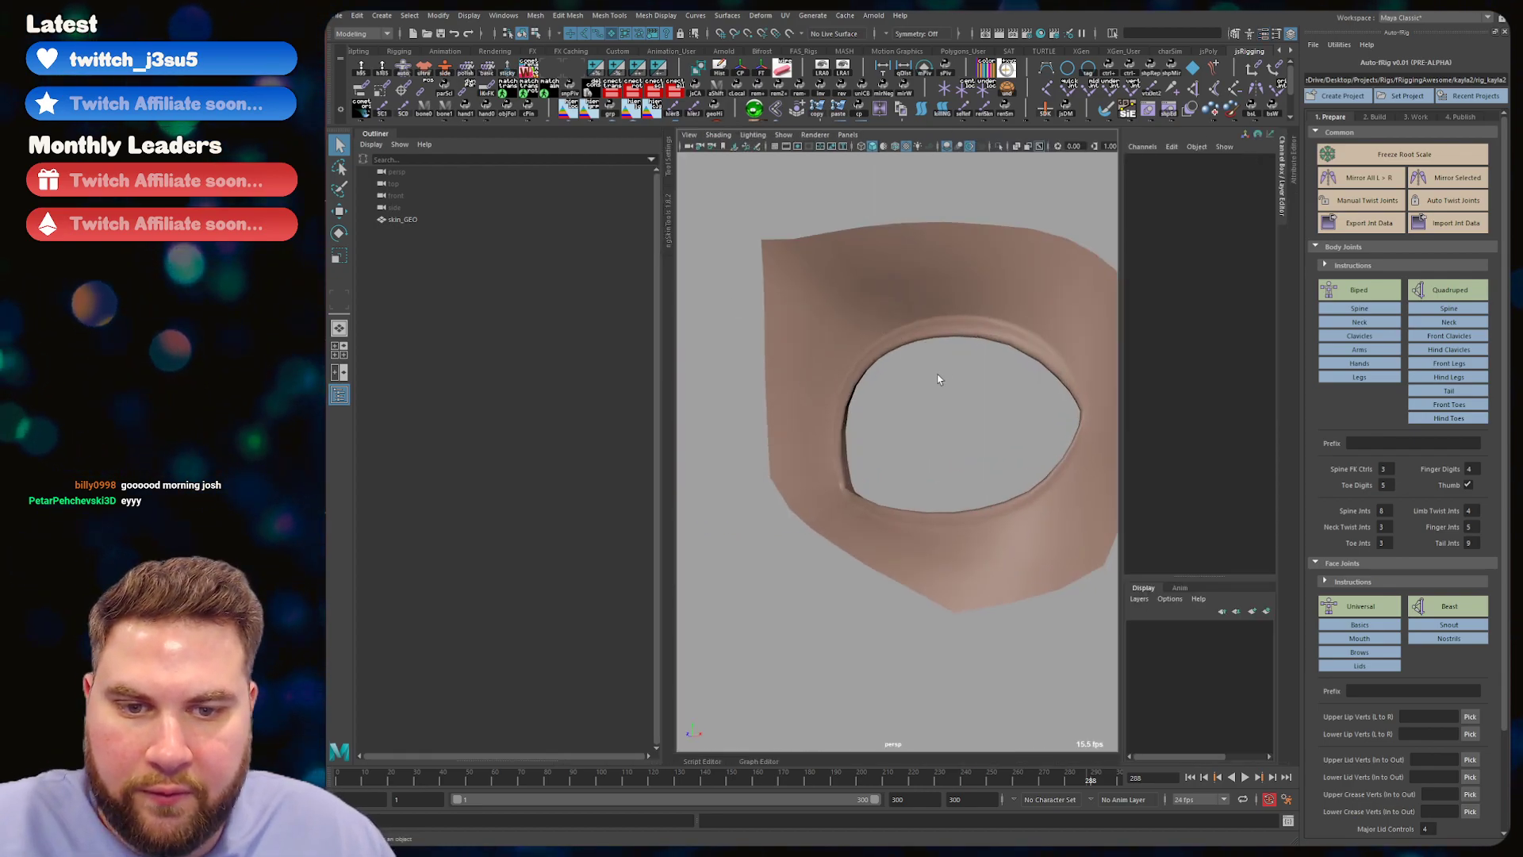
left_click_drag(940, 371, 901, 391, "alt")
right_click_drag(901, 391, 880, 366, "alt")
middle_click_drag(878, 366, 893, 381, "alt")
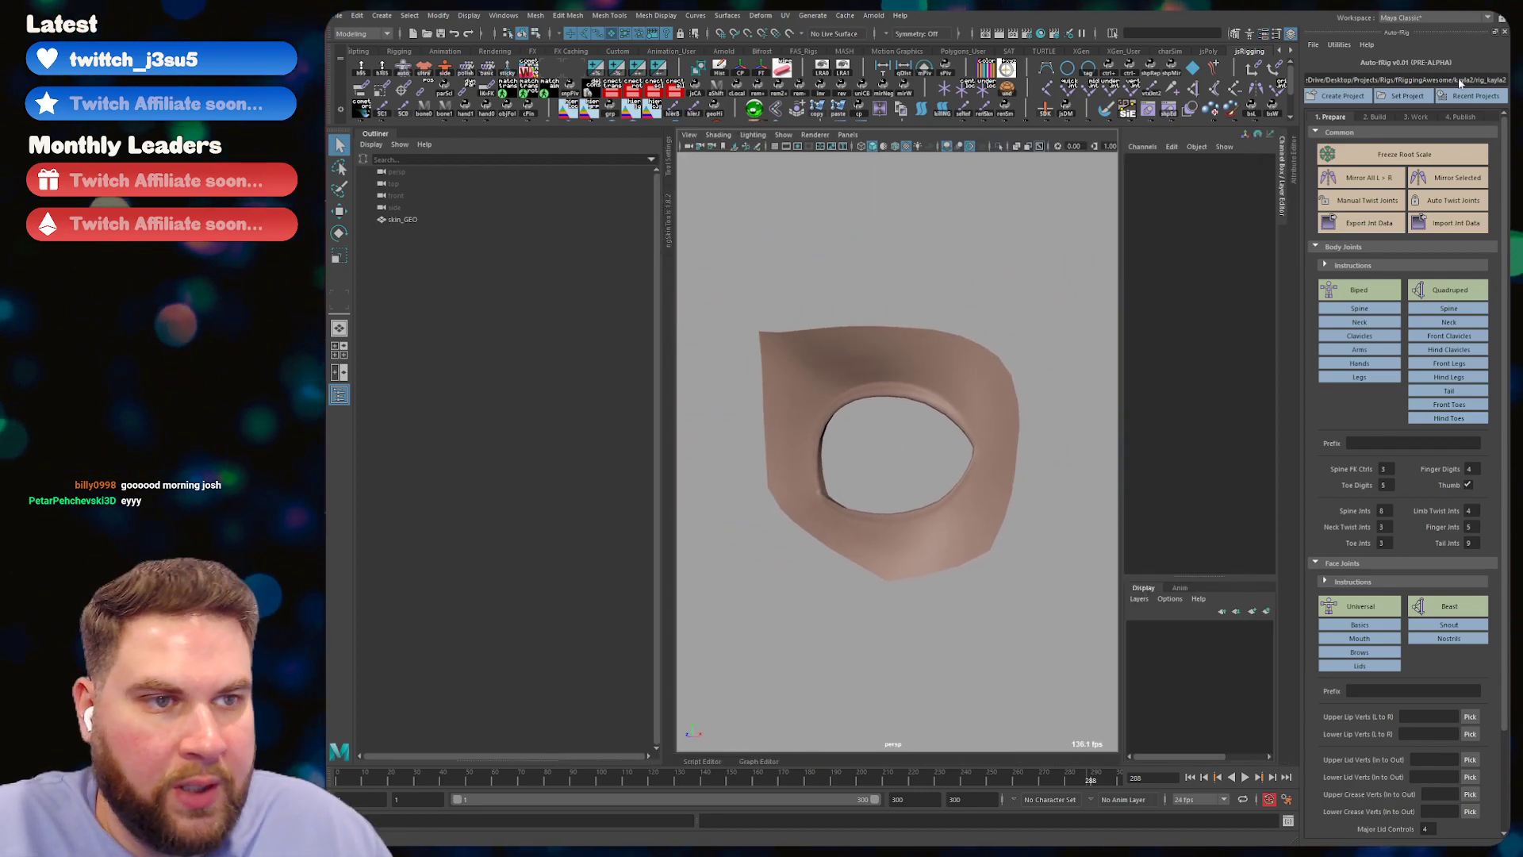
left_click(1504, 32)
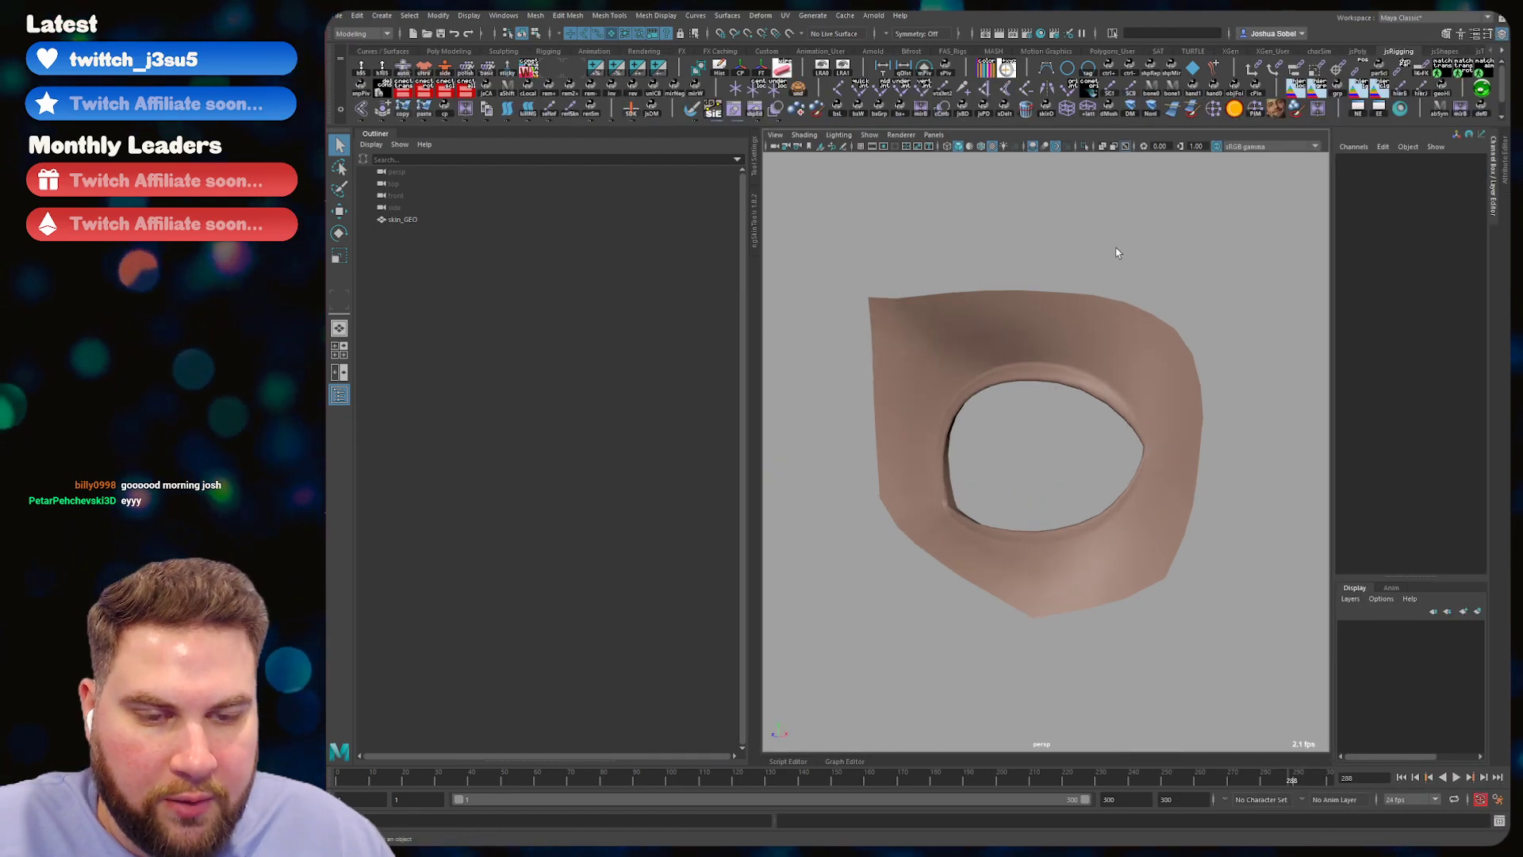
- Select skin_GEO and examine its edge flow around the eye opening
right_click_drag(1023, 323, 1060, 333, "alt")
left_click_drag(1060, 333, 1031, 346, "alt")
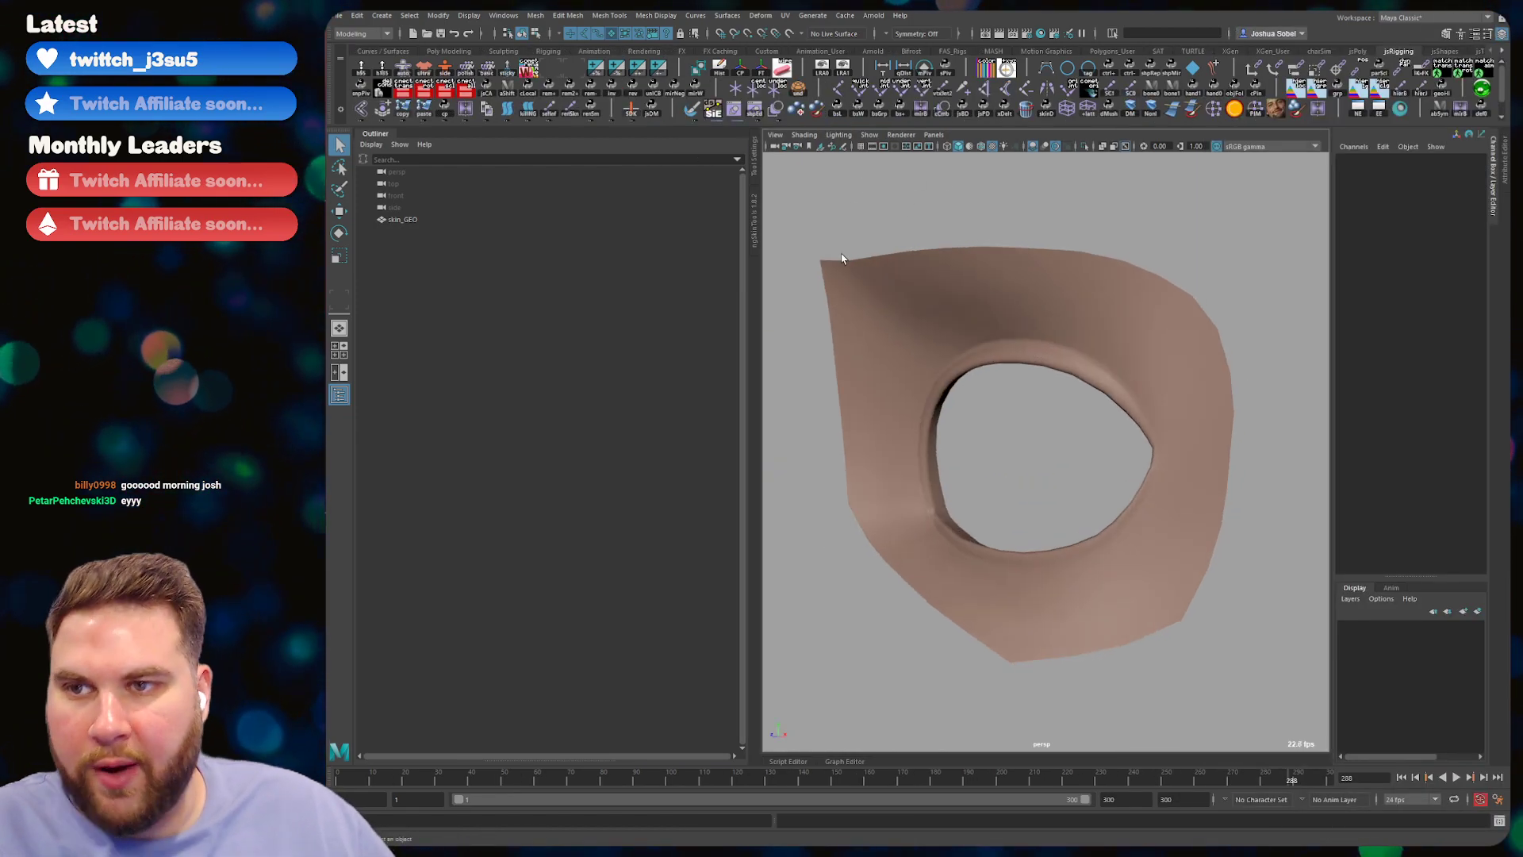
left_click_drag(1050, 323, 954, 296, "alt")
left_click(1020, 282)
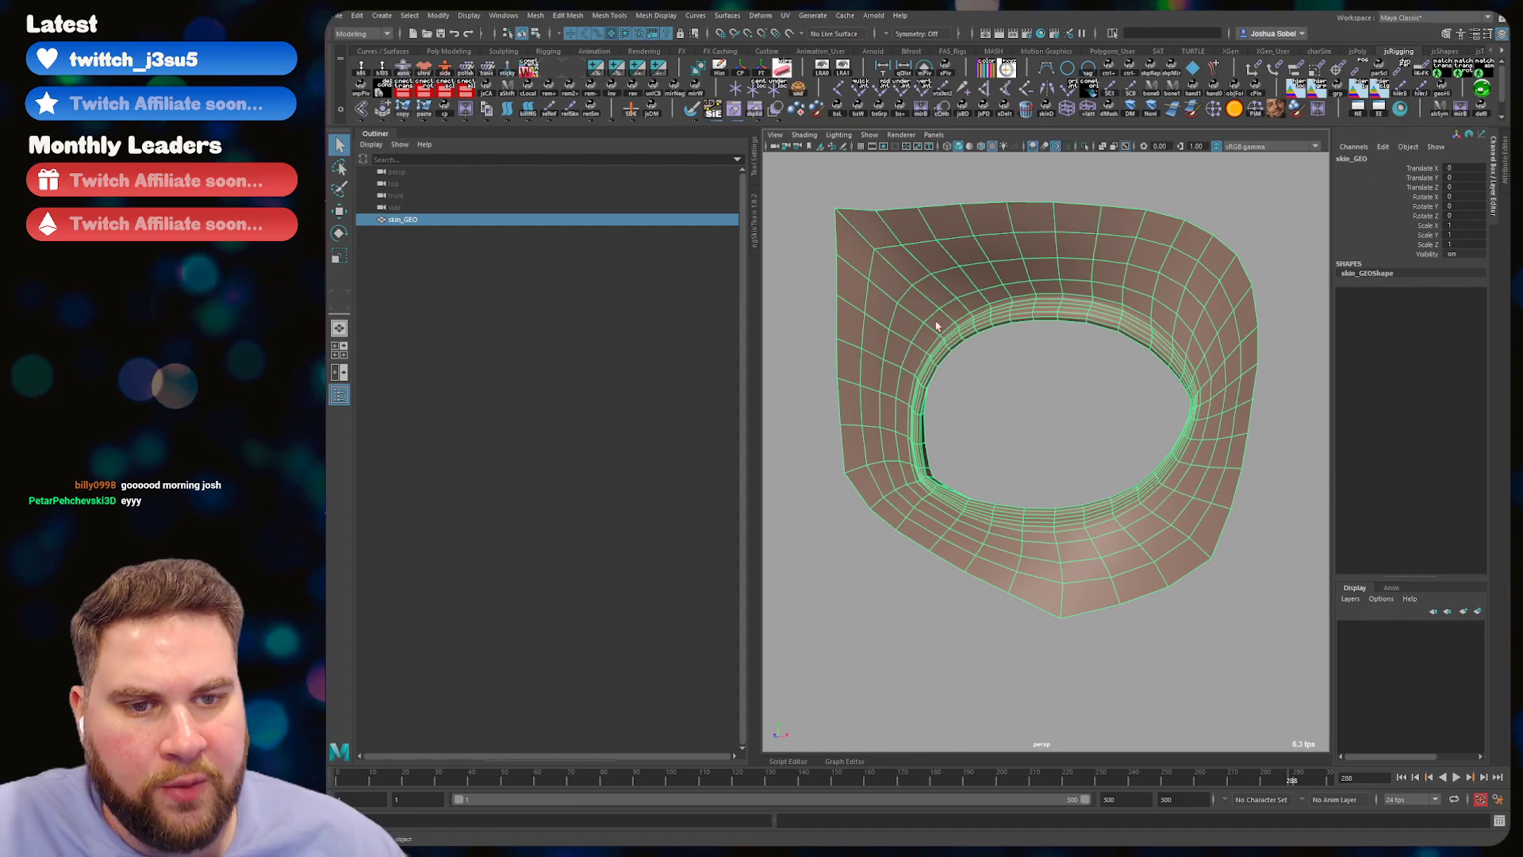
key("F10")
left_click_drag(952, 306, 898, 313, "alt")
left_click(1004, 313)
left_click(1038, 268)
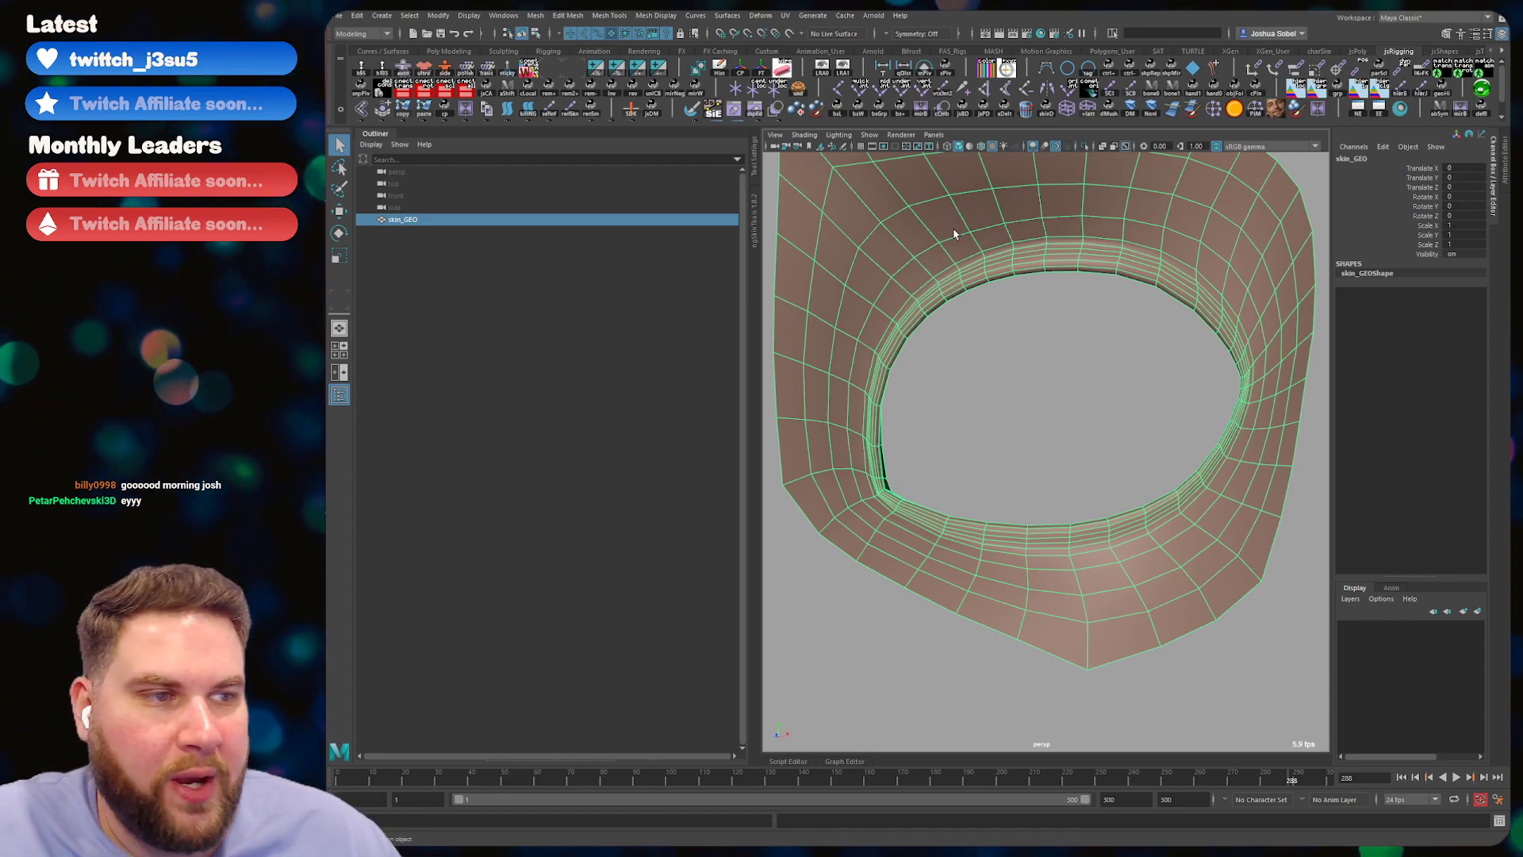
left_click_drag(1094, 234, 975, 245, "alt")
- Look for the command that converts polygon edges to a curve
left_click(365, 35)
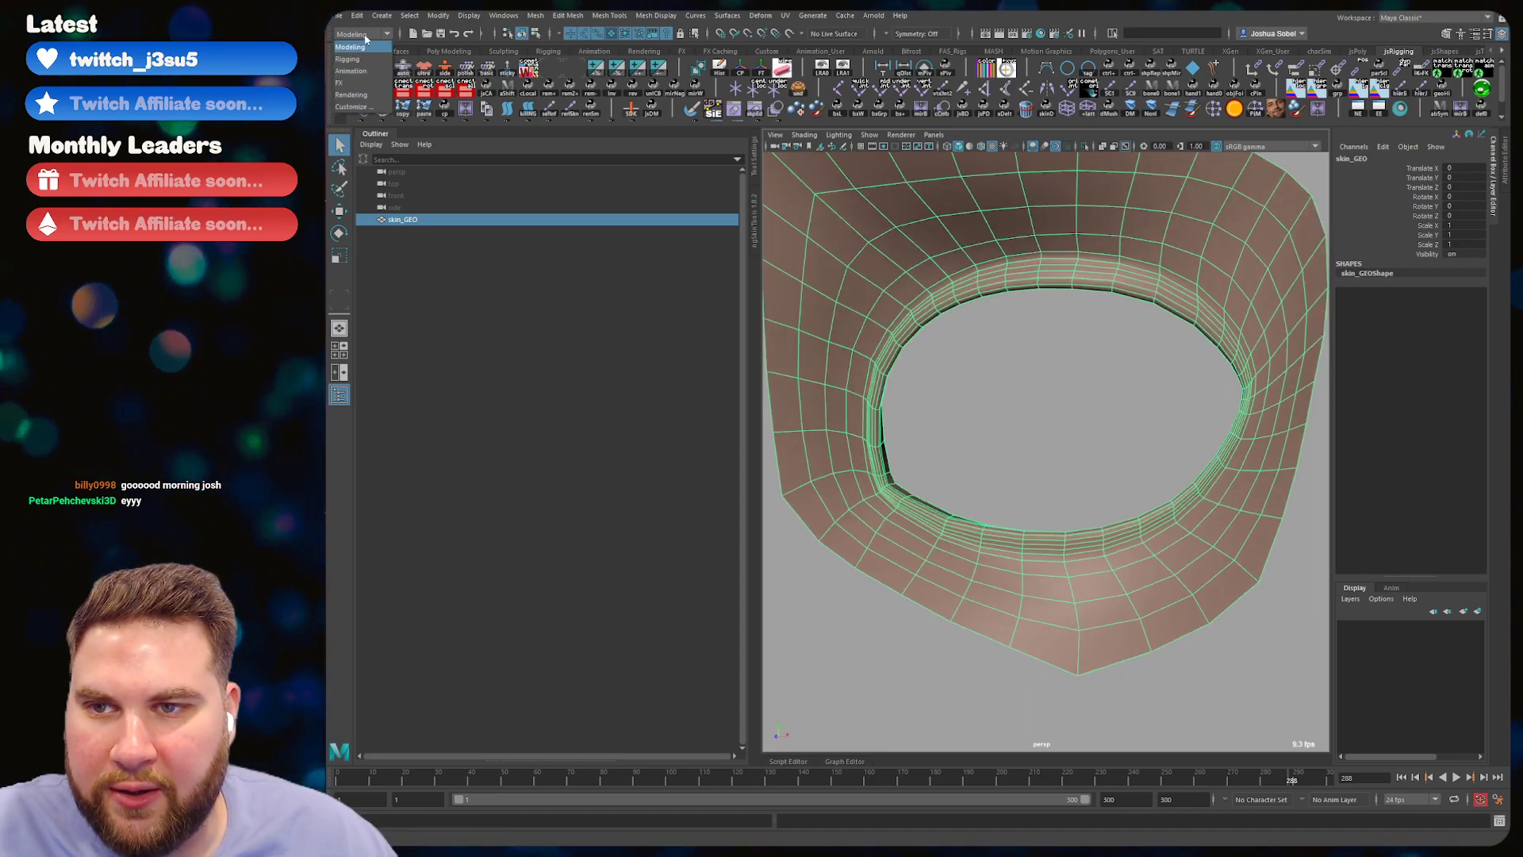
left_click(365, 41)
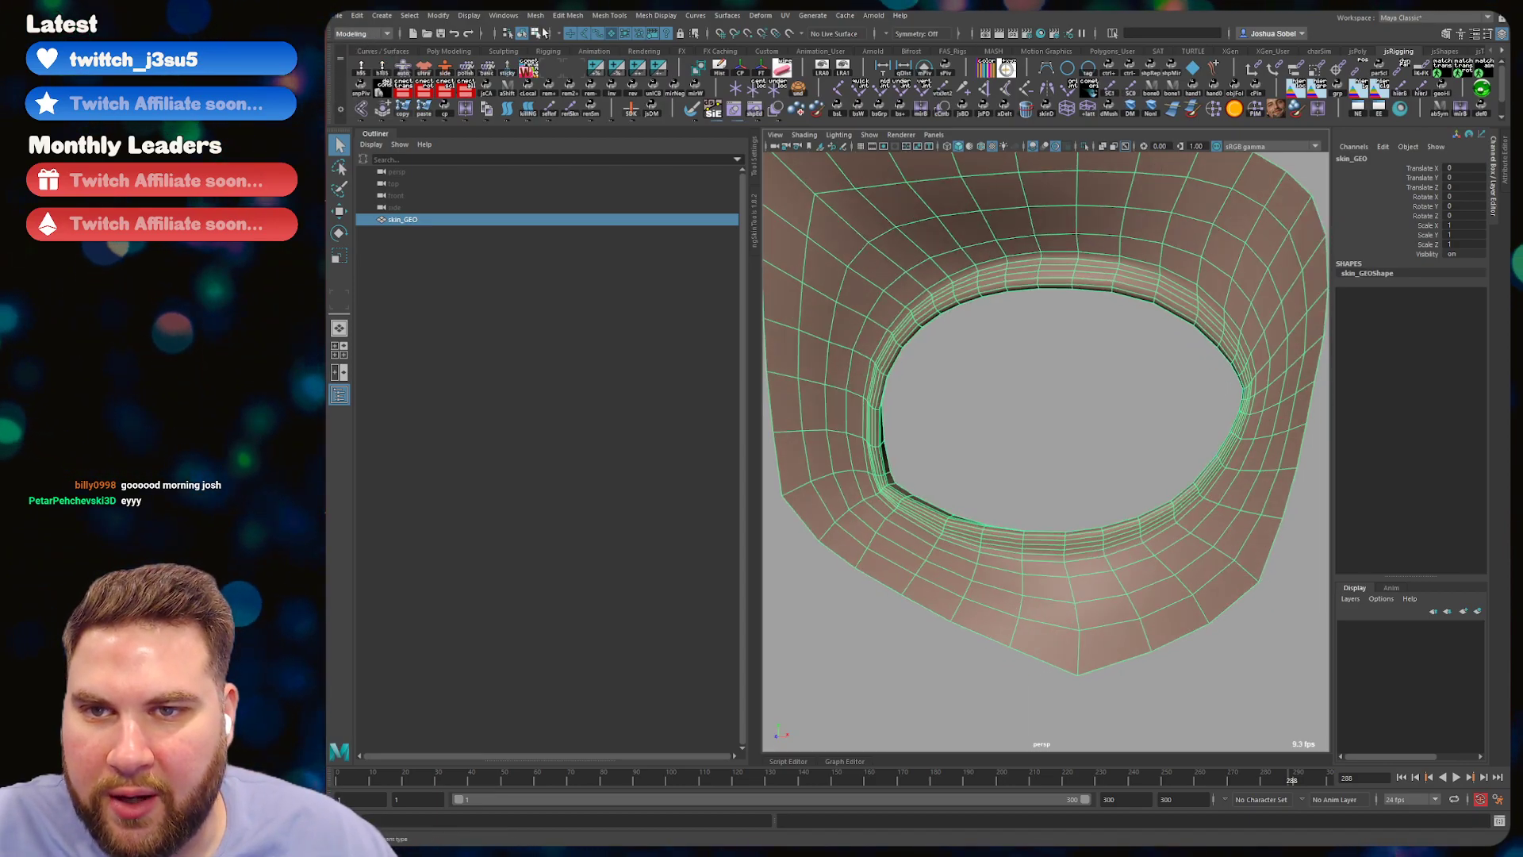
left_click(665, 16)
mouse_move(695, 16)
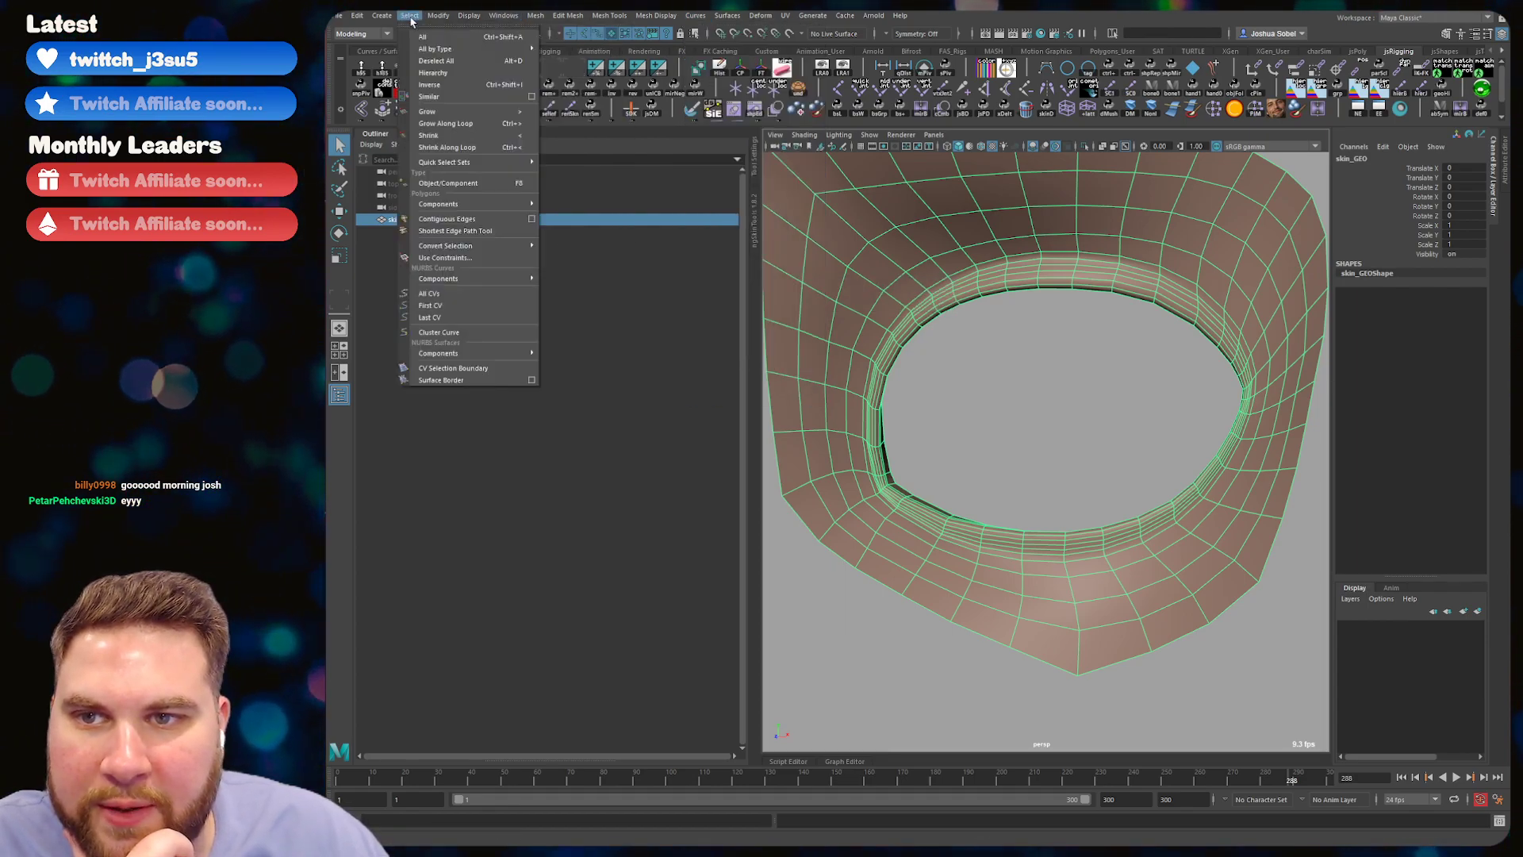
mouse_move(432, 16)
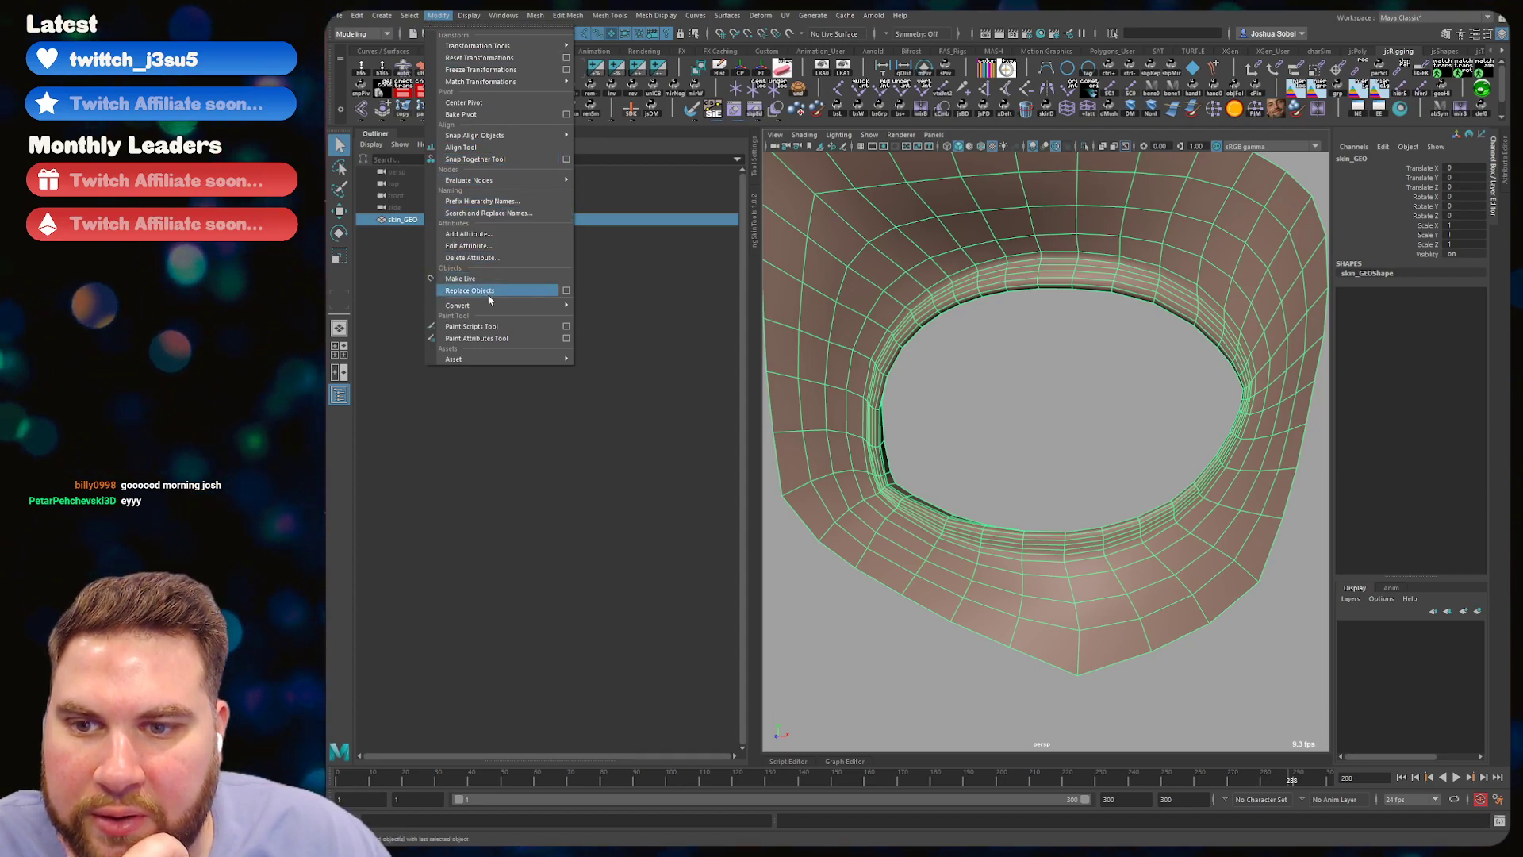
mouse_move(505, 311)
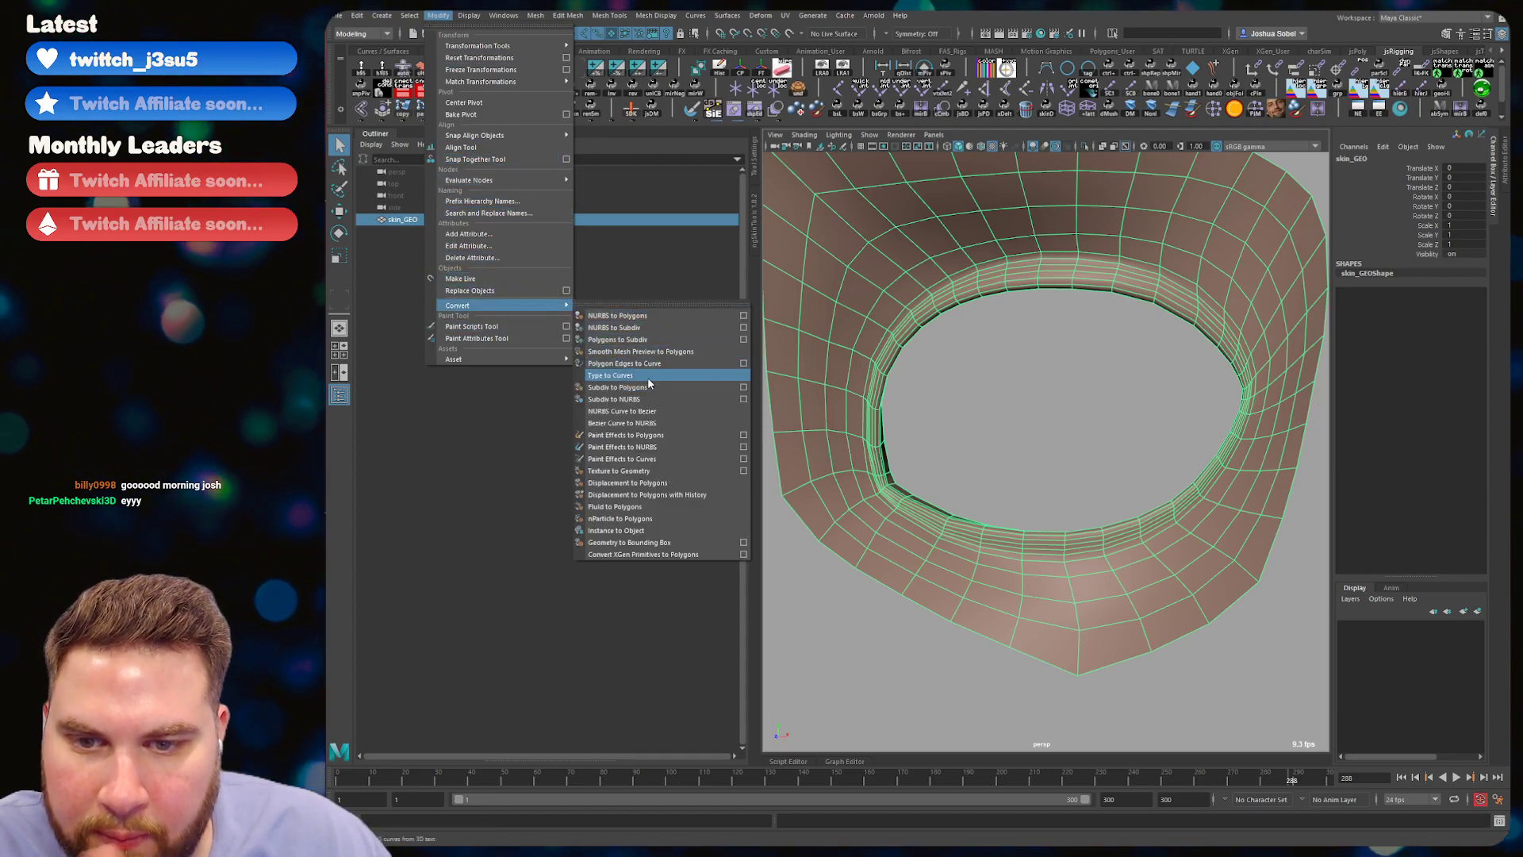
left_click(911, 231)
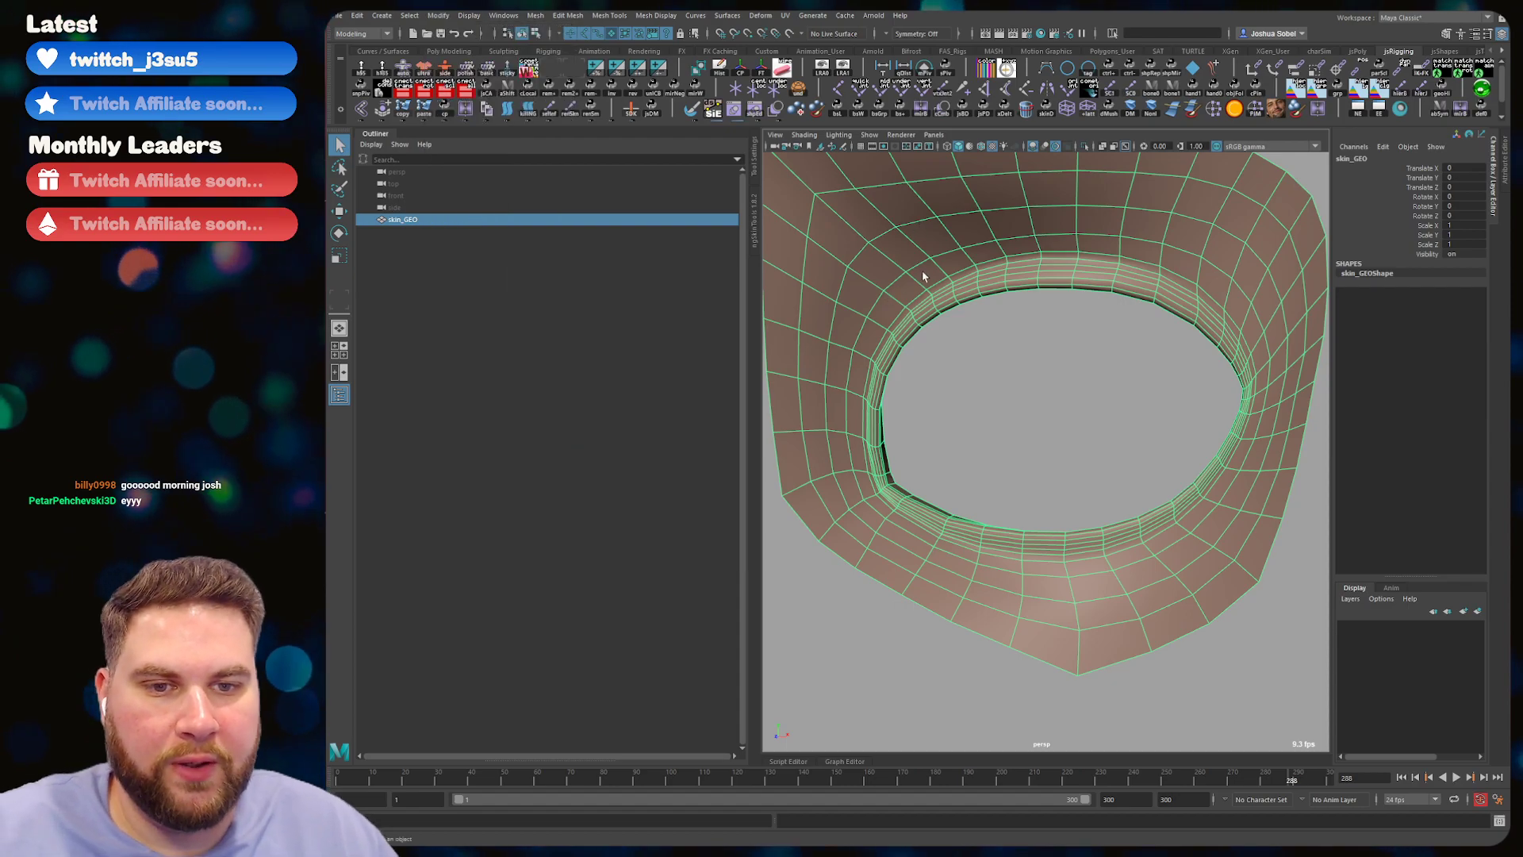
mouse_move(1019, 251)
left_mouse_down("alt")
mouse_move(1063, 242)
mouse_move(999, 230)
left_mouse_up("alt")
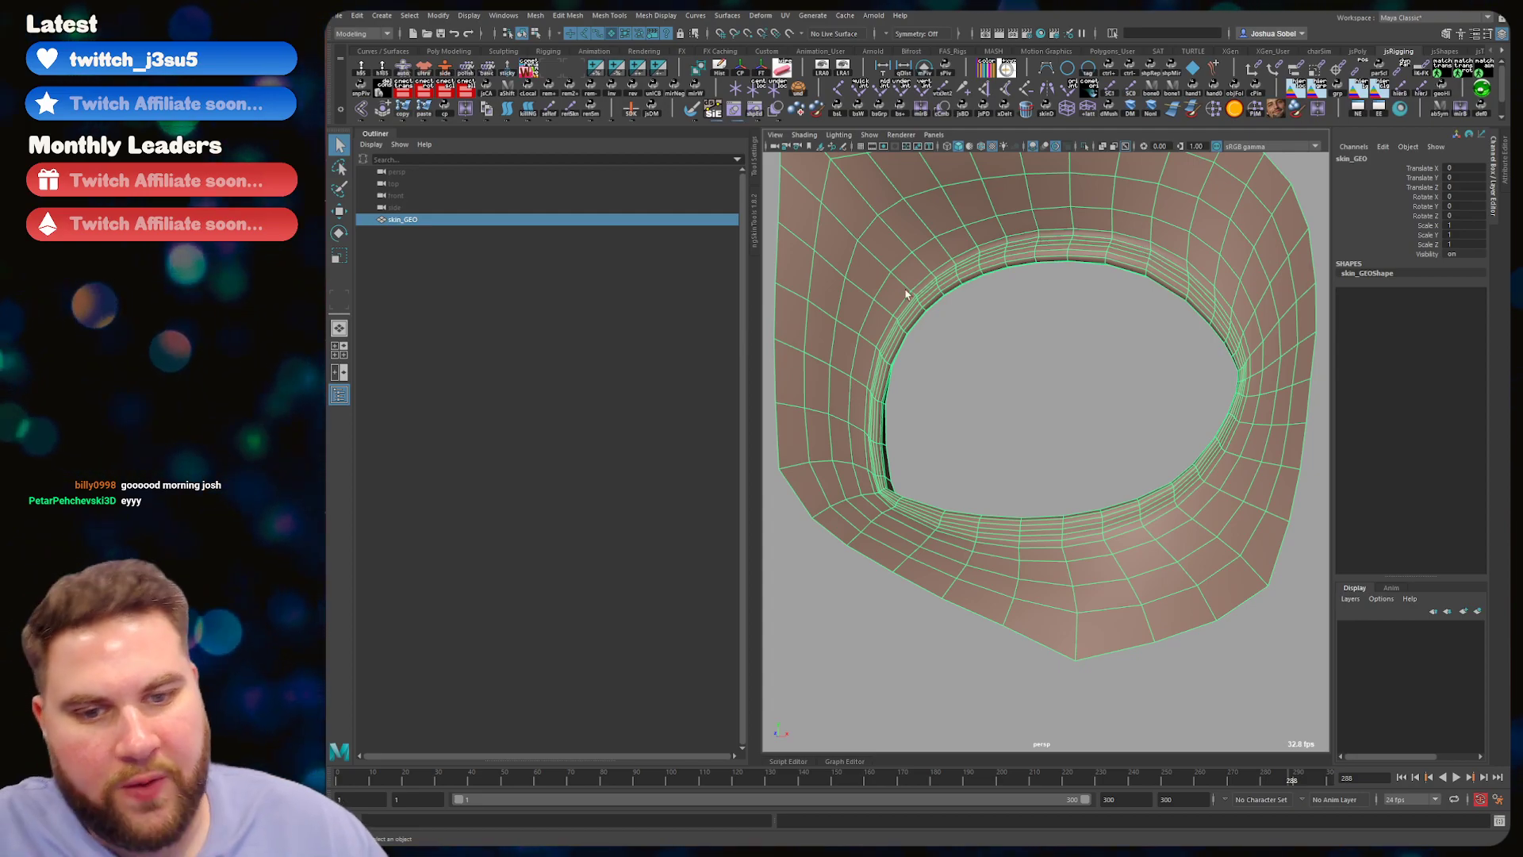
- Switch skin_GEO to edge selection and inspect the edges at the inner corner of the eye
key("F10")
left_click_drag(909, 325, 911, 336, "alt")
right_click_drag(911, 337, 979, 310, "alt")
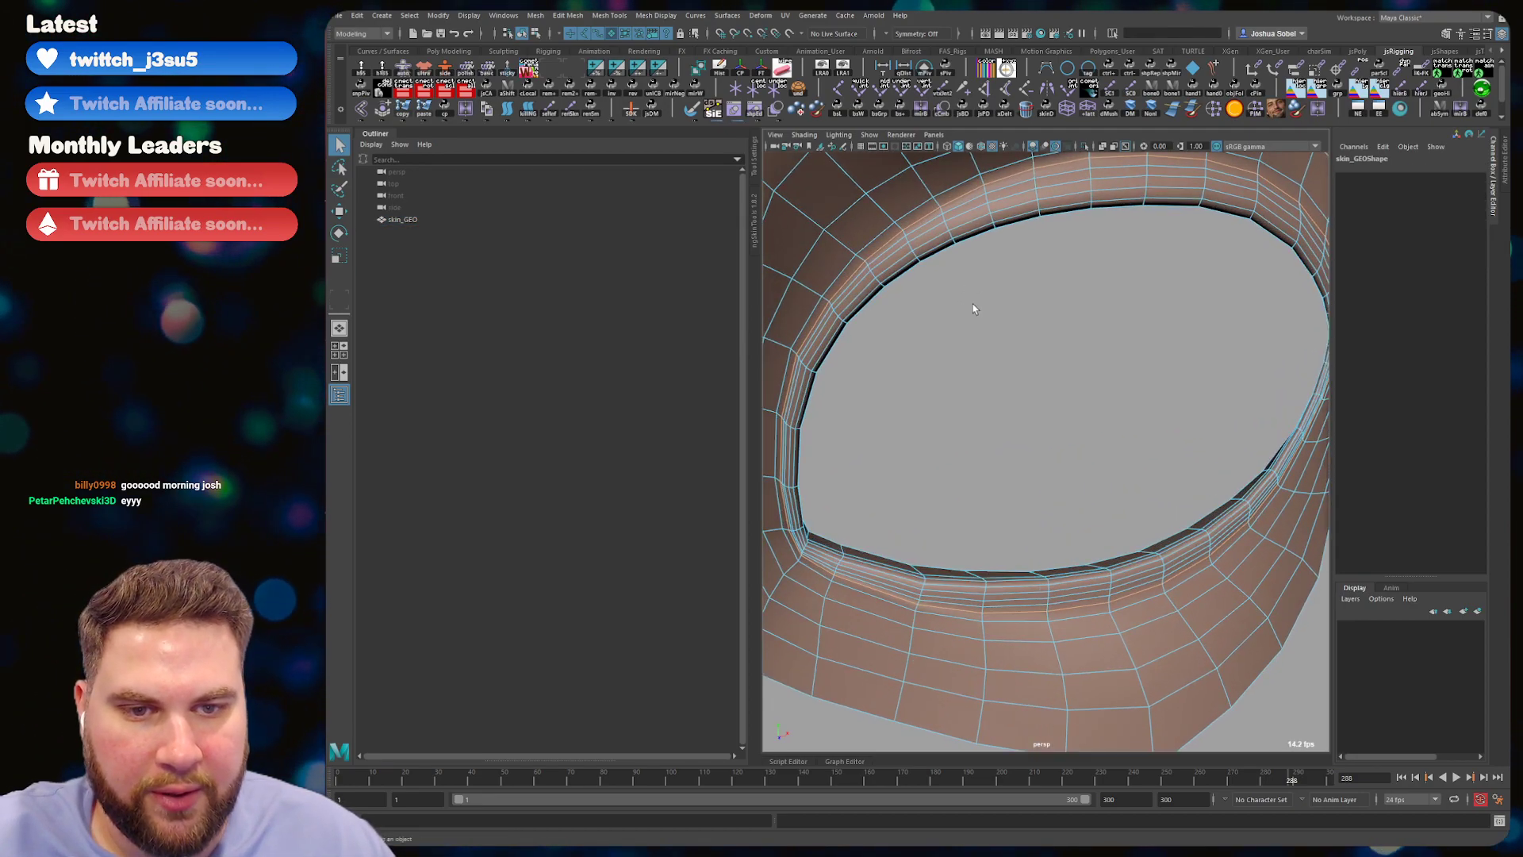
middle_click_drag(880, 341, 948, 311, "alt")
right_click_drag(948, 311, 979, 320, "alt")
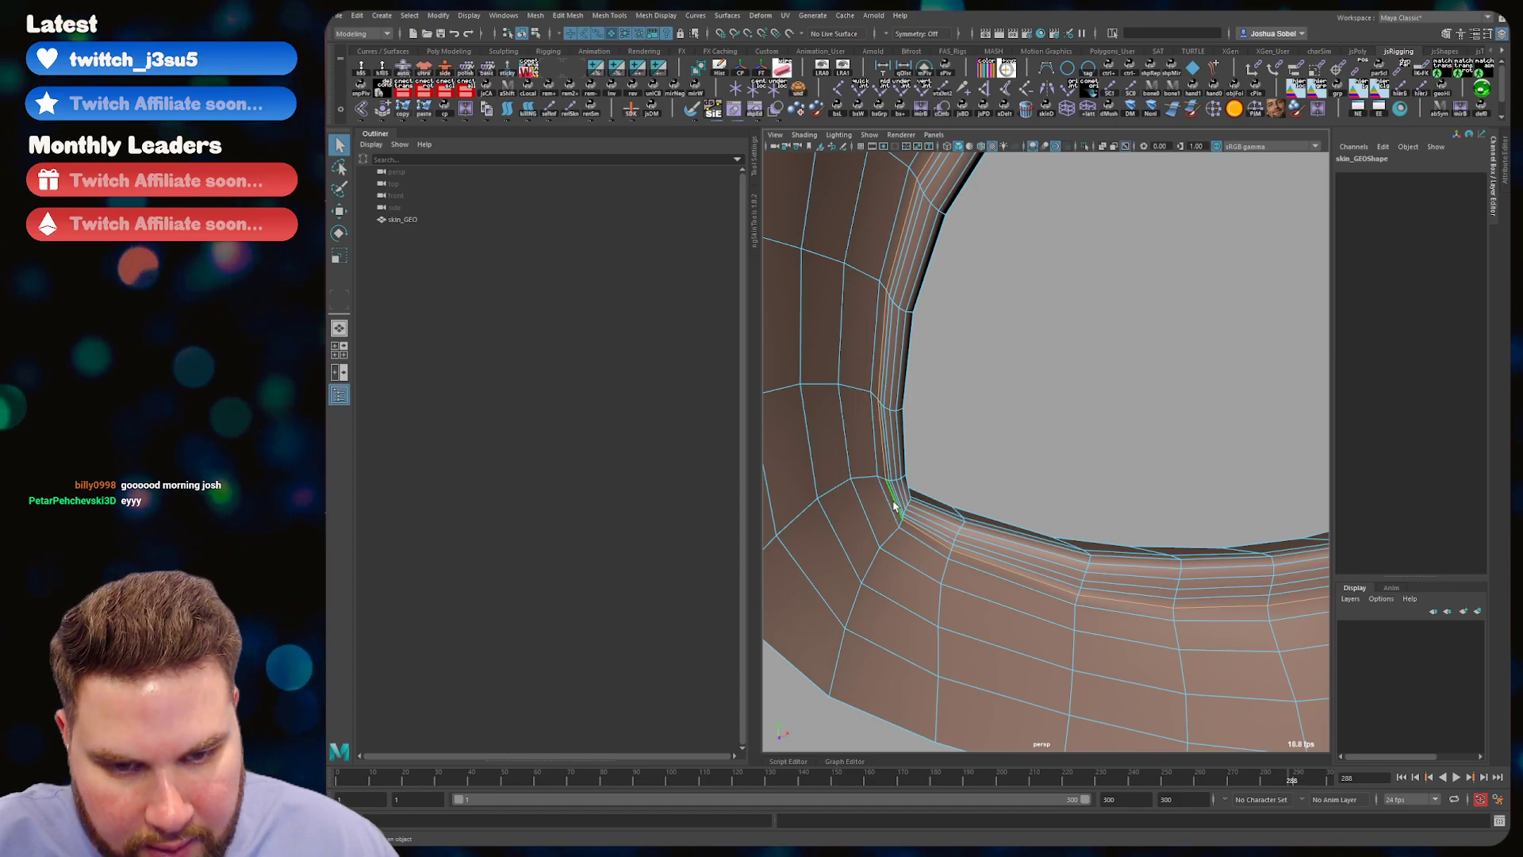
left_click_drag(983, 328, 863, 344, "alt")
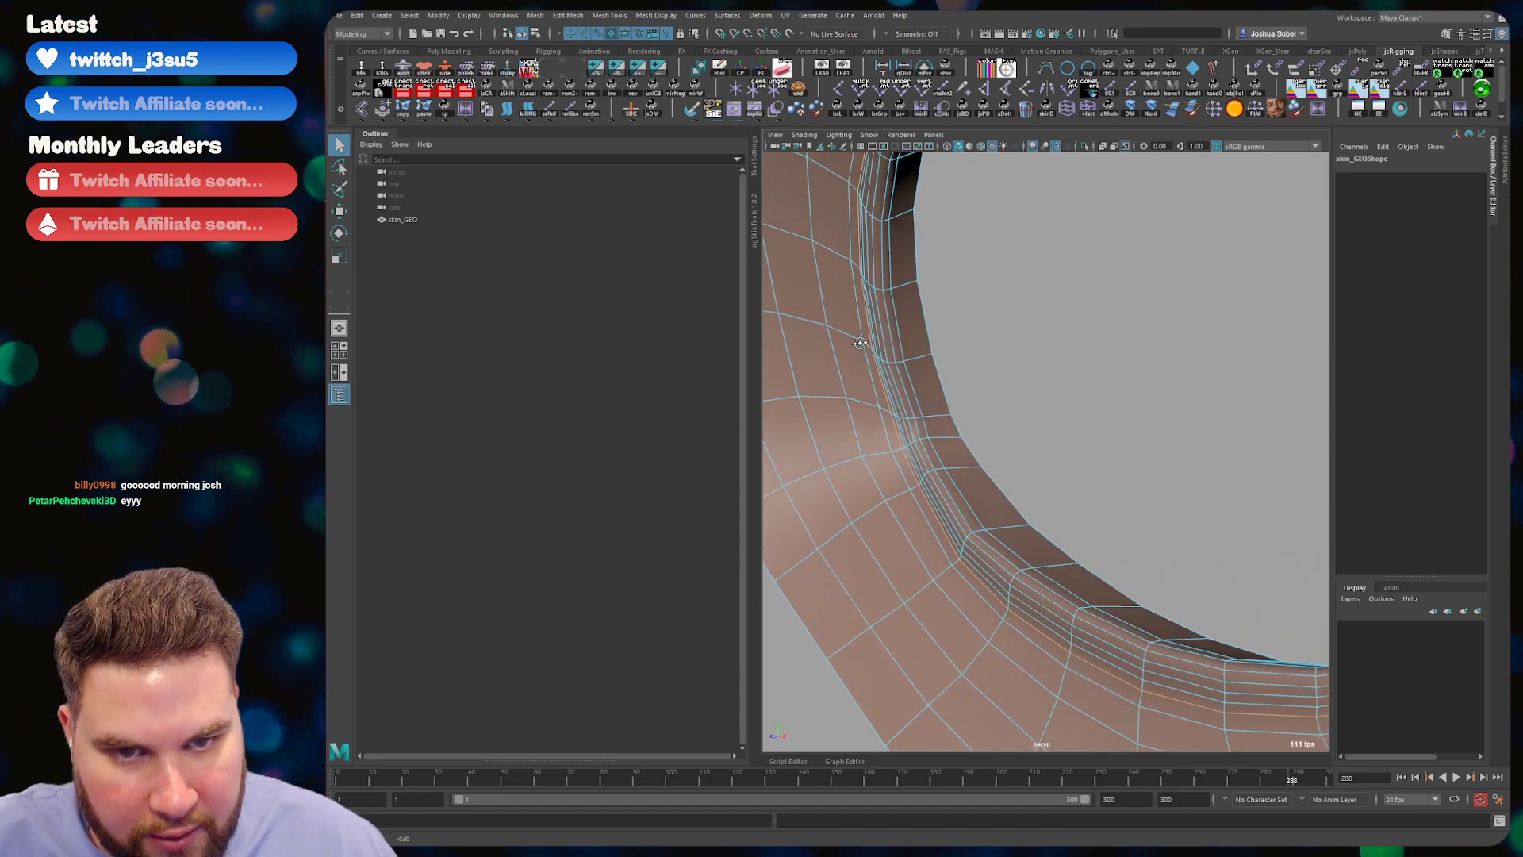
- Examine the edge loops along the eyelid rim from the inner to the outer eye corner at close range
left_click(975, 392)
right_click_drag(976, 392, 843, 354, "alt")
mouse_move(843, 354)
left_mouse_down("alt")
mouse_move(911, 336)
mouse_move(860, 357)
left_mouse_up("alt")
right_click_drag(860, 357, 975, 389, "alt")
left_click(912, 400)
left_click_drag(938, 384, 972, 335, "alt")
right_click_drag(972, 335, 1111, 252, "alt")
left_click_drag(1111, 251, 935, 323, "alt")
right_click_drag(935, 323, 847, 418, "alt")
left_click_drag(846, 418, 881, 522, "alt")
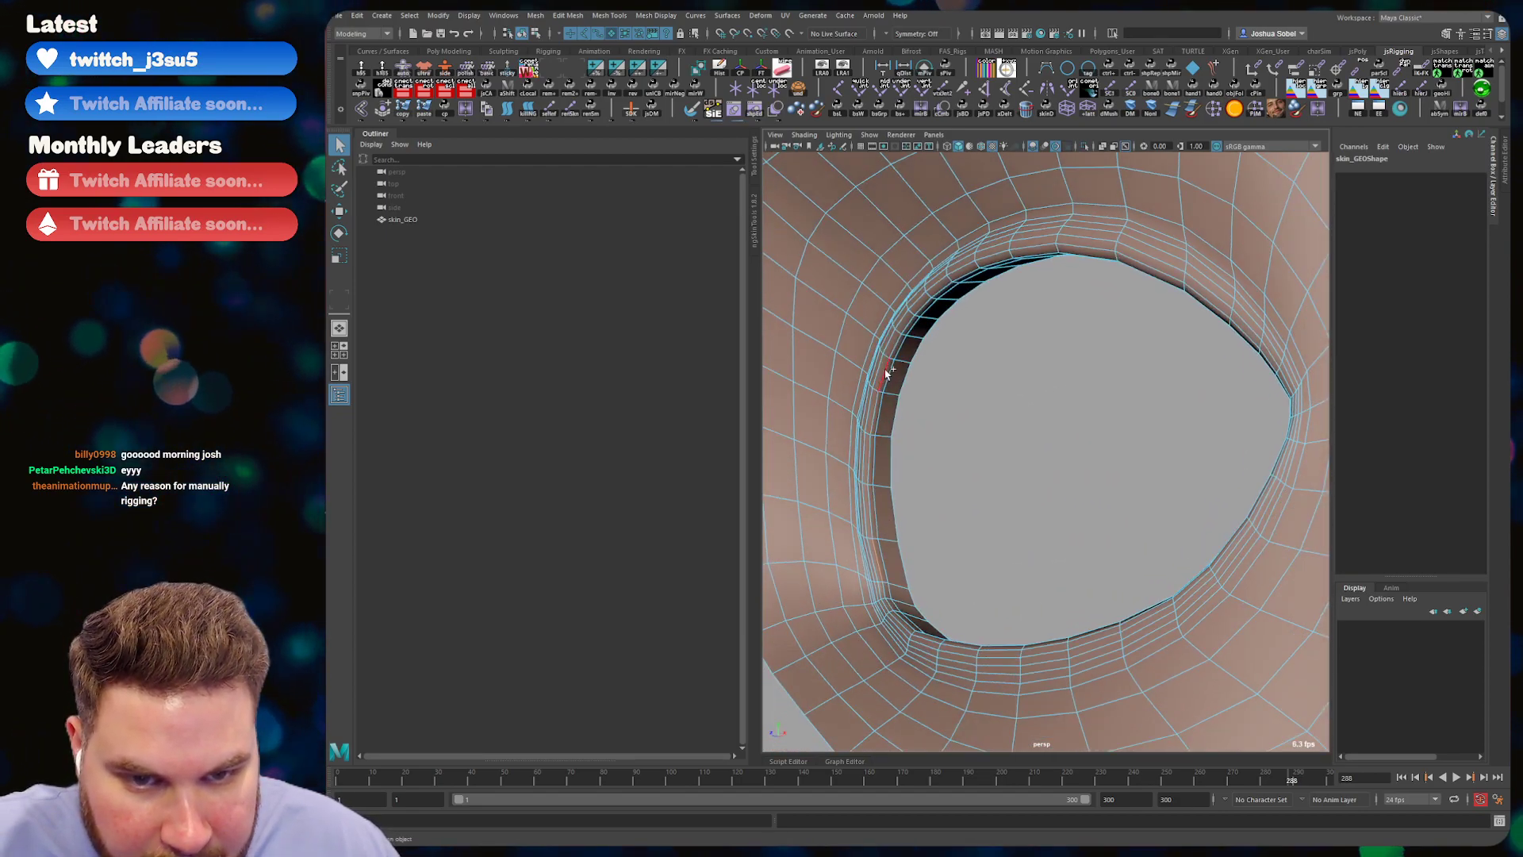
left_click_drag(911, 346, 1069, 315, "alt")
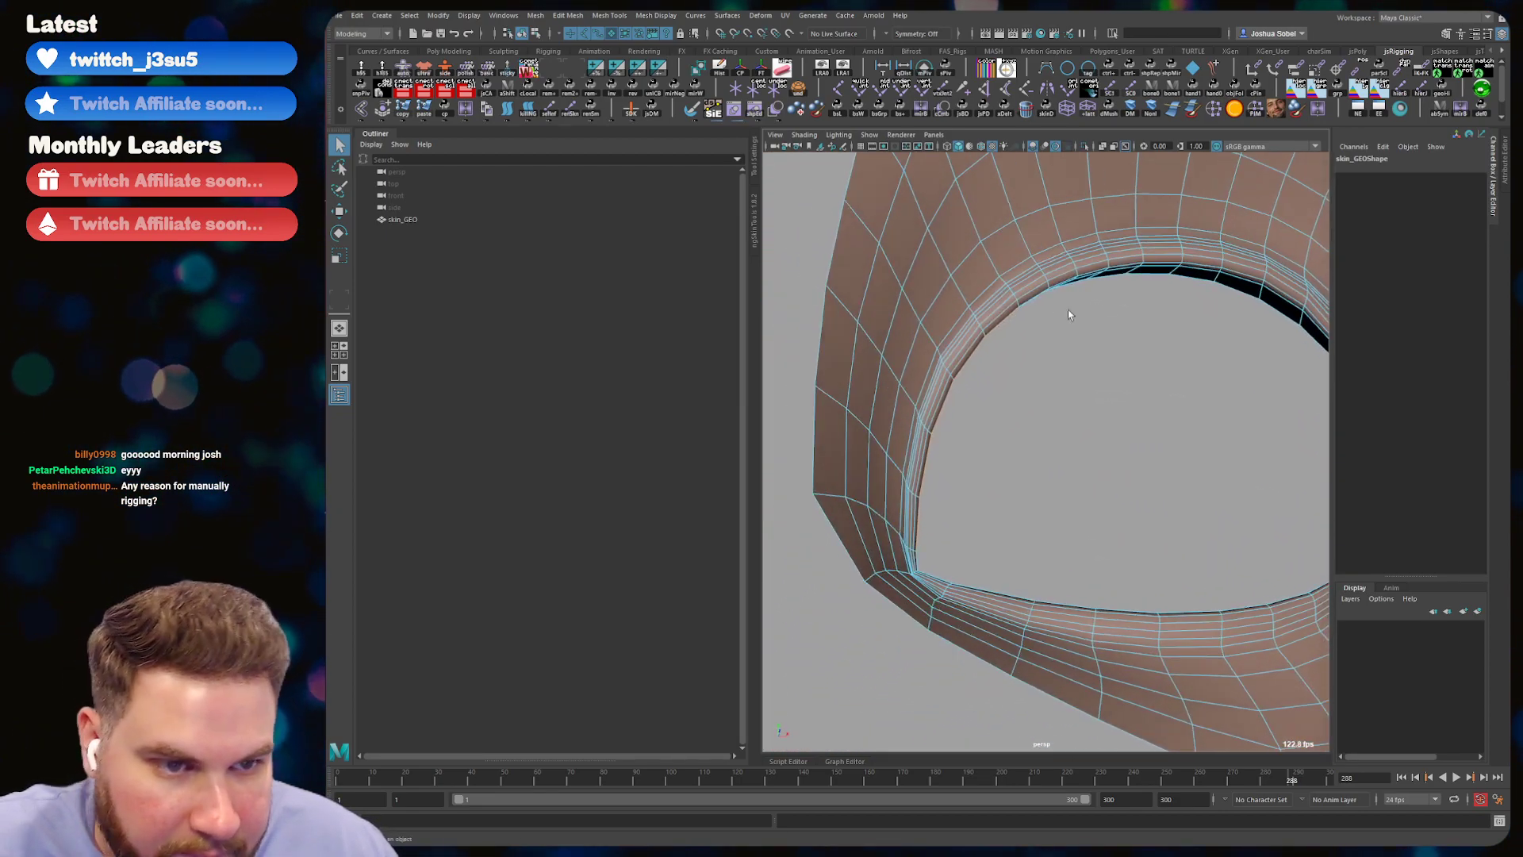
left_click_drag(1286, 295, 1120, 307, "alt")
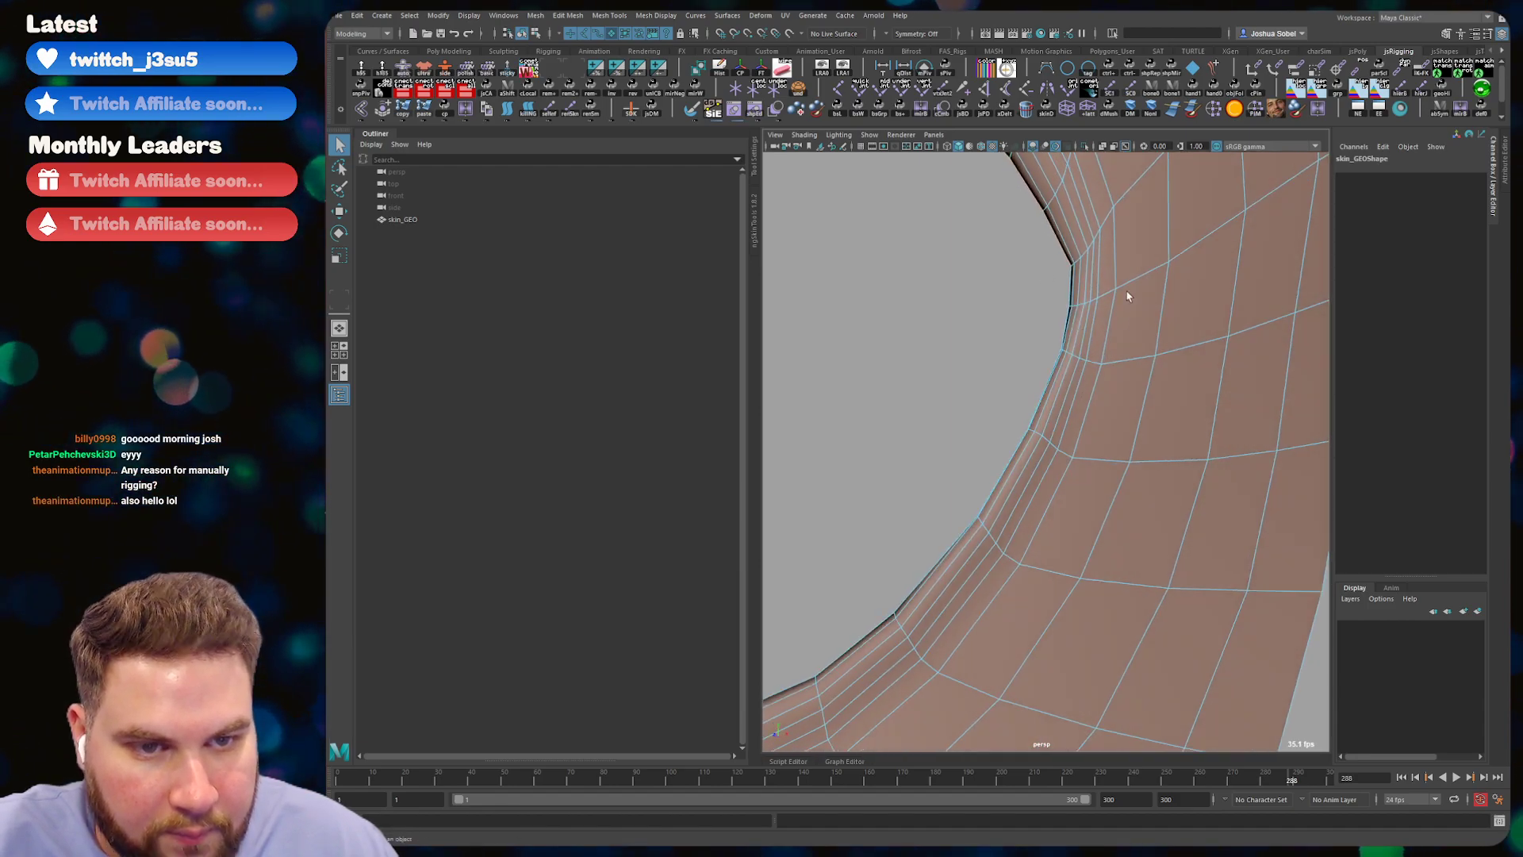
- Convert the selected upper eyelid edges to a curve using Best Guess form, Conform to Smooth Mesh Preview and 3 Cubic degree
right_click_drag(1120, 308, 1000, 319, "alt")
left_click_drag(1001, 319, 958, 323, "alt")
right_click_drag(958, 322, 1073, 270, "alt")
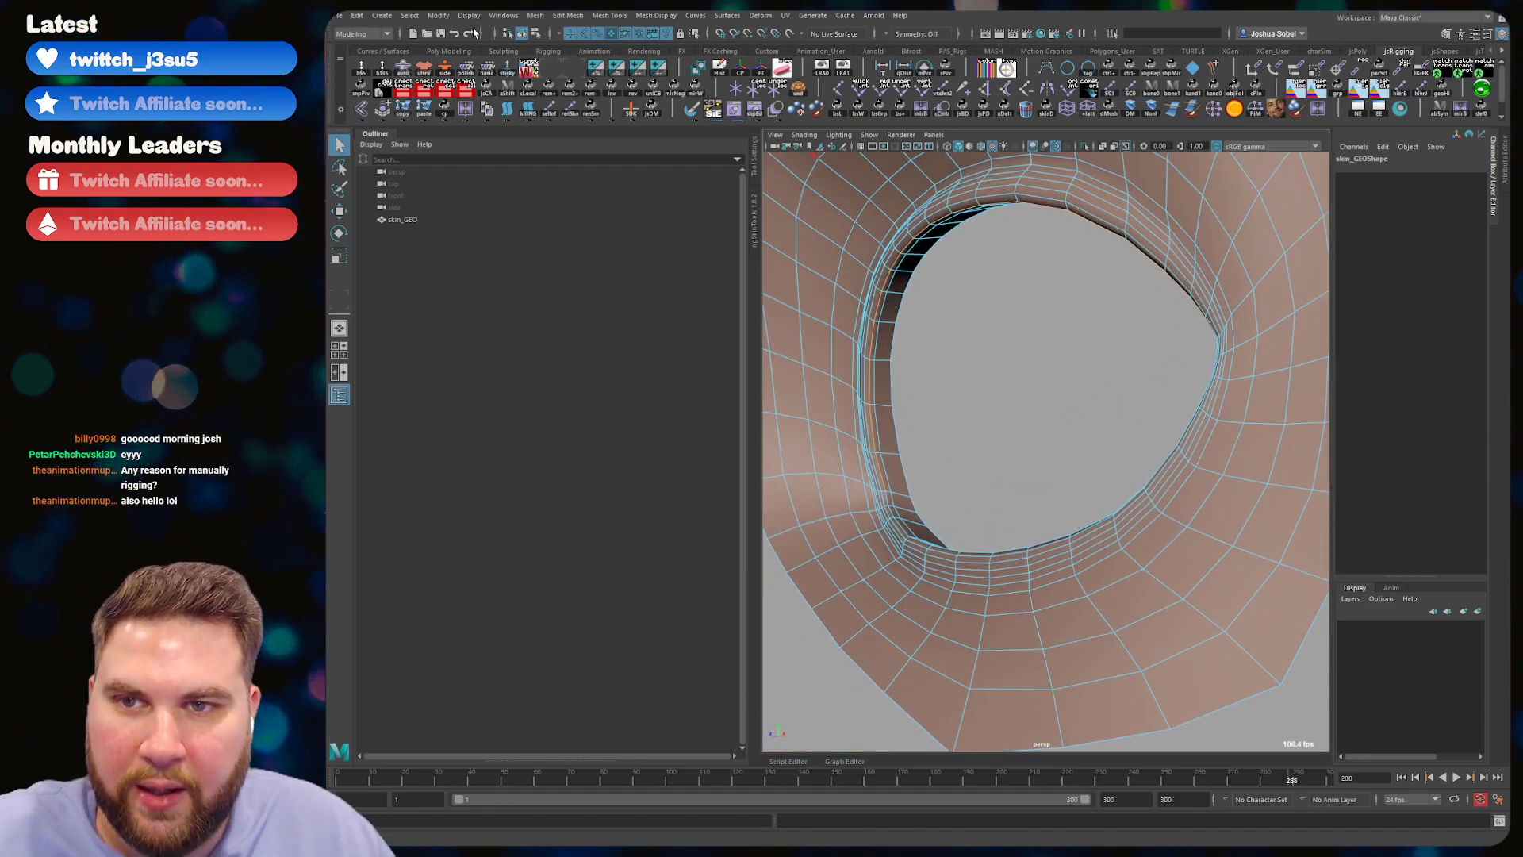
left_click(438, 15)
mouse_move(468, 182)
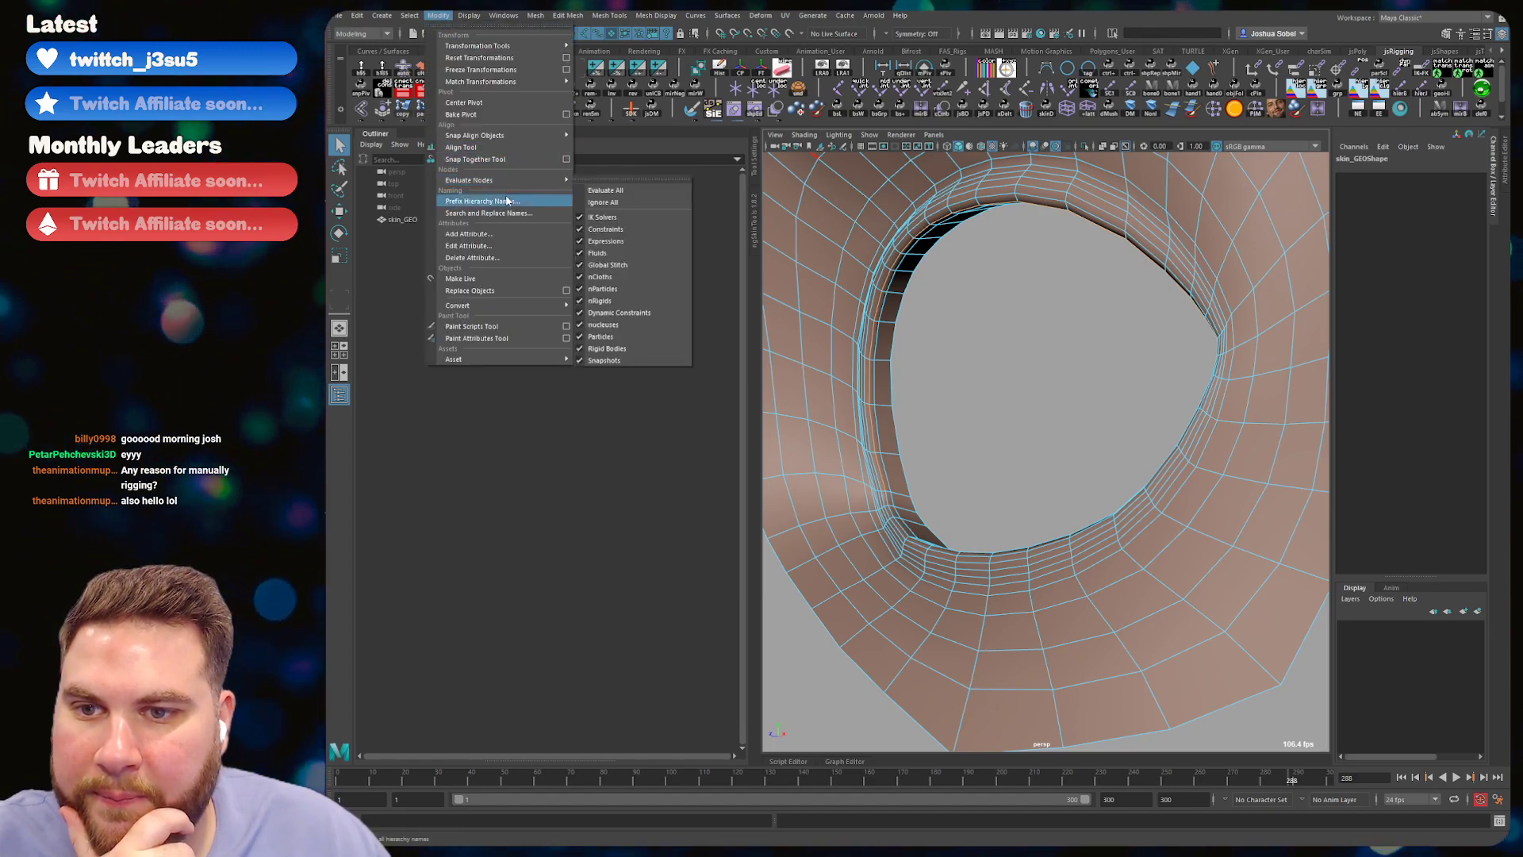
mouse_move(487, 306)
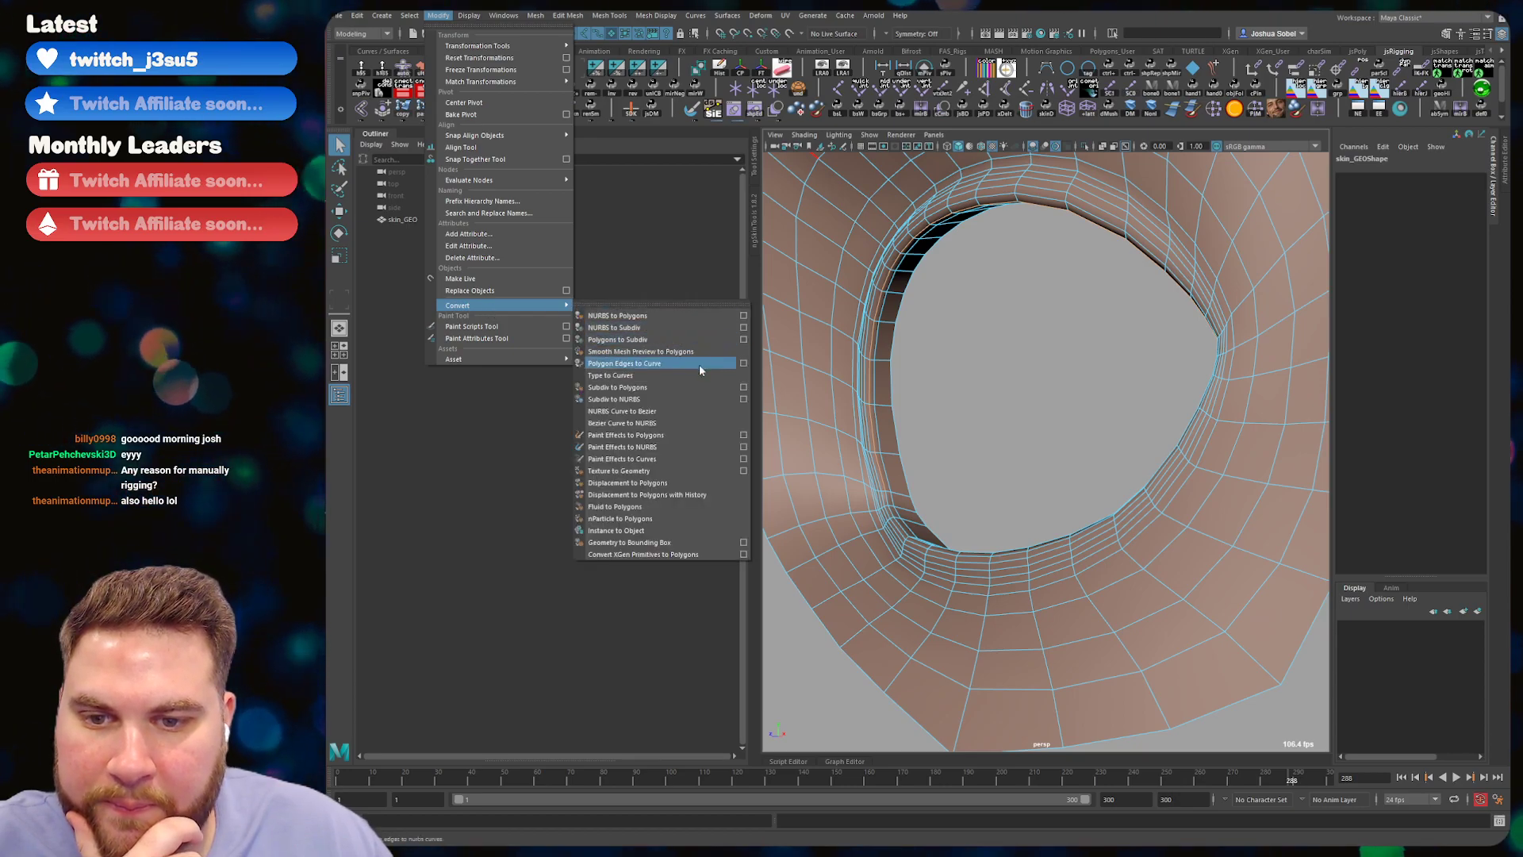
left_click(744, 364)
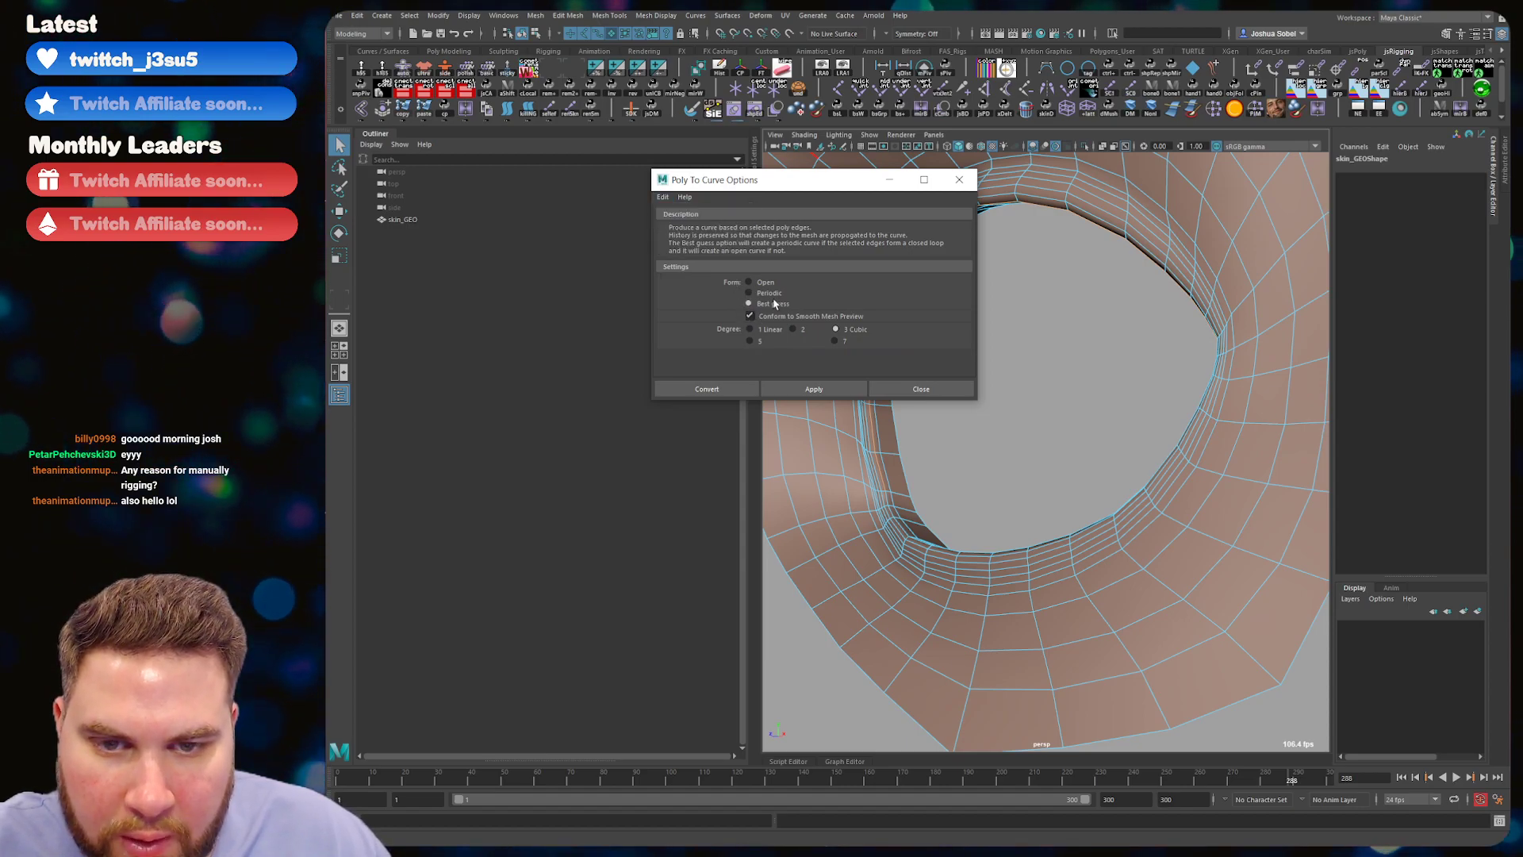
left_click(704, 388)
- Try moving the new upper eyelid curve and displaying its control vertices
right_click_drag(1084, 248, 996, 293, "alt")
key("w")
middle_click_drag(988, 326, 950, 360)
key("ctrl+z")
right_click_drag(1004, 342, 962, 323)
left_click_drag(962, 324, 1014, 333, "alt")
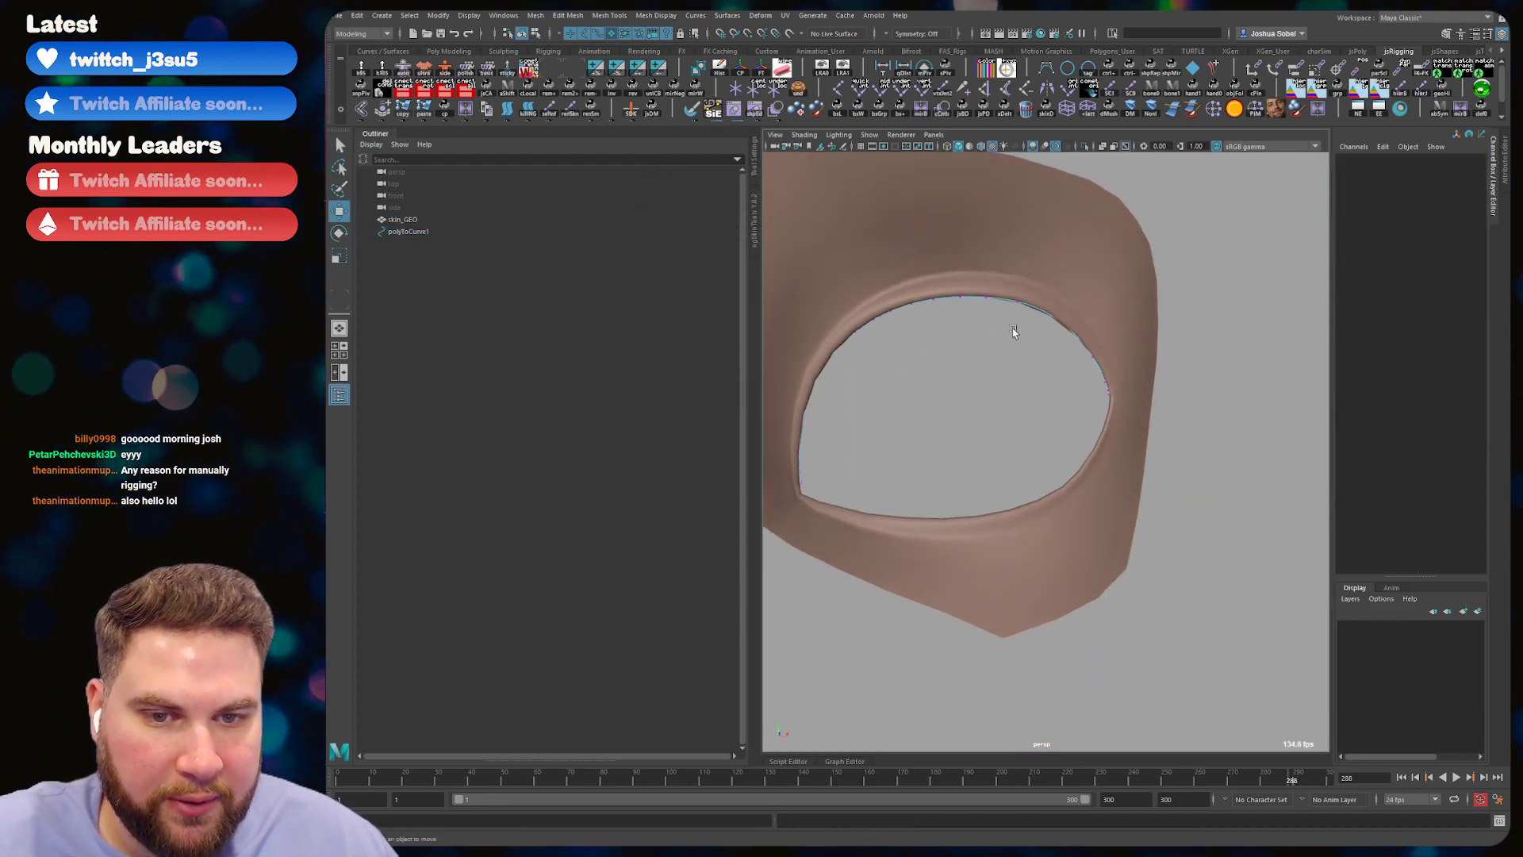
key("ctrl+z")
key("q")
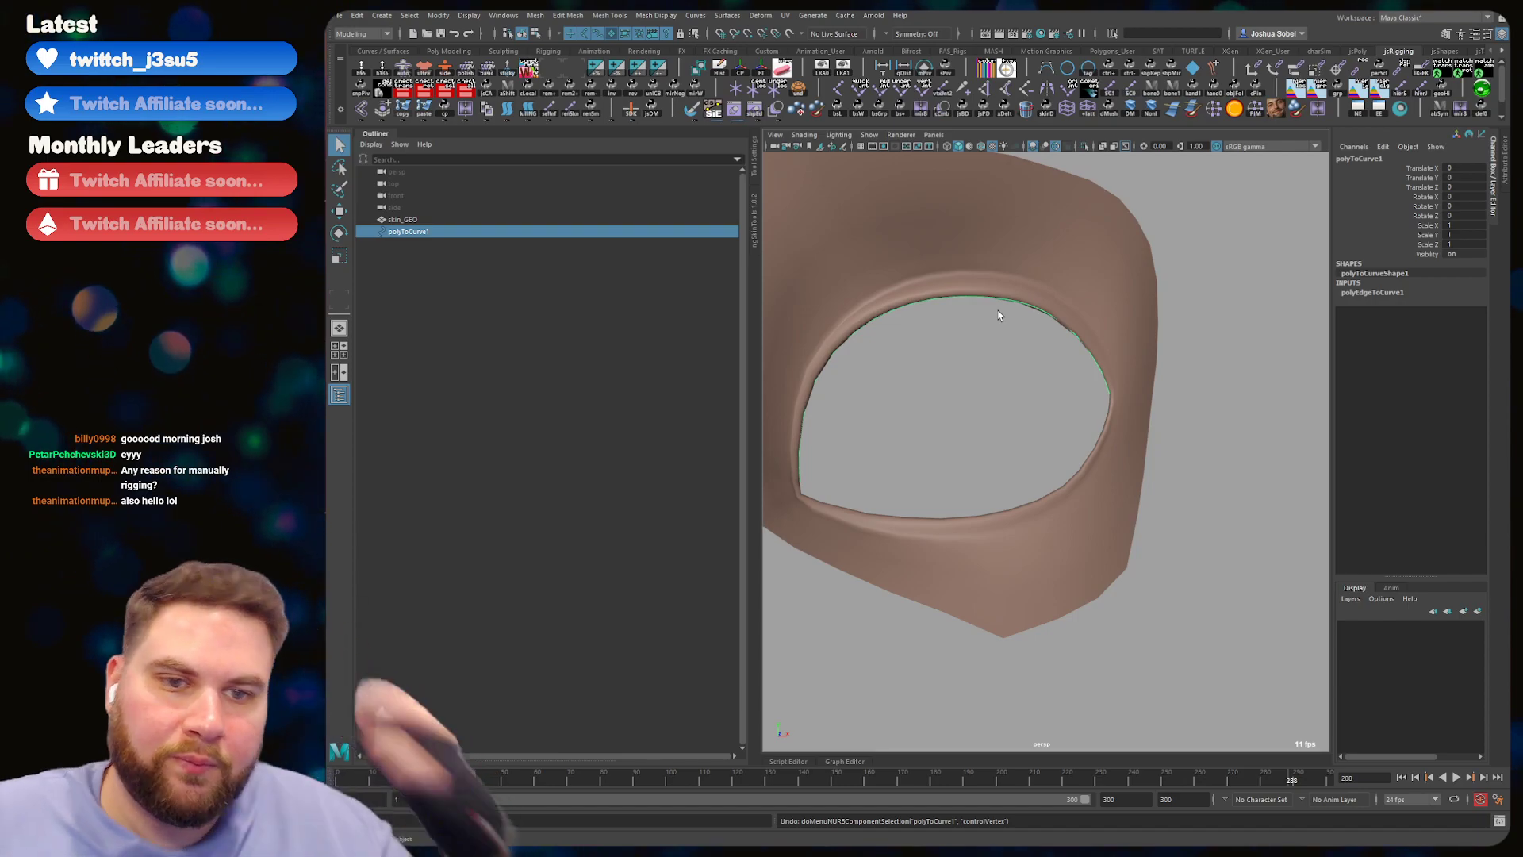
left_click_drag(944, 384, 1026, 335, "alt")
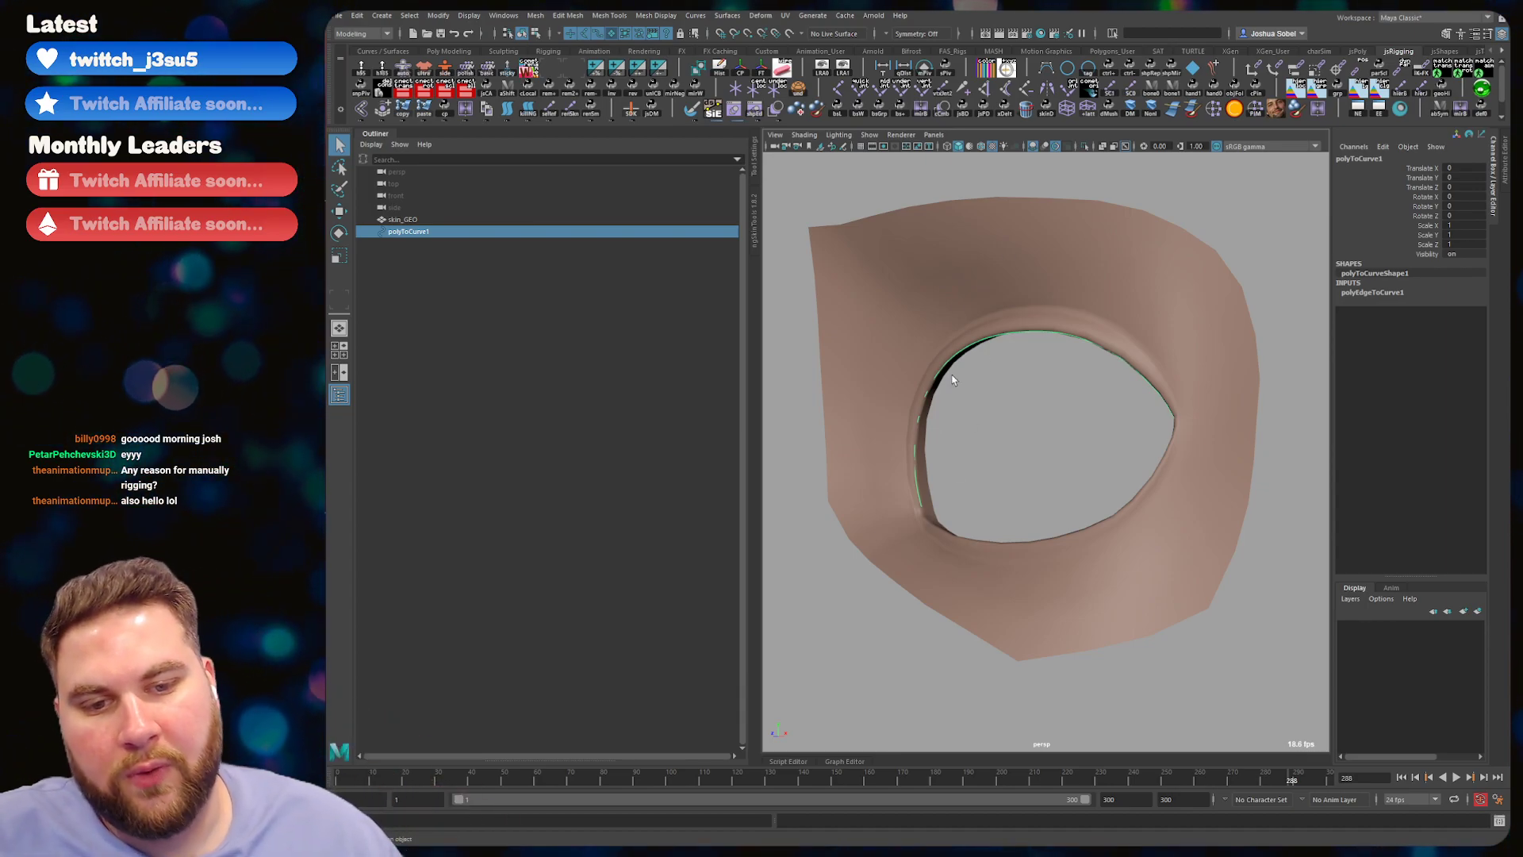
left_click_drag(1047, 347, 1004, 379, "alt")
scroll(1032, 380, "up", 3)
scroll(942, 378, "down", 4)
scroll(1004, 379, "up", 2)
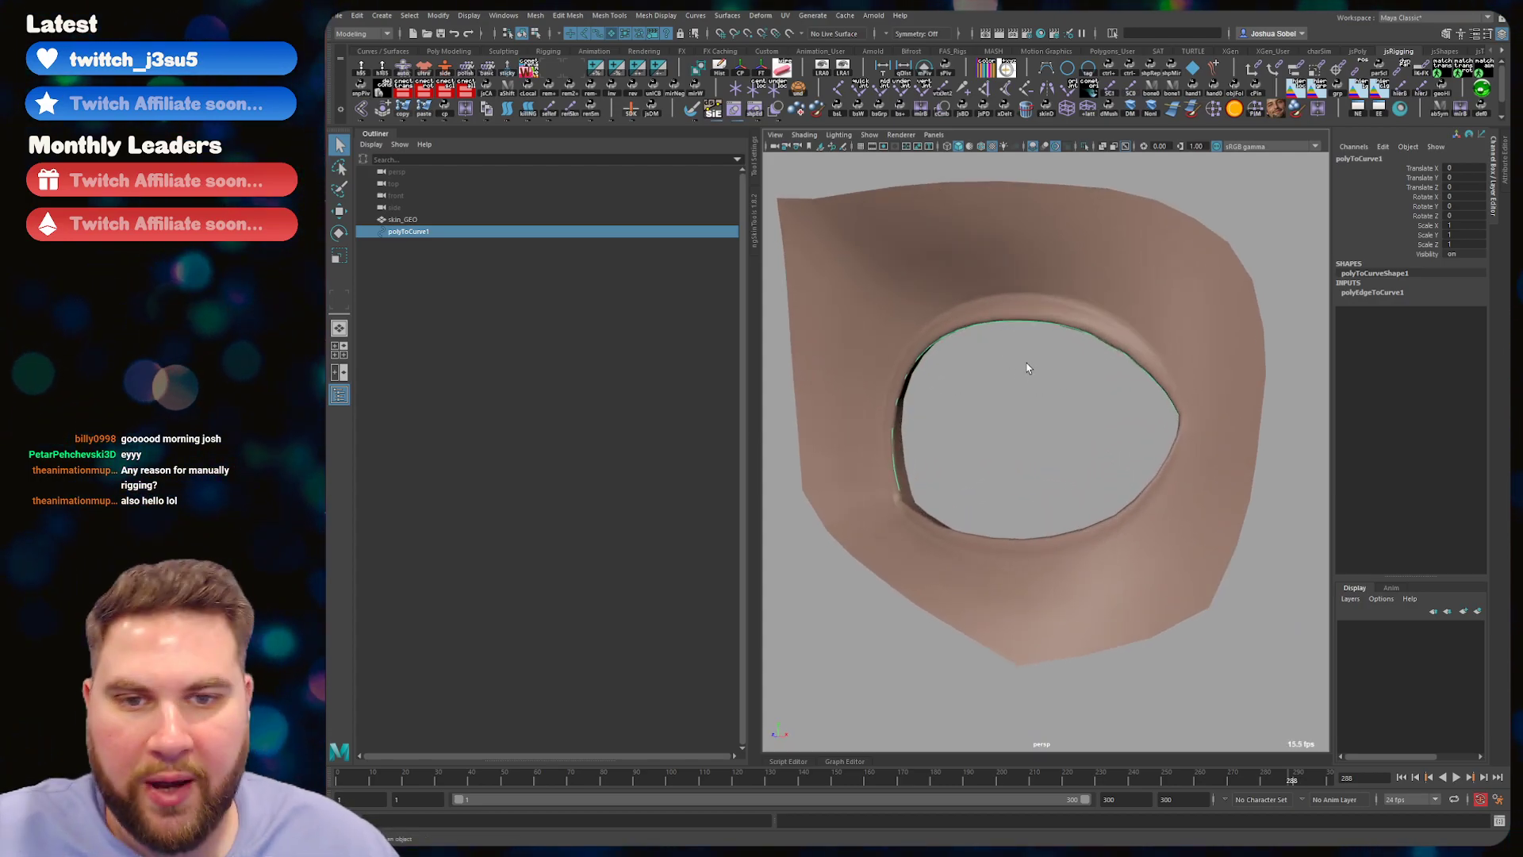
left_click(911, 525)
middle_click_drag(911, 525, 954, 450, "alt")
scroll(971, 469, "up", 4)
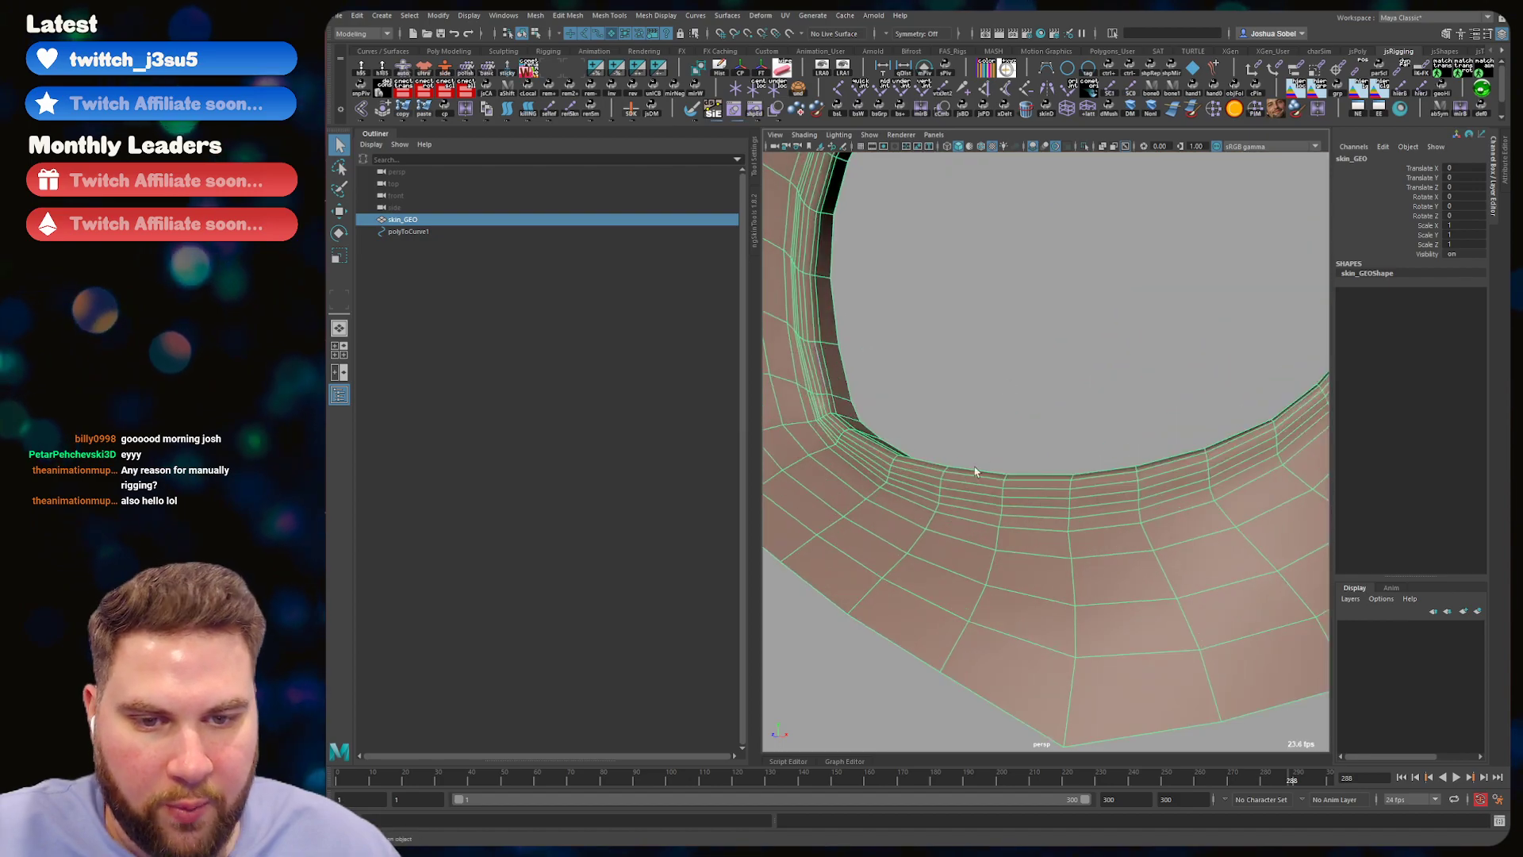
right_click_drag(944, 491, 936, 456)
left_click_drag(873, 453, 809, 428, "alt")
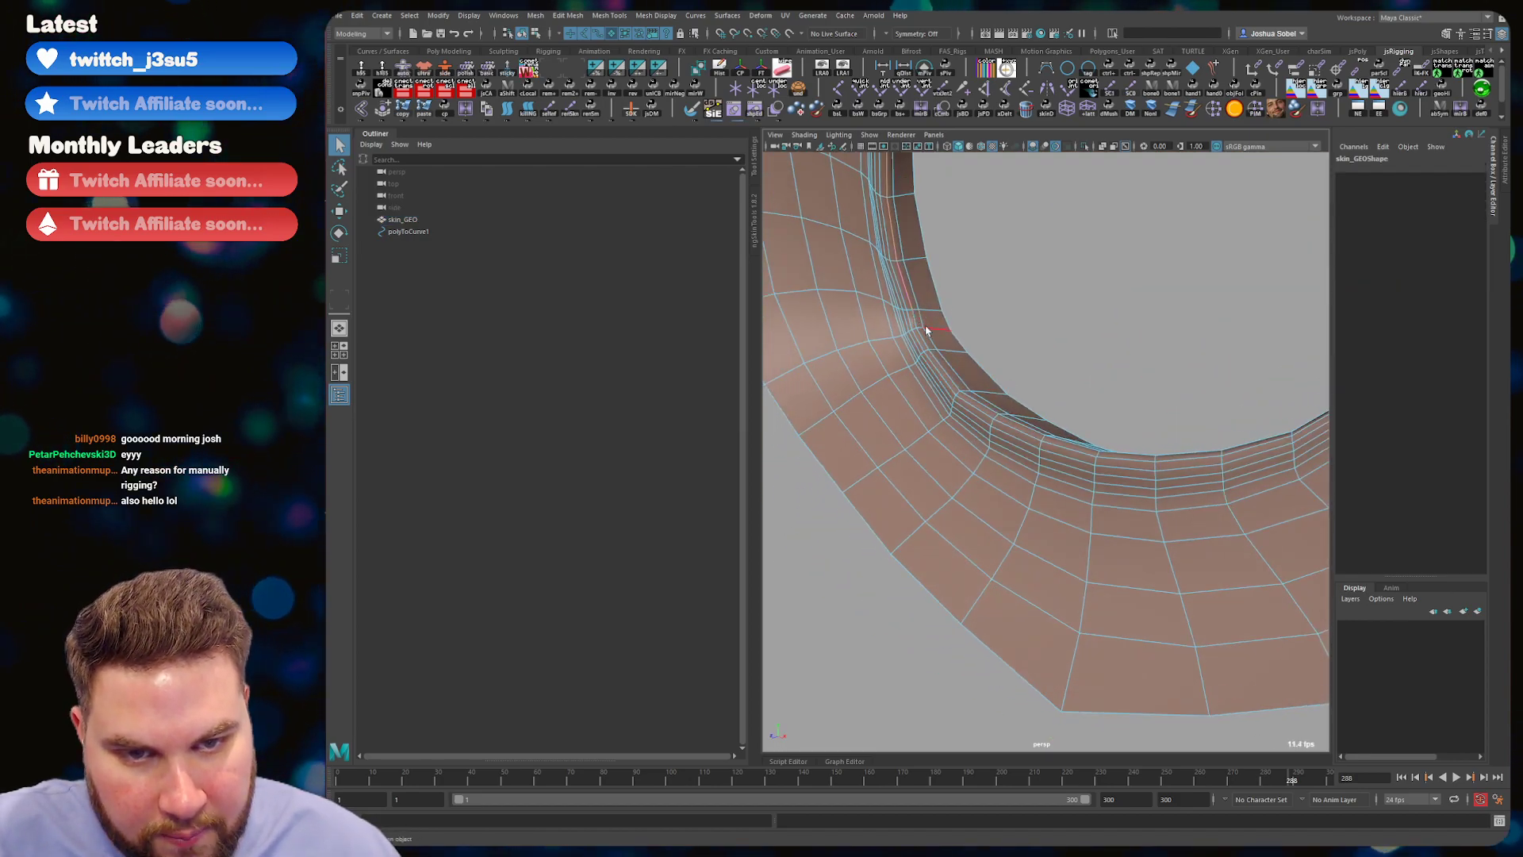
key("ctrl+z")
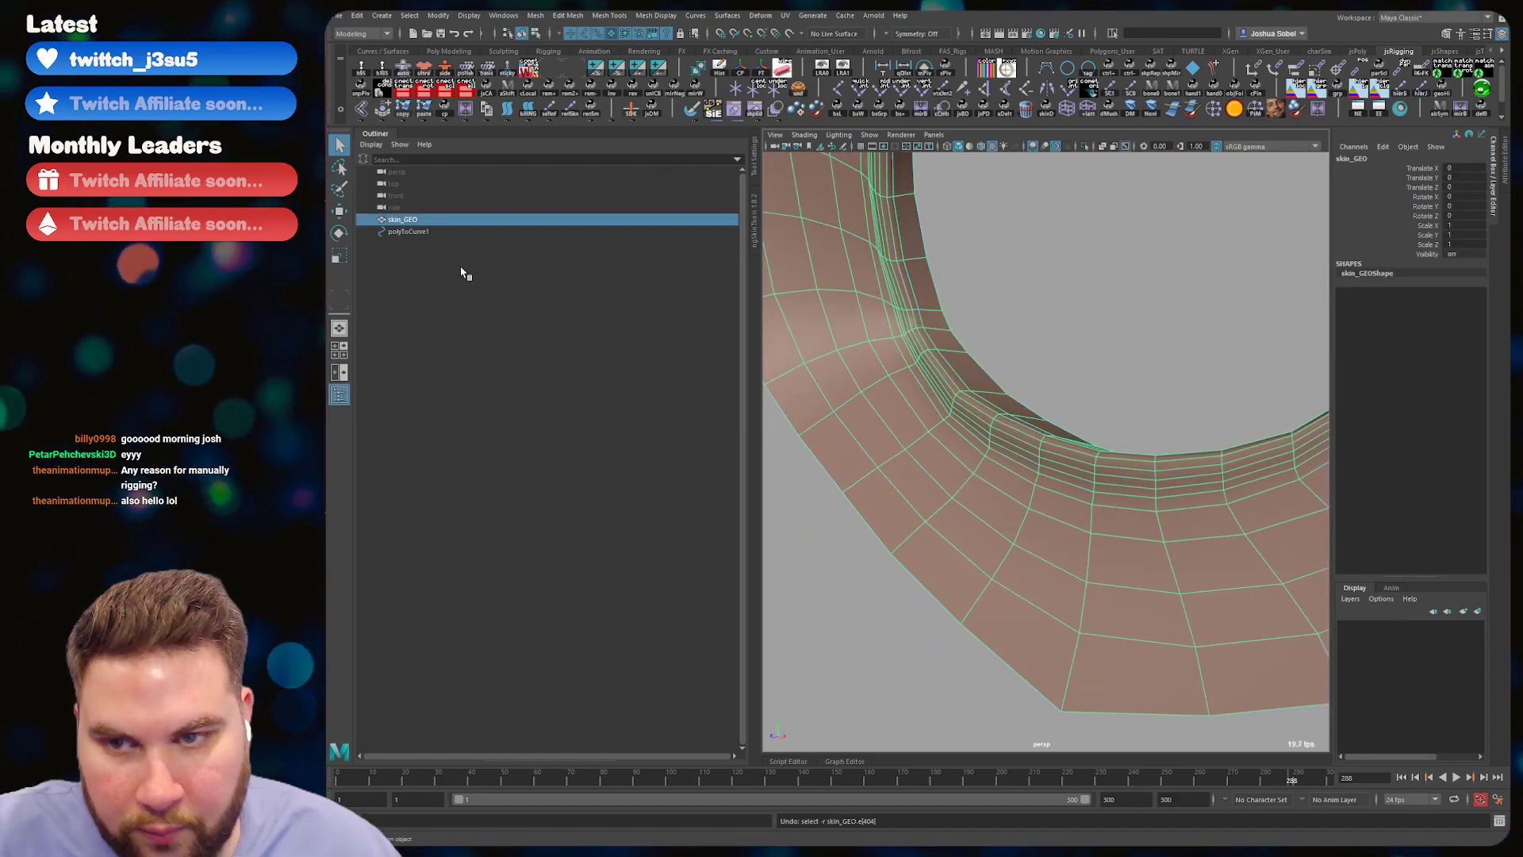
- Show wireframe on the shaded mesh and check the upper eyelid curve against the edges at the inner eye corner
left_click(411, 232)
left_click(942, 302)
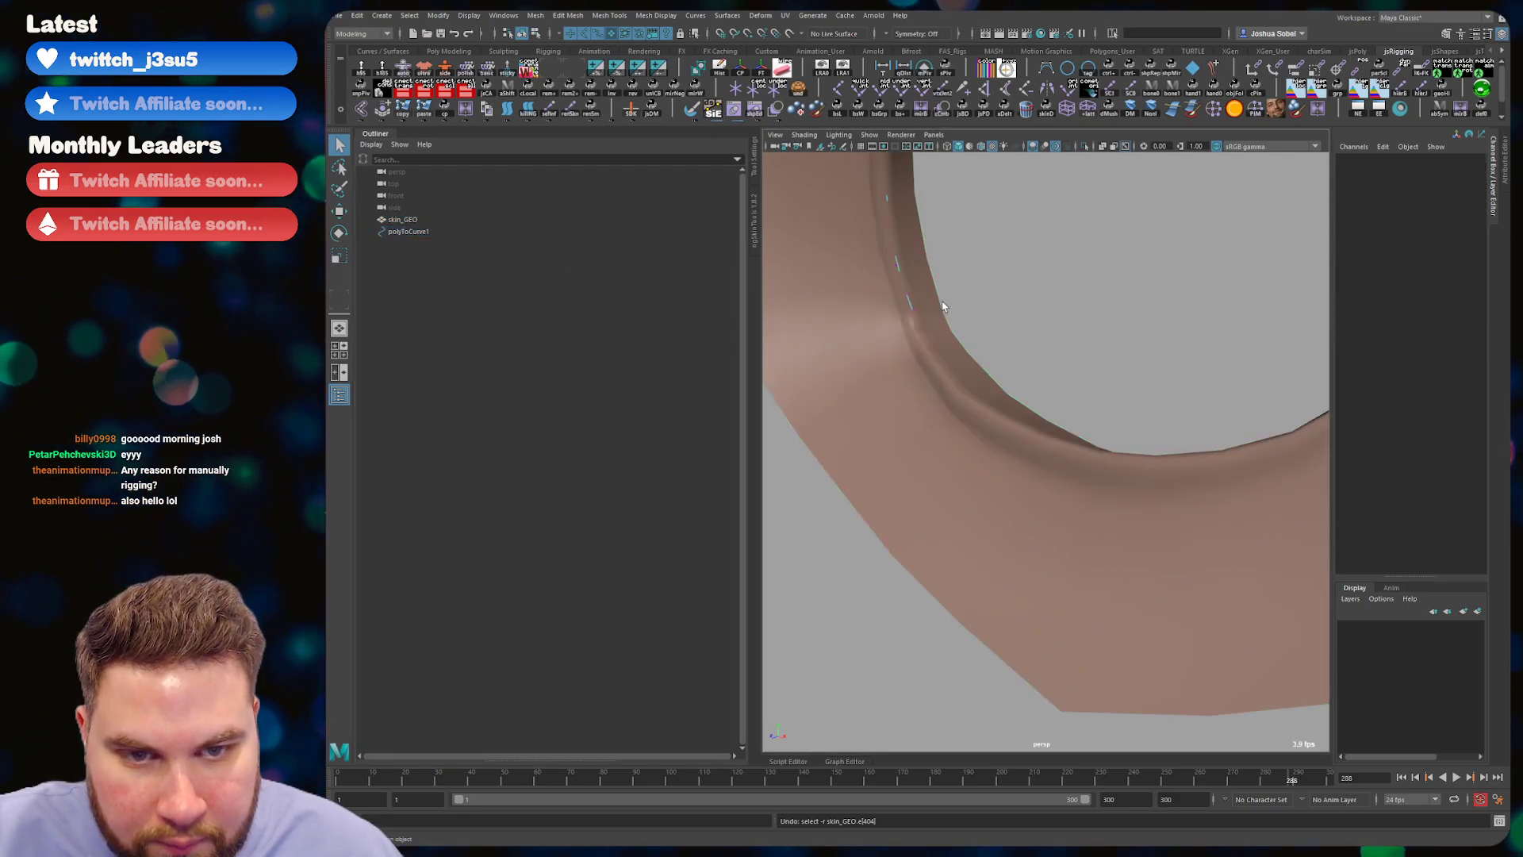
left_click(980, 150)
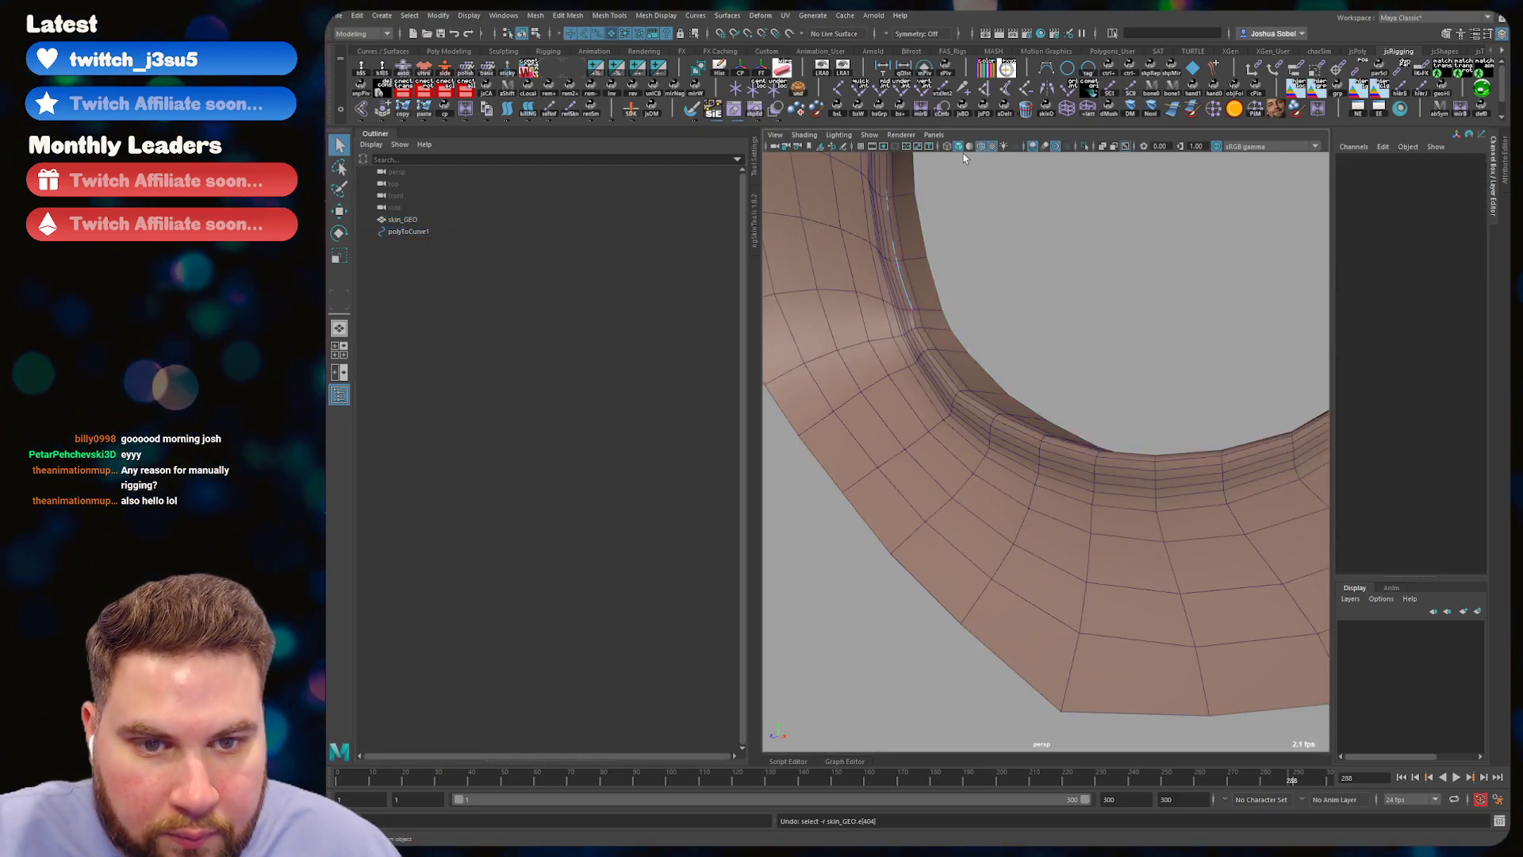
left_click_drag(944, 305, 894, 367, "alt")
middle_click_drag(894, 367, 1010, 344, "alt")
right_click_drag(1010, 344, 1089, 272, "alt")
scroll(1089, 272, "down", 6)
scroll(1078, 261, "up", 5)
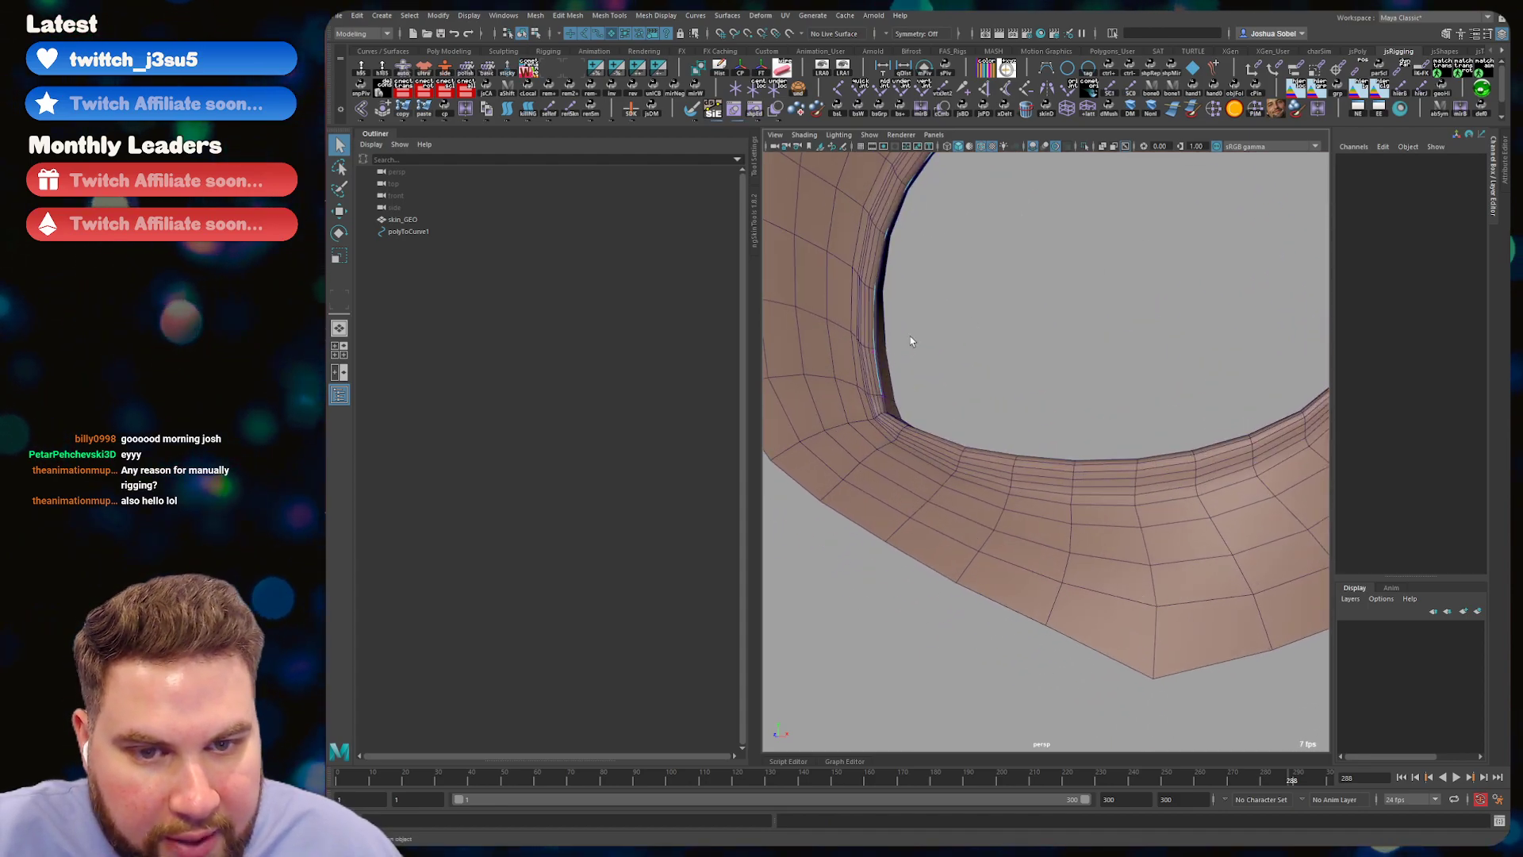
- Snap the upper eyelid curve's control vertex near the inner eye corner onto the neighbouring mesh vertex, and return to object selection
left_click(880, 374)
right_click_drag(879, 374, 872, 281)
left_click(885, 397)
key("w")
middle_click_drag(872, 282, 906, 284, "alt")
left_click_drag(905, 284, 887, 344, "alt")
middle_click_drag(886, 343, 958, 344, "alt")
key("v")
mouse_move(939, 294)
left_mouse_down()
mouse_move(943, 333)
mouse_move(934, 278)
left_mouse_up()
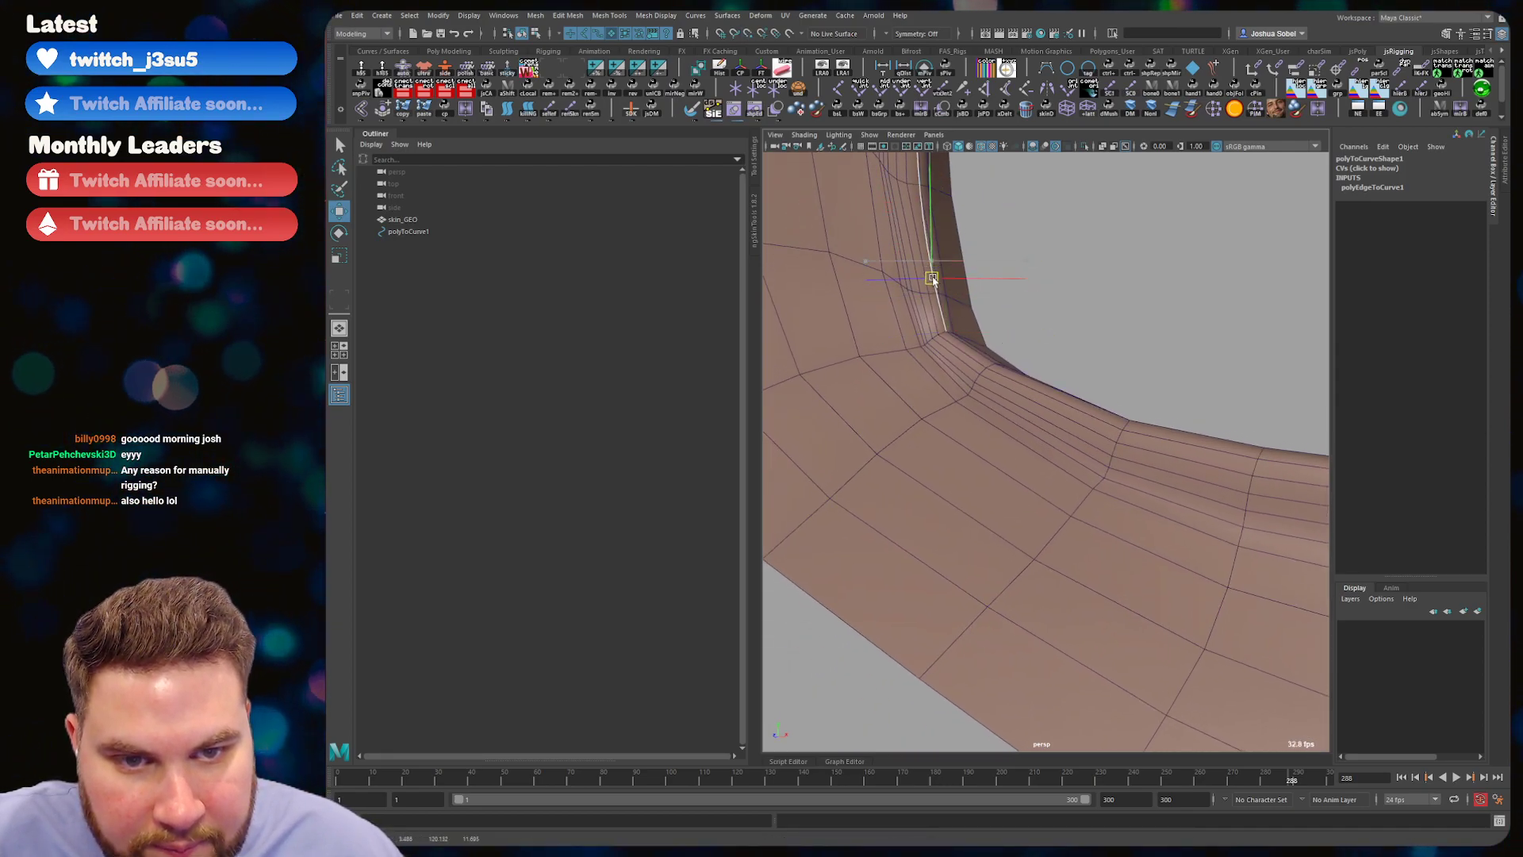
key("q")
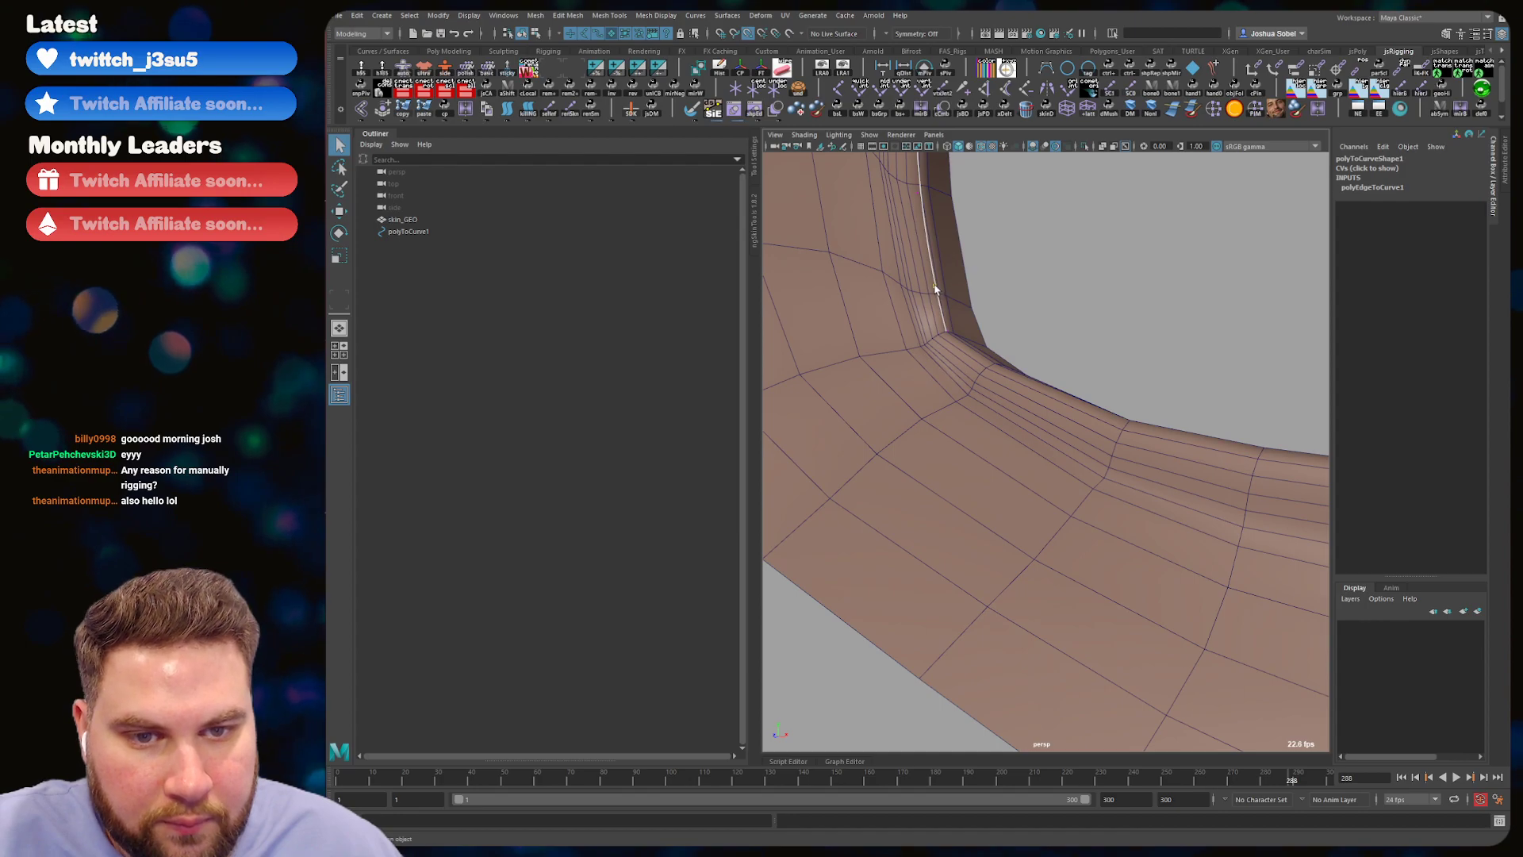
left_click(948, 283)
left_click(1105, 254)
left_click_drag(1105, 254, 1013, 286, "alt")
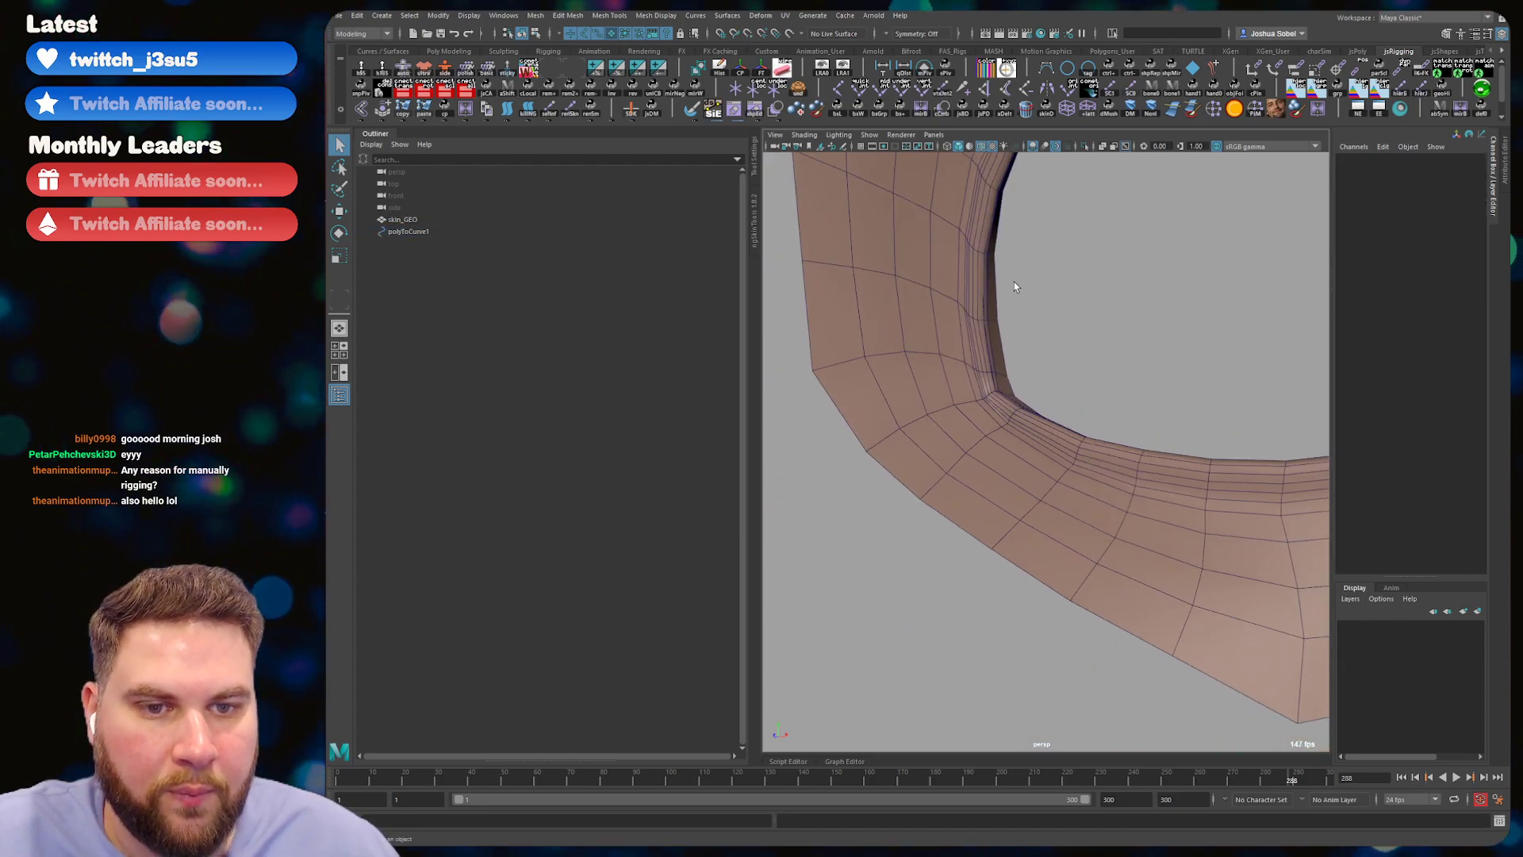
- Delete the construction history of the upper eyelid curve
left_click(984, 309)
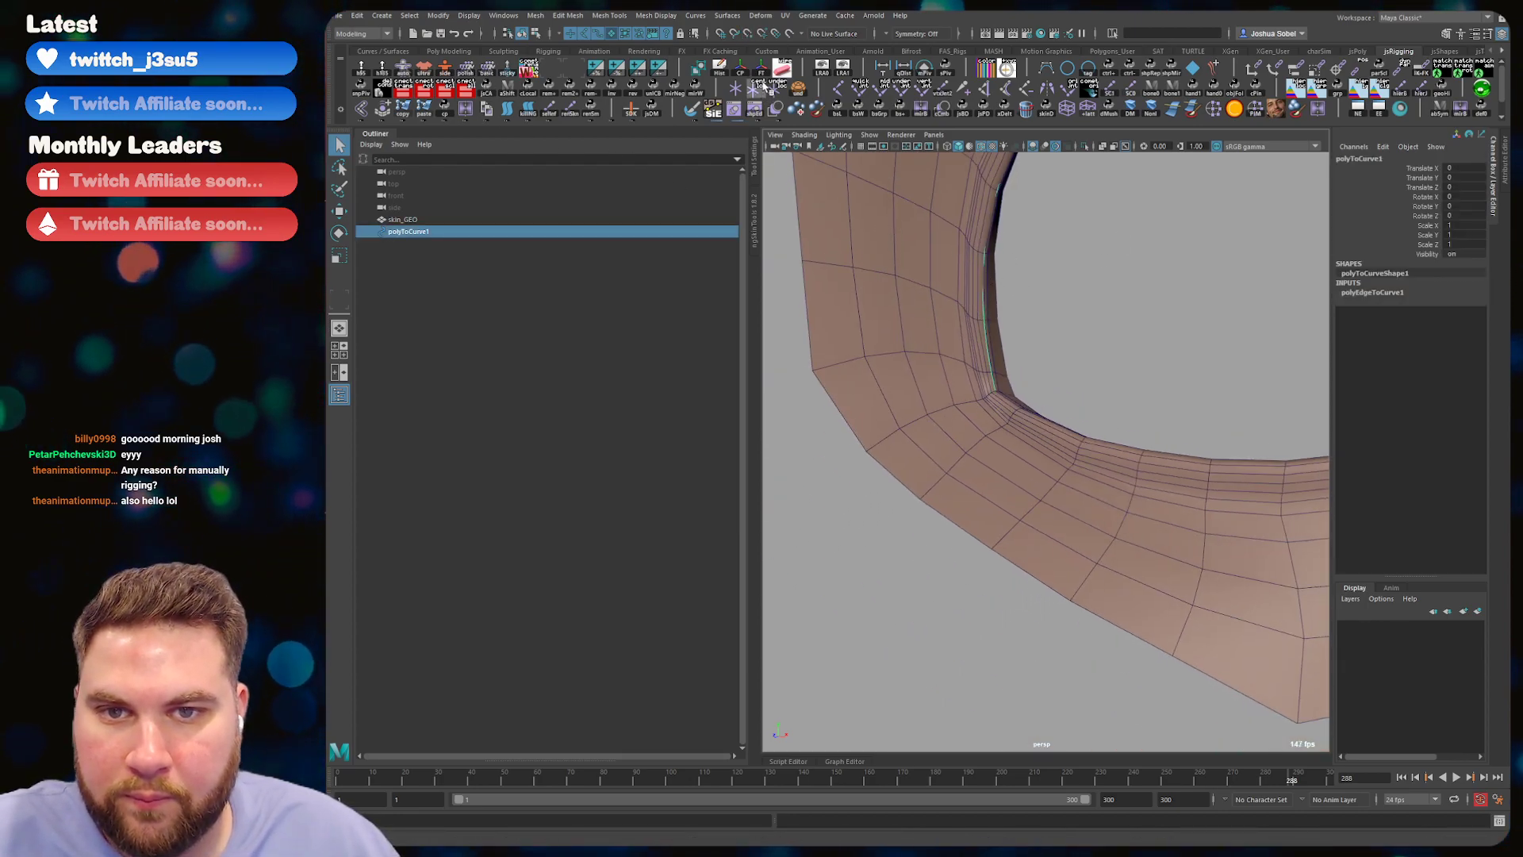
key("alt+shift+d")
key("f")
left_click(1040, 286)
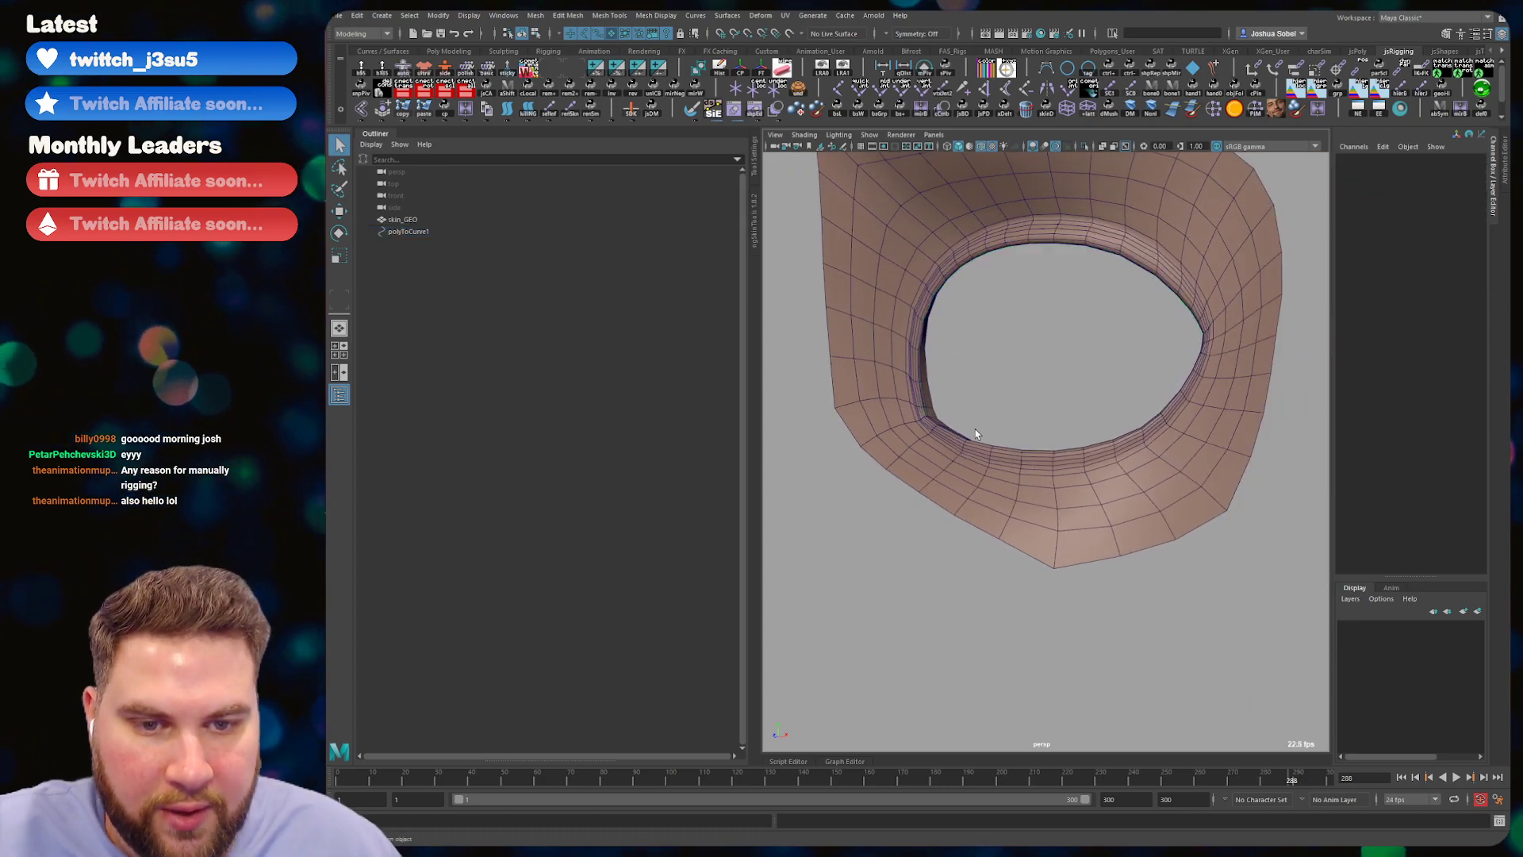
- Select the lower eyelid rim edges on skin_GEO from the inner to the outer eye corner
left_click_drag(1041, 286, 901, 436, "alt")
scroll(1139, 341, "up", 3)
left_click(860, 351)
key("F10")
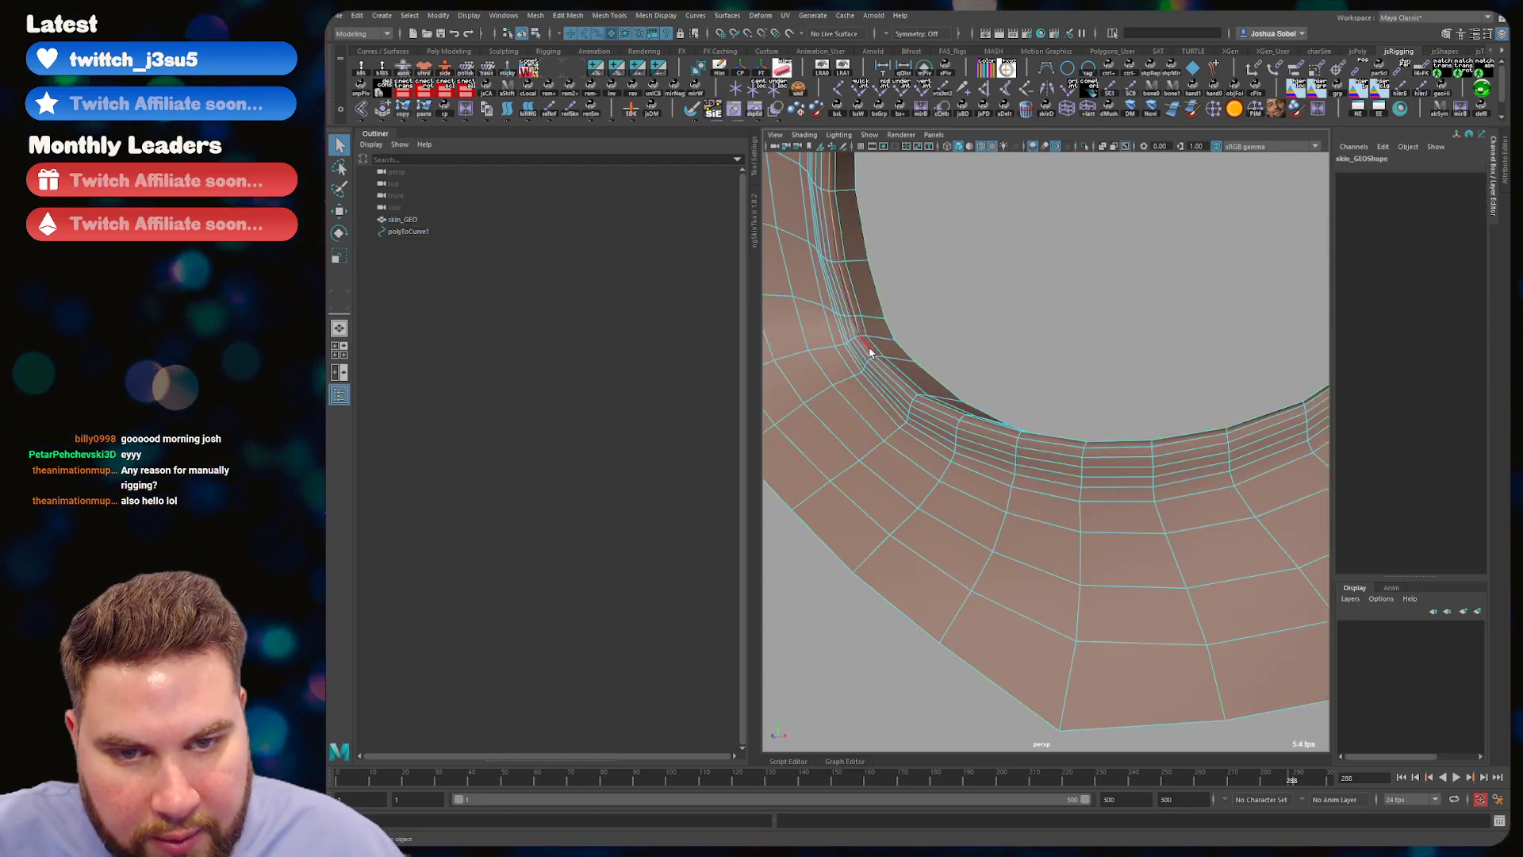
left_click_drag(896, 357, 843, 330, "alt")
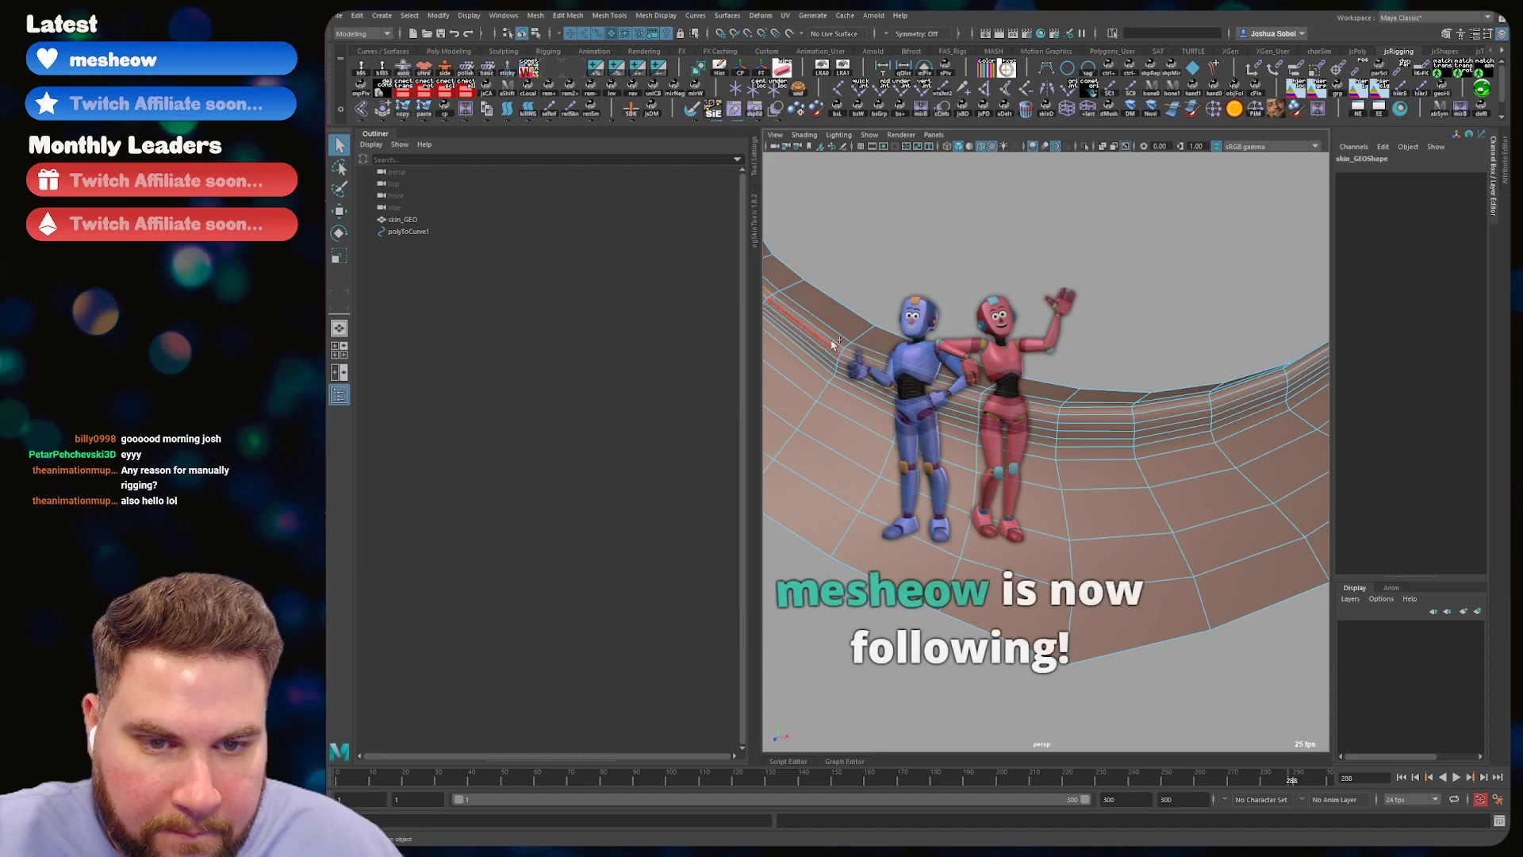
mouse_move(1145, 330)
left_mouse_down("alt")
mouse_move(1081, 354)
mouse_move(1139, 333)
left_mouse_up("alt")
middle_click_drag(1139, 333, 1115, 411, "alt")
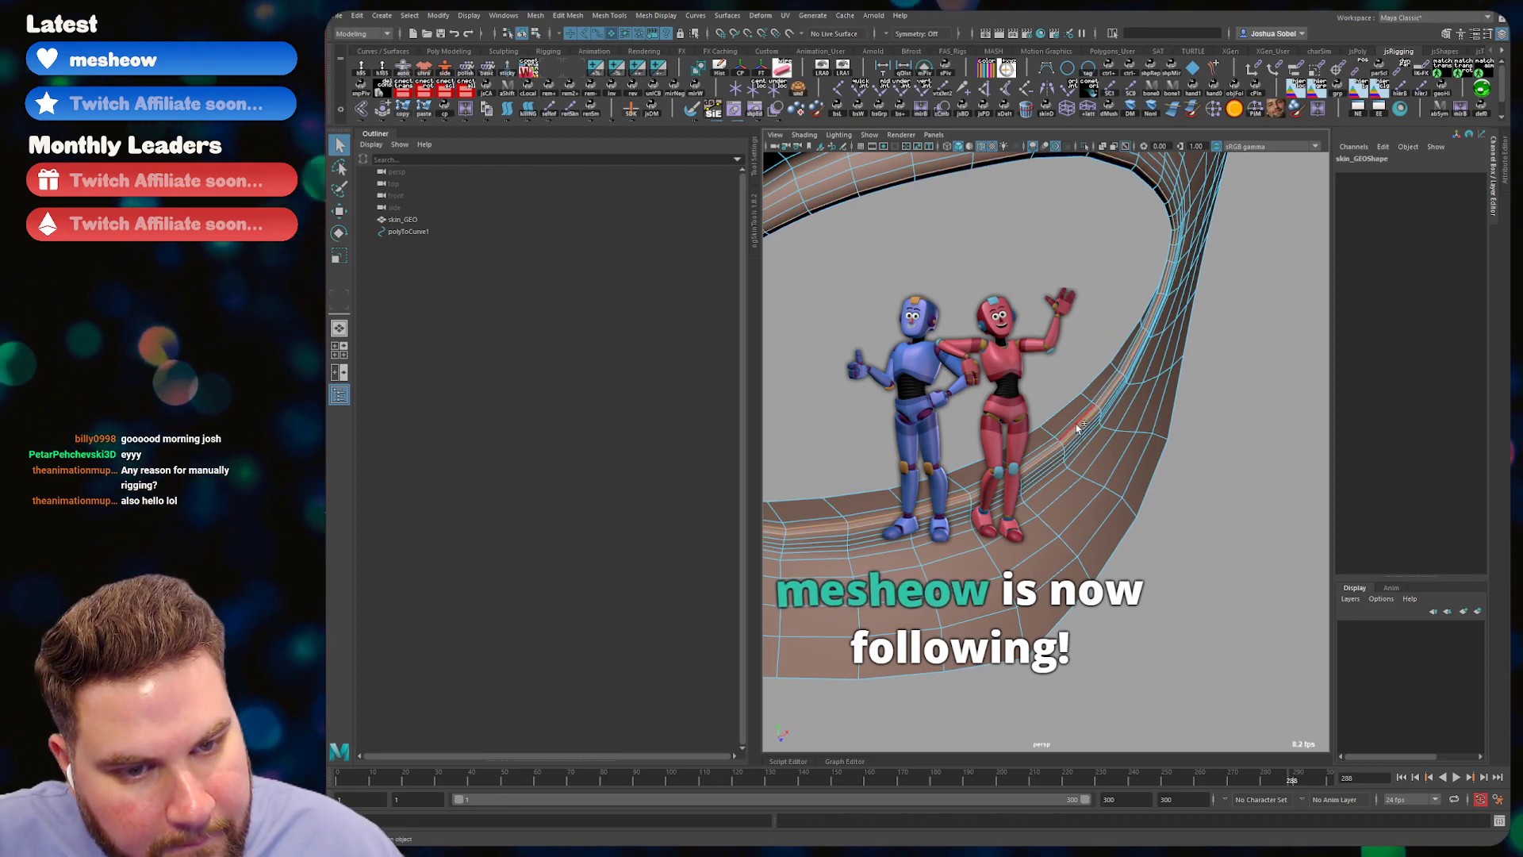
left_click_drag(1115, 411, 1104, 460, "alt")
key("ctrl+z")
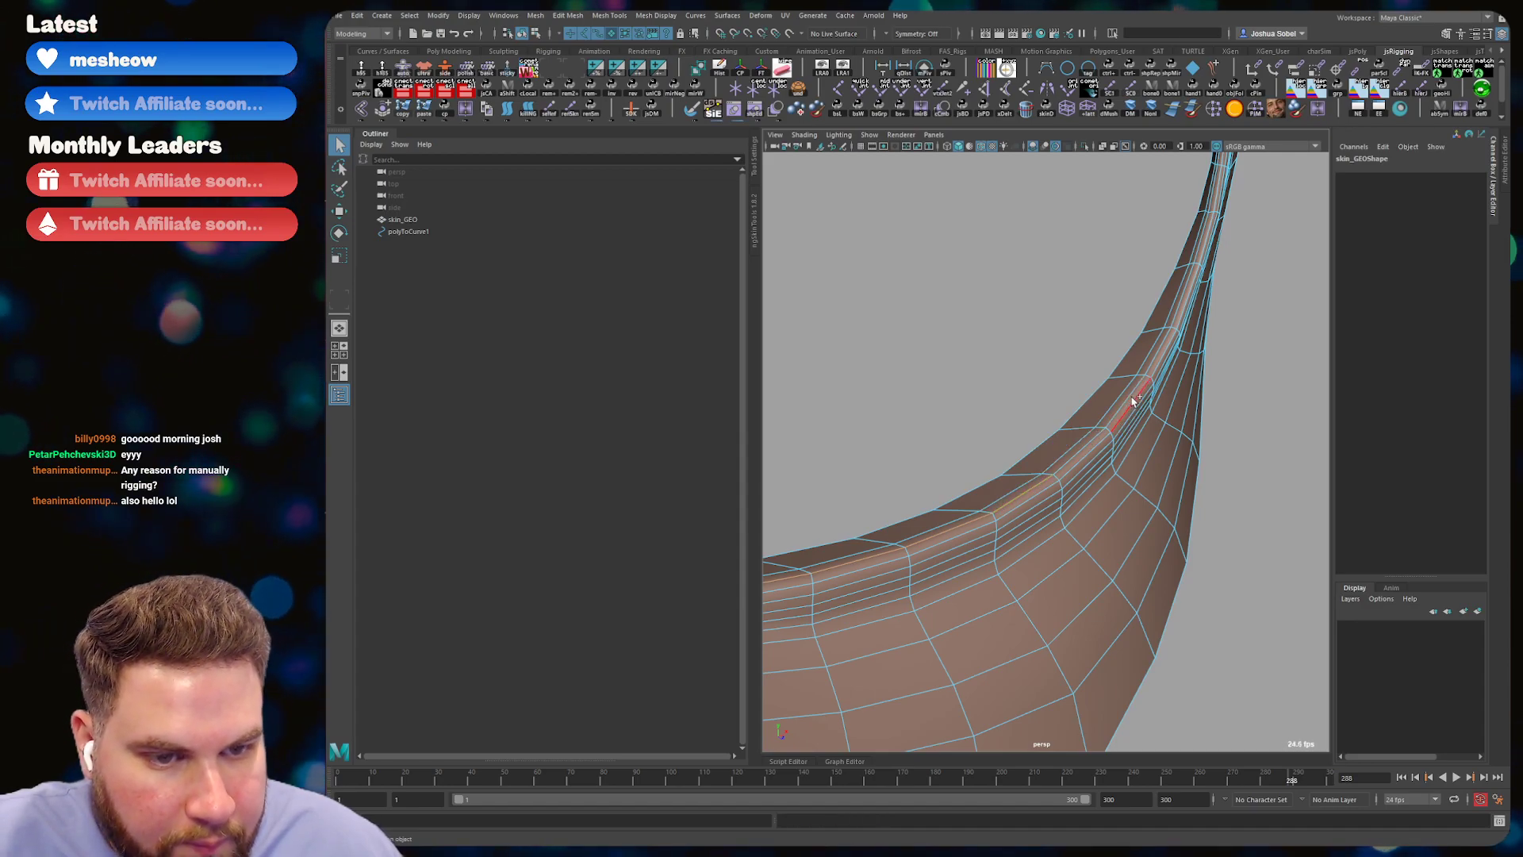
left_click_drag(1180, 309, 1095, 396, "alt")
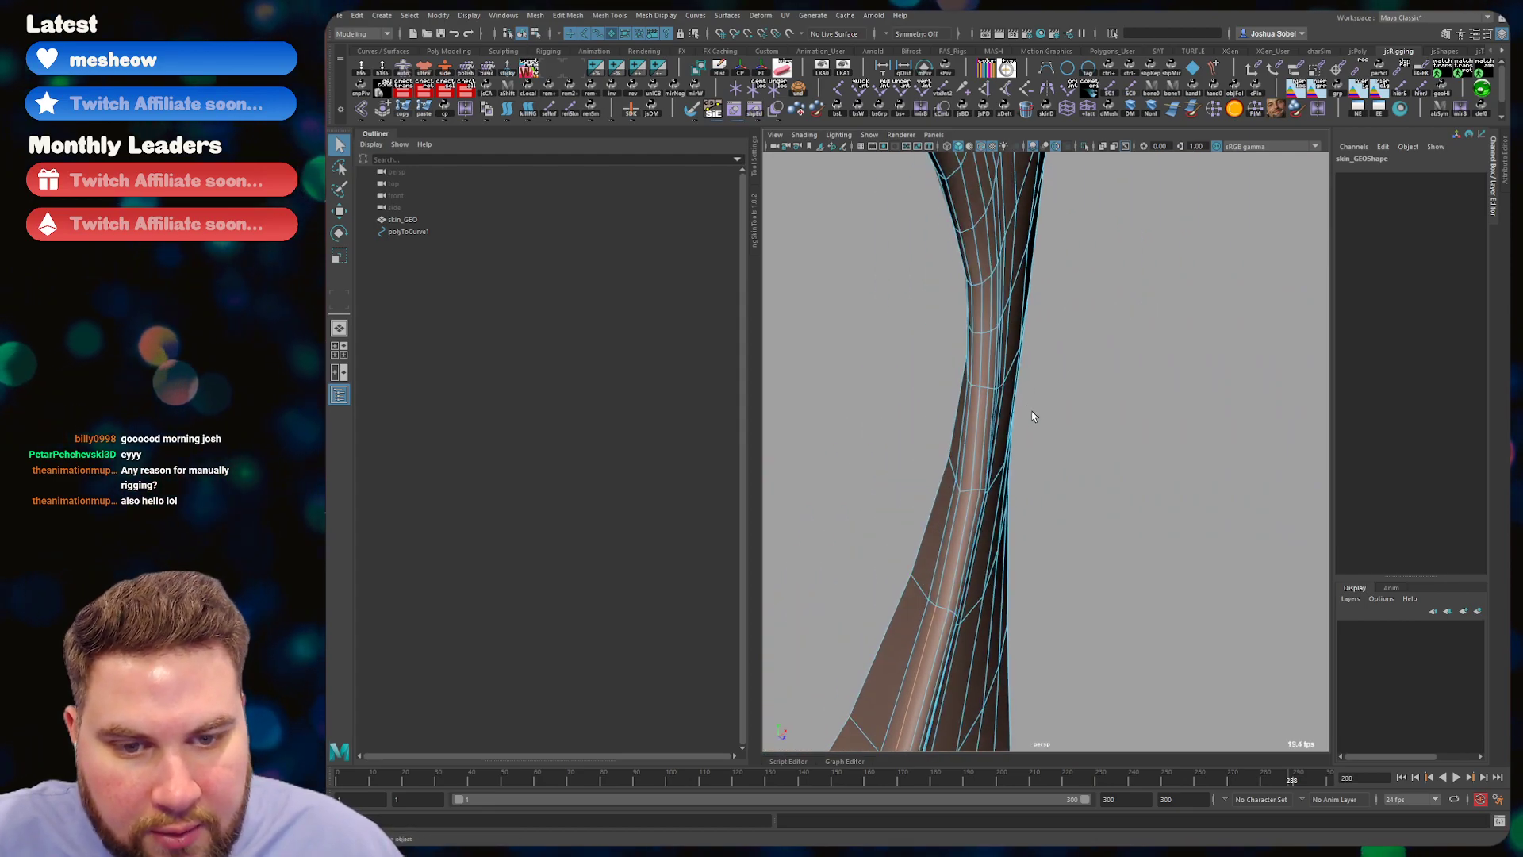
left_click_drag(977, 351, 1011, 360, "alt")
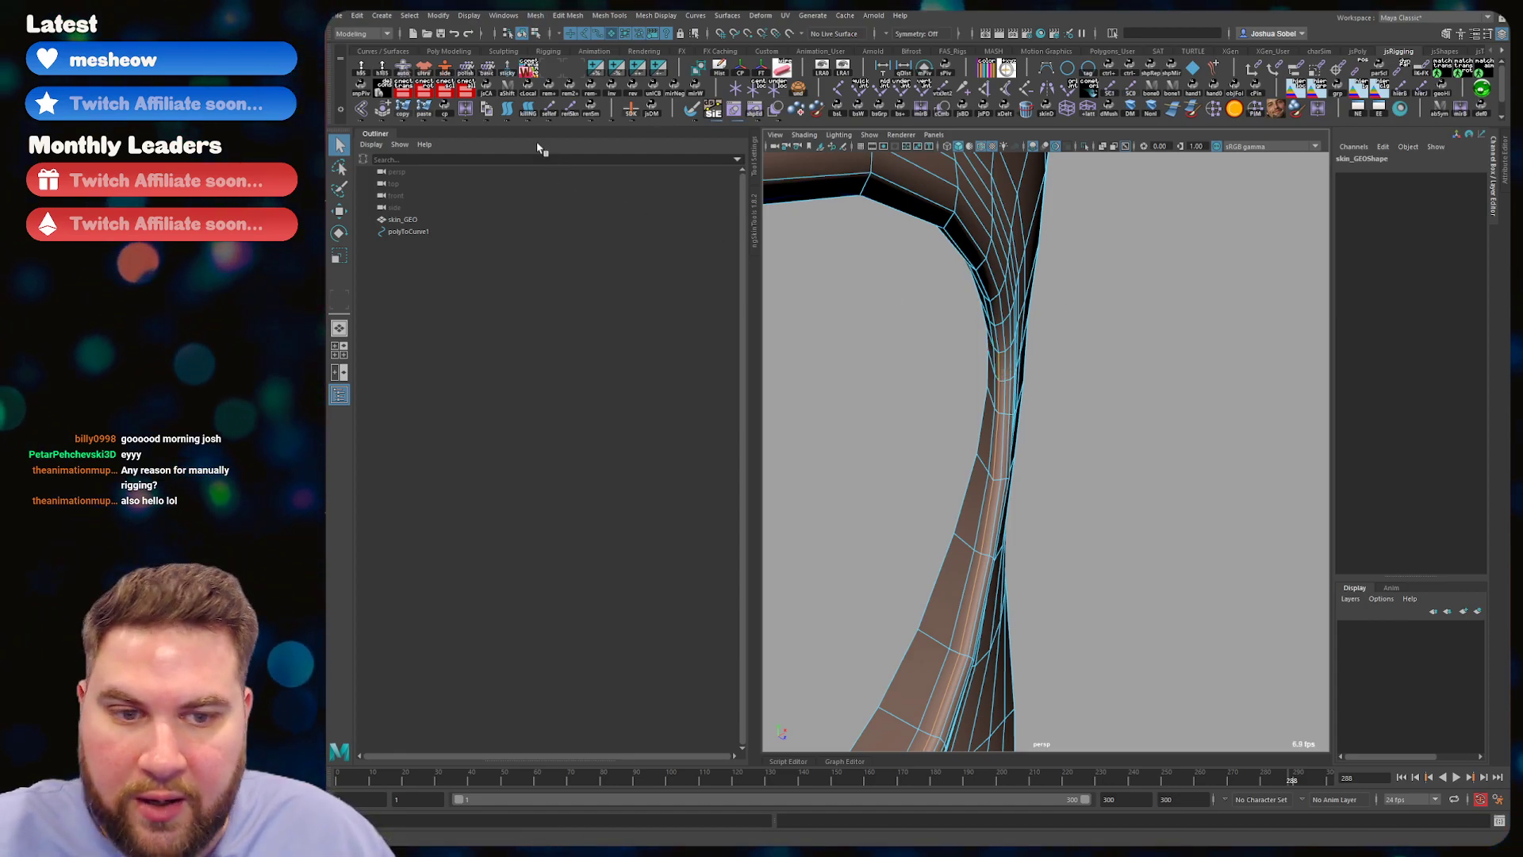
- Convert the selected lower eyelid edges to a curve and check how it follows the rim
left_click(437, 15)
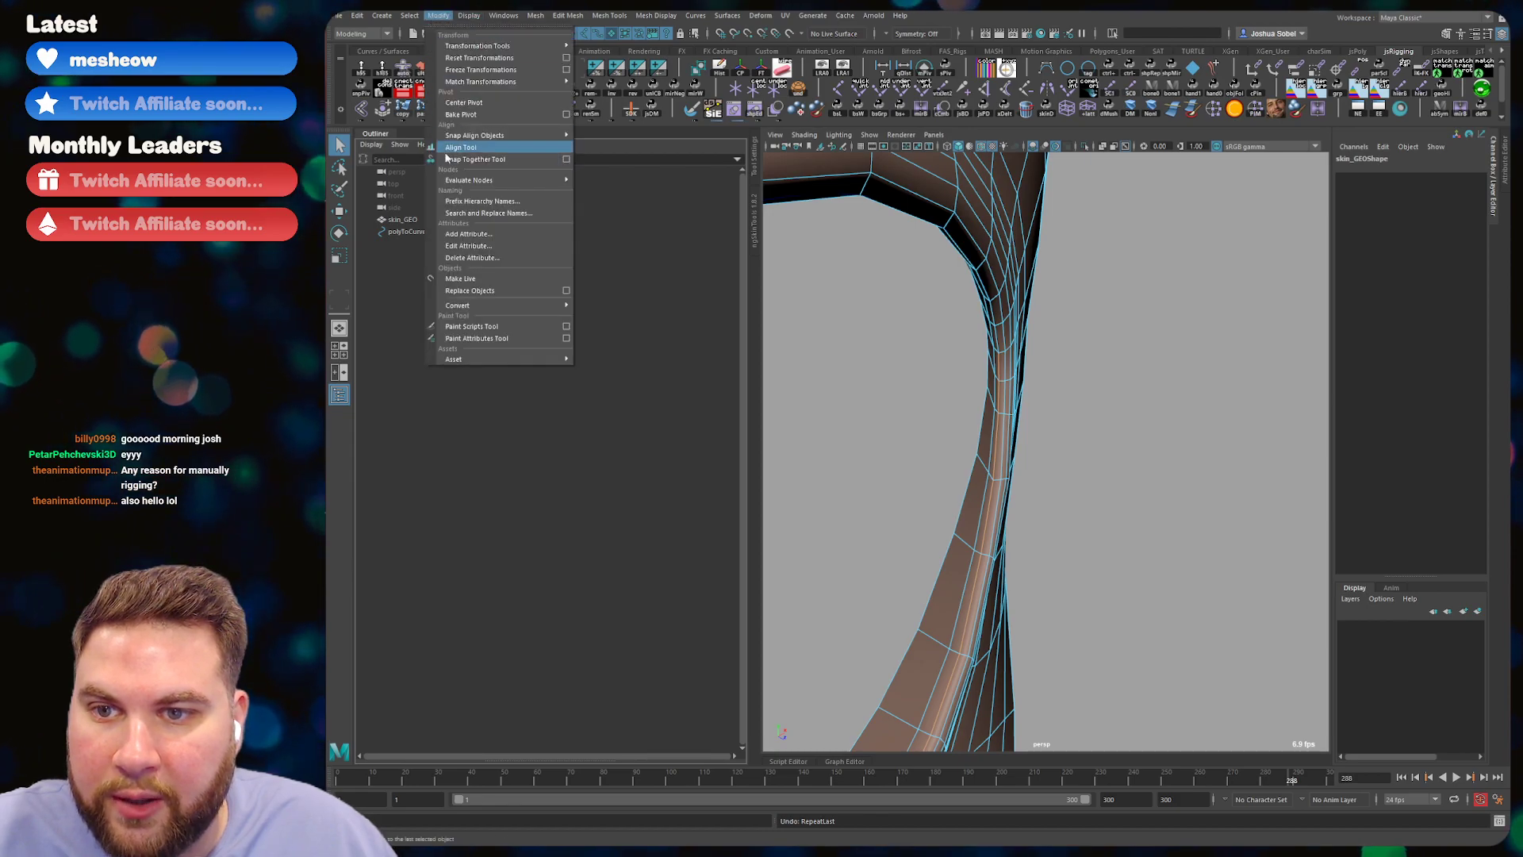
mouse_move(500, 306)
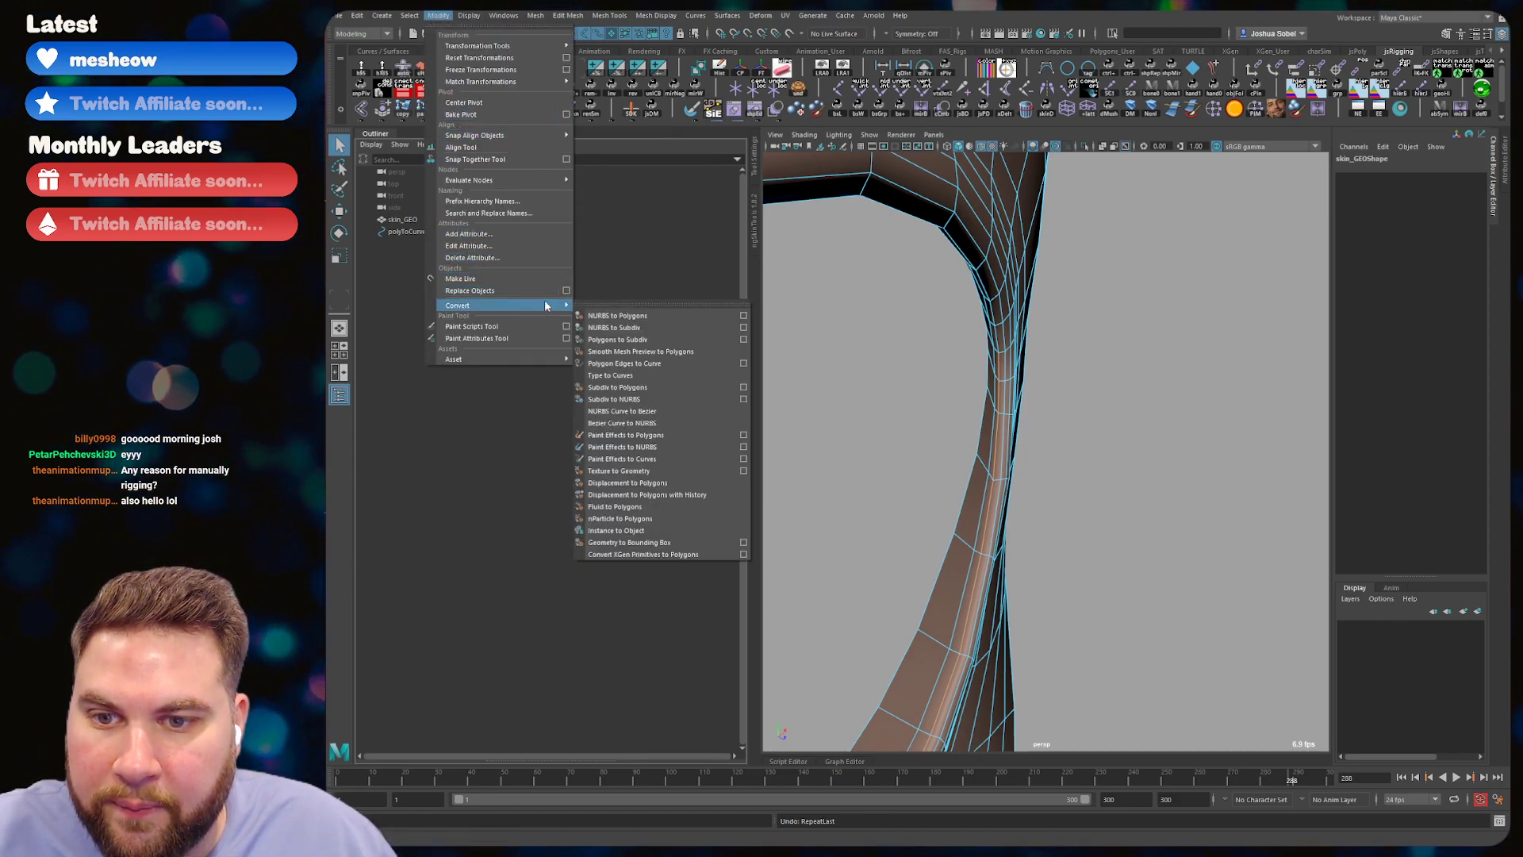
left_click(647, 364)
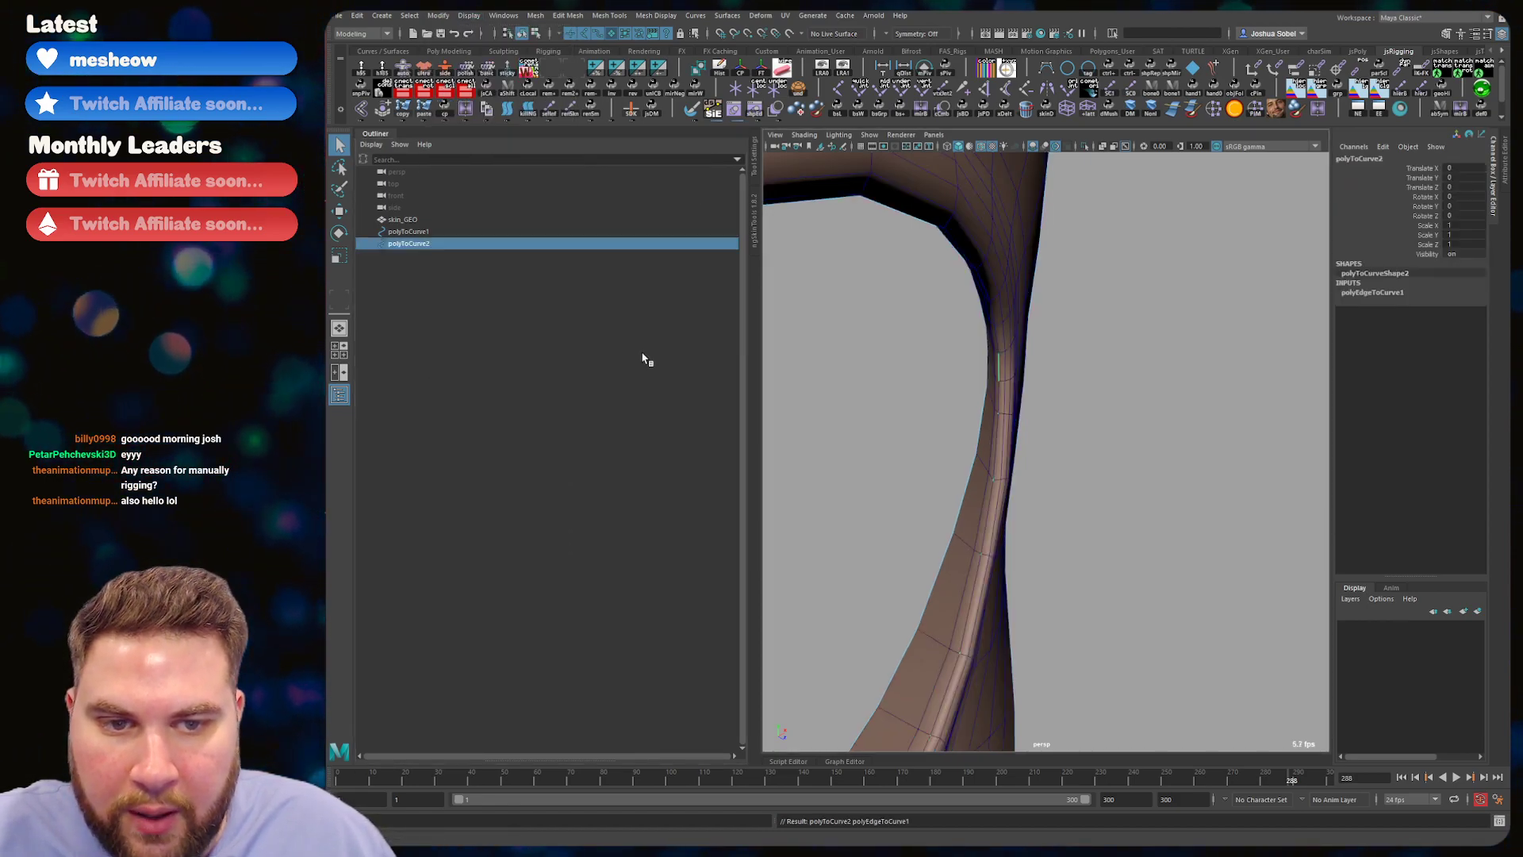
right_click_drag(1141, 375, 1016, 367, "alt")
key("w")
left_click_drag(1016, 367, 1030, 405, "alt")
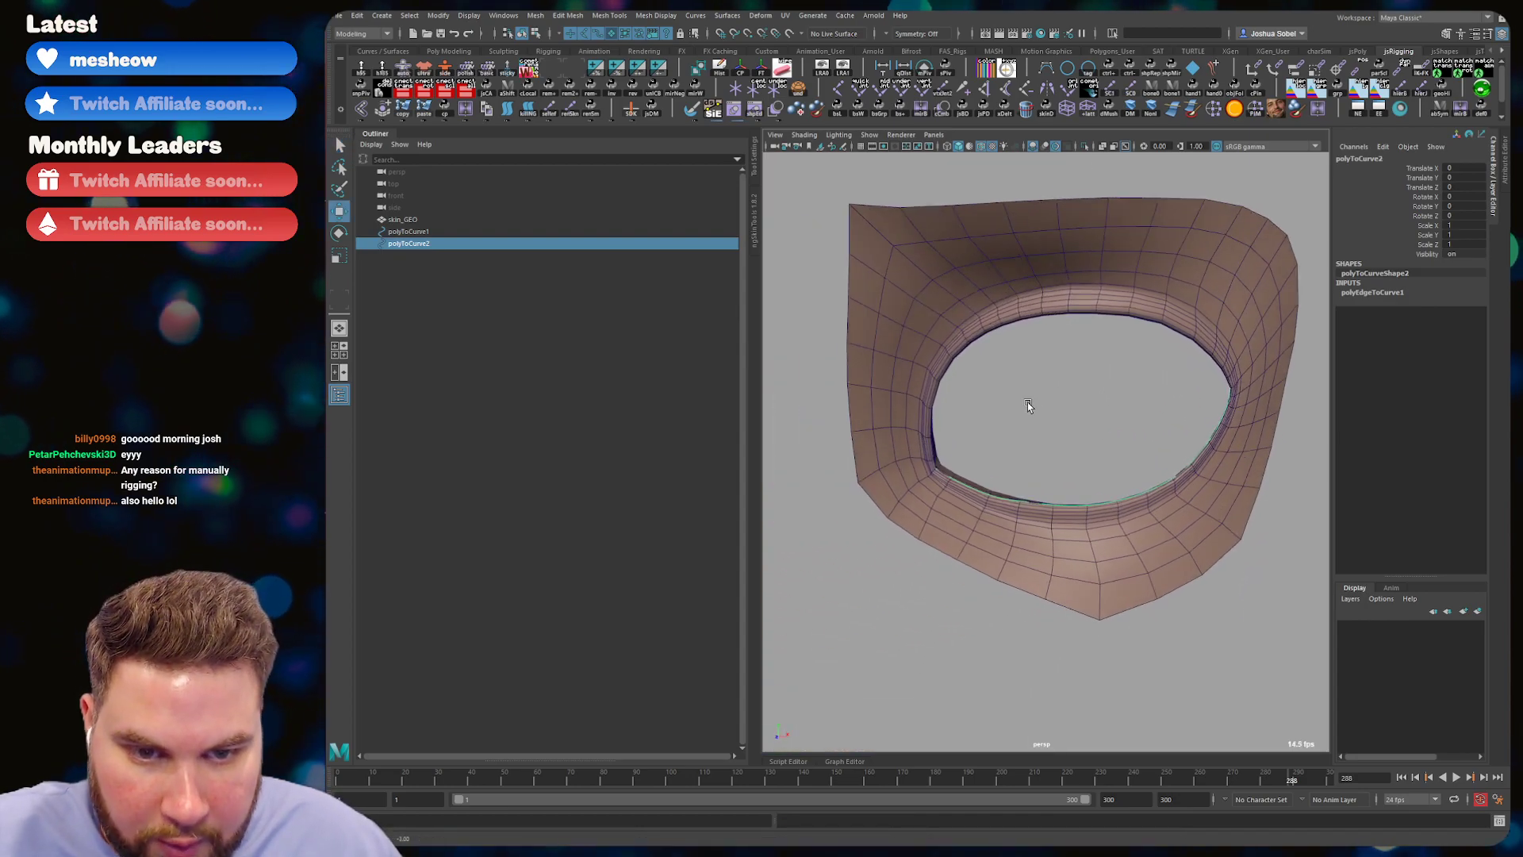
right_click_drag(1029, 404, 1111, 364, "alt")
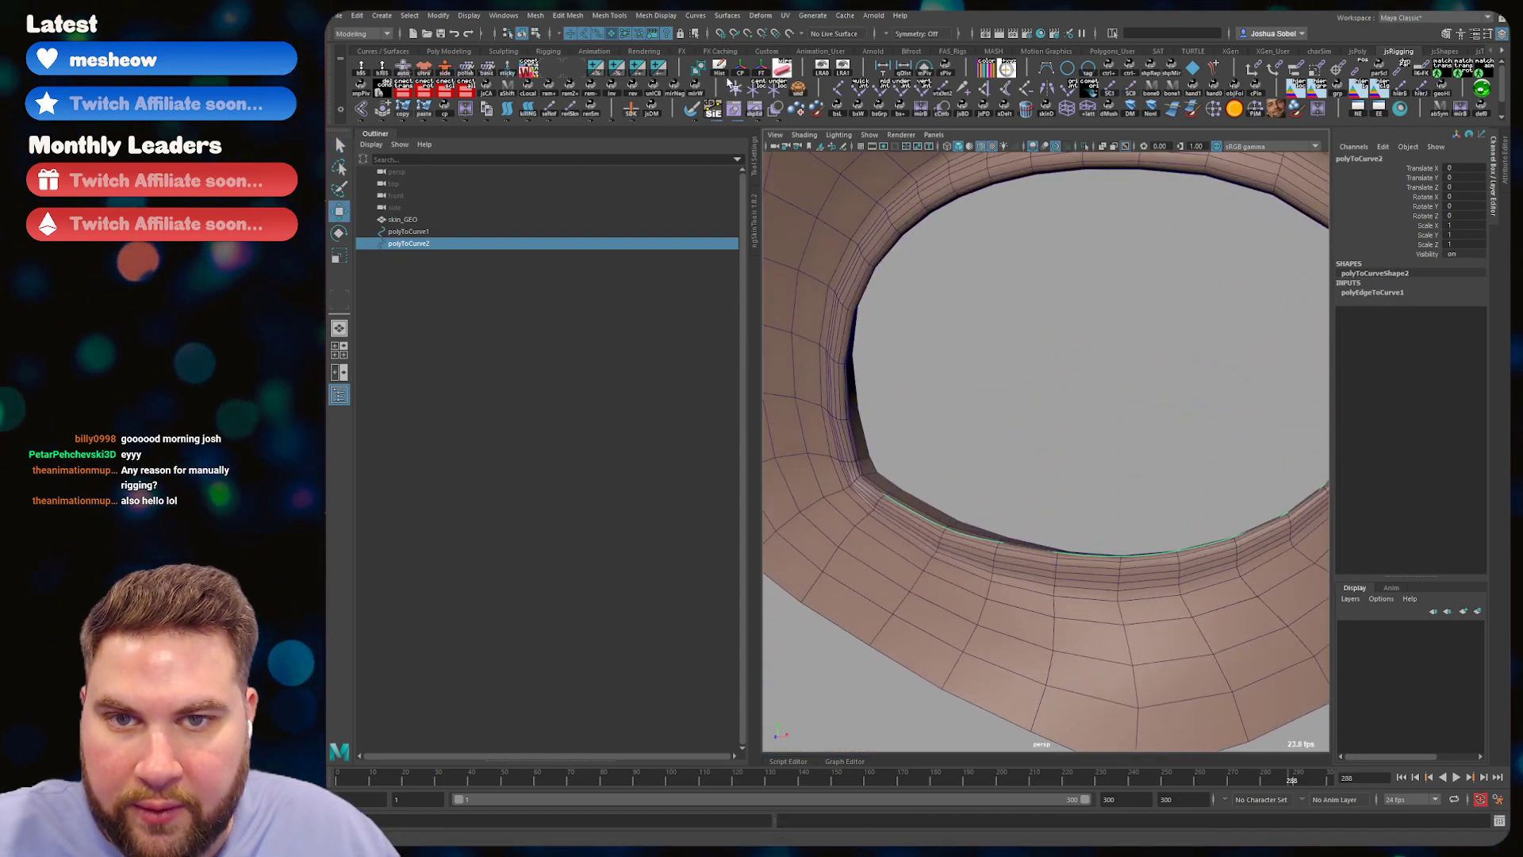
- Delete the construction history of the lower eyelid curve and select the upper eyelid curve
left_click(409, 231, "ctrl")
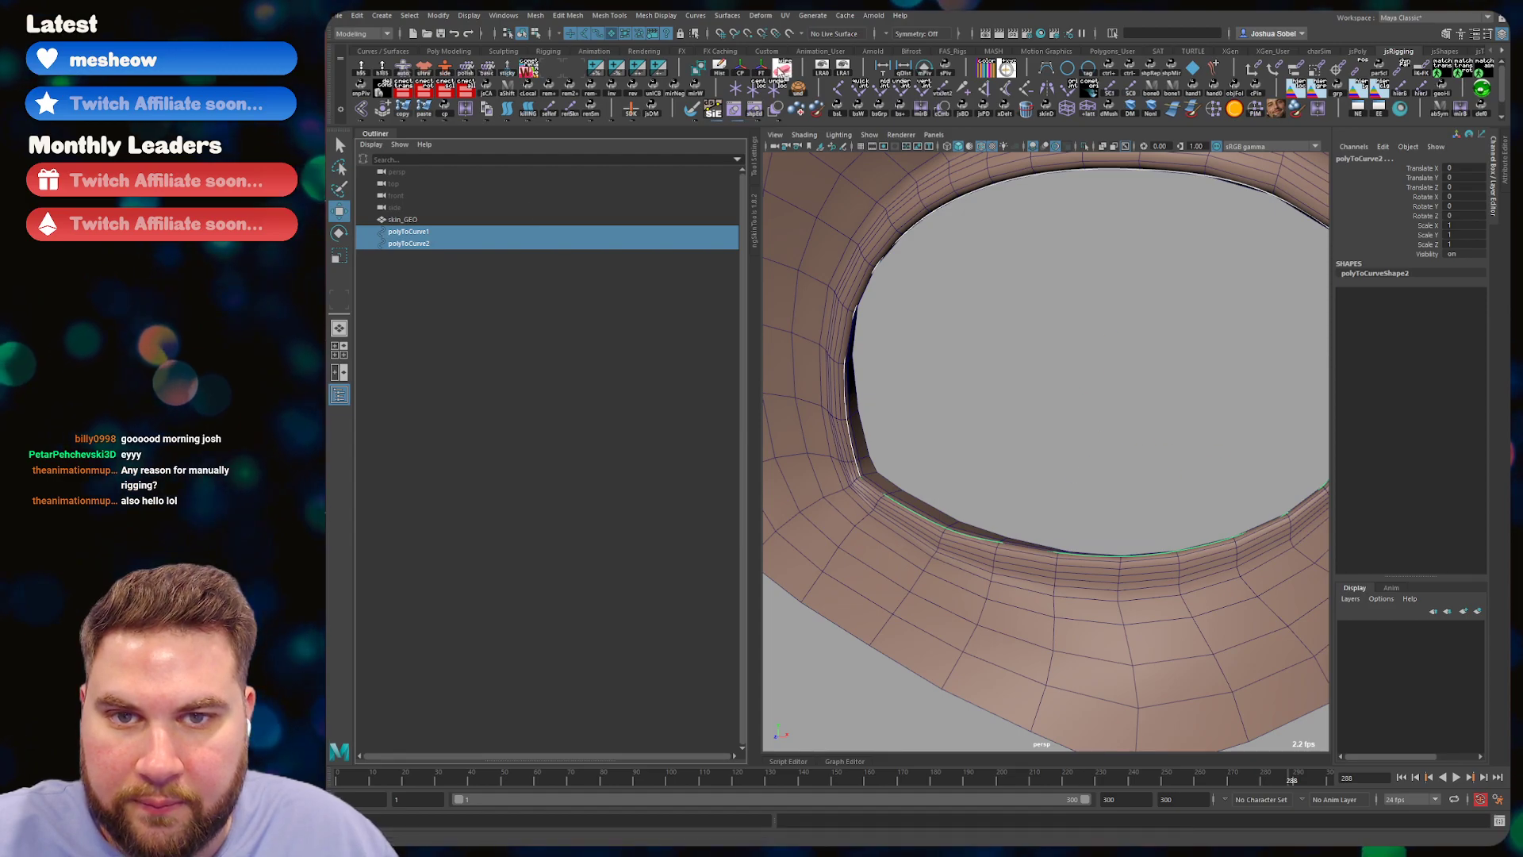
left_click(431, 232)
left_click(431, 243)
left_click(436, 232)
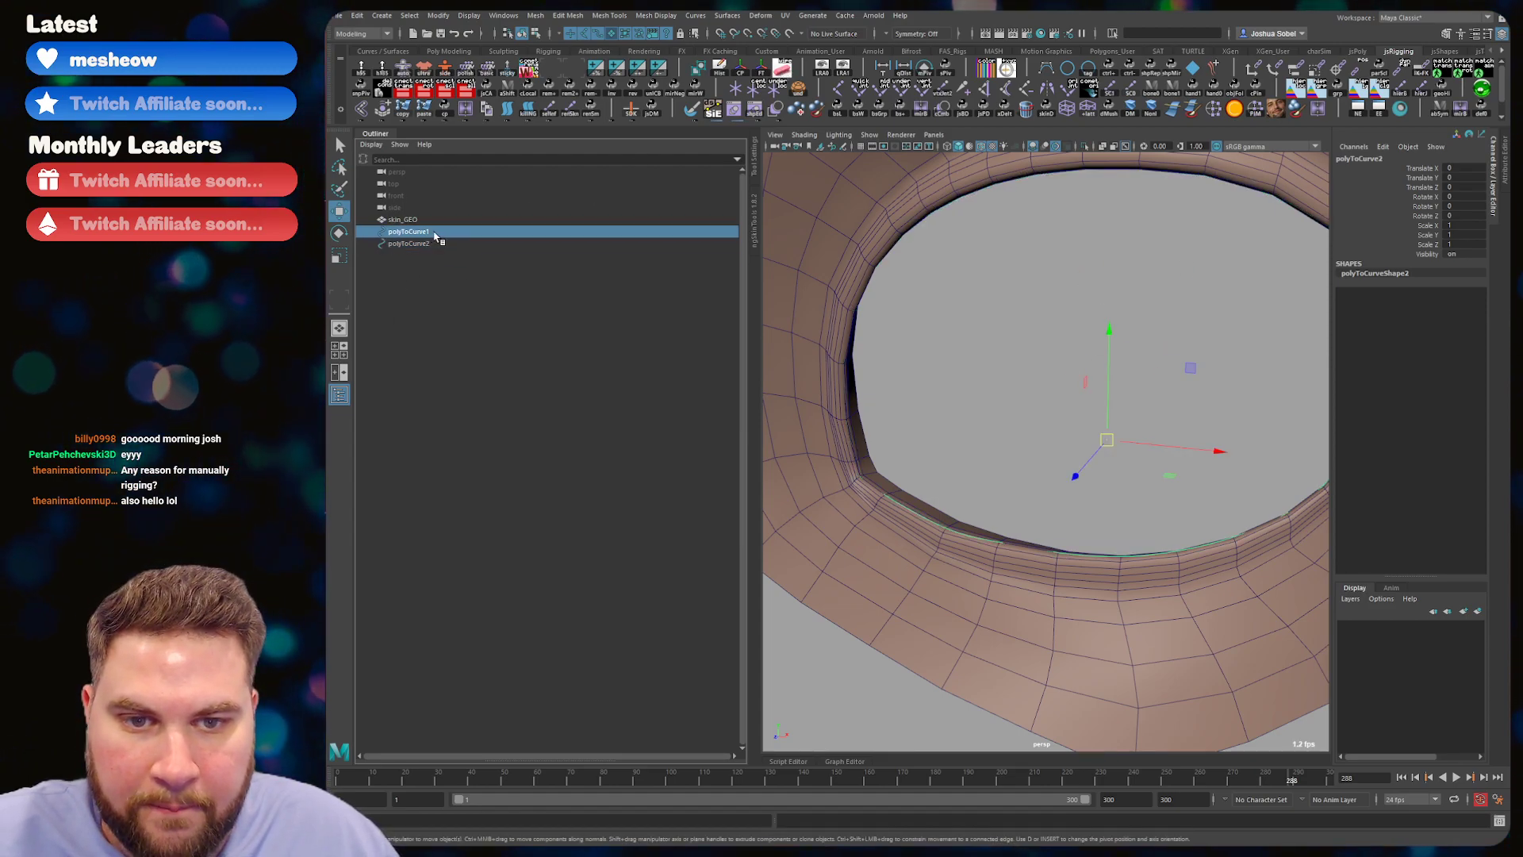
key("f")
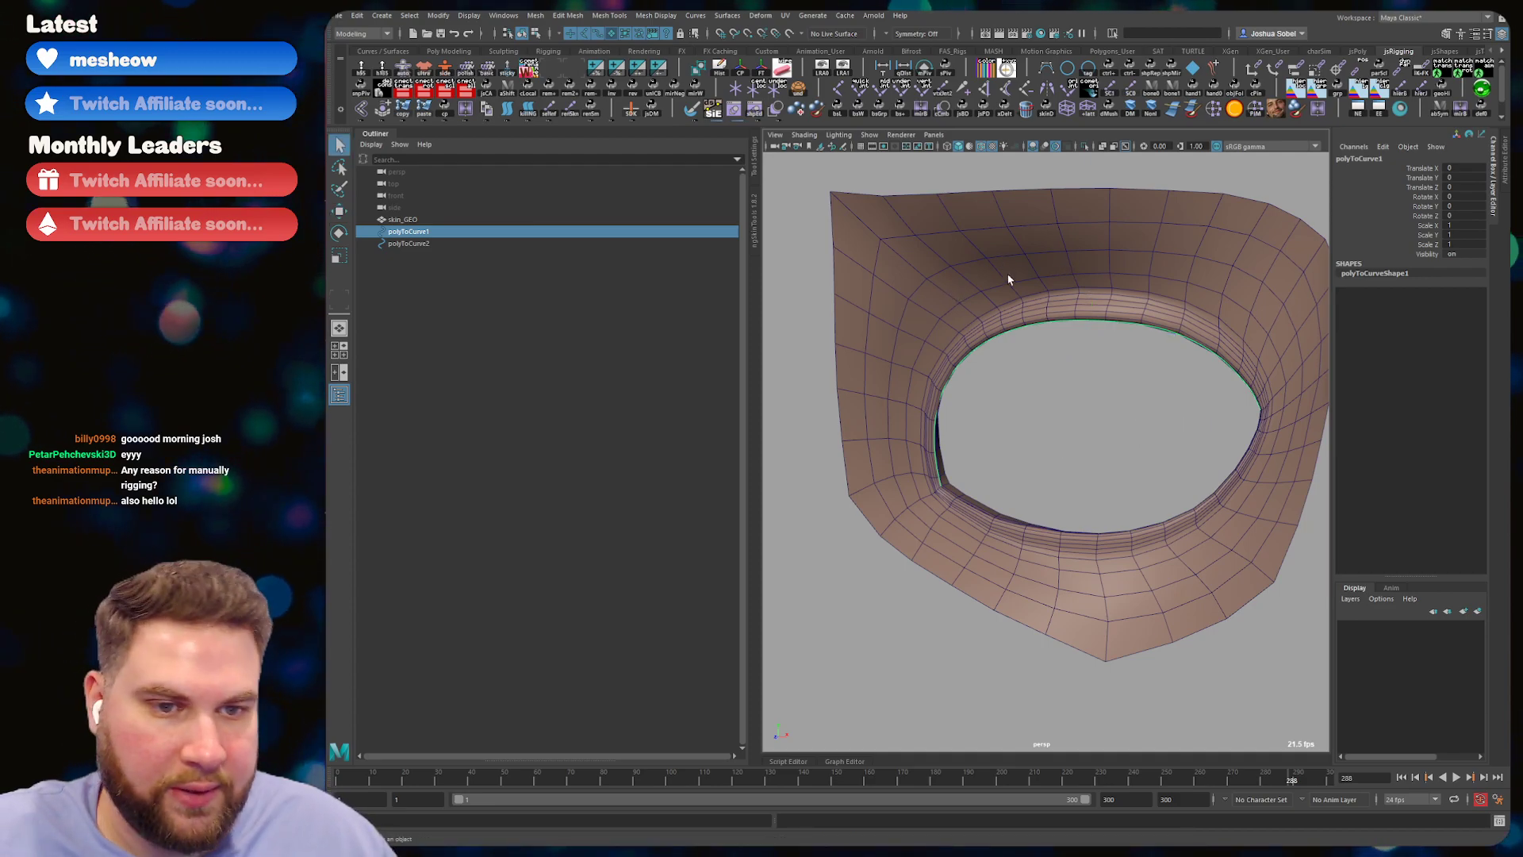
- Switch skin_GEO to edge selection and inspect the crease edge loop just outside the upper eyelid rim
scroll(1013, 278, "up", 3)
key("q")
left_click(996, 241)
scroll(937, 266, "up", 2)
left_click_drag(938, 267, 949, 323, "alt")
right_click_drag(949, 324, 1116, 276)
middle_click_drag(948, 431, 948, 379, "alt")
left_click_drag(948, 379, 936, 414, "alt")
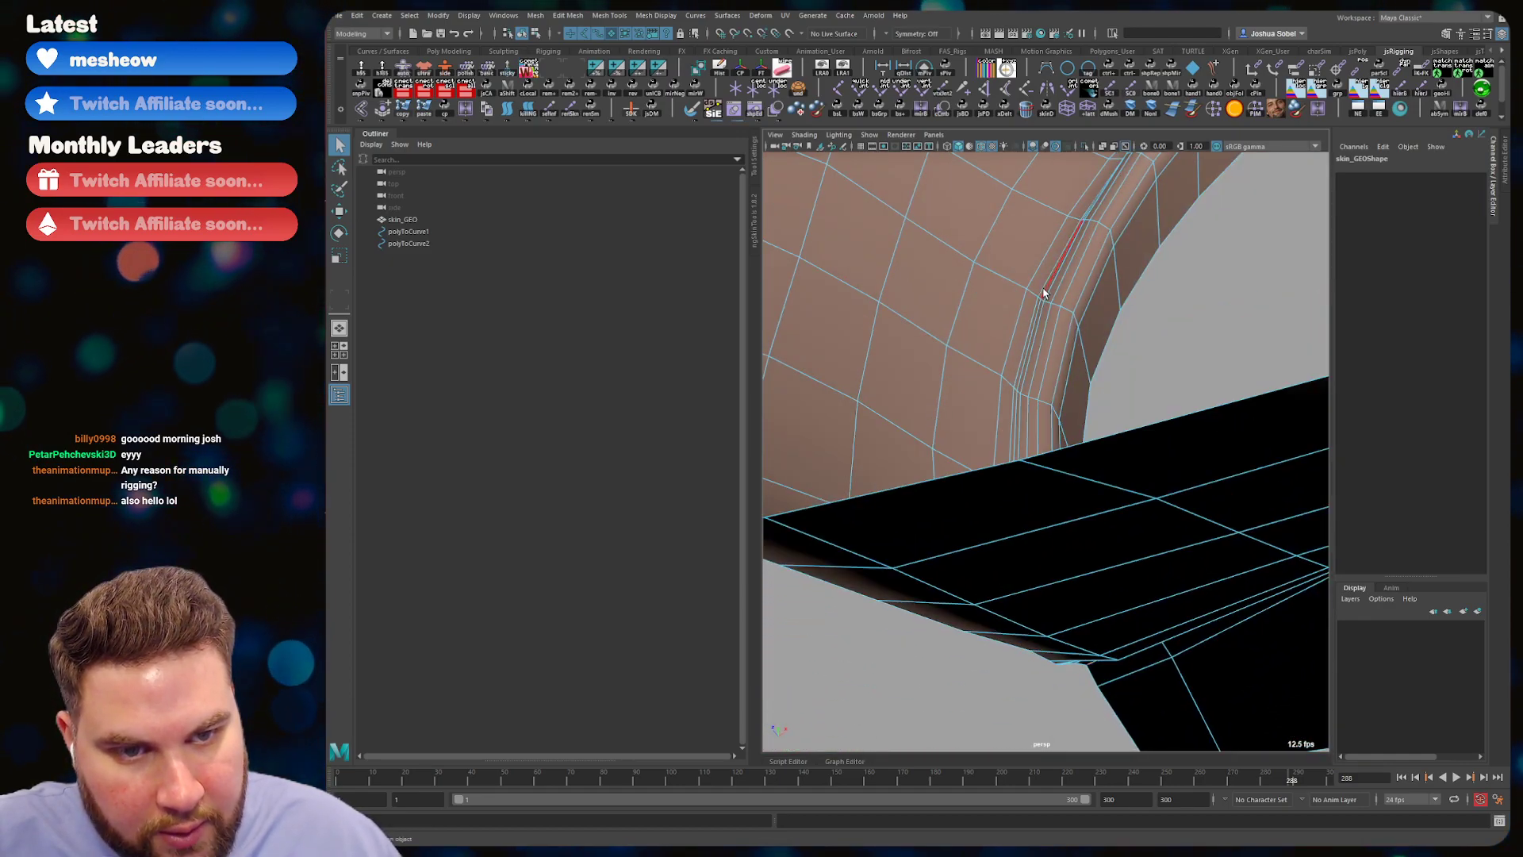
left_click_drag(1127, 309, 1037, 350, "alt")
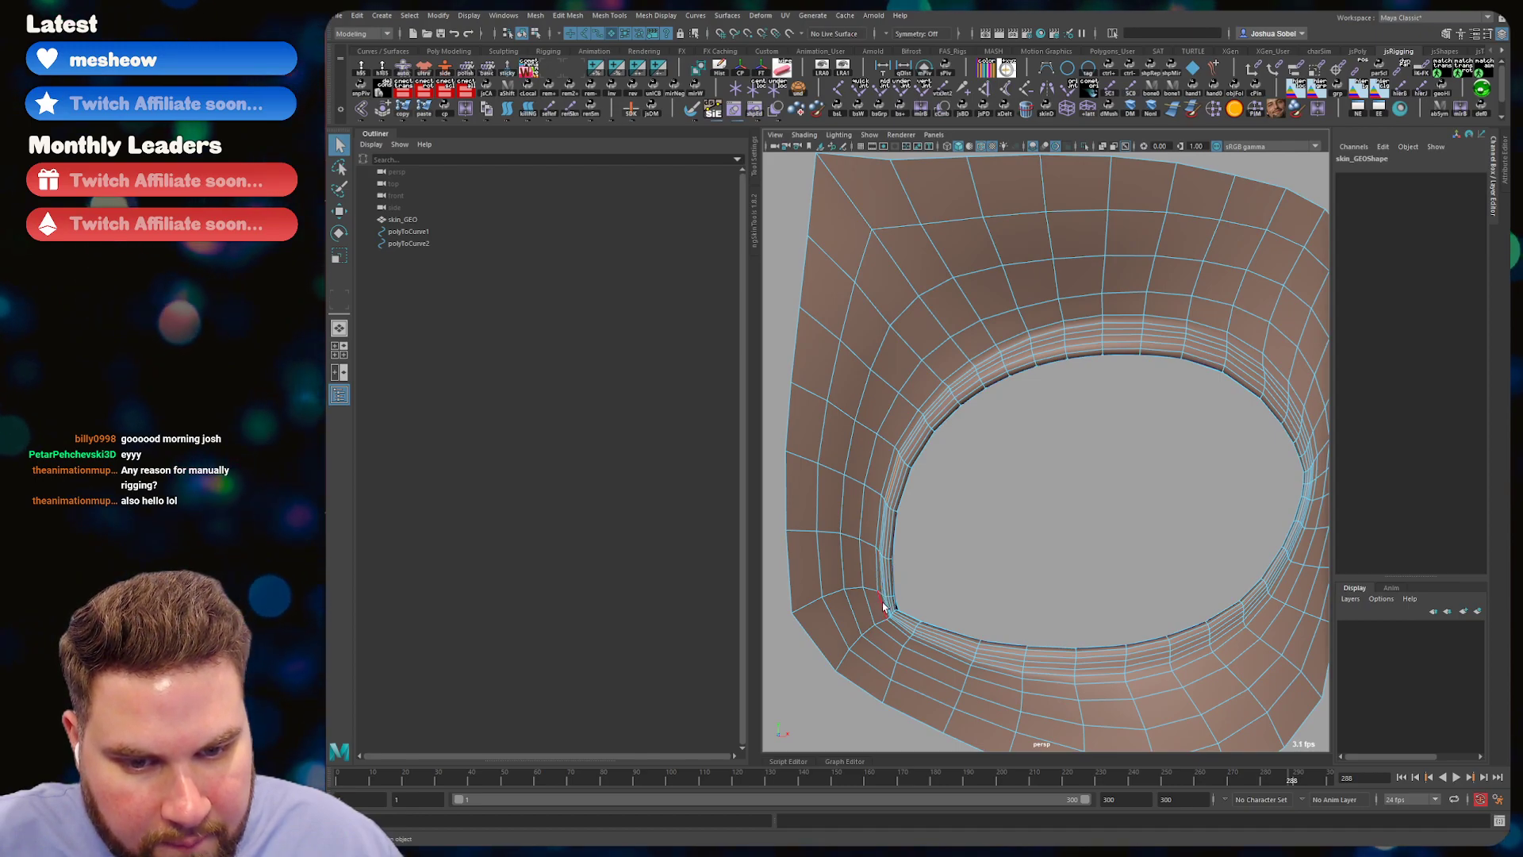
- Select the upper eyelid crease edges on skin_GEO from the inner to the outer eye corner
double_click(1099, 314, "shift")
left_click_drag(1099, 314, 1088, 374, "alt")
middle_click_drag(827, 517, 946, 415, "alt")
right_click_drag(946, 415, 952, 566, "alt")
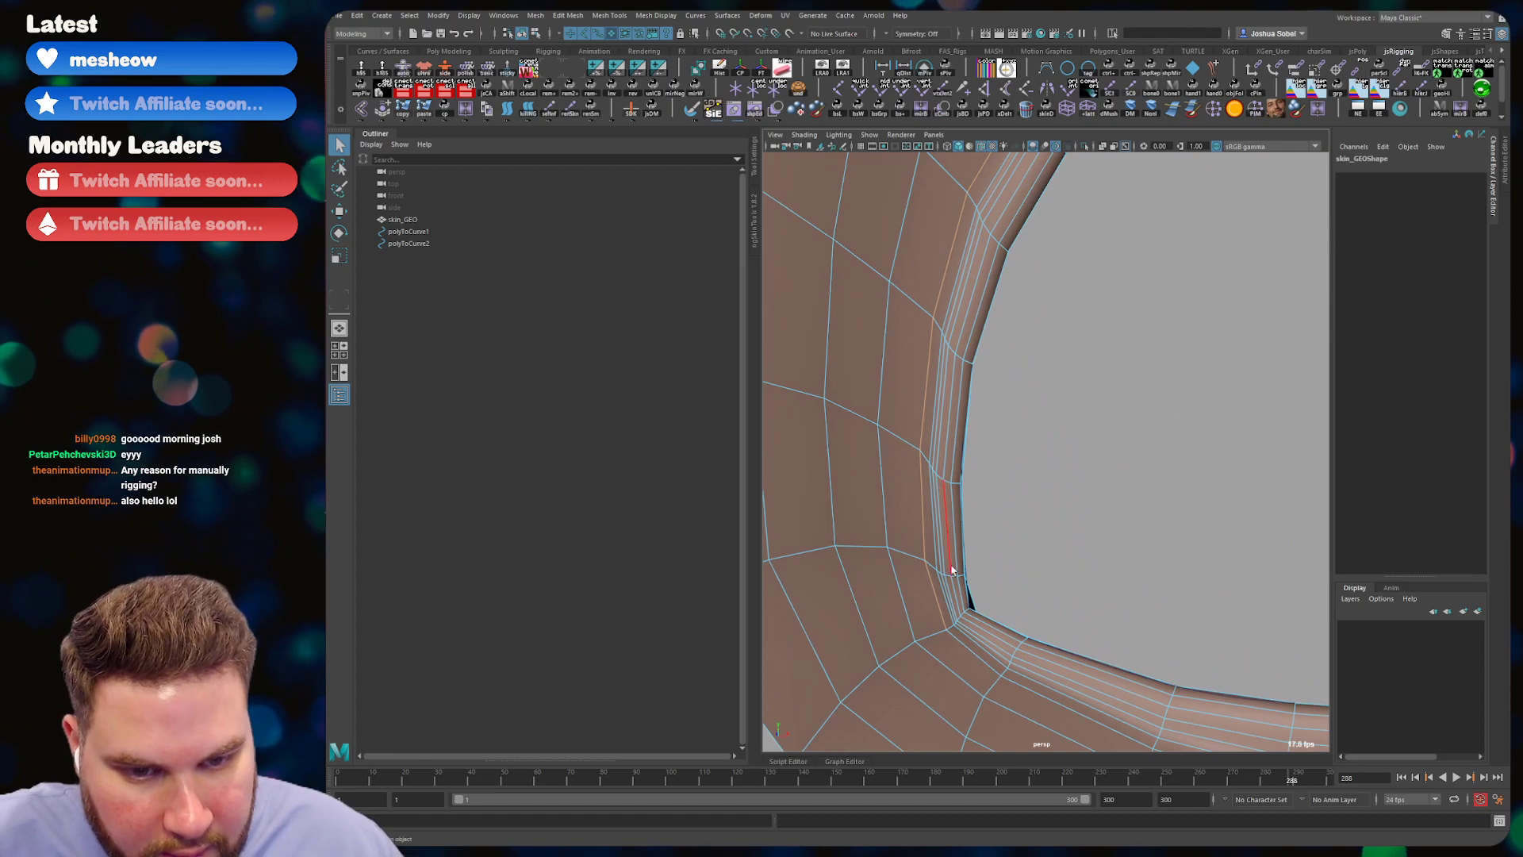
right_click_drag(975, 452, 1065, 268, "alt")
middle_click_drag(1068, 264, 874, 420, "alt")
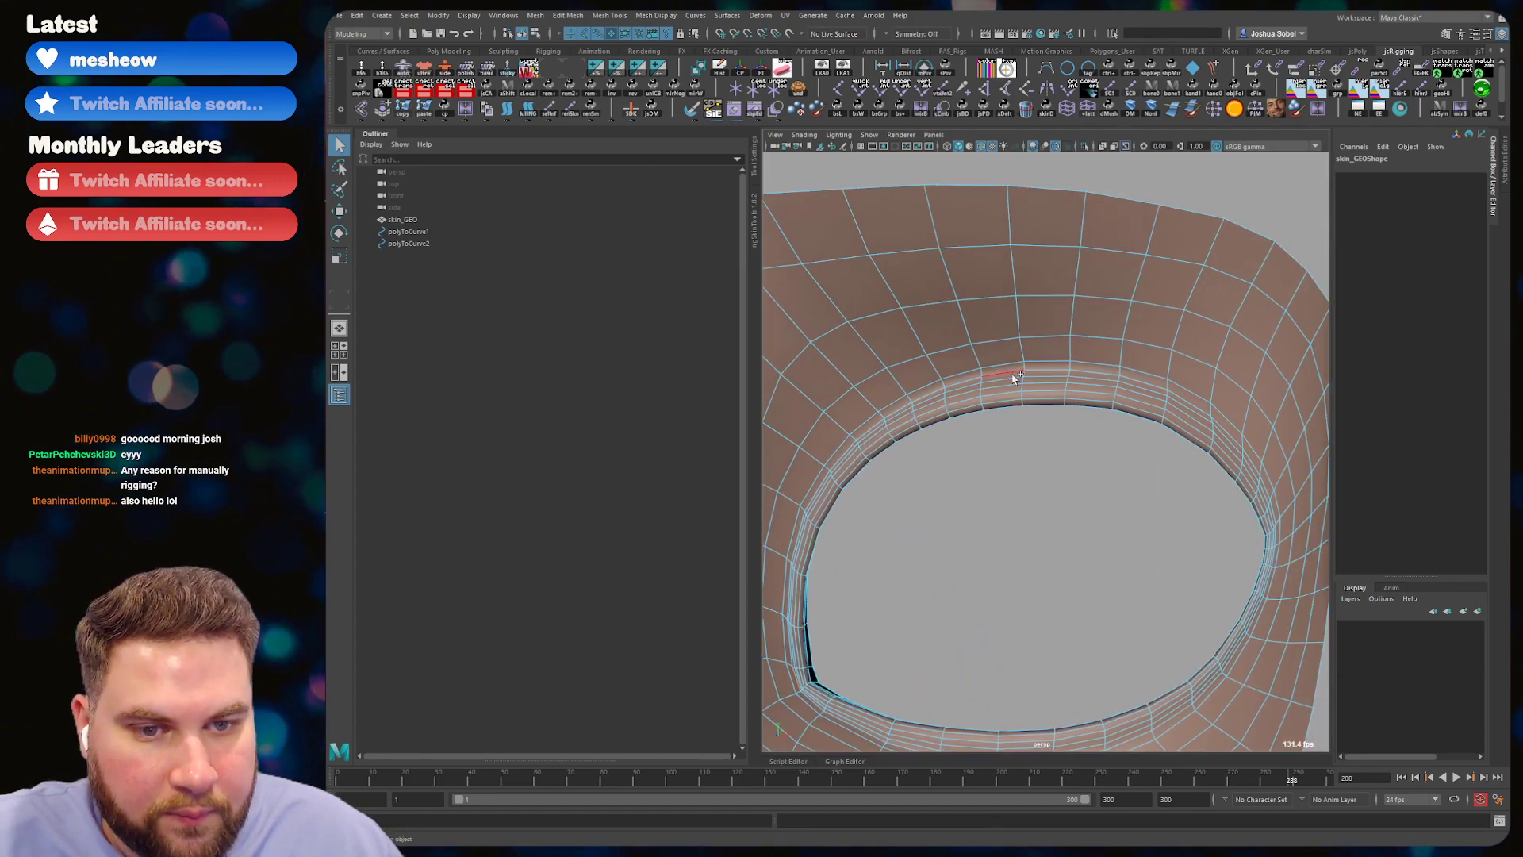
double_click(1237, 438, "shift")
middle_click_drag(1238, 440, 1007, 425, "alt")
left_click_drag(1007, 425, 975, 420, "alt")
right_click_drag(976, 420, 1037, 439, "alt")
double_click(947, 498, "shift")
right_click_drag(1098, 391, 975, 379, "alt")
middle_click_drag(975, 380, 1217, 367, "alt")
left_click_drag(1217, 368, 1174, 349, "alt")
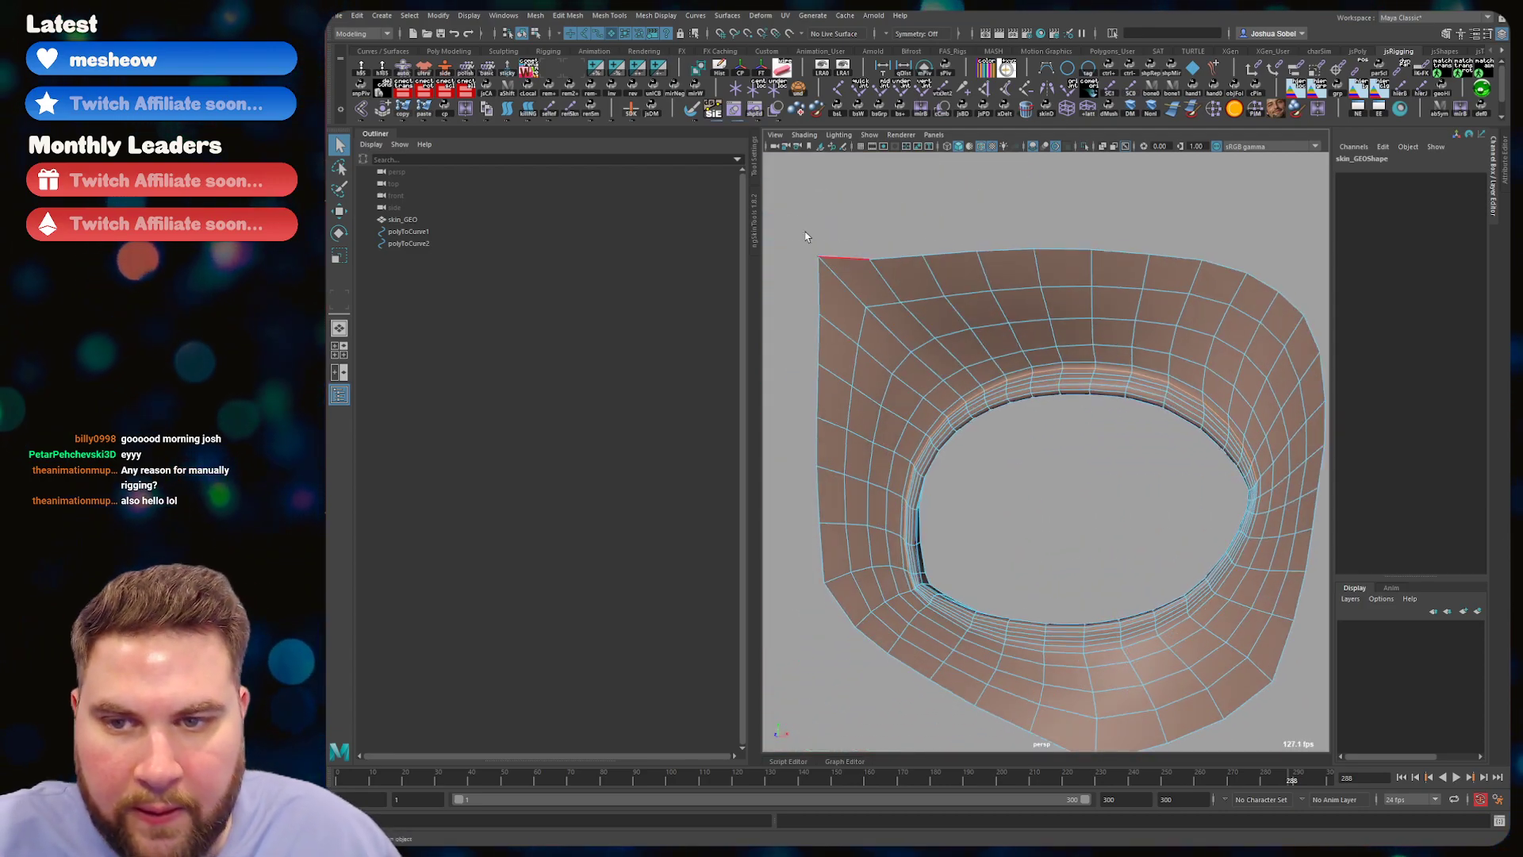
- Convert the selected upper eyelid crease edges to a curve
left_click(438, 15)
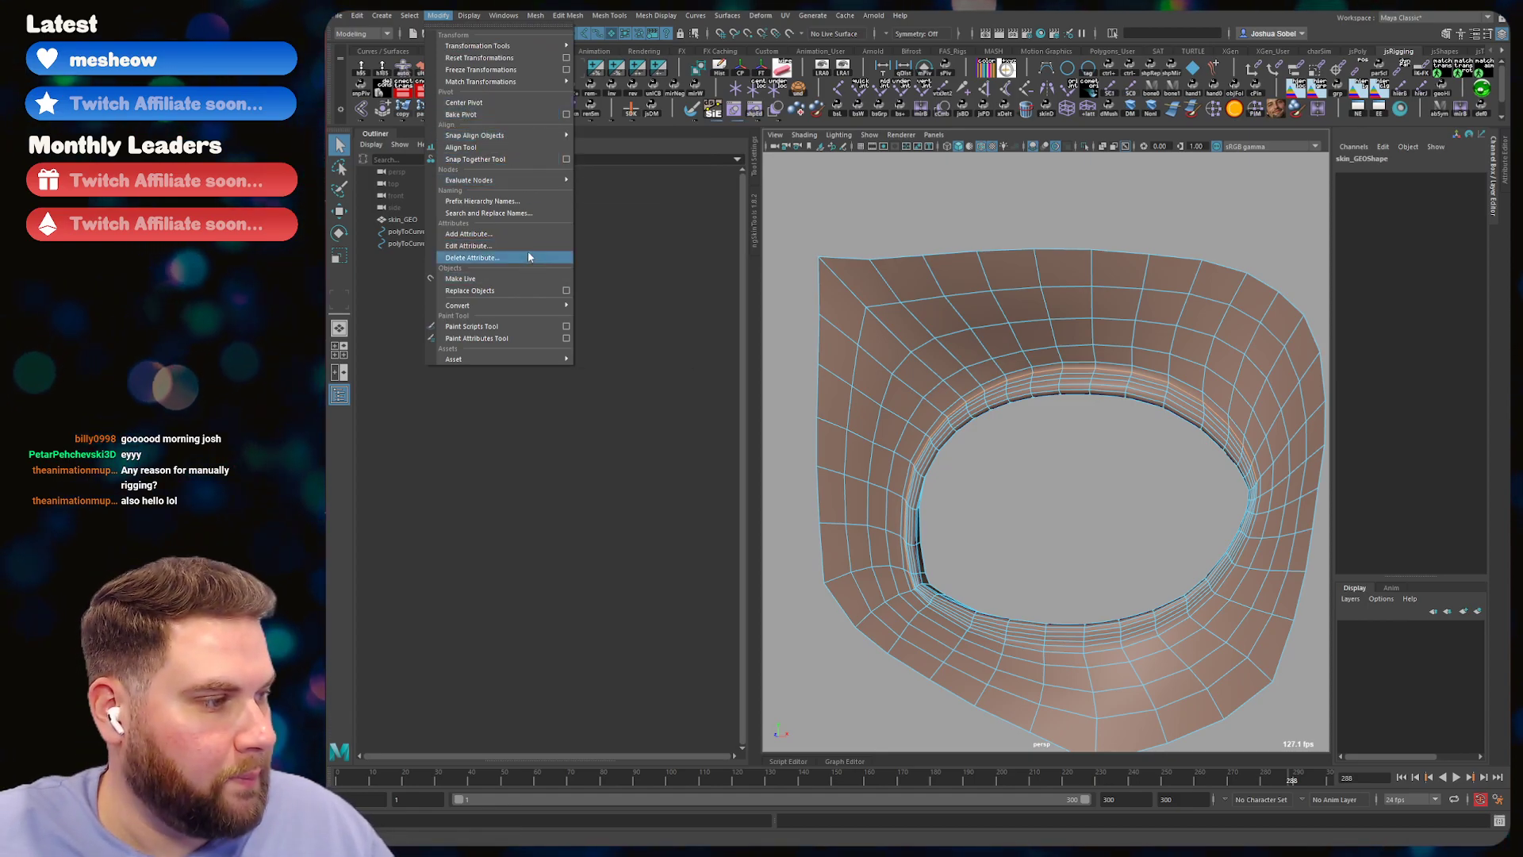
mouse_move(542, 304)
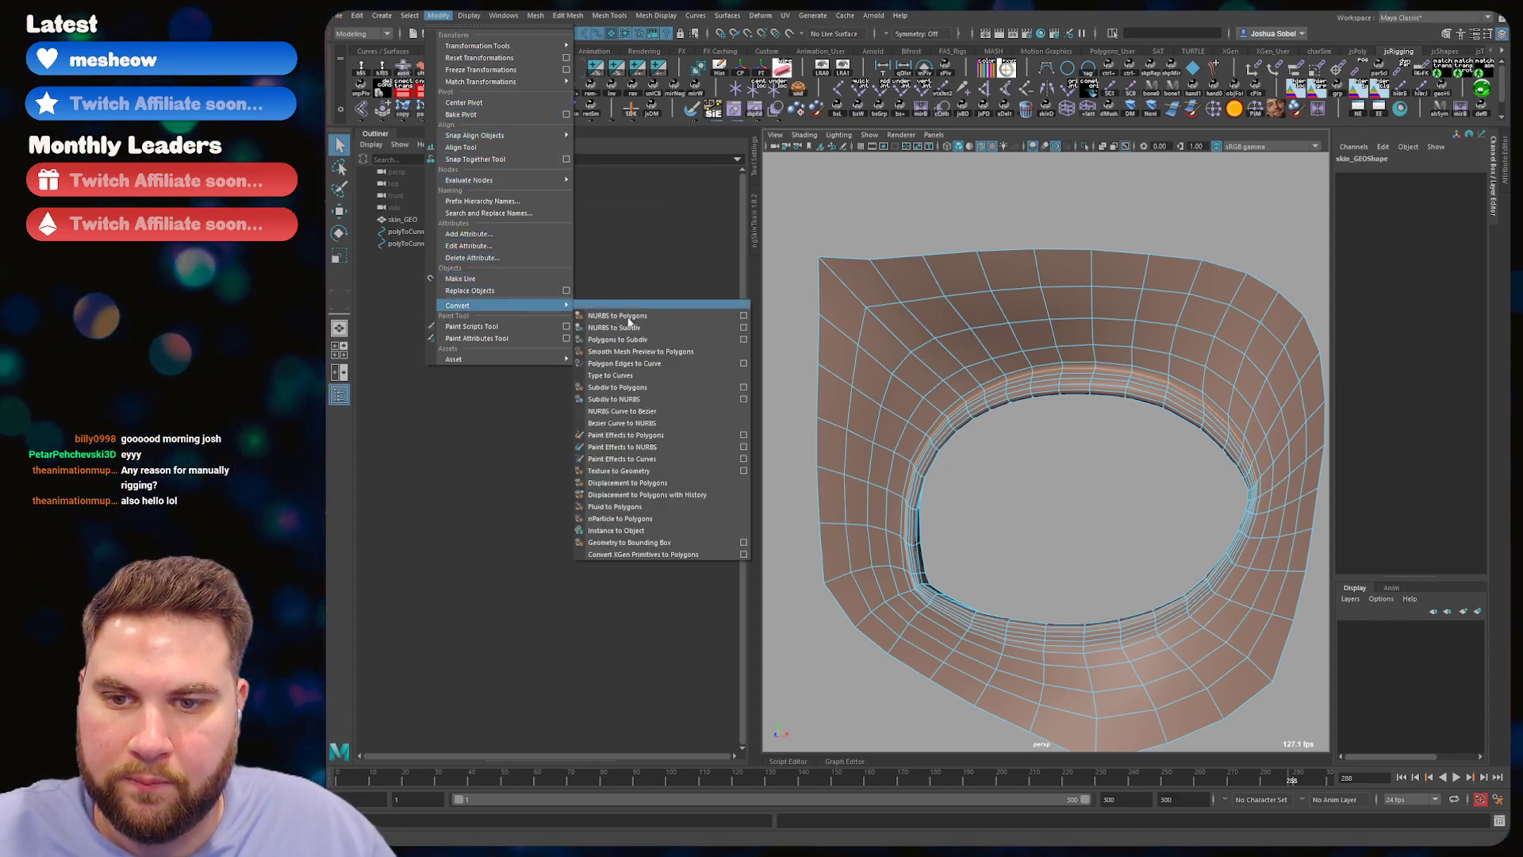
left_click(644, 365)
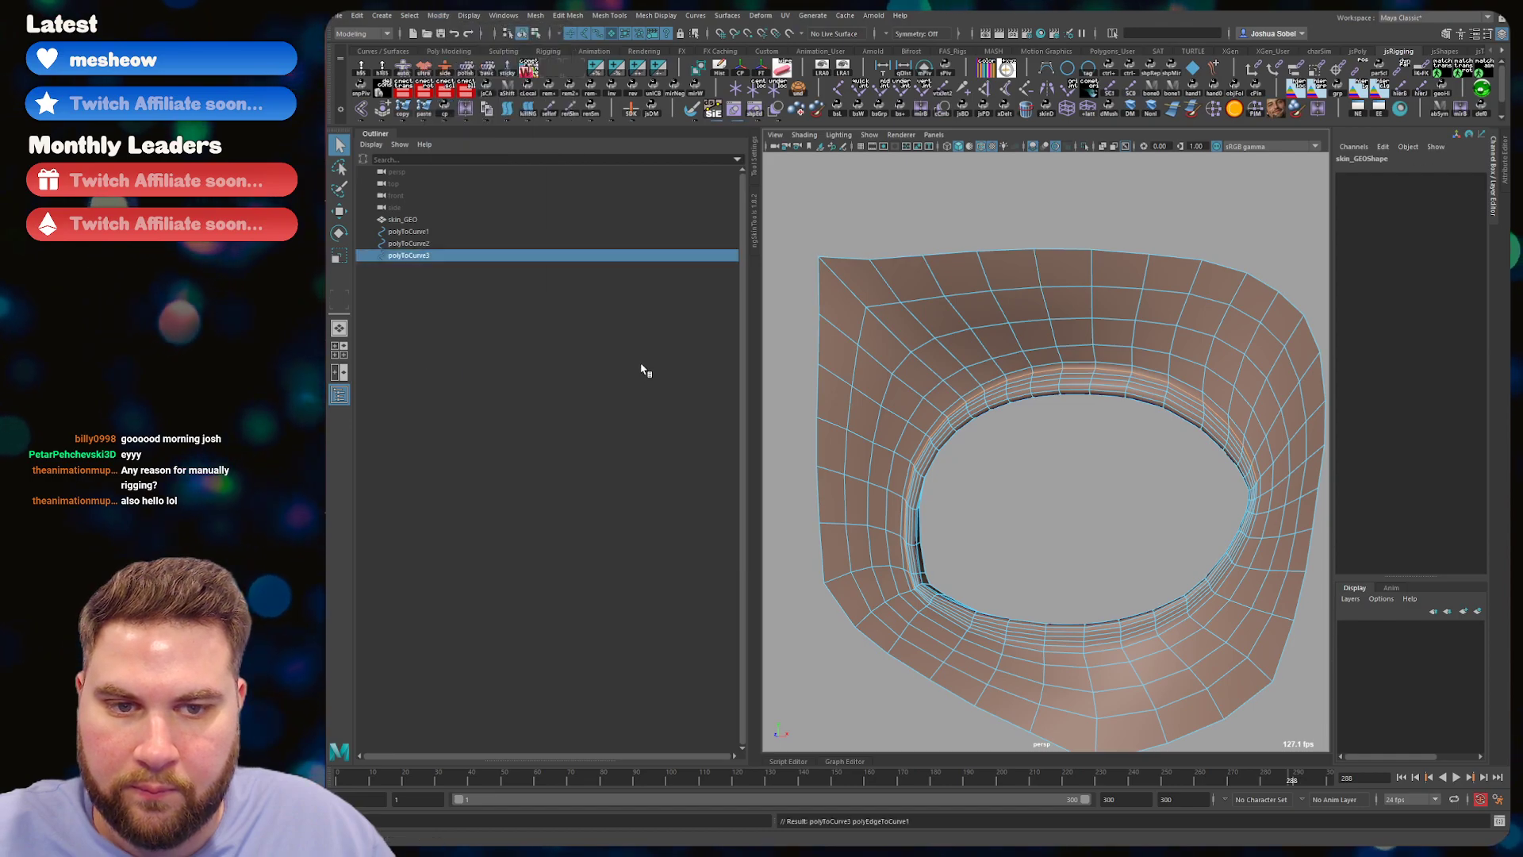
- Return skin_GEO to edge selection to work on the crease loop below the lower eyelid
middle_click_drag(1052, 478, 1047, 336, "alt")
right_click_drag(1048, 336, 1070, 365, "alt")
left_click(933, 537)
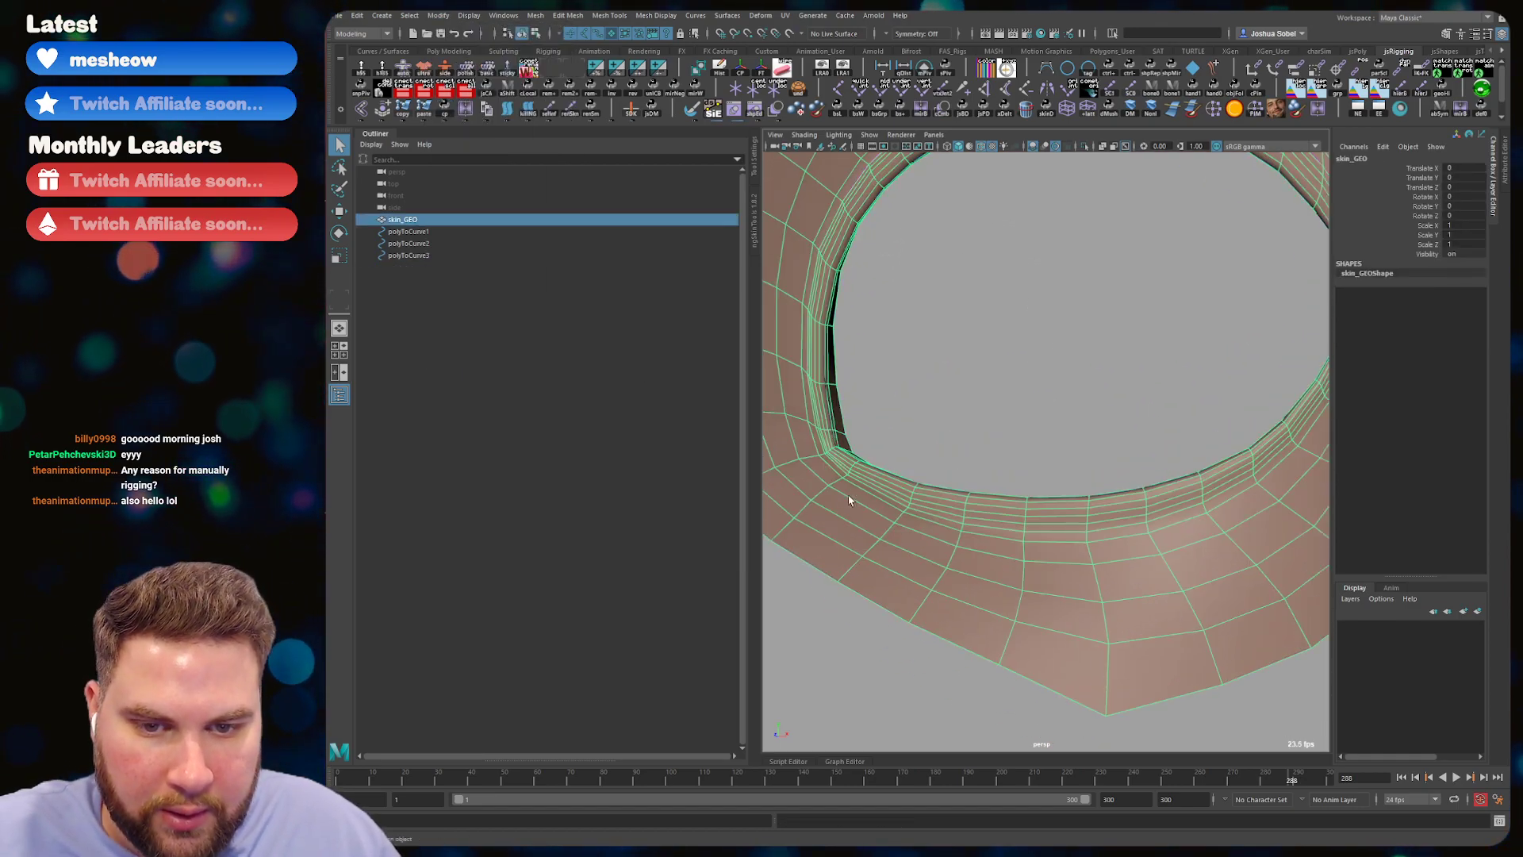
right_click_drag(850, 490, 868, 459)
middle_click_drag(870, 459, 1020, 412, "alt")
left_click_drag(1020, 412, 1000, 396, "alt")
right_click_drag(1001, 397, 924, 361, "alt")
middle_click_drag(1159, 392, 1043, 399, "alt")
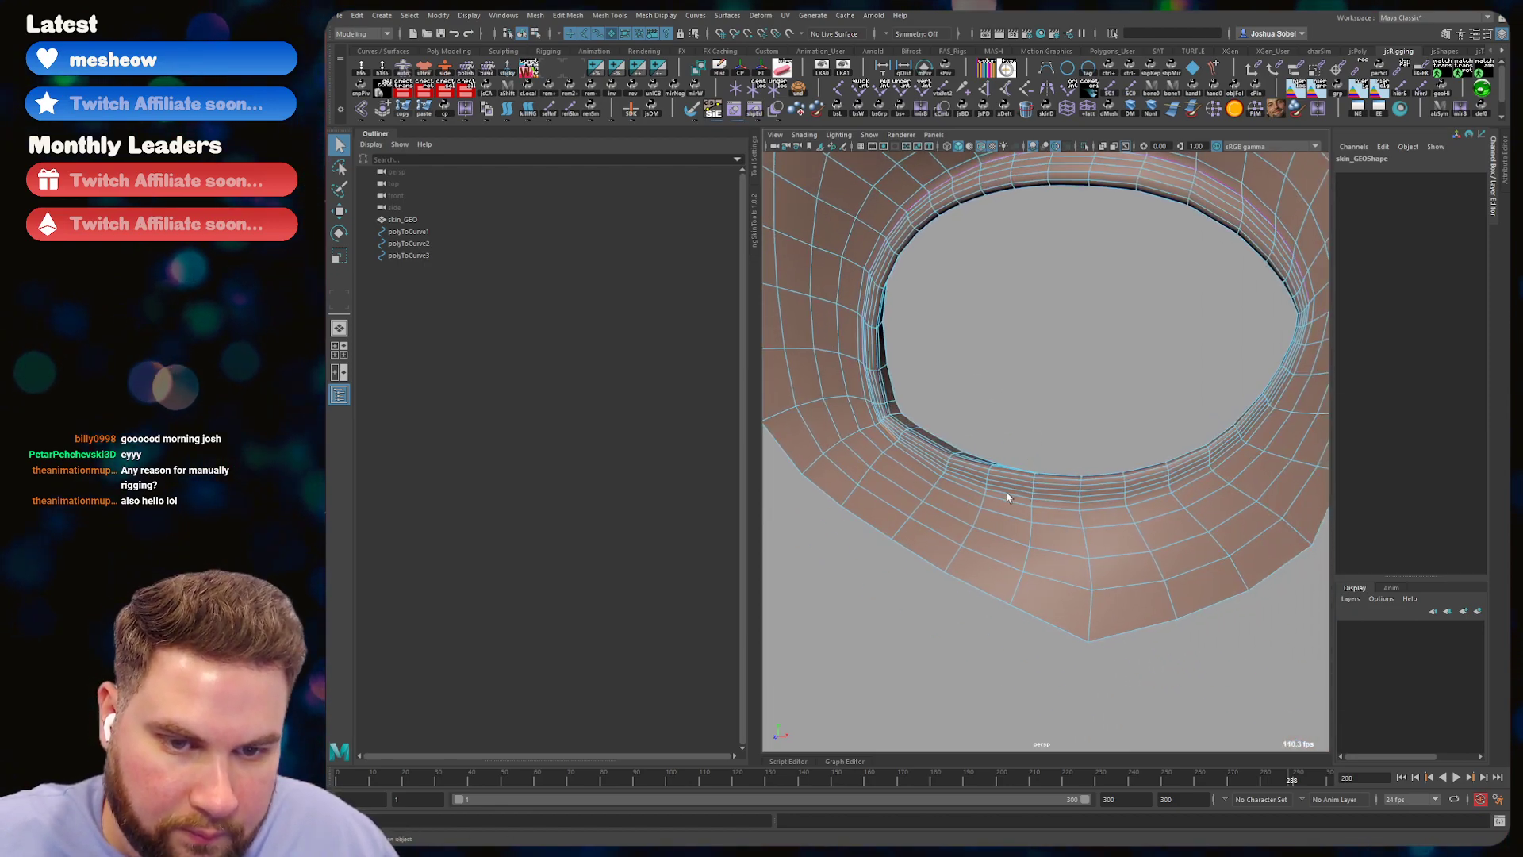
- Select the lower eyelid crease edges on skin_GEO between the two eye corners, undoing any wrong pick
left_click_drag(1089, 510, 1034, 538, "alt")
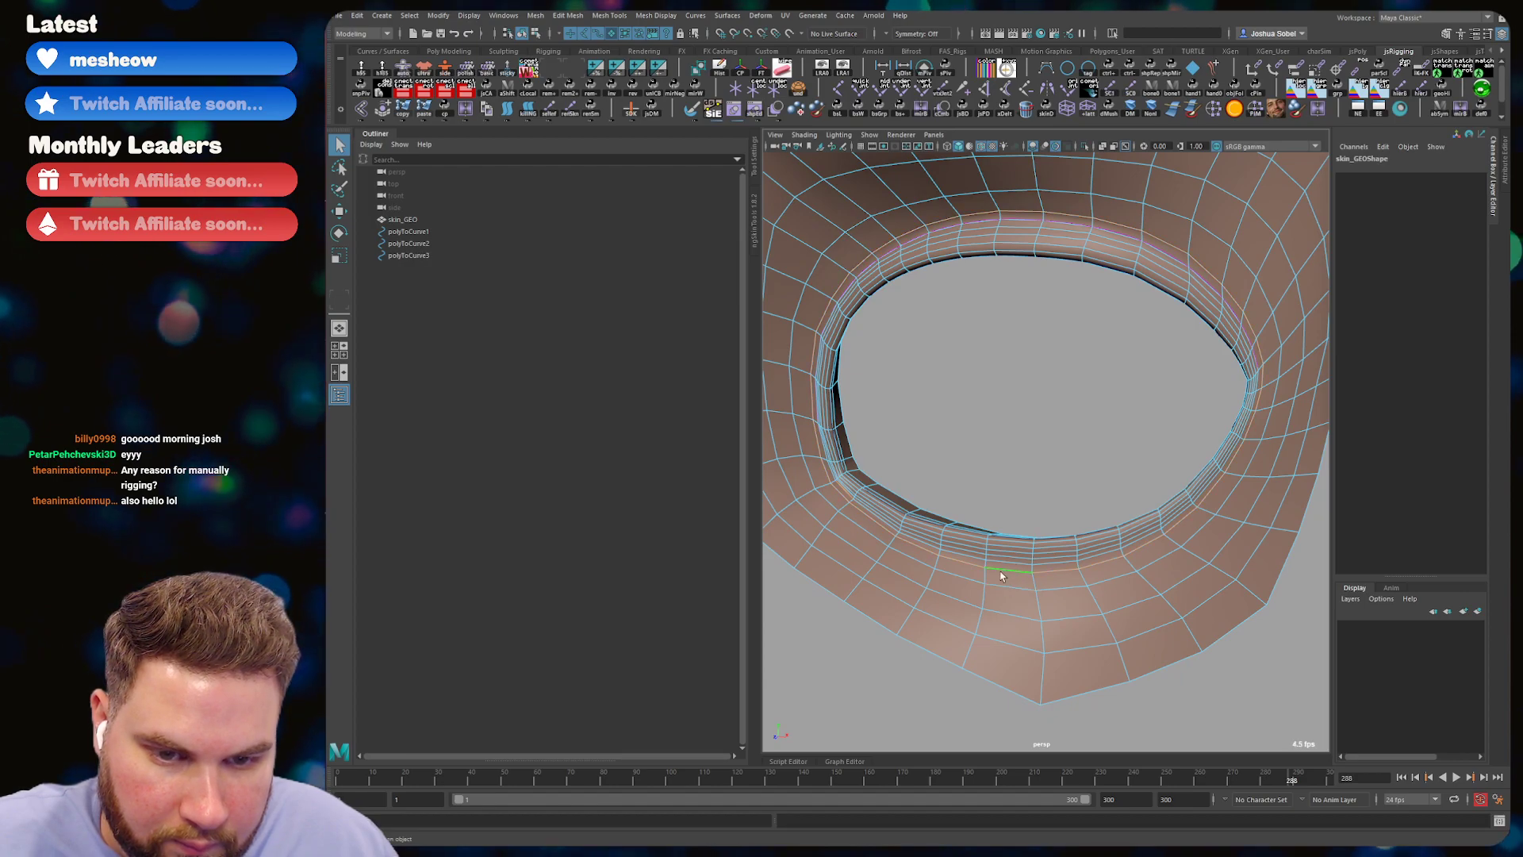
left_click_drag(902, 476, 1064, 537, "alt")
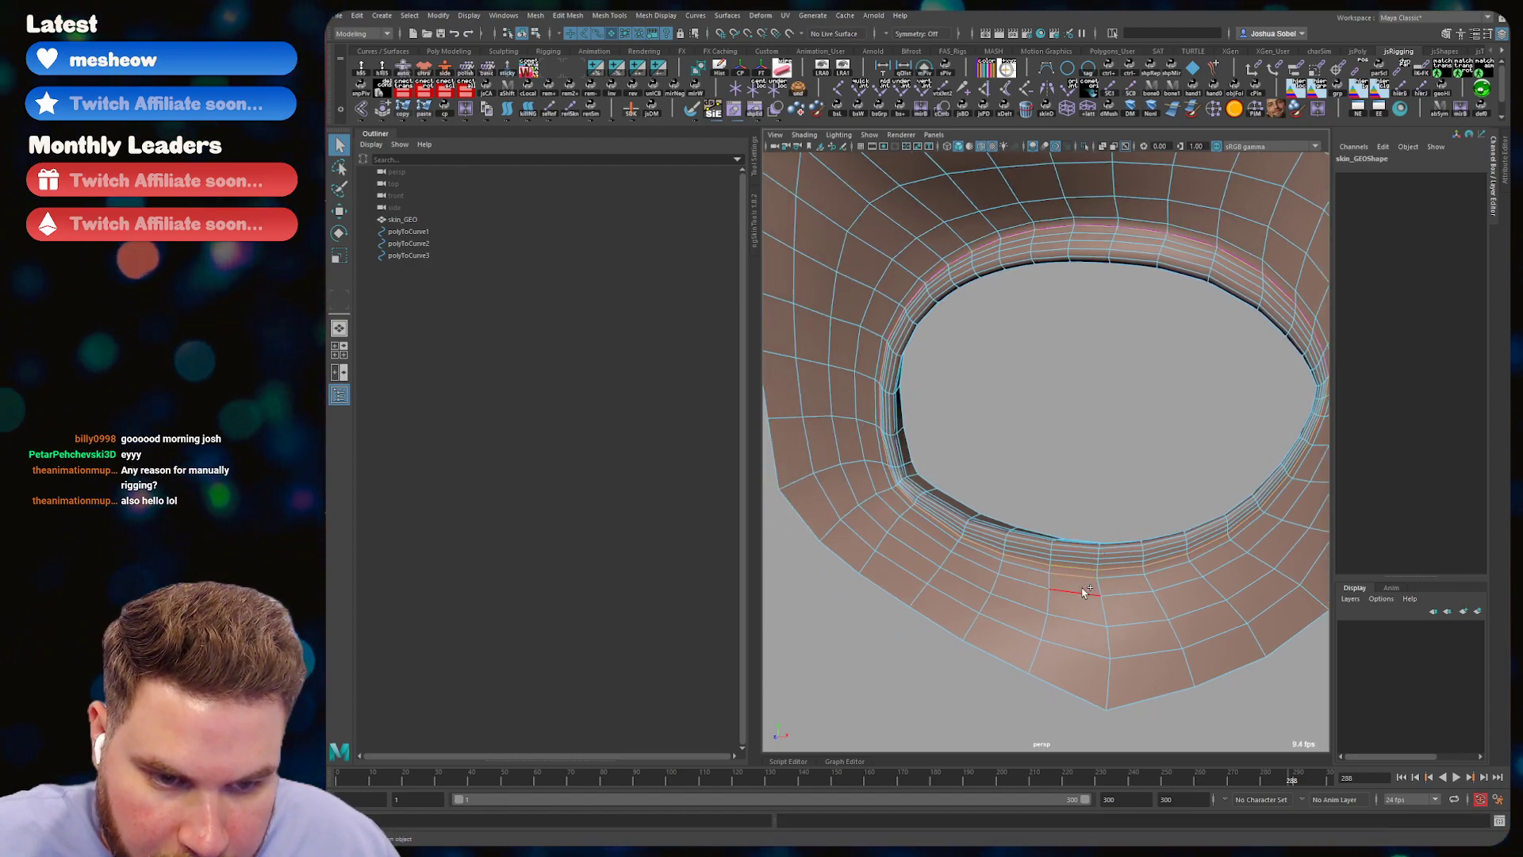
key("ctrl+z")
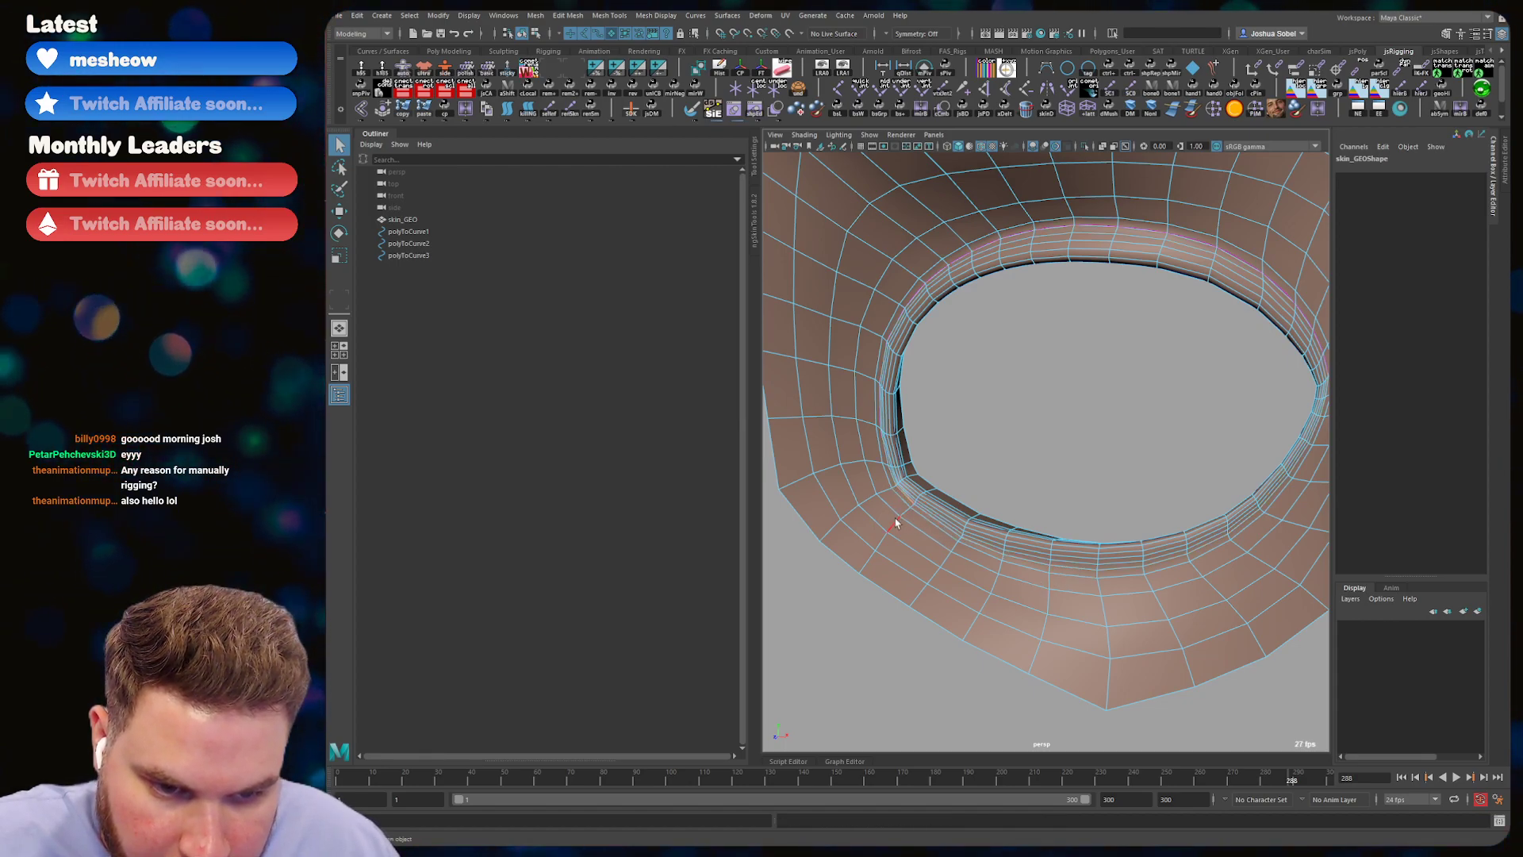
scroll(887, 509, "up", 3)
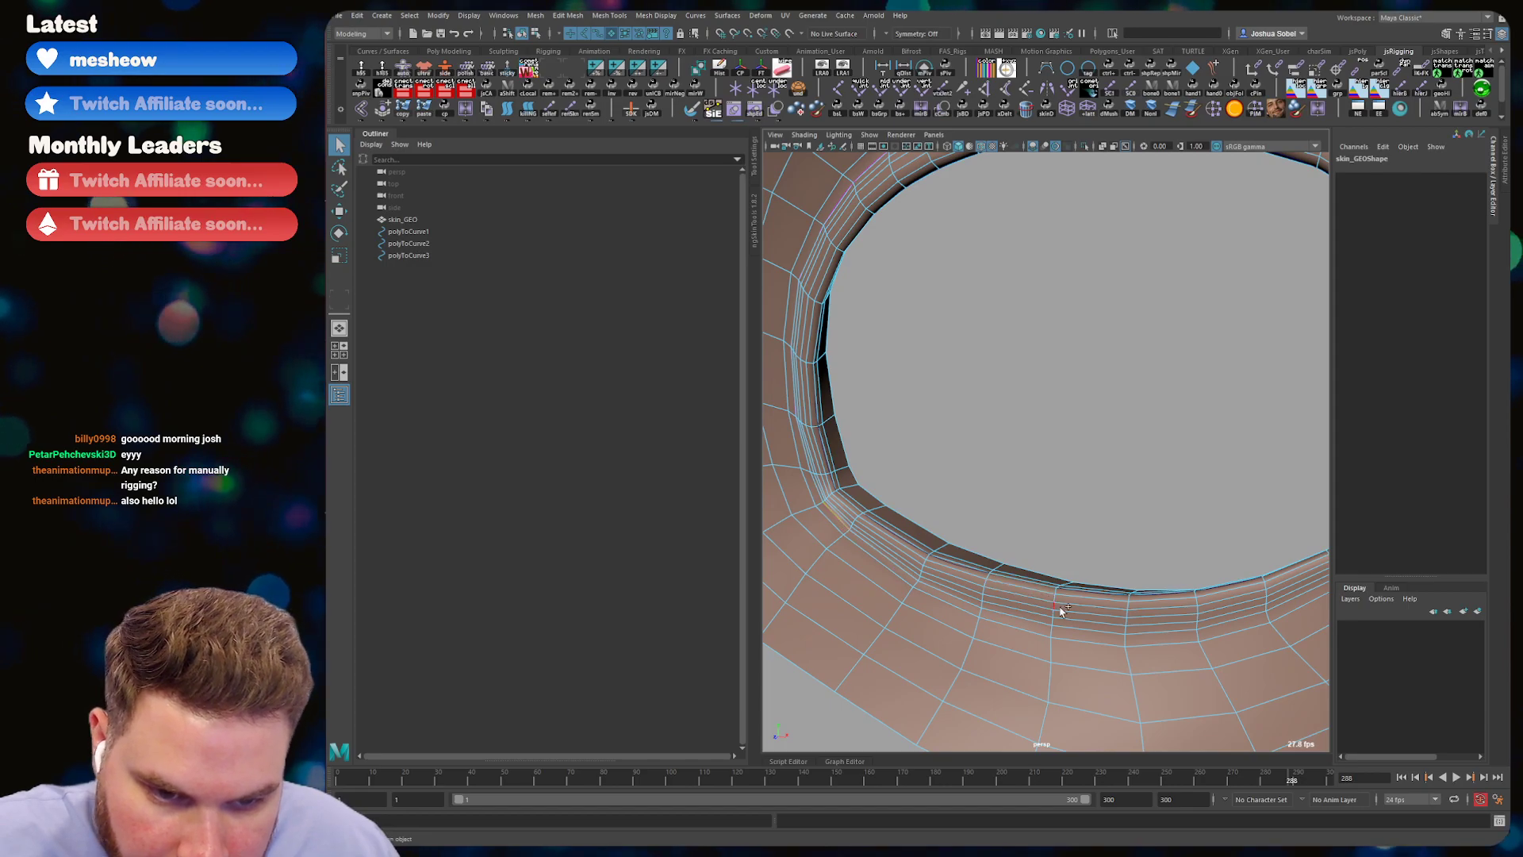
scroll(1223, 565, "down", 3)
middle_click_drag(1223, 565, 1074, 597, "alt")
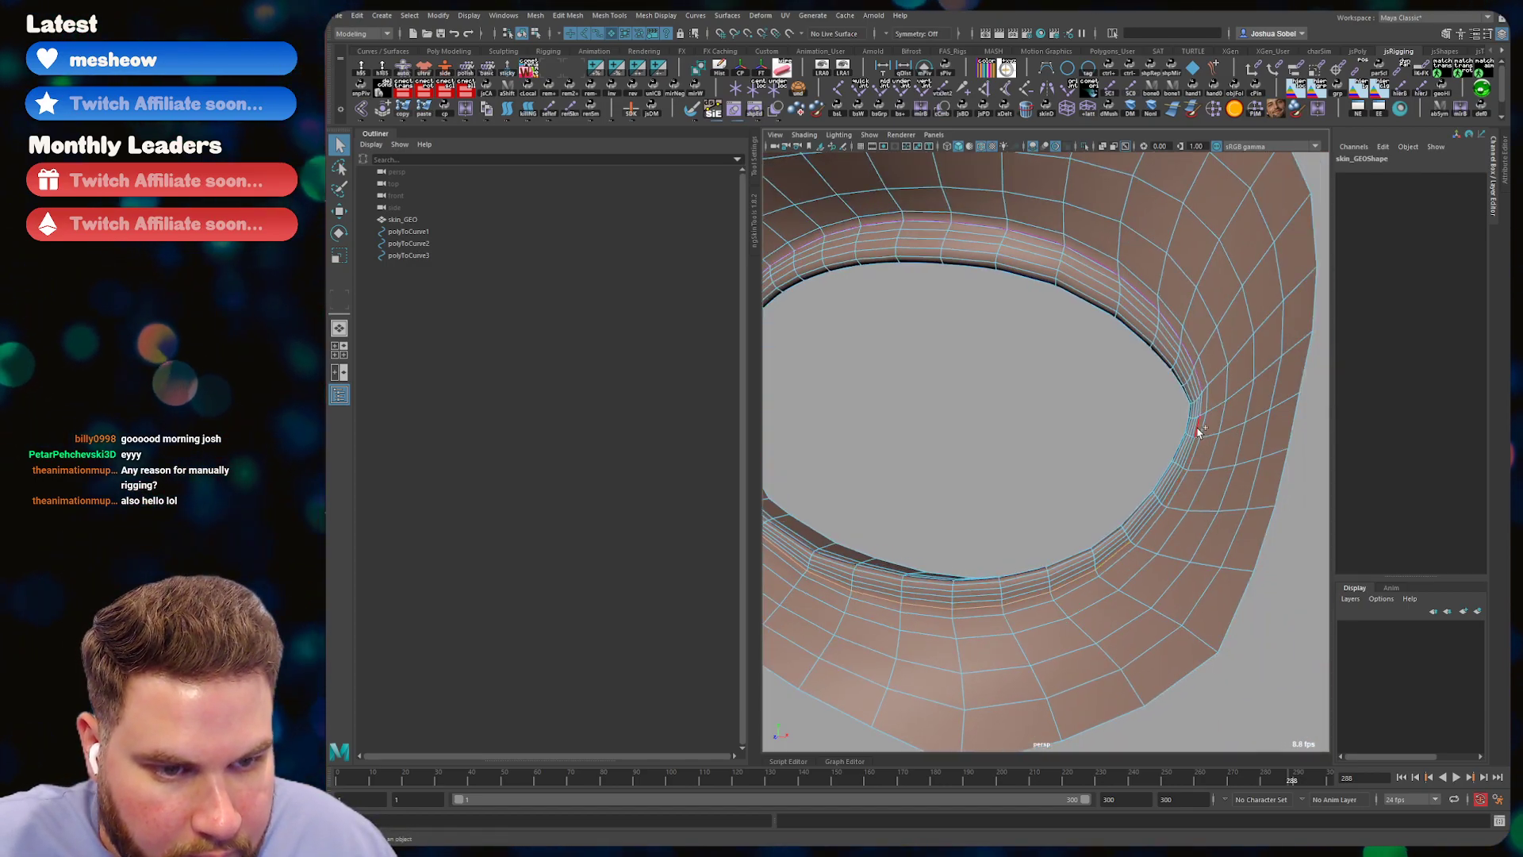
left_click_drag(1212, 394, 1176, 383, "alt")
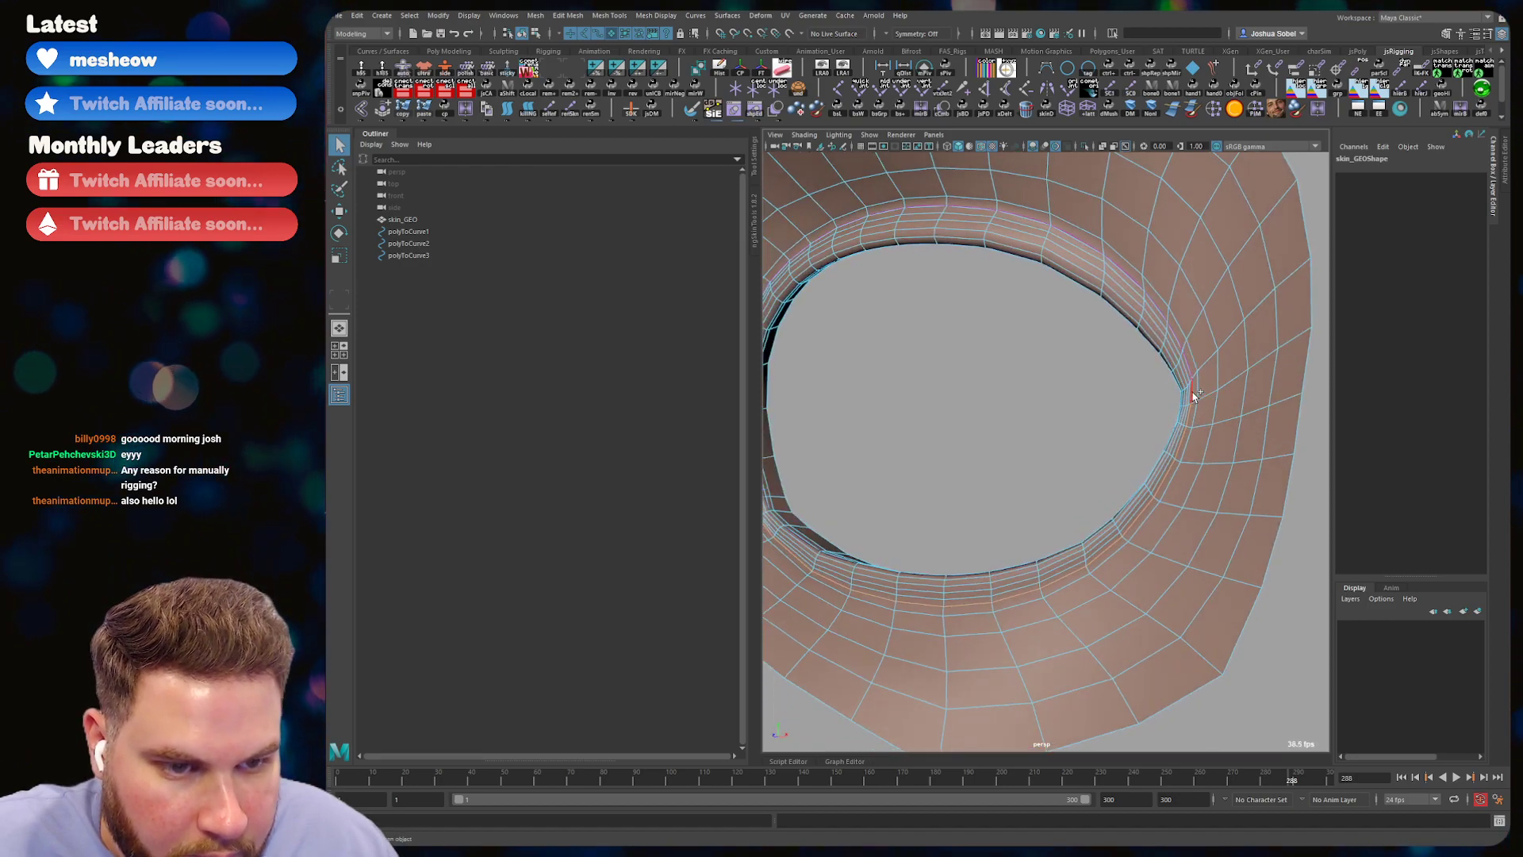
scroll(1226, 391, "down", 3)
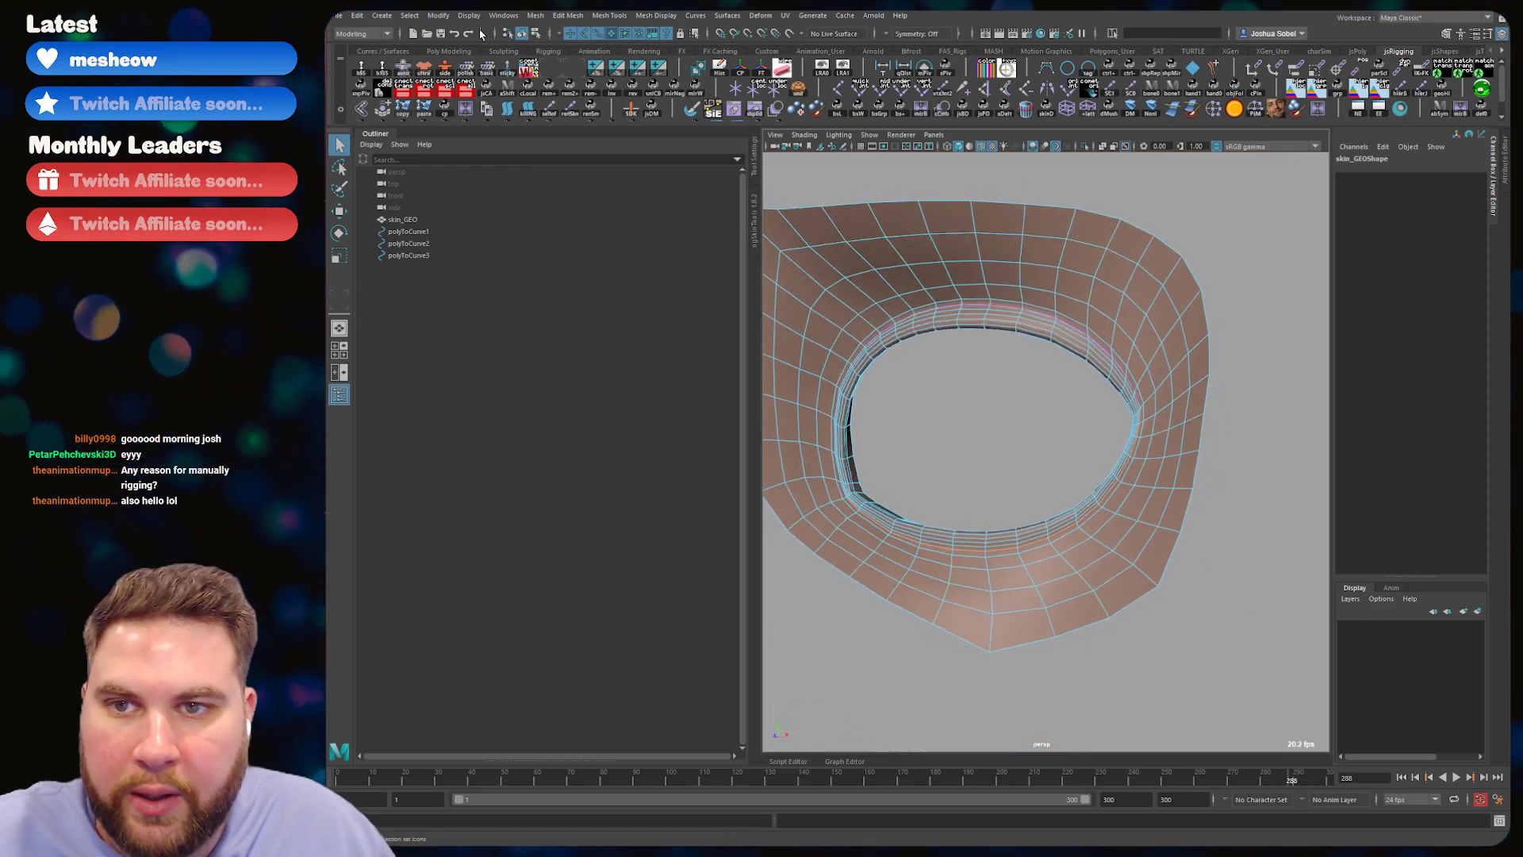
- Convert the selected lower crease edges to a curve and select all four eyelid curves to check them on the mesh
left_click(438, 15)
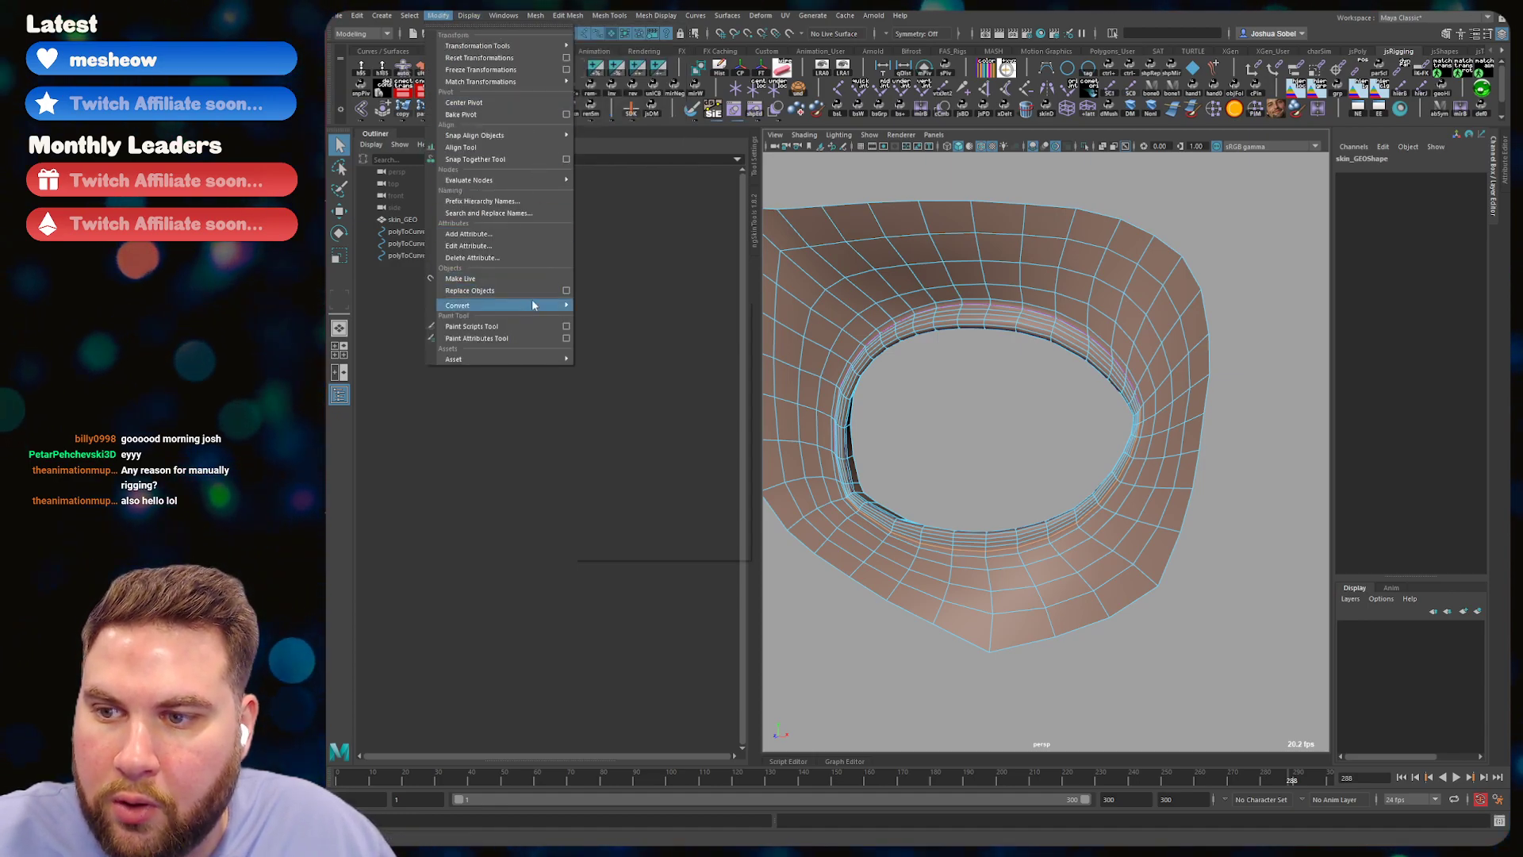
mouse_move(524, 306)
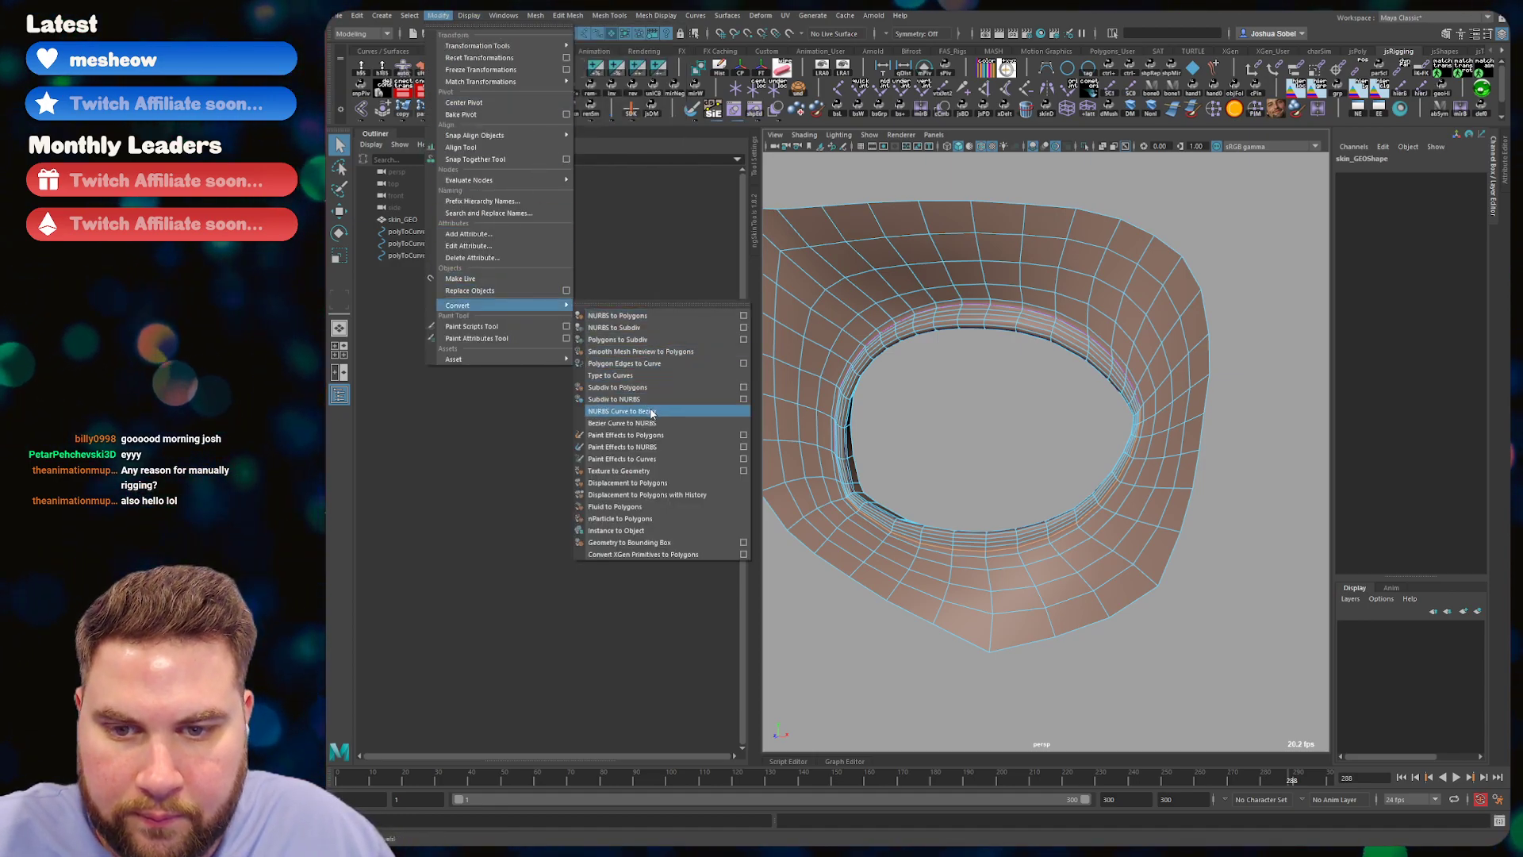
left_click(645, 364)
left_click_drag(408, 231, 408, 267)
middle_click_drag(1115, 303, 1155, 296, "alt")
left_click_drag(1156, 296, 1084, 324, "alt")
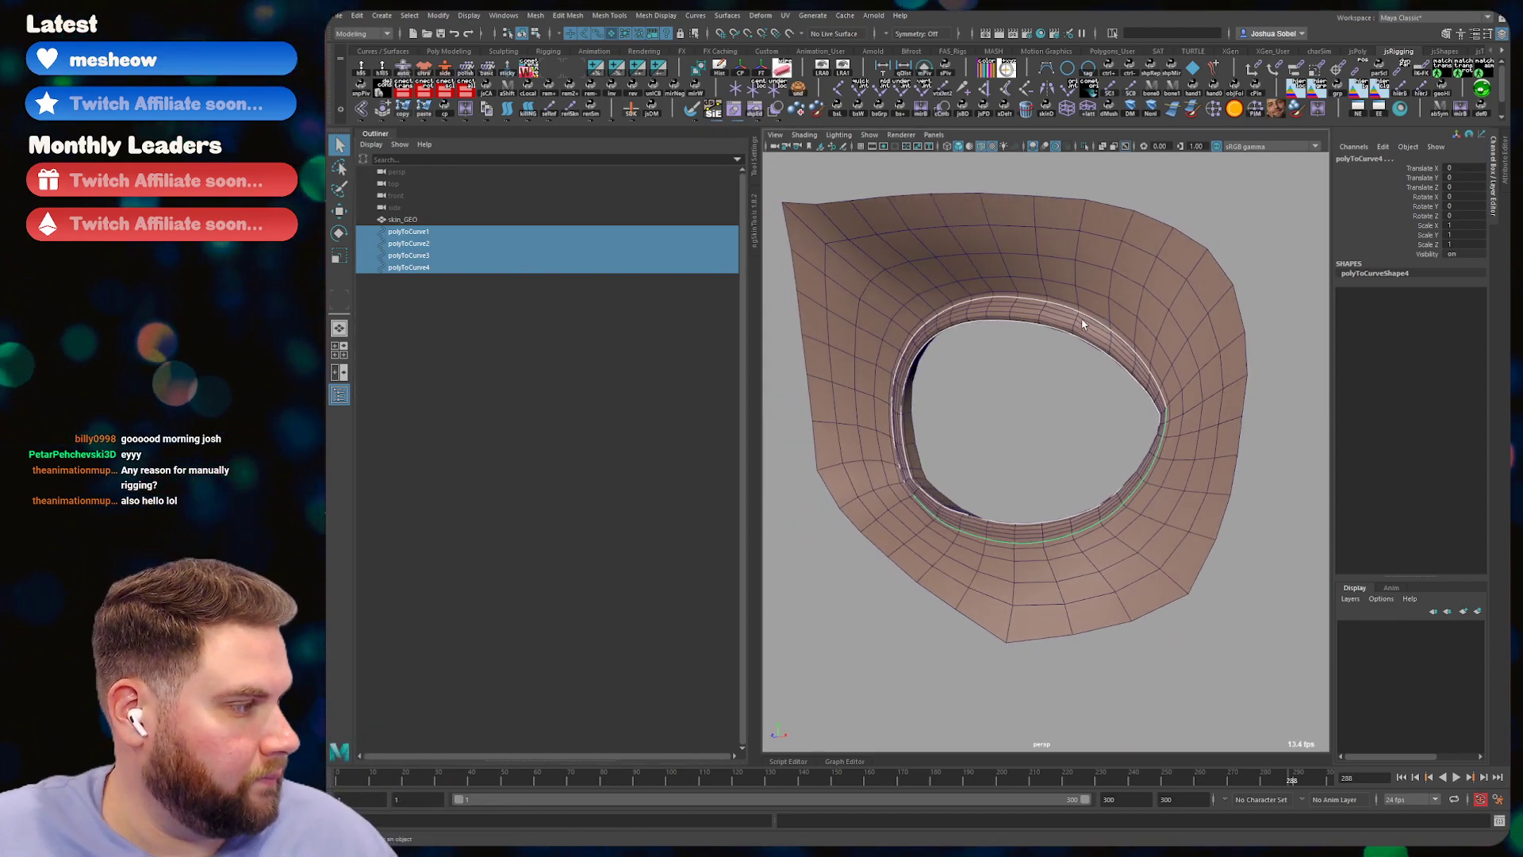
mouse_move(1031, 439)
right_mouse_down("alt")
mouse_move(1057, 401)
mouse_move(1039, 411)
right_mouse_up("alt")
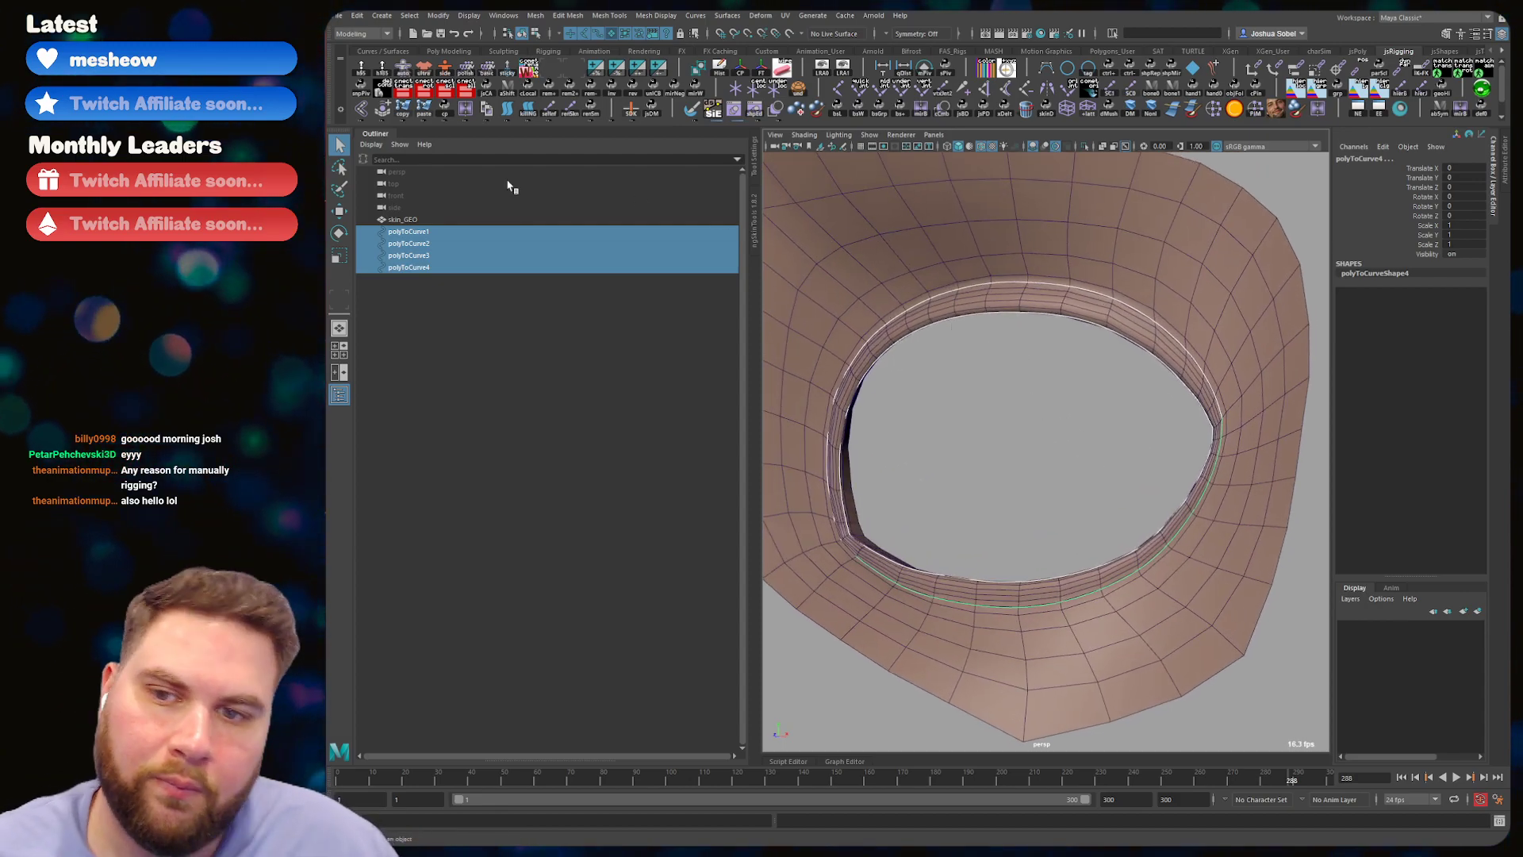
- Rename the upper eyelid rim curve to L_lid_upr_CRV
left_click(432, 243)
left_click(437, 230)
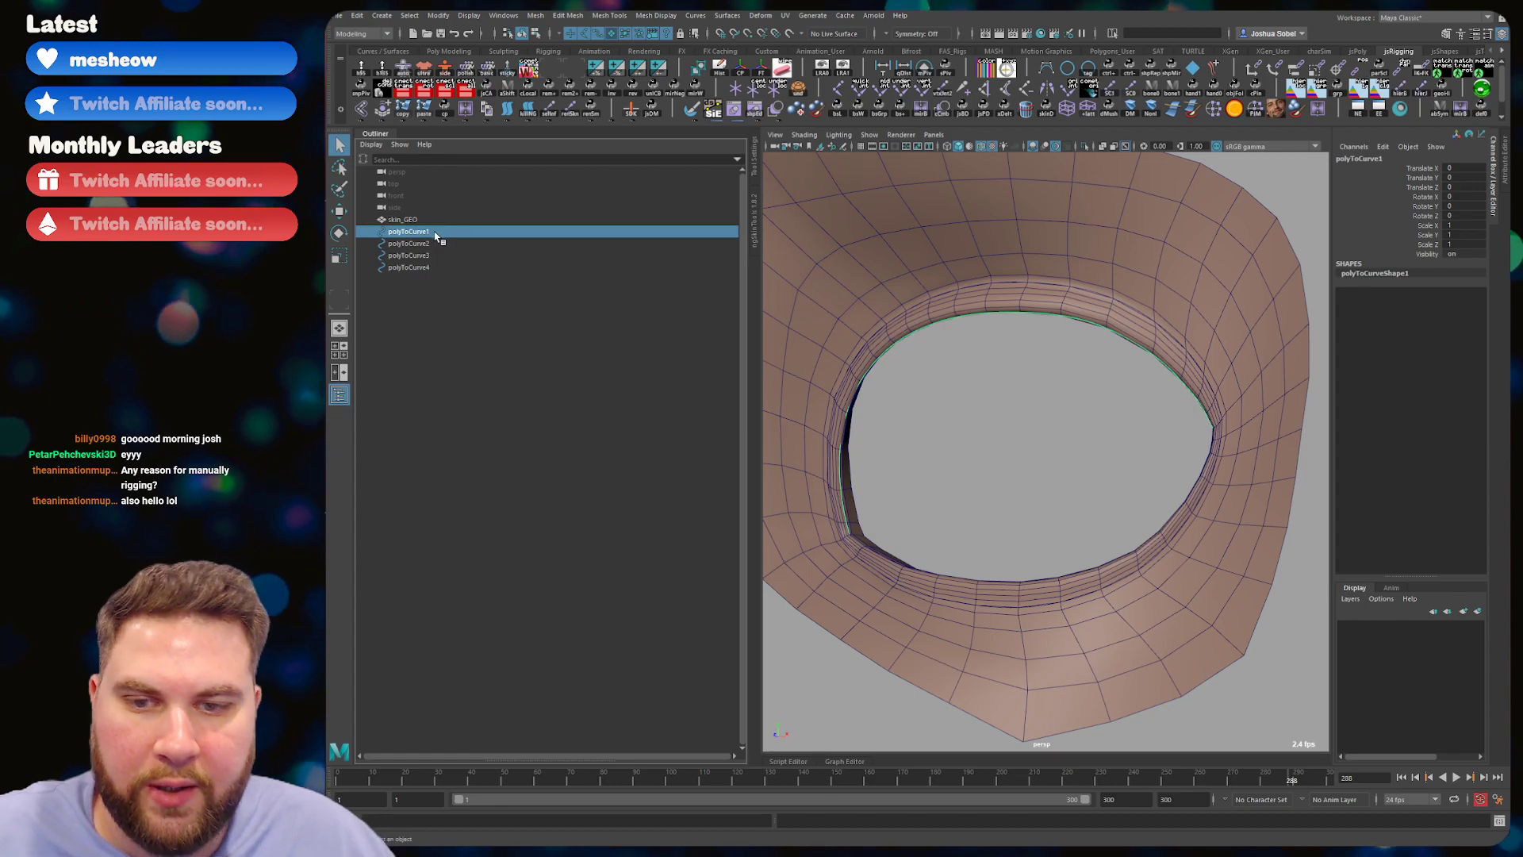
double_click(437, 230)
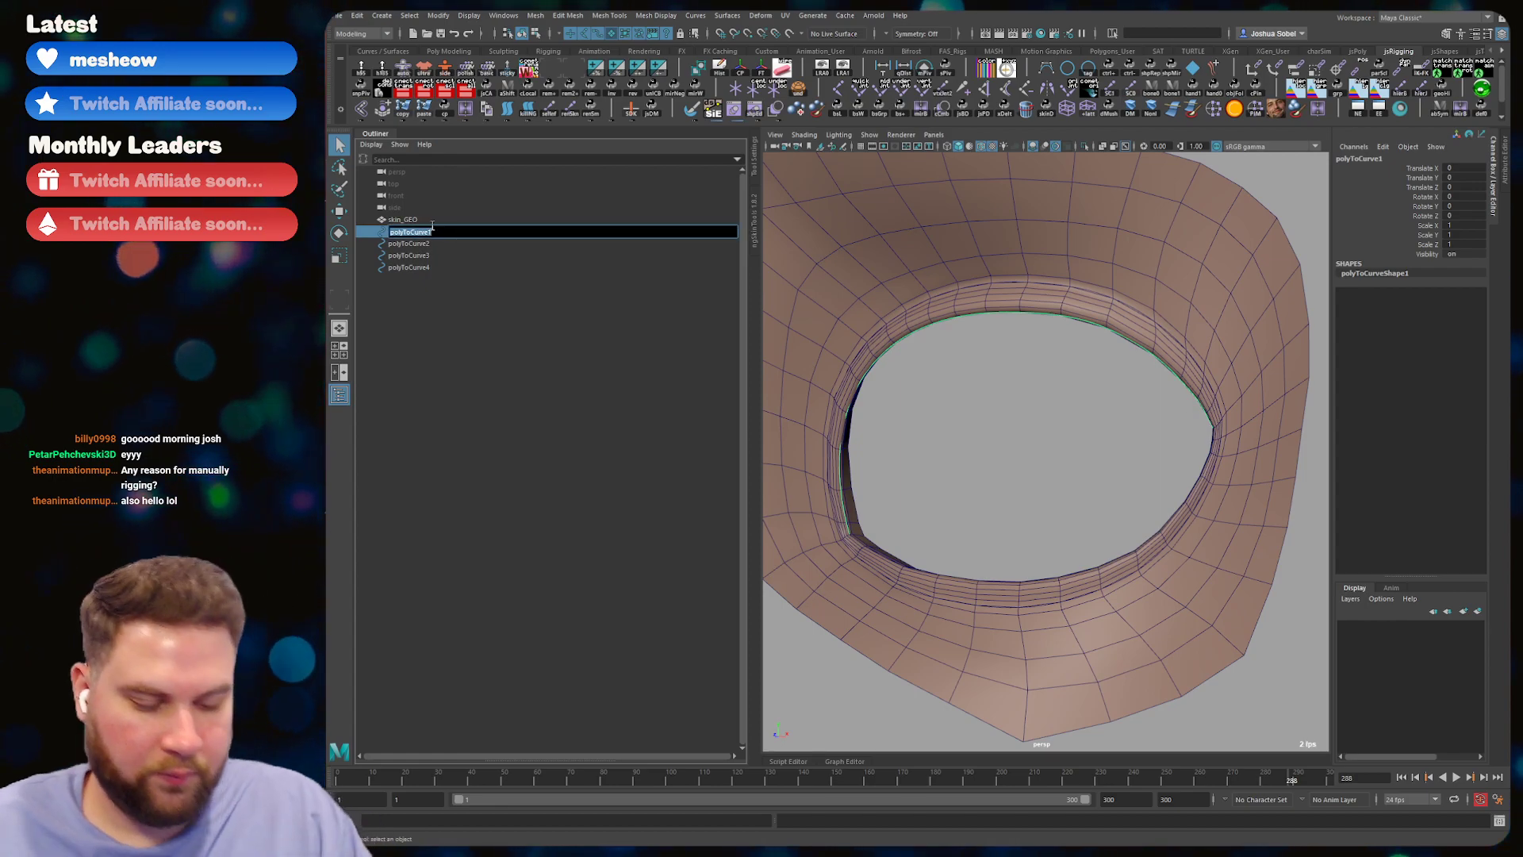
type("u_up")
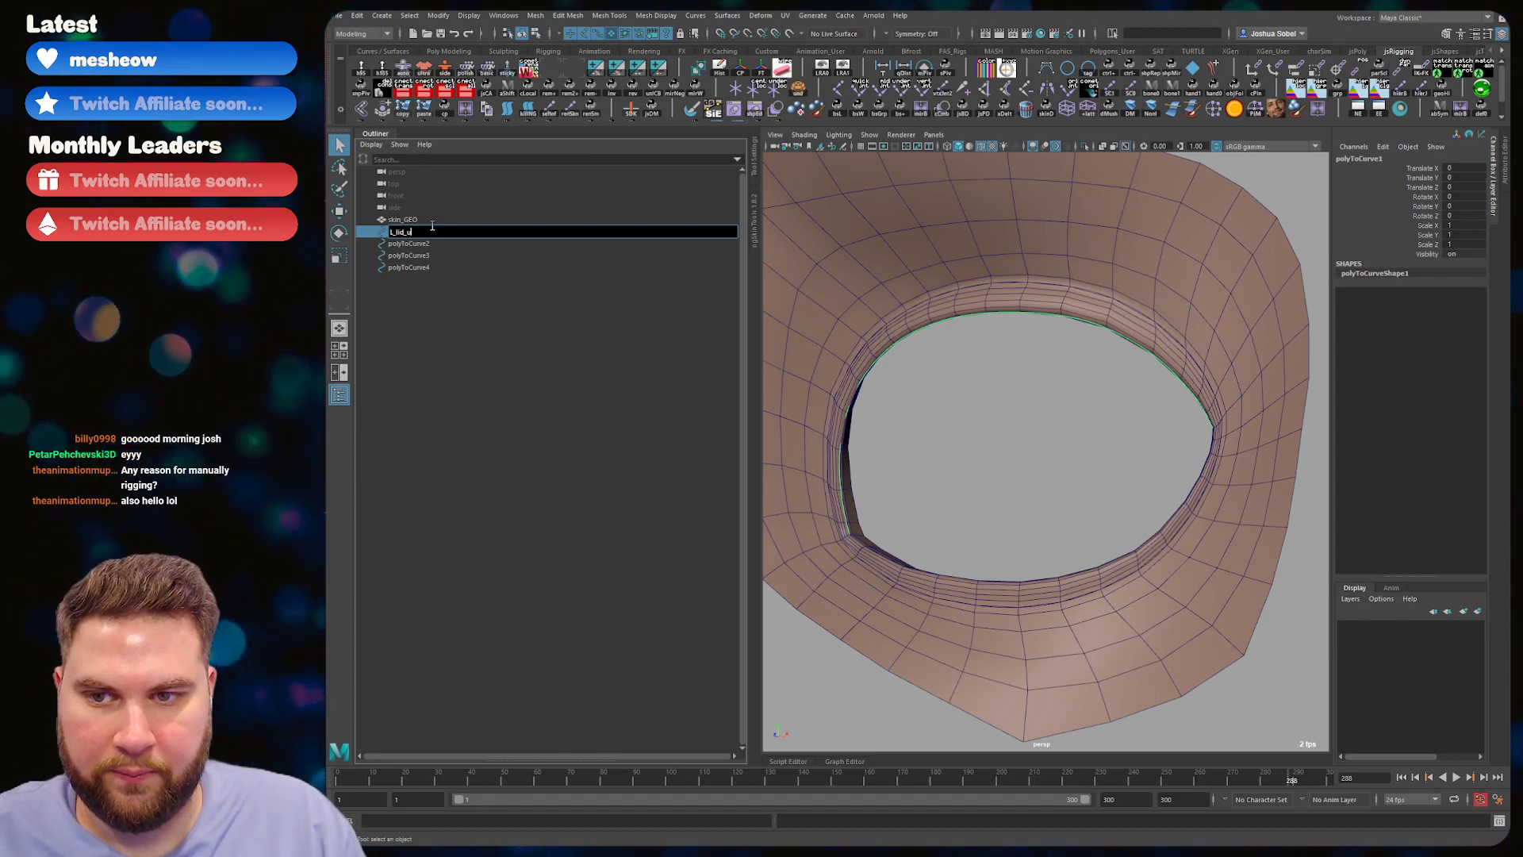
type("r_C")
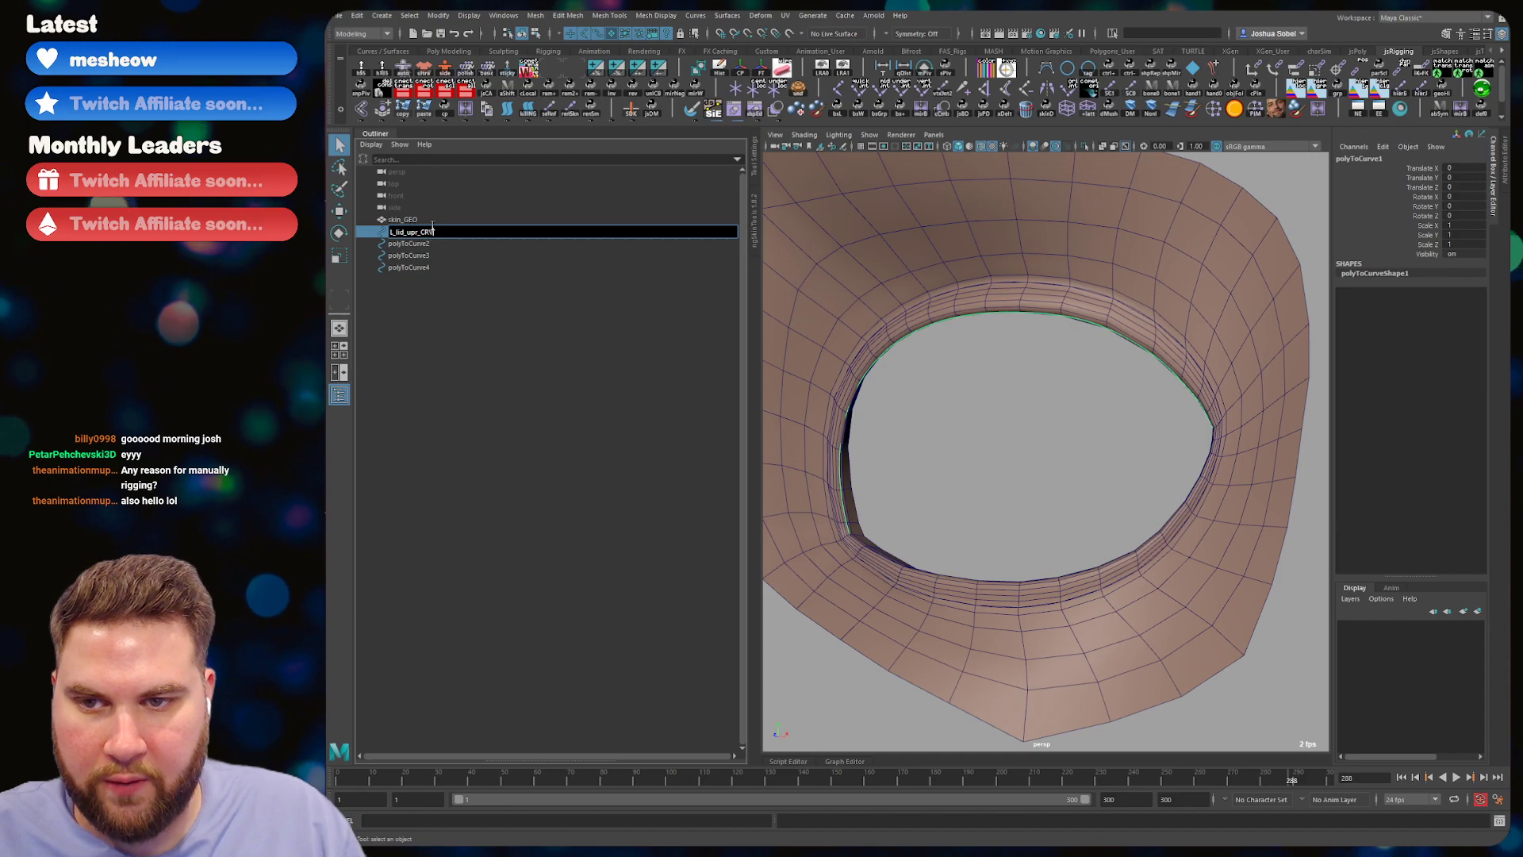
type("RV")
key("Return")
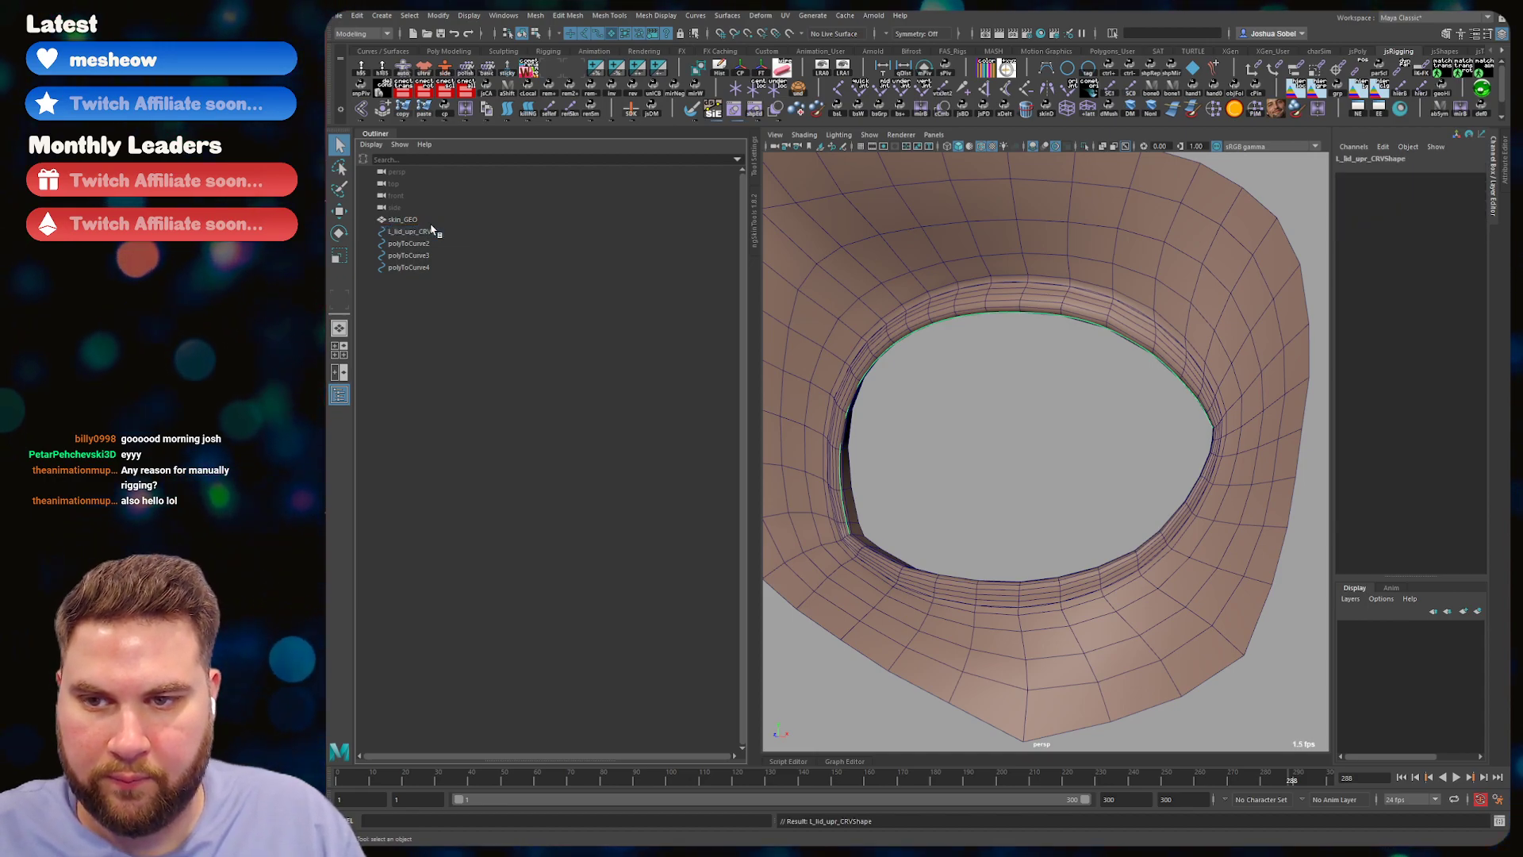
- Rename the lower eyelid rim curve to L_lid_lwr_CRV
key("Right")
key("Return")
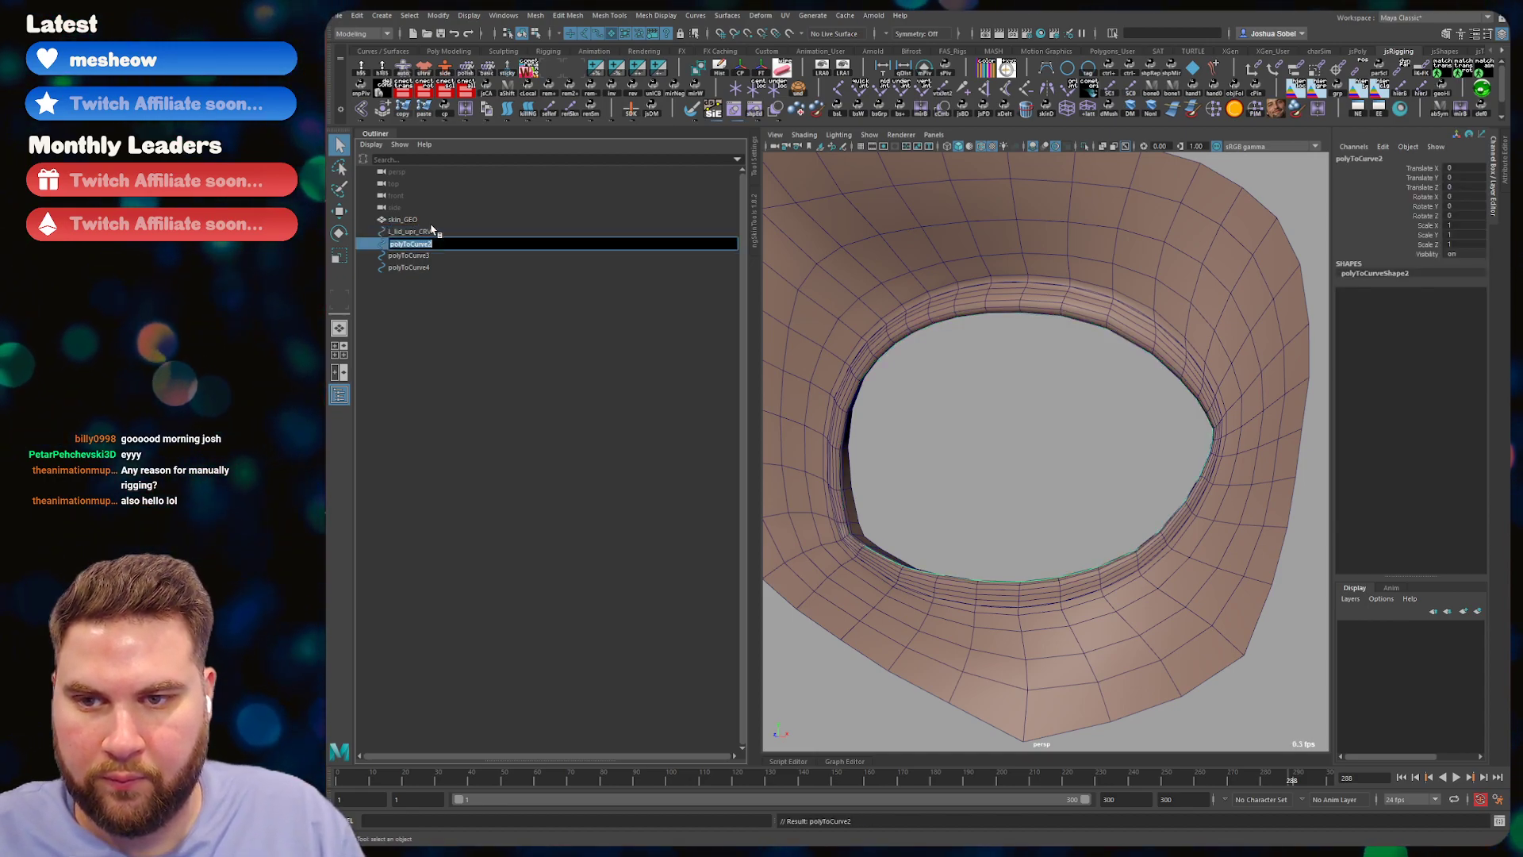
type("L_lid_upr_CRV")
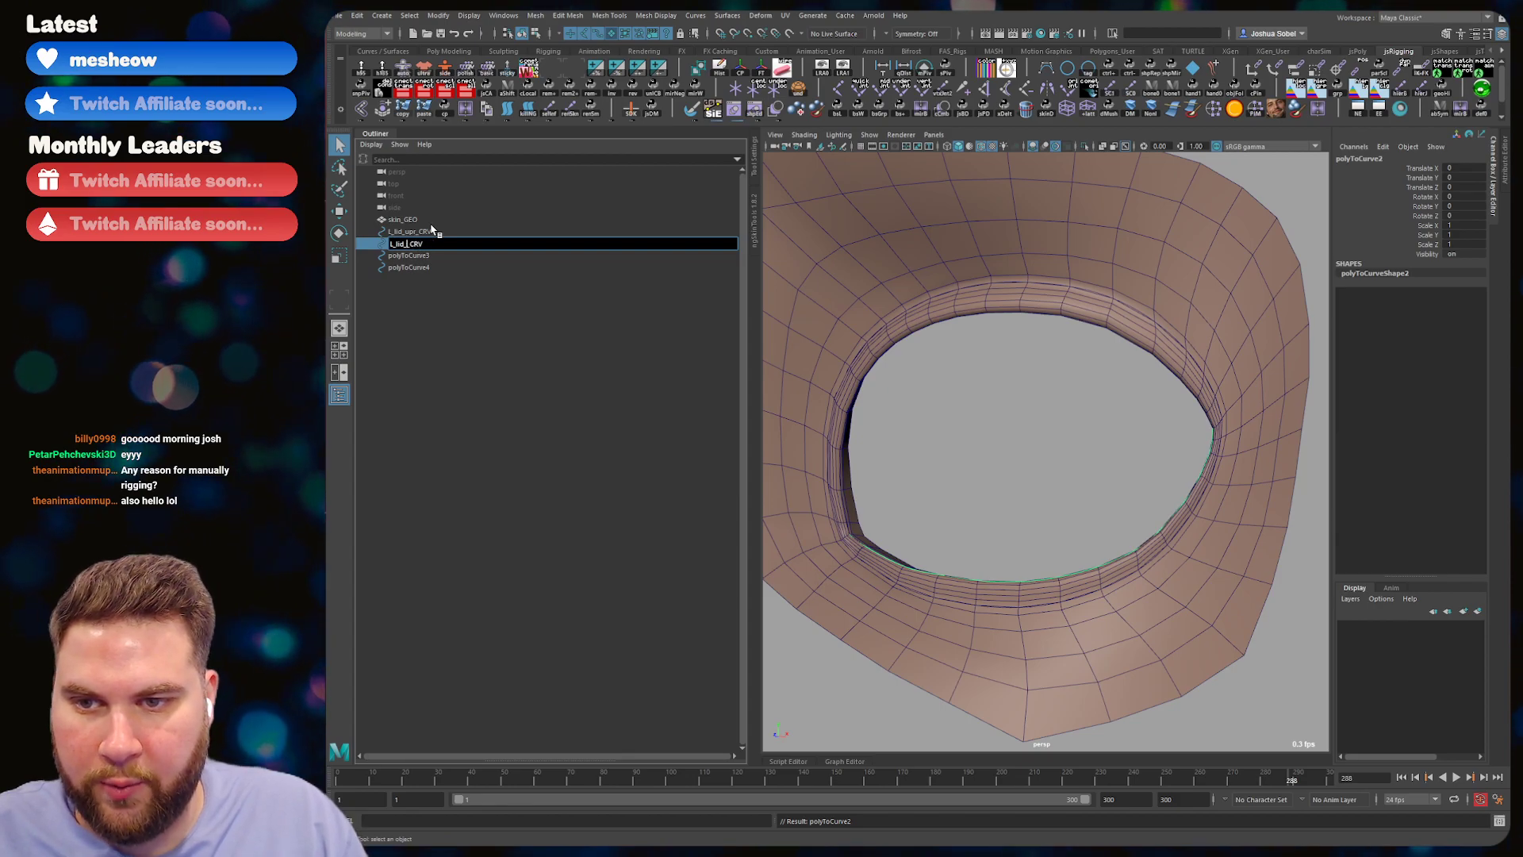
key("Return")
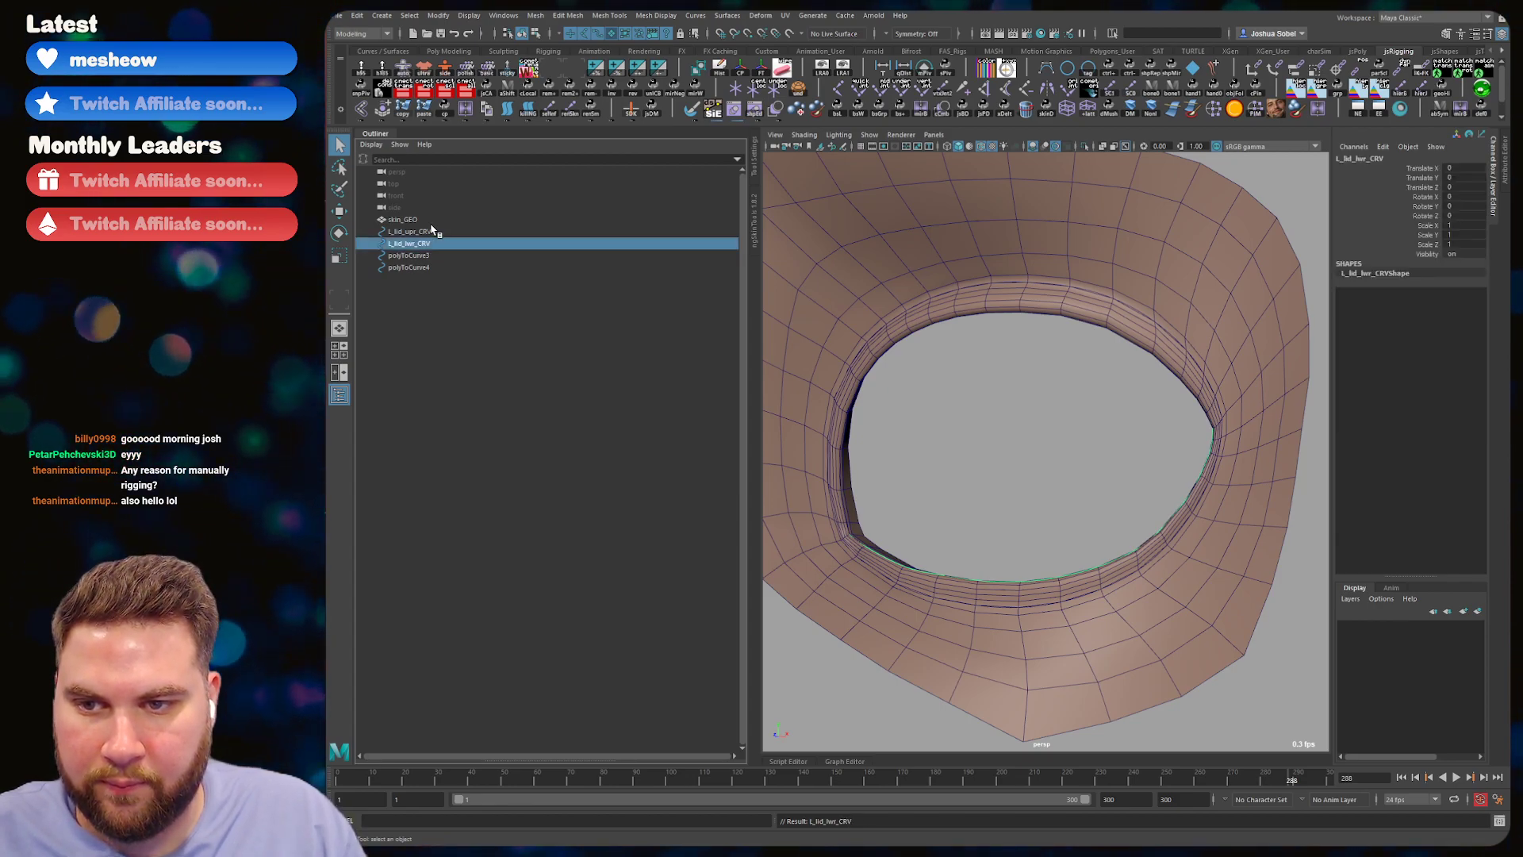
- Rename the upper eyelid crease curve to L_lid_crease_upr_CRV
key("Right")
key("Return")
type("L_lid_upr_CRV")
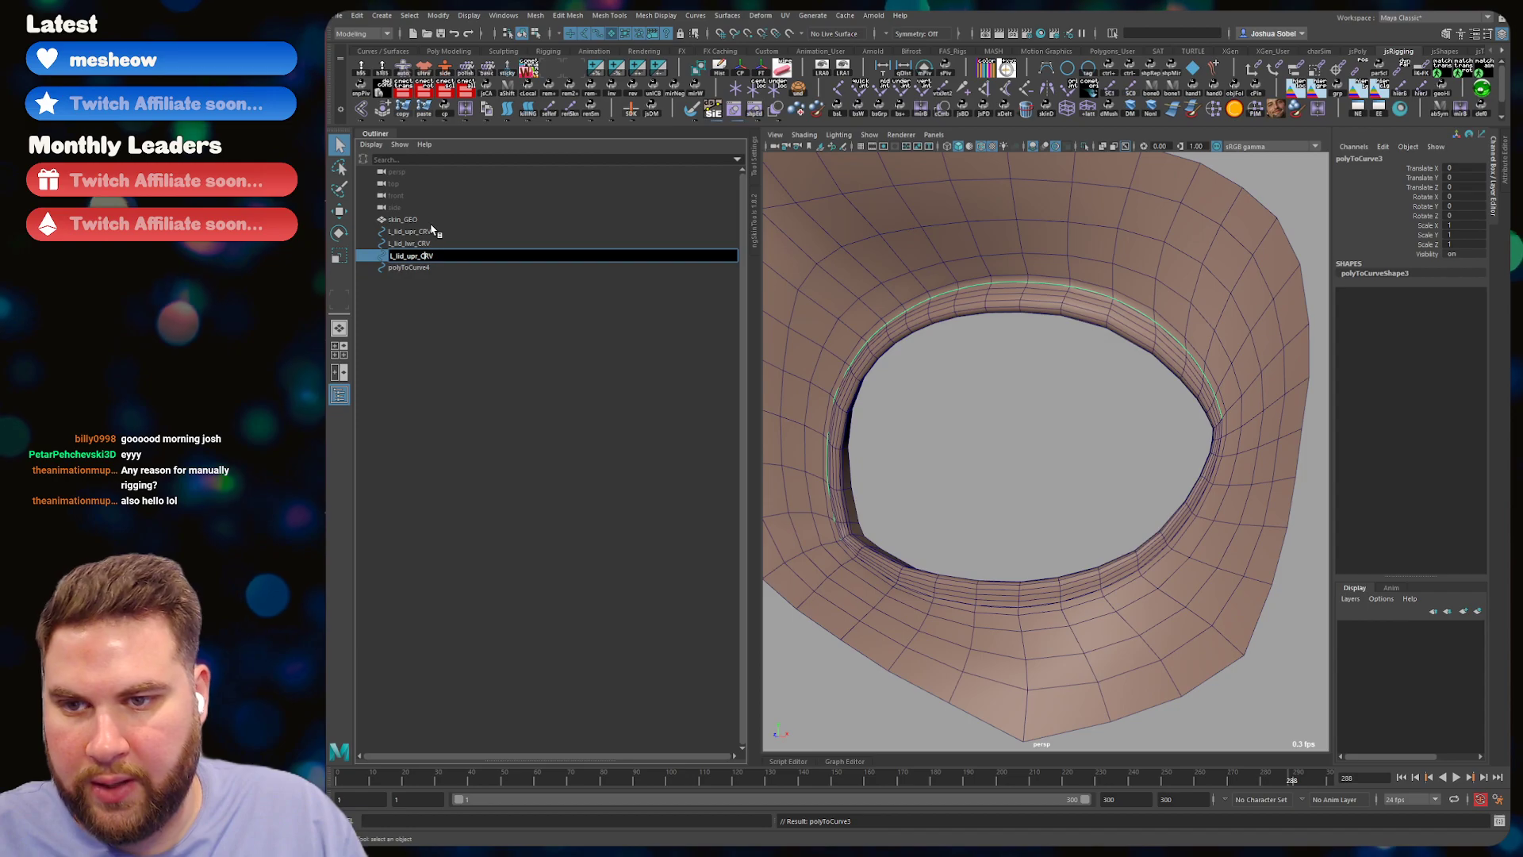
key("Left")
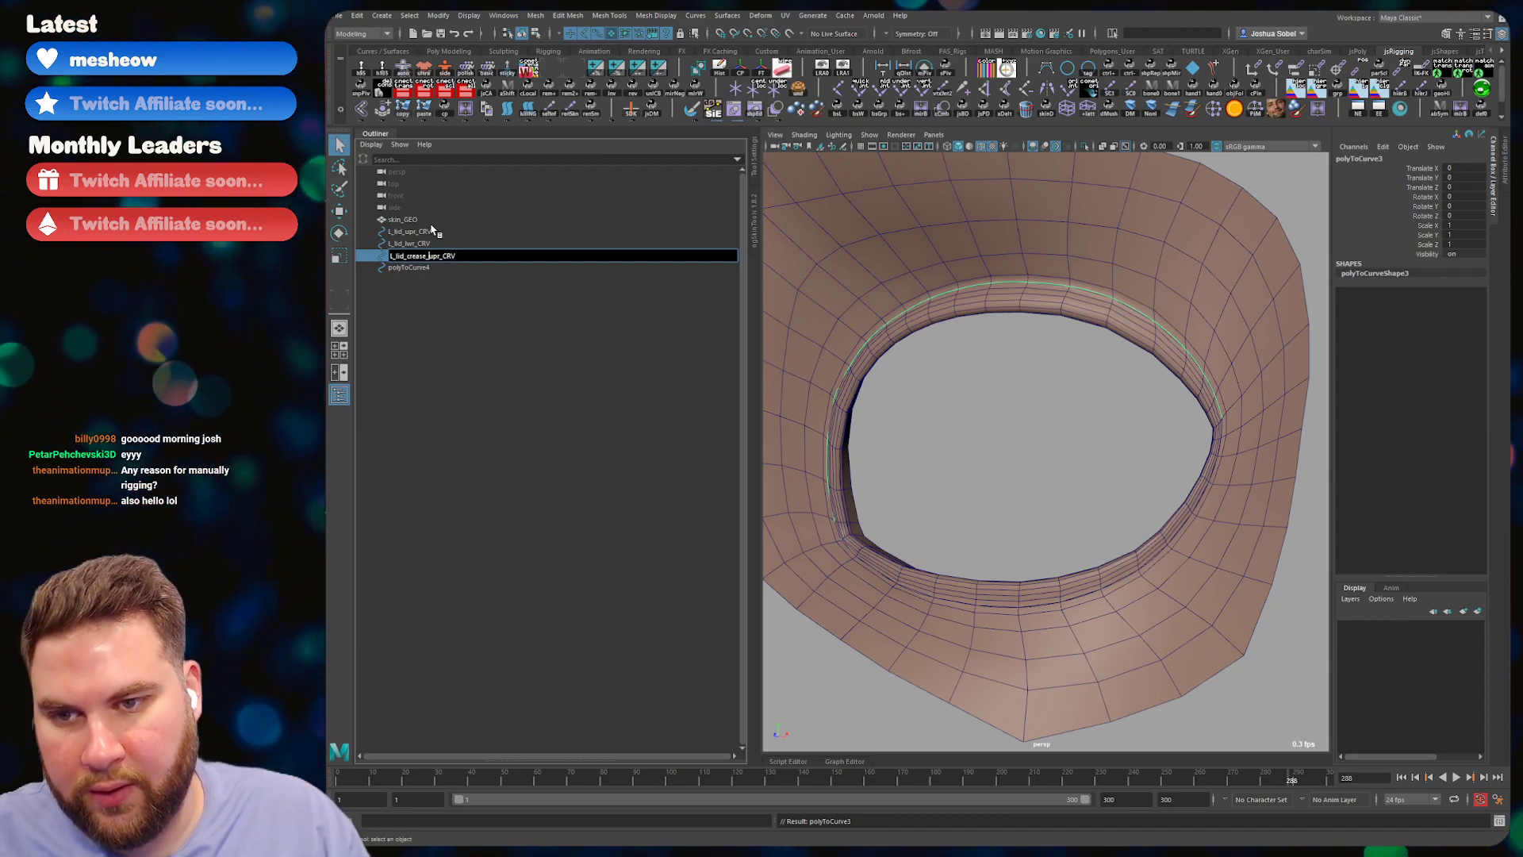
key("Return")
- Rename the lower eyelid crease curve to L_lid_crease_lwr_CRV and save the scene
key("Down")
key("Return")
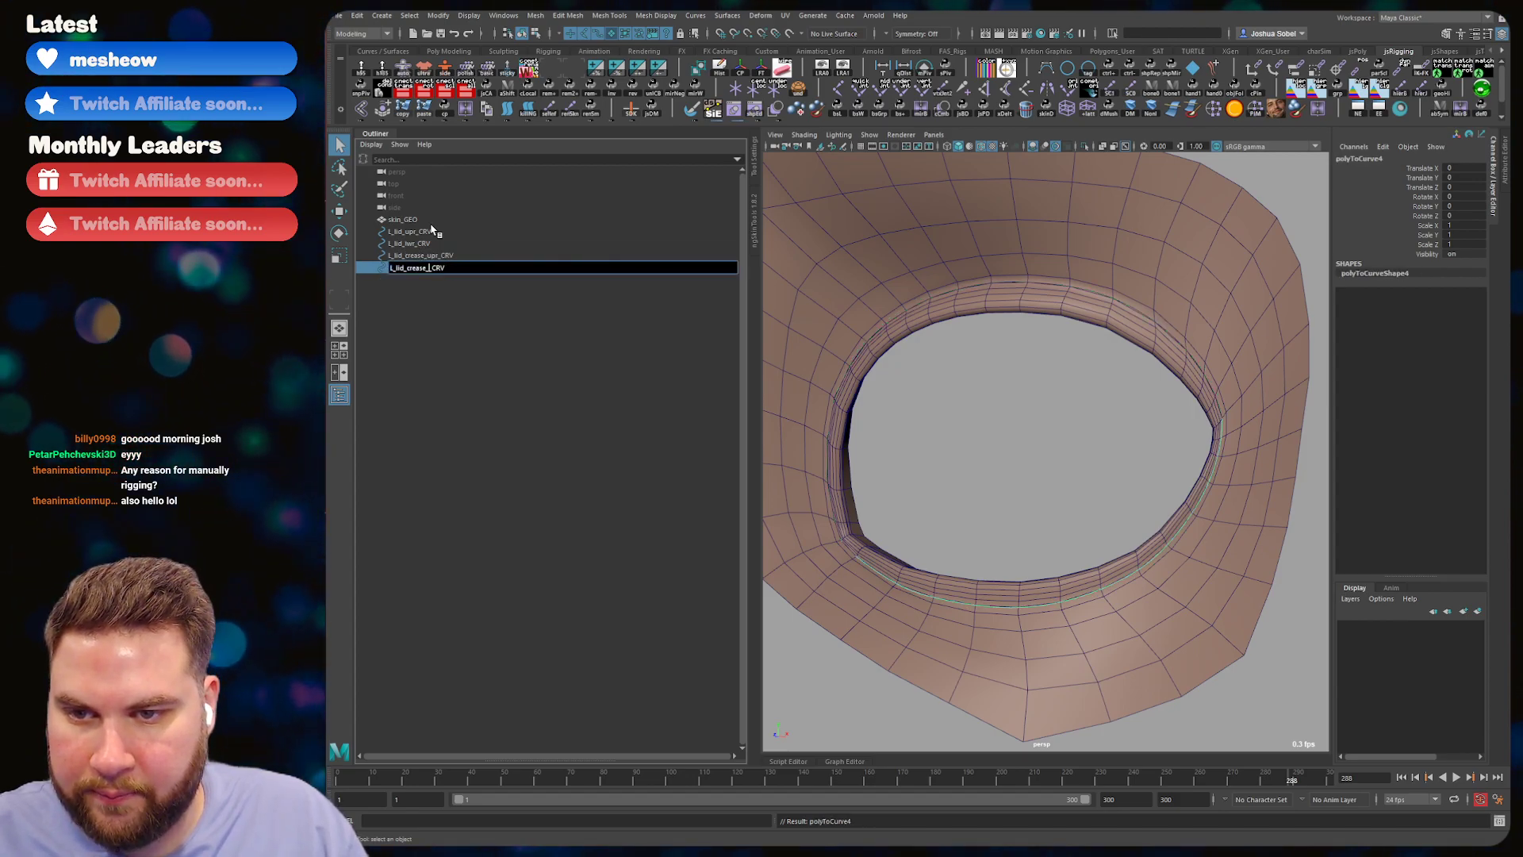
key("Return")
key("ctrl+s")
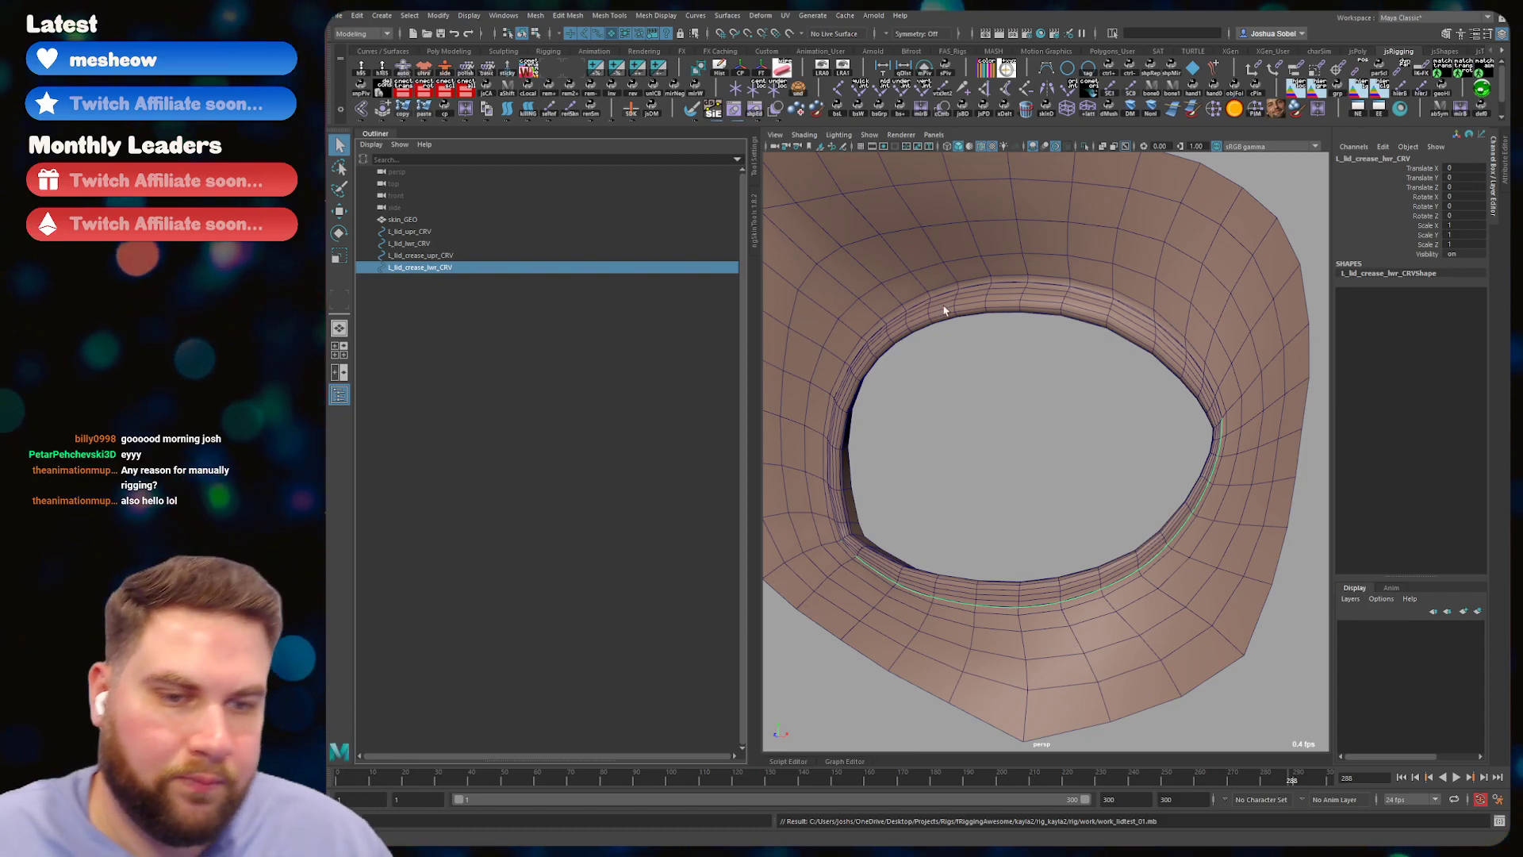
- Deselect the lower crease curve and look over the whole eyelid mesh
left_click_drag(976, 359, 979, 404, "alt")
right_click_drag(978, 405, 918, 361, "alt")
left_click_drag(919, 361, 949, 375, "alt")
right_click_drag(949, 375, 962, 425, "alt")
left_click(962, 425)
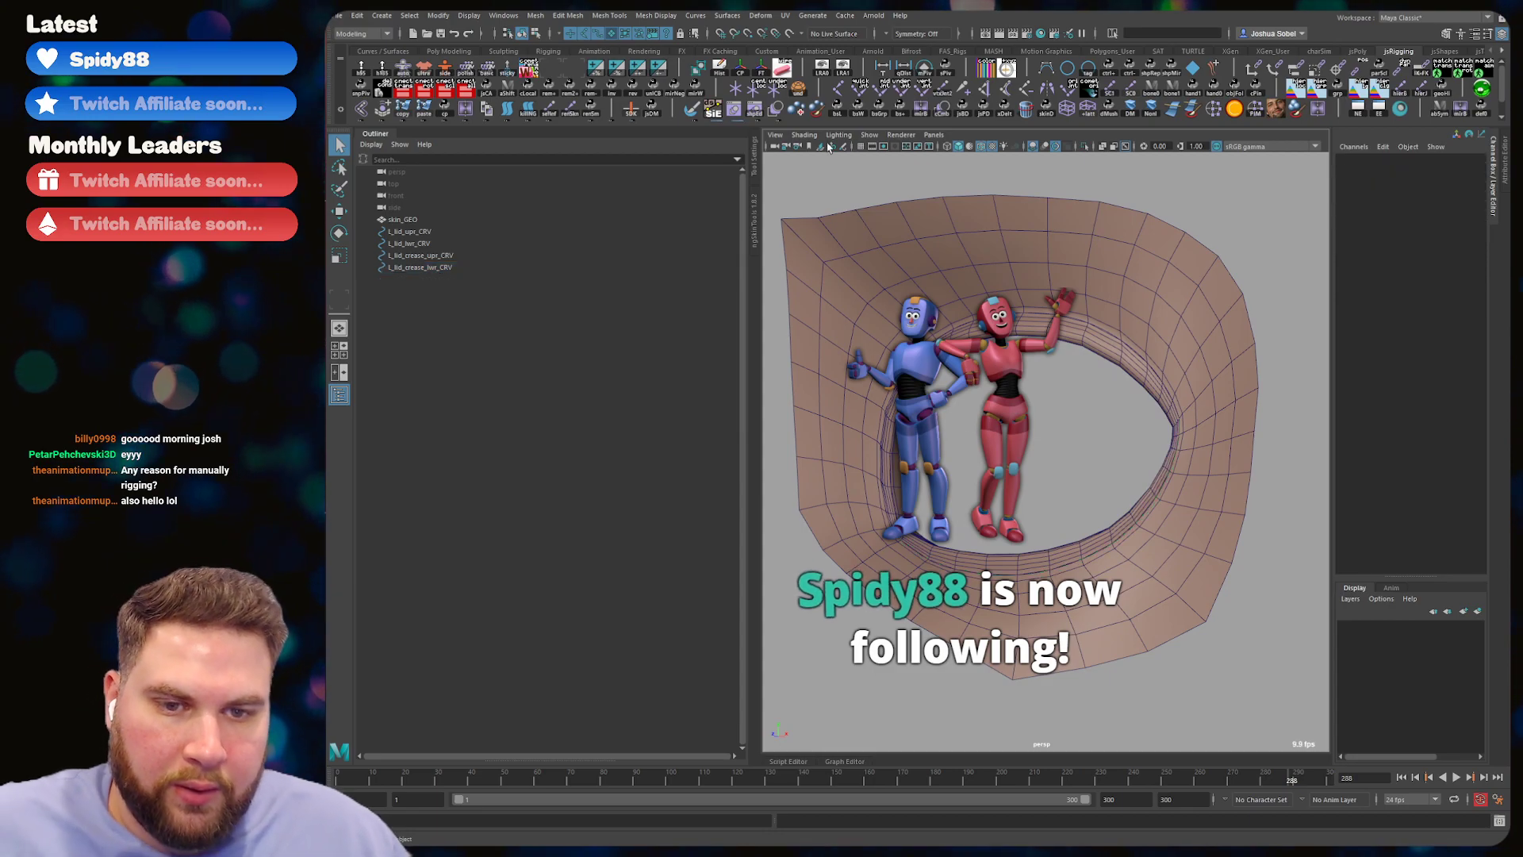
right_click_drag(863, 228, 964, 273, "alt")
left_click_drag(964, 274, 969, 414, "alt")
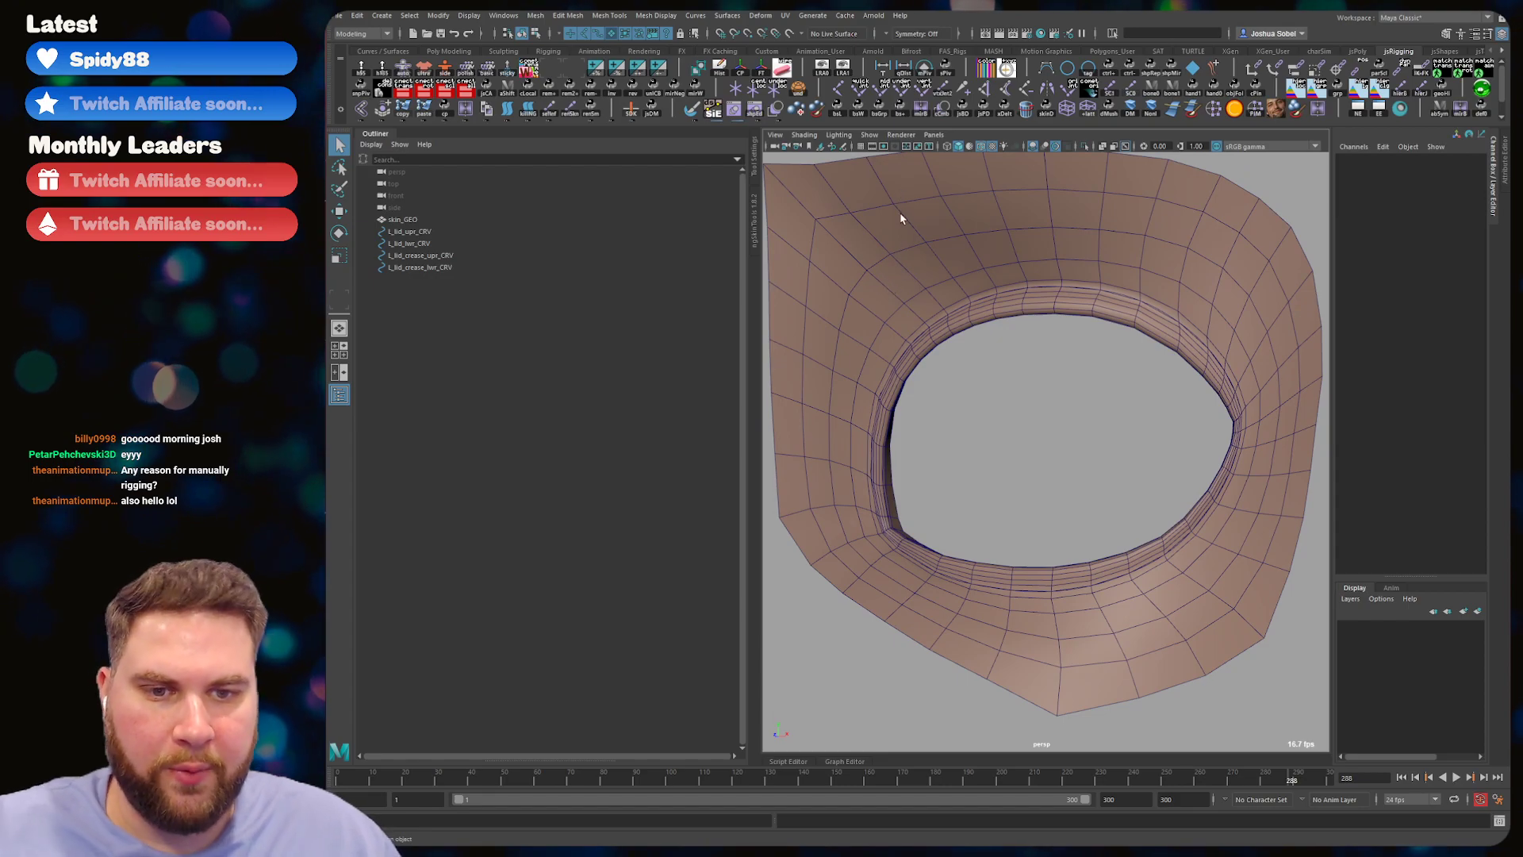
- Select the skin_GEO eyelid mesh and switch it to vertex editing
left_click_drag(959, 344, 969, 316, "alt")
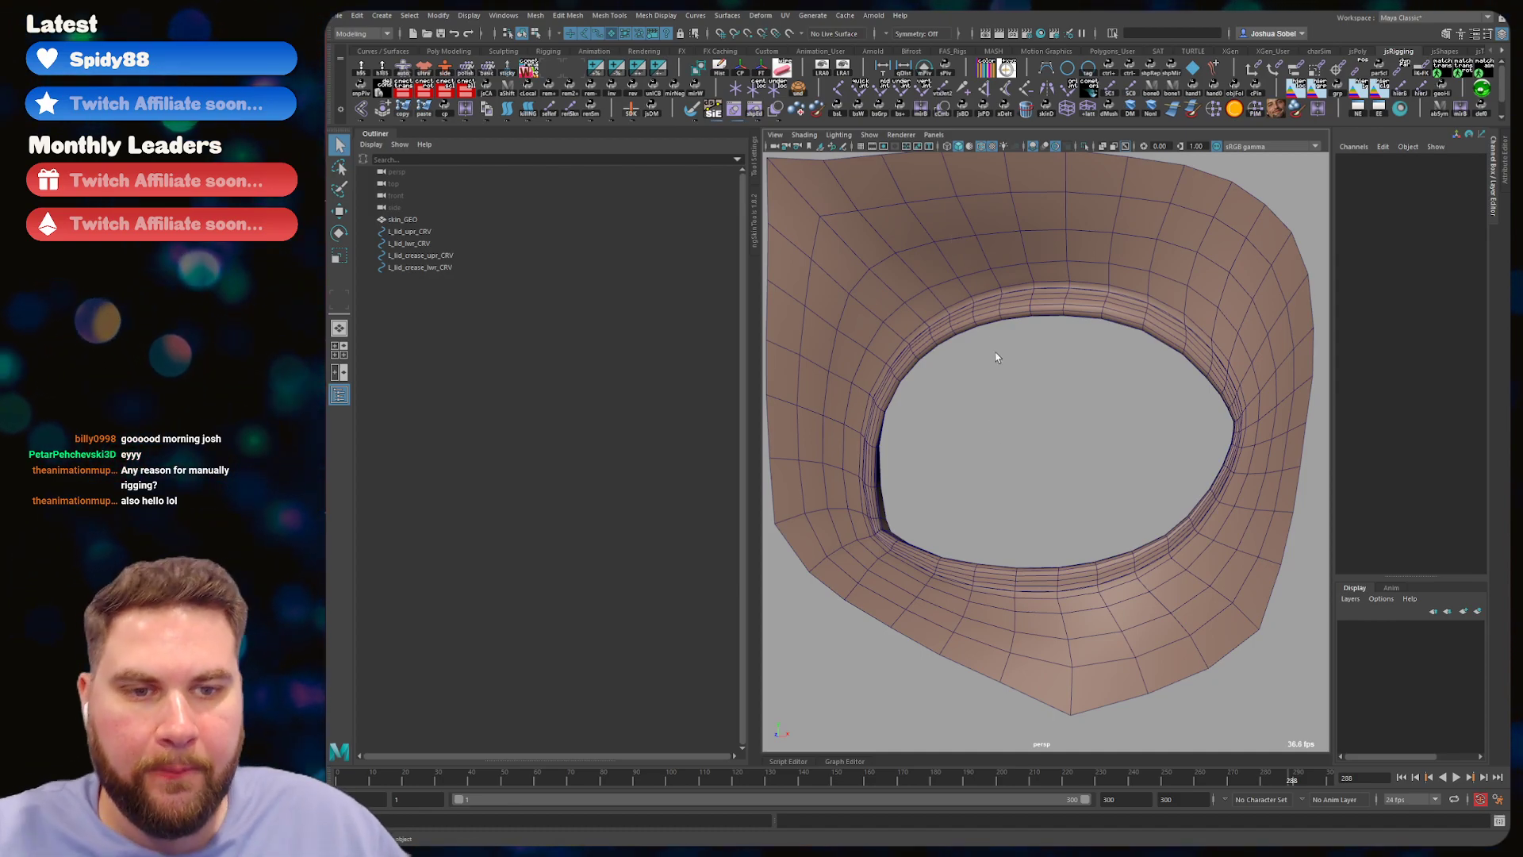
left_click(928, 318)
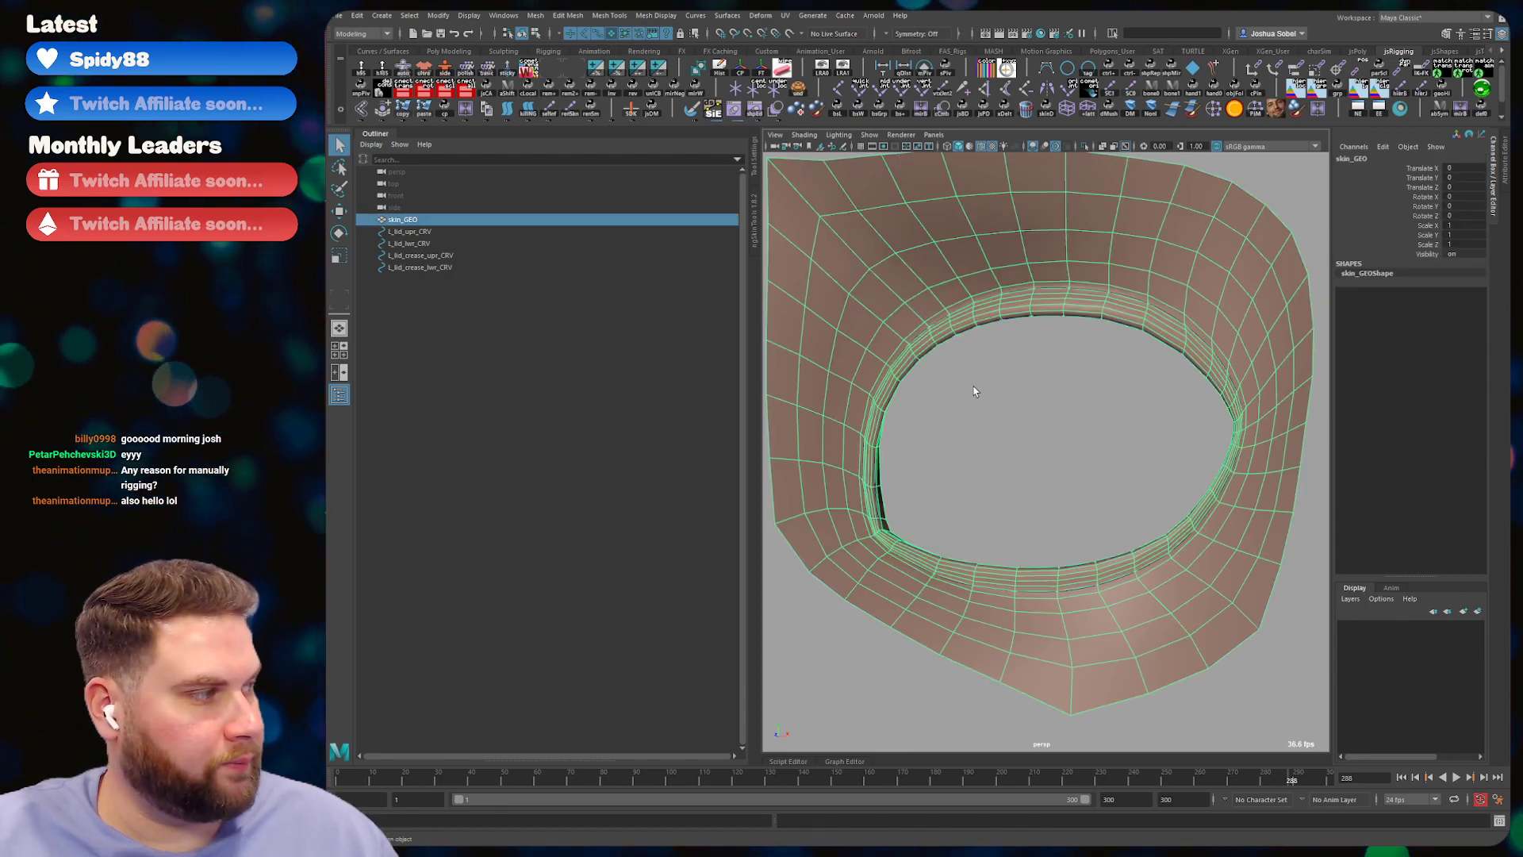
left_click_drag(988, 361, 829, 362, "alt")
left_click(830, 362, "ctrl")
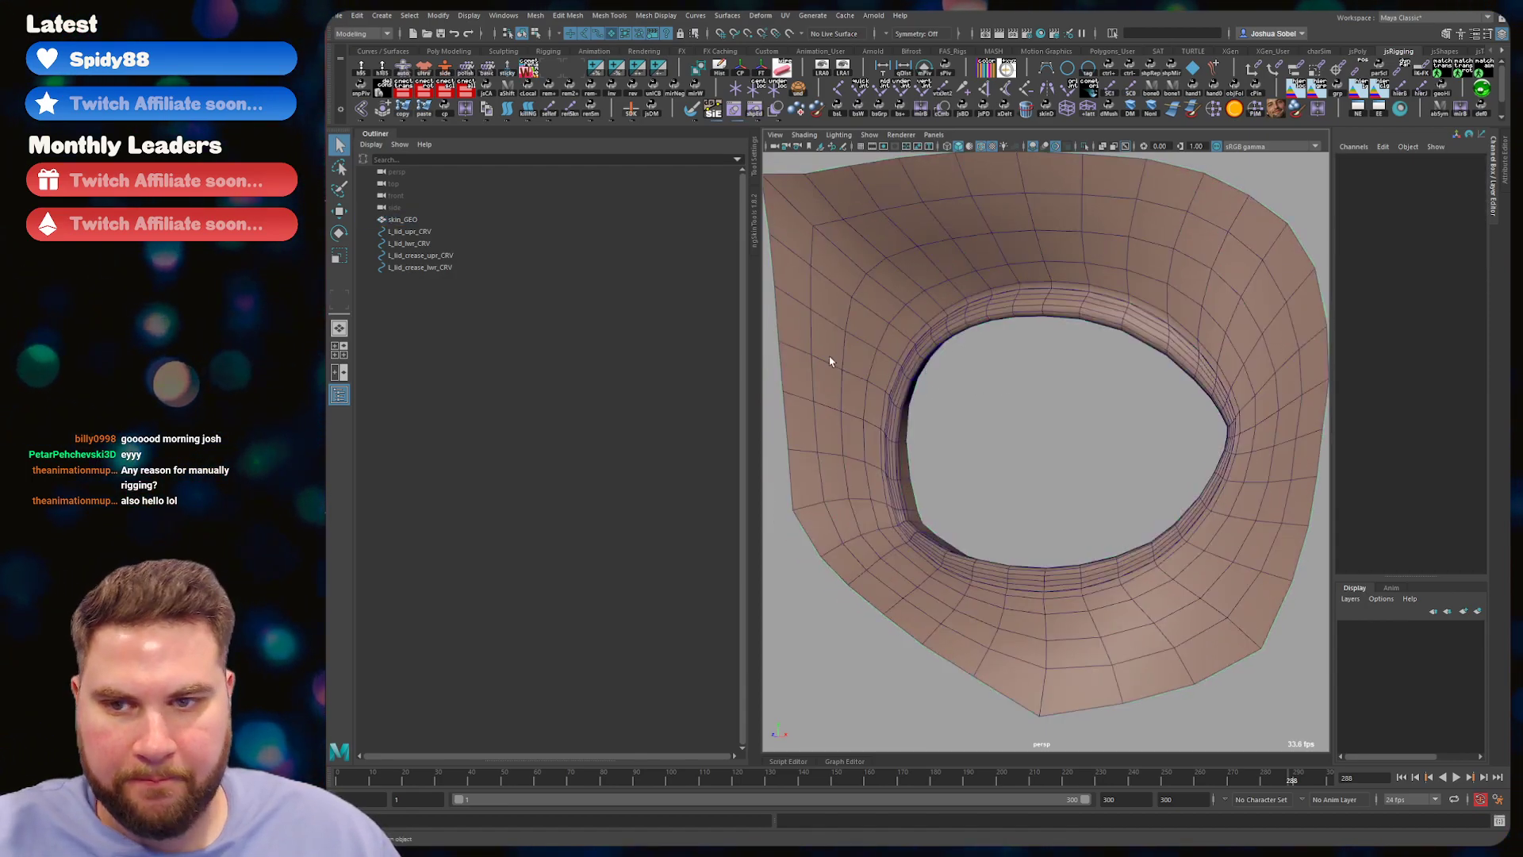
left_click(836, 258)
left_click_drag(837, 259, 933, 343, "alt")
left_click(943, 317, "ctrl")
left_click(912, 338)
right_click_drag(891, 354, 858, 341, "alt")
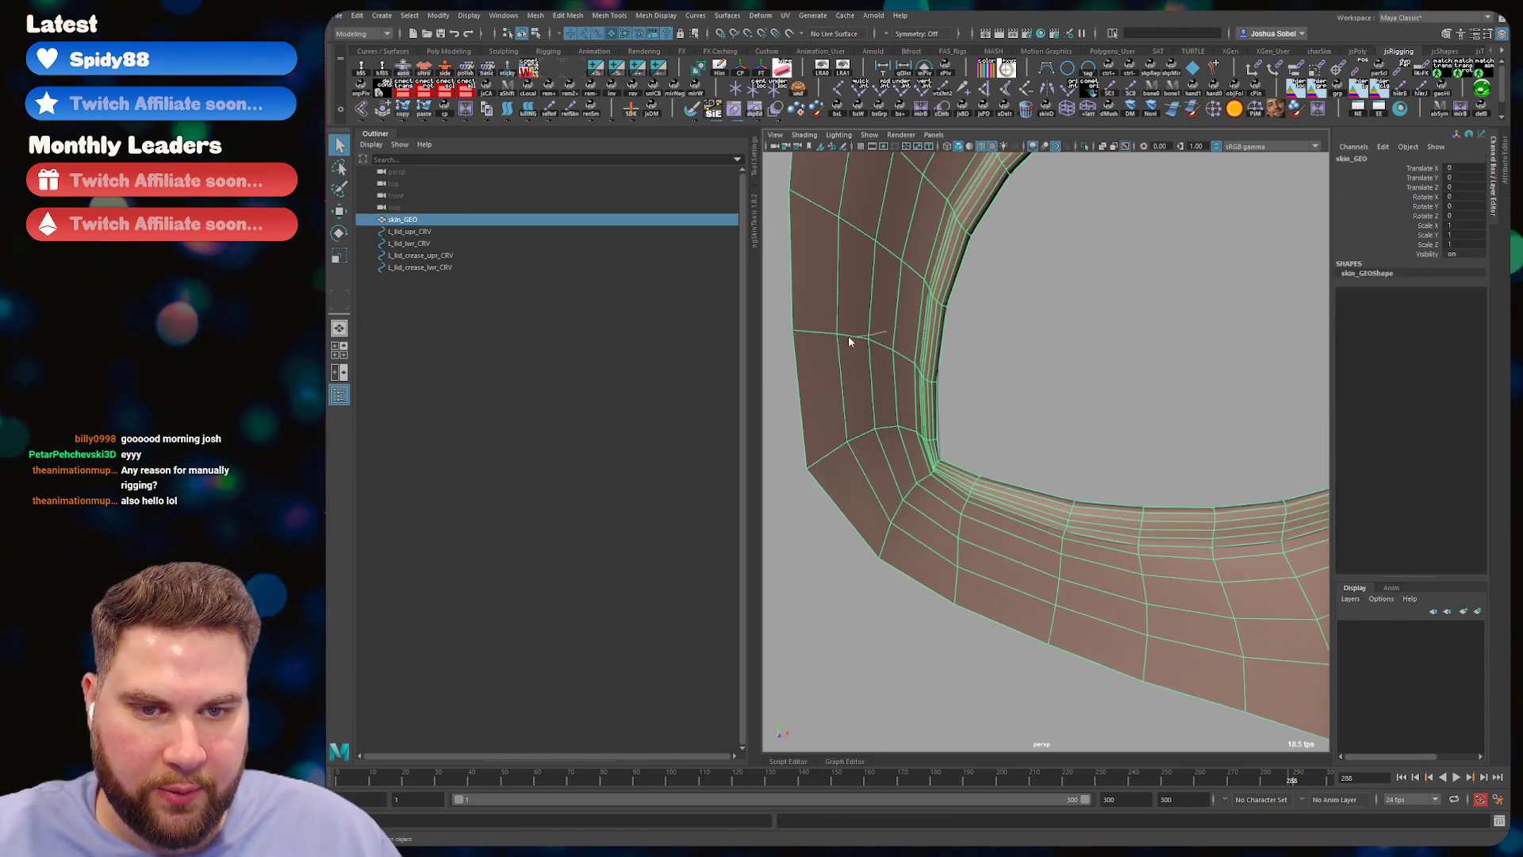
key("F9")
left_click_drag(857, 341, 1109, 268, "alt")
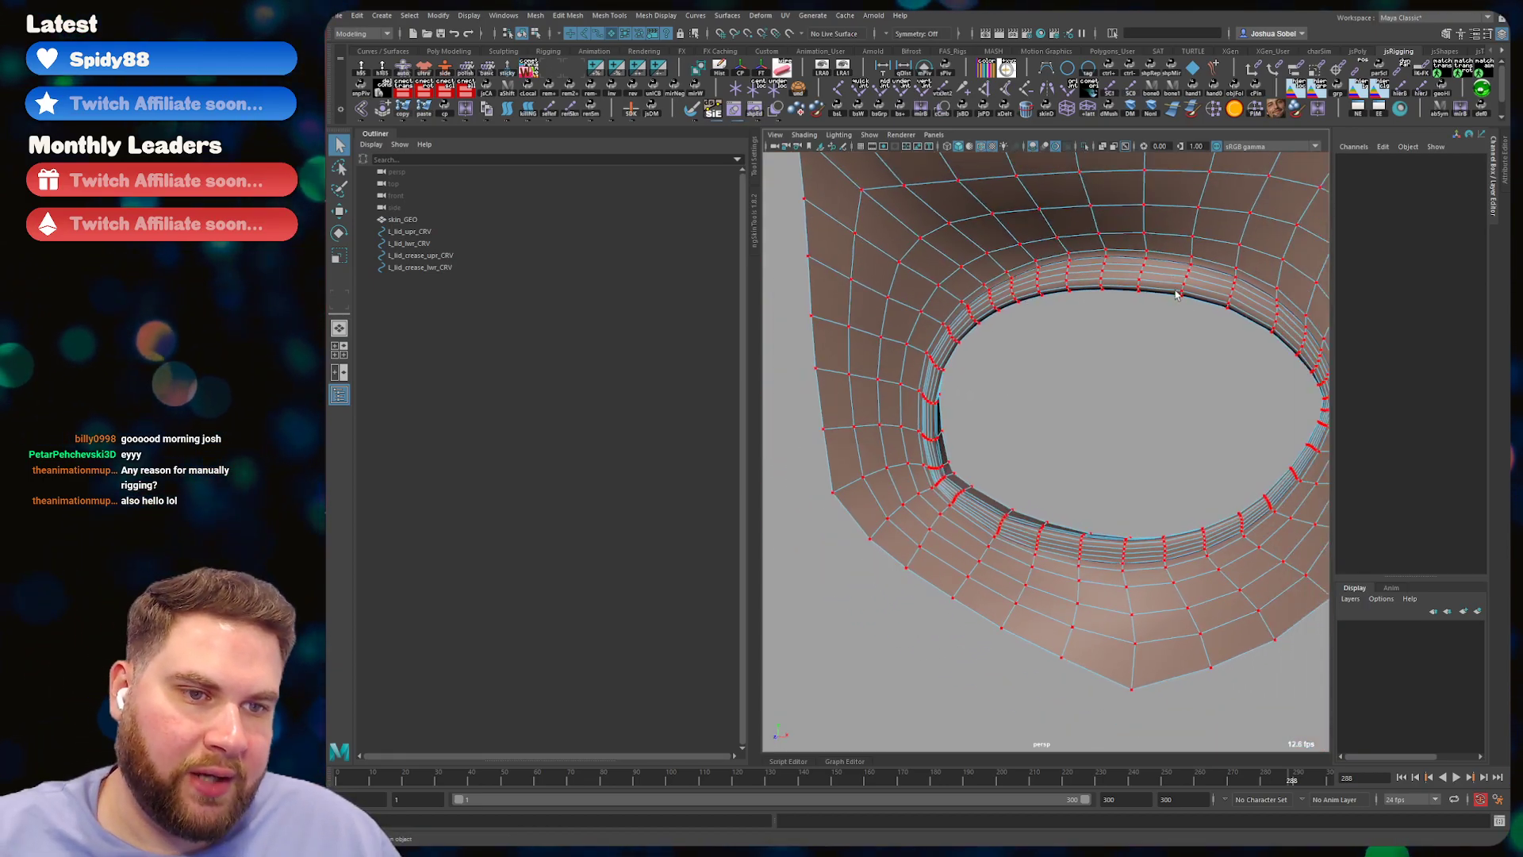
- Select rim vertices one by one from the inner eye corner up along the inner half of the upper eyelid
mouse_move(996, 352)
left_mouse_down("alt")
mouse_move(1037, 330)
mouse_move(1122, 323)
mouse_move(1027, 362)
mouse_move(1025, 348)
left_mouse_up("alt")
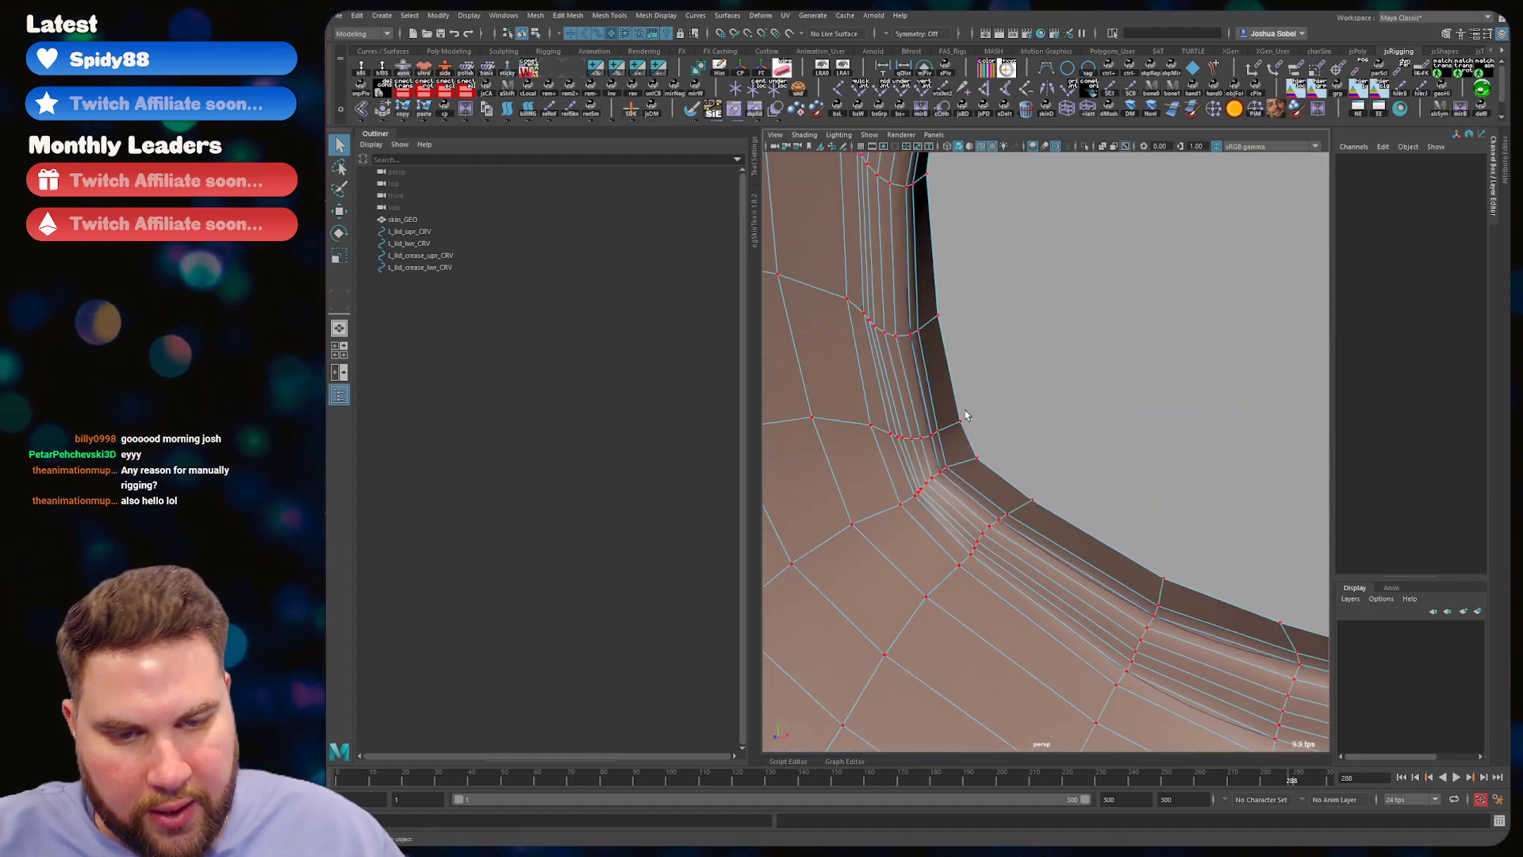
left_click(938, 461)
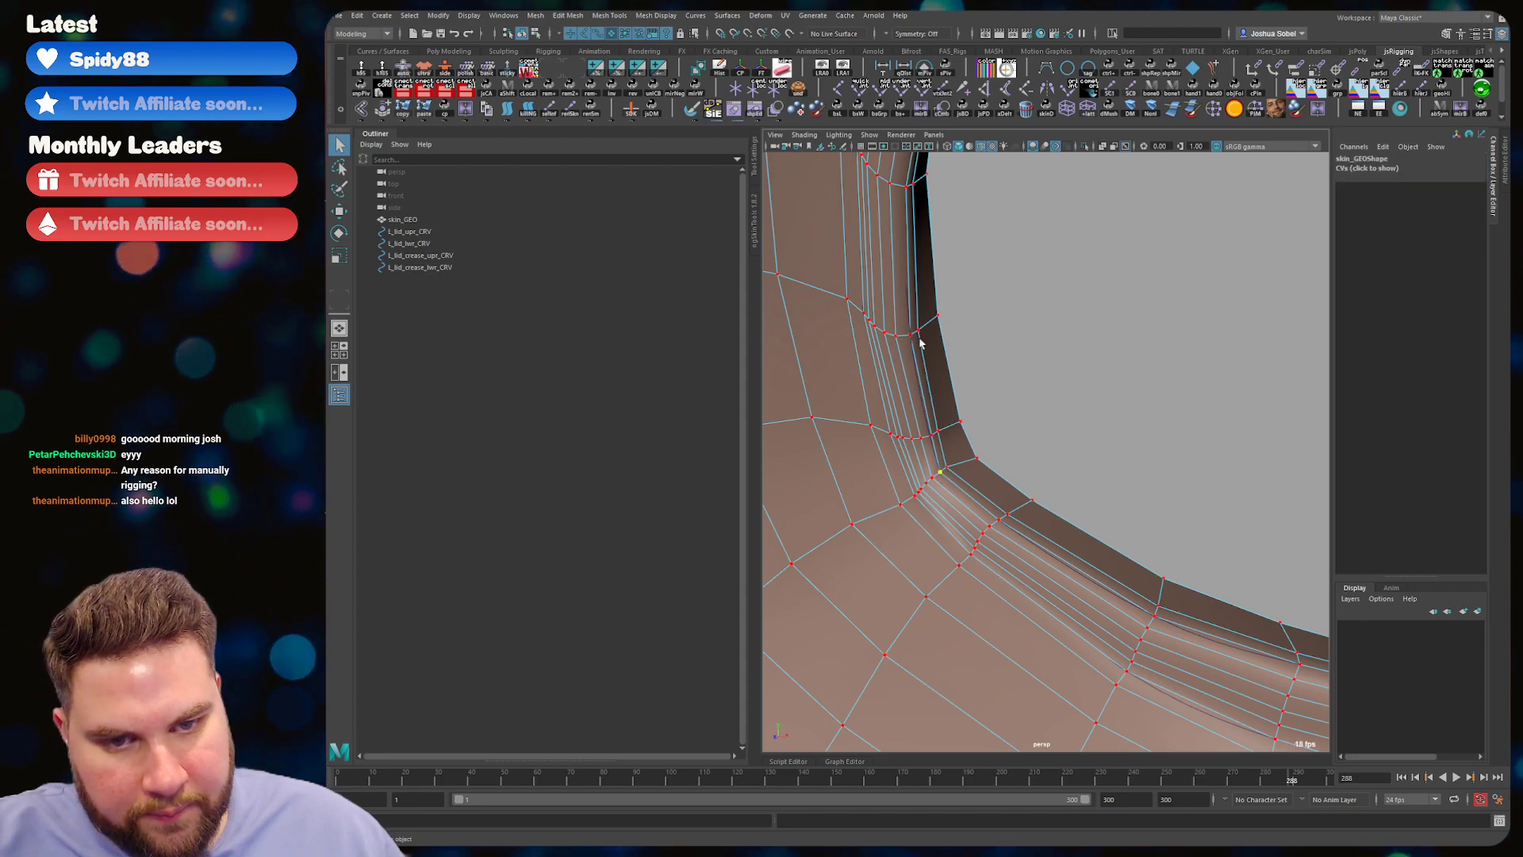
left_click_drag(910, 335, 914, 386, "alt")
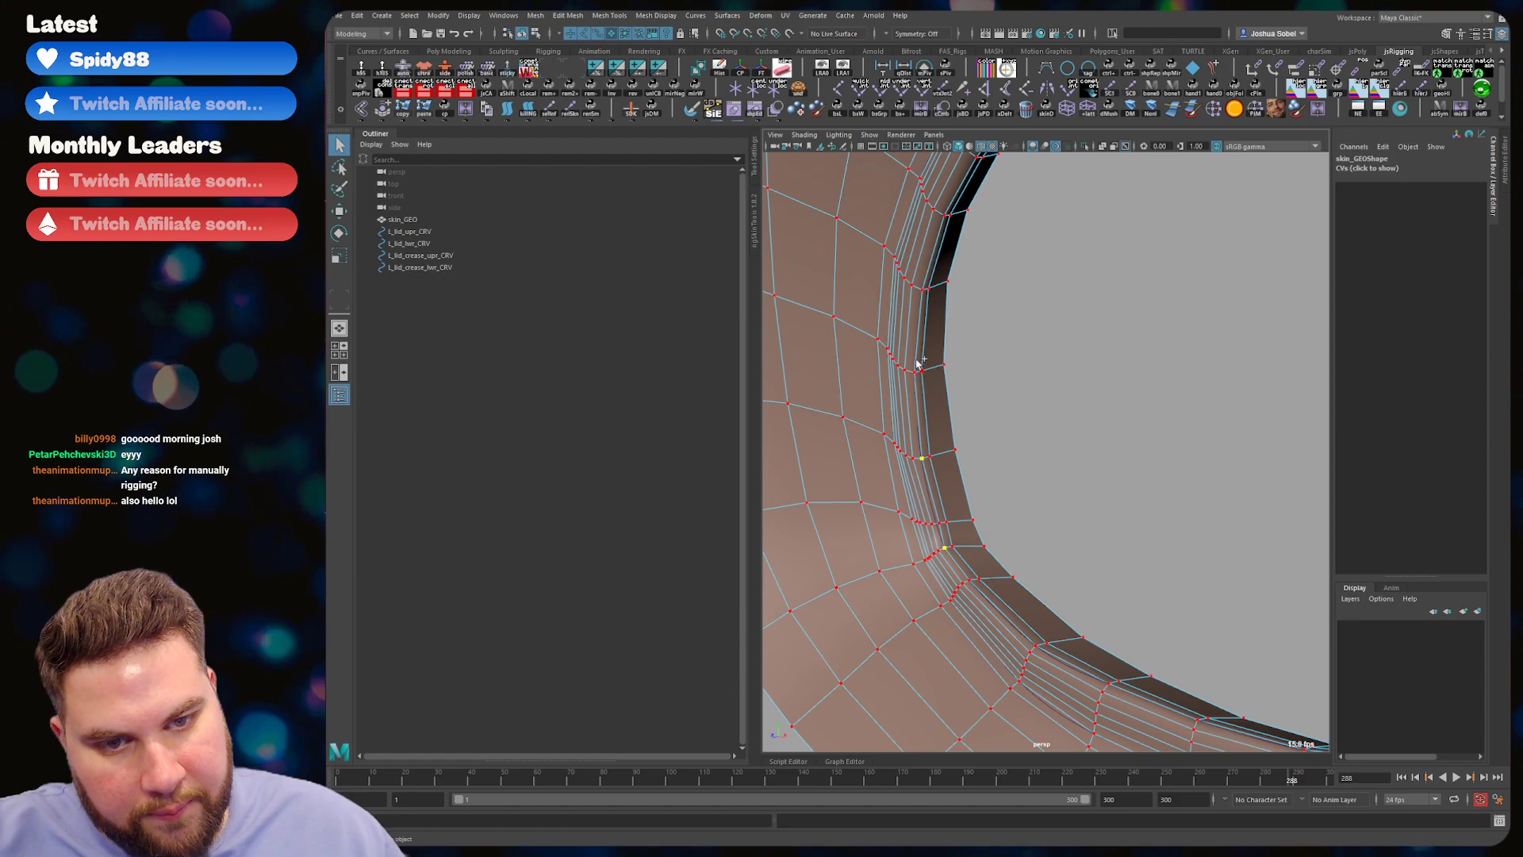
left_click_drag(960, 251, 938, 336, "alt")
left_click(993, 289, "shift")
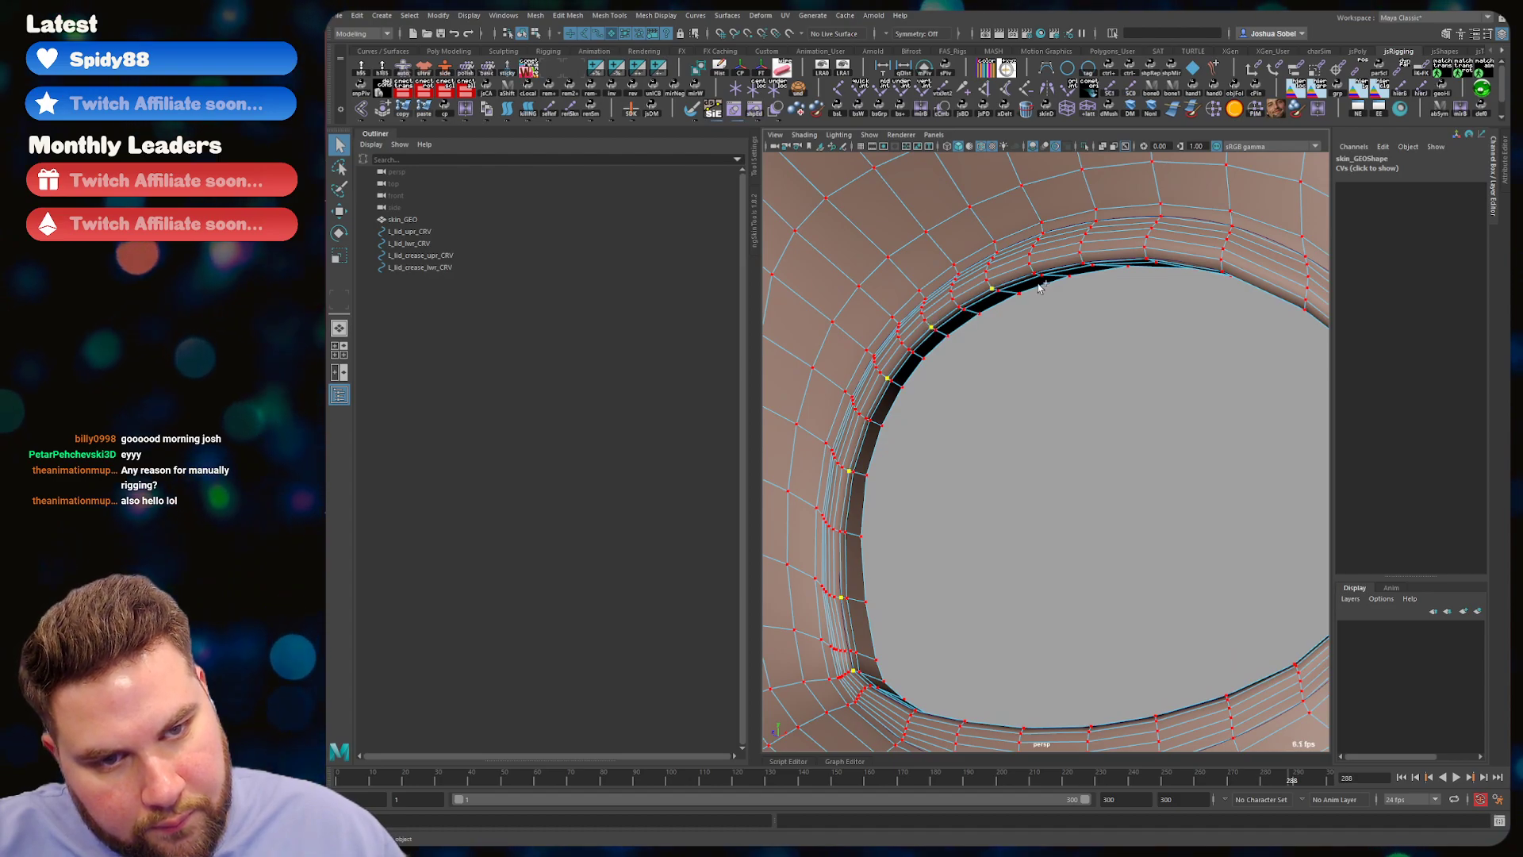
- Extend the vertex selection along the outer half of the upper eyelid rim, undoing the last pick
left_click_drag(1092, 261, 955, 327, "alt")
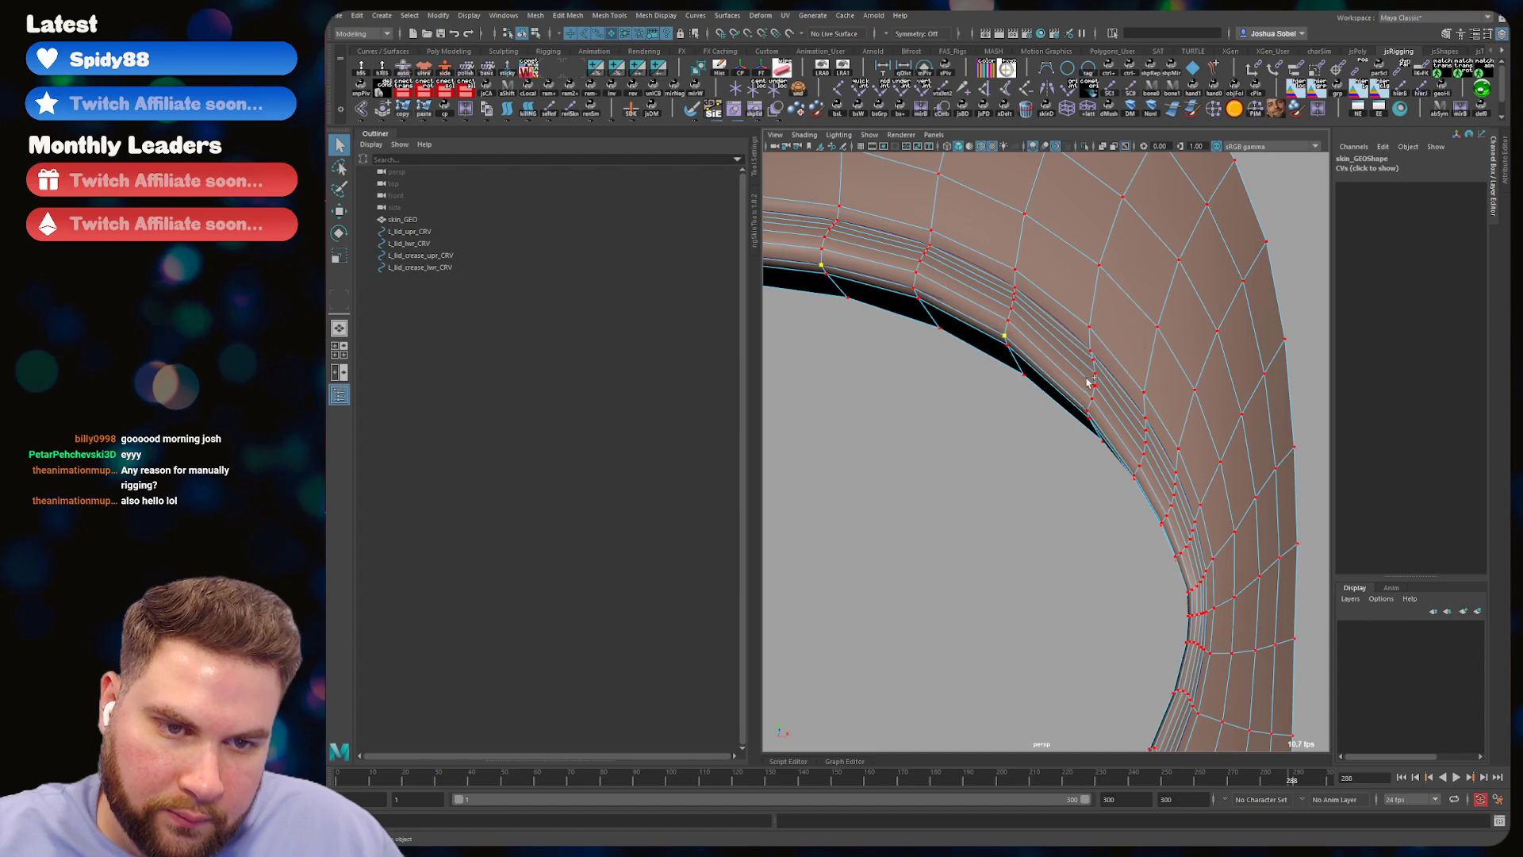
mouse_move(1136, 476)
left_mouse_down("alt")
mouse_move(1201, 405)
mouse_move(1170, 448)
mouse_move(1127, 462)
left_mouse_up("alt")
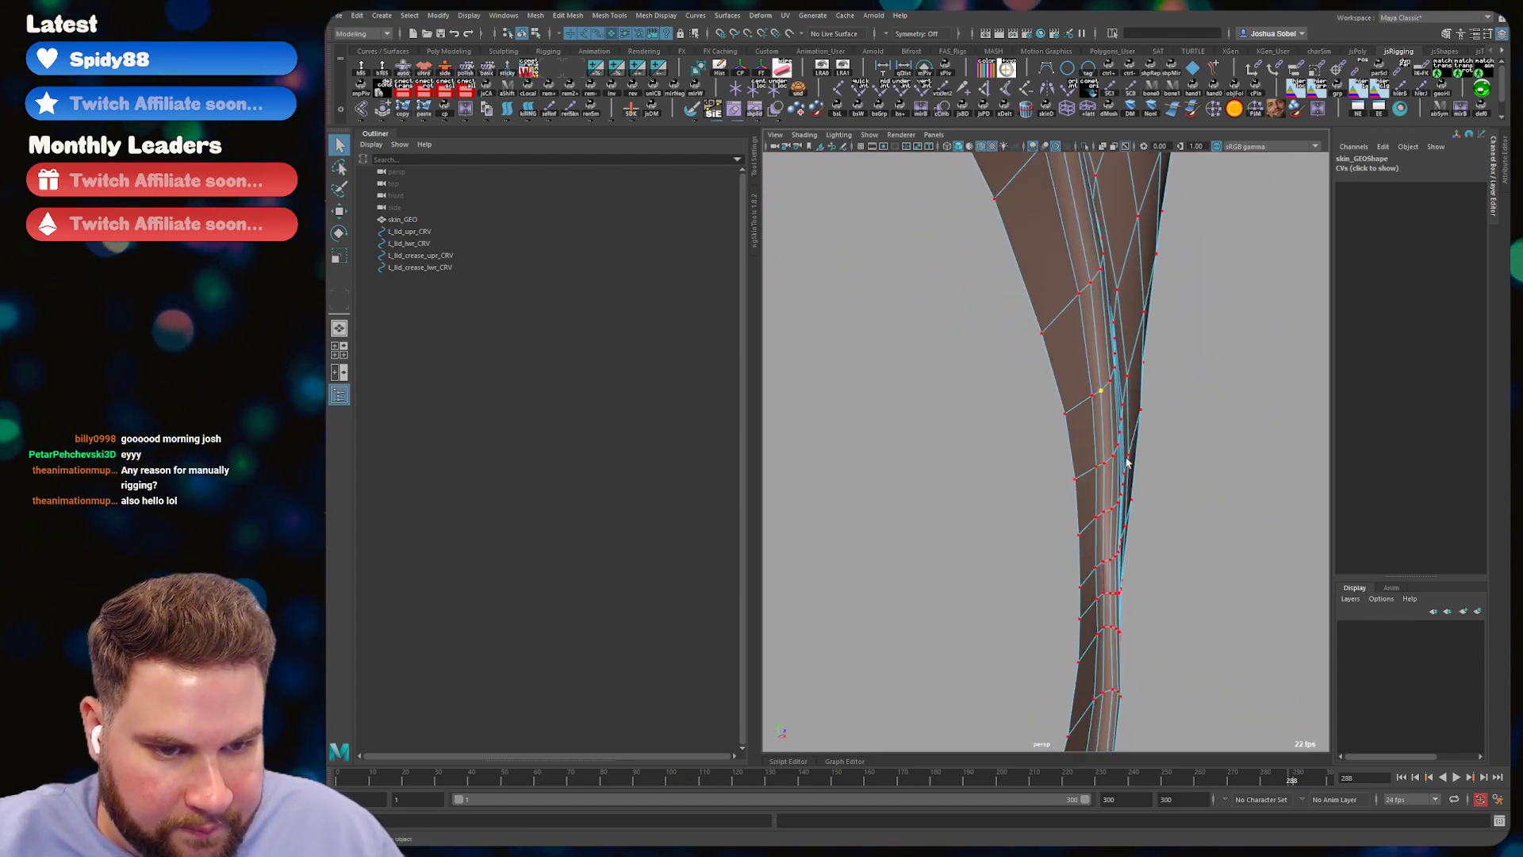
left_click(1103, 512, "shift")
left_click_drag(1176, 534, 1092, 437, "alt")
key("ctrl+z")
scroll(976, 420, "down", 6)
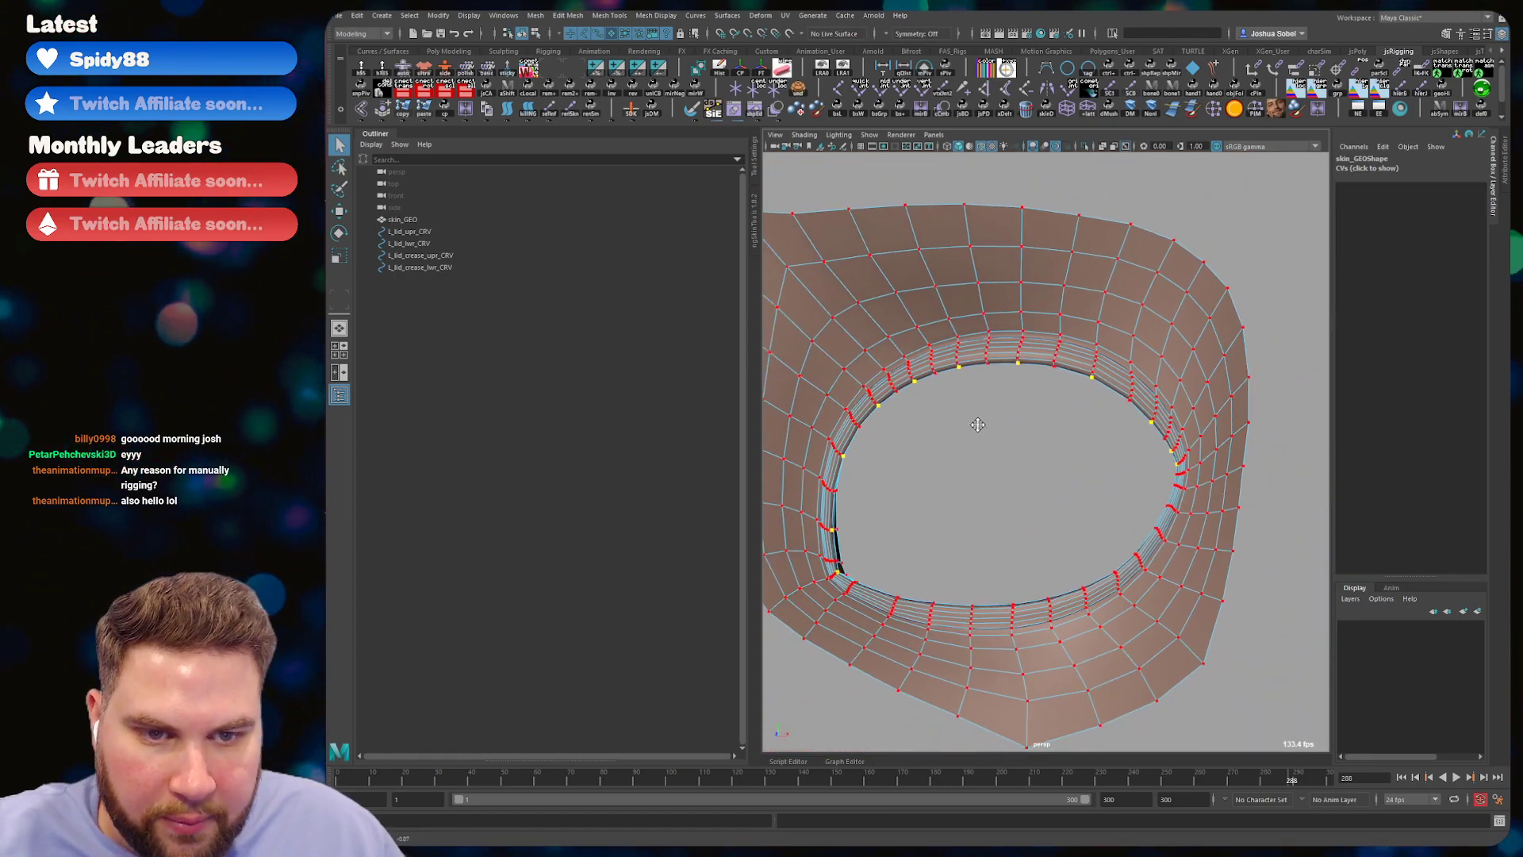
left_click_drag(976, 419, 904, 425, "alt")
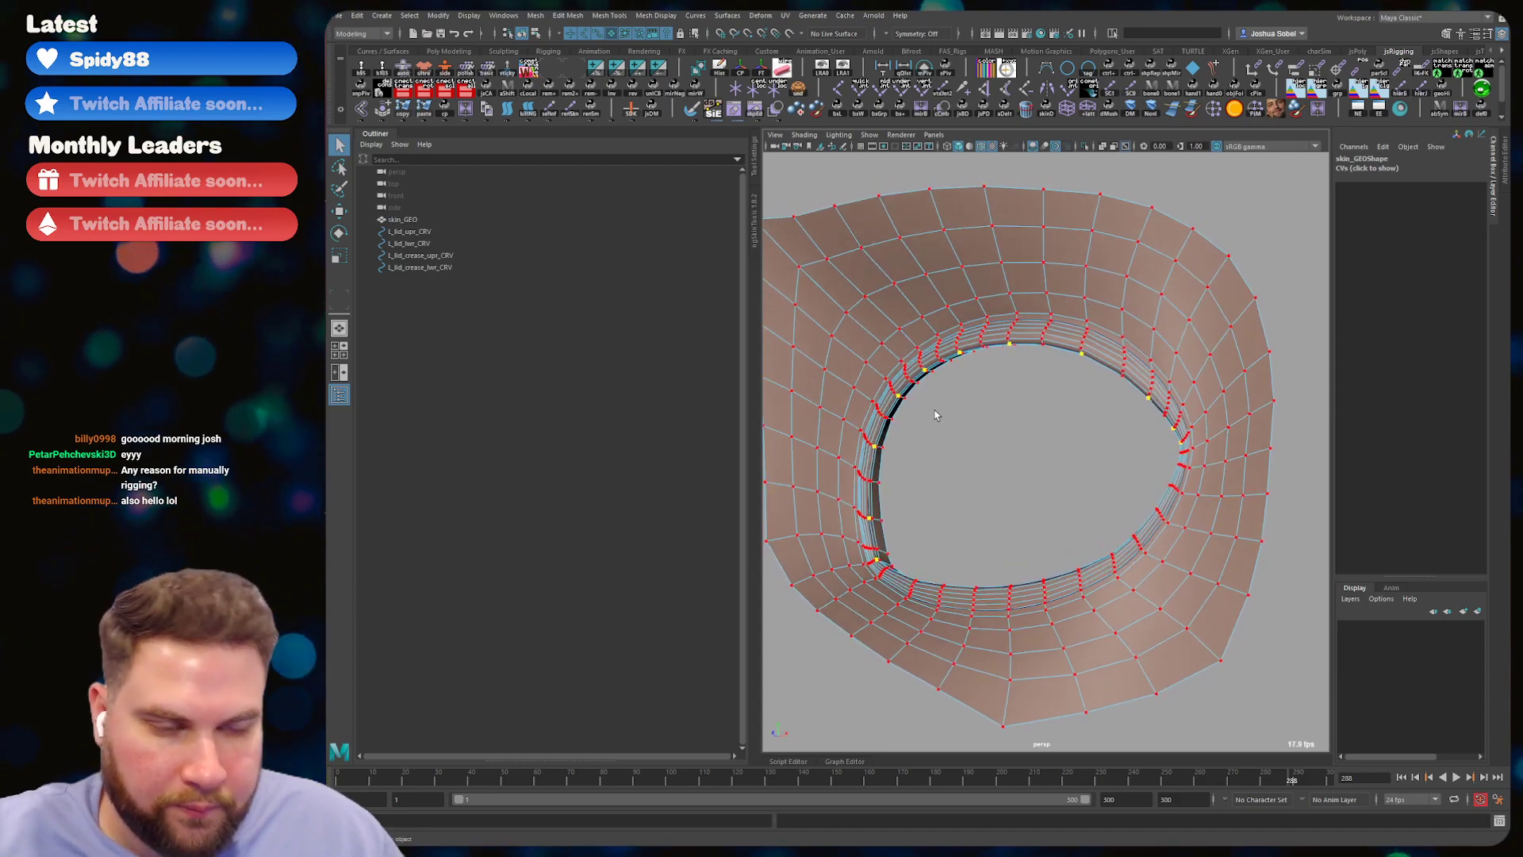
- Add the outer corner vertex to the rim selection and undo the extra vertex picked on the outer upper lid
scroll(1095, 373, "up", 3)
scroll(1138, 392, "up", 5)
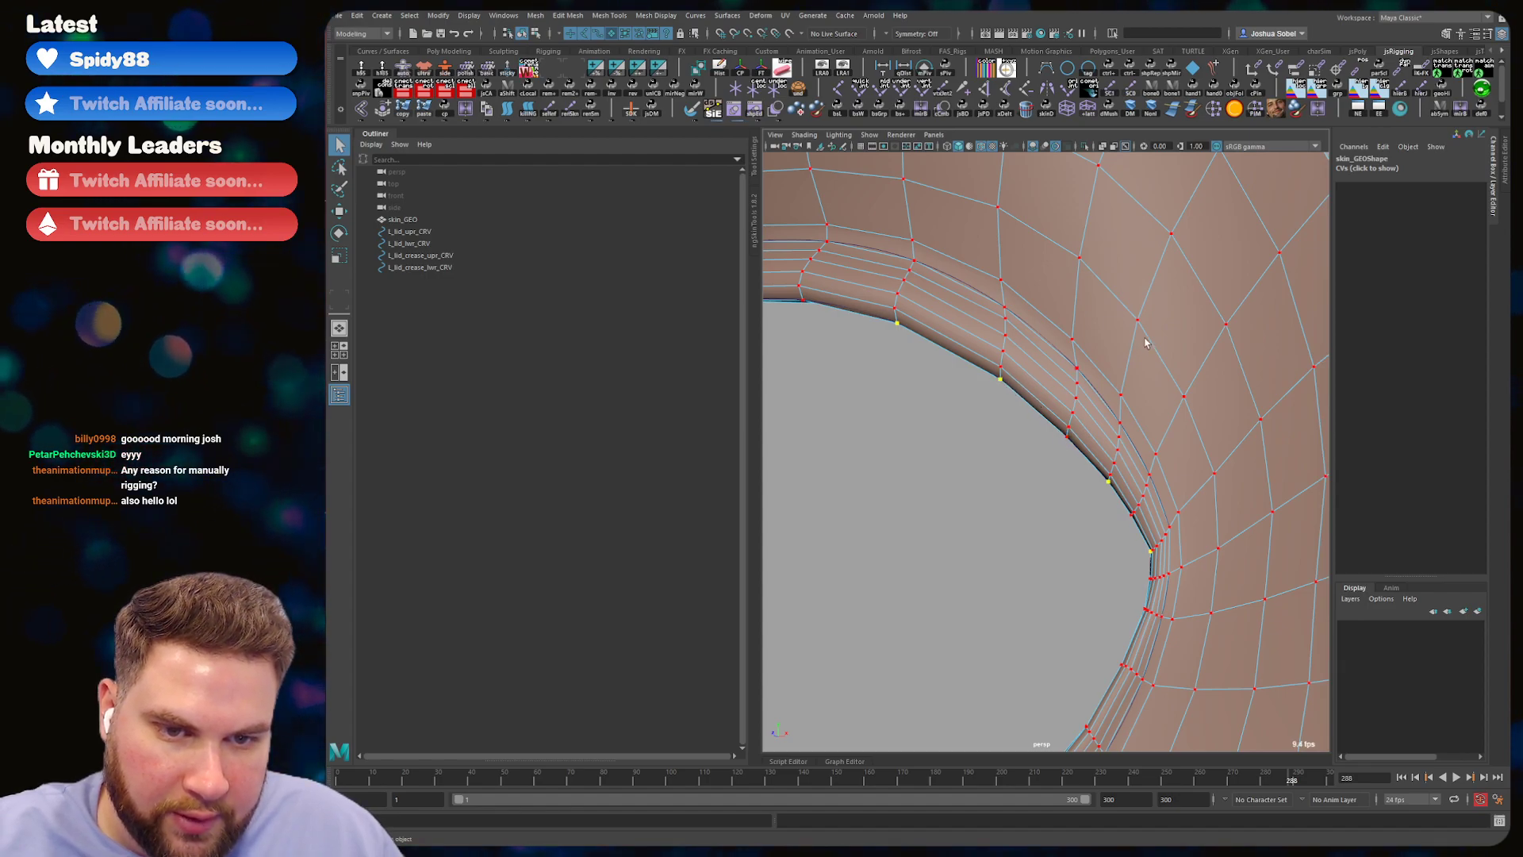
scroll(1031, 349, "down", 5)
middle_click_drag(1059, 376, 1068, 371, "alt")
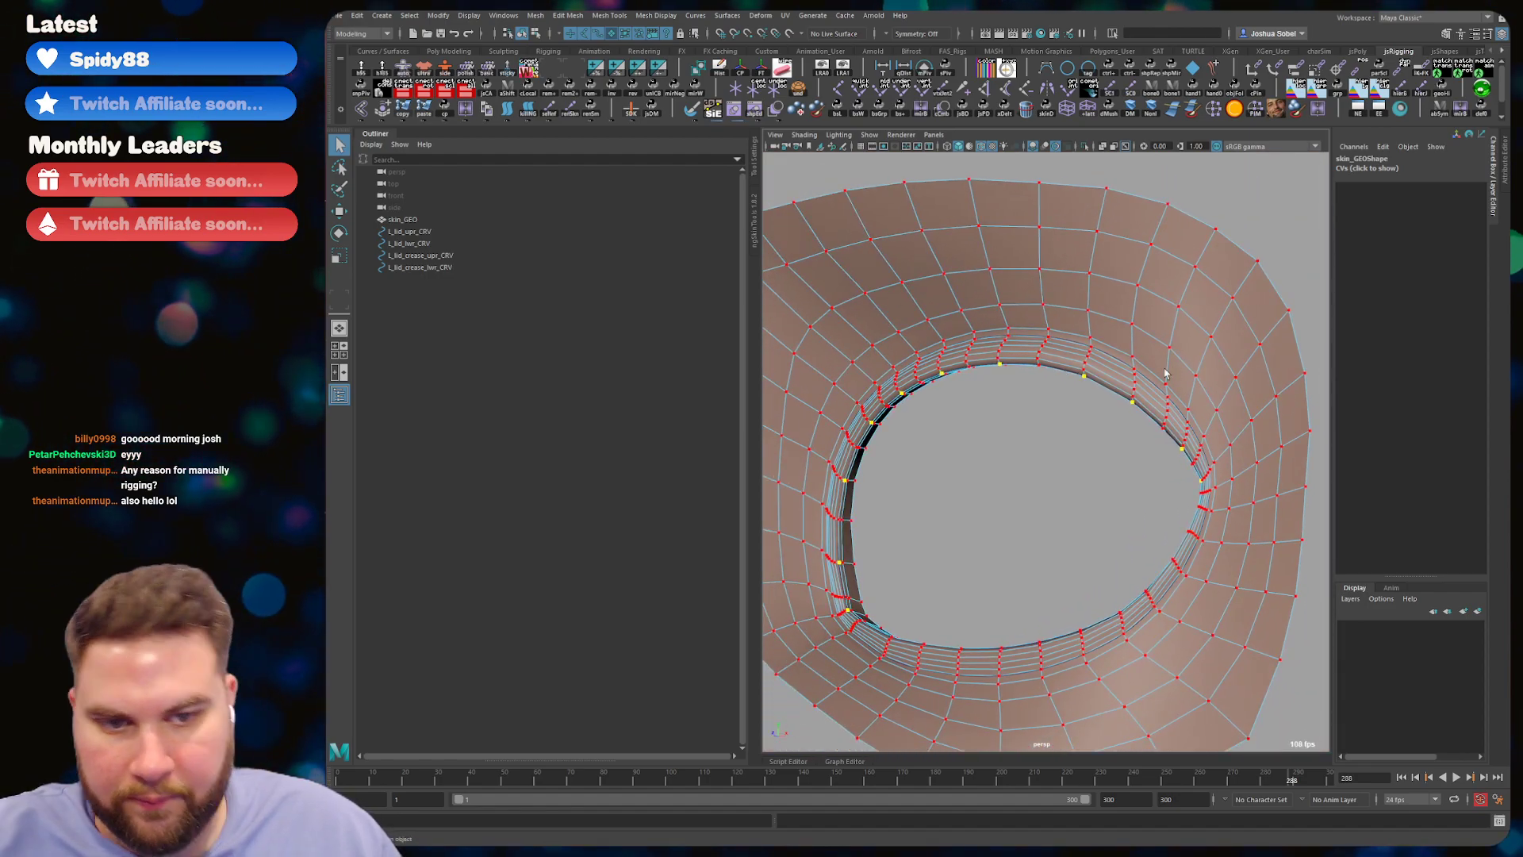
left_click_drag(1049, 446, 974, 402, "alt")
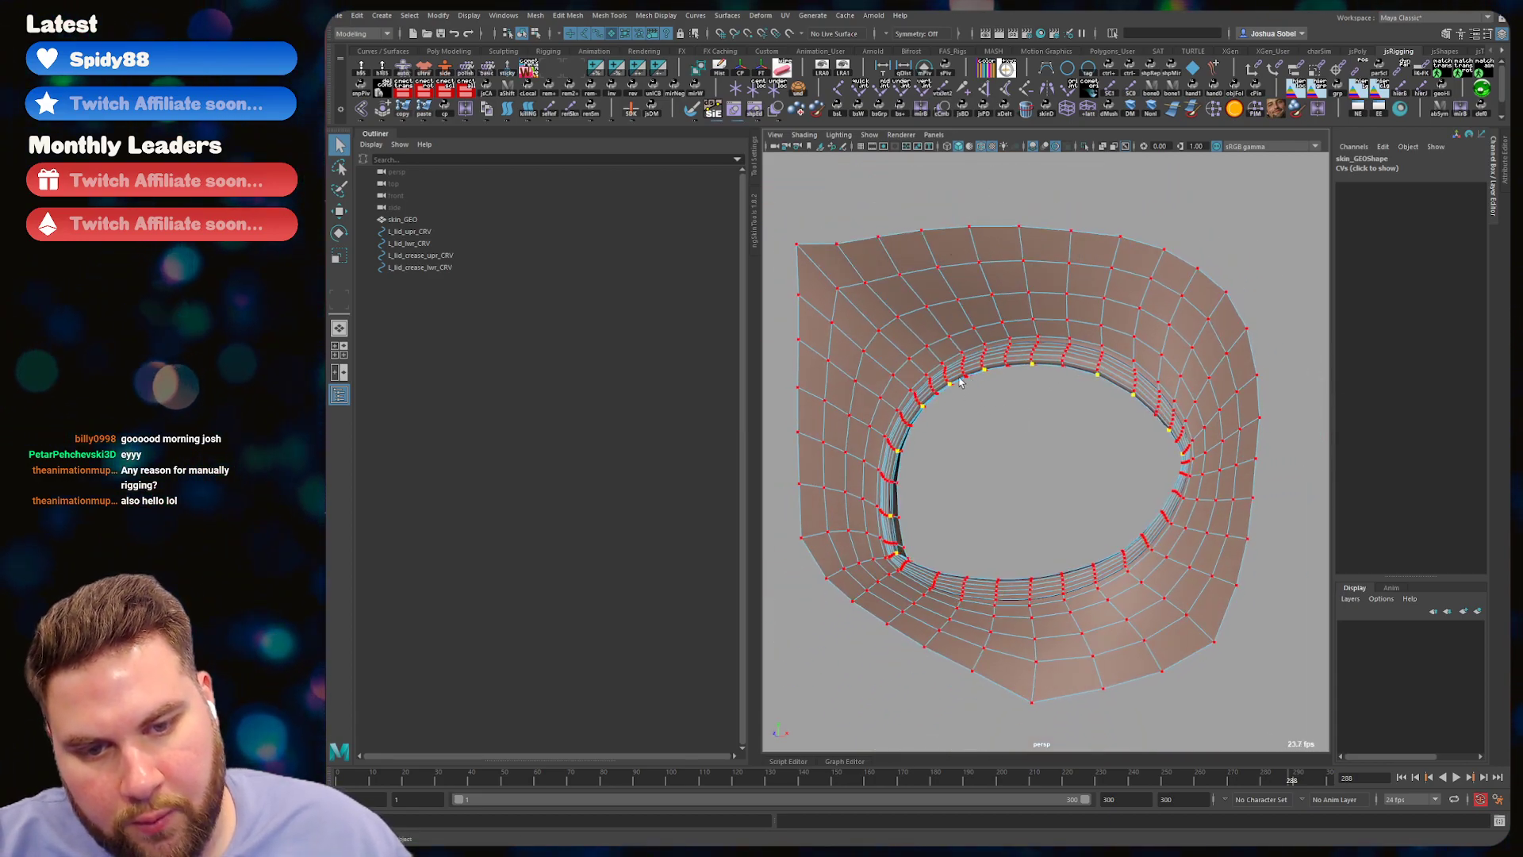
scroll(1097, 341, "up", 5)
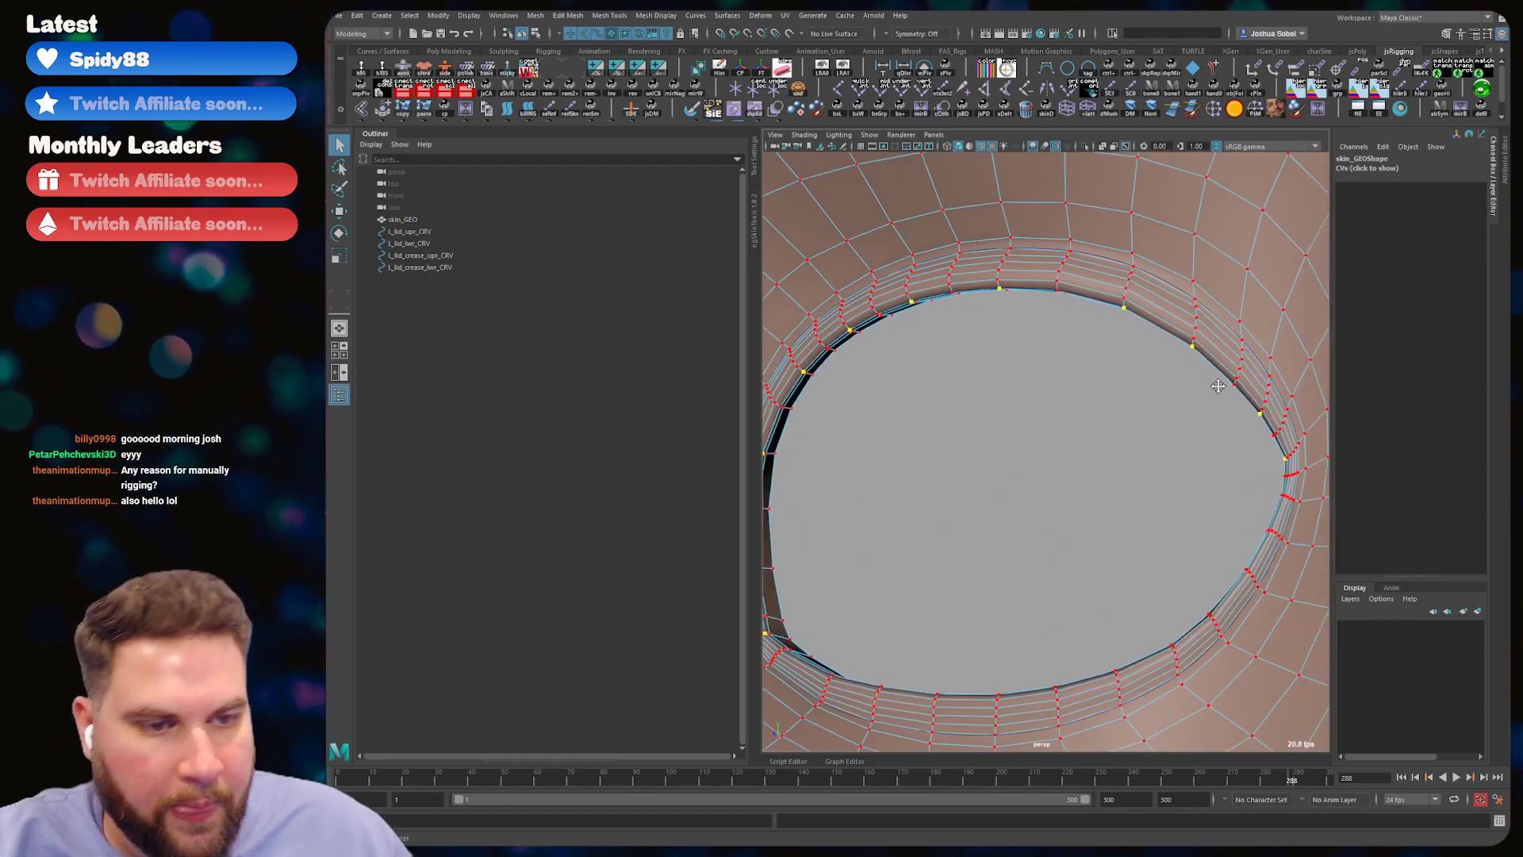
key("ctrl+z")
- Check the spacing of the selected upper rim vertices and add the vertex just above the inner eye corner
middle_click_drag(1158, 384, 1110, 355, "alt")
right_click_drag(1028, 329, 1037, 404, "alt")
left_click_drag(1037, 405, 1103, 436, "alt")
left_click_drag(942, 436, 1030, 452, "alt")
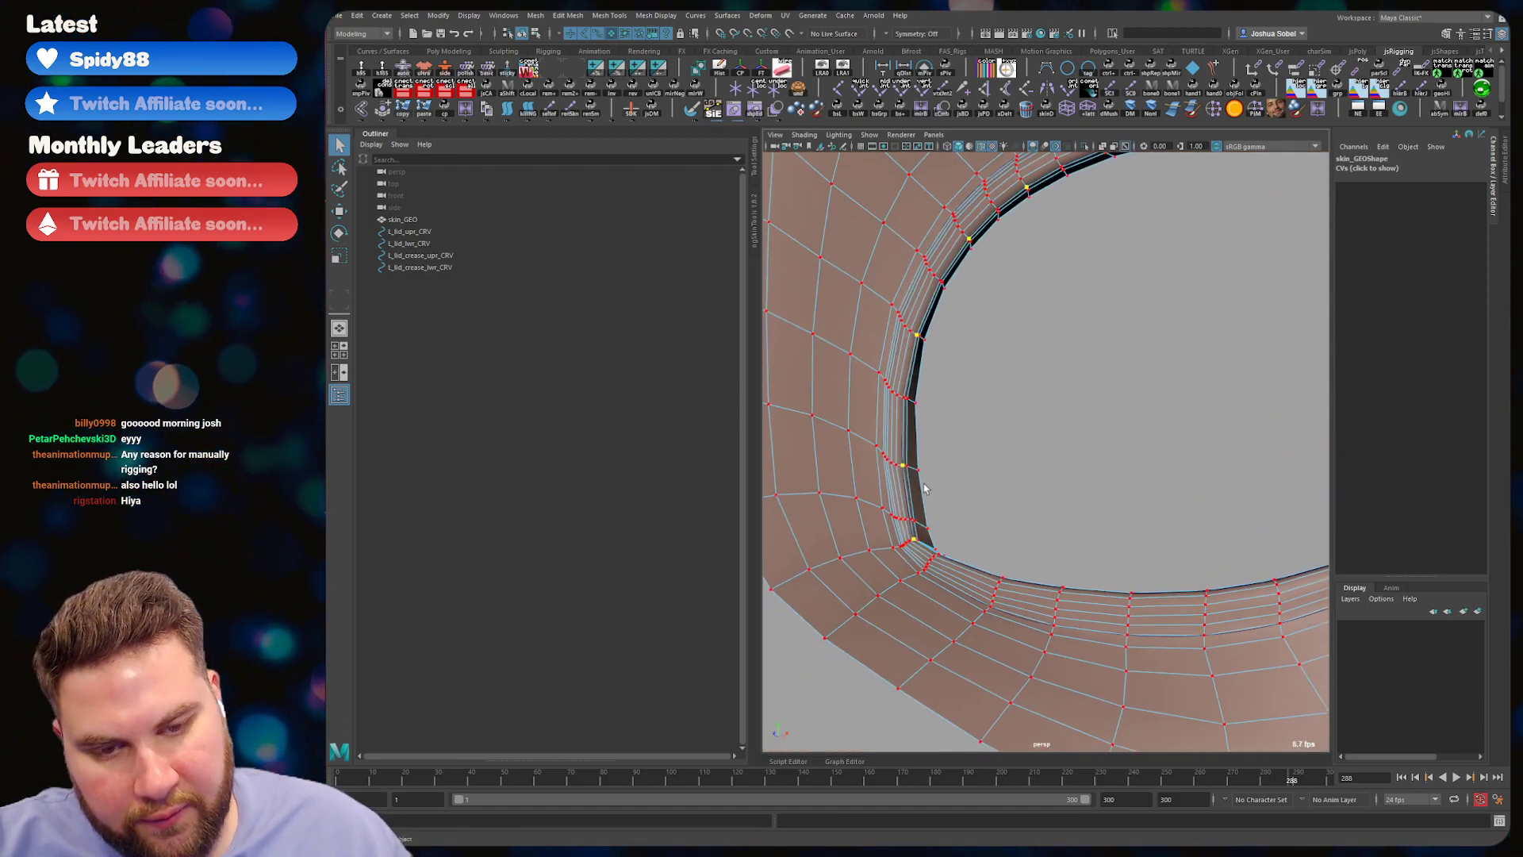
left_click_drag(1043, 278, 962, 312, "alt")
right_click_drag(962, 312, 989, 293, "alt")
middle_click_drag(1090, 367, 953, 329, "alt")
right_click_drag(1002, 329, 1078, 327, "alt")
middle_click_drag(1007, 360, 1202, 299, "alt")
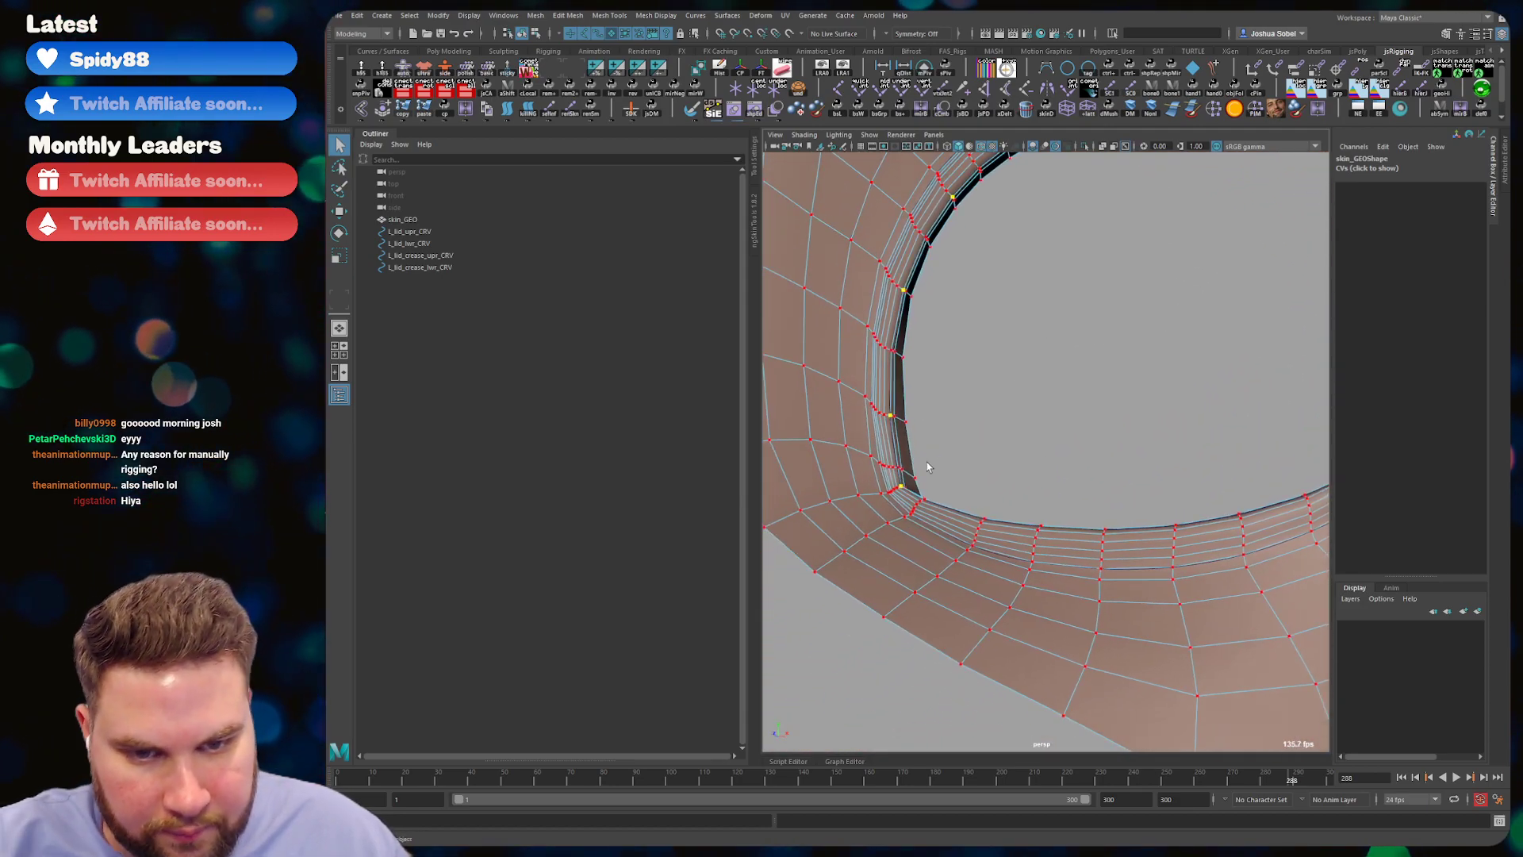
left_click_drag(930, 465, 948, 454, "alt")
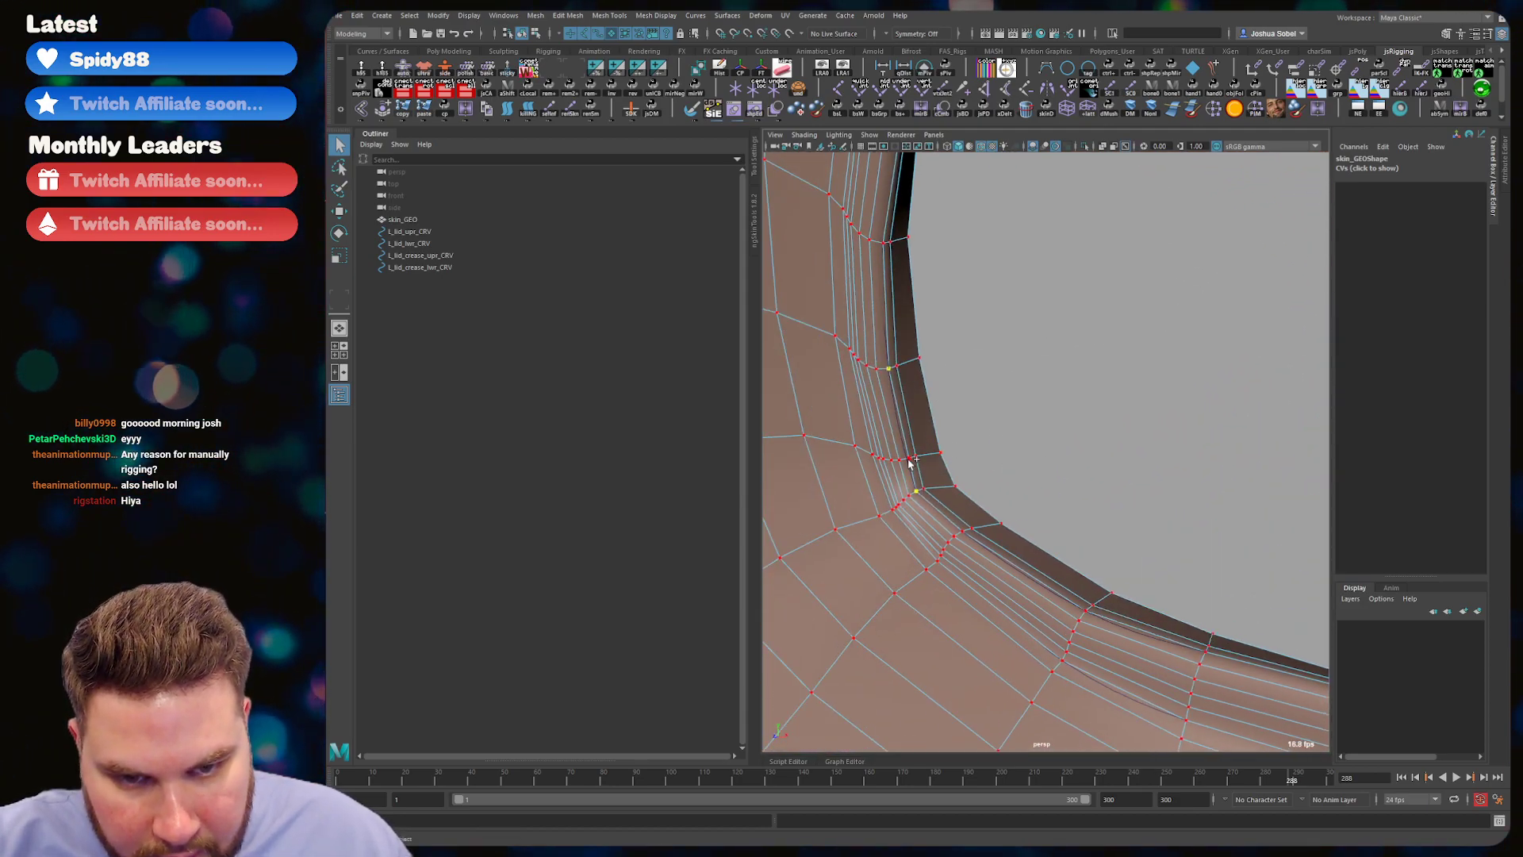
scroll(1149, 315, "down", 5)
left_click_drag(1149, 315, 1101, 259, "alt")
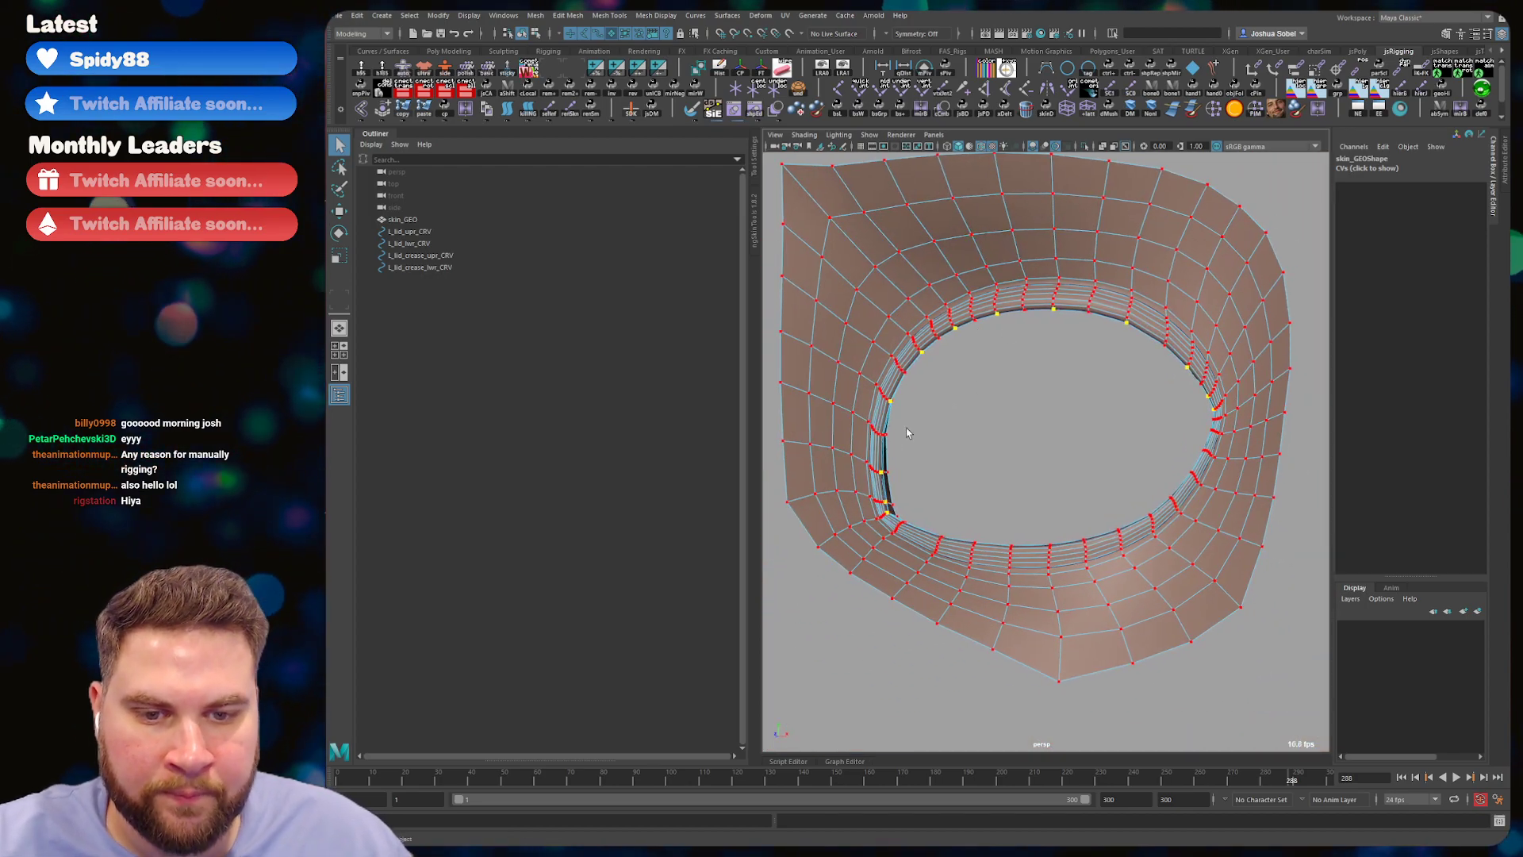
- Create a separate joint at each selected upper eyelid rim vertex
scroll(909, 432, "up", 5)
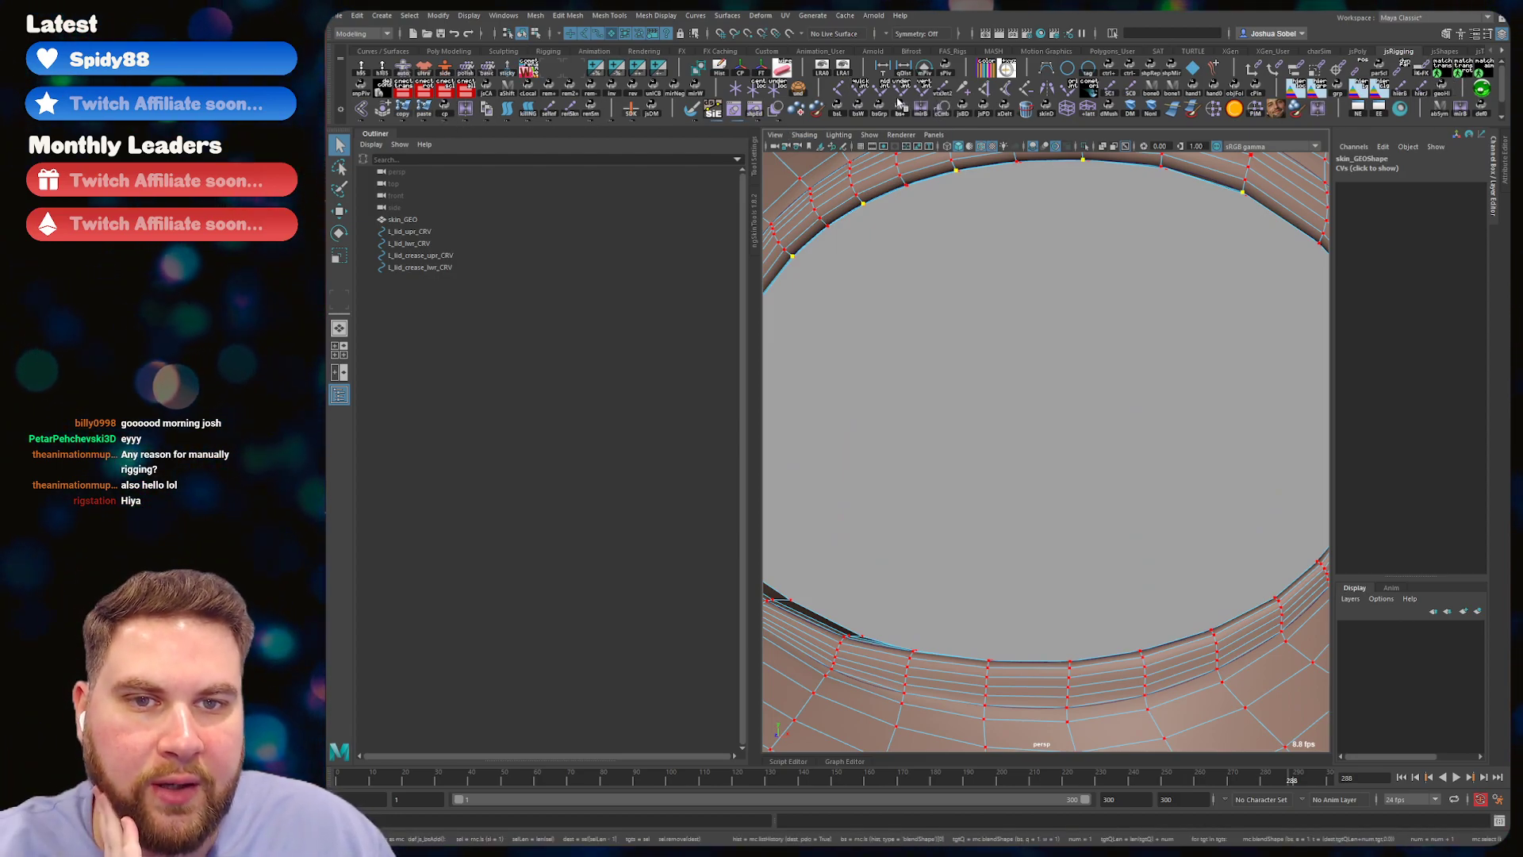
left_click(943, 100)
scroll(923, 433, "down", 5)
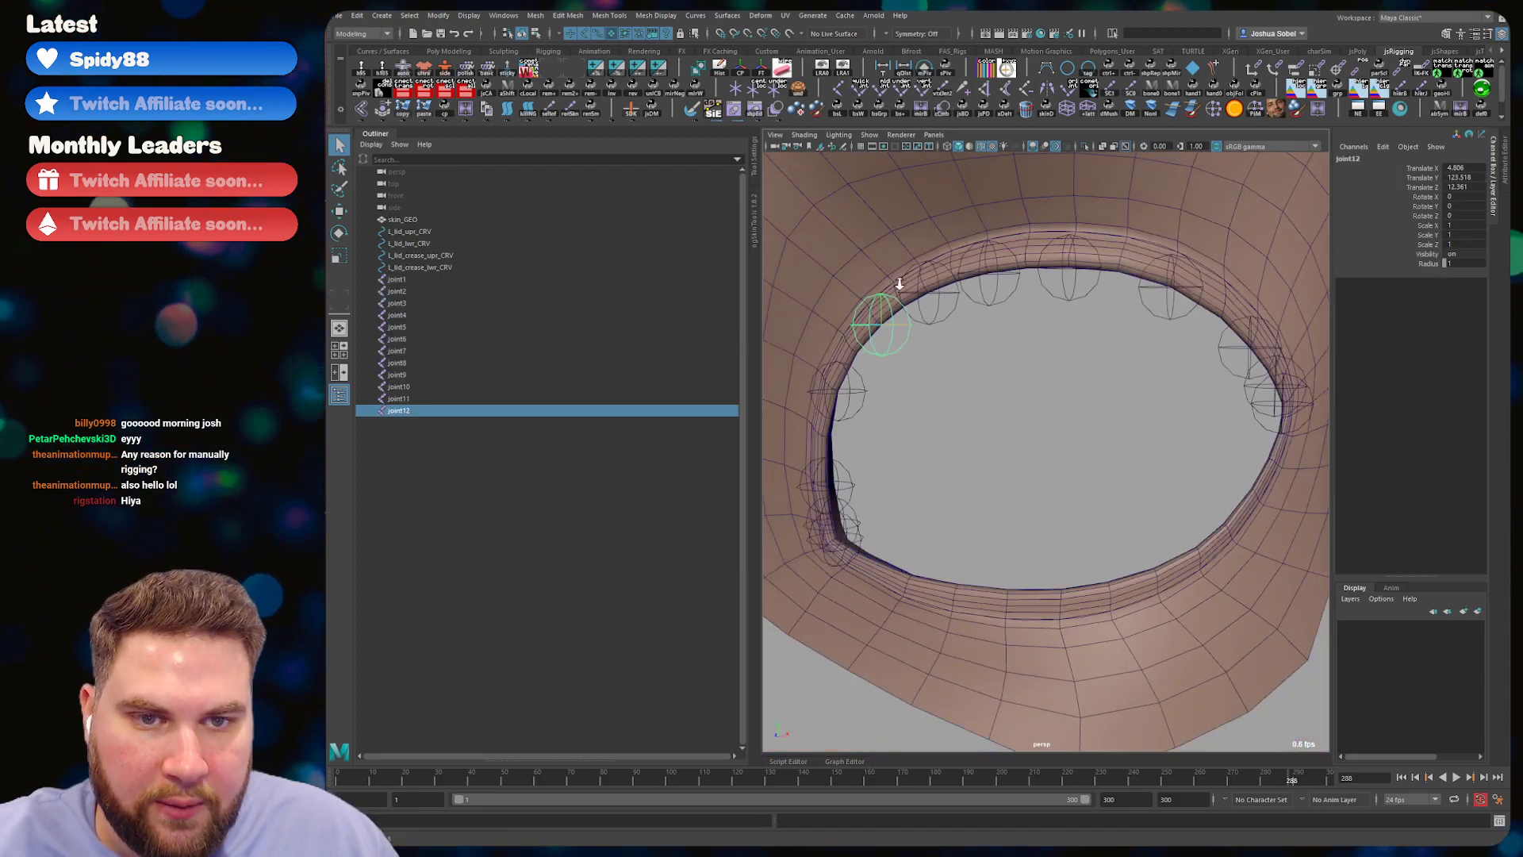
- Select all the new upper eyelid joints and set their radius to 0.2
left_click_drag(839, 573, 1279, 252)
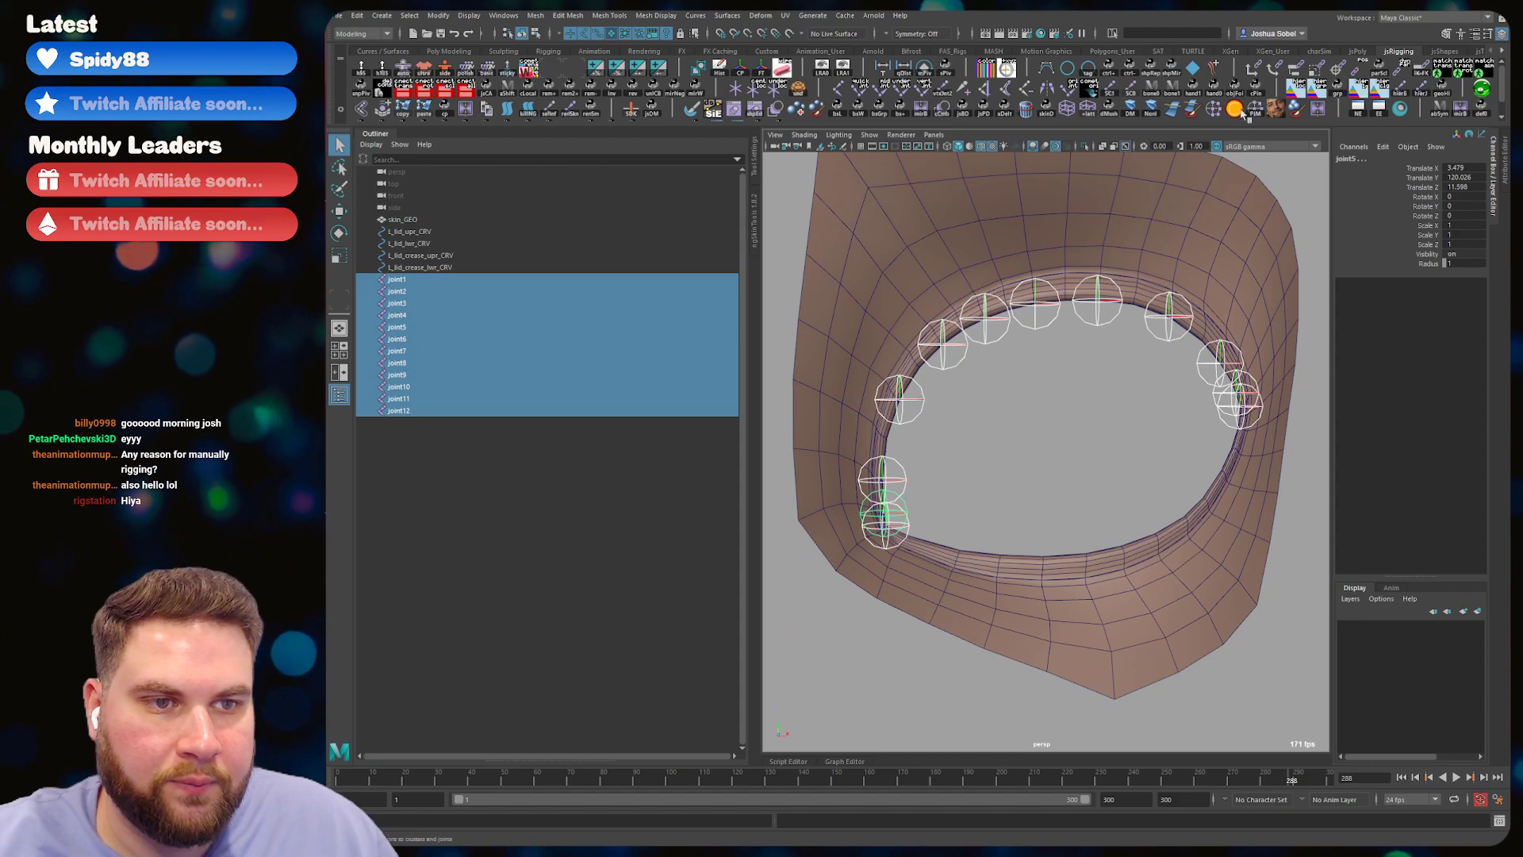
left_click(1466, 262)
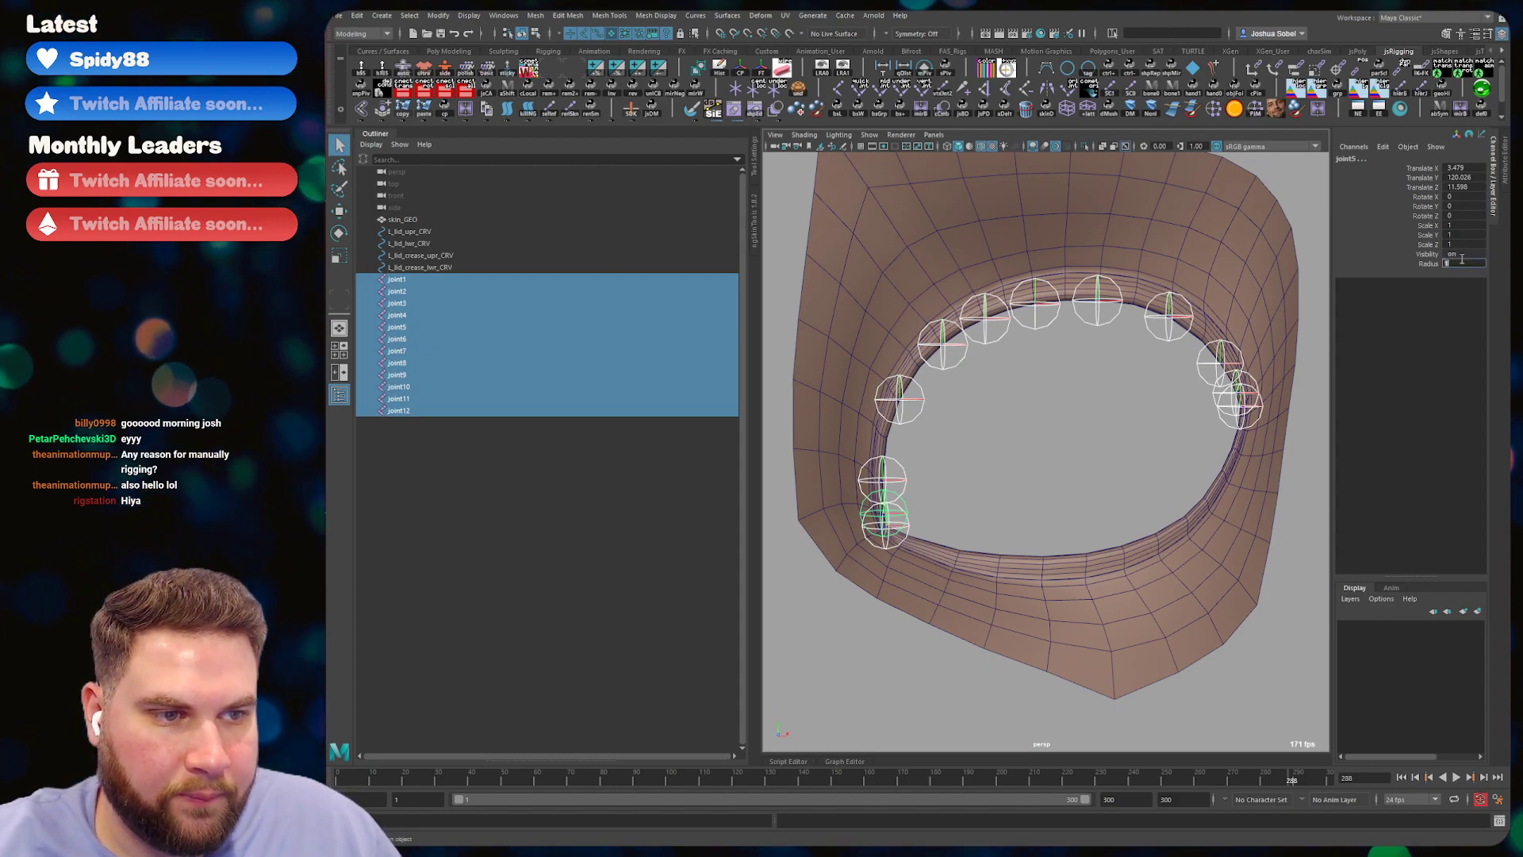
key("Return")
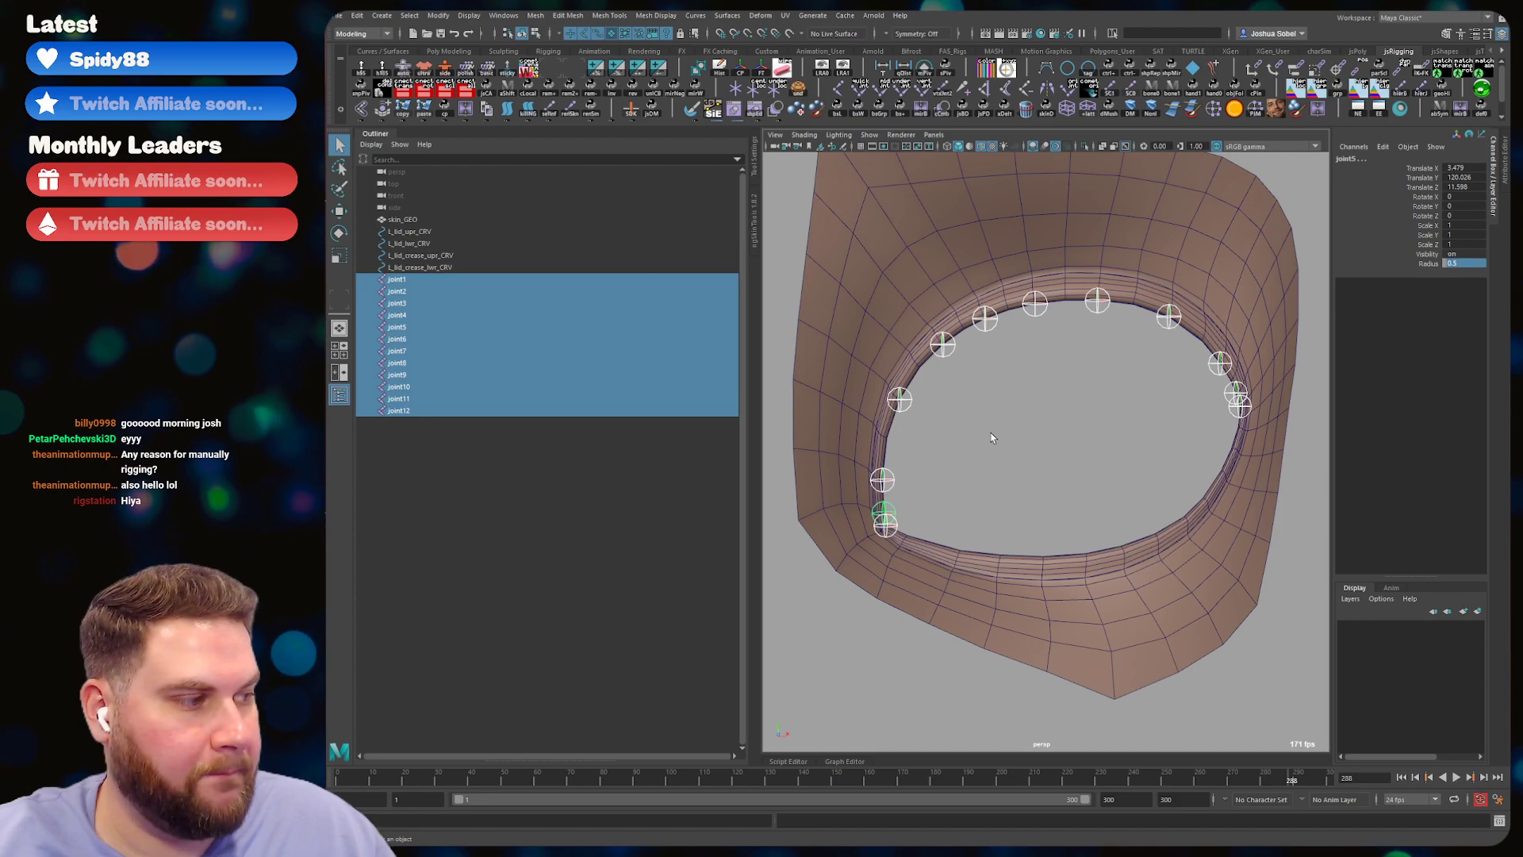
left_click_drag(958, 479, 947, 472, "alt")
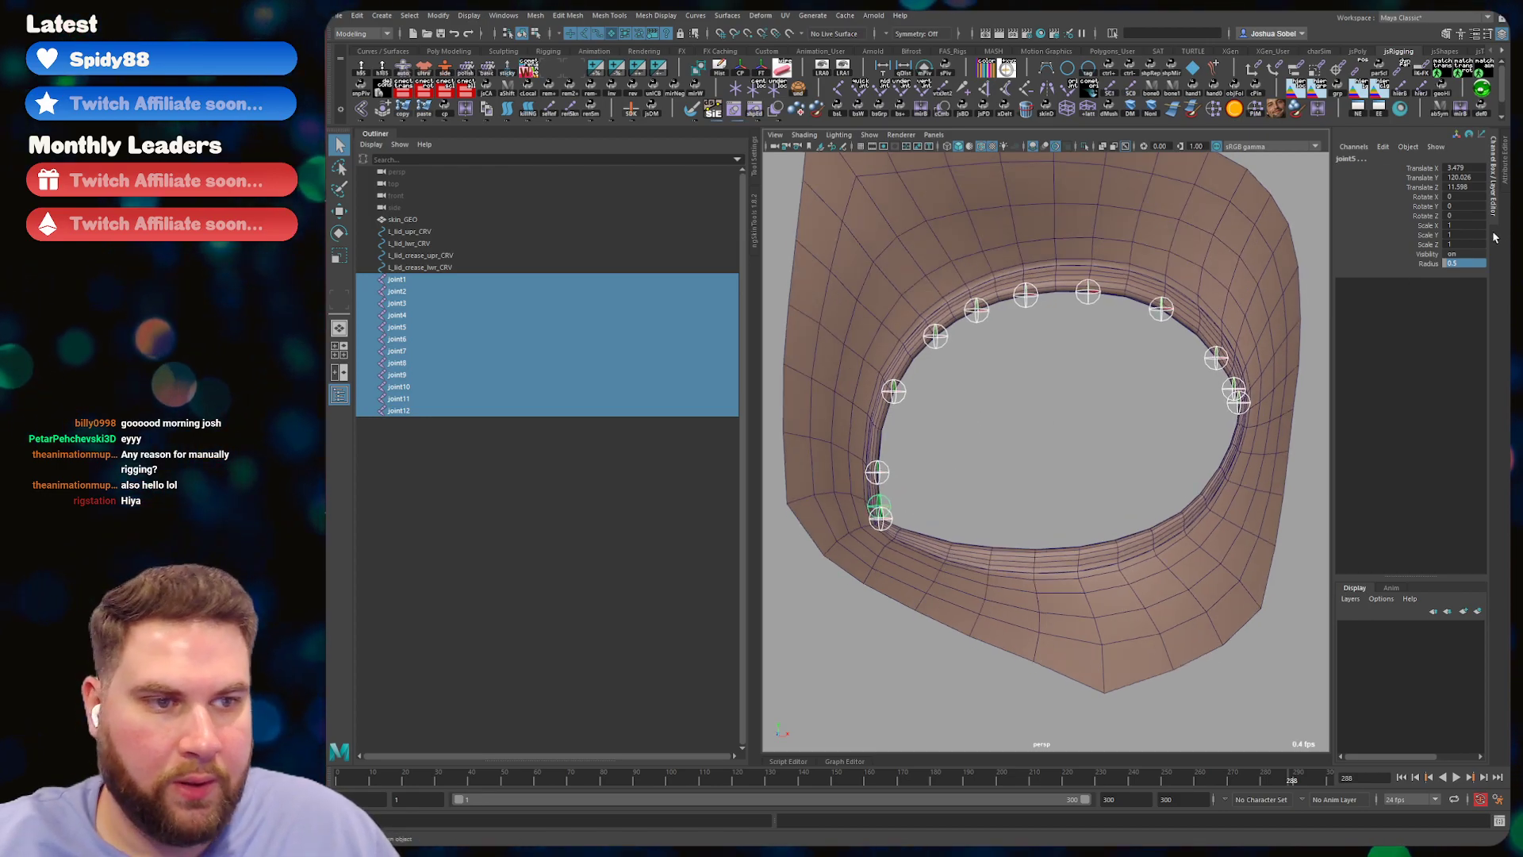
key("Return")
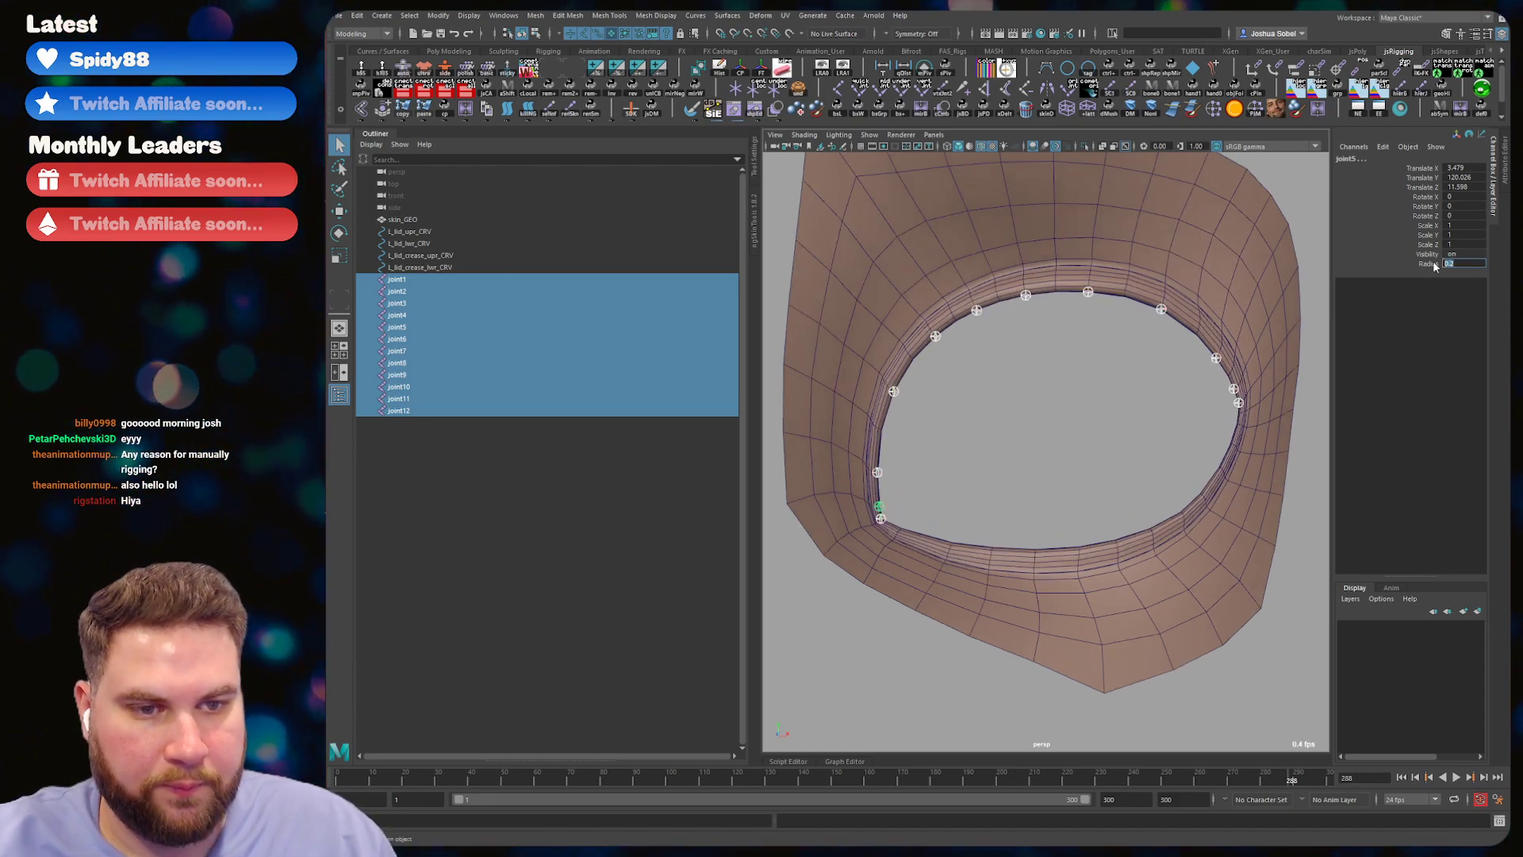
- Clear the selection, return to object selection and select the two joints nearest the inner eye corner, starting from the corner
left_click(874, 318)
middle_click_drag(882, 325, 1018, 301, "alt")
right_click_drag(1019, 302, 1046, 322, "alt")
left_click_drag(1047, 323, 981, 383, "alt")
right_click_drag(920, 427, 860, 429)
left_click_drag(900, 431, 958, 604, "alt")
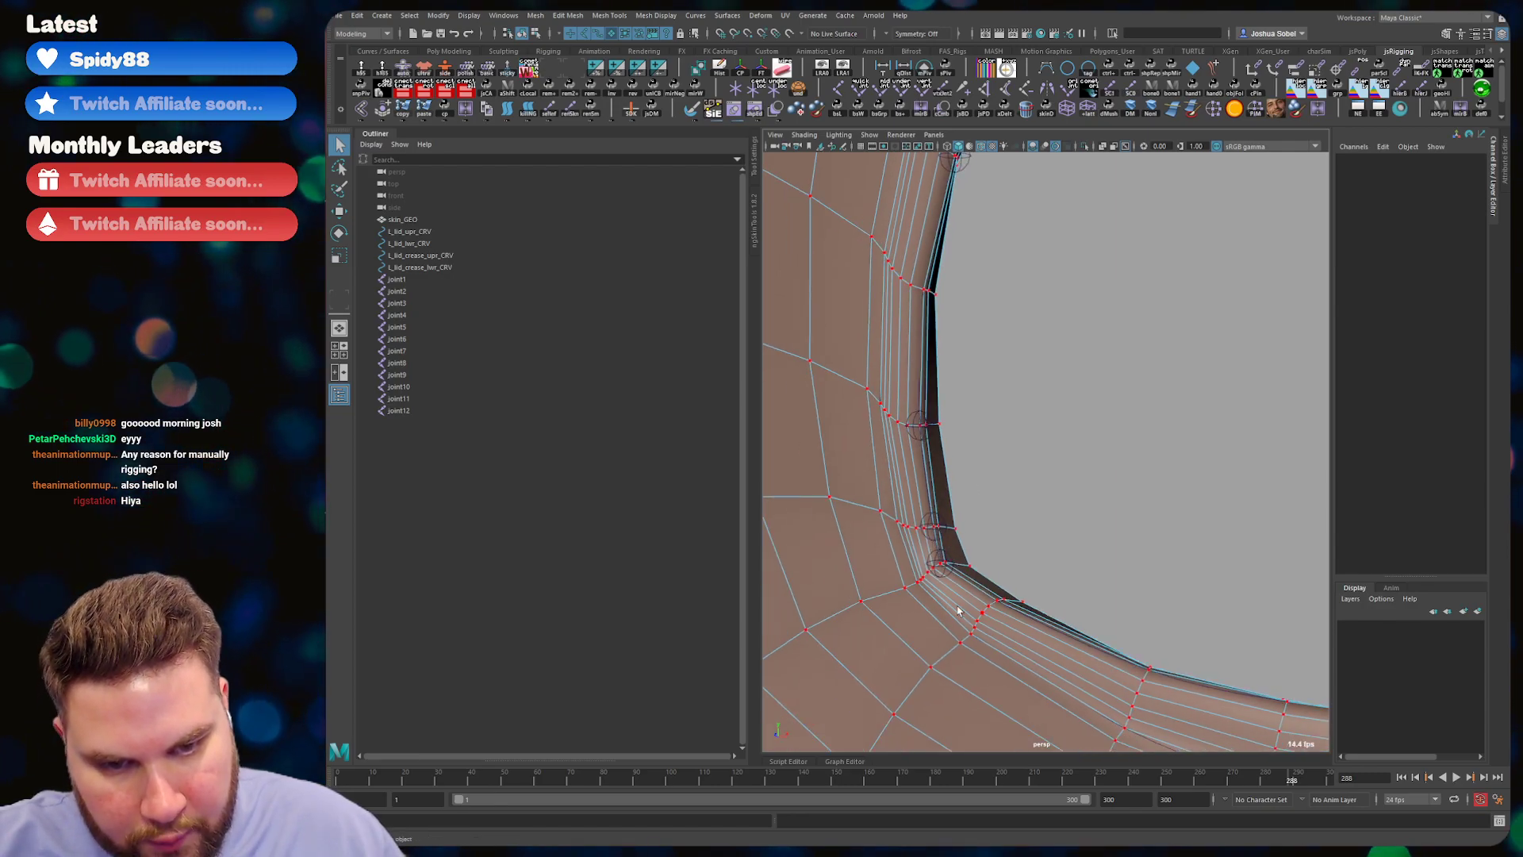
right_click_drag(945, 593, 964, 570)
left_click(944, 564)
left_click(933, 527, "shift")
key("f")
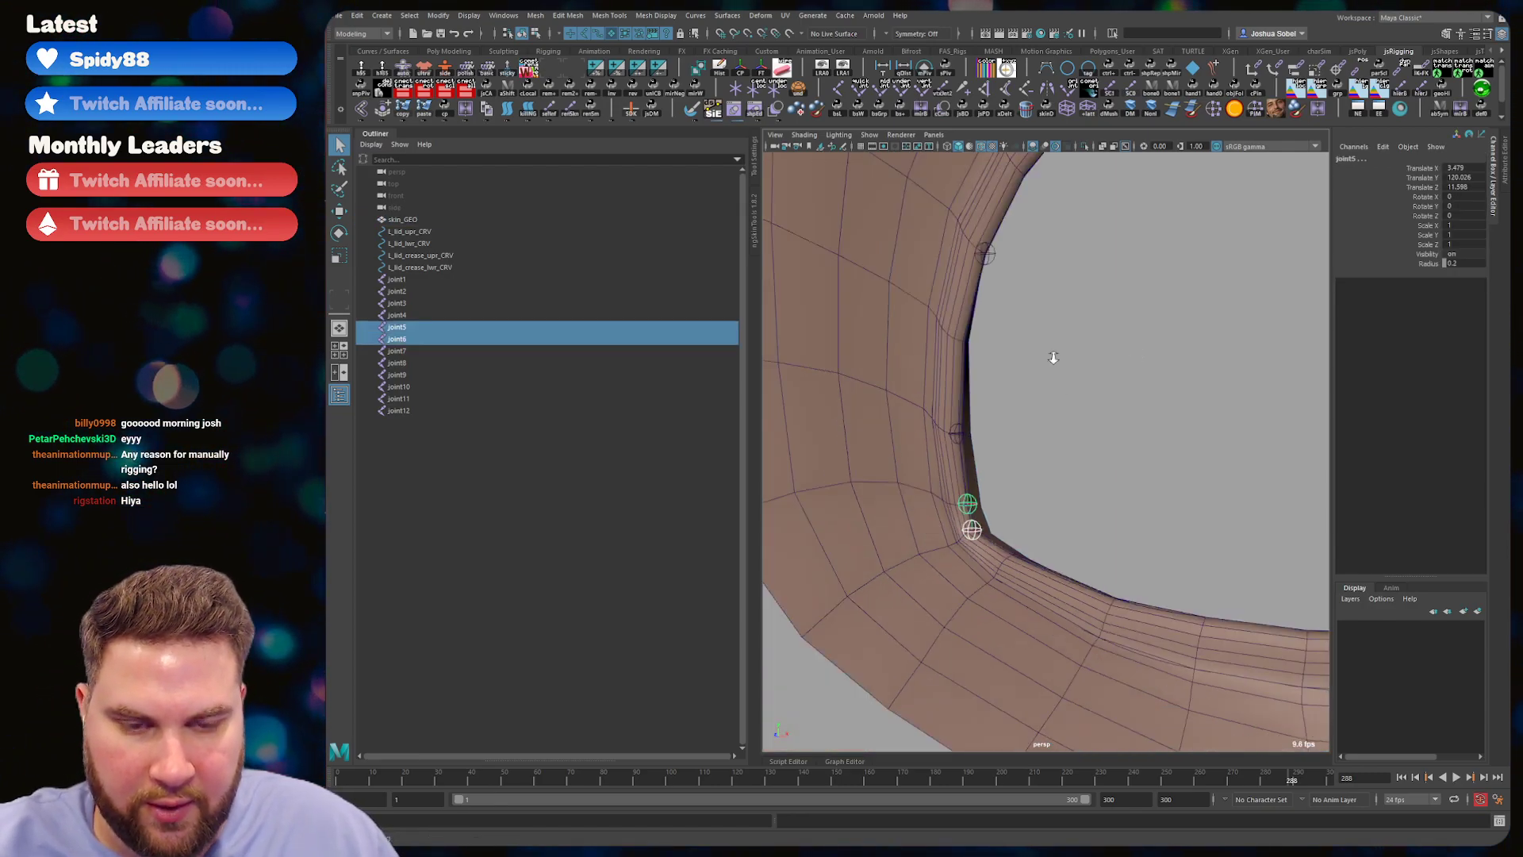
- Add the remaining upper eyelid joints to the selection in order, ending at the outer eye corner
scroll(1094, 376, "down", 5)
middle_click_drag(1095, 376, 935, 524, "alt")
left_click(869, 560, "shift")
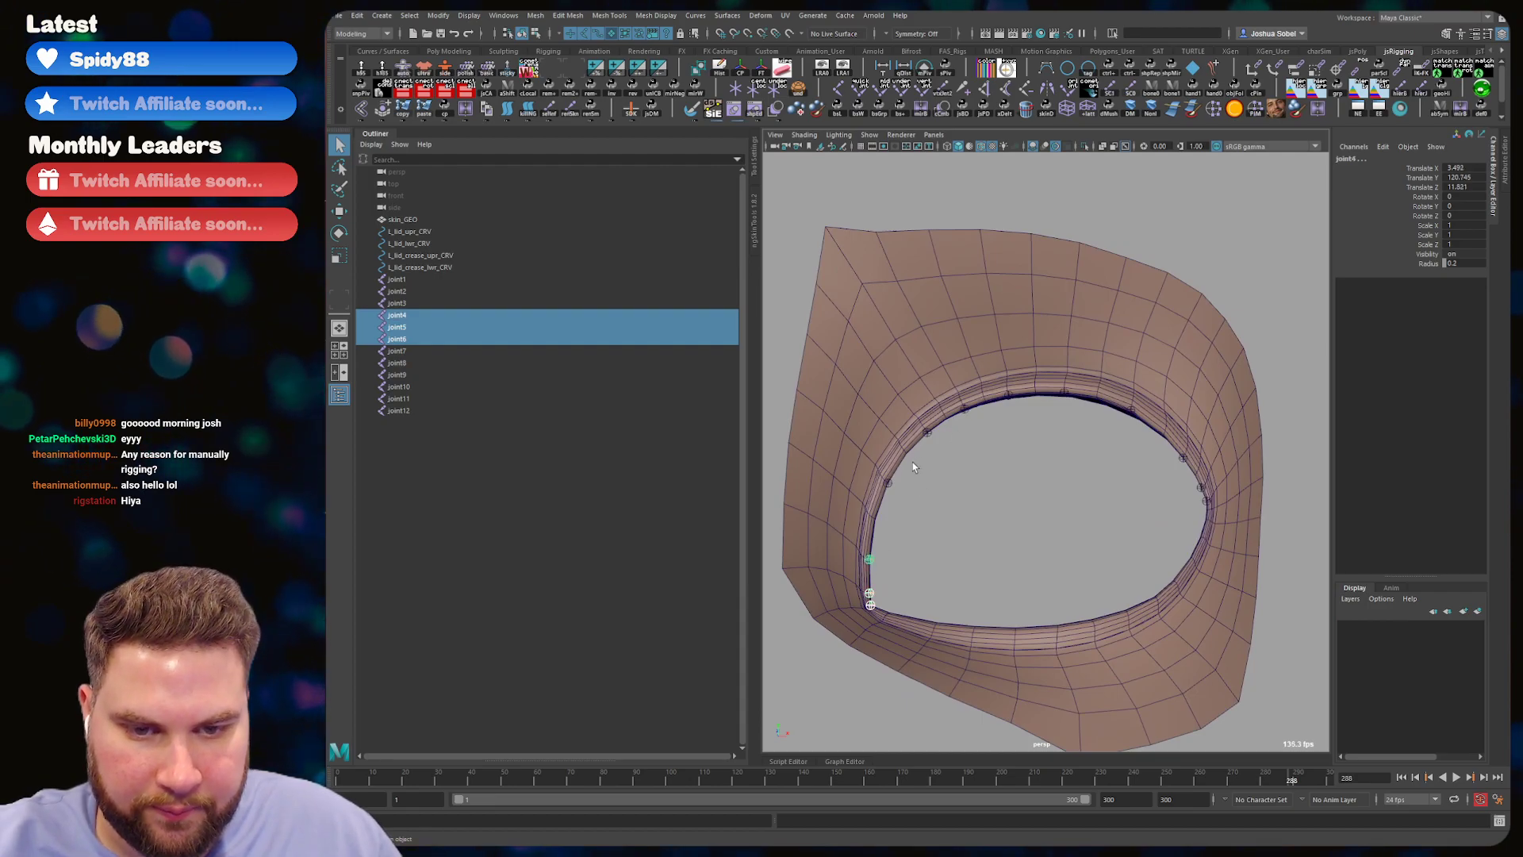
left_click(887, 483, "shift")
left_click(927, 432, "shift")
left_click(964, 408, "shift")
left_click(1008, 394, "shift")
left_click(1063, 393, "shift")
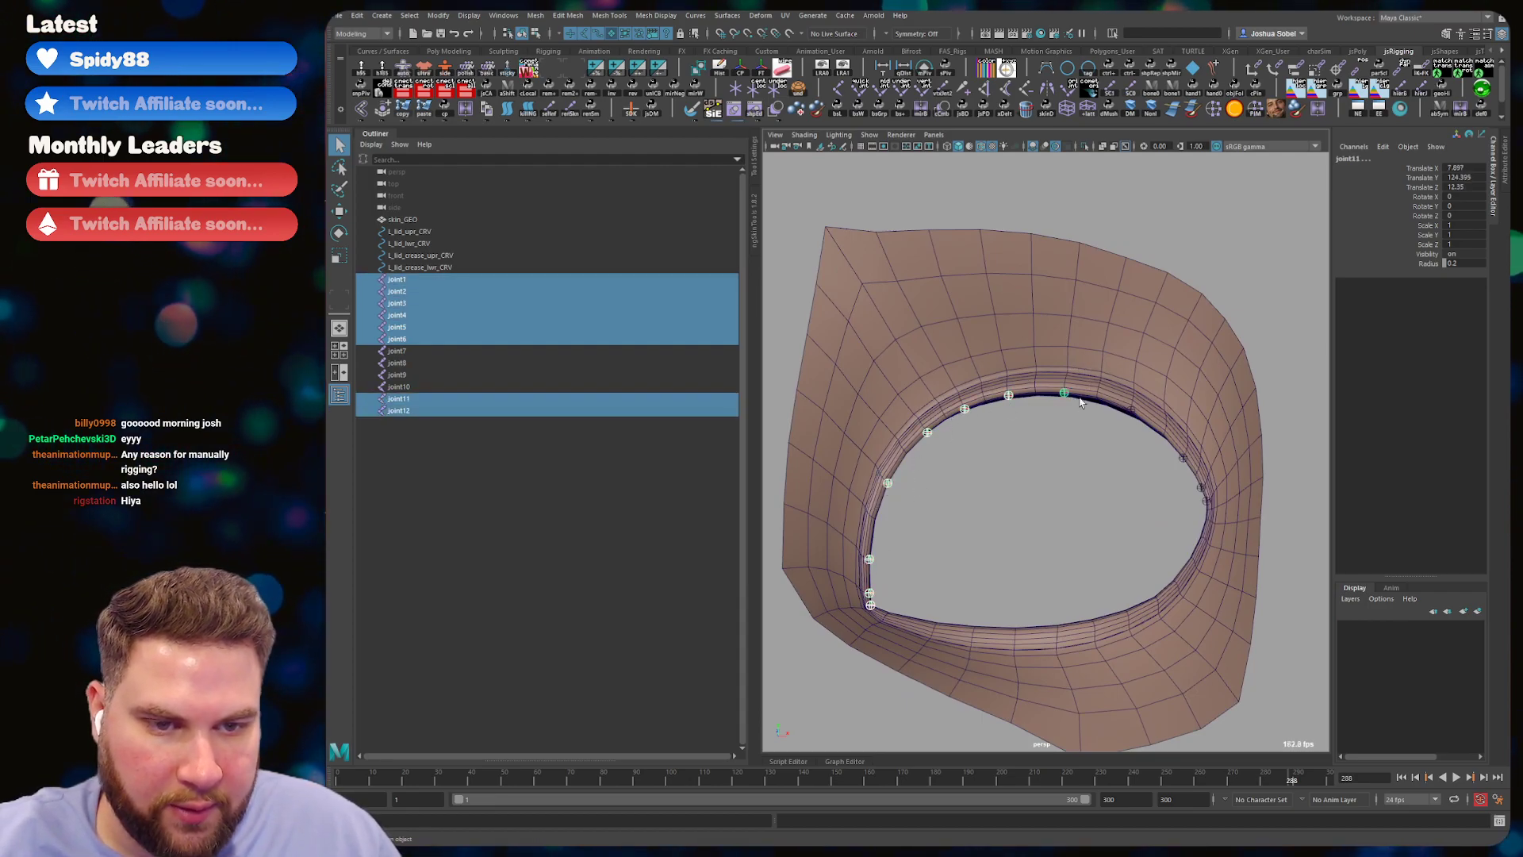
left_click(1130, 410, "shift")
left_click(1183, 458, "shift")
left_click(1201, 487, "shift")
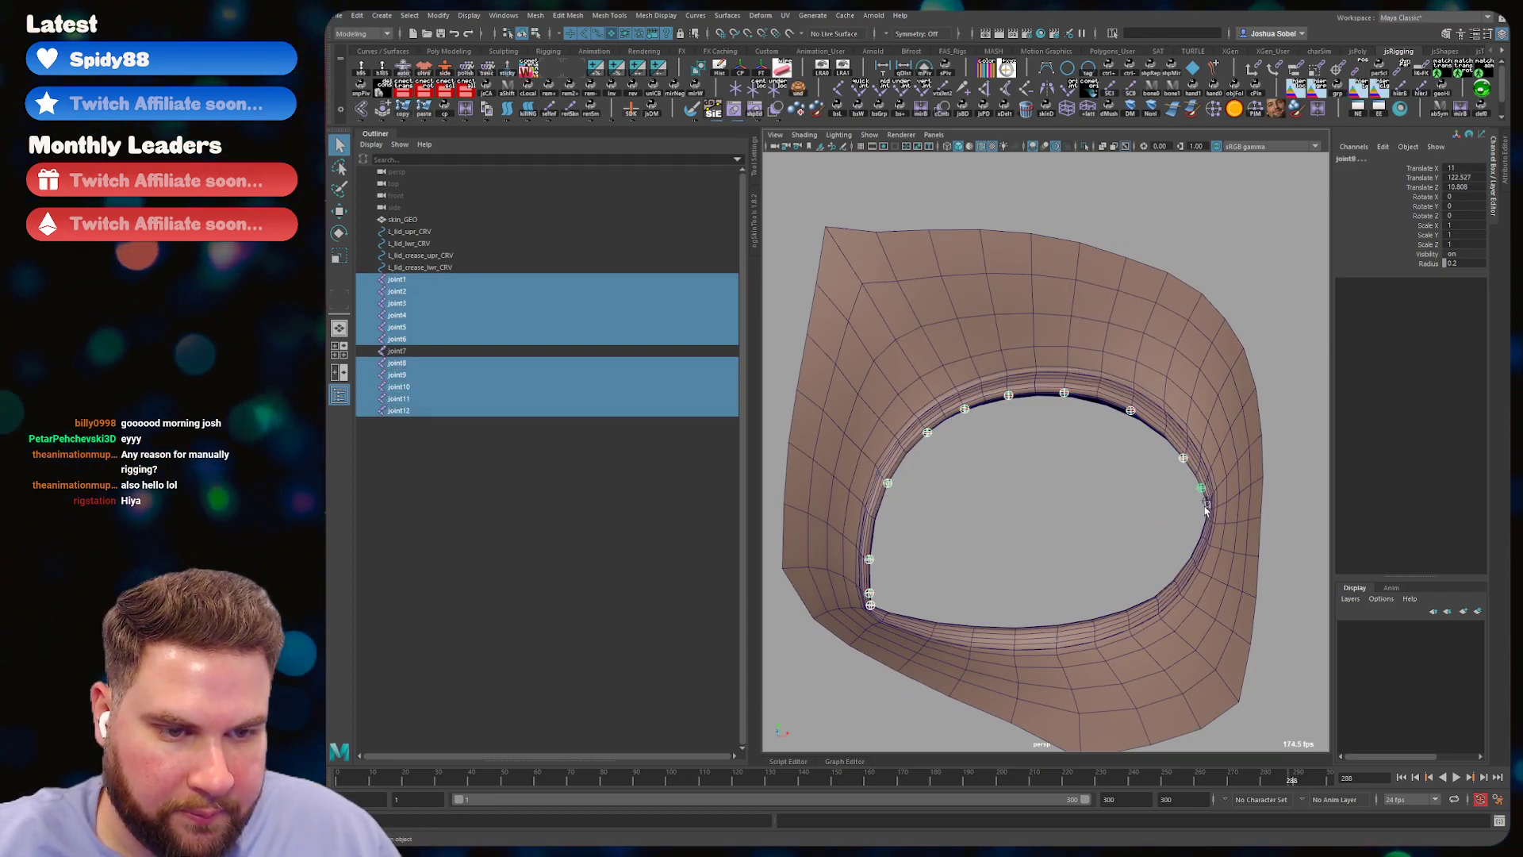
left_click(1206, 500, "shift")
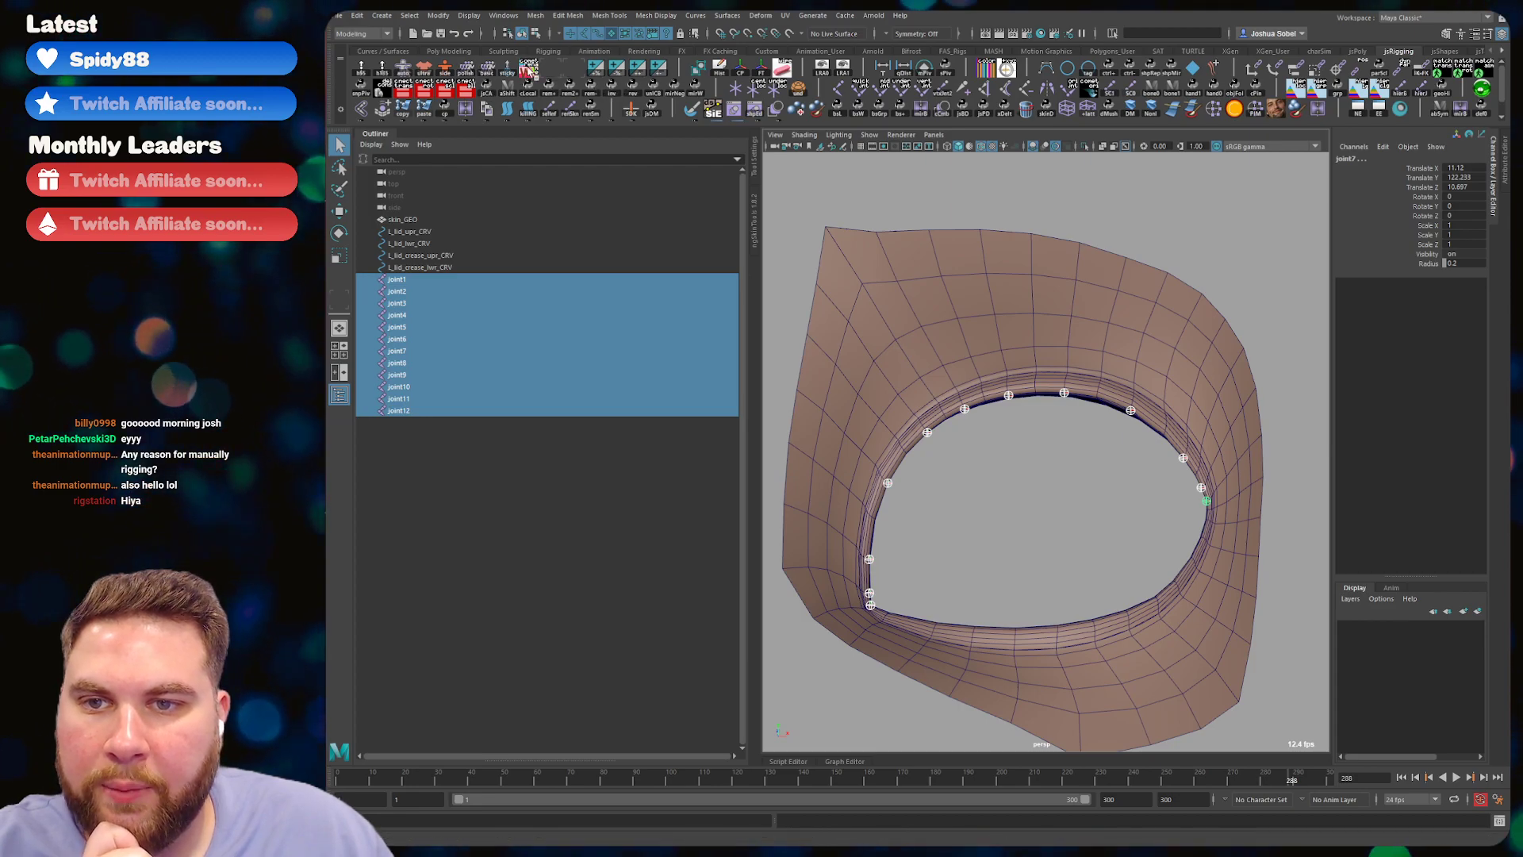
- Rename and number the selected upper lid joints as L_lid_upr_ starting at 1 with padding 2, and append the suffix _BND
left_click(528, 69)
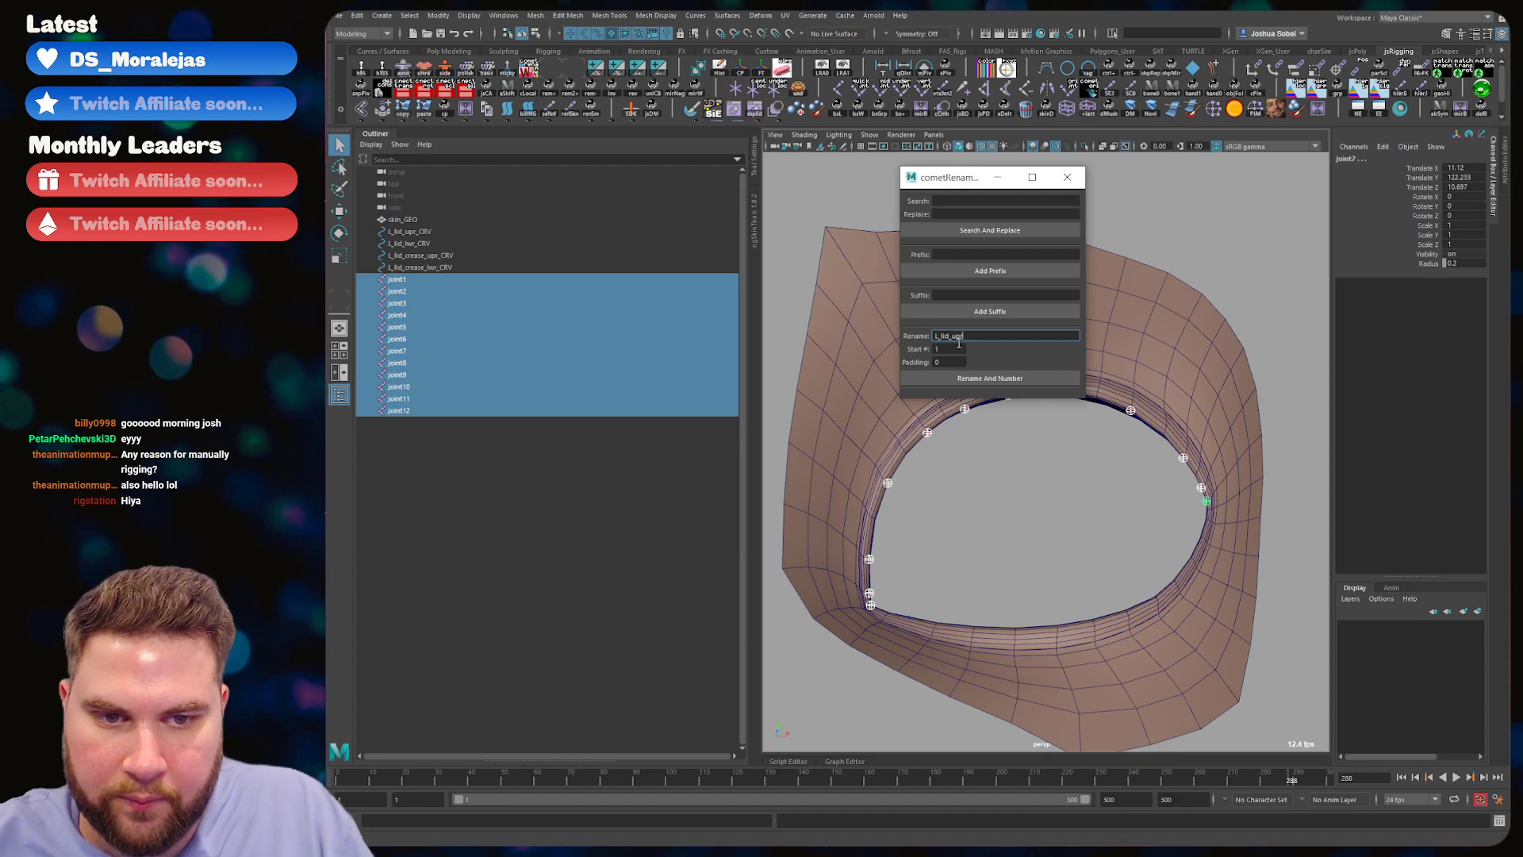
key("Tab")
key("Tab")
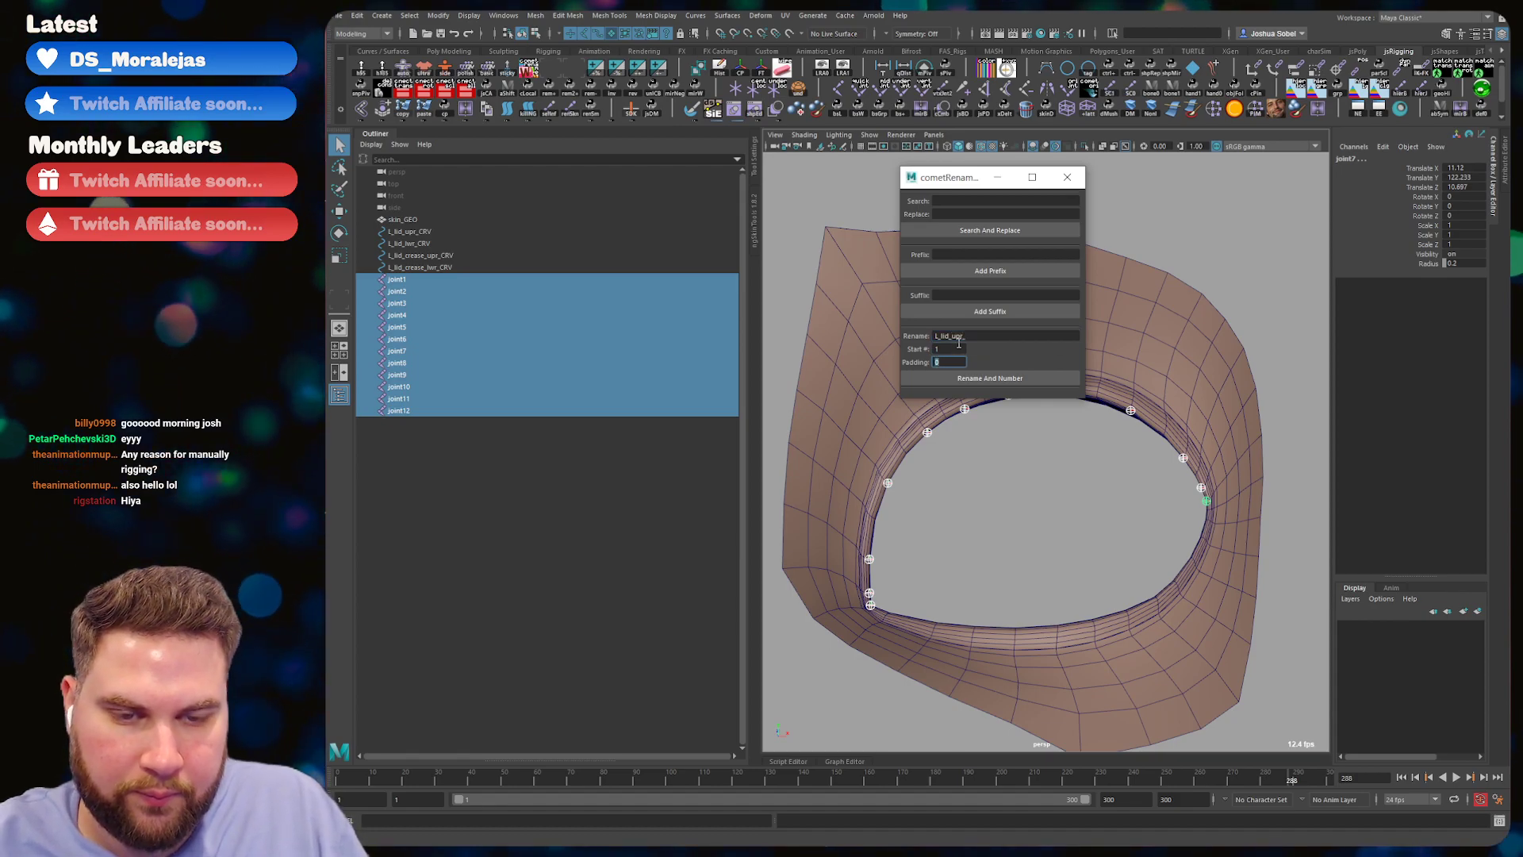
type("2")
left_click(973, 377)
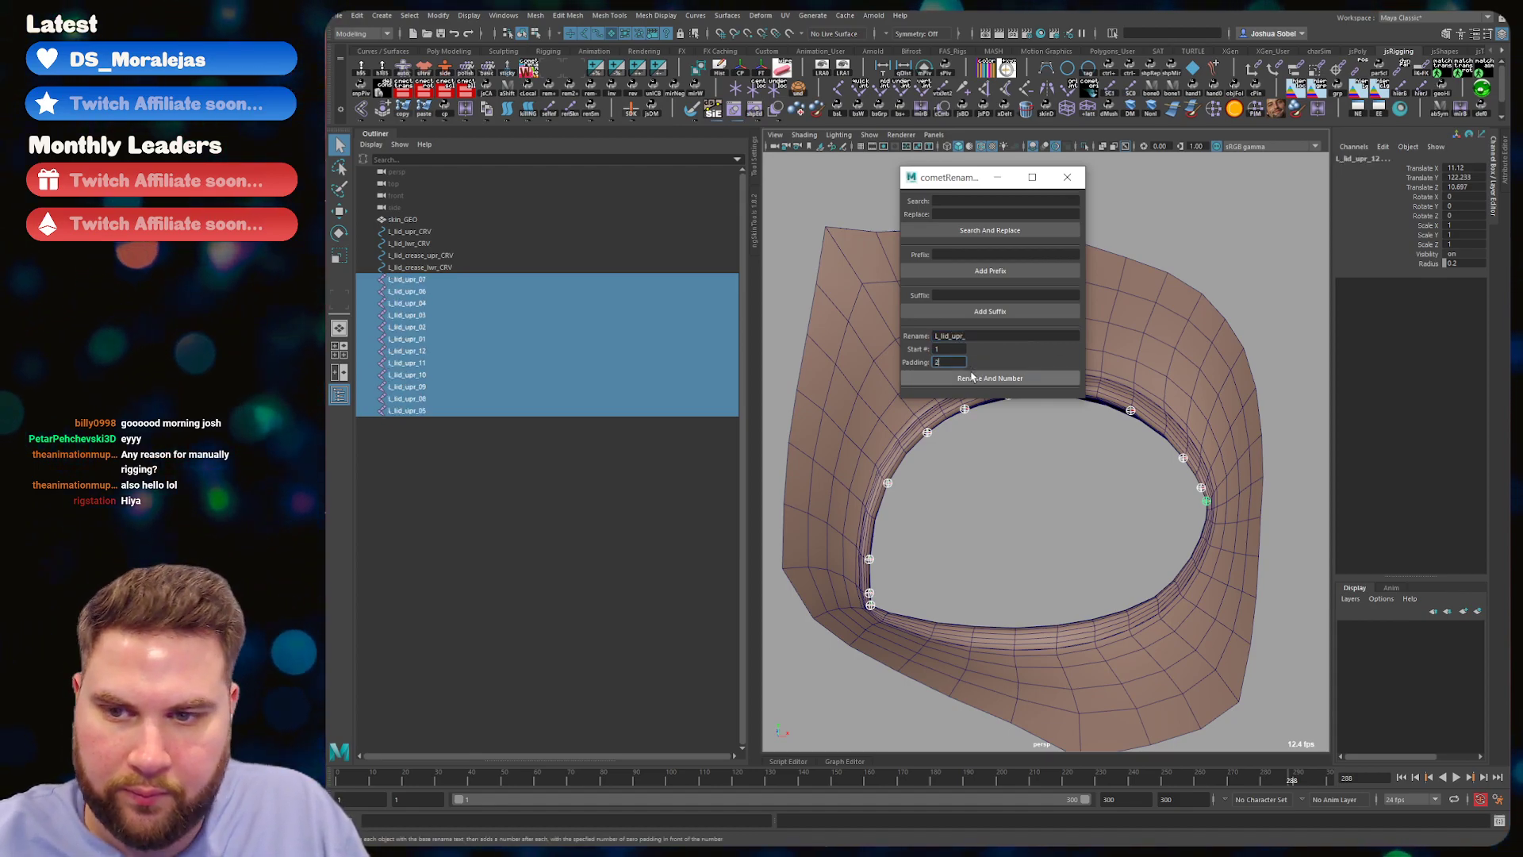
left_click(969, 294)
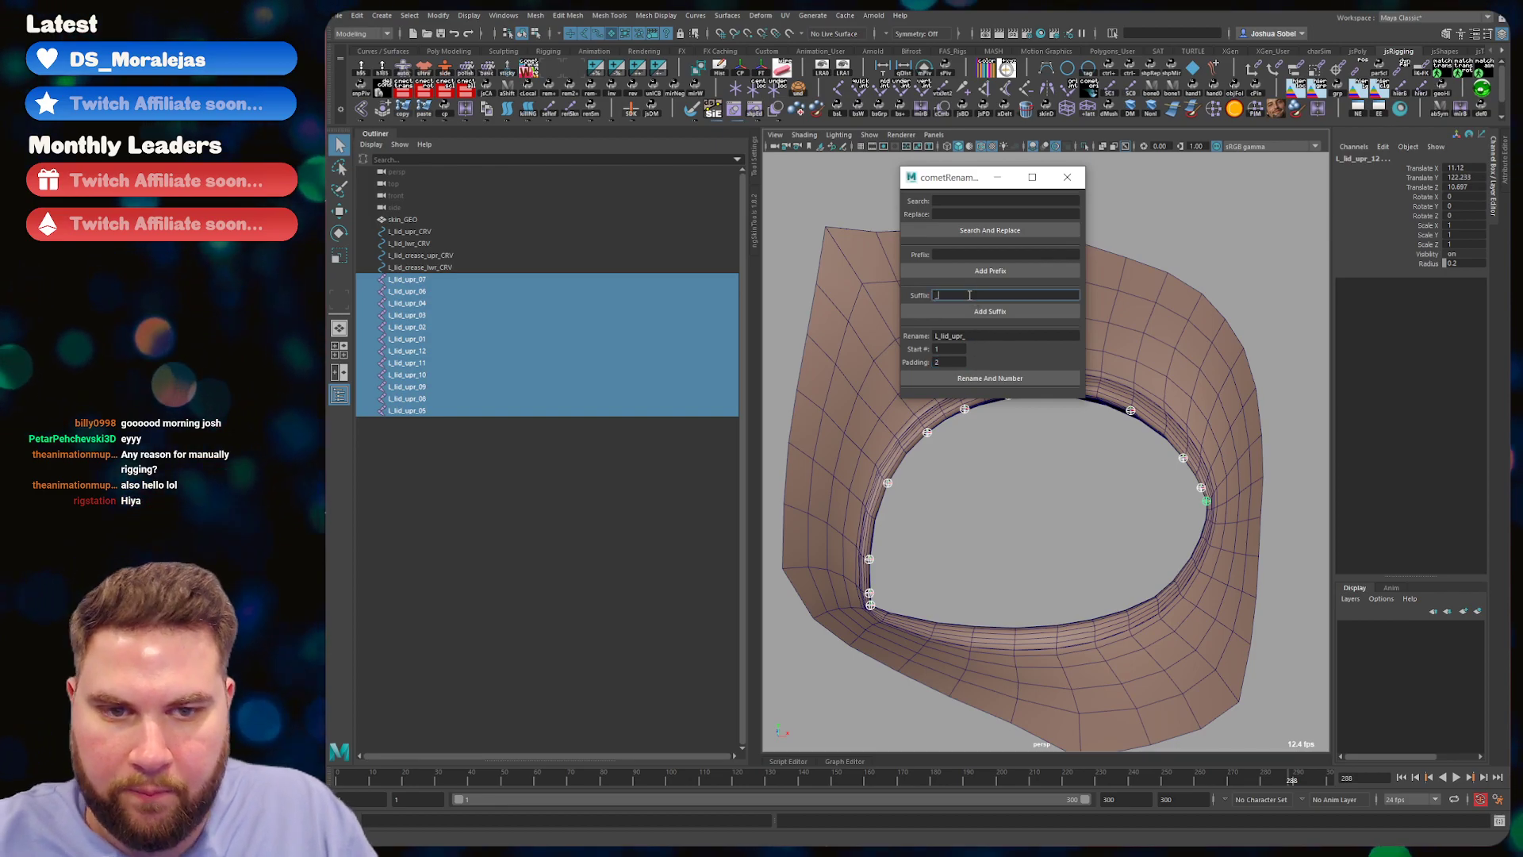
left_click(977, 312)
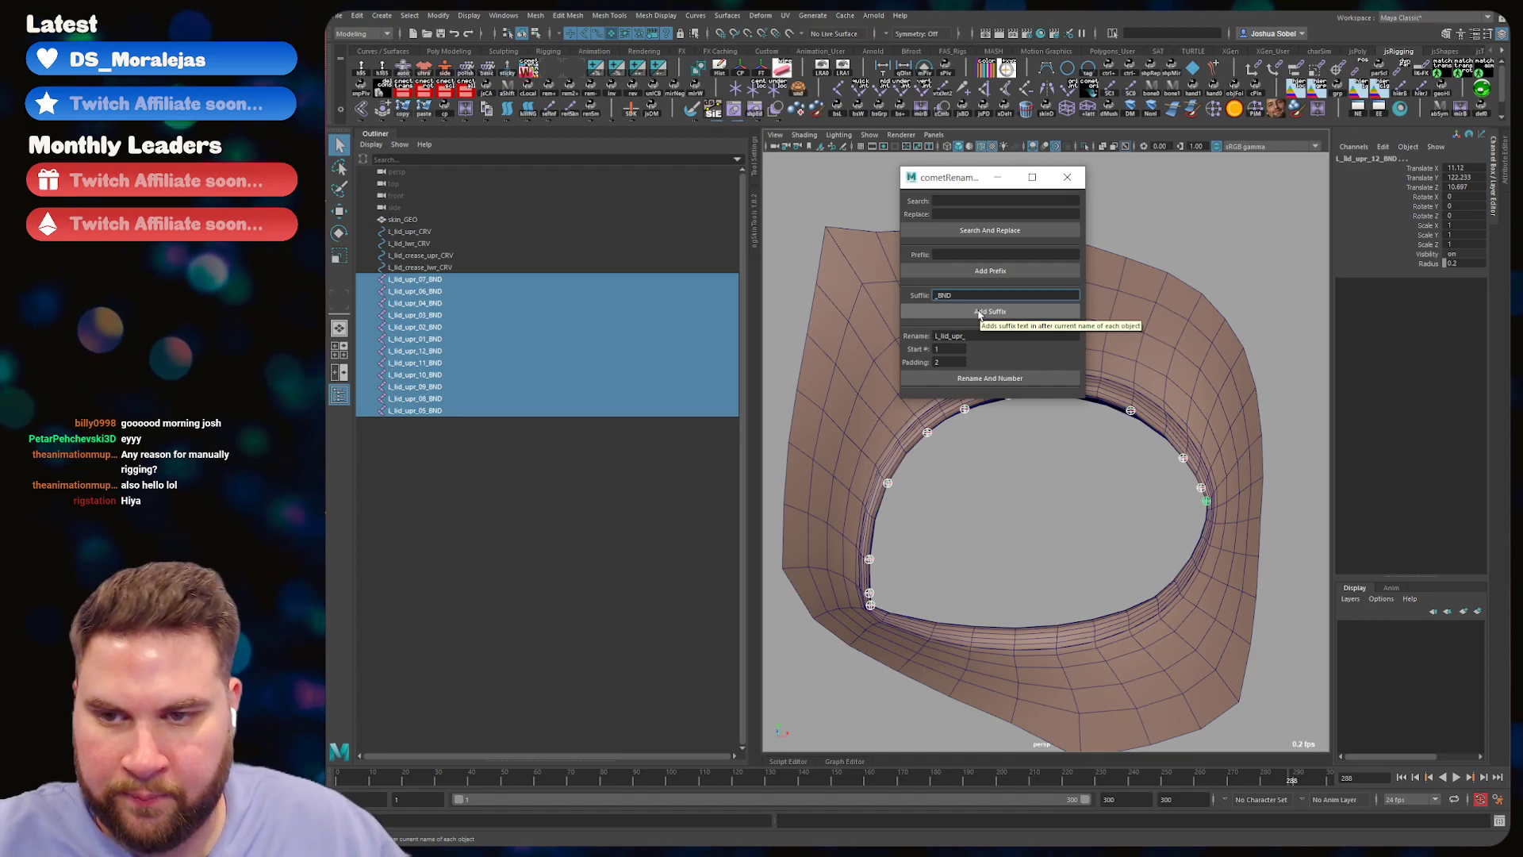
- Select all the renamed upper lid joints, group them and name the group JNT
left_click(445, 551)
left_click_drag(420, 279, 424, 410)
key("ctrl+g")
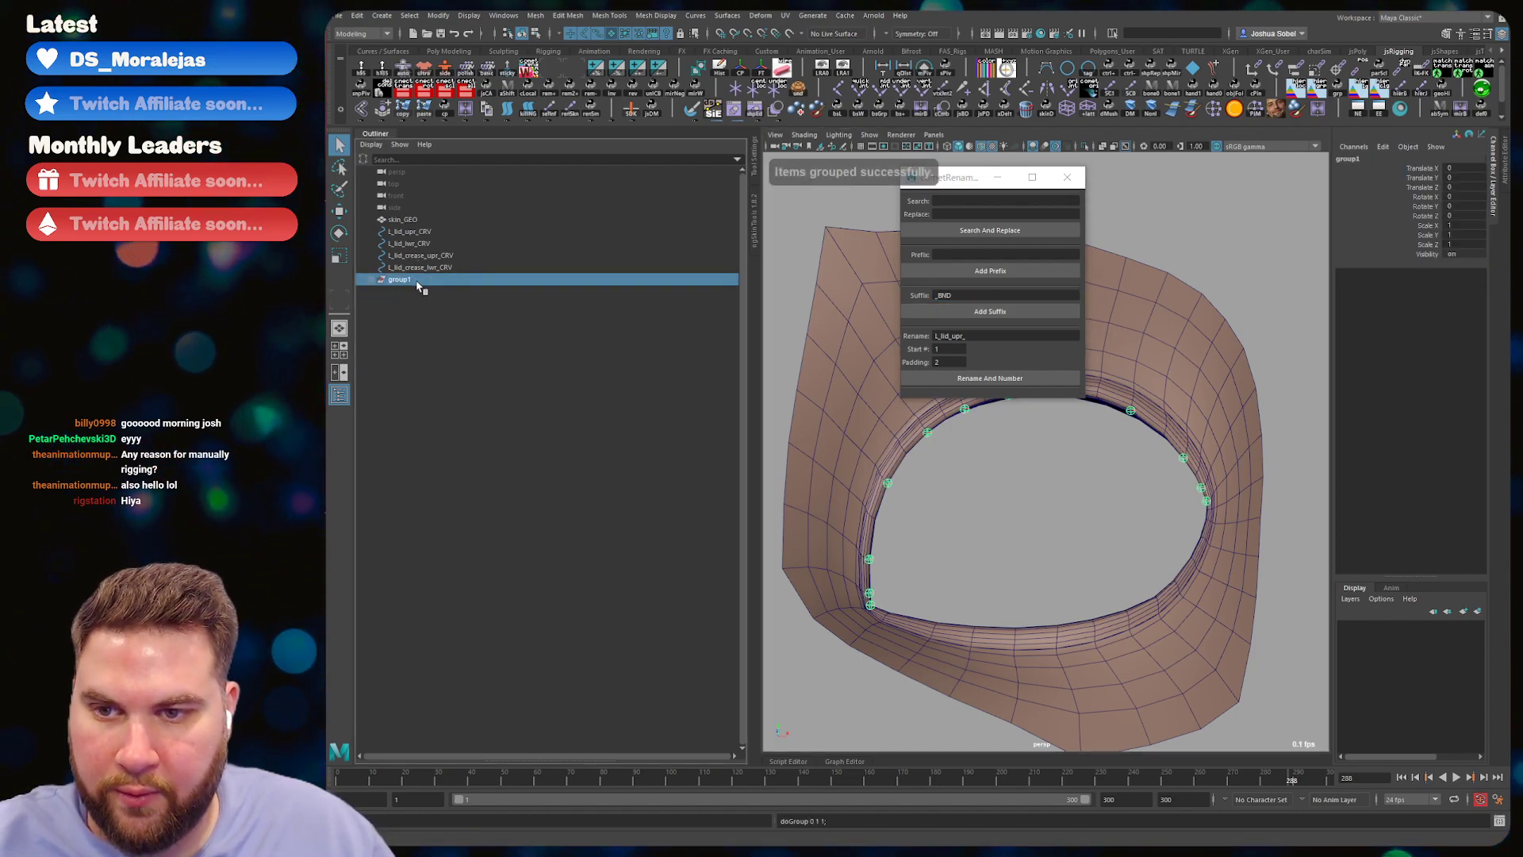
double_click(415, 281)
type("L")
type("NT")
key("Return")
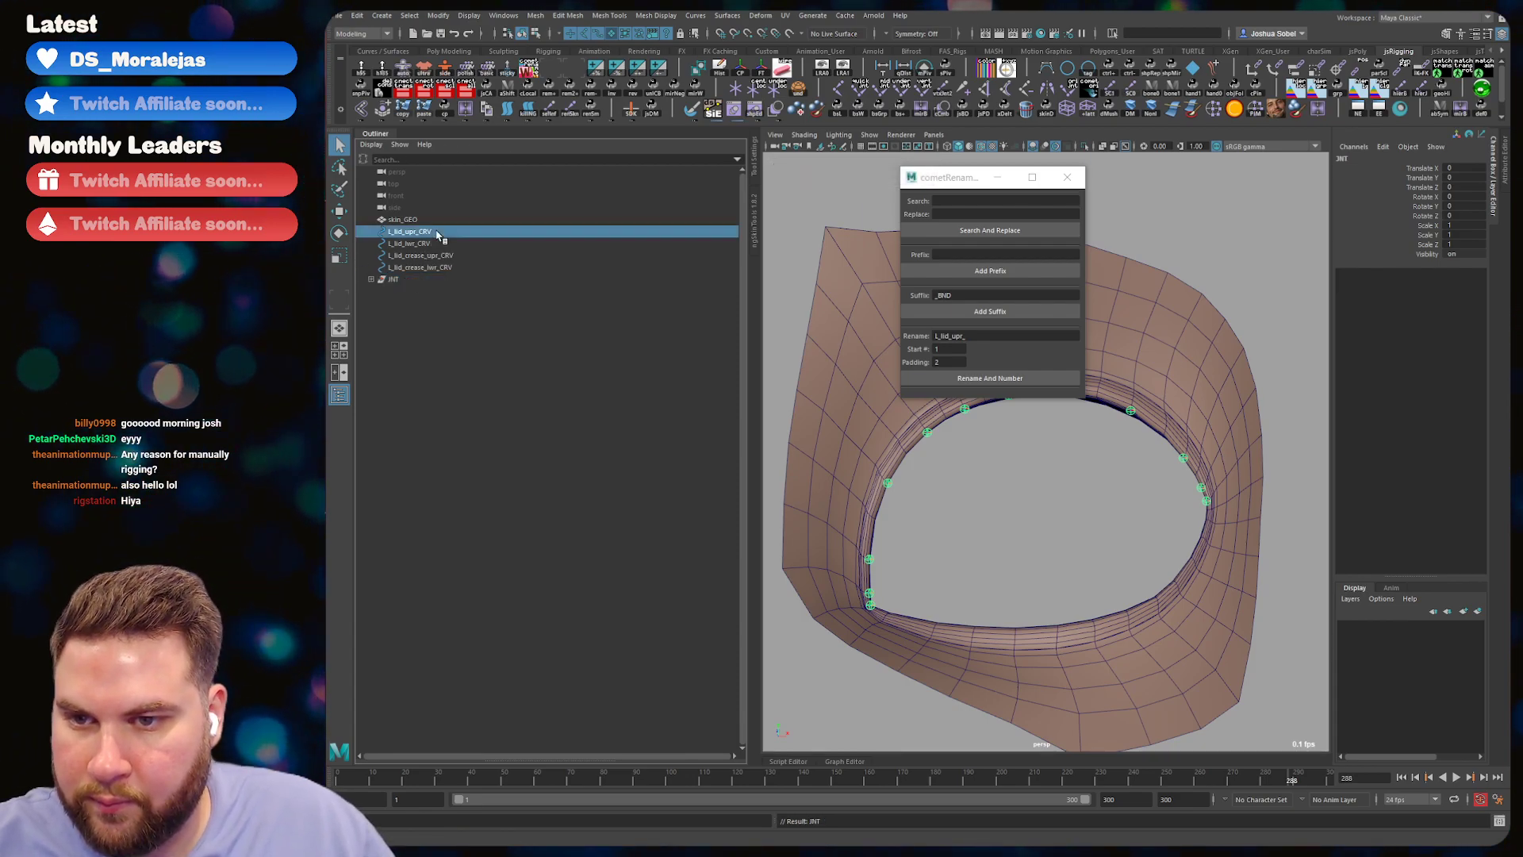
- Group the four lid rim and crease curves and name the group WRLD
left_click_drag(438, 235, 421, 270)
key("ctrl+d")
key("ctrl+z")
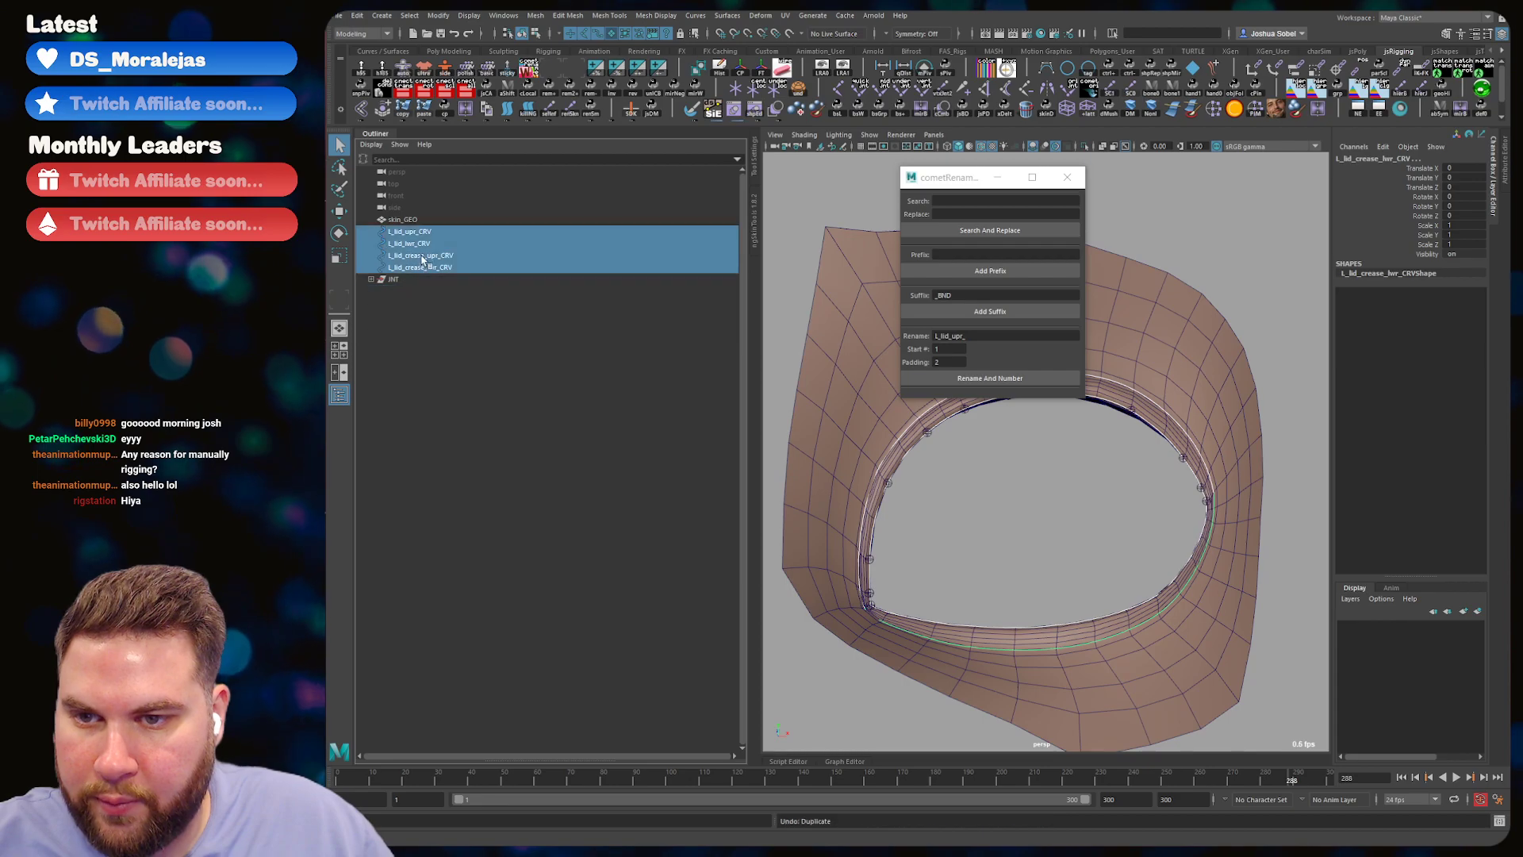
key("ctrl+g")
double_click(402, 243)
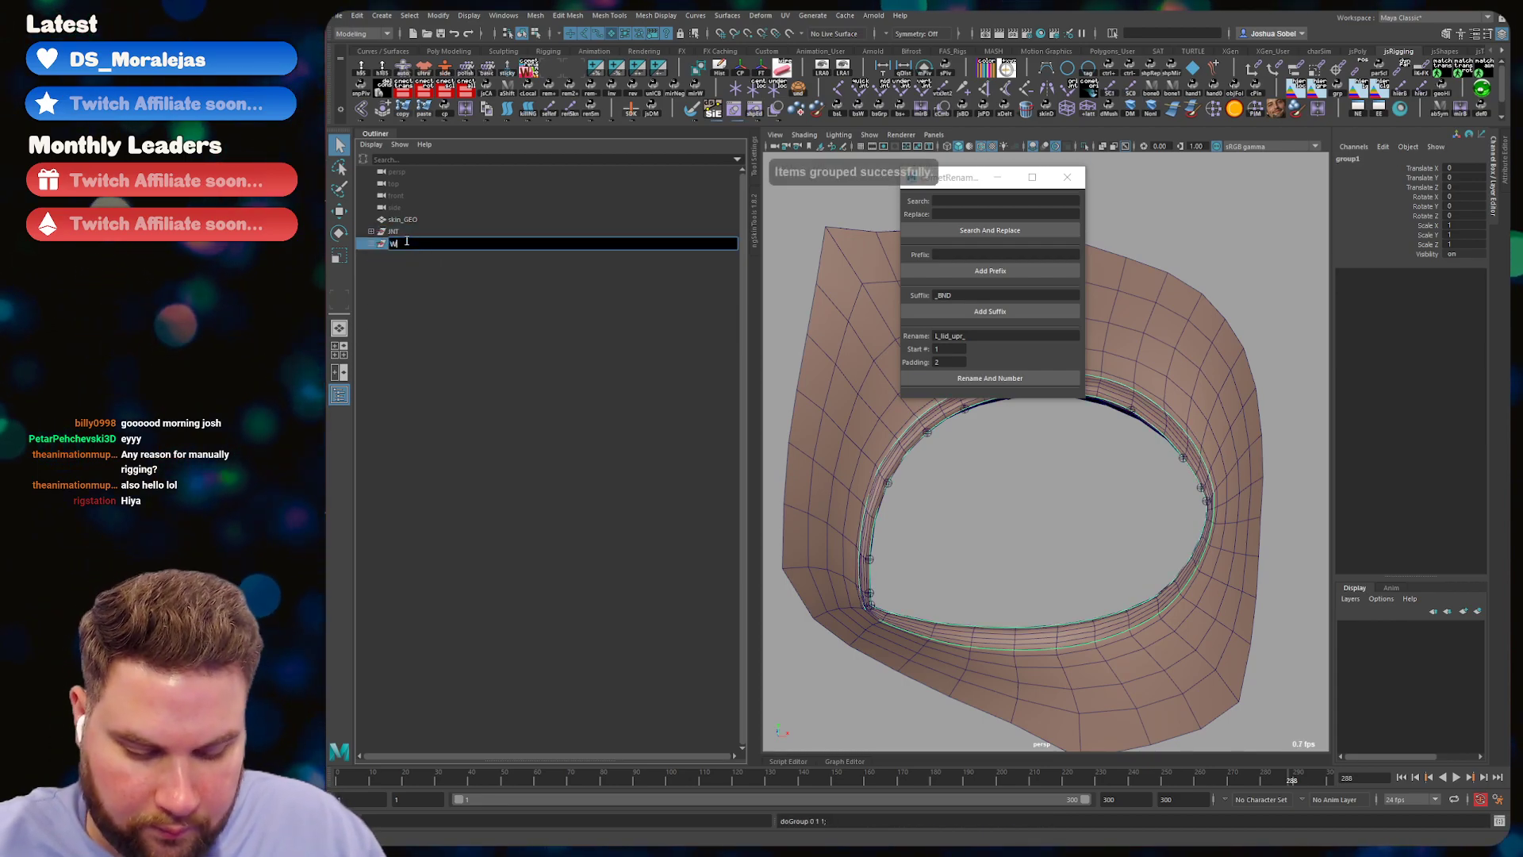
type("Wr")
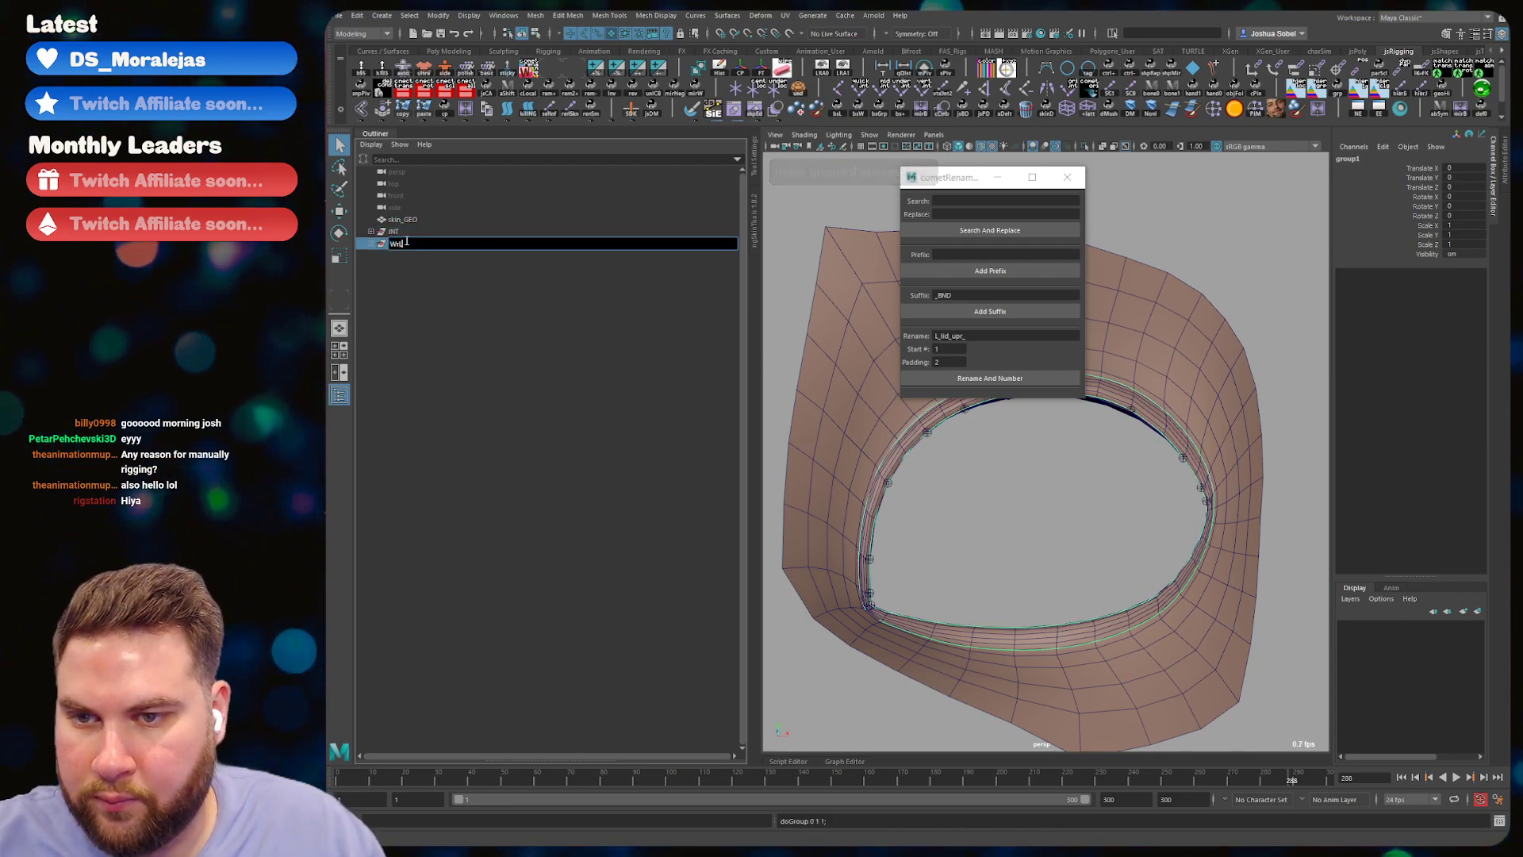
key("BackSpace")
type("RLD")
key("Return")
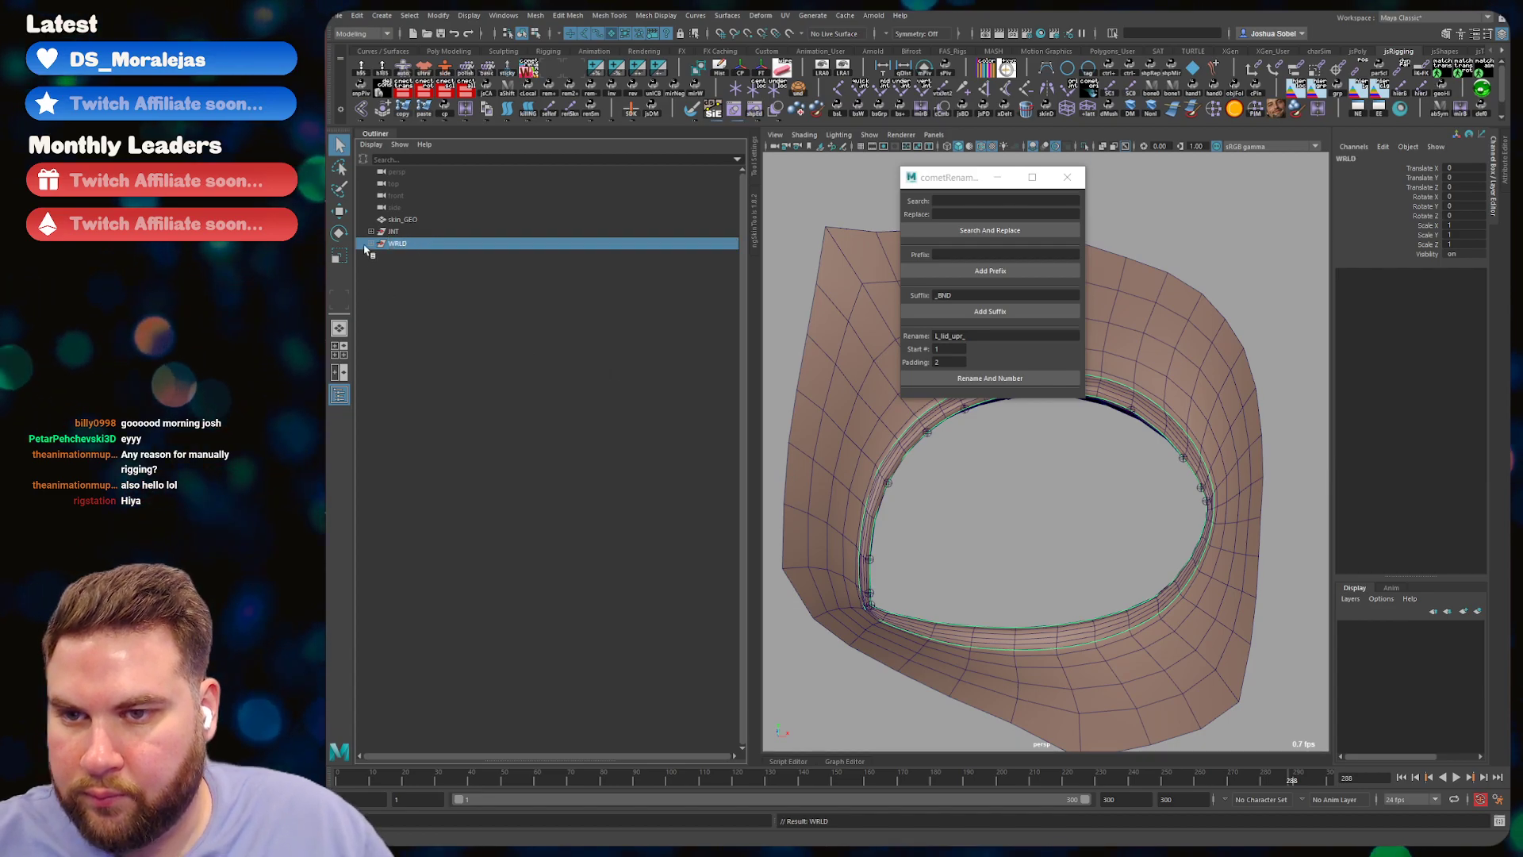
- Group the skin_GEO mesh, name the group GEO and save the scene
left_click(426, 219)
key("ctrl+g")
double_click(401, 244)
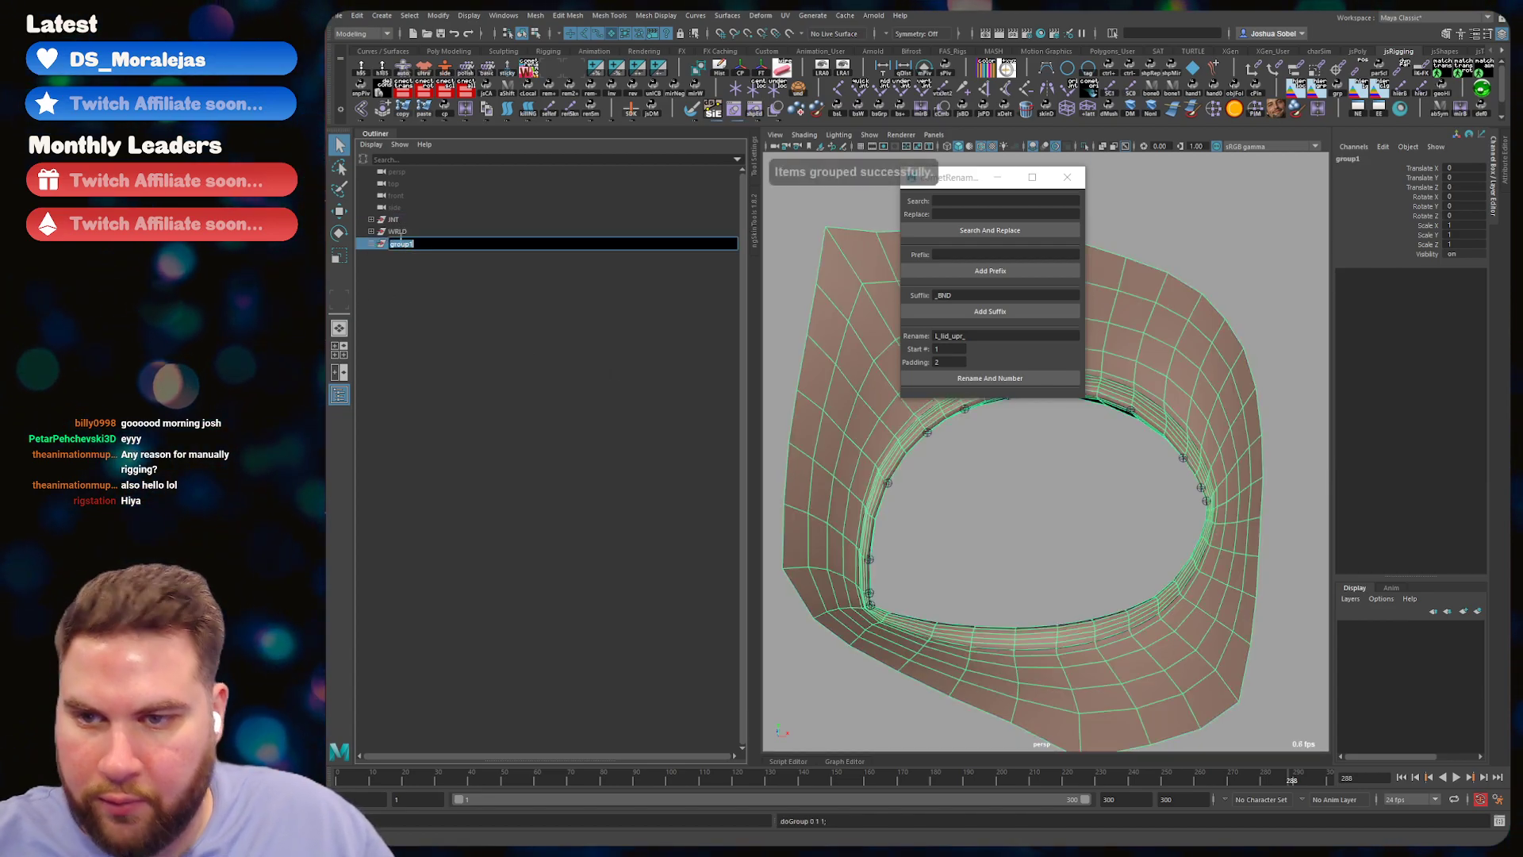
type("GEO")
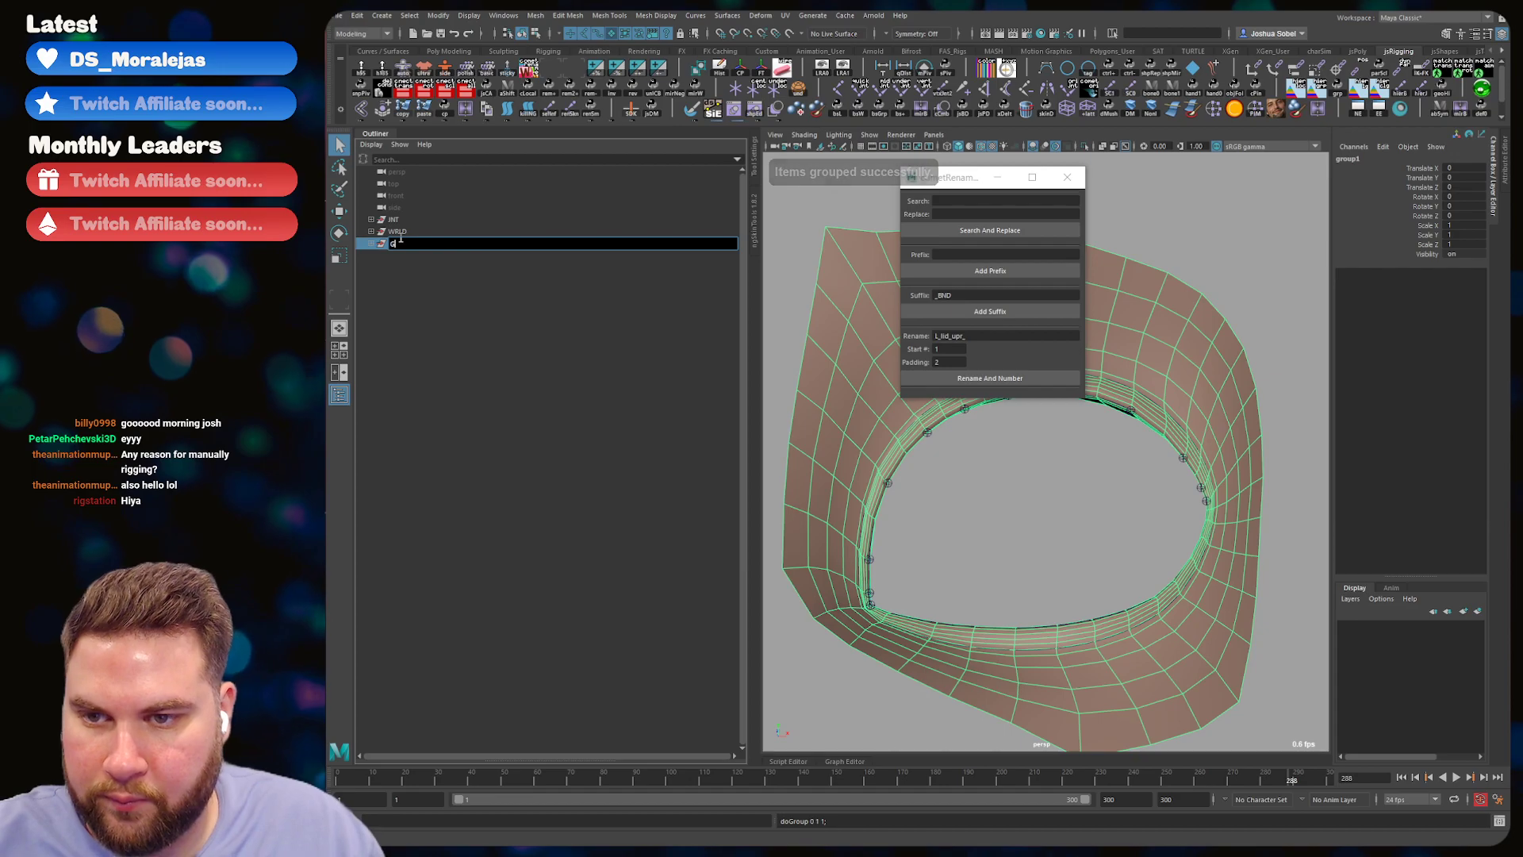
key("Return")
key("ctrl+s")
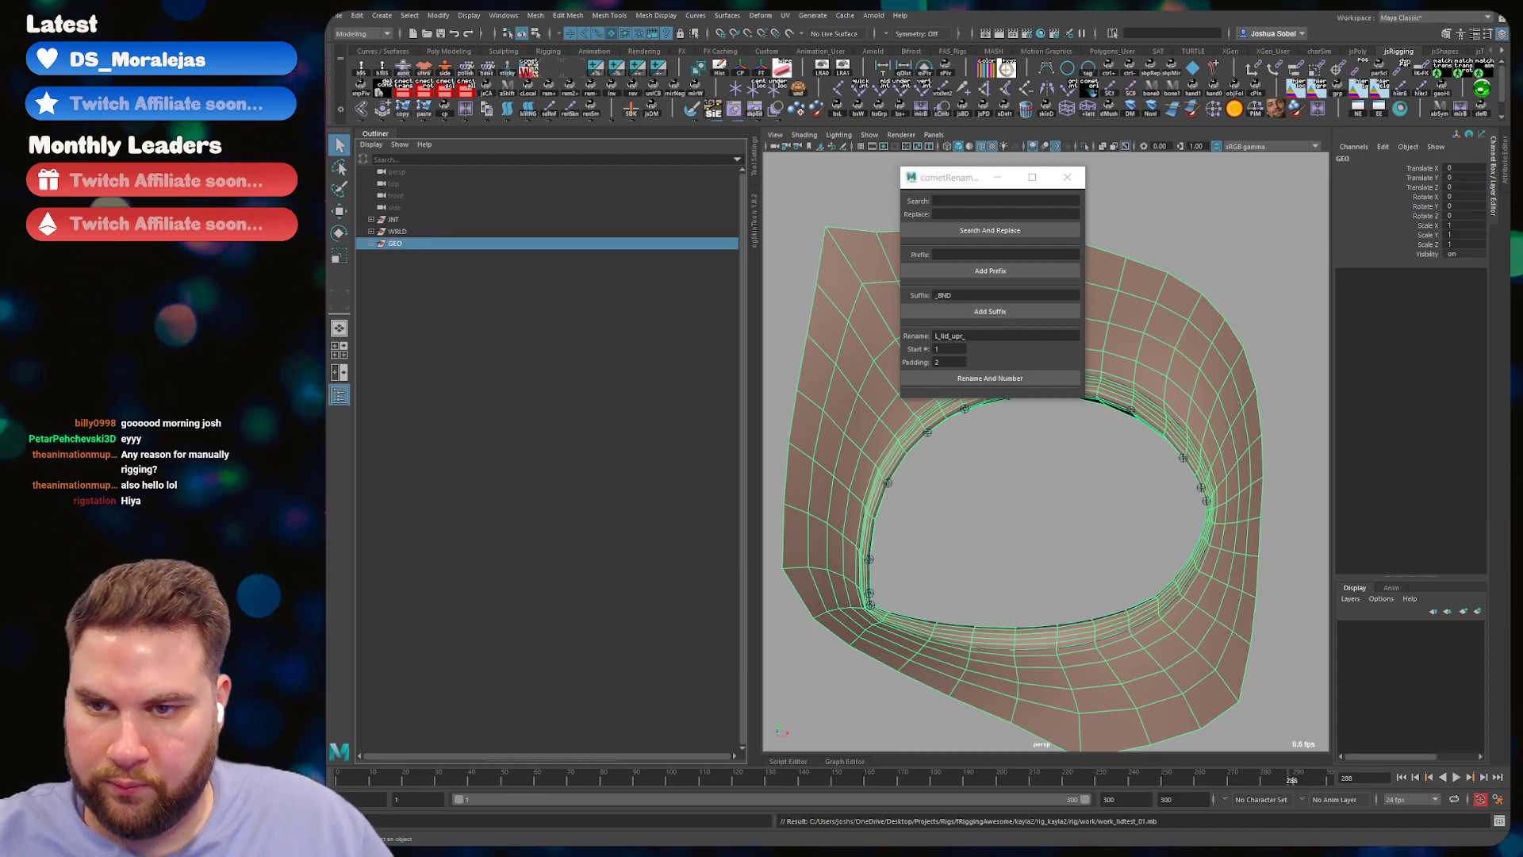
- Create an empty group with nothing selected, name it CTRL and save the scene
left_click(421, 288)
key("ctrl+g")
double_click(408, 255)
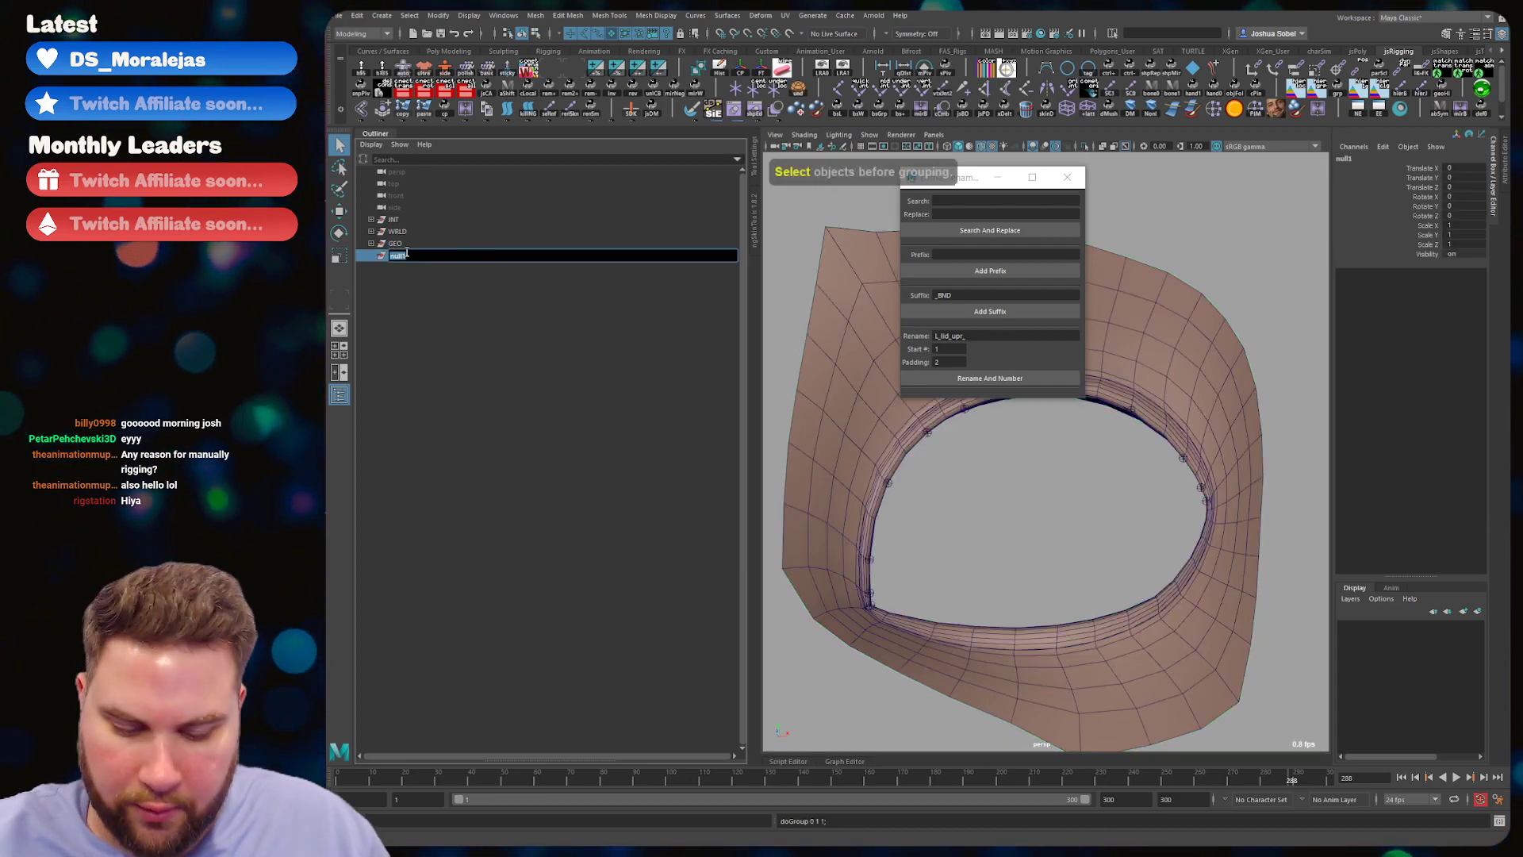
type("CTRL")
key("Return")
key("ctrl+s")
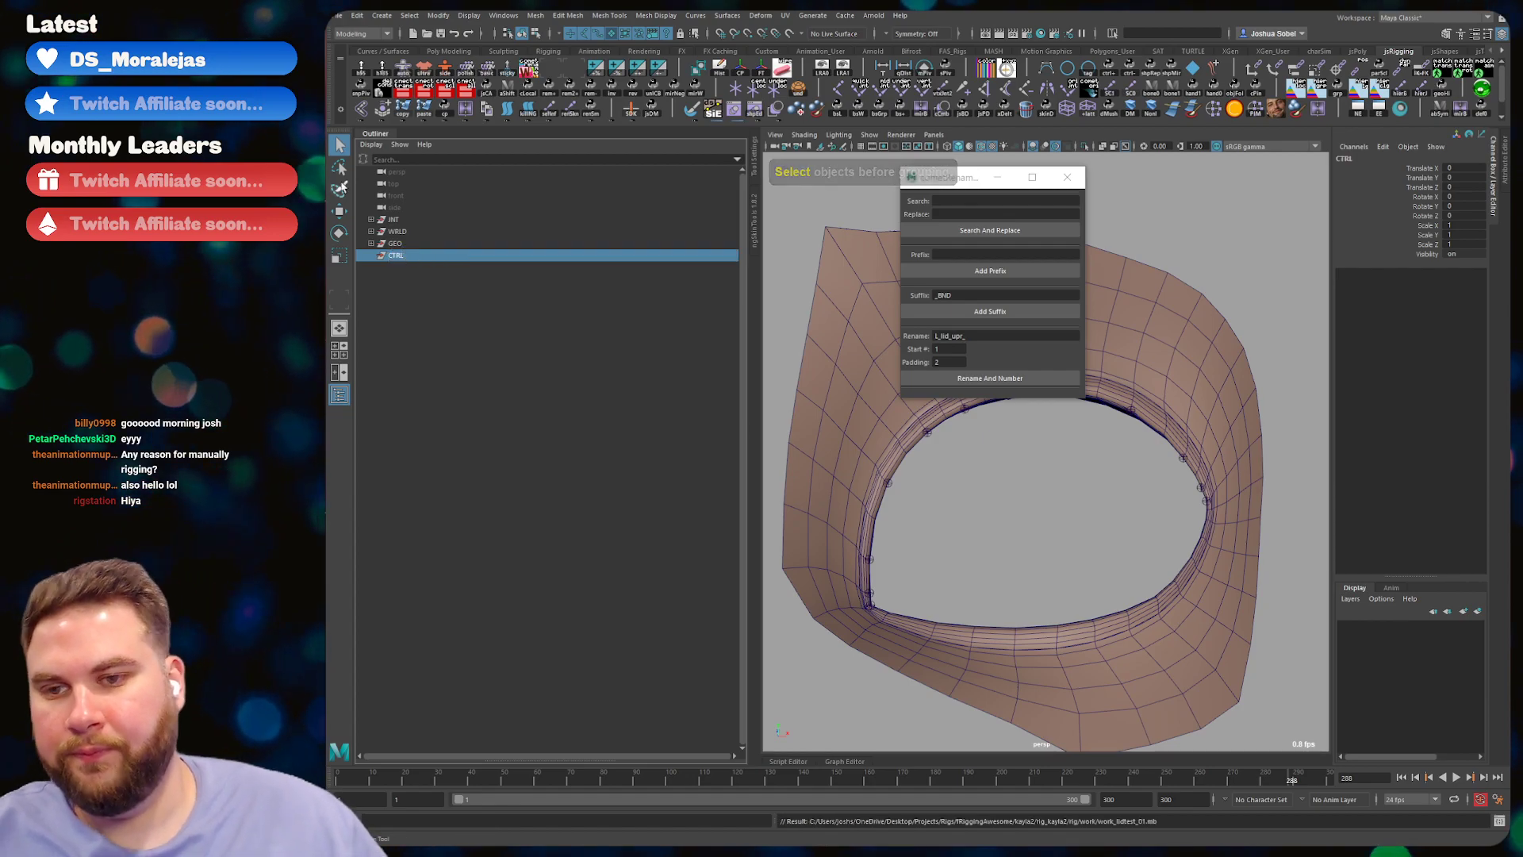
- Clear the renaming window away from the viewport, deselect everything and narrow the Outliner to enlarge the viewport
left_click_drag(966, 185, 424, 396)
left_click_drag(328, 412, 1197, 169)
left_click(1219, 169)
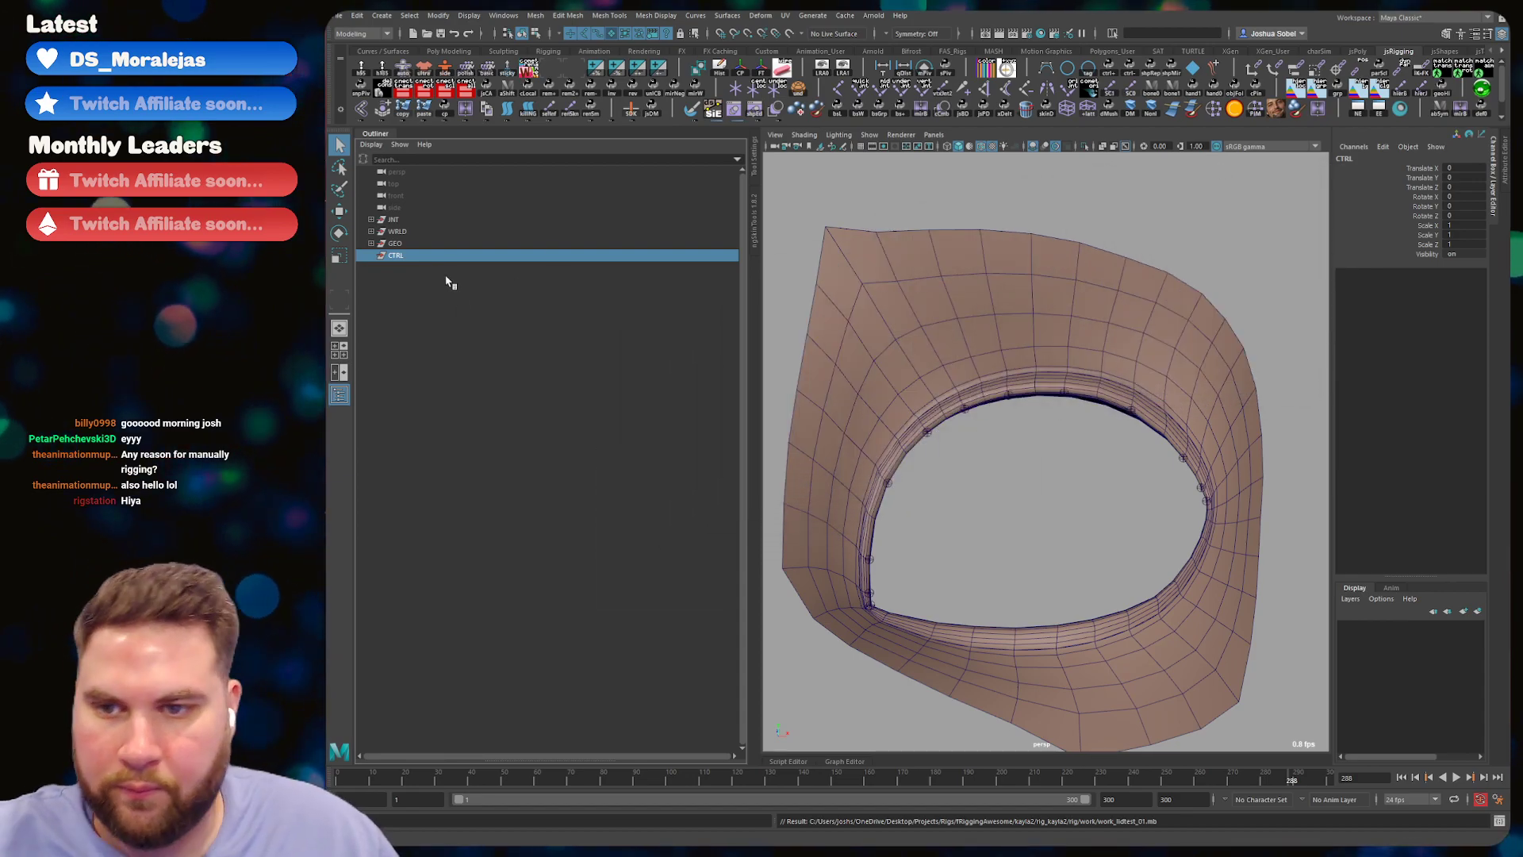
left_click(768, 221)
left_click_drag(747, 324, 592, 327)
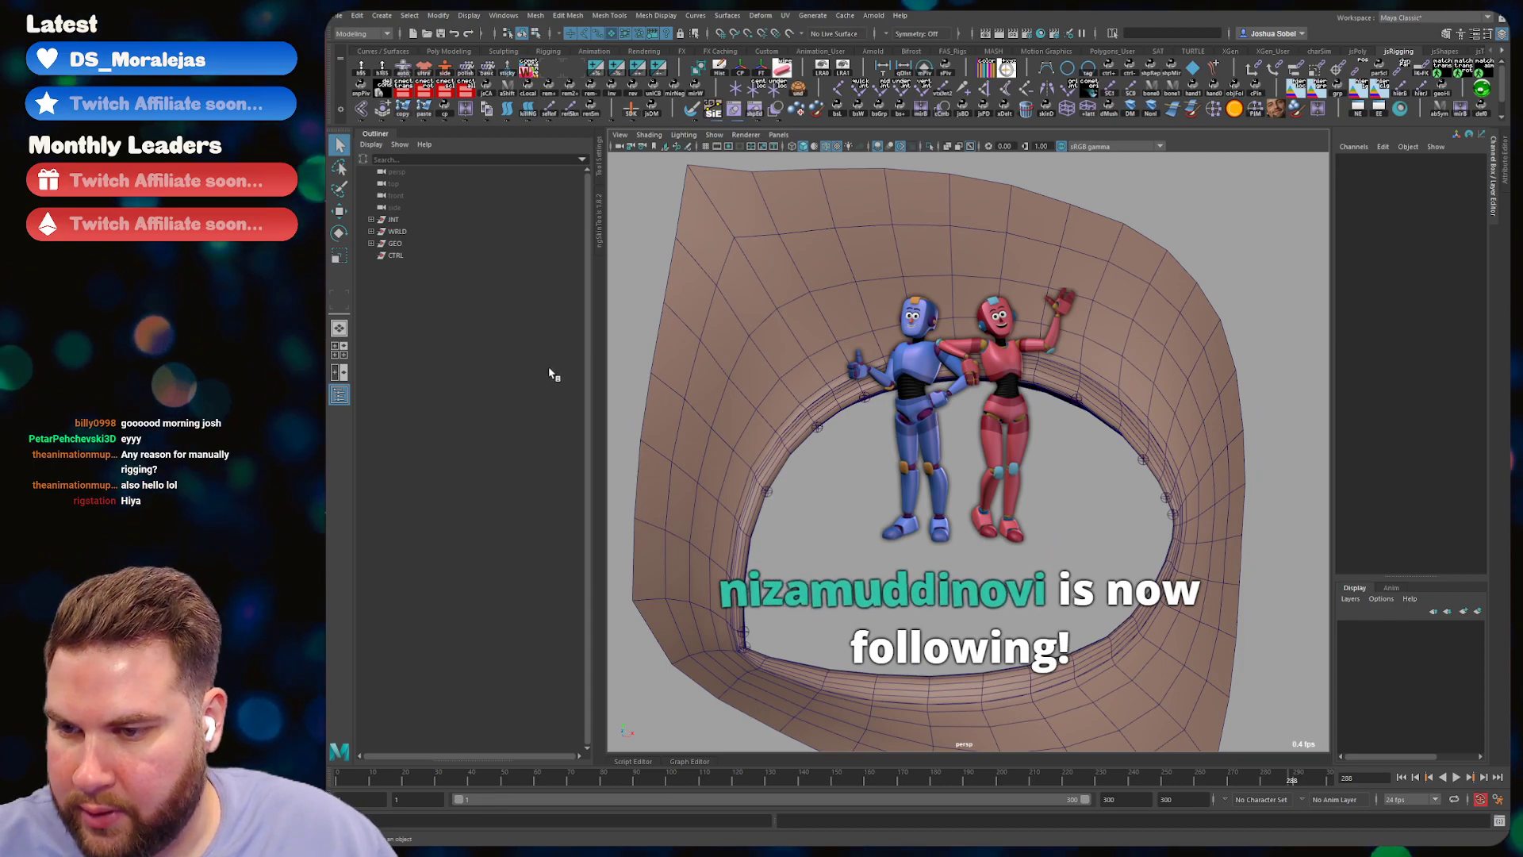
- Switch the skin mesh to vertex selection and select the first upper crease vertices at the inner eye corner
left_click_drag(1118, 262, 1166, 248, "alt")
left_click(1172, 266)
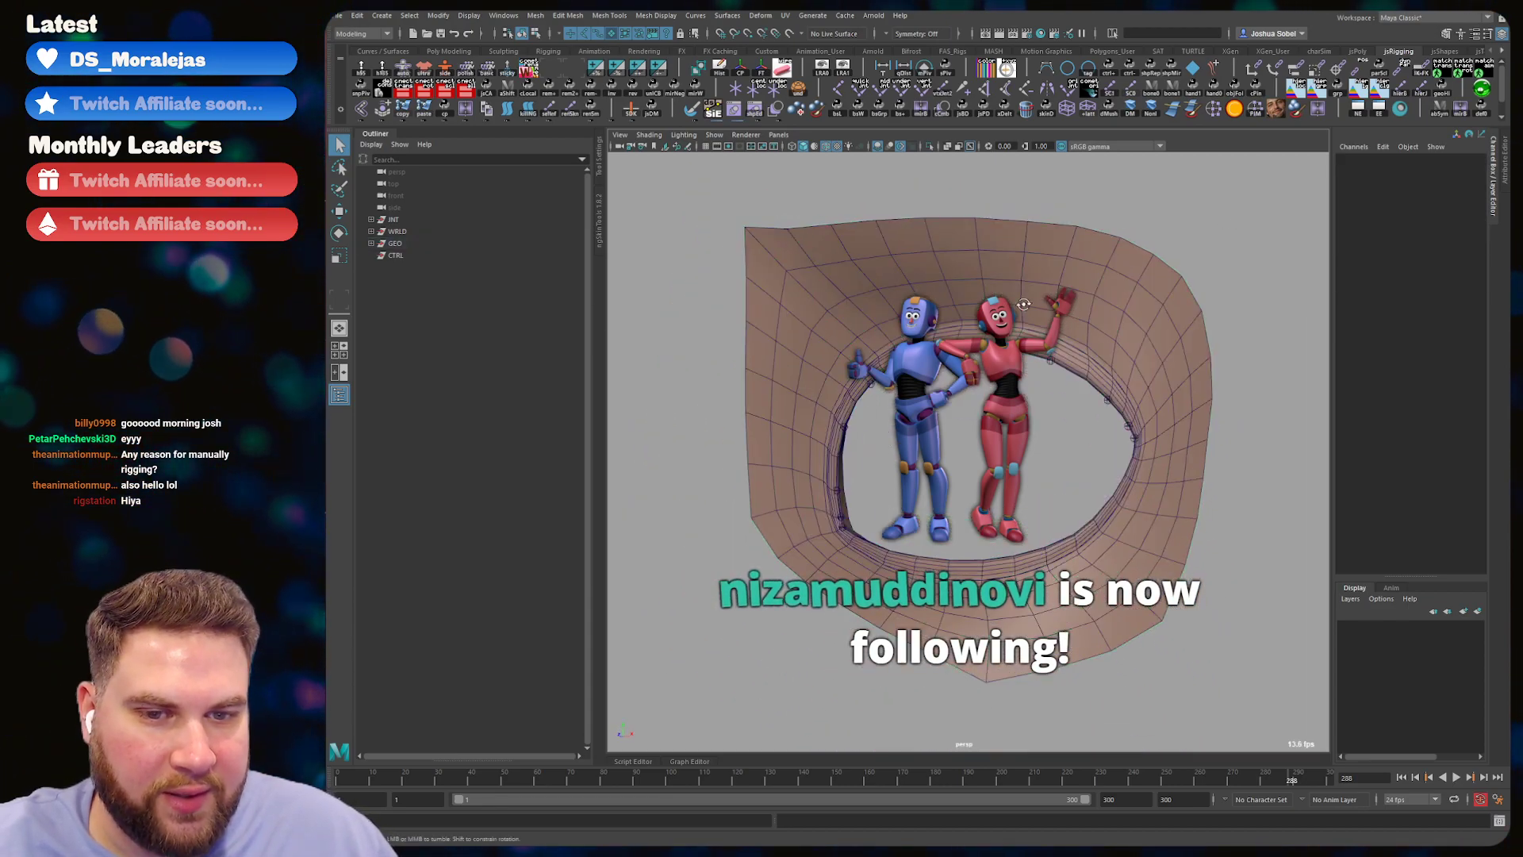
left_click(1181, 235)
left_click_drag(1007, 325, 935, 340, "alt")
right_click_drag(936, 340, 1020, 364, "alt")
left_click_drag(1021, 364, 955, 364, "alt")
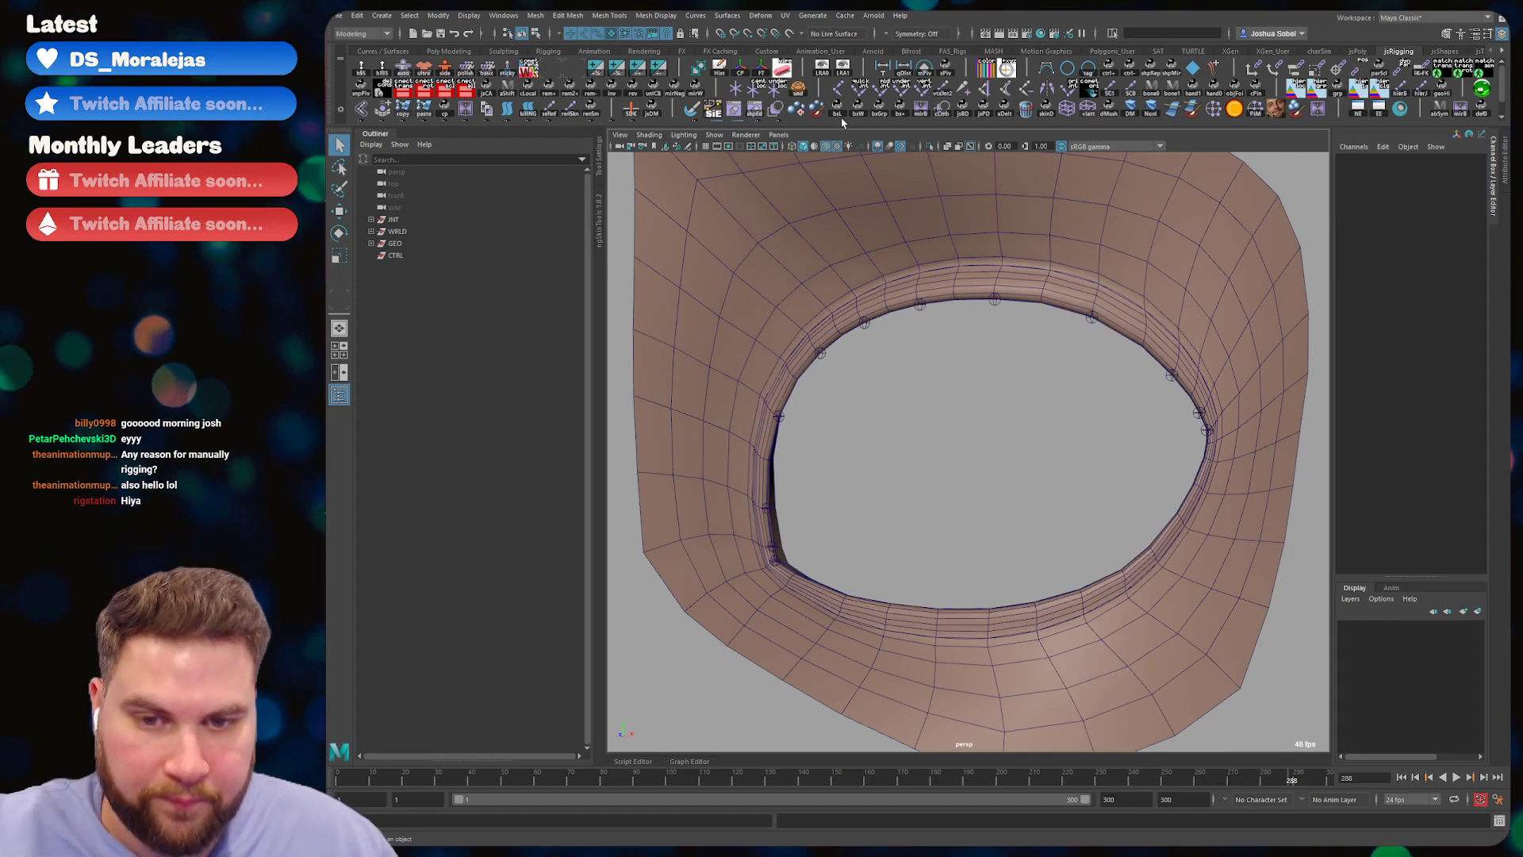
left_click(808, 330)
right_click_drag(769, 340, 825, 390, "alt")
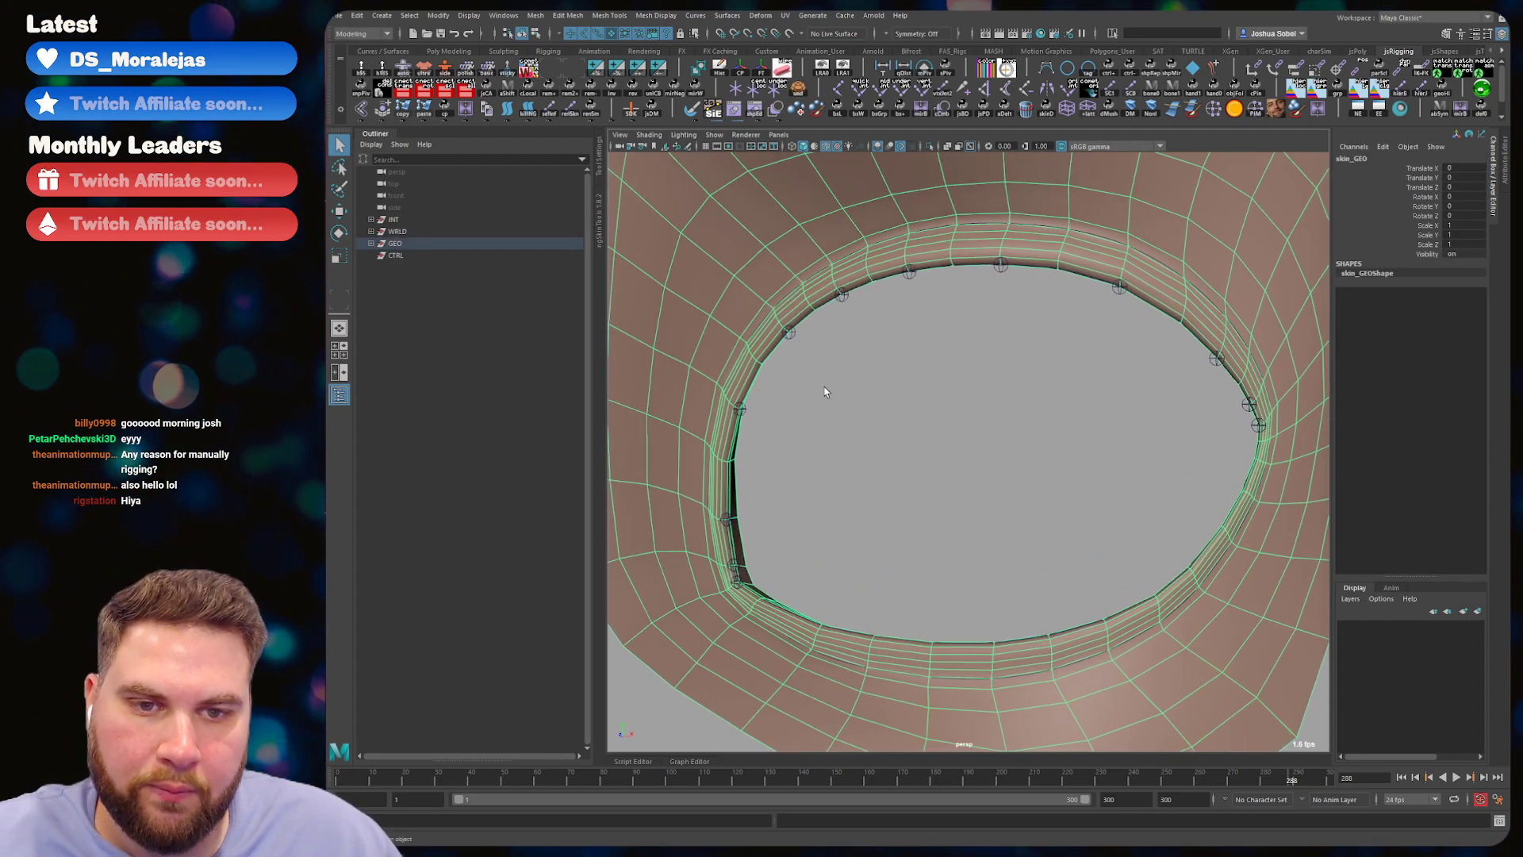
mouse_move(765, 495)
right_mouse_down("alt")
mouse_move(939, 394)
mouse_move(768, 468)
right_mouse_up("alt")
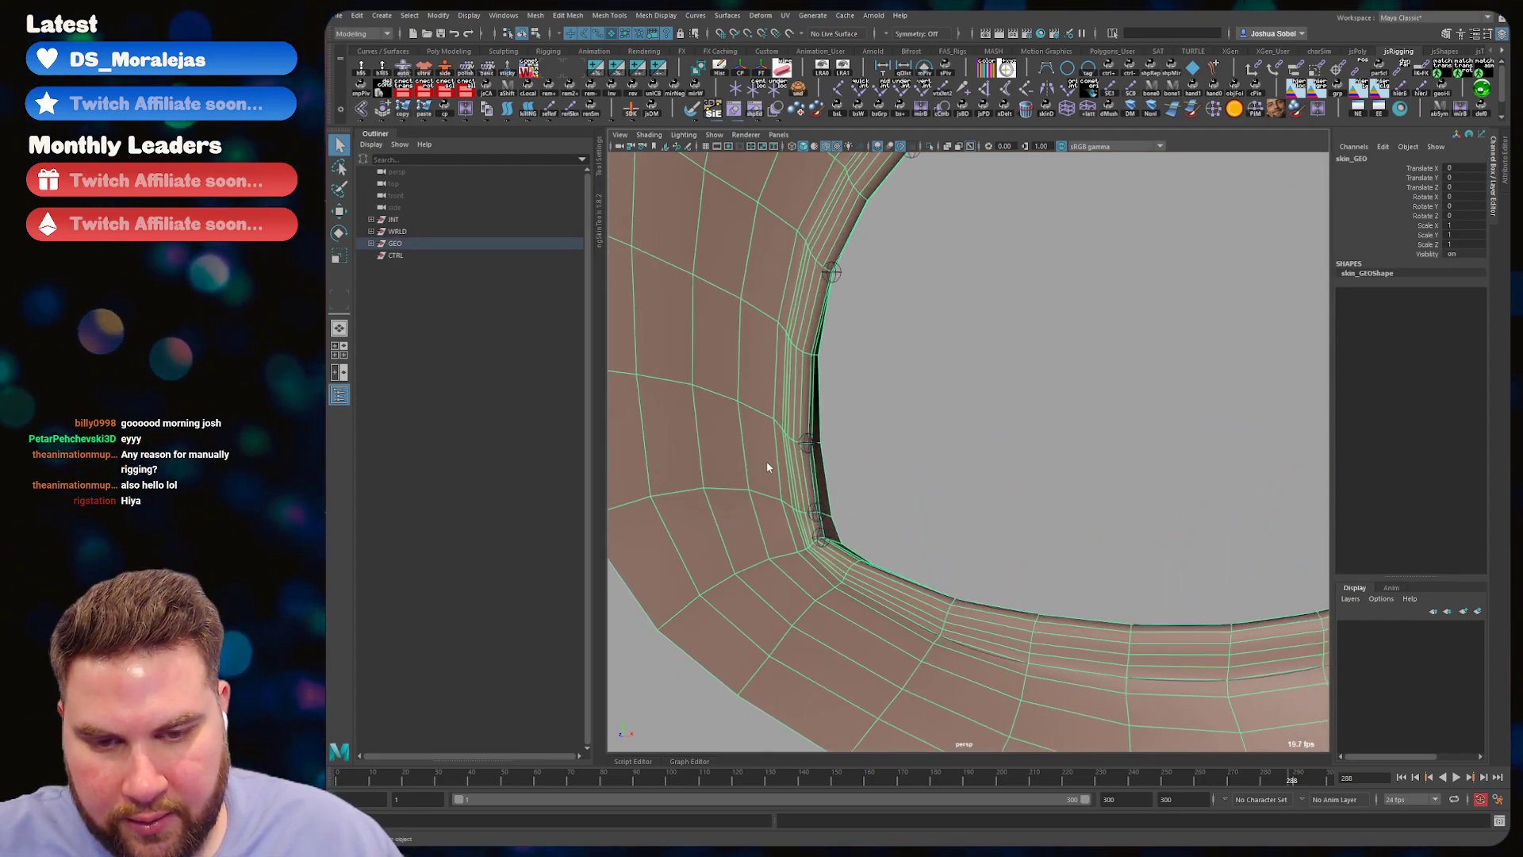
key("F9")
left_click(797, 551)
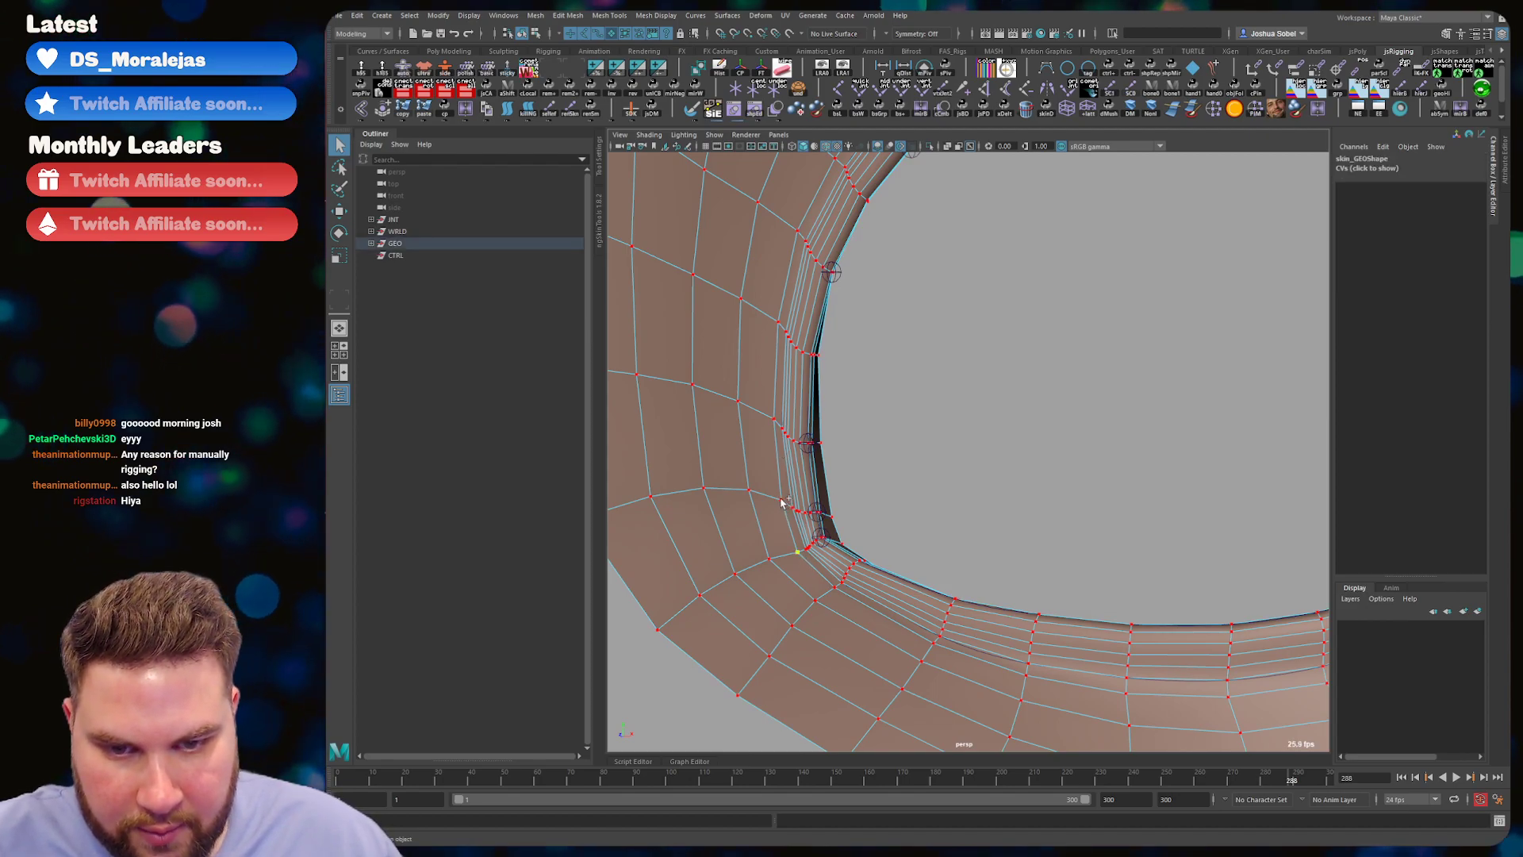
left_click(782, 500, "shift")
- Add the remaining upper crease vertices that line up with the rim joints to the selection, up to the outer eye corner
middle_click_drag(787, 259, 812, 317, "alt")
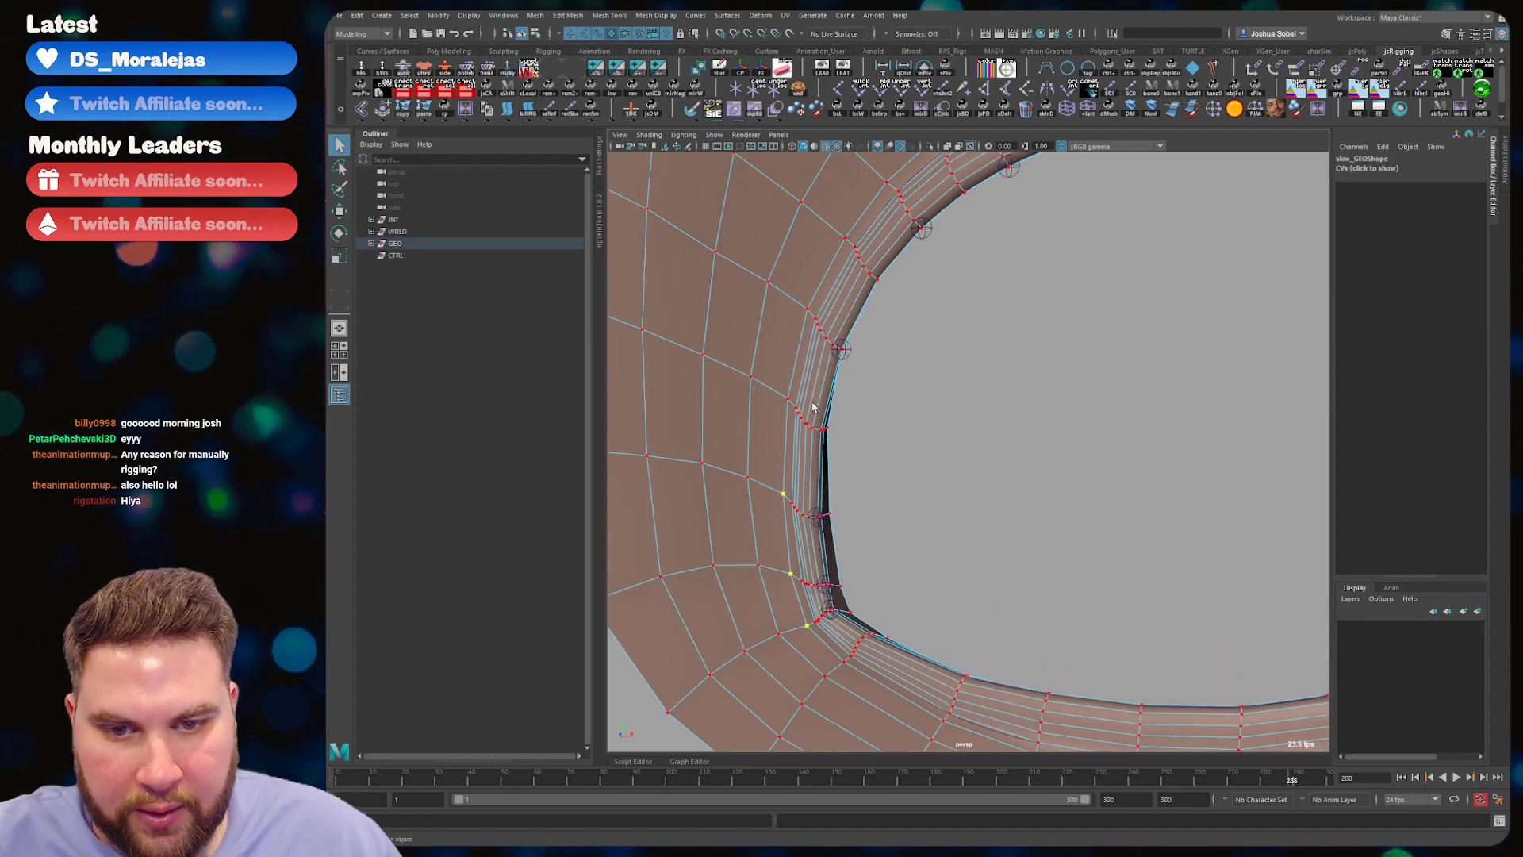
left_click_drag(806, 311, 886, 354, "alt")
left_click_drag(966, 315, 757, 463, "alt")
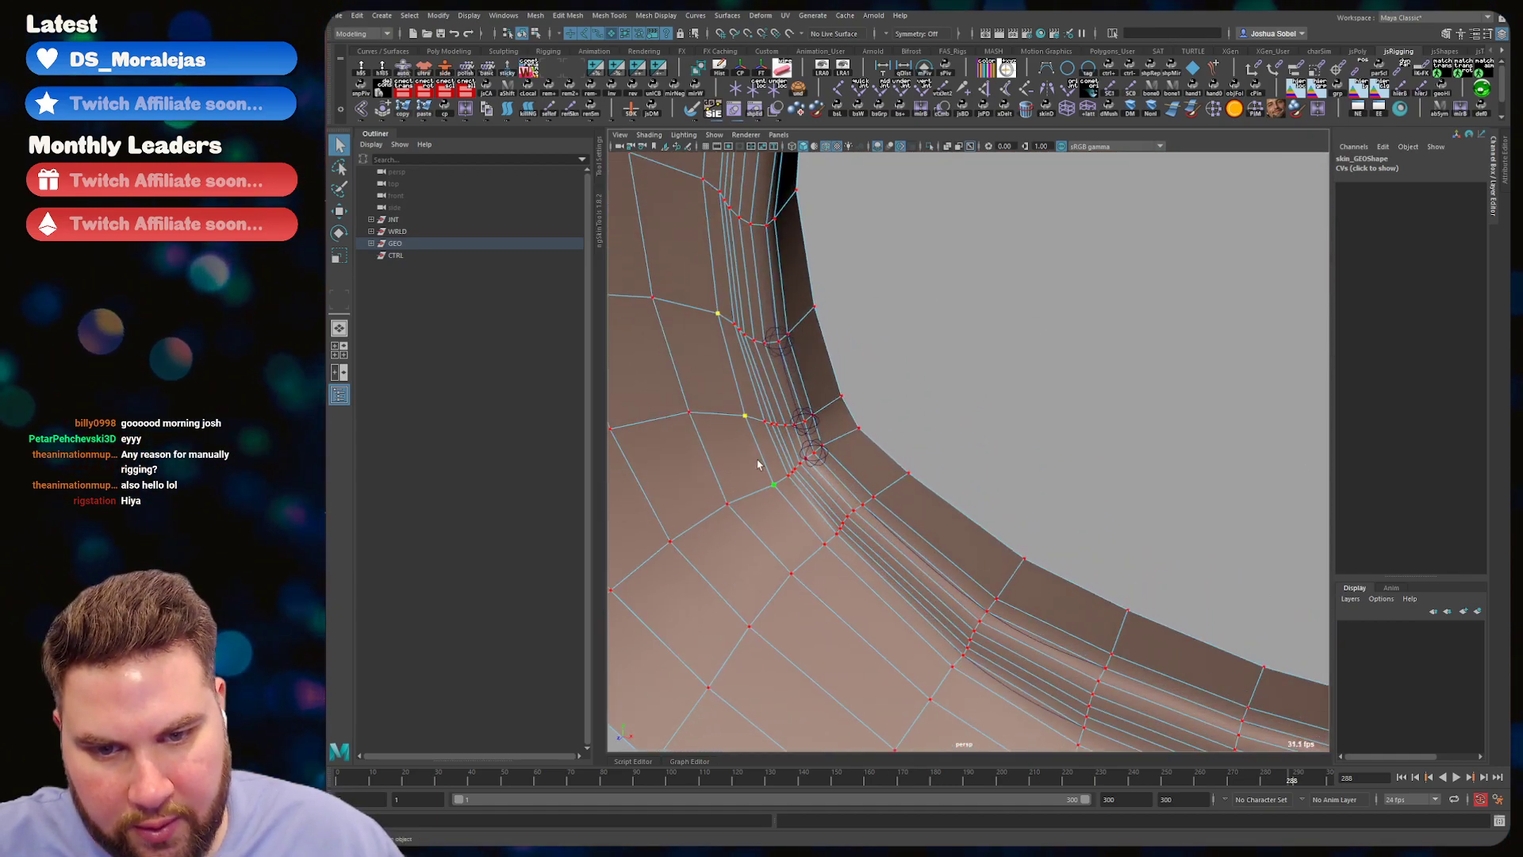
left_click_drag(728, 323, 918, 309, "alt")
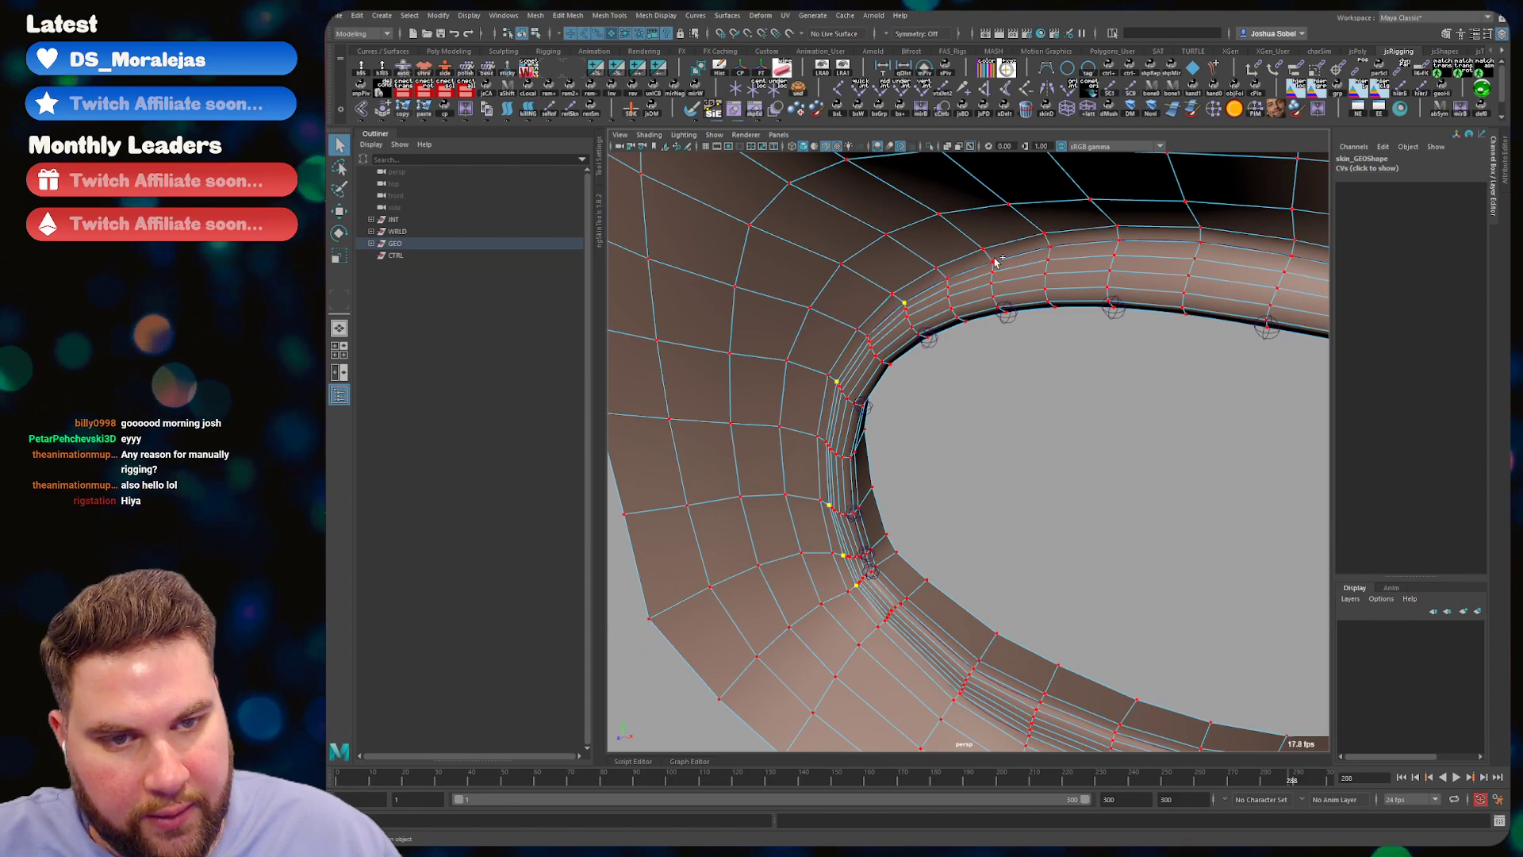
left_click_drag(1290, 263, 1041, 332, "alt")
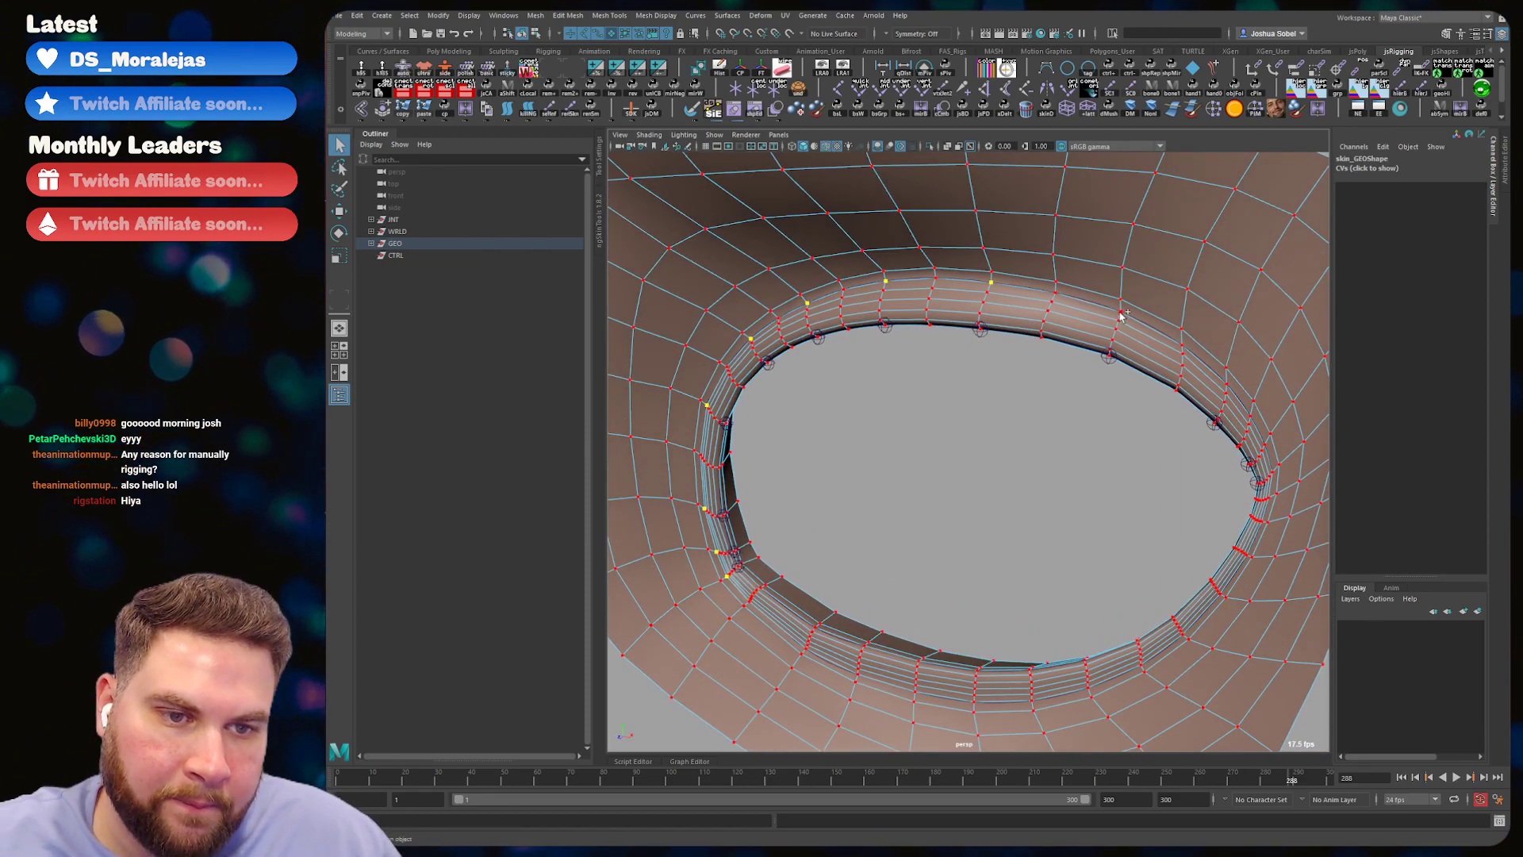
left_click_drag(1228, 382, 1252, 455, "alt")
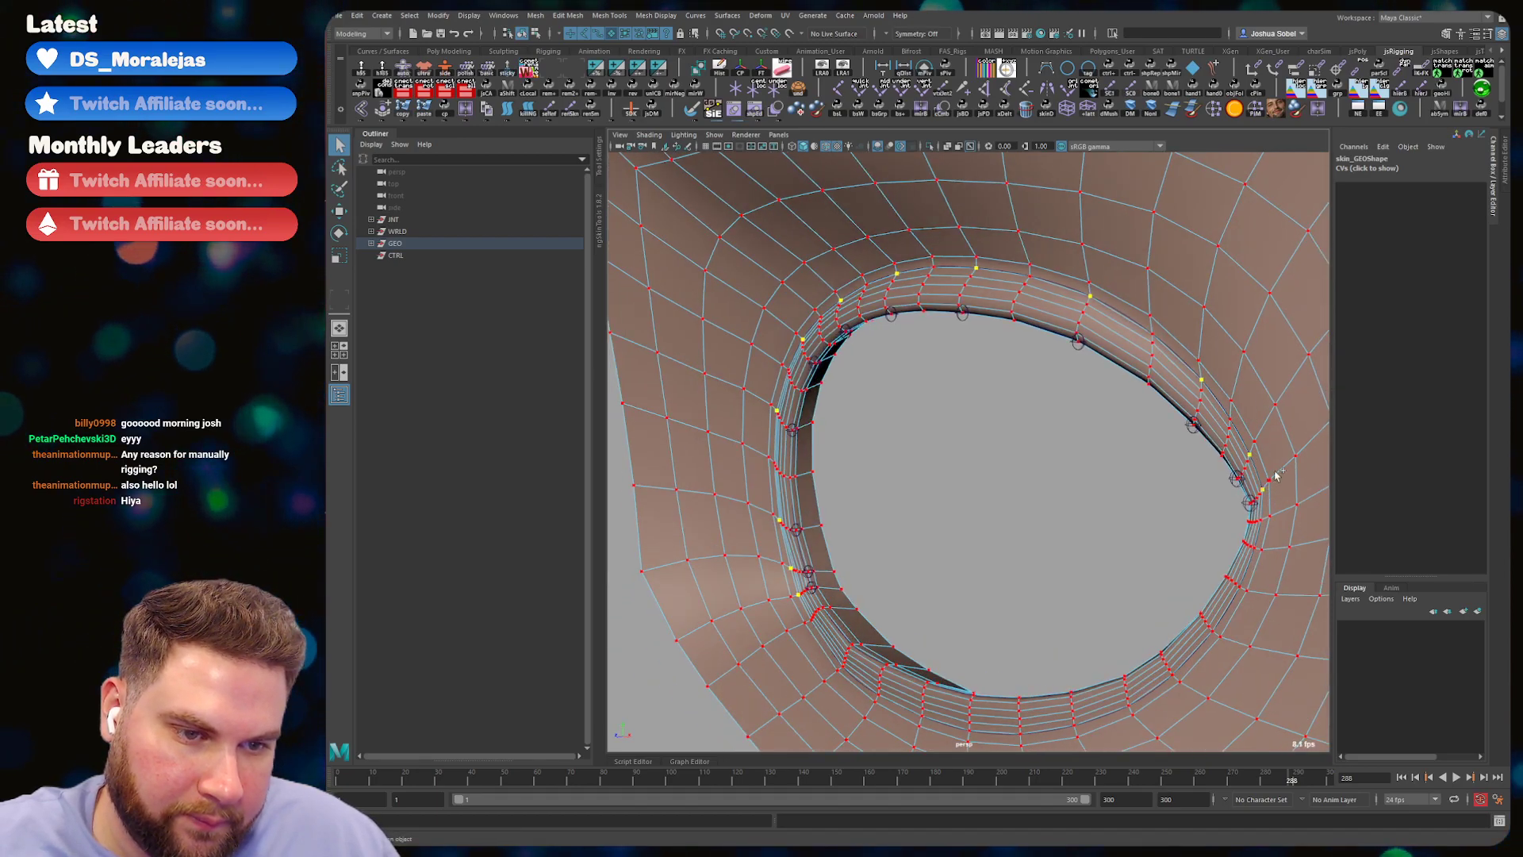
left_click_drag(1056, 359, 1048, 299, "alt")
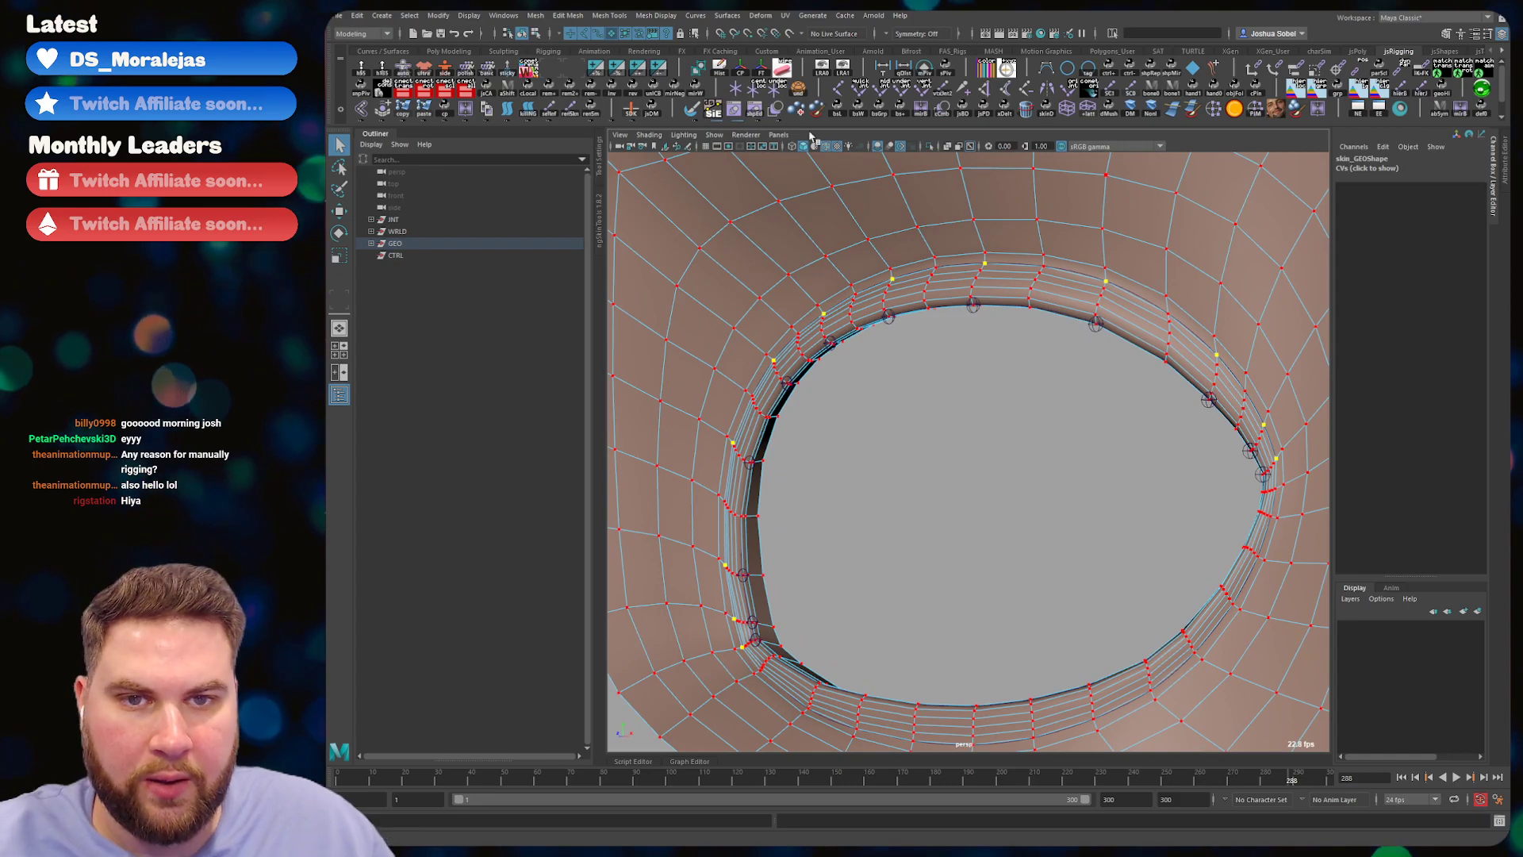
- Create a separate joint at each selected crease vertex, then select all the lid joints and set their radius to 0.2
left_click(942, 89)
right_click_drag(998, 297, 935, 388, "alt")
left_click_drag(702, 276, 1254, 666)
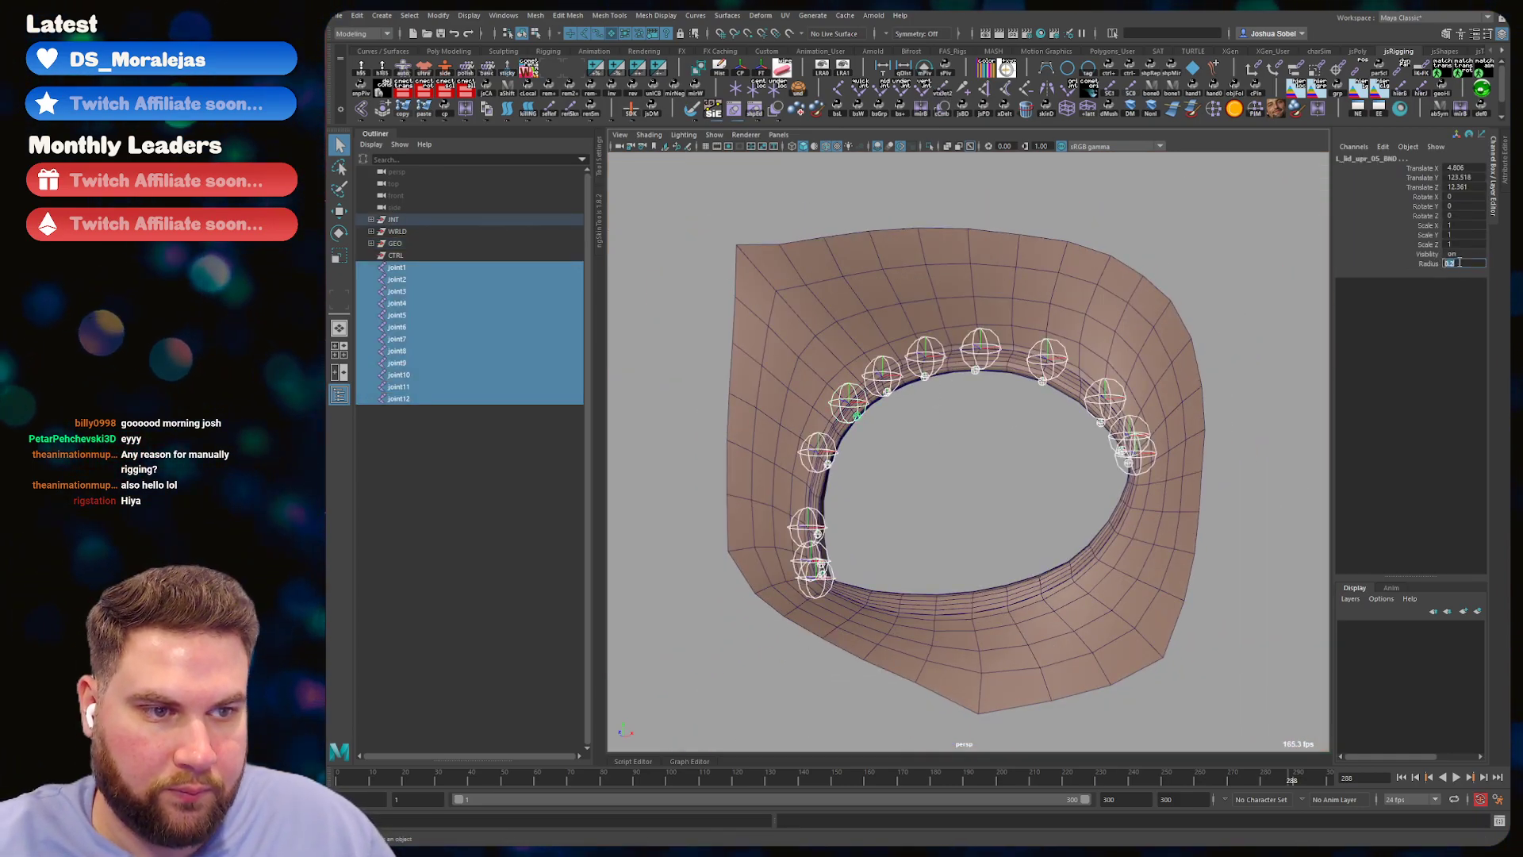
key("Return")
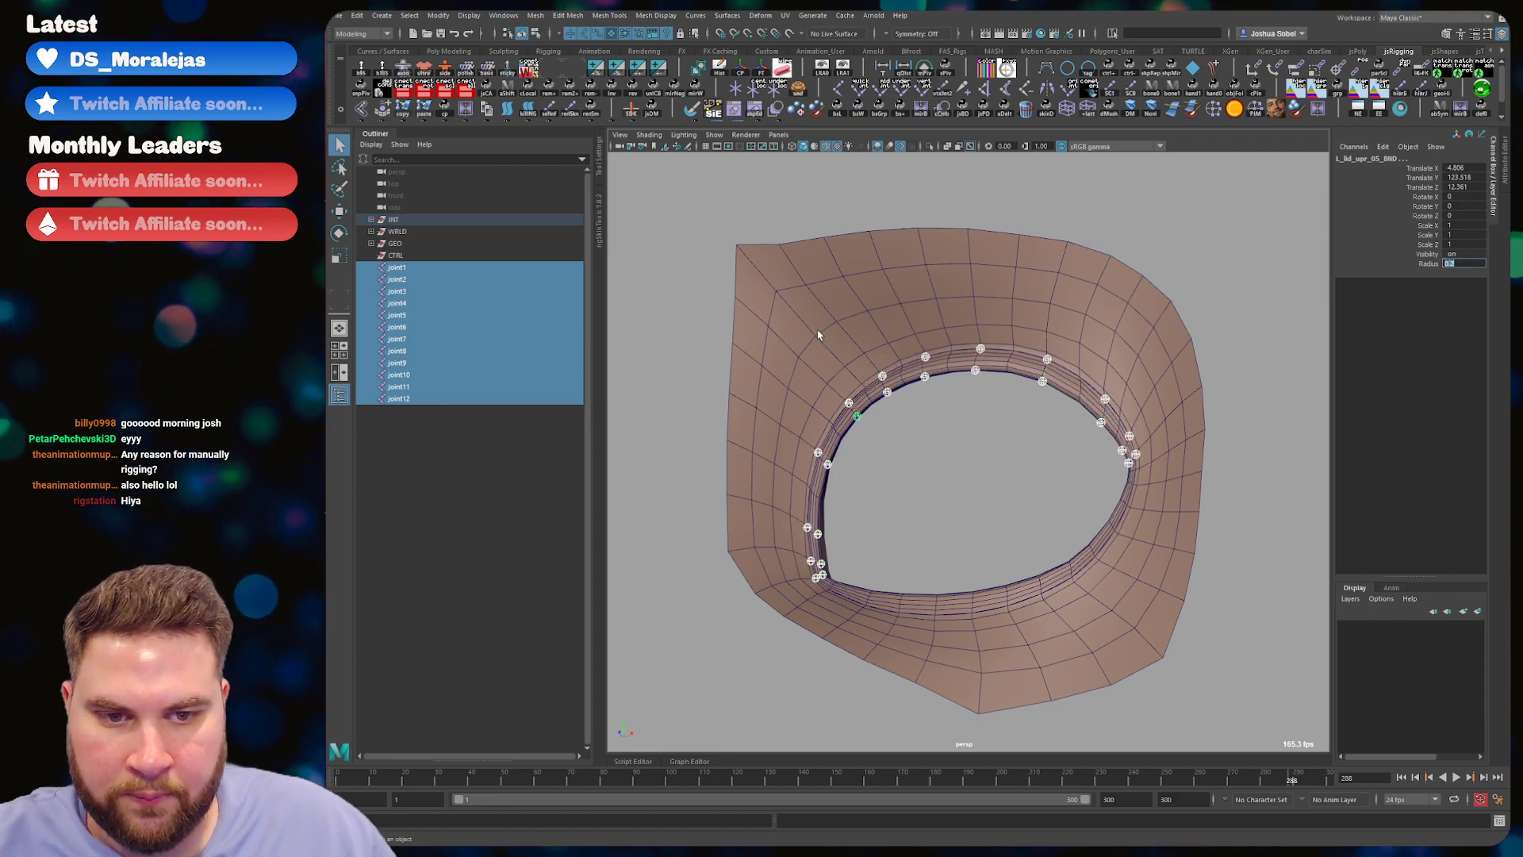
- Select the twelve upper crease joints one by one, from the inner to the outer eye corner
scroll(825, 328, "up", 3)
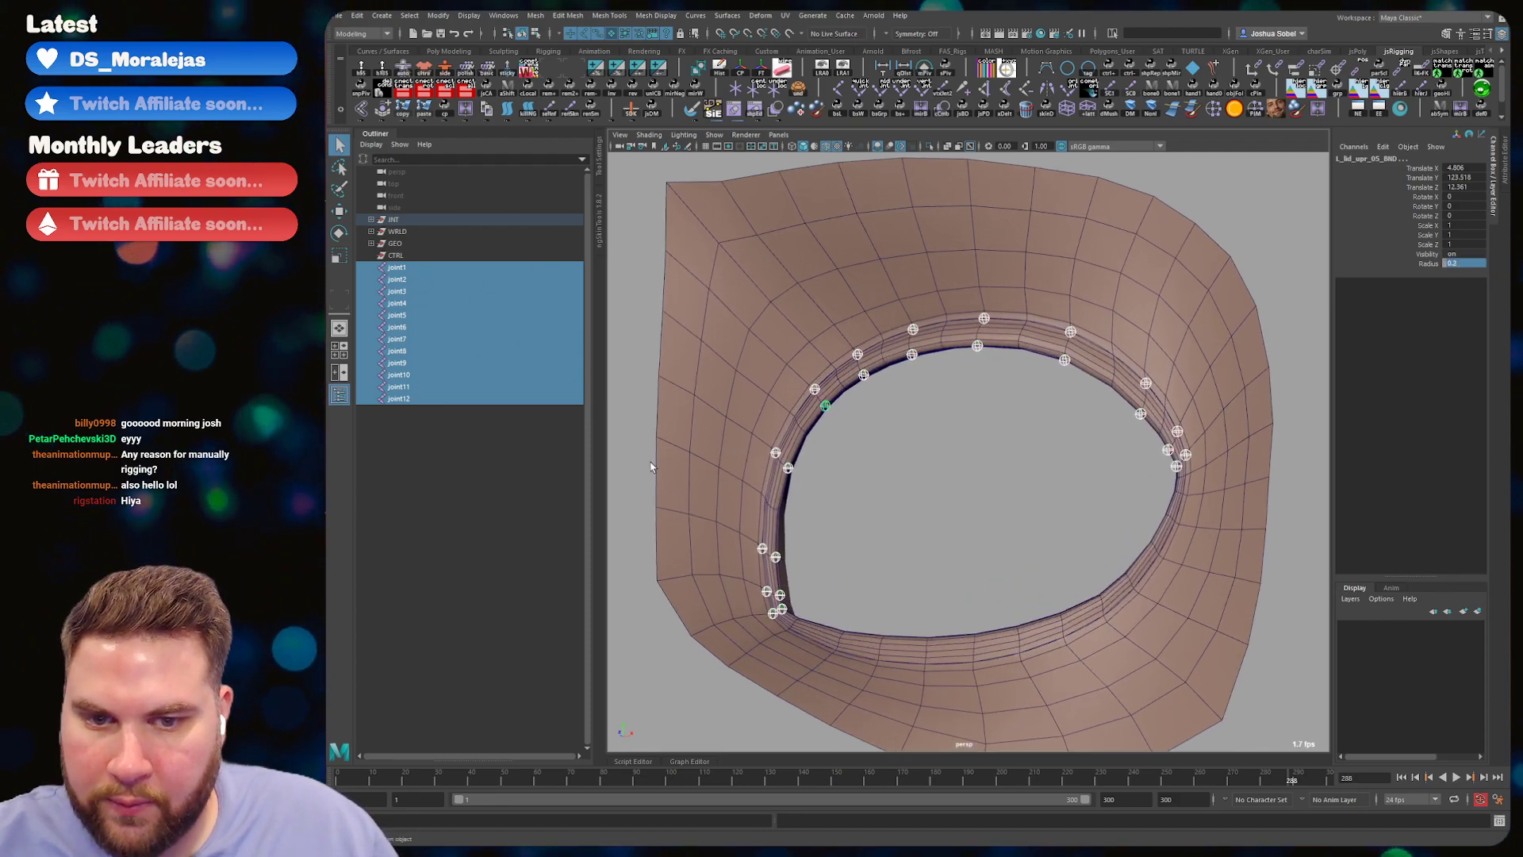
left_click(774, 613)
left_click(766, 591, "shift")
left_click(763, 548, "shift")
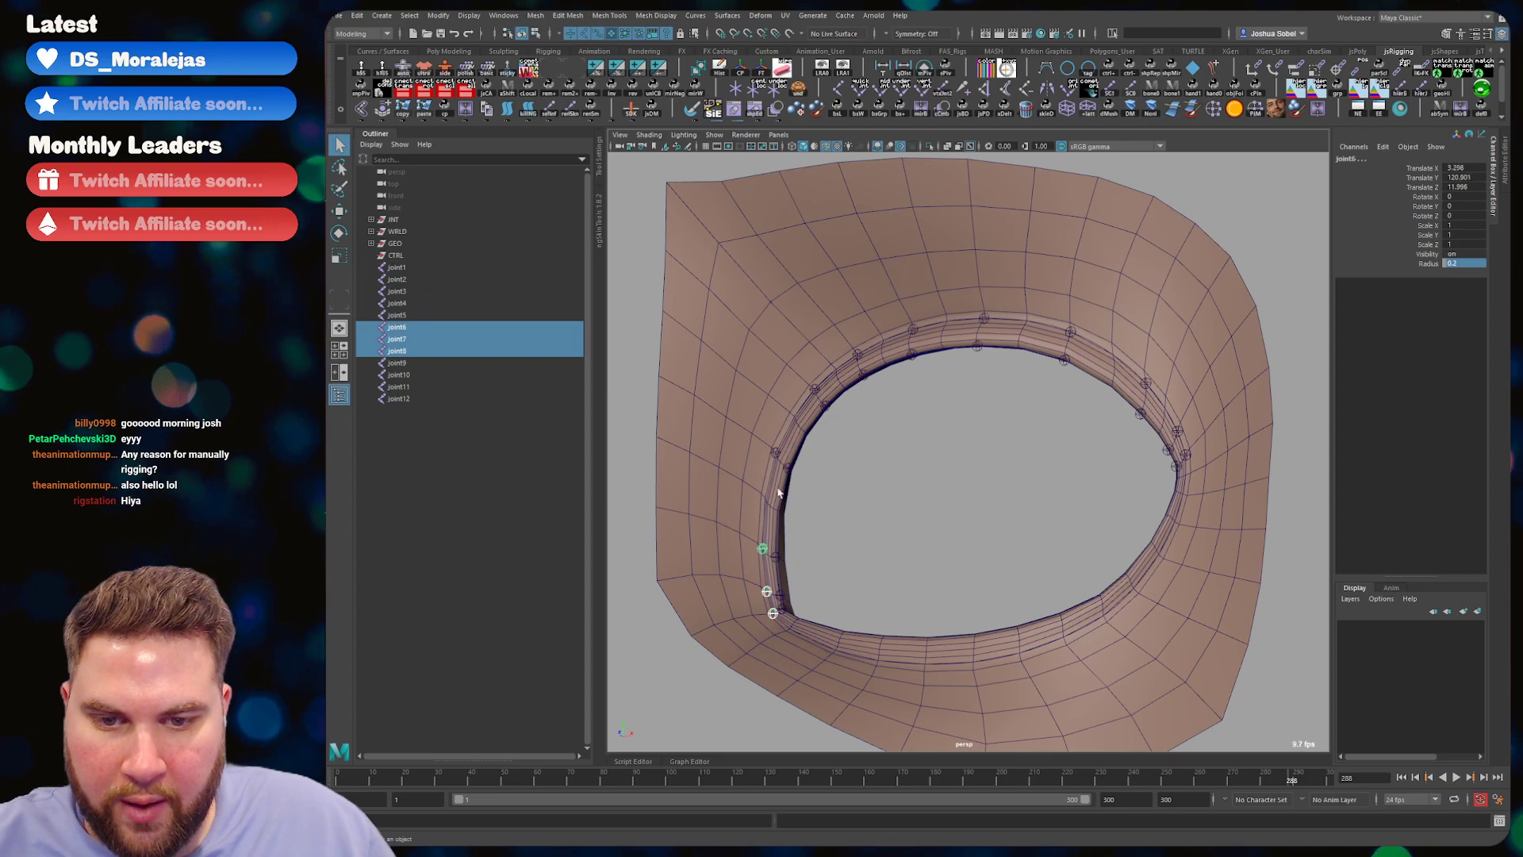
left_click(774, 454, "shift")
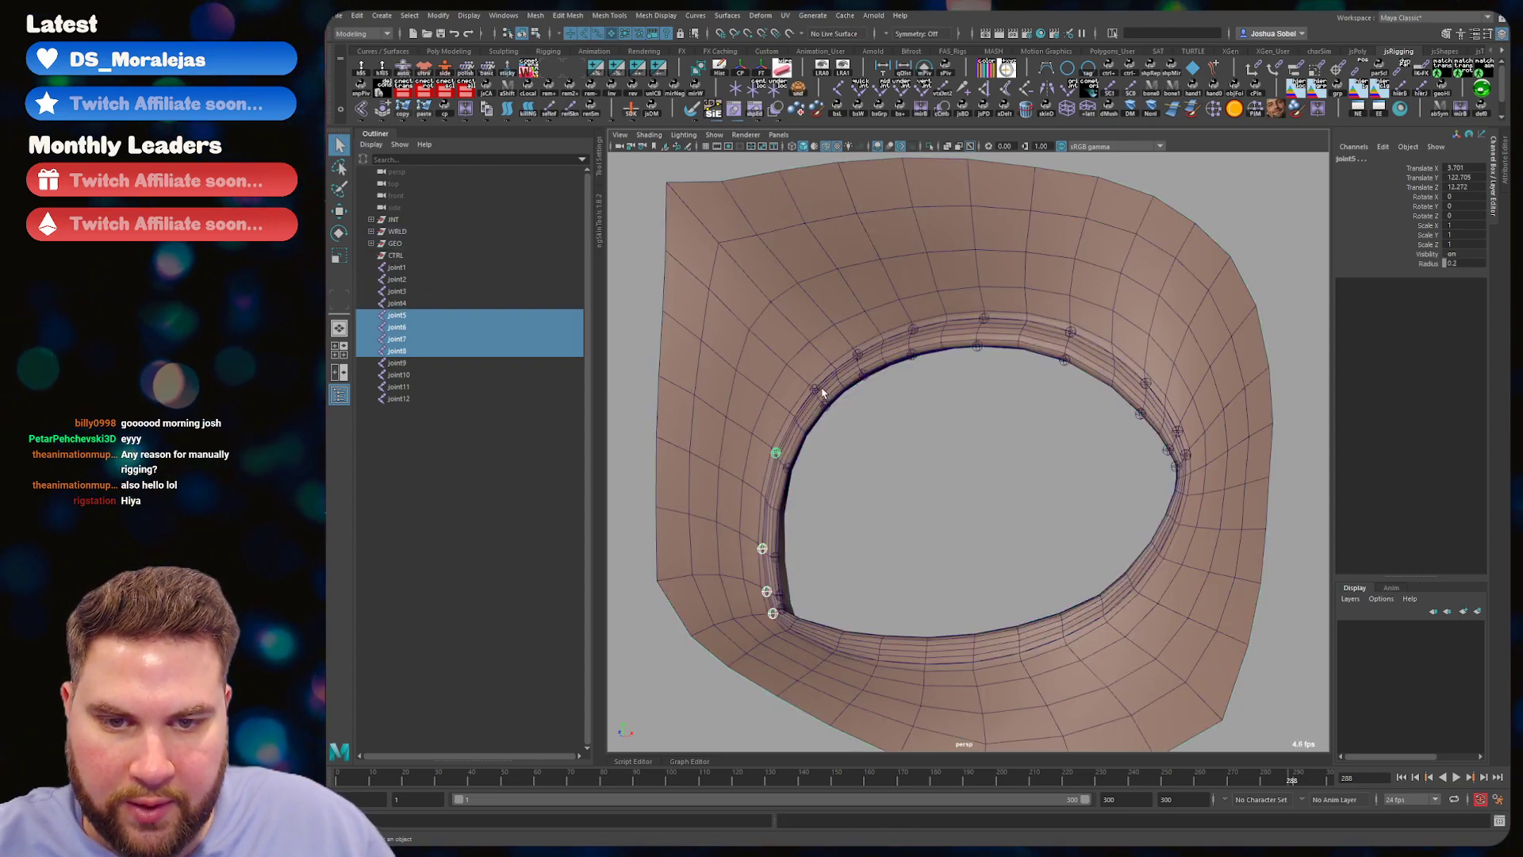
left_click(814, 389, "shift")
left_click(857, 354, "shift")
left_click(912, 328, "shift")
left_click(983, 318, "shift")
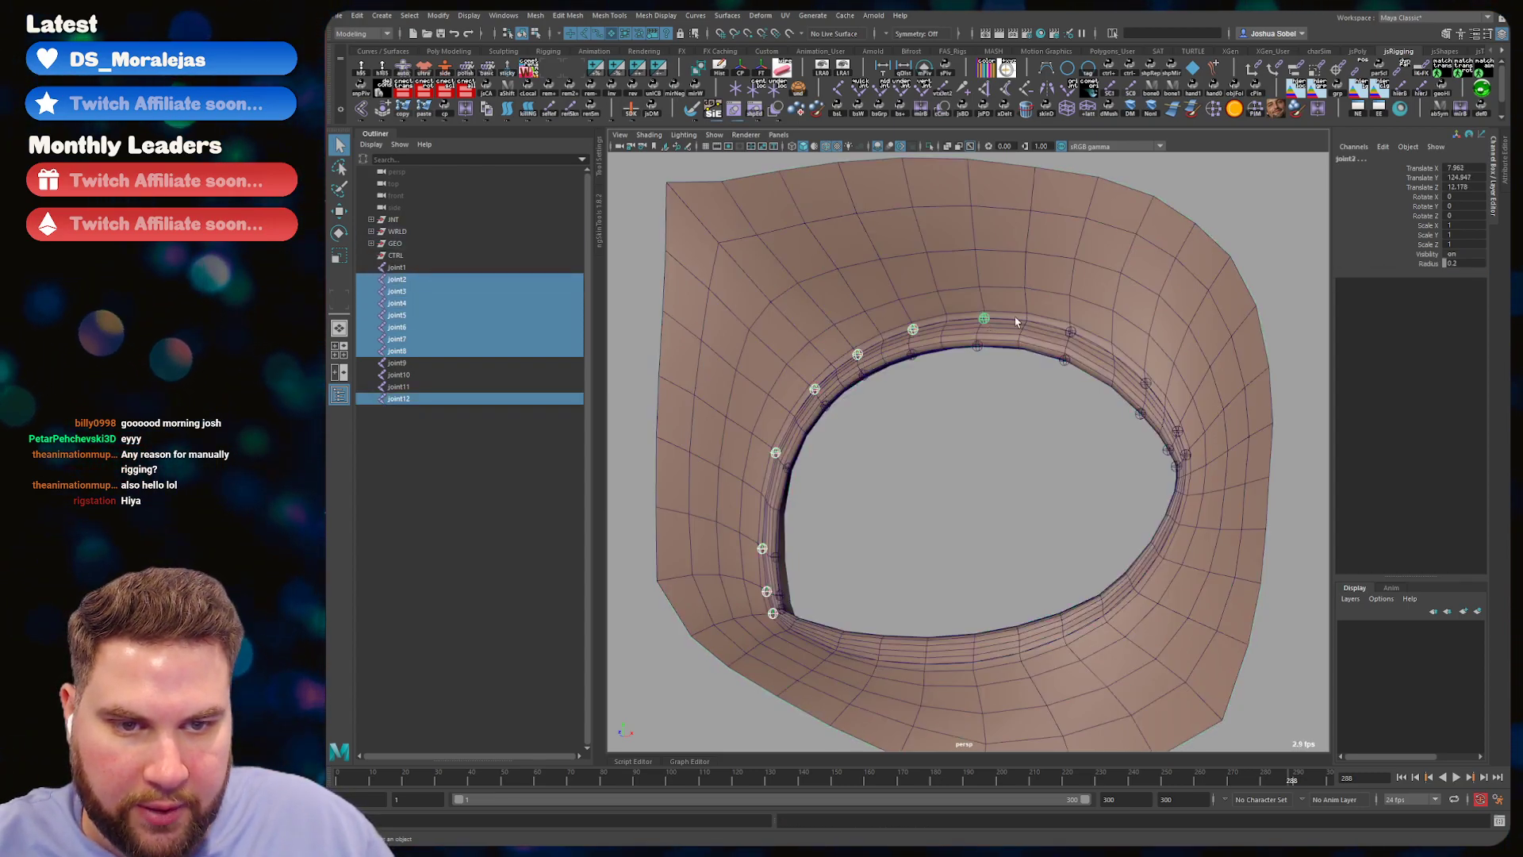
left_click(1070, 332, "shift")
left_click(1145, 383, "shift")
left_click(1177, 432, "shift")
left_click(1184, 454, "shift")
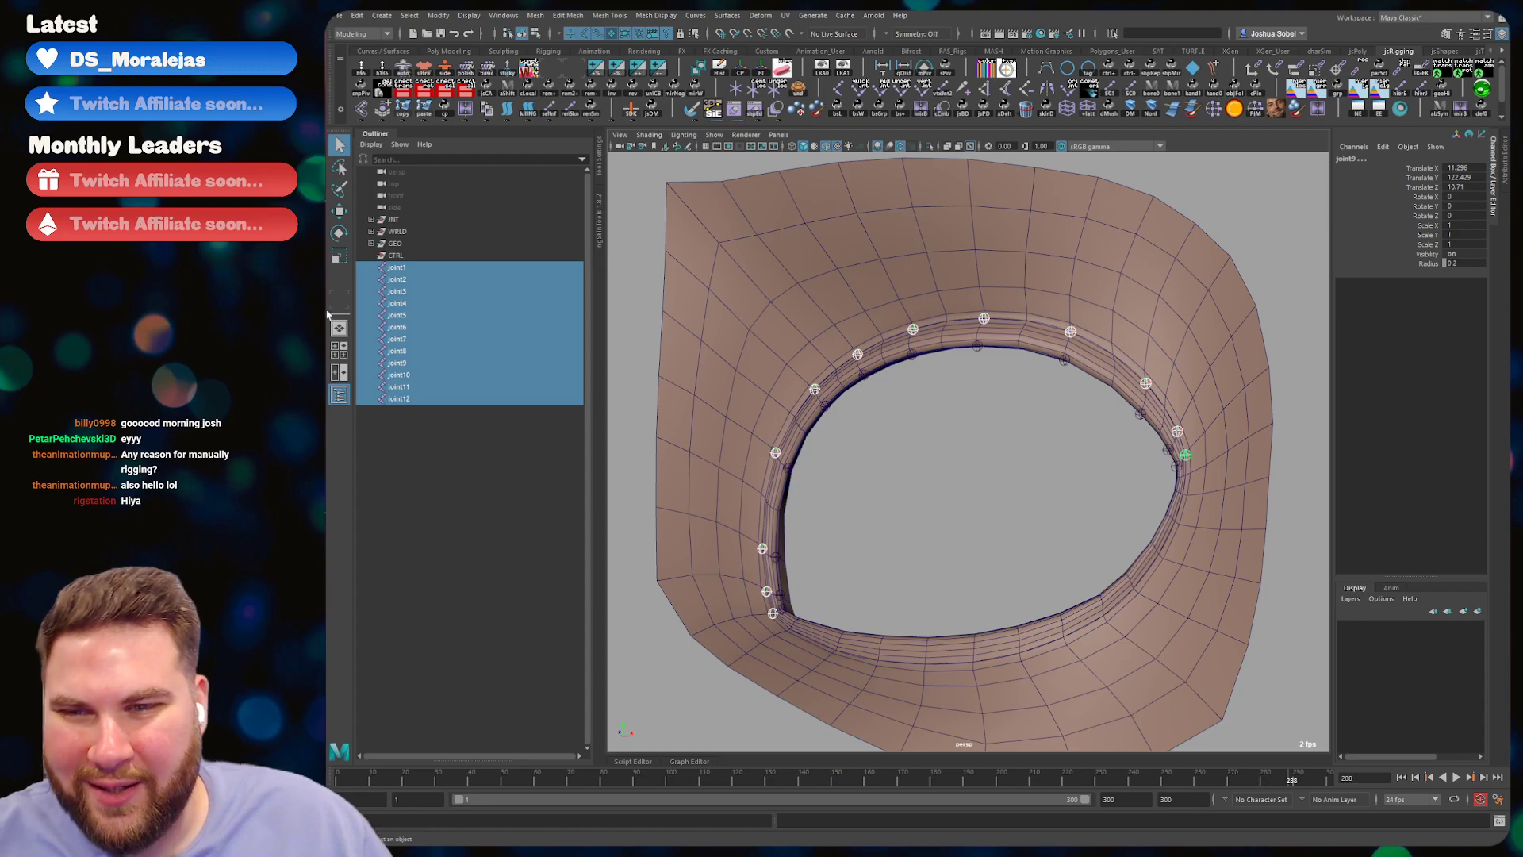
- Remove the lower lid curve and the lower crease curve from the WRLD group
left_click(371, 231)
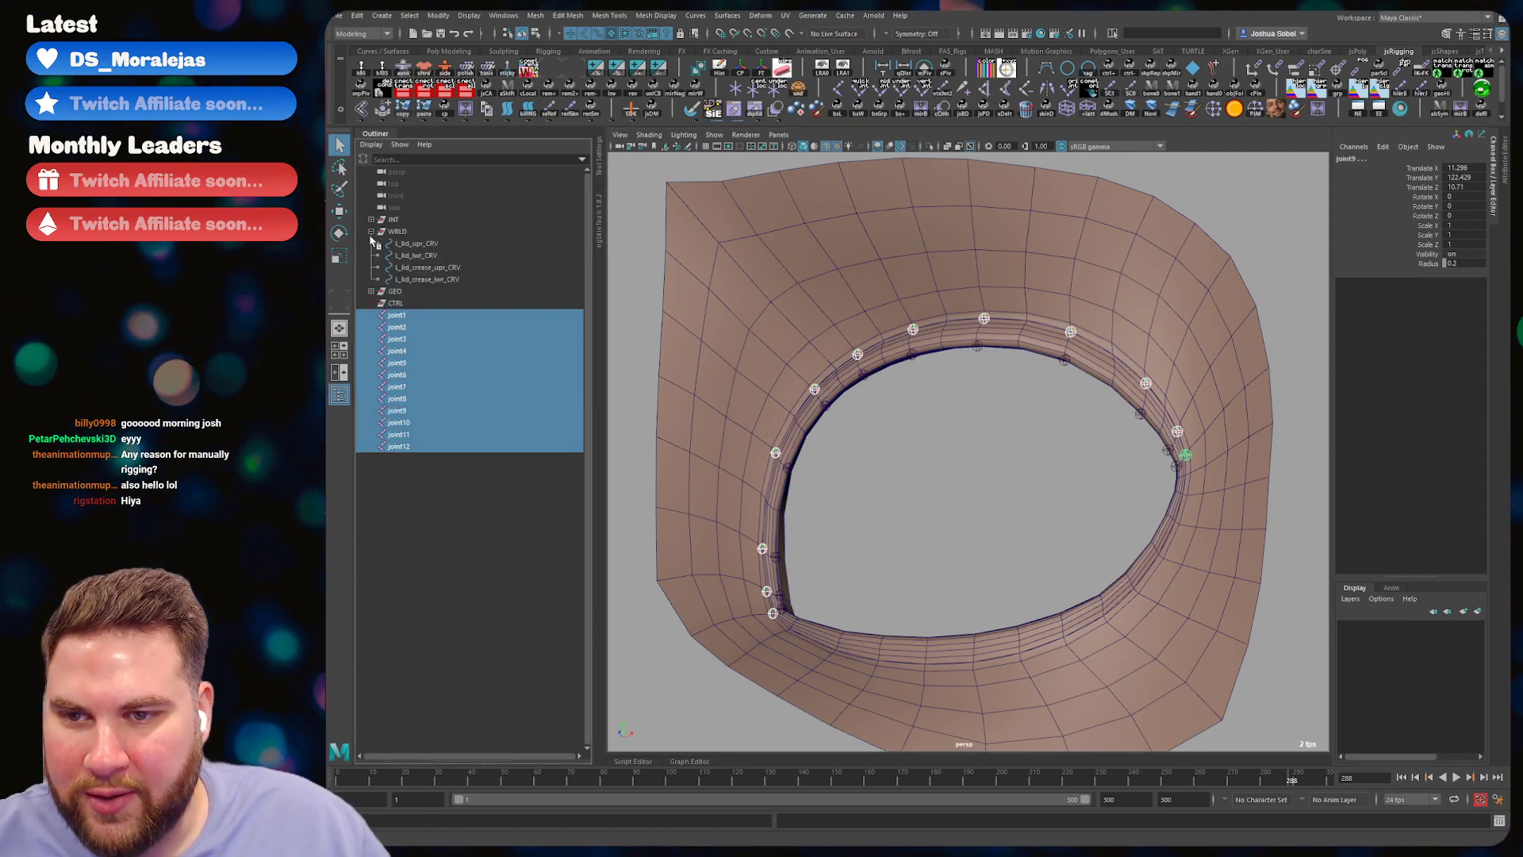
left_click_drag(457, 271, 451, 284)
left_click(441, 255)
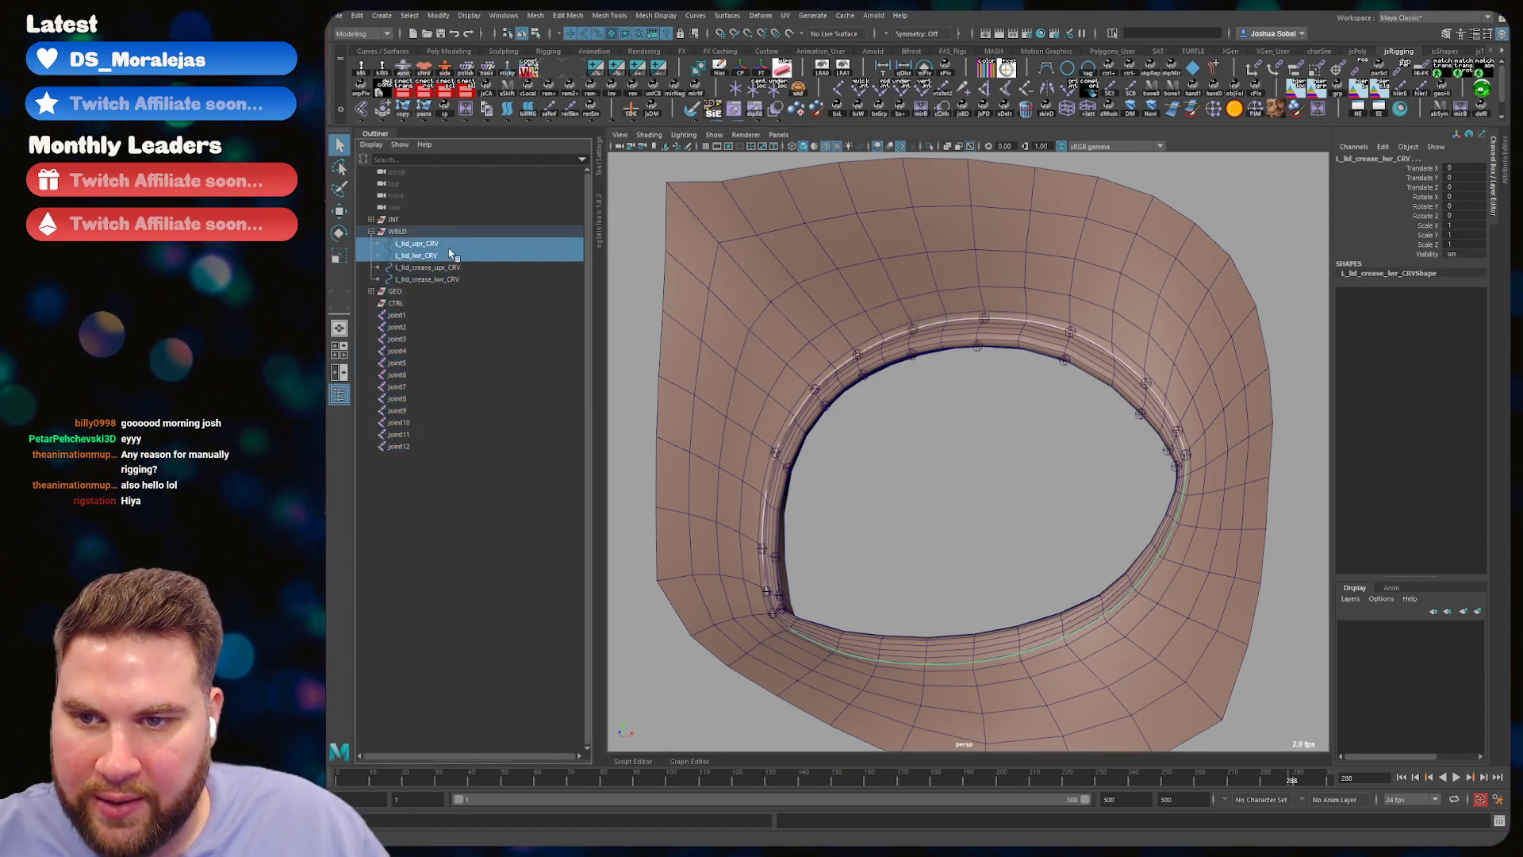
left_click(452, 279, "ctrl")
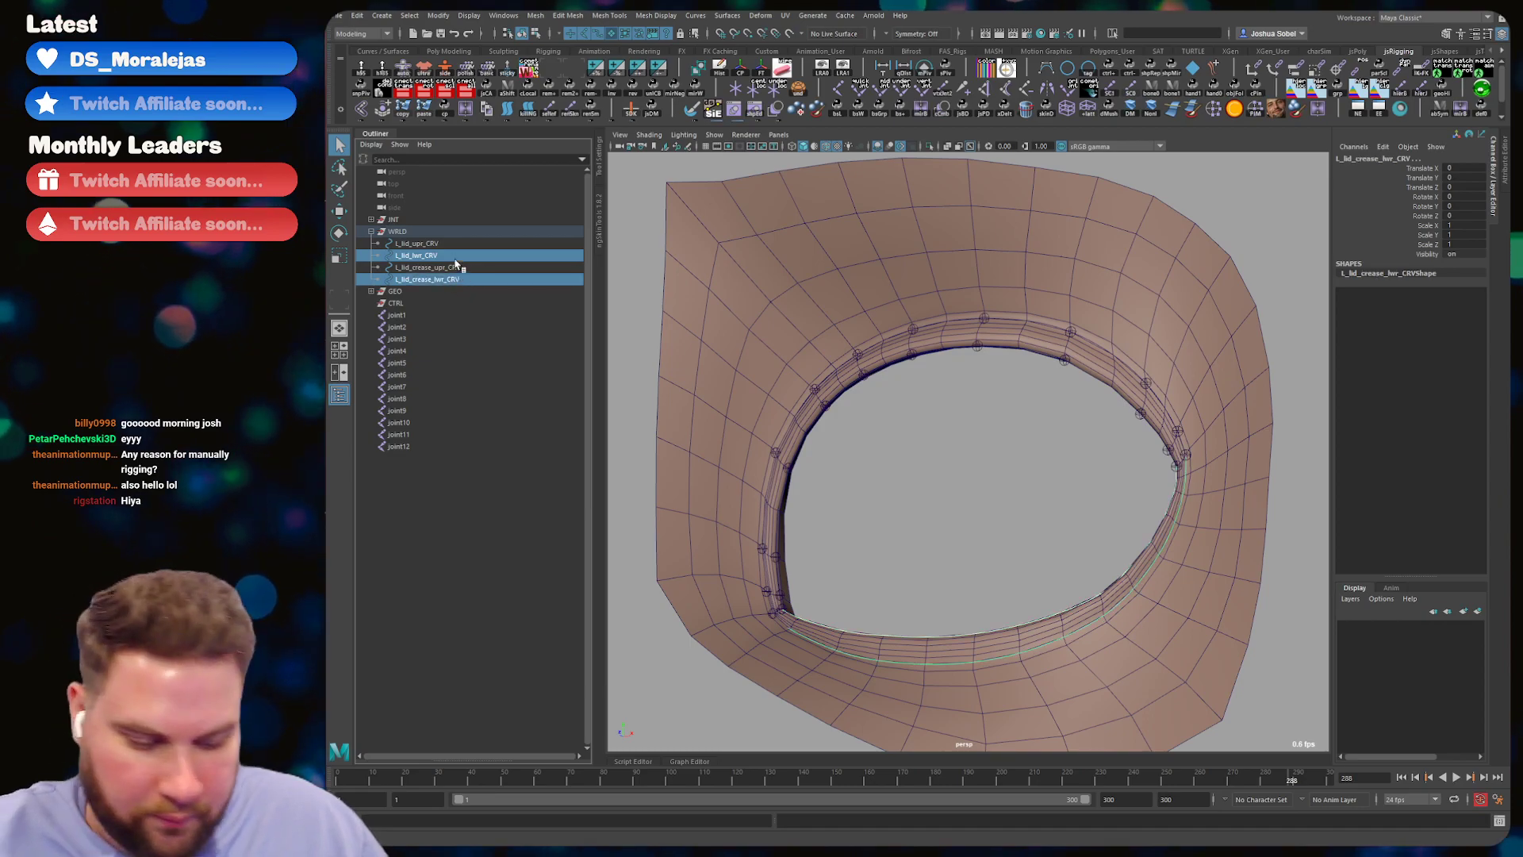
key("ctrl+h")
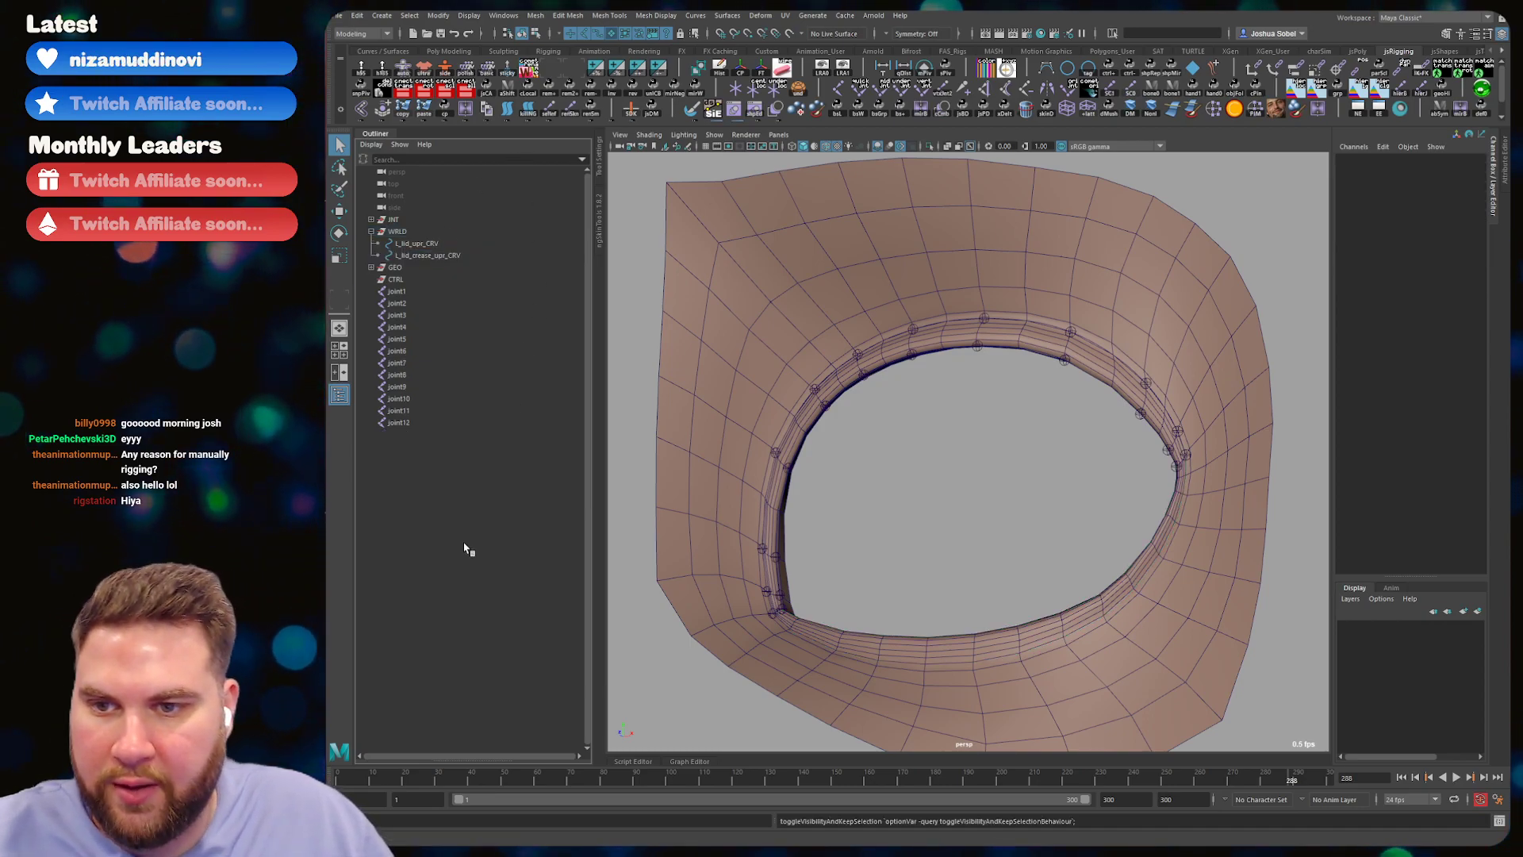
- Select only the upper crease joints in order from the inner to the outer eye corner, leaving out the rim joints
left_click_drag(731, 629, 1146, 220)
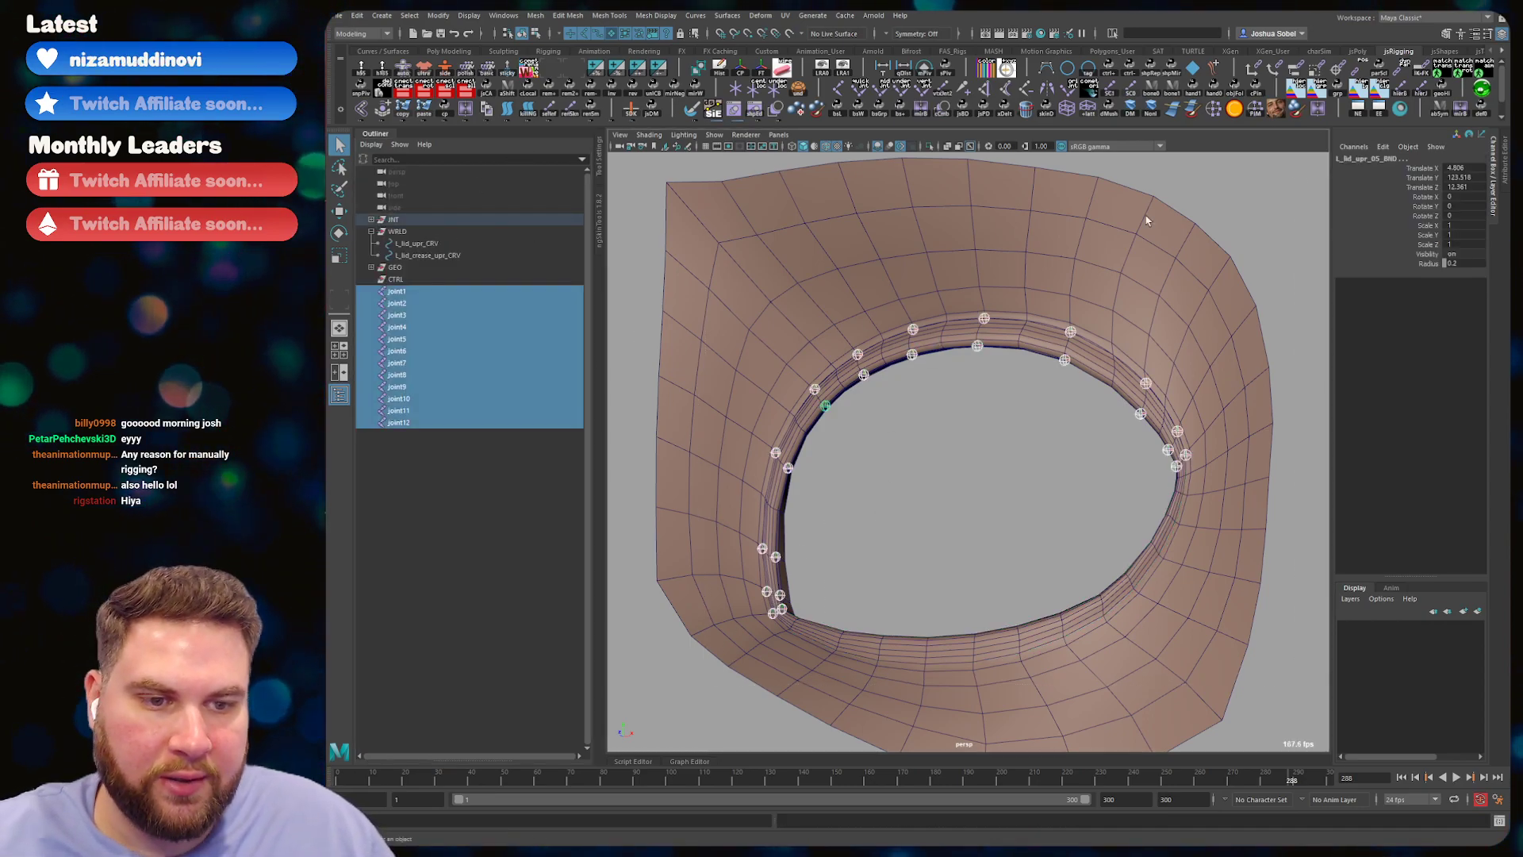
left_click(862, 484)
left_click(772, 613)
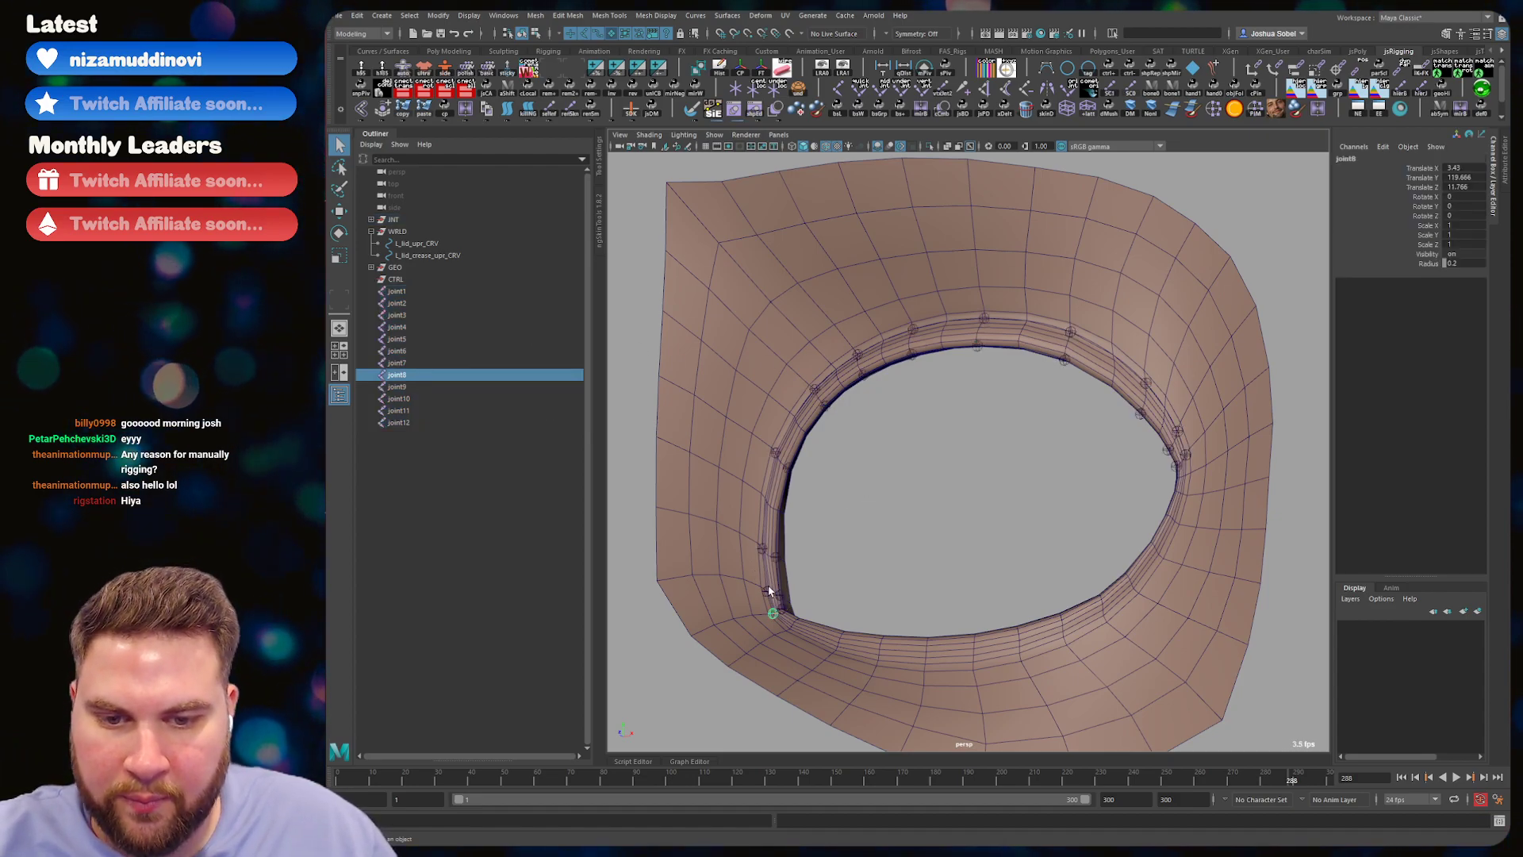
left_click(766, 591, "shift")
left_click(762, 548, "shift")
left_click(776, 452, "shift")
left_click(814, 389, "shift")
left_click(857, 354, "shift")
left_click(913, 328, "shift")
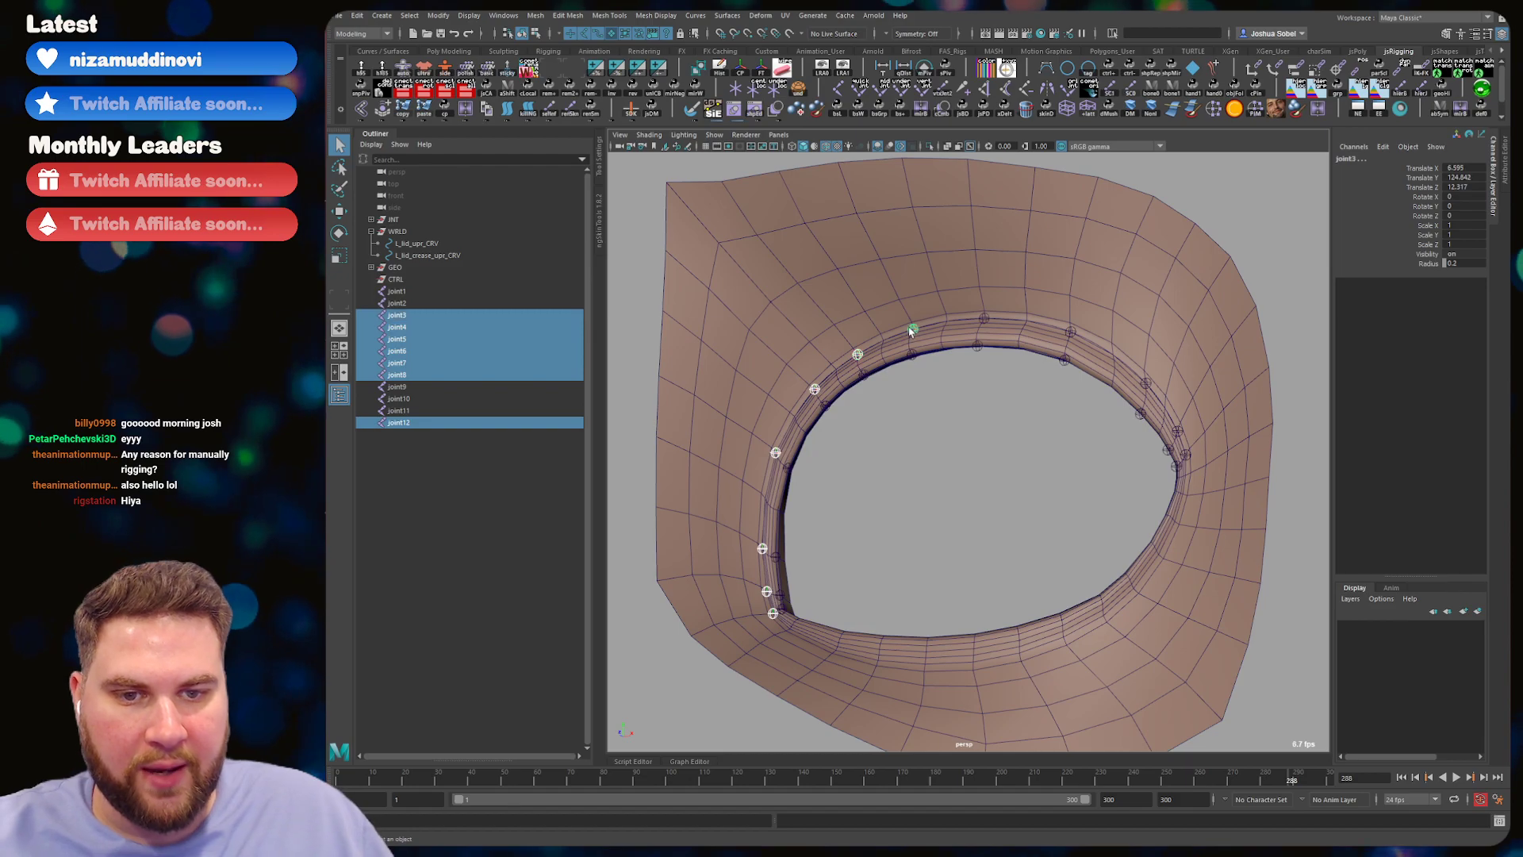
left_click(983, 319, "shift")
left_click(1071, 331, "shift")
left_click(1146, 383, "shift")
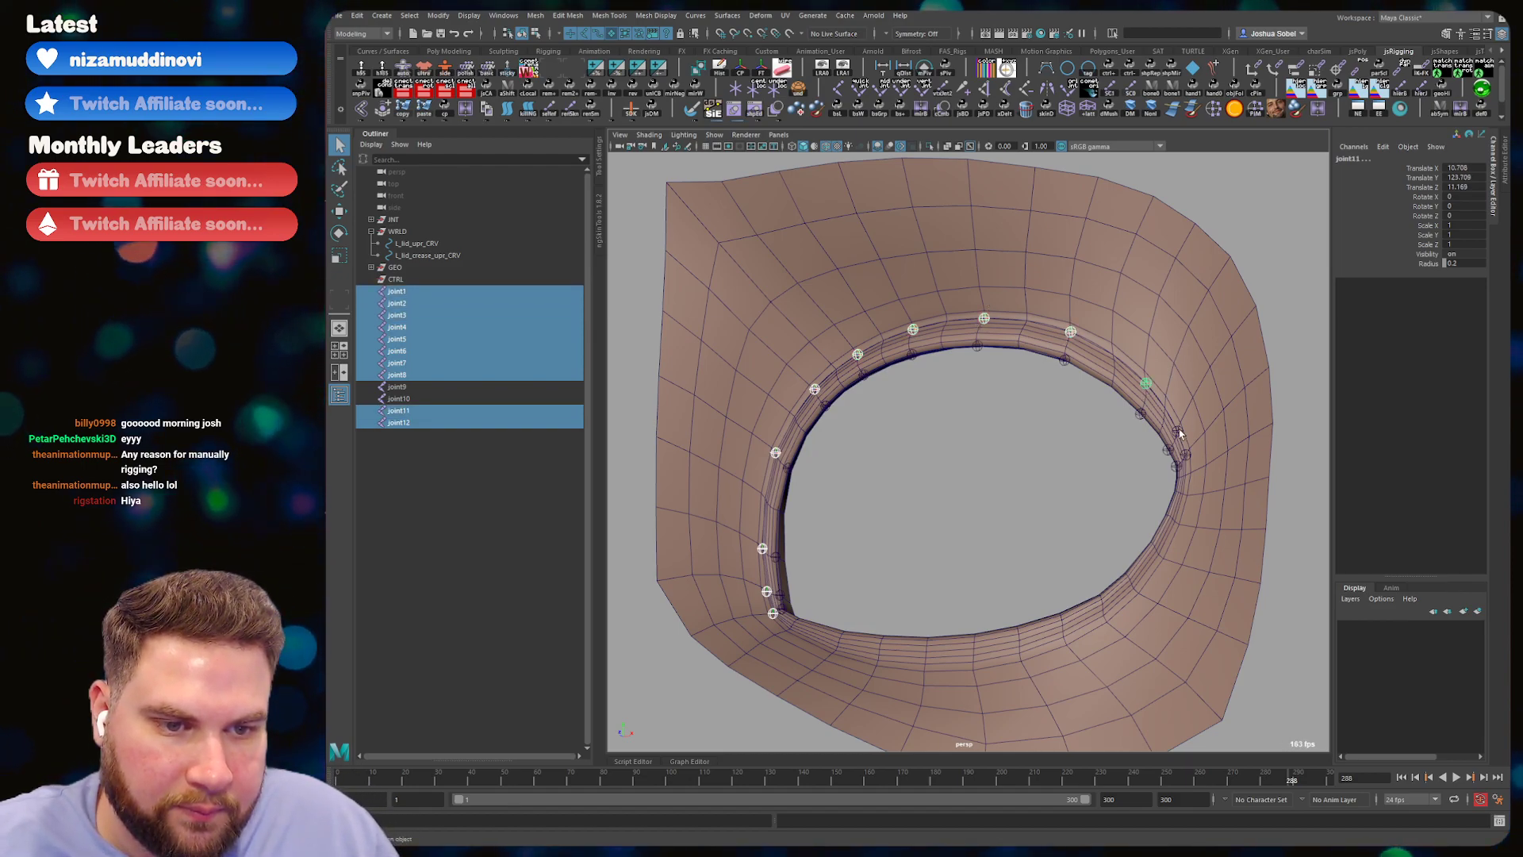
left_click(1177, 430, "shift")
left_click(1185, 454, "shift")
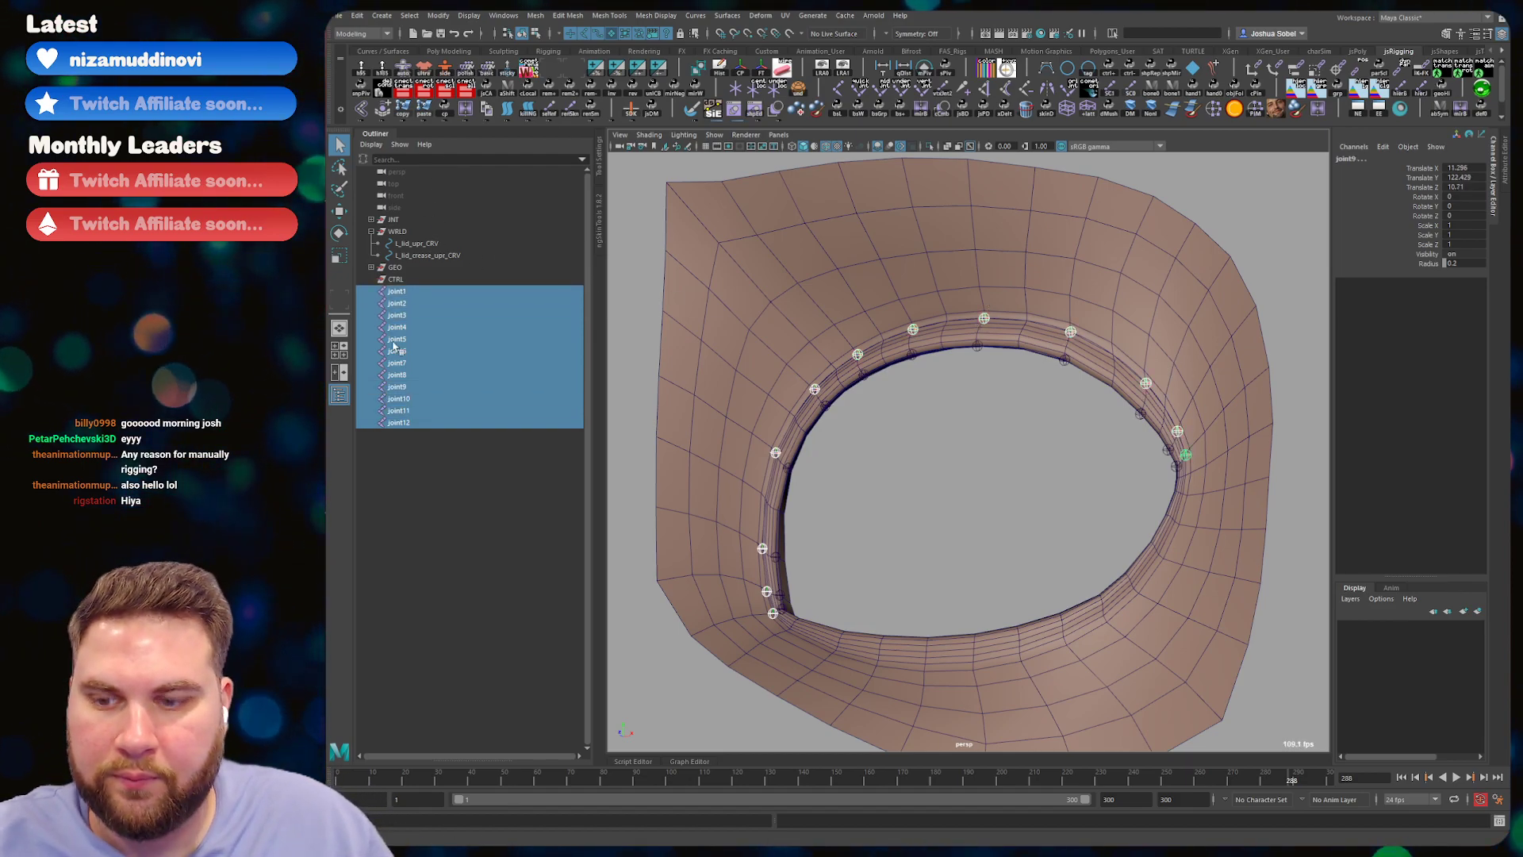
- Rename and number the selected crease joints as L_lid_crease_upr_, starting at 1 with padding 2, and close the renaming window
left_click_drag(1522, 173, 1186, 176)
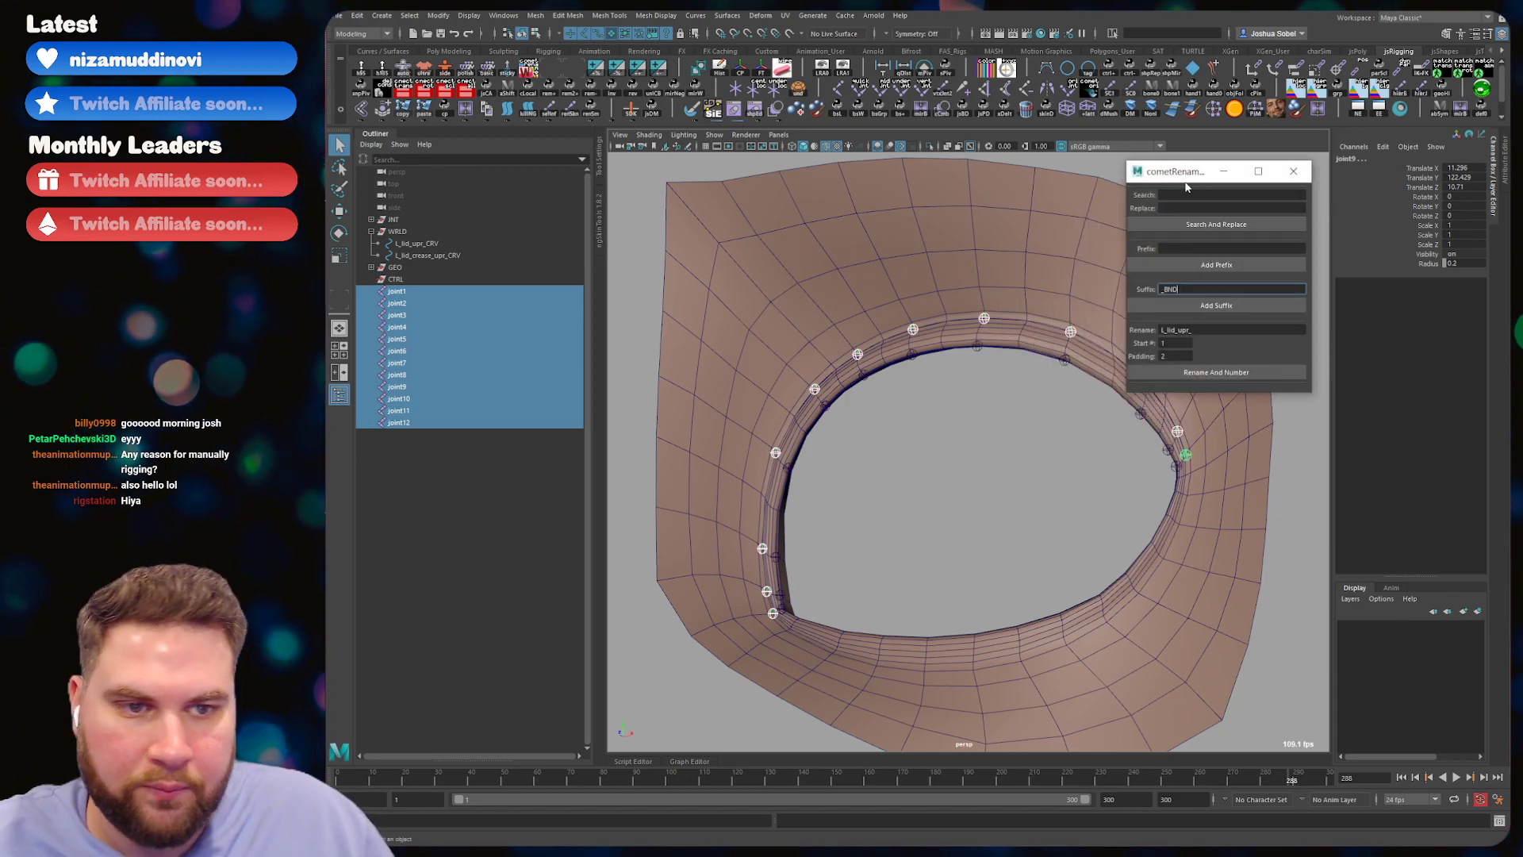
left_click(1199, 330)
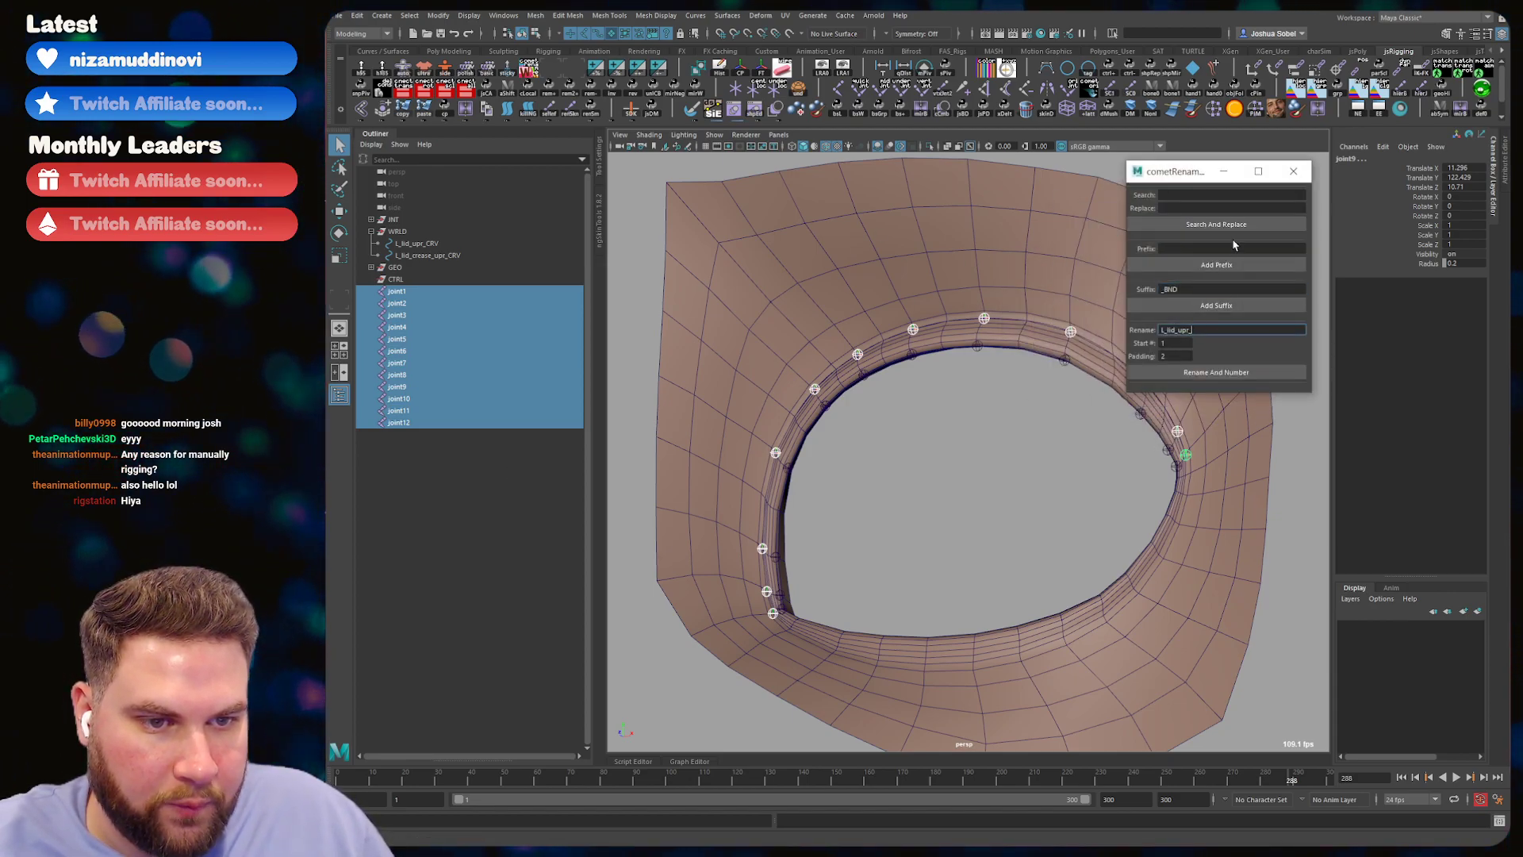
type("crea")
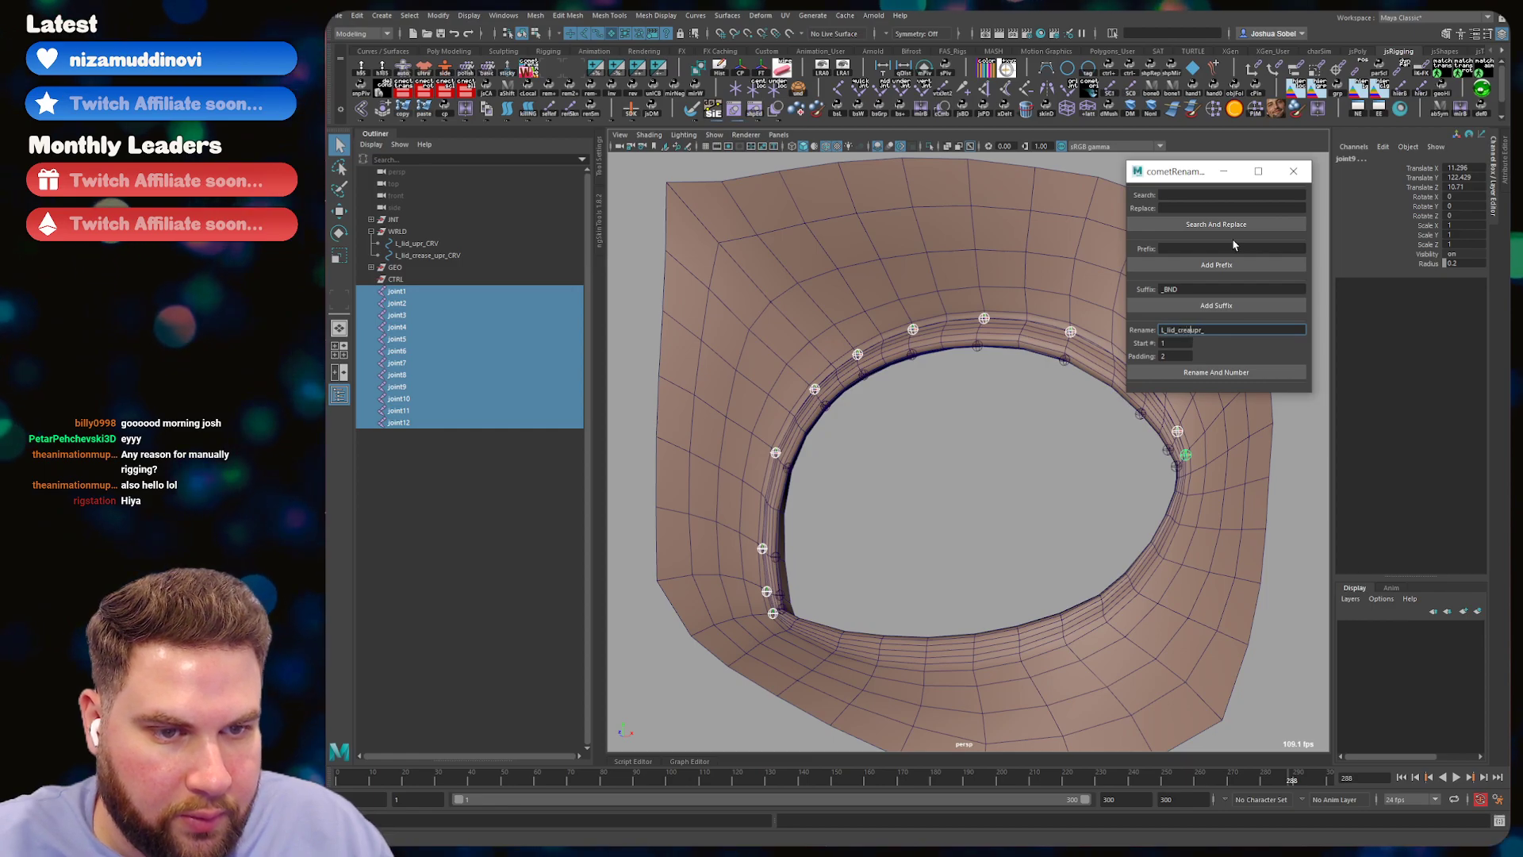
type("se_")
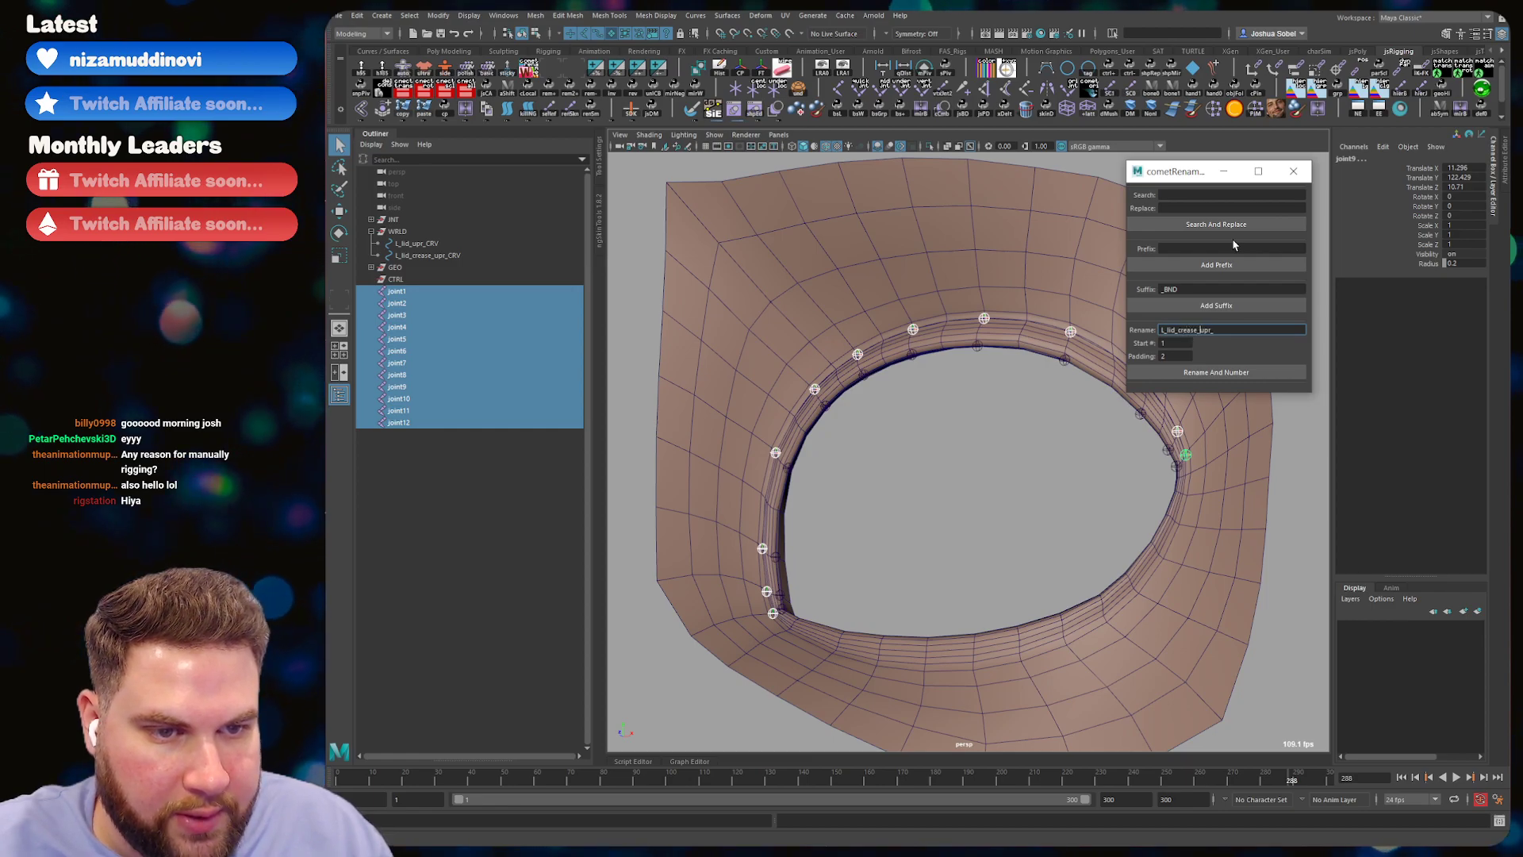
left_click(1211, 372)
left_click(1293, 171)
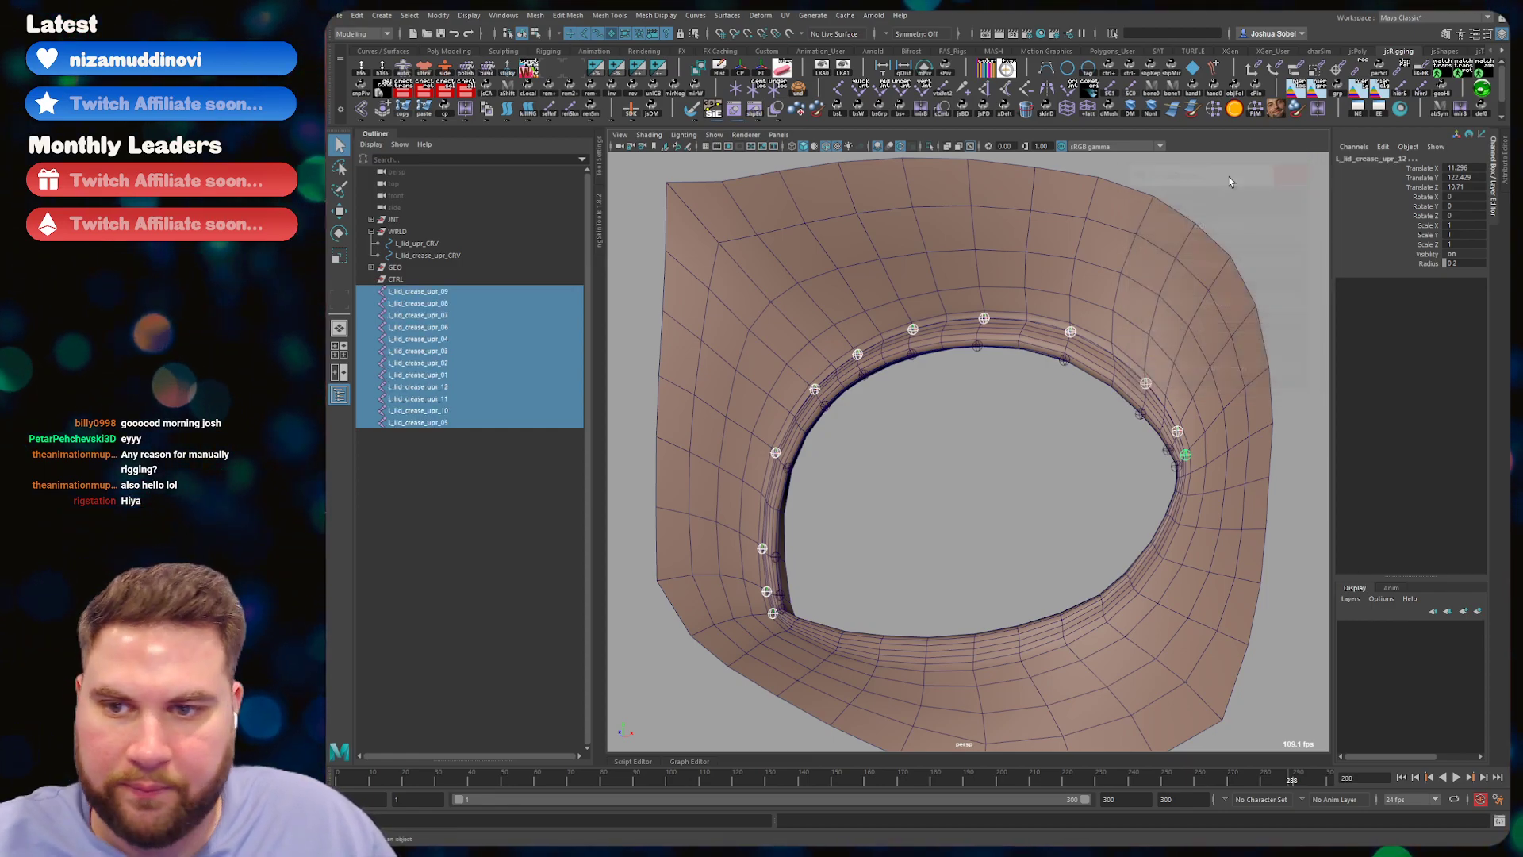
- Parent the renamed crease joints under the JNT group and collapse the WRLD group
left_click(400, 221, "ctrl")
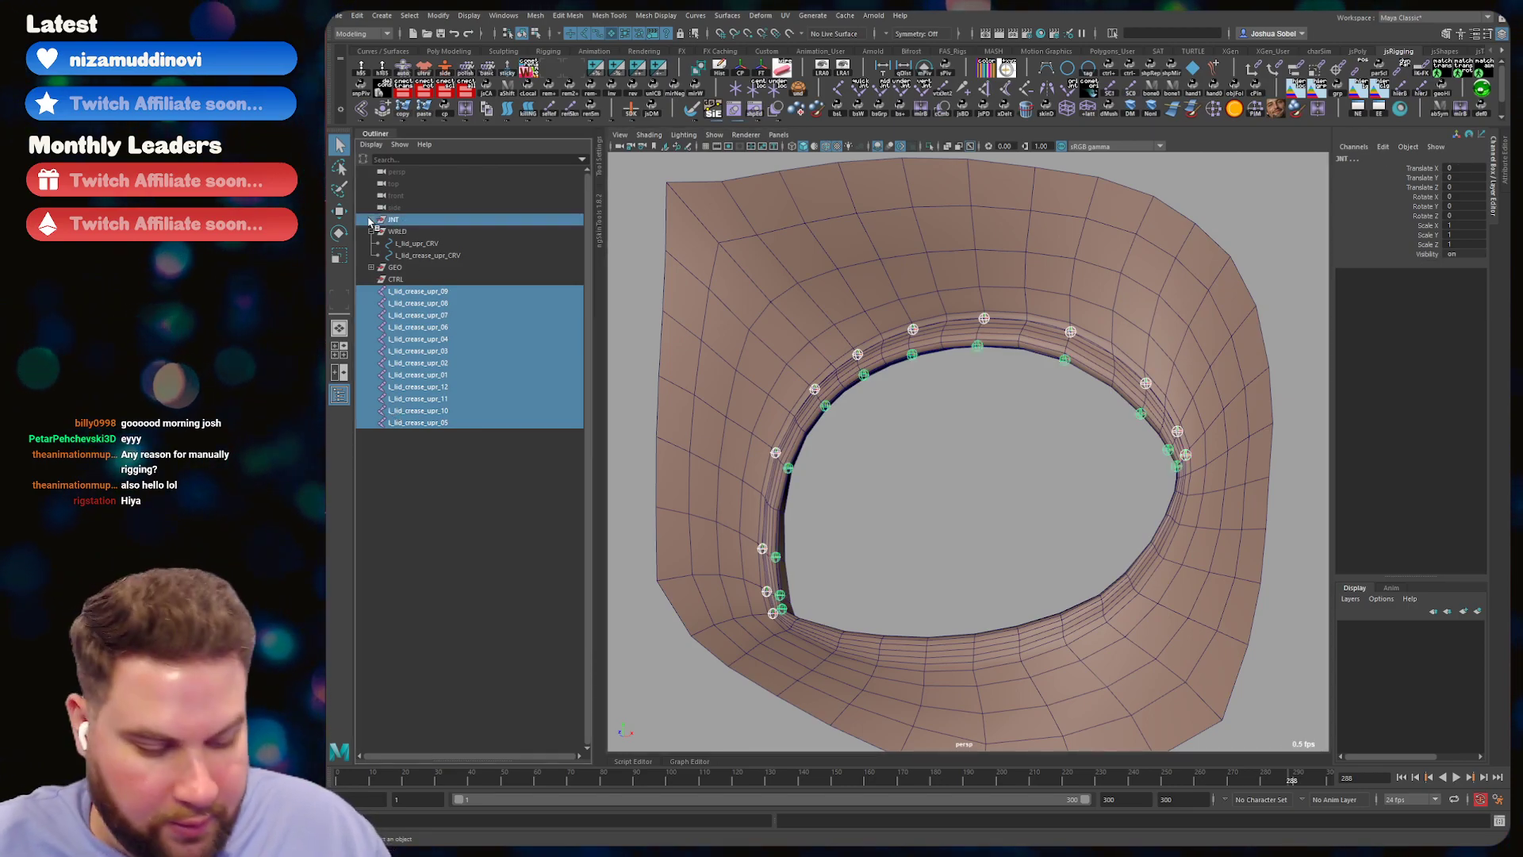
key("p")
left_click(371, 232)
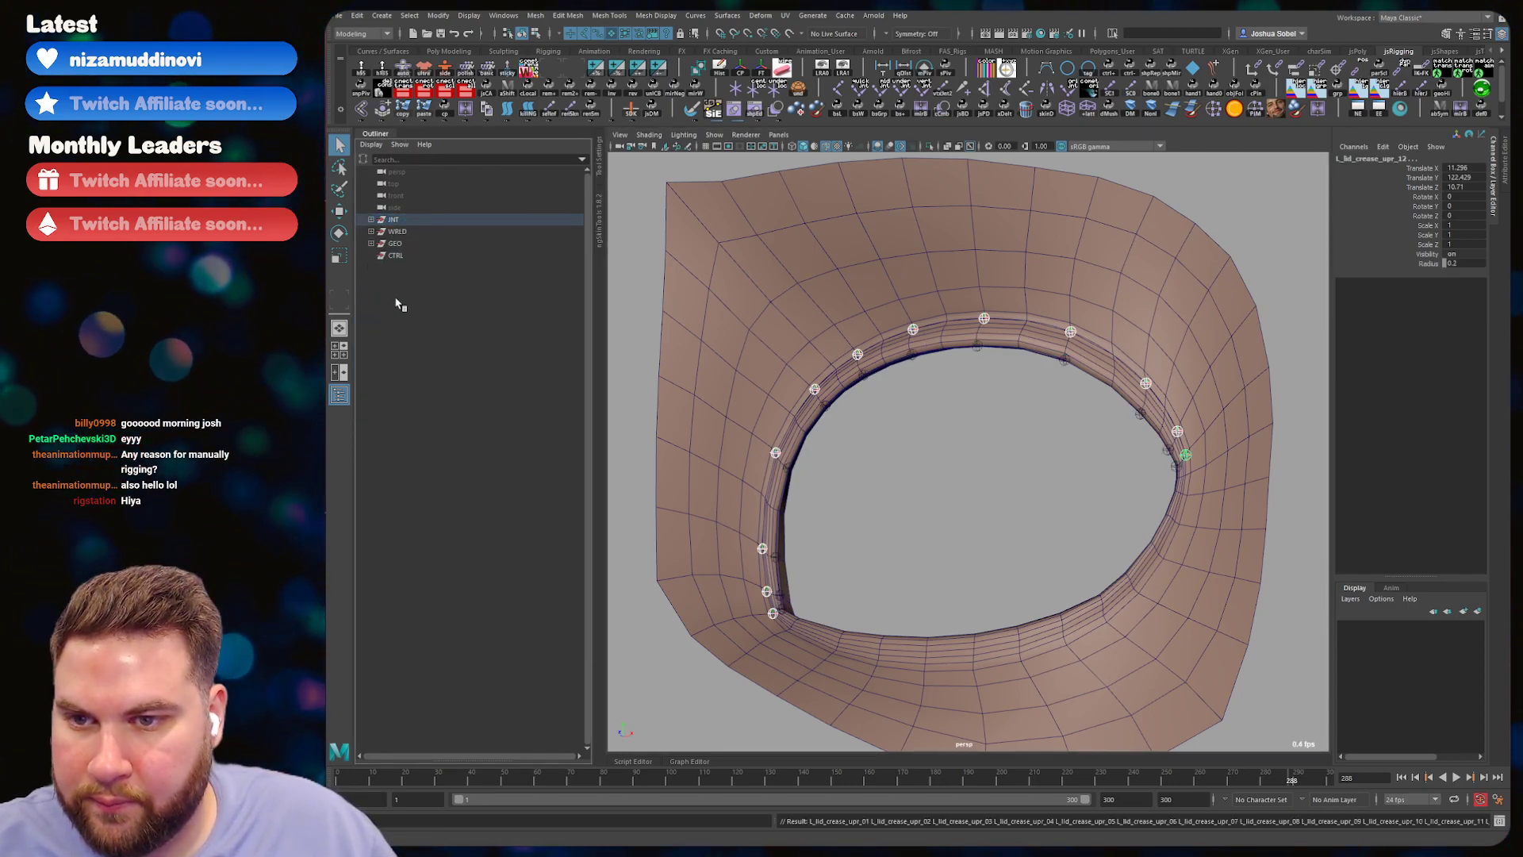
- Reorder the top-level groups to GEO, CTRL, JNT, WRLD, then deselect everything and save the scene
middle_click_drag(395, 254, 412, 220)
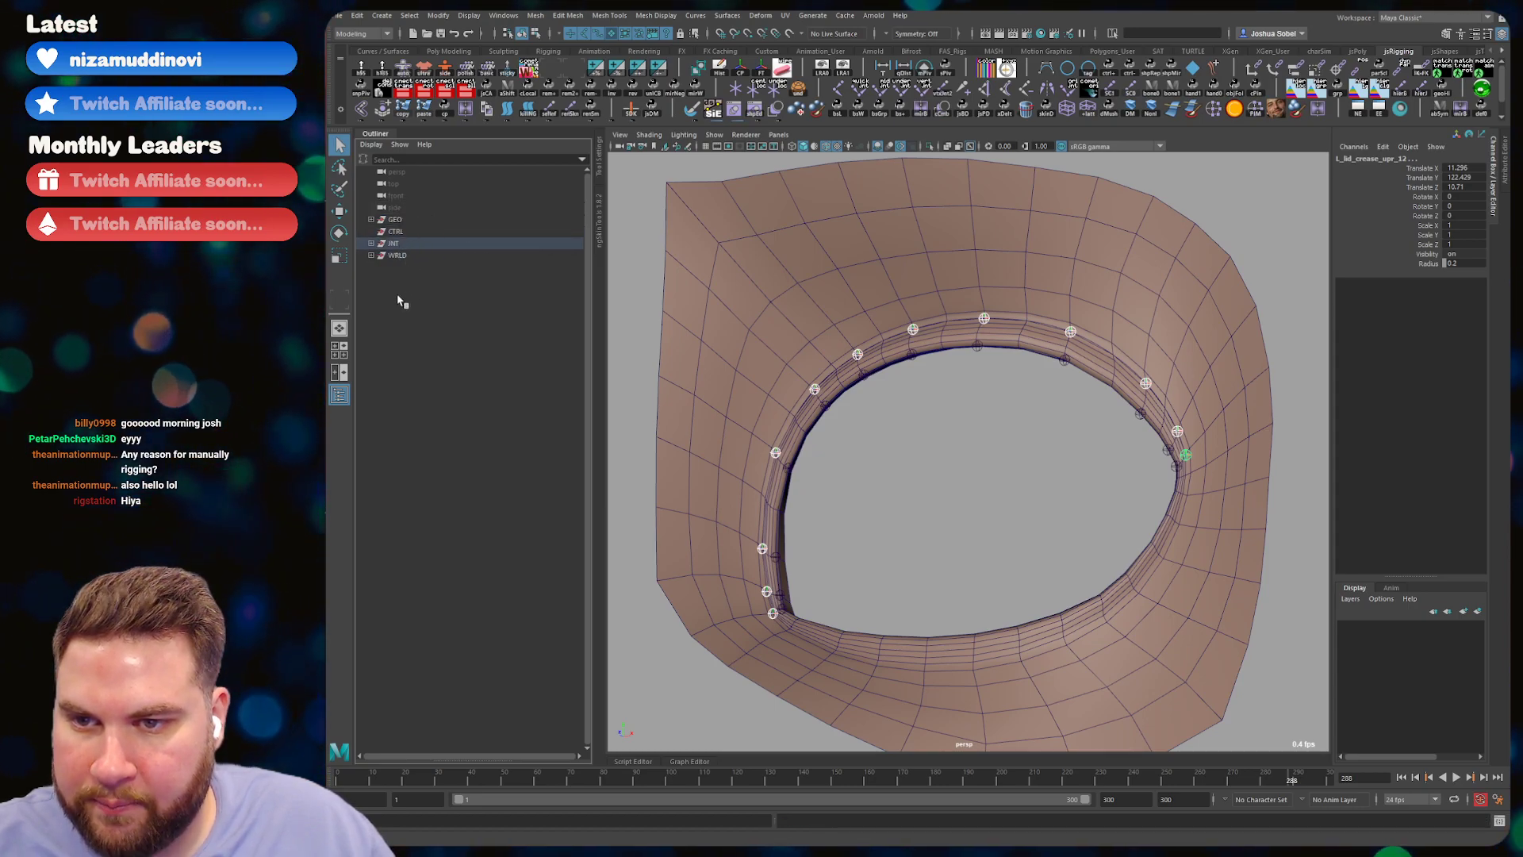
left_click(424, 255)
left_click(631, 213)
key("ctrl+s")
left_click_drag(1005, 347, 981, 366, "alt")
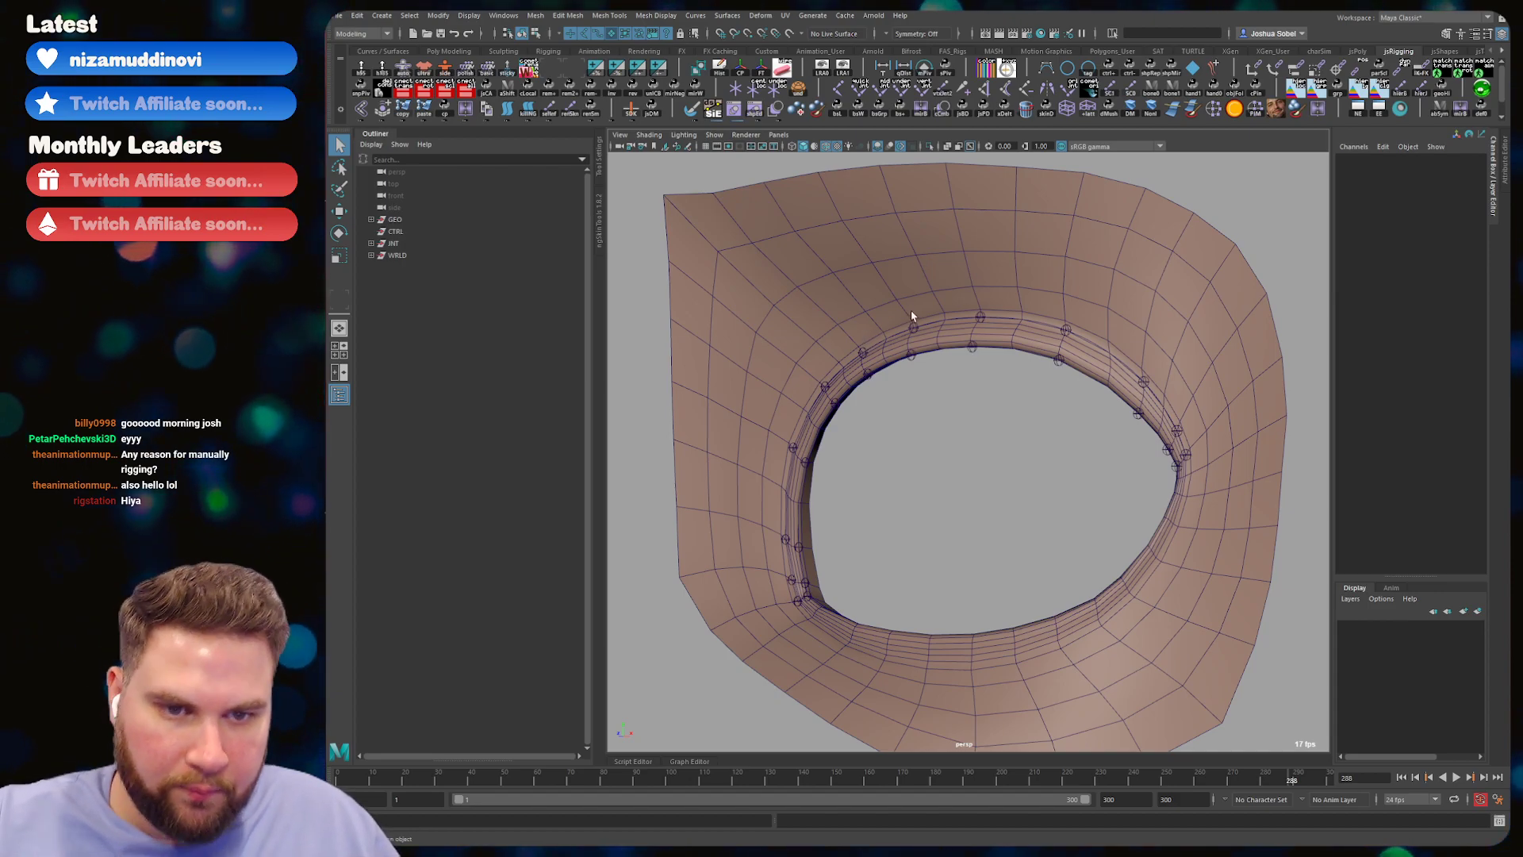
left_click(644, 763)
left_click_drag(989, 338, 953, 282, "alt")
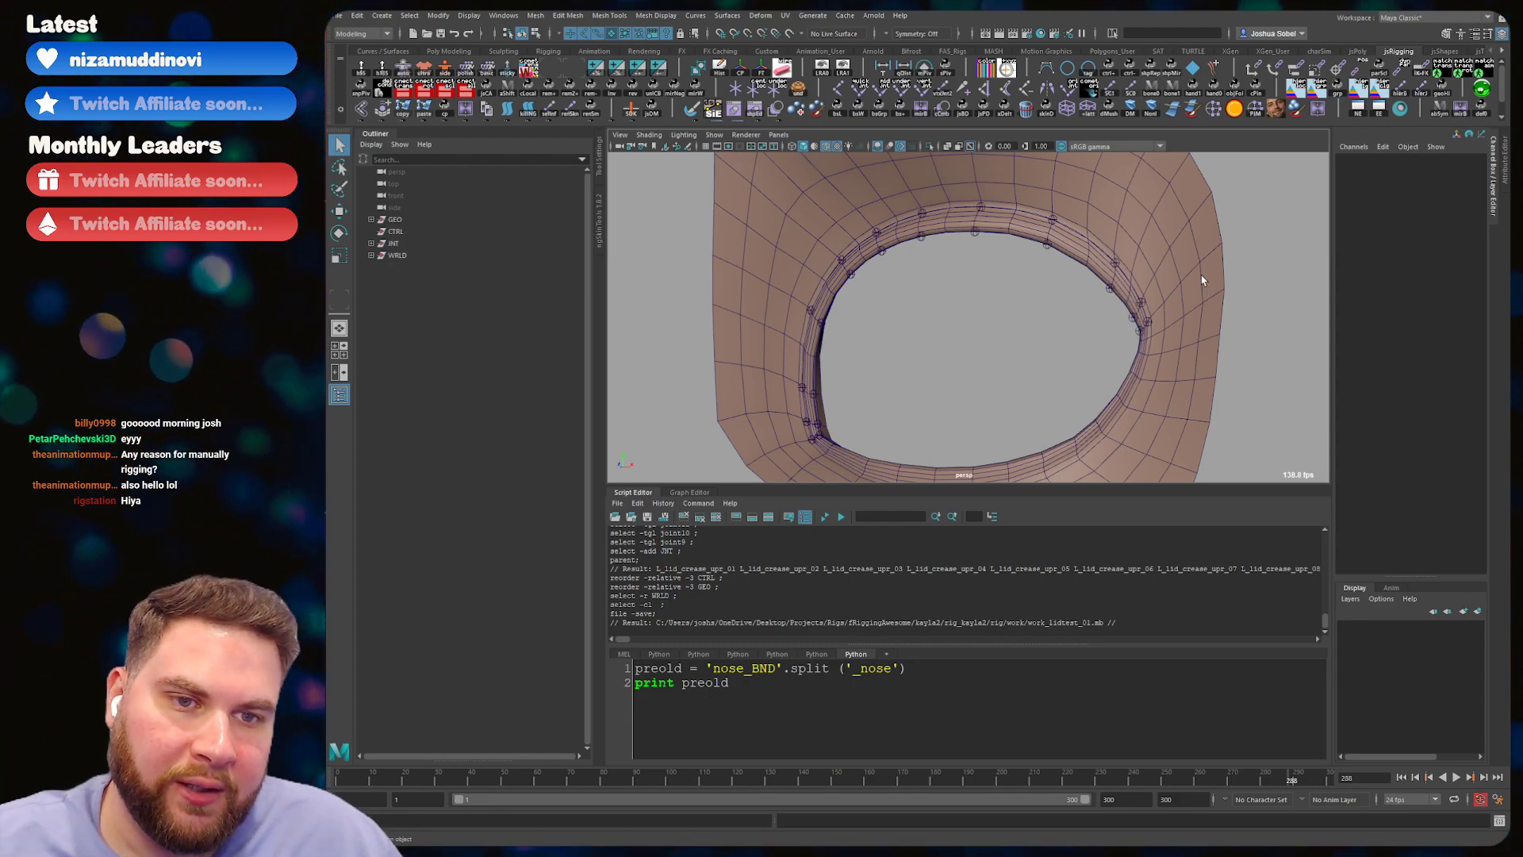
left_click_drag(633, 485, 642, 484)
left_click(644, 494)
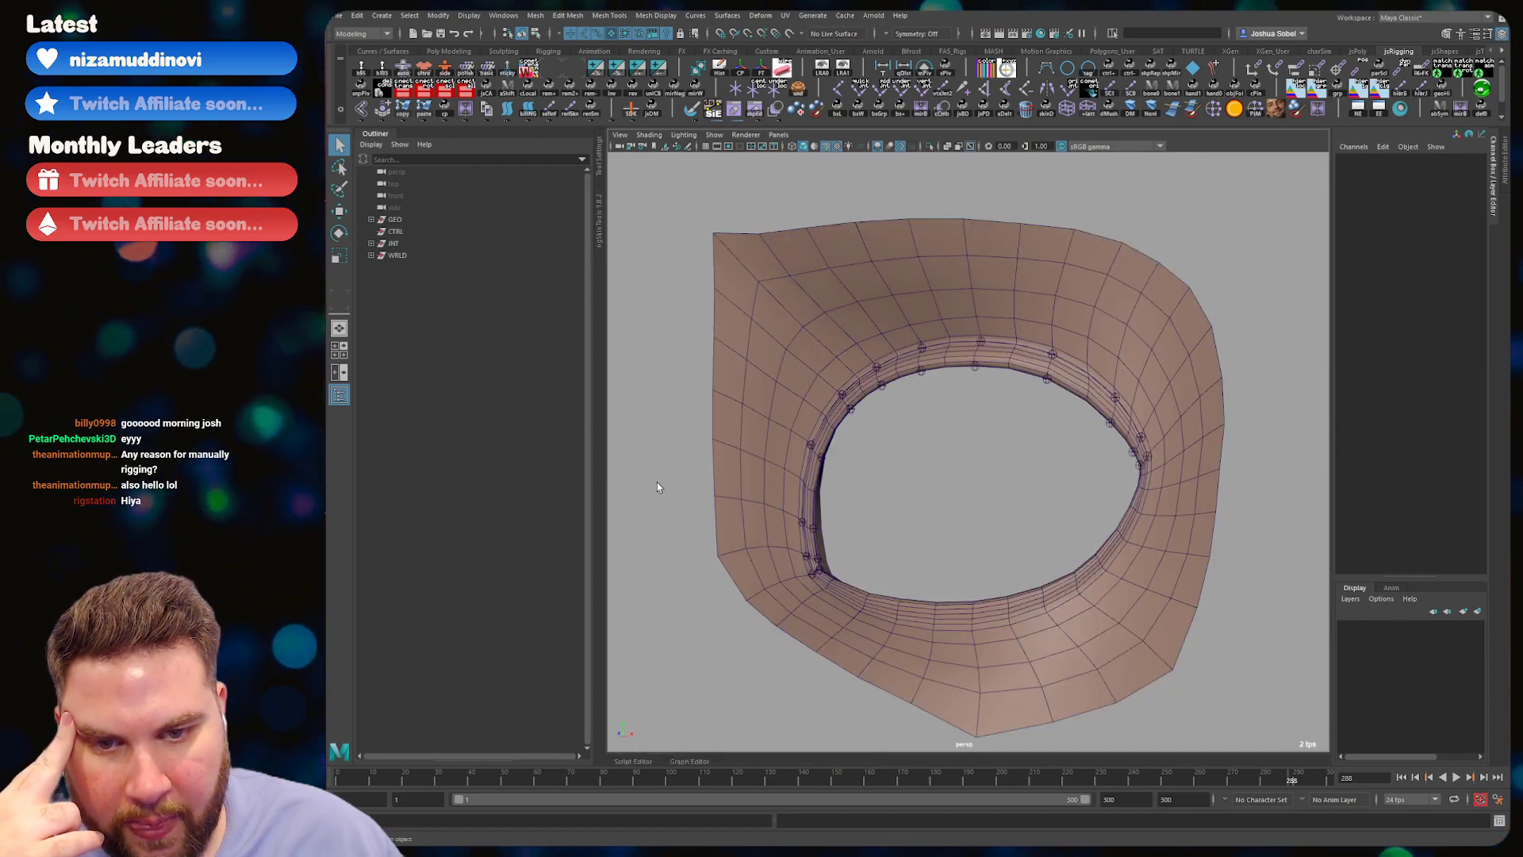
- Select all the lid joints and examine the code of the _BND and _JNT versions of the control hierarchy script
left_click_drag(740, 642, 1317, 159)
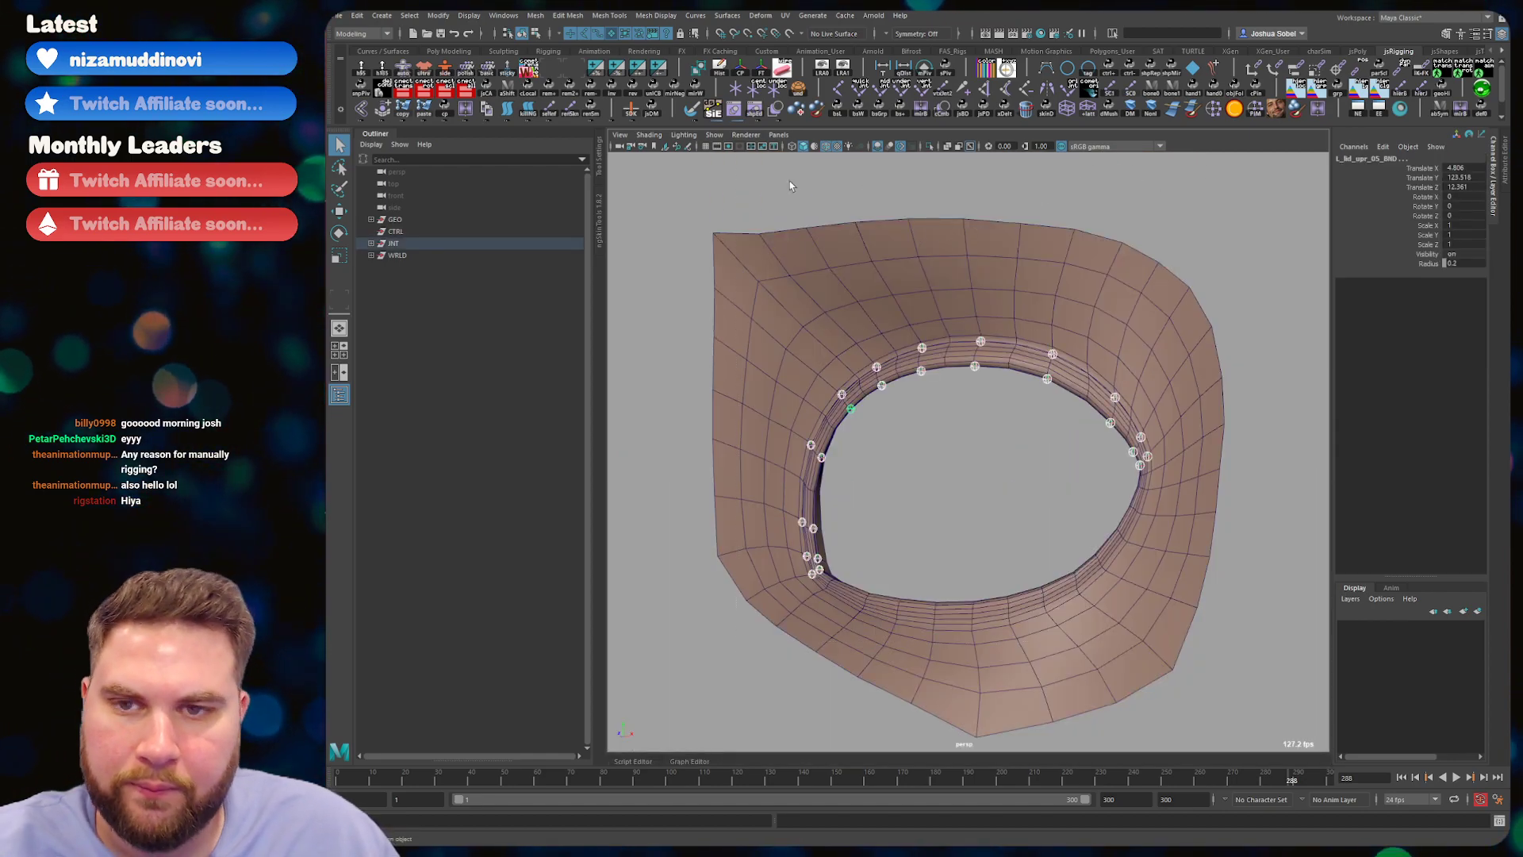
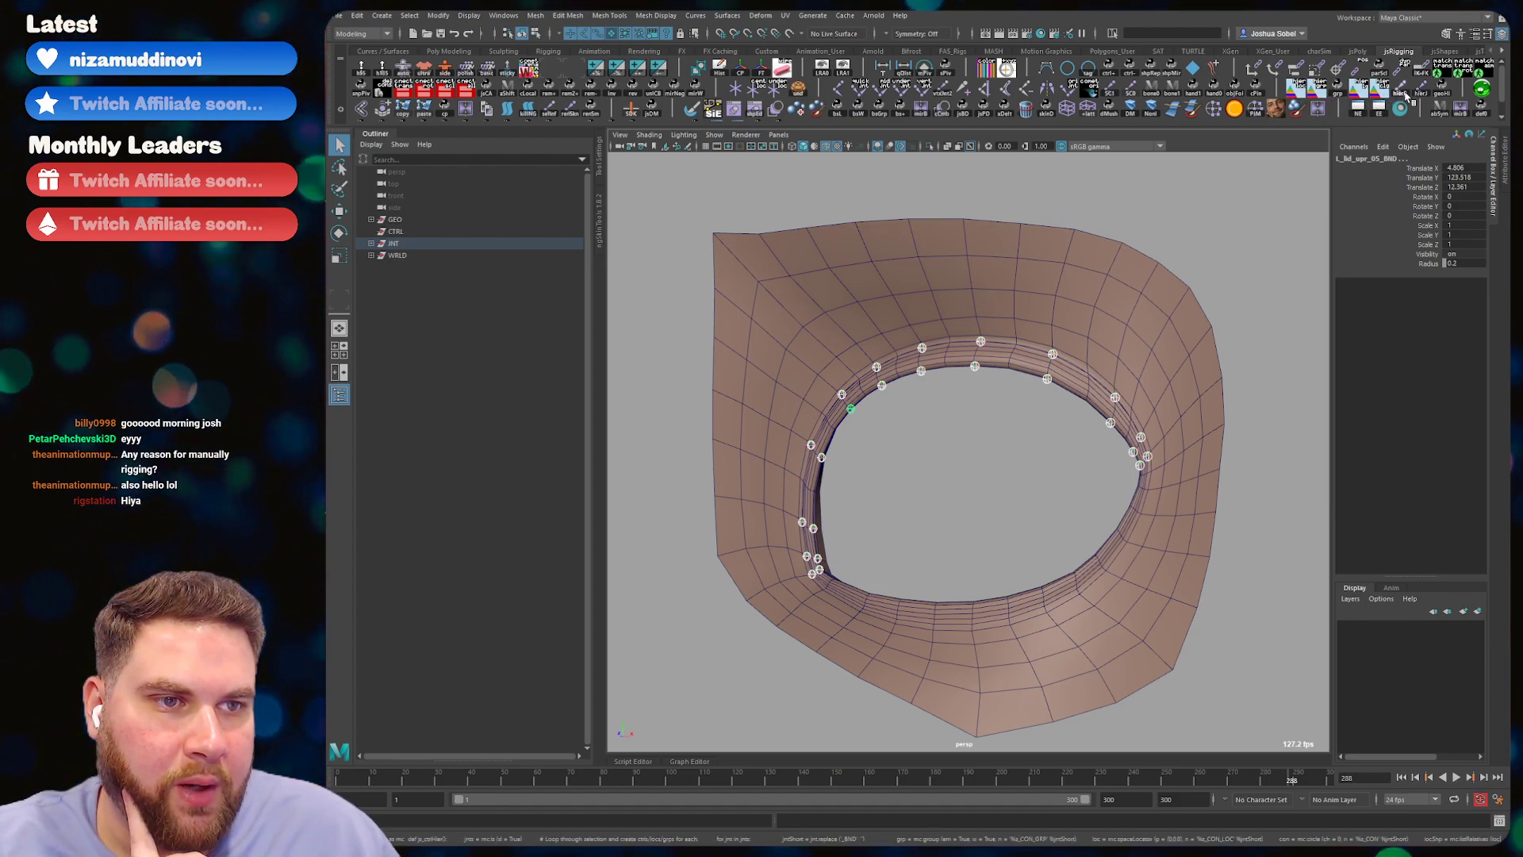
right_click(1405, 89)
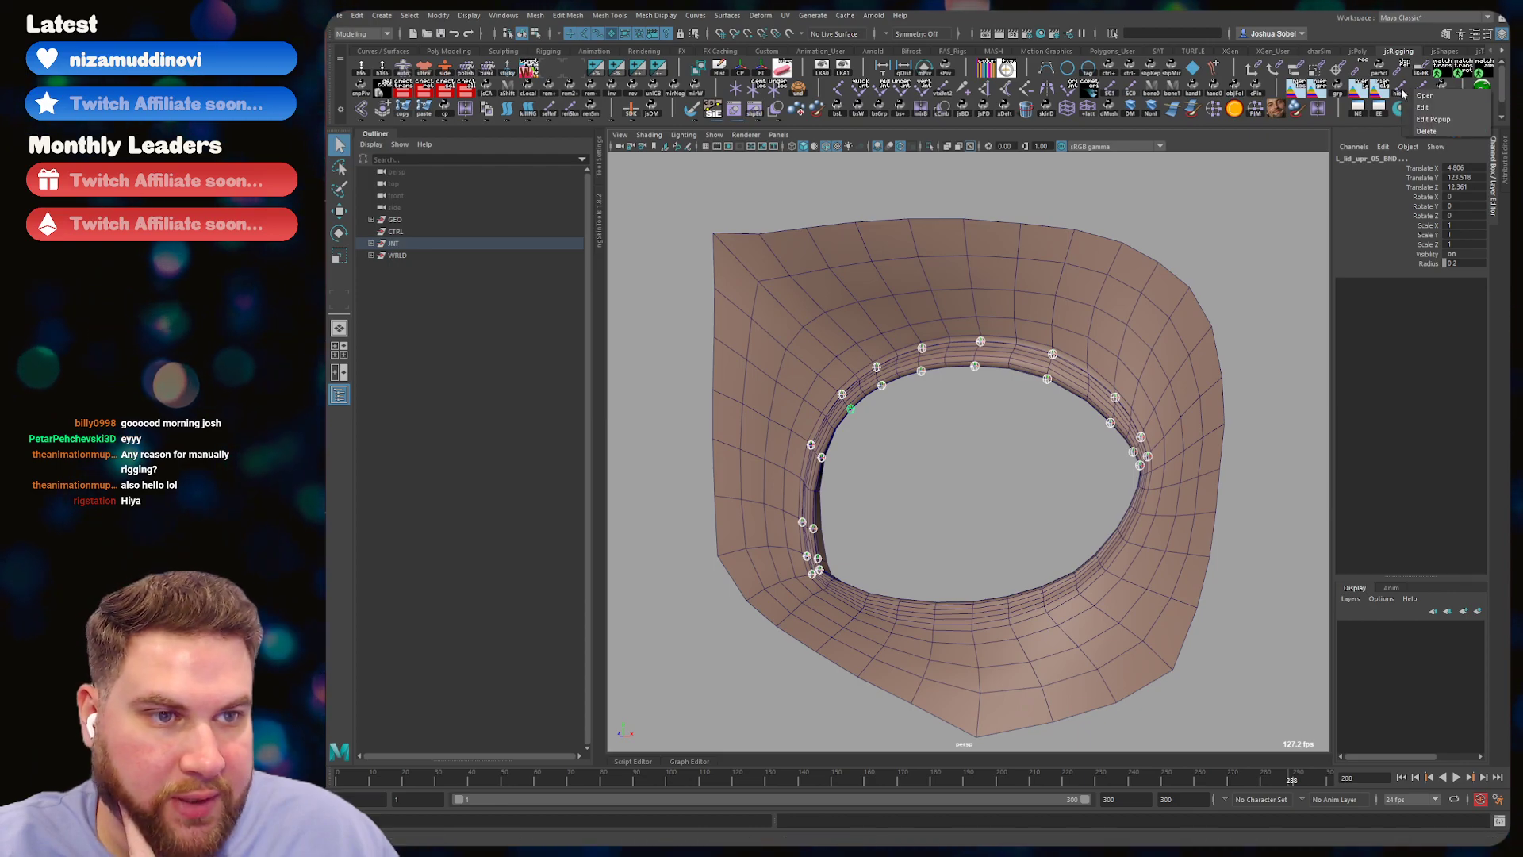
left_click(1435, 111)
left_click_drag(1057, 282, 917, 220)
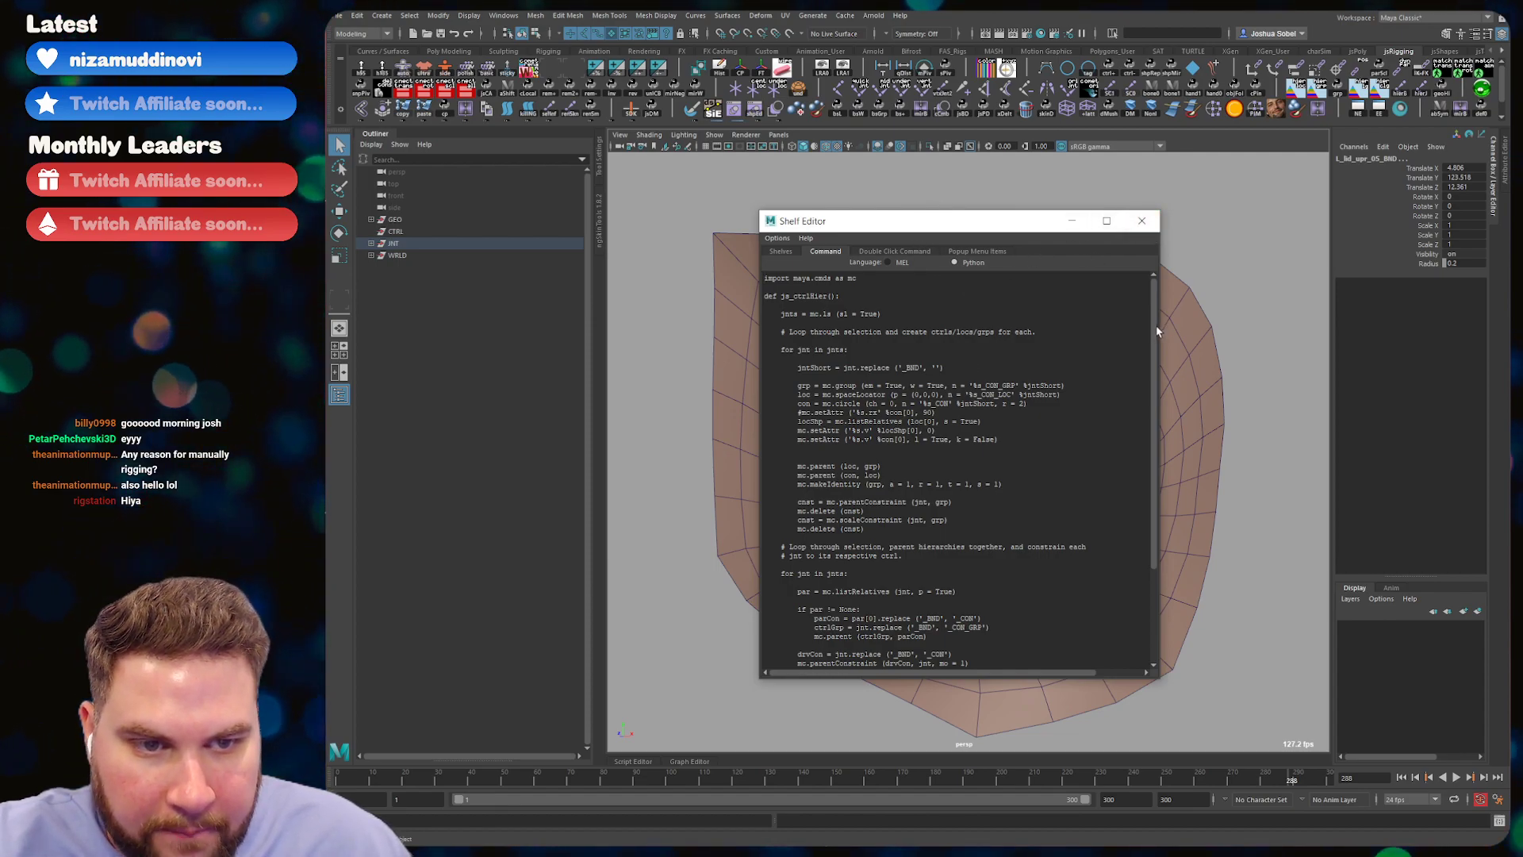
scroll(1156, 331, "down", 4)
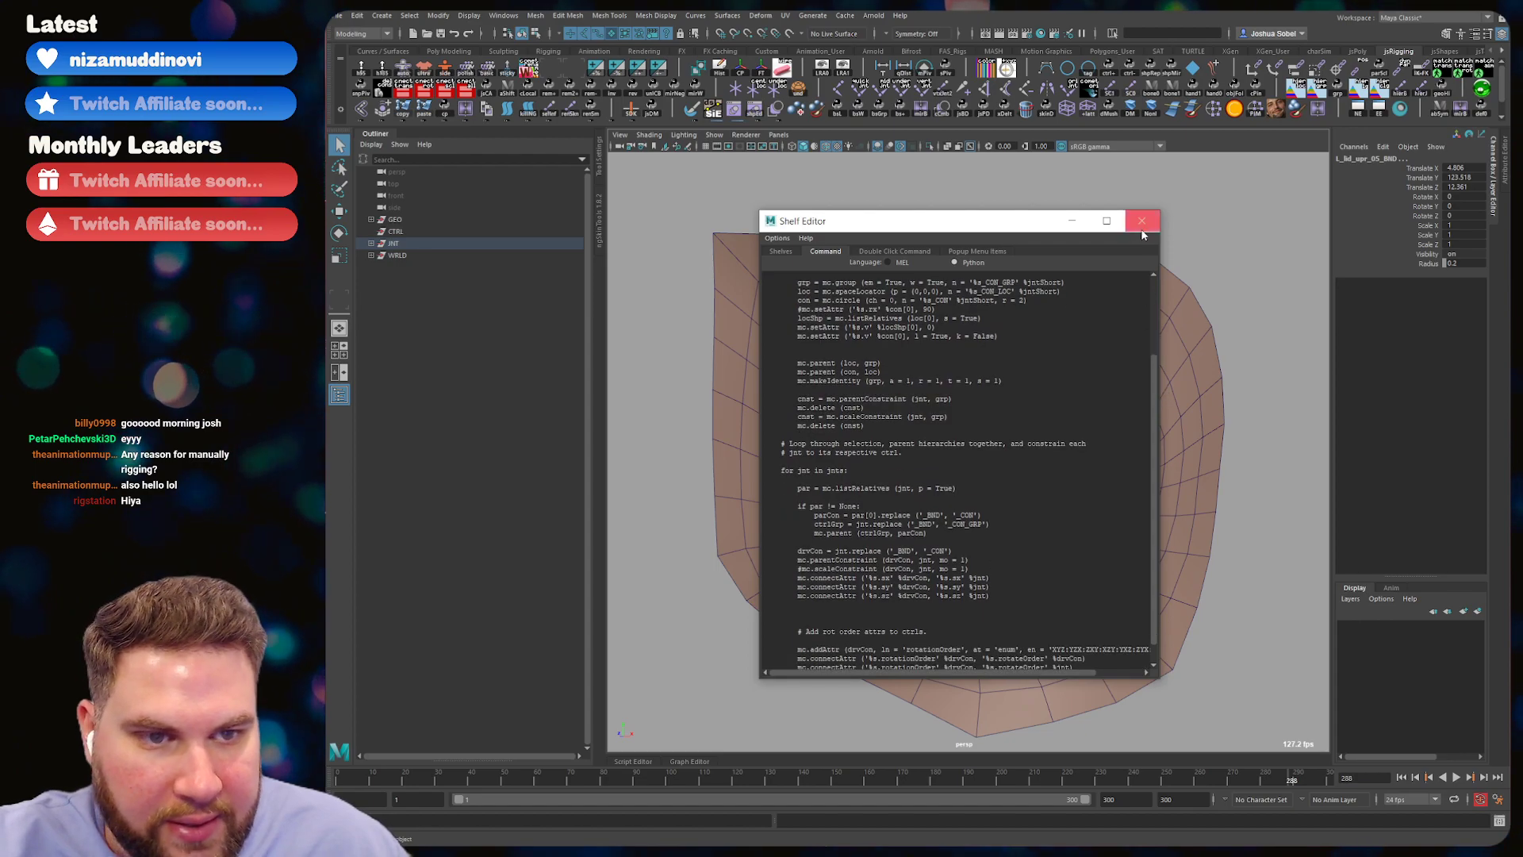
left_click(1142, 221)
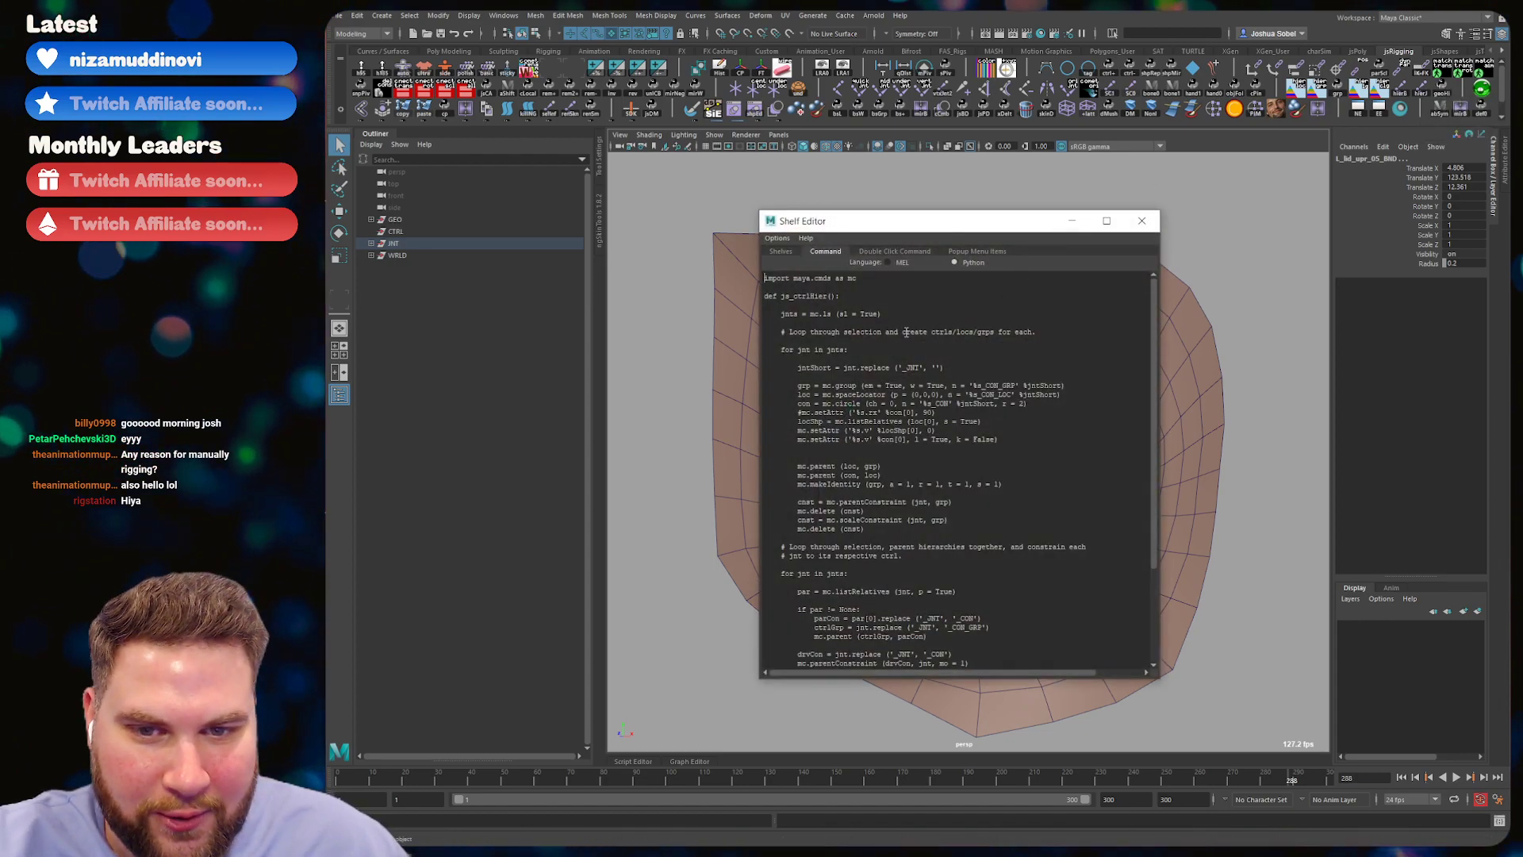
left_click(1142, 221)
- Try the _JNT control hierarchy script on the lid joints and undo the controls it makes
left_click(1425, 96)
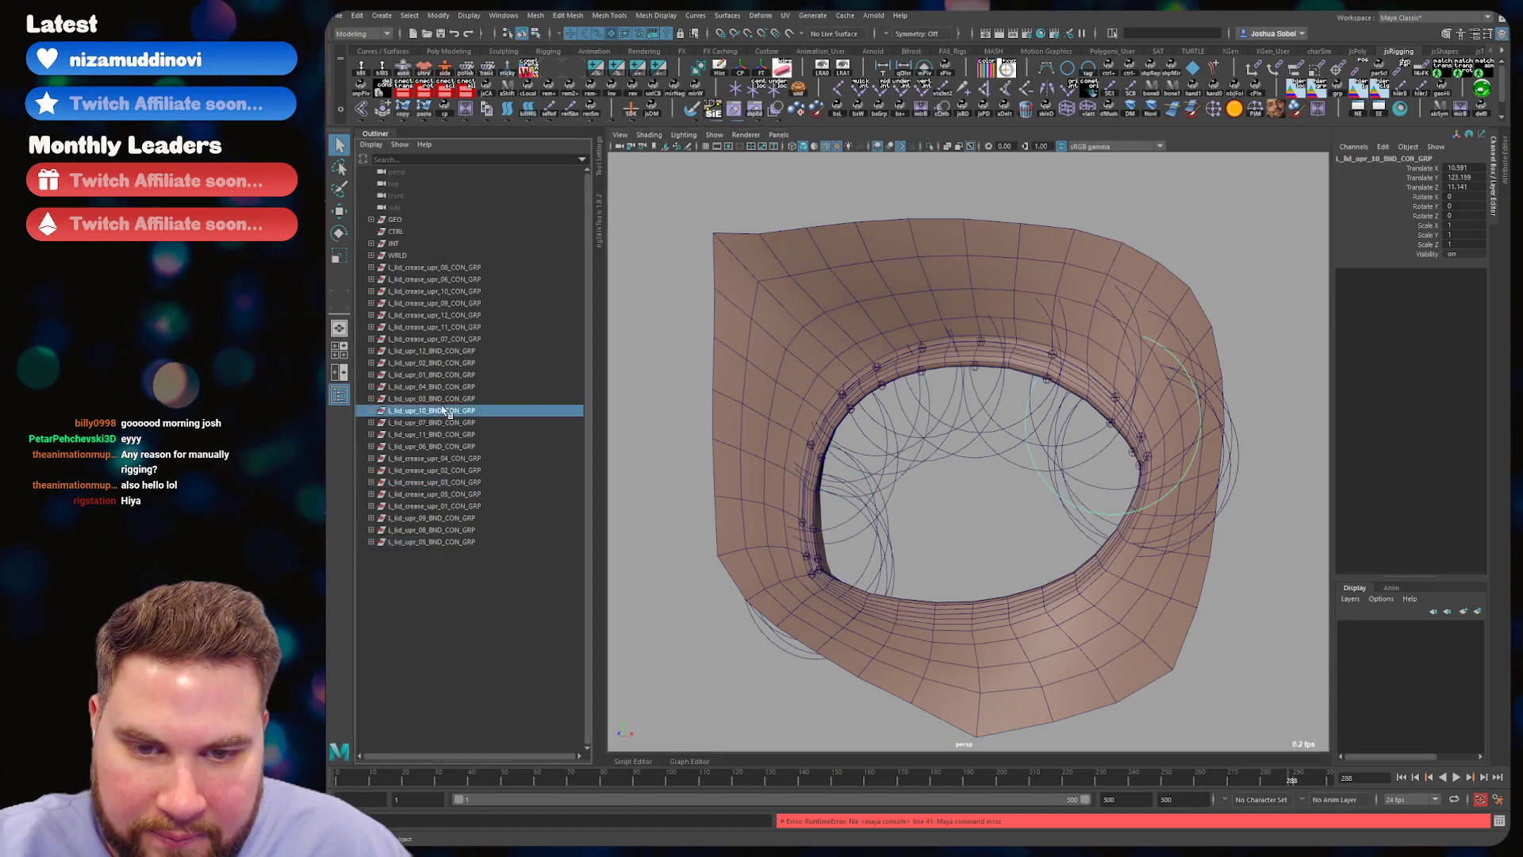
left_click(434, 362)
key("w")
middle_click_drag(867, 279, 917, 231)
key("ctrl+z")
key("ctrl+z")
key("ctrl+z")
key("ctrl+z")
key("ctrl+z")
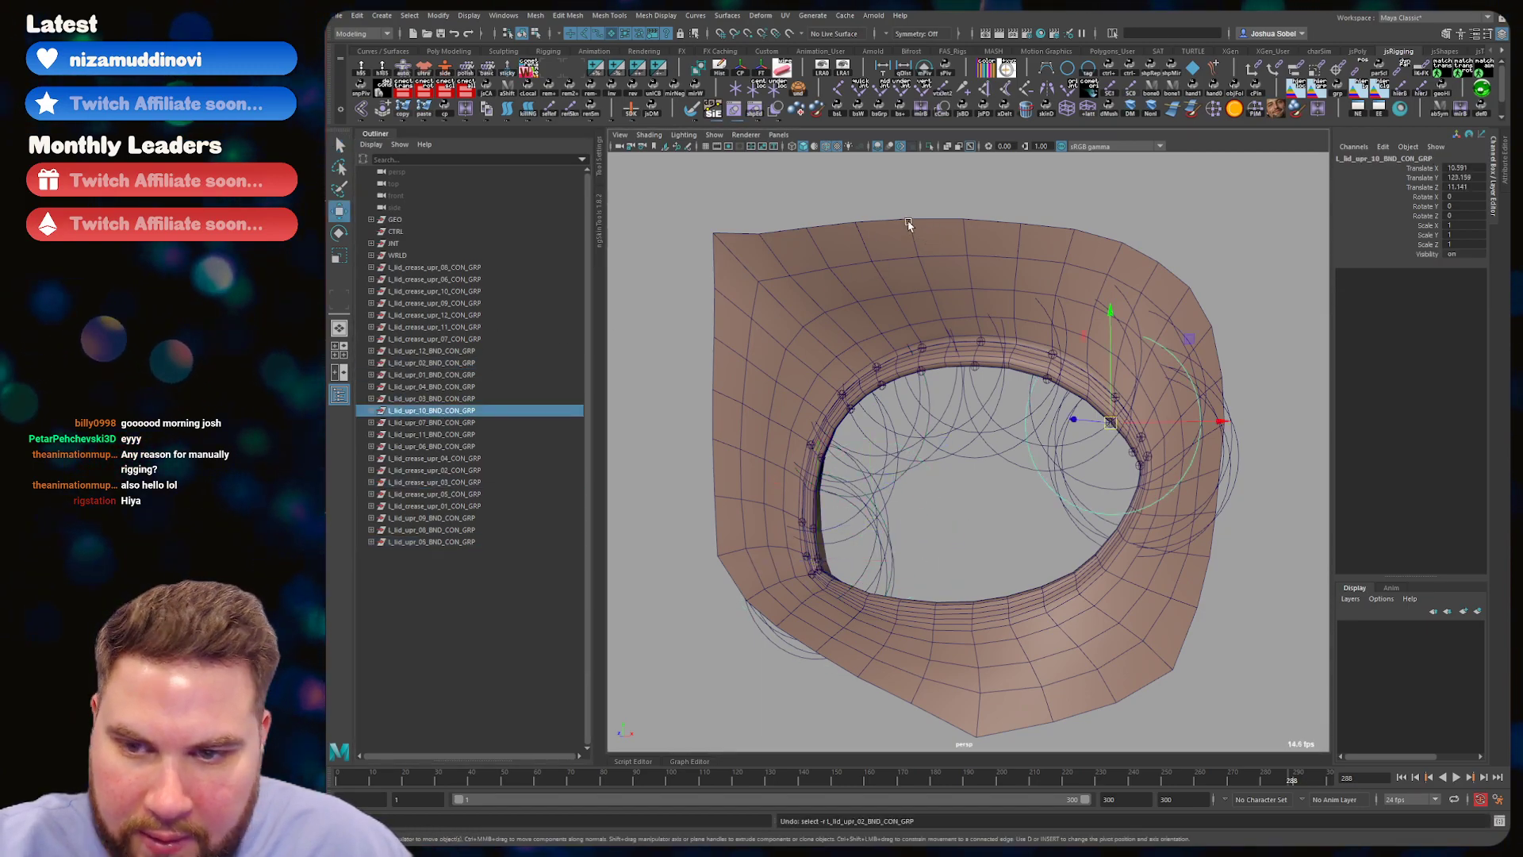
- Run the _BND control hierarchy script on the selected lid joints to create a control for each
left_click(1380, 110)
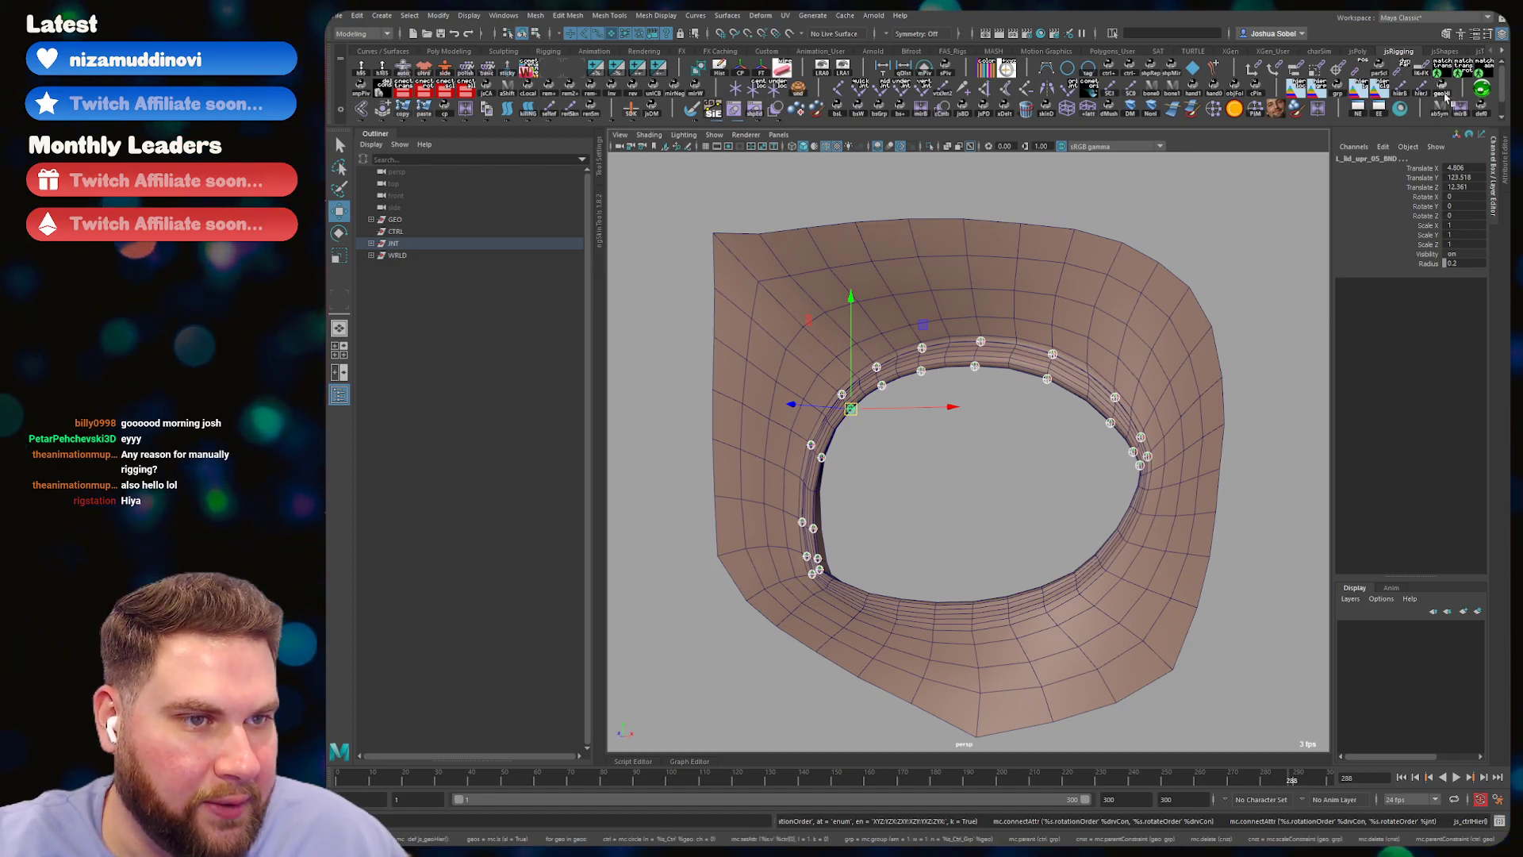
left_click(1389, 93)
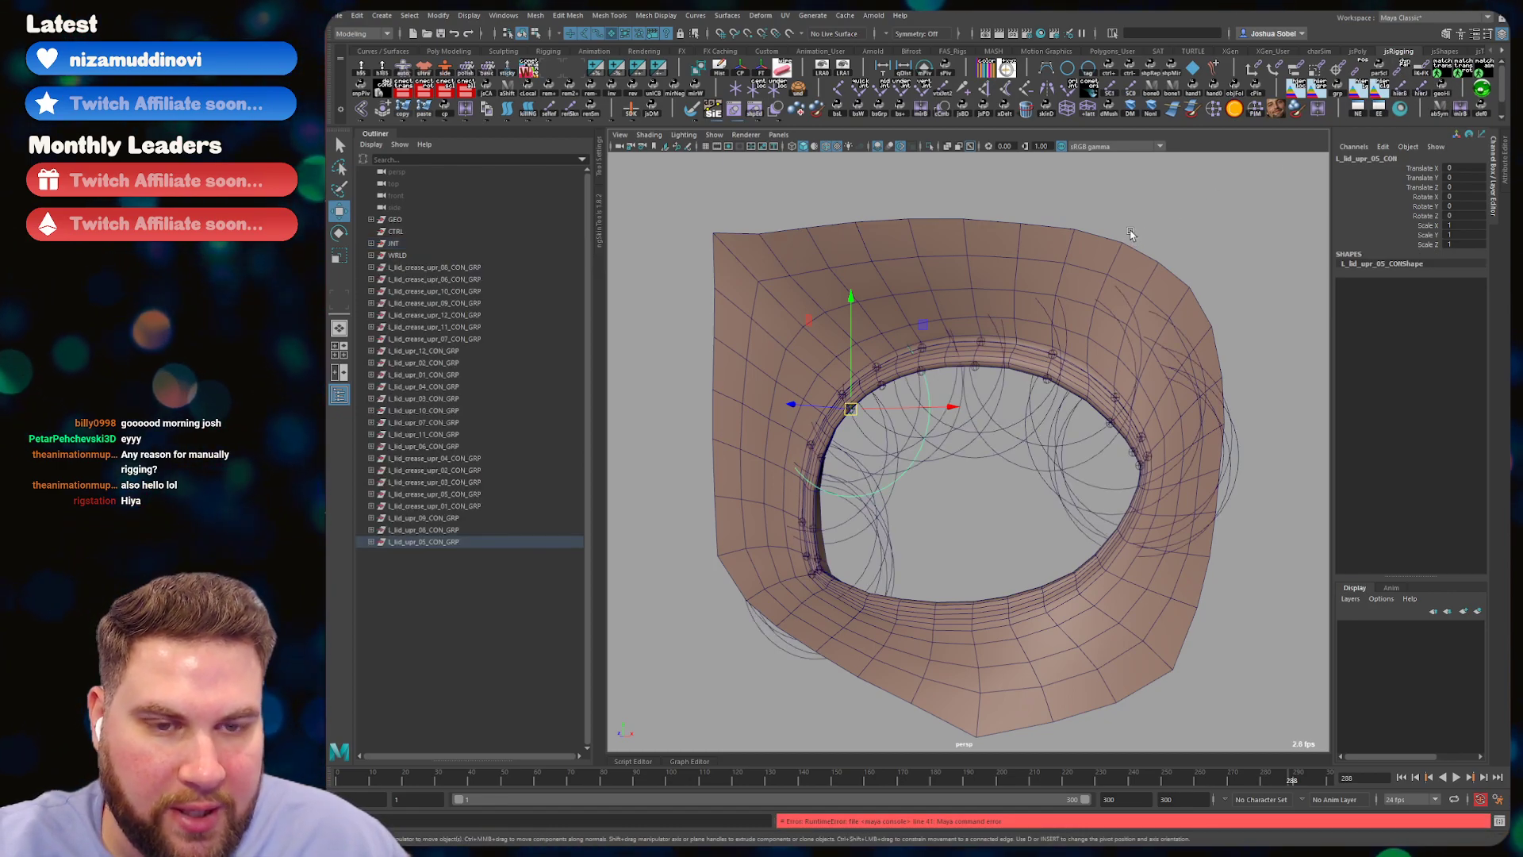
- Undo the new lid controls, run another control hierarchy script on the same joints, and try moving one upper rim control
key("ctrl+z")
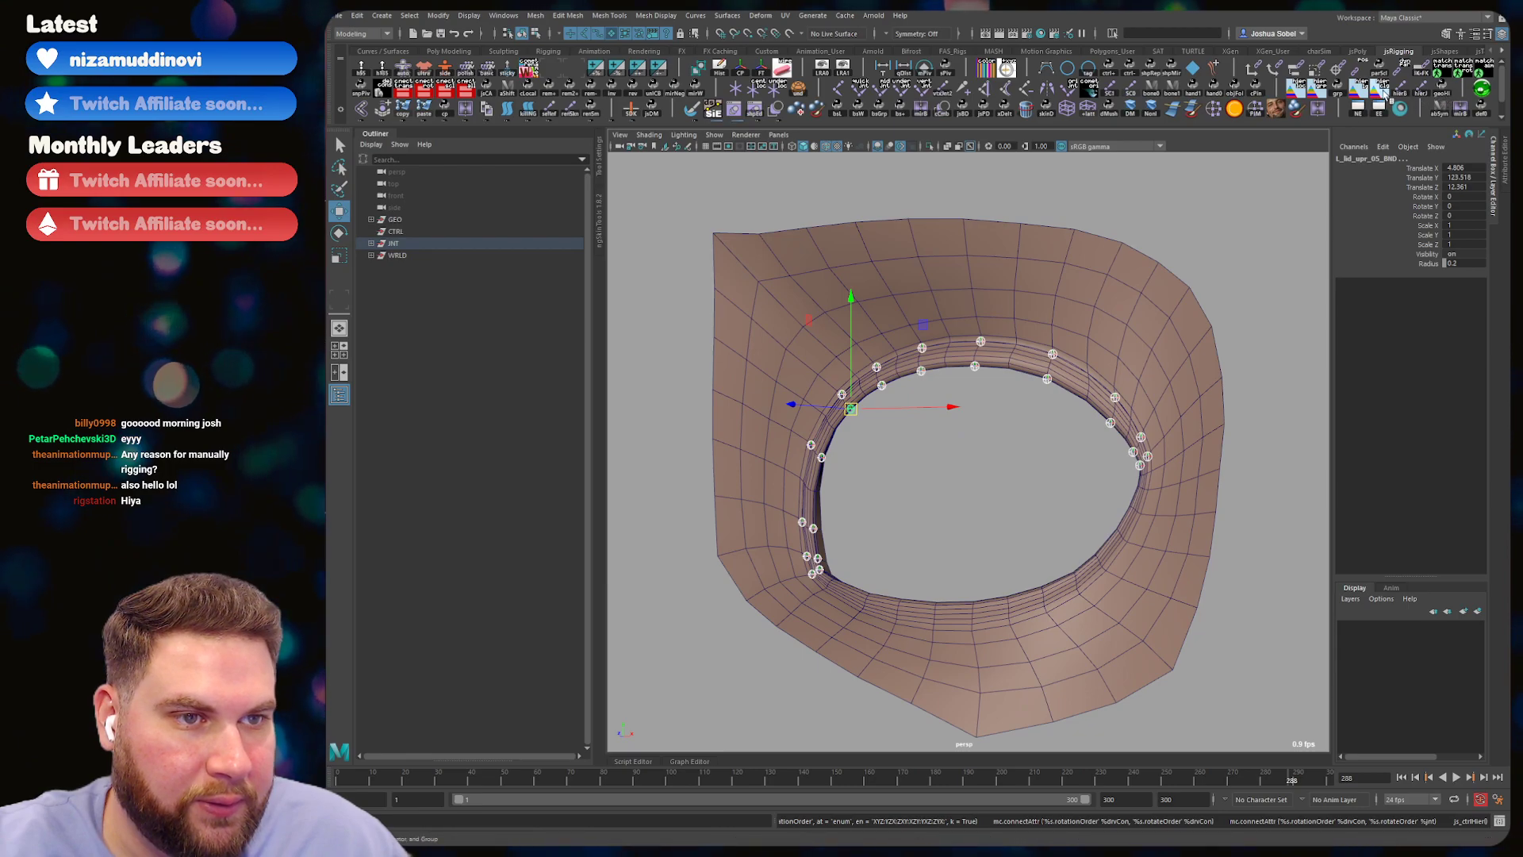
left_click(1356, 92)
left_click(974, 411)
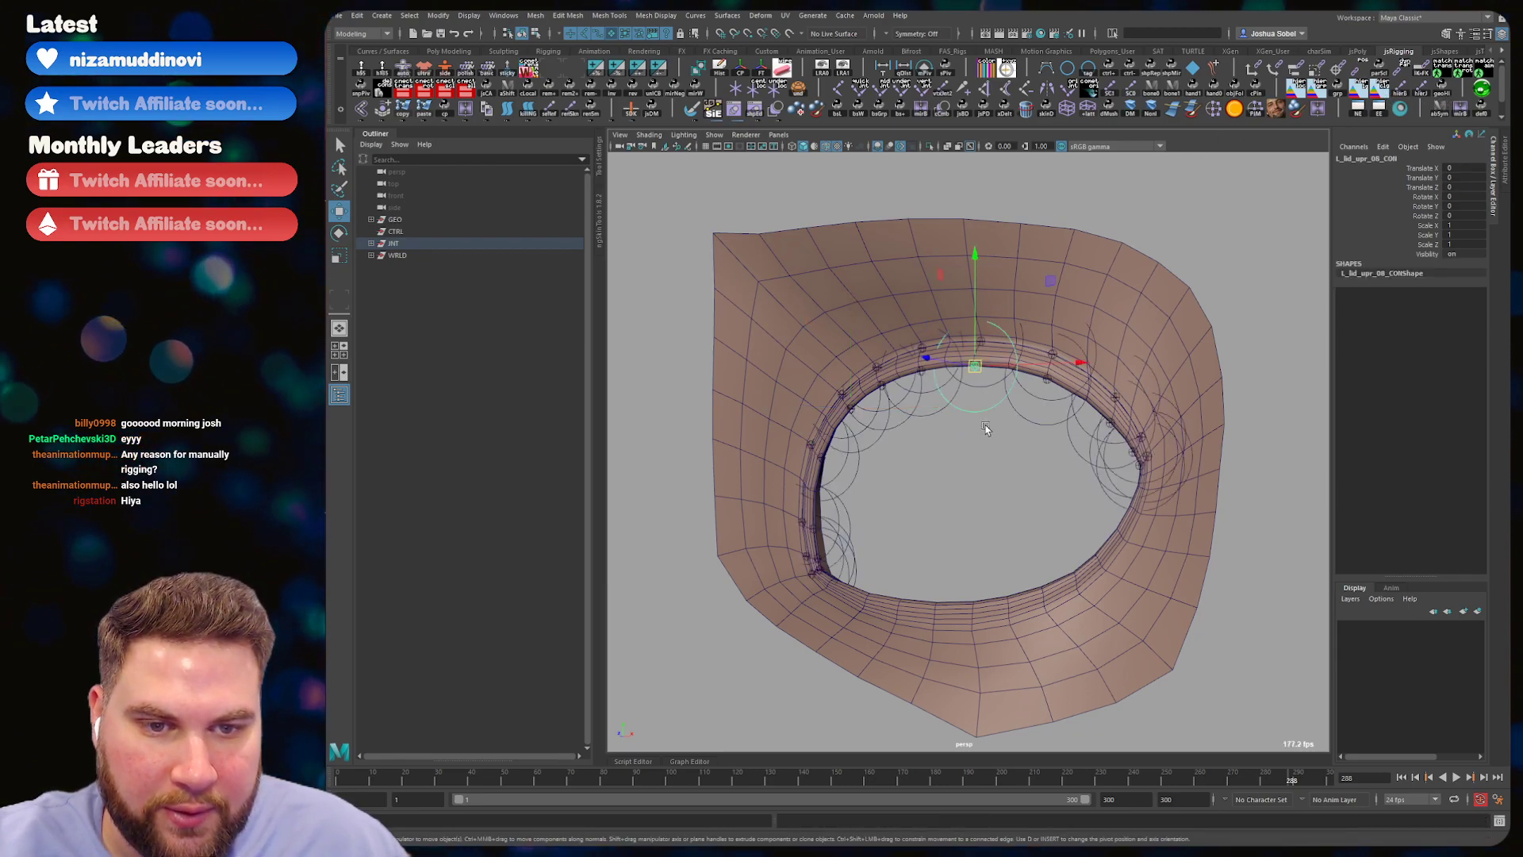
middle_click_drag(945, 487, 931, 457)
key("ctrl+z")
key("q")
left_click_drag(945, 341, 977, 376, "alt")
left_click(944, 293)
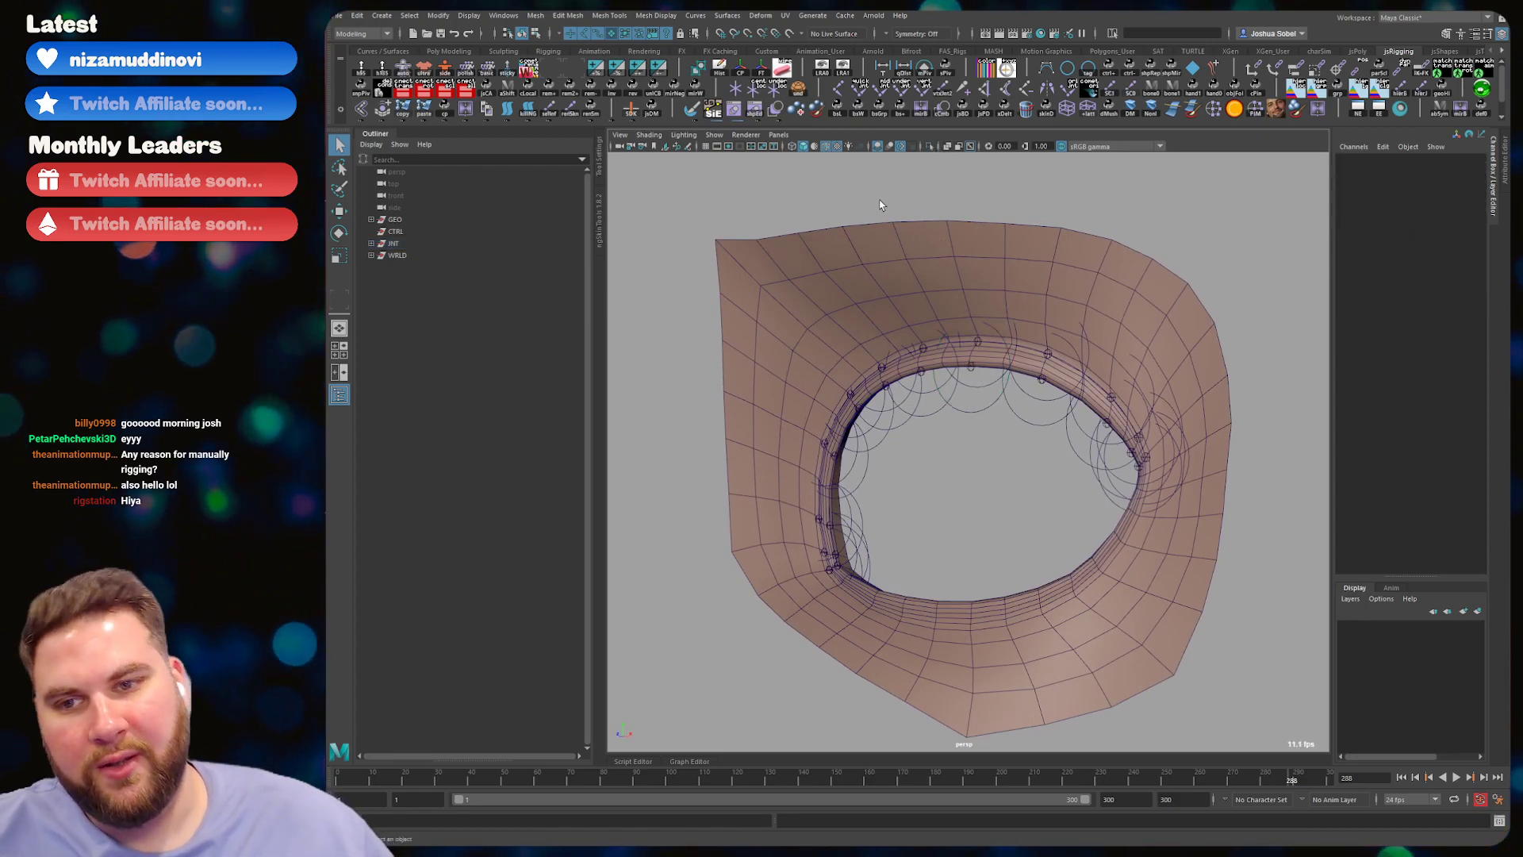
- Undo the controls created on the lid joints and leave nothing selected
left_click_drag(763, 295, 1189, 648)
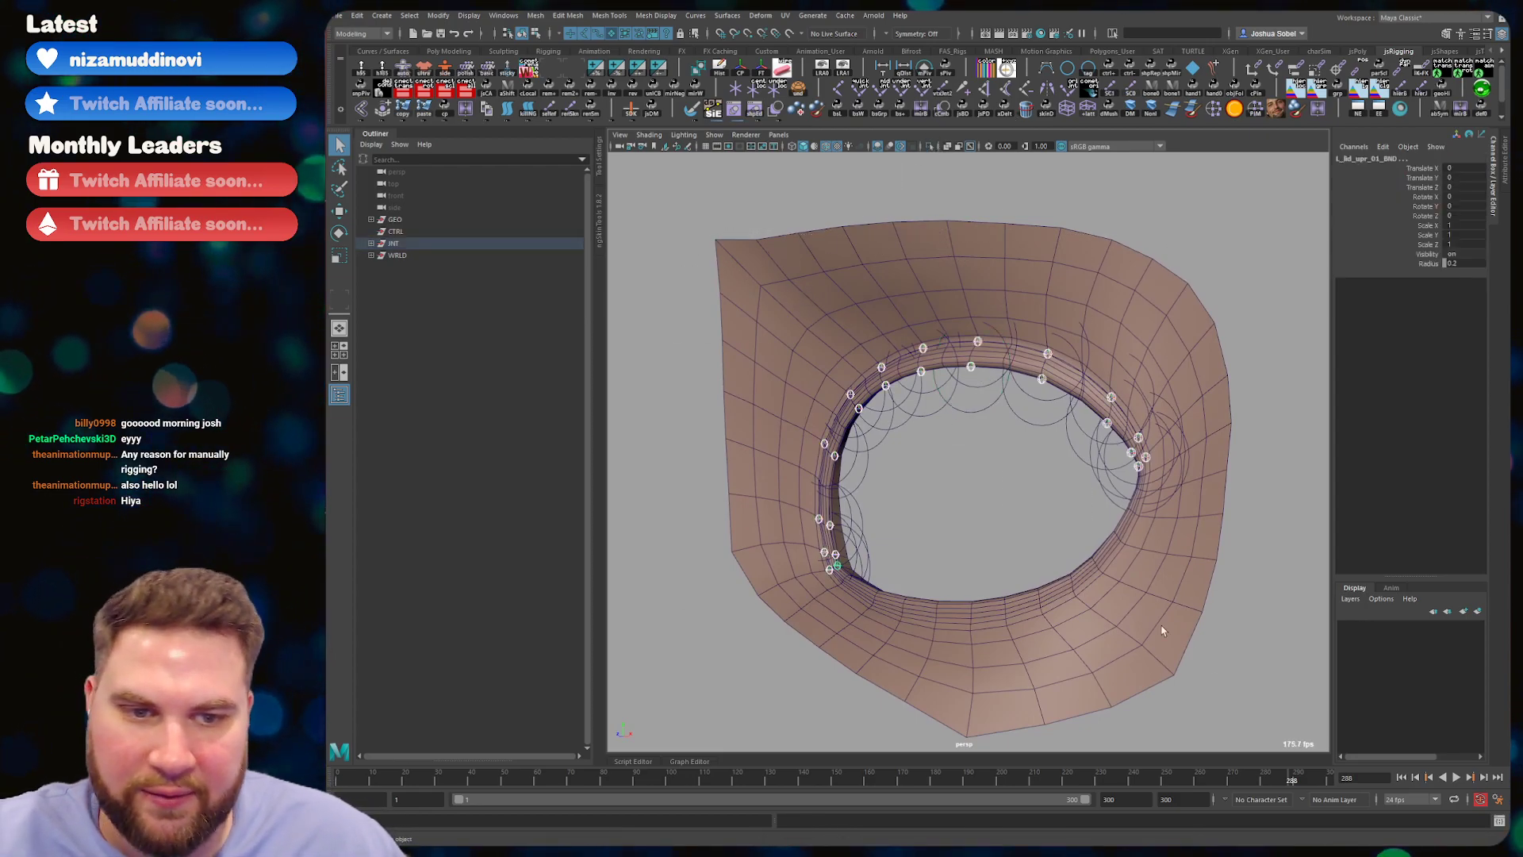
key("ctrl+z")
key("ctrl+z")
key("ctrl+z")
key("ctrl+z")
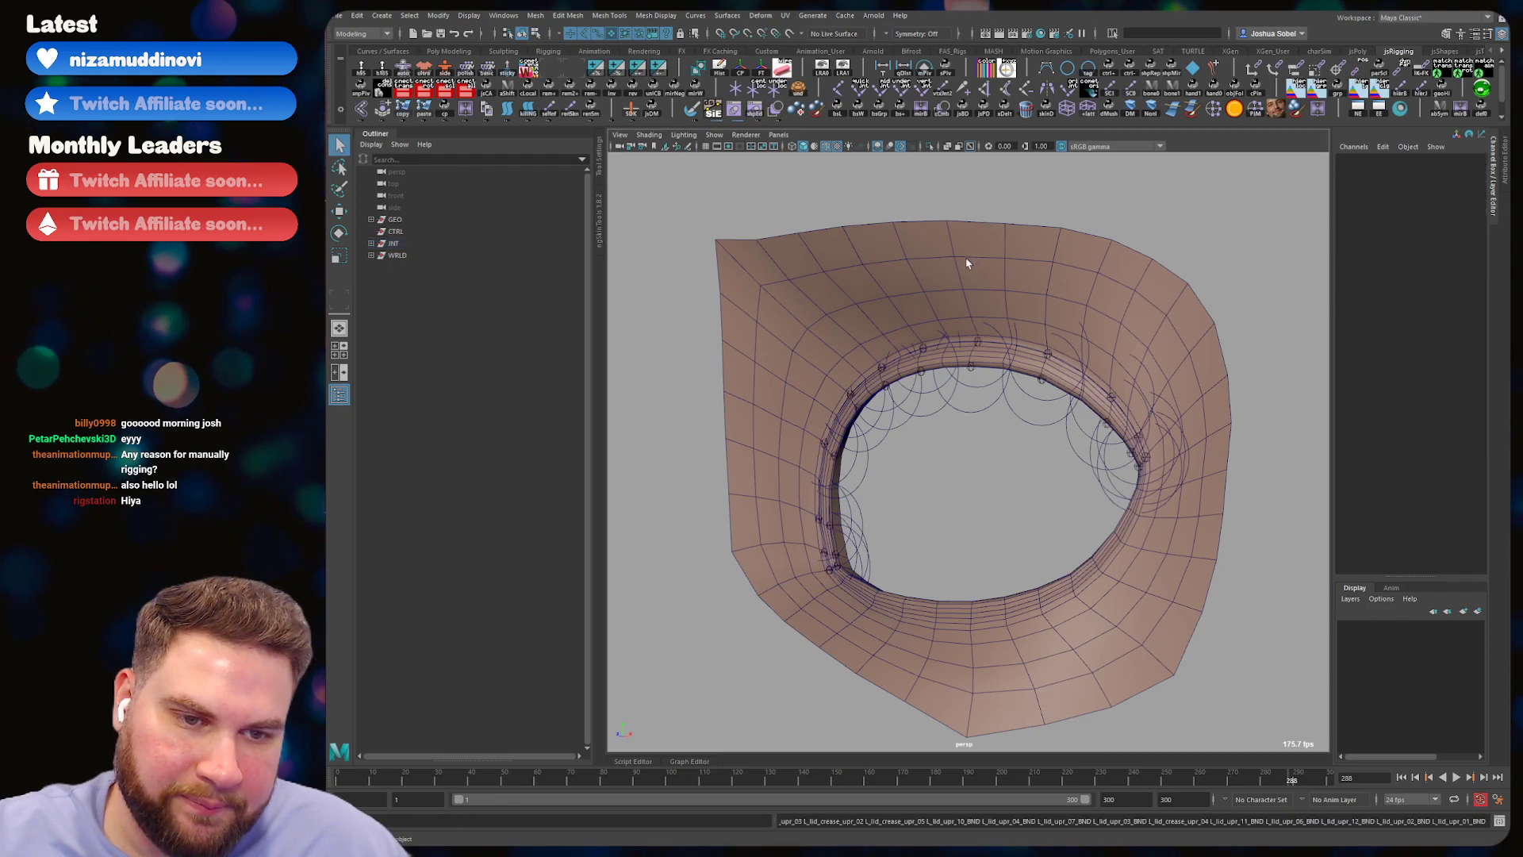
left_click(1109, 233)
mouse_move(974, 349)
left_mouse_down("alt")
mouse_move(1005, 340)
mouse_move(970, 352)
left_mouse_up("alt")
left_click_drag(1215, 226, 789, 607)
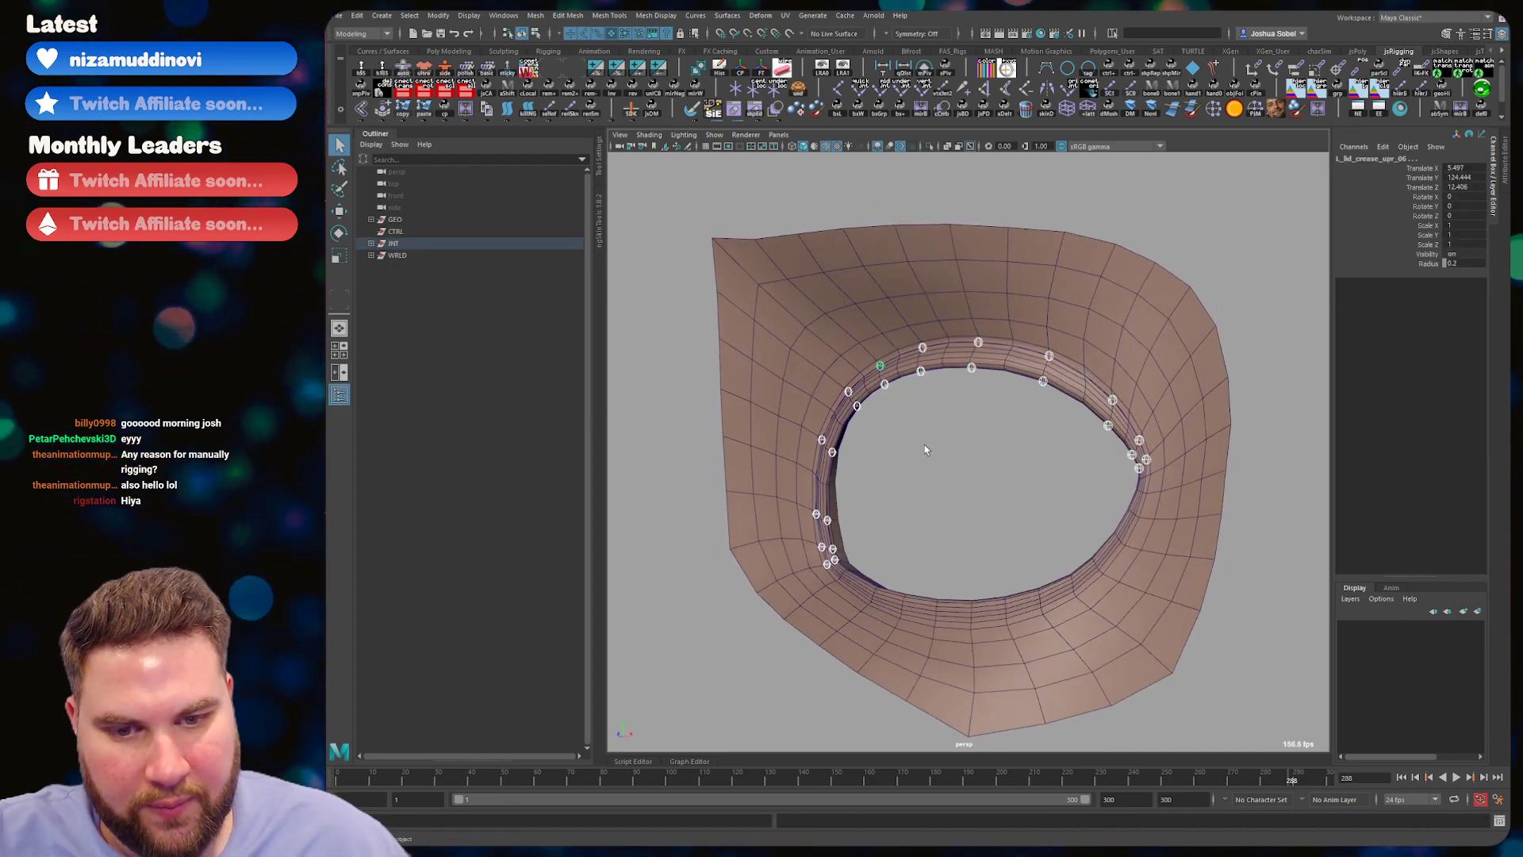
left_click(934, 436)
- Select the upper rim joints one after another along the lid edge, from the inner to the outer corner
left_click_drag(846, 520, 863, 523, "alt")
left_click(819, 558)
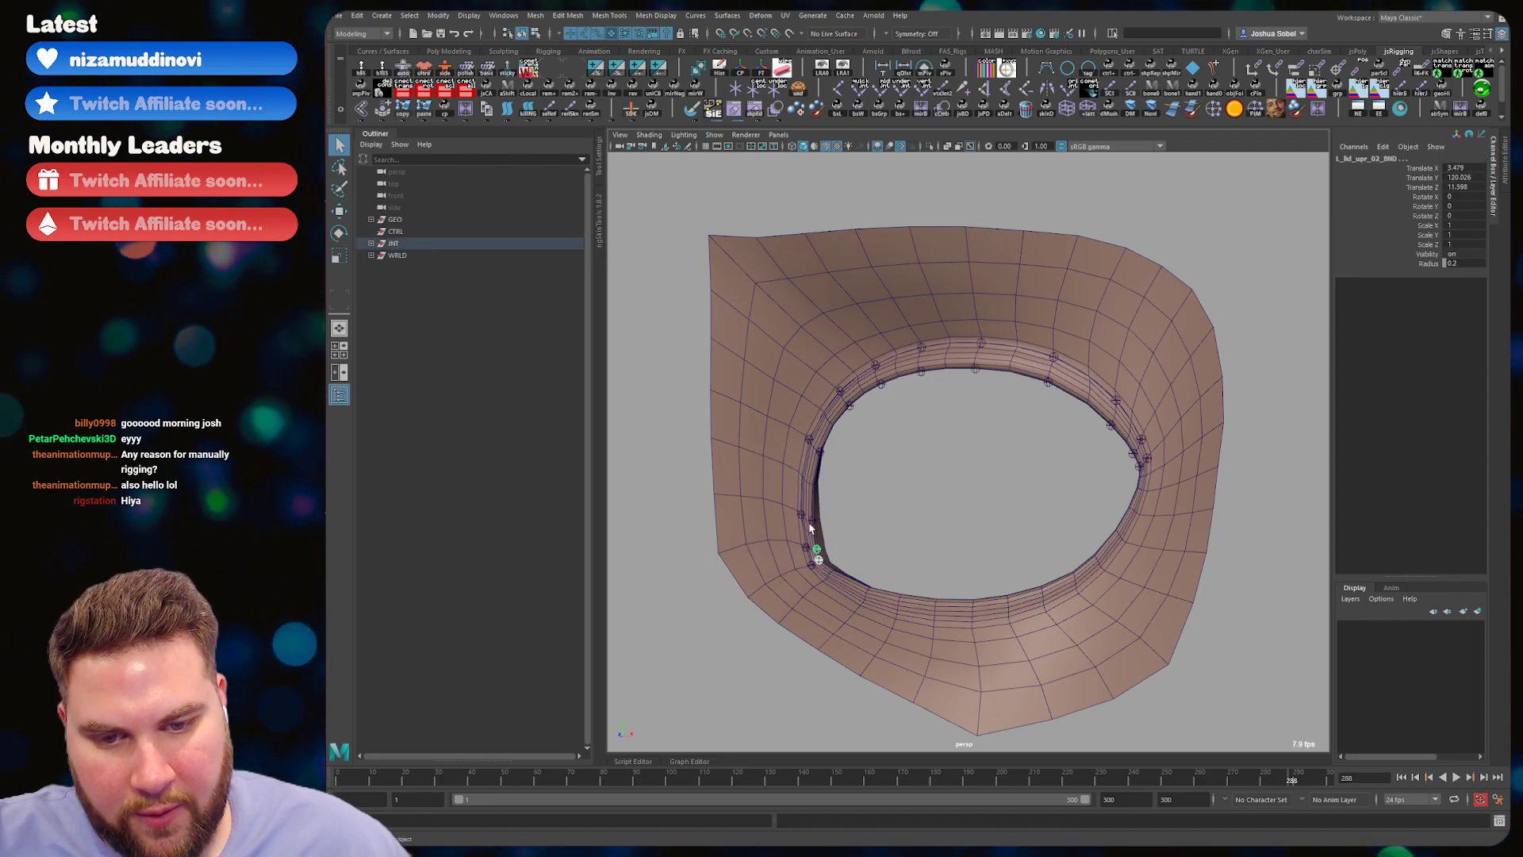
left_click(812, 520, "shift")
left_click(819, 452, "shift")
left_click(848, 405, "shift")
left_click(879, 384, "shift")
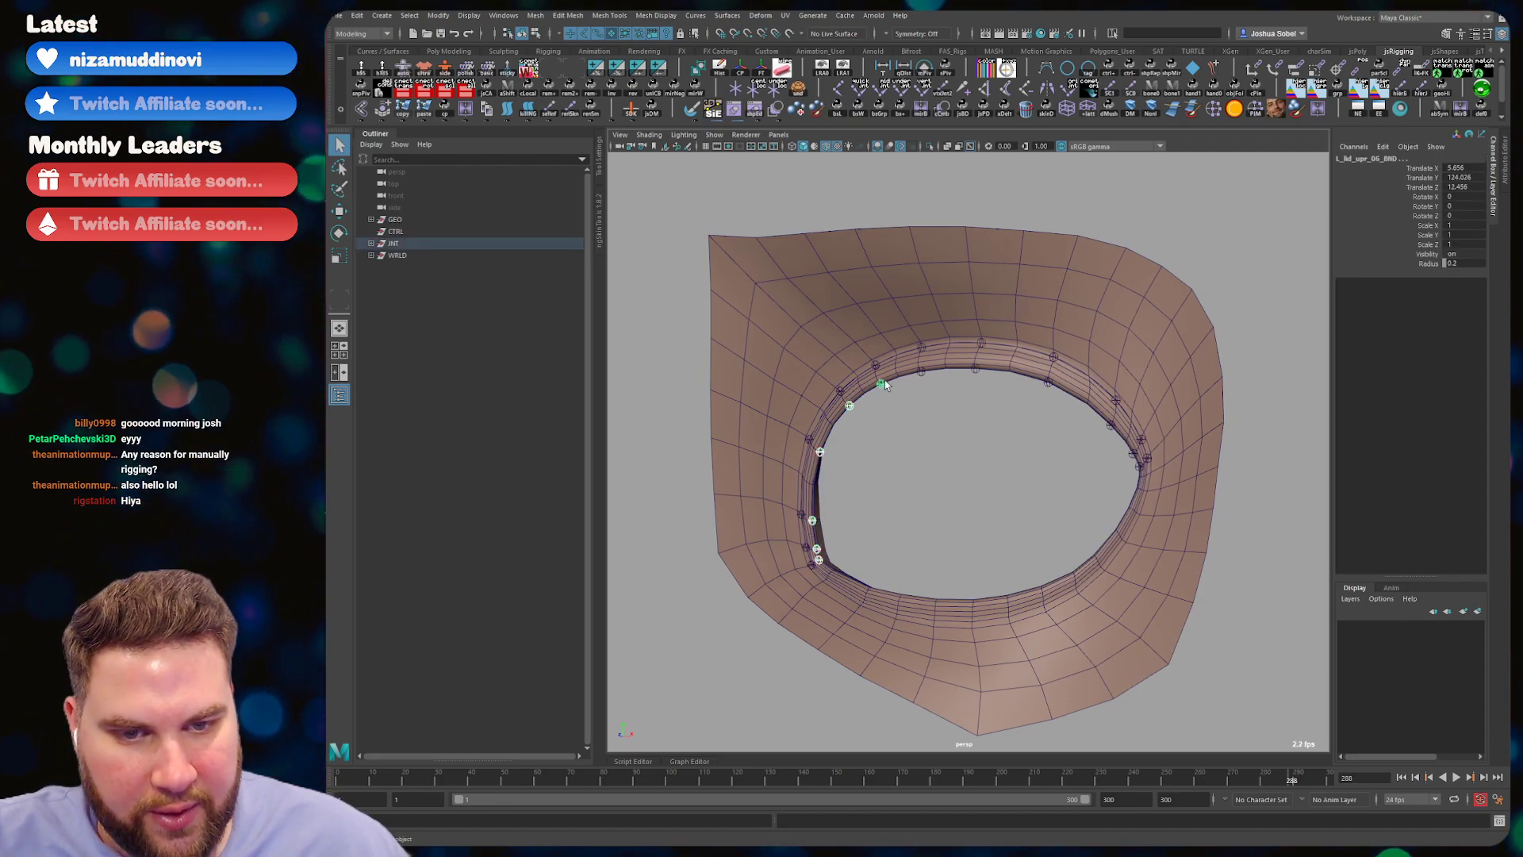
left_click(920, 371, "shift")
left_click(975, 368, "shift")
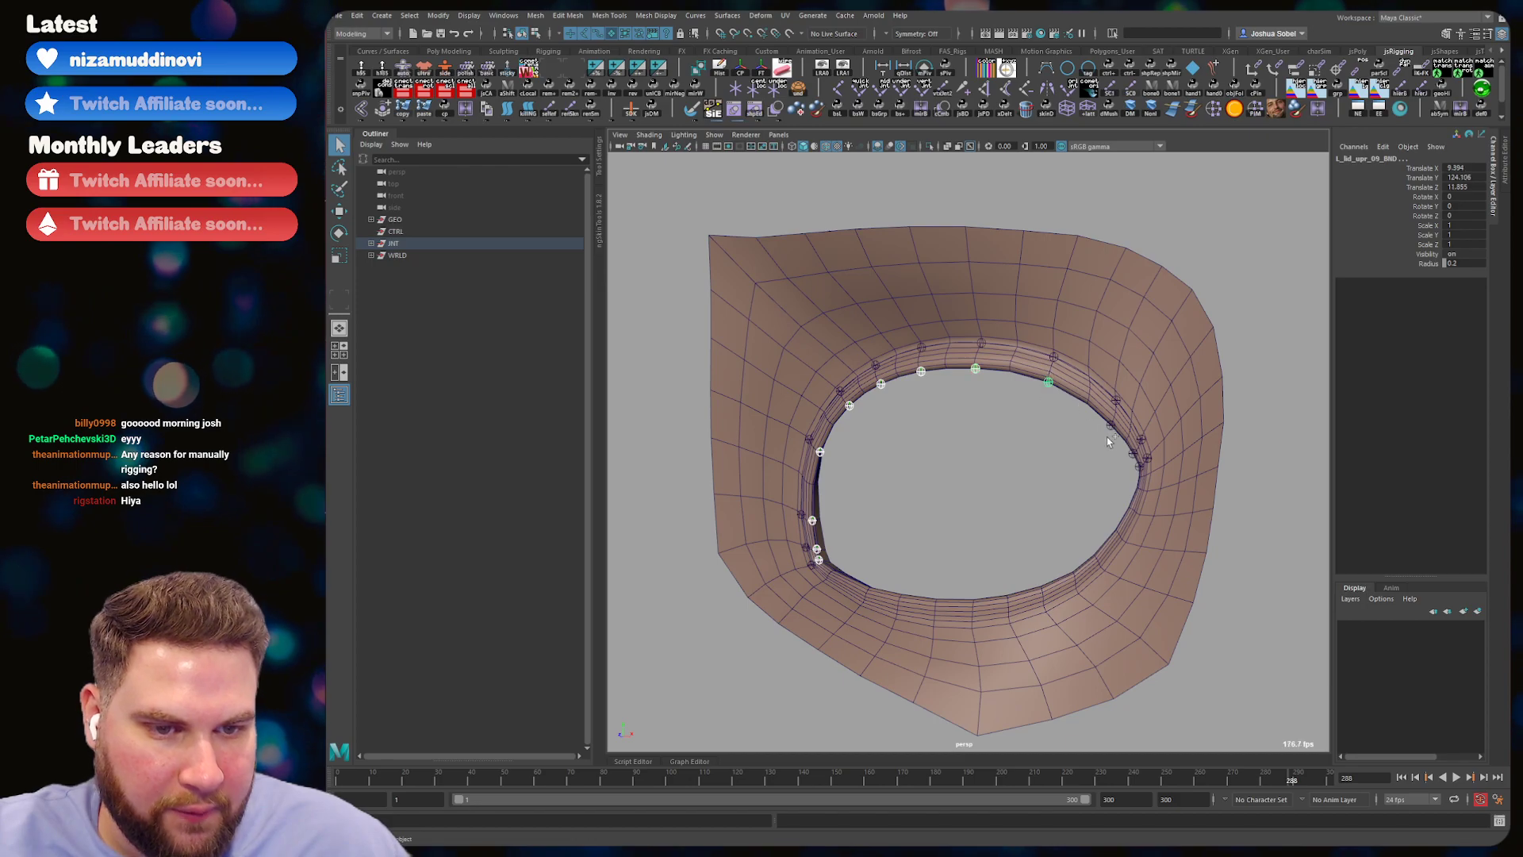
- Colour the selected upper rim joints light yellow using the auto-rig tool's Control Shapes colour palette
left_click(1504, 161)
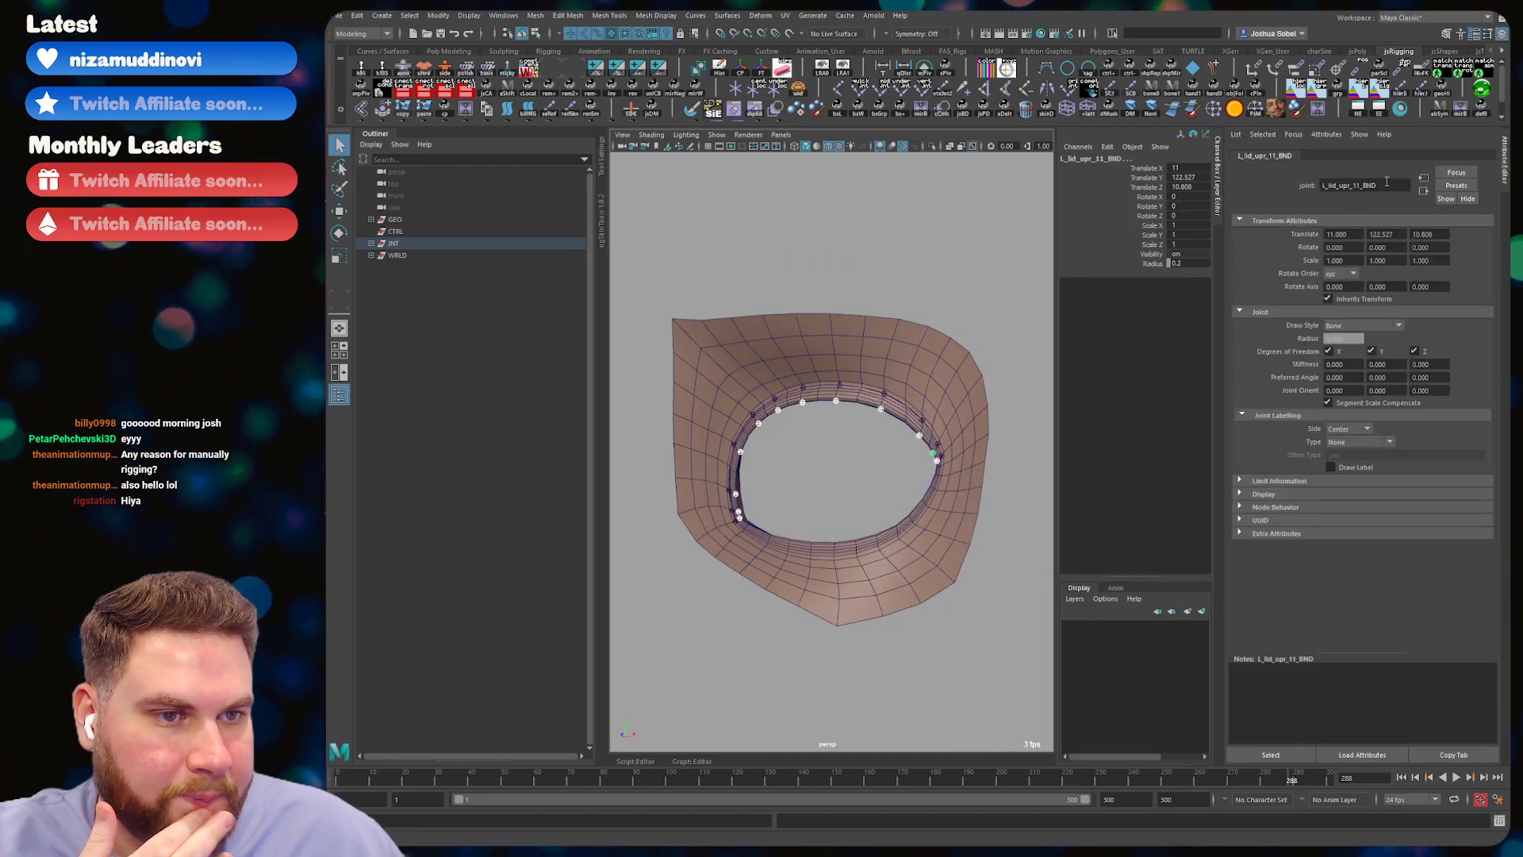
left_click(1505, 159)
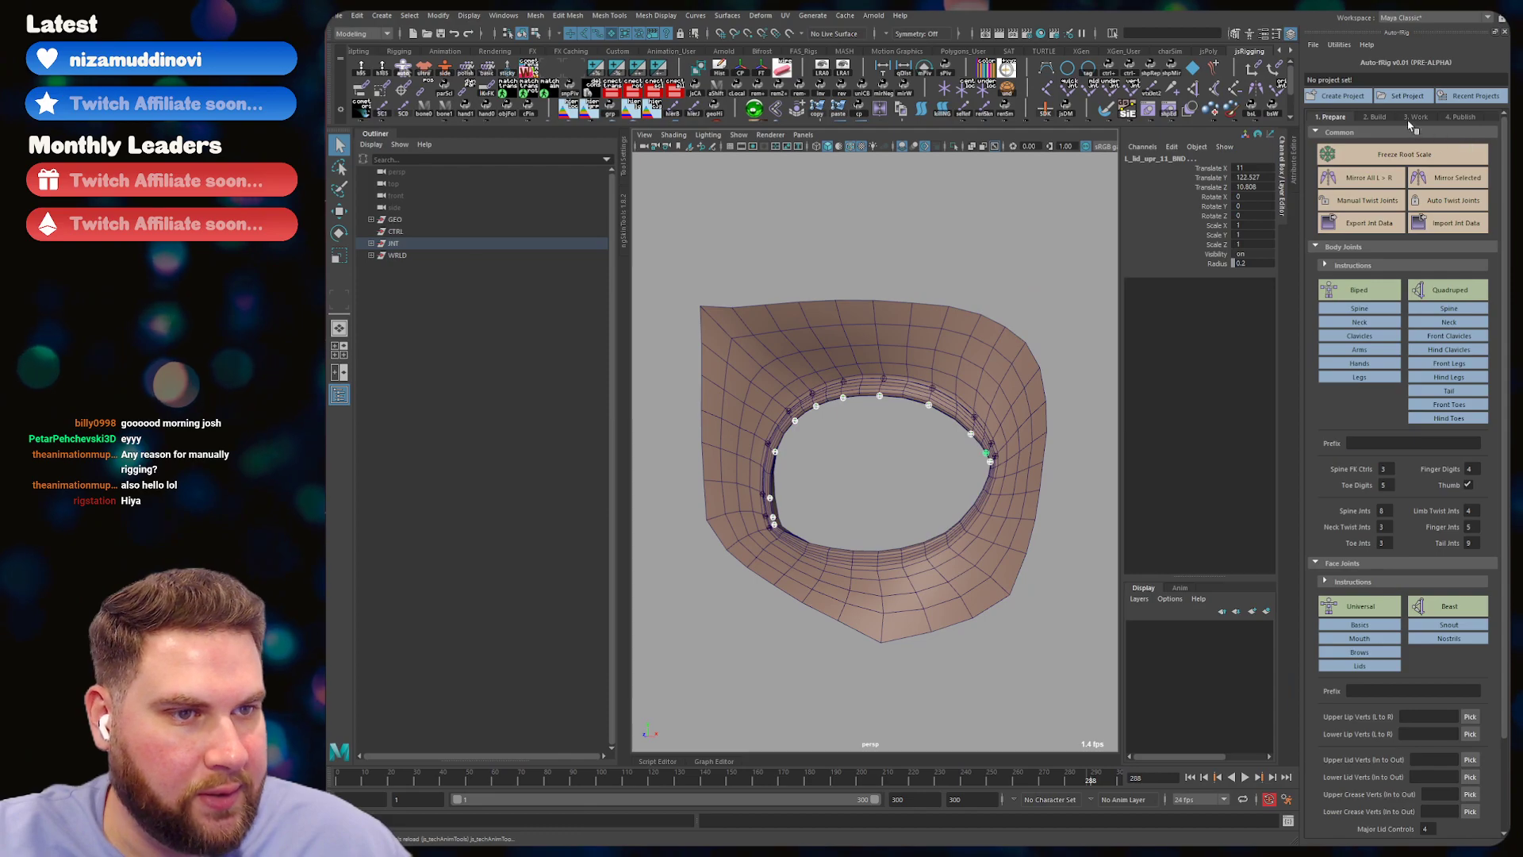
left_click(1416, 118)
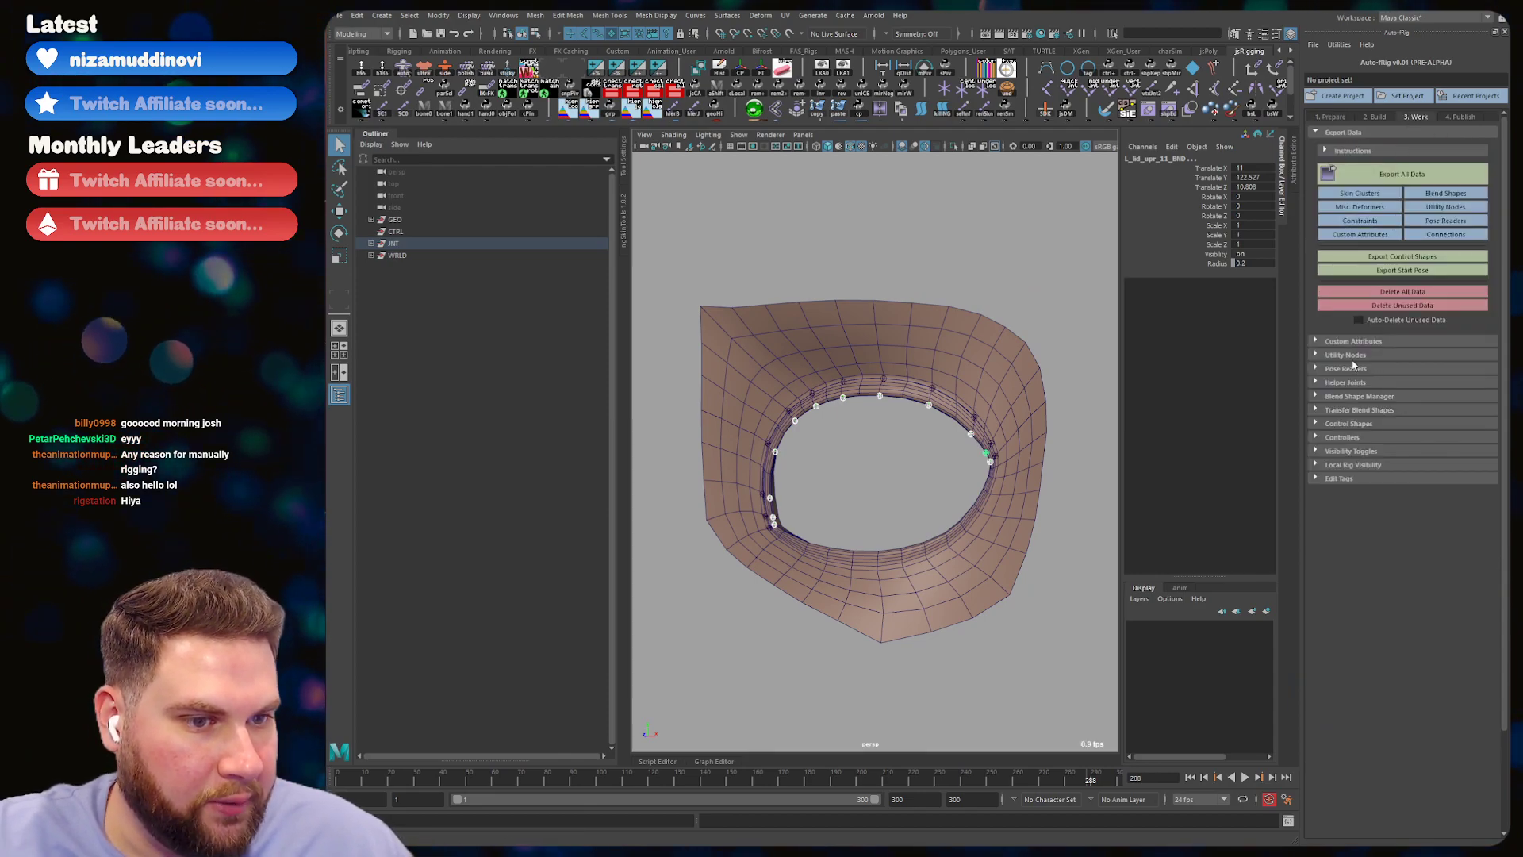
left_click(1364, 425)
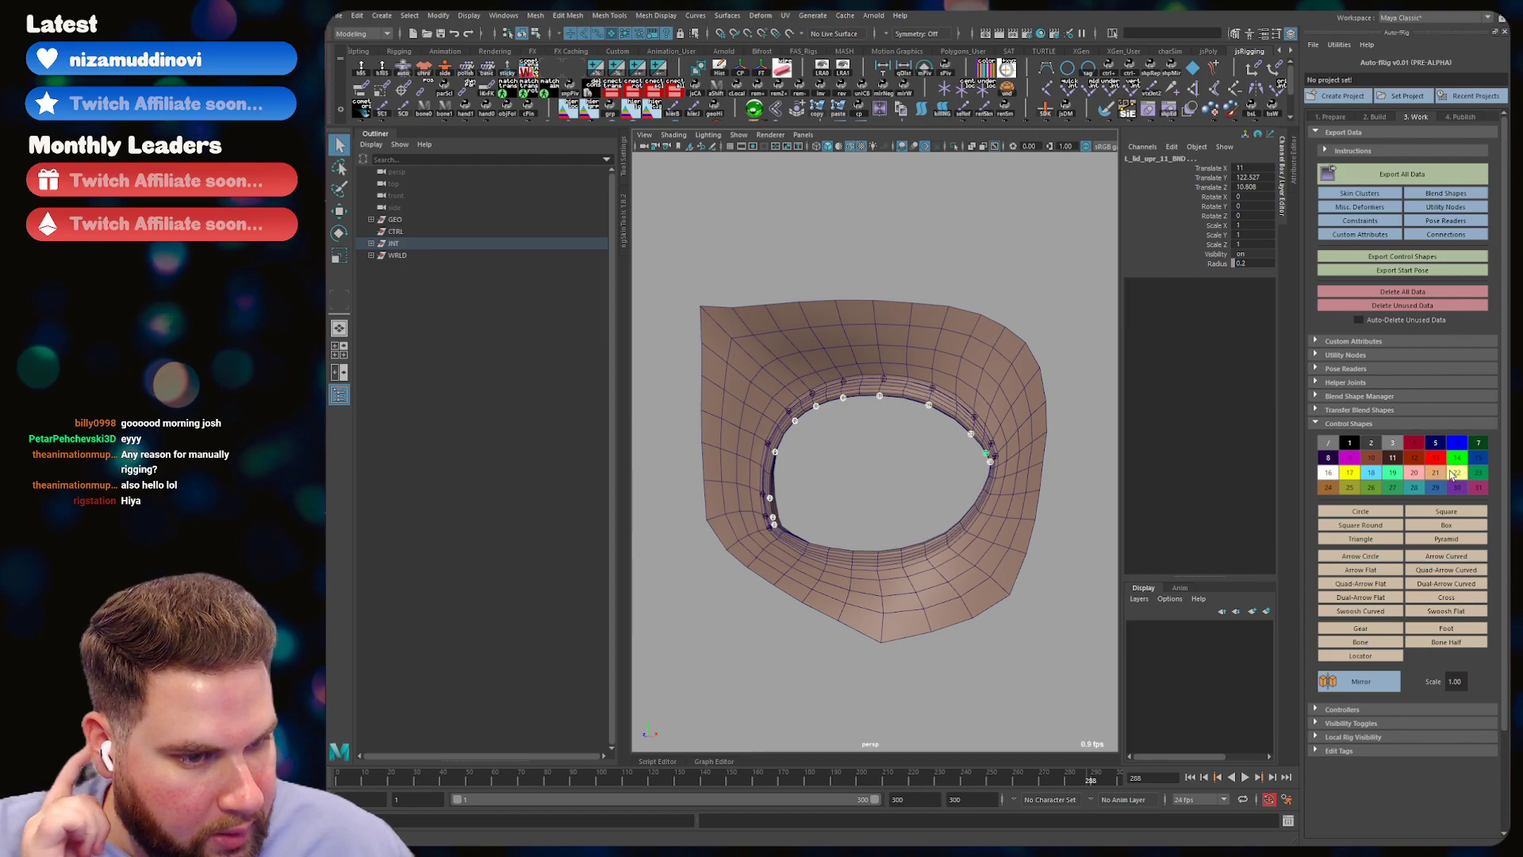
left_click(1092, 376)
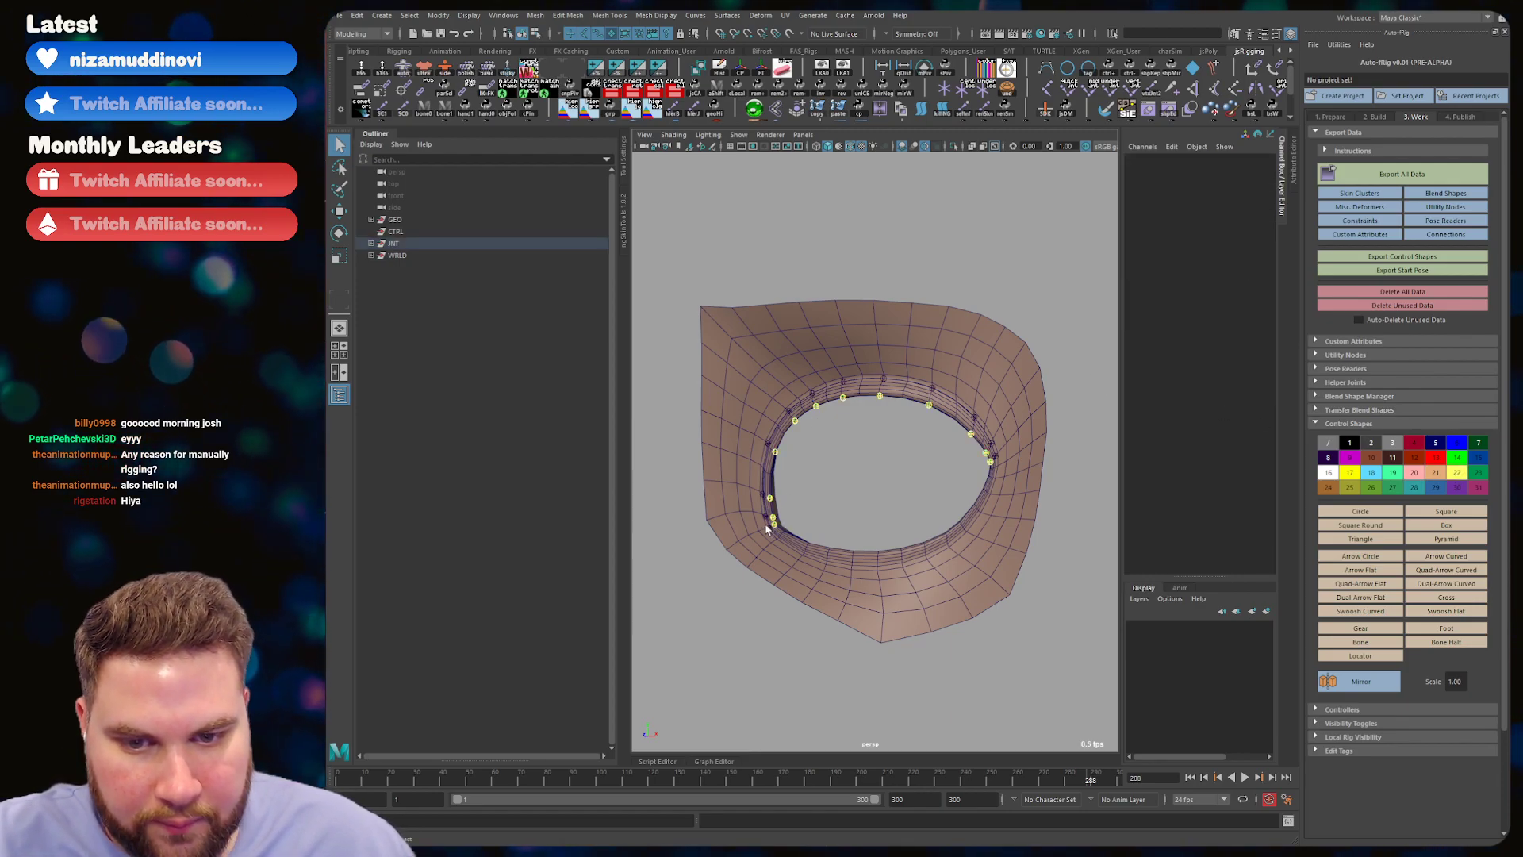
- Restore the upper rim joint selection, recolour the joints light blue and deselect them
left_click(769, 500)
key("z")
key("z")
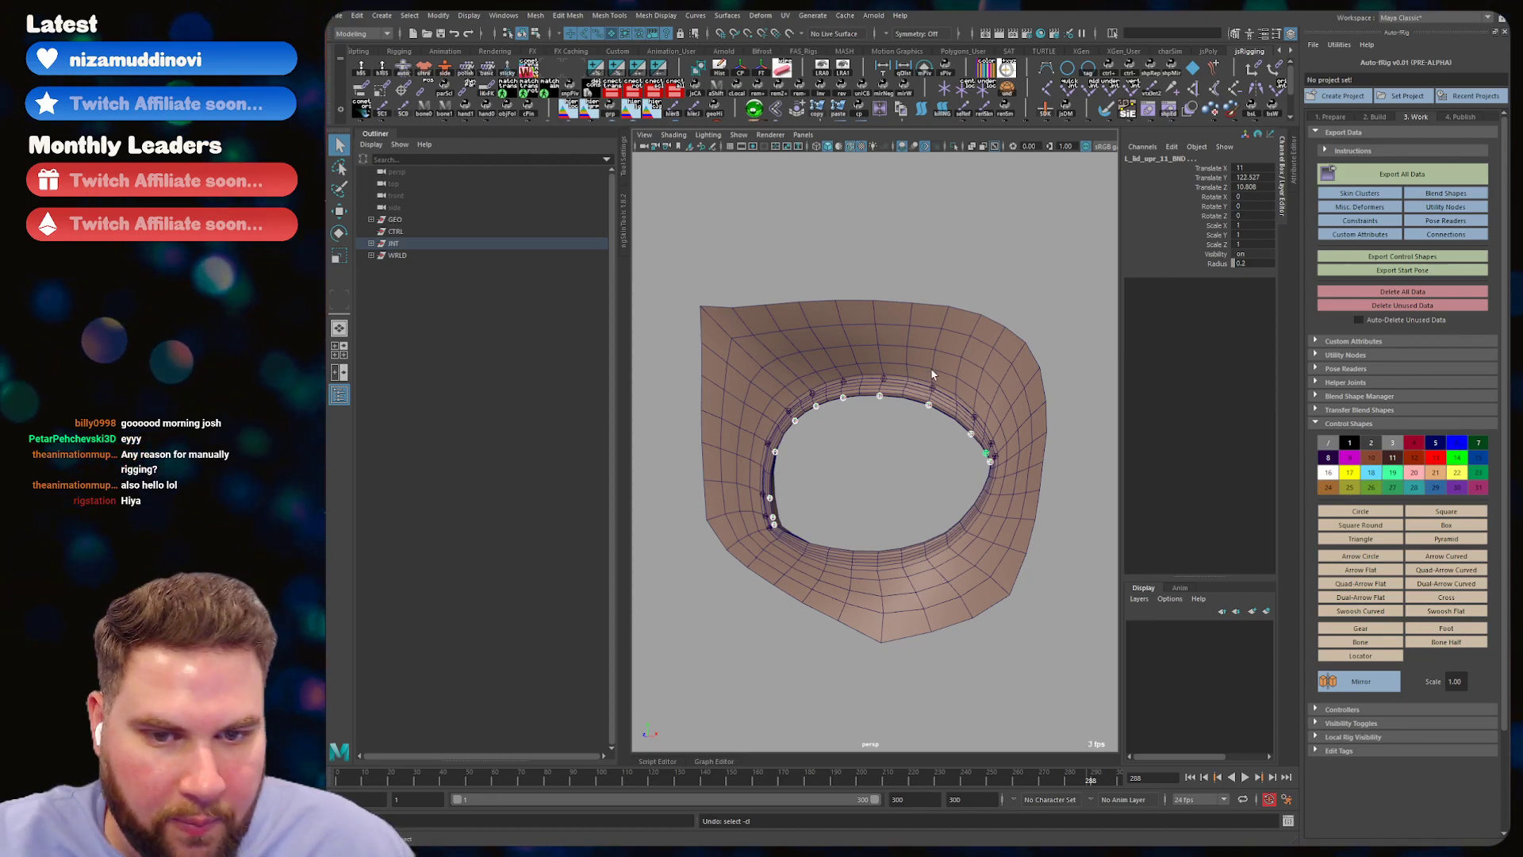
left_click(1394, 487)
left_click(1078, 411)
- Select all the upper crease joints, clear the selection and save the scene
scroll(1076, 420, "up", 5)
left_click_drag(1087, 470, 711, 394)
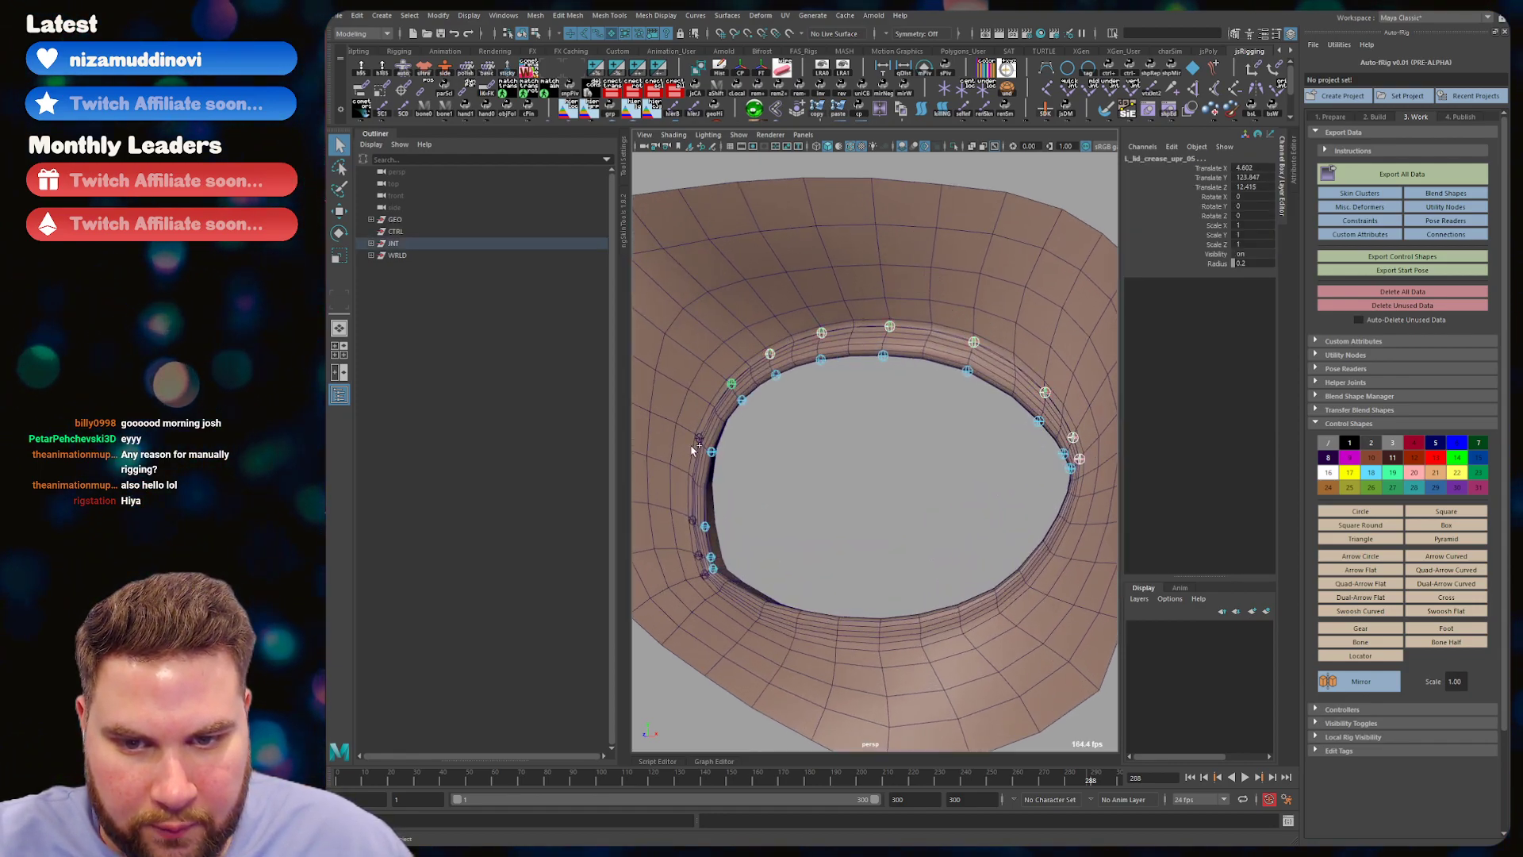
left_click_drag(687, 512, 705, 576, "shift")
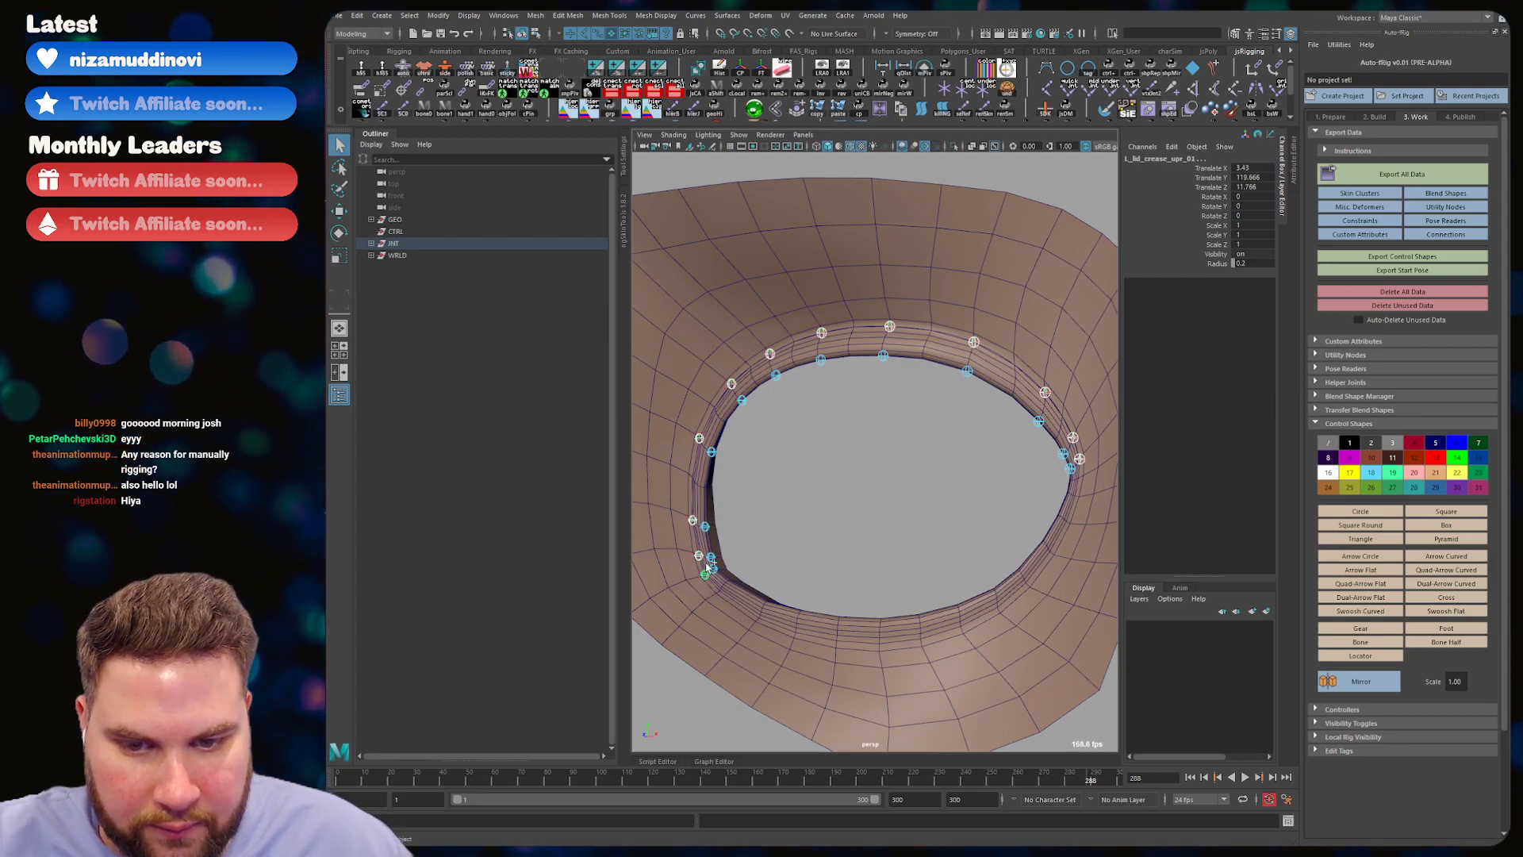
left_click(896, 397)
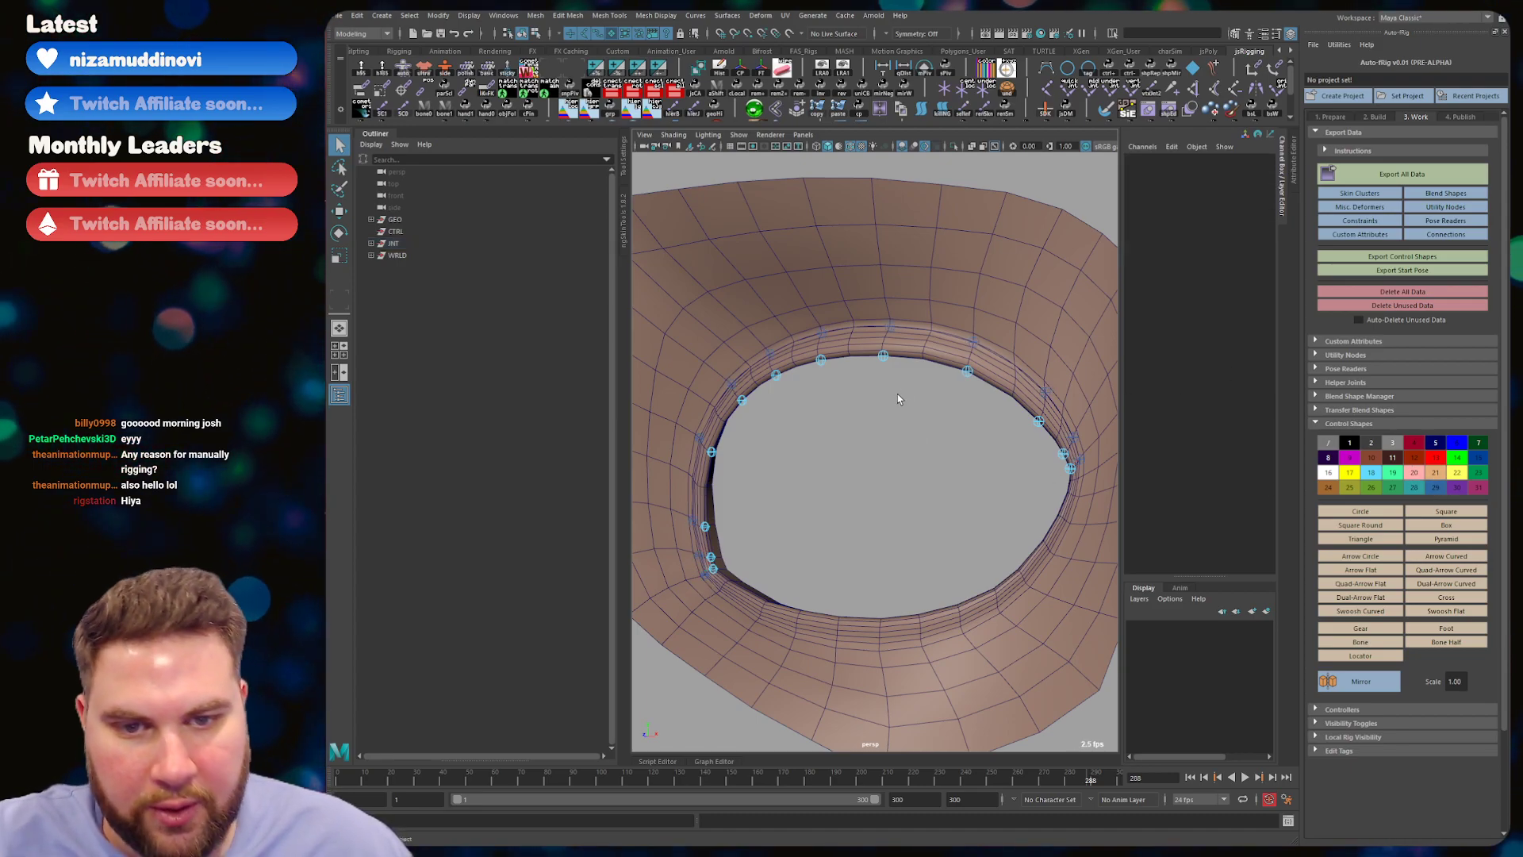
scroll(826, 351, "down", 5)
left_click_drag(826, 350, 908, 339, "alt")
key("ctrl+s")
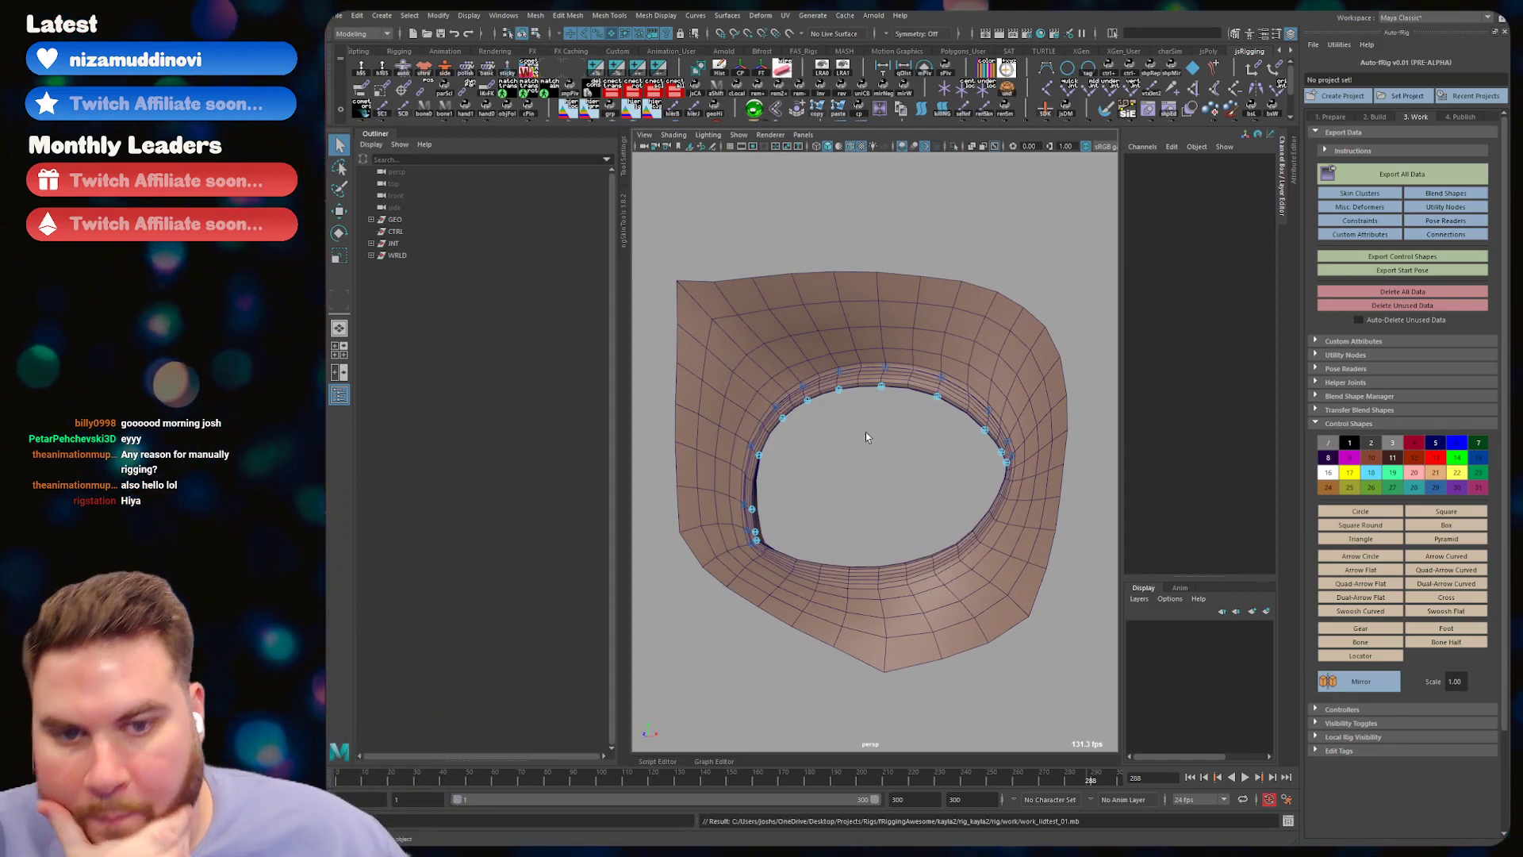
- Clear the old Python code in the Script Editor and select all the upper rim and crease joints
left_click_drag(870, 392, 909, 426, "alt")
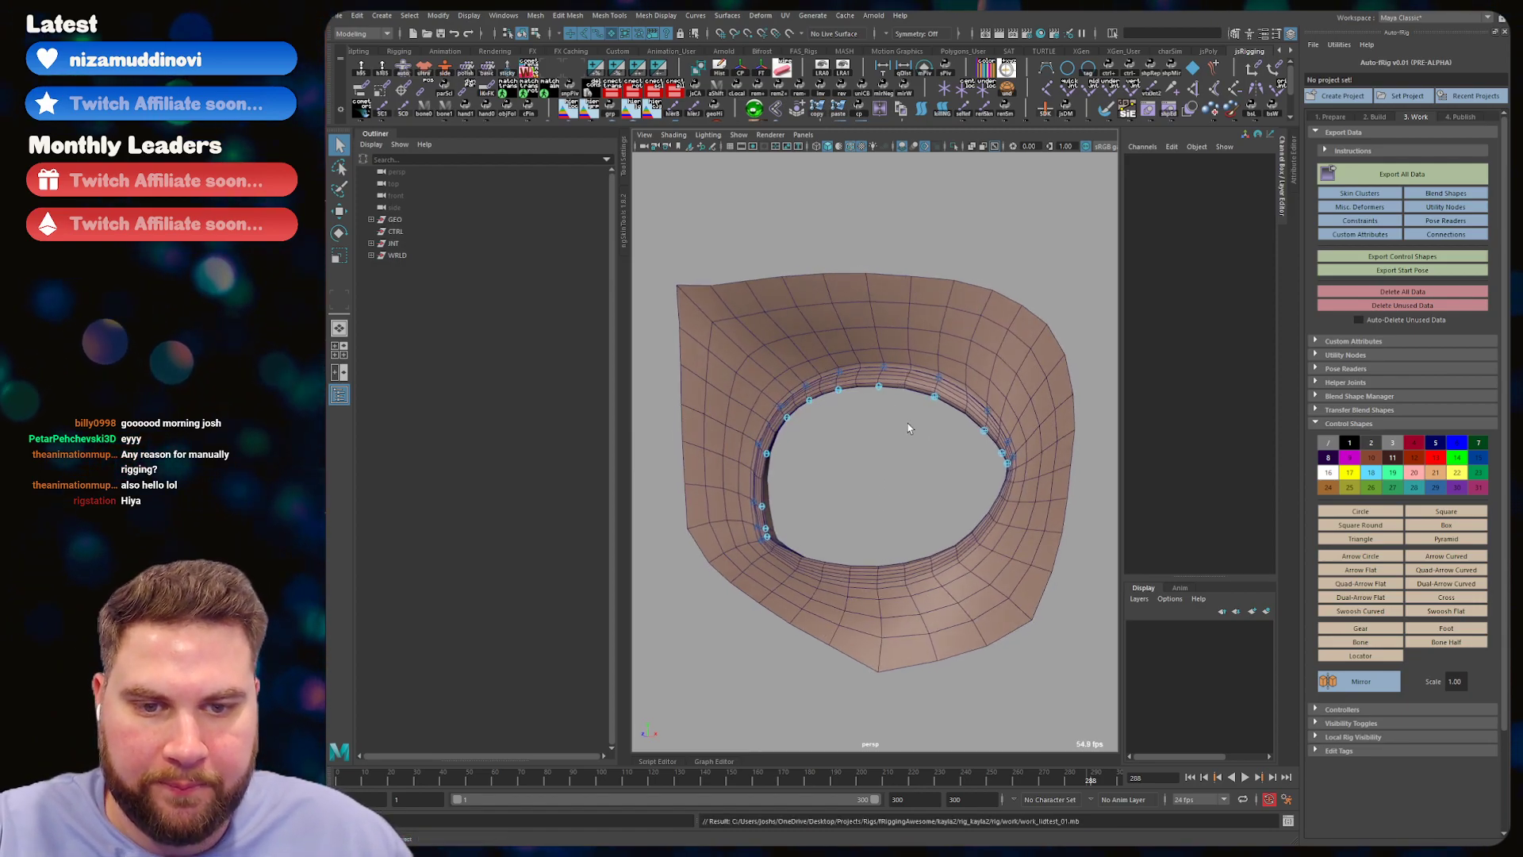
scroll(904, 420, "up", 2)
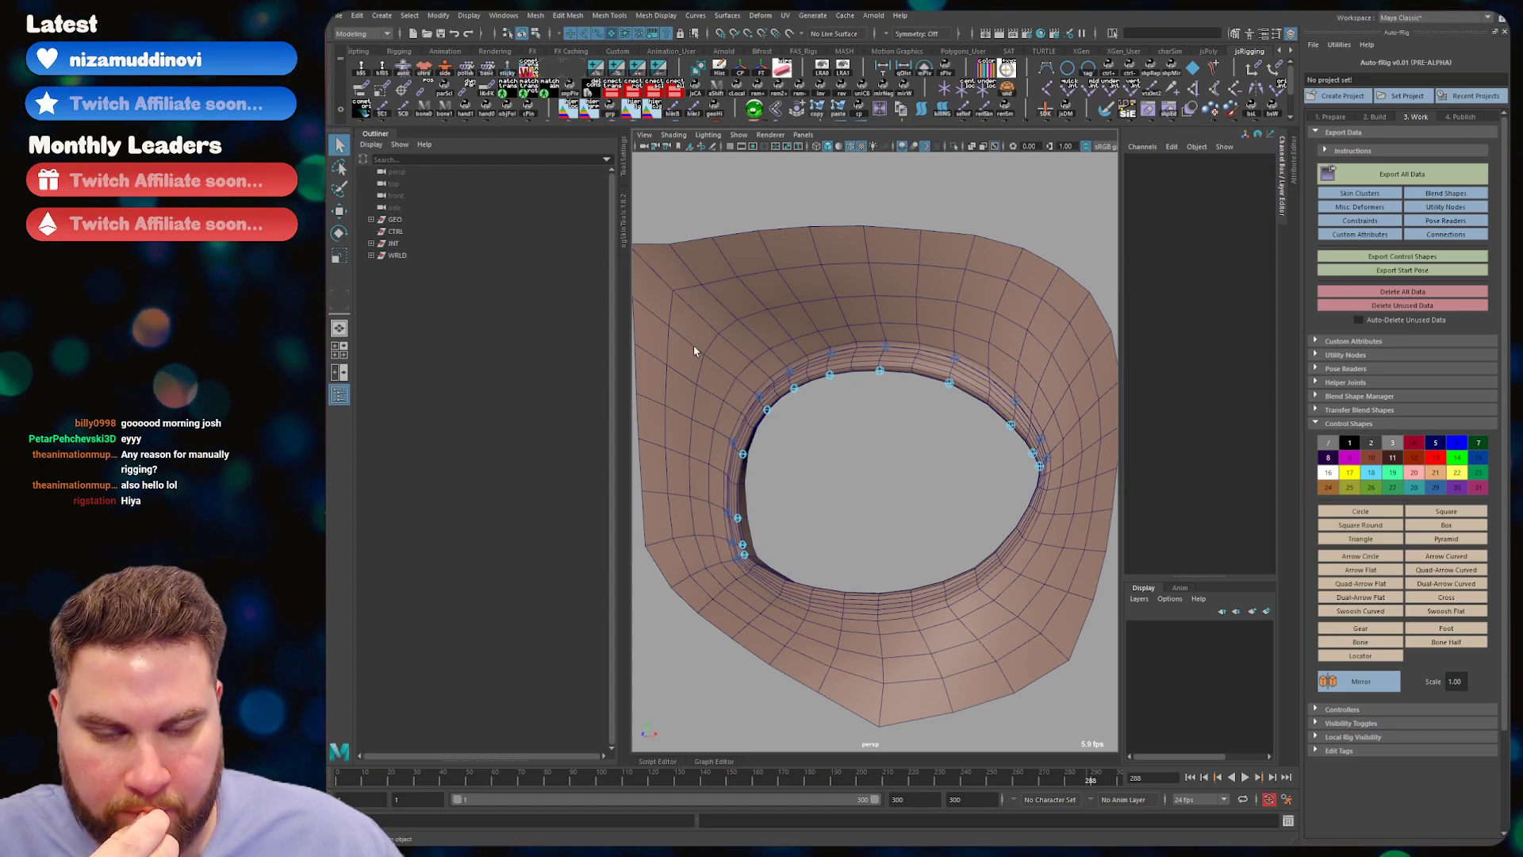
left_click(655, 762)
key("ctrl+a")
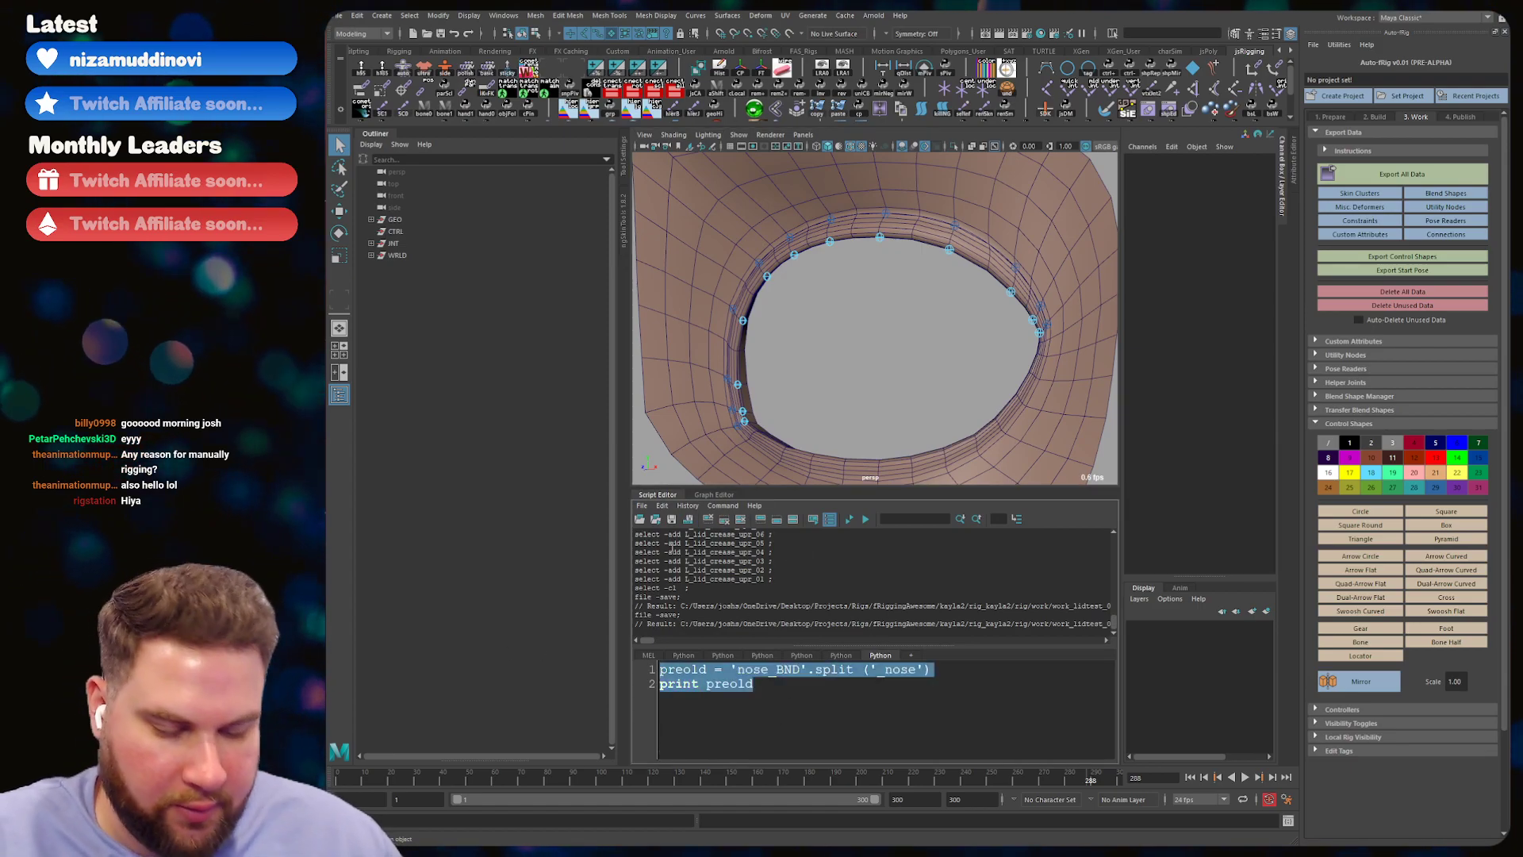
key("BackSpace")
left_click_drag(718, 429, 1058, 202)
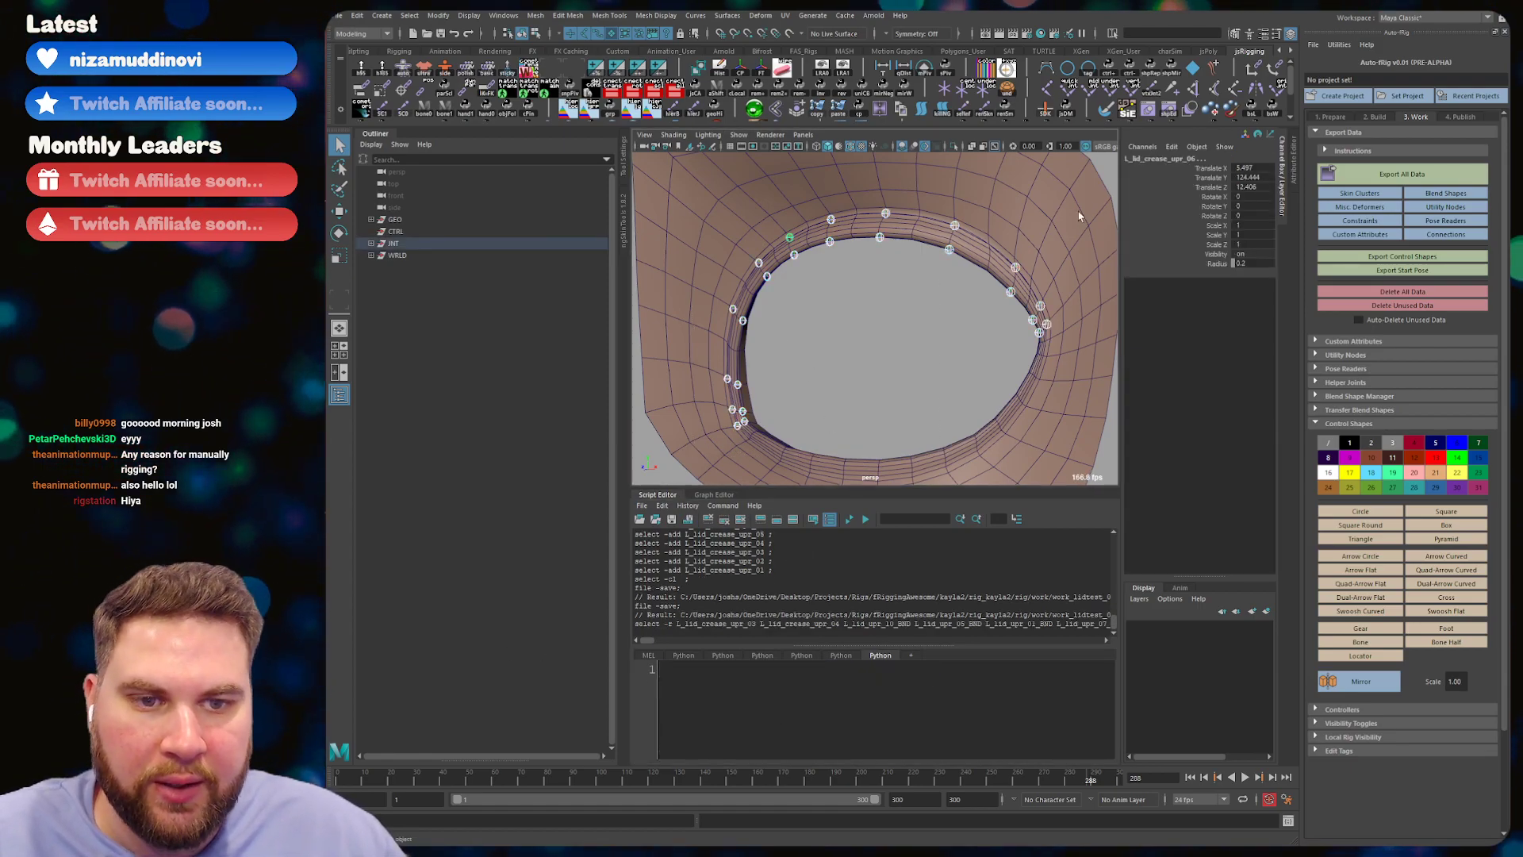
left_click(880, 671)
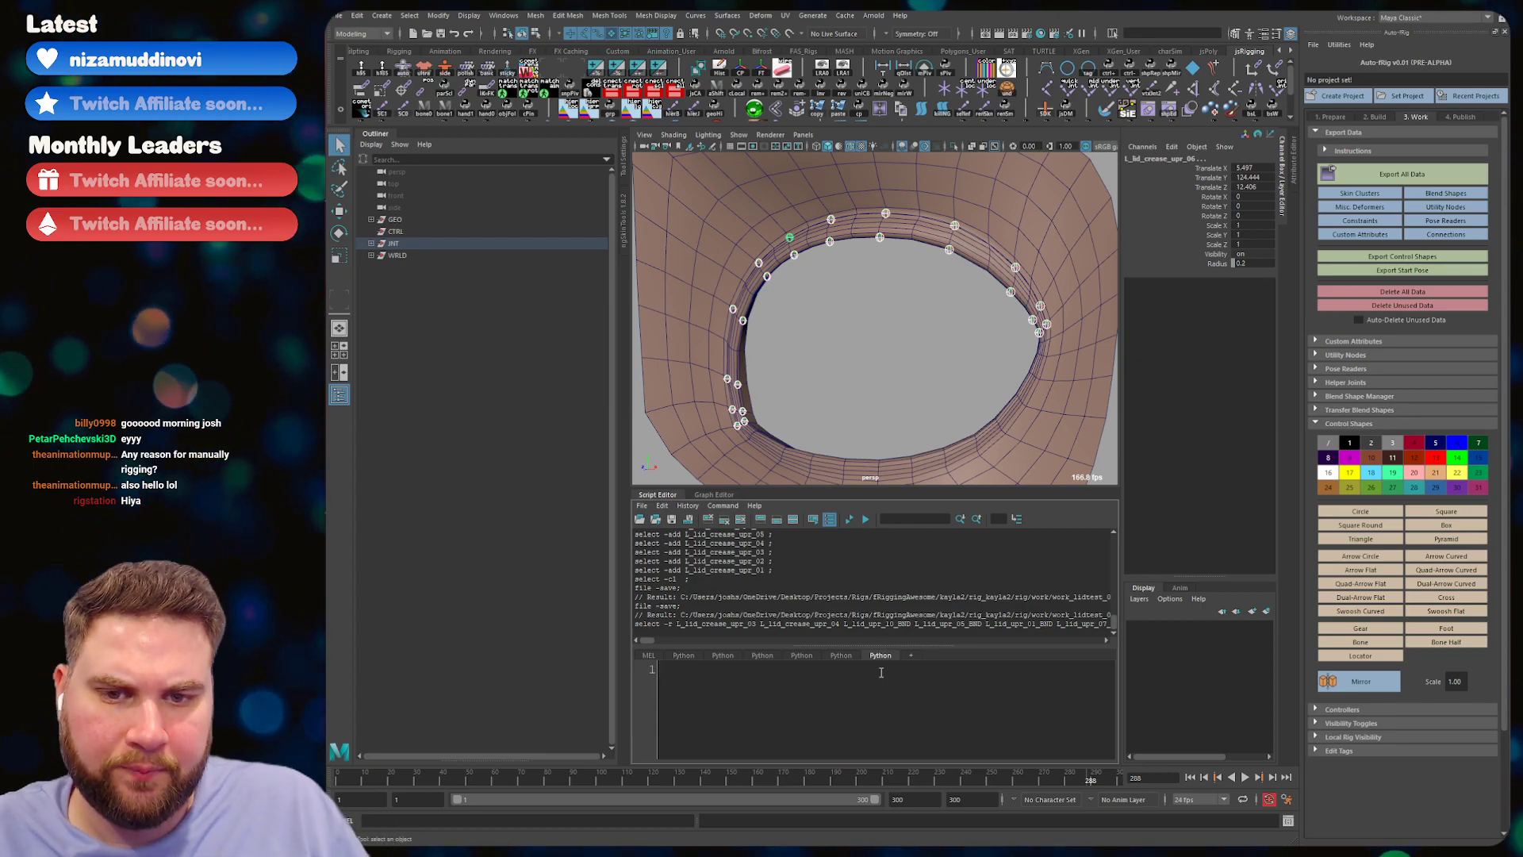
- Write Python code that stores the selection with jnts = cmds.ls (sl = 1) and starts the loop for jnt in jnts
type("jnts =")
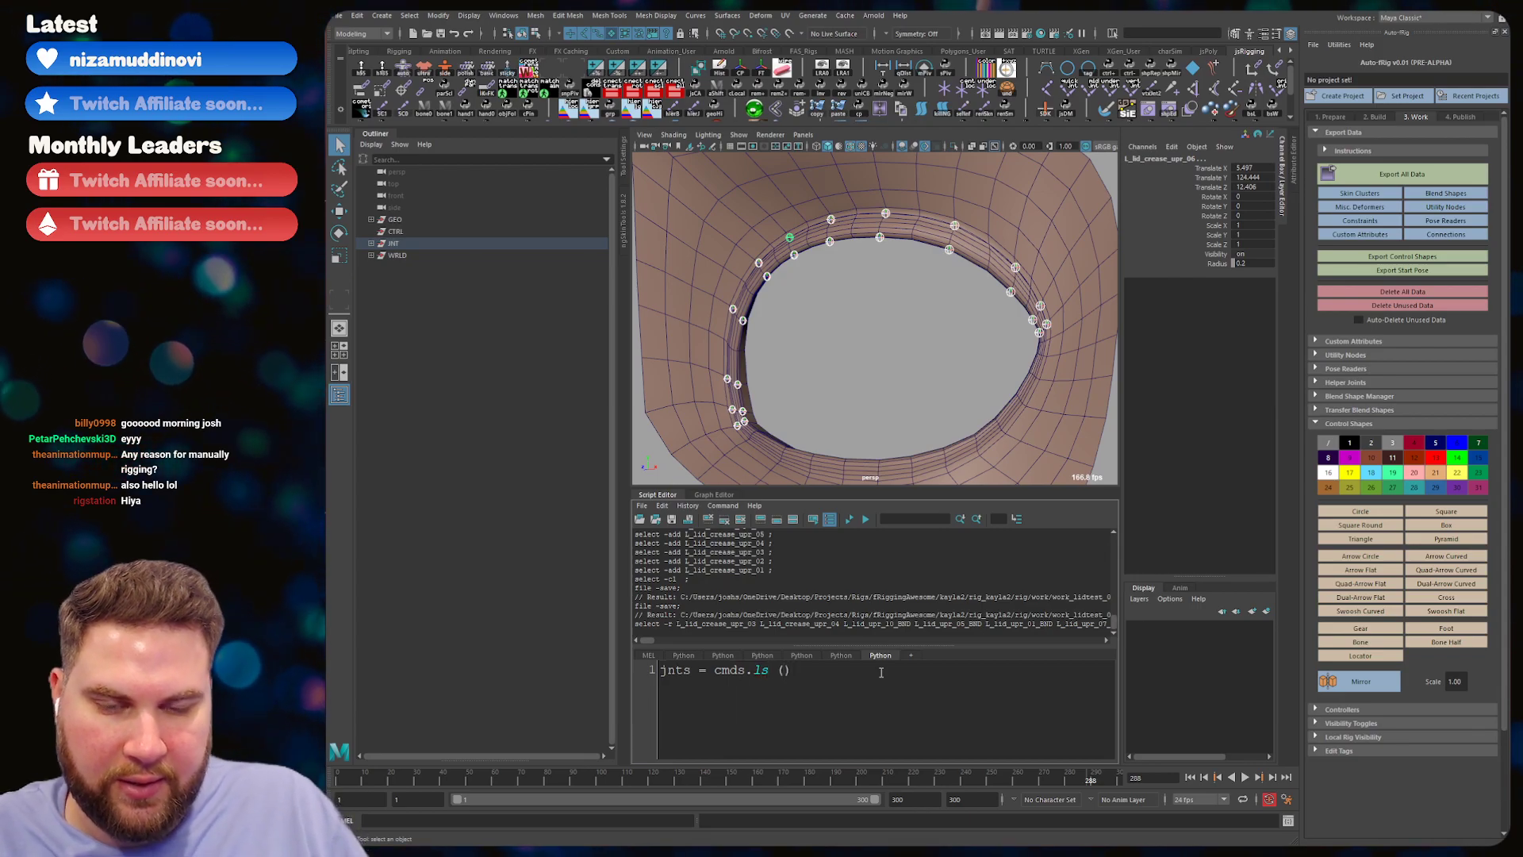
type(" cmds.ls (sl = 1) ")
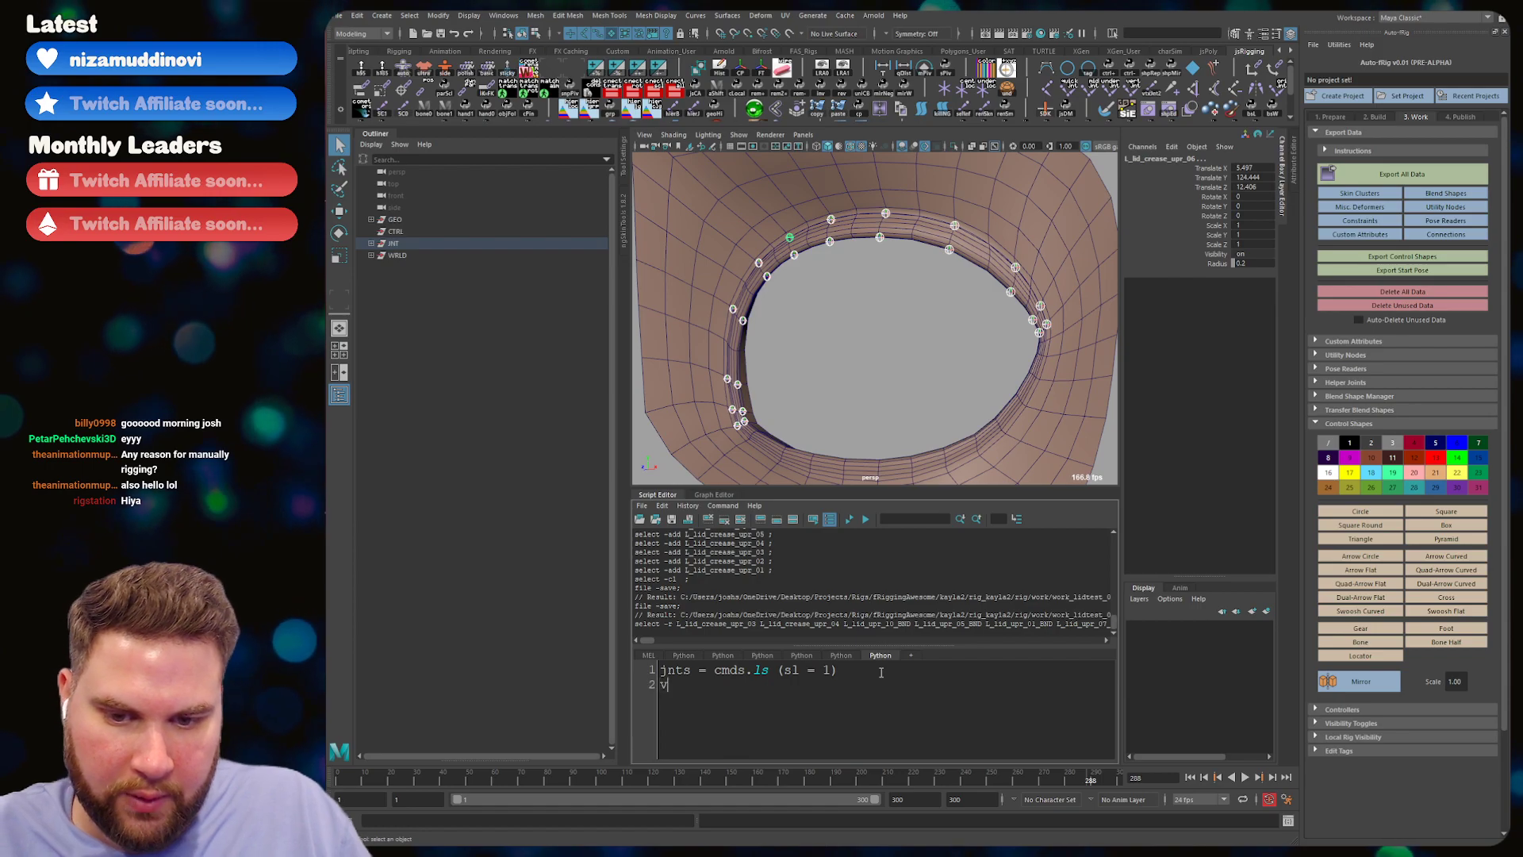
type("for jnt in")
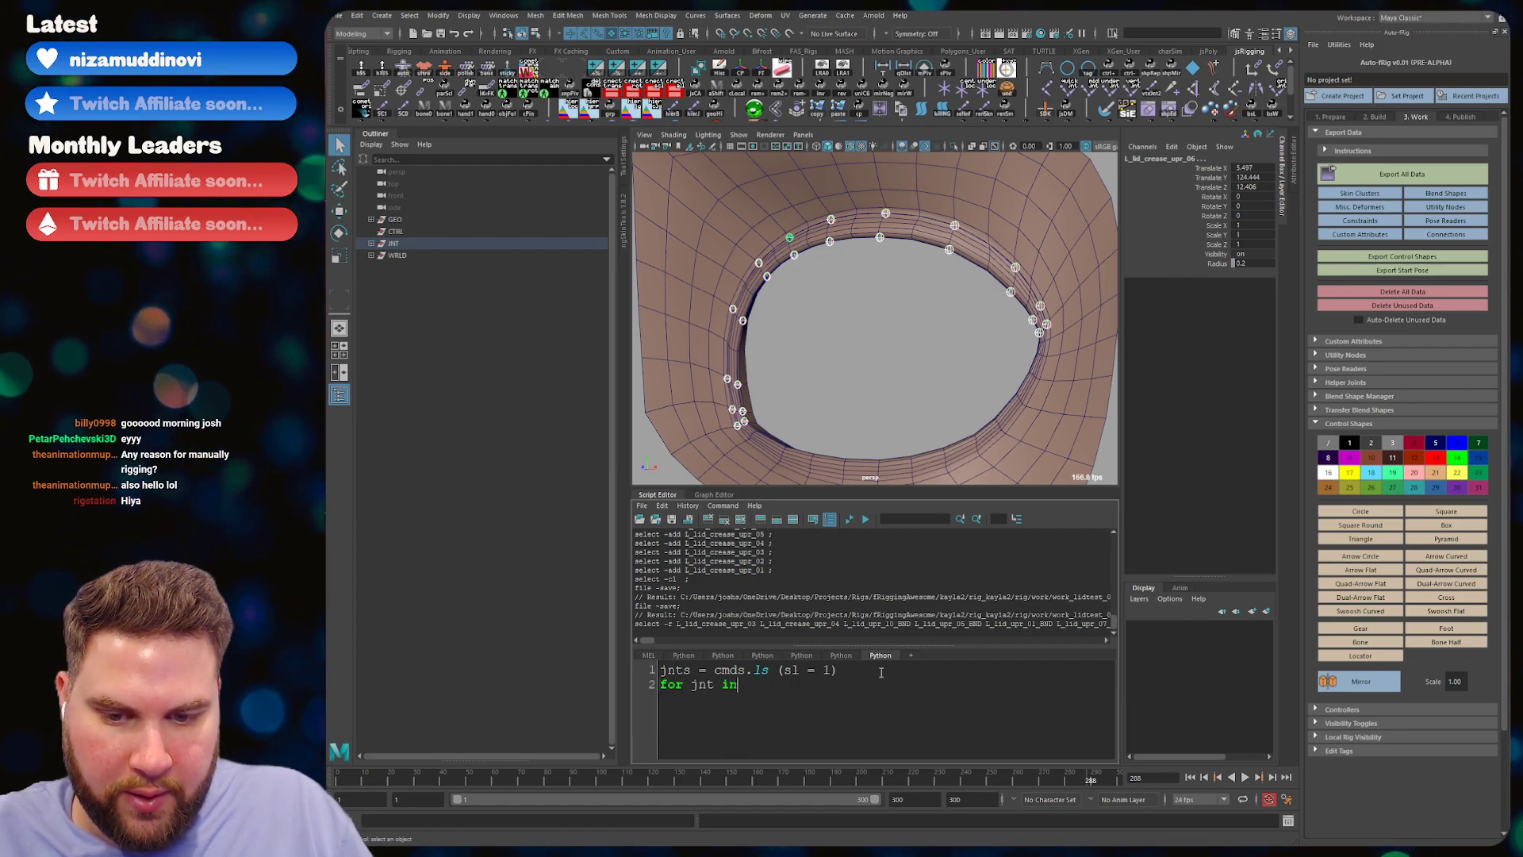
type(" jnts:")
key("Return")
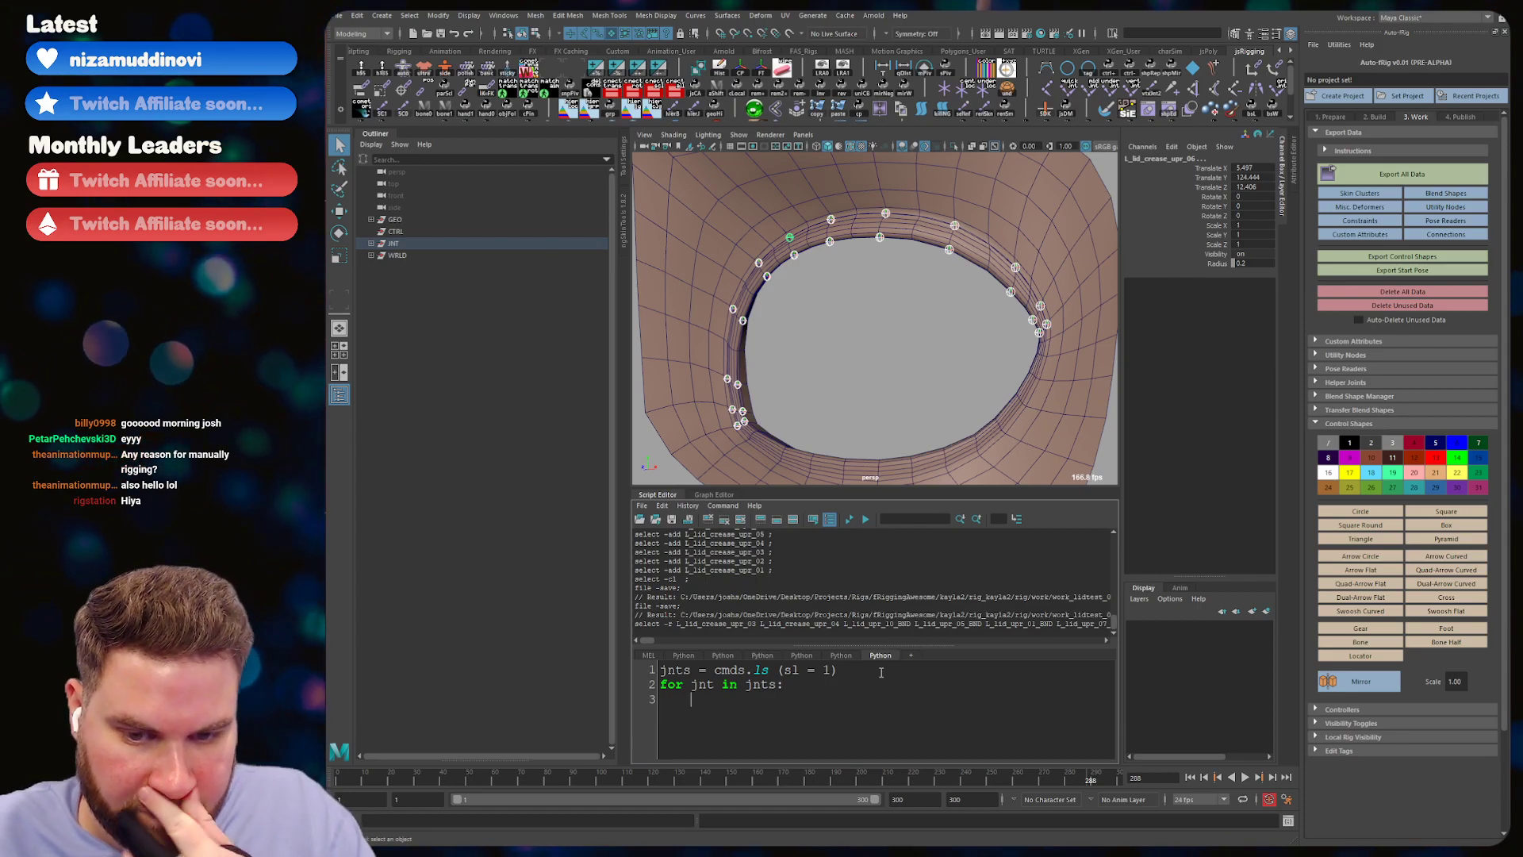
- Inside the loop, write ctrl = cmds.circle with its name set by jnt.replace ('_BND','_CTRL')
type("ctrl")
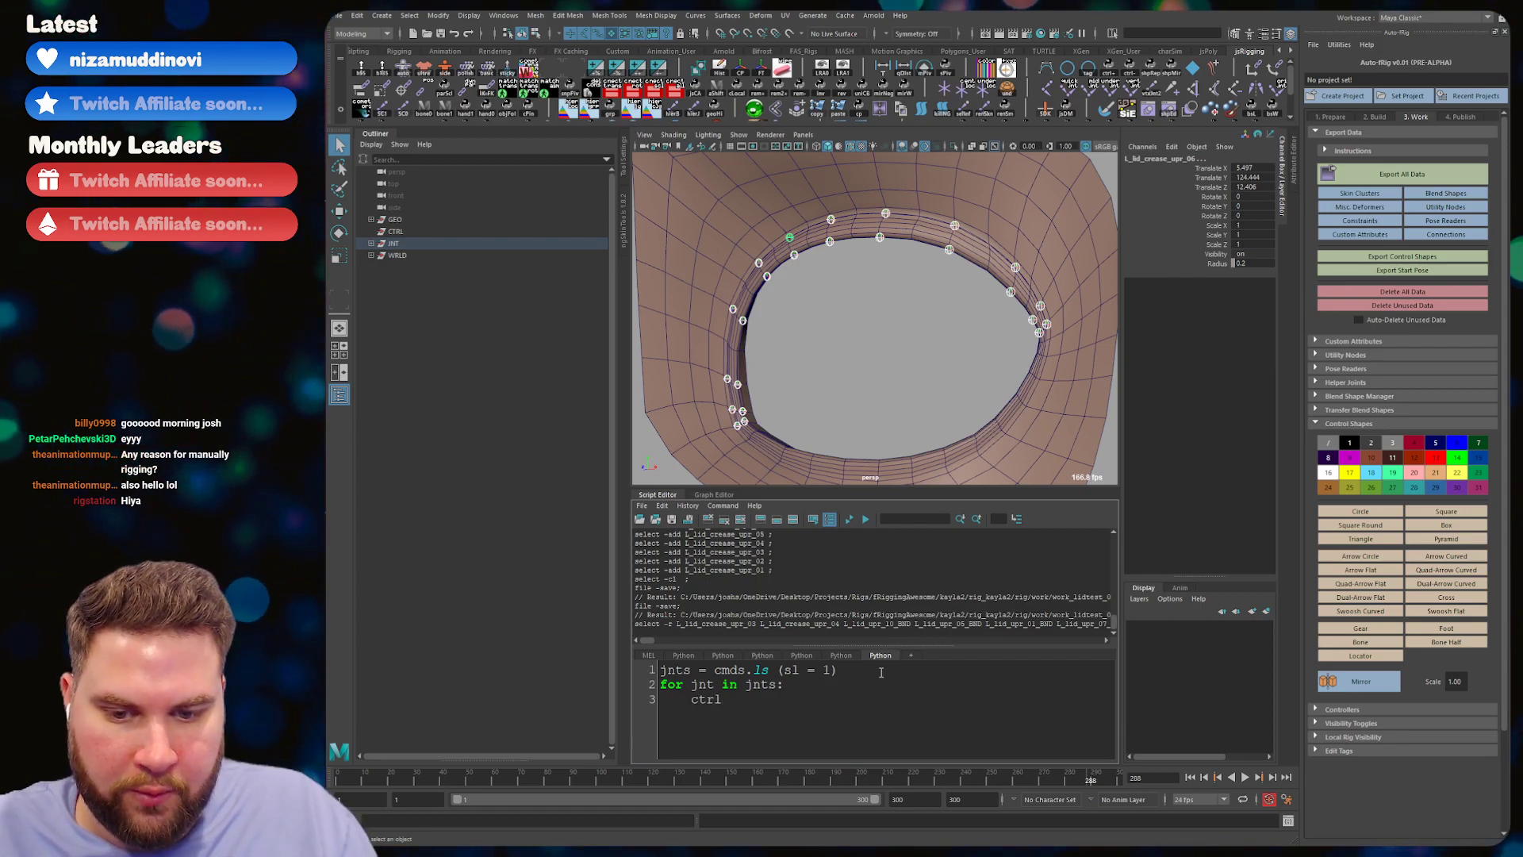
type(" = cmds.")
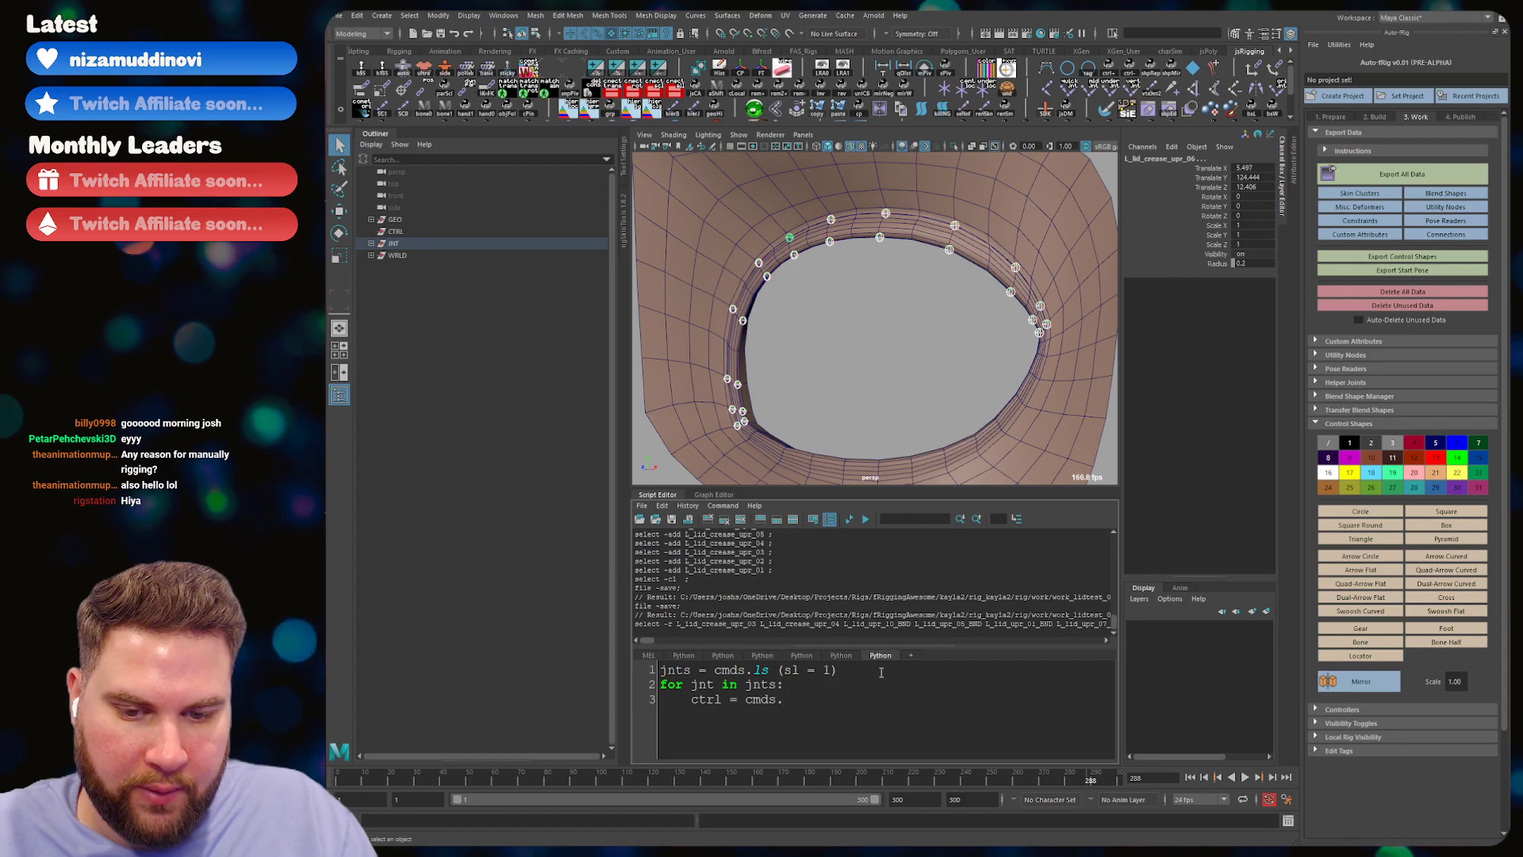
type("circle ()")
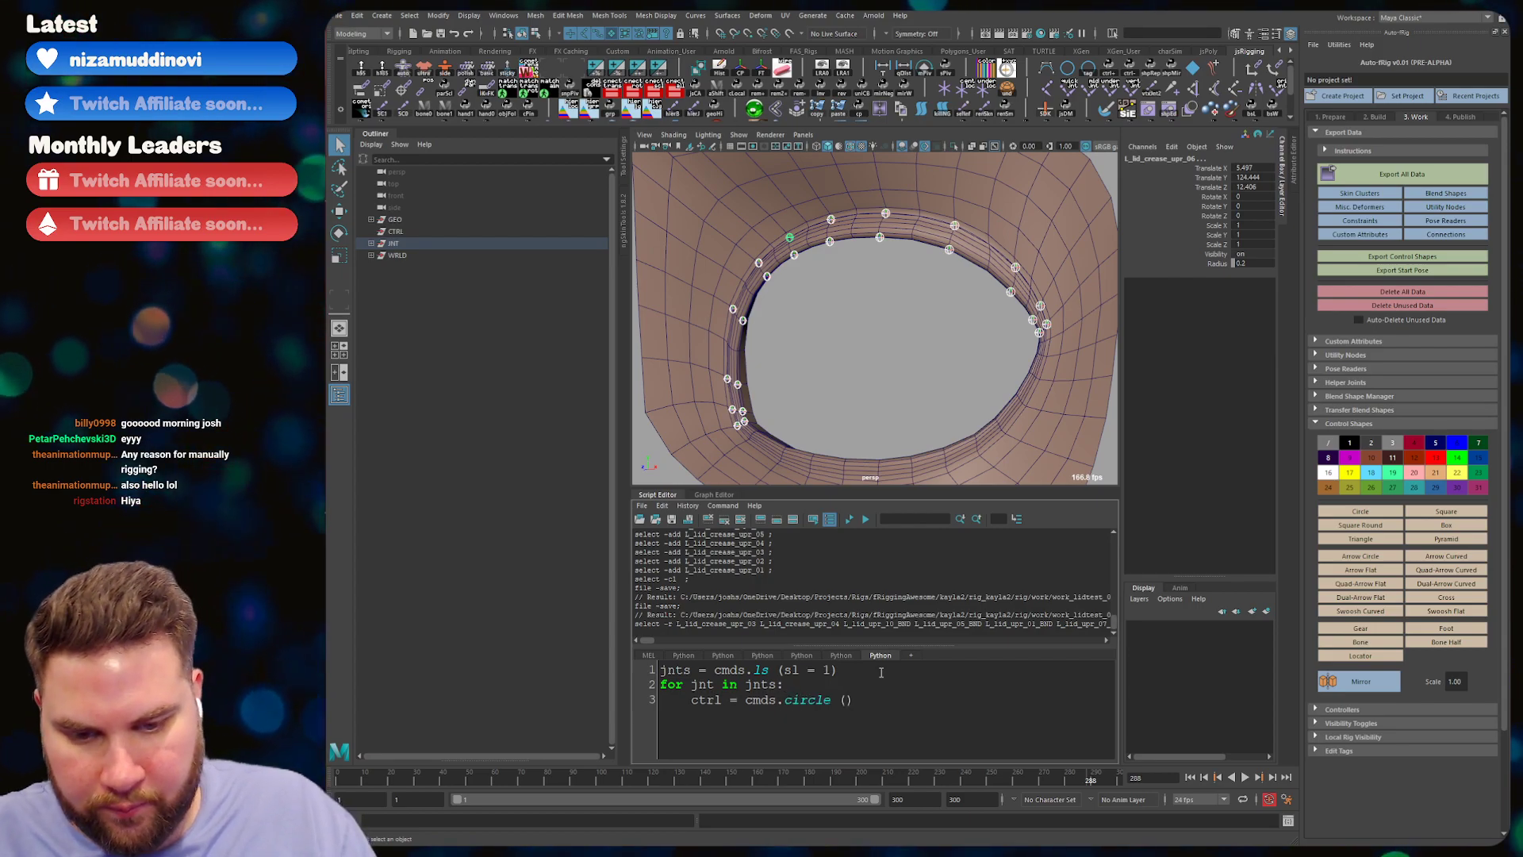
key("Left")
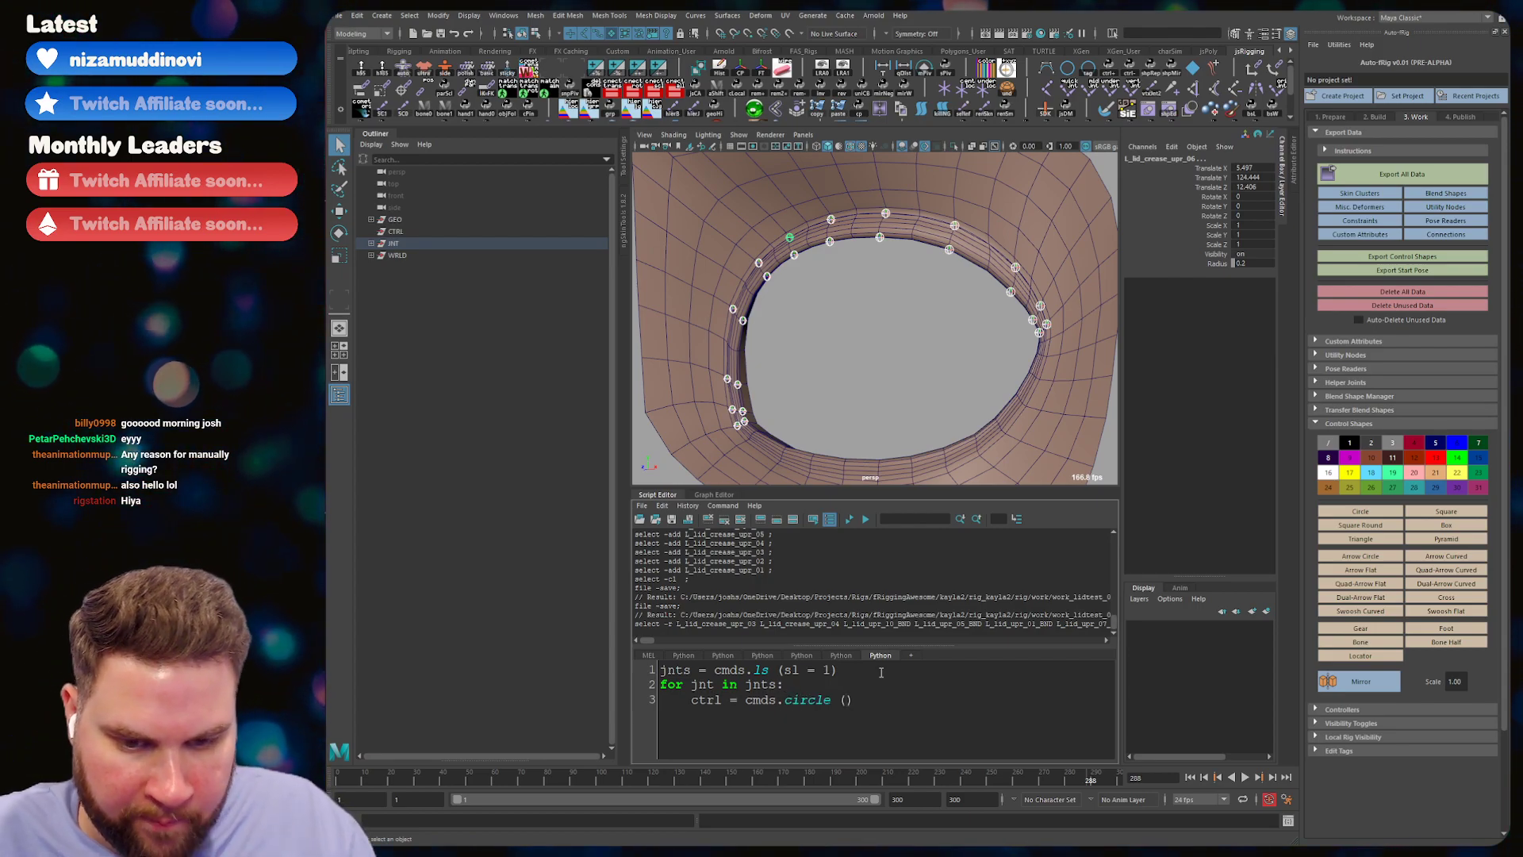
type("n")
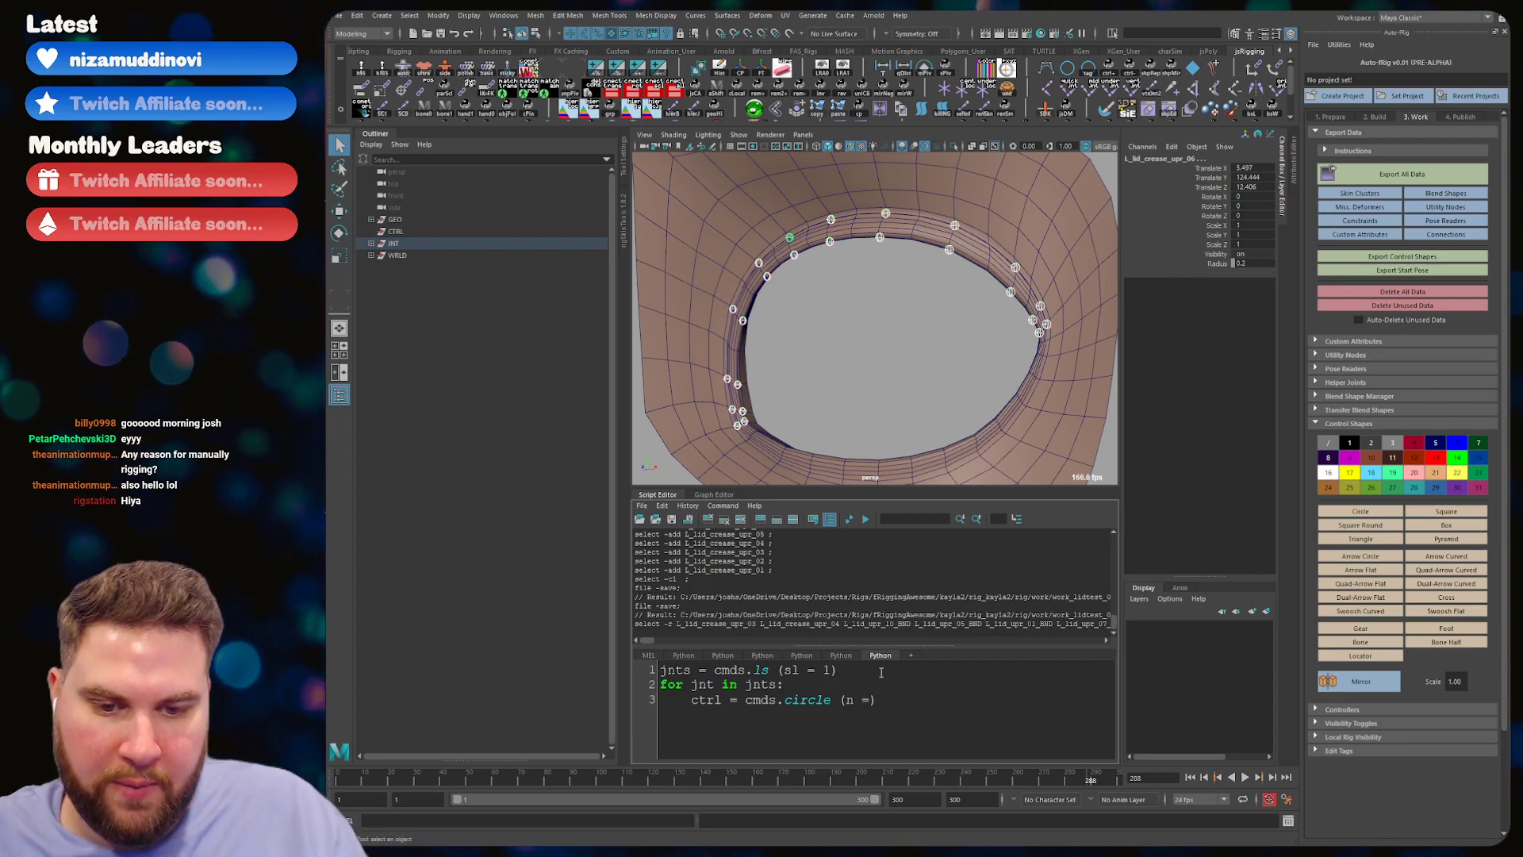
type(" = ")
type("jnt.")
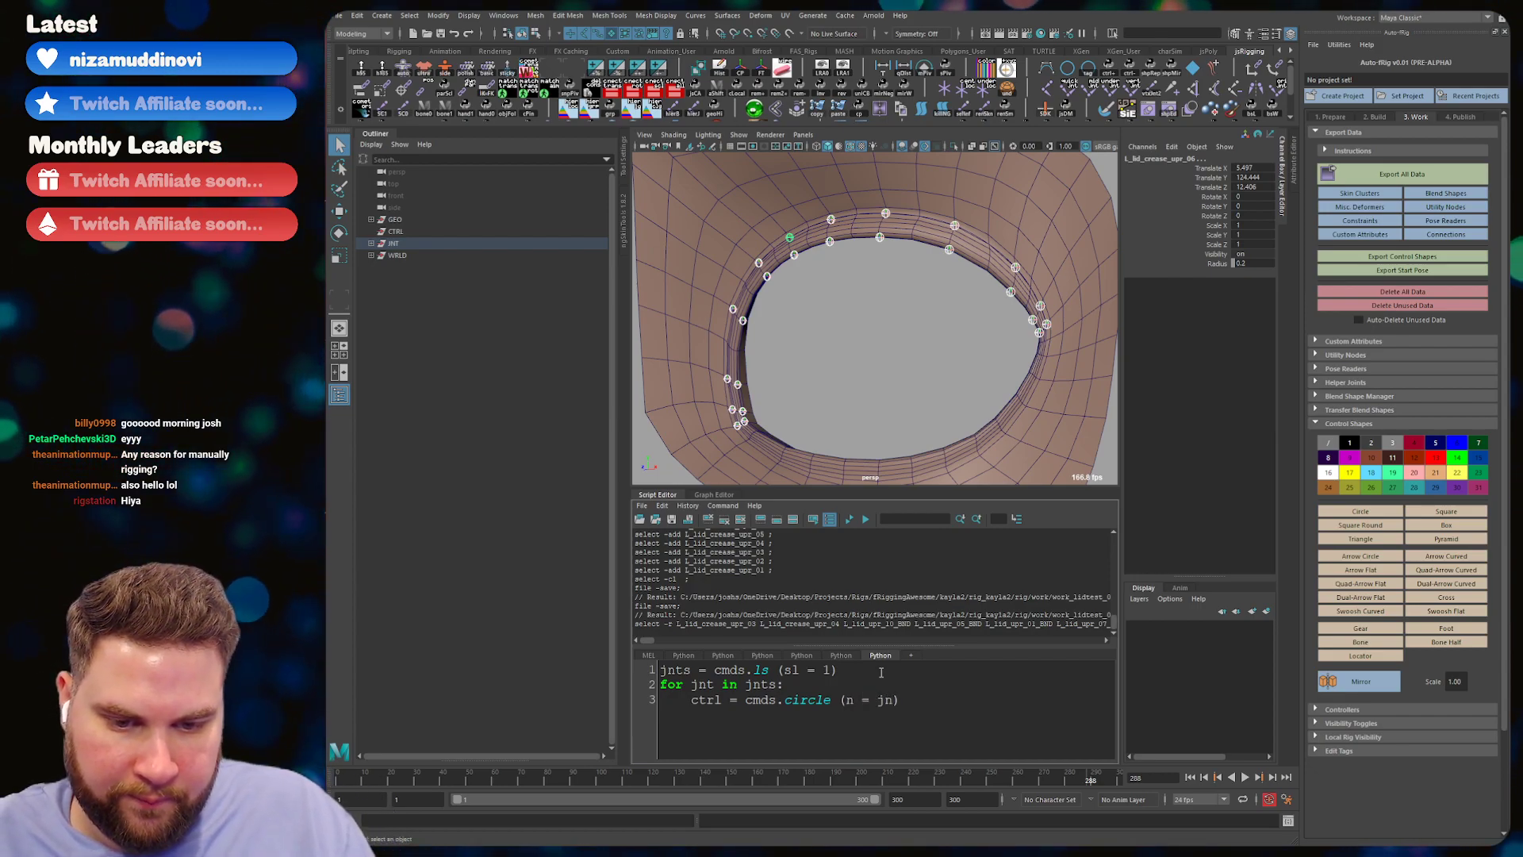
type("replace ")
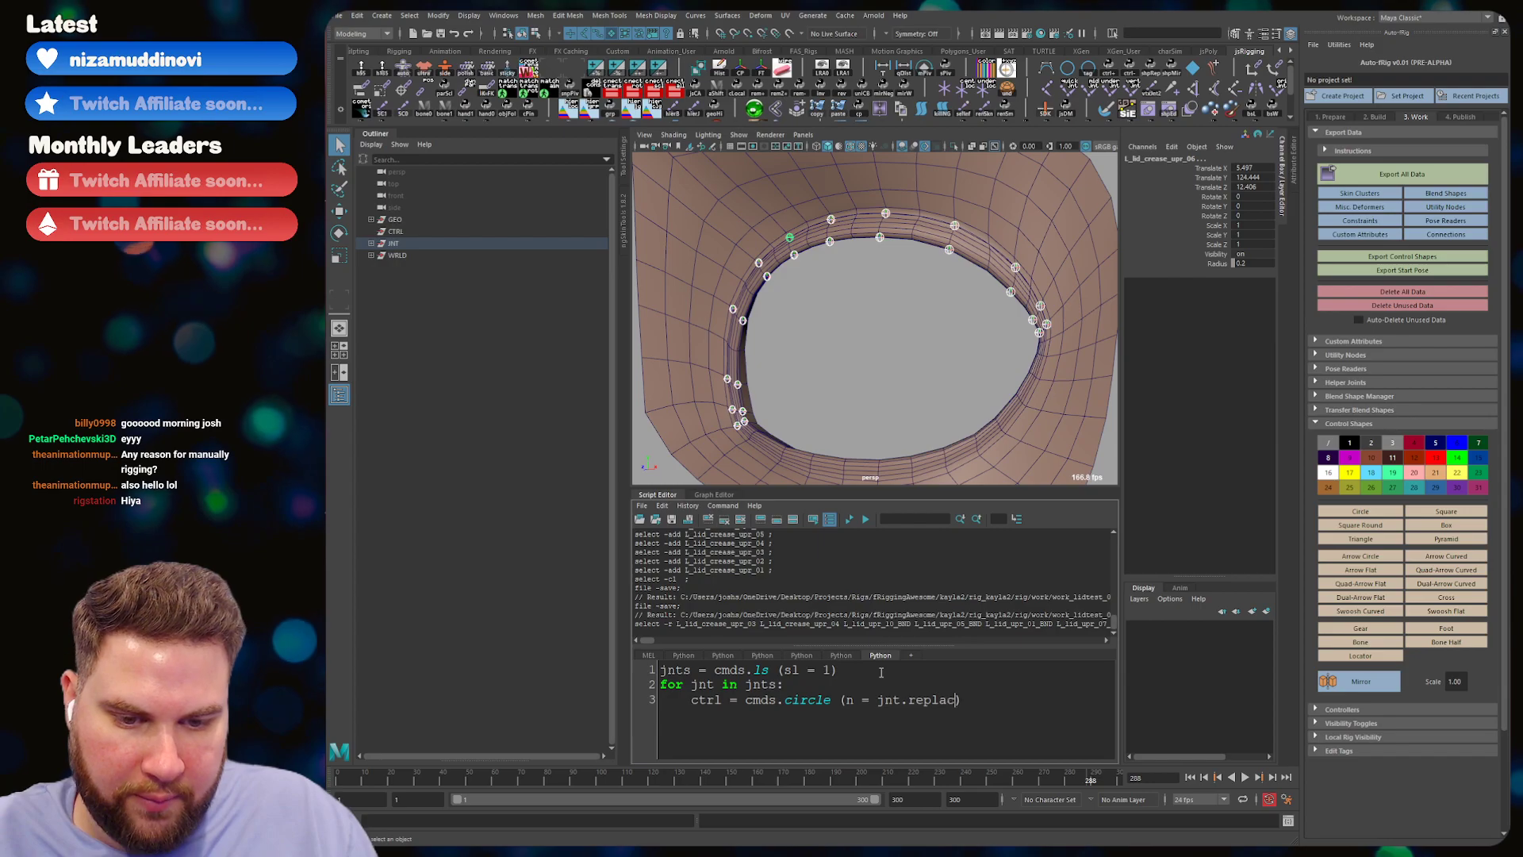
type("('")
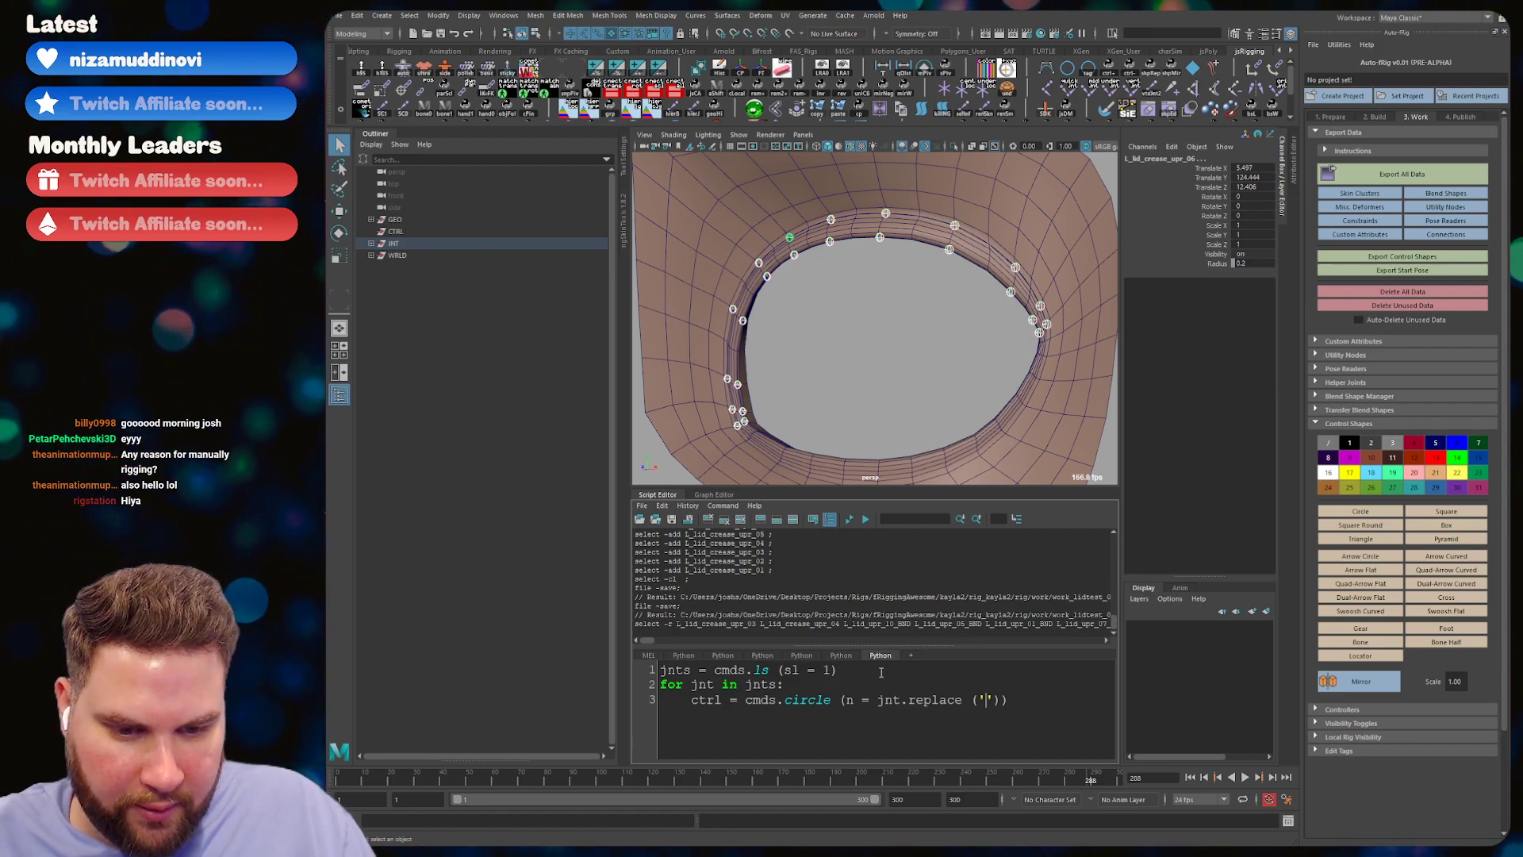
type("_BND")
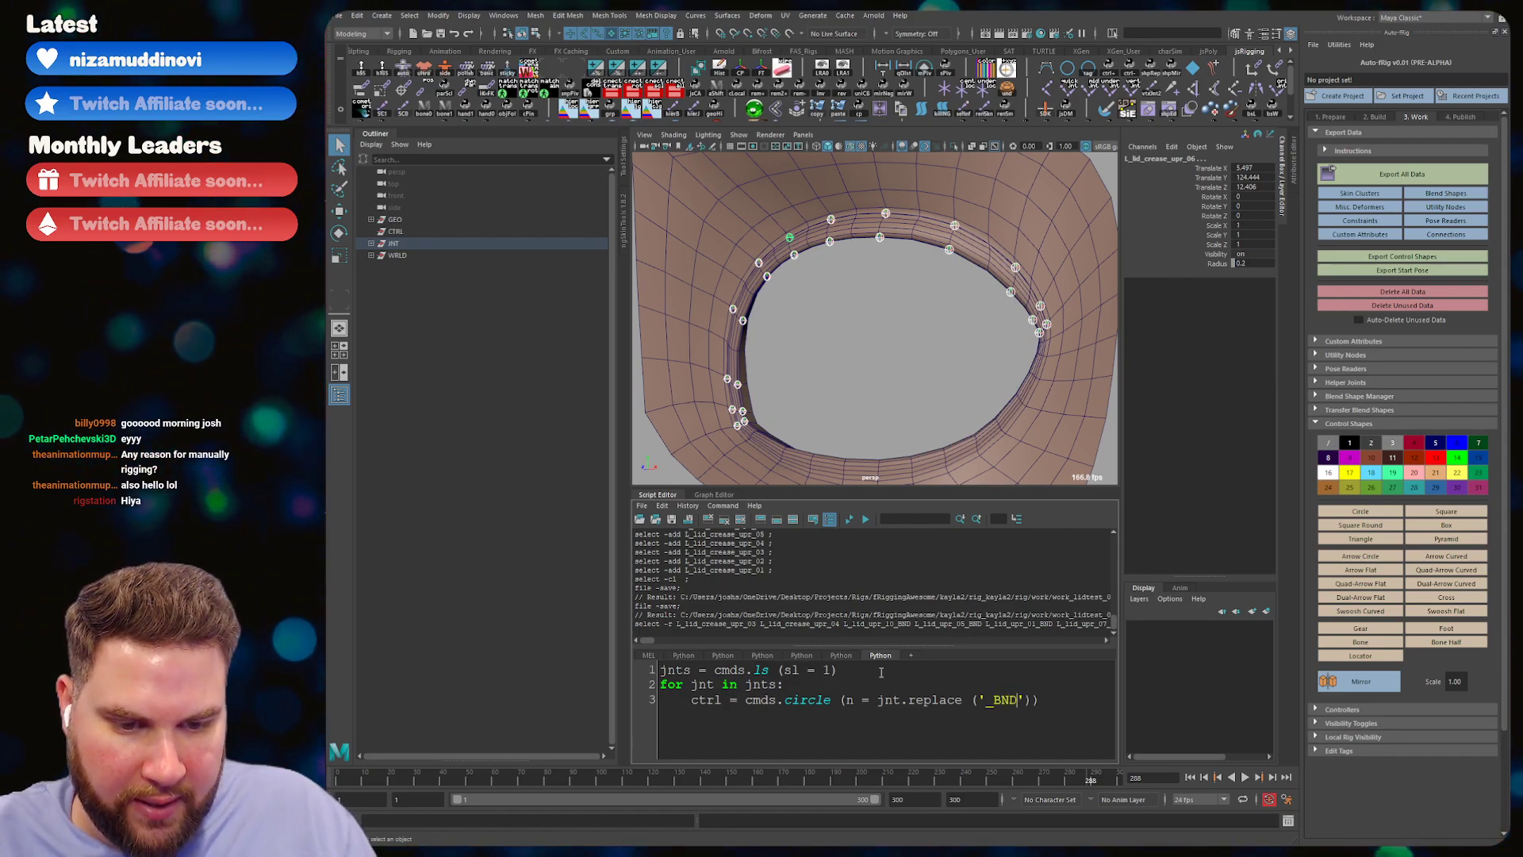
type("_CTRL")
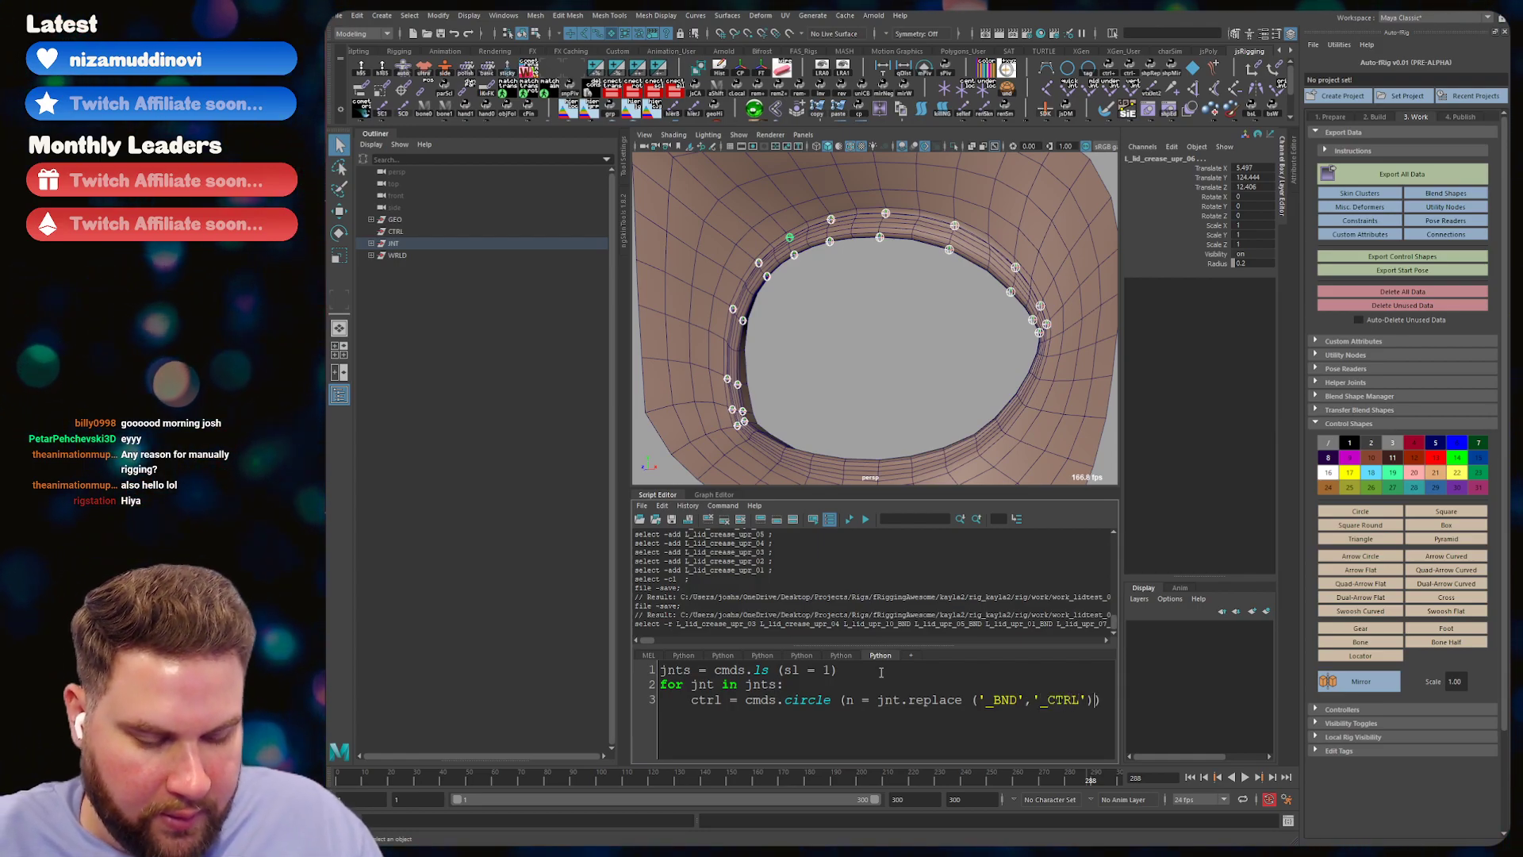
- Add the arguments ch = 0 and rad = 1 to the cmds.circle call
type(", ")
type("ch = 0,")
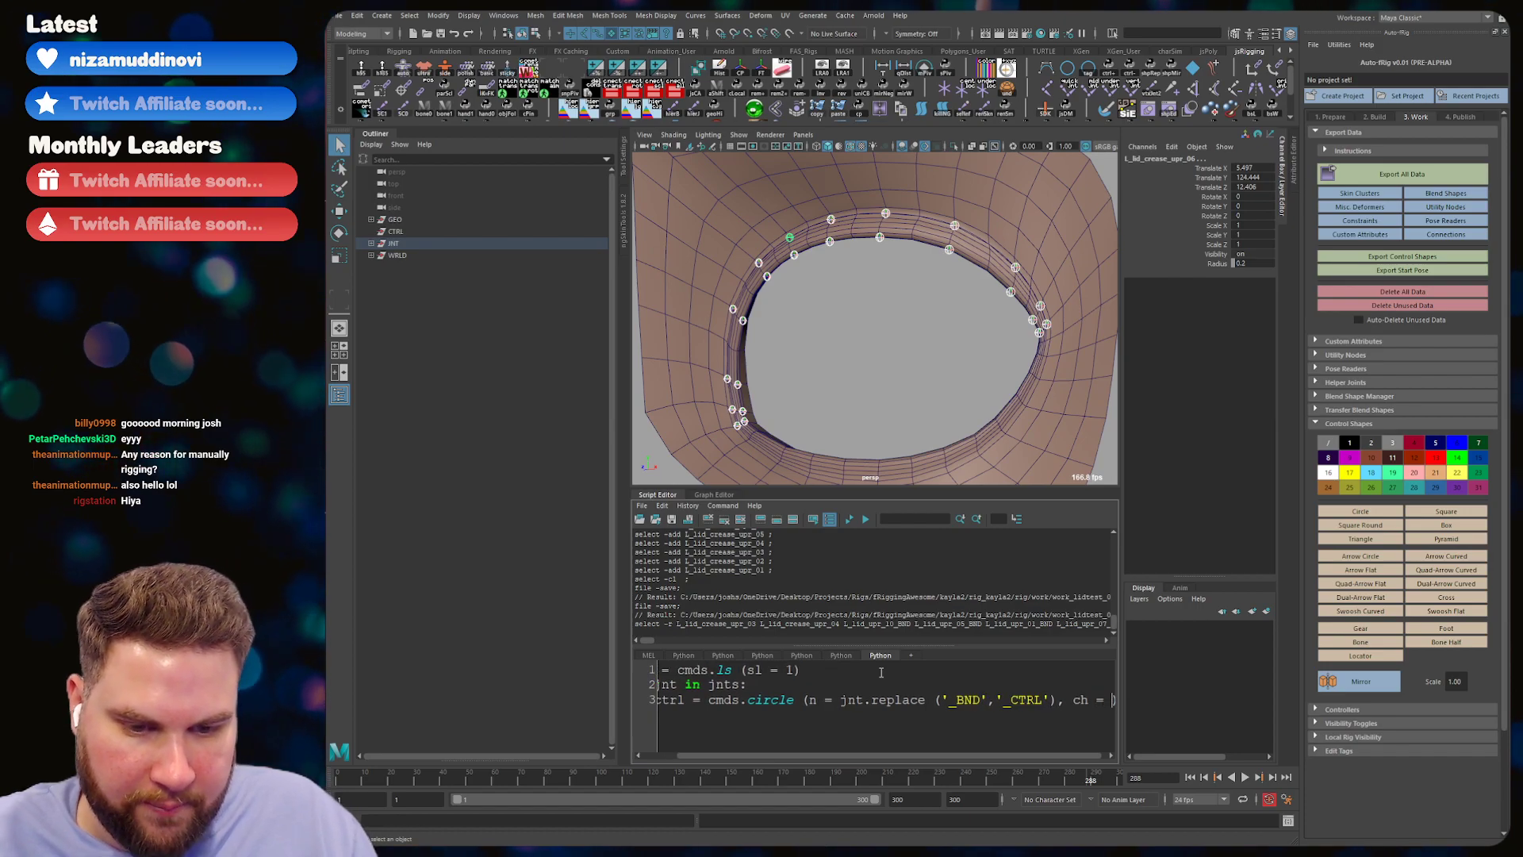
type(" rad")
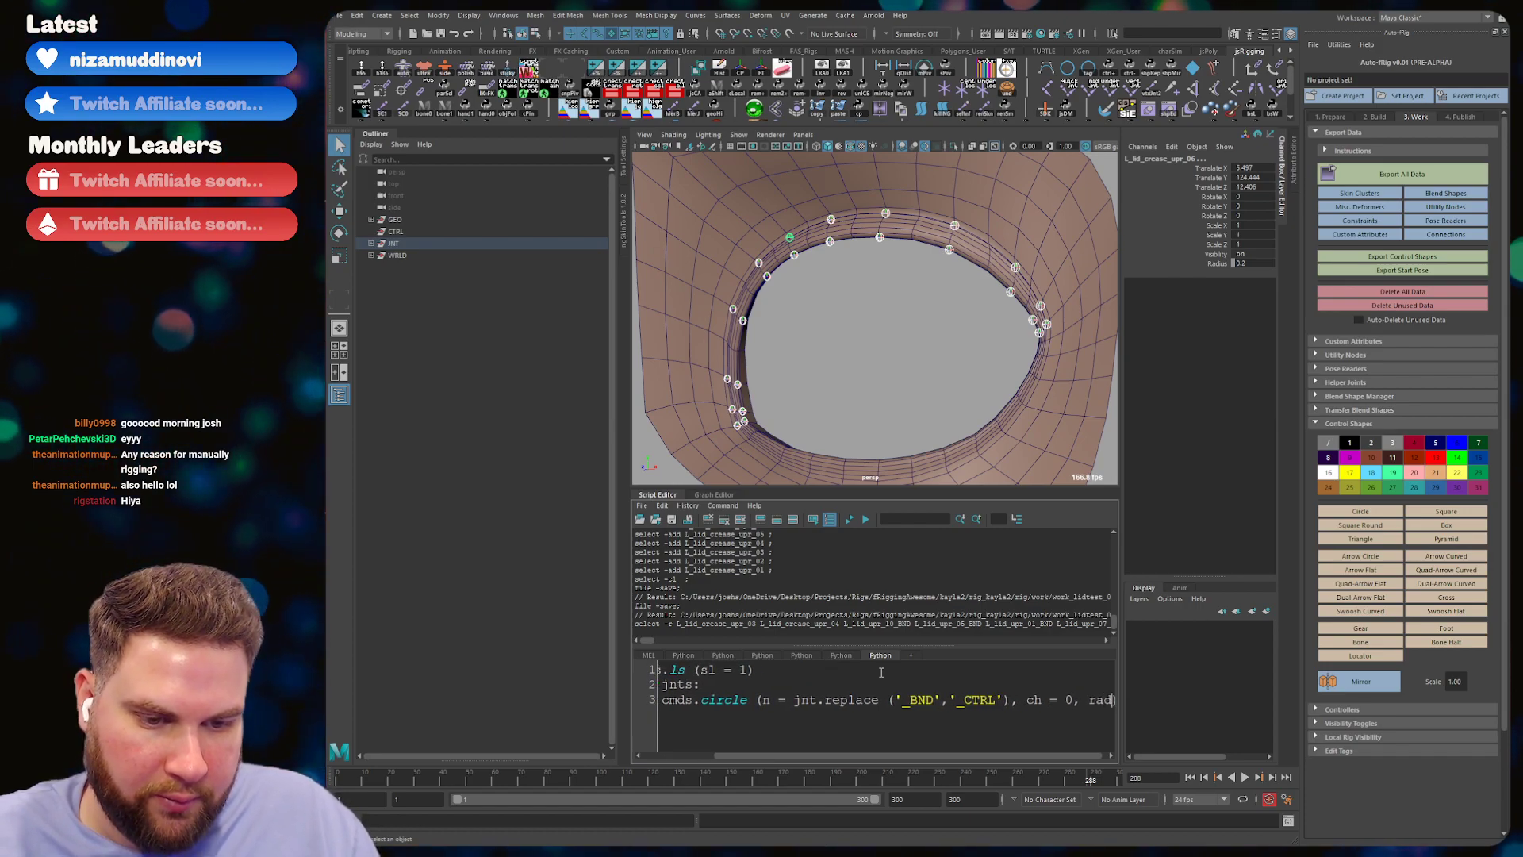
type(" = ")
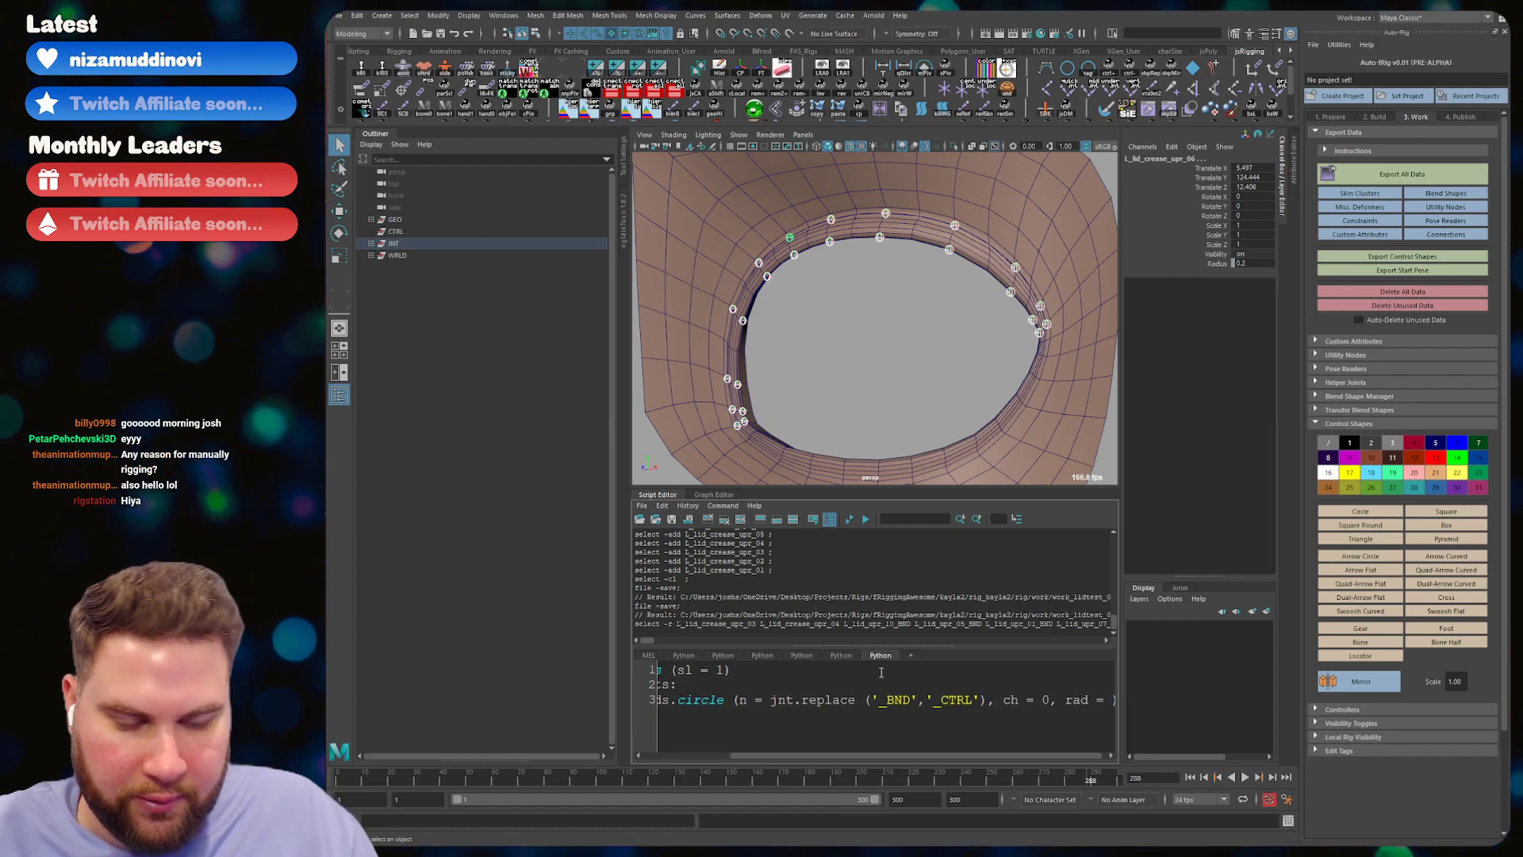
type("1")
key("End")
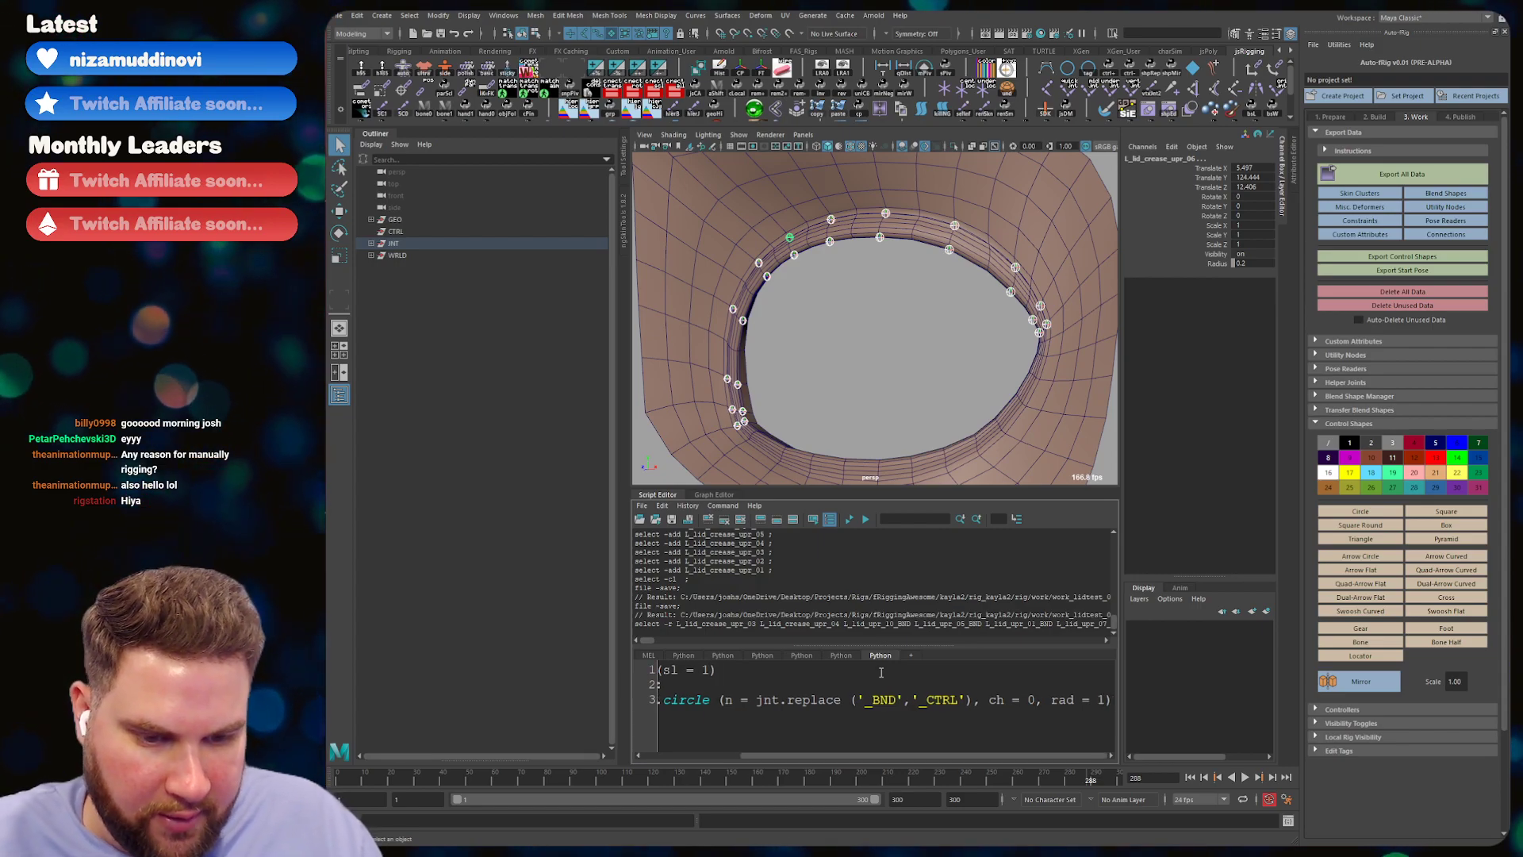
key("Home")
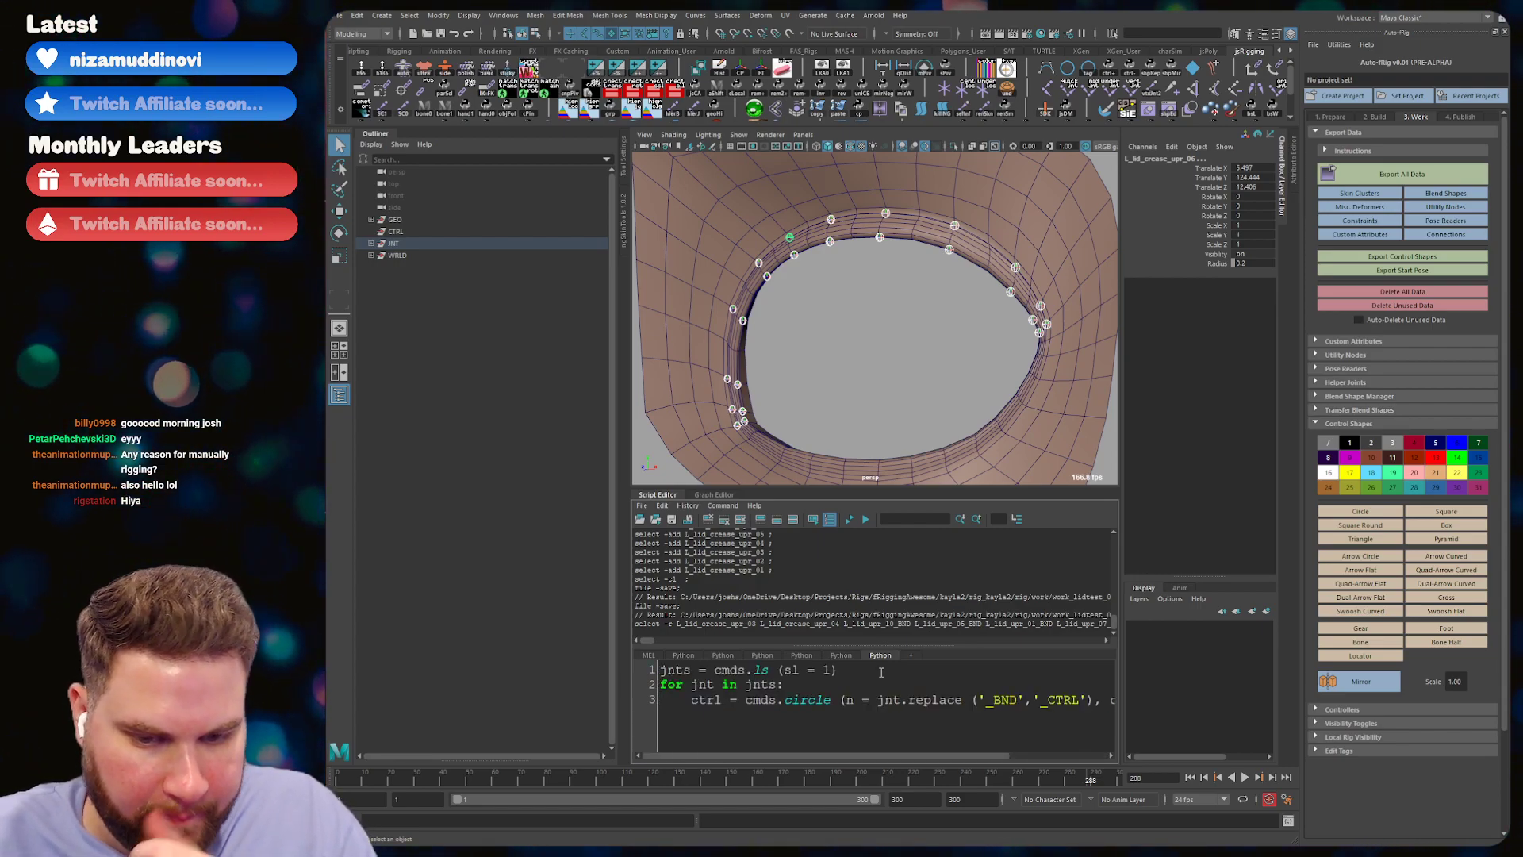
key("End")
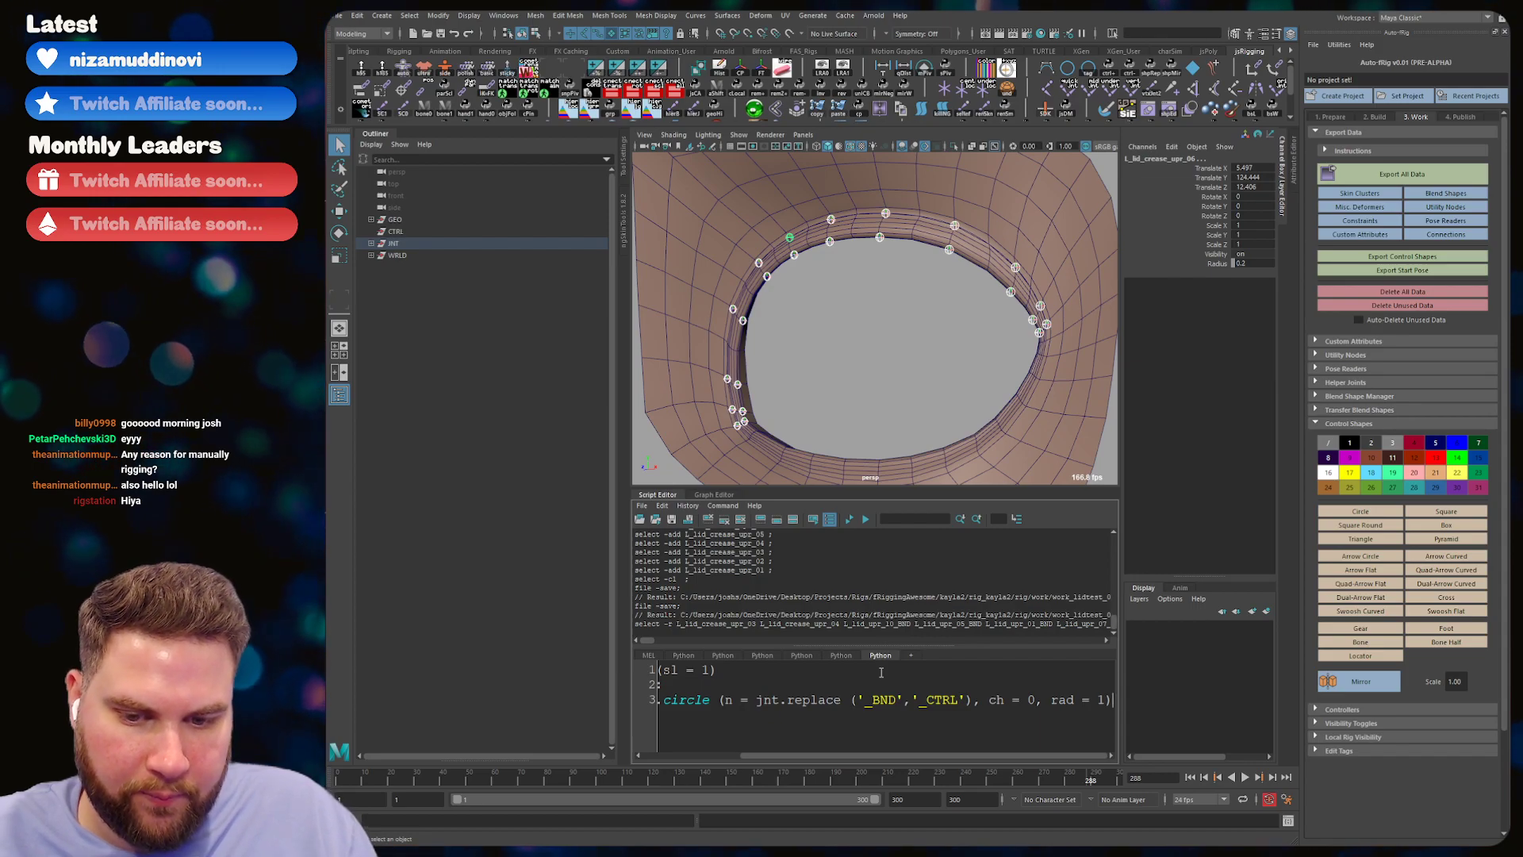
- Start a new line in the loop with grp = cmds.group () and an empty n = argument
key("Return")
type("grp =")
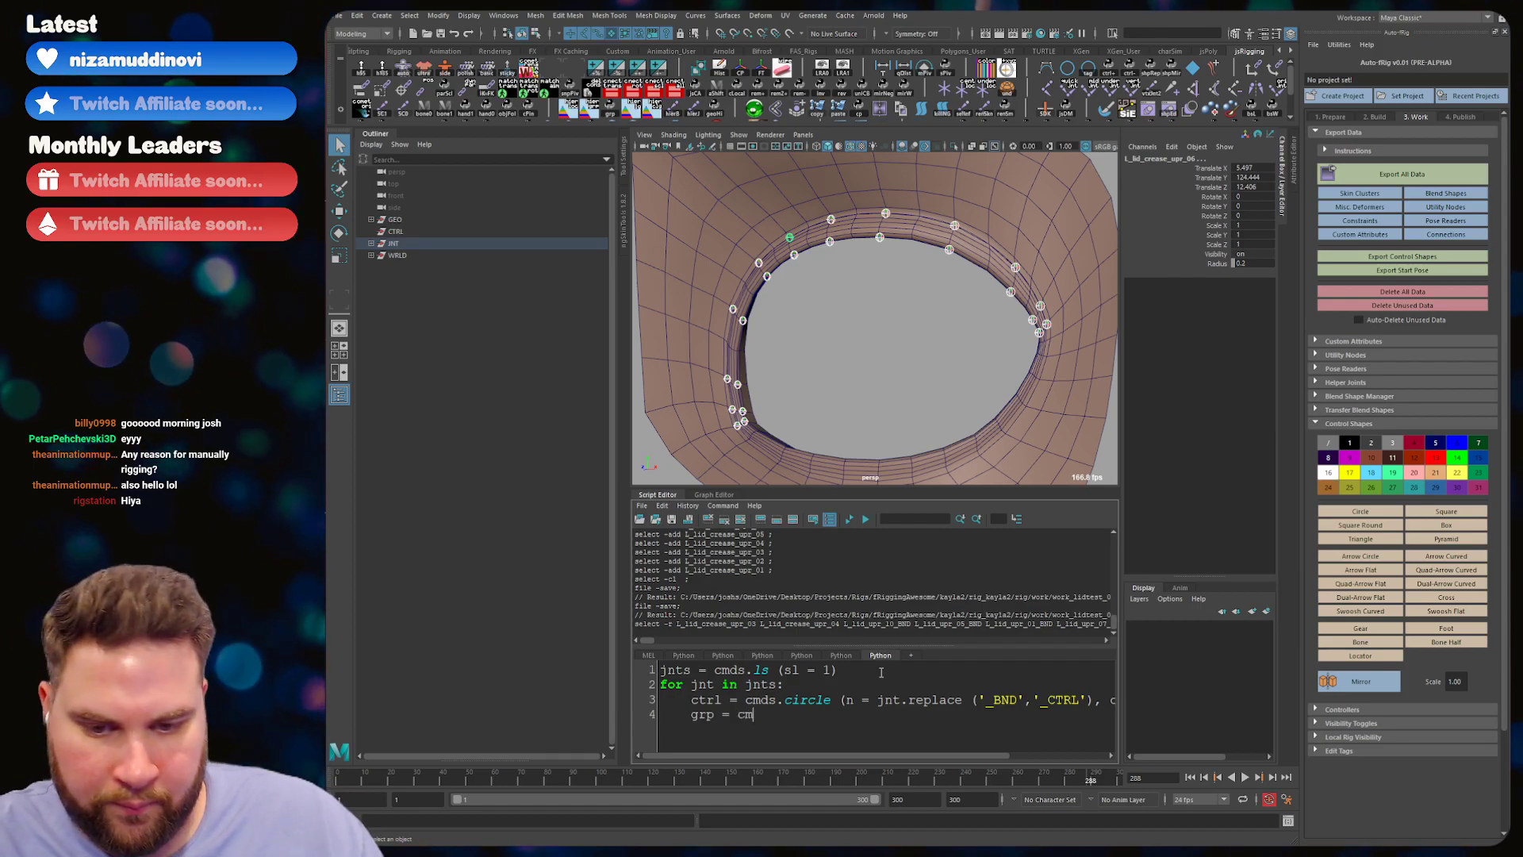
type("cmds.group")
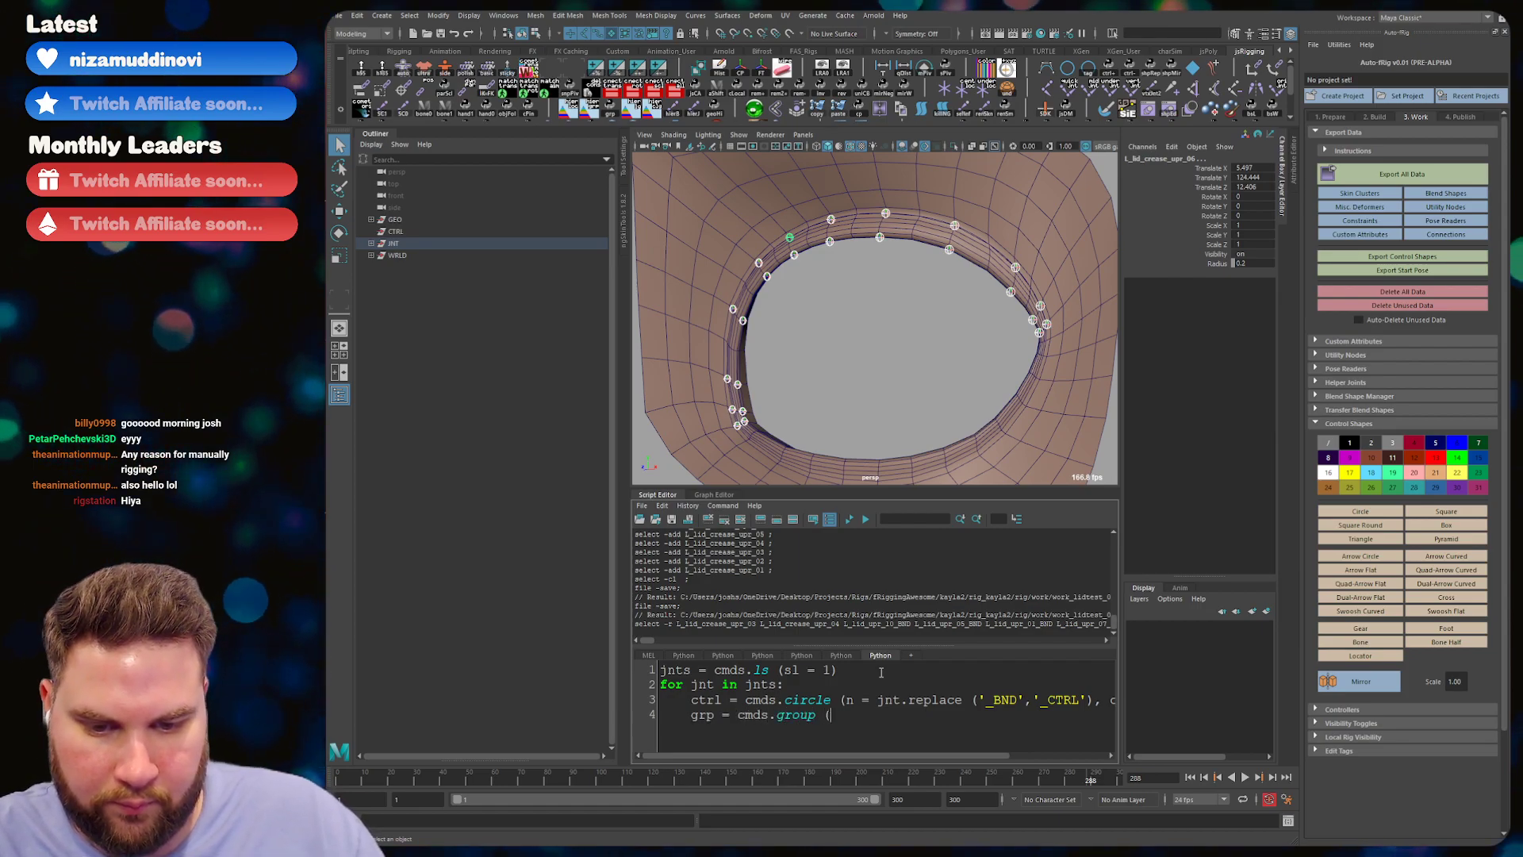
type(" ()")
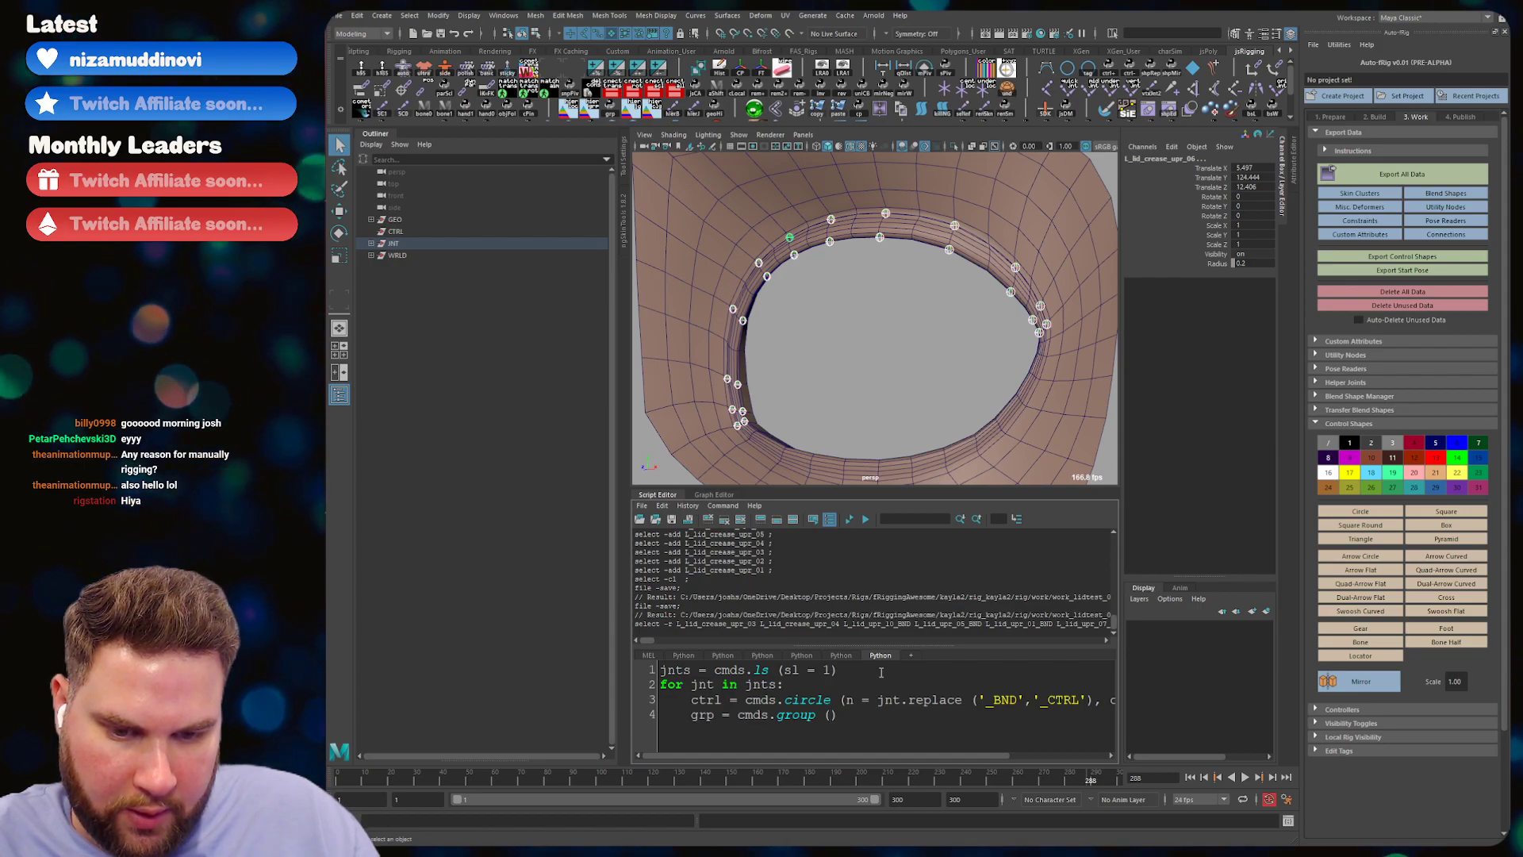
type("n")
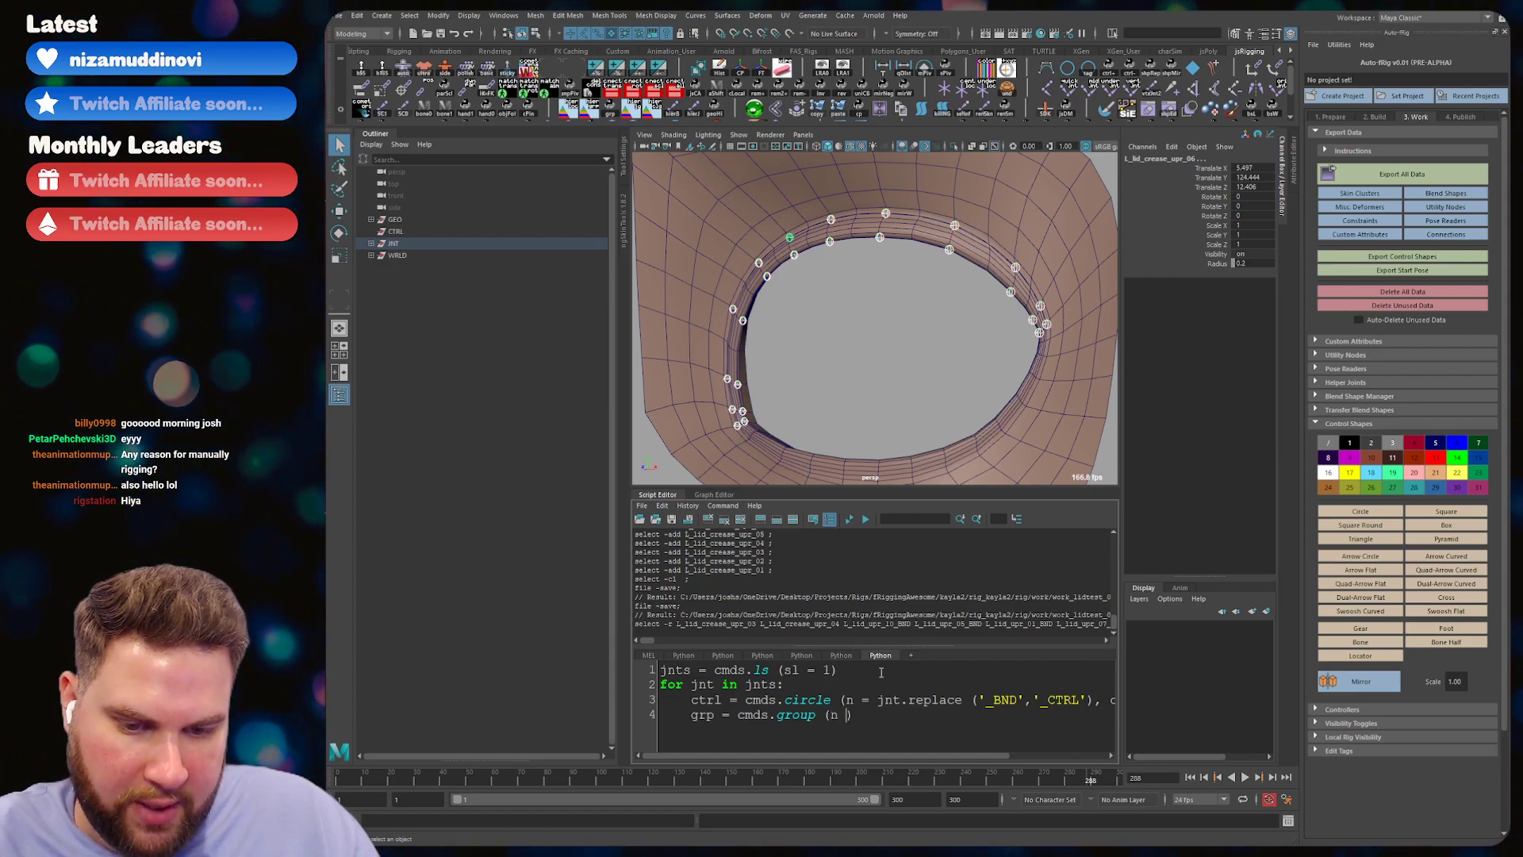
type(" =")
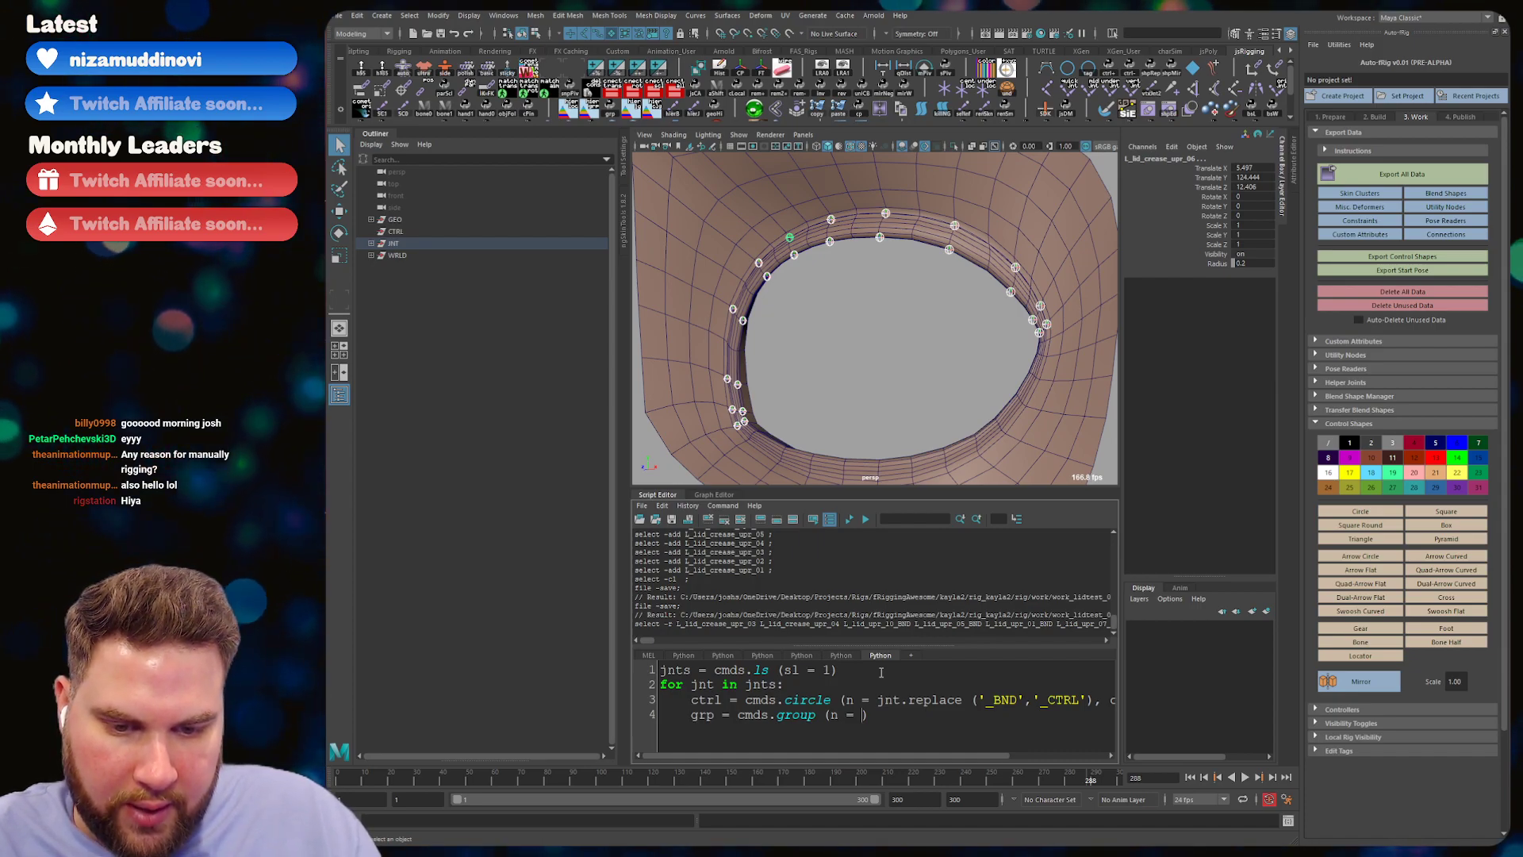
- Copy the jnt.replace ('_BND','_CTRL') expression from the circle line into the group's name argument
key("Up")
key("Right")
key("Right")
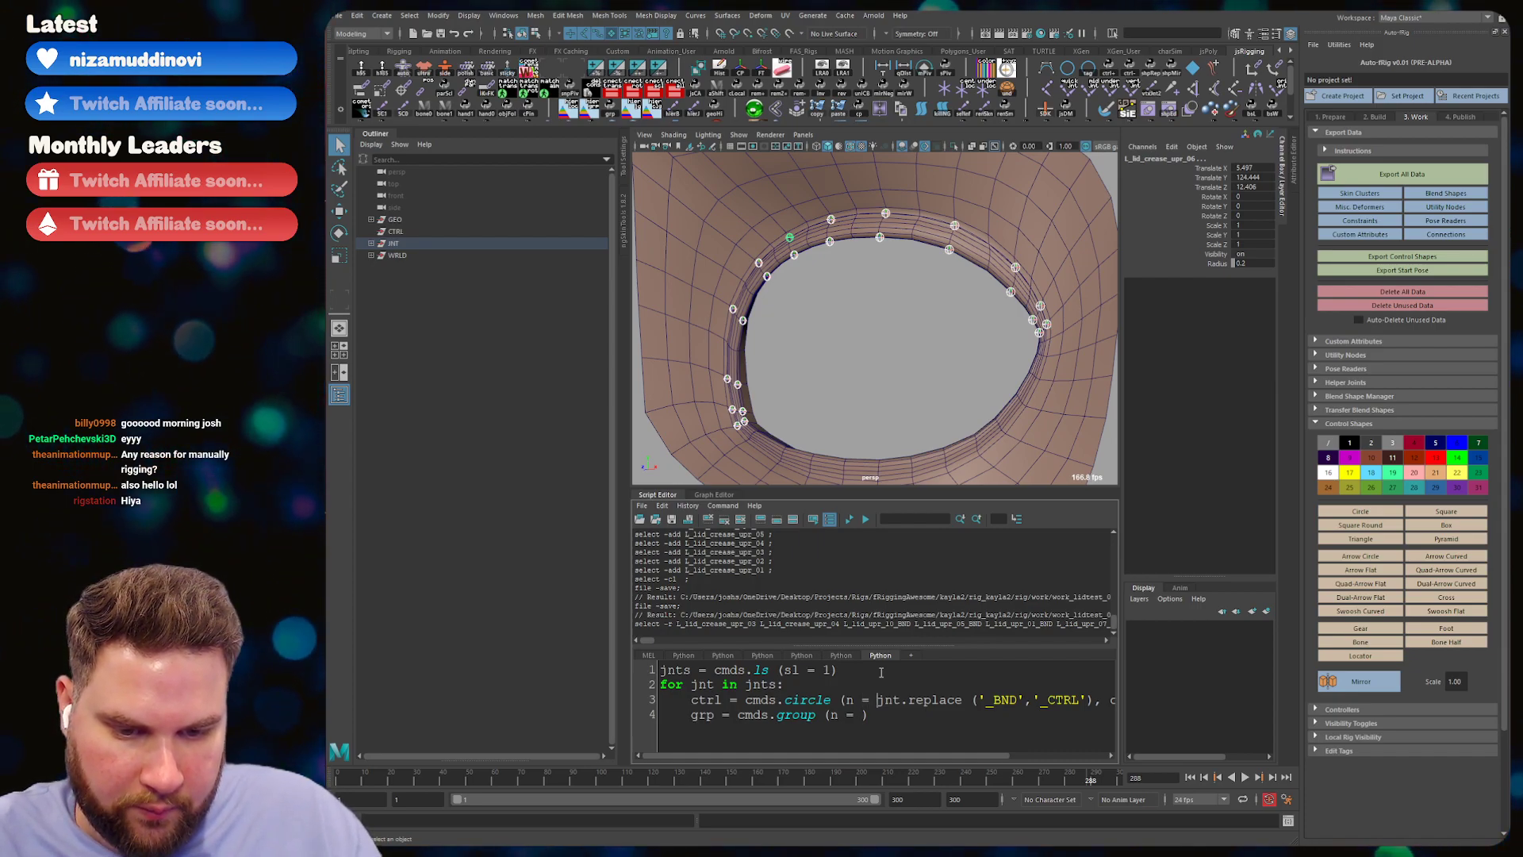
key("shift+Right")
key("shift+Right")
key("shift+Right")
key("shift+Right")
key("shift+Right")
key("shift+Right")
key("shift+Right")
key("shift+Right")
key("shift+Right")
key("shift+Right")
key("shift+Right")
key("shift+Right")
key("shift+Right")
key("shift+Right")
key("shift+Right")
key("shift+Right")
key("shift+Right")
key("shift+Right")
key("shift+Right")
key("shift+Right")
key("shift+Right")
key("shift+Right")
key("shift+Right")
key("shift+Right")
key("shift+Right")
key("shift+Right")
key("shift+Right")
key("shift+Right")
key("ctrl+c")
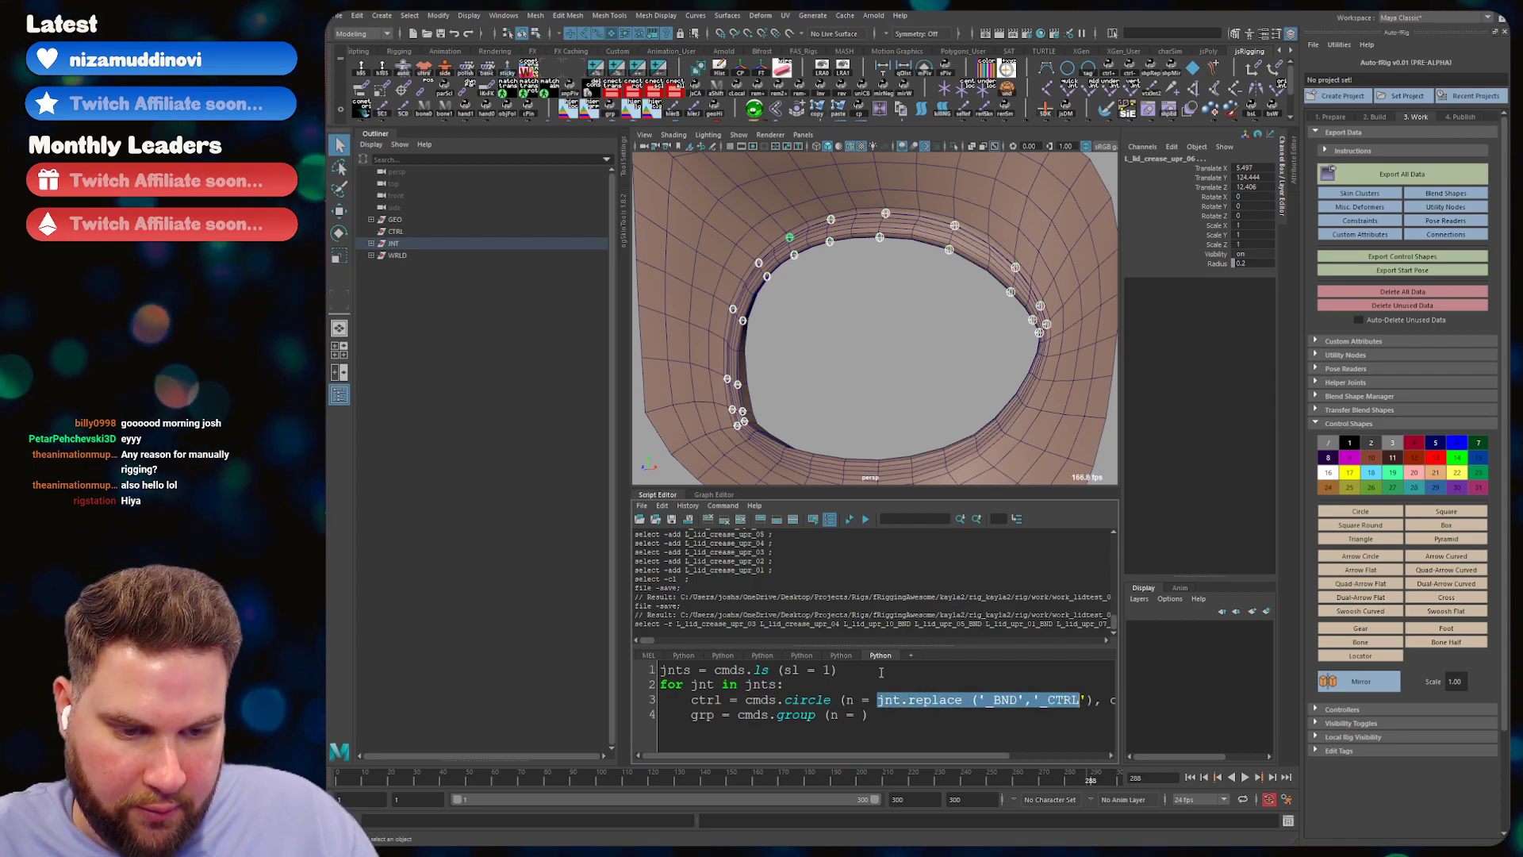
key("Down")
key("Left")
key("ctrl+v")
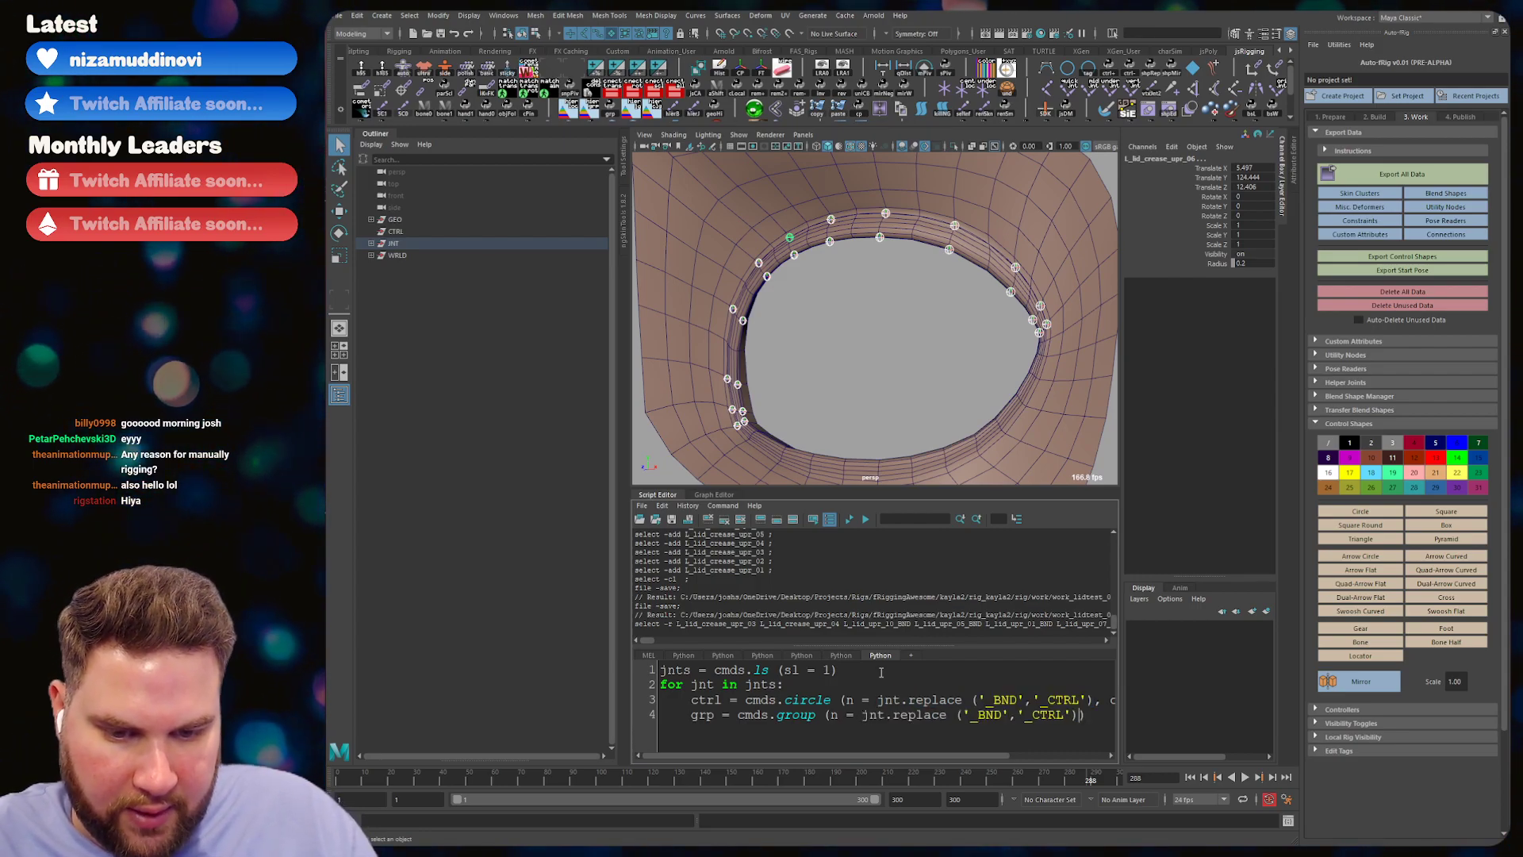
- Change the replacement suffix in the group's name from '_CTRL' to '_OFF'
key("Left")
key("Left")
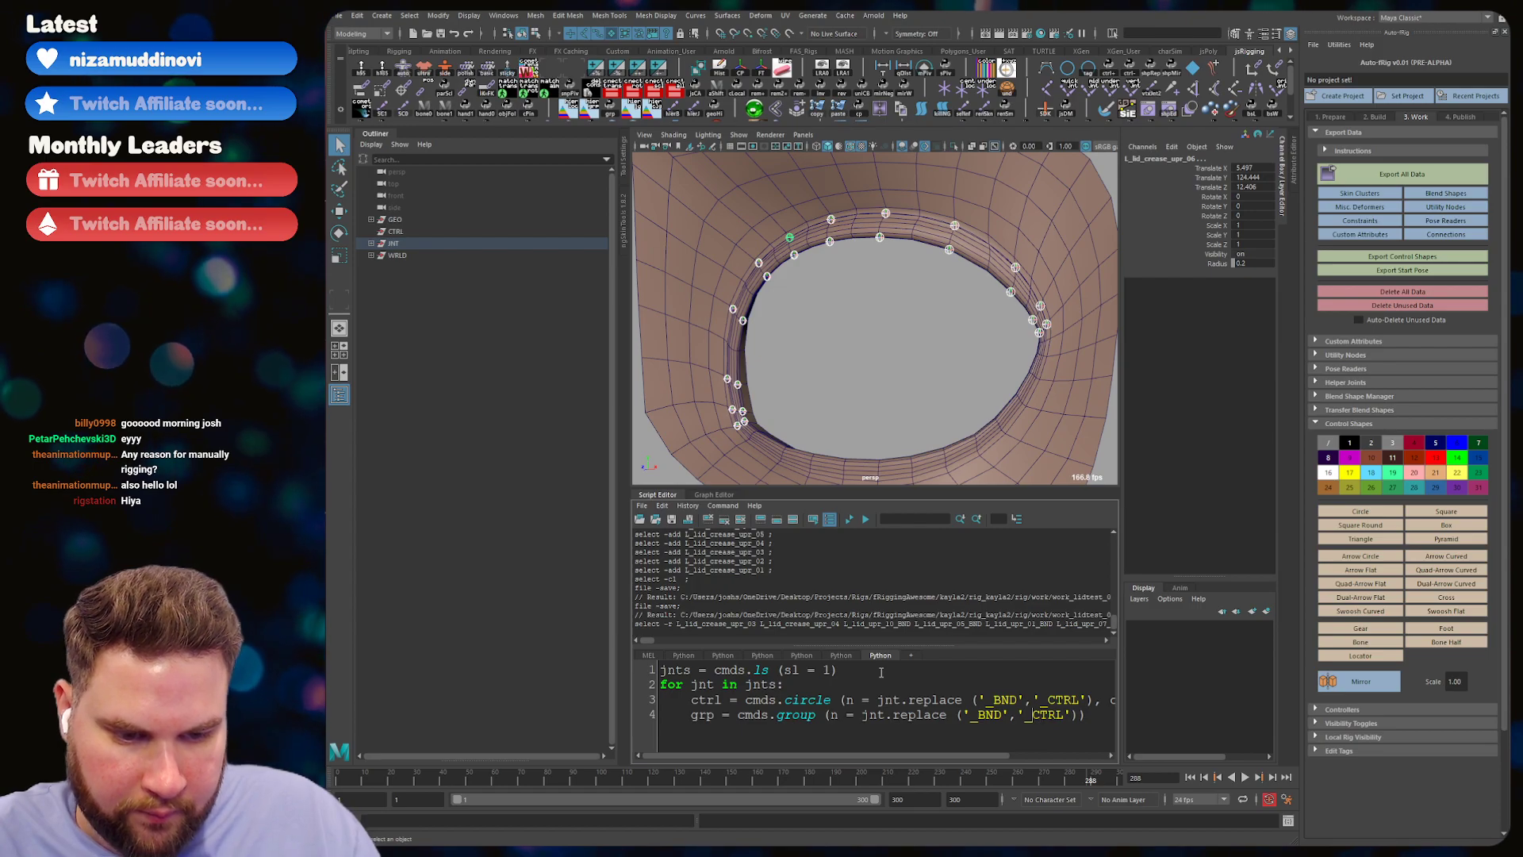
key("Delete")
key("Delete")
type("OFF")
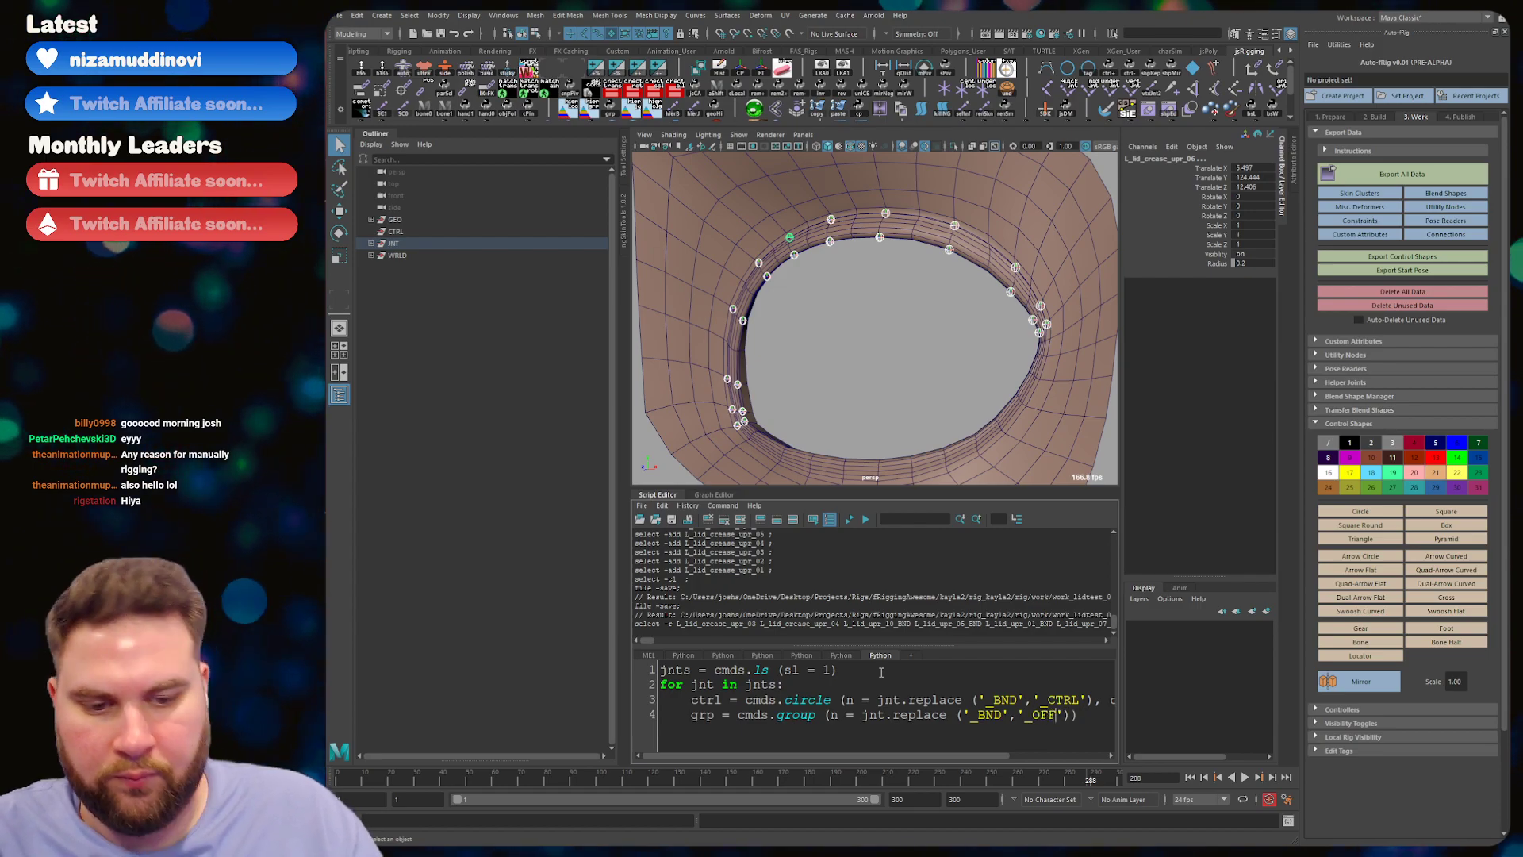
key("End")
key("Left")
key("Left")
key("Left")
type("1")
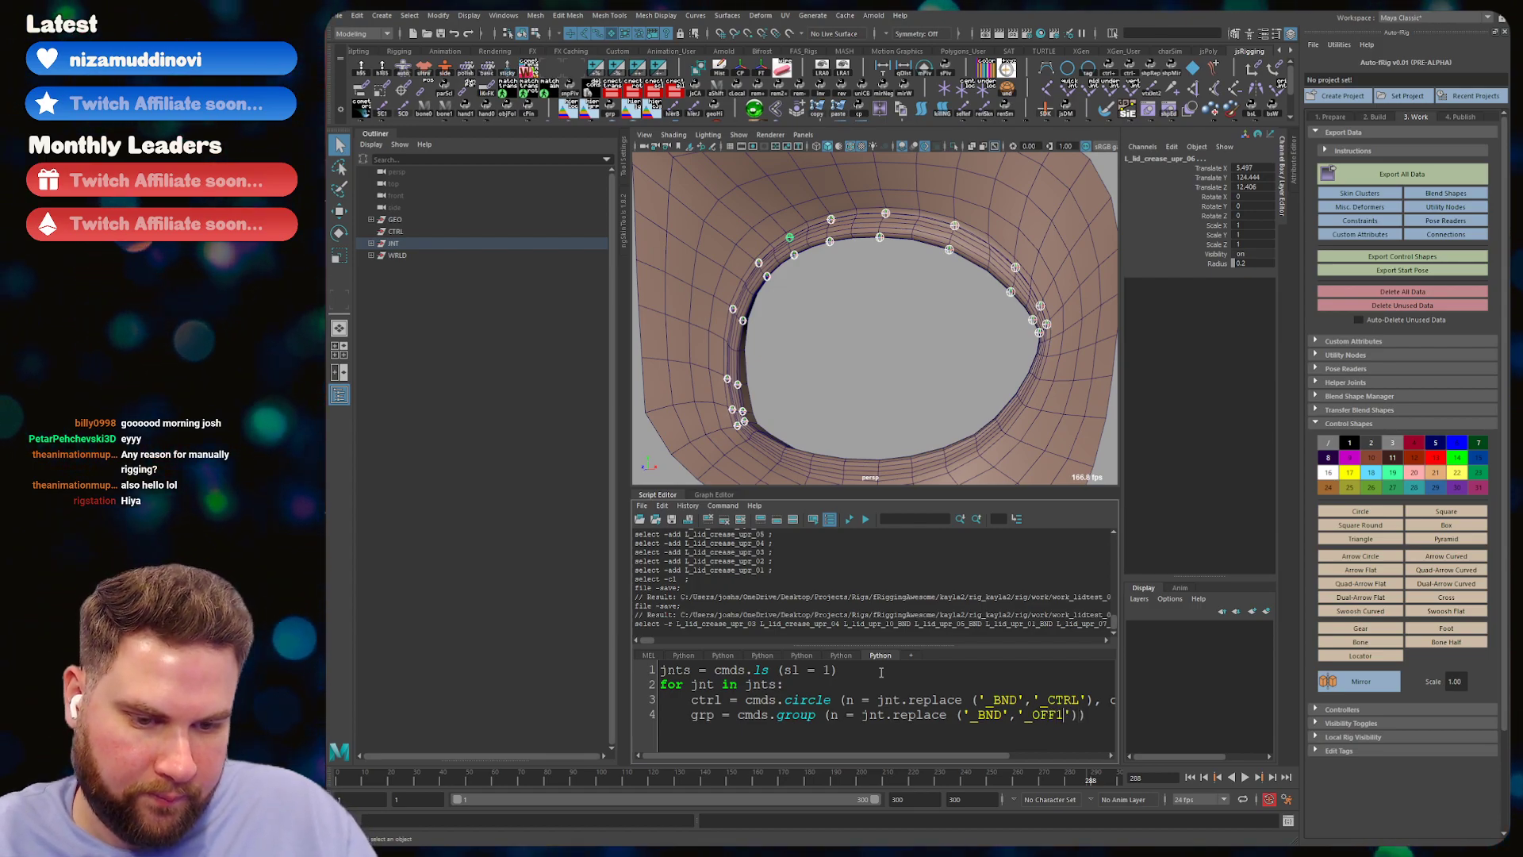
key("End")
key("Left")
key("Left")
key("Left")
key("BackSpace")
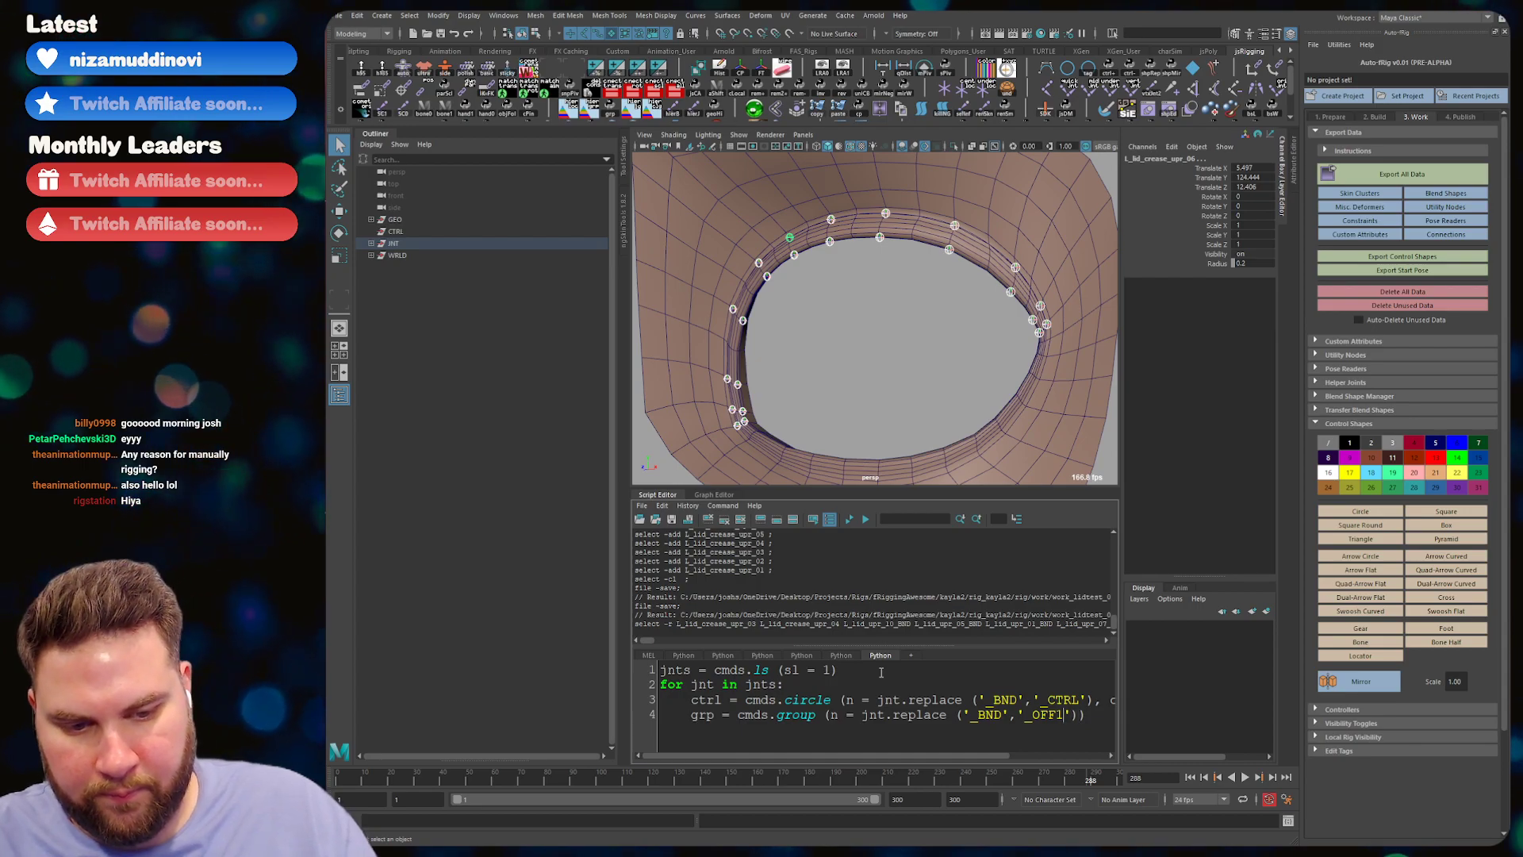
key("End")
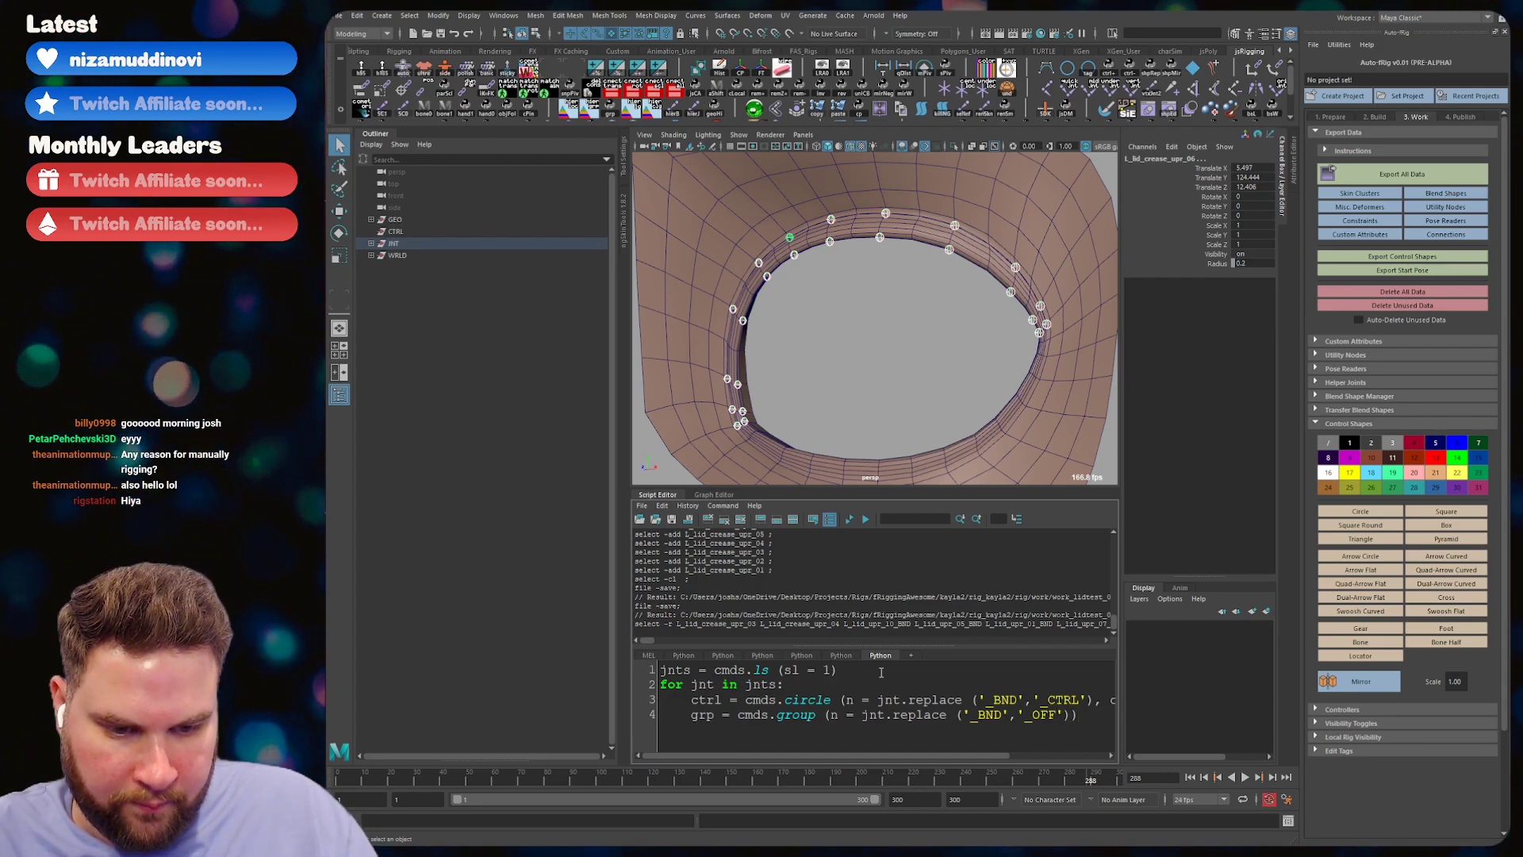
- Add the arguments em = 1 and w = 1 to the cmds.group call
type("m = 1")
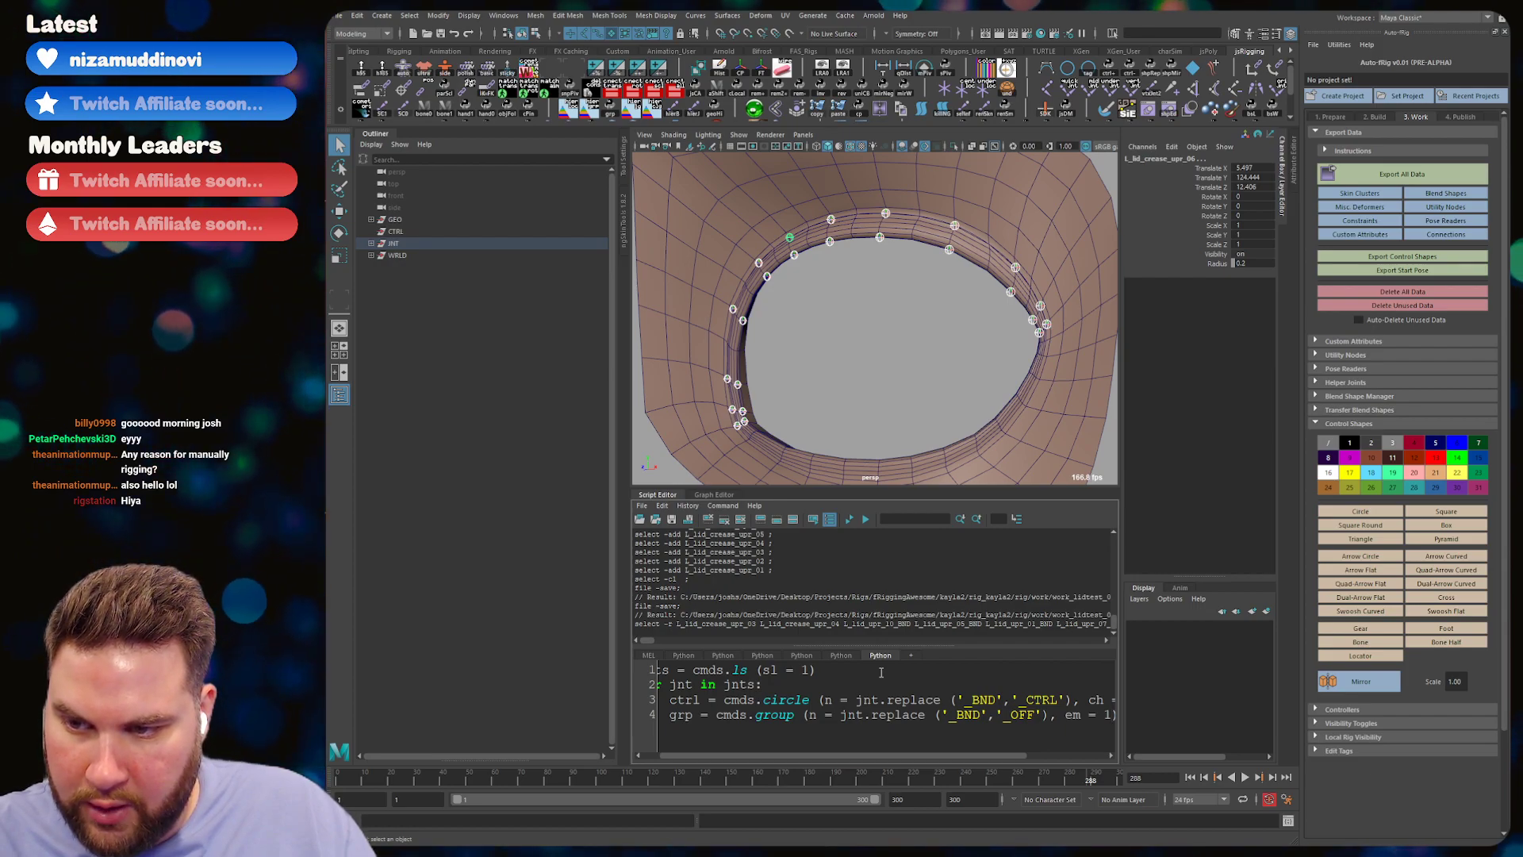
type(", ")
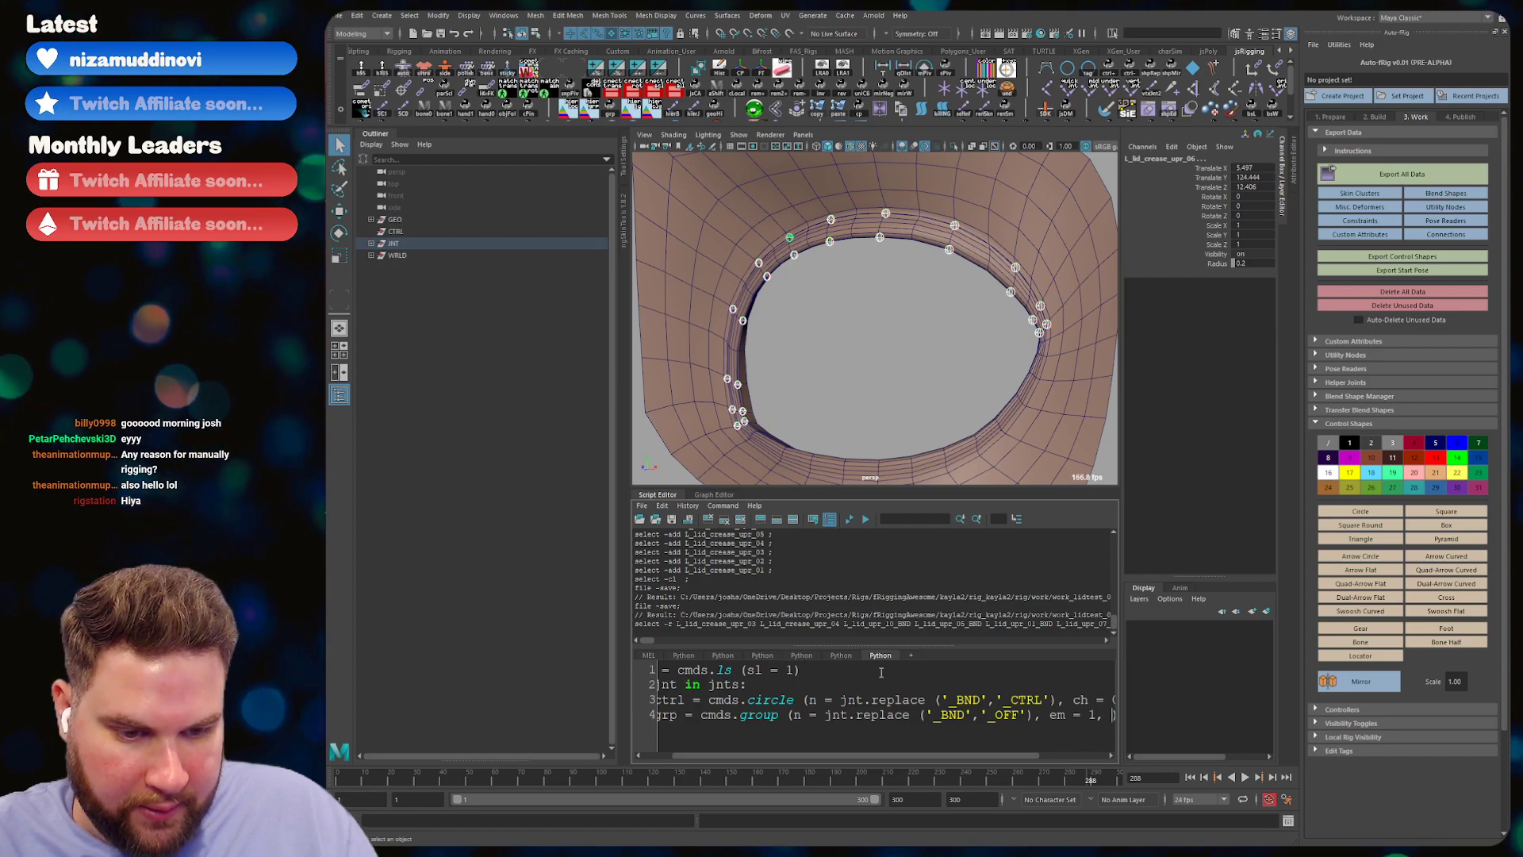
type("w = 1")
key("Home")
key("End")
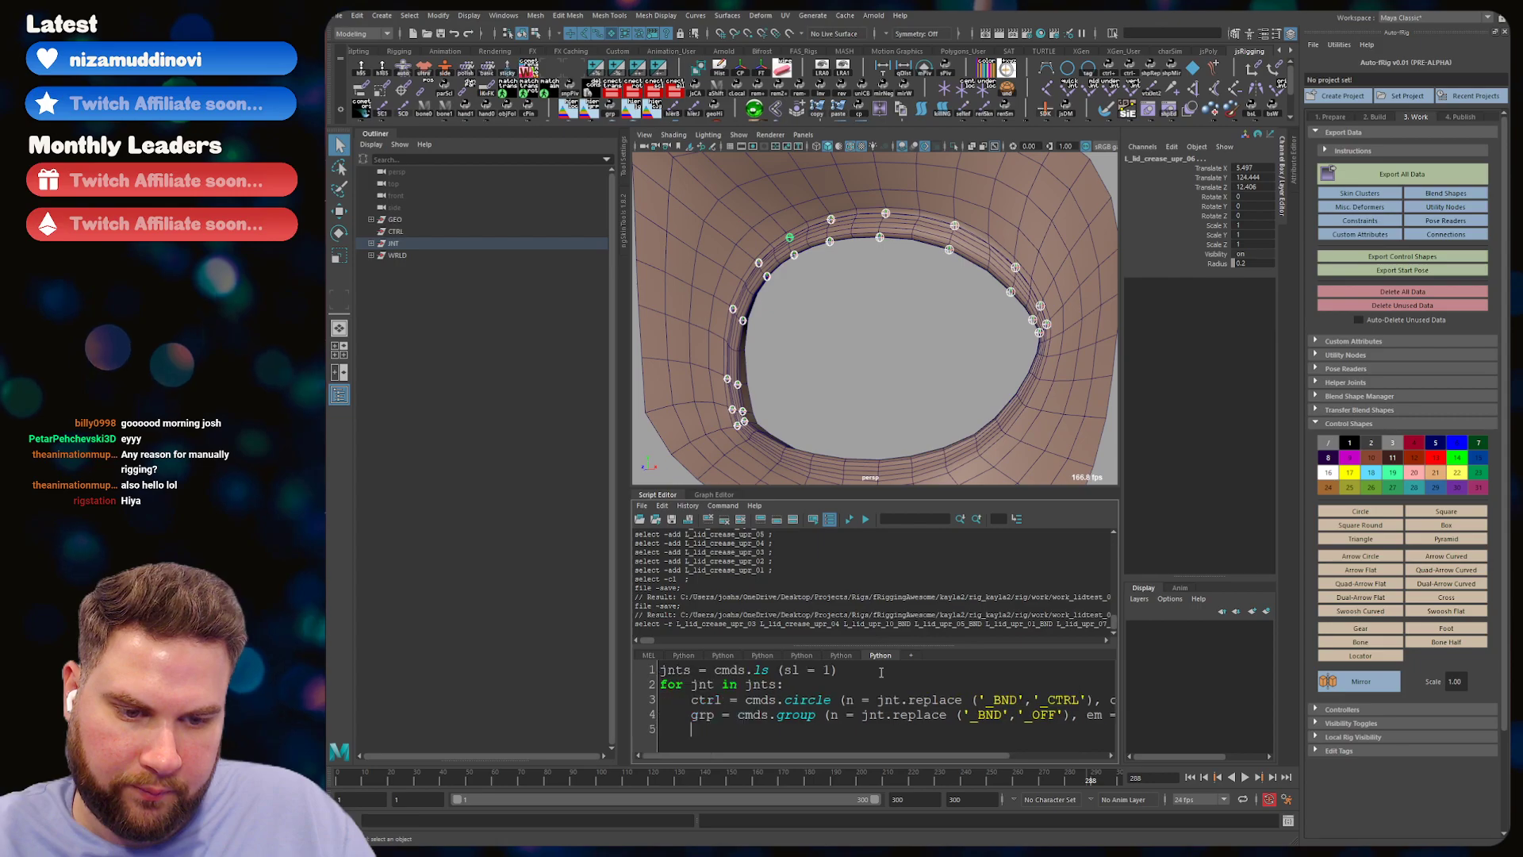
- Add the line cmds.parent (ctrl, grp) to the loop to parent each control under its offset group
key("Return")
type("cmds.parent (")
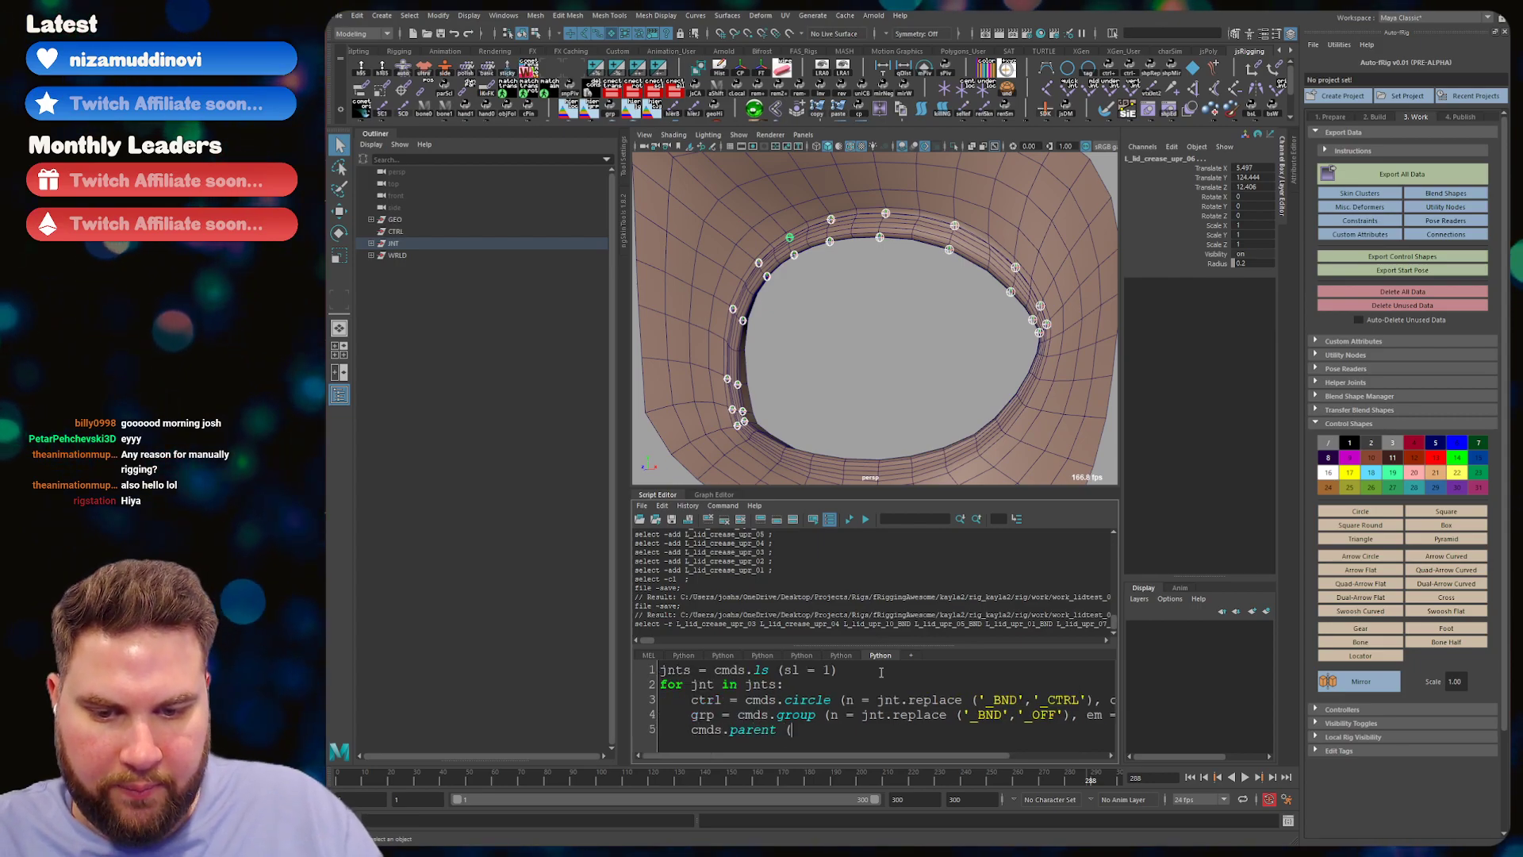
type("ctrl,")
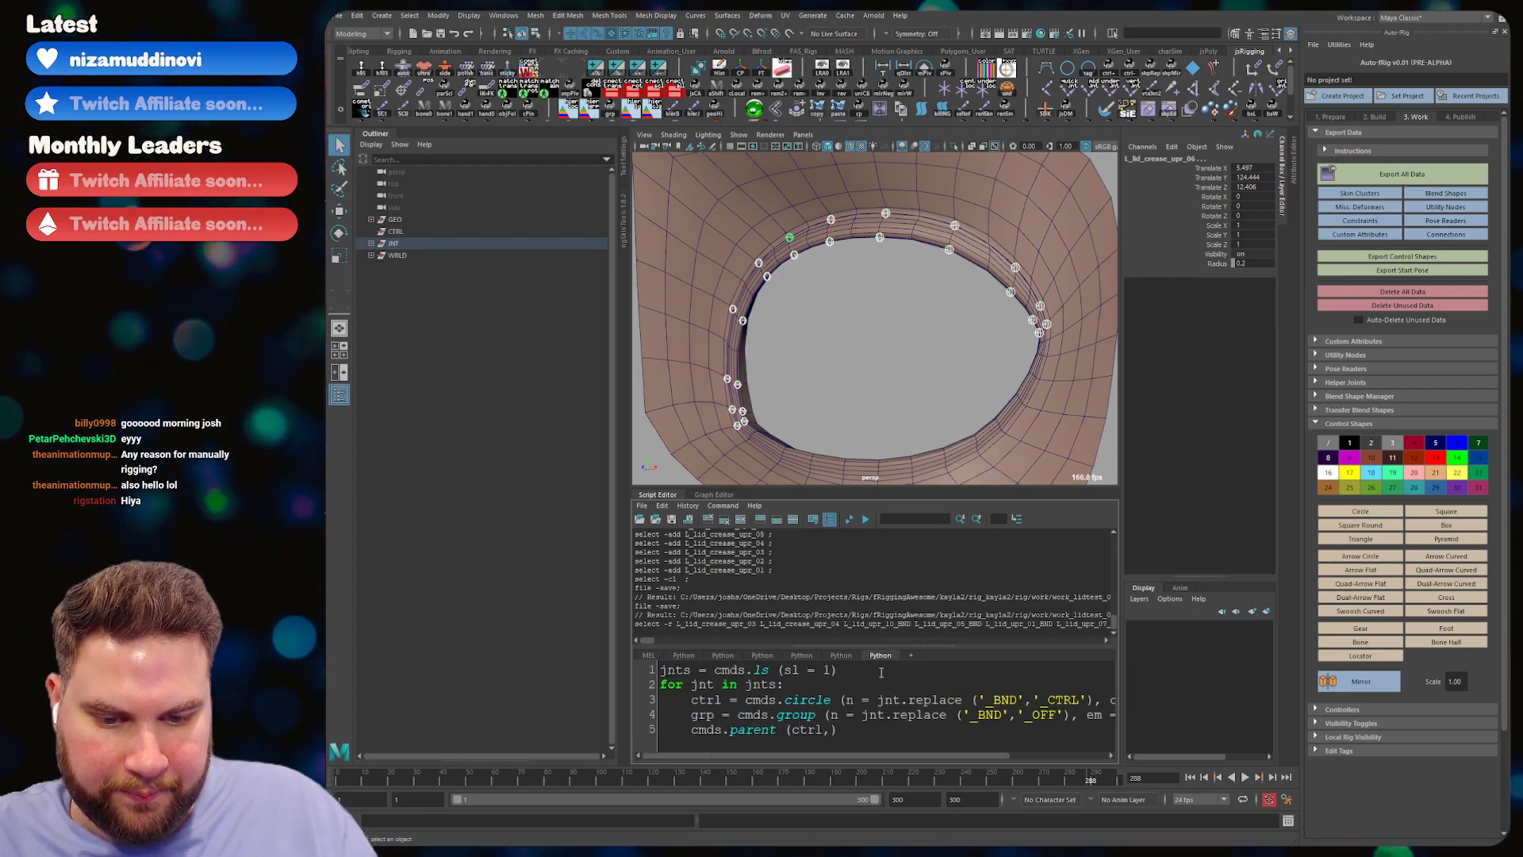
type(" grp")
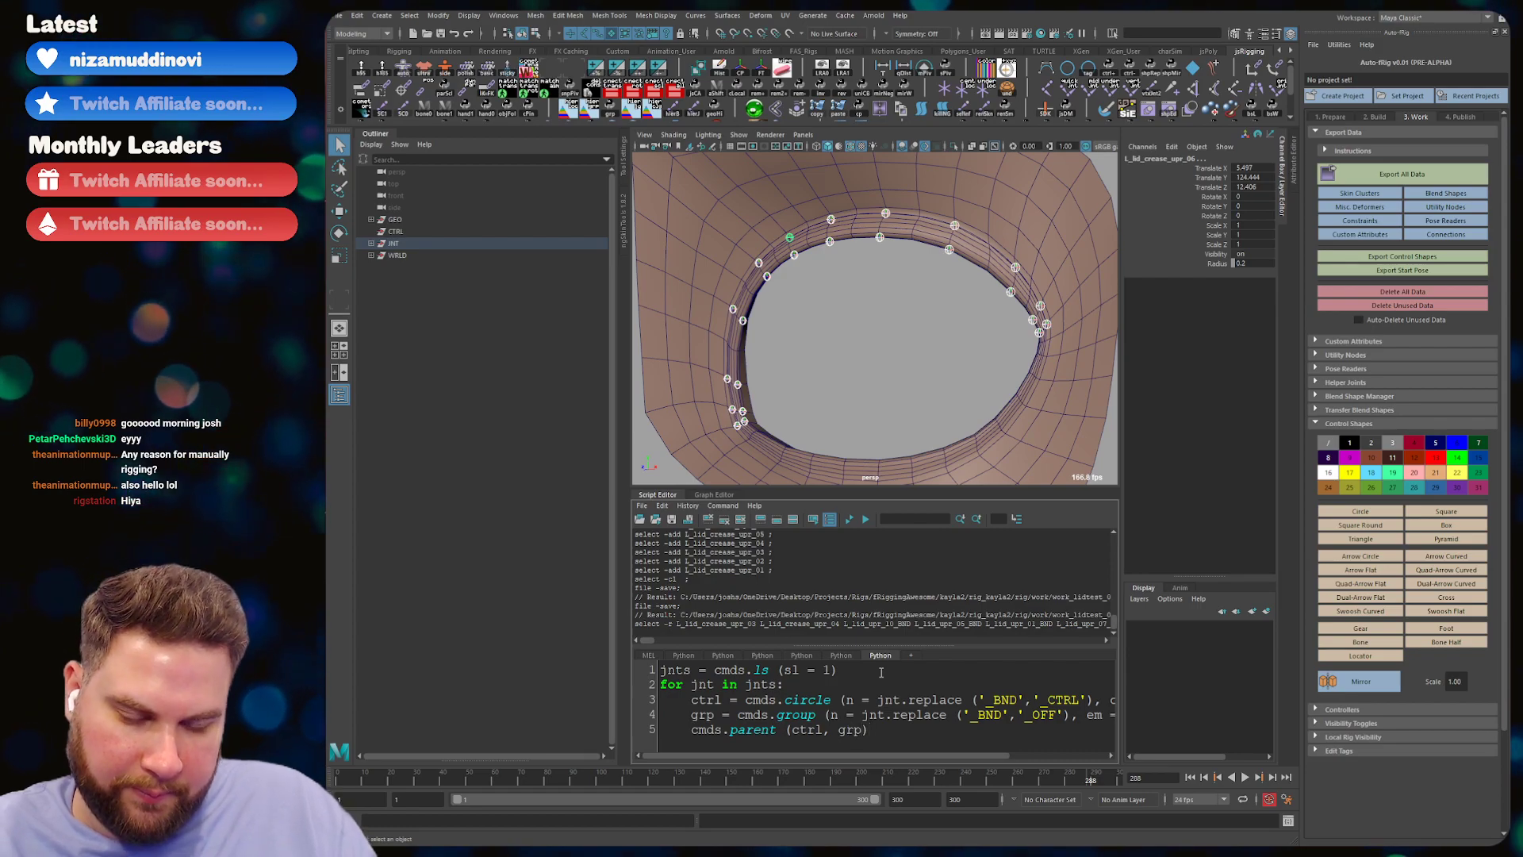
- Add the line cnst = cmds.parentConstraint (jnt, grp) to the loop to snap each offset group to its joint
key("Return")
type("cnst = cmds.")
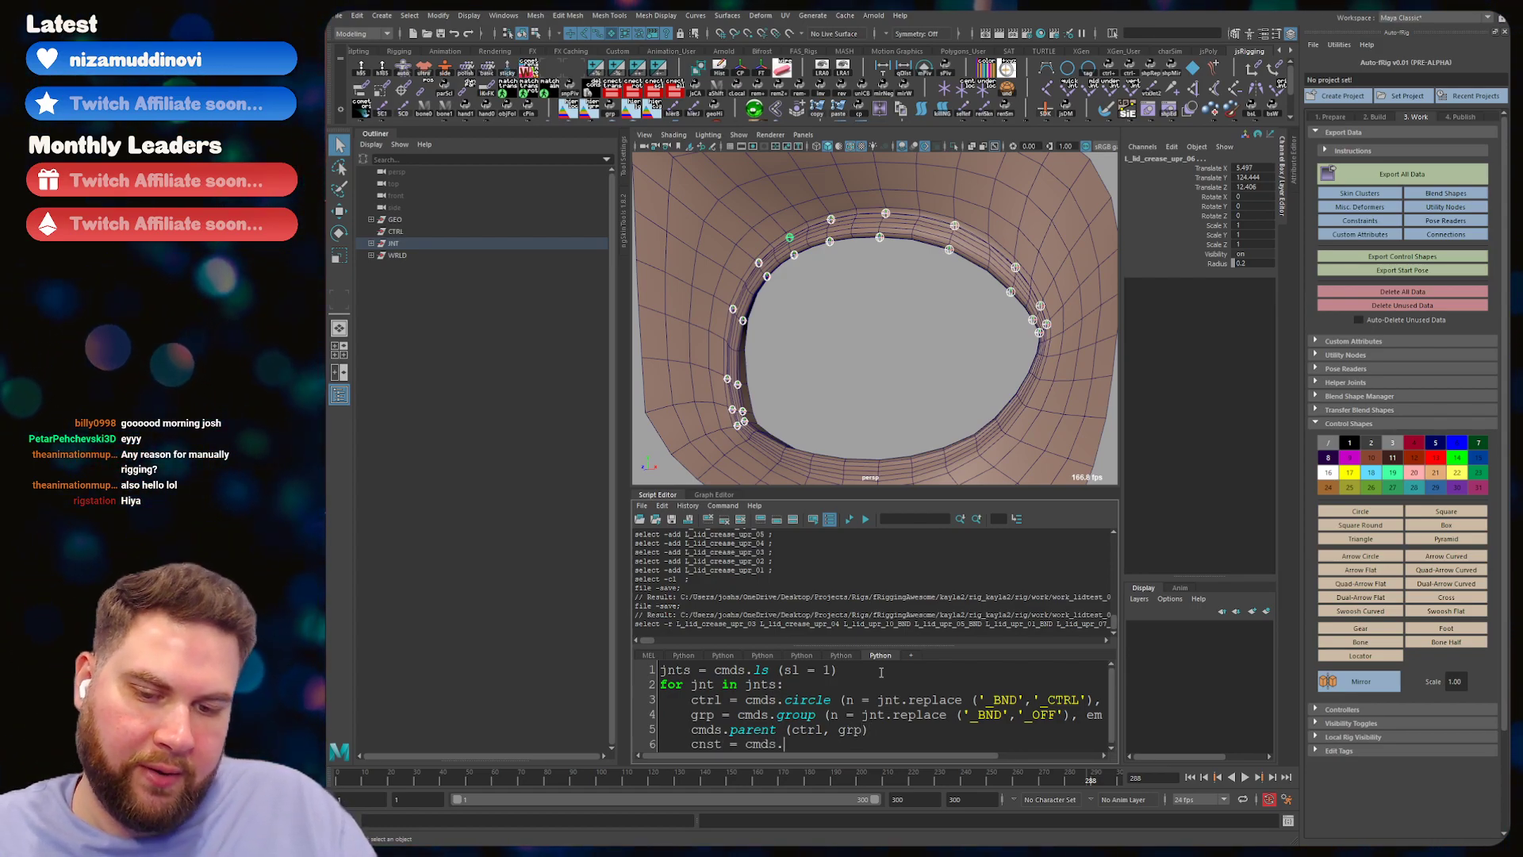
type("parentConst")
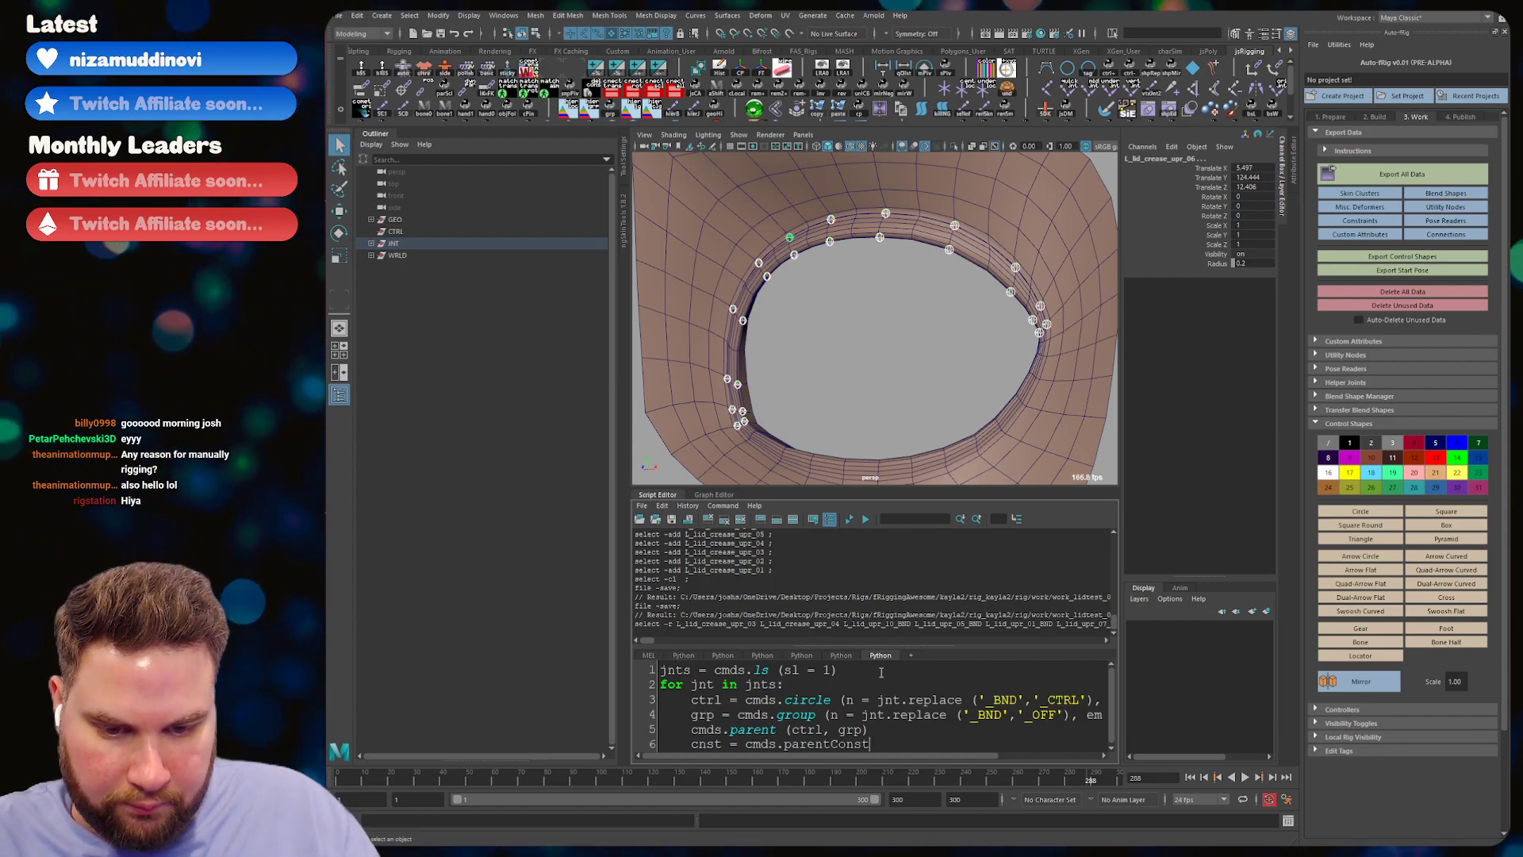
type("raint ()")
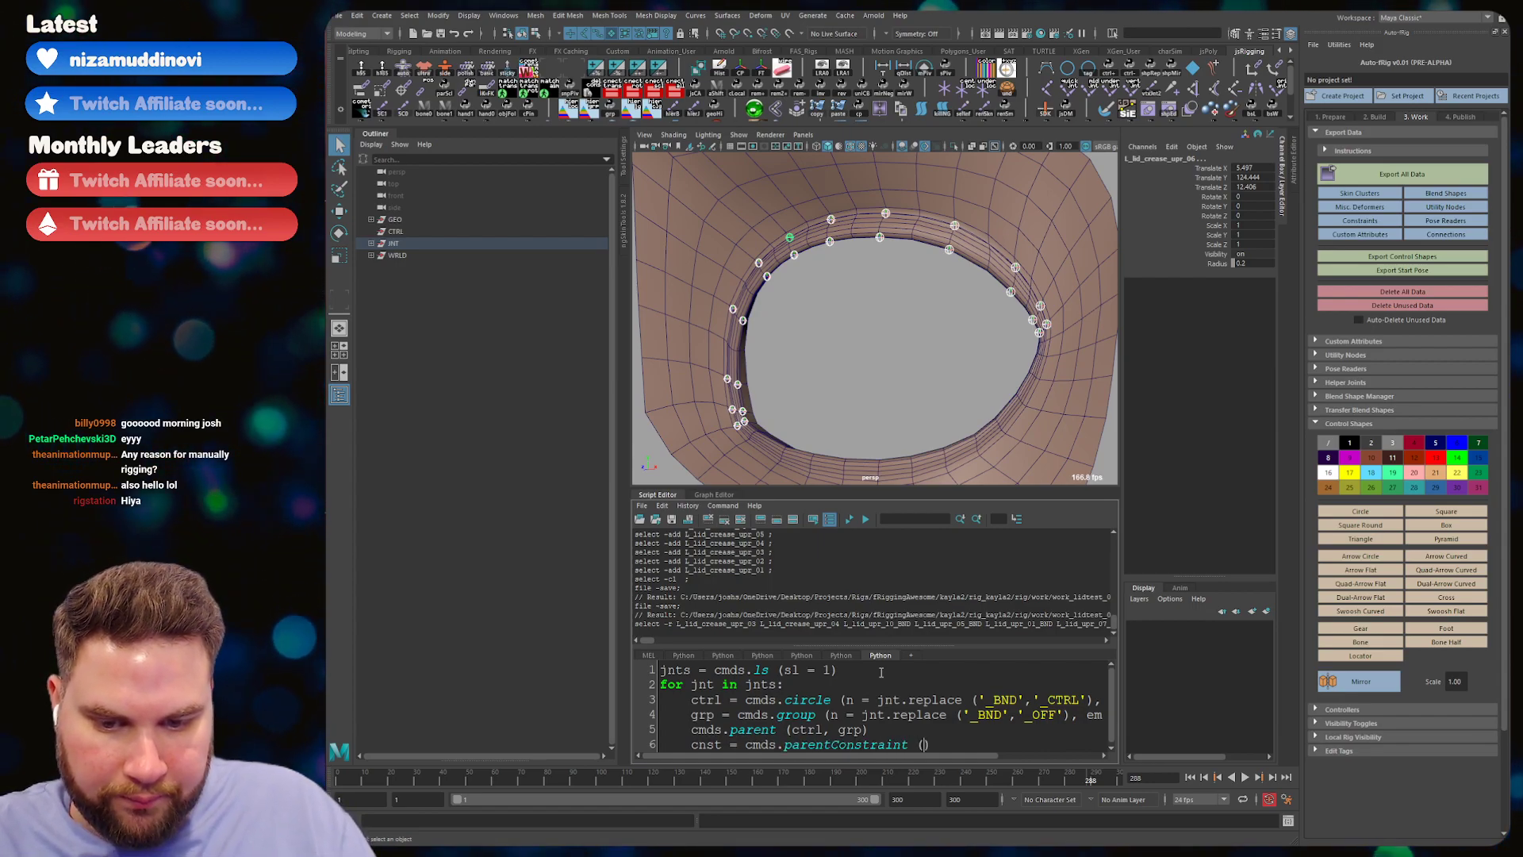
type("jnt, grp")
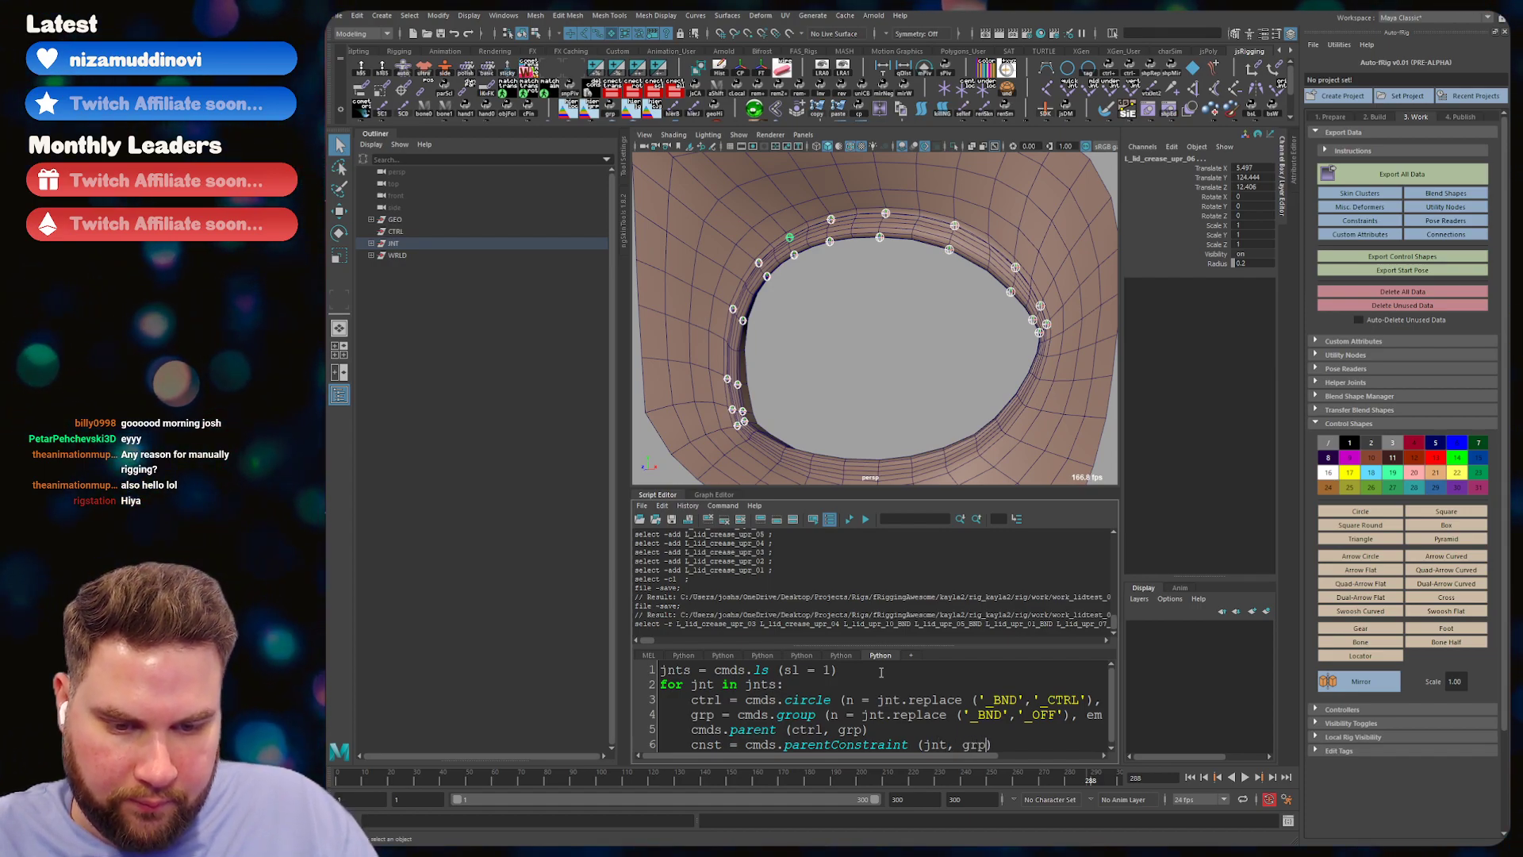
- Add the line cmds.delete (cnst) to the loop to remove the temporary constraint
key("Return")
type("cmds.de")
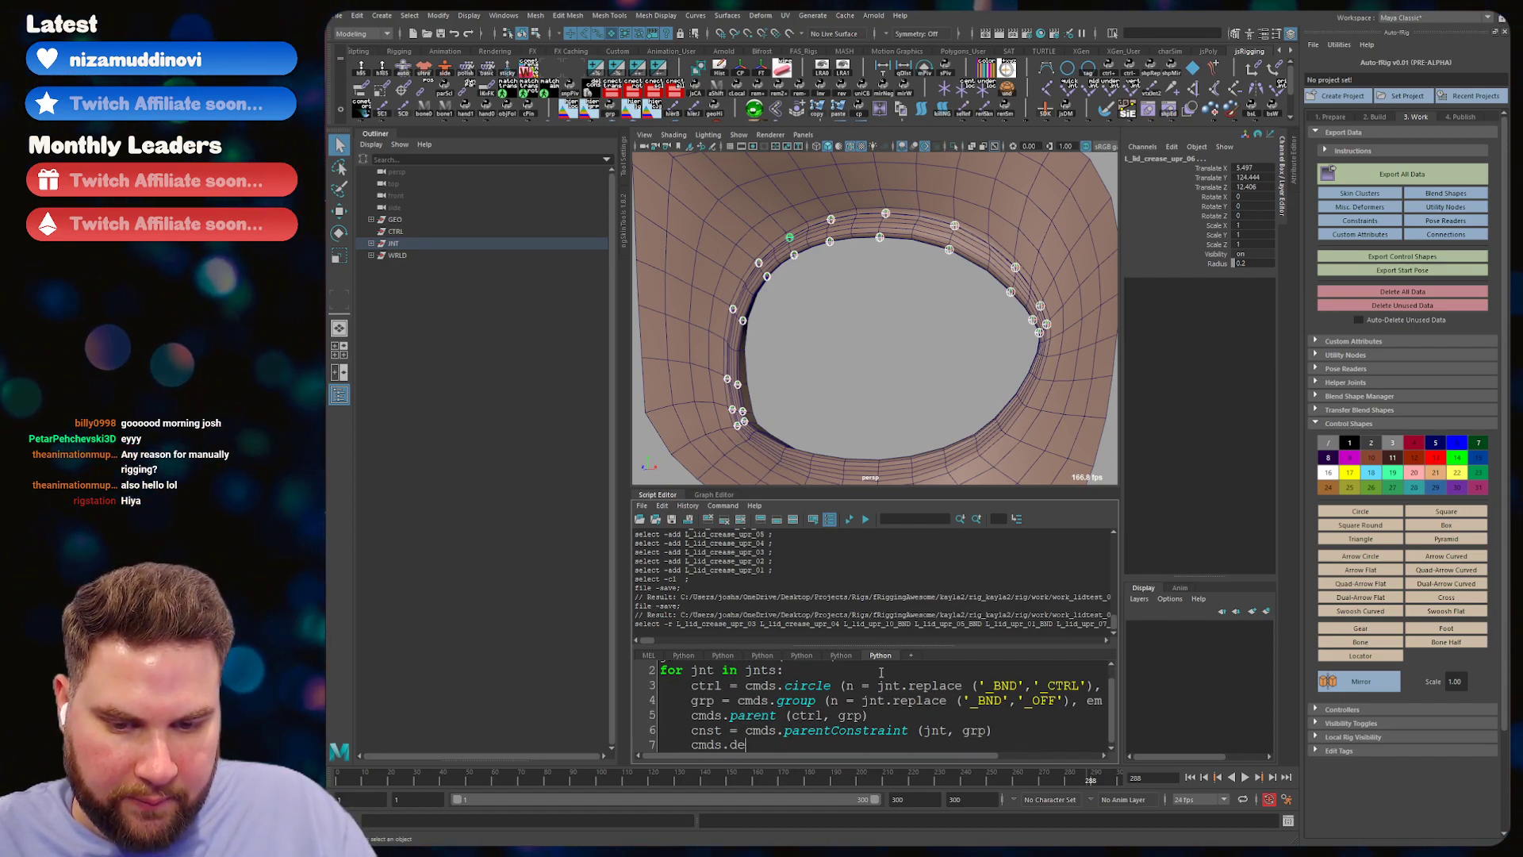
type("lete (cnst)")
key("Left")
type("cnst")
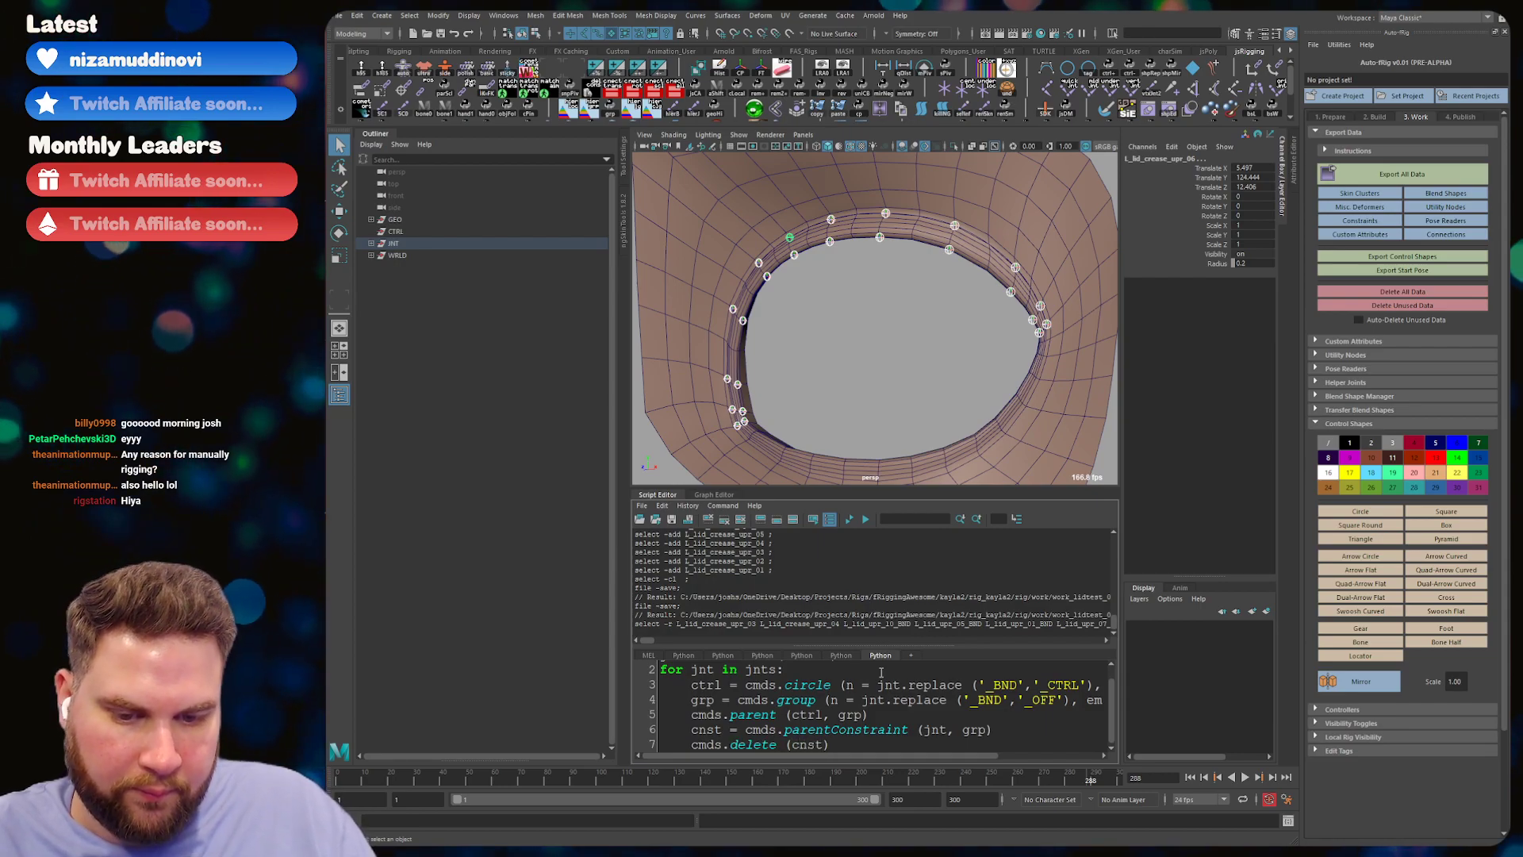
key("Right")
- Add the line cmds.parentConstraint (ctrl, jnt, mo = 1) so each control drives its joint with maintained offset
key("Return")
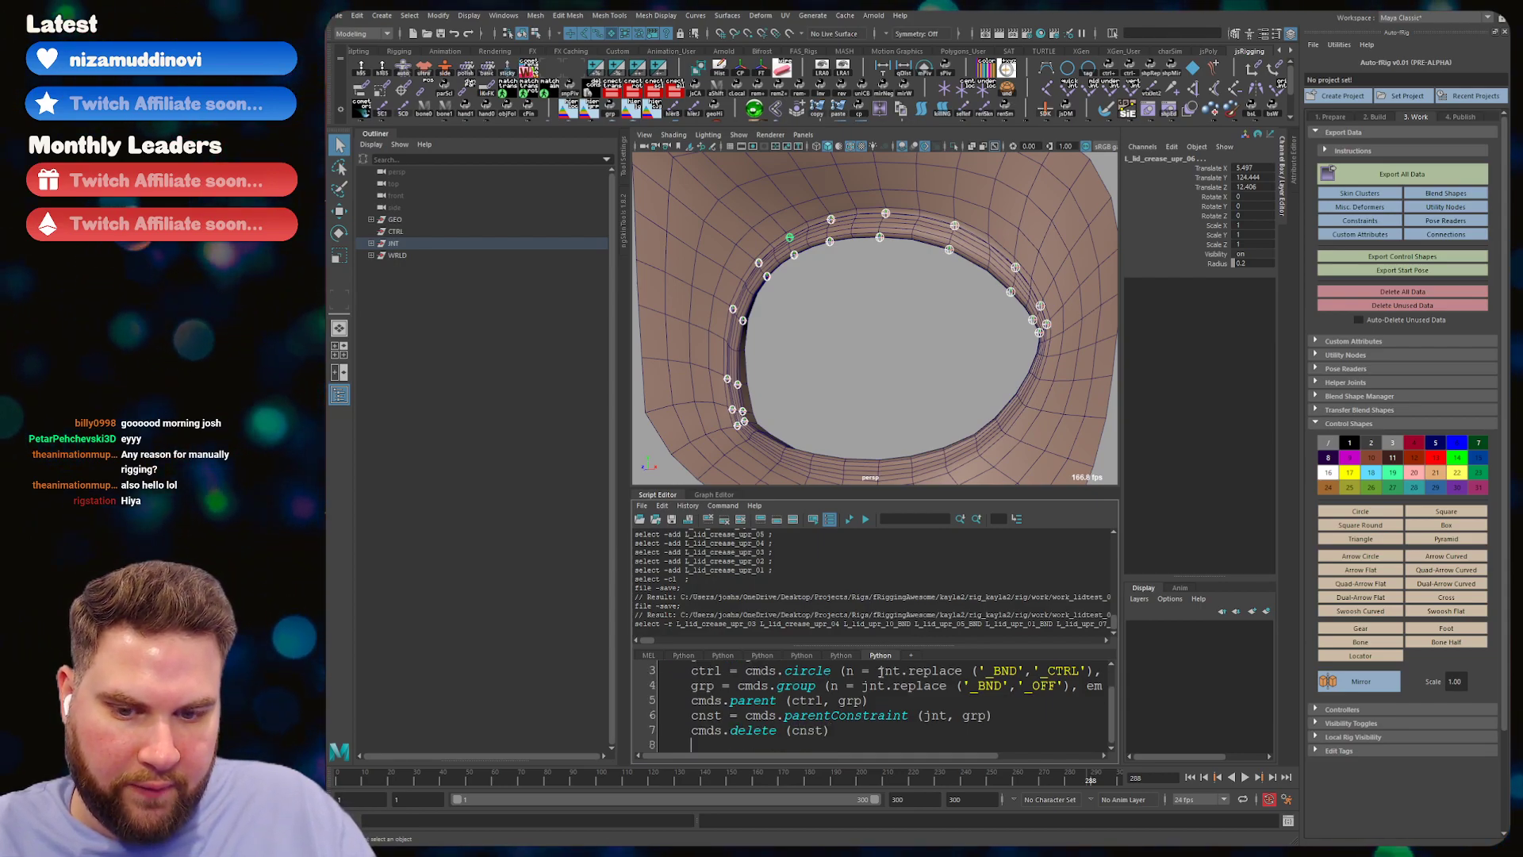
type("cmds.parent")
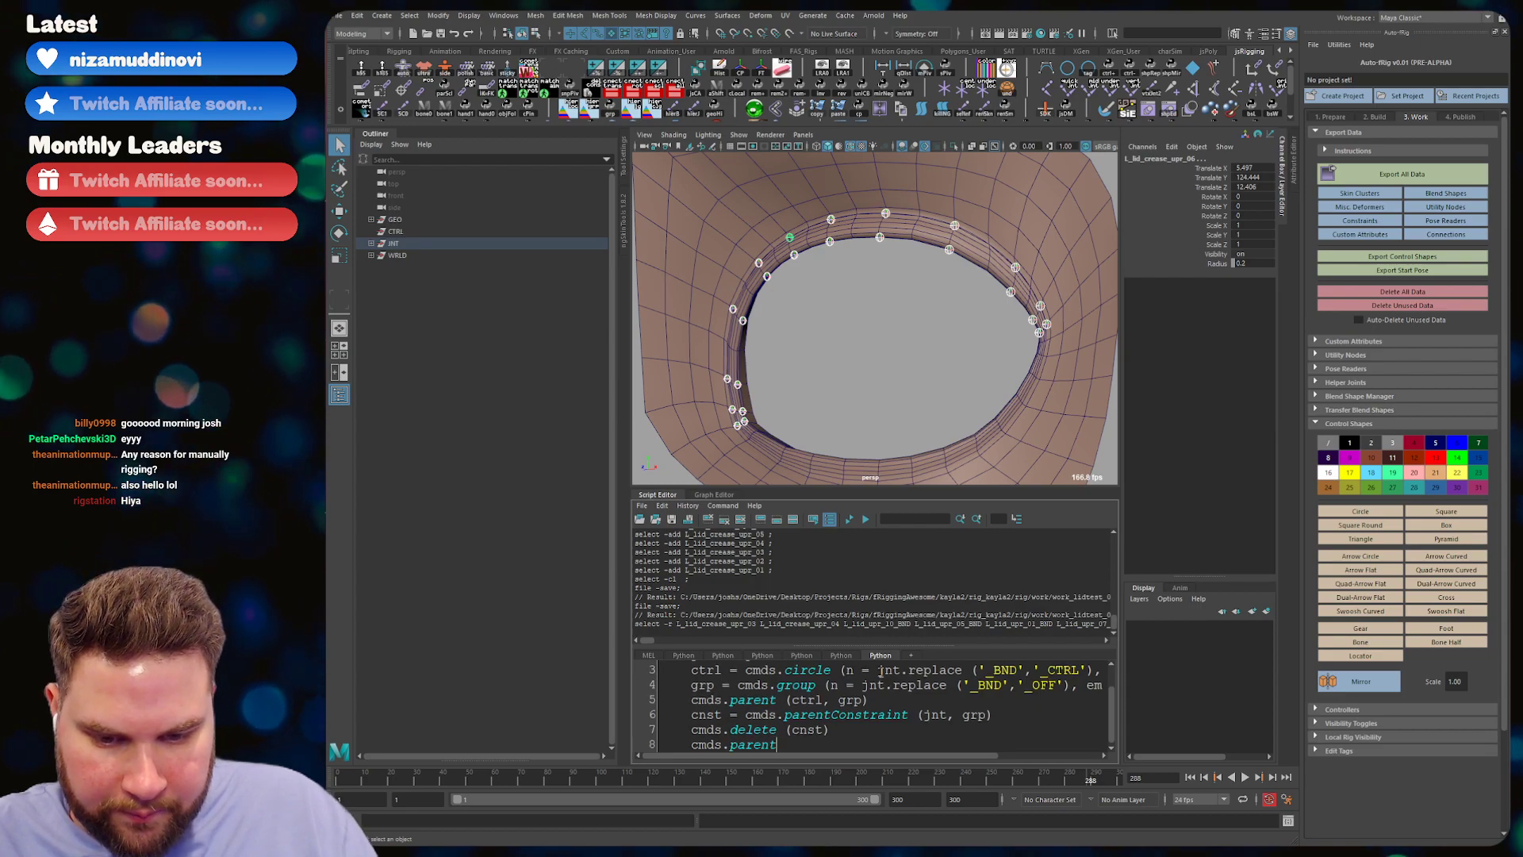
type("Constraint (")
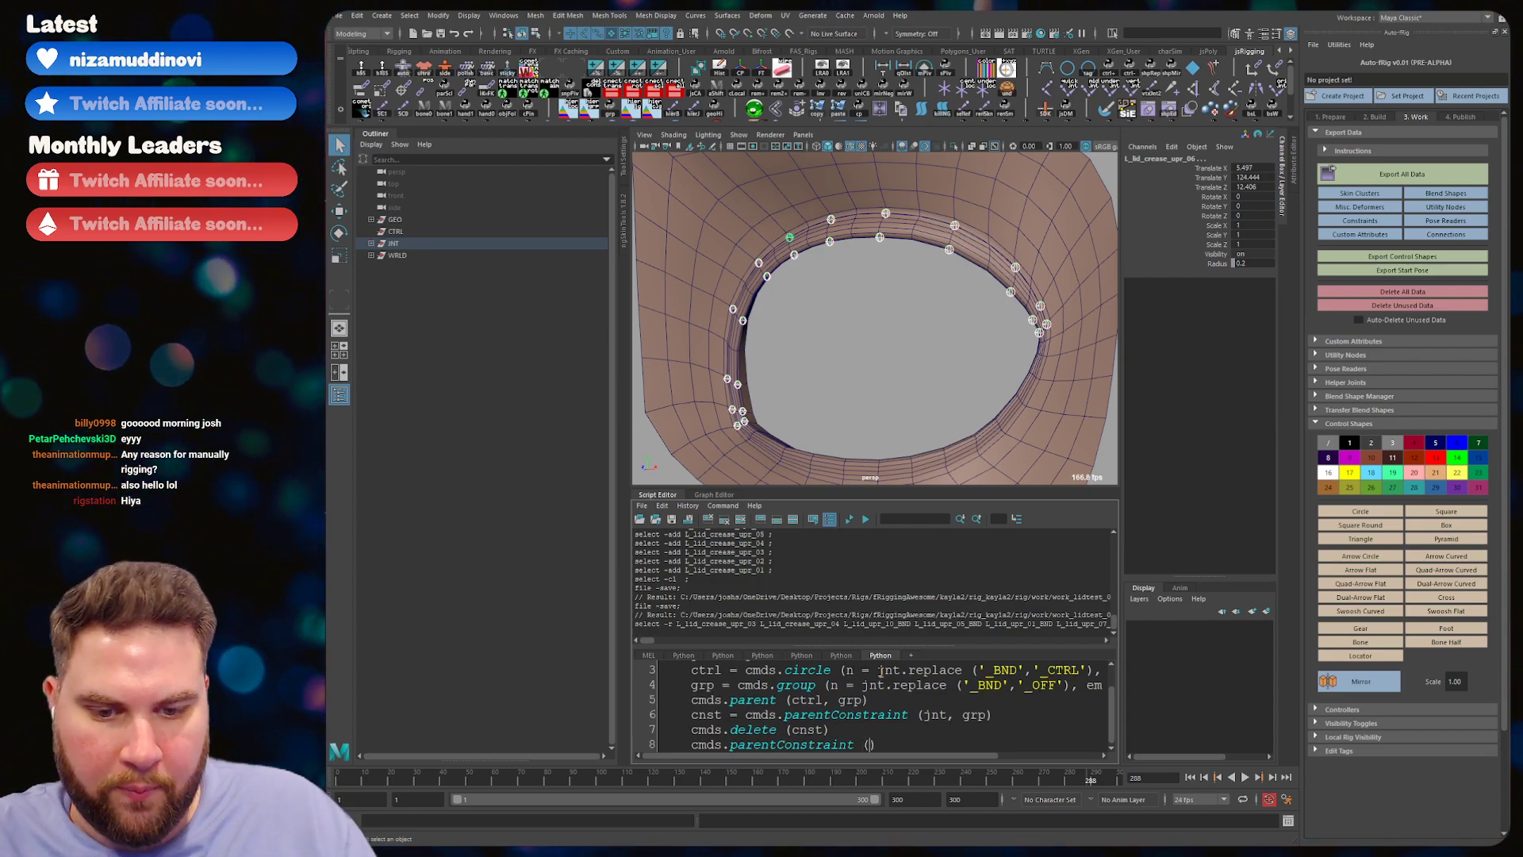
type("l, jnt, mo")
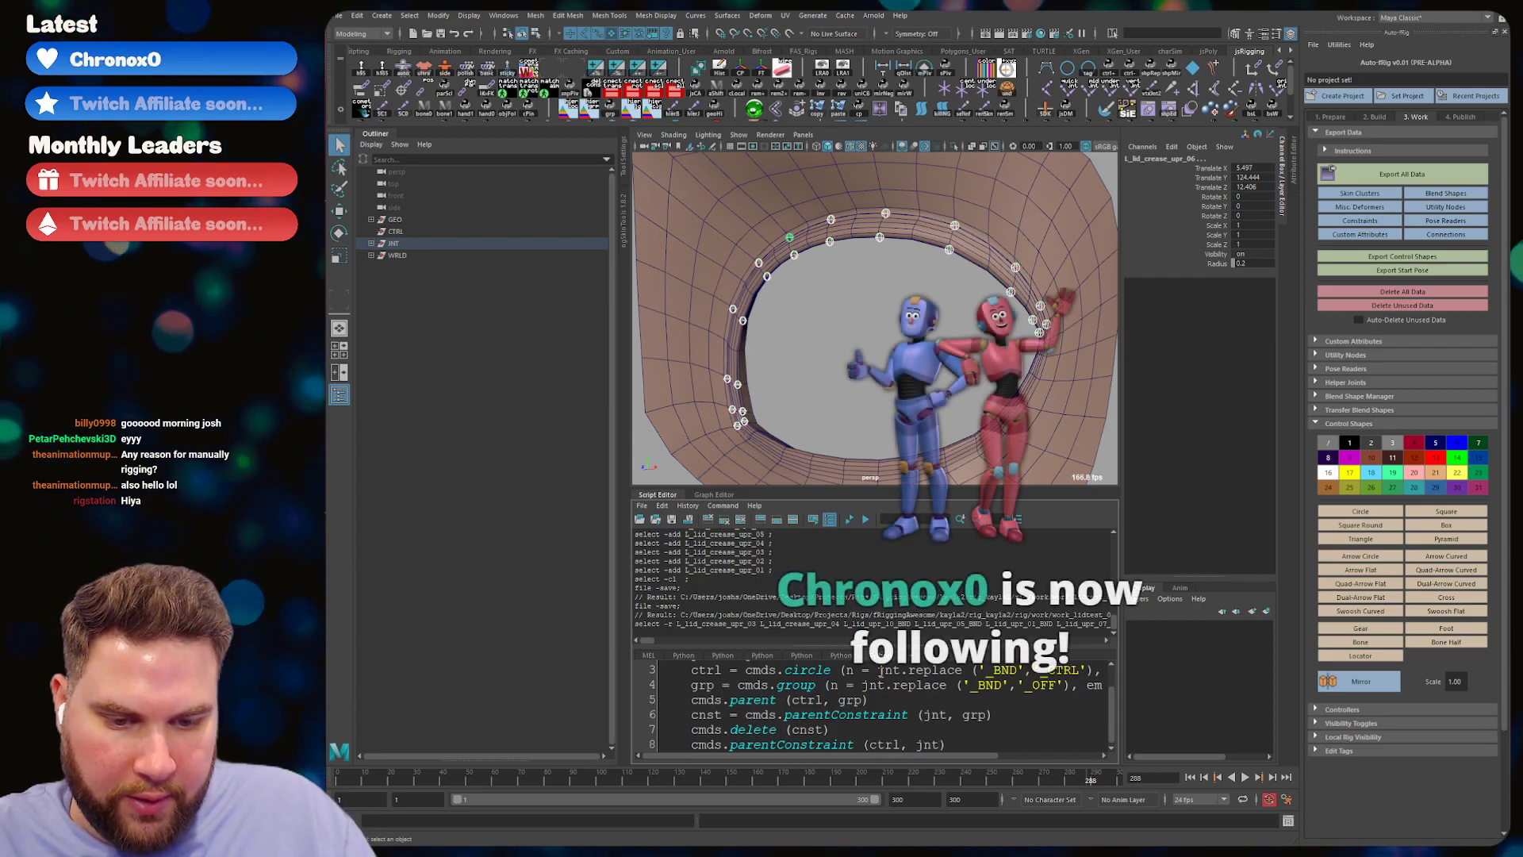
type(" = 1")
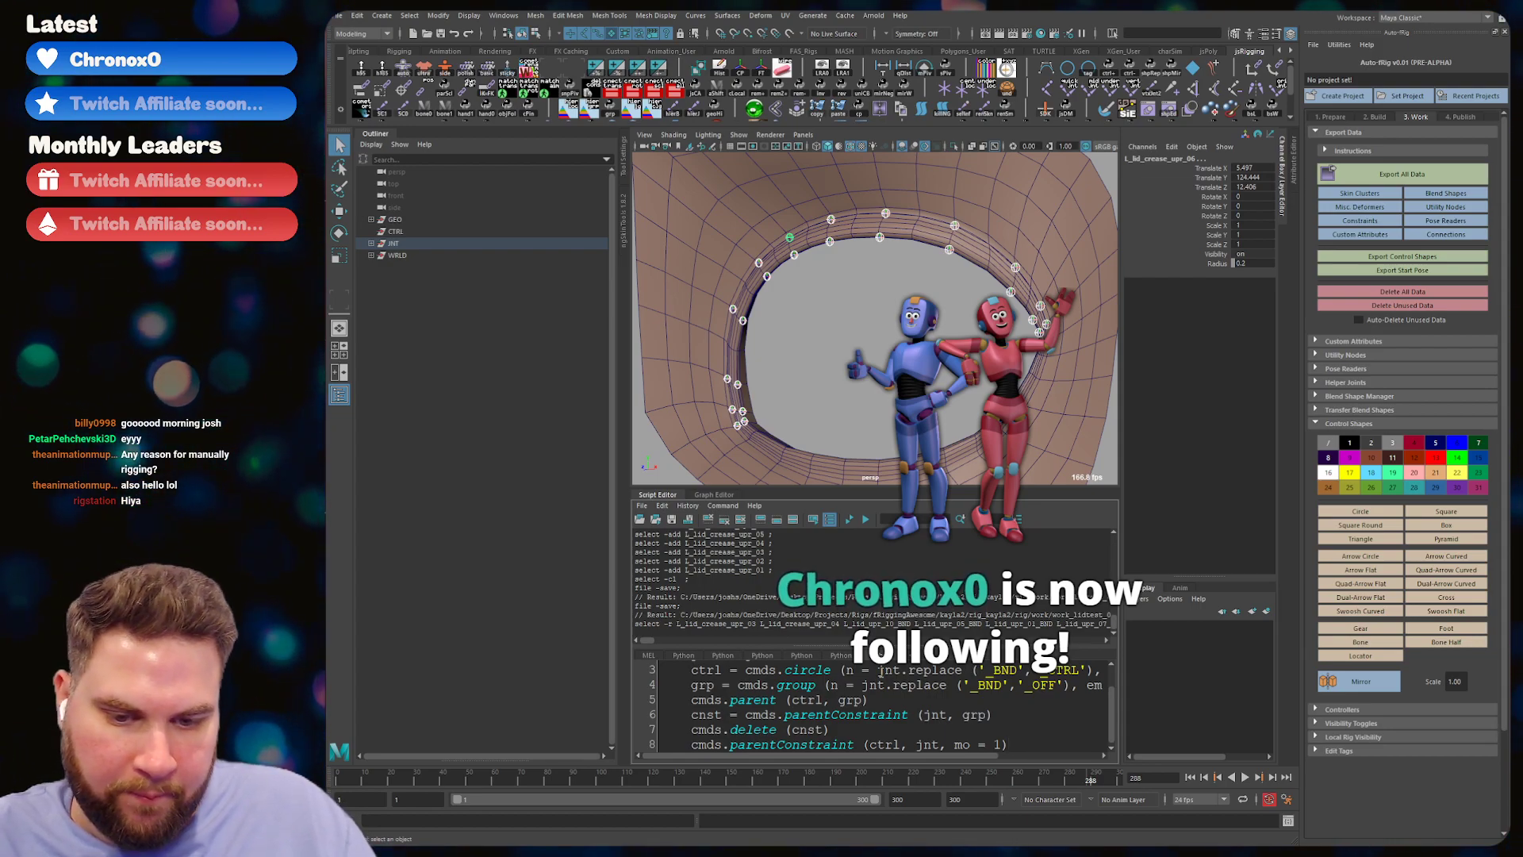
- Start a cmds.connectAttr line in the loop with '{}.sx'.format (ctrl) as the source attribute
key("Return")
type("cmds.connectA")
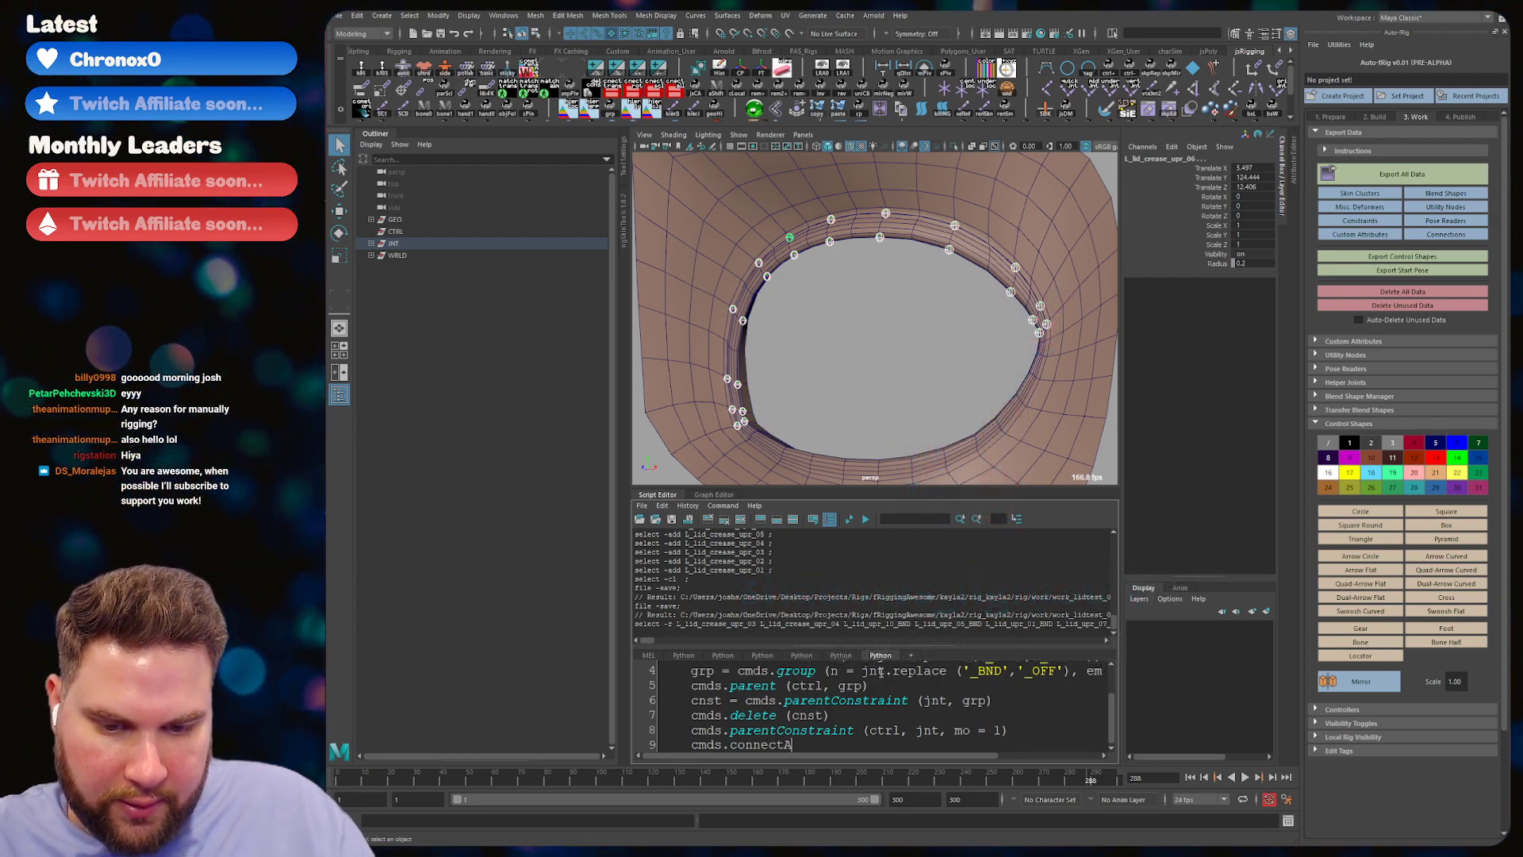
type("ttr ()")
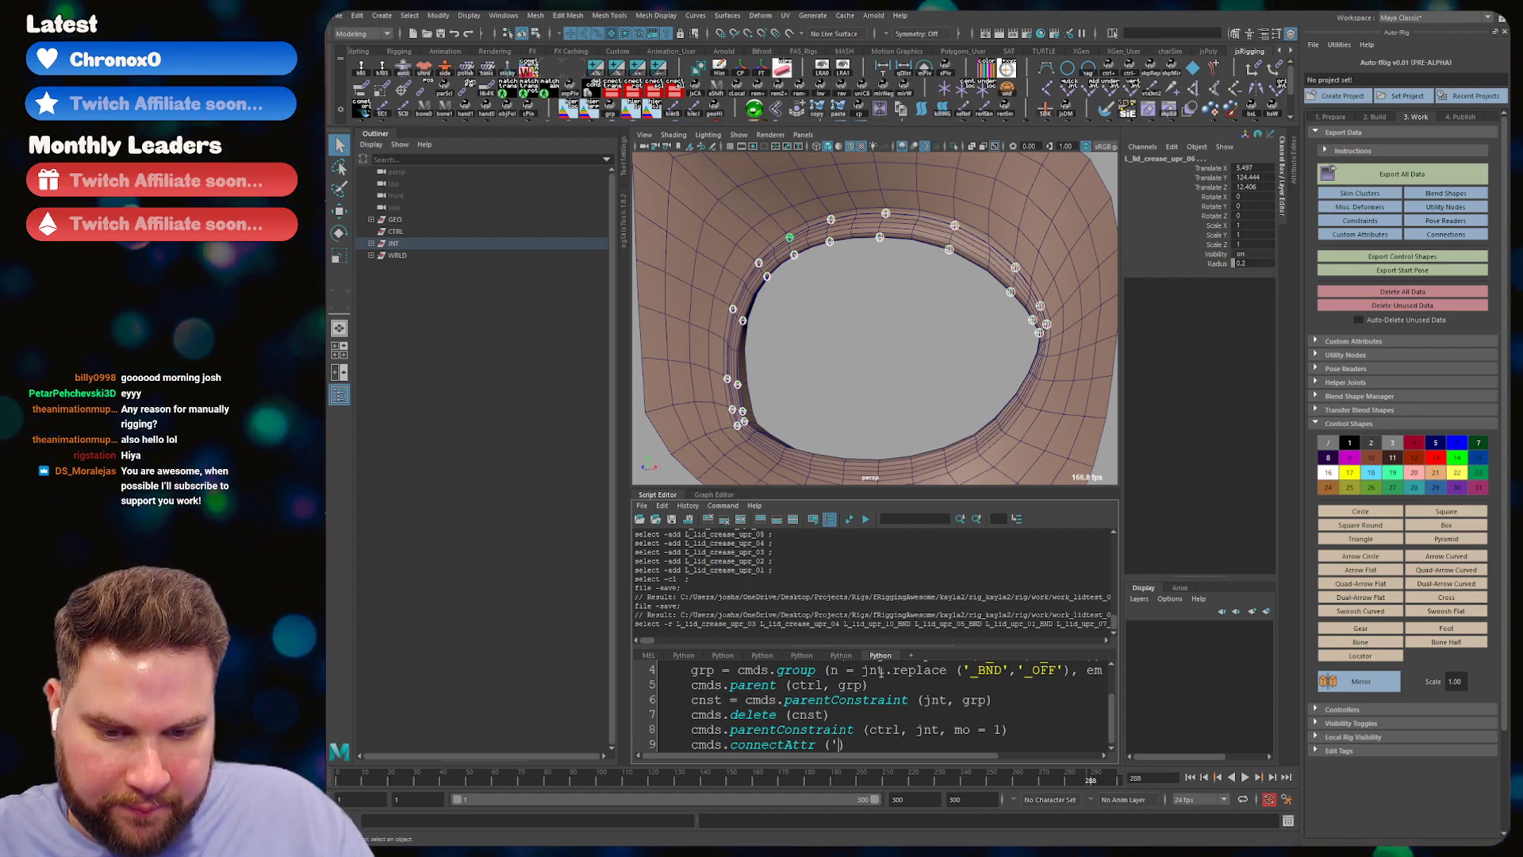
type("'{}'.")
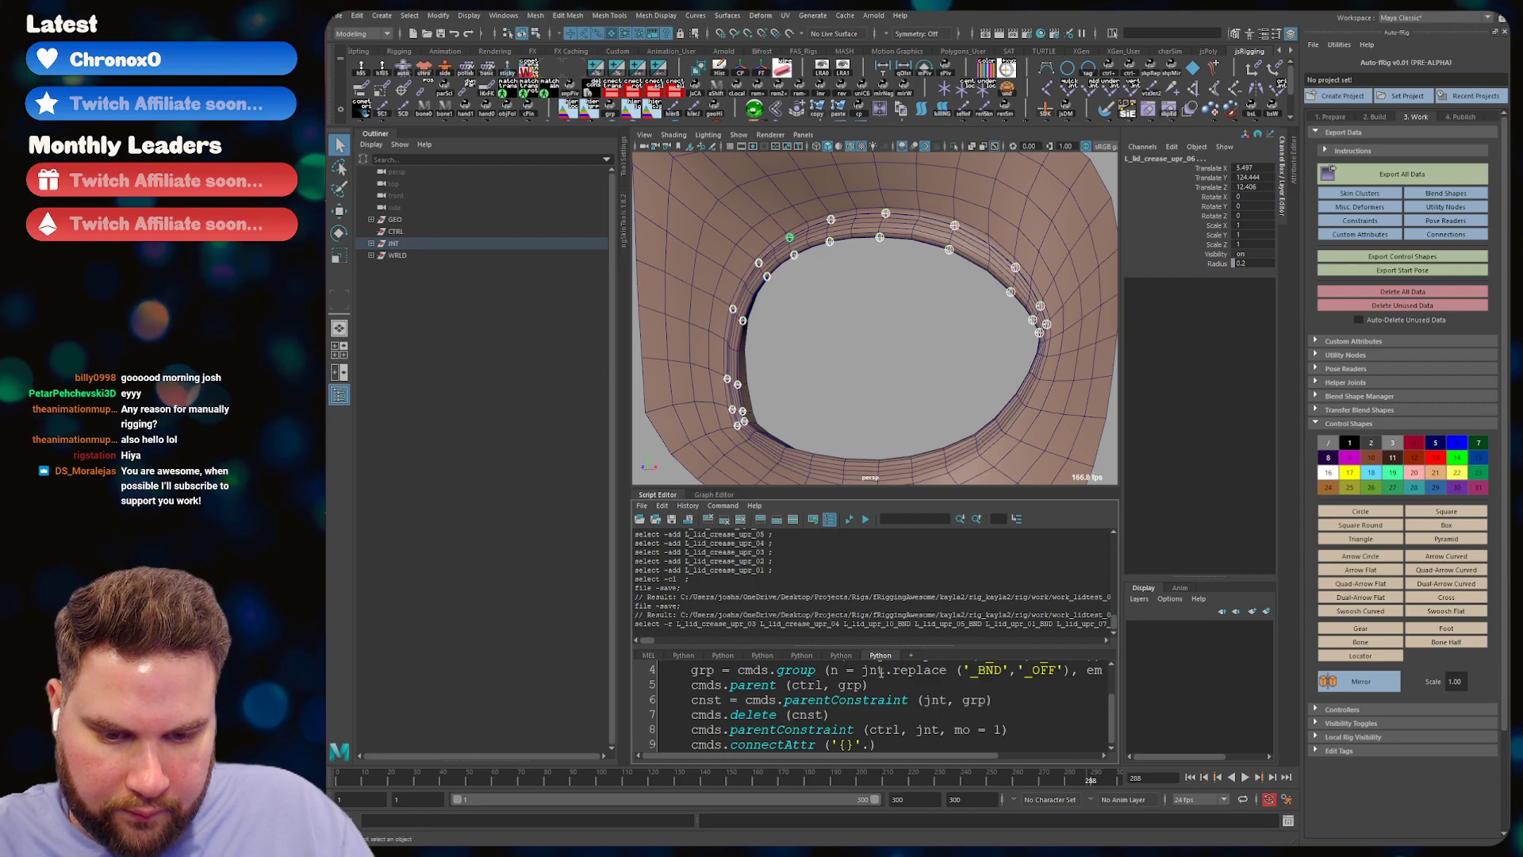
type("format (")
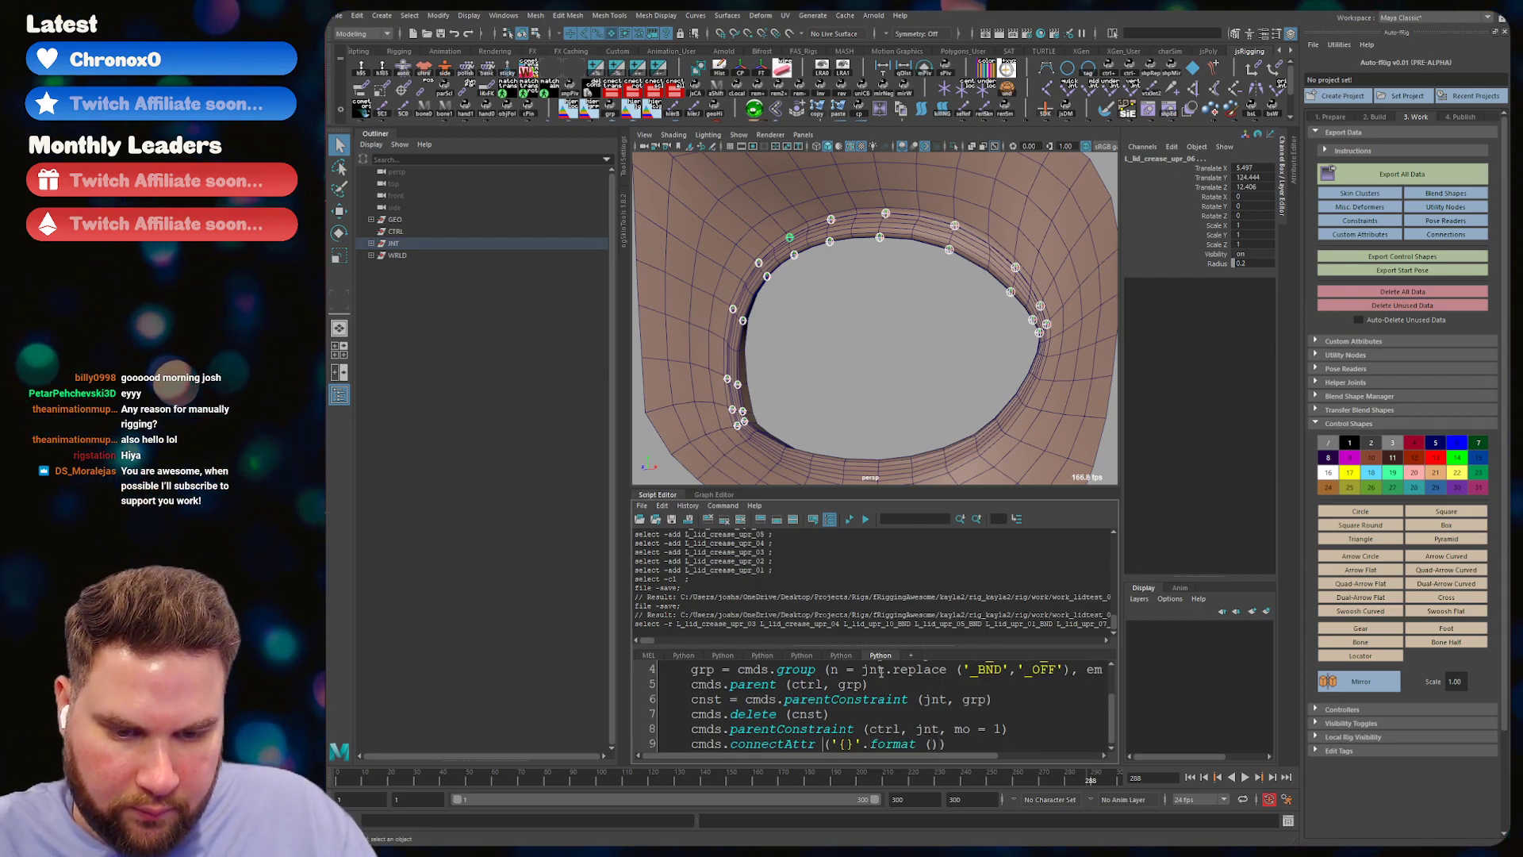
type(".sx")
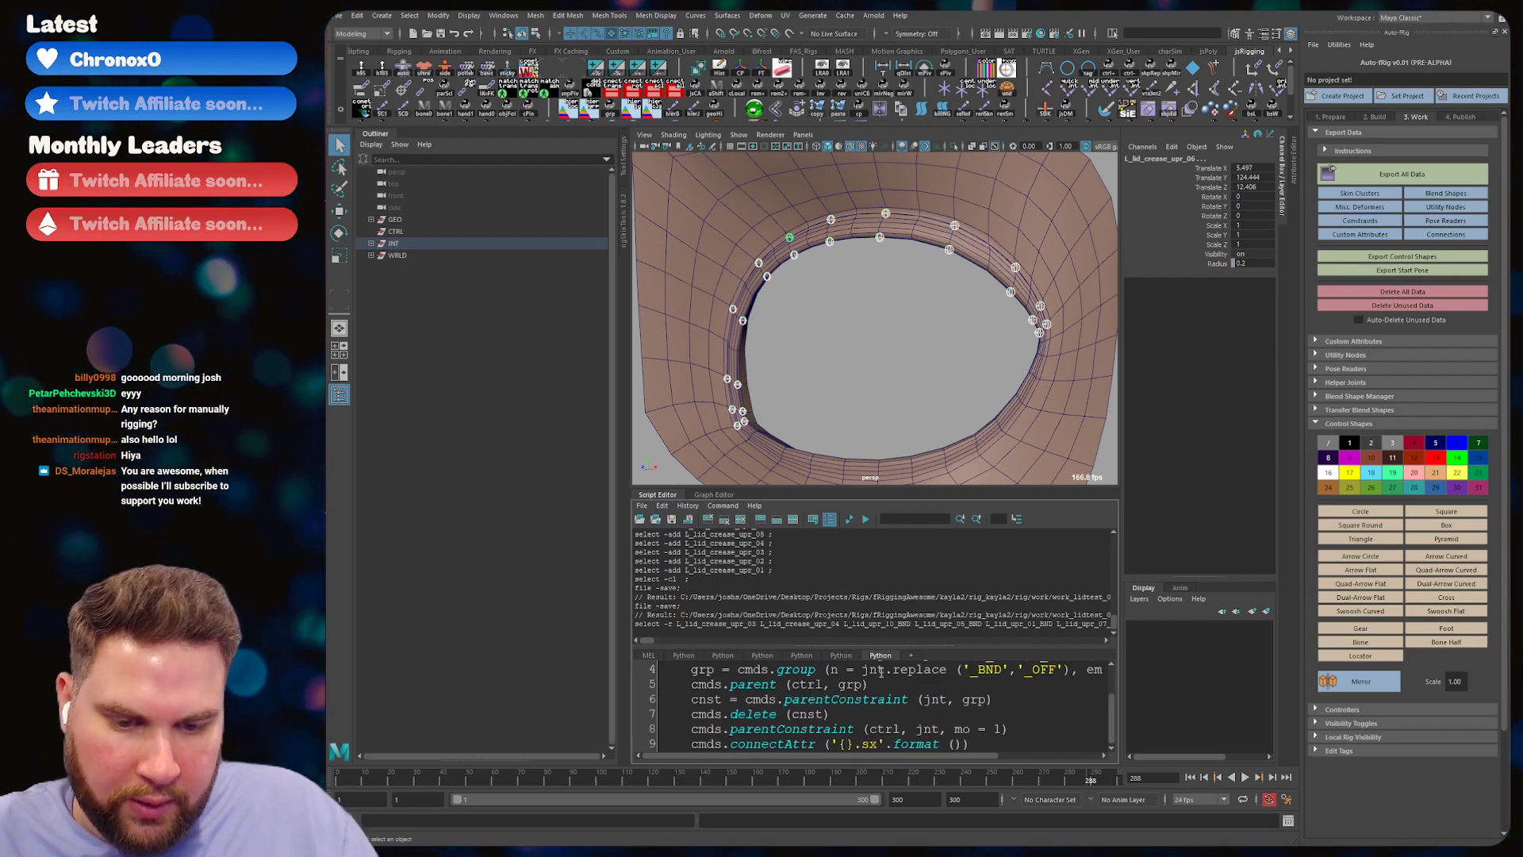
key("End")
key("Left")
key("Left")
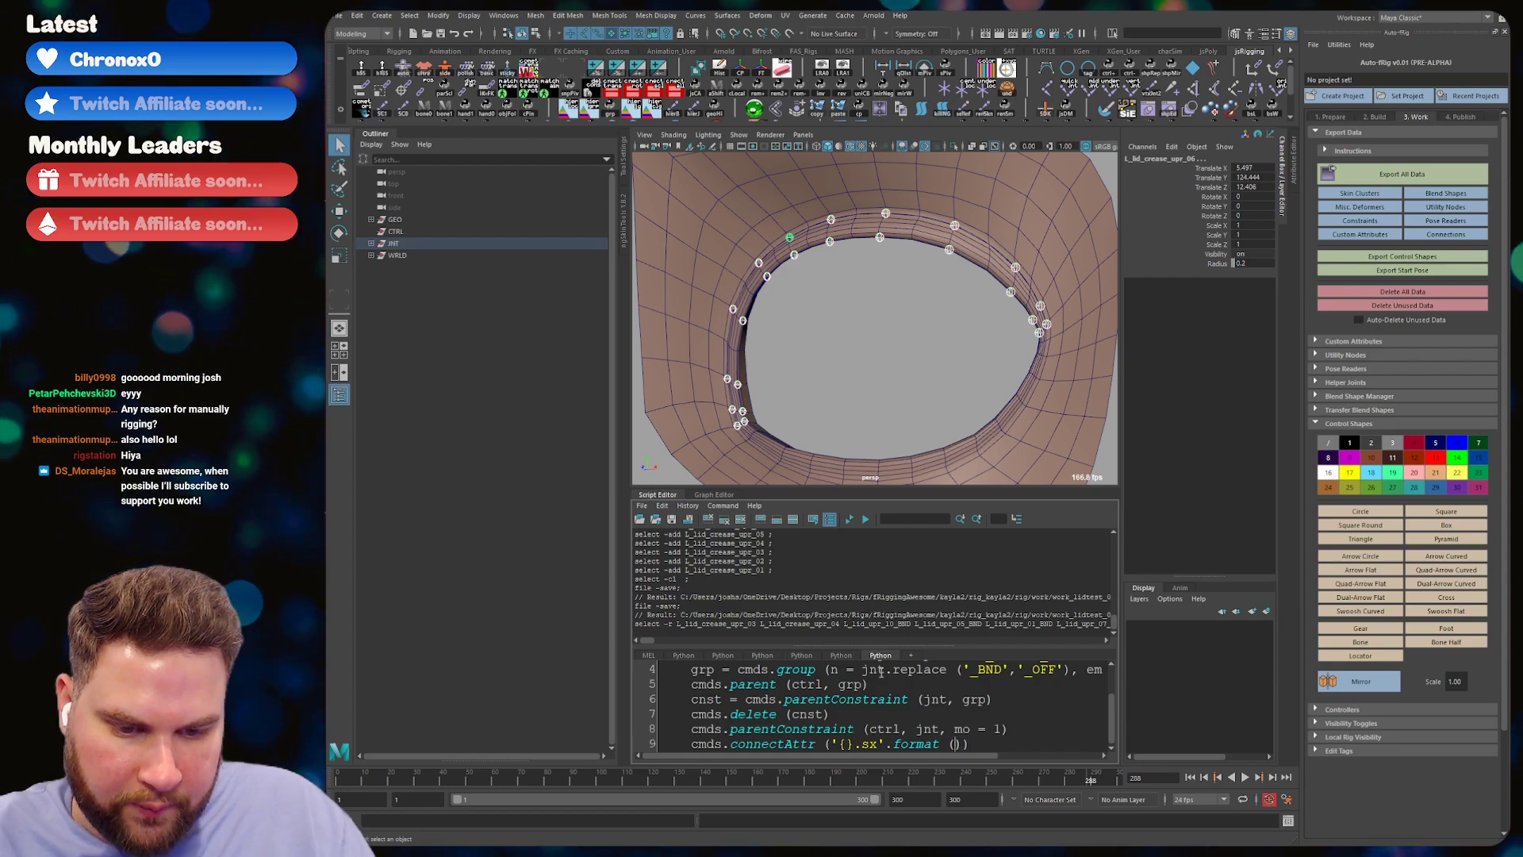
type("ctrl")
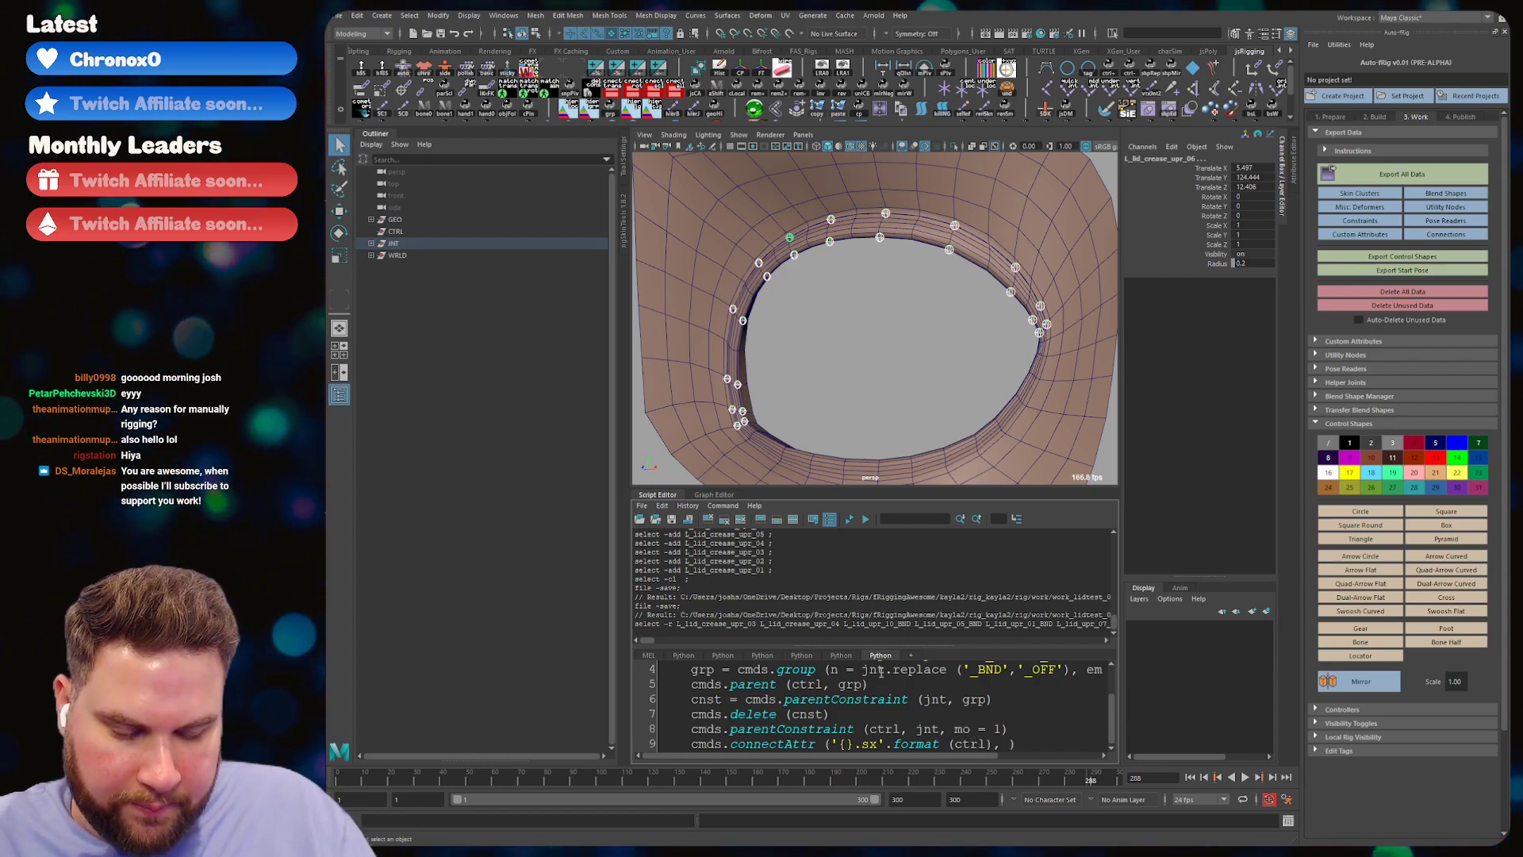
- Complete the connectAttr line with '{}.sx'.format (jnt) as the destination attribute
type("''")
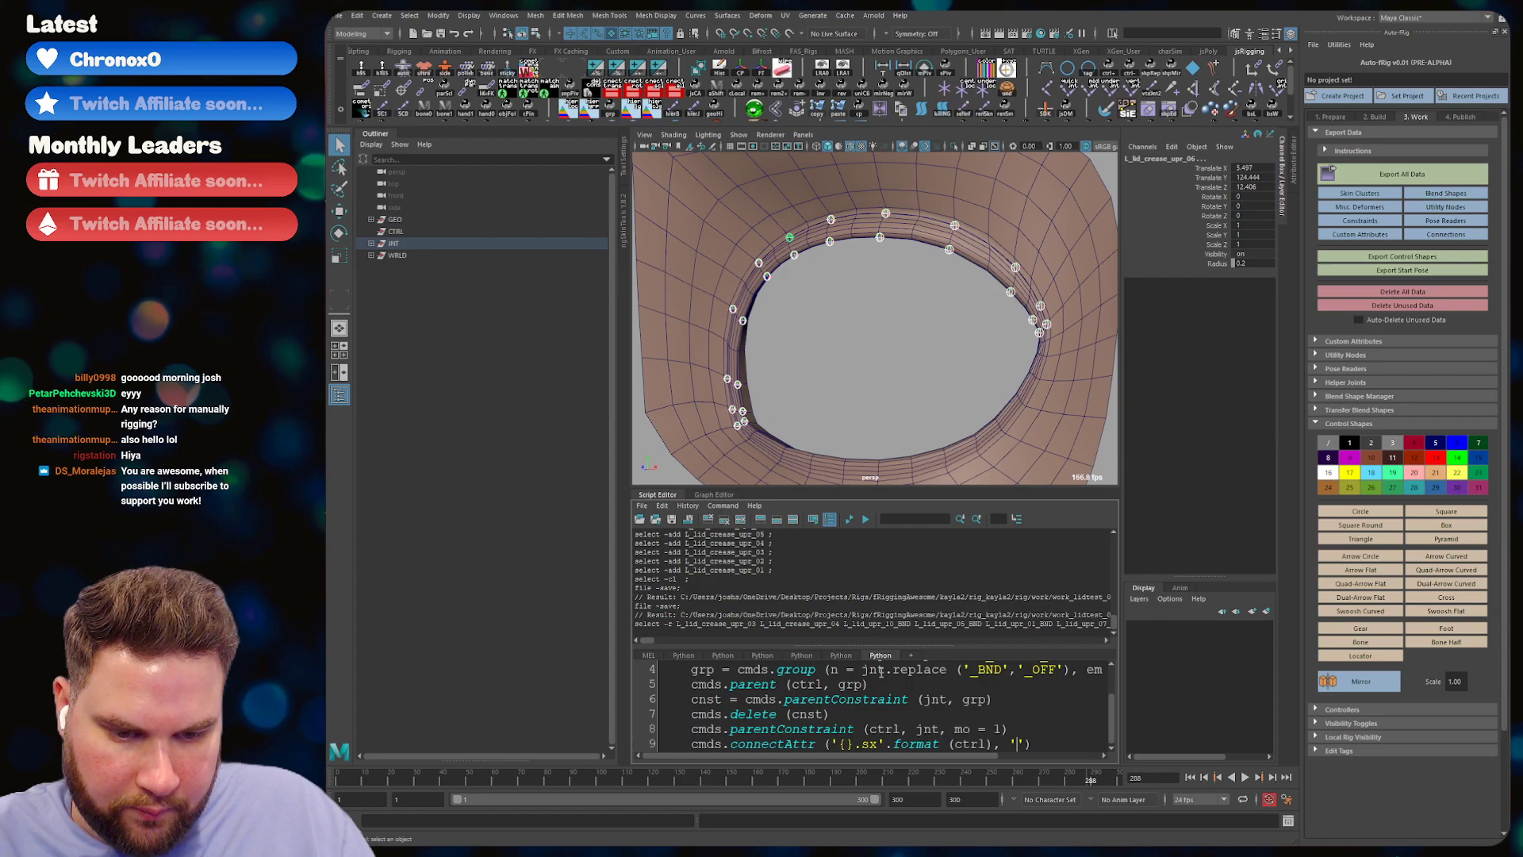
type("{}")
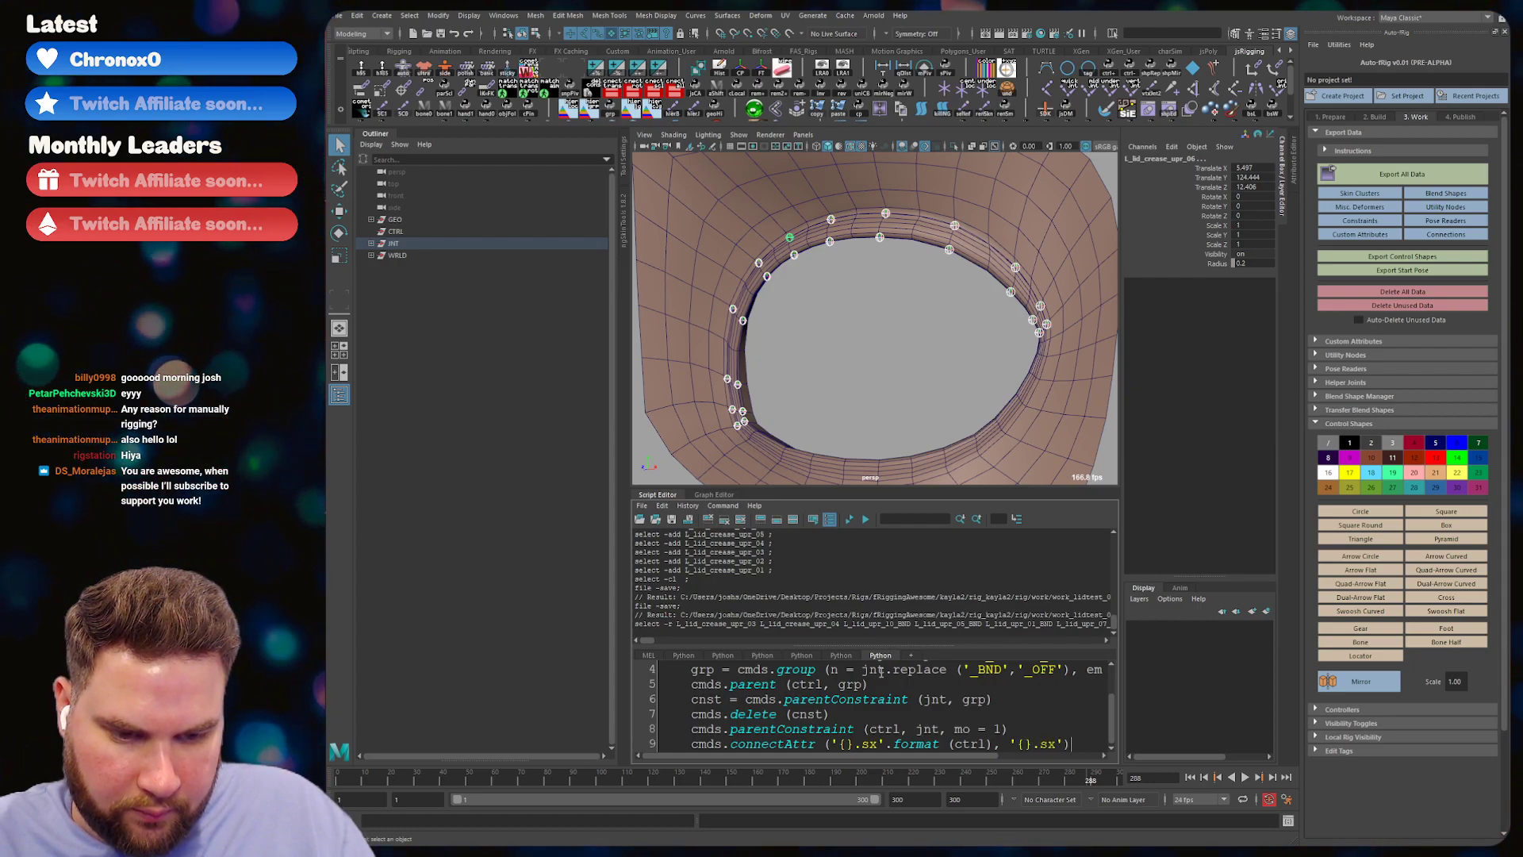
type(".sx")
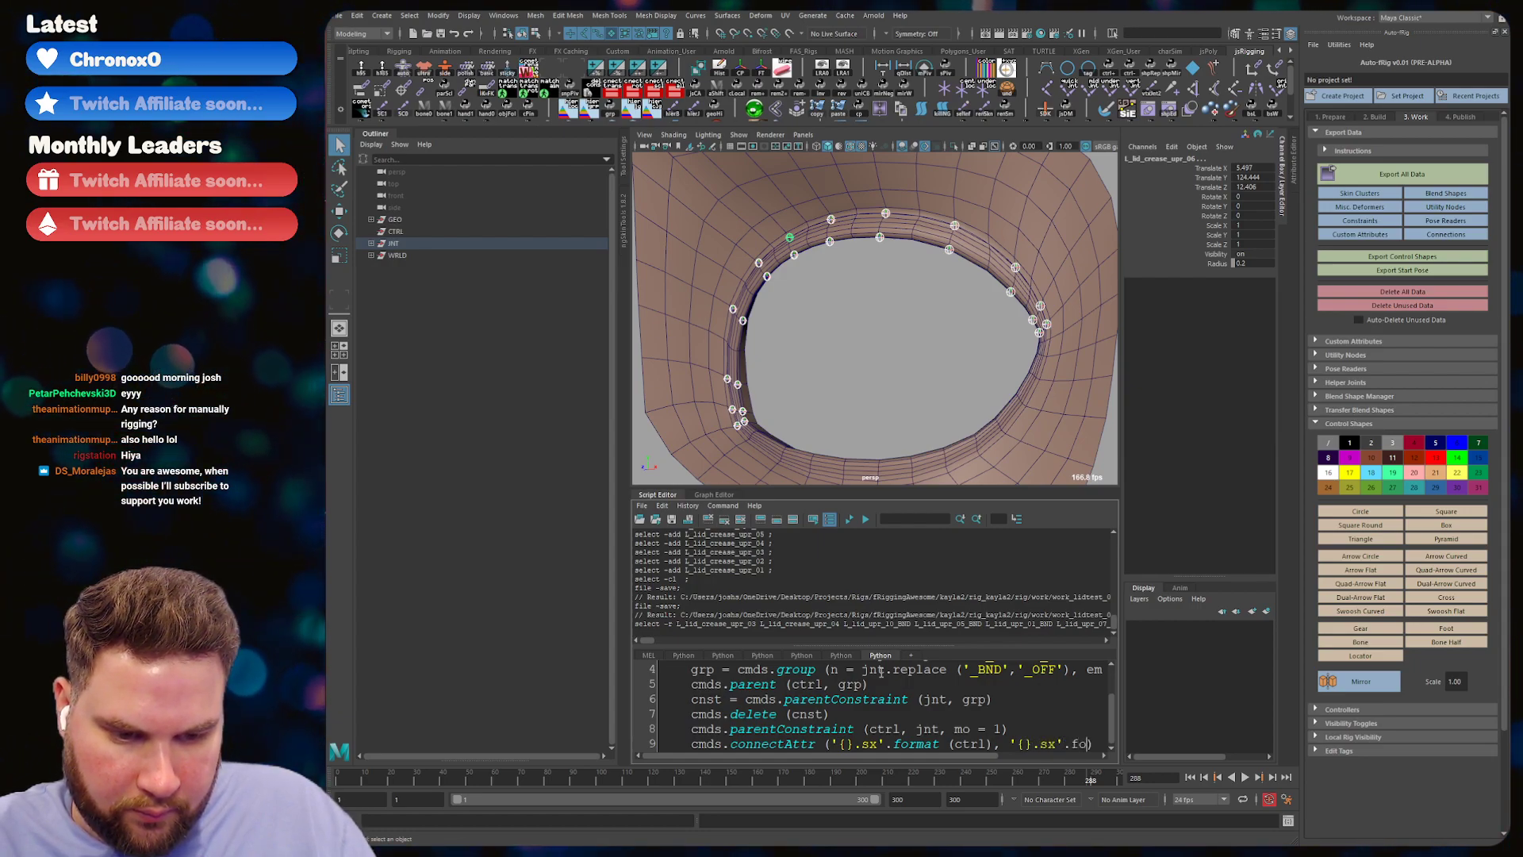
type(".format ()")
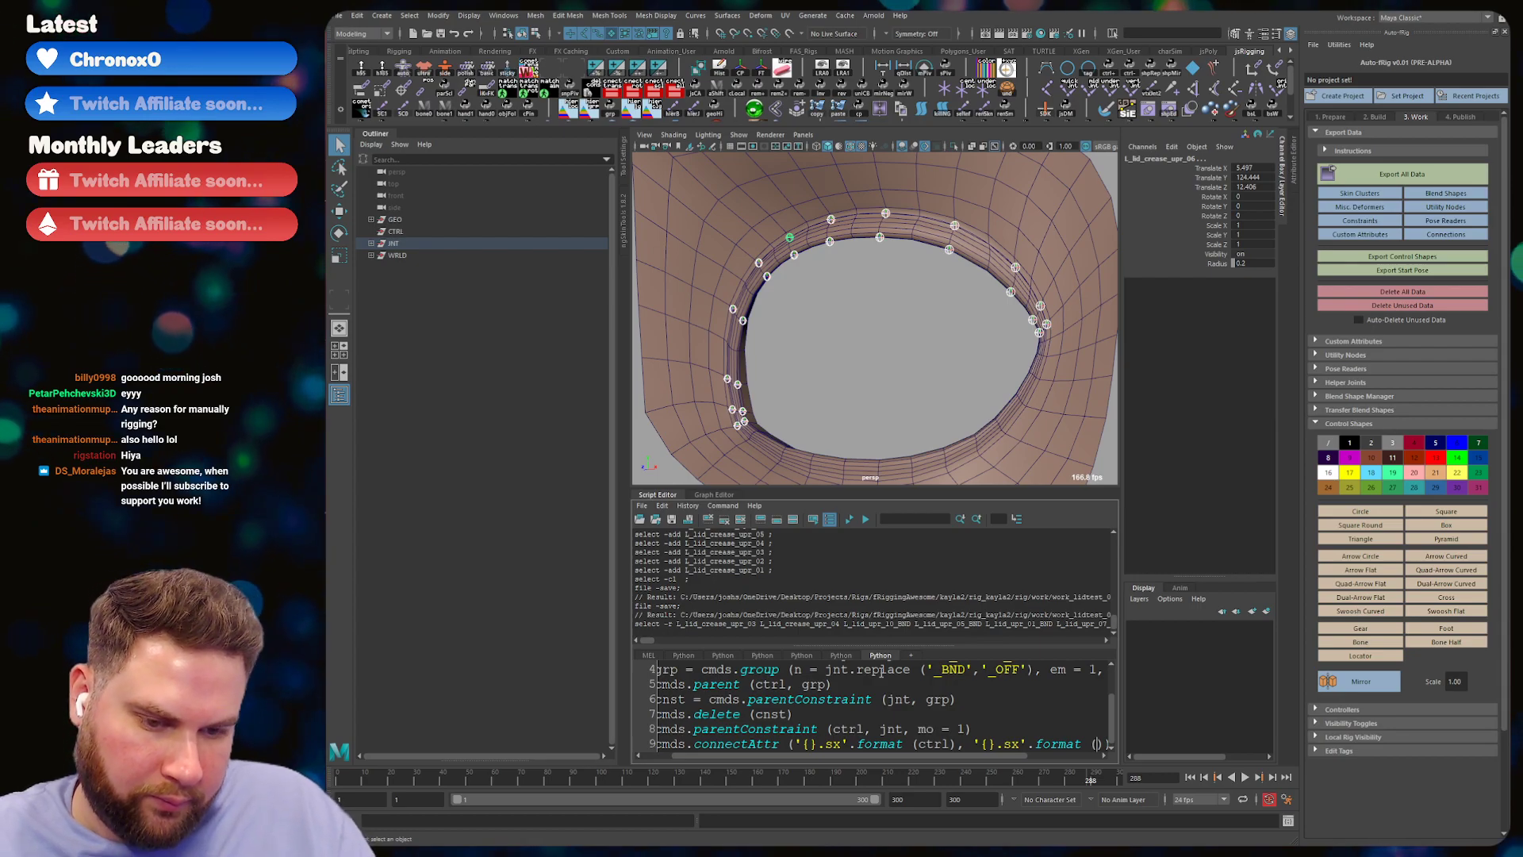
- Duplicate the connectAttr scale line twice below the original in the loop
key("Home")
key("shift+Down")
key("ctrl+c")
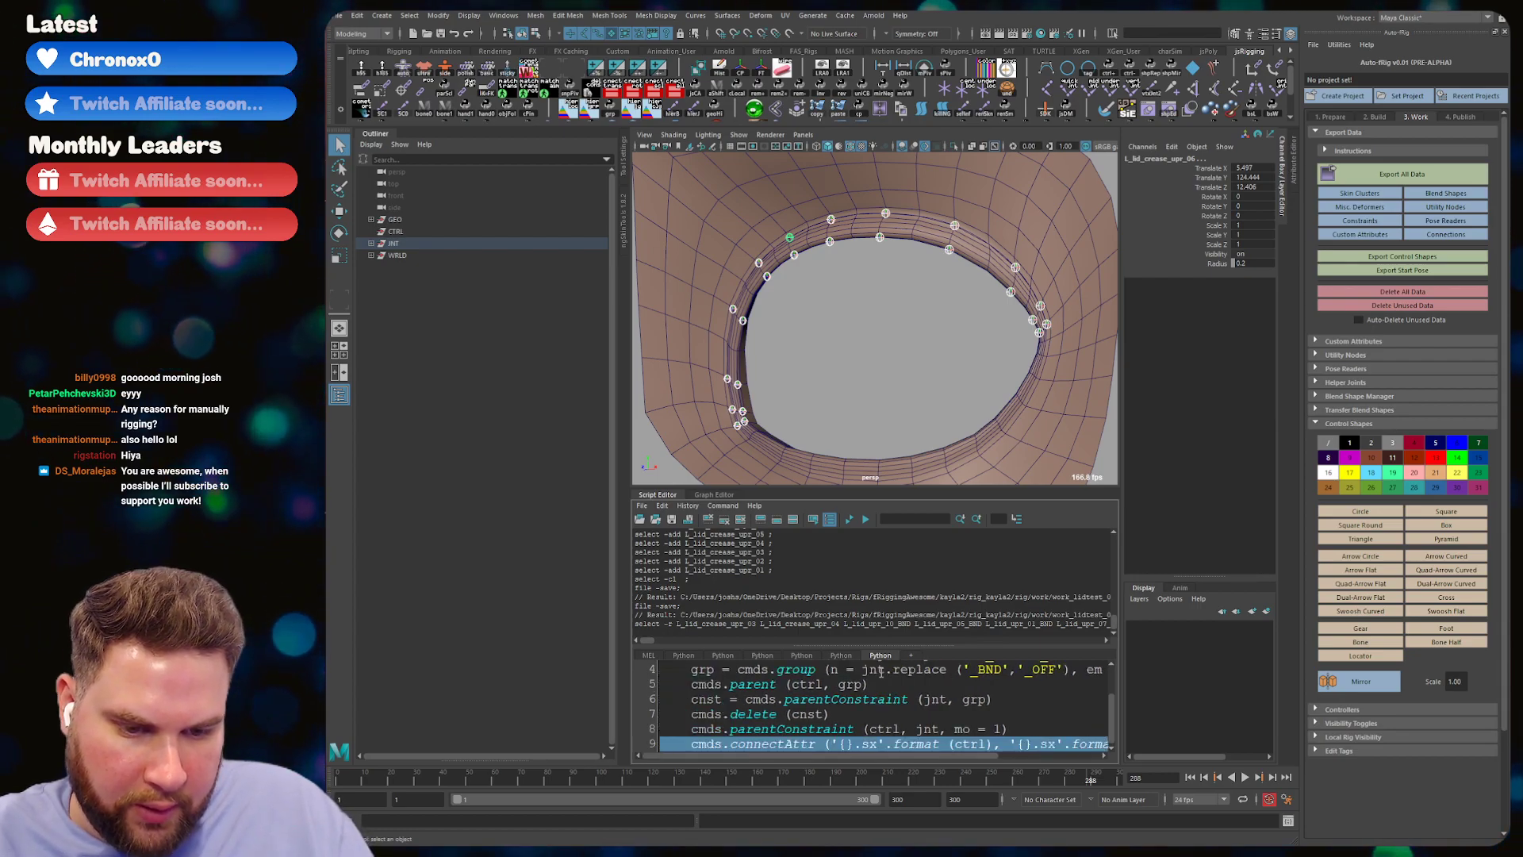
key("Right")
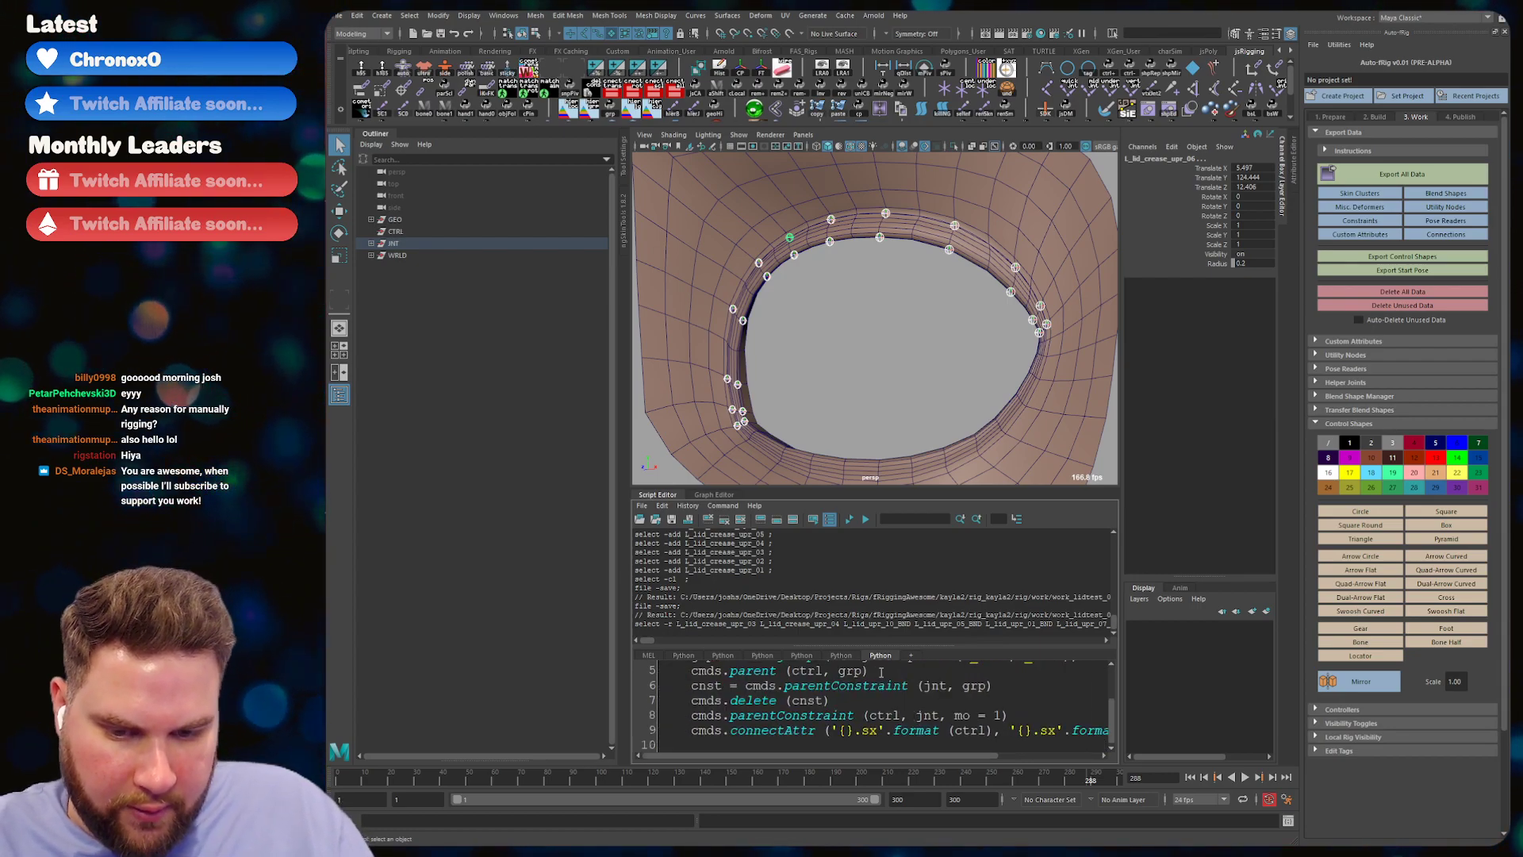
key("ctrl+v")
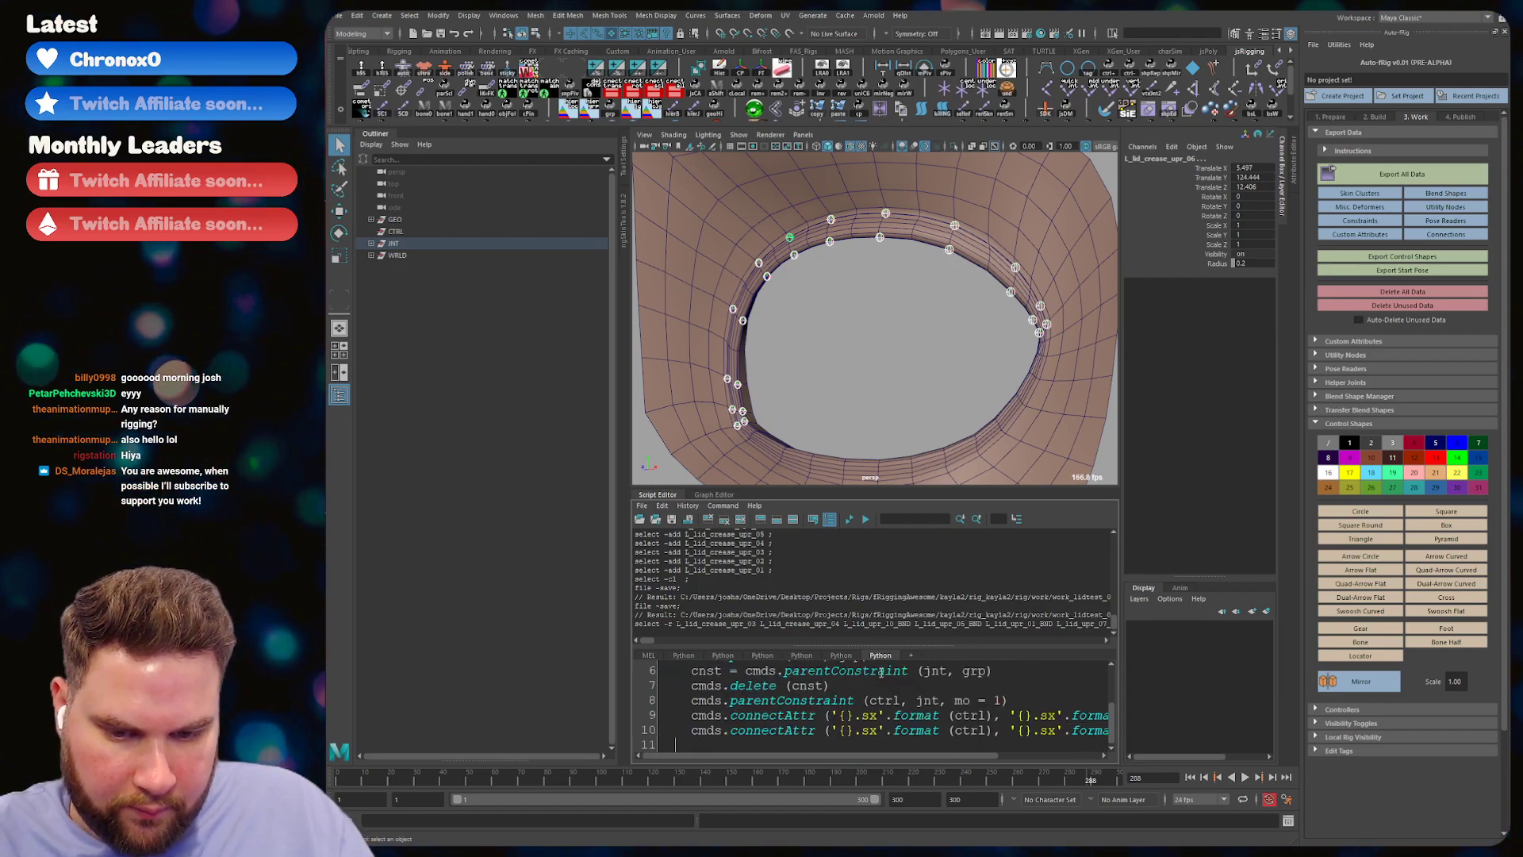
type("cmds.connectAttr ('{}.sx'.format (ctrl), '{}.sx'.format (jnt))")
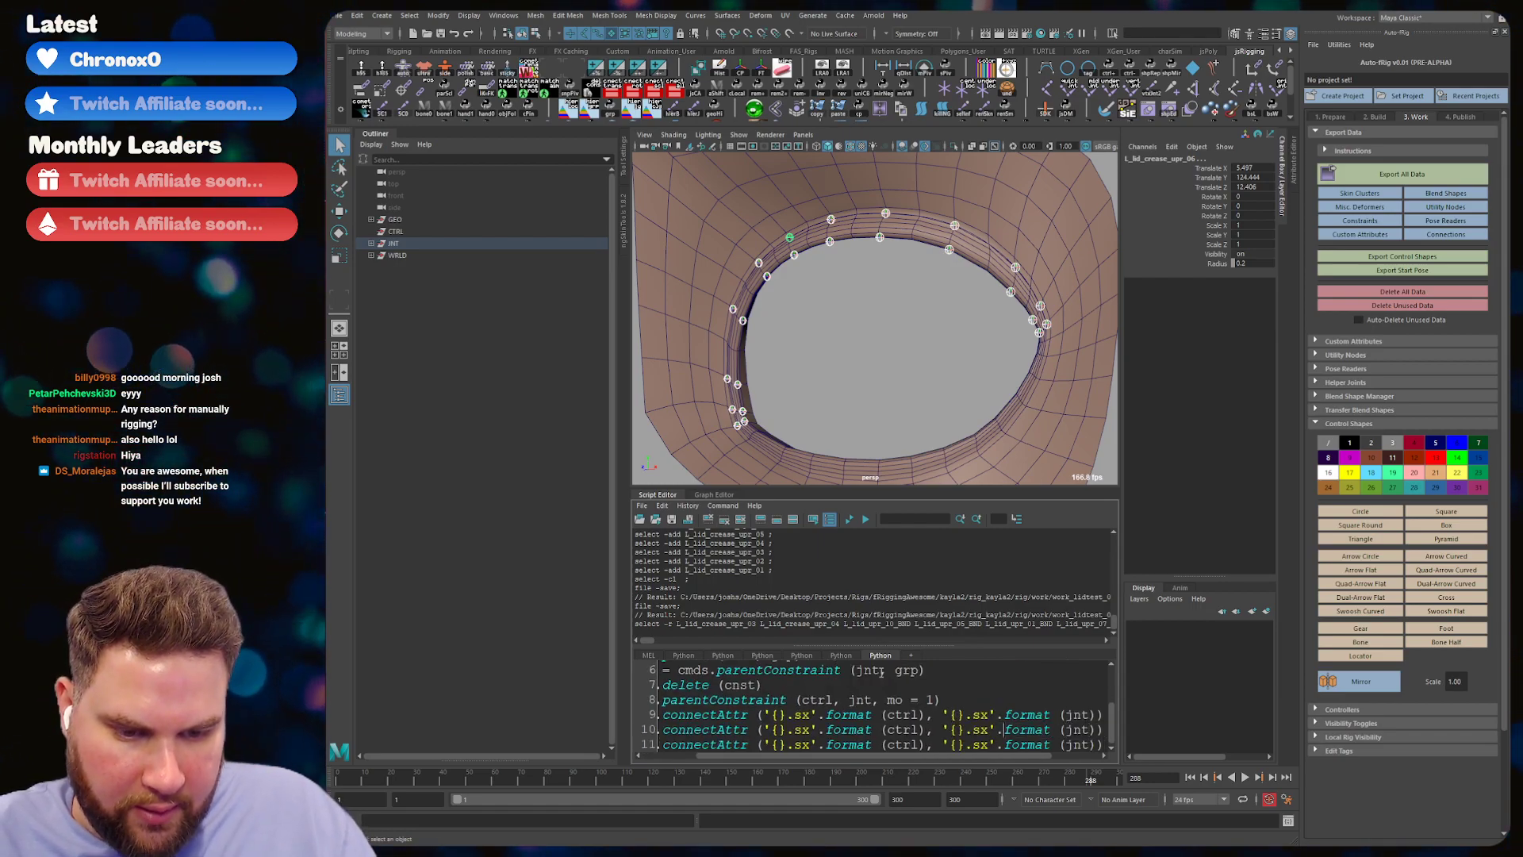
- Change the destination joint attributes in the two copied connectAttr lines to .sy and .sz
key("Left")
key("BackSpace")
type("y")
key("Down")
key("BackSpace")
type("z")
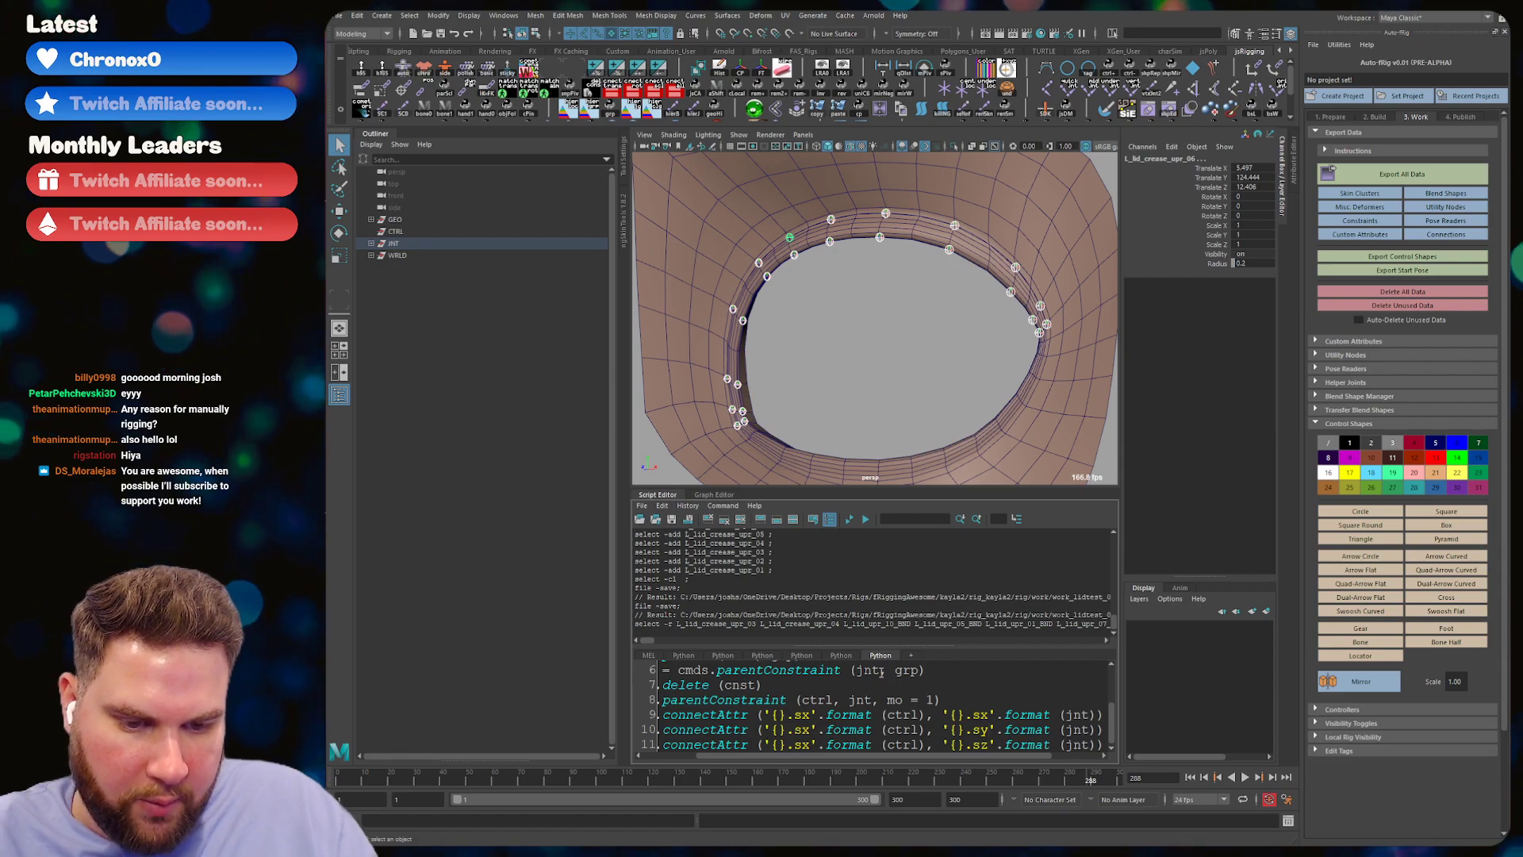
- Change the source control attributes in the two copied connectAttr lines to .sy and .sz to match their destinations
key("Left")
key("Left")
key("Left")
key("Left")
key("Left")
key("Left")
key("Left")
key("Left")
key("Left")
key("Left")
key("Left")
key("Left")
key("Left")
key("Left")
key("BackSpace")
type("z")
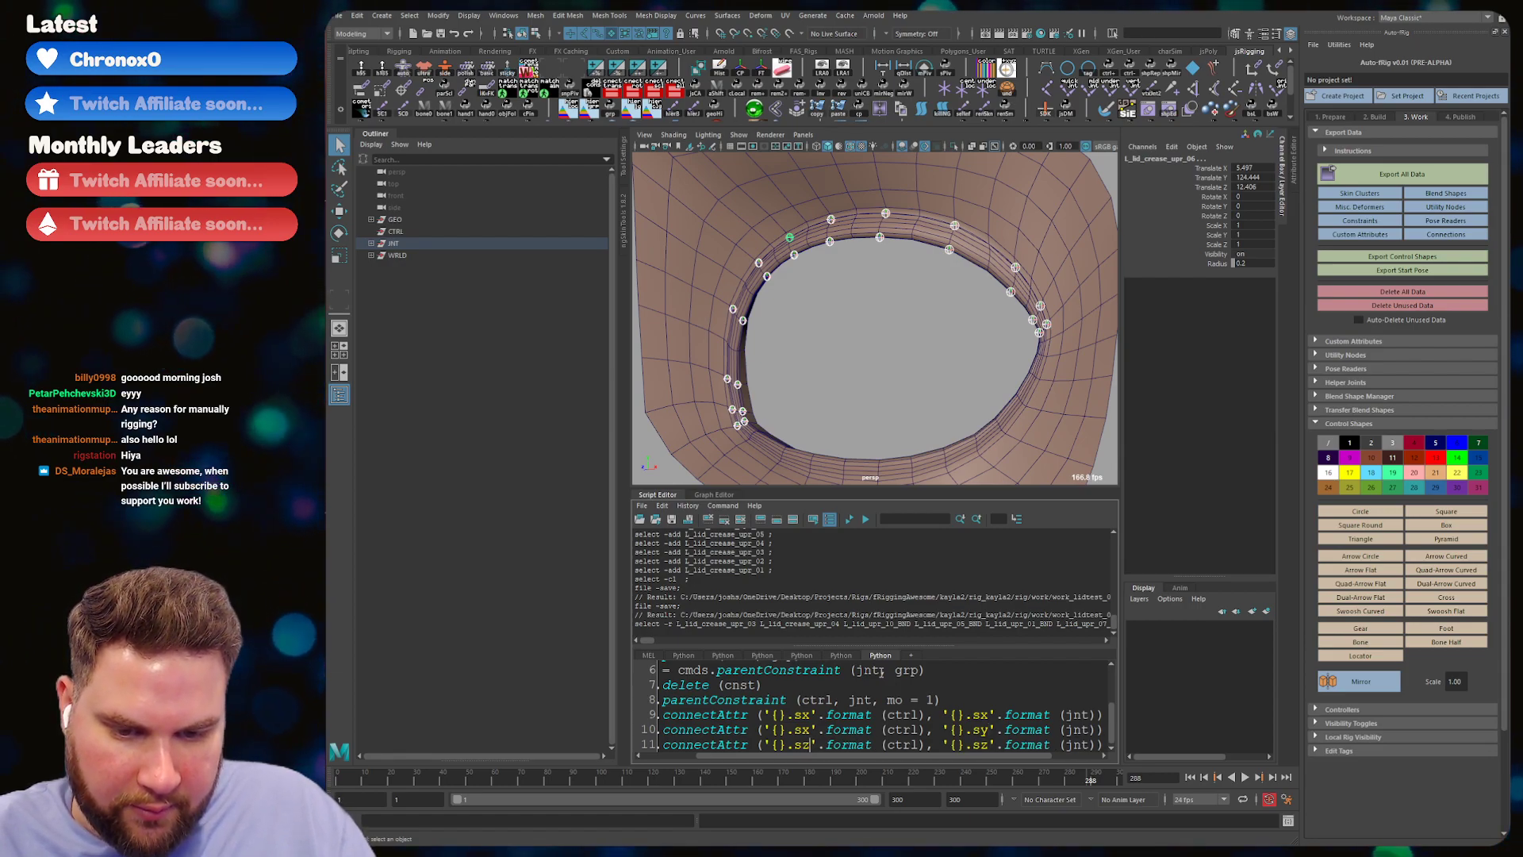
key("Up")
key("BackSpace")
type("y")
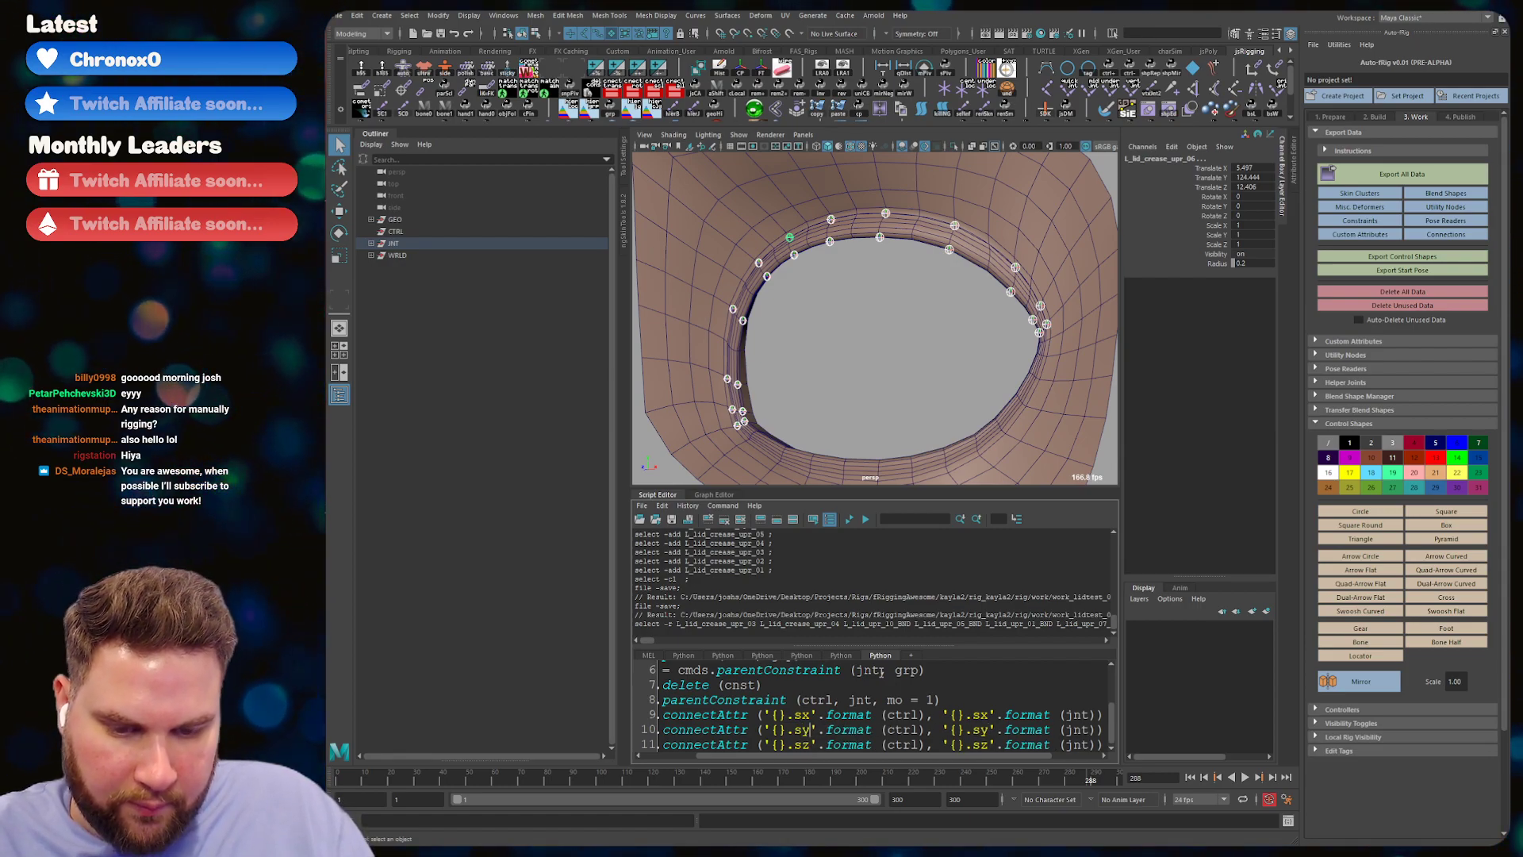
- Try to run the whole script on the selected eyelid joints, and restore the joint selection
key("ctrl+a")
key("ctrl+Return")
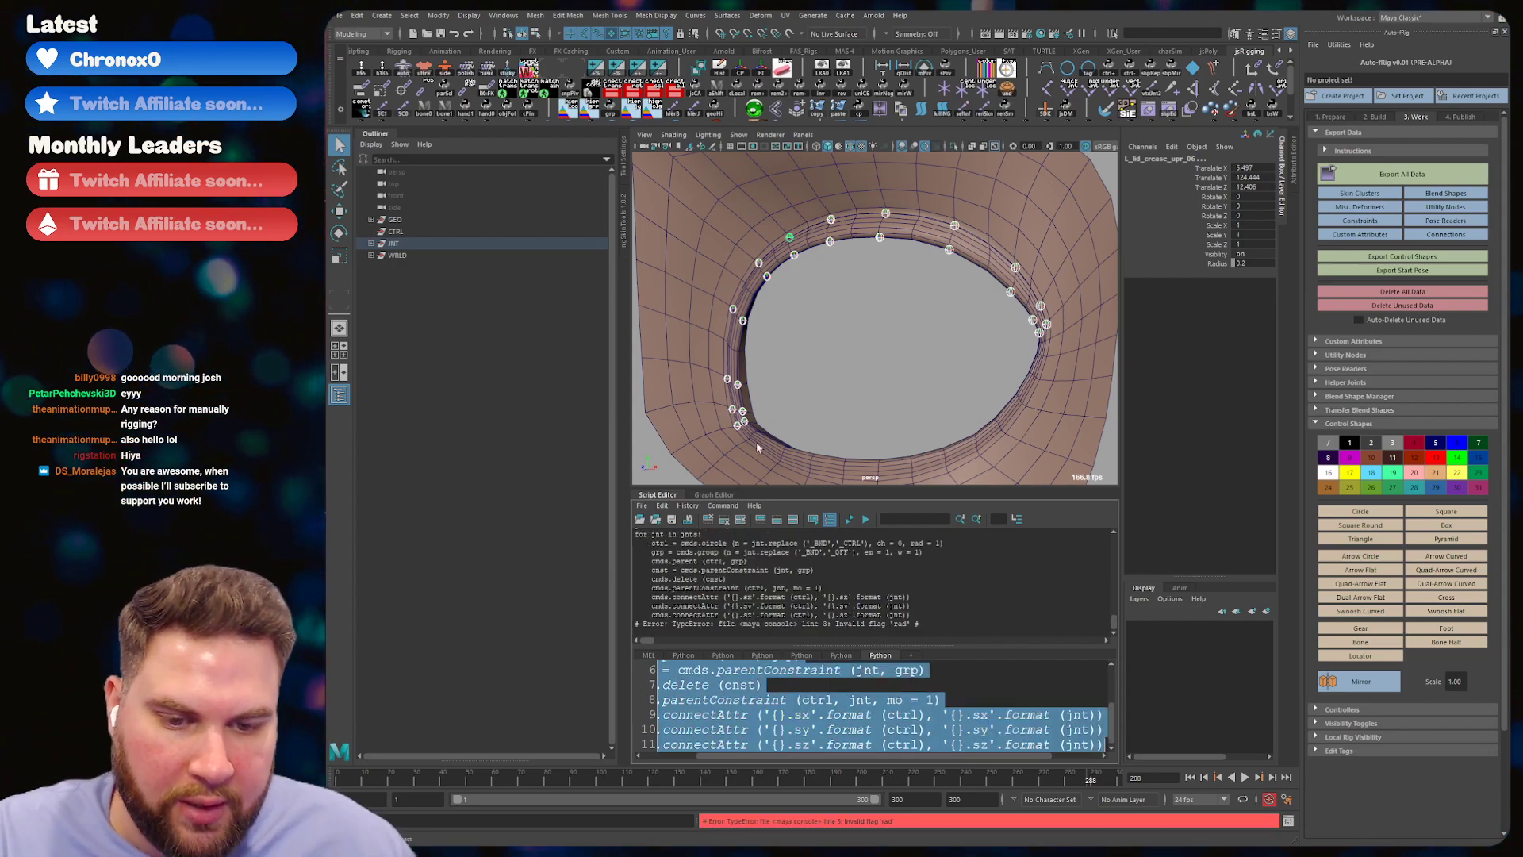
left_click(891, 360)
key("ctrl+z")
key("ctrl+z")
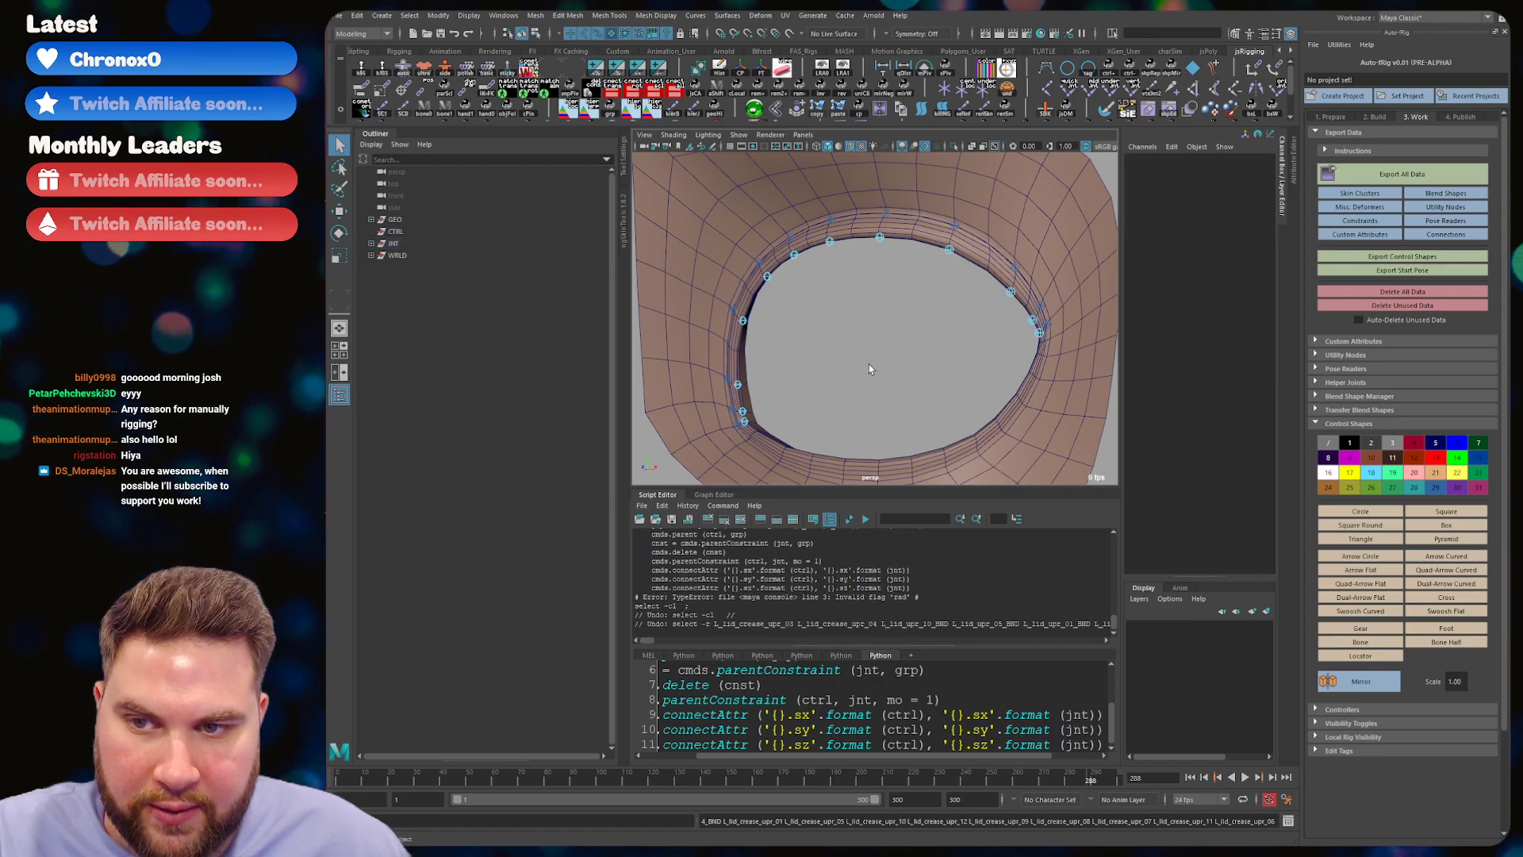
key("shift+z")
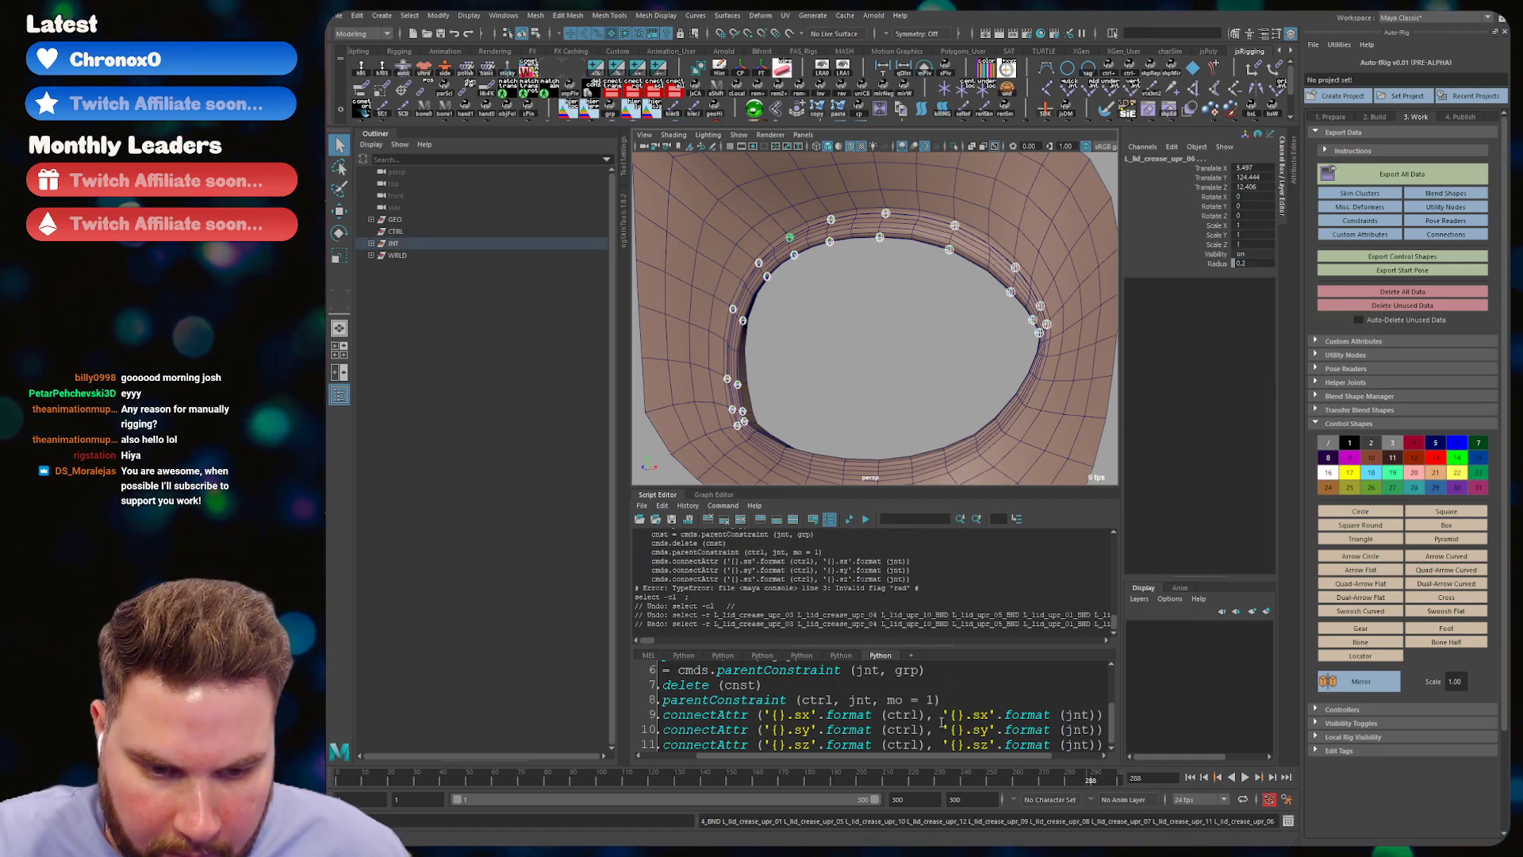
- Change the radius flag in the cmds.circle call to r = 1 and run the whole script again
scroll(938, 706, "up", 1)
scroll(937, 706, "up", 1)
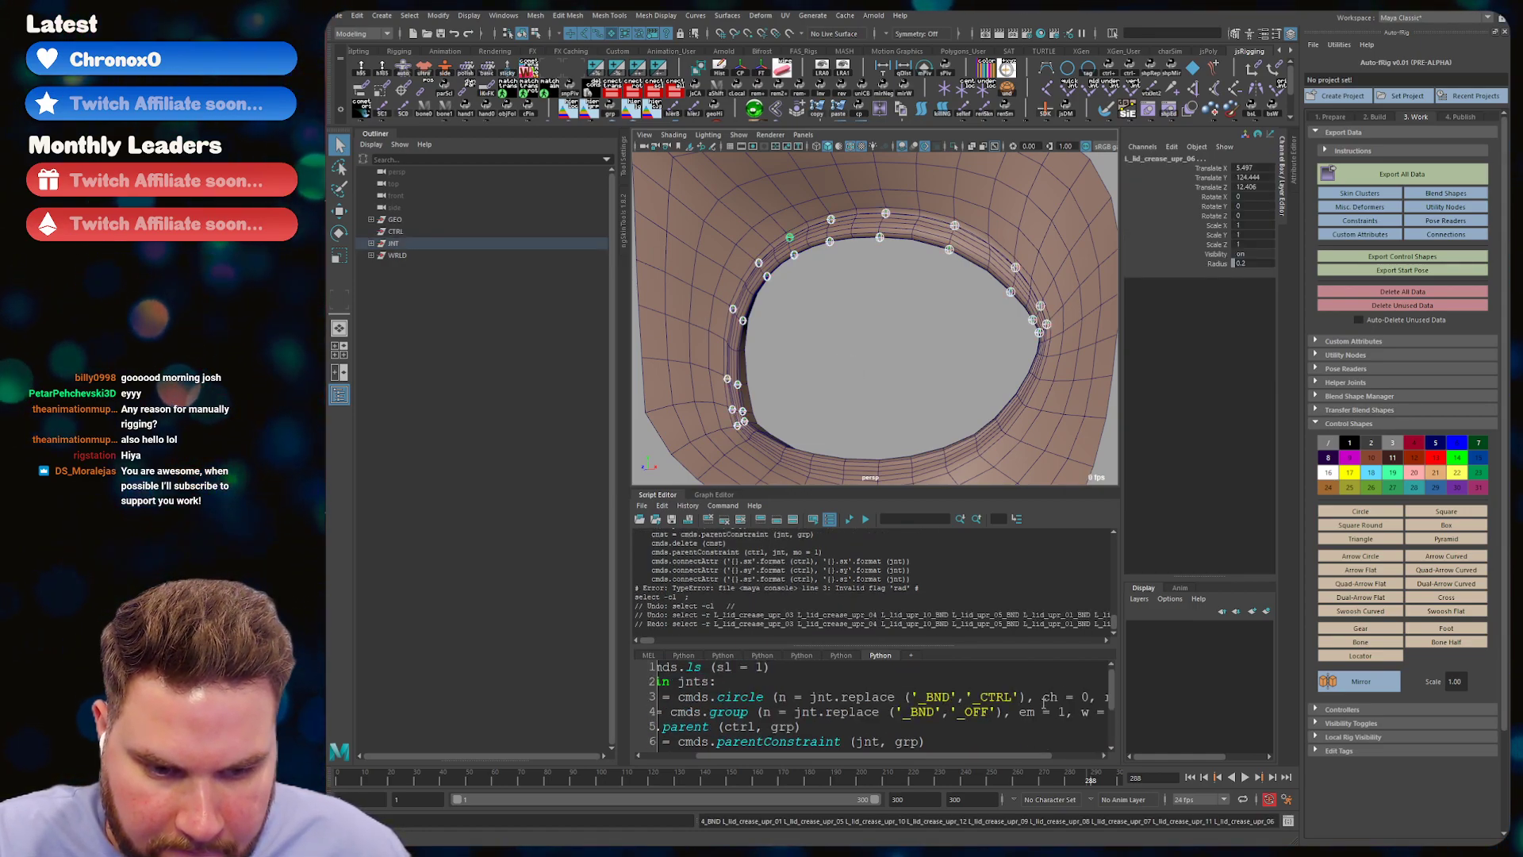
scroll(1017, 662, "right", 1)
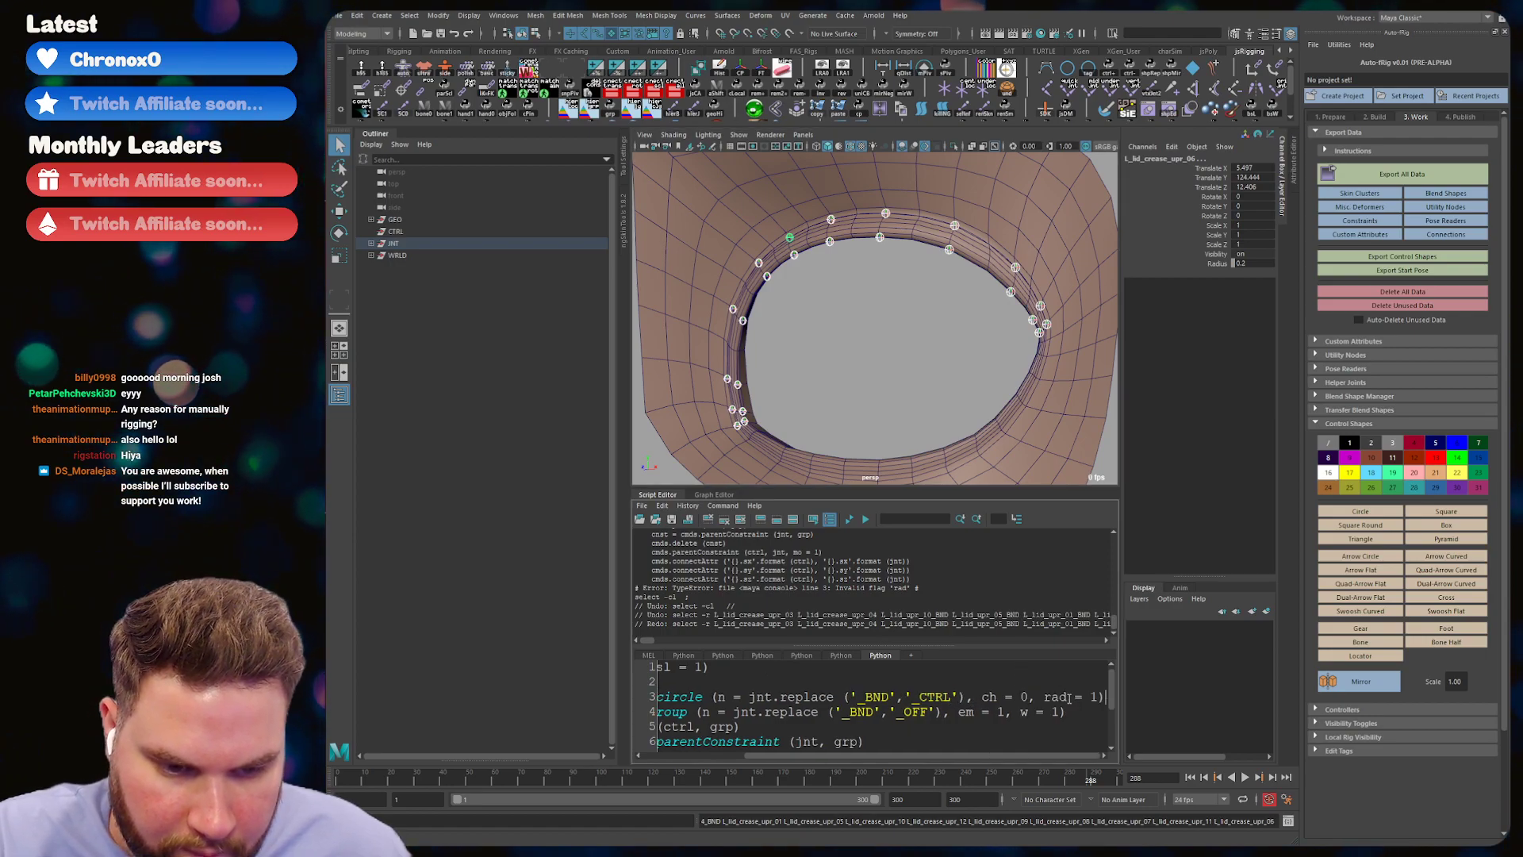
type("r")
key("ctrl+a")
key("ctrl+Return")
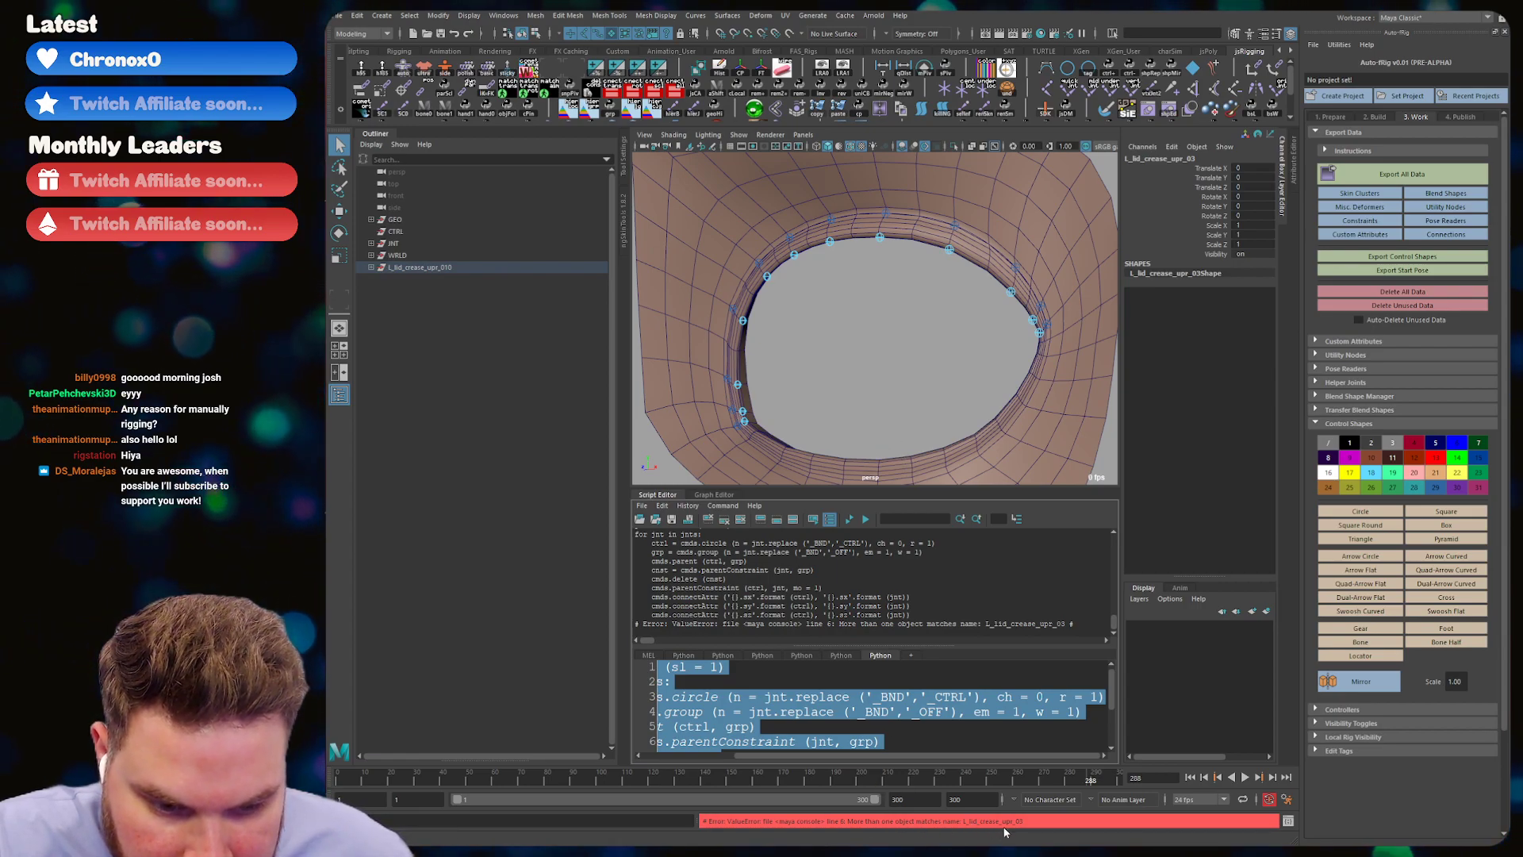
- Undo the last script run and restore the eyelid joint selection
left_click(859, 322)
key("ctrl+z")
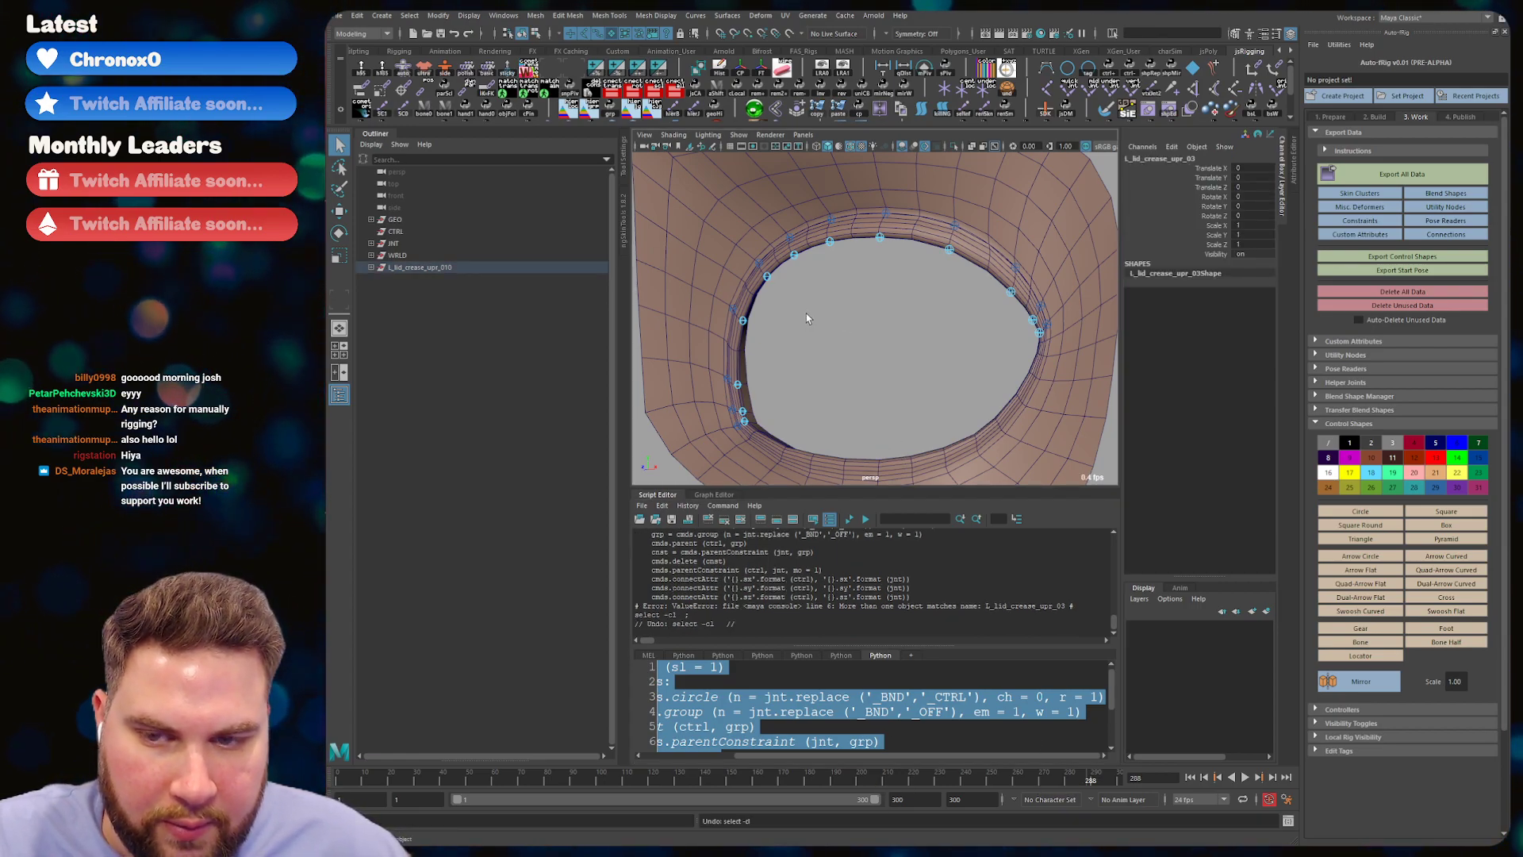
key("ctrl+Return")
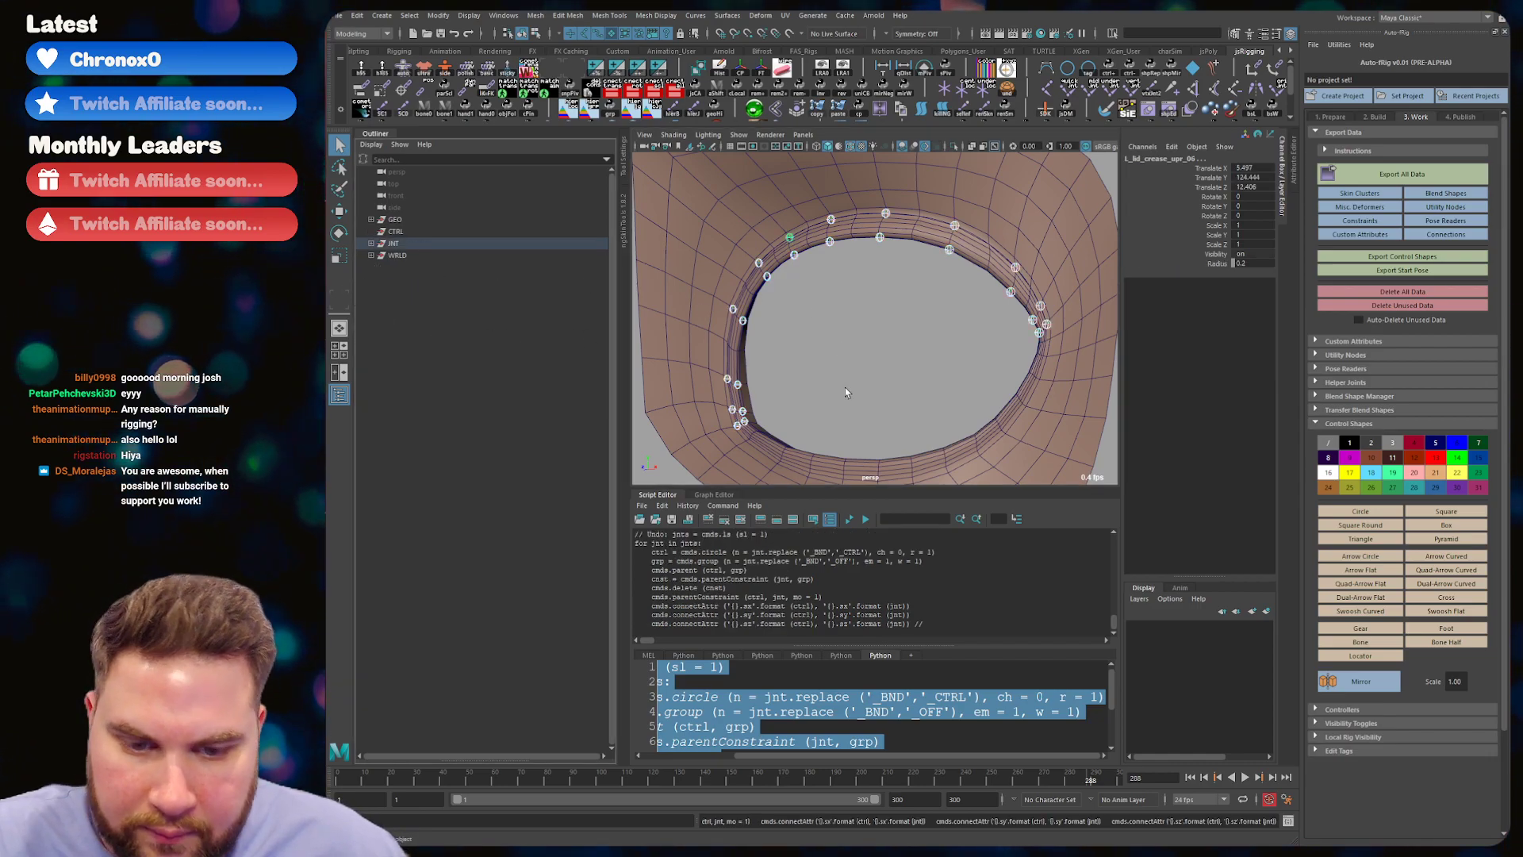
left_click(936, 741)
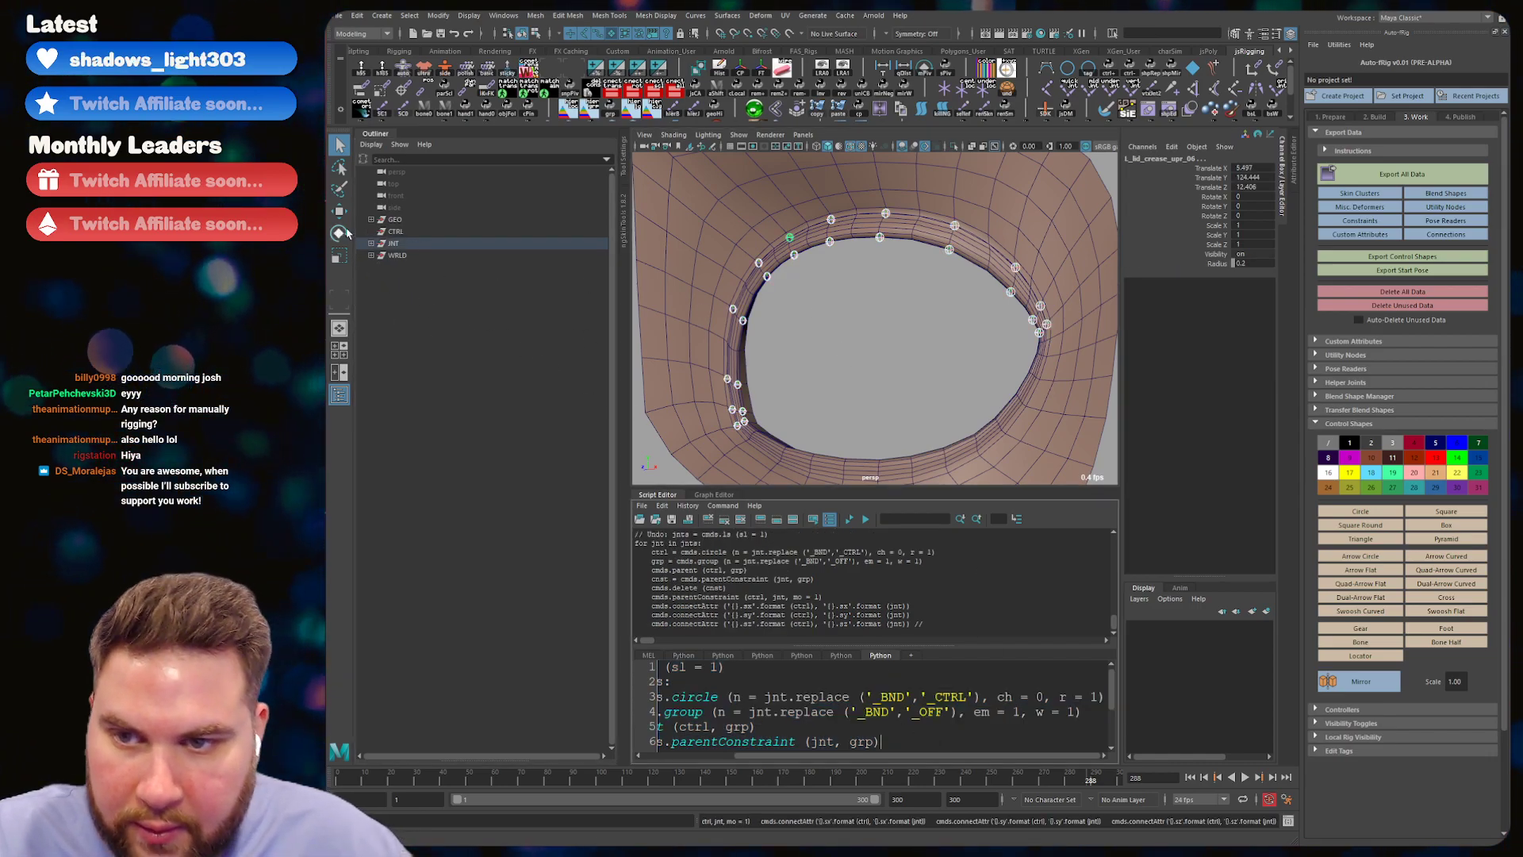
- Add the suffix _BND to the twelve L_lid_crease_upr joints and the WRLD group, and save the scene
left_click(371, 242)
left_click(444, 303)
left_click_drag(464, 398, 476, 542)
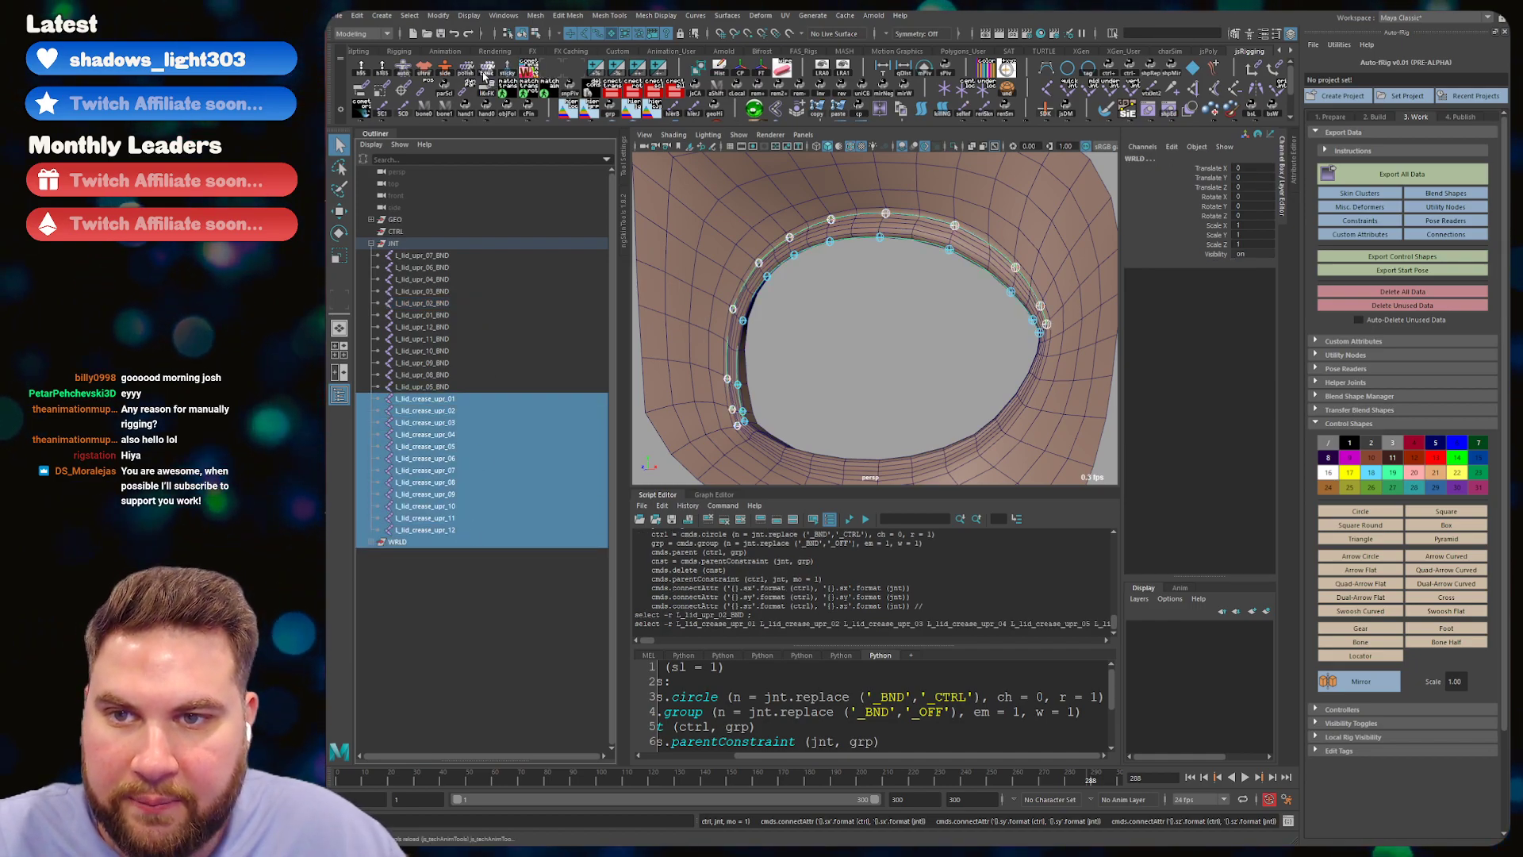
left_click(529, 71)
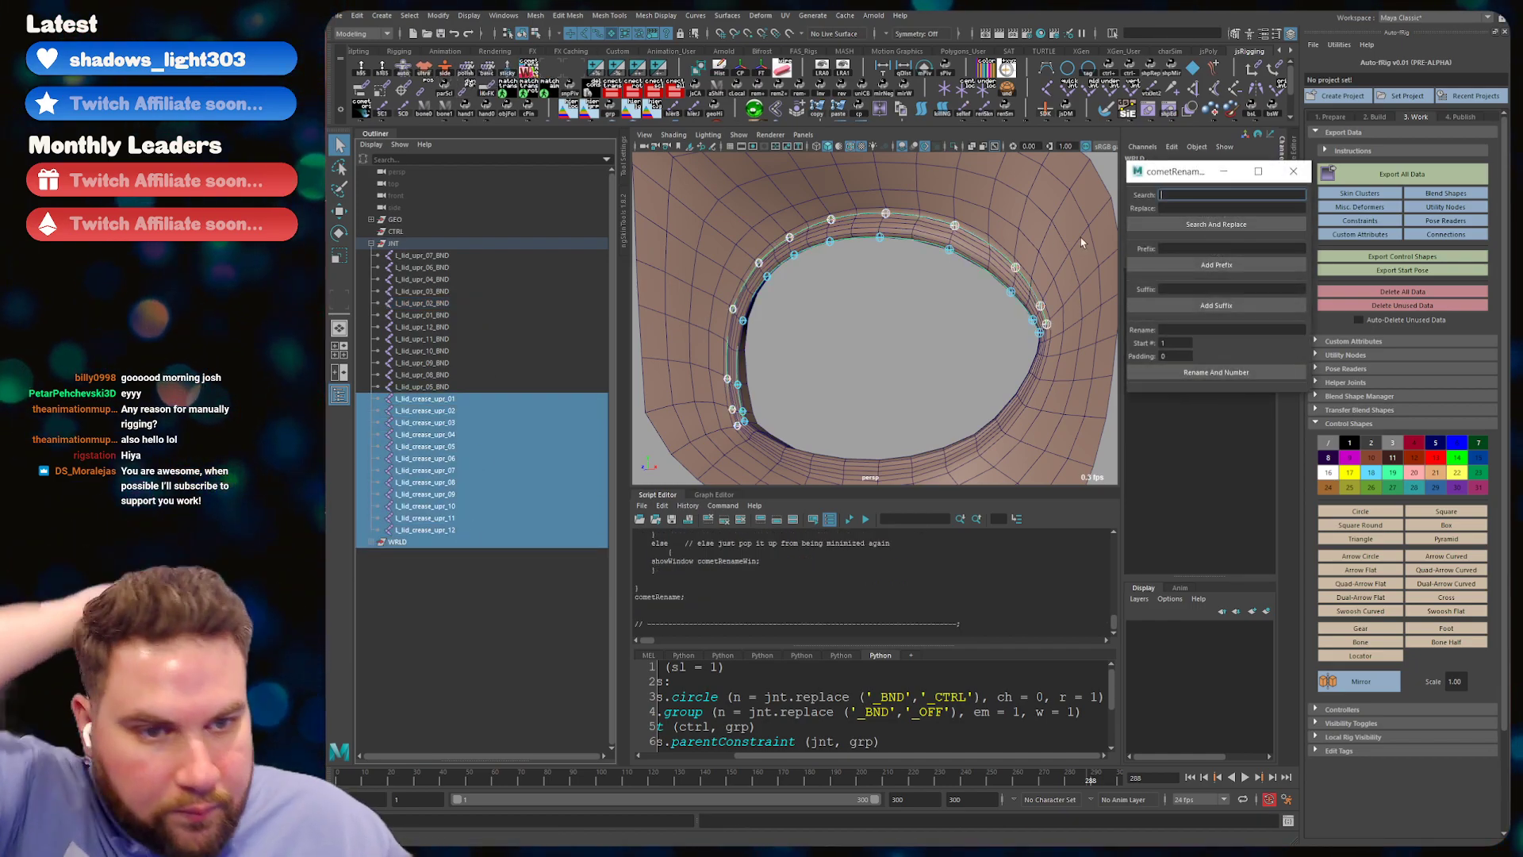
left_click(1190, 289)
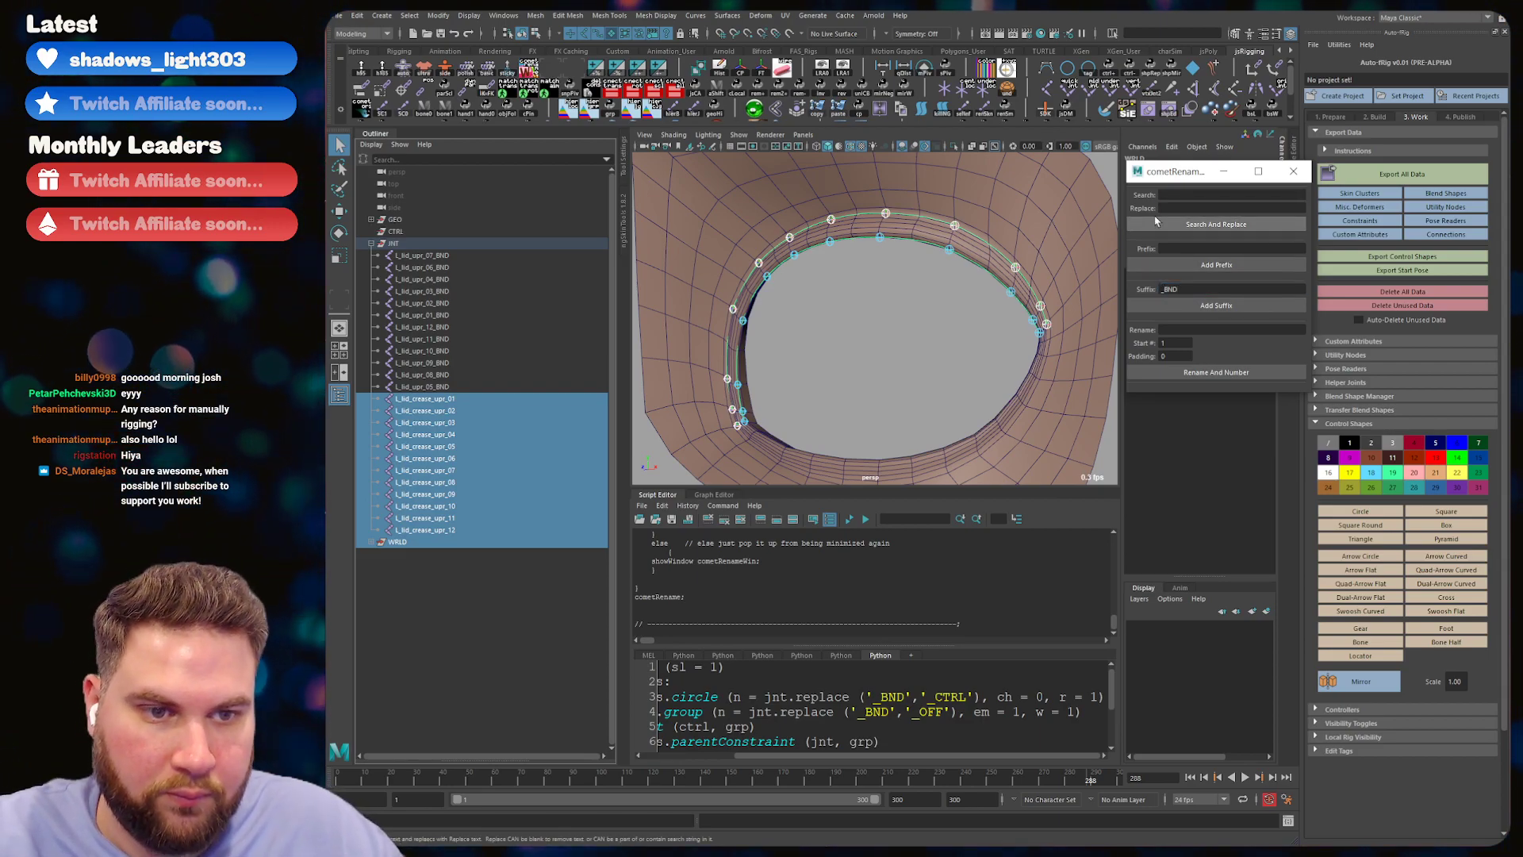
type("_BND")
left_click(1215, 305)
left_click(1292, 170)
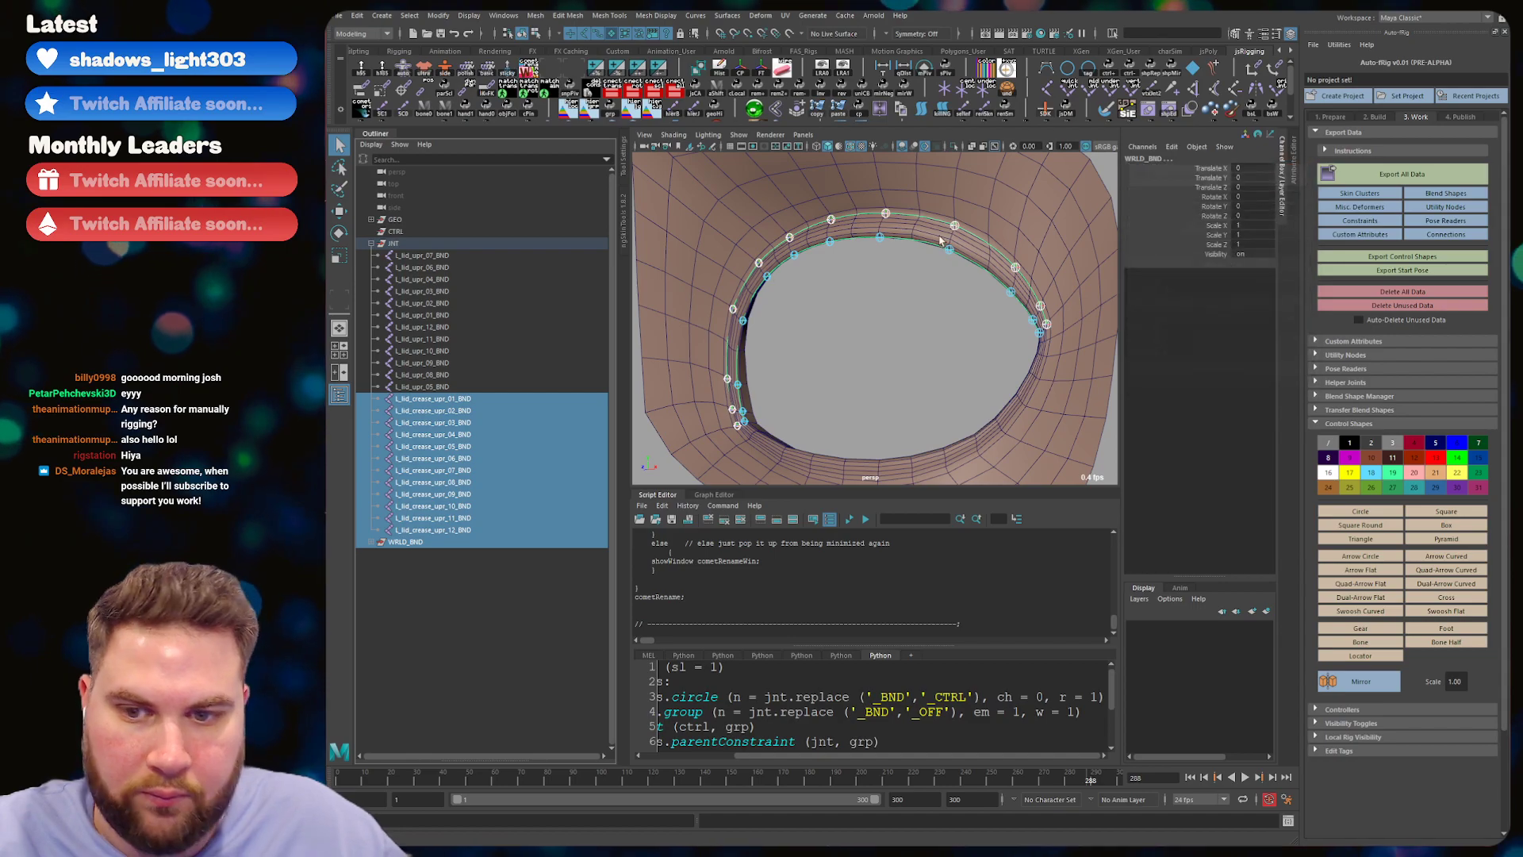
left_click(801, 314)
key("ctrl+s")
- Select all the upper lid and crease joints in the JNT group and try to run the whole script on them
left_click_drag(445, 255, 479, 532)
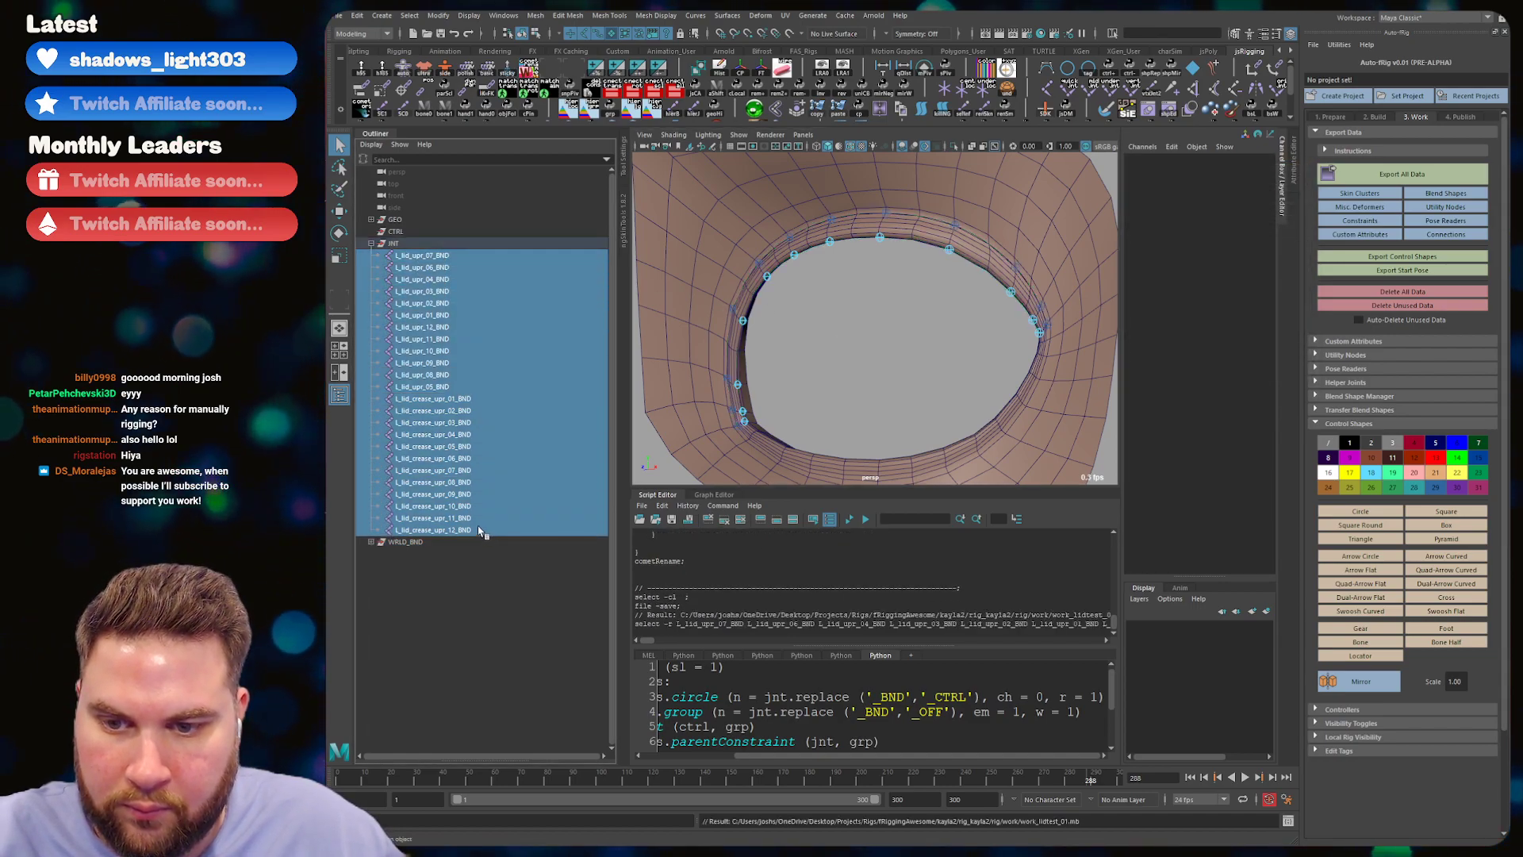
left_click(759, 675)
key("ctrl+a")
key("ctrl+Return")
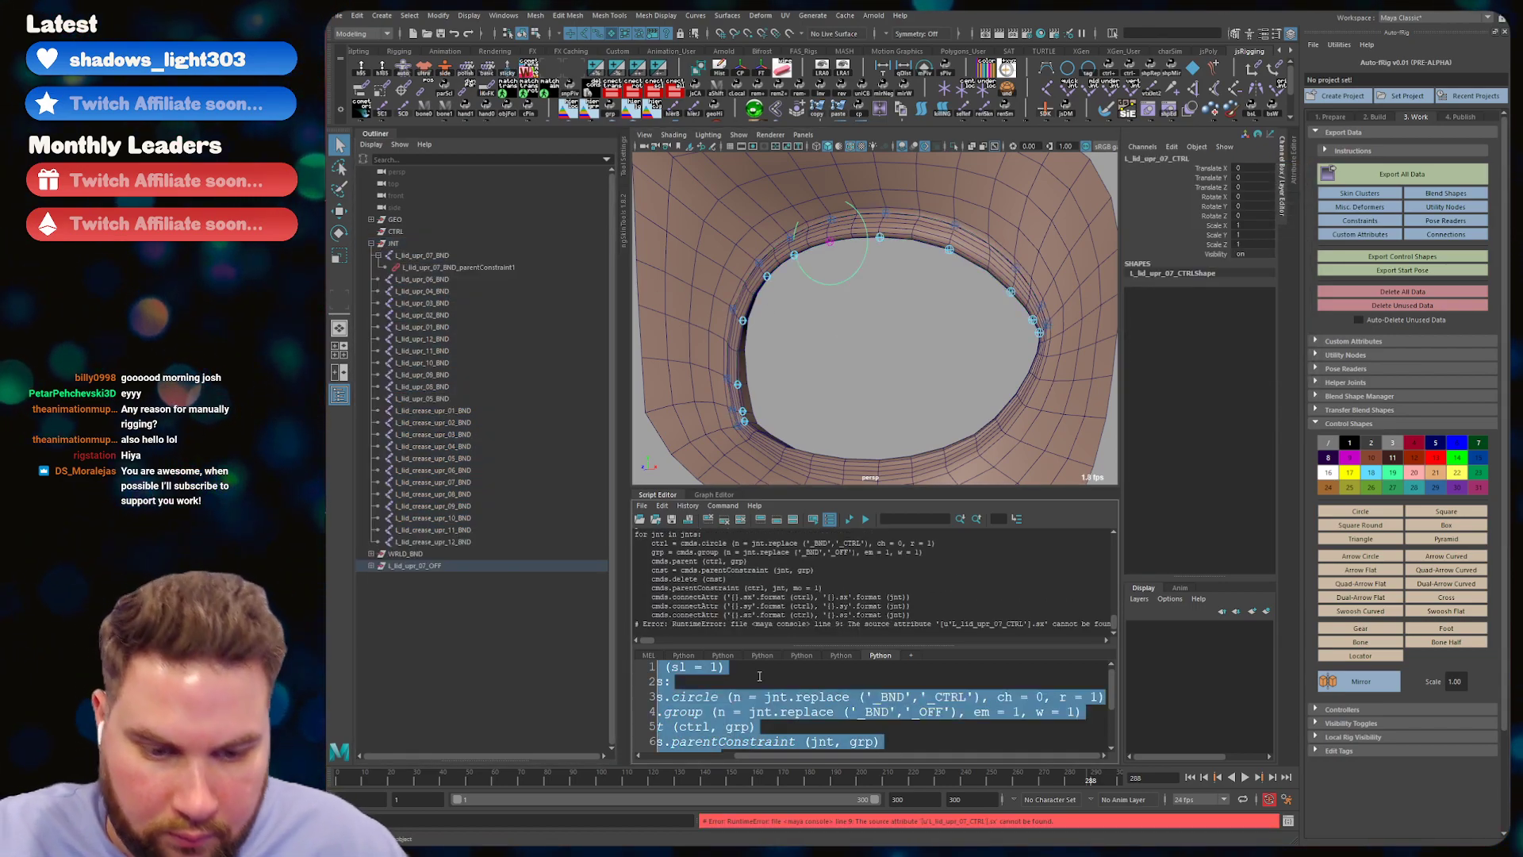
key("ctrl+z")
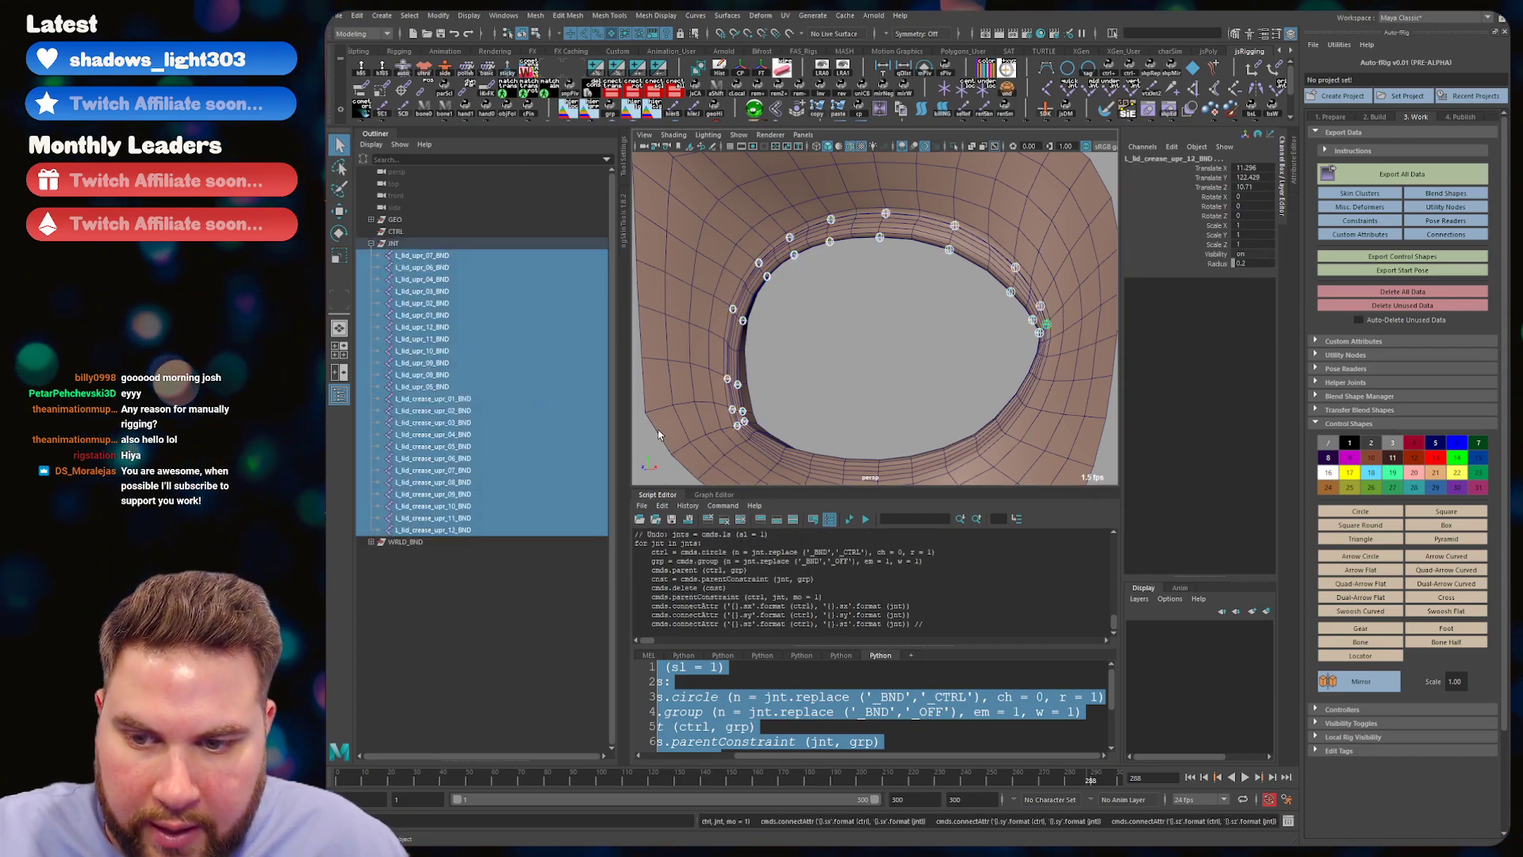
- Append [0] to the end of the cmds.circle line and test the whole script on the selected joints, undoing that run
left_click(1083, 711)
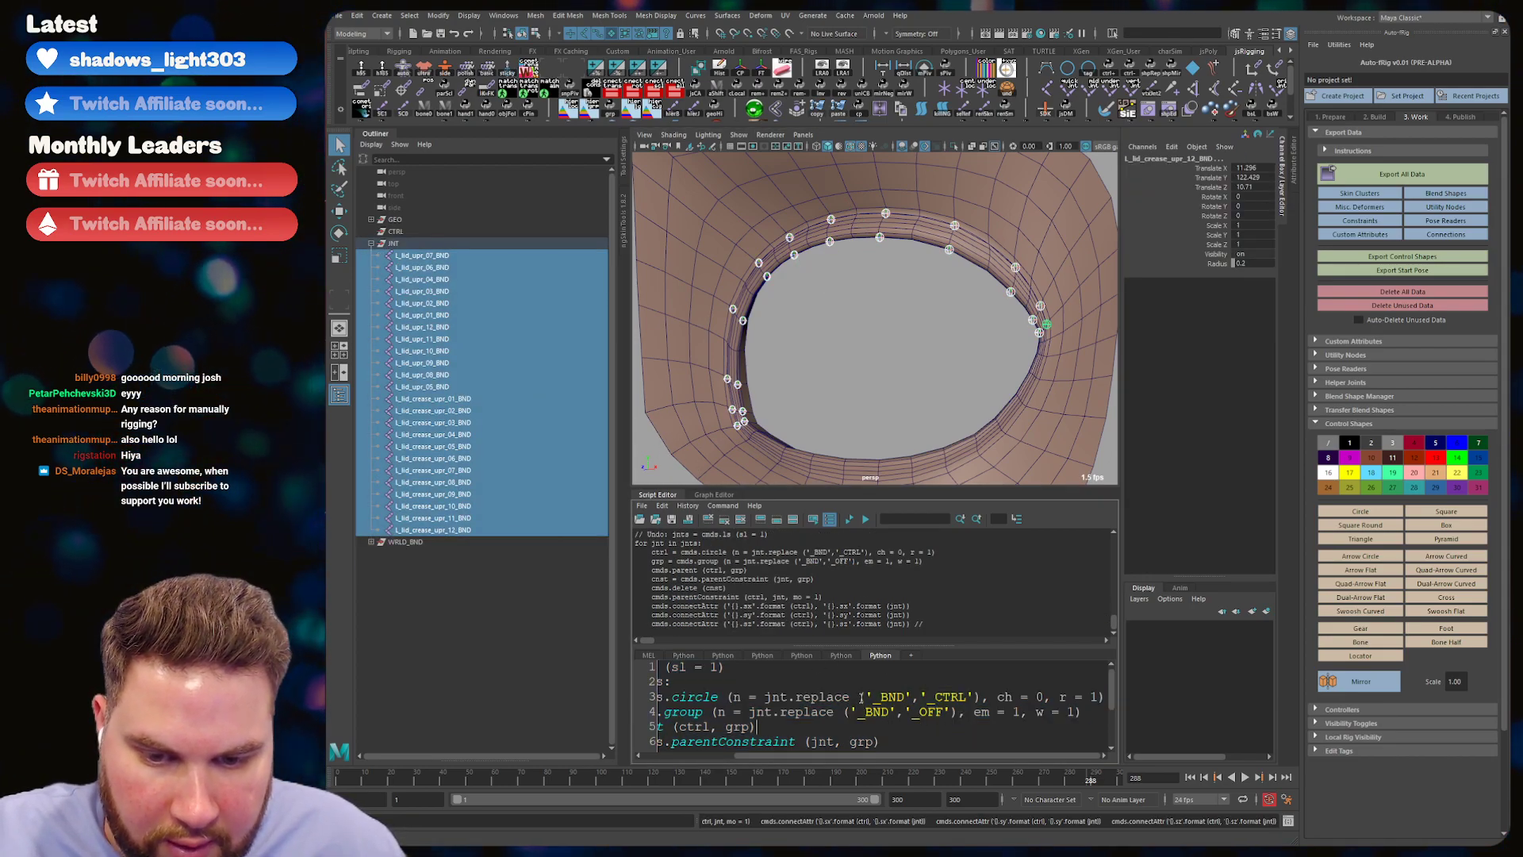
key("Home")
scroll(894, 712, "down", 2)
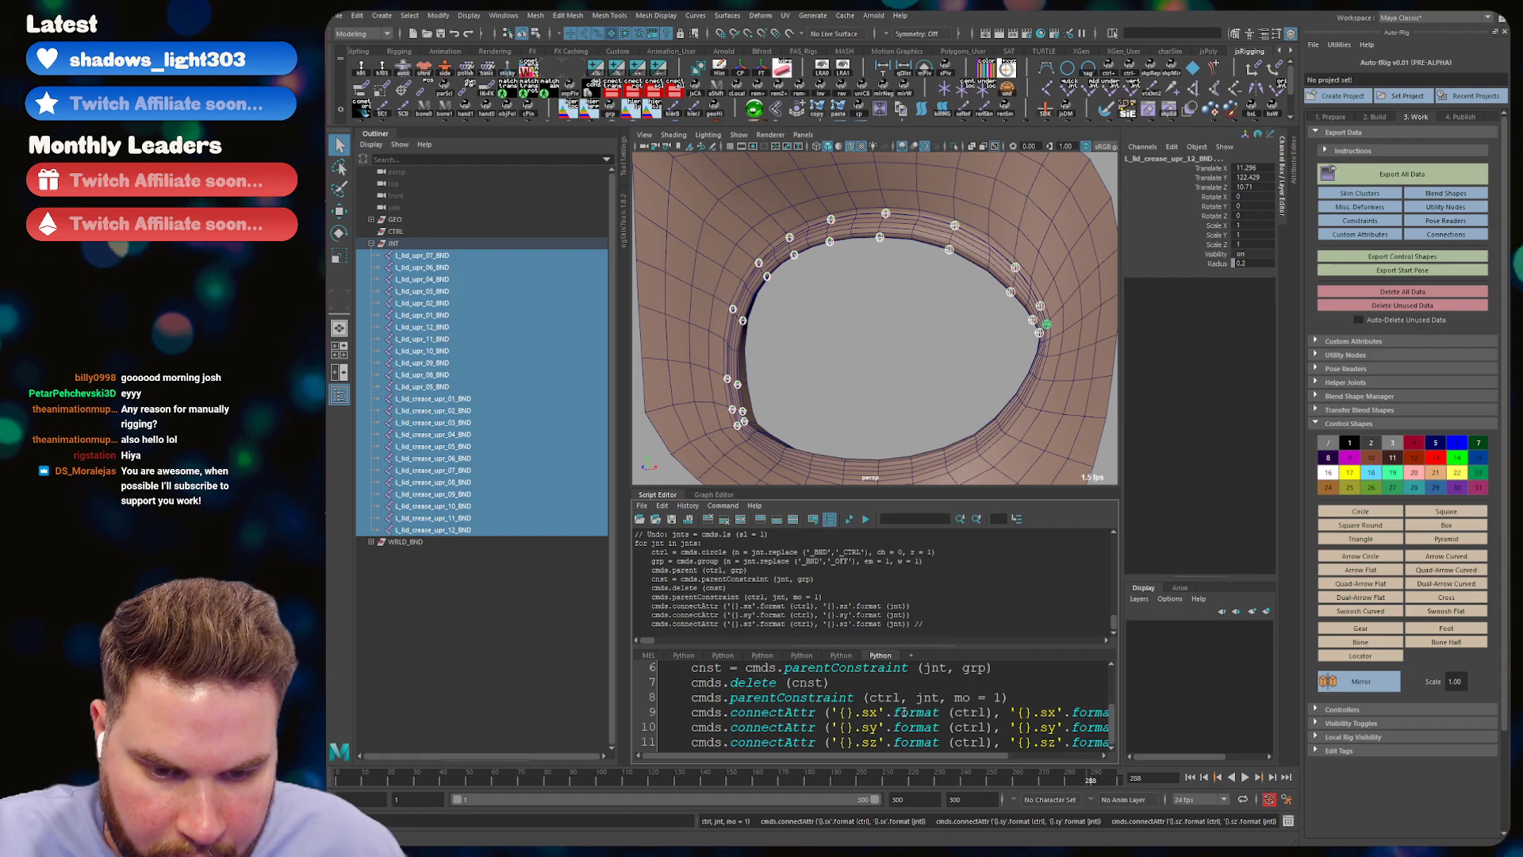
left_click(903, 701)
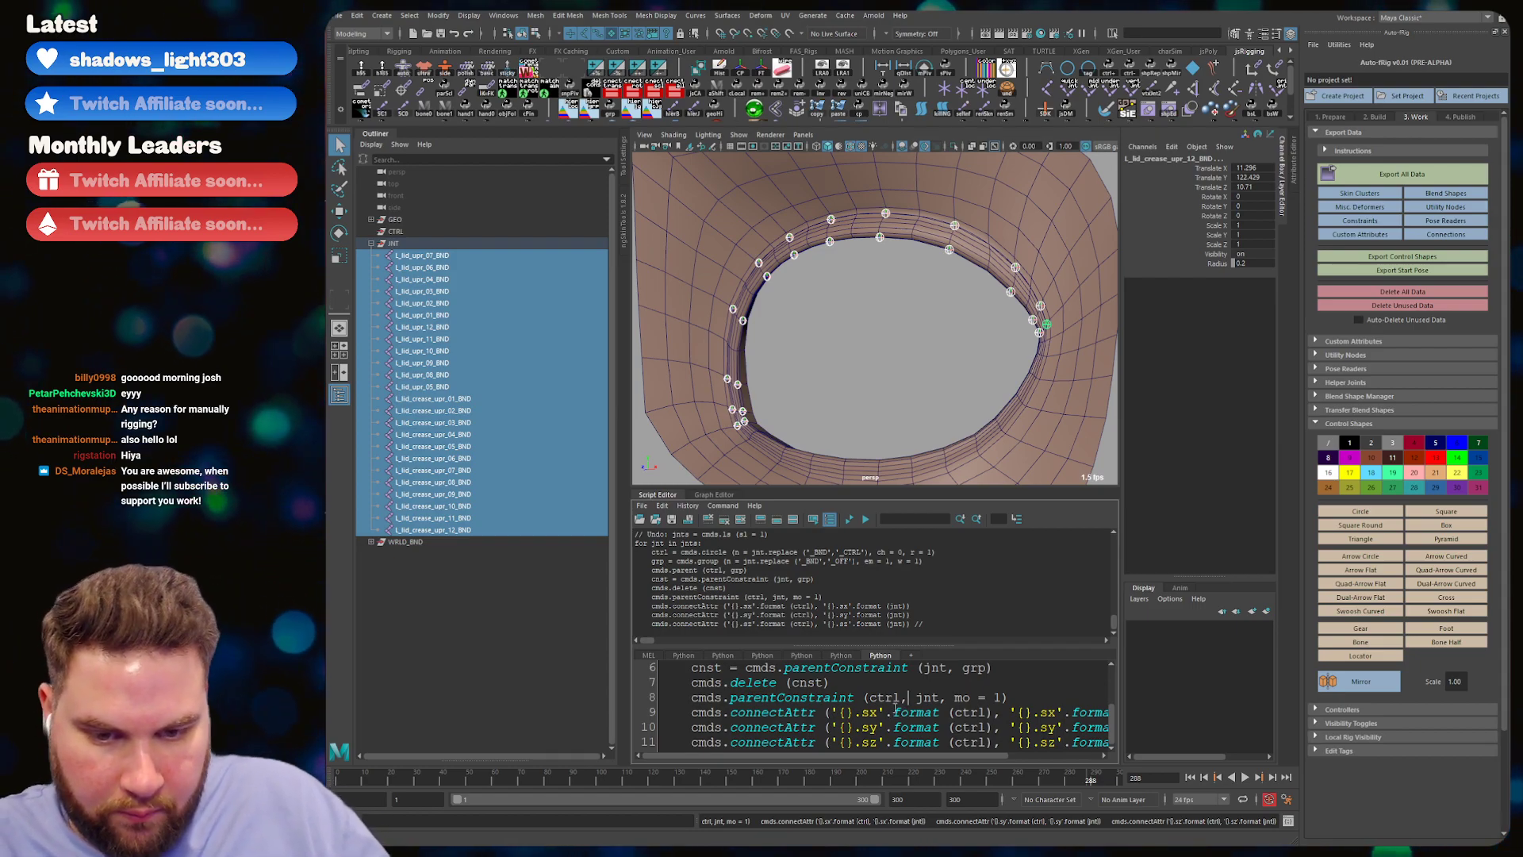
scroll(894, 709, "up", 4)
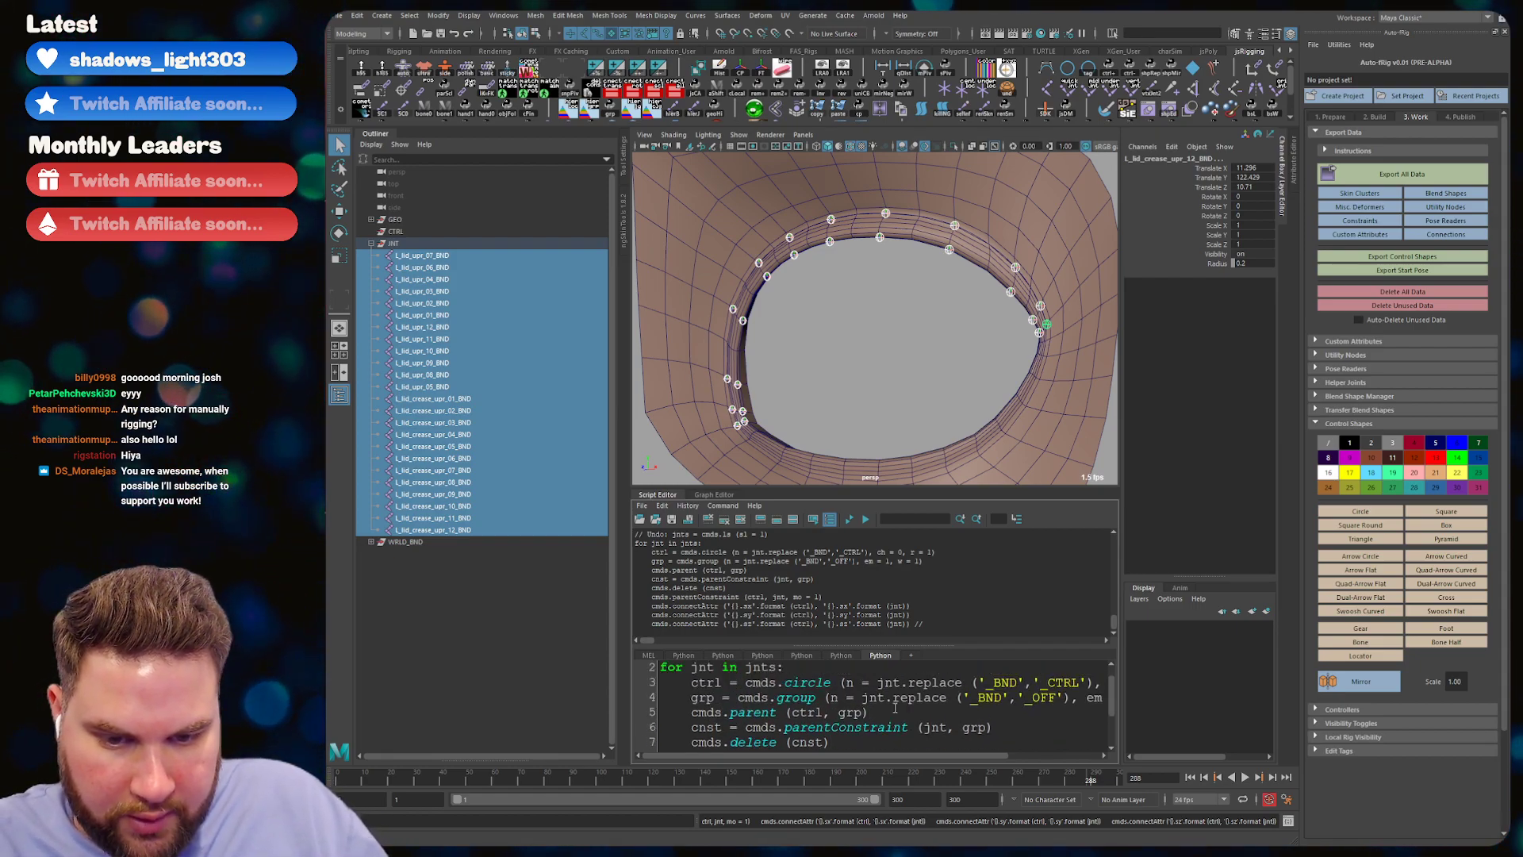
key("End")
type("[0]")
key("ctrl+a")
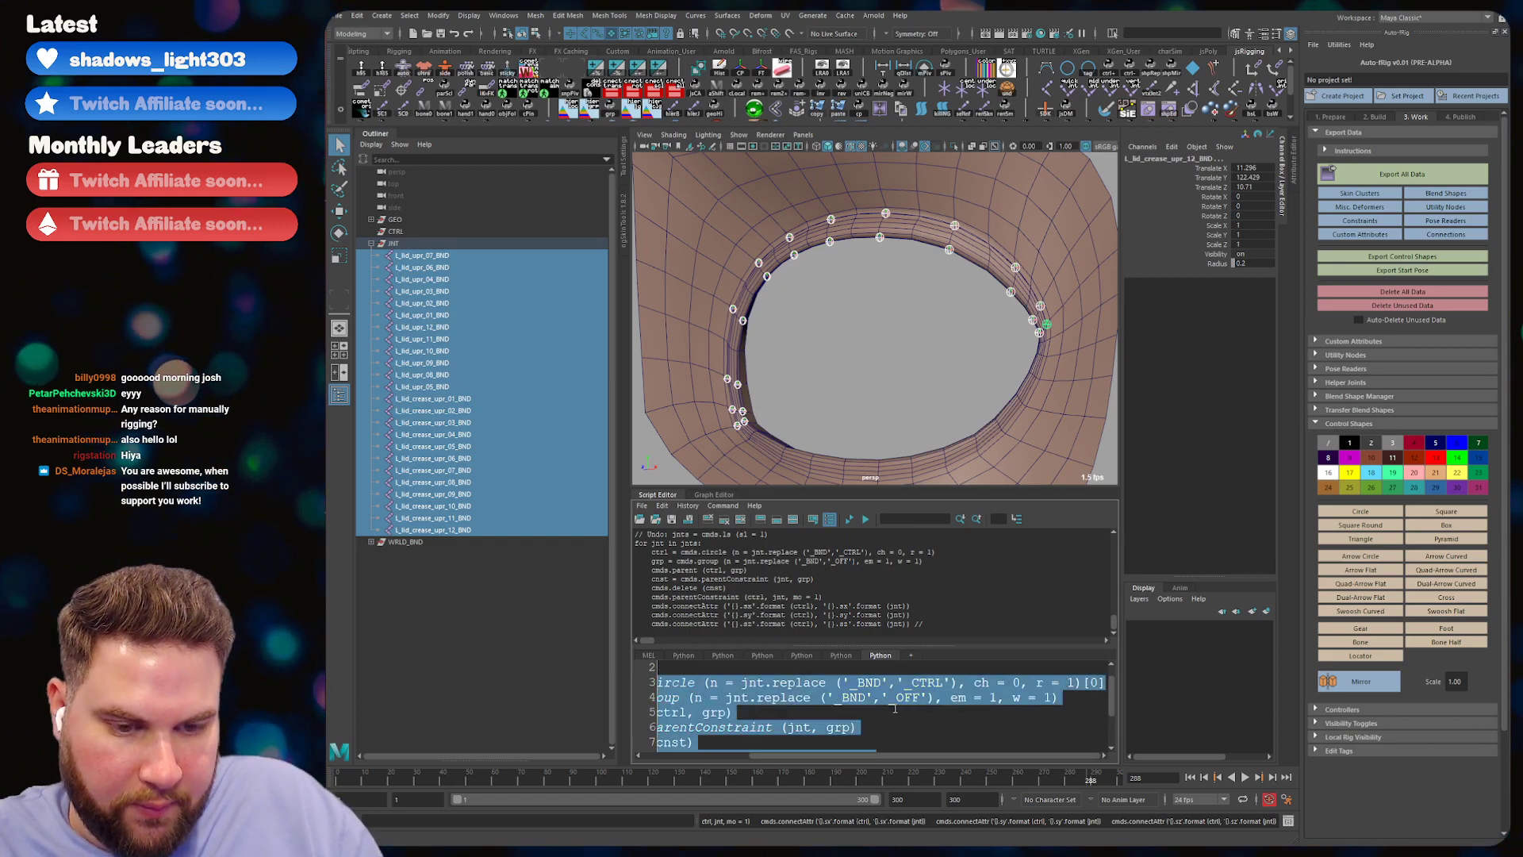
key("ctrl+Return")
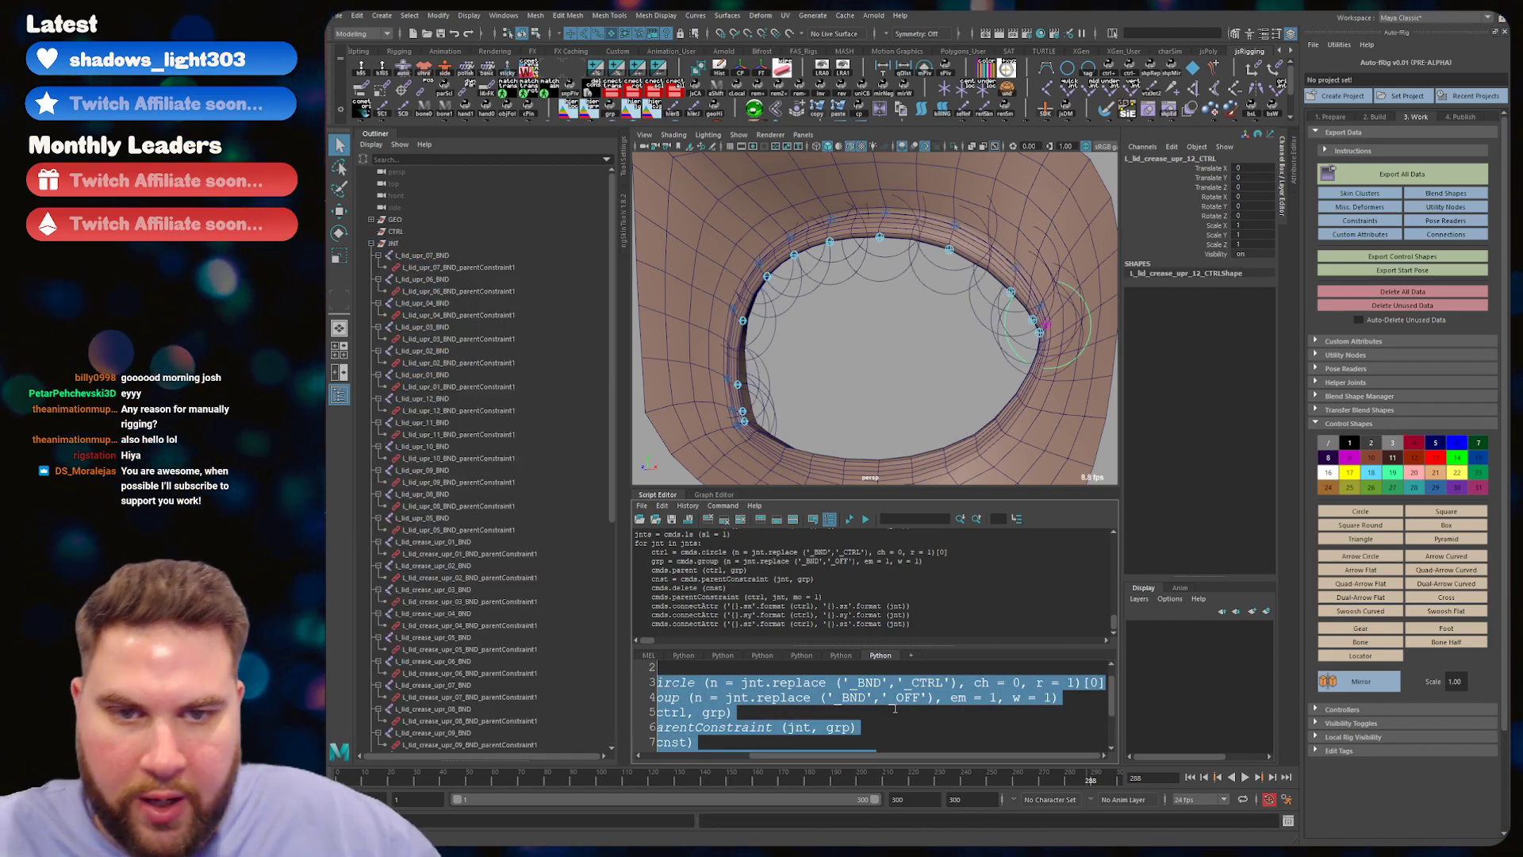
key("ctrl+z")
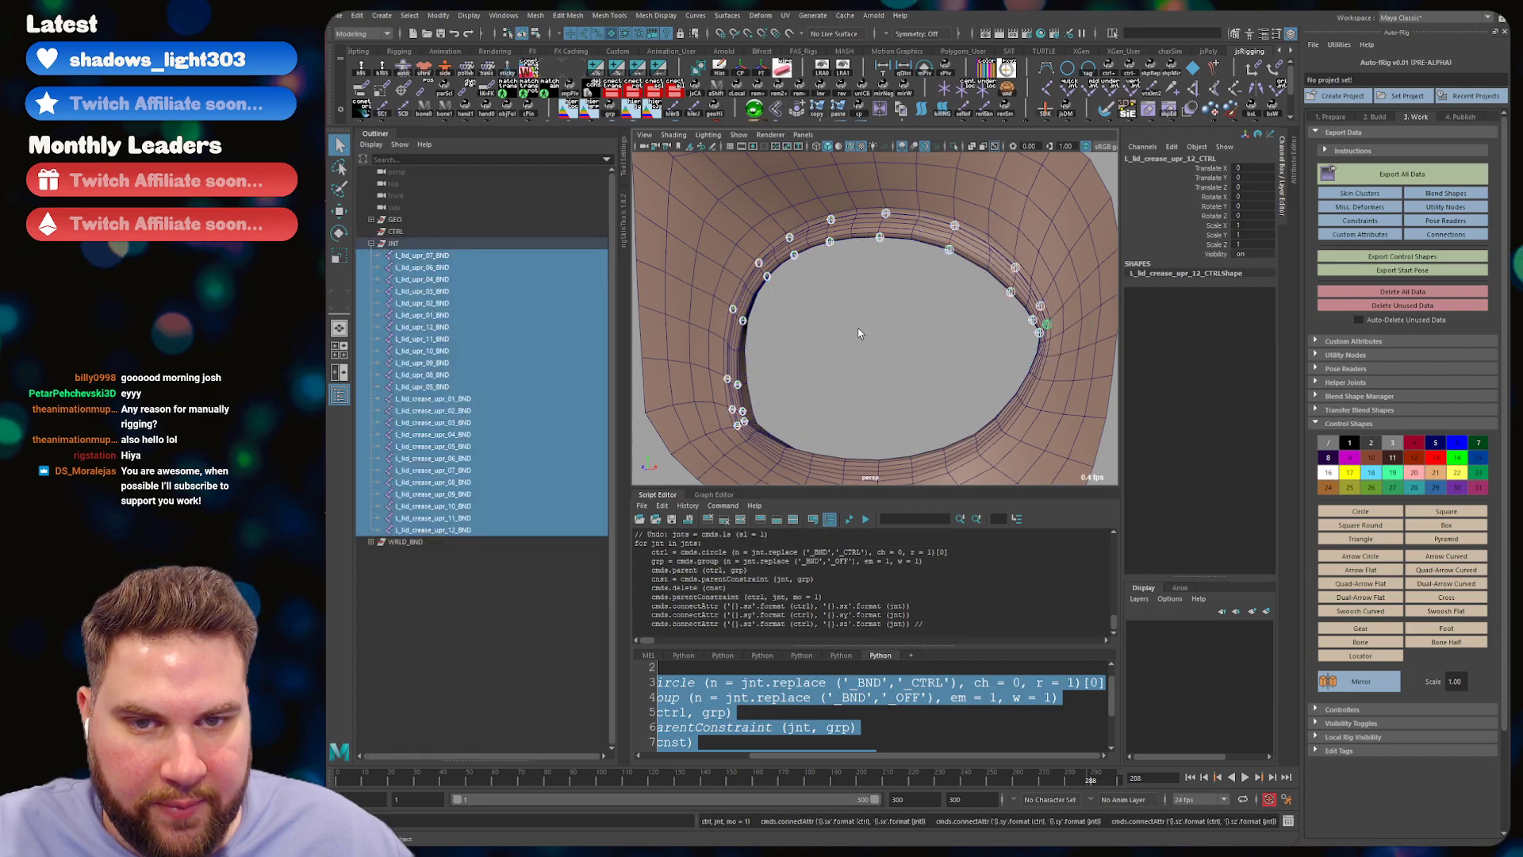
- Change the radius flag in the cmds.circle call to r = .25 and run the whole script on the selected joints
double_click(1070, 682)
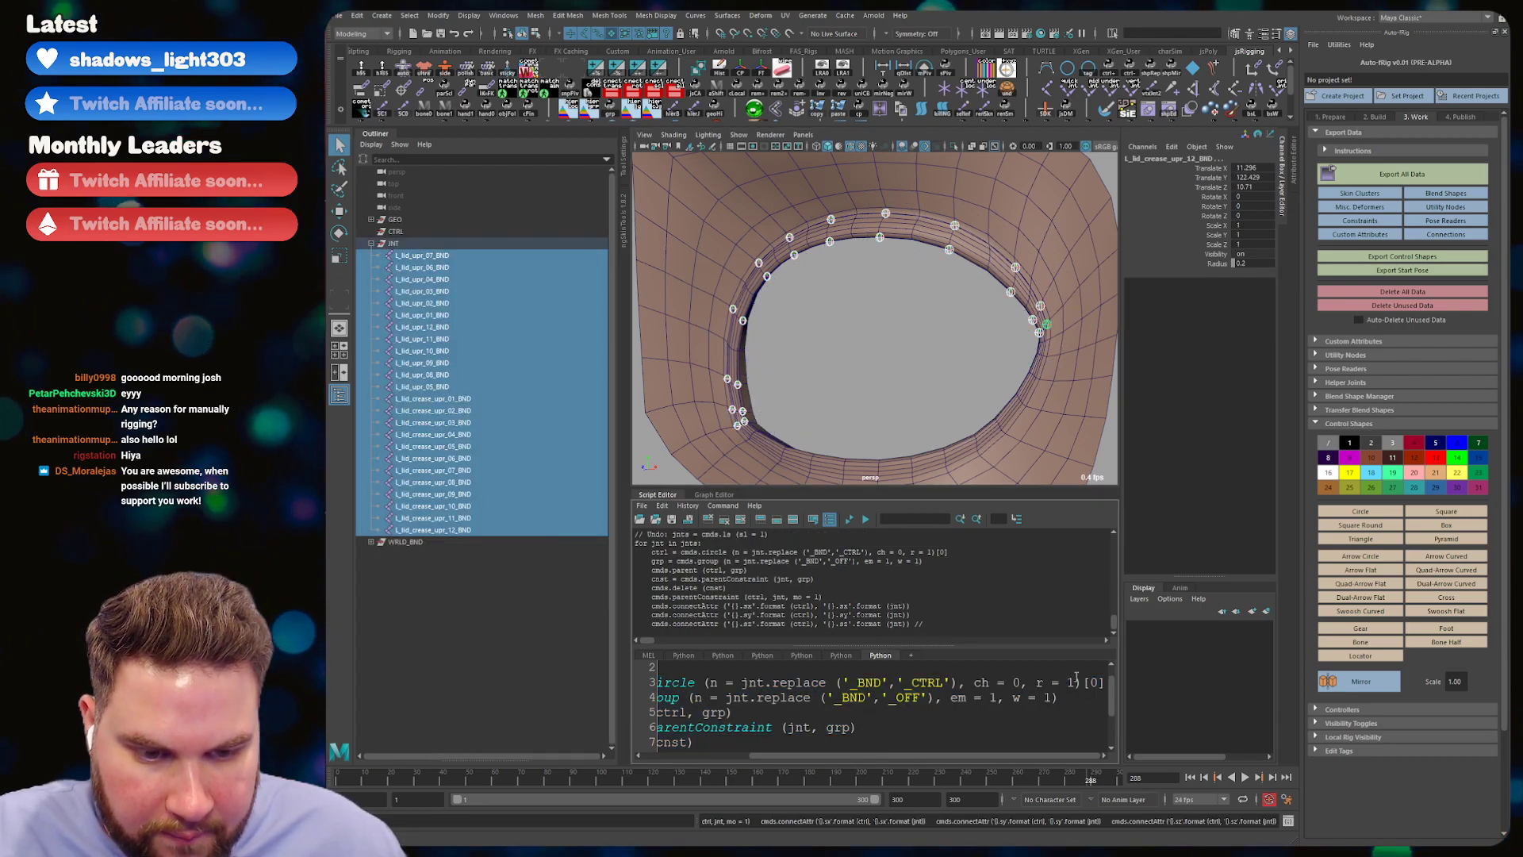
type(".25")
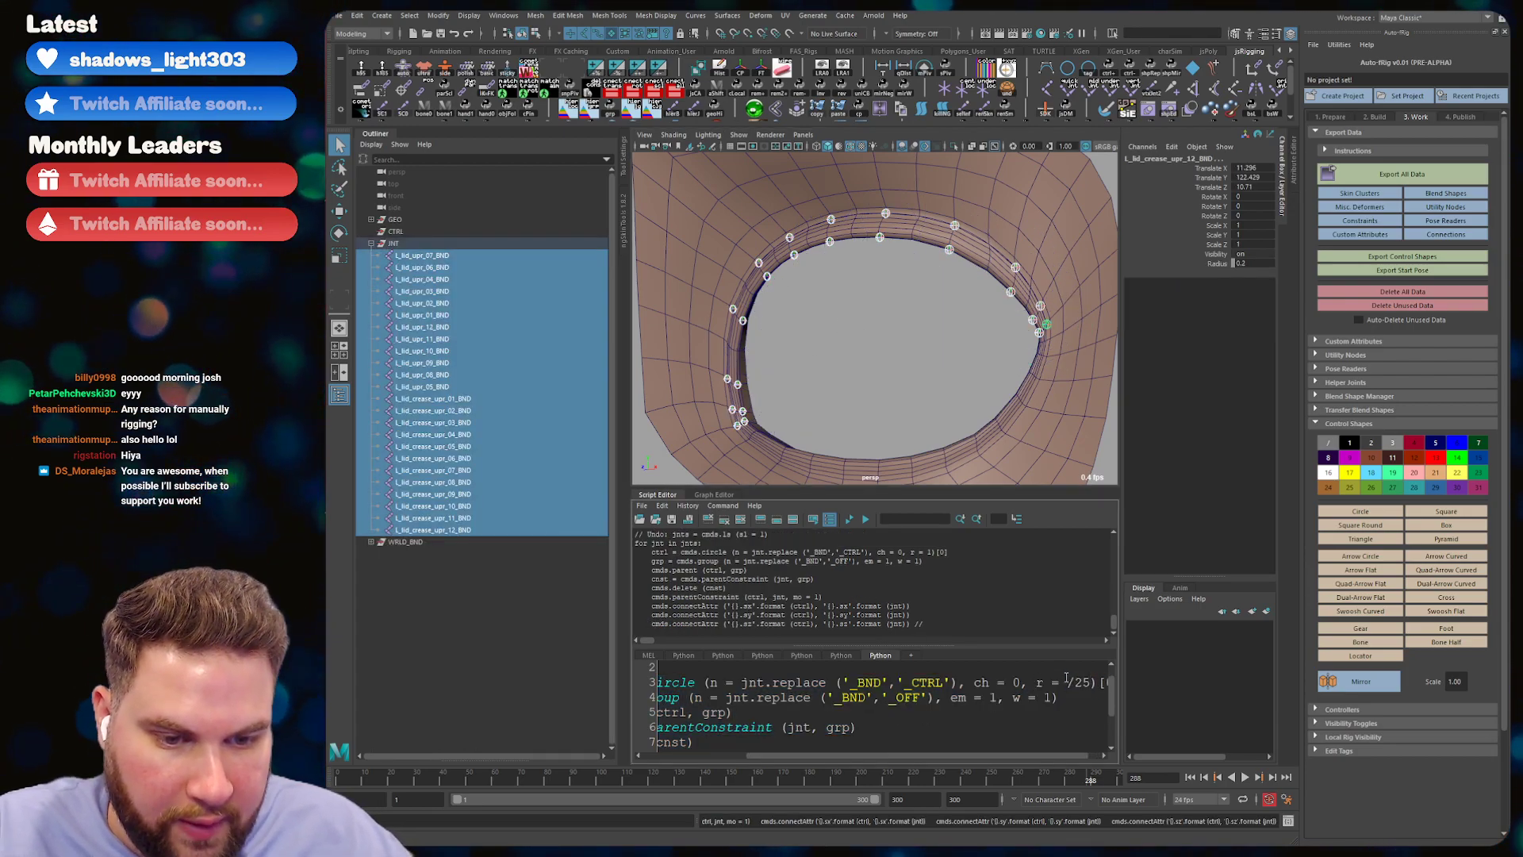
key("BackSpace")
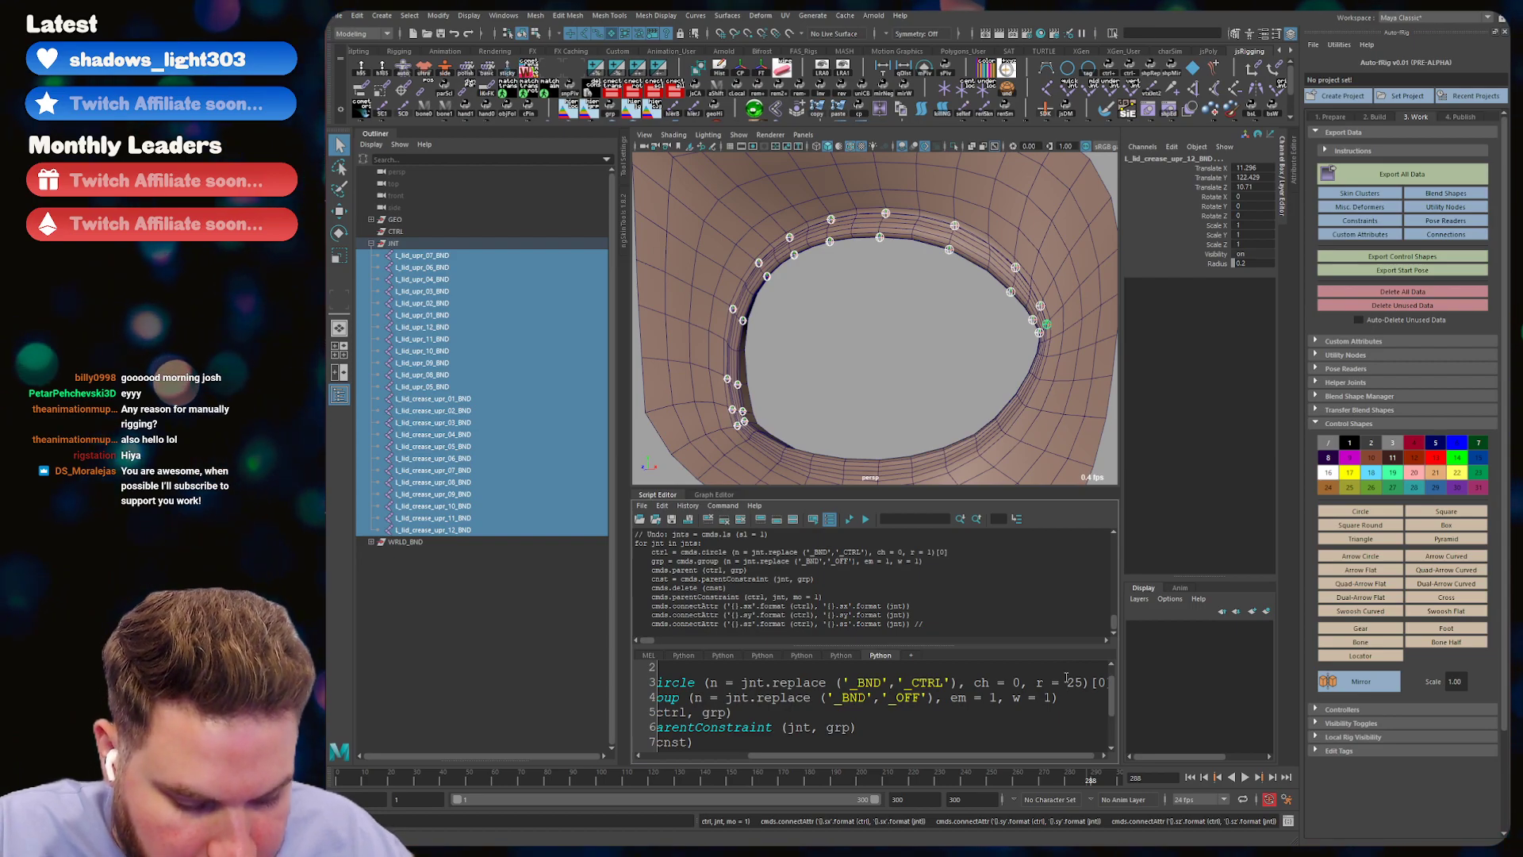
key("ctrl+a")
key("ctrl+Return")
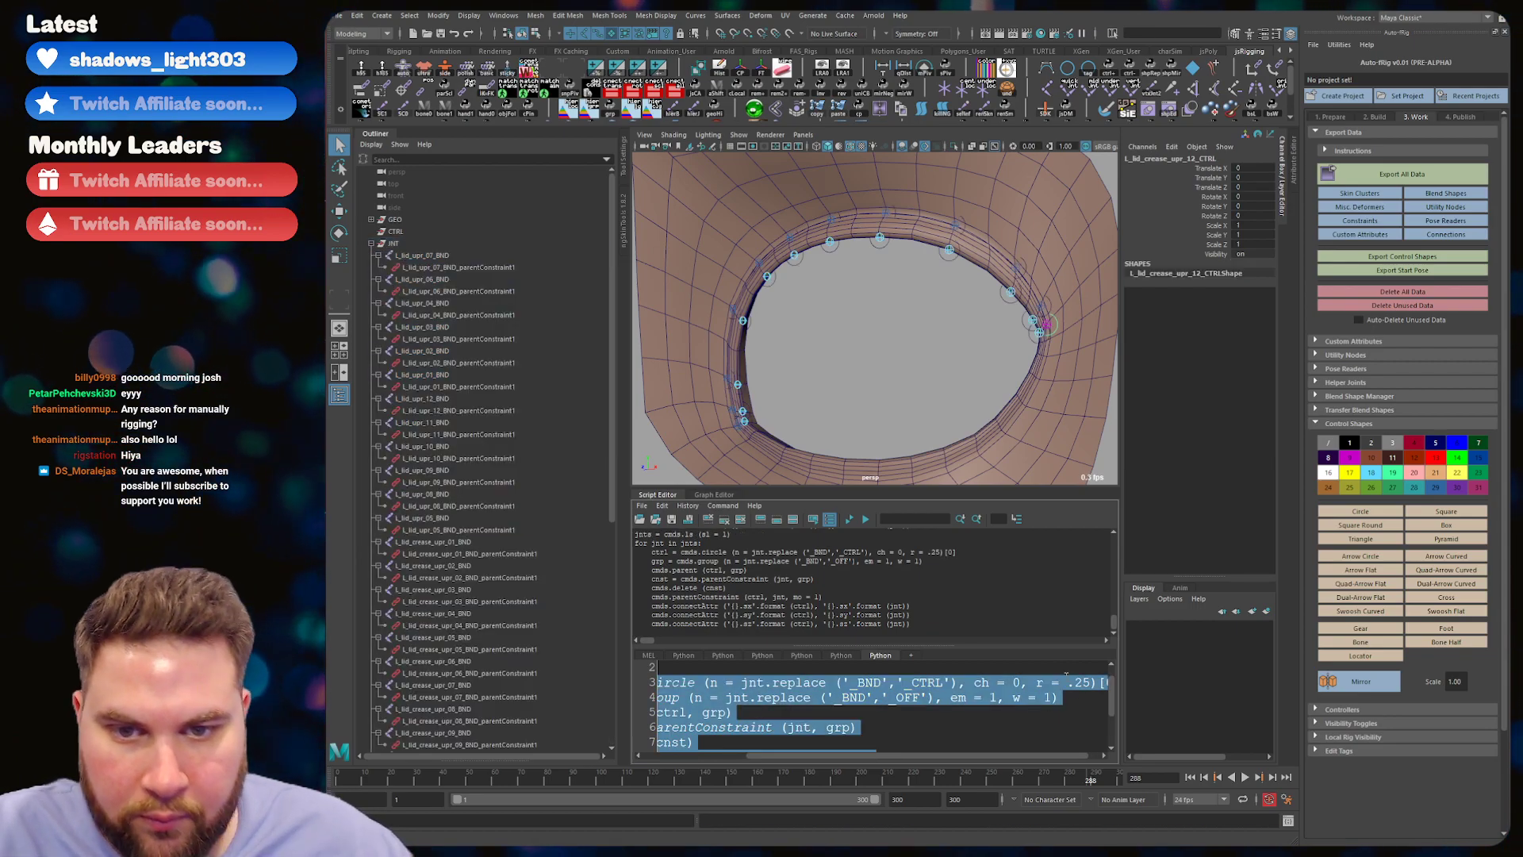
- Test the circle control at the top centre of the upper lid by moving and scaling it, undo both changes, and clear the selection
mouse_move(877, 348)
left_mouse_down("alt")
mouse_move(860, 337)
mouse_move(880, 336)
left_mouse_up("alt")
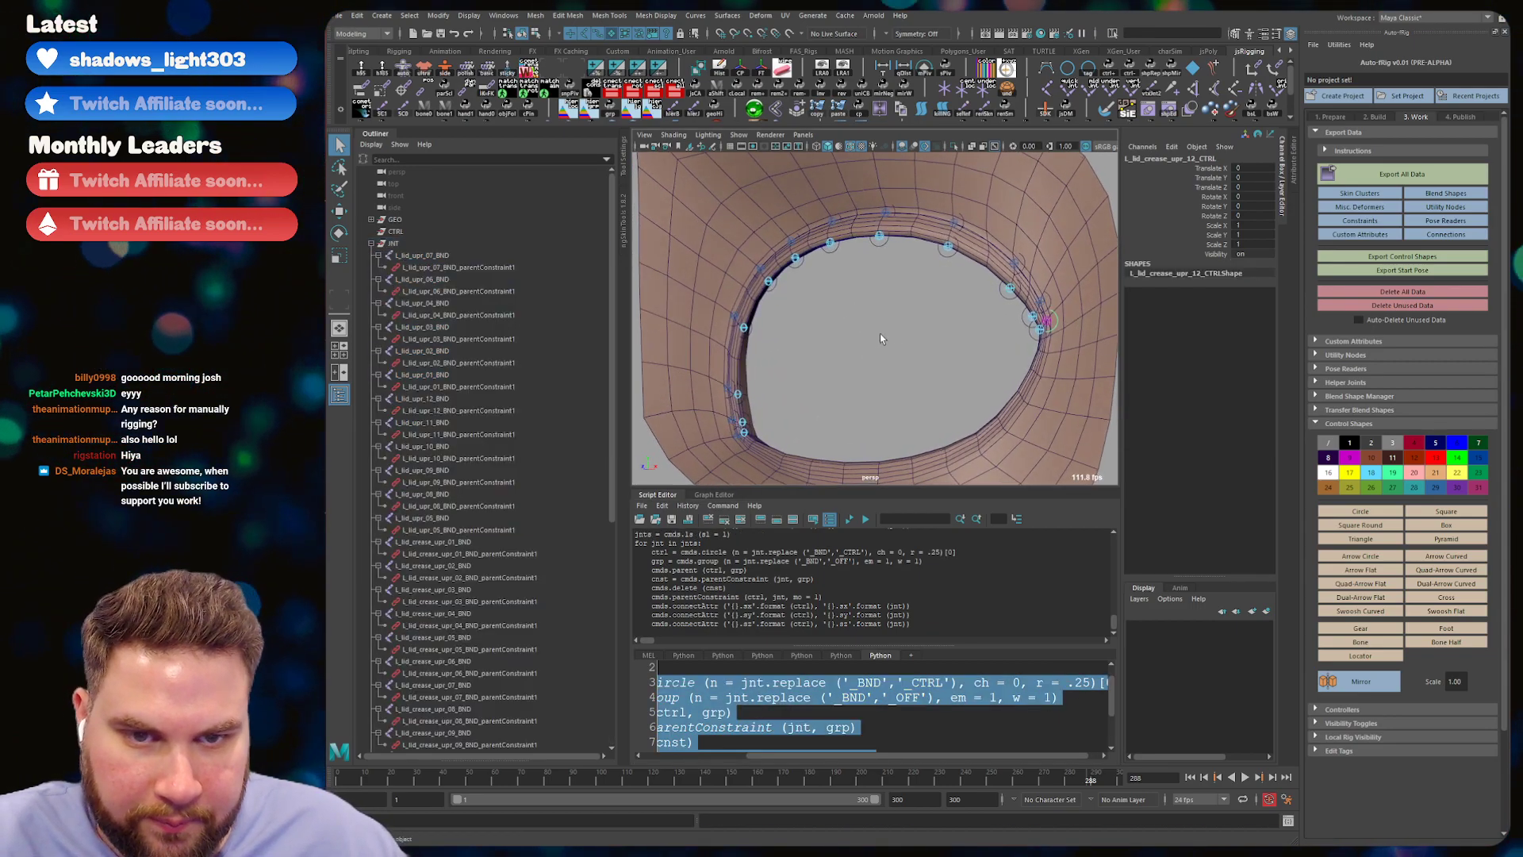
left_click(886, 249)
key("w")
left_click_drag(878, 236, 919, 226)
key("ctrl+z")
key("r")
key("ctrl+z")
key("q")
left_click(884, 311)
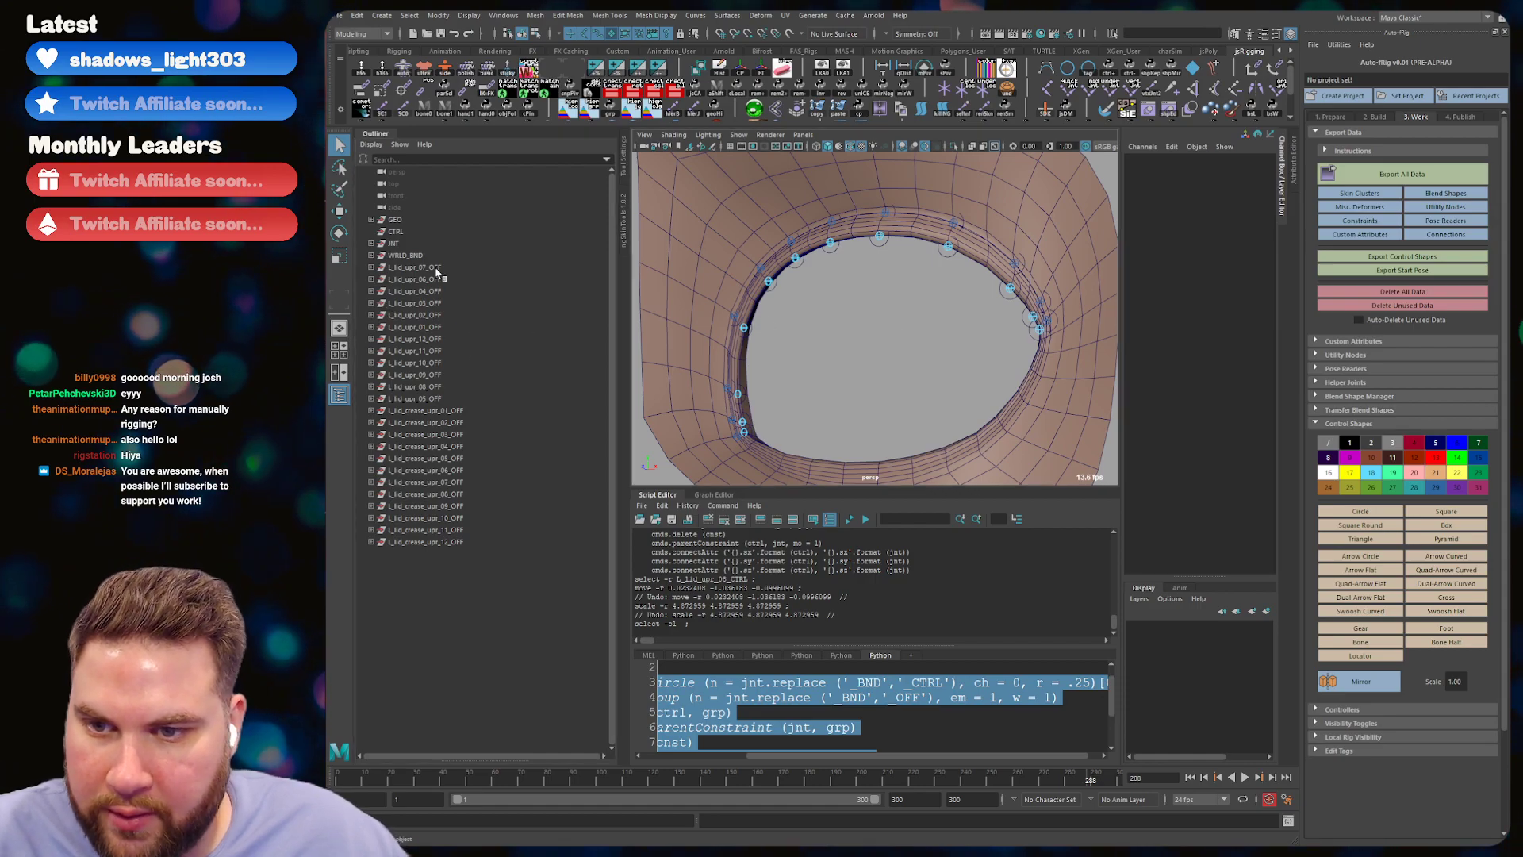
- Parent all L_lid_upr and L_lid_crease_upr offset groups under the CTRL group
left_click_drag(435, 270, 444, 543)
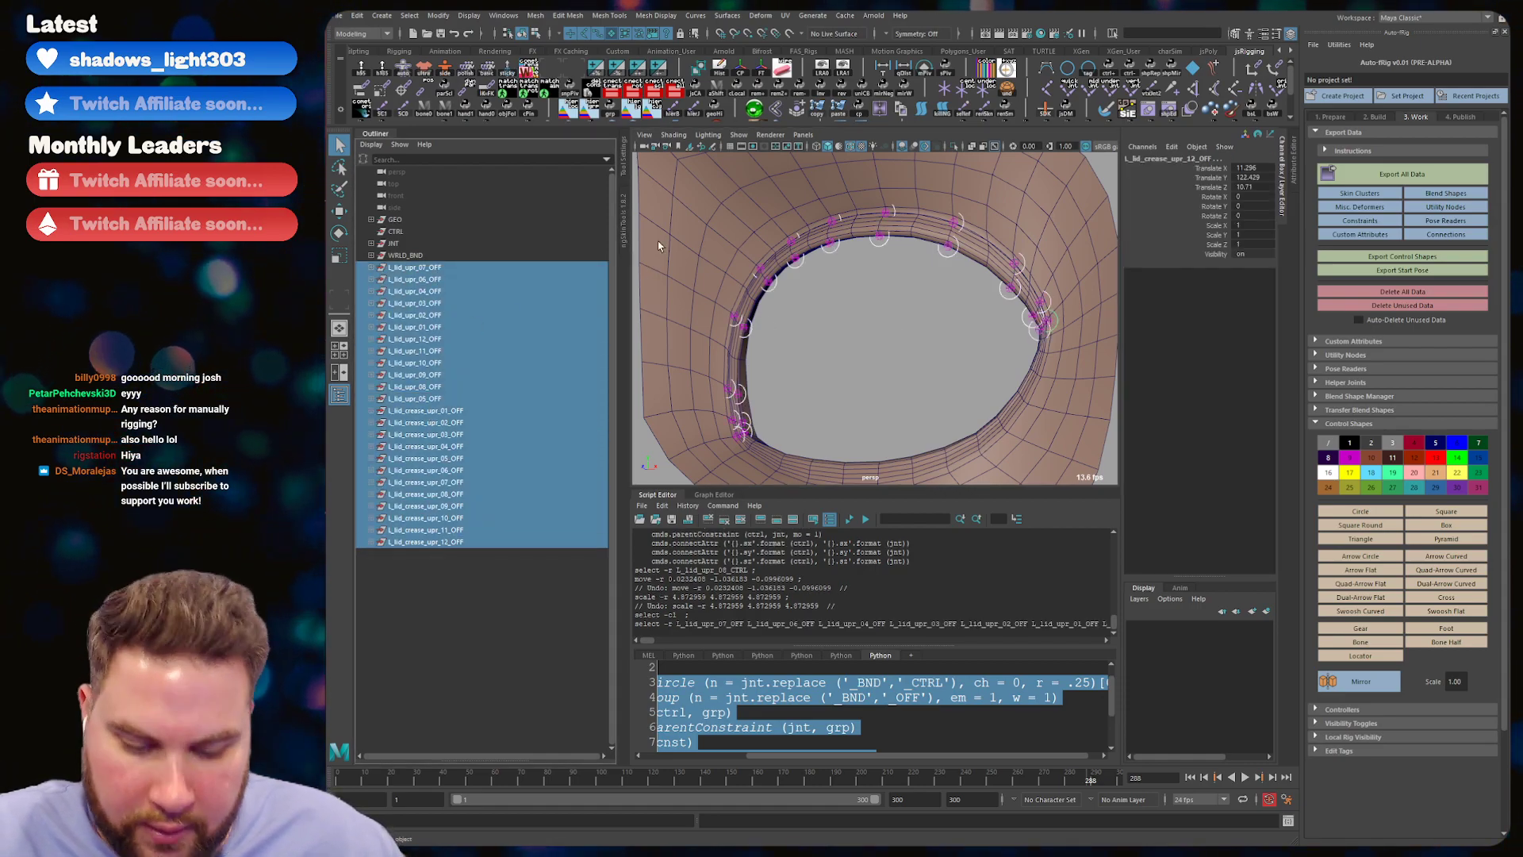
left_click(397, 232, "ctrl")
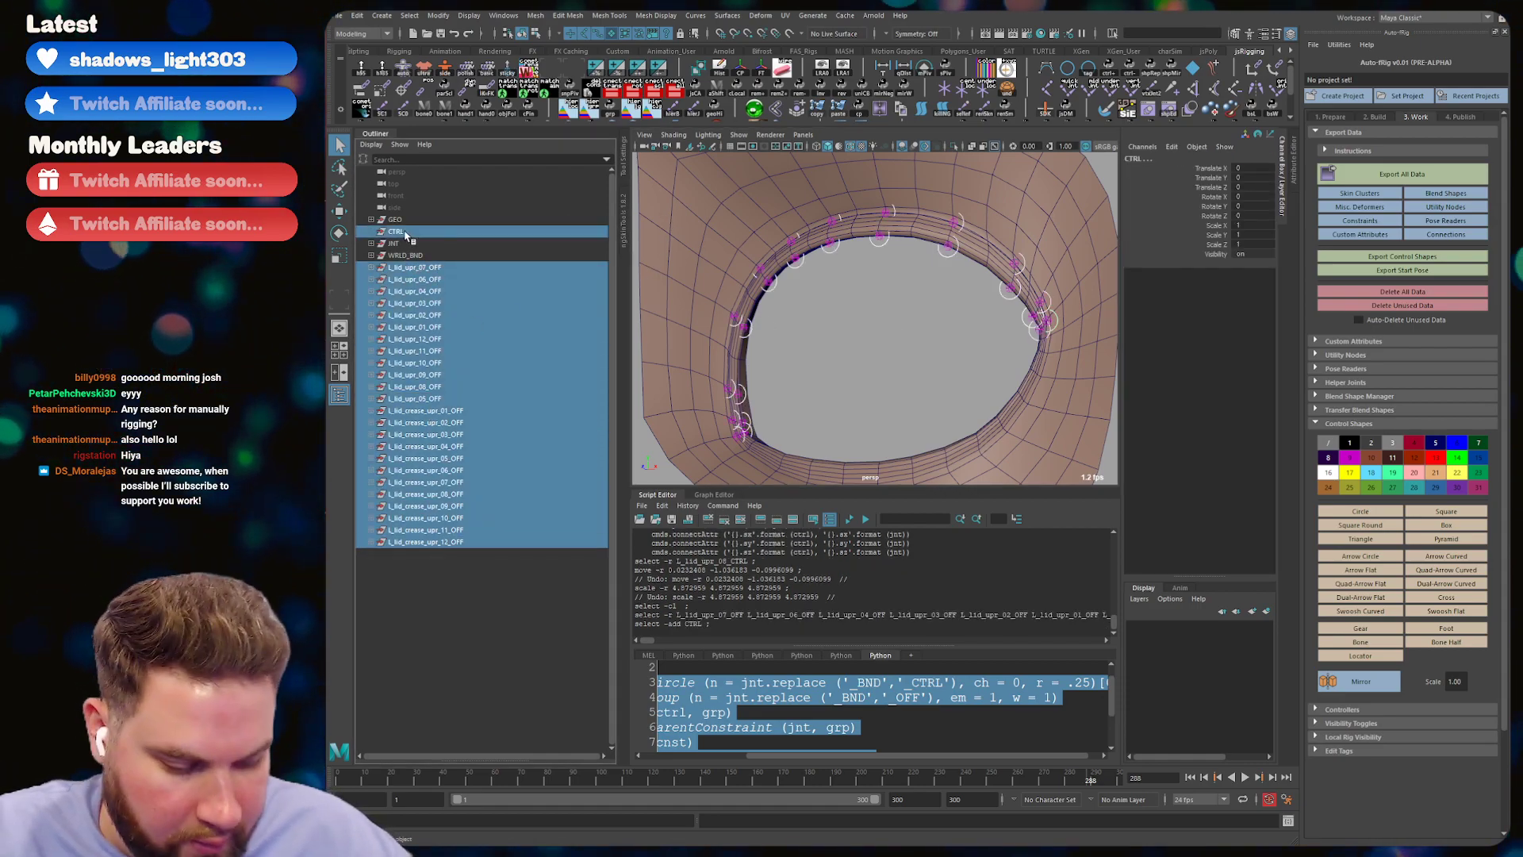
key("p")
left_click(432, 313)
left_click_drag(880, 318, 854, 285, "alt")
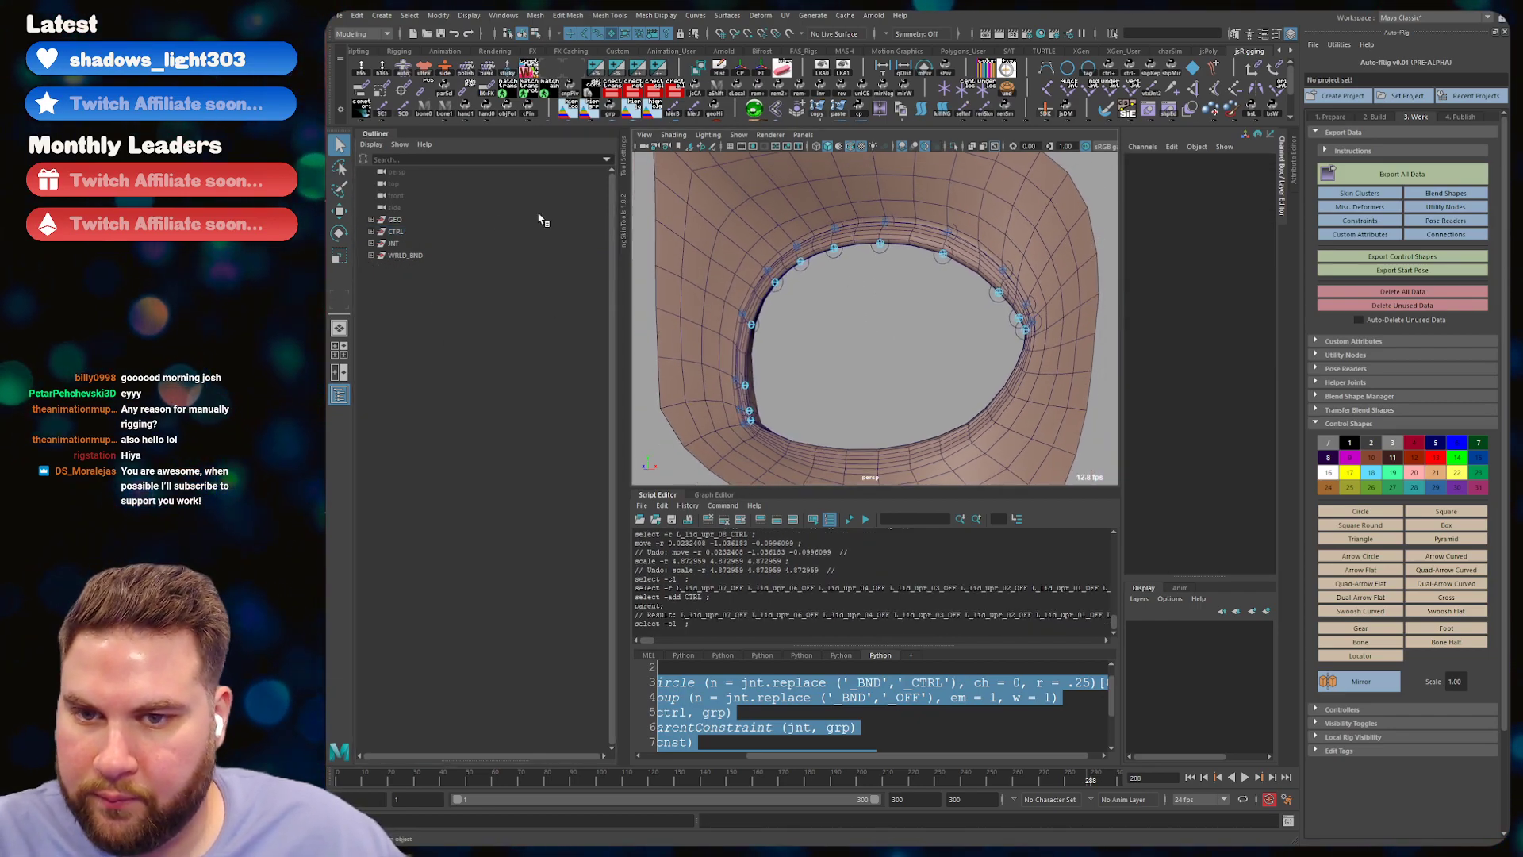
- Group all the lid and crease offset groups inside CTRL and name the new group L_lid_twk_CTRL_GRP
left_click(371, 219)
left_click(370, 220)
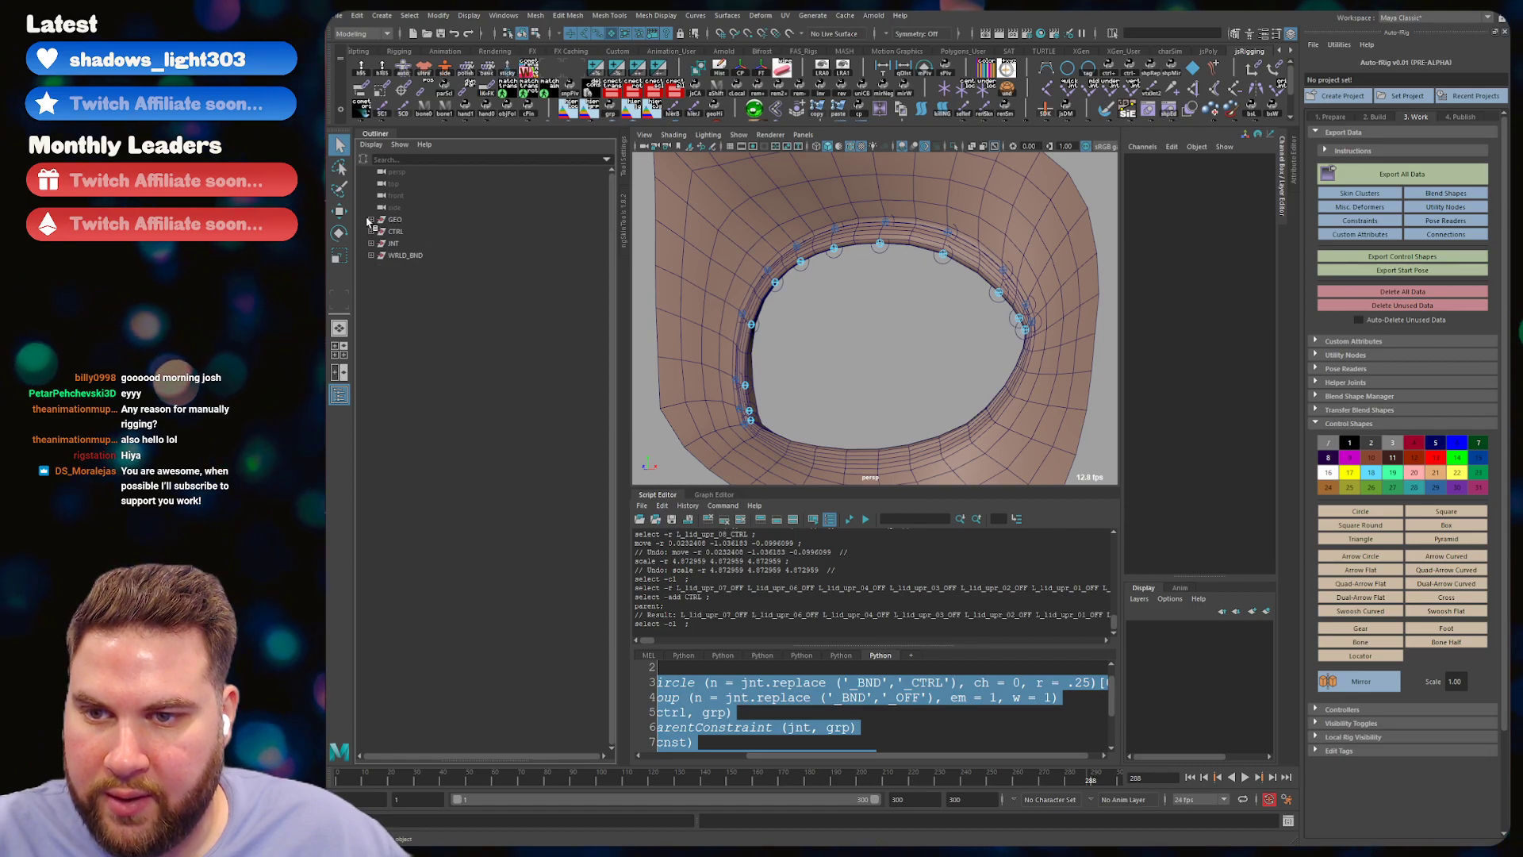
left_click(370, 232)
left_click_drag(412, 243, 412, 539)
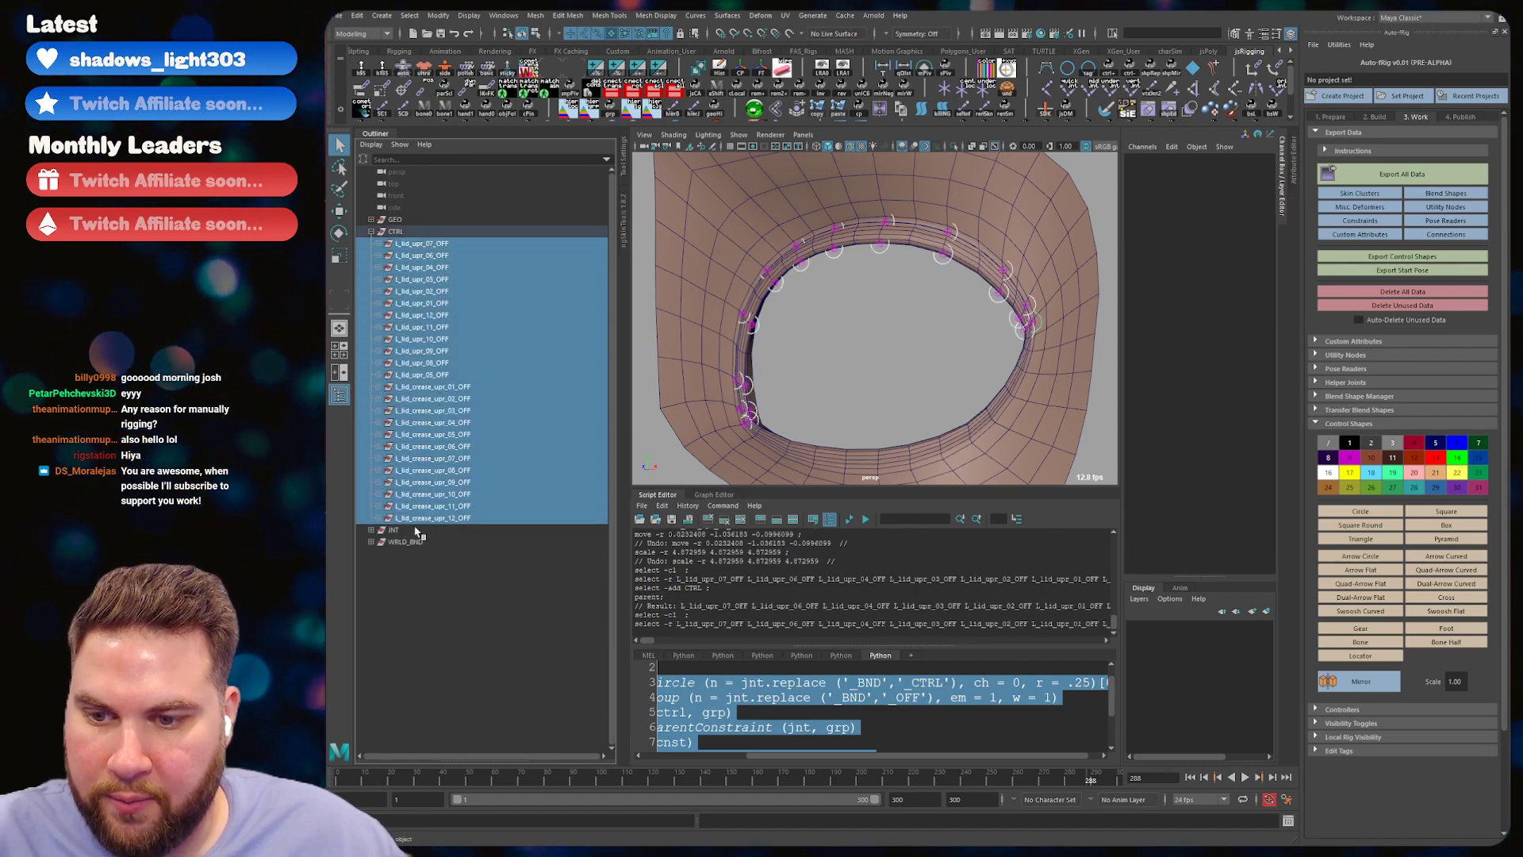
key("ctrl+g")
double_click(406, 243)
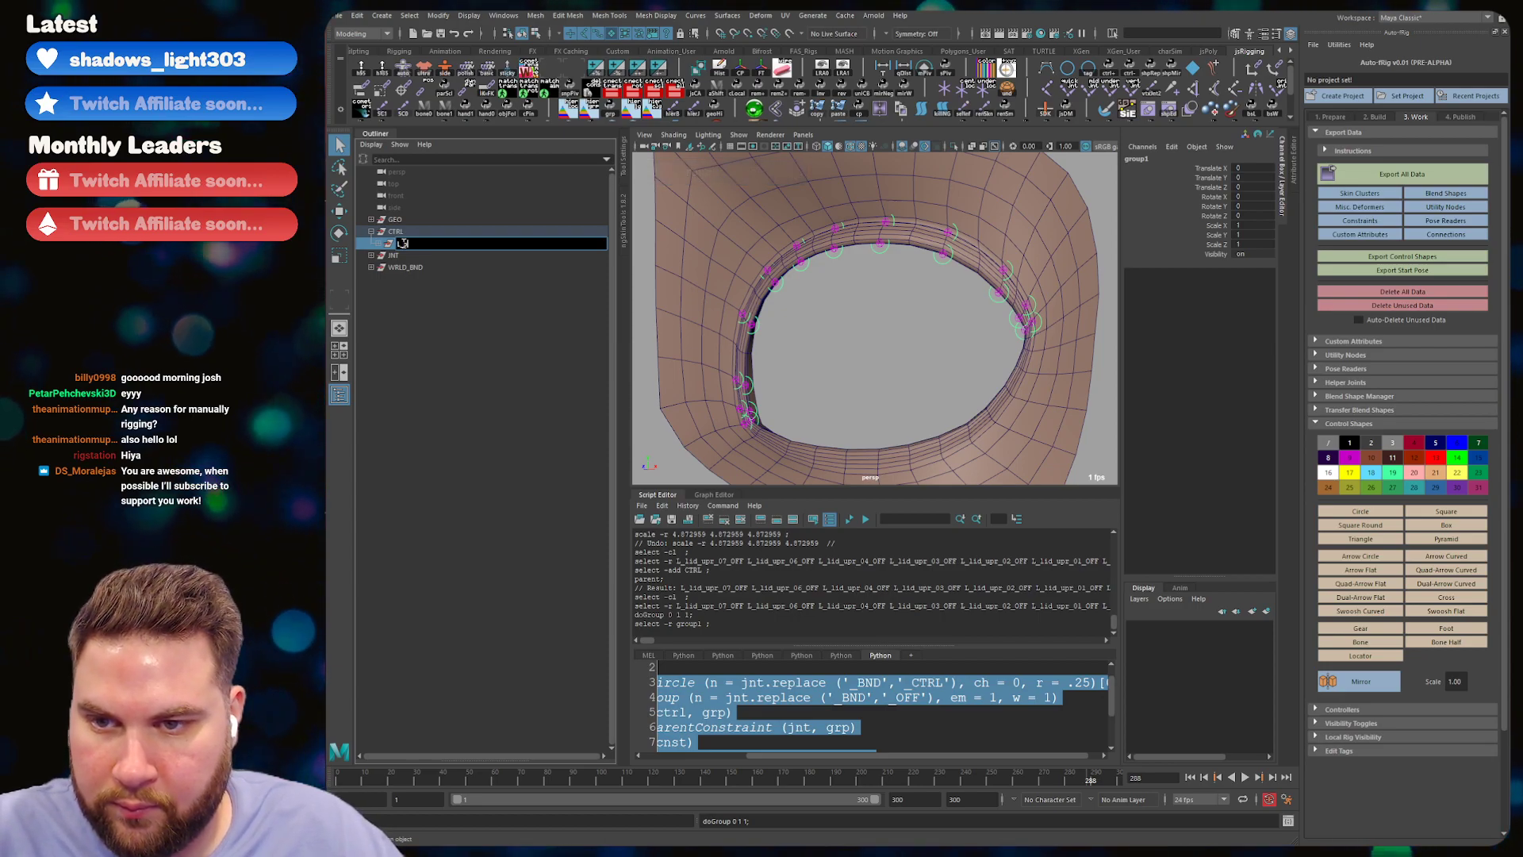
type("L_lid_twk_CTRL_GRP")
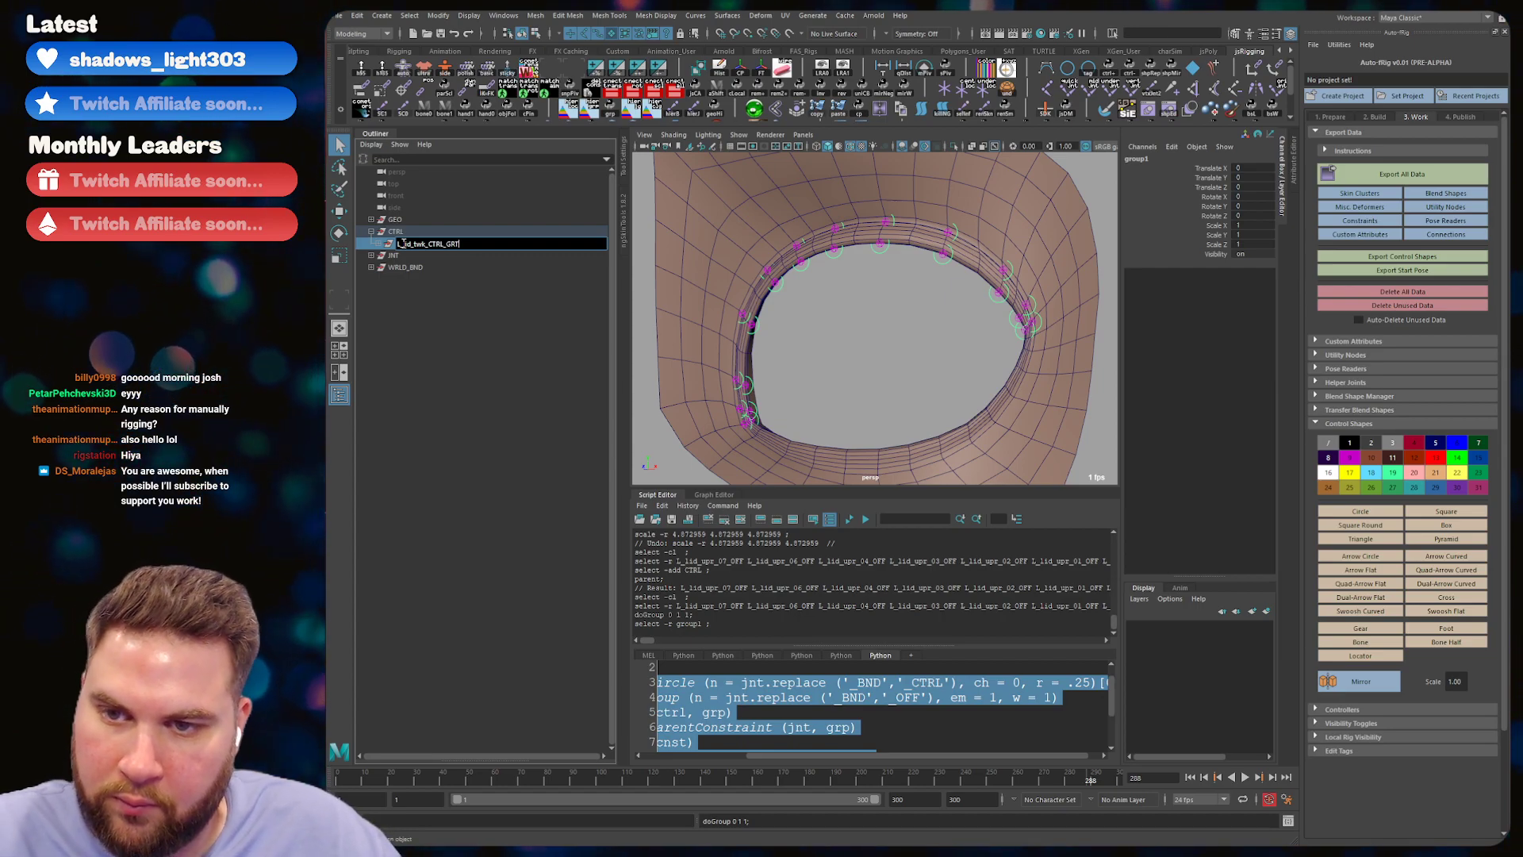
key("Return")
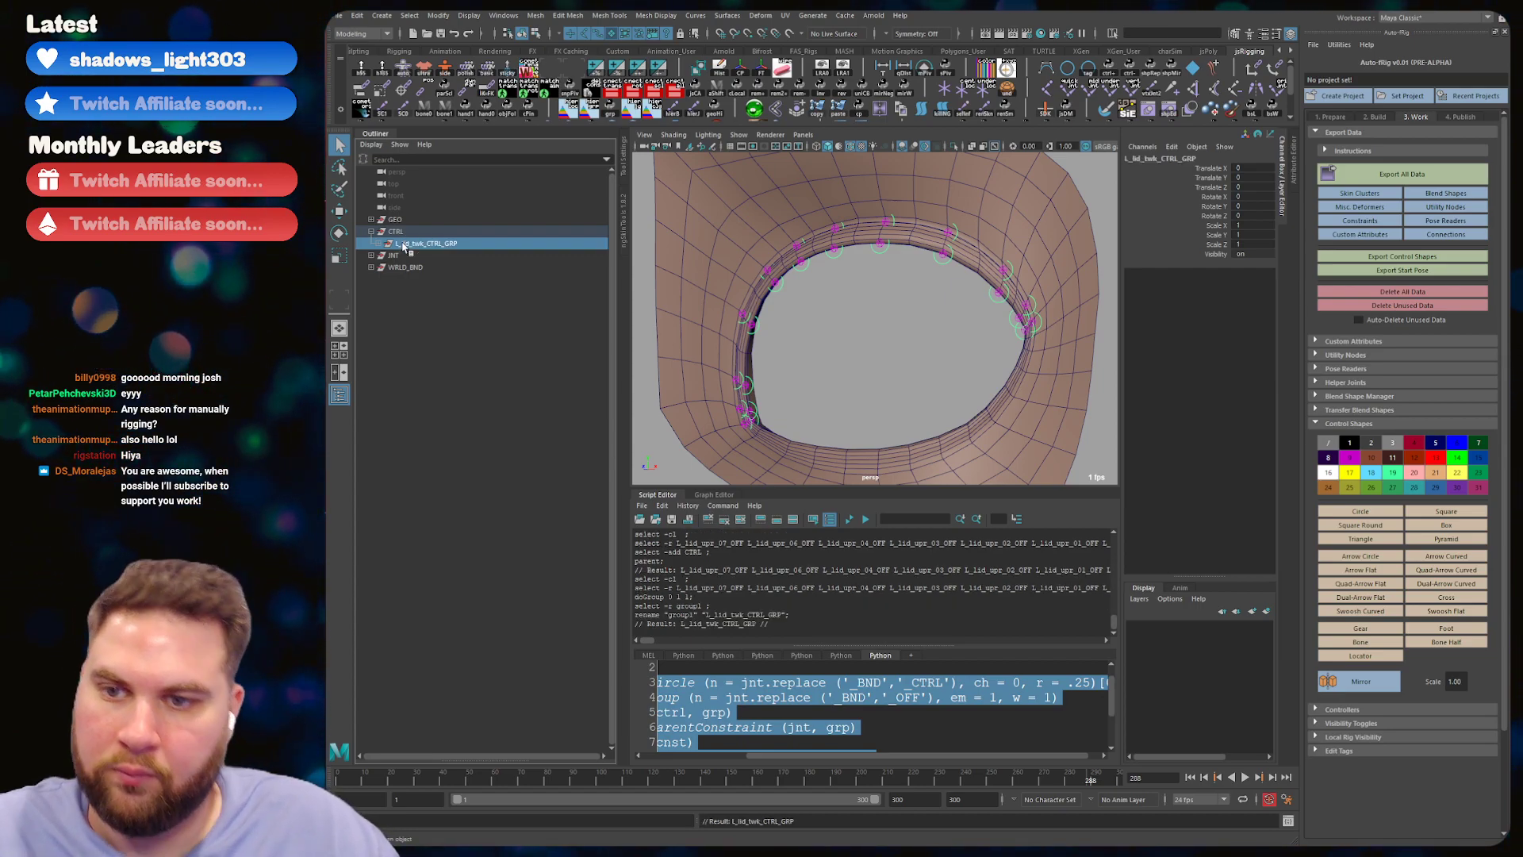
- Move the CVs of all controls in L_lid_twk_CTRL_GRP about 0.31 units forward along their local Z axis
left_click(442, 396)
left_click(415, 233)
left_click(453, 243)
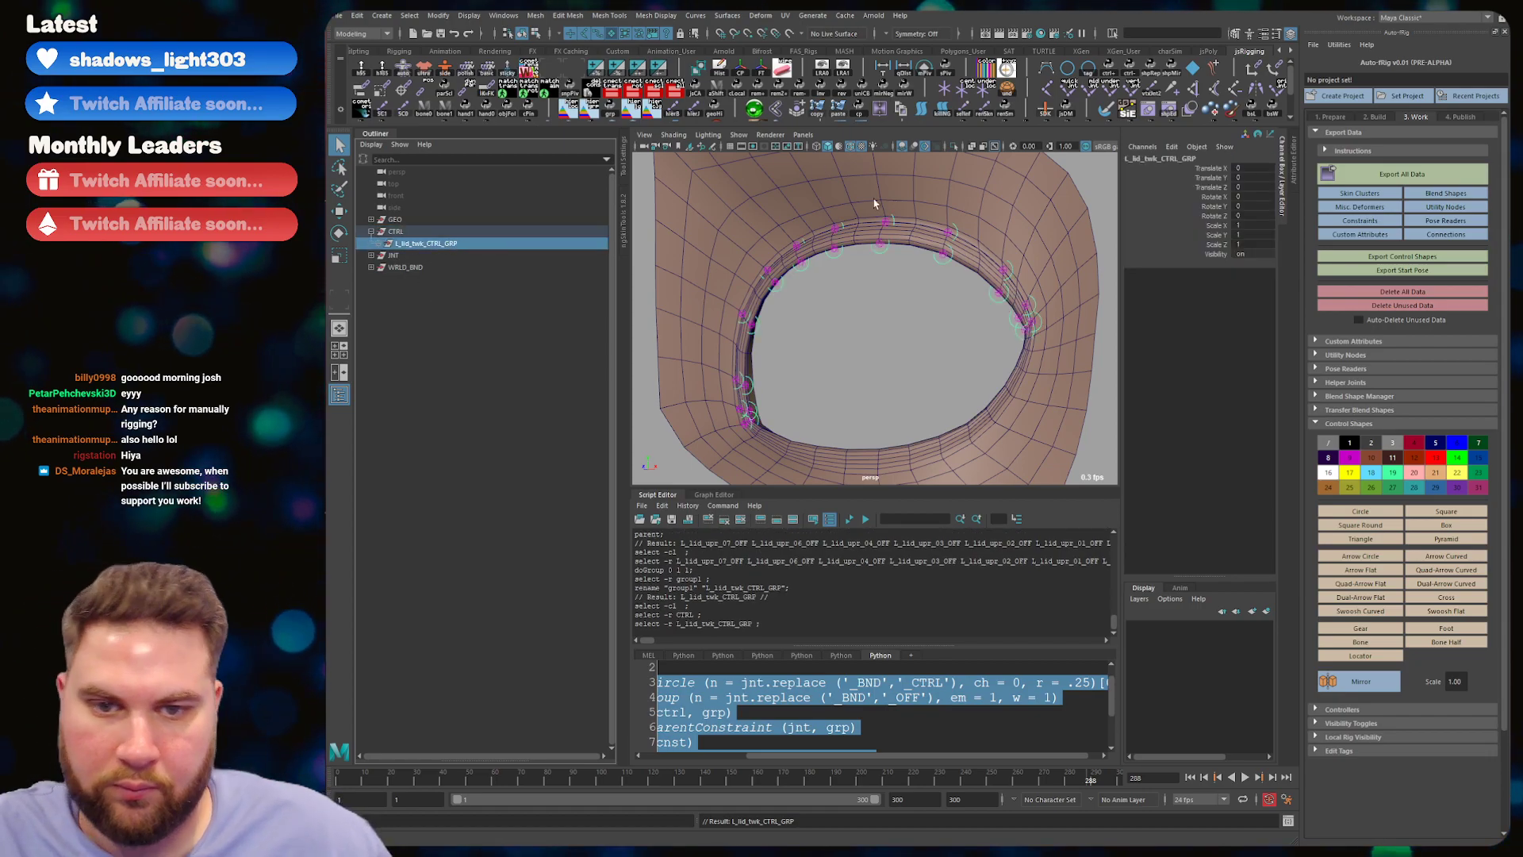
key("F8")
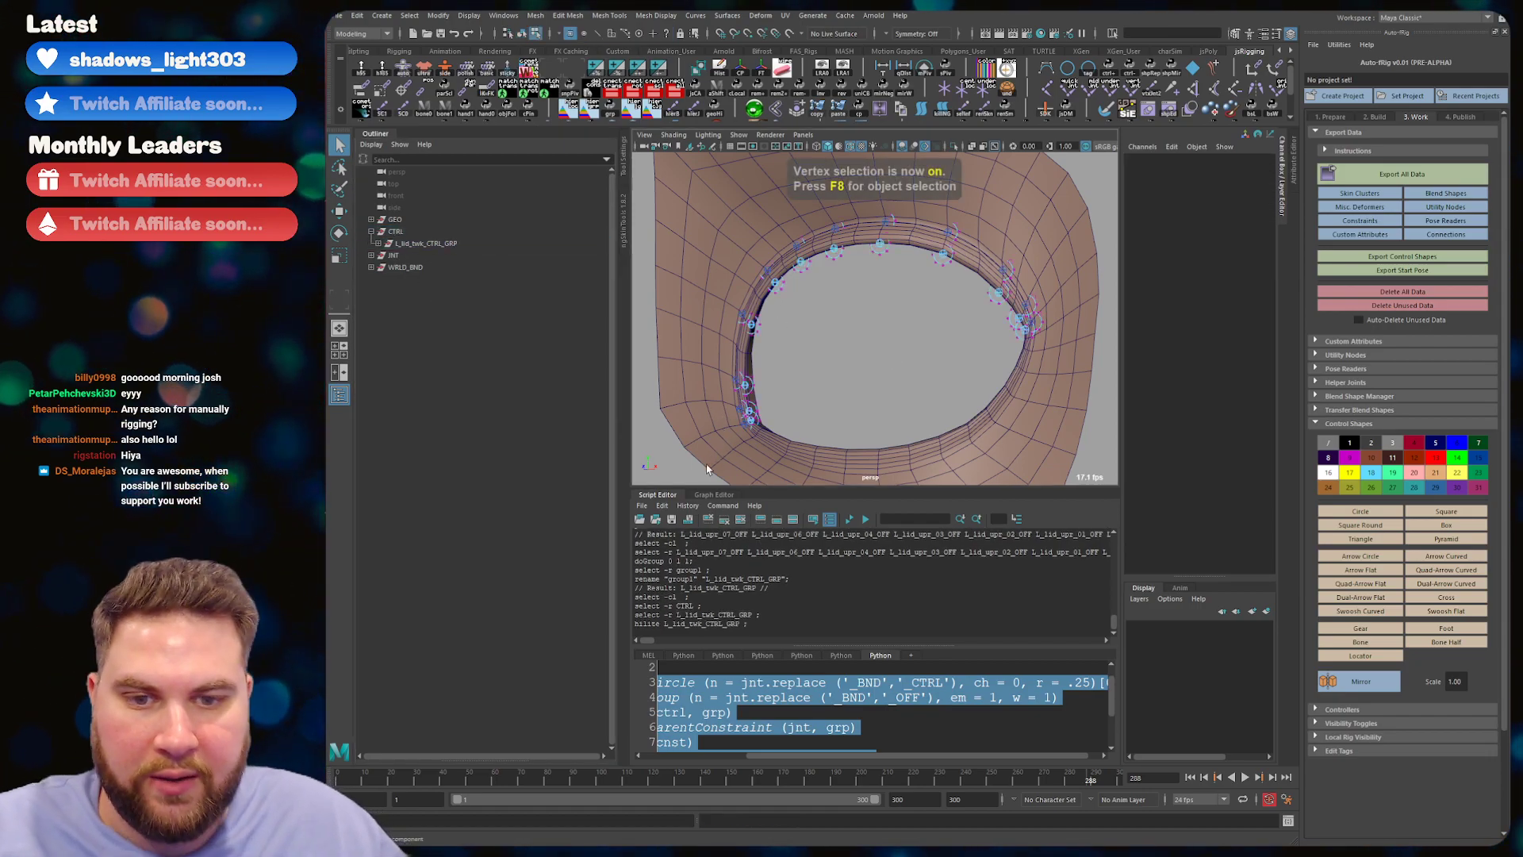
key("w")
left_click_drag(967, 278, 886, 287, "alt")
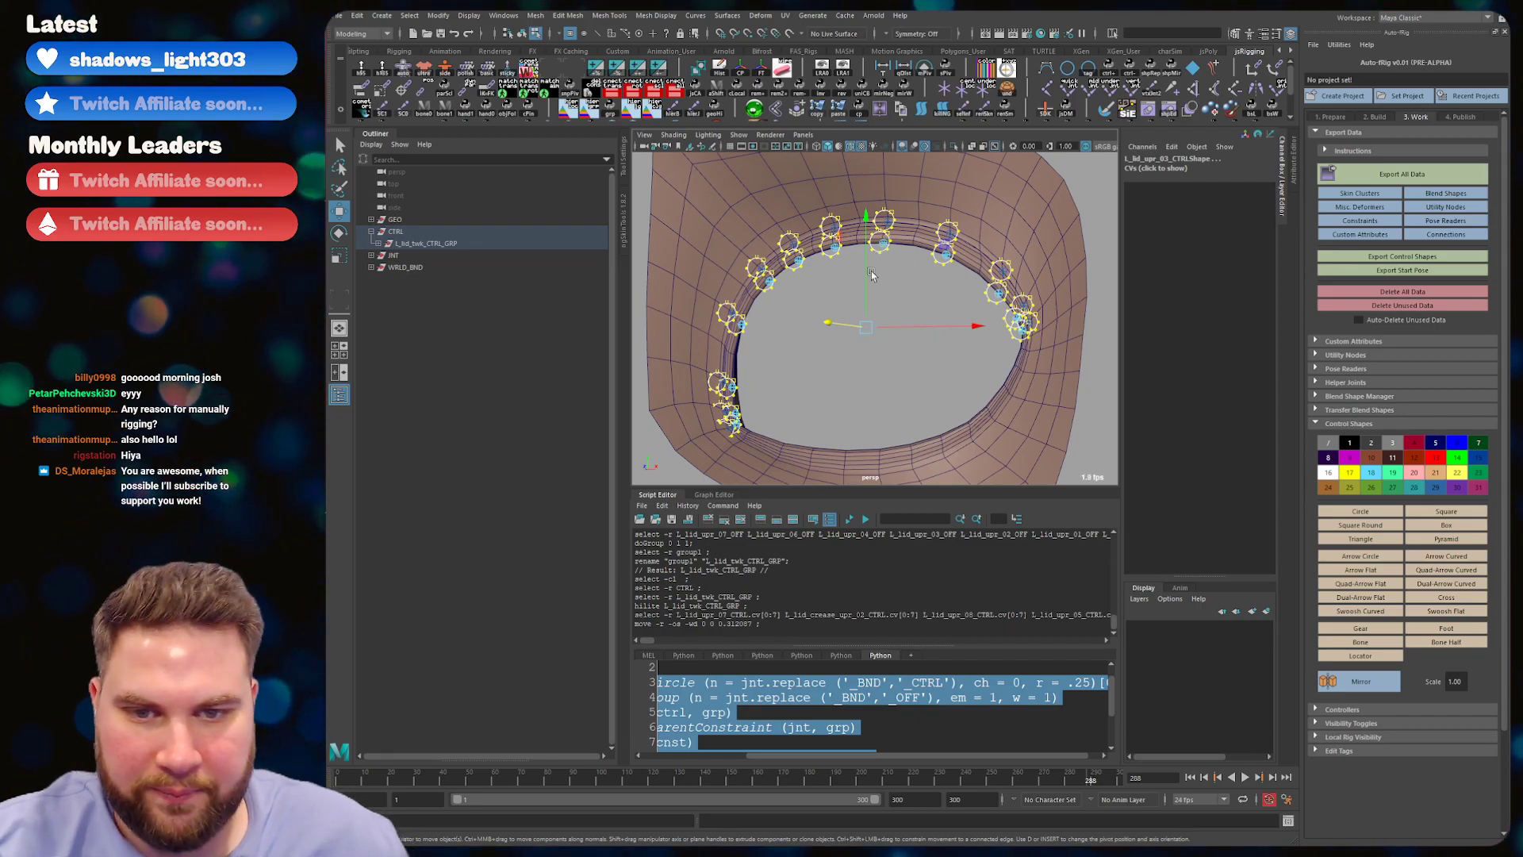
- Undo the CV move, grouping, parenting and control creation, back to the point where the lid and crease BND joints are selected
key("ctrl+z")
key("ctrl+z")
key("ctrl+z")
key("ctrl+z")
key("ctrl+z")
key("ctrl+z")
key("ctrl+z")
key("ctrl+z")
key("ctrl+z")
key("ctrl+z")
key("ctrl+z")
key("ctrl+z")
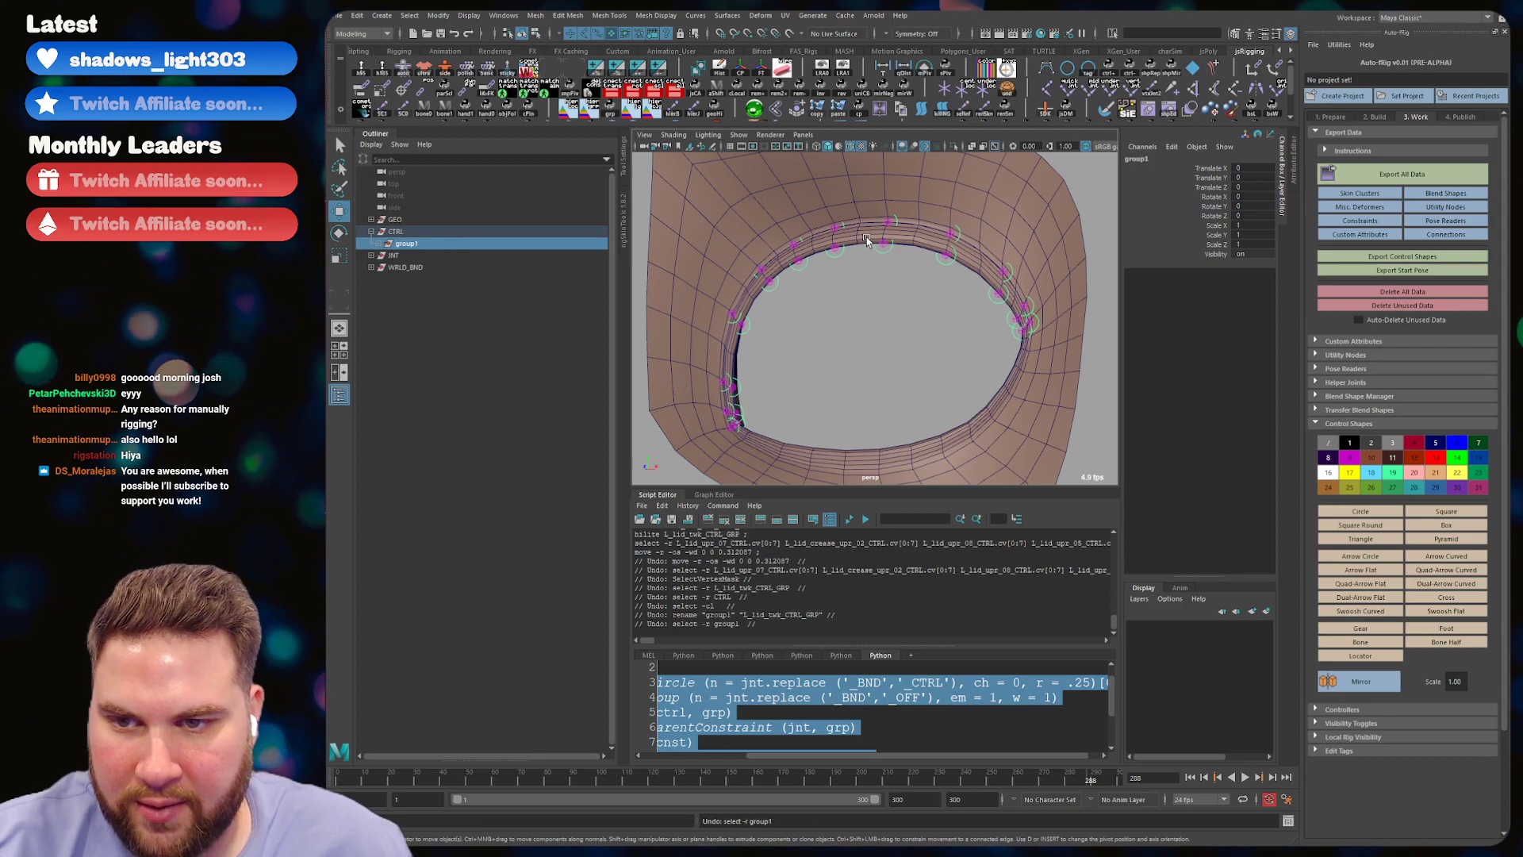
key("ctrl+z")
key("ctrl+z")
key("ctrl+z")
key("ctrl+z")
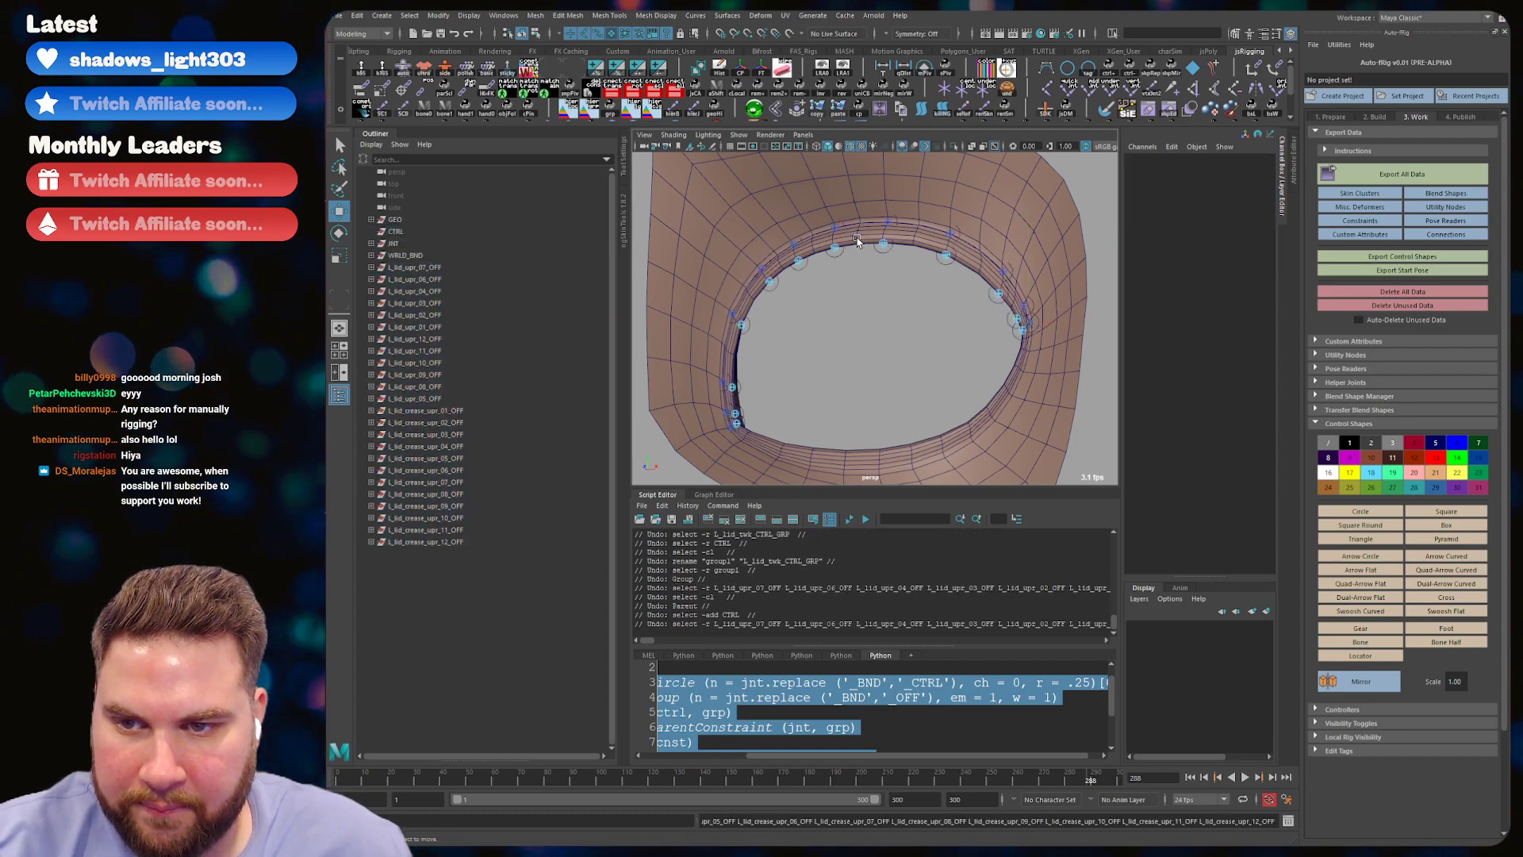
key("shift+z")
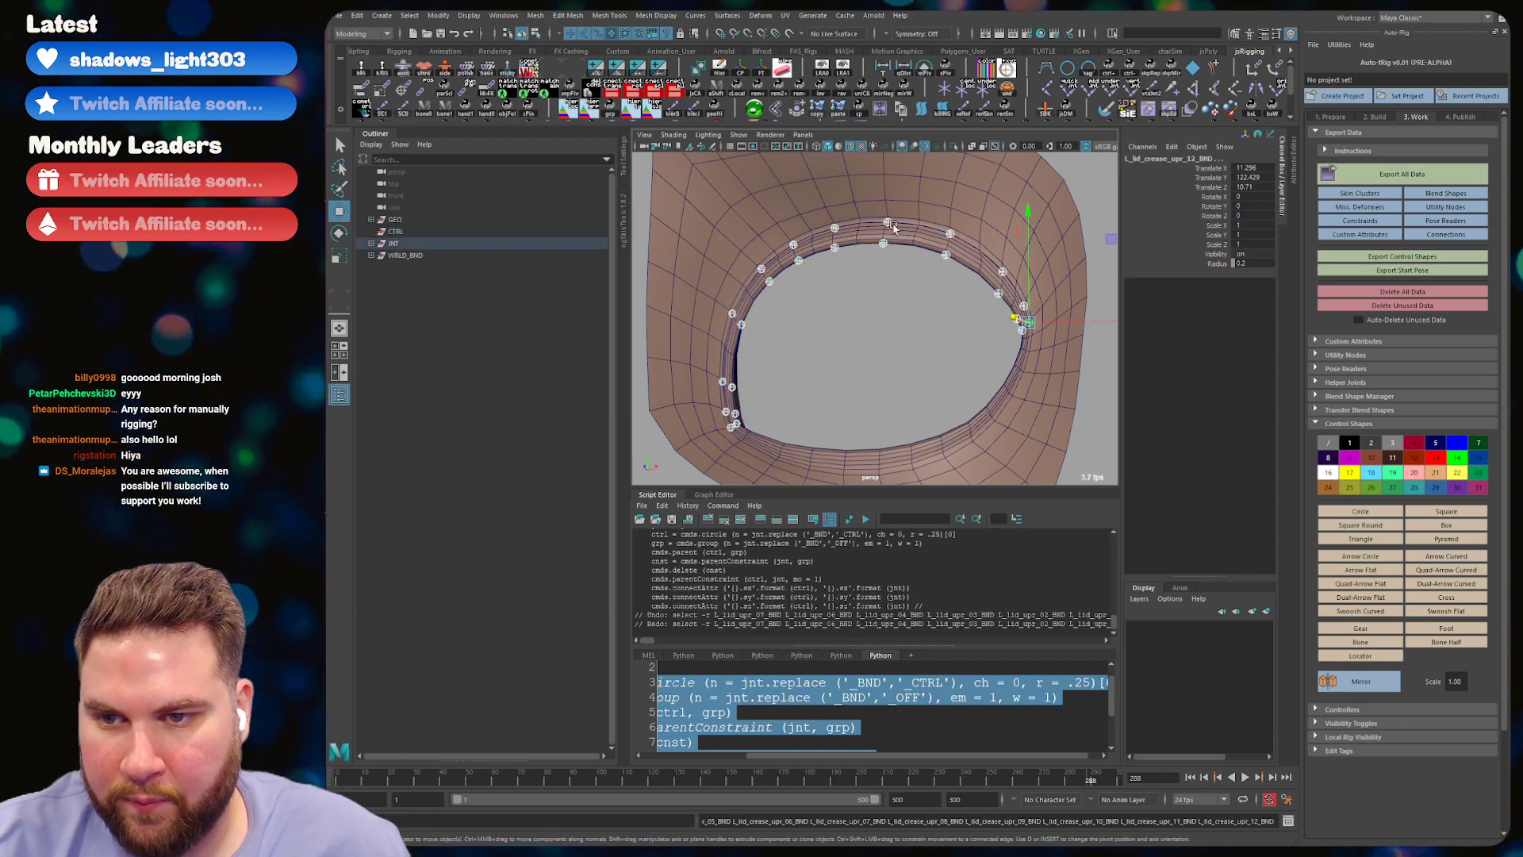
- Set the circle radius in the control-creation script to .1 and run the whole script on the selected joints
left_click(857, 728)
key("Home")
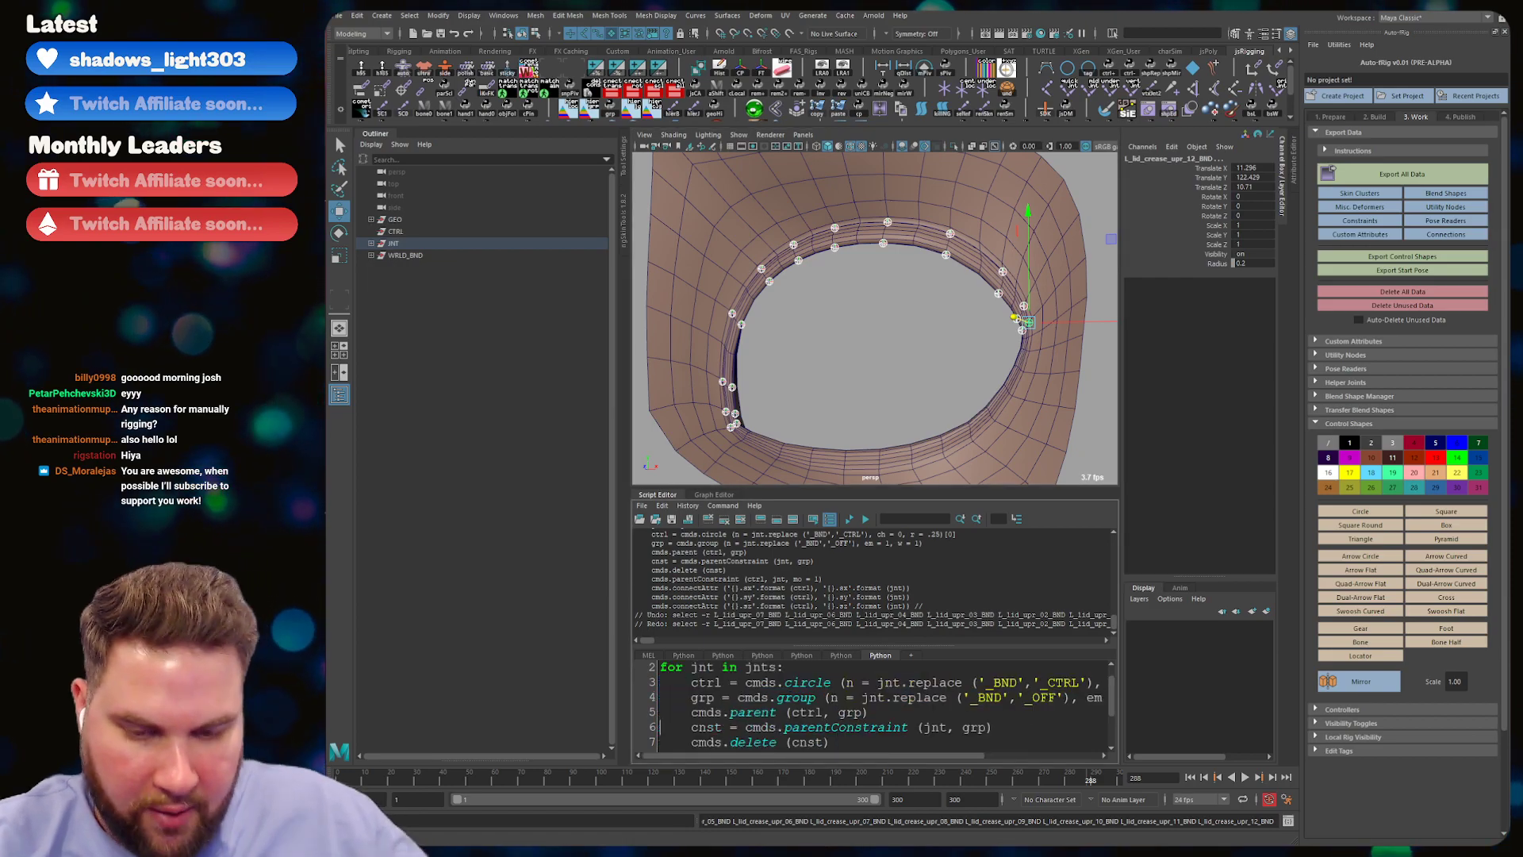
key("ctrl+End")
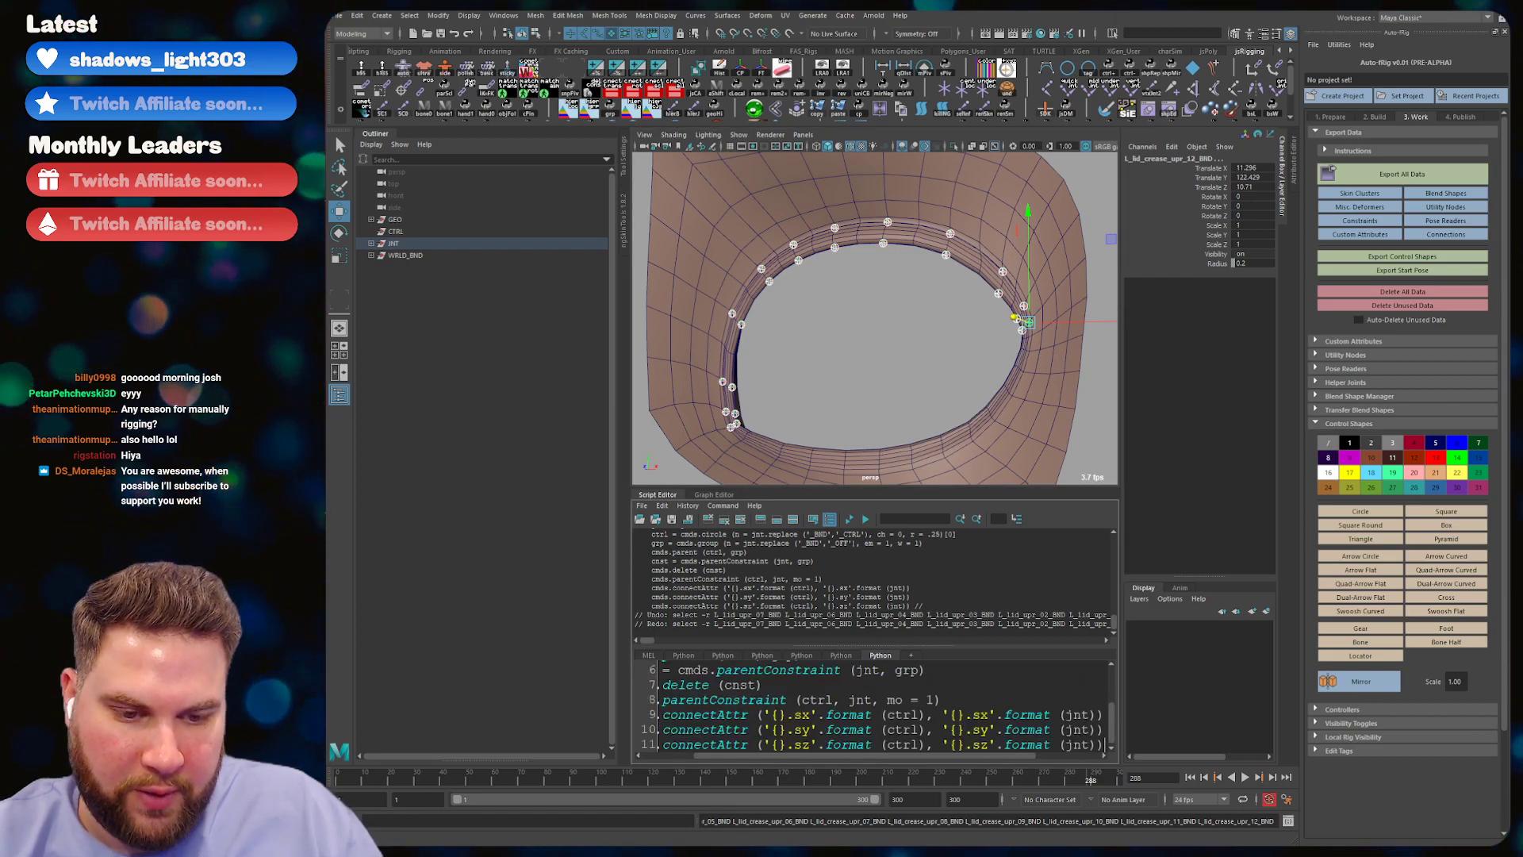
key("Home")
key("ctrl+Home")
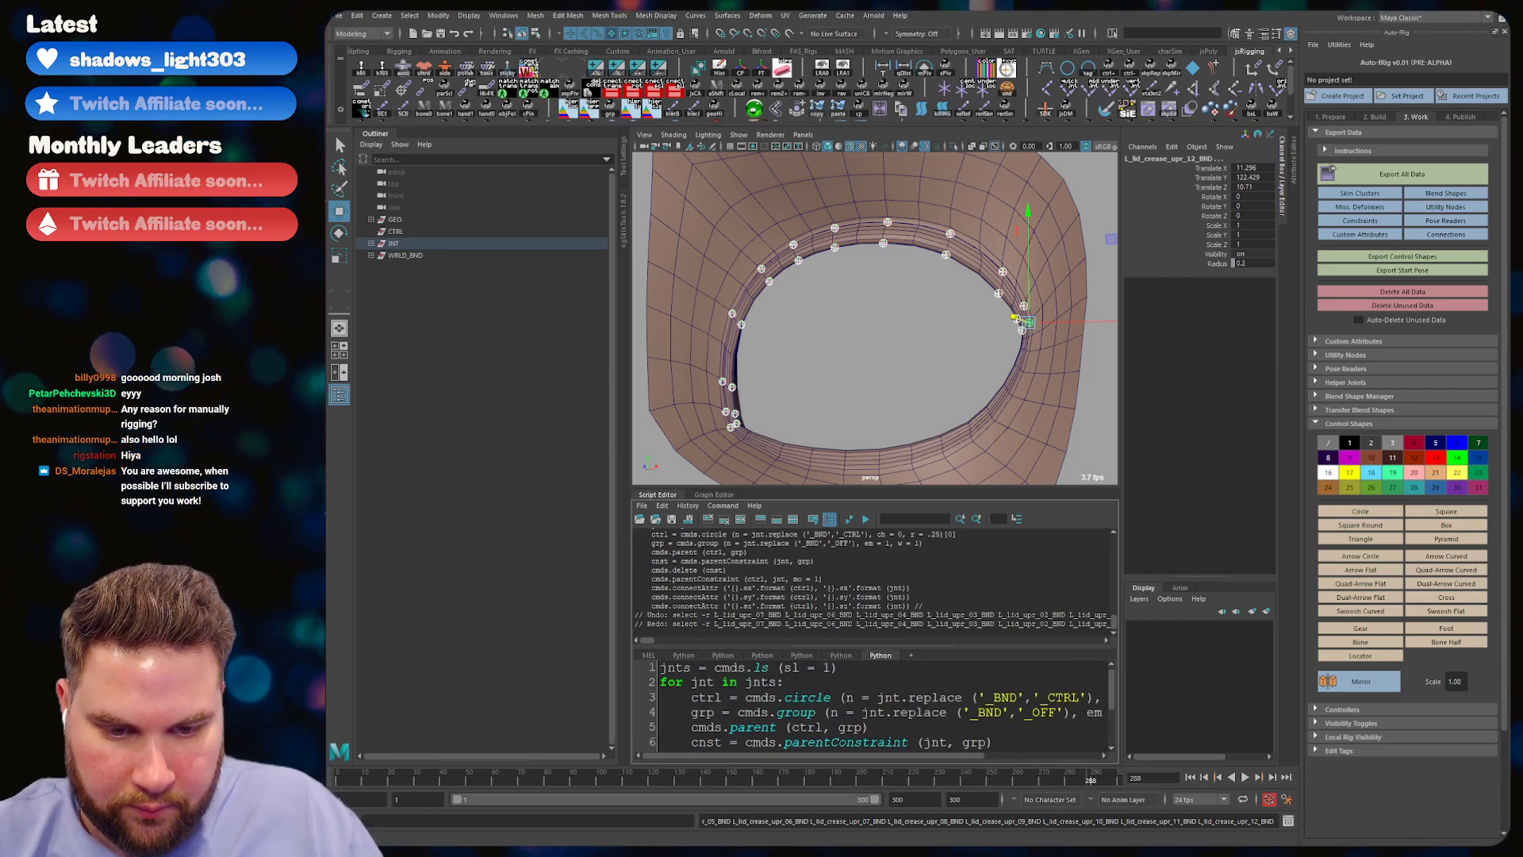
key("End")
key("Left")
key("Left")
key("BackSpace")
key("BackSpace")
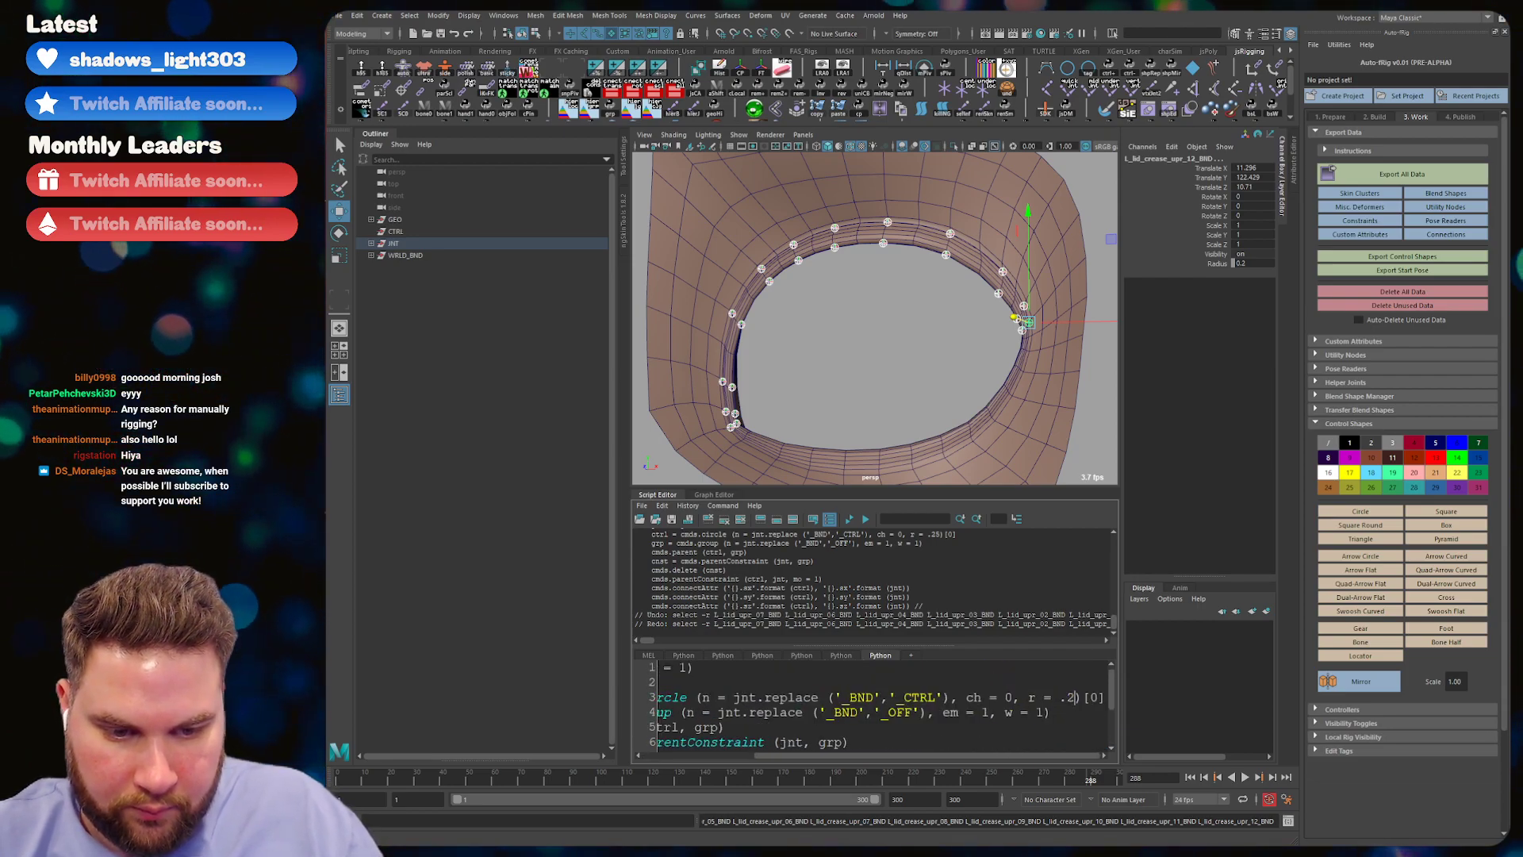
type("1")
key("ctrl+a")
key("ctrl+Return")
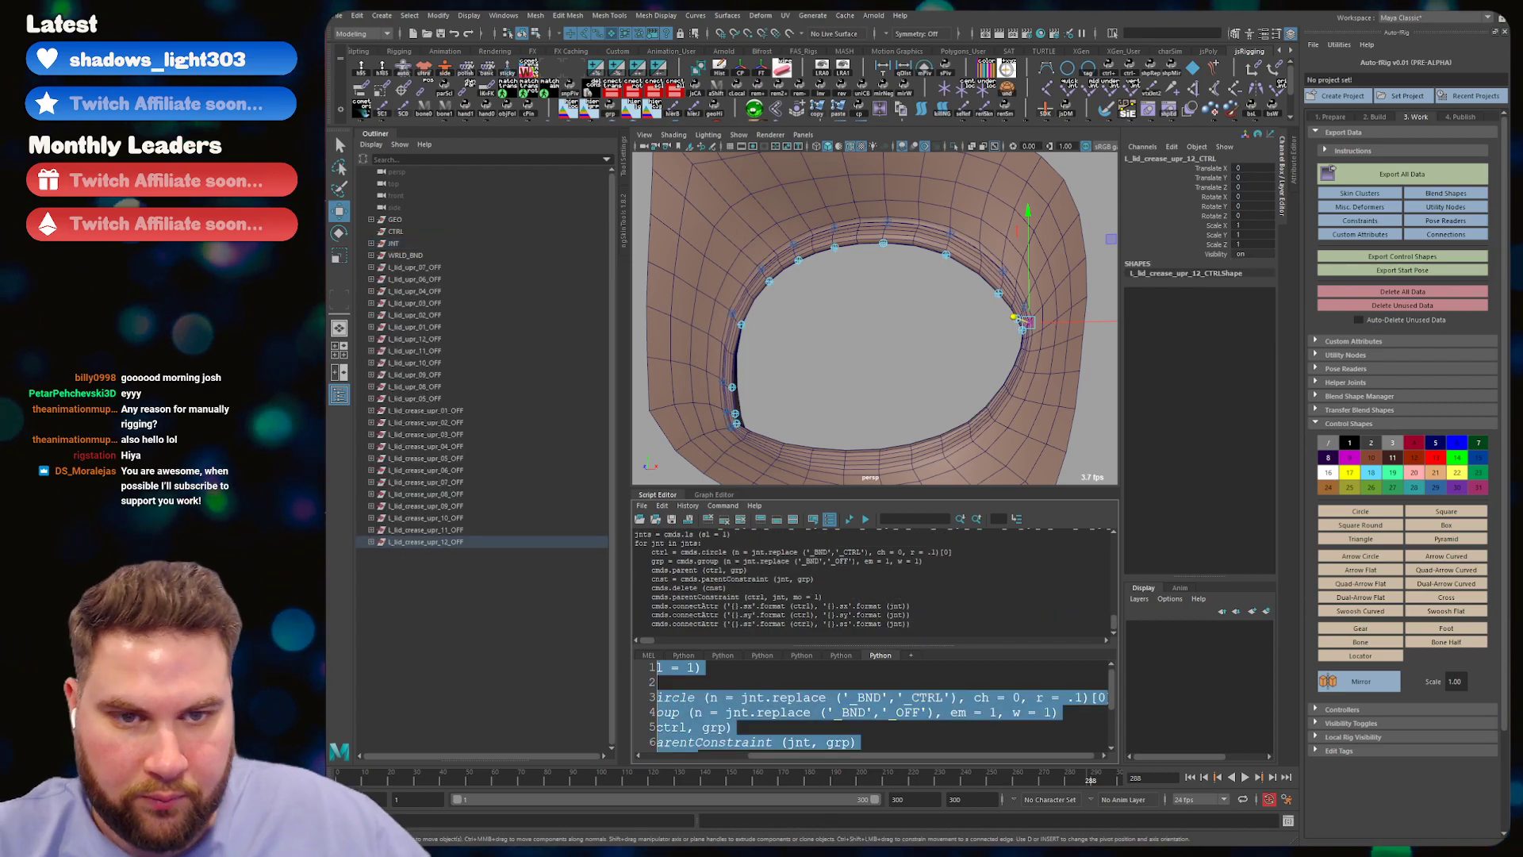
- Move the CVs of all new lid and crease controls about 0.37 units forward along local Z and save the scene
left_click_drag(897, 337, 860, 363, "alt")
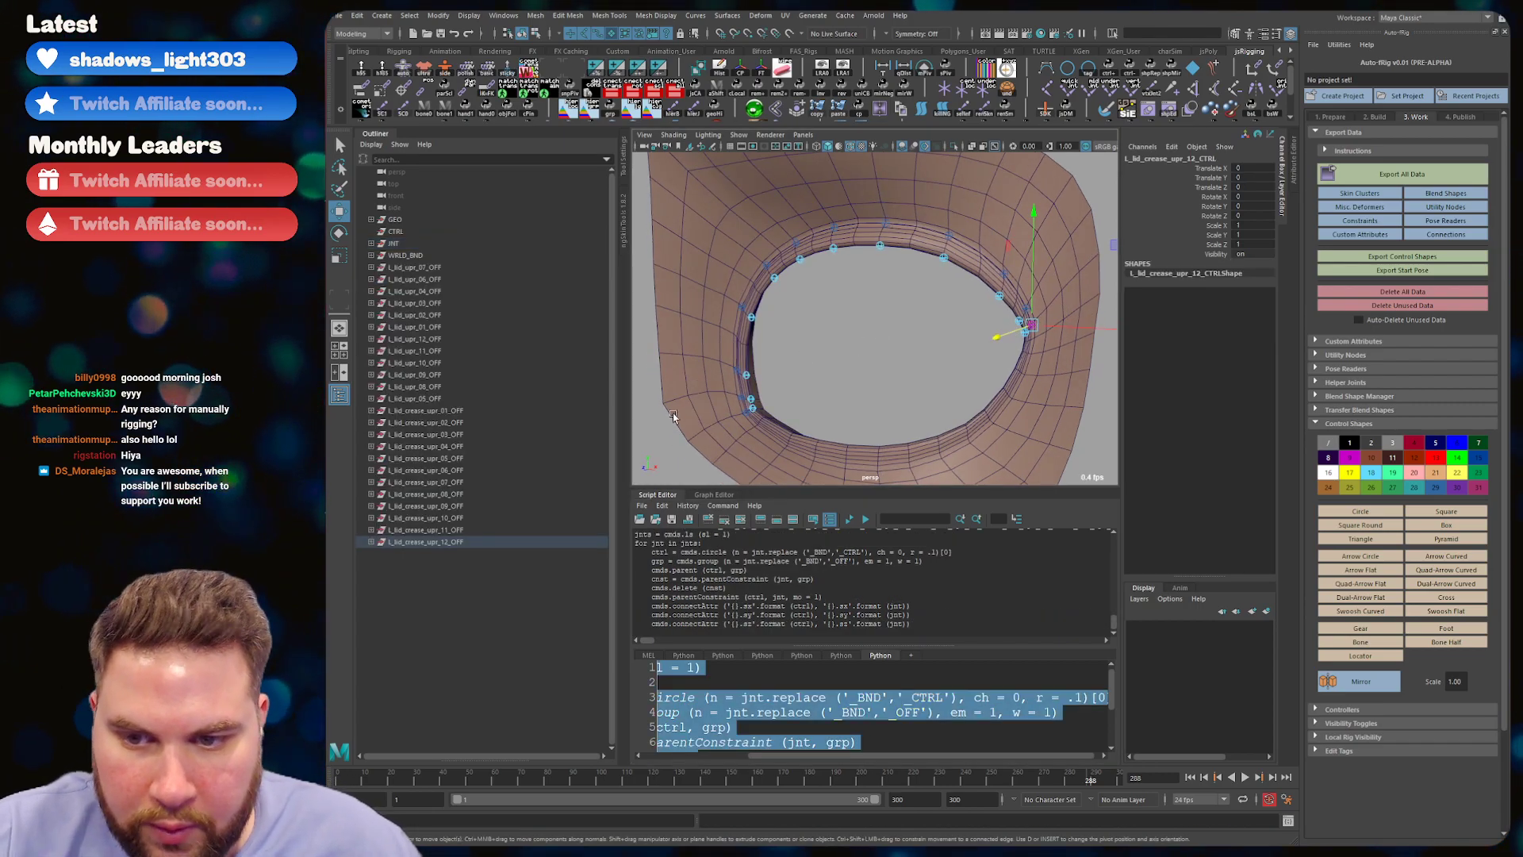
left_click_drag(487, 548, 476, 269)
left_click_drag(888, 327, 901, 316, "alt")
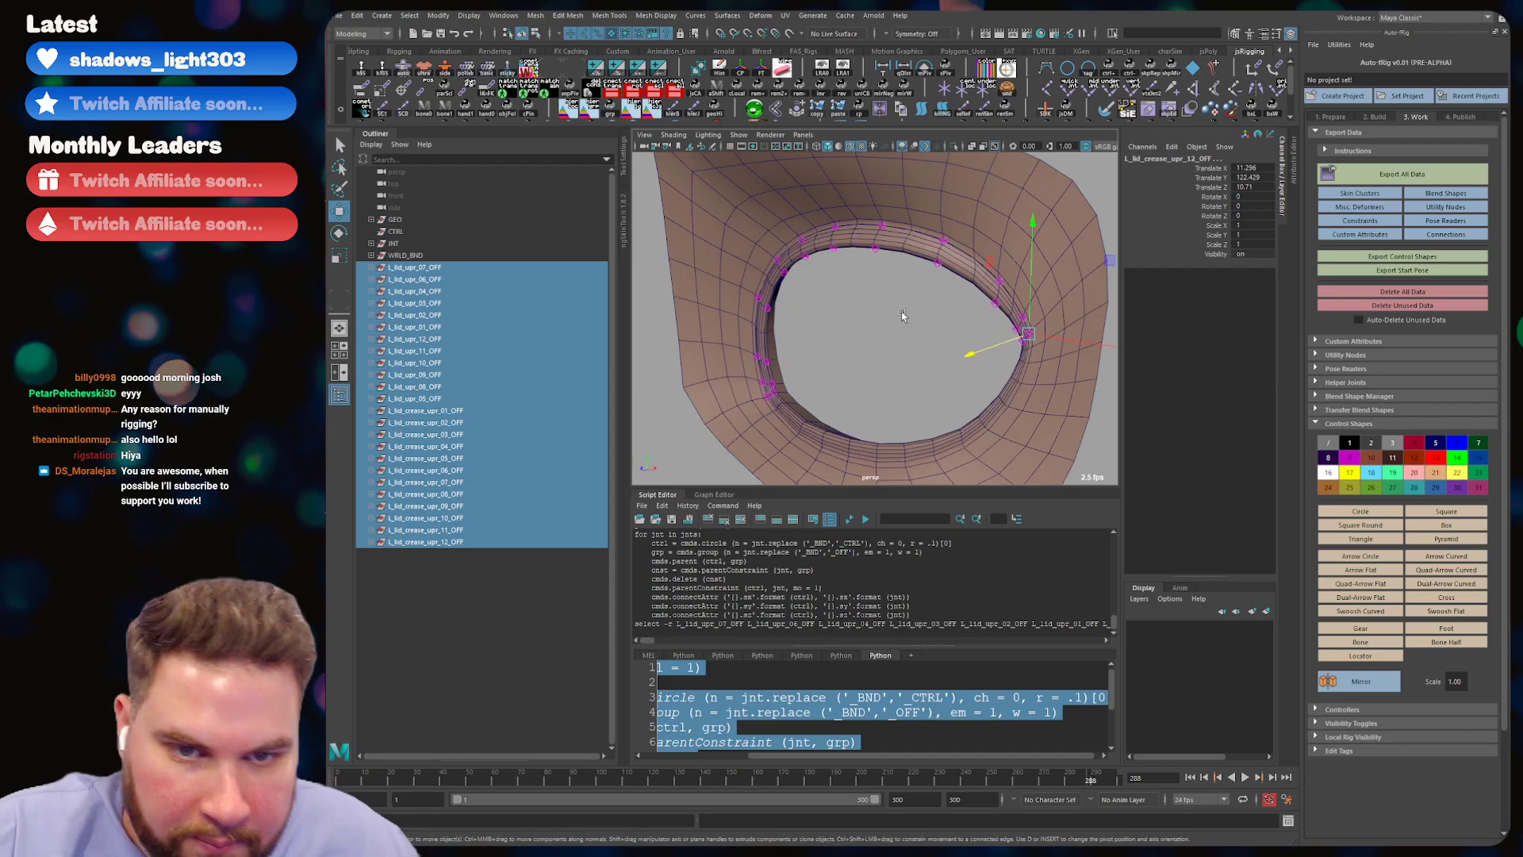
key("F8")
left_click_drag(801, 340, 782, 345)
left_click_drag(944, 305, 872, 311, "alt")
right_click(873, 312)
left_click(867, 314)
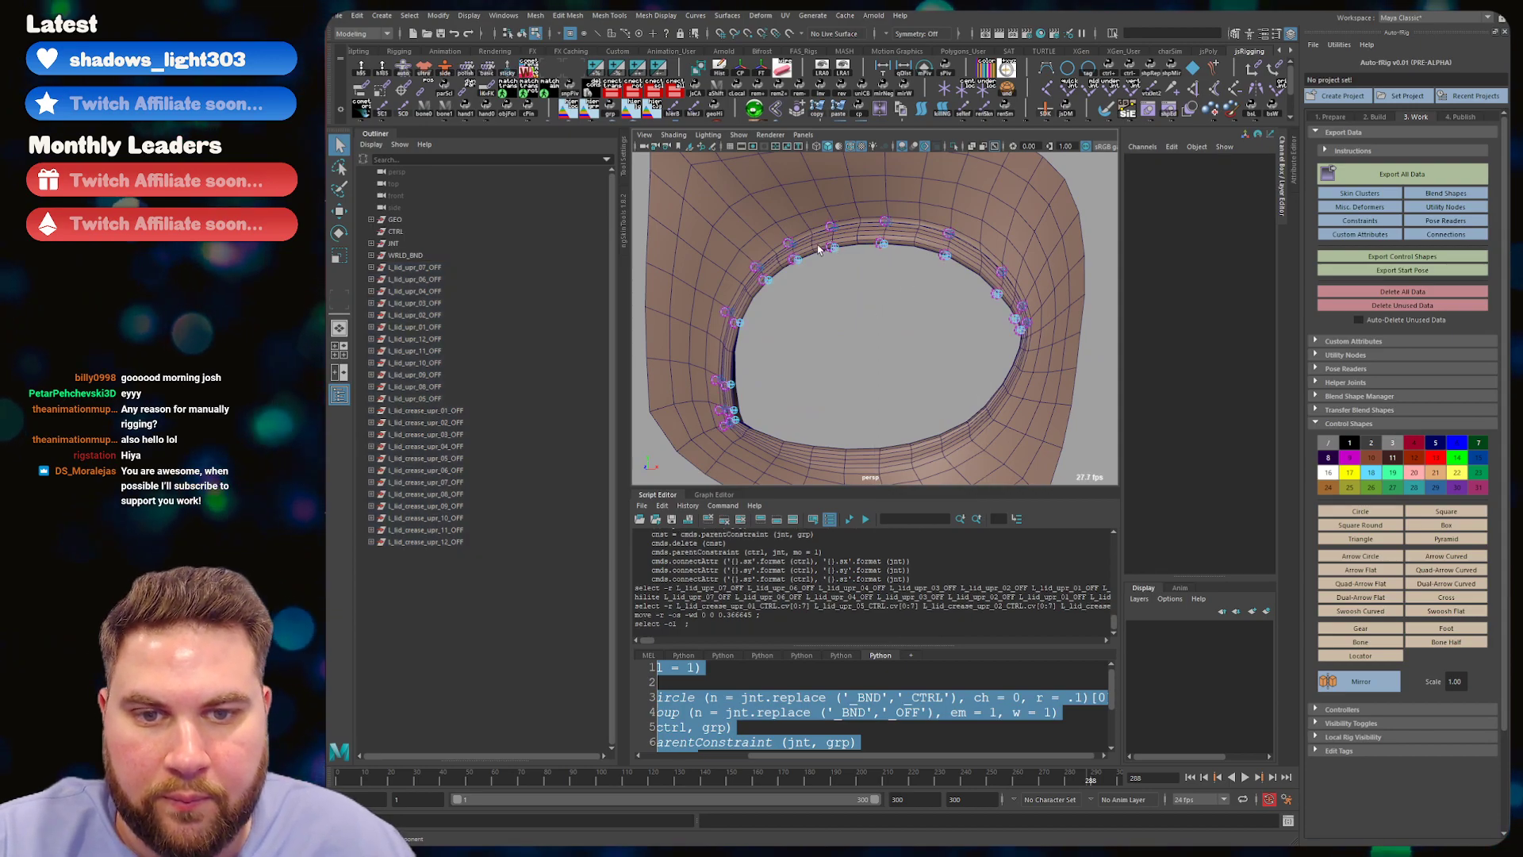
key("F8")
left_click(823, 271)
key("ctrl+s")
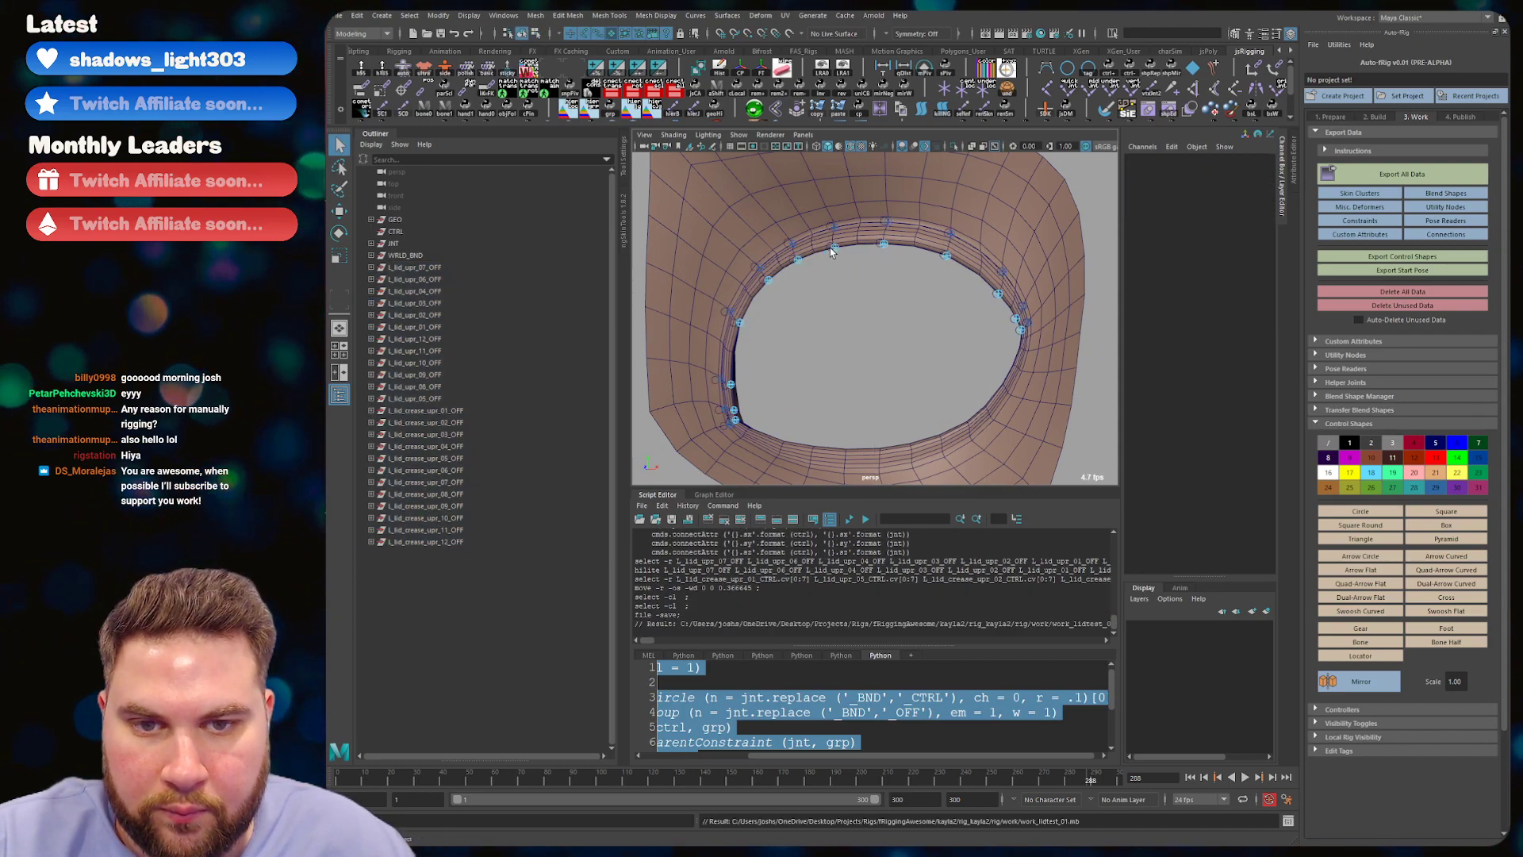
- Recolour all the L_lid_upr and L_lid_crease_upr control curves beneath their offset groups
left_click_drag(414, 268, 463, 530)
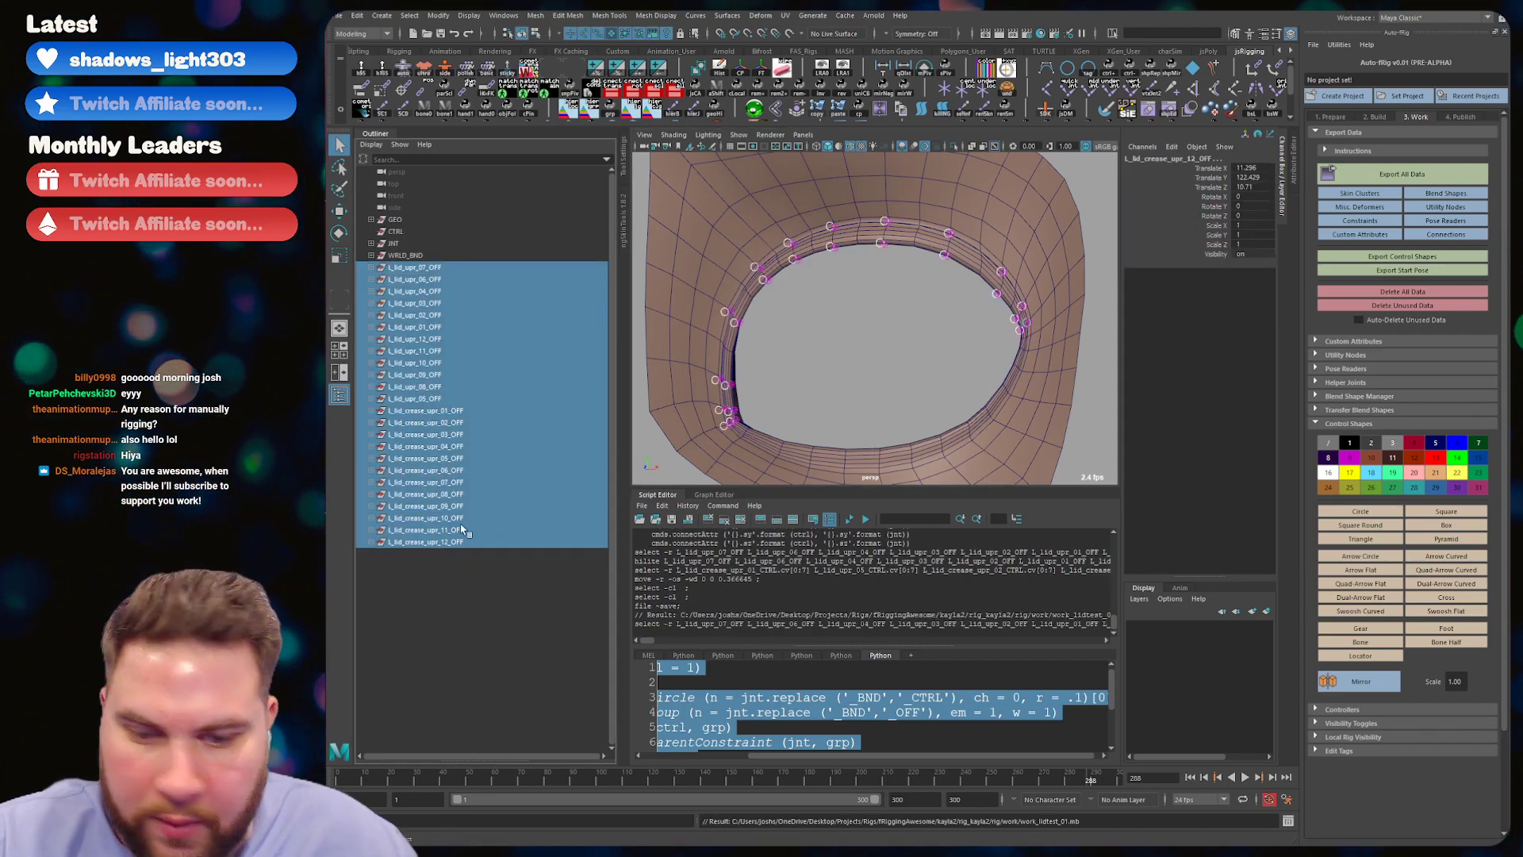
key("Down")
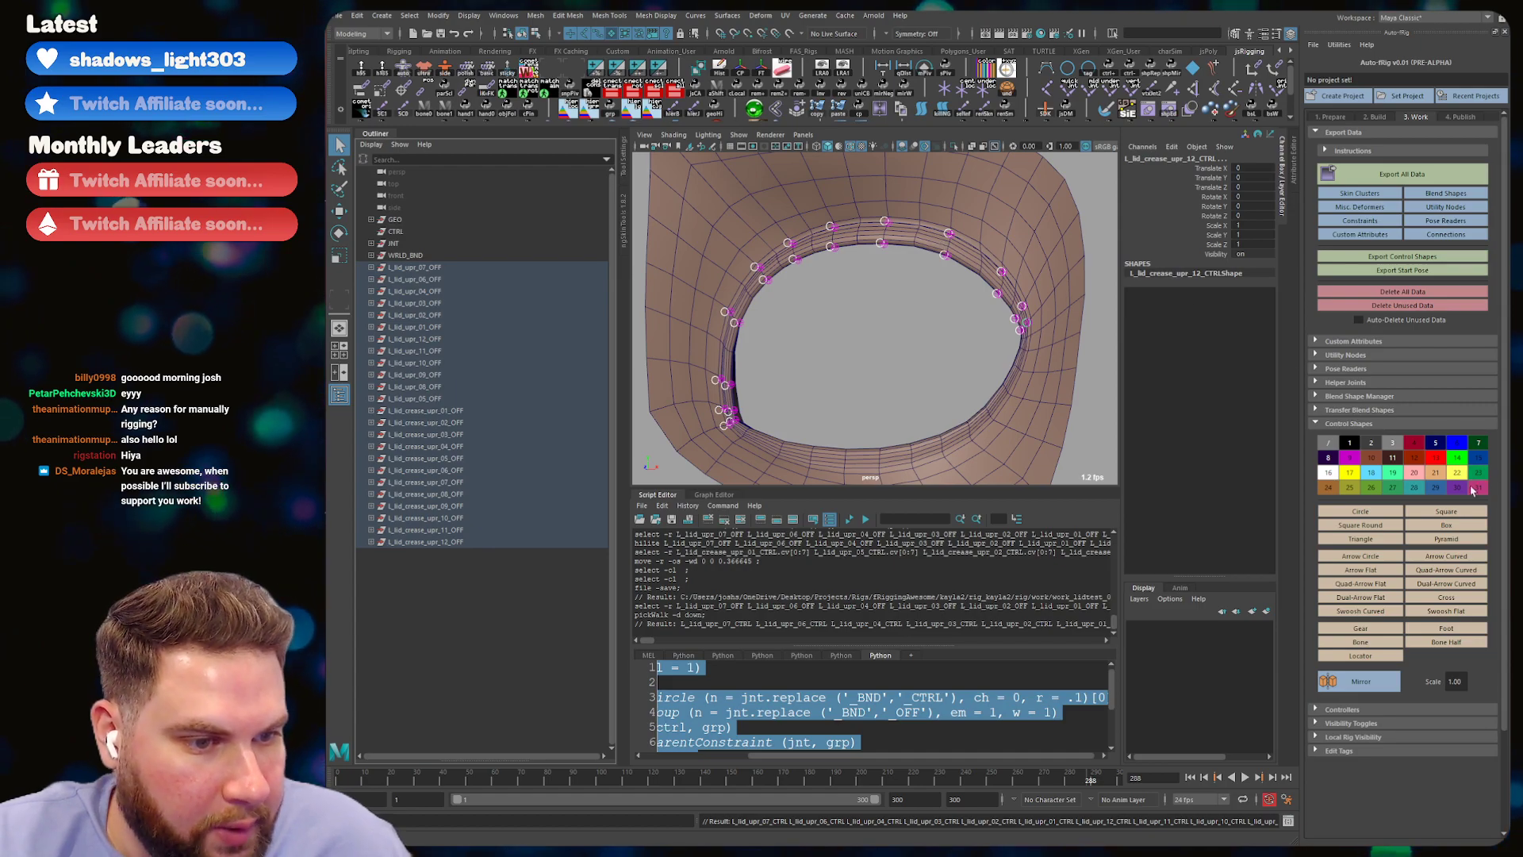
left_click(870, 341)
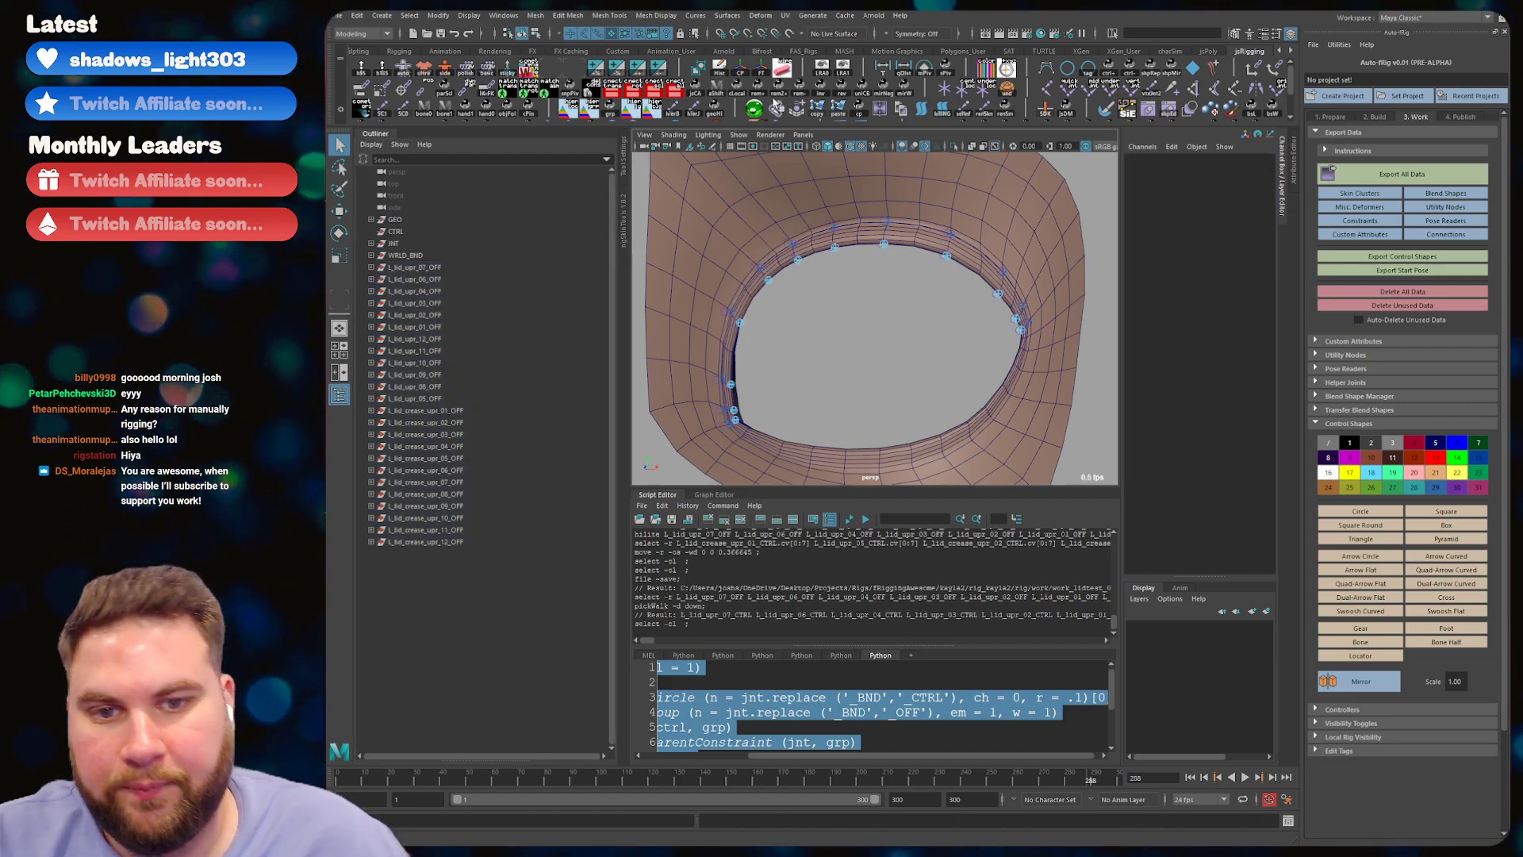
- Test-move the L_lid_crease_upr_05 control and undo the move
left_click(758, 266)
key("w")
key("ctrl+z")
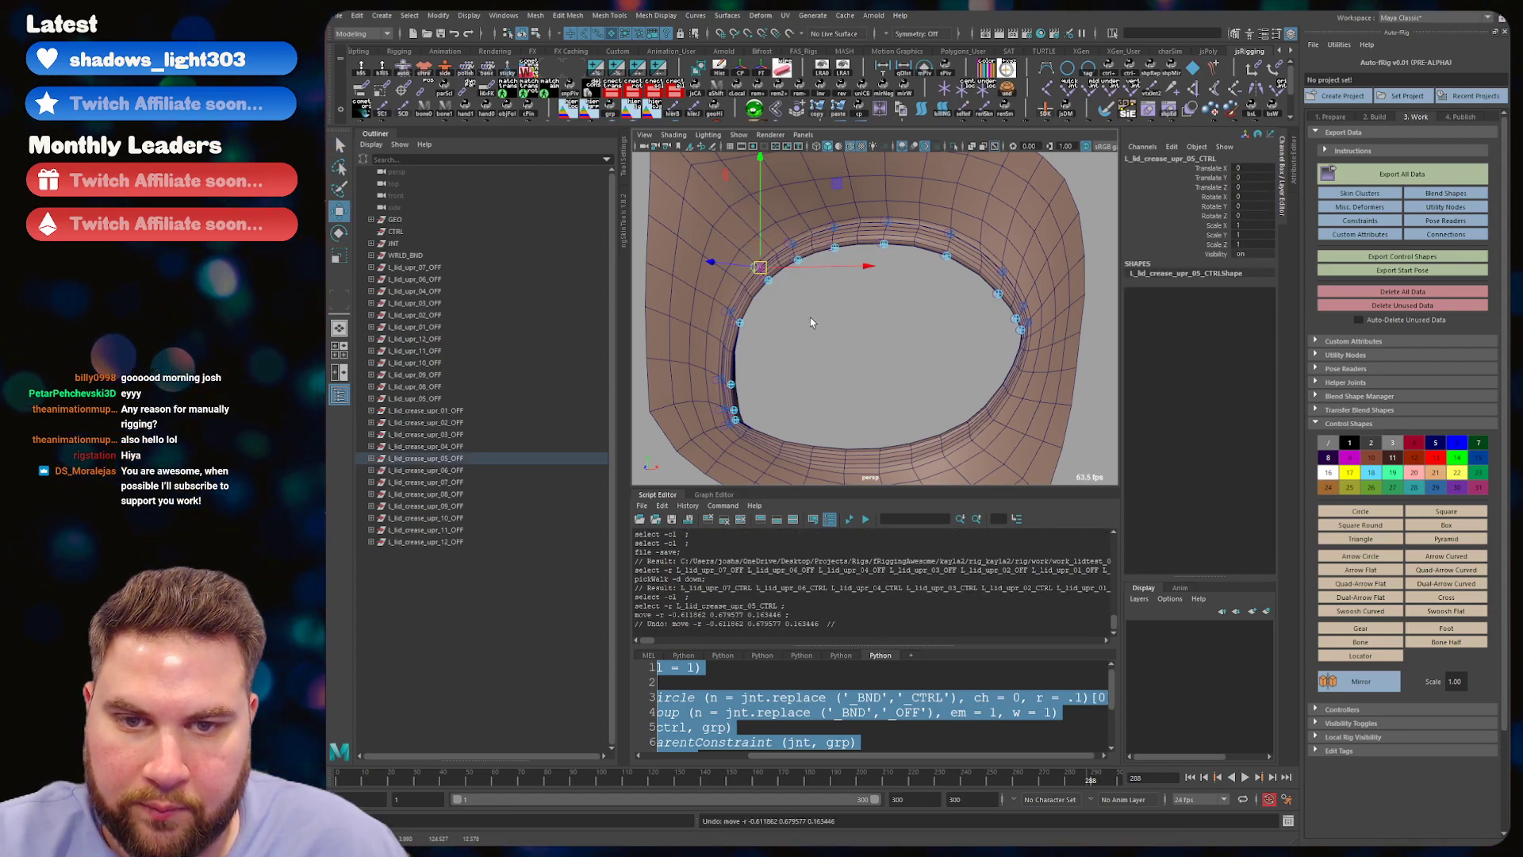
- Deselect the crease control and save the scene
key("q")
left_click(810, 317)
key("ctrl+s")
left_click_drag(810, 317, 821, 234, "alt")
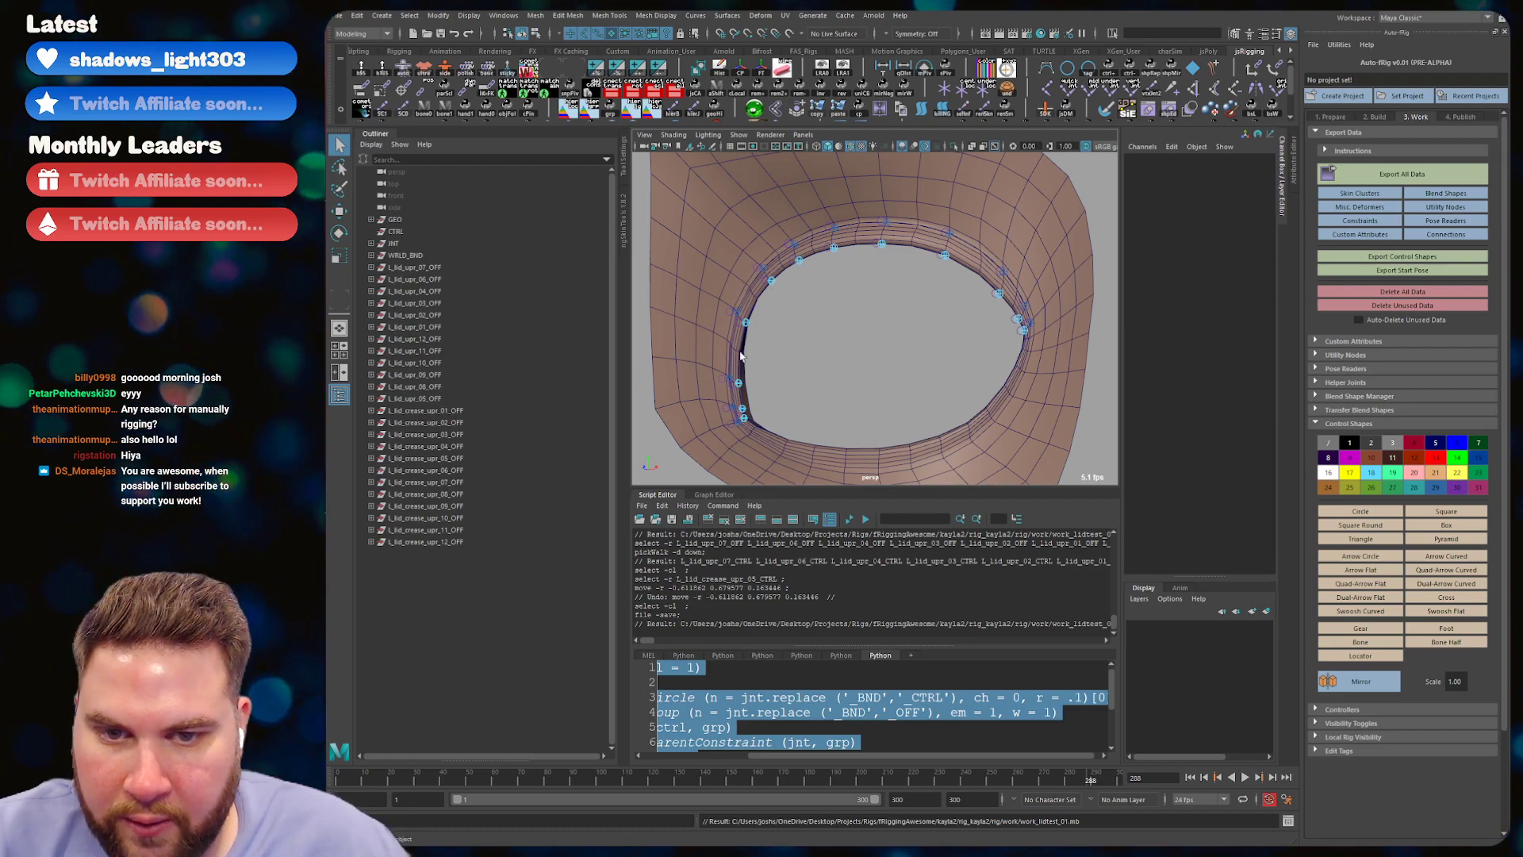
- Try red colour 4 on the L_lid_upr control curves, excluding the crease controls, and save the scene
left_click(444, 414)
left_click(426, 542, "shift")
left_click_drag(424, 398, 450, 271)
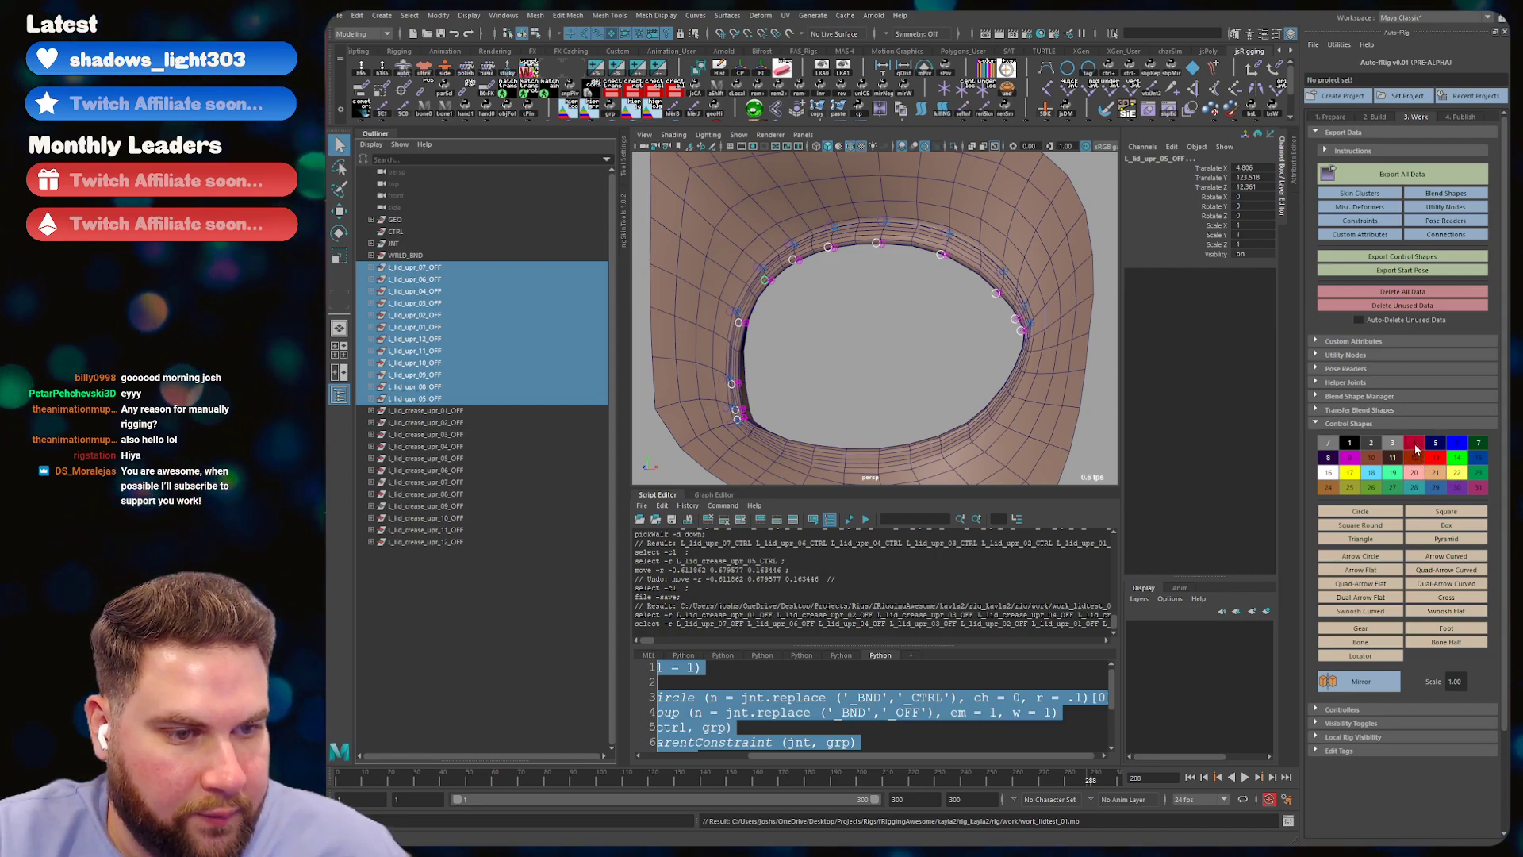
left_click(937, 321)
key("ctrl+z")
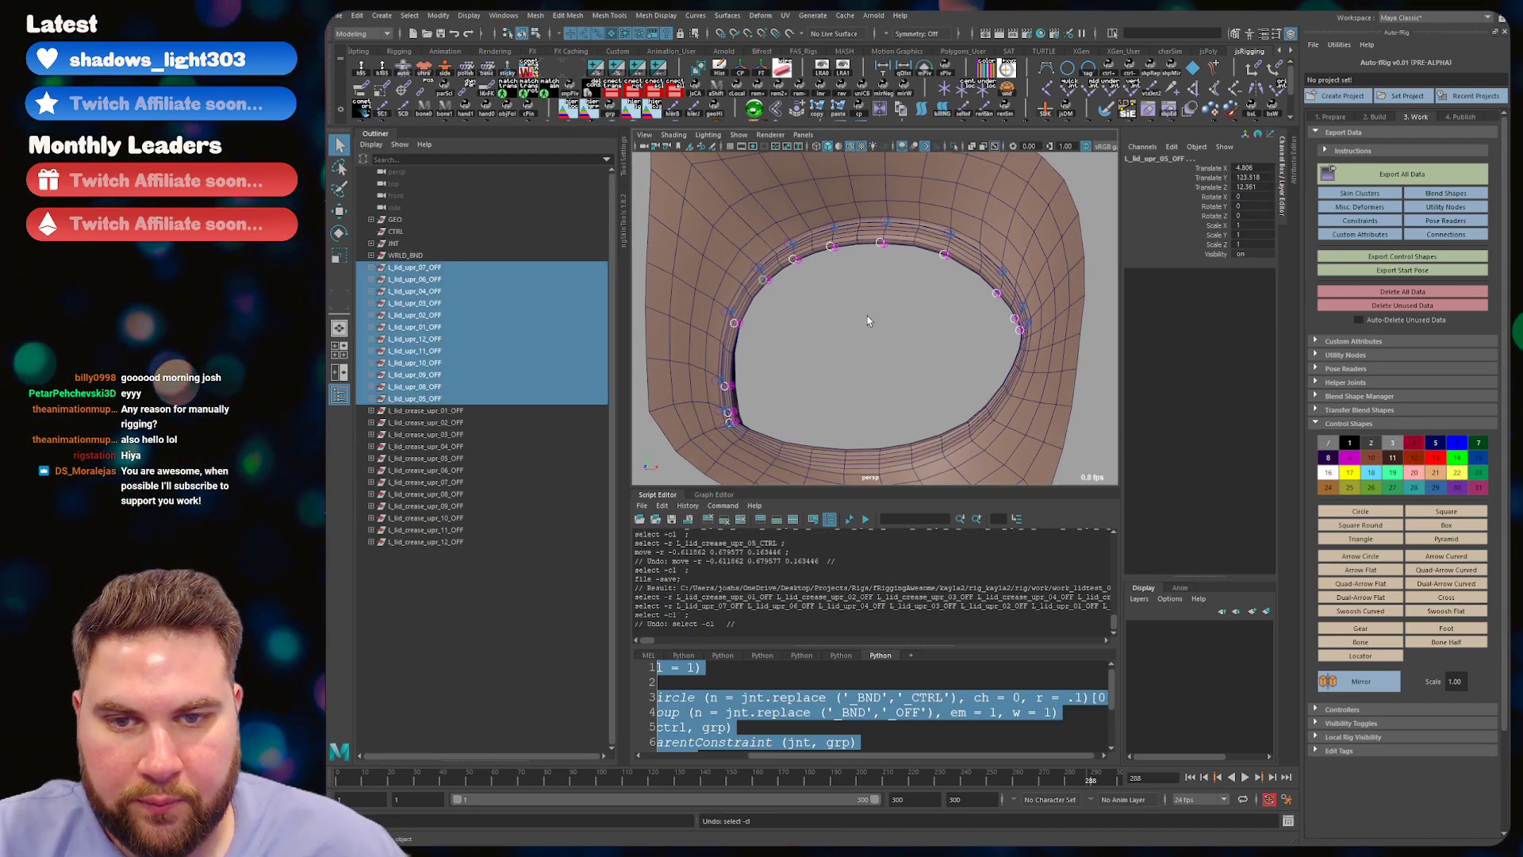
key("Down")
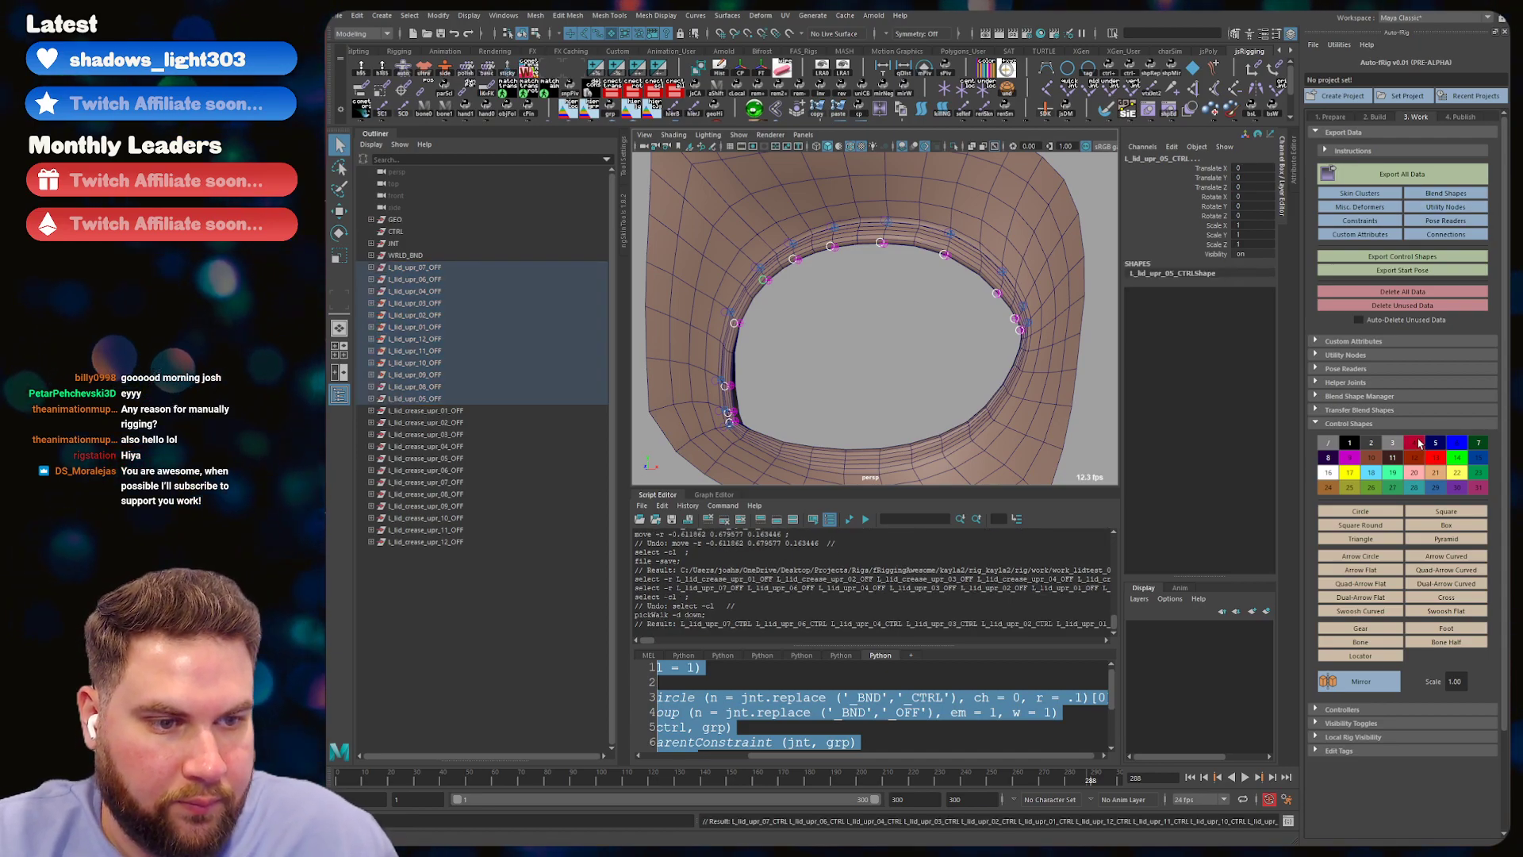
left_click(846, 326)
left_click_drag(846, 326, 872, 251, "alt")
key("ctrl+s")
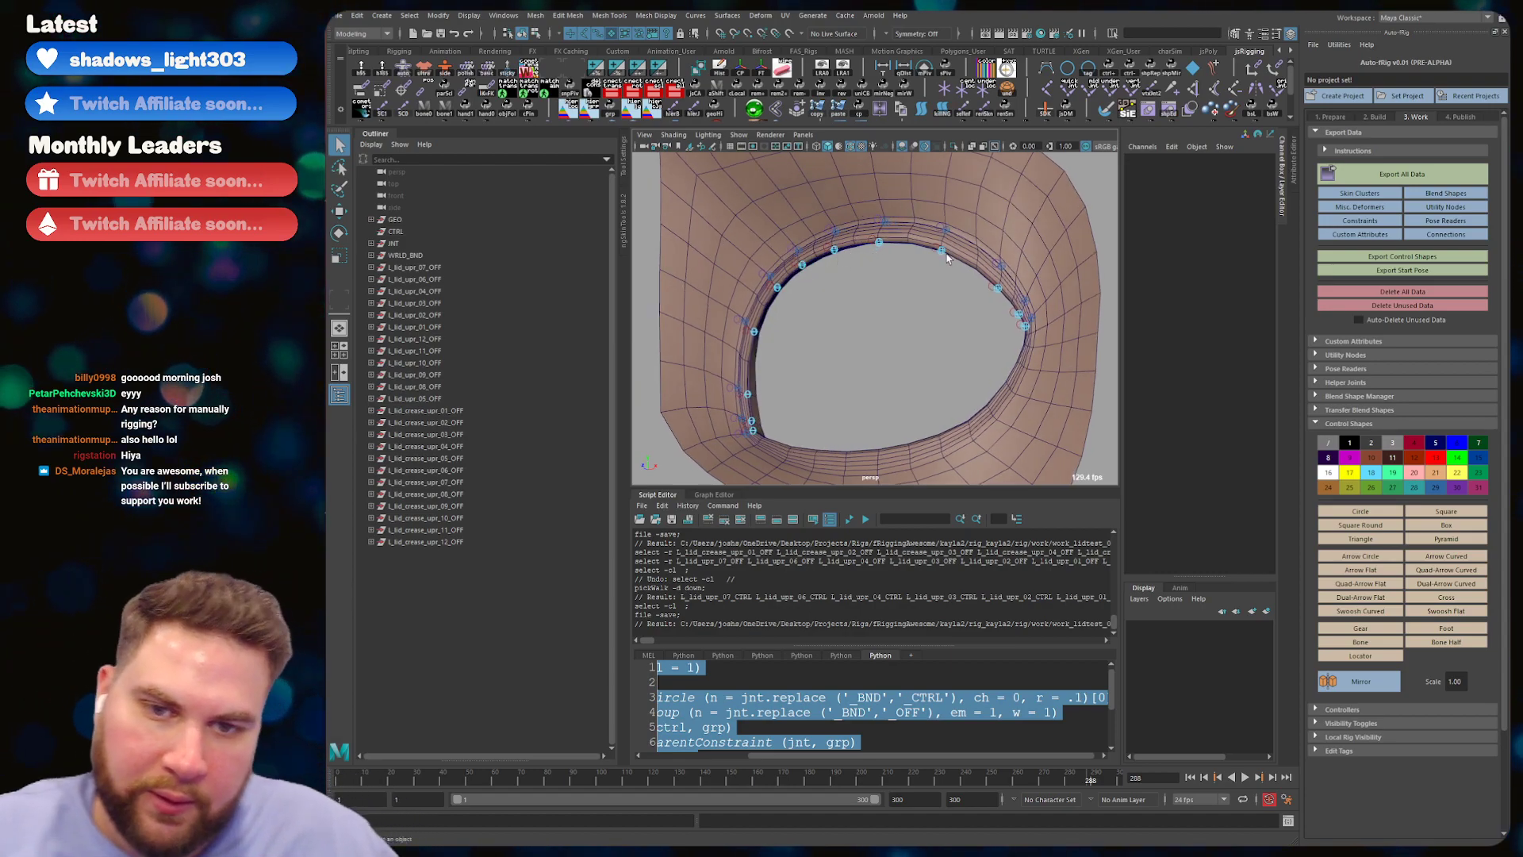
- Undo the last colour change on the L_lid_upr controls and save the scene
key("ctrl+z")
key("ctrl+z")
left_click(906, 275)
left_click_drag(769, 341, 840, 317, "alt")
key("ctrl+s")
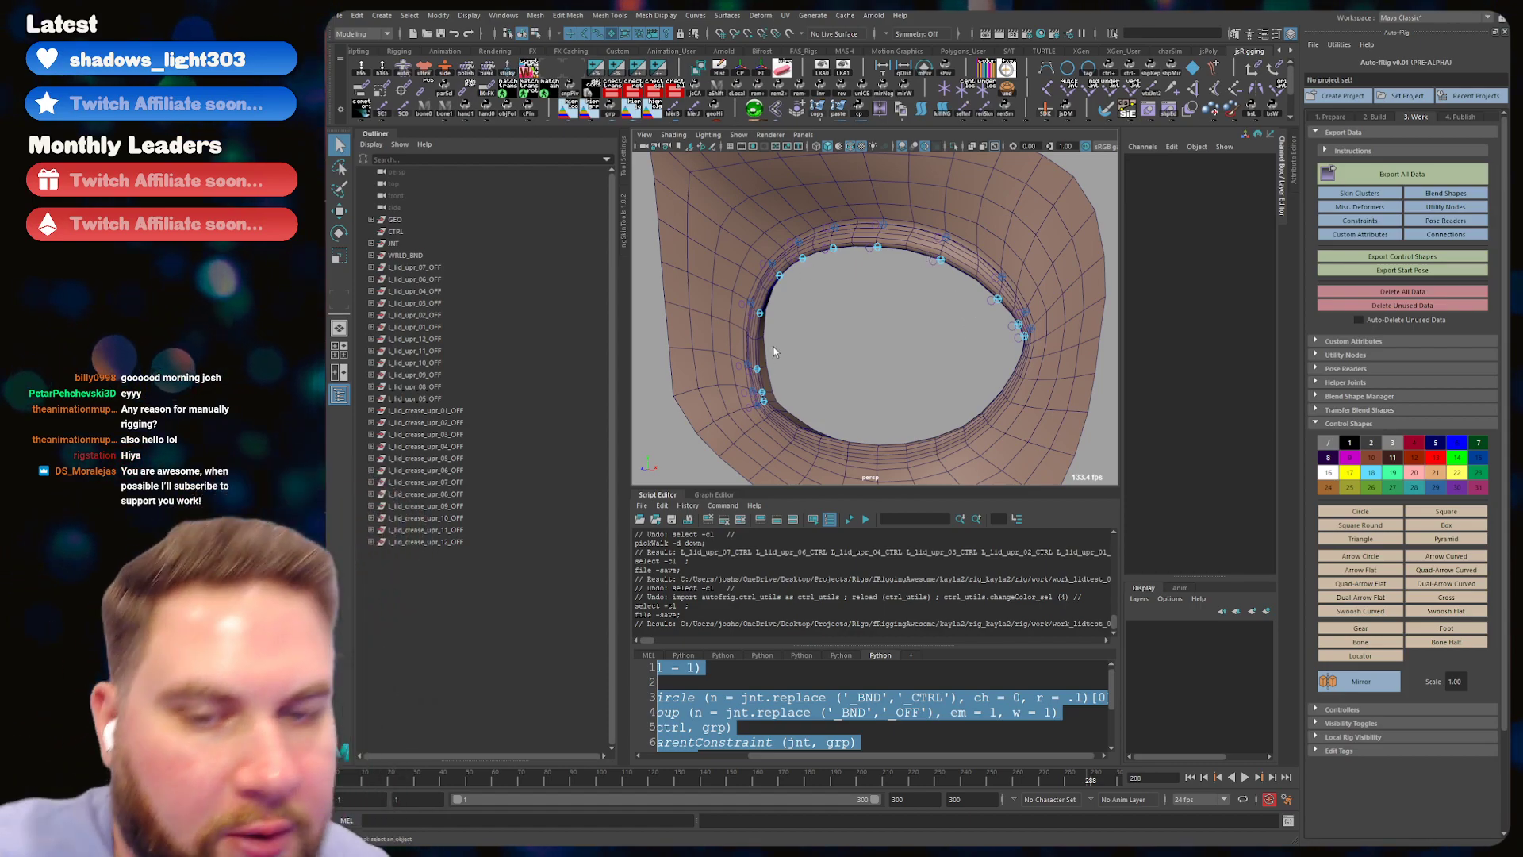
- Select the controls beneath the L_lid_crease_upr offset groups, clear the selection and save the scene
left_click_drag(892, 276, 847, 348, "alt")
left_click_drag(468, 422, 429, 571)
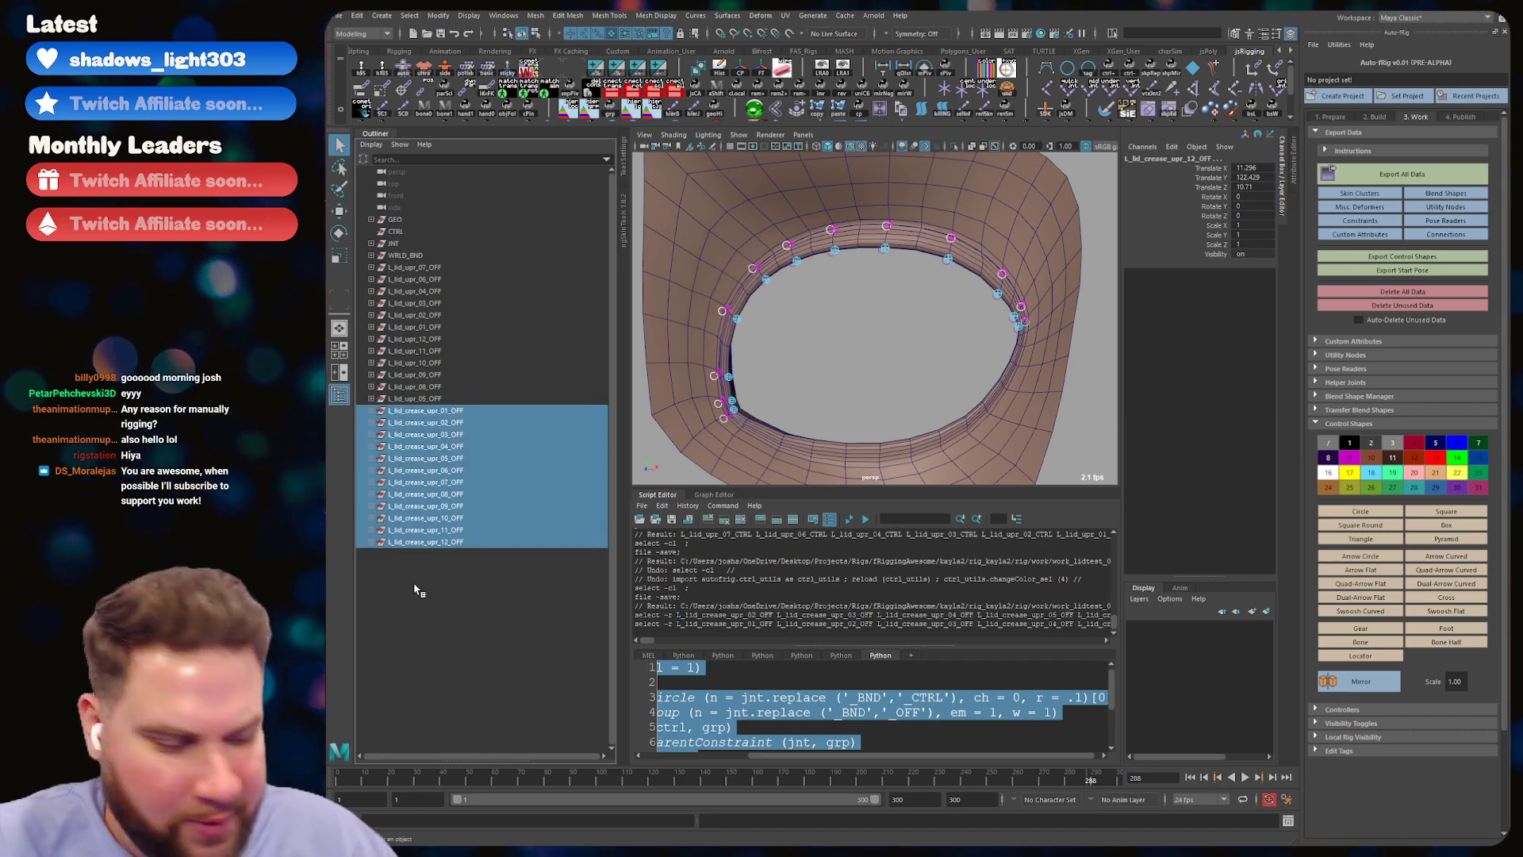
key("Down")
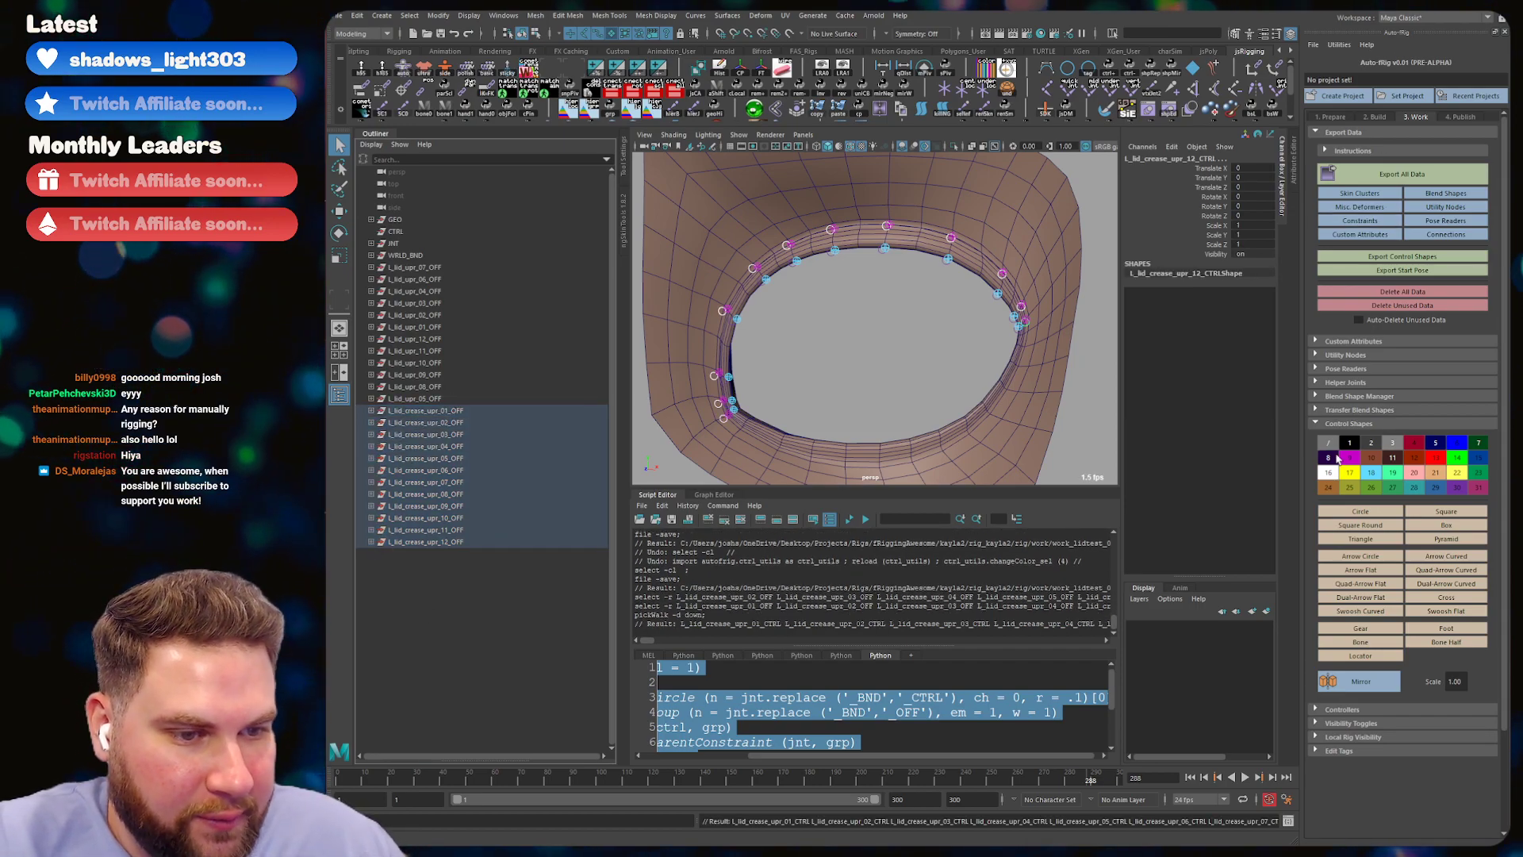
left_click(866, 297)
left_click_drag(866, 297, 805, 343, "alt")
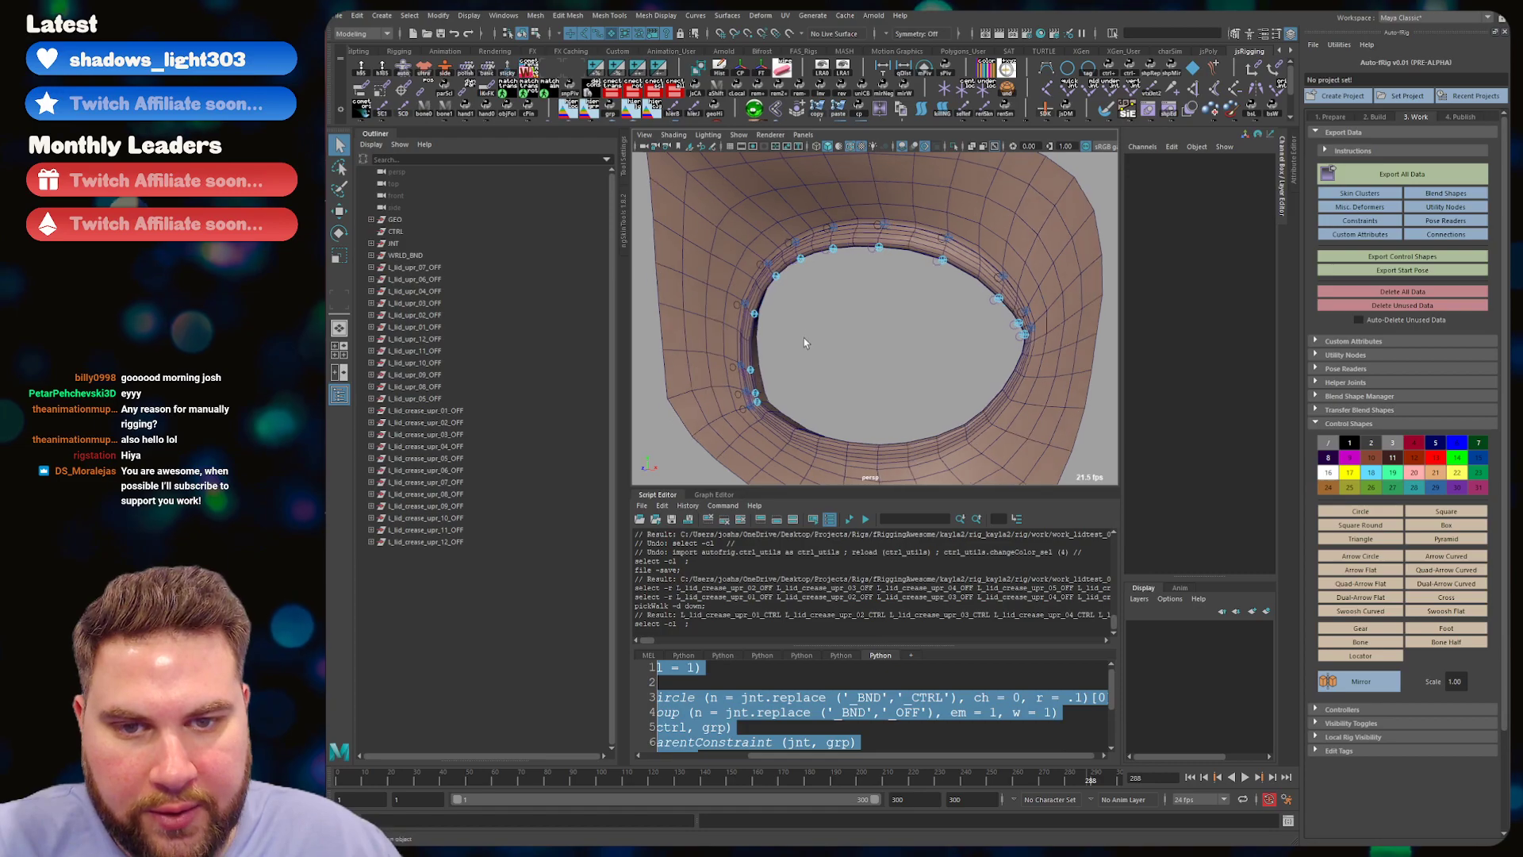
key("ctrl+s")
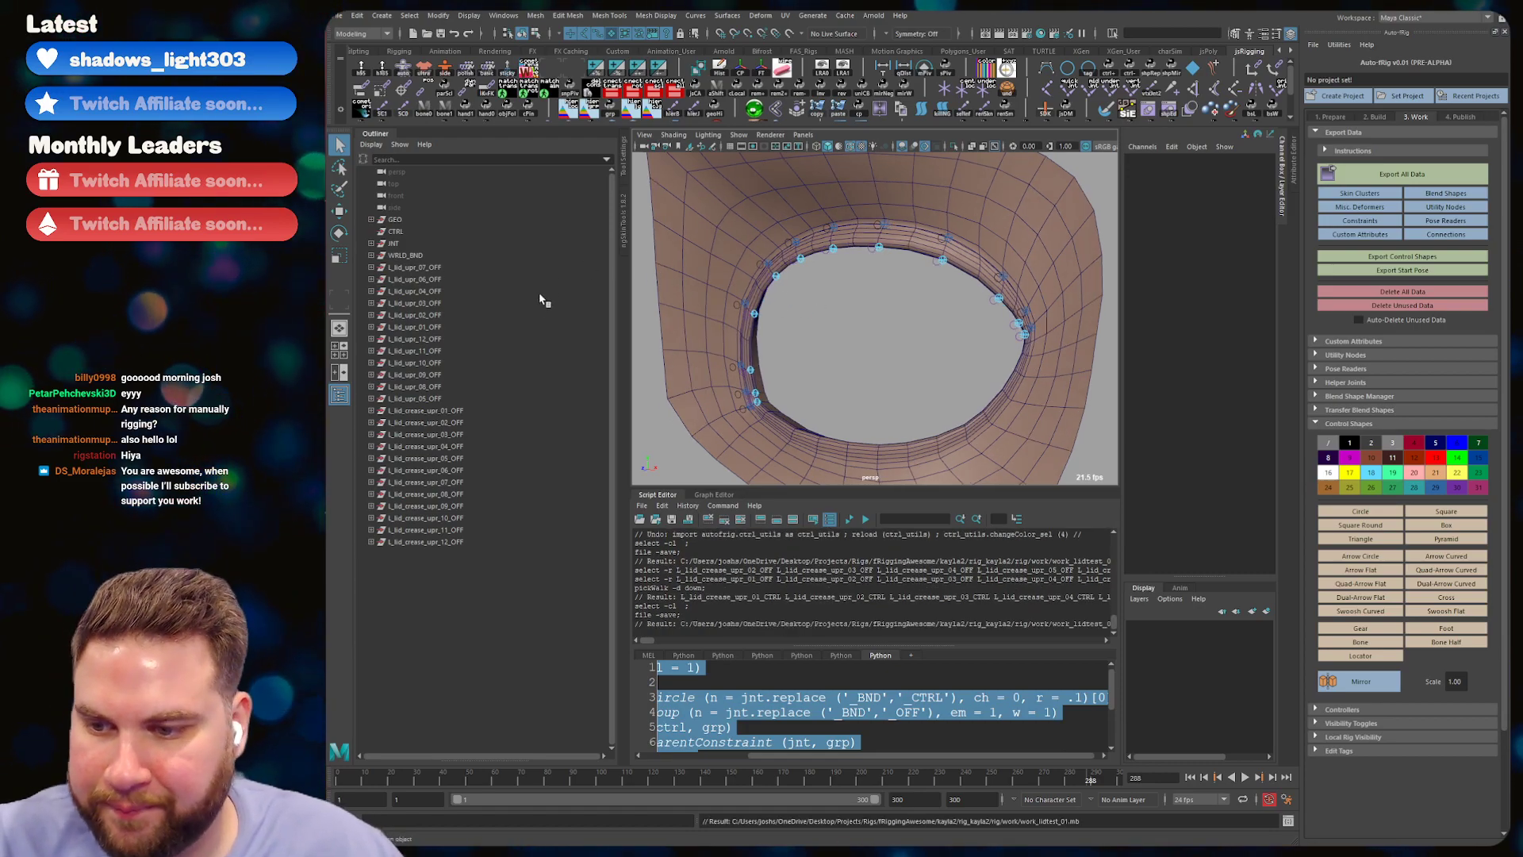
left_click_drag(849, 321, 879, 293, "alt")
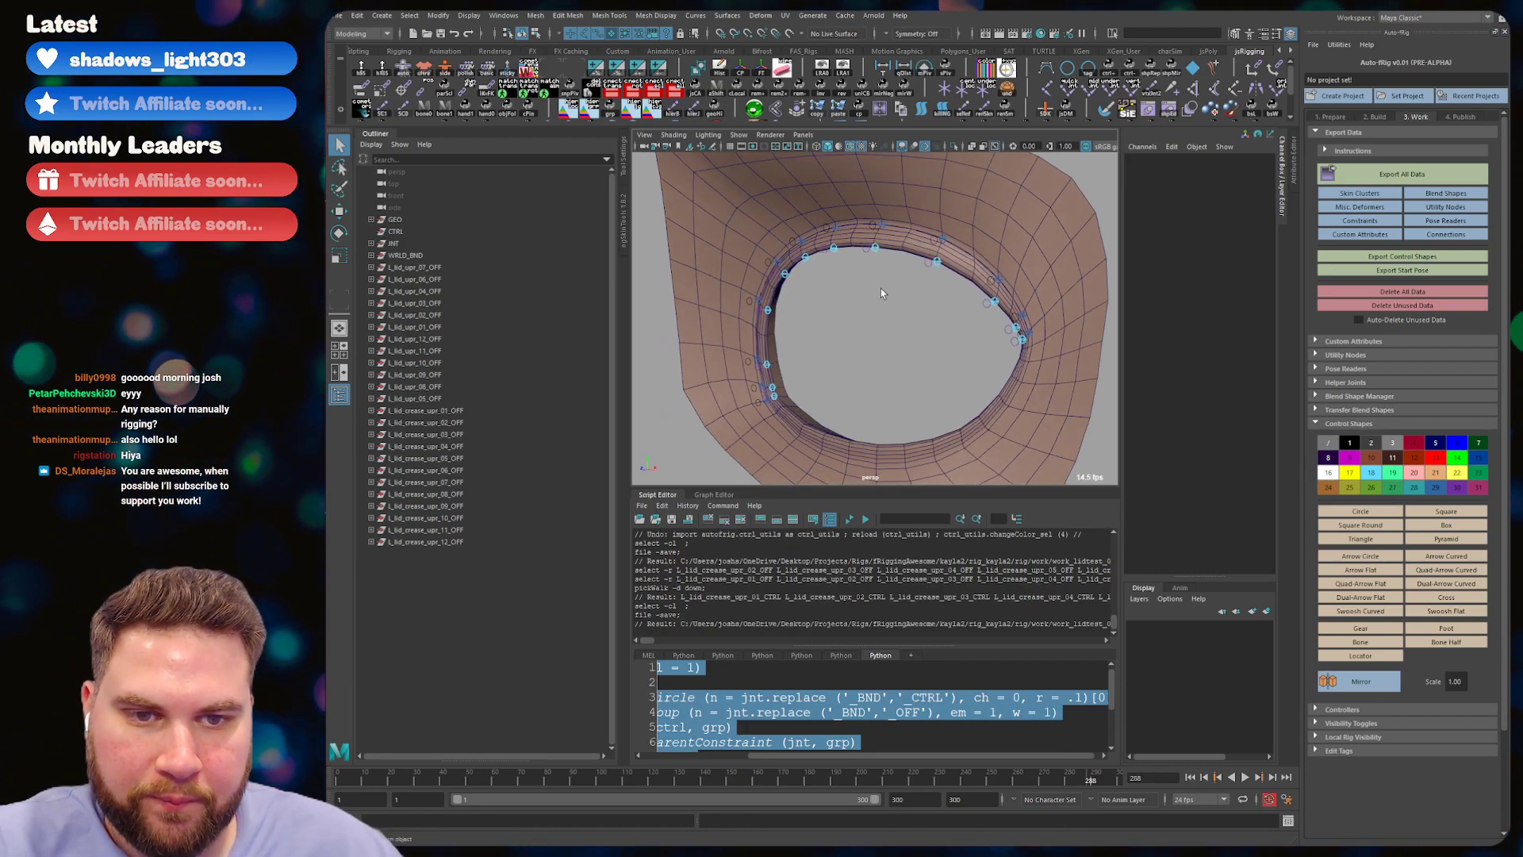
key("ctrl+z")
left_click(850, 290)
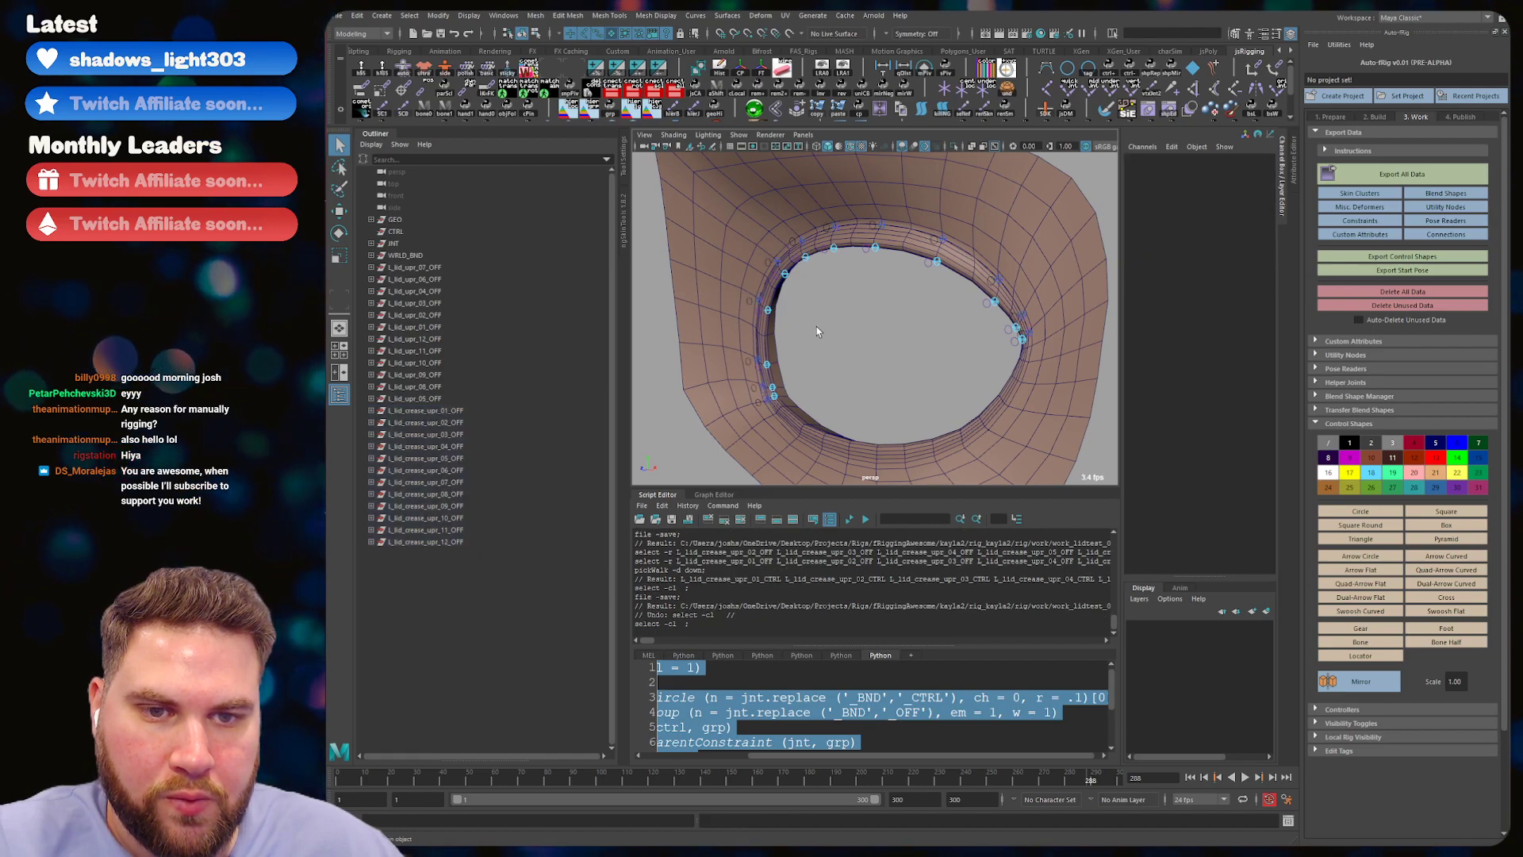
key("ctrl+z")
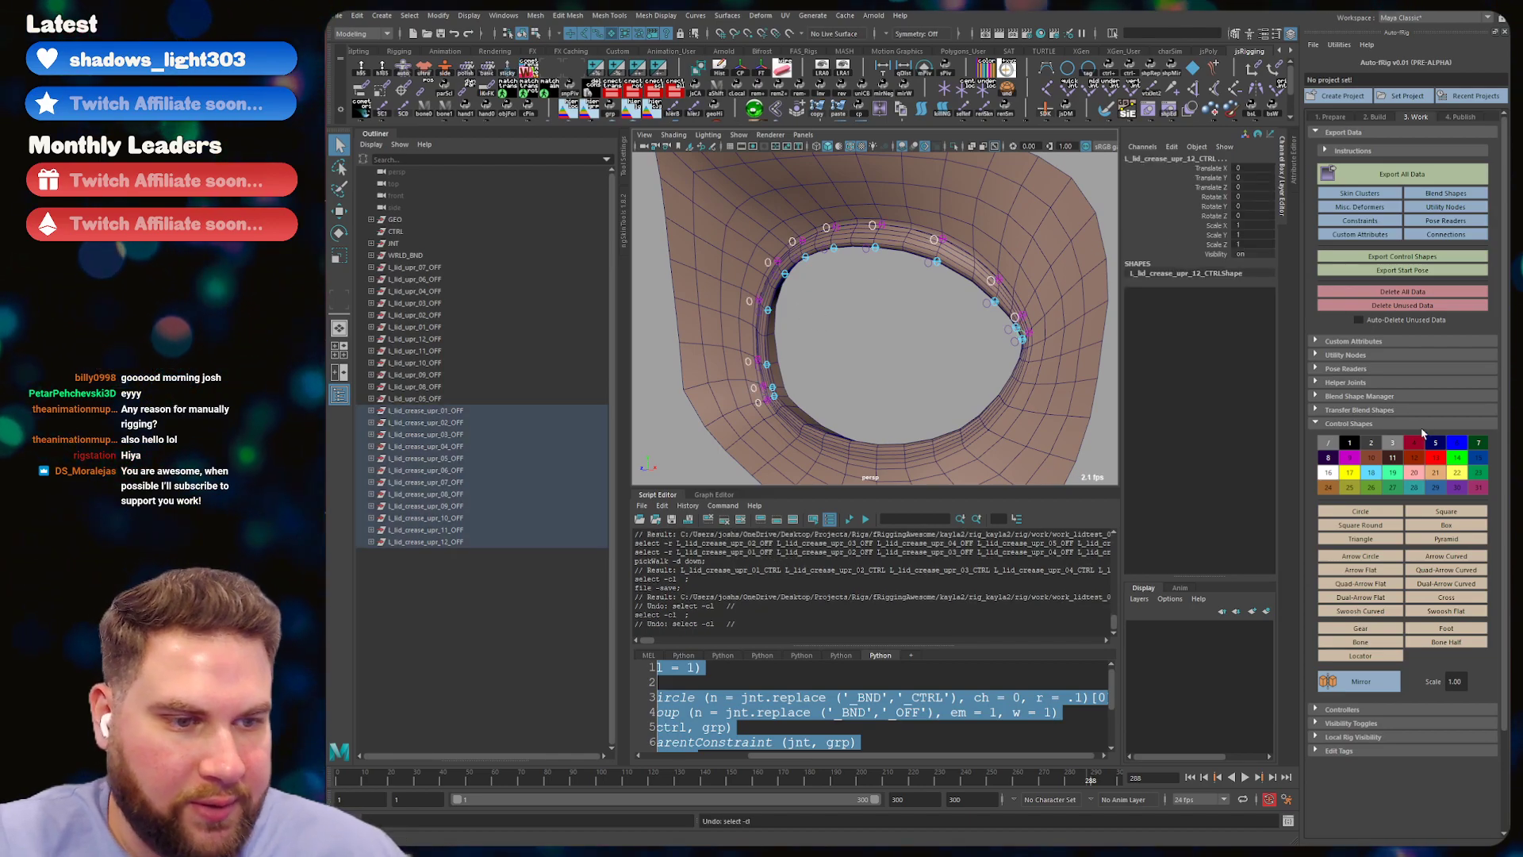
left_click(825, 287)
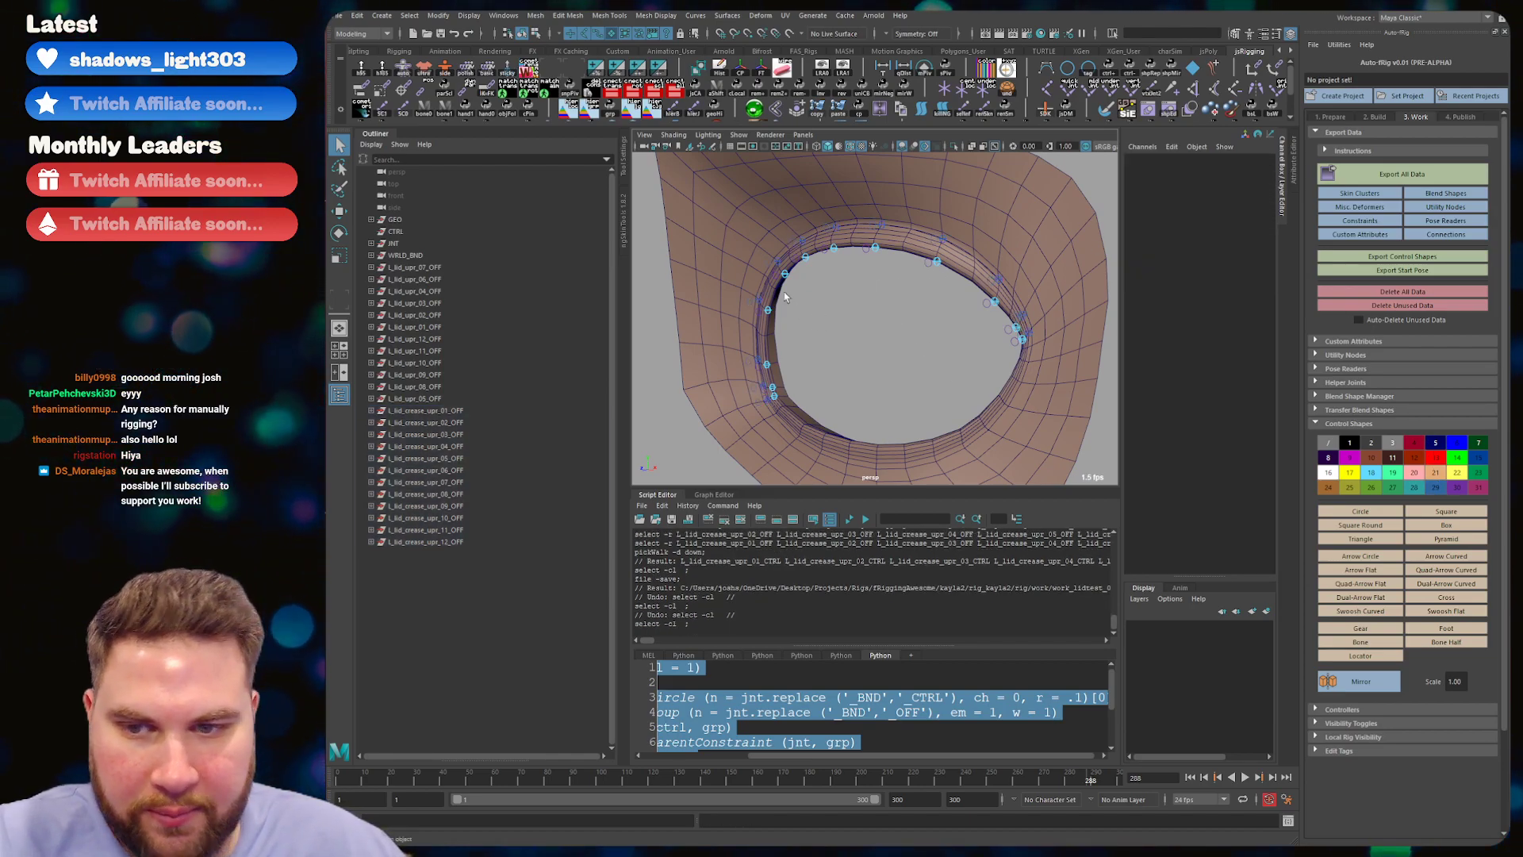
- Select the crease offset groups and the L_lid_upr controls in turn to tell the two rows apart around the eyelid
left_click(425, 412)
left_click(425, 542, "shift")
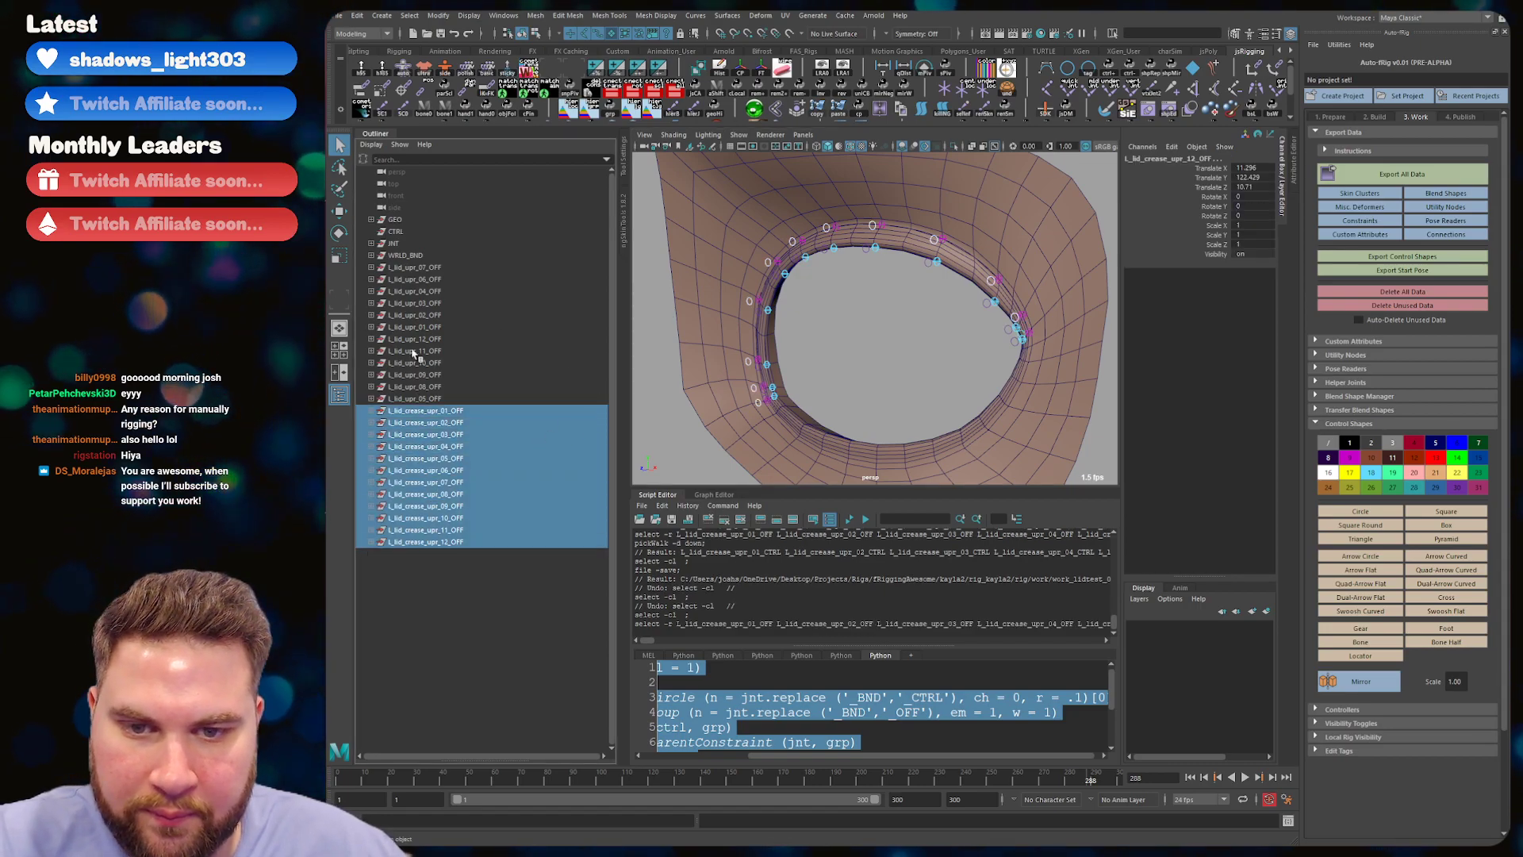
left_click_drag(420, 398, 420, 268)
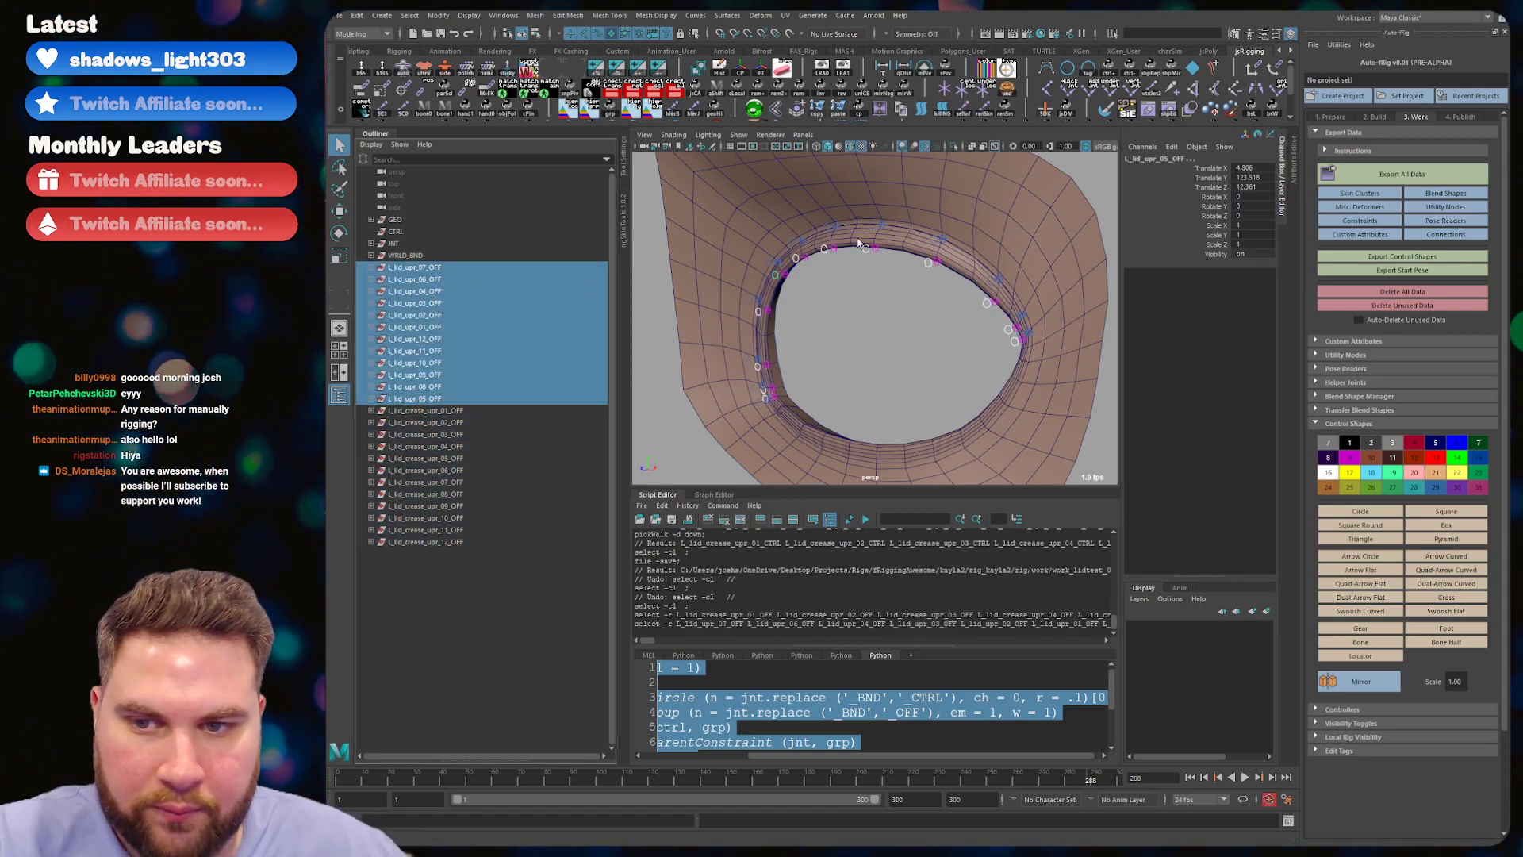
key("Down")
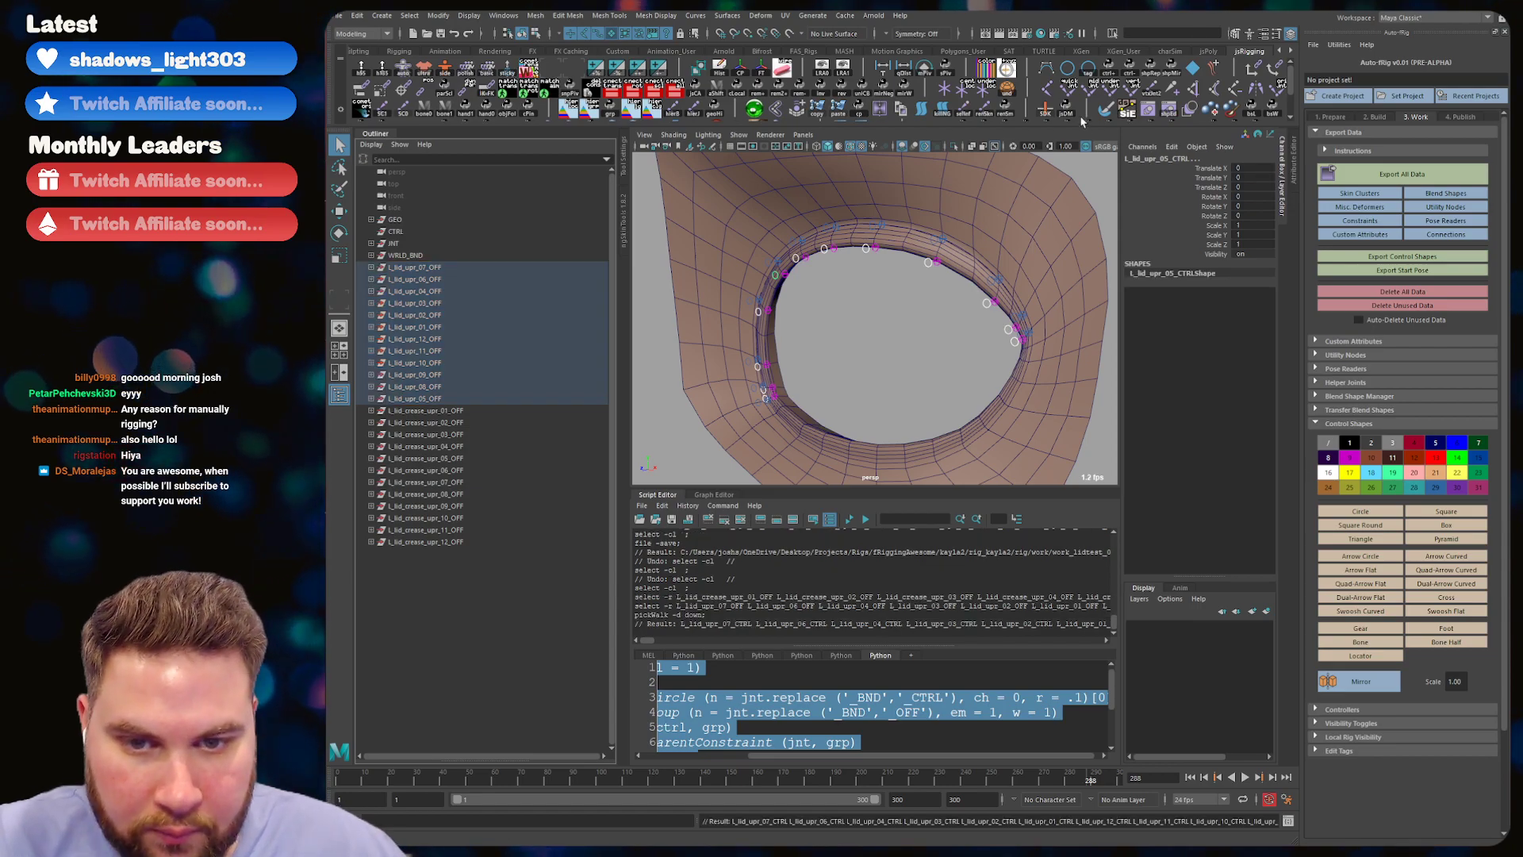
left_click(920, 285)
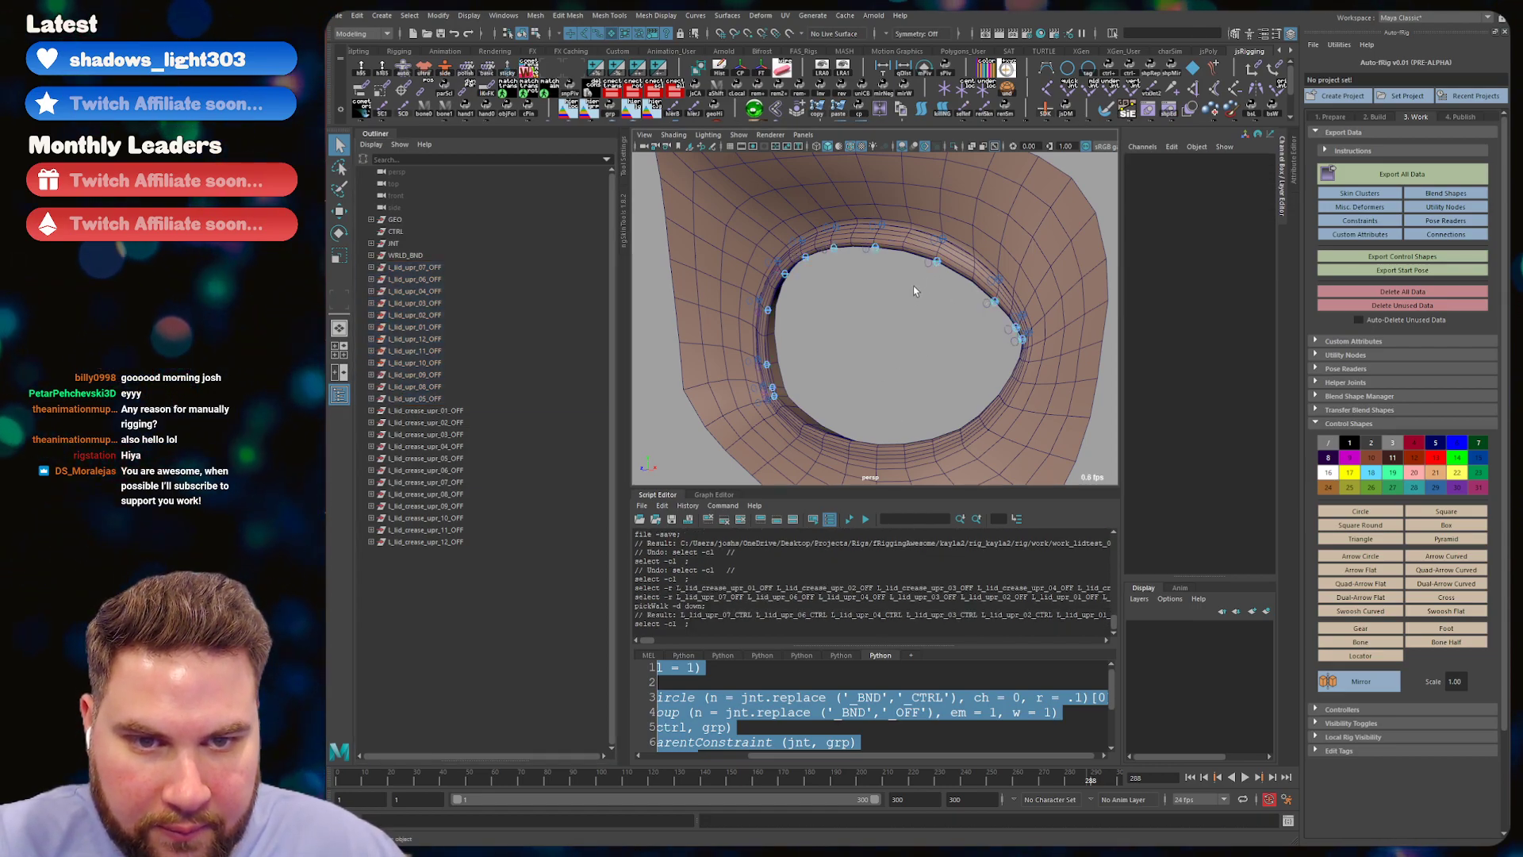
key("ctrl+z")
key("ctrl+z")
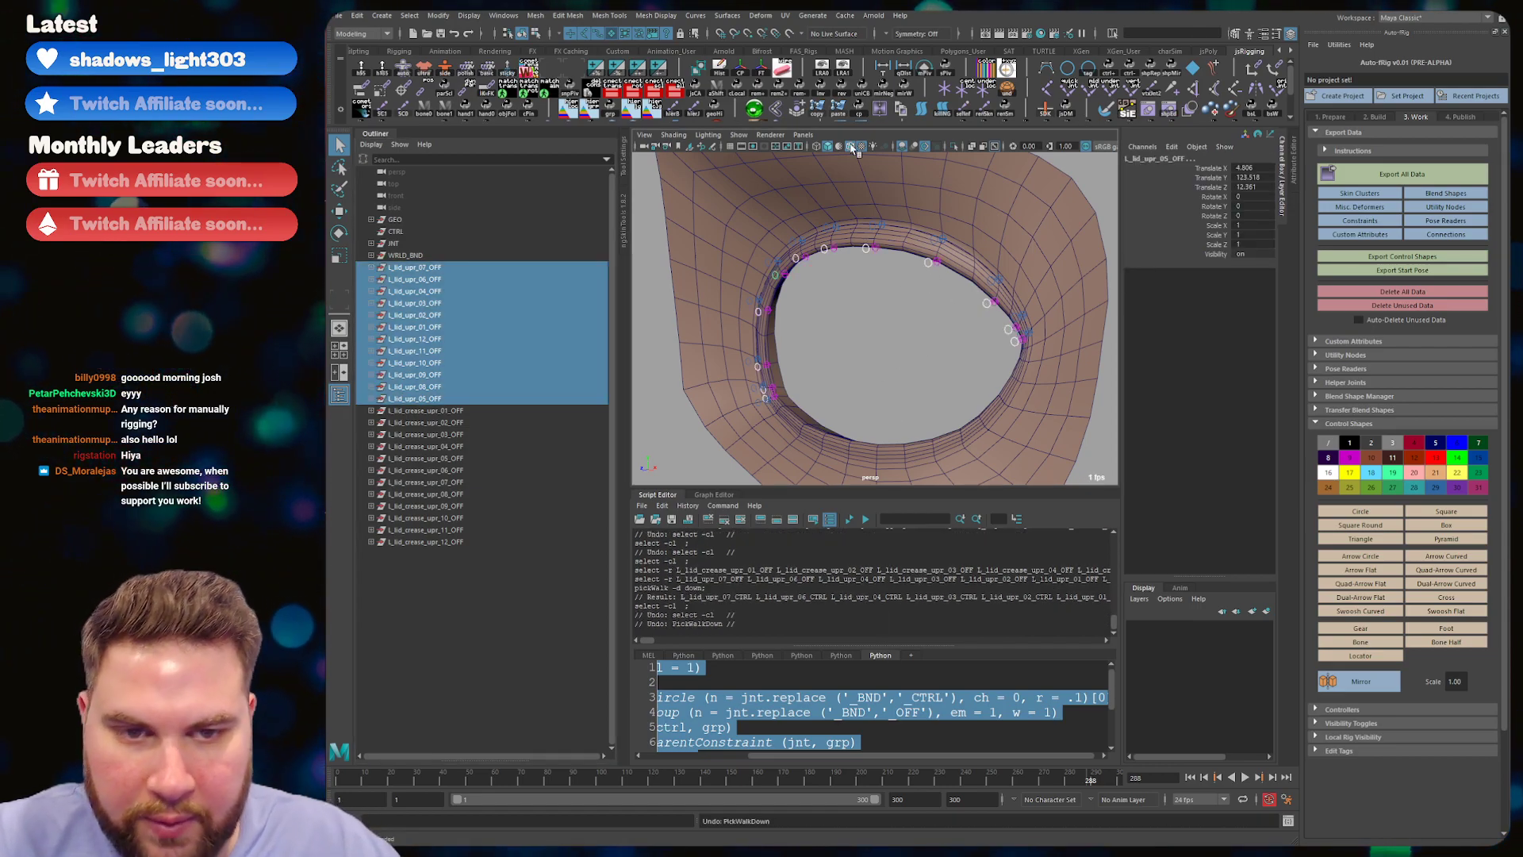
key("Down")
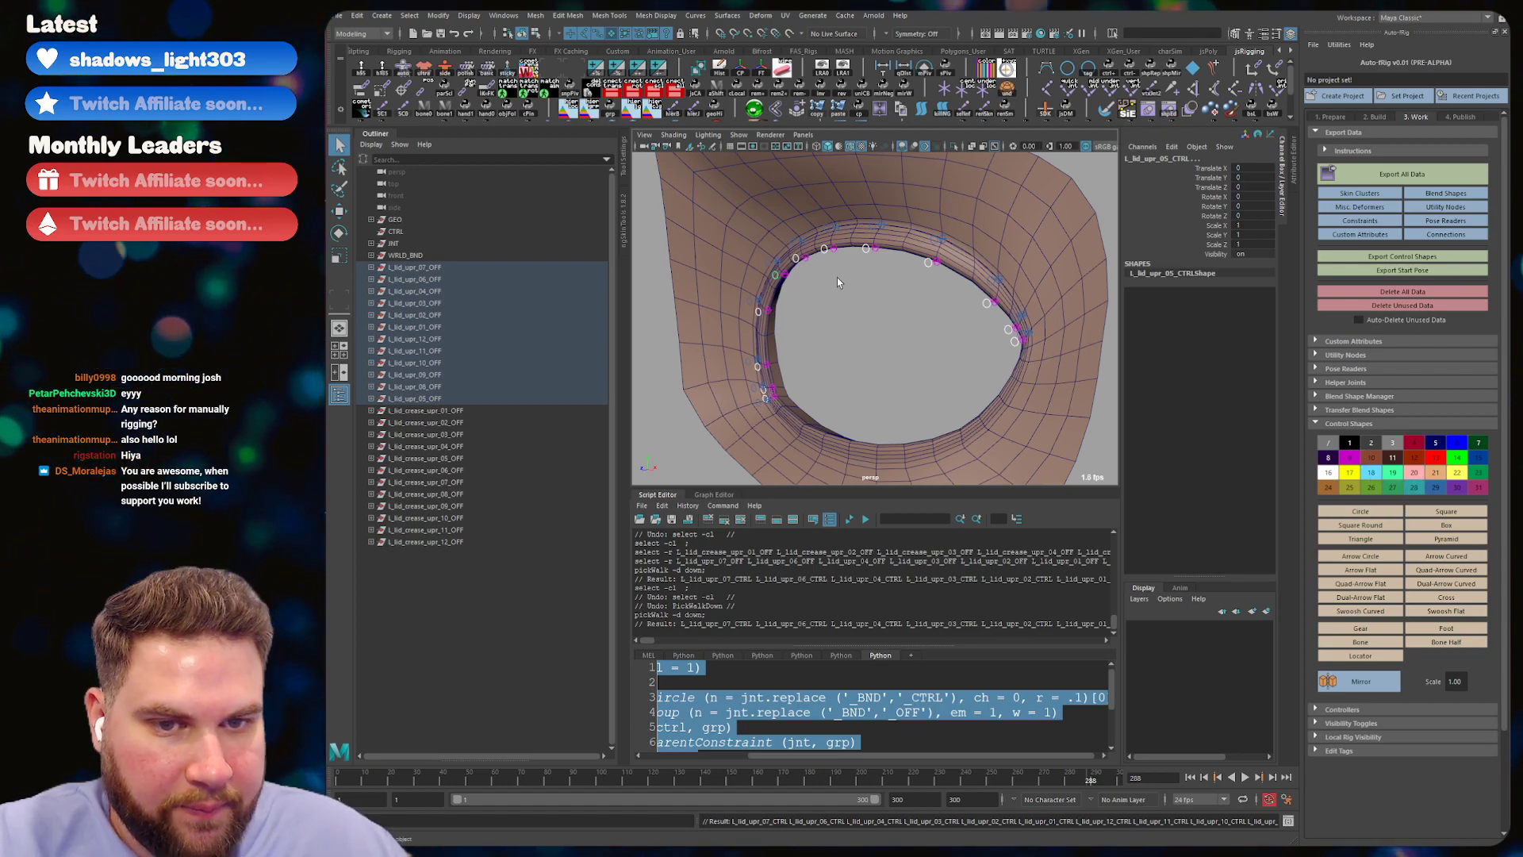
left_click(806, 304)
- Check the lid and crease controls by selecting each set, save the scene, and pick the L_lid_upr_07 control before clearing the selection
left_click_drag(445, 399, 440, 269)
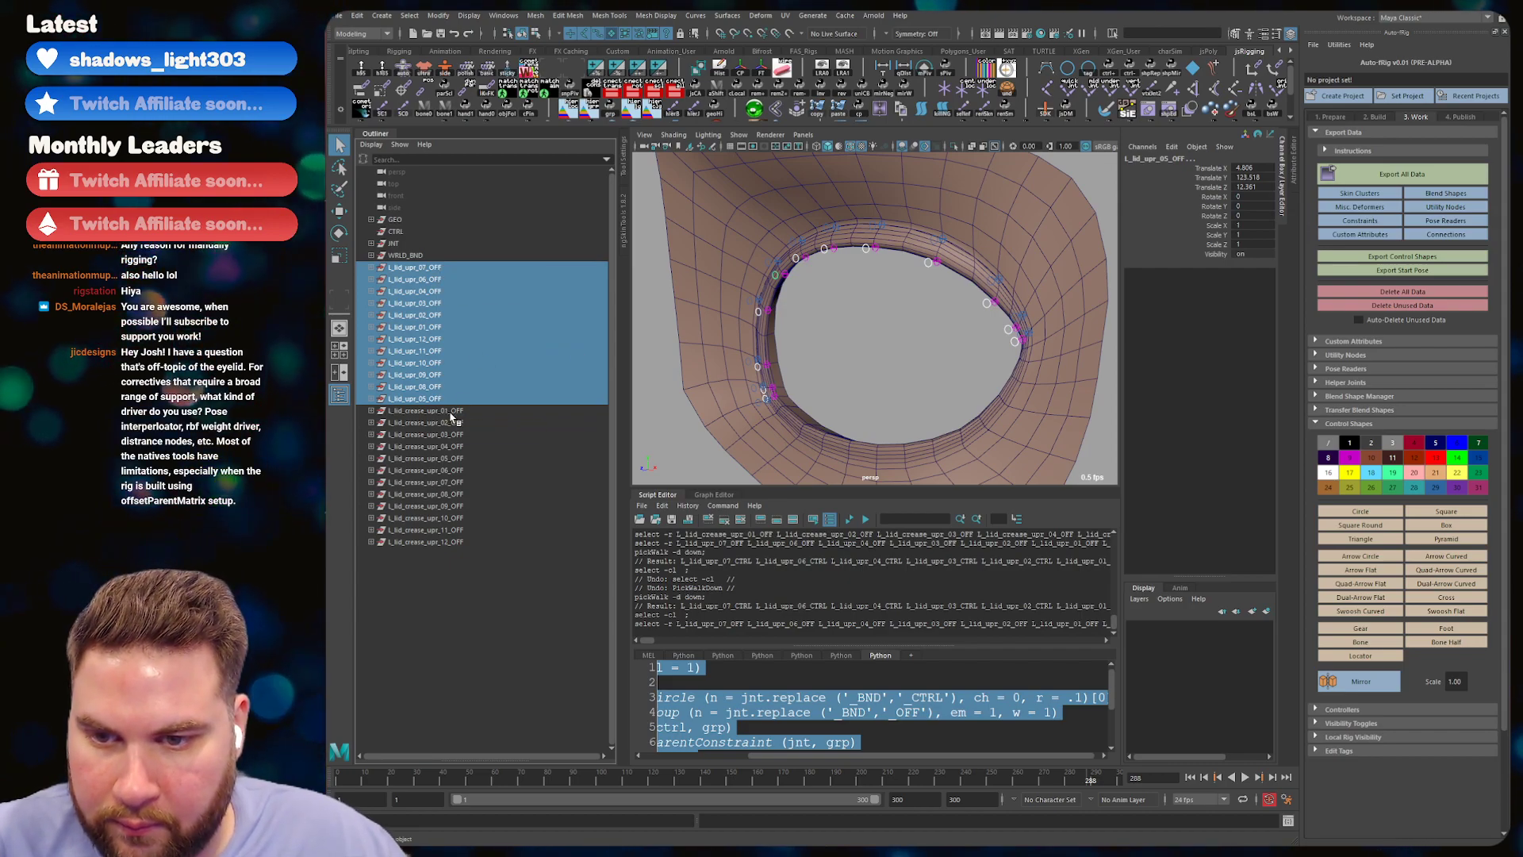
left_click_drag(440, 411, 440, 541)
key("Down")
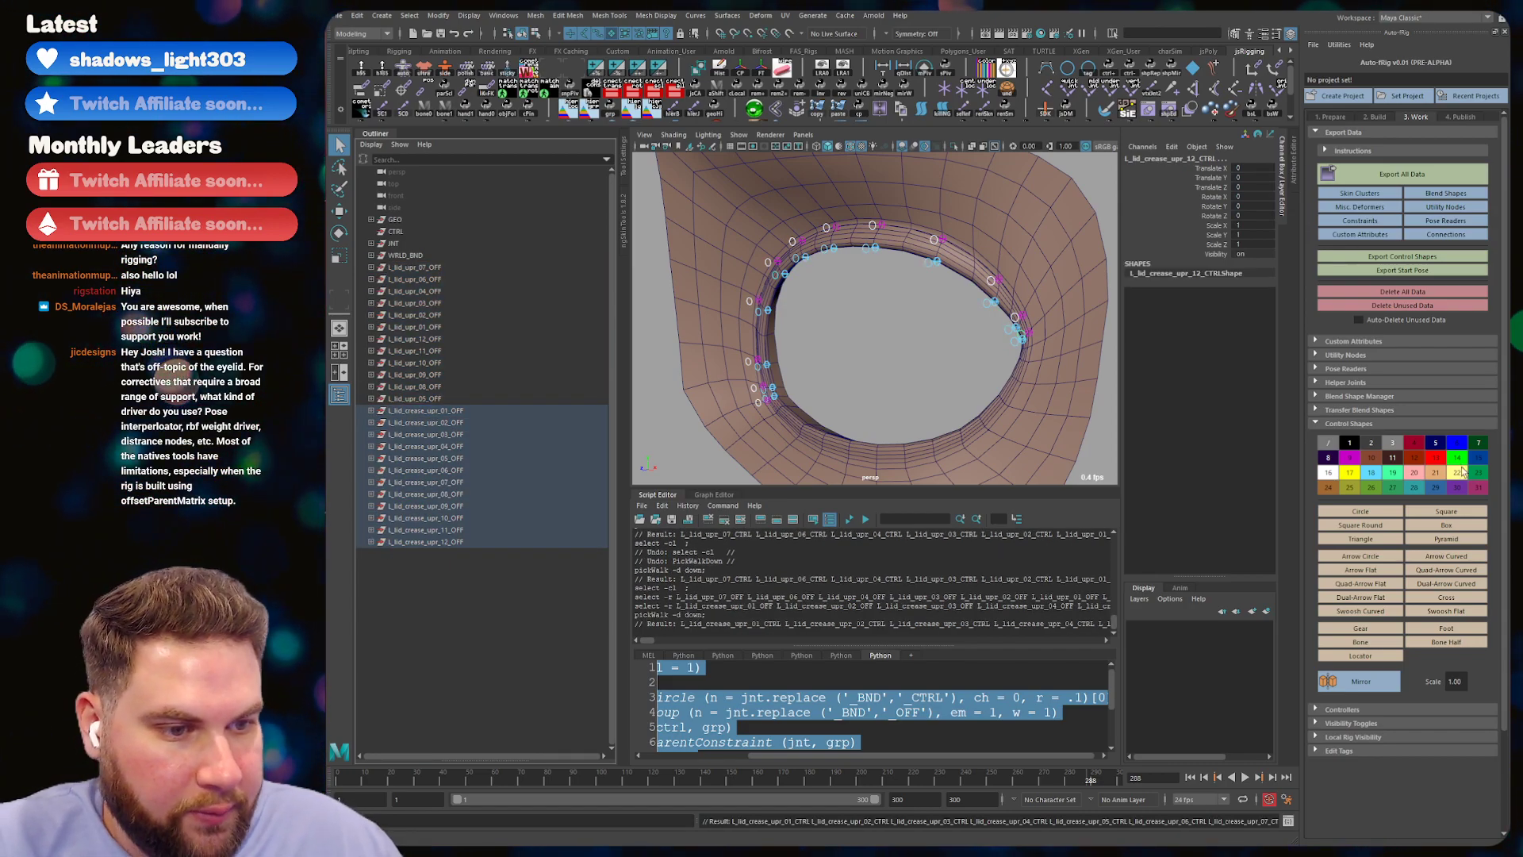
left_click(870, 349)
left_click_drag(870, 350, 833, 270, "alt")
key("ctrl+s")
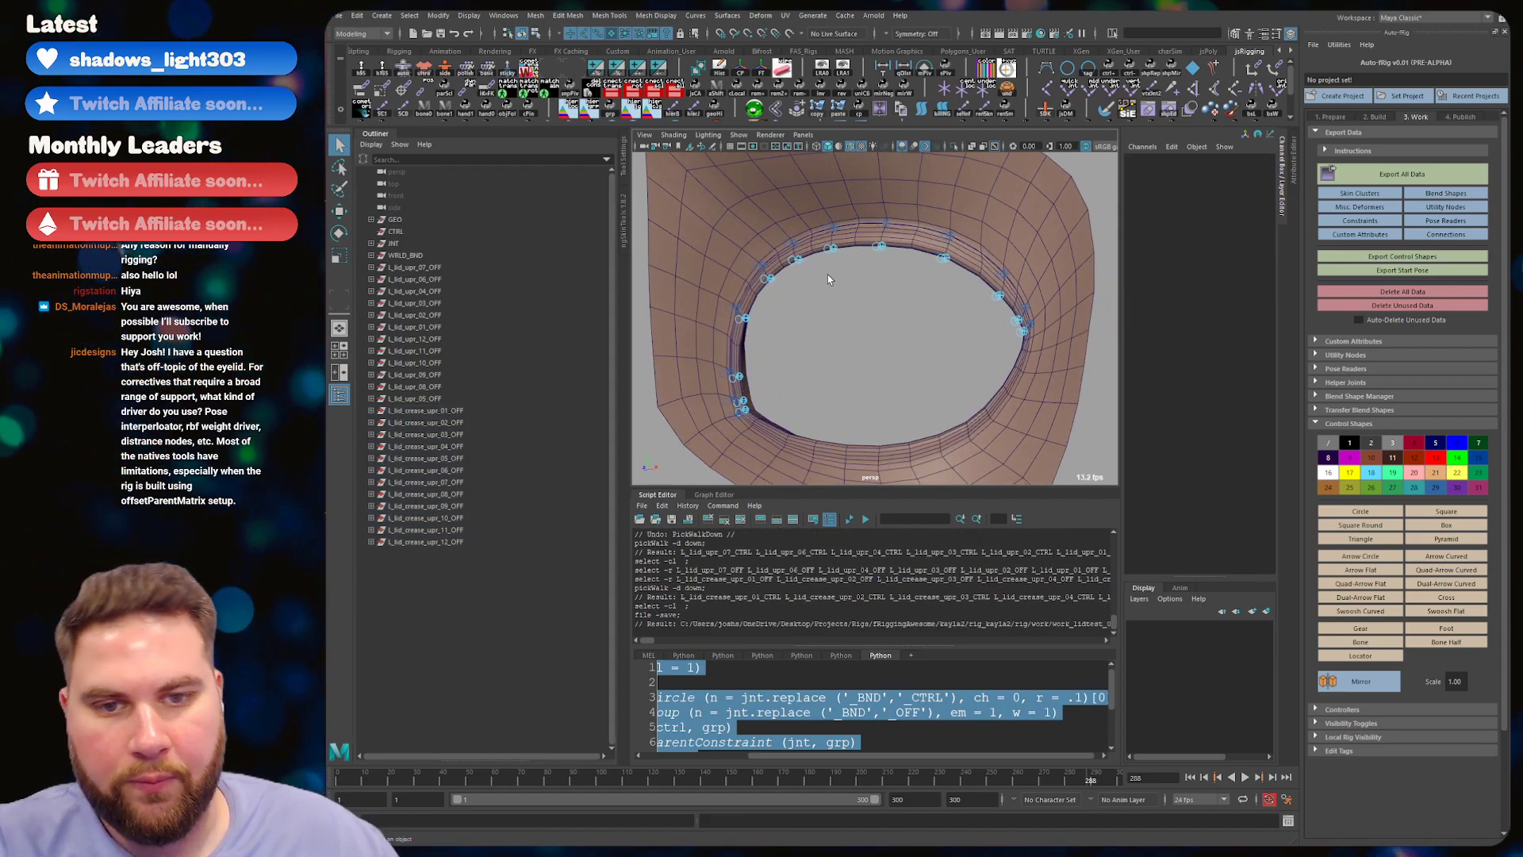
key("w")
left_click(830, 248)
left_click(842, 280)
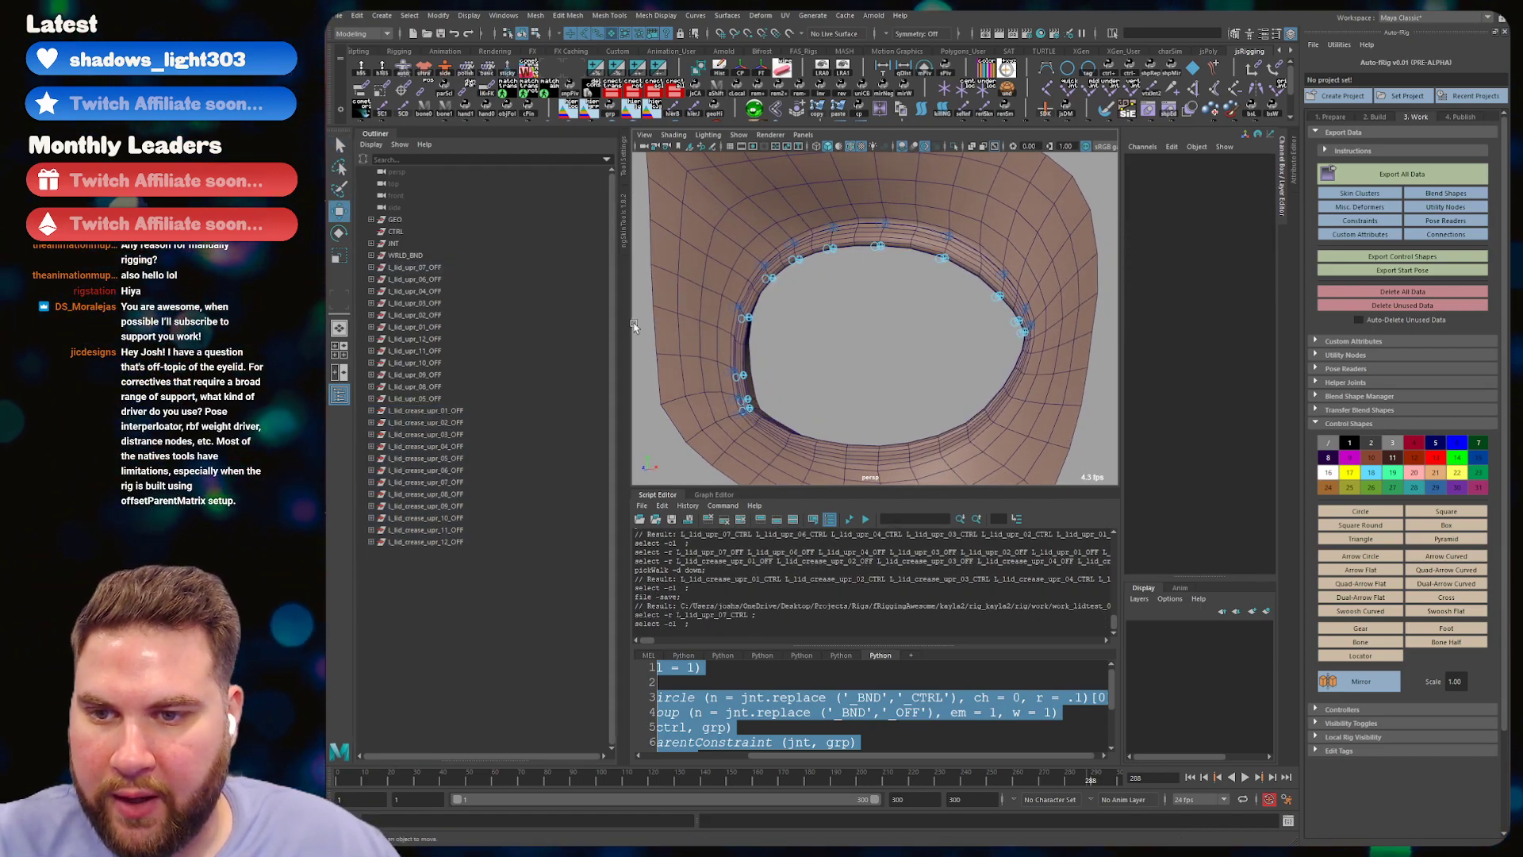
- Group all the L_lid_upr and L_lid_crease_upr offset groups as L_lid_twk_CTRL_GRP and save the scene
left_click_drag(414, 267, 458, 536)
key("ctrl+g")
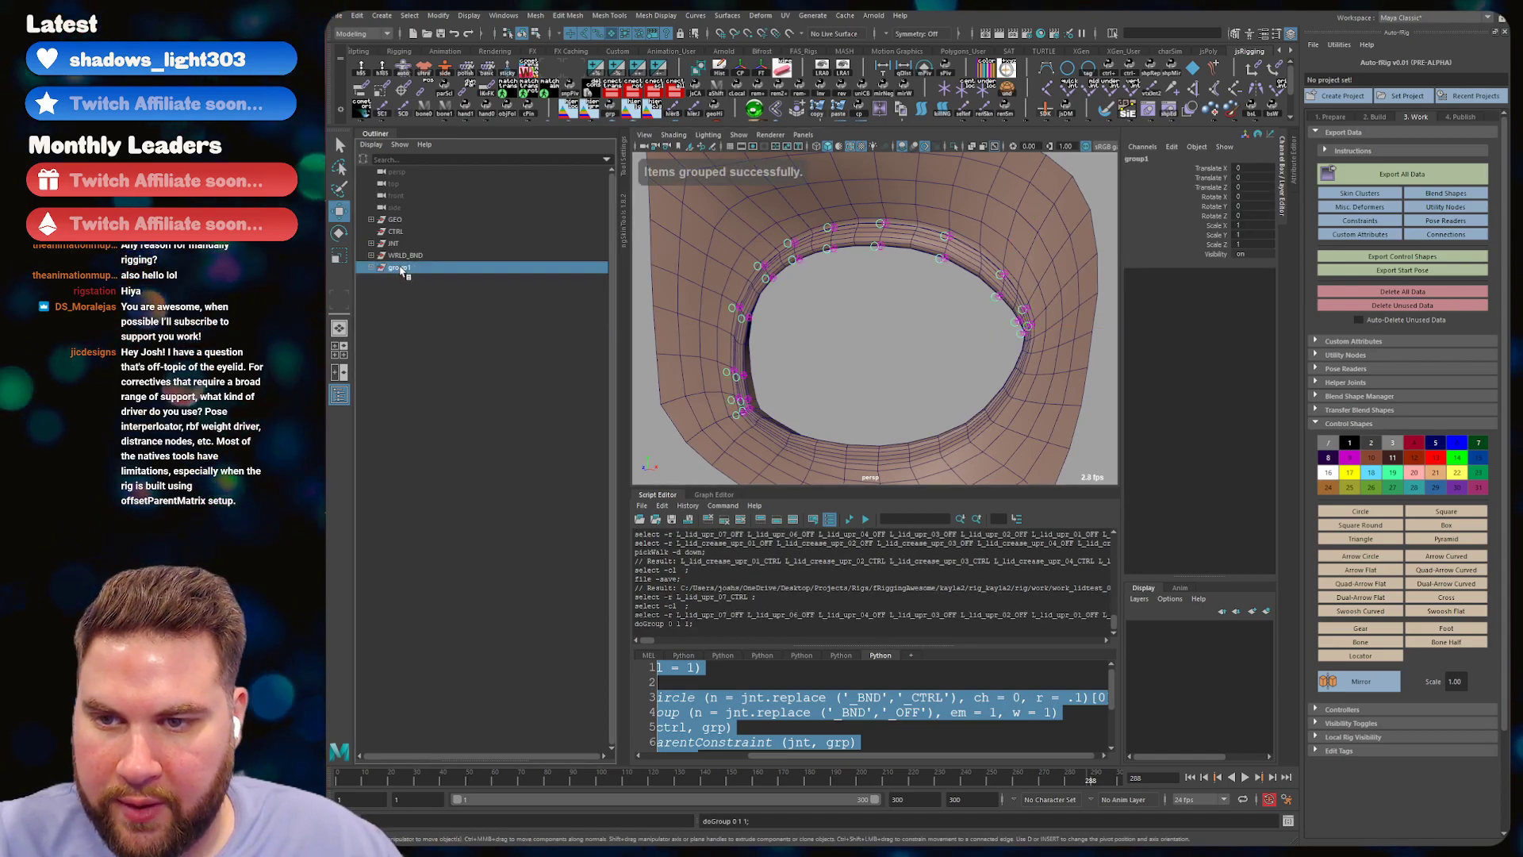
double_click(400, 267)
type("L_lid")
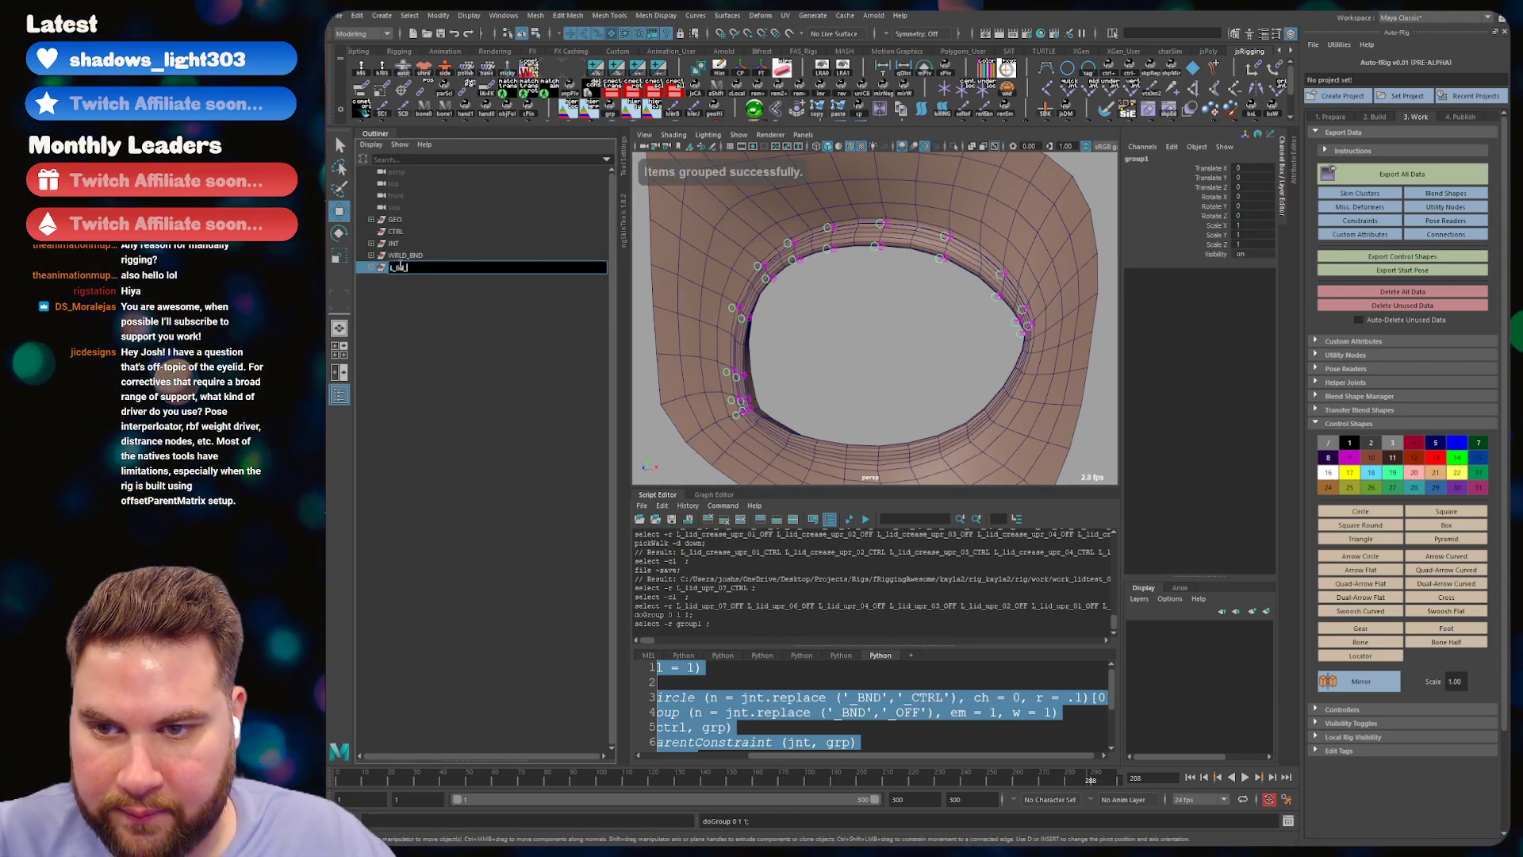
type("_twk_")
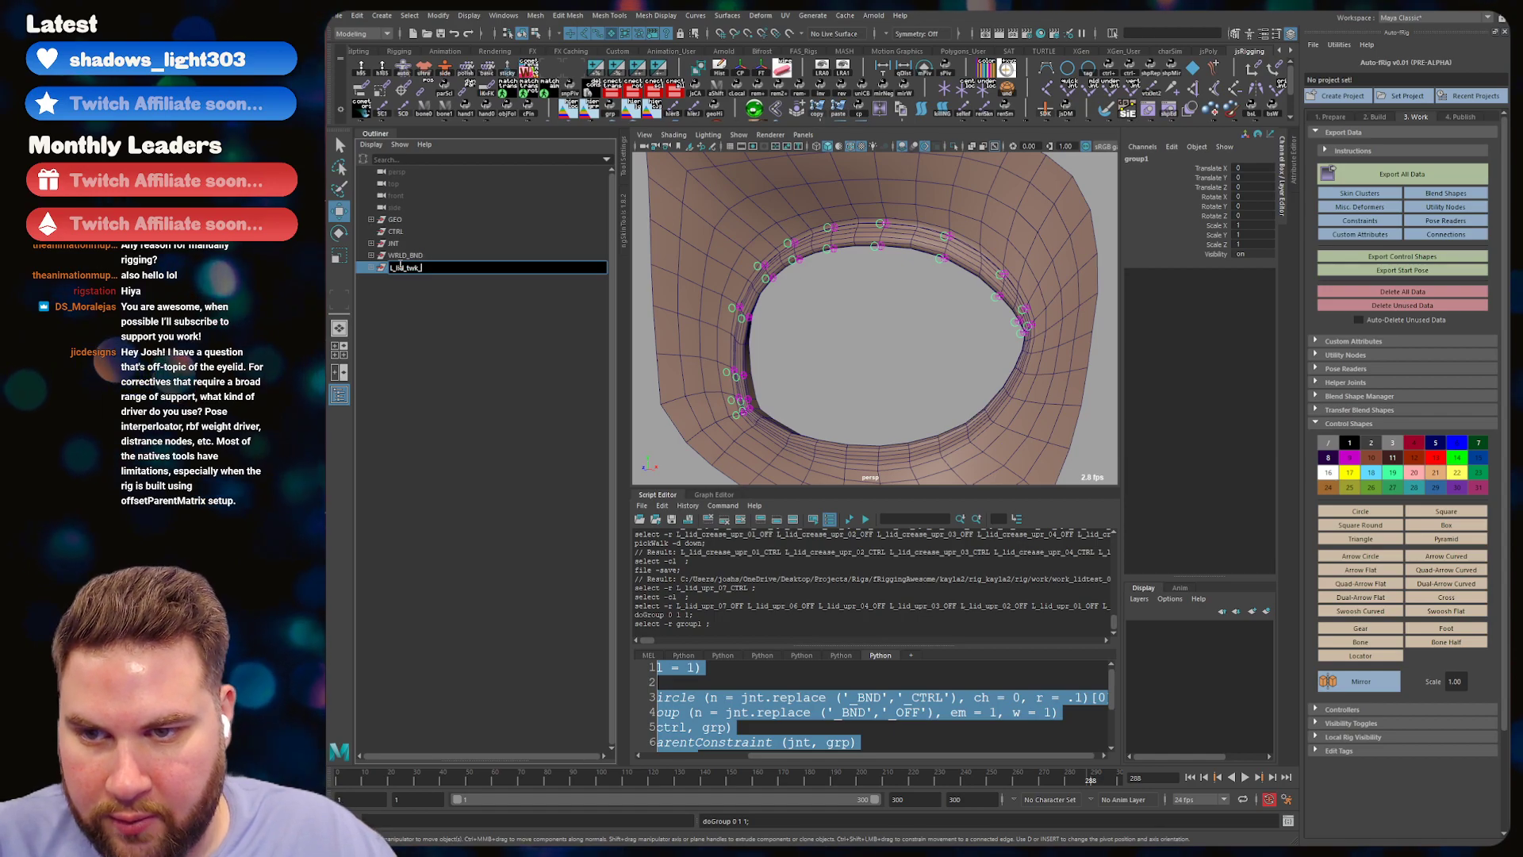
type("CTRL_G")
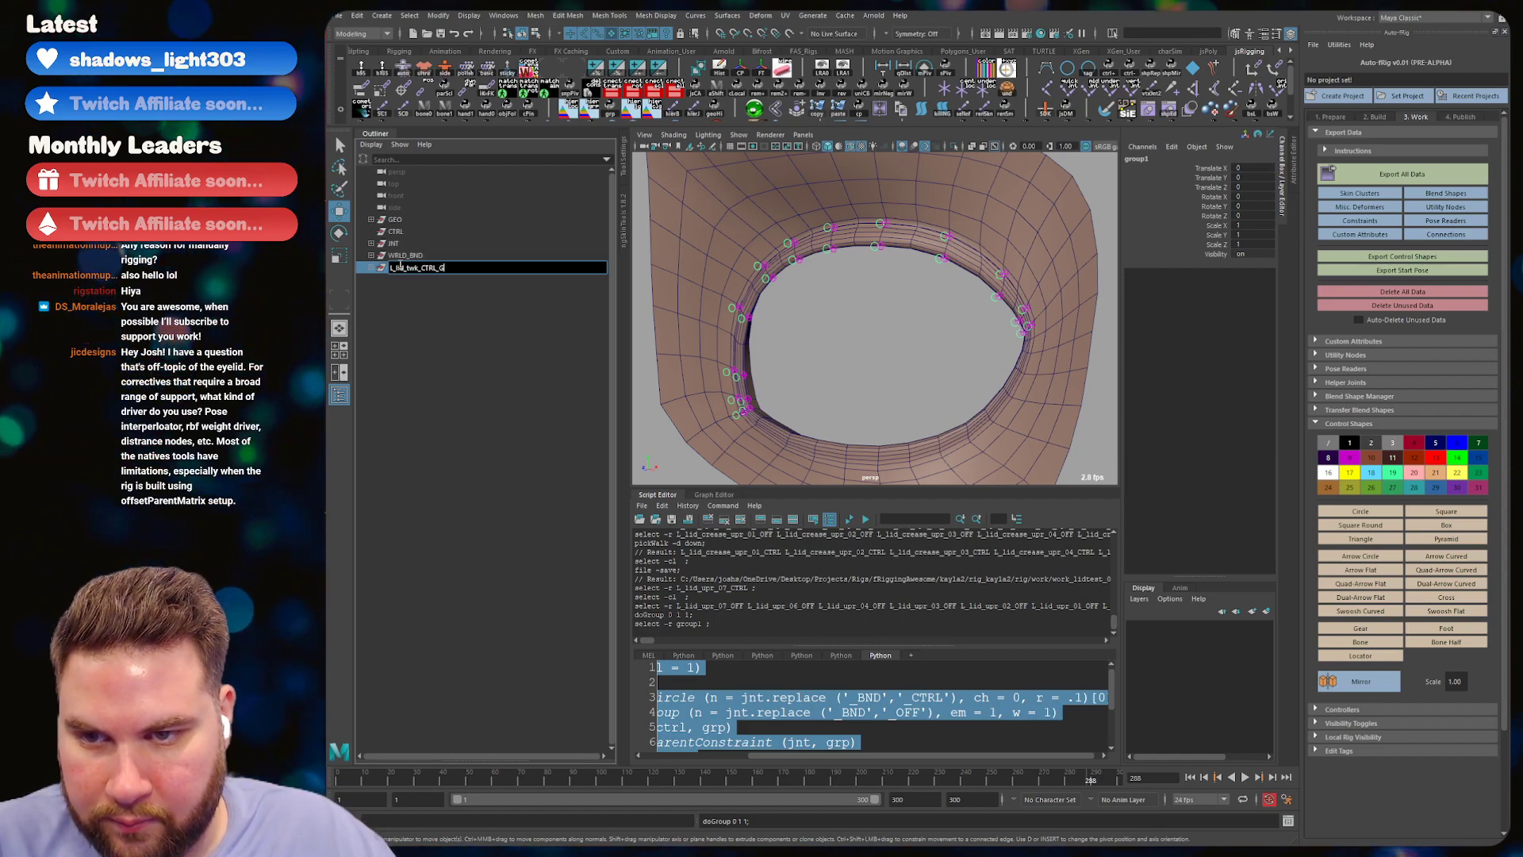
type("RP")
key("Return")
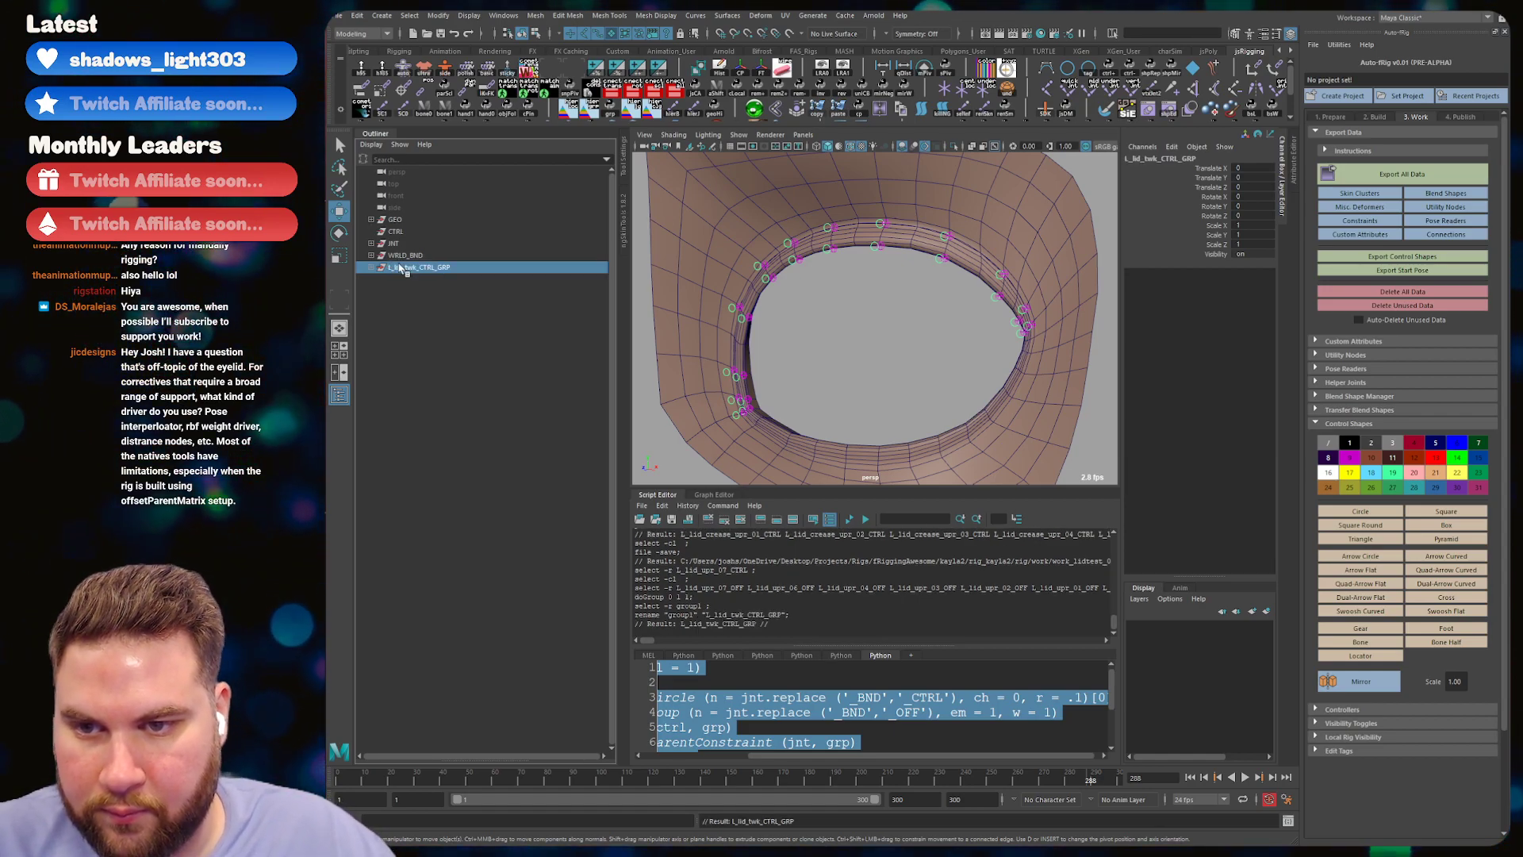
key("ctrl+s")
- Parent L_lid_twk_CTRL_GRP under the CTRL group and expand the hierarchy to show its offset groups
left_click_drag(414, 268, 375, 242)
left_click(441, 338)
left_click_drag(875, 344, 866, 335, "alt")
left_click(379, 242)
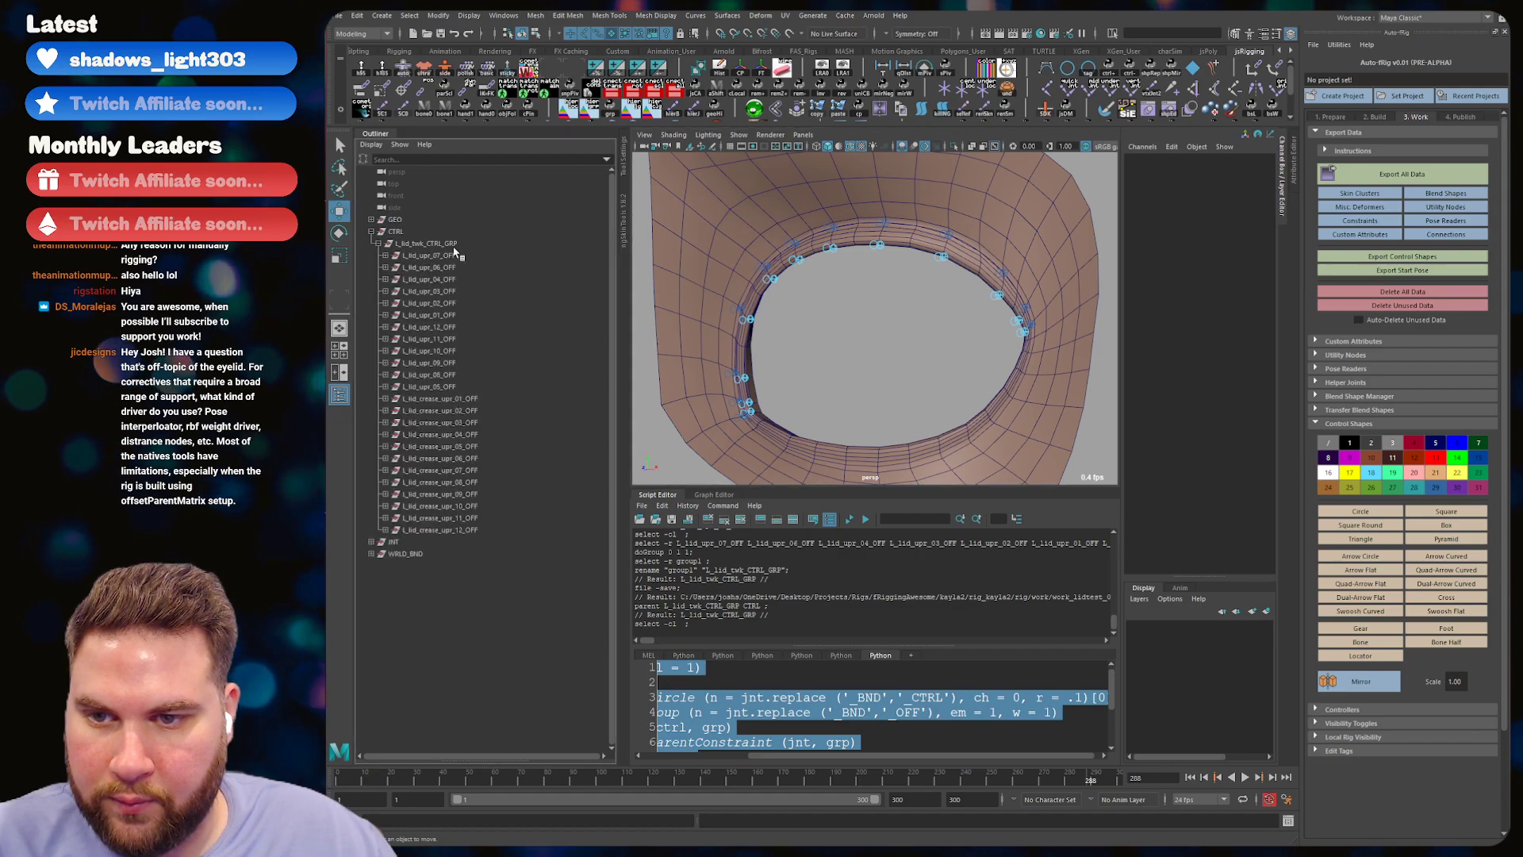
- Inside L_lid_twk_CTRL_GRP, put the L_lid_upr offsets in one subgroup and the L_lid_crease_upr offsets in another
left_click_drag(444, 255, 468, 386)
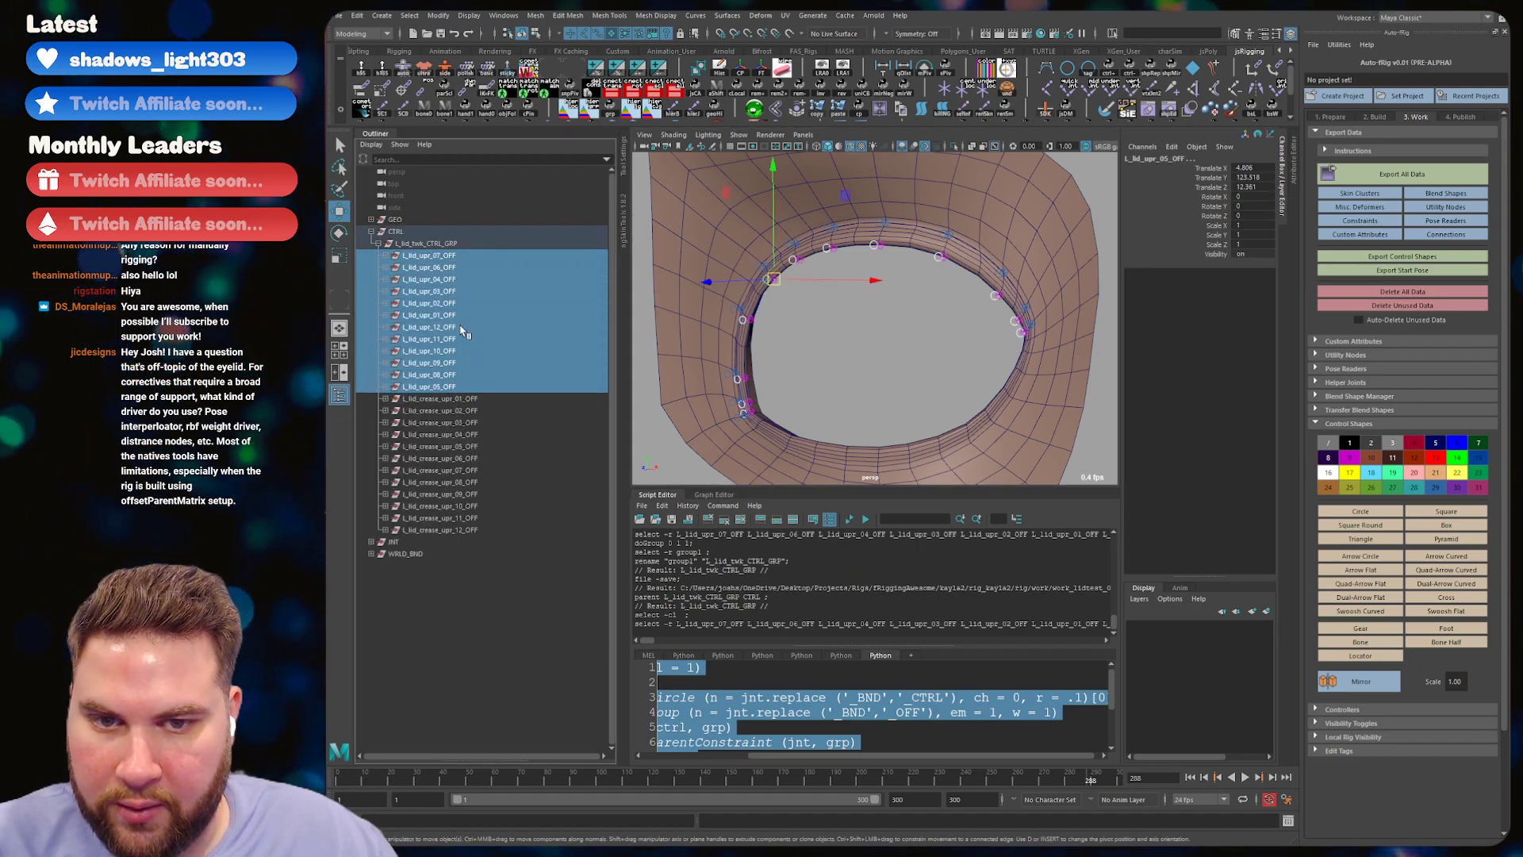
key("ctrl+g")
left_click_drag(440, 255, 444, 387)
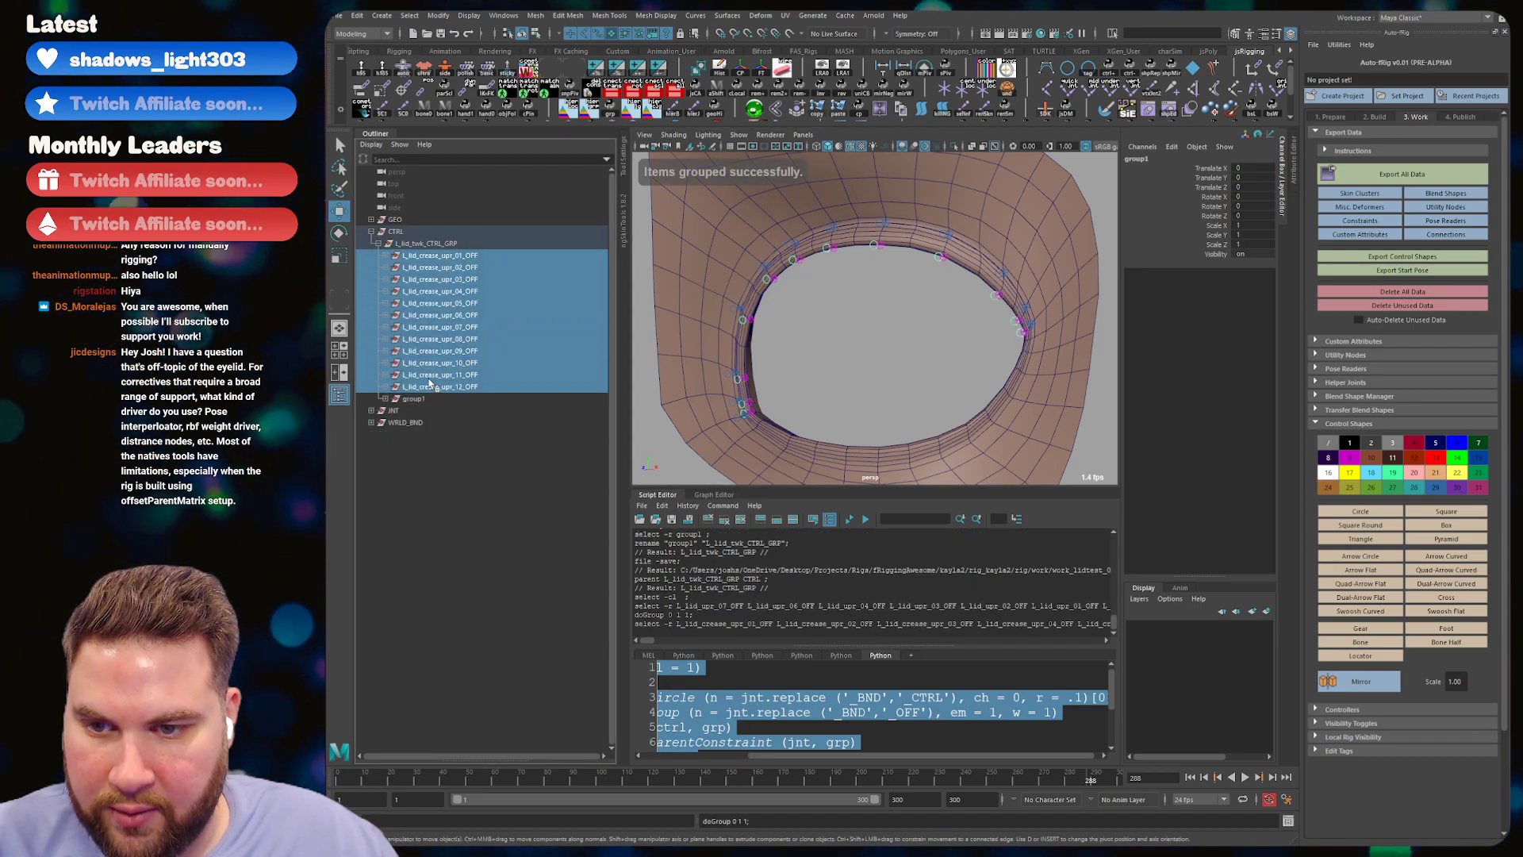
key("ctrl+g")
left_click(386, 266)
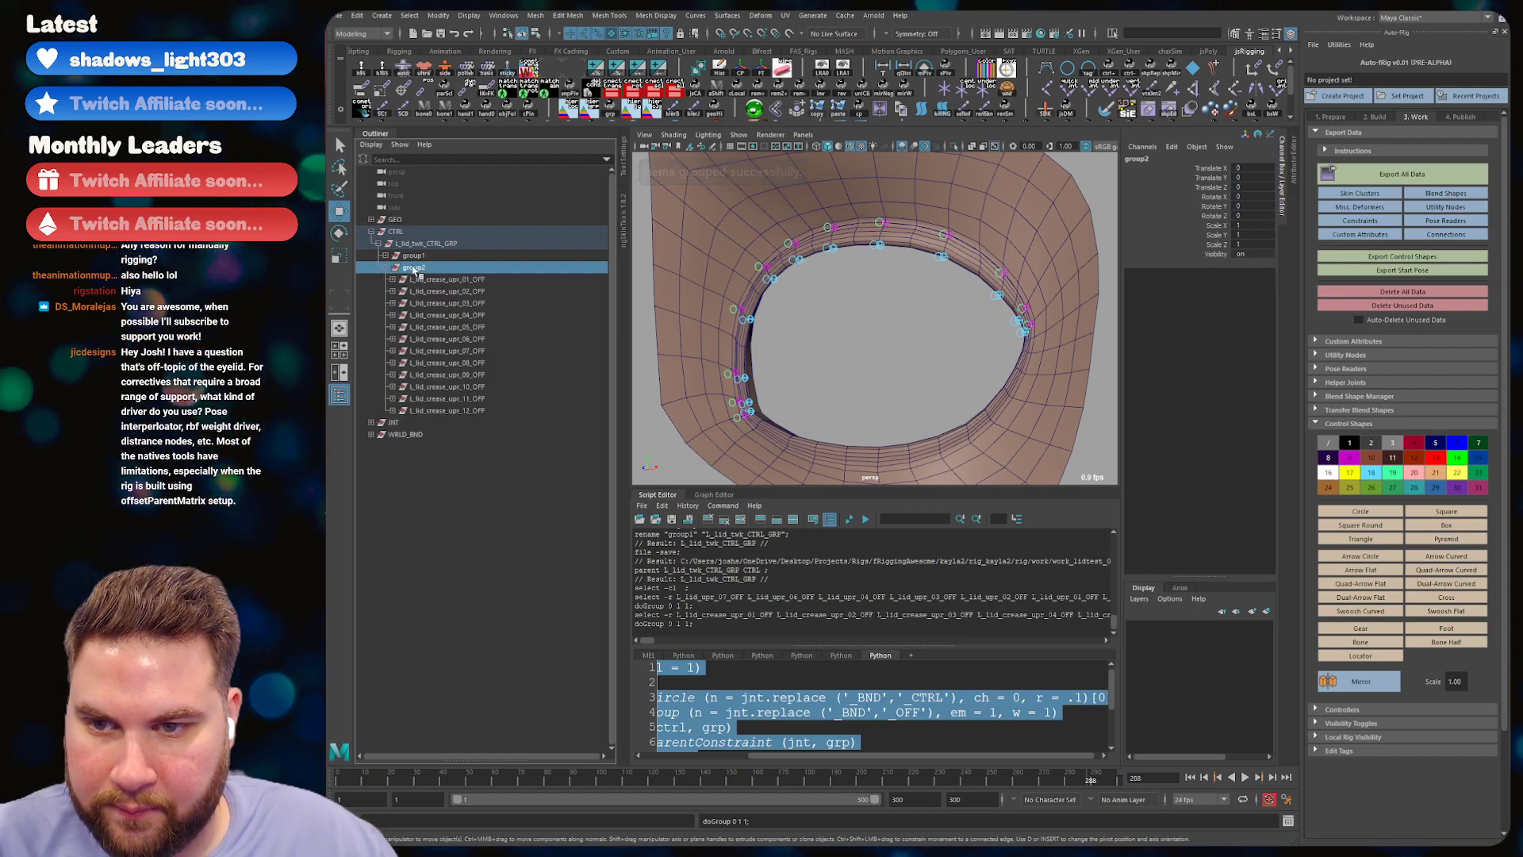
- Center the pivots of L_lid_twk_CTRL_GRP and its lid and crease subgroups
left_click(416, 255)
left_click(432, 242)
left_click(395, 231)
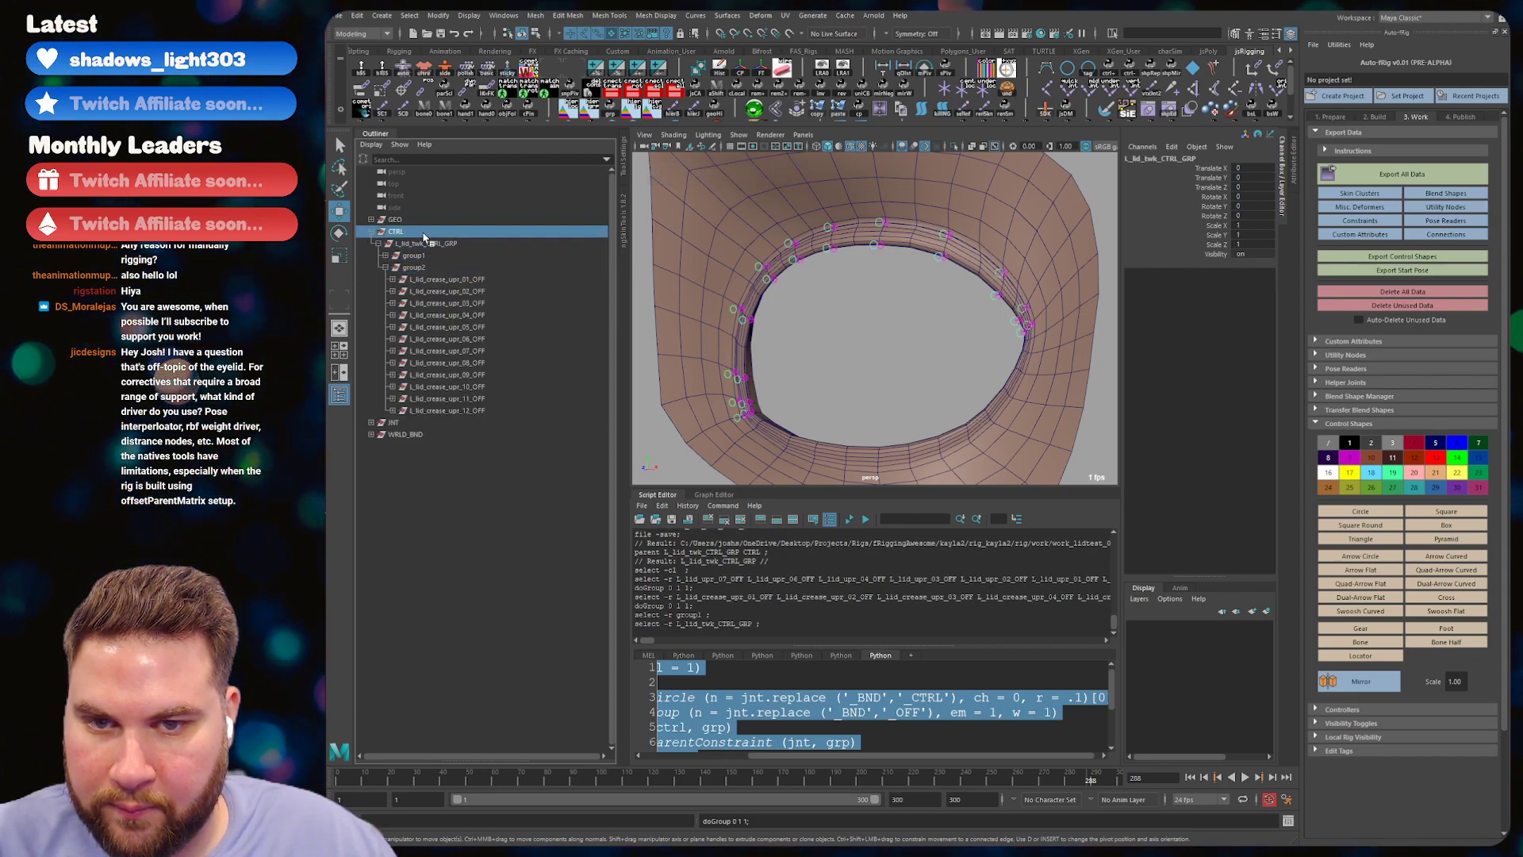
left_click(426, 242)
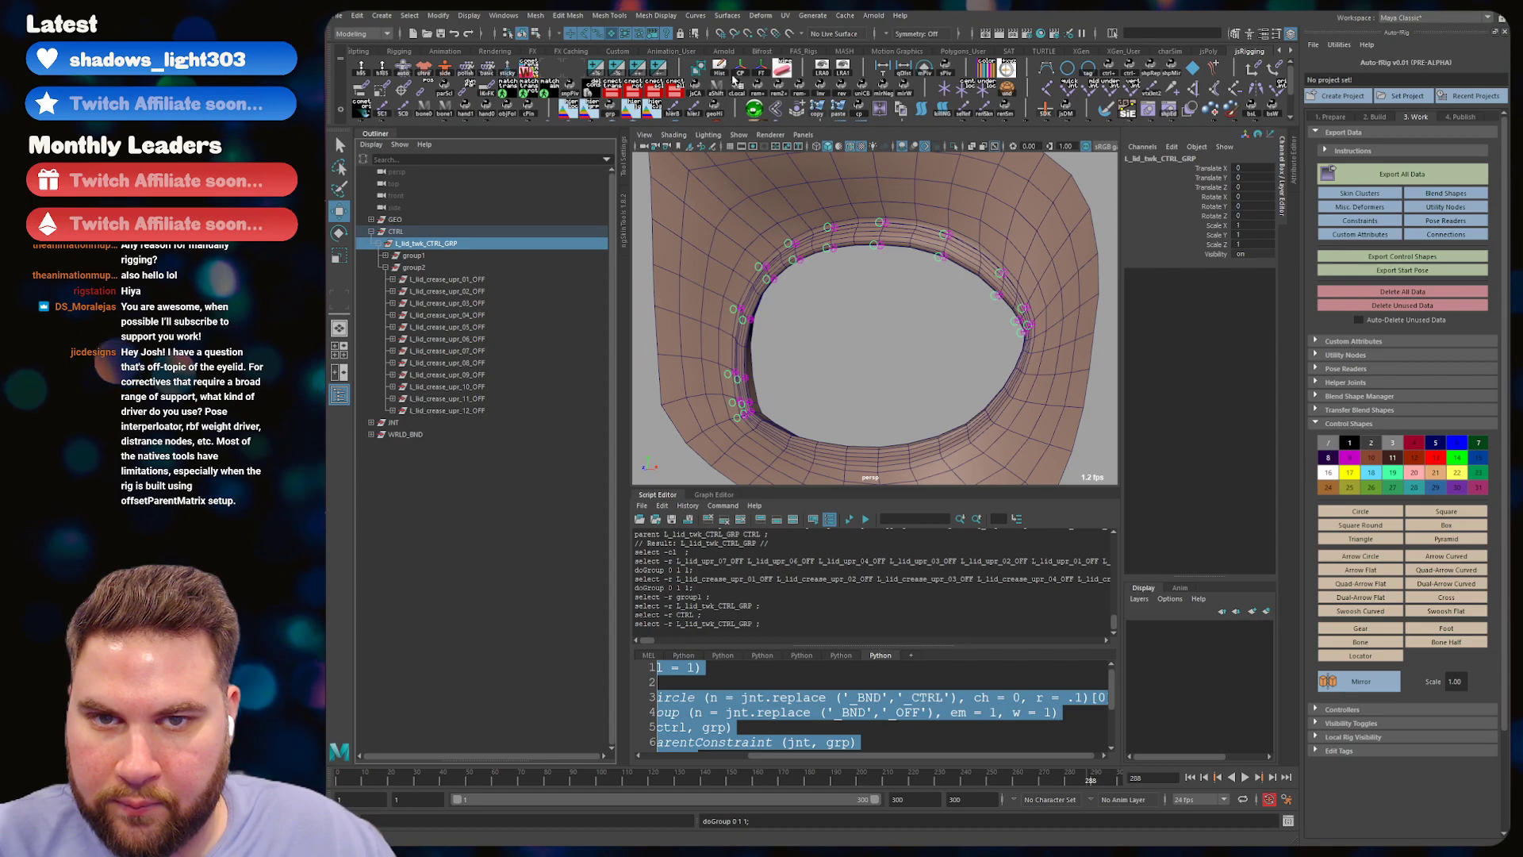
left_click(739, 68)
left_click(425, 255)
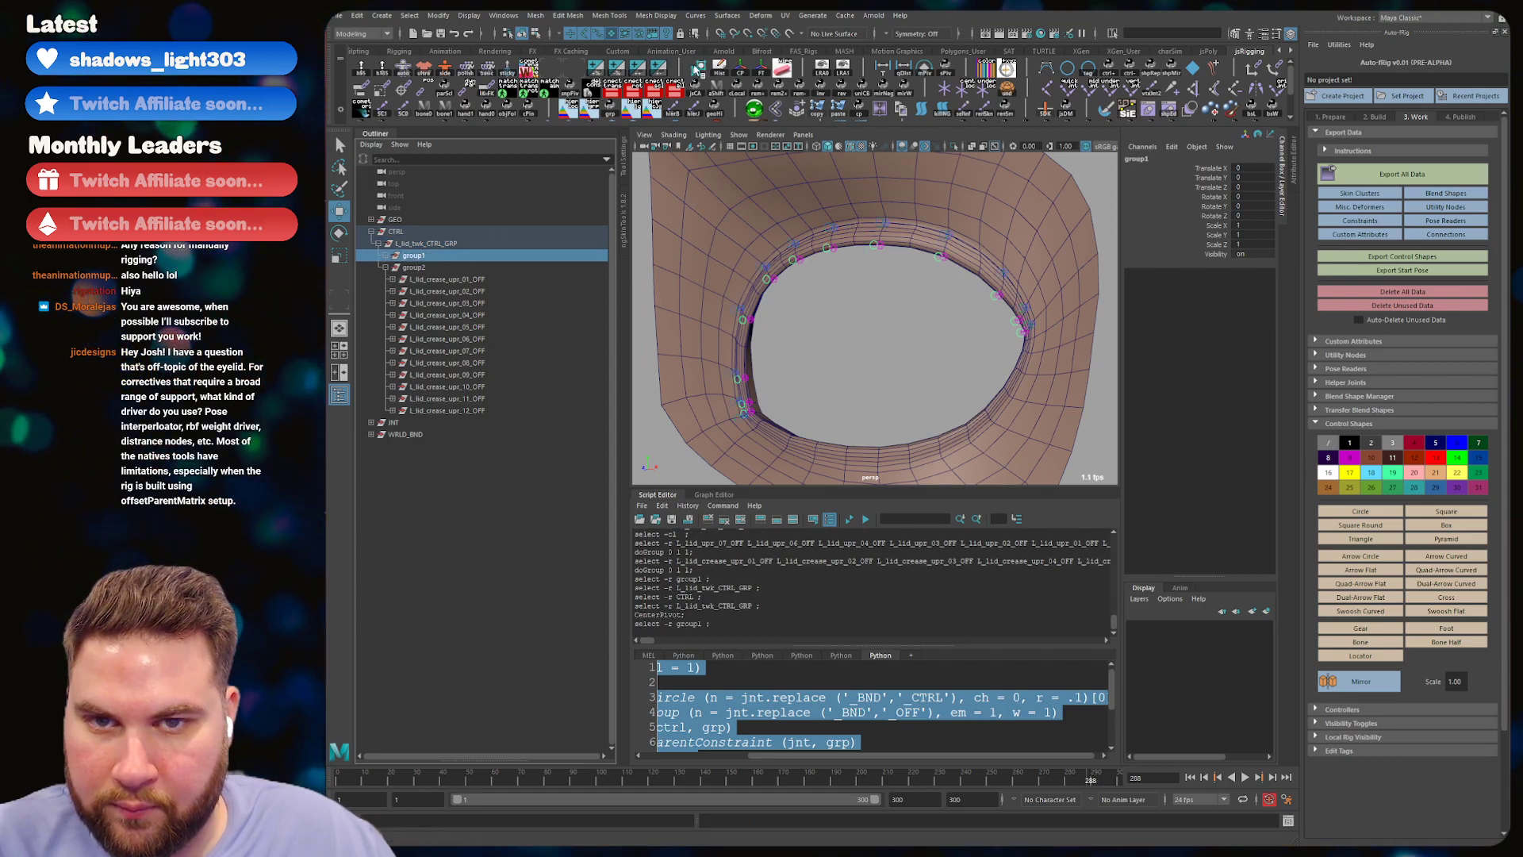
left_click(741, 70)
left_click(413, 267)
left_click(741, 70)
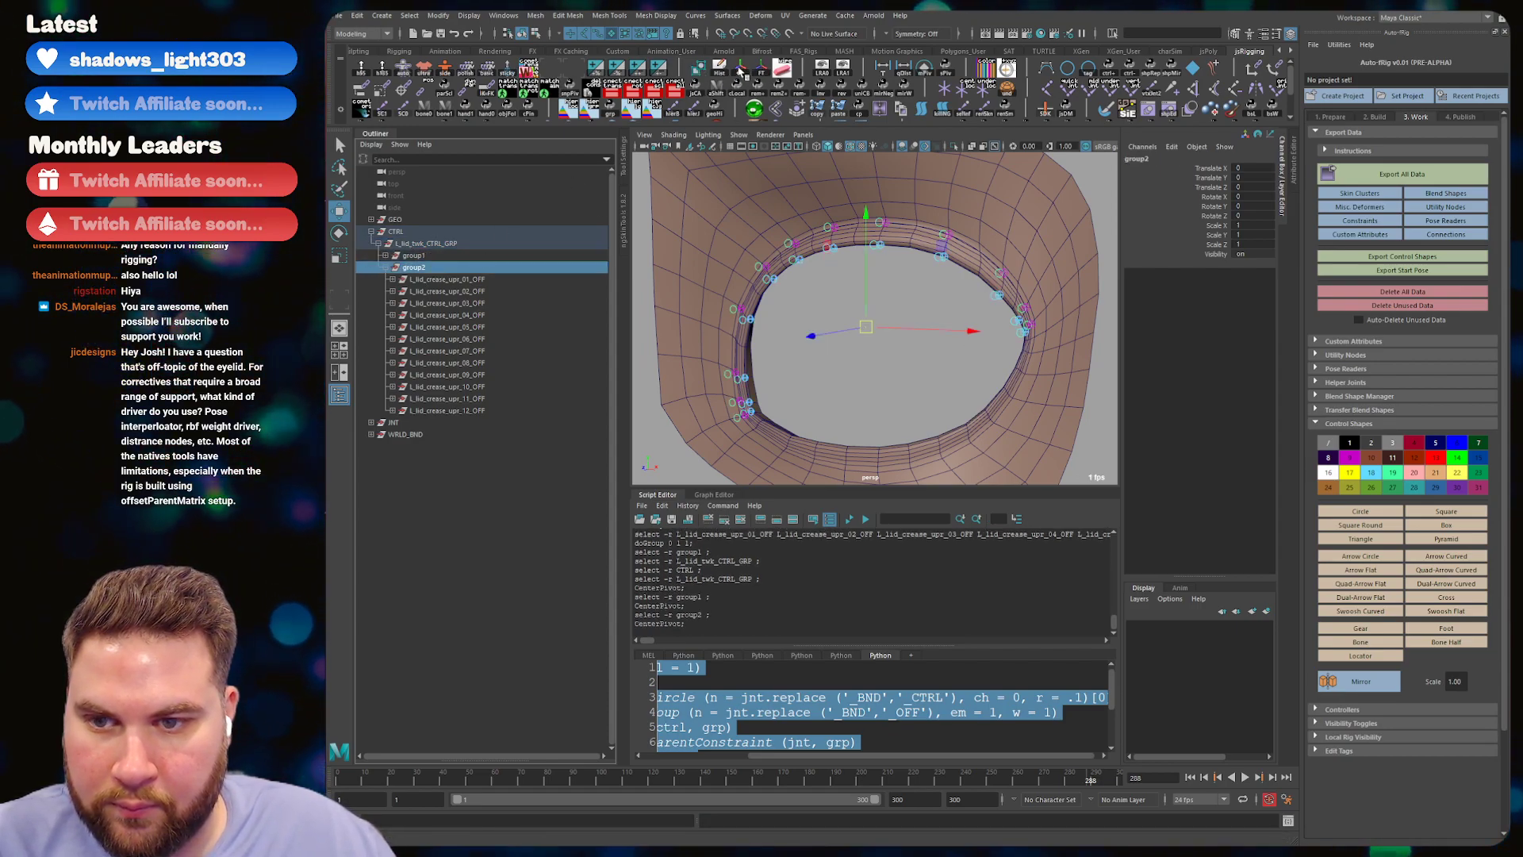
- Rename the subgroup holding the L_lid_crease_upr offsets to L_lid_crease_twk_CTRL_GRP
double_click(414, 267)
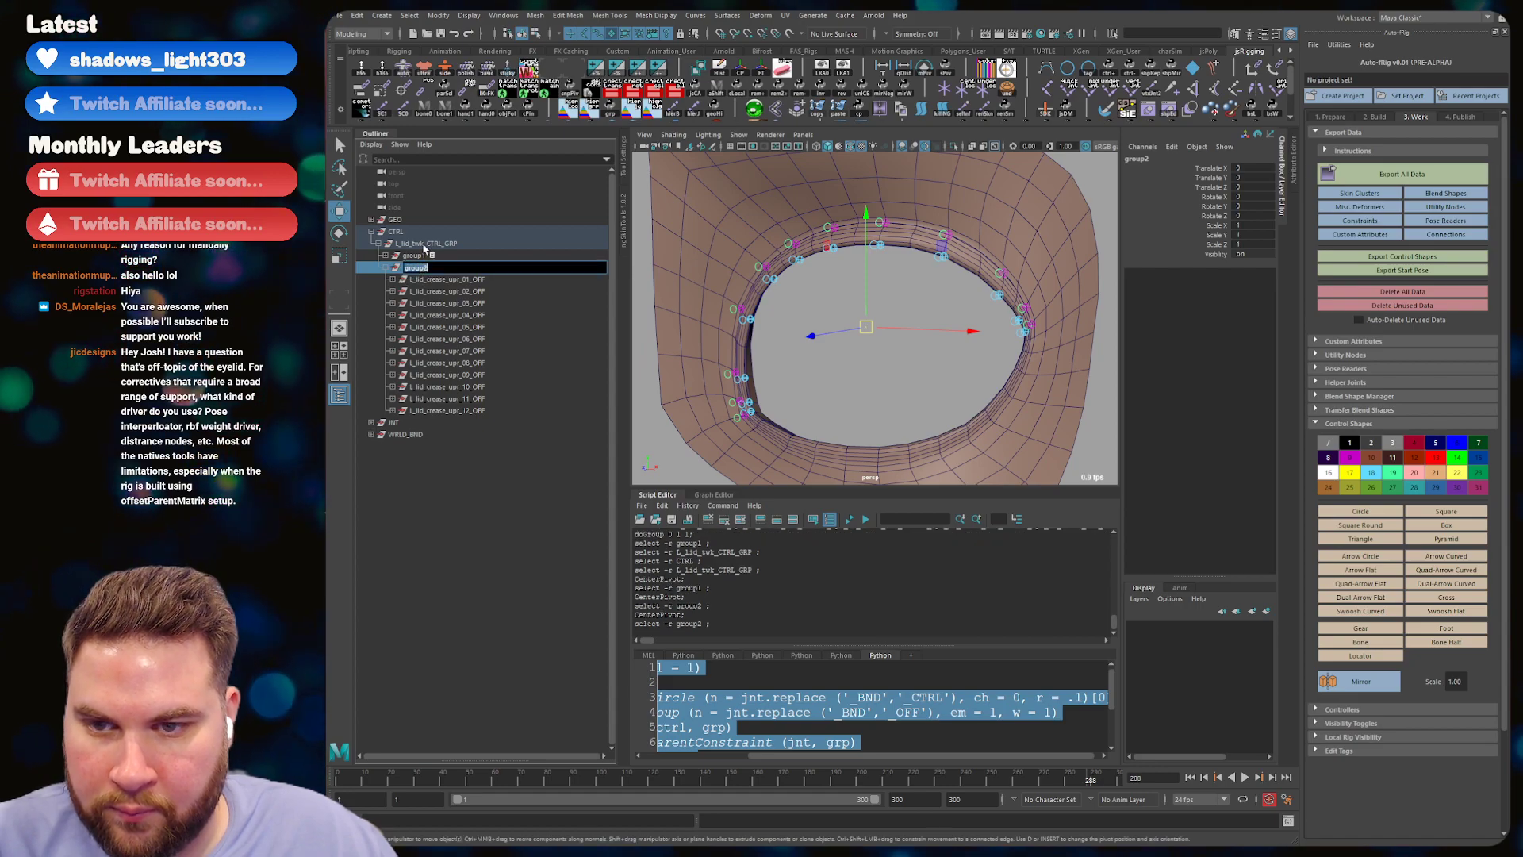
type("L_l")
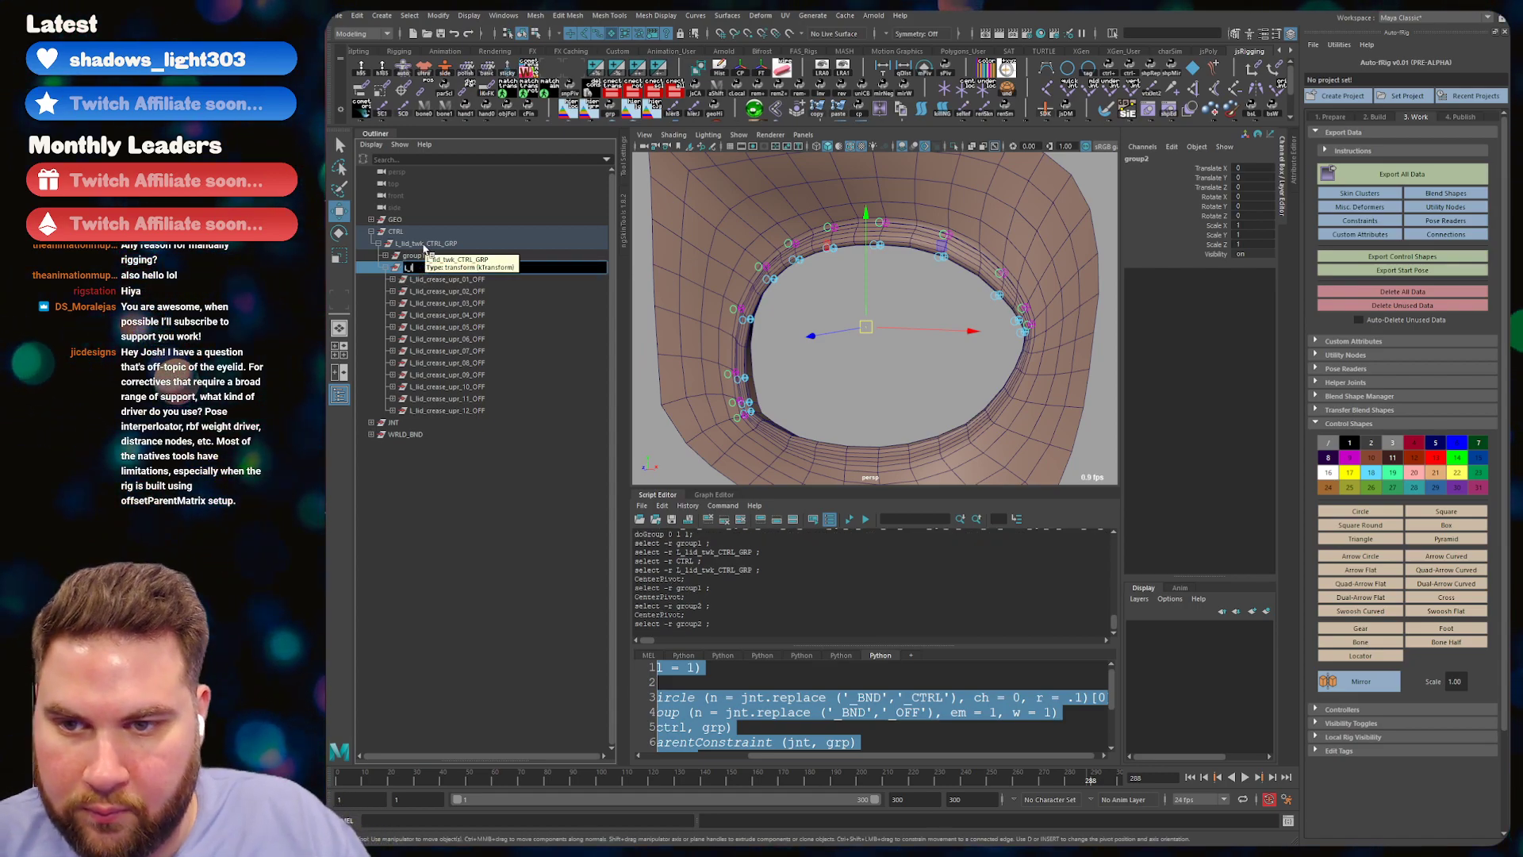
type("id")
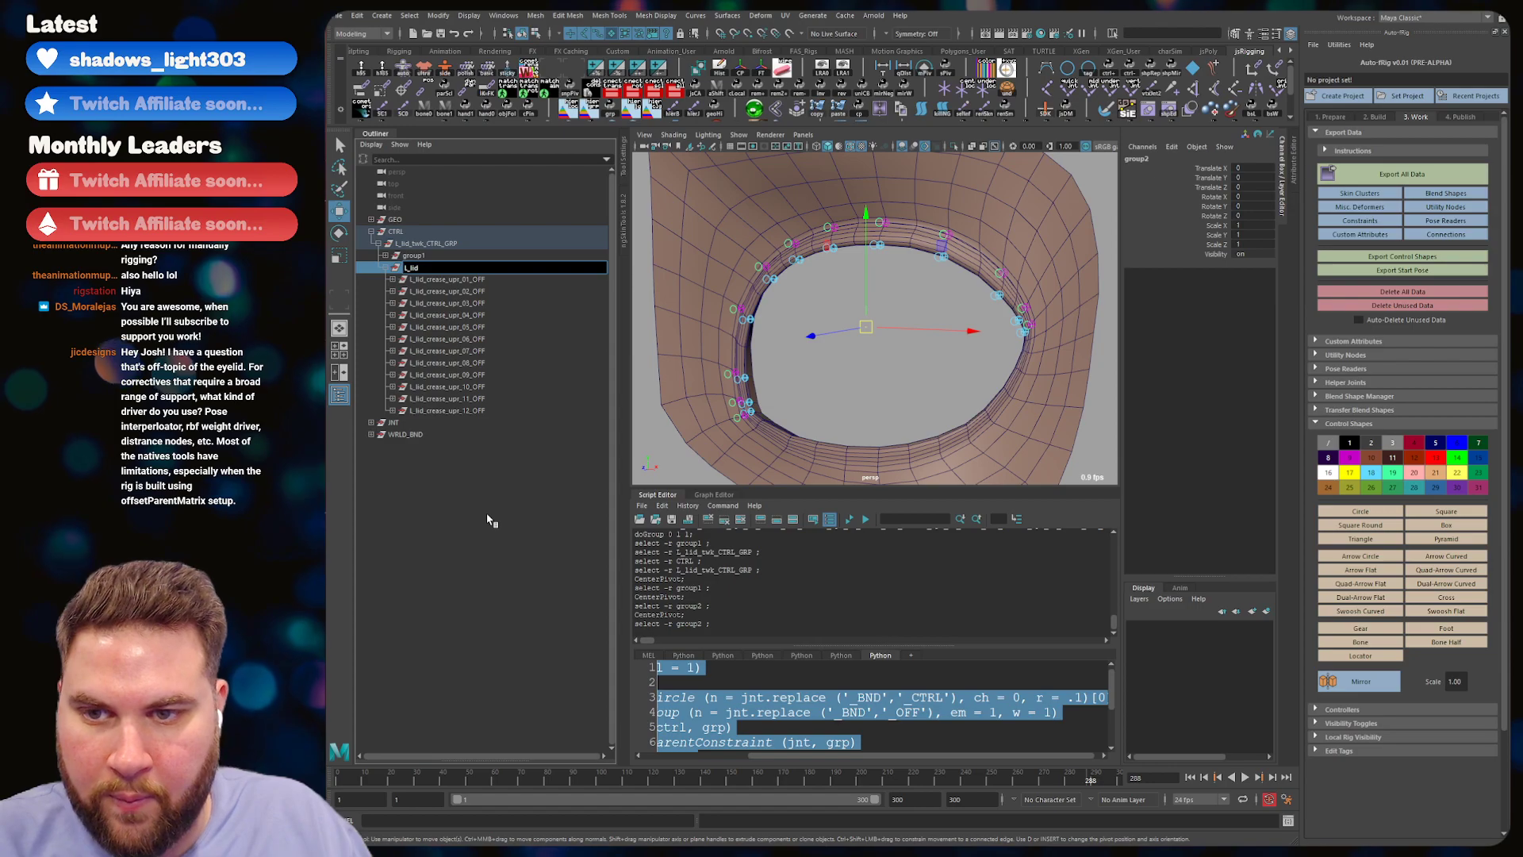
type("_")
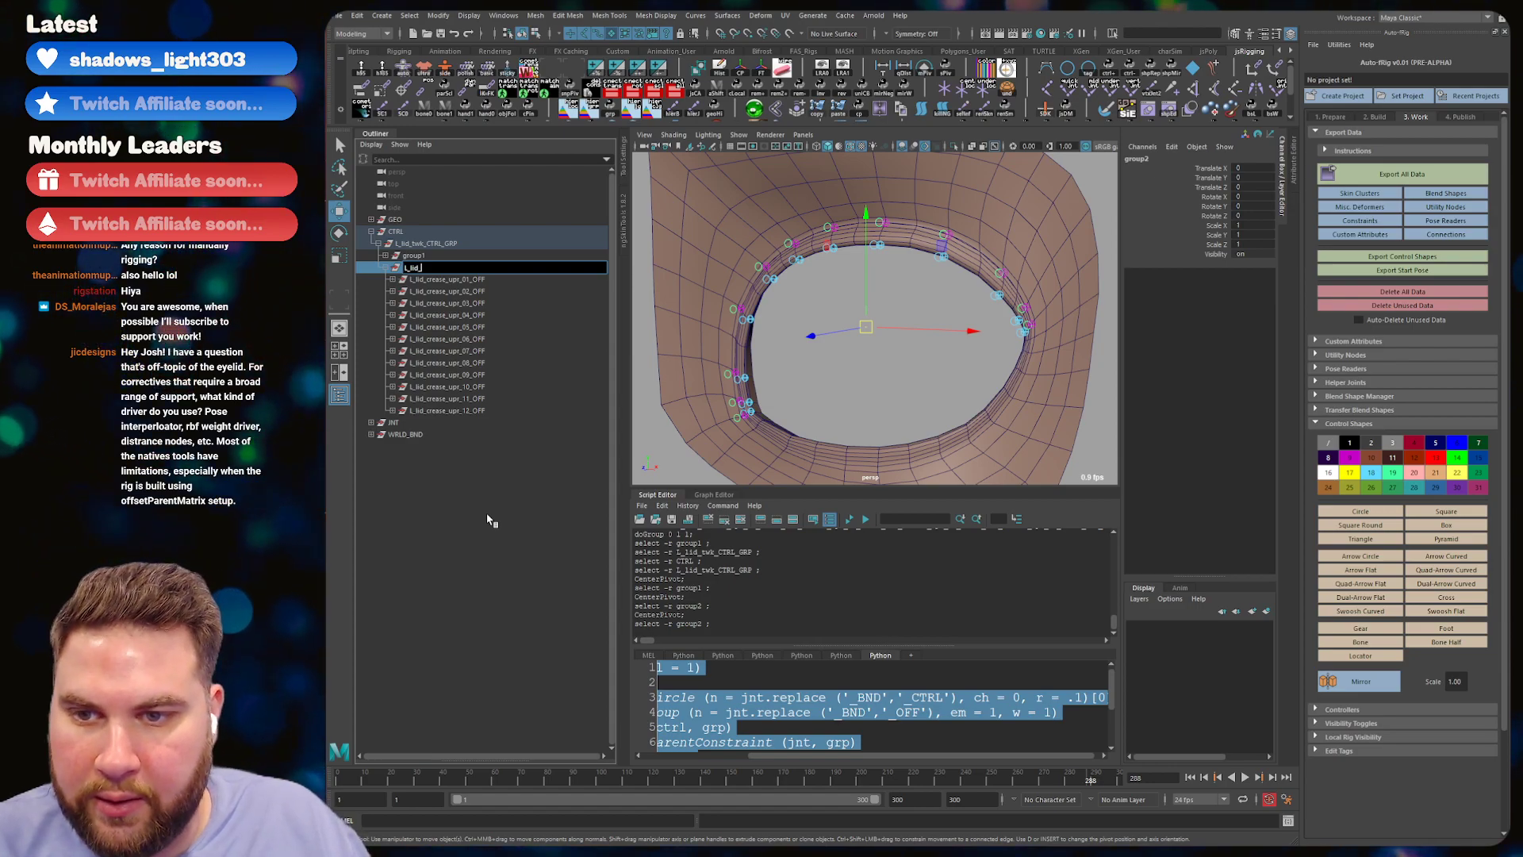
type("cr")
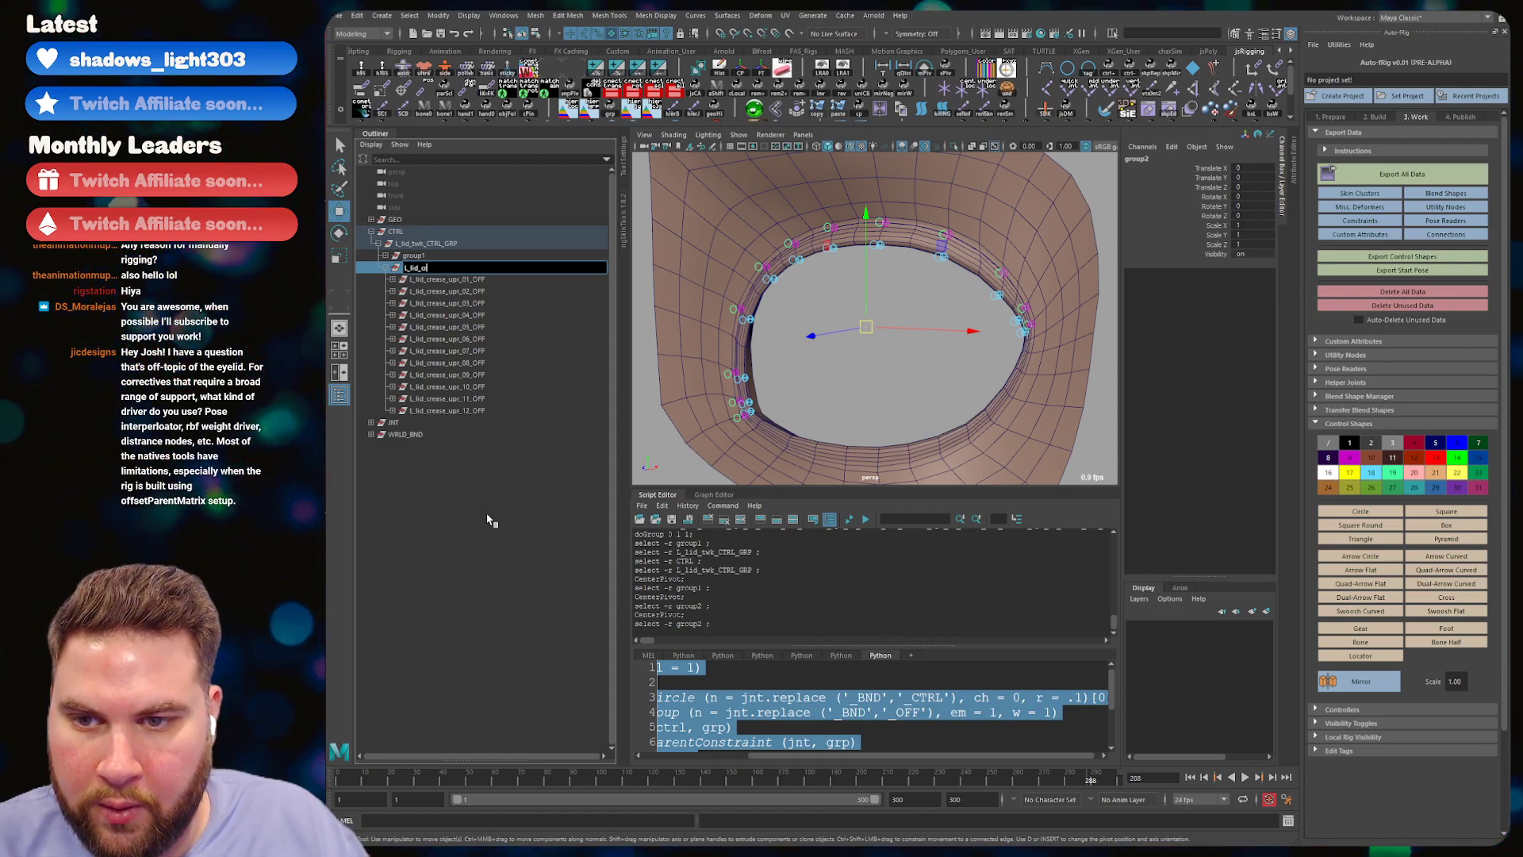
type("ease_")
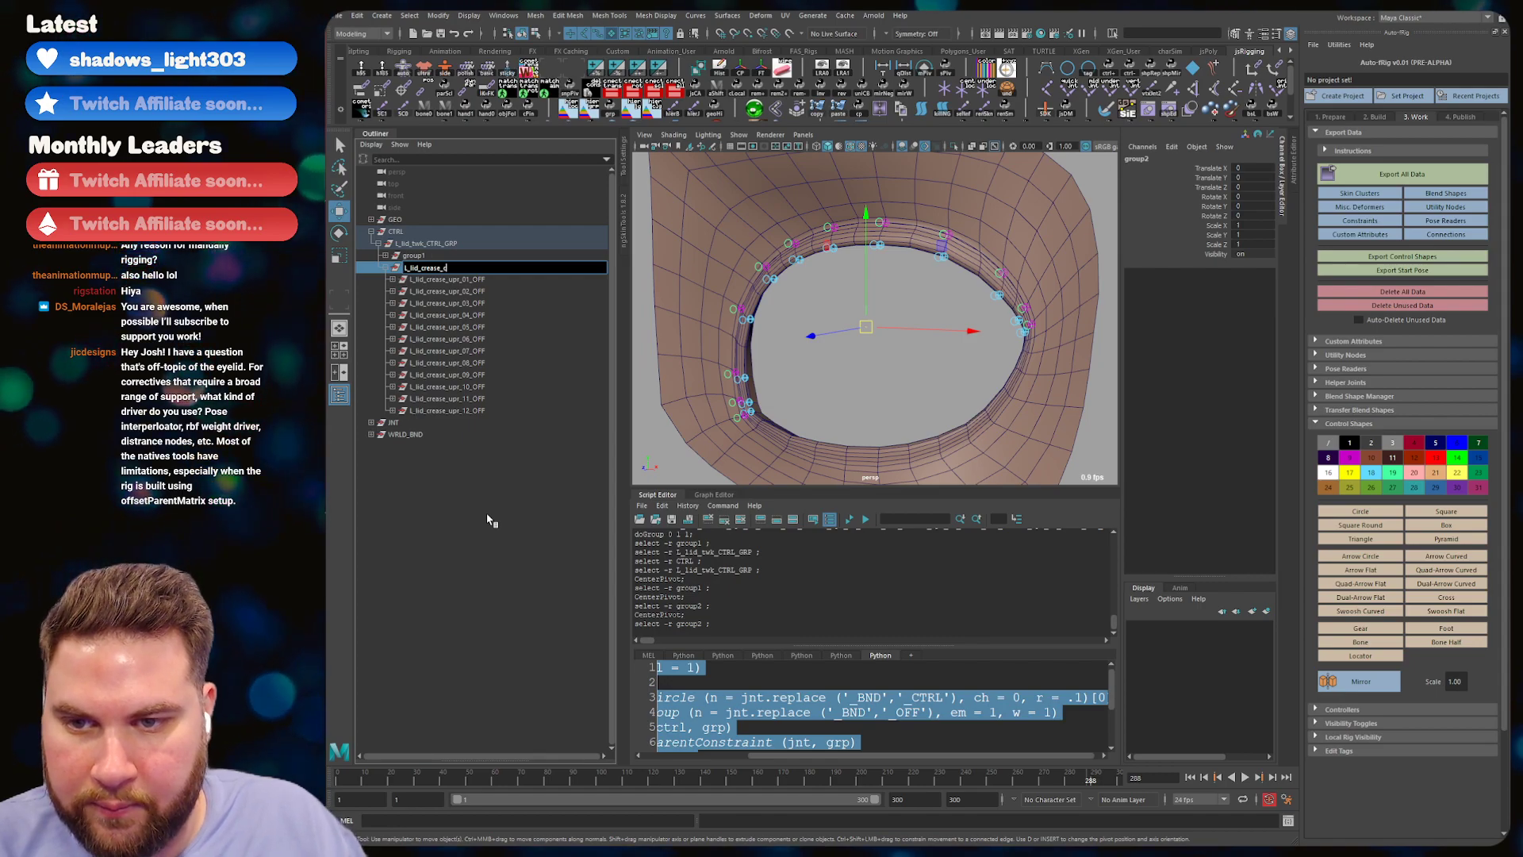
type("C")
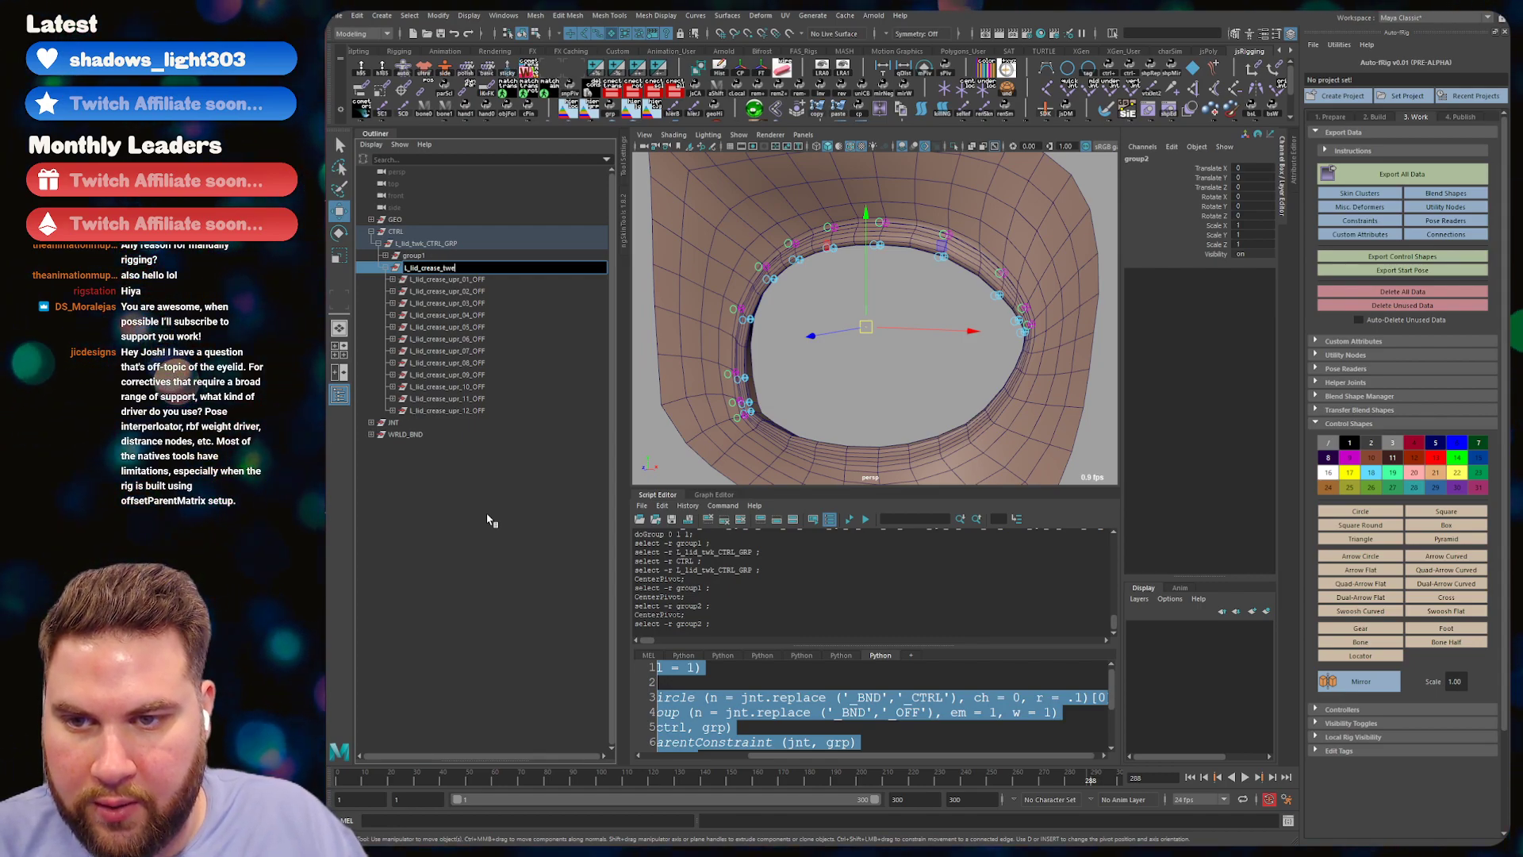
type("wk_CTRL_")
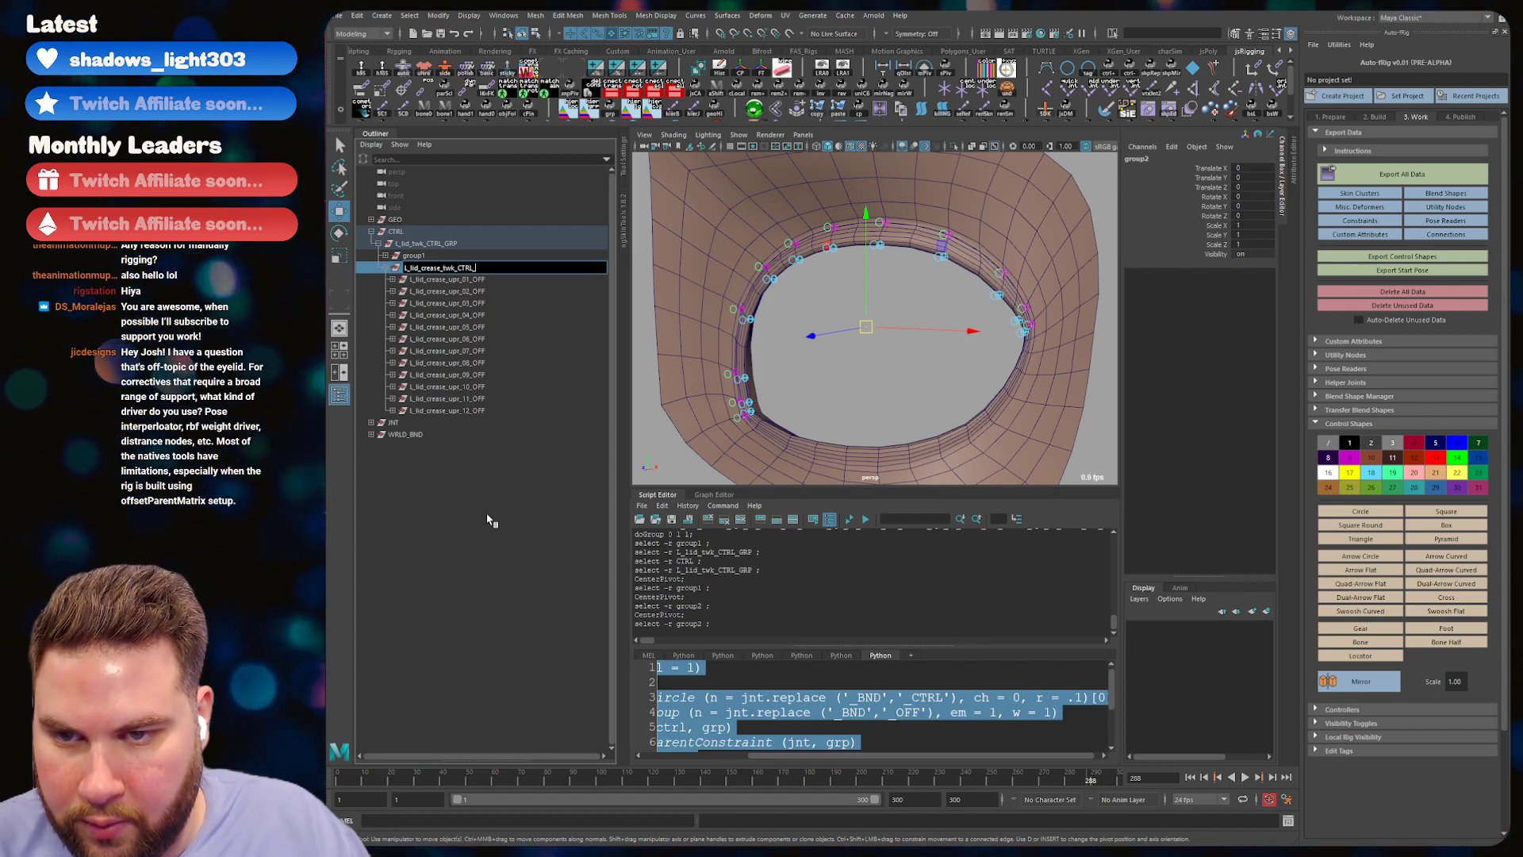
type("GRP")
key("Return")
- Rename the subgroup holding the L_lid_upr offsets to L_lid_twk_CTRL_GRP and save the scene
key("Return")
type("L_lid_crease_twk_CTRL_GRP")
key("Left")
key("Left")
key("Left")
key("Left")
key("Left")
key("Left")
key("Left")
key("Left")
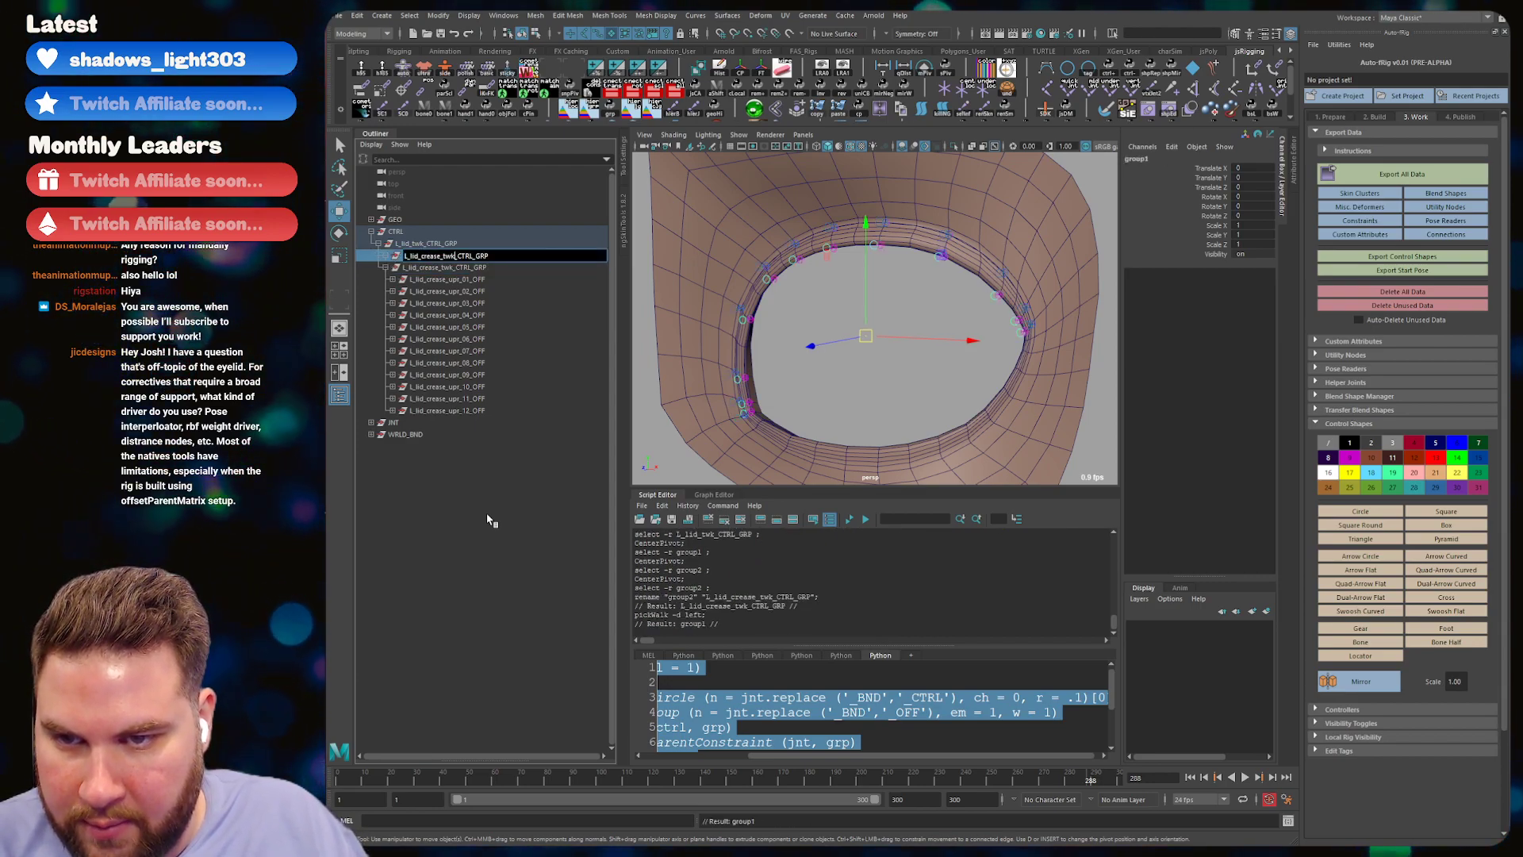
type("k")
key("Left")
key("Left")
key("Left")
key("Left")
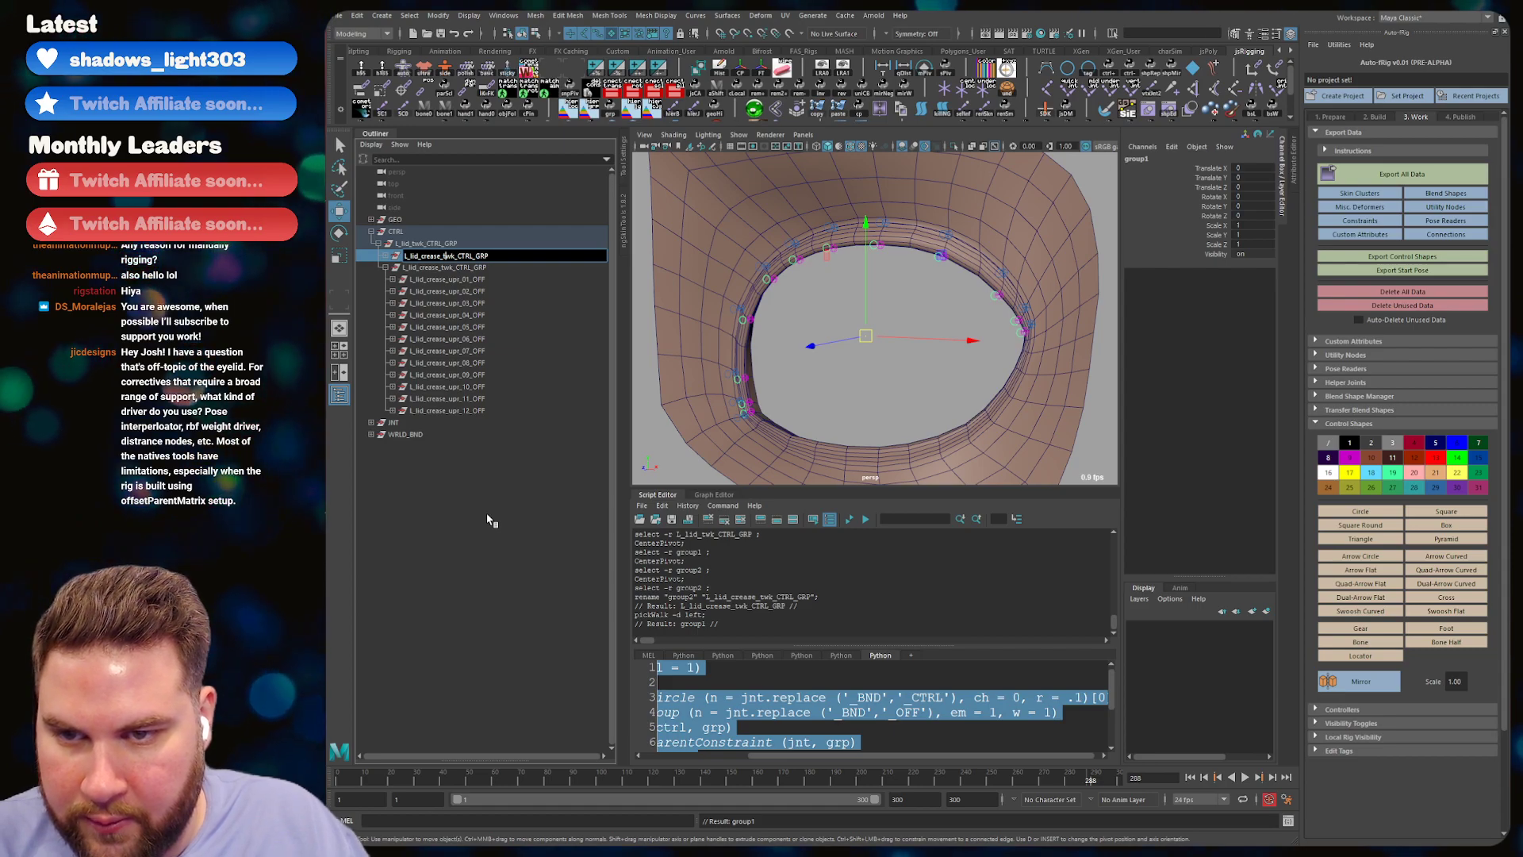
key("BackSpace")
key("BackSpace")
key("BackSpace")
key("BackSpace")
key("BackSpace")
key("BackSpace")
key("BackSpace")
key("Return")
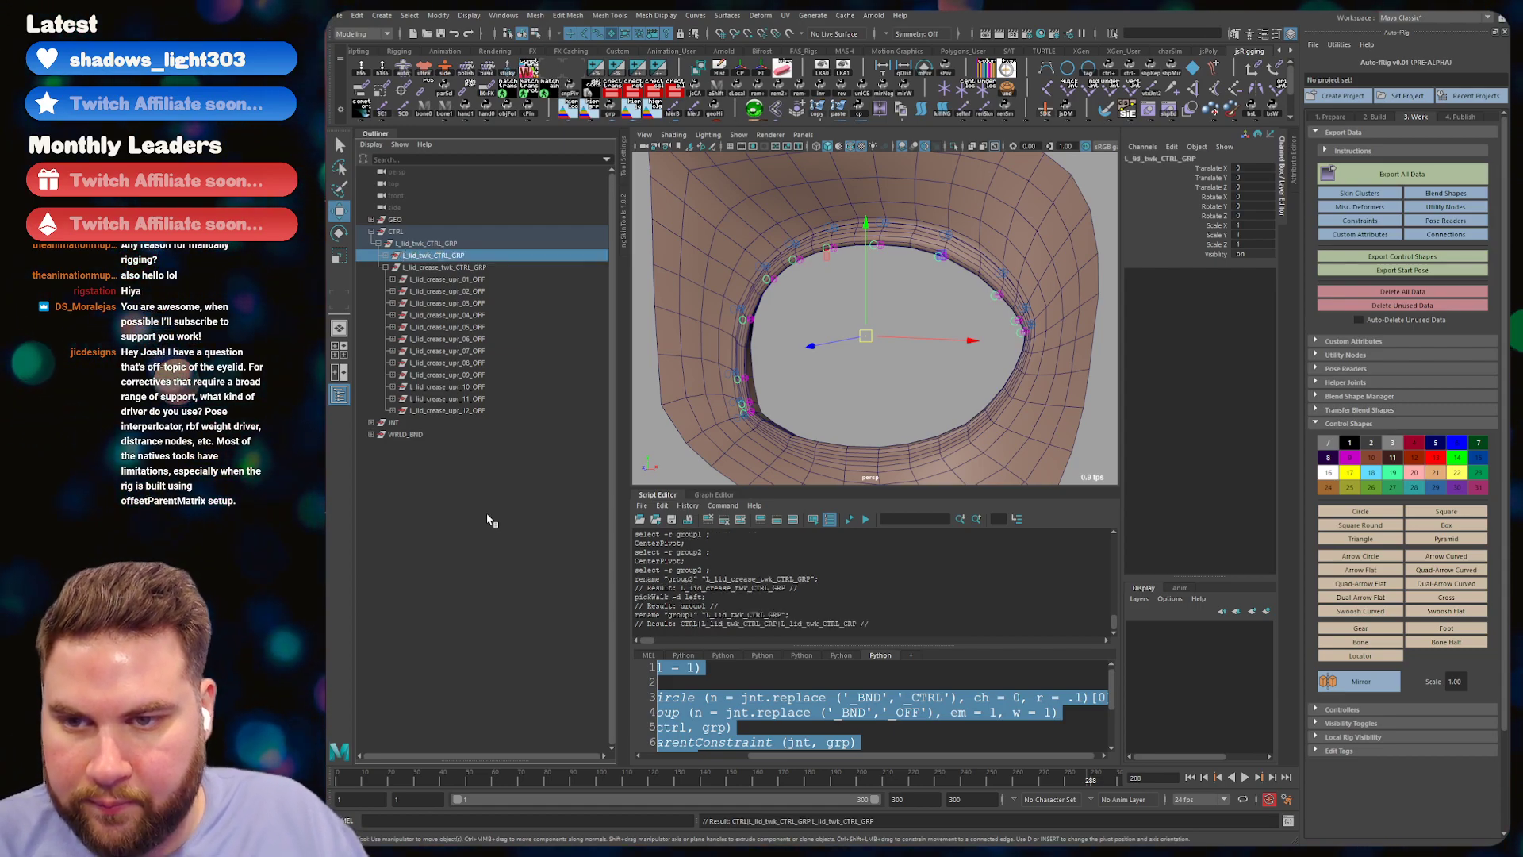
key("ctrl+s")
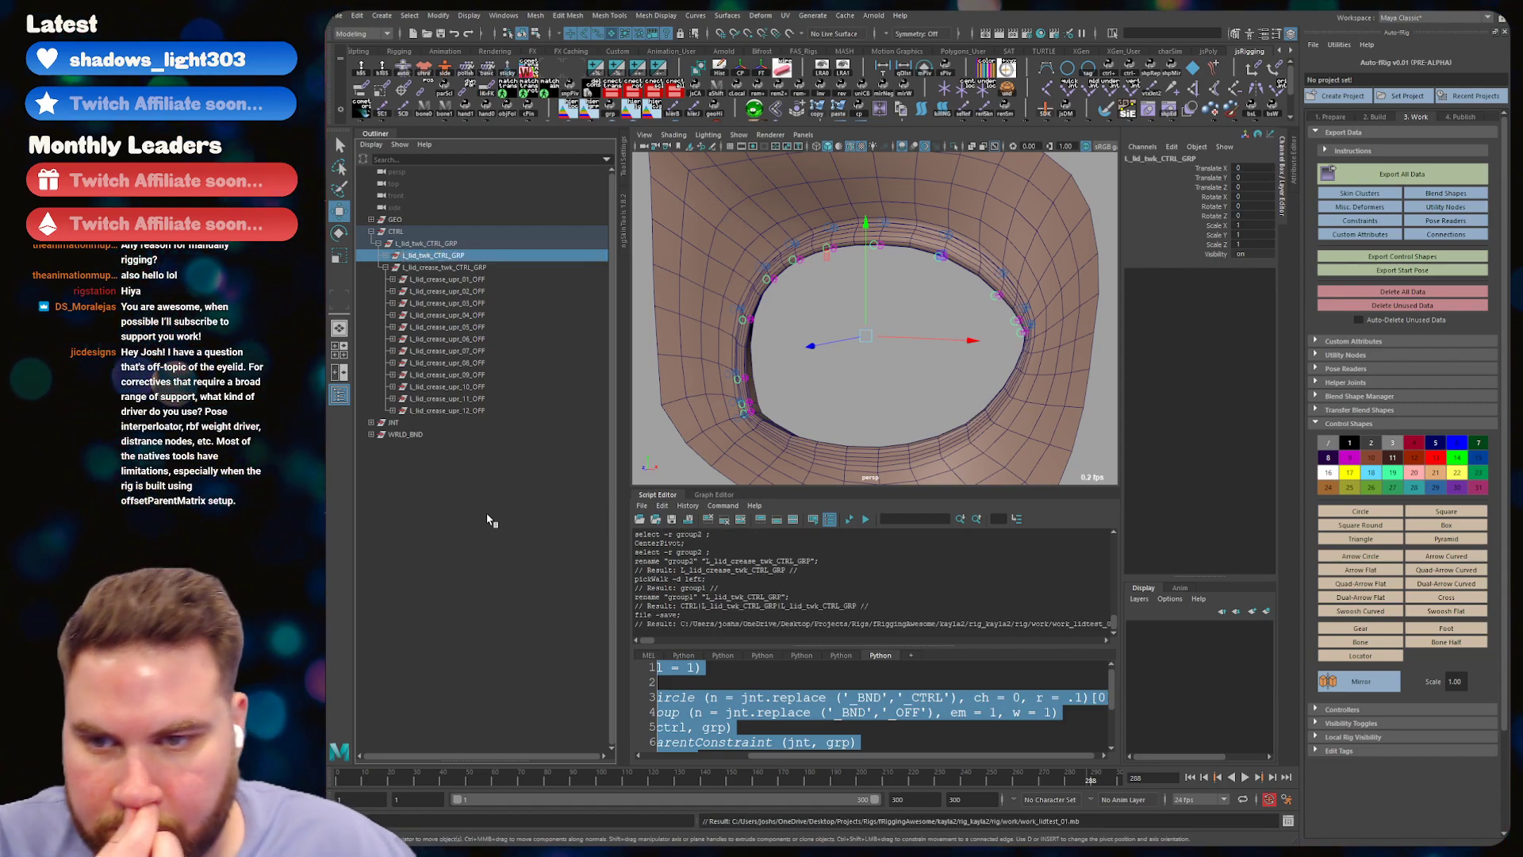
- Expand the lid subgroup, check the offset groups in both subgroups by selecting them, clear the selection and save the scene
left_click(385, 267)
left_click(473, 359)
left_click(384, 267)
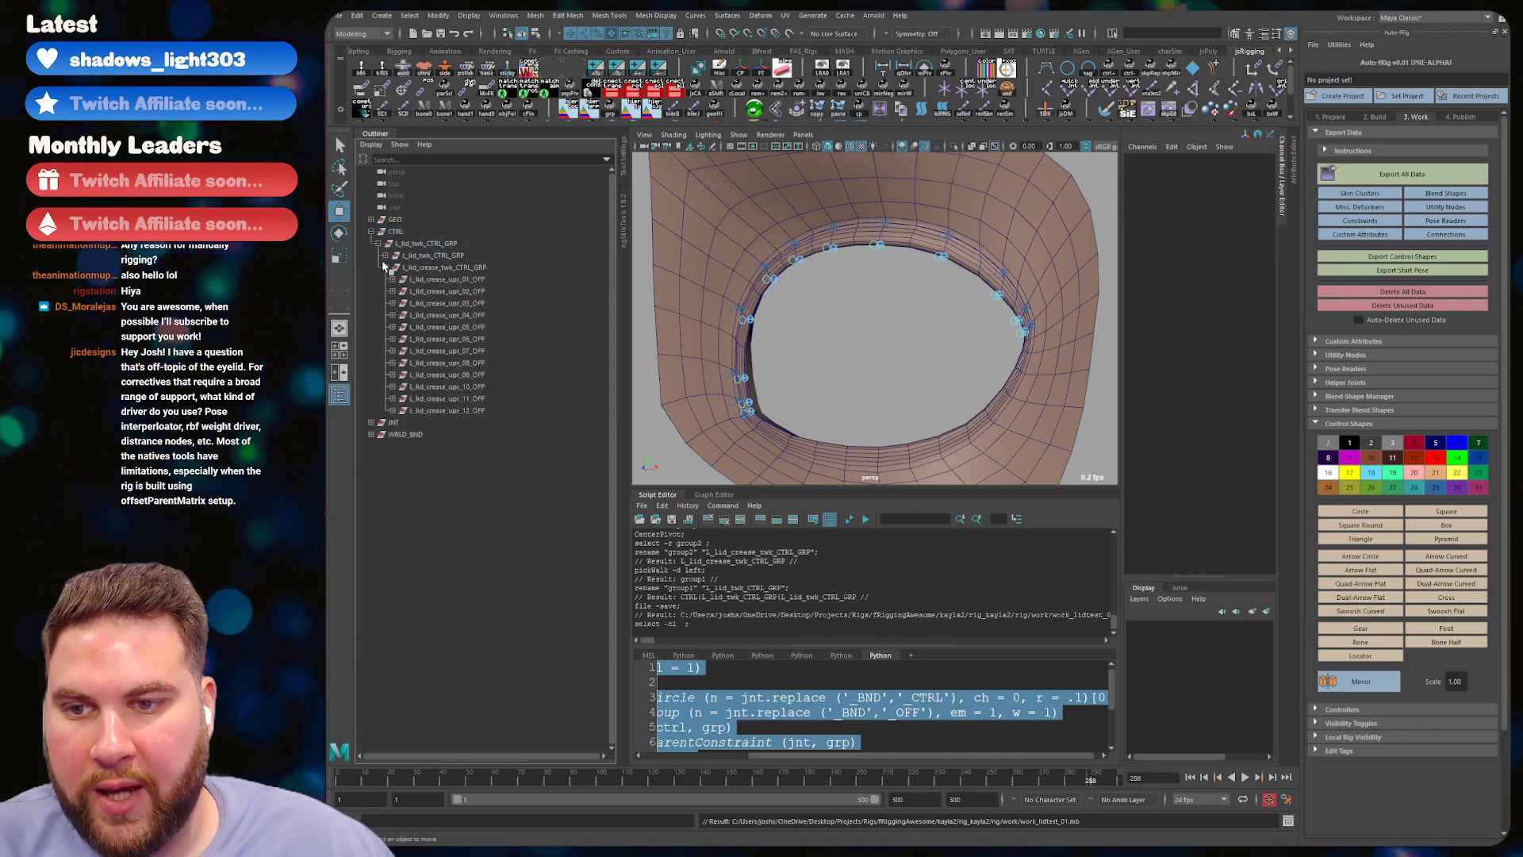
left_click(384, 254)
left_click_drag(474, 268, 484, 553)
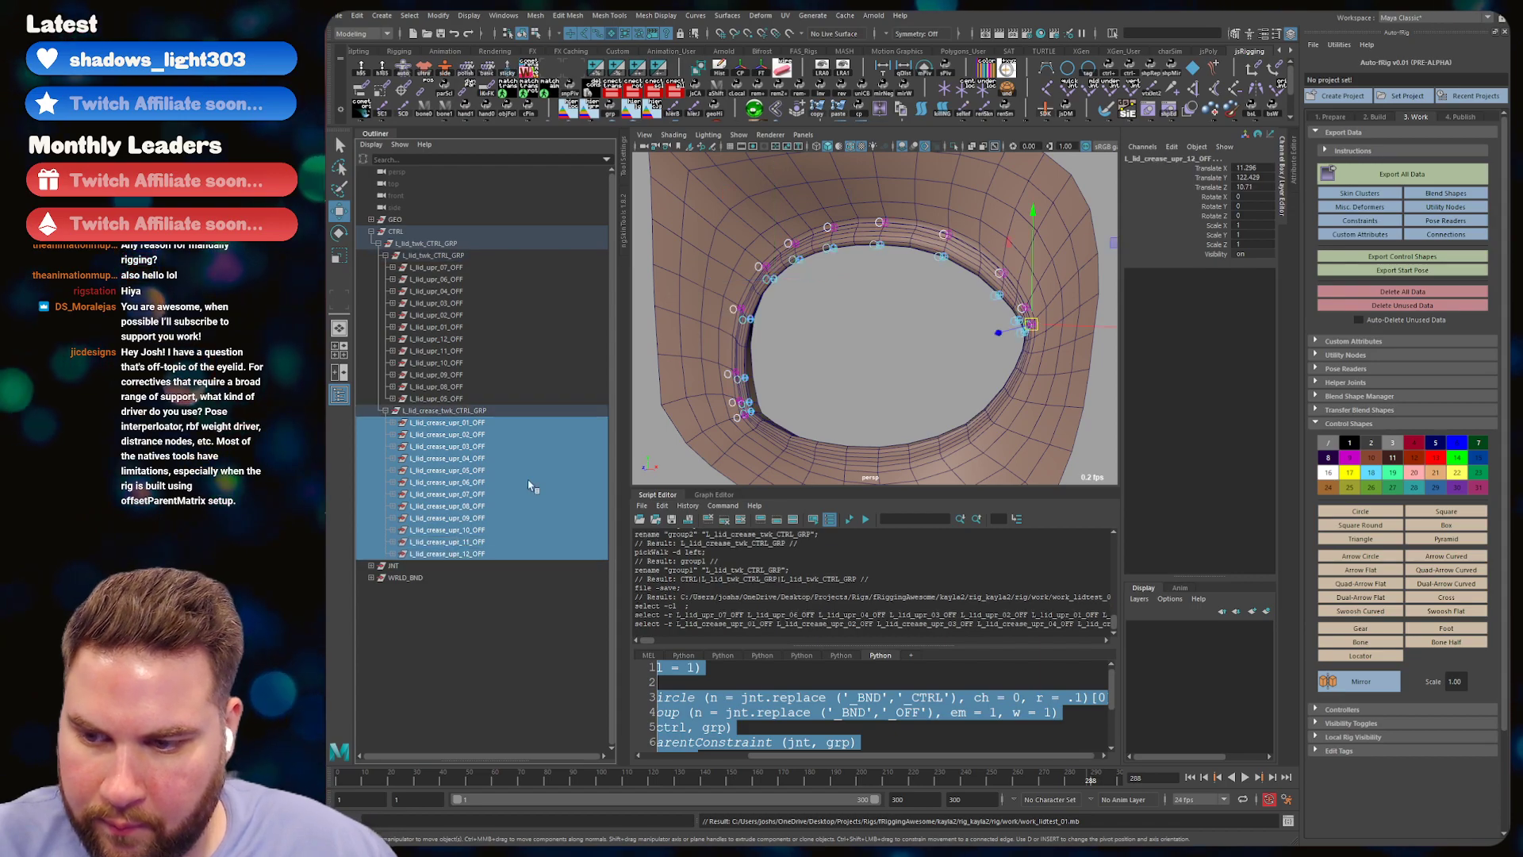
left_click(851, 340)
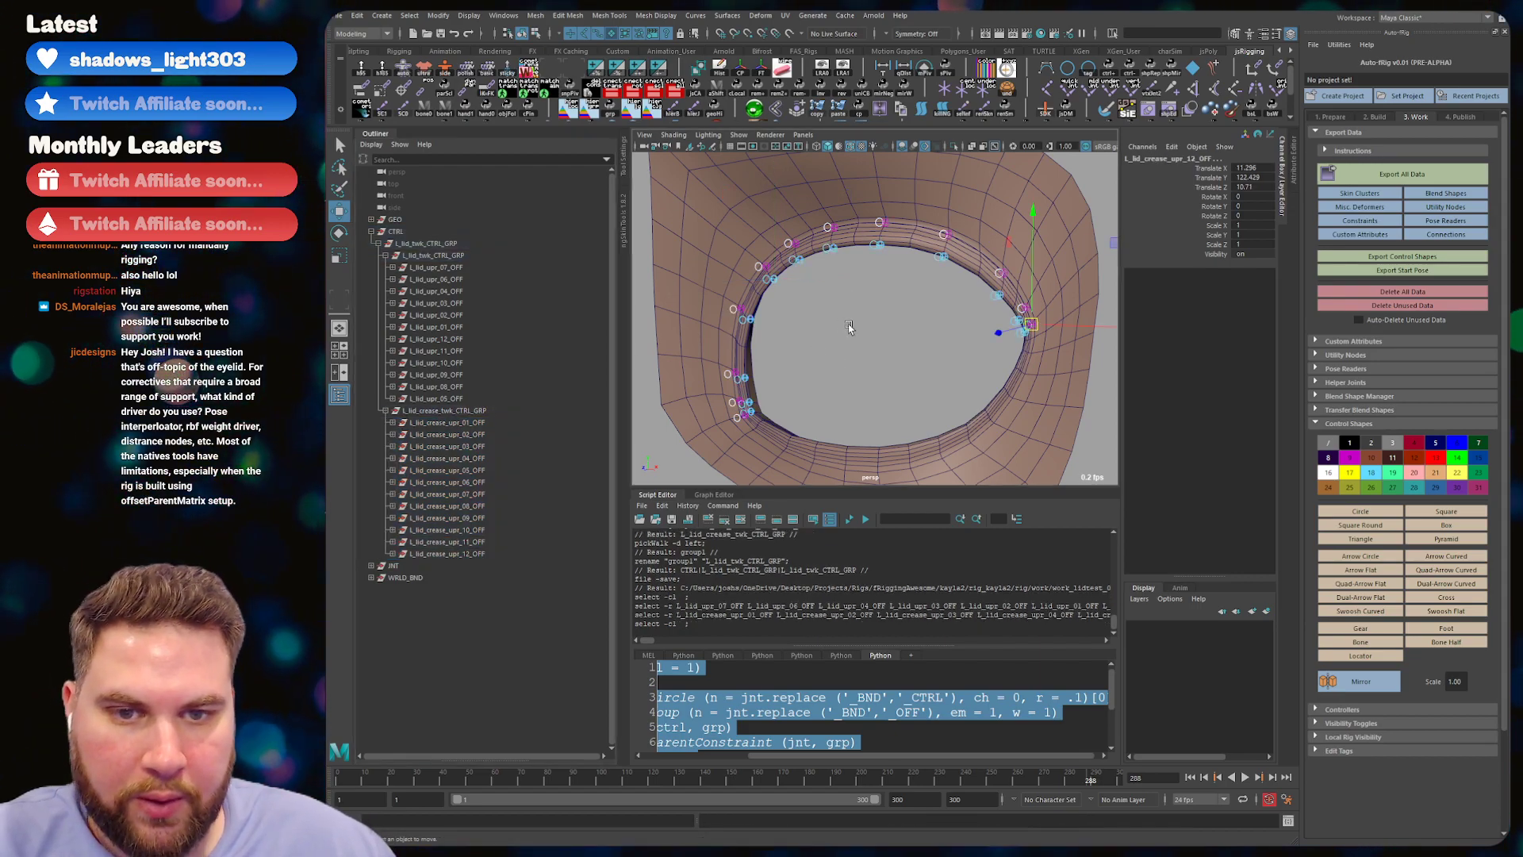
key("ctrl+s")
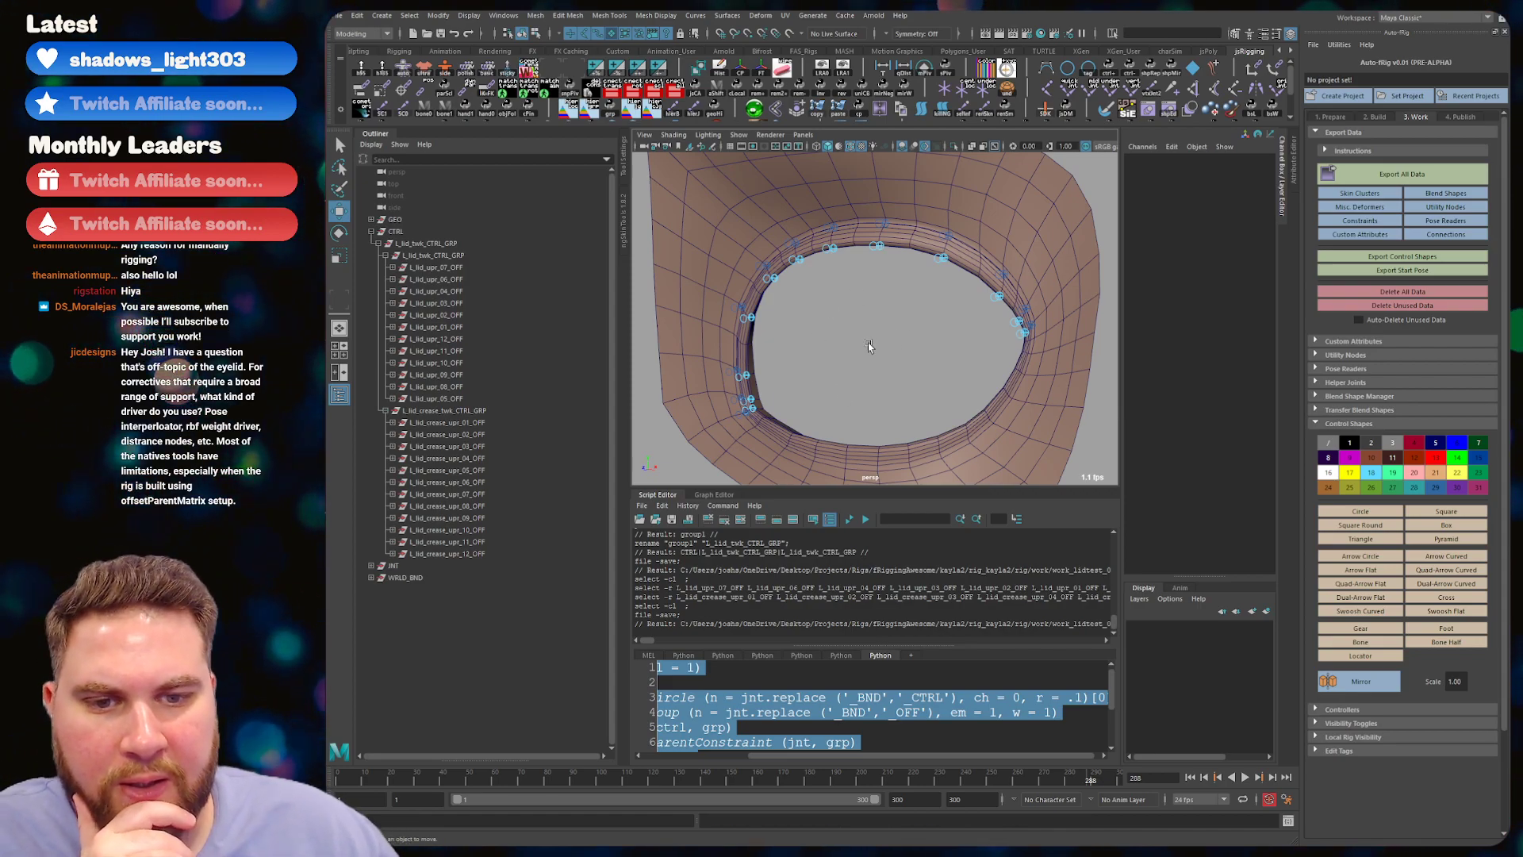
- Review the start of the control-creation script and the lid and crease tweak subgroups
key("q")
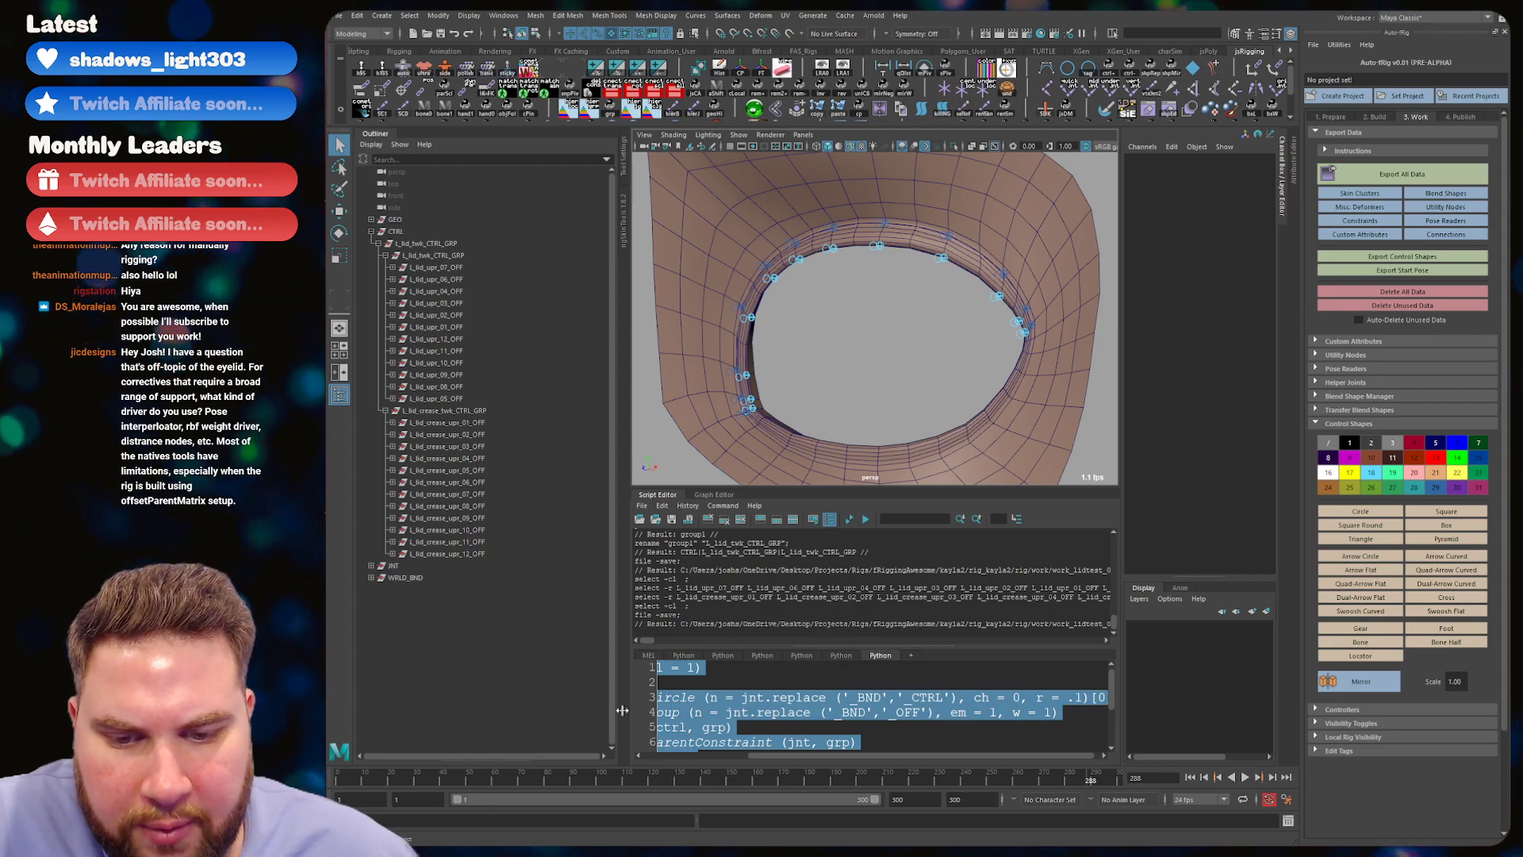
left_click(711, 666)
key("Home")
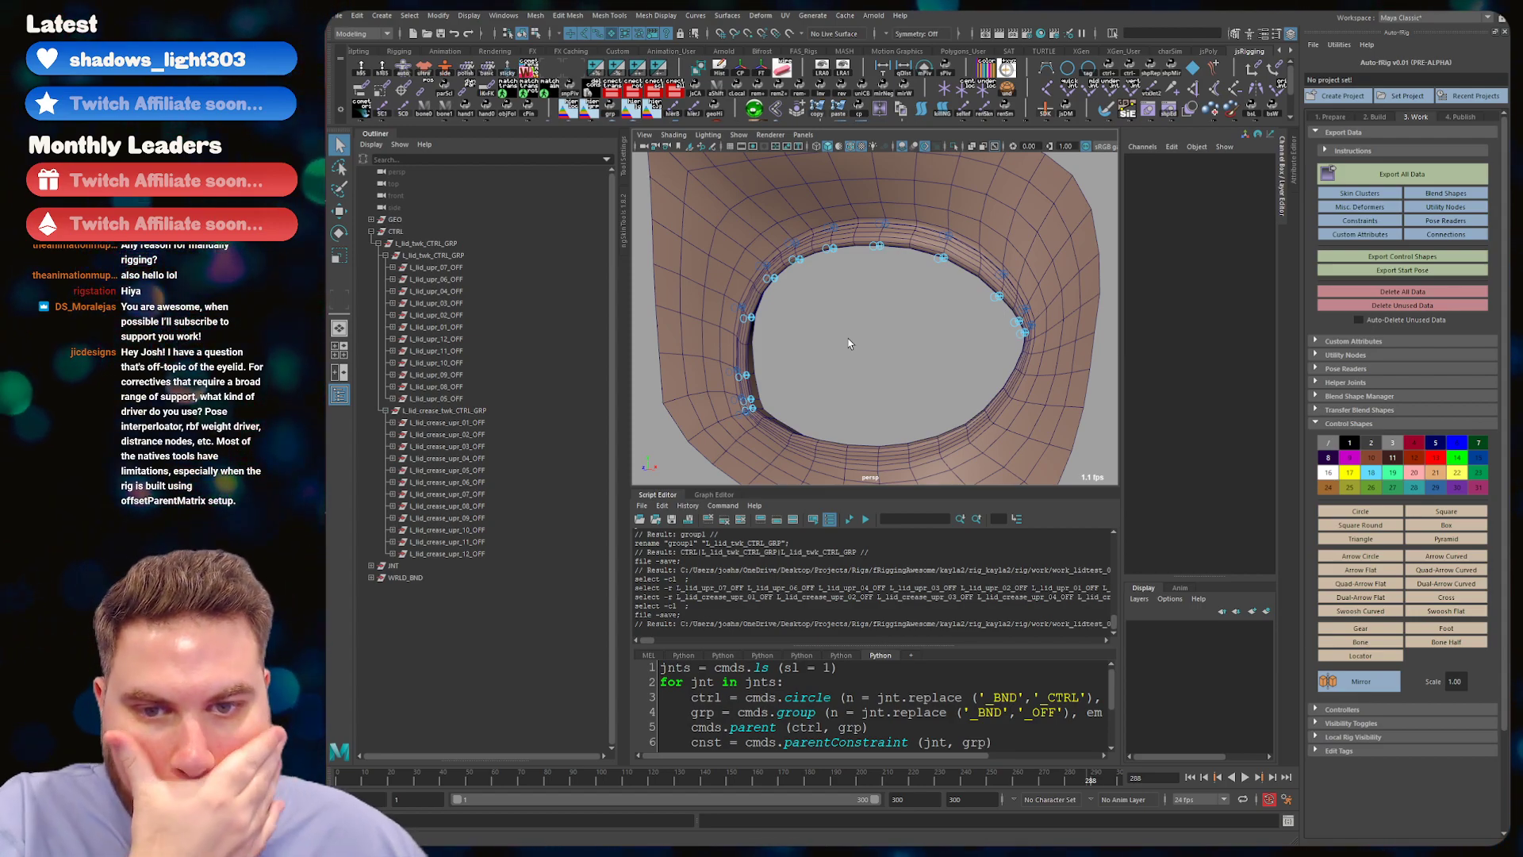
left_click(459, 411)
left_click(433, 255)
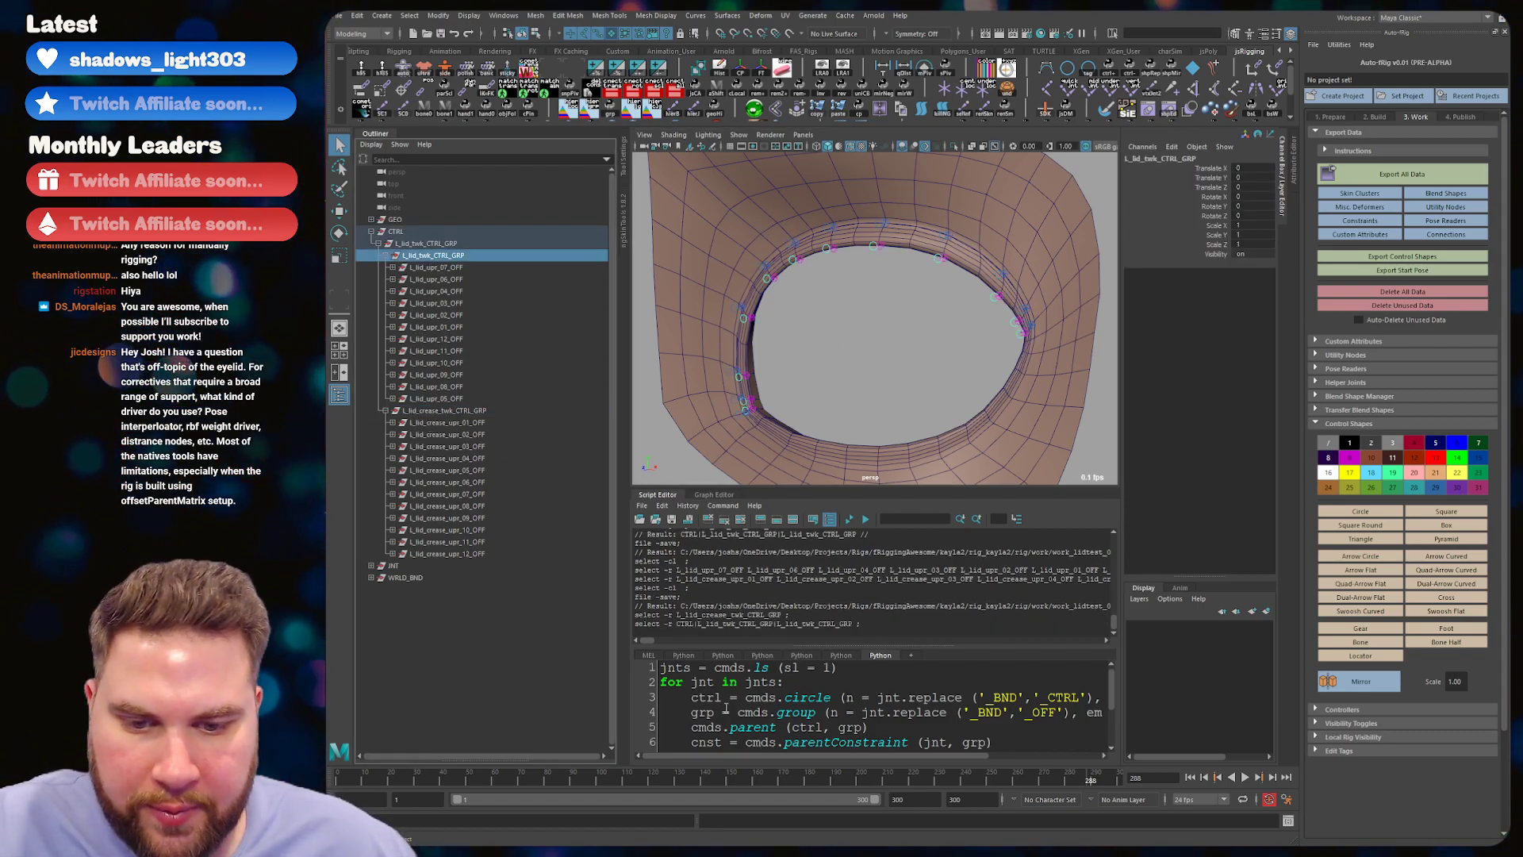
left_click(910, 655)
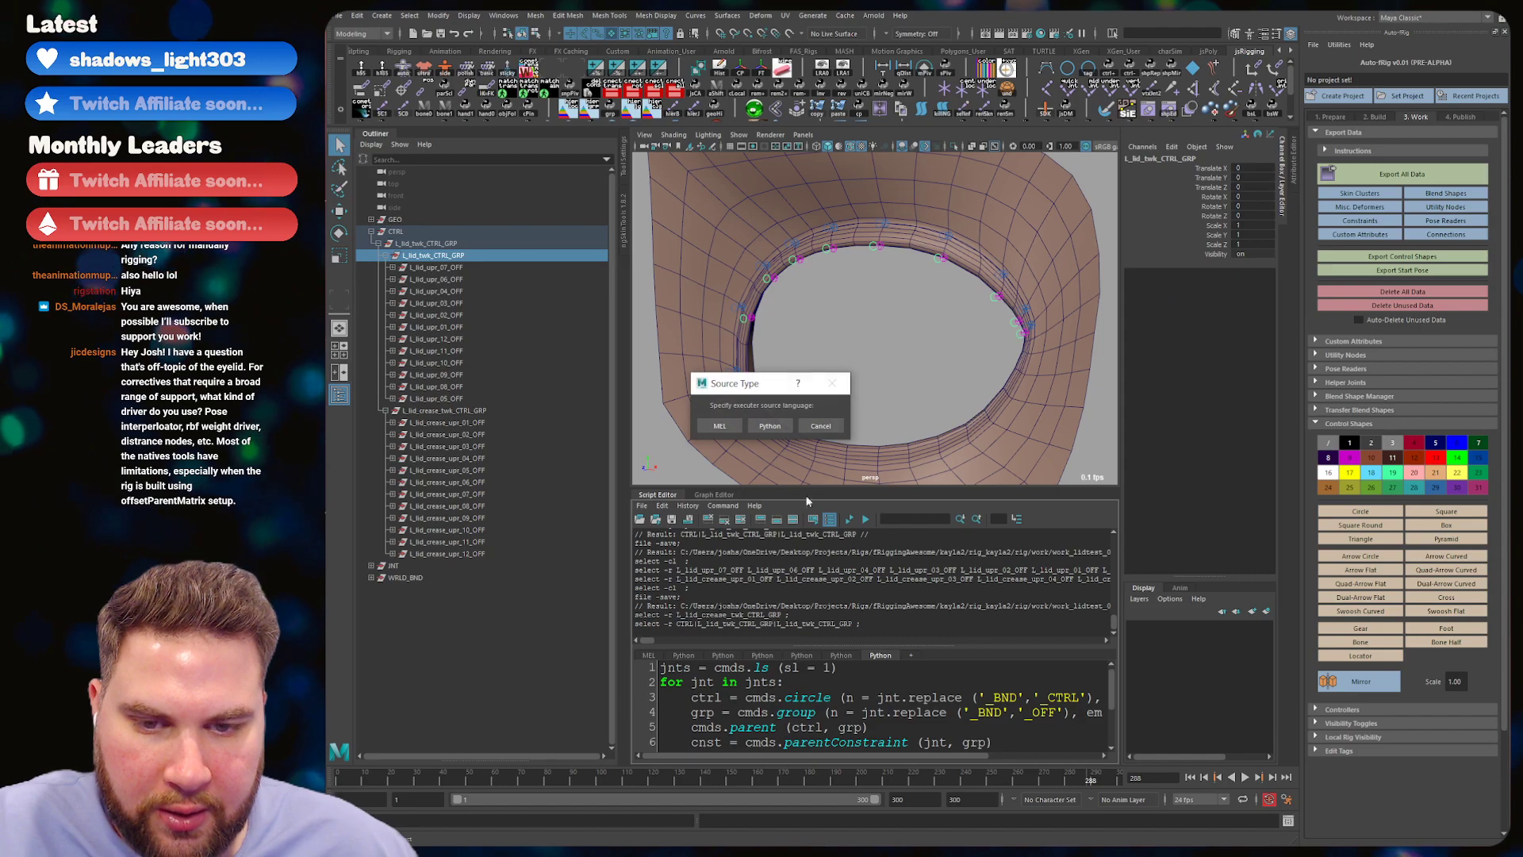
left_click(819, 425)
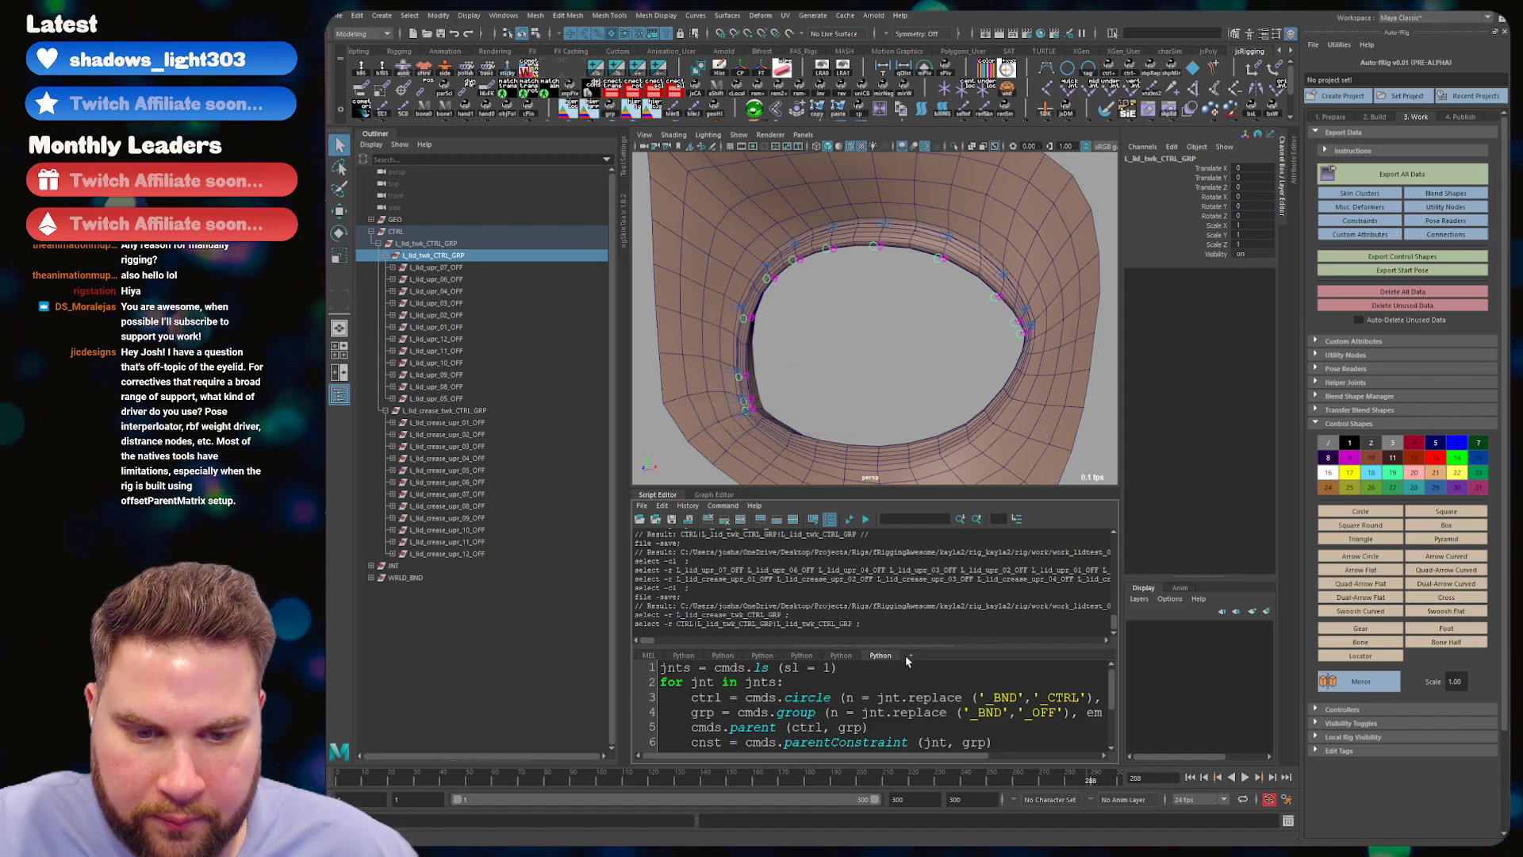
left_click(911, 656)
left_click(805, 429)
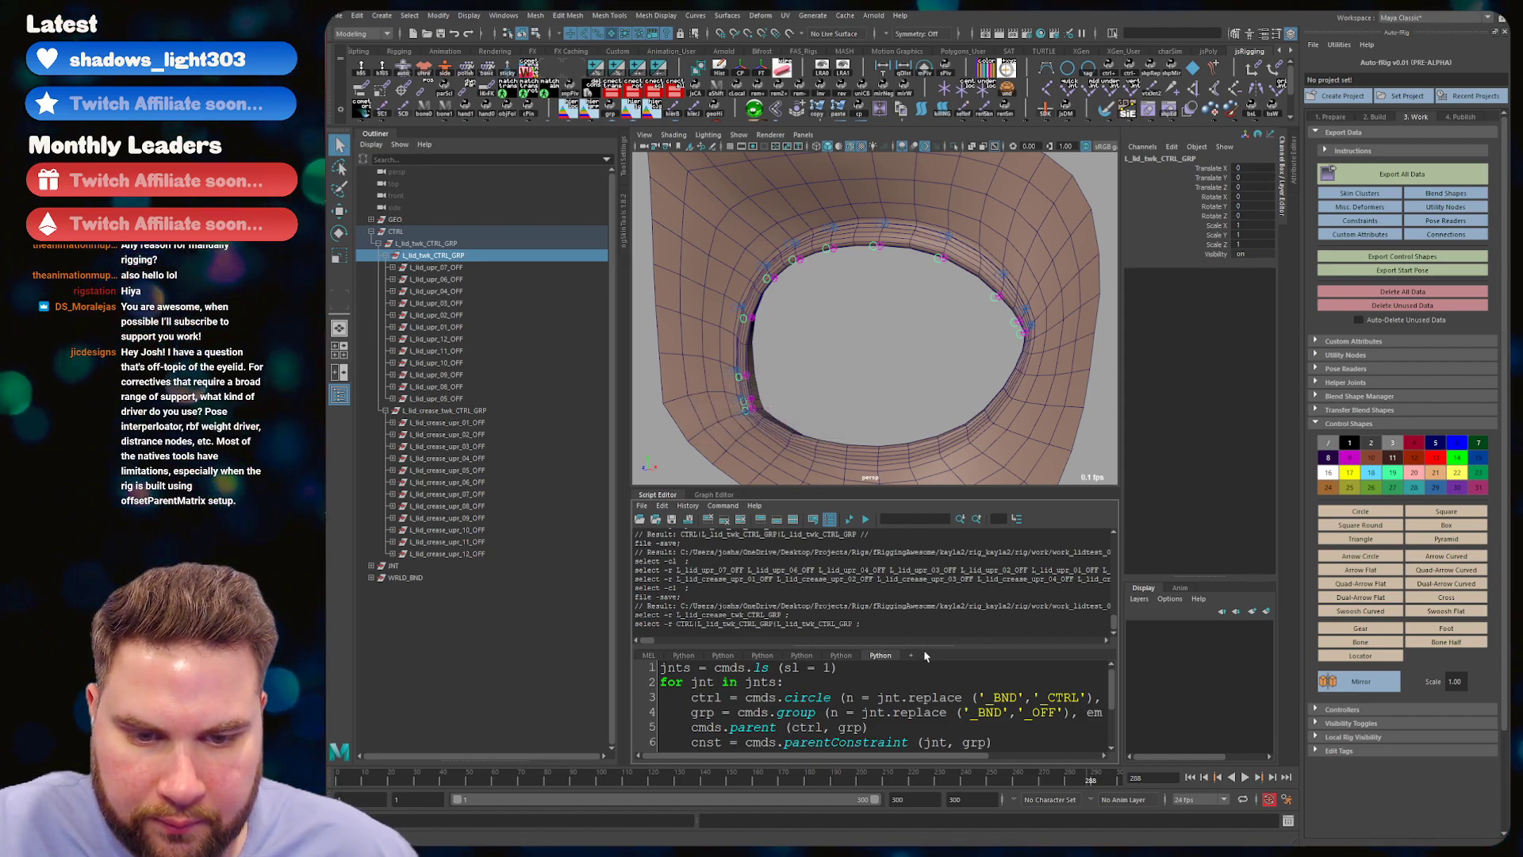
- Create a new Python script containing the rig_utils.curveAttach loop over mnroffs, and remove the code's extra leading indentation
left_click(910, 655)
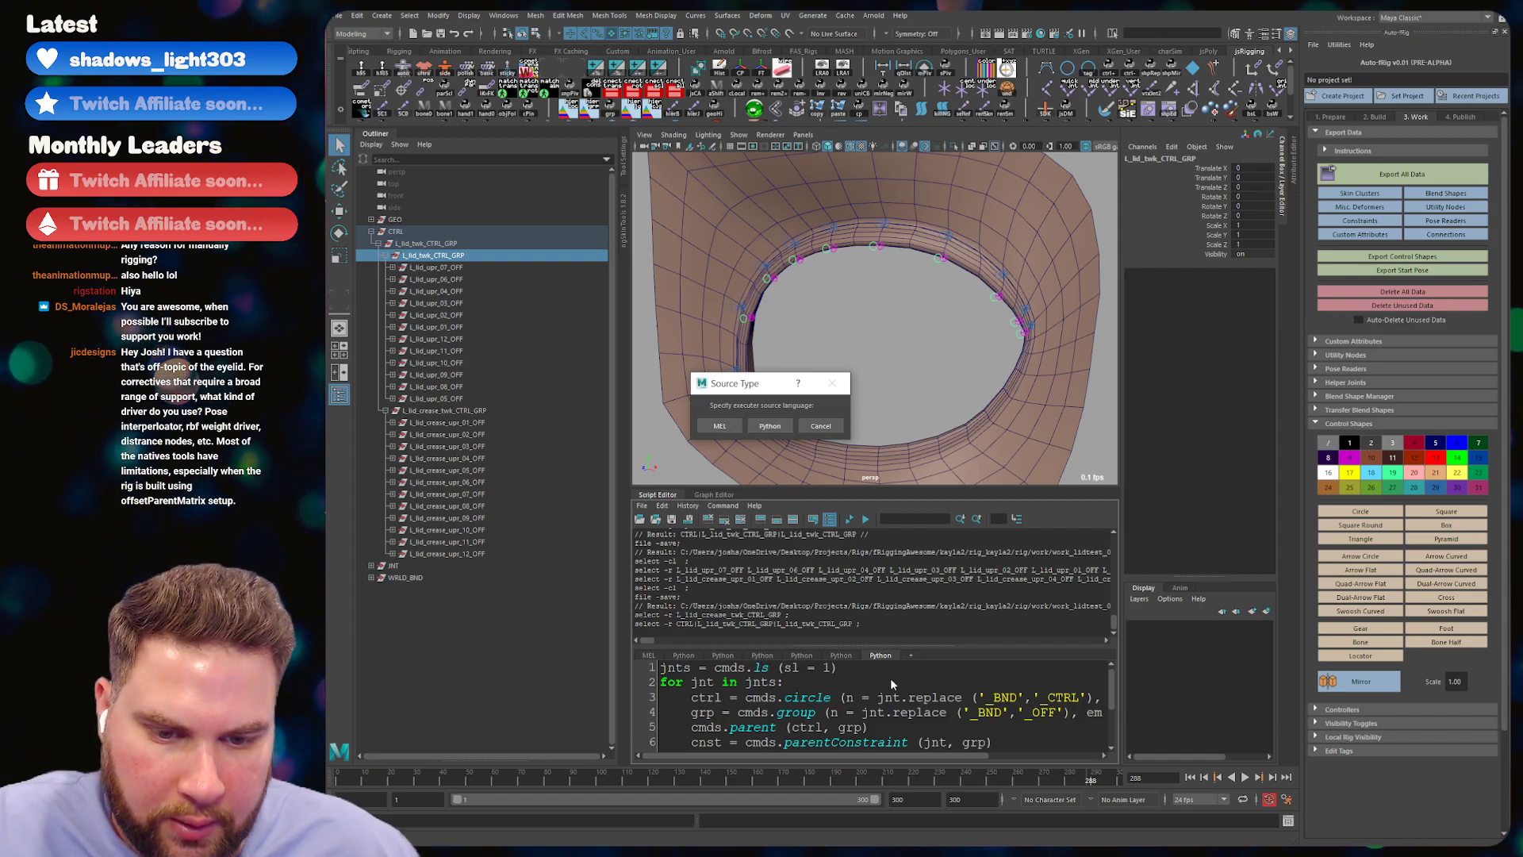
left_click(769, 426)
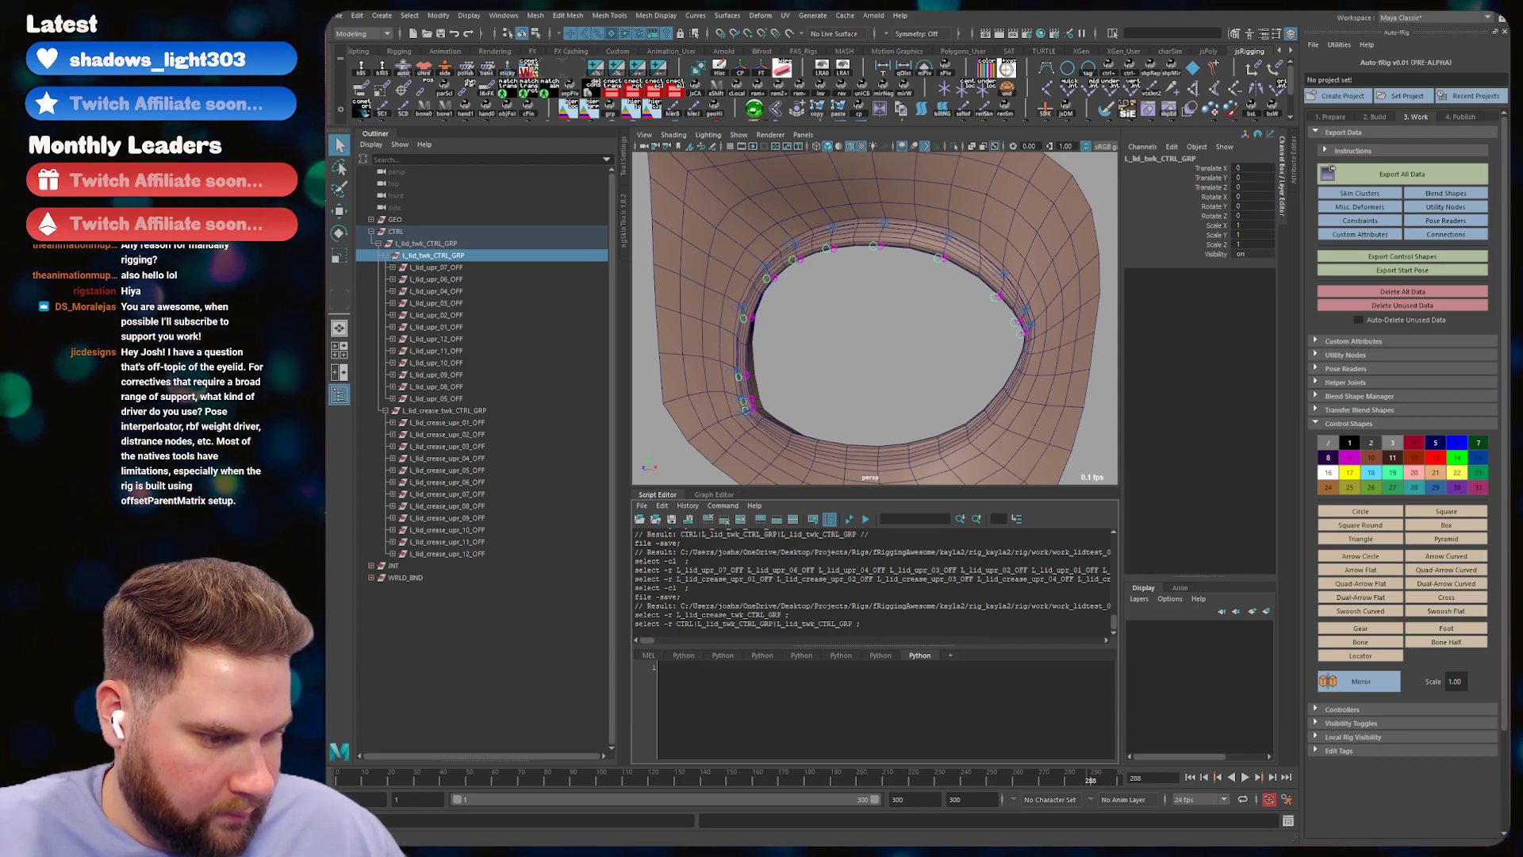
type("for off in mnroffs:     kid = cmds.listRelatives (off, c = 1) [0]     cmds.parent (kid, w = 1)     rig_utils.curveAttach (off, crv, off, per = 0, move = 1)     cmds.parent (kid, off)     cmds.setAttr ('{}.inheritsTransform'.format (off), 0)")
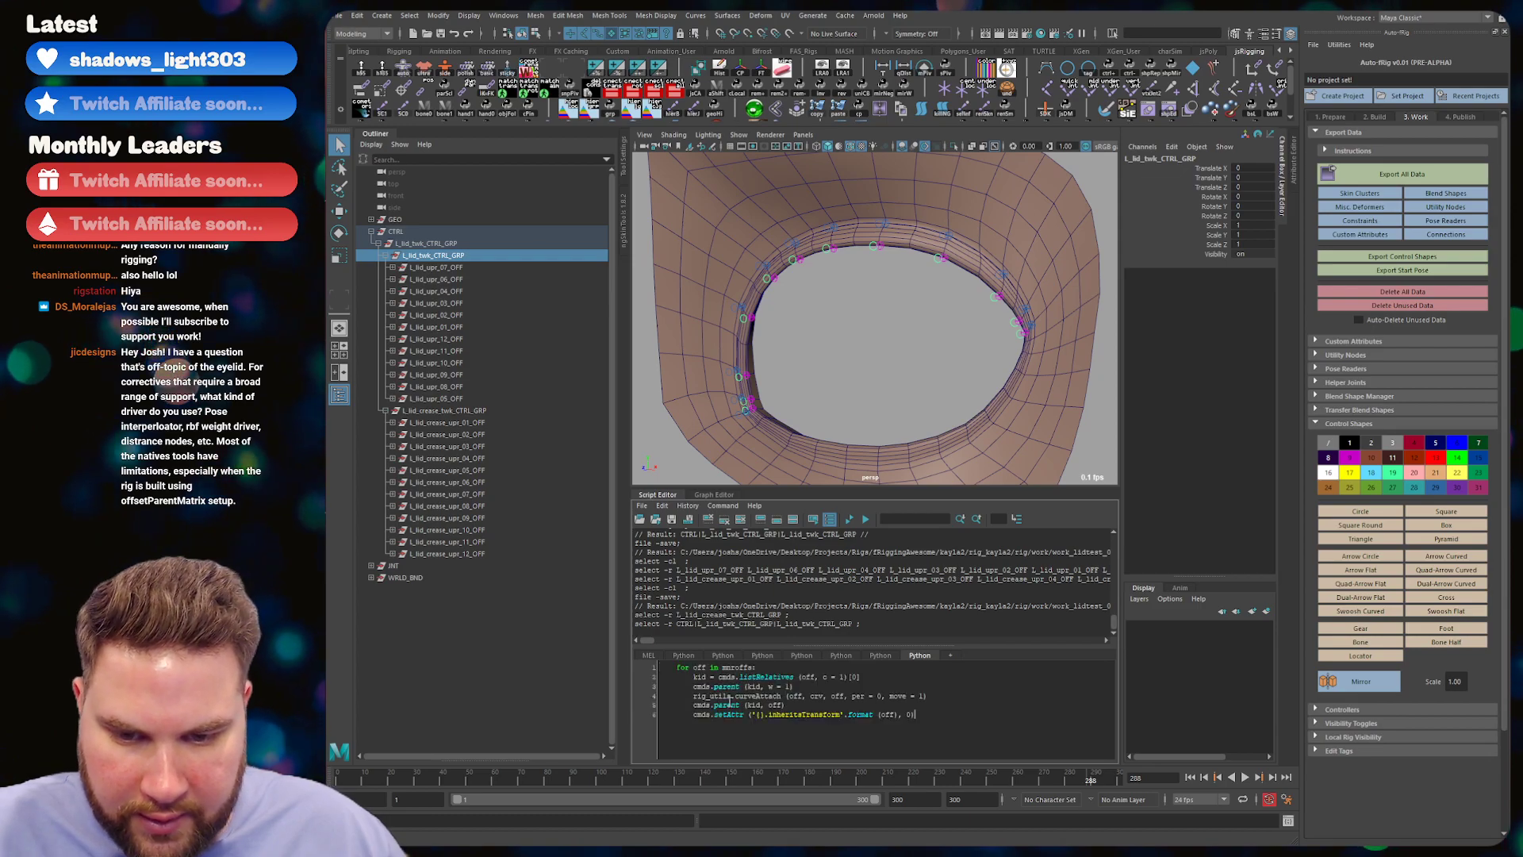
key("ctrl+a")
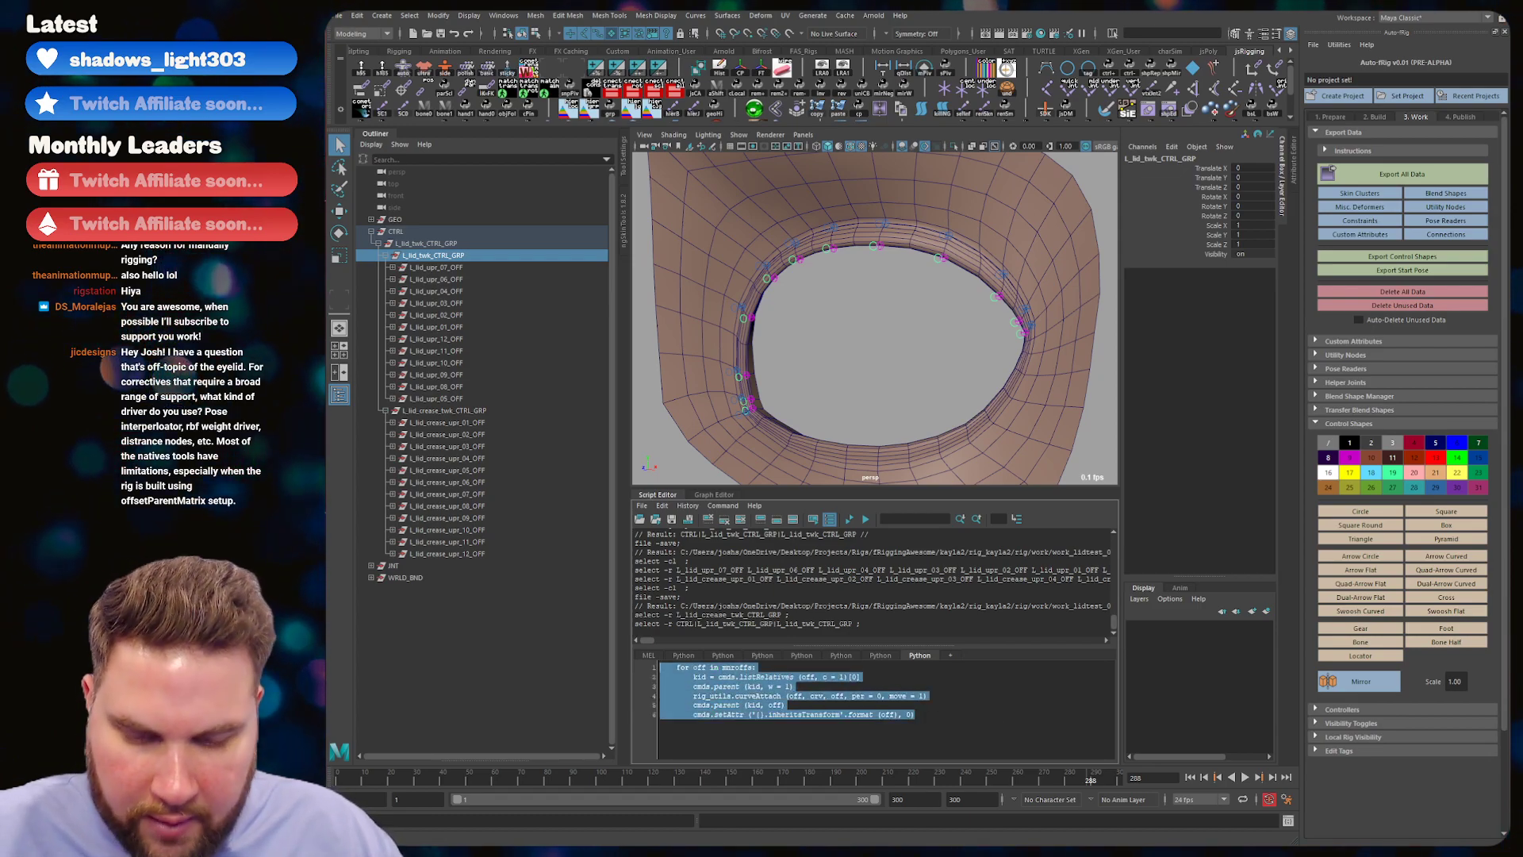
key("shift+Tab")
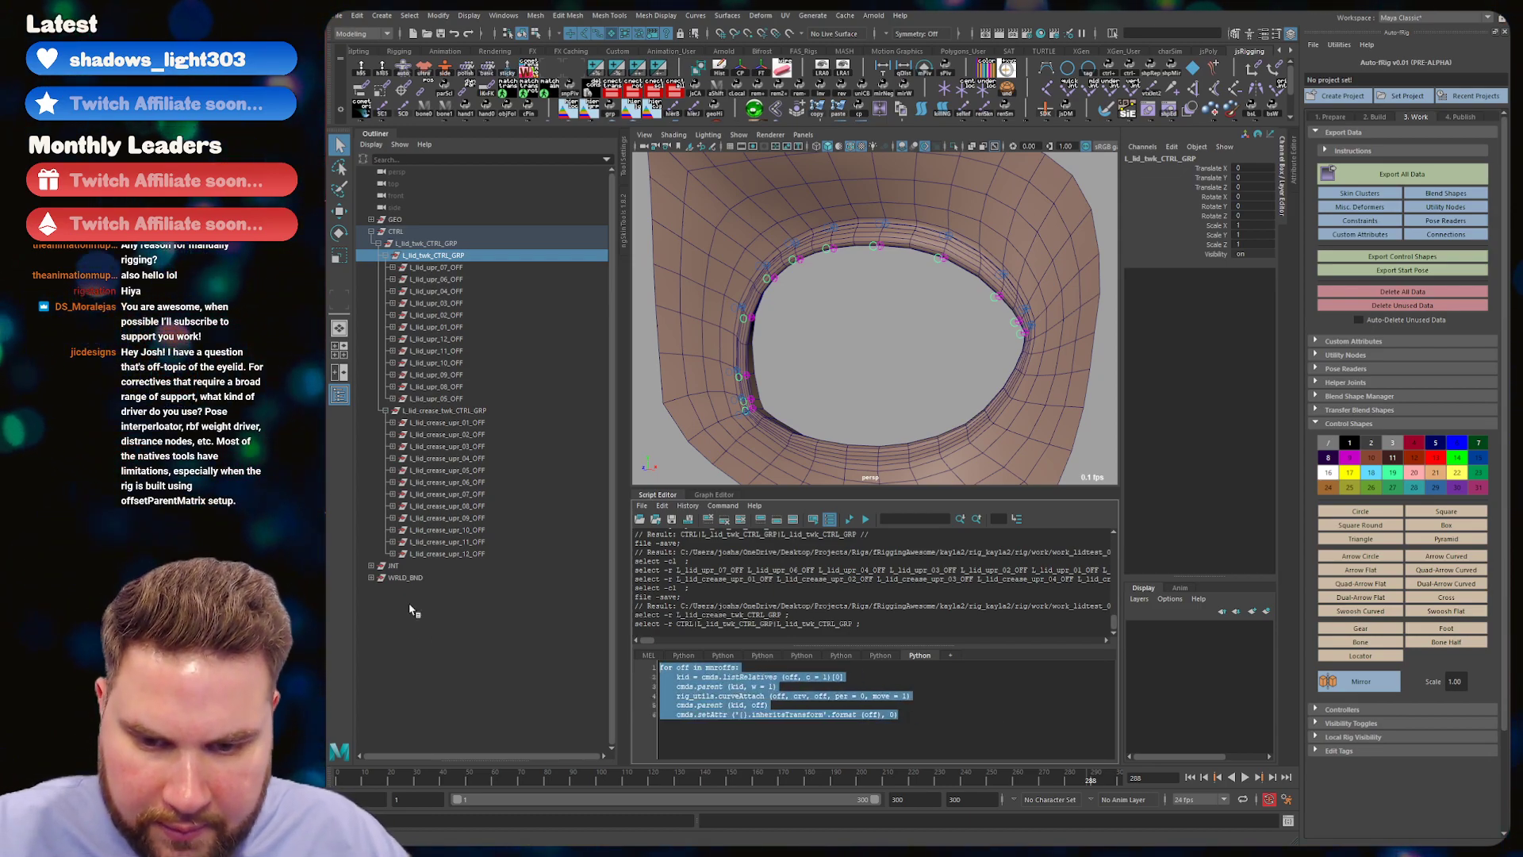
scroll(725, 748, "up", 2, "ctrl")
scroll(1038, 676, "up", 1, "ctrl")
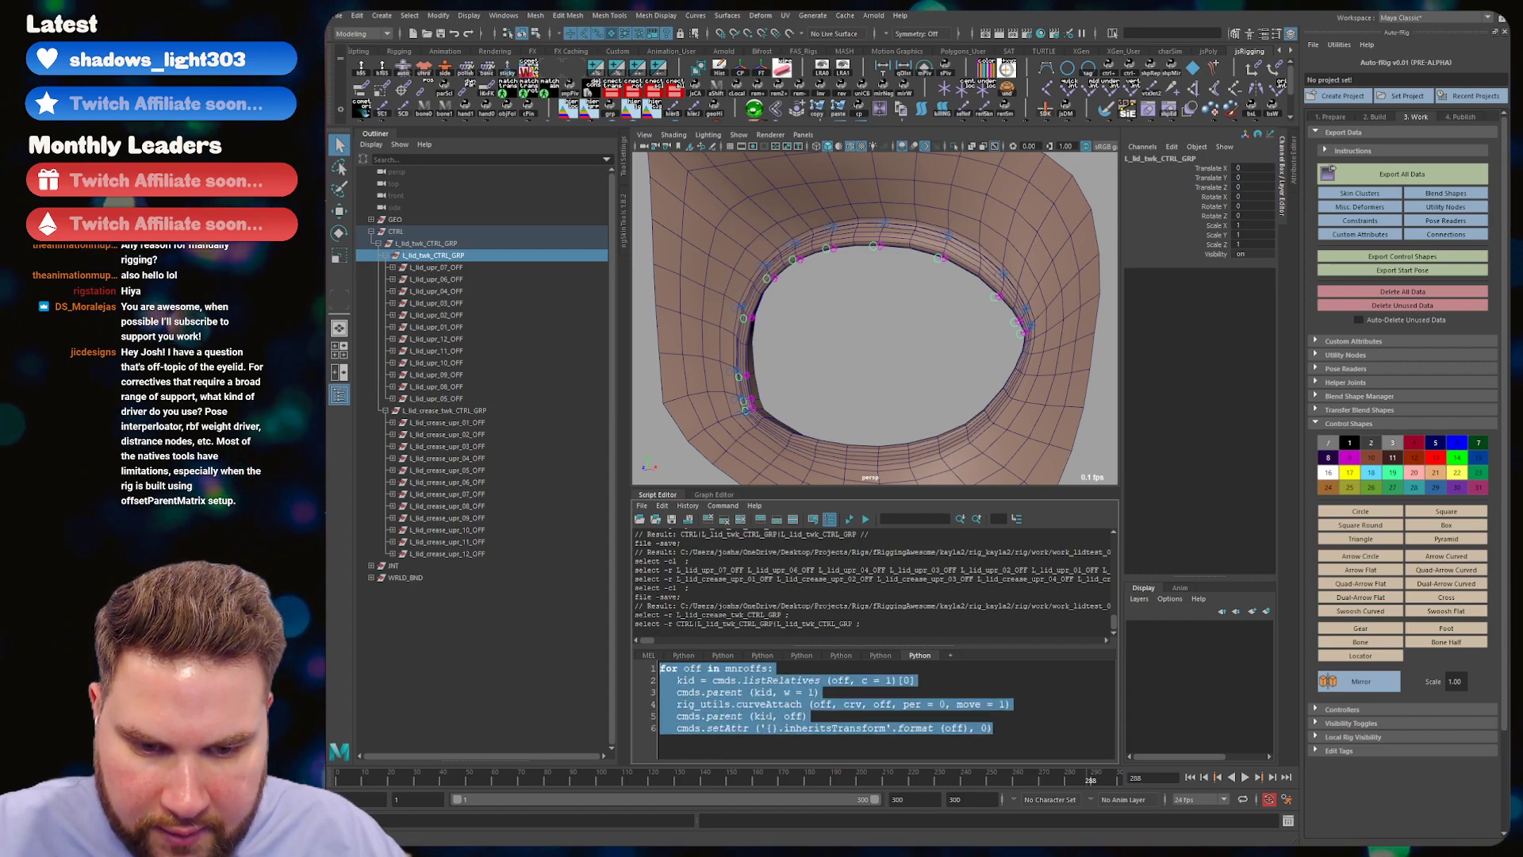
double_click(692, 668)
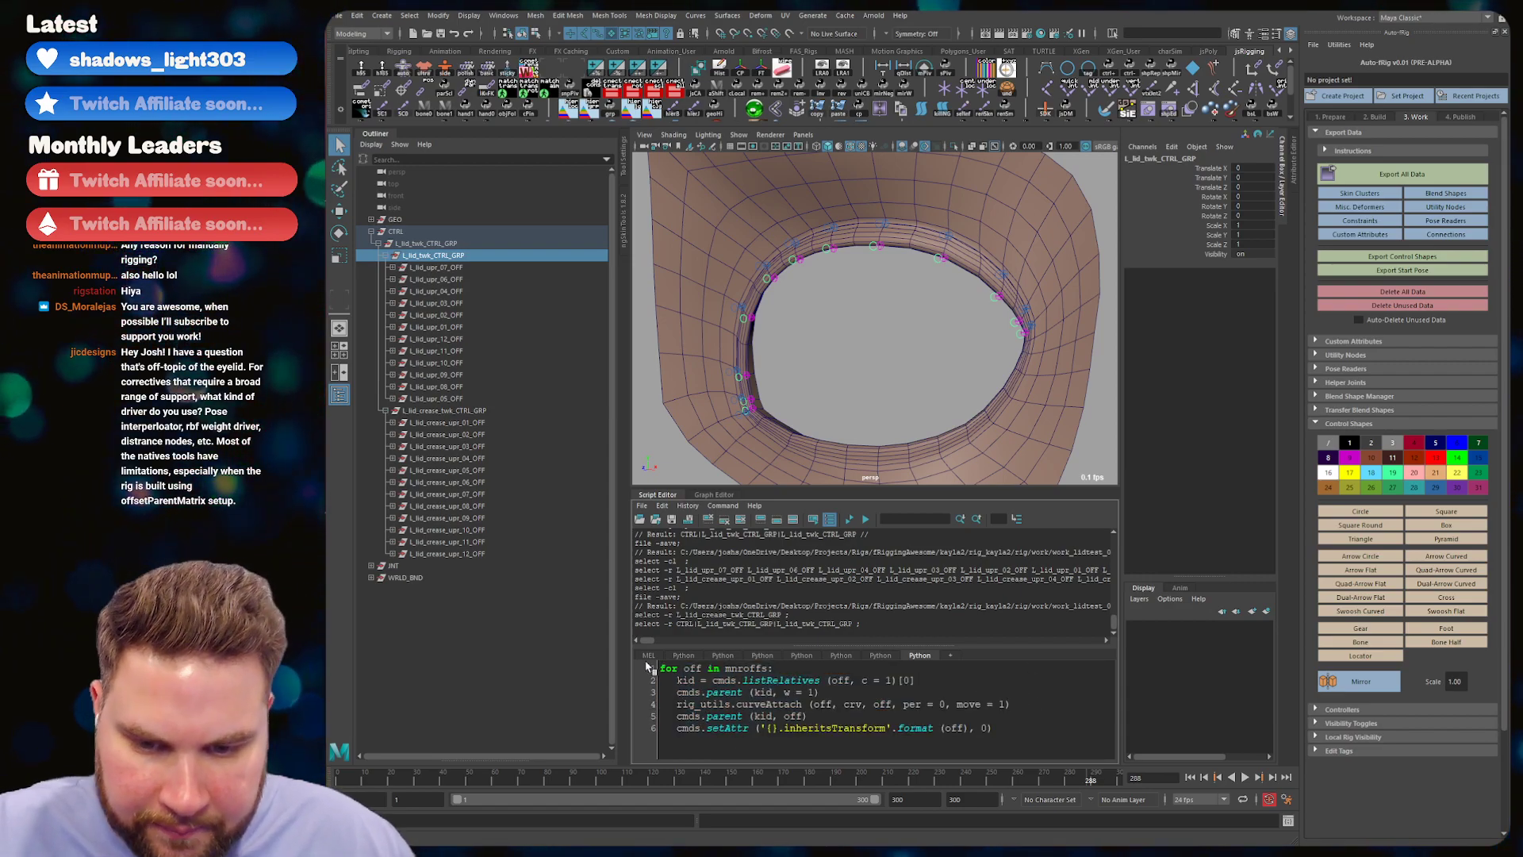
type("jnt")
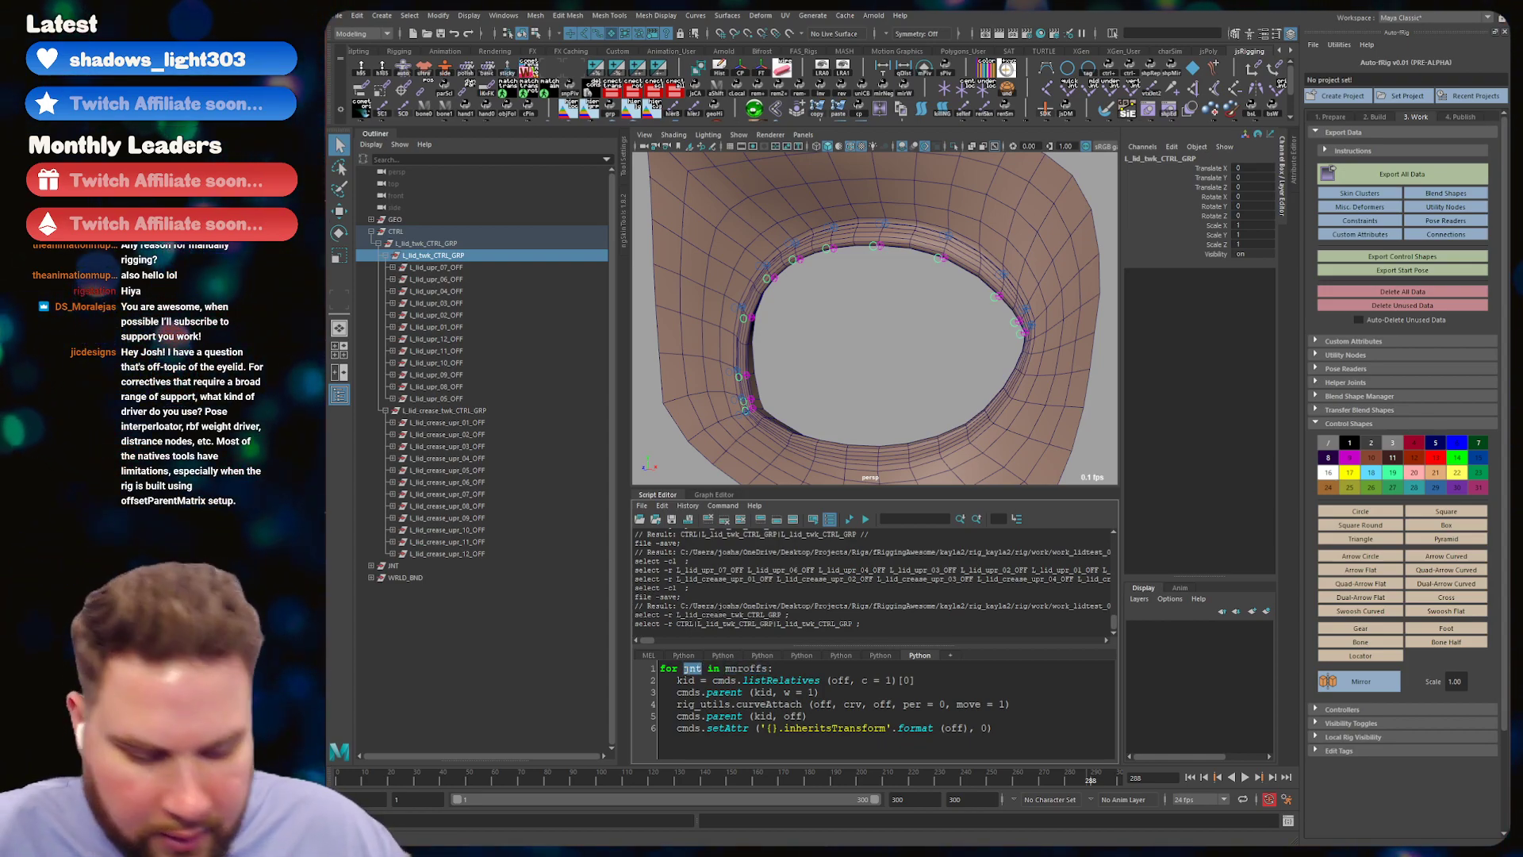
key("ctrl+z")
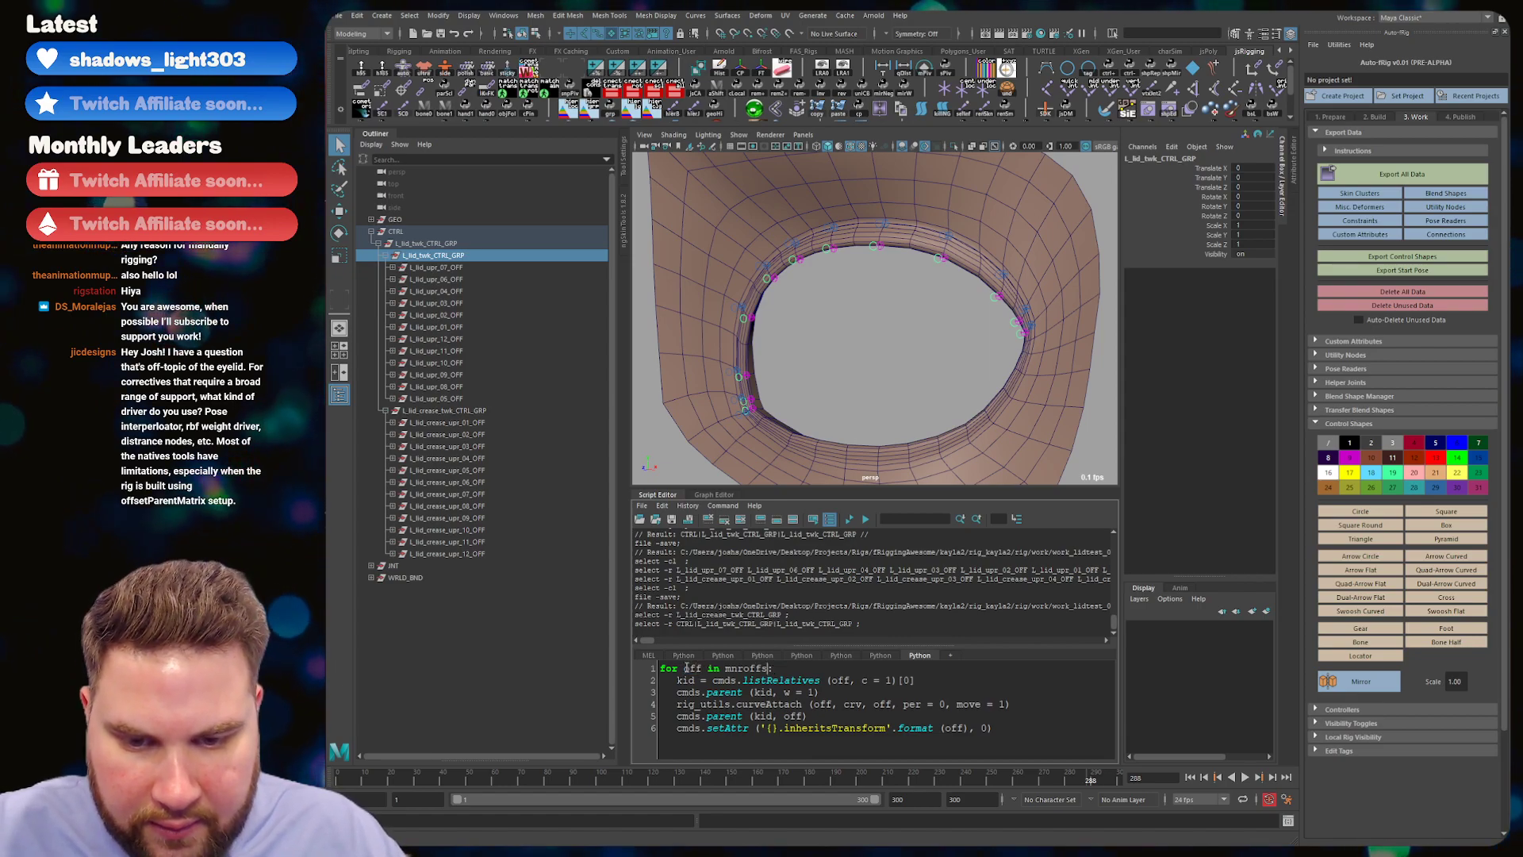
- Make the loop iterate over offs and add a first line copied from the control-creation script: jnts = cmds.ls (sl = 1)
key("ctrl+z")
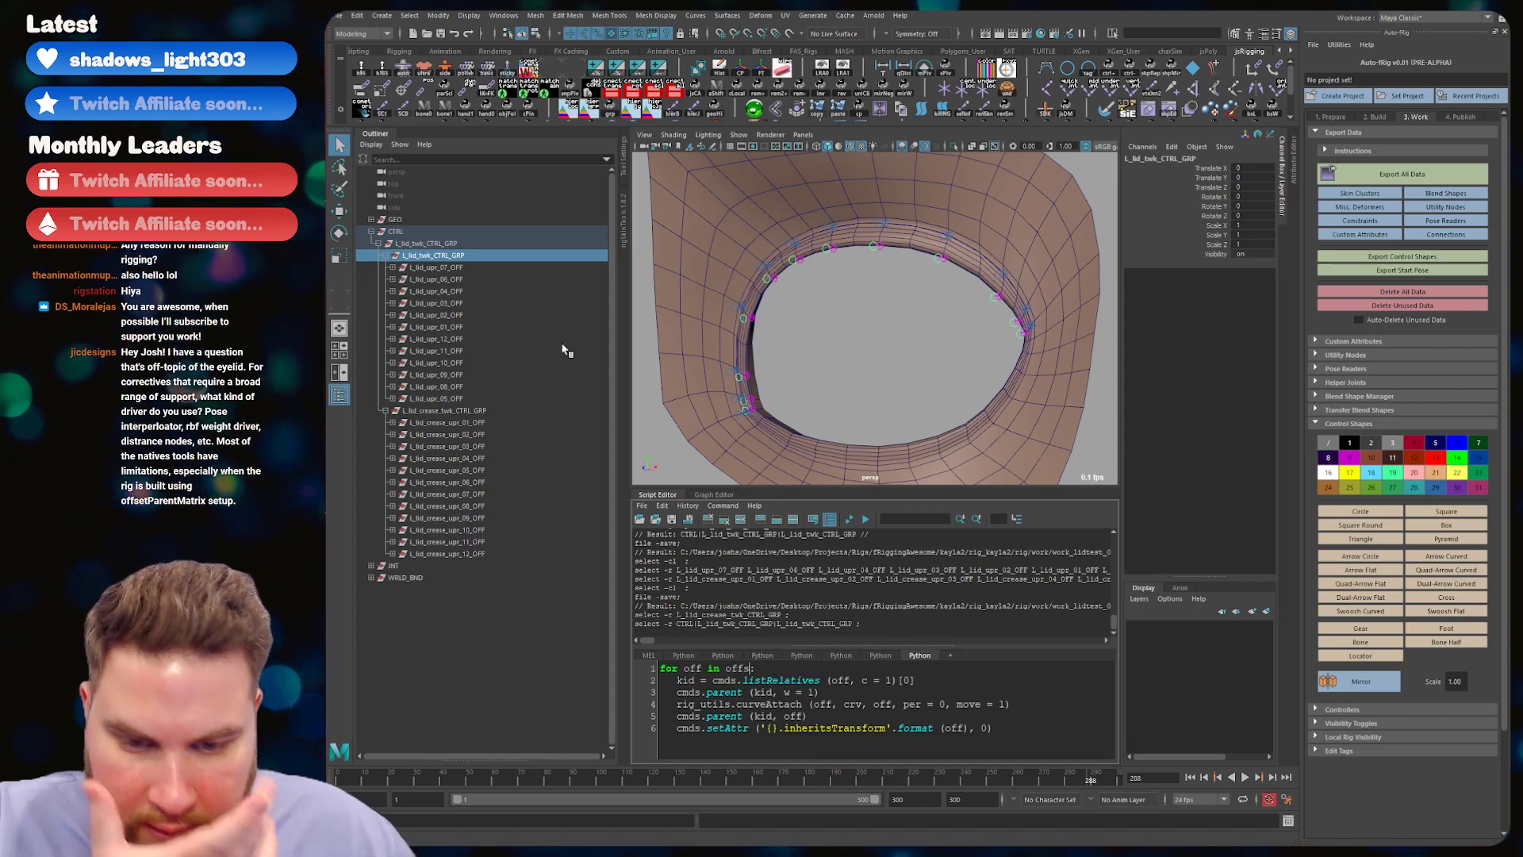
key("Home")
key("Return")
key("Up")
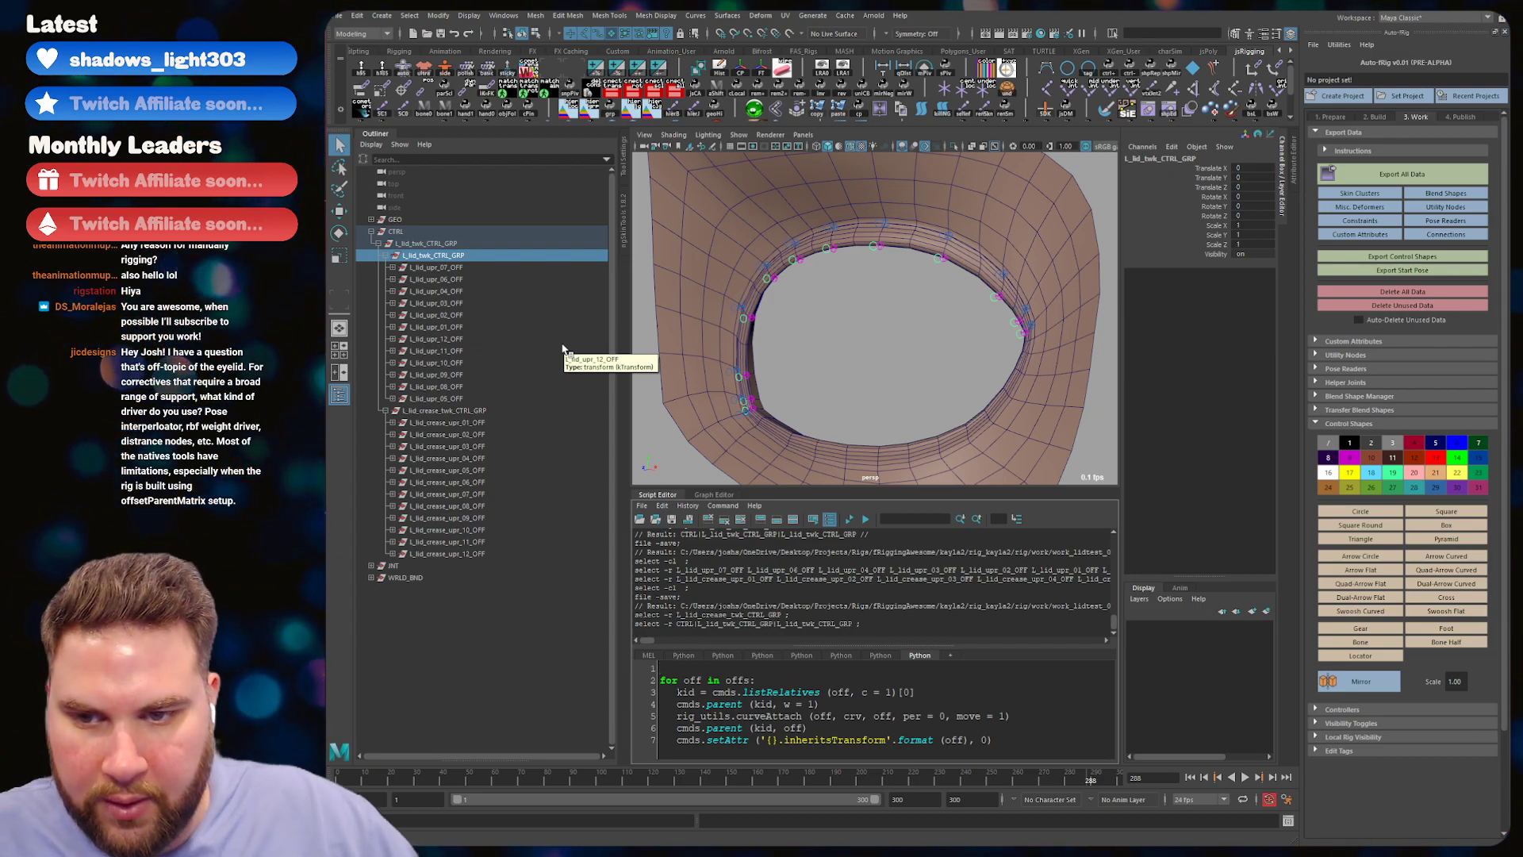
left_click(880, 655)
key("shift+End")
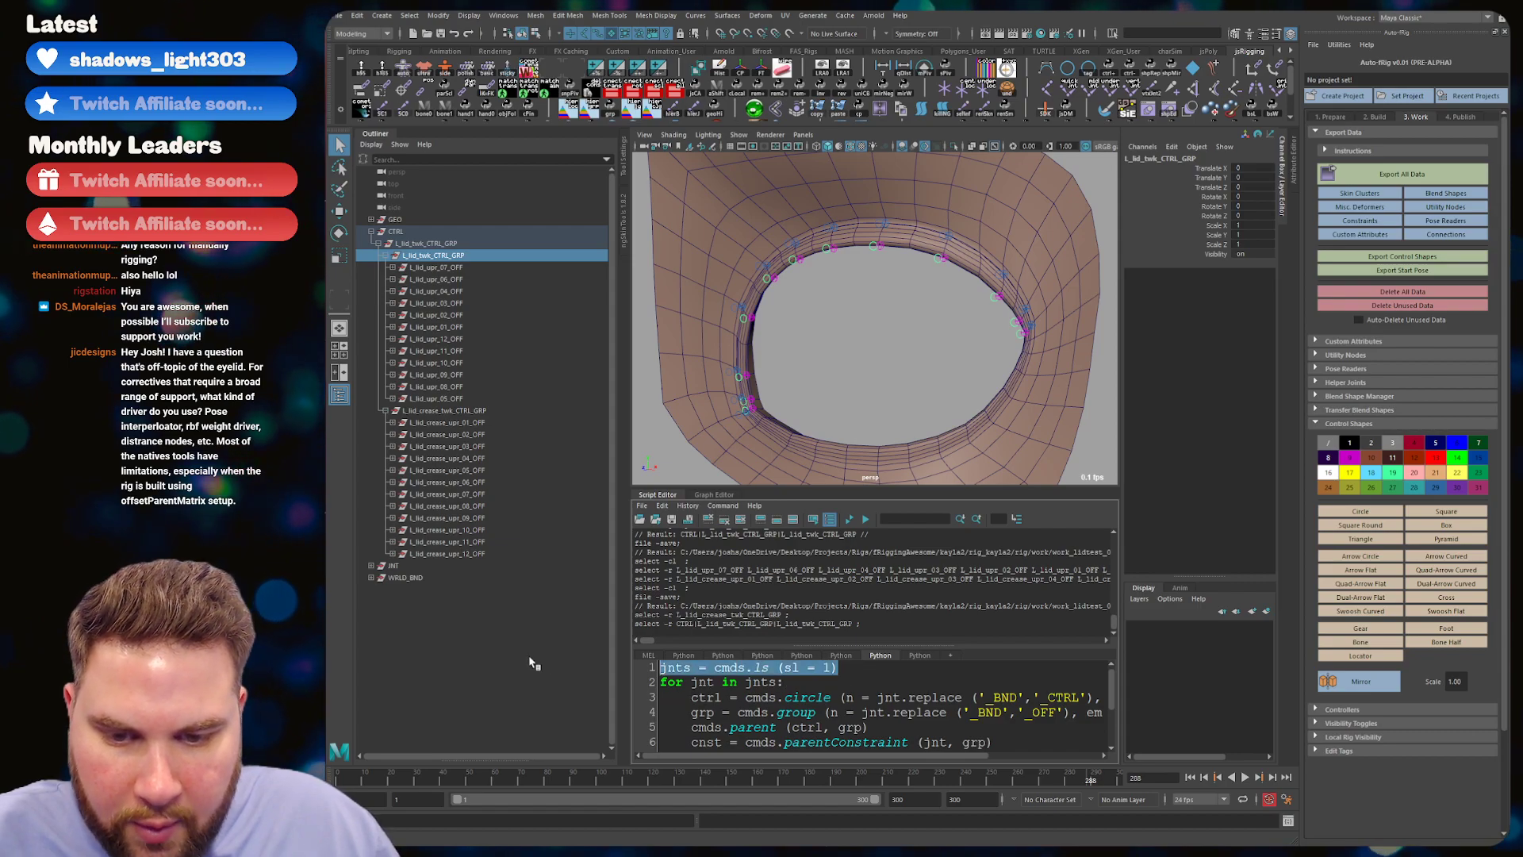
key("ctrl+c")
left_click(919, 655)
key("ctrl+v")
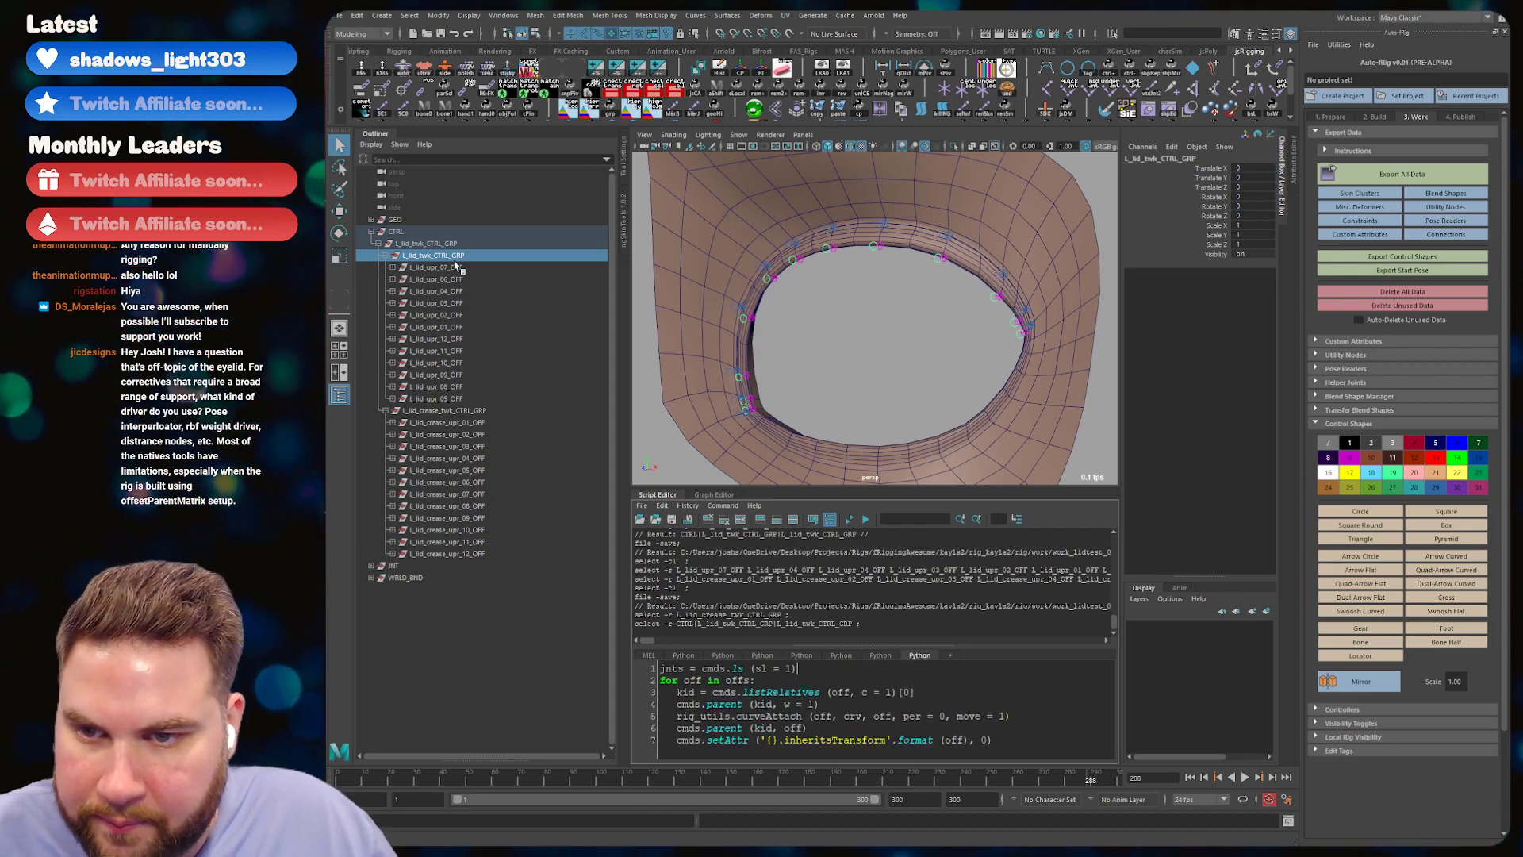
- Check the lid and crease offset groups by selecting both sets, and select only the left upper lid offset groups
left_click(441, 398, "shift")
left_click(448, 422, "ctrl")
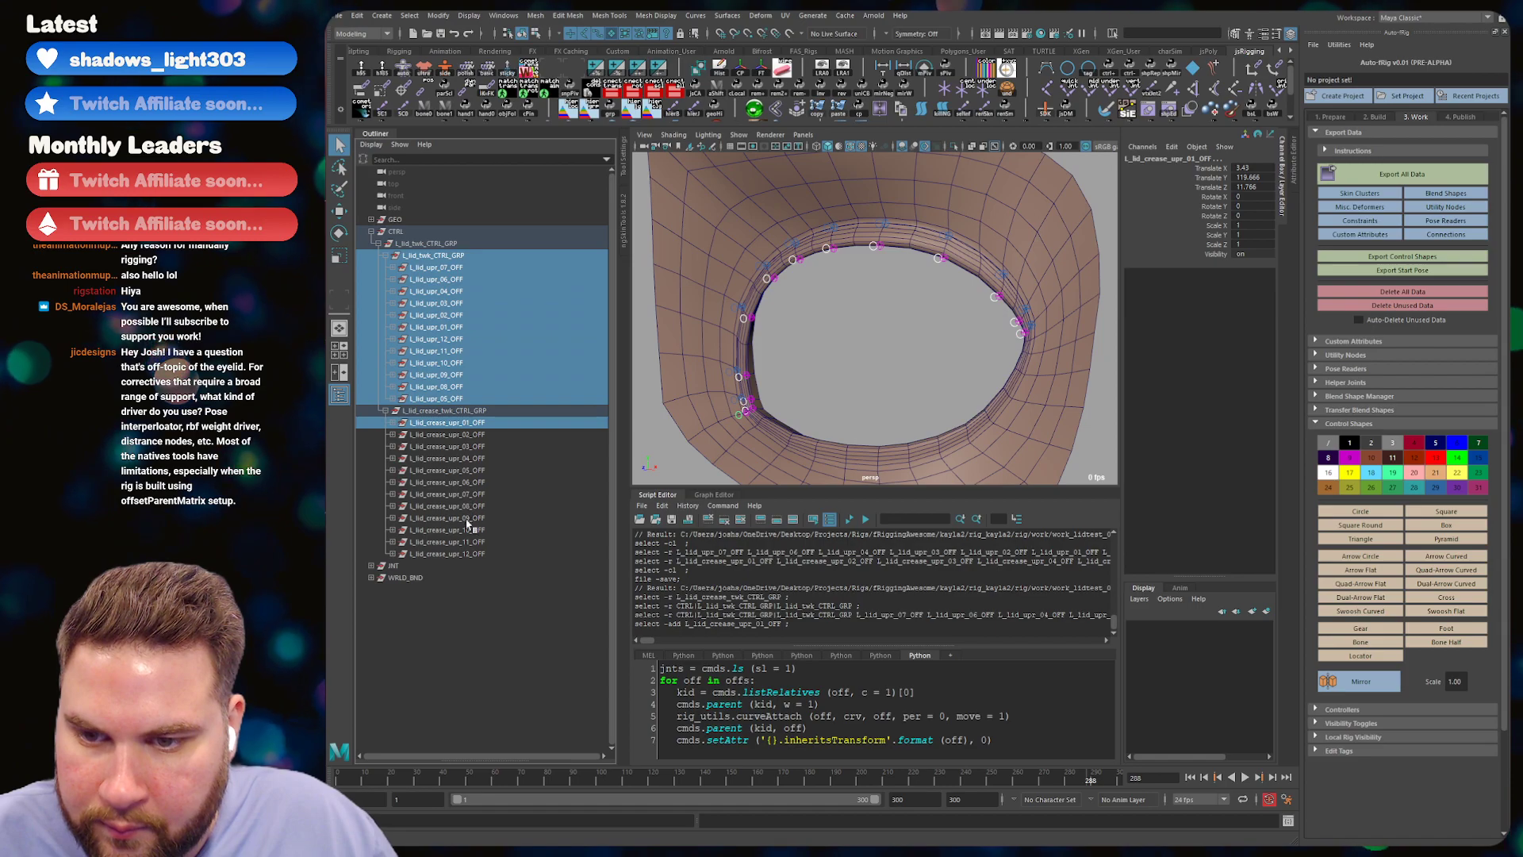
left_click(470, 556, "shift")
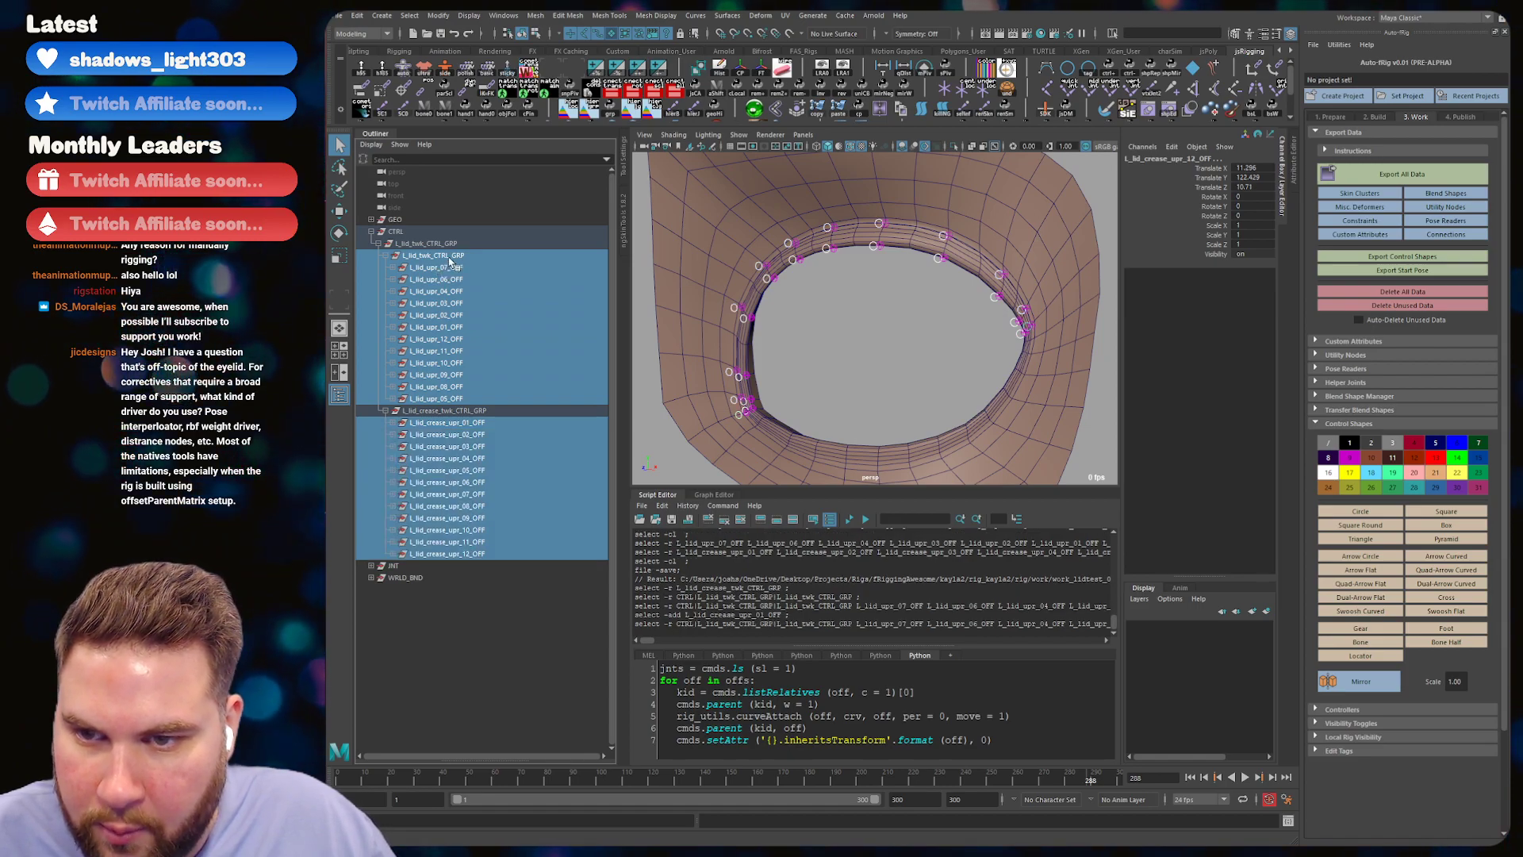
left_click(436, 267)
left_click(456, 398, "shift")
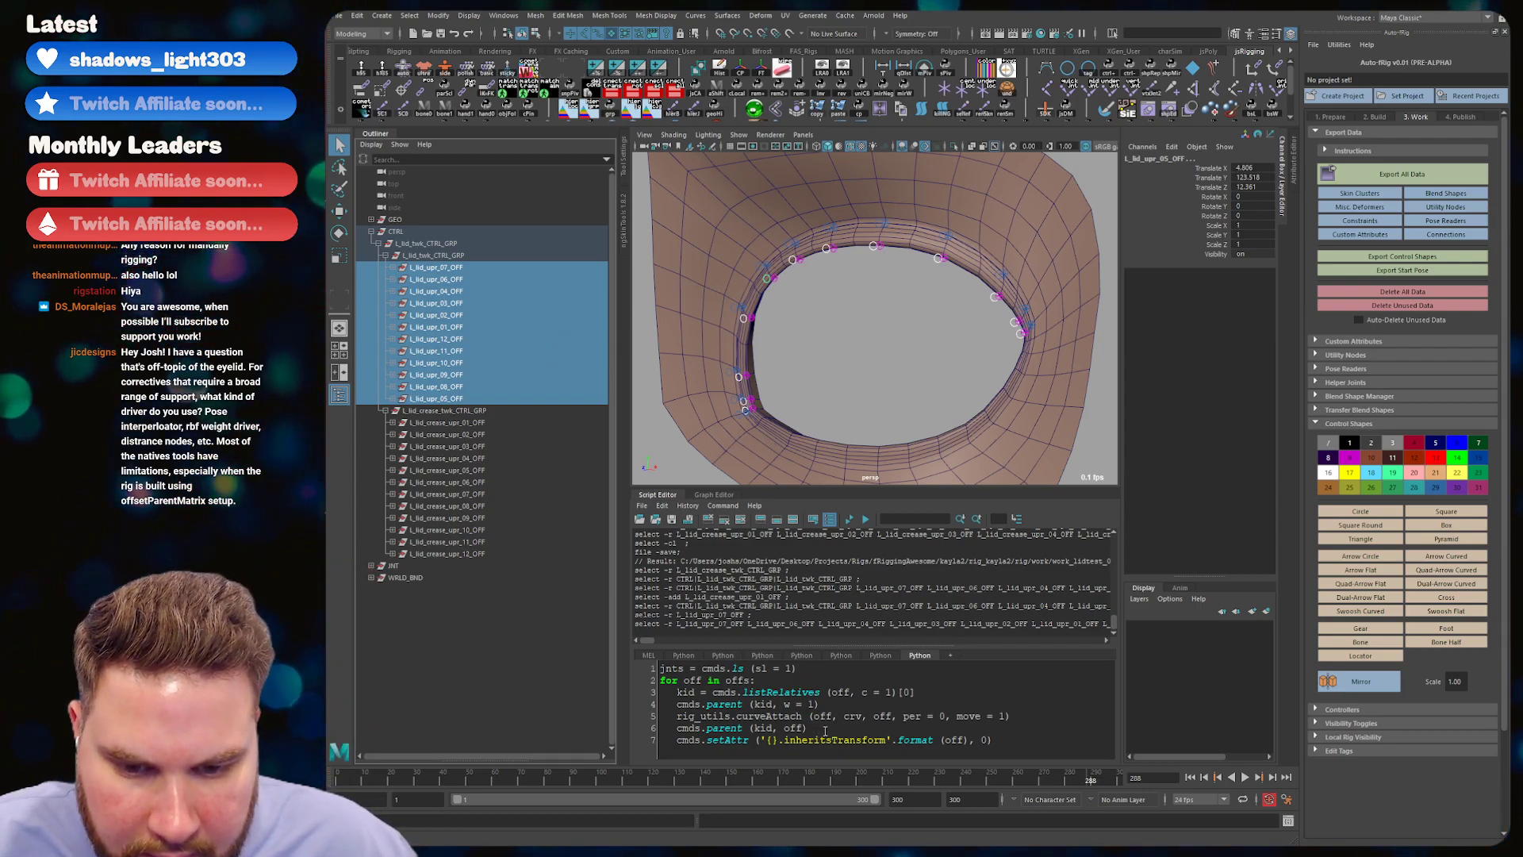
- Replace the crv argument of the rig_utils.curveAttach call with the upper lid curve name 'L_lid_upr_CRV'
double_click(847, 716)
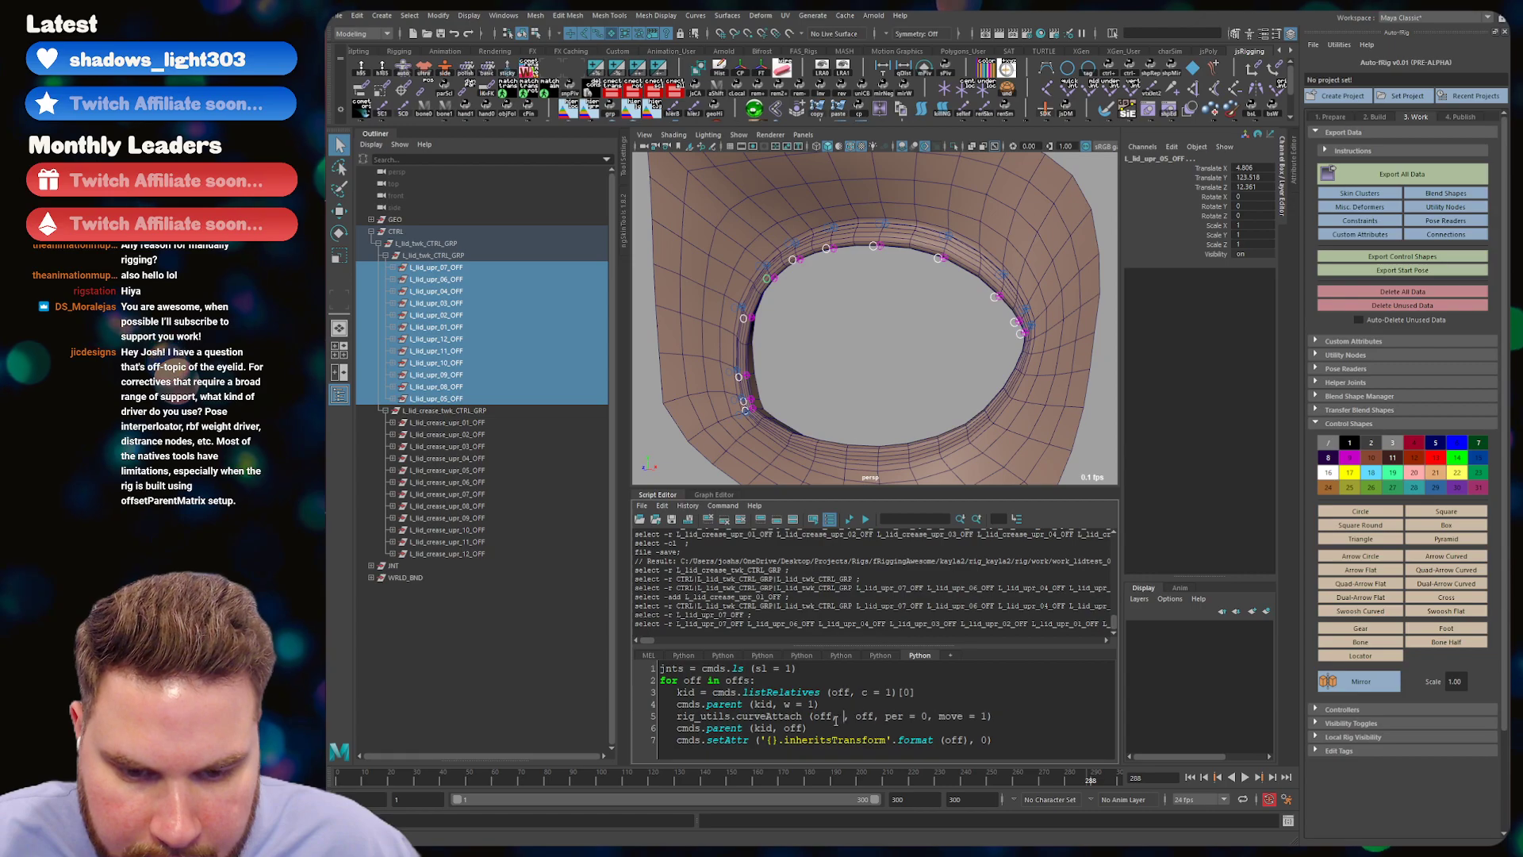
key("BackSpace")
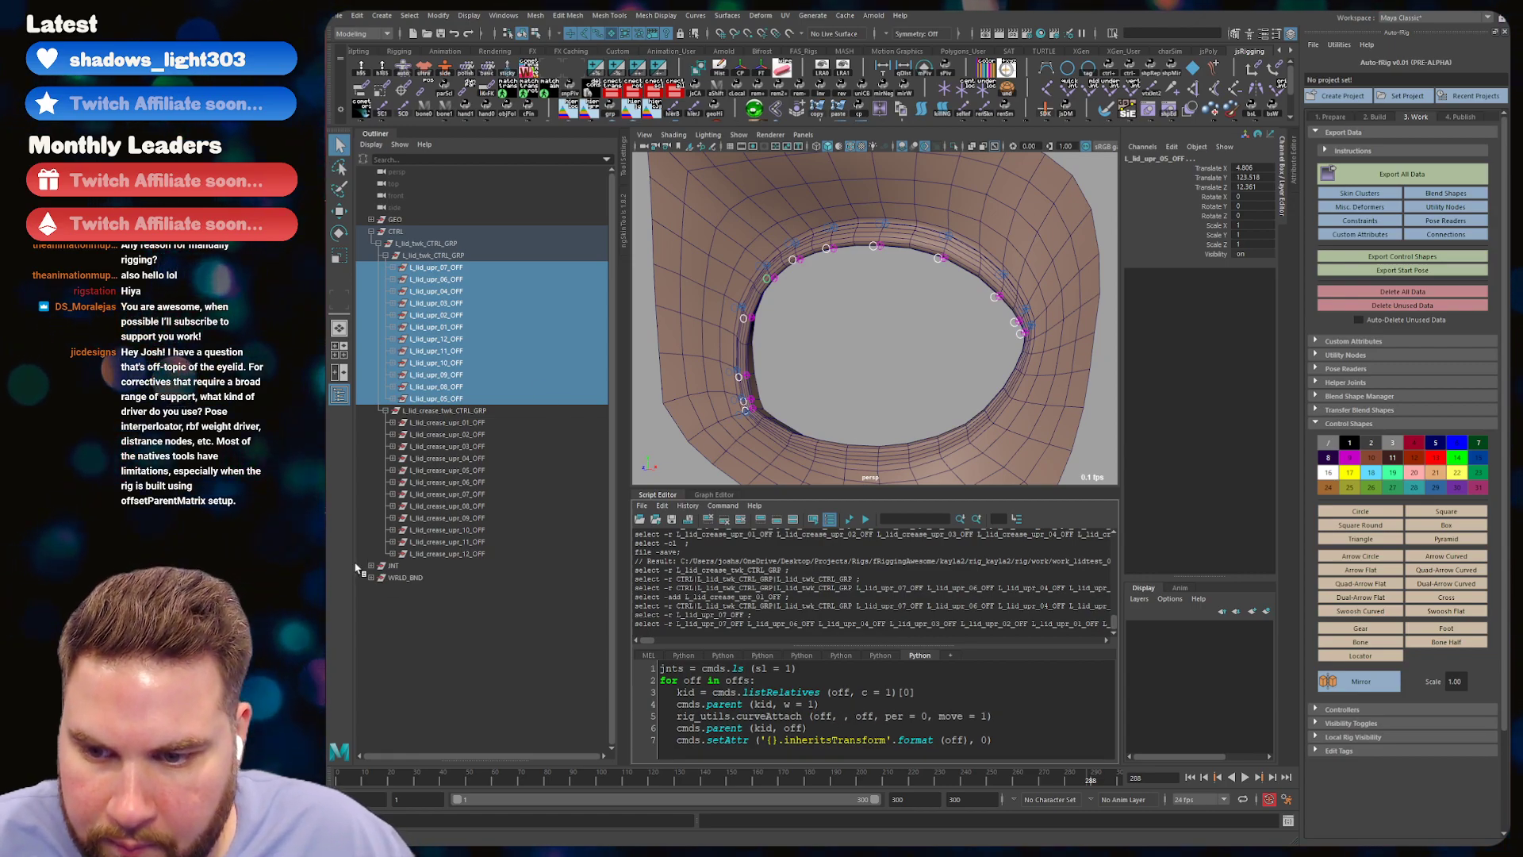
left_click(371, 577)
double_click(420, 590)
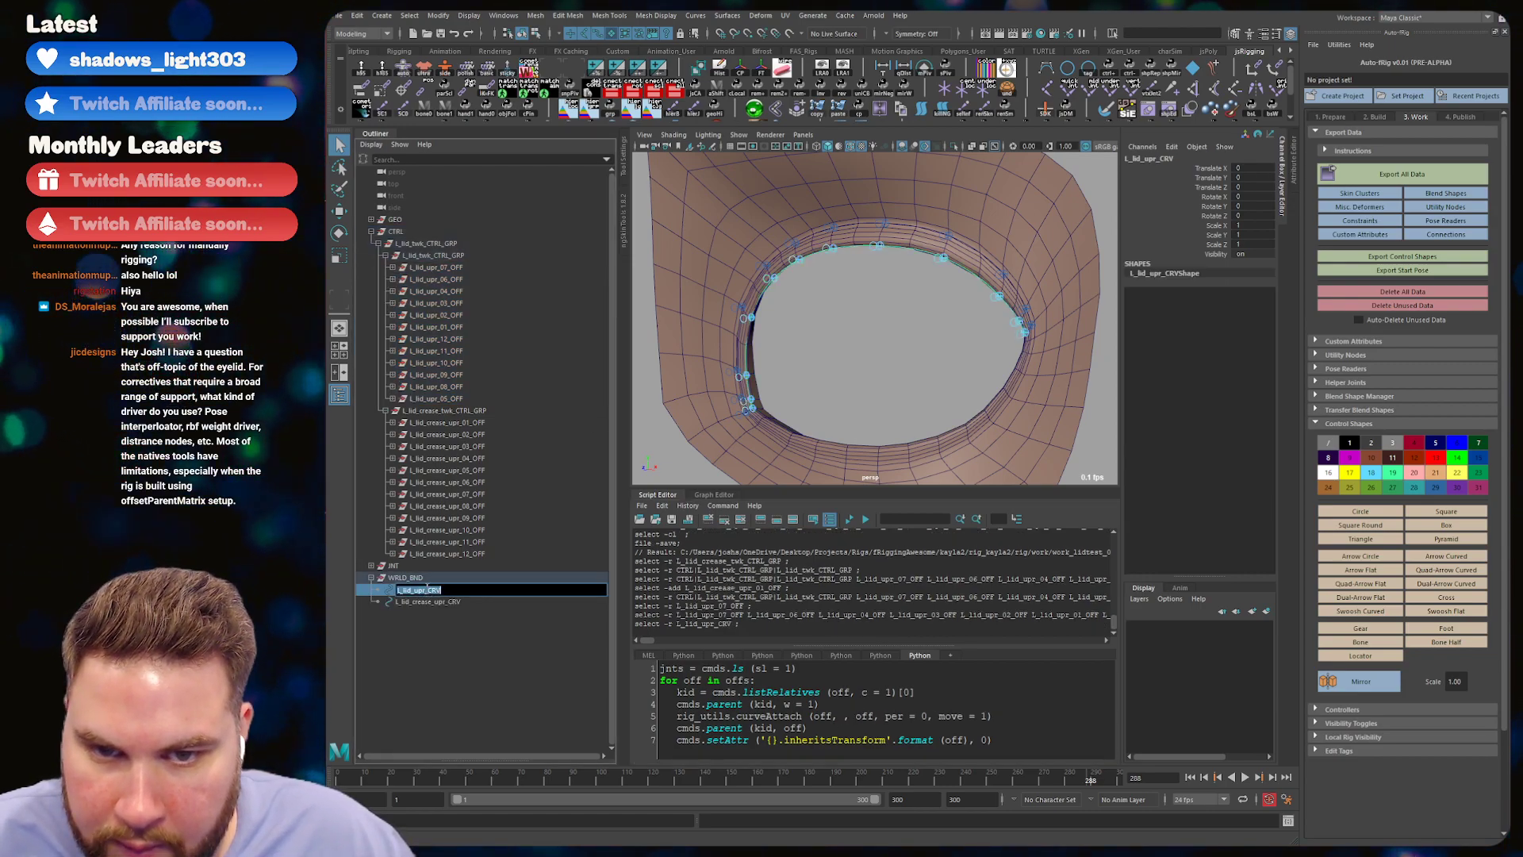
left_click(844, 716)
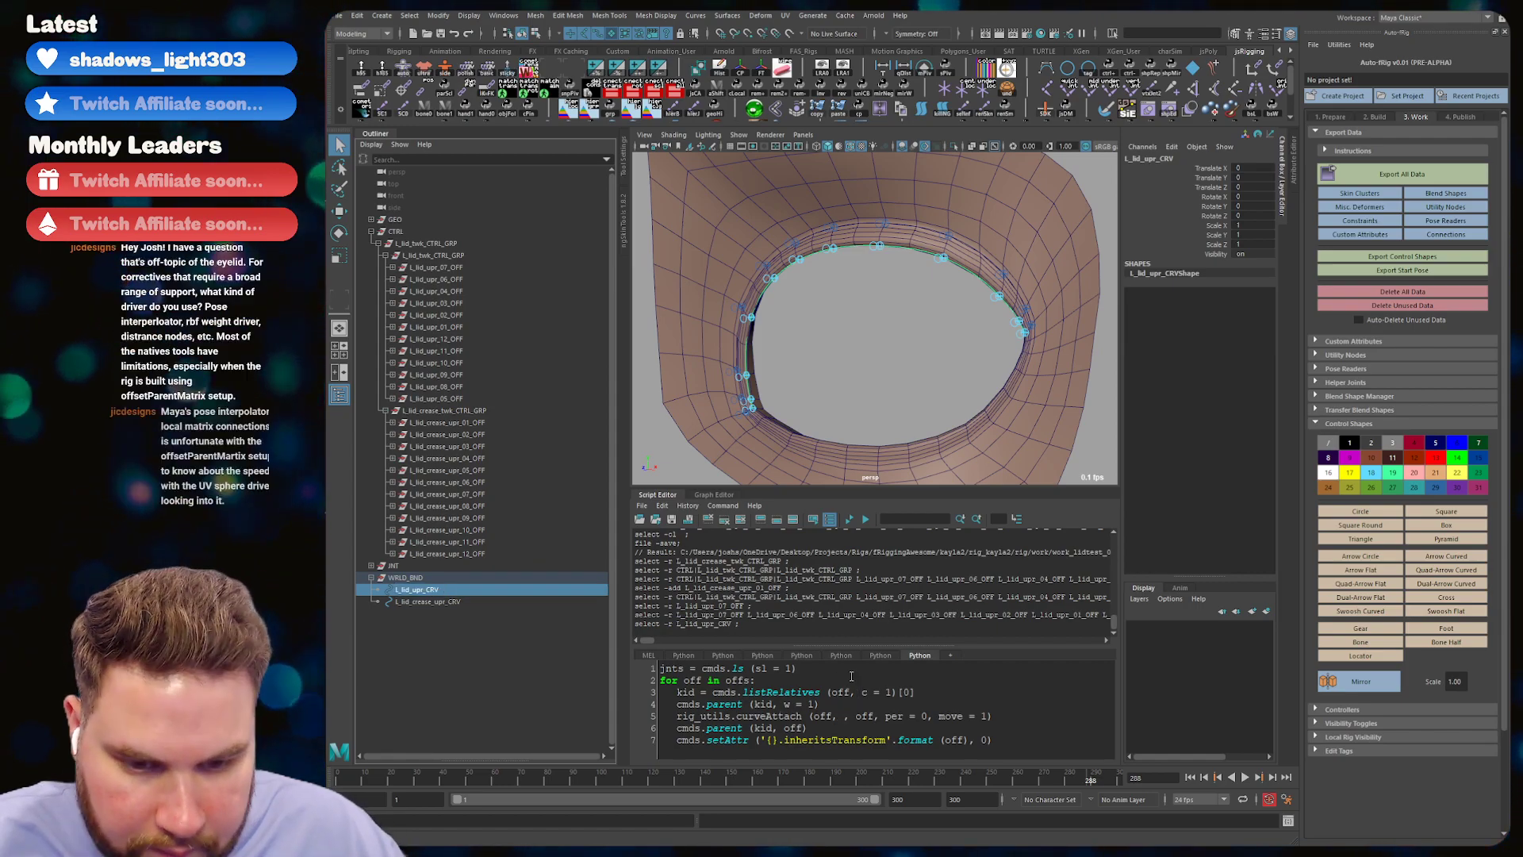
key("ctrl+z")
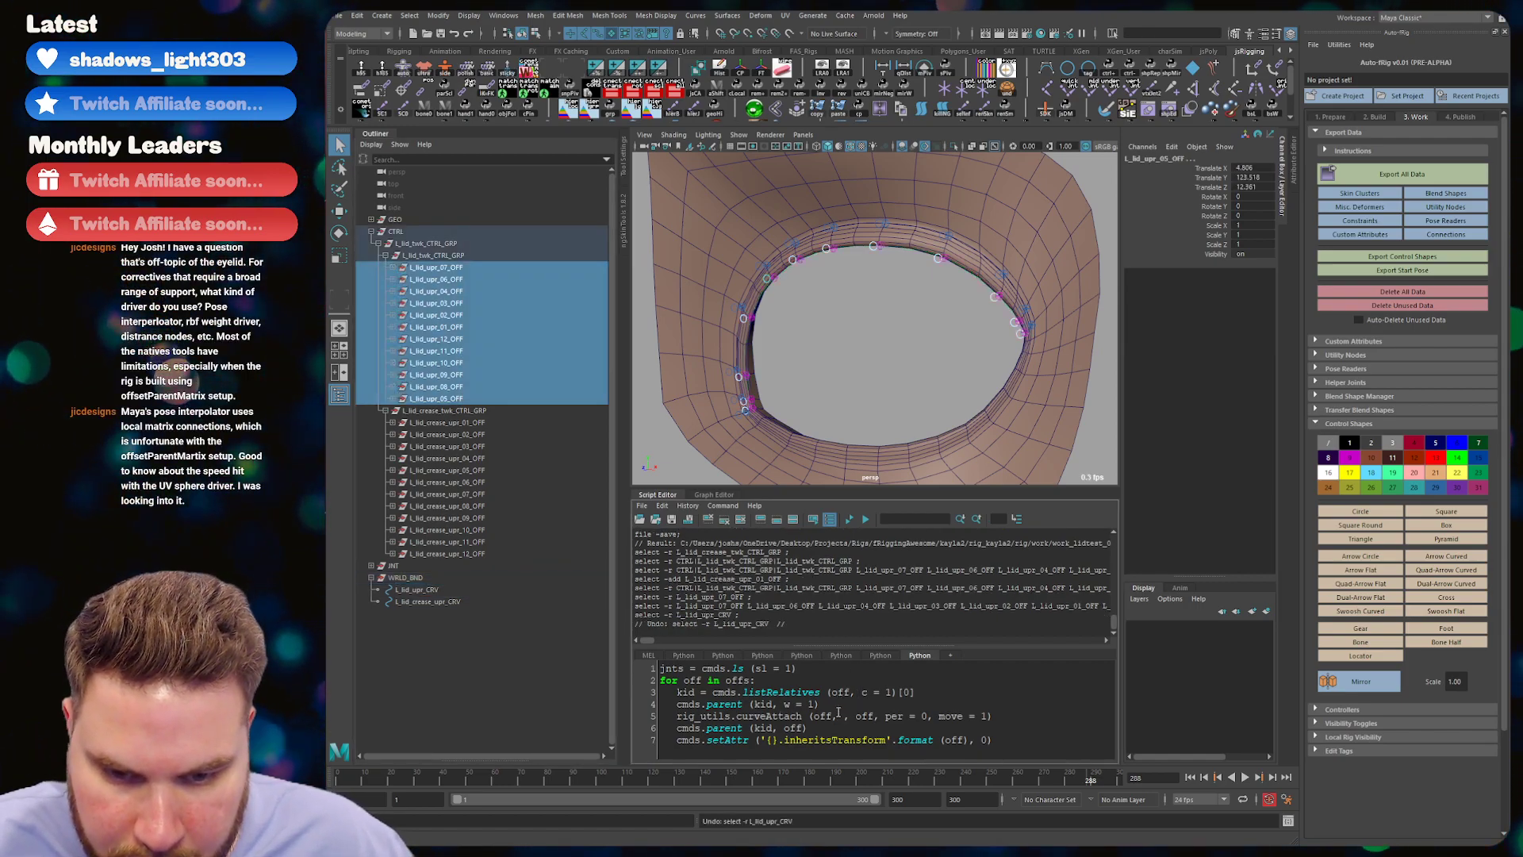
key("ctrl+y")
key("ctrl+z")
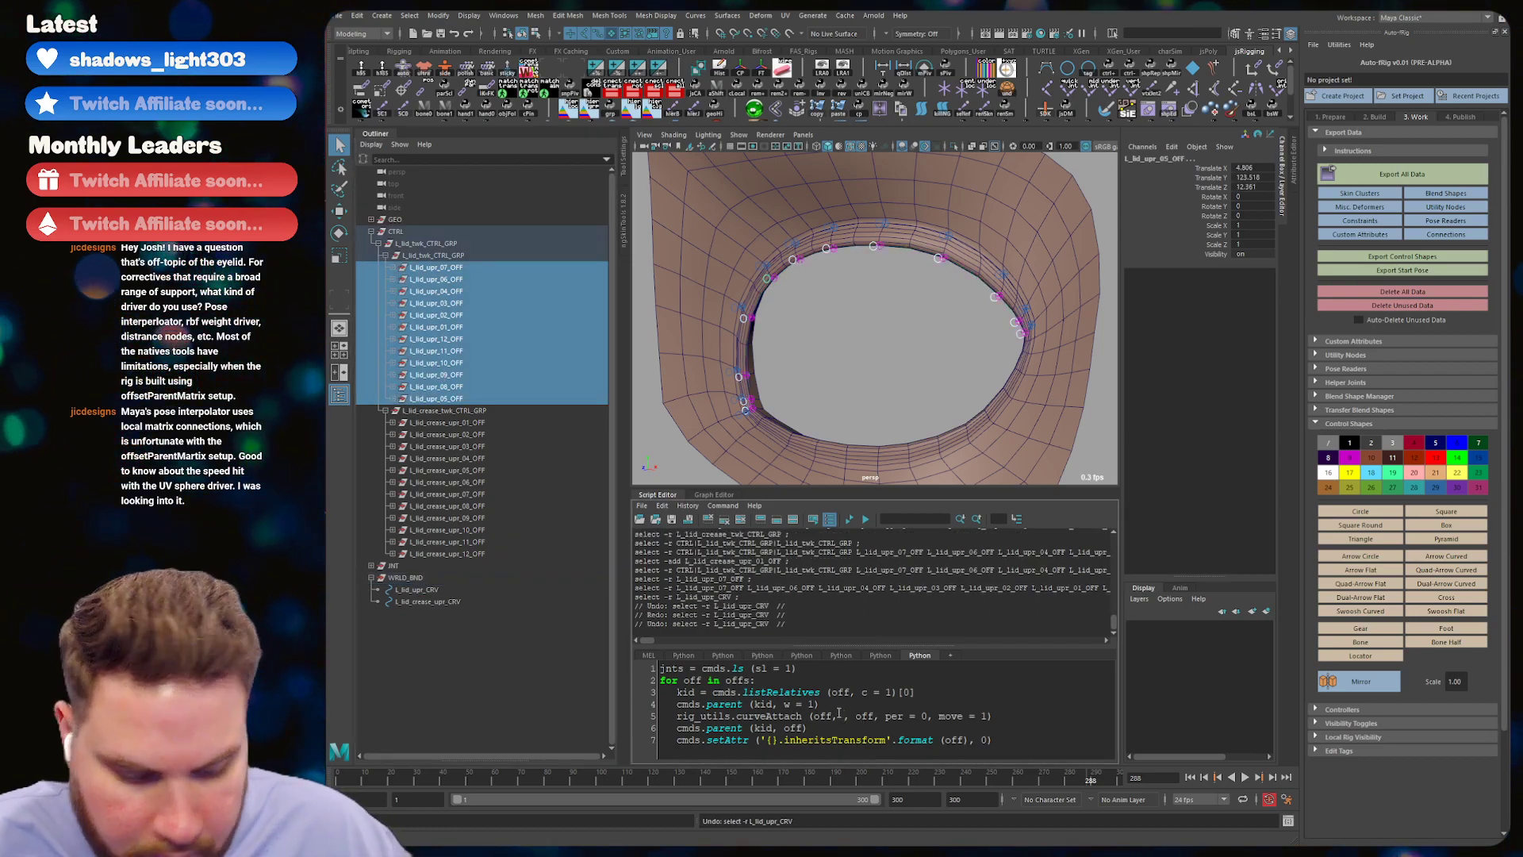
type("'L_lid_upr_CRV'")
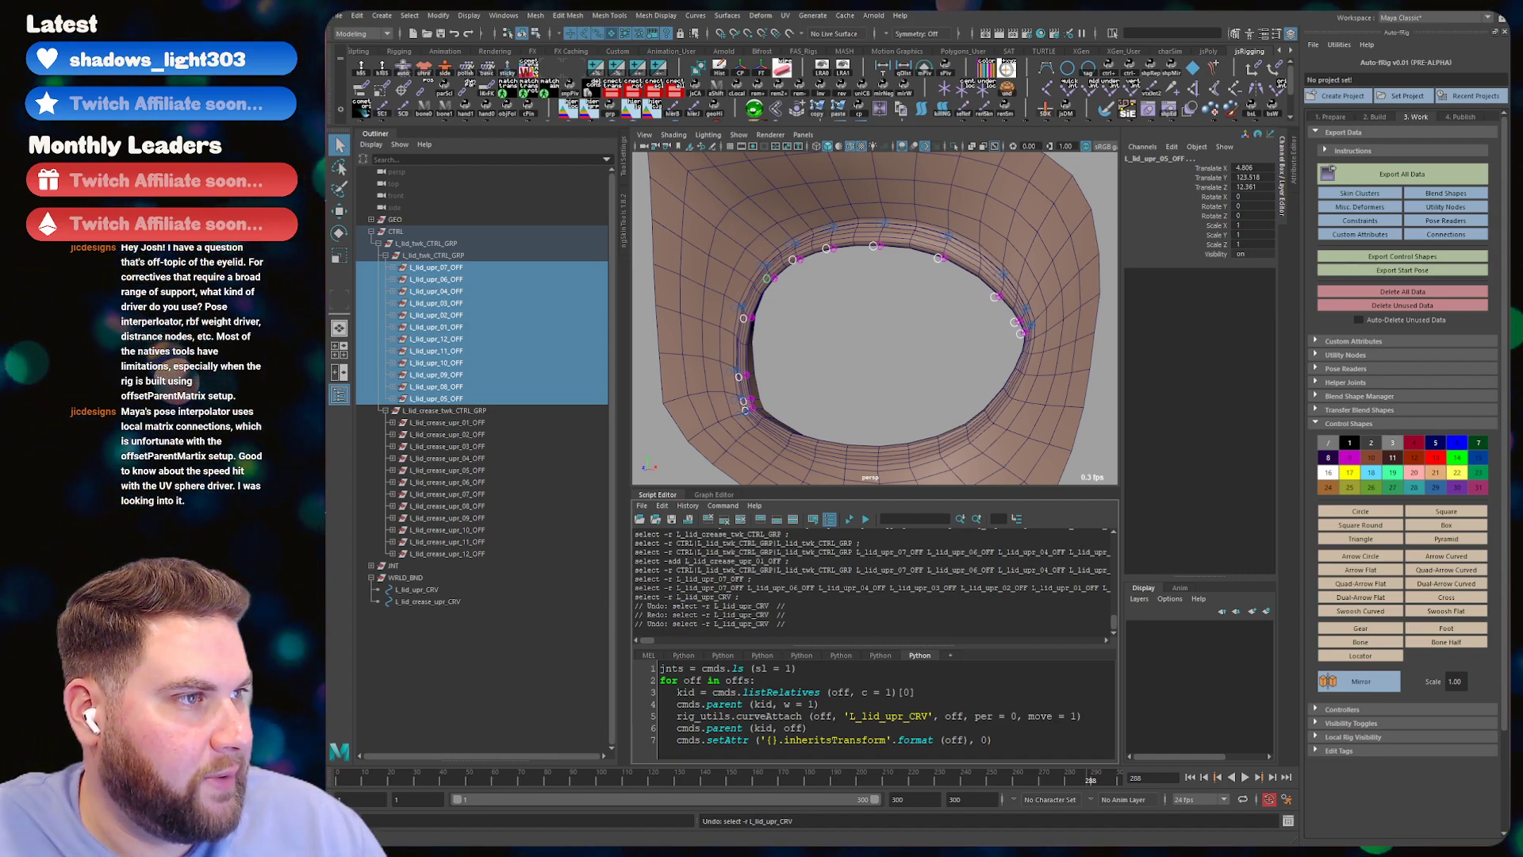
left_click_drag(1522, 96, 924, 856)
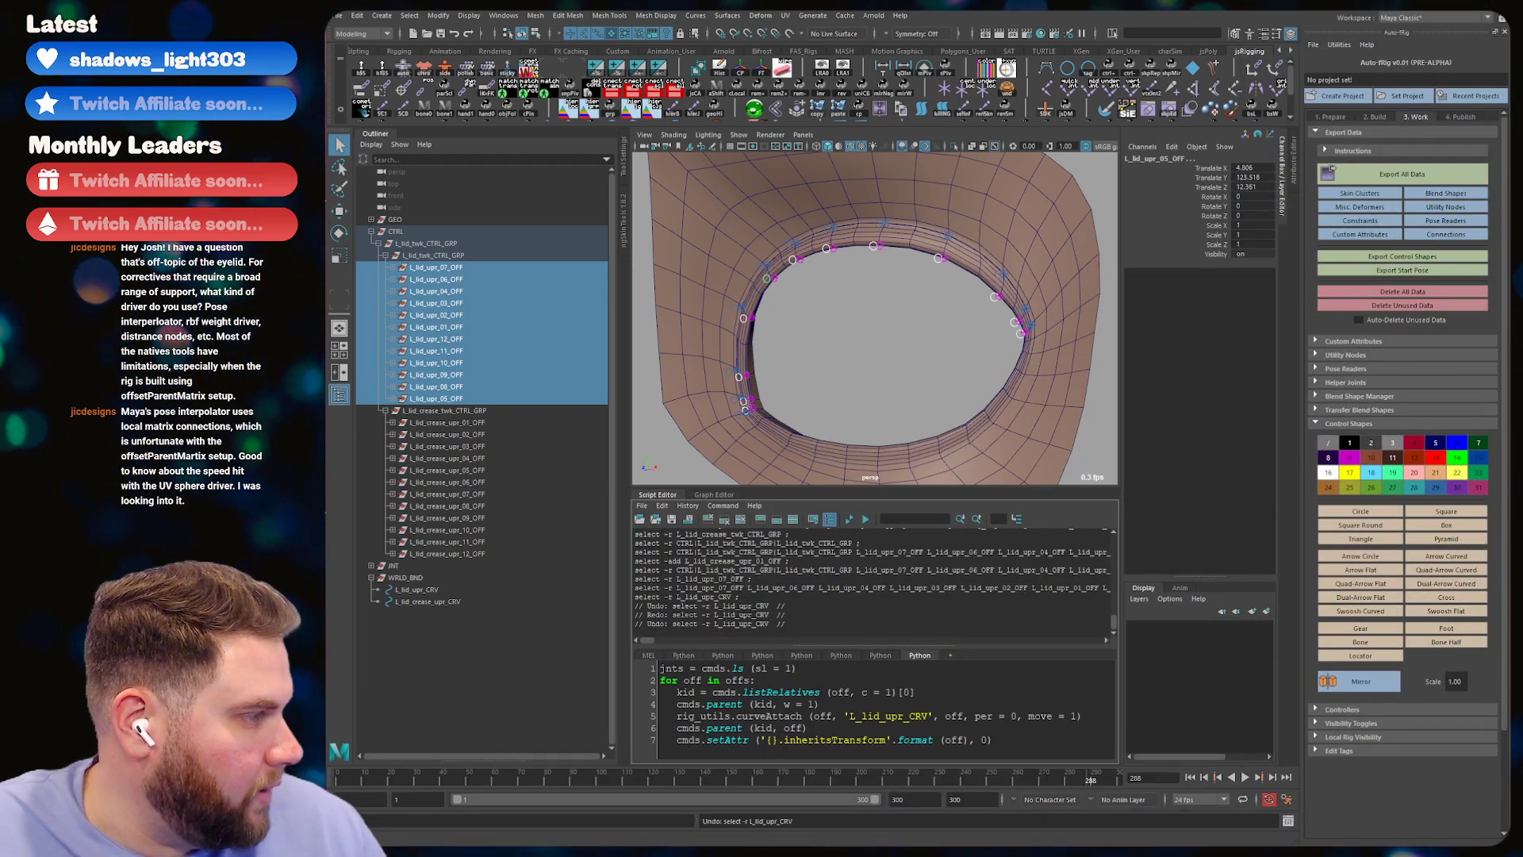
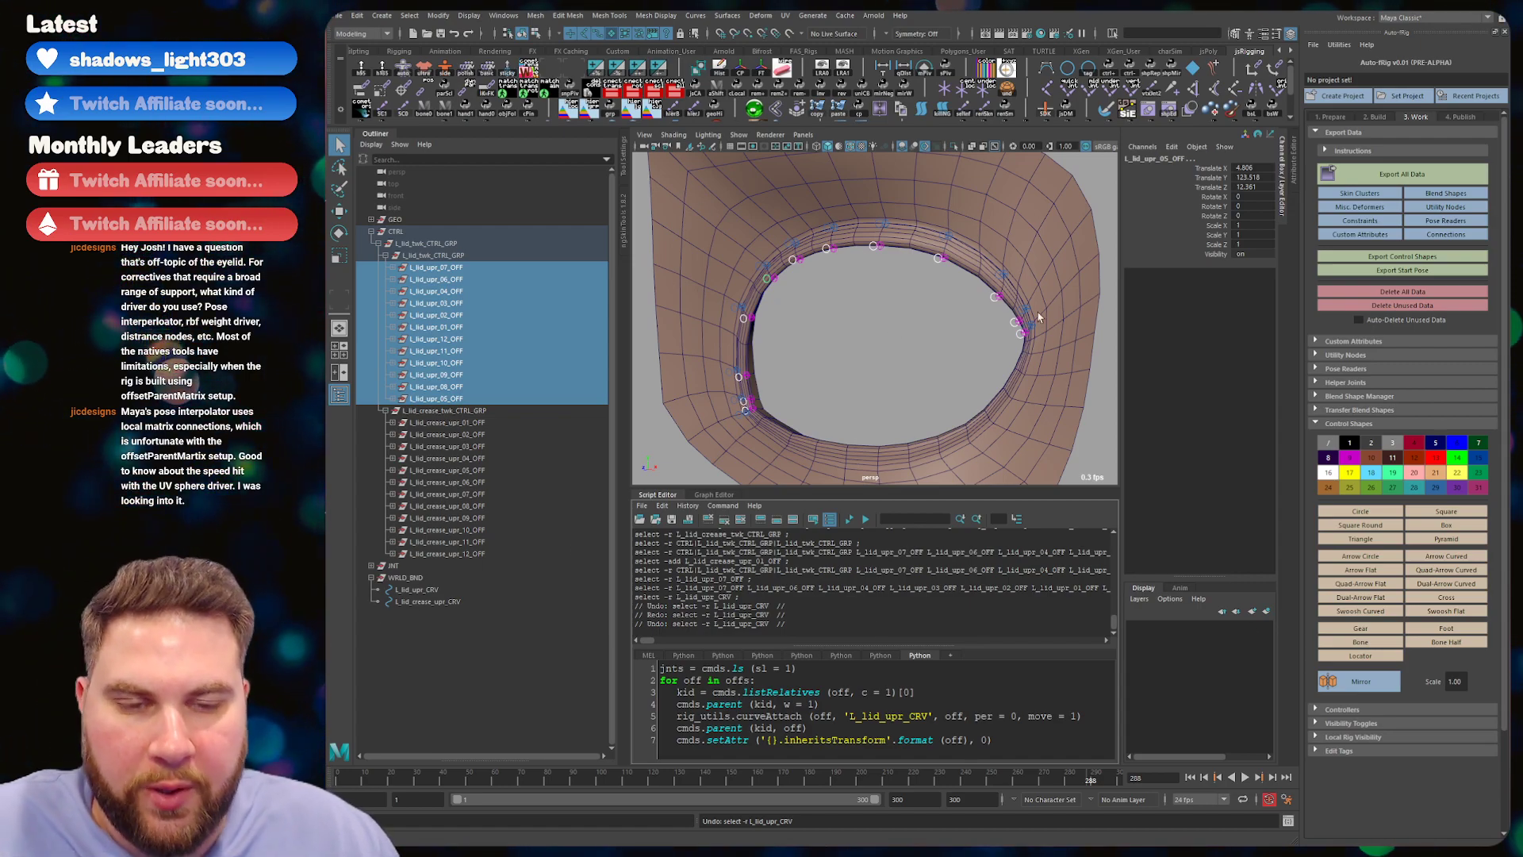
- Comment out the kid = cmds.listRelatives and cmds.parent (kid, w = 1) lines in the loop
mouse_move(878, 355)
left_mouse_down("alt")
mouse_move(901, 355)
mouse_move(851, 355)
mouse_move(902, 344)
mouse_move(880, 353)
left_mouse_up("alt")
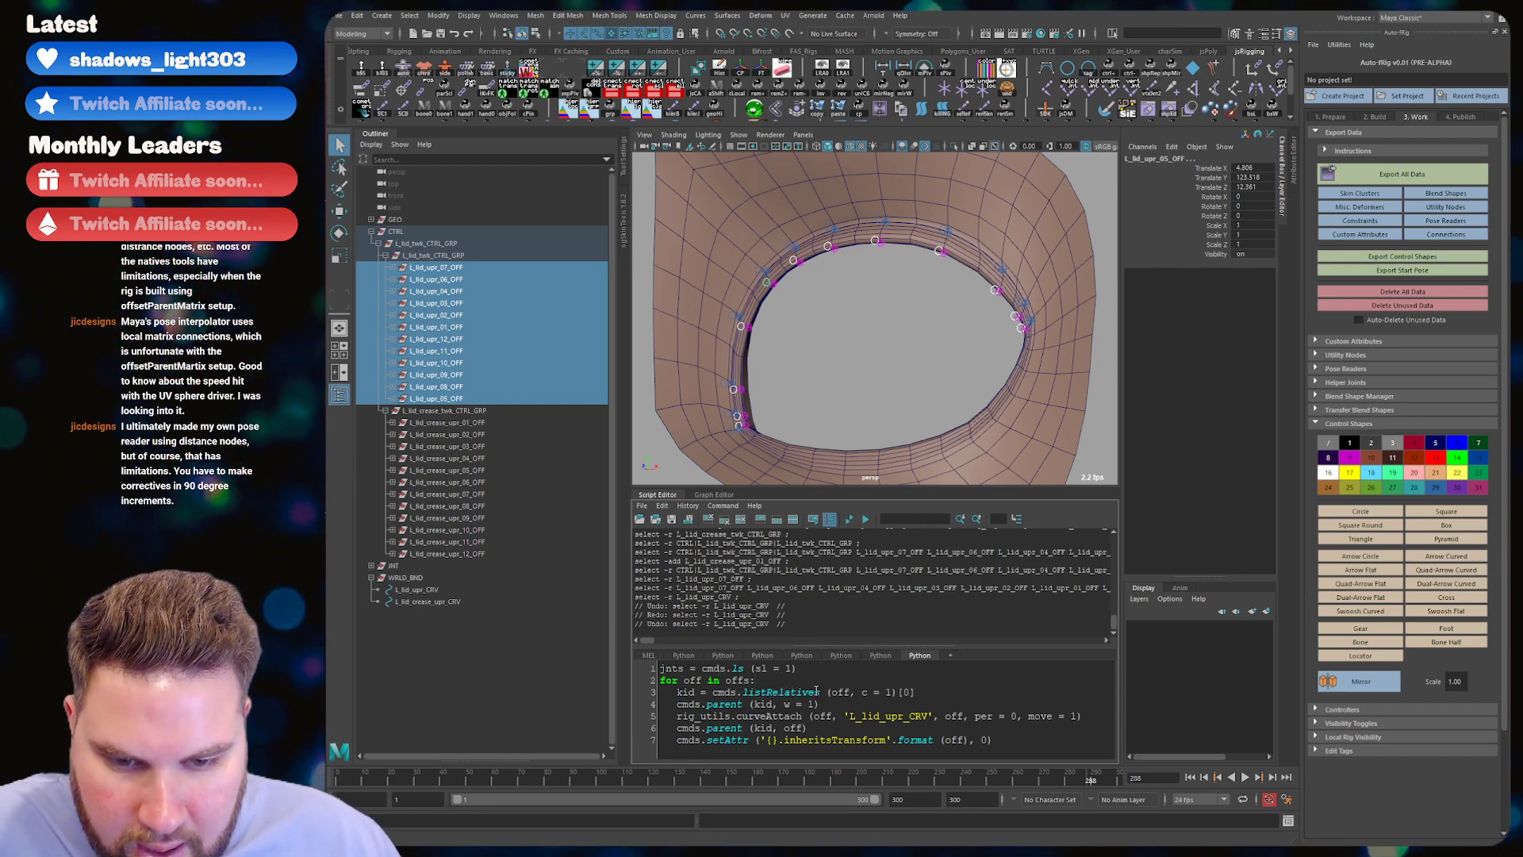
left_click(929, 692)
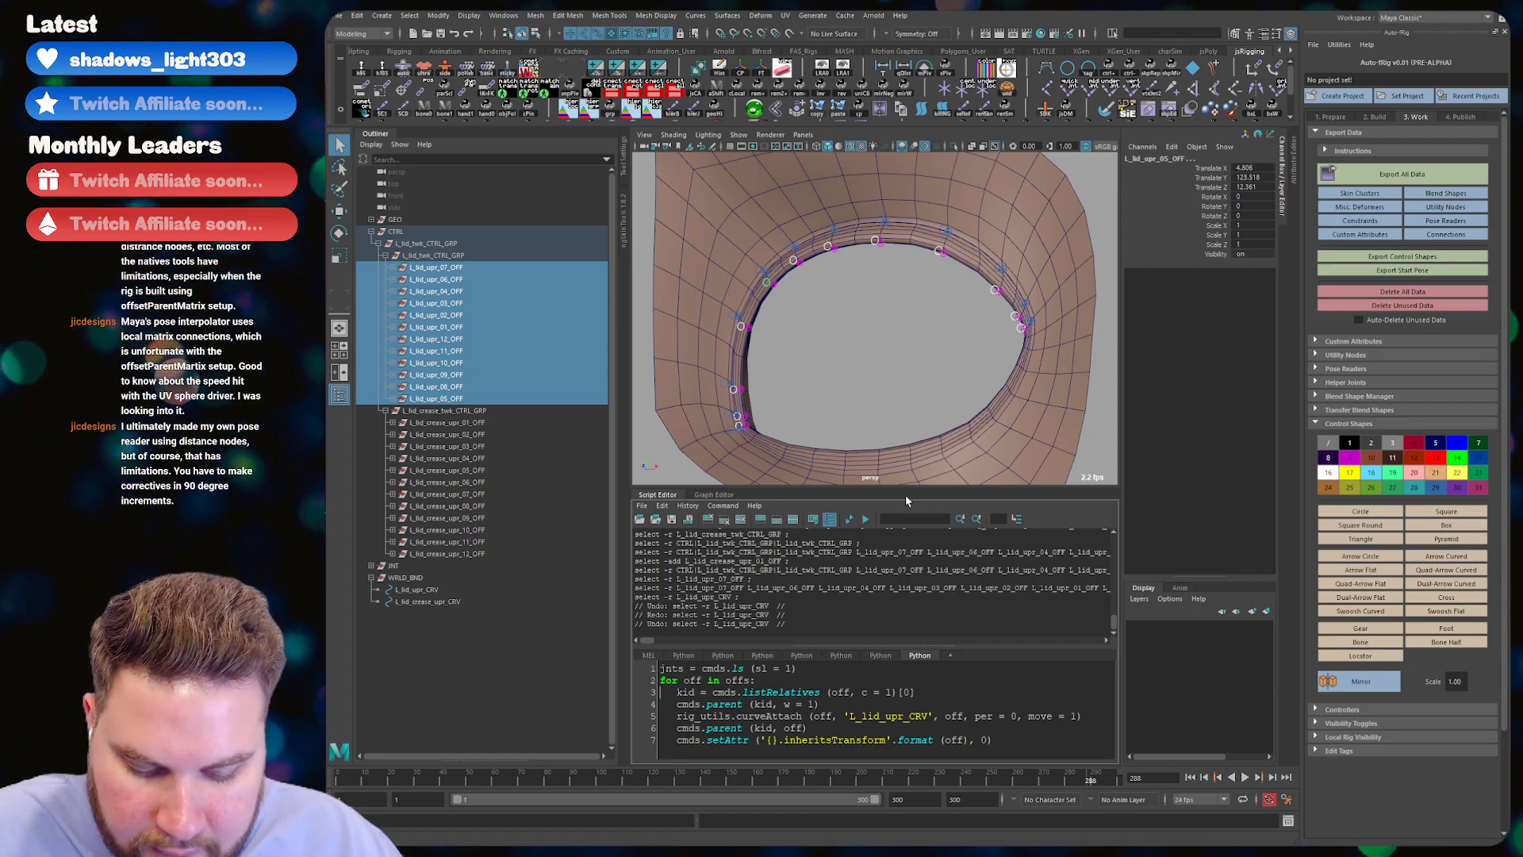
type("#")
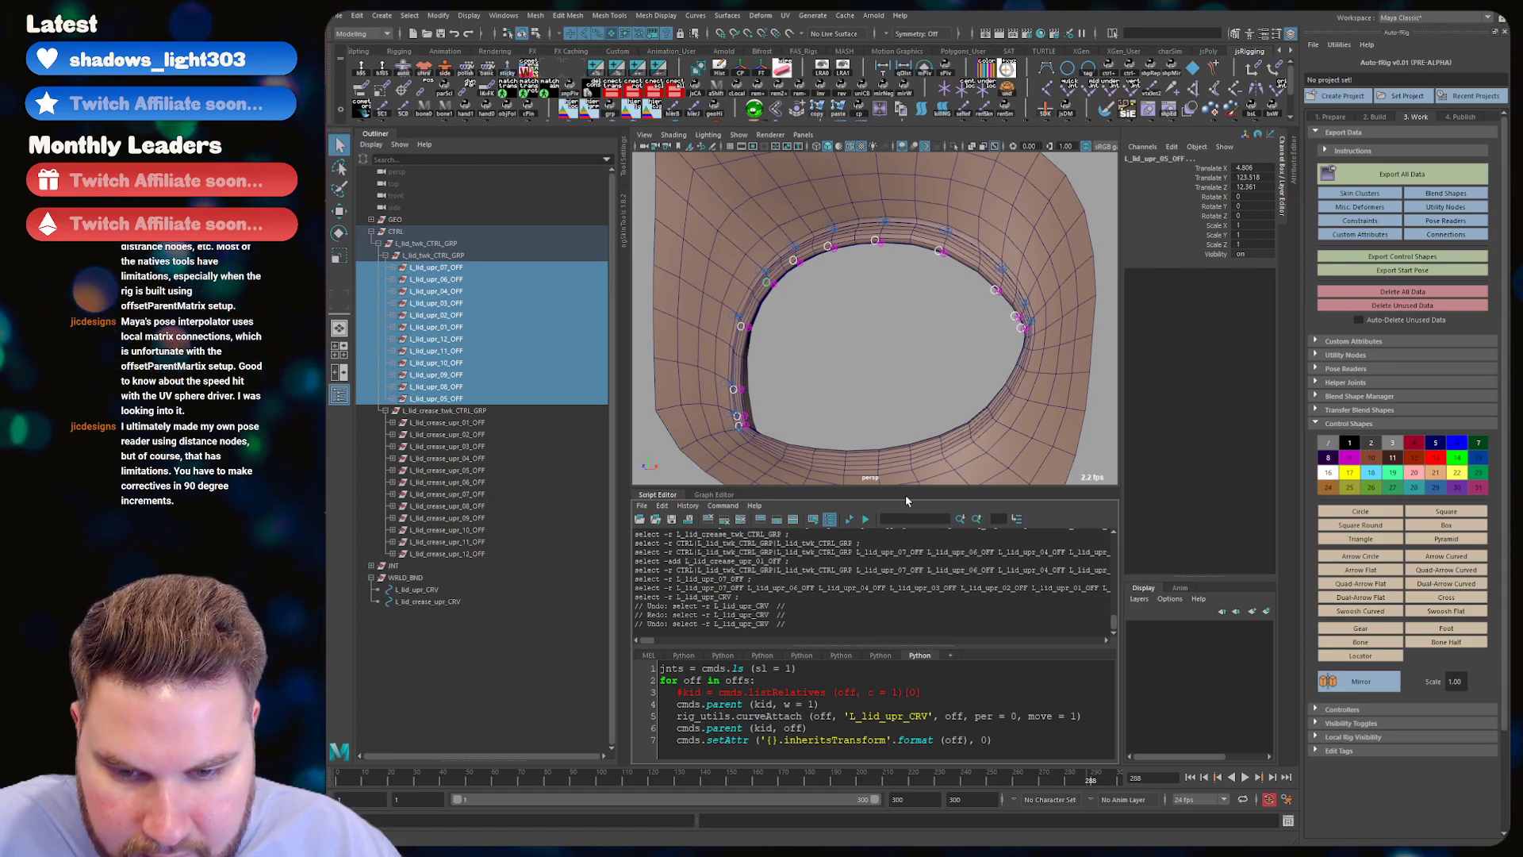
key("Left")
key("Down")
type("#")
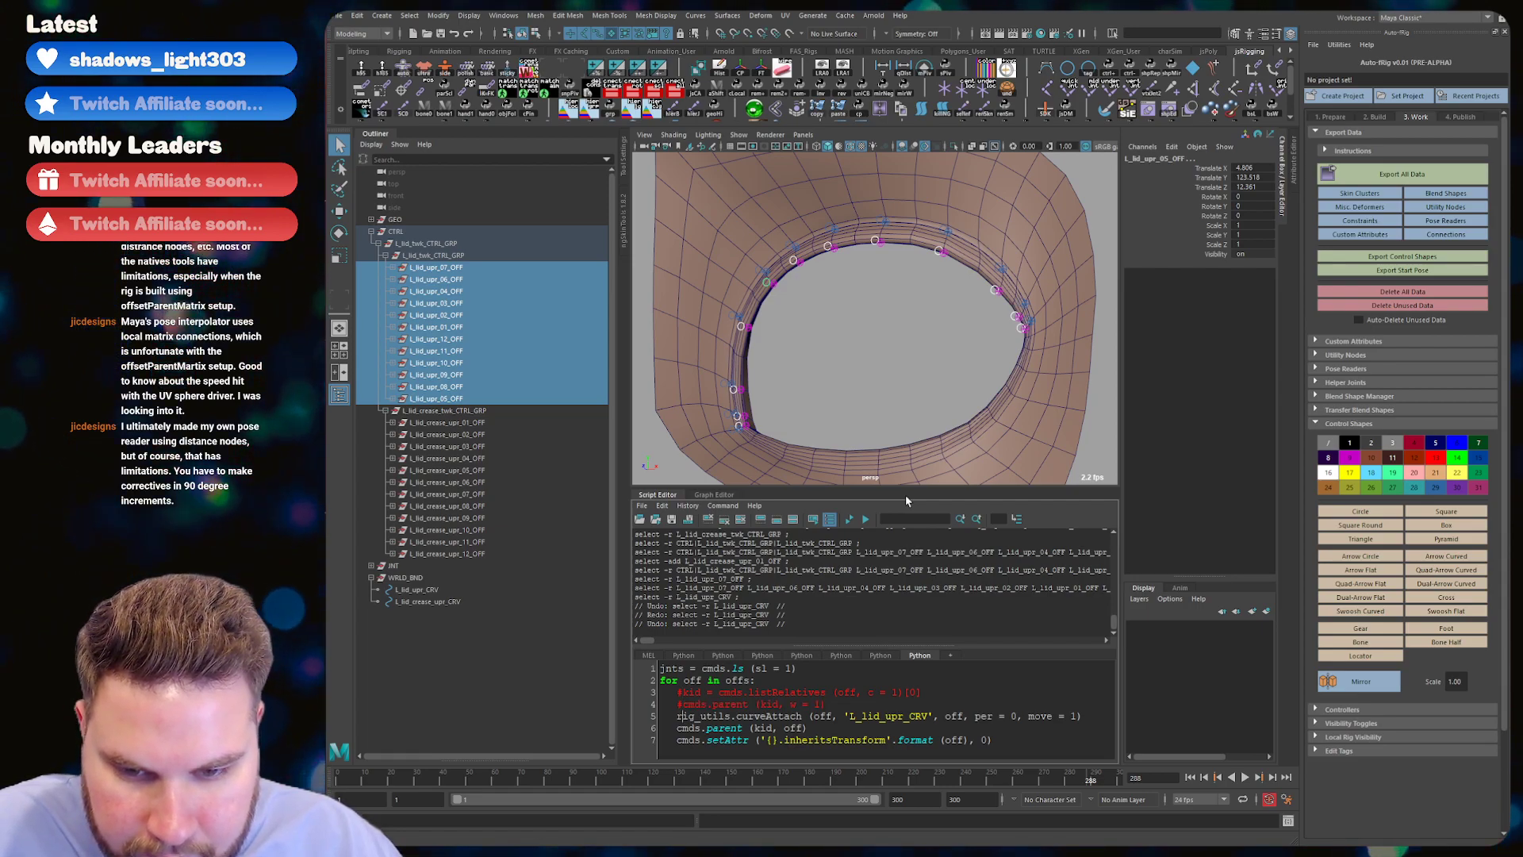
key("Left")
key("Down")
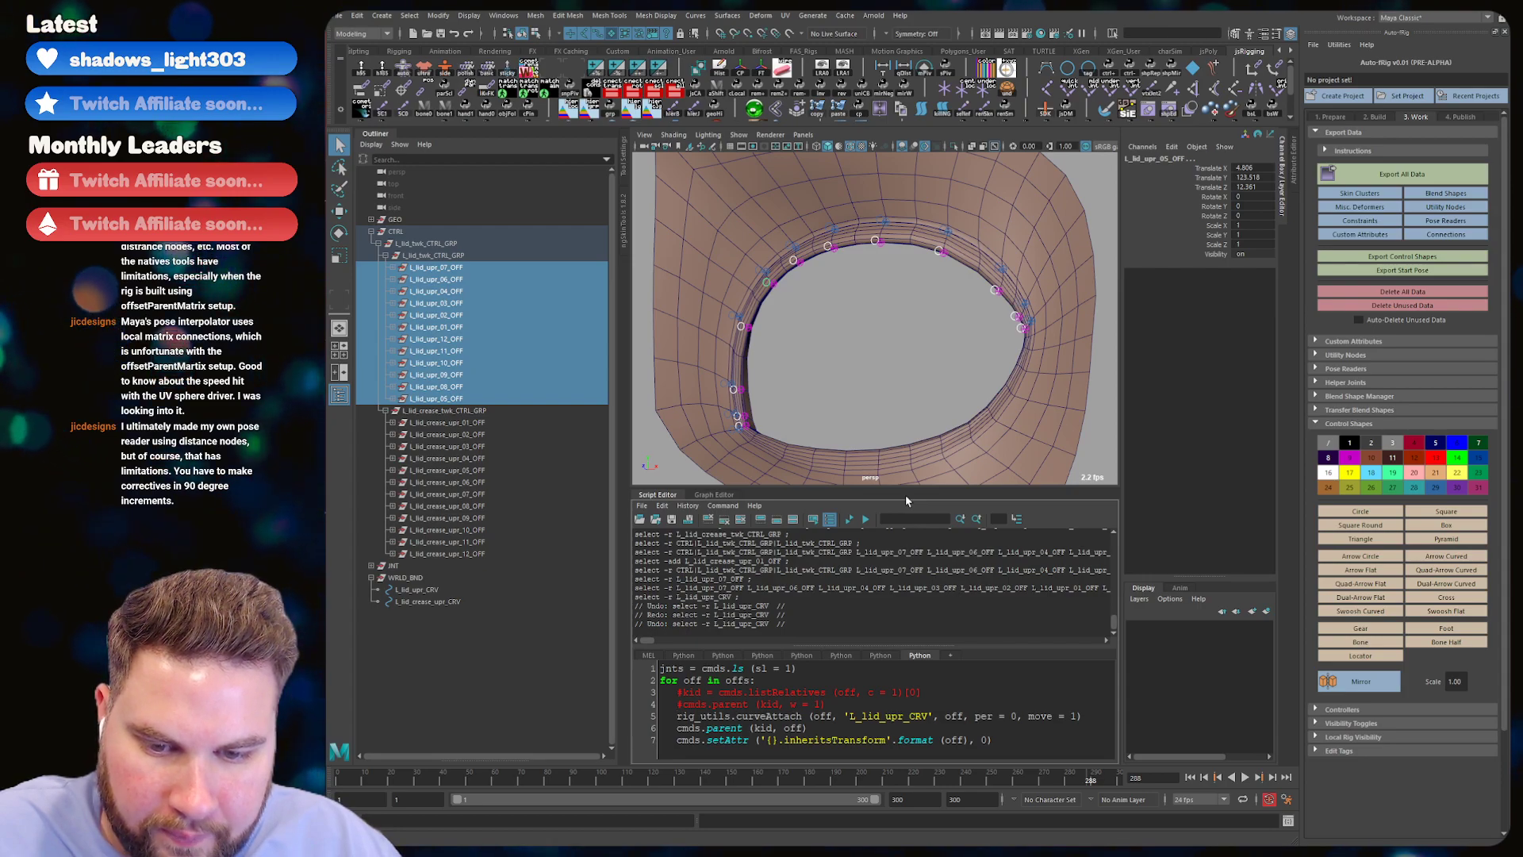
- Uncomment the cmds.parent (kid, w = 1) and cmds.listRelatives lines in the loop
key("Up")
key("Delete")
key("Up")
key("Delete")
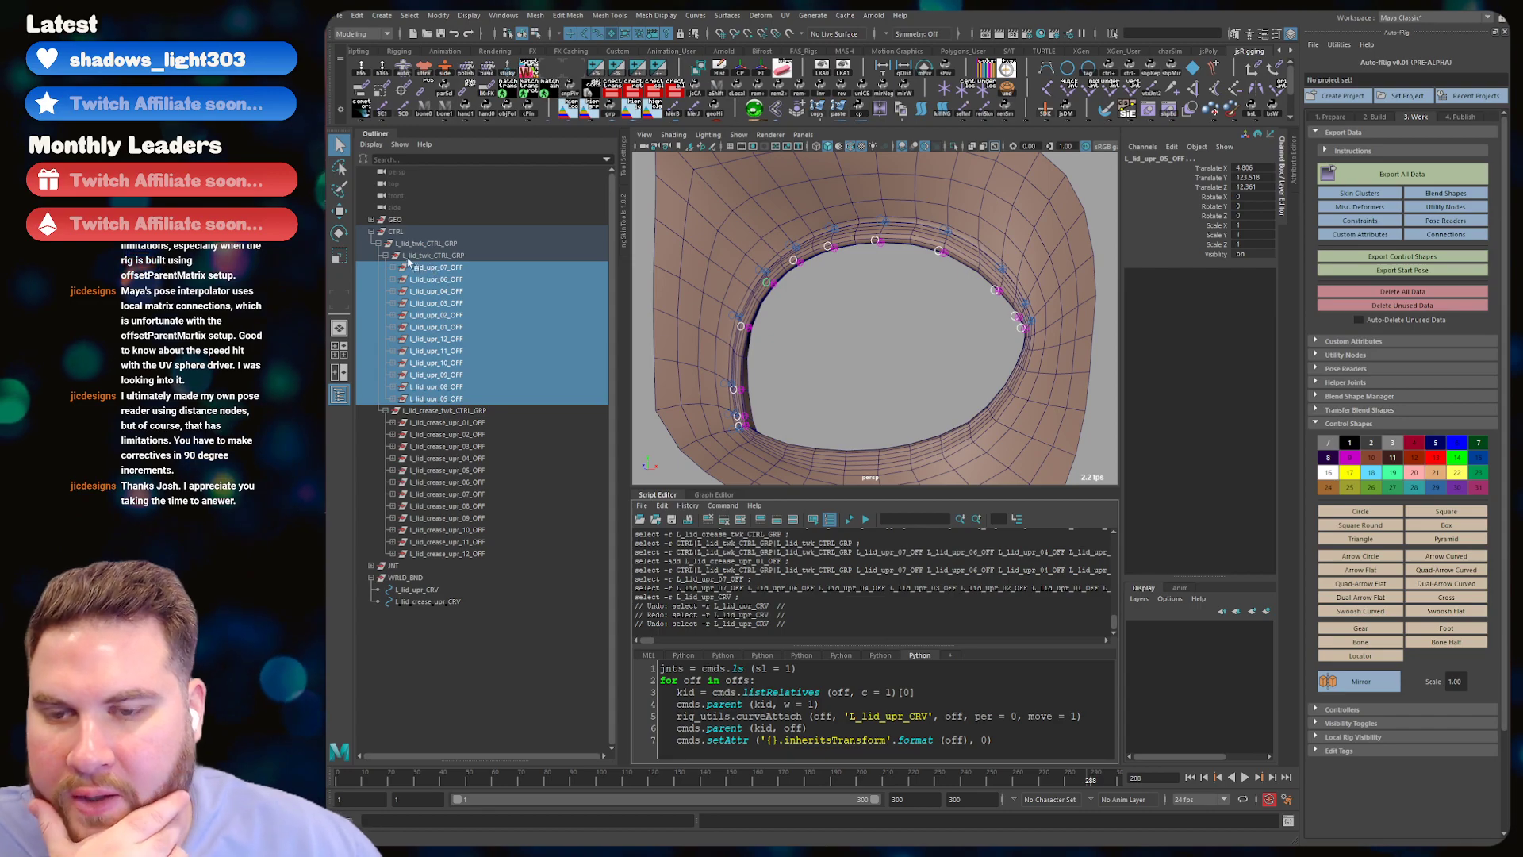
- Inspect the lid and crease offset groups by selecting each set and several individual groups
left_click_drag(432, 267, 479, 507)
left_click_drag(467, 392, 479, 274)
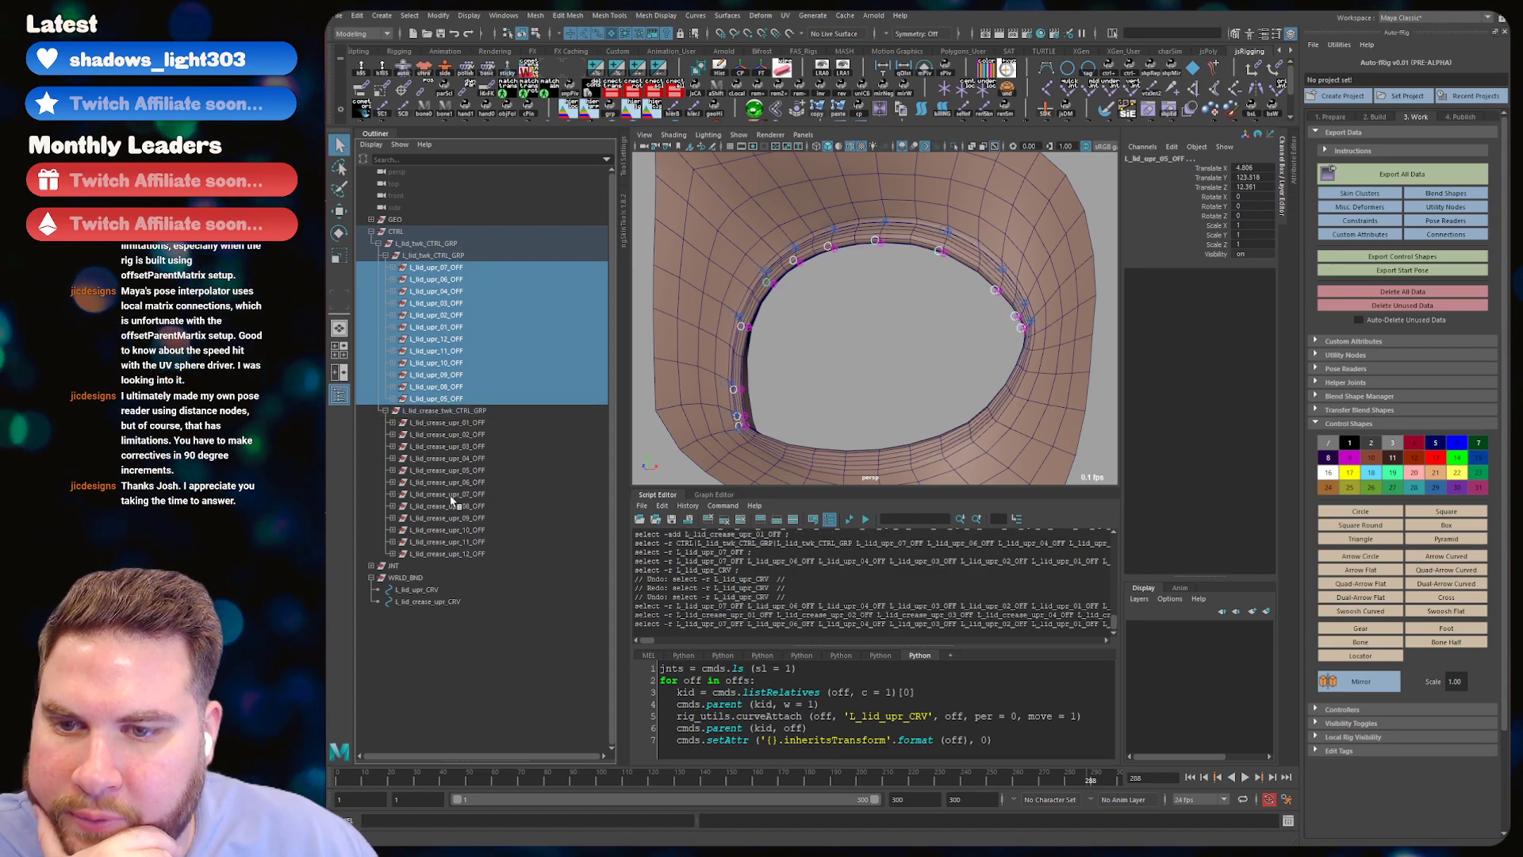
left_click(476, 422)
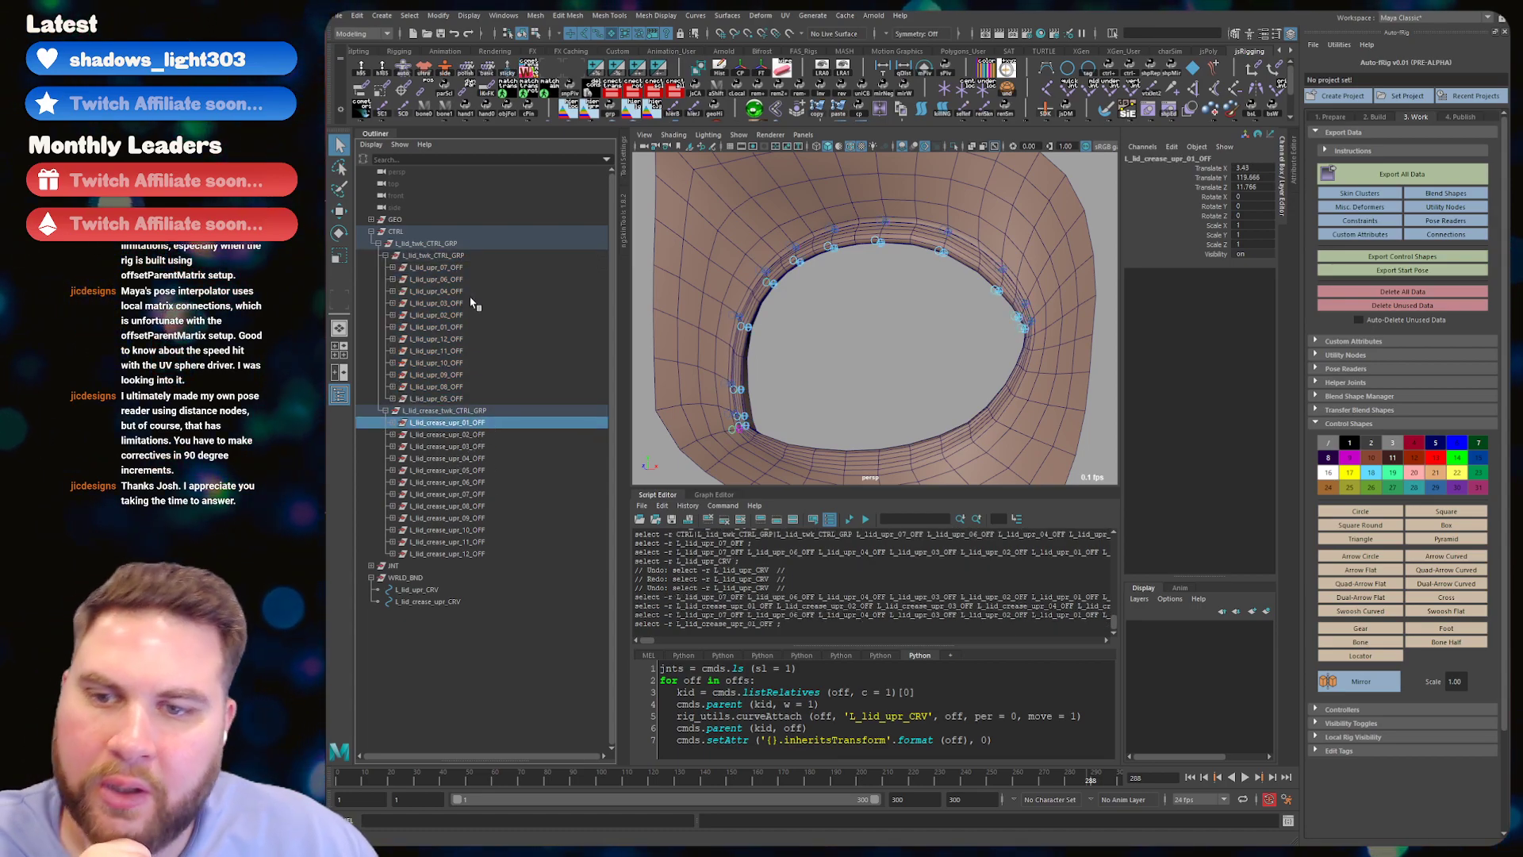
left_click(470, 268)
key("Down")
key("Down")
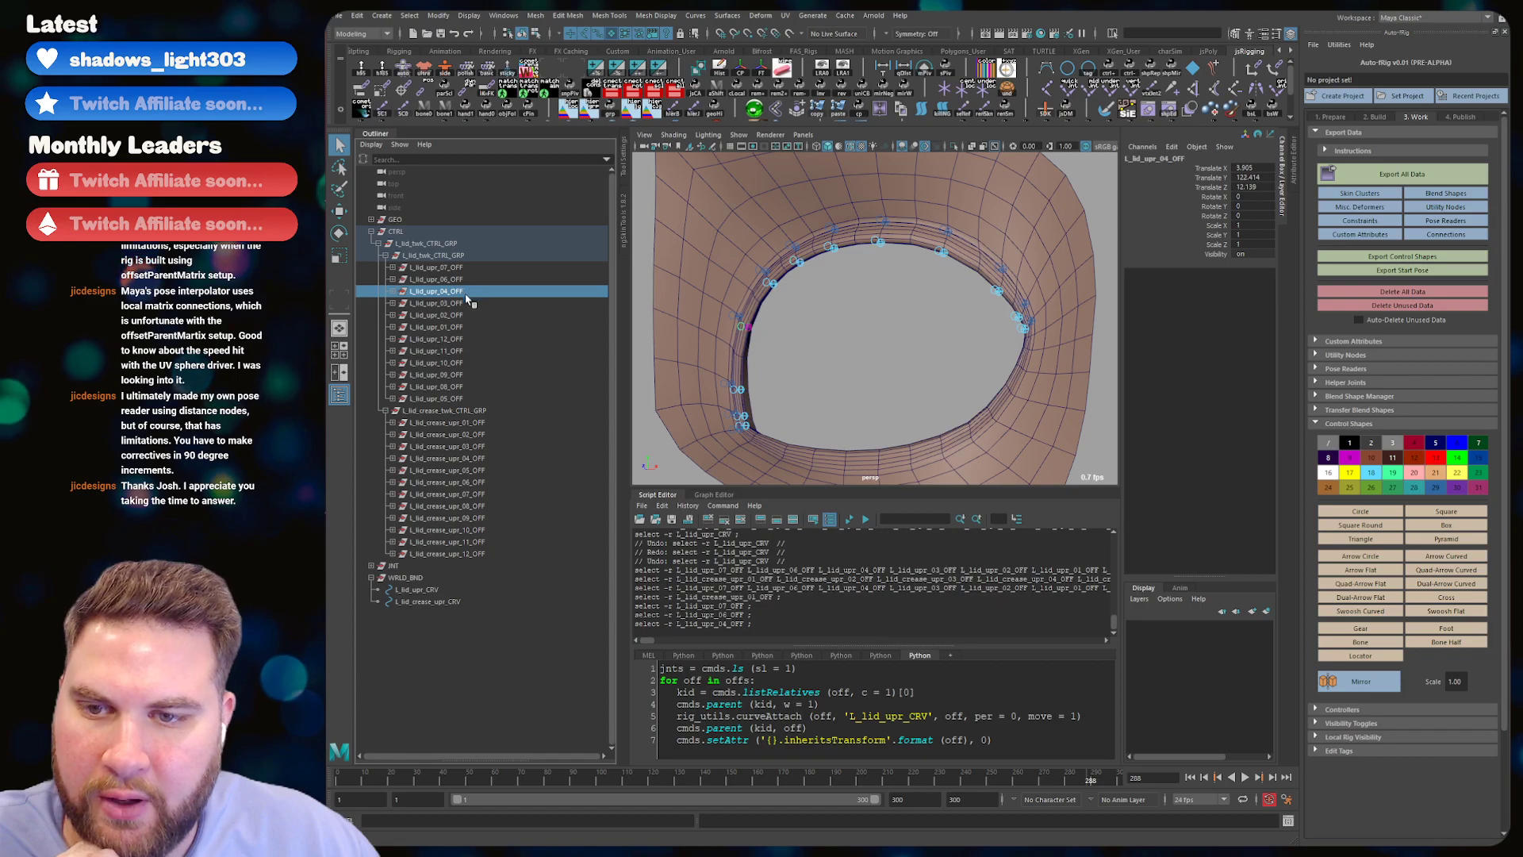
- Select all upper lid and crease offset groups and add the suffix 1 to their names with cometRename
left_click_drag(477, 269, 469, 398)
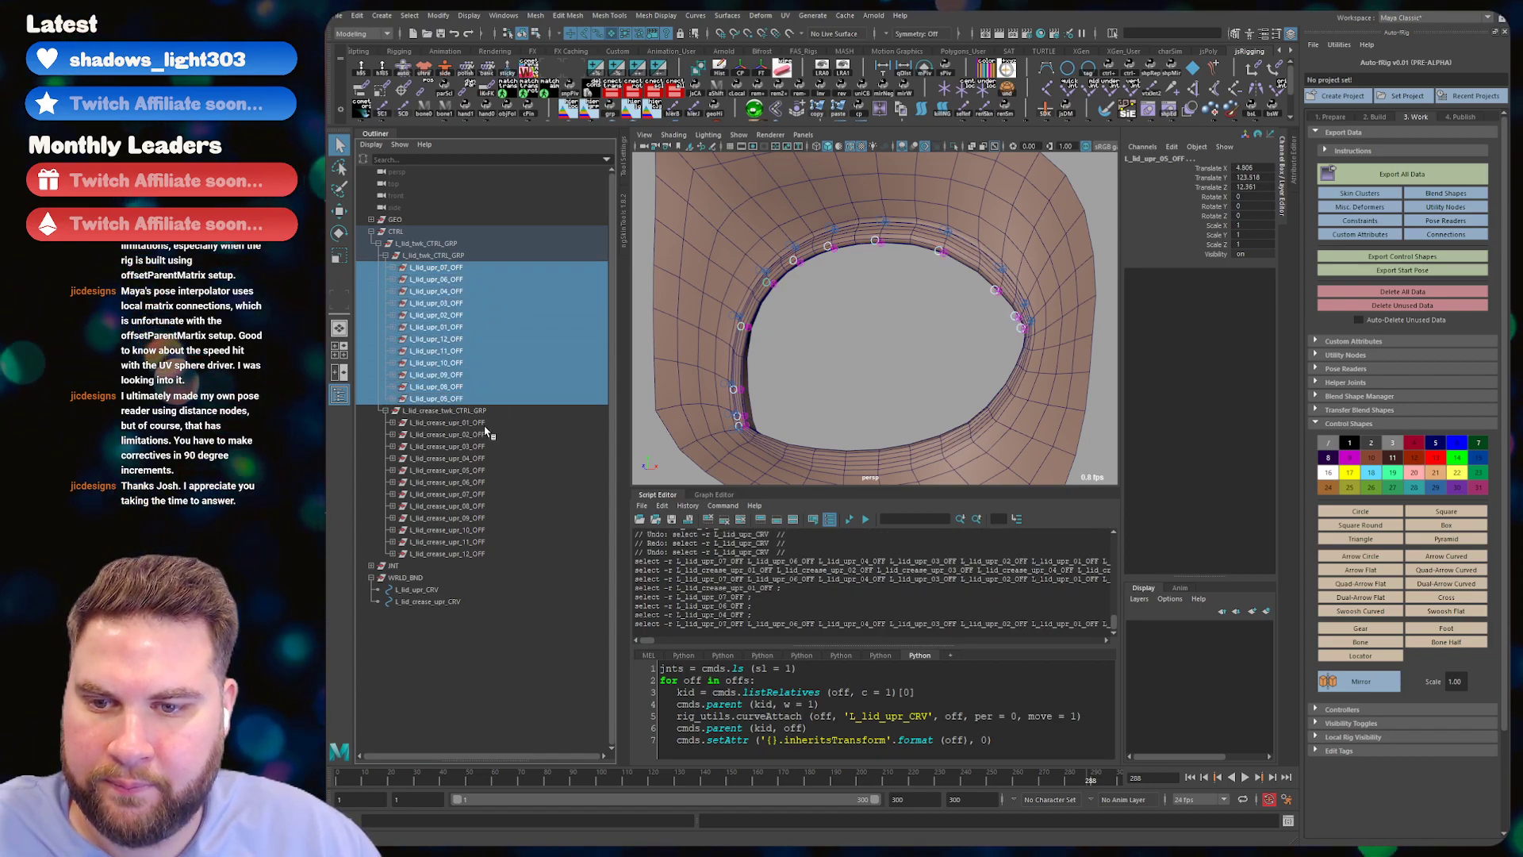
left_click(475, 422, "ctrl")
left_click(485, 554, "shift")
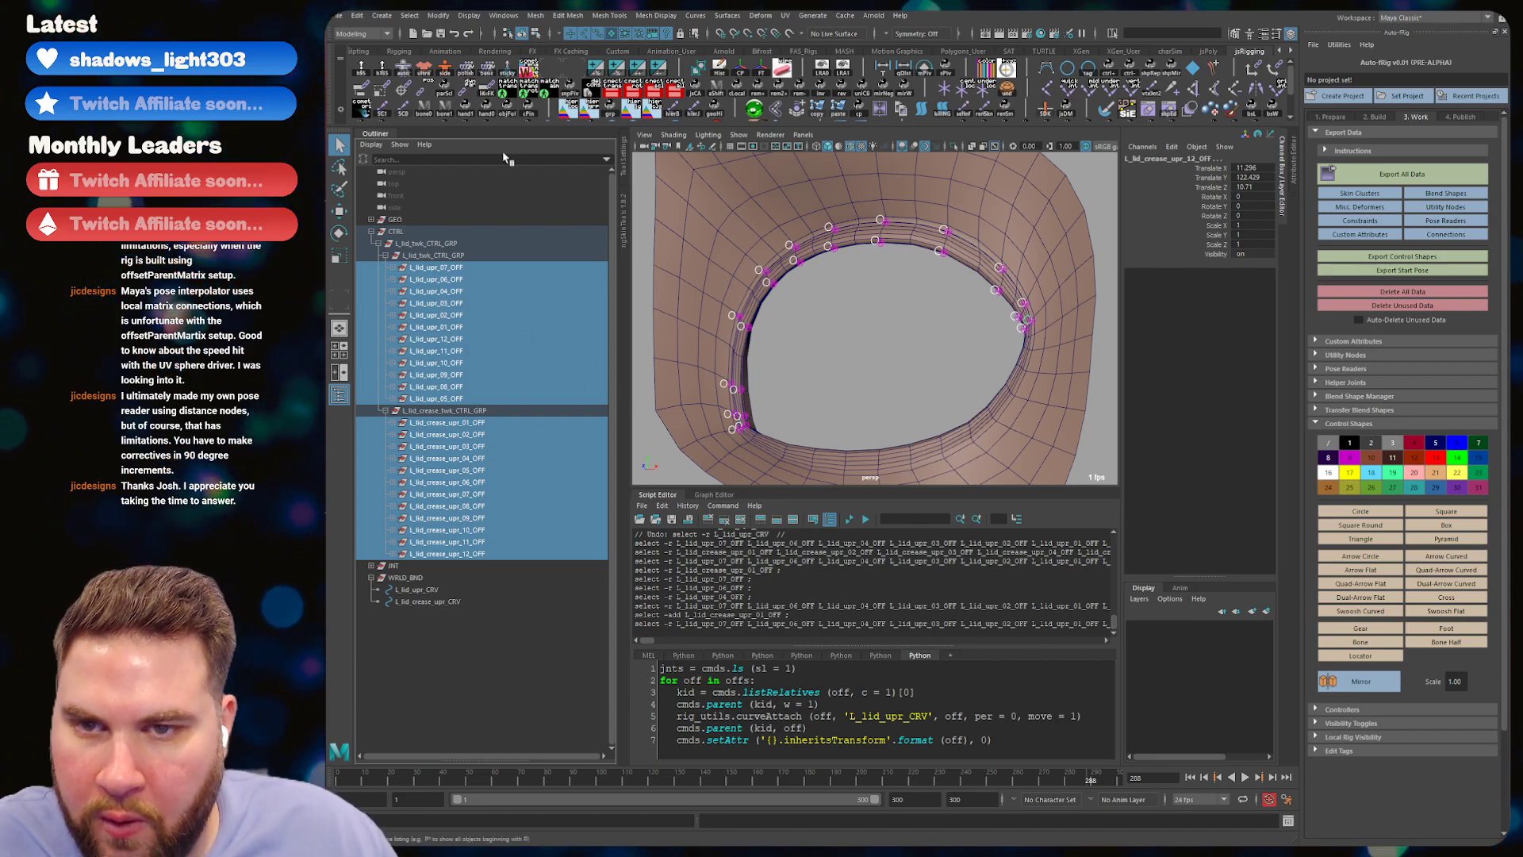
left_click(528, 69)
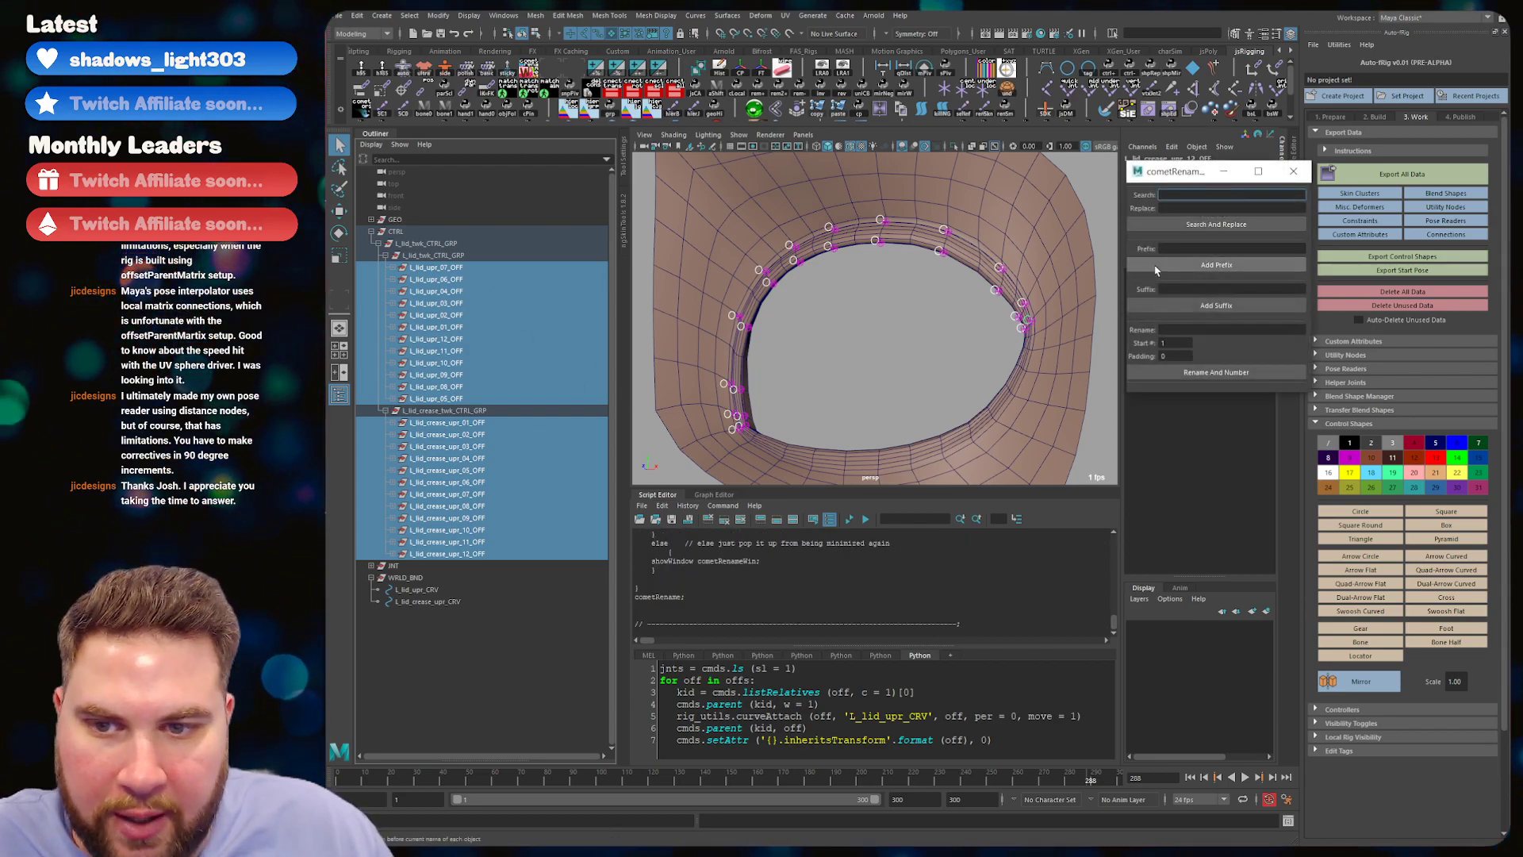
left_click(1230, 290)
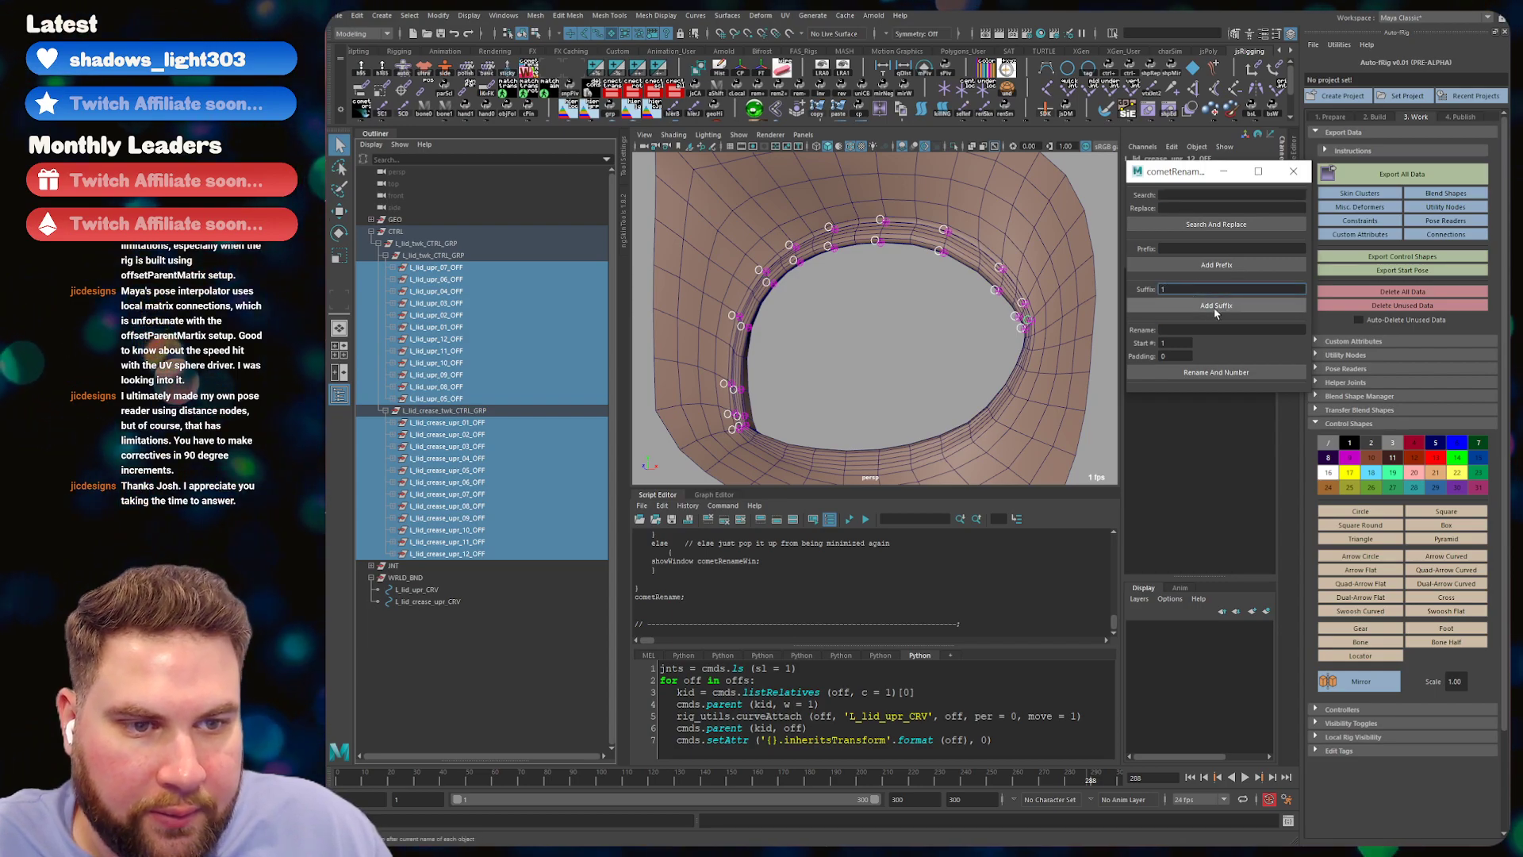
left_click(1217, 306)
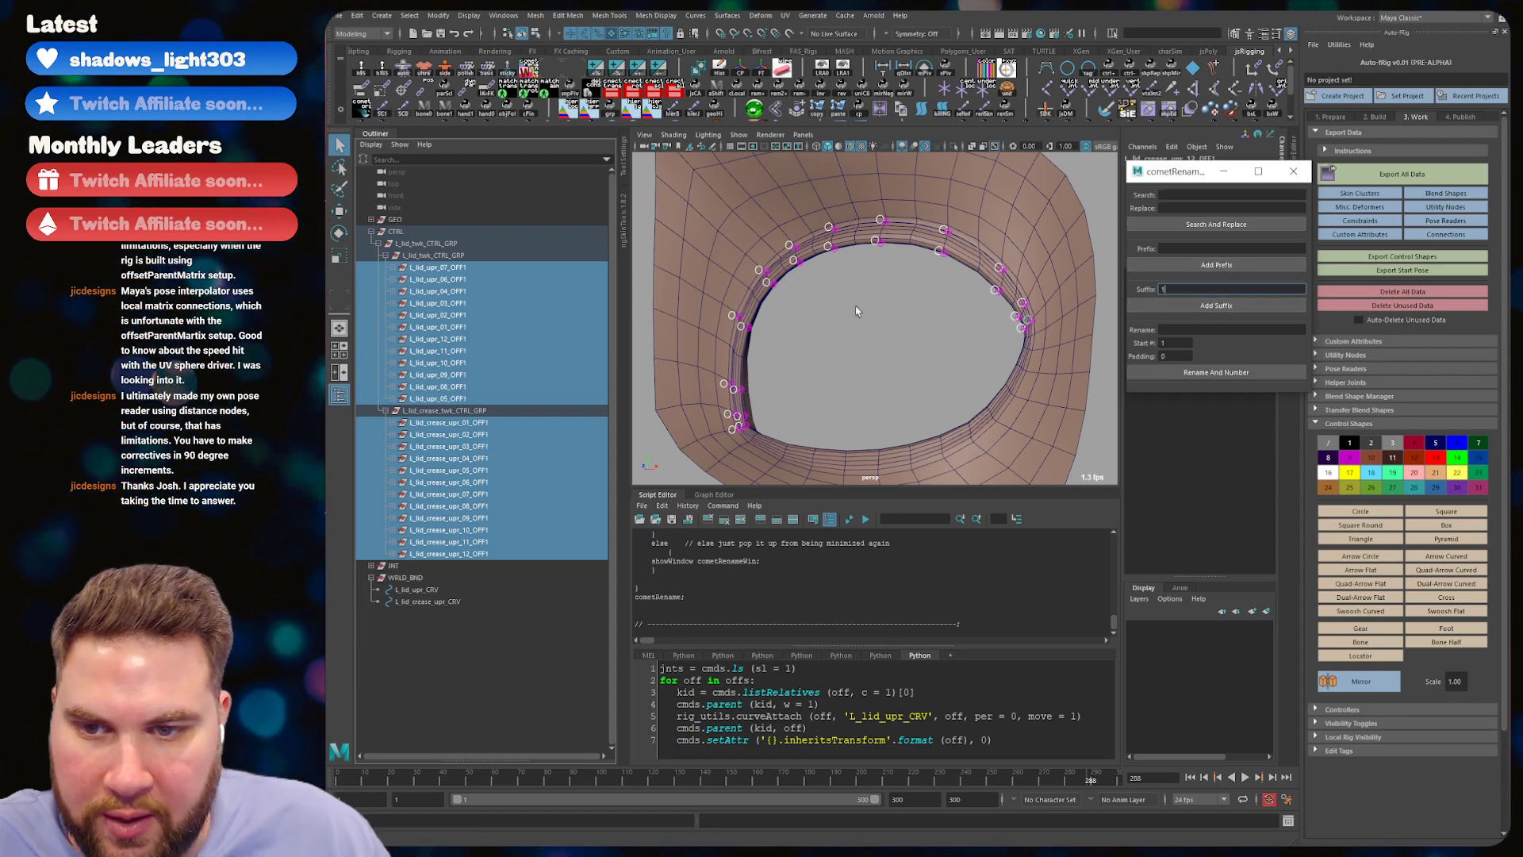
- Reselect all renamed upper lid and crease OFF1 groups and close the cometRename window
left_click_drag(472, 269, 477, 400)
left_click(476, 423, "ctrl")
left_click(476, 553, "shift")
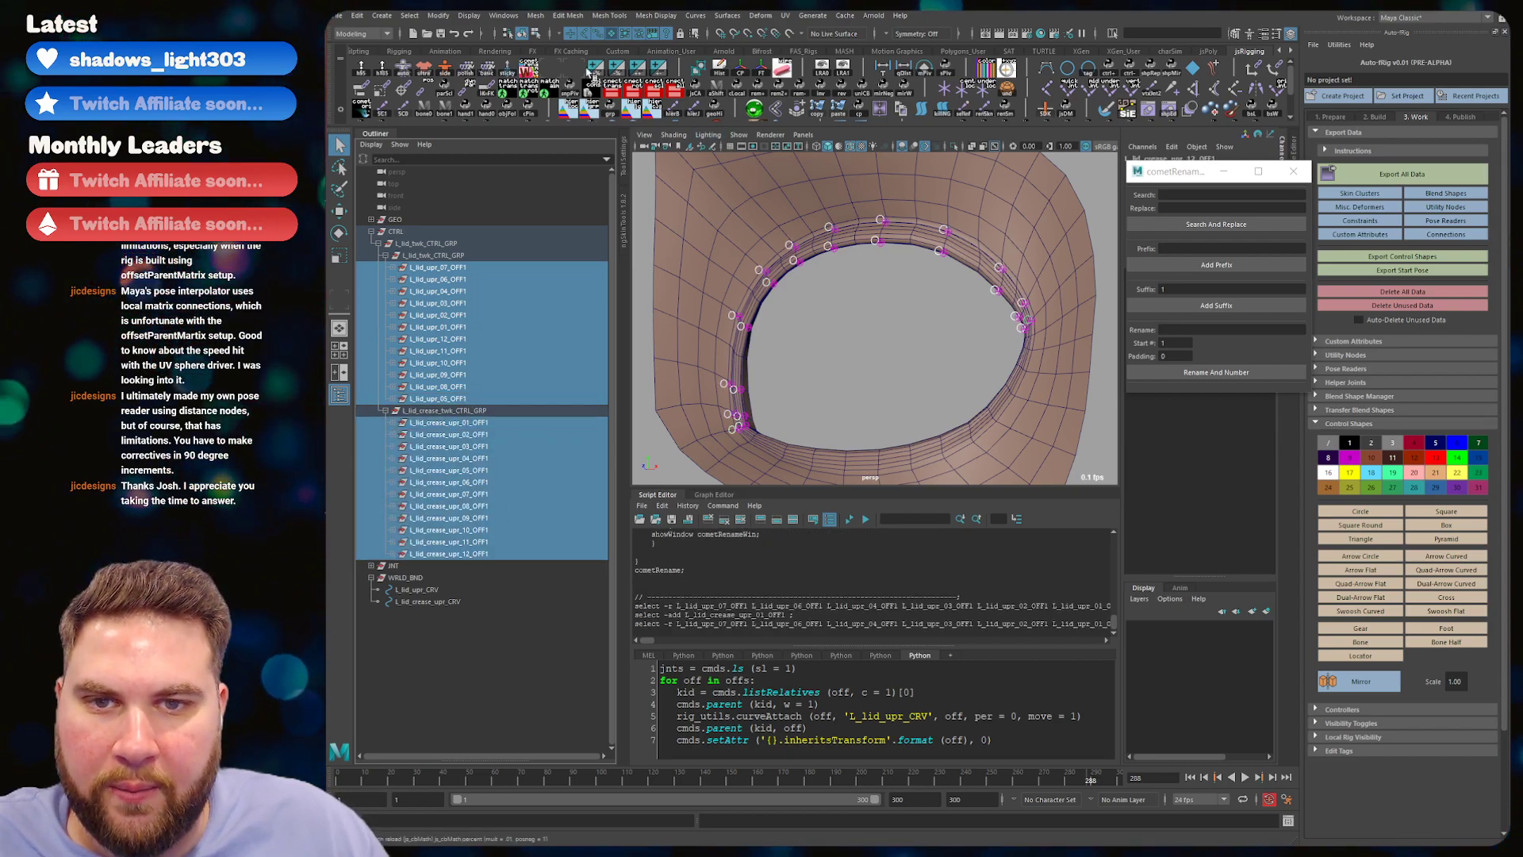
left_click(1293, 170)
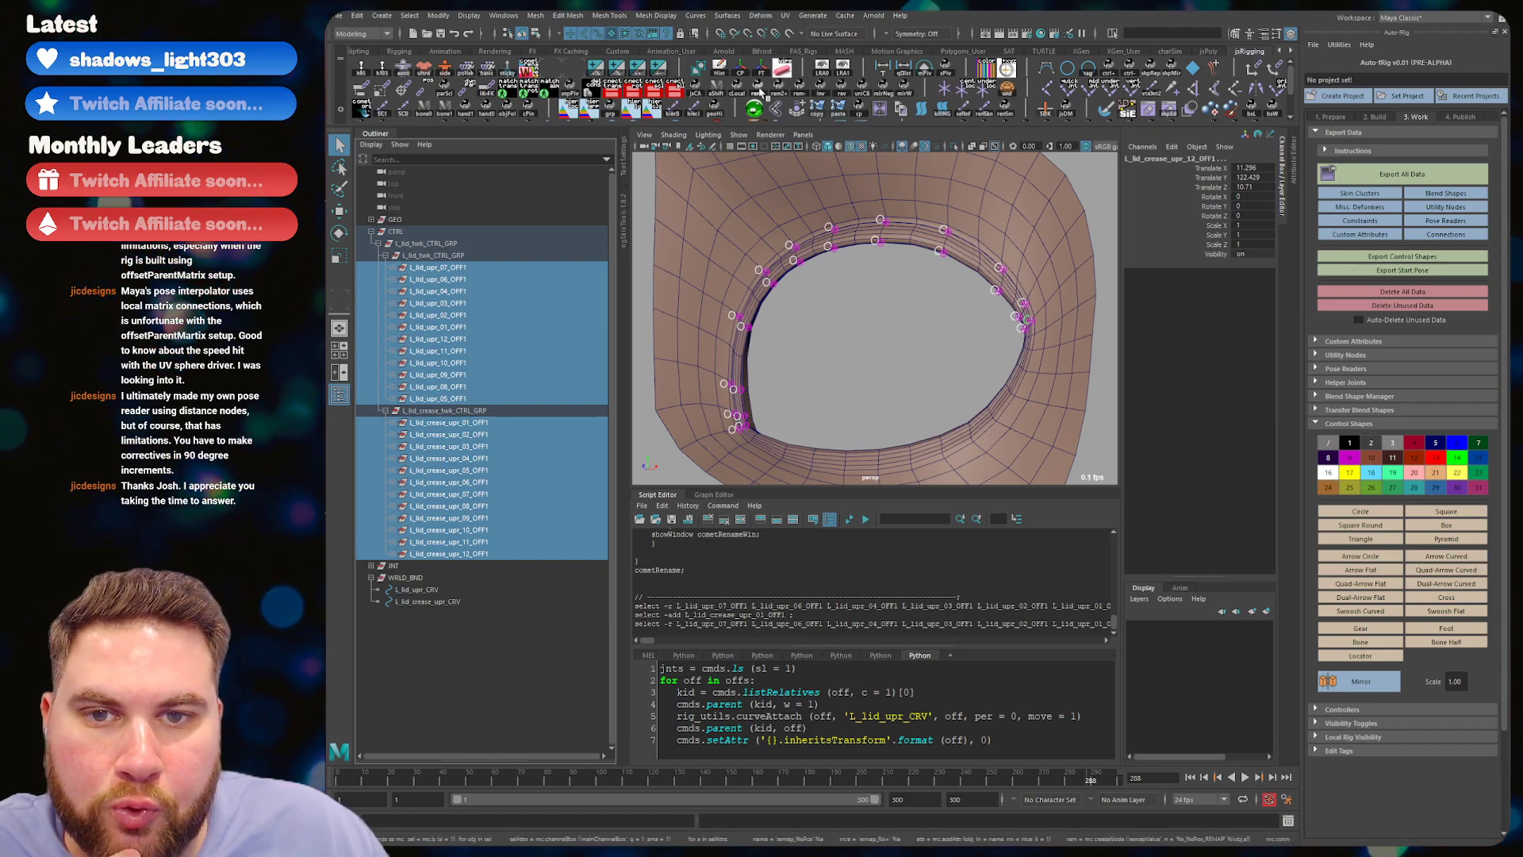
- In the je_grp shelf script, comment out the line creating grp1 and both grp1 xform lines, and save the shelves
right_click(613, 108)
left_click(626, 130)
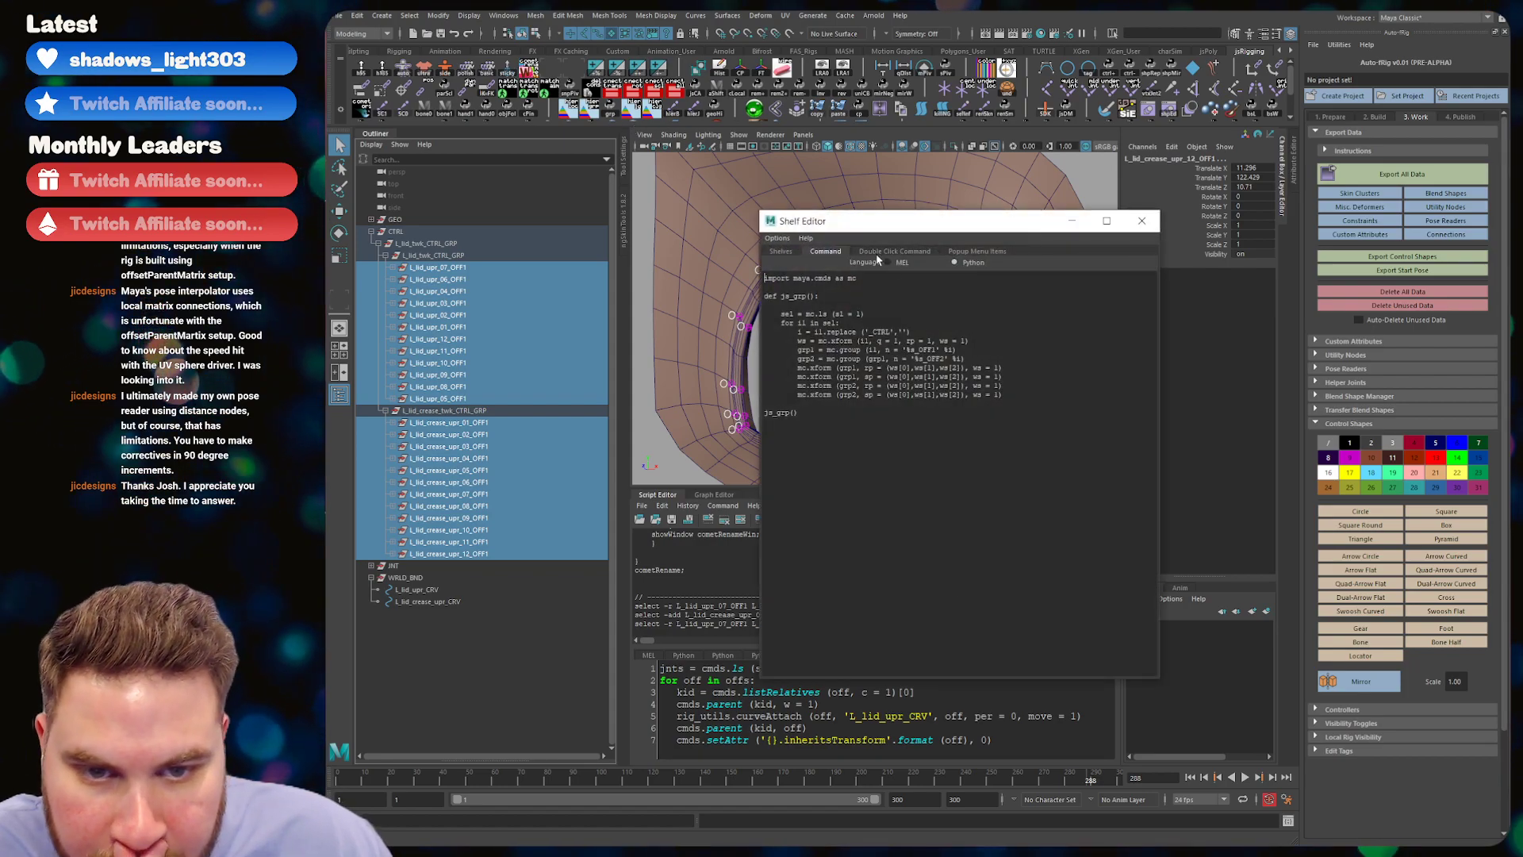
left_click_drag(1022, 385, 1018, 395)
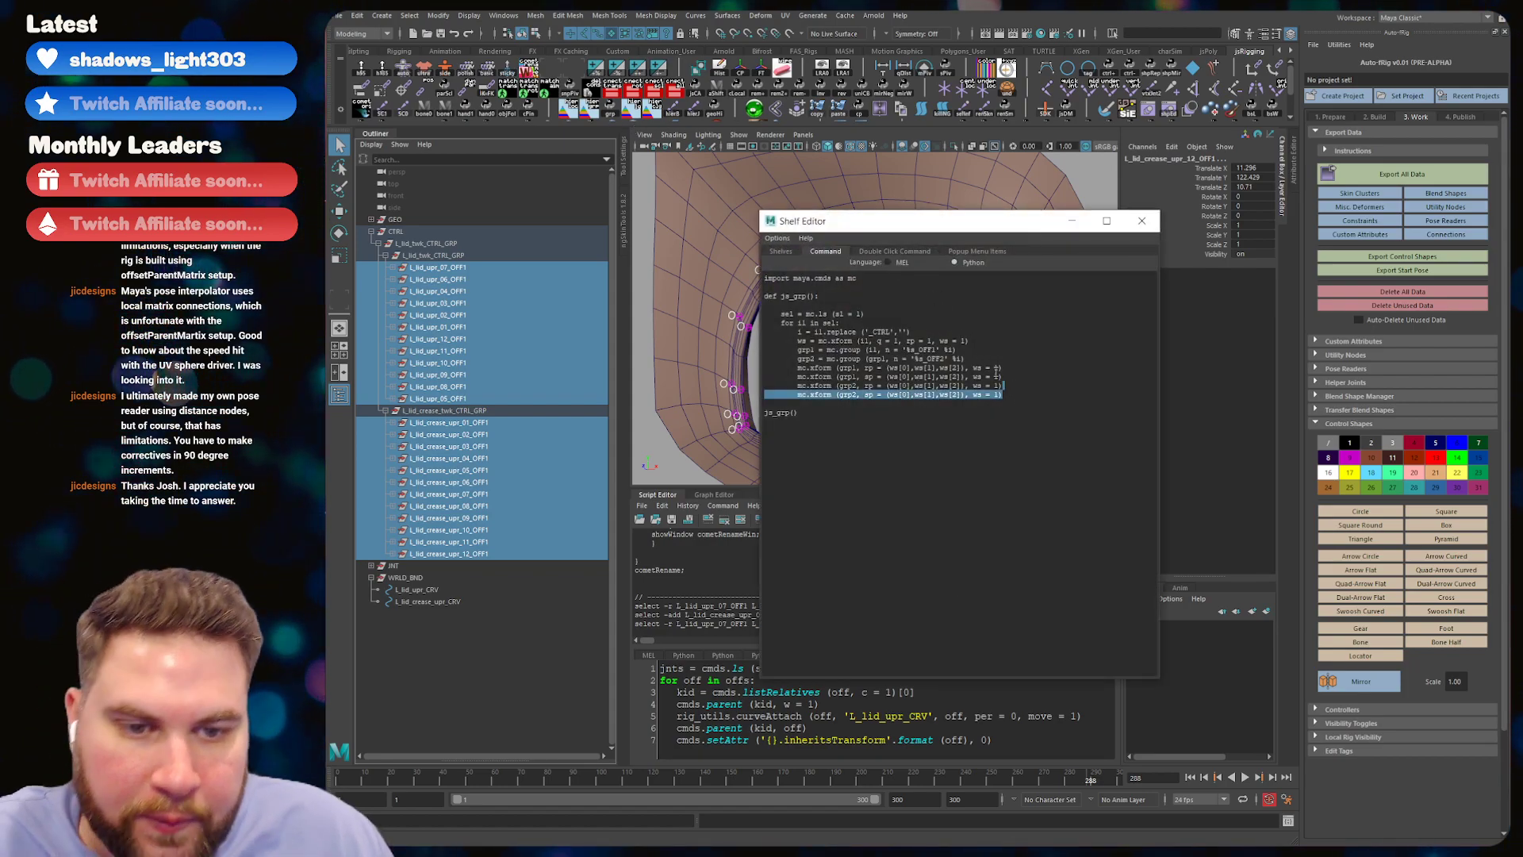
left_click(881, 440)
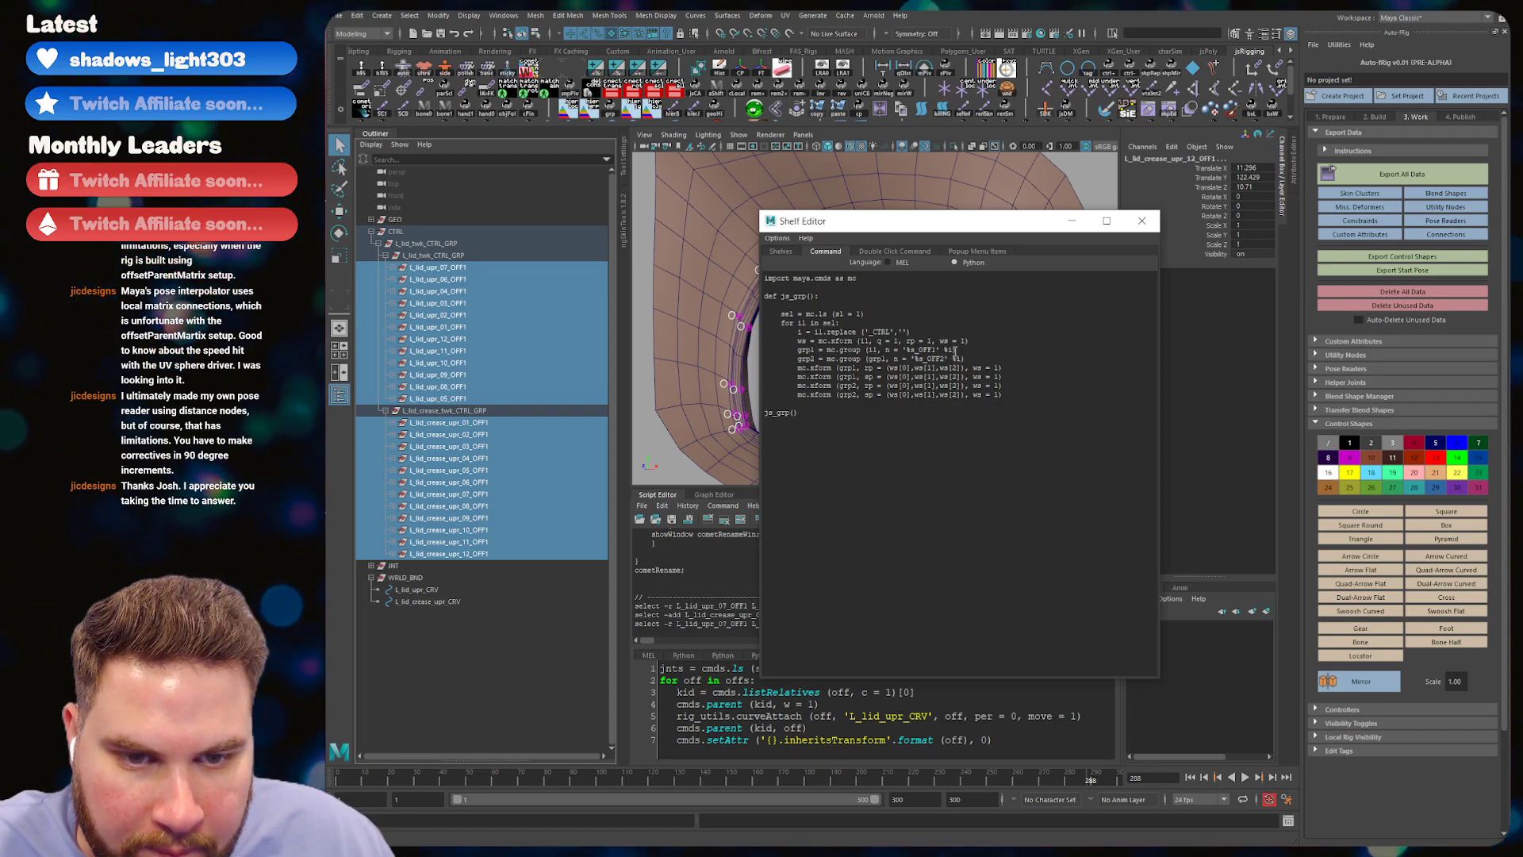
left_click(796, 350)
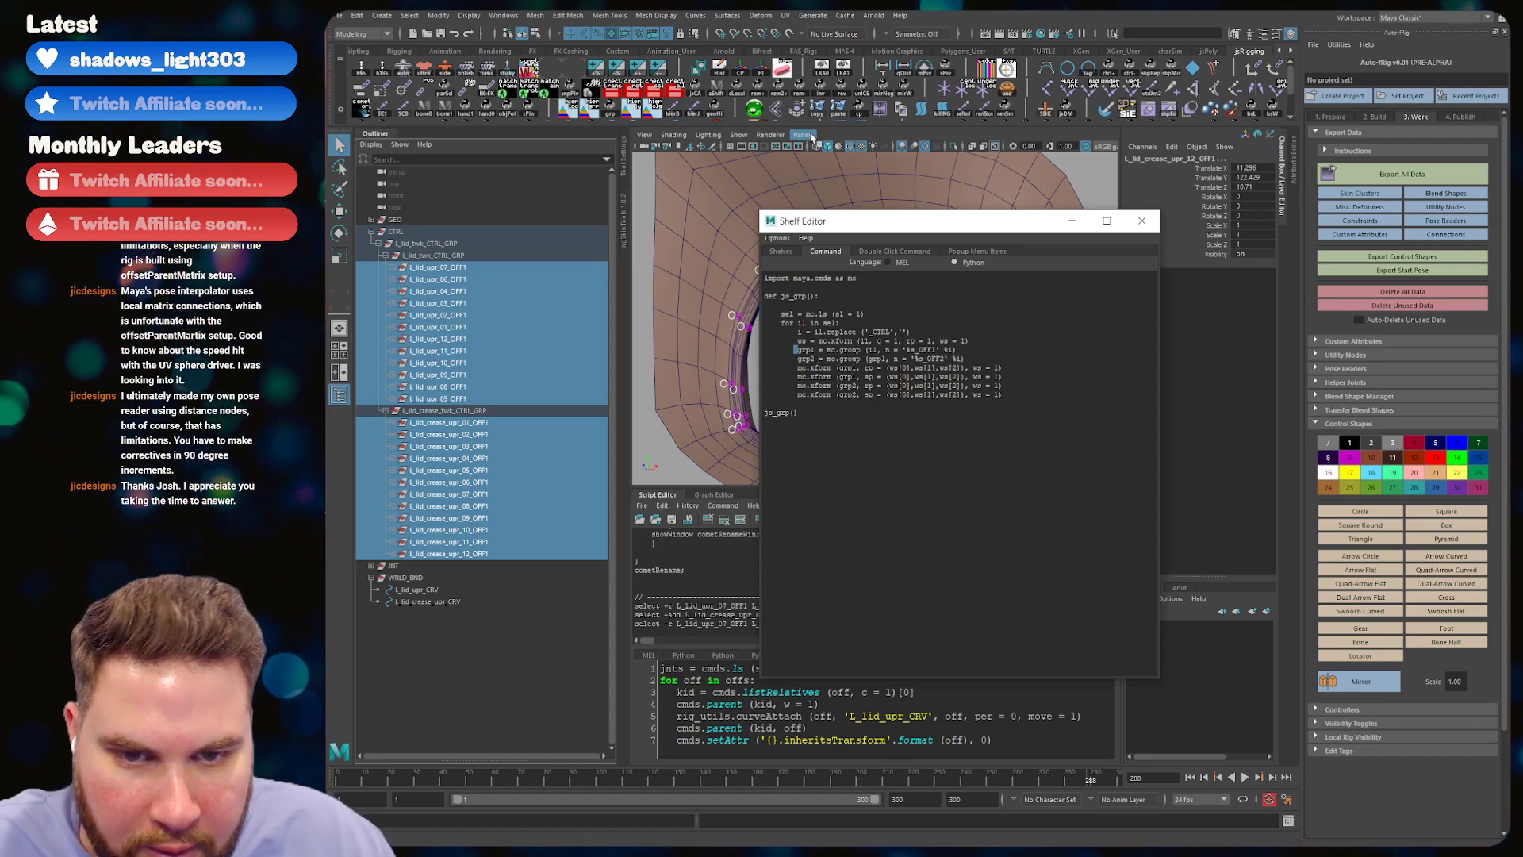
type("#")
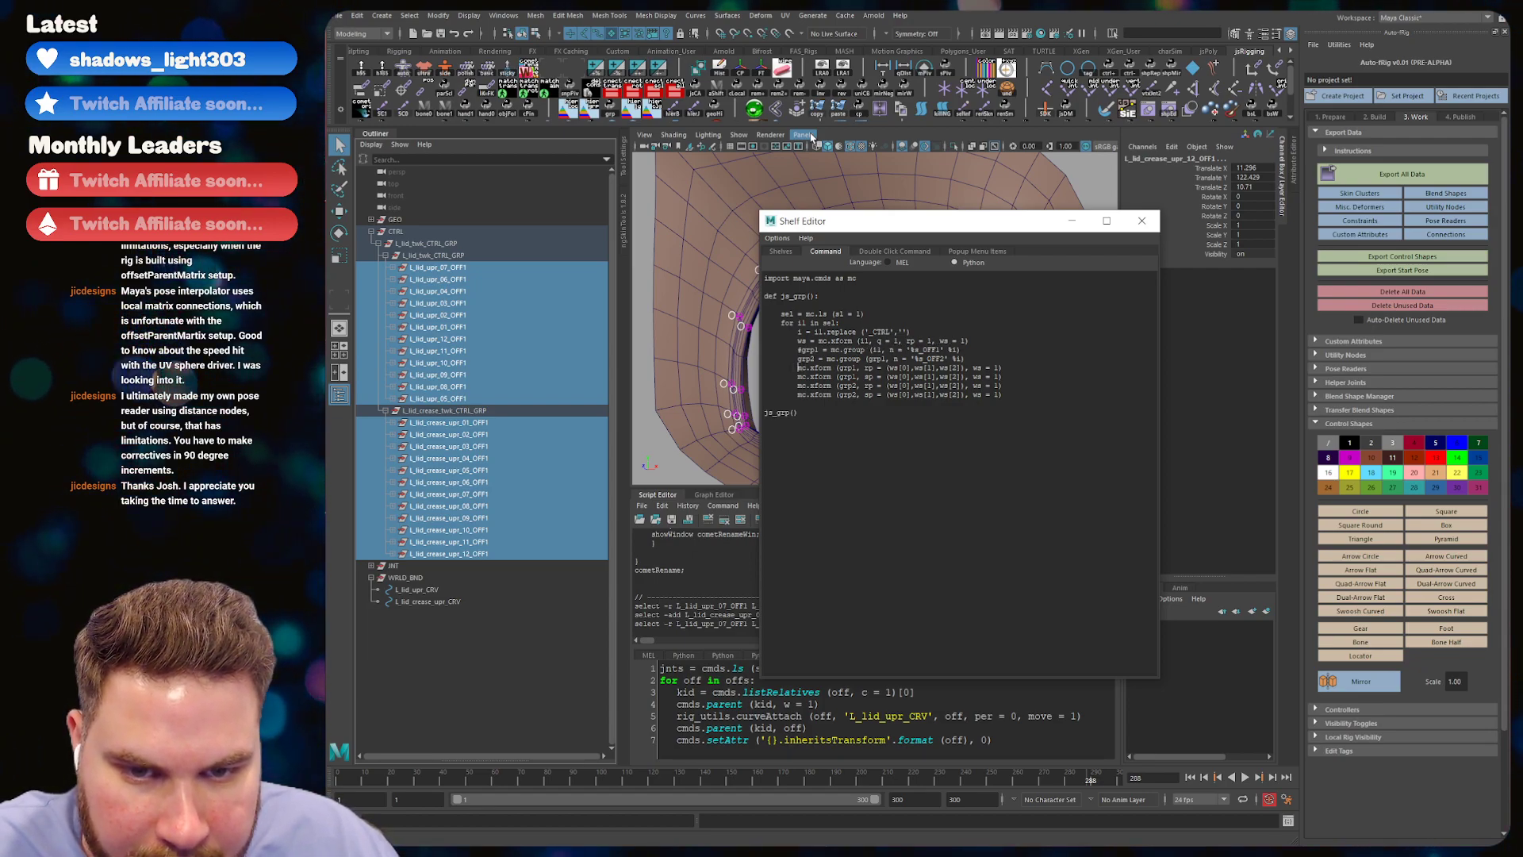
type("#")
key("Down")
key("Left")
type("#")
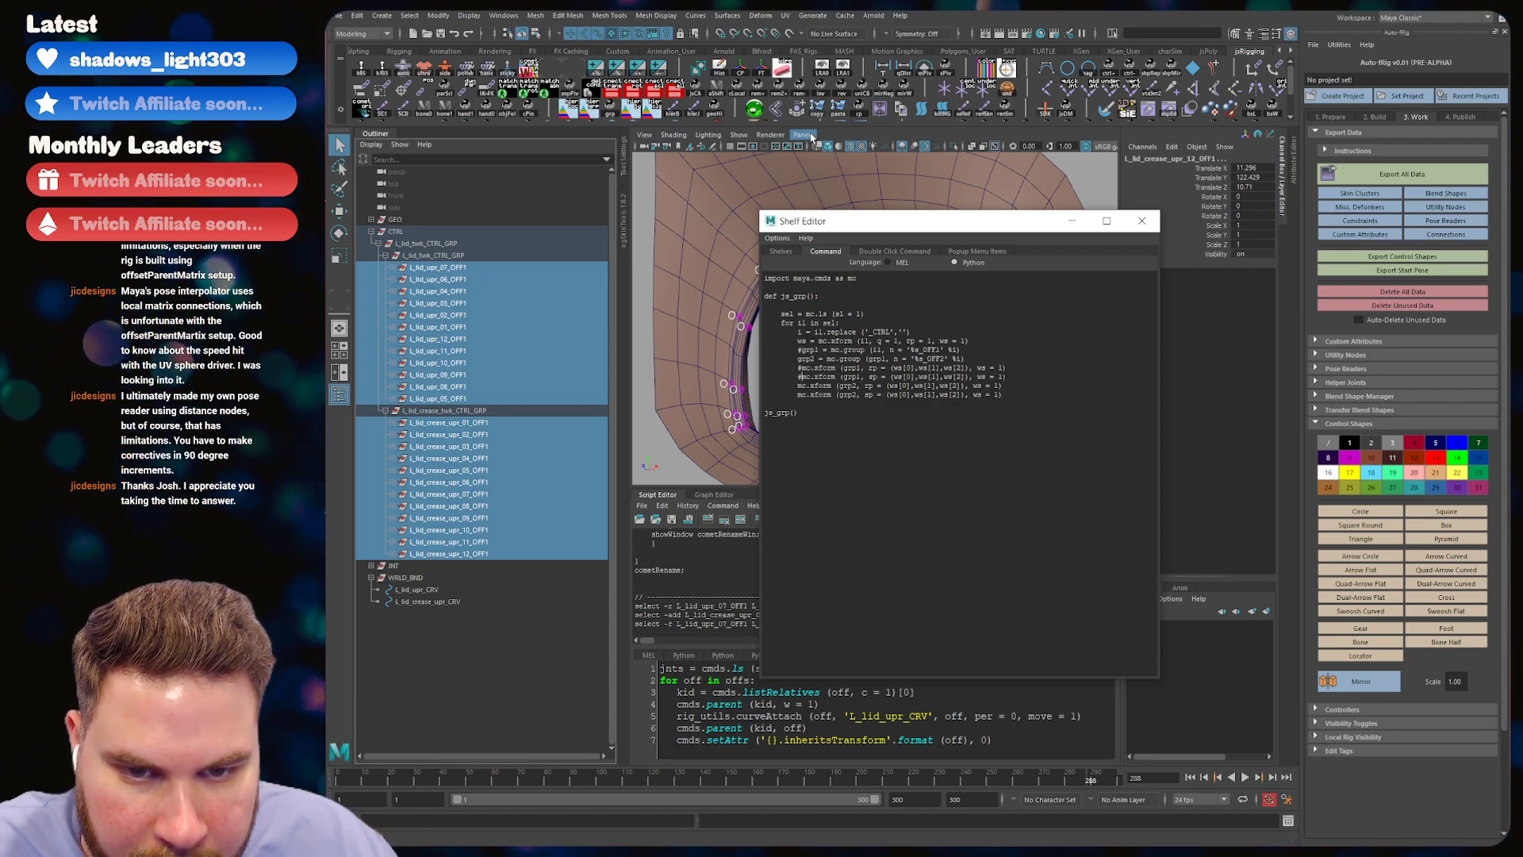
left_click(773, 253)
left_click(862, 666)
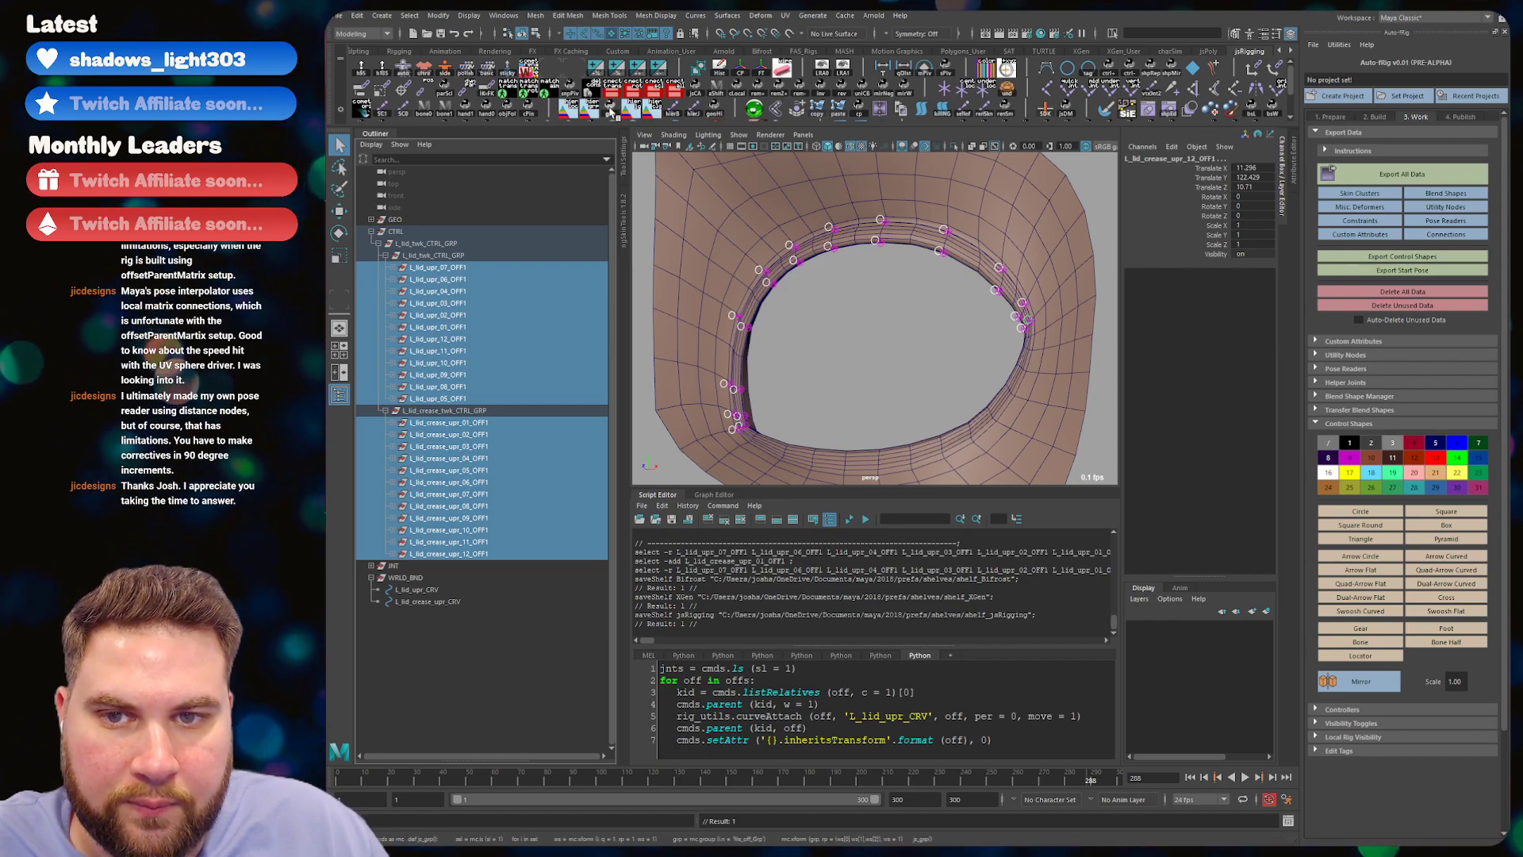
- Make the grp2 line of the je_grp shelf script group il, save all shelves, and run it on the selected OFF1 groups
left_click(611, 113)
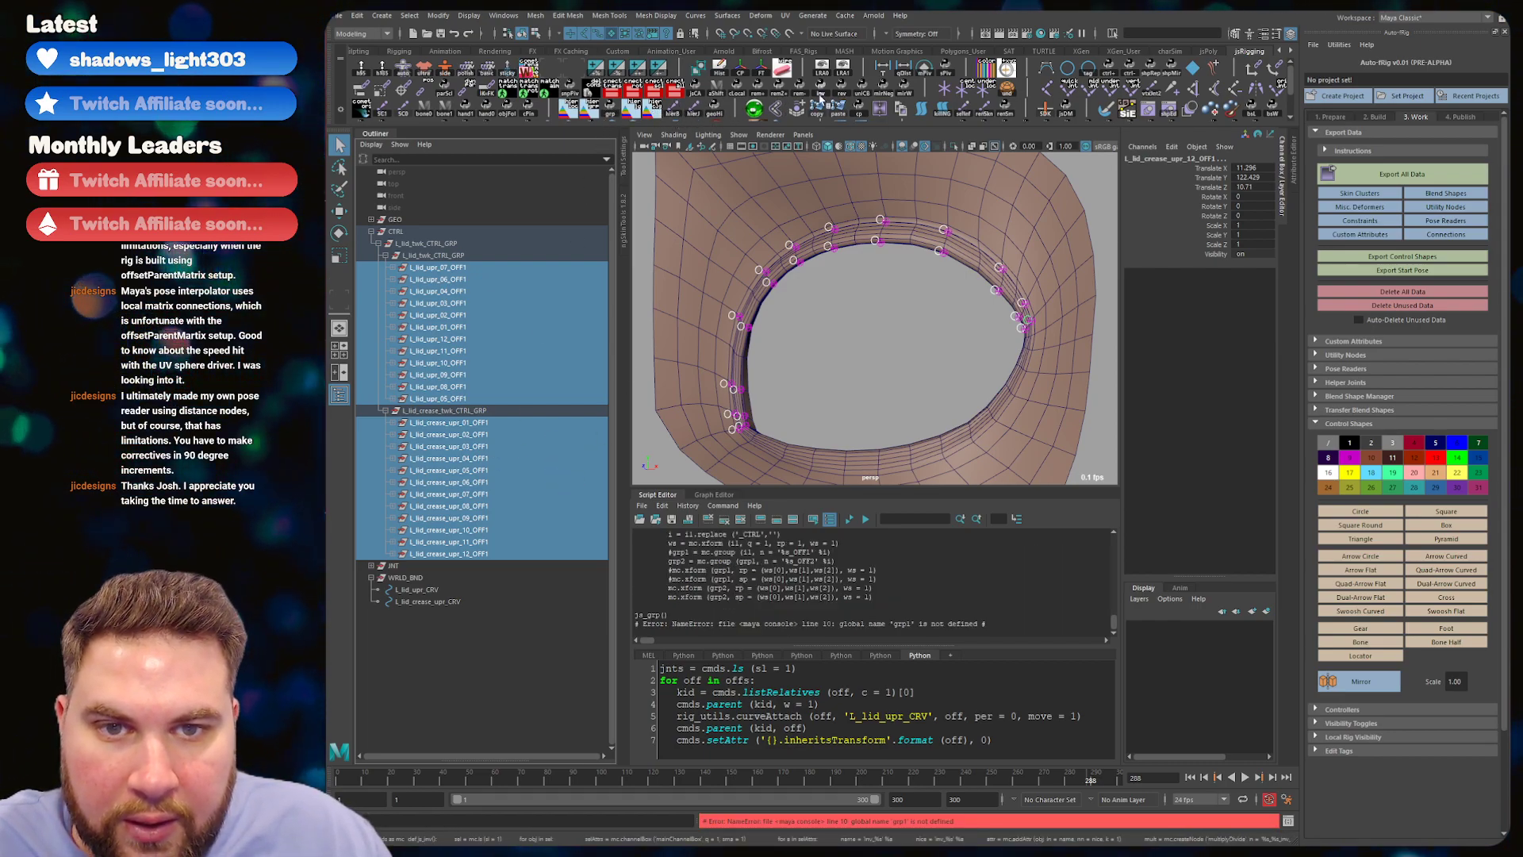
right_click(621, 111)
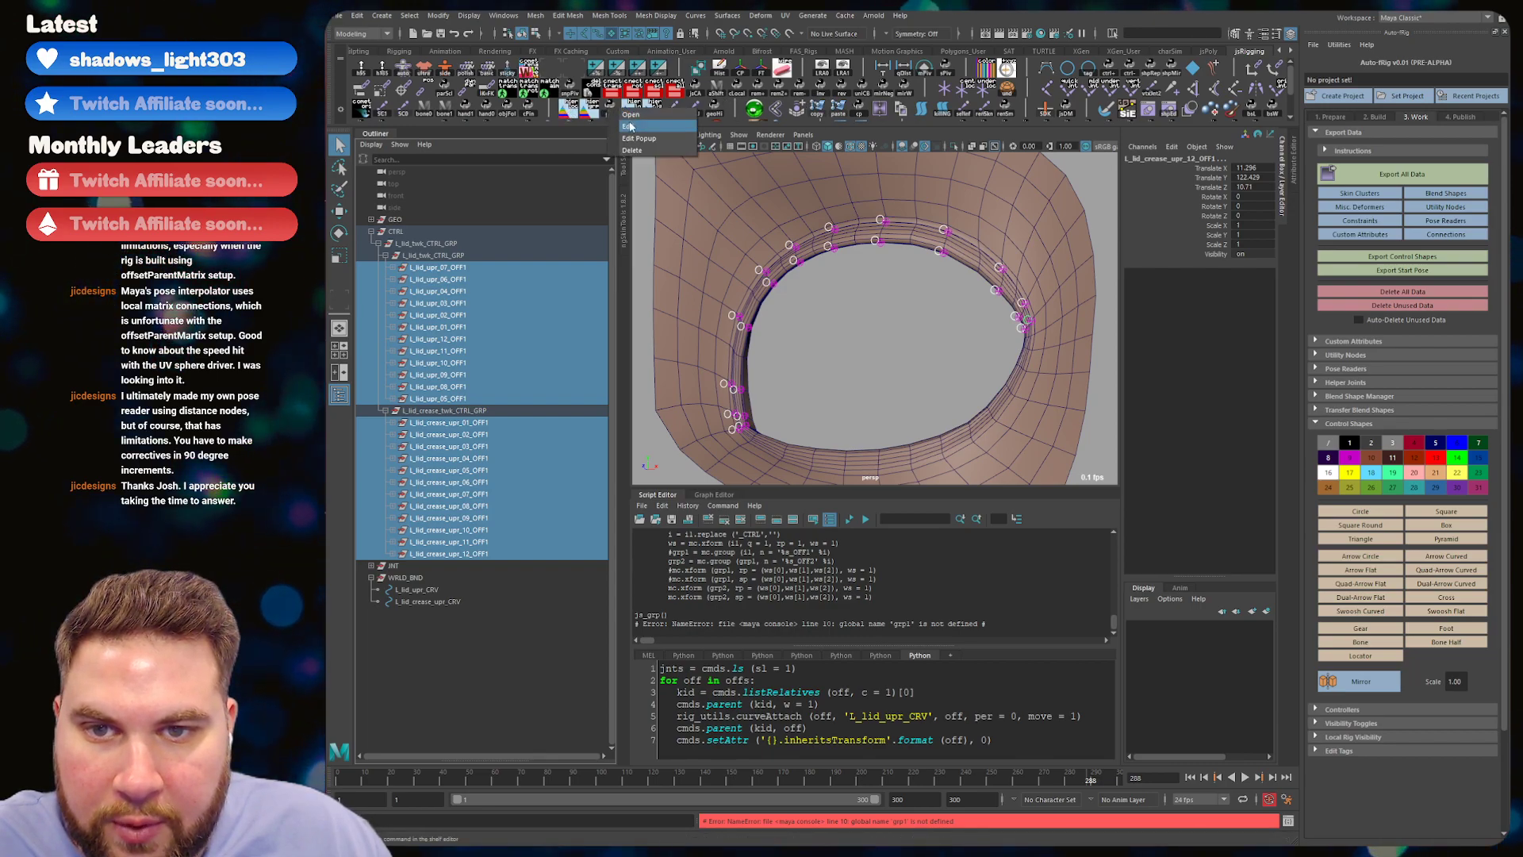
left_click(630, 126)
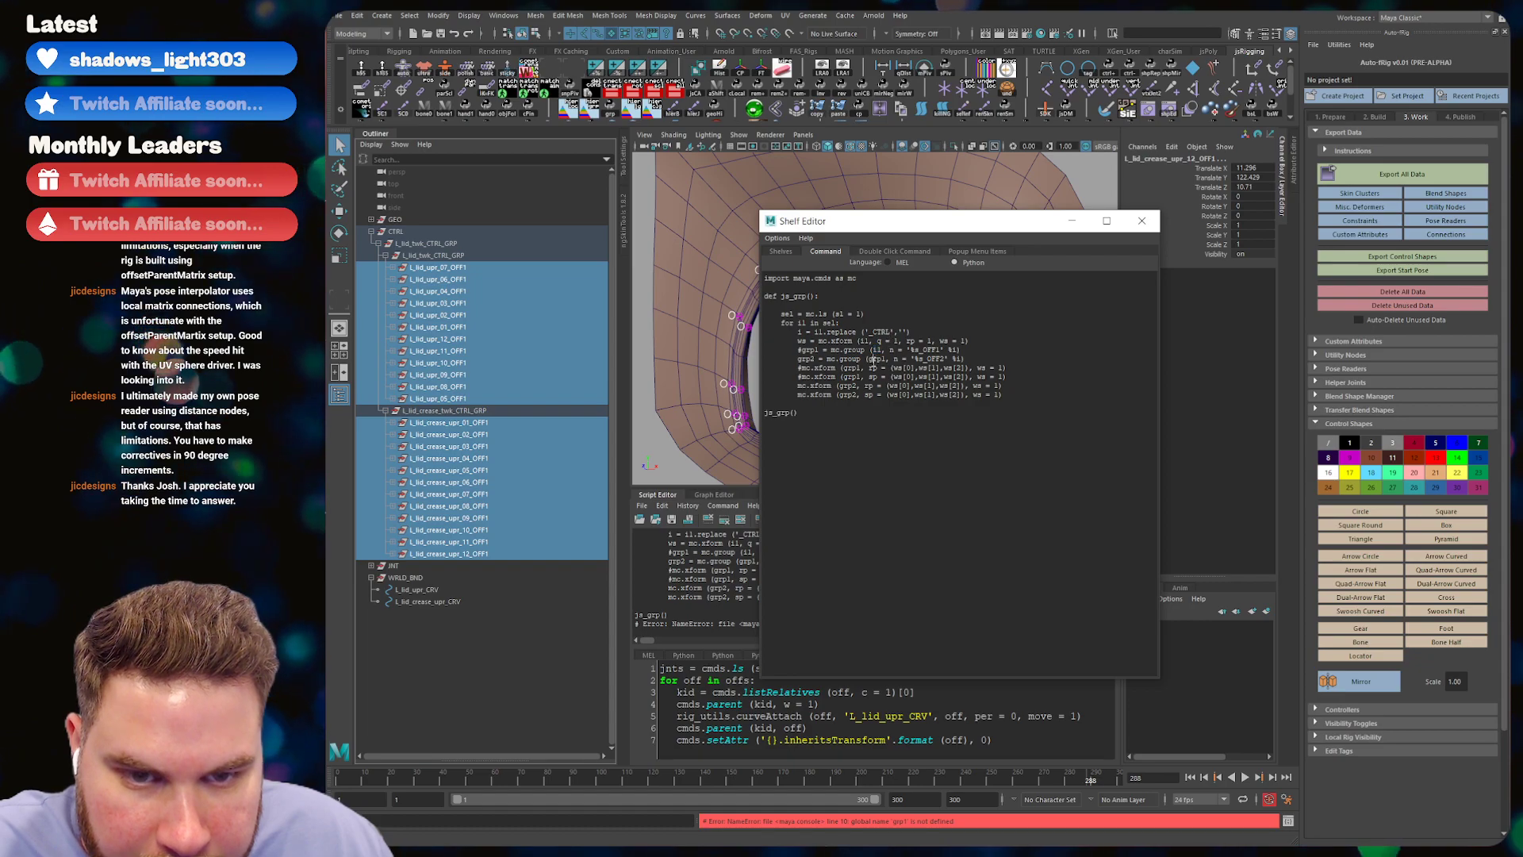
left_click(780, 252)
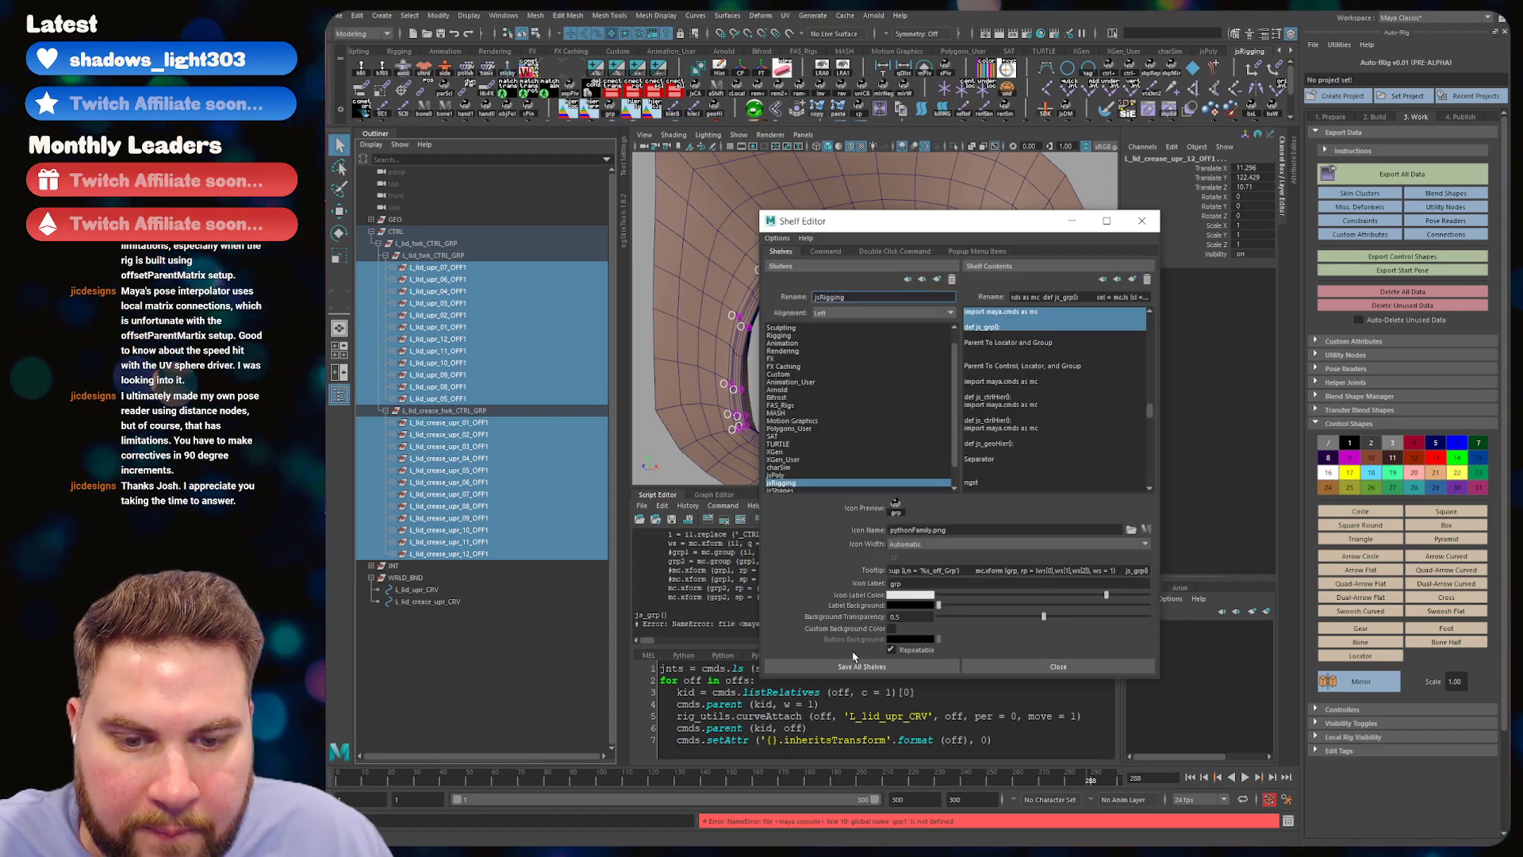
left_click(856, 665)
left_click(591, 111)
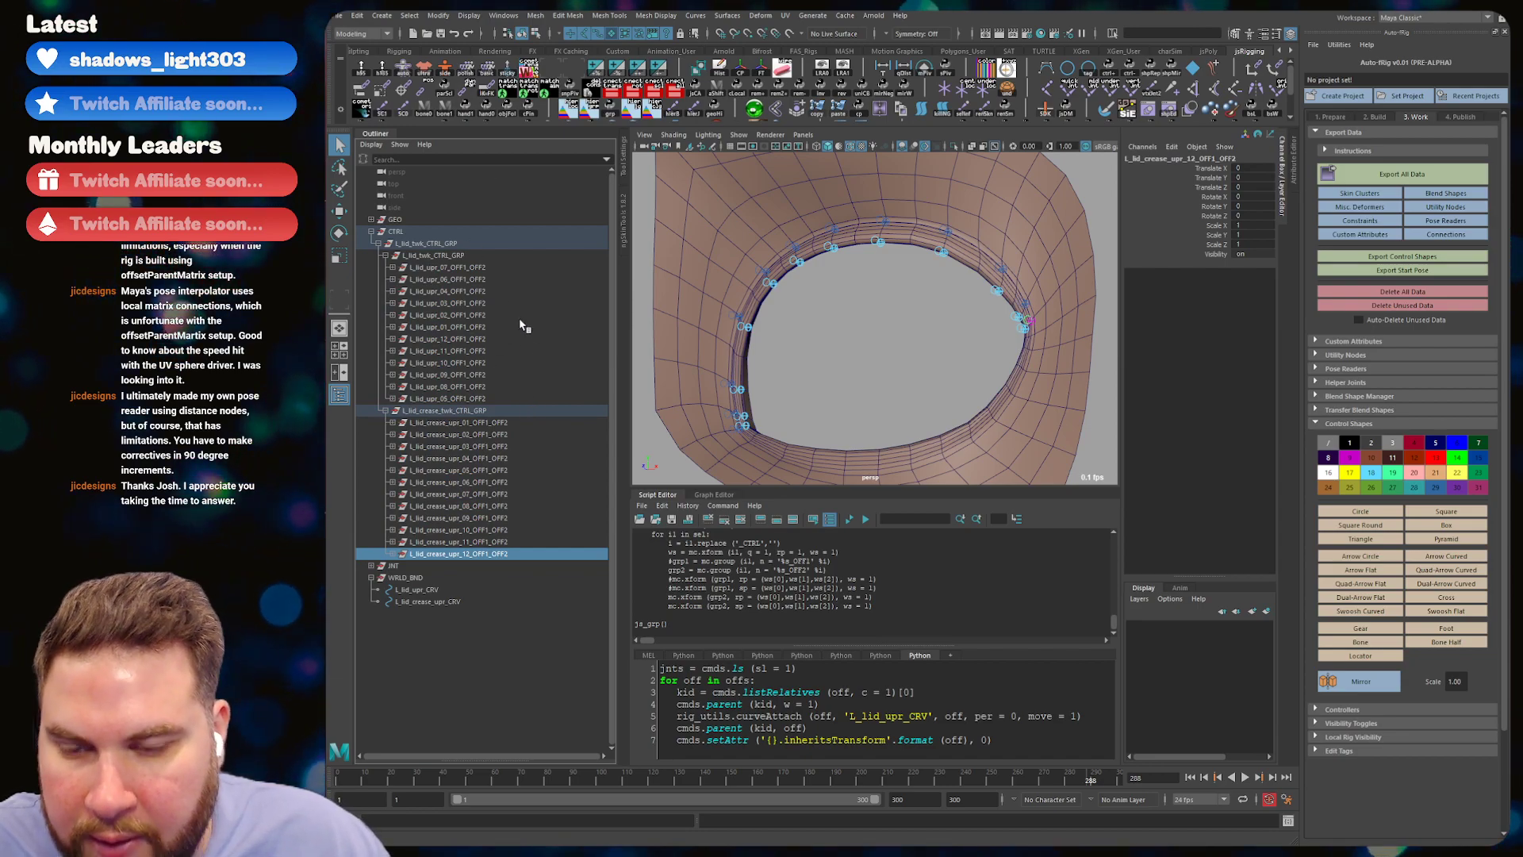
- Inspect several upper lid OFF1_OFF2 groups and the child group inside the L_lid_upr_03 one
key("w")
left_click(490, 340)
left_click(448, 375)
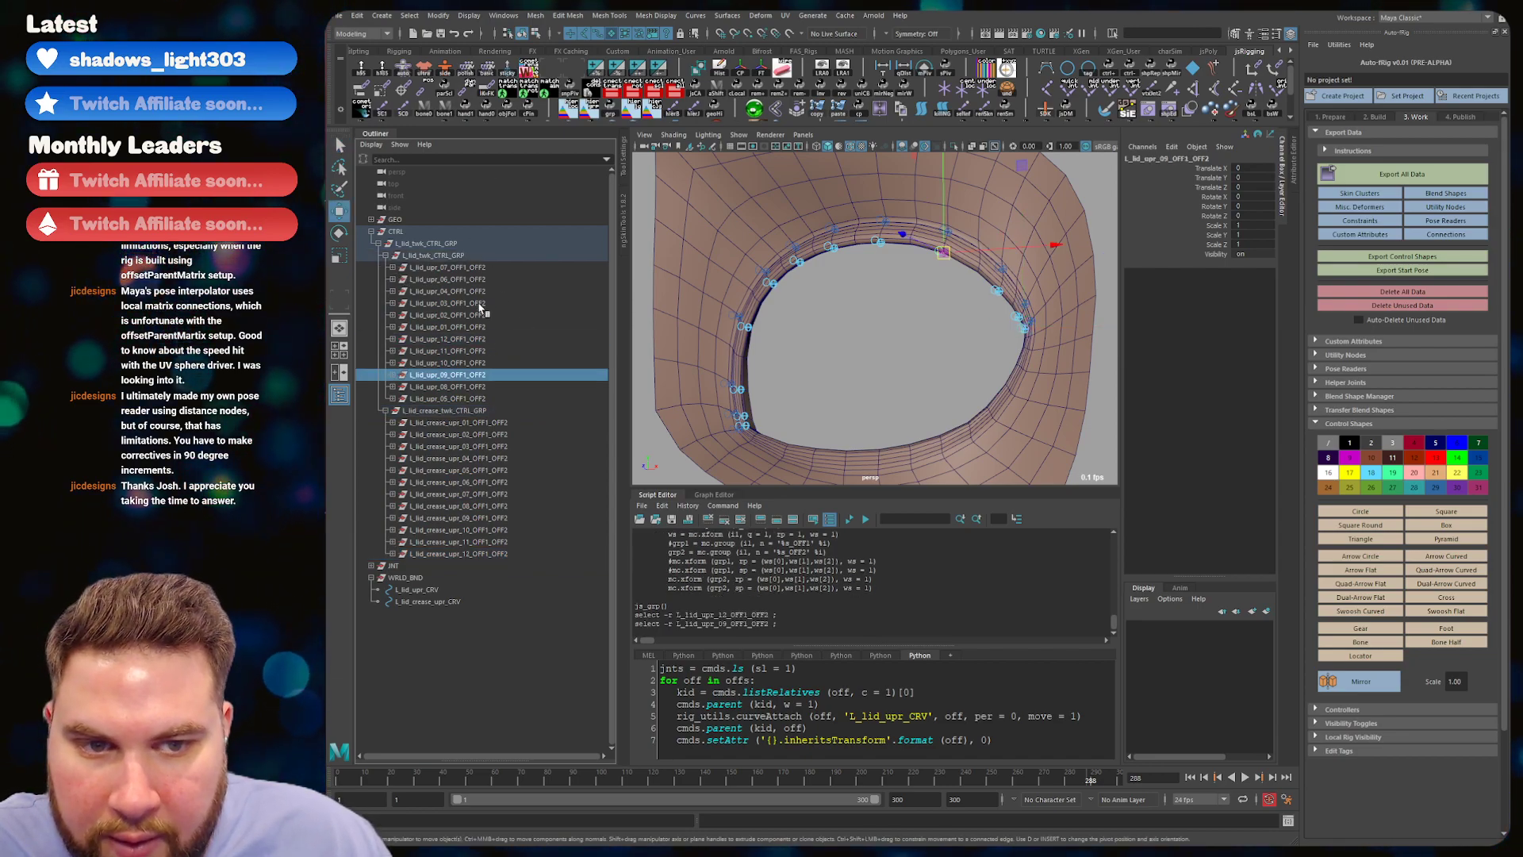
left_click(445, 303)
left_click(392, 303)
left_click(428, 316)
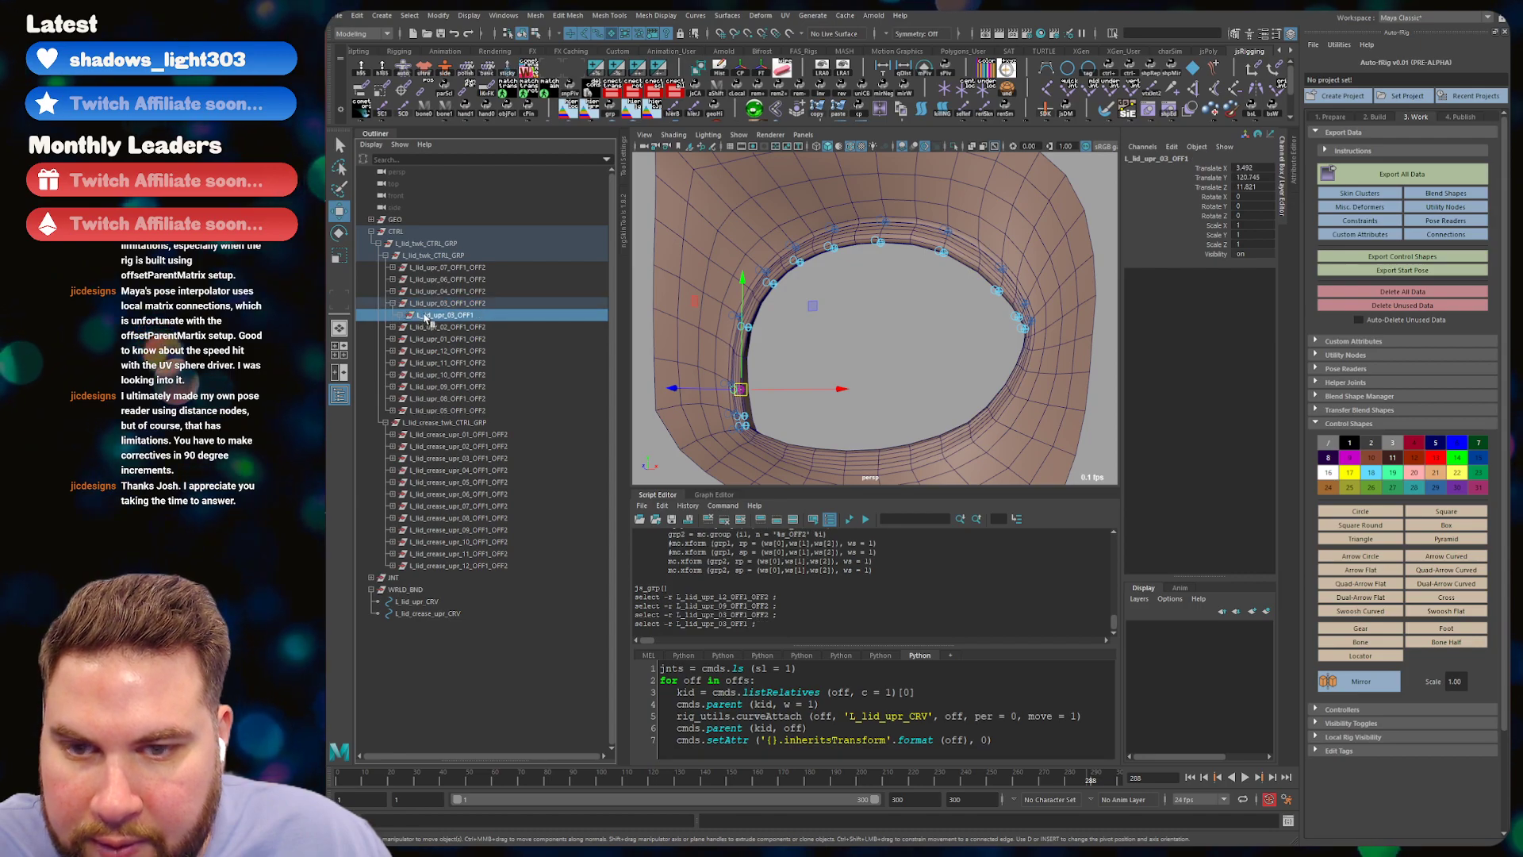
left_click(391, 303)
- Remove OFF1_ from the names of all upper lid and crease OFF2 groups with cometRename, and save the scene
left_click_drag(491, 267, 503, 398)
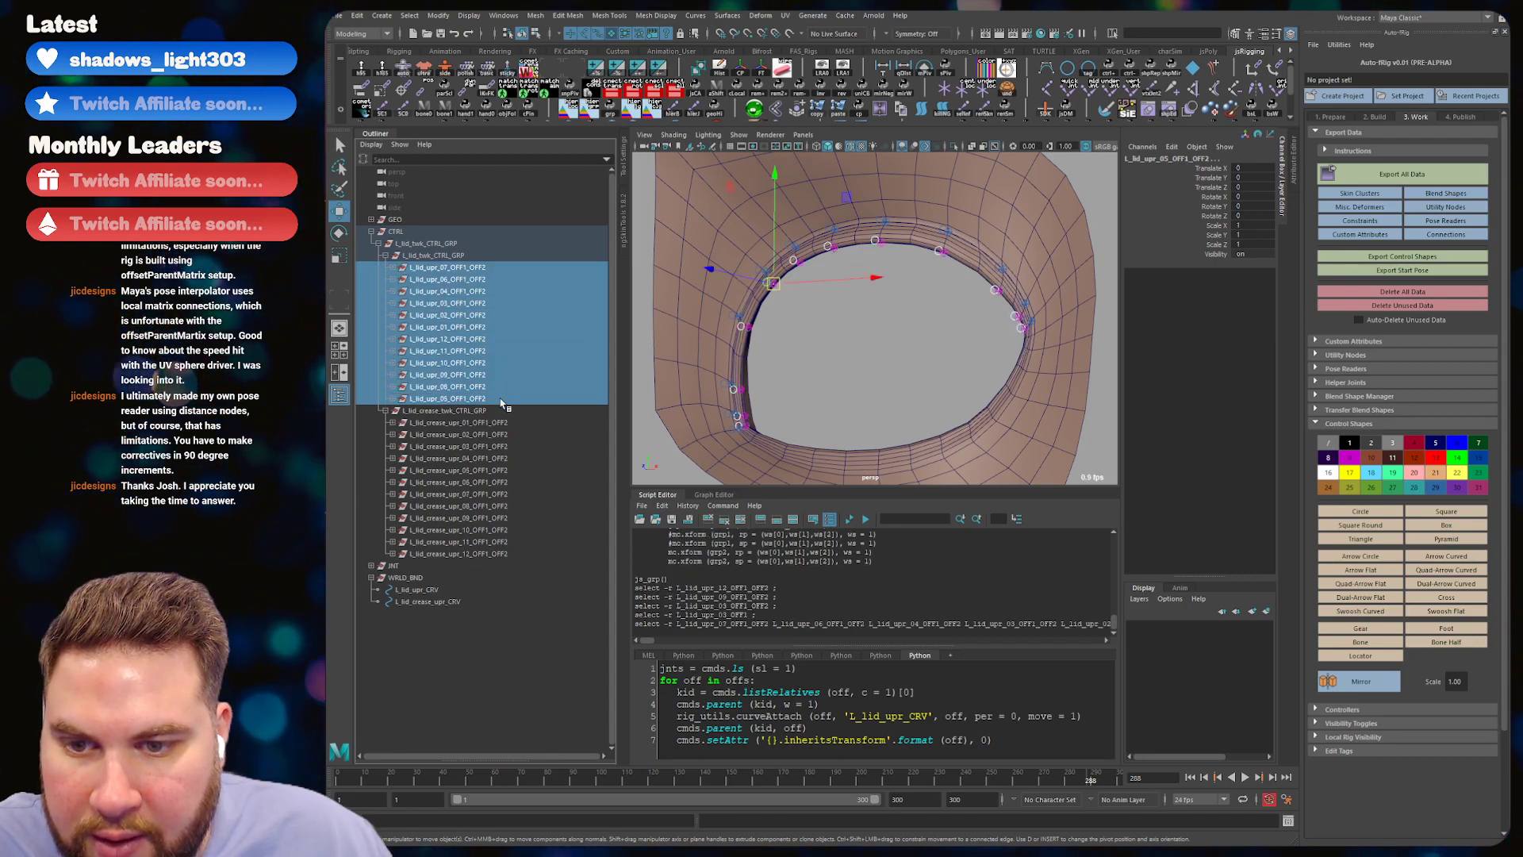
left_click(476, 421, "ctrl")
left_click(459, 552, "shift")
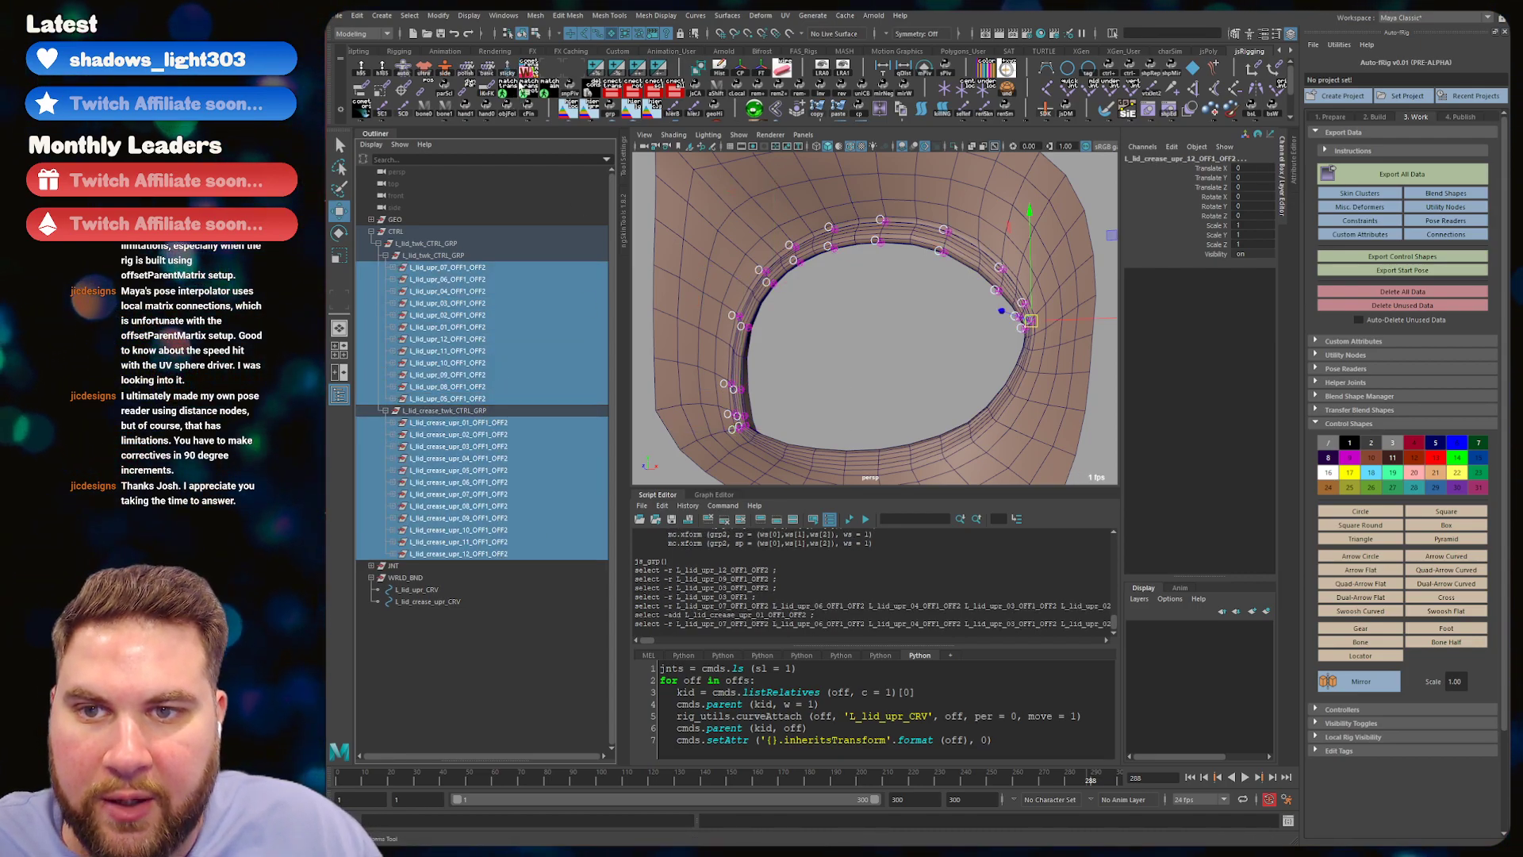
left_click(529, 70)
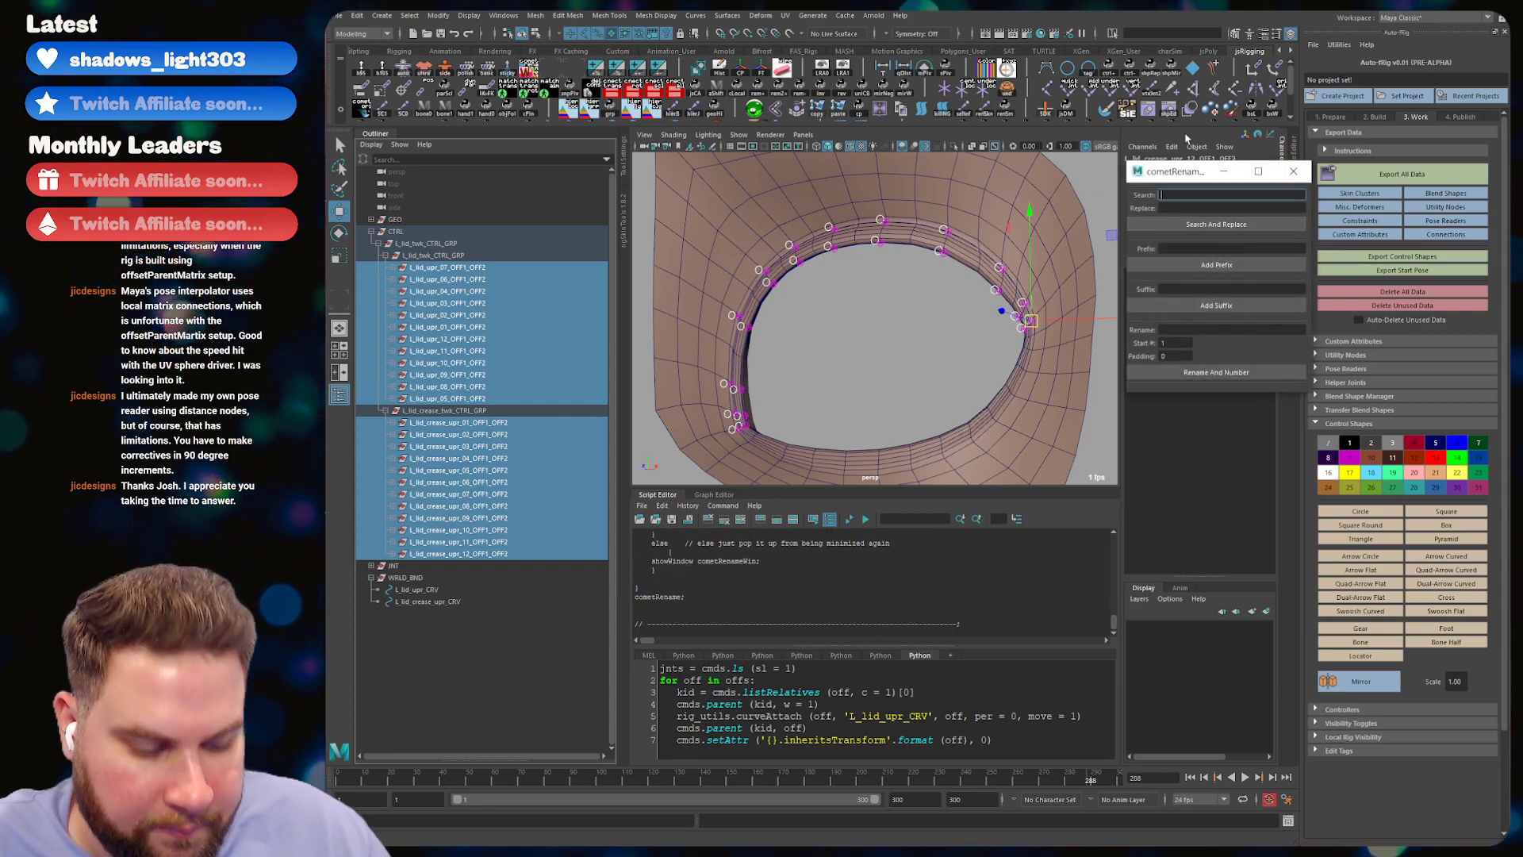
type("OFF1_")
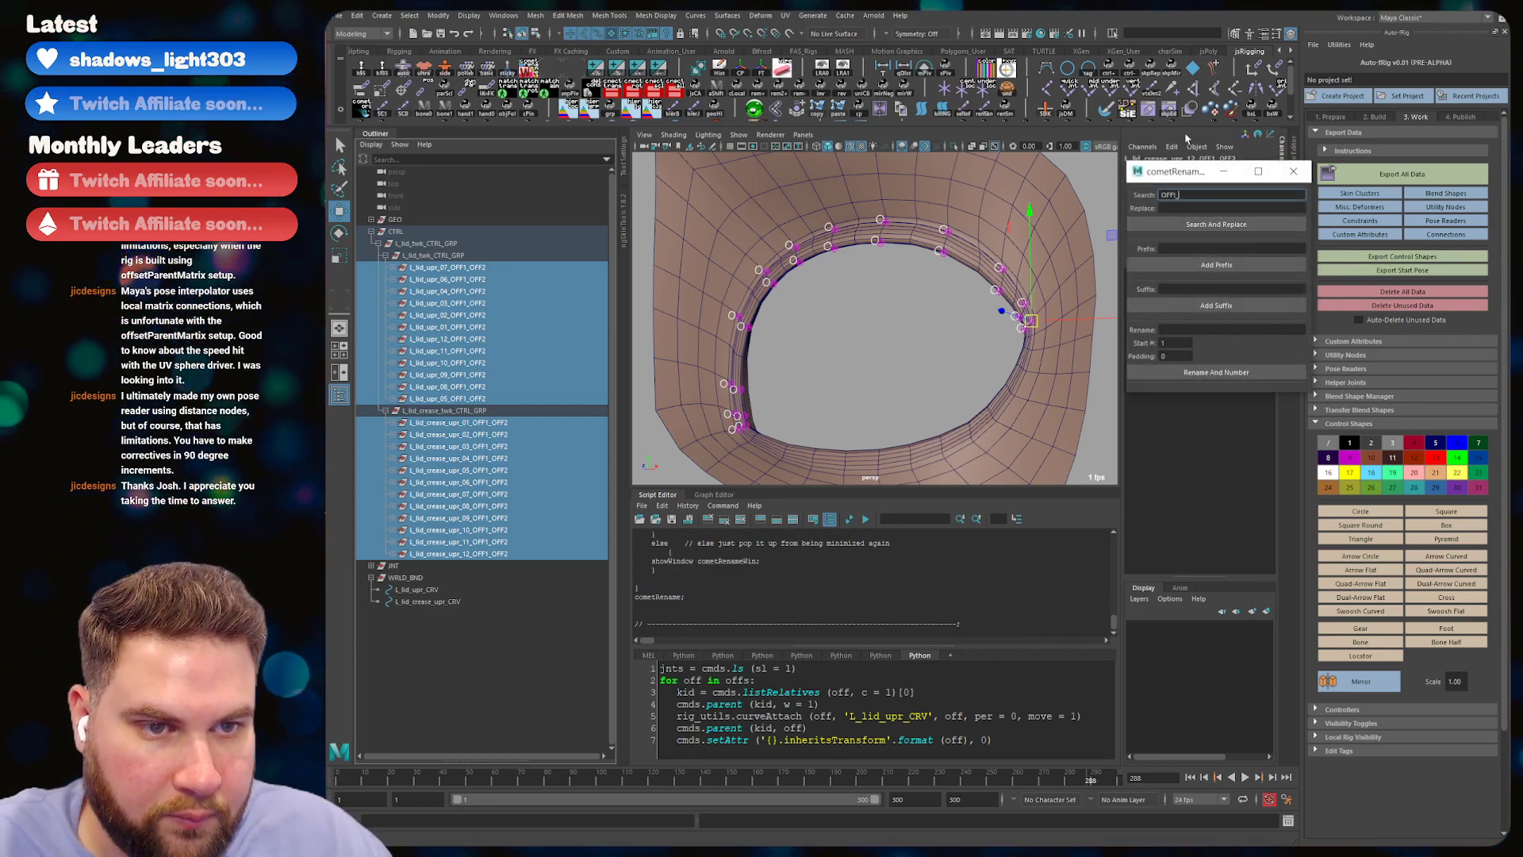
type("1_")
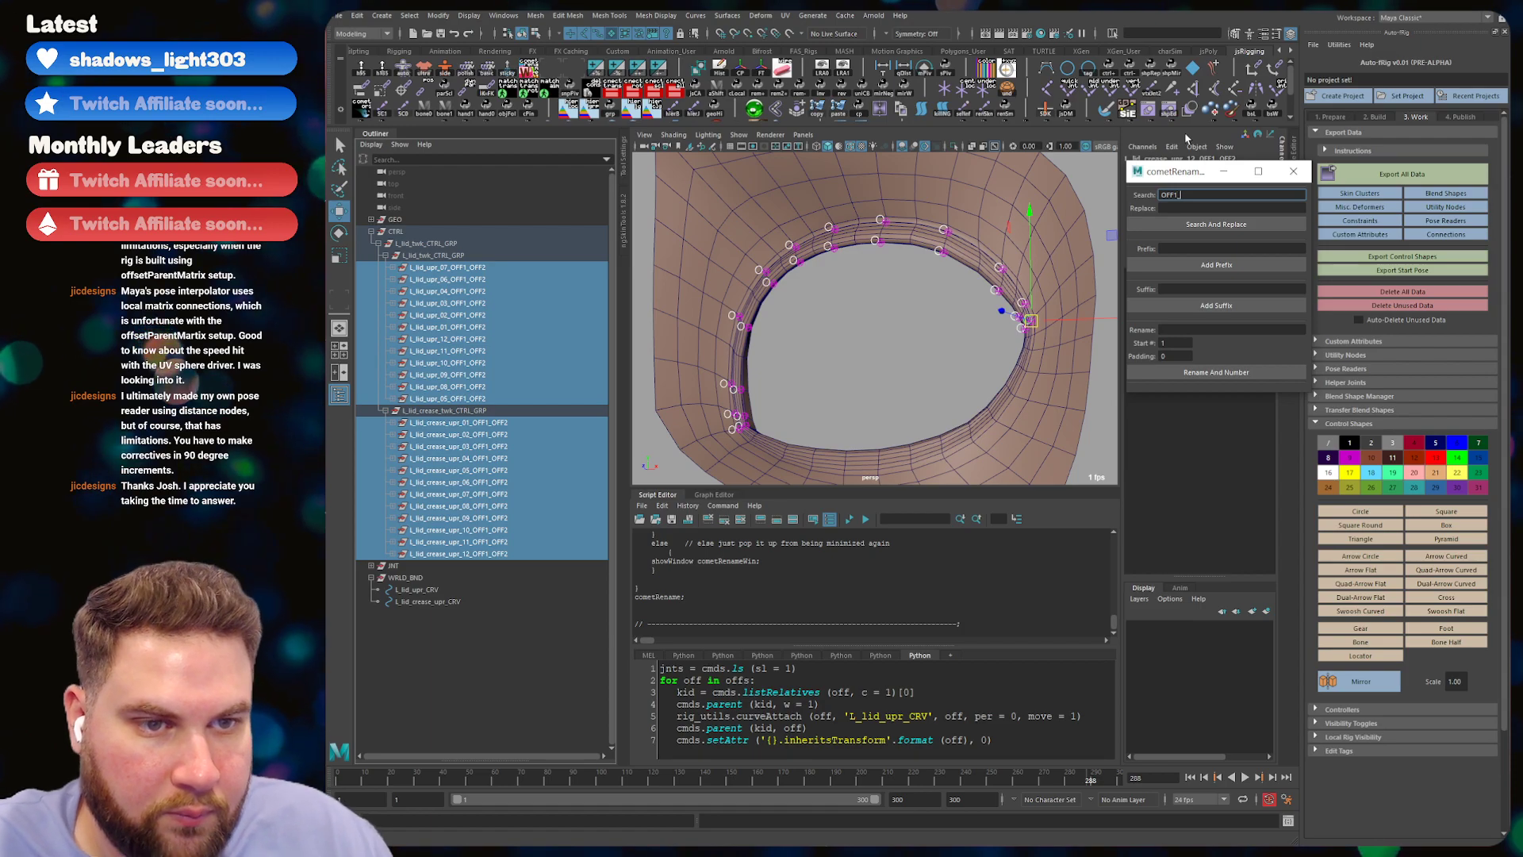
left_click(1253, 225)
left_click(1292, 171)
key("ctrl+s")
- Select all upper lid OFF2 groups and try to run the script that attaches them to L_lid_upr_CRV
left_click_drag(444, 267, 467, 401)
key("w")
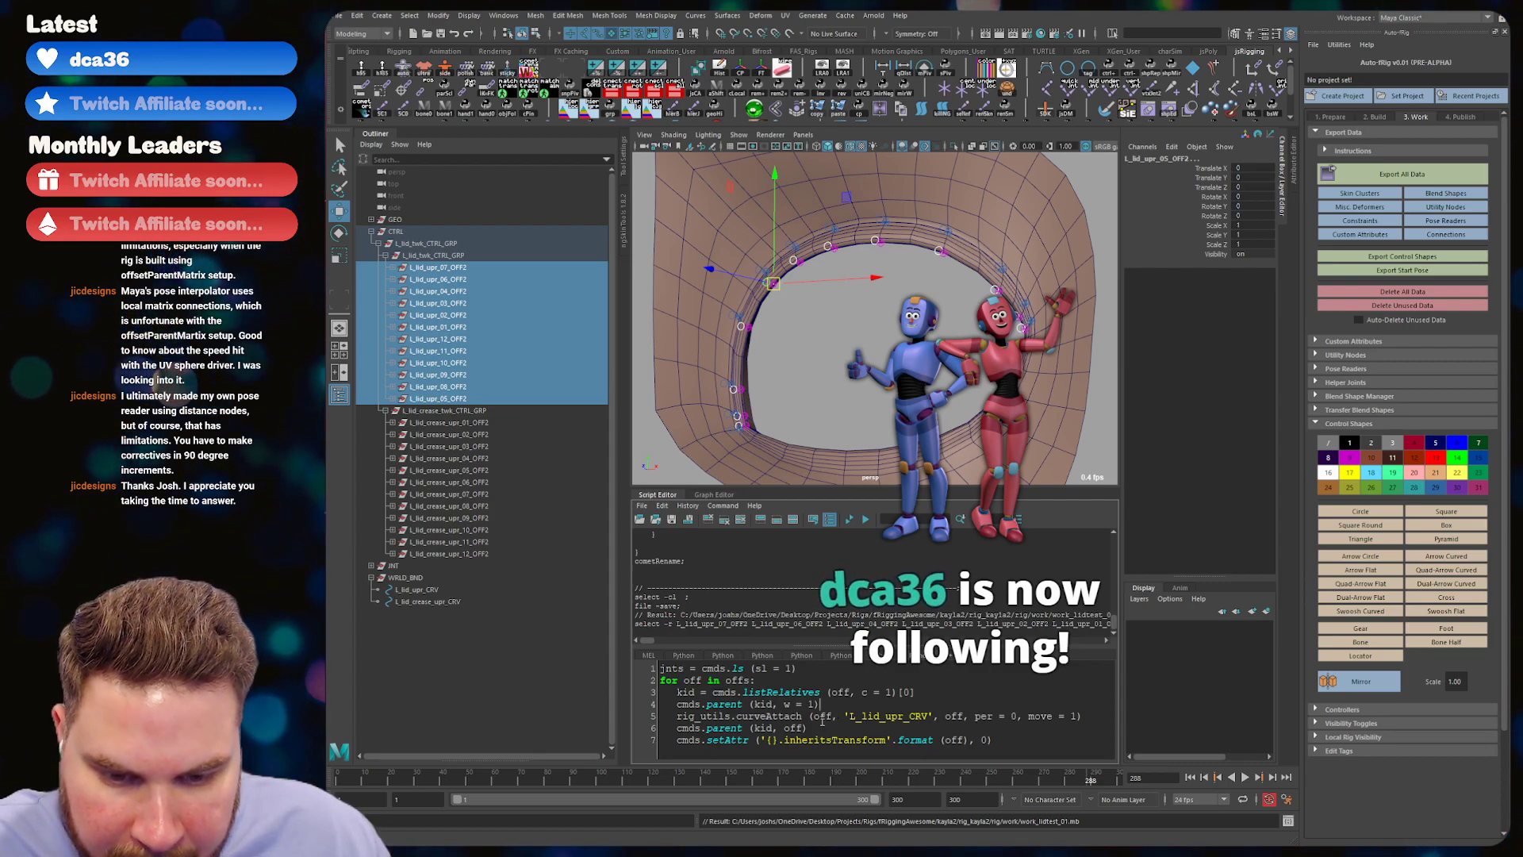
double_click(823, 717)
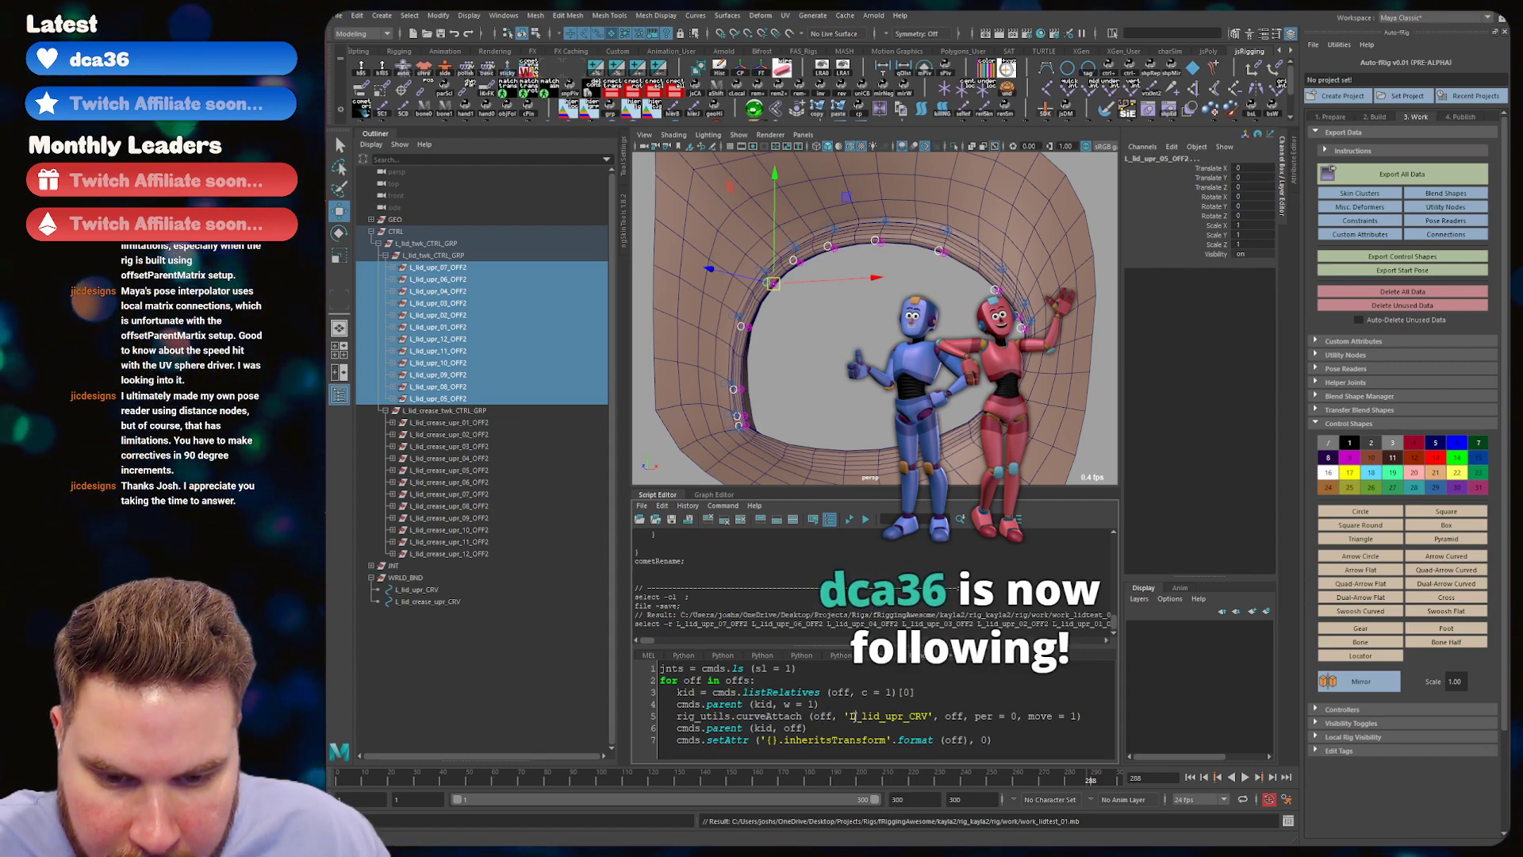
left_click(830, 716)
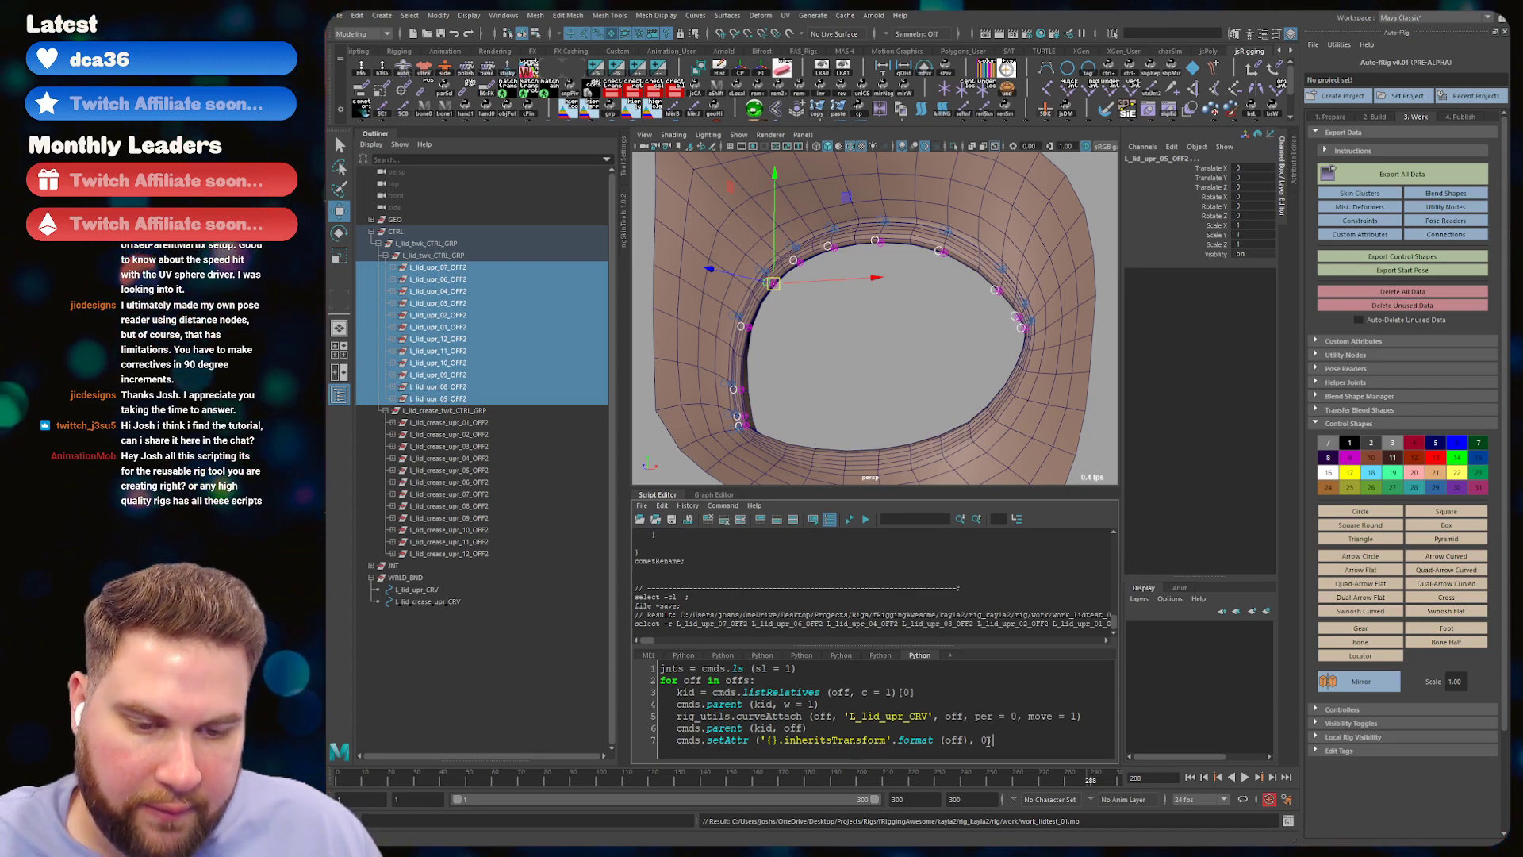
key("ctrl+a")
key("ctrl+Return")
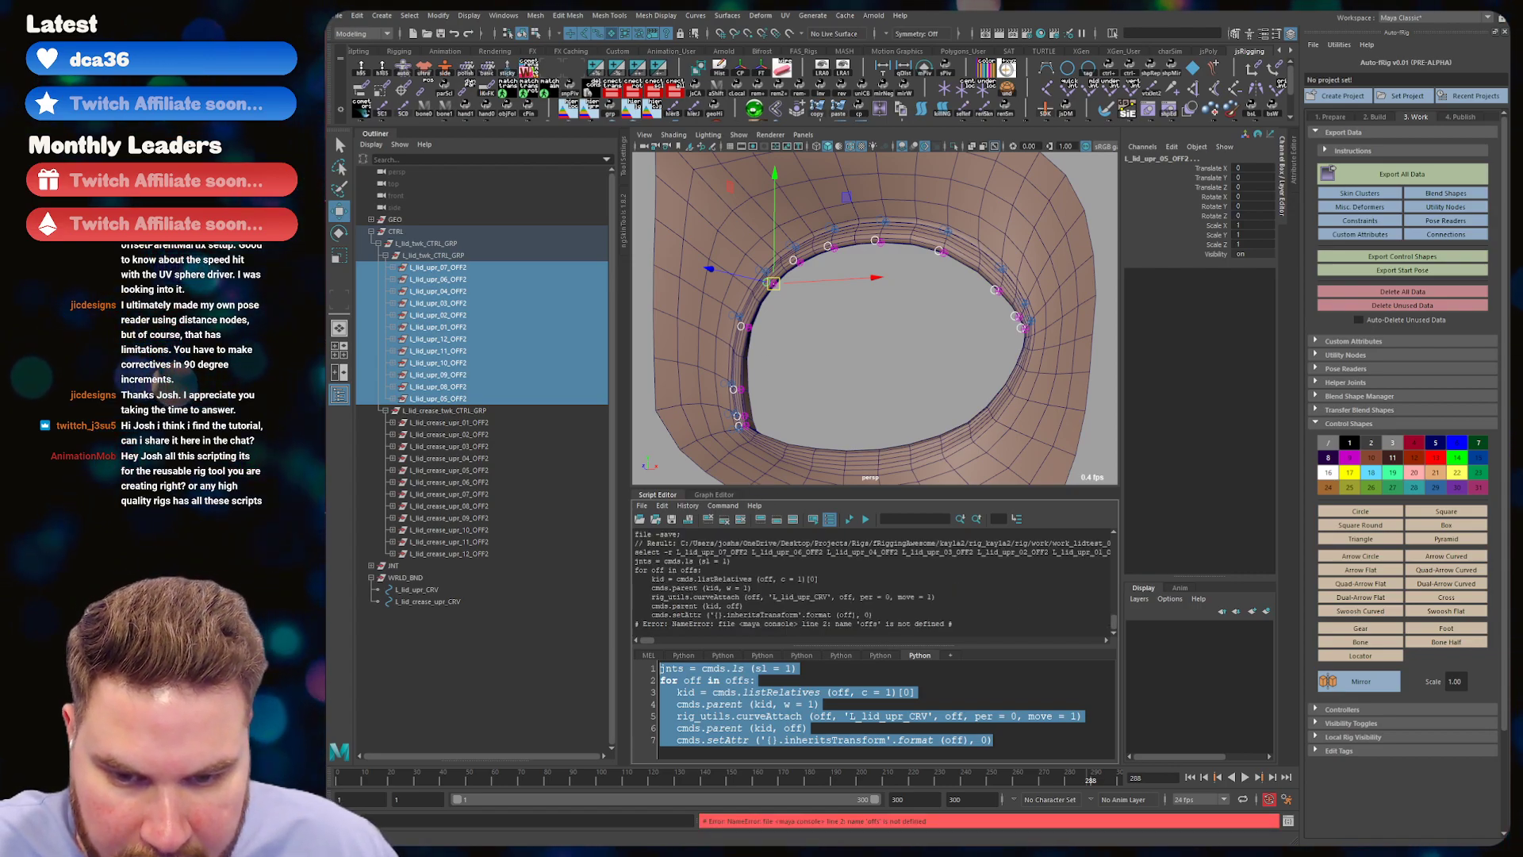
- Rename the script's selection variable to offs and run the whole script on the selected upper lid OFF2 groups
left_click(772, 680)
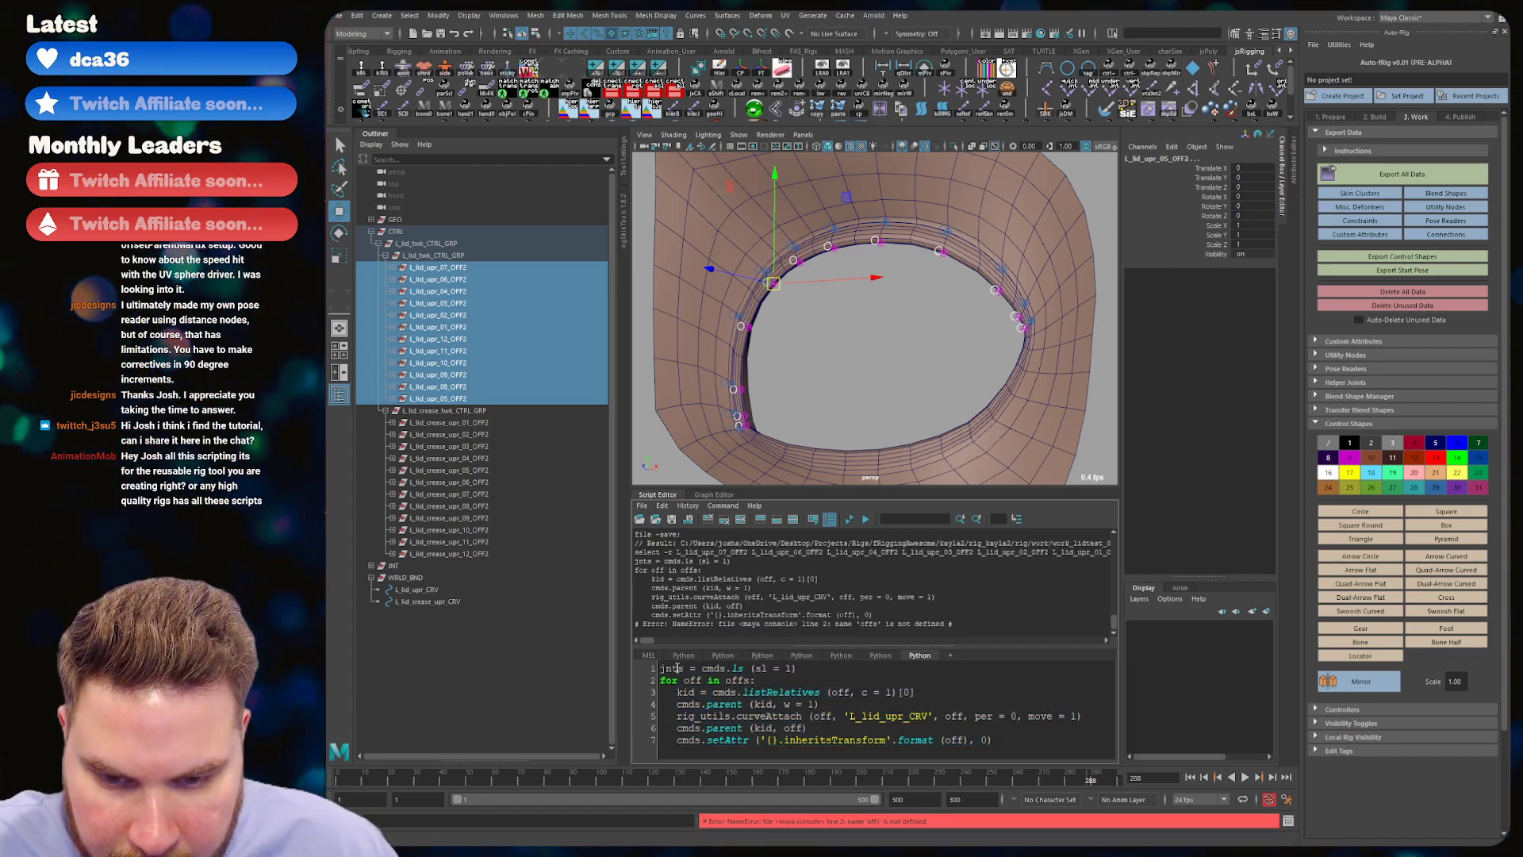
double_click(674, 668)
type("offs")
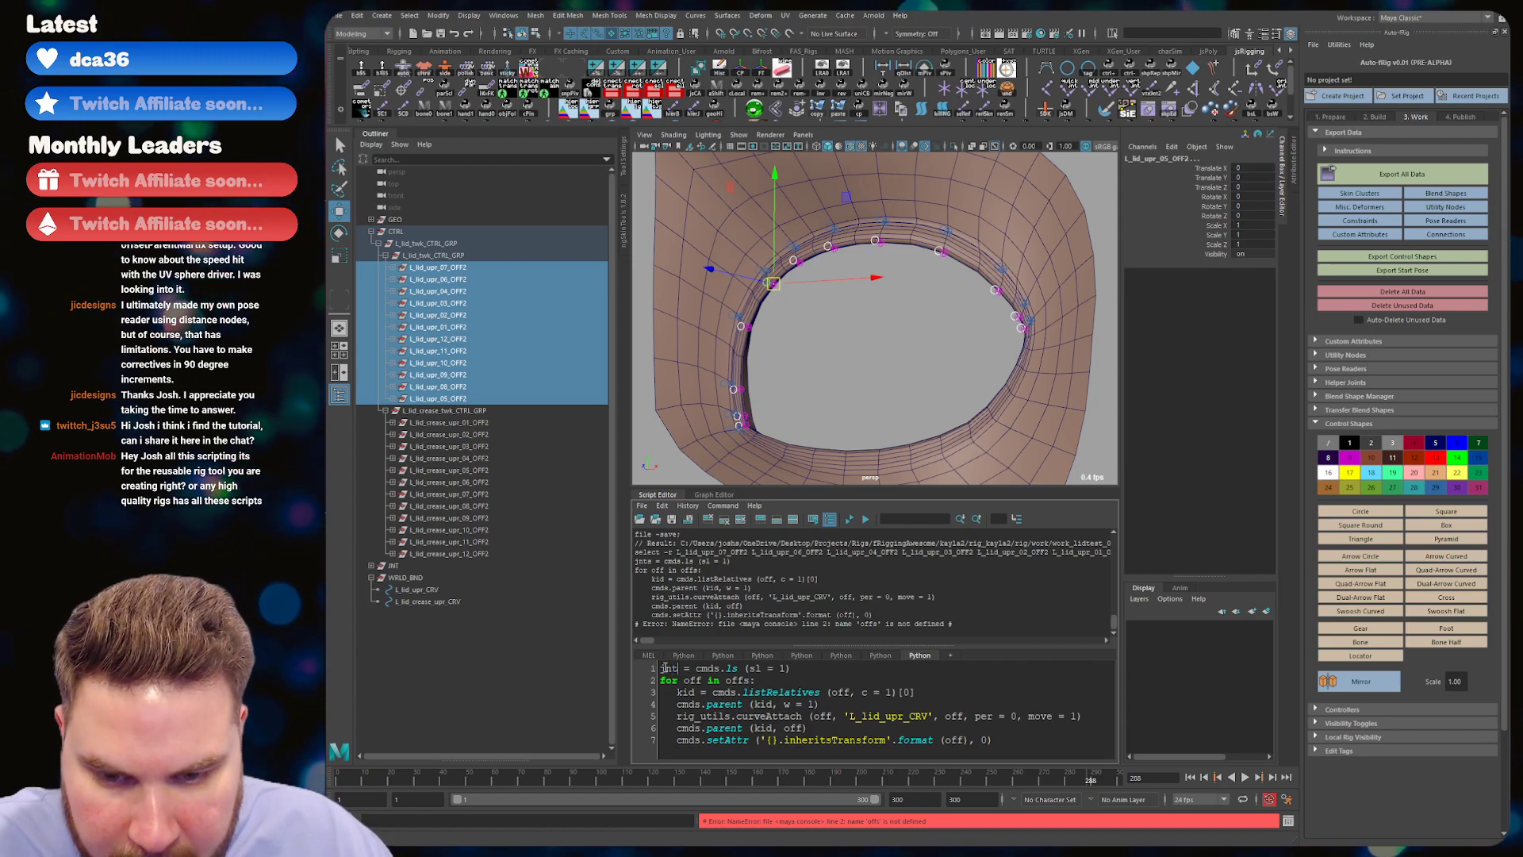
key("ctrl+a")
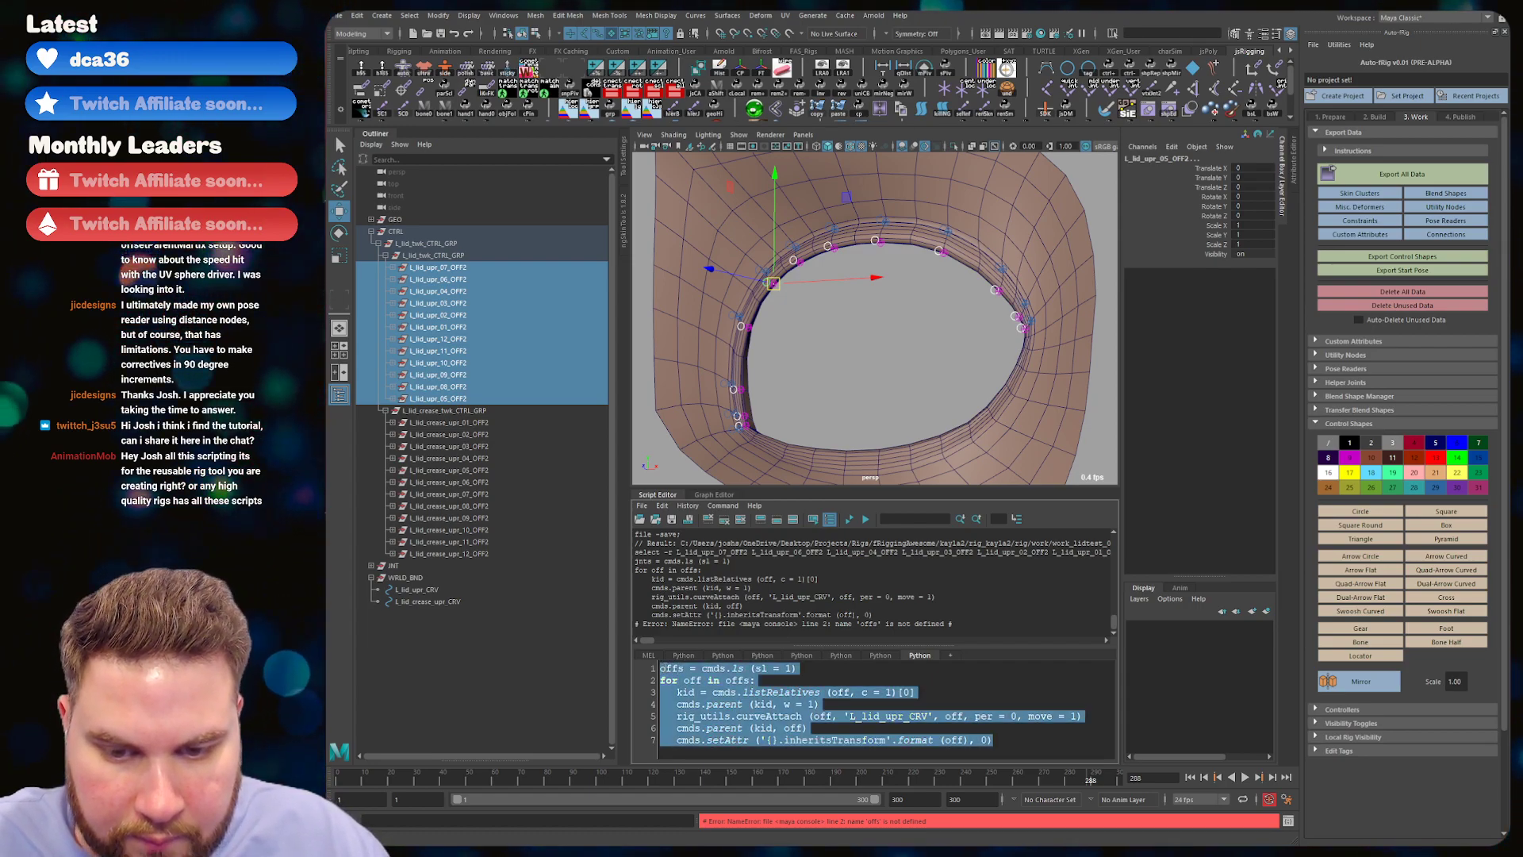
key("ctrl+Return")
left_click(797, 346)
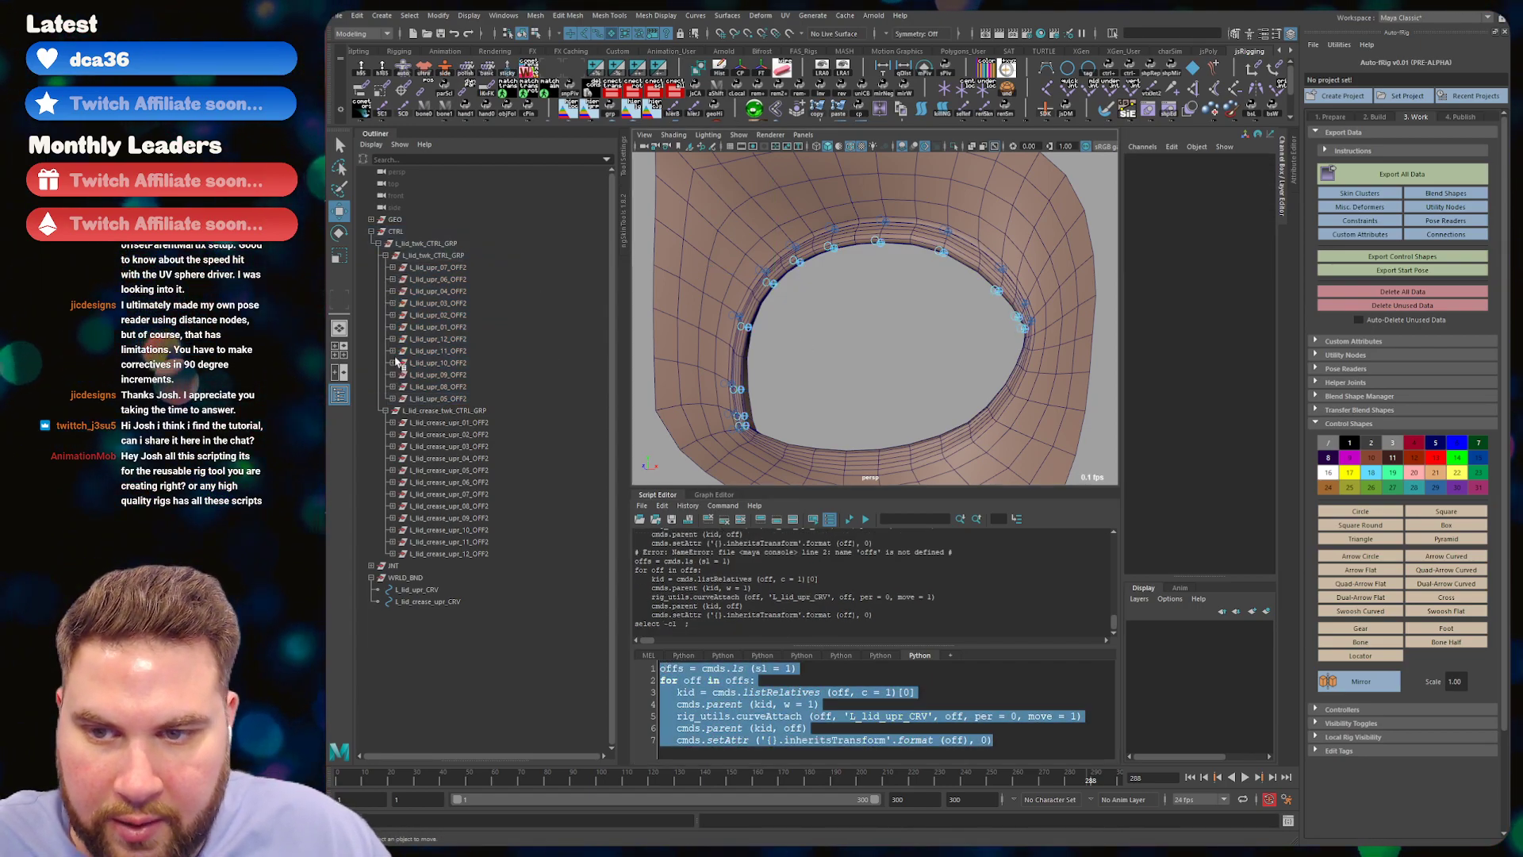
- Test the lid attachment by moving and rotating L_lid_upr_CRV, undoing each change
left_click(418, 588)
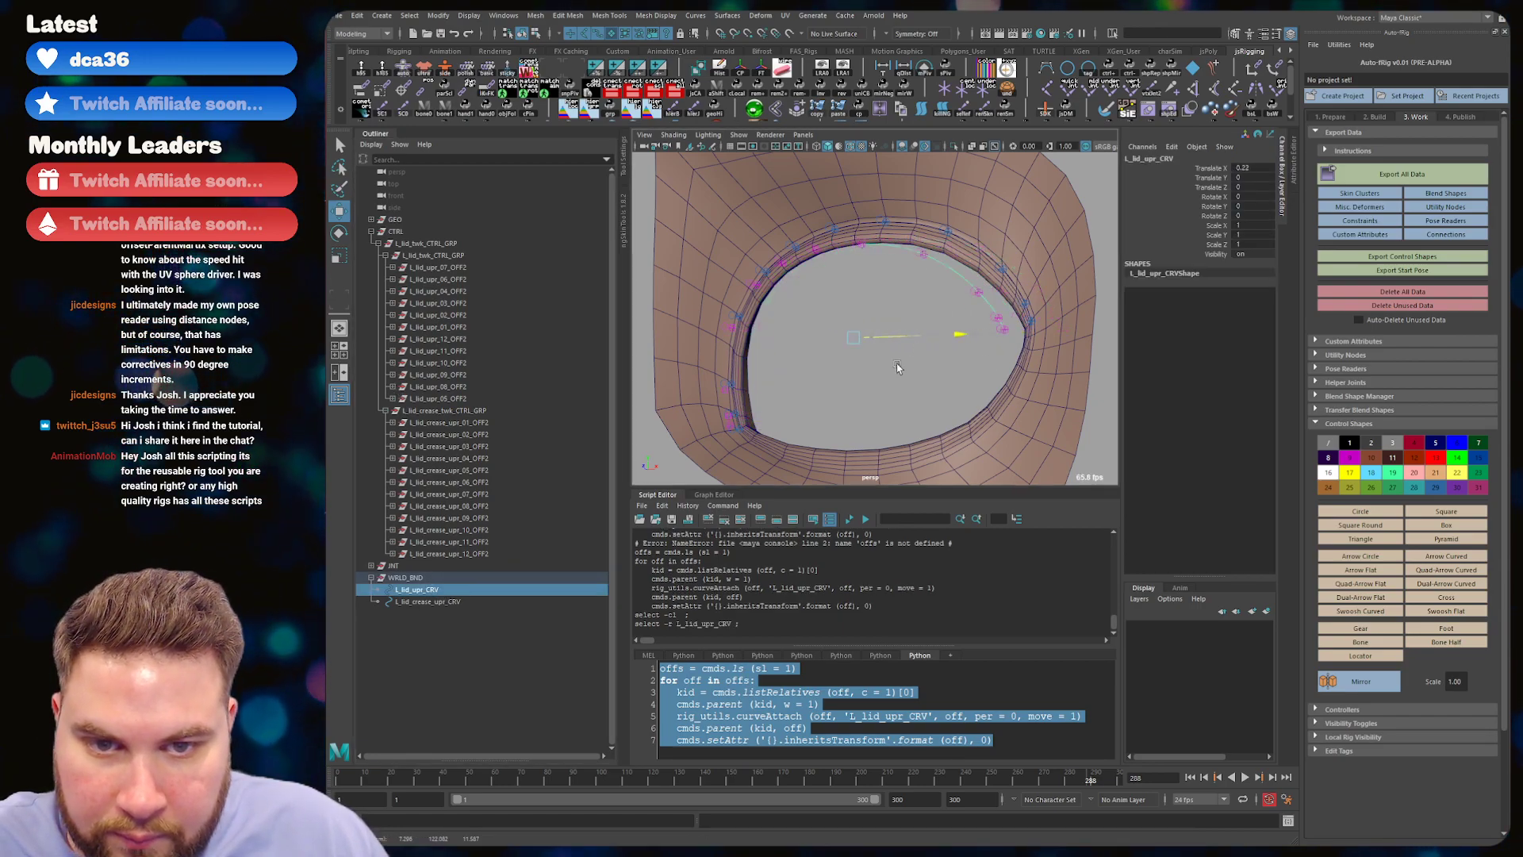
left_click_drag(911, 344, 1021, 369)
key("ctrl+z")
key("e")
mouse_move(908, 293)
left_mouse_down()
mouse_move(917, 283)
mouse_move(884, 302)
left_mouse_up()
key("ctrl+z")
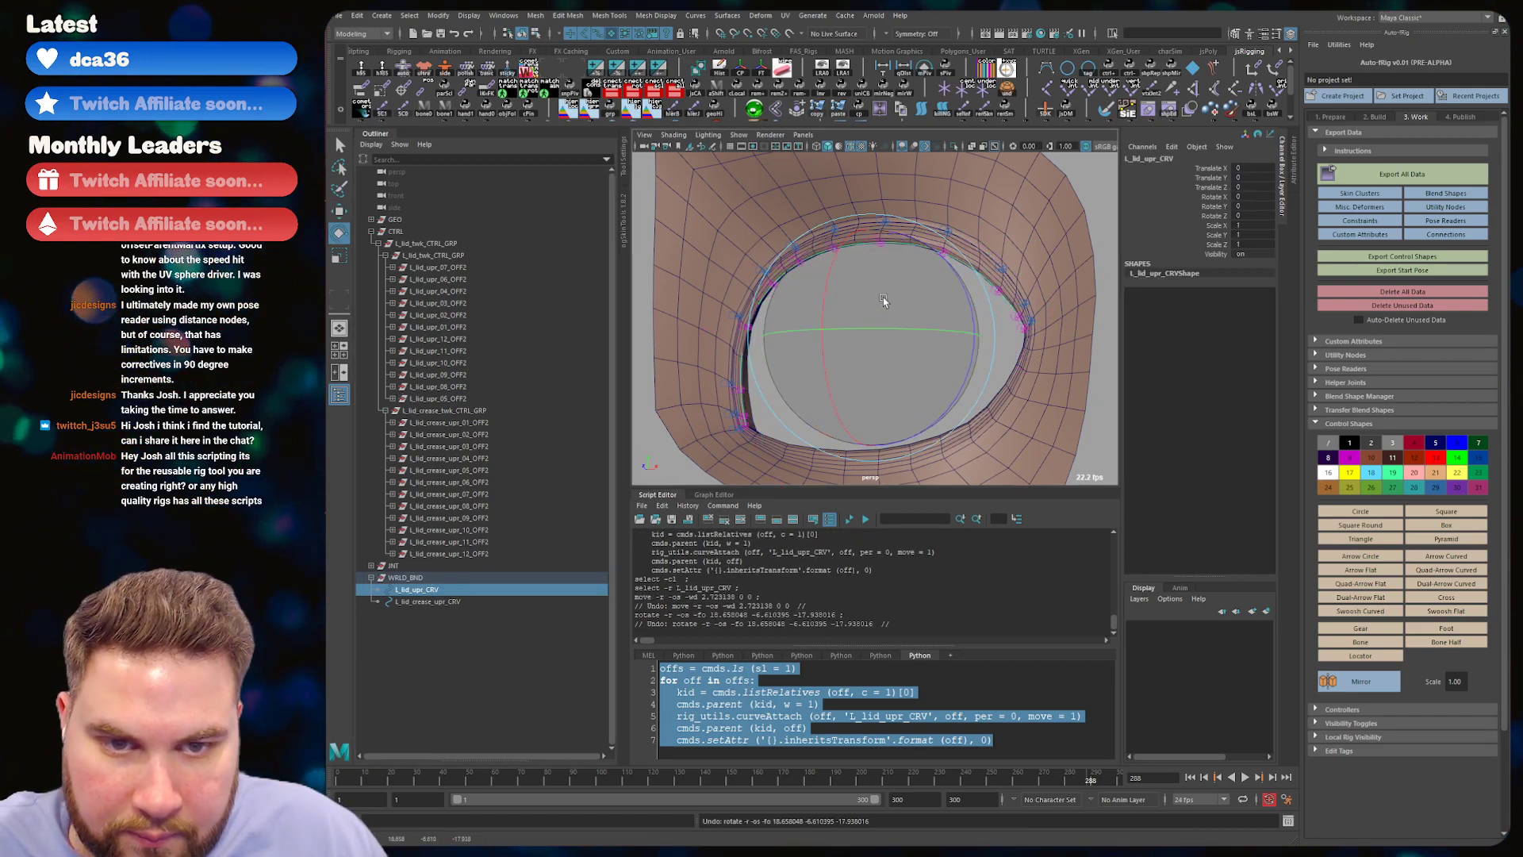
- Test the lid controls by moving a single control vertex at the top of L_lid_upr_CRV, and undo the moves
key("q")
left_click(863, 302)
left_click_drag(925, 222, 897, 290)
key("w")
middle_click_drag(897, 299, 887, 289)
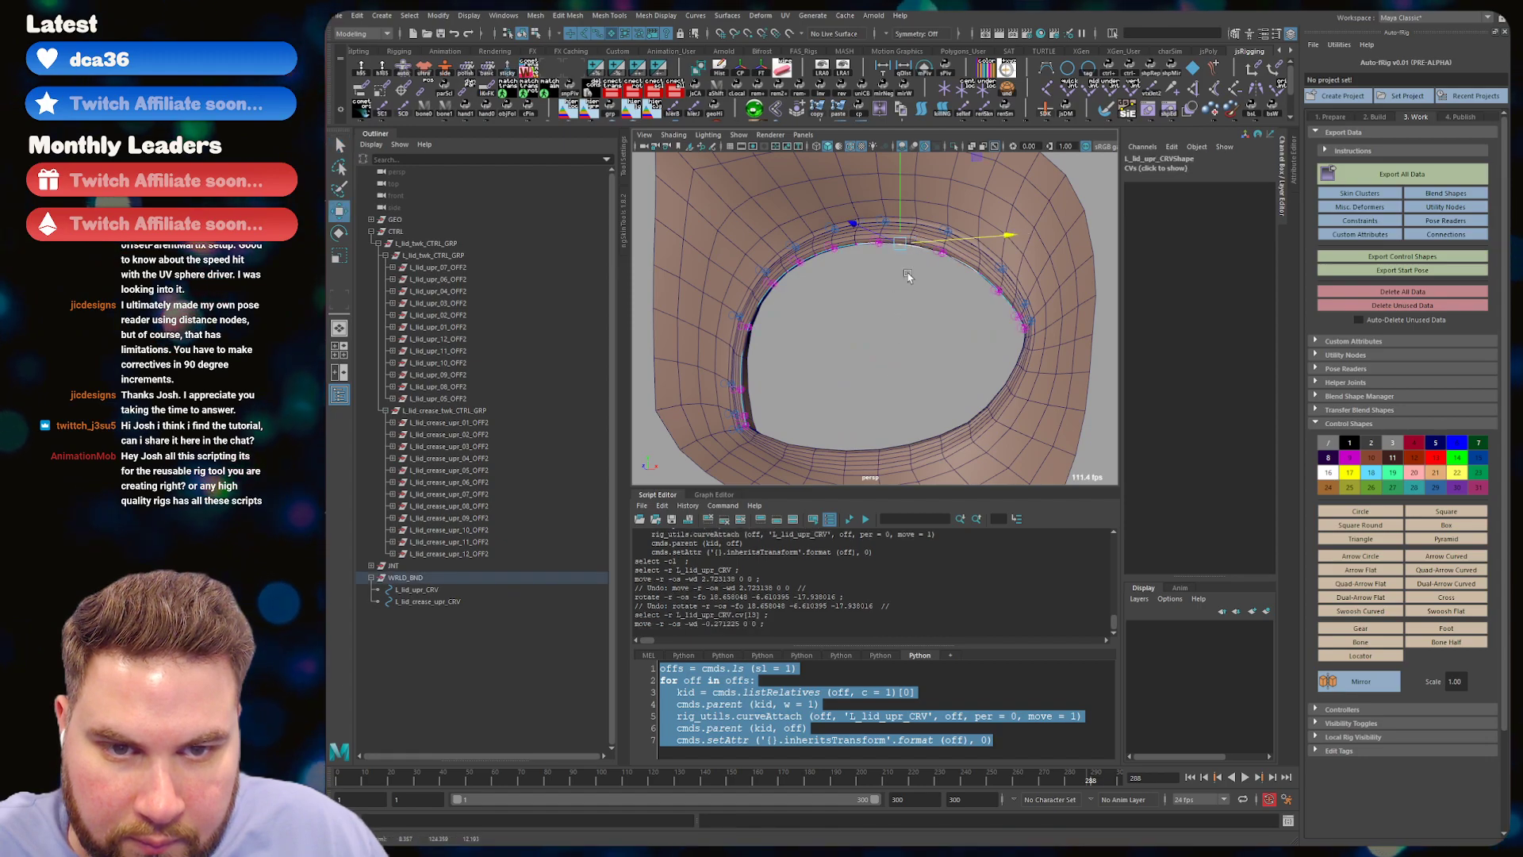
key("ctrl+z")
left_click(910, 243)
left_click_drag(909, 242, 886, 290)
key("ctrl+z")
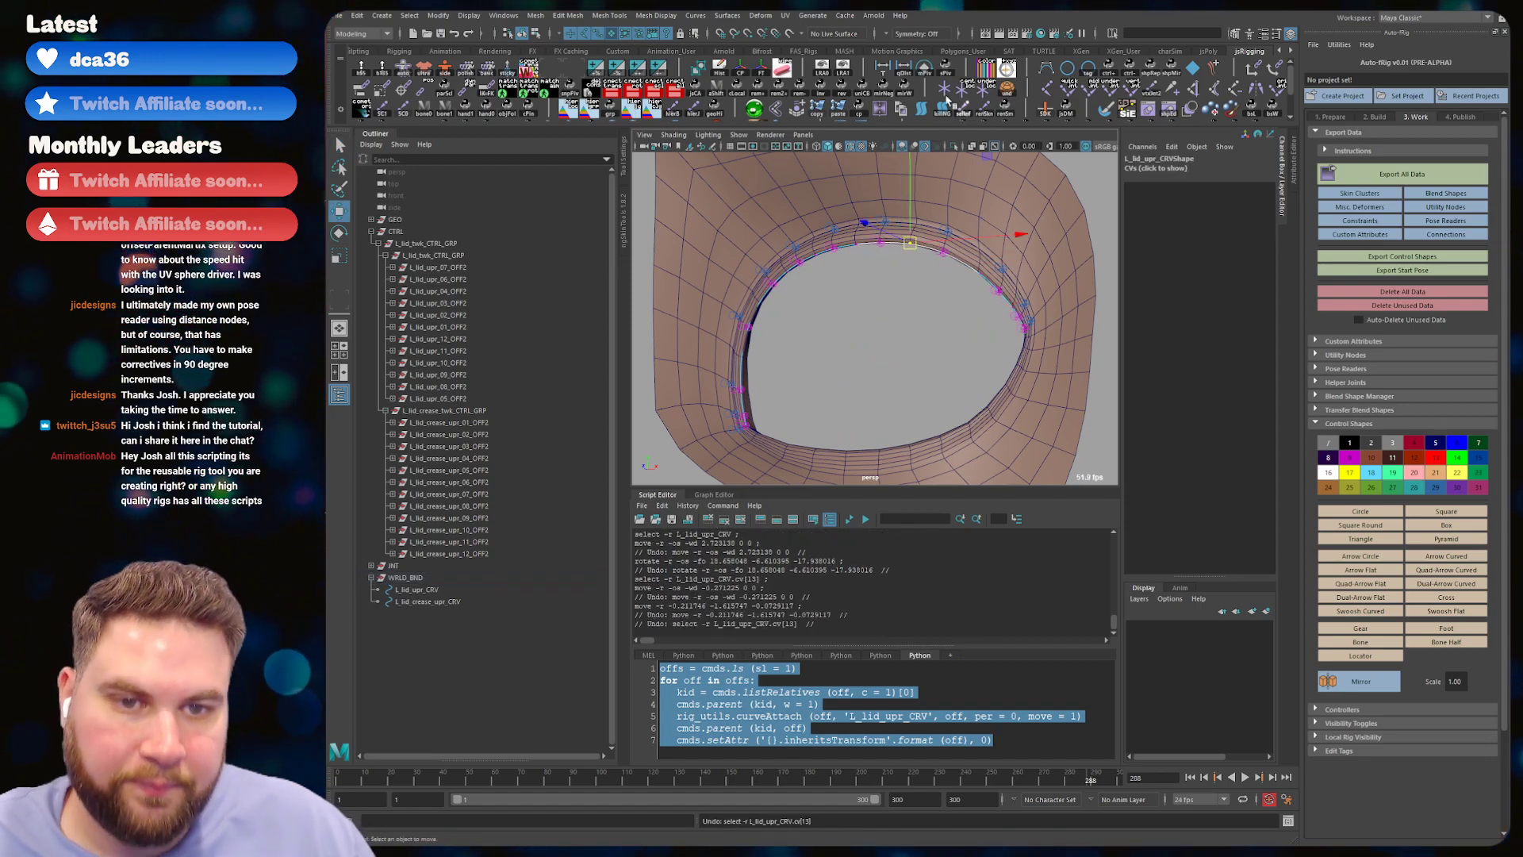
key("ctrl+z")
key("ctrl+z")
key("q")
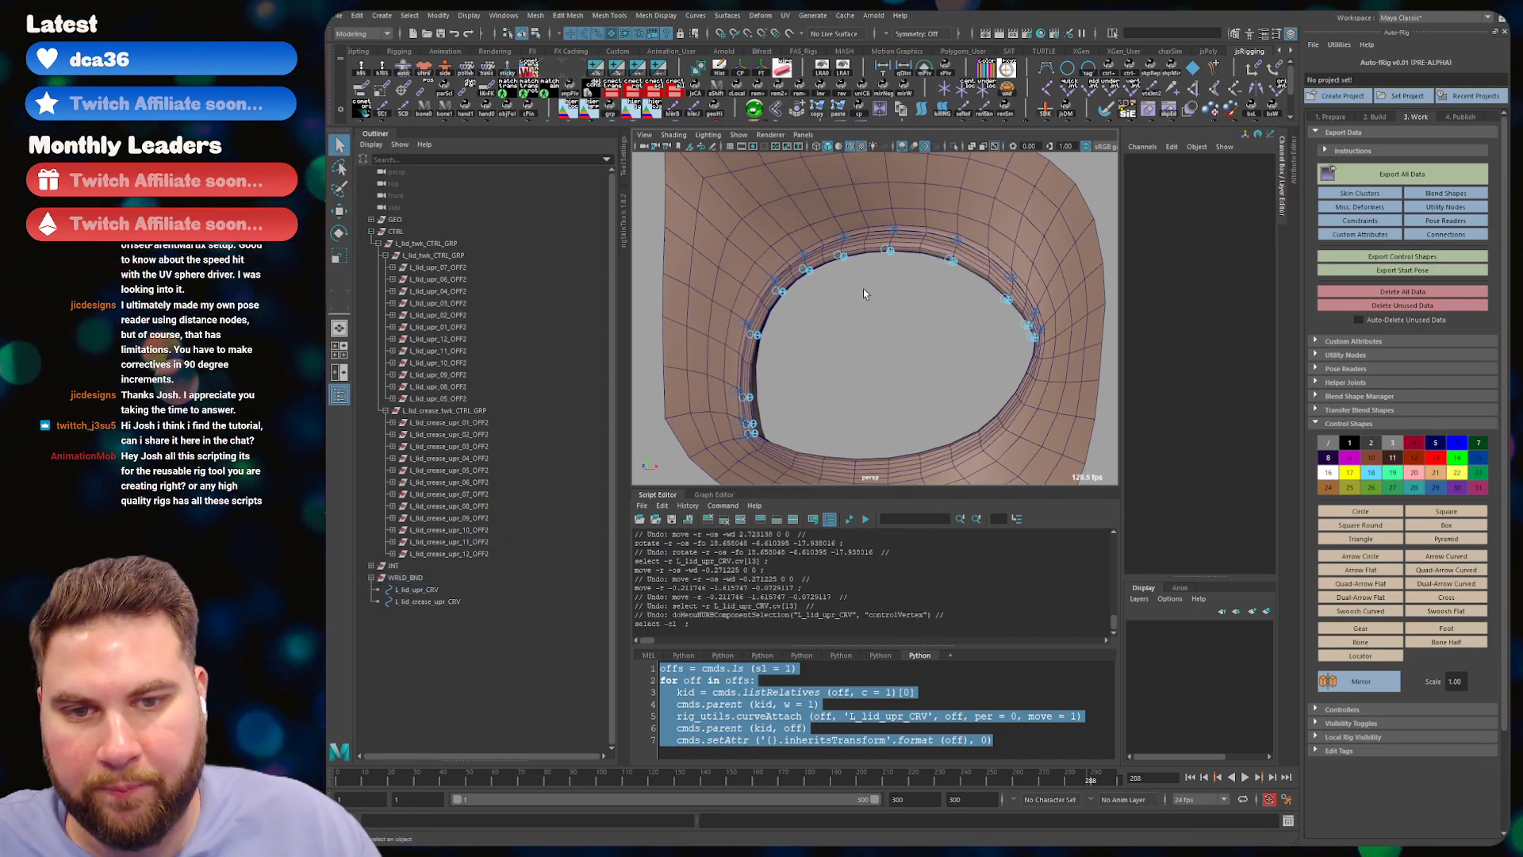
- Save the scene and run the attach script on all upper crease OFF2 groups with L_lid_crease_upr_CRV as the curve
left_click(864, 273)
key("ctrl+s")
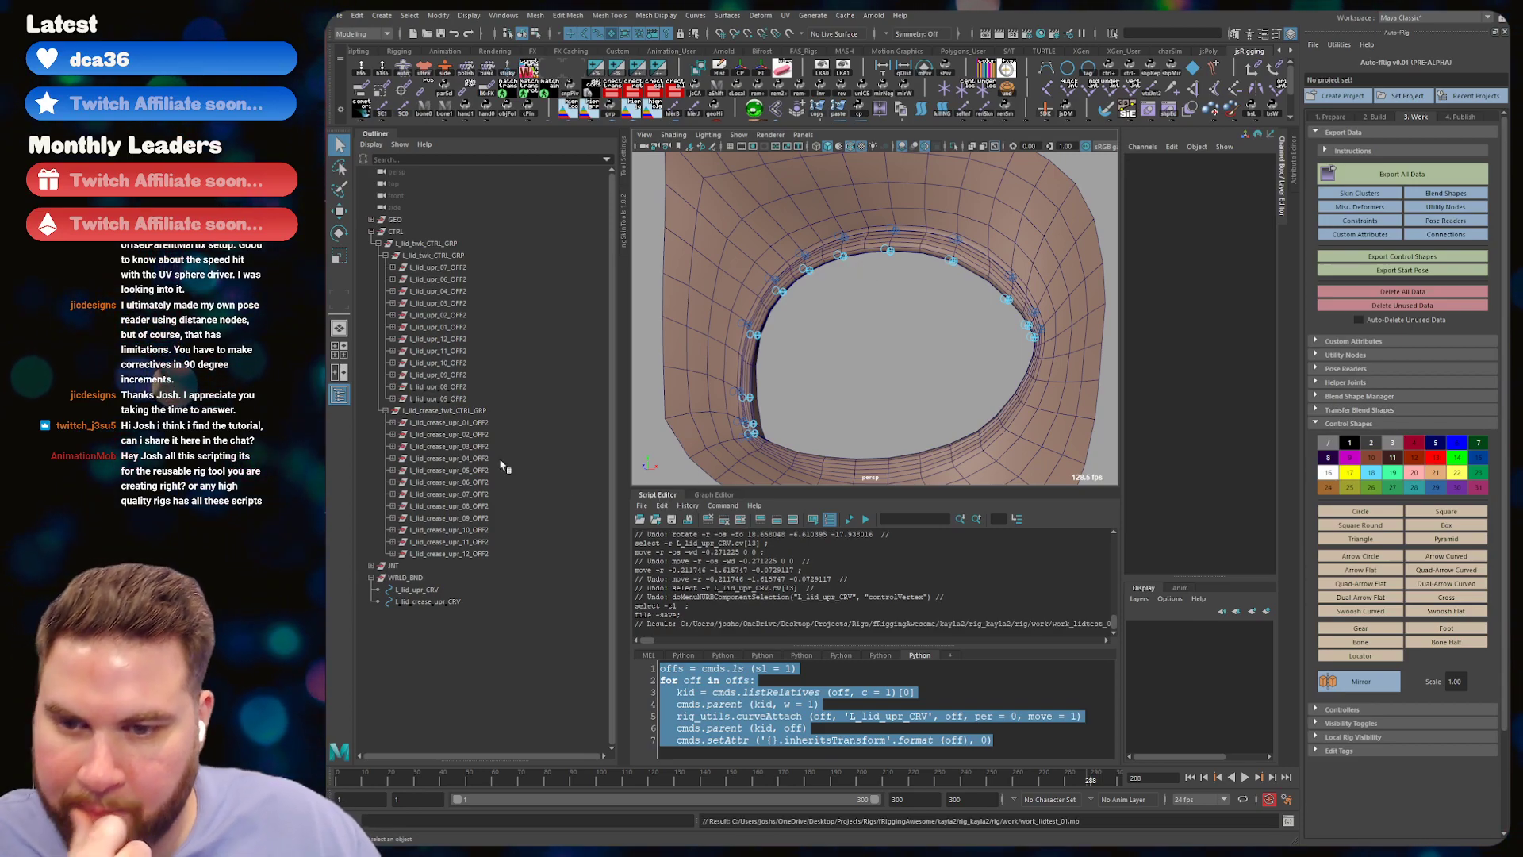
left_click_drag(460, 421, 468, 553)
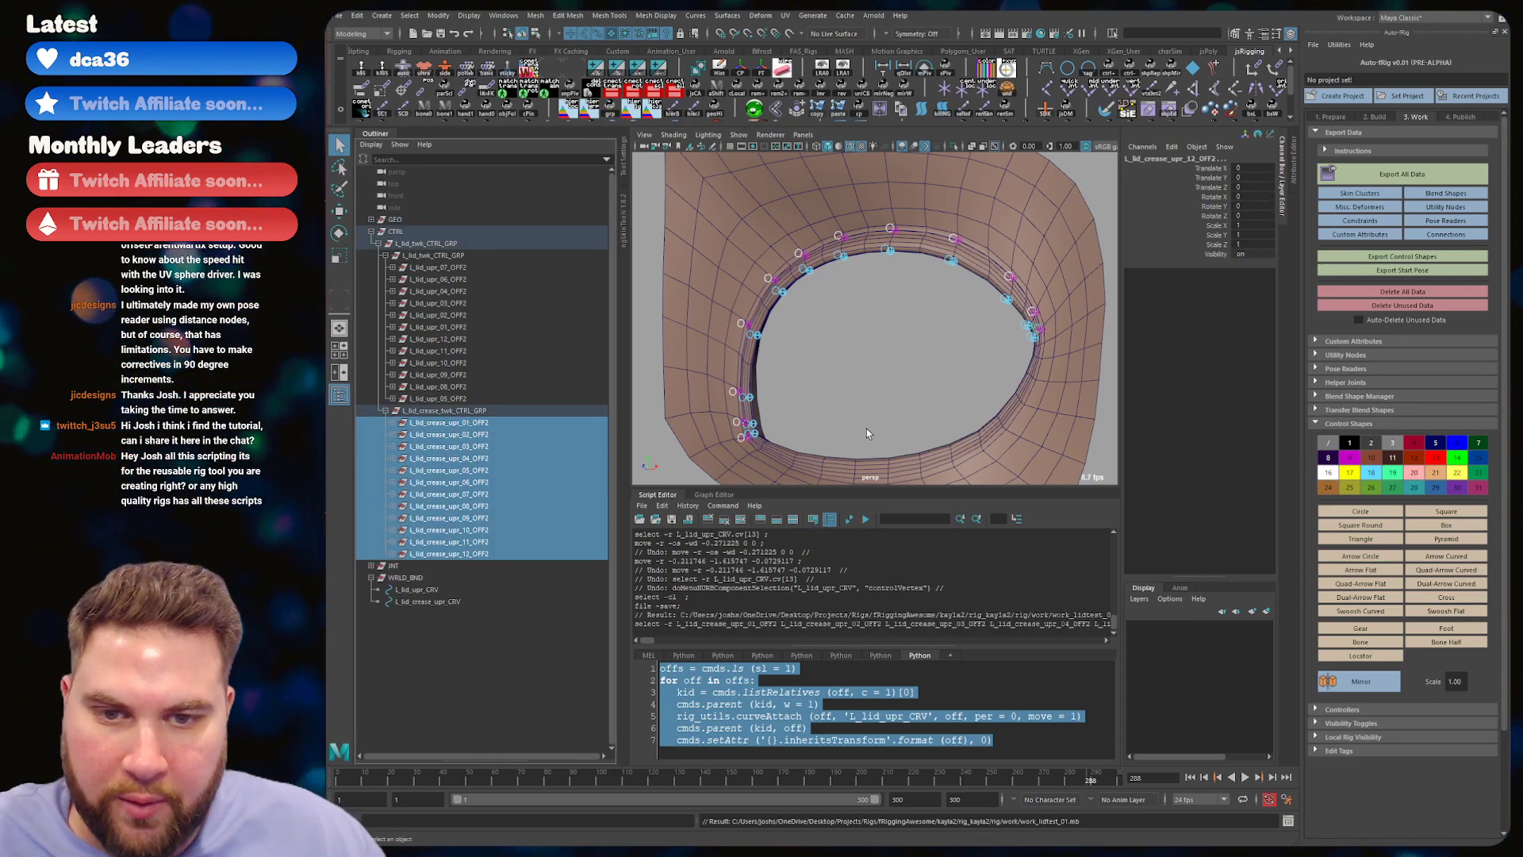
left_click(886, 715)
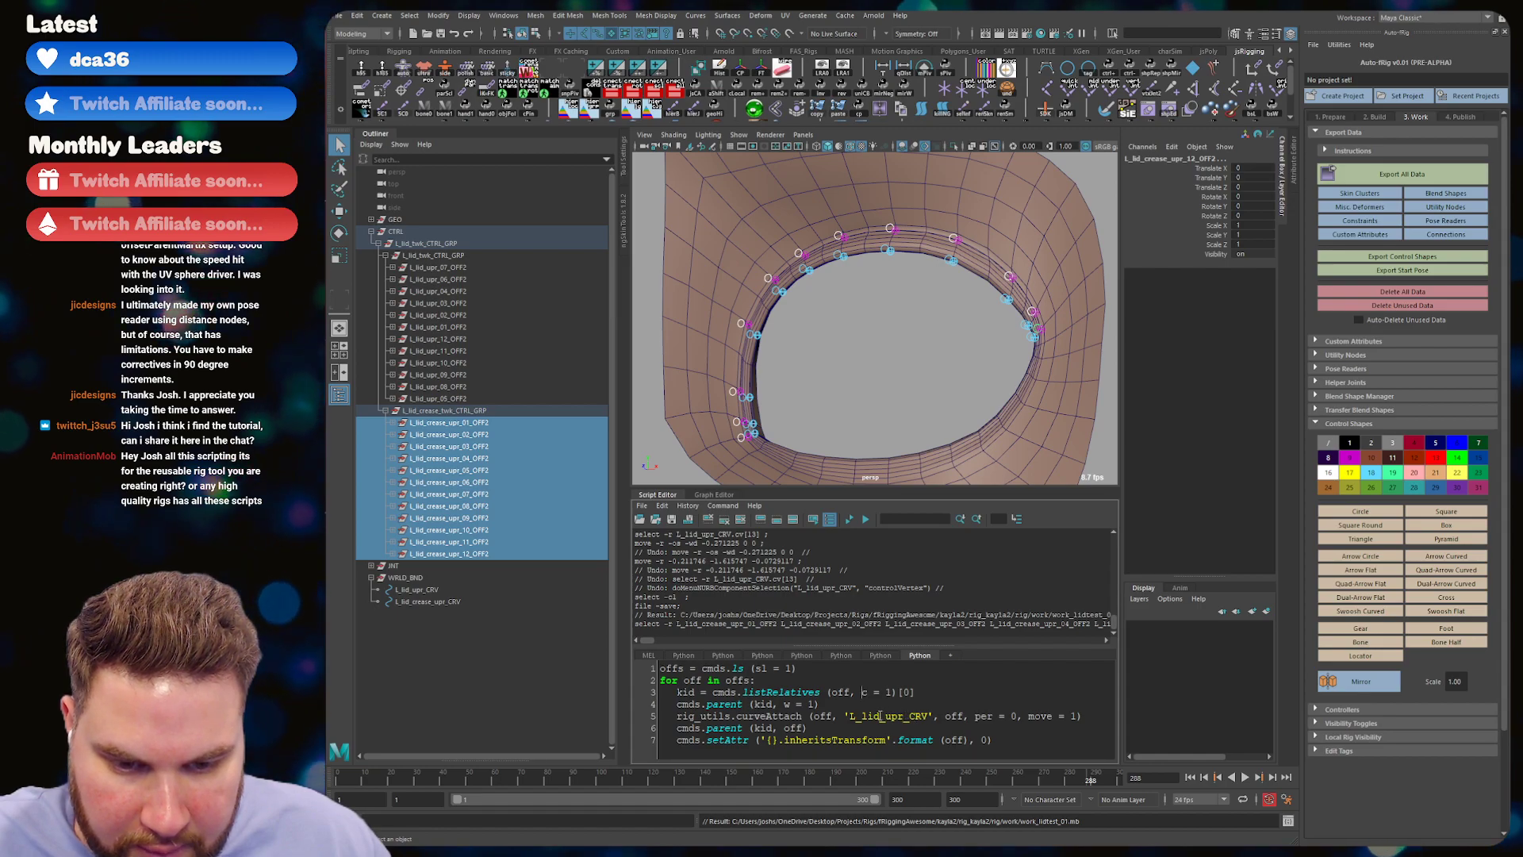
type("creas")
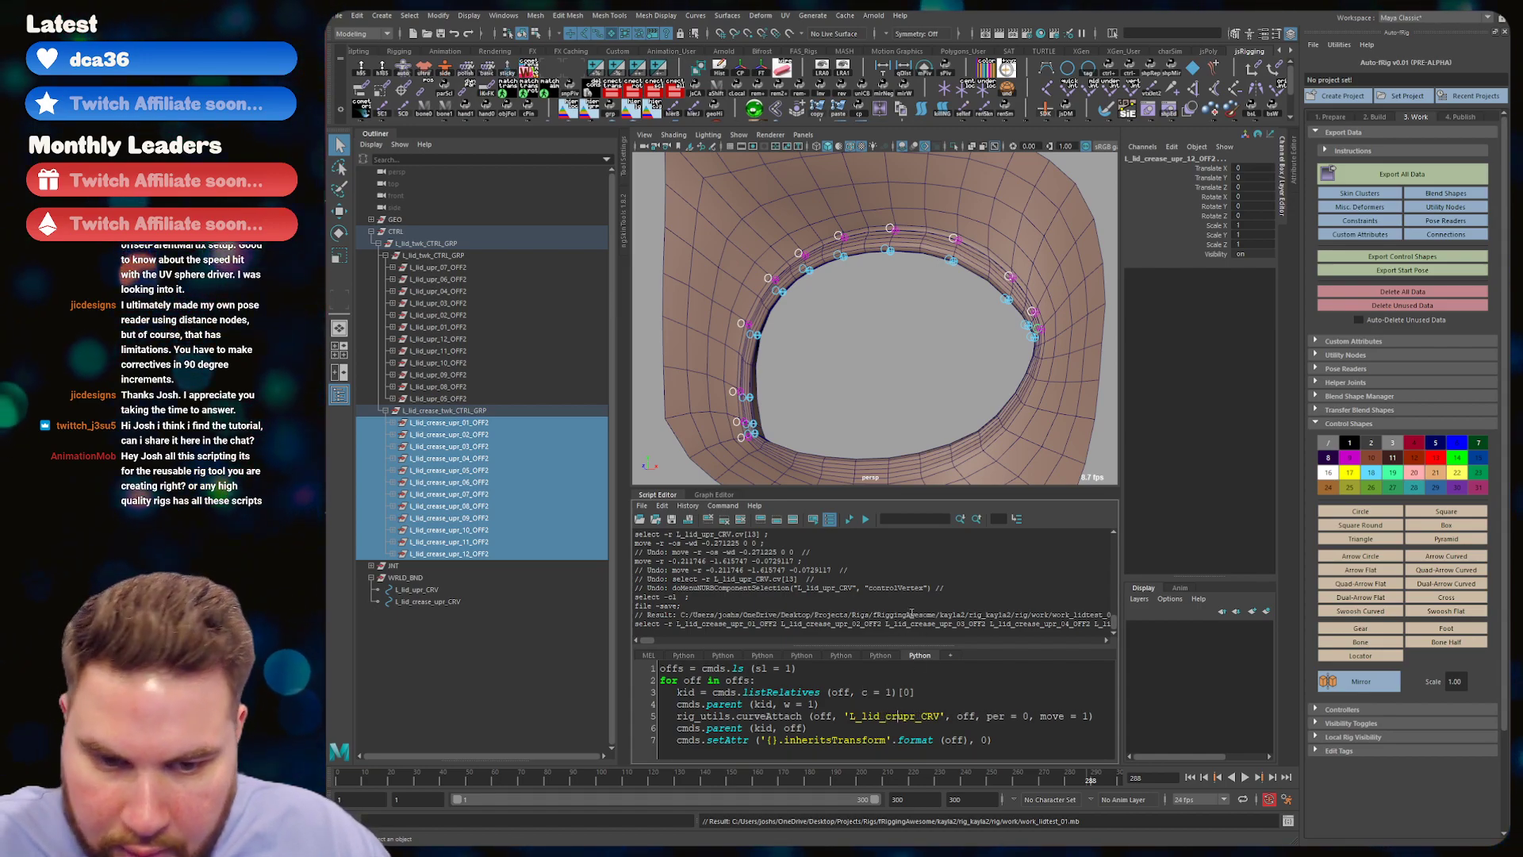
type("e_")
key("ctrl+a")
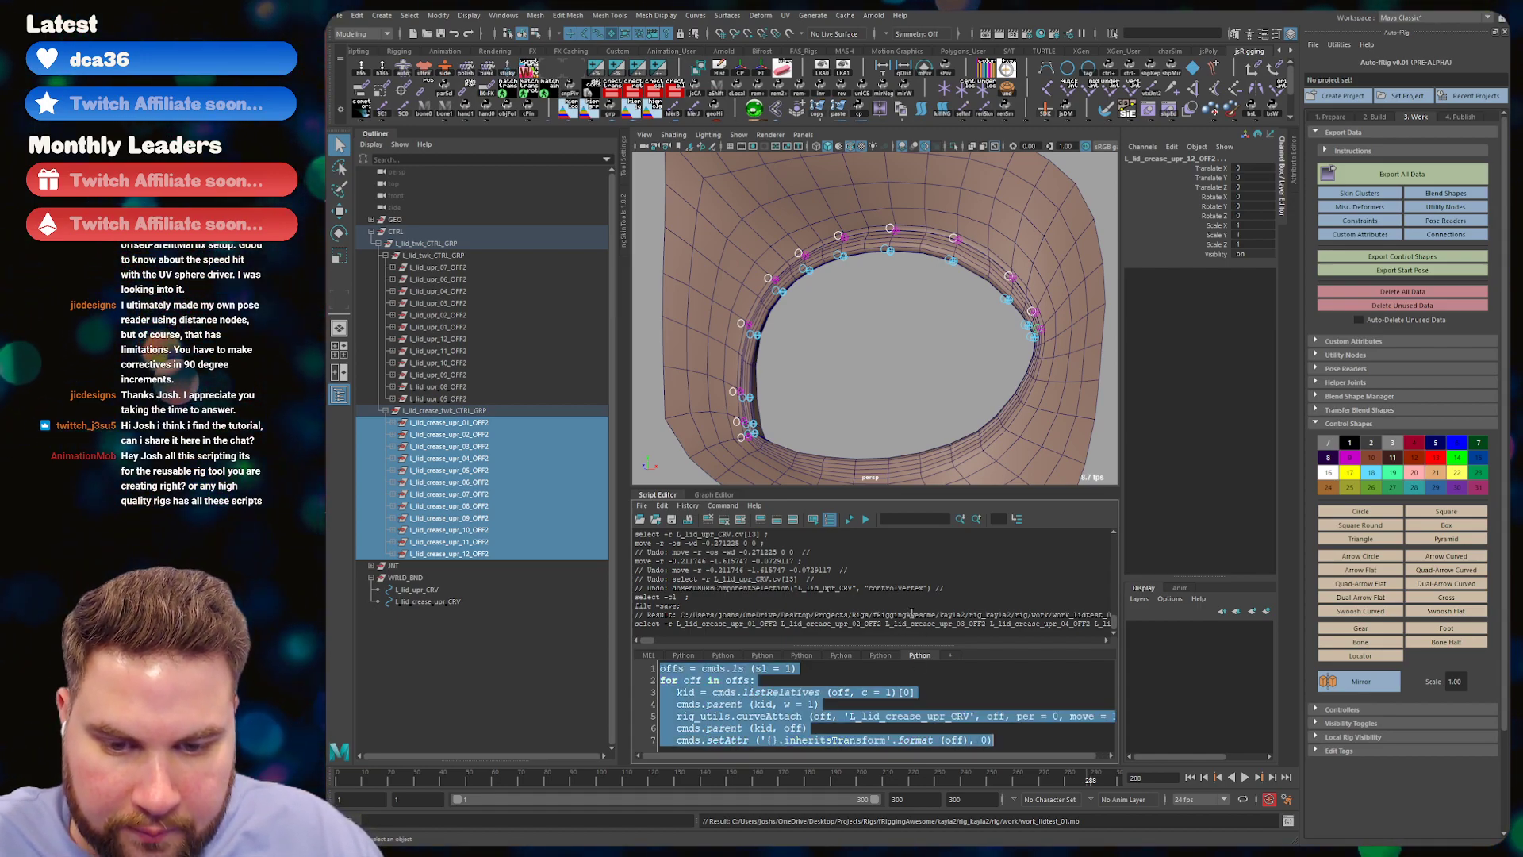
key("ctrl+Return")
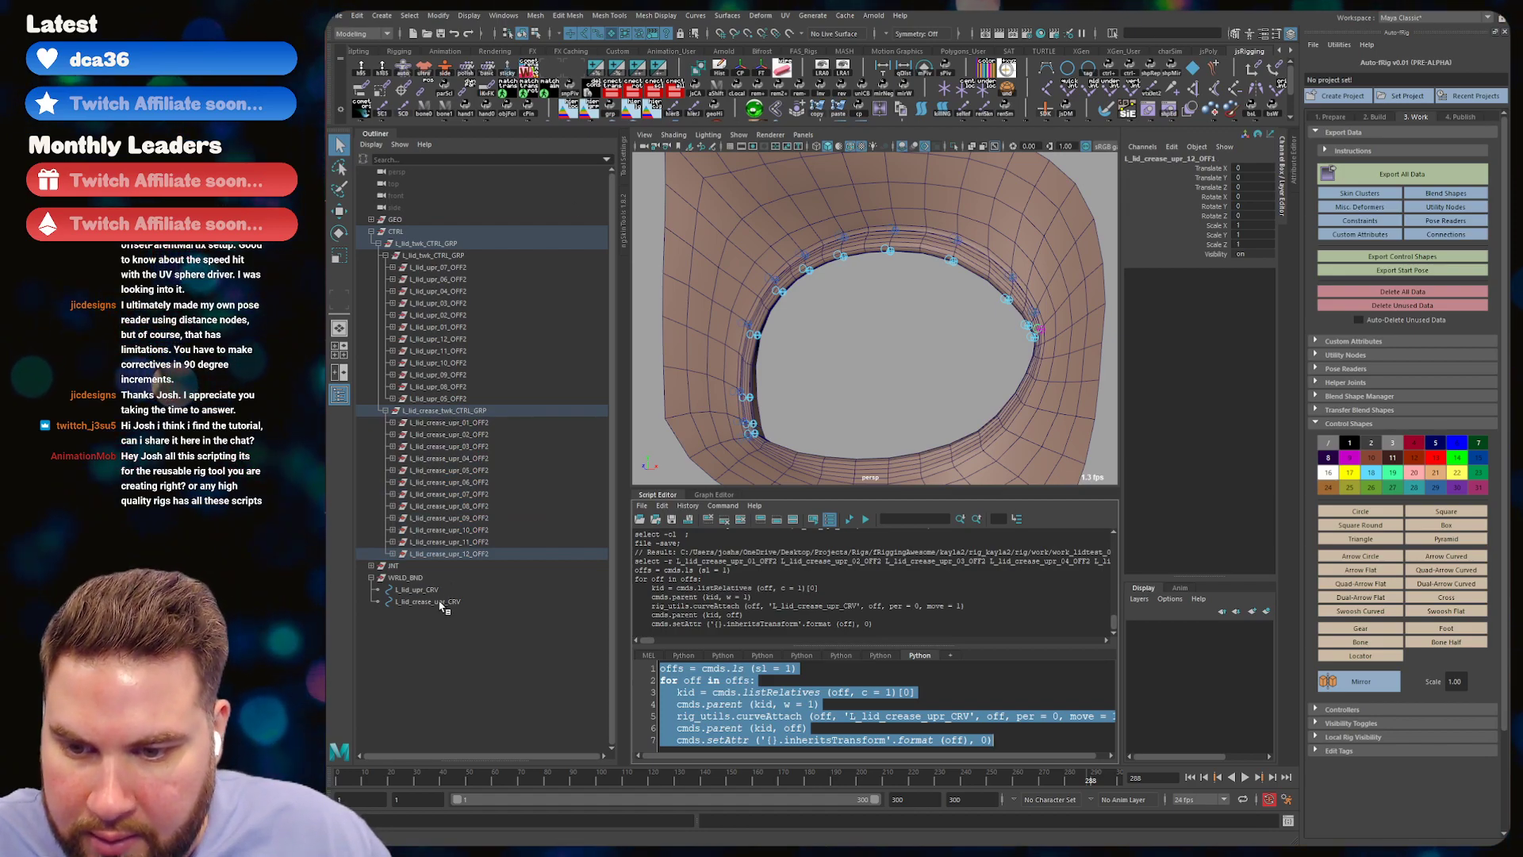
- Test the crease attachment by moving L_lid_crease_upr_CRV, undo the move, and clear the selection
left_click(440, 603)
key("w")
left_click_drag(887, 334, 845, 334)
key("ctrl+z")
key("q")
left_click(824, 341)
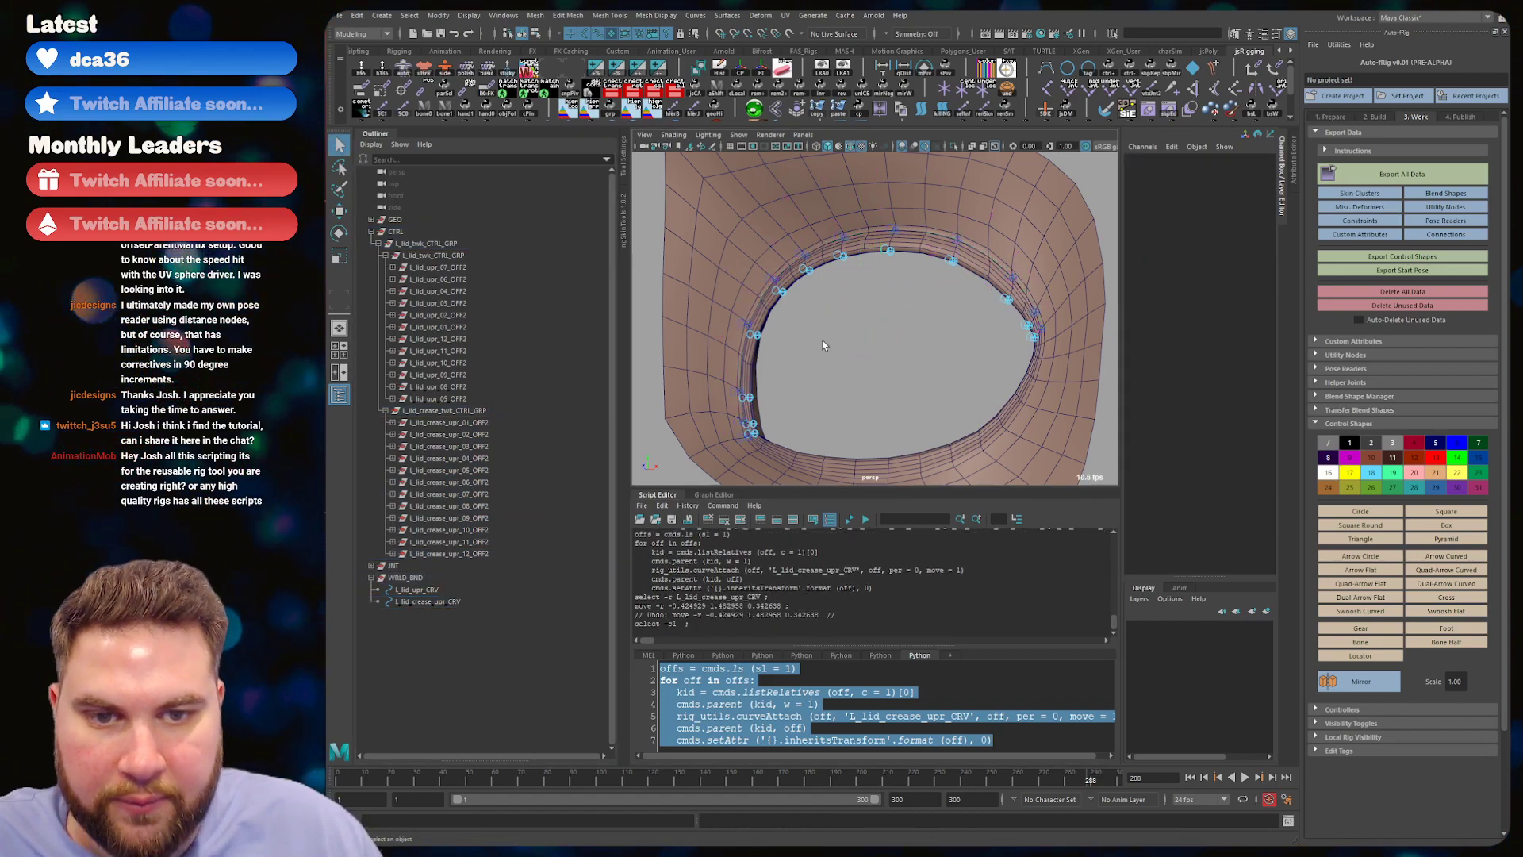
- Save the scene and enlarge the viewport by collapsing the Script Editor and closing the Auto-Rig window
left_click(661, 505)
left_click(658, 495)
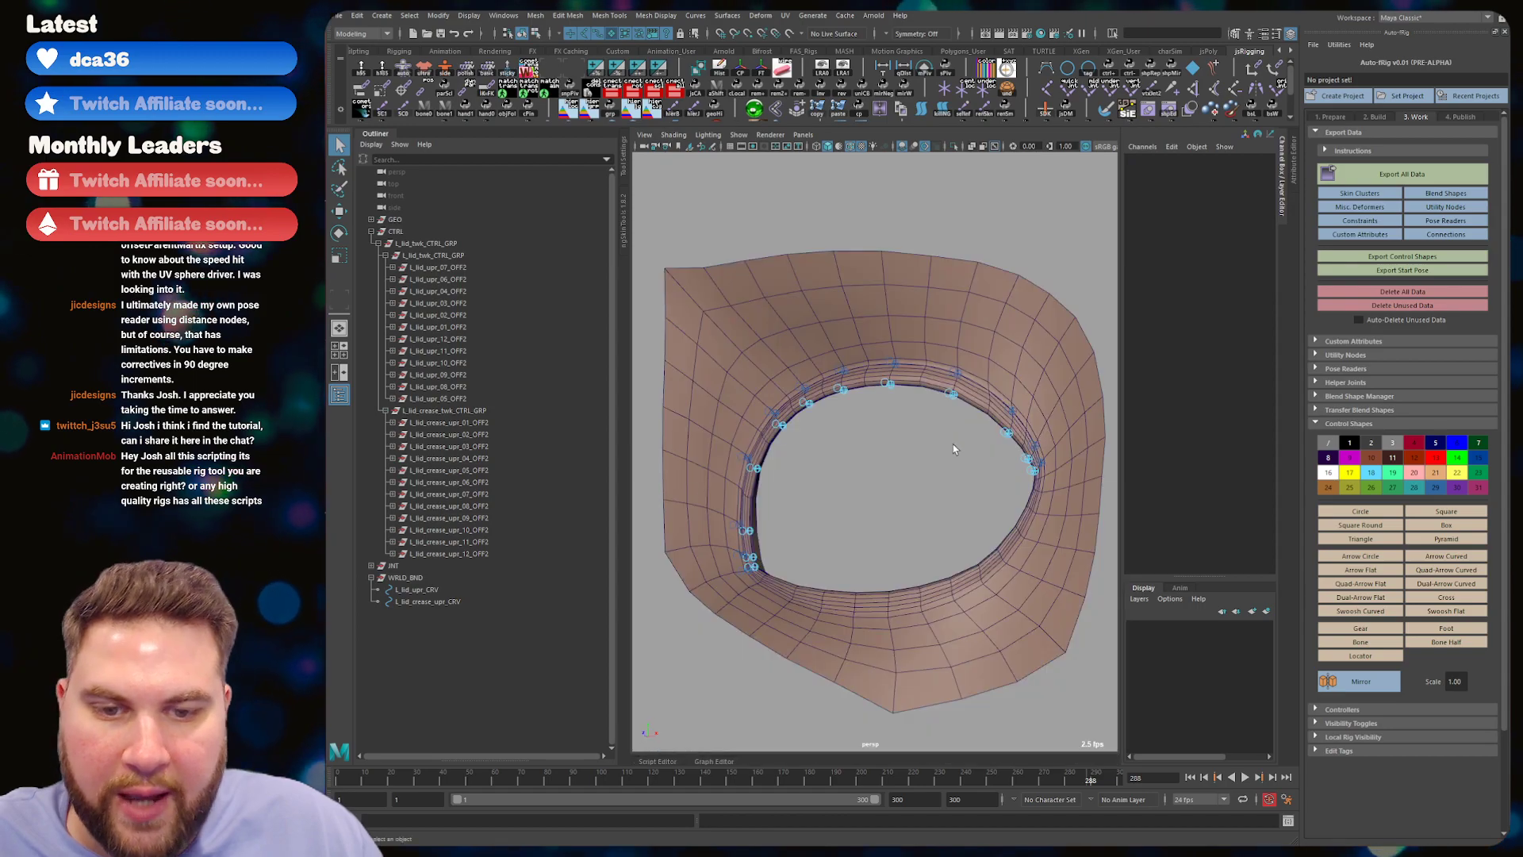
left_click_drag(873, 433, 907, 420, "alt")
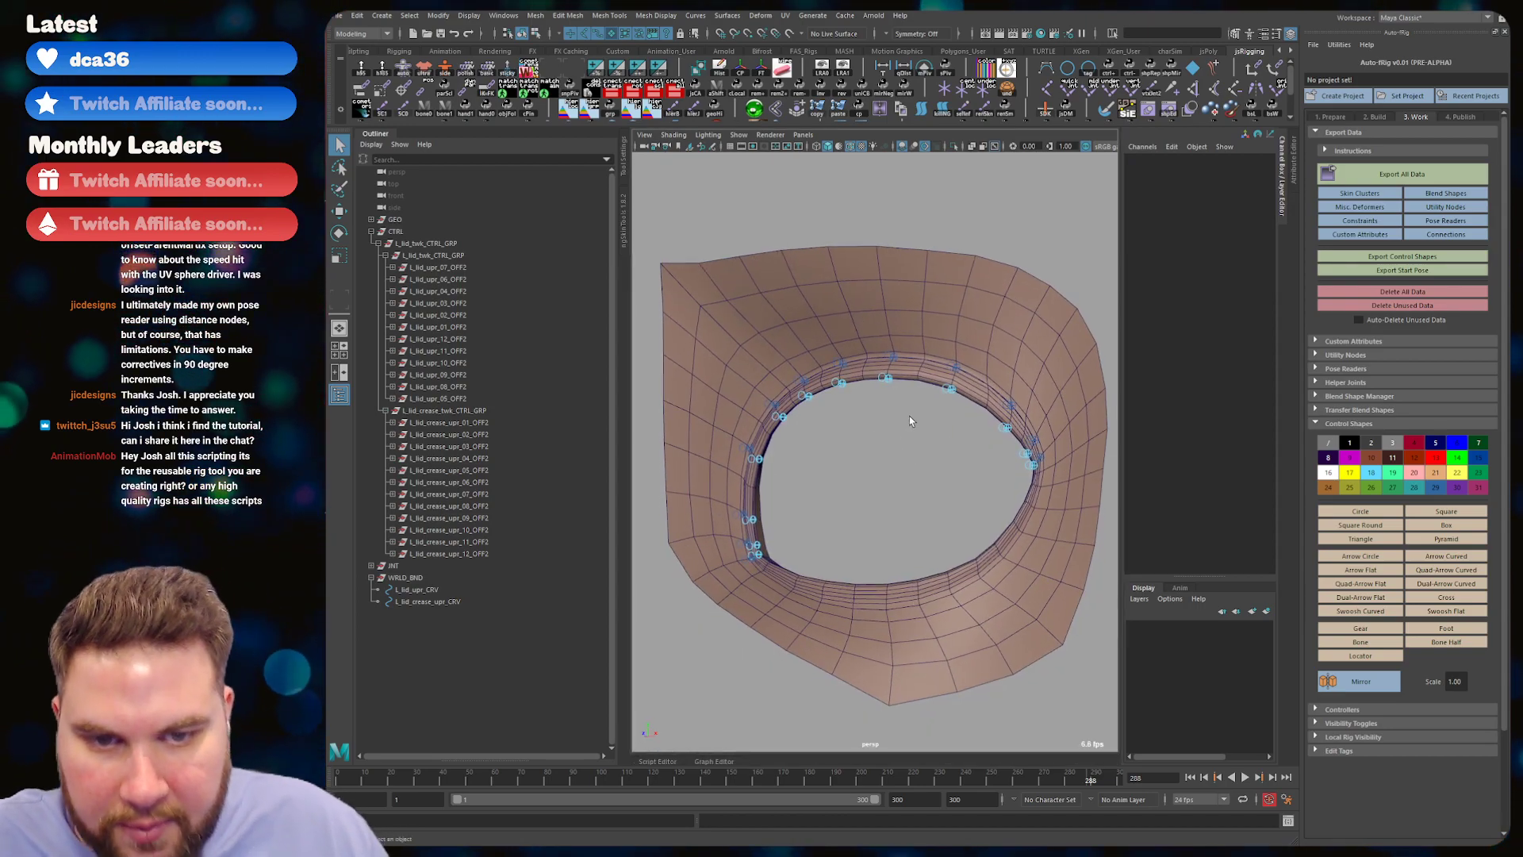
key("ctrl+s")
left_click(1505, 32)
left_click_drag(990, 375, 997, 463, "alt")
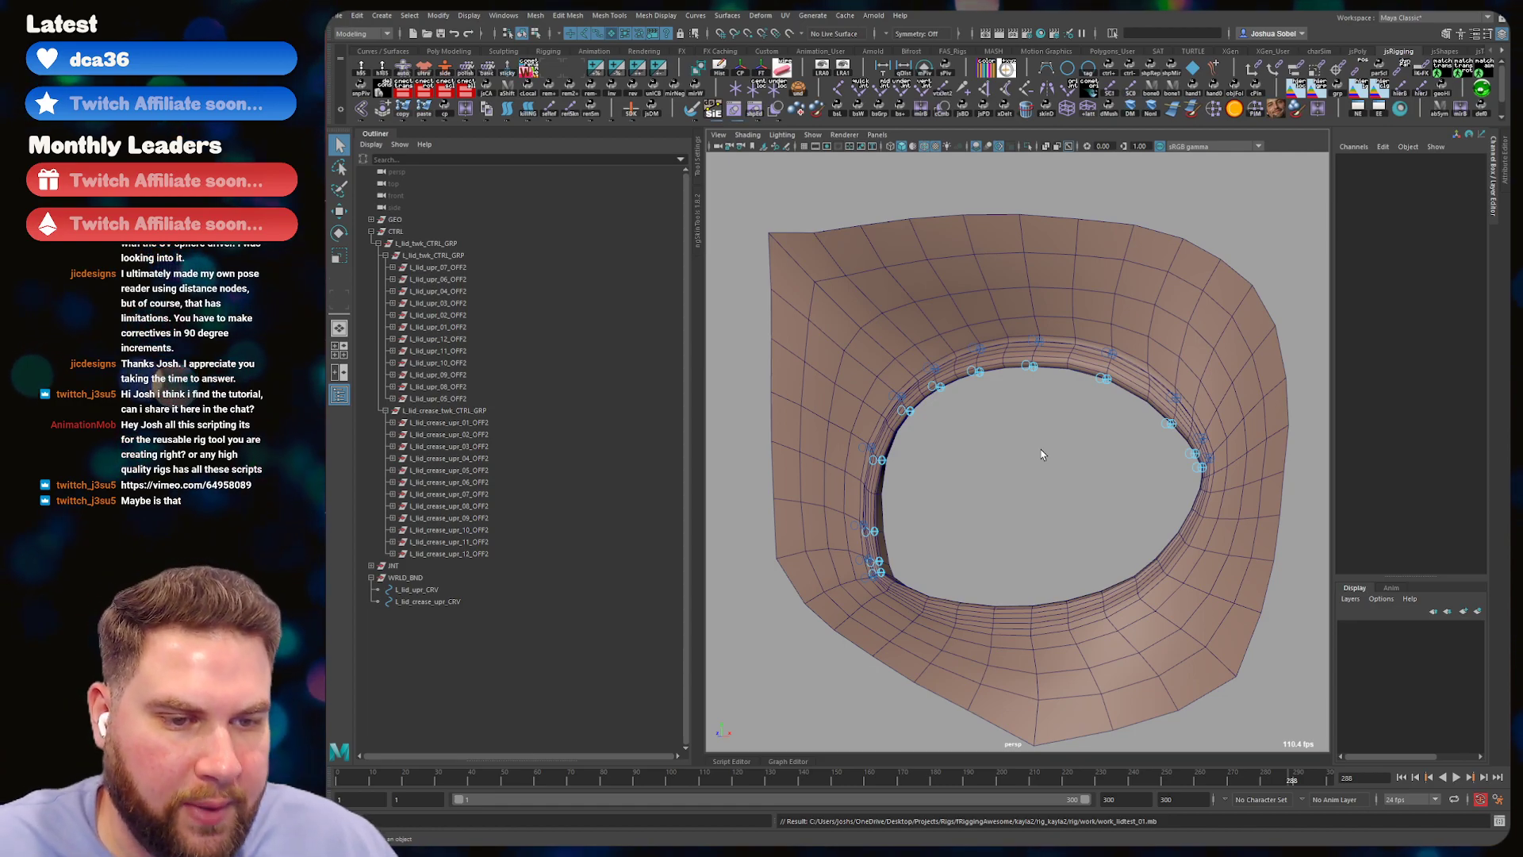
- Save the scene and look over the eyelid mesh with its upper lid and crease controls
mouse_move(980, 444)
left_mouse_down("alt")
mouse_move(959, 462)
mouse_move(997, 460)
left_mouse_up("alt")
key("ctrl+s")
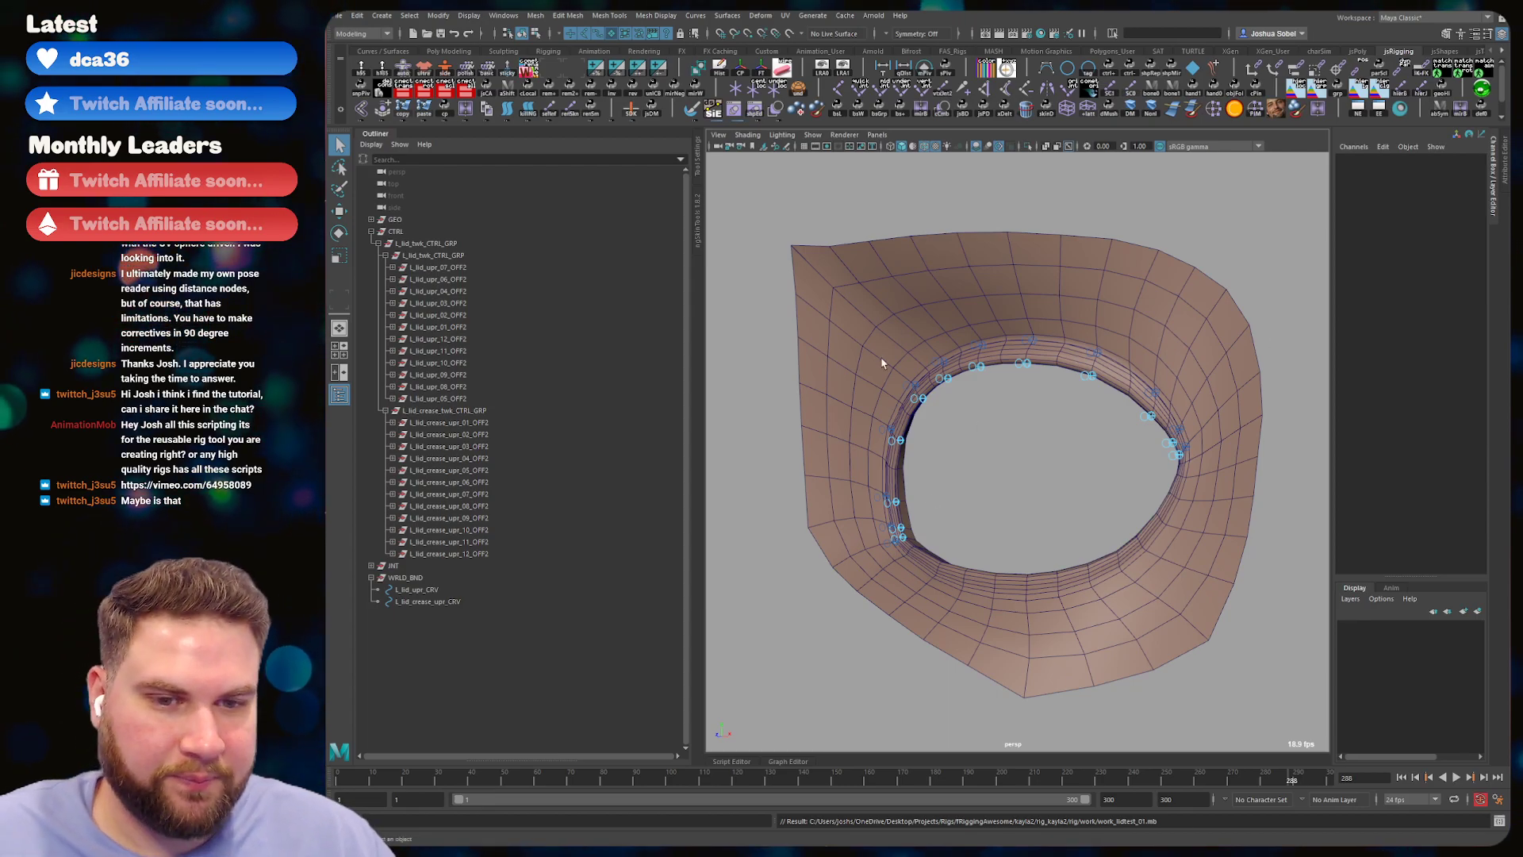
left_click(1004, 462)
left_click_drag(1022, 453, 969, 412, "alt")
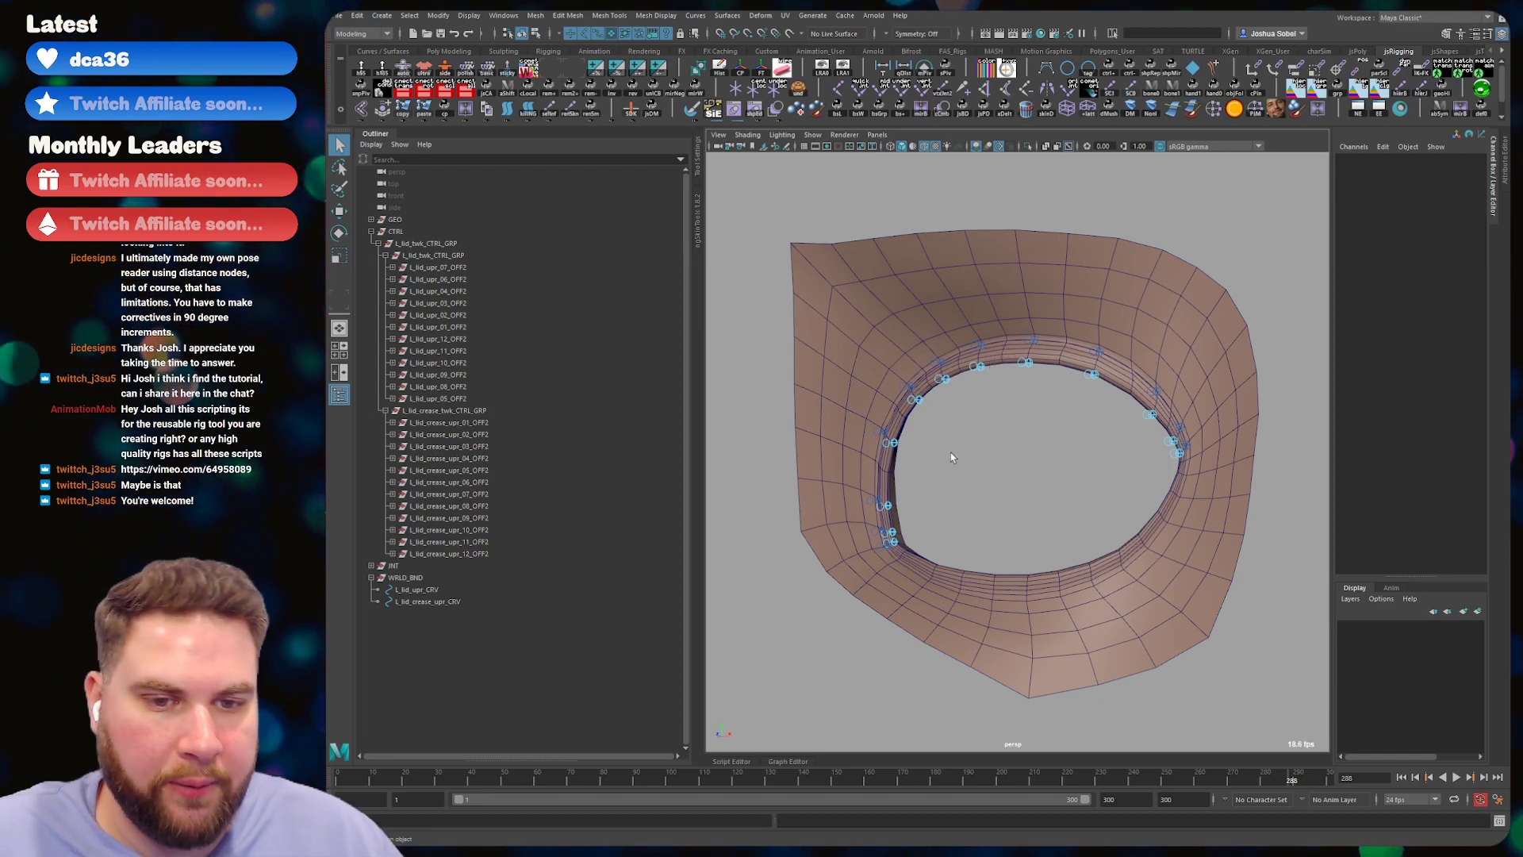
scroll(968, 411, "up", 2)
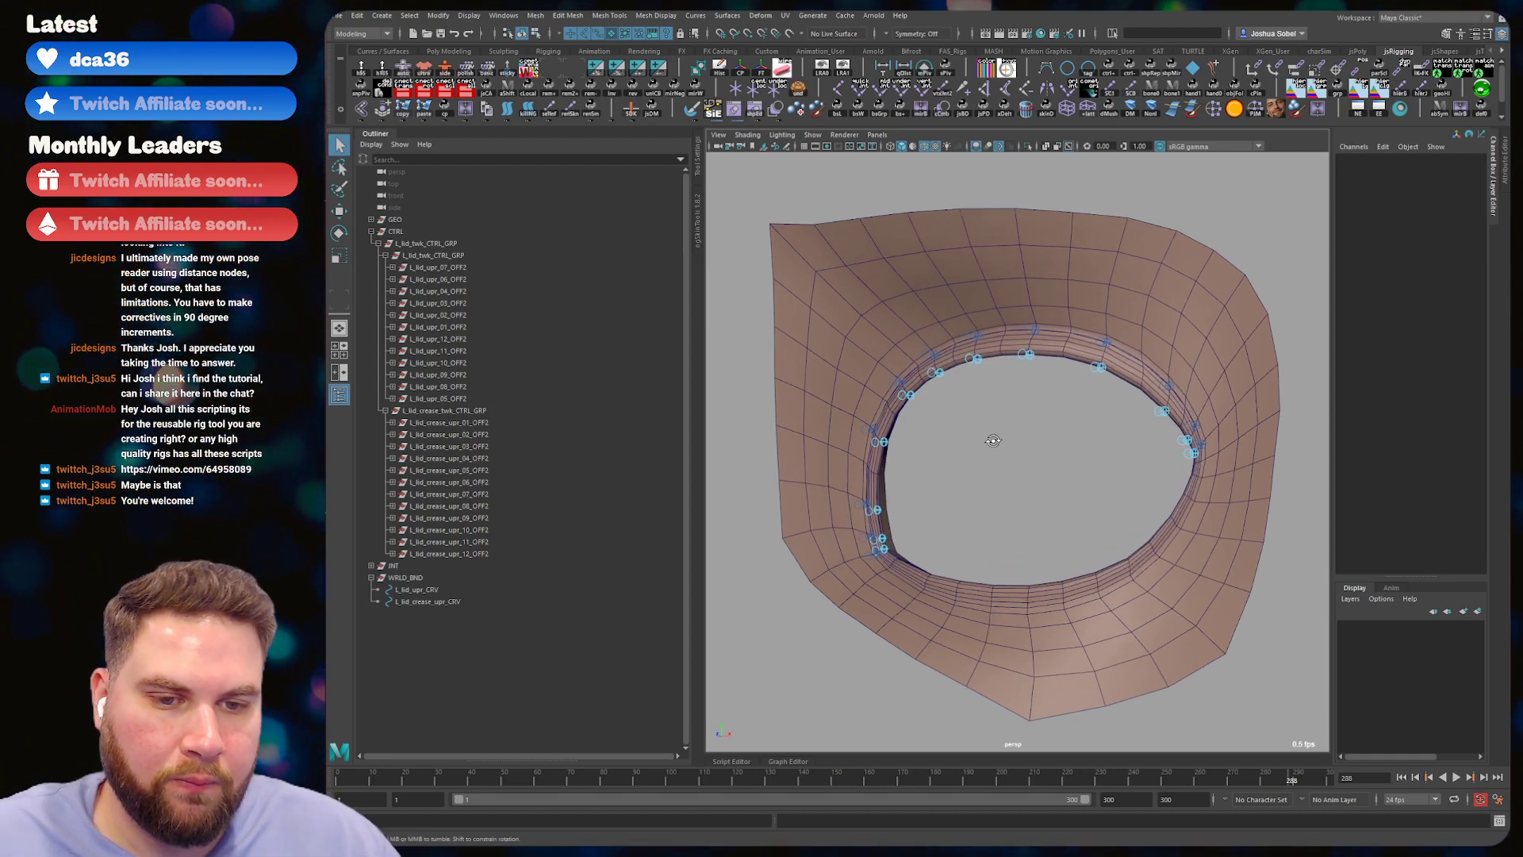
left_click_drag(993, 440, 986, 441, "alt")
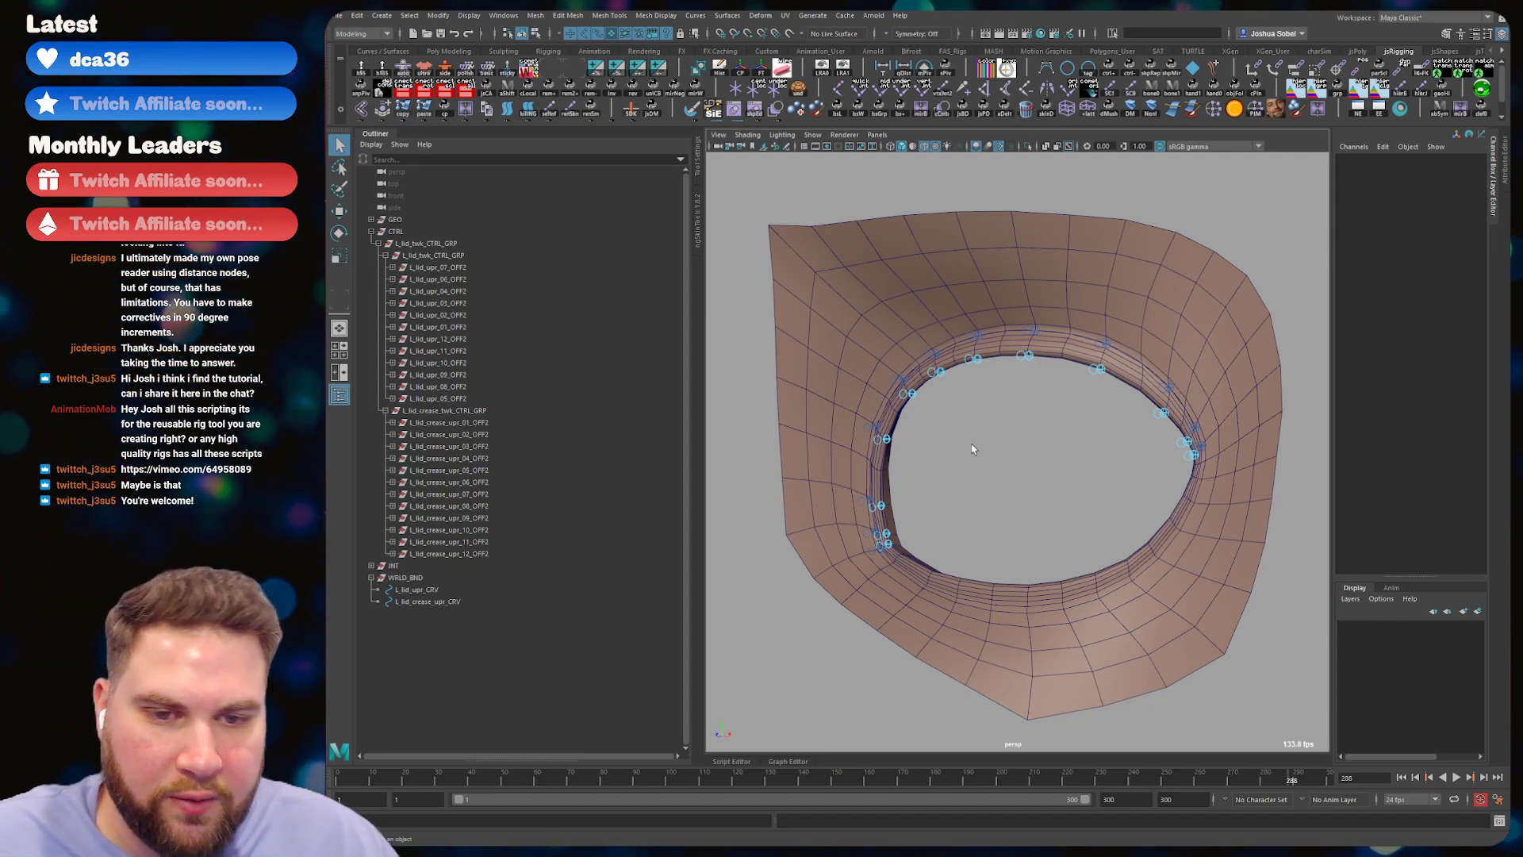
- Undo the recent selections and curve moves back to having L_lid_upr_CRV and L_lid_crease_upr_CRV selected, and save the scene
key("ctrl+z")
key("ctrl+z")
key("ctrl+z")
key("ctrl+z")
key("ctrl+z")
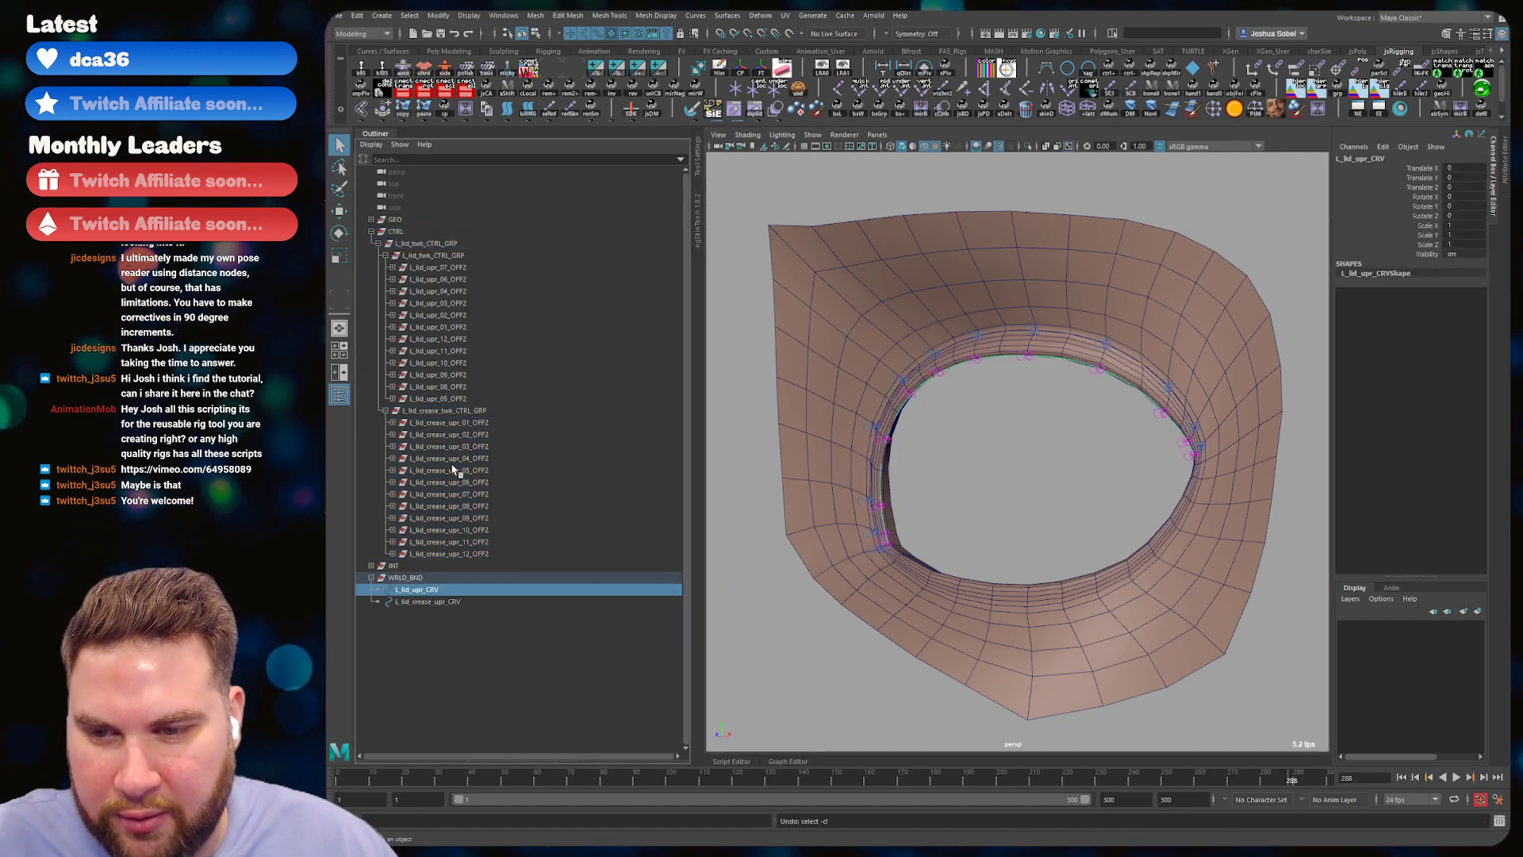
key("ctrl+z")
key("ctrl+z")
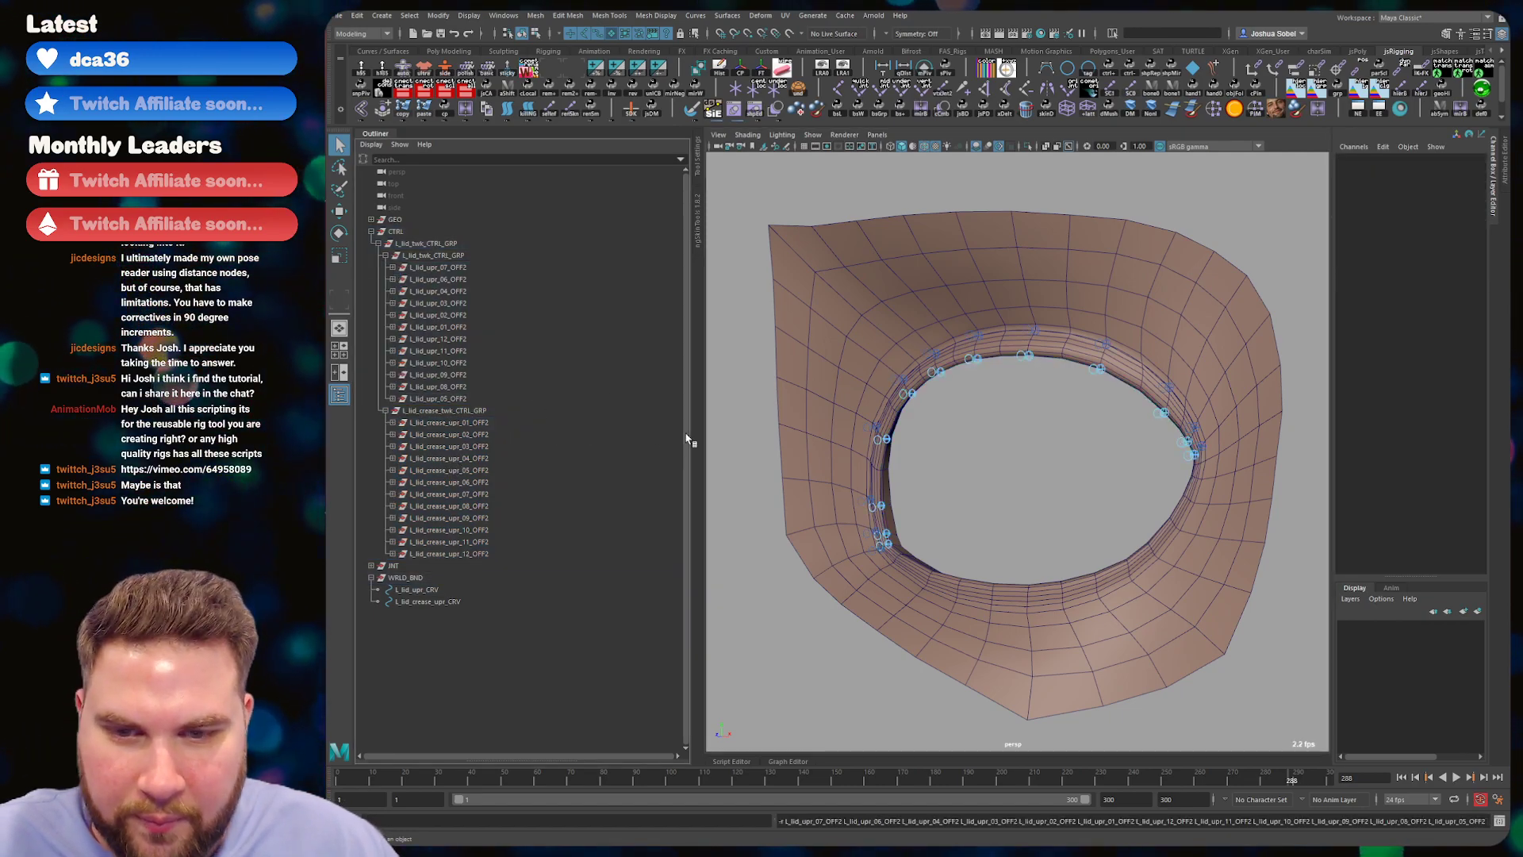
key("ctrl+z")
key("ctrl+z")
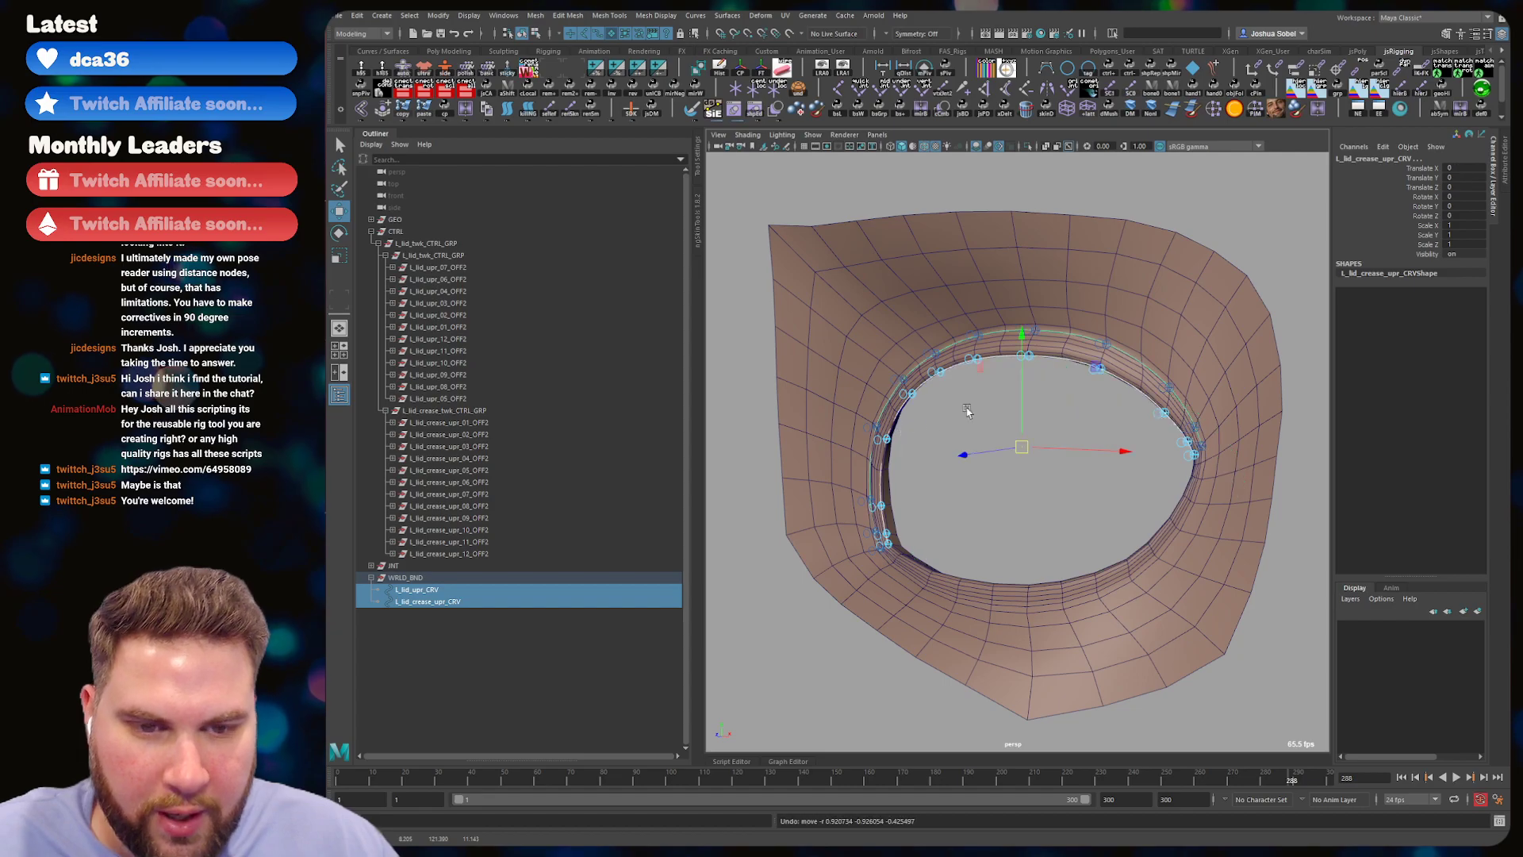
key("ctrl+z")
key("ctrl+s")
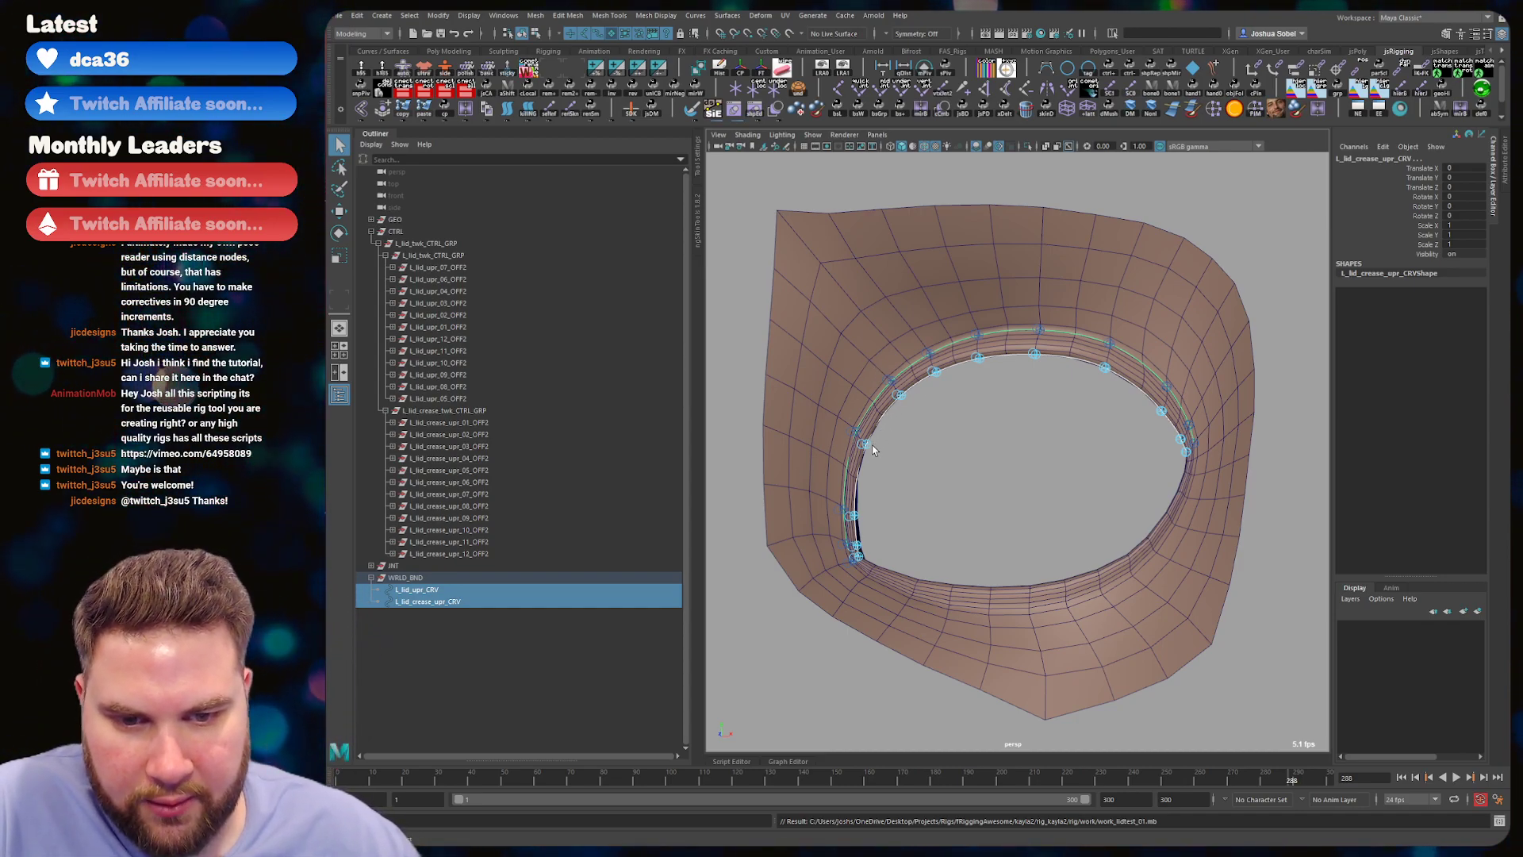
- Isolate the two upper curves and rebuild them as uniform cubic curves with 4 spans, parameter range 0 to 1 and ends kept
left_click(1045, 147)
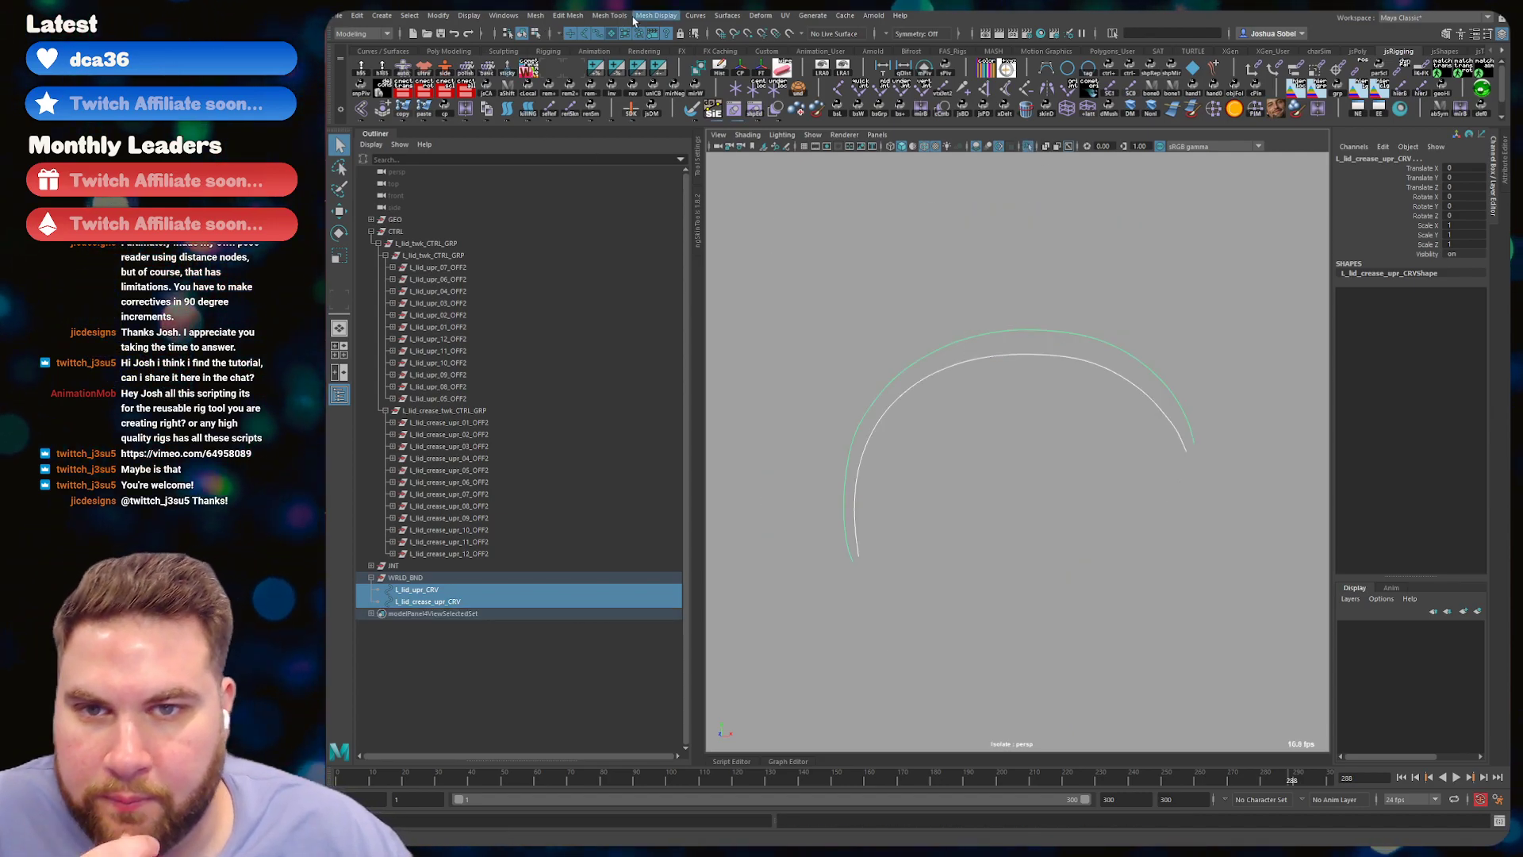
left_click(695, 15)
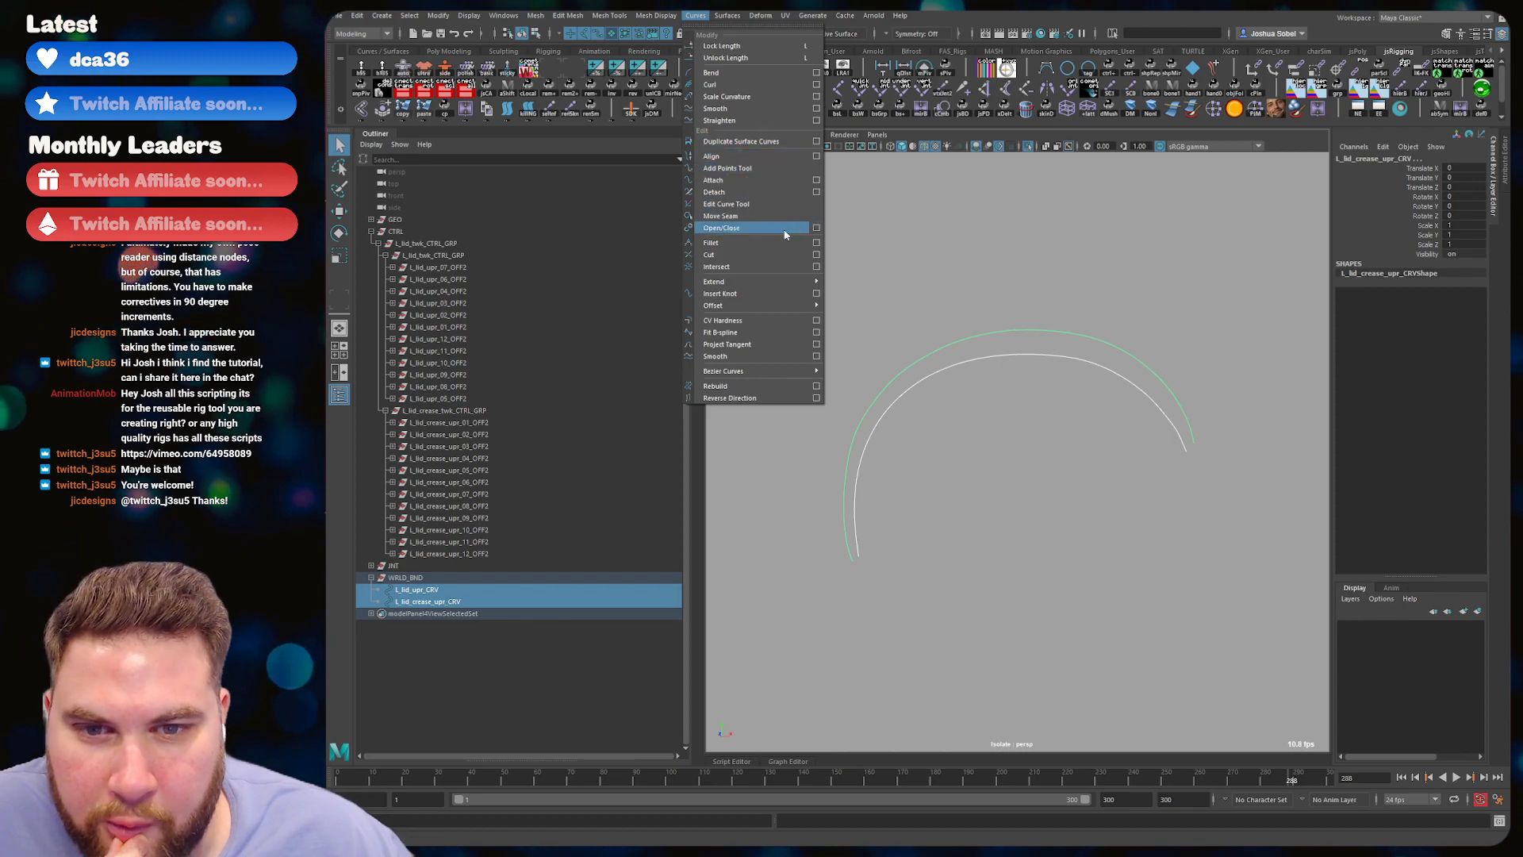
left_click(816, 386)
type("4")
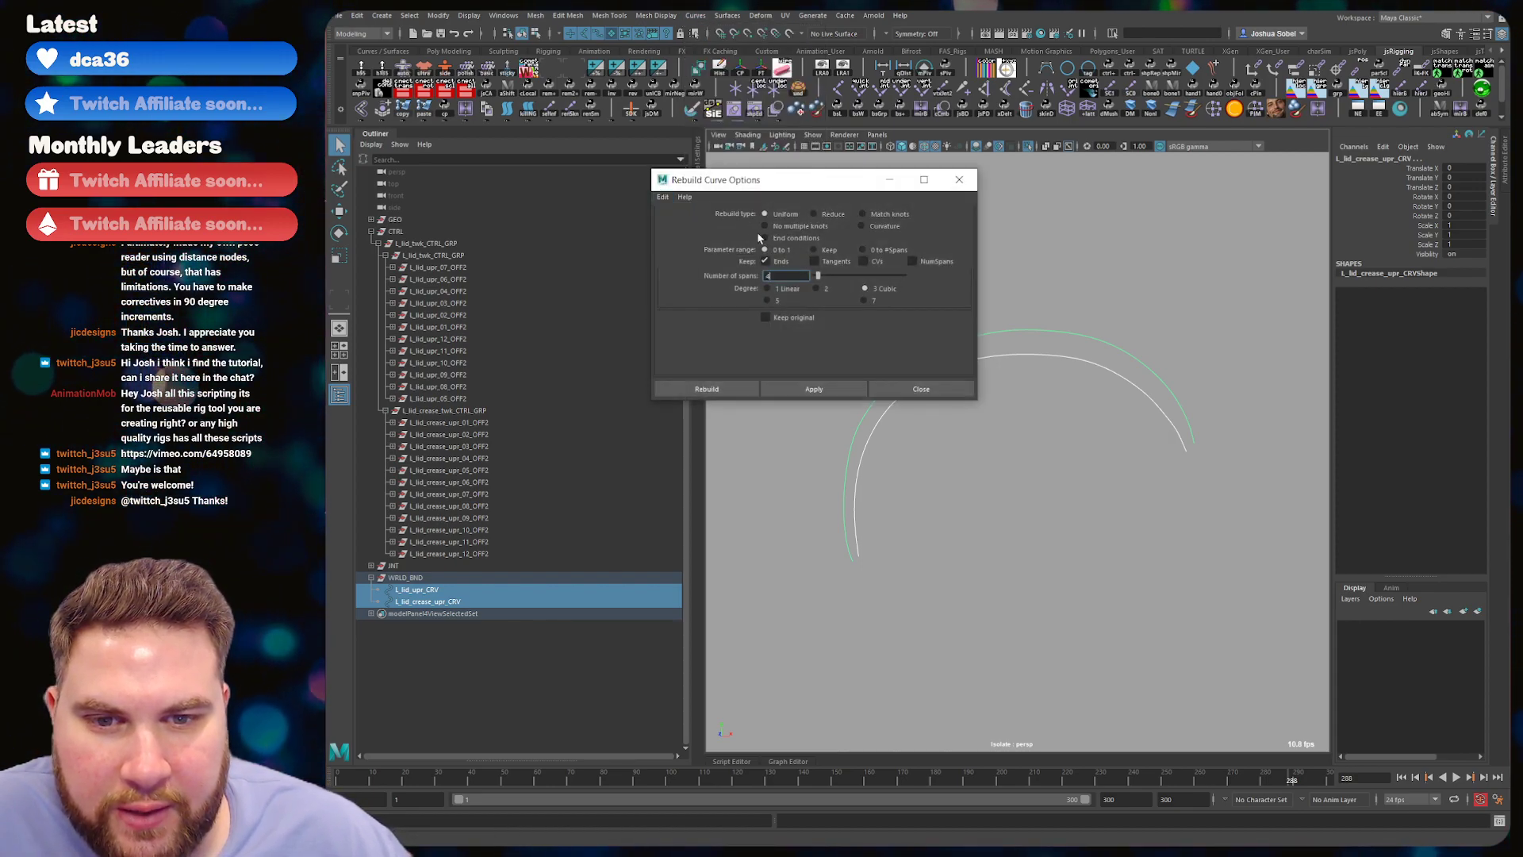
left_click_drag(784, 196, 677, 185)
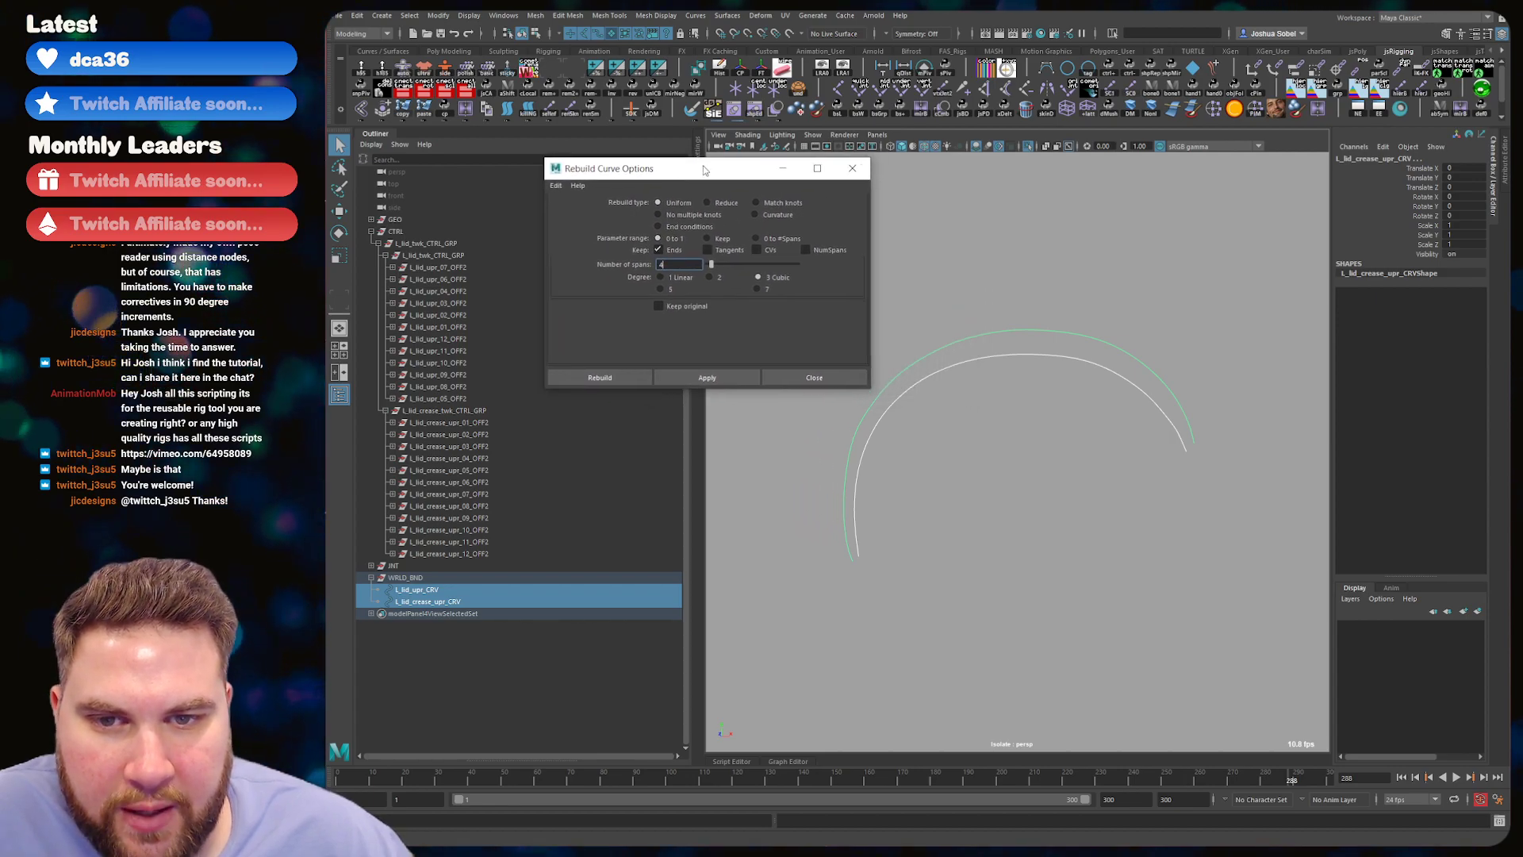
left_click(755, 377)
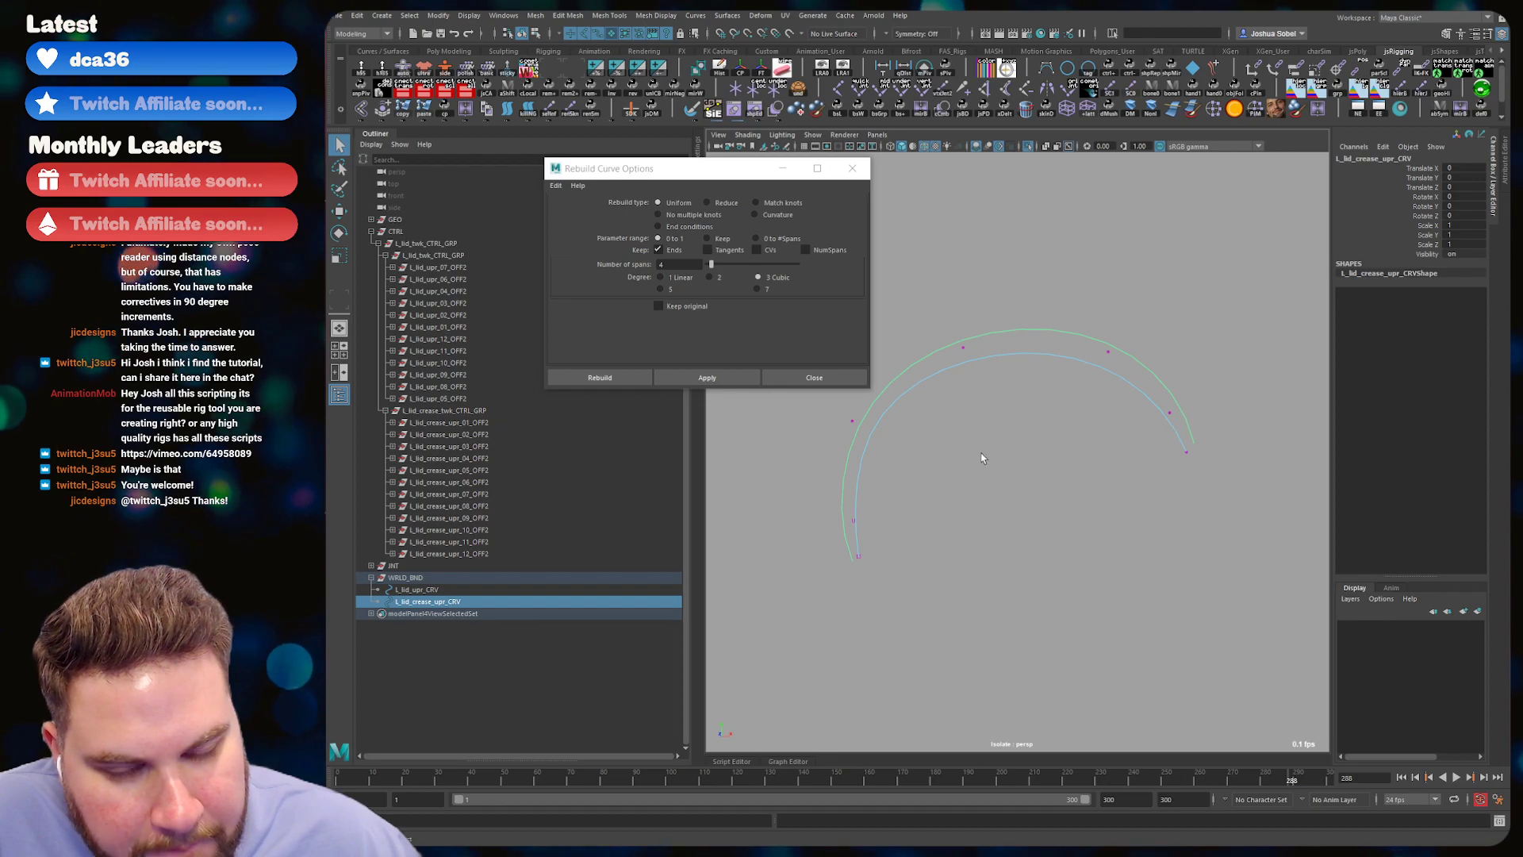
- Check the control vertices along the inner upper lid curve one by one, from both ends to the middle
middle_click_drag(917, 459, 951, 461, "alt")
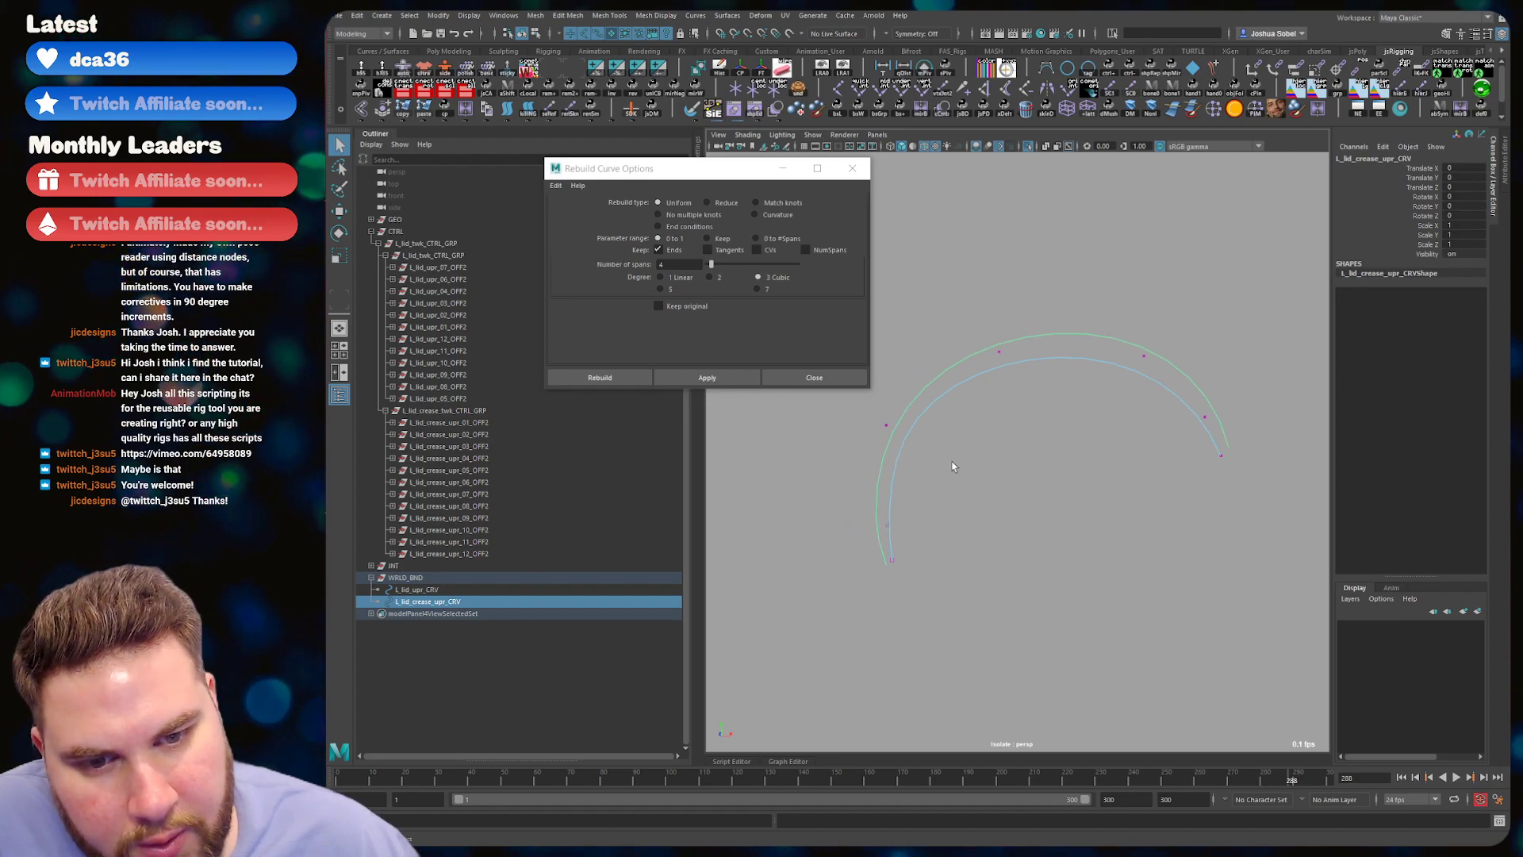
left_click(889, 519)
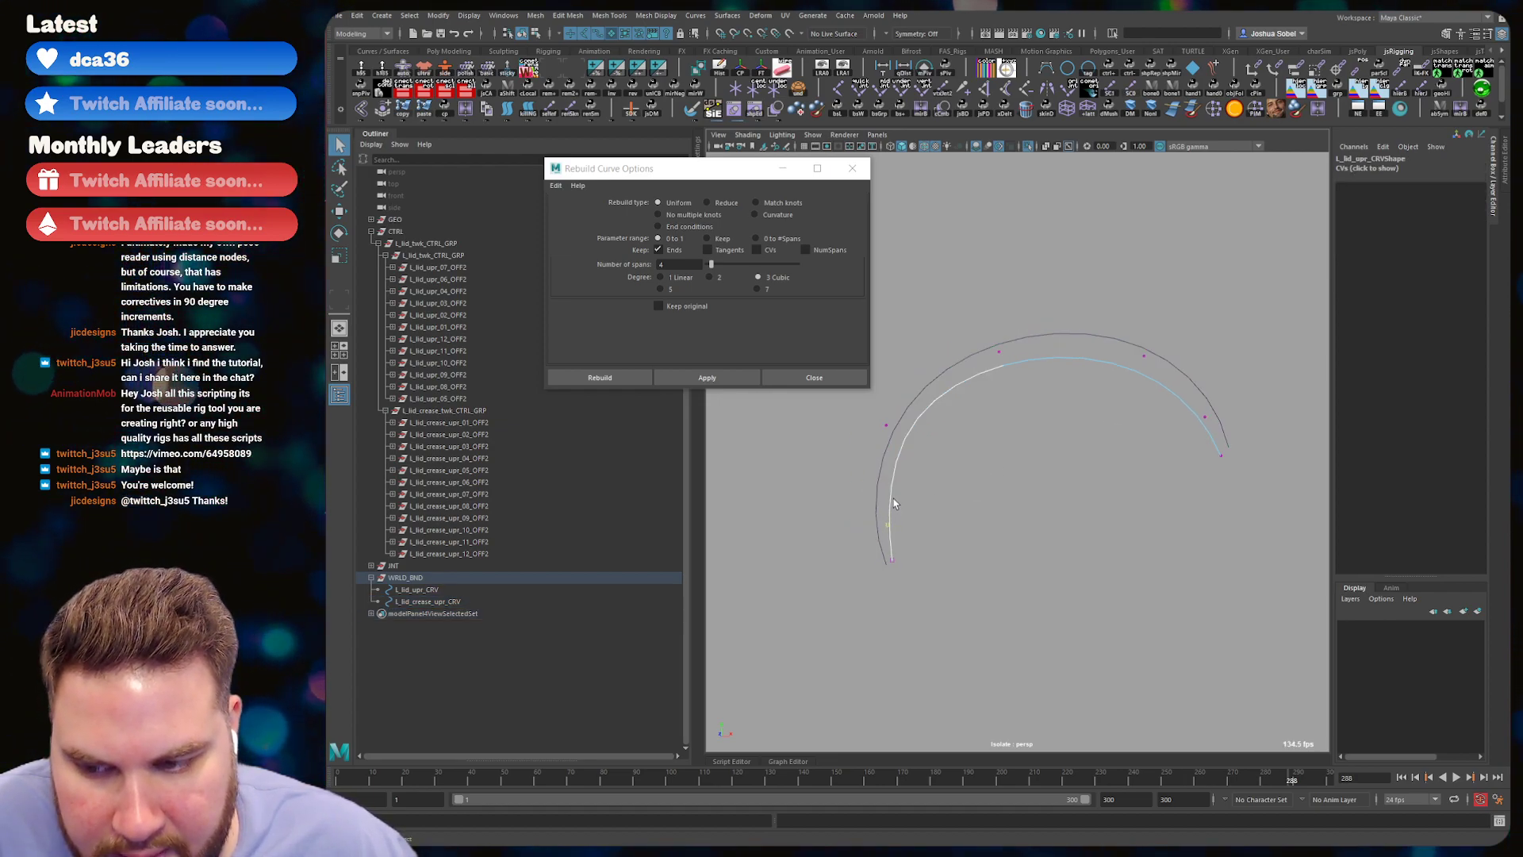
key("ctrl+z")
middle_click_drag(1166, 379, 1149, 394, "alt")
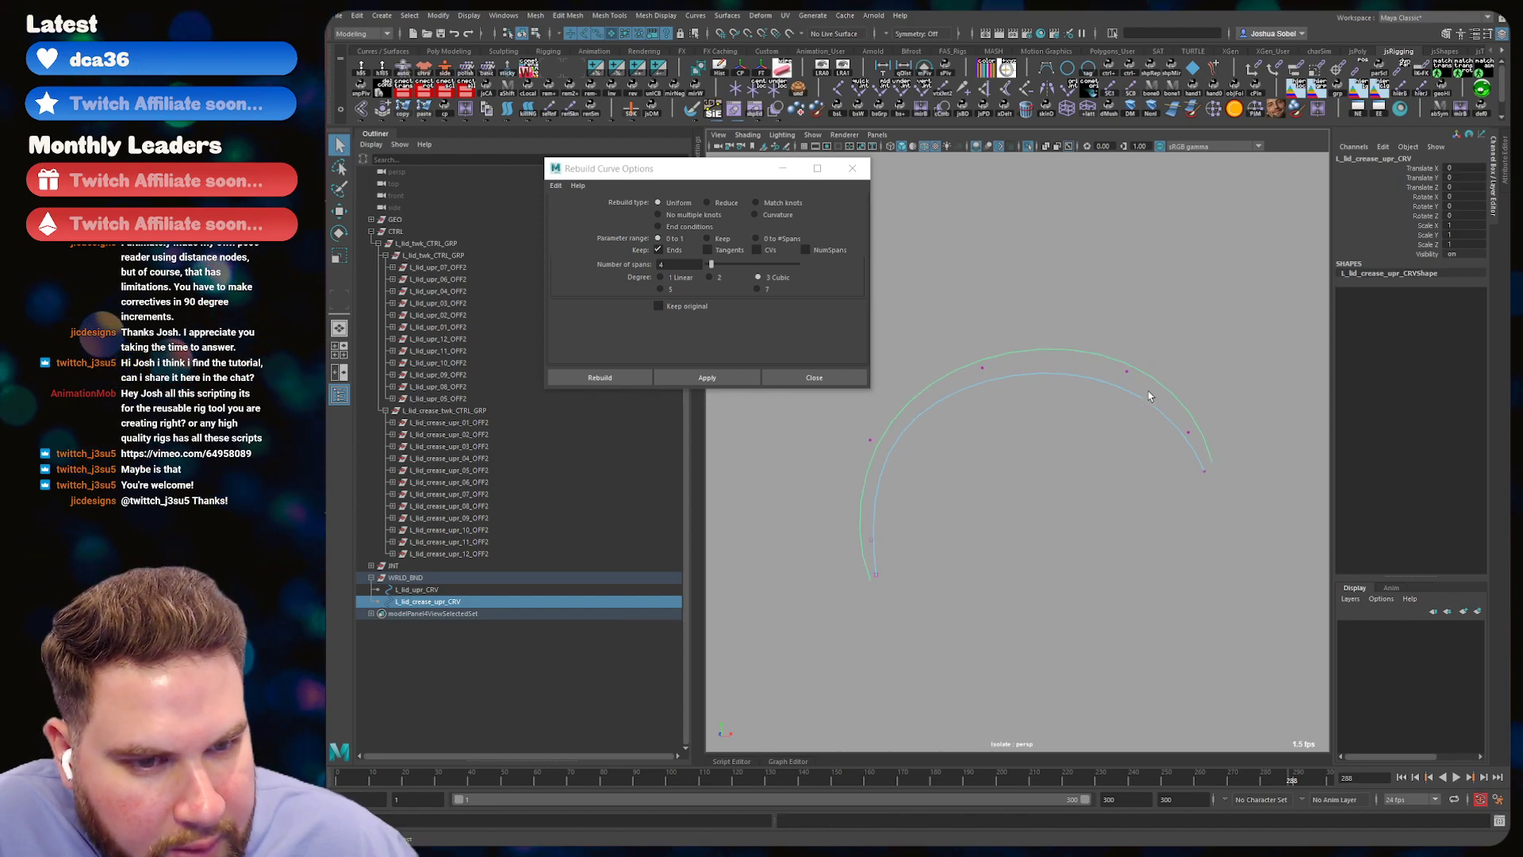
left_click(1007, 520)
left_click(1189, 430)
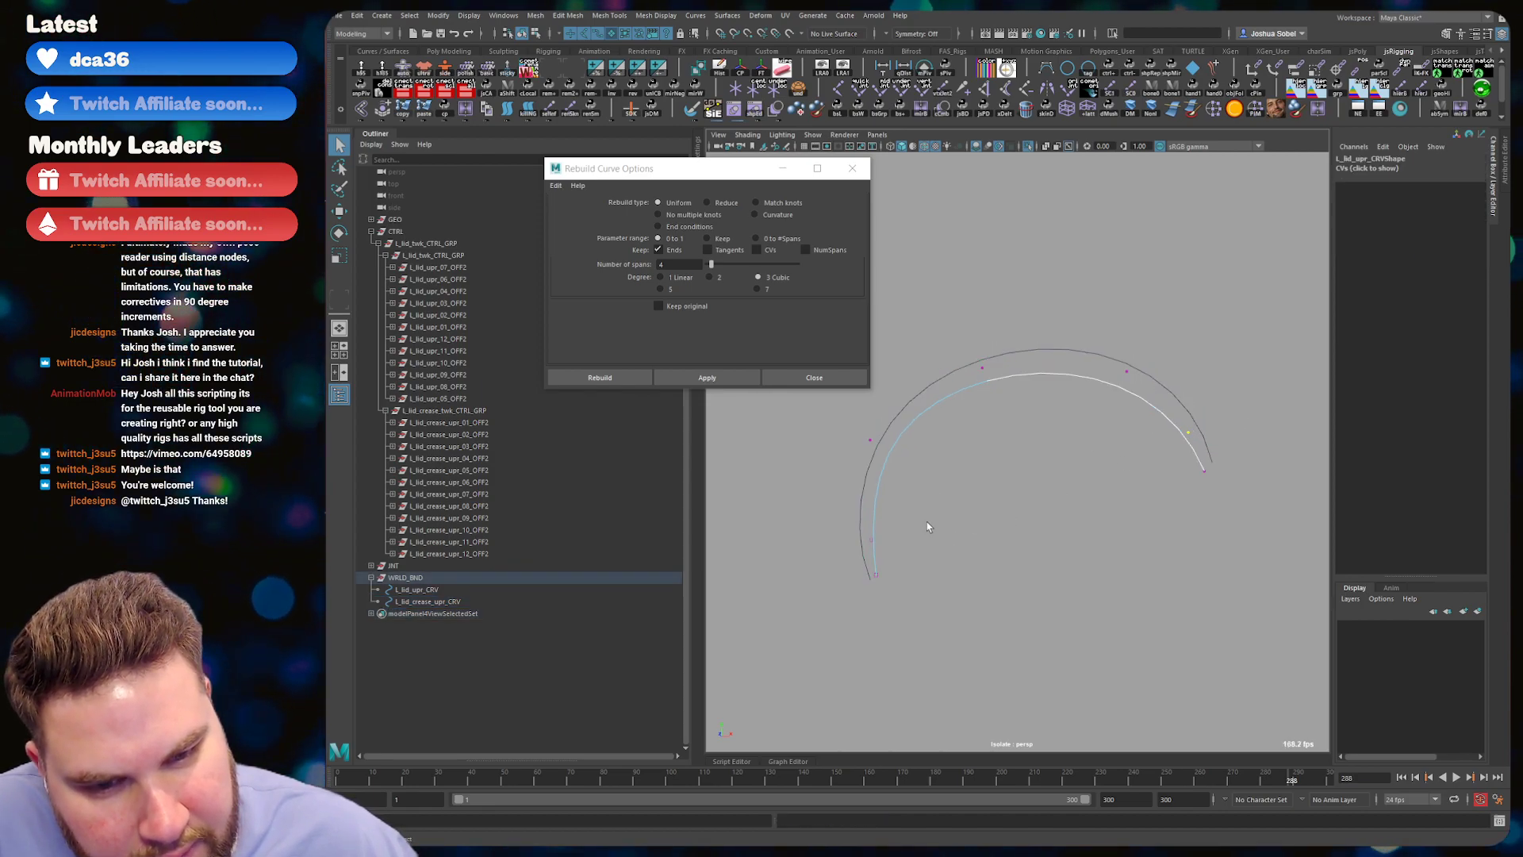
left_click(870, 540)
left_click(870, 440)
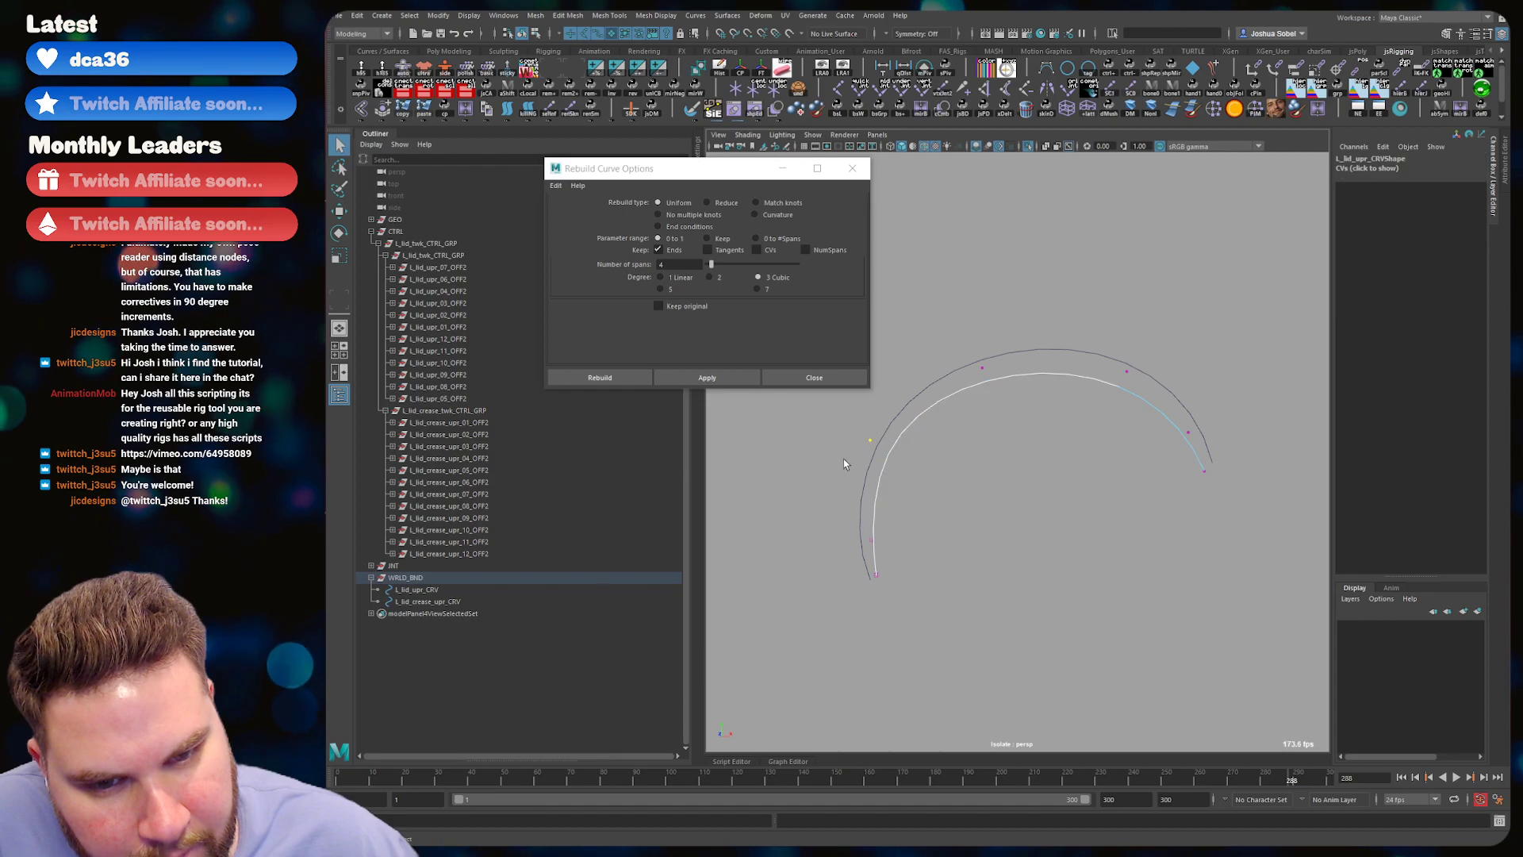
left_click(982, 368)
left_click(1153, 334)
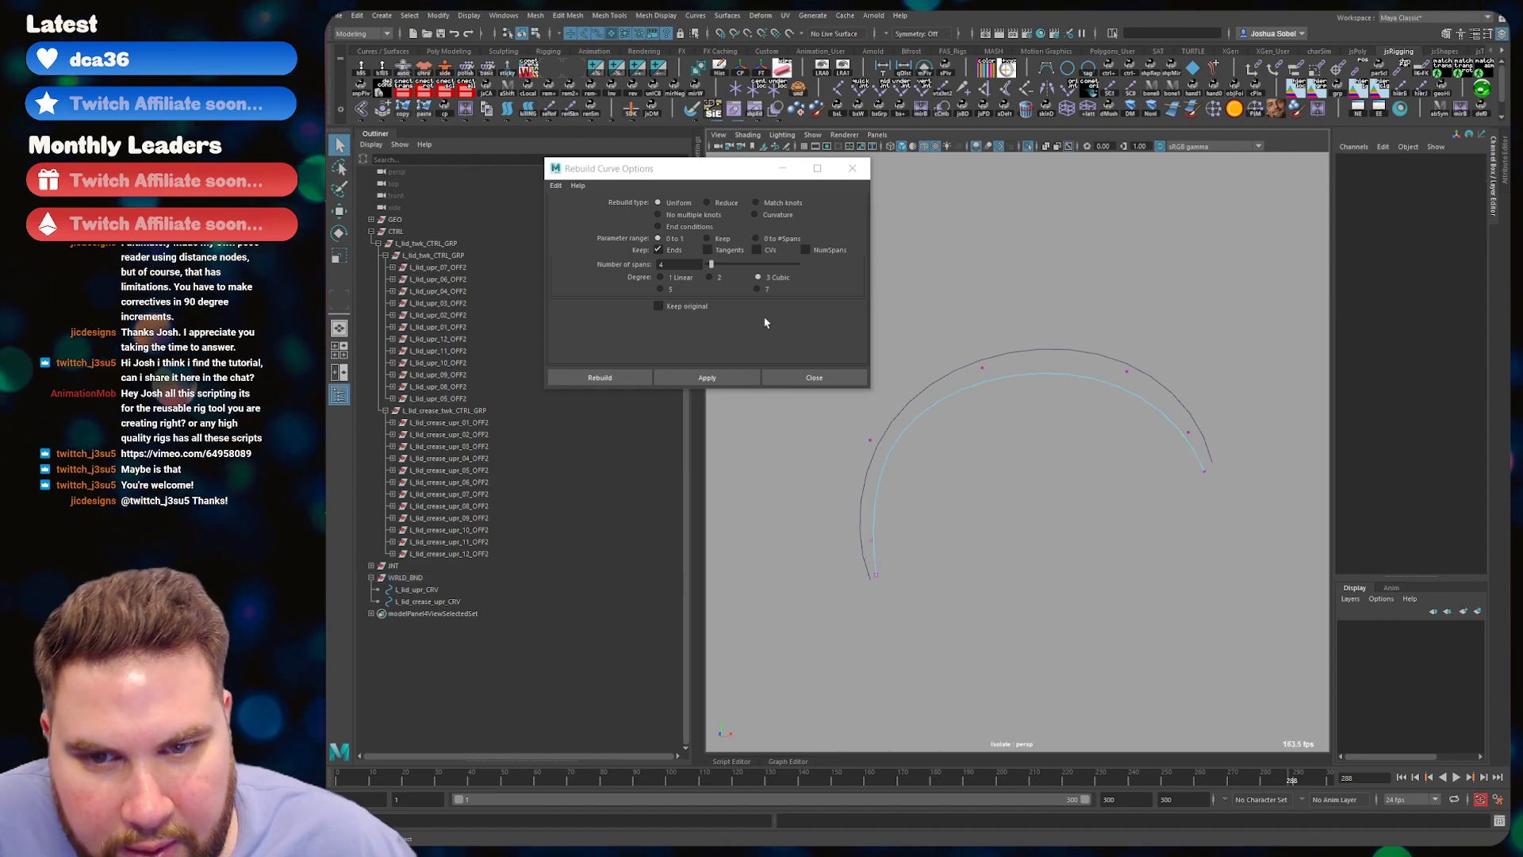
- Return to object selection and undo the vertex selections, restoring the selection of both upper curves
left_click(1016, 372)
key("F8")
key("ctrl+z")
key("ctrl+z")
key("ctrl+z")
key("ctrl+z")
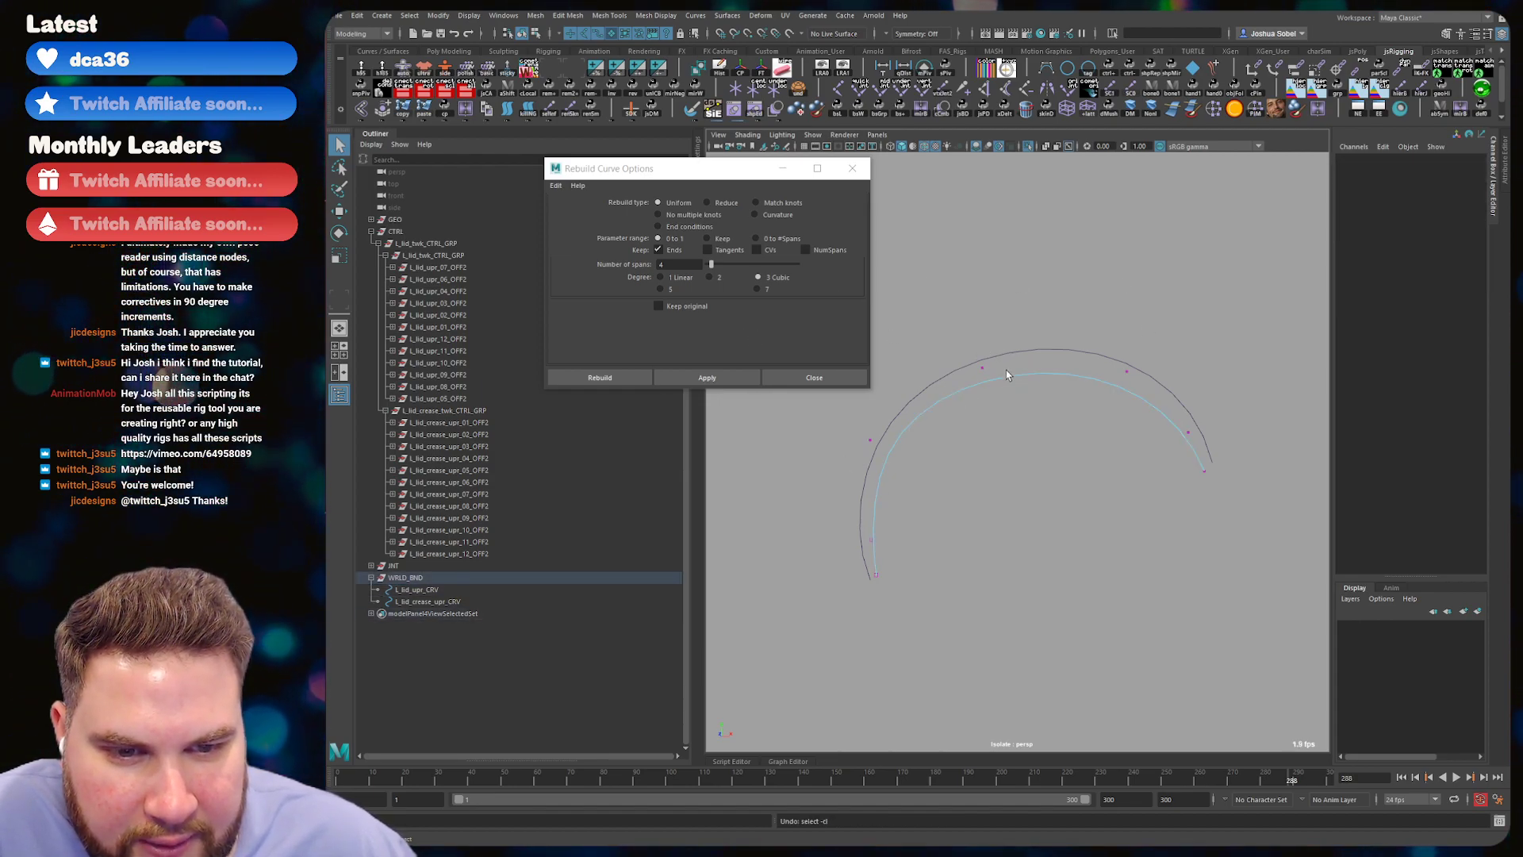
left_click(981, 381, "shift")
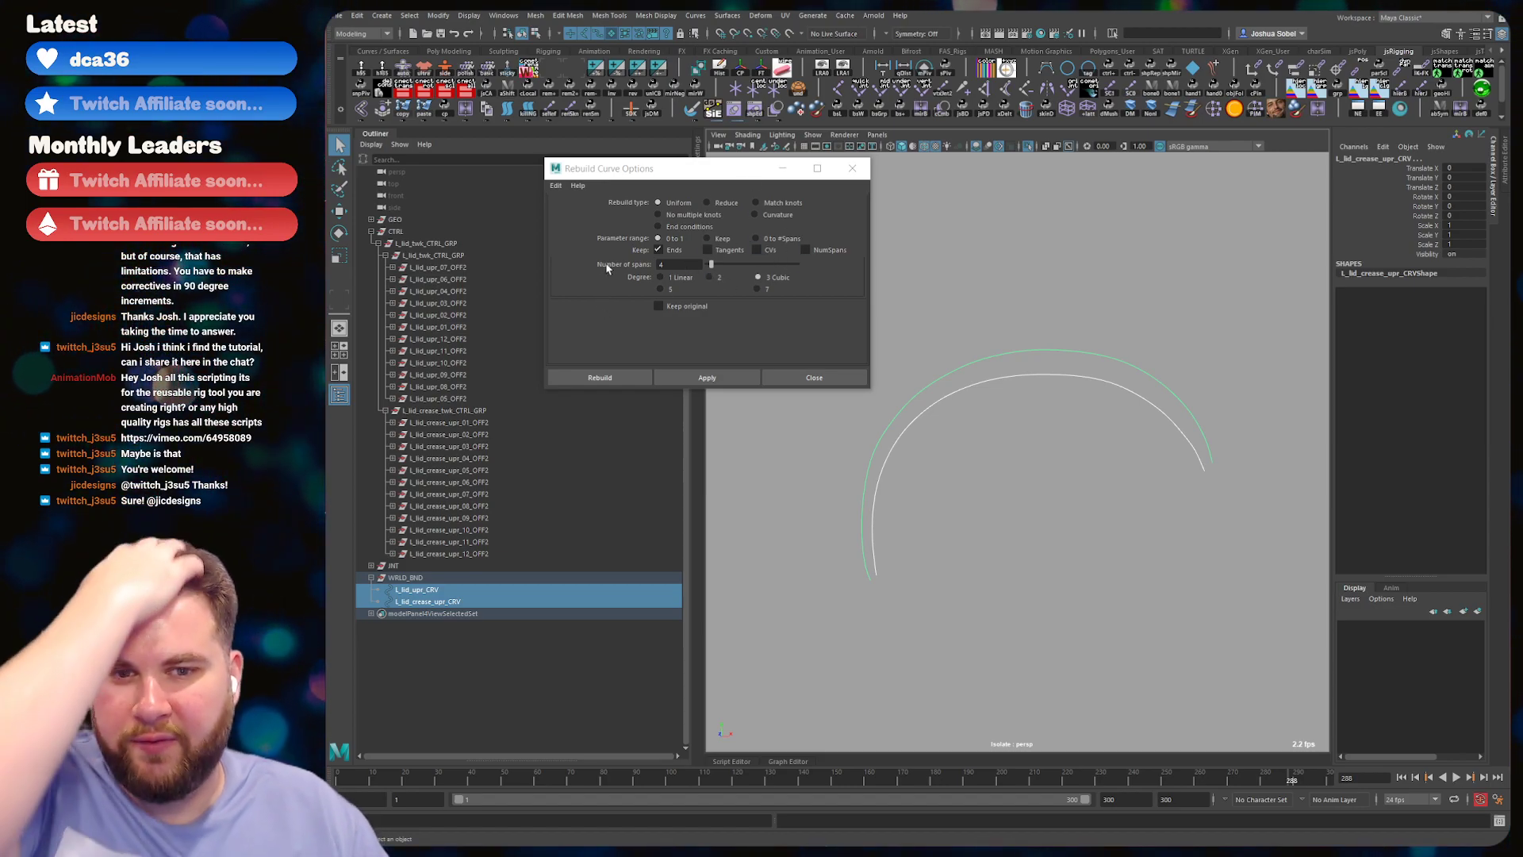
- Close the Rebuild Curve options, clear the selection and end the isolation to show the whole eye area again
left_click(852, 168)
left_click(1026, 165)
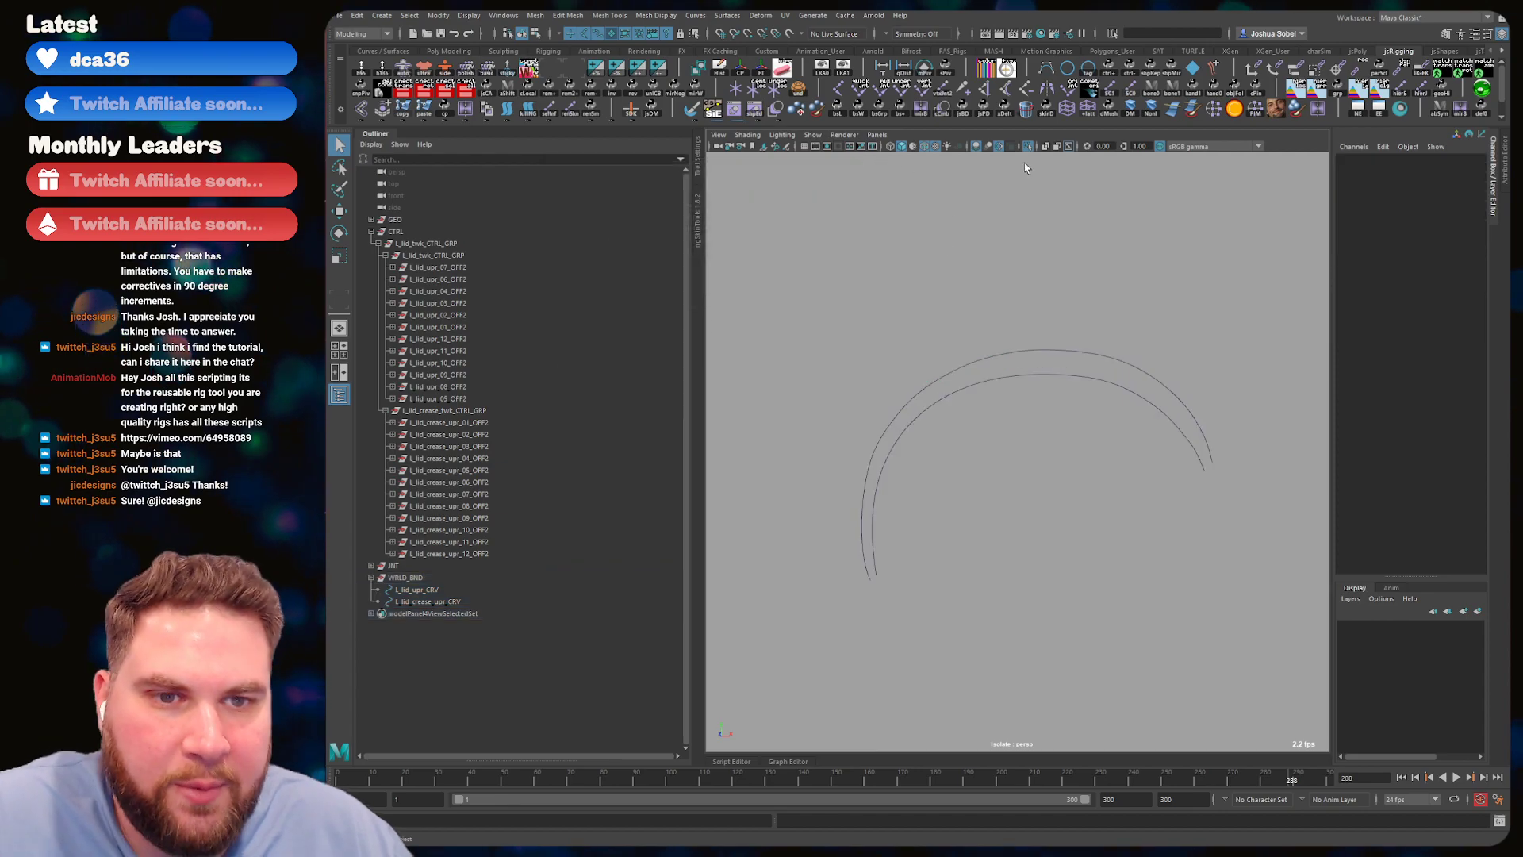
left_click(1028, 147)
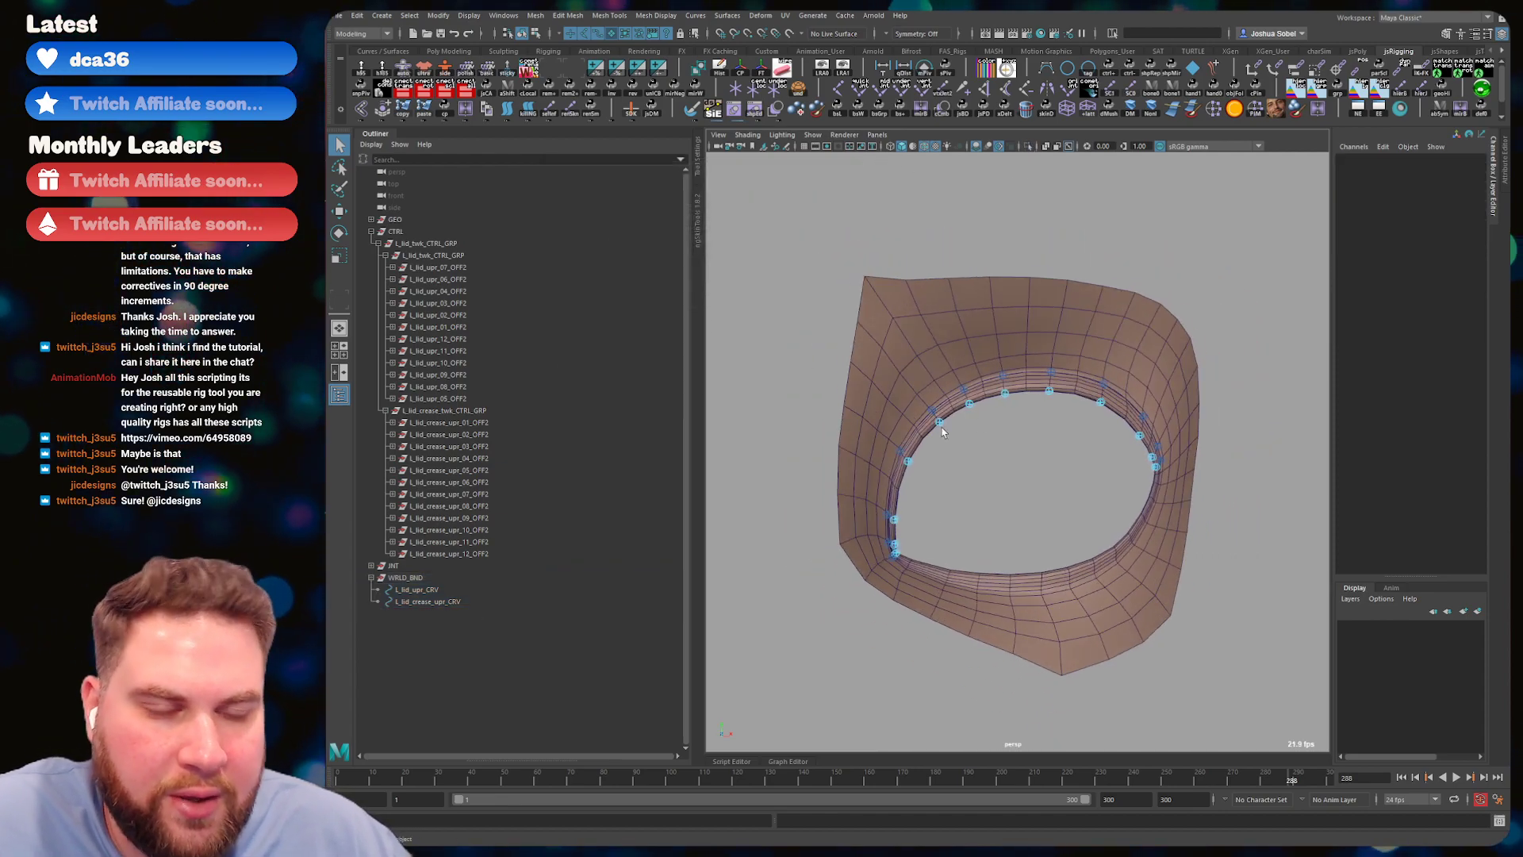
left_click_drag(1006, 341, 940, 409, "alt")
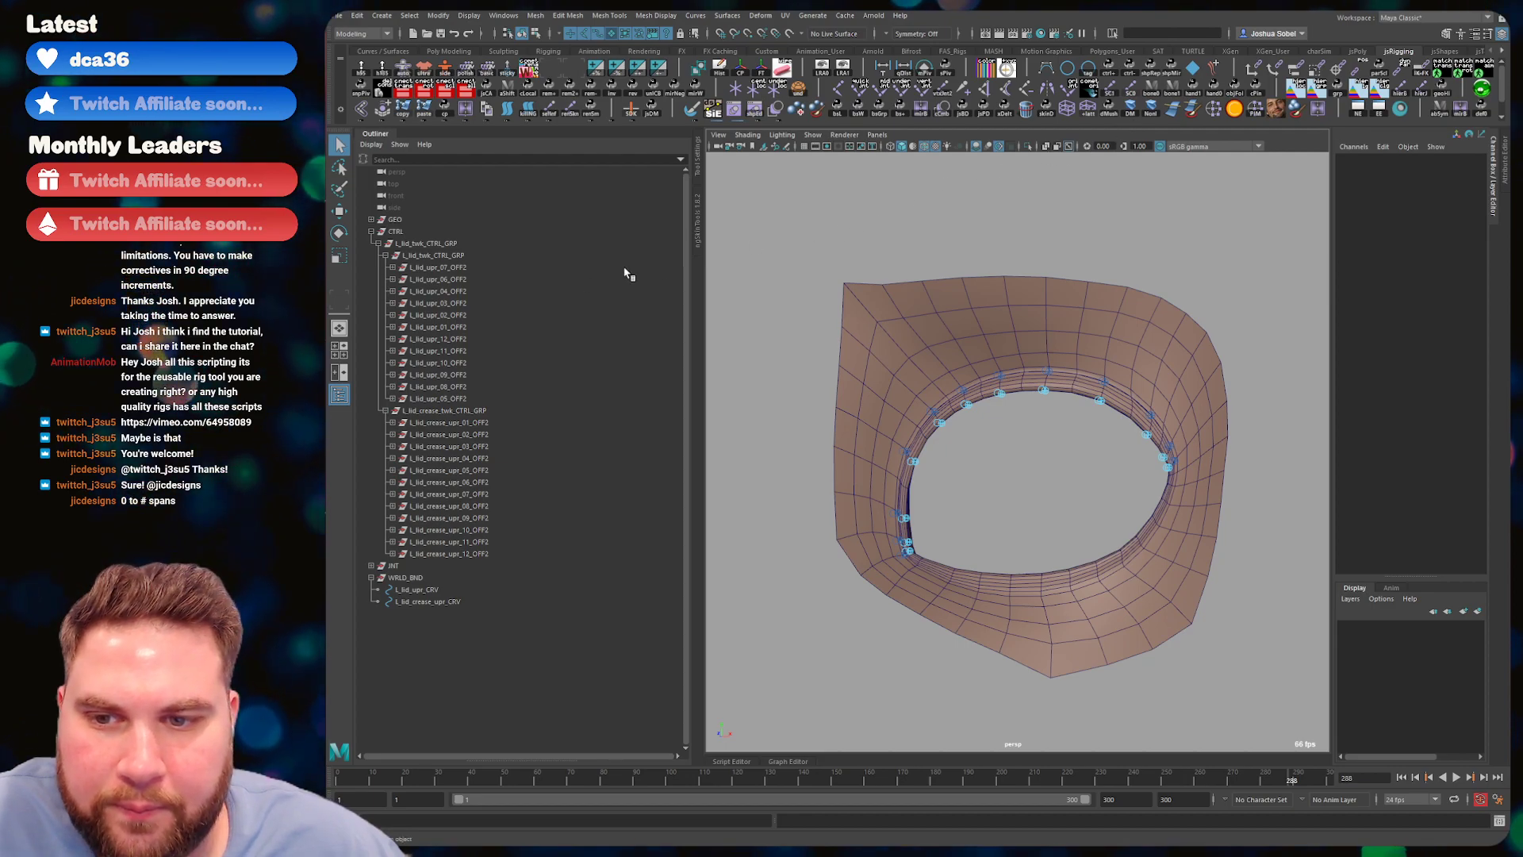
- Duplicate L_lid_upr_07_OFF2 and move the copy down along the lid edge to about X -2.466, Y -2.028, Z 1.422
left_click(444, 268)
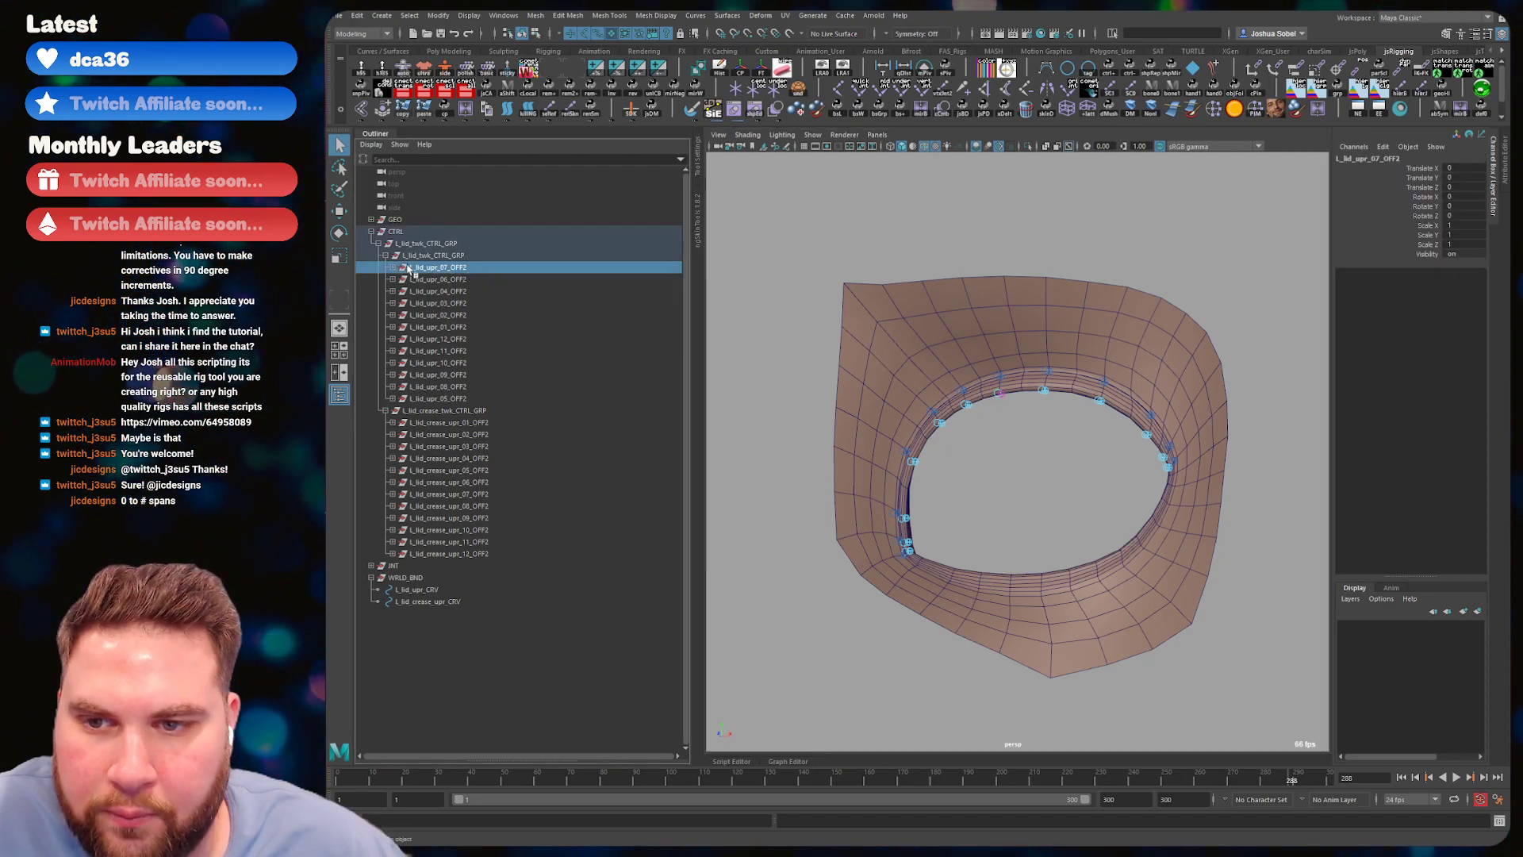
key("ctrl+d")
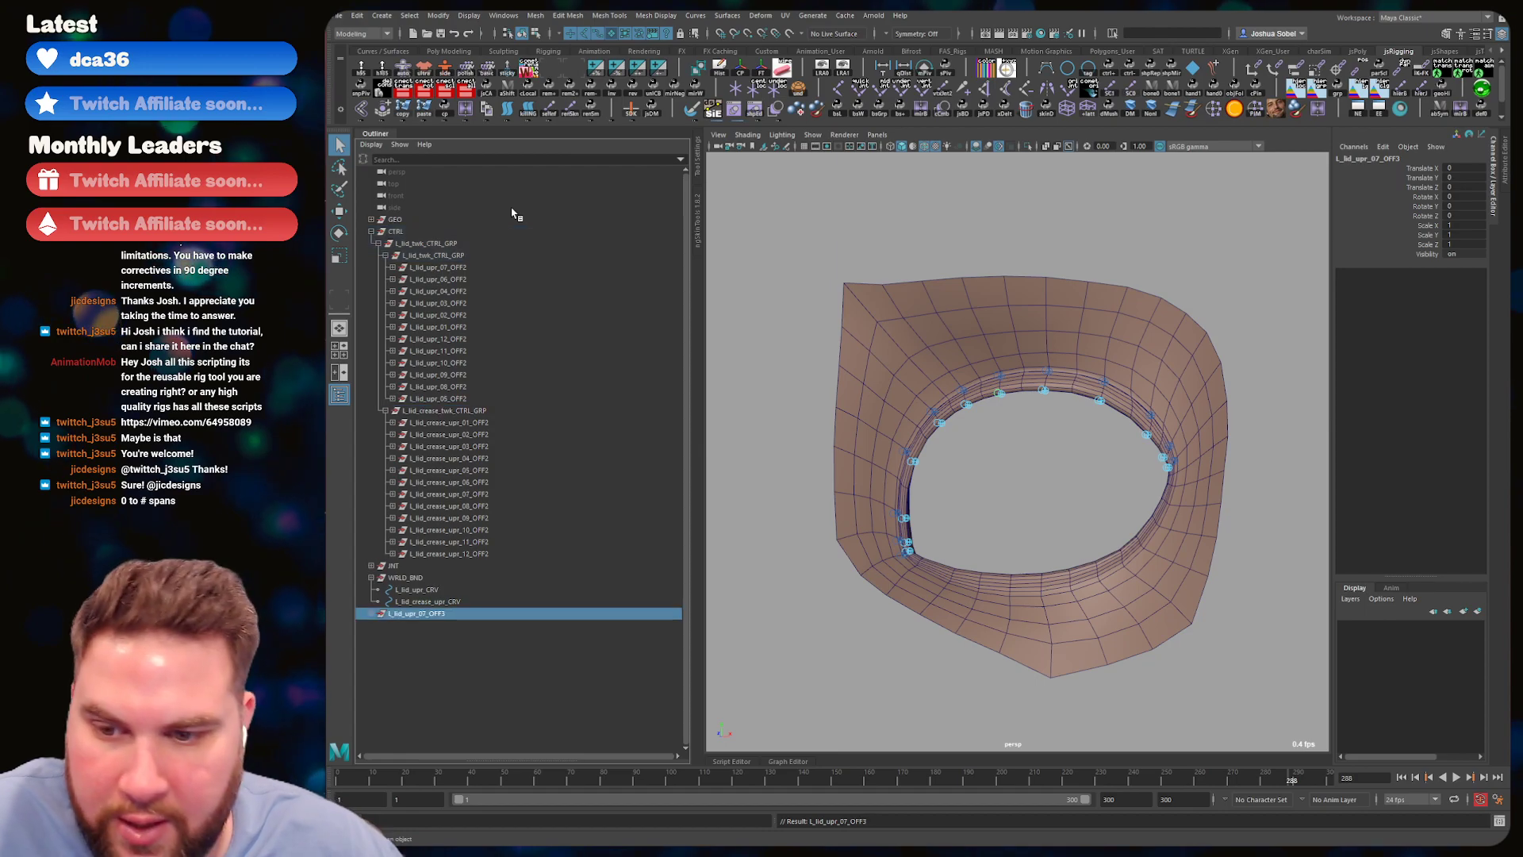
key("w")
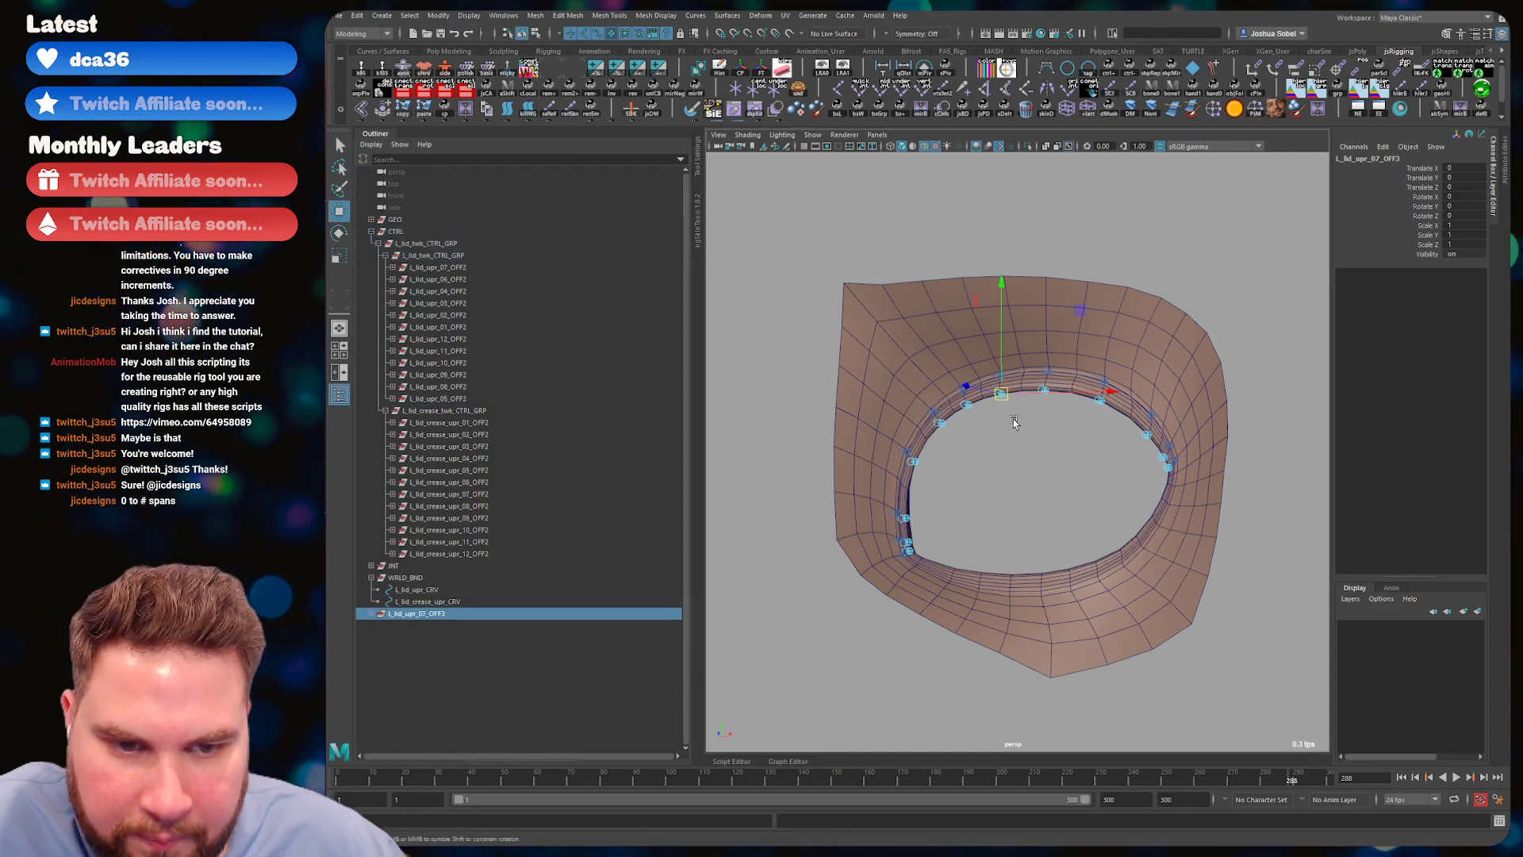
left_click_drag(1000, 444, 922, 434, "alt")
middle_click_drag(923, 434, 881, 476)
mouse_move(880, 476)
left_mouse_down("alt")
mouse_move(1034, 403)
mouse_move(923, 426)
mouse_move(995, 402)
mouse_move(940, 420)
mouse_move(909, 468)
left_mouse_up("alt")
key("ctrl+z")
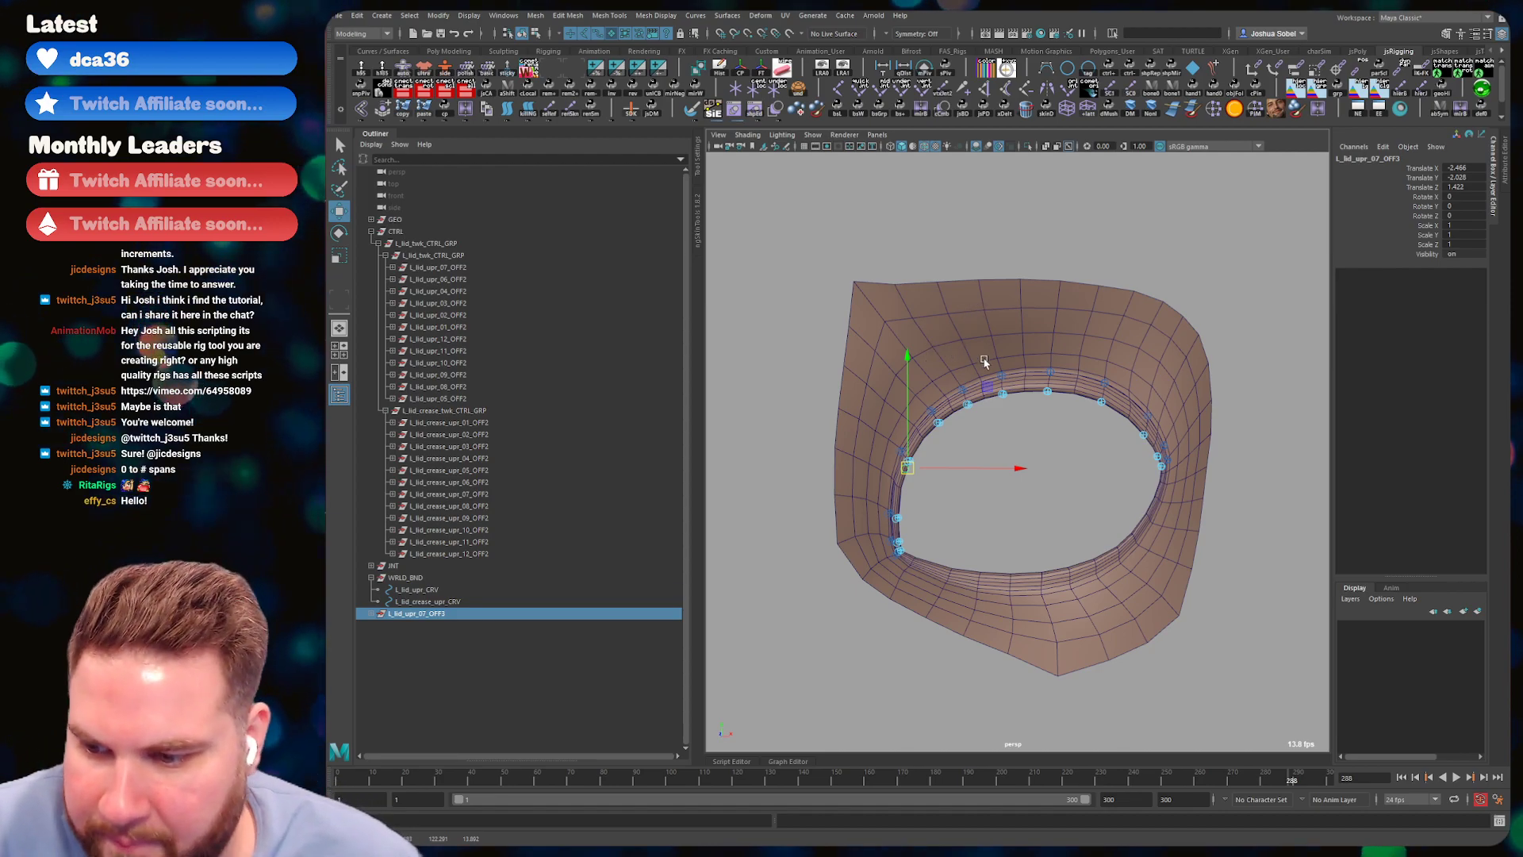
right_click_drag(910, 372, 915, 469, "alt")
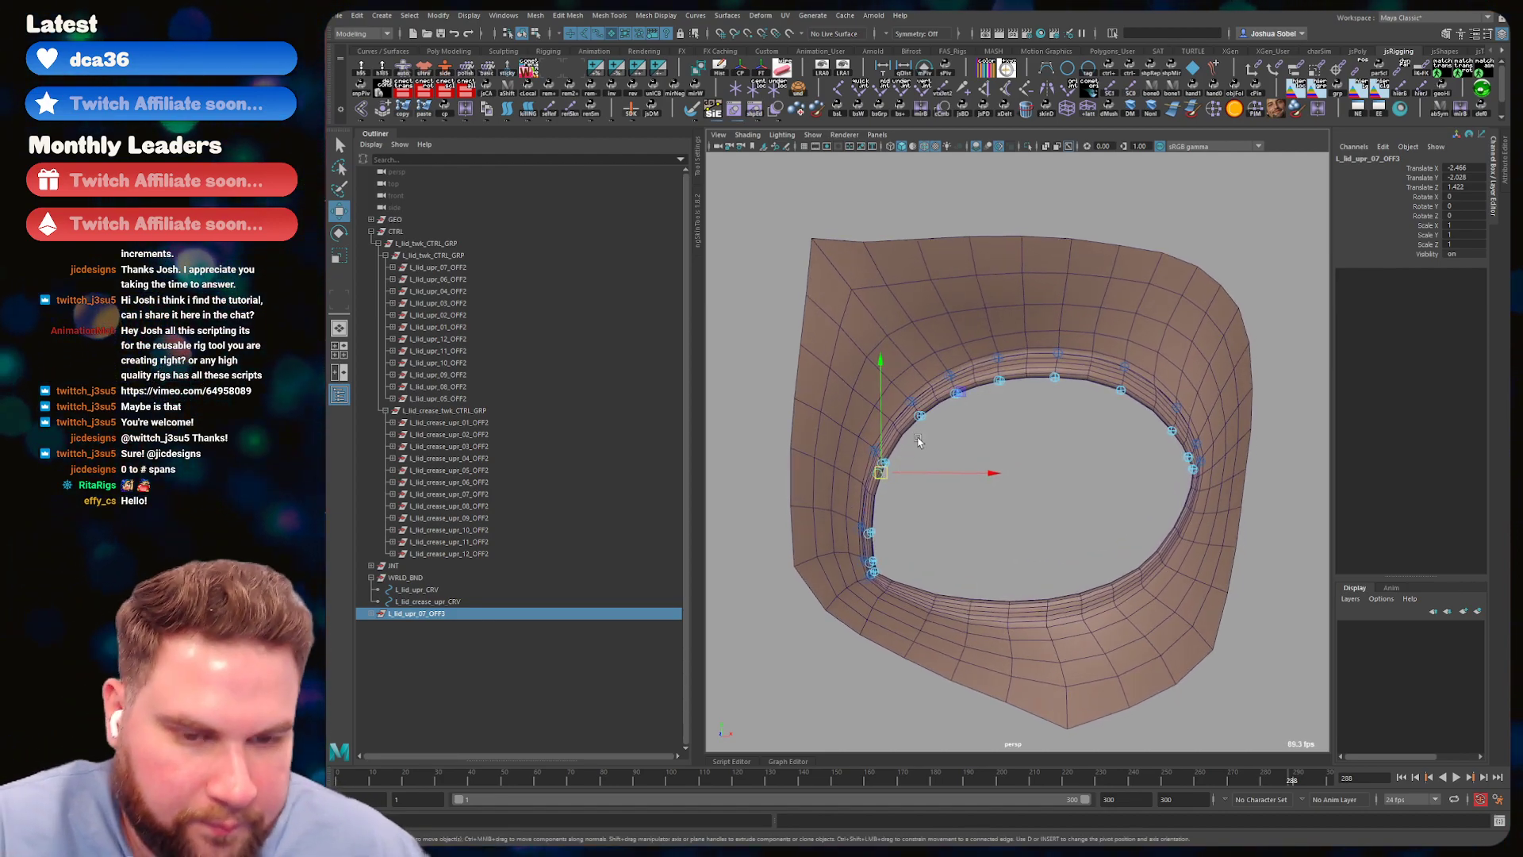
left_click_drag(916, 439, 956, 429, "alt")
- Try to replace the shape of the duplicate's L_lid_upr_07_CTRL with a square using the Auto-Rig control shapes
key("Down")
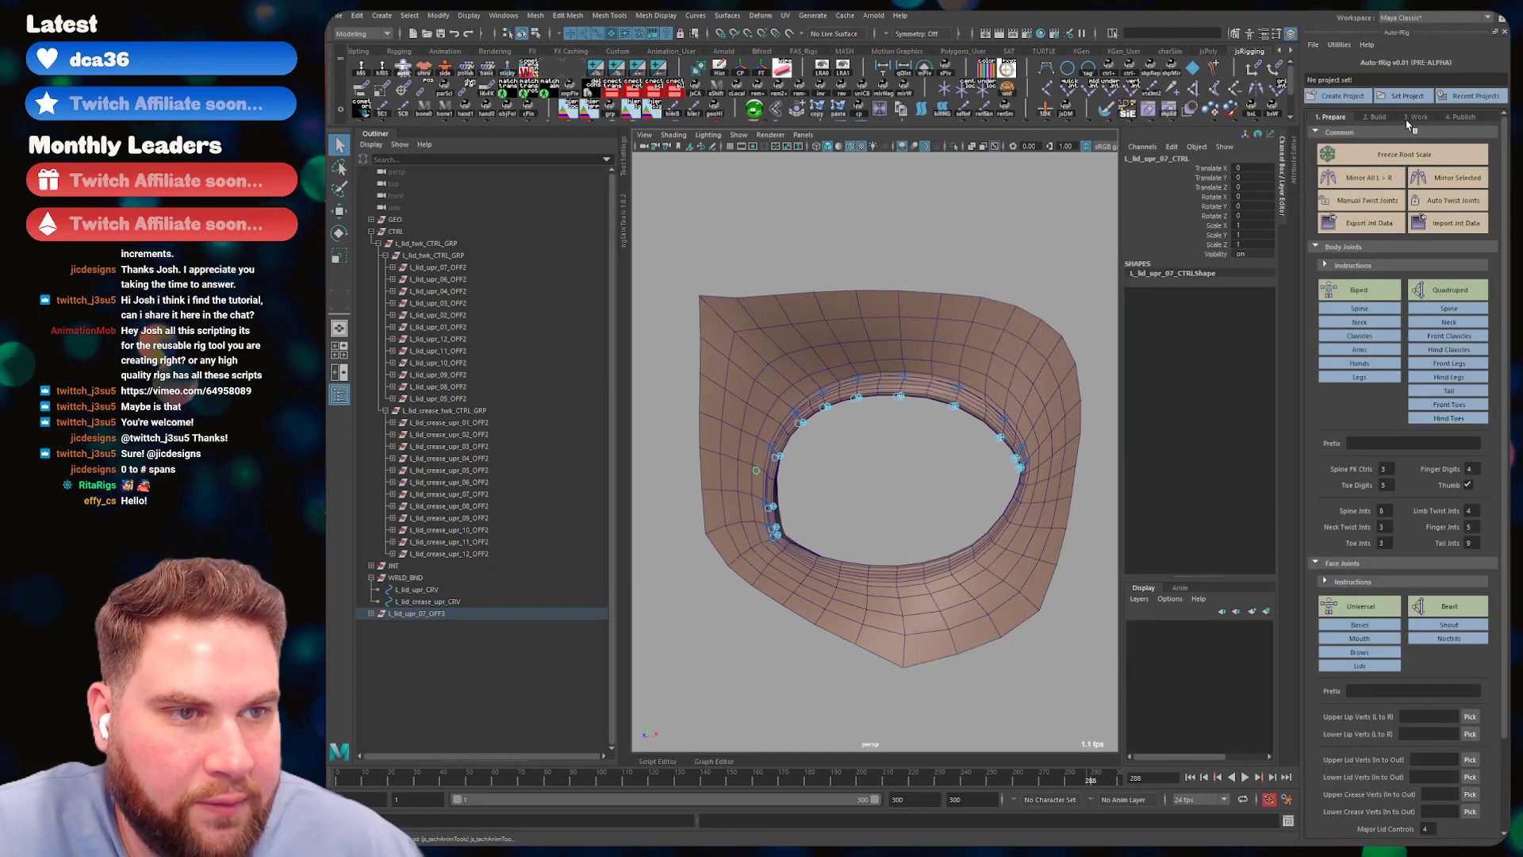
left_click(1415, 117)
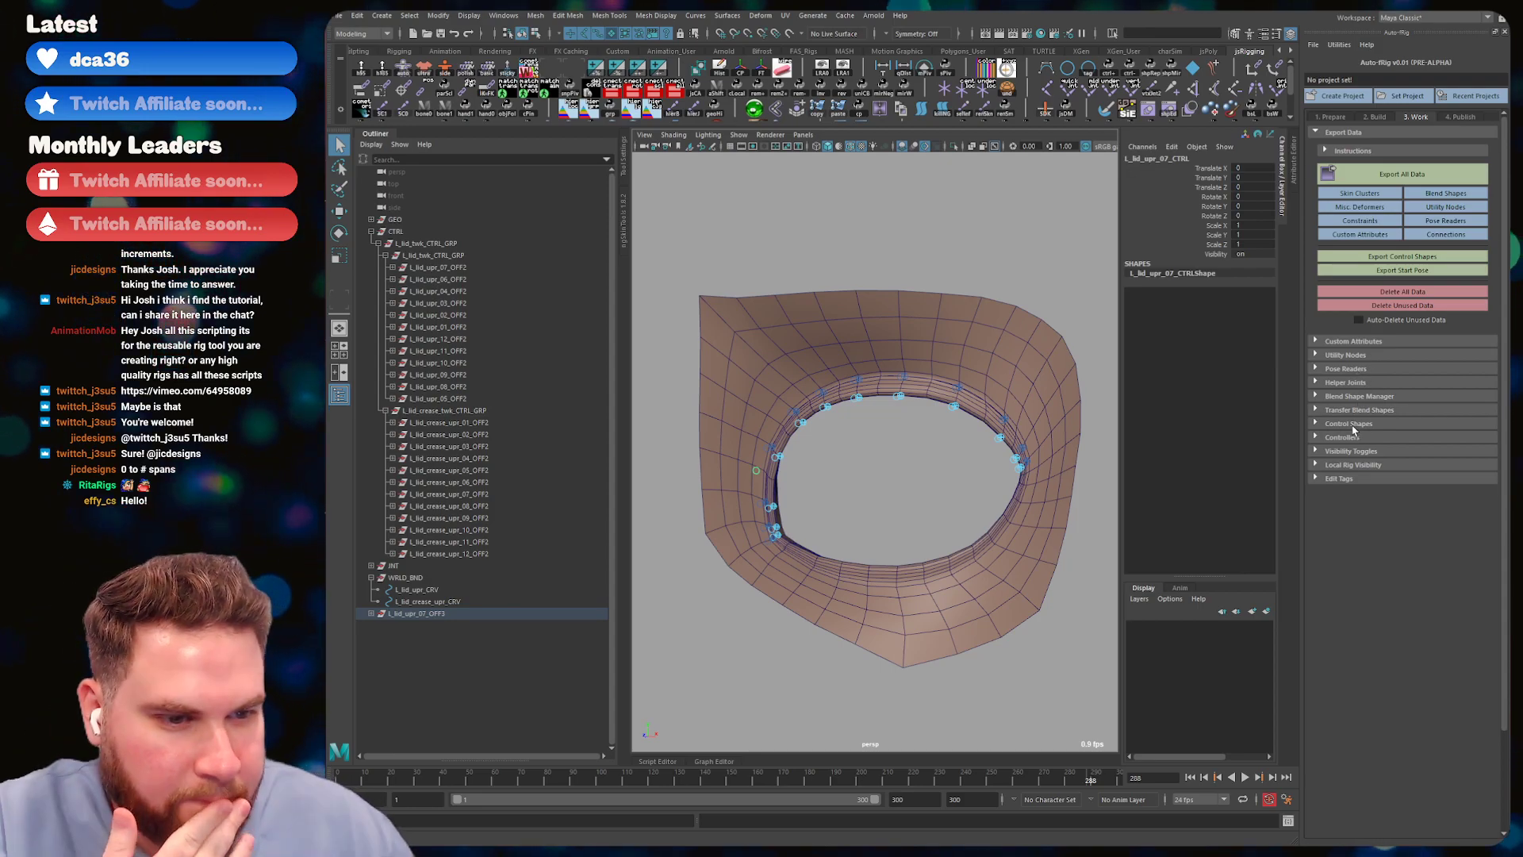
left_click(1351, 425)
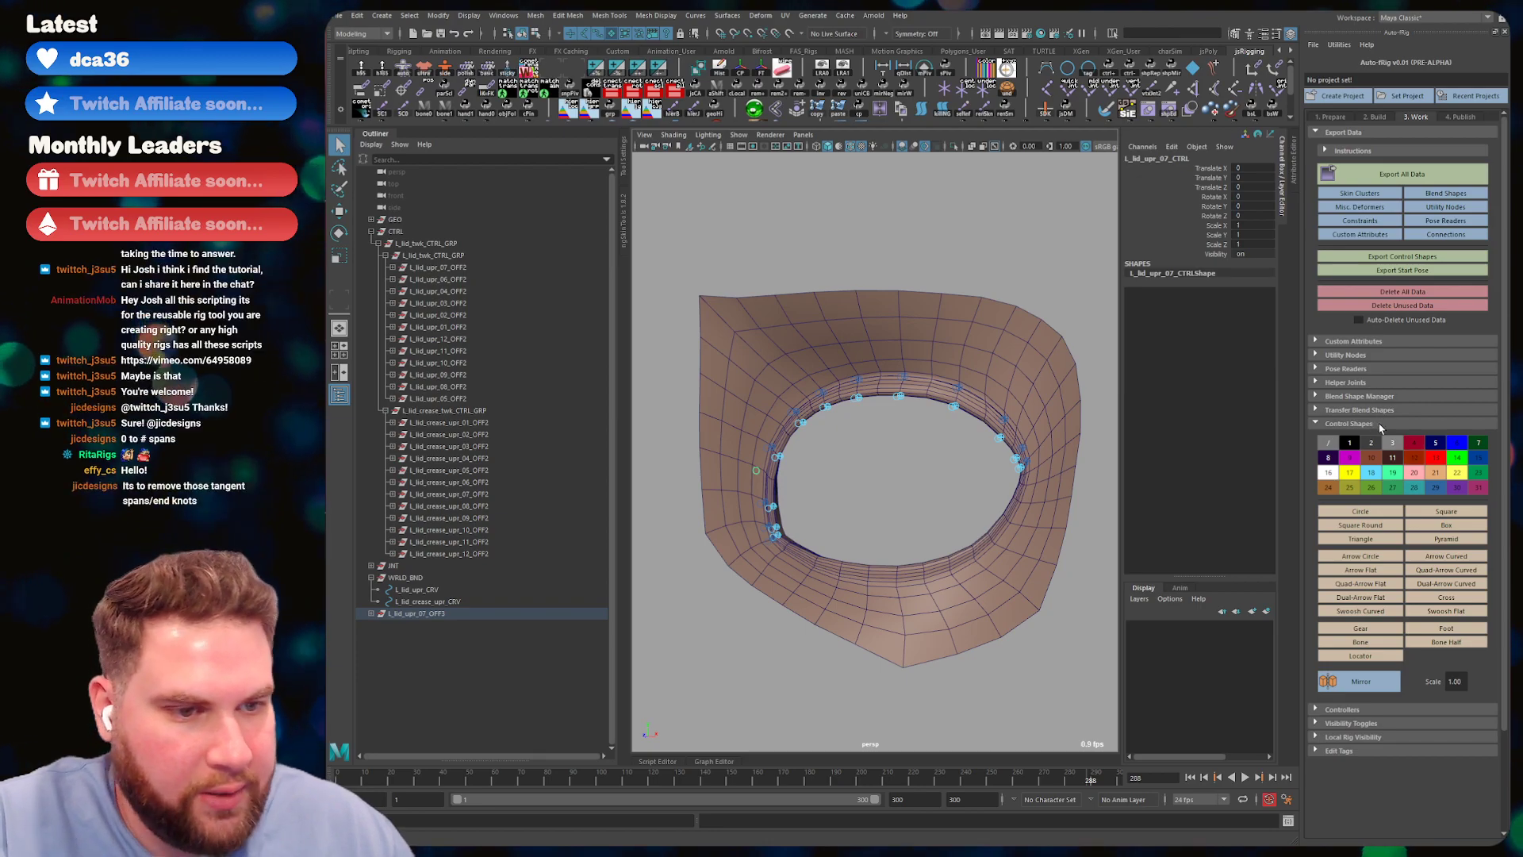
left_click(1444, 514)
left_click_drag(884, 465, 870, 467, "alt")
left_click(761, 477)
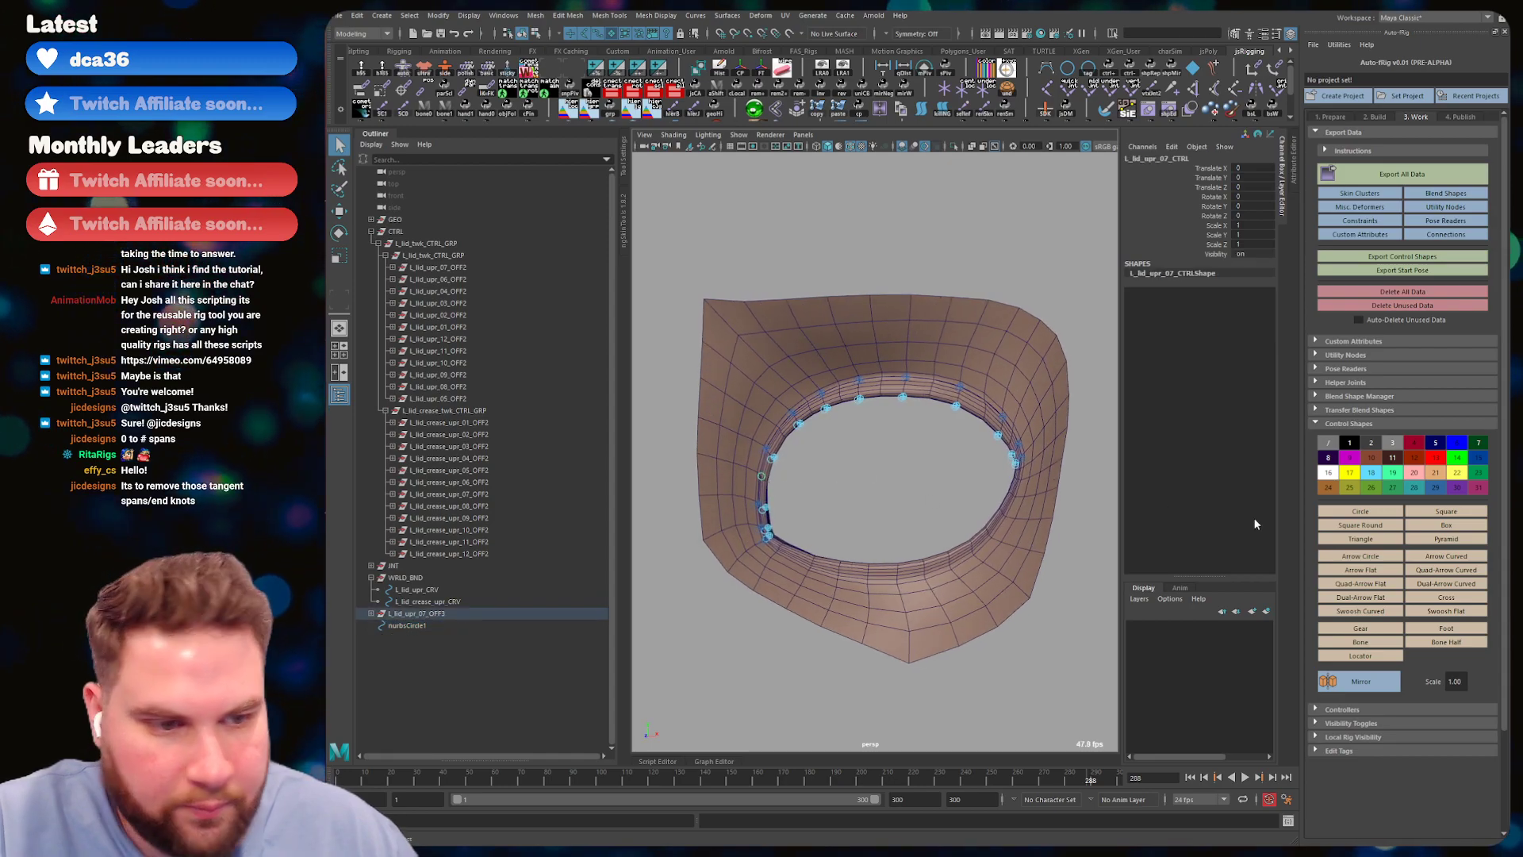
left_click(1419, 516)
left_click(782, 507)
left_click_drag(782, 508, 828, 479, "alt")
left_click(766, 477)
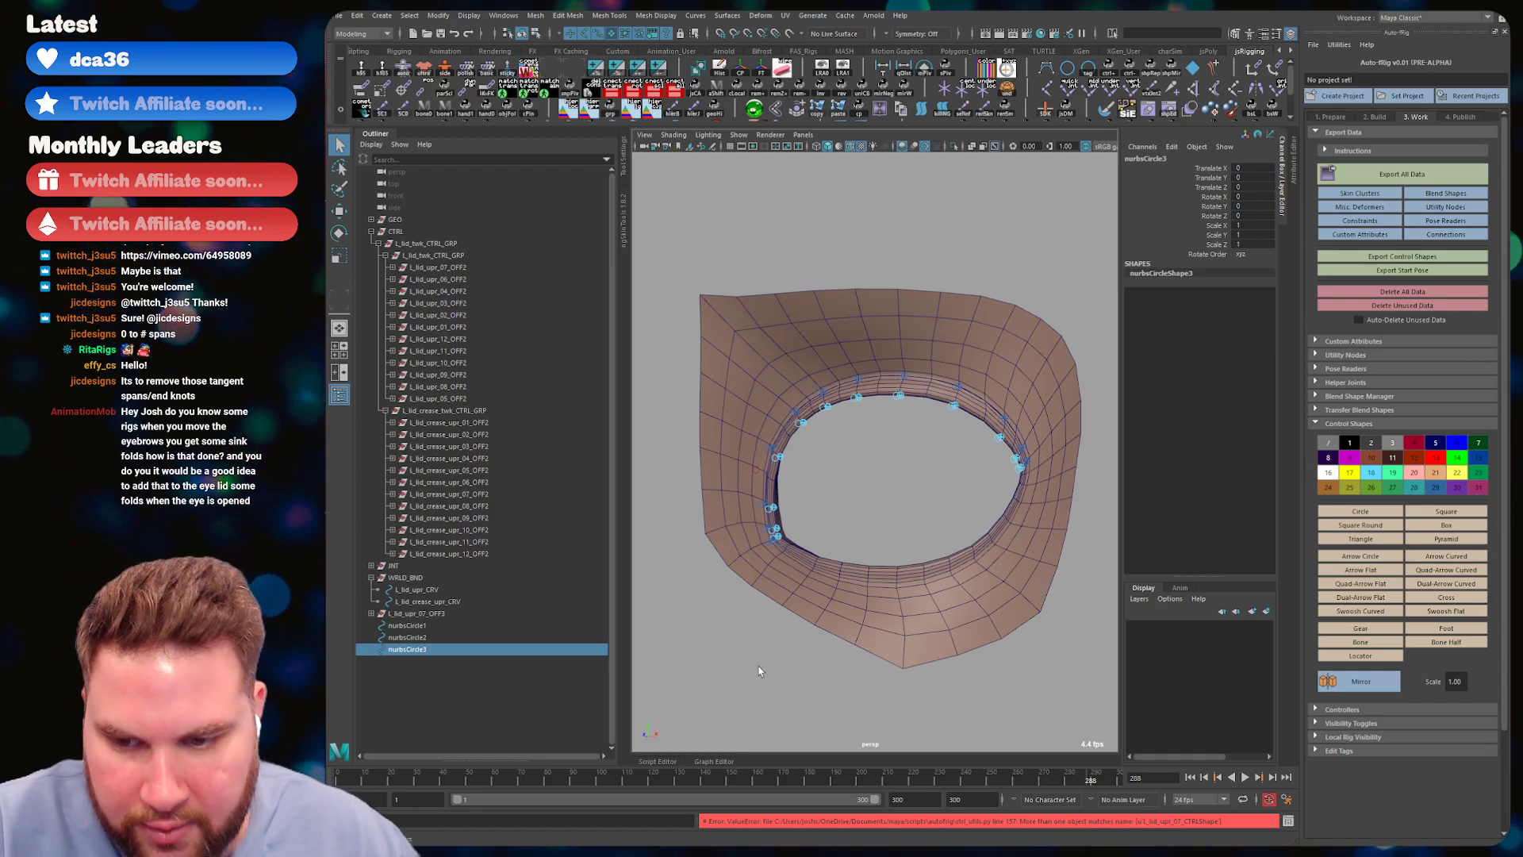
- Undo the square shape replacement attempts, removing the leftover nurbsCircle curves
key("ctrl+z")
key("ctrl+z")
key("ctrl+z")
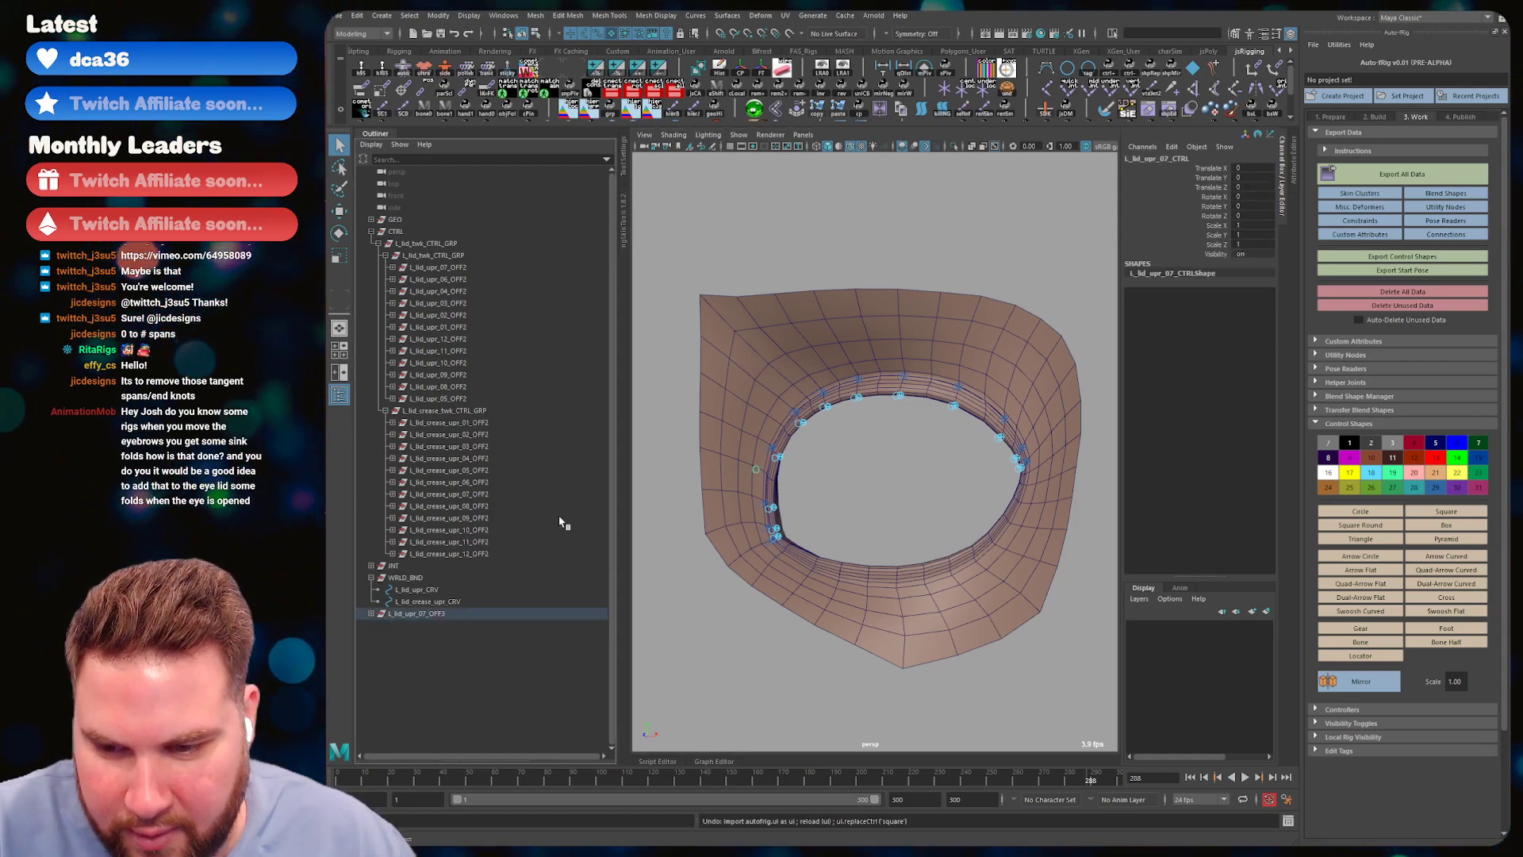
- Rename the control curve inside the duplicated lid offset group as L_lid_upr_01_CTRL
double_click(430, 637)
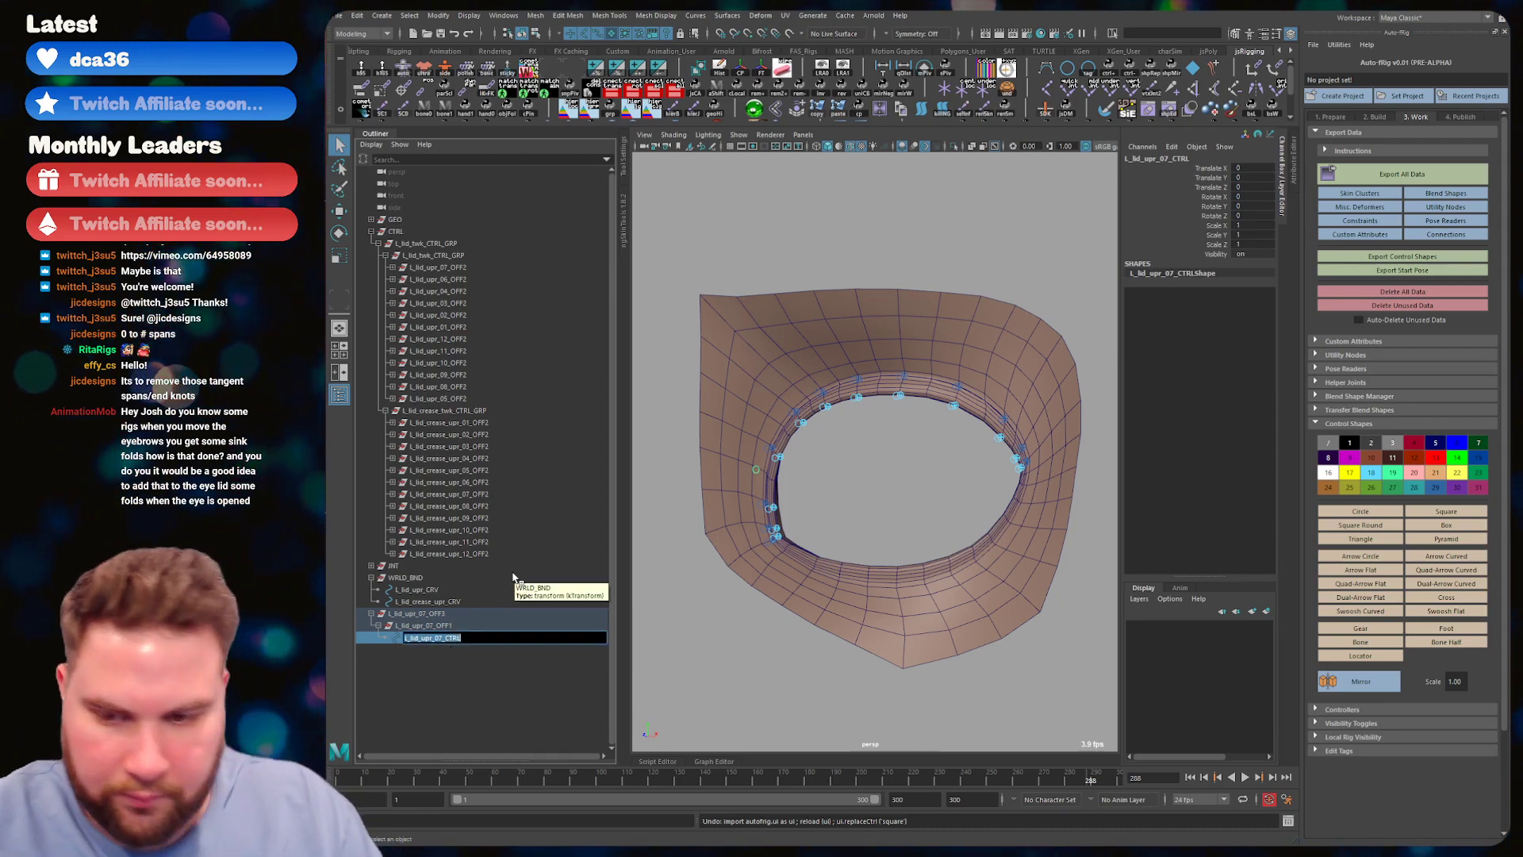
type("L_")
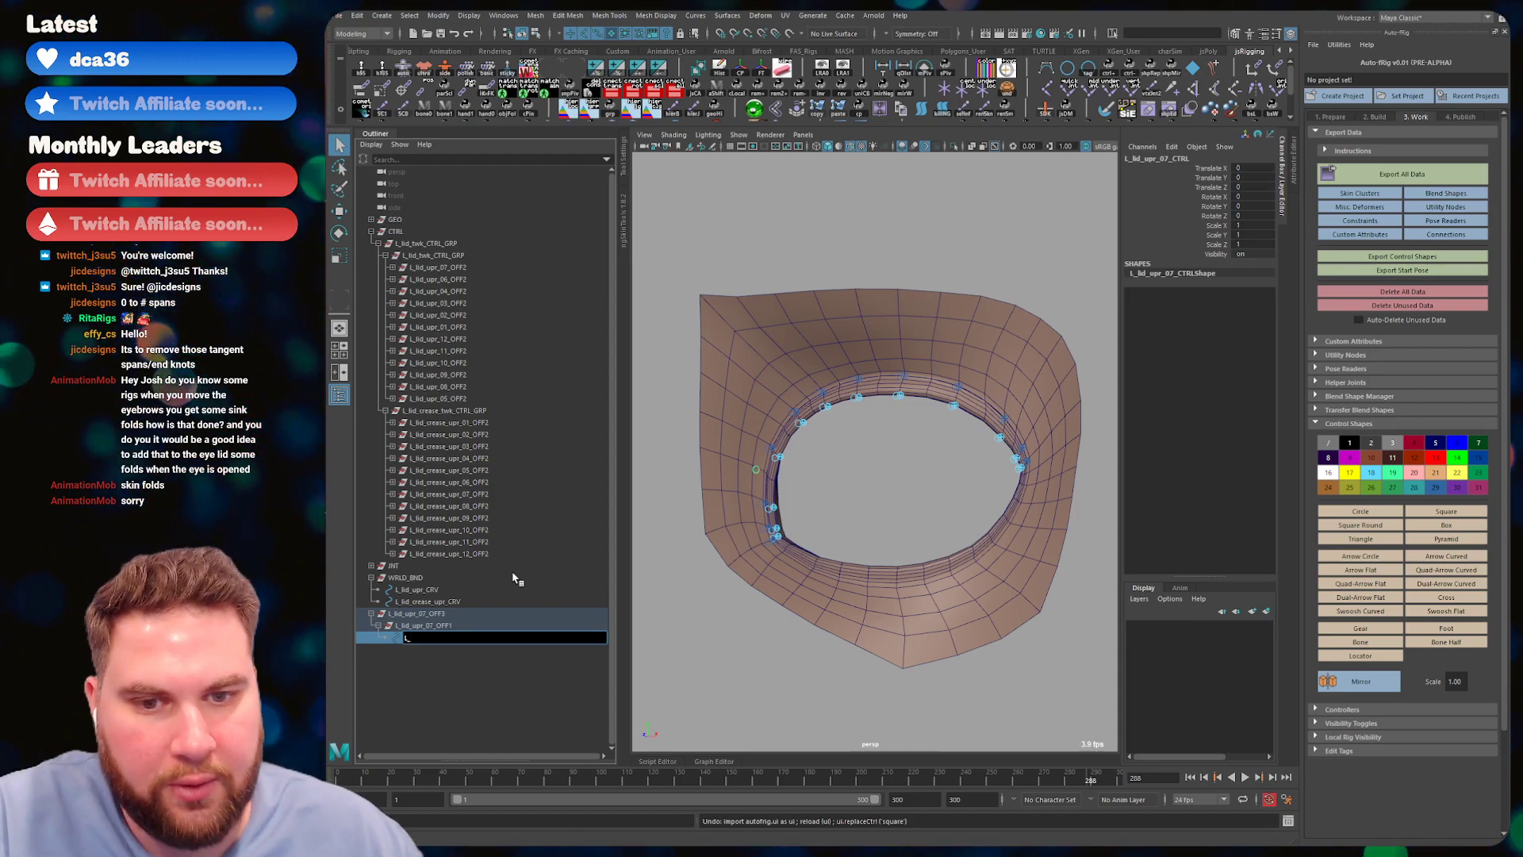
left_click_drag(899, 324, 834, 313, "alt")
right_click_drag(834, 313, 874, 271, "alt")
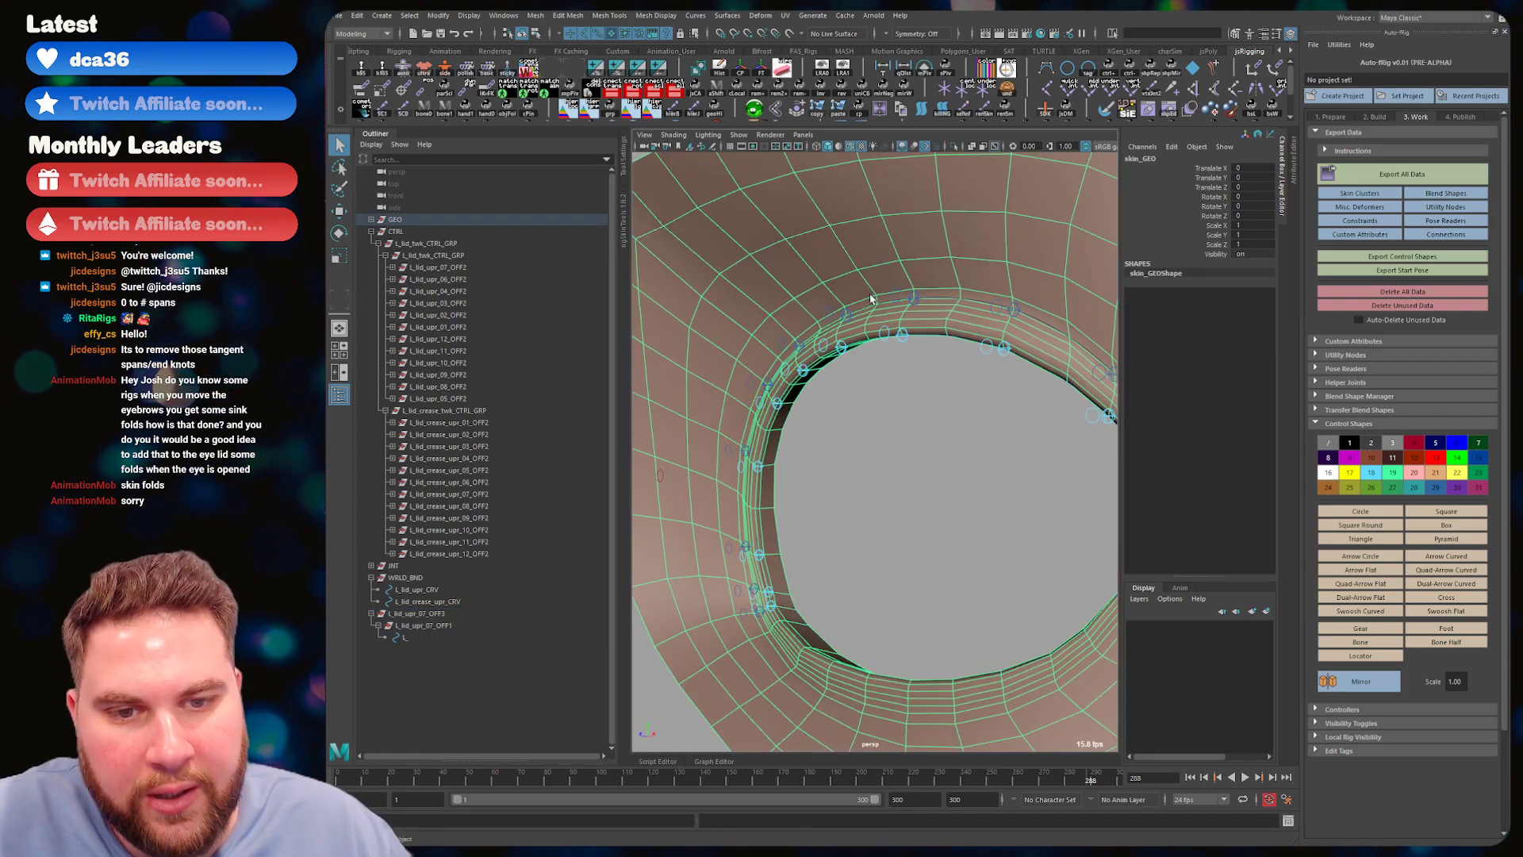
left_click_drag(866, 310, 982, 320, "alt")
right_click_drag(982, 320, 917, 356)
left_click_drag(916, 357, 877, 431, "alt")
left_click(851, 405)
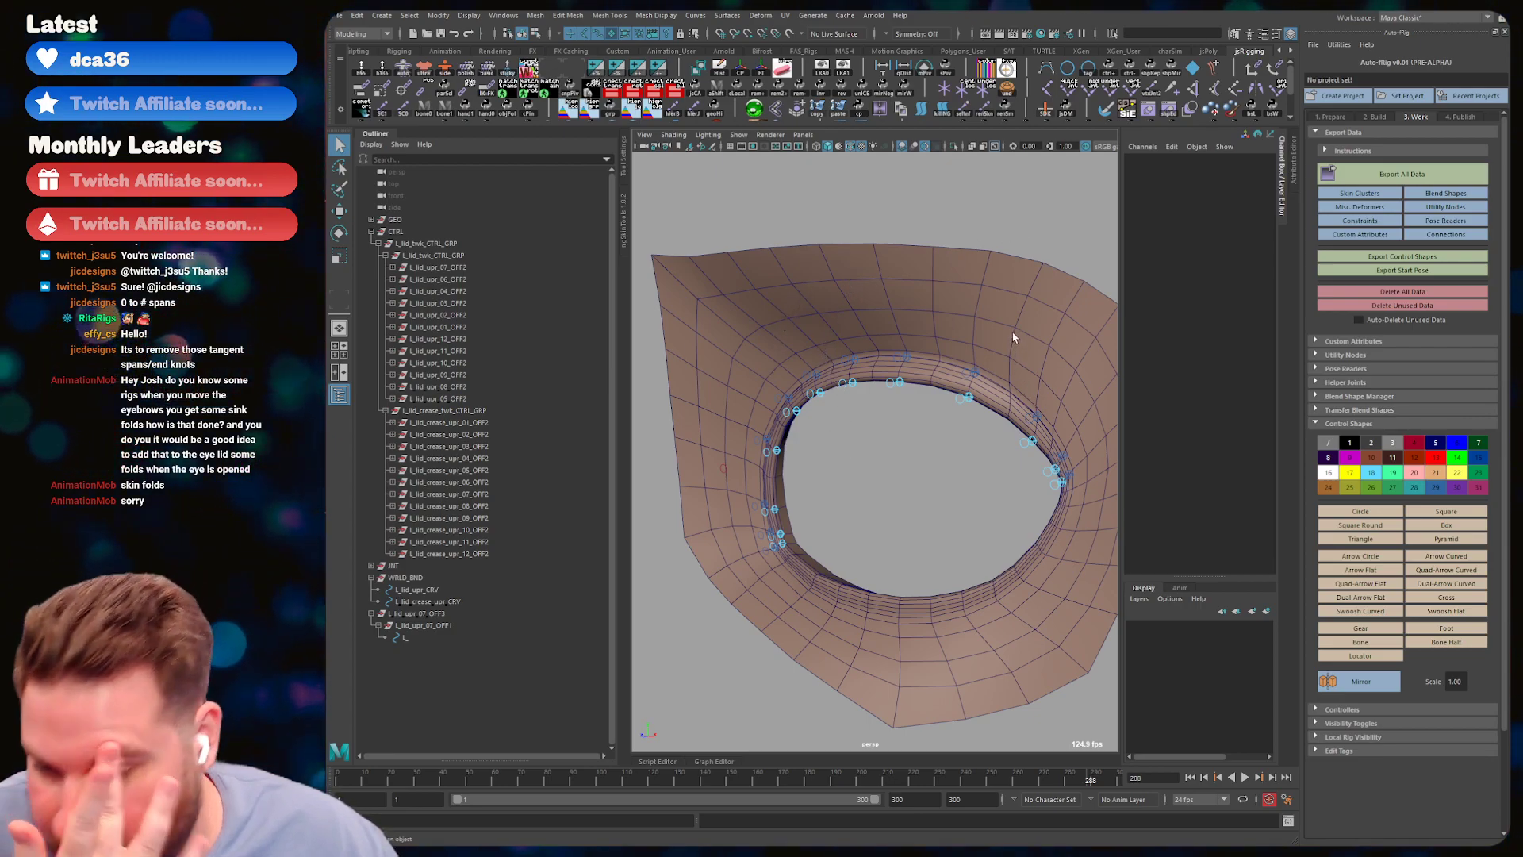
double_click(418, 638)
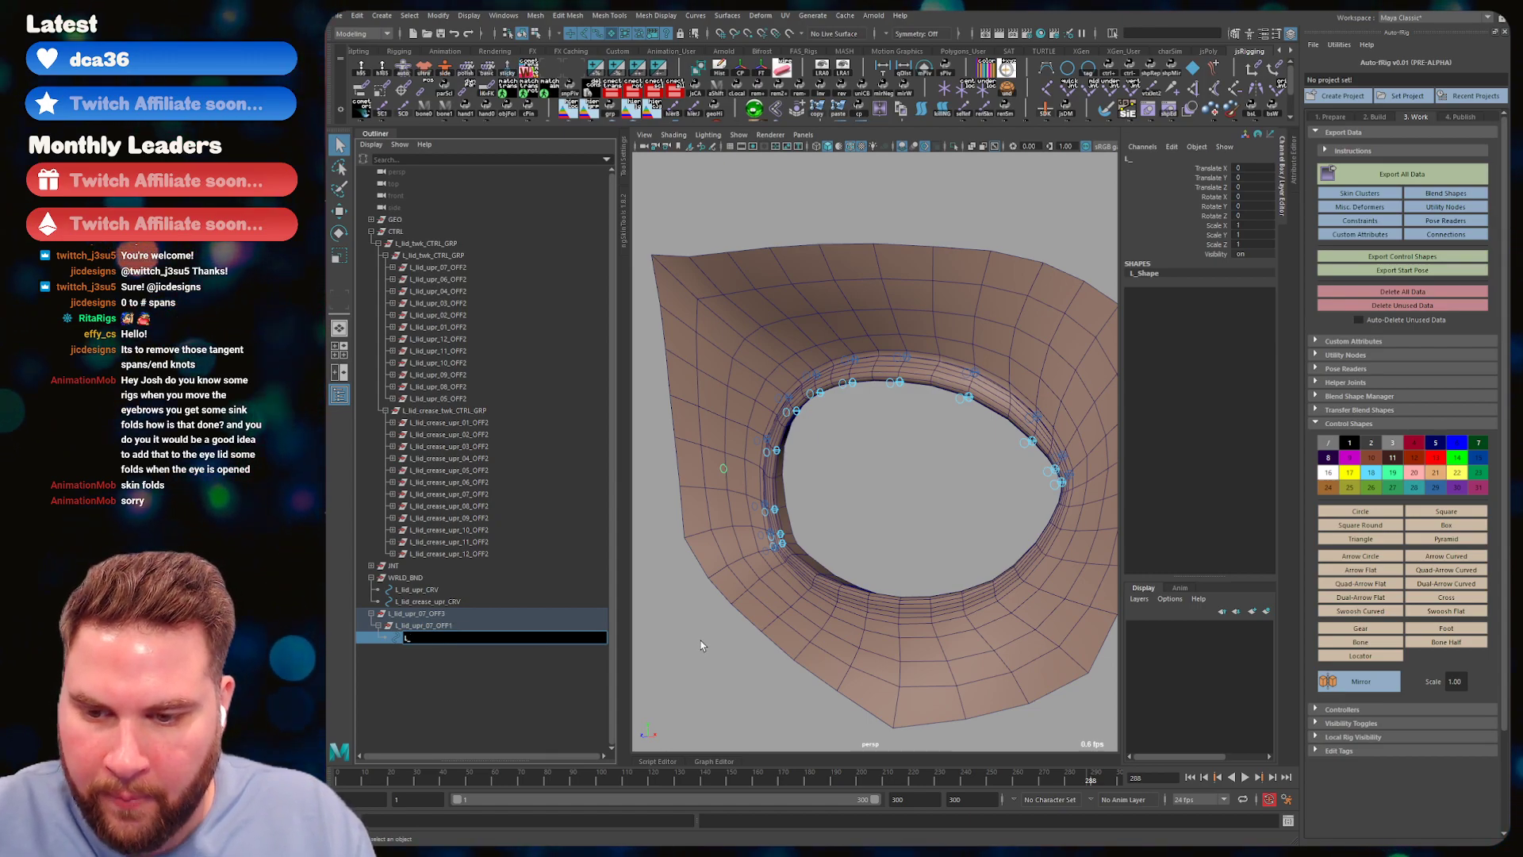
type("_lid")
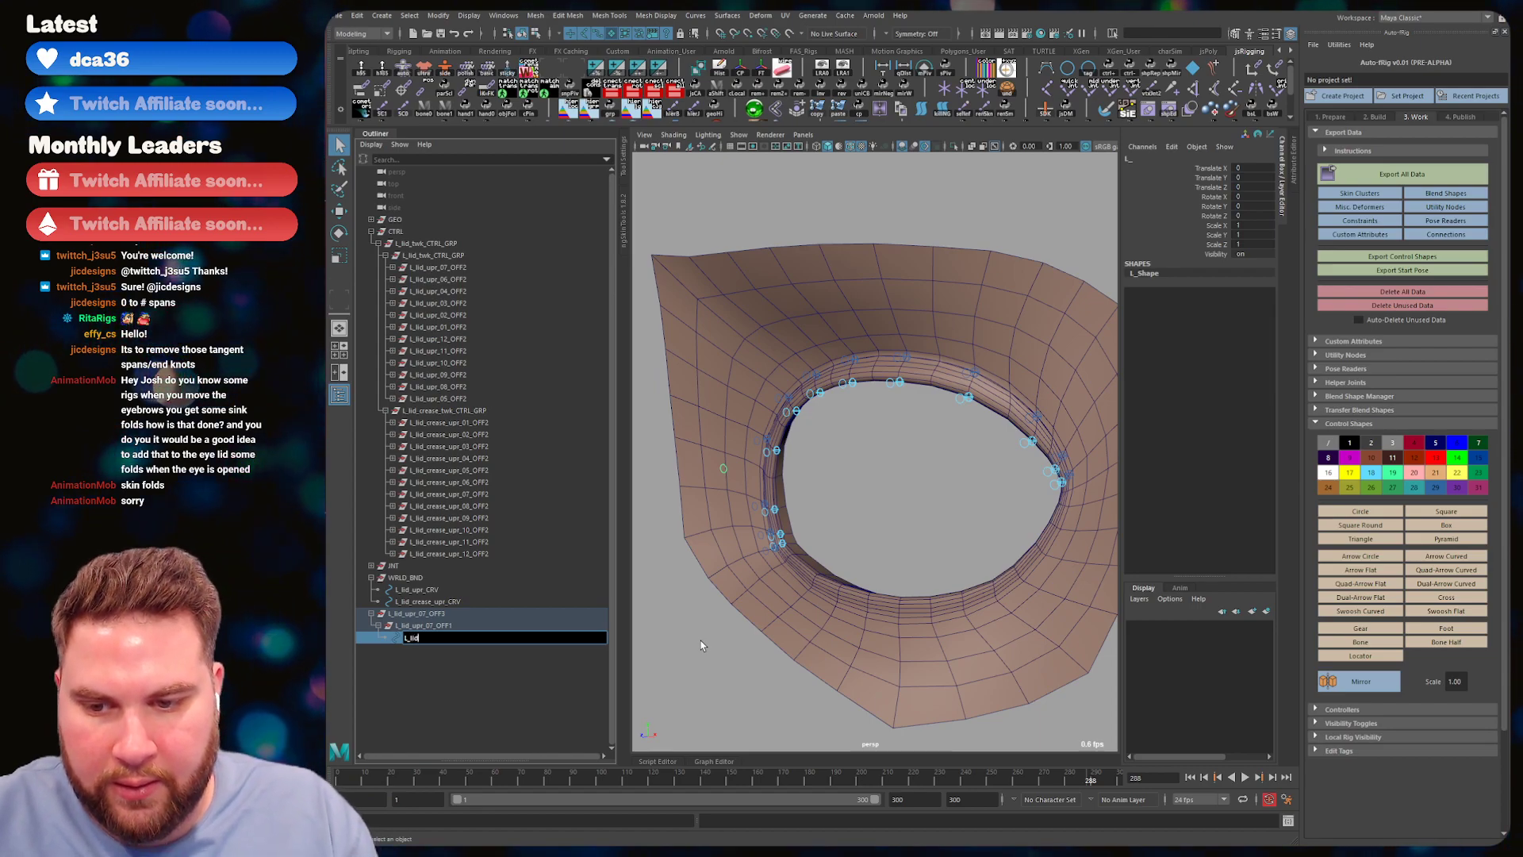
type("_upr_")
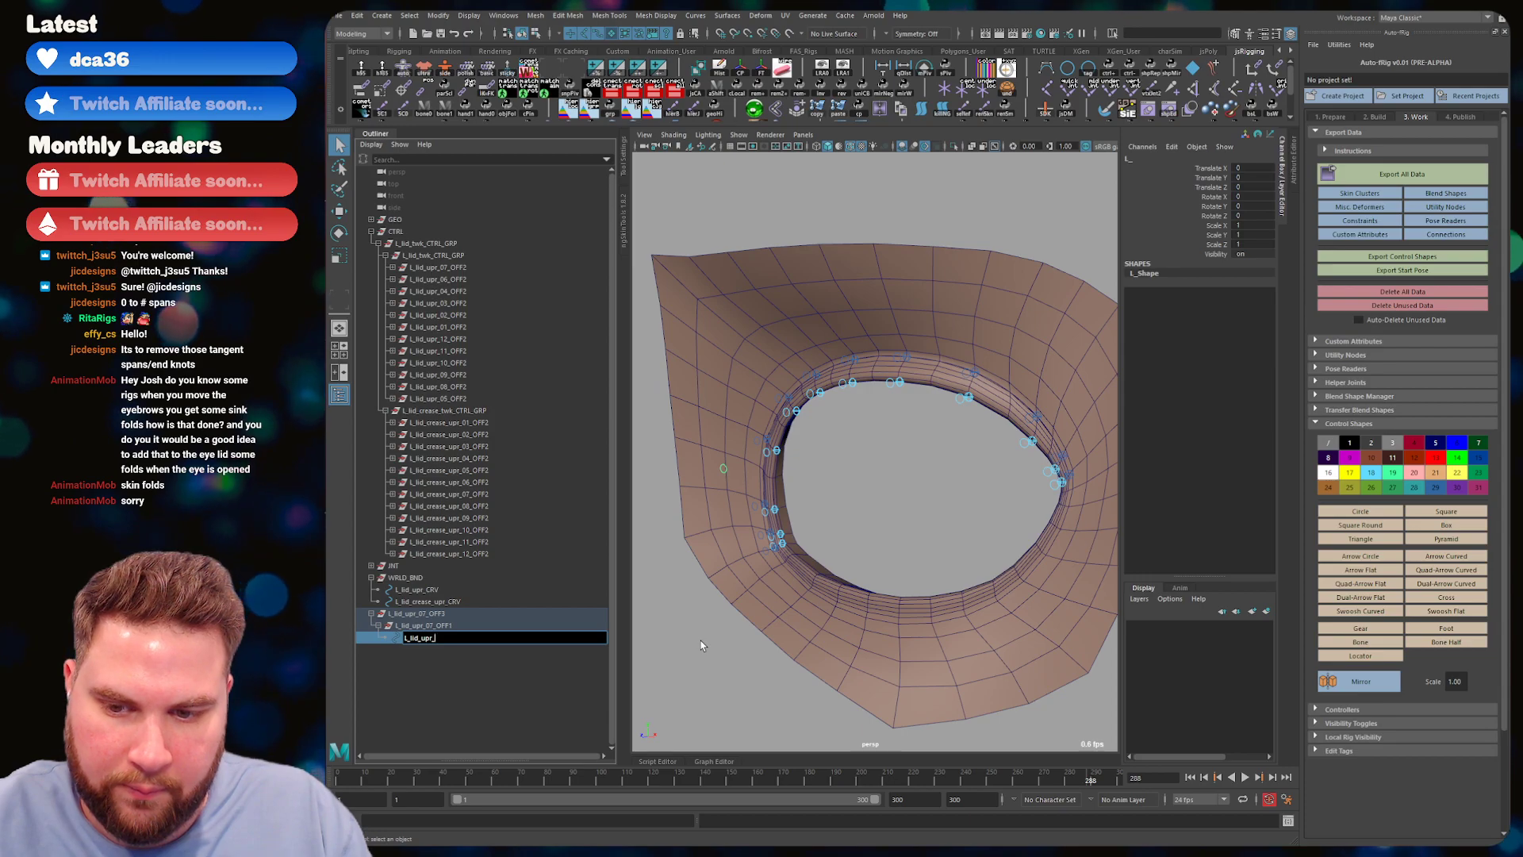
type("01_CTRL")
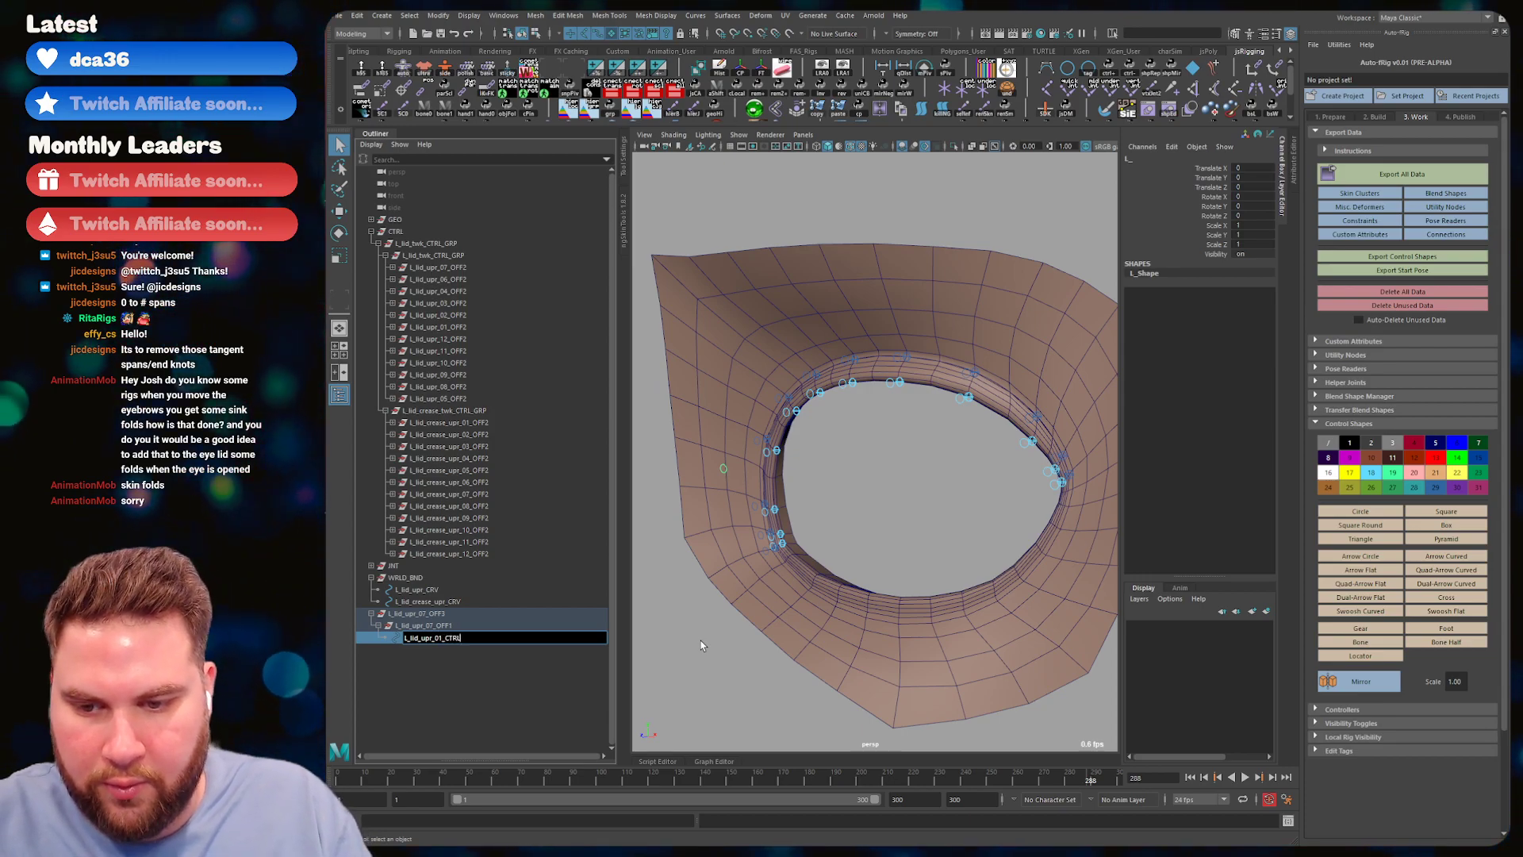
key("Return")
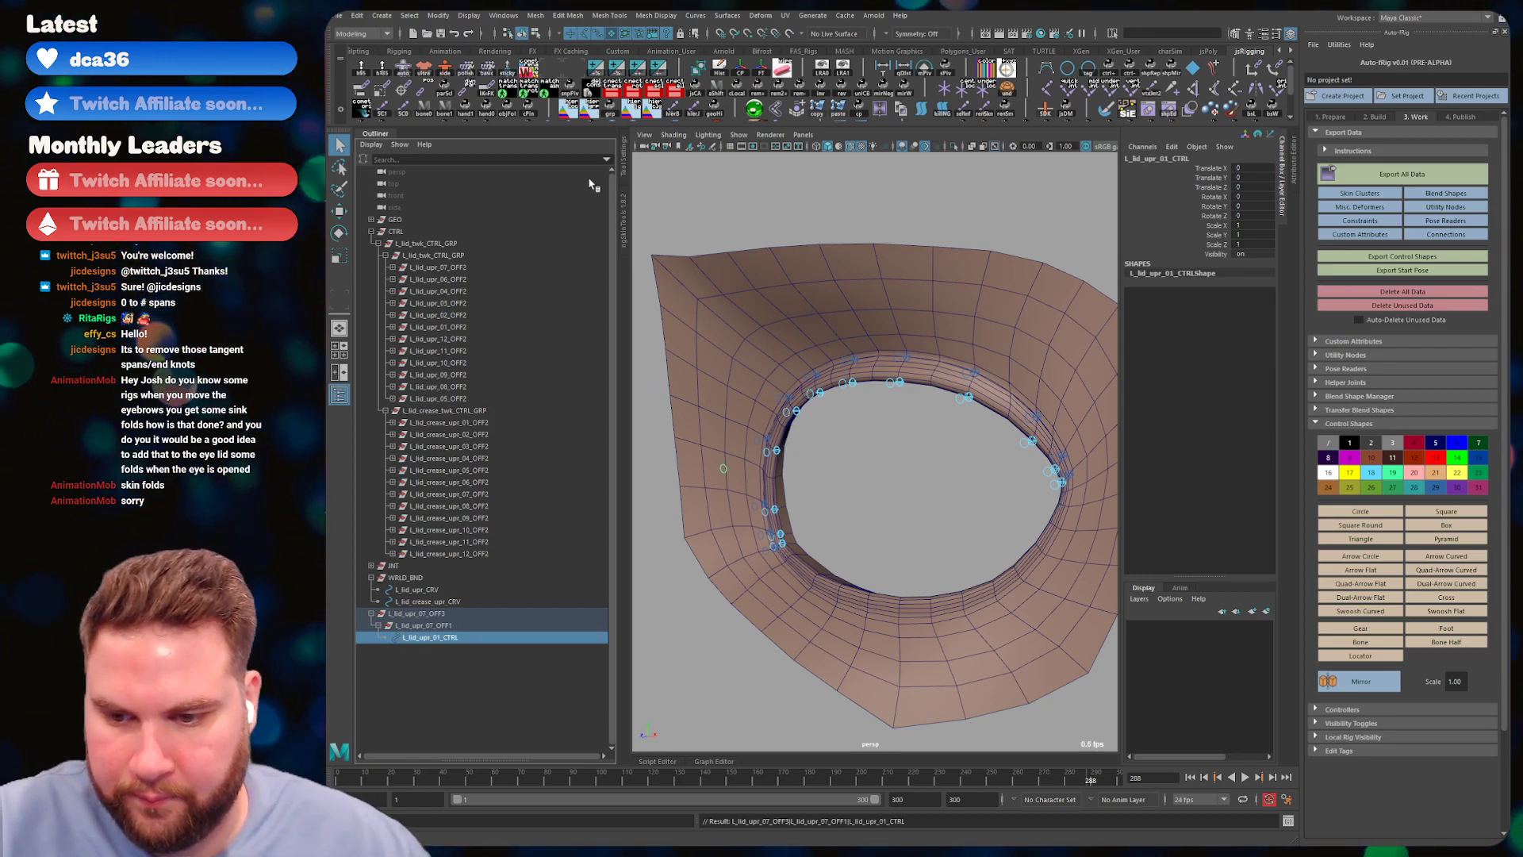
- Rename the duplicate's two parent offset groups as L_lid_upr_01_OFF1 and L_lid_upr_01_OFF2
double_click(442, 639)
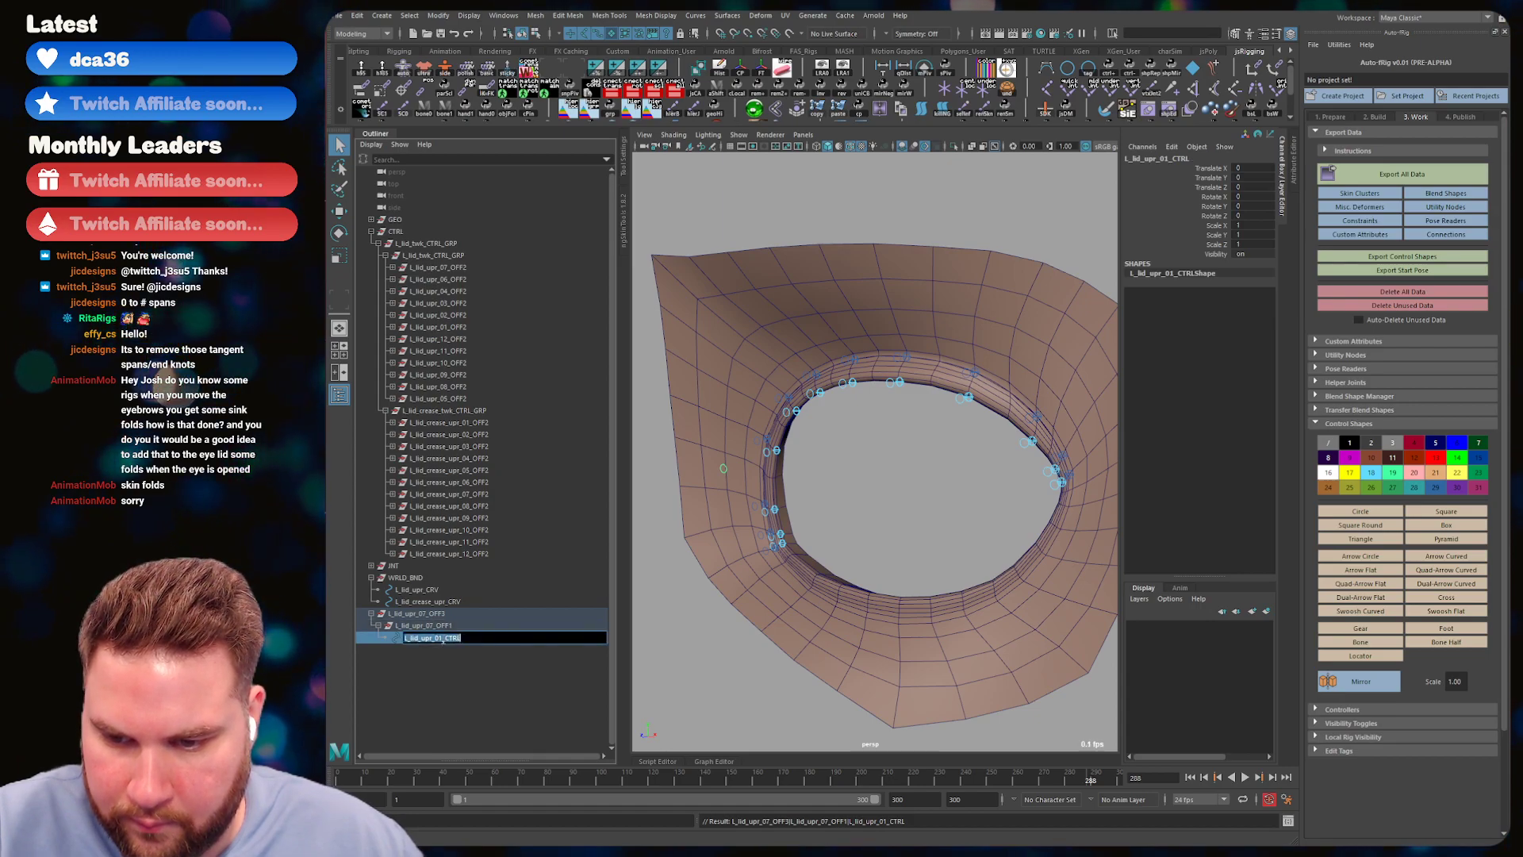
double_click(420, 625)
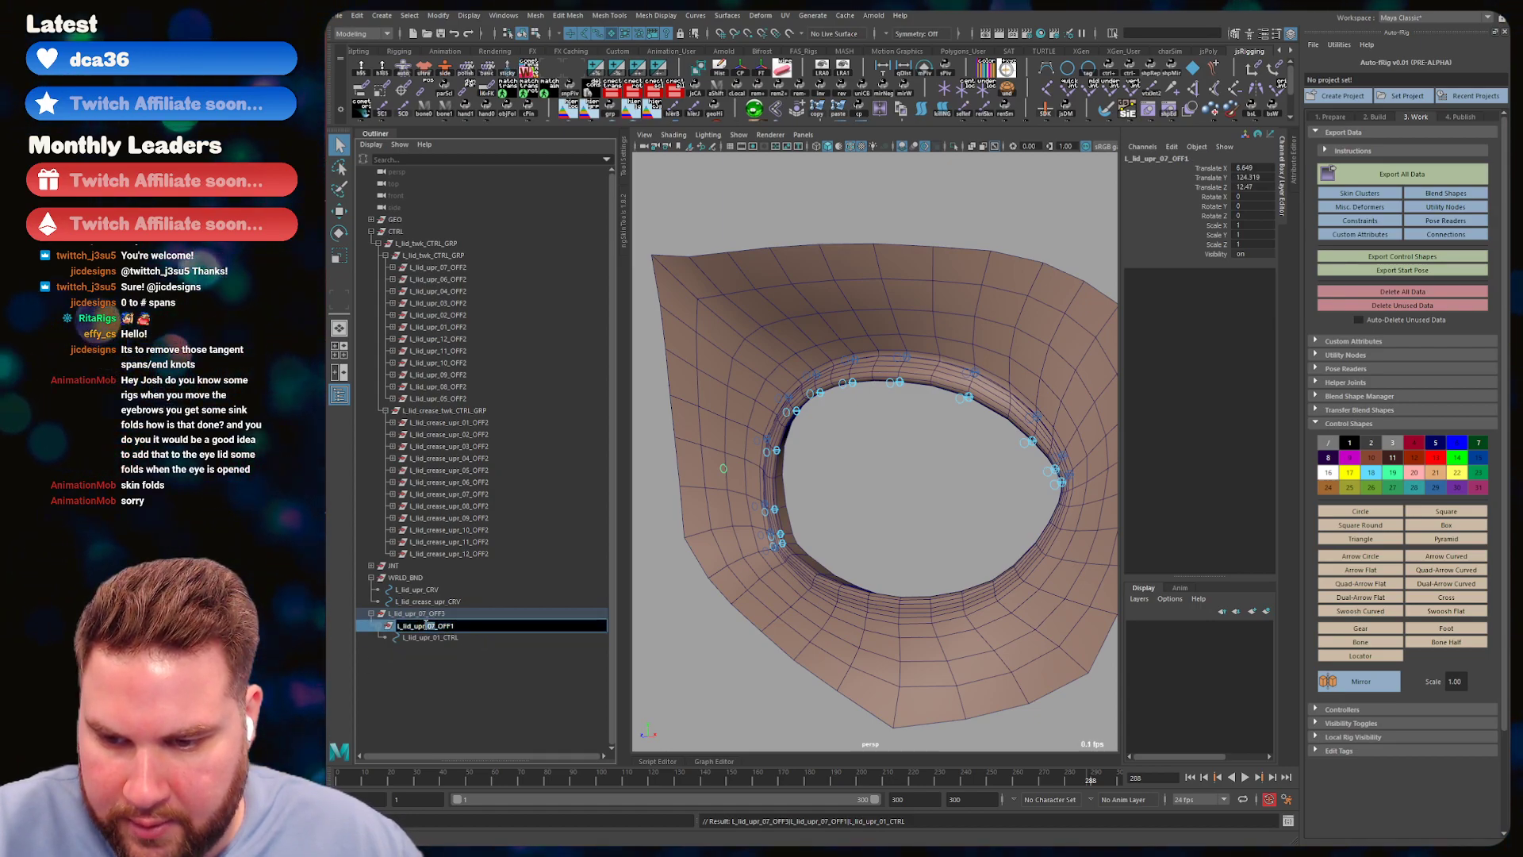
key("Return")
double_click(421, 614)
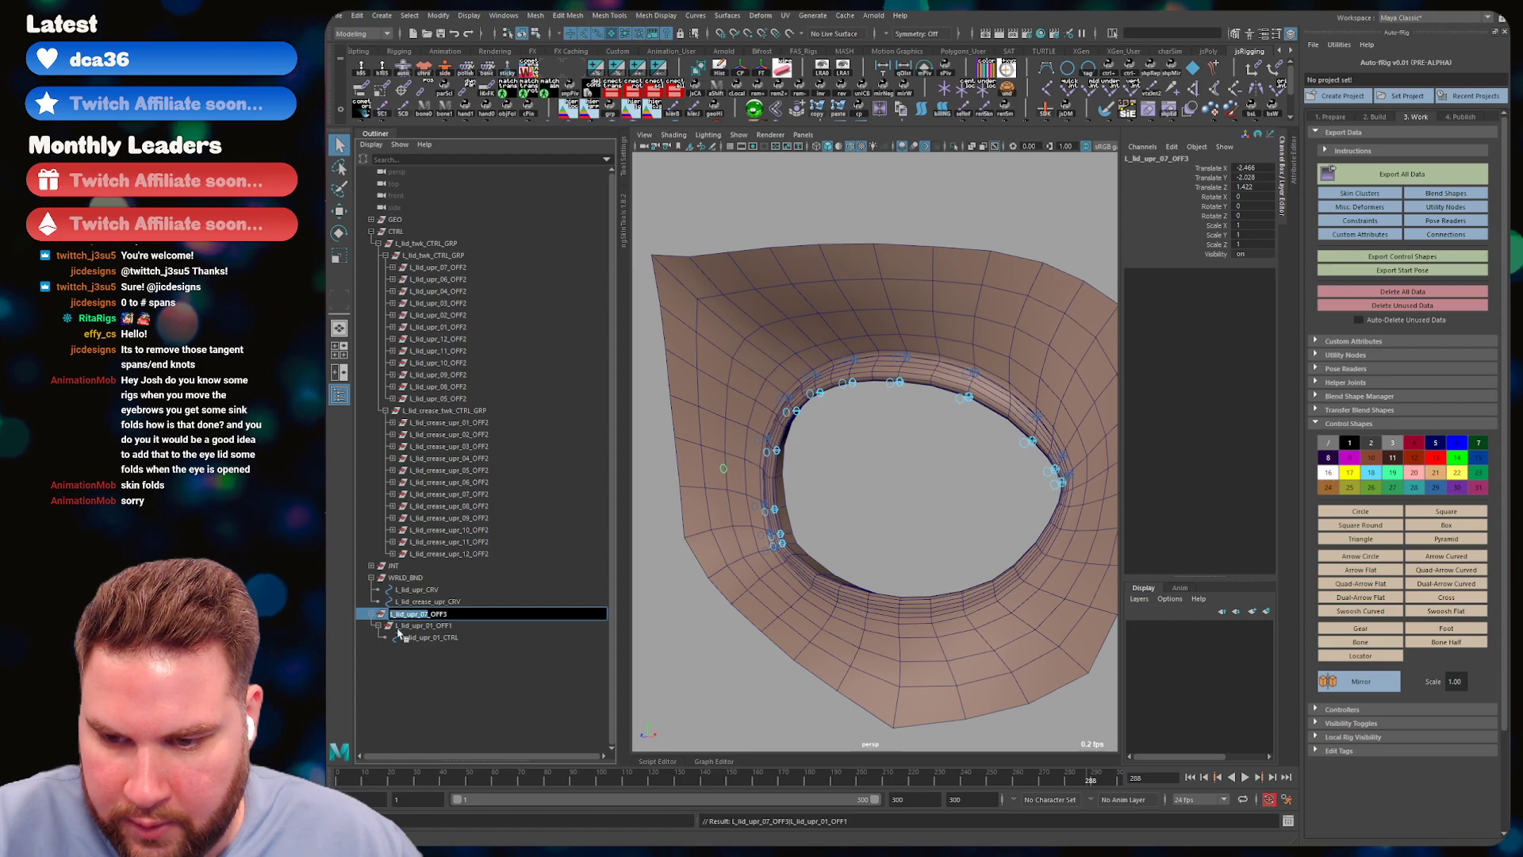
key("BackSpace")
type("2")
key("Return")
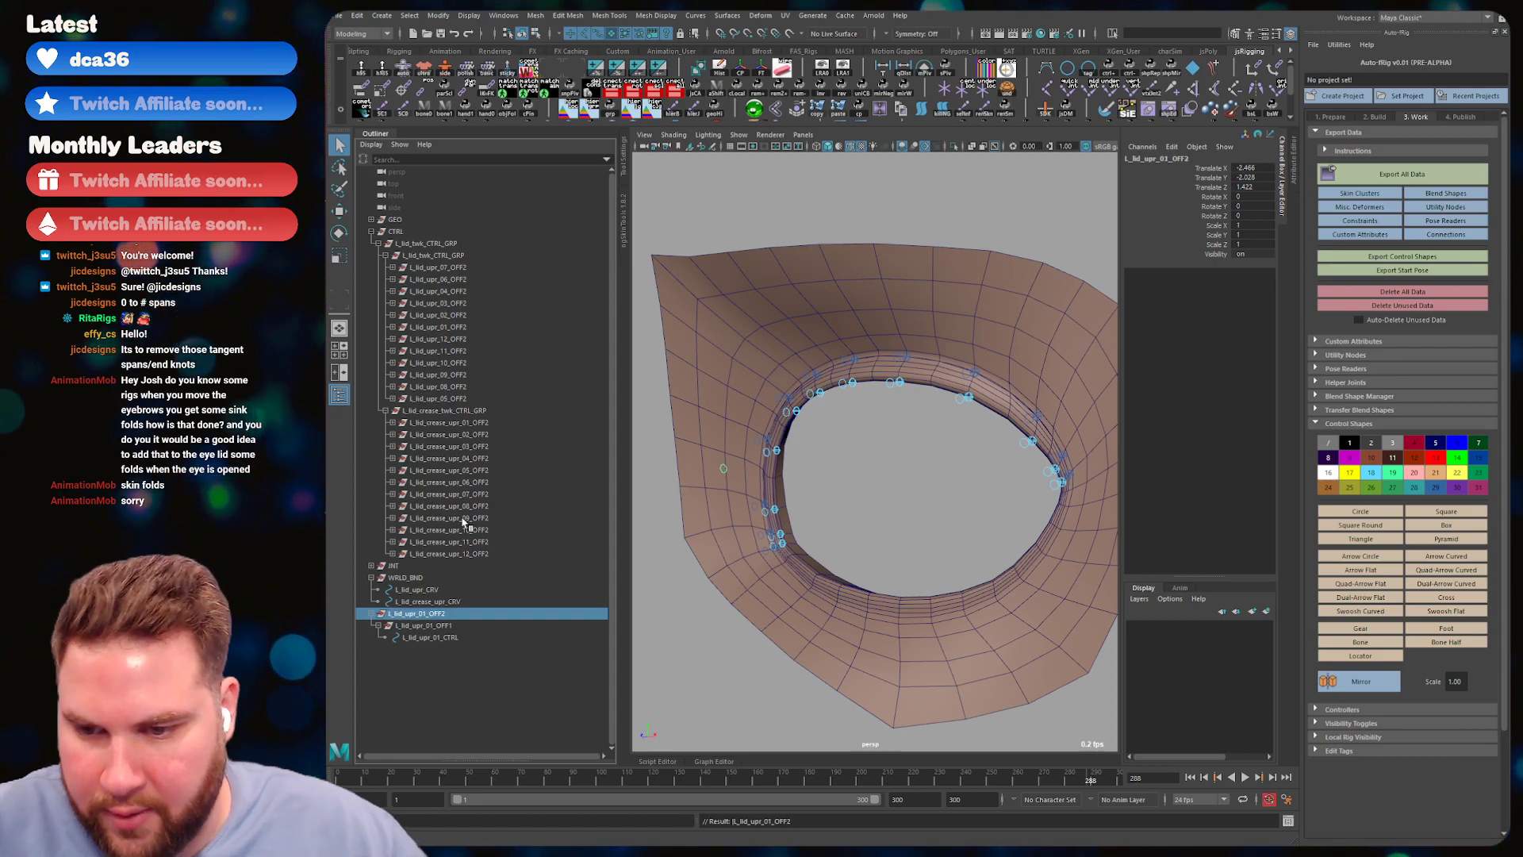
left_click(413, 675)
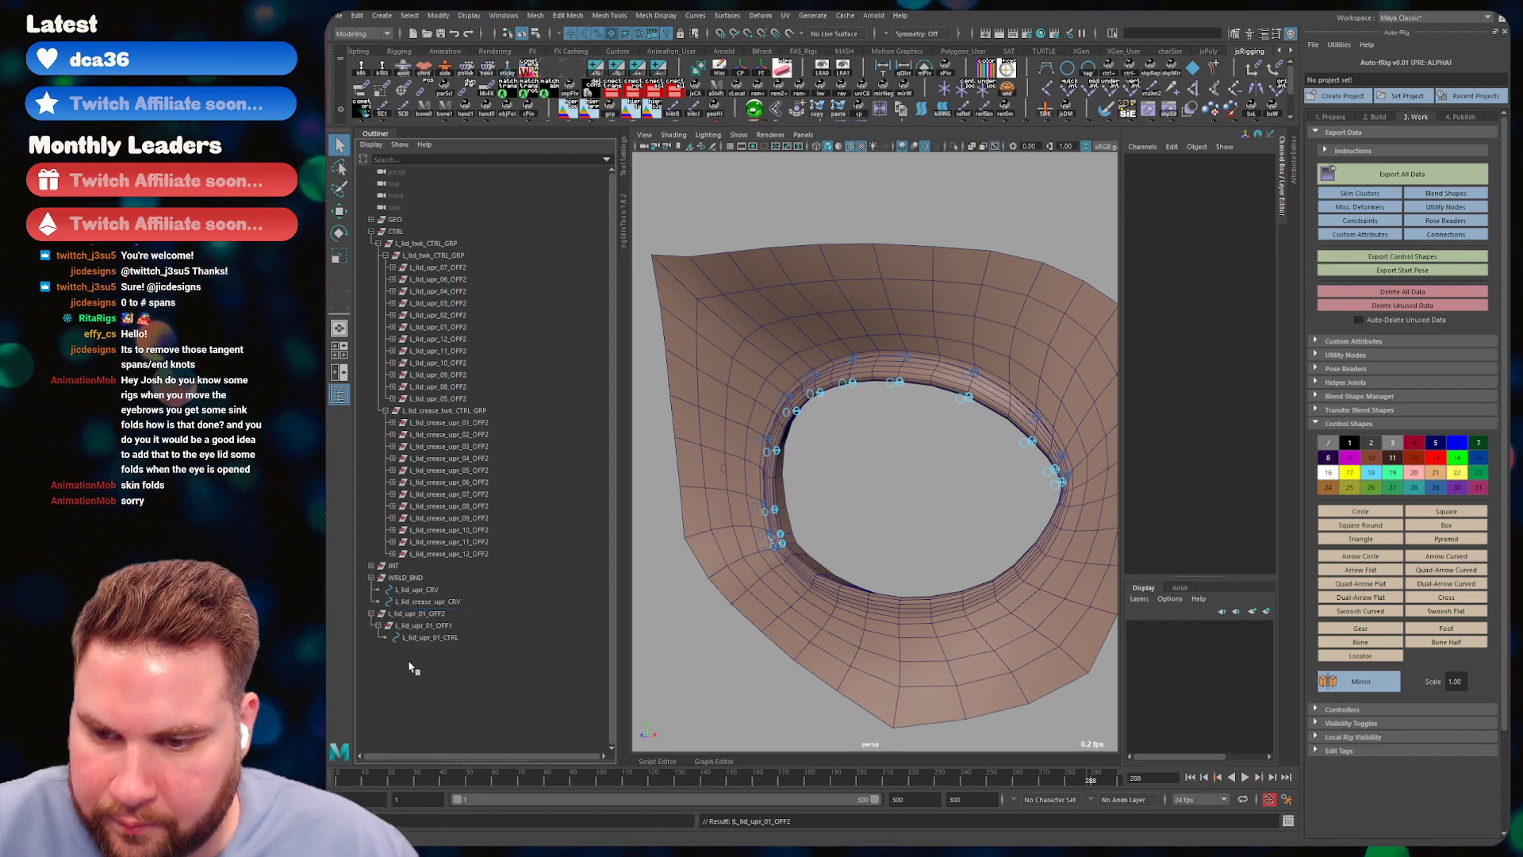
- Try to replace the shape of L_lid_upr_01_CTRL with an Auto-Rig square, and undo the attempt
left_click(421, 613)
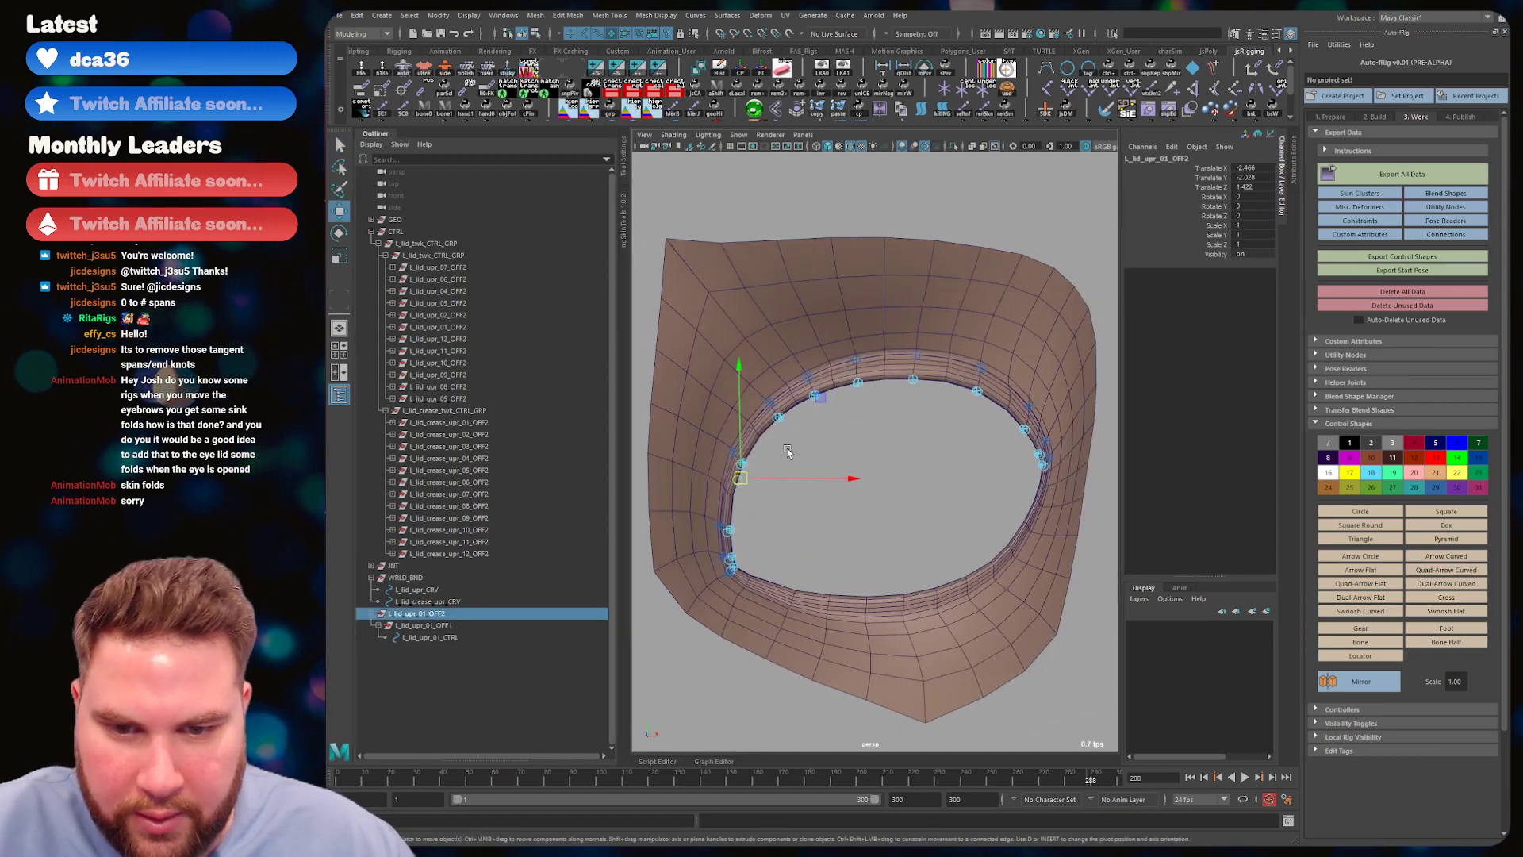
left_click_drag(825, 418, 737, 488, "alt")
left_click(738, 481)
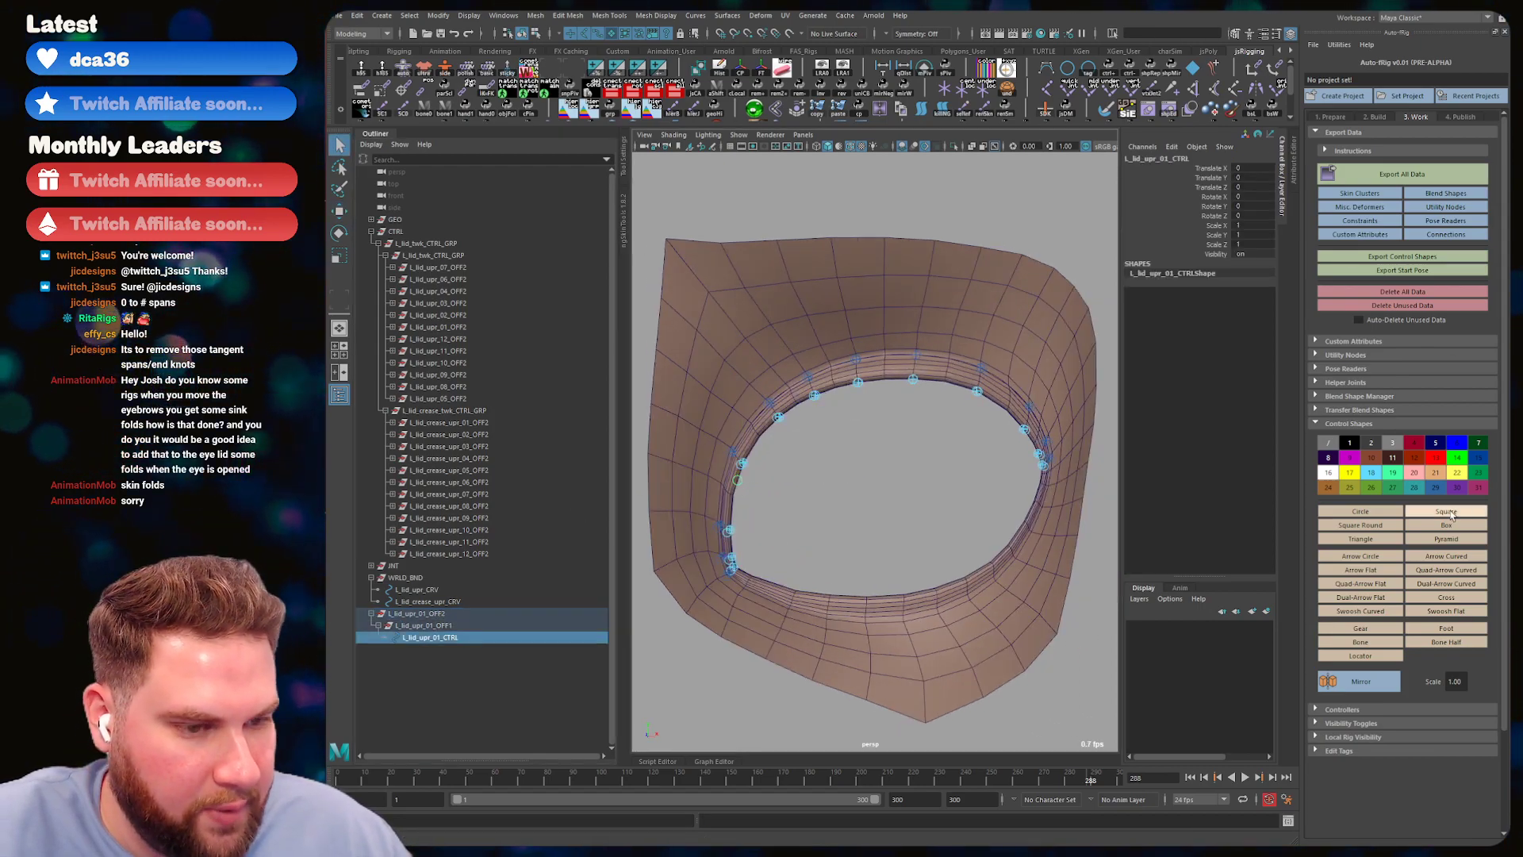
left_click(1360, 511)
left_click_drag(752, 514, 766, 501, "alt")
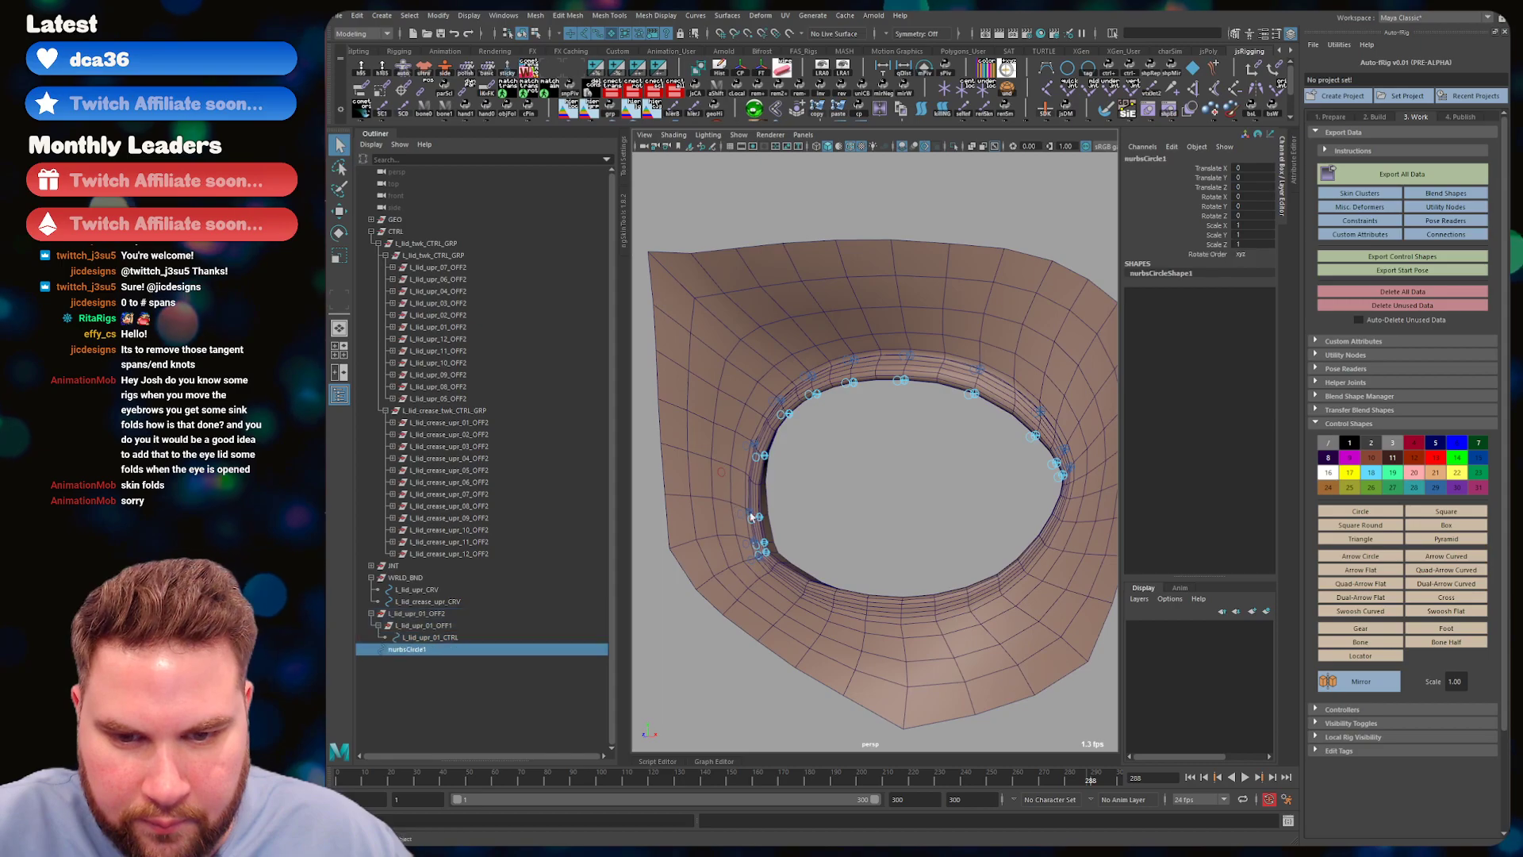
key("ctrl+z")
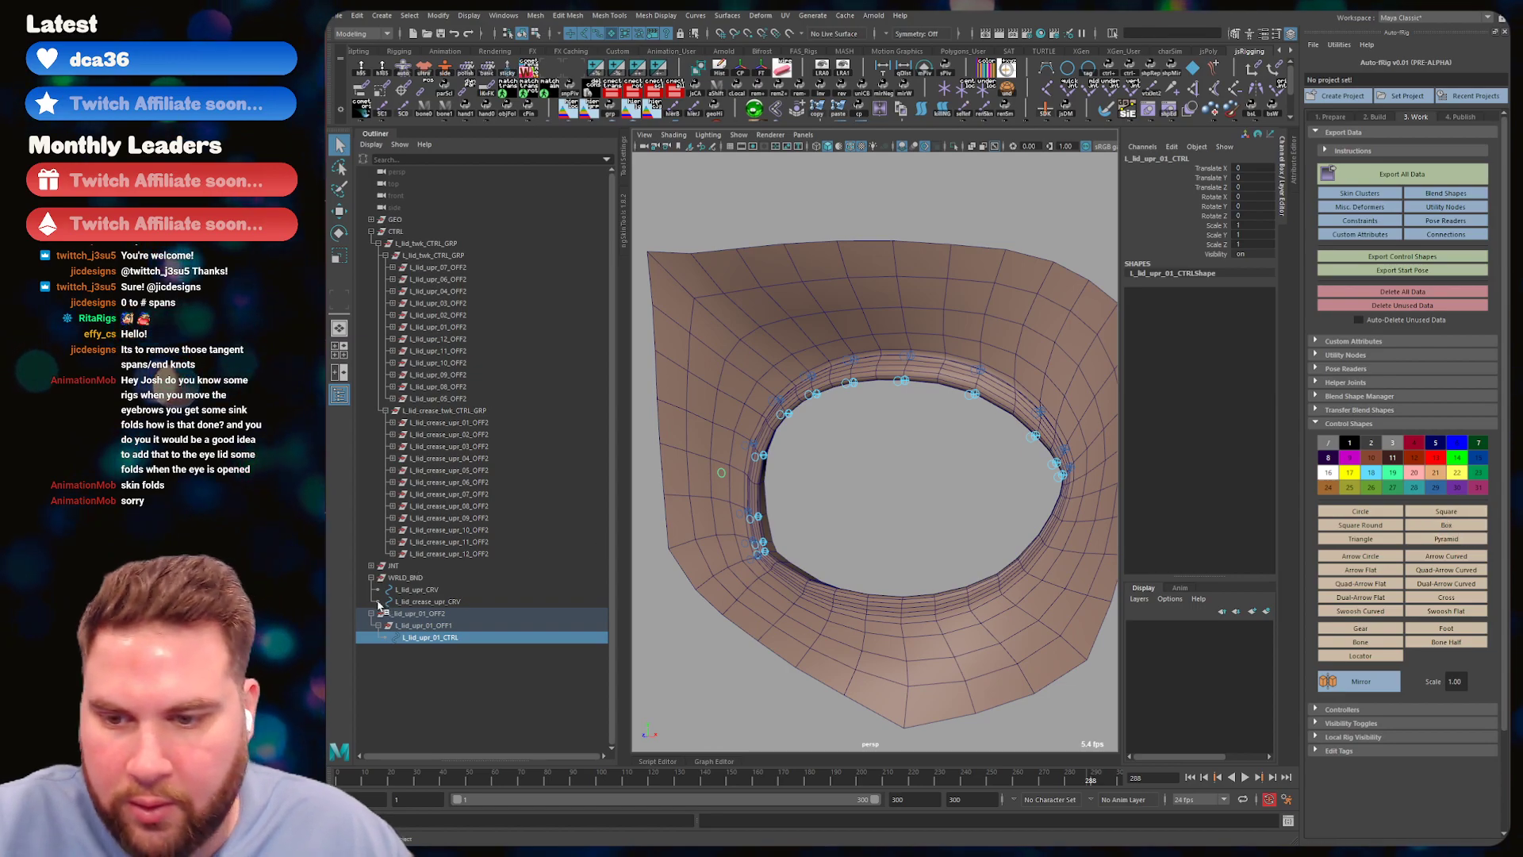
- Parent the L_lid_upr_01_OFF2 group under the main CTRL group
left_click(411, 613)
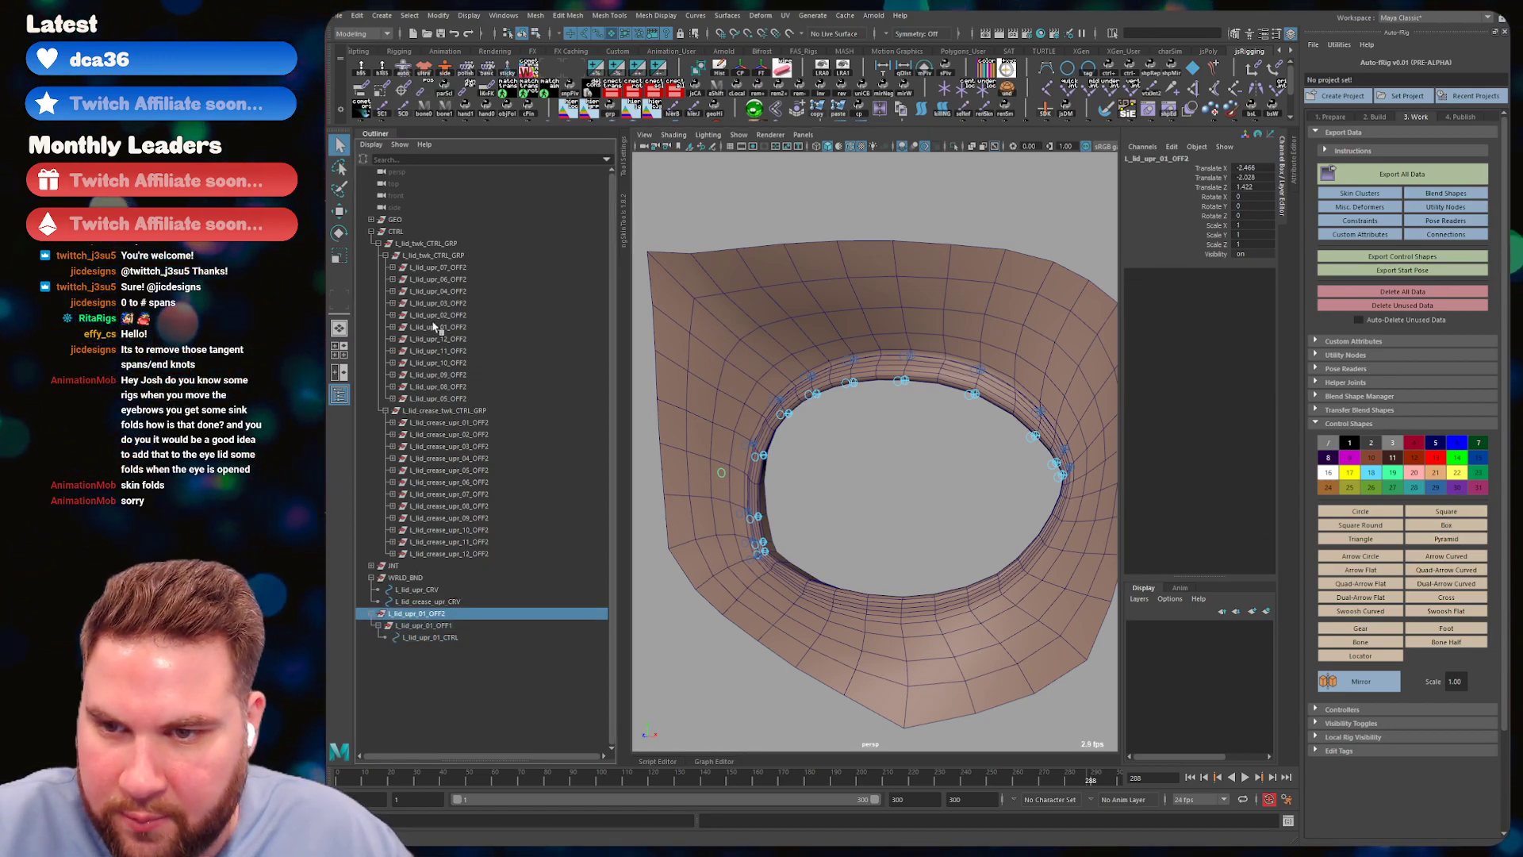
left_click(395, 231, "ctrl")
key("p")
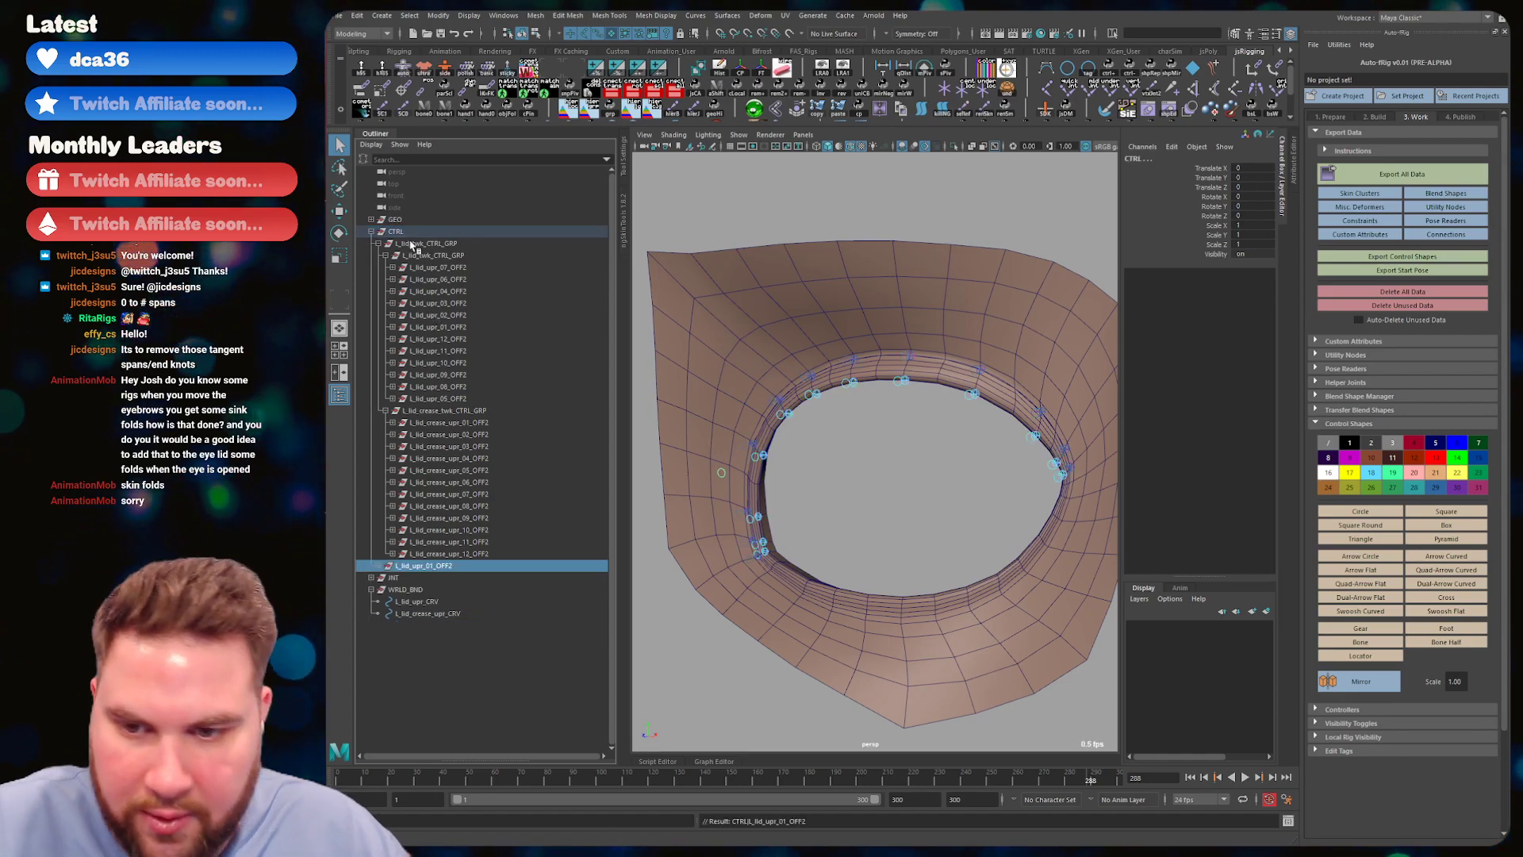
- Retry the square shape replacement on the reparented L_lid_upr_01_CTRL, undo it and clear the selection
left_click(378, 565)
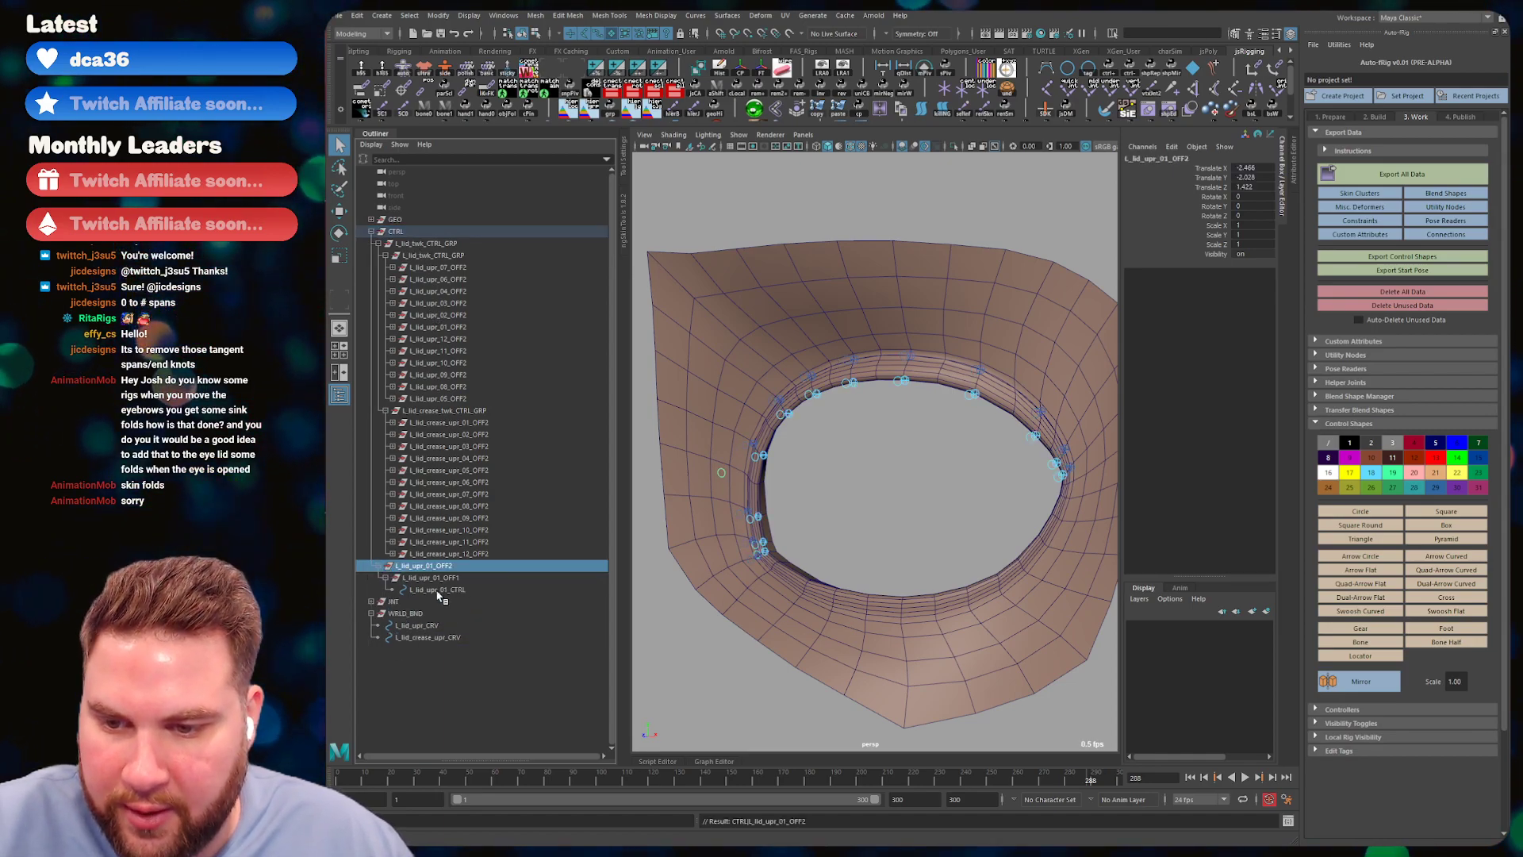
left_click(436, 591)
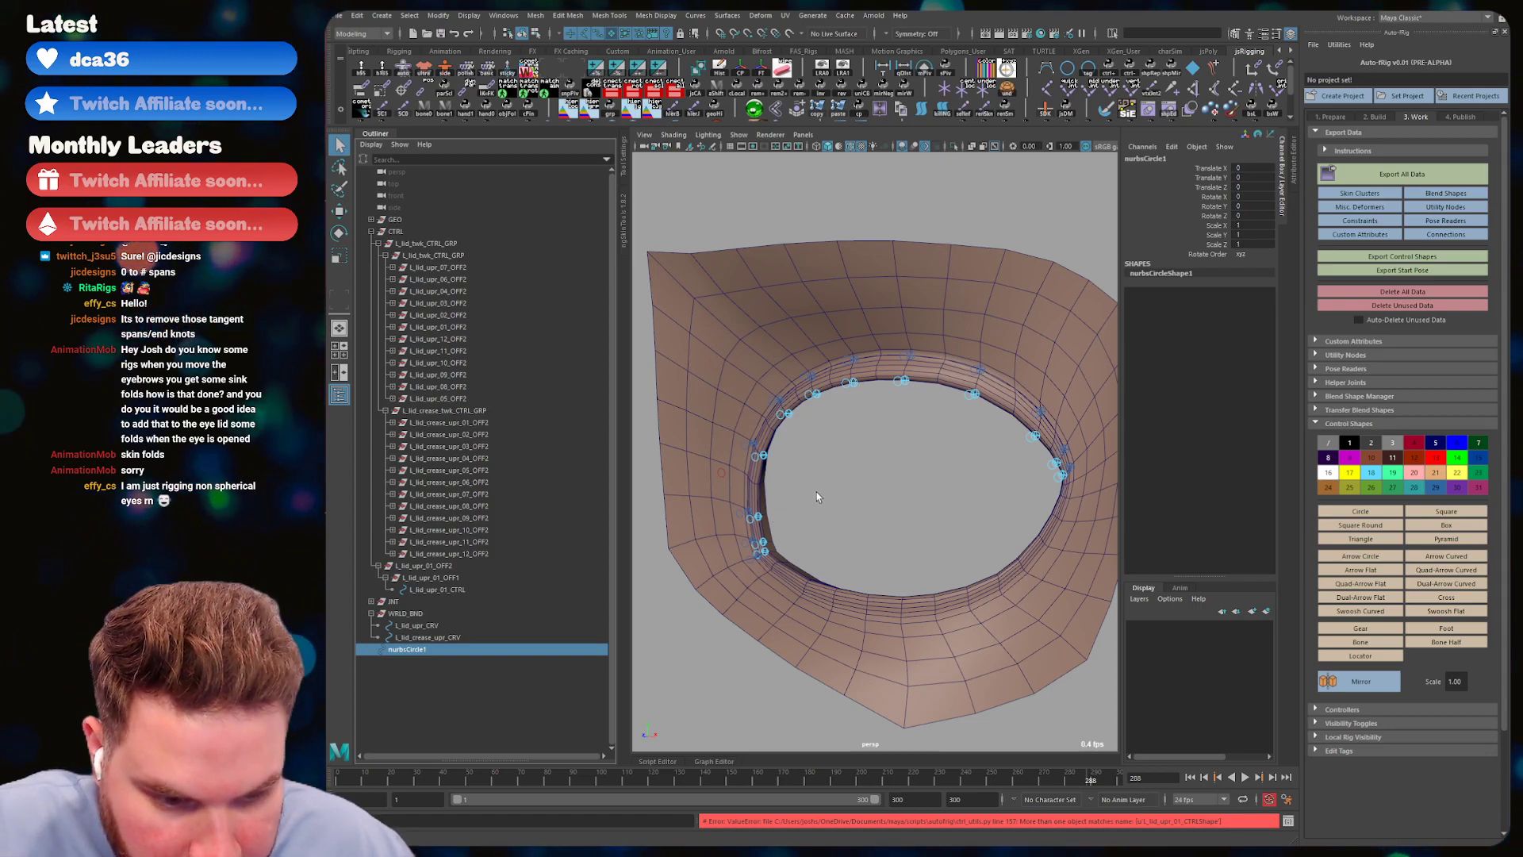
key("ctrl+z")
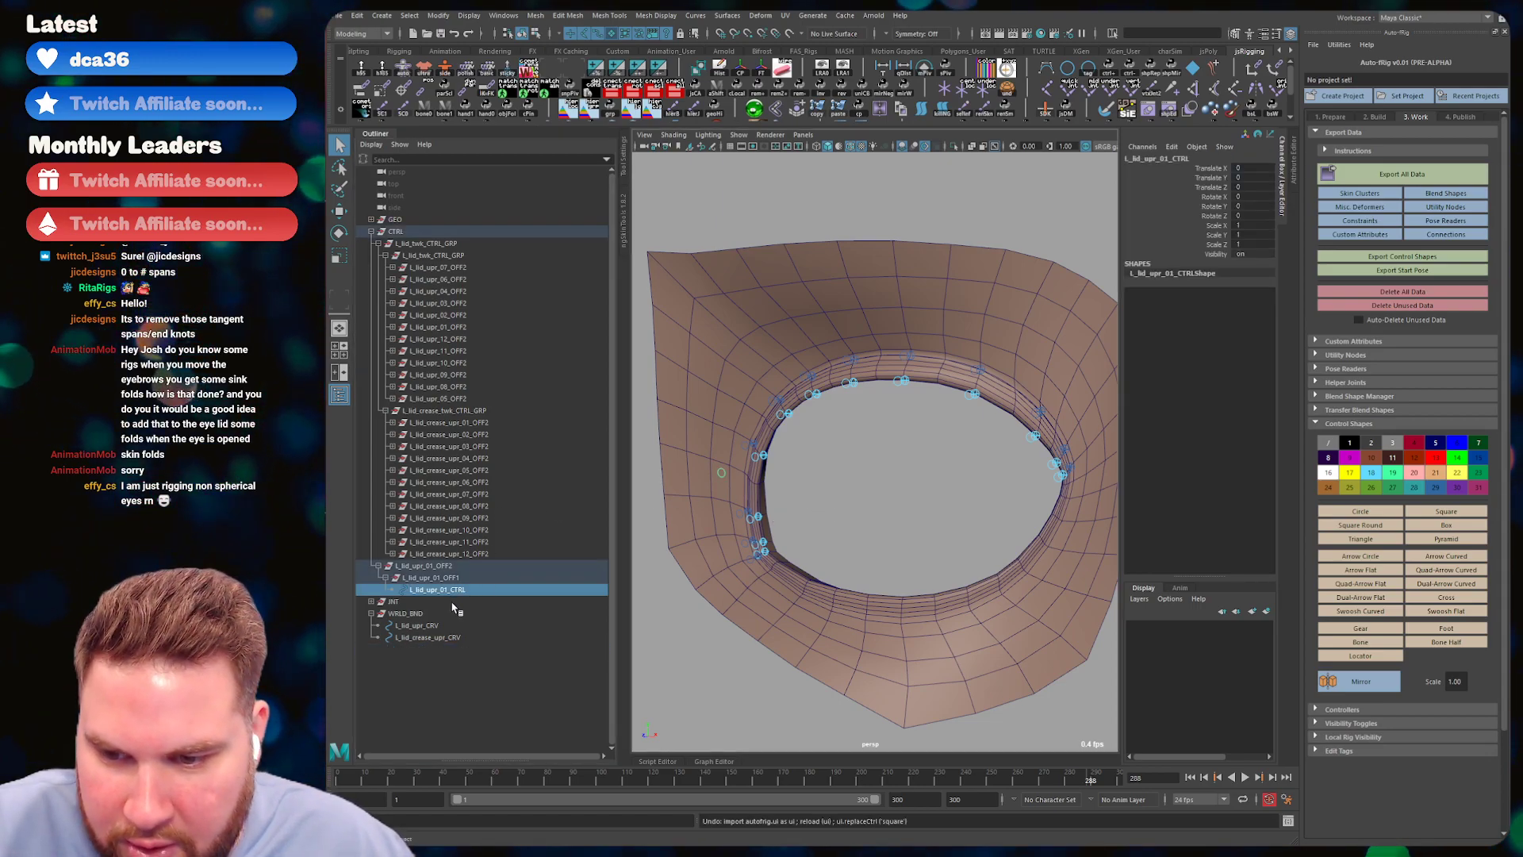
left_click(451, 696)
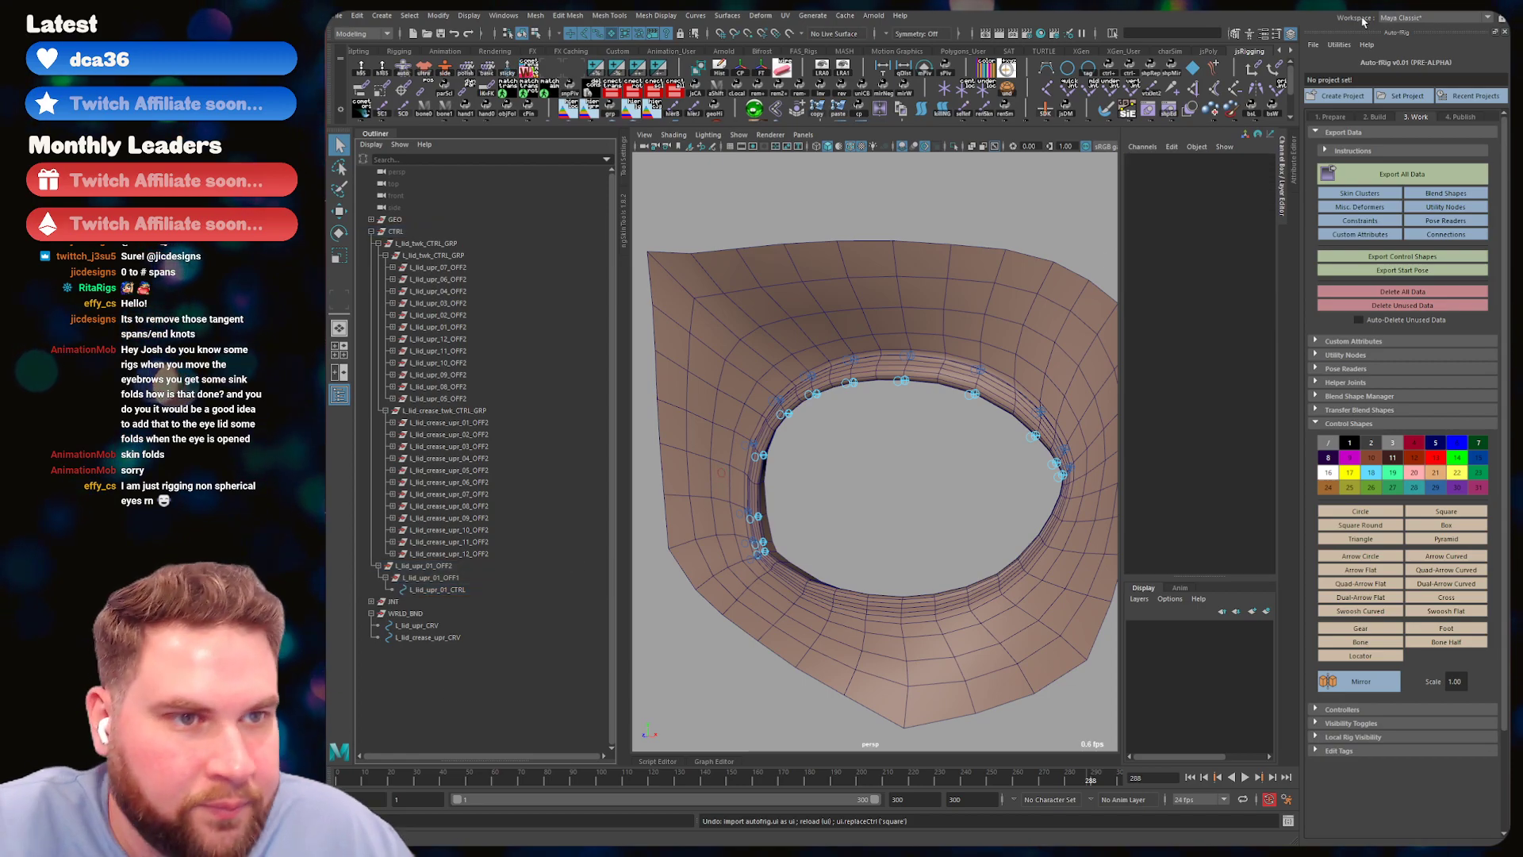
- Look for a renaming tool in Auto-Rig, try Rename Nodes from the publish tools, and return to the work tools
left_click(1339, 44)
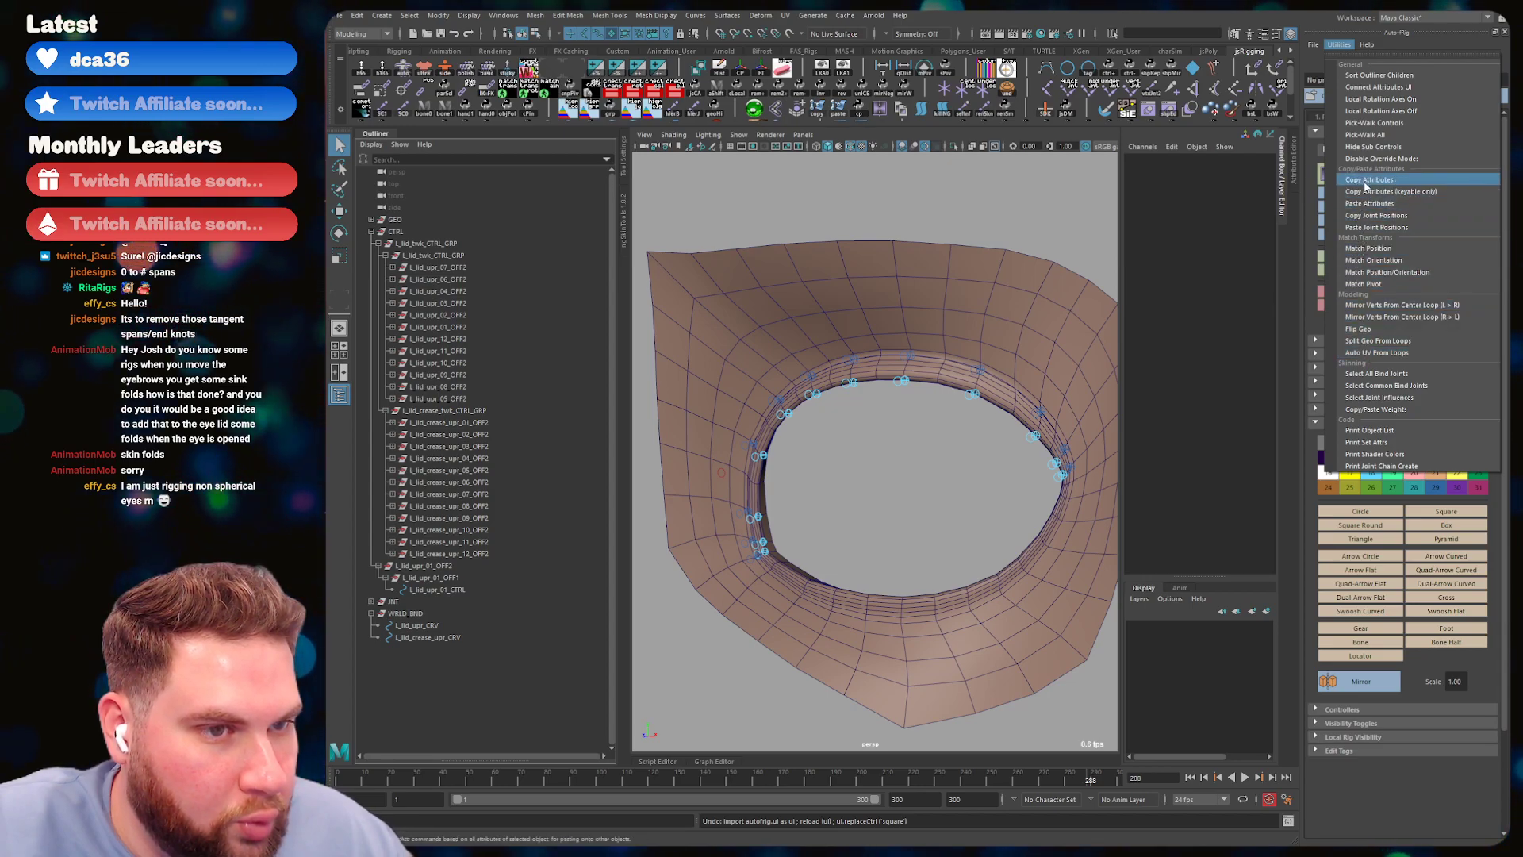
left_click(1392, 49)
left_click(1461, 117)
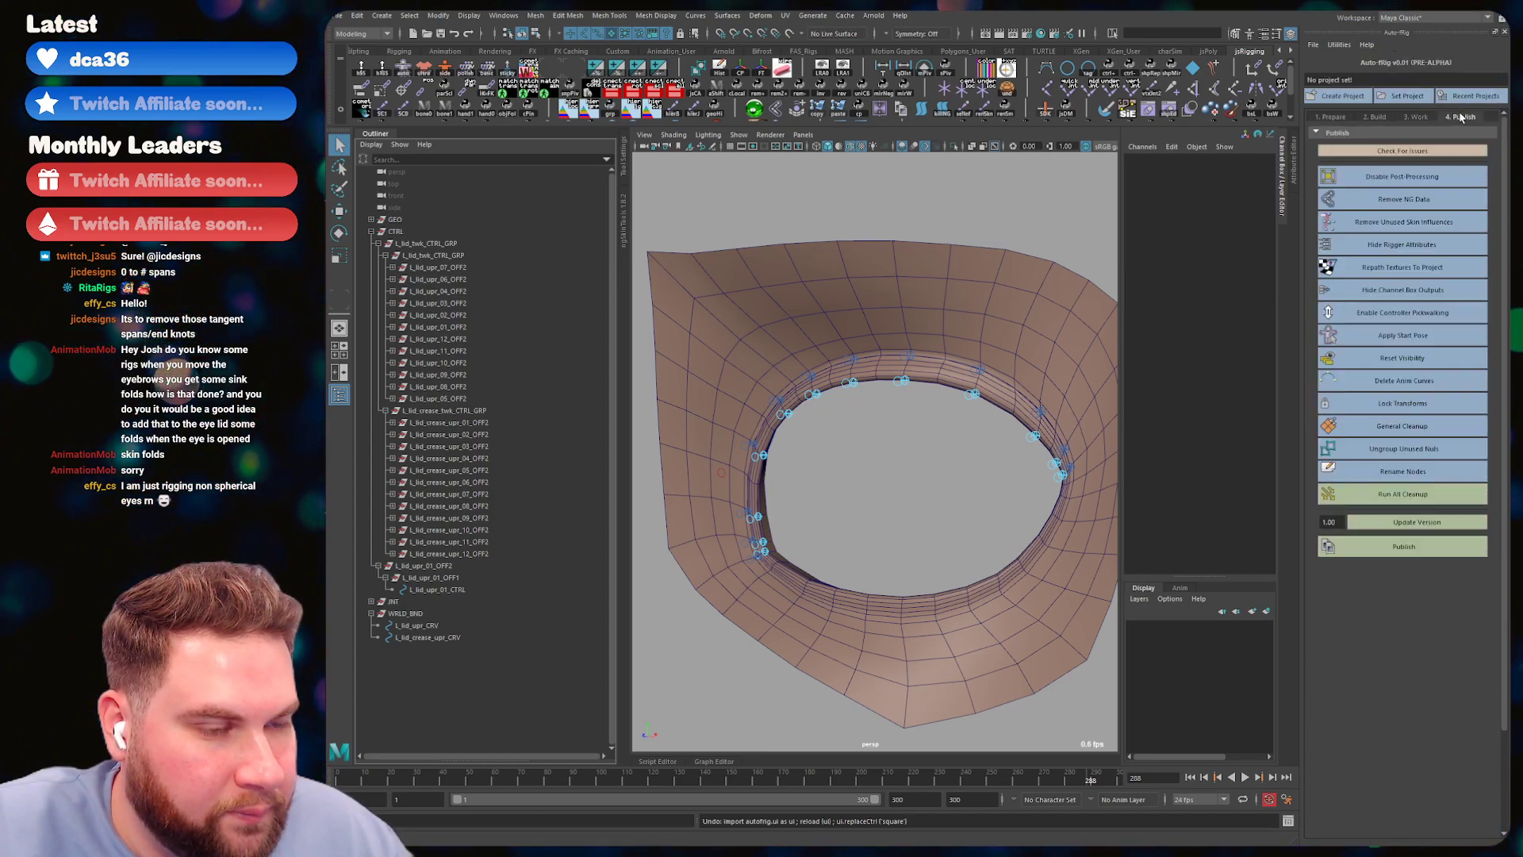
left_click(1399, 473)
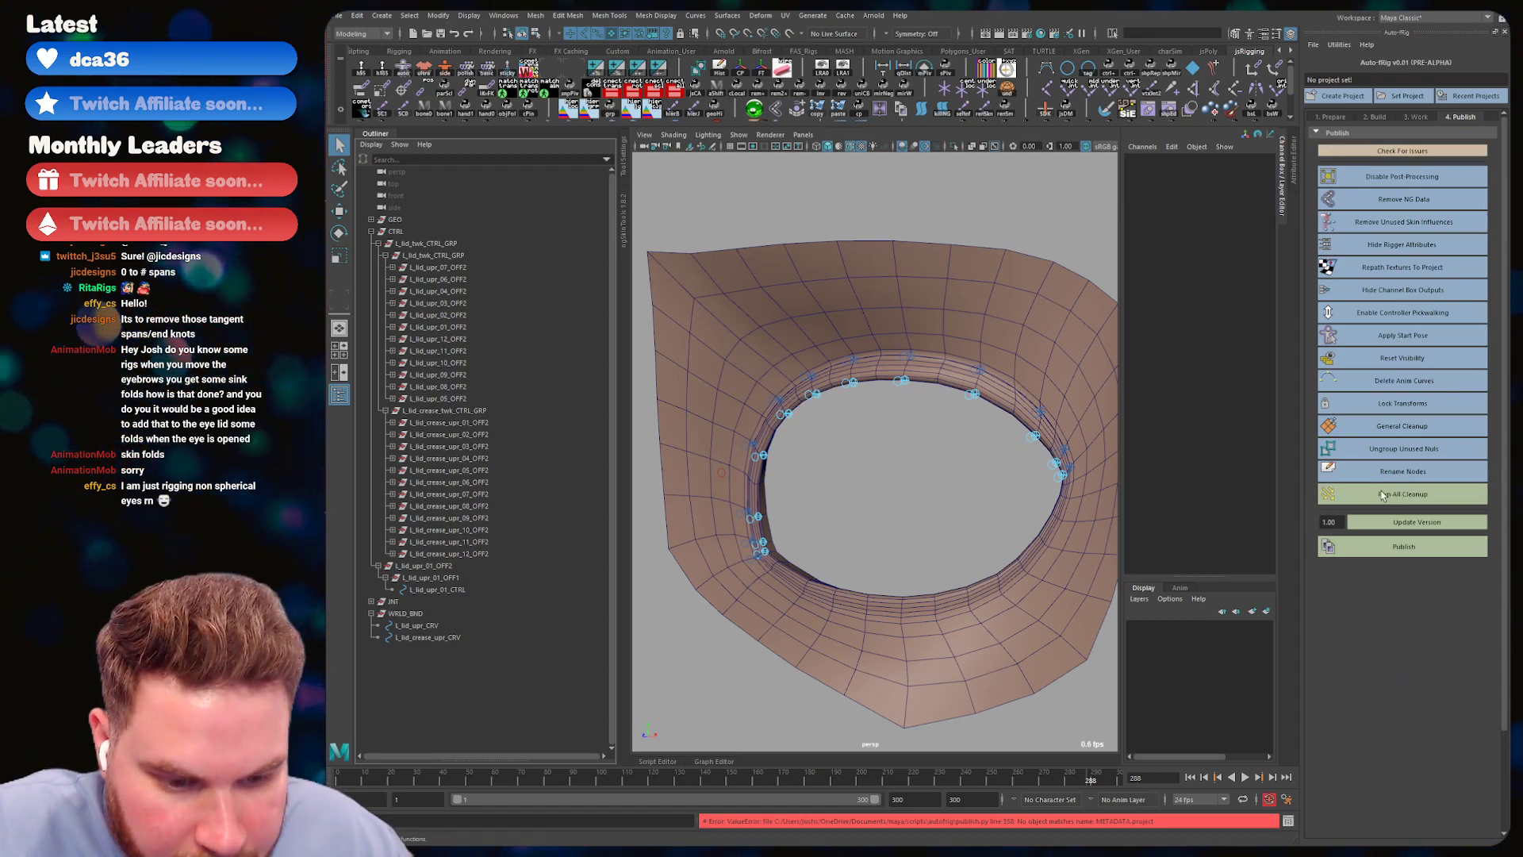
left_click(1374, 117)
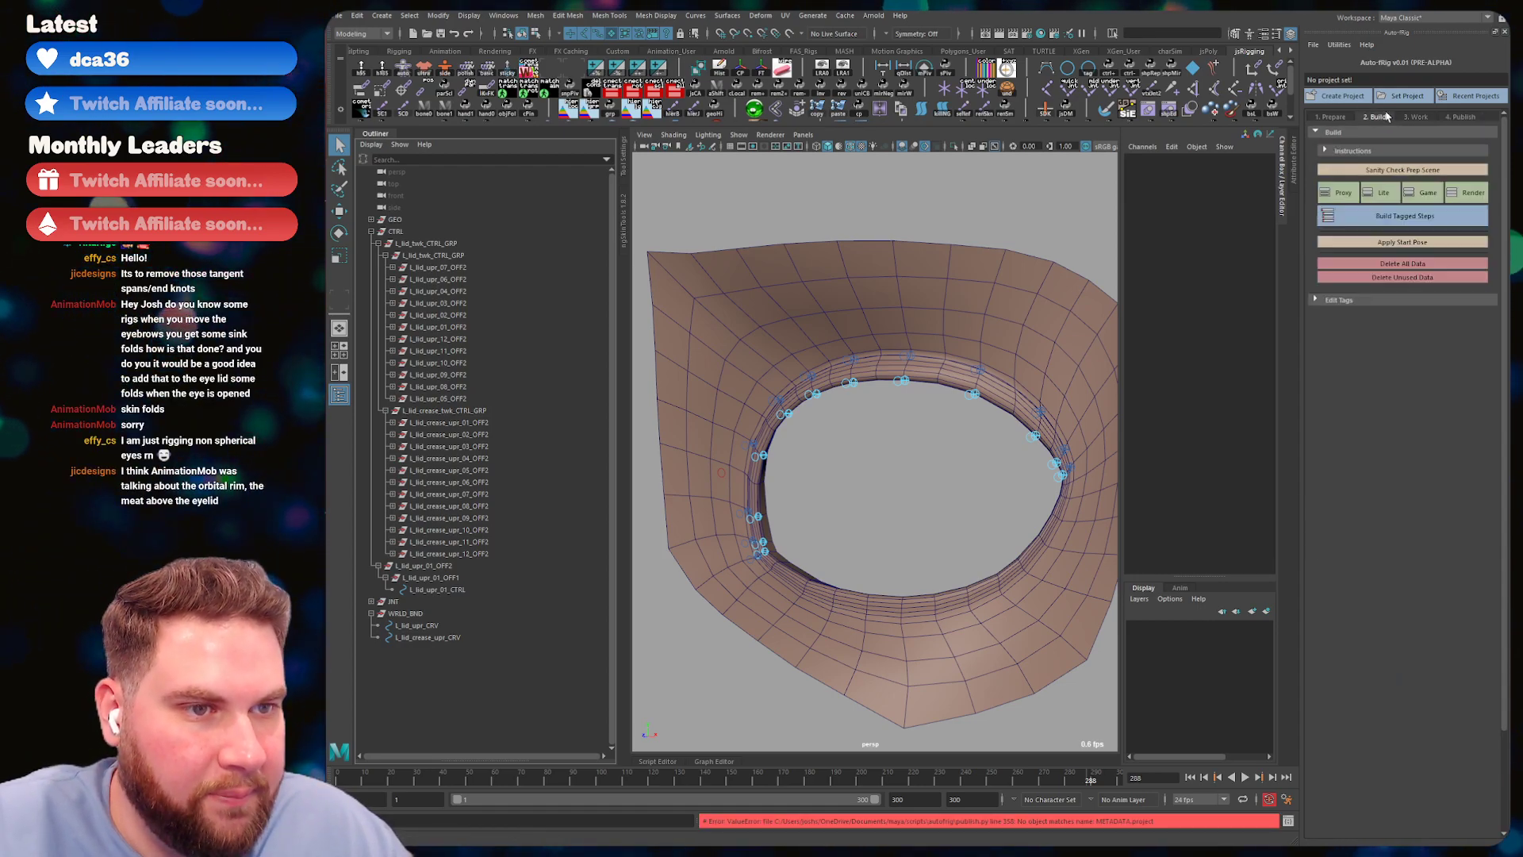
left_click(1414, 116)
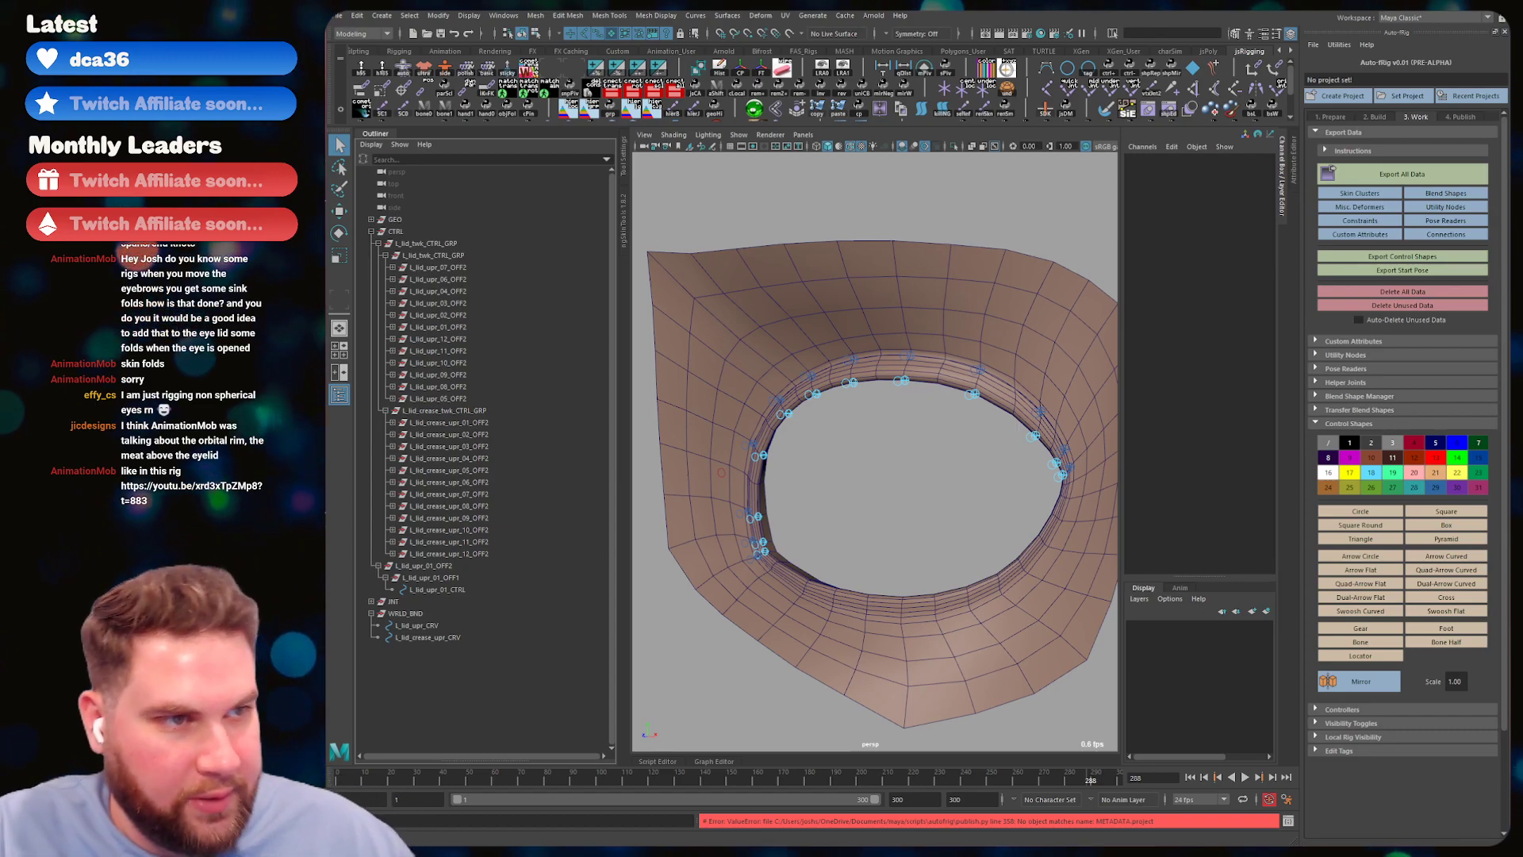
- Switch to the browser with the Apollo - Maya Animation Rig Review video, shrink its window and skip the ad
left_click_drag(1522, 0, 1090, 103)
left_click(1234, 97)
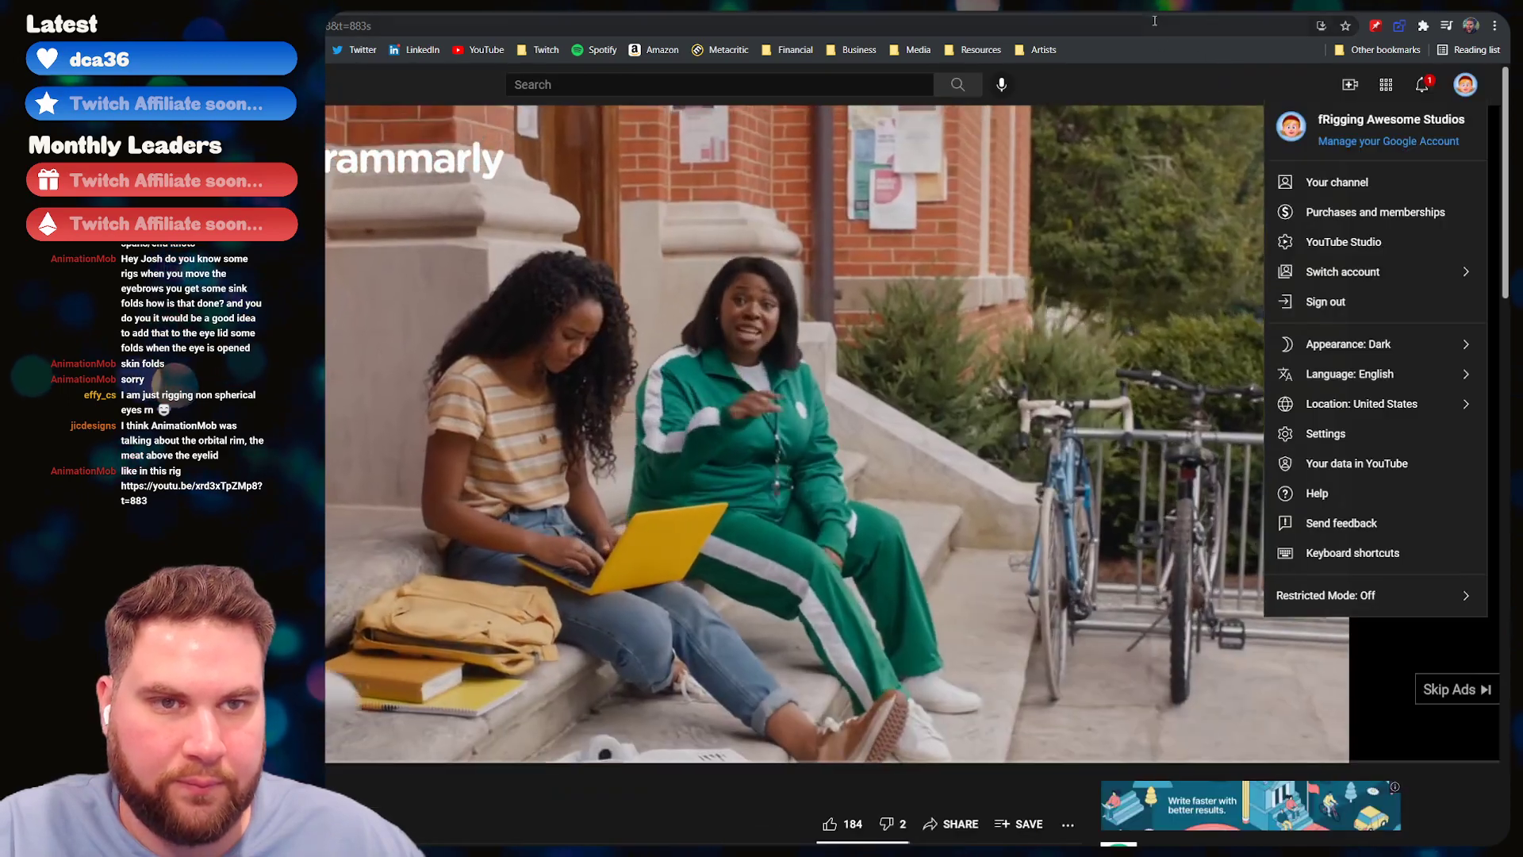
left_click_drag(1199, 6, 988, 65)
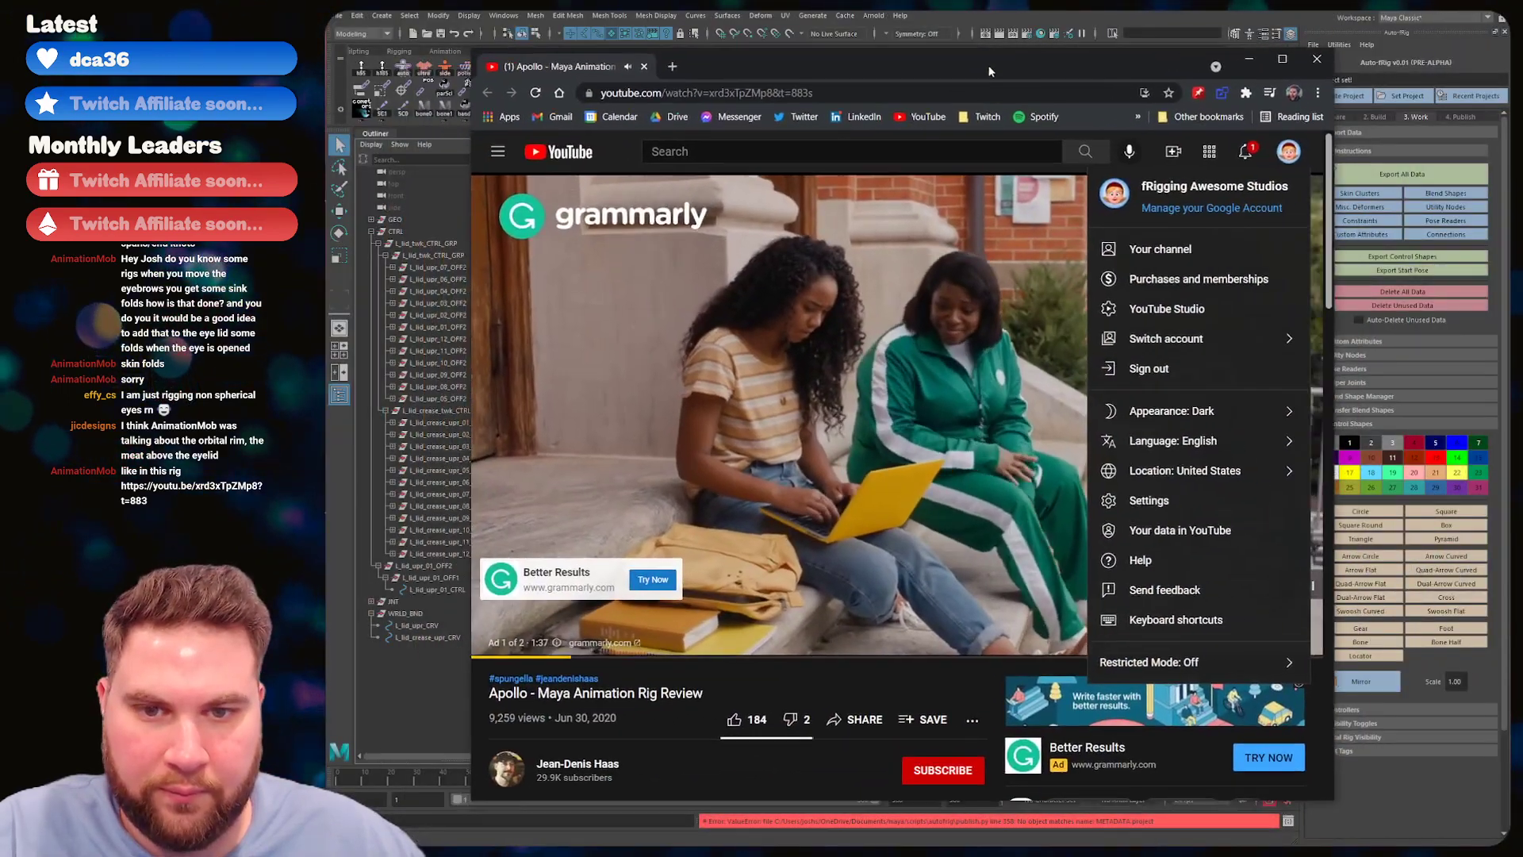
left_click(1287, 152)
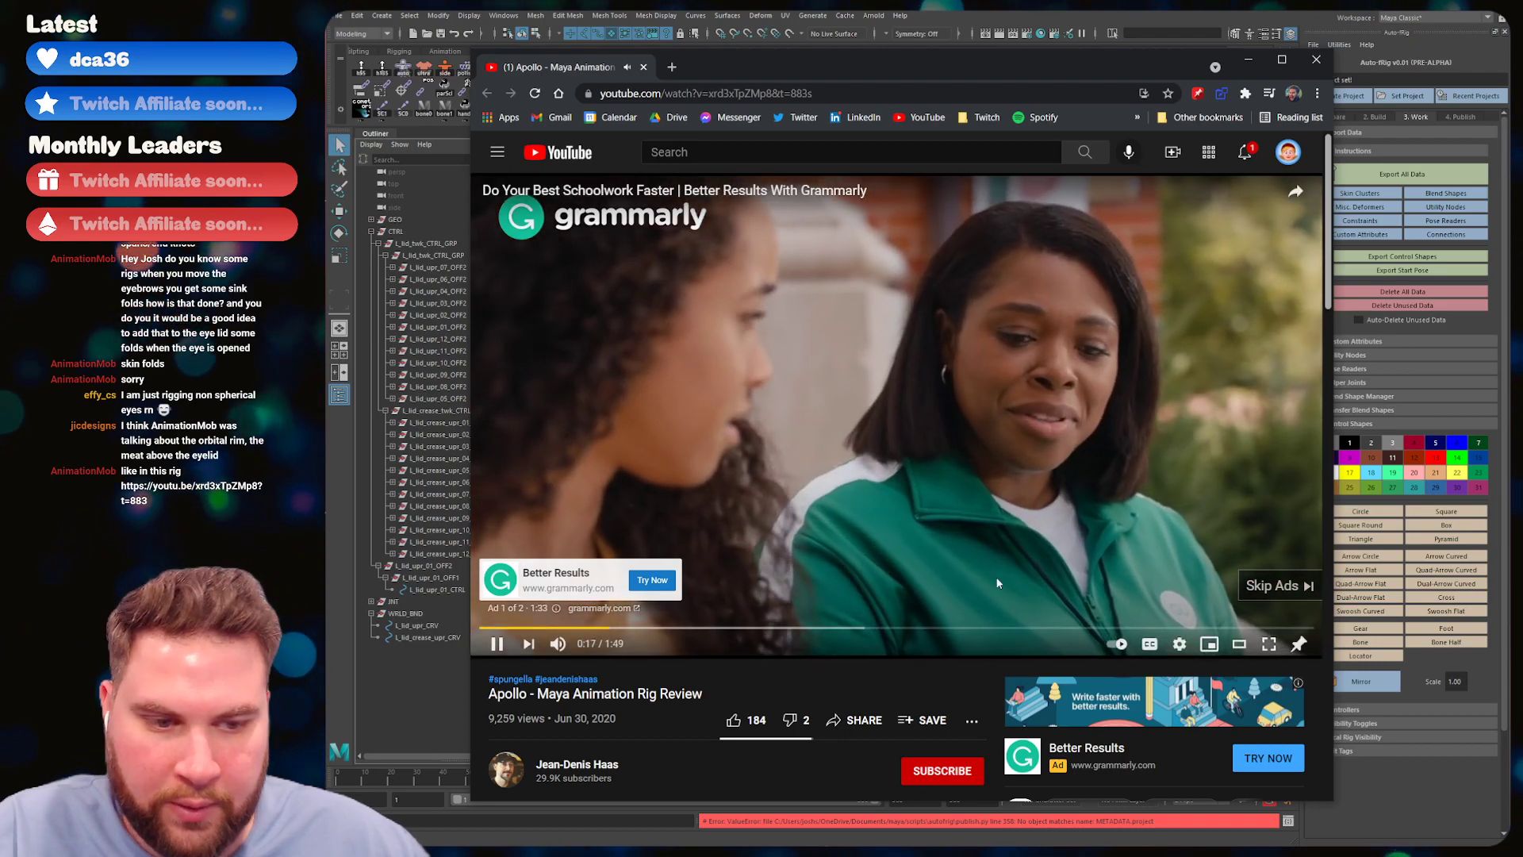
left_click(1278, 585)
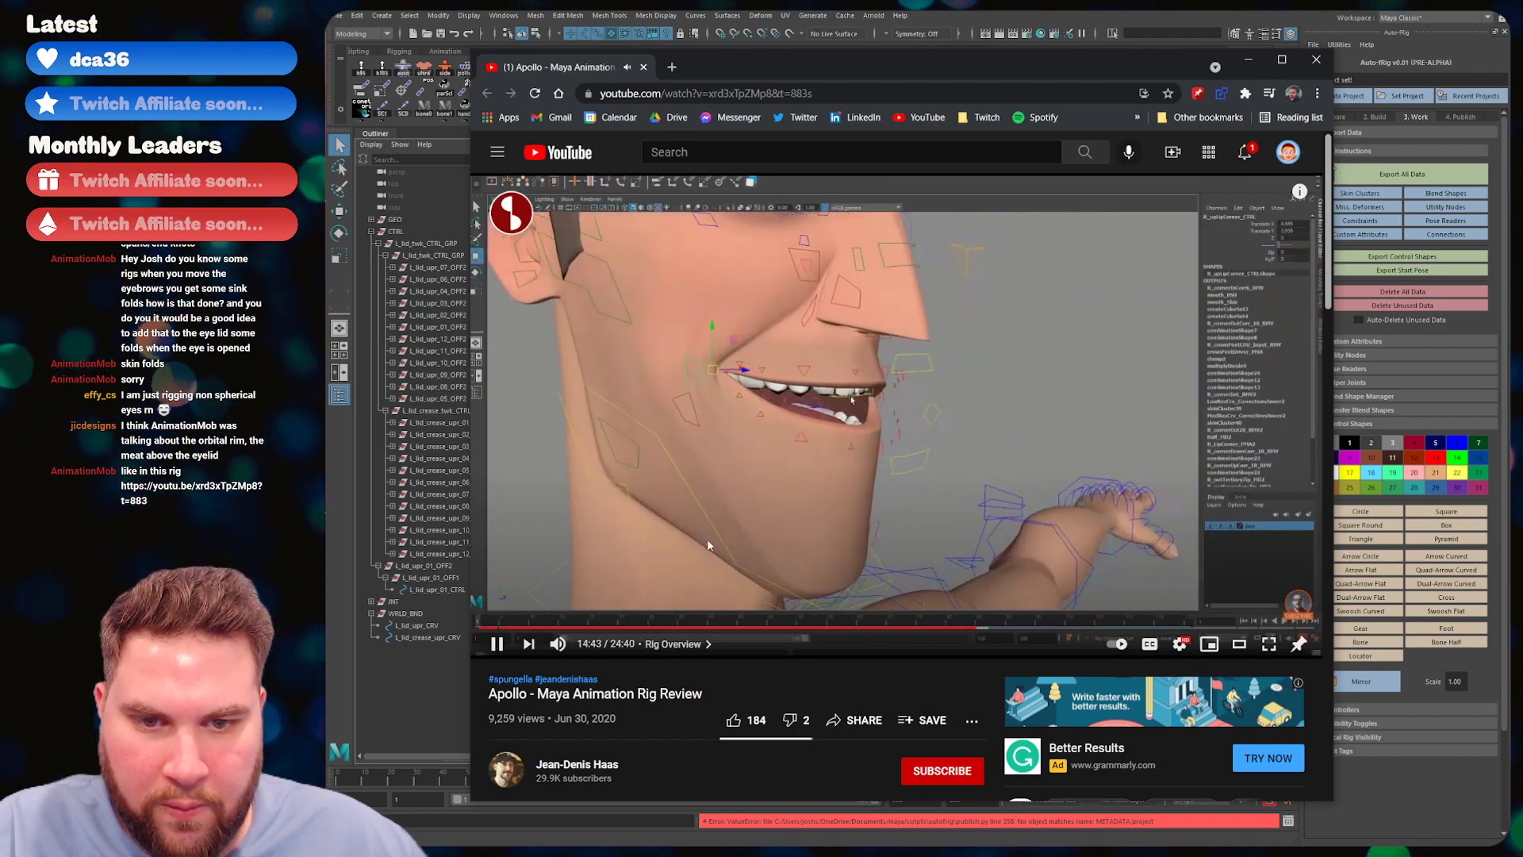
- Sample different moments of the Apollo rig overview to examine how its face and eye controls behave
left_click_drag(963, 628, 566, 628)
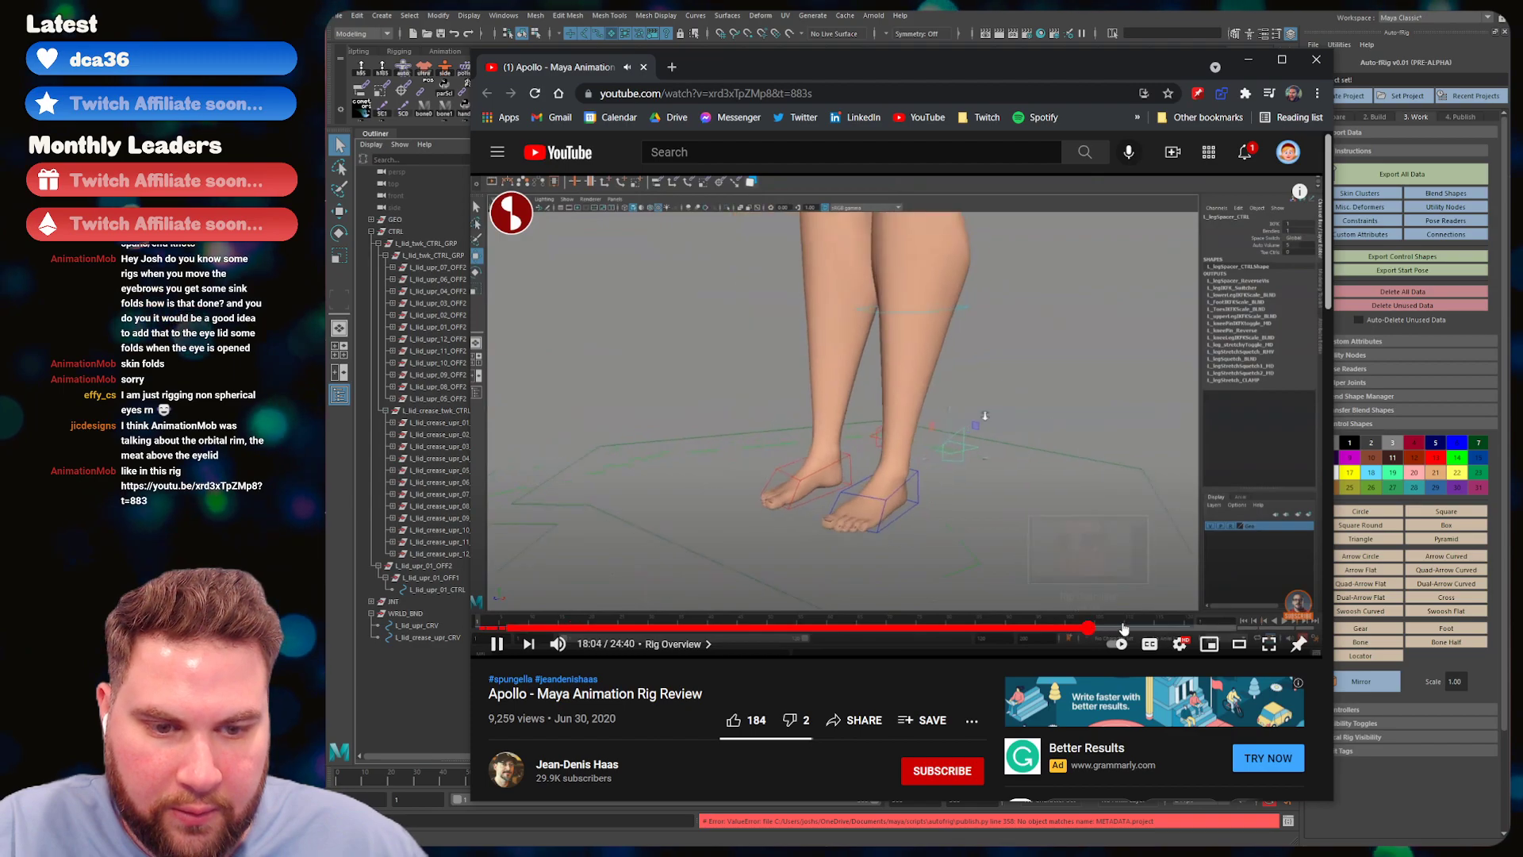
left_click(1089, 628)
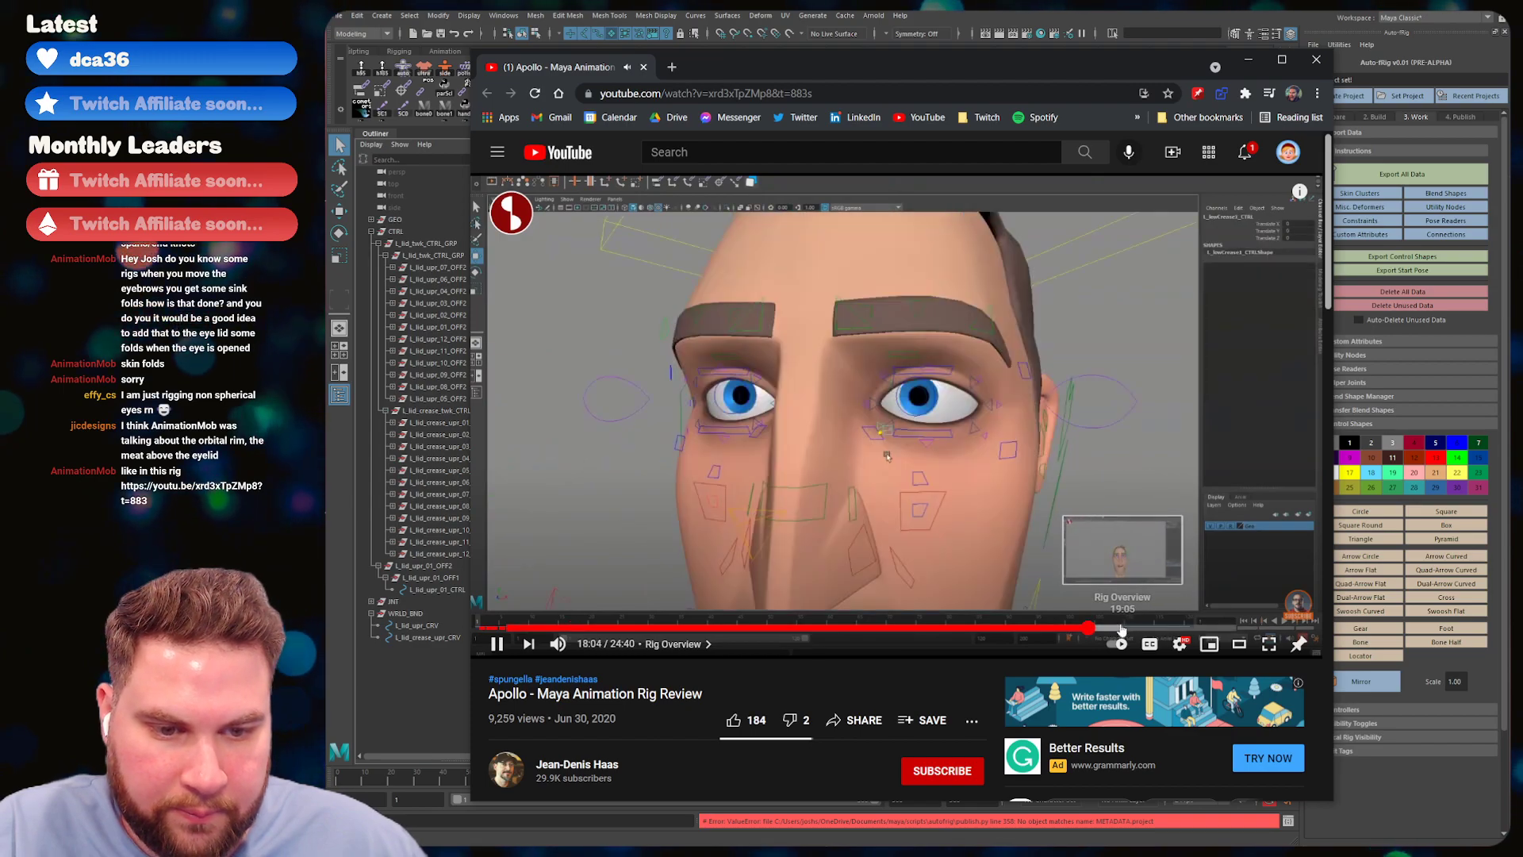
left_click(1110, 628)
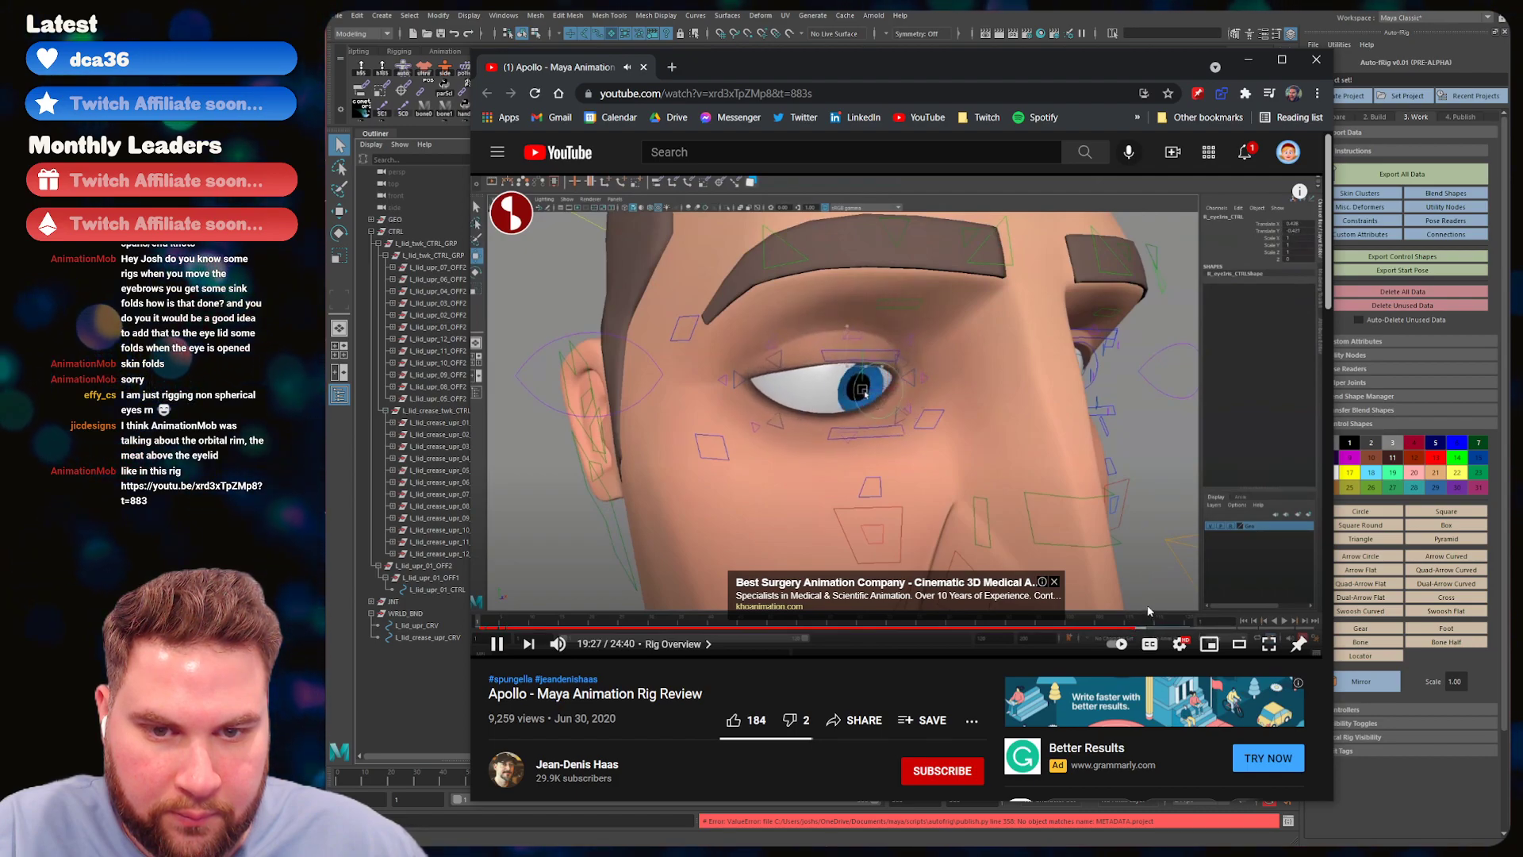
left_click(1164, 625)
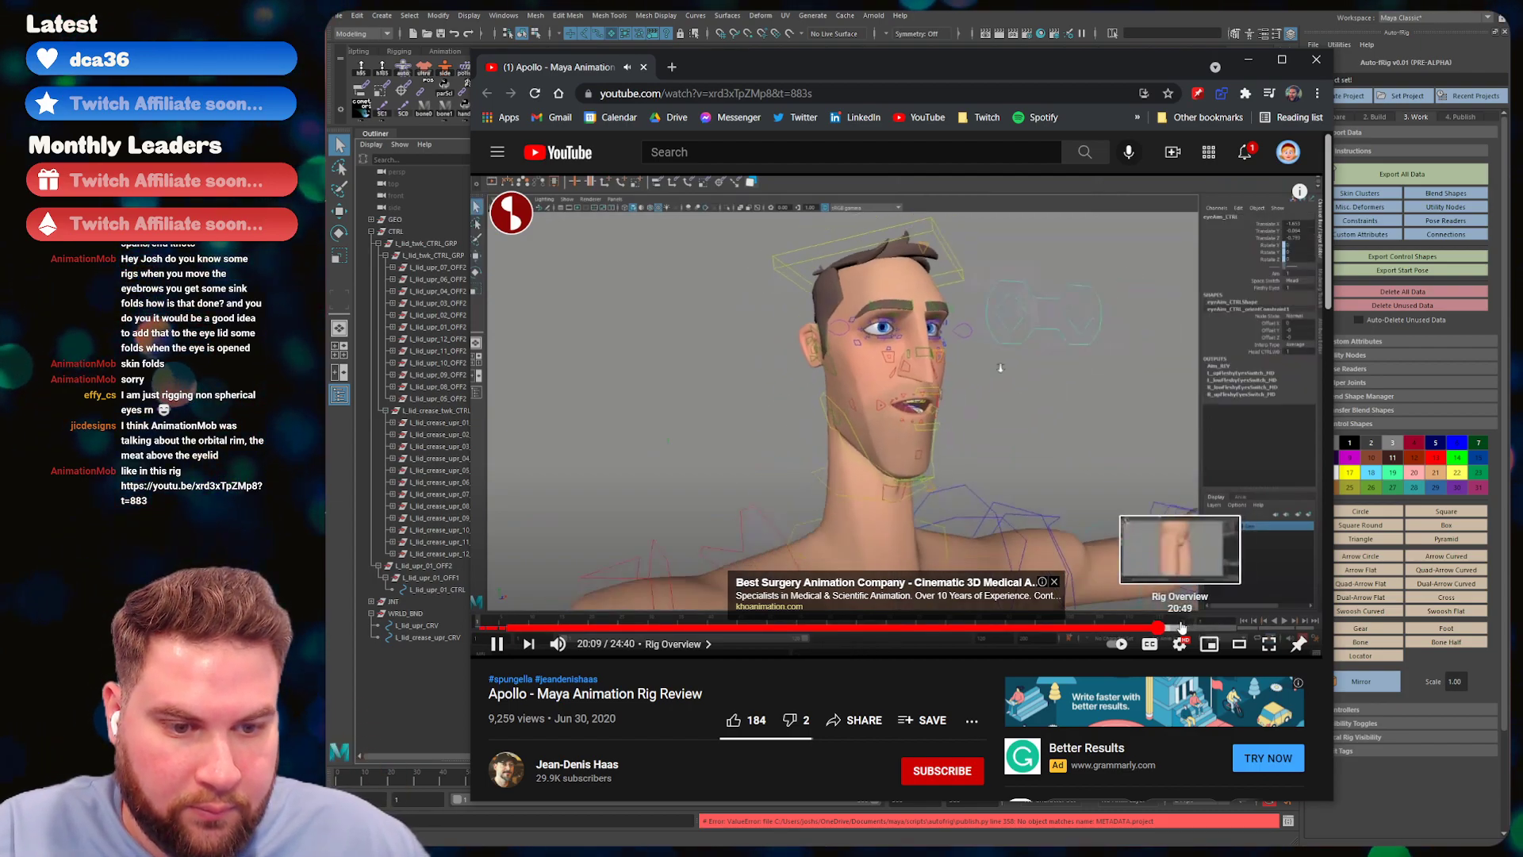
left_click(1181, 627)
left_click(1197, 631)
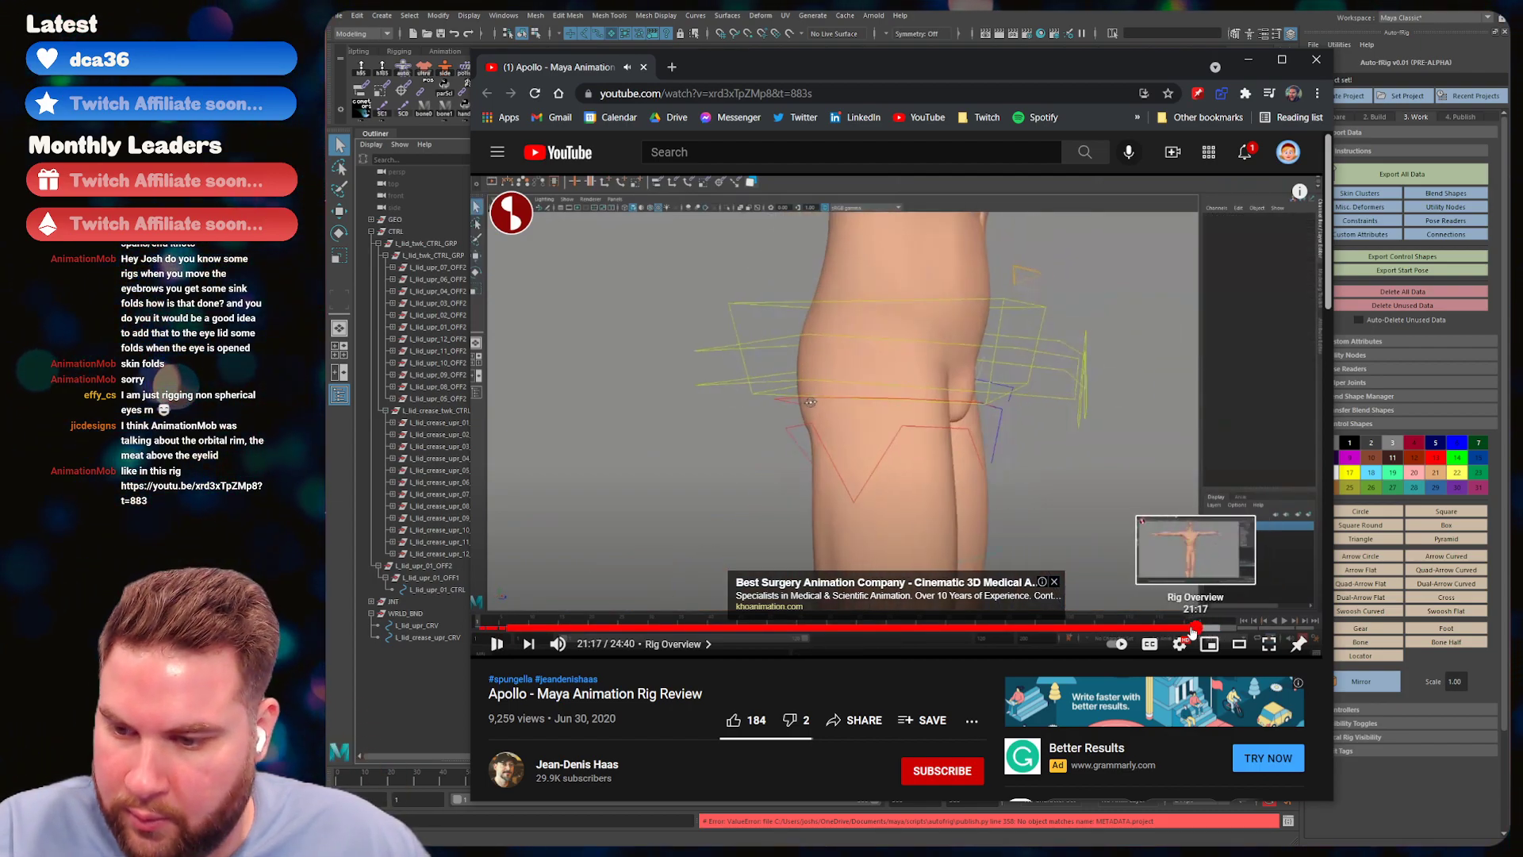
left_click(1162, 627)
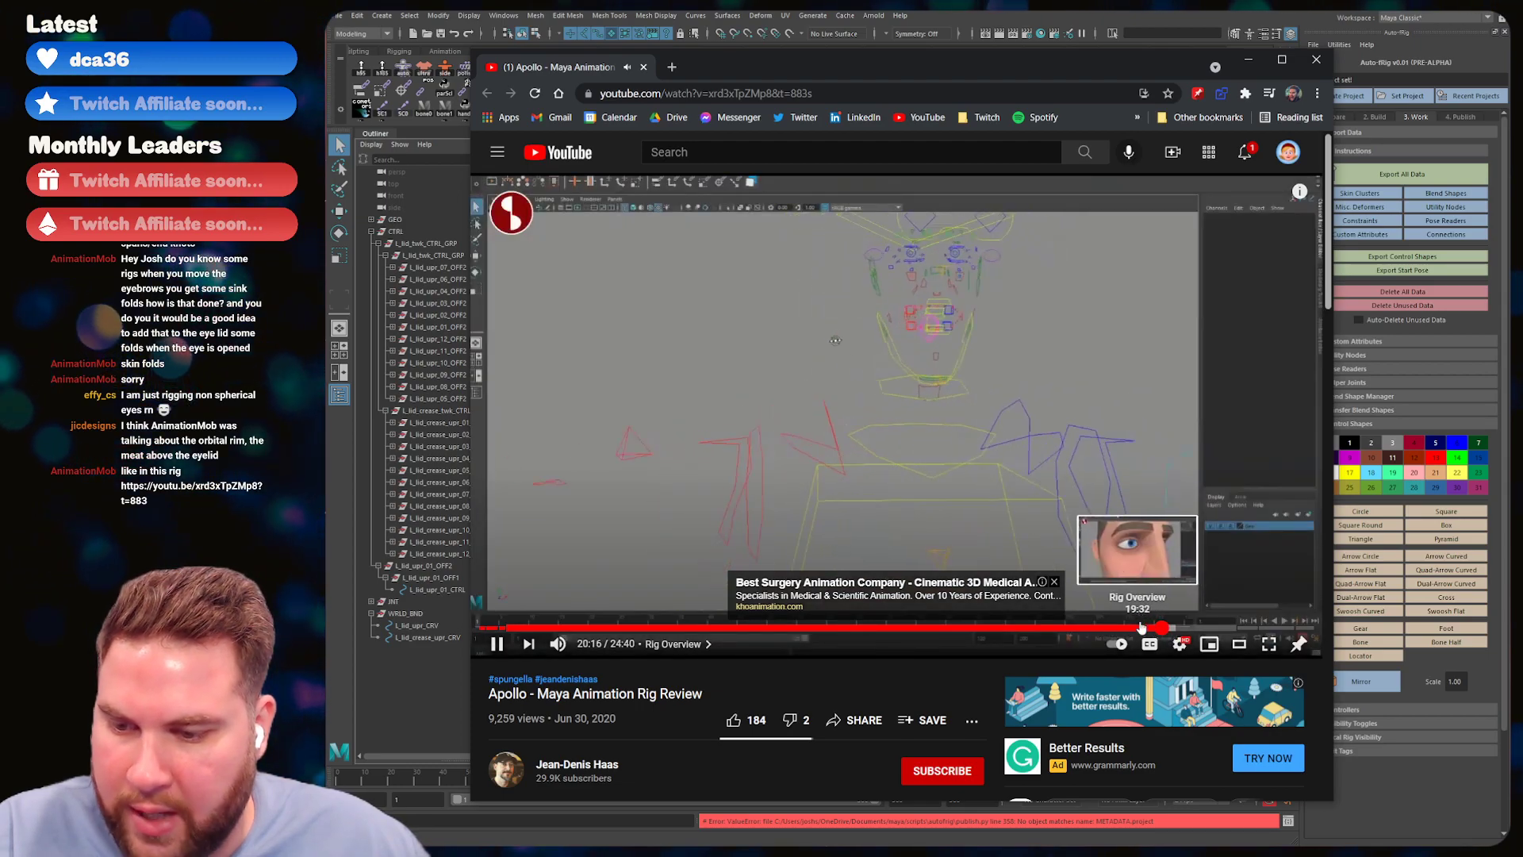
left_click(1124, 628)
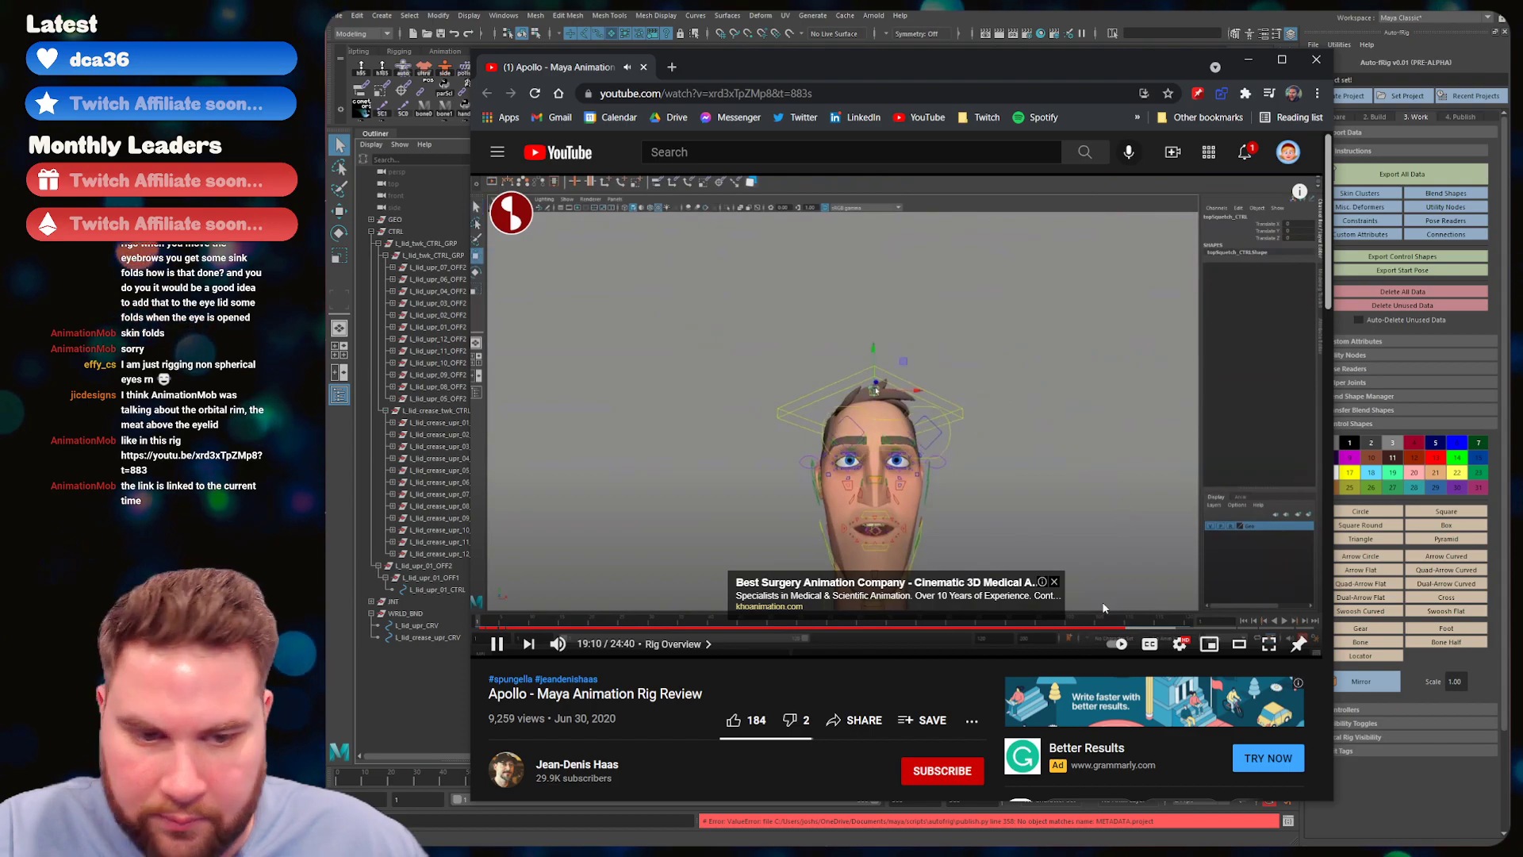
left_click(1064, 627)
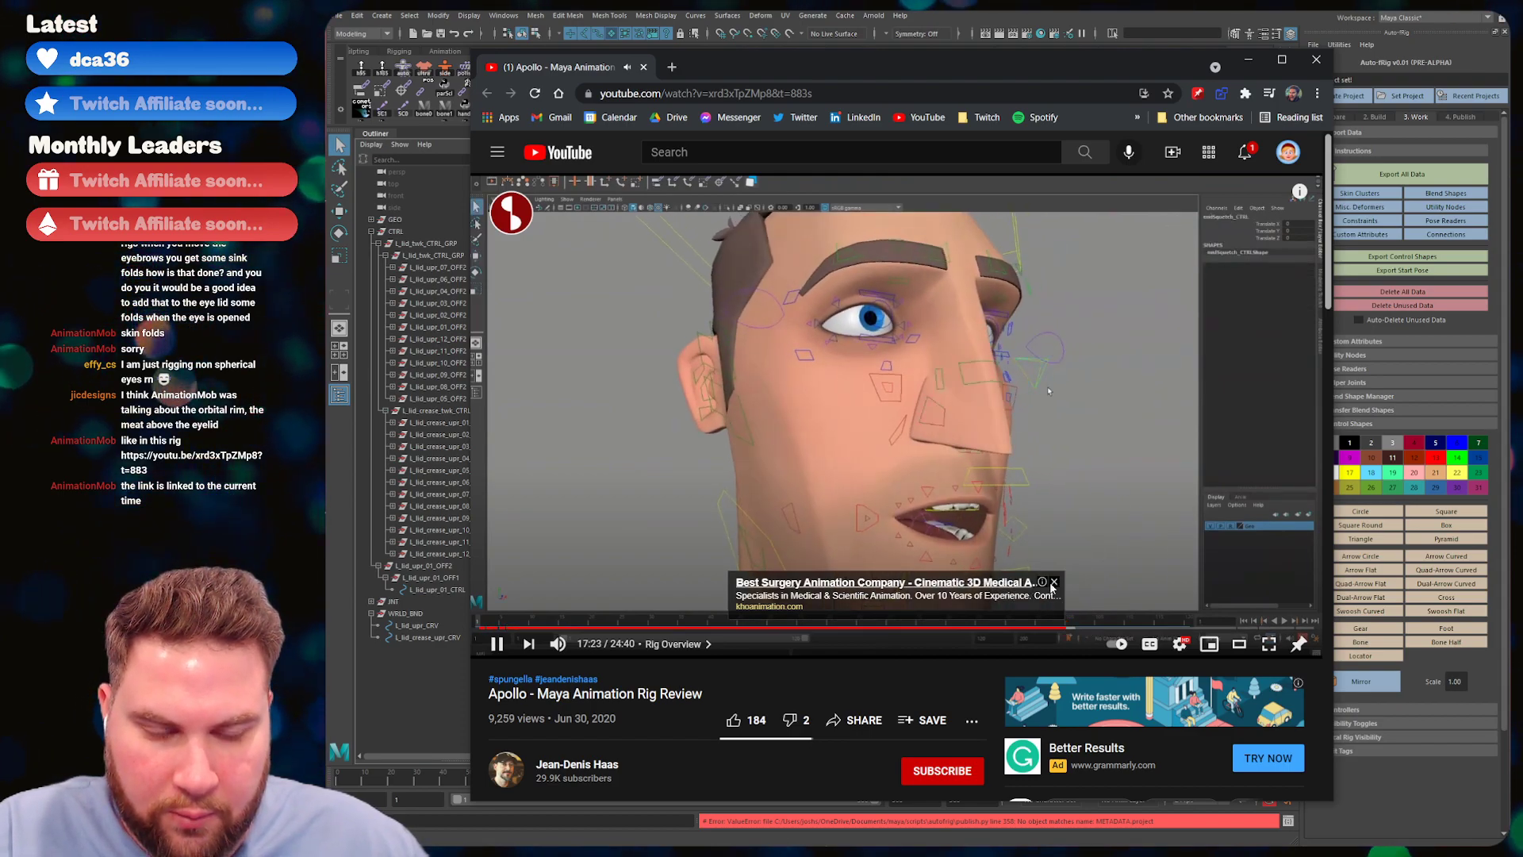
left_click(1053, 583)
left_click(991, 627)
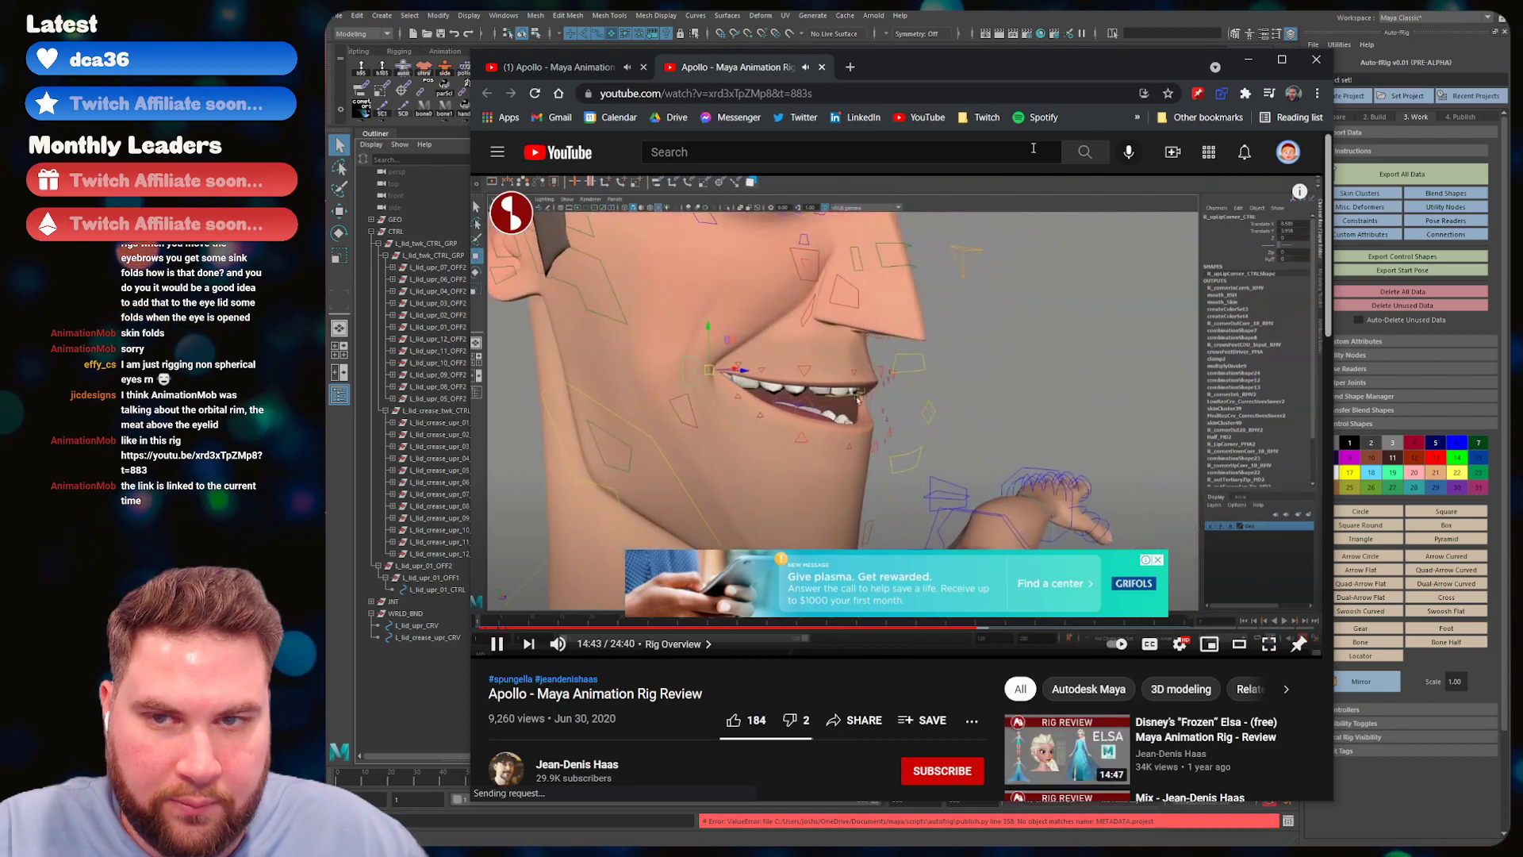
- Close the older video tab, watch the mouth control demonstration from the linked time, and close the browser
left_click(643, 66)
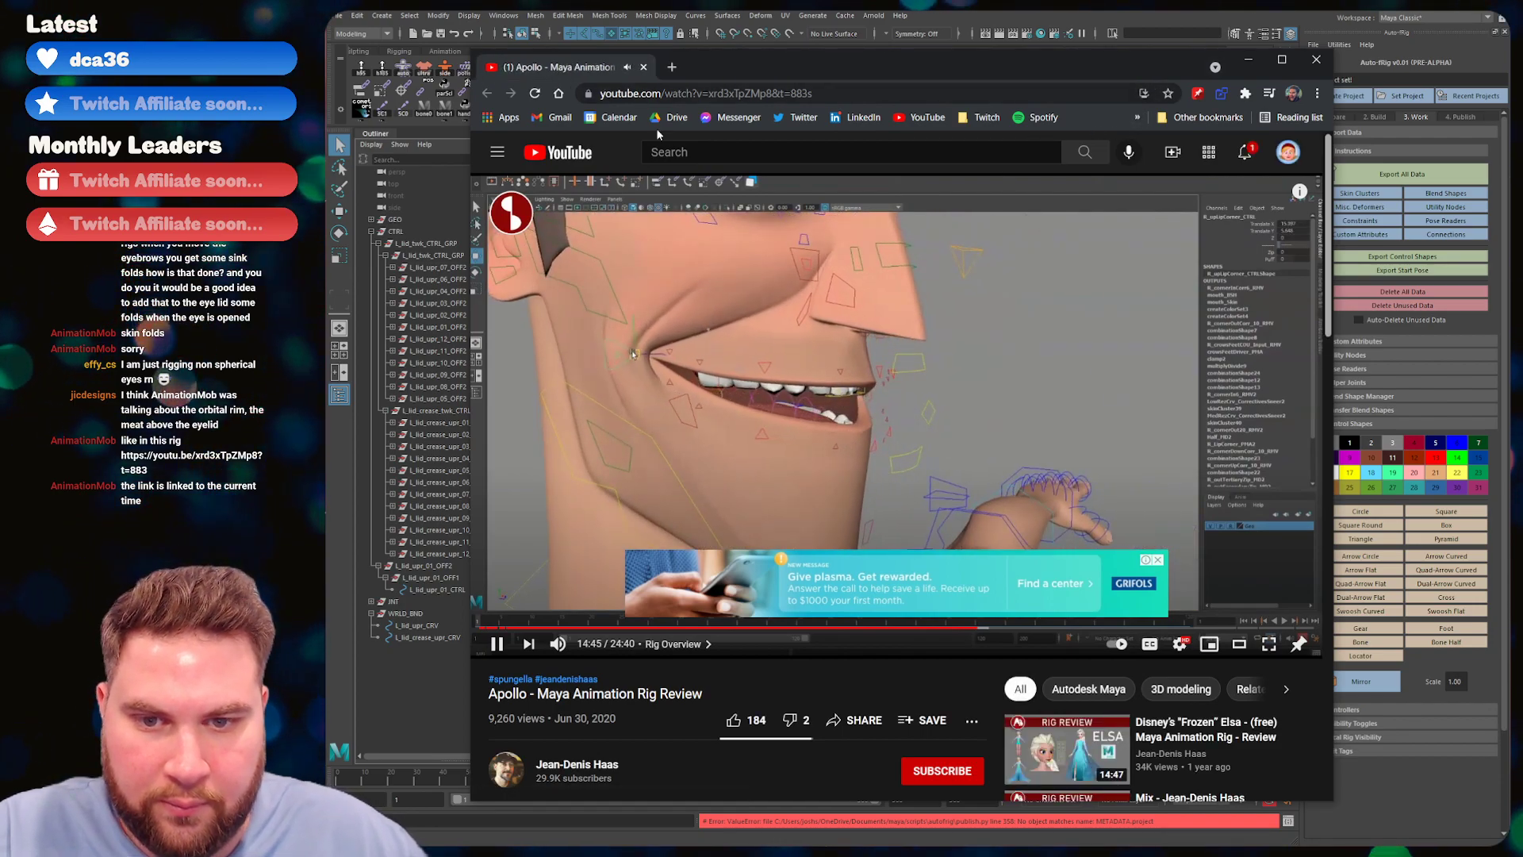
left_click(1158, 560)
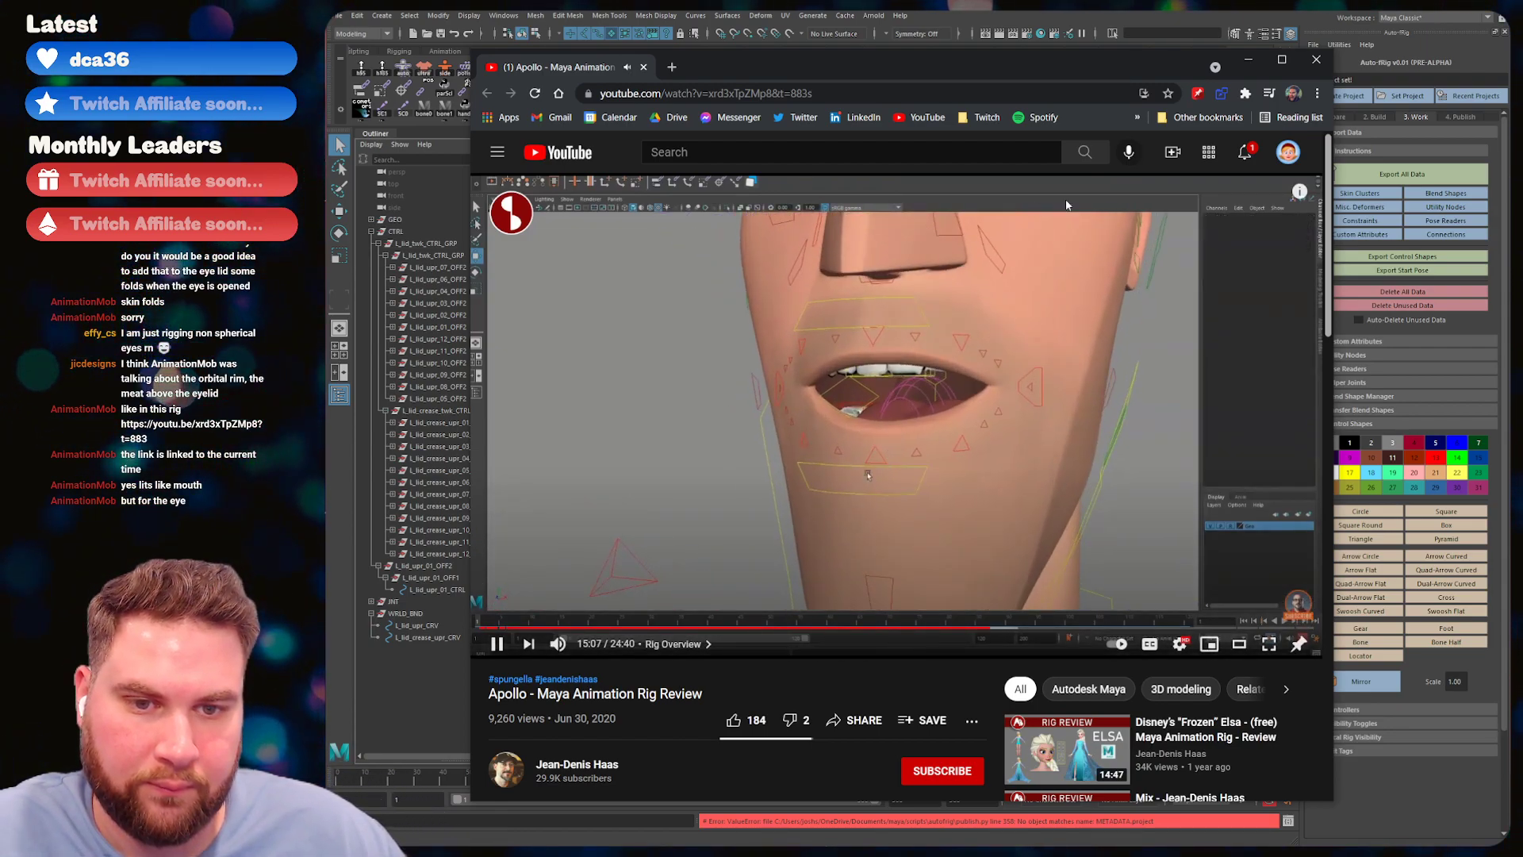
left_click(1247, 155)
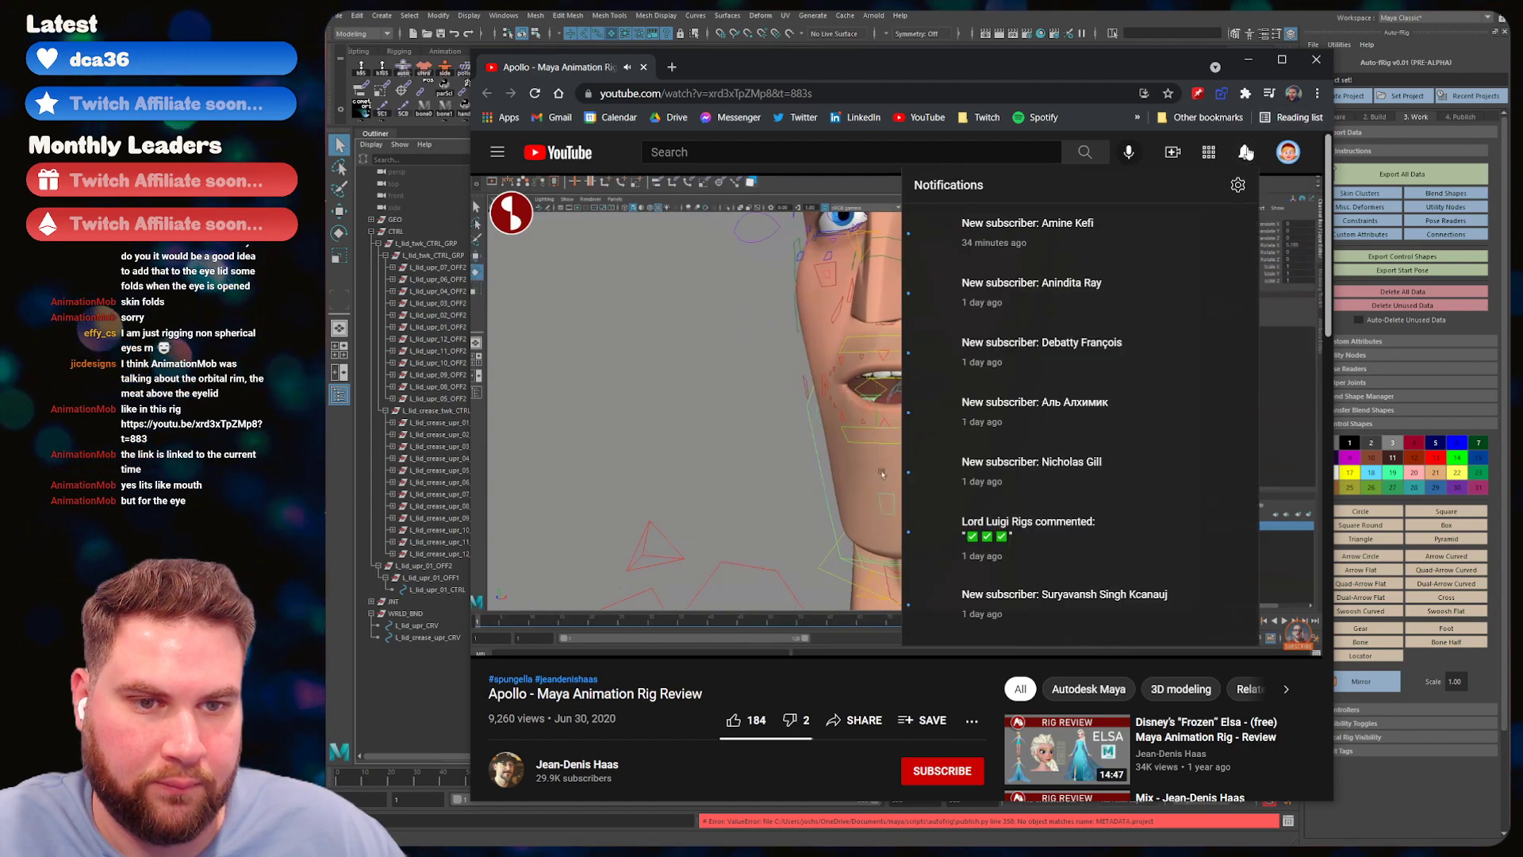
left_click(1244, 153)
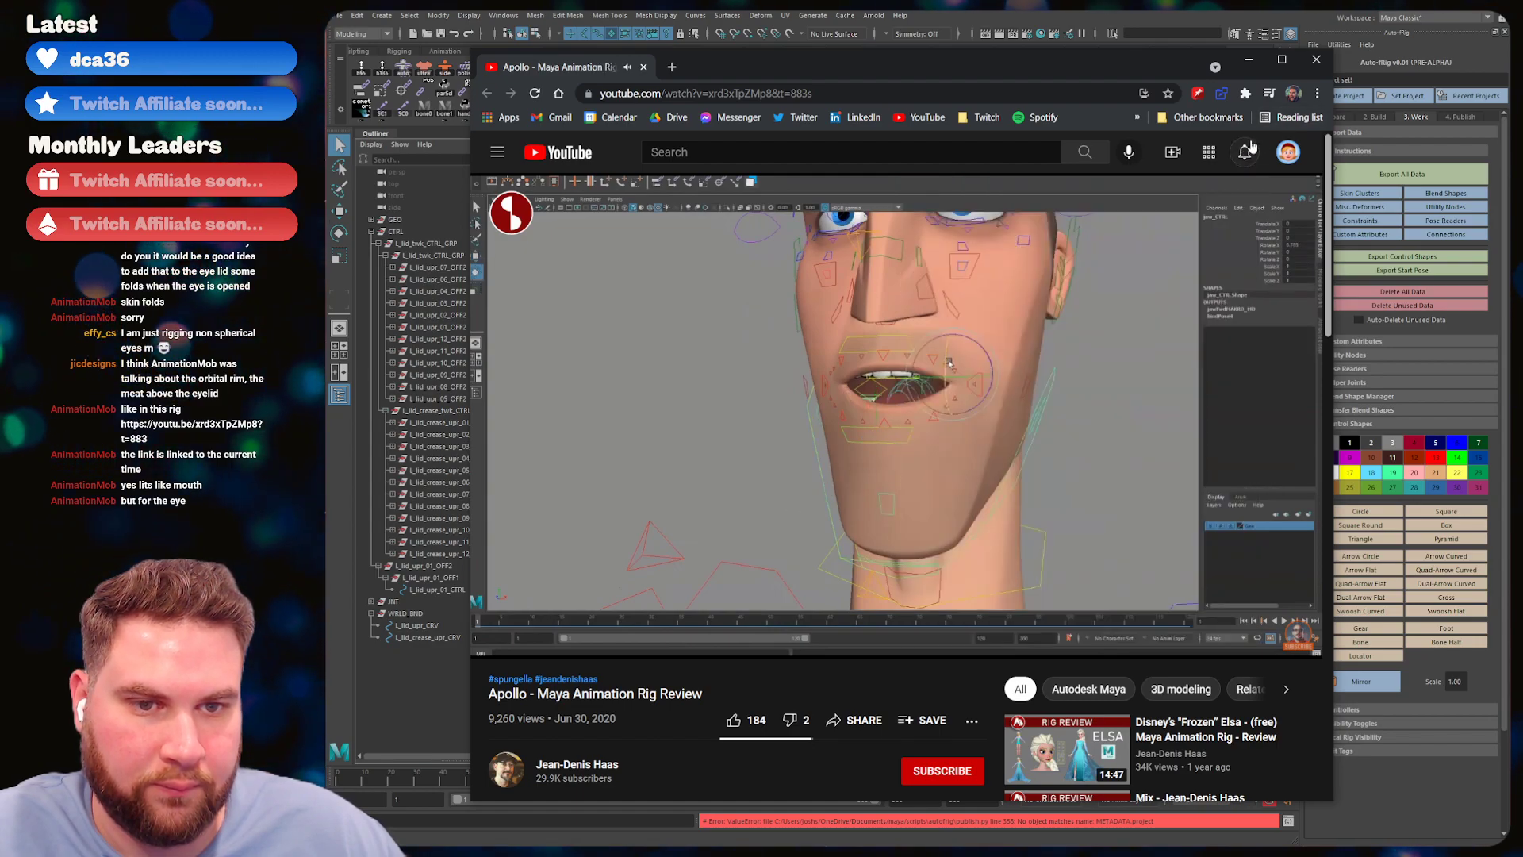
left_click(1316, 60)
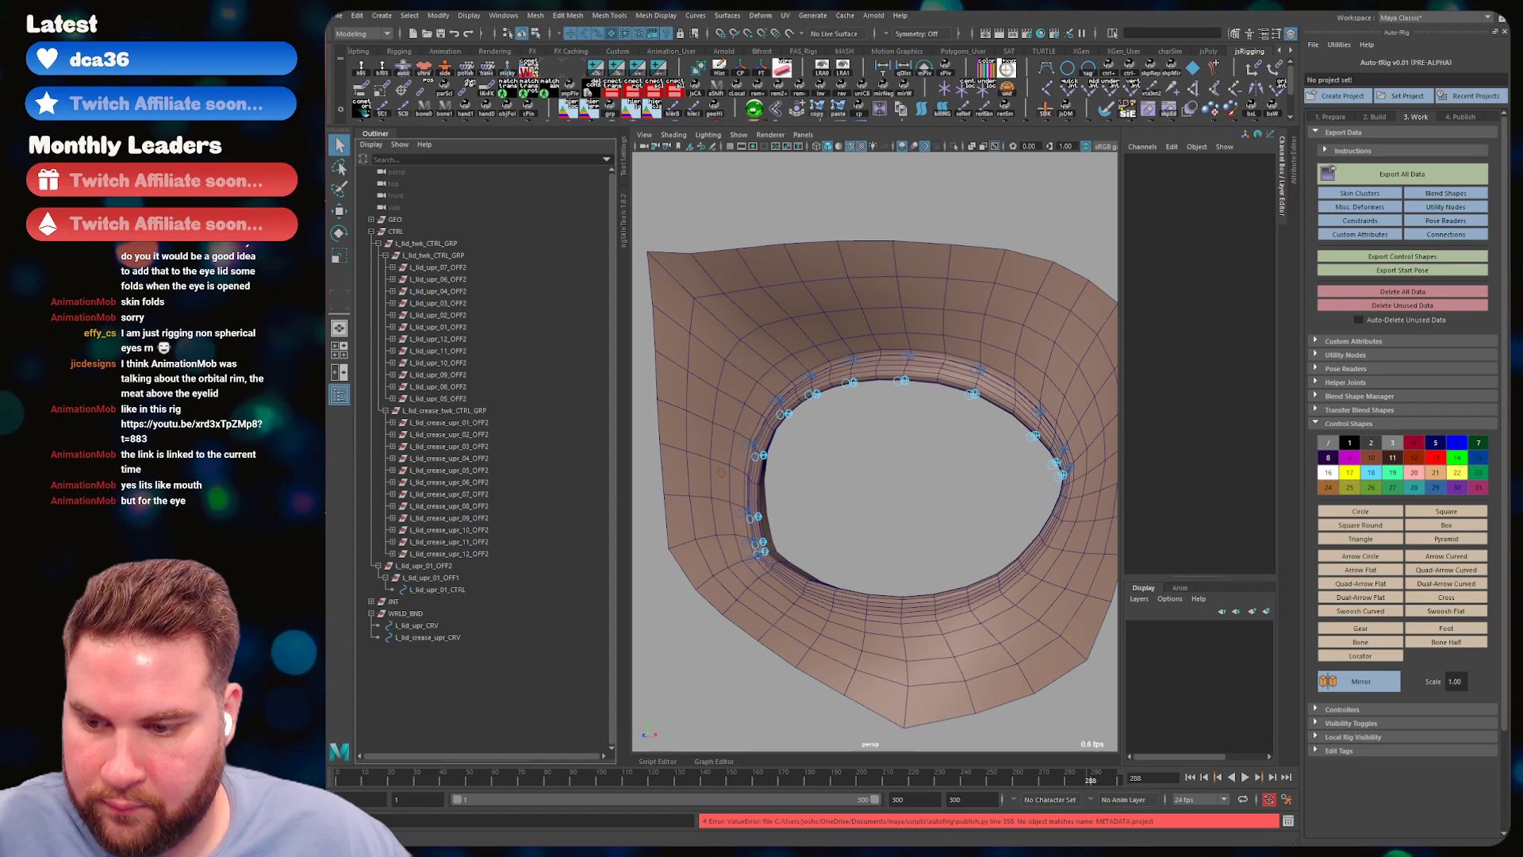
- Restore the selection of L_lid_upr_01_CTRL, undoing the accidental addition of the INT group
key("ctrl+z")
left_click_drag(944, 470, 832, 450, "alt")
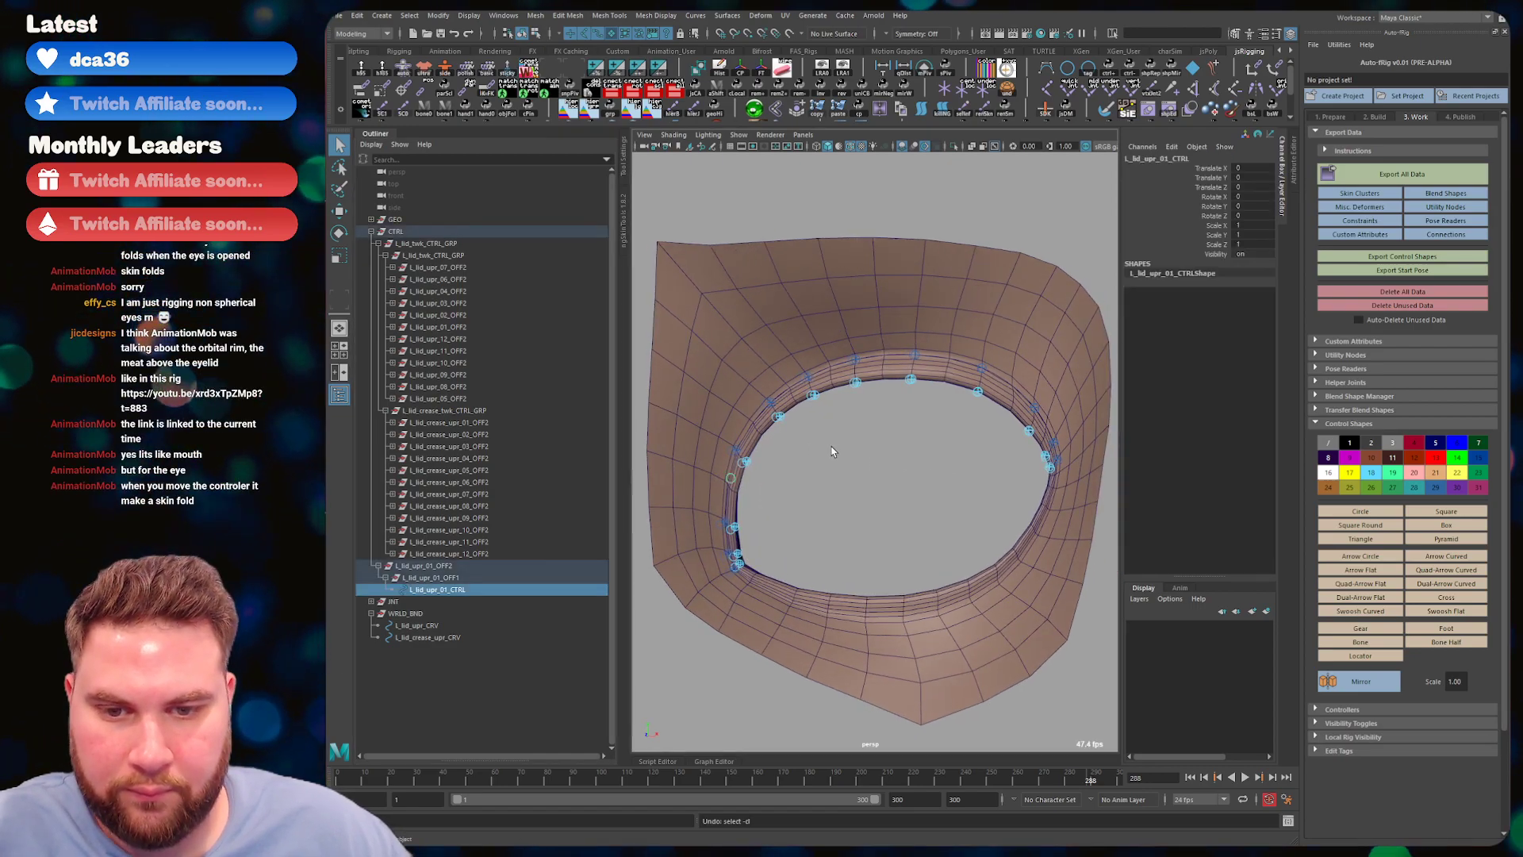
left_click(429, 601, "ctrl")
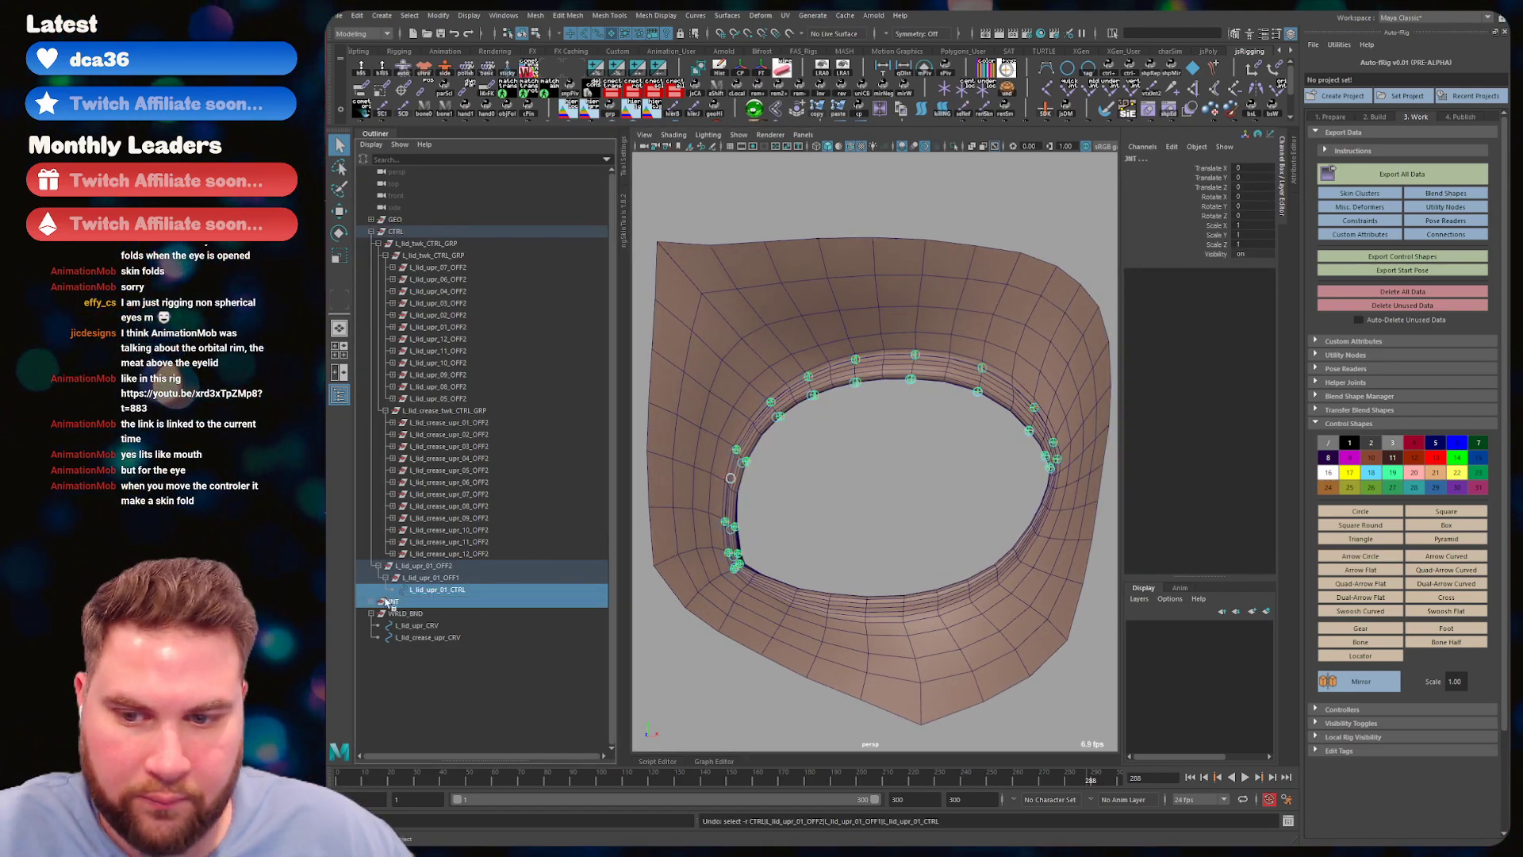
key("ctrl+z")
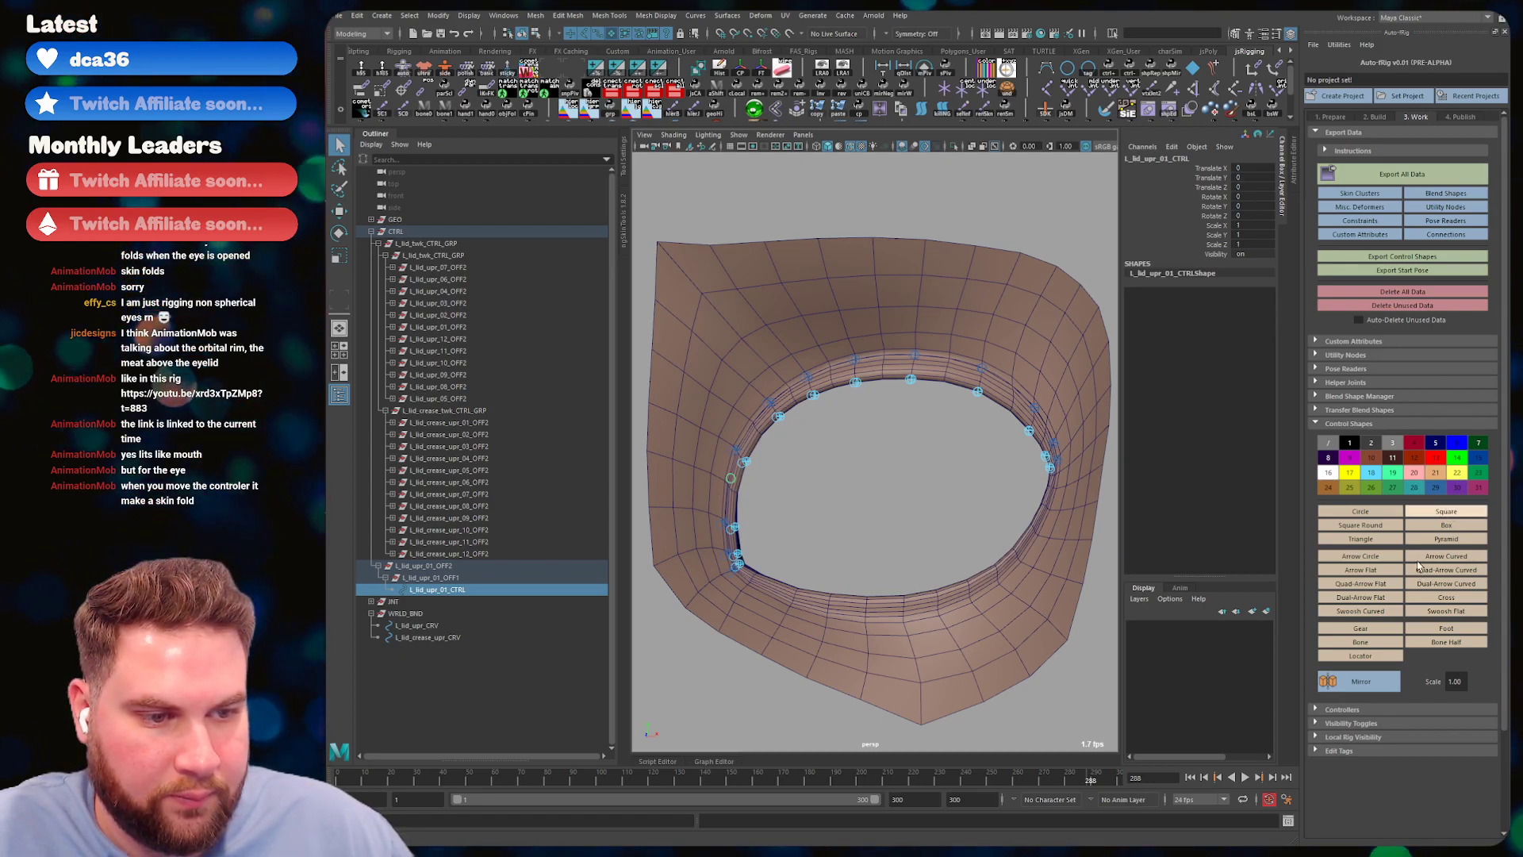
- Try to replace the shape of L_lid_upr_01_CTRL with an Auto-Rig square and a rounded square, and undo both attempts
left_click(1445, 511)
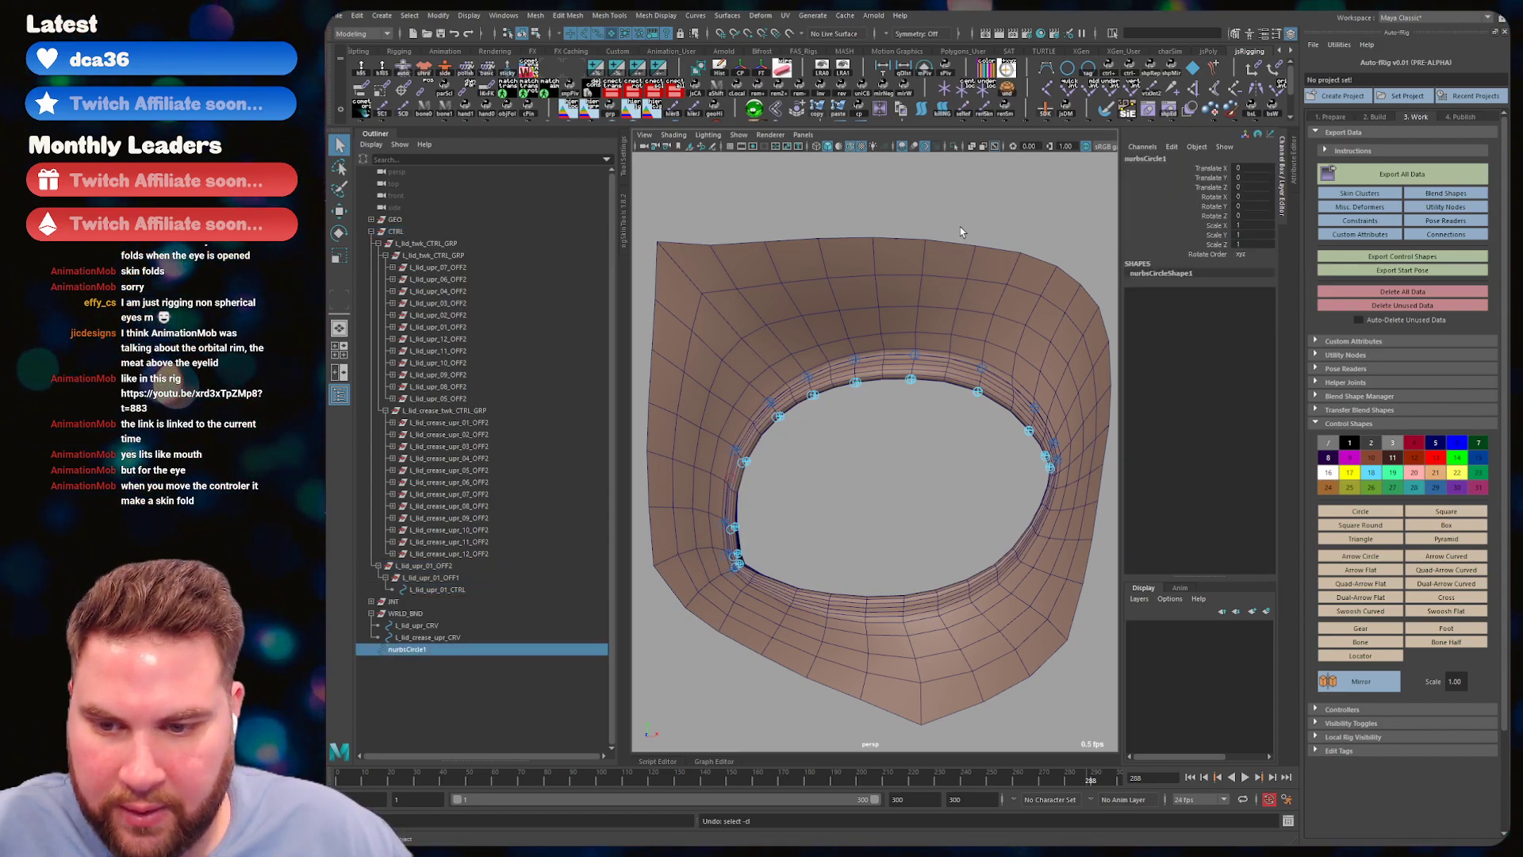
key("ctrl+z")
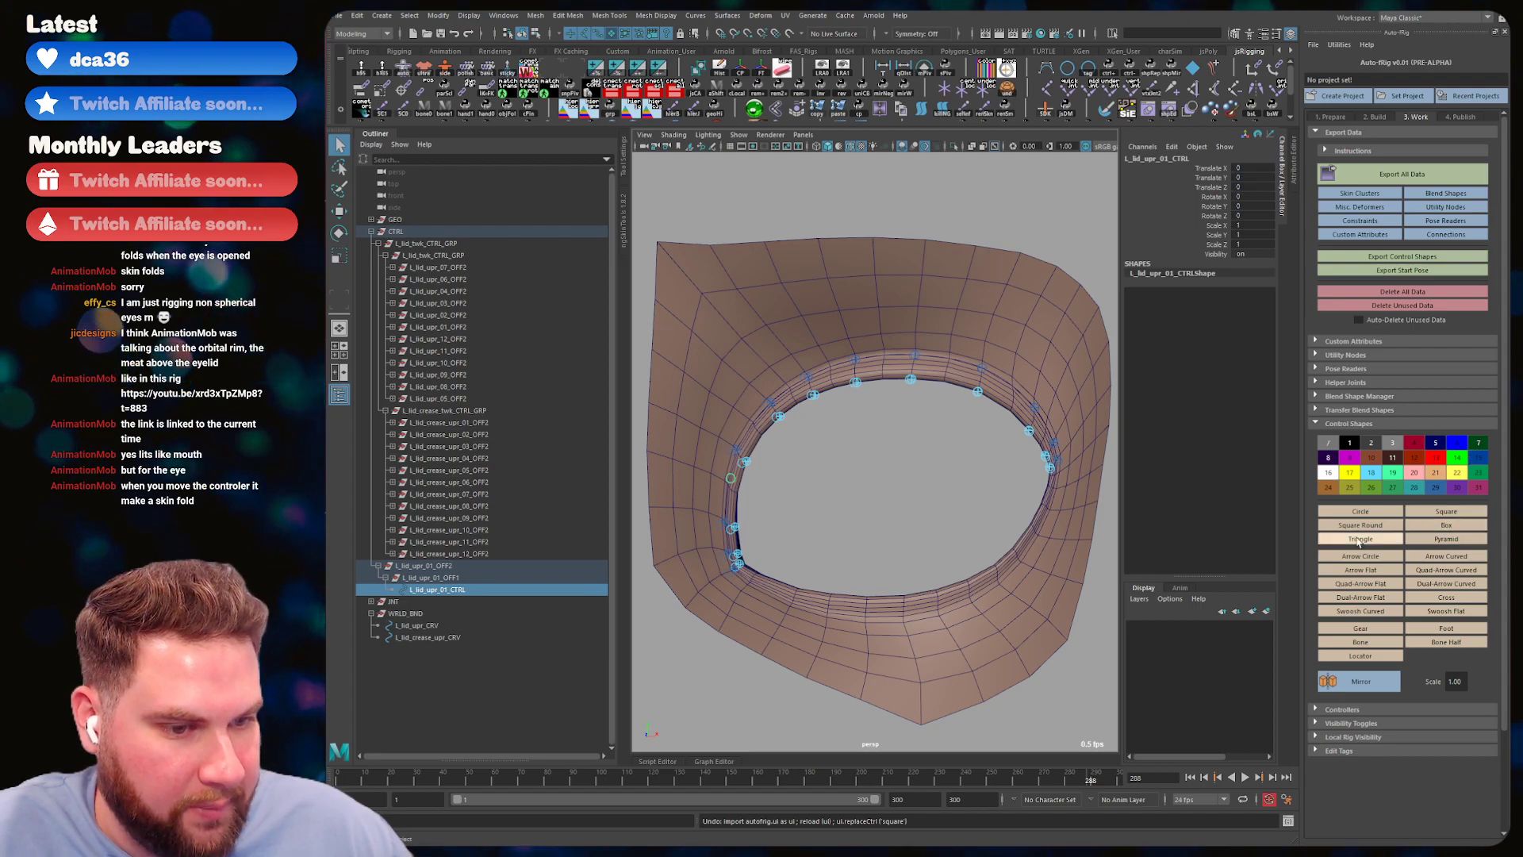
left_click(1384, 528)
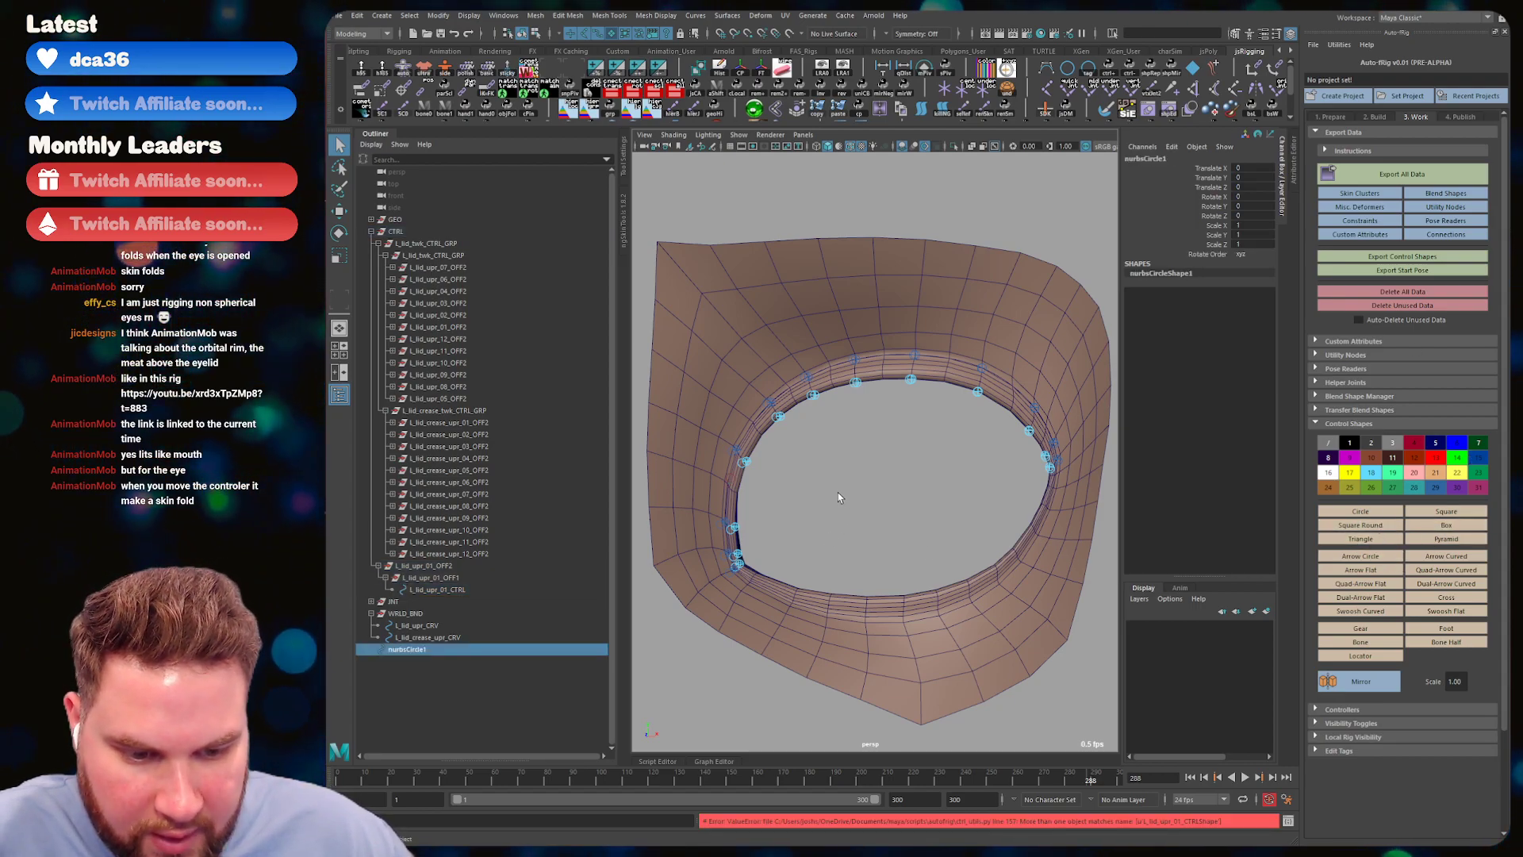
key("ctrl+z")
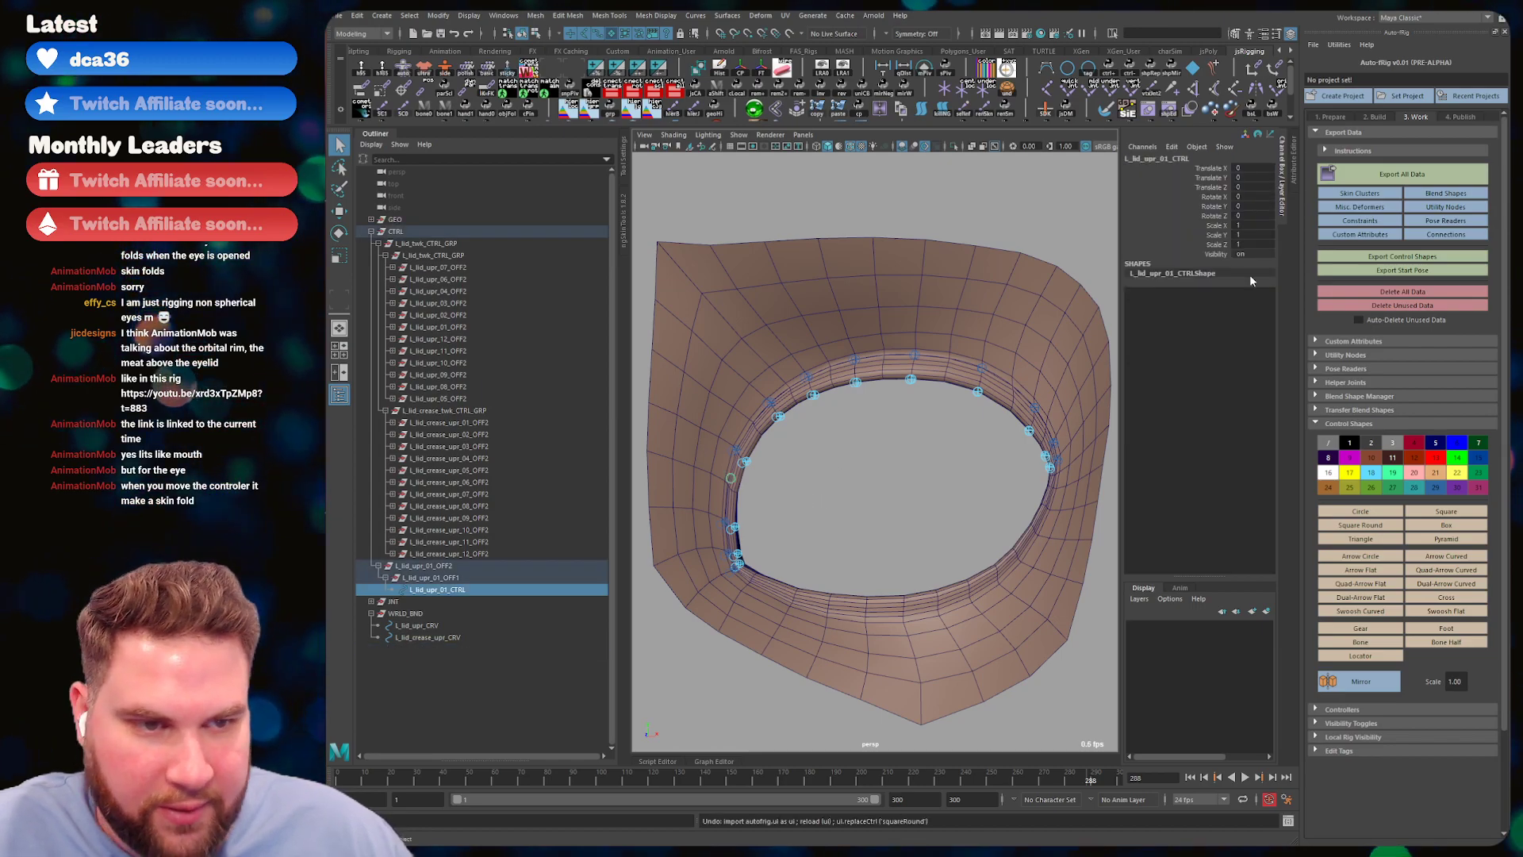
- Hide the Auto-Rig panel and scale control vertices of the L_lid_upr_01_CTRL circle to form a rounded square
left_click(1502, 33)
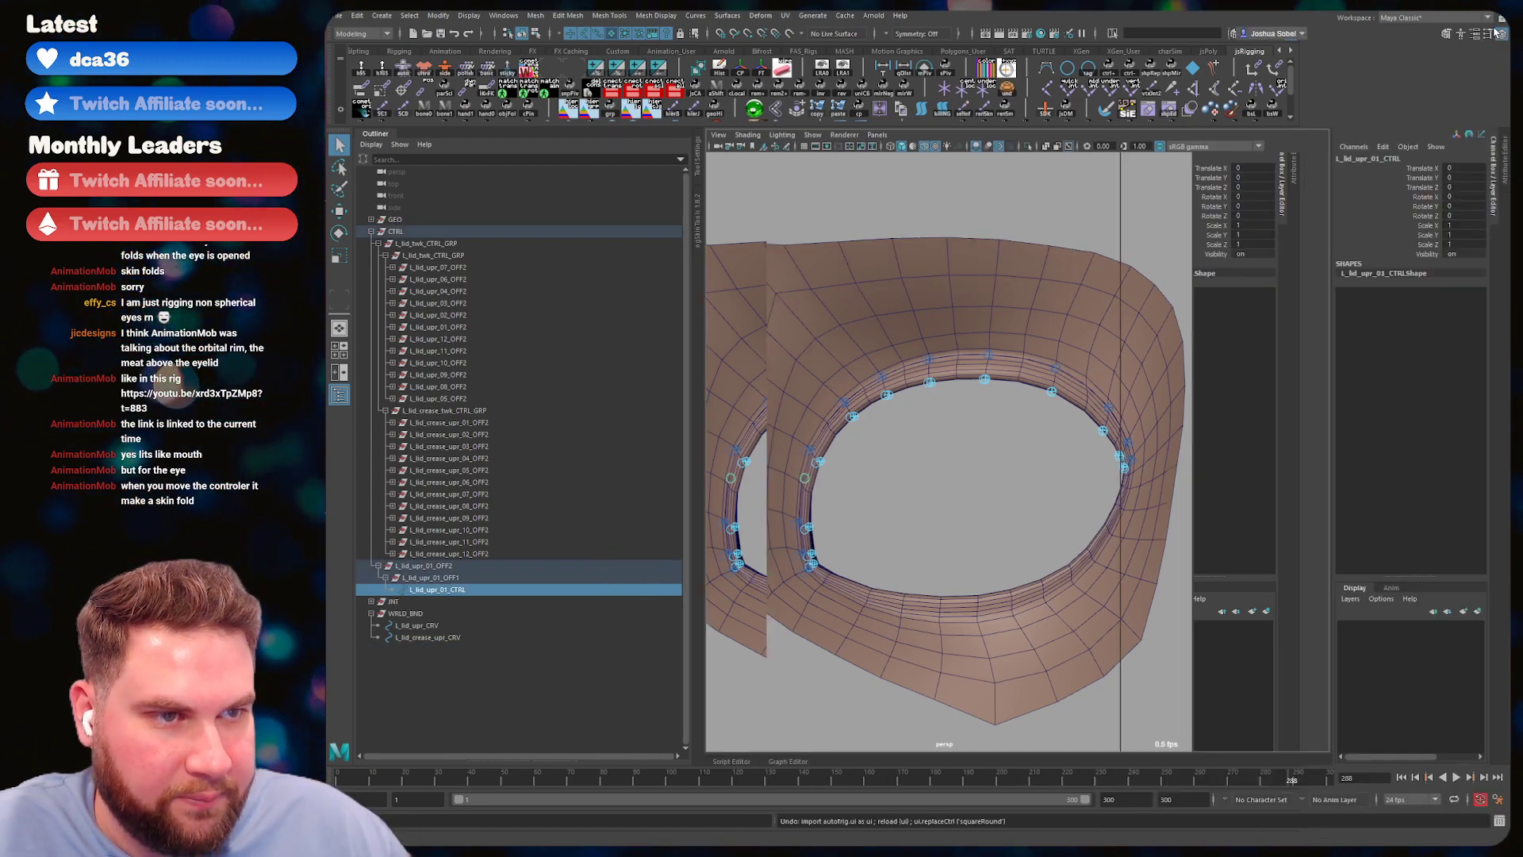
left_click_drag(904, 520, 764, 575, "alt")
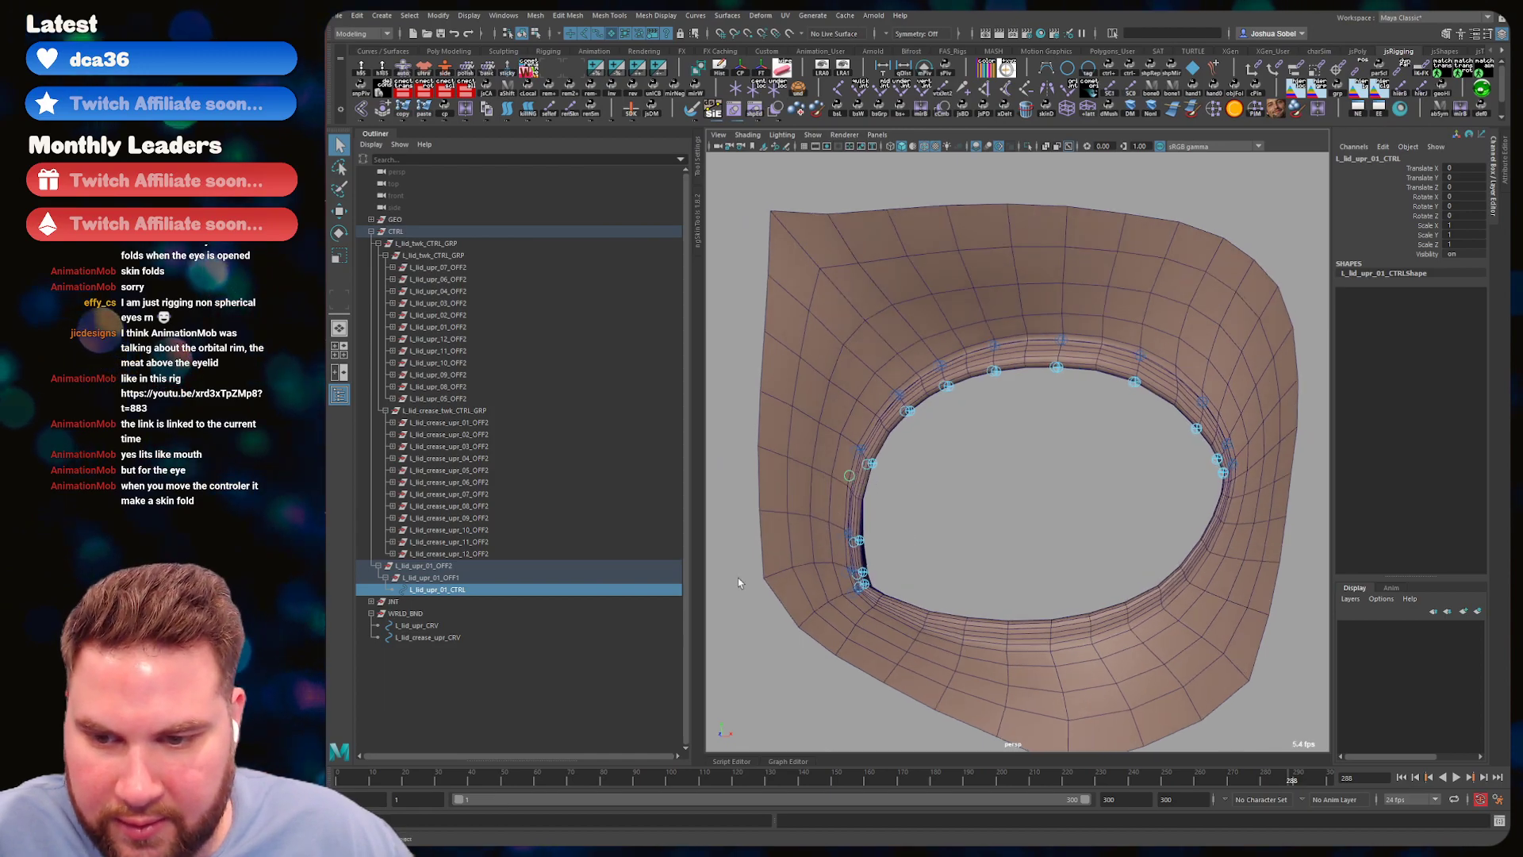
key("F9")
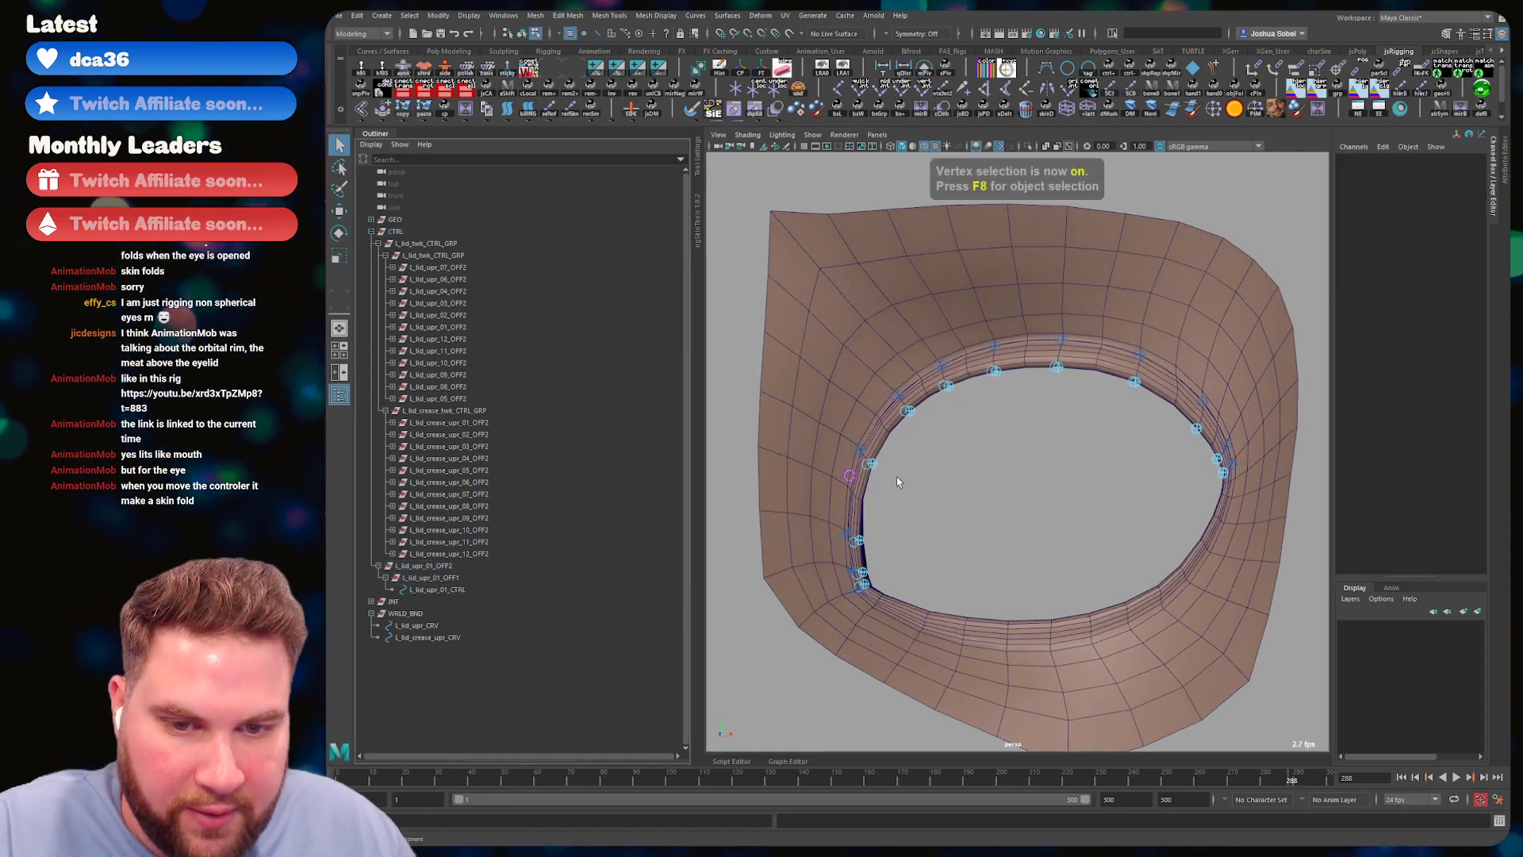
right_click_drag(836, 411, 1184, 387, "alt")
right_click_drag(955, 424, 978, 482, "alt")
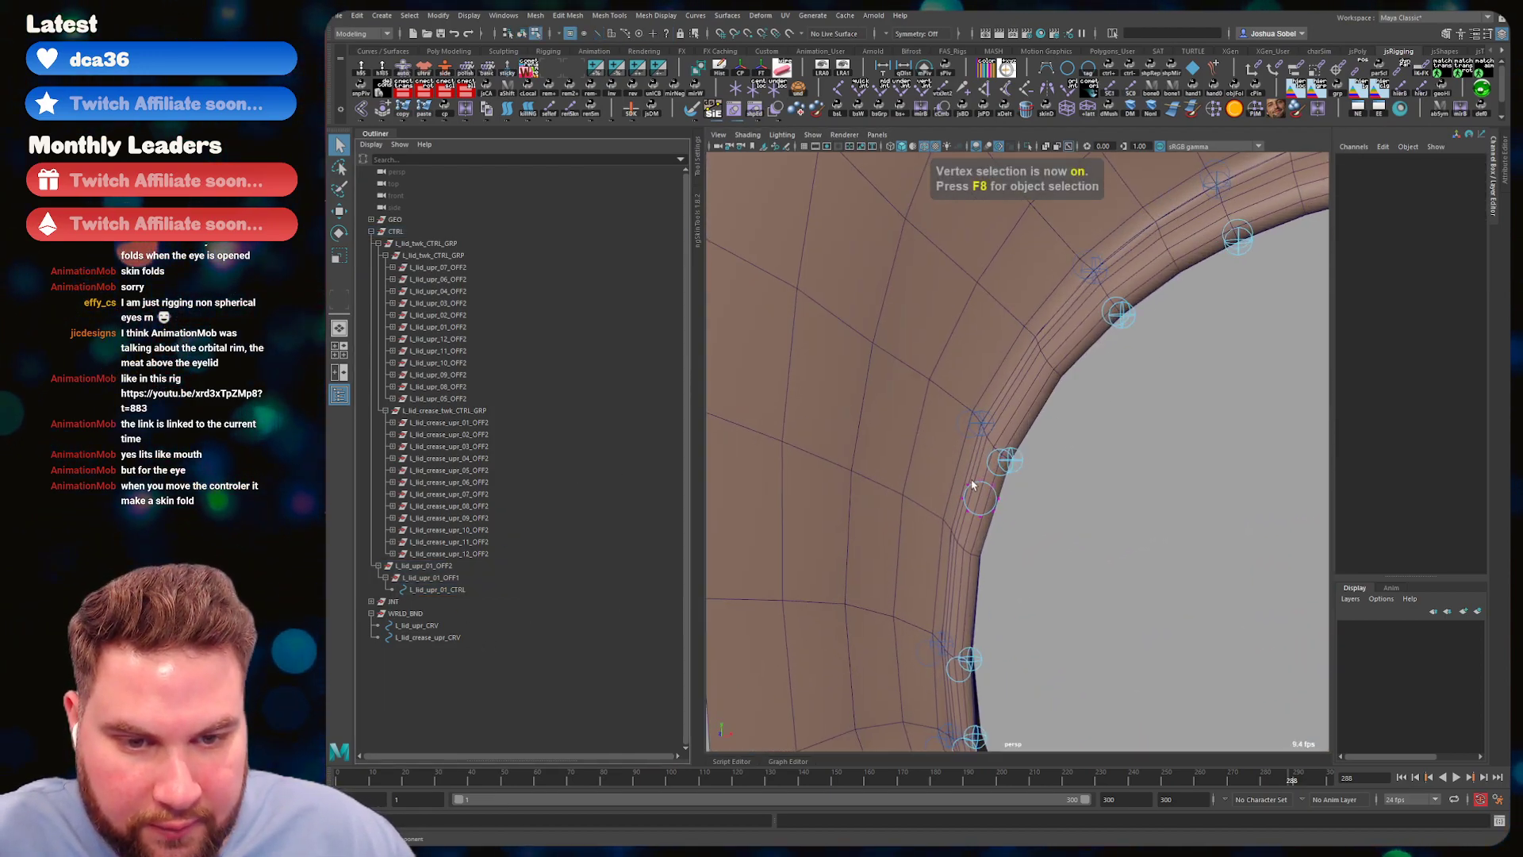
left_click(971, 512)
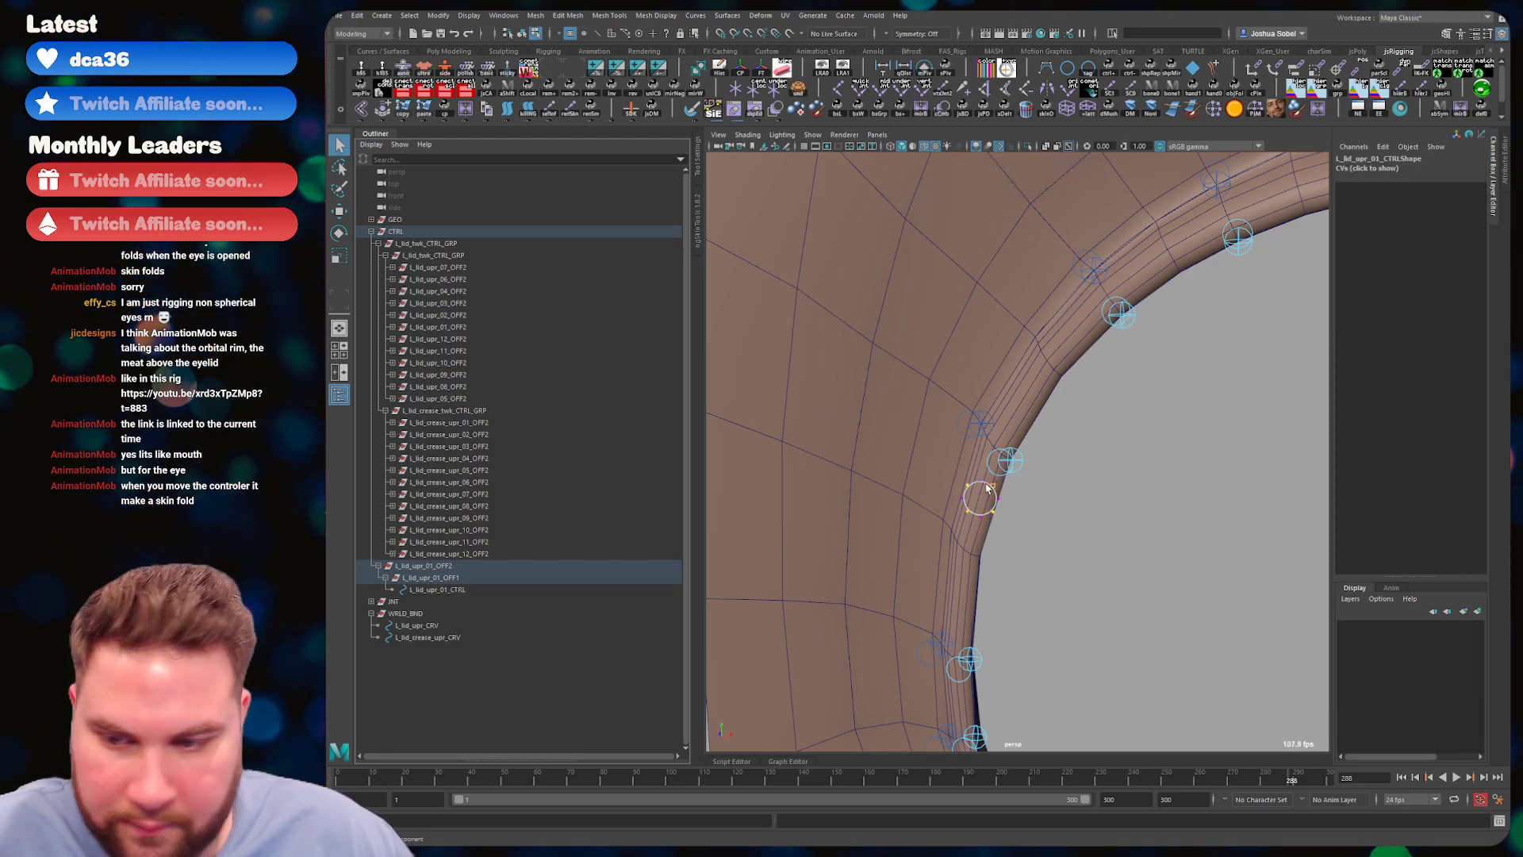
key("r")
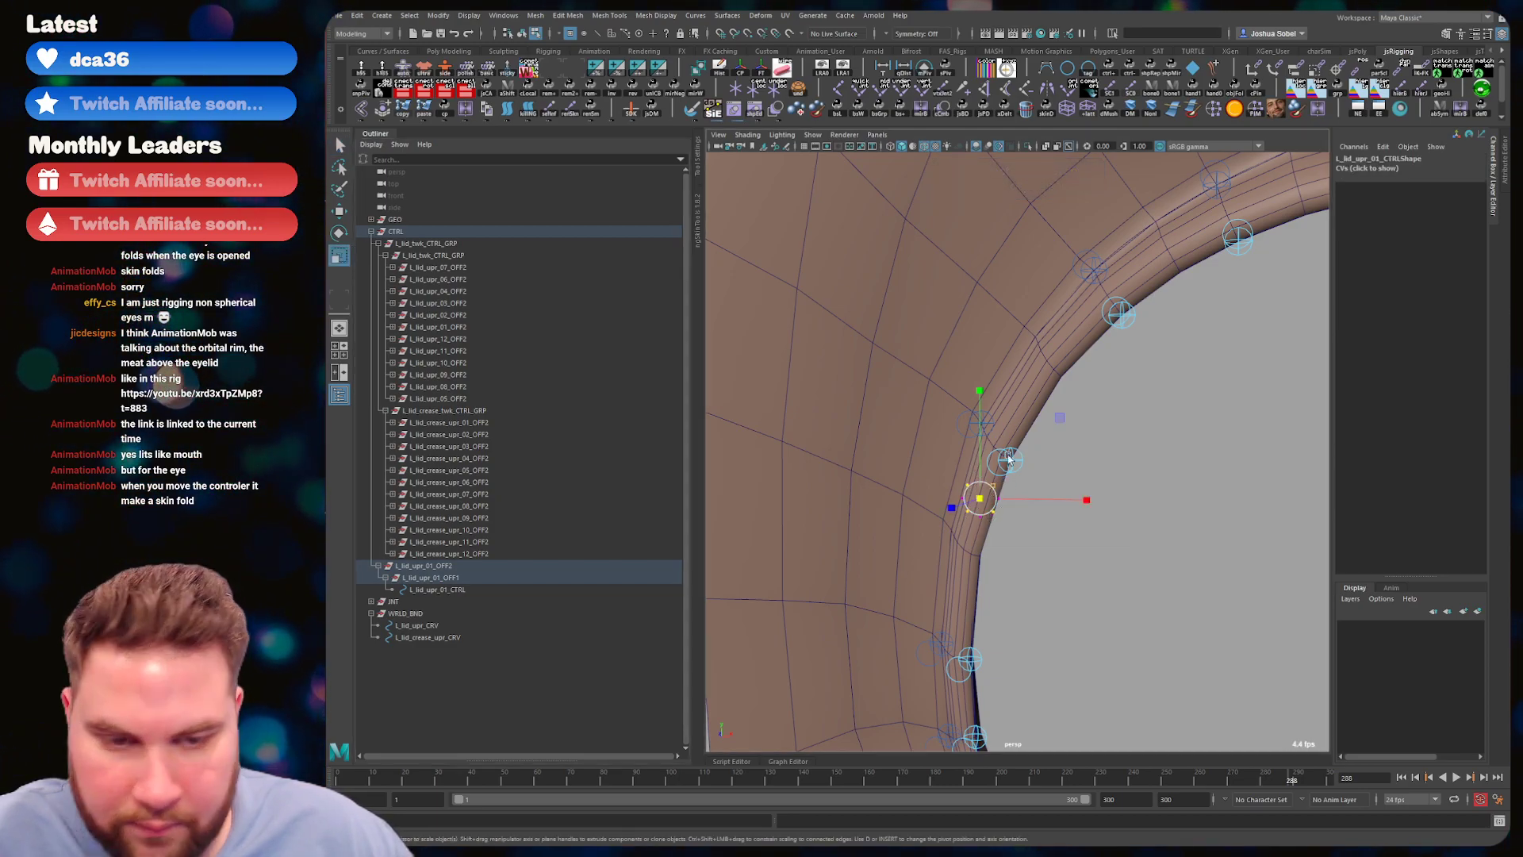
mouse_move(984, 497)
left_mouse_down()
mouse_move(999, 486)
mouse_move(975, 505)
left_mouse_up()
key("ctrl+z")
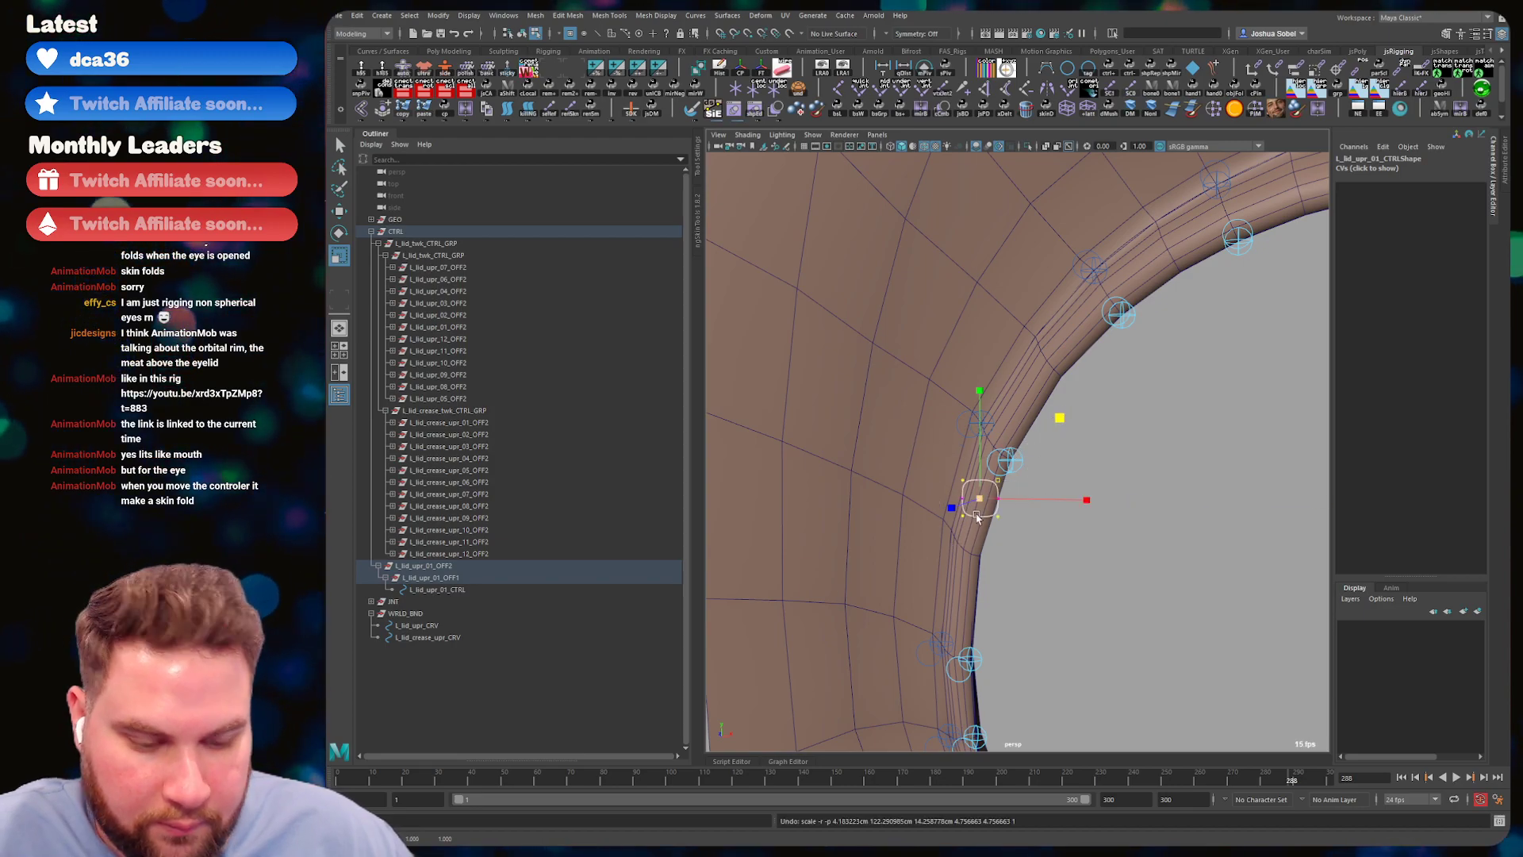
- Scale the rounded square's control vertices so L_lid_upr_01_CTRL is larger than the surrounding tweak controls
key("F8")
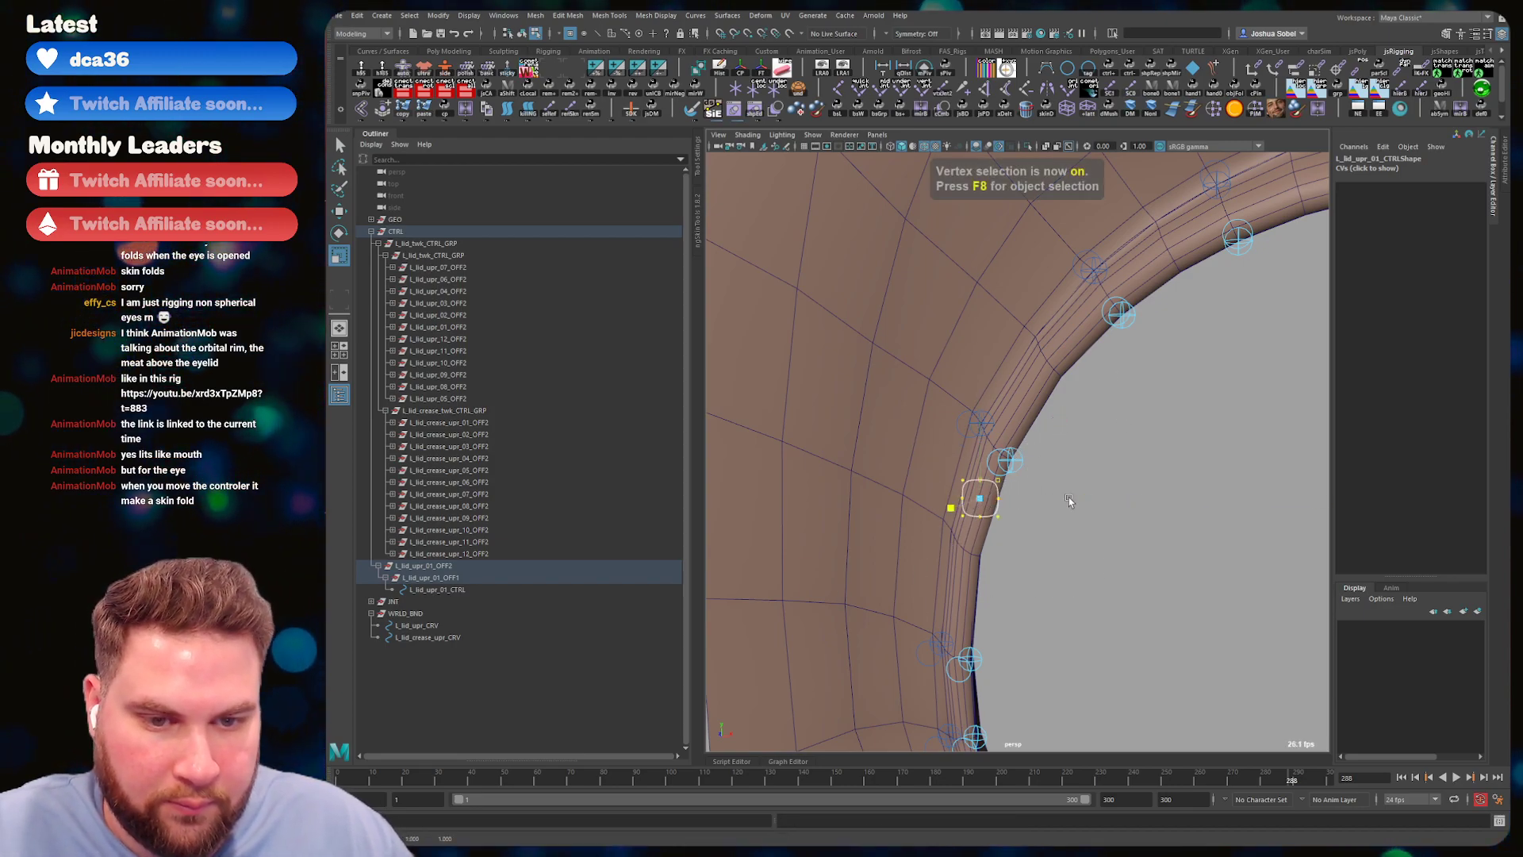
scroll(1001, 503, "down", 8)
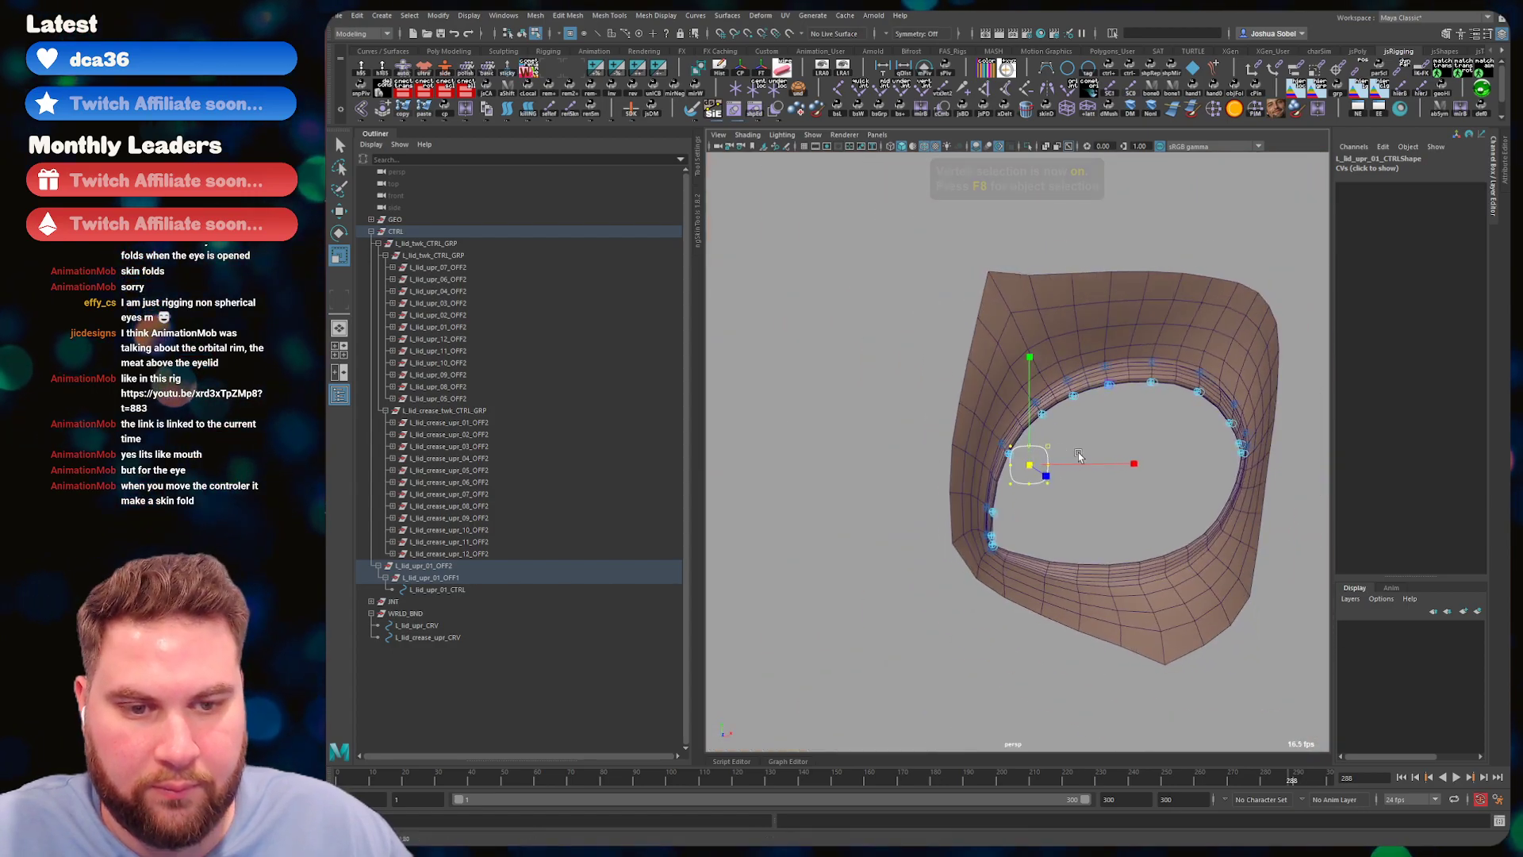
left_click_drag(1001, 470, 983, 467)
scroll(989, 467, "up", 3)
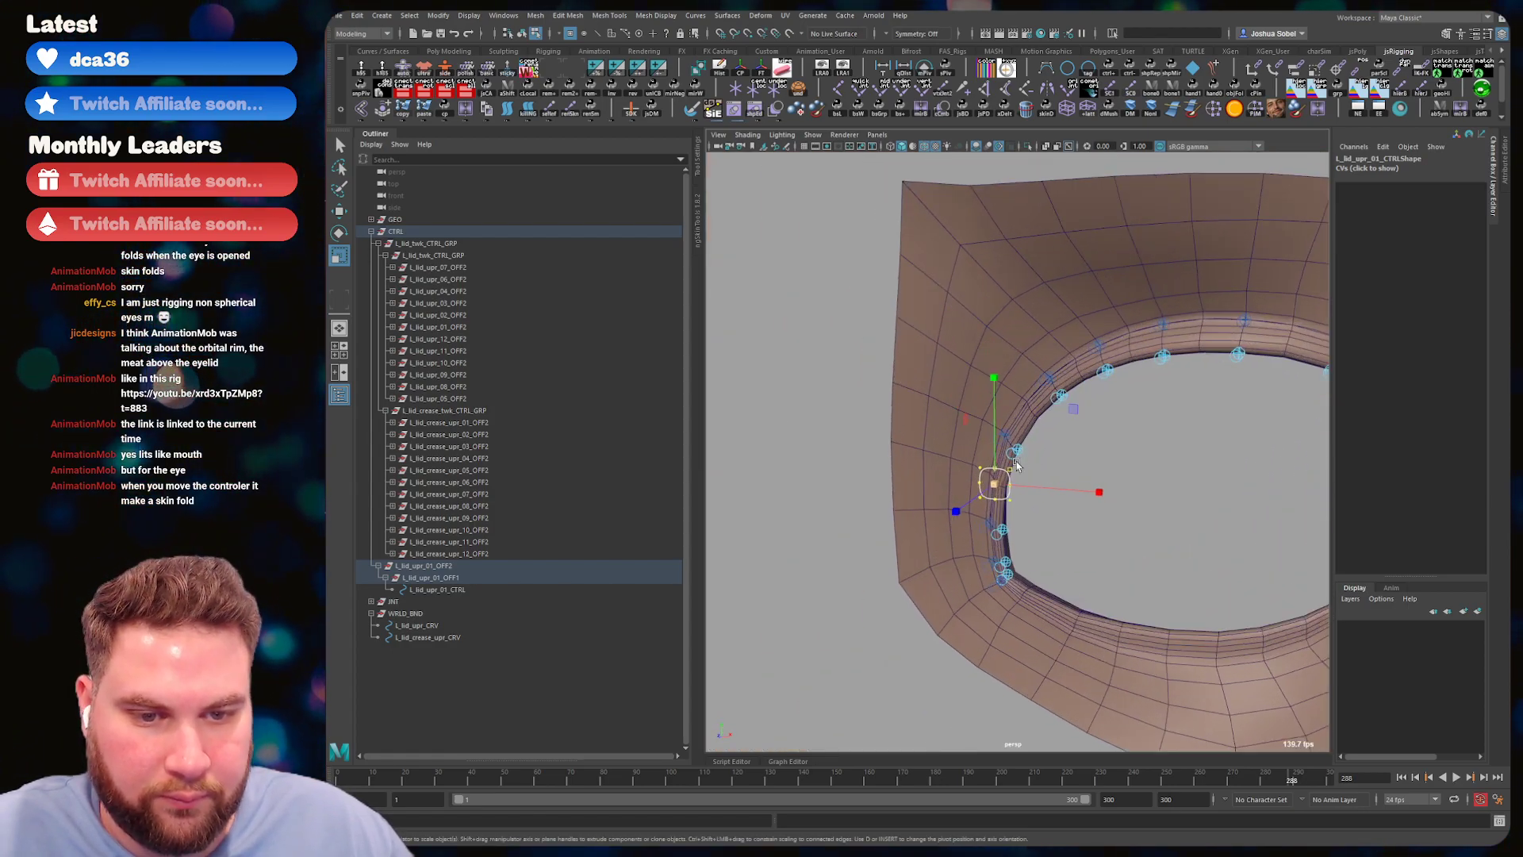
- Undo the last control-vertex change, return to object mode, and move L_lid_upr_01_OFF2 slightly along the lid edge to about X -2.8, Y -1.98
key("ctrl+z")
key("F8")
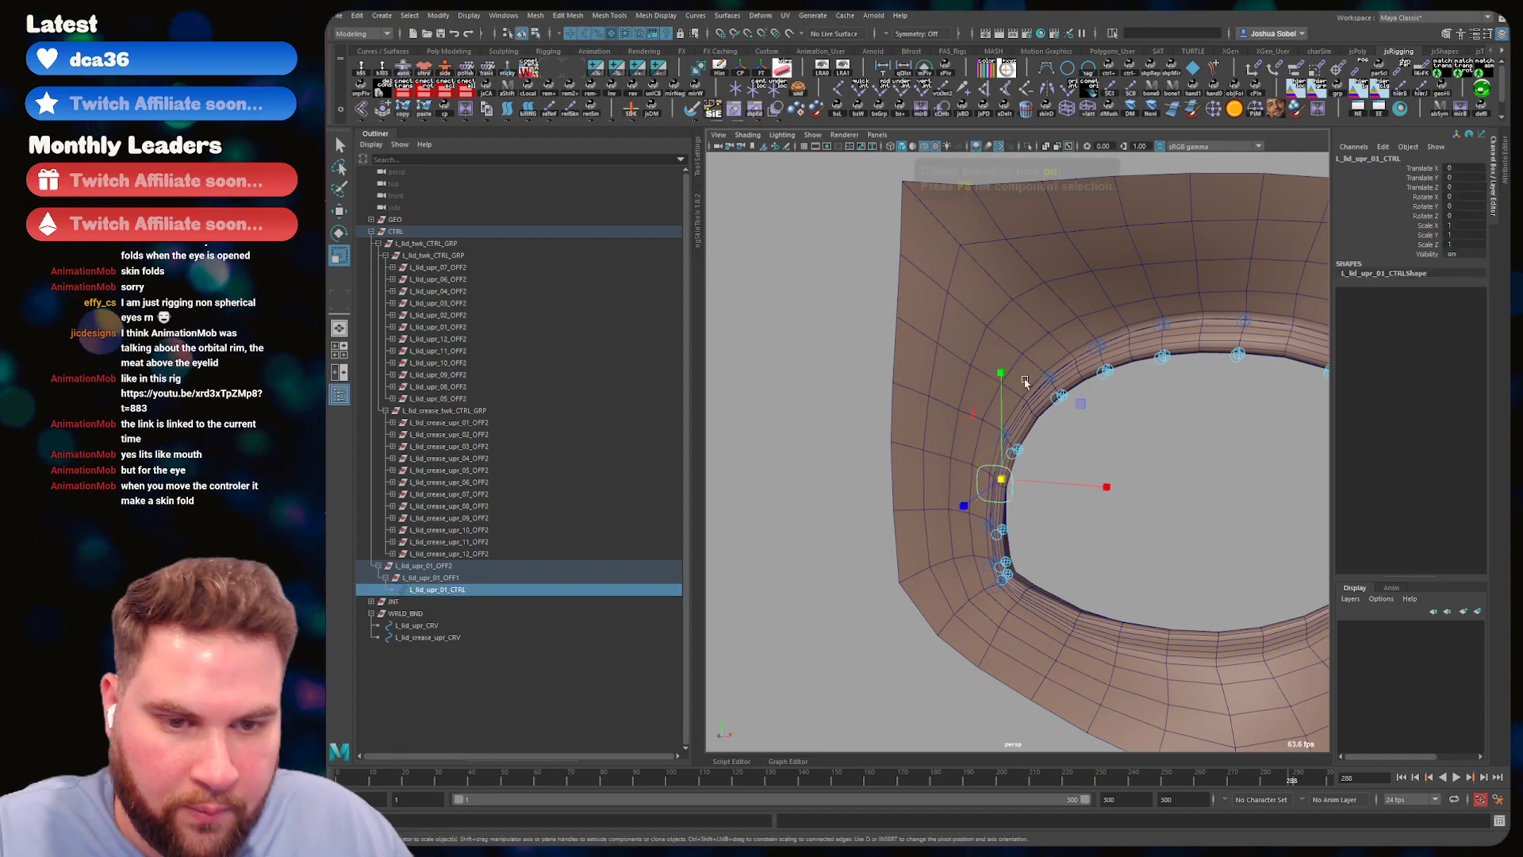
left_click(476, 565)
key("w")
scroll(1018, 426, "down", 3)
left_click_drag(1019, 426, 1091, 381, "alt")
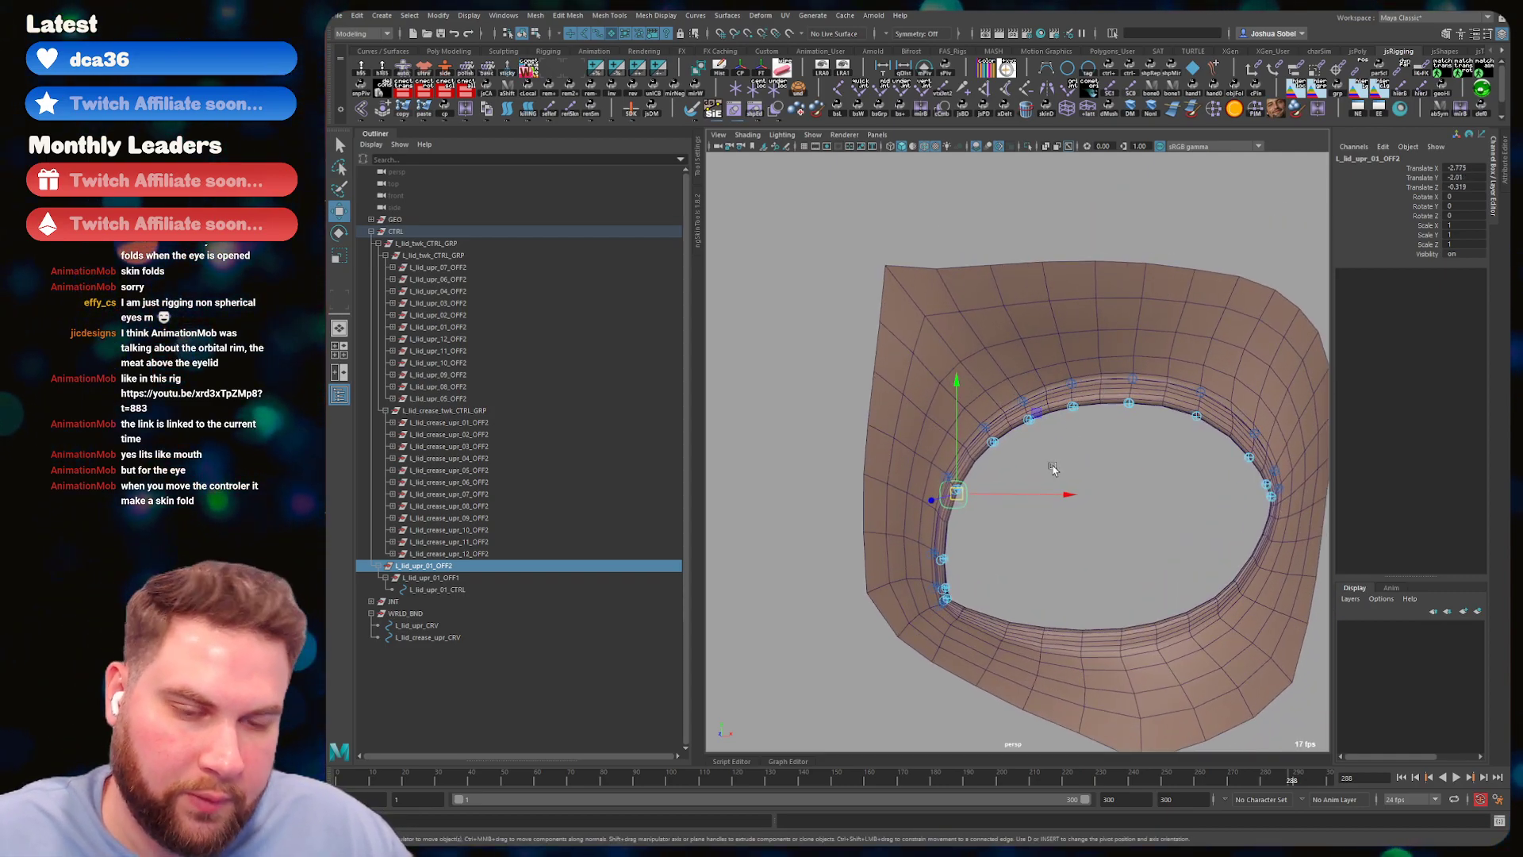
left_click_drag(956, 493, 960, 484)
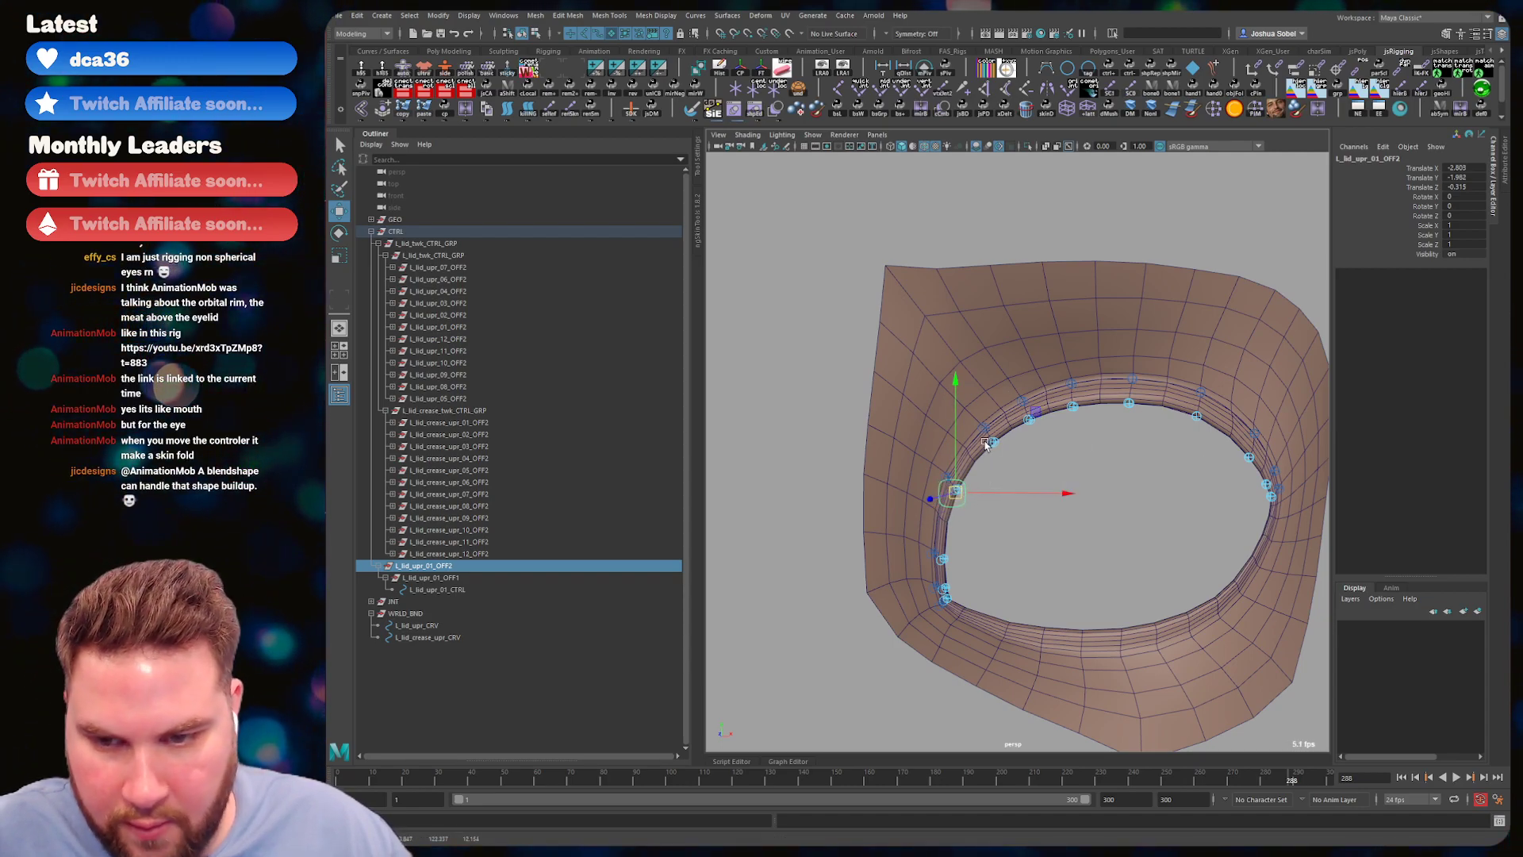
scroll(996, 432, "up", 2)
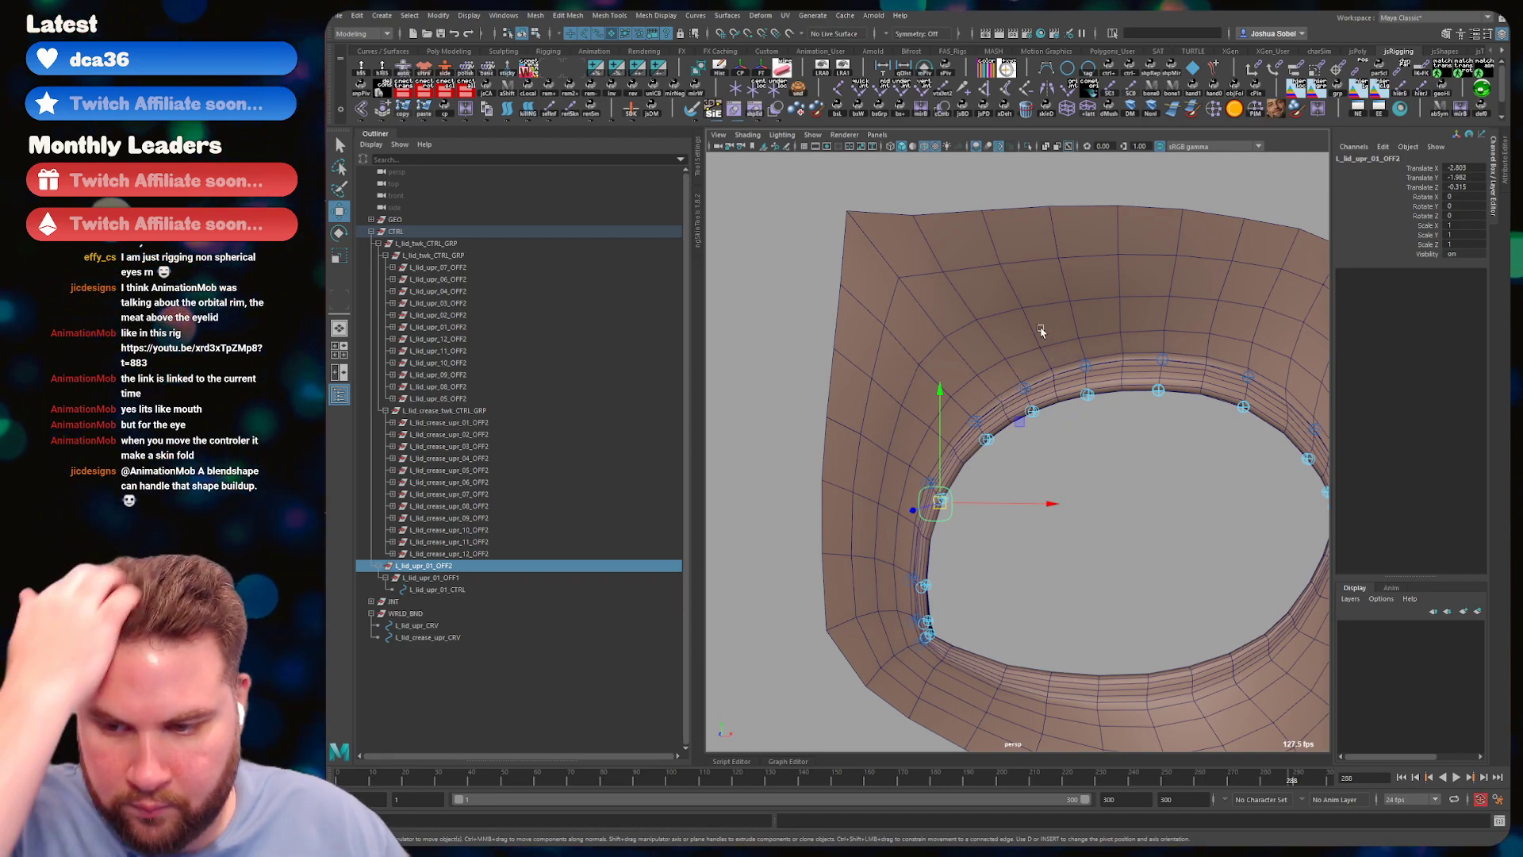
left_click_drag(987, 464, 974, 462, "alt")
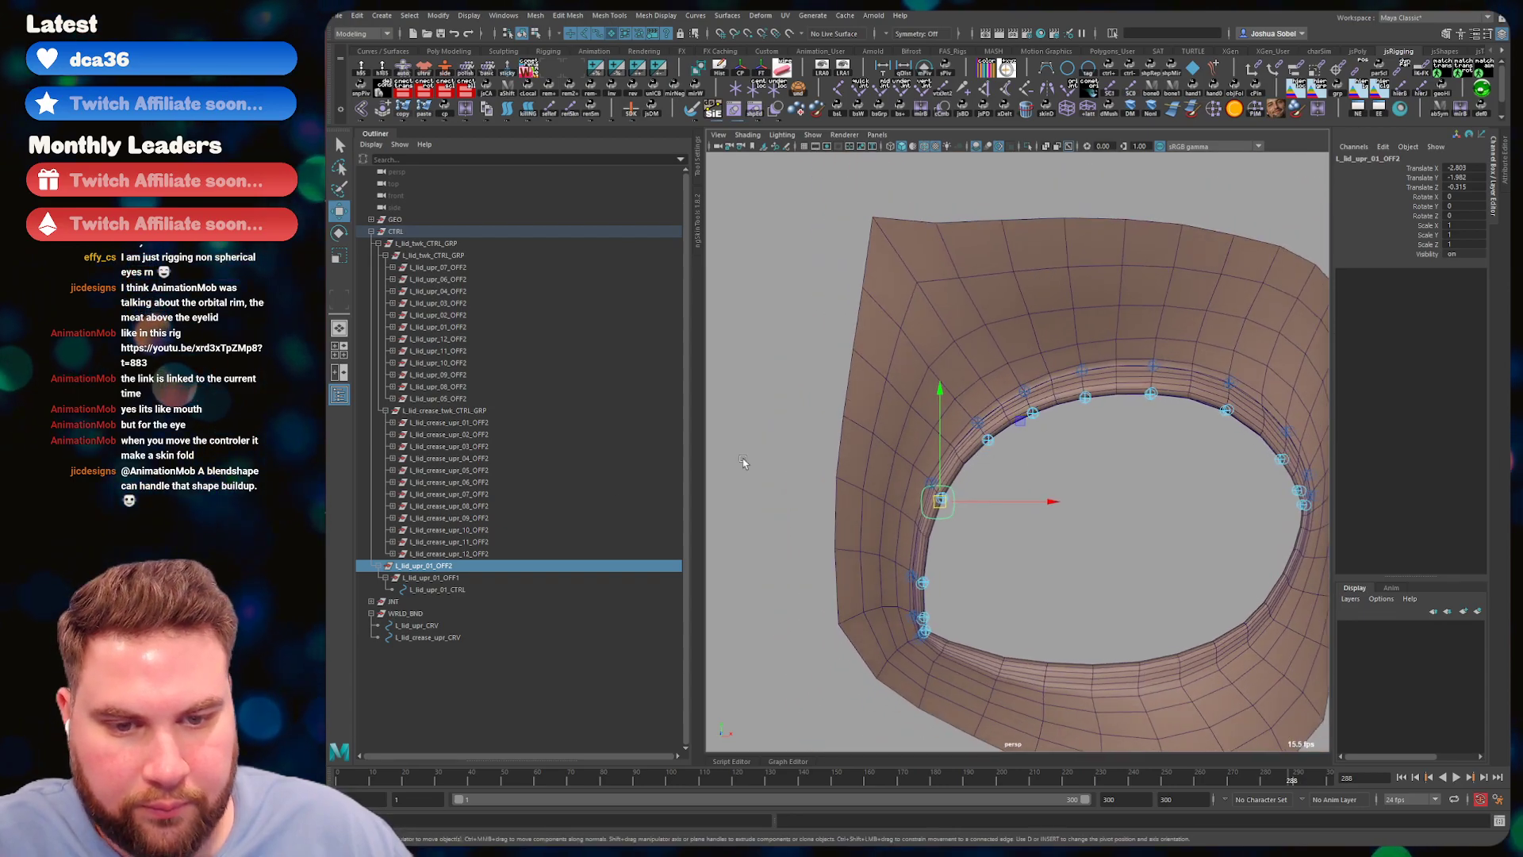
- Duplicate L_lid_upr_01_OFF2 three times and space the copies along the upper lid edge toward the far corner
key("ctrl+d")
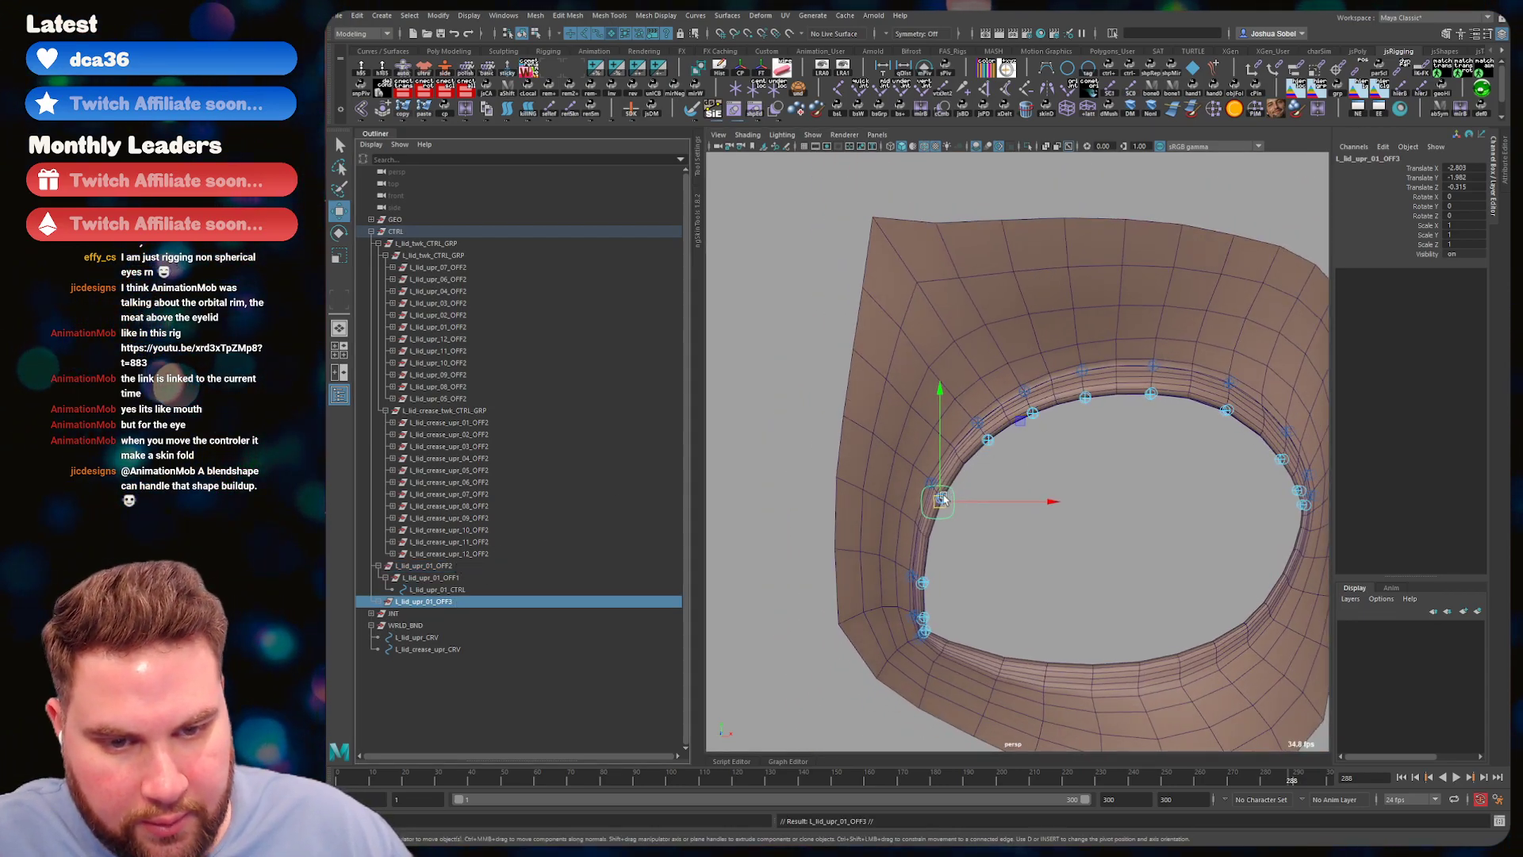
left_click_drag(943, 503, 1262, 437)
key("ctrl+d")
key("ctrl+d")
right_click_drag(1295, 385, 1183, 402, "alt")
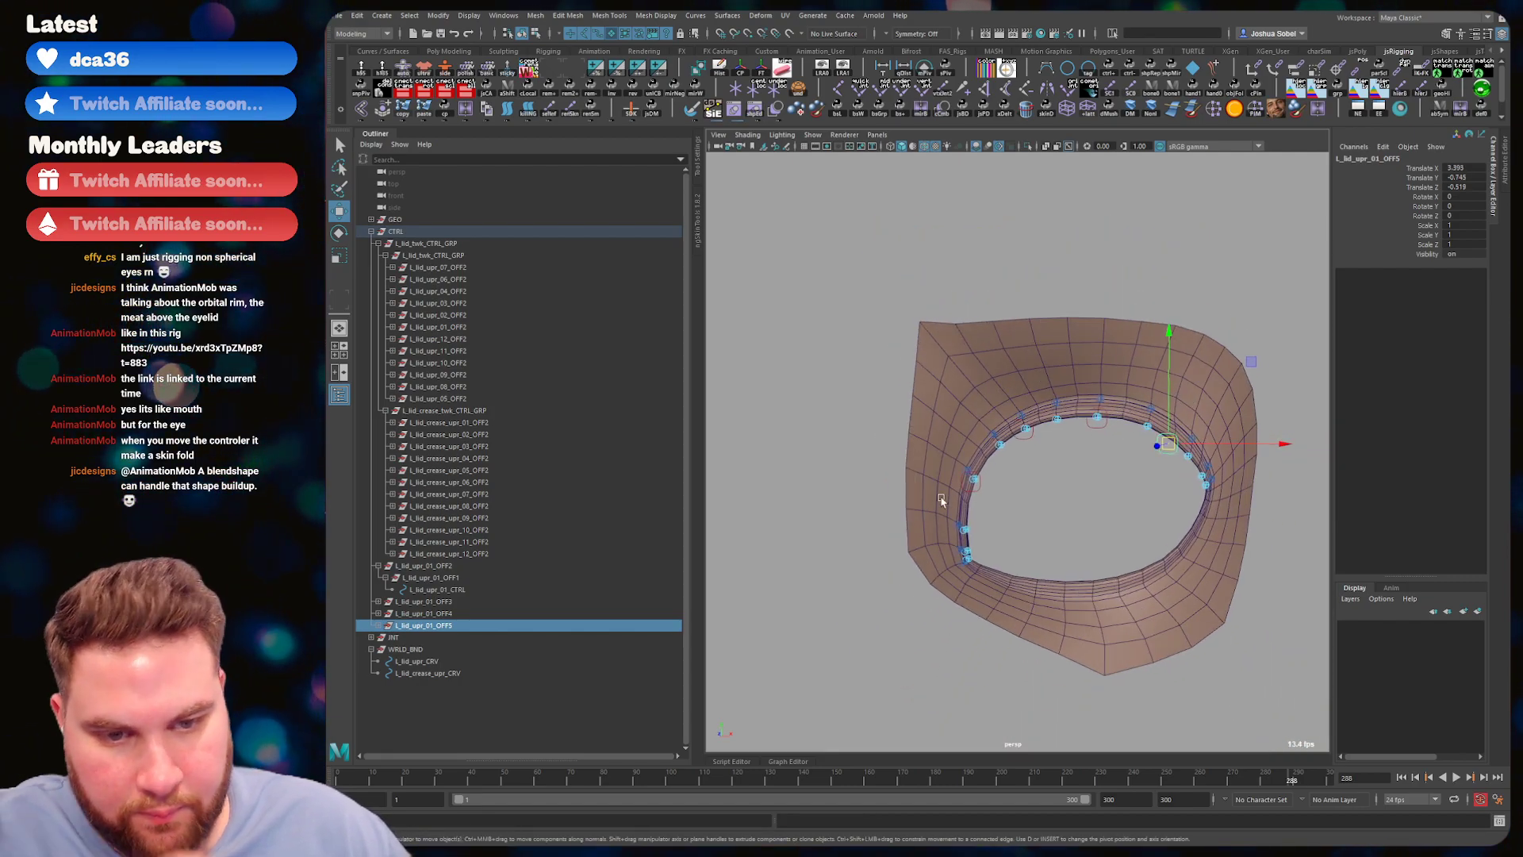
- Expand the three duplicated offset groups and rename L_lid_upr_01_OFF4 as L_lid_upr_03_OFF4
left_click(379, 625)
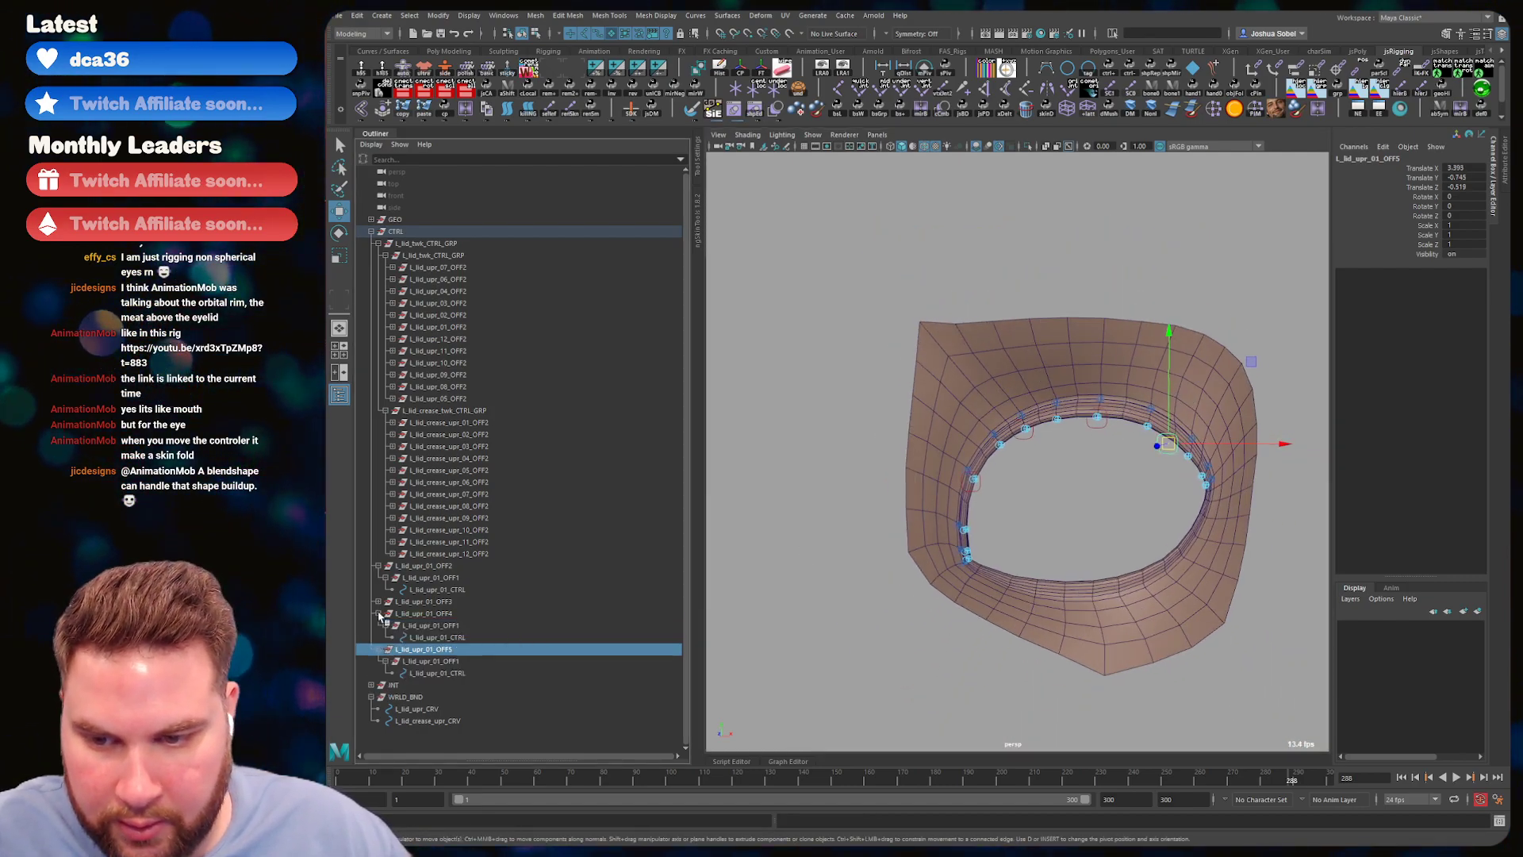
left_click(379, 613)
left_click(378, 602)
double_click(443, 602)
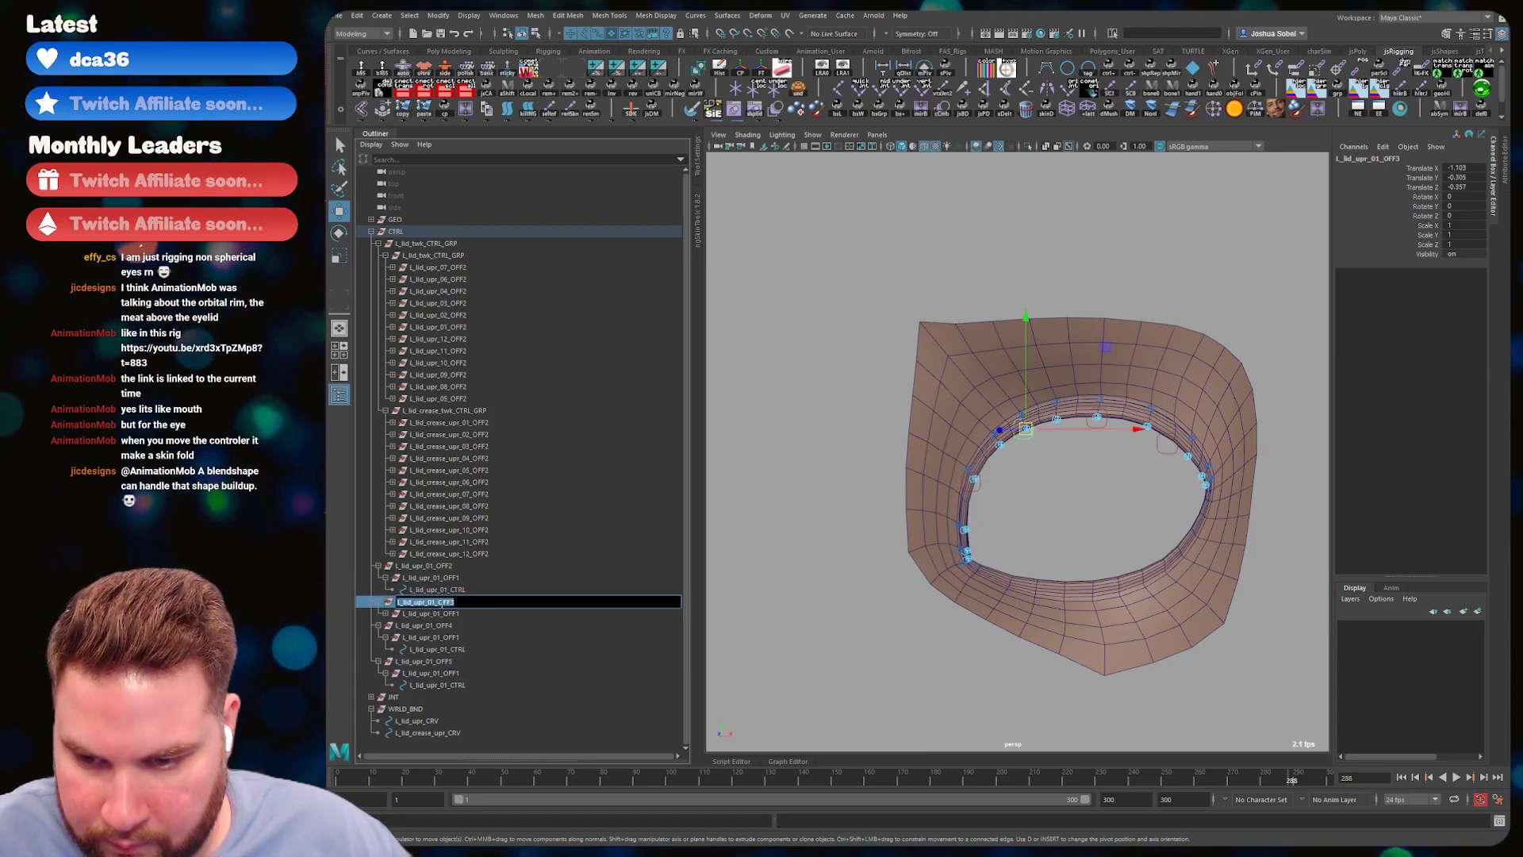
left_click(441, 627)
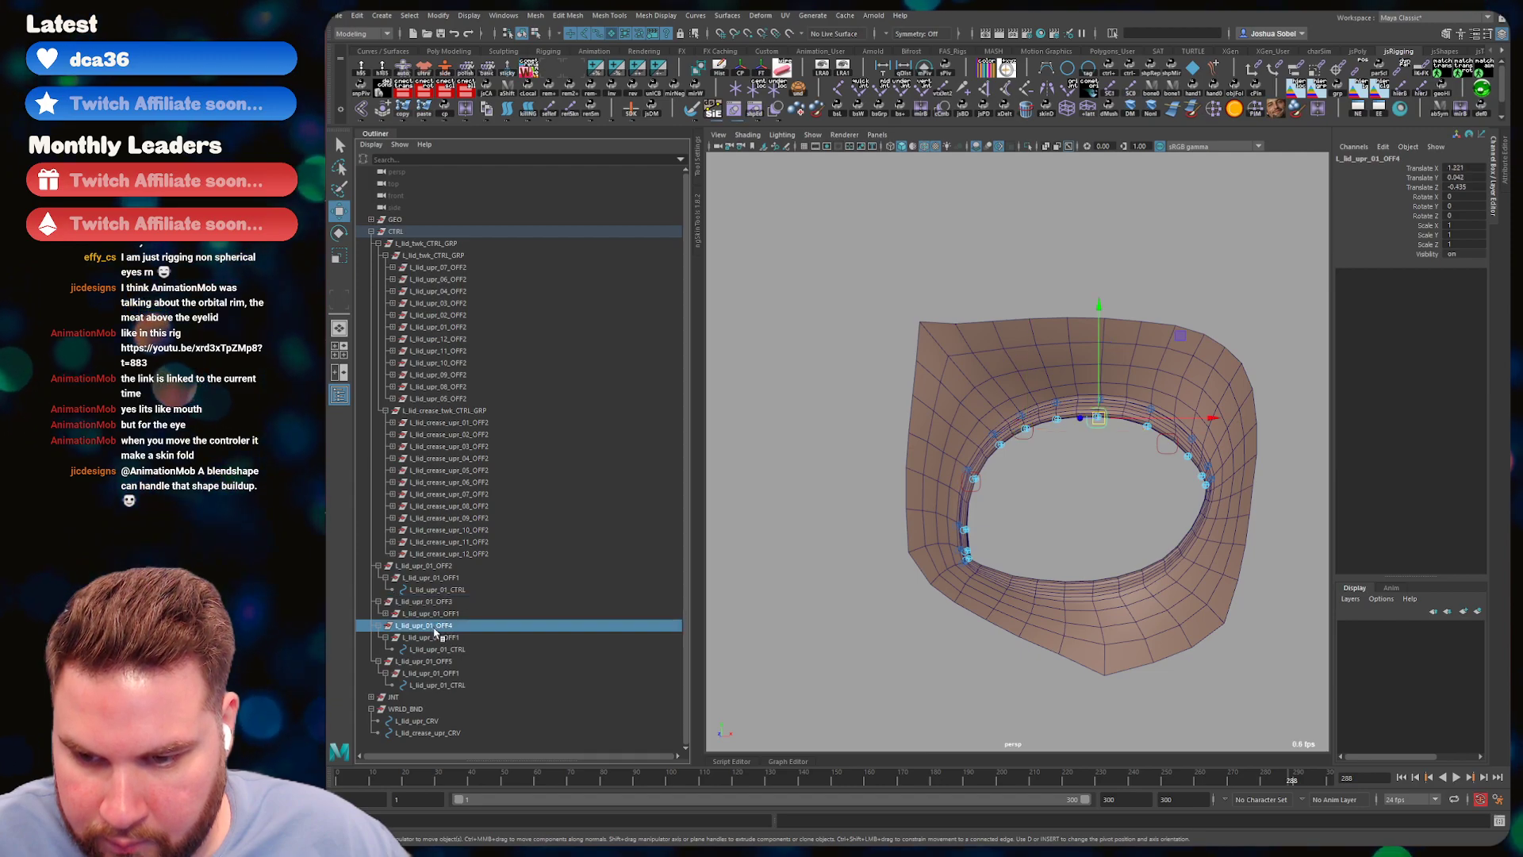
double_click(434, 627)
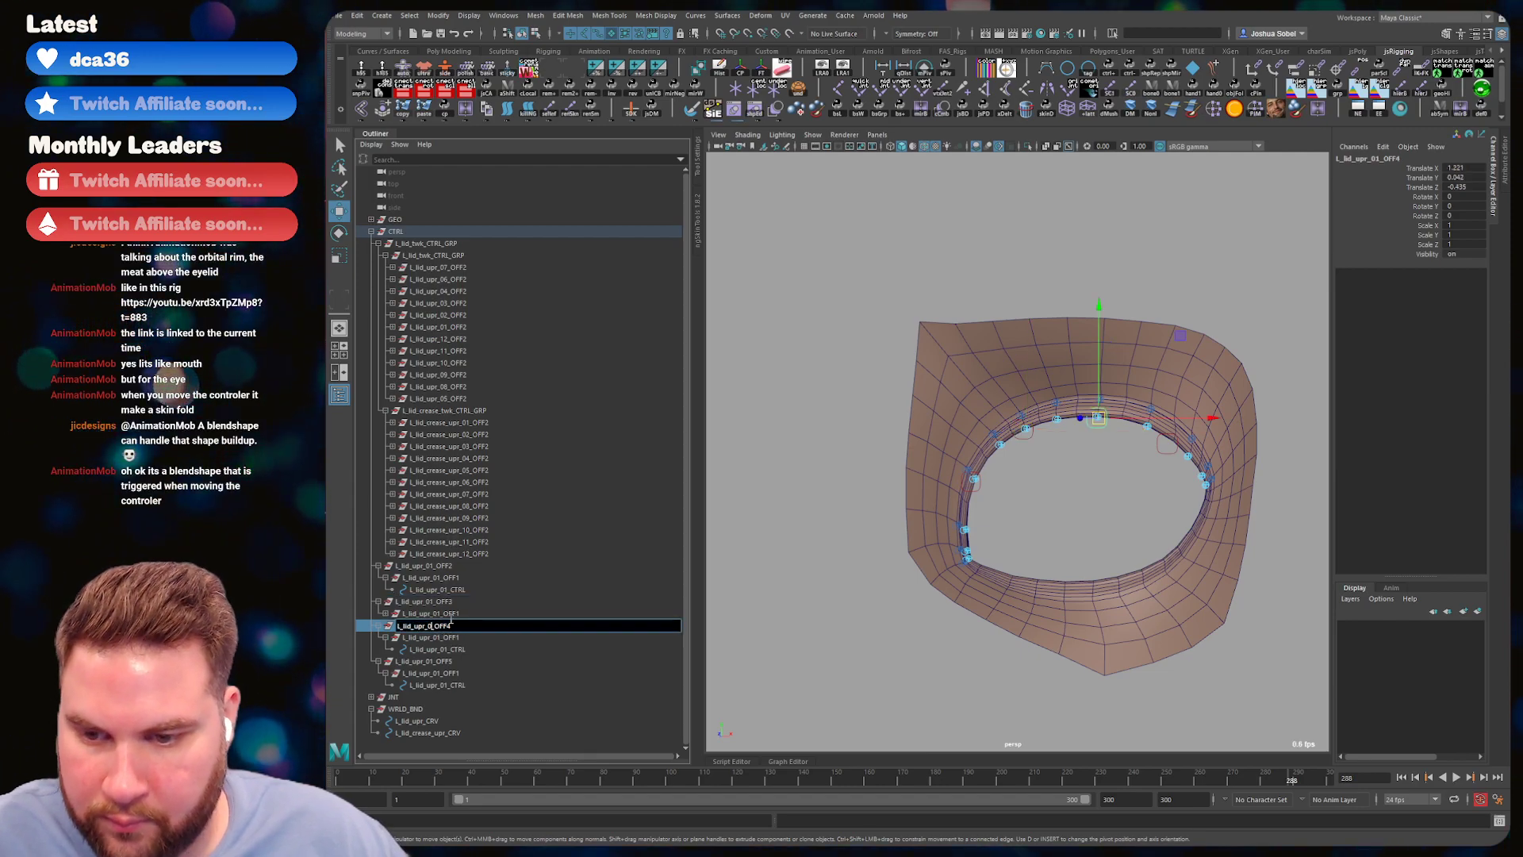
- Rename the first duplicate's top group L_lid_upr_03_OFF2 and its child group L_lid_upr_03_OFF1
double_click(443, 613)
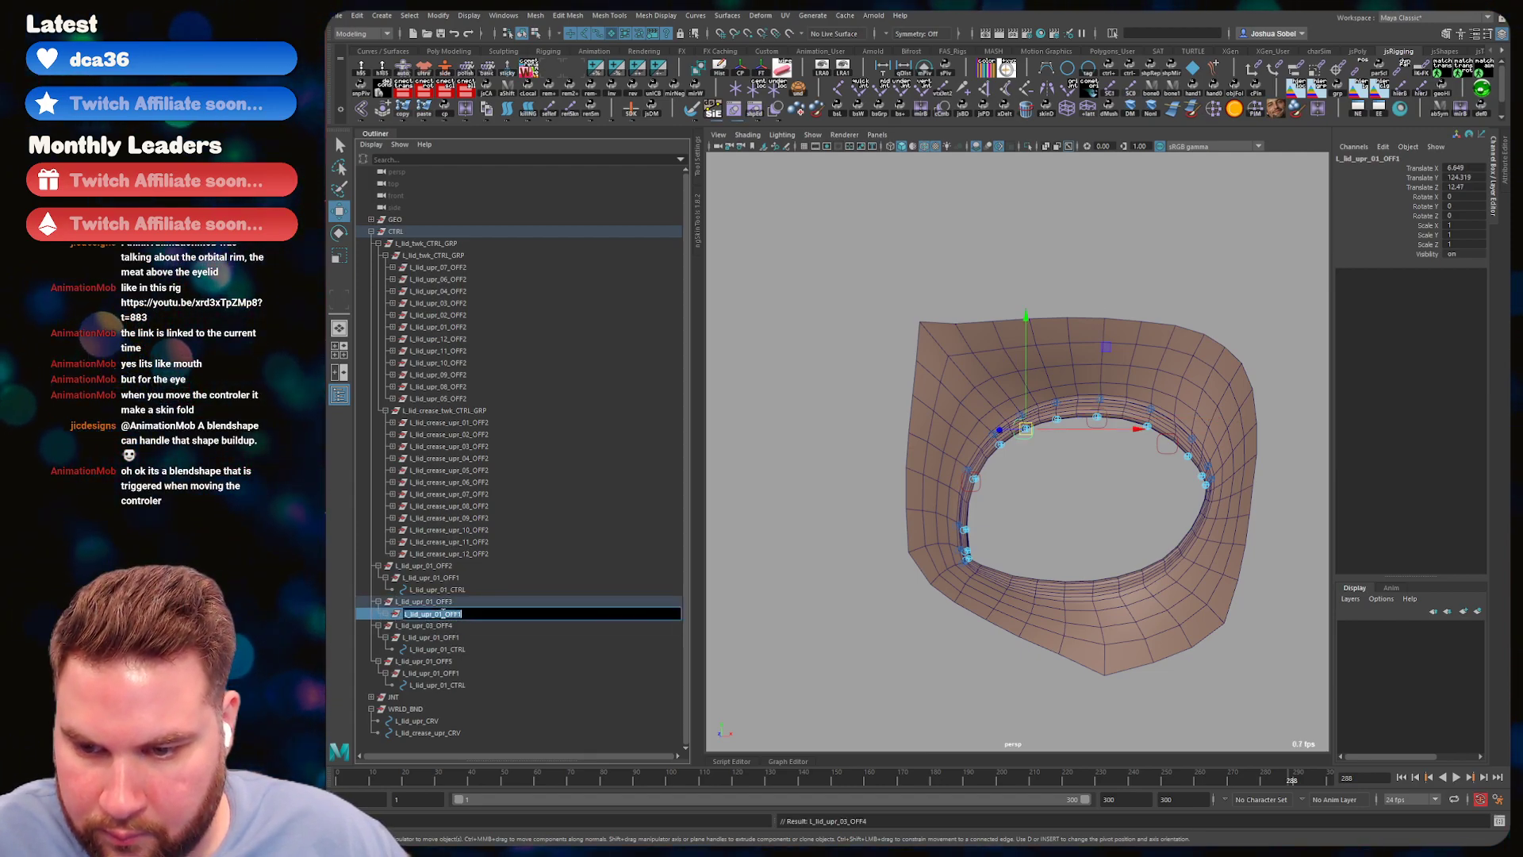
double_click(433, 602)
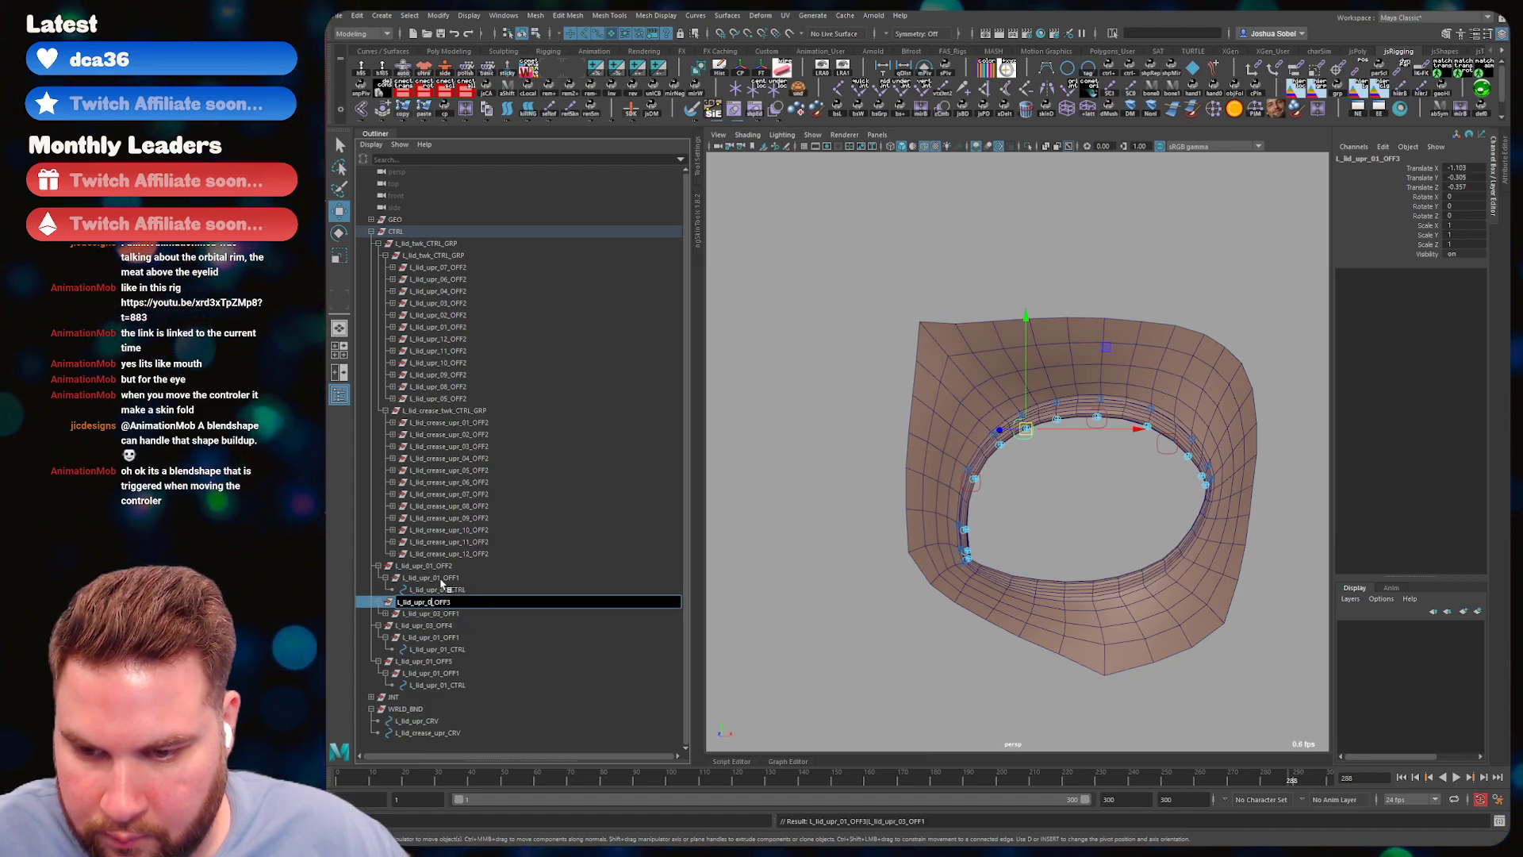
key("Return")
left_click(449, 626)
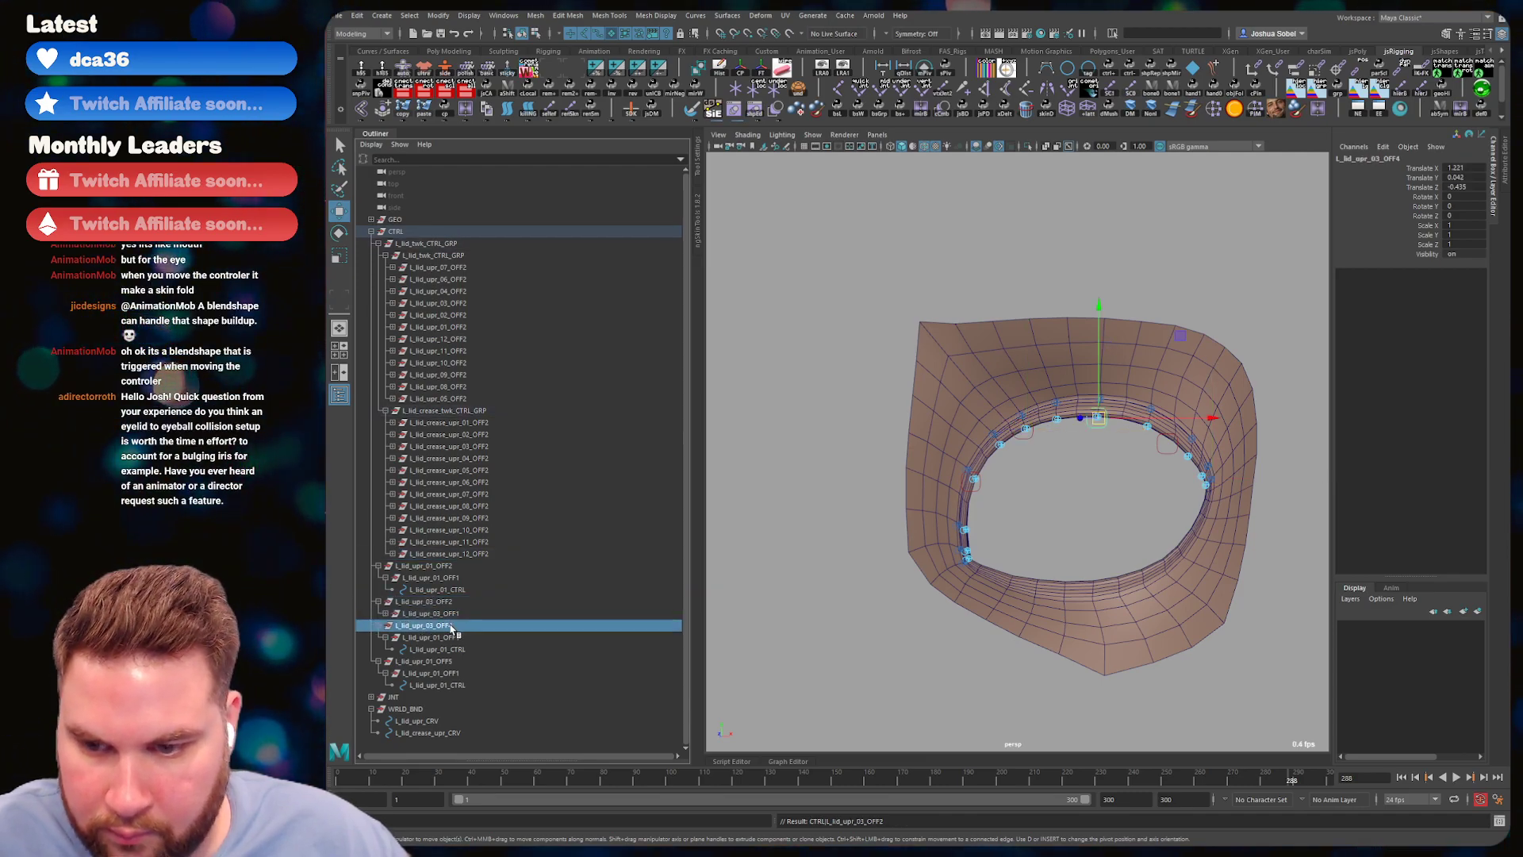
- Renumber the first duplicate's hierarchy as L_lid_upr_02_OFF2, L_lid_upr_02_OFF1 and L_lid_upr_02_CTRL
left_click(385, 613)
double_click(449, 626)
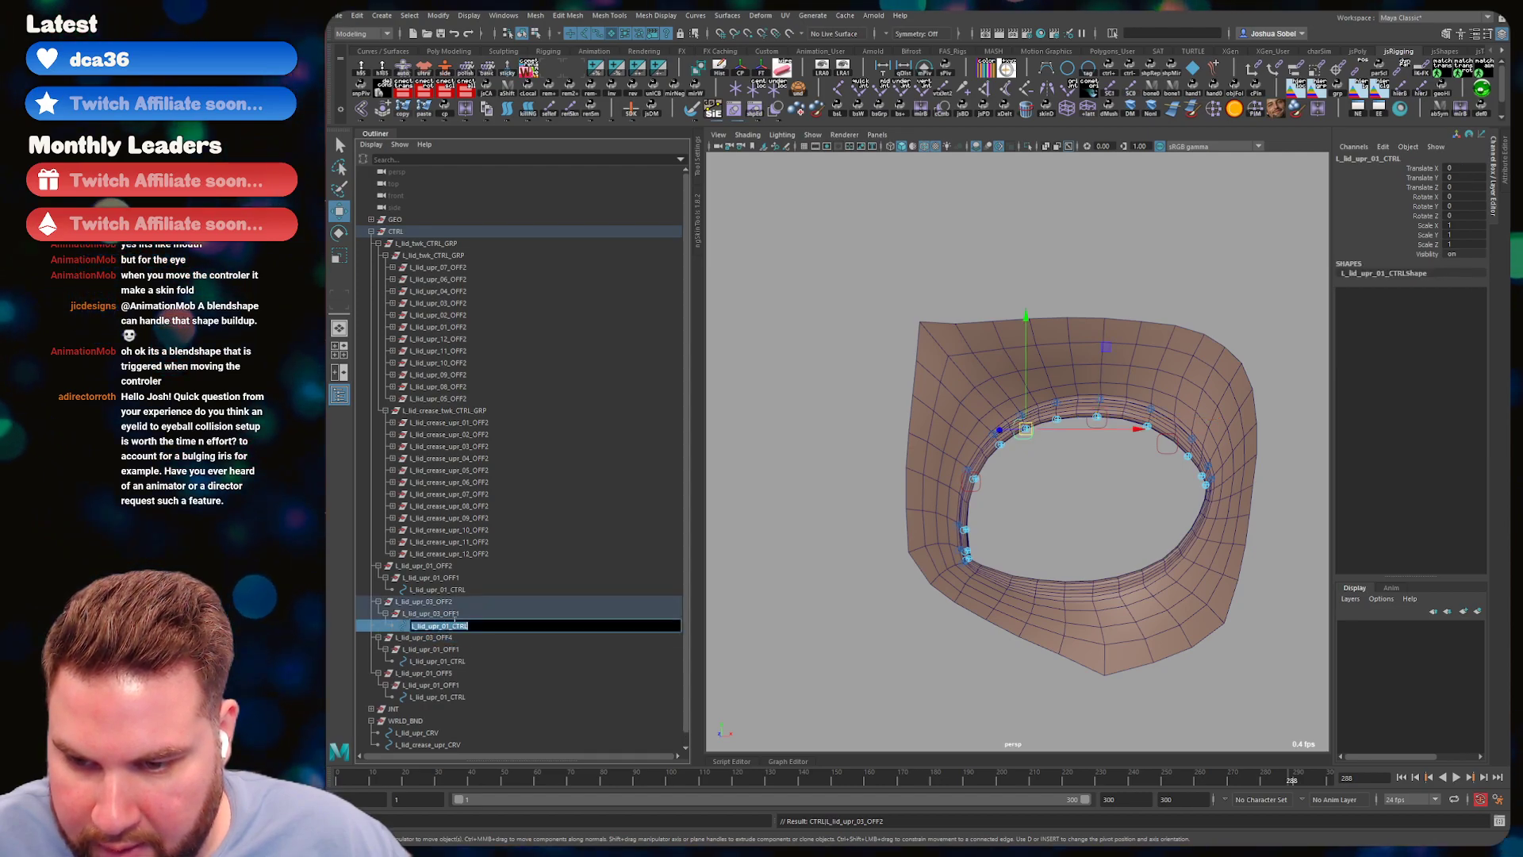
double_click(439, 614)
type("2")
double_click(438, 601)
left_click(436, 601)
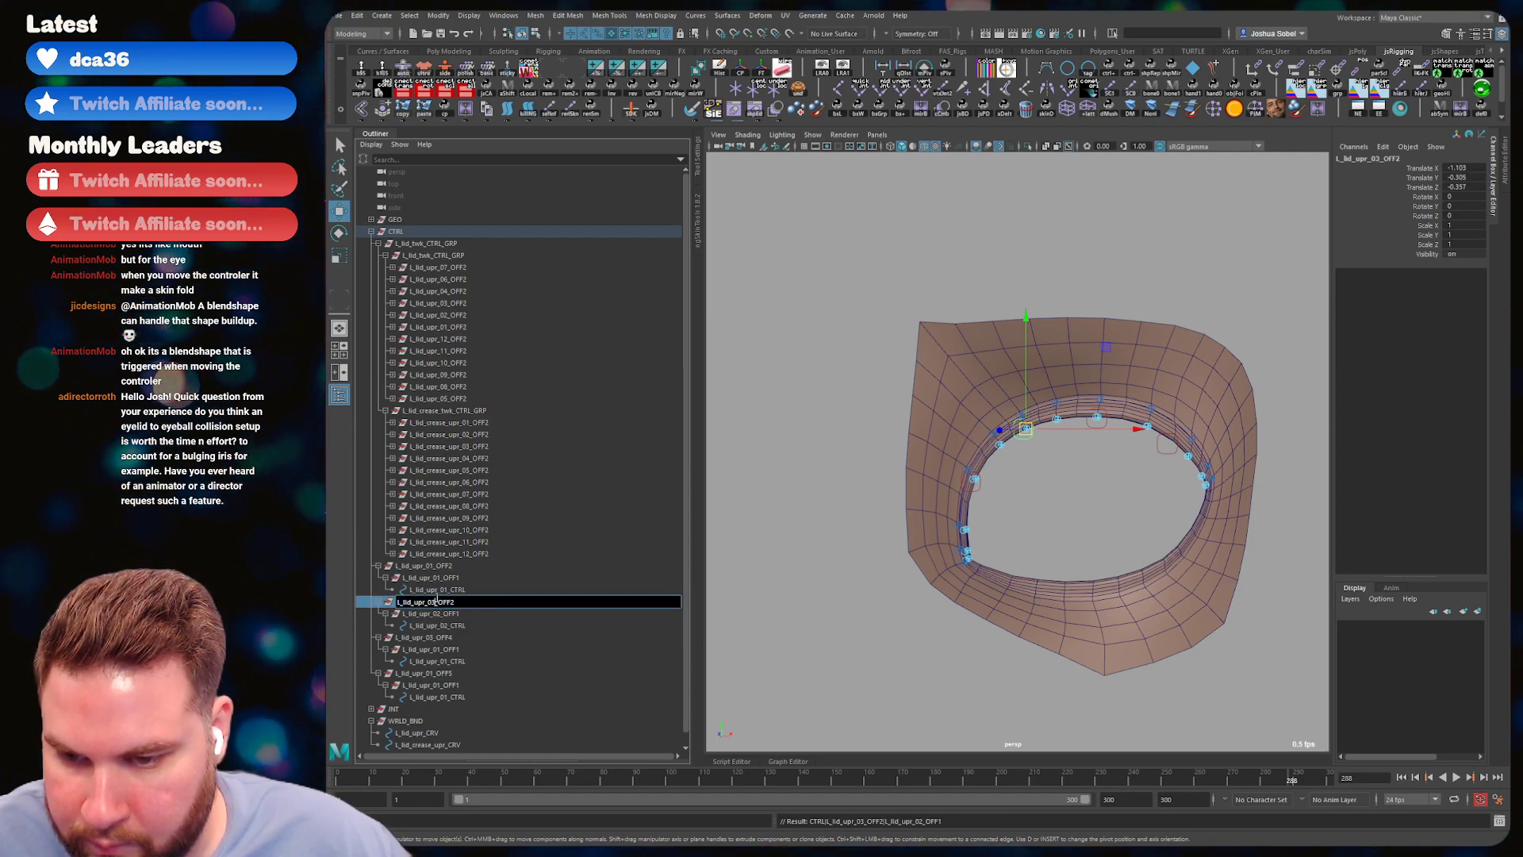
type("2")
key("Return")
- Rename the second duplicate's hierarchy as L_lid_upr_03_OFF2, L_lid_upr_03_OFF1 and L_lid_upr_03_CTRL
double_click(436, 638)
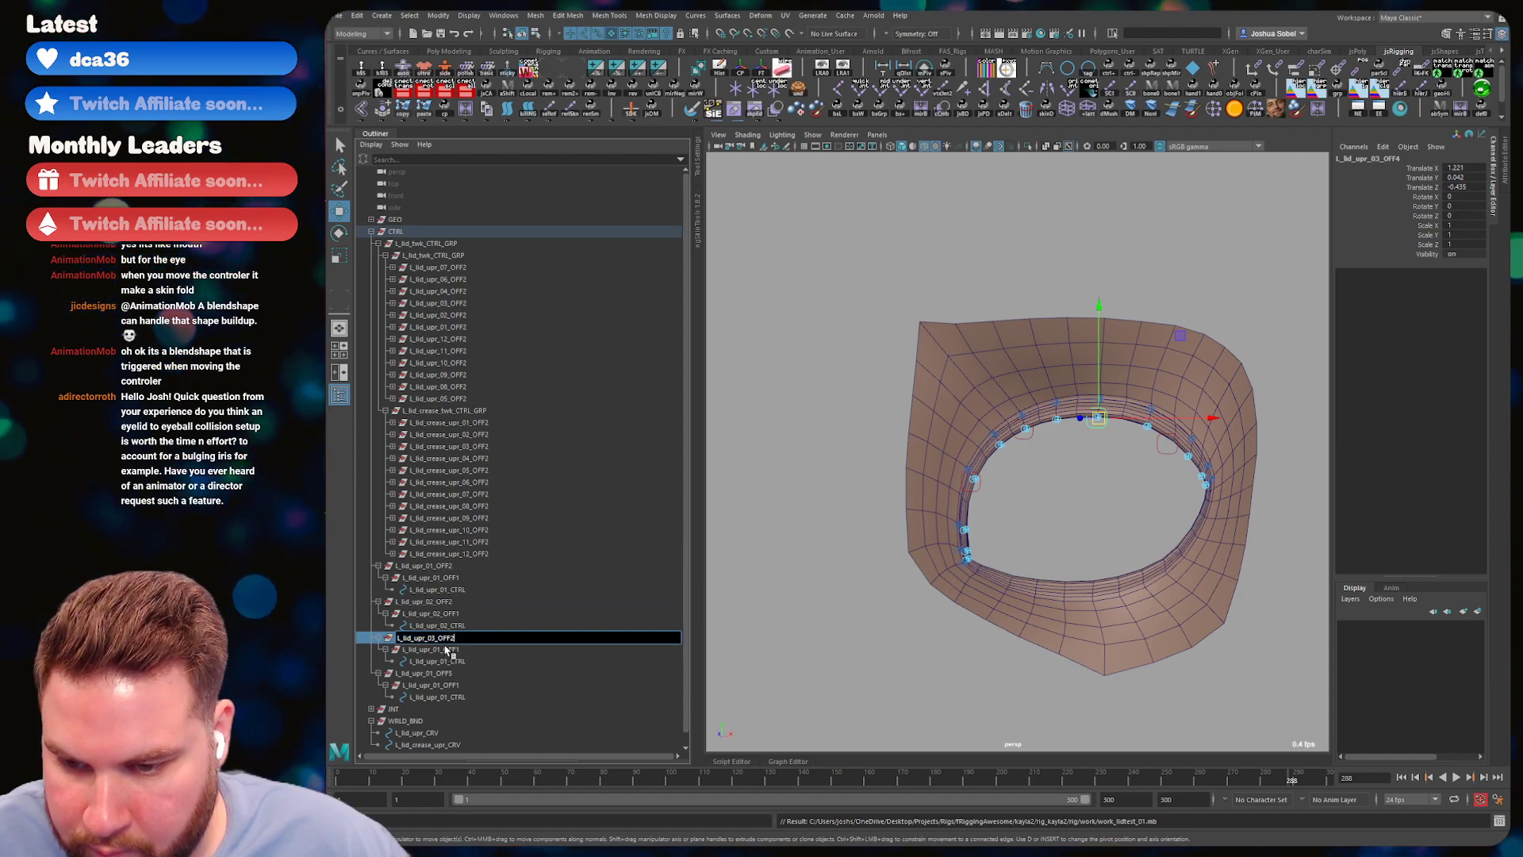
double_click(436, 648)
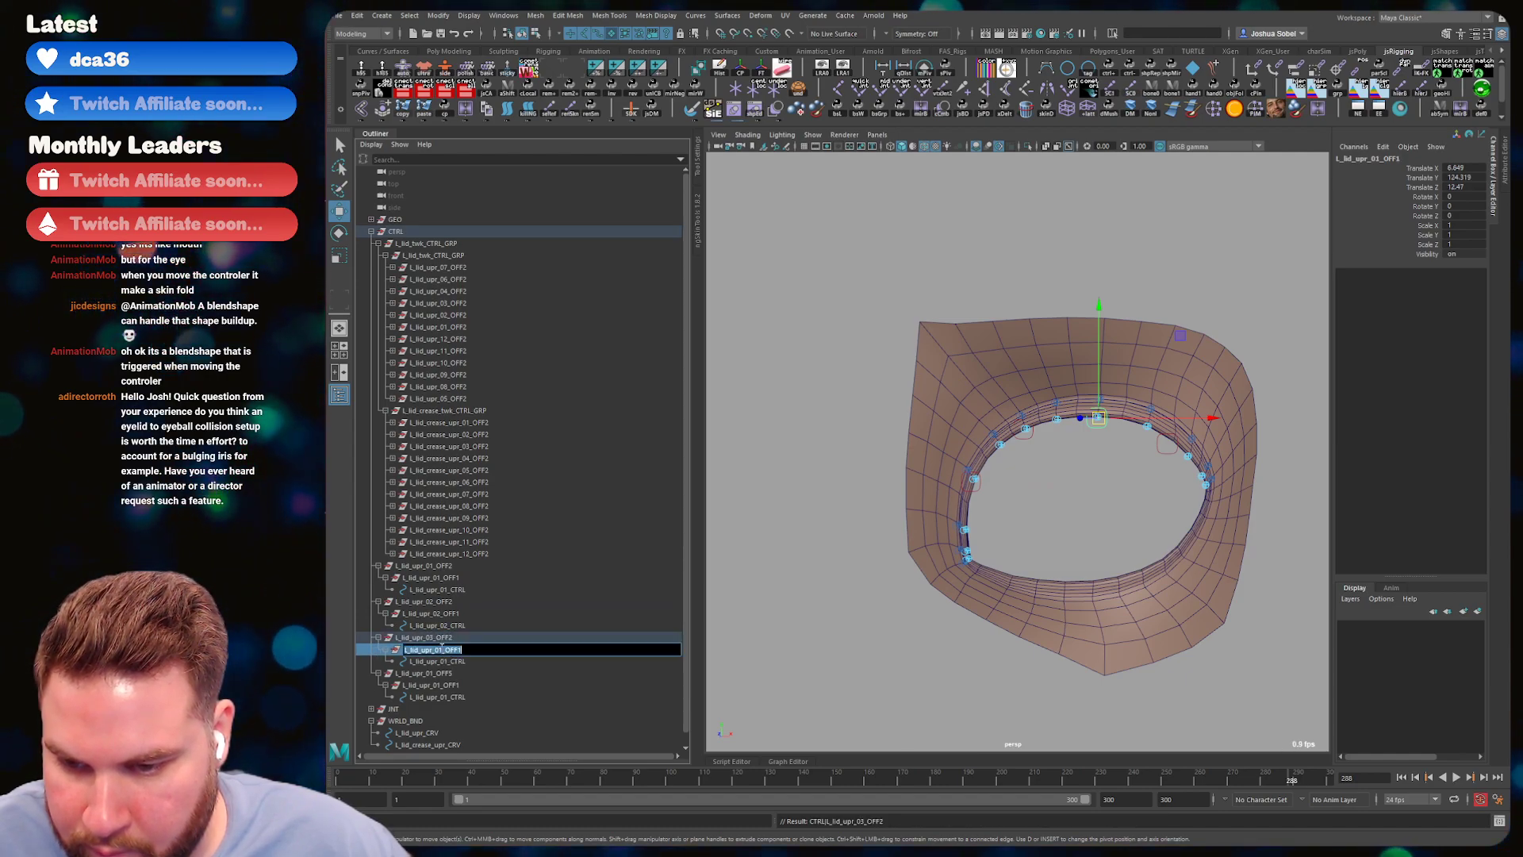
left_click(442, 648)
key("BackSpace")
type("3")
key("Return")
double_click(449, 660)
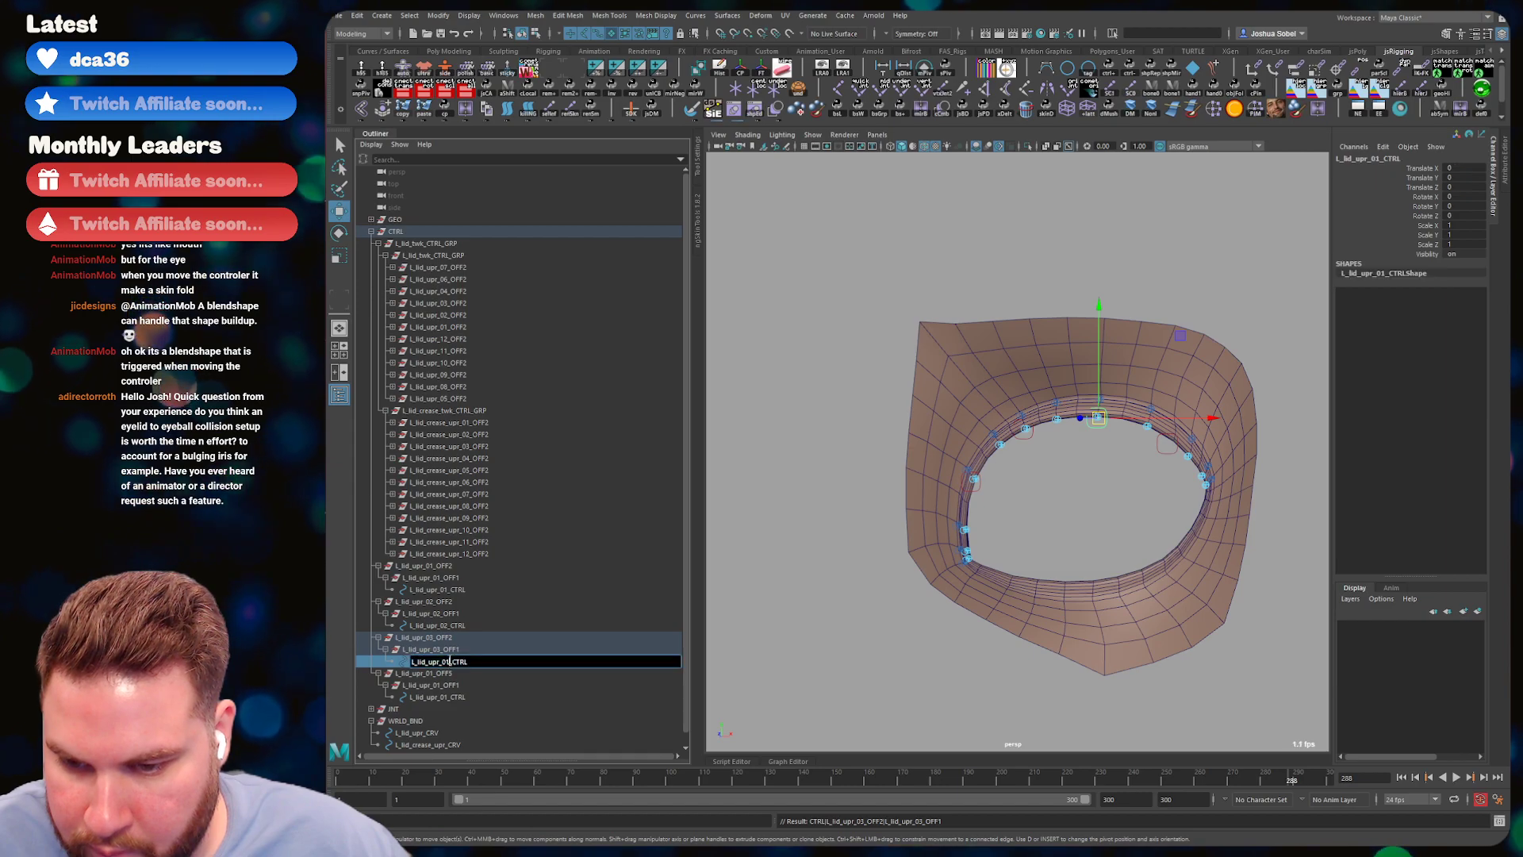
key("Return")
- Rename the third duplicate's hierarchy as L_lid_upr_04_OFF2, L_lid_upr_04_OFF1 and L_lid_upr_04_CTRL, and save the scene
double_click(429, 673)
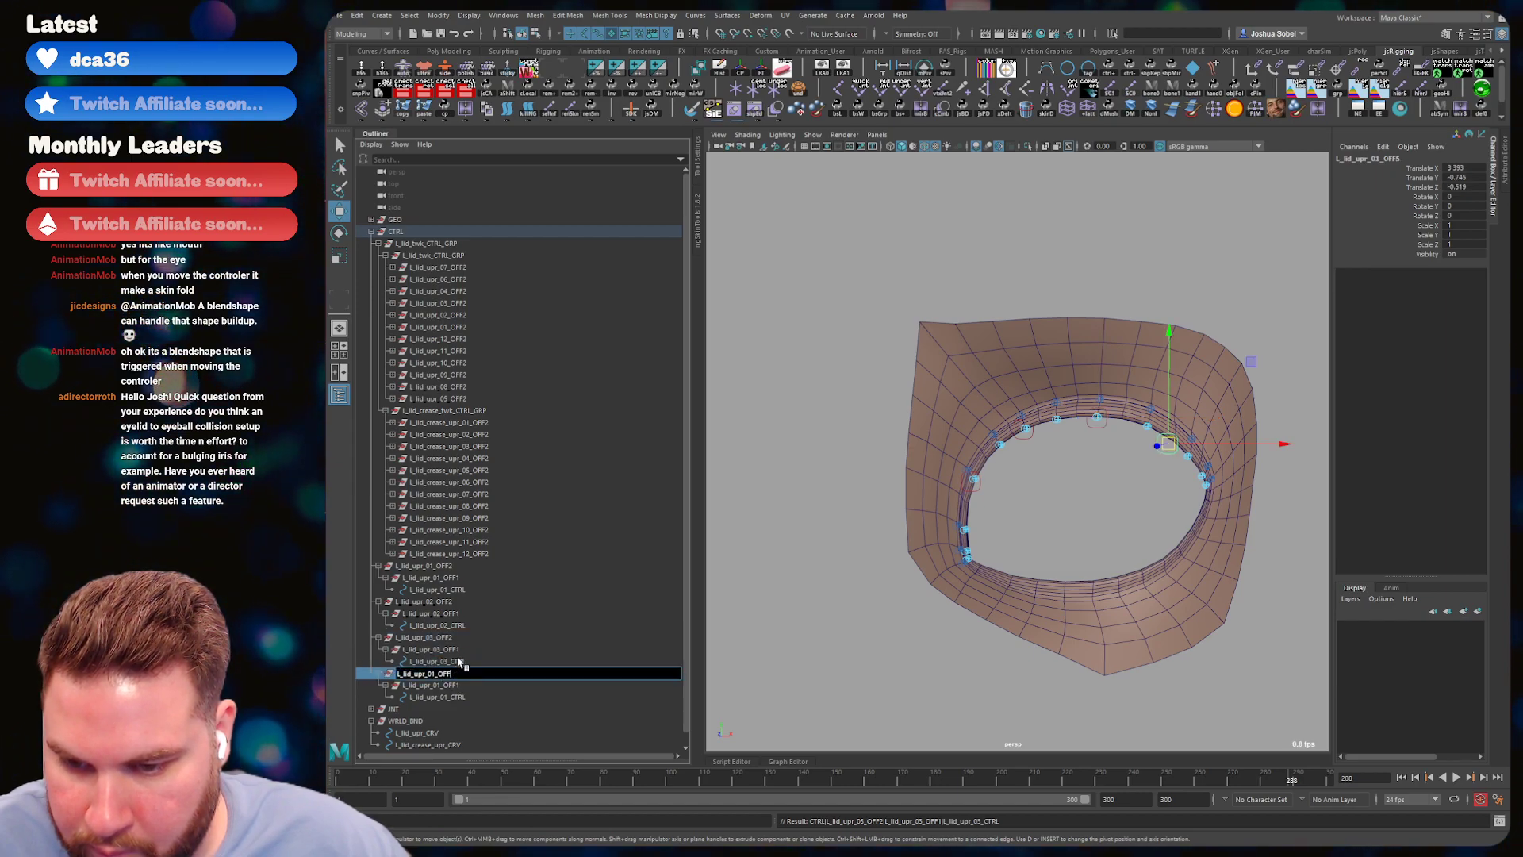
type("4")
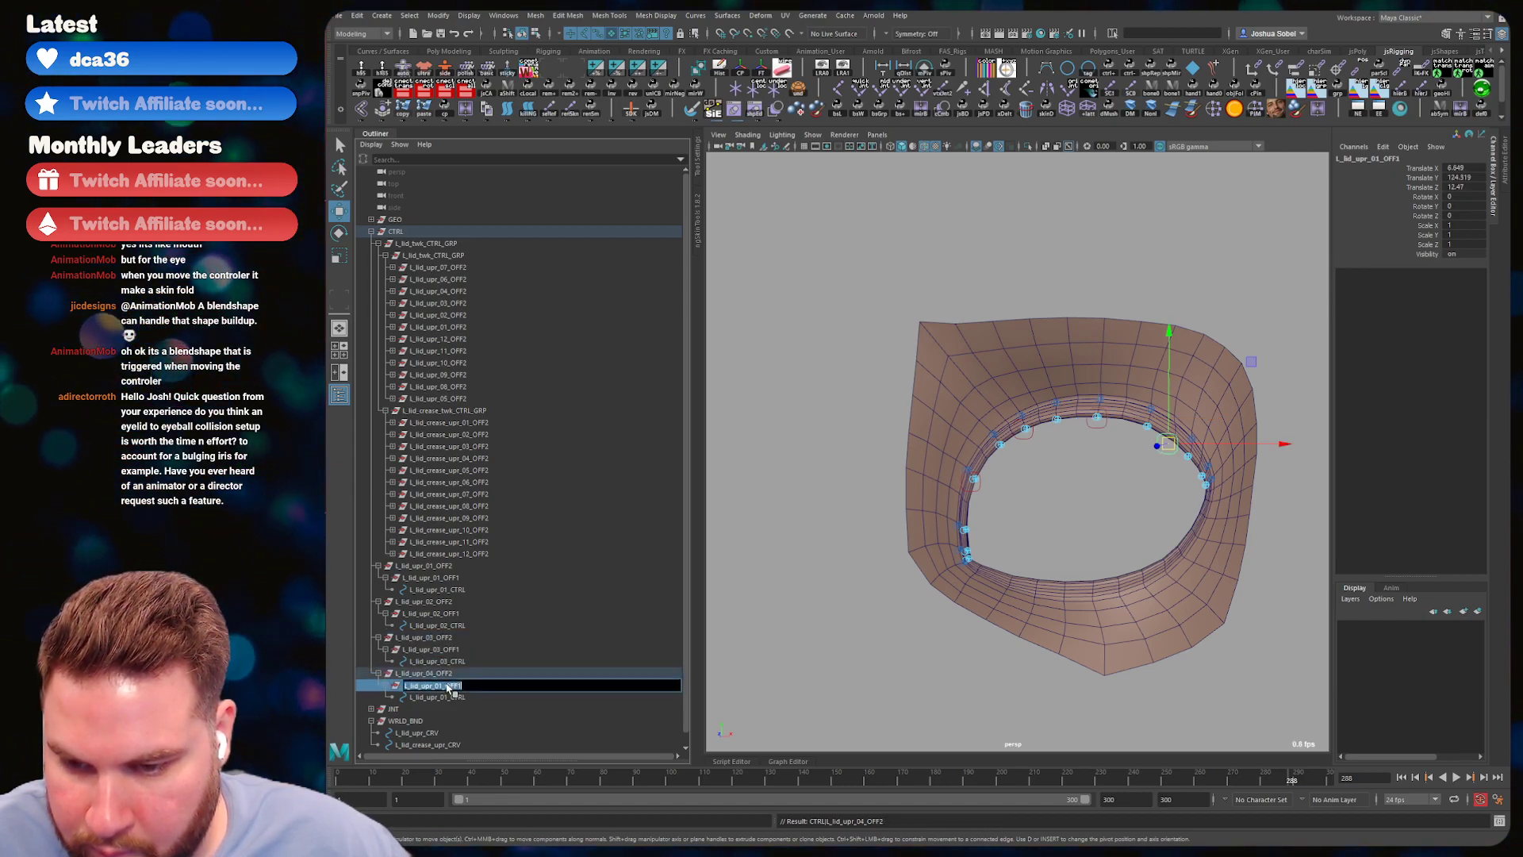
key("Return")
double_click(443, 685)
left_click(436, 686)
key("BackSpace")
type("4")
double_click(447, 697)
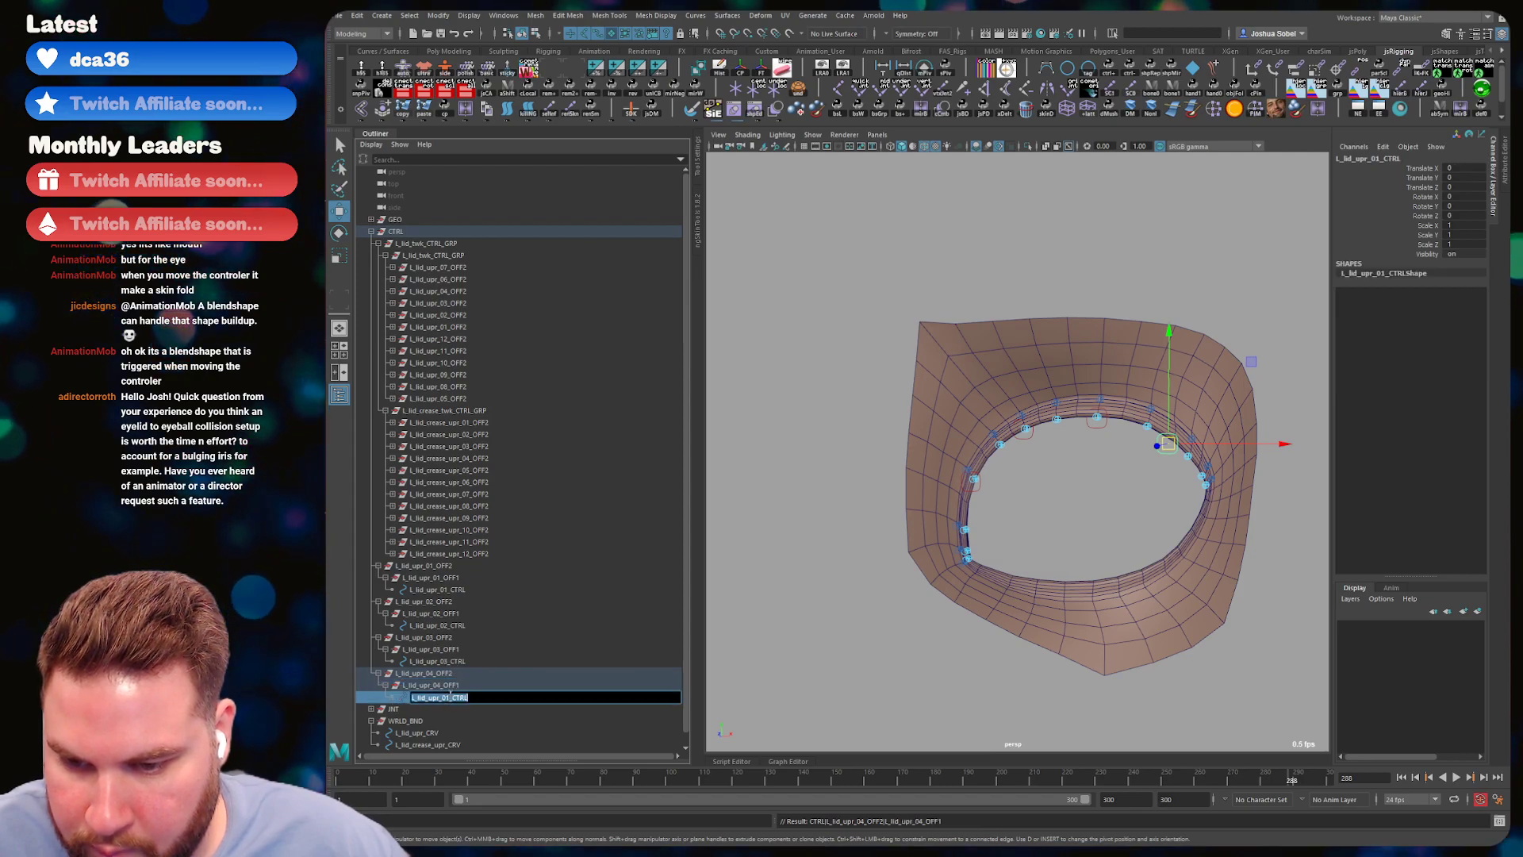
left_click(447, 698)
key("BackSpace")
type("4")
left_click(465, 659)
key("ctrl+s")
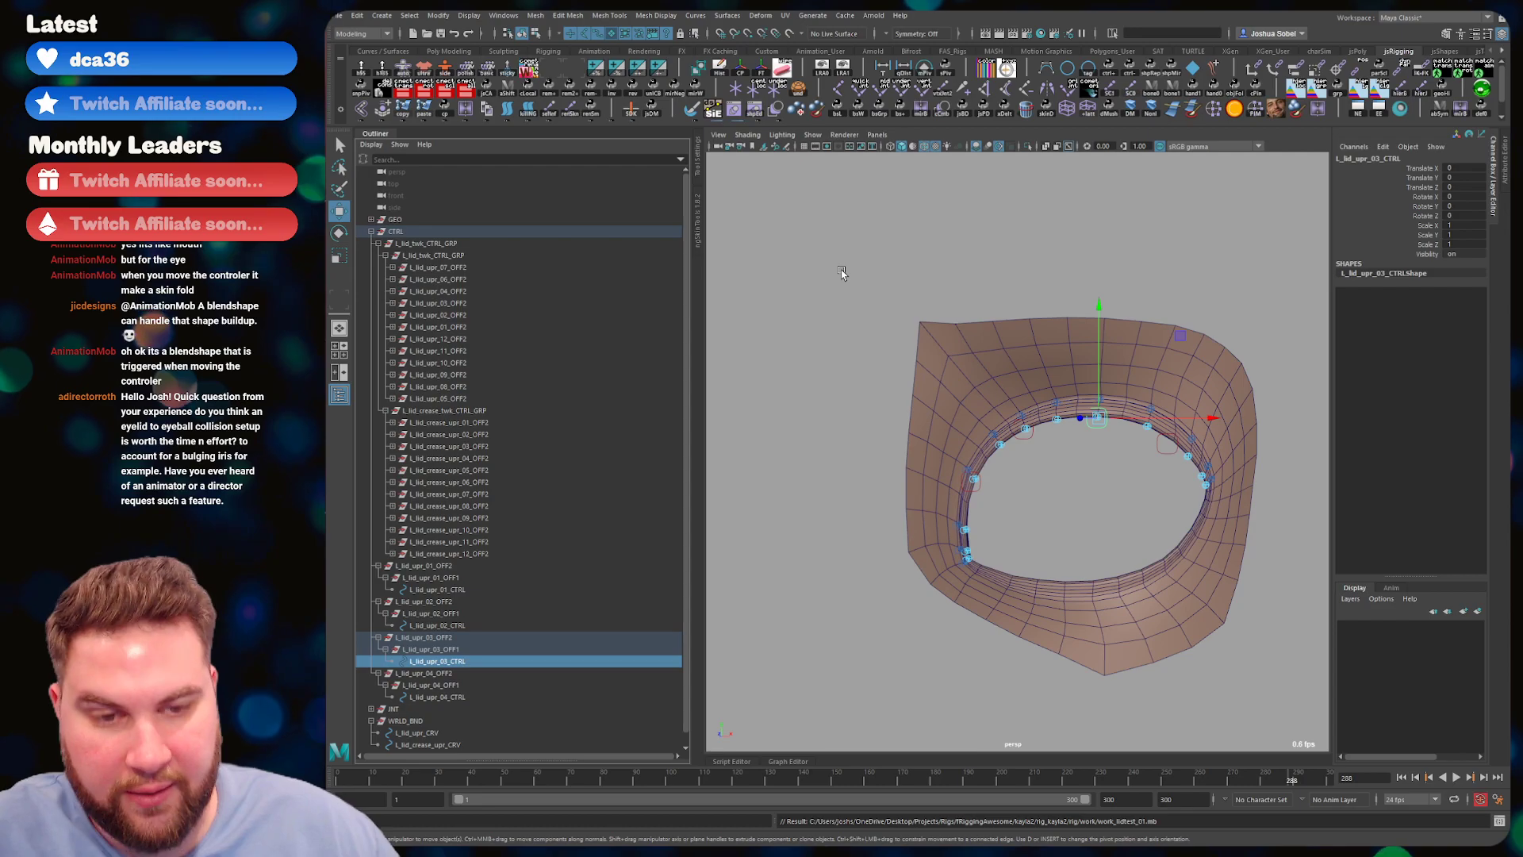
- Move L_lid_upr_01_OFF2 slightly down along the lid edge to about X -2.89, Y -2.21
left_click(1236, 552)
key("q")
left_click_drag(1084, 462, 1060, 458, "alt")
right_click_drag(1060, 459, 1076, 437, "alt")
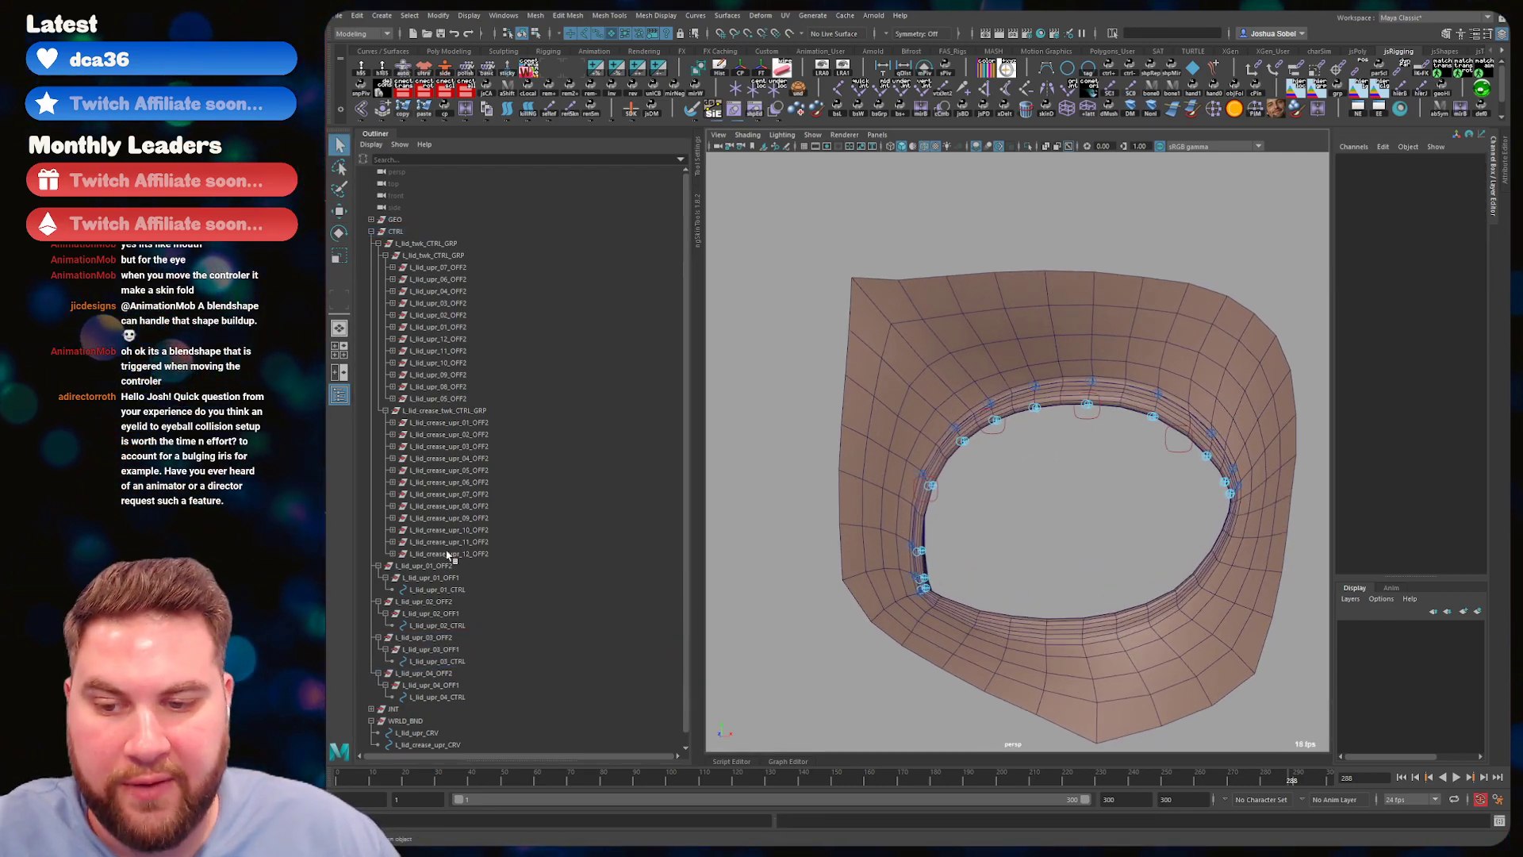
left_click(454, 567)
key("w")
left_click_drag(939, 441, 975, 441, "alt")
left_click_drag(924, 489, 919, 503)
left_click_drag(1027, 444, 883, 454, "alt")
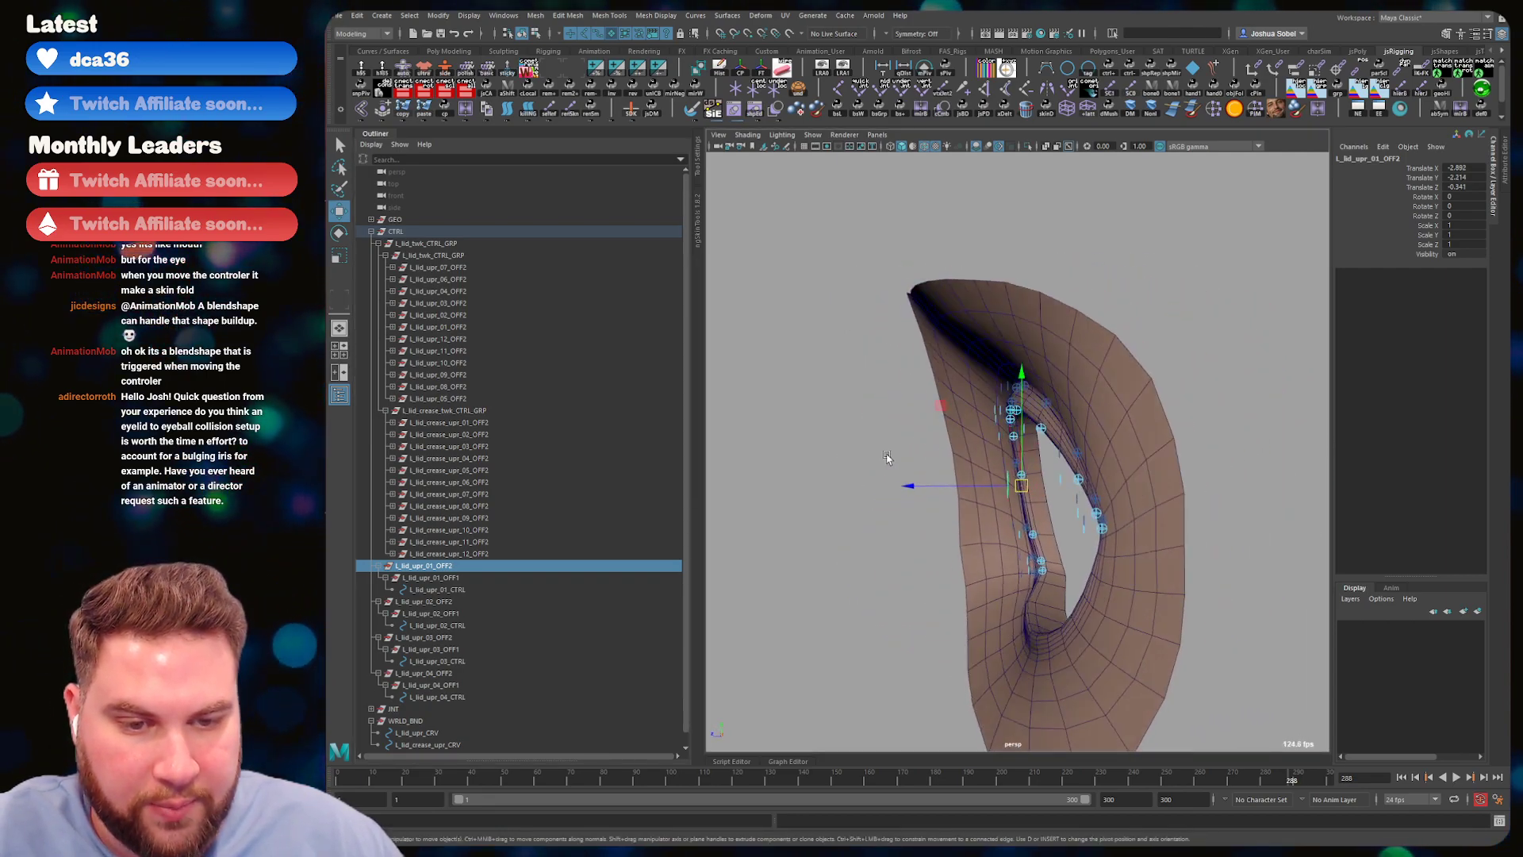
- Adjust the positions of L_lid_upr_02_OFF2, L_lid_upr_03_OFF2 and L_lid_upr_04_OFF2 to follow the lid's depth, and save the scene
left_click(441, 601)
left_click_drag(782, 435, 904, 426, "alt")
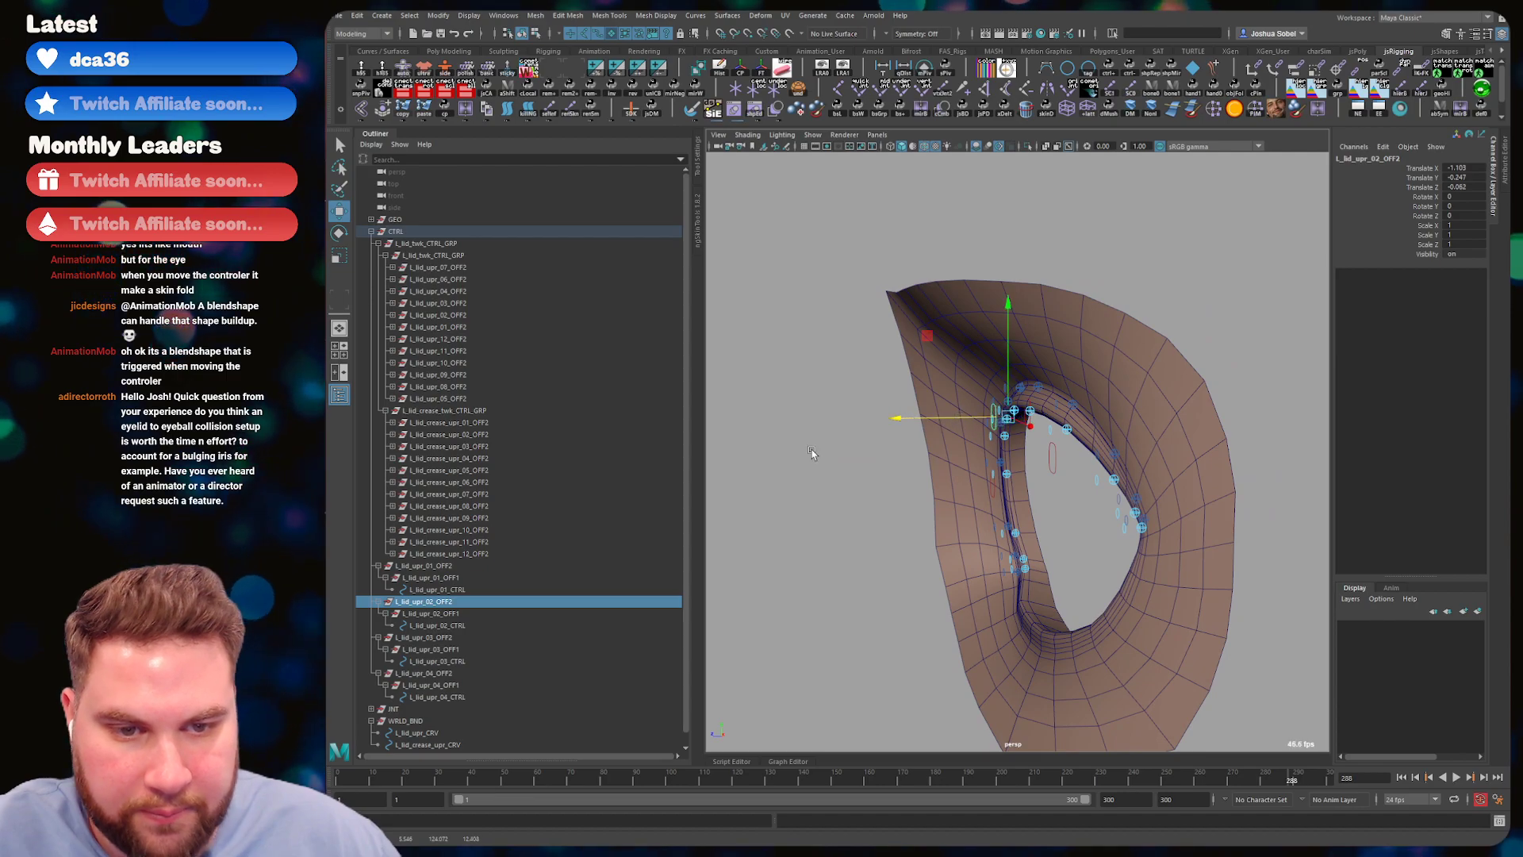
left_click(450, 638)
left_click_drag(1019, 396, 1184, 436, "alt")
left_click(424, 673)
key("q")
left_click(1069, 471)
left_click_drag(1068, 470, 1039, 445, "alt")
key("ctrl+s")
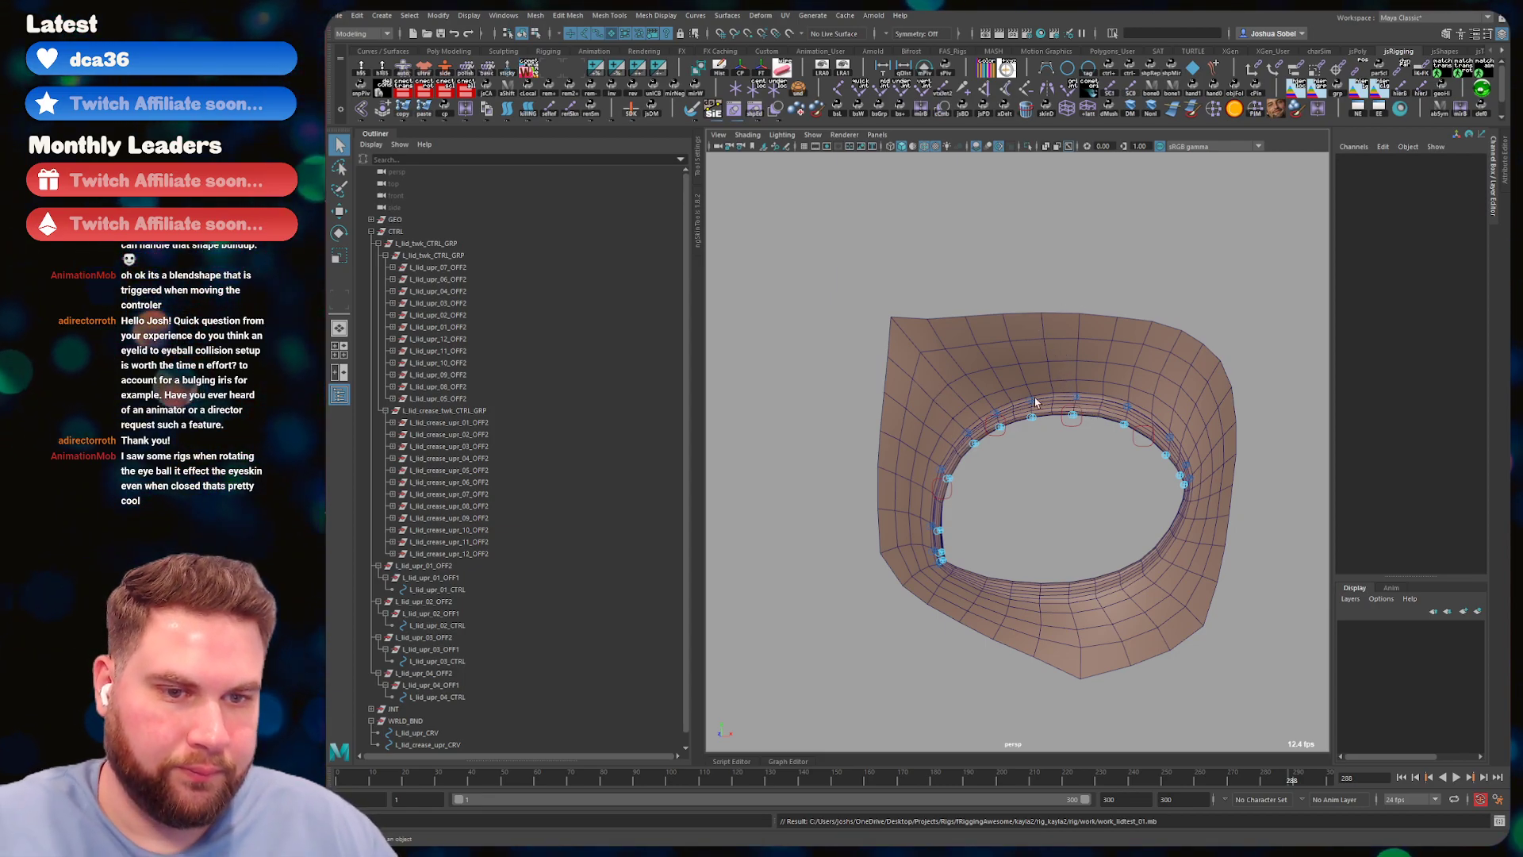
- Raise L_lid_upr_03_OFF2 at the middle of the upper lid to about Translate Y 0.115
left_click(999, 428)
key("w")
left_click_drag(1016, 460, 1039, 455, "alt")
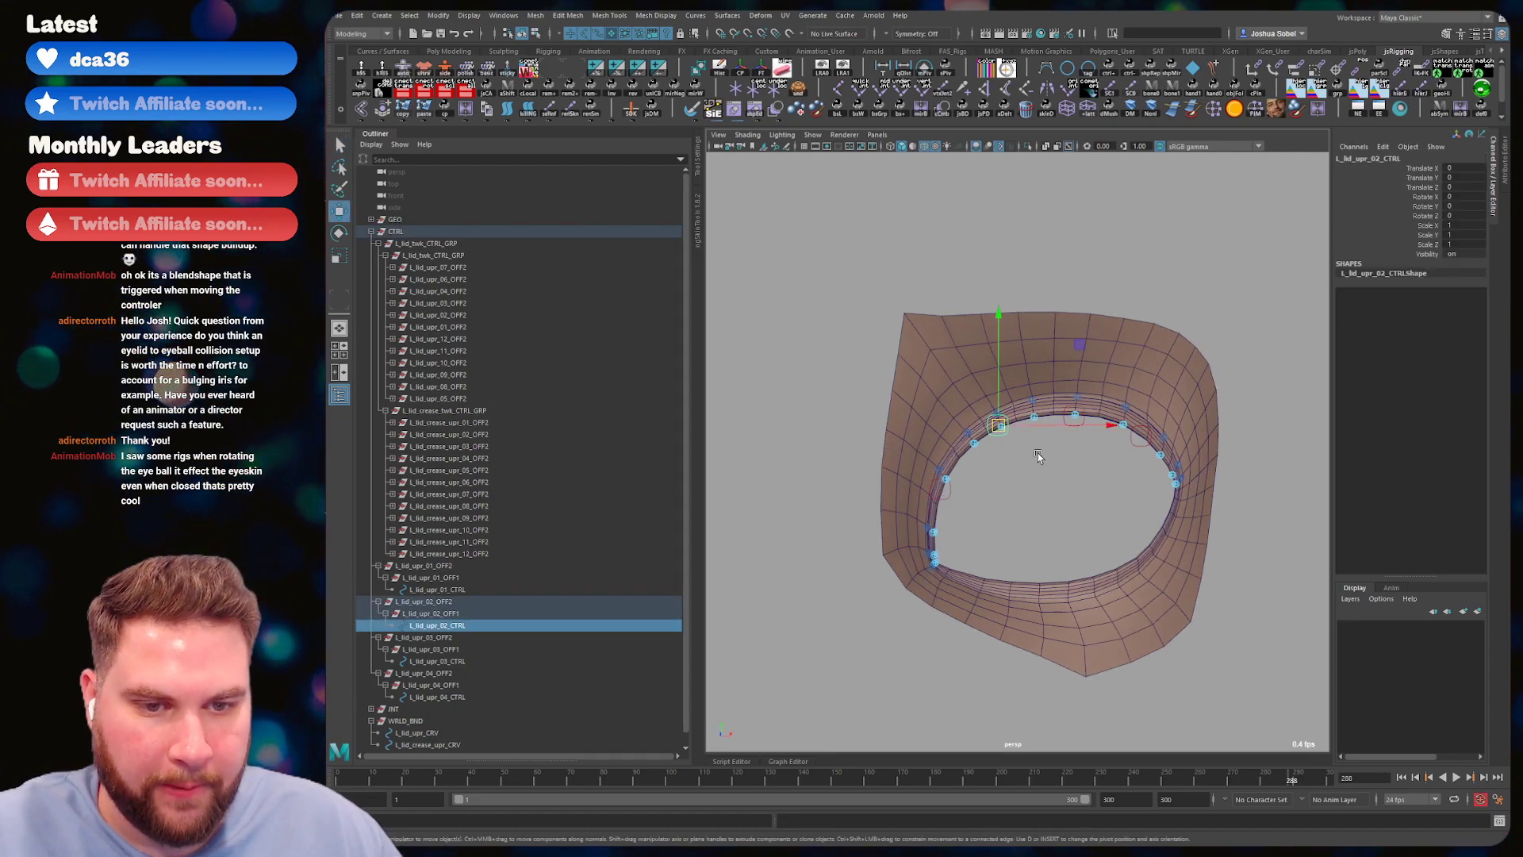
left_click(1077, 423)
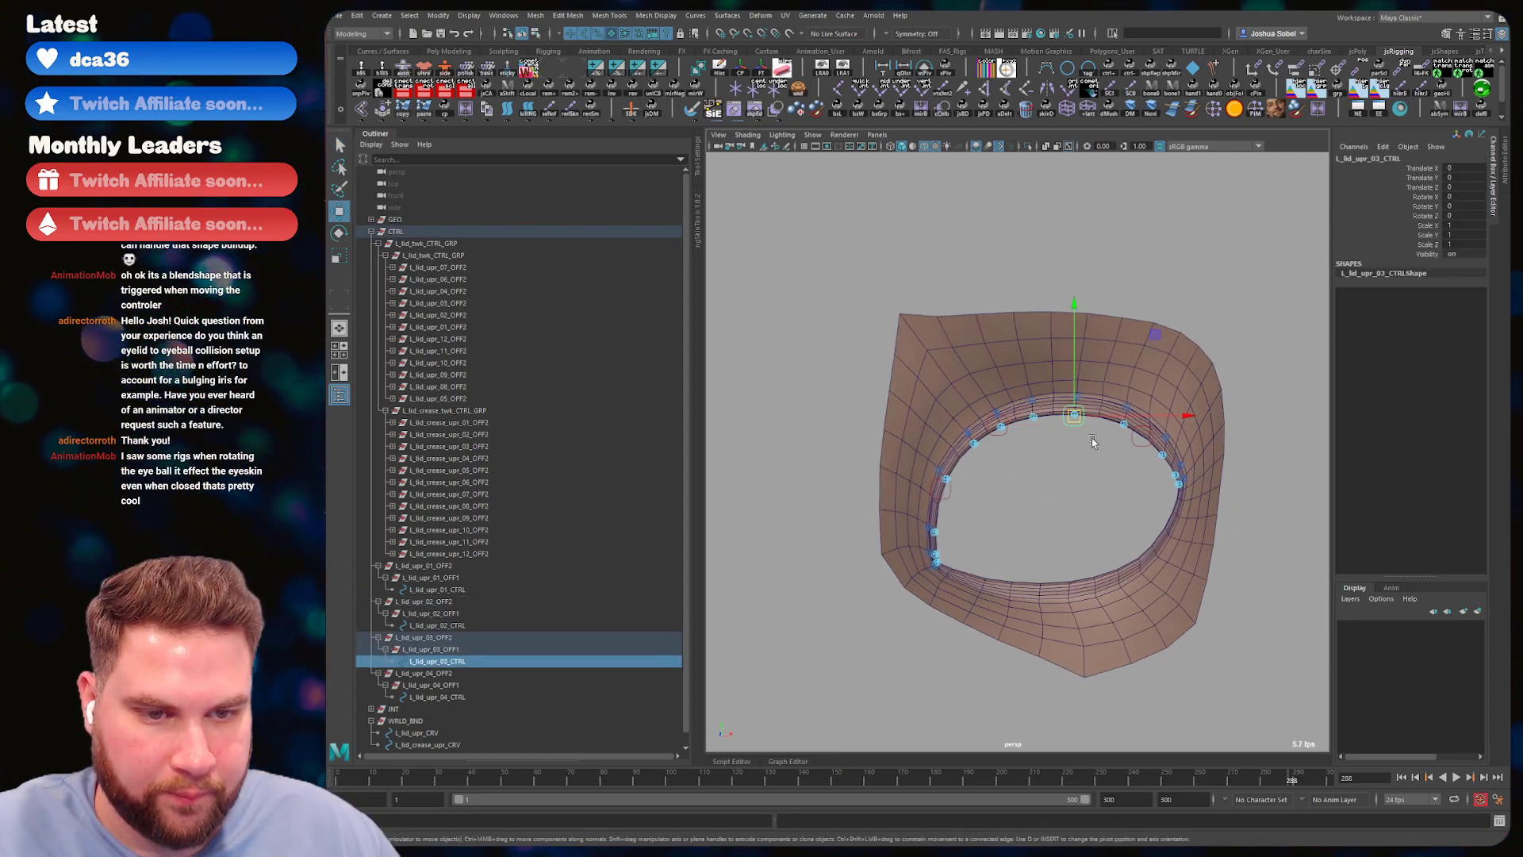
left_click(476, 636)
scroll(912, 341, "up", 5)
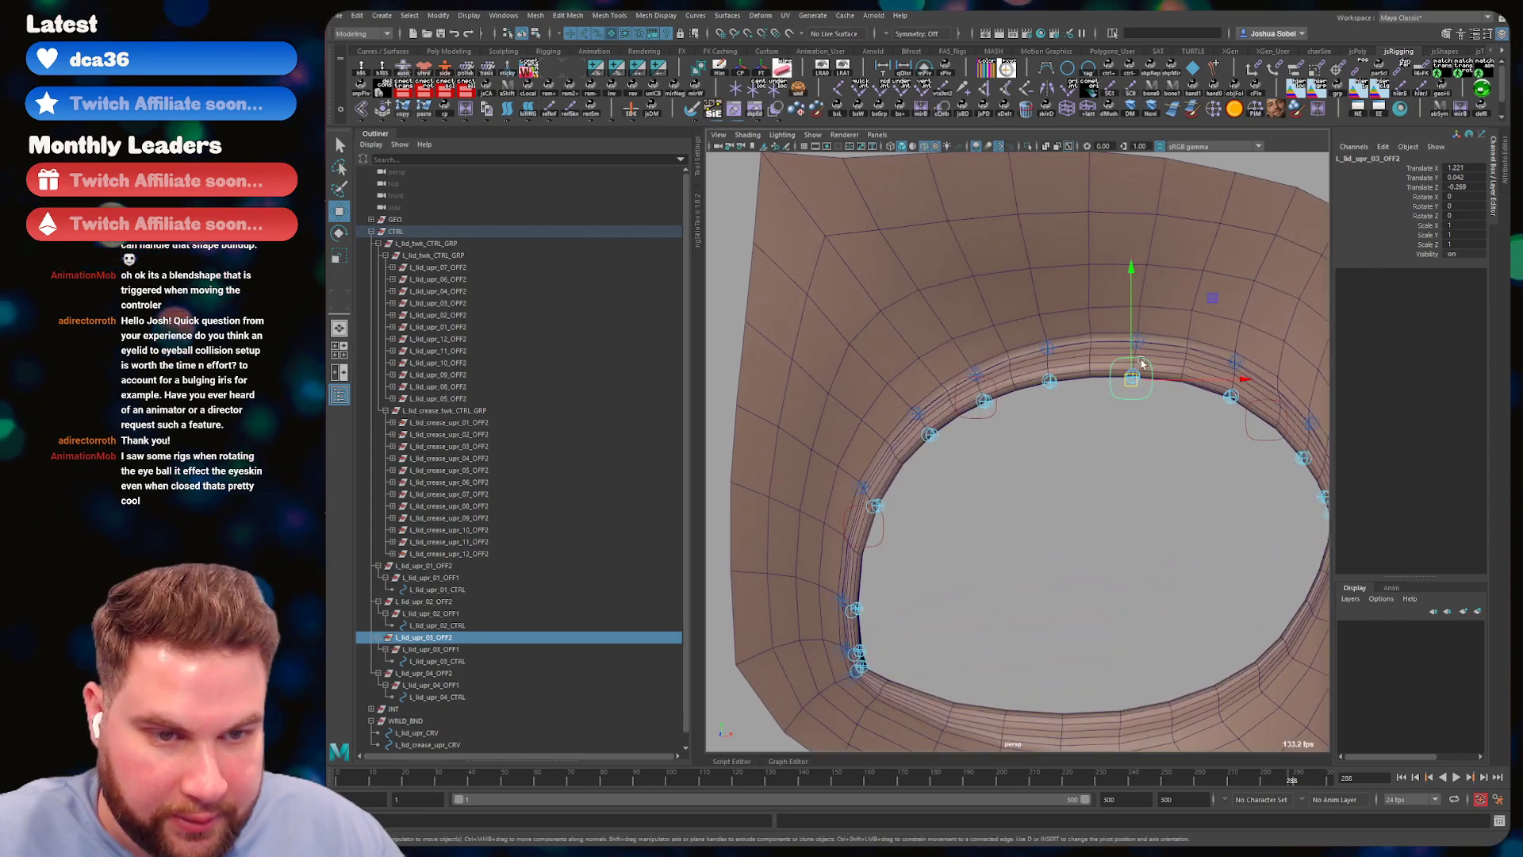
left_click_drag(1129, 349, 1129, 343)
scroll(1224, 400, "down", 3)
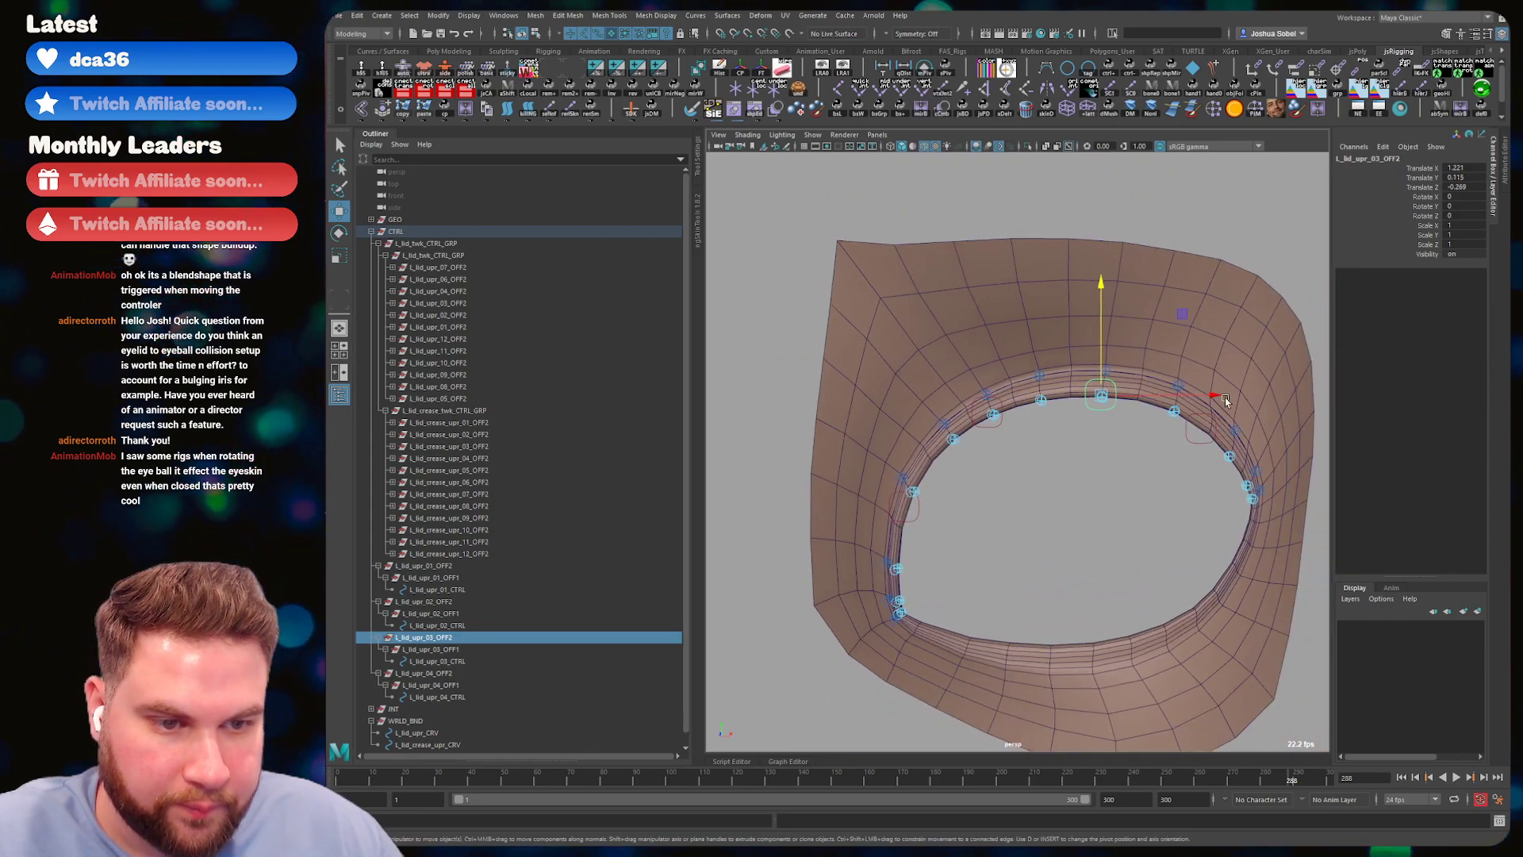
- Collapse the hierarchies of the four main upper lid offset groups, L_lid_upr_01_OFF2 through L_lid_upr_04_OFF2
left_click(1194, 437)
left_click(913, 515)
left_click_drag(920, 525, 1011, 512, "alt")
left_click(379, 568)
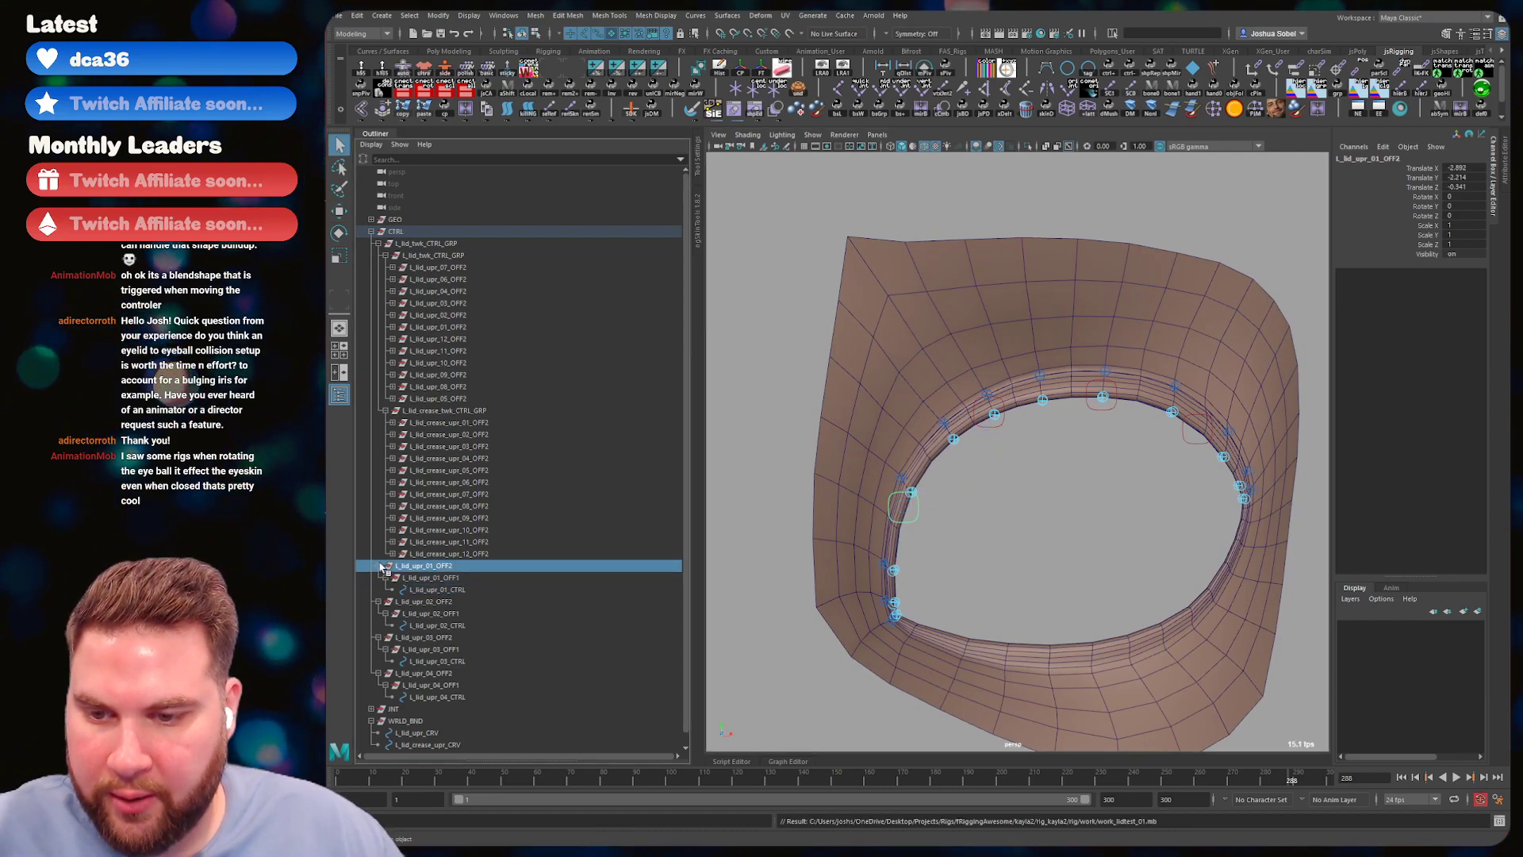
left_click(379, 566)
left_click(378, 577)
left_click(378, 589)
left_click(379, 601)
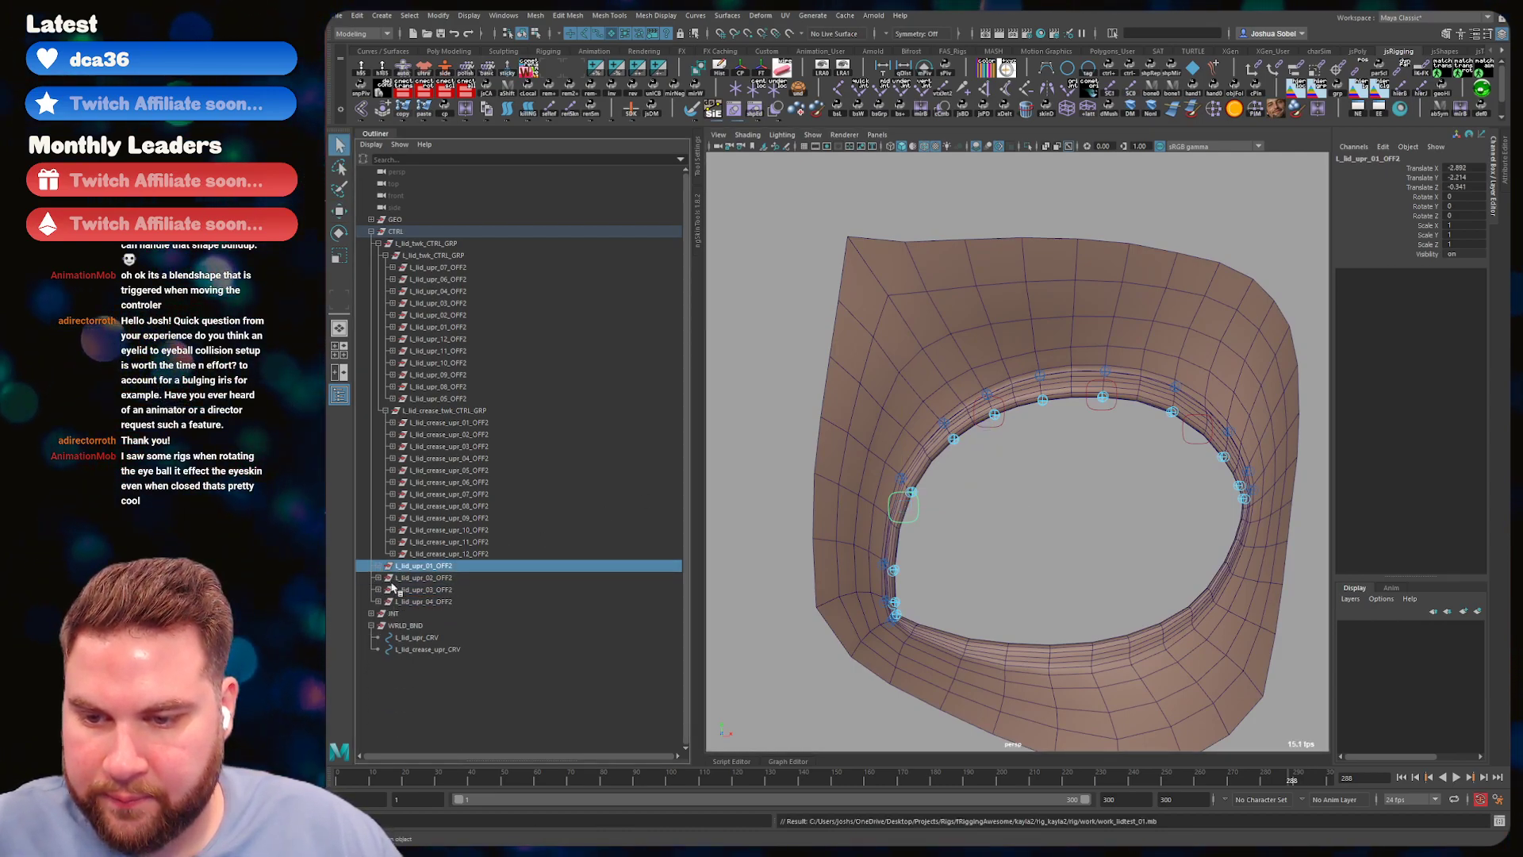
- Duplicate the four main upper lid offset groups and move the copies up and back toward the eyelid crease
left_click(435, 601, "shift")
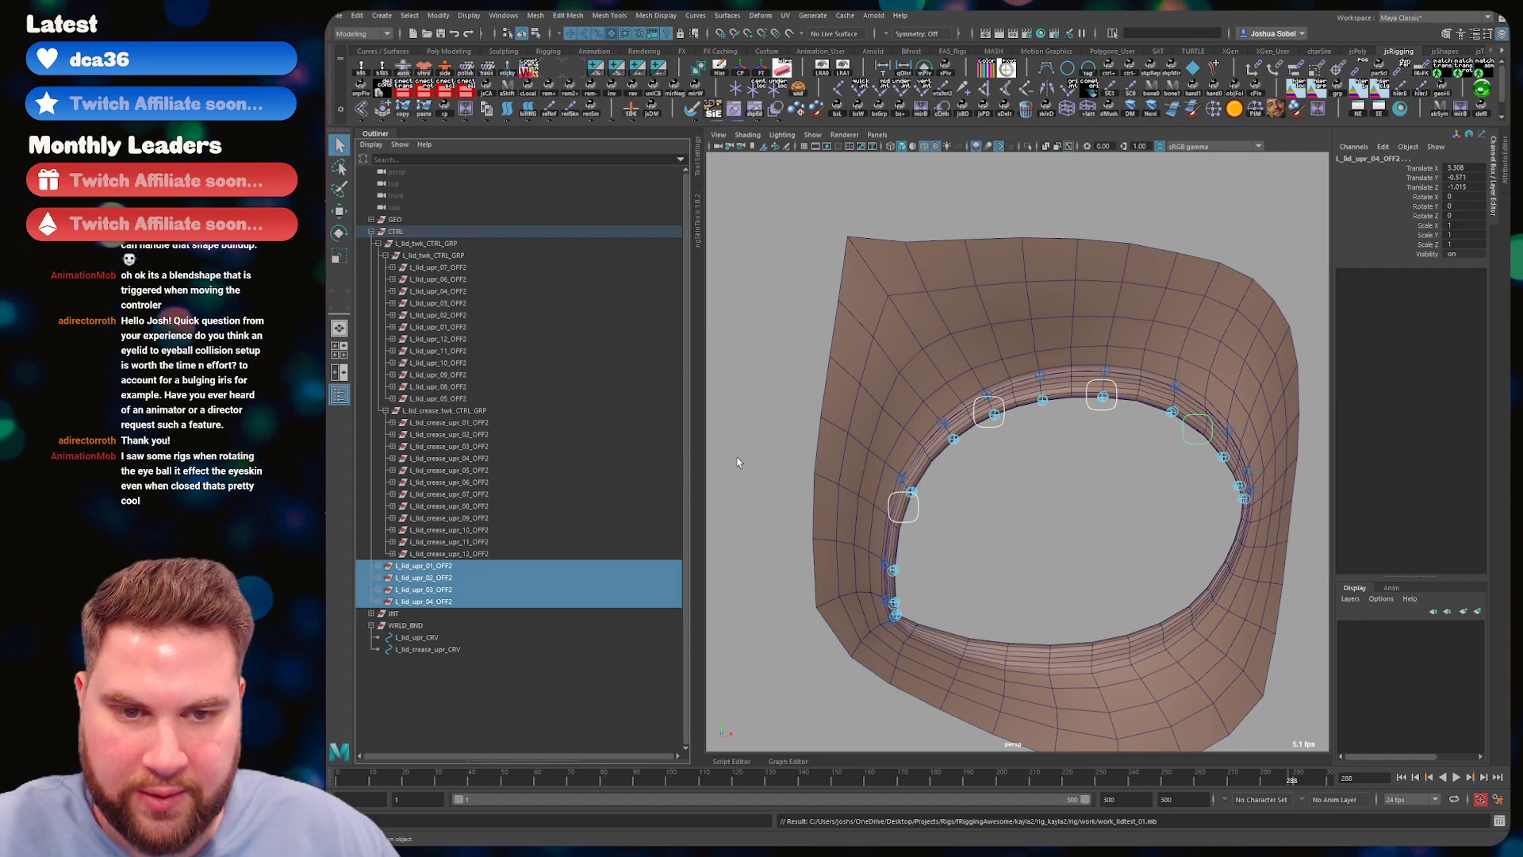
key("ctrl+d")
left_click_drag(1036, 417, 946, 371, "alt")
key("w")
middle_click_drag(946, 370, 950, 357)
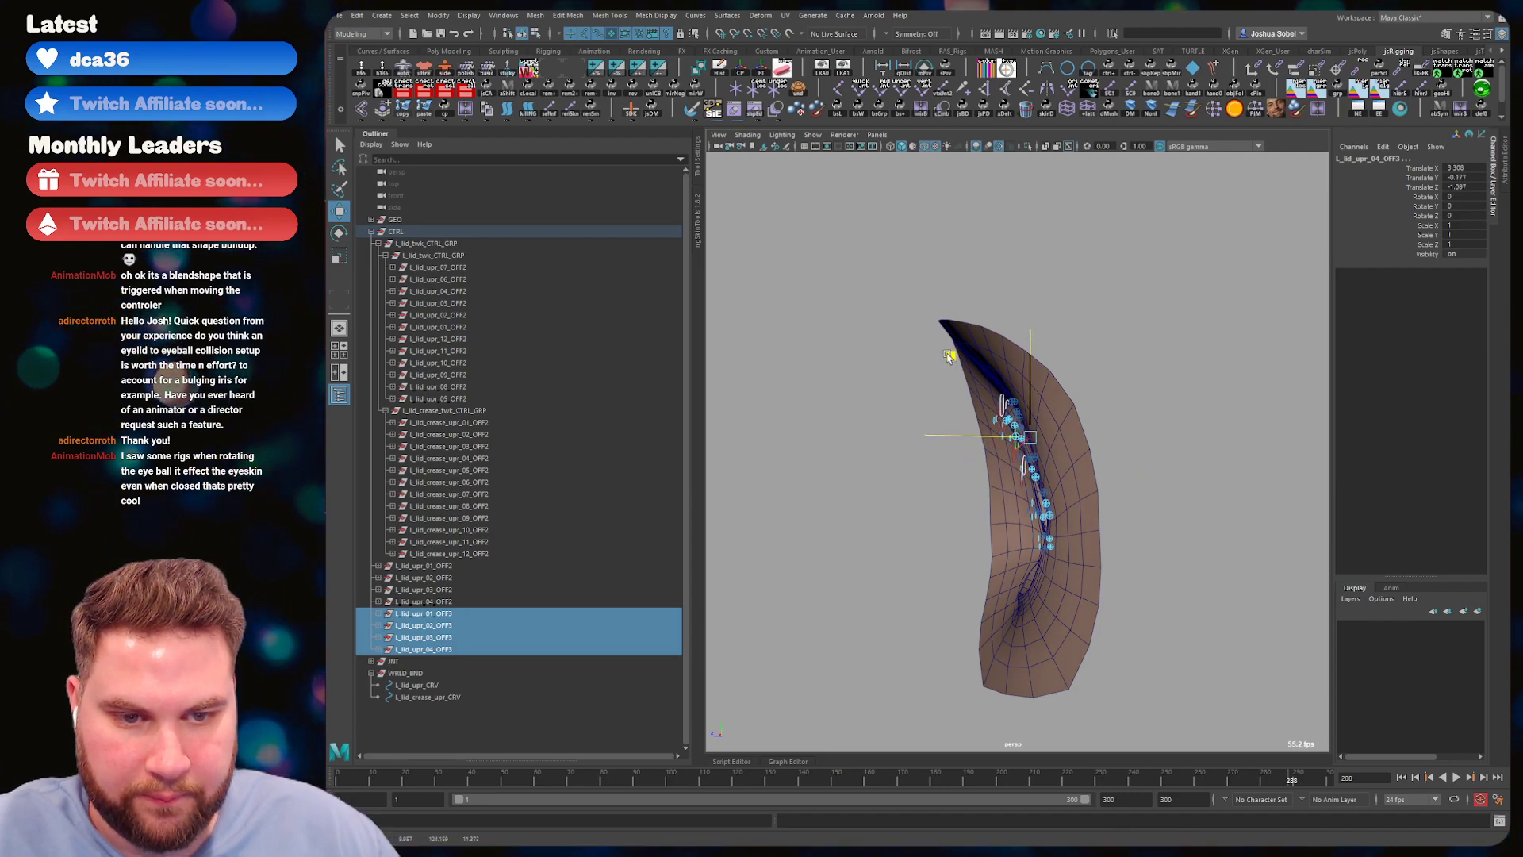
- Move the first duplicated offset group to about X -3.03, Y -1.68 and the second to about X -1.30, Y 0.27 along the crease
left_click_drag(954, 351, 1130, 444, "alt")
left_click(448, 613)
right_click_drag(1130, 444, 1182, 452, "alt")
left_click_drag(1182, 452, 1147, 419, "alt")
left_click_drag(886, 477, 1008, 426)
left_click(451, 626)
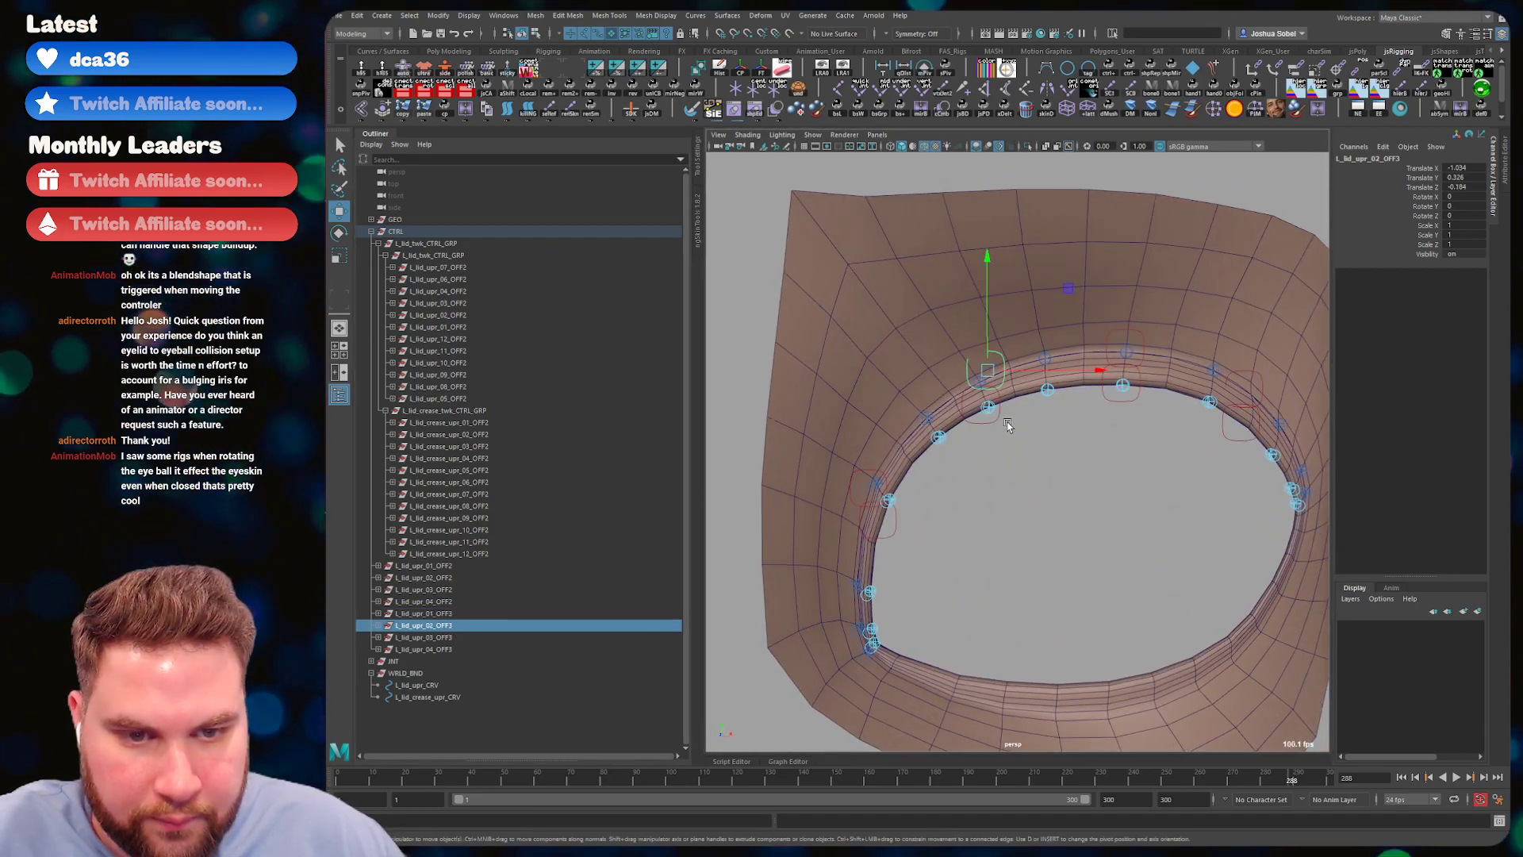
left_click_drag(987, 371, 981, 372)
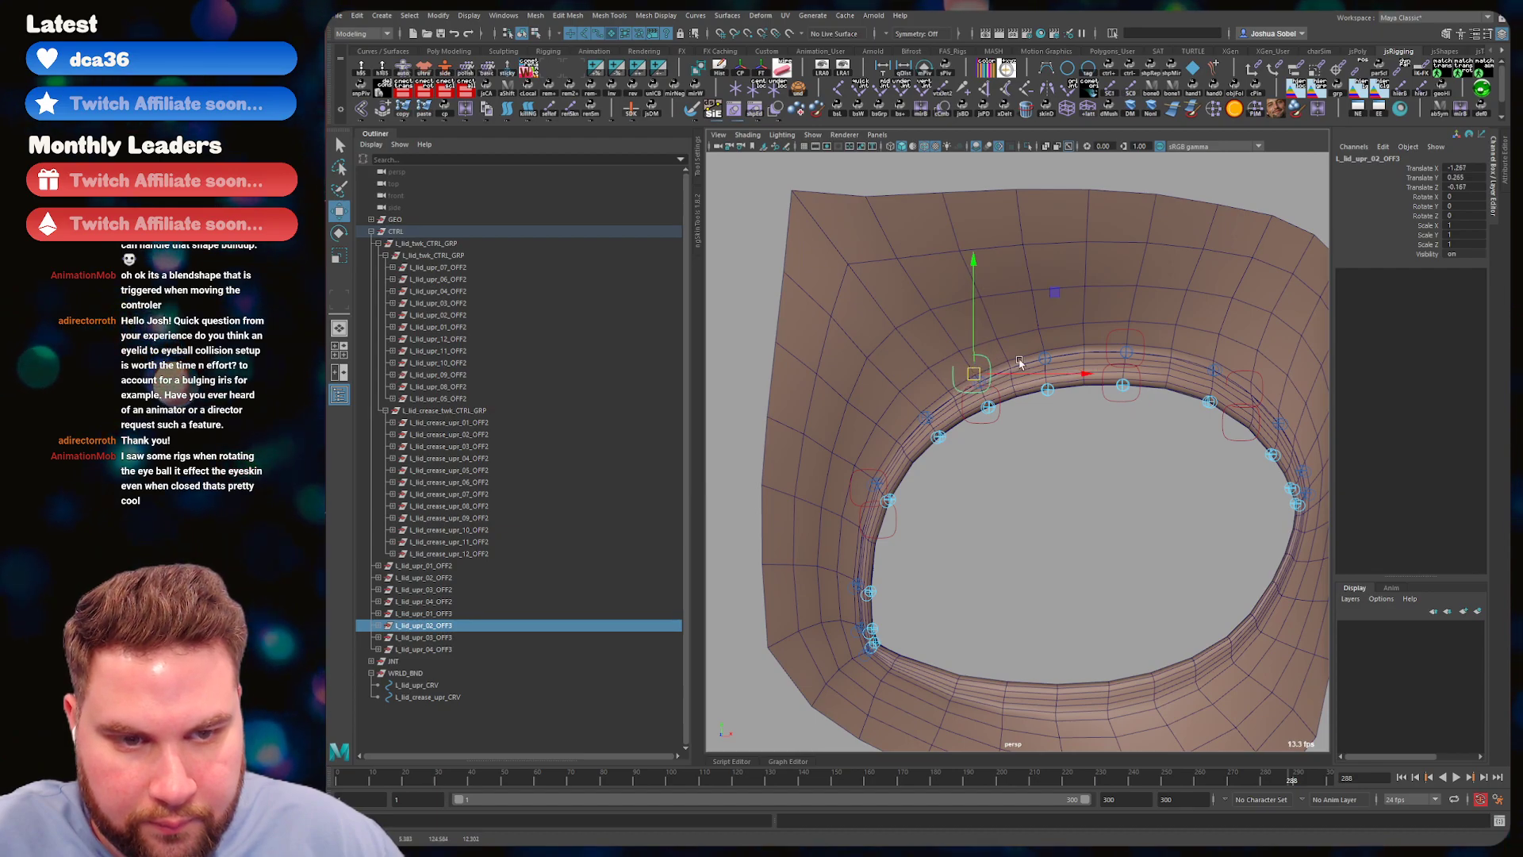
- Place the third duplicated offset group at about X 1.26, Y 0.75 and the fourth at about X 3.53, Y -0.08 on the crease
left_click(441, 635)
left_click_drag(1172, 376, 1160, 378, "alt")
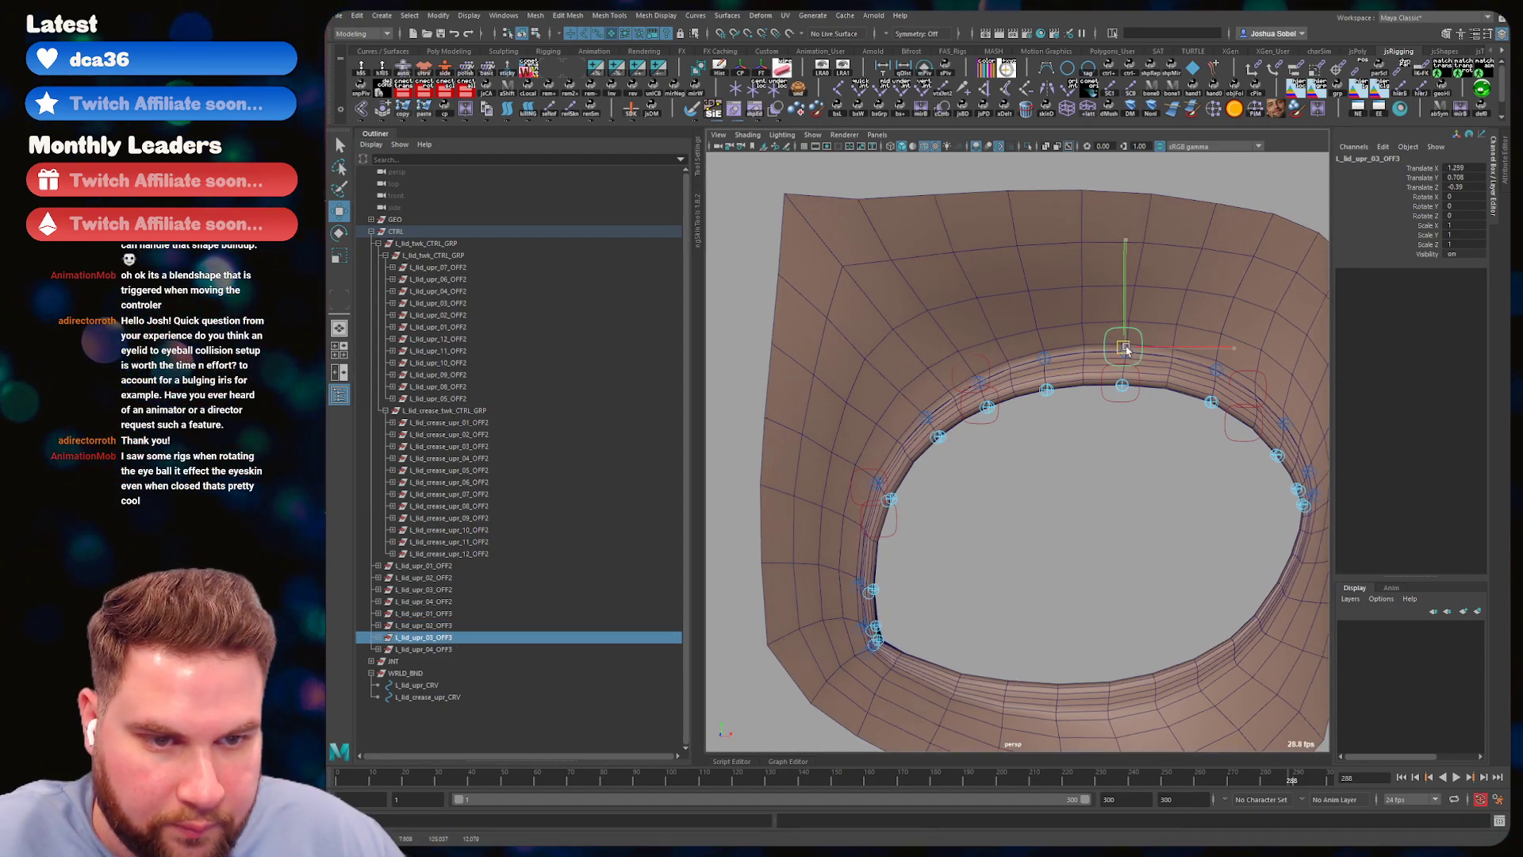
scroll(1174, 389, "down", 2)
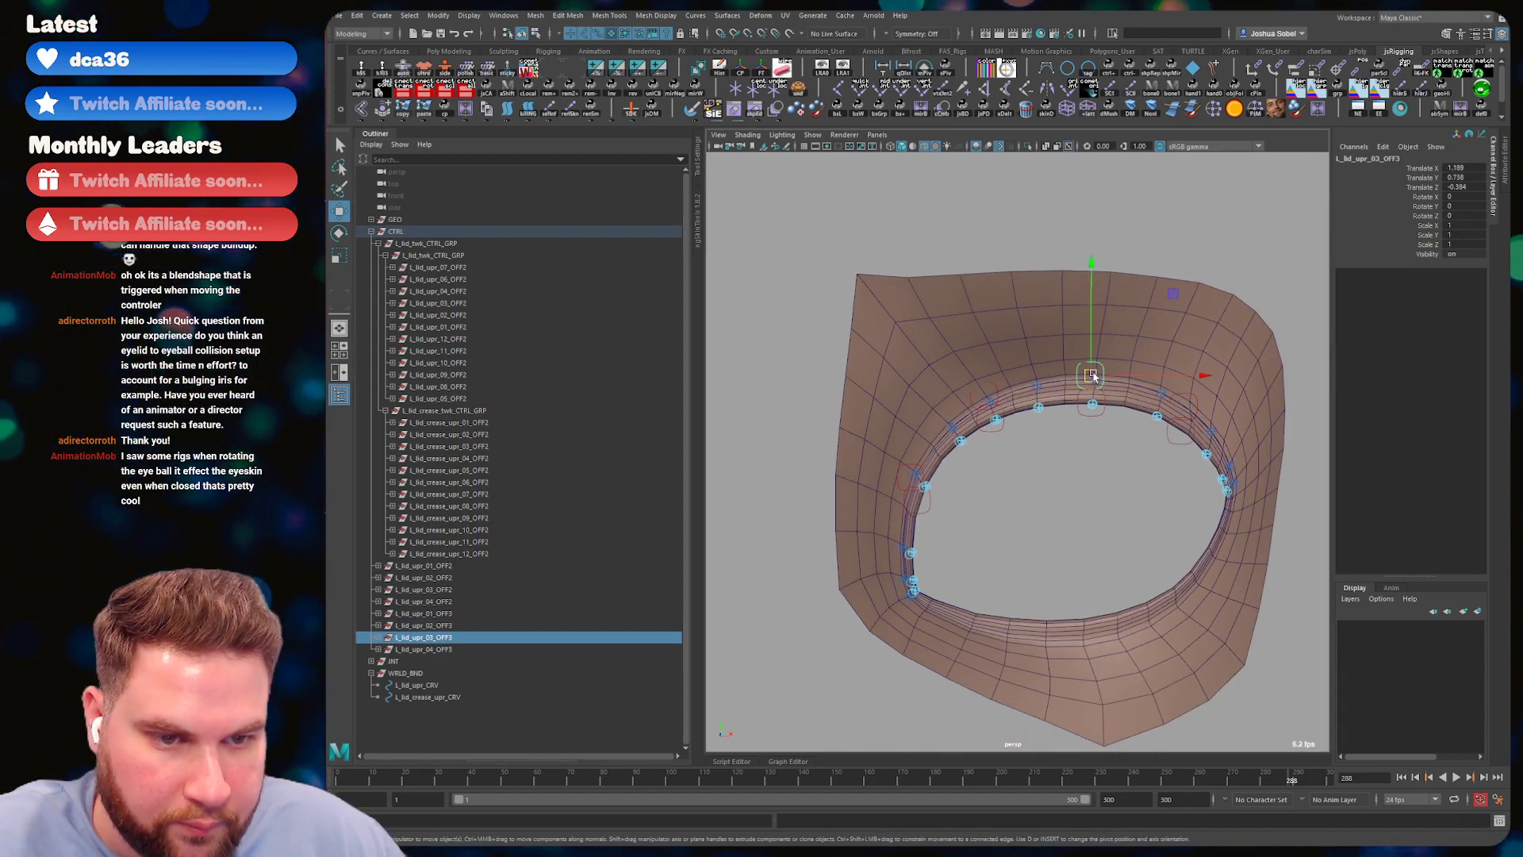
middle_click_drag(1191, 405, 1195, 404)
left_click(444, 648)
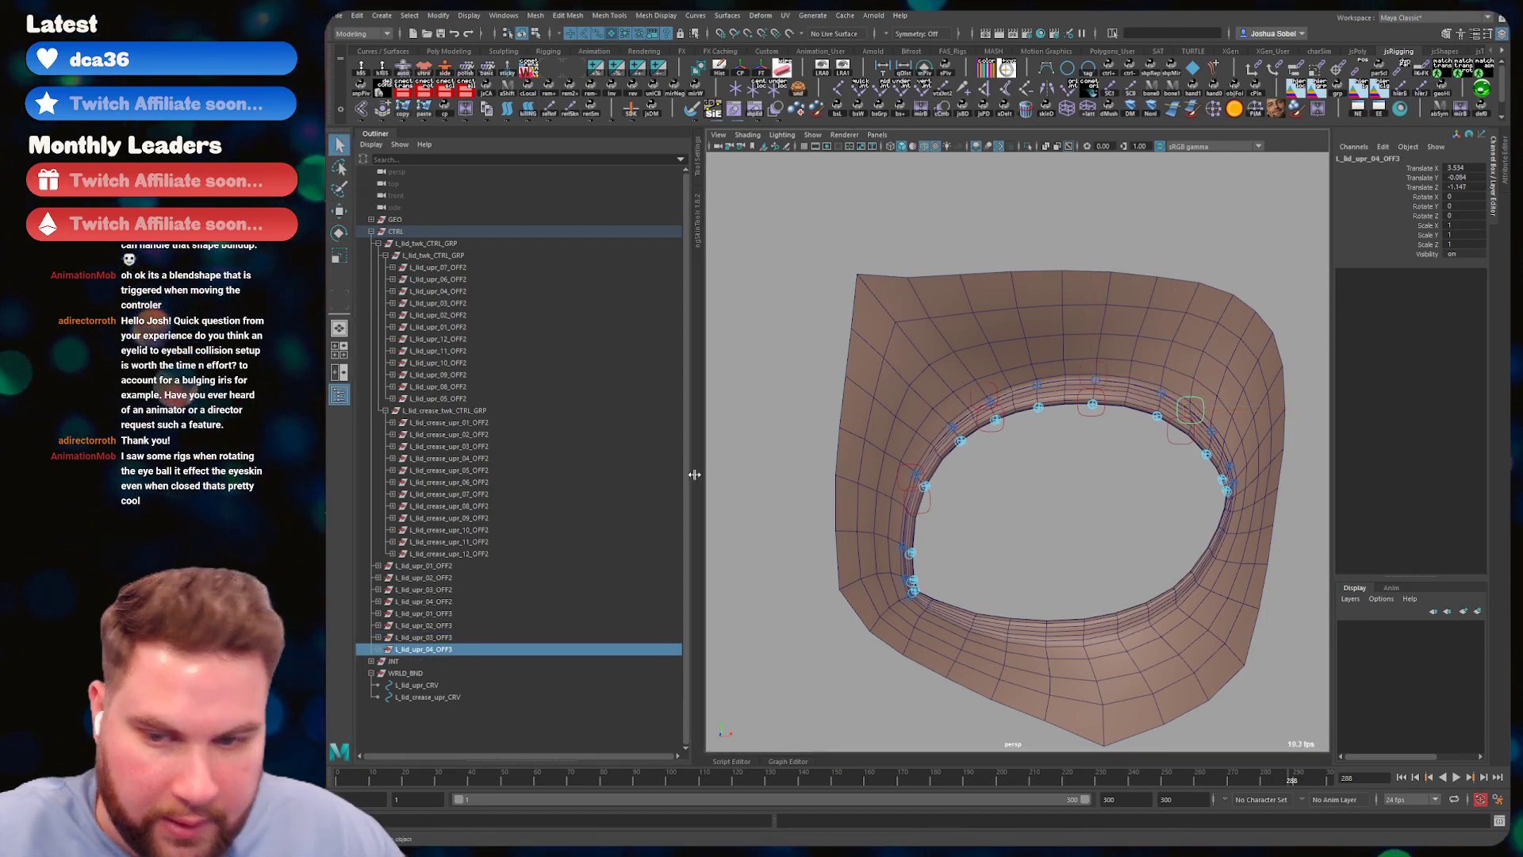
- Expand and select the four duplicated hierarchies, and replace upr with crease_upr in all their names using cometRename
key("q")
left_click(378, 649, "shift")
left_click(377, 637, "shift")
left_click(378, 624, "shift")
left_click(377, 613, "shift")
scroll(479, 517, "down", 2)
left_click_drag(444, 566, 458, 698)
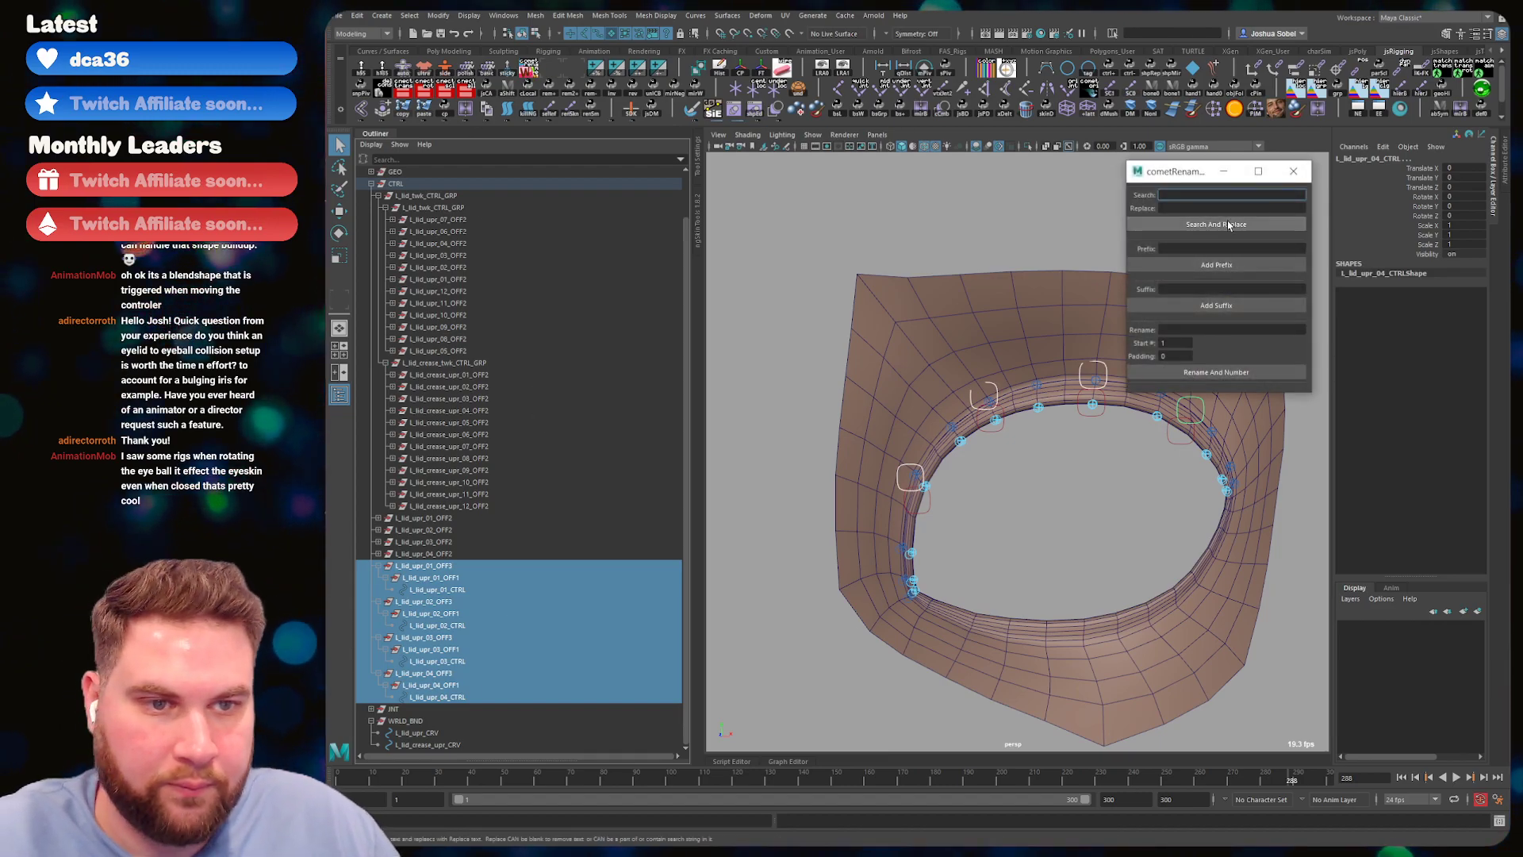
type("upr")
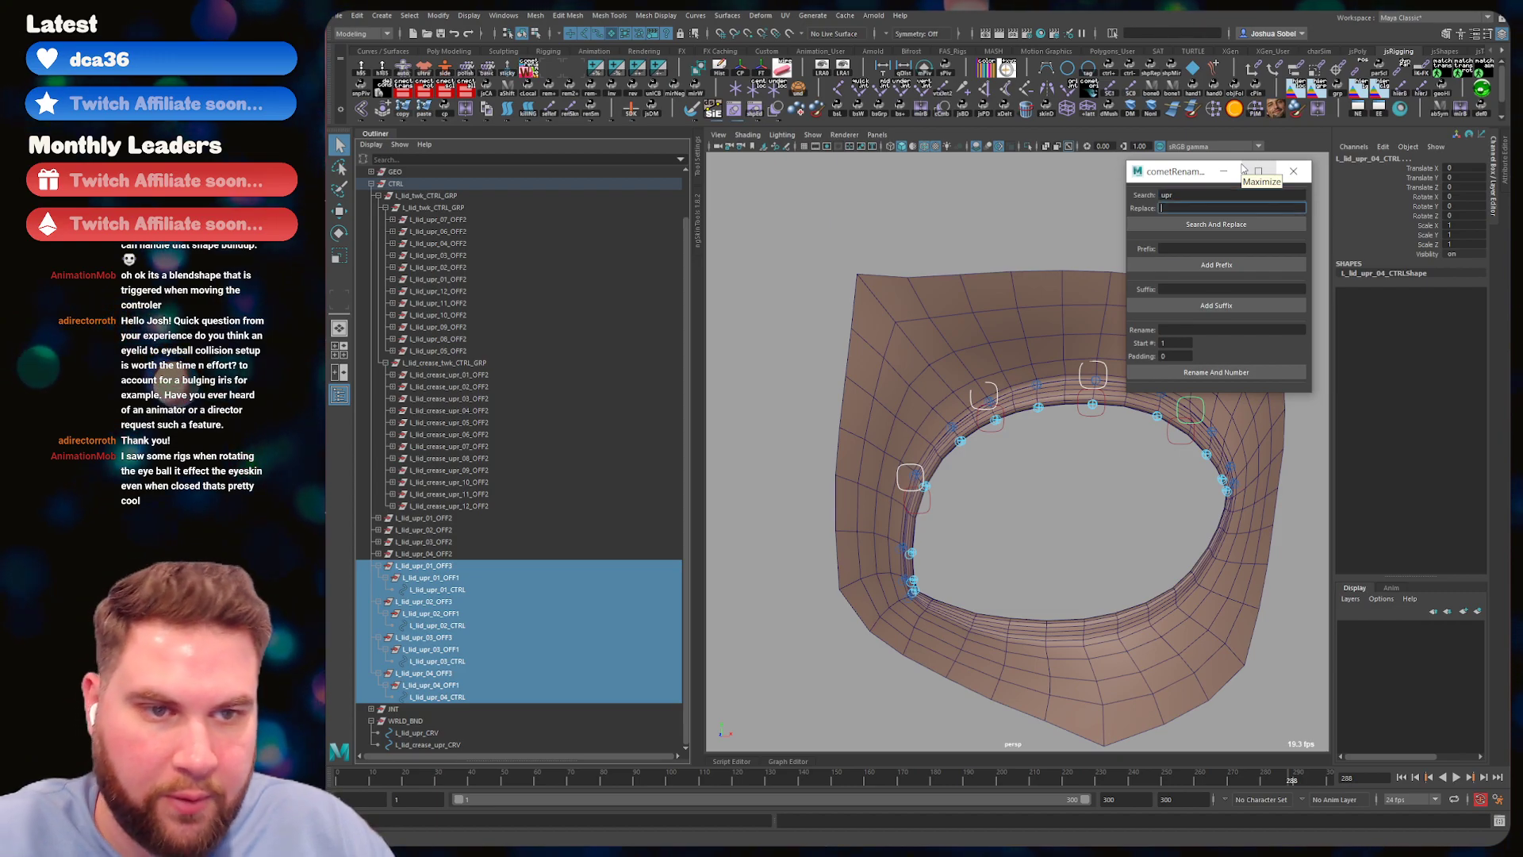
key("Tab")
type("crease_upr")
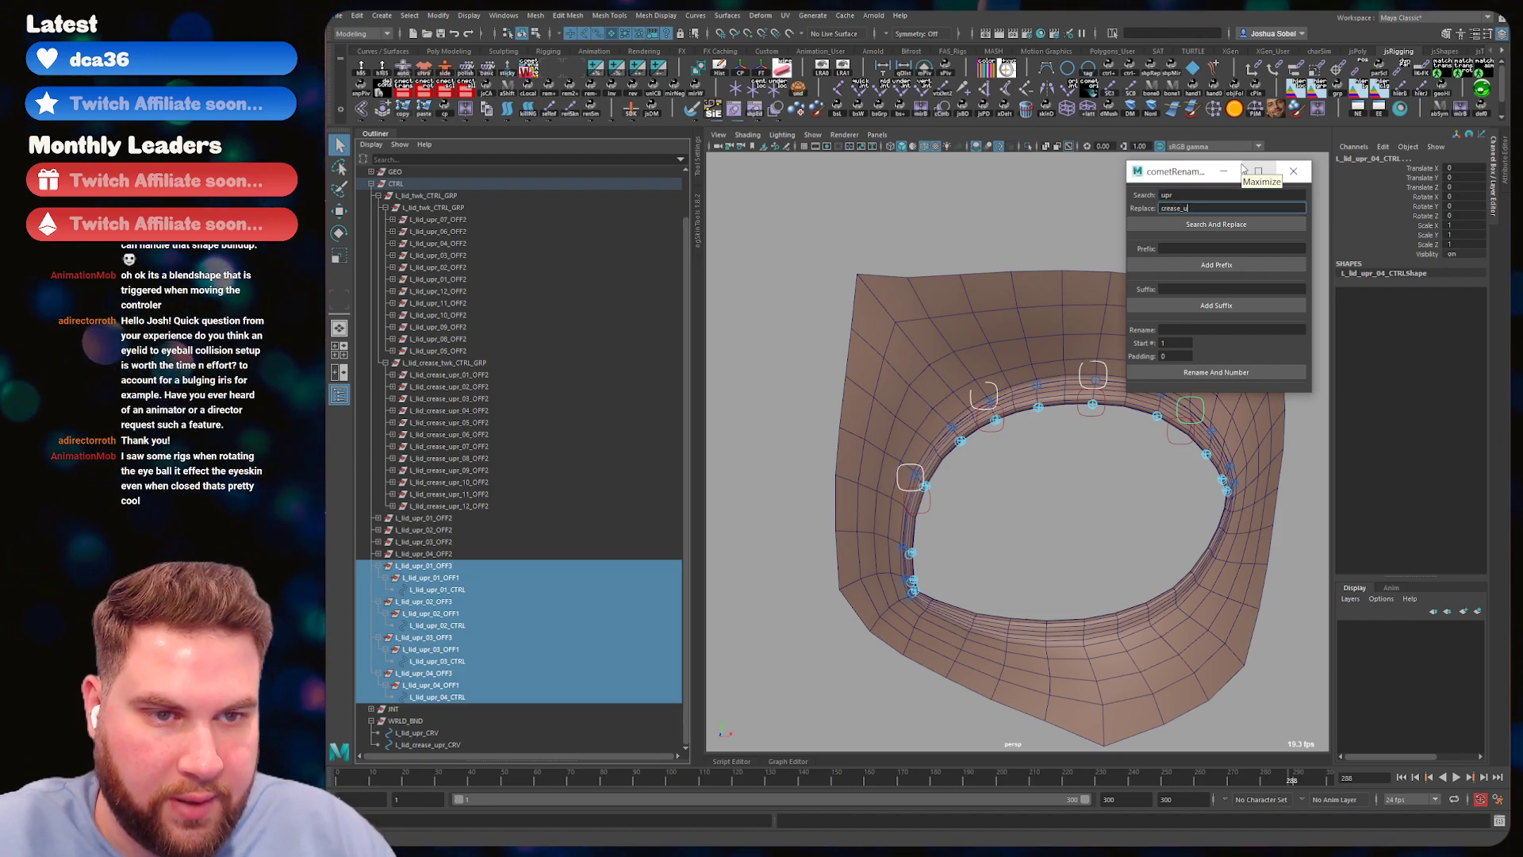
left_click(1243, 225)
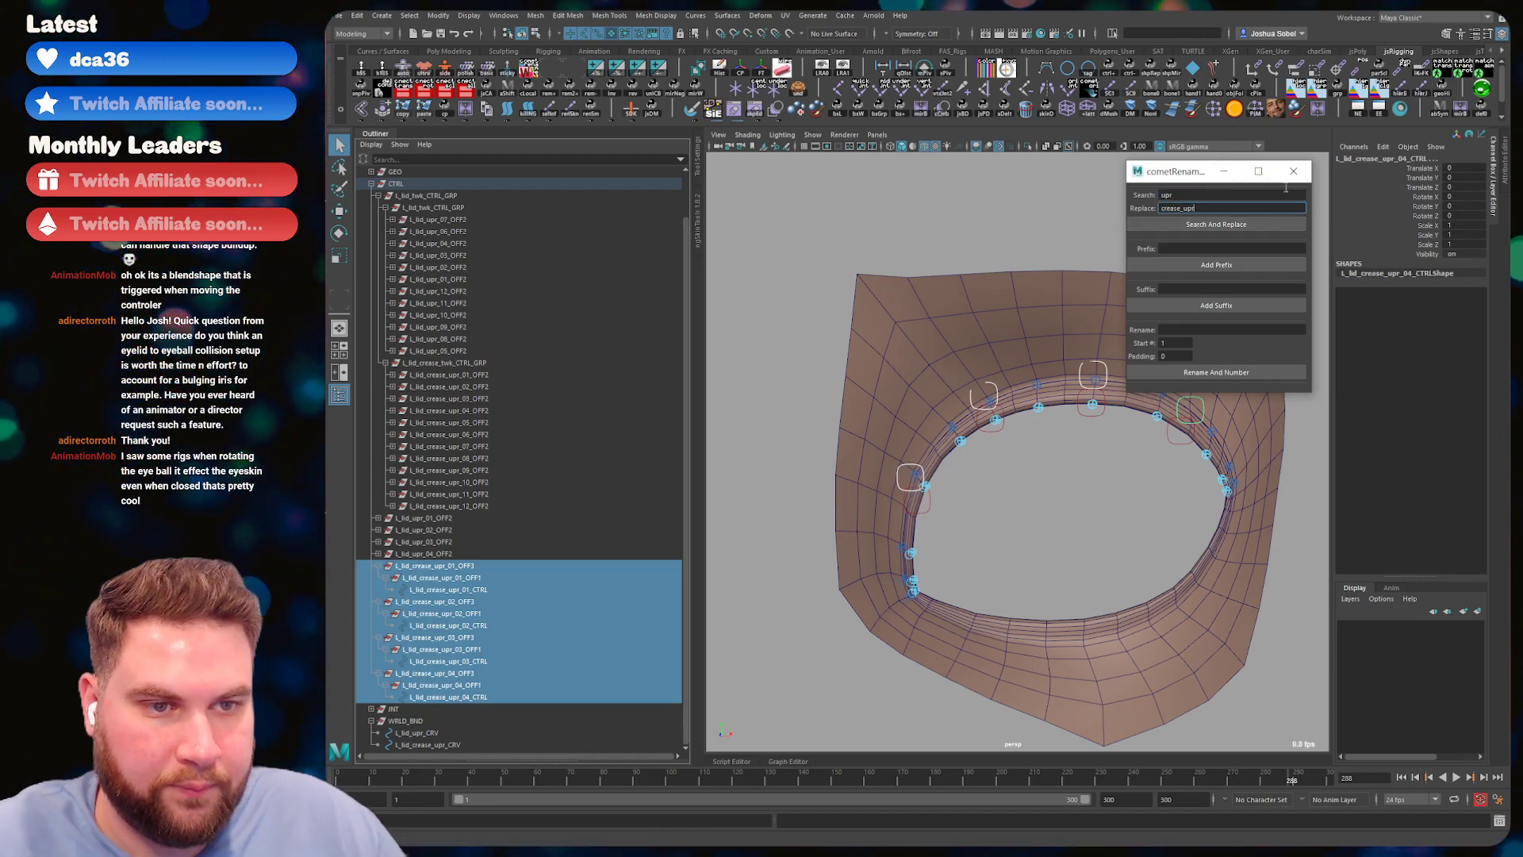
left_click(1292, 172)
- Change the OFF3 suffix of the four crease offset groups to OFF2, naming them L_lid_crease_upr_01_OFF2 through L_lid_crease_upr_04_OFF2, and save the scene
double_click(479, 567)
key("BackSpace")
type("2")
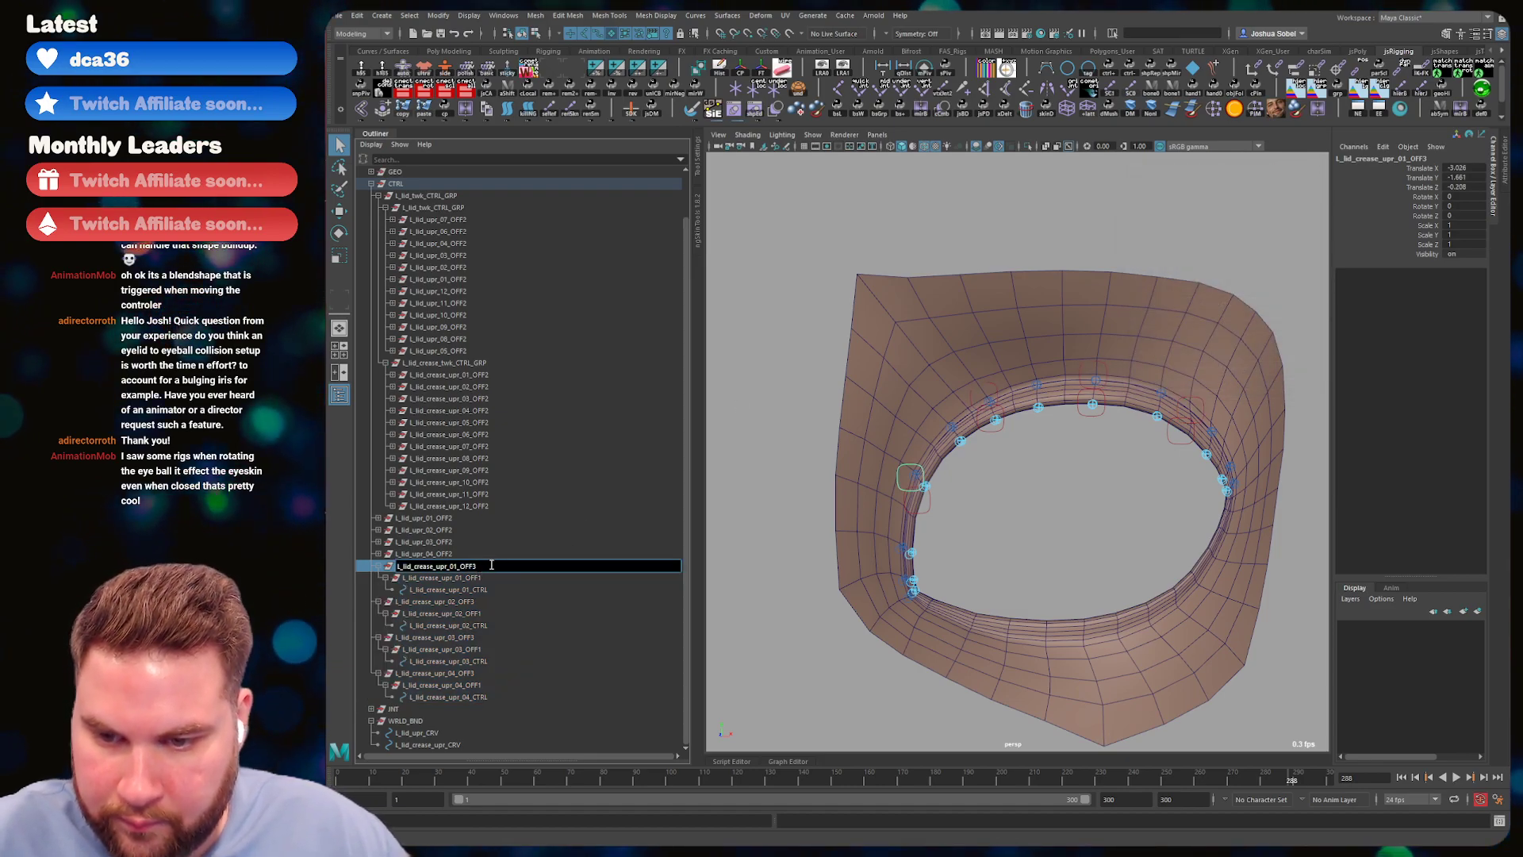
double_click(490, 602)
key("BackSpace")
type("2")
double_click(487, 638)
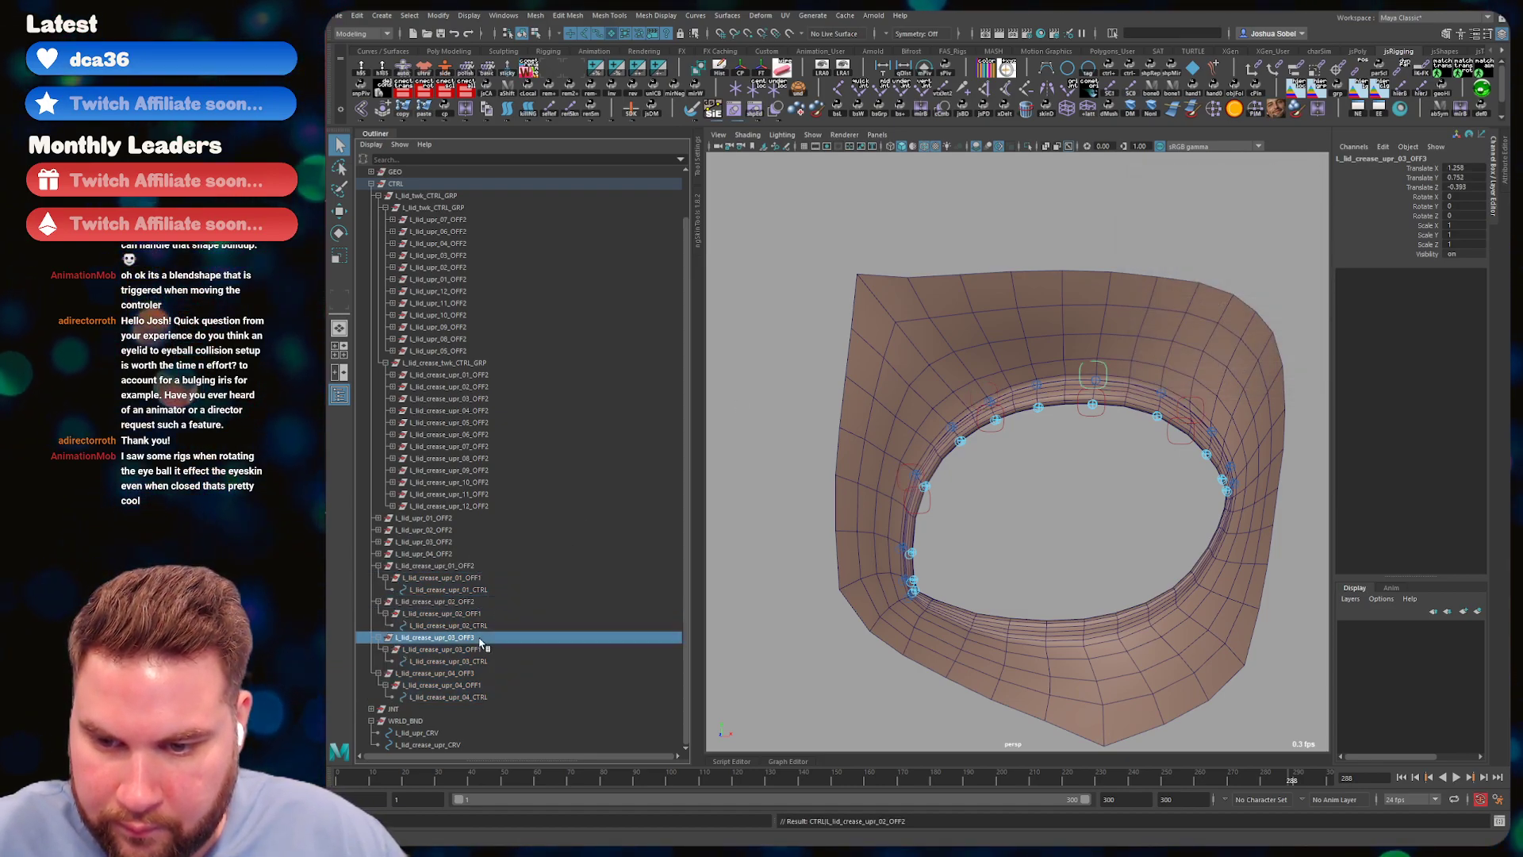
key("BackSpace")
type("2")
double_click(489, 674)
key("BackSpace")
type("2")
left_click(517, 637)
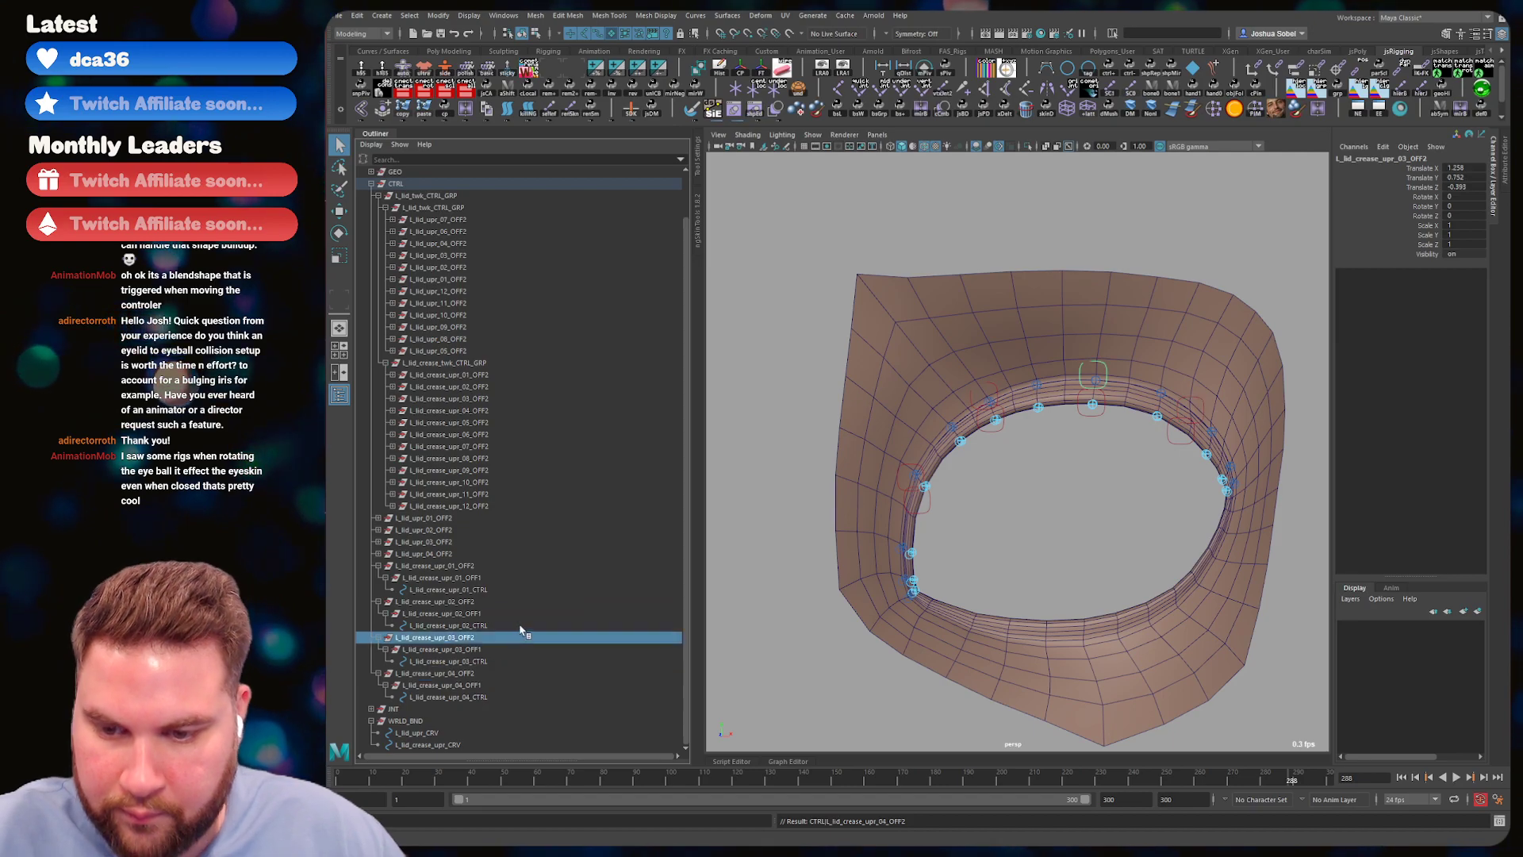
key("ctrl+s")
- Collapse the four L_lid_crease_upr offset hierarchies and clear the selection
left_click(379, 566)
left_click(378, 602)
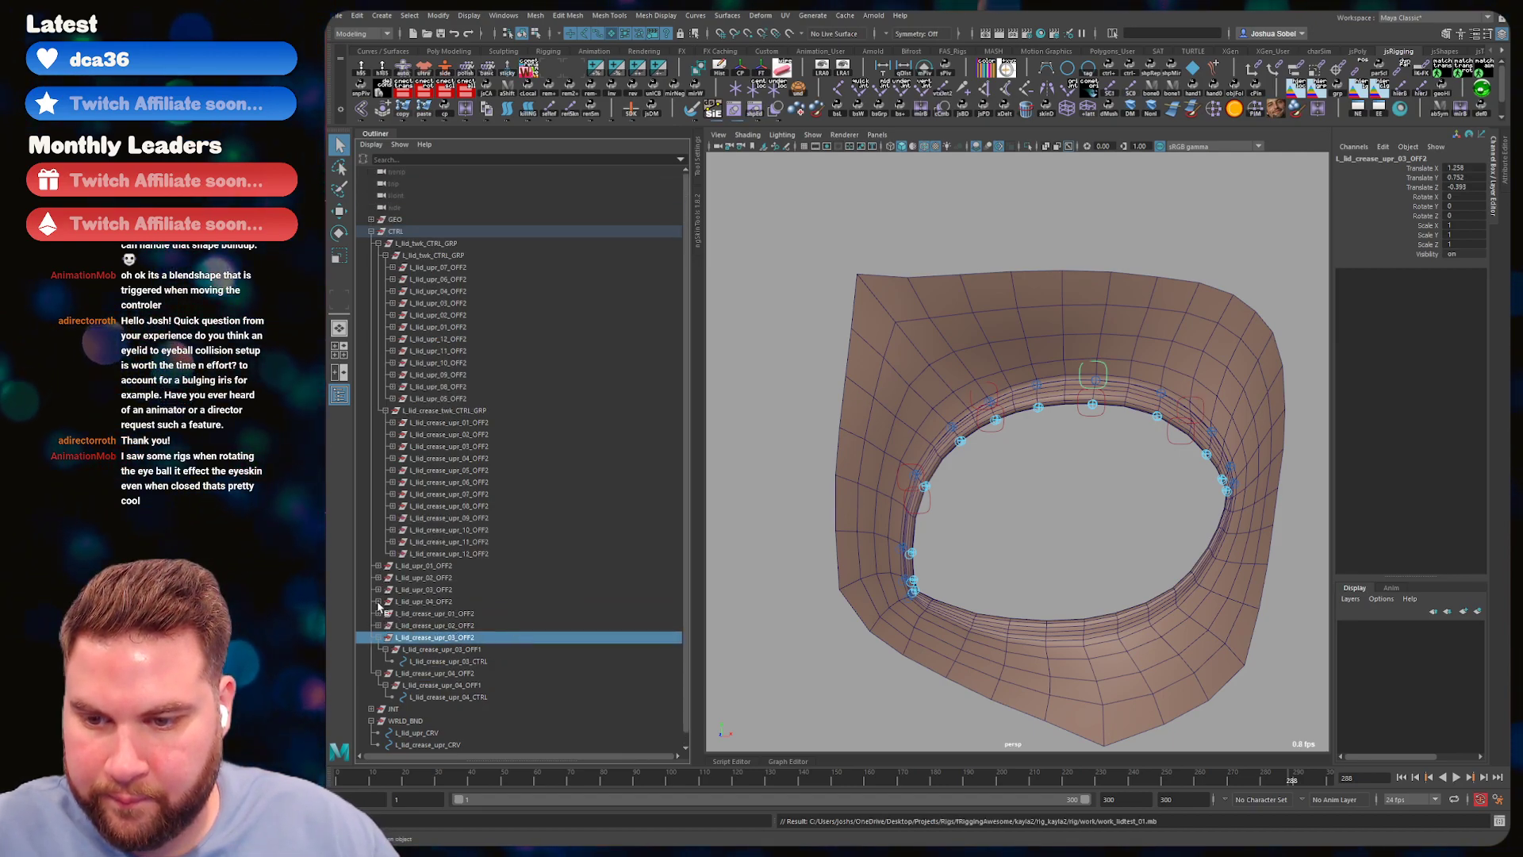
left_click(378, 638)
left_click(378, 649)
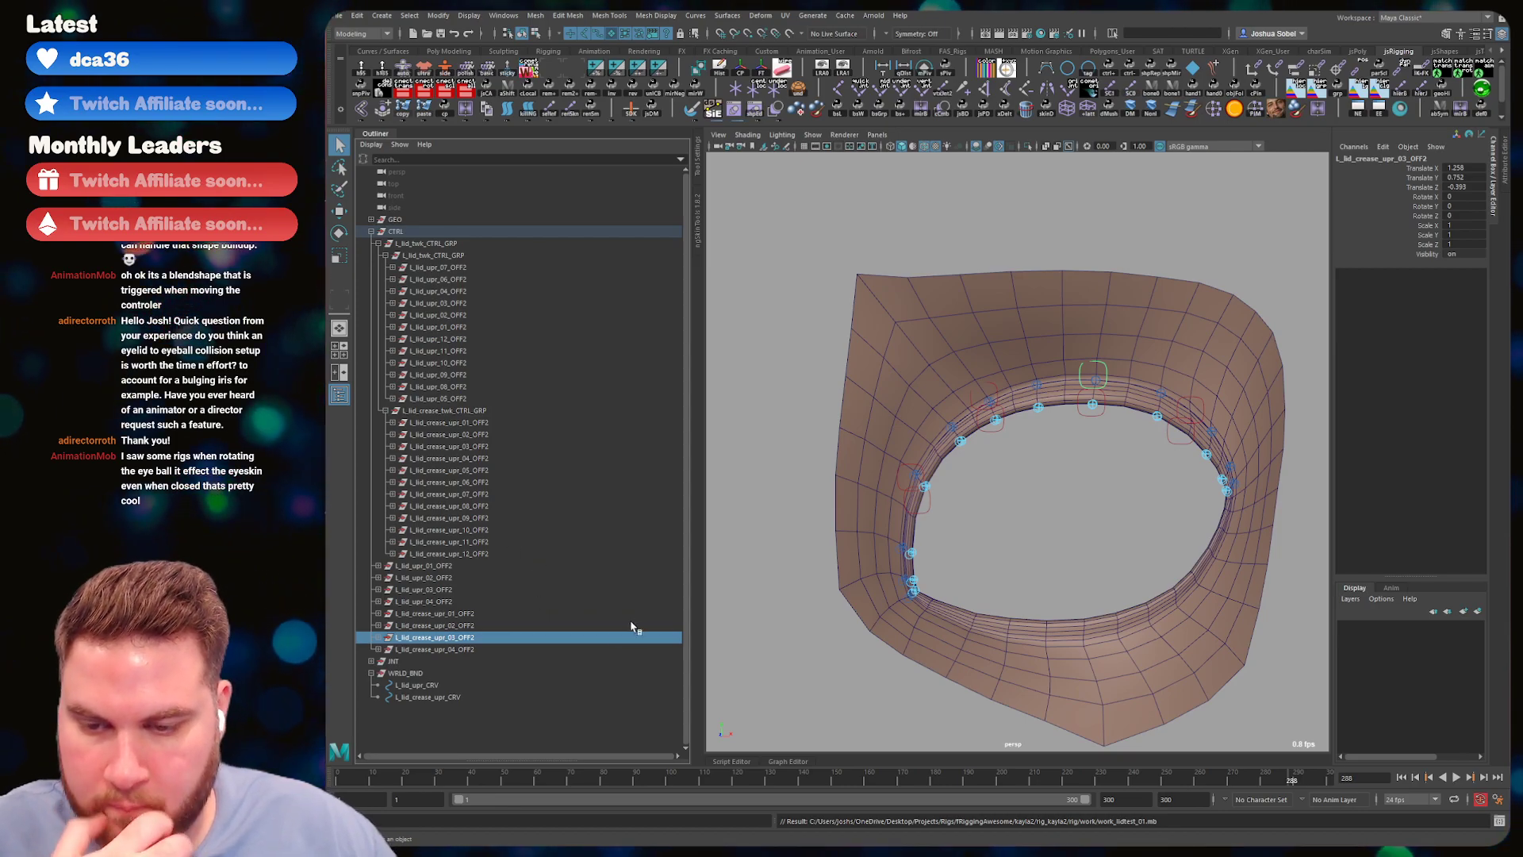
left_click(383, 718)
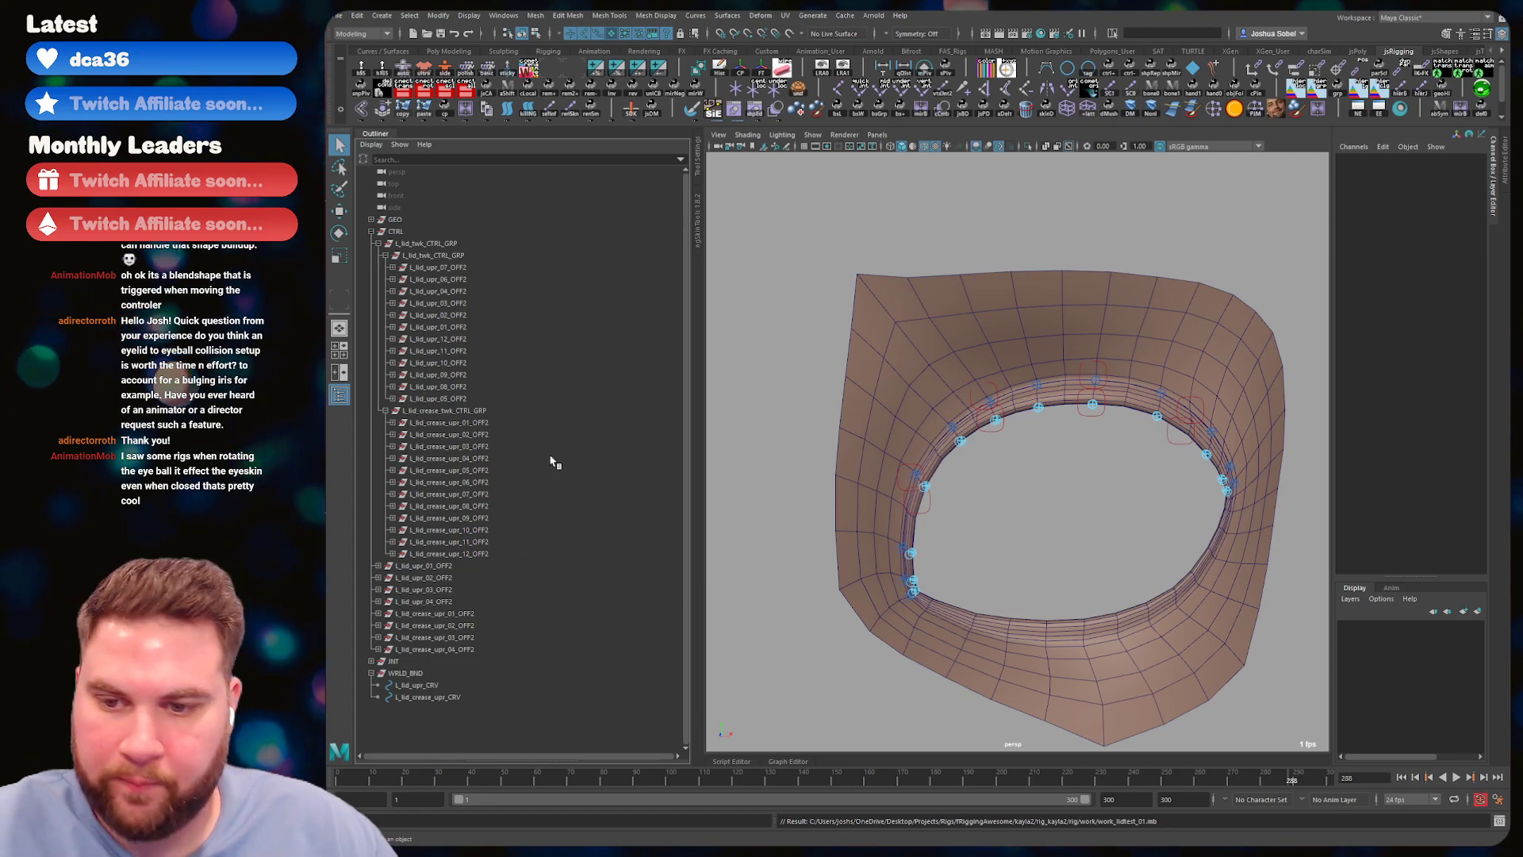
- Group the four main offset groups L_lid_upr_01_OFF2 through L_lid_upr_04_OFF2 and name the group L_lid_crease_CTRL_GRP
left_click_drag(429, 568, 432, 601)
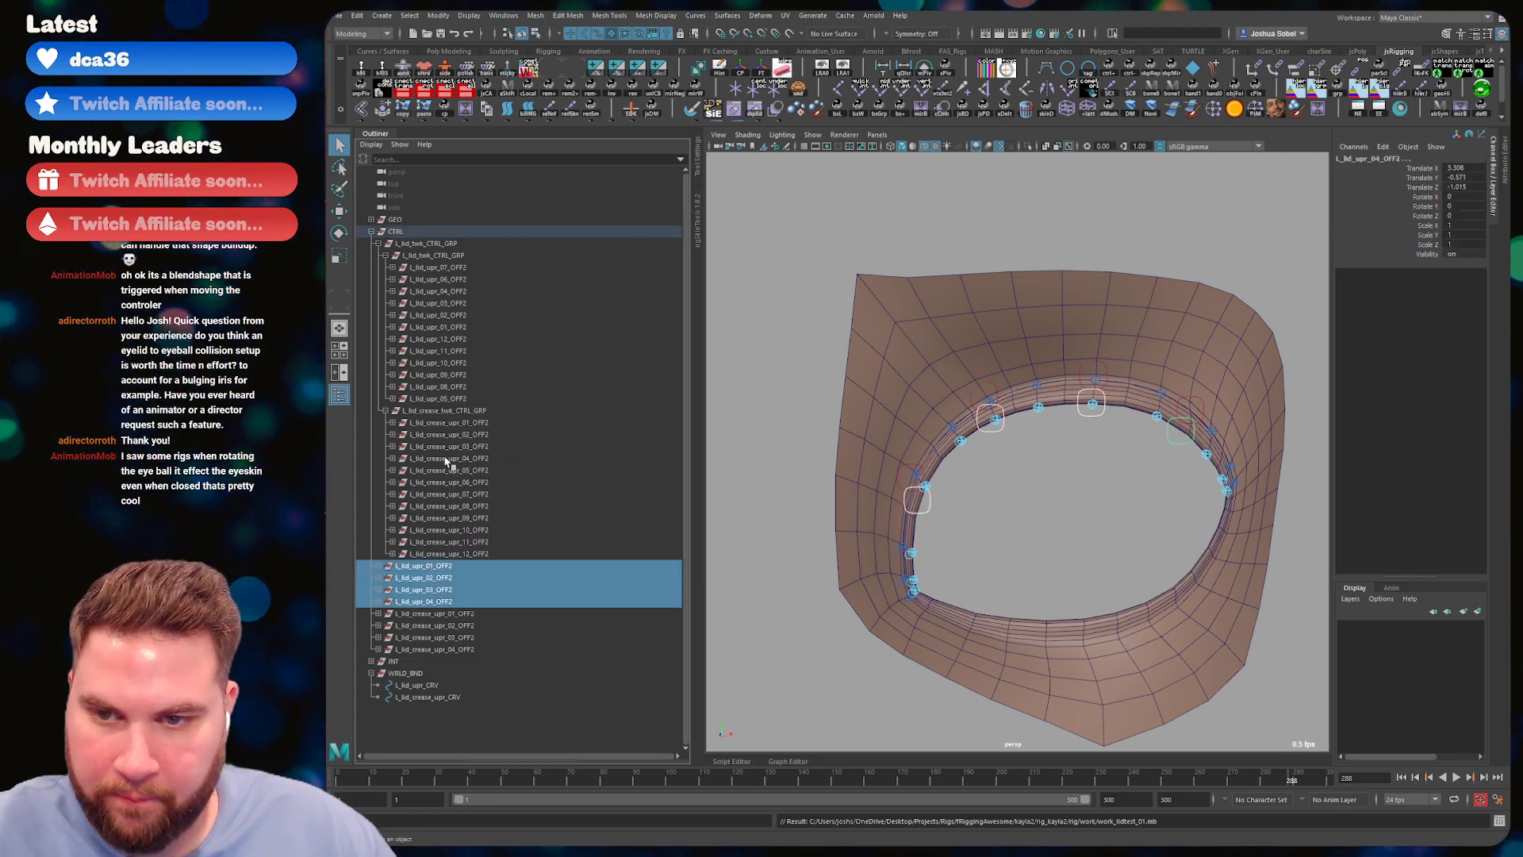
key("ctrl+g")
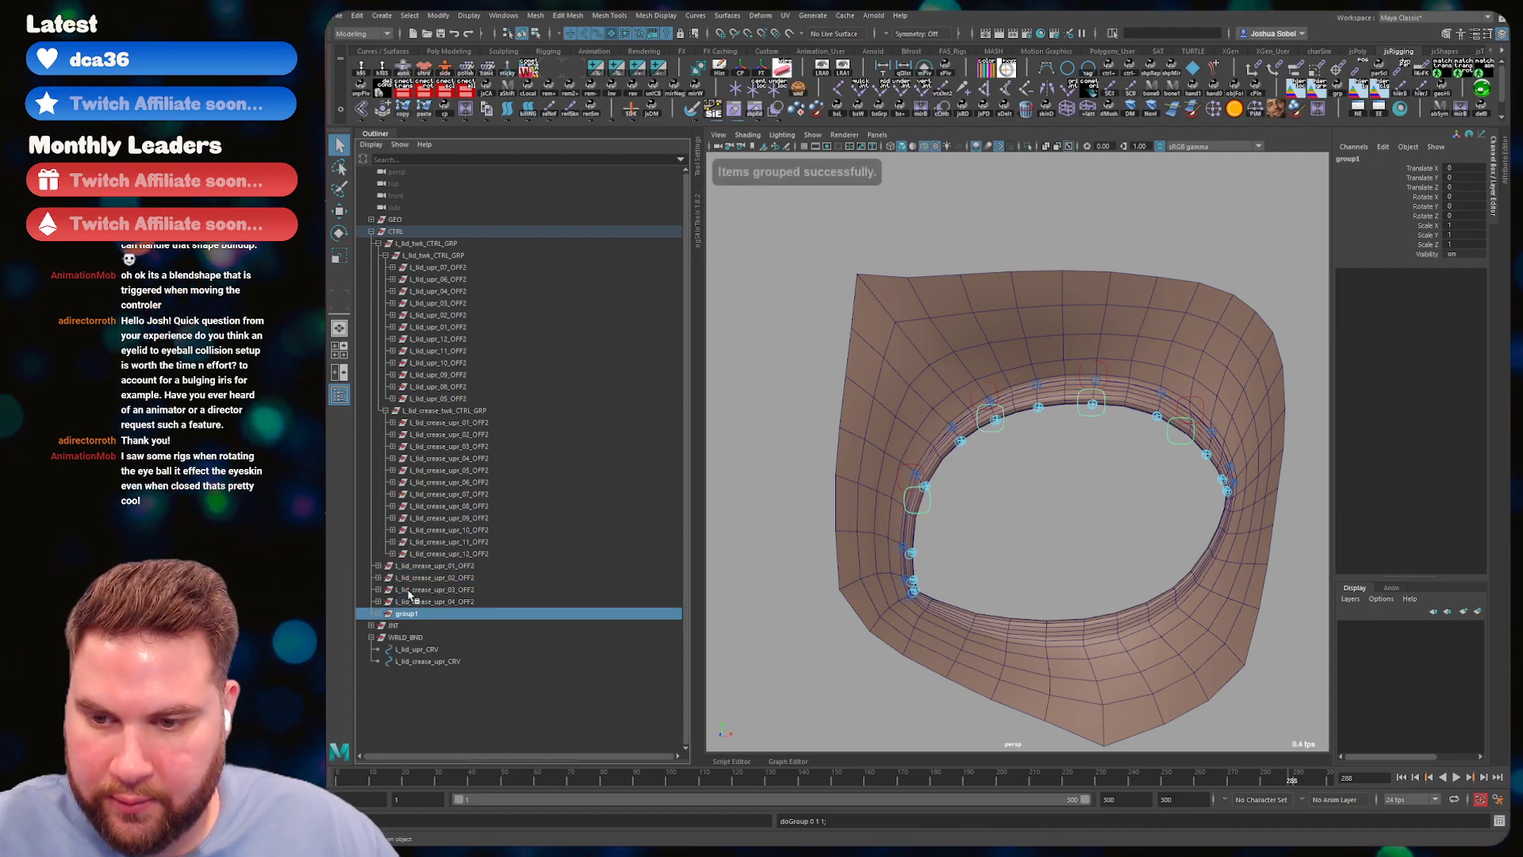
key("w")
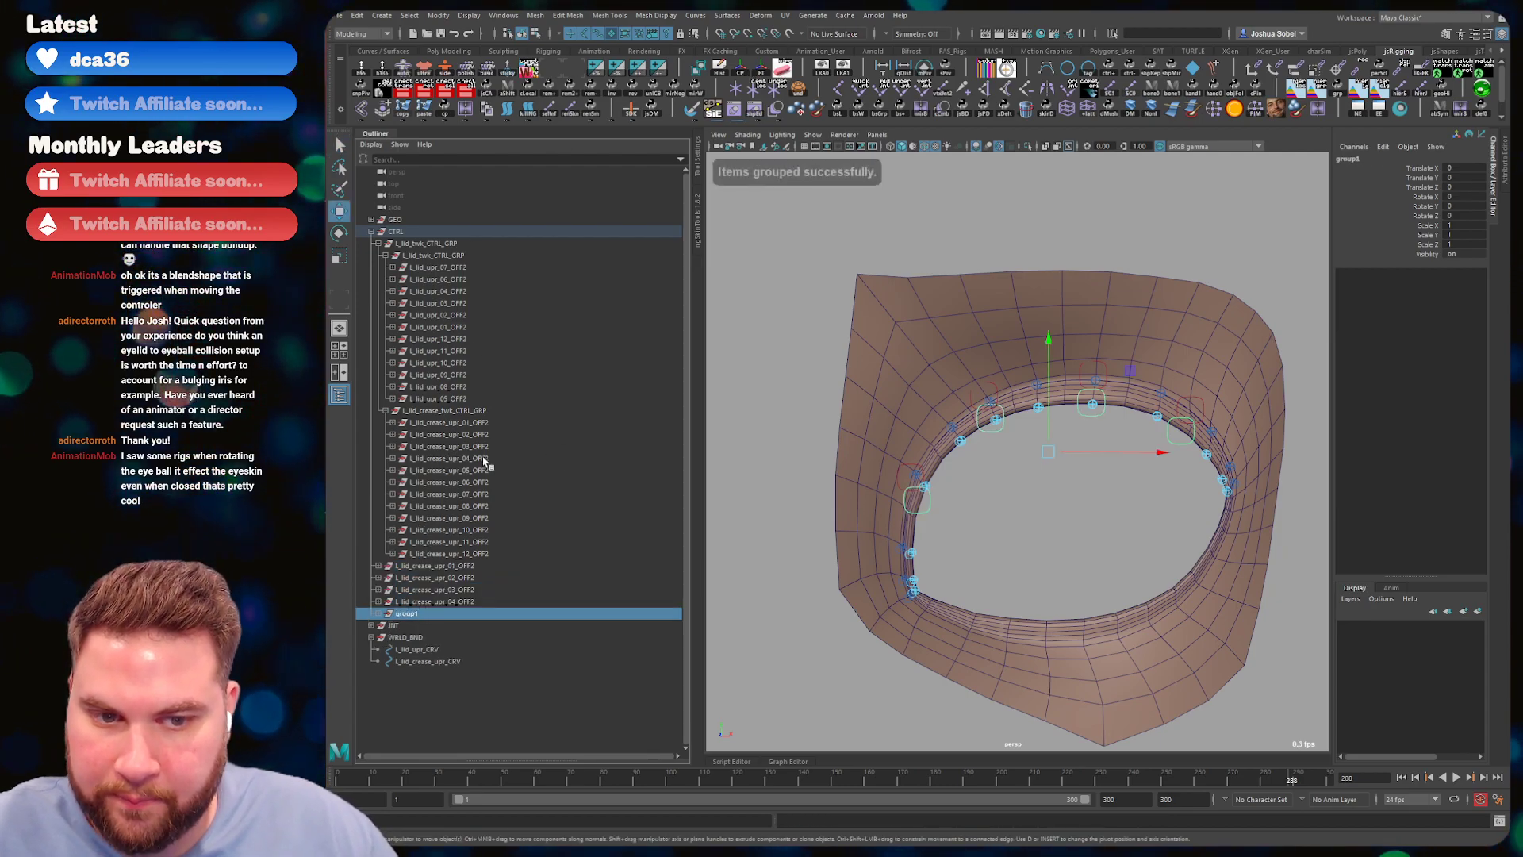
double_click(405, 615)
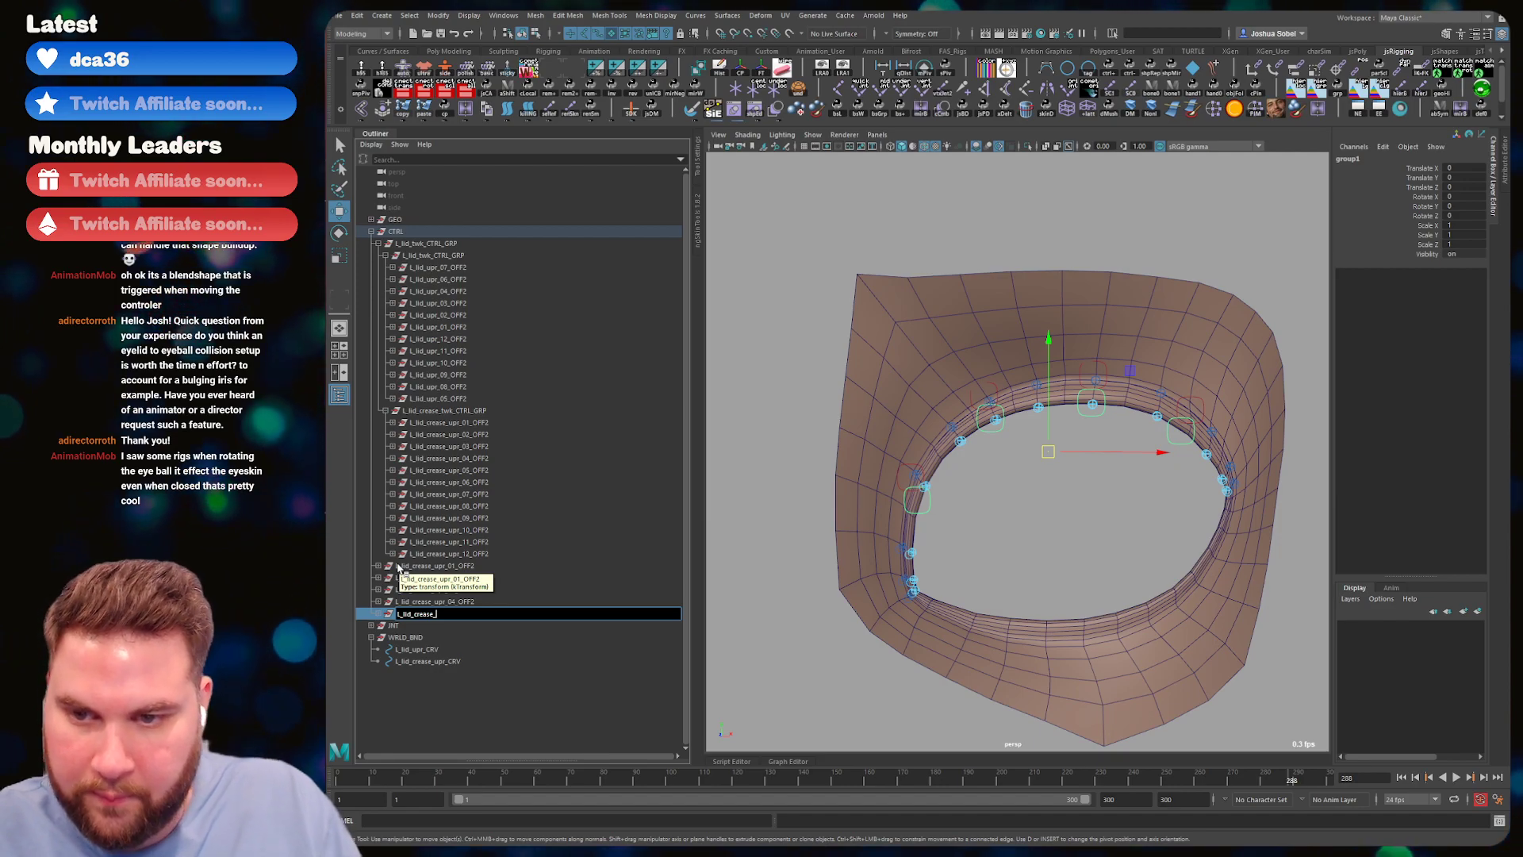
type("L_lid_crease_CTRL")
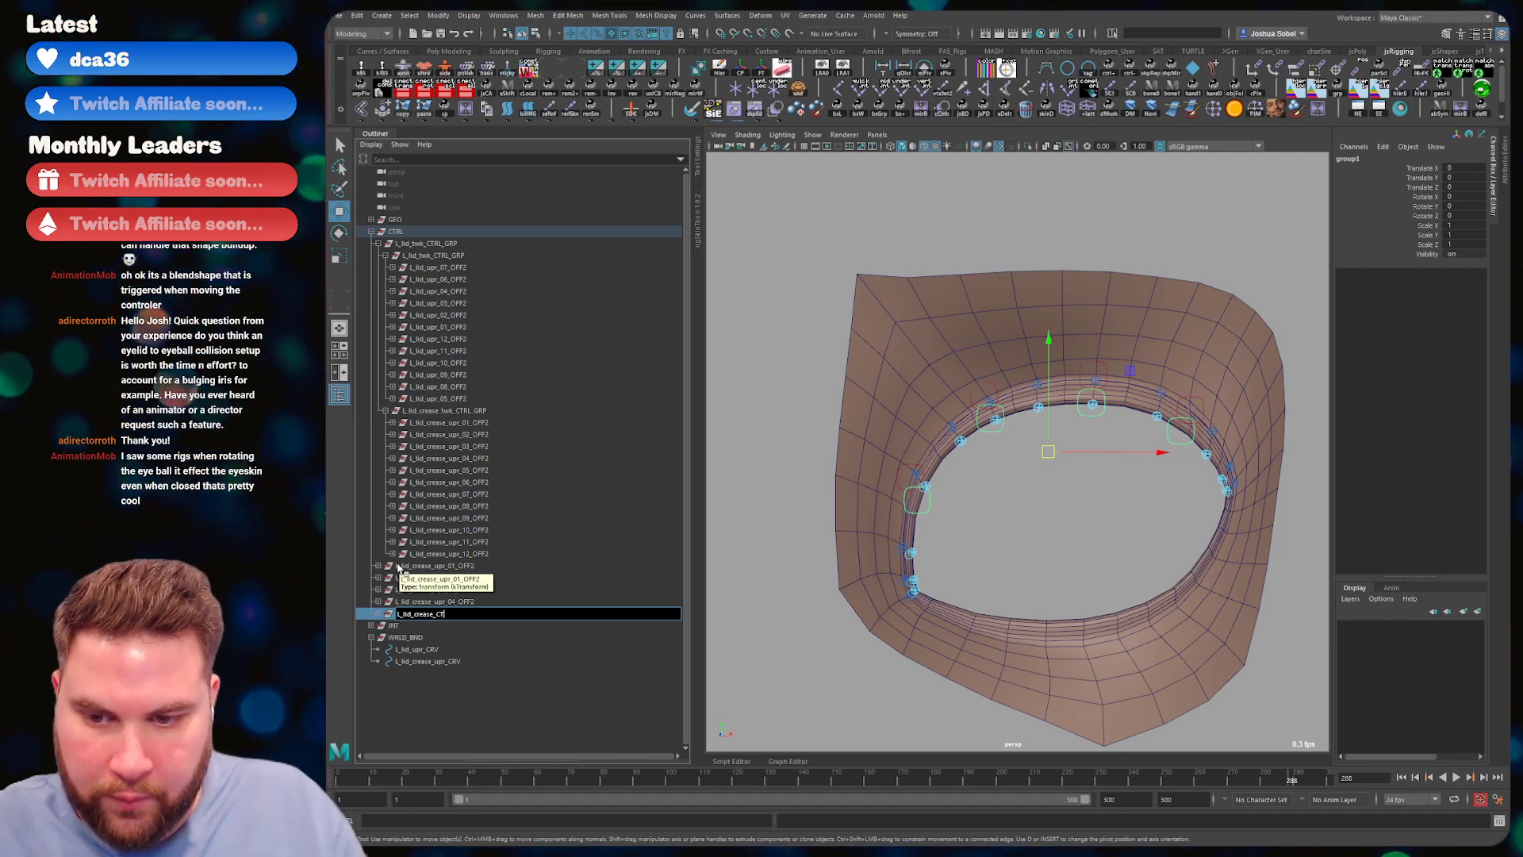
type("_GRP")
key("Return")
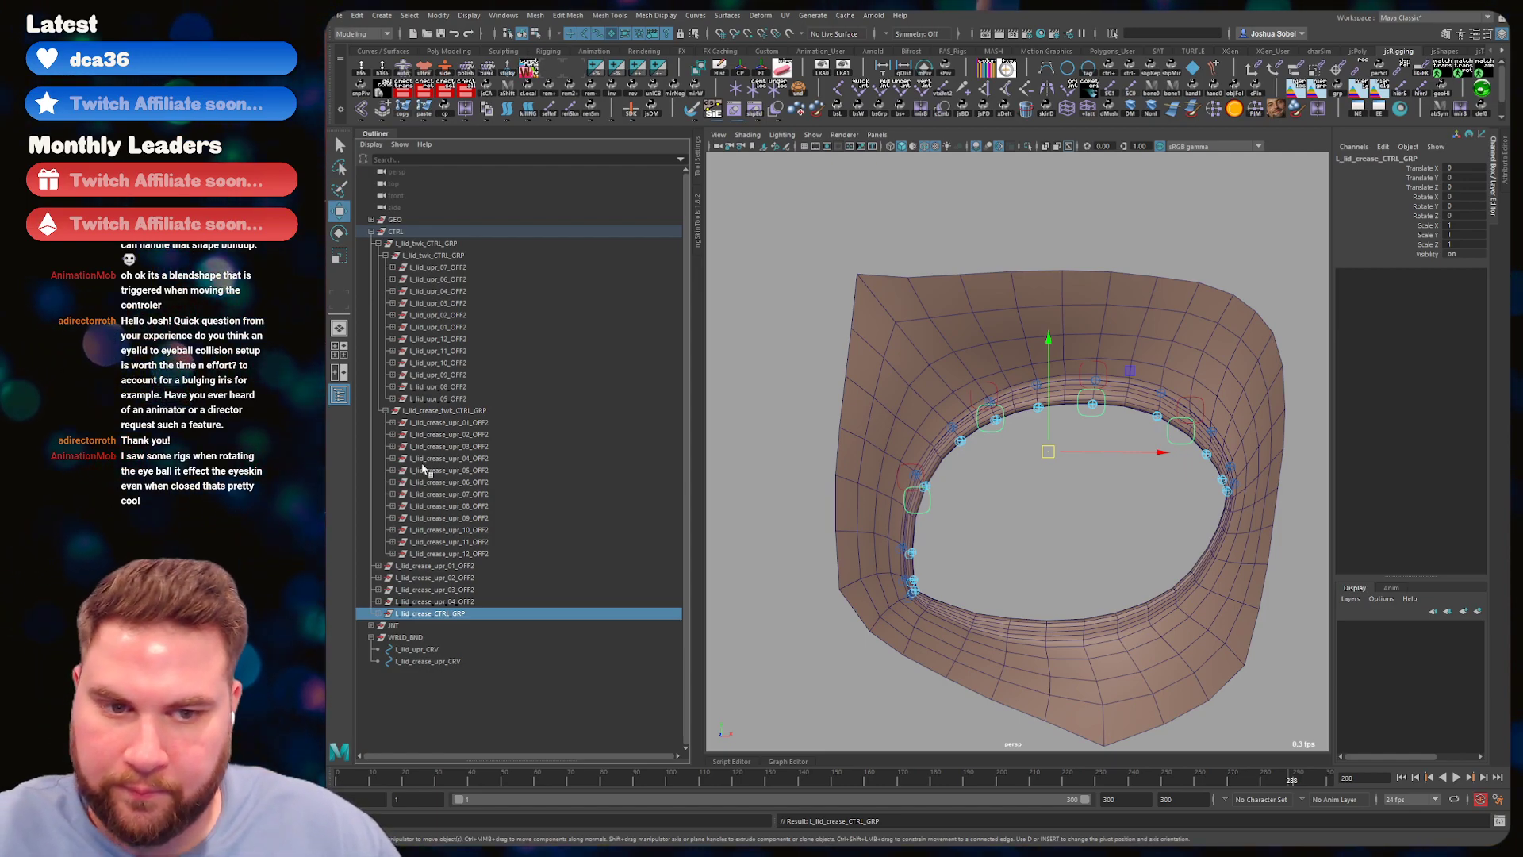
- Rename the main lid controls' new group as L_lid_crease_upr_CTRL_GRP
double_click(436, 613)
left_click(438, 612)
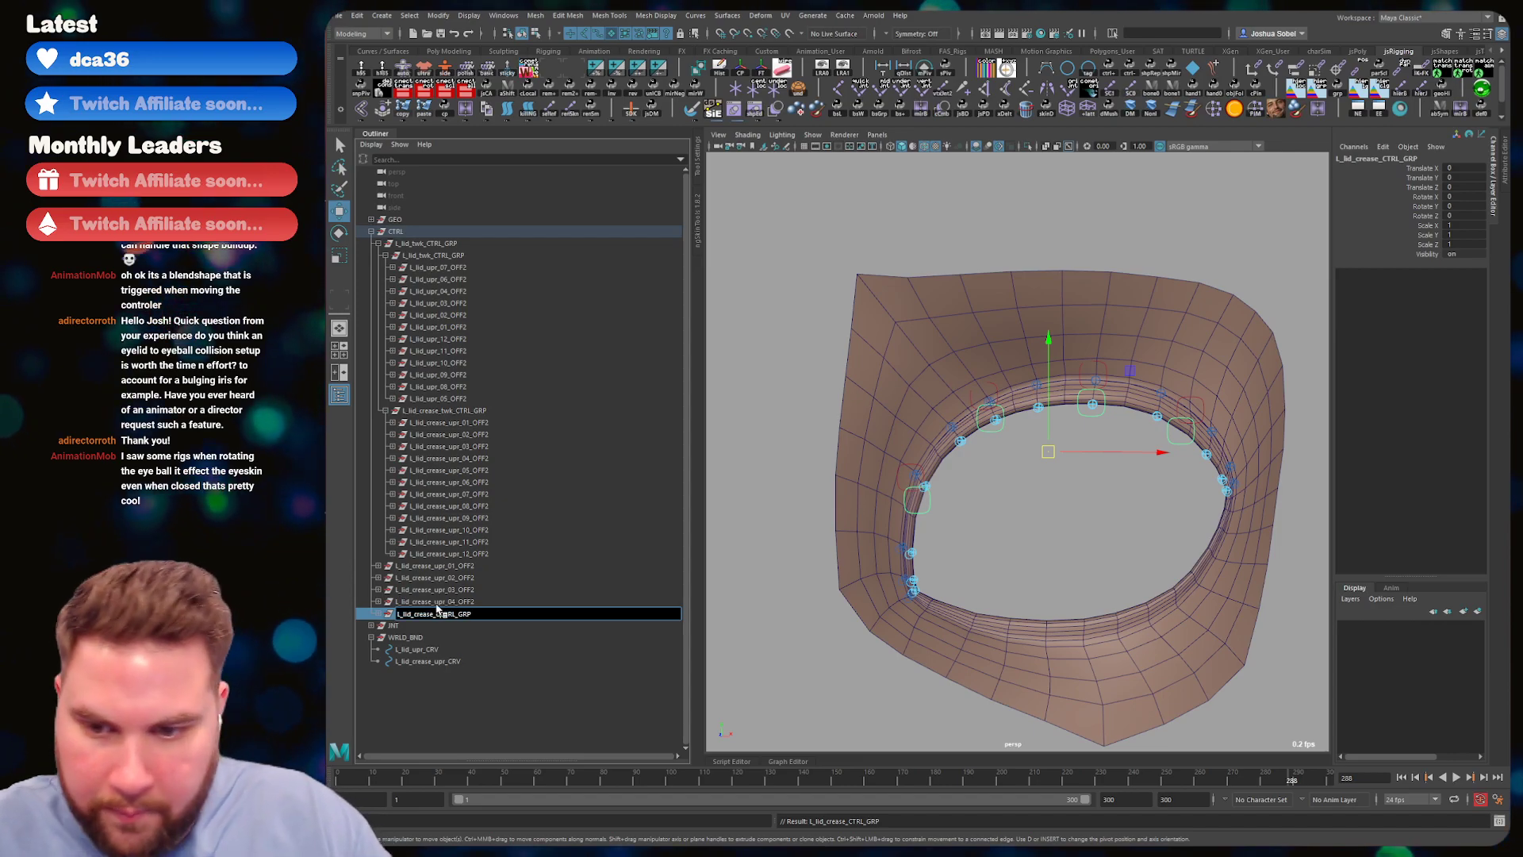
type("upr")
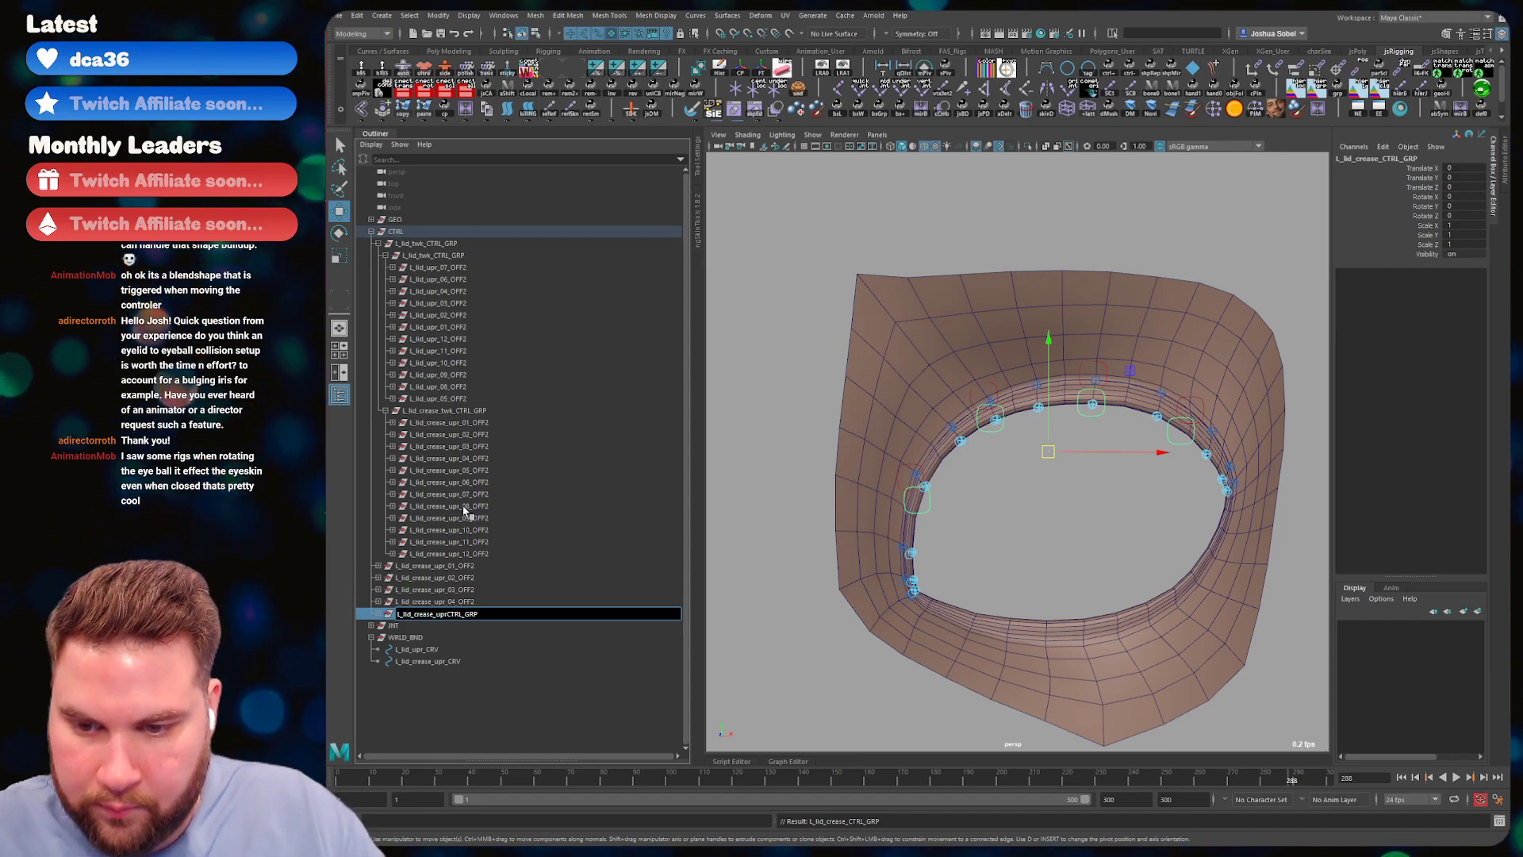
type("_")
key("Return")
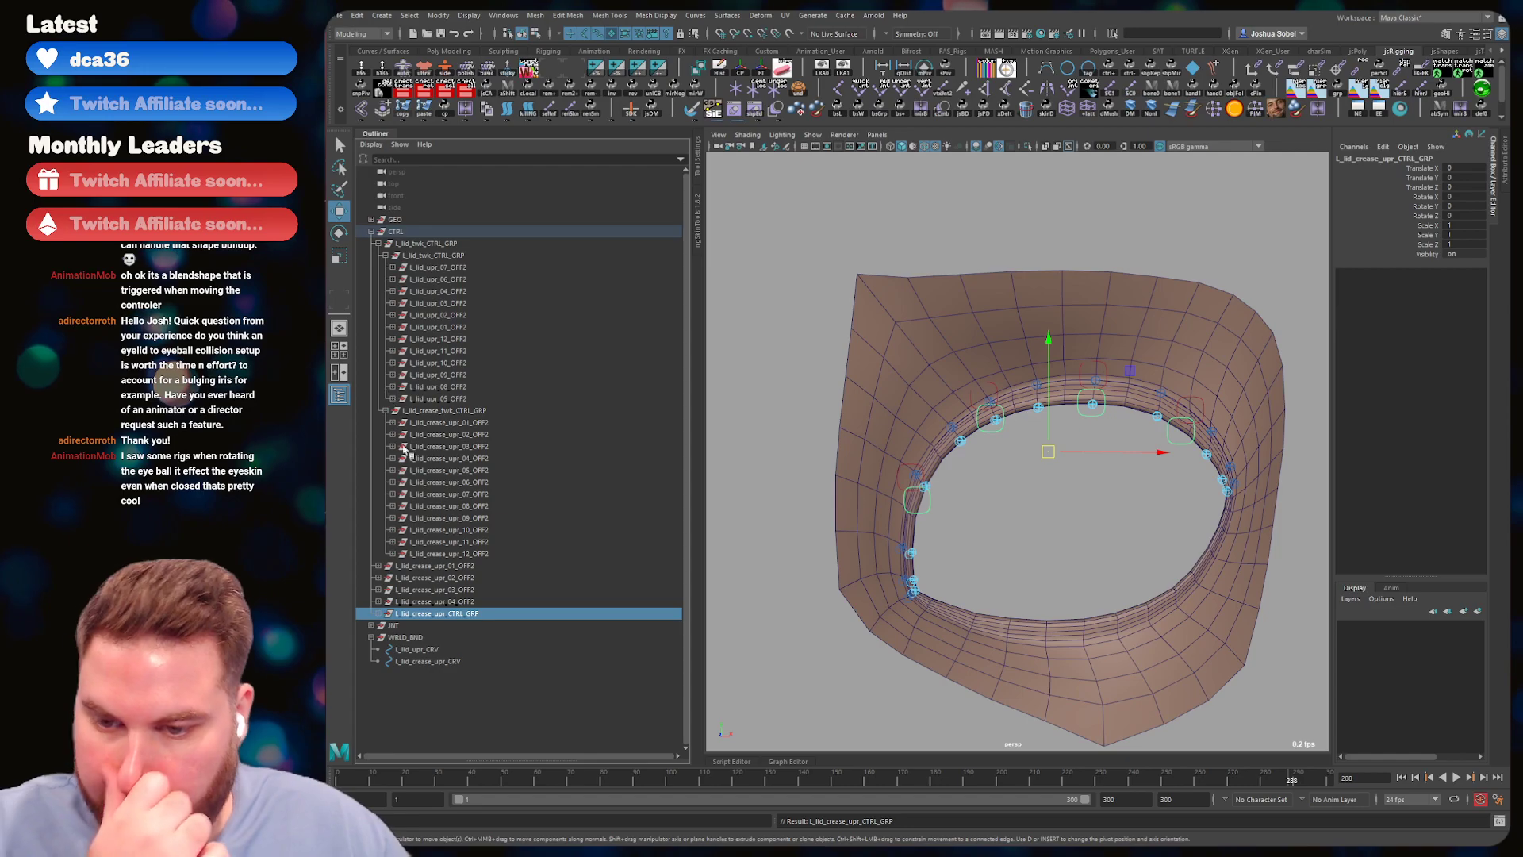
- Group the four crease offset groups, name the group L_lid_crease_lwr_CTRL_GRP by reusing the first group's name, and save the scene
double_click(418, 616)
key("ctrl+c")
left_click_drag(431, 566, 438, 602)
key("ctrl+g")
double_click(433, 578)
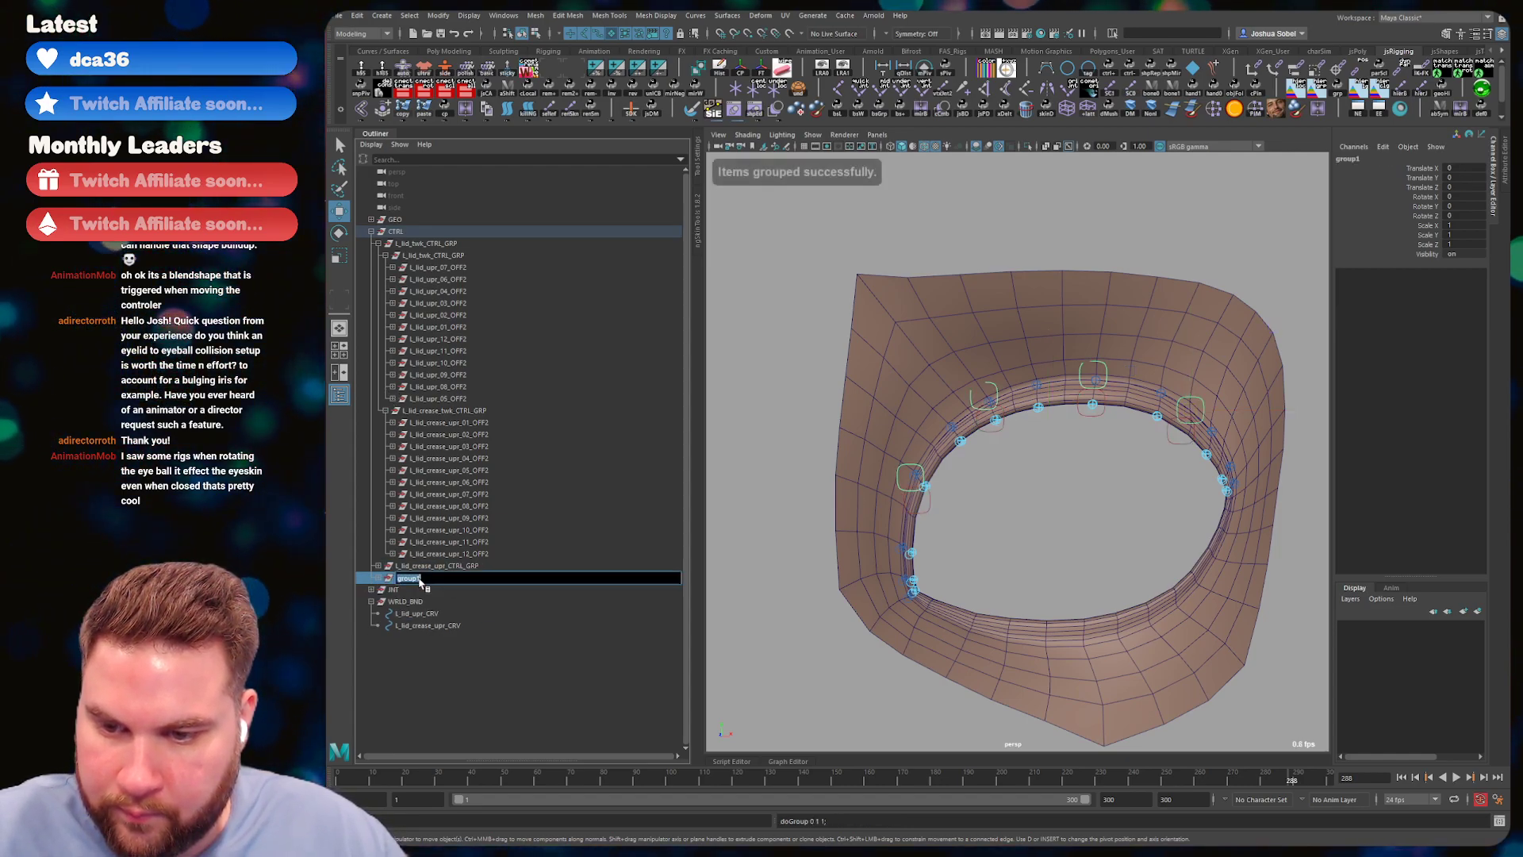
key("ctrl+v")
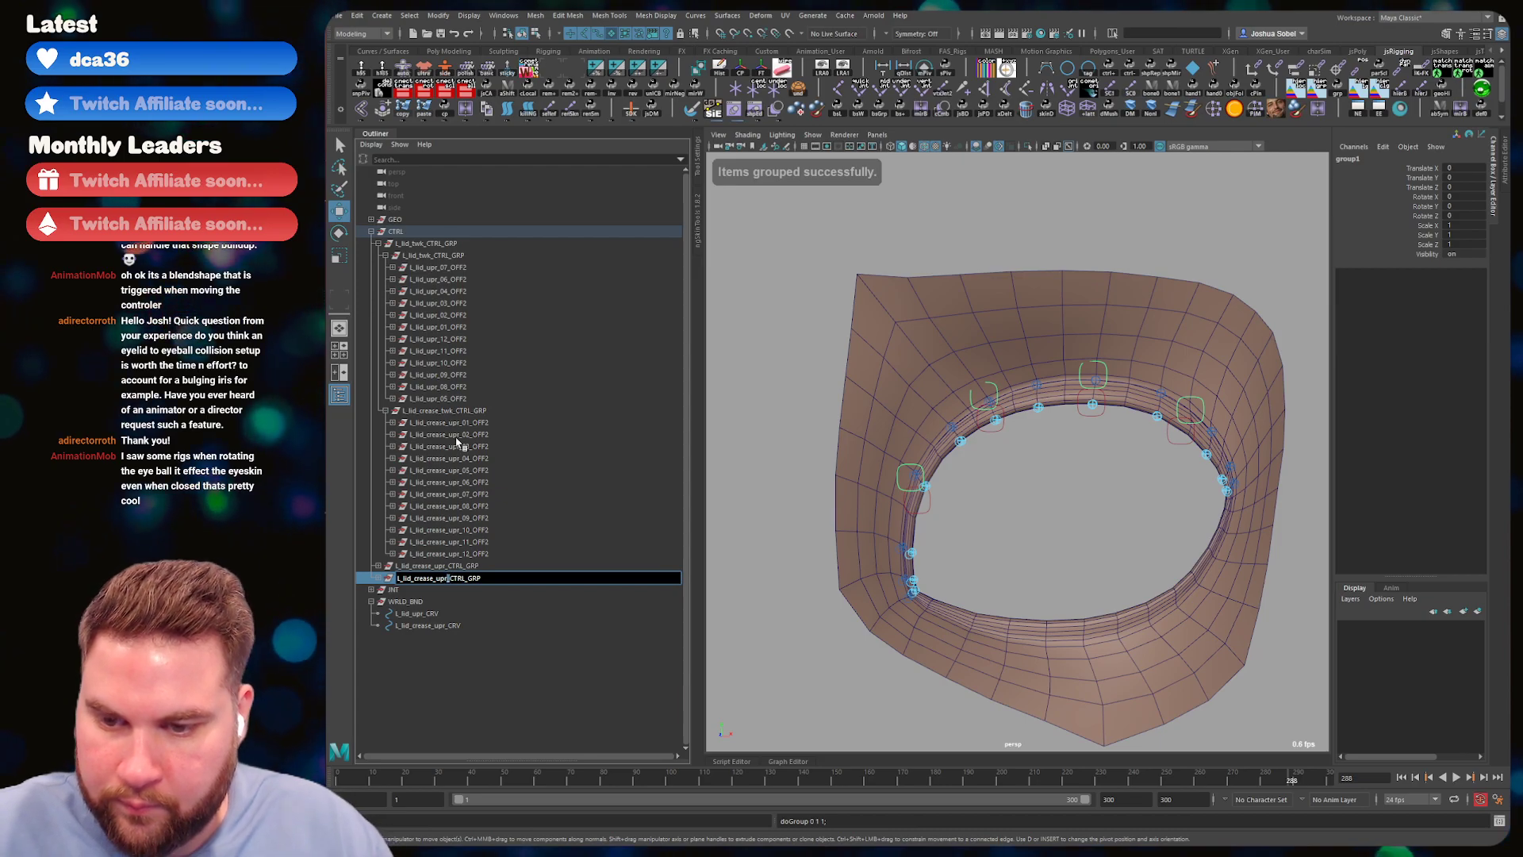
key("BackSpace")
key("BackSpace")
key("BackSpace")
type("lwr")
key("Return")
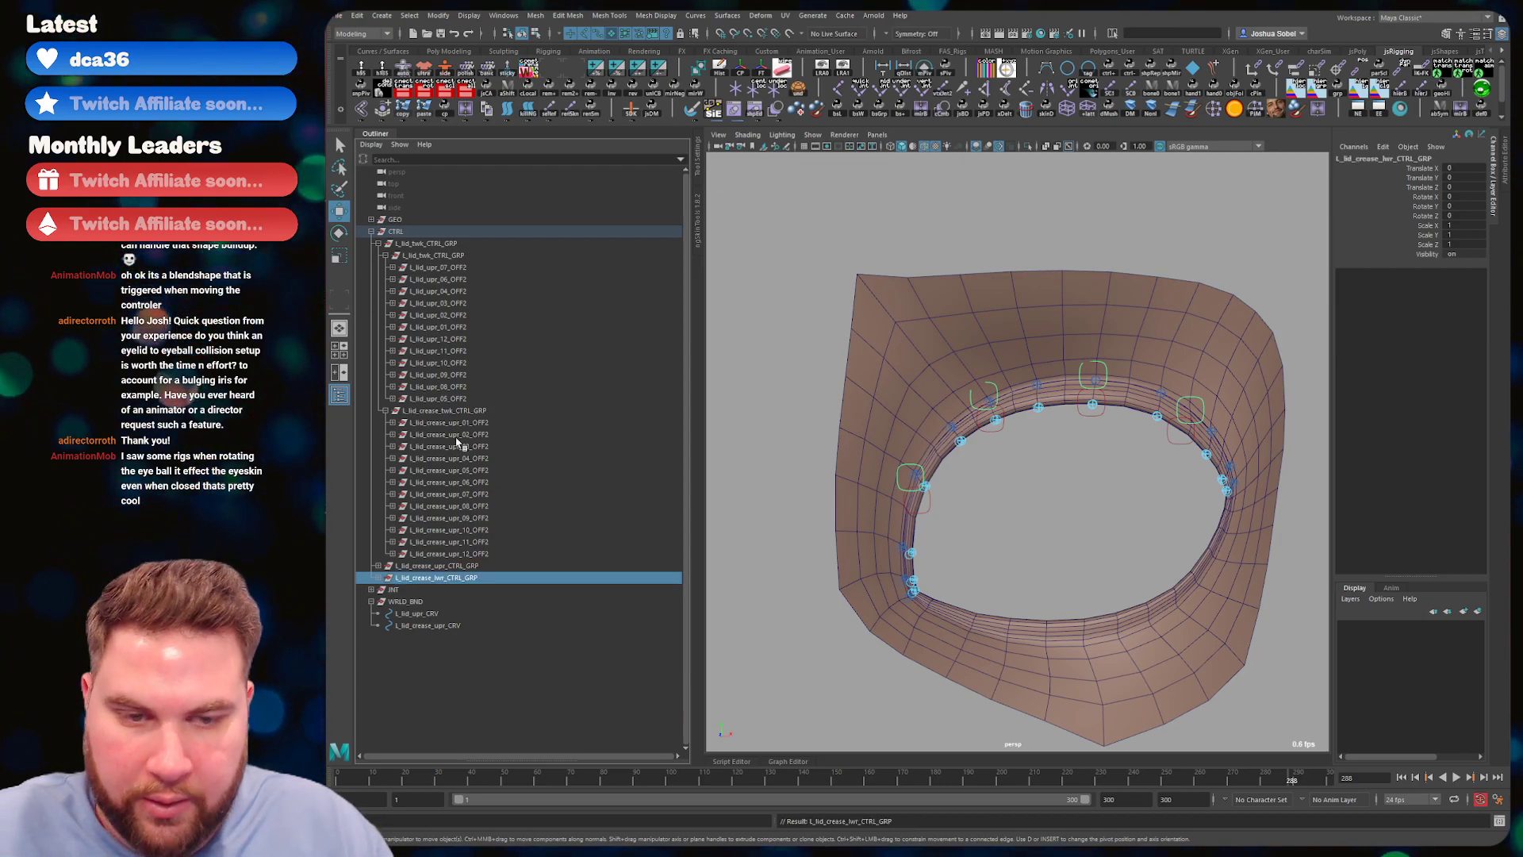
key("ctrl+s")
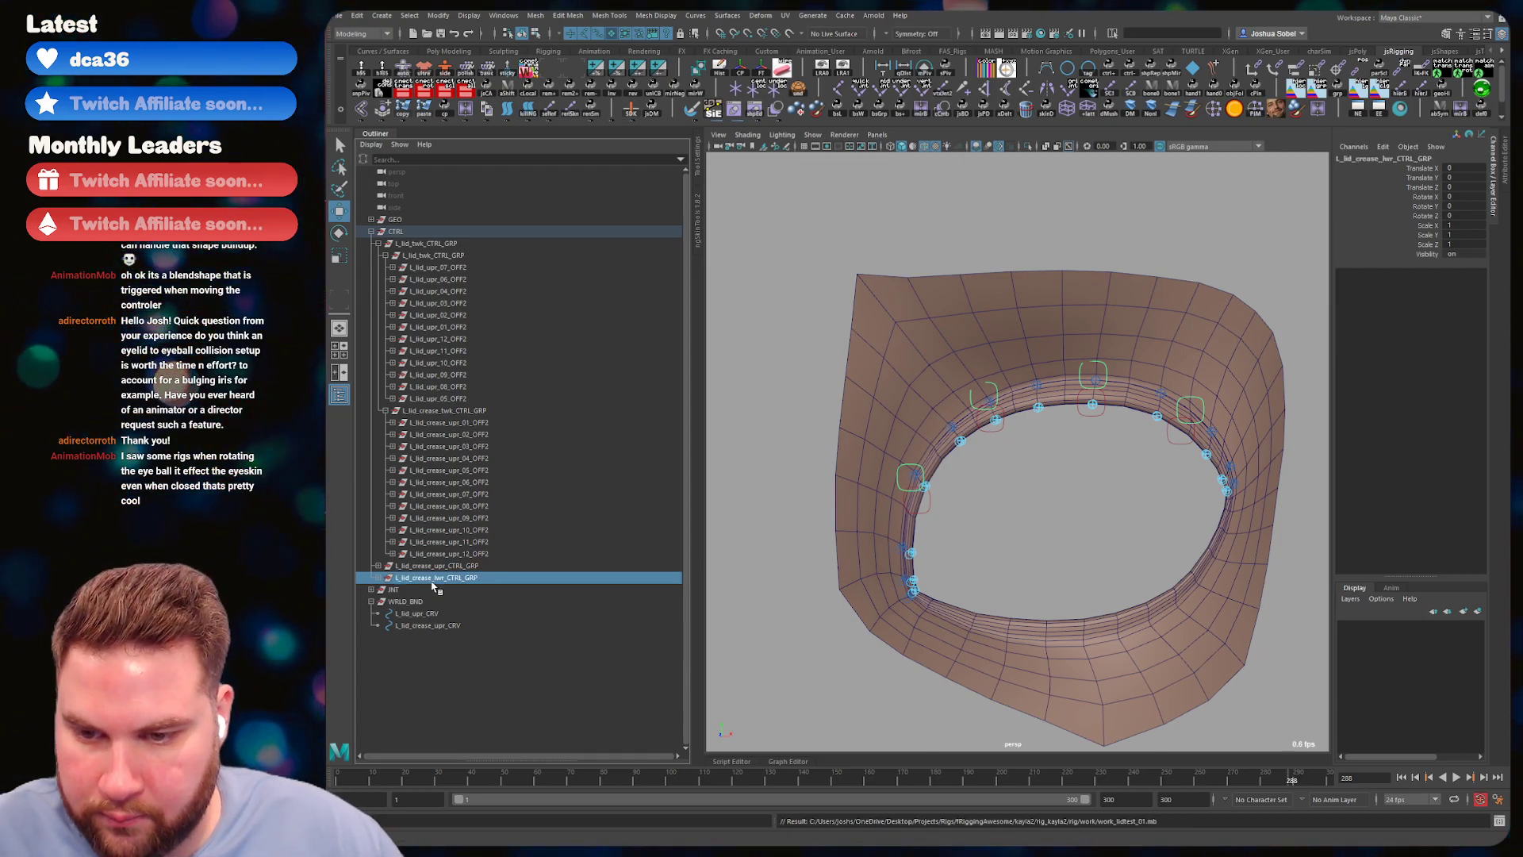
- Change lwr to upr in the crease group's name, and rename the main lid controls' group as L_lid_upr_CTRL_GRP
double_click(439, 578)
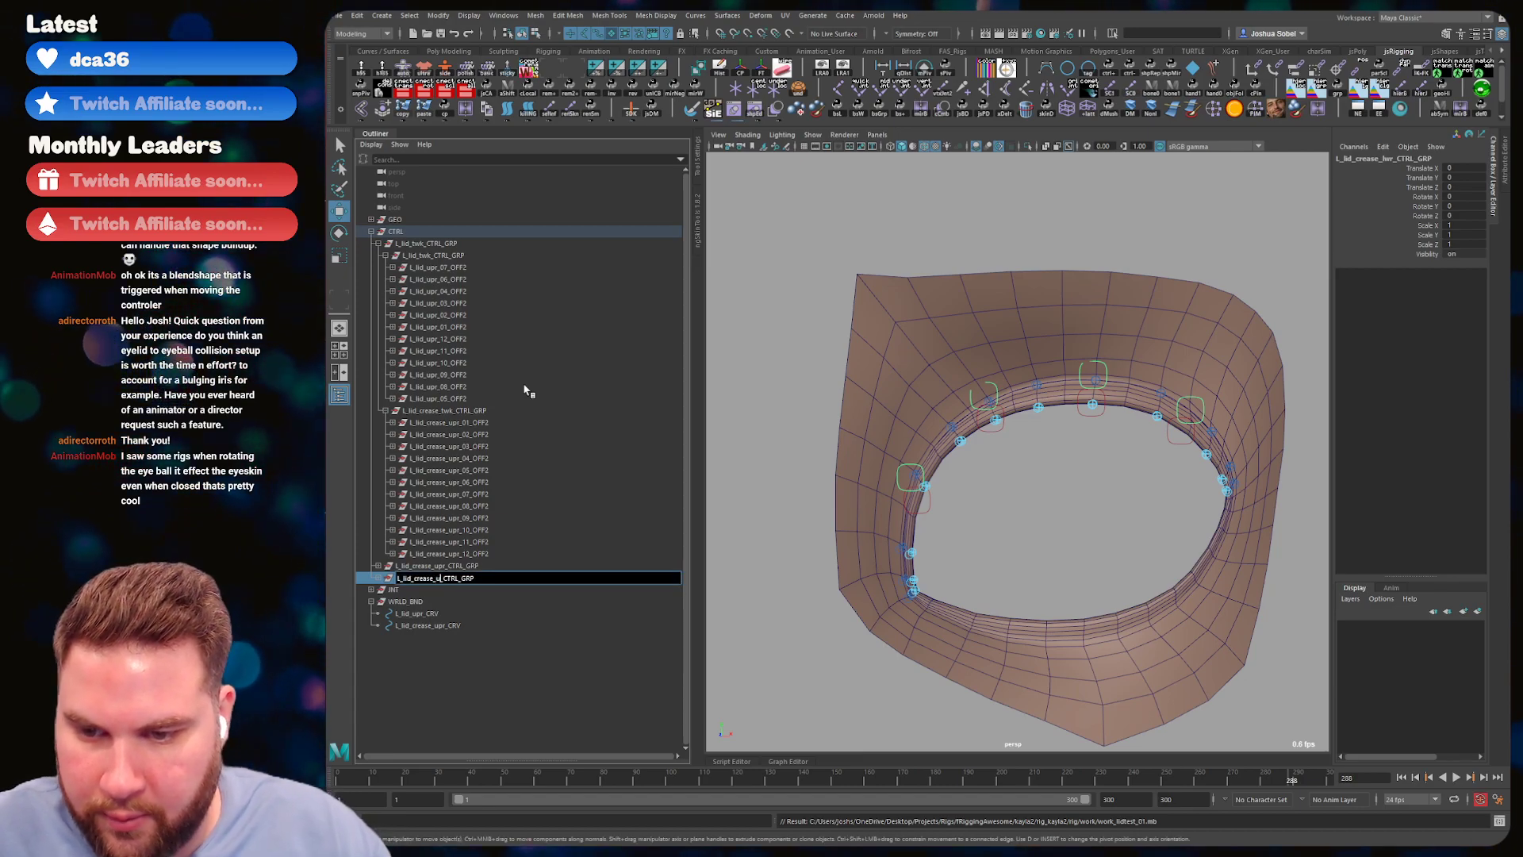
key("Return")
double_click(436, 566)
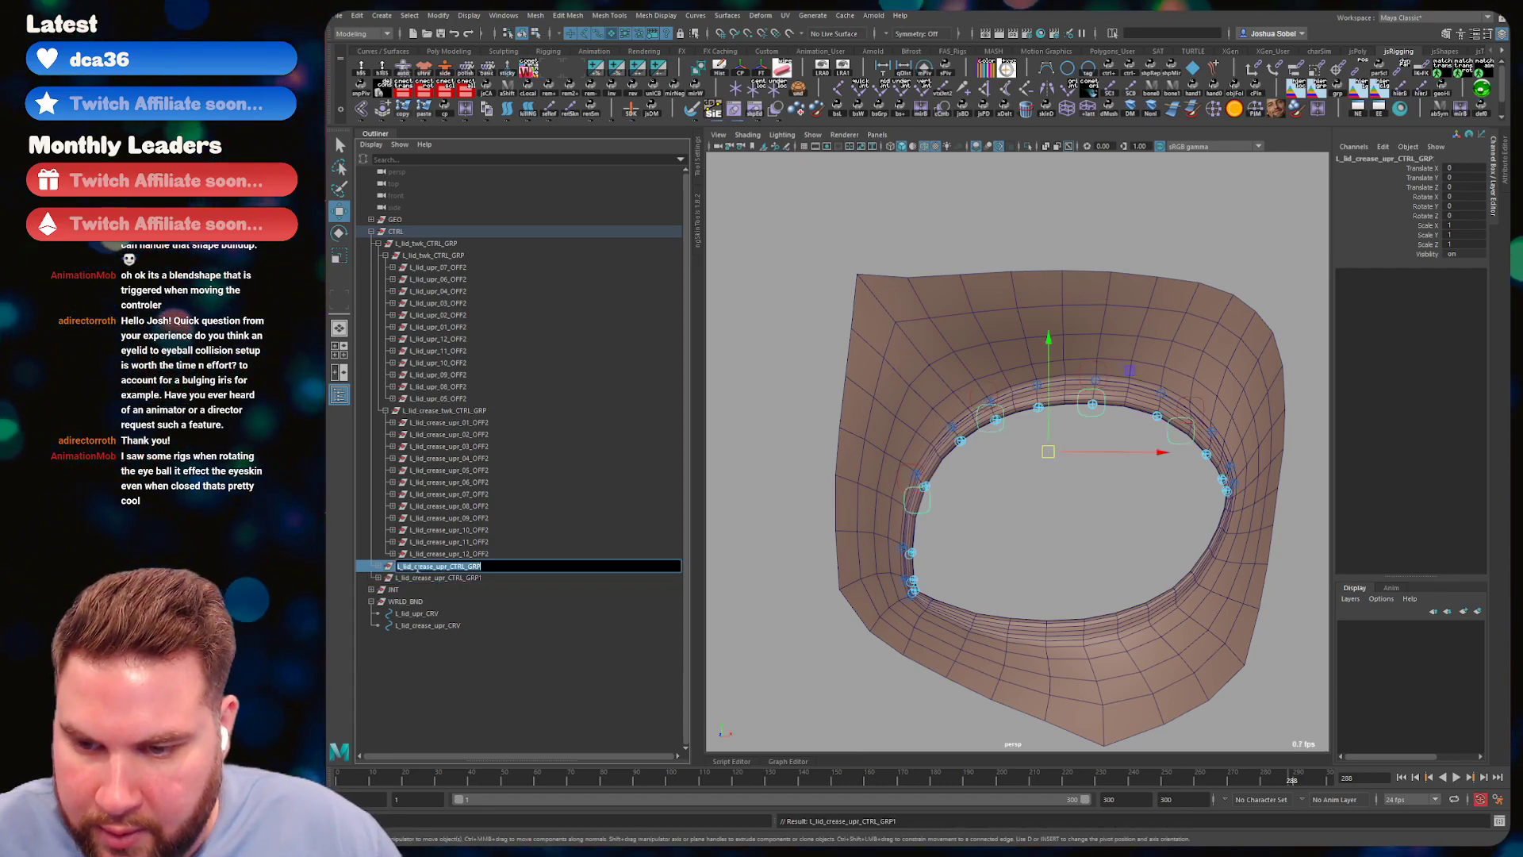
key("BackSpace")
key("BackSpace")
key("BackSpace")
key("BackSpace")
key("BackSpace")
key("BackSpace")
key("BackSpace")
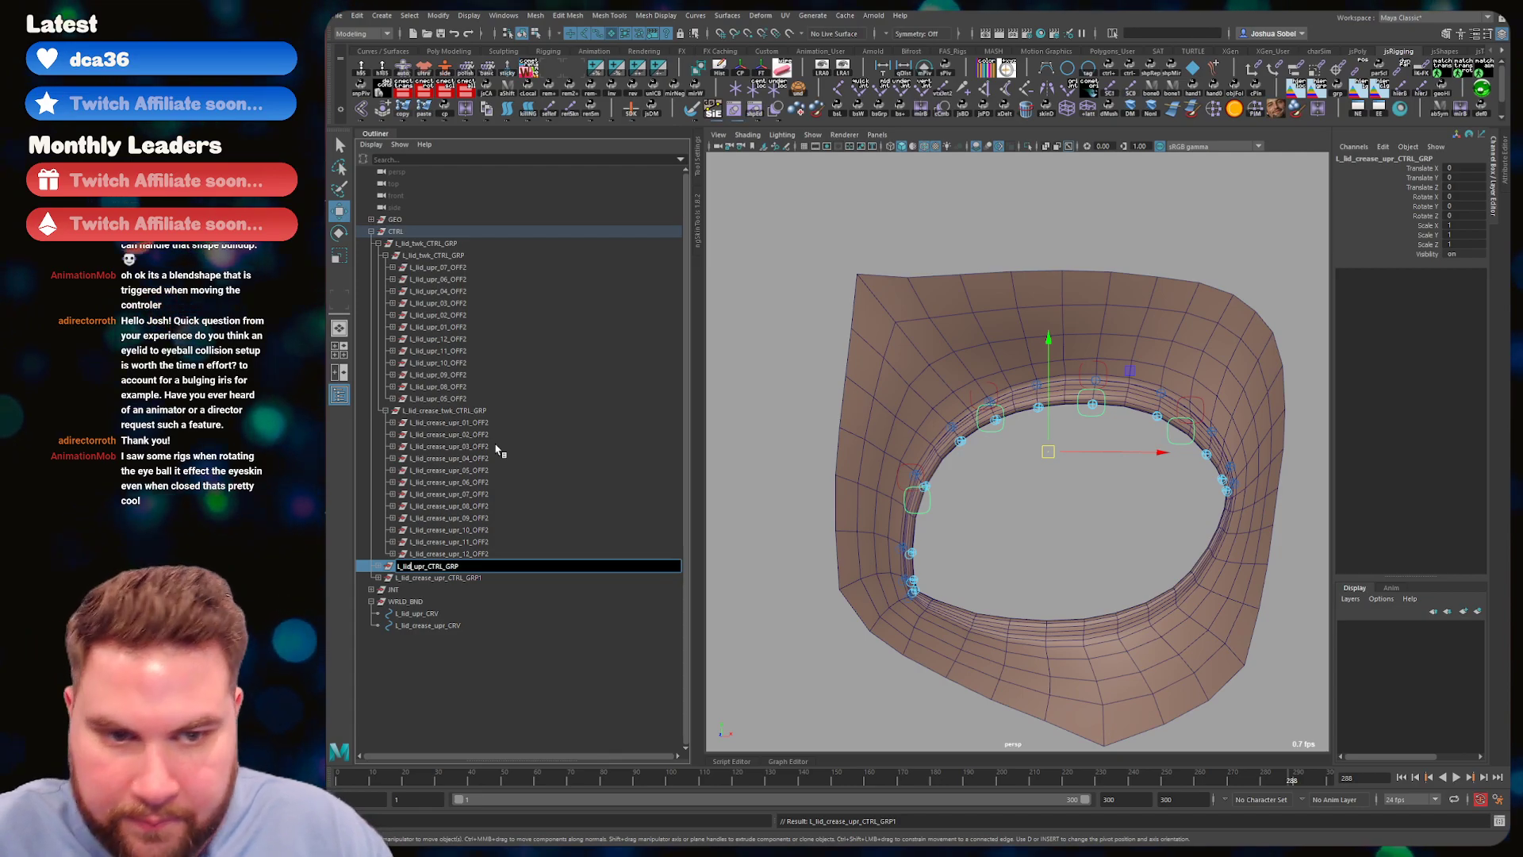
key("Return")
- Remove the trailing 1 so the crease group is named L_lid_crease_upr_CTRL_GRP
double_click(490, 579)
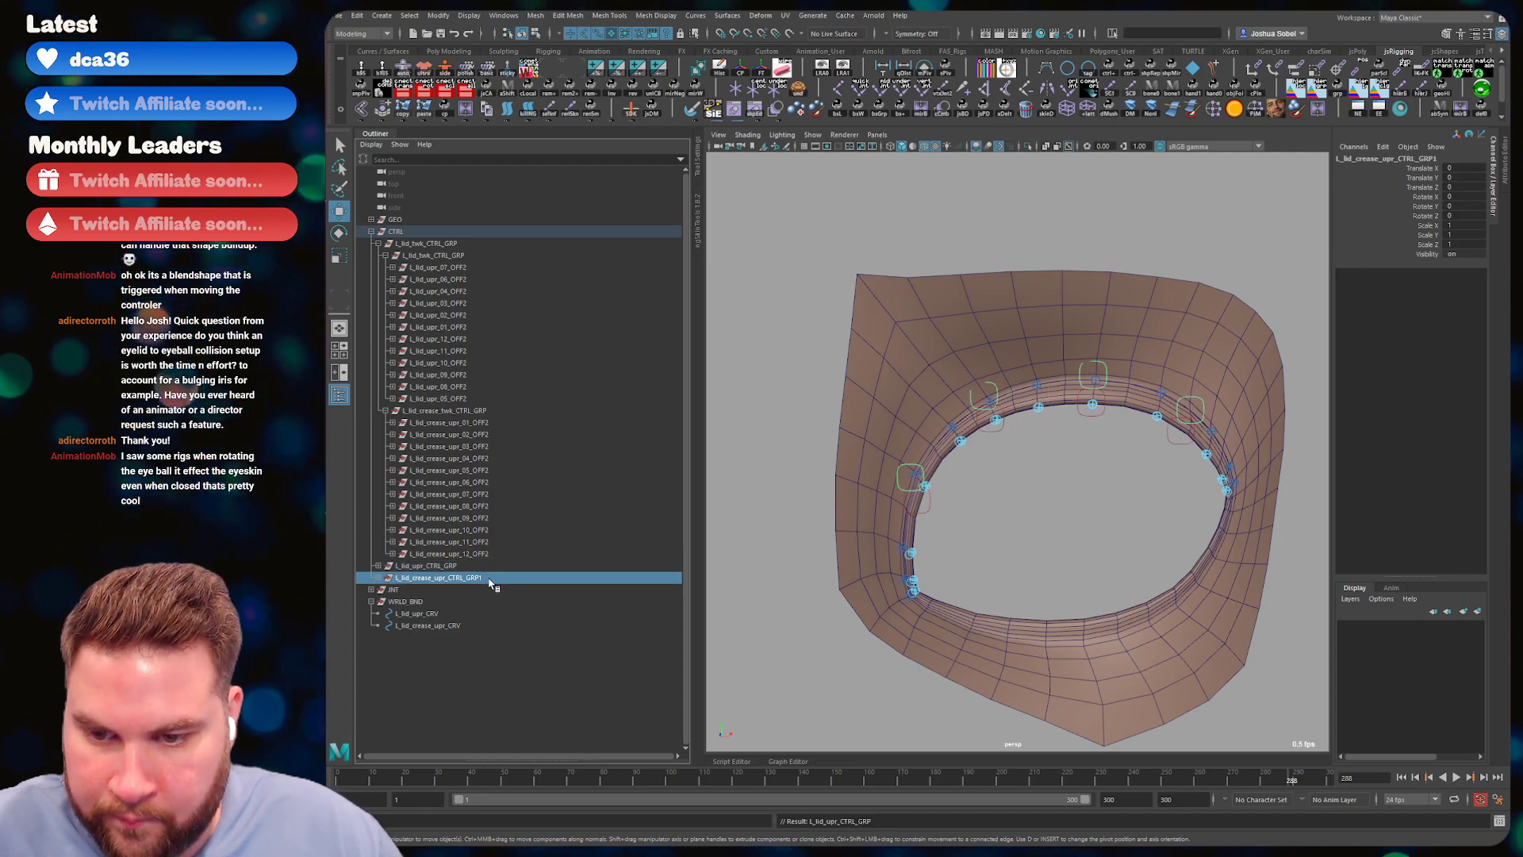
left_click(492, 578)
key("BackSpace")
key("Return")
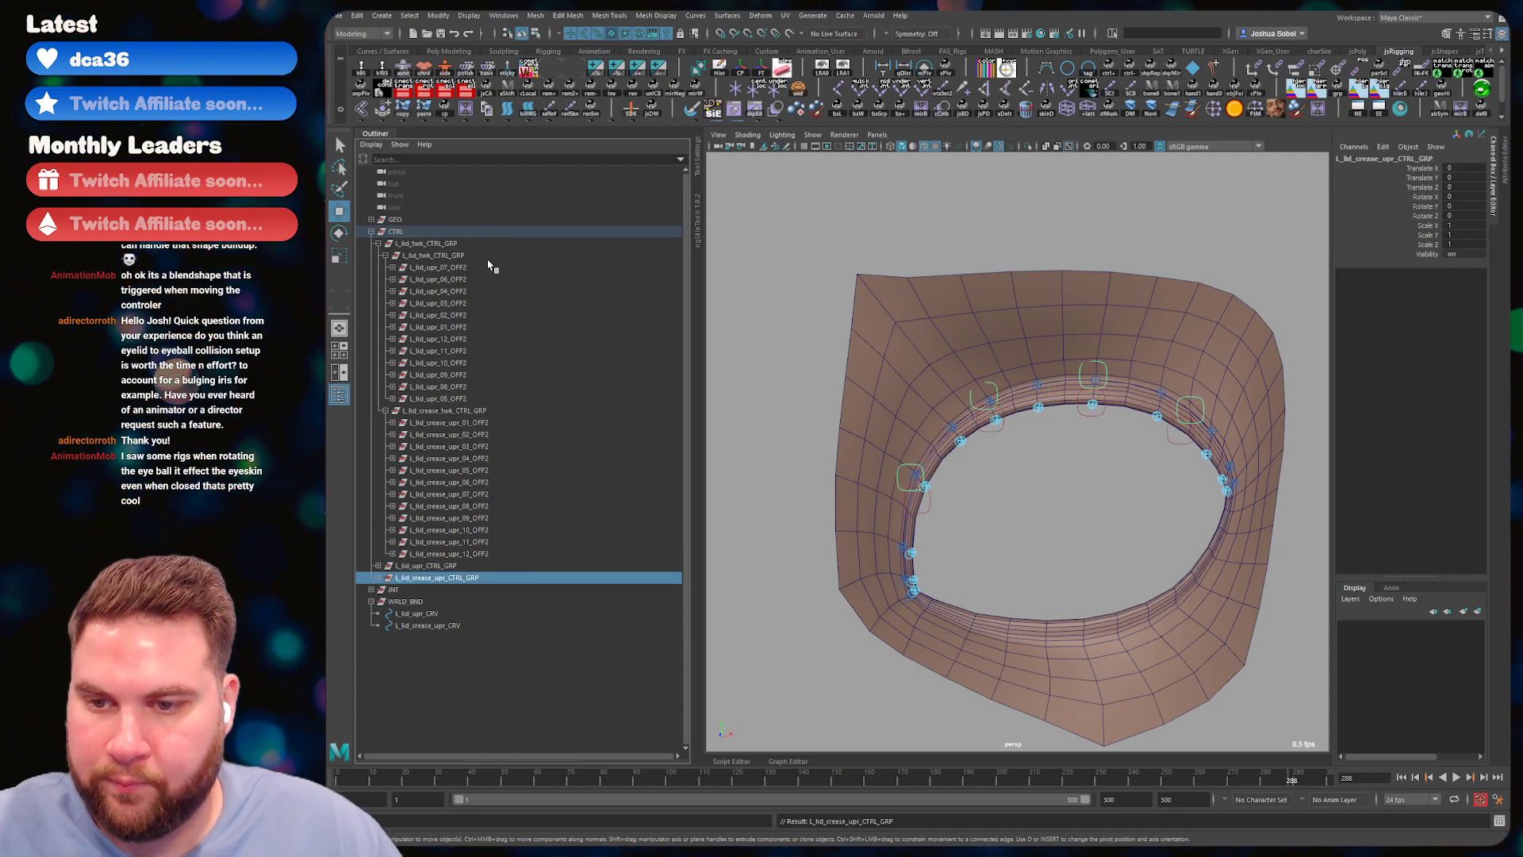
- Collapse the CTRL hierarchy to its top level and check the tweak, lid and crease control groups one by one
left_click(371, 232)
left_click(372, 232)
left_click(454, 244)
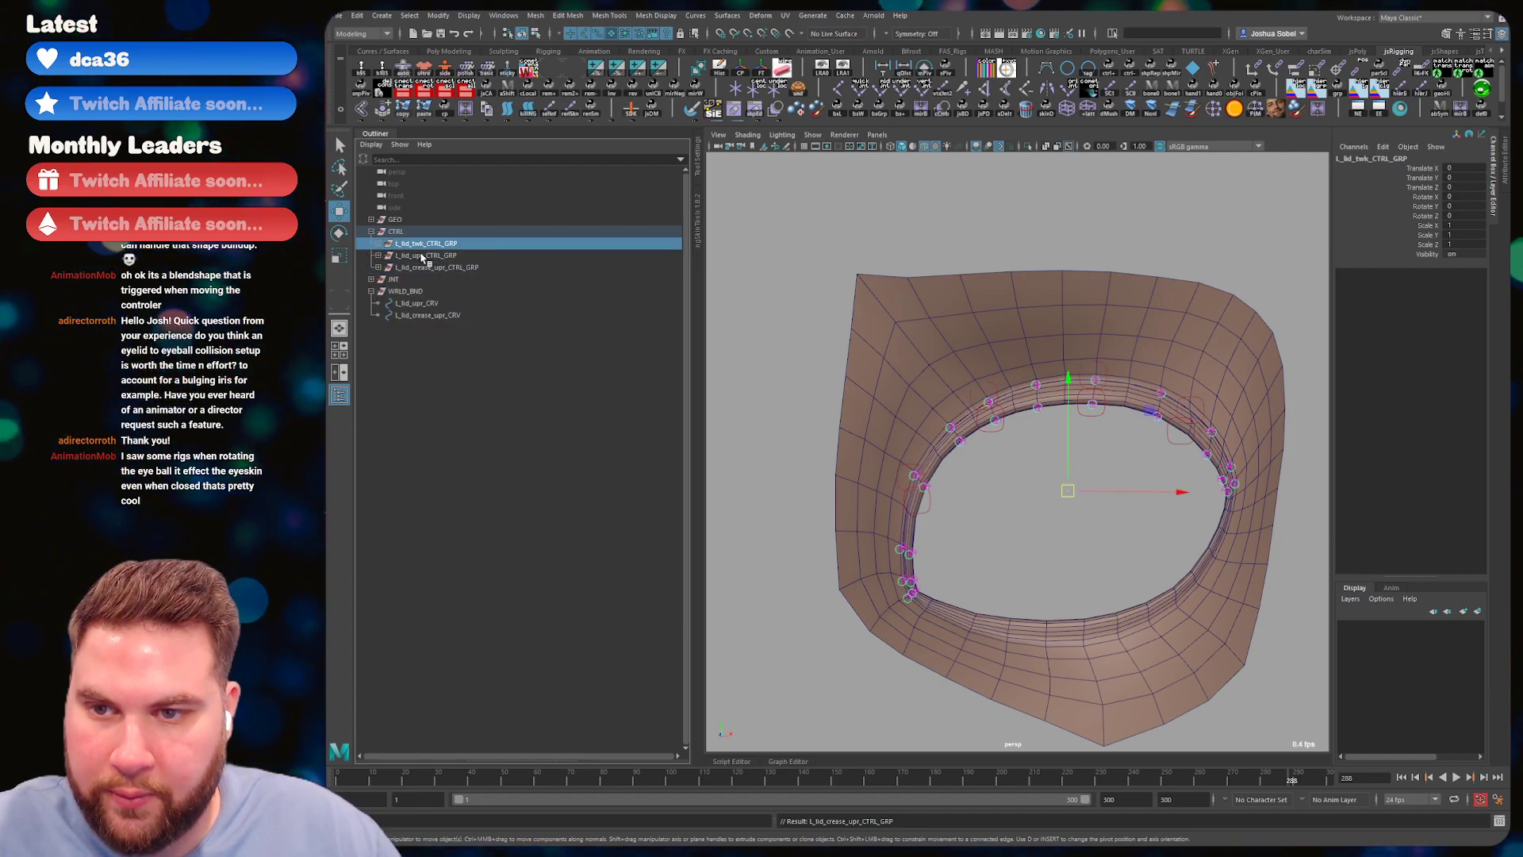
left_click(432, 255)
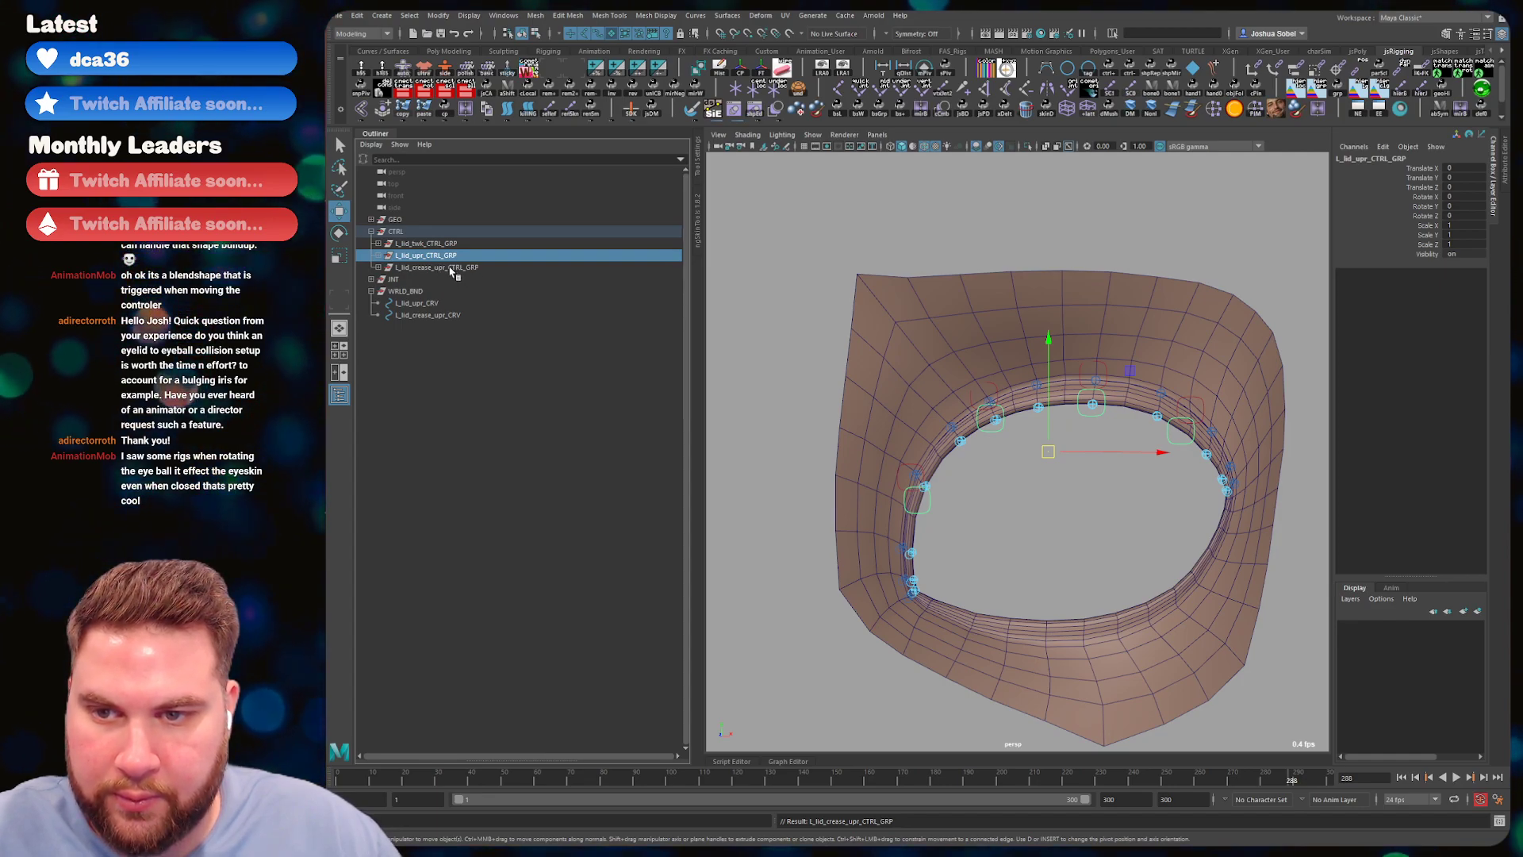
left_click(450, 268)
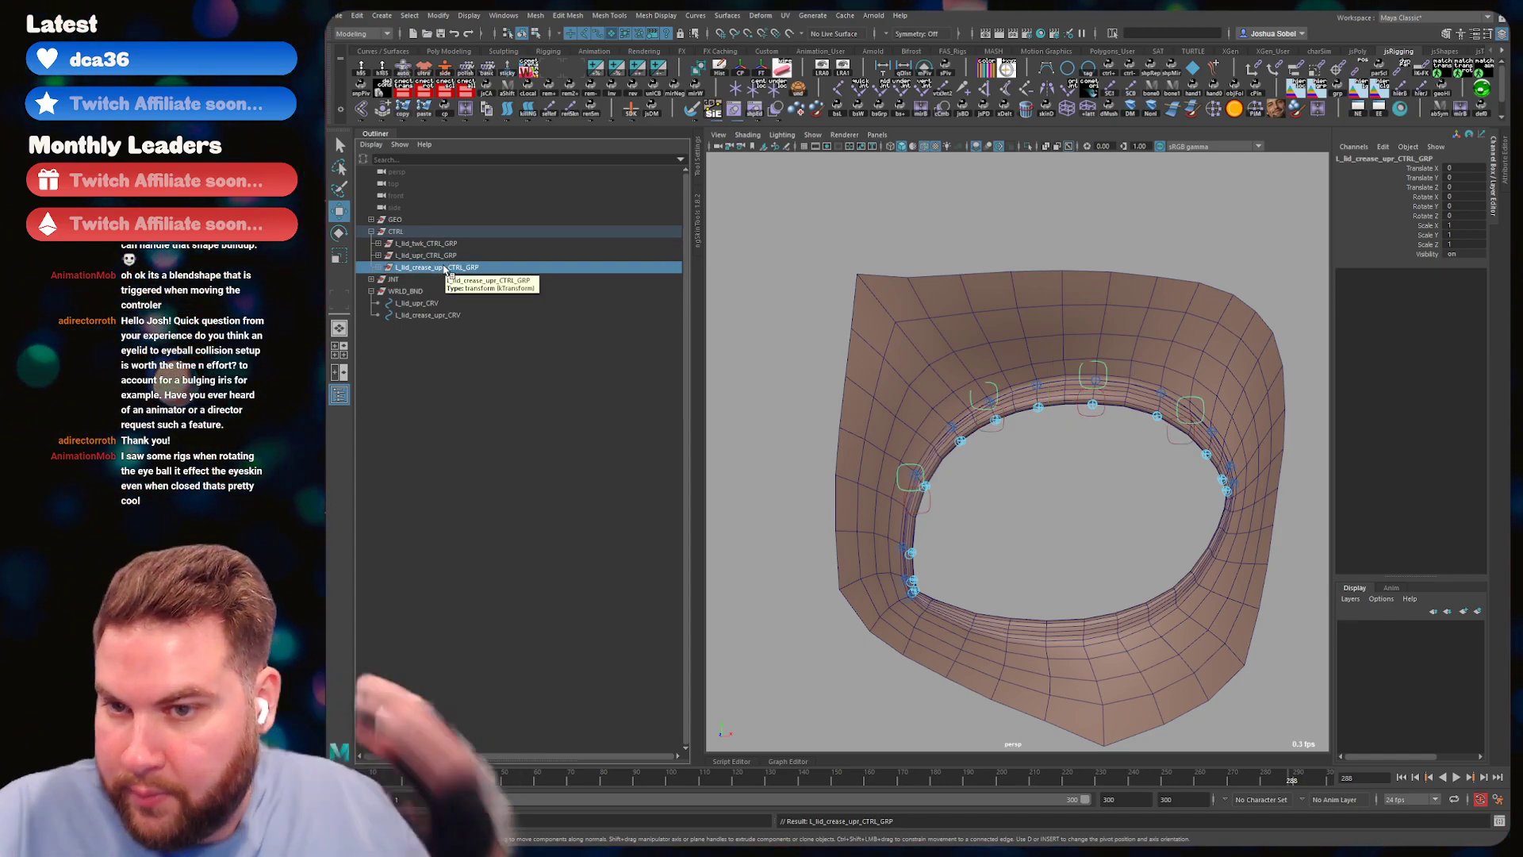
left_click(425, 244)
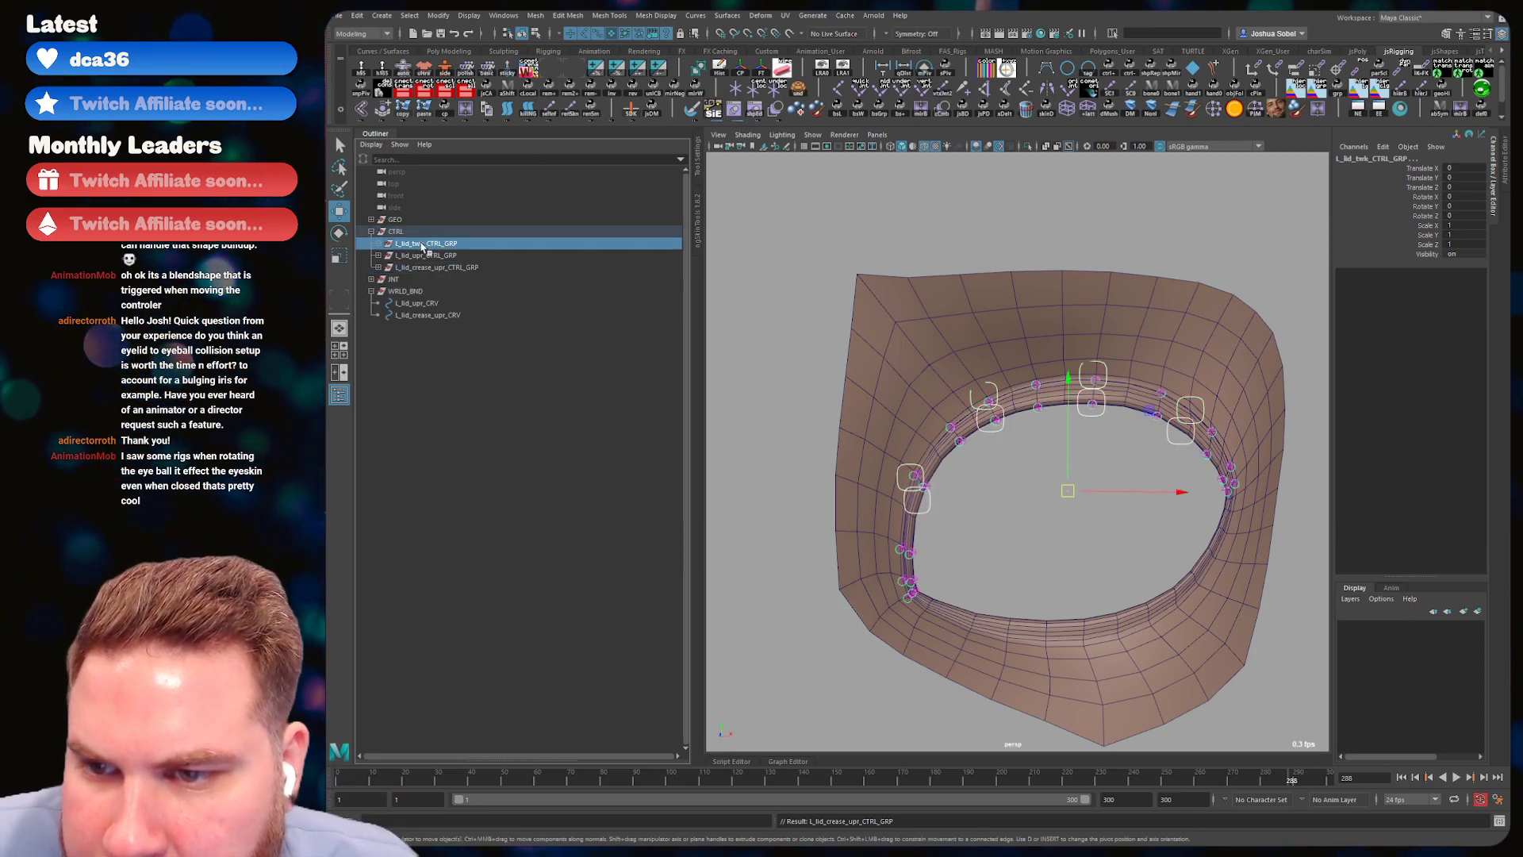
- Expand the three control groups fully and examine the names of all their offset groups and controls
left_click(378, 267, "shift")
left_click(378, 255, "shift")
left_click(378, 243, "shift")
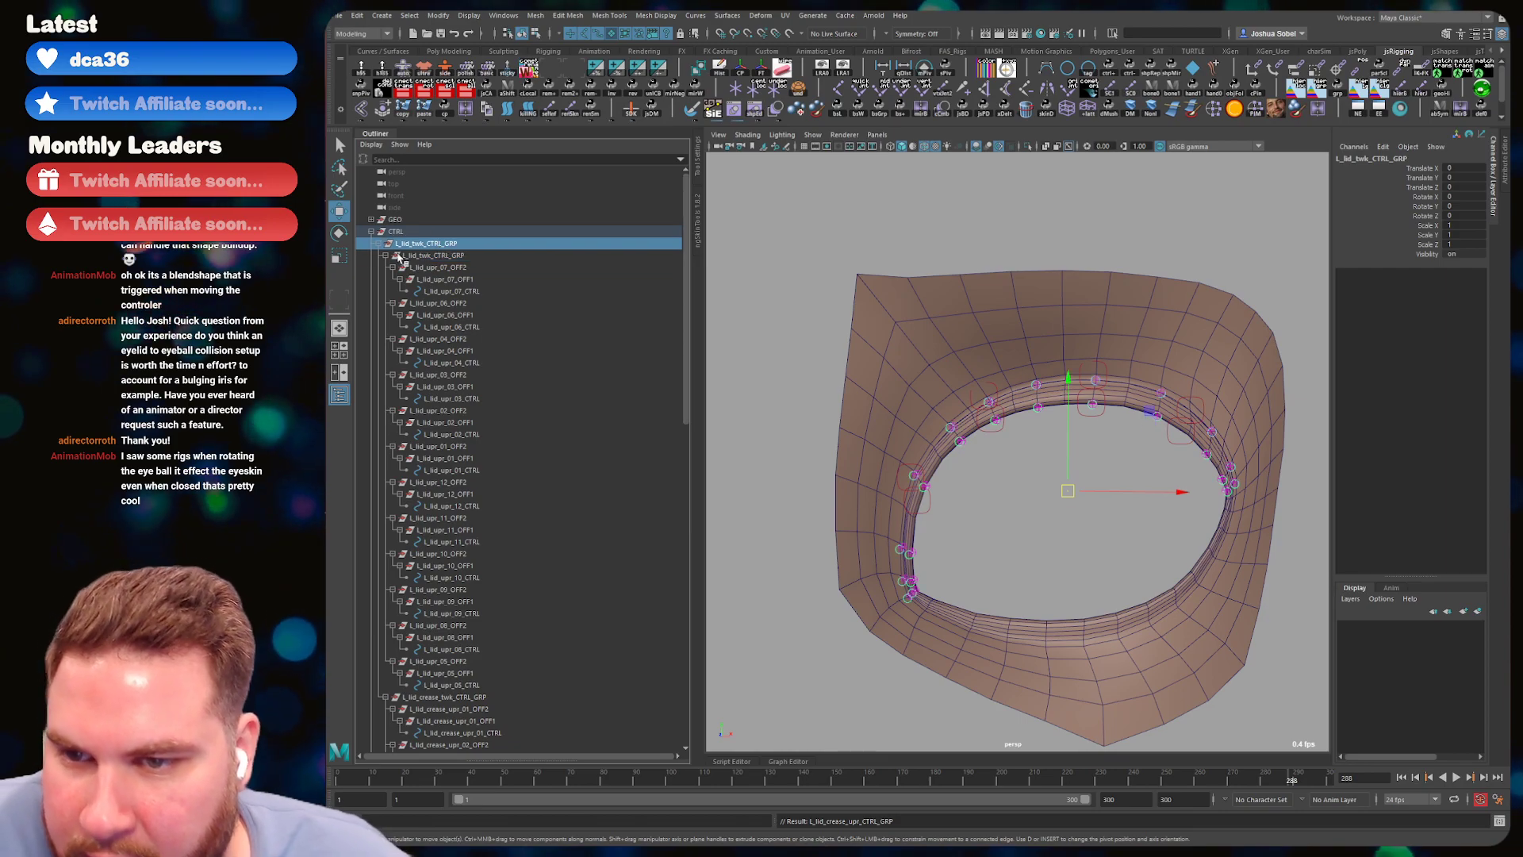
scroll(487, 384, "down", 10)
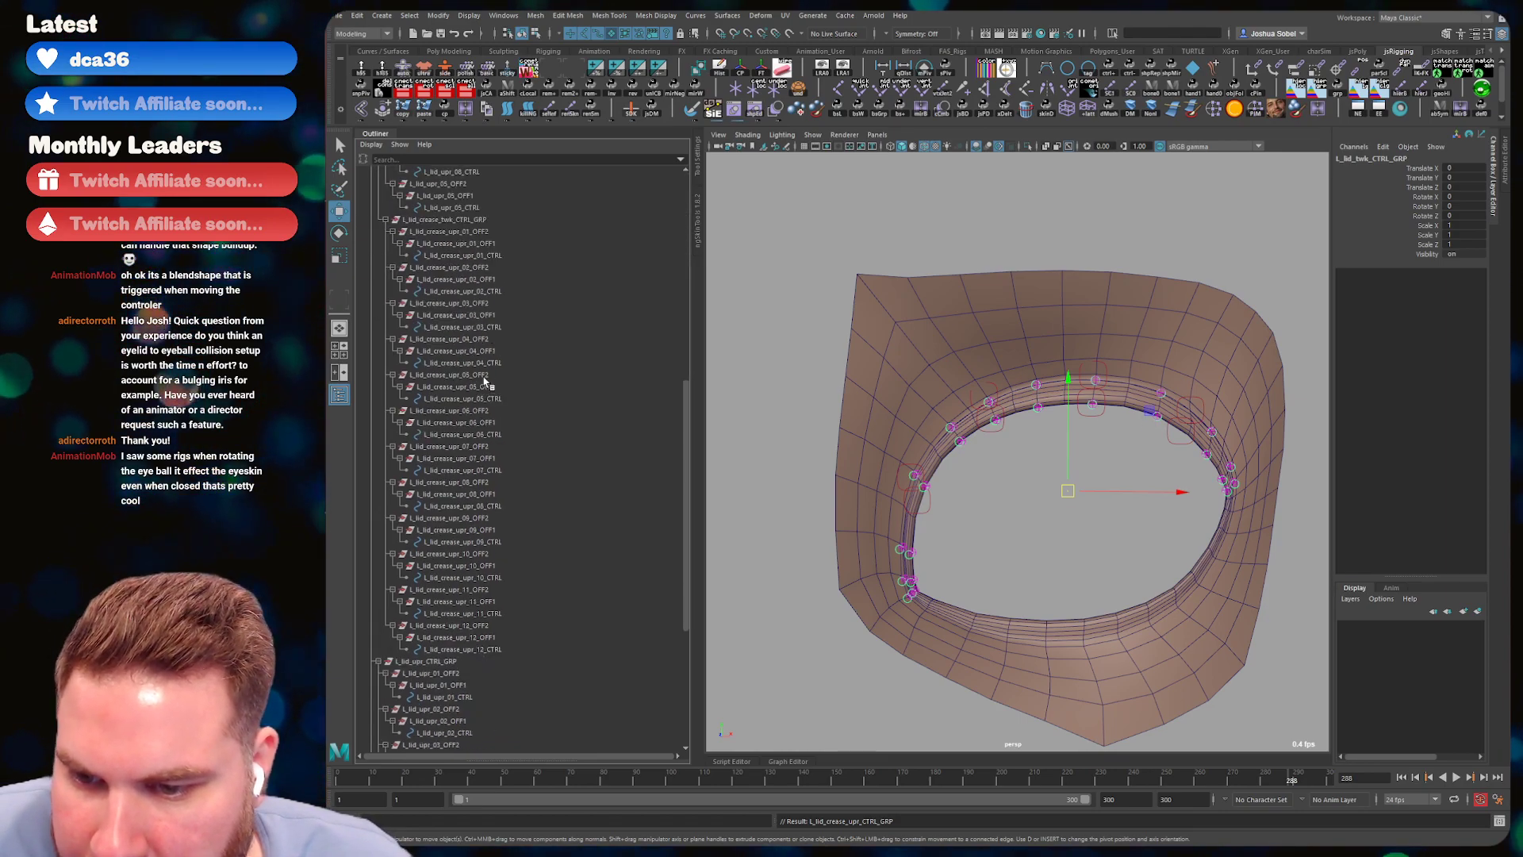
scroll(486, 384, "down", 6)
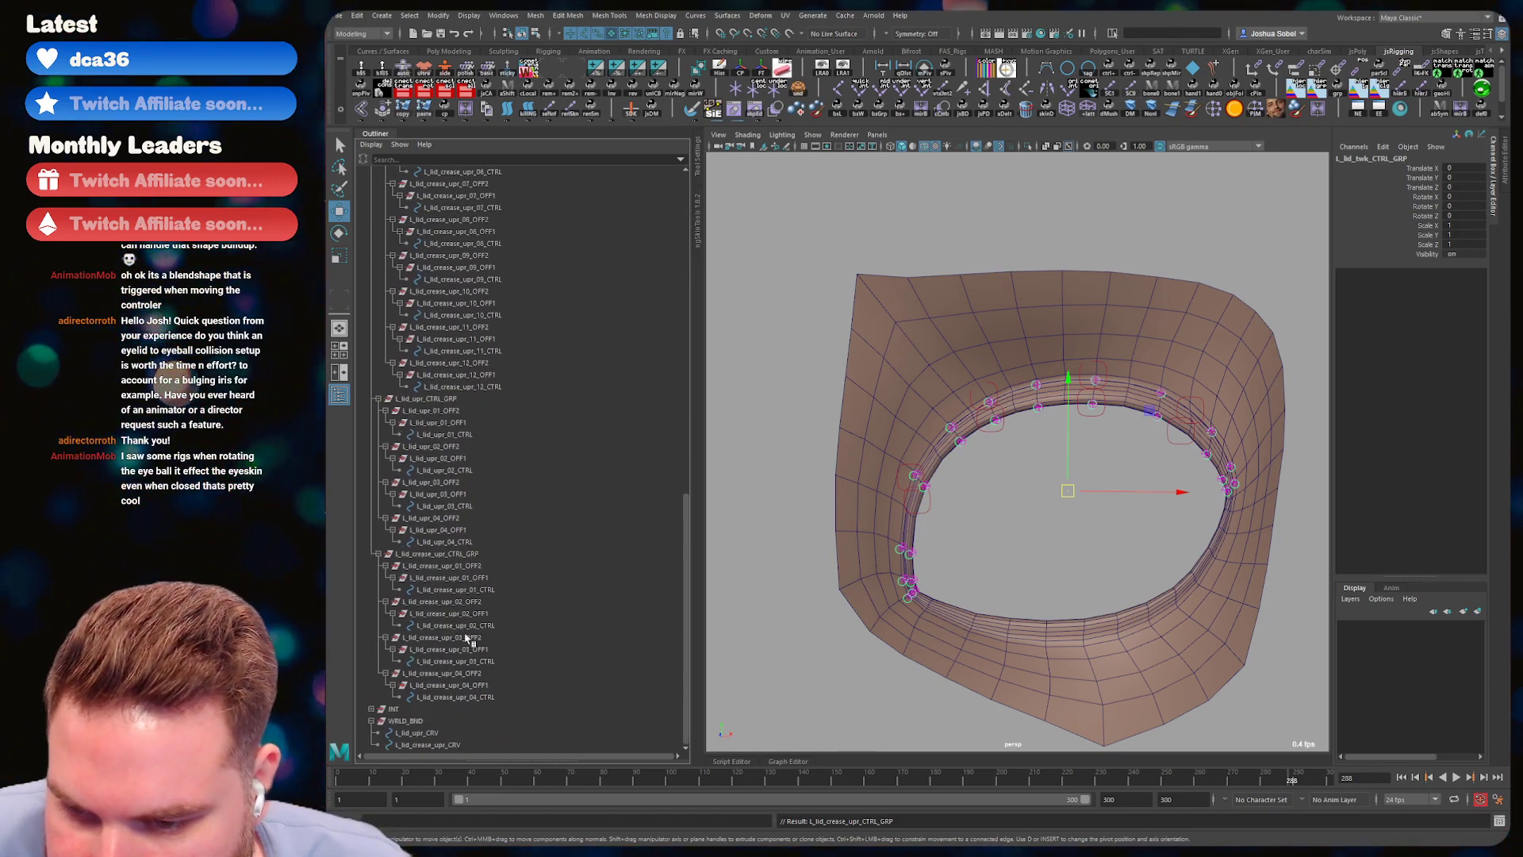
left_click(446, 698, "shift")
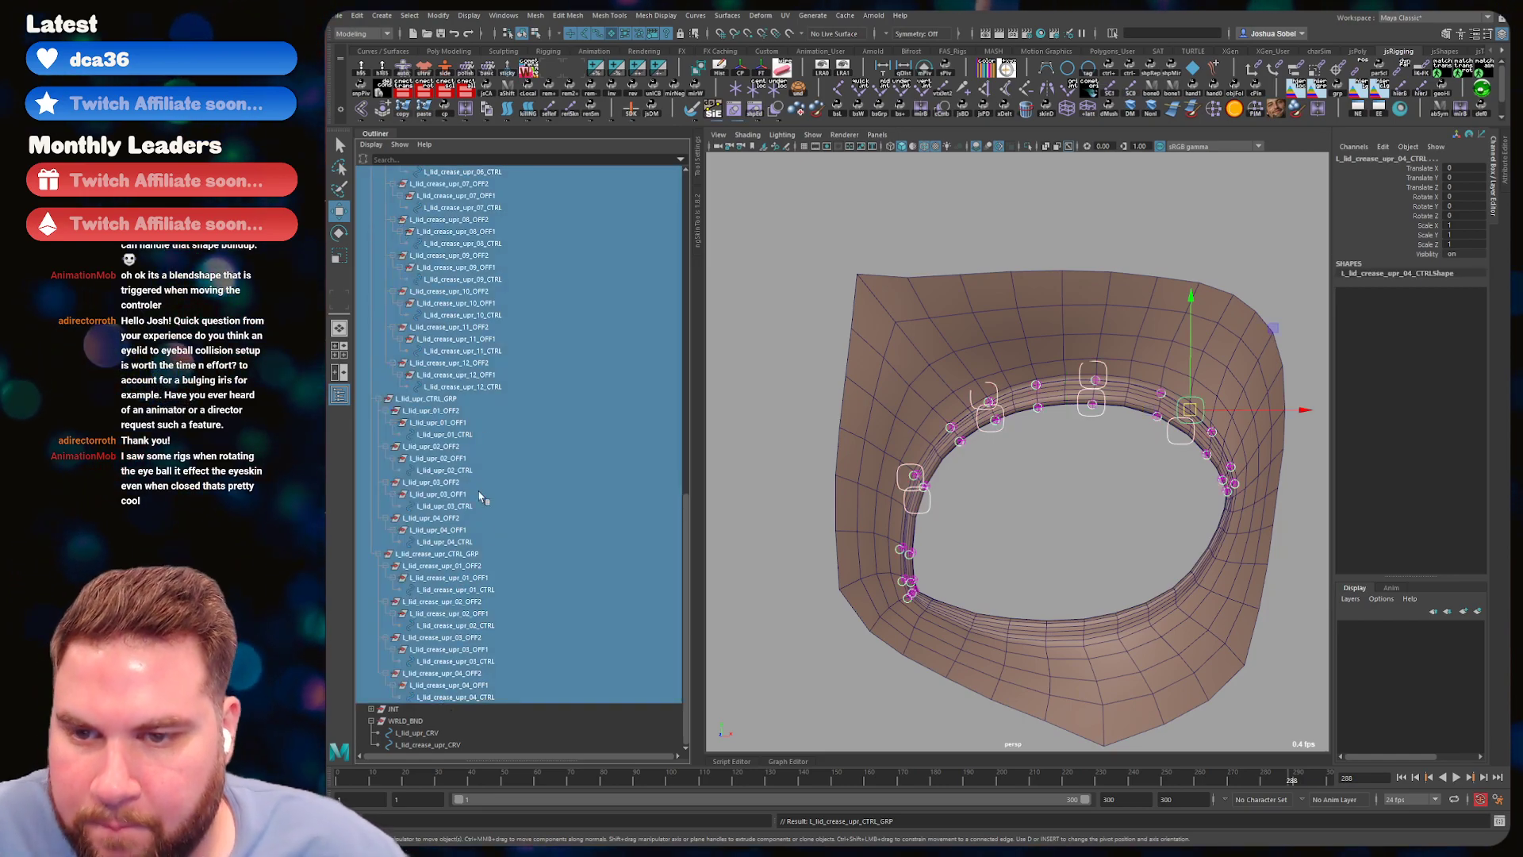
left_click(452, 375)
scroll(468, 373, "up", 15)
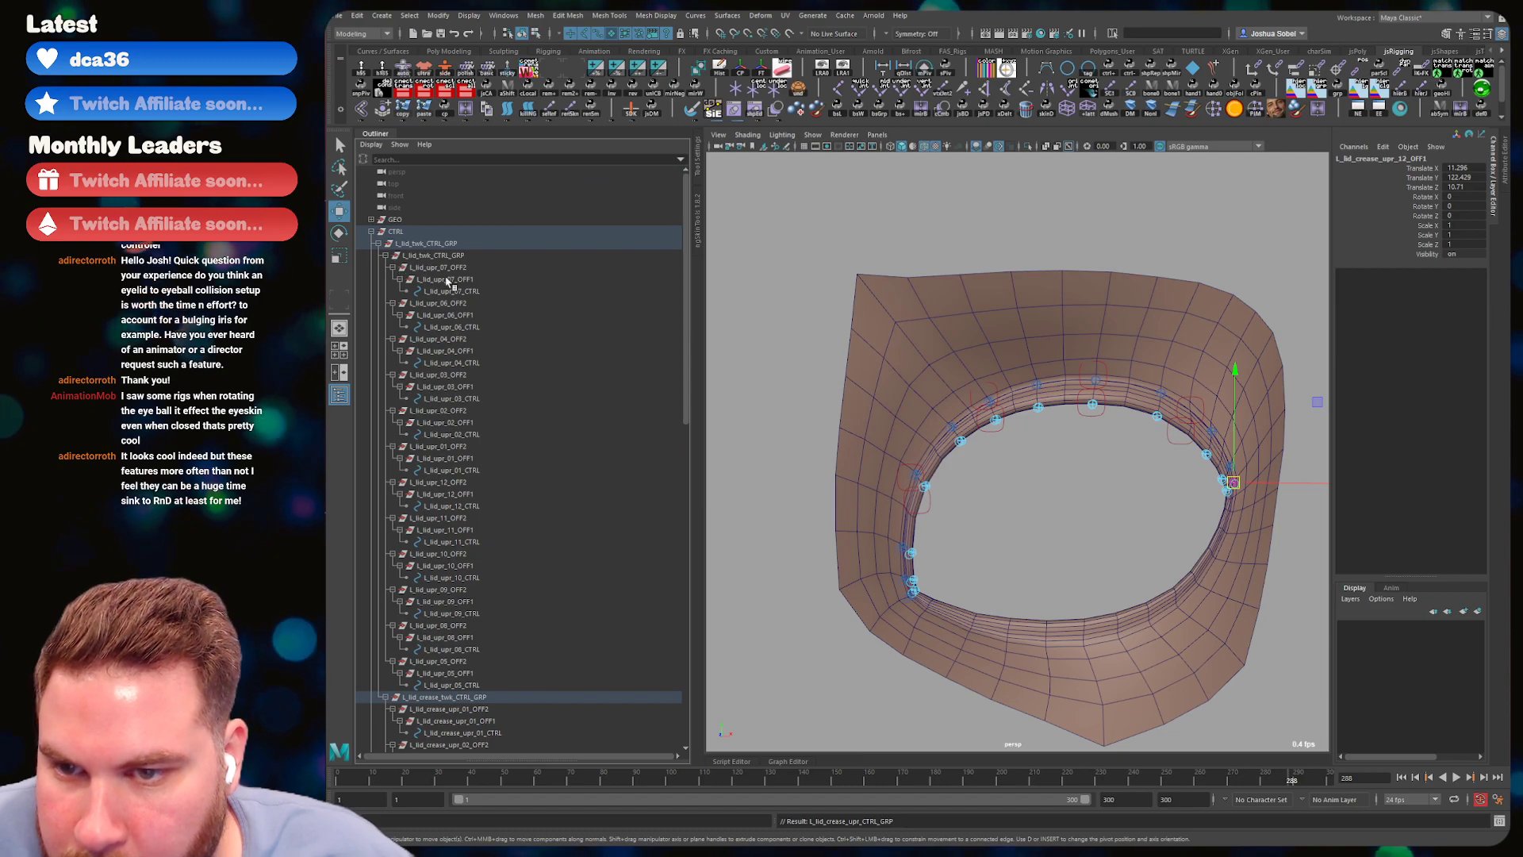
- Rename both the inner lid tweak group and its parent group as L_lid_upr_twk_CTRL_GRP, and save the scene
double_click(437, 256)
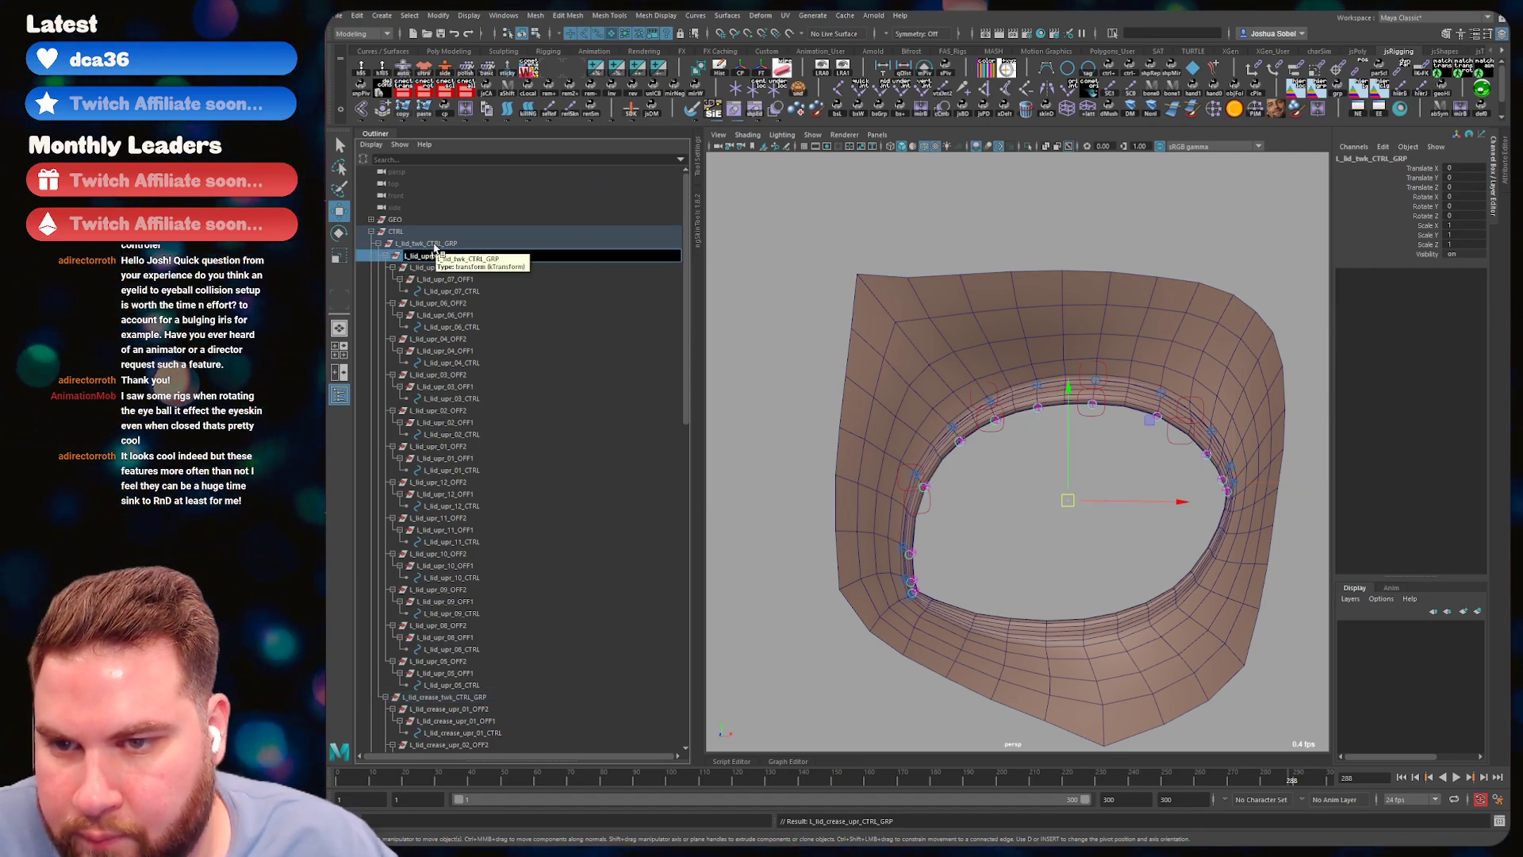
type("L_lid_upr_twk_CTRL_GRP")
key("Return")
double_click(414, 243)
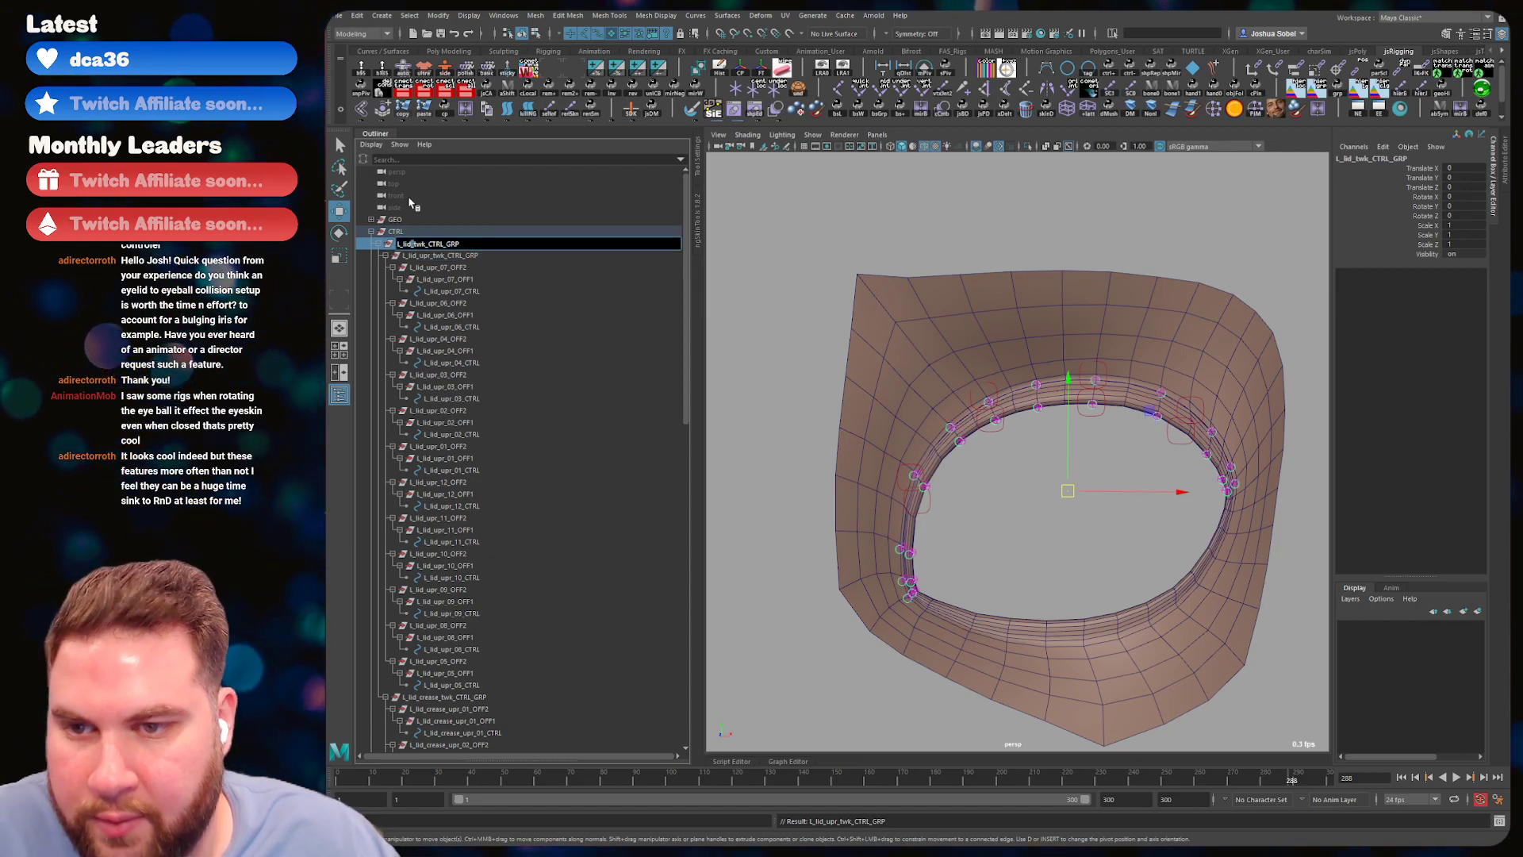
type("r_")
key("Return")
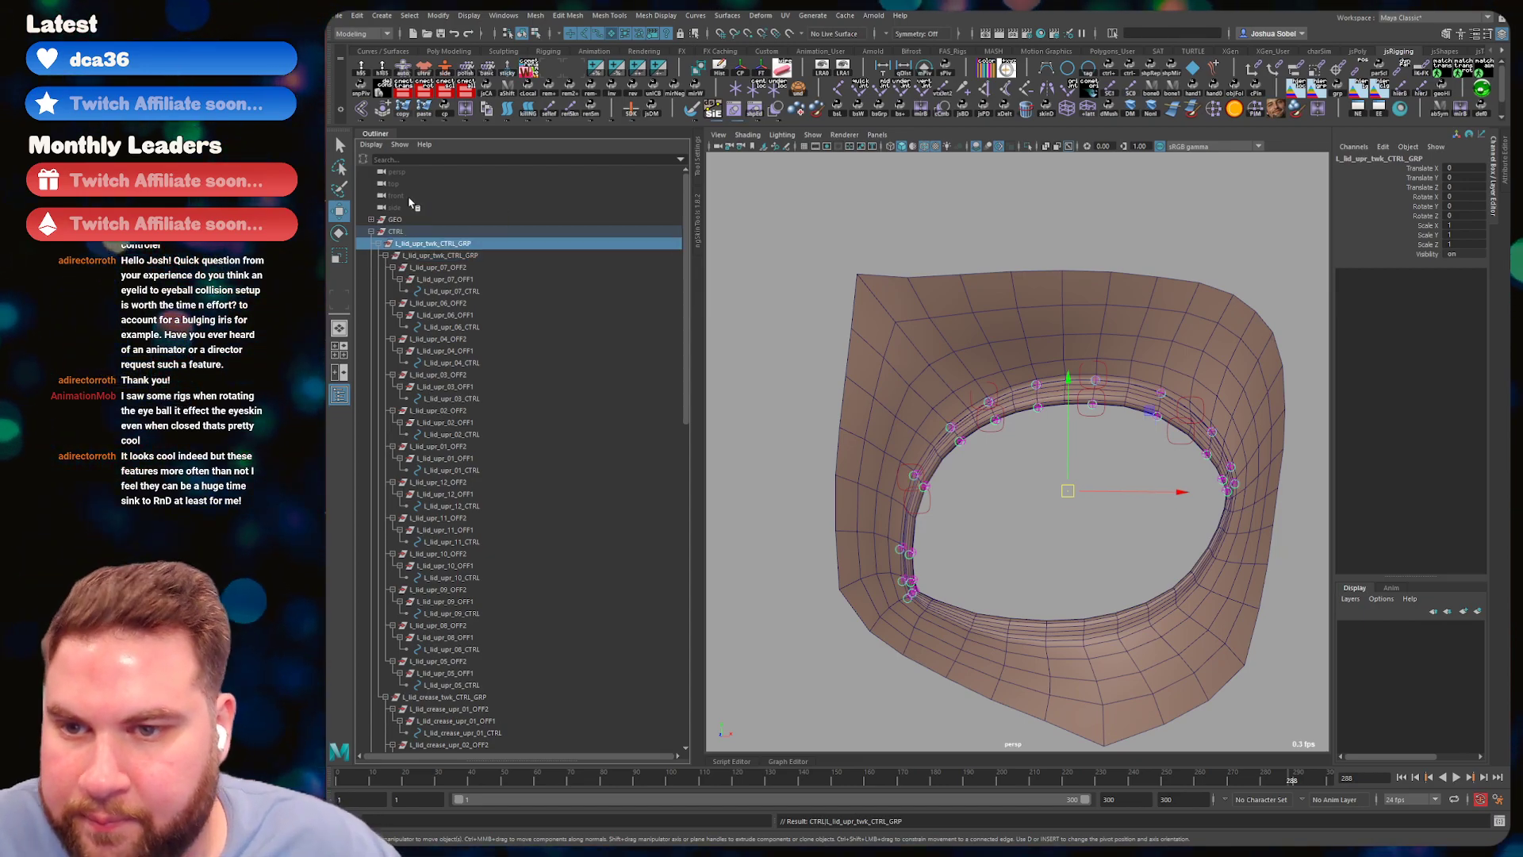
left_click(376, 243)
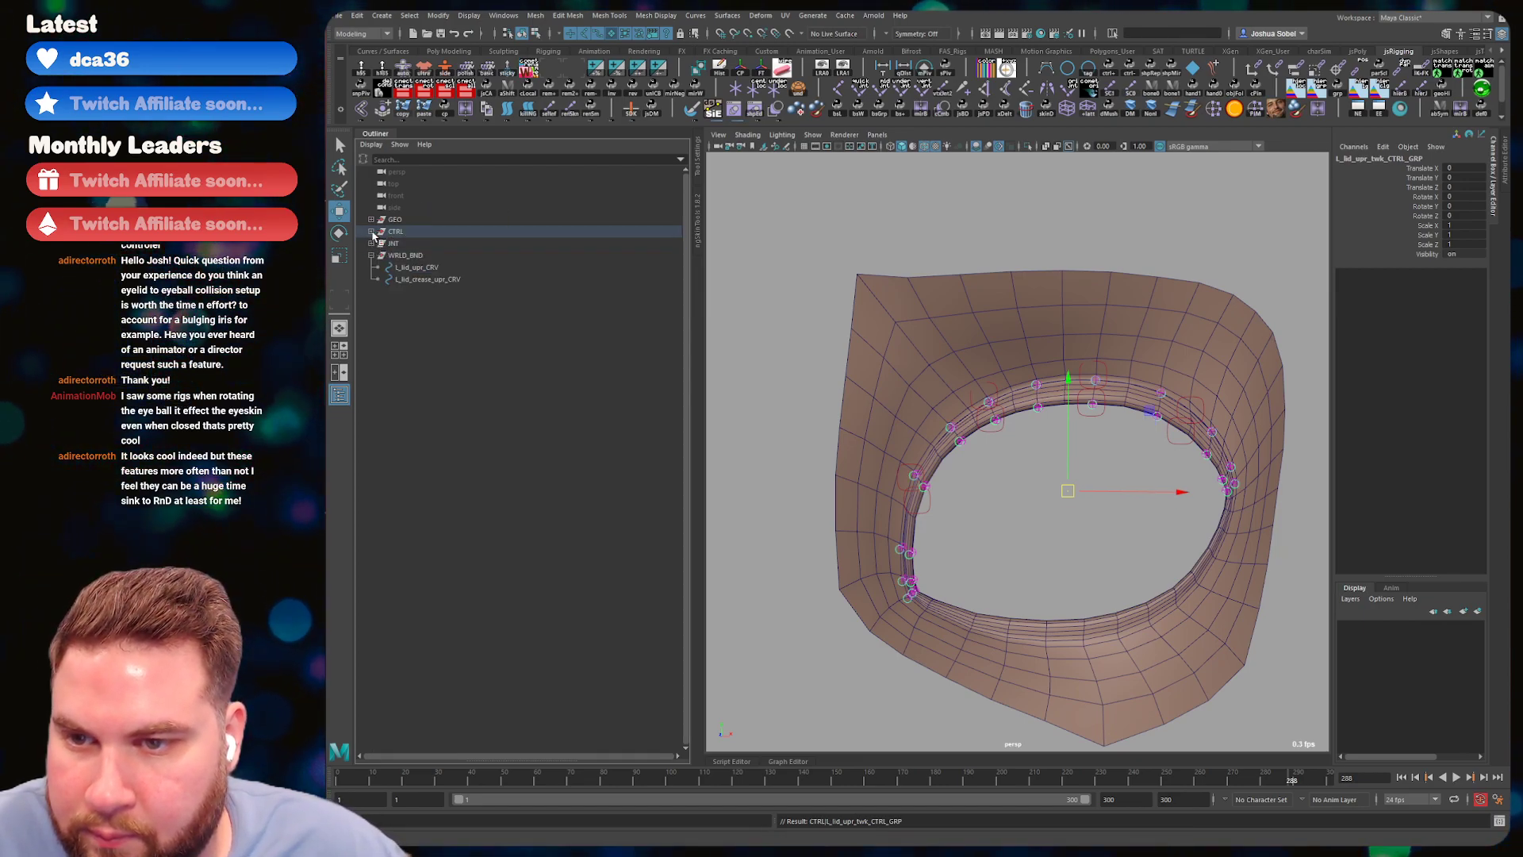
left_click(492, 407)
key("ctrl+s")
- Examine the crease group's offset groups and compare its name with the lid and tweak group names
left_click(433, 268)
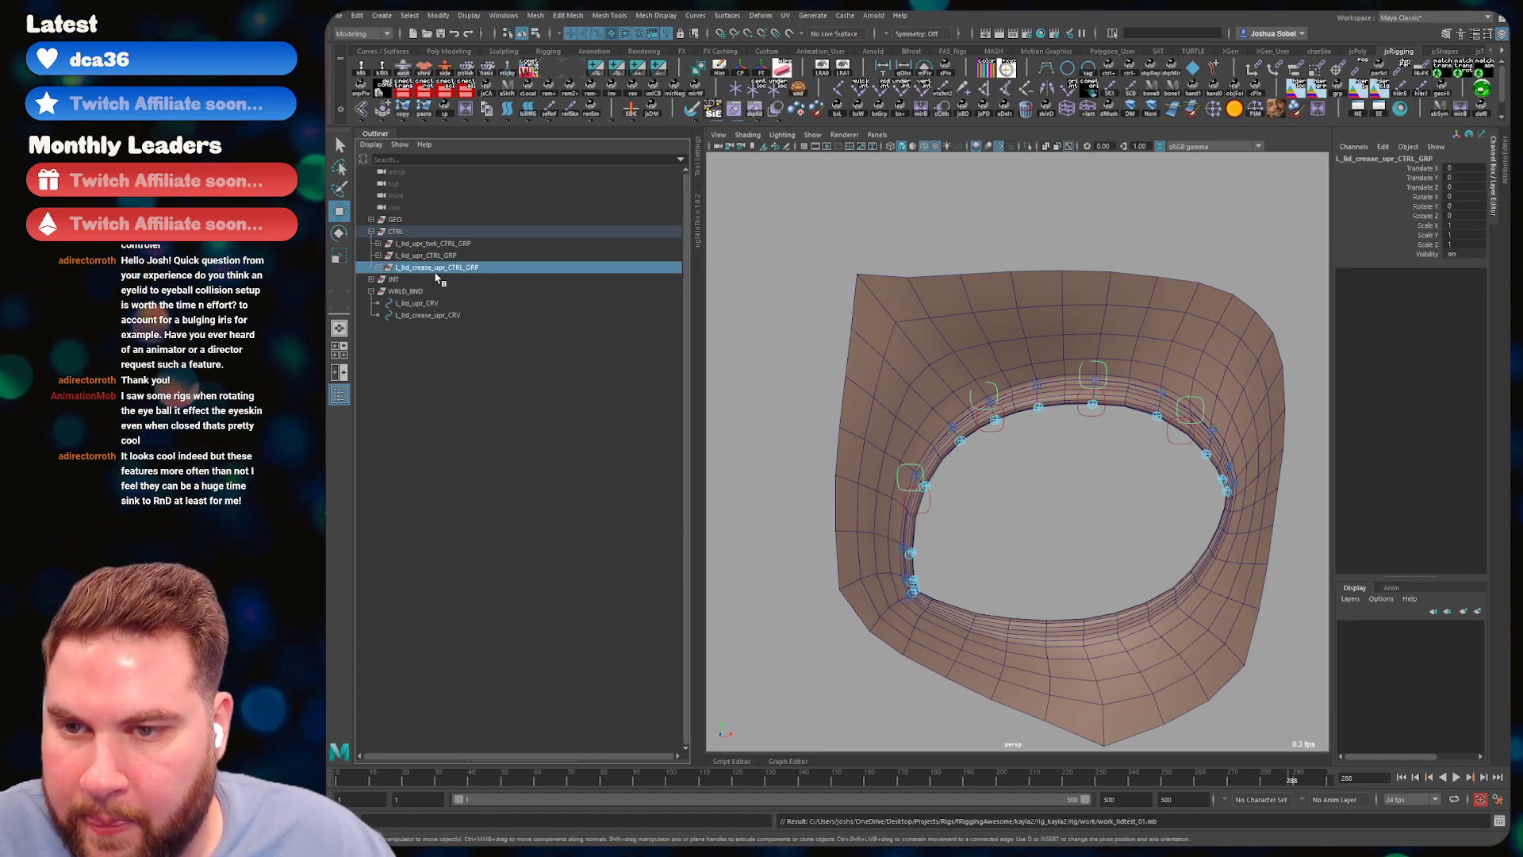
left_click(378, 267)
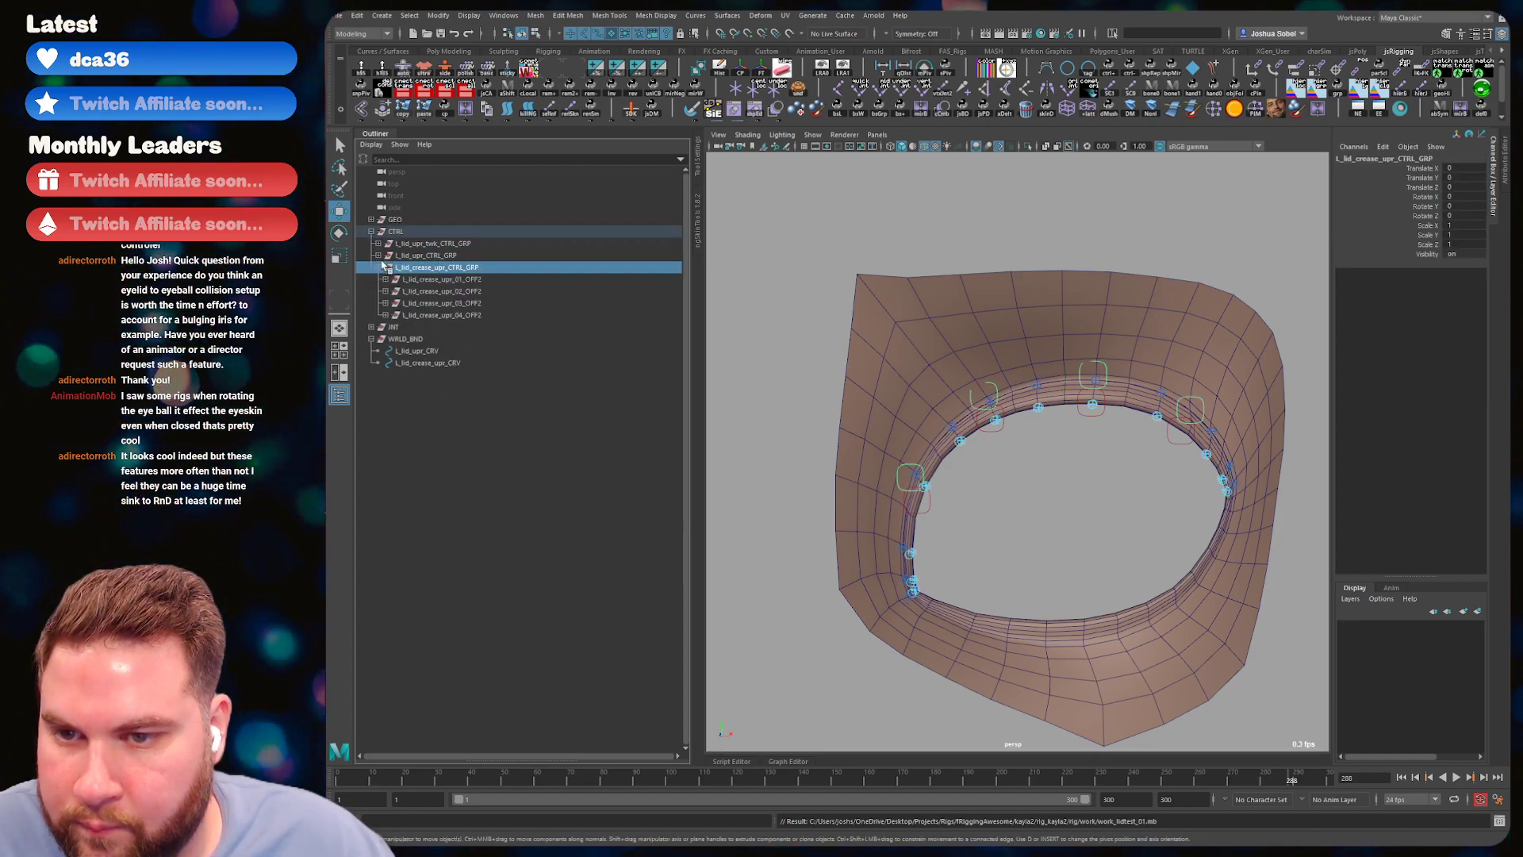
left_click(378, 268)
left_click(441, 390)
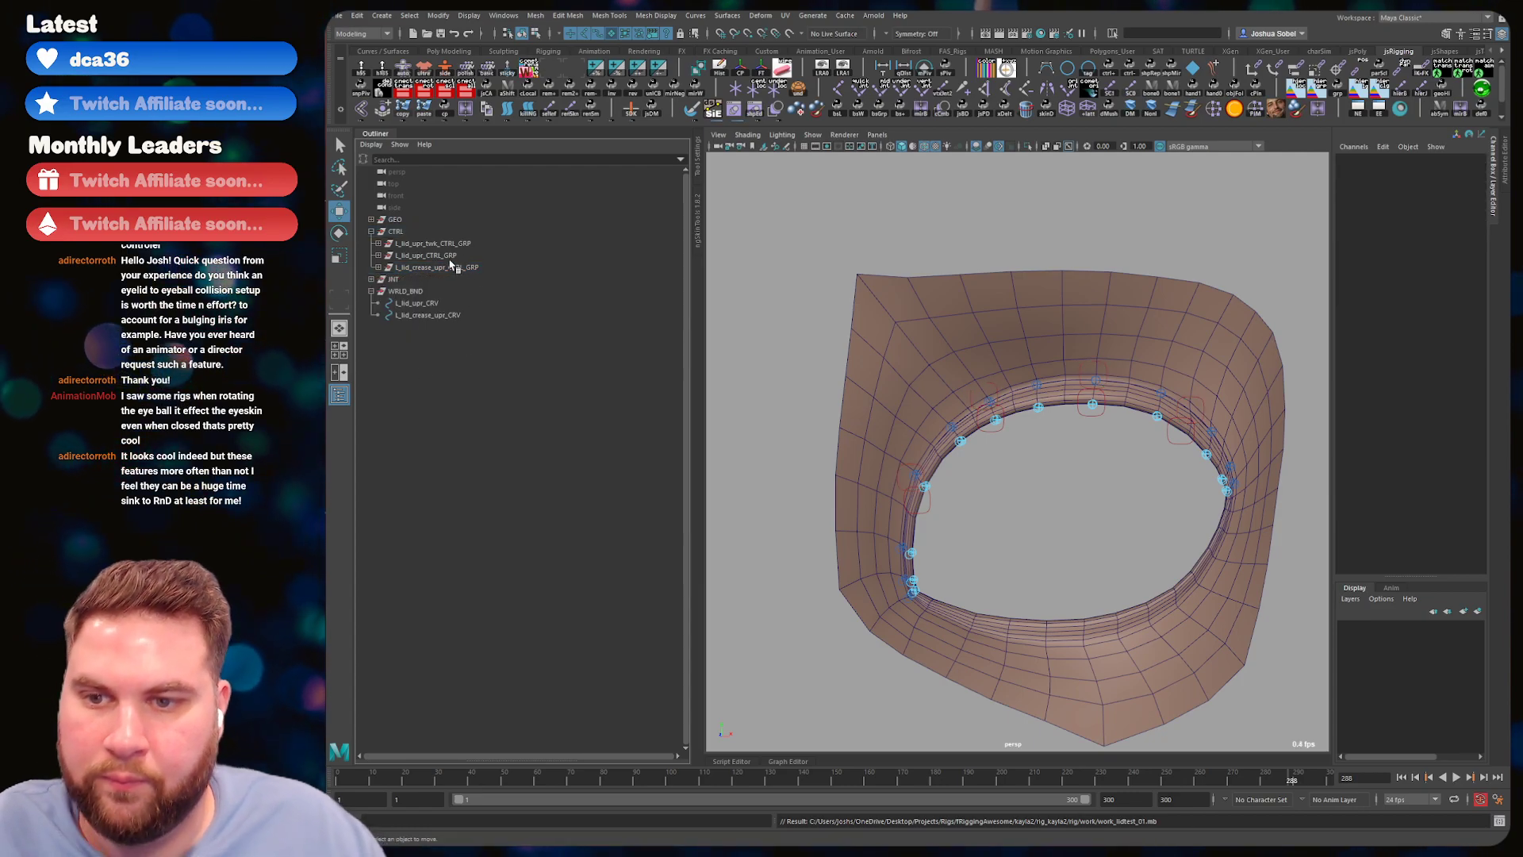
left_click(449, 256)
left_click(432, 268)
left_click(440, 245)
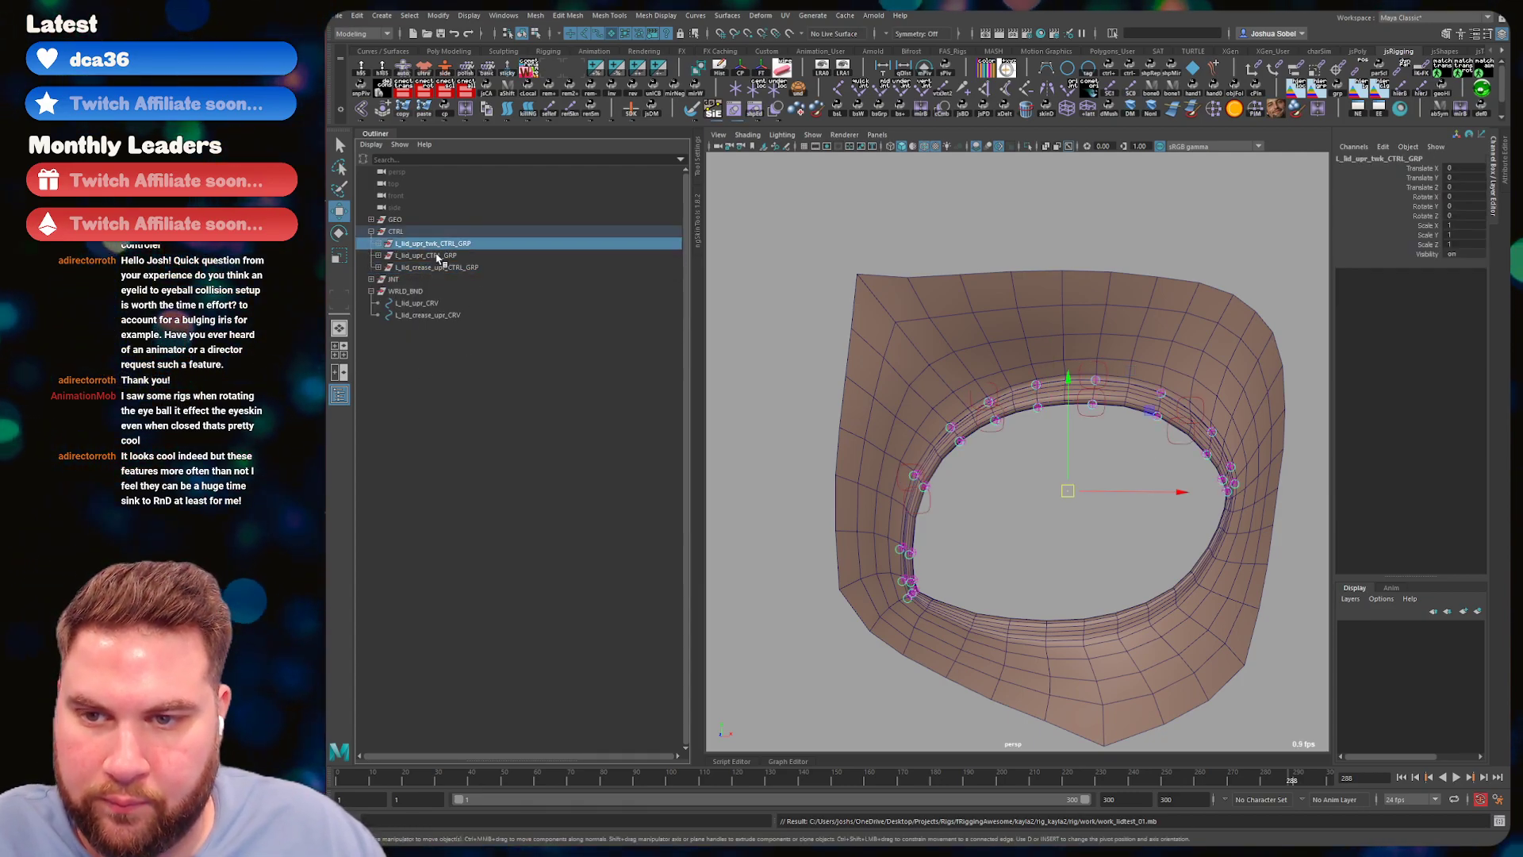
- Search and replace crease_upr with upr_crease in the names of the main crease control group and its whole hierarchy
left_click(378, 268, "shift")
left_click_drag(435, 269, 459, 412)
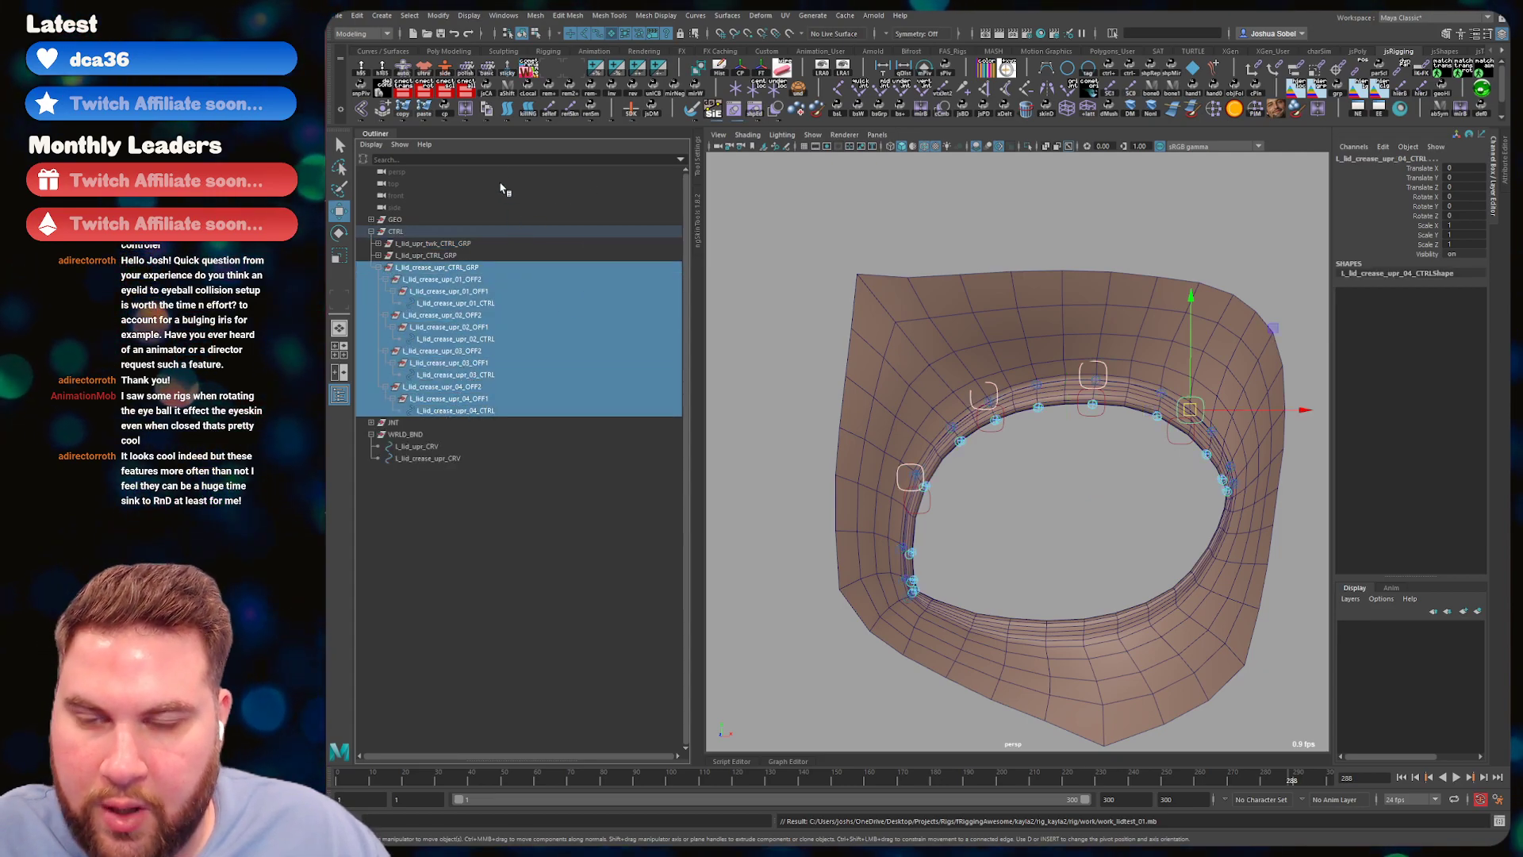
left_click(527, 70)
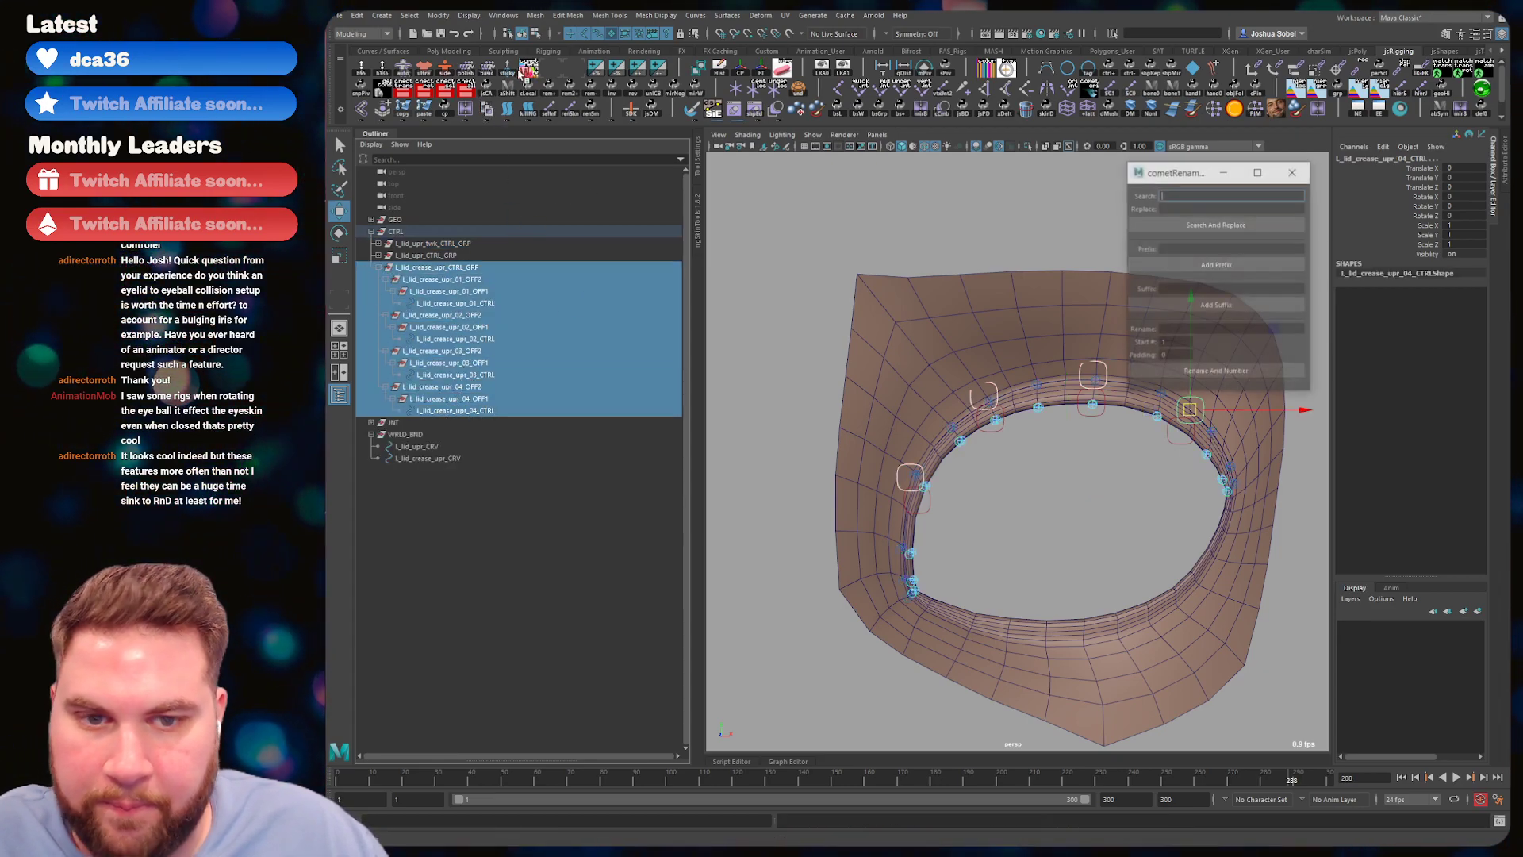
left_click(1205, 194)
type("crease_")
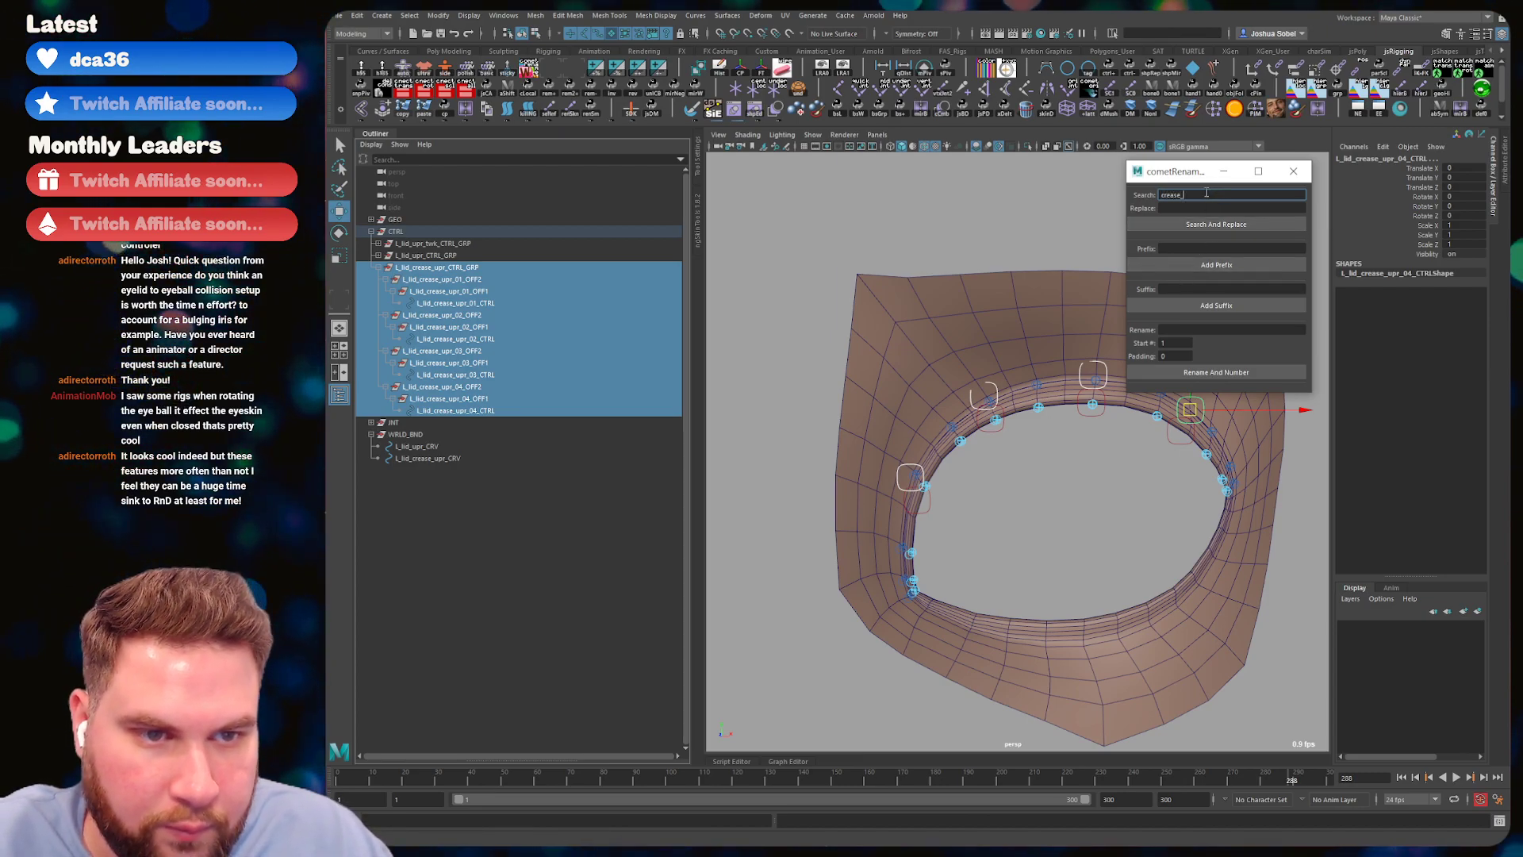
type("urp")
key("Tab")
key("shift+Tab")
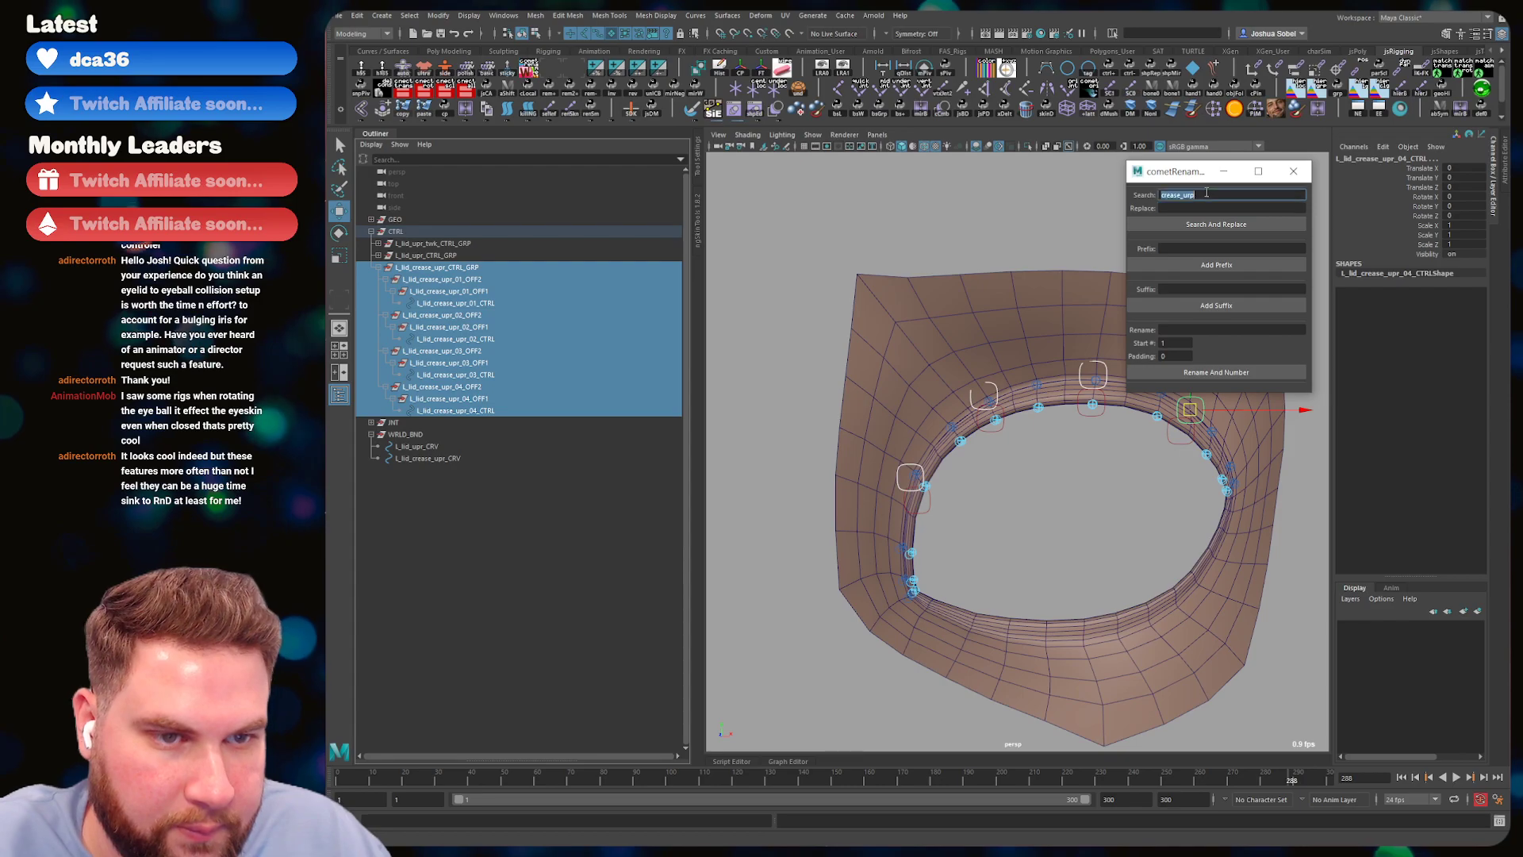
left_click(1205, 195)
key("BackSpace")
type("r")
key("Tab")
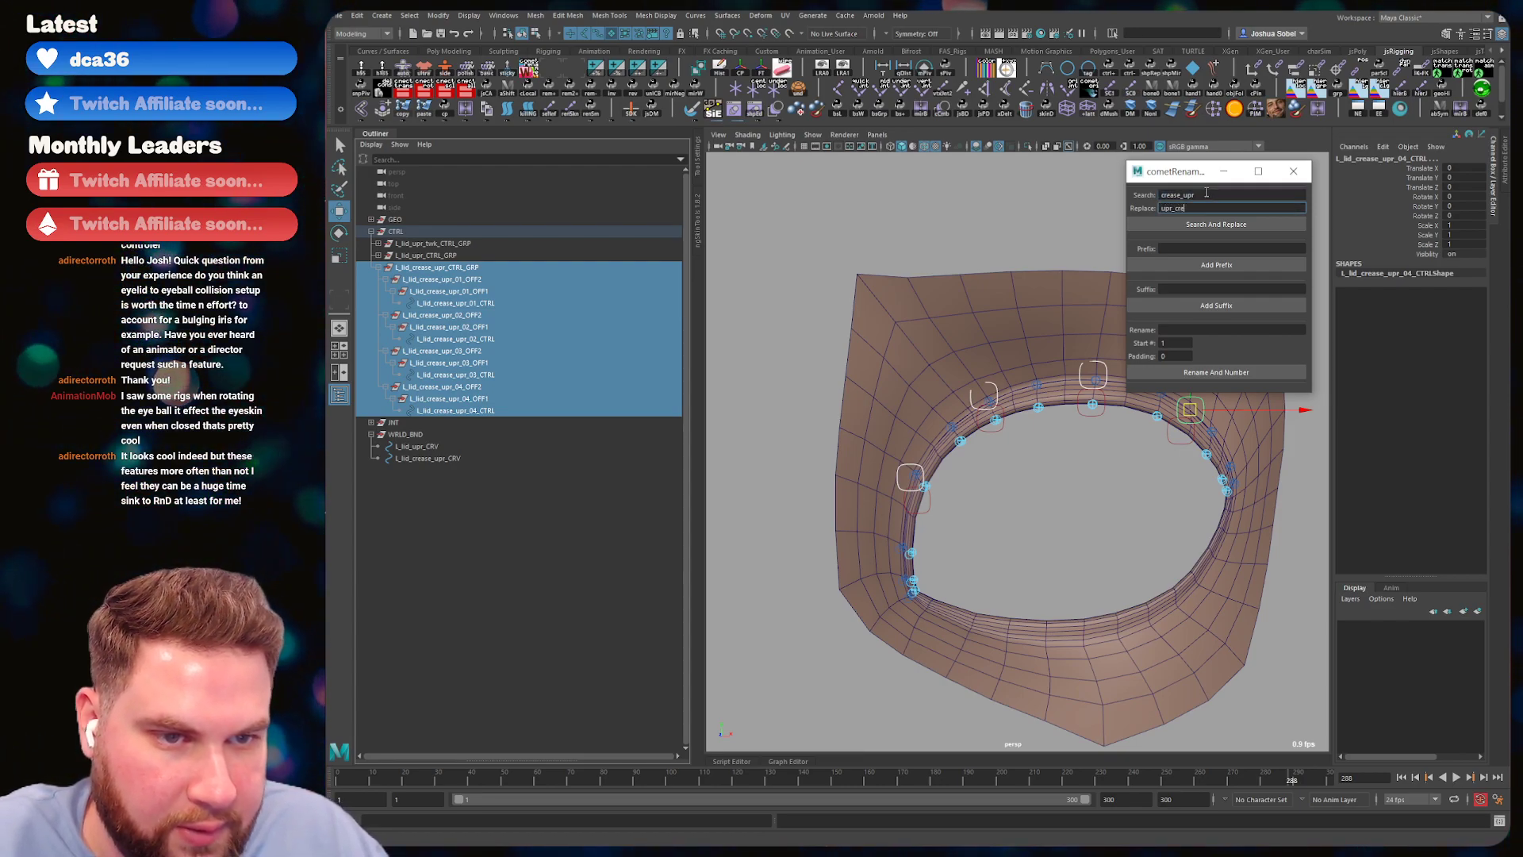
type("upr_crease")
left_click(1216, 224)
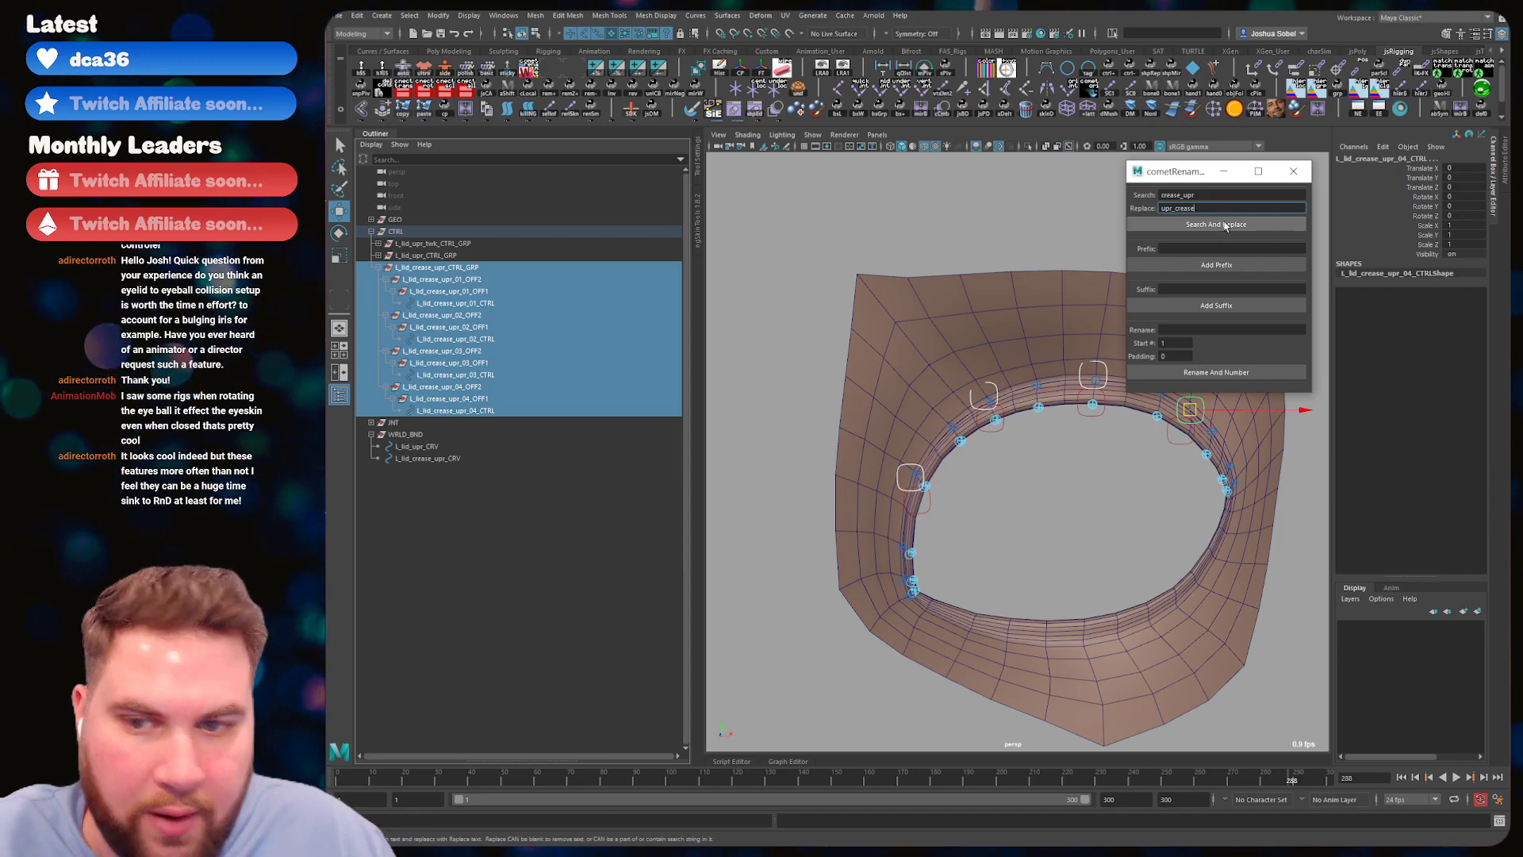
- Replace crease_upr with upr_crease in the names of the selected crease control hierarchy, save the scene and collapse the group
key("ctrl+s")
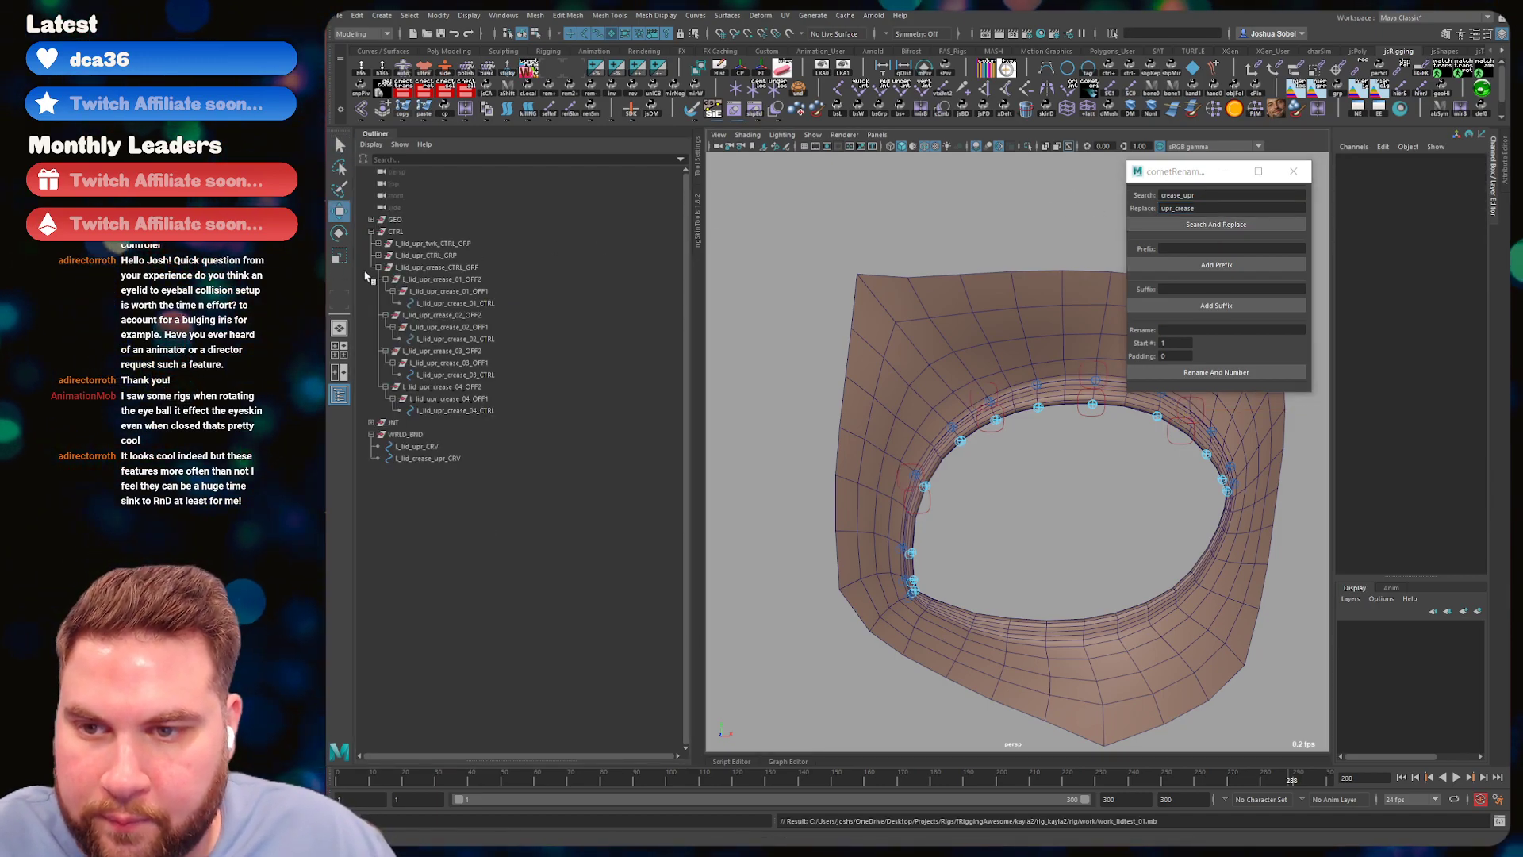
left_click(379, 267)
- Check the L_lid_upr control groups under CTRL and close the cometRename window
left_click(472, 254)
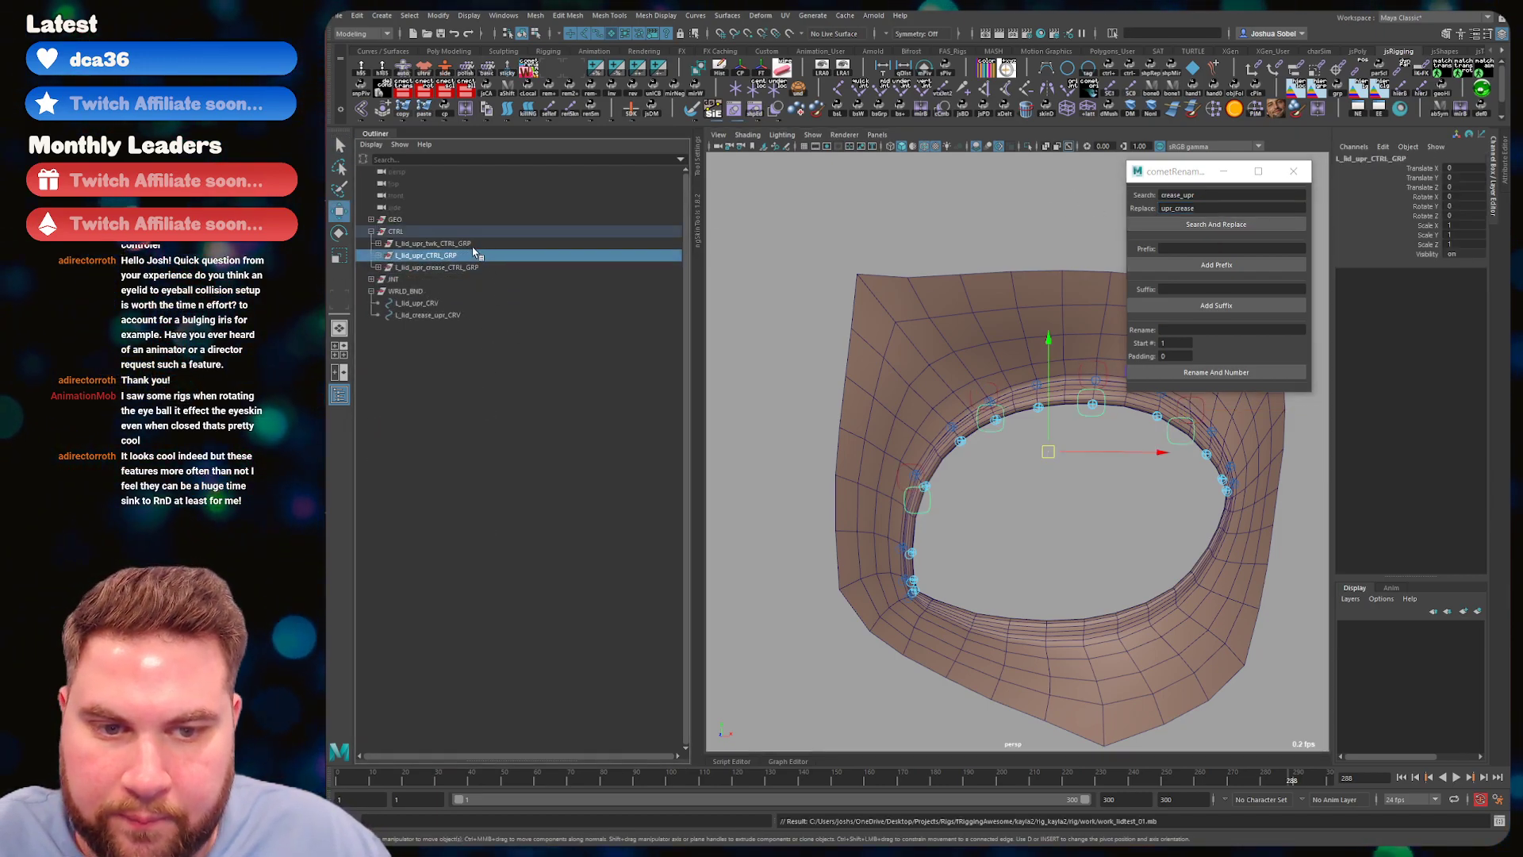
left_click(466, 243)
left_click(416, 404)
left_click_drag(447, 255, 453, 267)
left_click(856, 236)
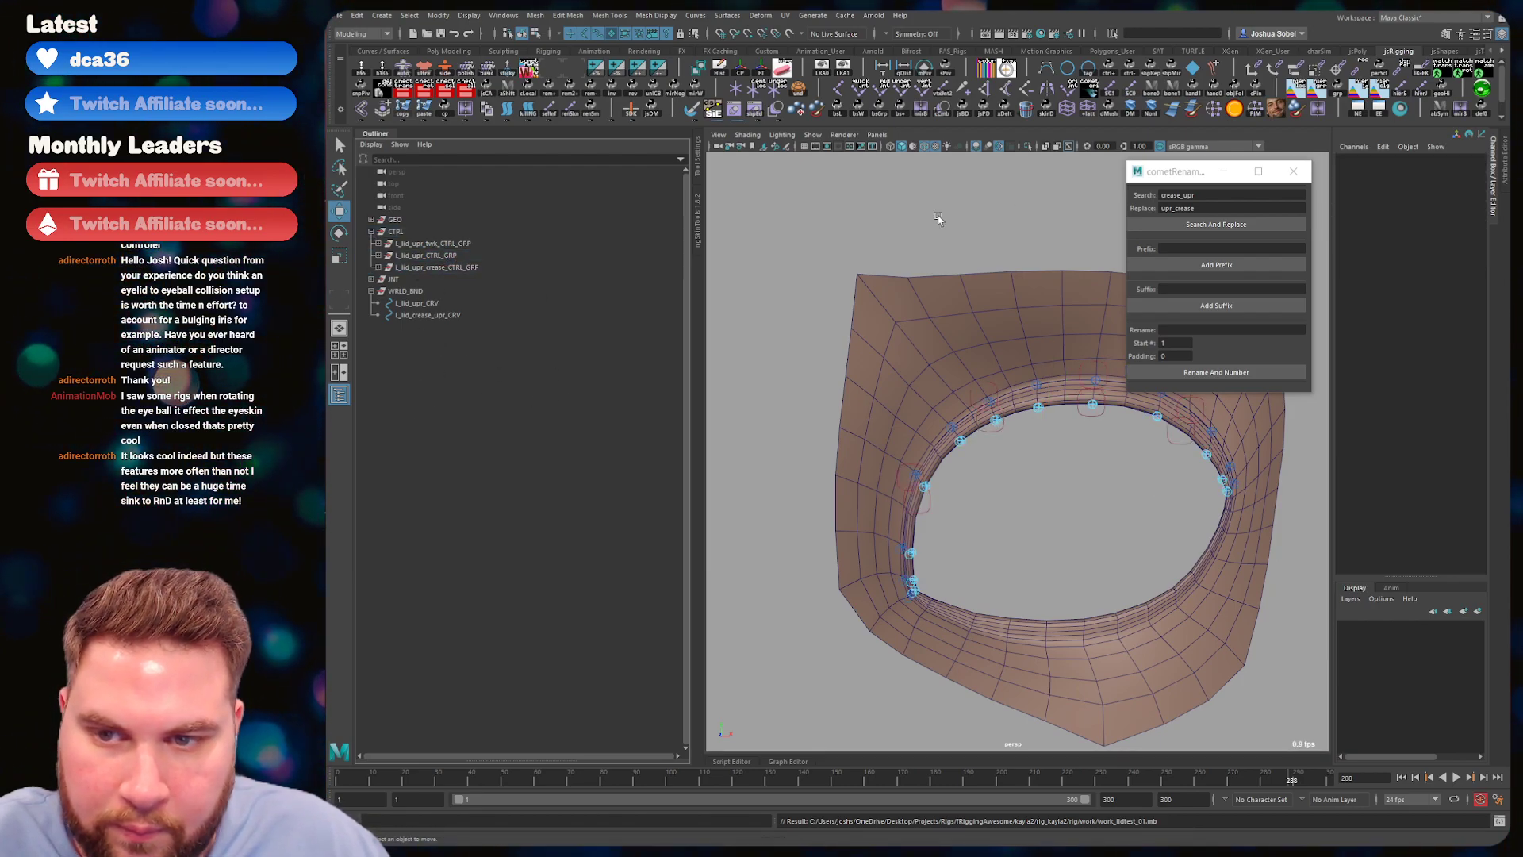
left_click(1294, 172)
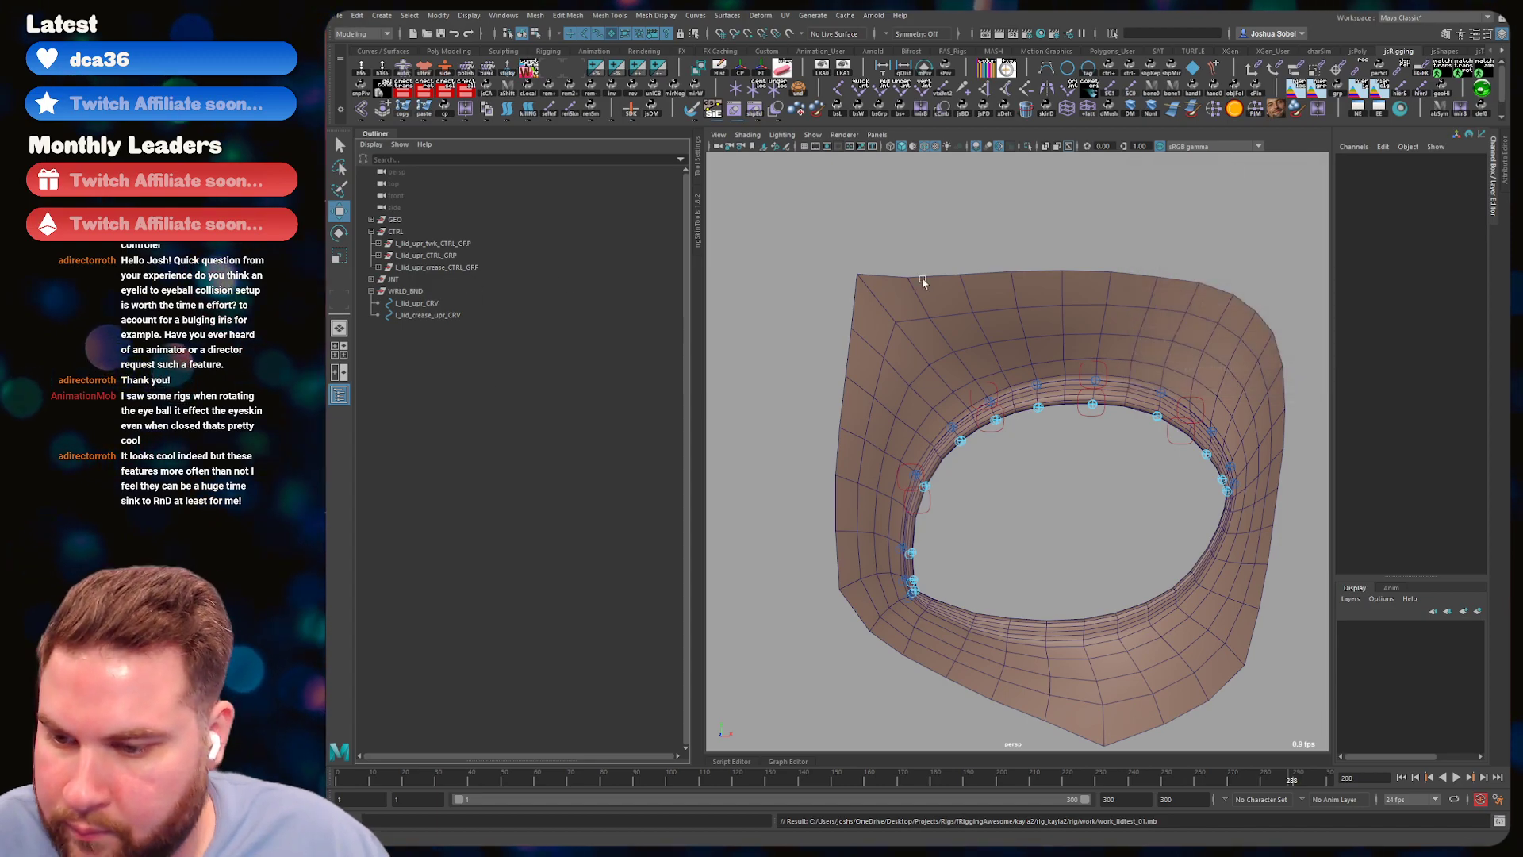
- Clear the selection and save the scene
left_click(873, 292)
left_click(736, 317)
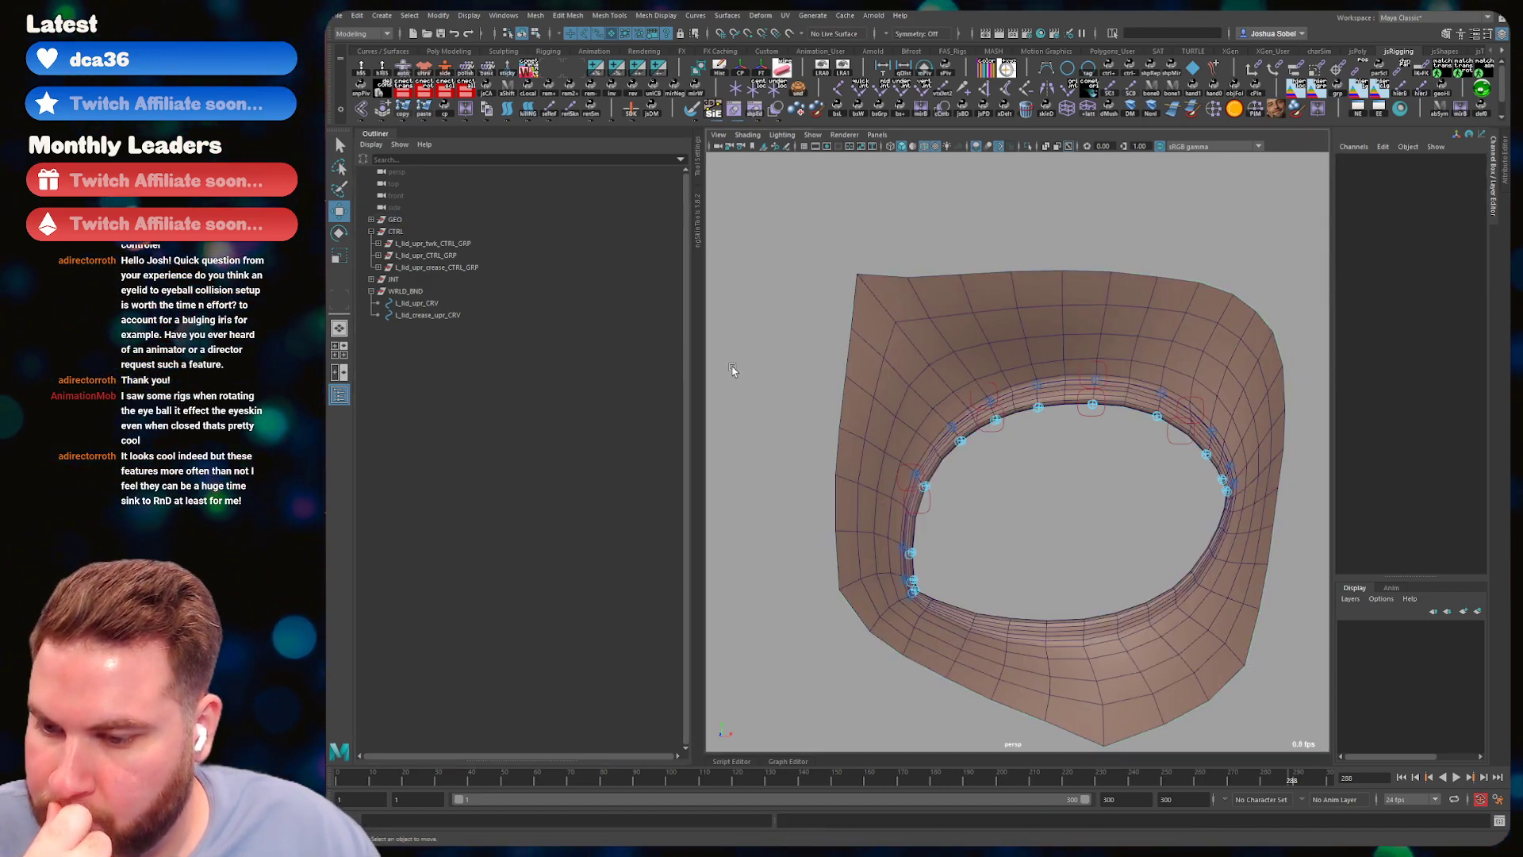
left_click_drag(1009, 446, 1045, 381, "alt")
key("ctrl+s")
- Try out the L_lid_upr_03_CTRL control with the Move tool, undo the changes and deselect it
key("q")
left_click(1056, 402)
key("w")
key("ctrl+z")
key("ctrl+z")
key("q")
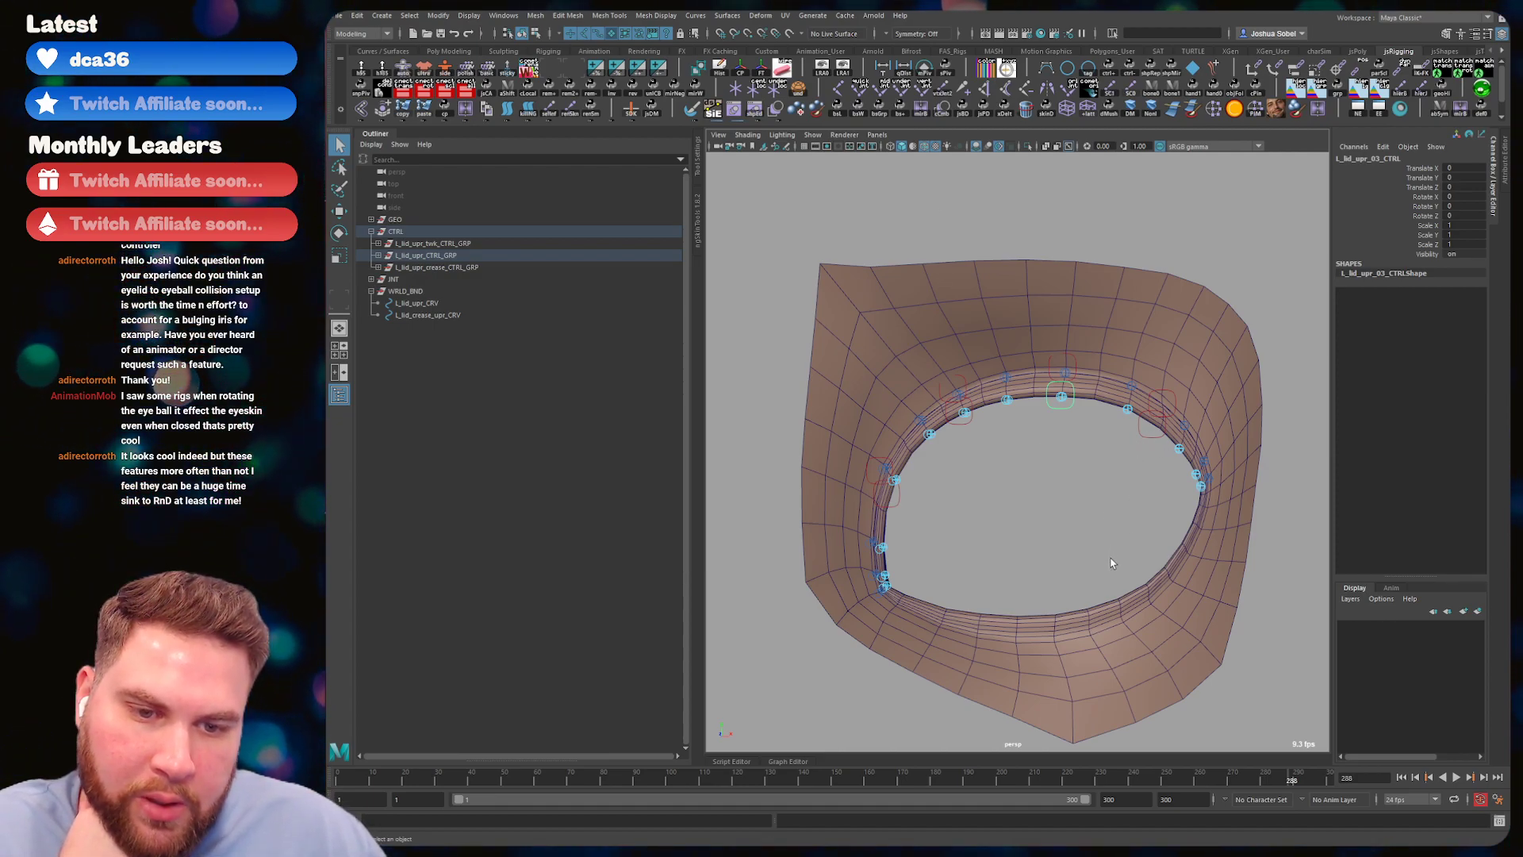
left_click(1055, 481)
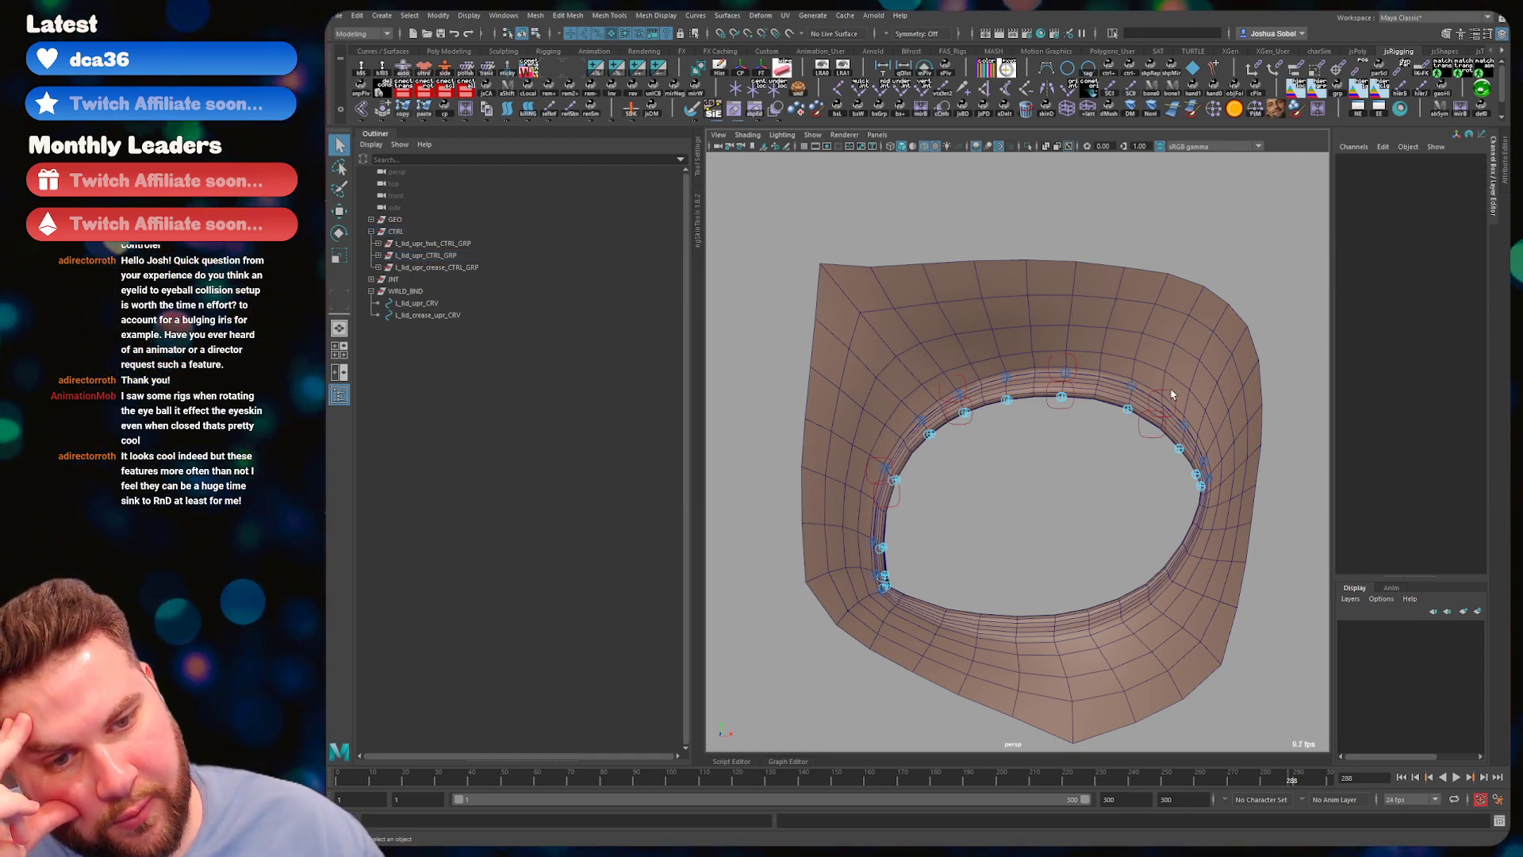
- Try to duplicate L_lid_upr_01_OFF2 and L_lid_upr_crease_01_OFF2 together and move the copies down to the pointed eye corner
left_click(442, 268)
left_click(378, 267)
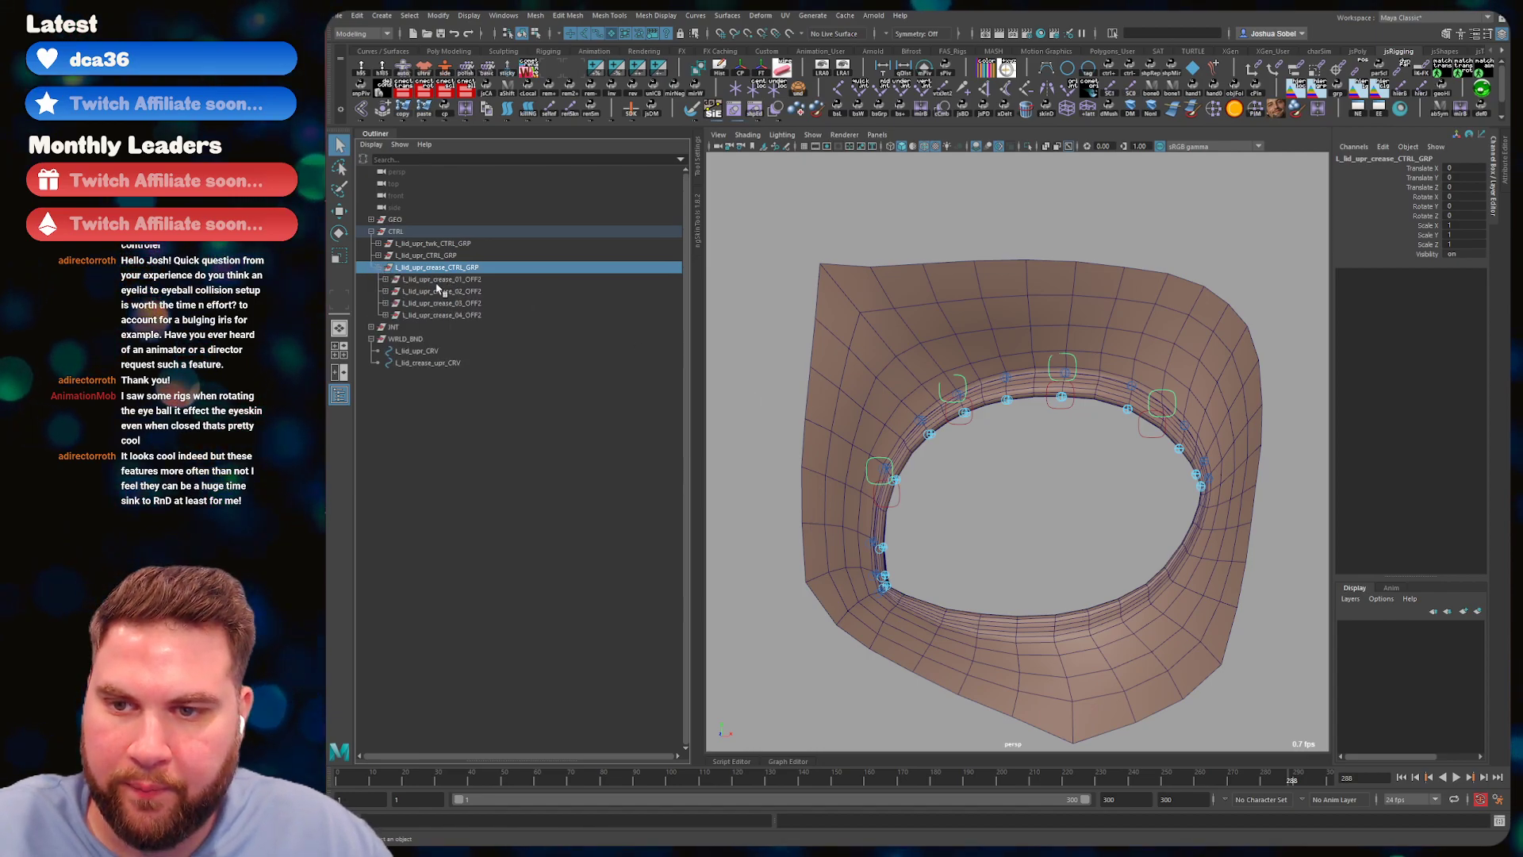
key("Down")
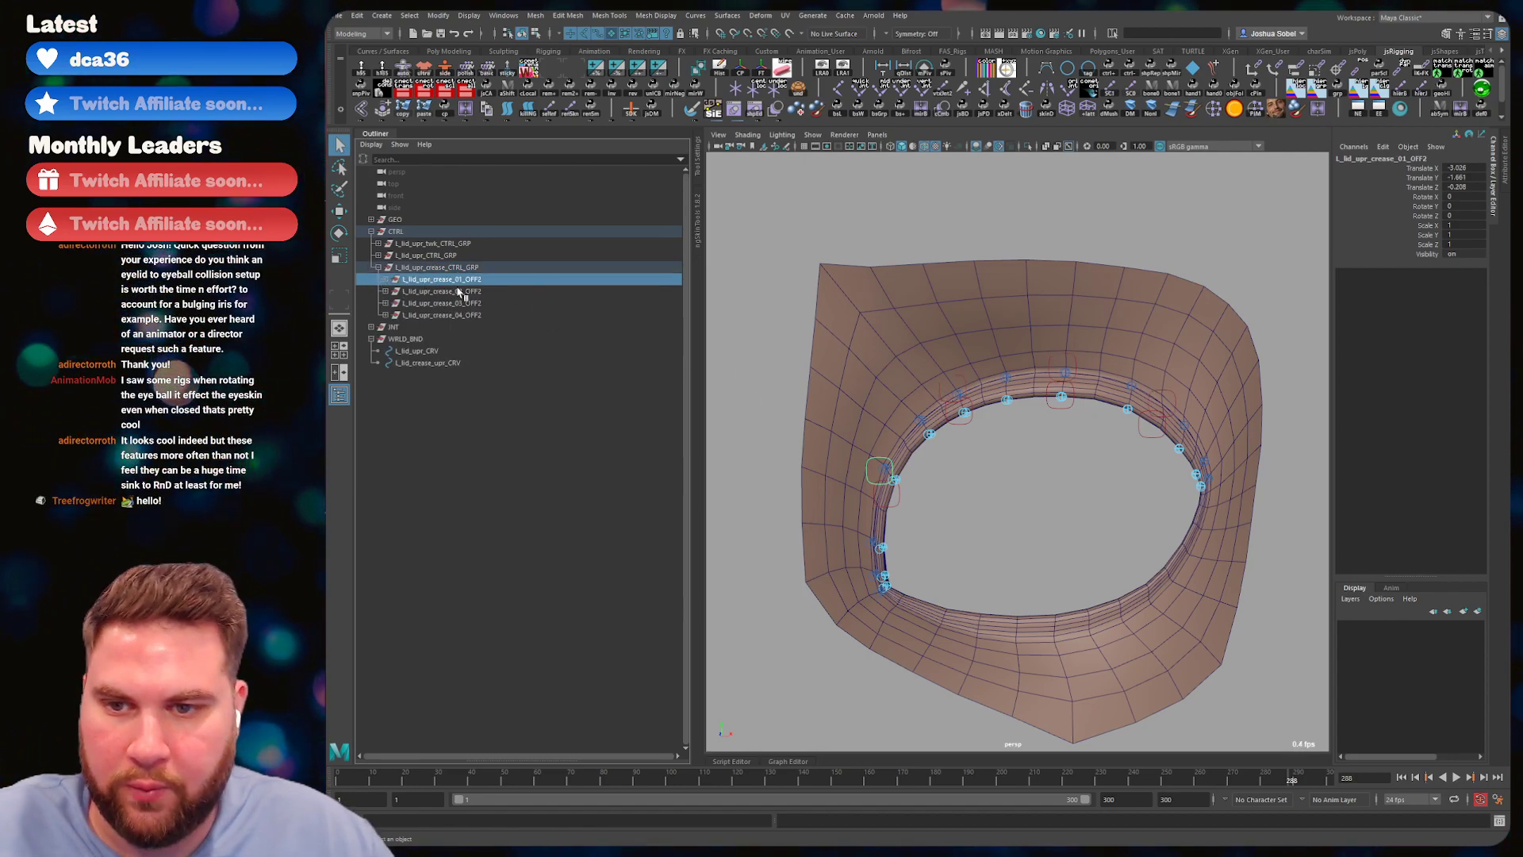
left_click(378, 255)
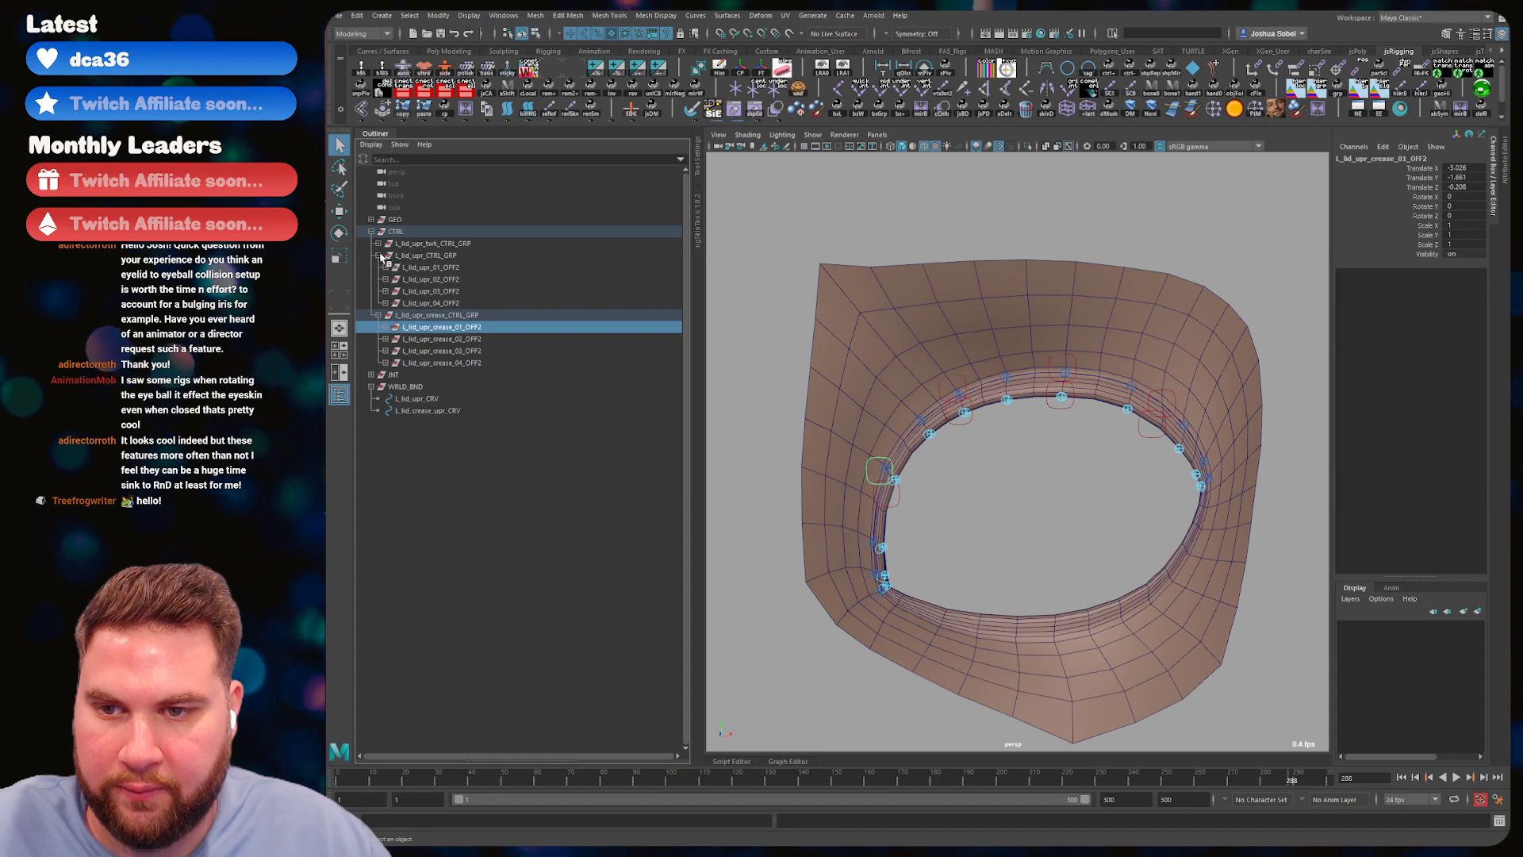
left_click(399, 268, "ctrl")
key("ctrl+d")
key("w")
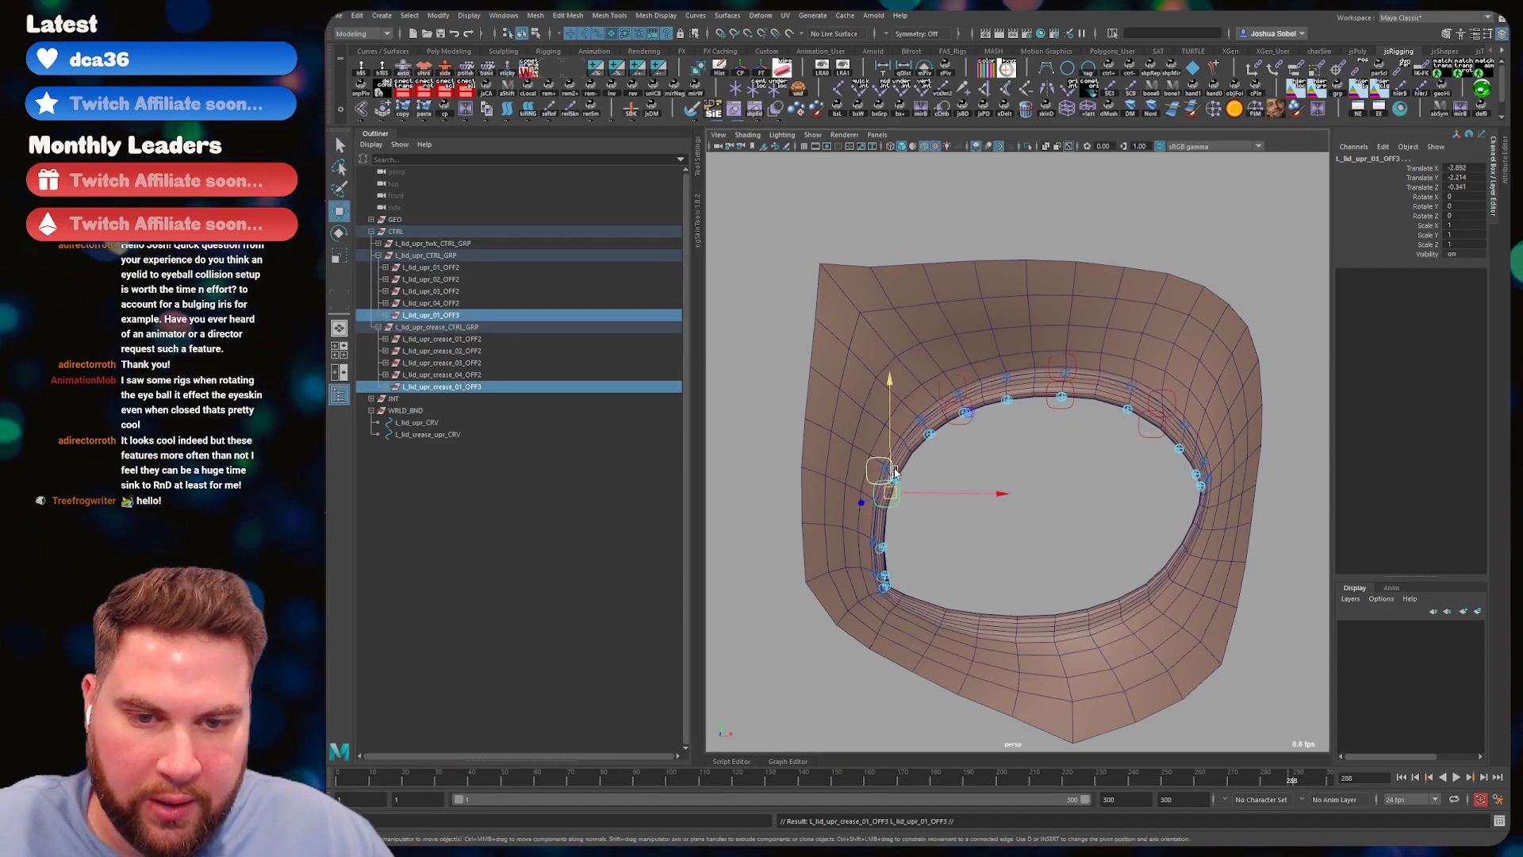
scroll(928, 409, "up", 5)
left_click_drag(928, 409, 943, 411, "alt")
left_click_drag(843, 404, 826, 560)
scroll(825, 560, "up", 4)
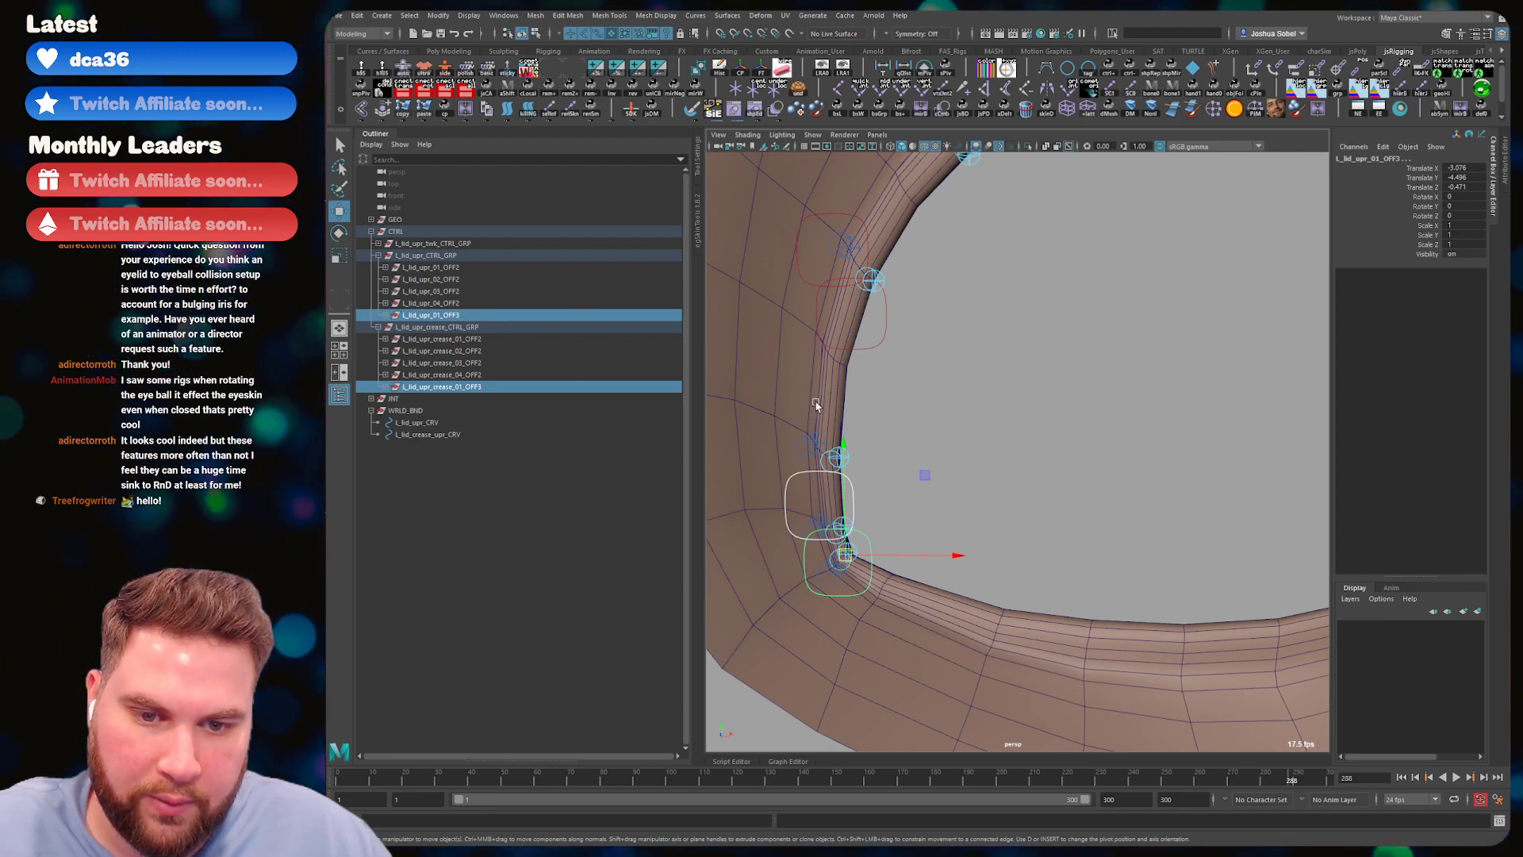
right_click_drag(820, 405, 817, 354, "alt")
- Undo the move and the duplication of the two offset groups
key("ctrl+z")
key("ctrl+z")
key("ctrl+z")
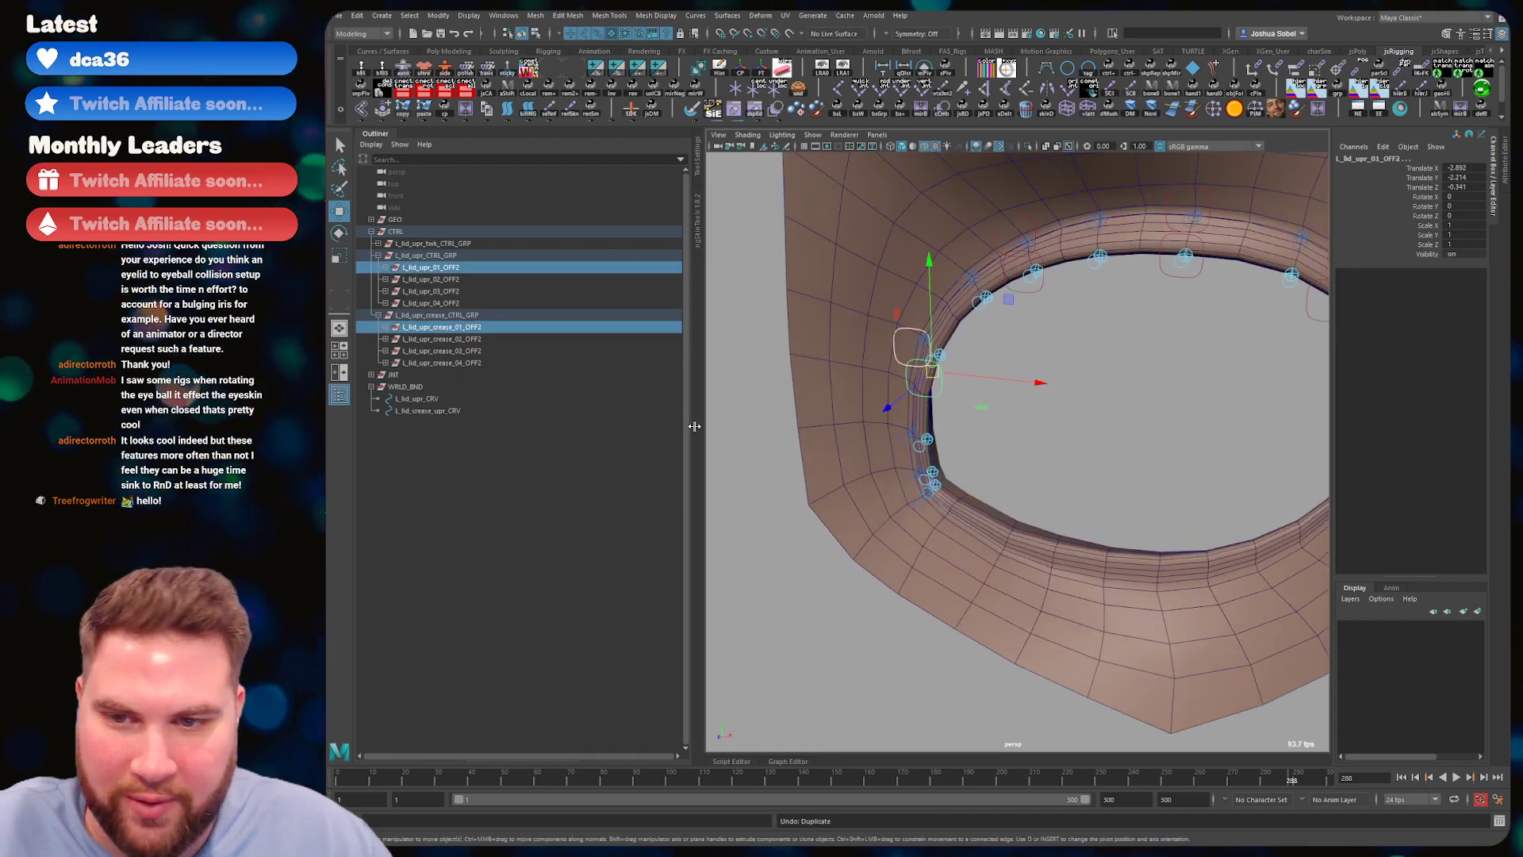
- Save the scene and collapse the L_lid_upr_CTRL_GRP and L_lid_upr_crease_CTRL_GRP hierarchies
key("ctrl+s")
left_click(379, 256)
left_click(378, 267)
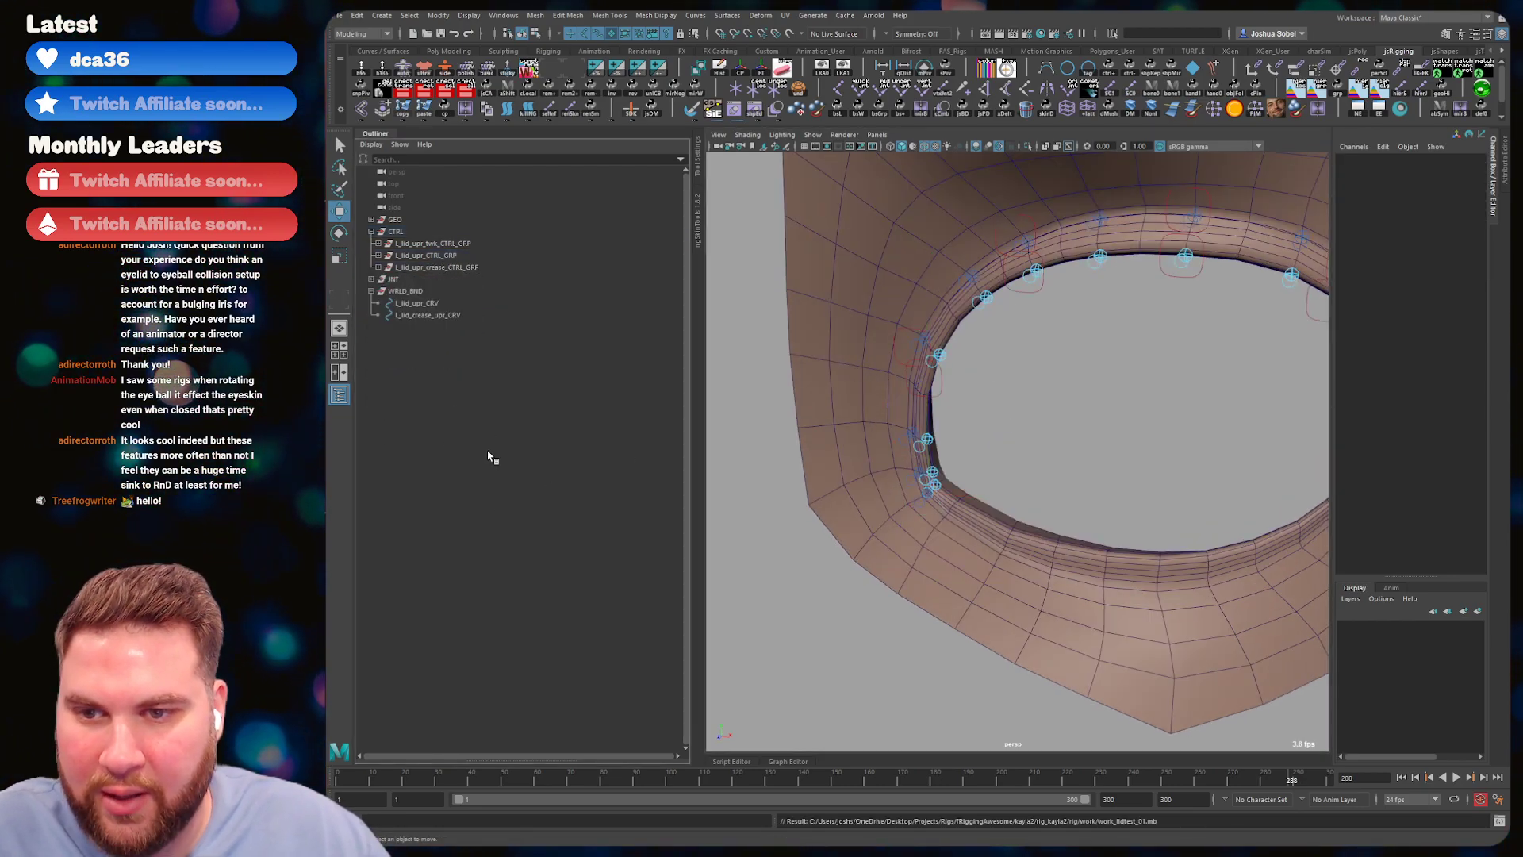
- Examine the placement of the upper lid controls around the eye opening, including L_lid_upr_04_CTRL
scroll(1099, 407, "down", 5)
left_click_drag(1110, 389, 1023, 373, "alt")
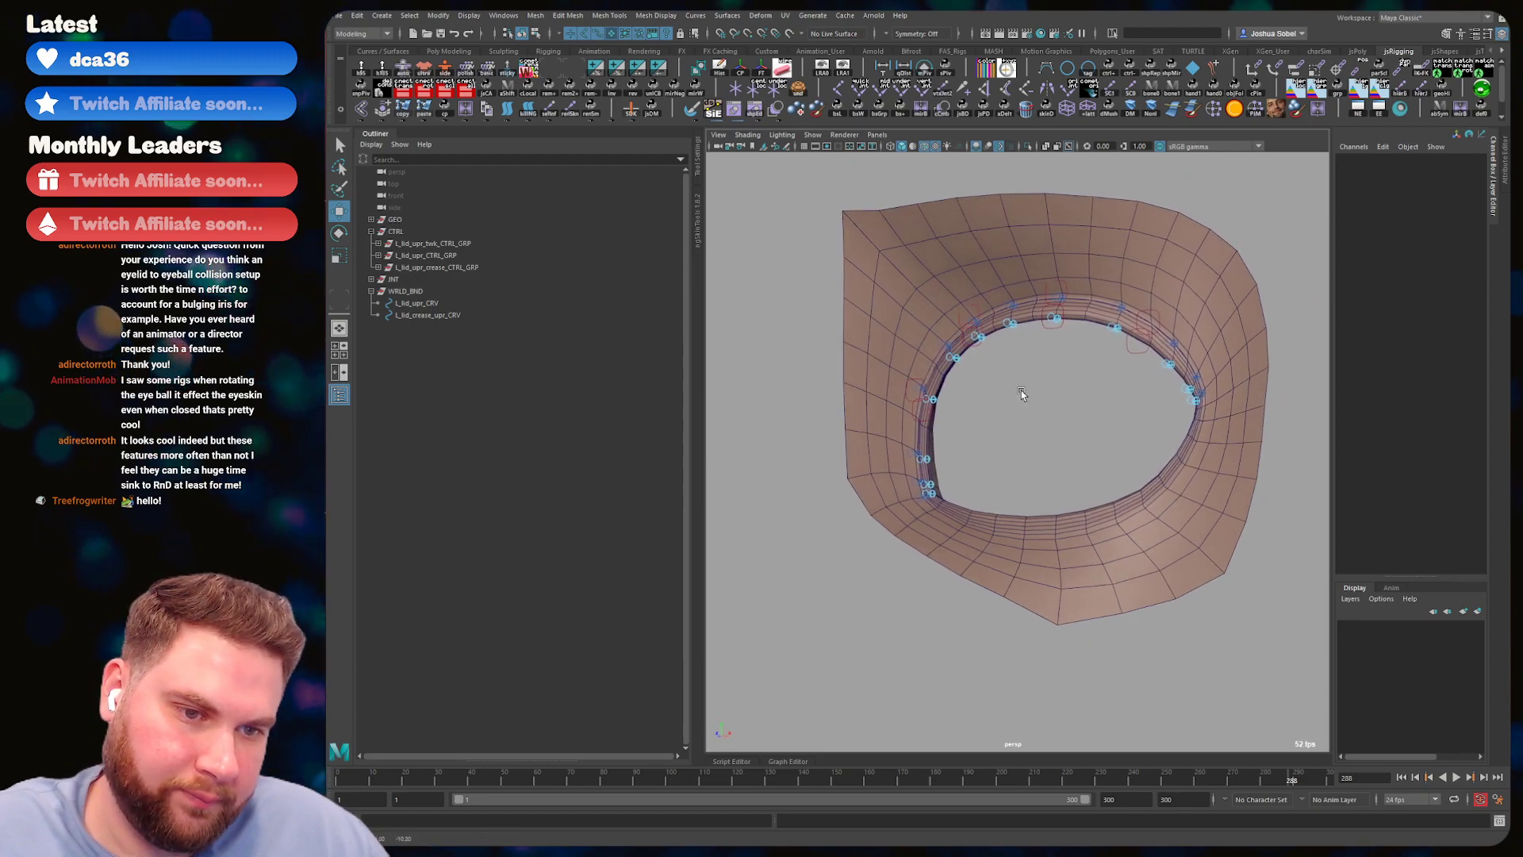
scroll(1020, 361, "up", 3)
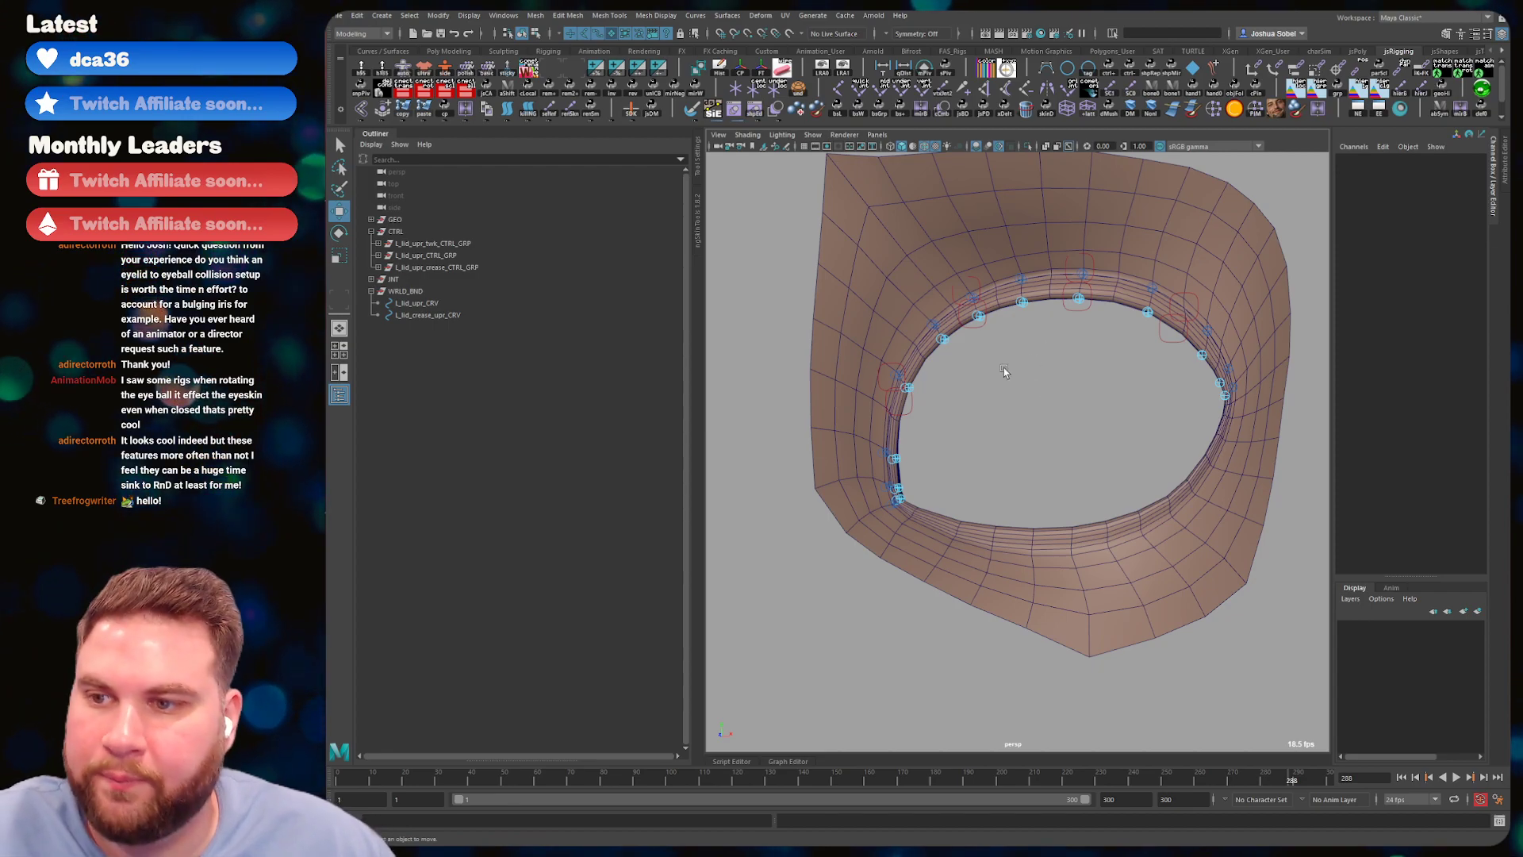
left_click(1172, 347)
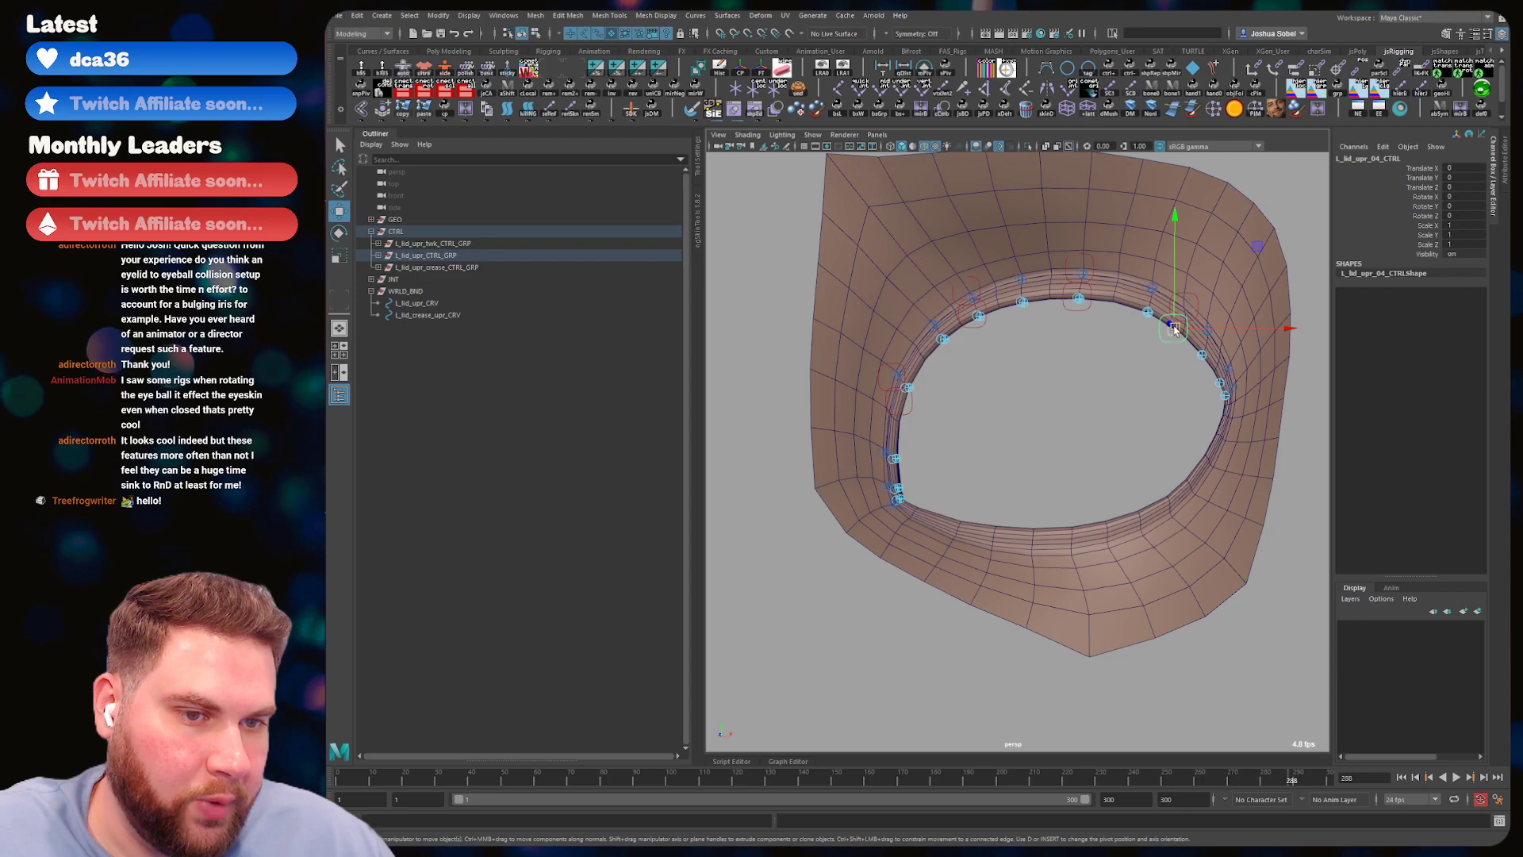
key("q")
left_click(1066, 388)
left_click_drag(1066, 388, 977, 432, "alt")
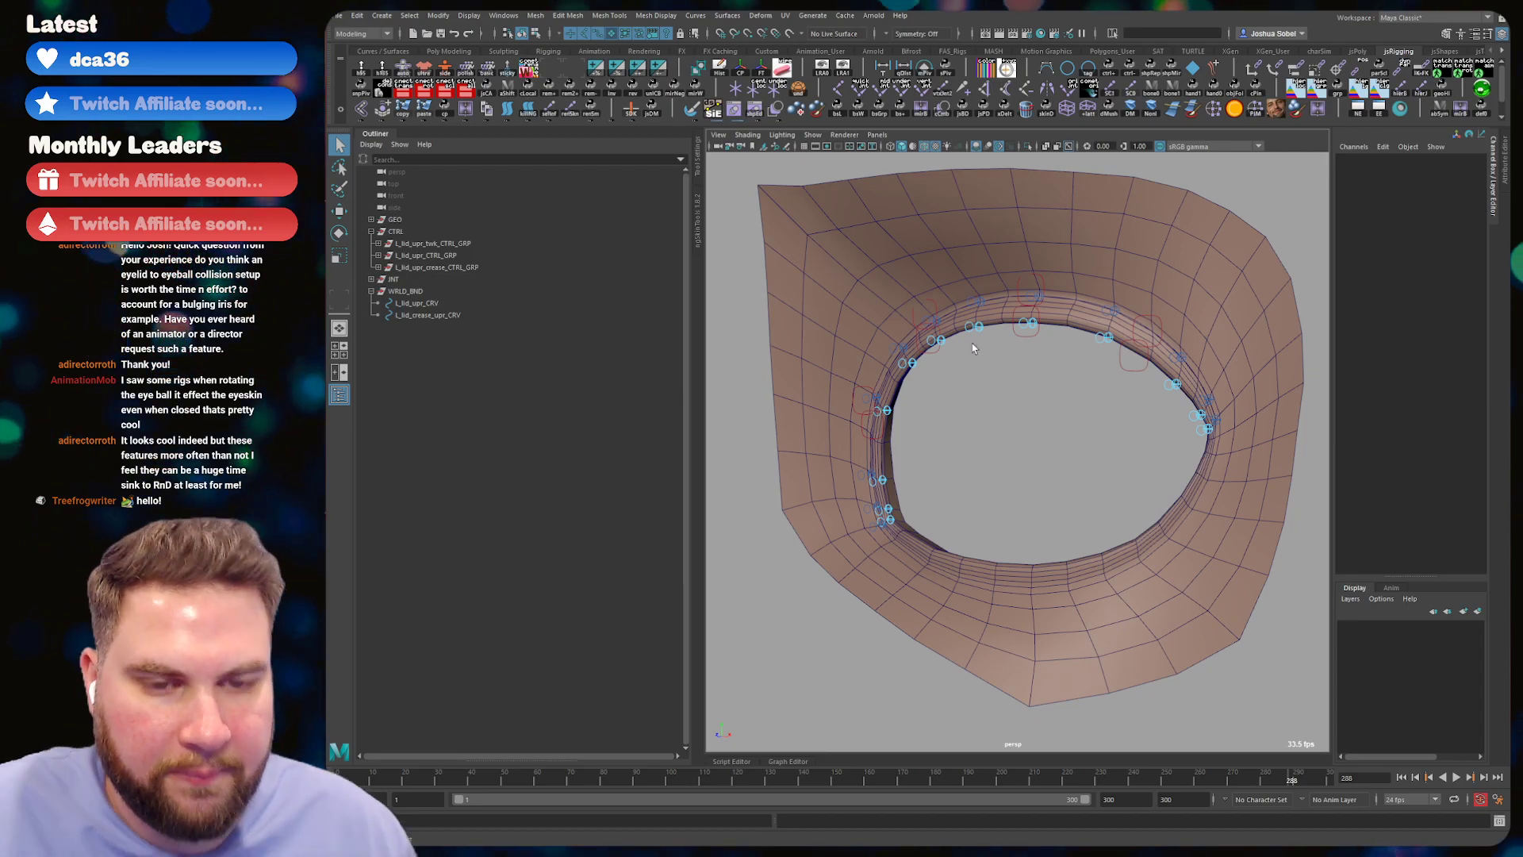
left_click_drag(973, 349, 1023, 377, "alt")
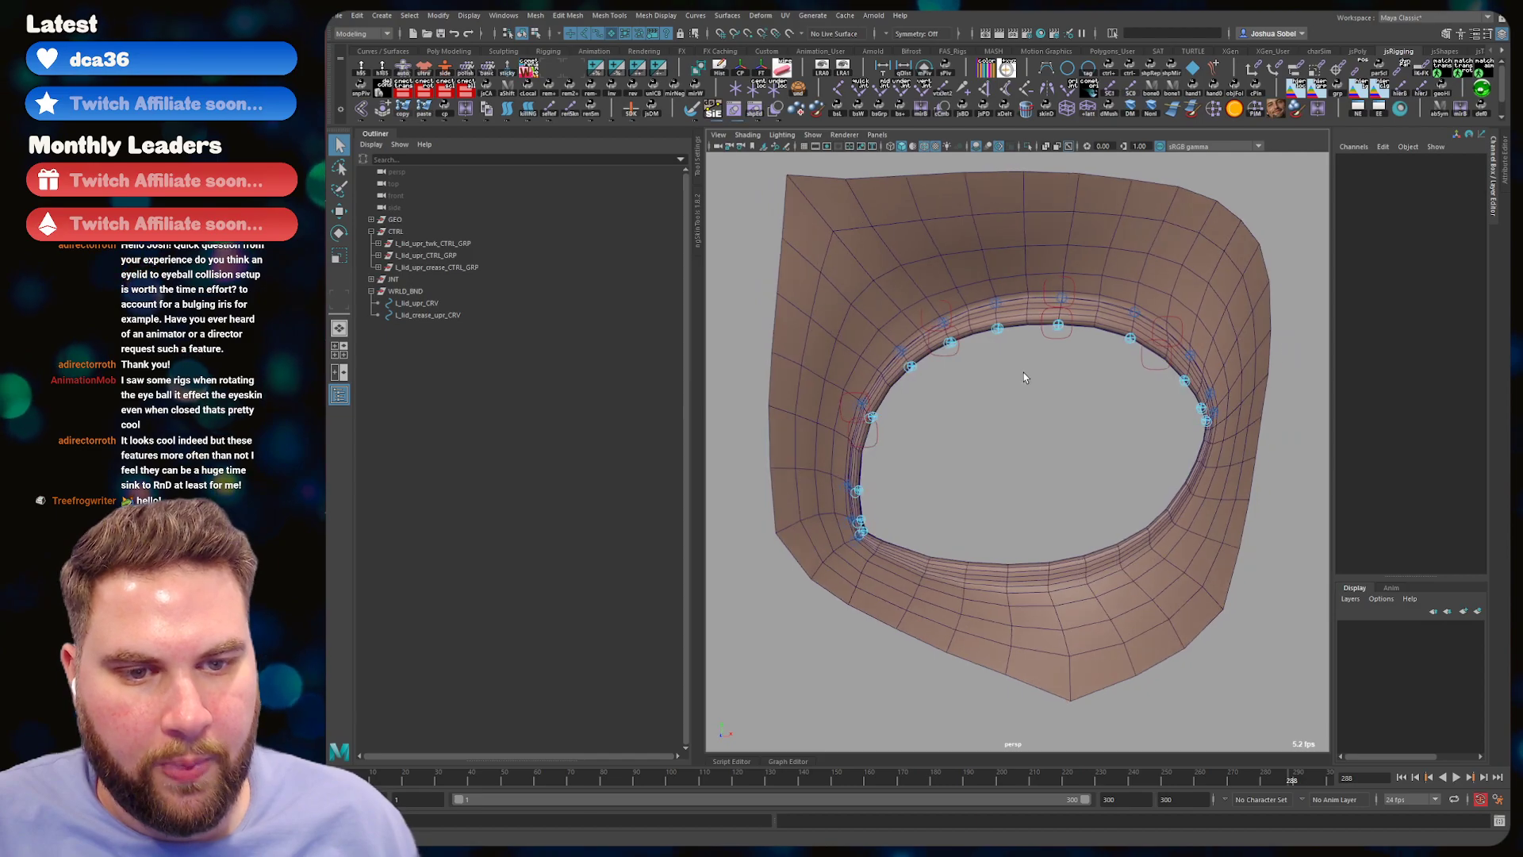
- Switch to component selection and scale down the control vertices of L_lid_upr_crease_01_CTRL and L_lid_upr_crease_02_CTRL
left_click(931, 321)
left_click(857, 403)
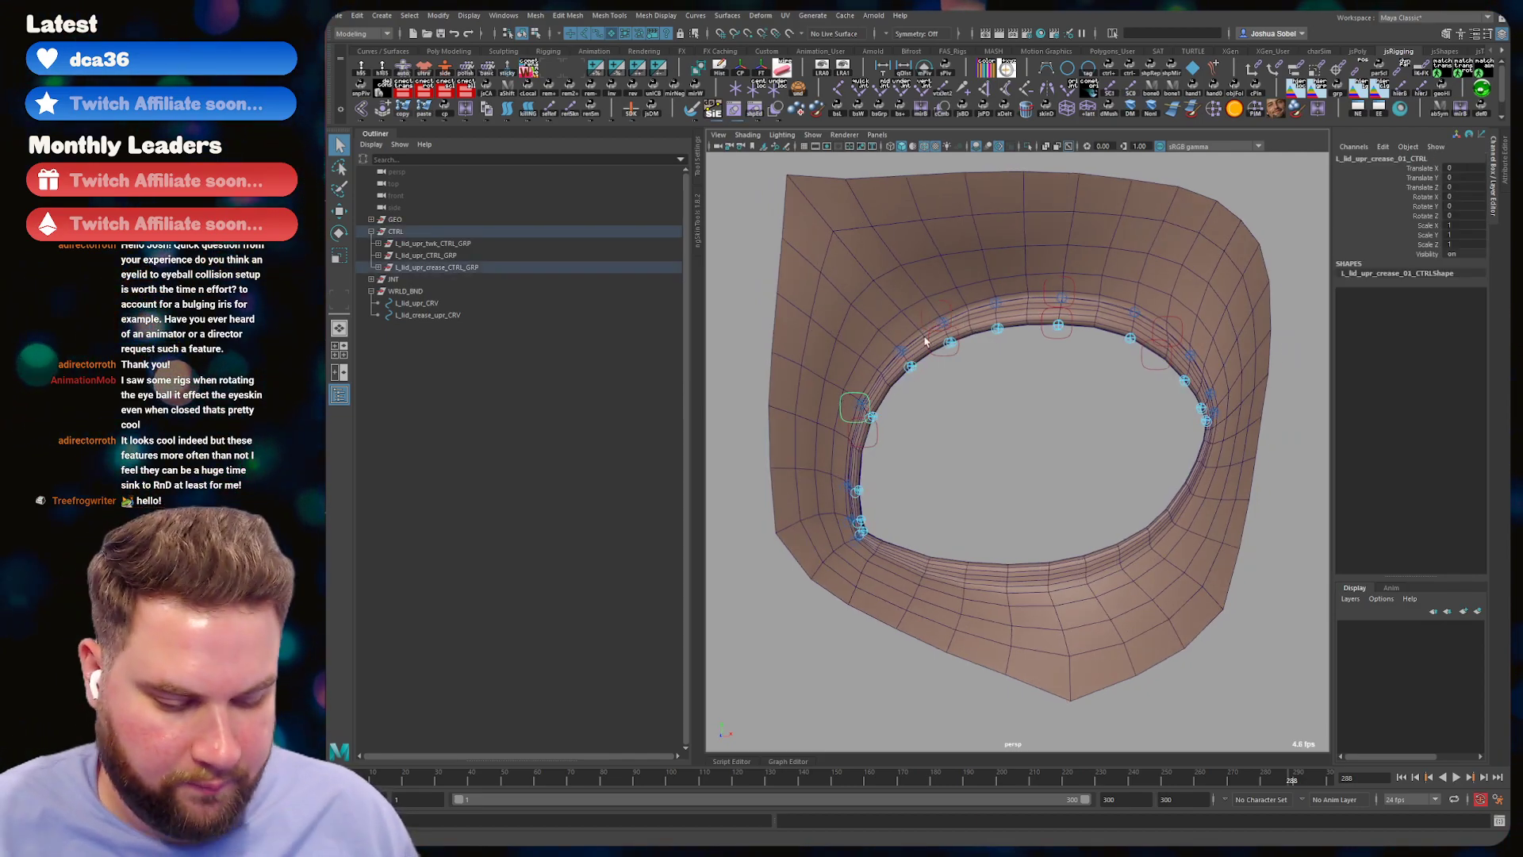
key("F8")
left_click(853, 406)
key("r")
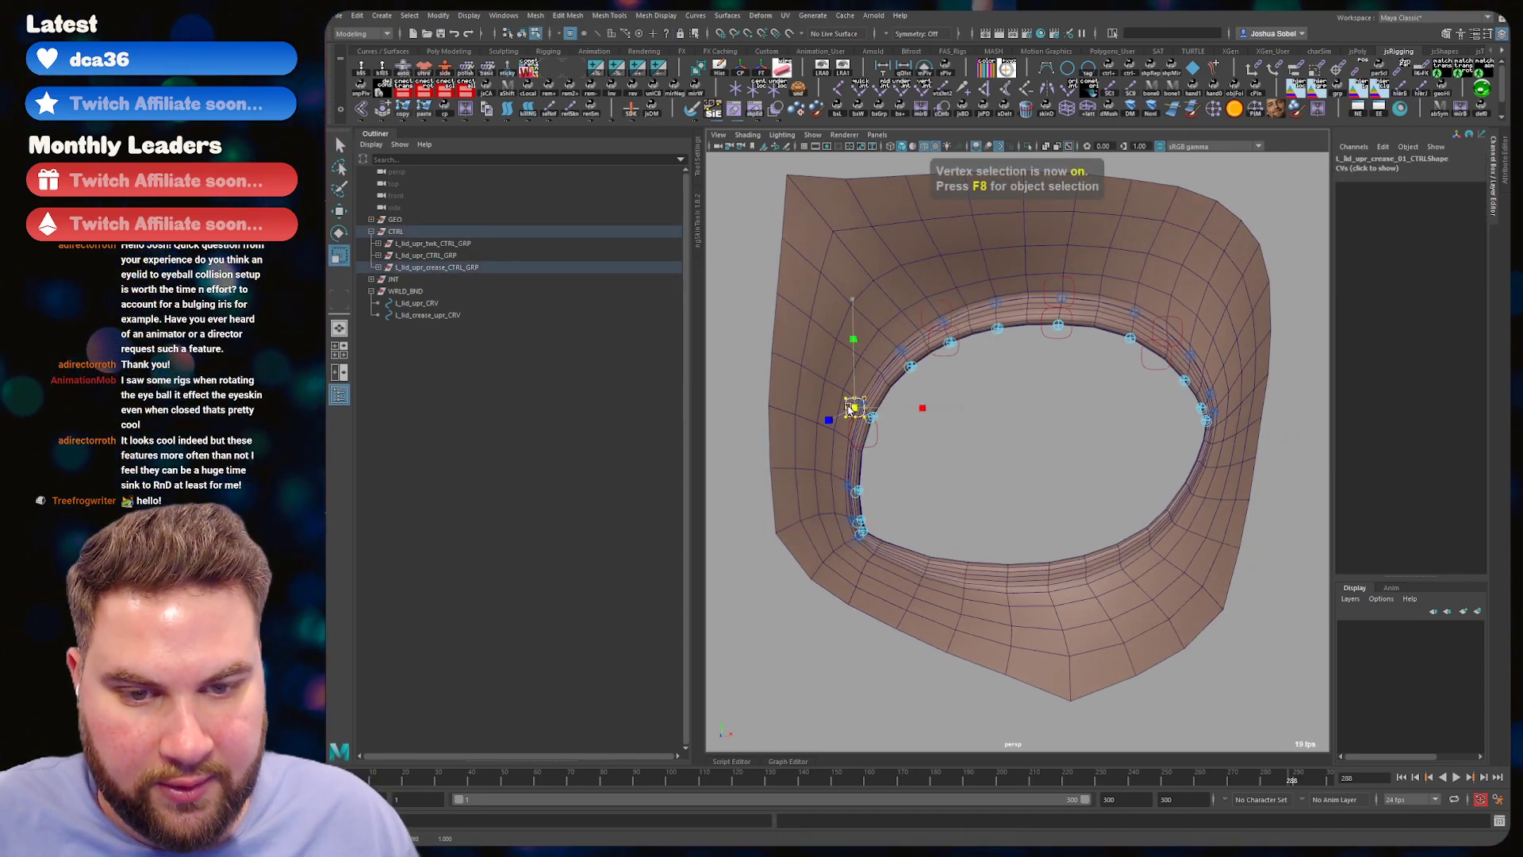
left_click(948, 303)
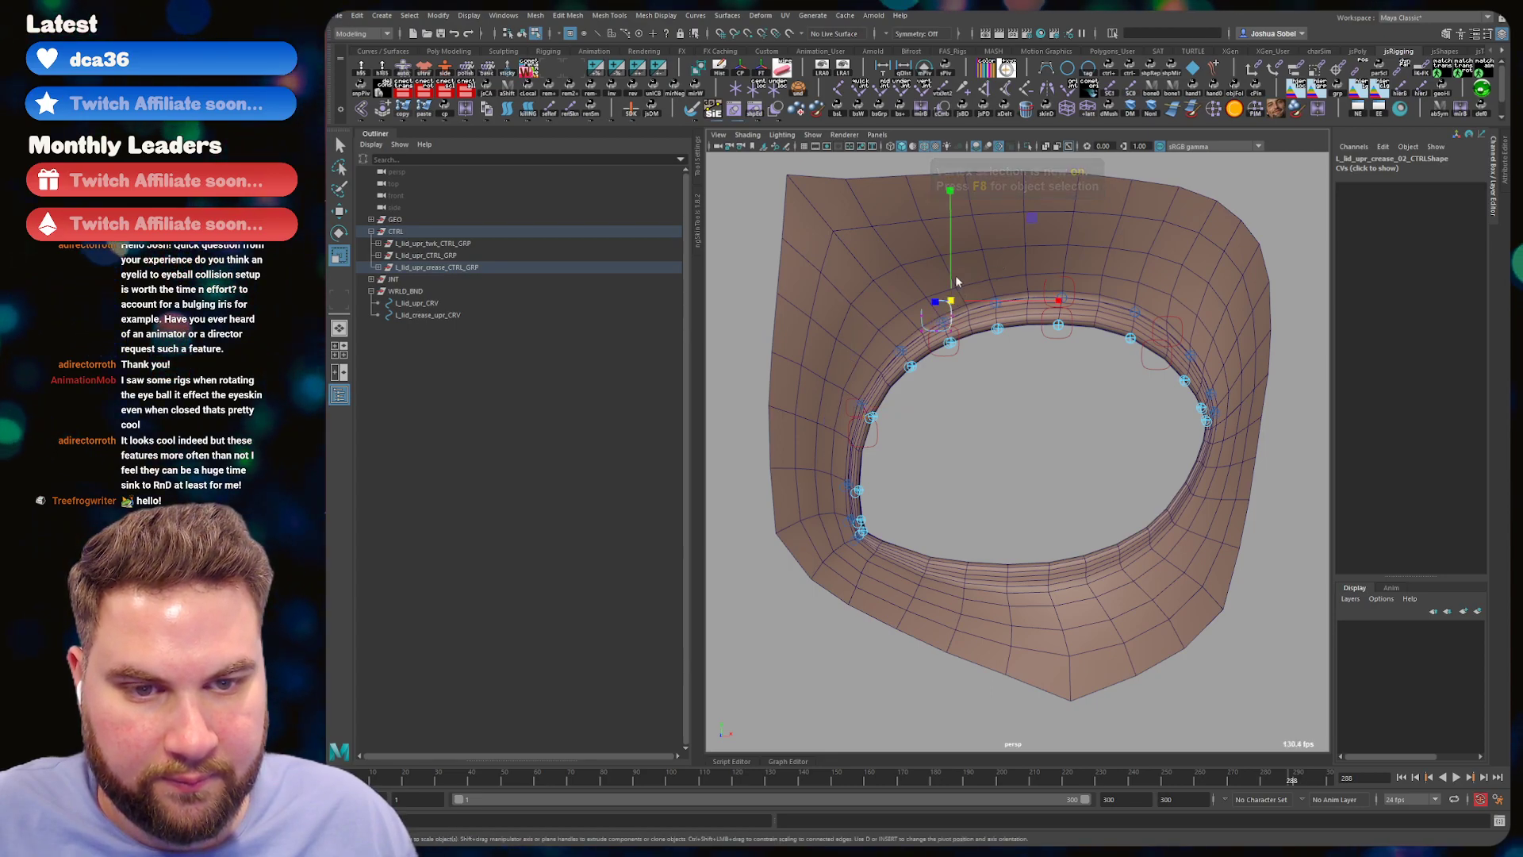
left_click(935, 316)
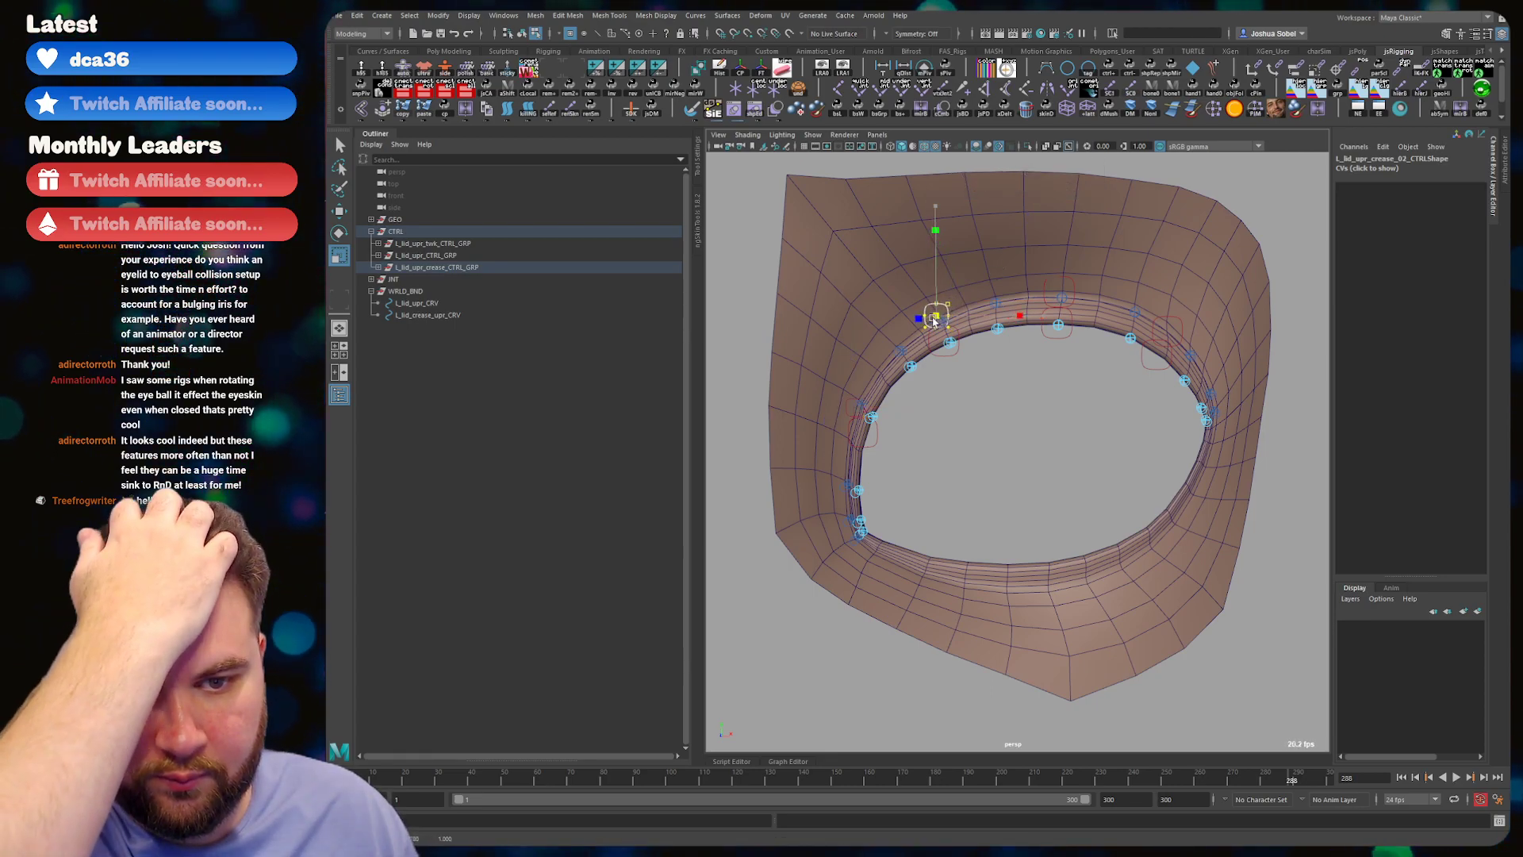
- Scale down the control vertices of L_lid_upr_crease_03_CTRL and L_lid_upr_crease_04_CTRL
left_click(1067, 278)
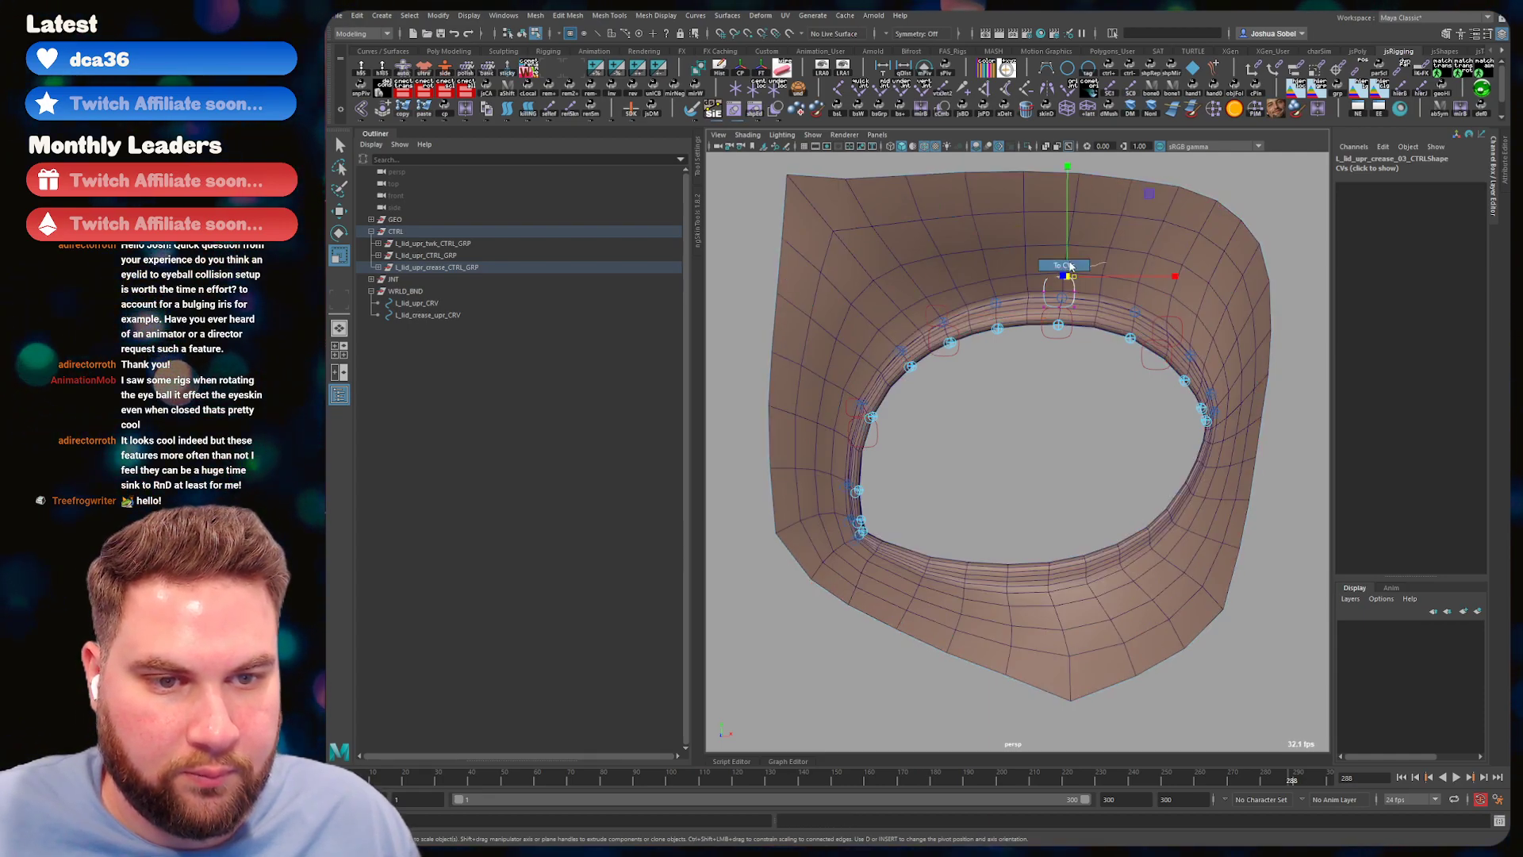
left_click_drag(1072, 281, 1043, 297, "alt")
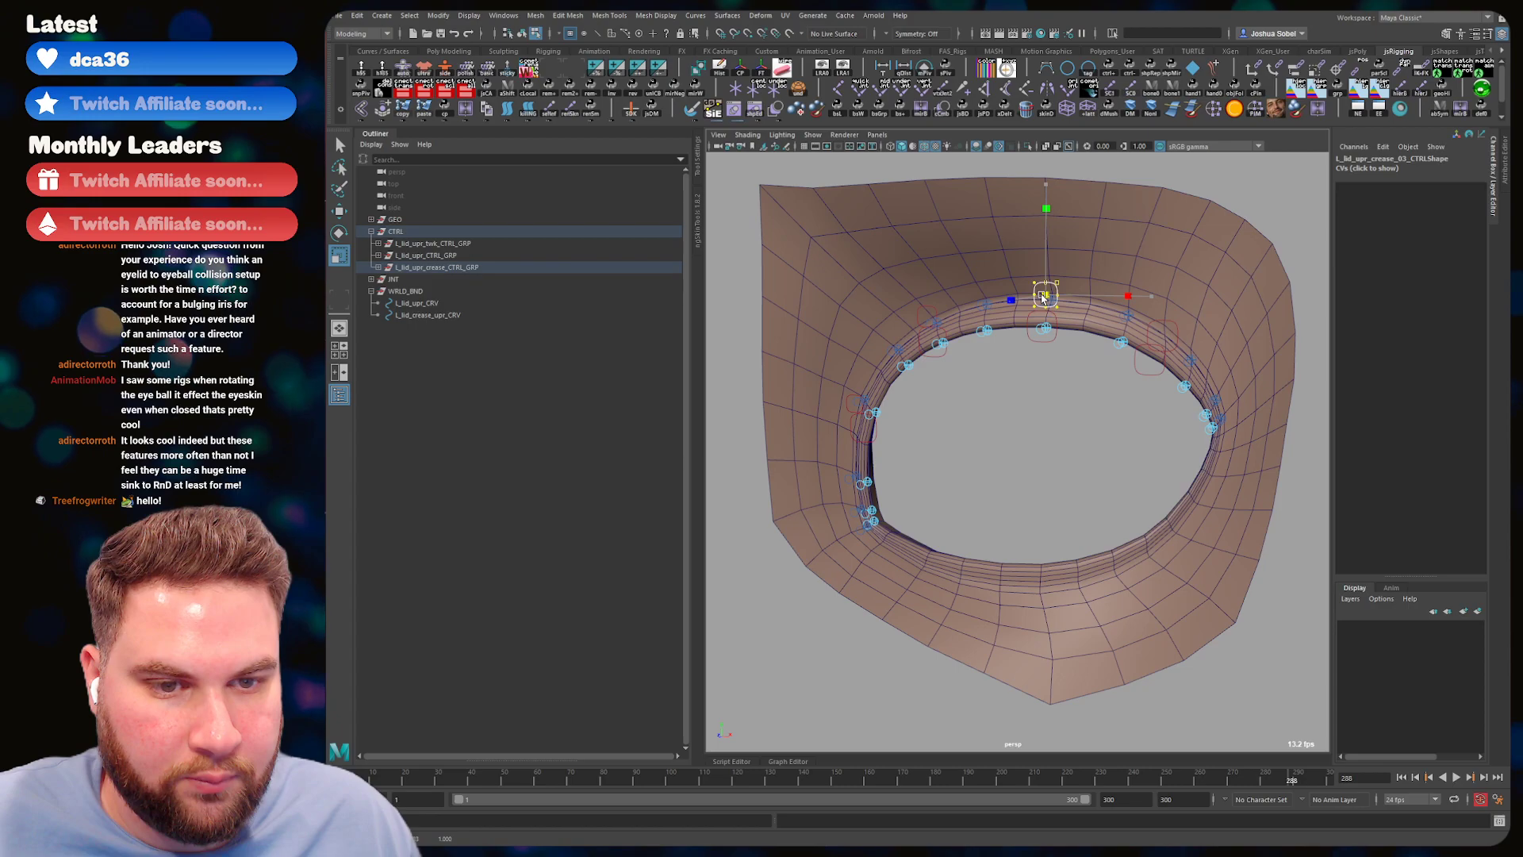
left_click(1182, 330)
left_click(1172, 320)
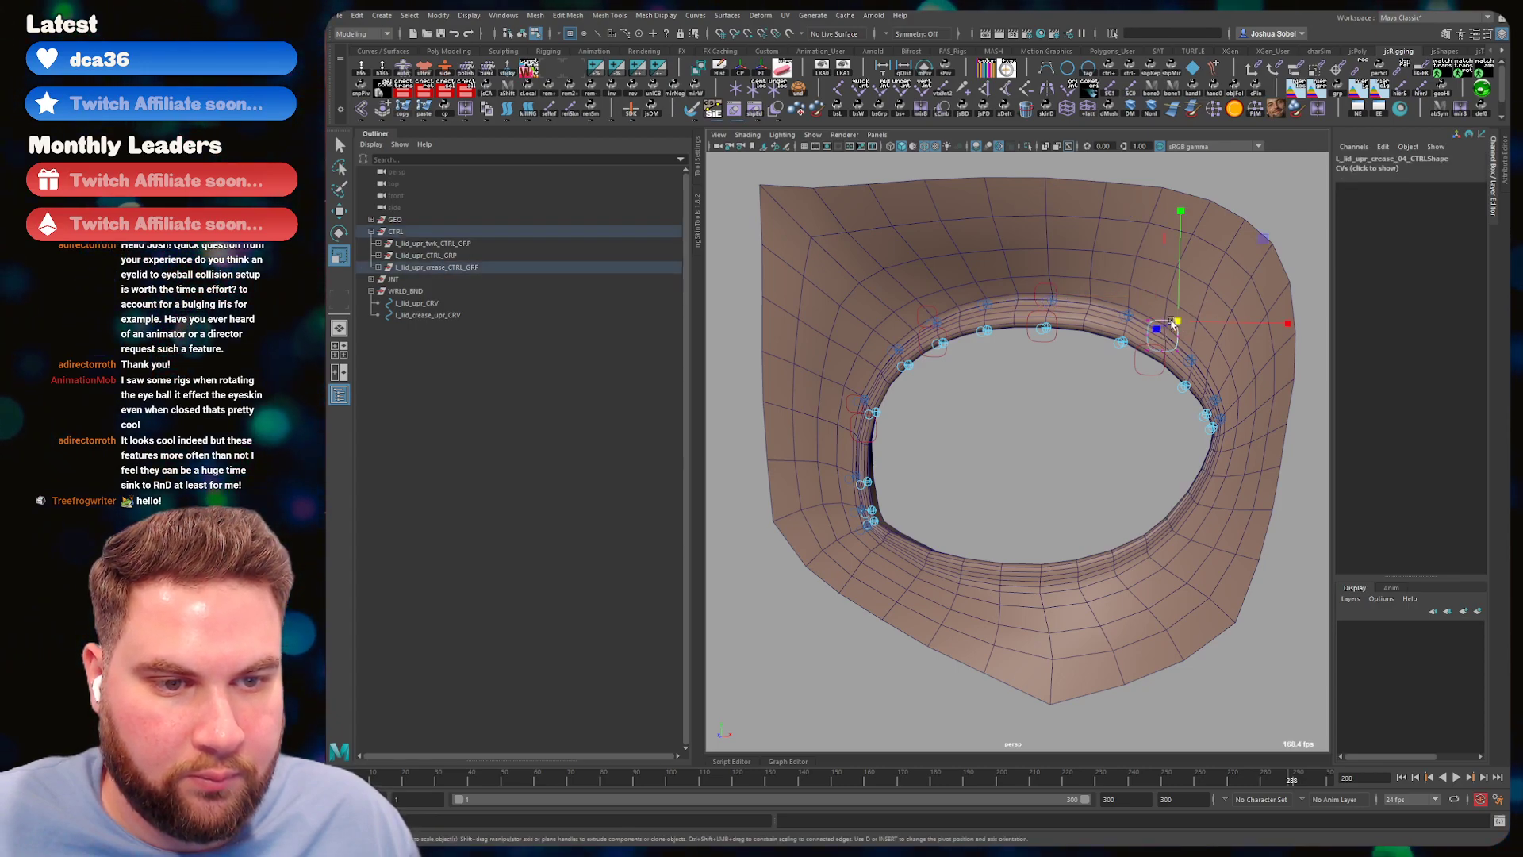
key("q")
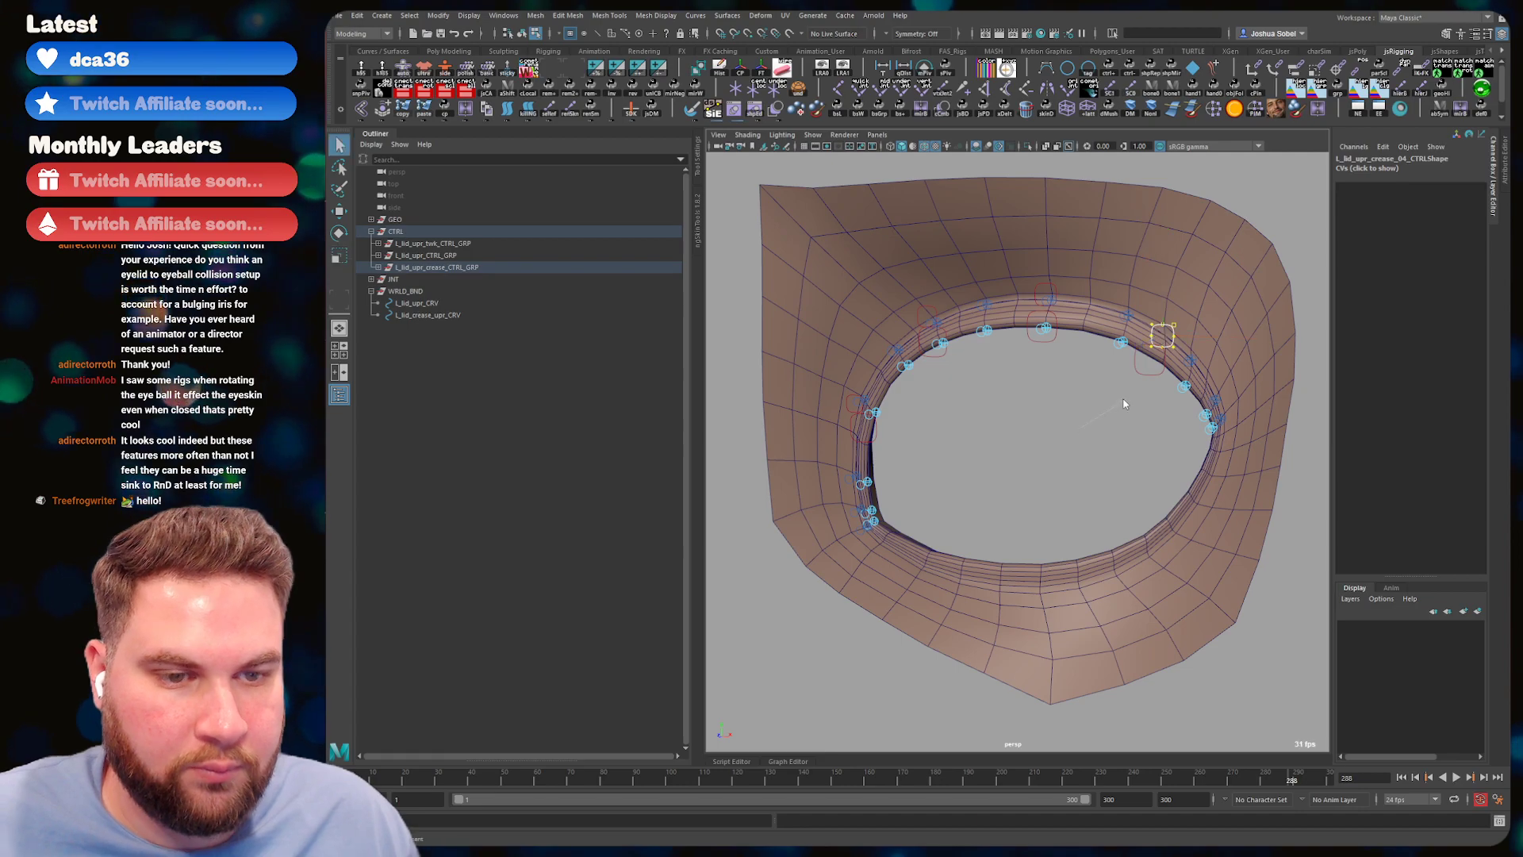
- Return to object selection, clear the selection and save the scene
right_click_drag(1123, 404, 1128, 402)
left_click(1136, 394)
left_click(1162, 325)
left_click(1144, 333)
left_click(1057, 379)
key("ctrl+s")
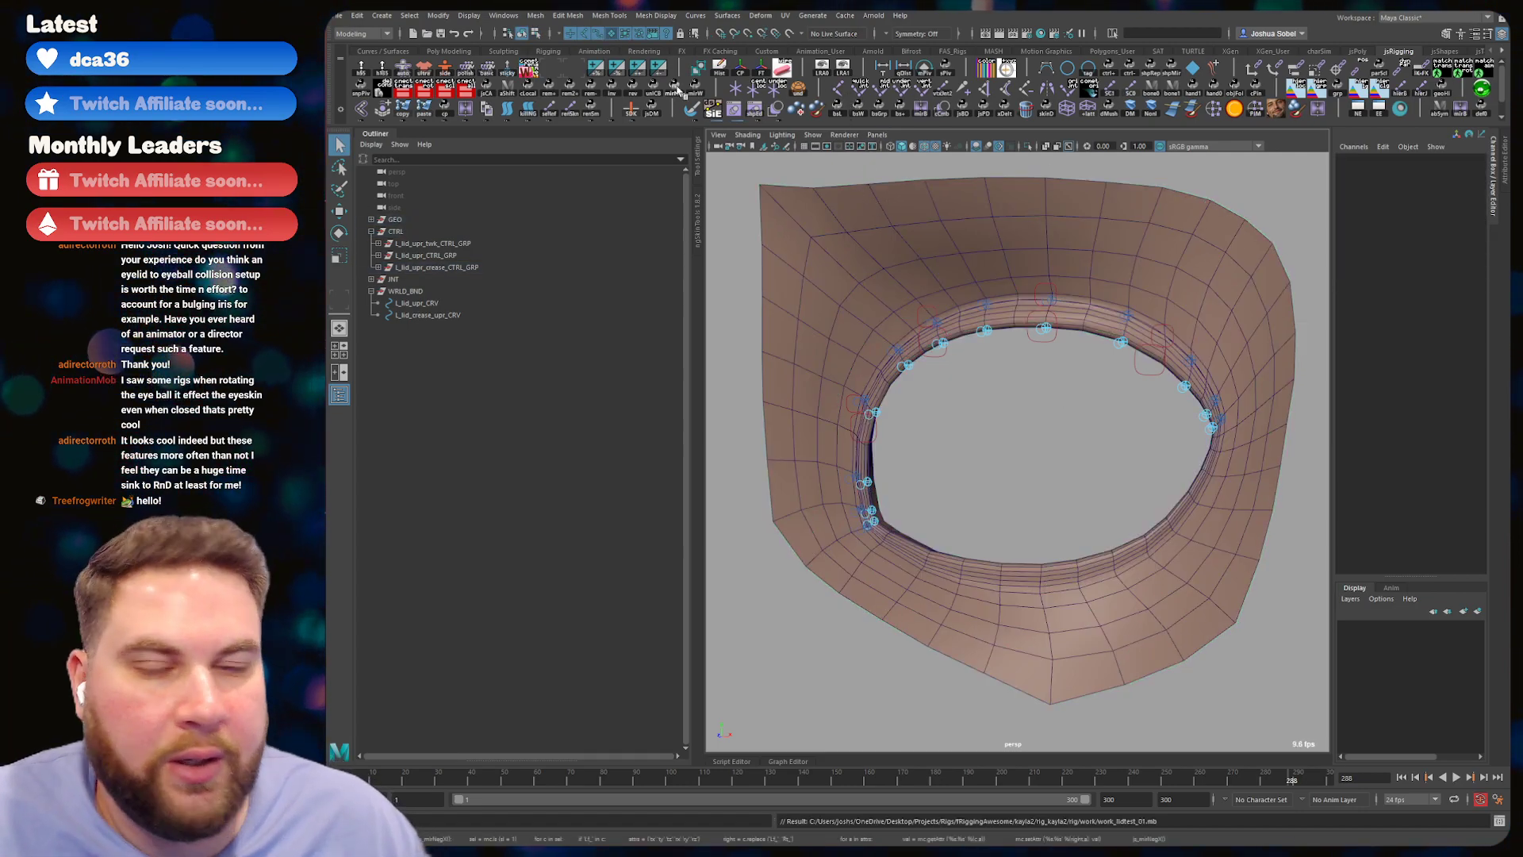
- Save the scene as a new version named work_lidtest_02.mb
key("ctrl+shift+s")
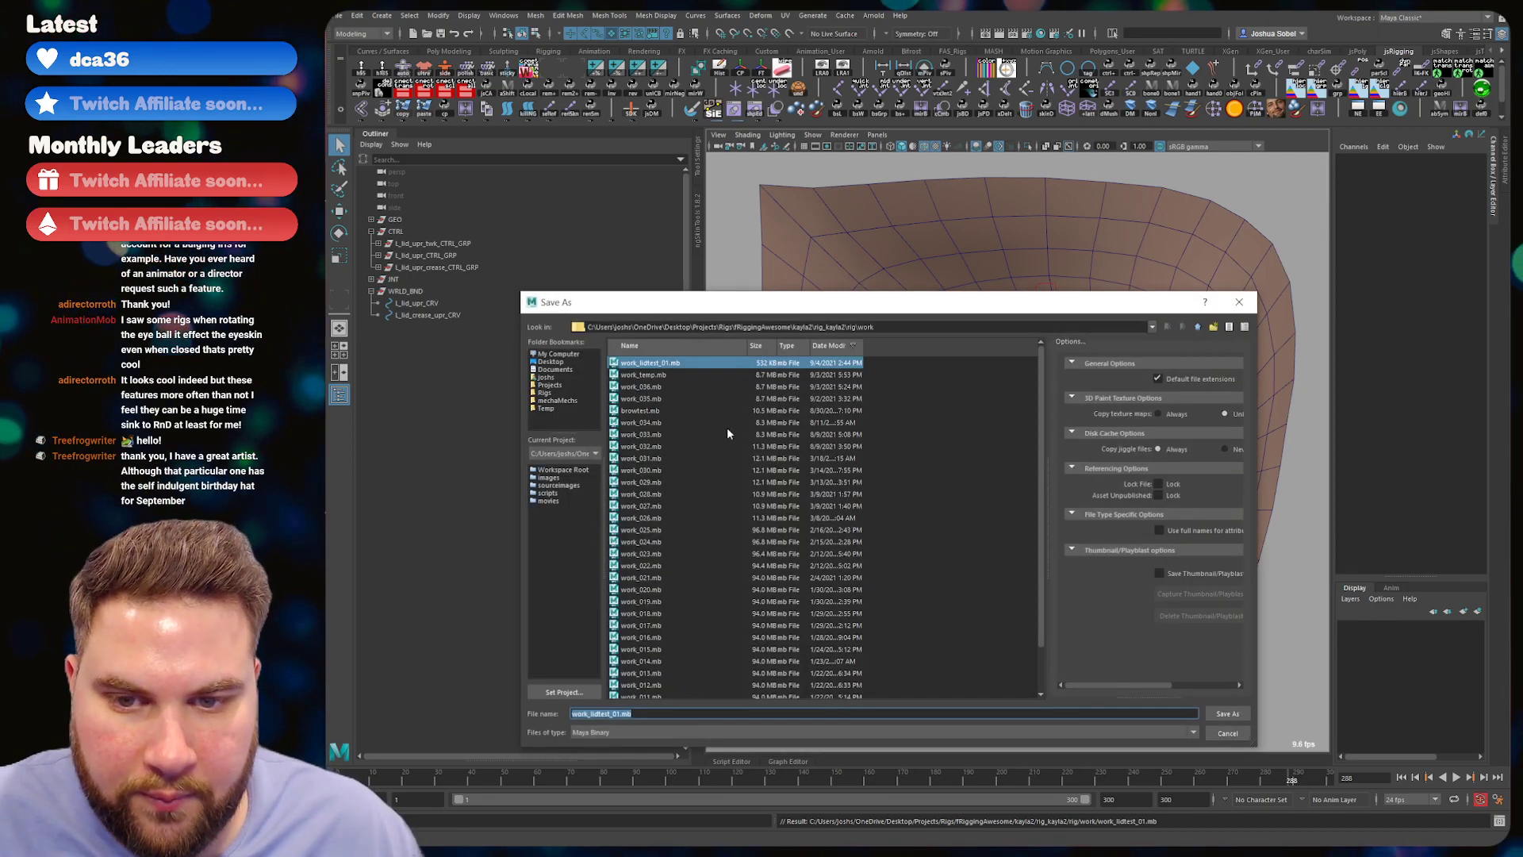
left_click(615, 713)
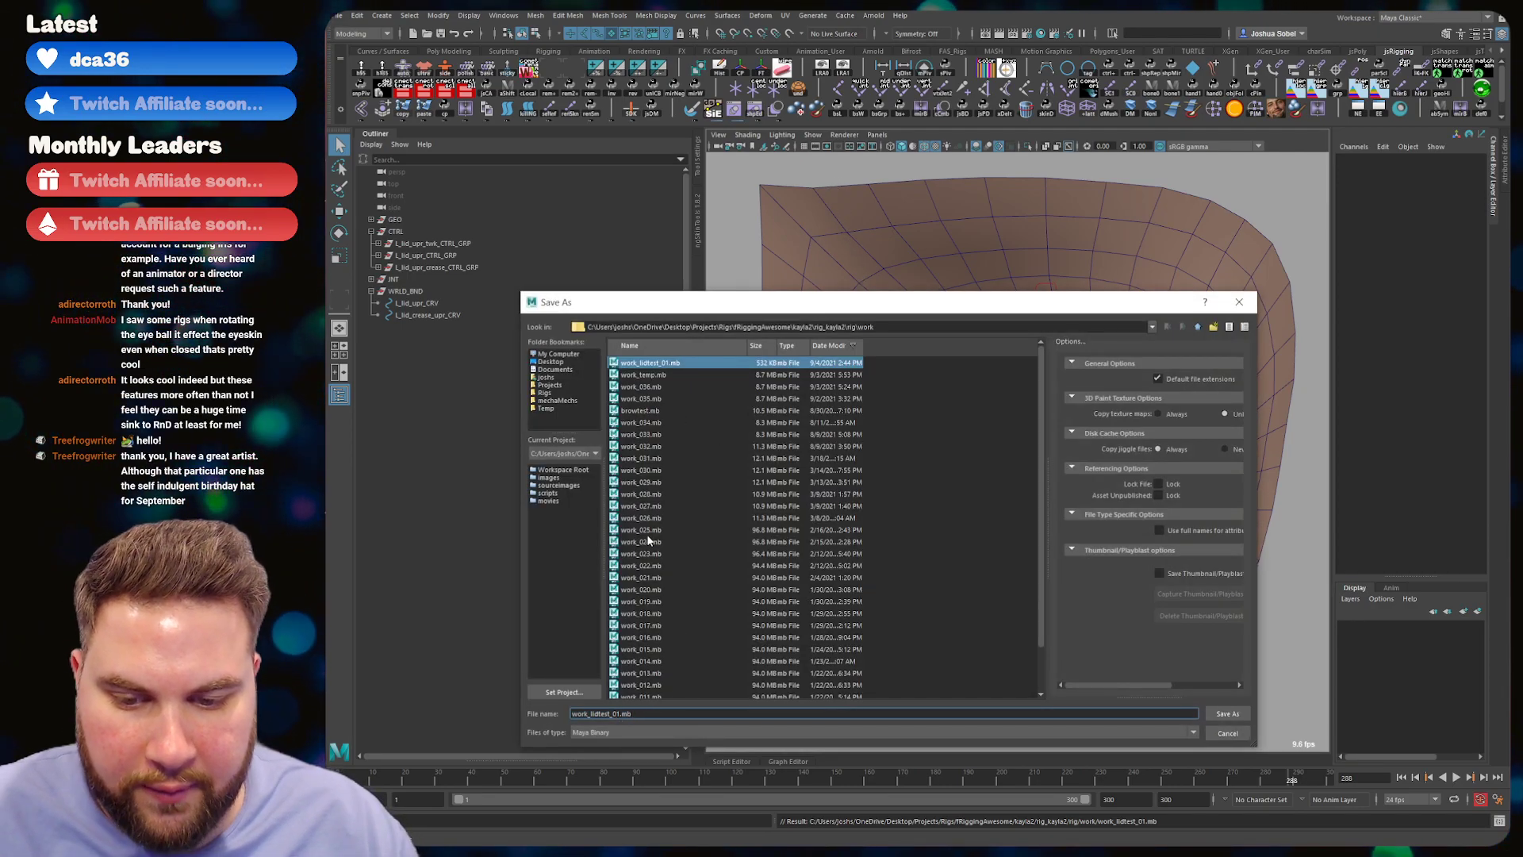
key("Delete")
type("2")
key("Return")
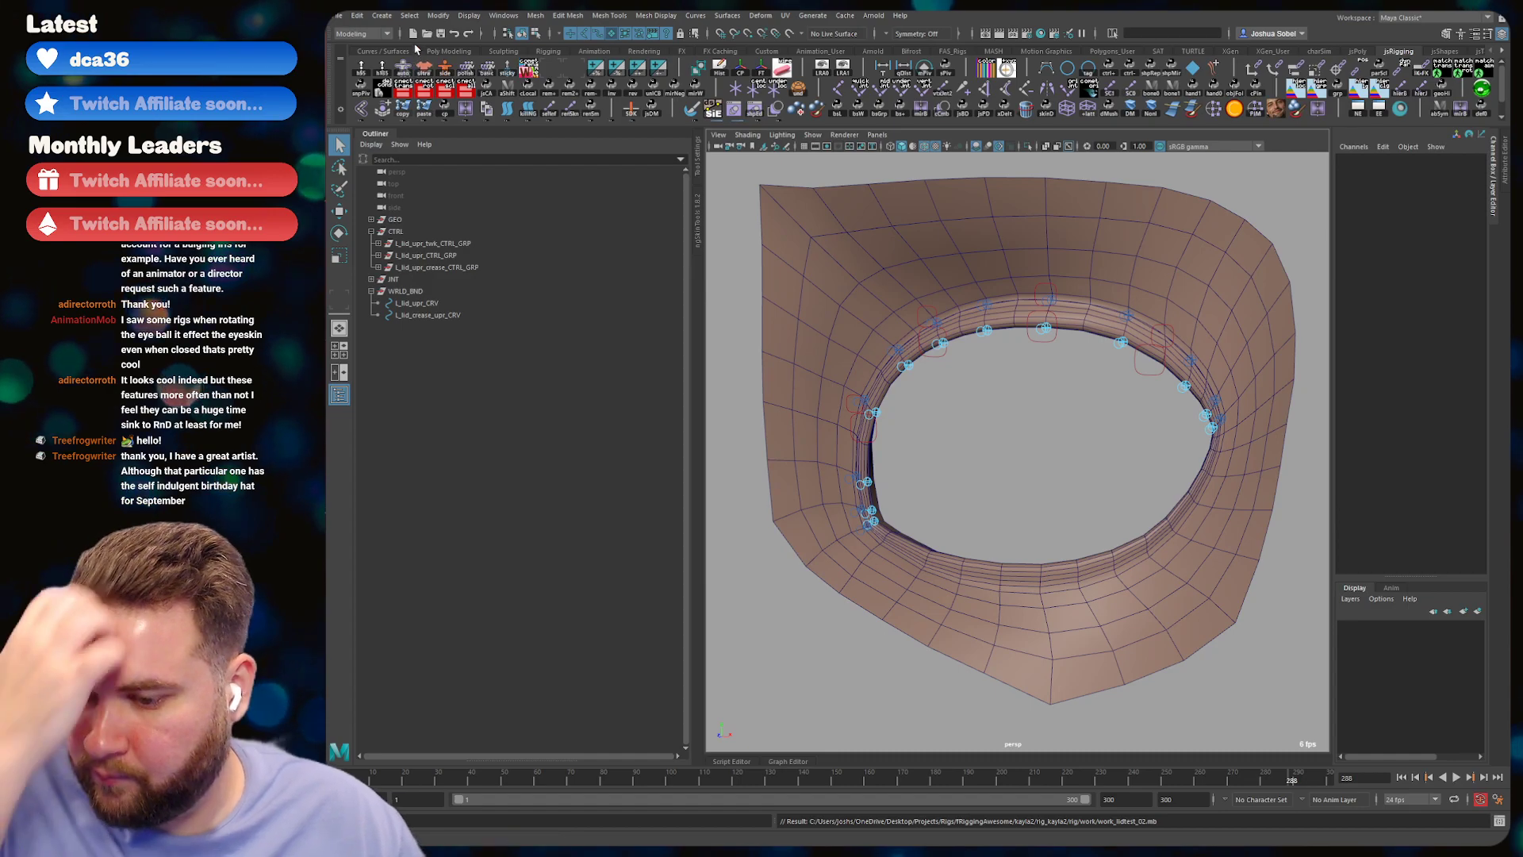
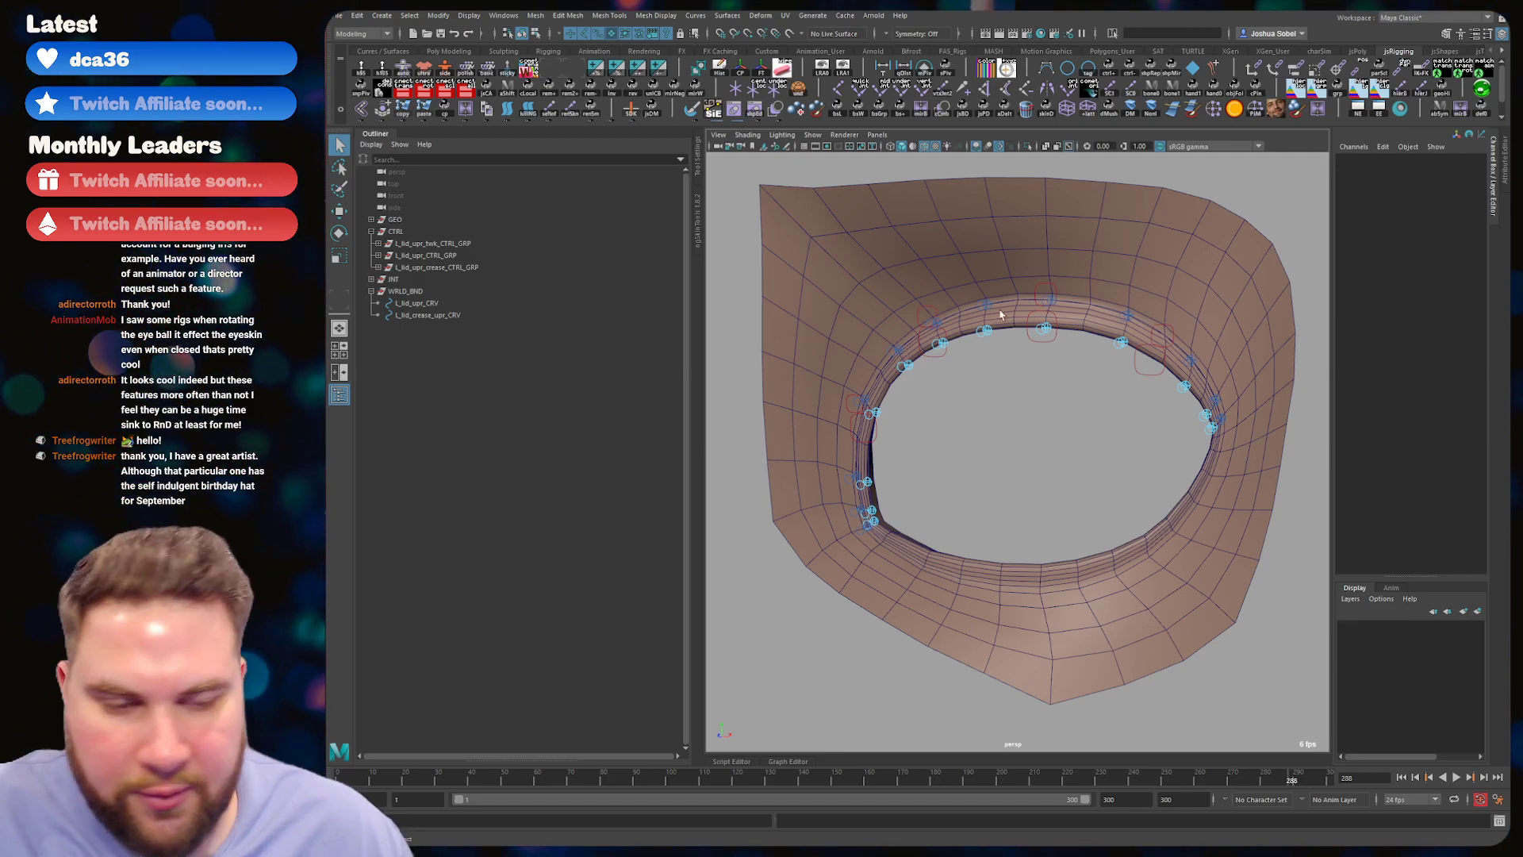
left_click_drag(996, 395, 1031, 387, "alt")
left_click(1142, 363)
key("w")
left_click_drag(1171, 374, 1028, 332, "alt")
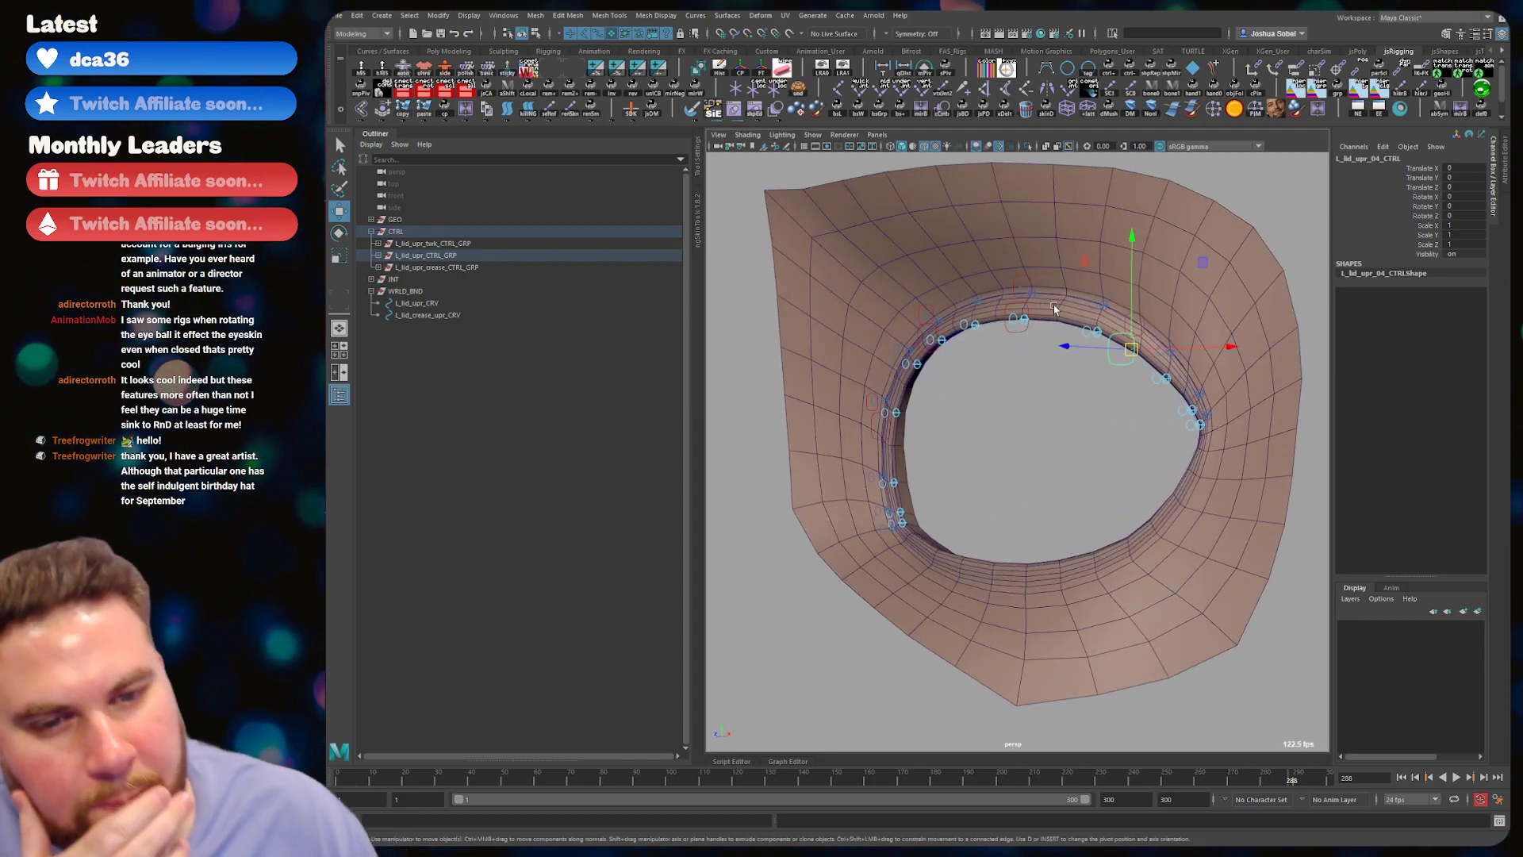
left_click(1003, 407)
left_click_drag(1001, 406, 975, 385, "alt")
key("q")
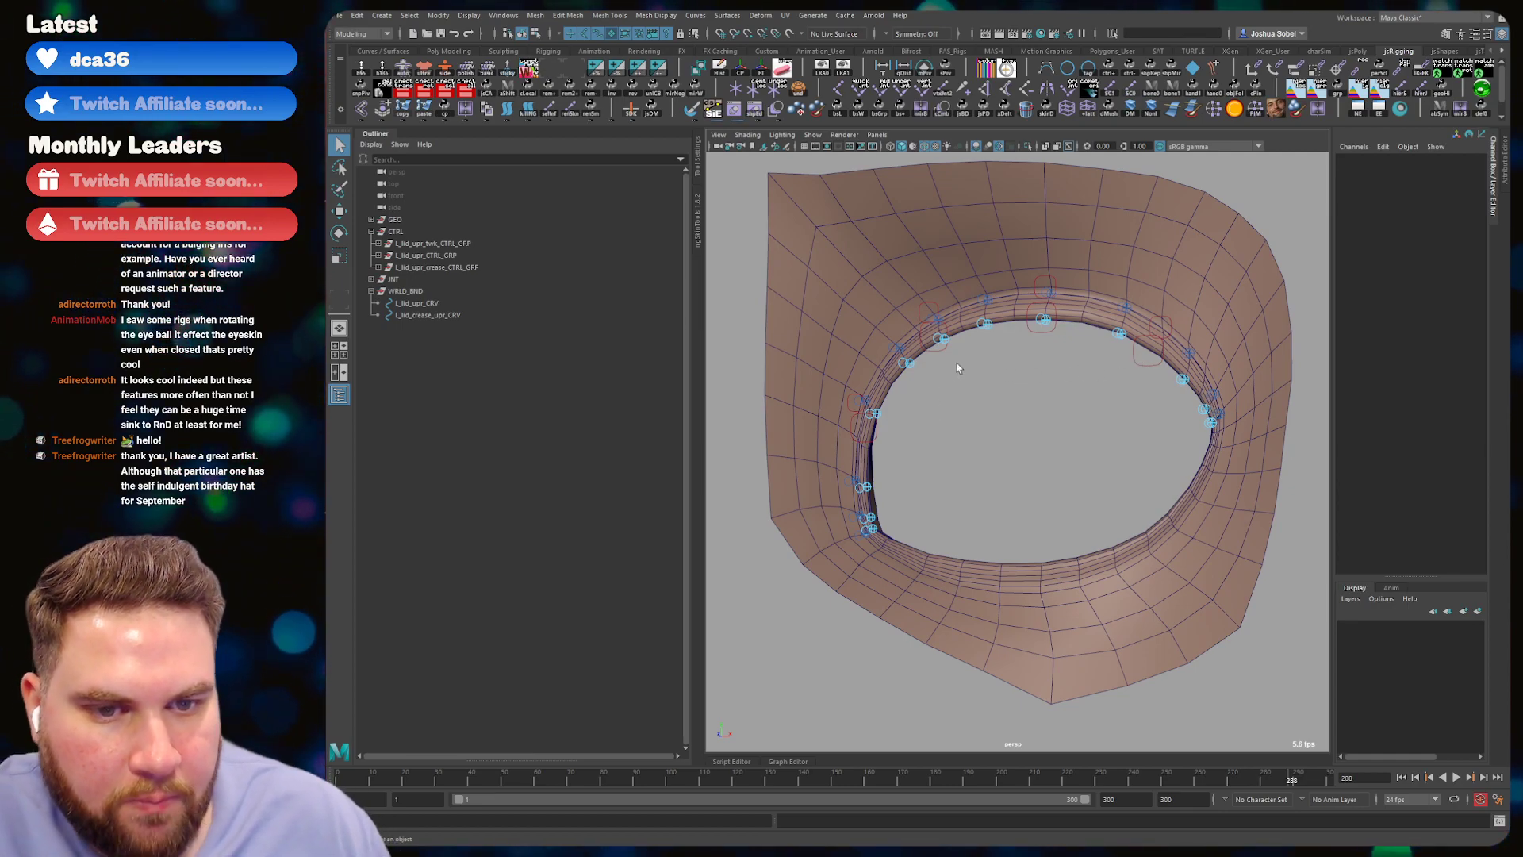
- Isolate the CTRL and WRLD_BND groups in the viewport
left_click(421, 302)
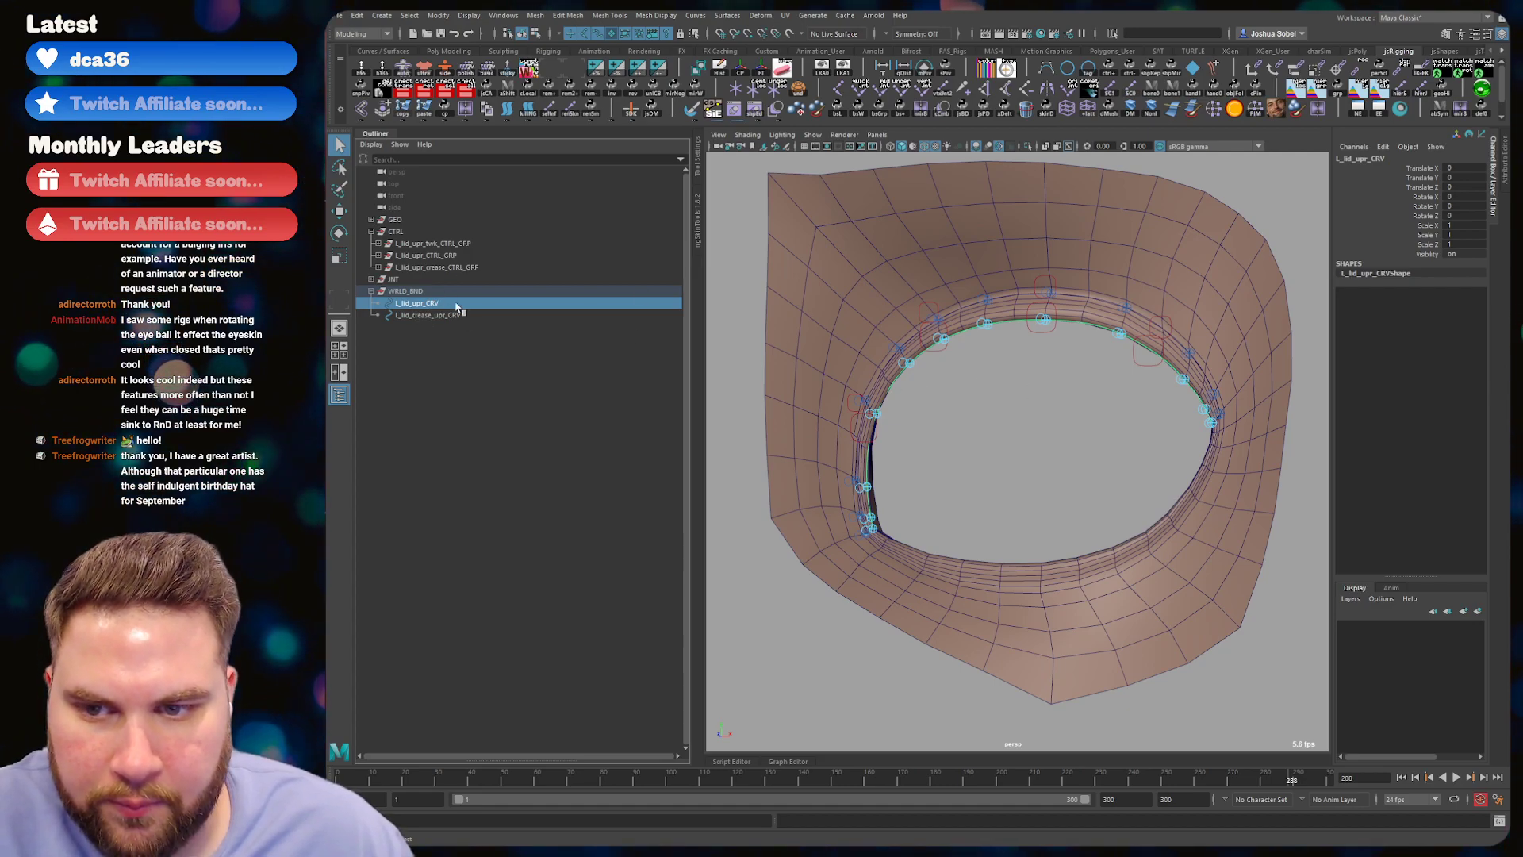
left_click(955, 372)
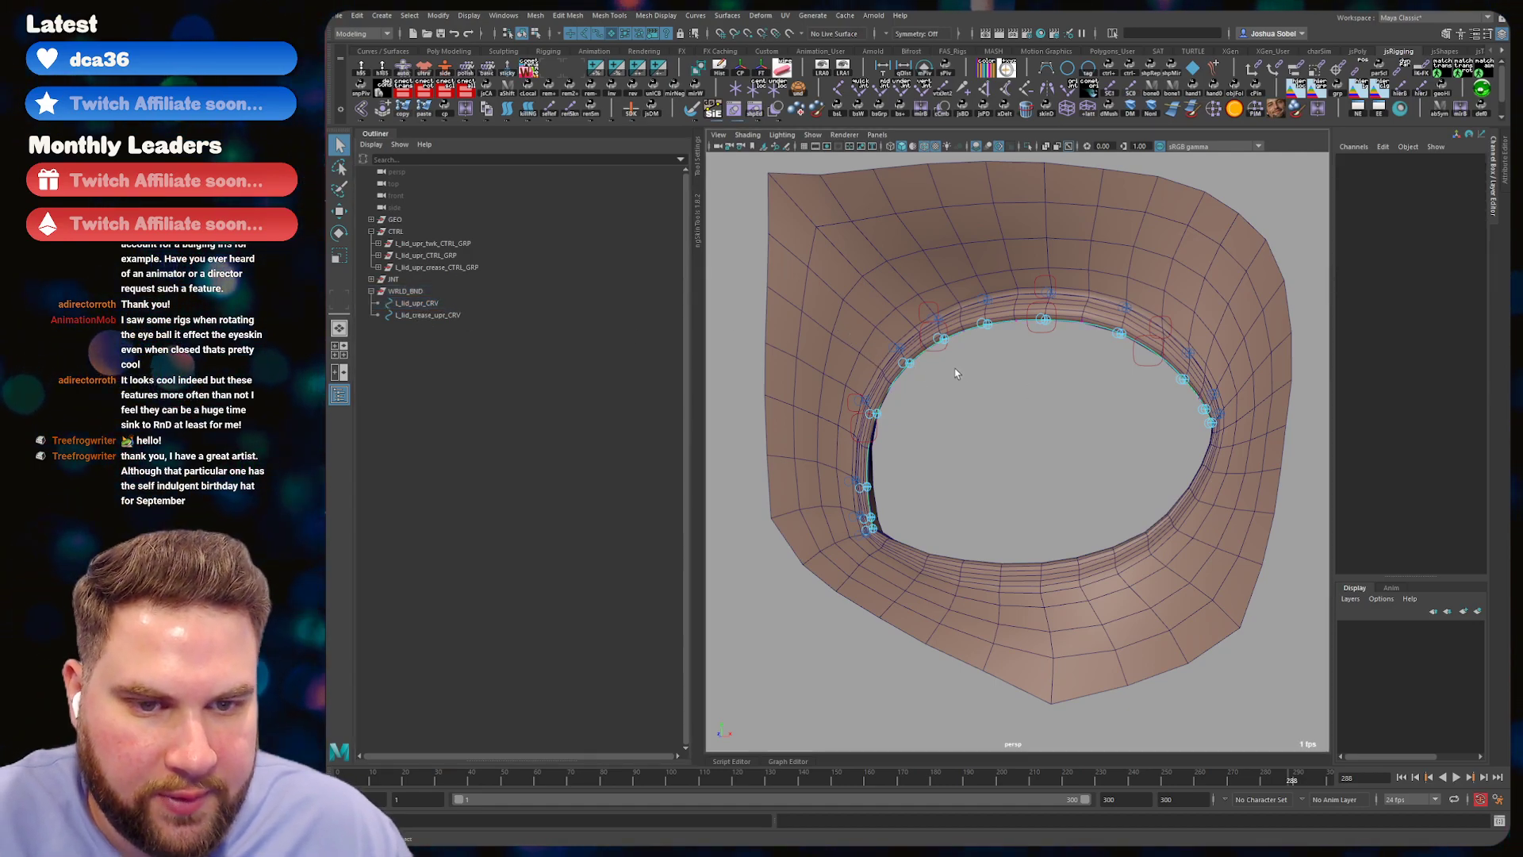
key("F8")
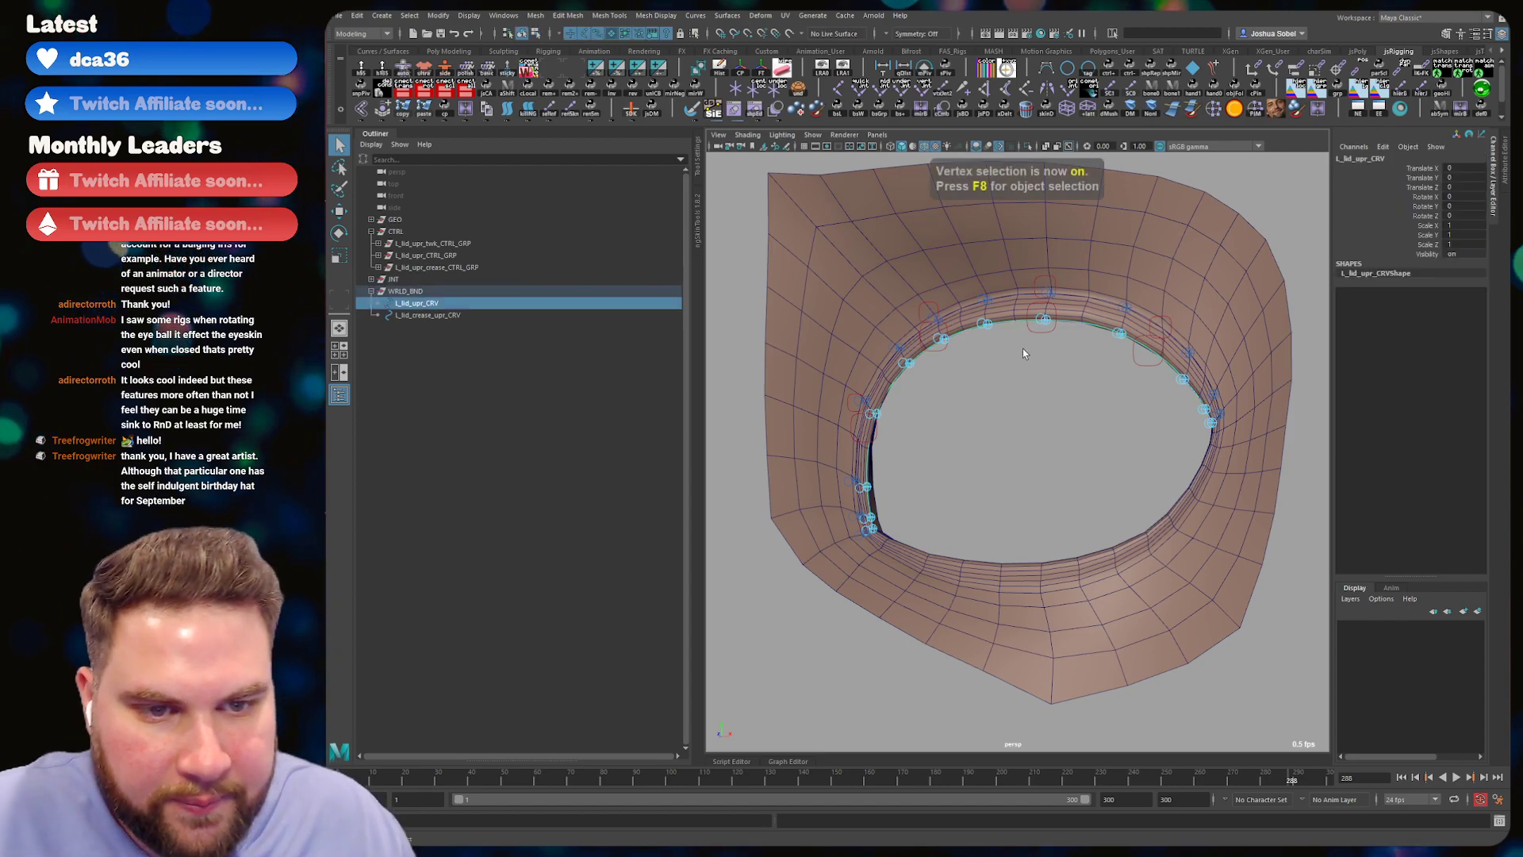
left_click(417, 294)
left_click(395, 231, "ctrl")
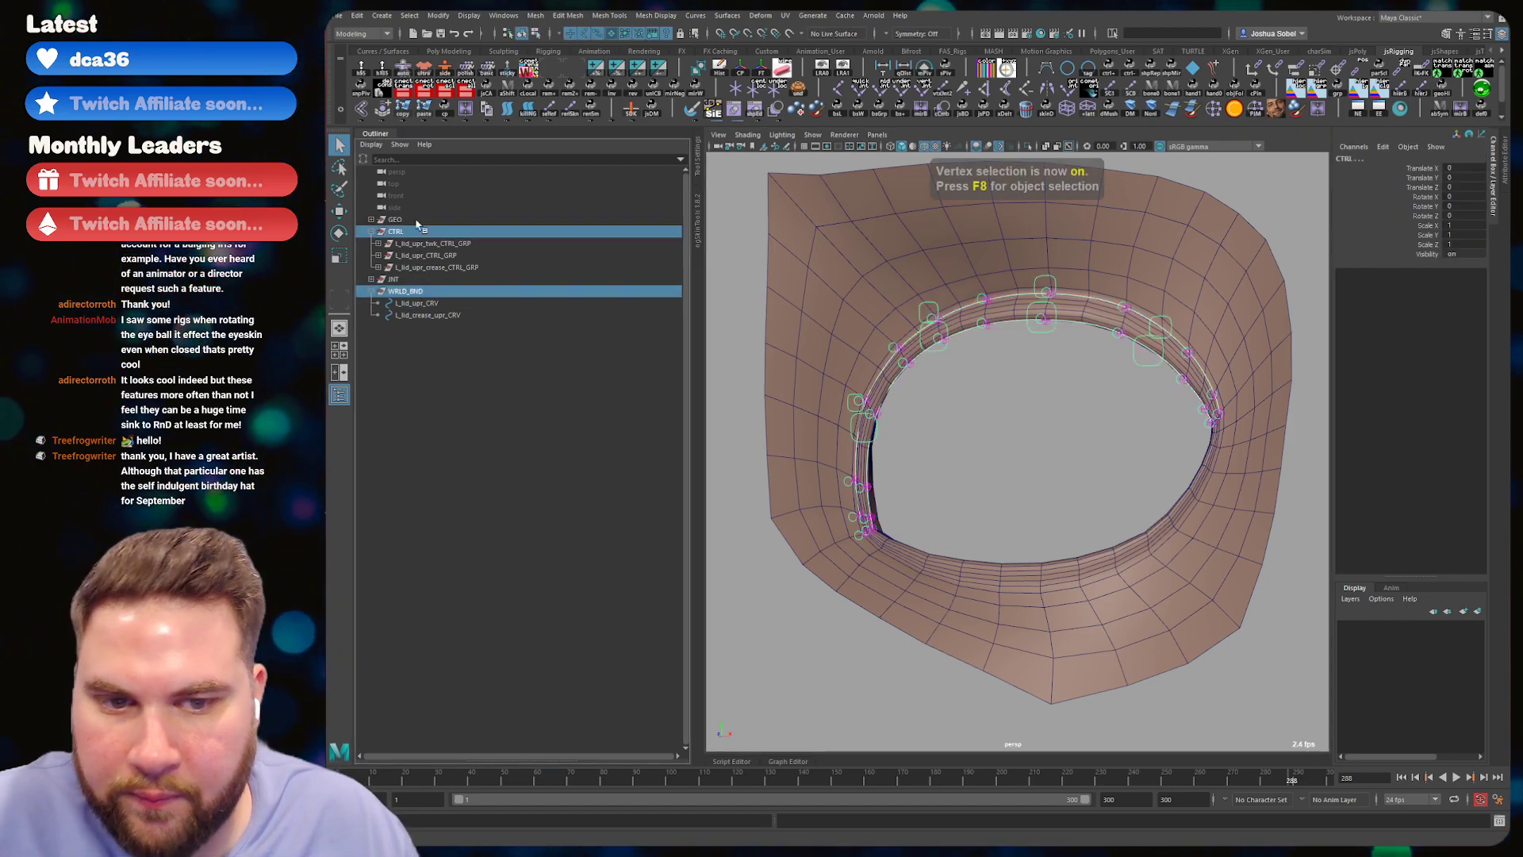
left_click(1028, 148)
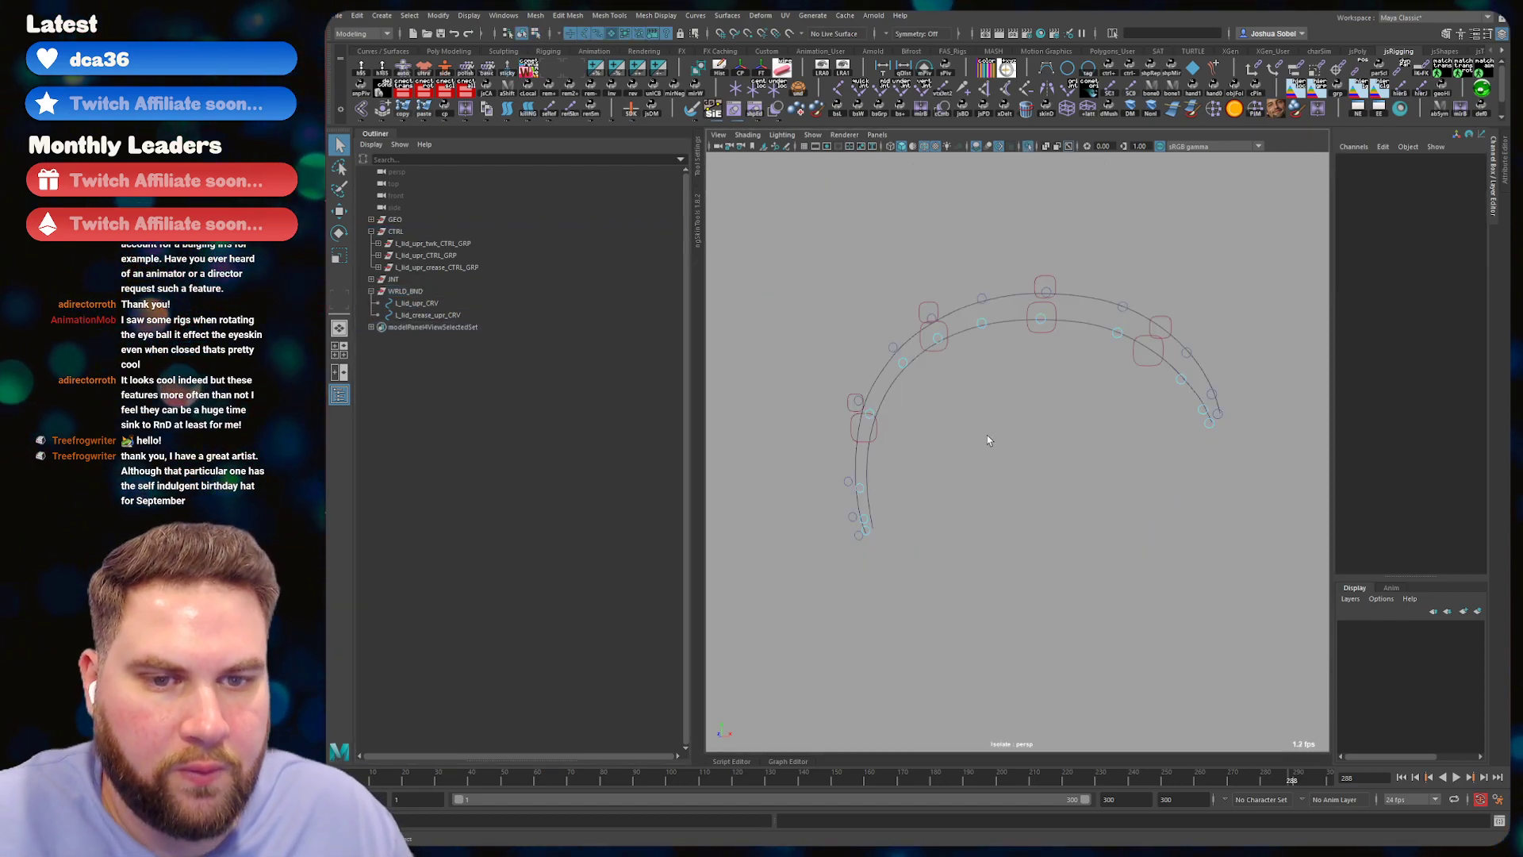
- Delete the curves L_lid_upr_CRV and L_lid_crease_upr_CRV, end the isolation and save the scene
left_click(977, 387)
left_click(956, 332)
mouse_move(924, 342)
left_mouse_down("alt")
mouse_move(962, 340)
mouse_move(949, 354)
left_mouse_up("alt")
key("F9")
left_click_drag(894, 400, 890, 383, "alt")
key("F8")
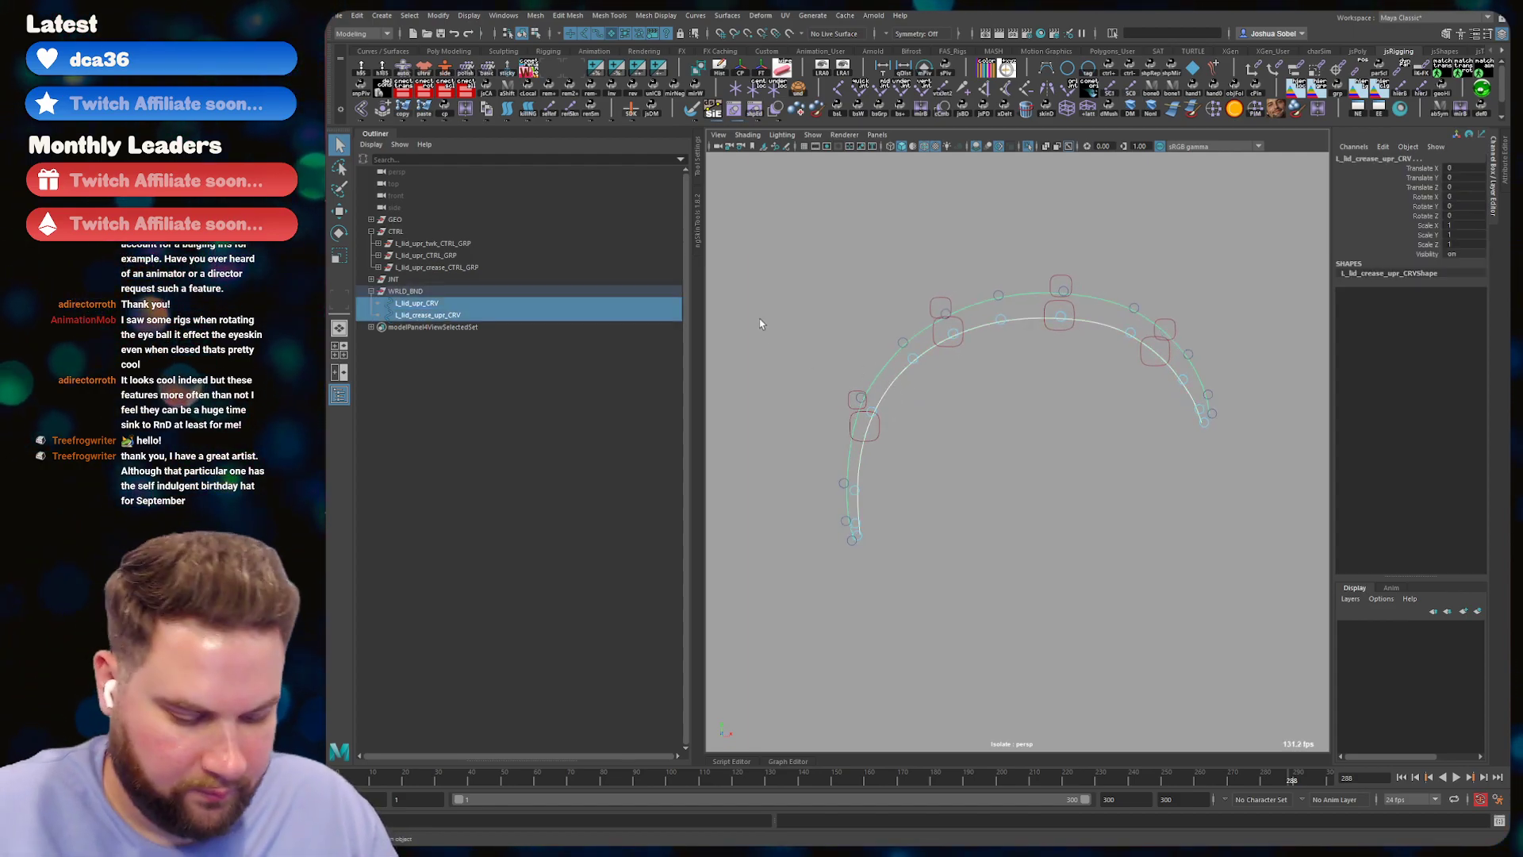
key("Delete")
left_click(1028, 146)
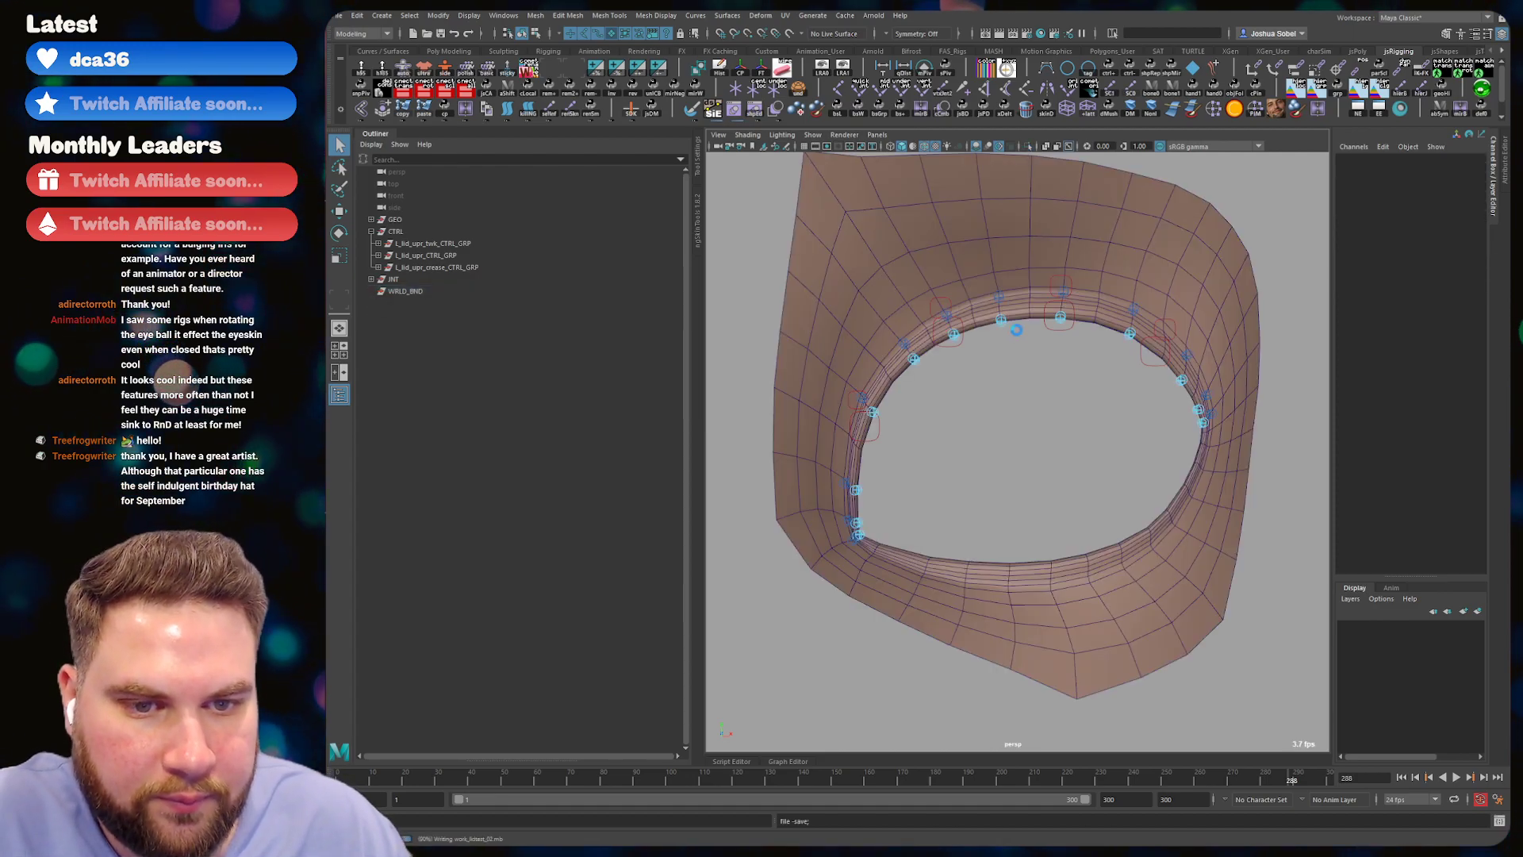
key("ctrl+s")
- Create a locator and snap it to the lid-edge joint at the eye's inner corner
middle_click_drag(914, 484, 970, 419, "alt")
mouse_move(969, 419)
right_mouse_down("alt")
mouse_move(964, 387)
mouse_move(943, 417)
right_mouse_up("alt")
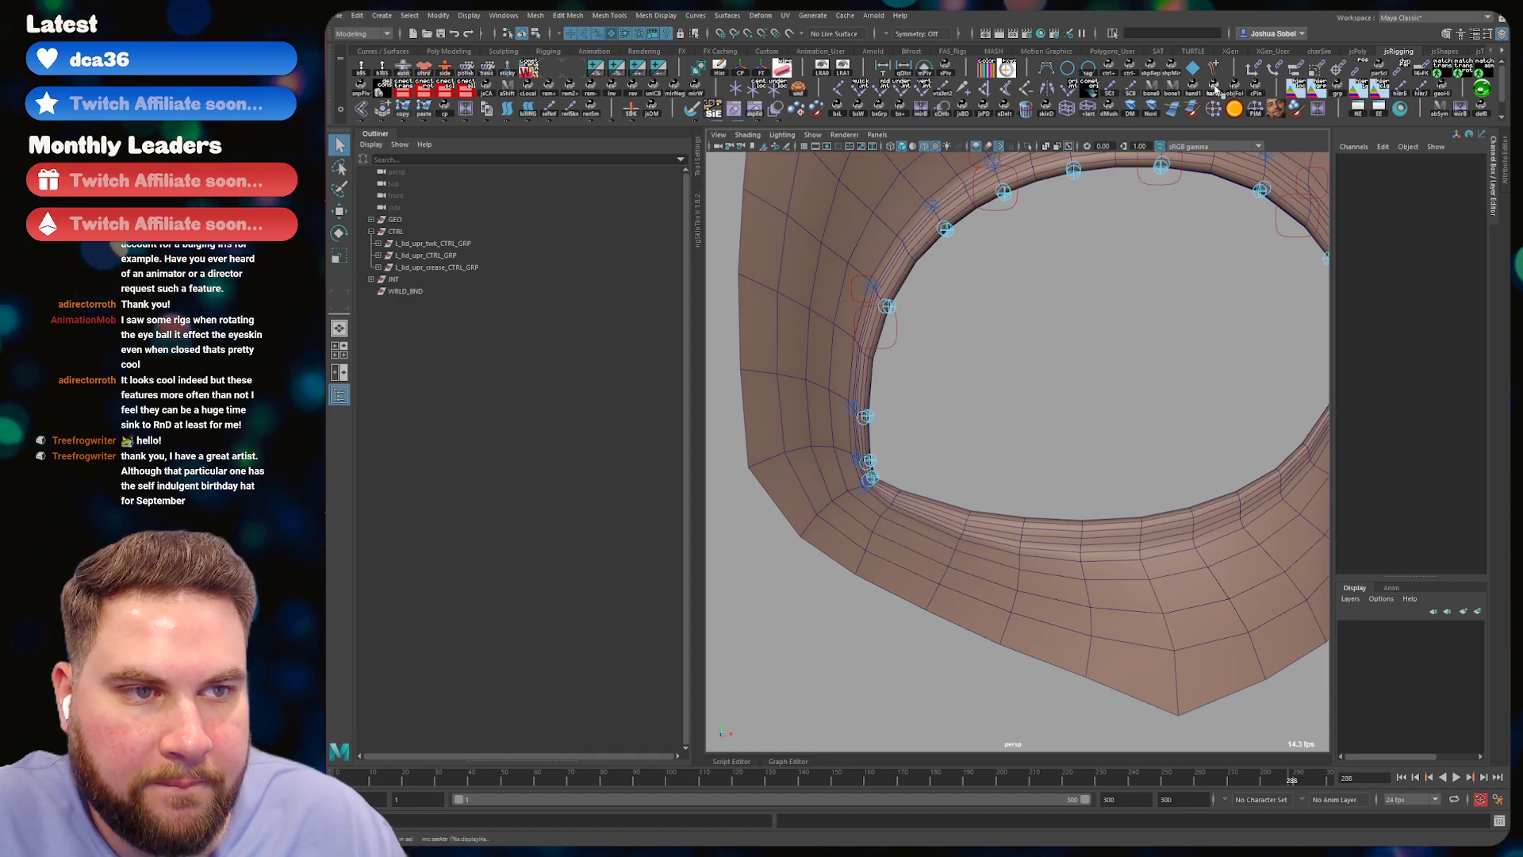
left_click(739, 92)
key("w")
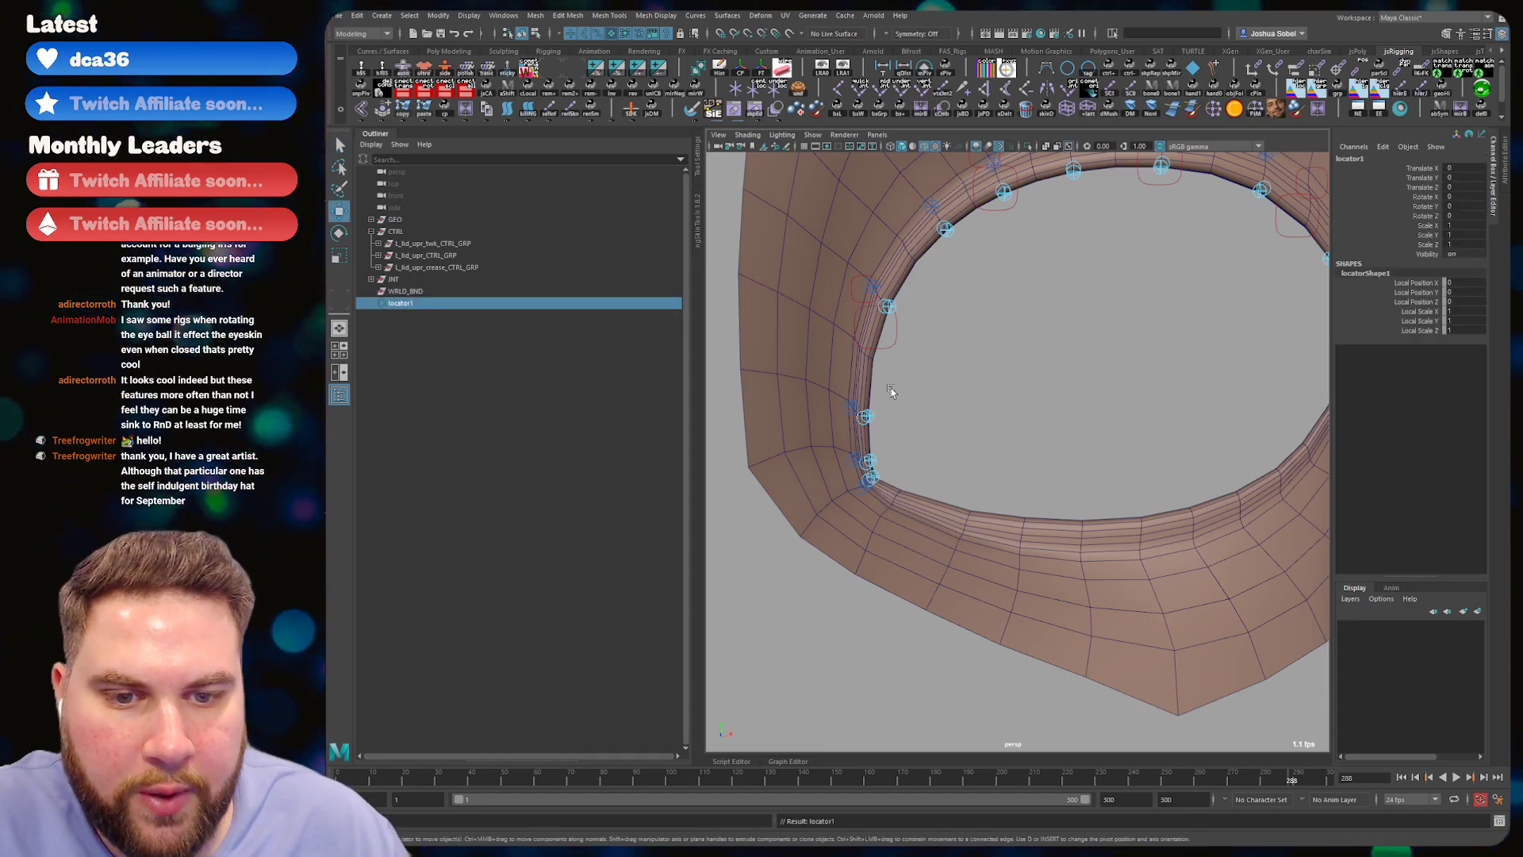
left_click_drag(890, 384, 903, 431, "alt")
right_click_drag(903, 432, 965, 407, "alt")
middle_click_drag(902, 407, 991, 371)
left_click_drag(991, 371, 902, 407, "alt")
right_click_drag(902, 407, 984, 373, "alt")
key("v")
left_click_drag(1045, 311, 1000, 381)
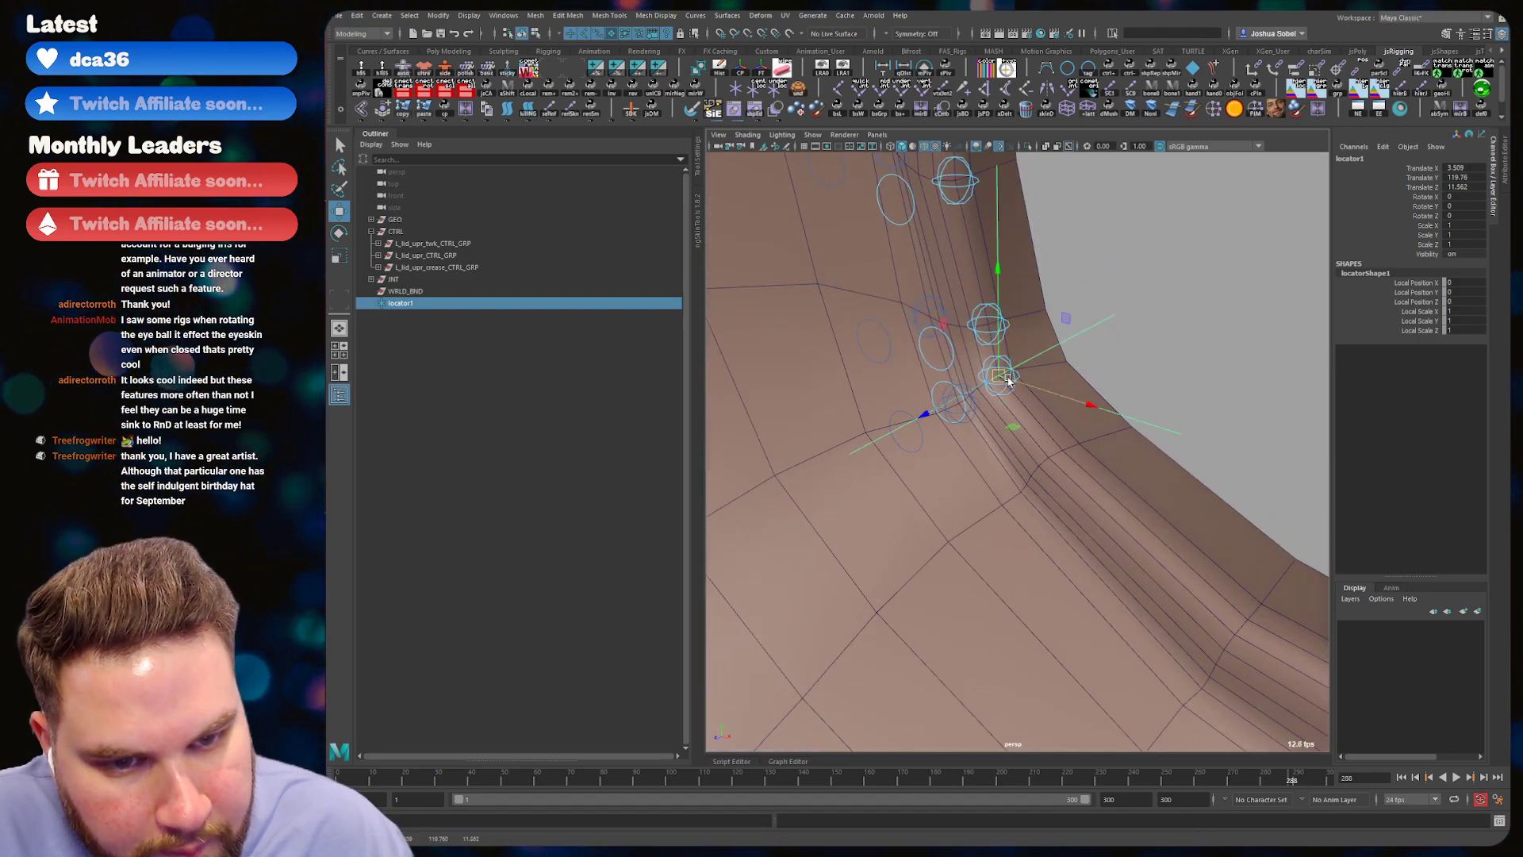
- Duplicate the locator and snap the copy to the neighbouring crease position at the eye's inner corner
key("ctrl+d")
left_click_drag(999, 376, 957, 402)
right_click_drag(957, 403, 857, 289, "alt")
left_click_drag(856, 288, 1067, 347, "alt")
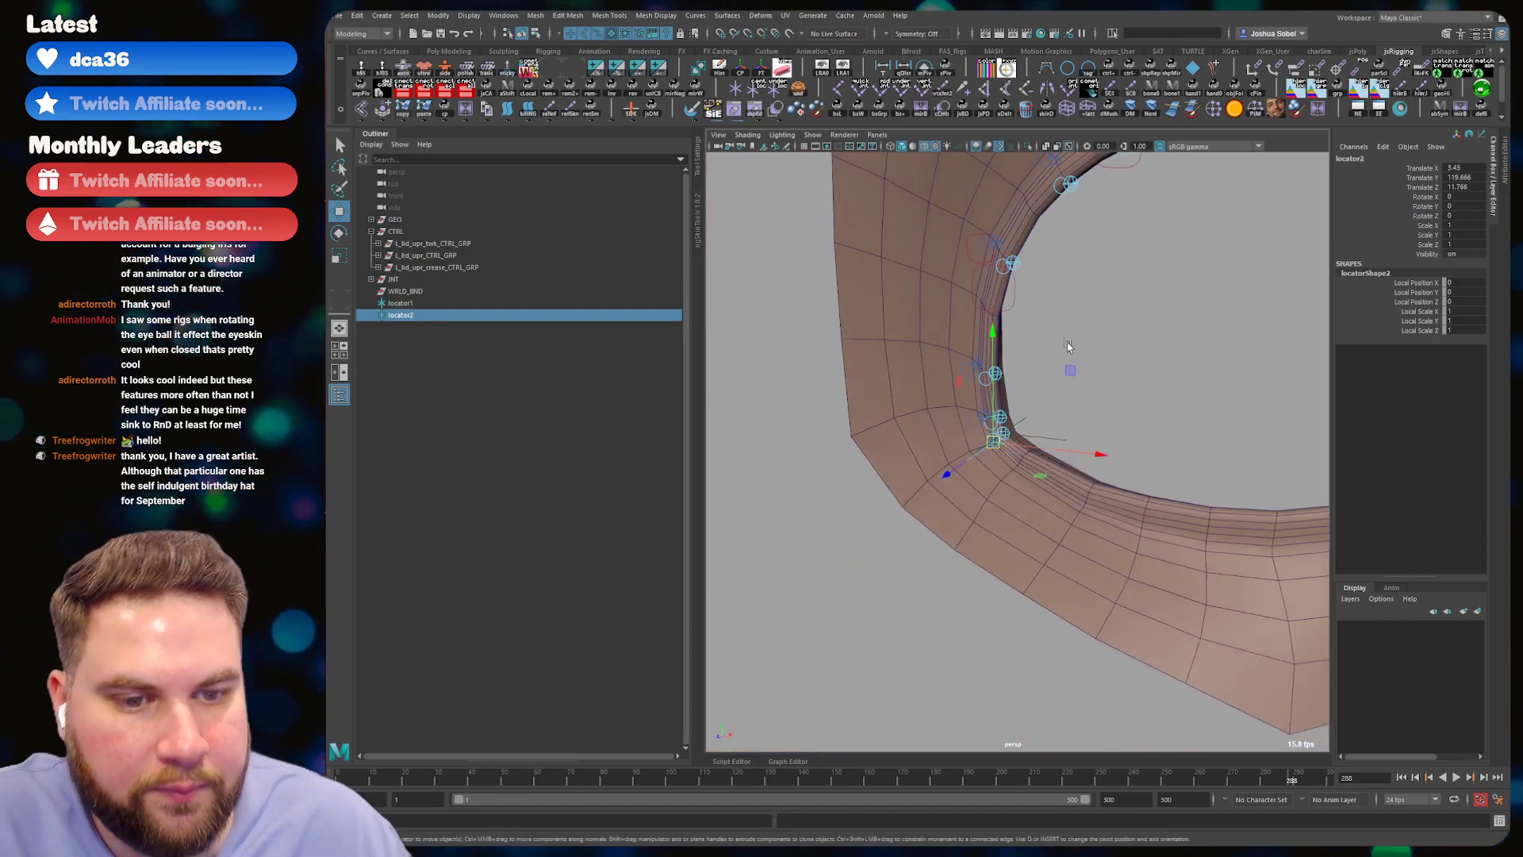
- Duplicate the locator two more times and snap the copies to the lid and crease positions at the eye's outer corner
middle_click_drag(1146, 418, 873, 428, "alt")
key("ctrl+d")
left_click_drag(1210, 336, 993, 387, "alt")
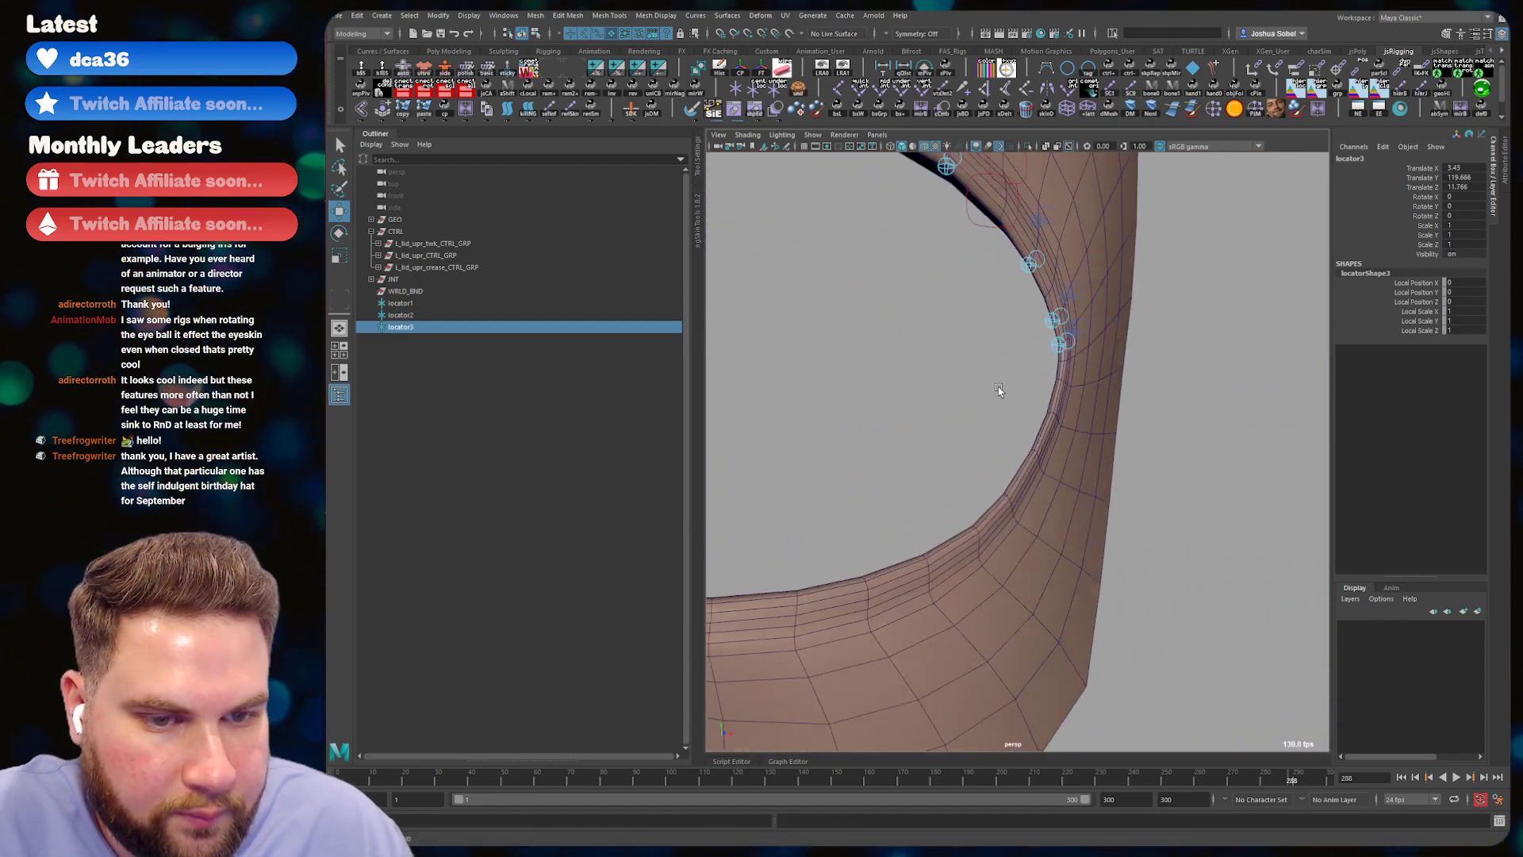
right_click_drag(993, 388, 1166, 333, "alt")
left_click_drag(1166, 333, 1110, 327, "alt")
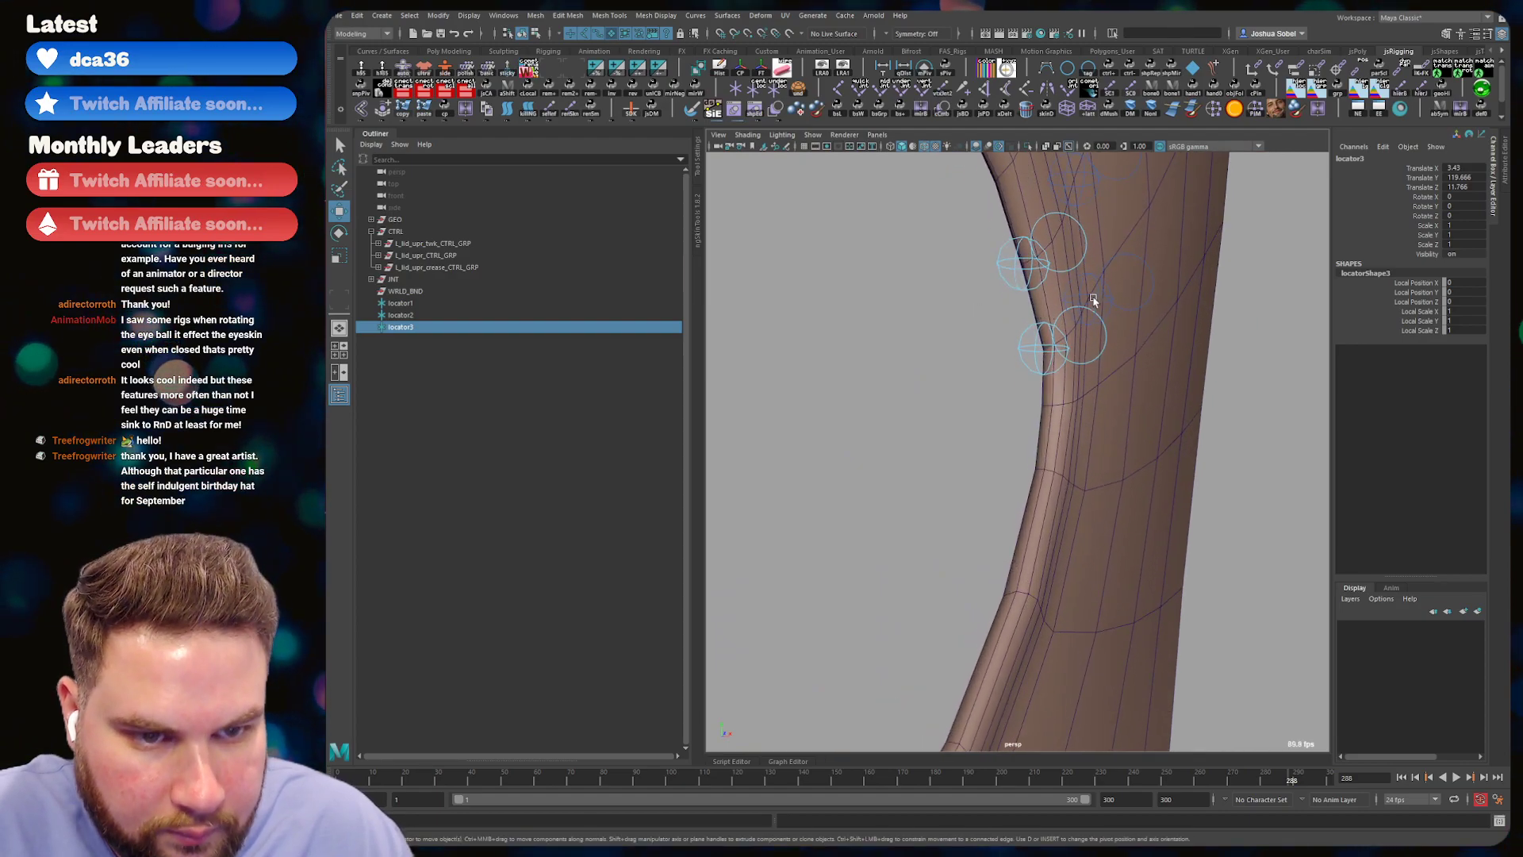
mouse_move(1084, 317)
middle_mouse_down()
mouse_move(1074, 360)
mouse_move(1090, 307)
middle_mouse_up()
key("ctrl+d")
right_click_drag(1088, 303, 929, 376, "alt")
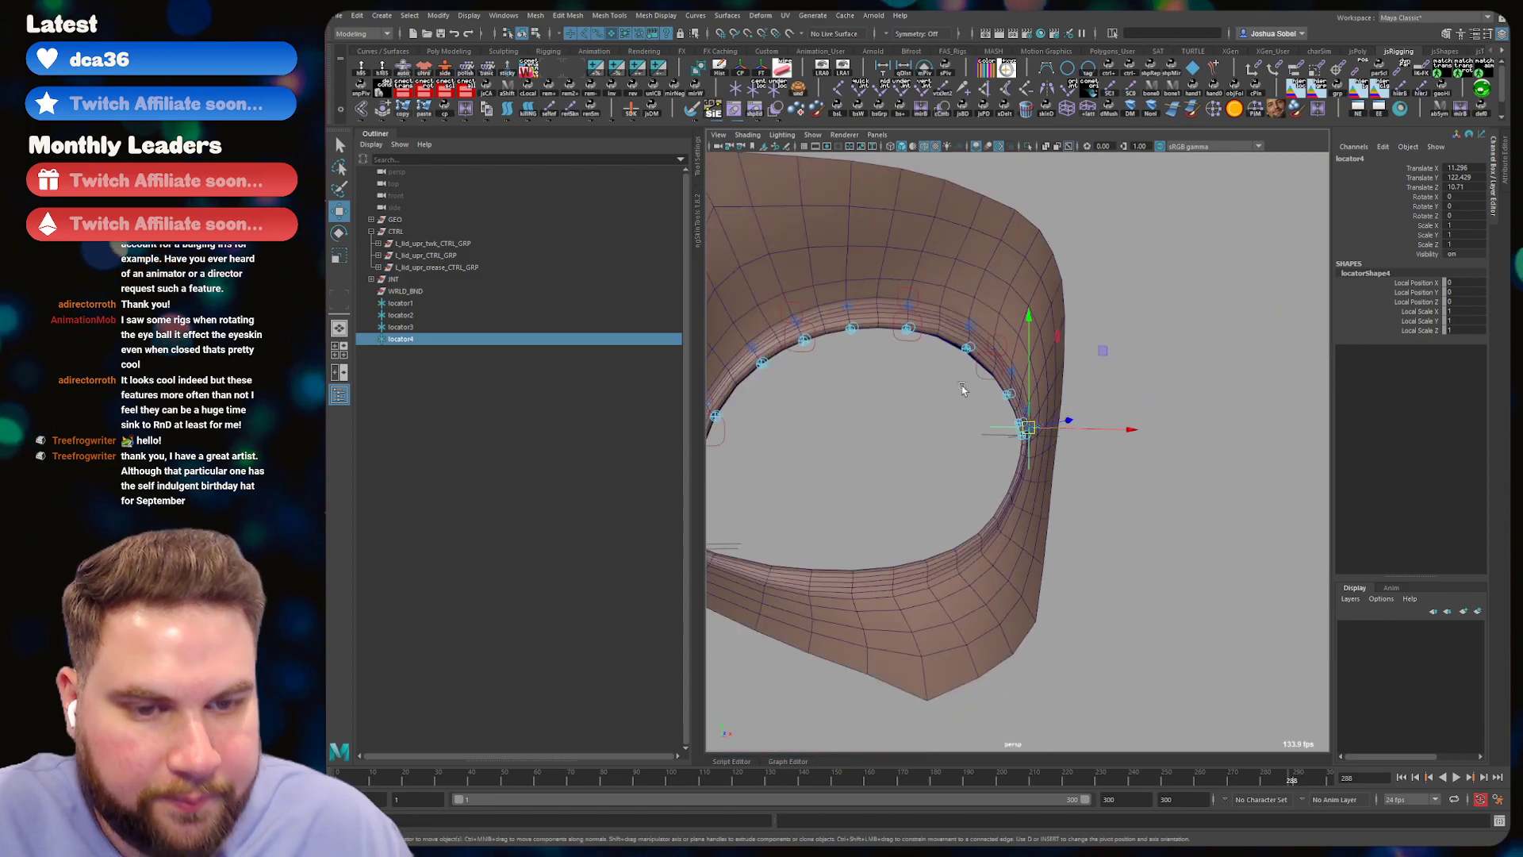
- Create a locator at each of the L_lid_upr_01 to 04 and L_lid_upr_crease_01 to 04 controls
left_click_drag(930, 376, 930, 425, "alt")
middle_click_drag(929, 425, 1205, 390, "alt")
right_click_drag(905, 344, 972, 357, "alt")
left_click(939, 410)
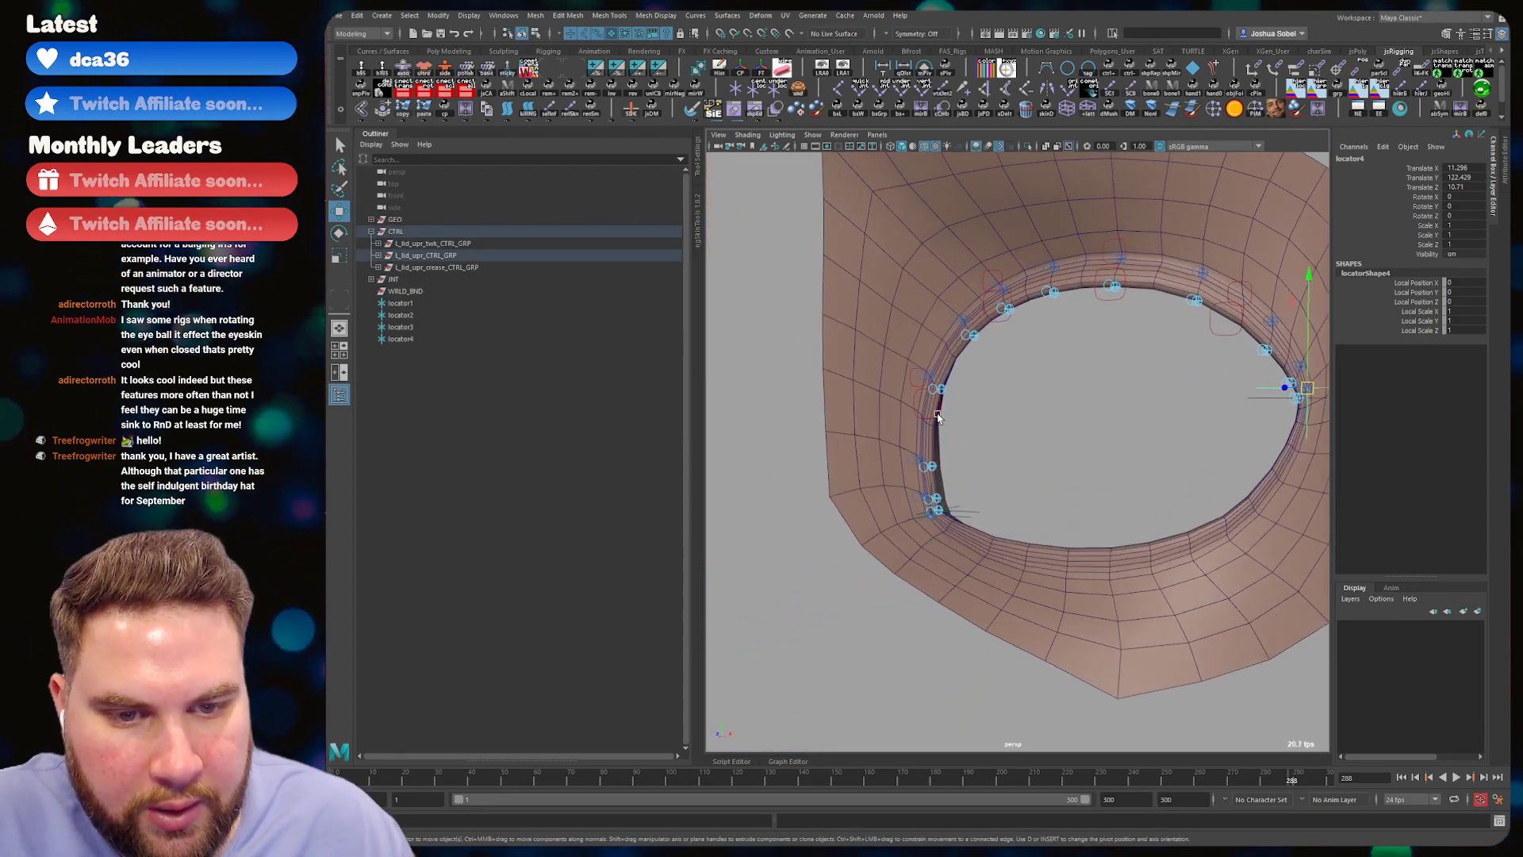
key("q")
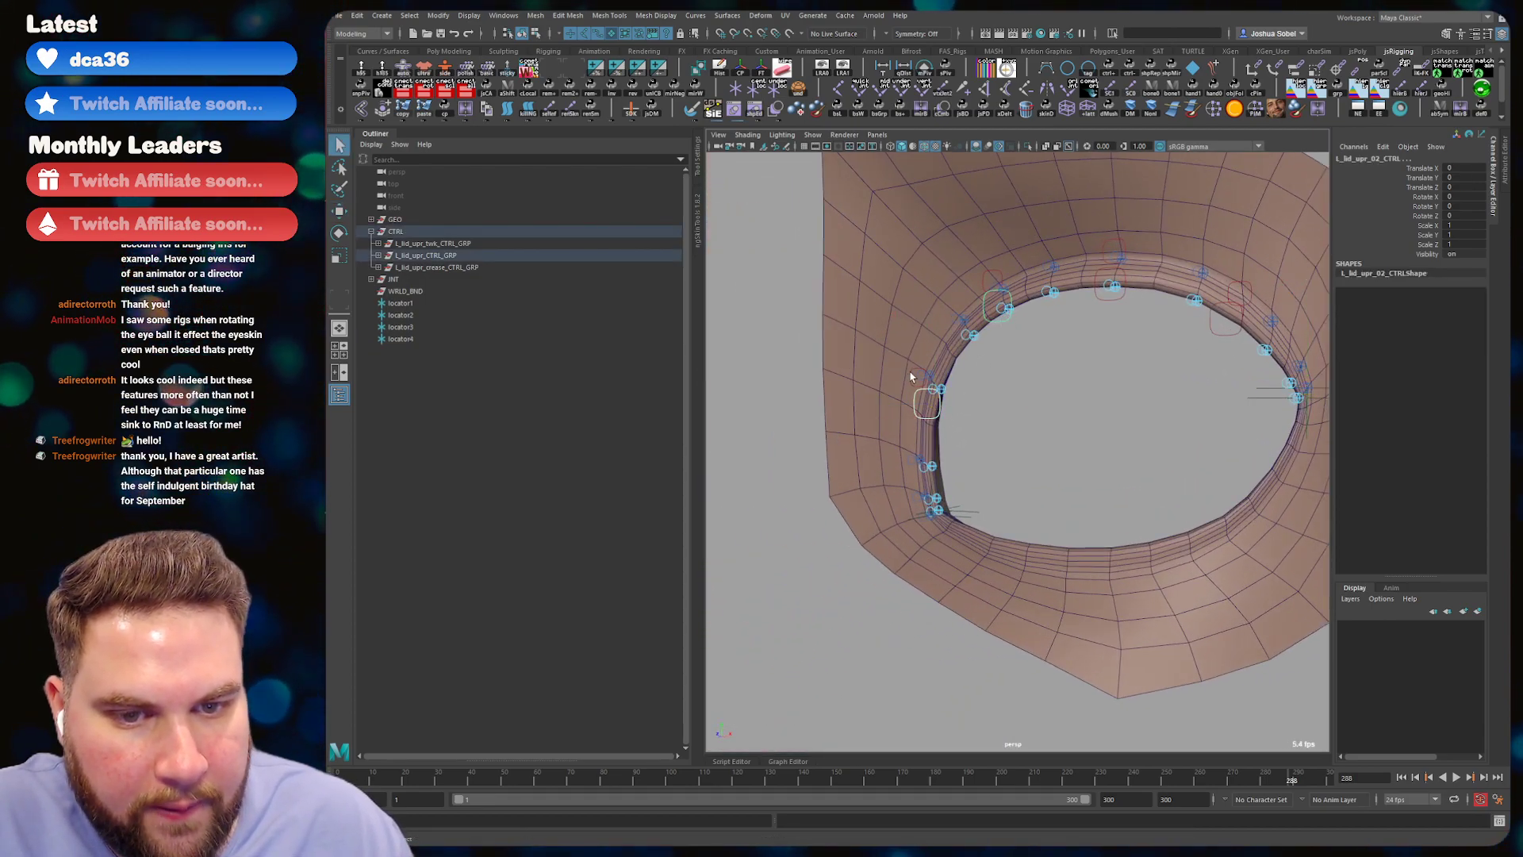
left_click(912, 377, "shift")
left_click(984, 280, "shift")
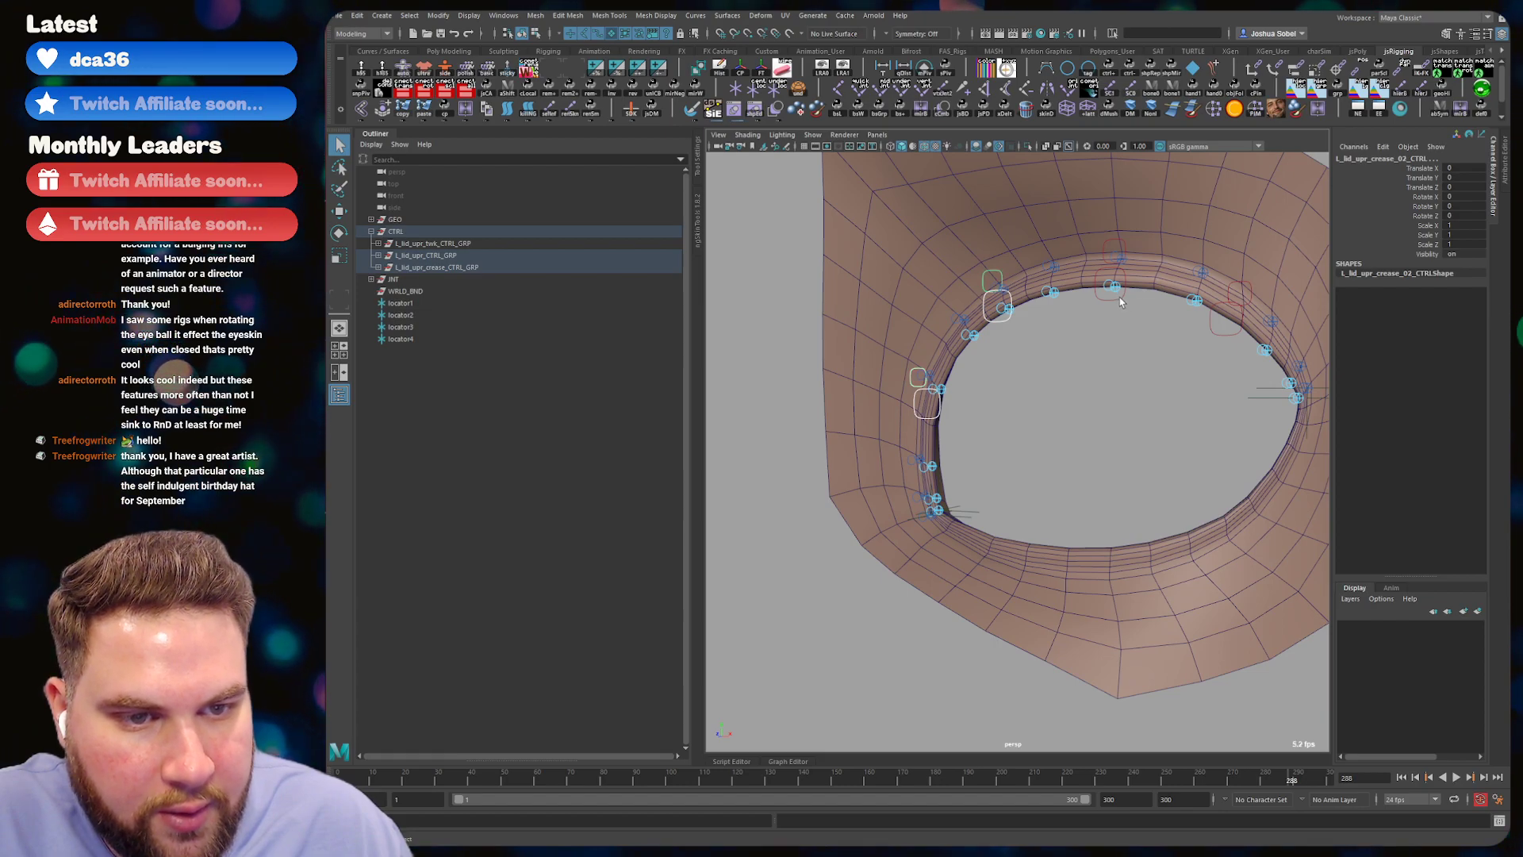
left_click(1124, 252, "shift")
left_click(1227, 331, "shift")
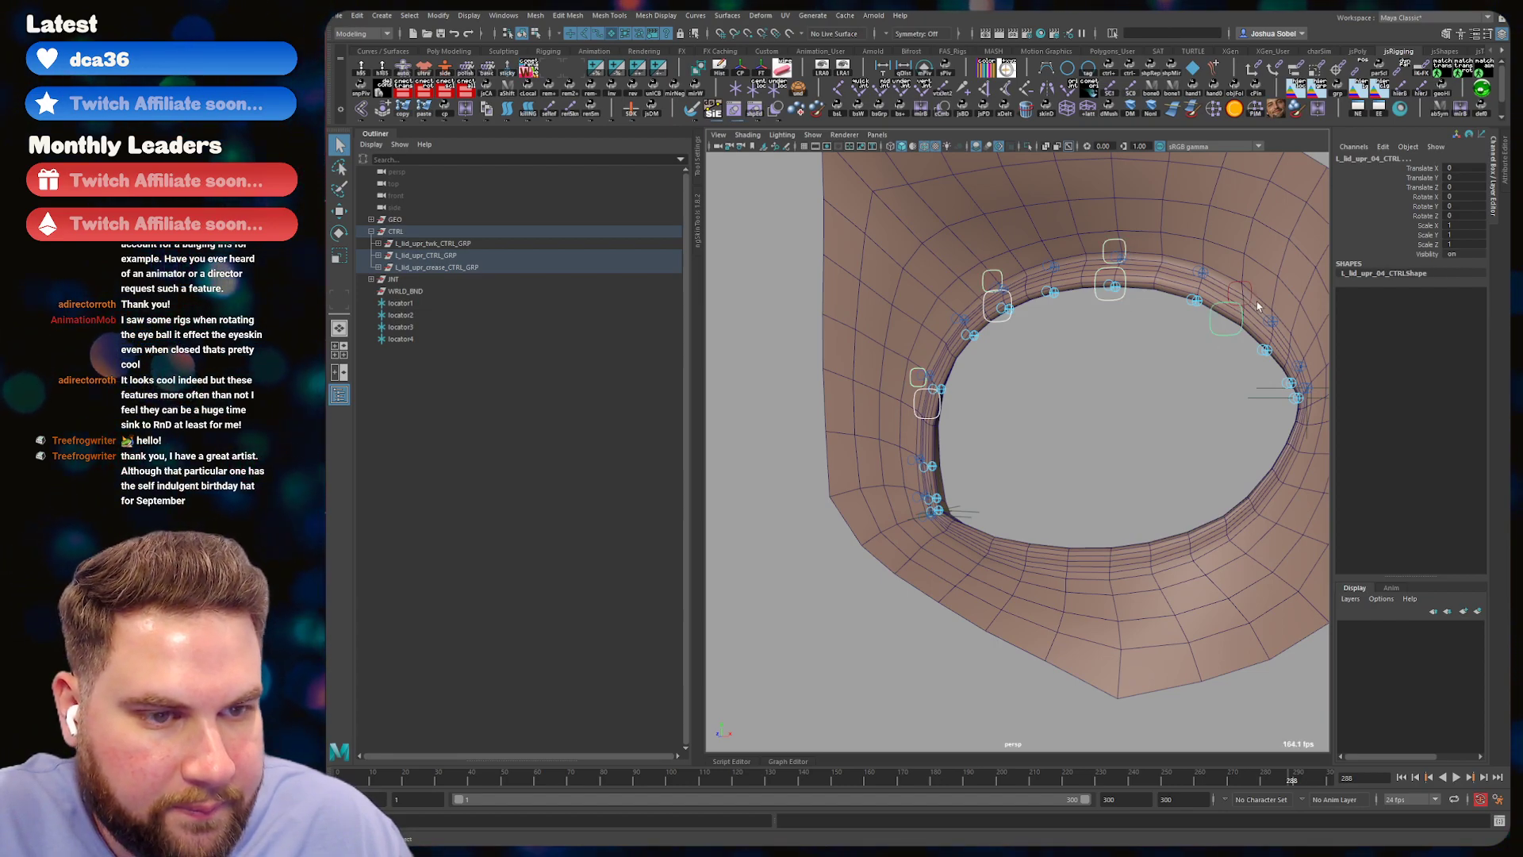
key("f")
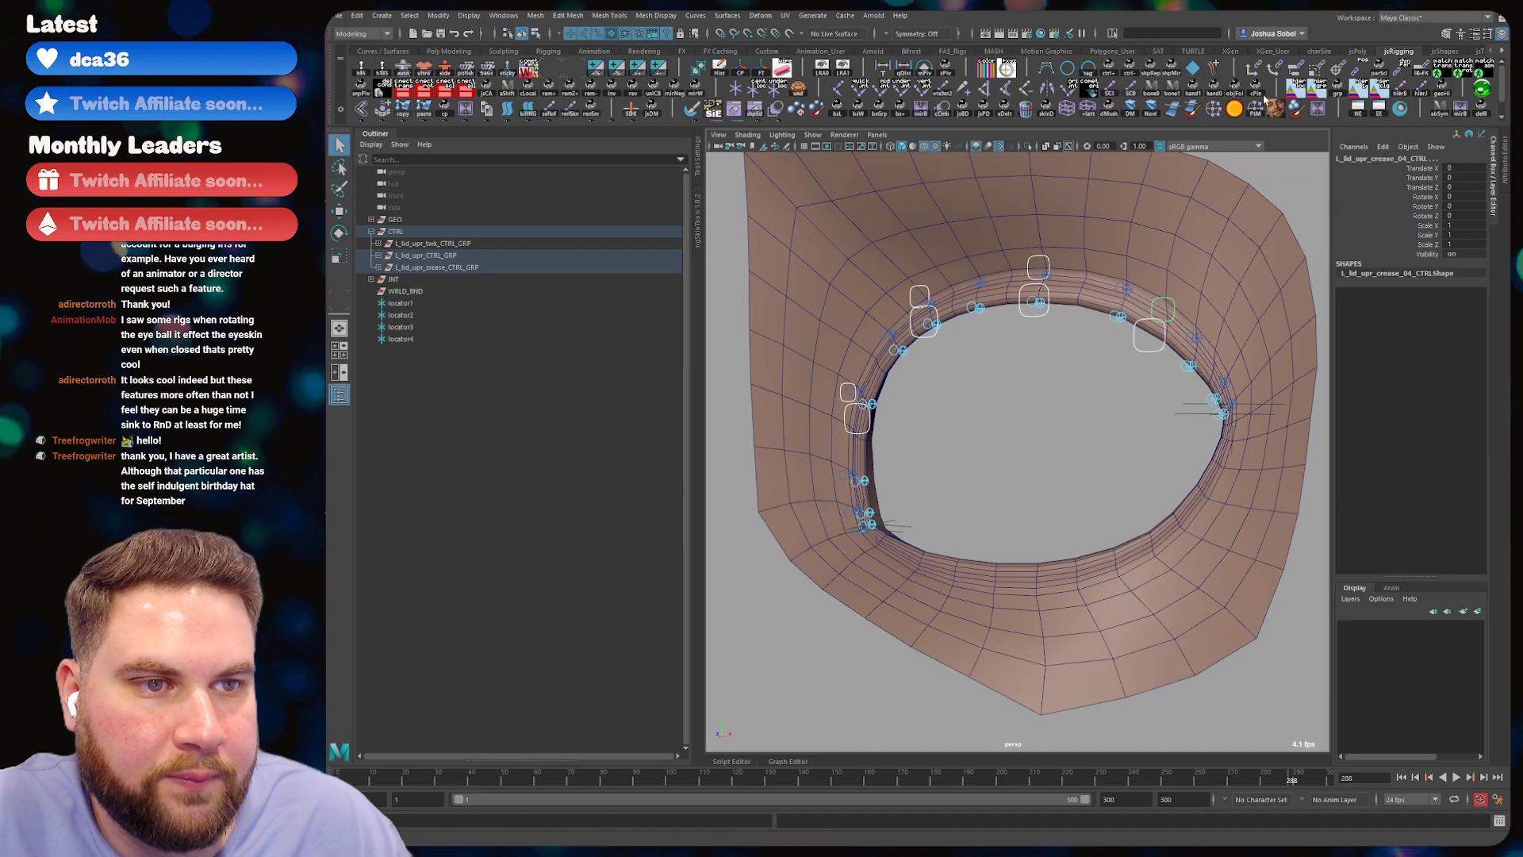
left_click(756, 89)
left_click_drag(933, 436, 1011, 362, "alt")
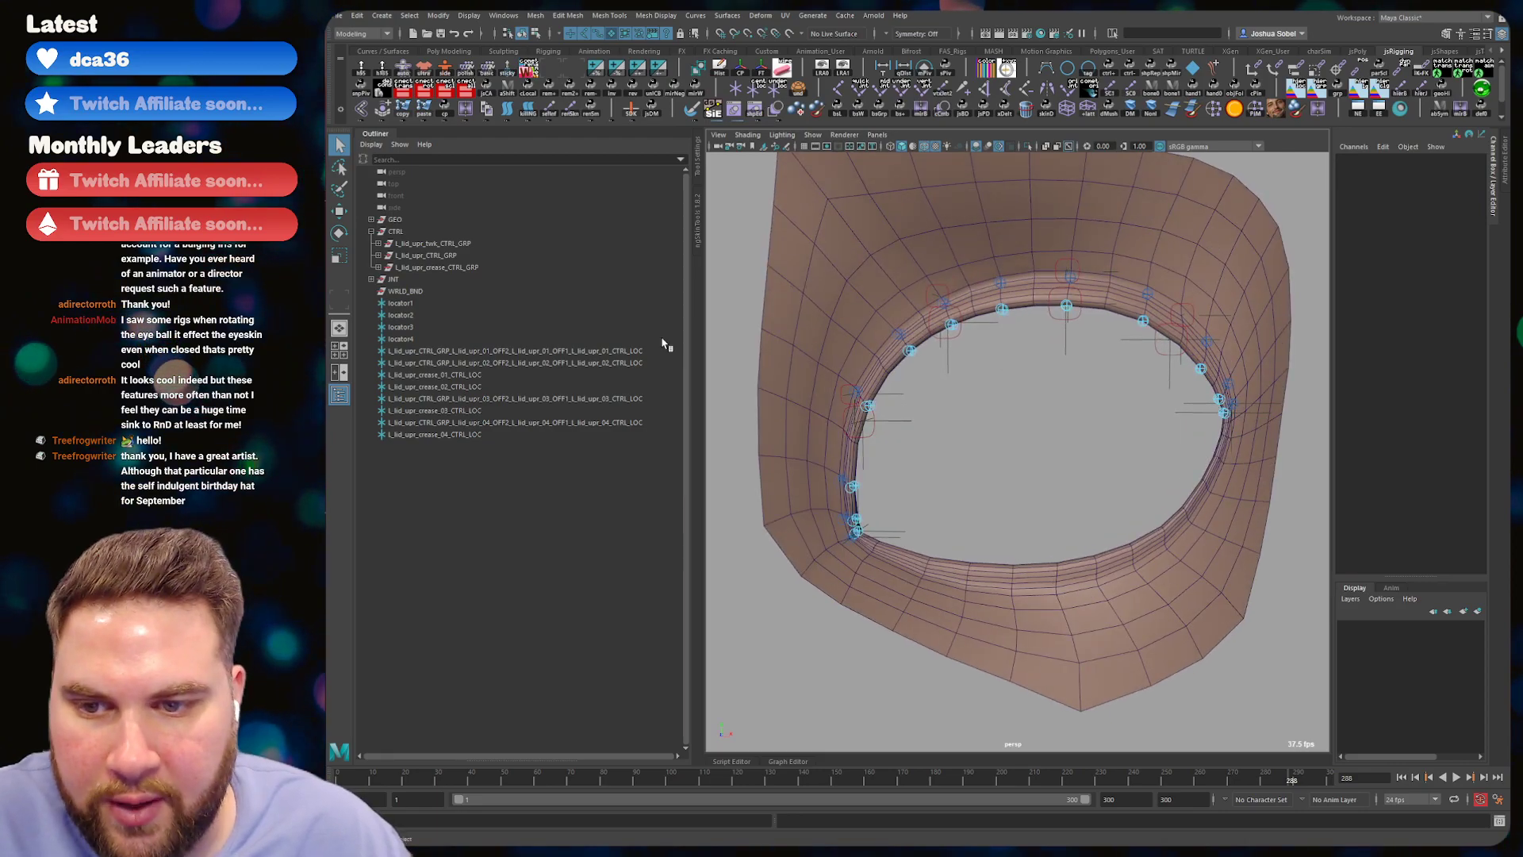
- Isolate all the lid, crease and corner locators in the viewport
left_click_drag(398, 308, 426, 459)
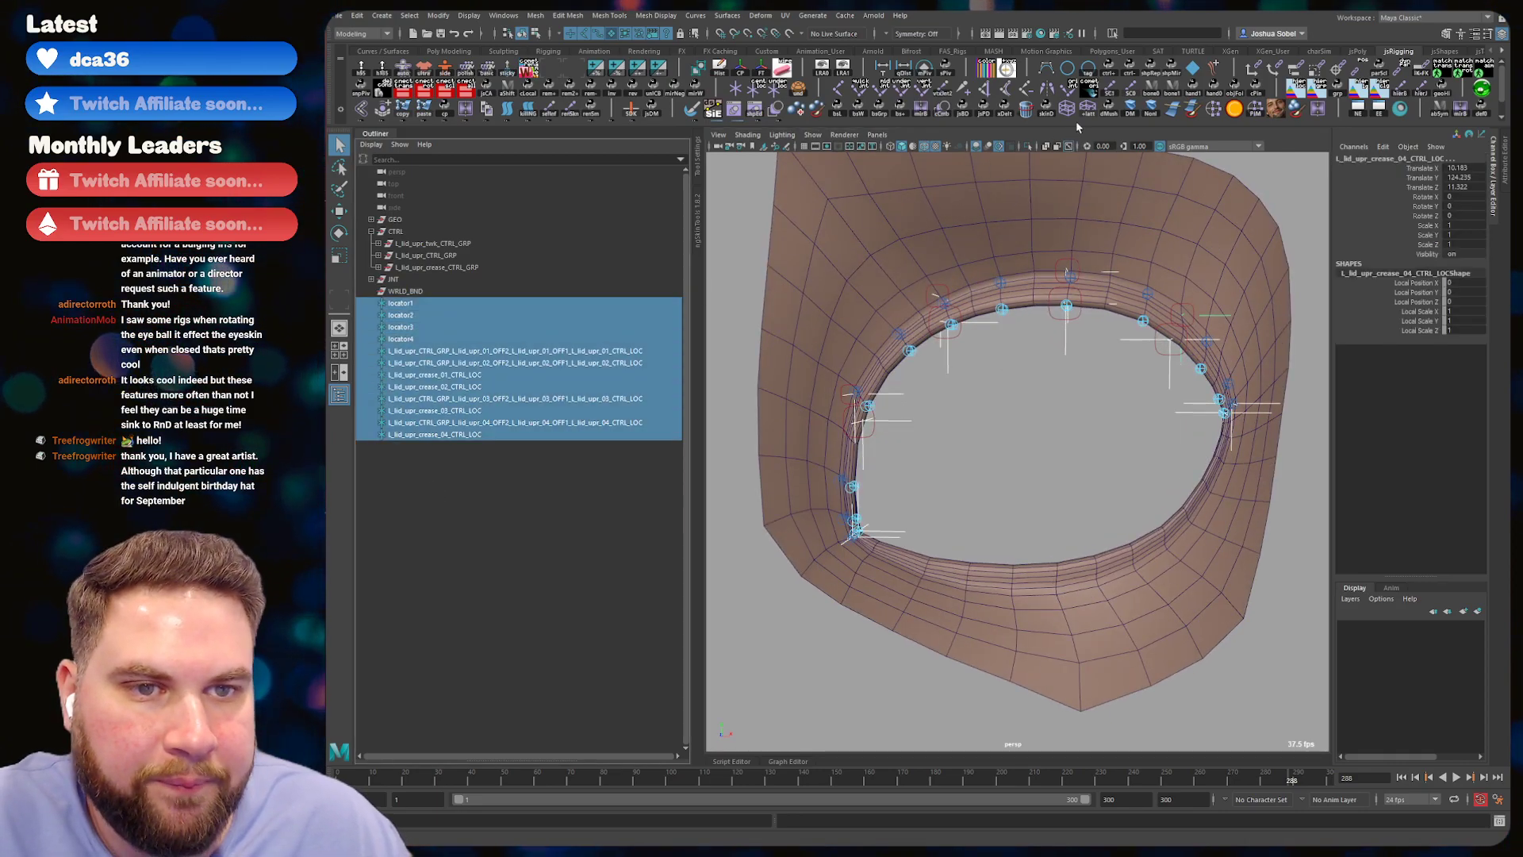
left_click(1029, 147)
left_click(966, 348)
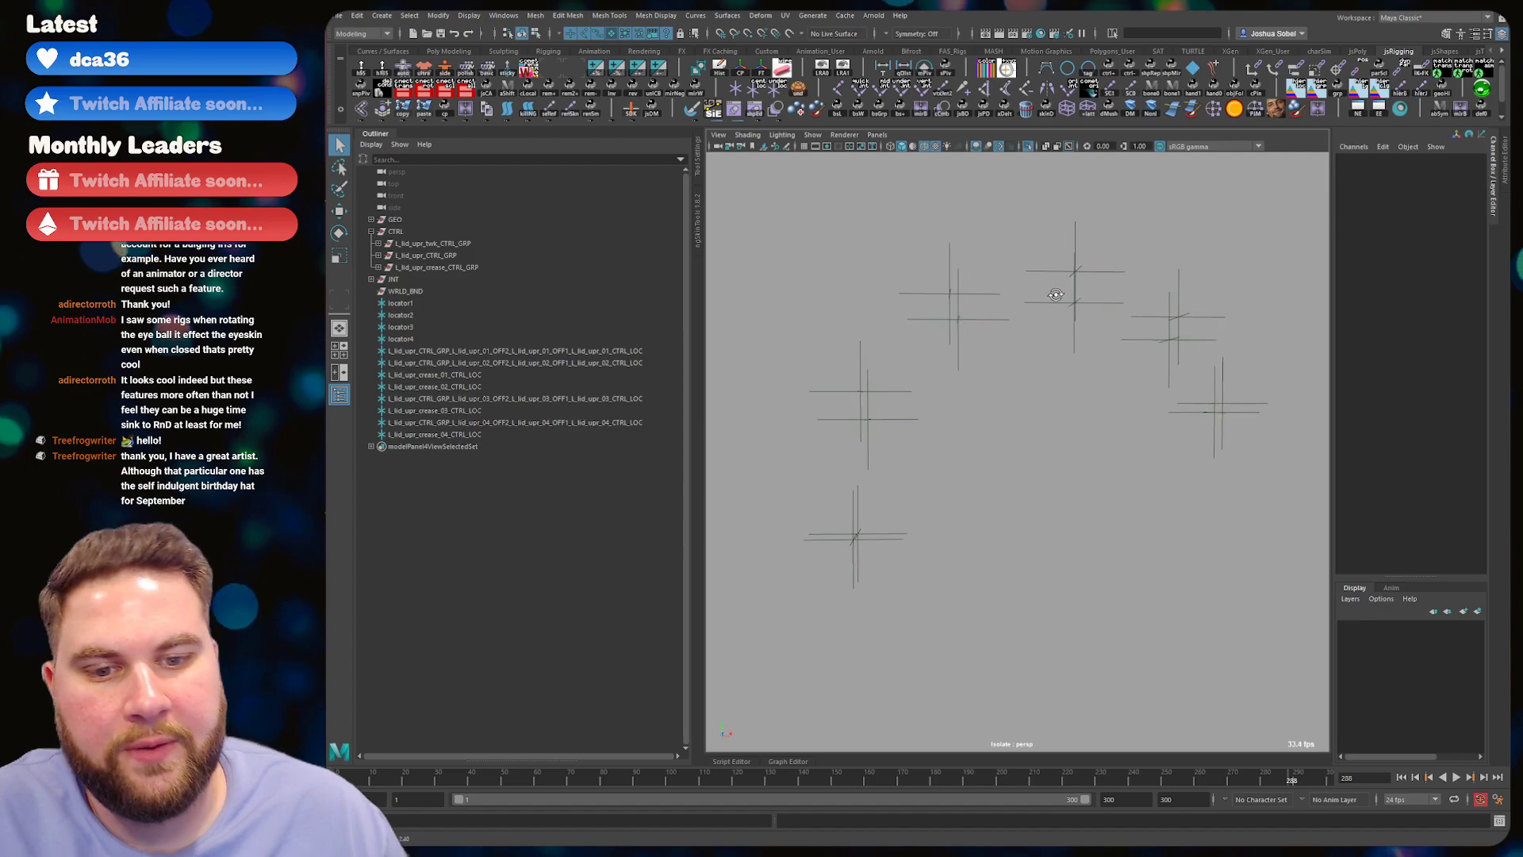
left_click_drag(966, 348, 857, 371, "alt")
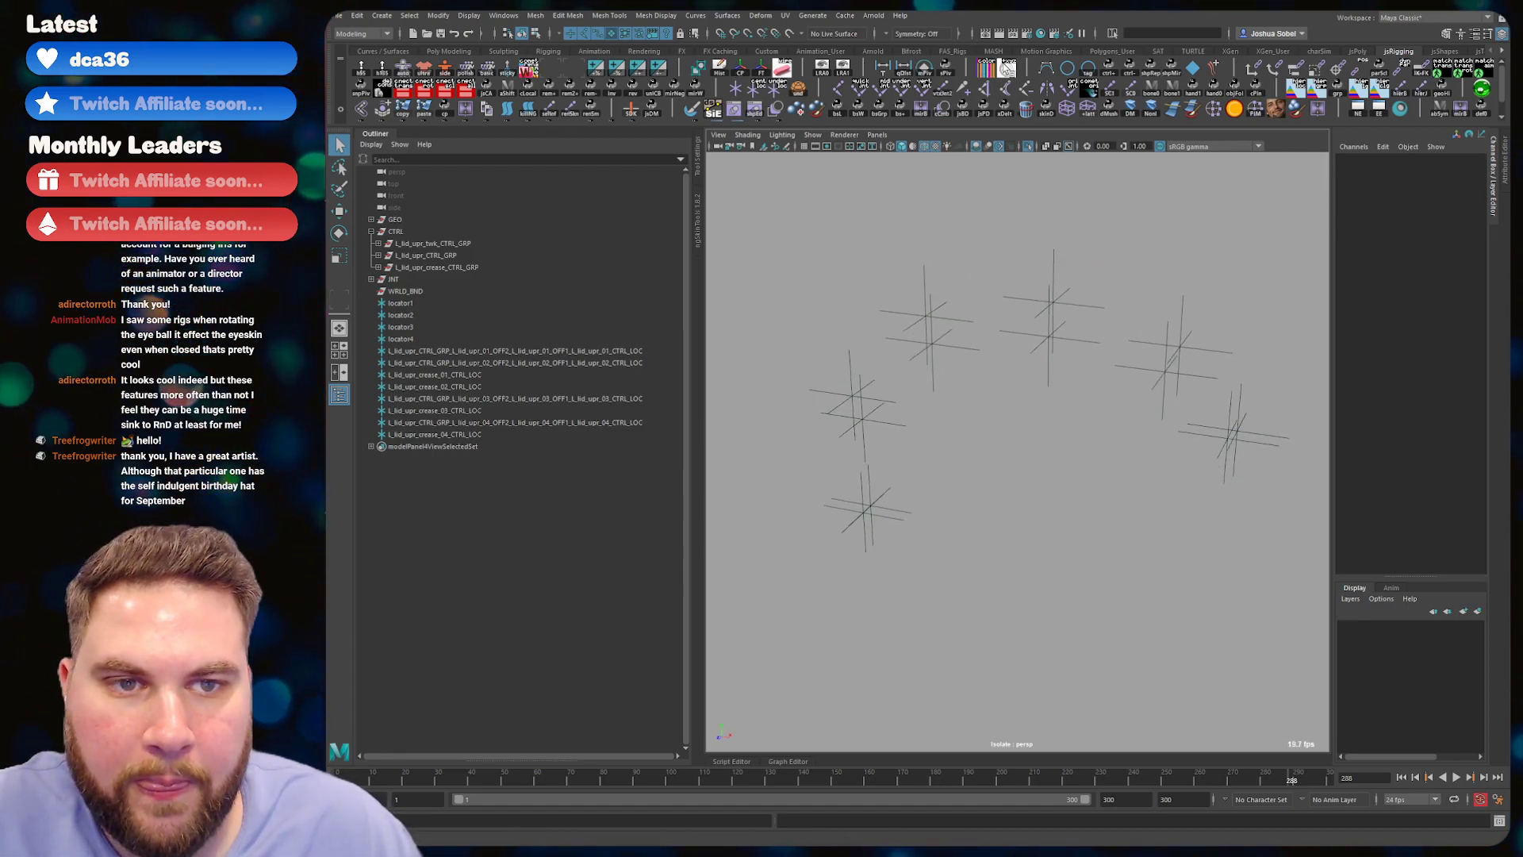
- Try to draw a CV curve of degree 3 Bezier snapped to the lid locators from the inner to the outer corner
double_click(1046, 69)
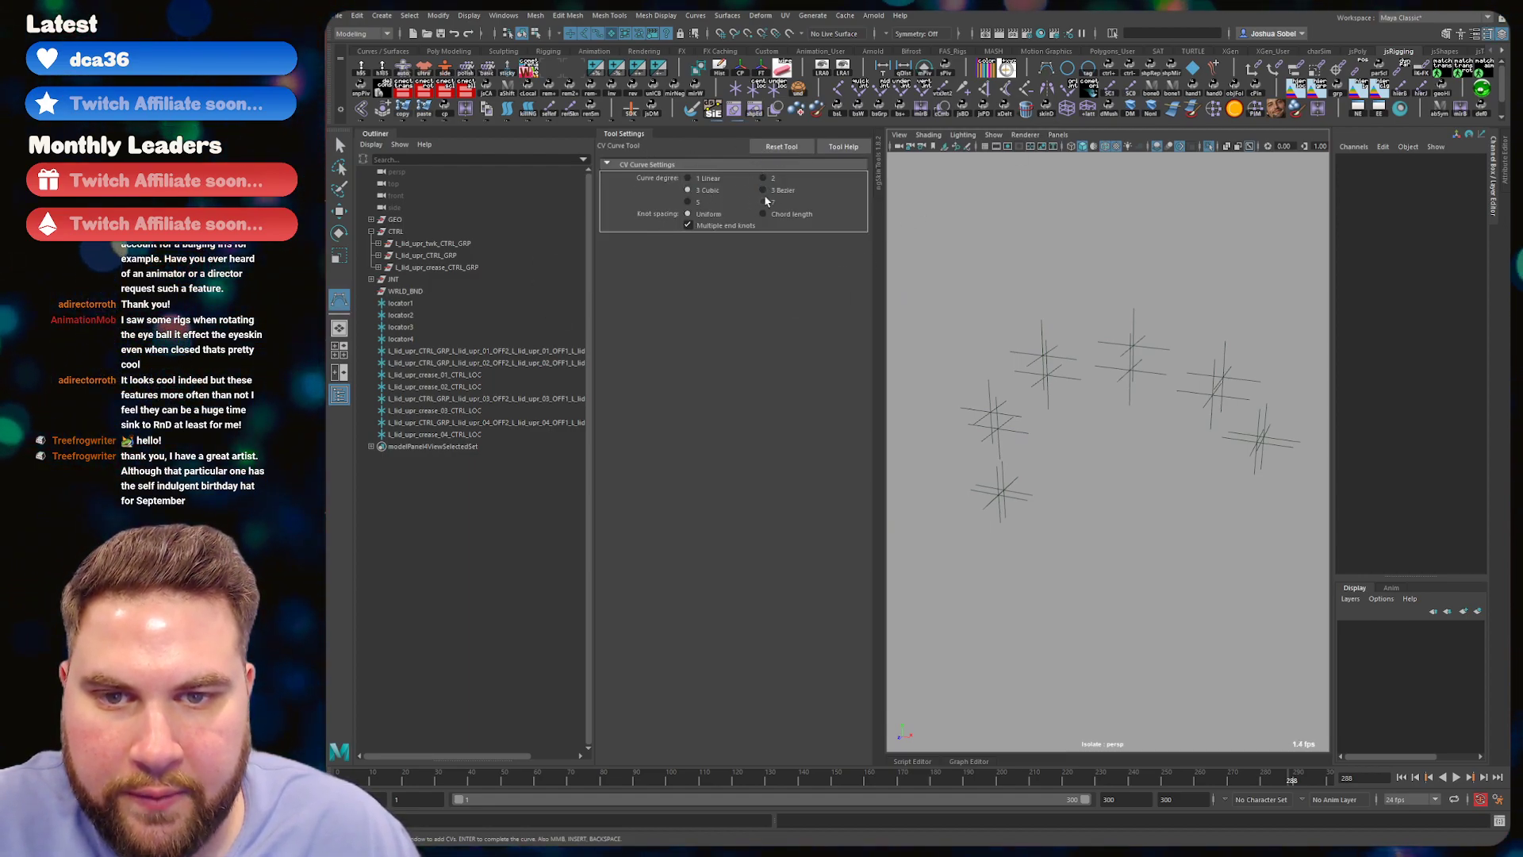
left_click(708, 180)
left_click(626, 135)
scroll(951, 394, "up", 3)
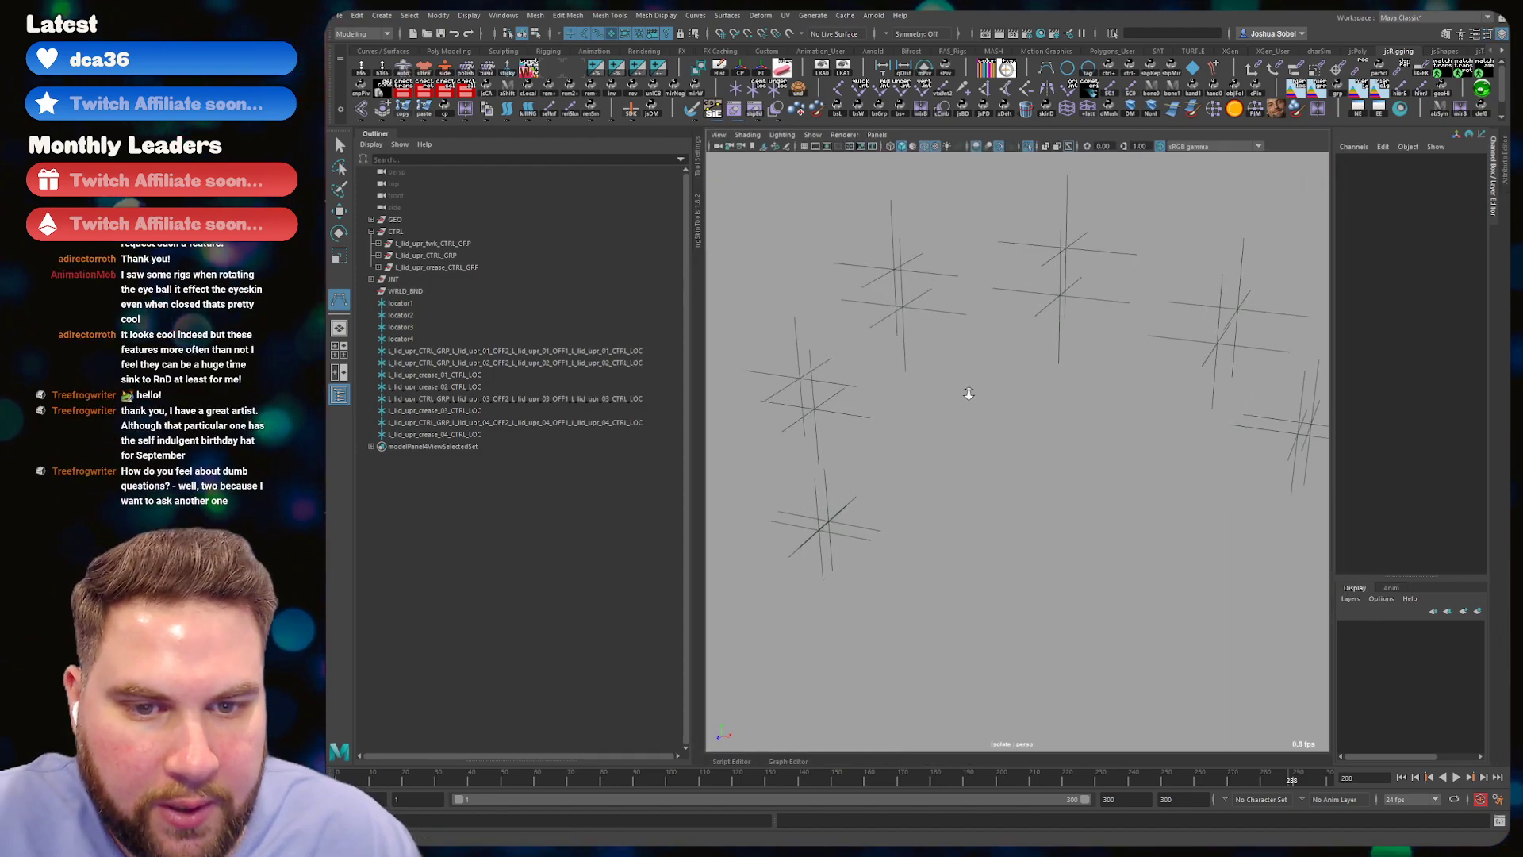
middle_click_drag(896, 454, 959, 431, "alt")
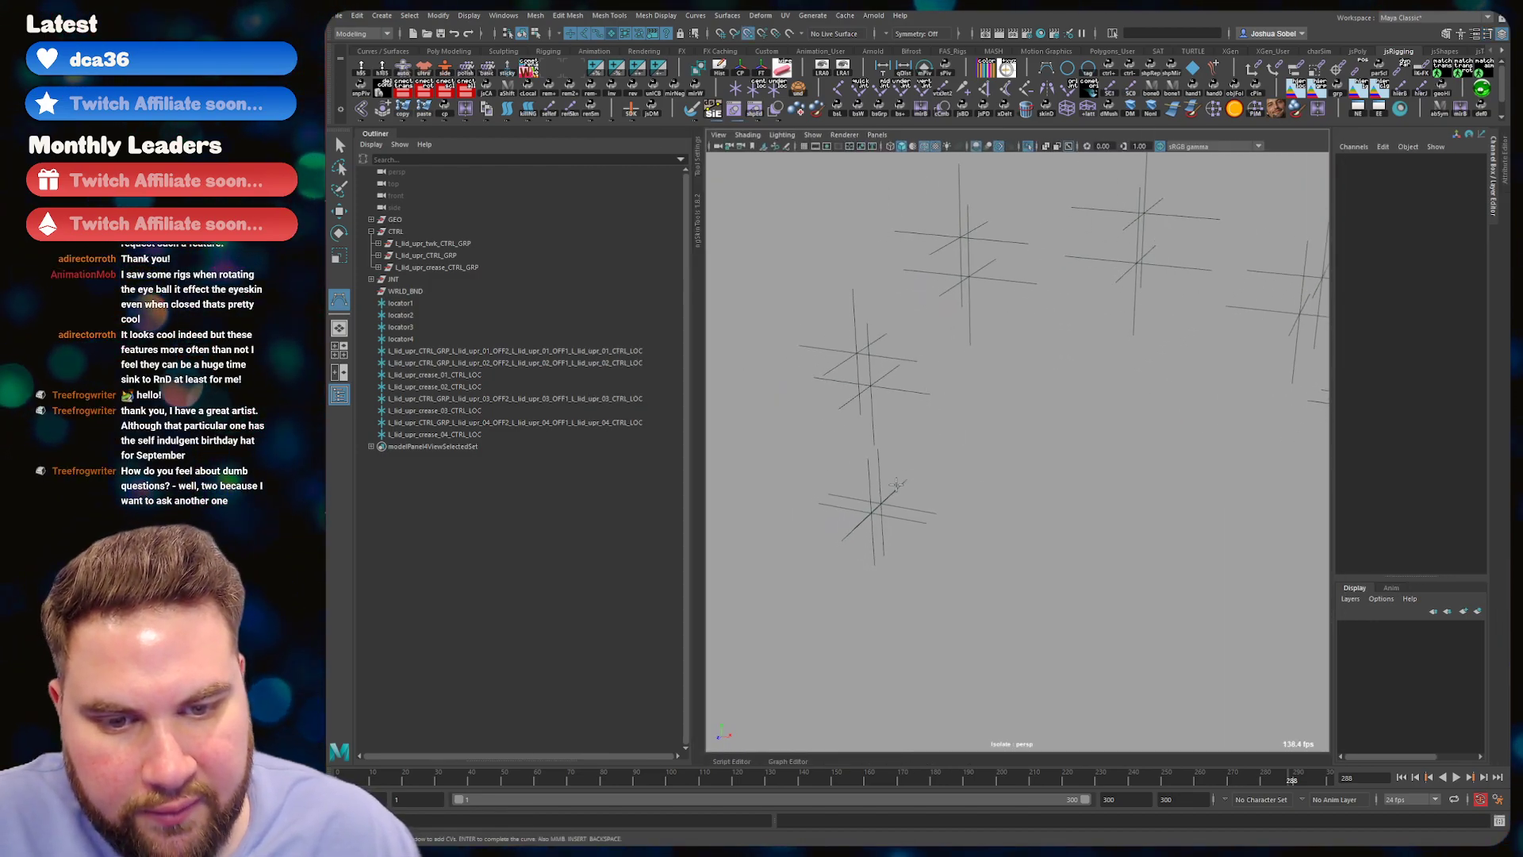
key("v")
left_click(880, 504)
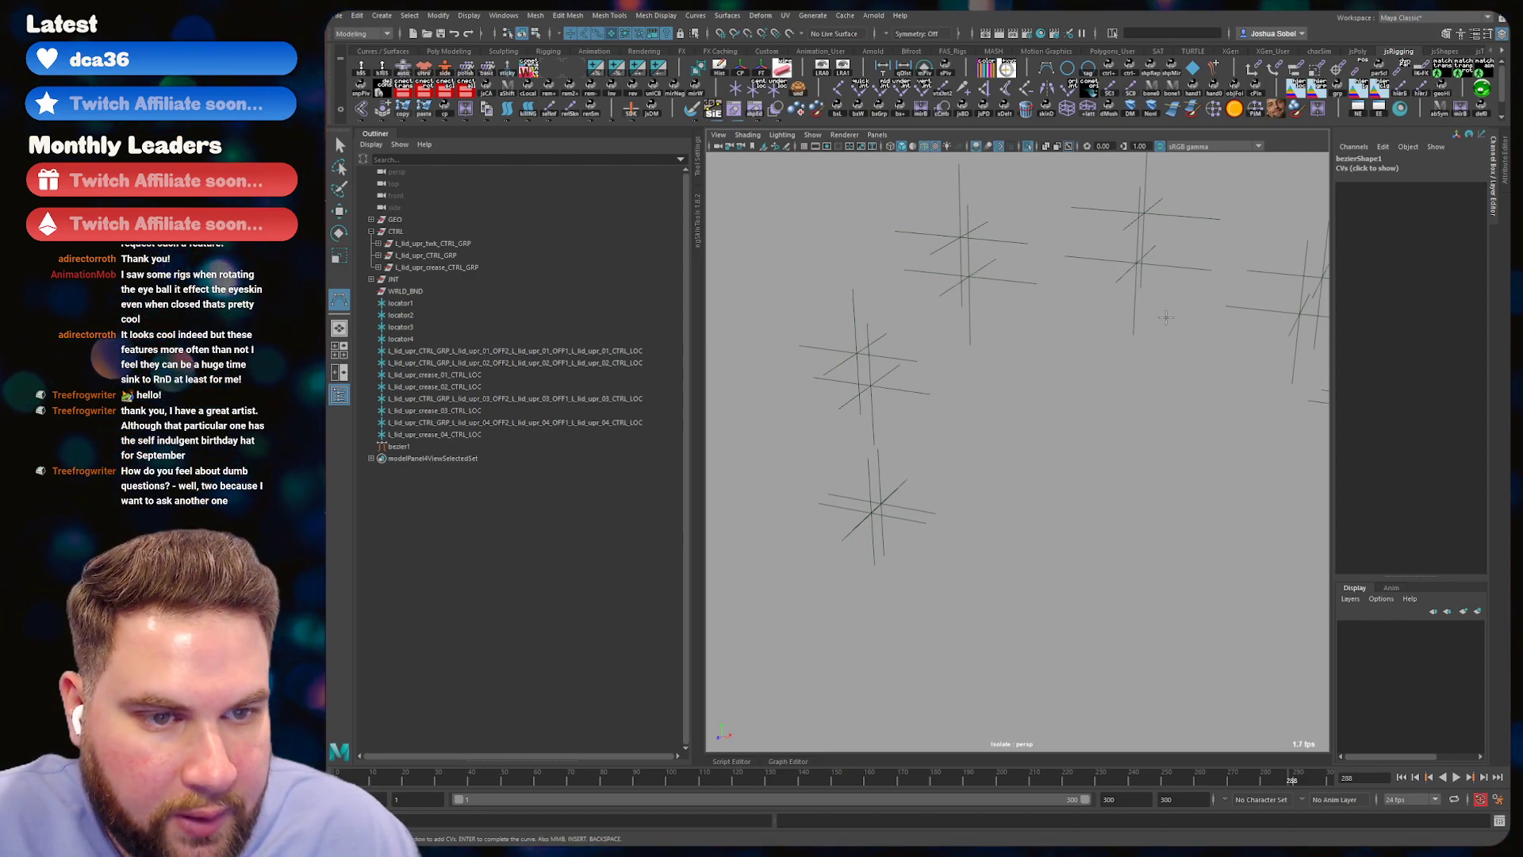
middle_click_drag(1176, 334, 1034, 336, "alt")
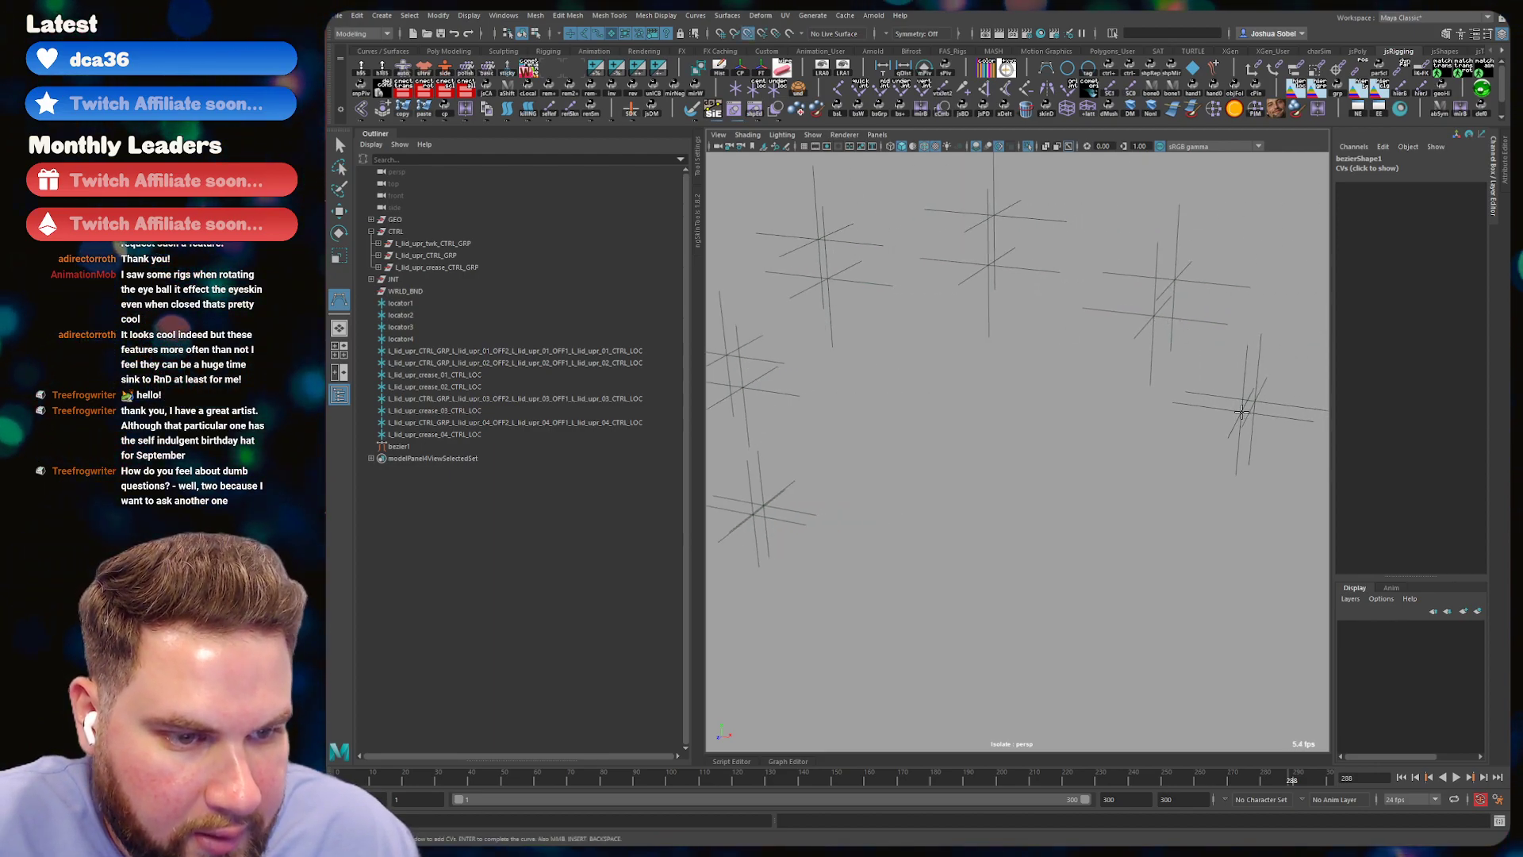
key("q")
key("w")
scroll(958, 374, "down", 2)
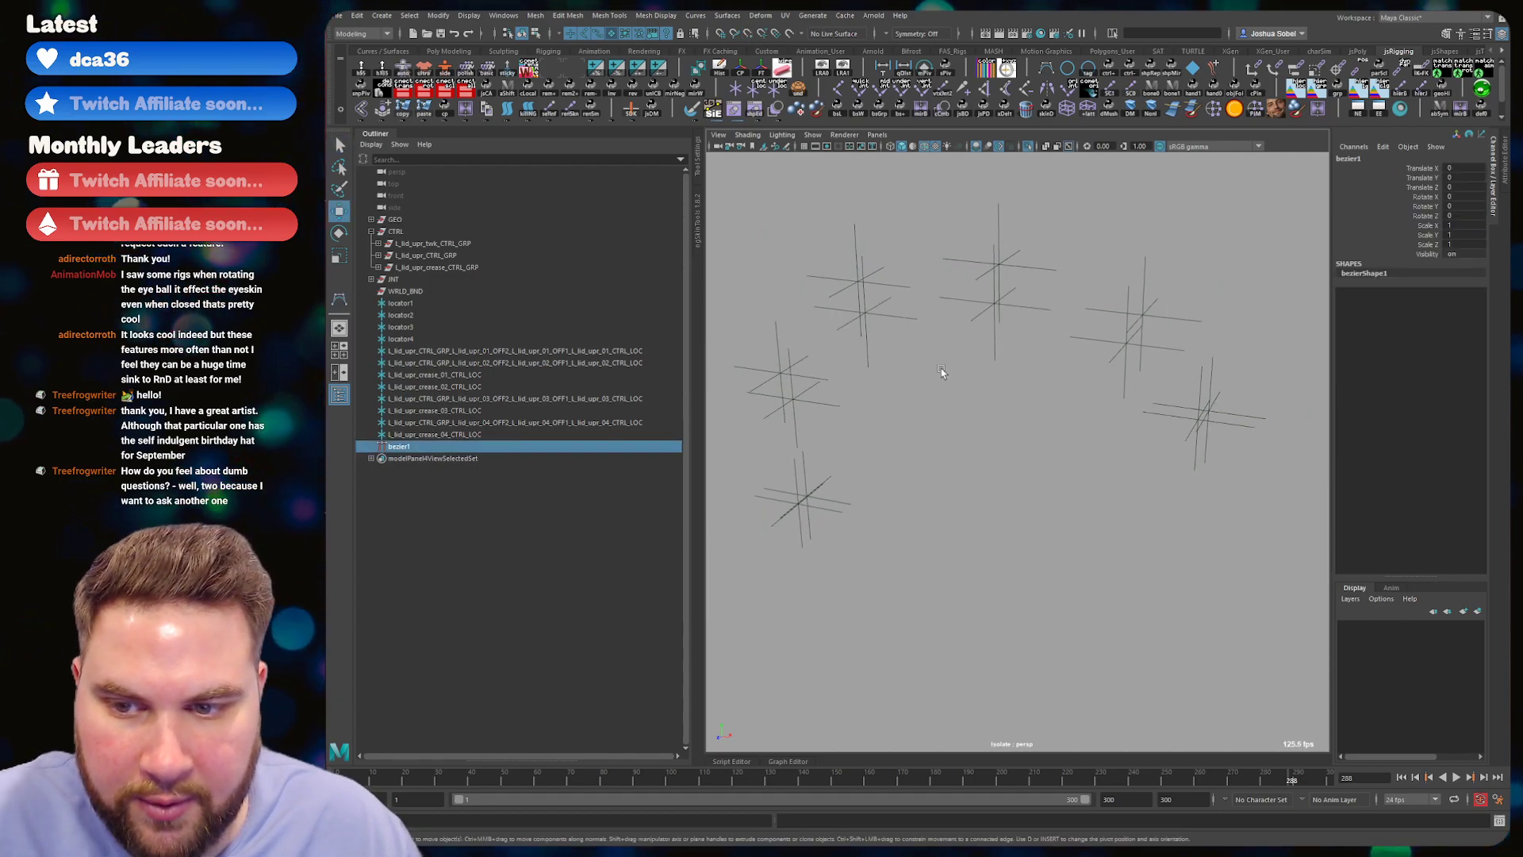
key("ctrl+z")
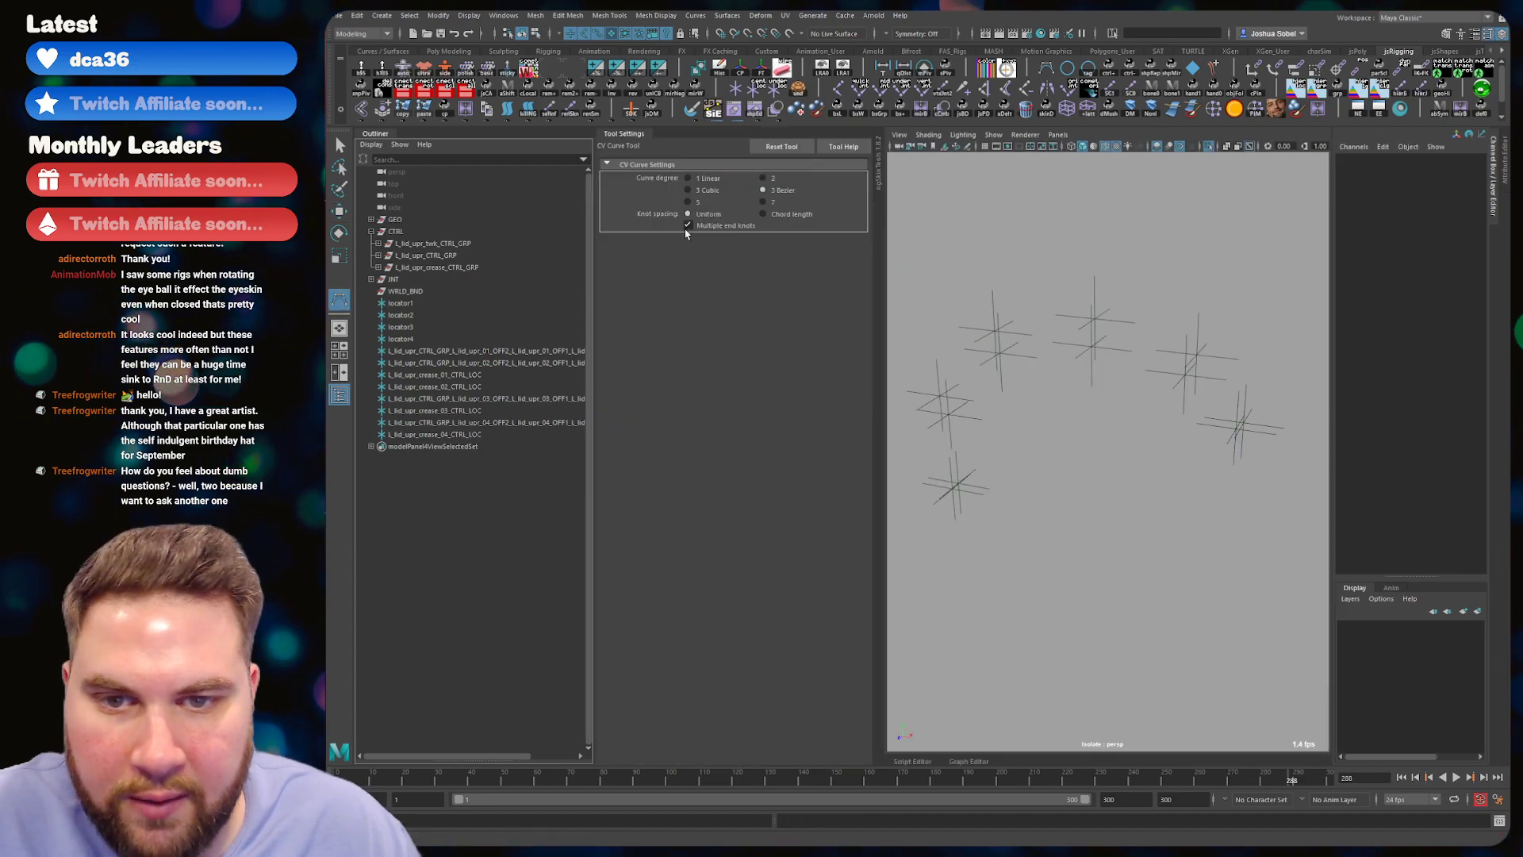
- Draw a CV curve snapped to the lid-edge locators from the inner to the outer corner, and end the isolation
left_click(631, 131)
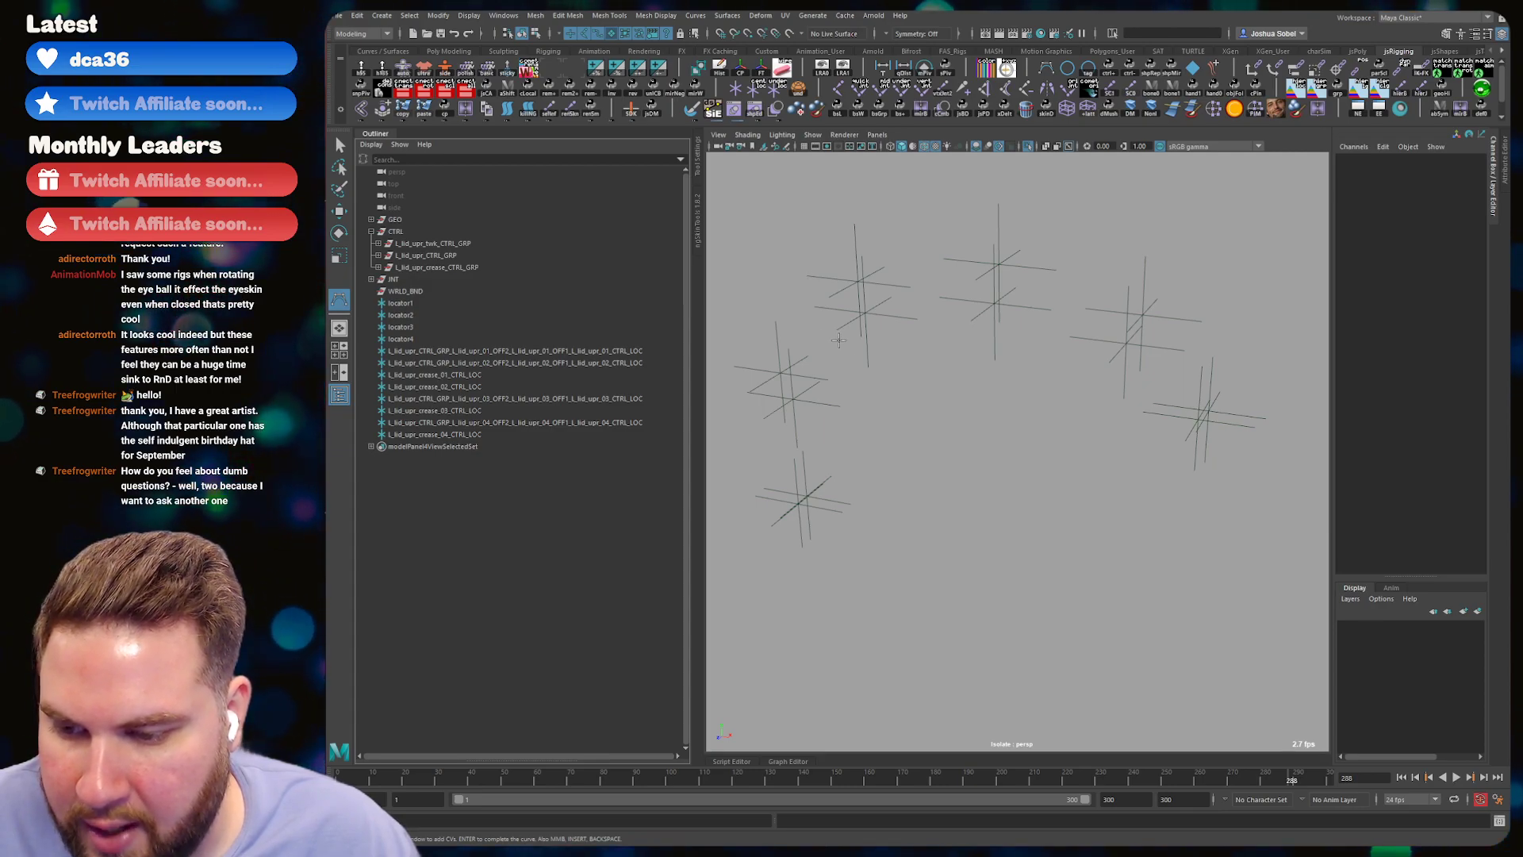
left_click_drag(838, 341, 838, 341, "alt")
middle_click_drag(838, 341, 960, 285, "alt")
right_click_drag(961, 285, 932, 376, "alt")
middle_click_drag(933, 376, 897, 389, "alt")
left_click(897, 388)
key("Return")
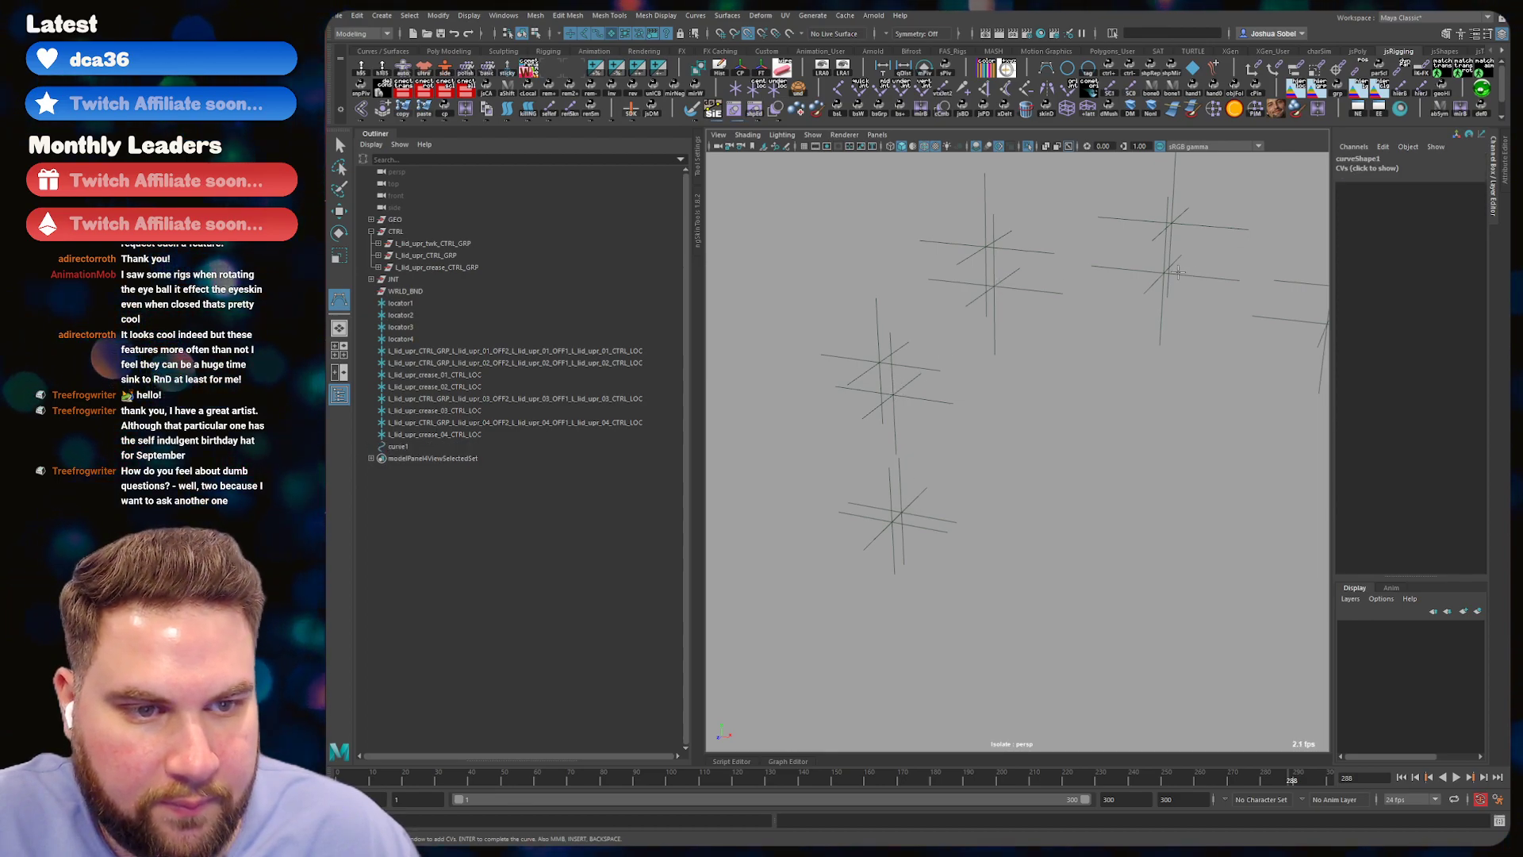
left_click_drag(1164, 271, 1205, 430, "alt")
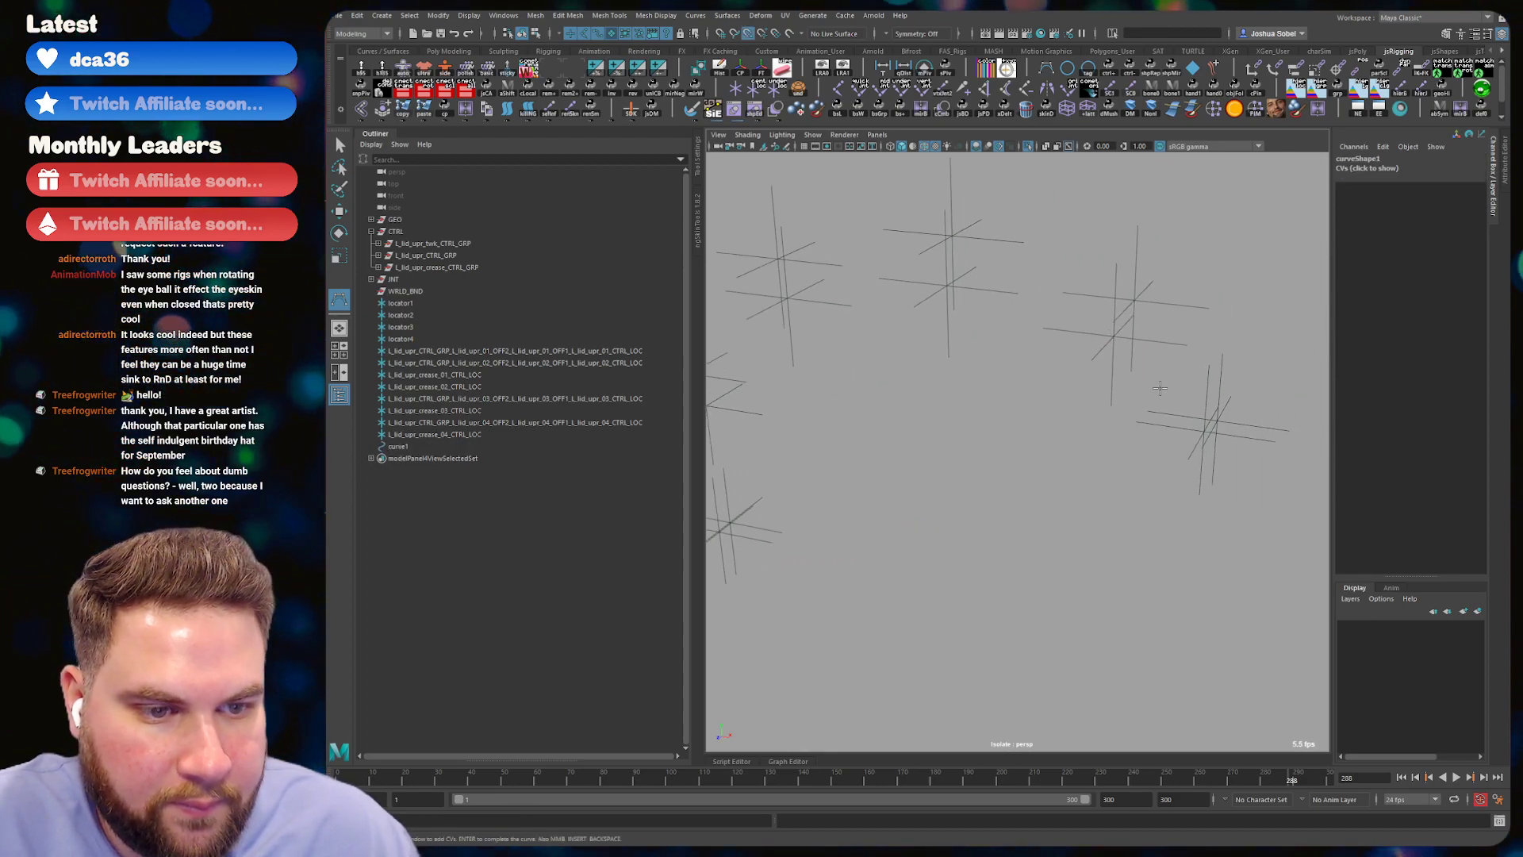
key("w")
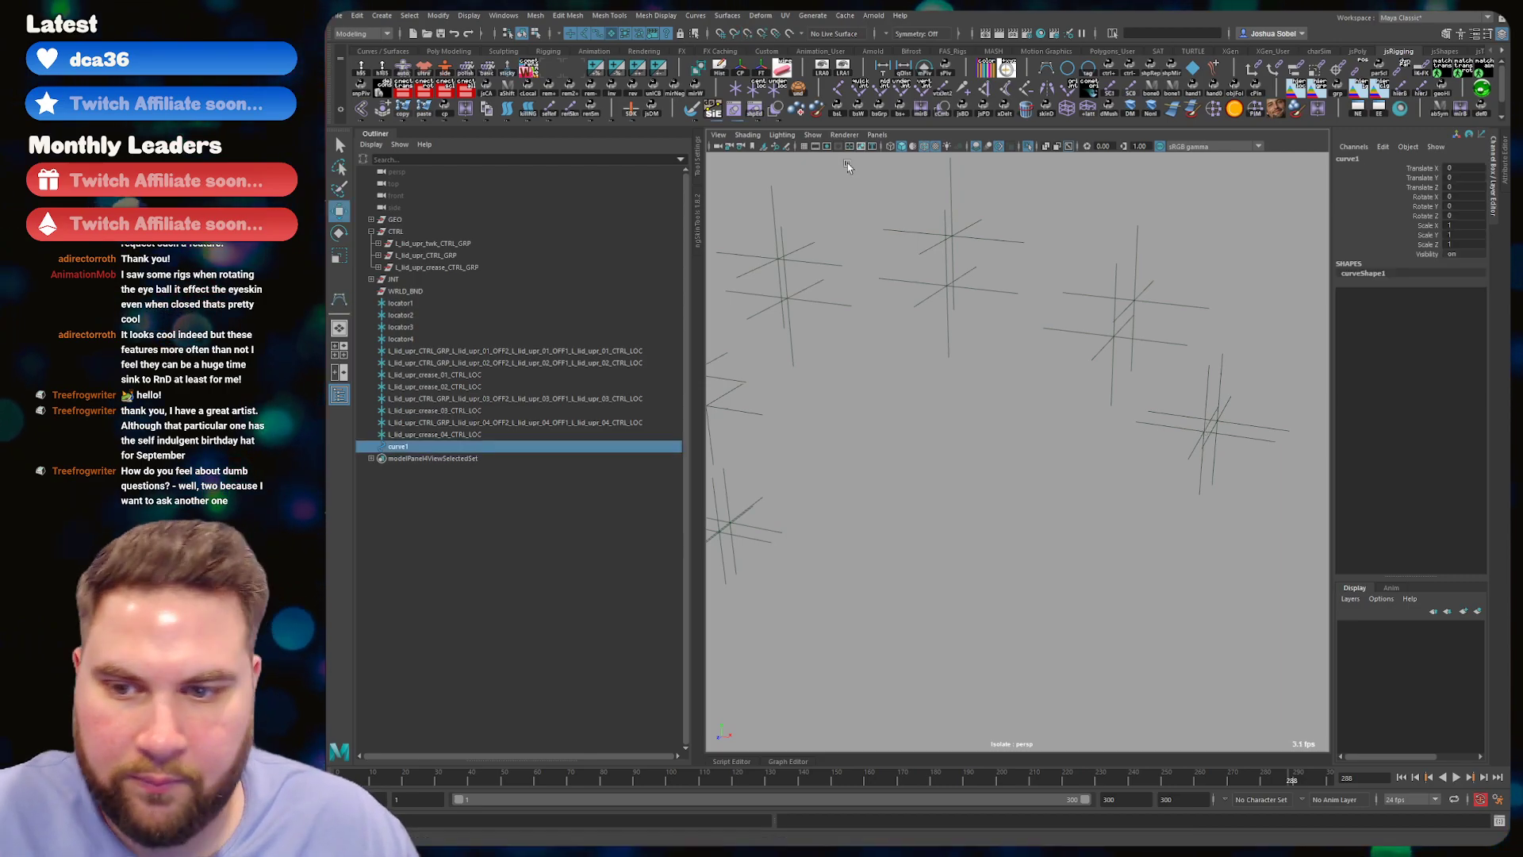
left_click(1028, 147)
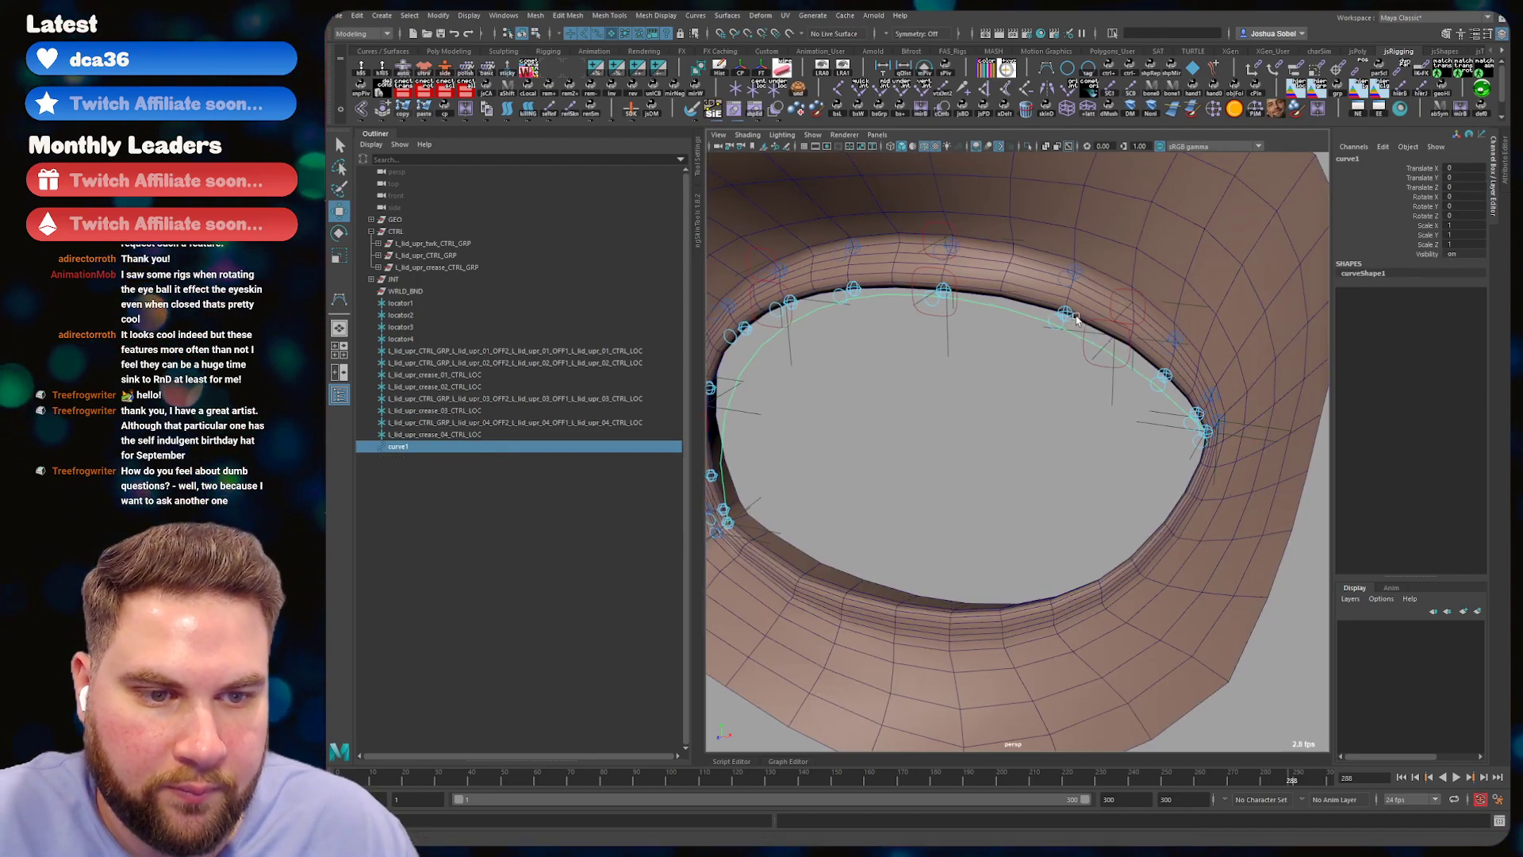
- Select the new lid-edge curve and set its display to the smoothest level
scroll(940, 429, "down", 3)
left_click(940, 429)
left_click_drag(940, 429, 943, 402, "alt")
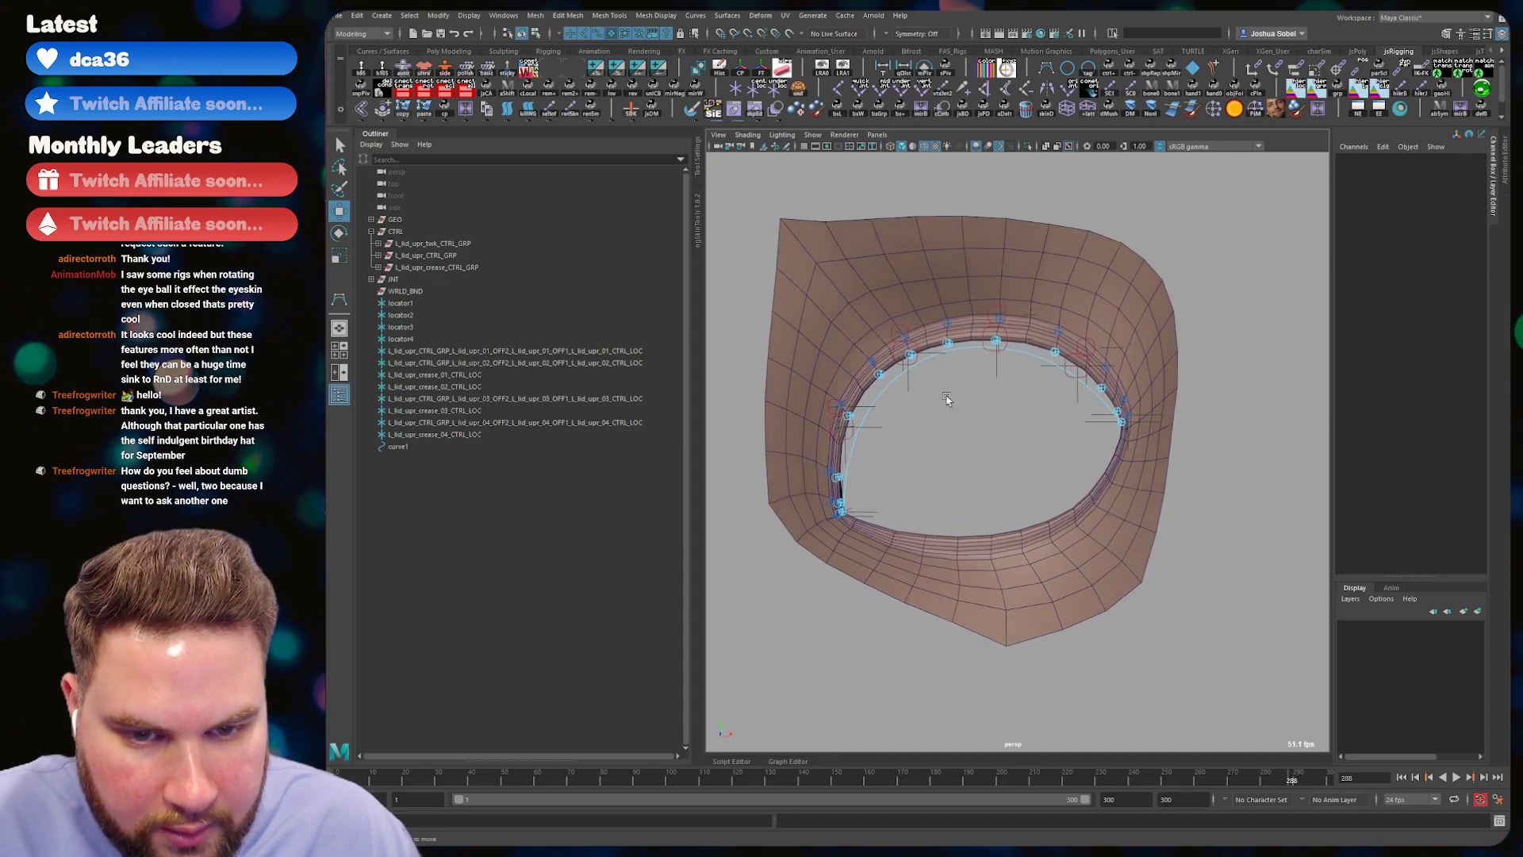
left_click(901, 361)
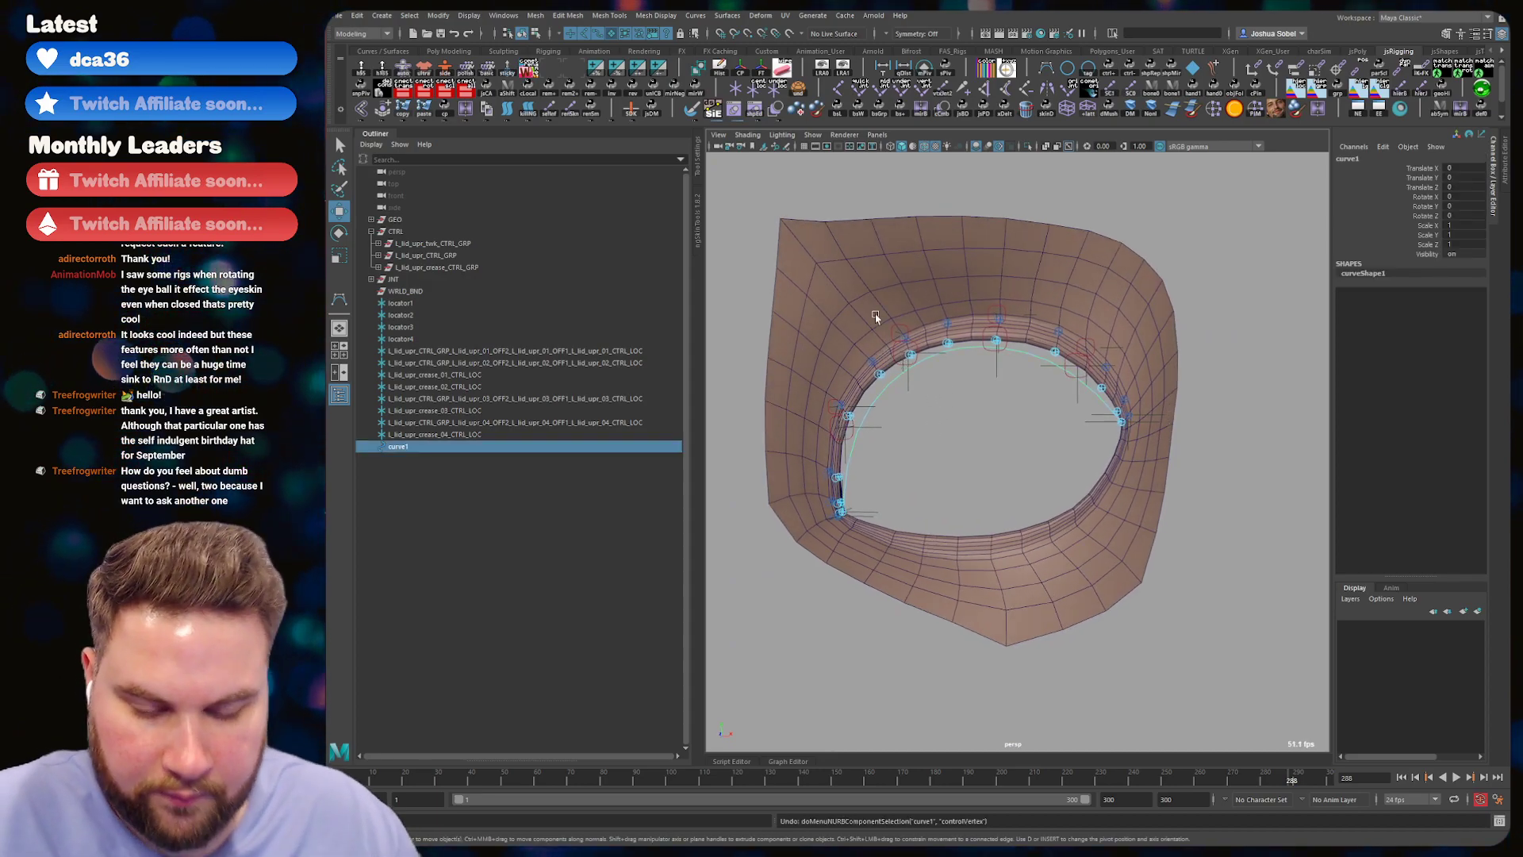
key("3")
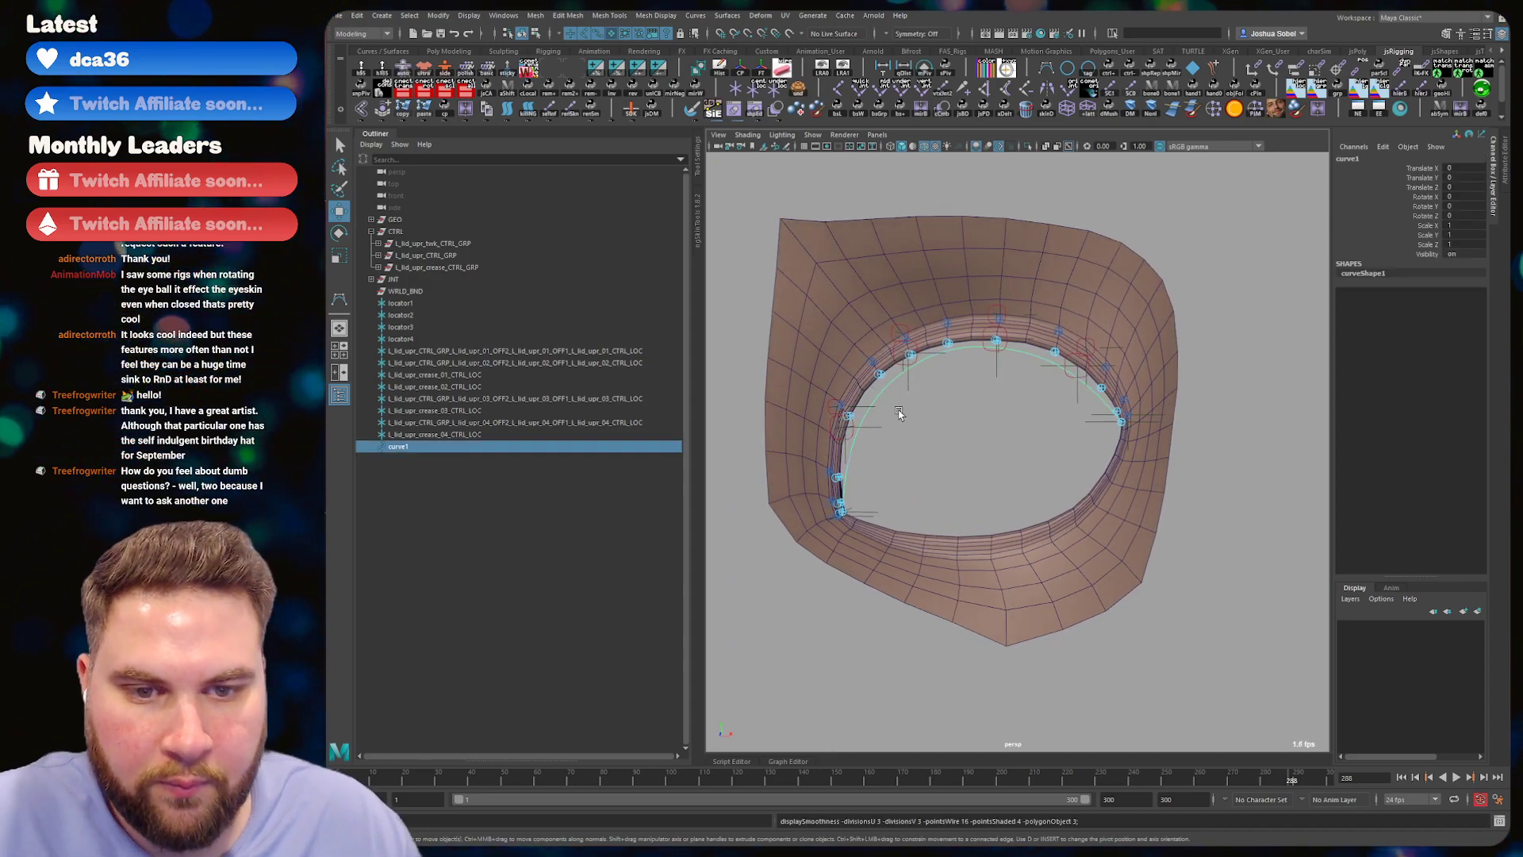
- Isolate the locators, draw a CV curve snapped to the crease locators from the inner to the outer corner, and end the isolation
left_click_drag(428, 434, 434, 312)
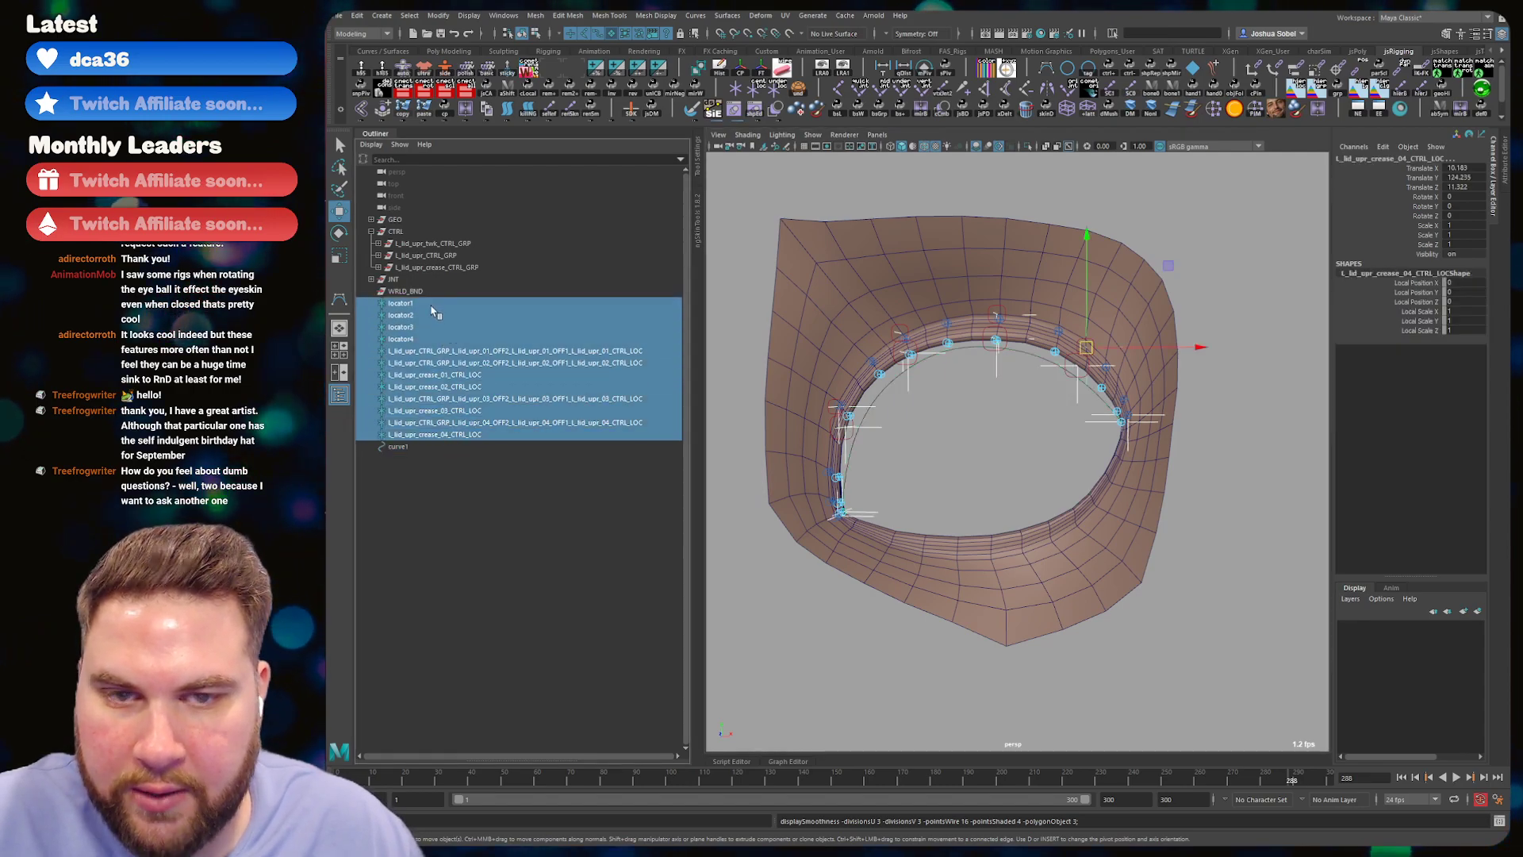
left_click(1031, 149)
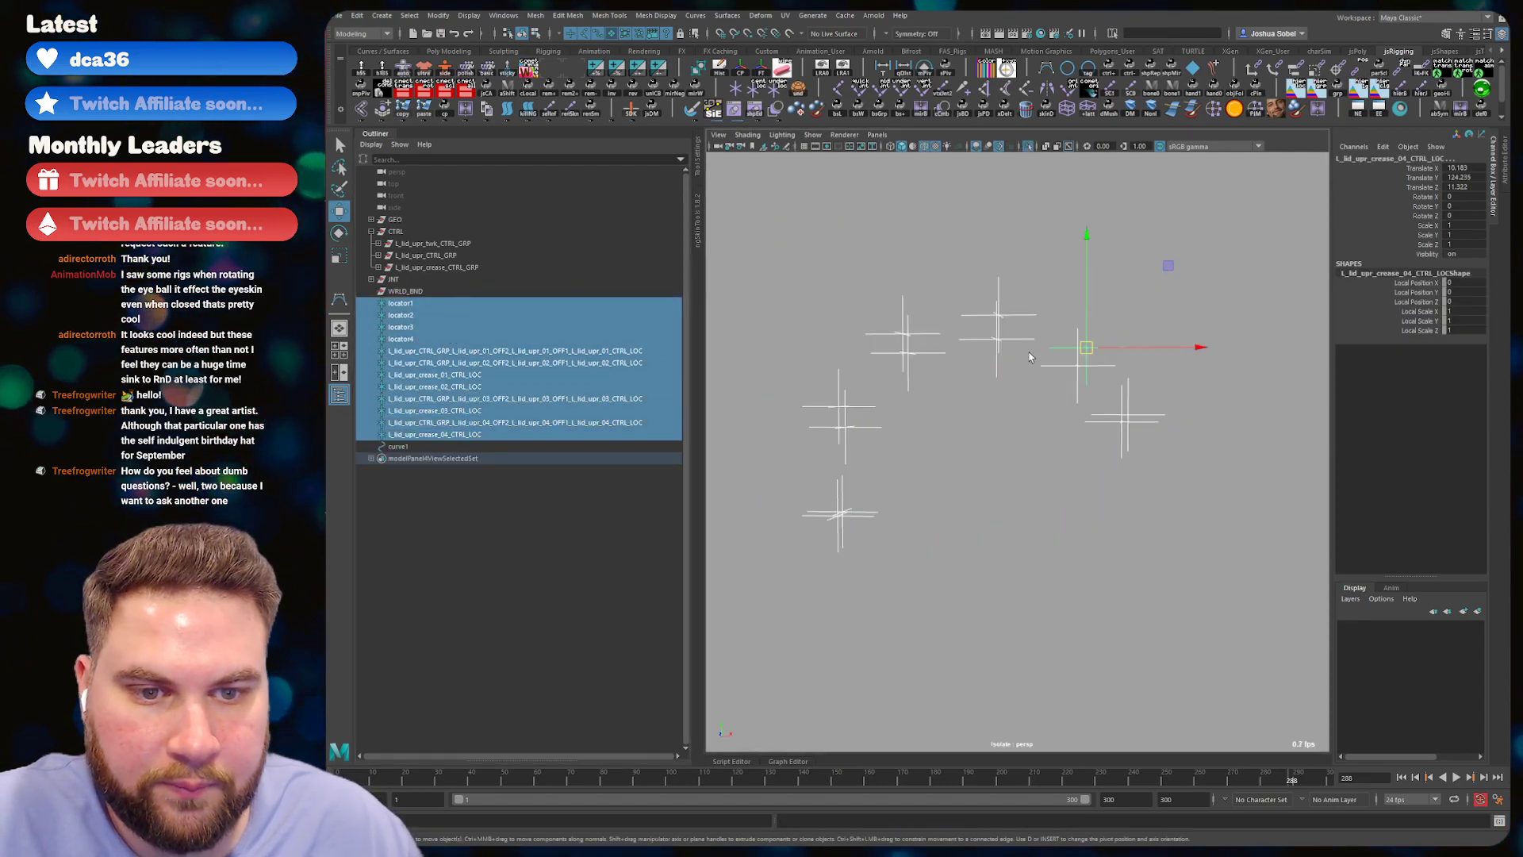
left_click(949, 421)
key("y")
middle_click_drag(893, 325, 1067, 281, "alt")
right_click_drag(1067, 282, 1047, 418, "alt")
left_click_drag(1047, 418, 999, 452, "alt")
key("v")
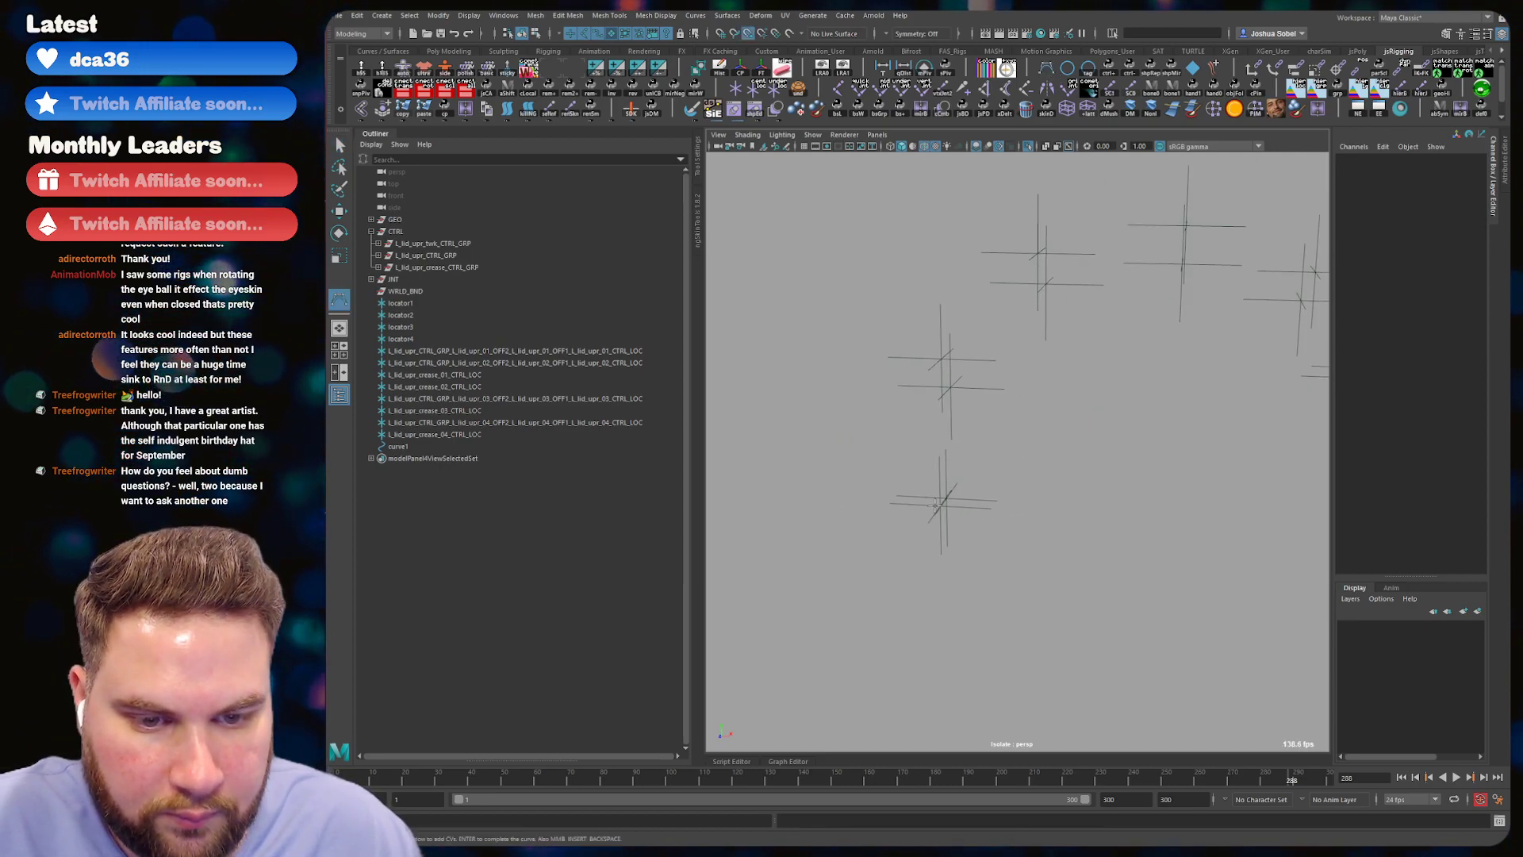
left_click(936, 504)
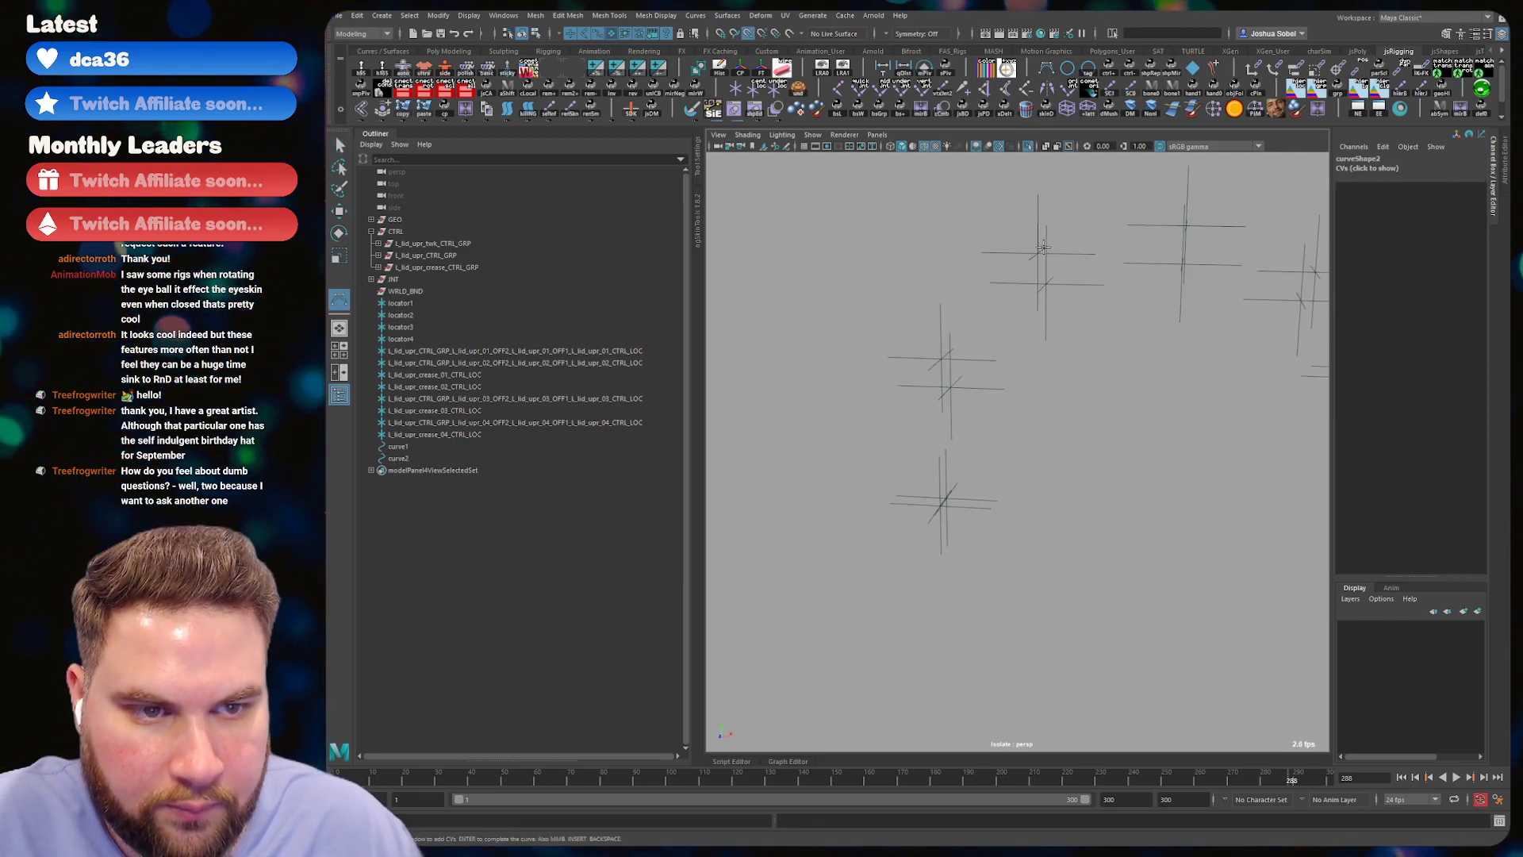
left_click_drag(1042, 249, 1085, 286, "alt")
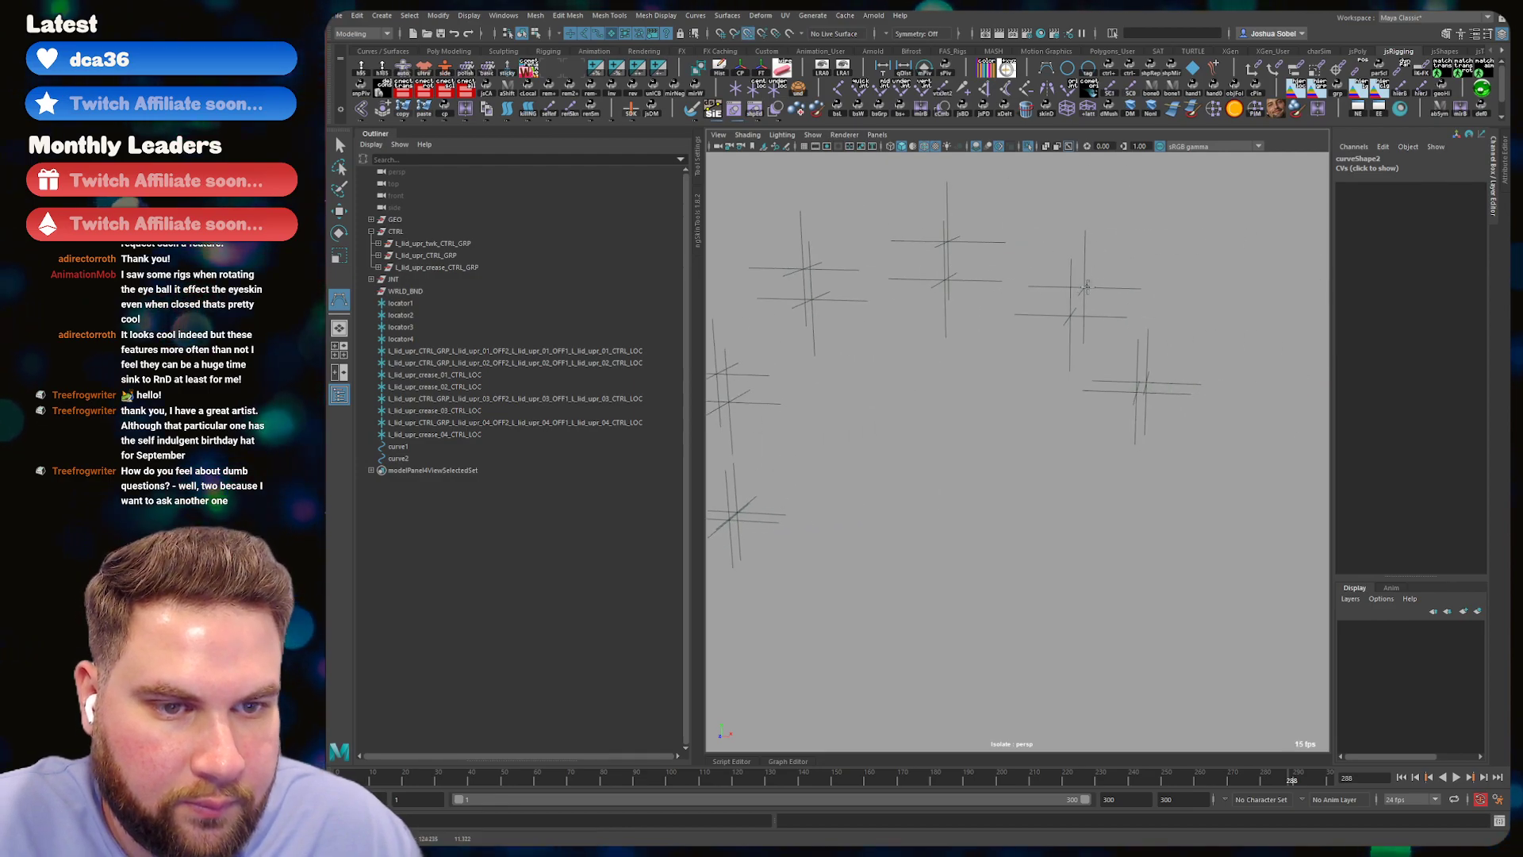
key("Return")
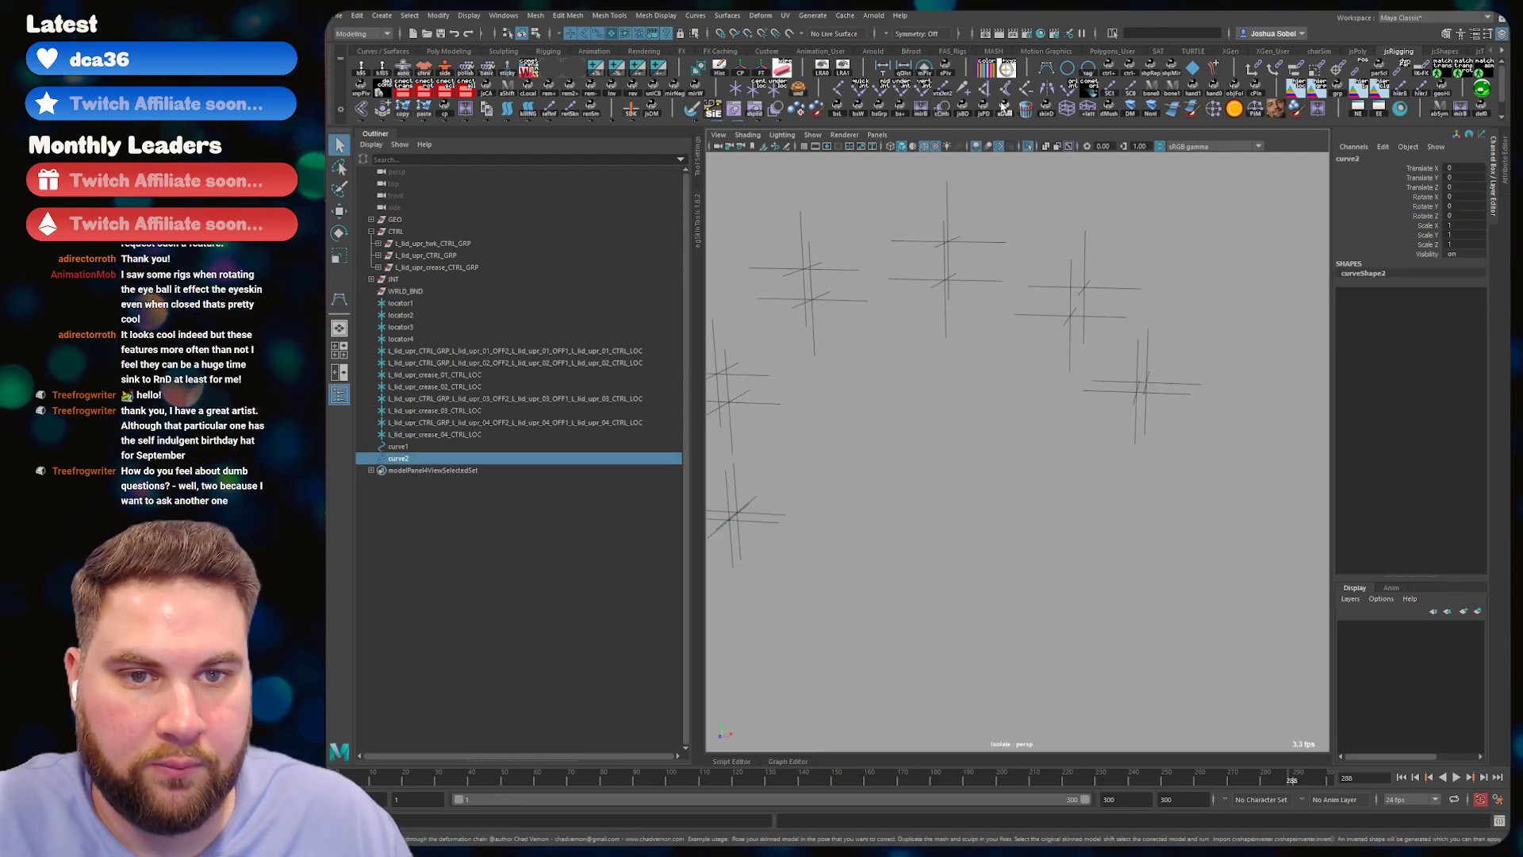
left_click(1028, 146)
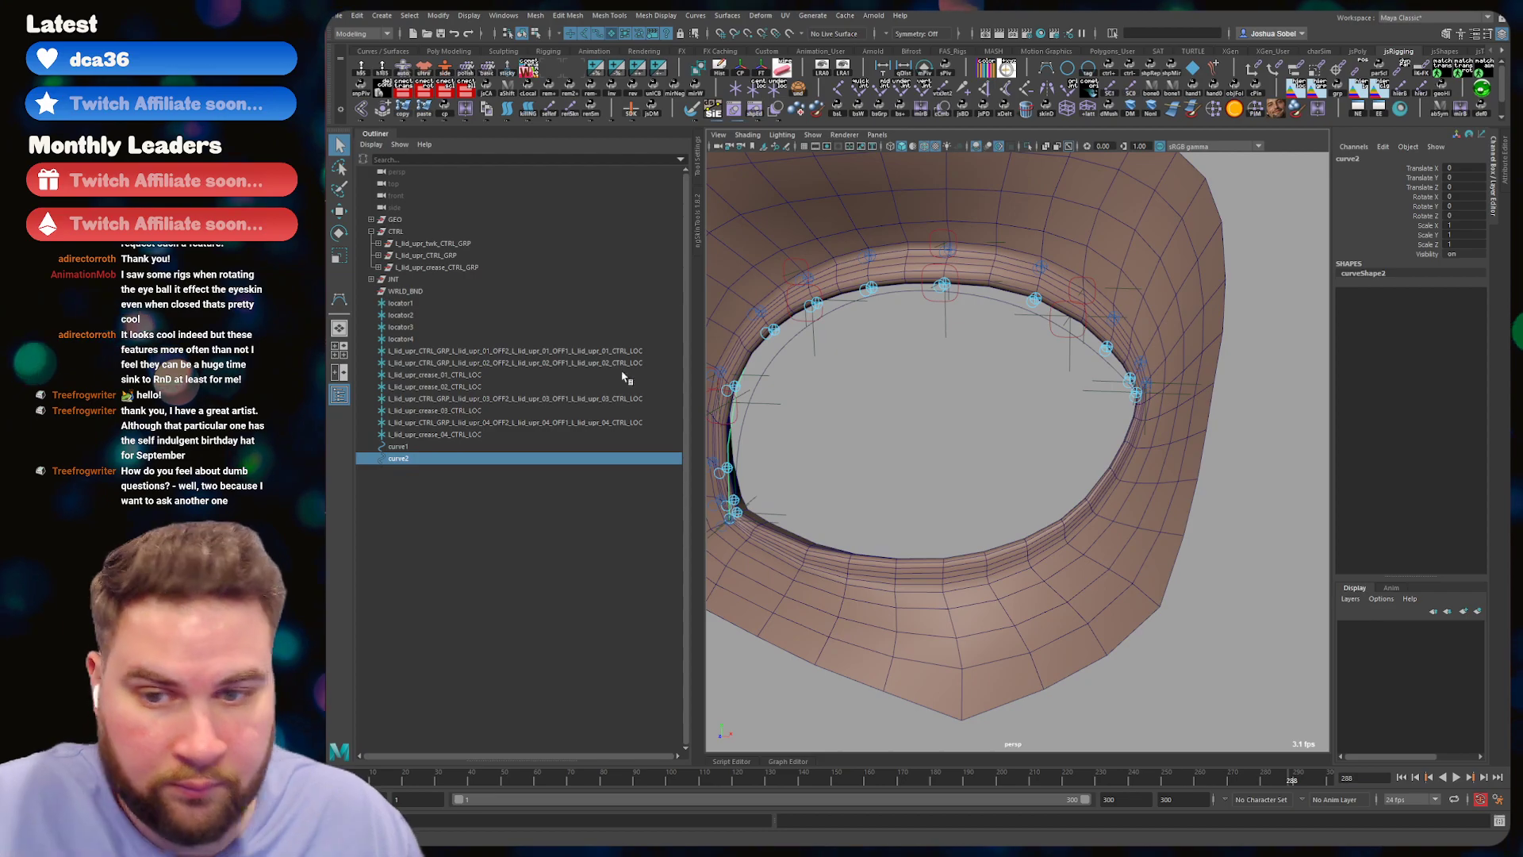
- Set the crease curve's display to the smoothest level, keep the viewport shaded, and save the scene
key("3")
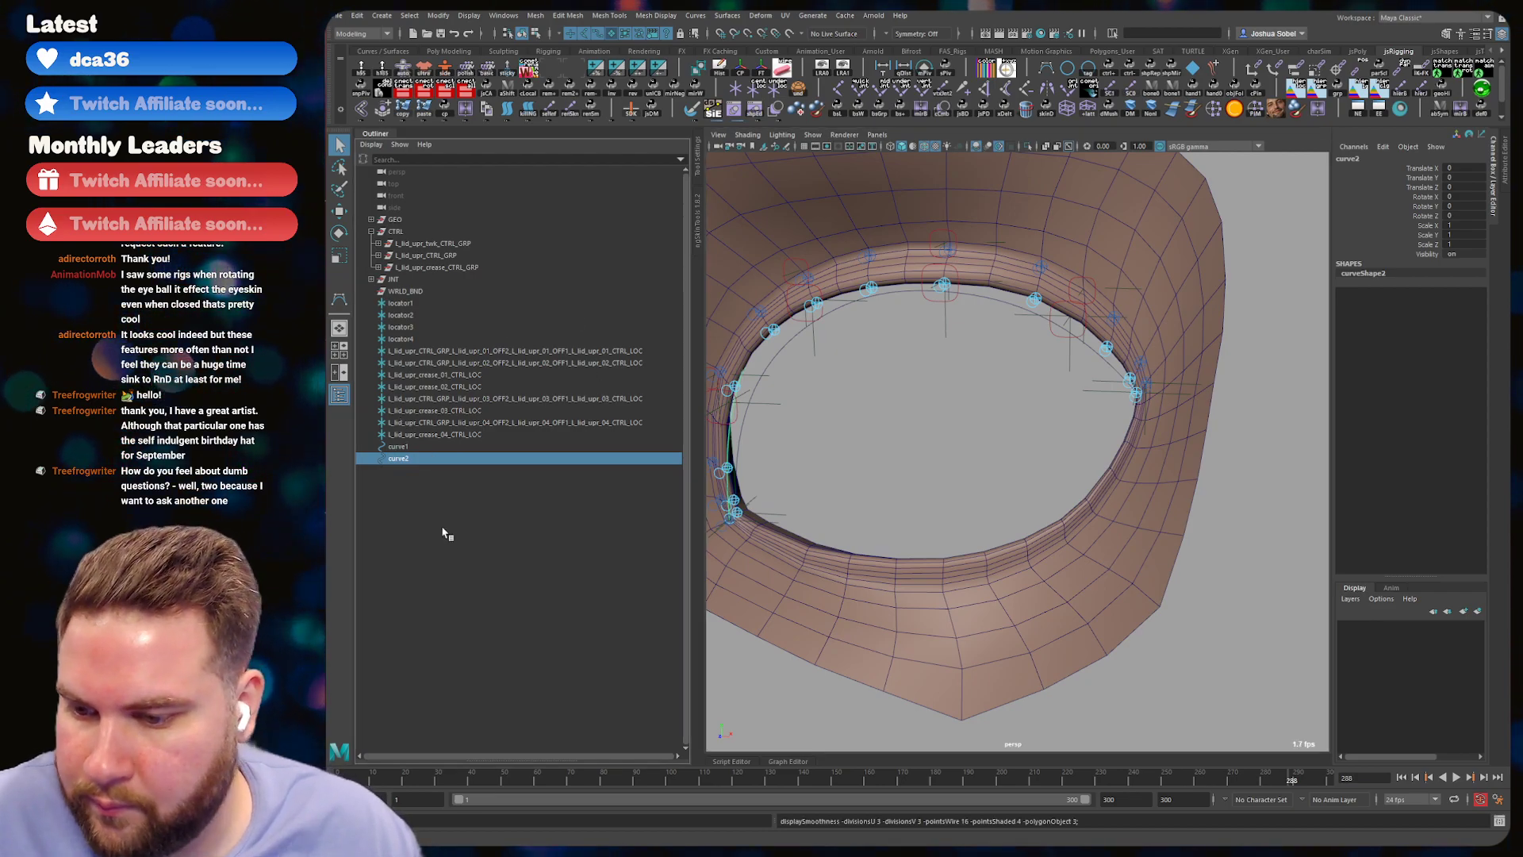
mouse_move(848, 406)
left_mouse_down("alt")
mouse_move(880, 382)
mouse_move(1024, 391)
left_mouse_up("alt")
key("4")
key("5")
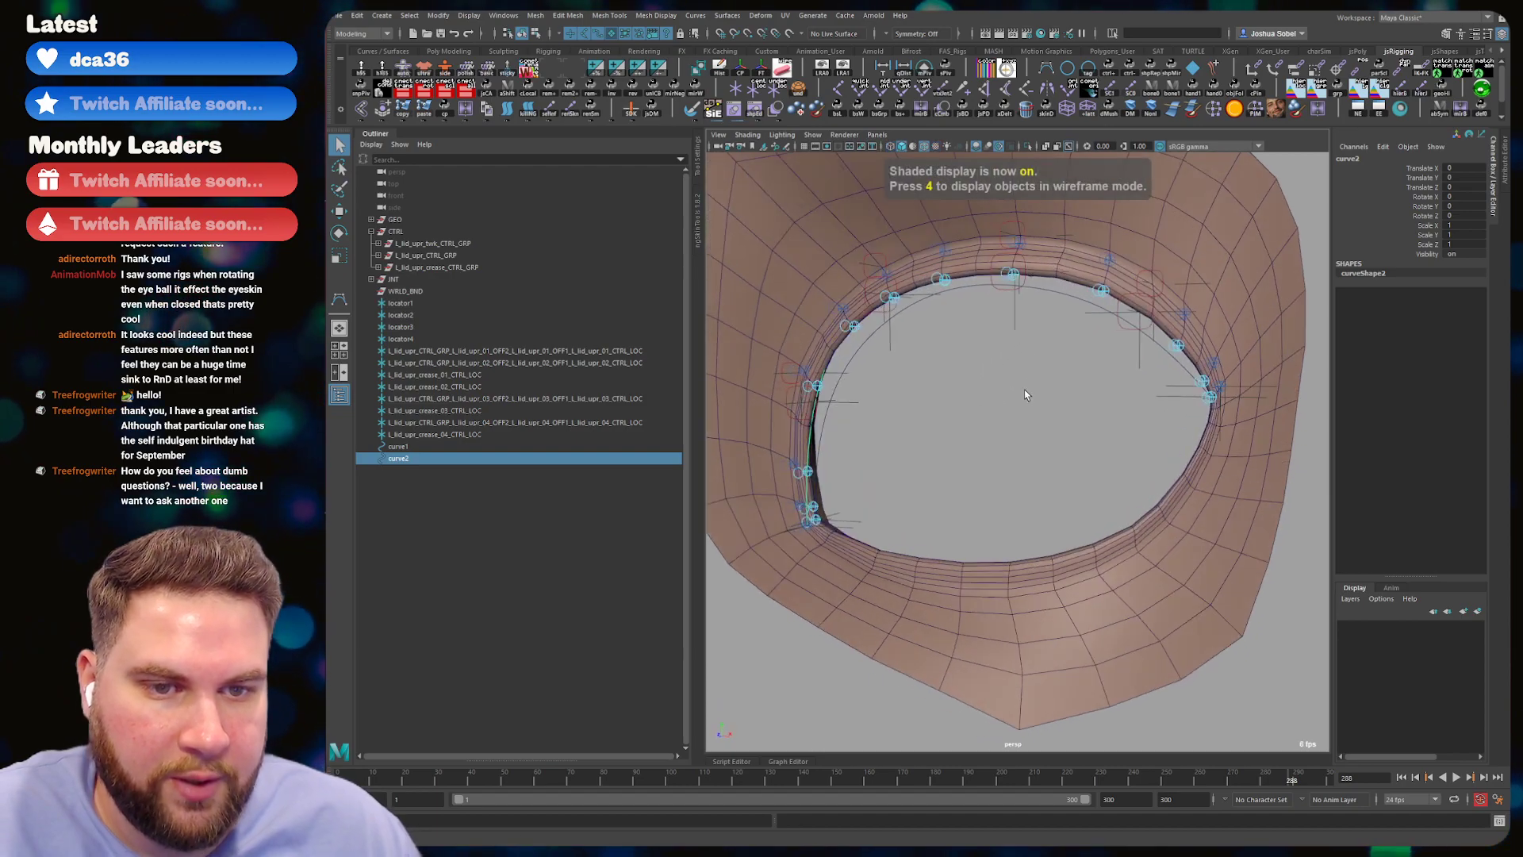
key("ctrl+s")
- Examine how the lid-edge curve follows the upper lid and its controls from several angles
left_click(850, 357)
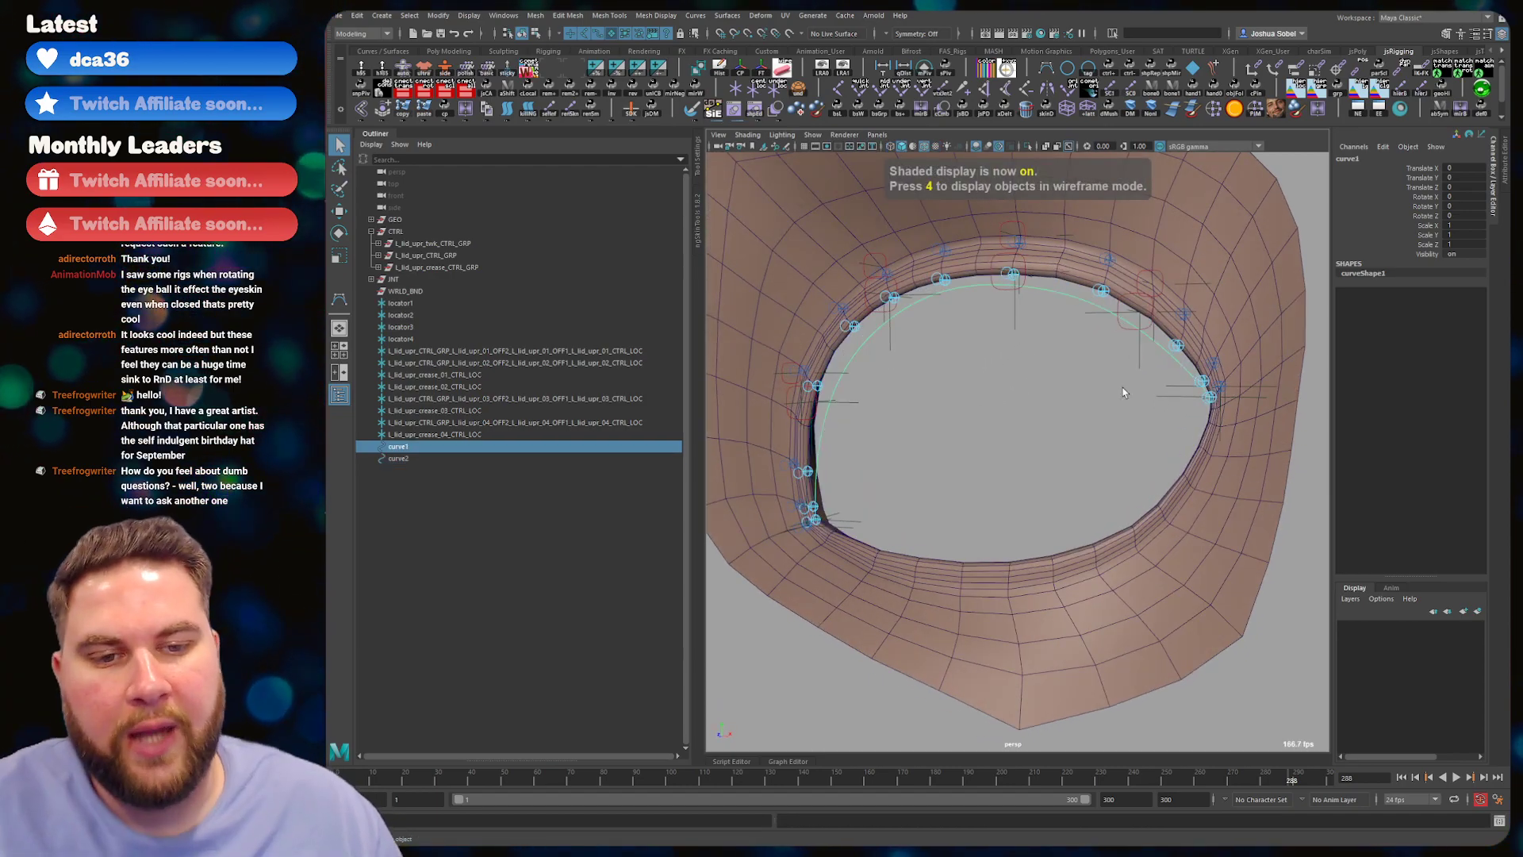
left_click_drag(865, 378, 957, 326, "alt")
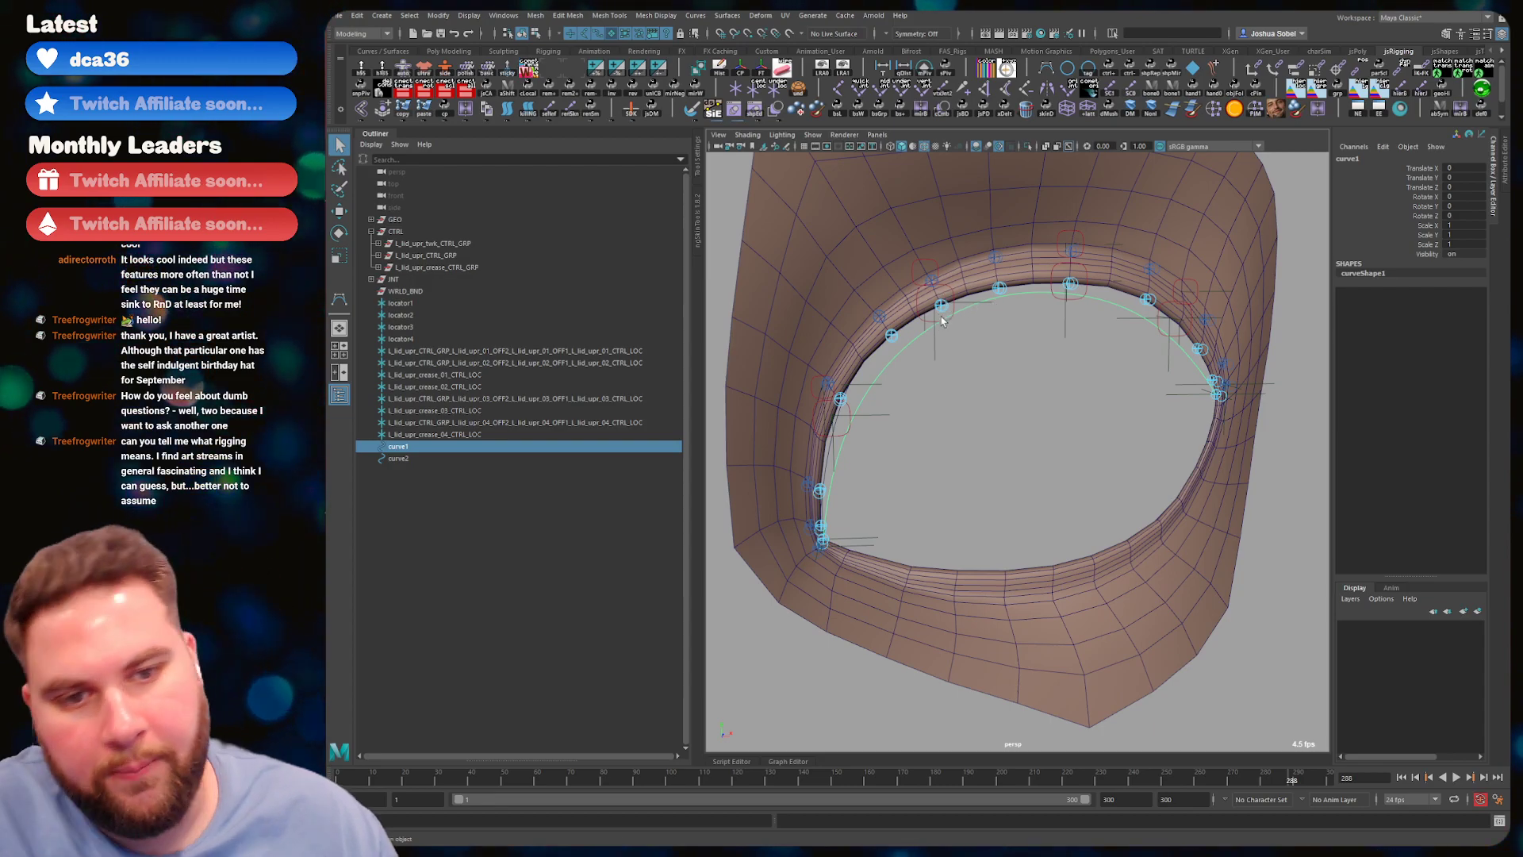
left_click_drag(901, 330, 923, 319, "alt")
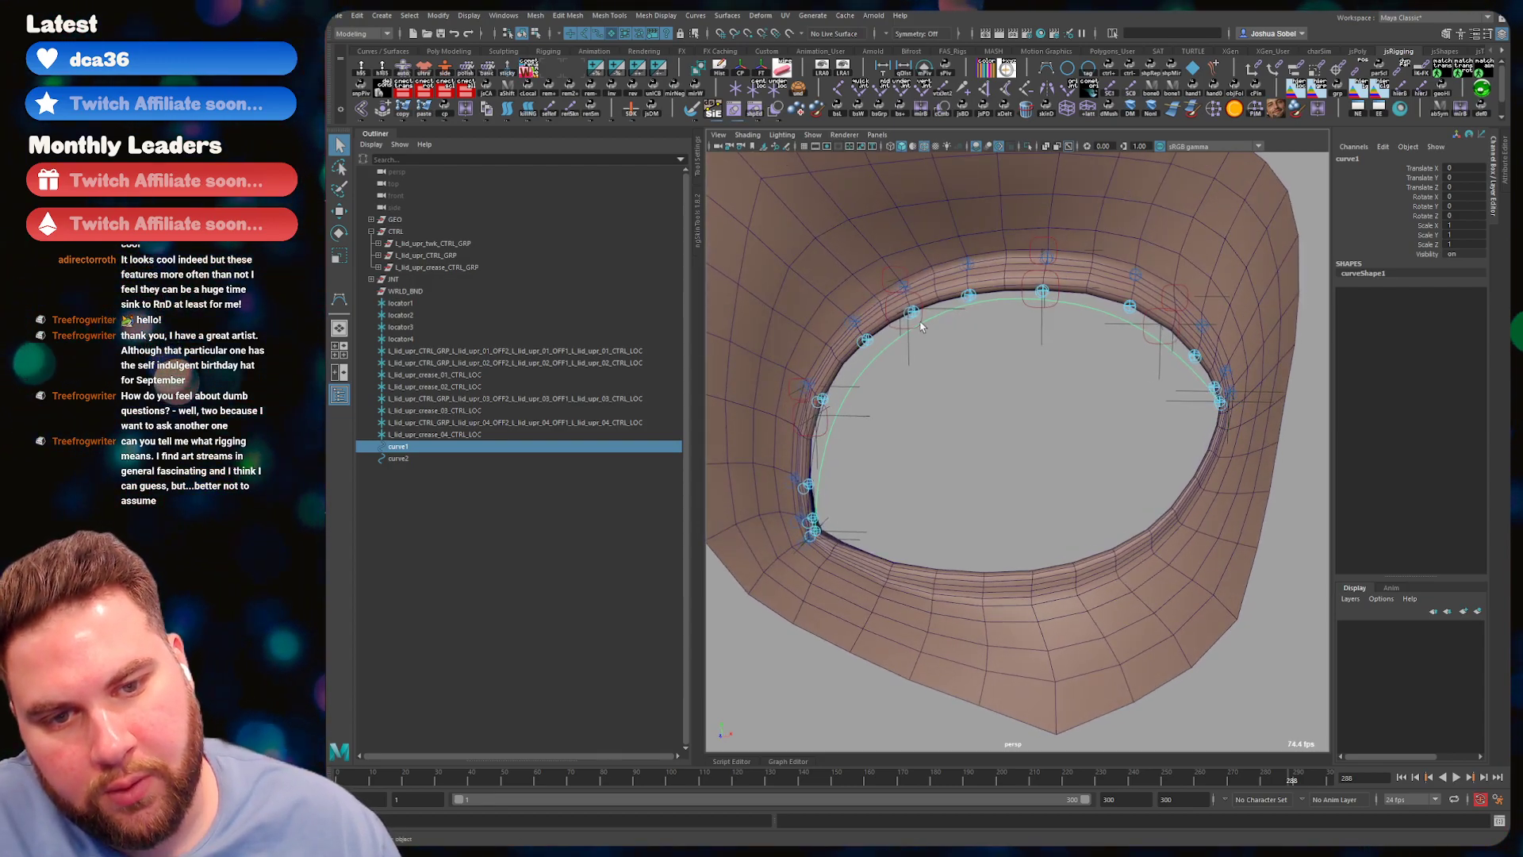
left_click(920, 318)
left_click(939, 389)
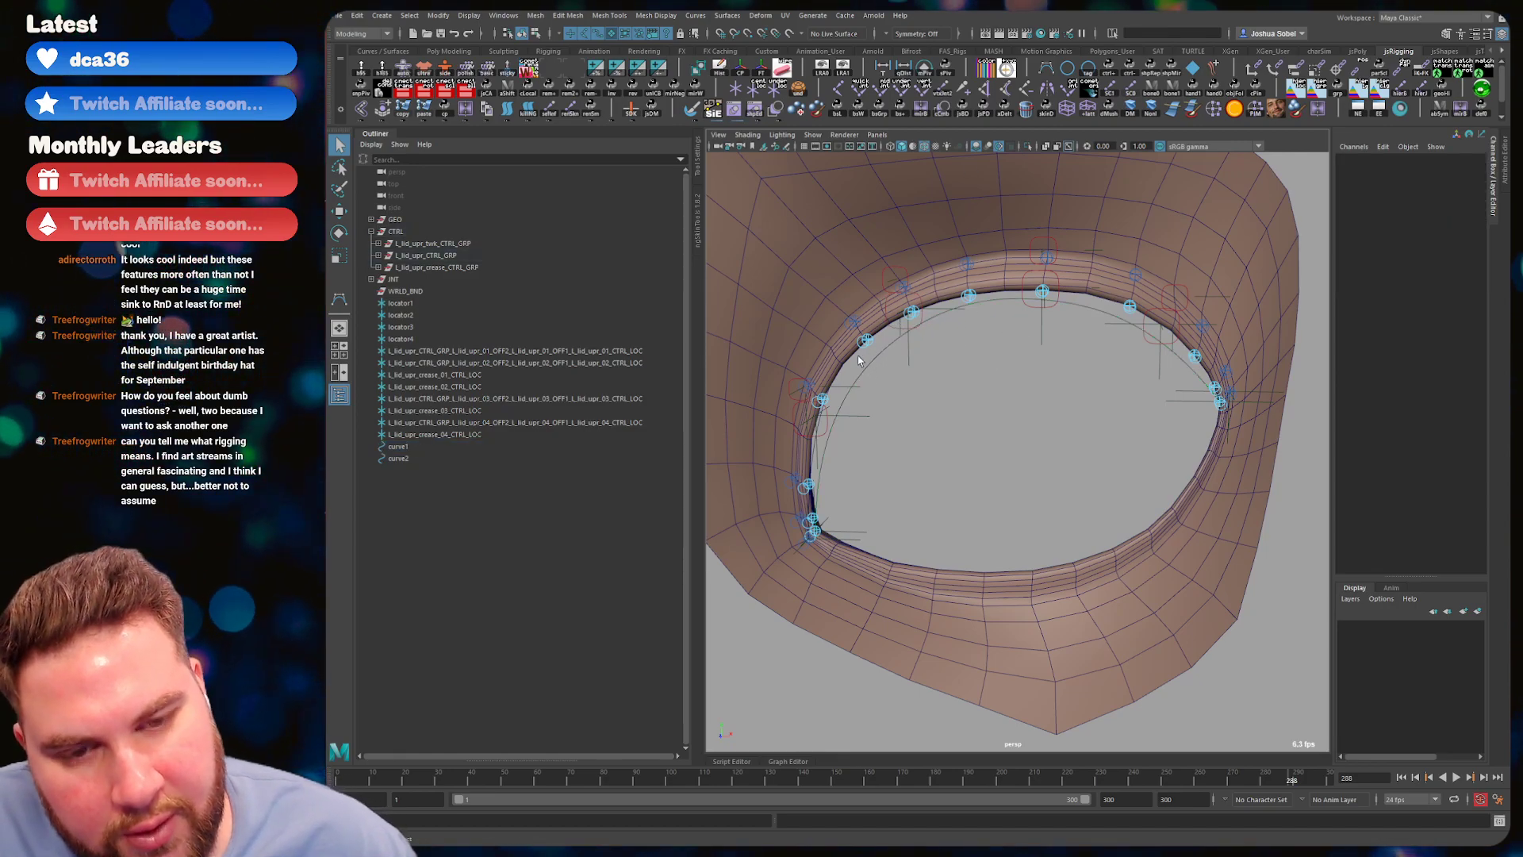
left_click(882, 352)
mouse_move(895, 364)
left_mouse_down("alt")
mouse_move(930, 359)
mouse_move(910, 362)
left_mouse_up("alt")
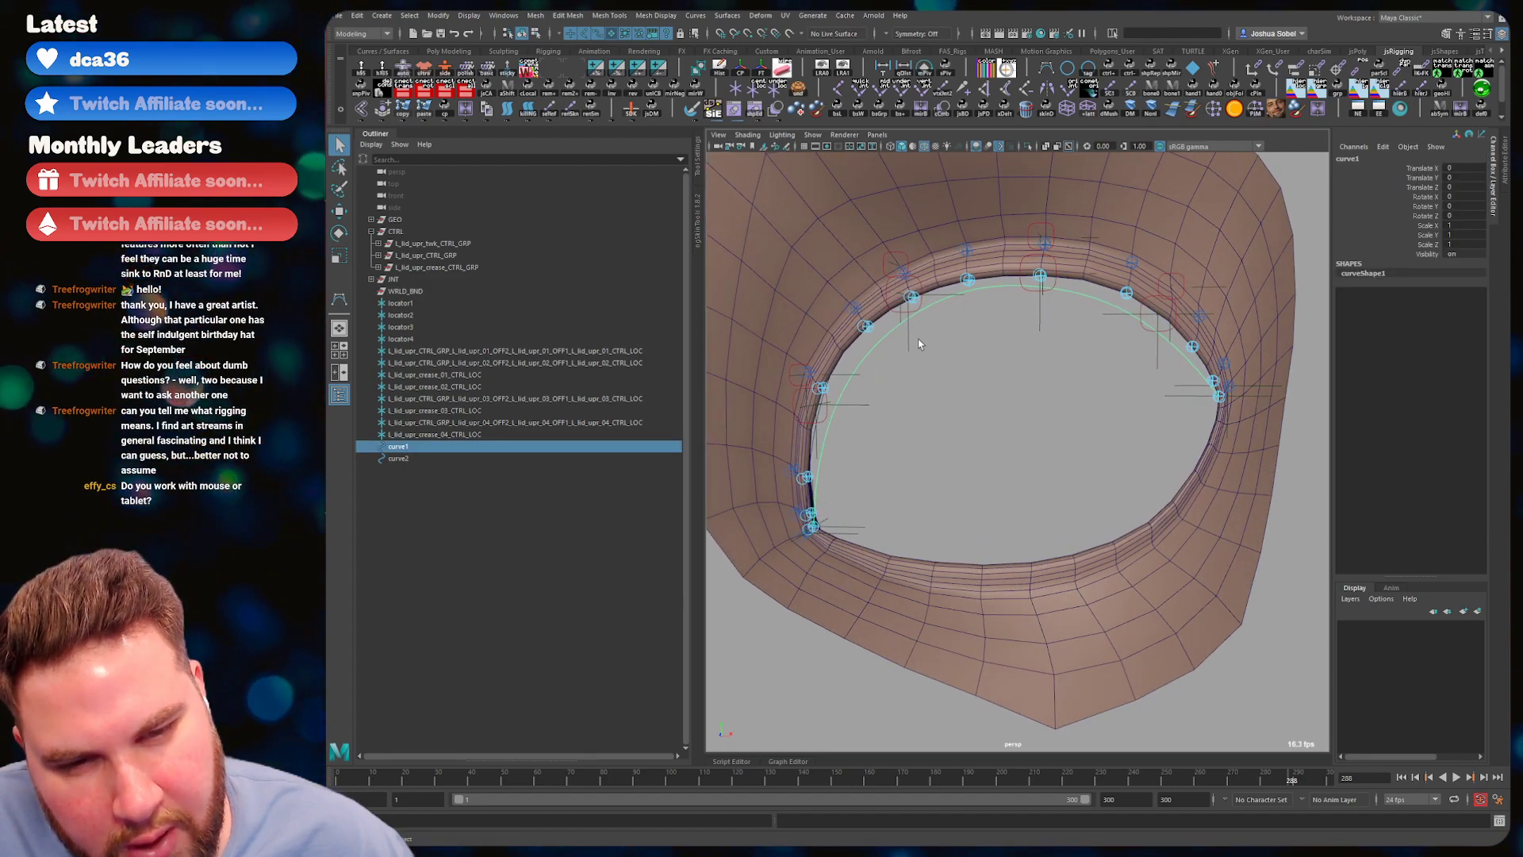
left_click(943, 375)
left_click_drag(944, 370, 973, 337, "alt")
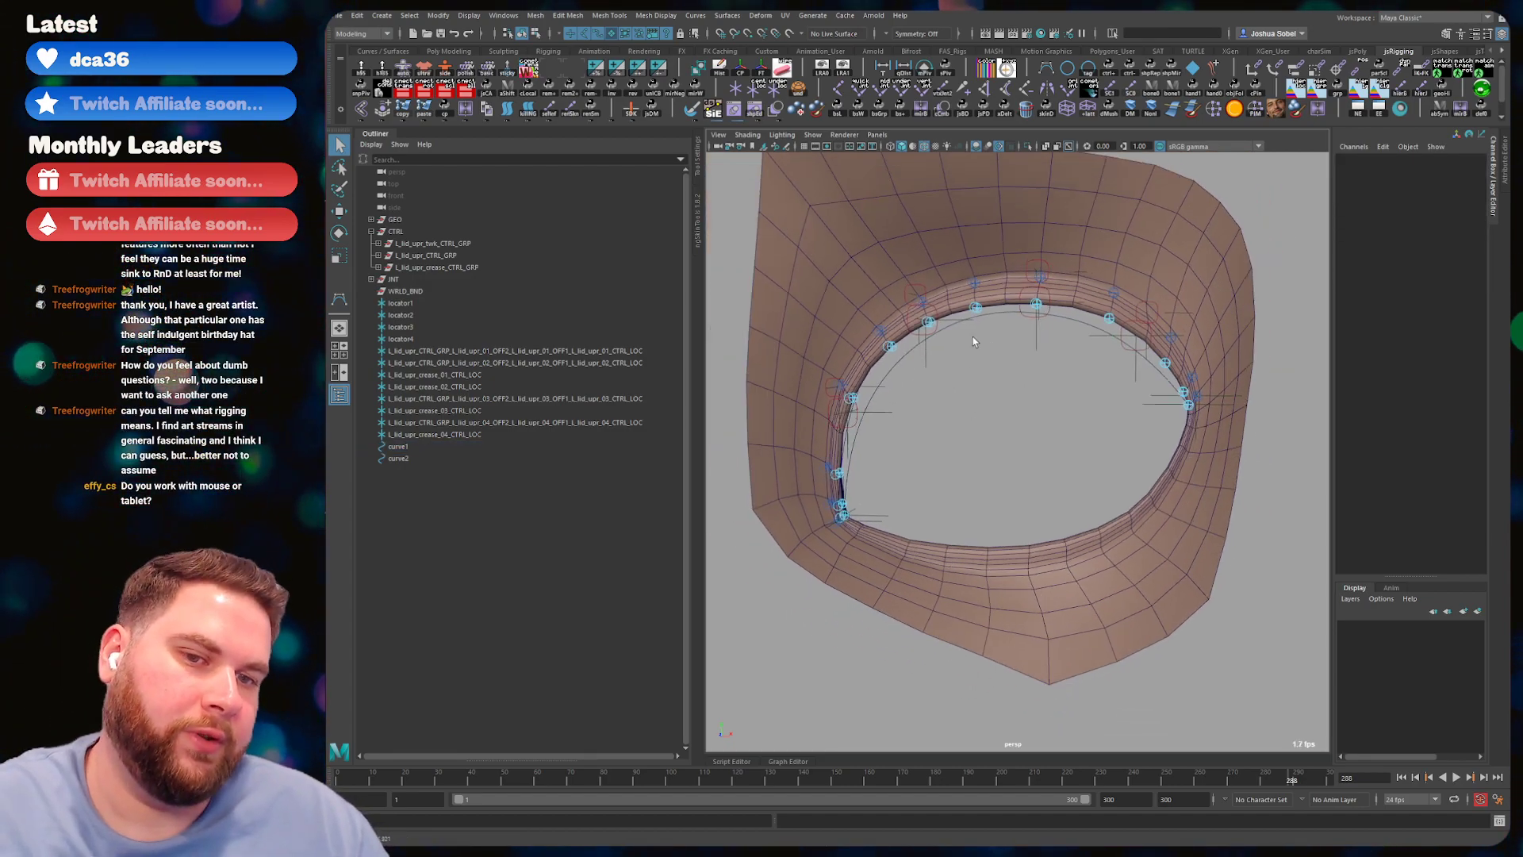
left_click_drag(991, 427, 971, 367, "alt")
- Check the L_lid_upr_03_CTRL control on the upper lid, deselect it, and save the scene
key("ctrl+s")
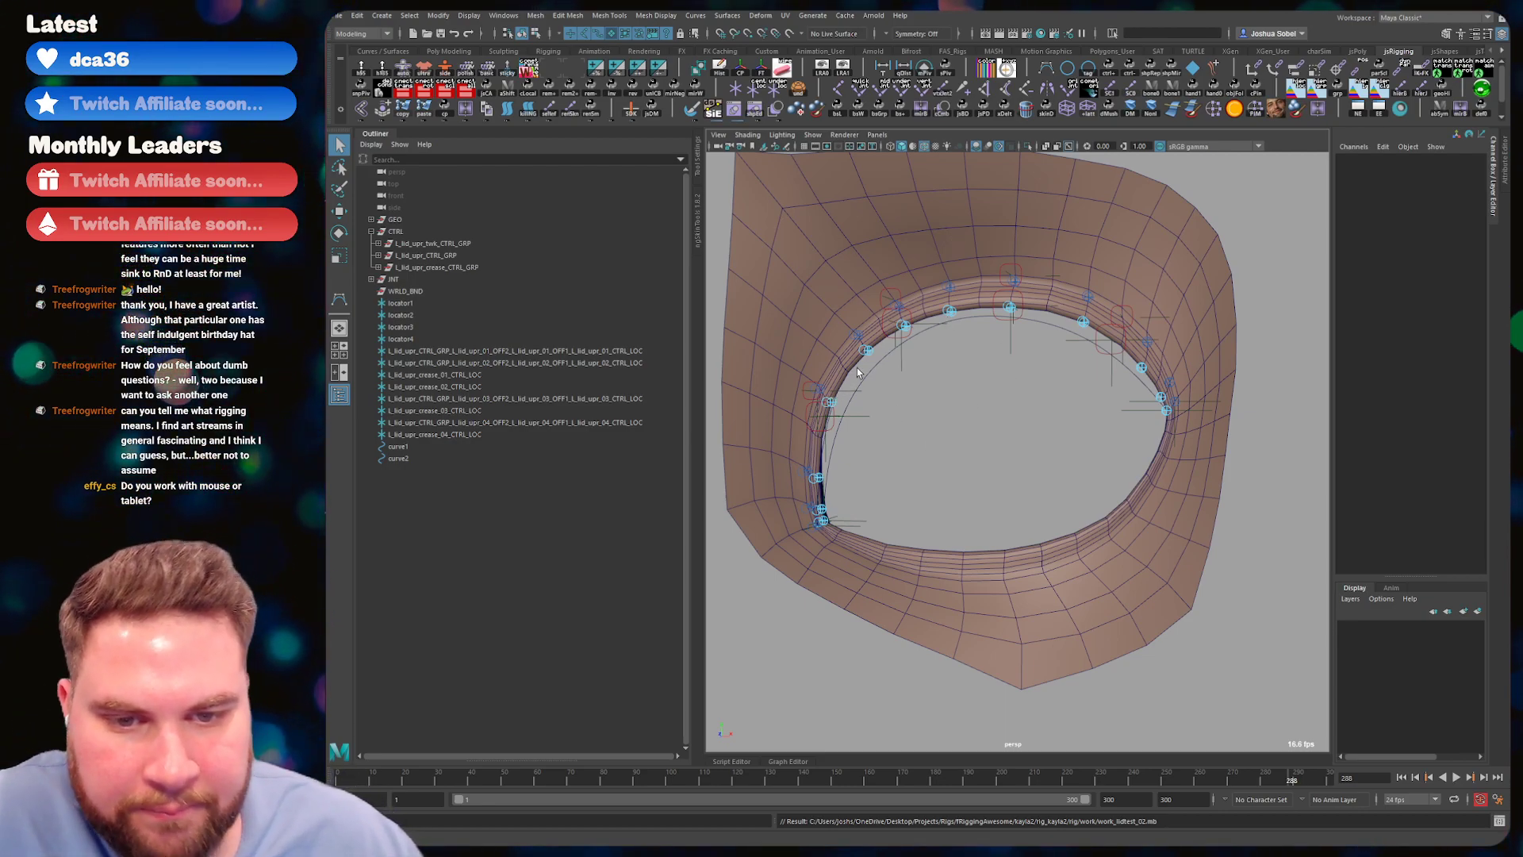
left_click_drag(941, 358, 999, 373, "alt")
key("ctrl+s")
left_click(1019, 373)
key("w")
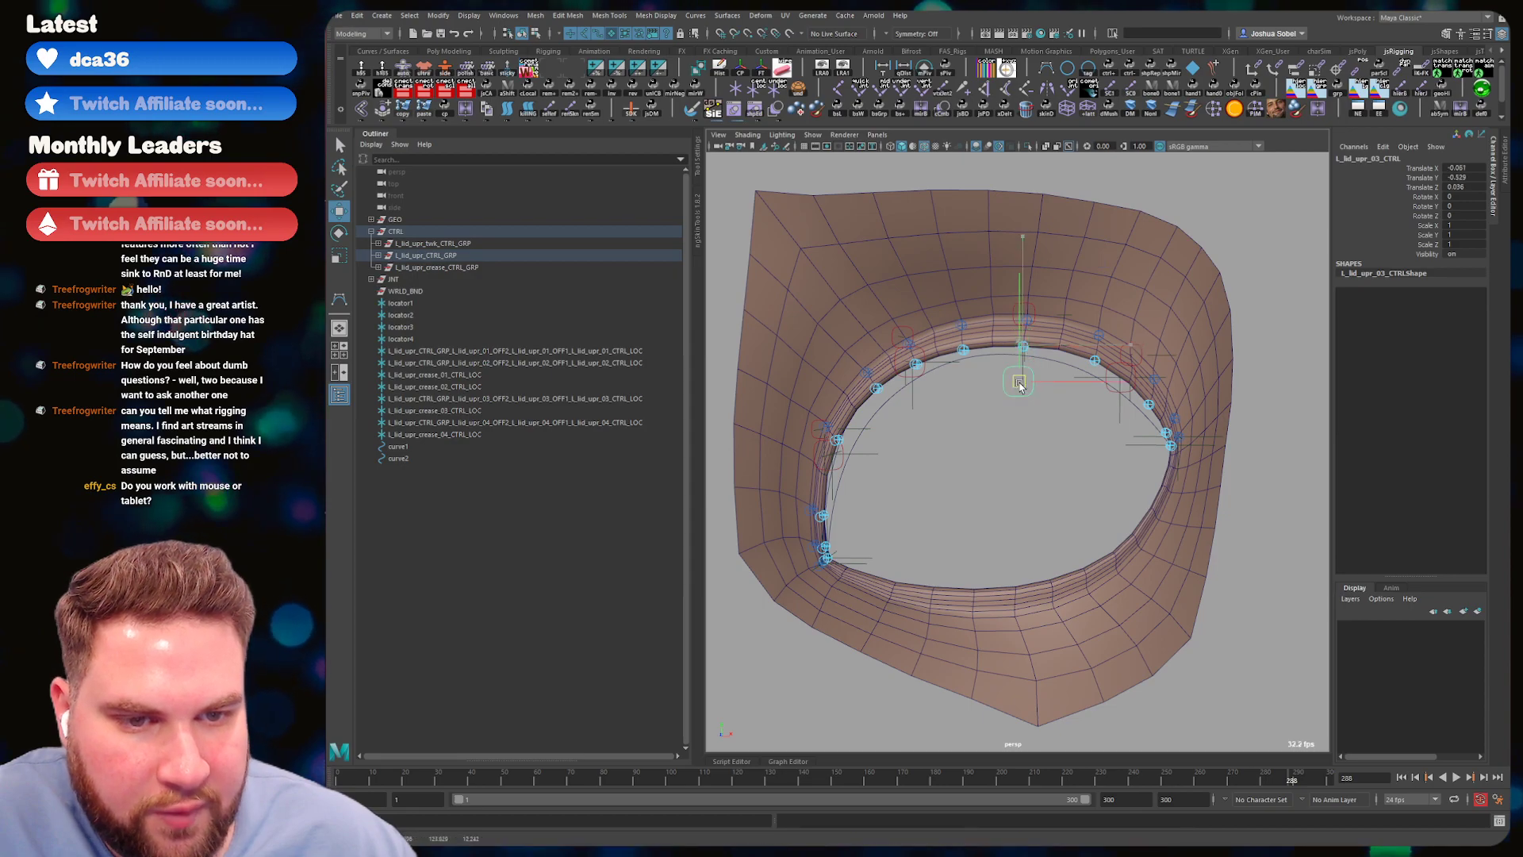
key("q")
left_click(985, 426)
left_click_drag(985, 426, 1033, 409, "alt")
key("ctrl+s")
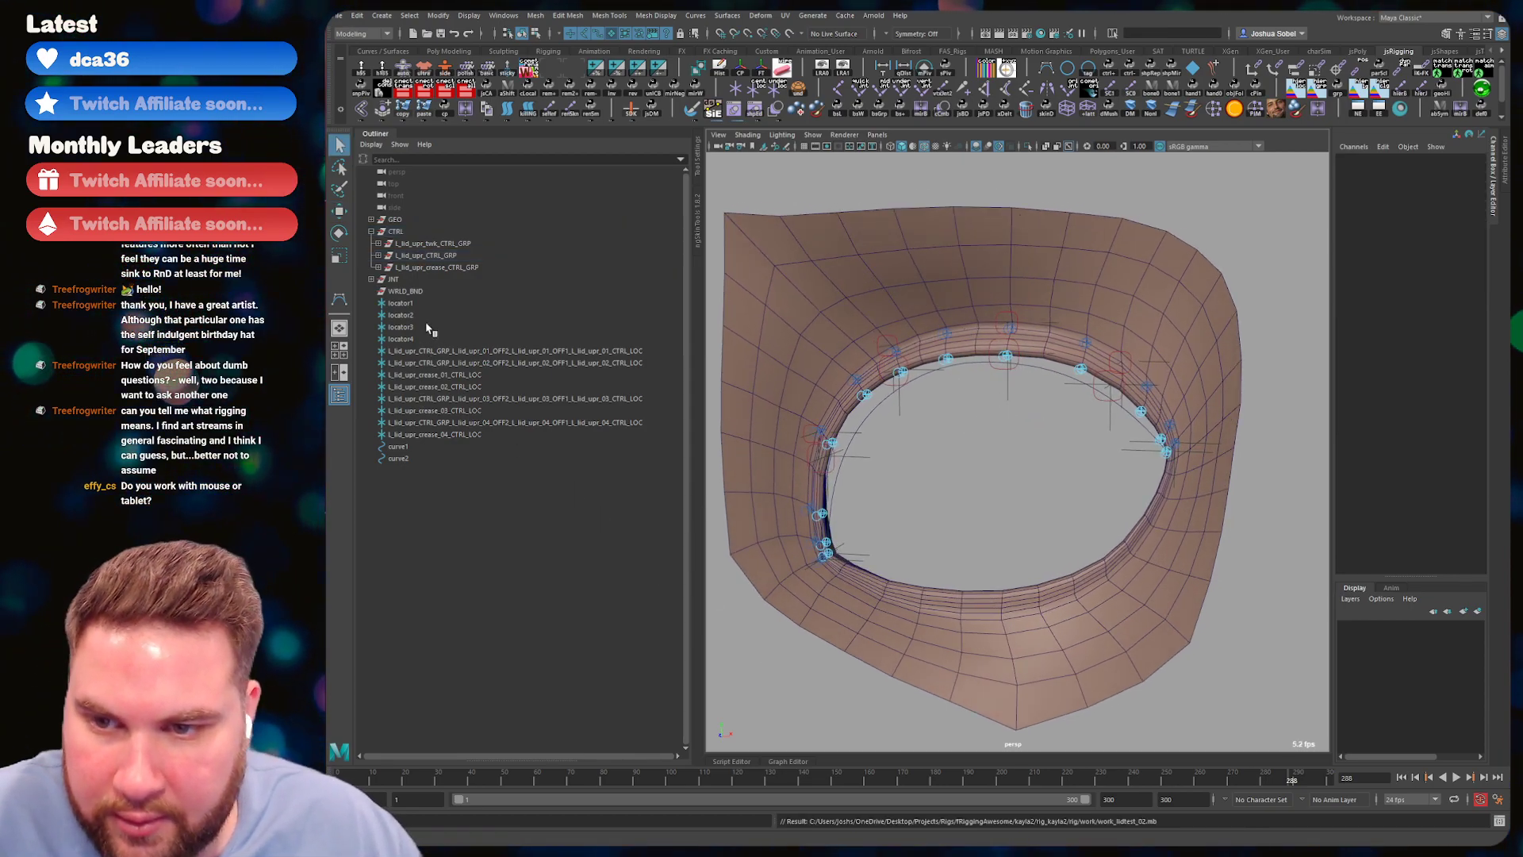
- Delete all the locators, from locator1 through the L_lid_upr_crease_04_CTRL_LOC locator
left_click(400, 303)
left_click(428, 434, "shift")
key("Delete")
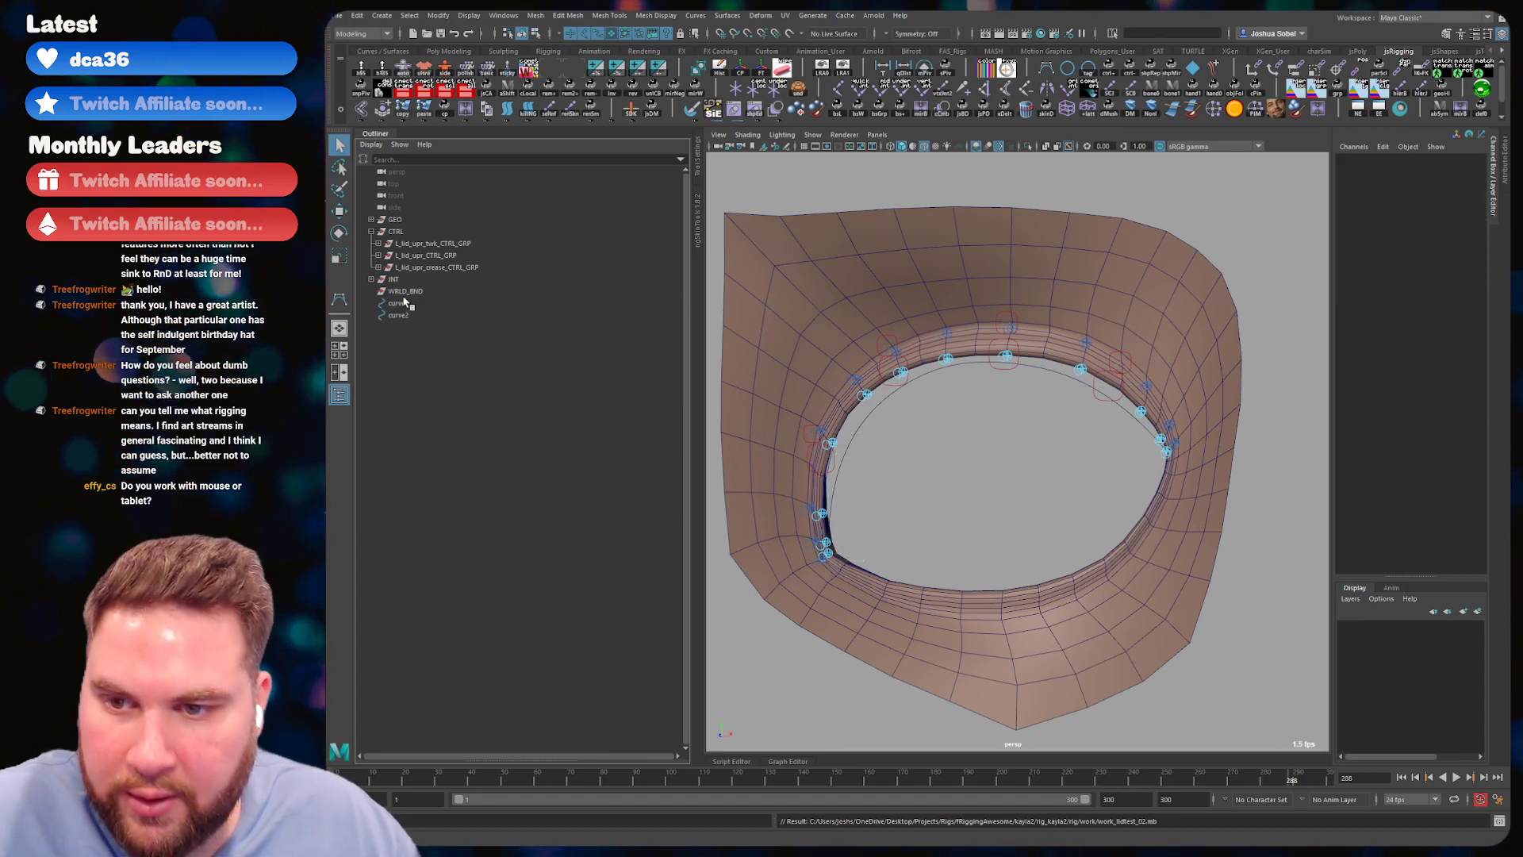
- Rename the lid-edge curve curve1 as L_lid_upr_CRV
double_click(400, 303)
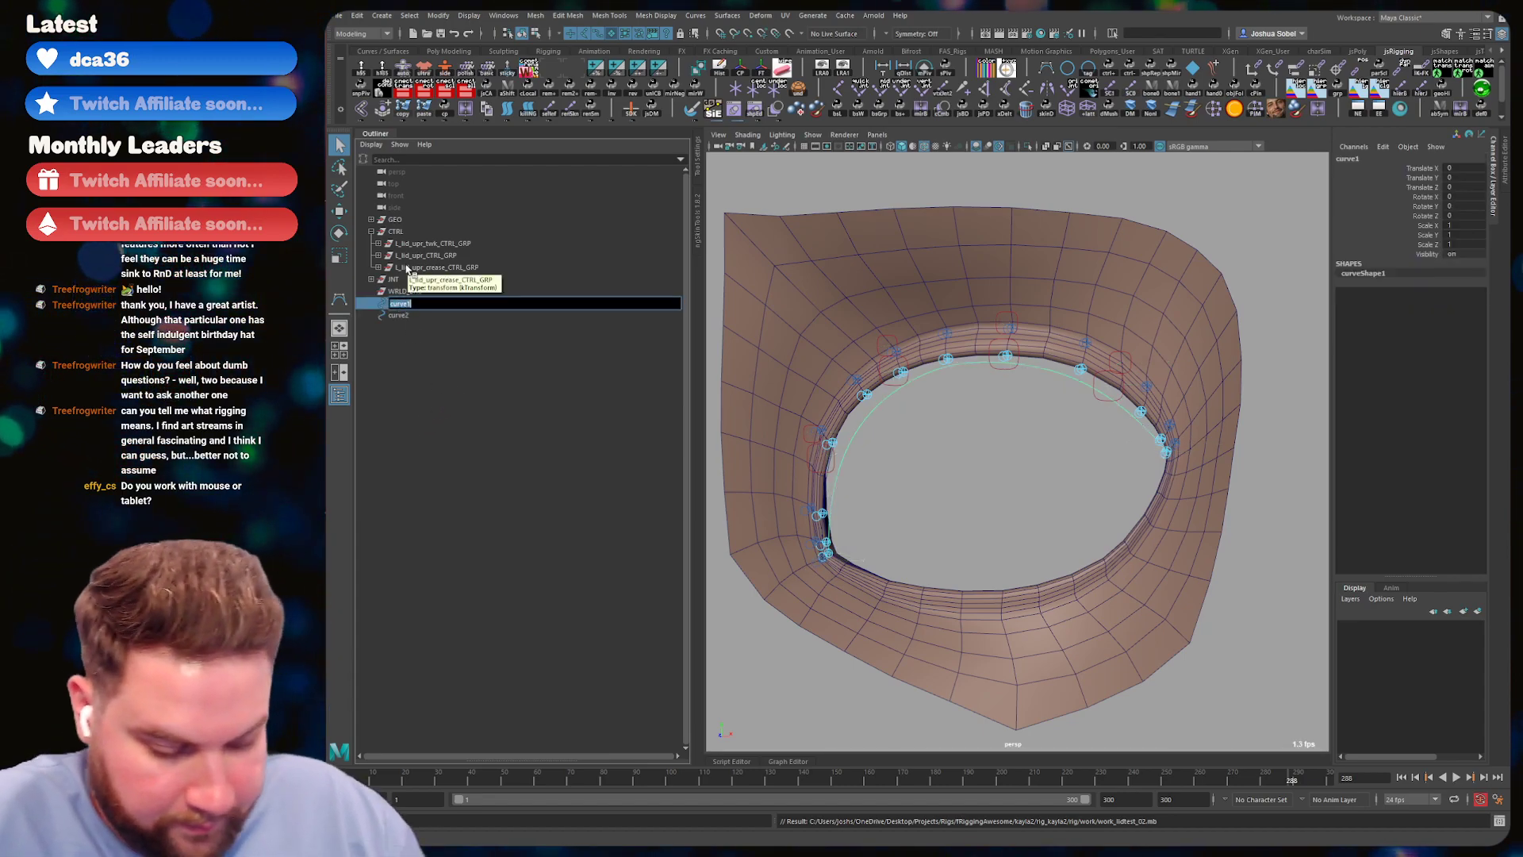
type("L_c")
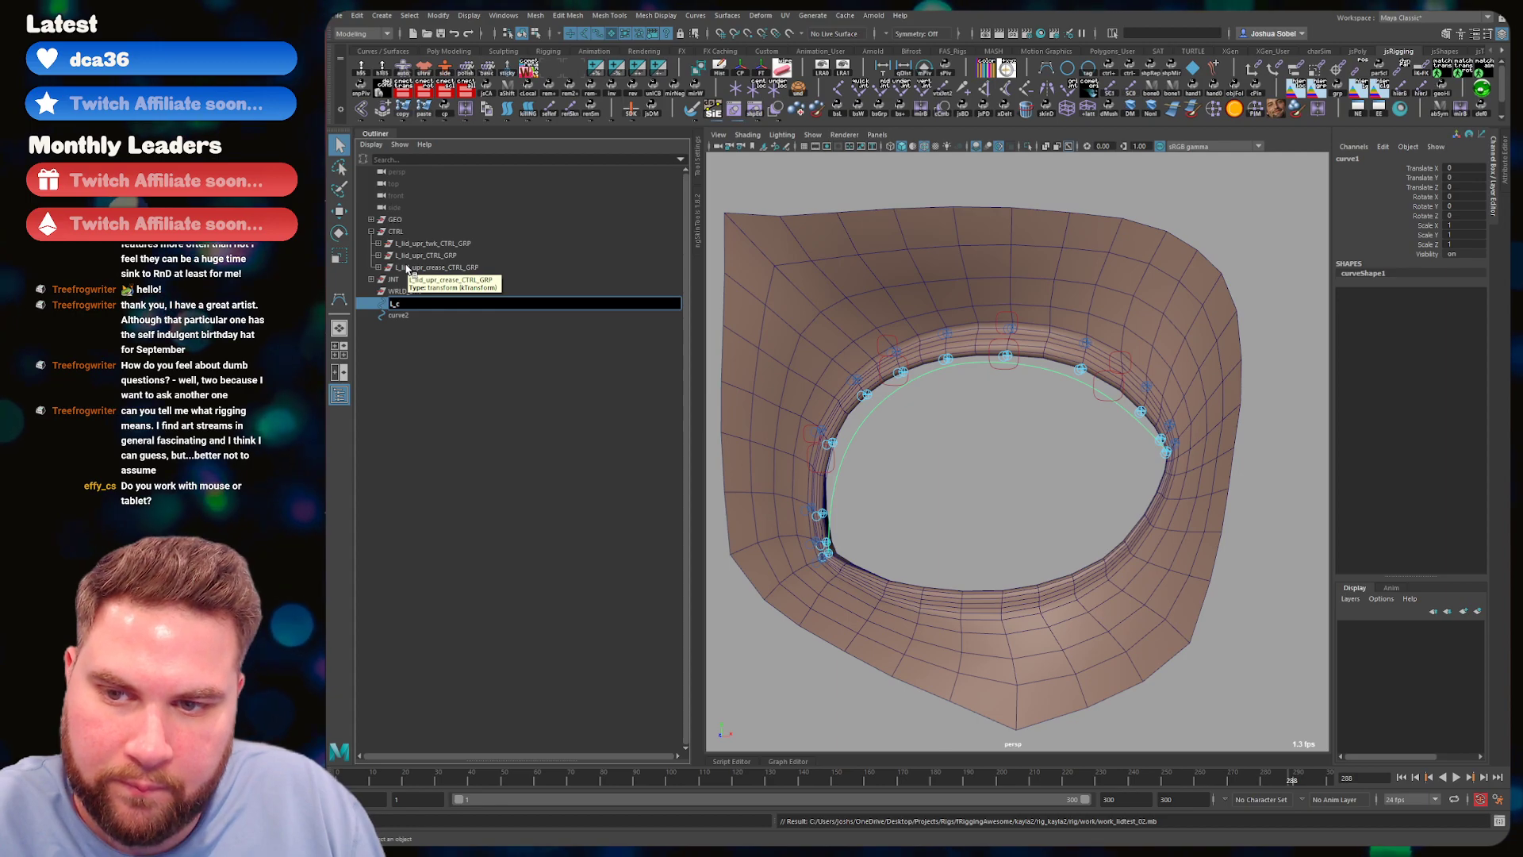
key("BackSpace")
type("l")
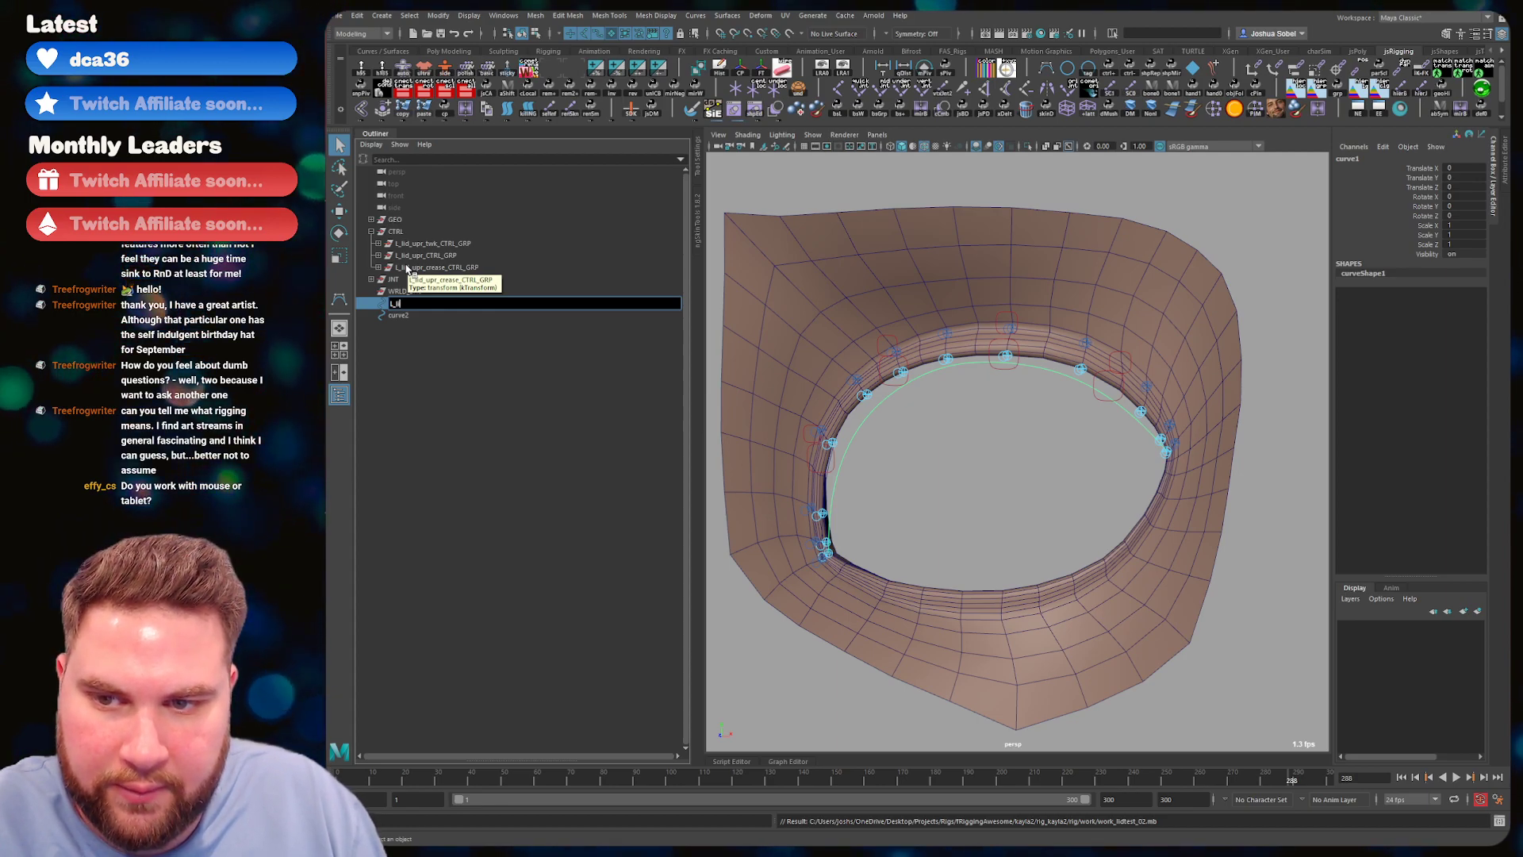
type("id_upr_CRV")
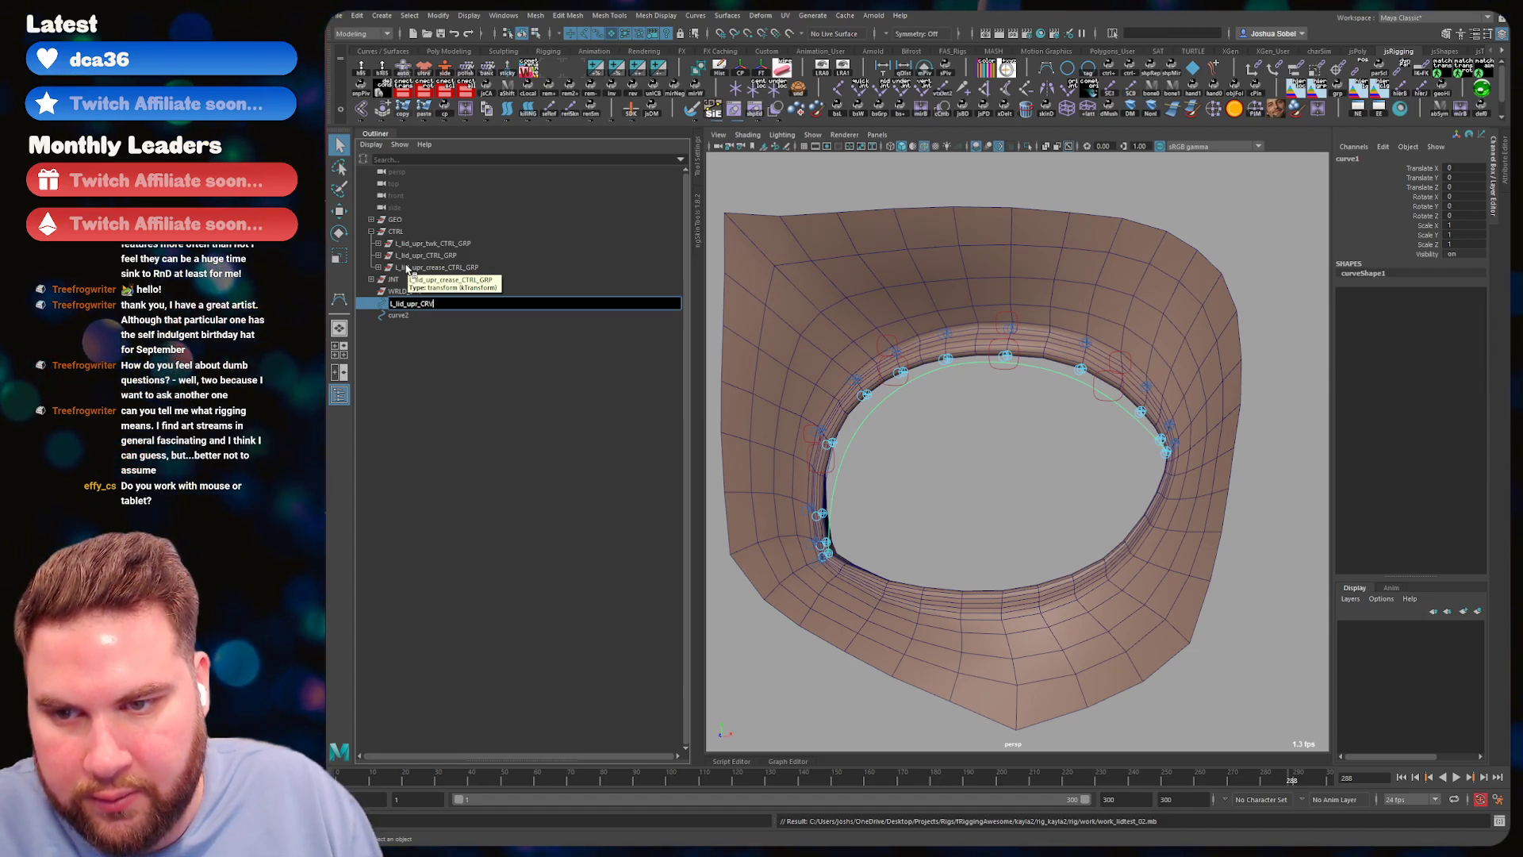
key("Return")
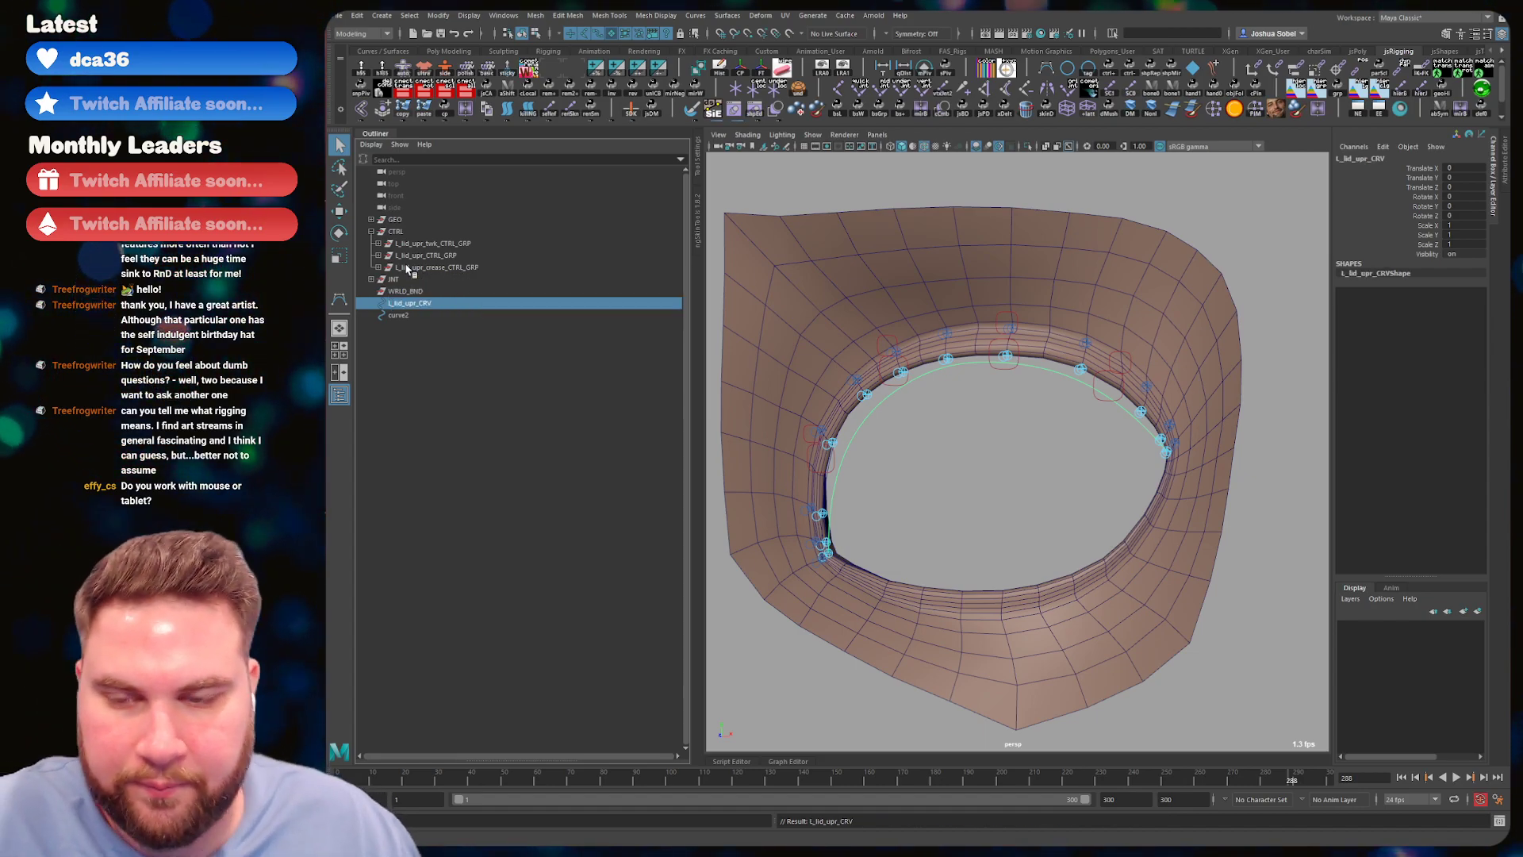
- Rename the crease curve curve2 as L_lid_upr_crease_CRV, reusing the lid-edge curve's name as the base
double_click(410, 305)
key("ctrl+c")
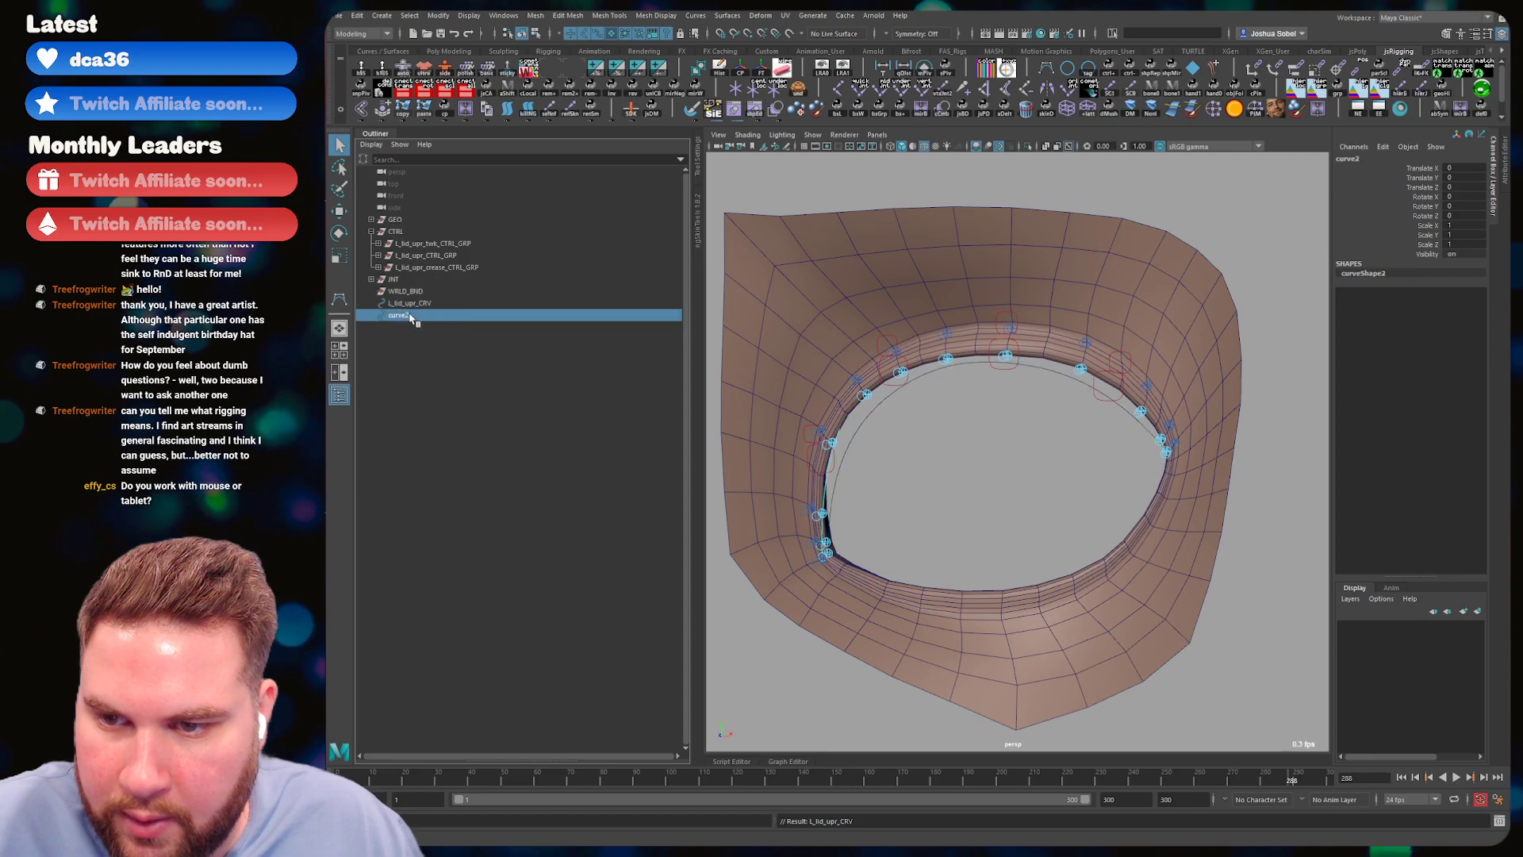
double_click(412, 316)
key("ctrl+v")
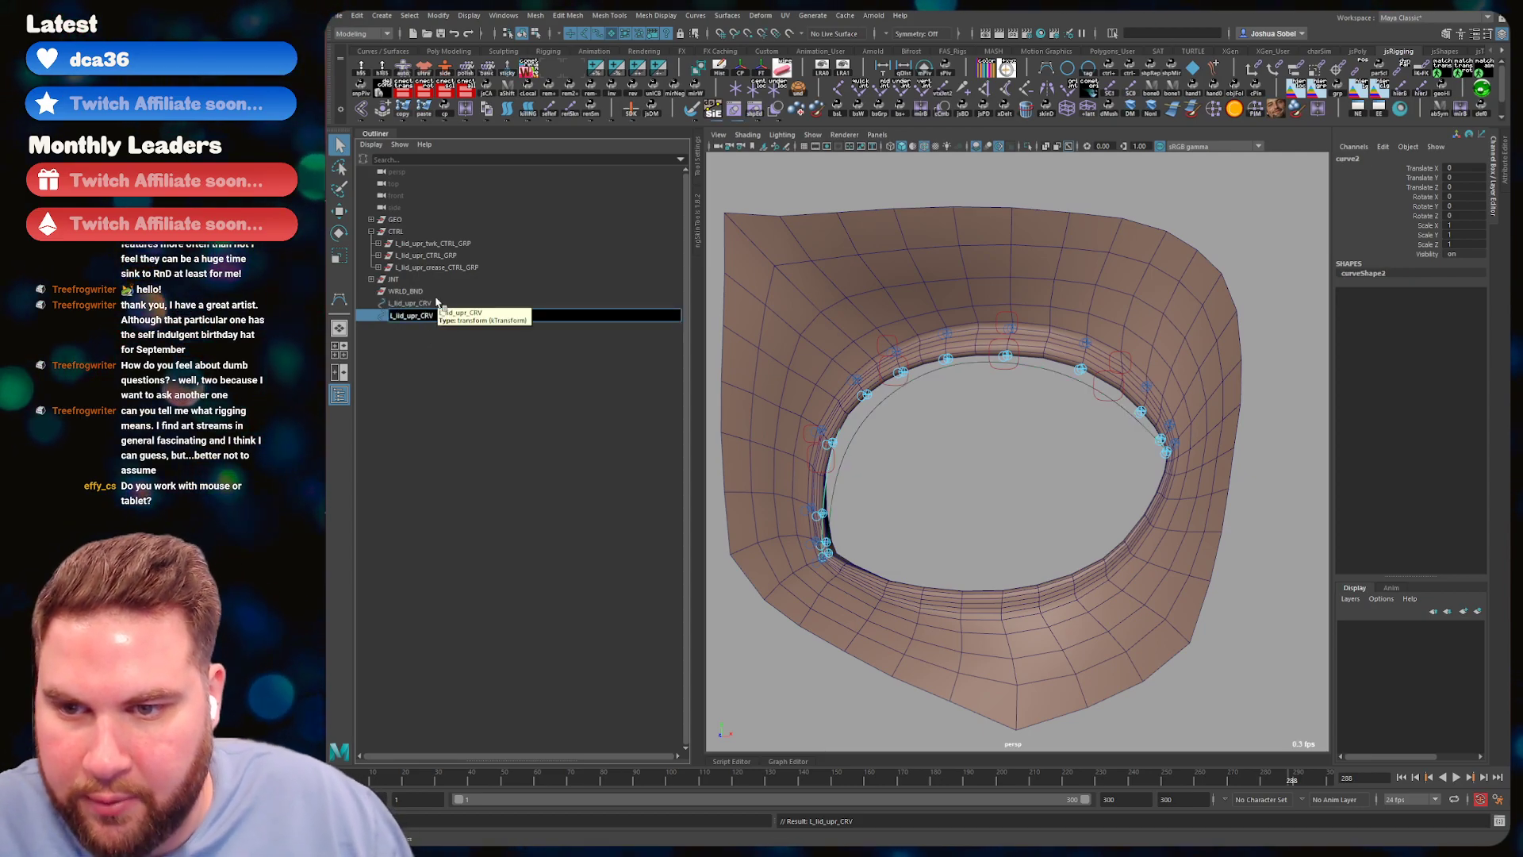
type("creas")
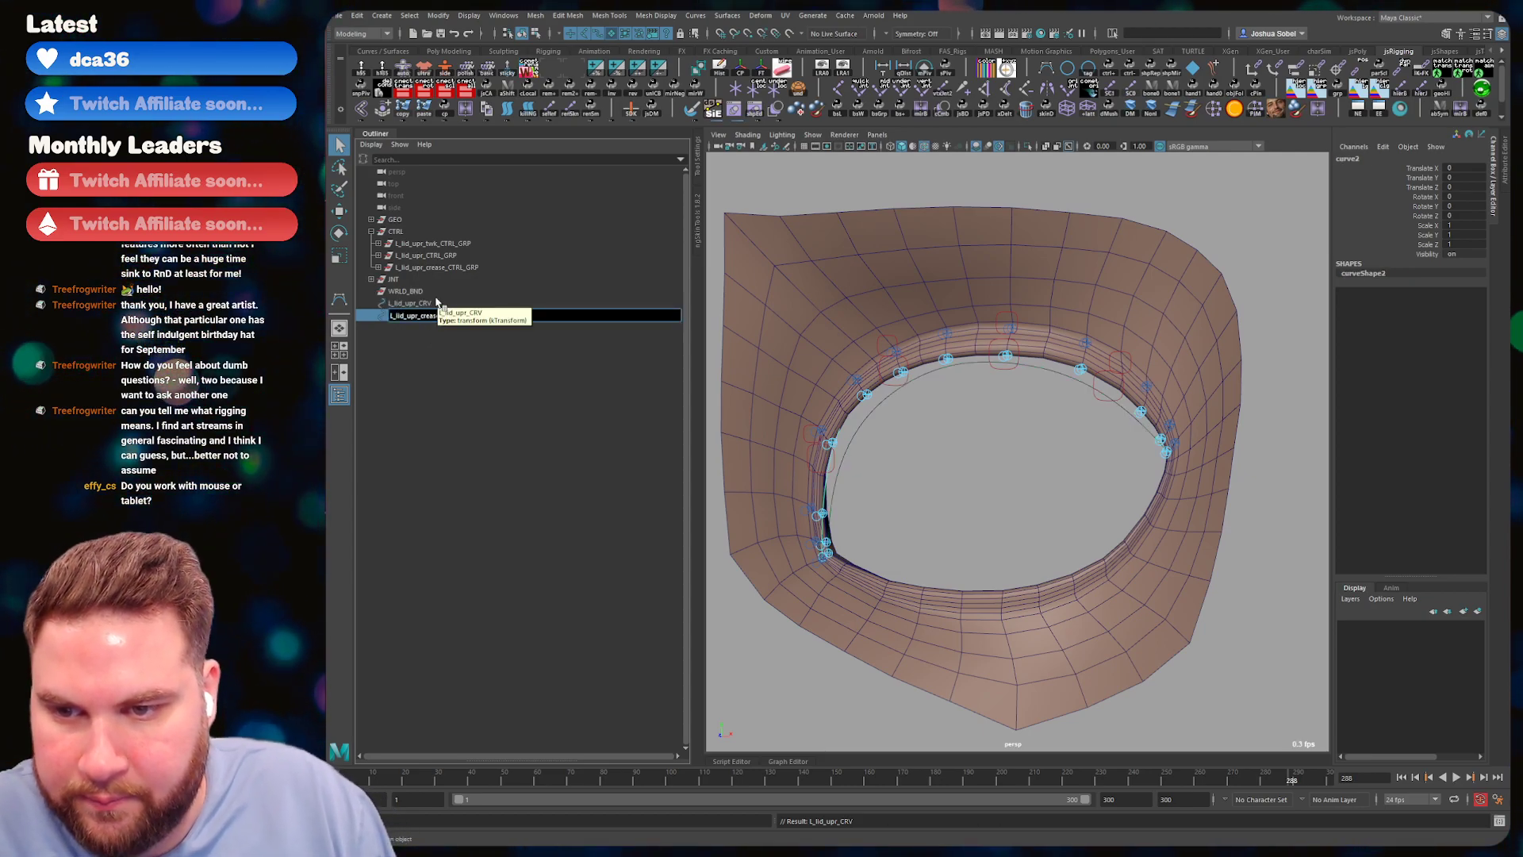
key("Return")
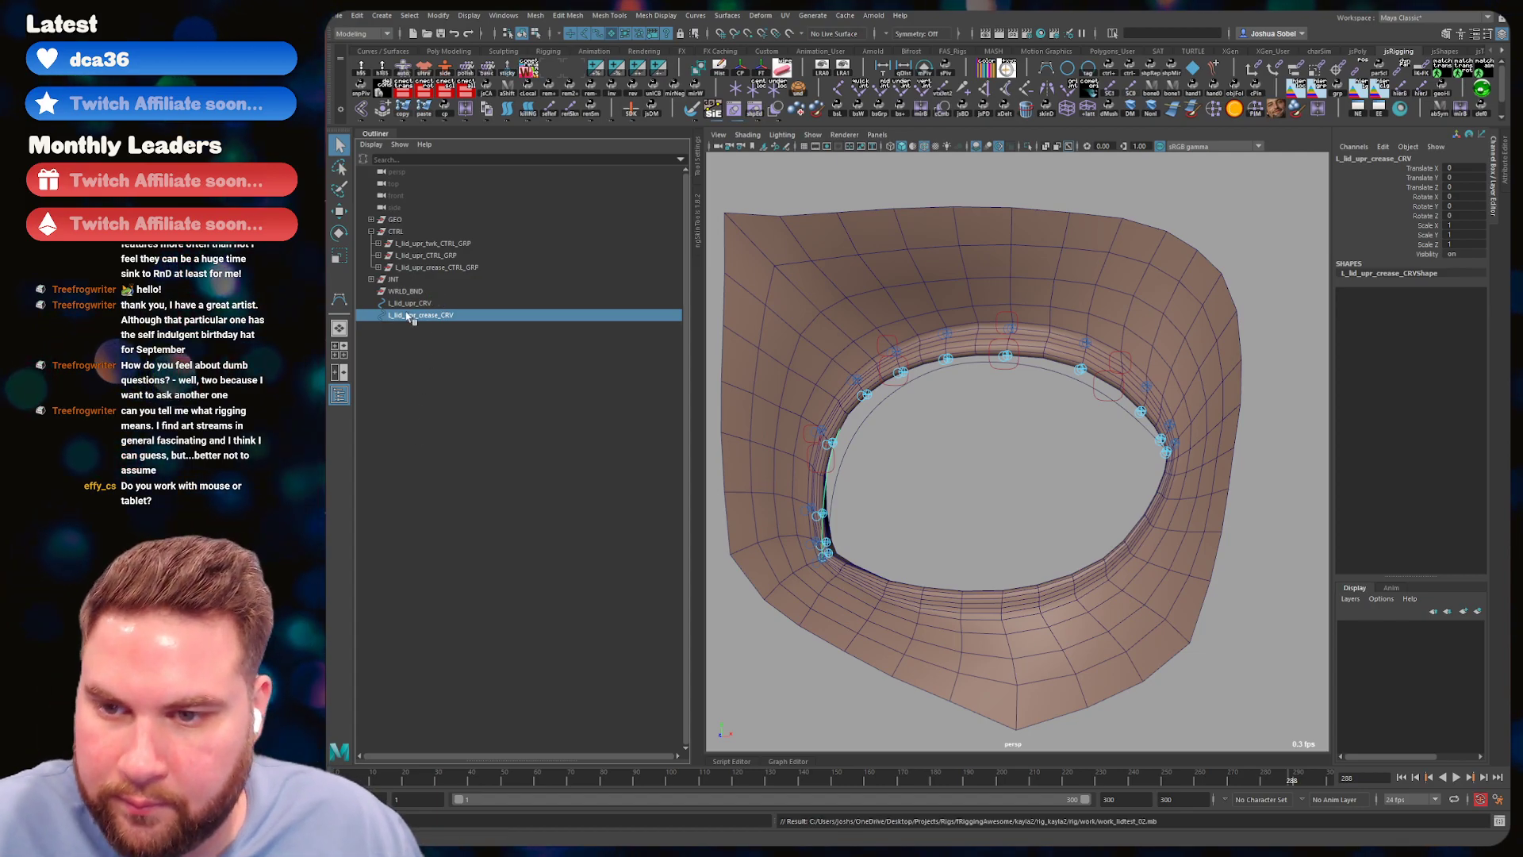
- Rename the WRLD_BND group as WRLD and save the scene
left_click_drag(409, 304, 411, 317)
double_click(410, 292)
left_click(435, 291)
key("BackSpace")
key("BackSpace")
key("BackSpace")
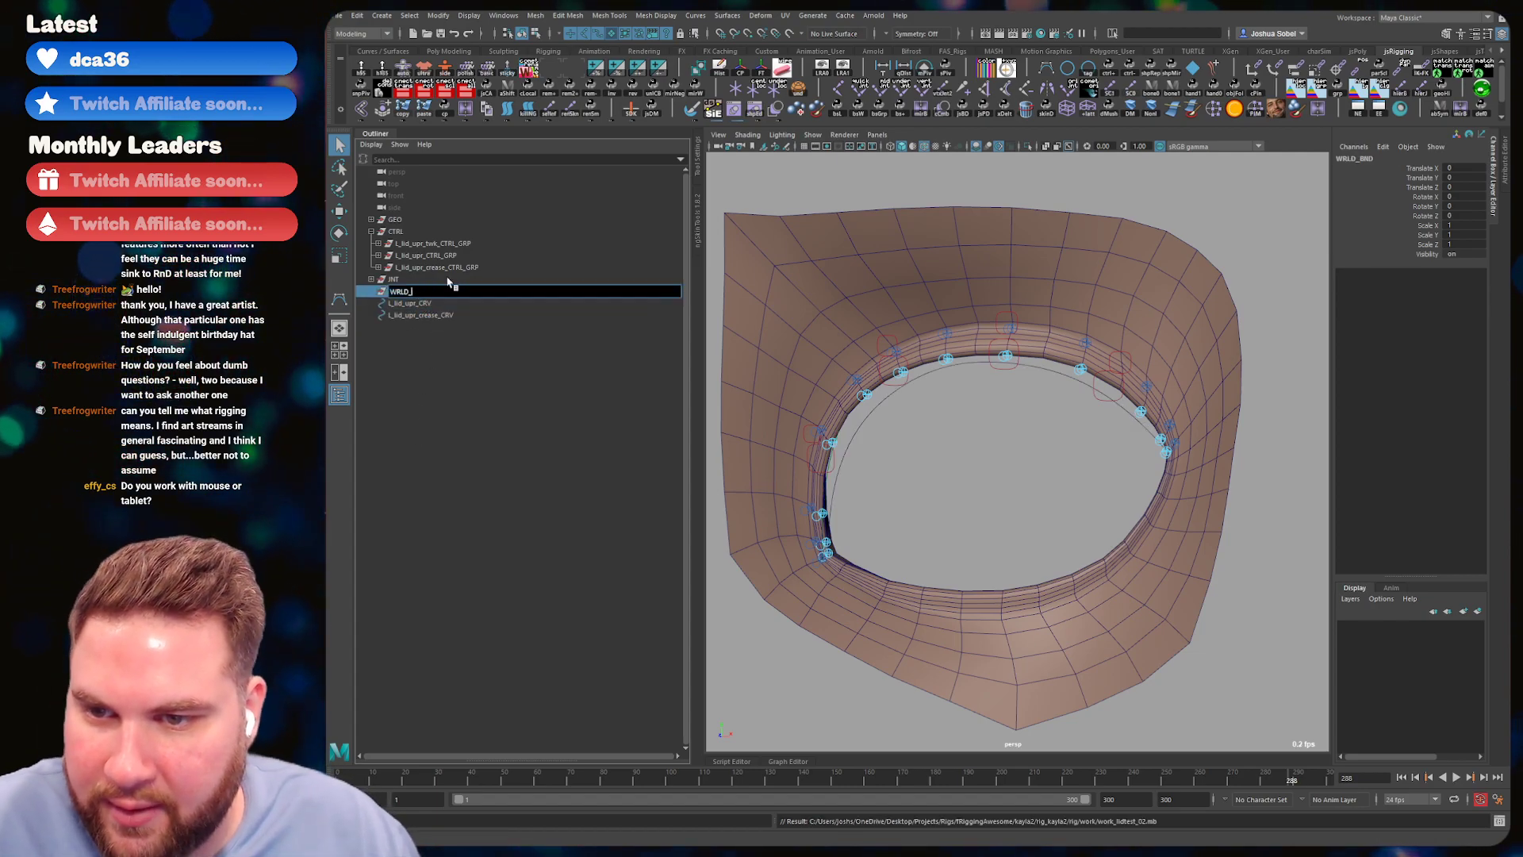
key("BackSpace")
key("Return")
key("ctrl+s")
- Parent L_lid_upr_CRV and L_lid_upr_crease_CRV under the WRLD group and clear the selection
left_click_drag(406, 303, 405, 320)
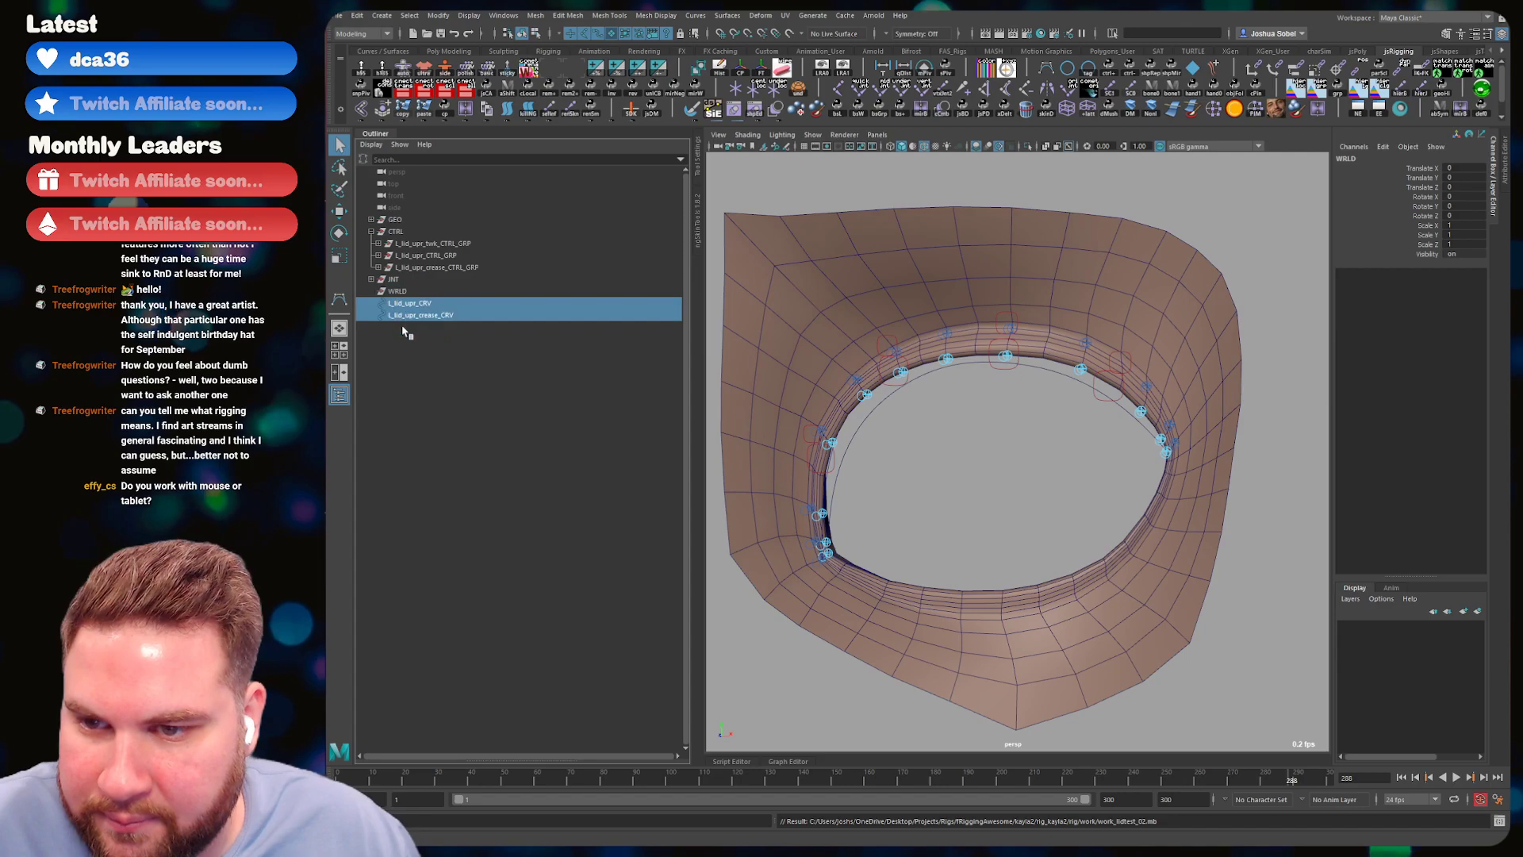
left_click(410, 291, "ctrl")
key("p")
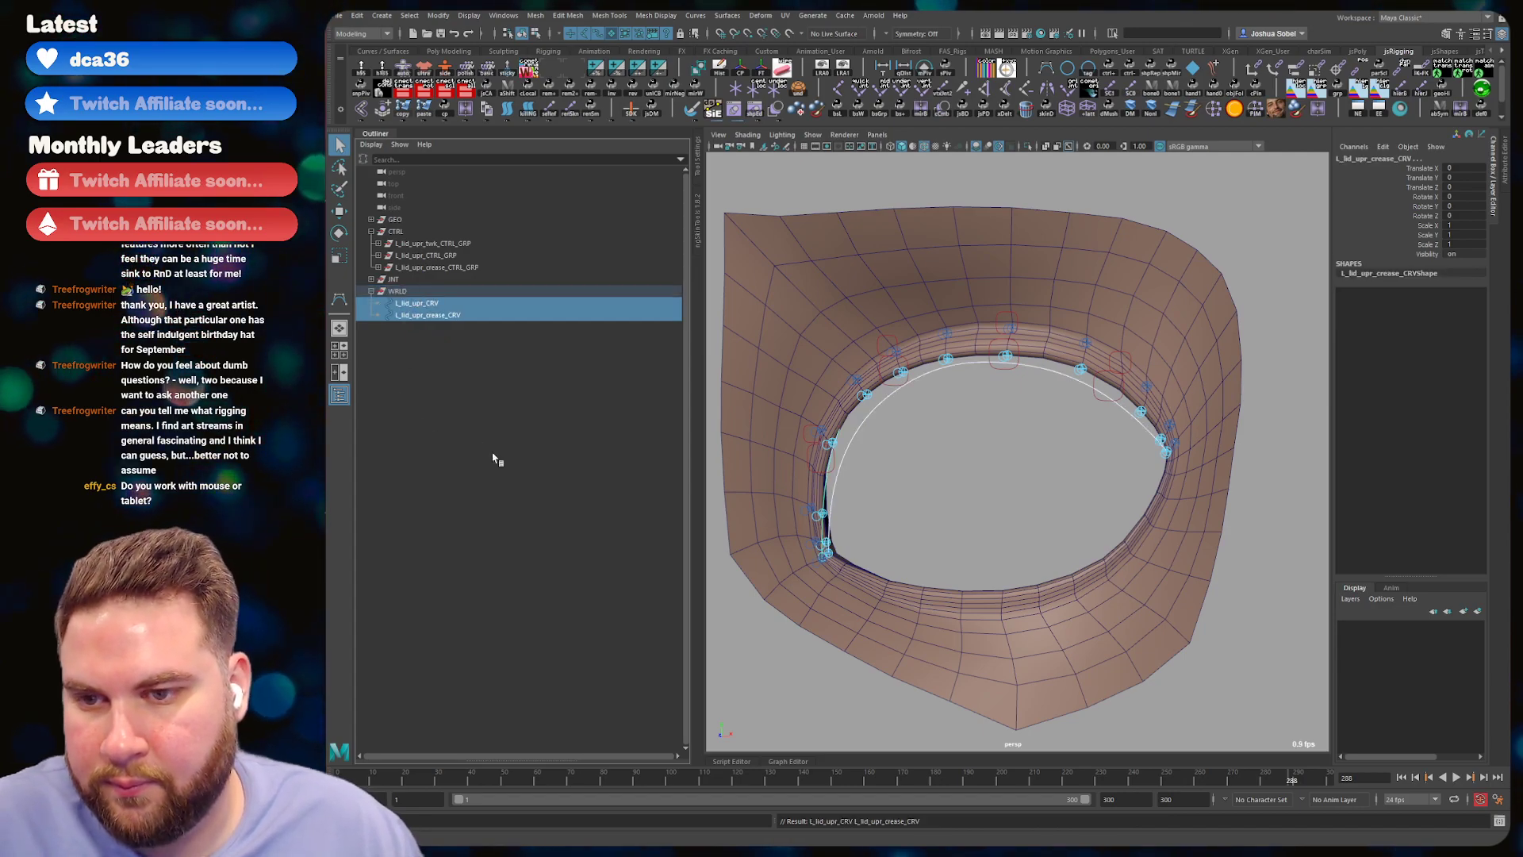
left_click(460, 411)
left_click_drag(991, 399, 979, 414, "alt")
left_click(859, 420)
left_click(952, 416)
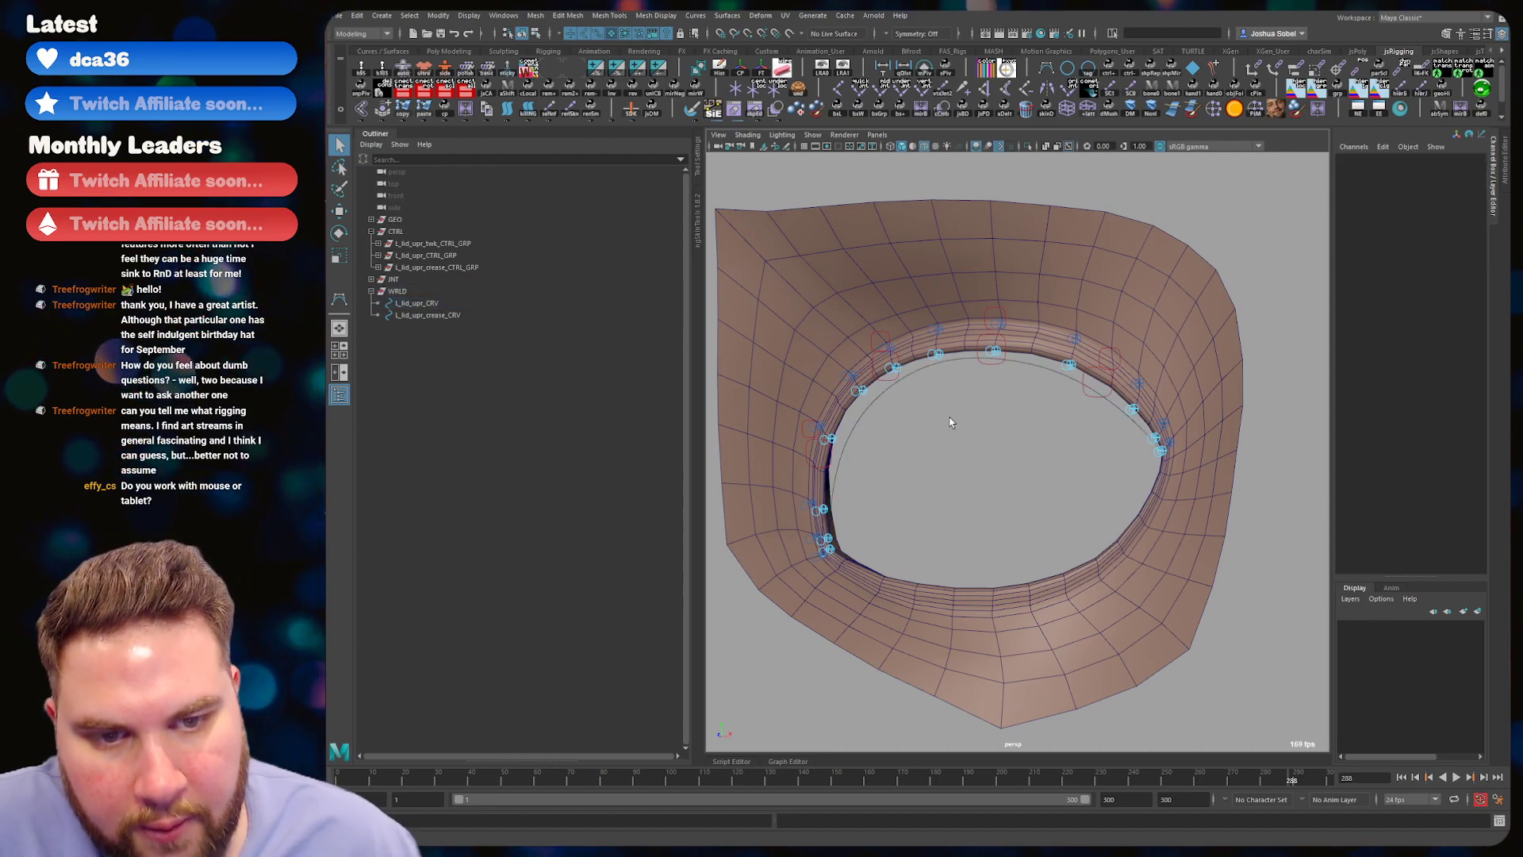
- Save the scene, reveal the offset groups inside the lid and crease tweak control groups, and bring up the script editor
middle_click_drag(952, 416, 1020, 409, "alt")
key("ctrl+s")
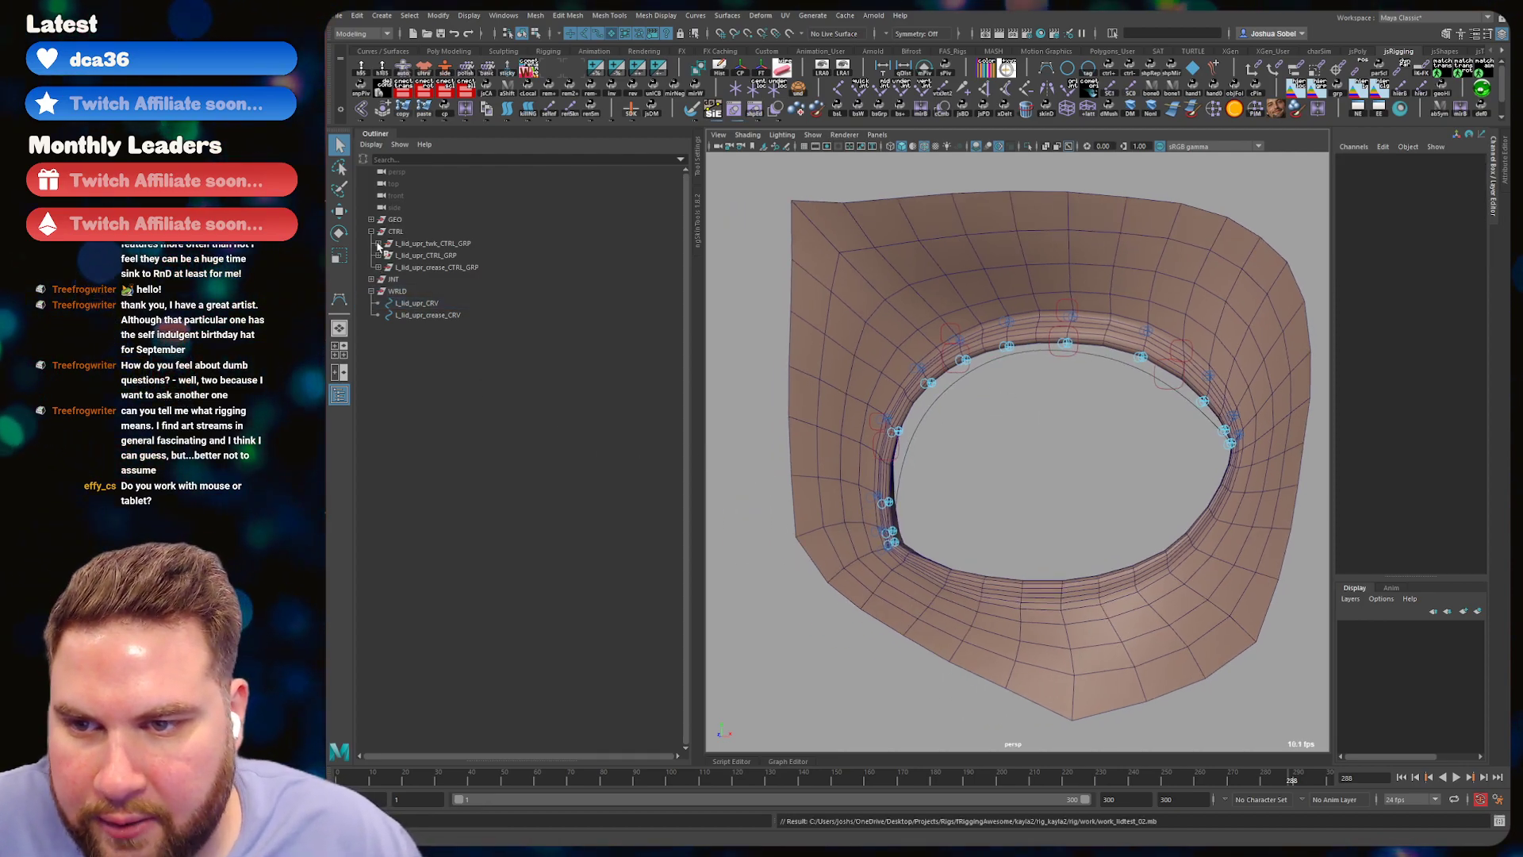
left_click(378, 244)
left_click(384, 267)
left_click(386, 256)
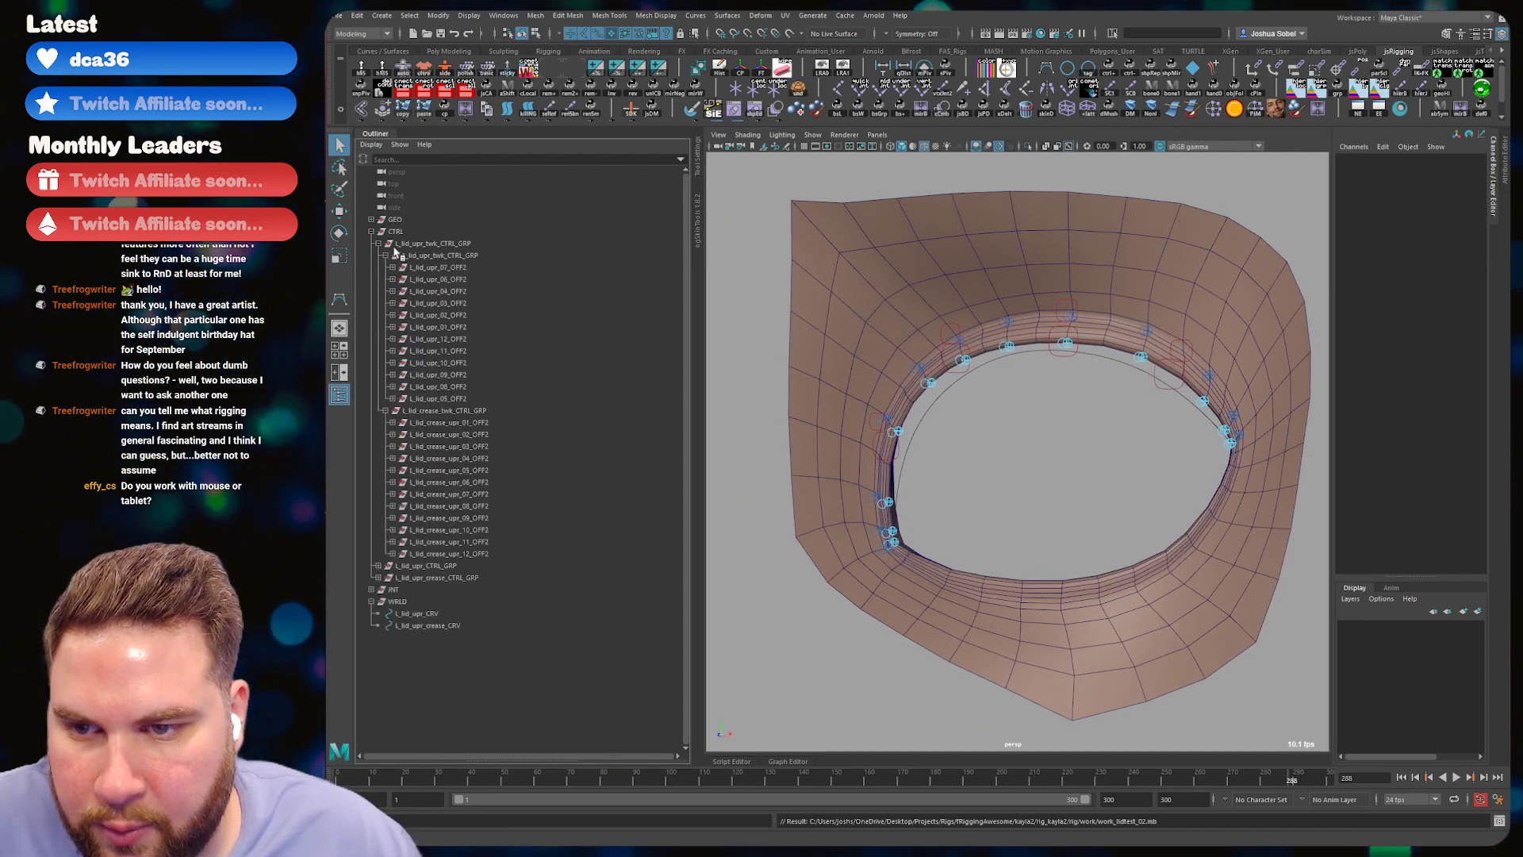
left_click_drag(730, 762, 731, 490)
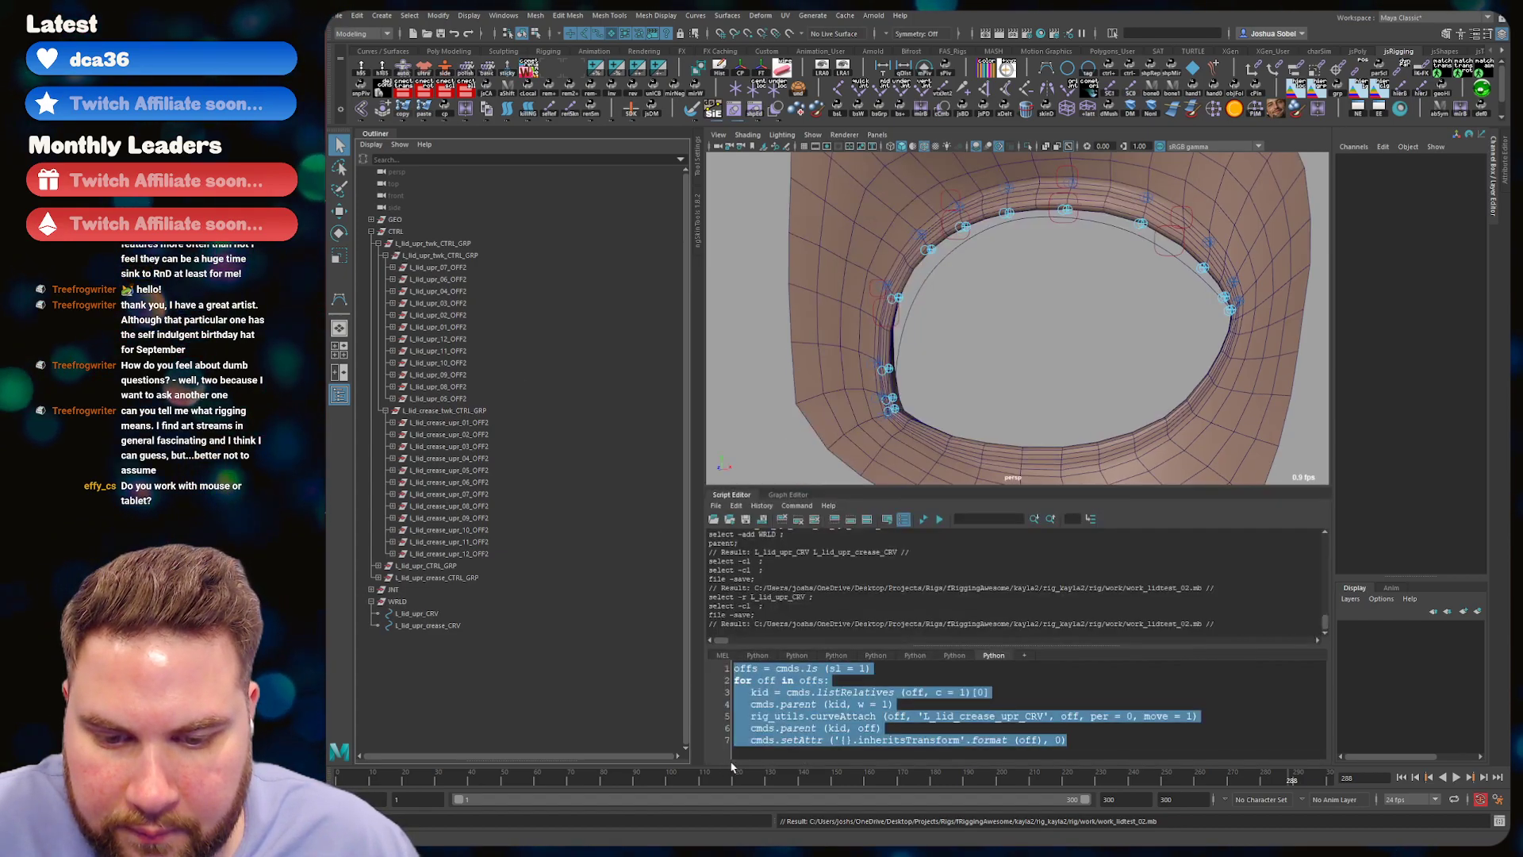
- Try to run the curve-attach script on the twelve lid-edge OFF2 groups with L_lid_crease_upr_CRV as the target curve, and undo it
left_click_drag(444, 268, 568, 403)
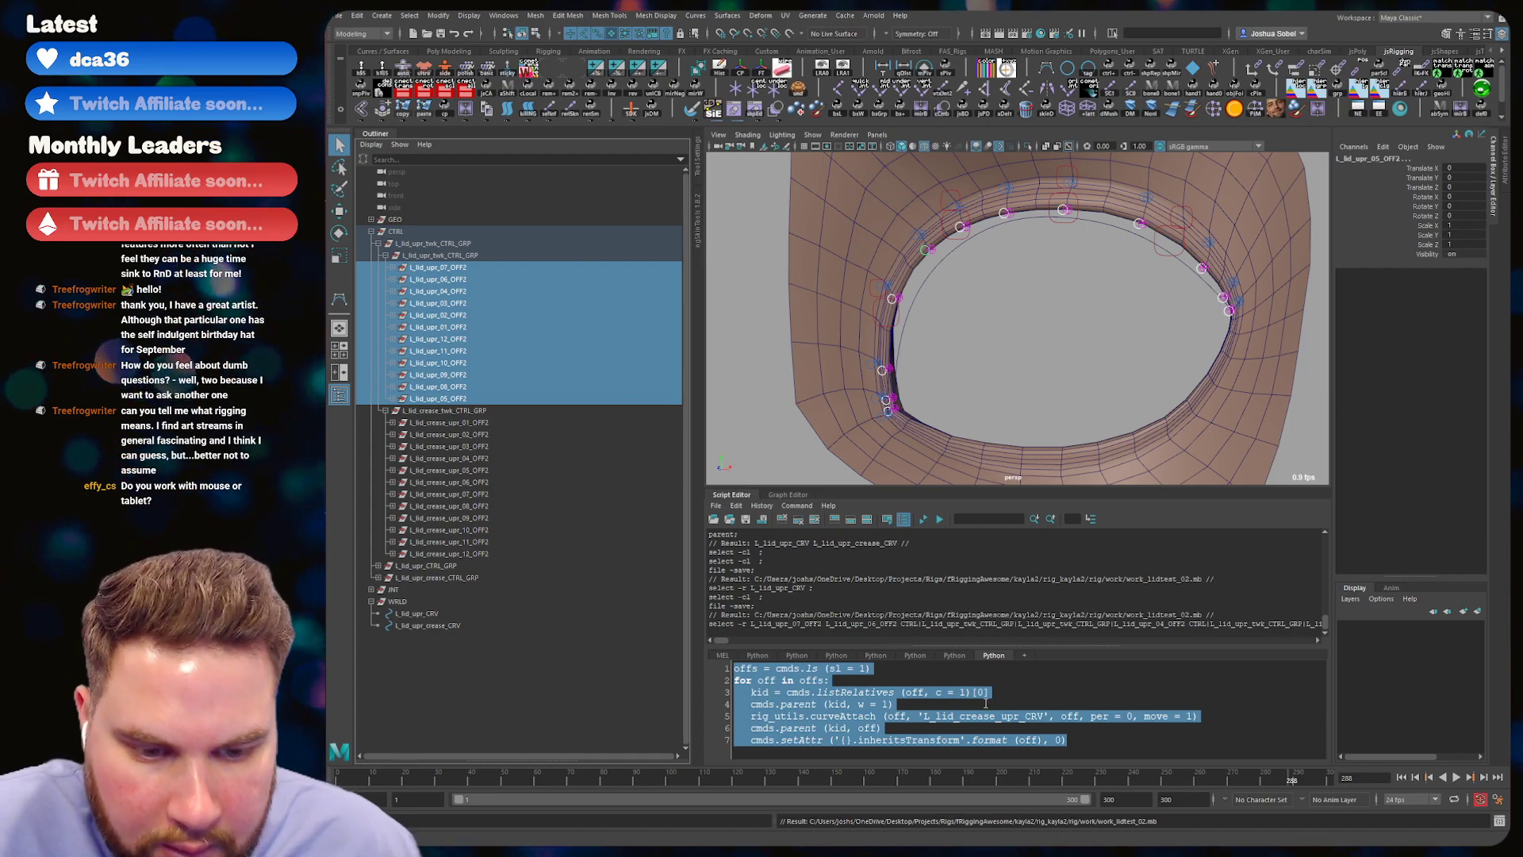
key("w")
middle_click_drag(809, 318, 775, 311, "alt")
left_click(934, 670)
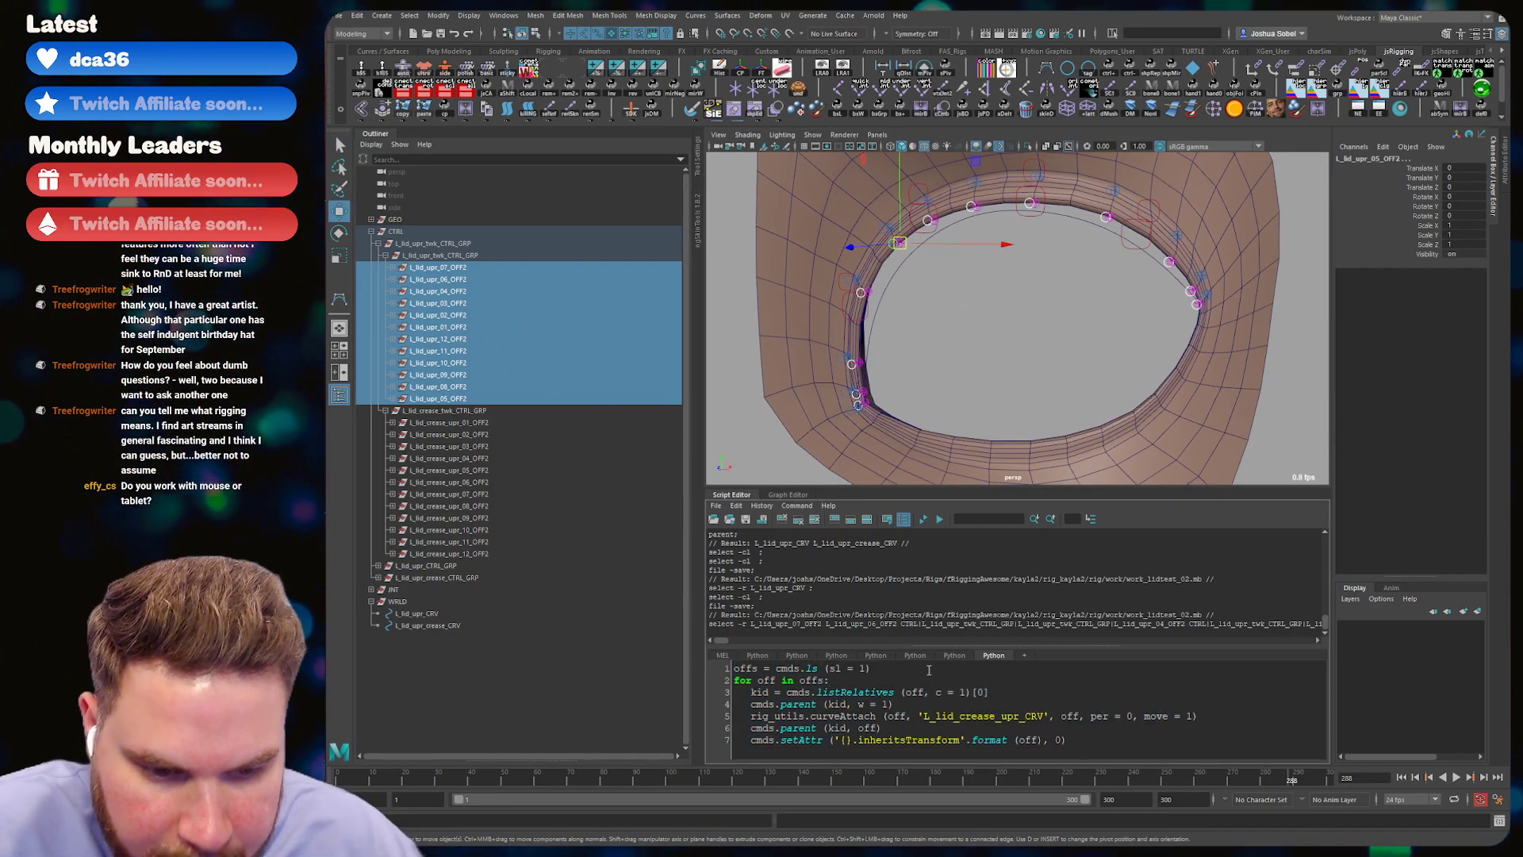
key("ctrl+a")
key("ctrl+Return")
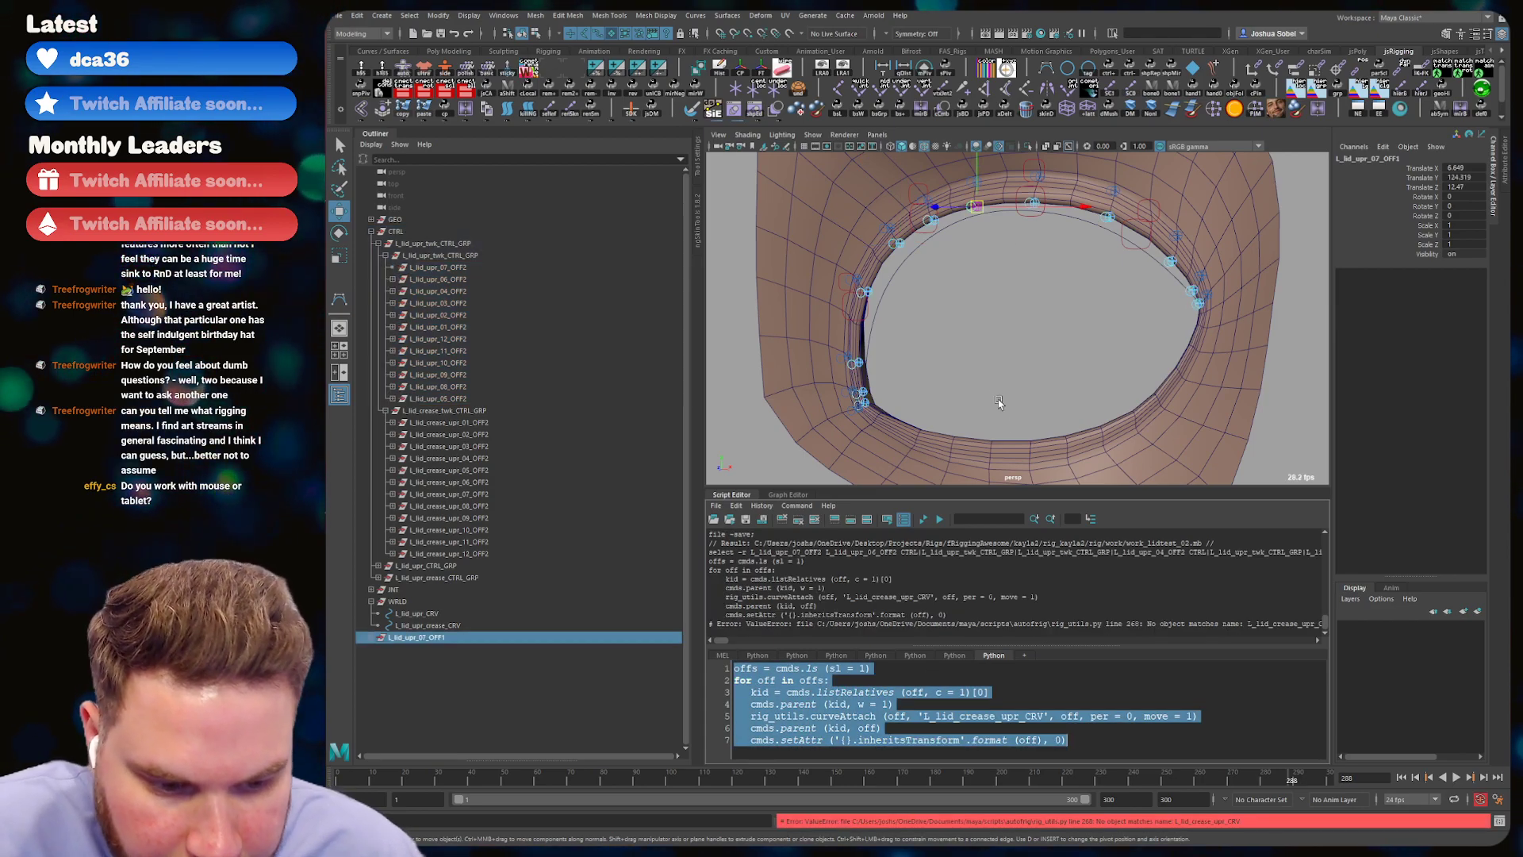
left_click(986, 356)
key("ctrl+z")
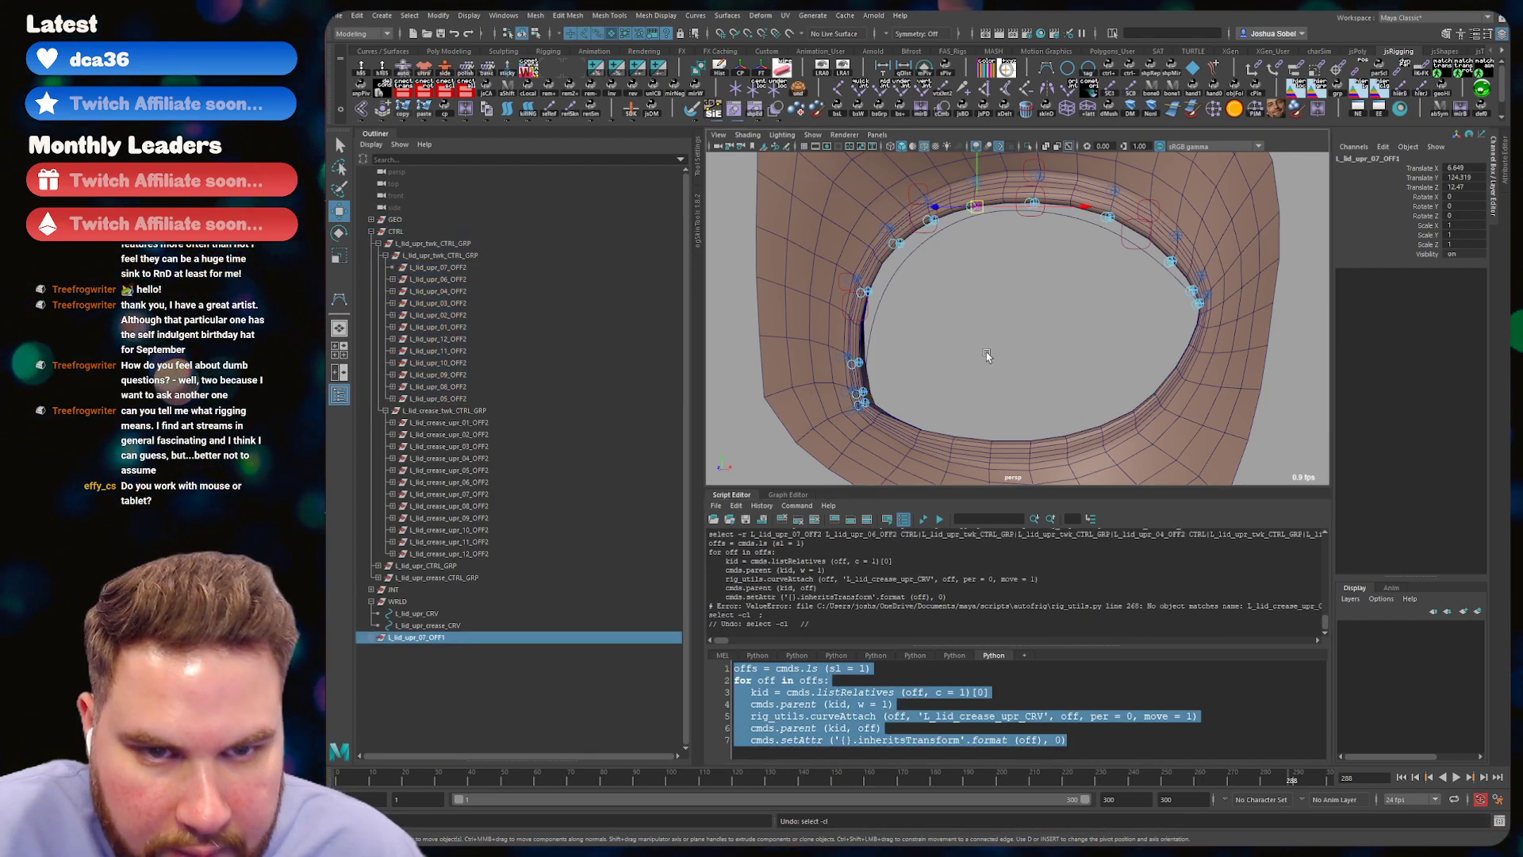
key("ctrl+z")
- Select the twelve crease OFF2 groups and change the curve name in the attach script to L_lid_upr_crease_CRV
left_click(450, 615)
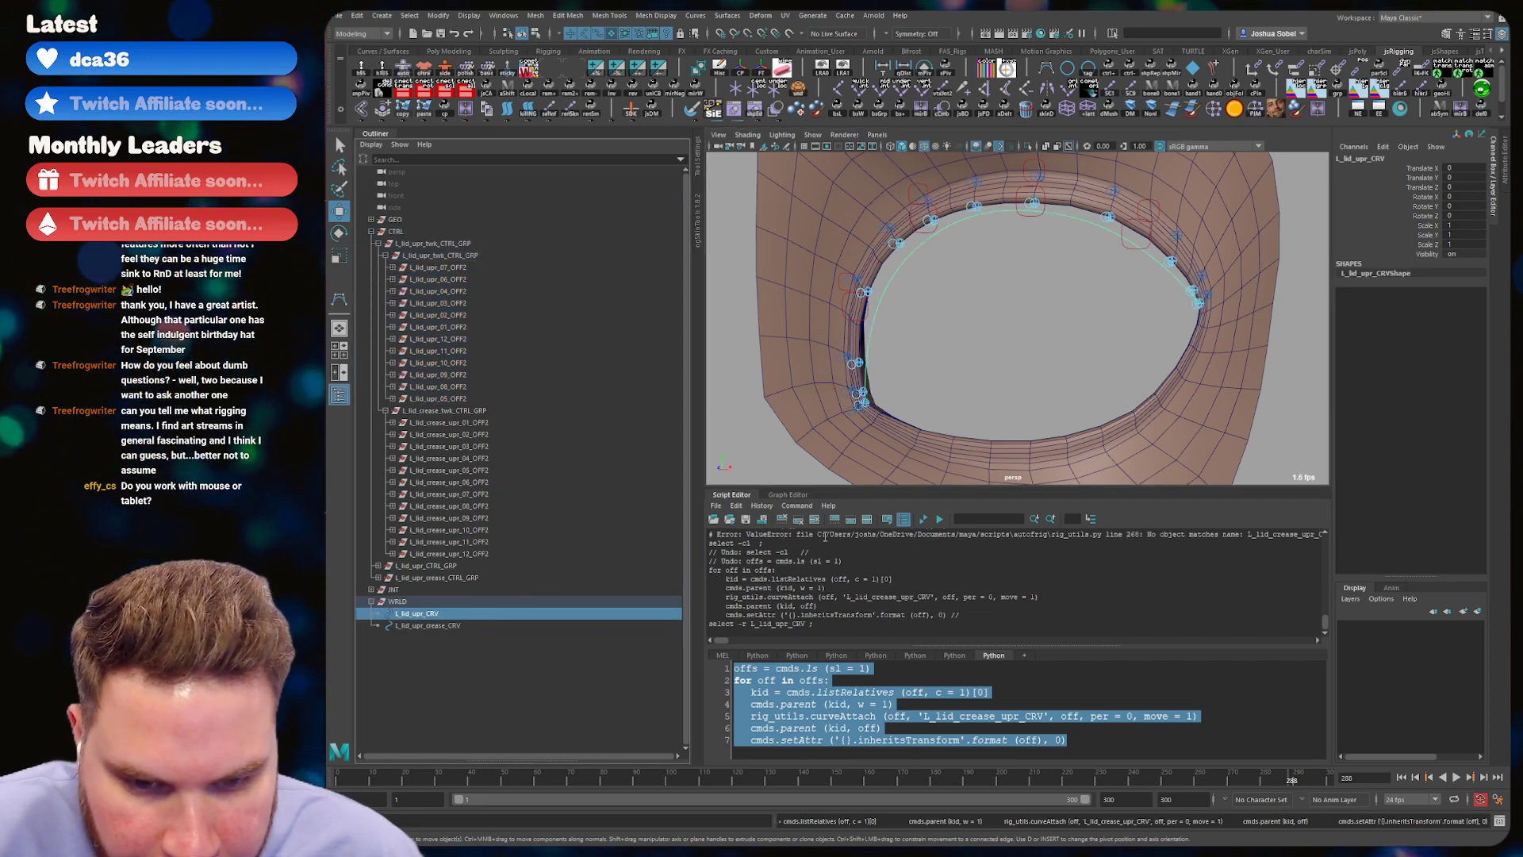
left_click_drag(468, 425, 463, 561)
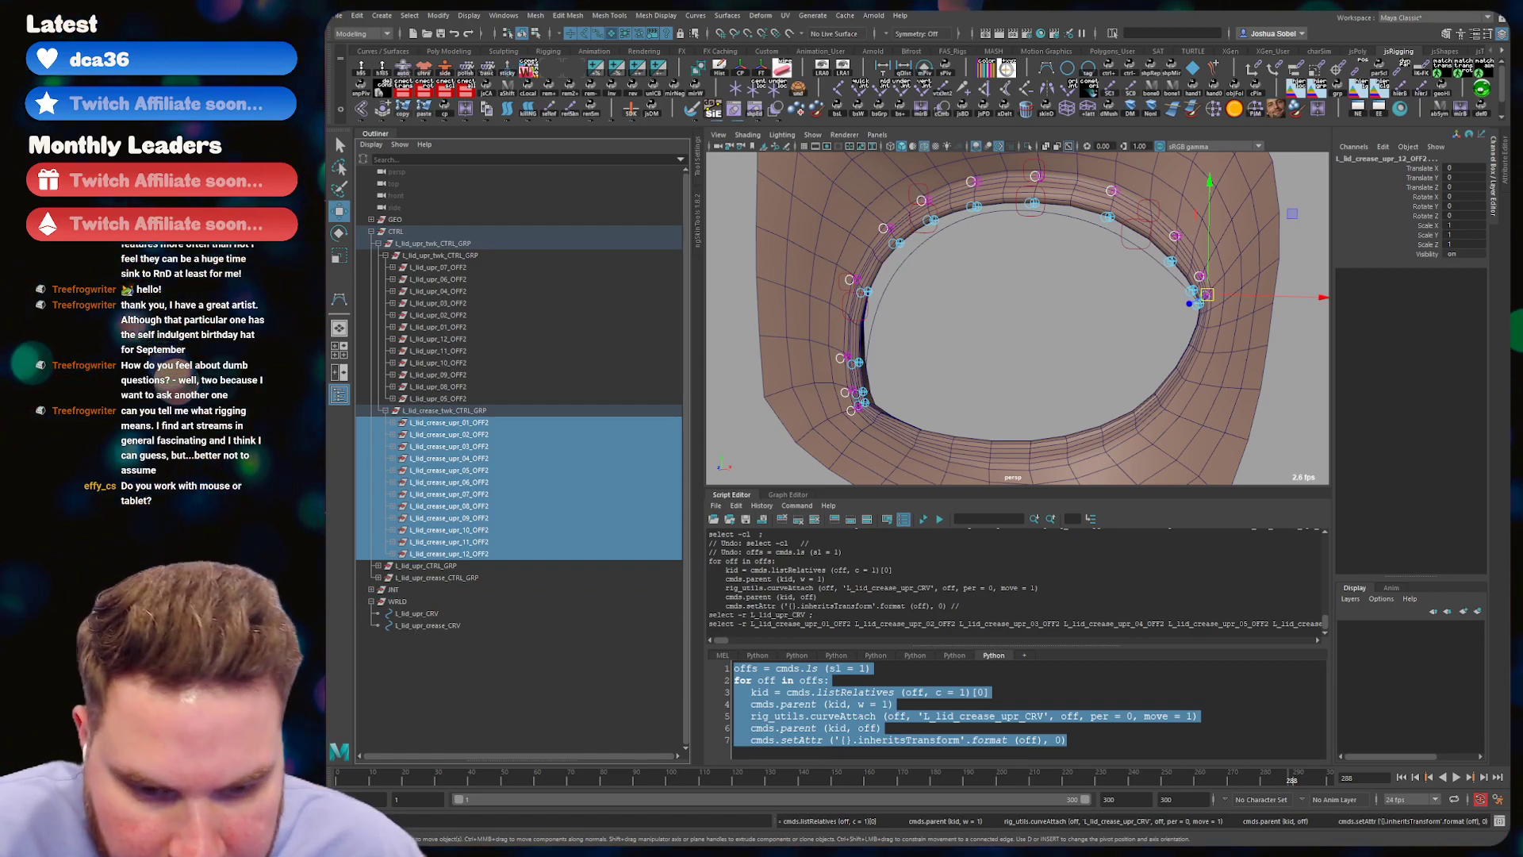
left_click(995, 715)
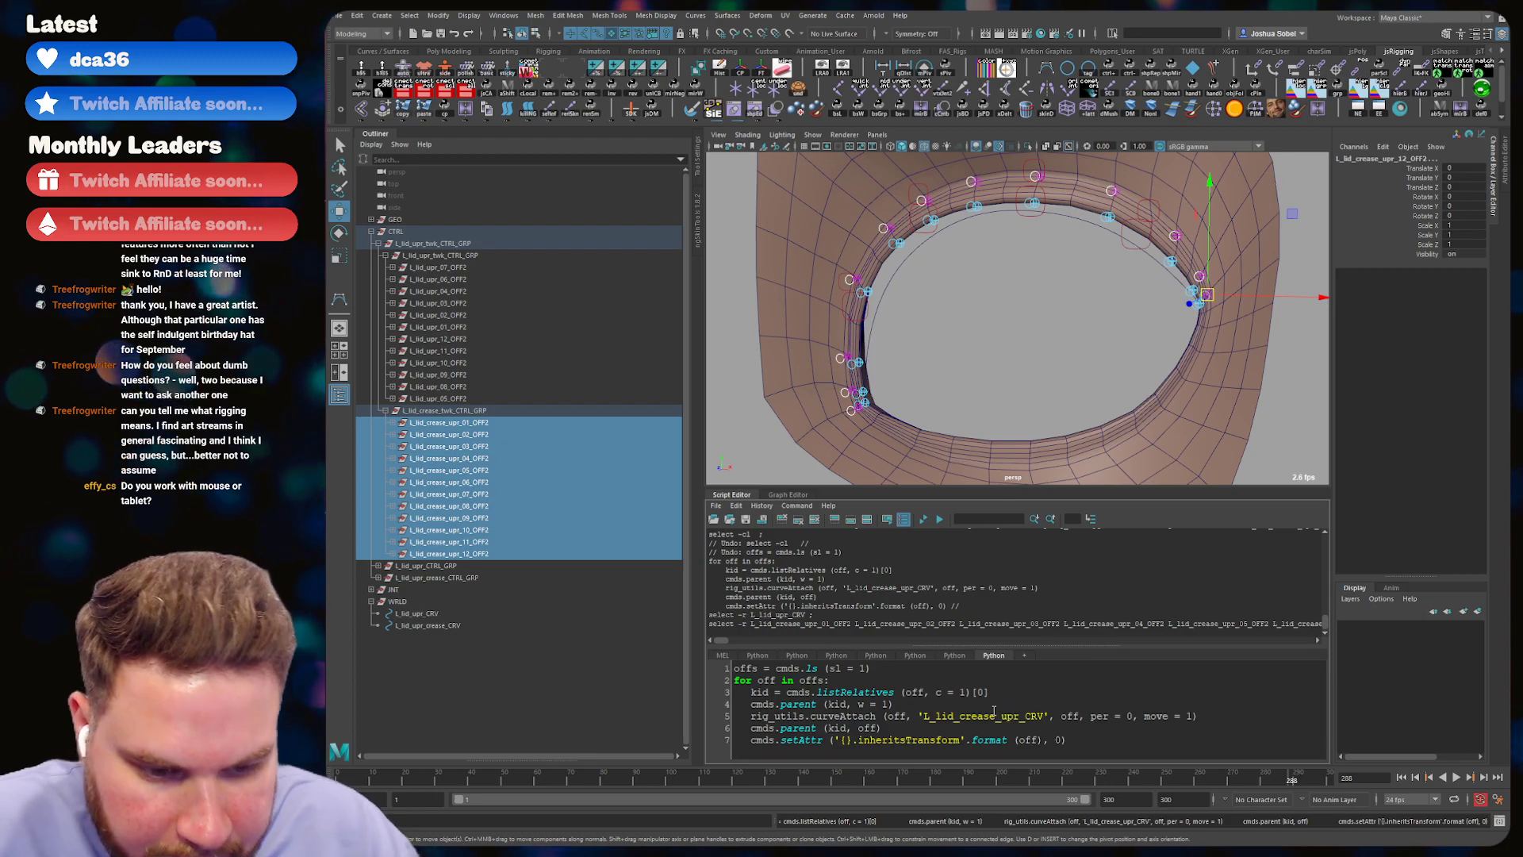
key("Delete")
key("Delete")
key("Delete")
key("Delete")
type("upr_")
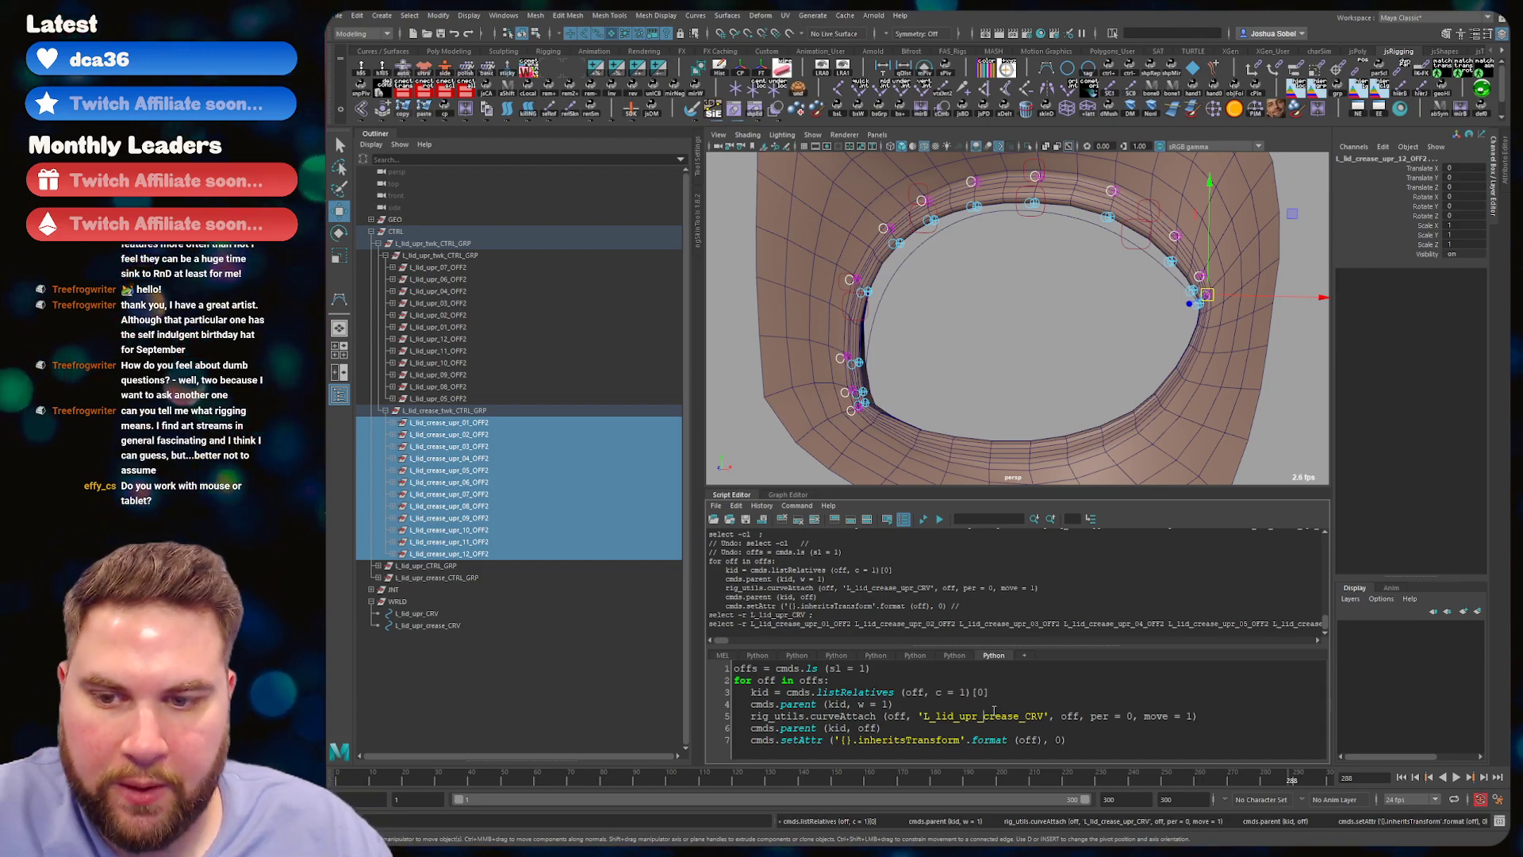
- Try the attach script on the crease OFF2 groups, test-move L_lid_upr_CRV, and undo both the move and the script run
key("ctrl+a")
key("ctrl+Return")
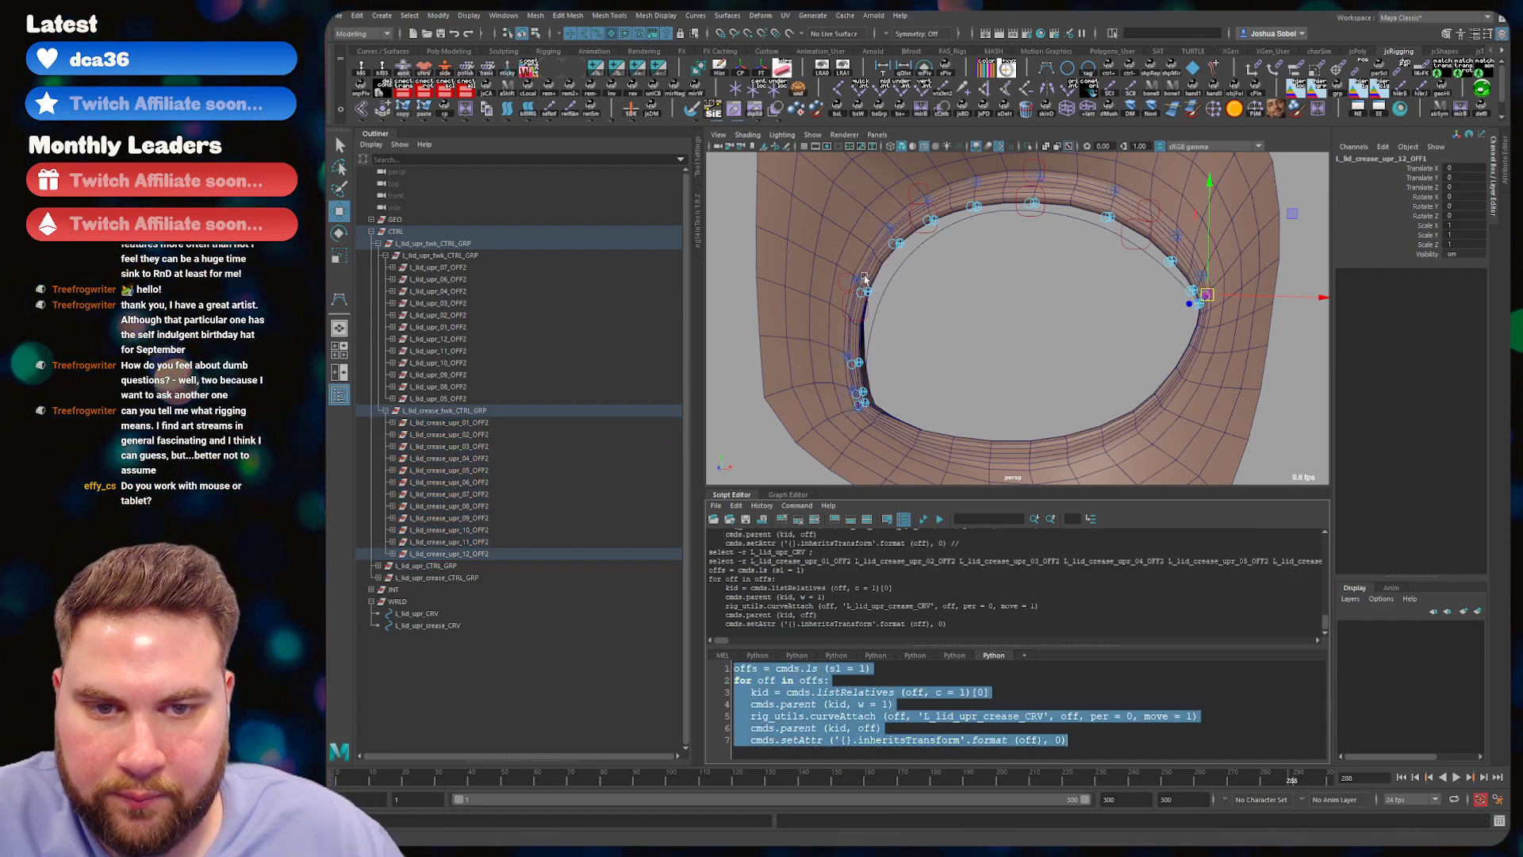
left_click(998, 210)
middle_click_drag(999, 210, 991, 309)
key("ctrl+z")
key("ctrl+z")
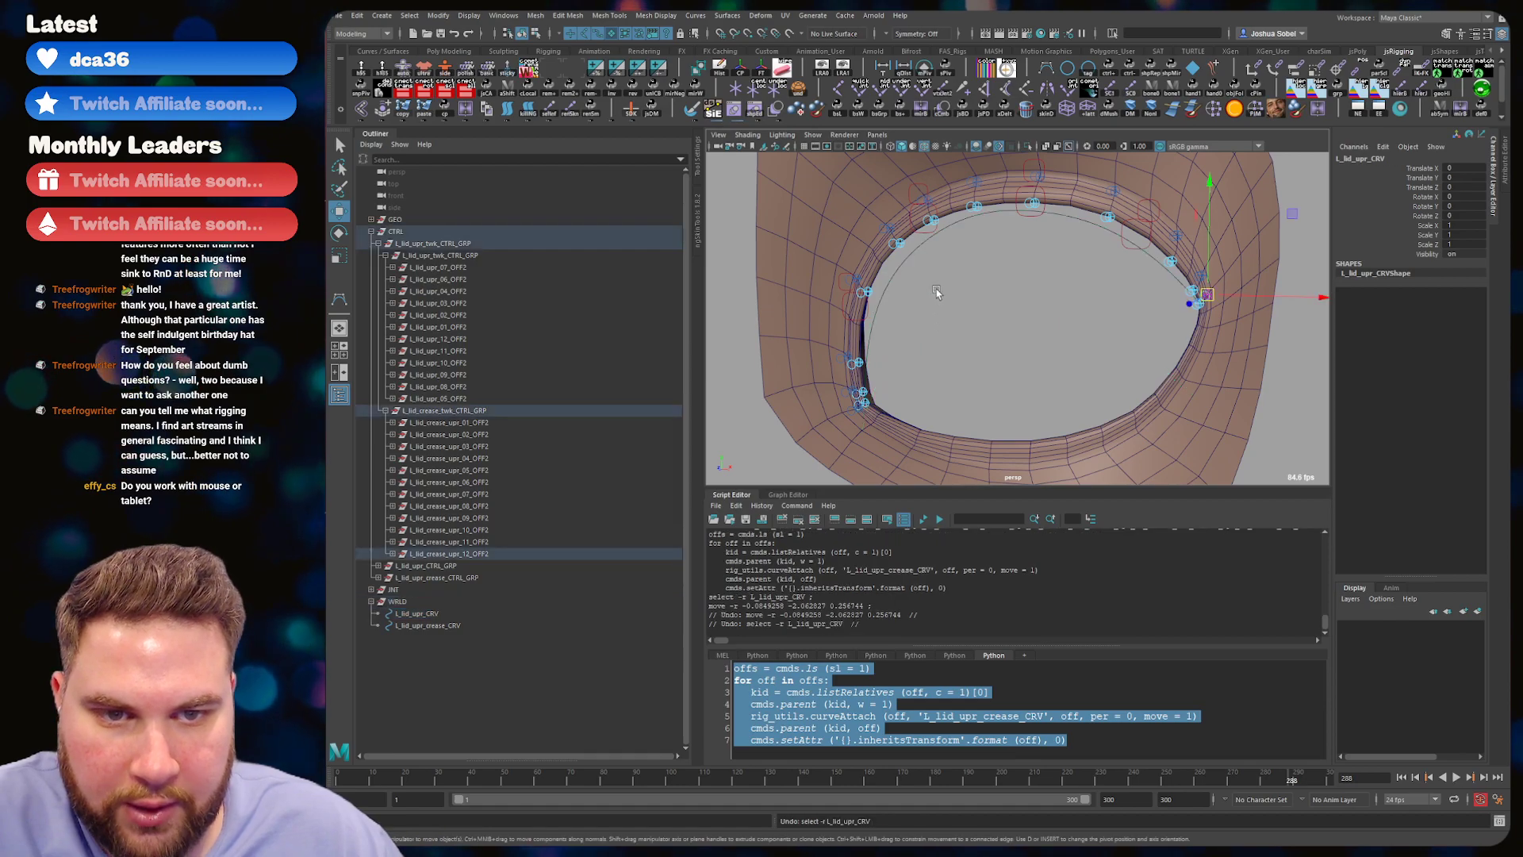
key("ctrl+z")
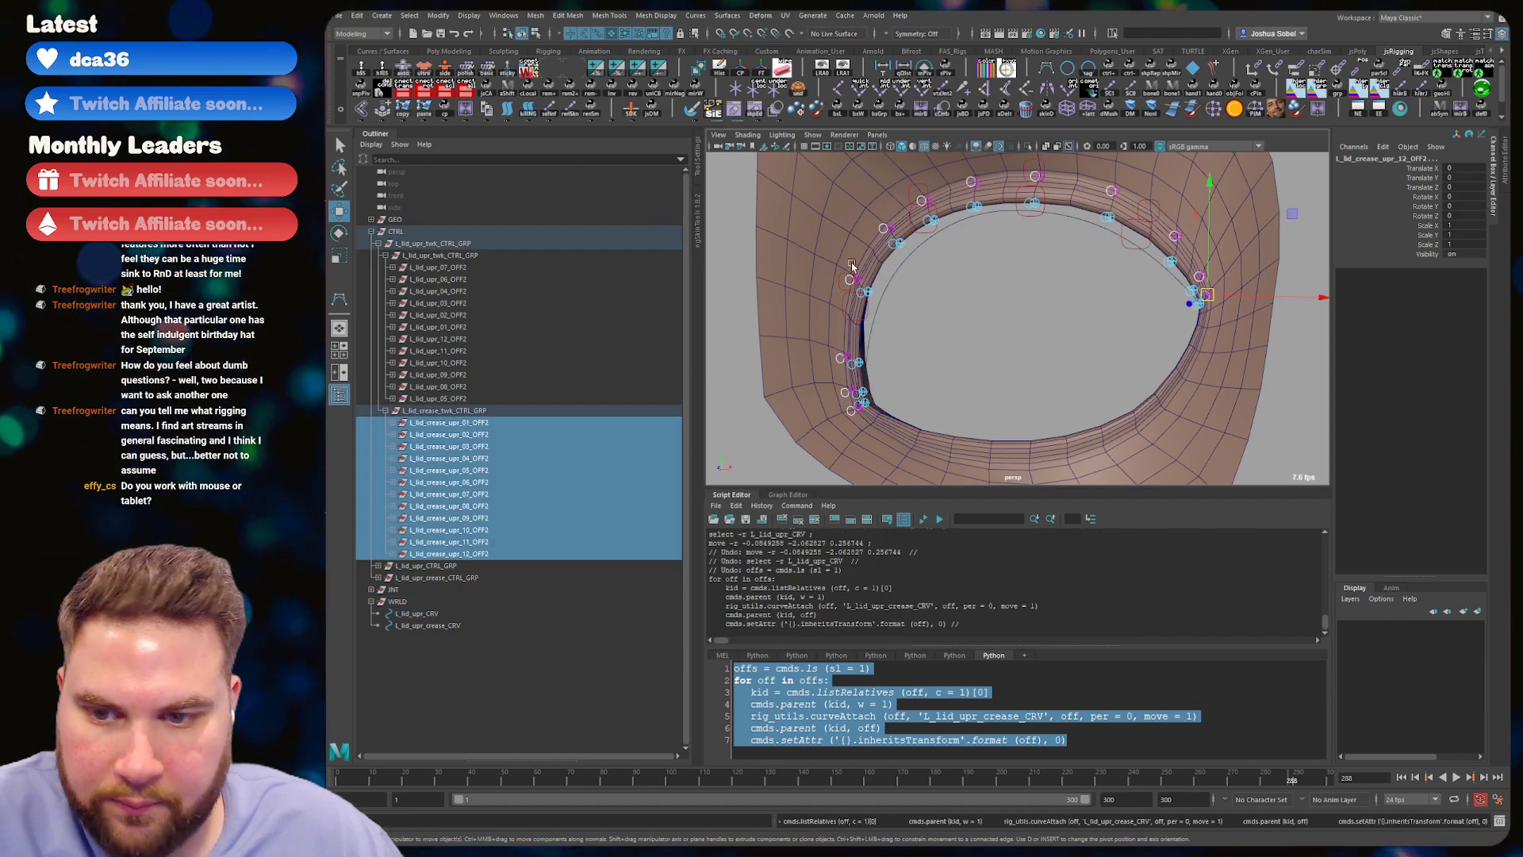
- Check the hierarchy under the first crease OFF2 group and run the script to attach all twelve crease OFF2 groups to L_lid_upr_crease_CRV
left_click(392, 422)
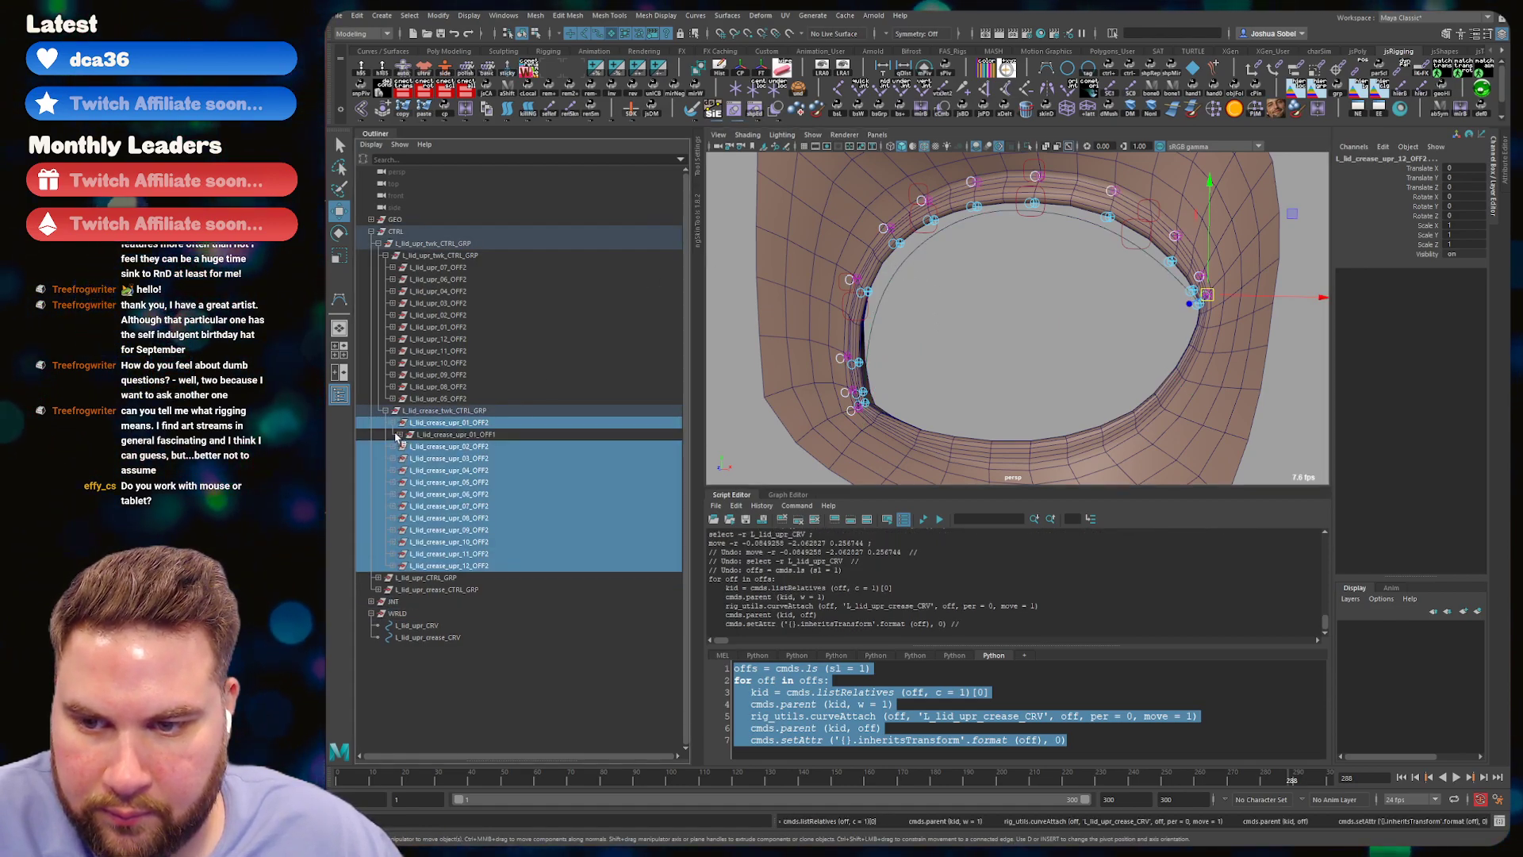
left_click(399, 434)
left_click(399, 434)
left_click(392, 423)
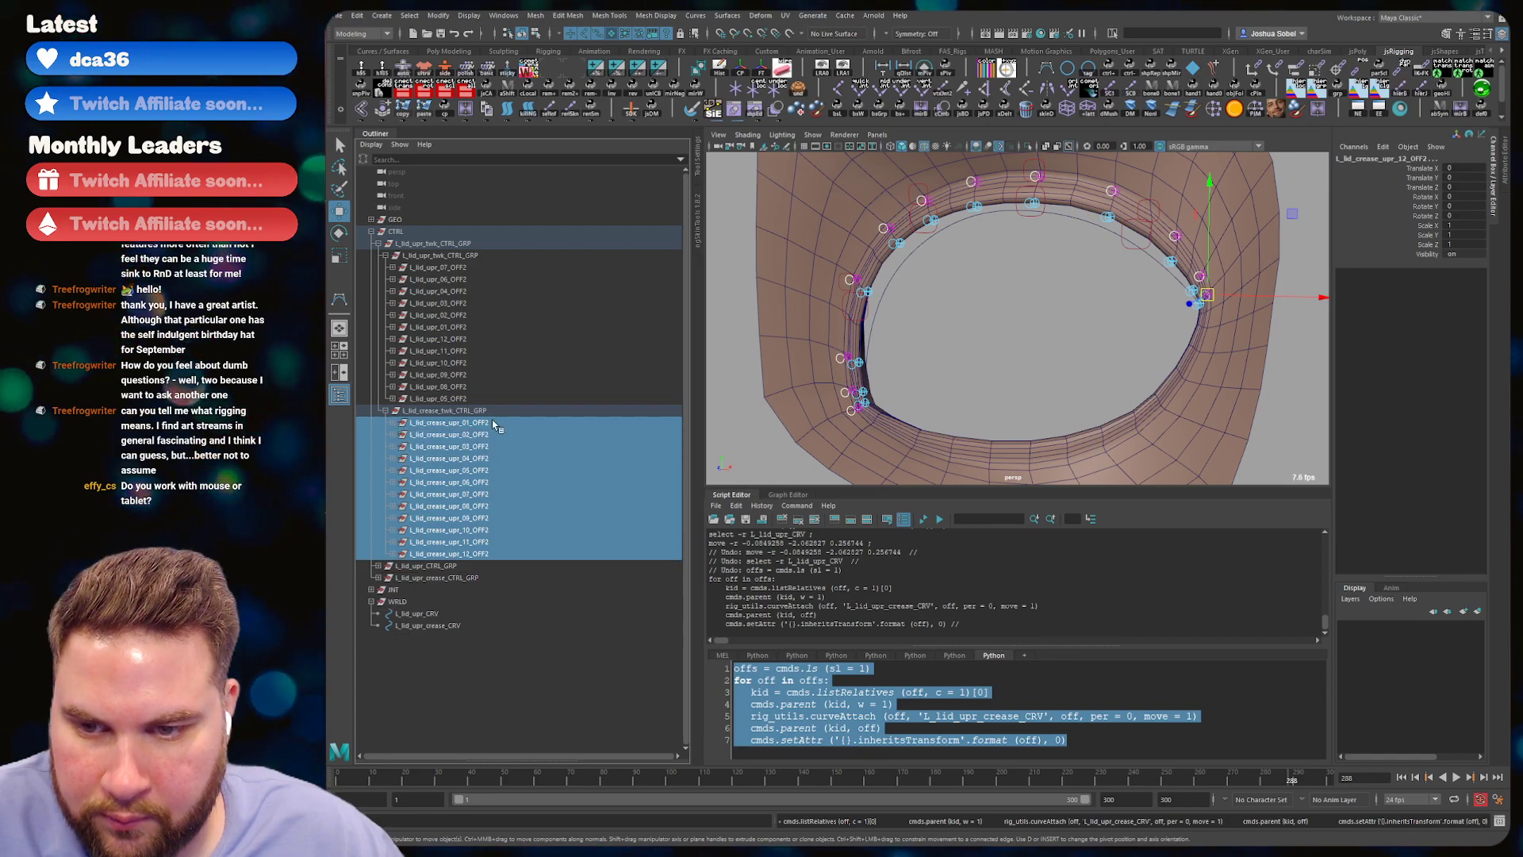
middle_click_drag(944, 299, 950, 311, "alt")
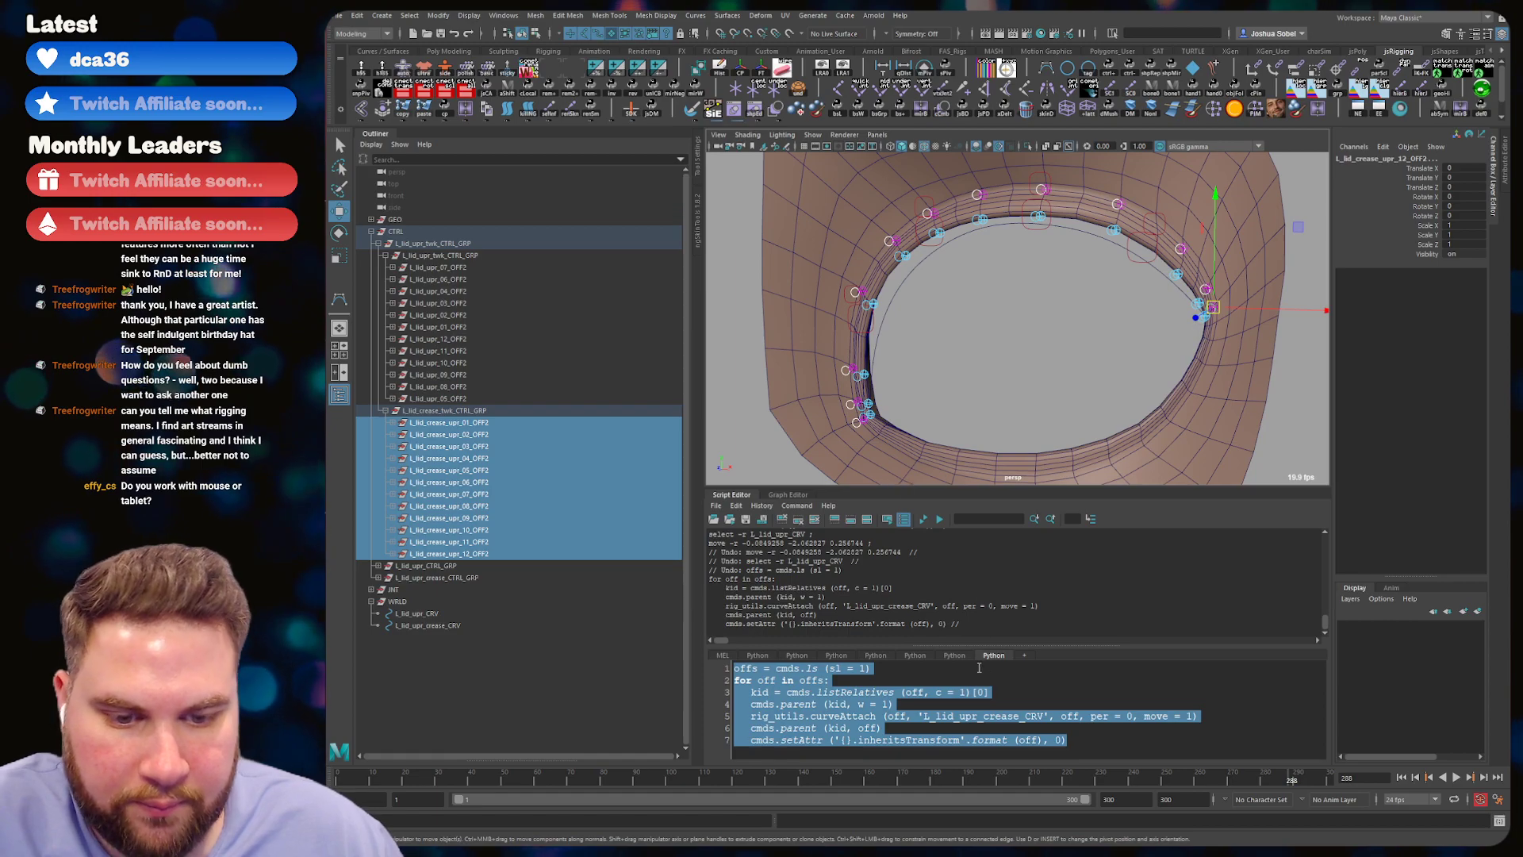
key("ctrl+Return")
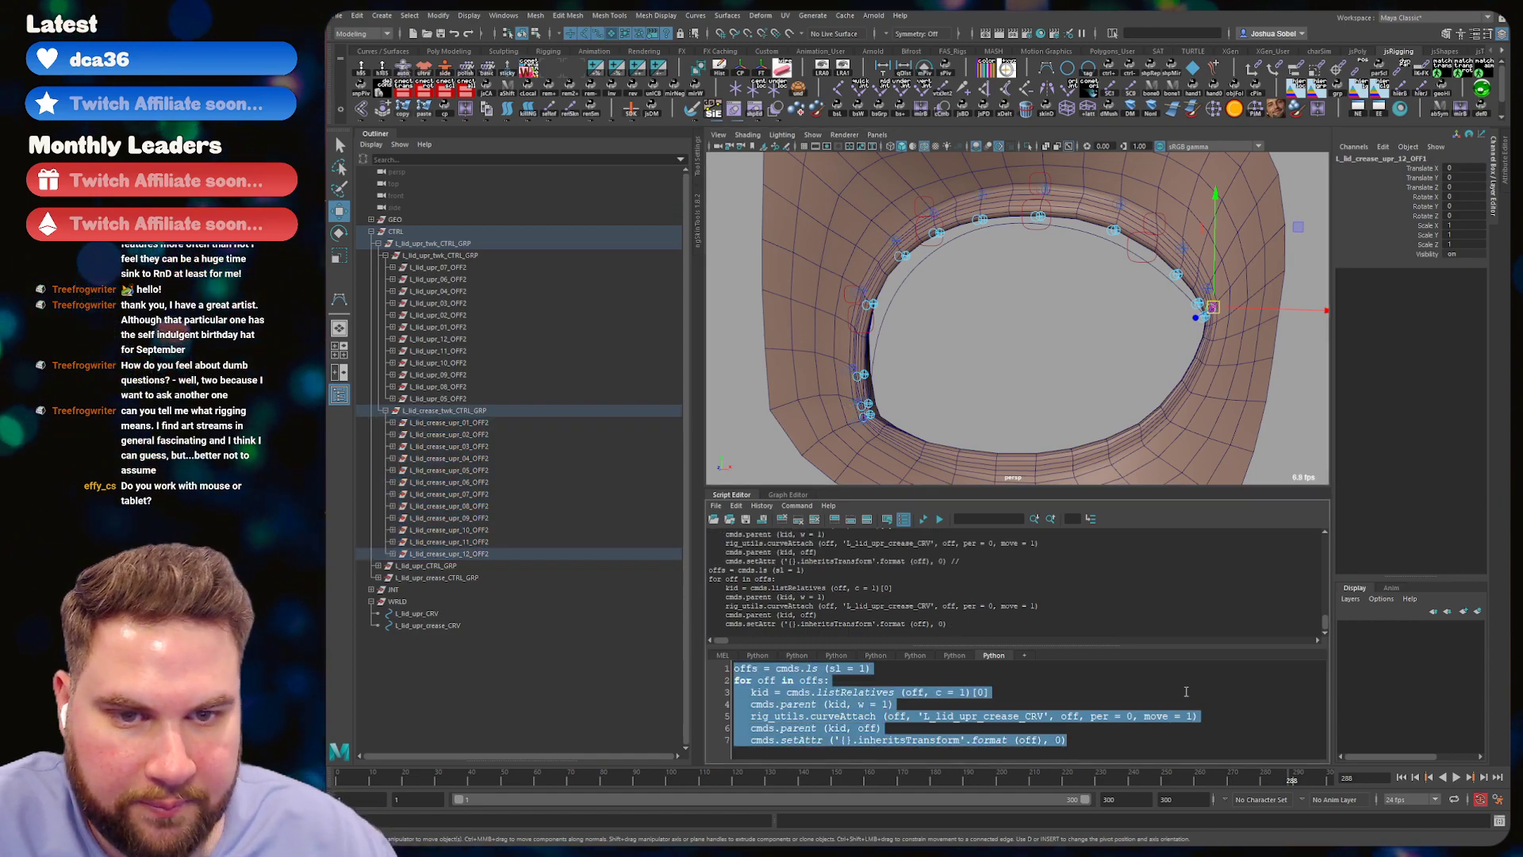
- Test the crease attachment by moving L_lid_upr_crease_CRV, and undo the test moves
left_click(418, 630)
middle_click_drag(1067, 258, 949, 354)
key("ctrl+z")
key("ctrl+z")
key("q")
- Change the target curve name in the attach script to L_lid_upr_CRV
left_click(954, 708)
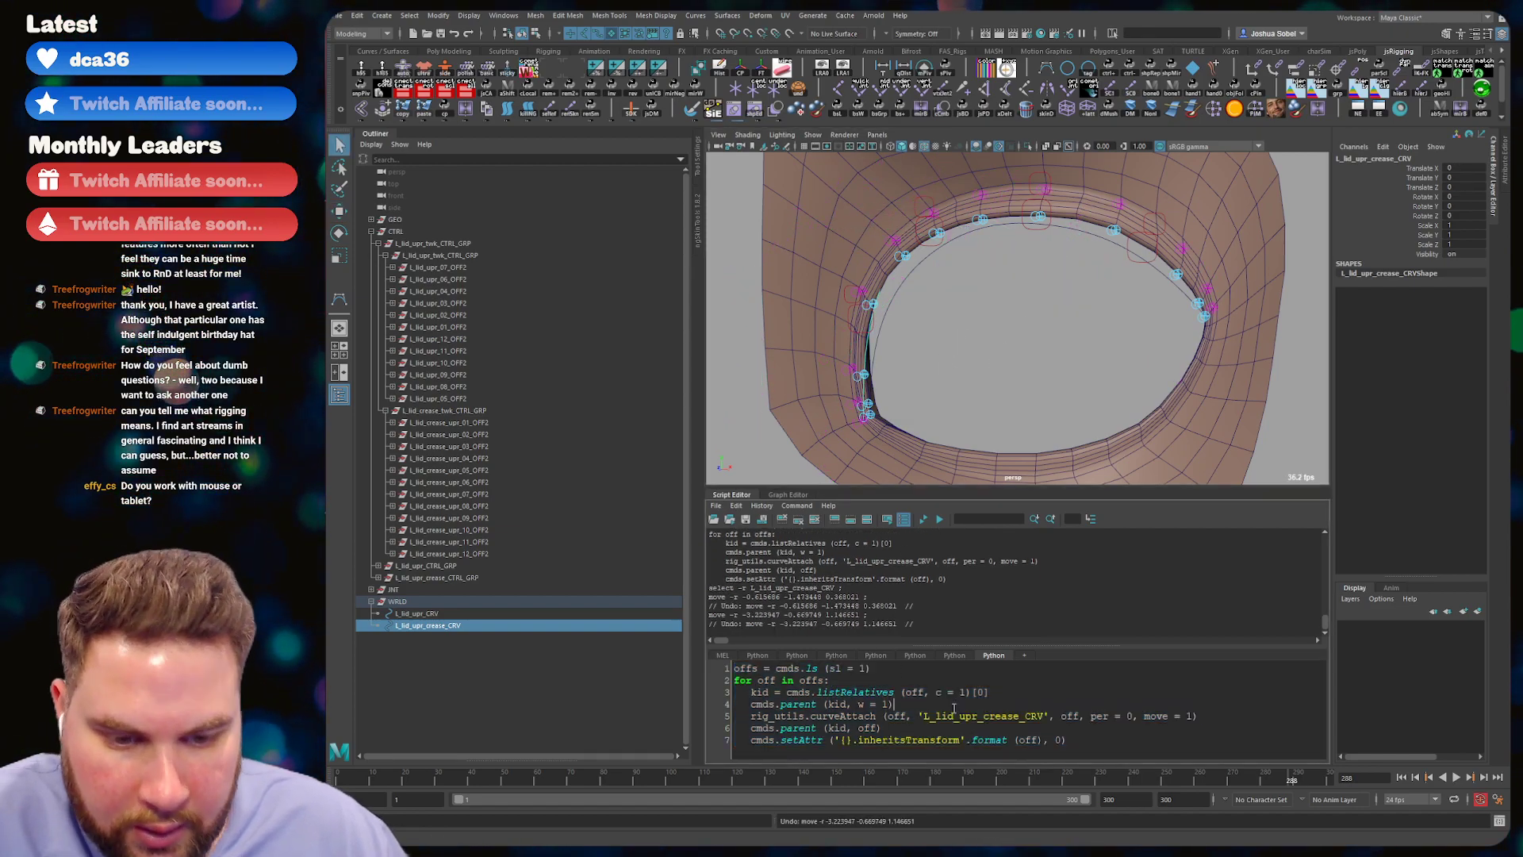
key("BackSpace")
key("BackSpace")
key("BackSpace")
key("BackSpace")
key("BackSpace")
key("BackSpace")
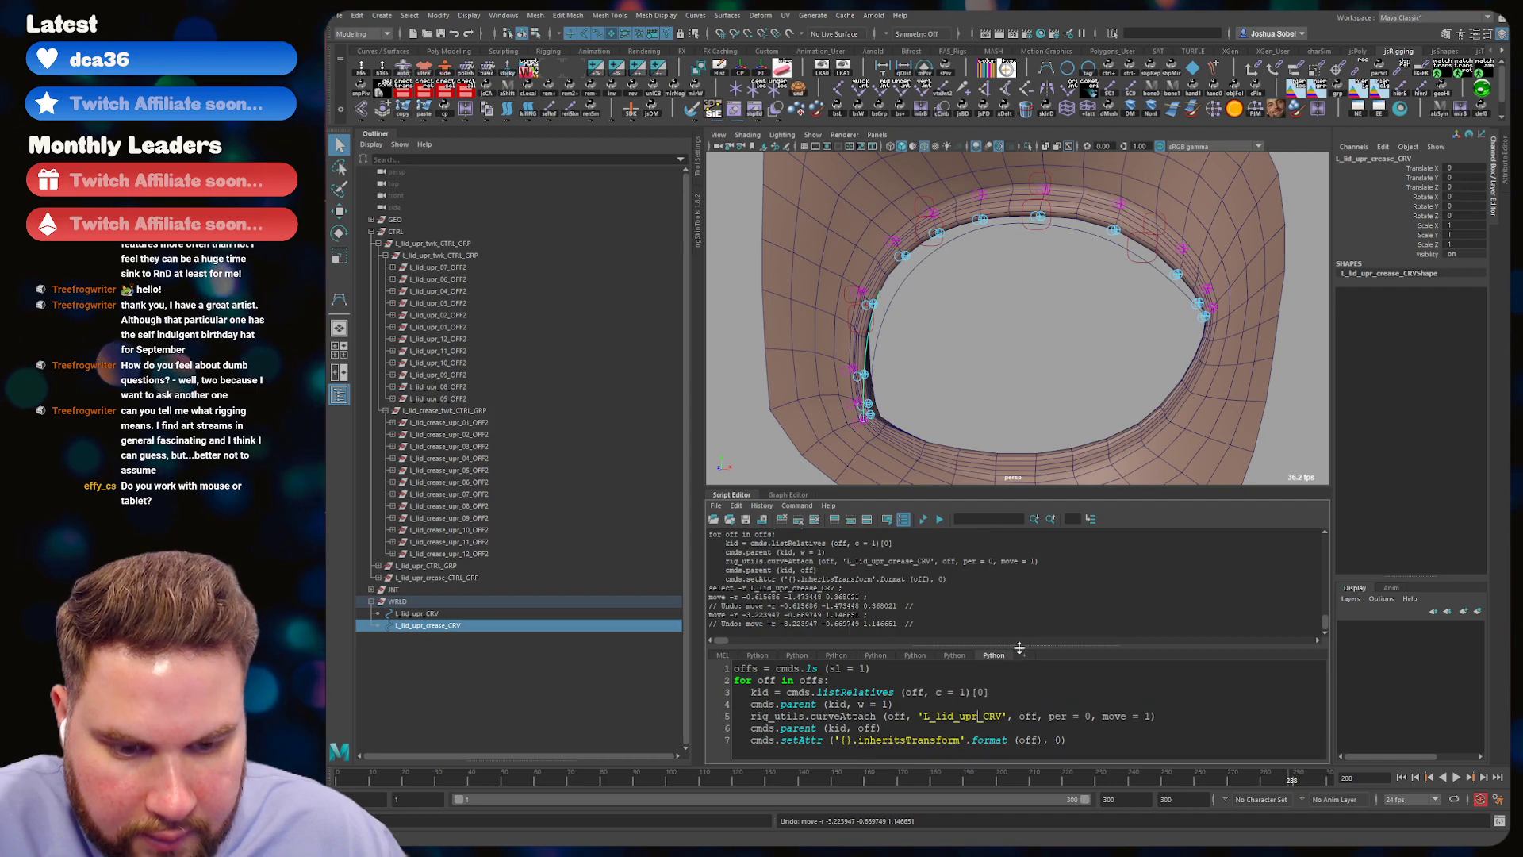
- Try to attach the twelve lid-edge OFF2 groups to L_lid_upr_CRV with the script, and undo the run
left_click_drag(457, 398, 444, 268)
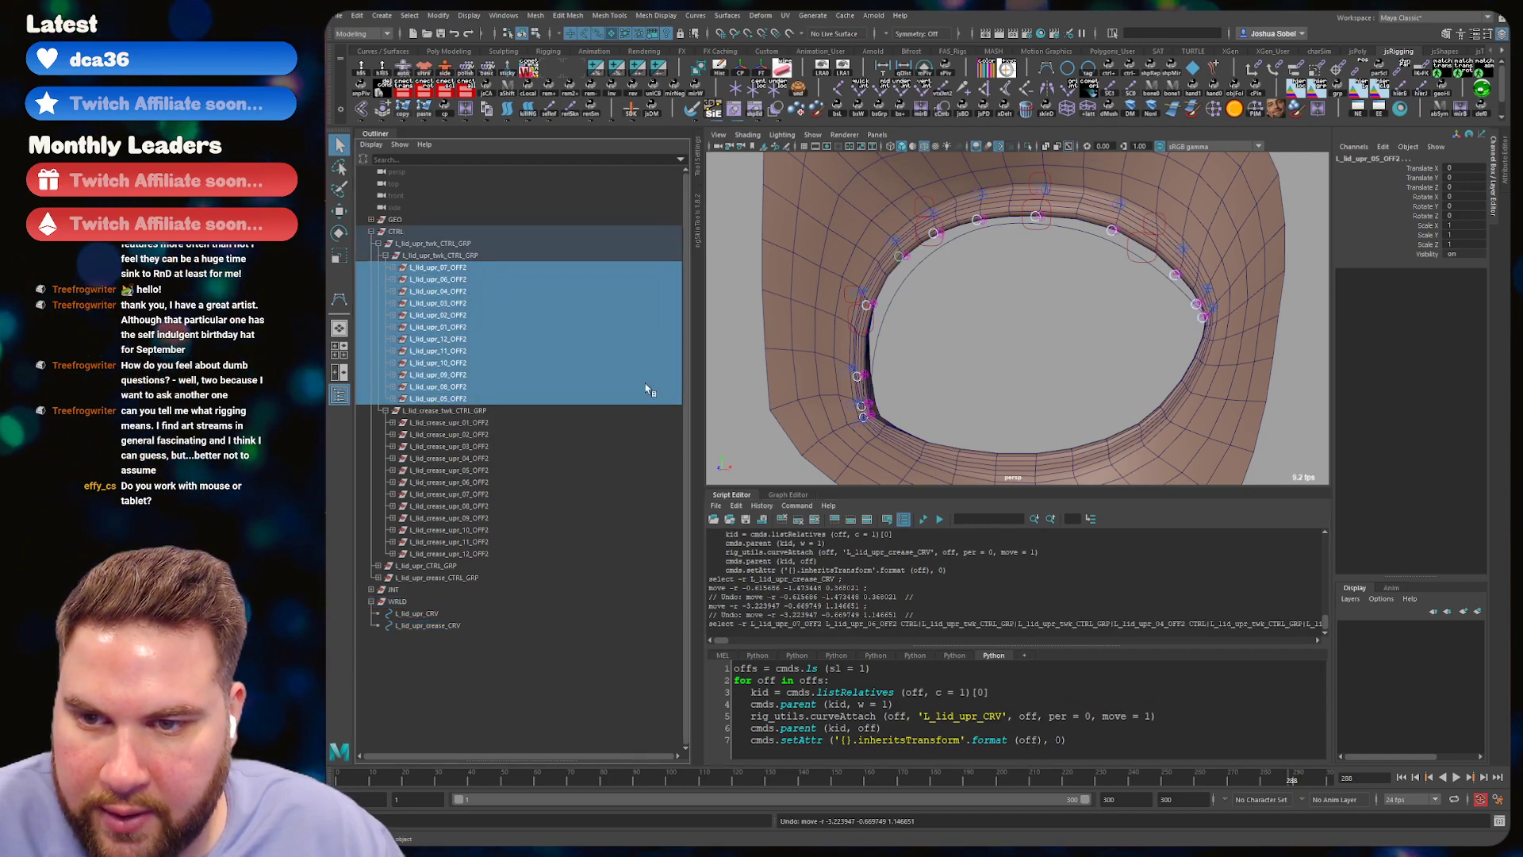
left_click(991, 700)
key("ctrl+a")
key("ctrl+Return")
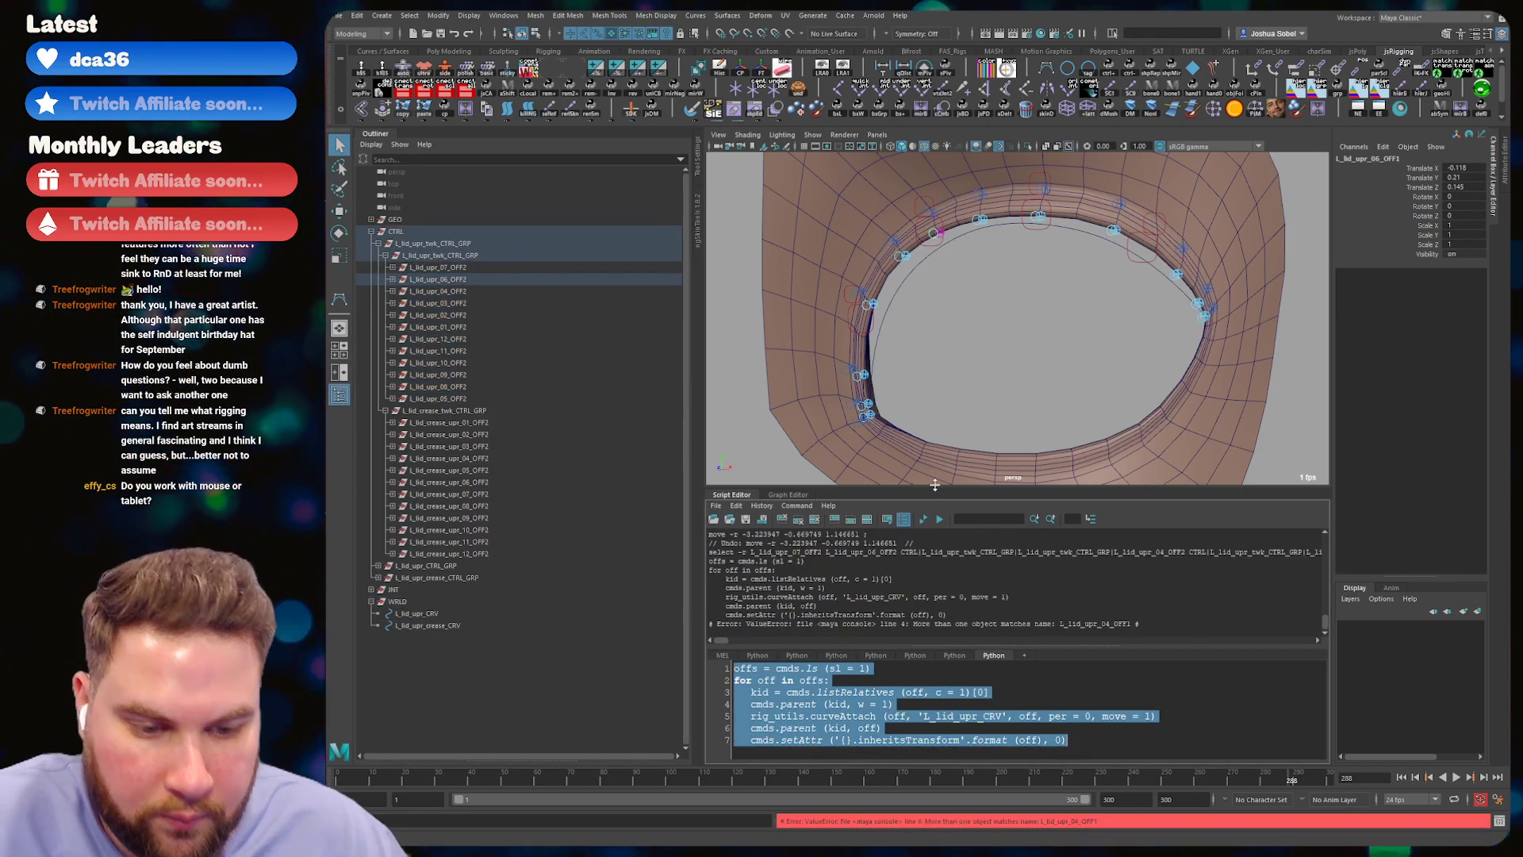
left_click(1006, 377)
key("ctrl+z")
key("ctrl+z")
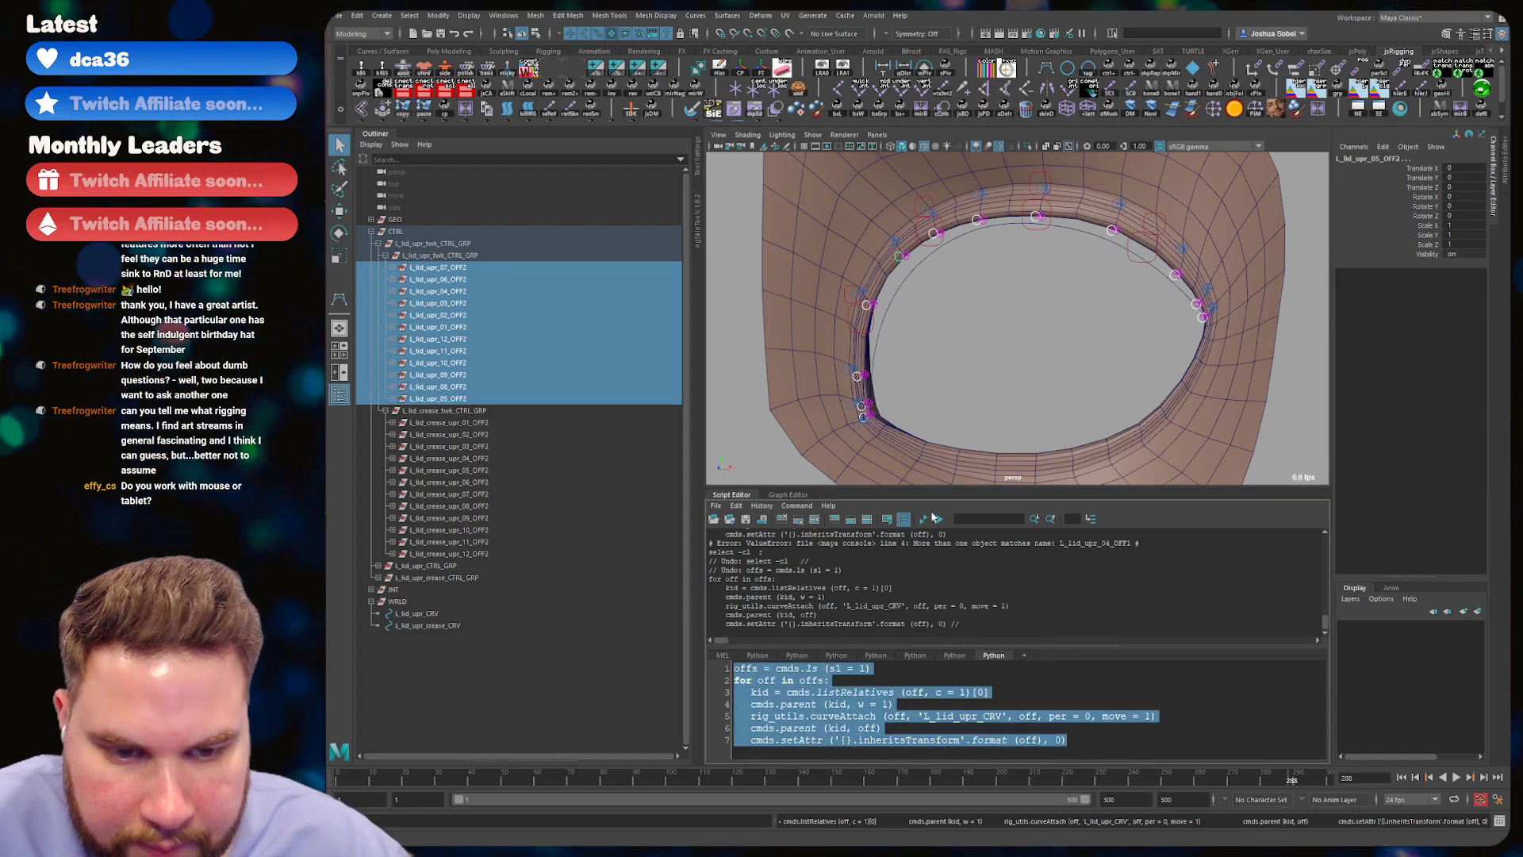
- Select every object named L_lid_upr_04_OFF1 by name and examine where the matches sit, including inside L_lid_upr_CTRL_GRP
left_click(1084, 544)
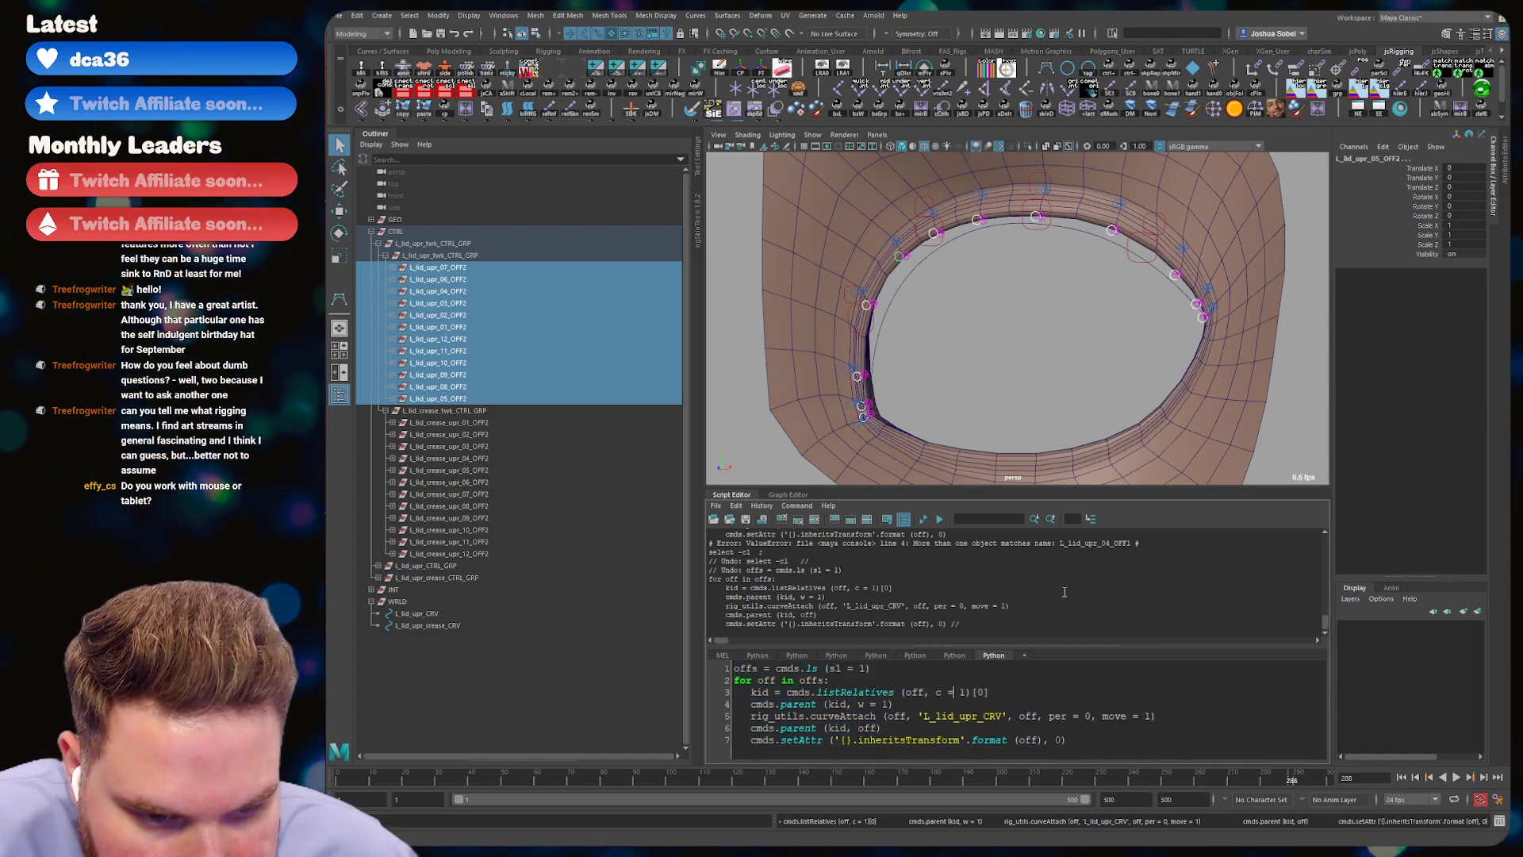
double_click(1084, 544)
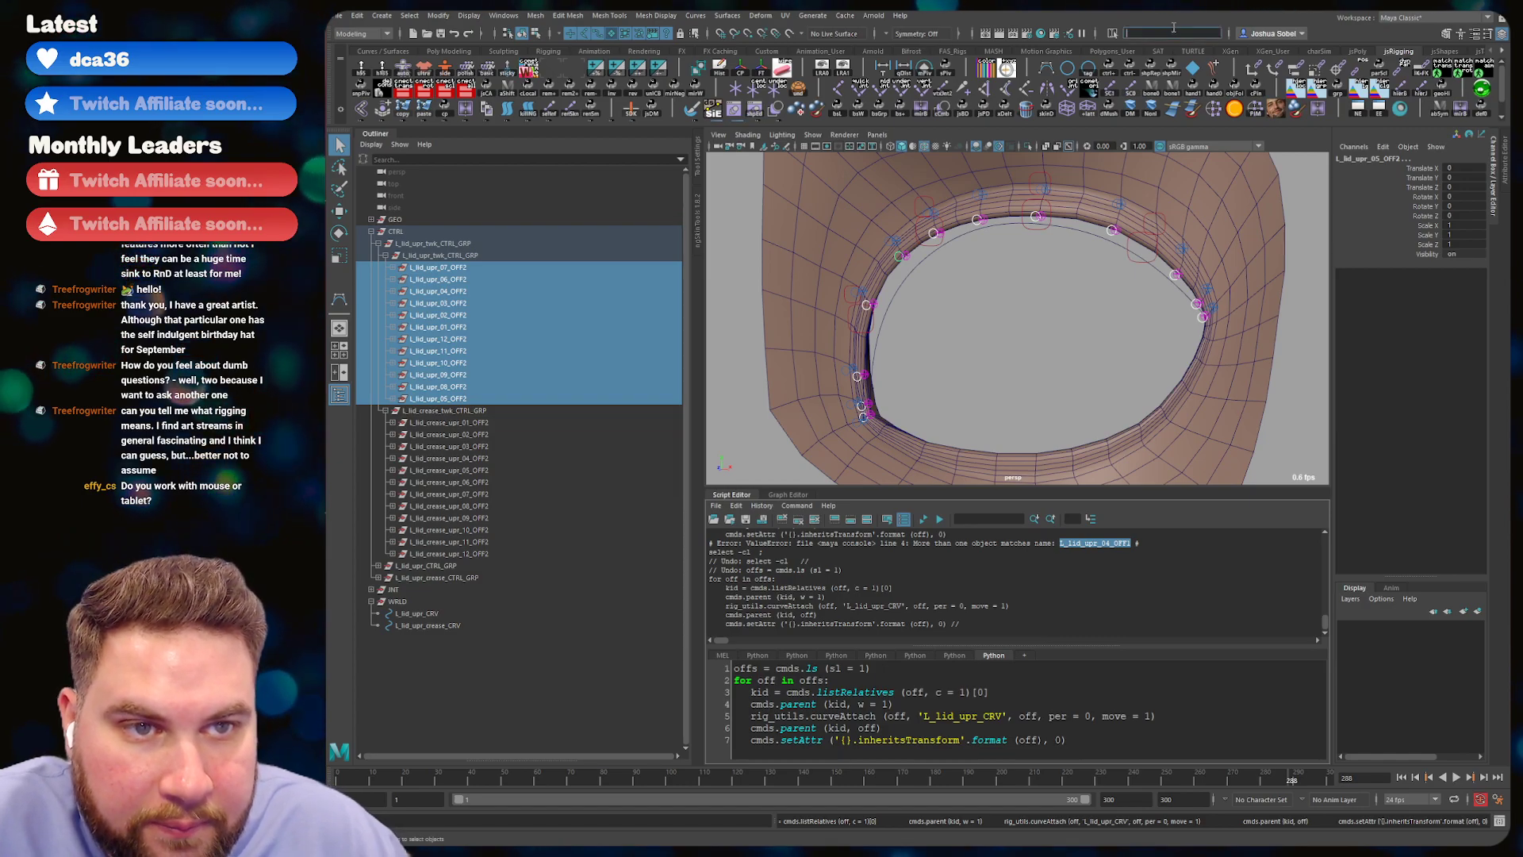
key("Return")
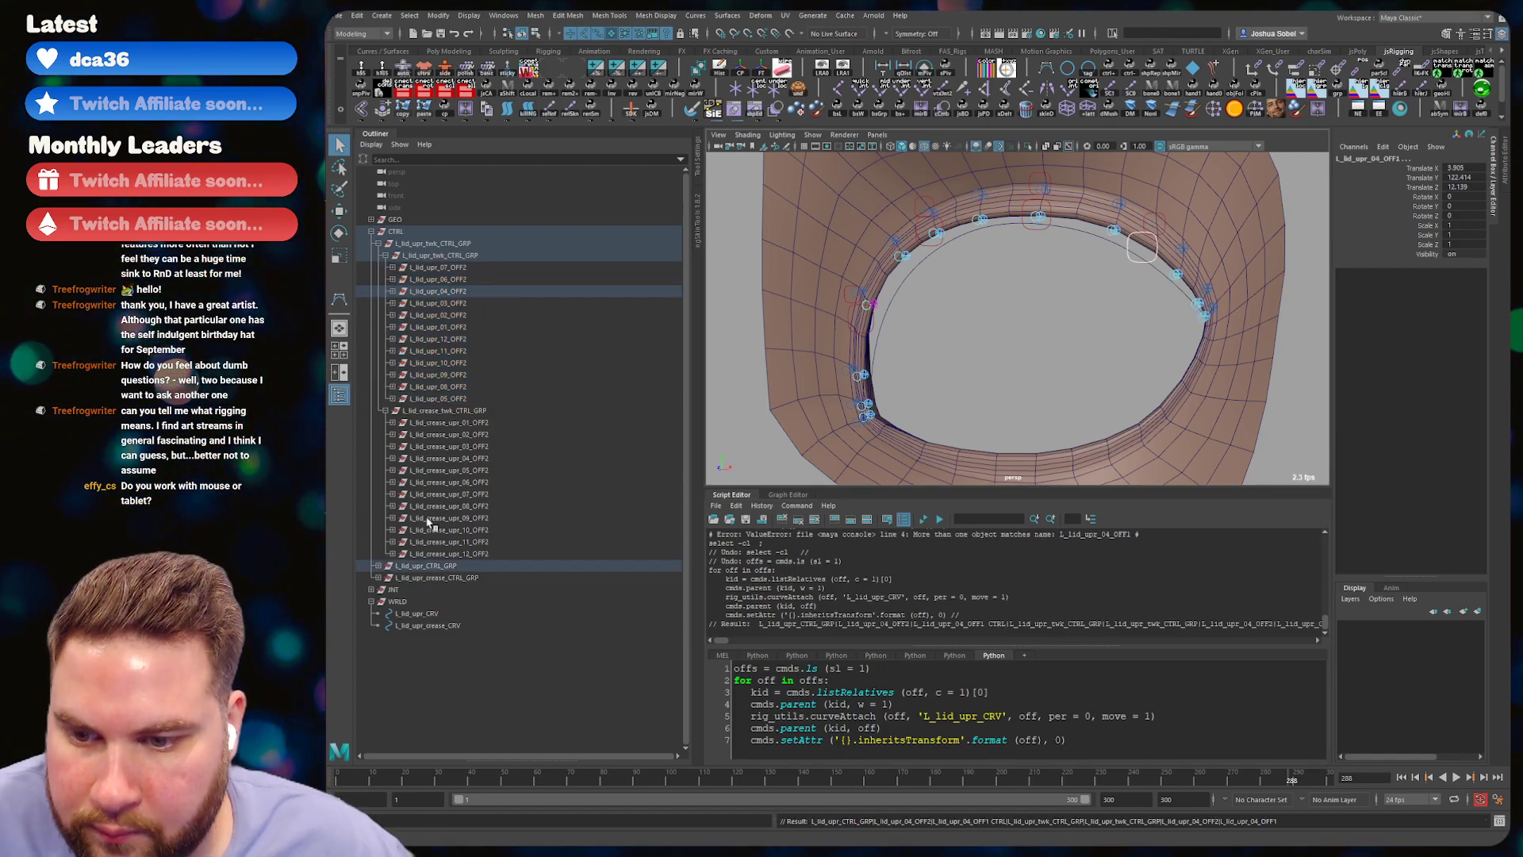
left_click(378, 566)
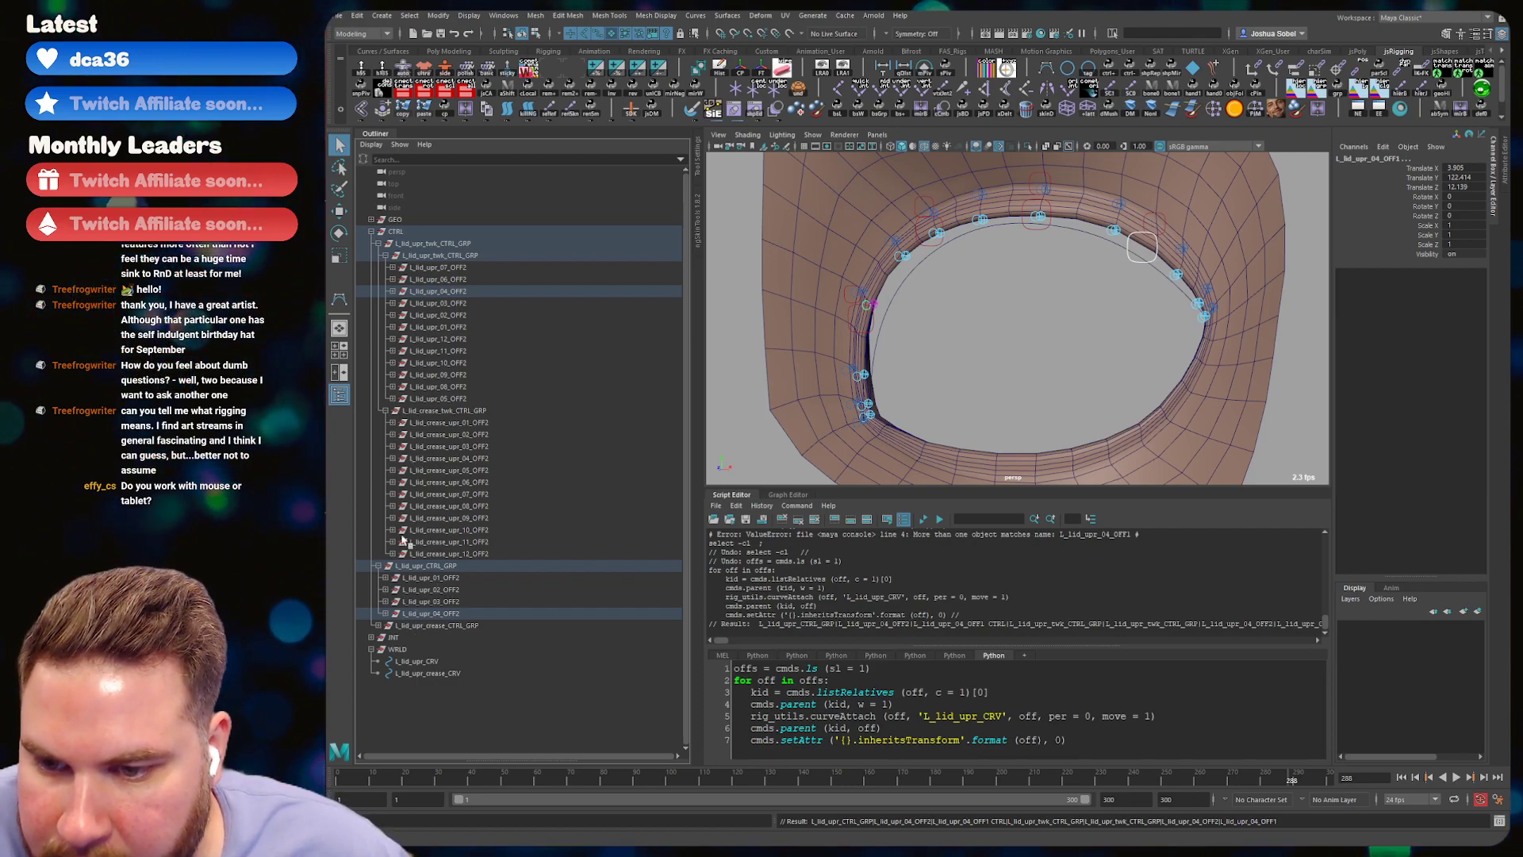
- Rename all offsets and controls inside the lid and crease tweak groups, replacing "upr_" with "upr_twk_" using the cometRename tool
left_click(384, 411)
left_click(384, 255)
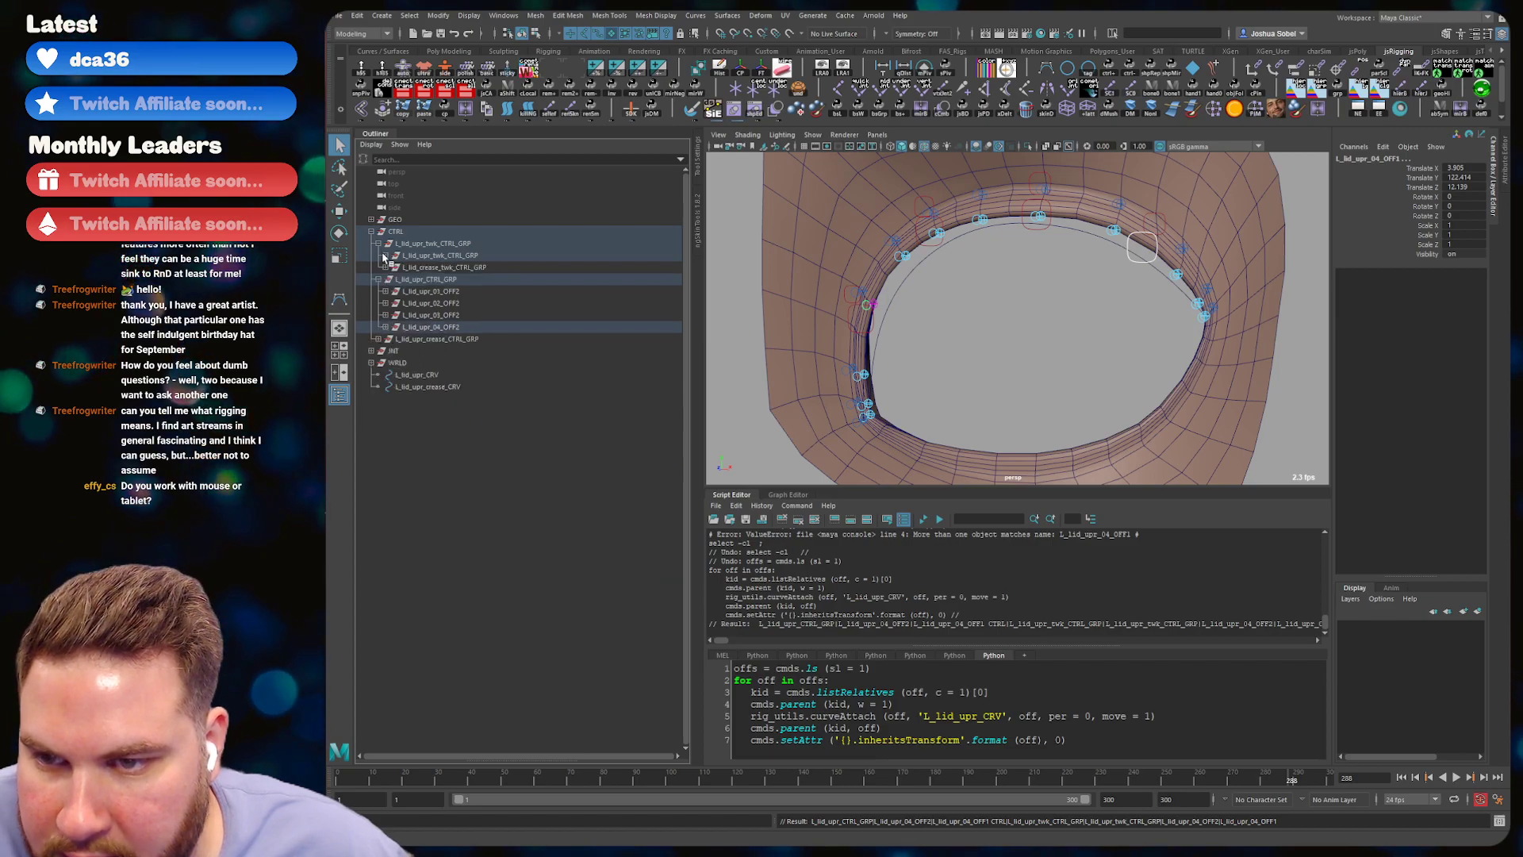
left_click(385, 255, "shift")
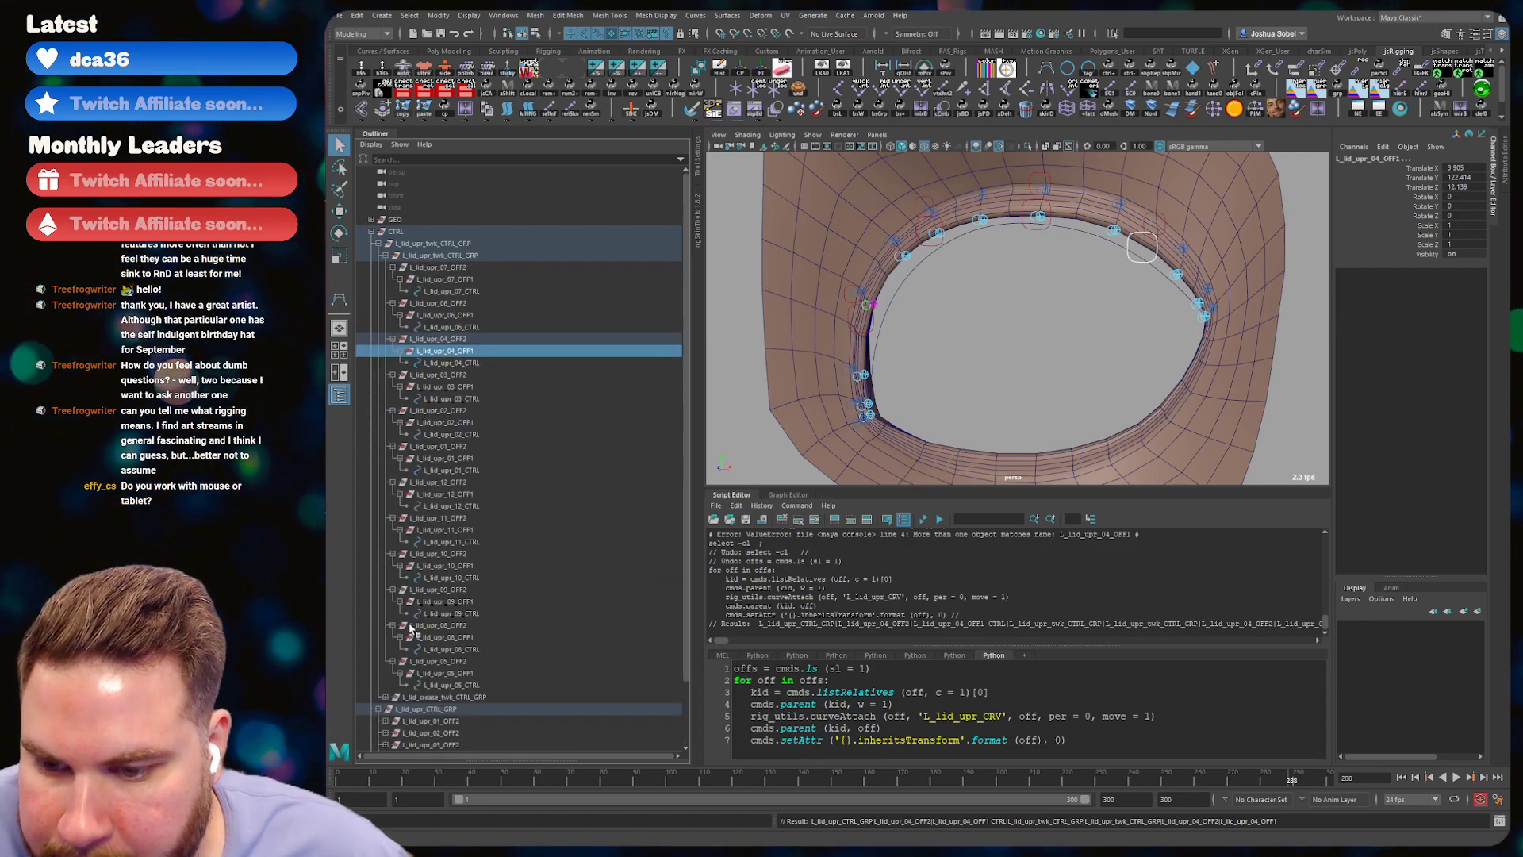
left_click(385, 696, "shift")
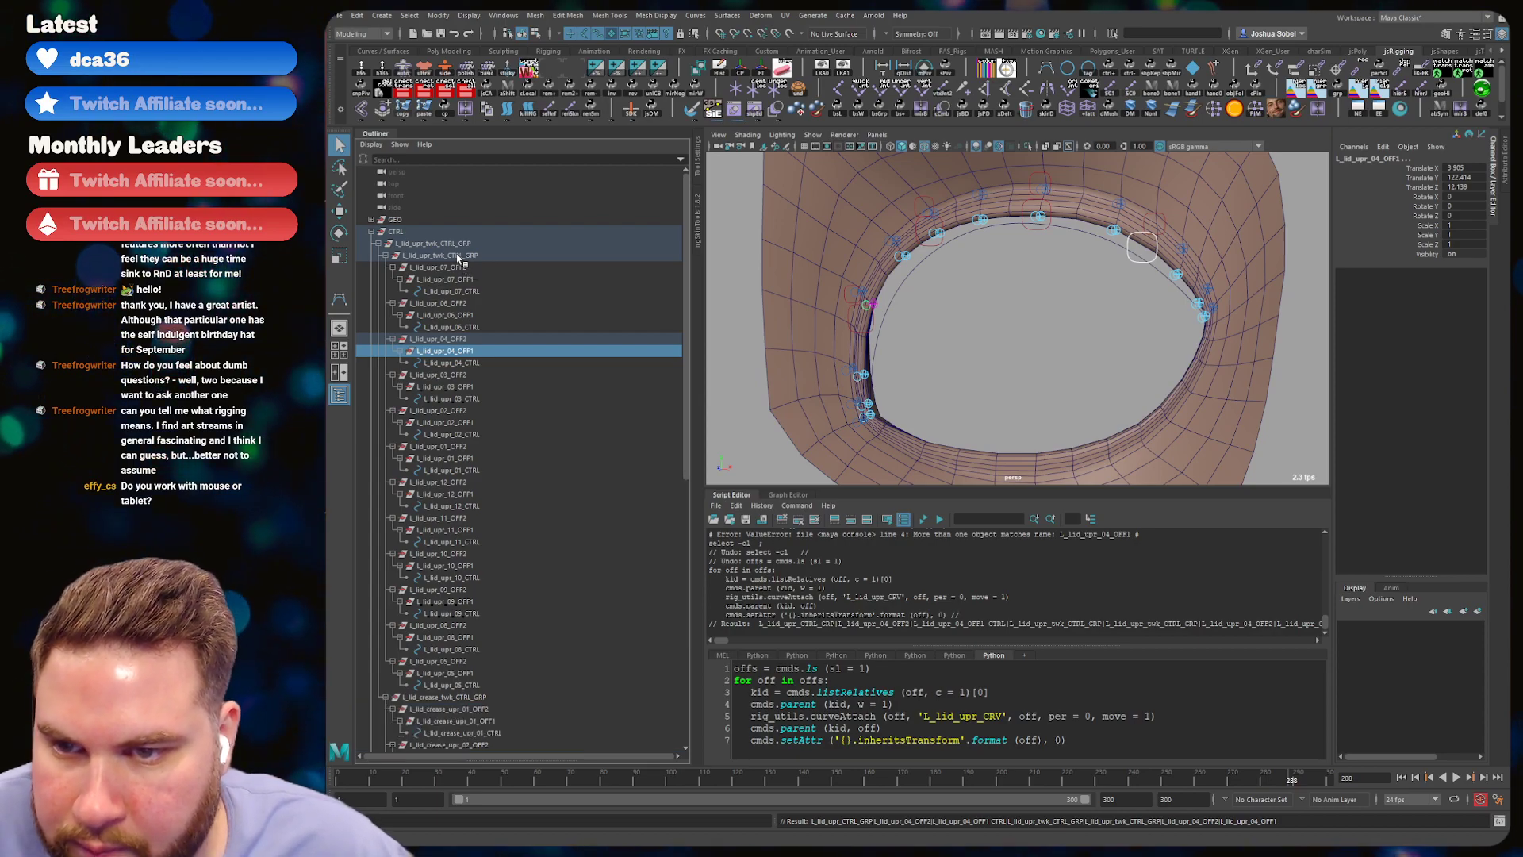
left_click(439, 267)
scroll(472, 376, "down", 10)
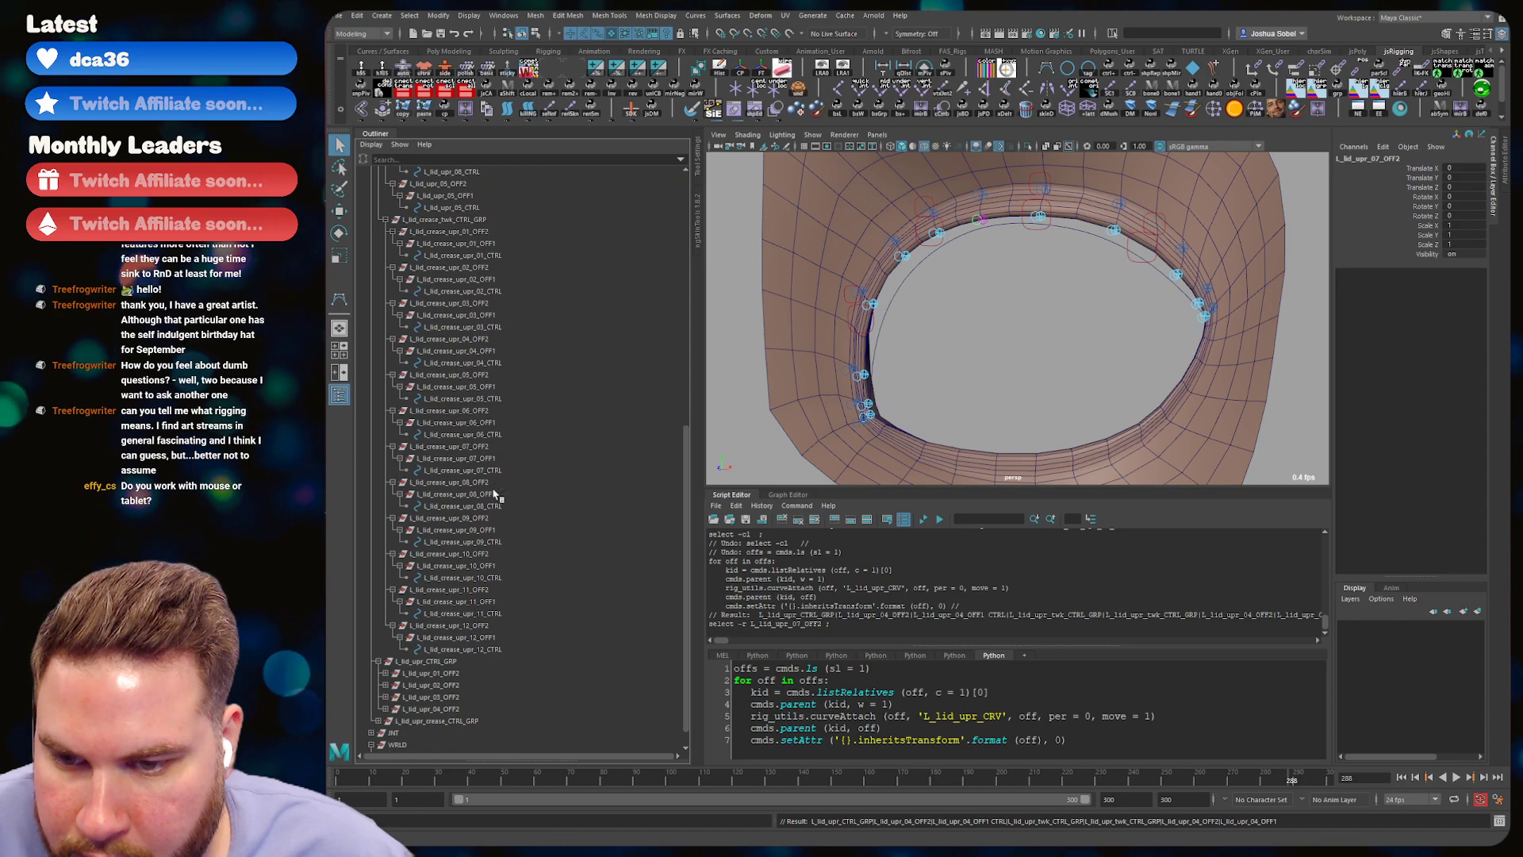
left_click(462, 649, "shift")
left_click(529, 71)
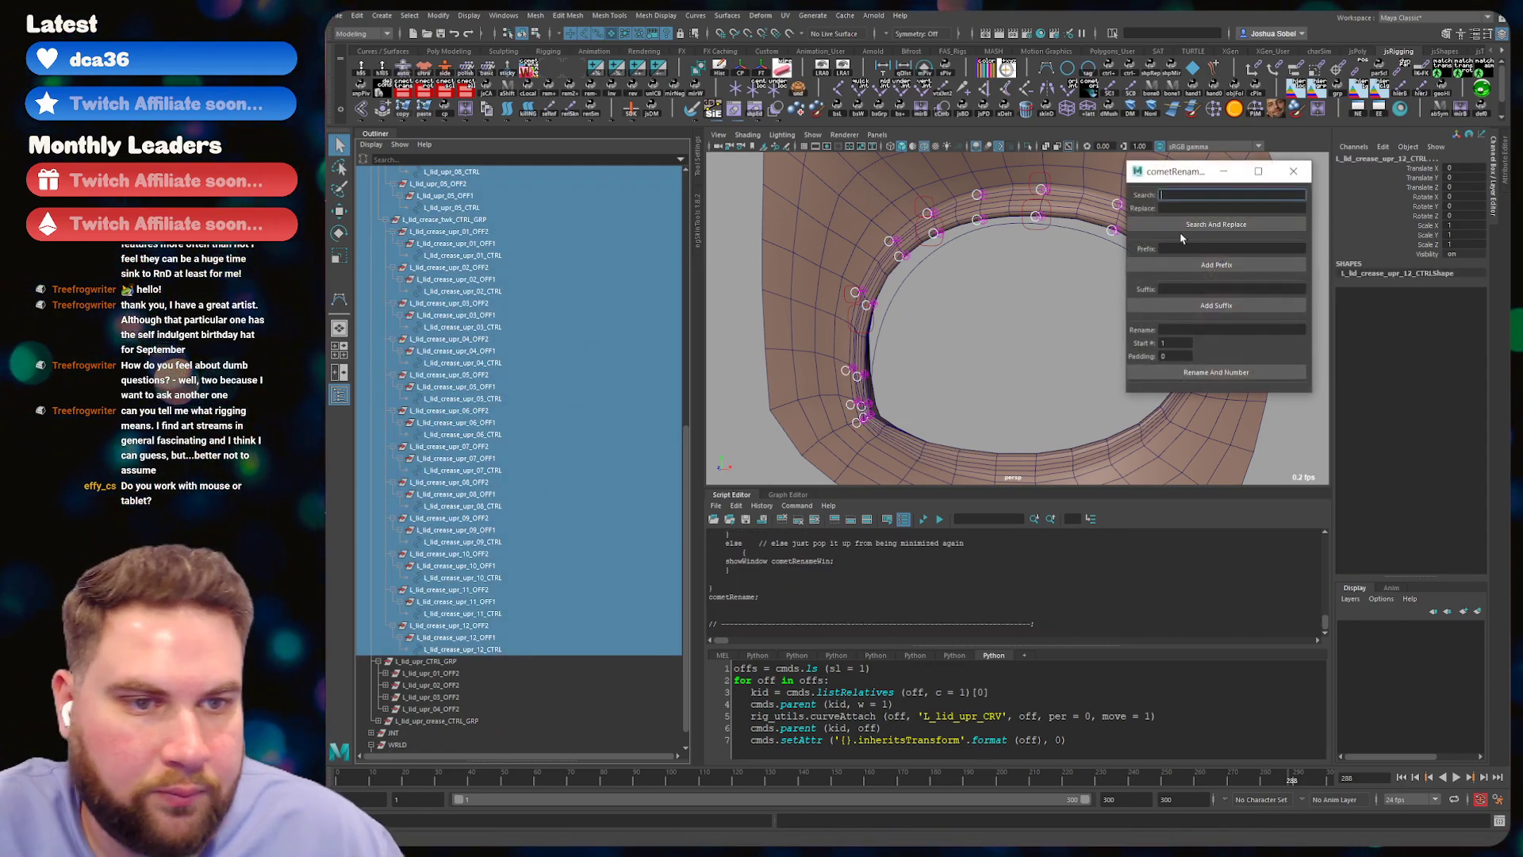
type("upr_")
key("Tab")
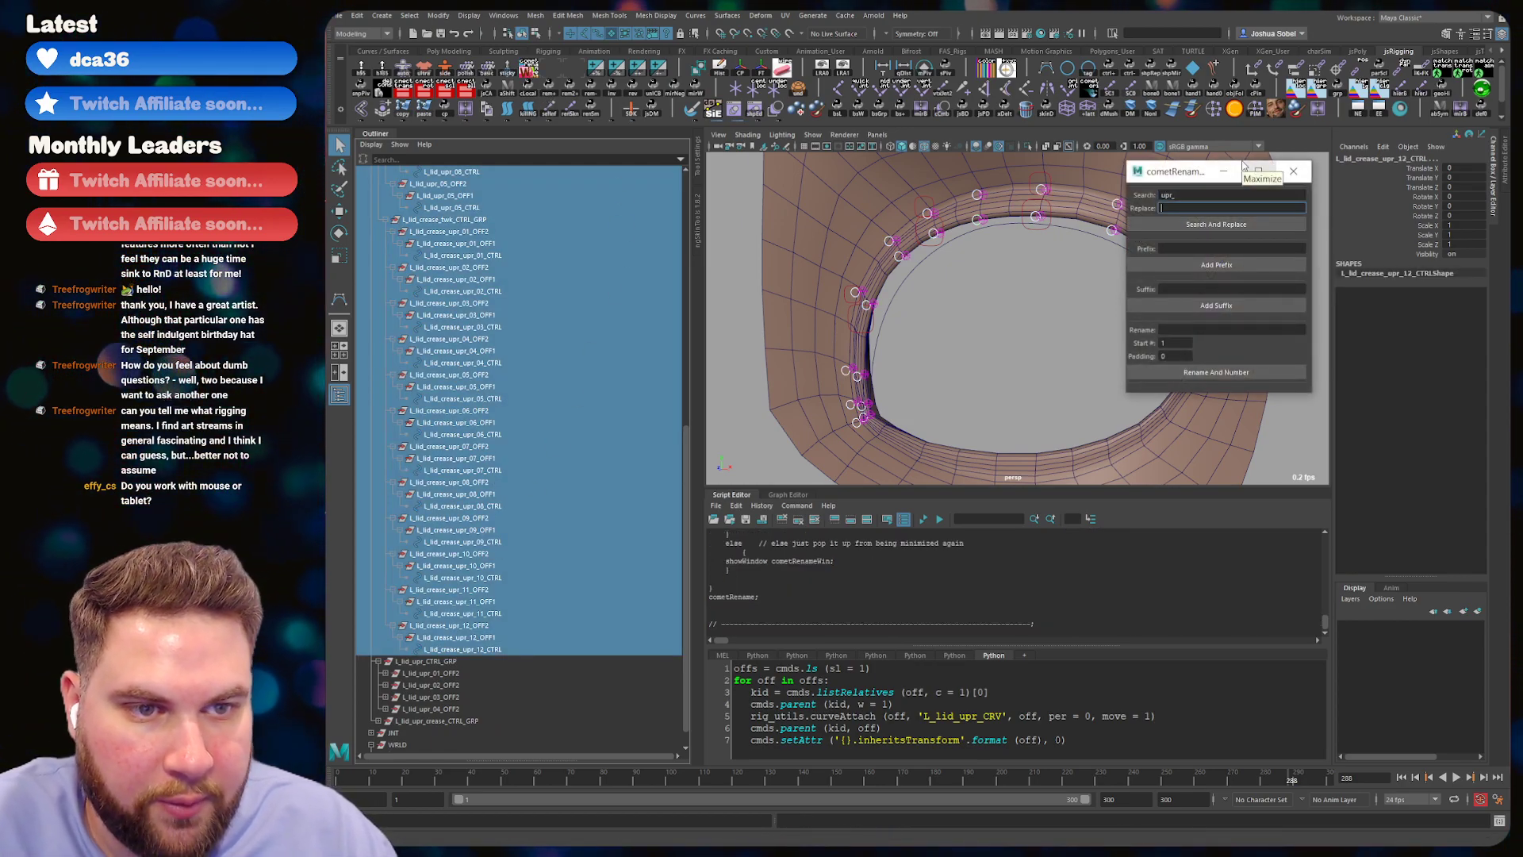
type("upr_twk_")
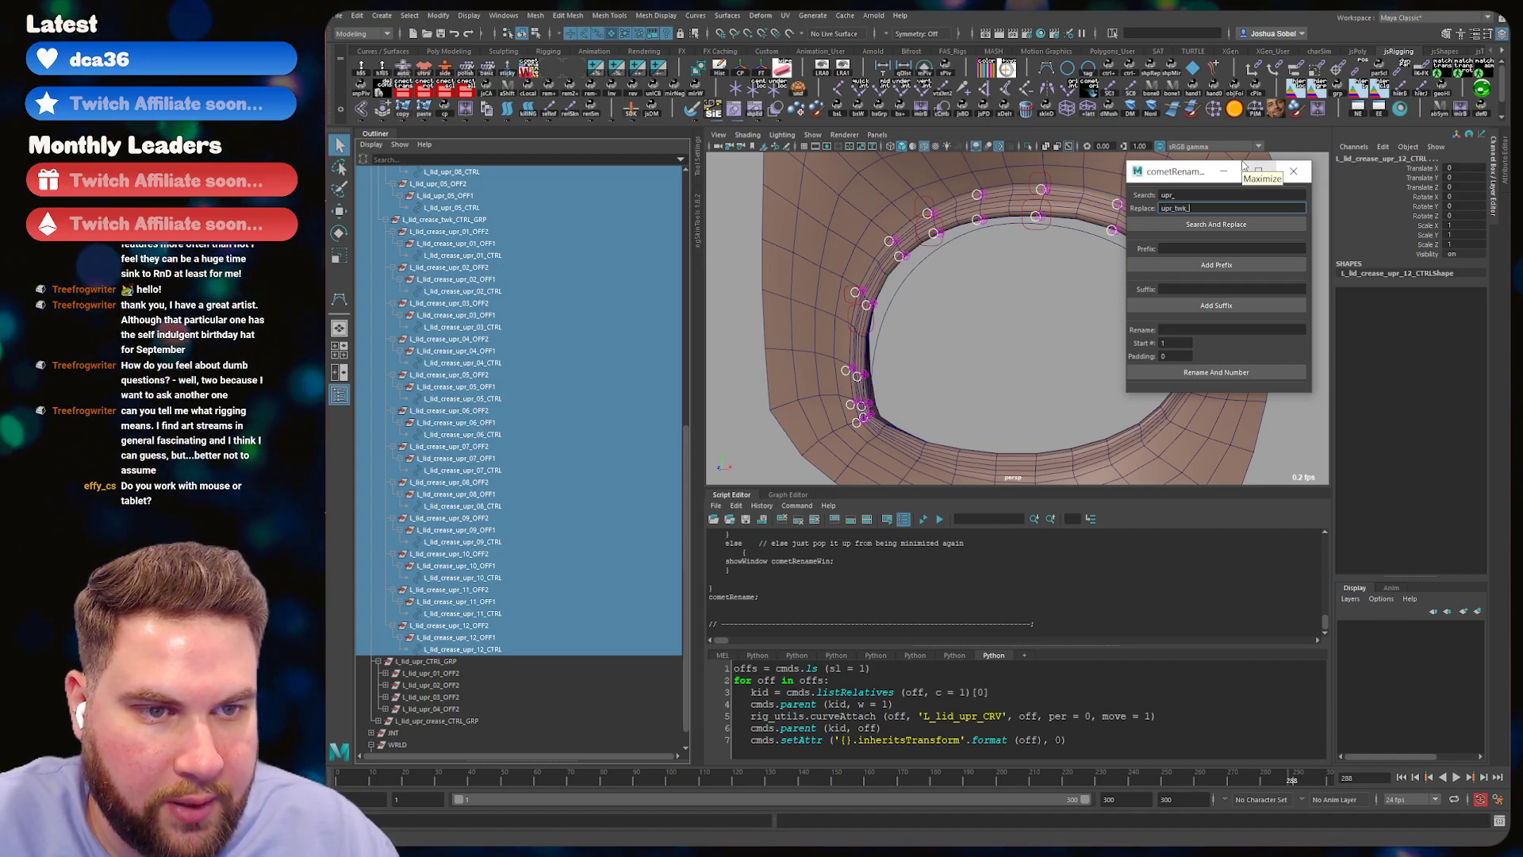
left_click(1215, 225)
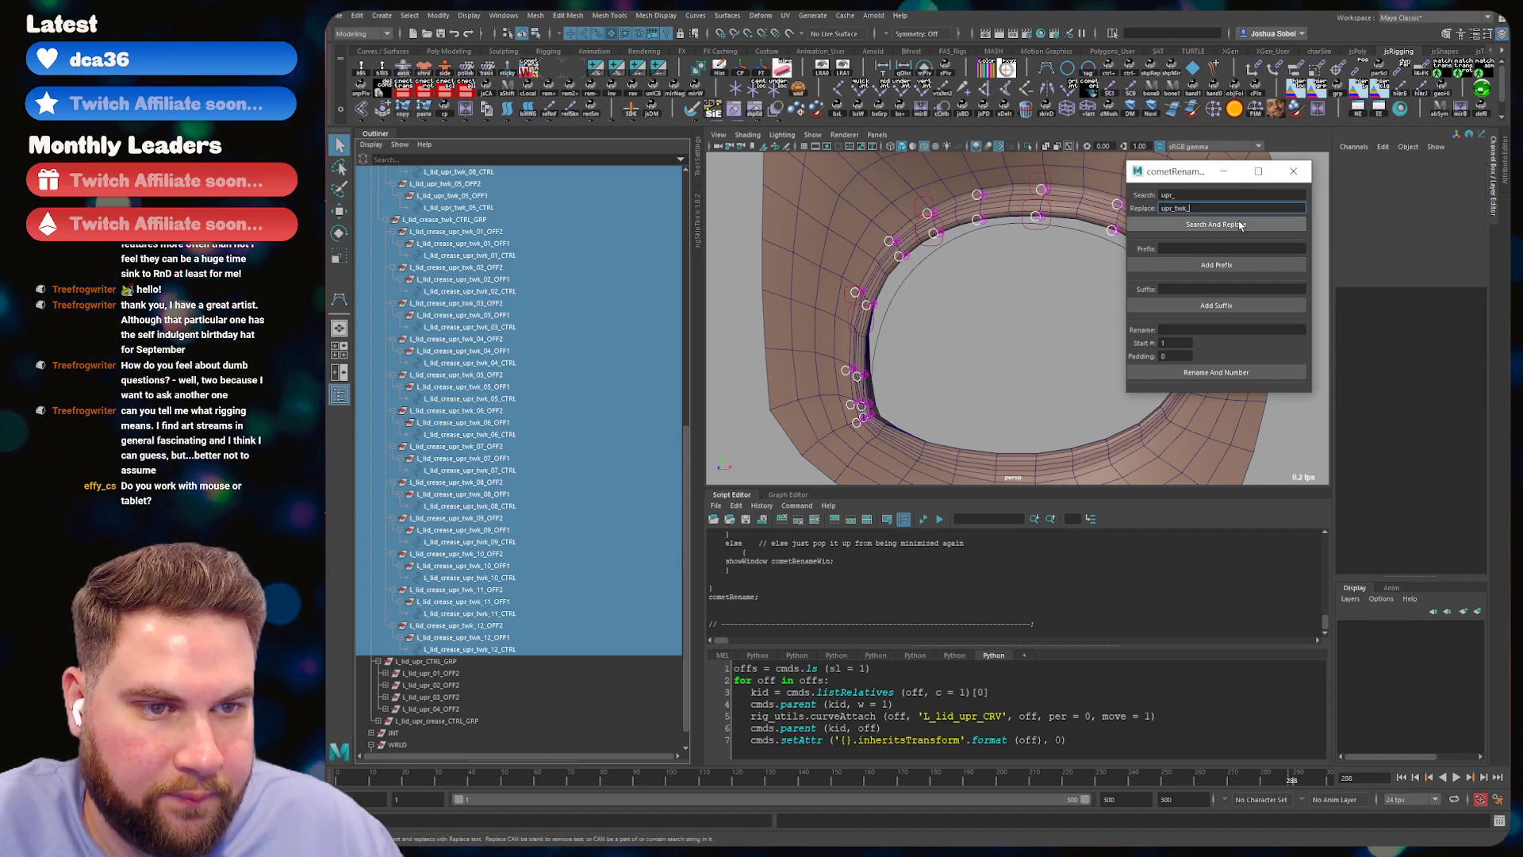
- Close the rename tool, save the scene, and check the offset names inside the main lid and crease control groups
left_click(1293, 171)
left_click(573, 303)
scroll(687, 252, "up", 10)
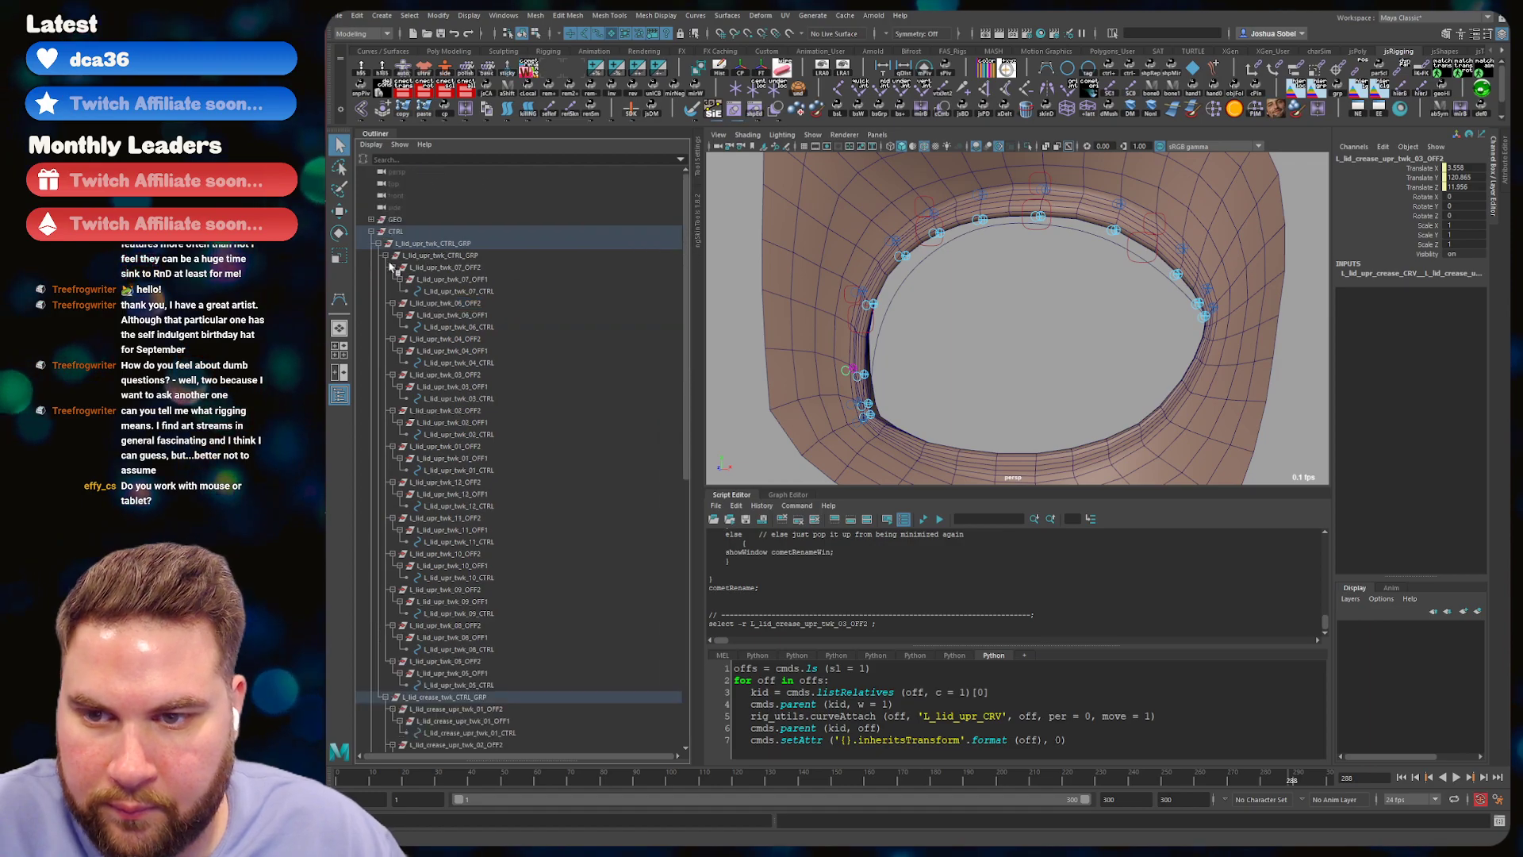
left_click(378, 243)
key("ctrl+s")
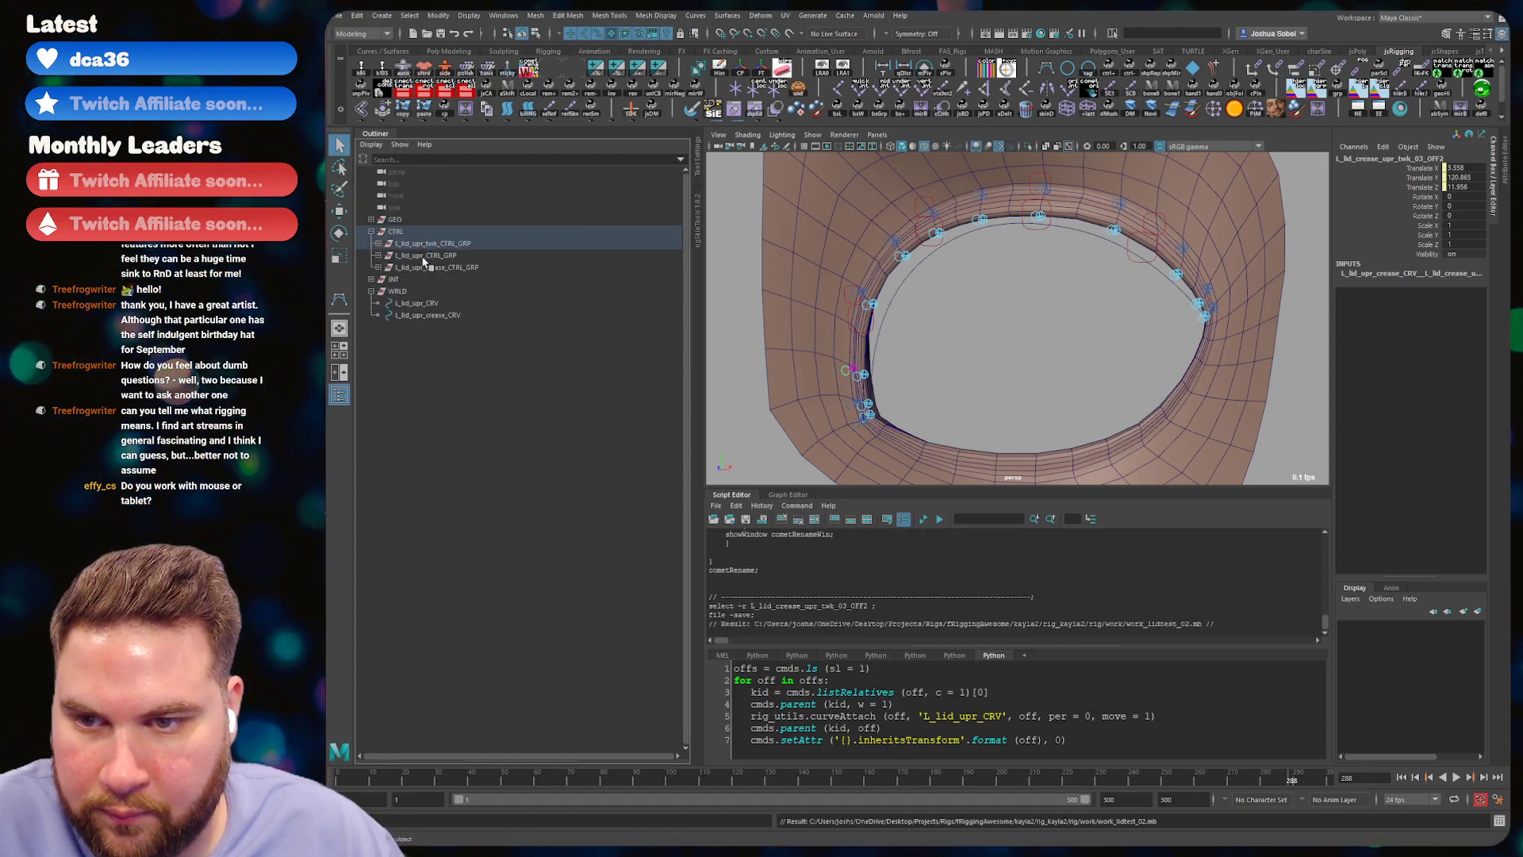
left_click(414, 256)
left_click(378, 256)
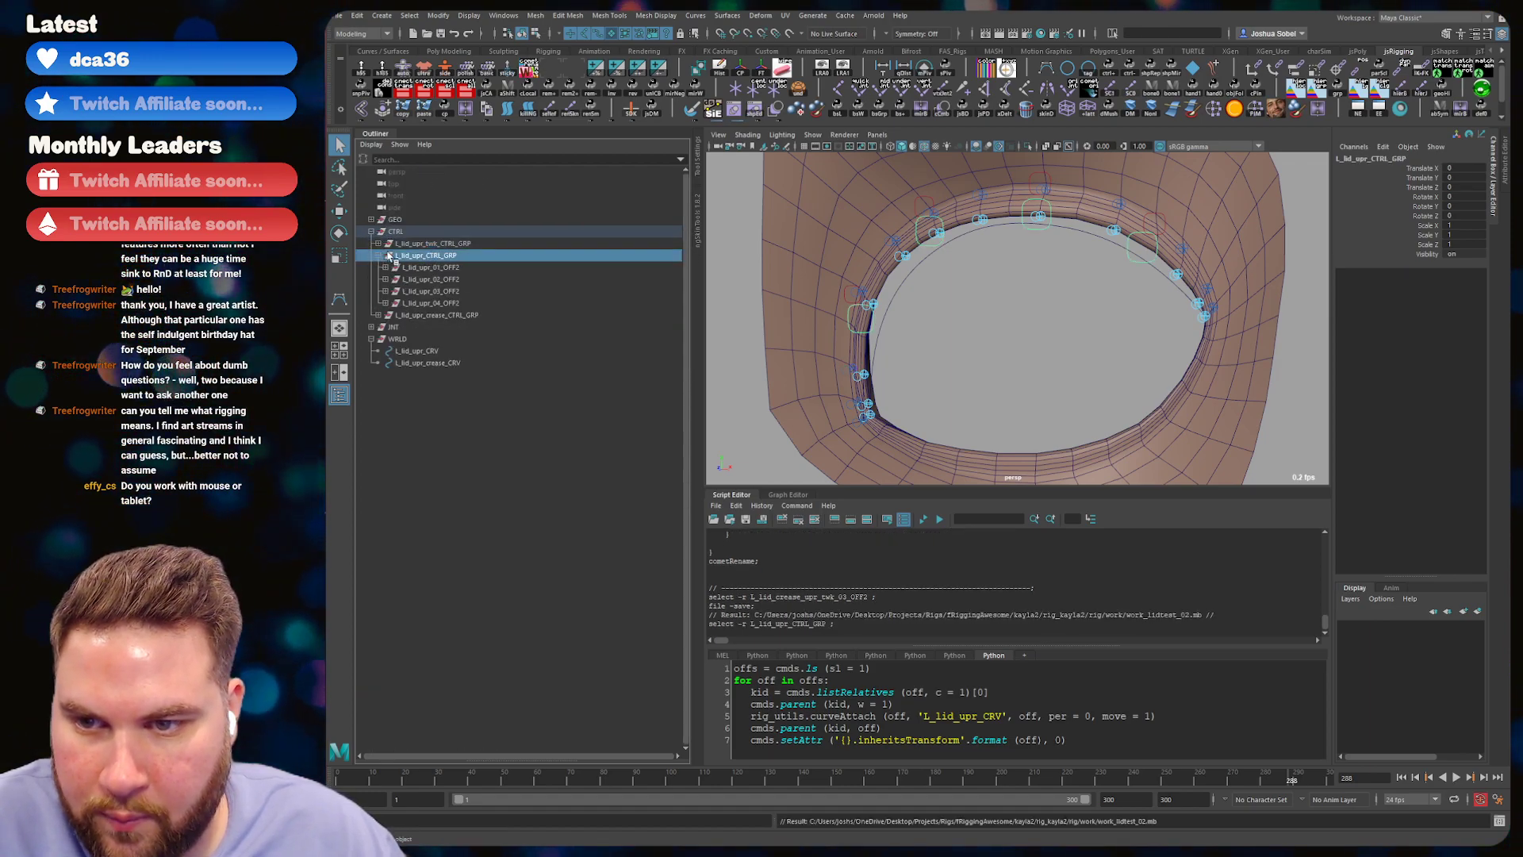
left_click(378, 256)
left_click(378, 267)
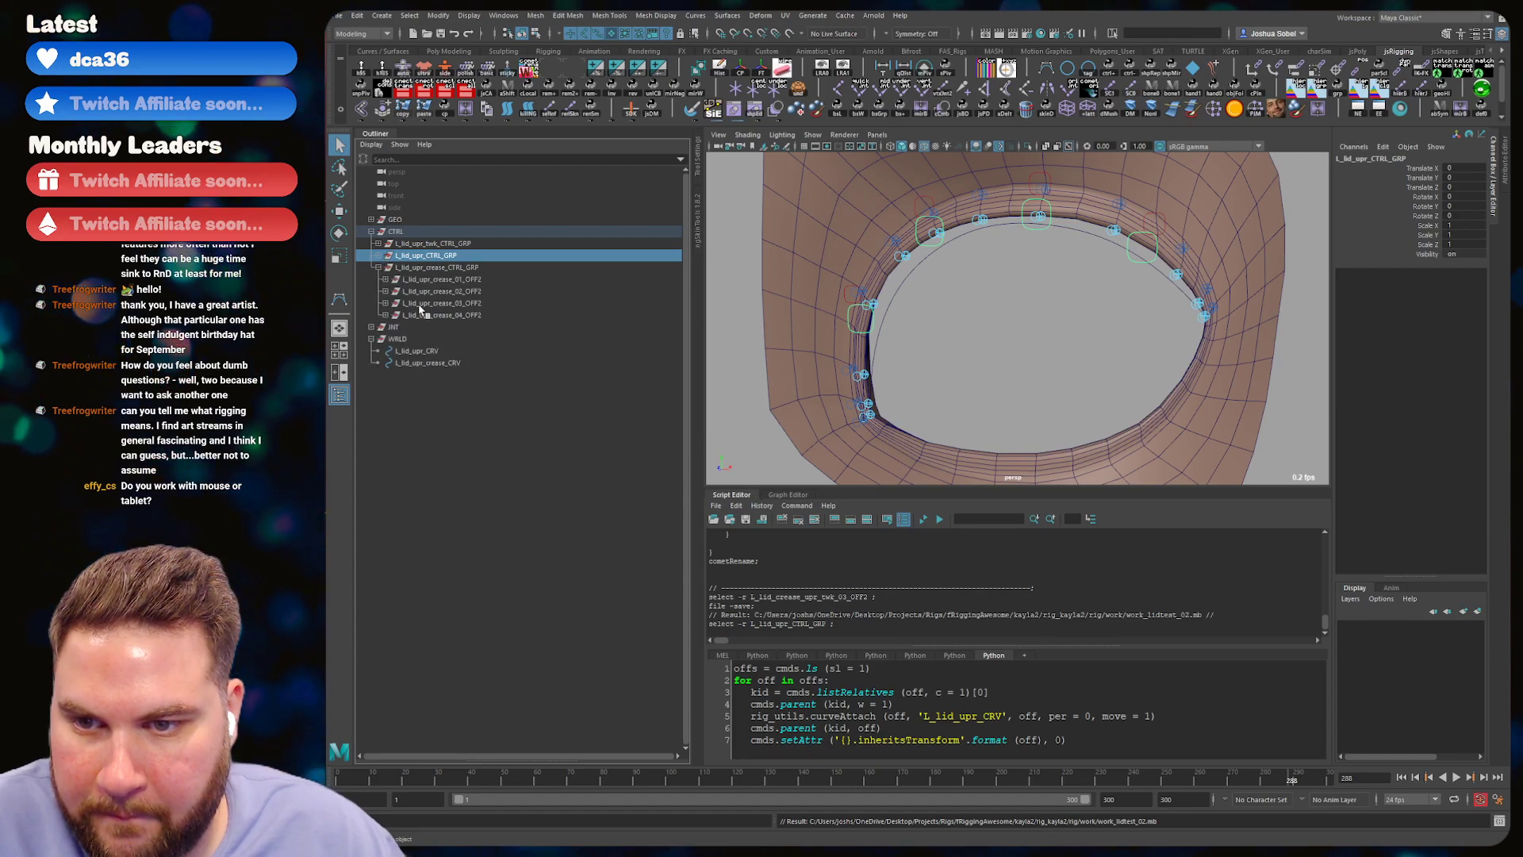
left_click(378, 267)
- Attach the twelve L_lid_upr_twk OFF2 groups to L_lid_upr_CRV by running the attach script on them
left_click(378, 243)
left_click(385, 267)
left_click(455, 279)
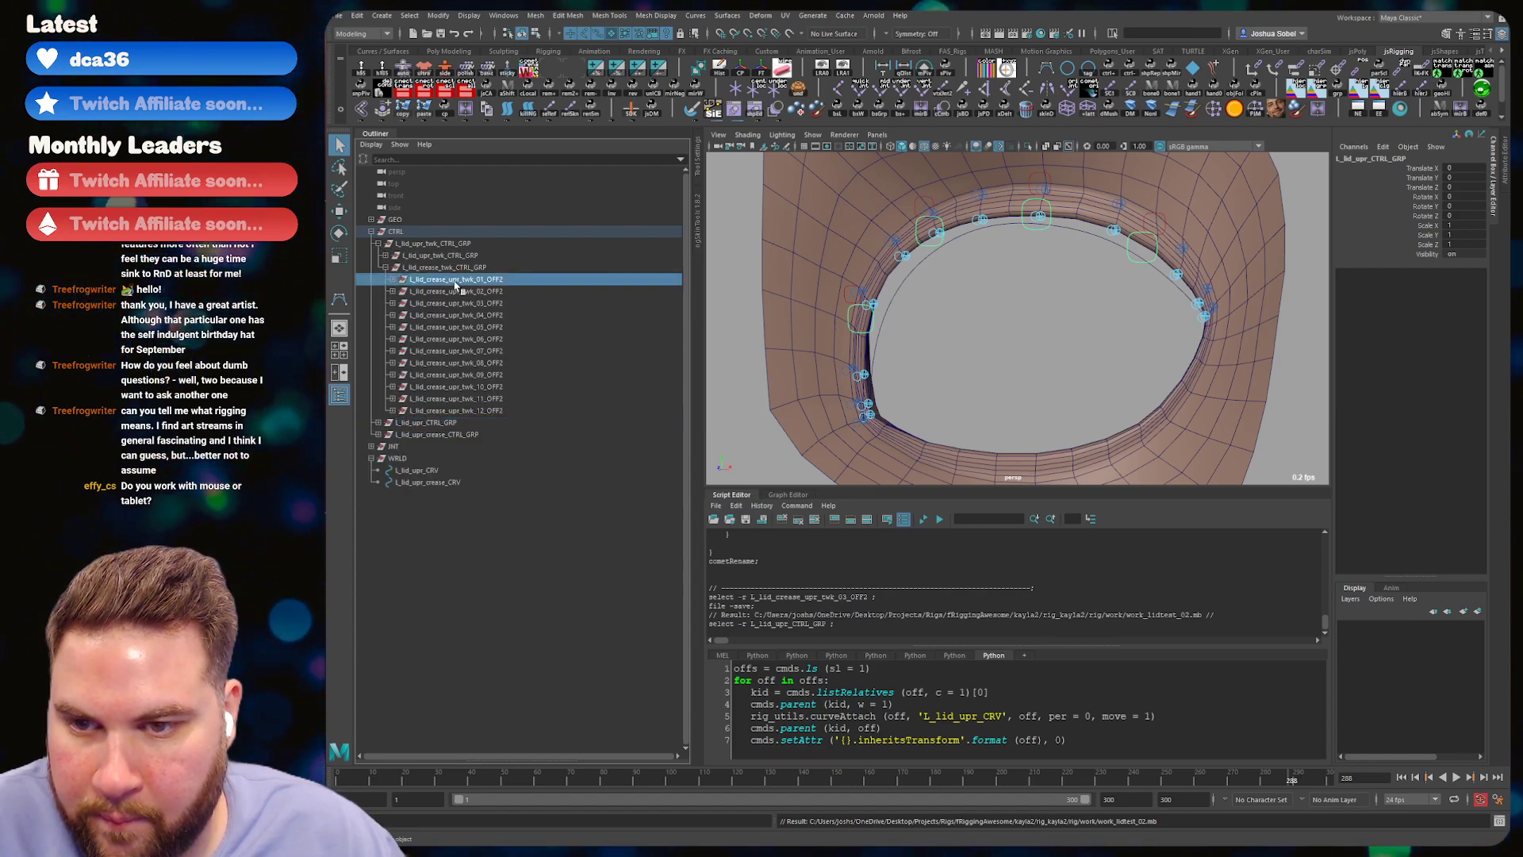
left_click_drag(456, 284, 459, 410)
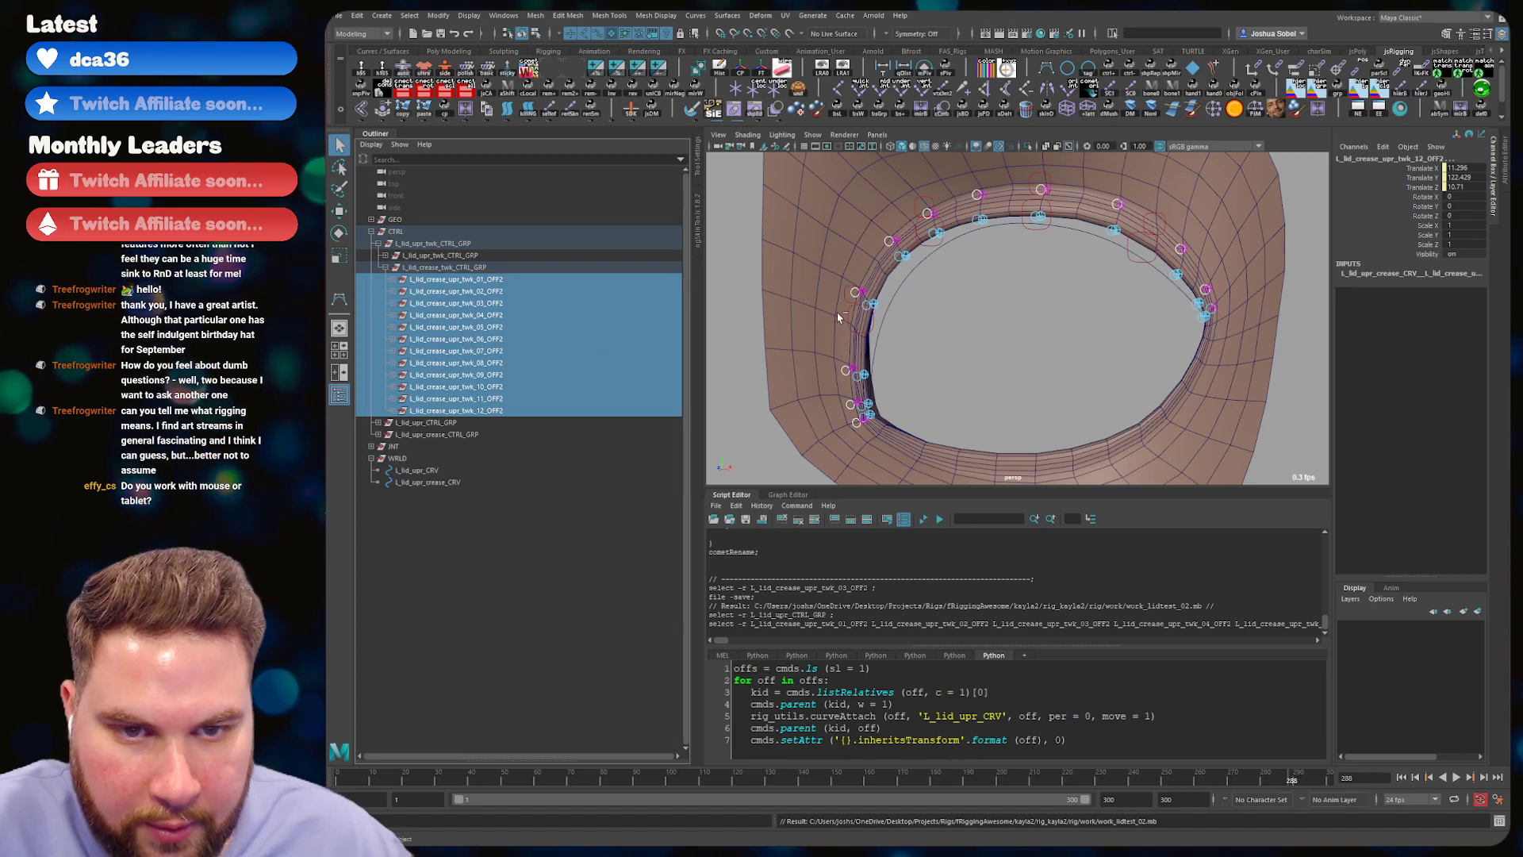
left_click(386, 256)
left_click_drag(445, 267, 460, 403)
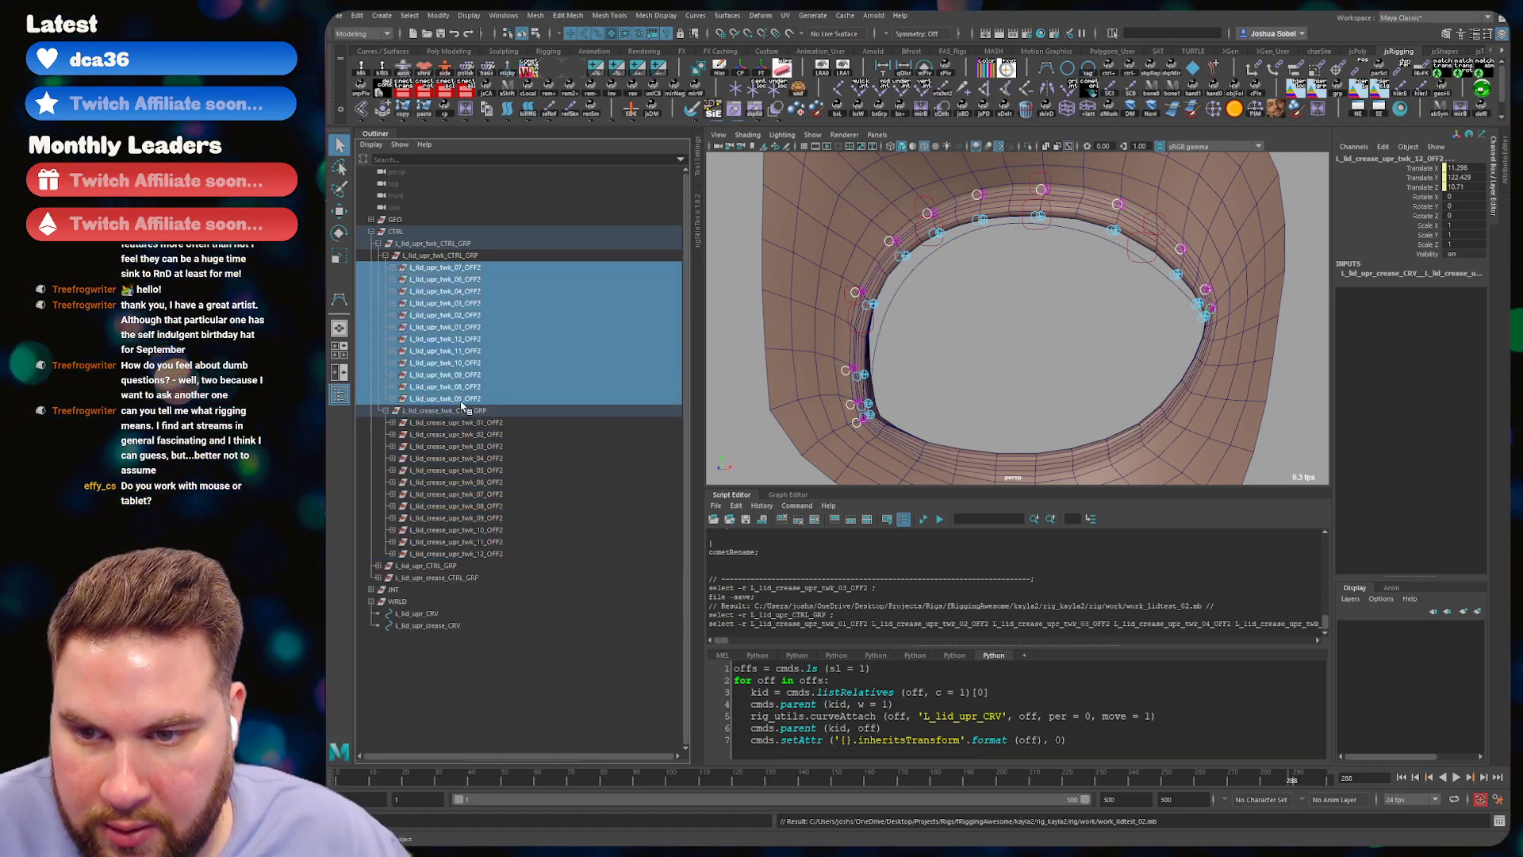
left_click(969, 665)
key("ctrl+a")
key("ctrl+Return")
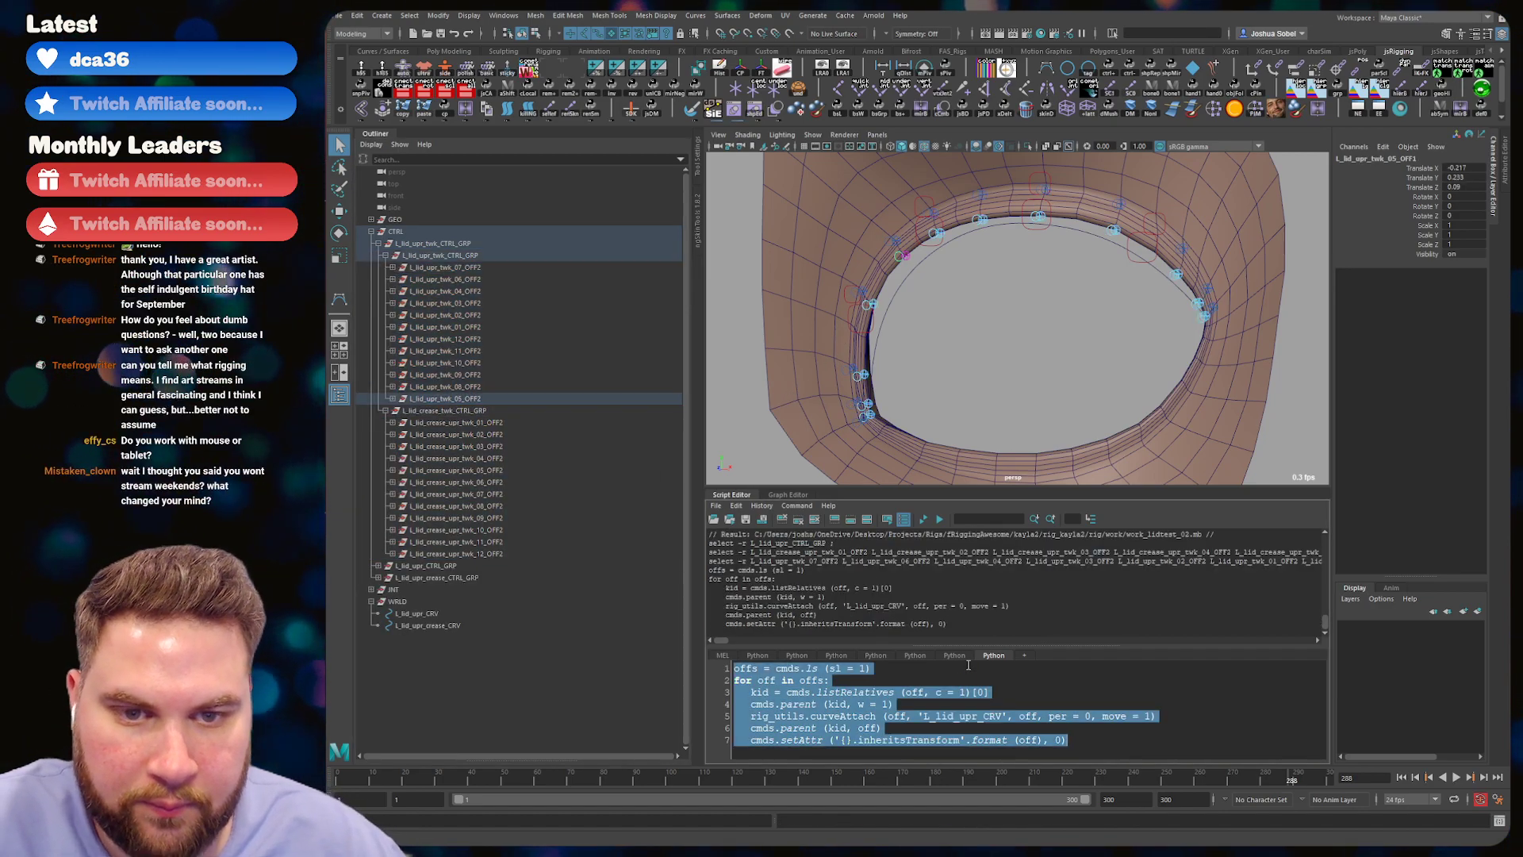
- Test the attachment by moving L_lid_upr_CRV, undo the move, and save the scene
left_click(908, 263)
key("w")
middle_click_drag(925, 313, 971, 337)
key("ctrl+z")
key("q")
left_click(1020, 311)
key("ctrl+s")
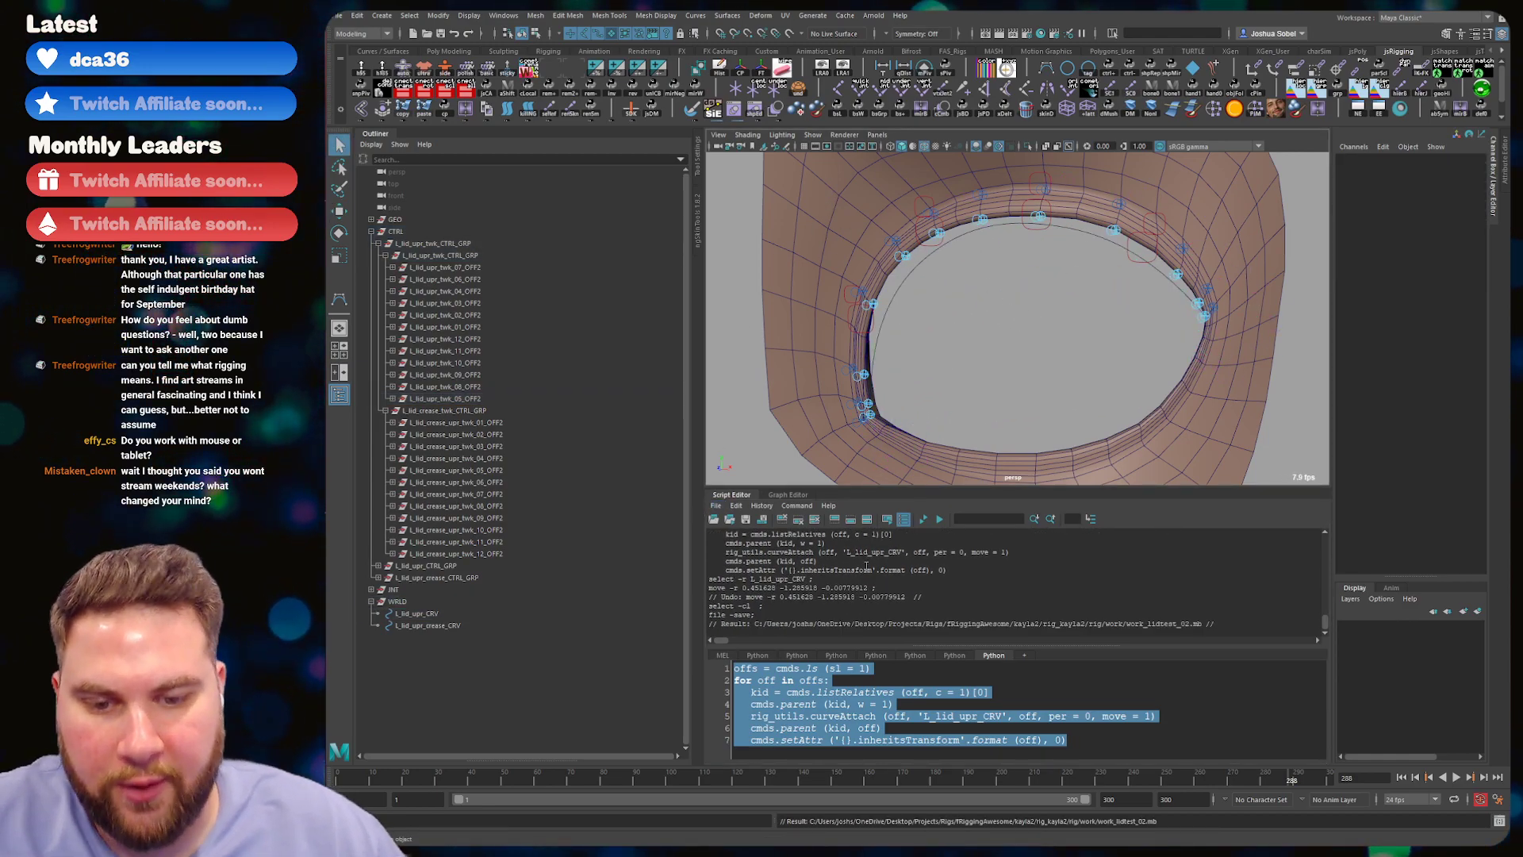
- Collapse the script editor to enlarge the viewport and save the scene
left_click(1118, 704)
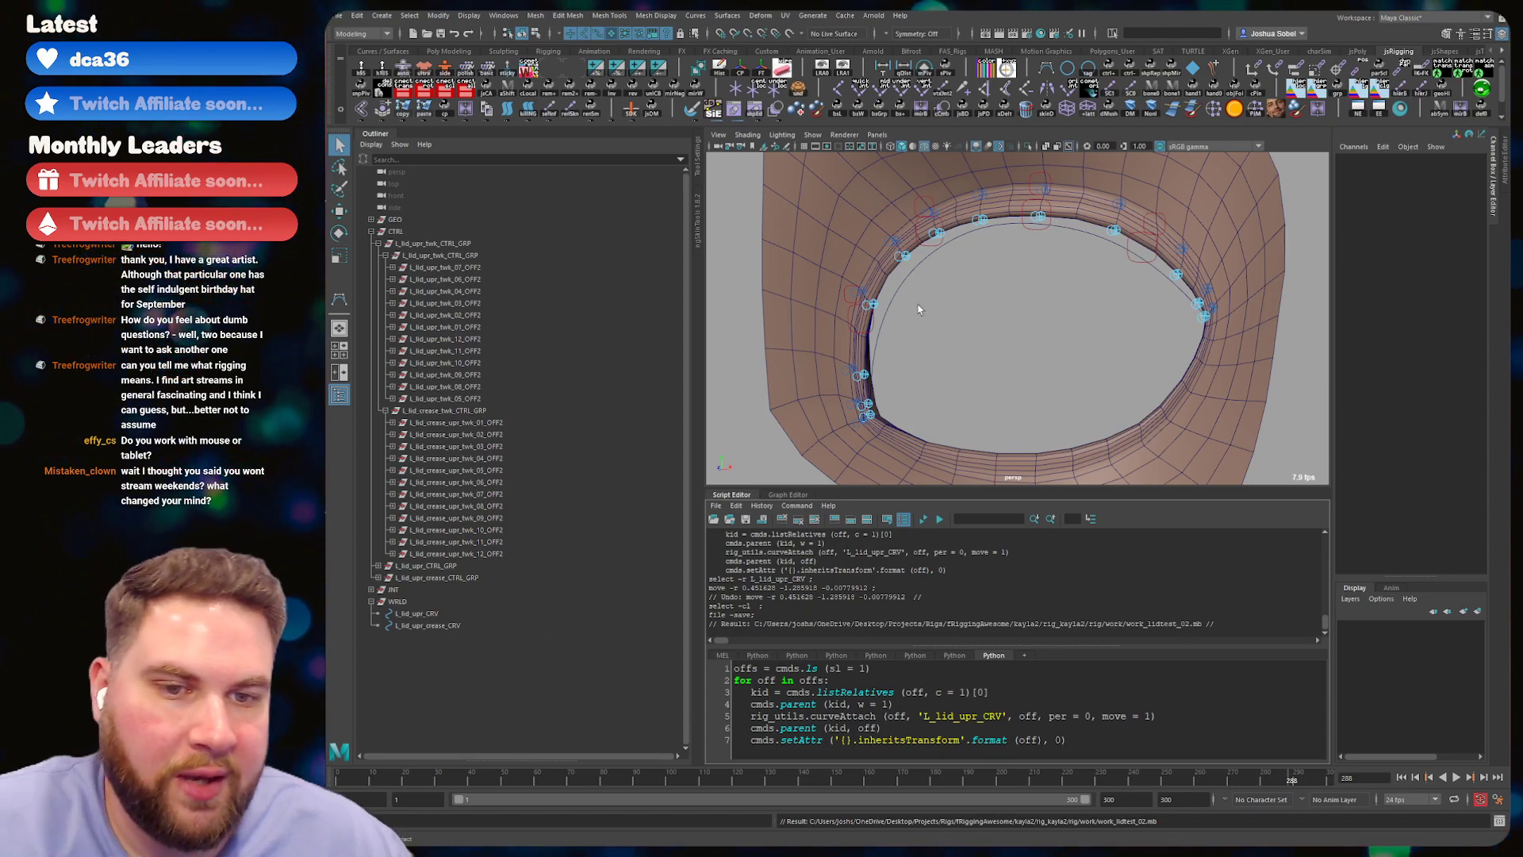
left_click_drag(1103, 484, 1102, 757)
left_click_drag(1027, 452, 955, 388, "alt")
key("ctrl+s")
mouse_move(1005, 467)
left_mouse_down("alt")
mouse_move(941, 441)
mouse_move(983, 438)
mouse_move(936, 464)
mouse_move(982, 442)
mouse_move(1067, 445)
mouse_move(986, 450)
mouse_move(962, 421)
mouse_move(1025, 444)
mouse_move(1017, 454)
left_mouse_up("alt")
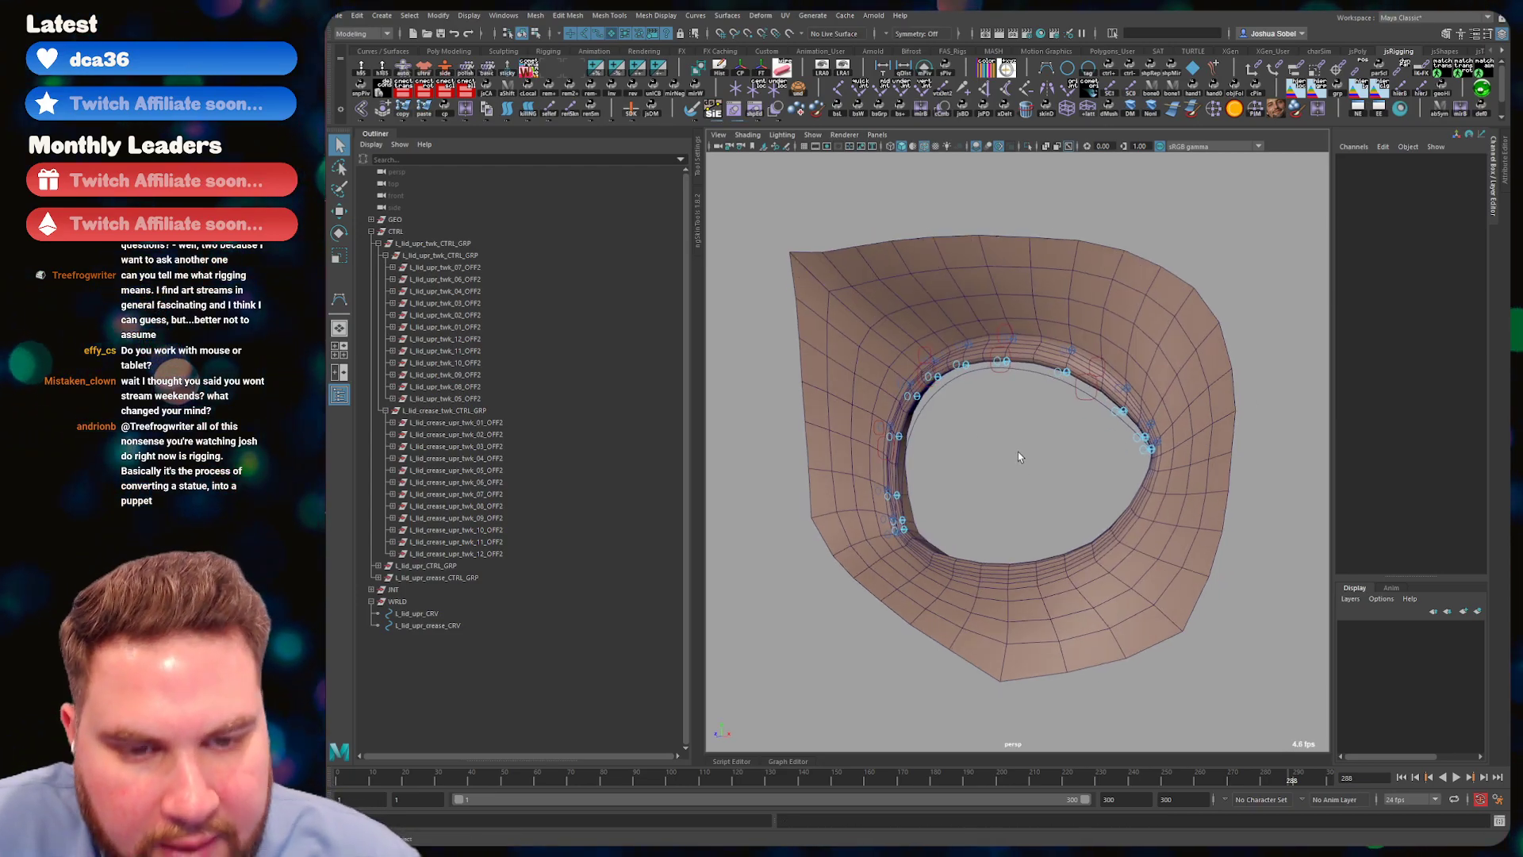
- Test-move the main upper lid controls, including L_lid_upr_03_CTRL and L_lid_upr_04_CTRL, undo each move, and save the scene
left_click_drag(981, 322, 1065, 349, "alt")
left_click(1064, 340)
key("w")
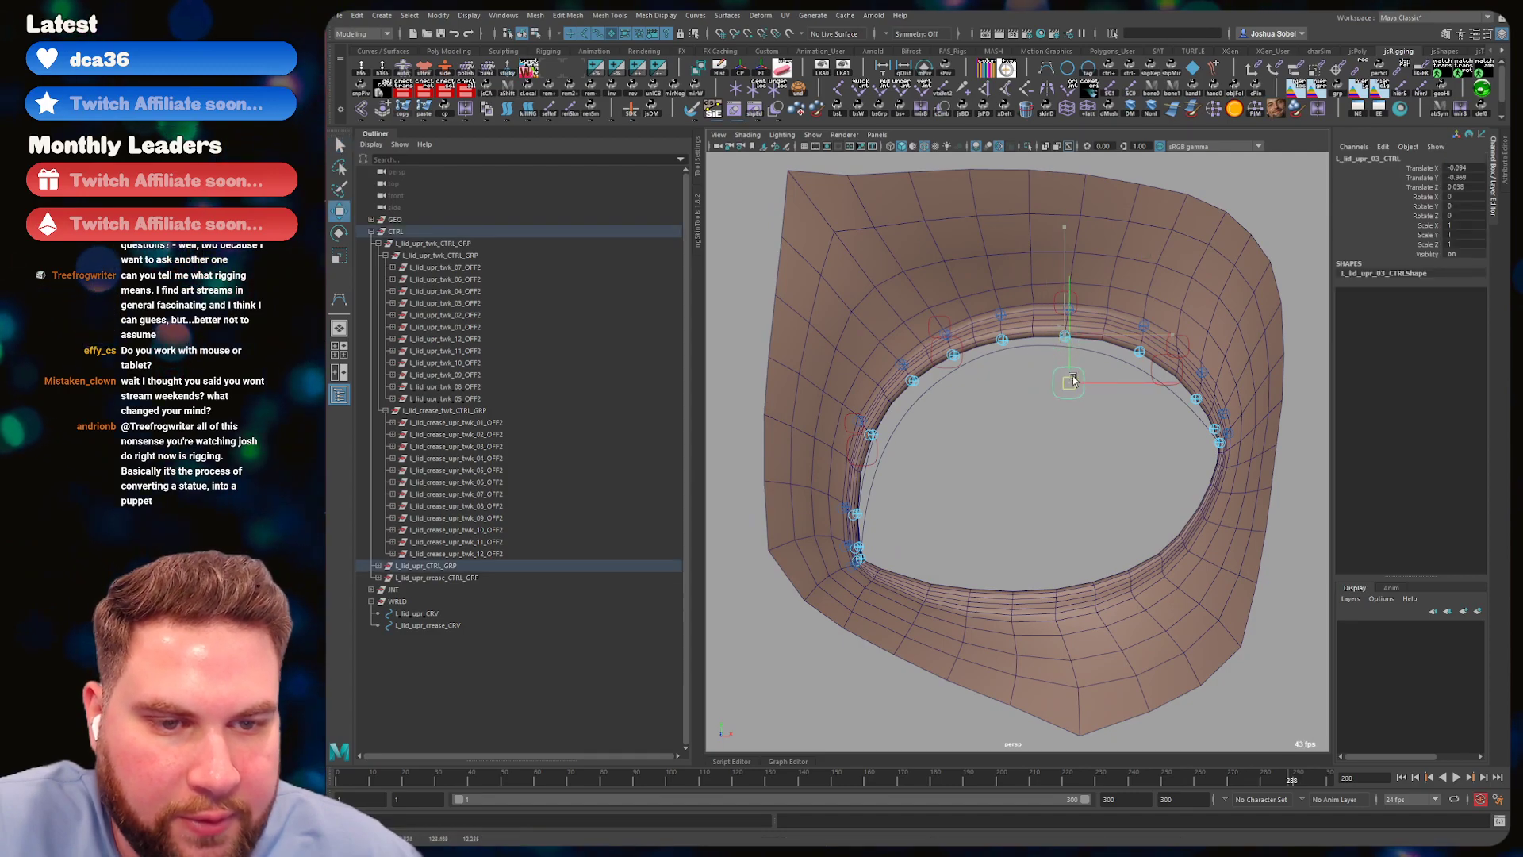
left_click(1163, 382)
key("ctrl+z")
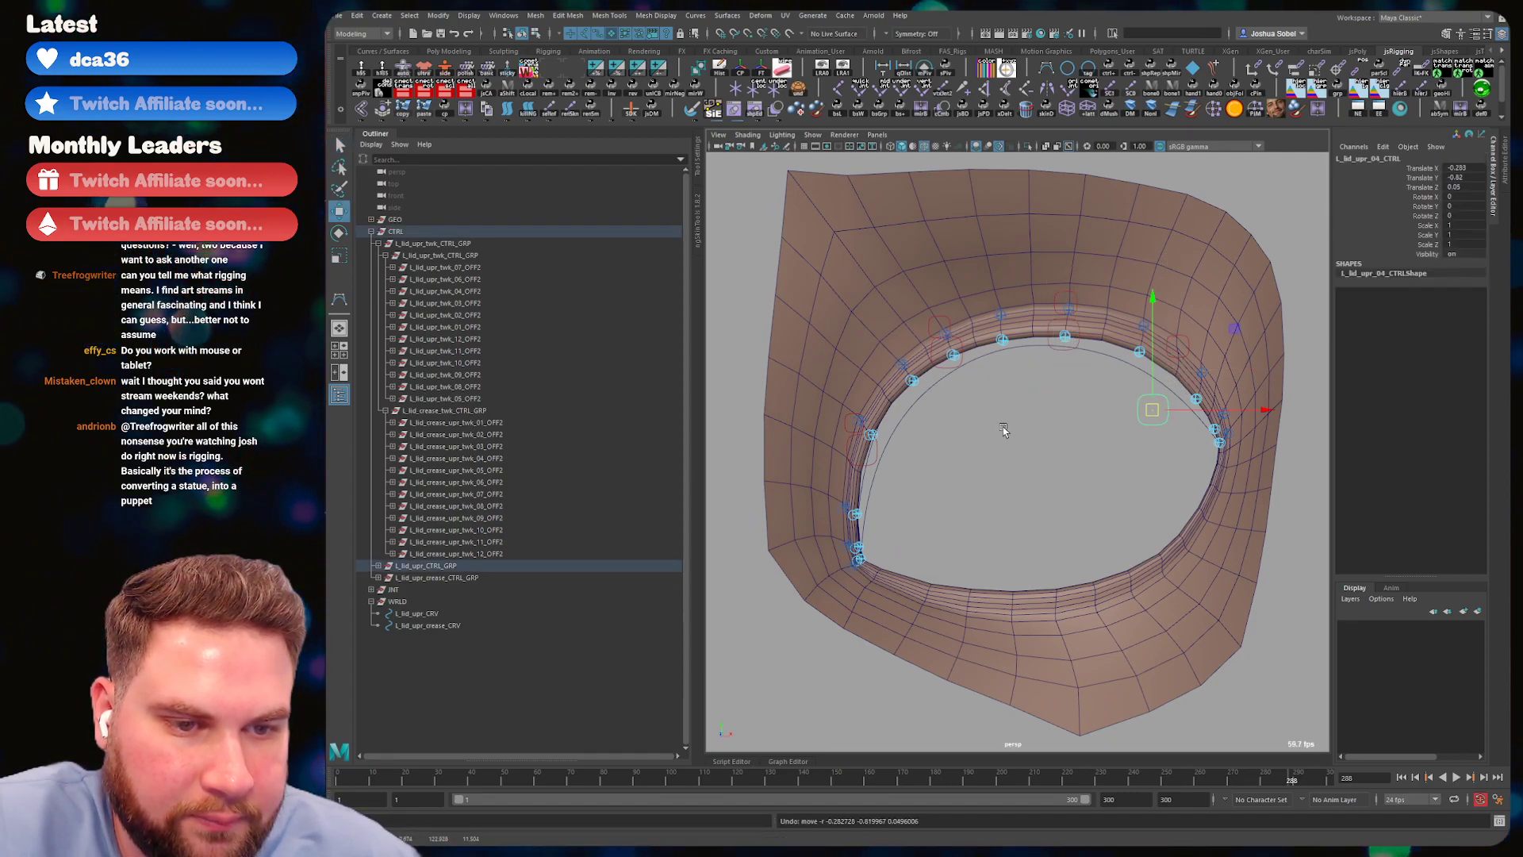
left_click(955, 364)
left_click_drag(952, 360, 859, 483)
key("ctrl+z")
key("q")
left_click(978, 431)
key("ctrl+s")
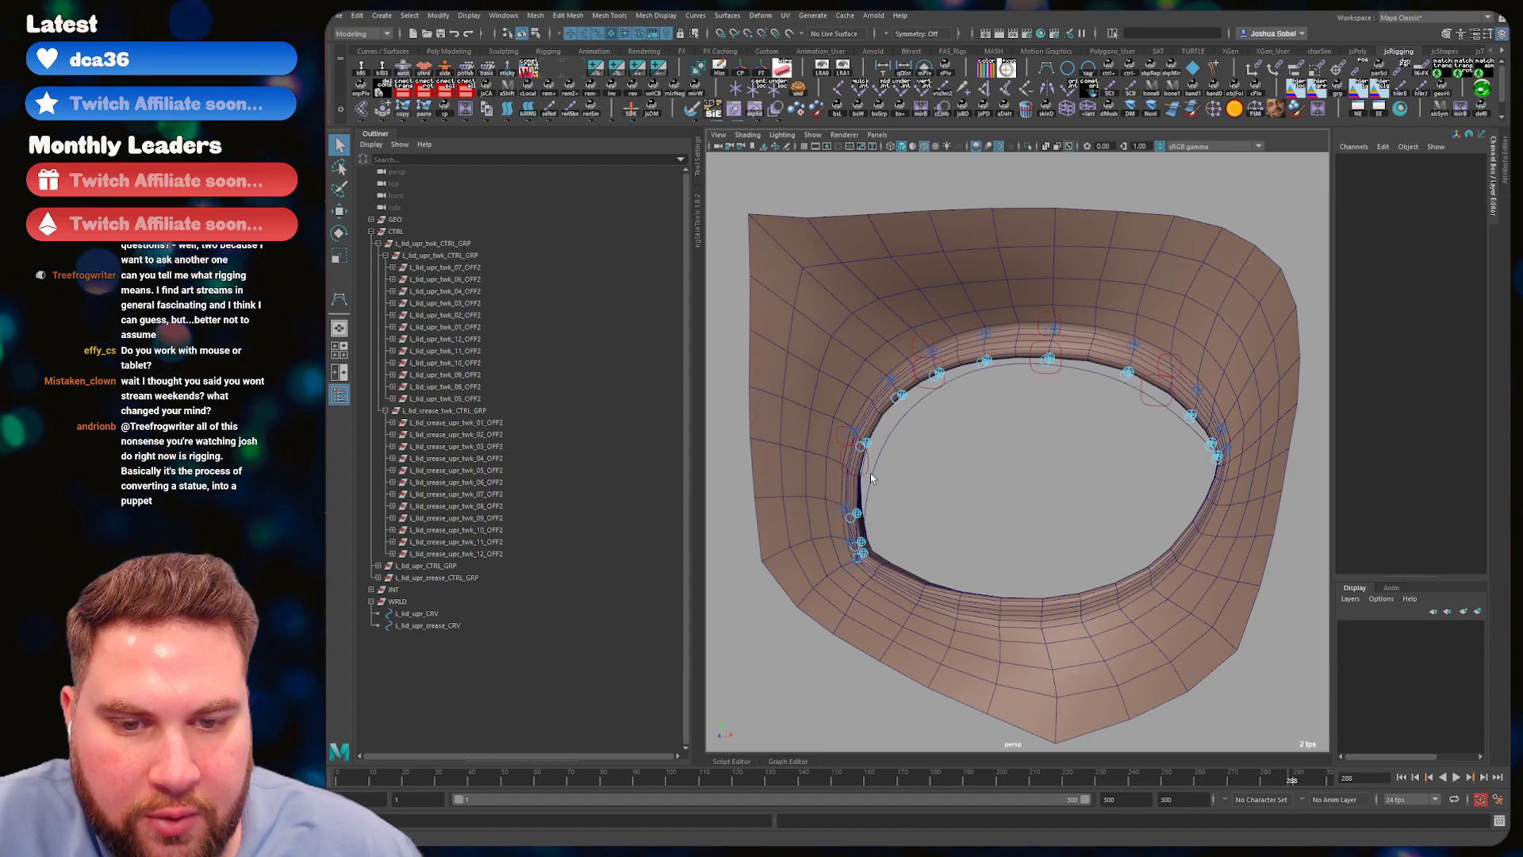
- Create a joint at each of the eight main upper lid and crease controls
left_click(869, 474)
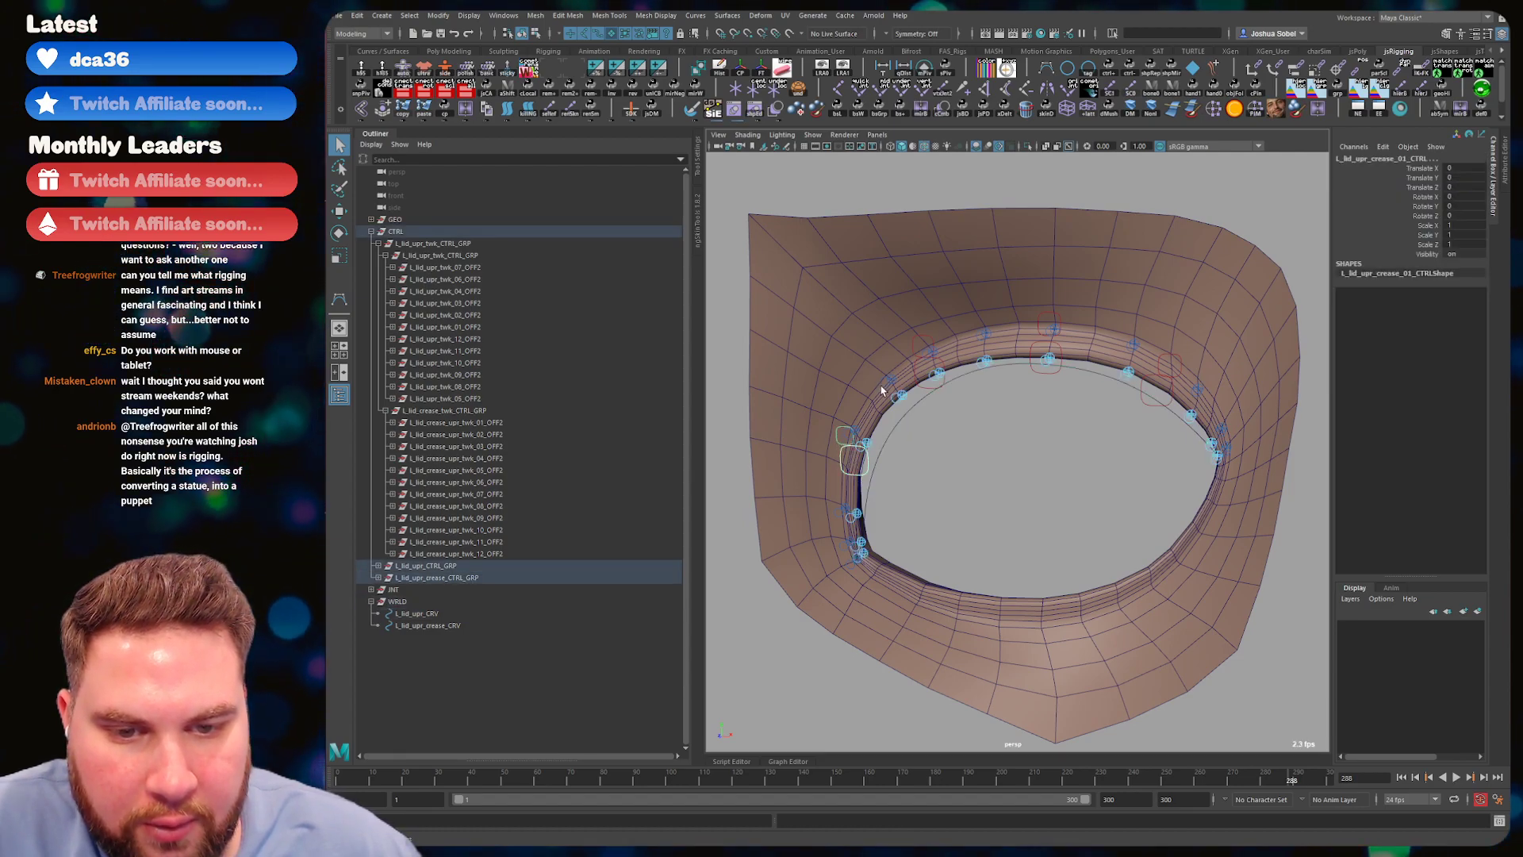
left_click(922, 346, "shift")
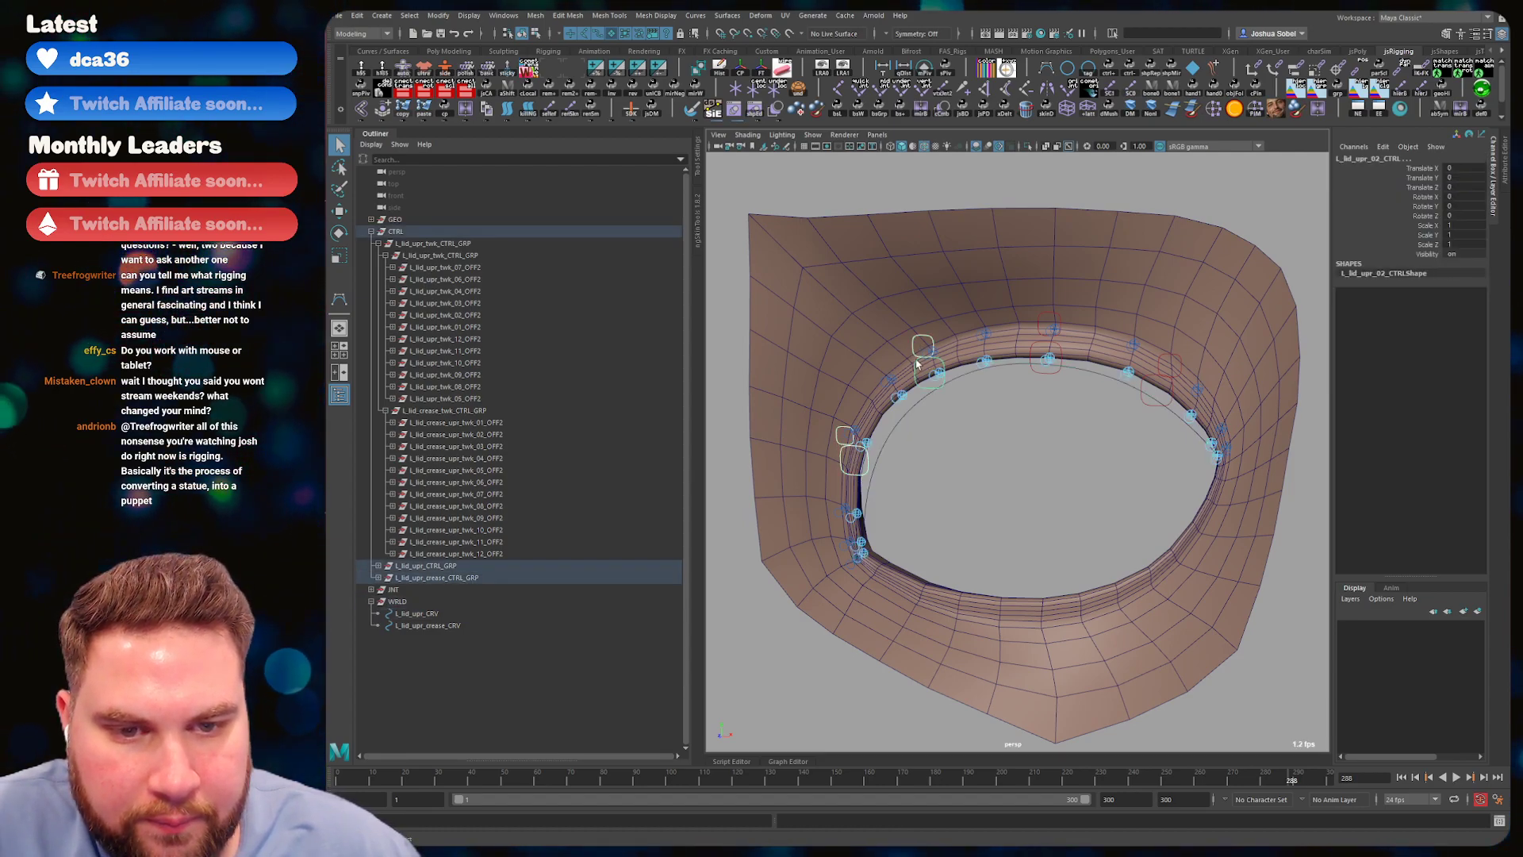
left_click(1049, 357, "shift")
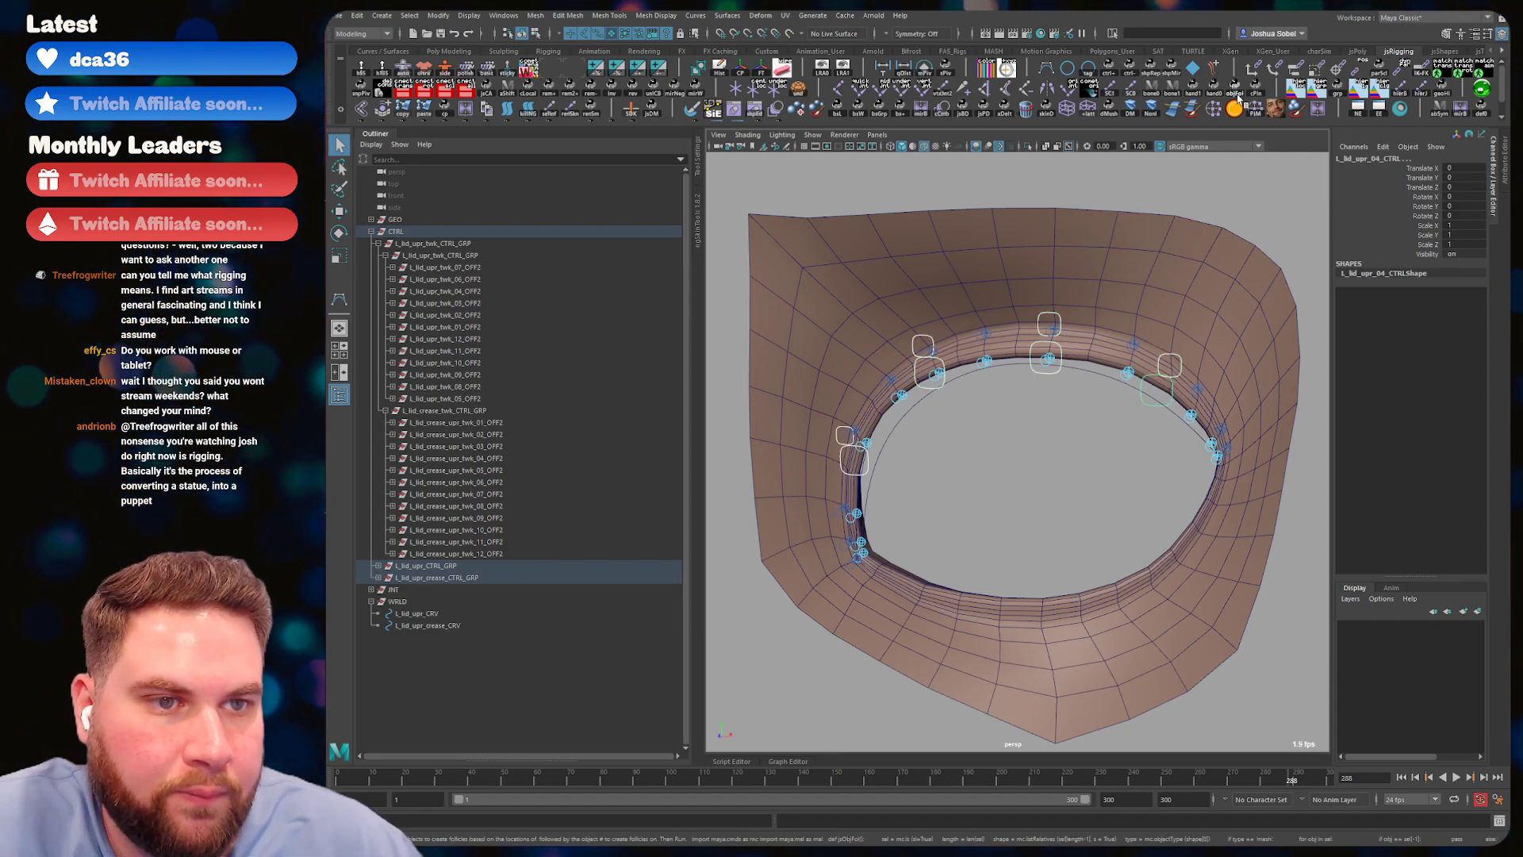
left_click(899, 89)
- Rename the eight new lid and crease joints, replacing "Jnt" with "JNT" using the cometRename tool
left_click_drag(1016, 316, 1008, 287, "alt")
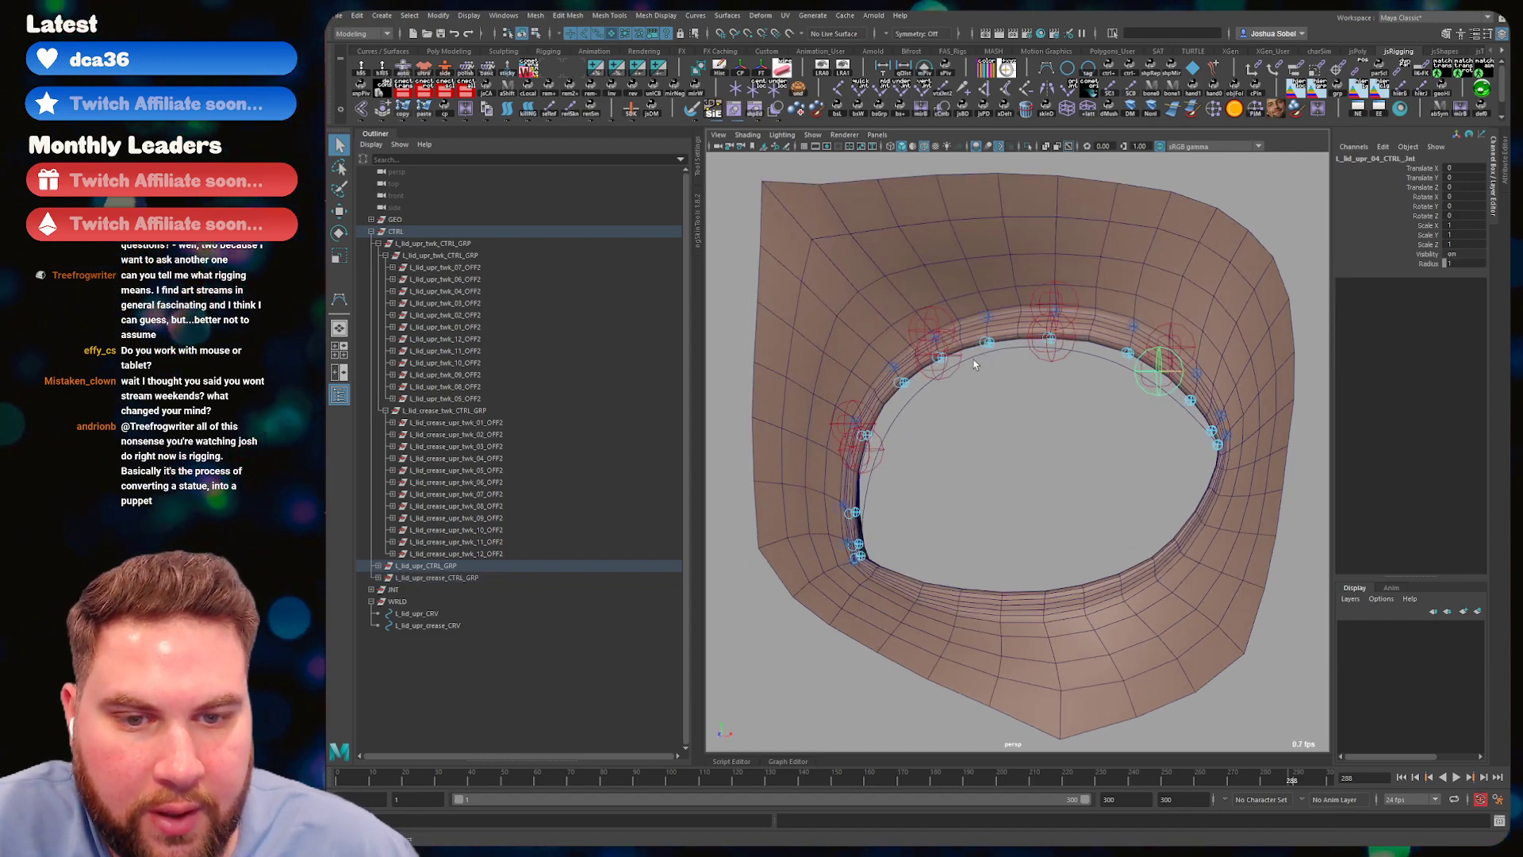
left_click(877, 458)
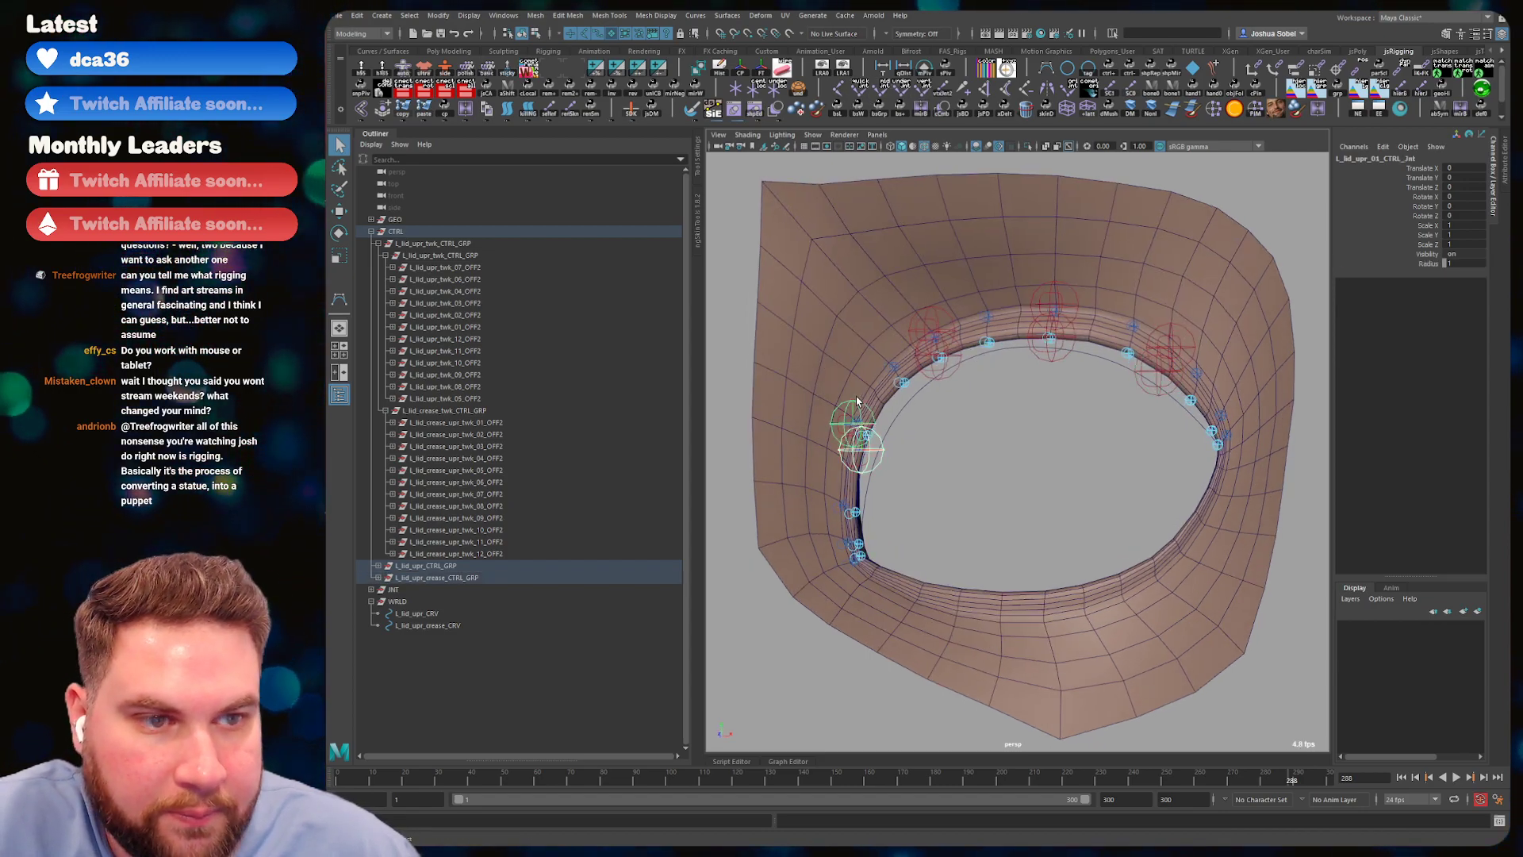
left_click(854, 417, "shift")
left_click(936, 333, "shift")
left_click(959, 355, "shift")
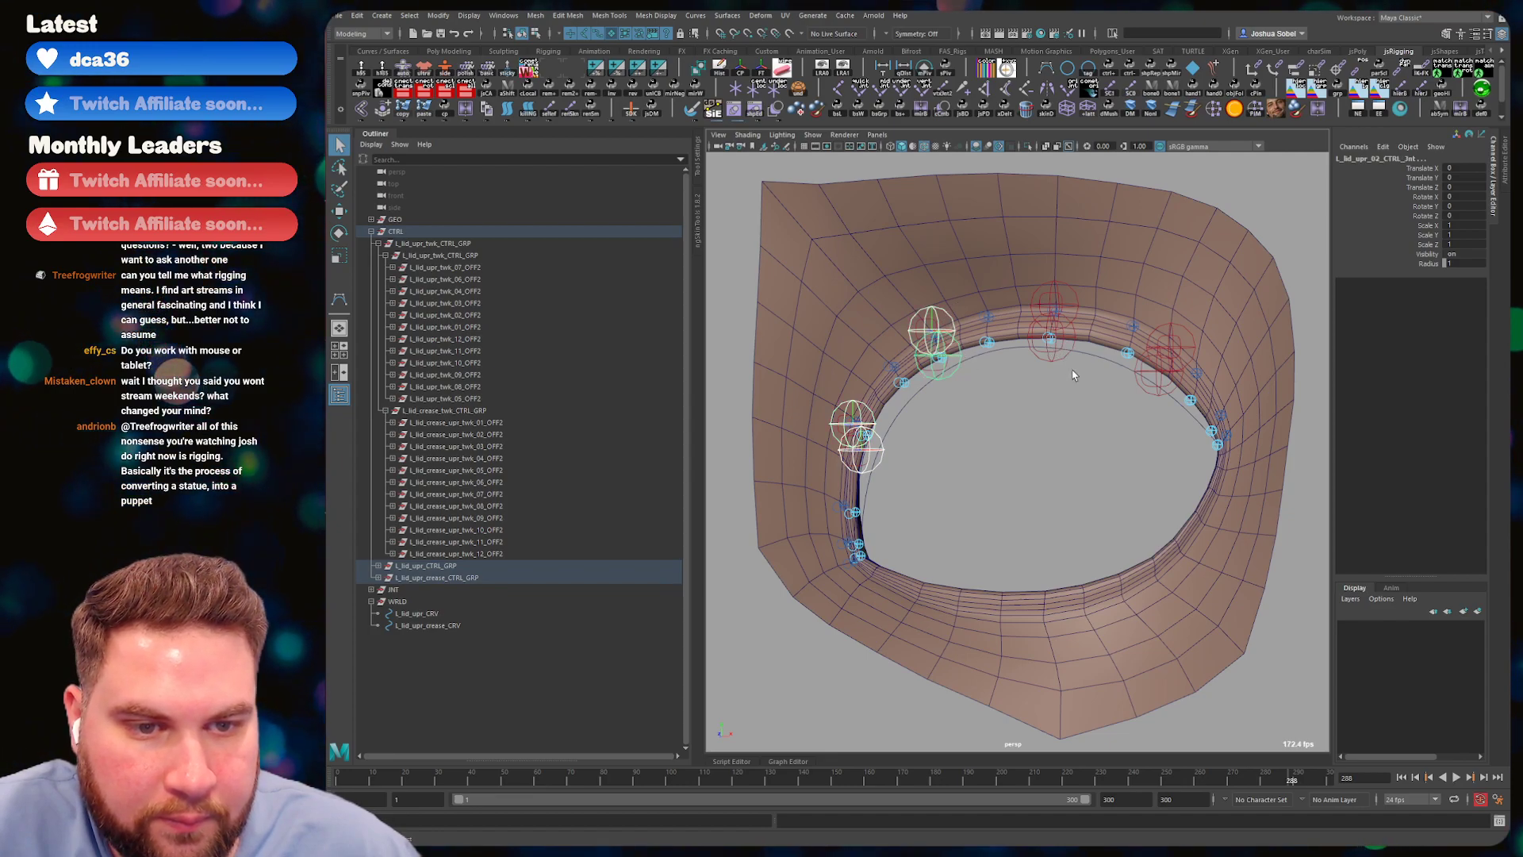
left_click(1170, 349, "shift")
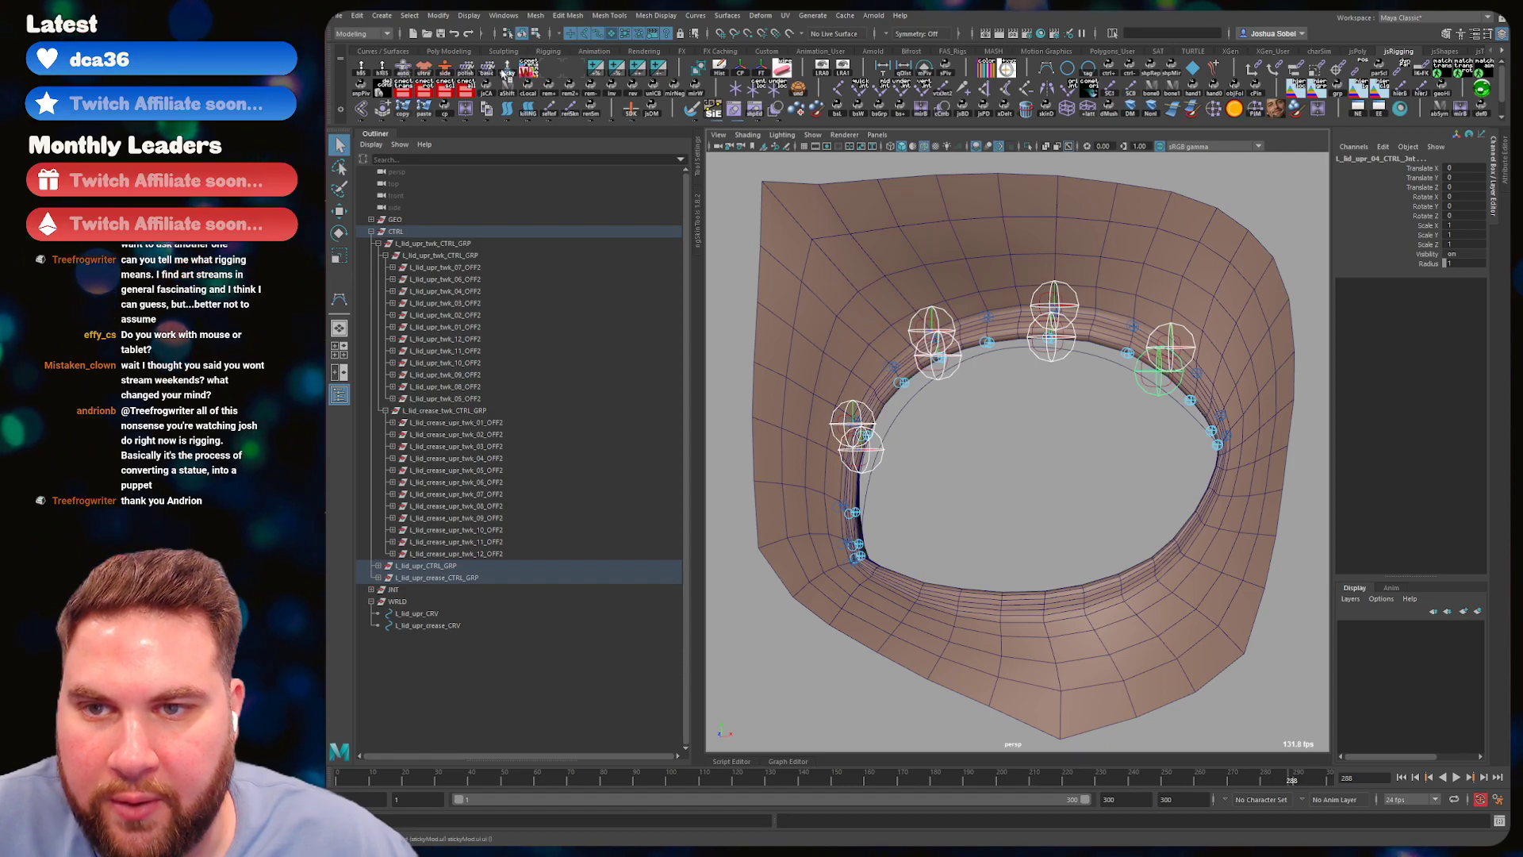
left_click(526, 72)
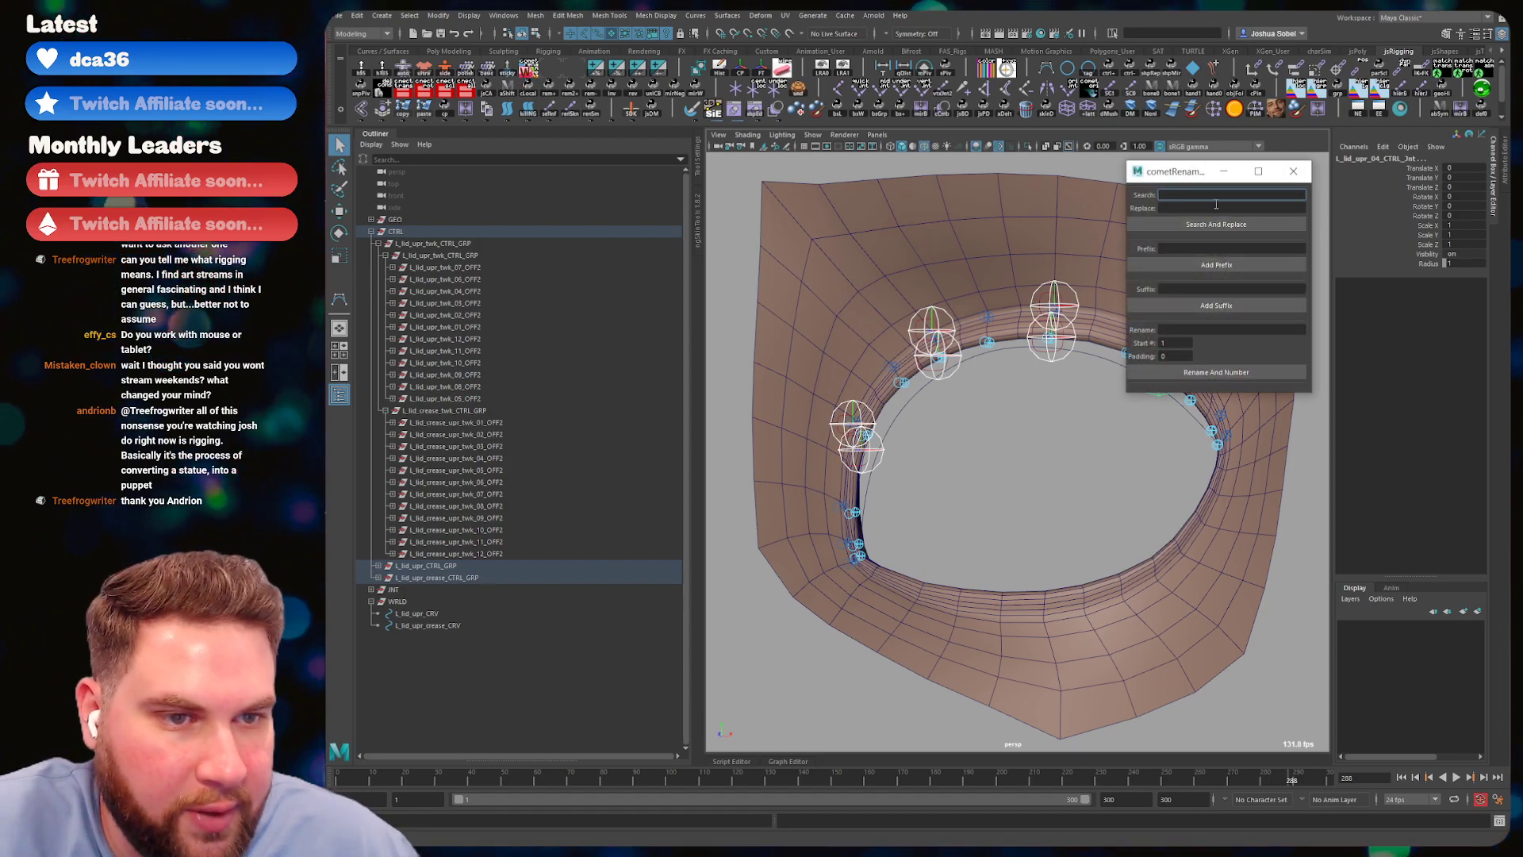
type("Jnt")
key("Tab")
type("JNT")
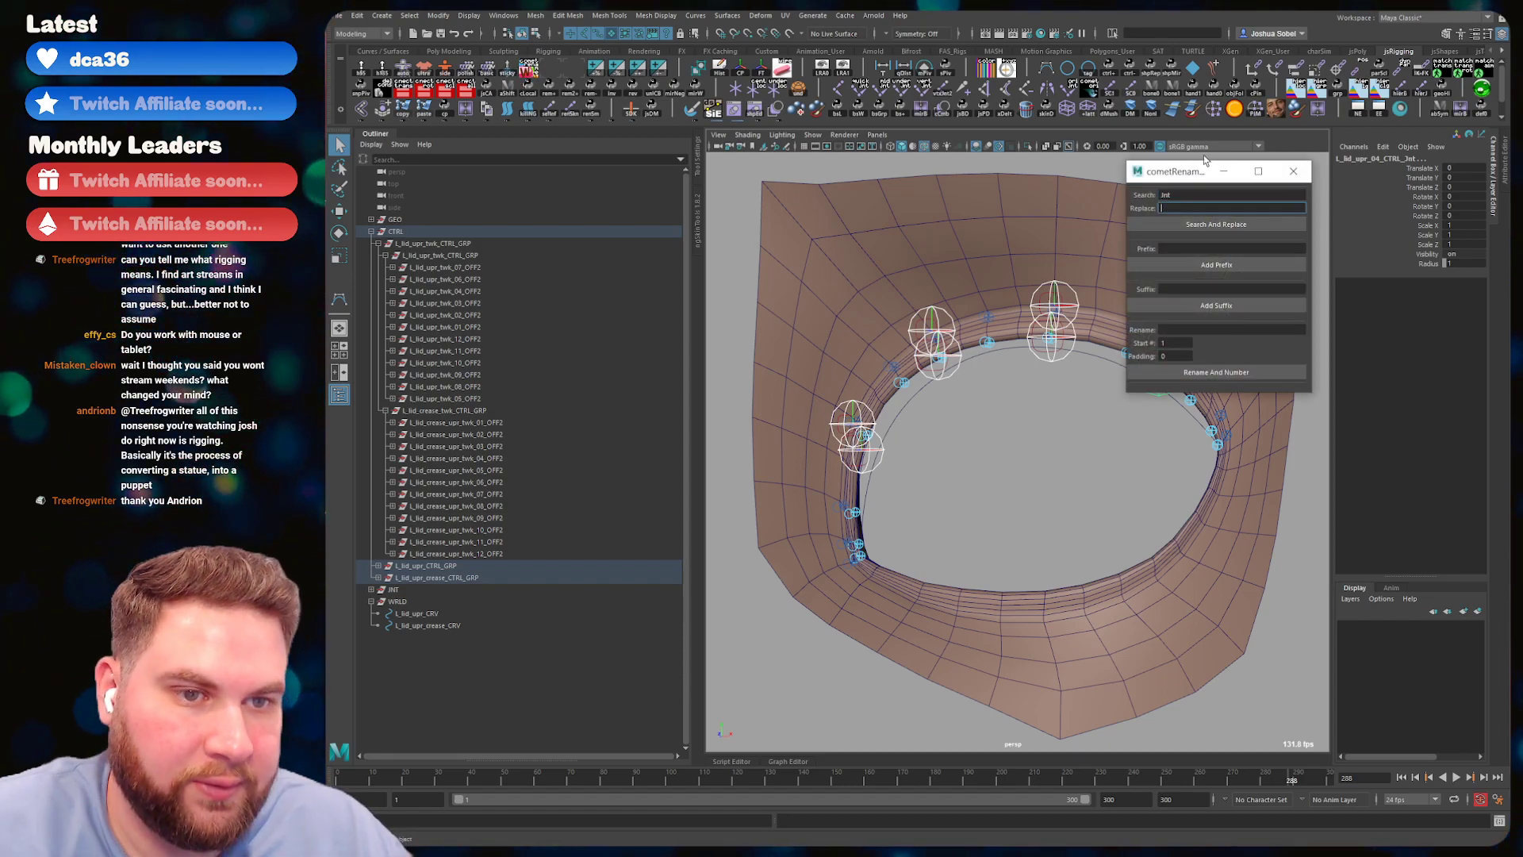
left_click(1216, 224)
left_click(1293, 173)
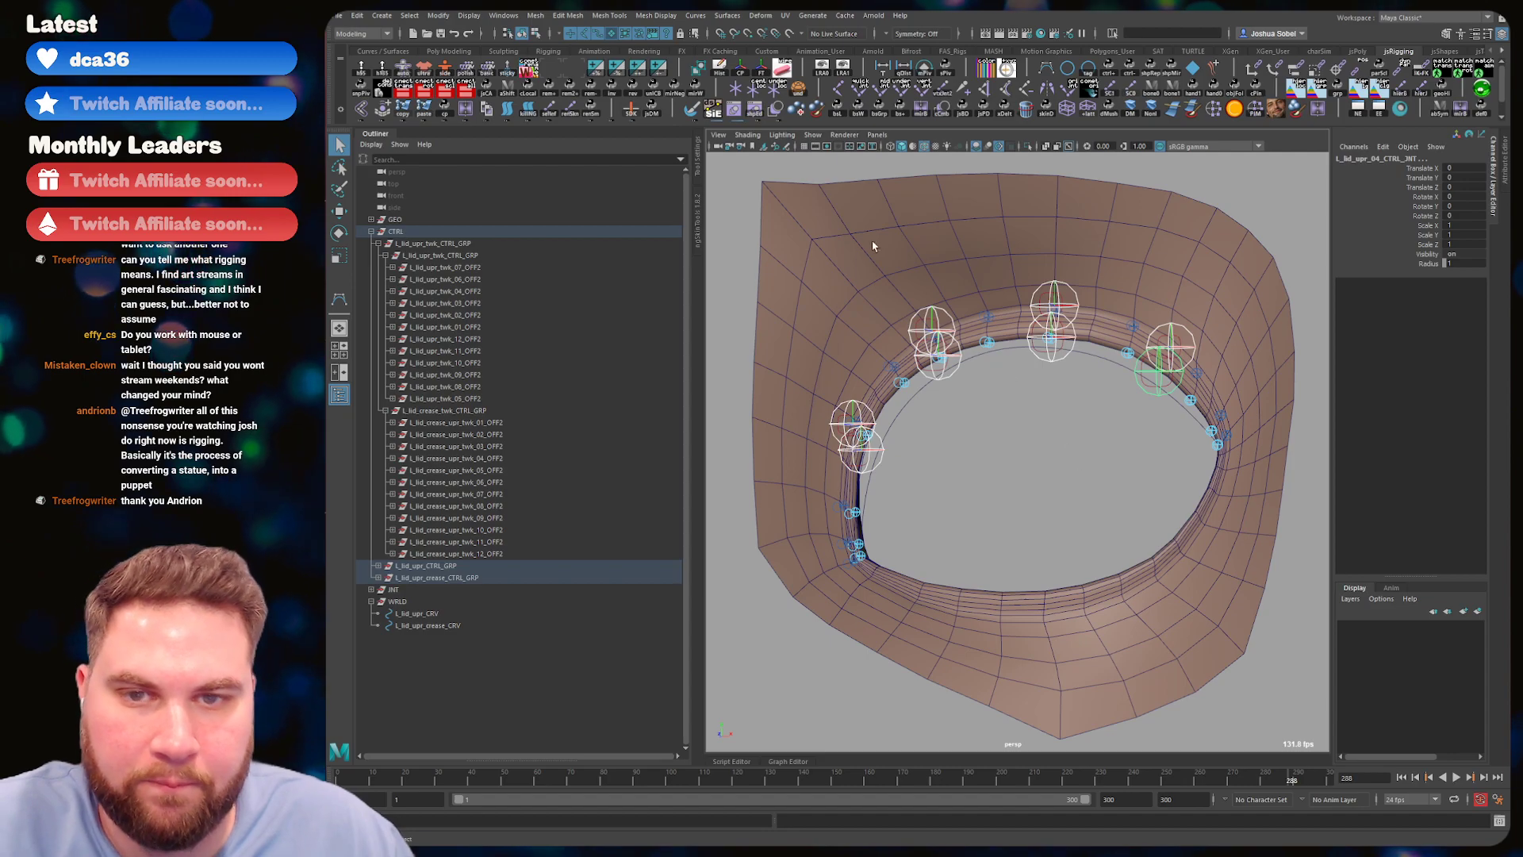
- Remove "_CTRL" from the names of the eight lid and crease joints with the cometRename tool
left_click(528, 68)
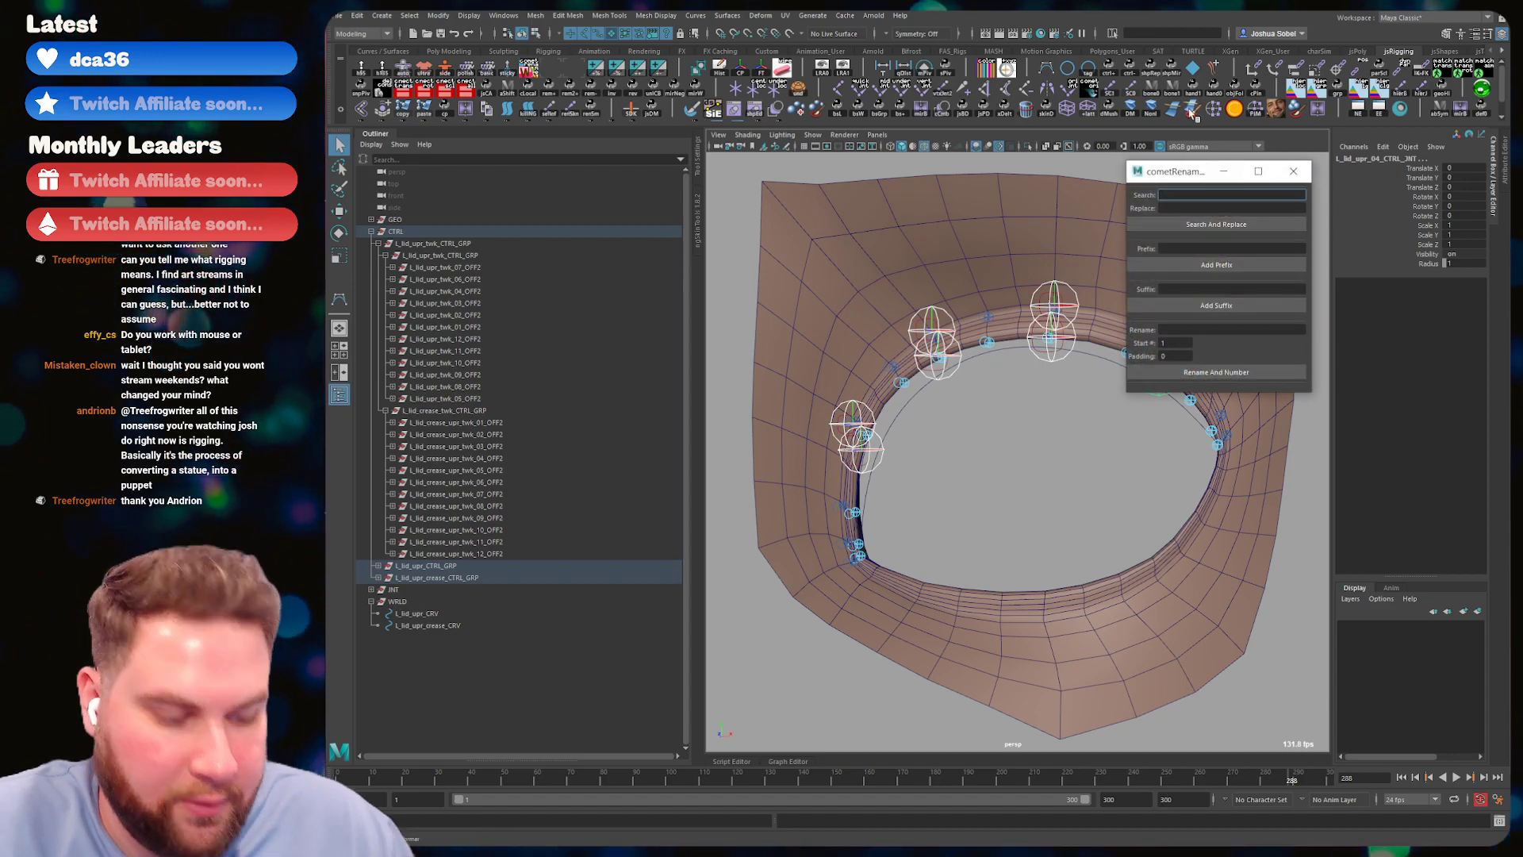
type("_CTRL")
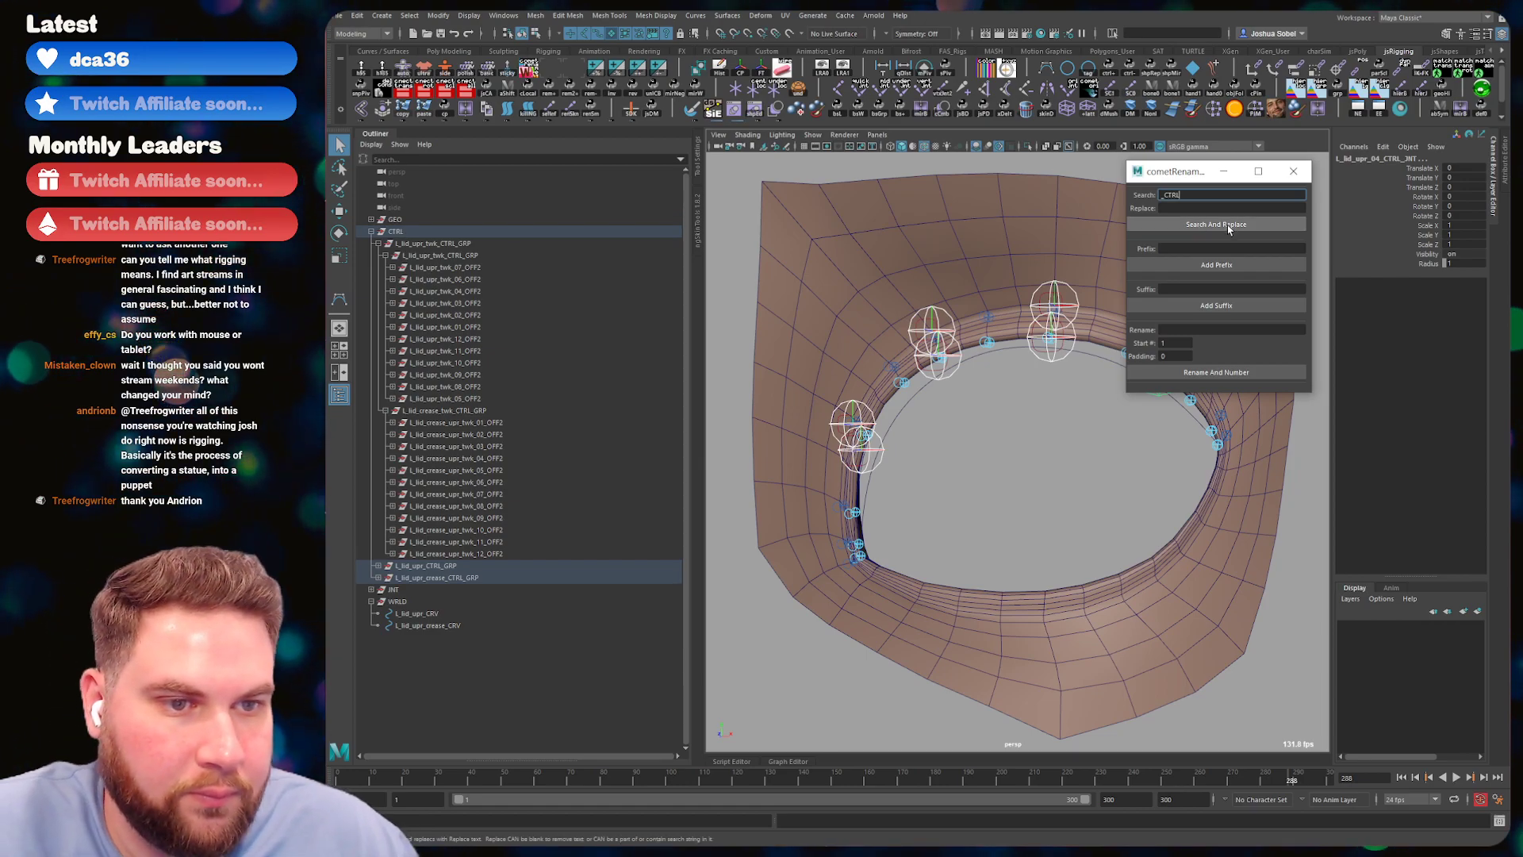
left_click(1291, 173)
left_click(973, 477)
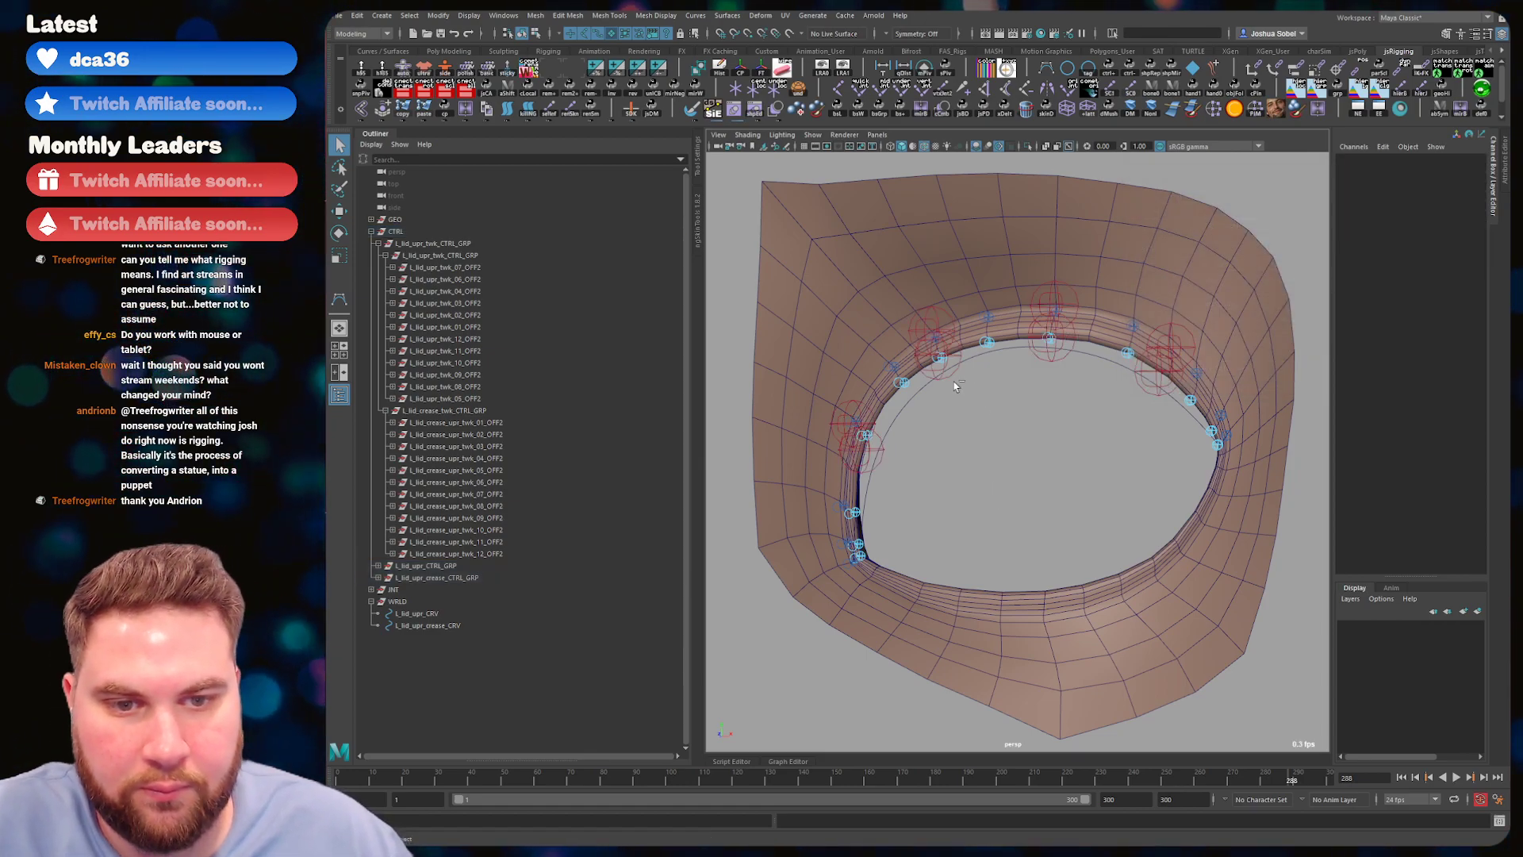
- Set the radius of the eight lid and crease joints to 0.35 and save the scene
key("ctrl+z")
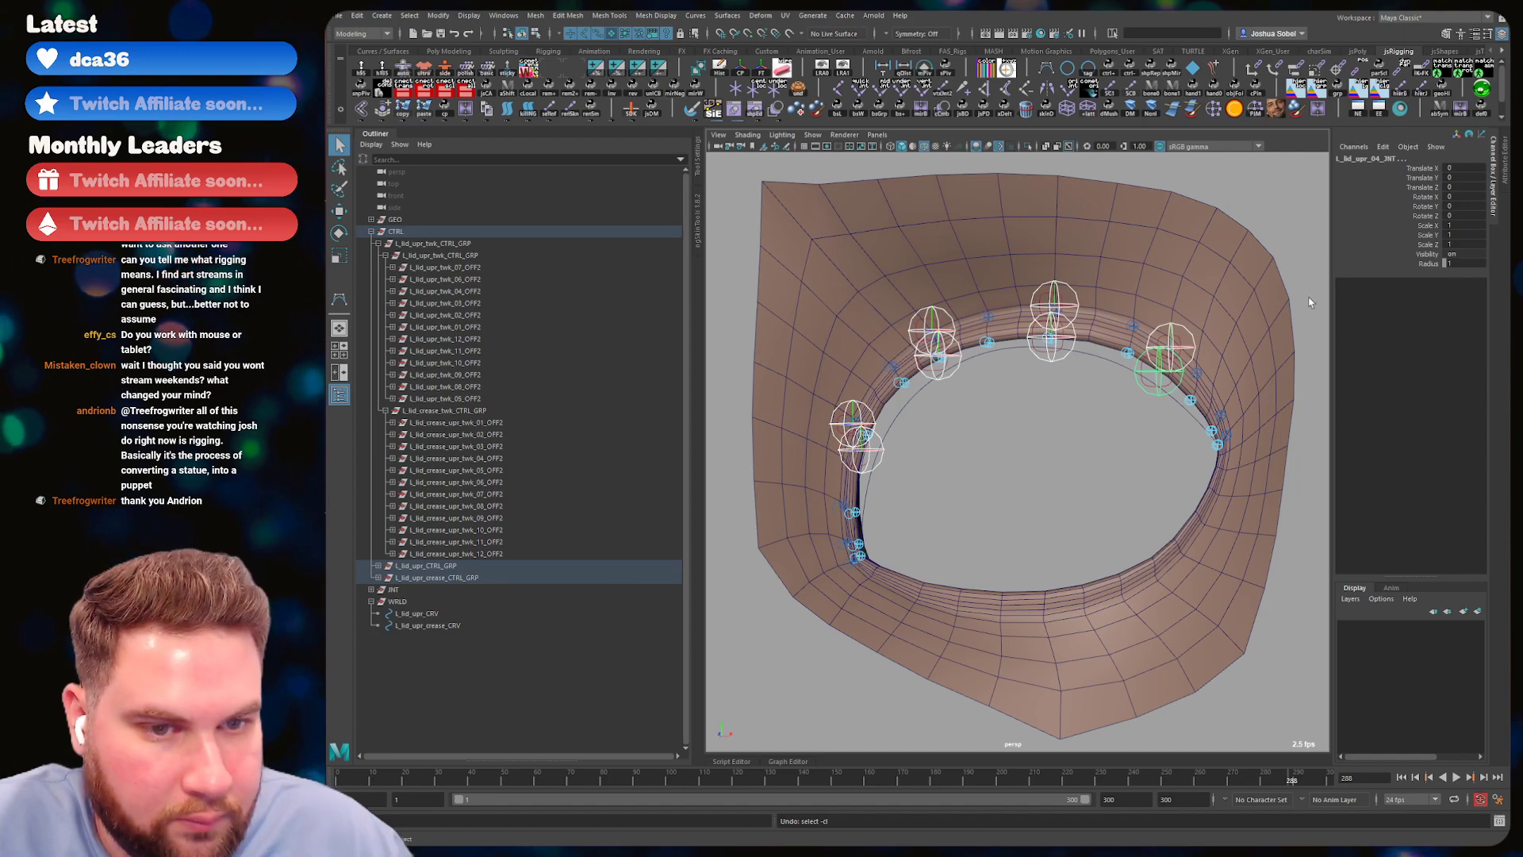
left_click(1455, 262)
type("0.35")
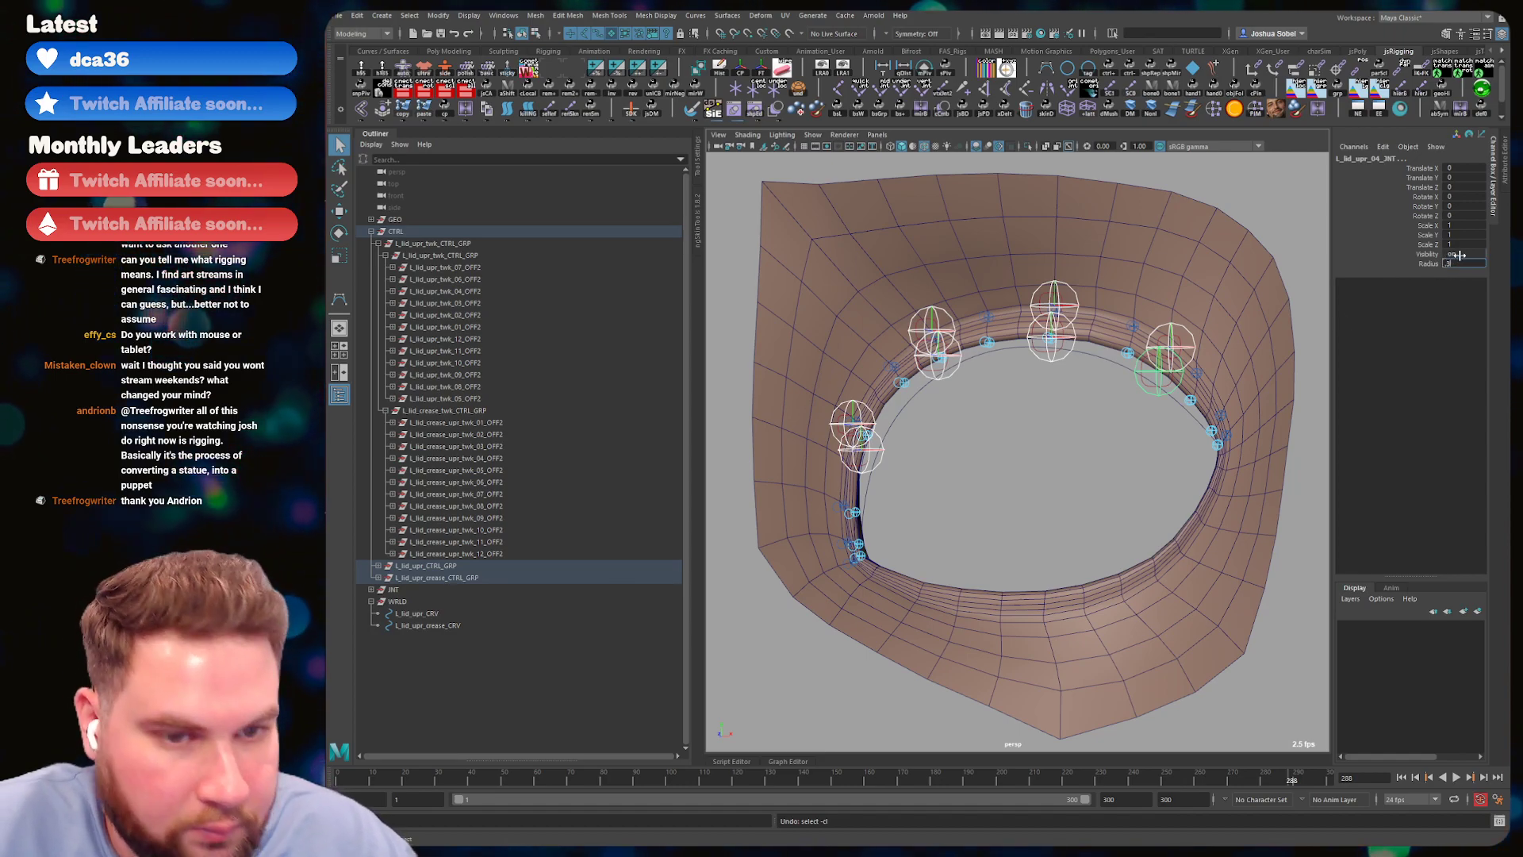
key("Return")
left_click(1095, 402)
left_click_drag(1095, 403, 1003, 417, "alt")
key("ctrl+s")
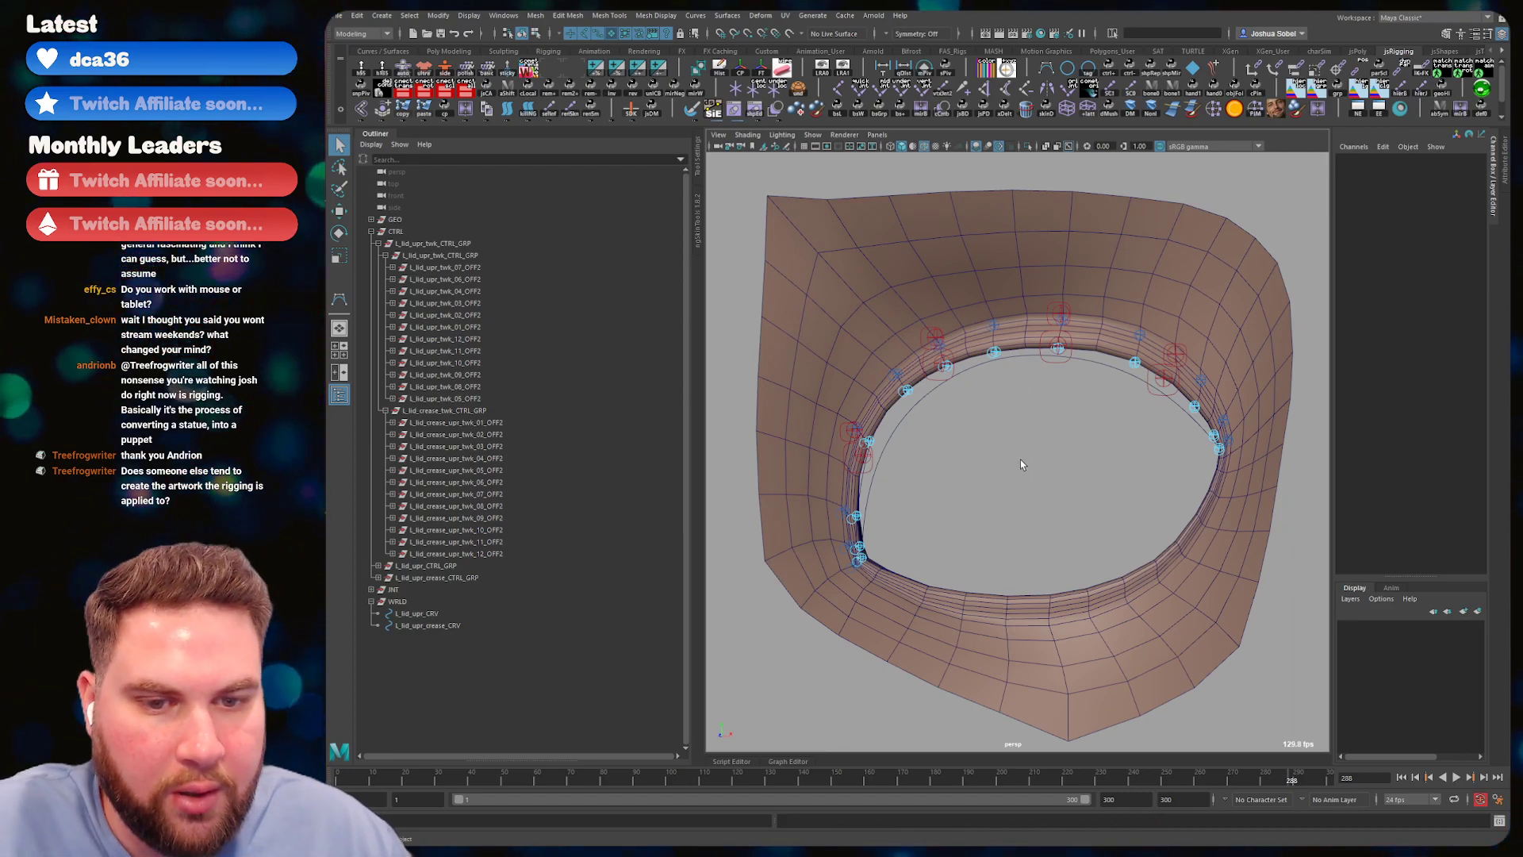
- Examine the joints and controls around the upper lid from several angles and distances, saving the scene along the way
left_click_drag(1028, 454, 1001, 428, "alt")
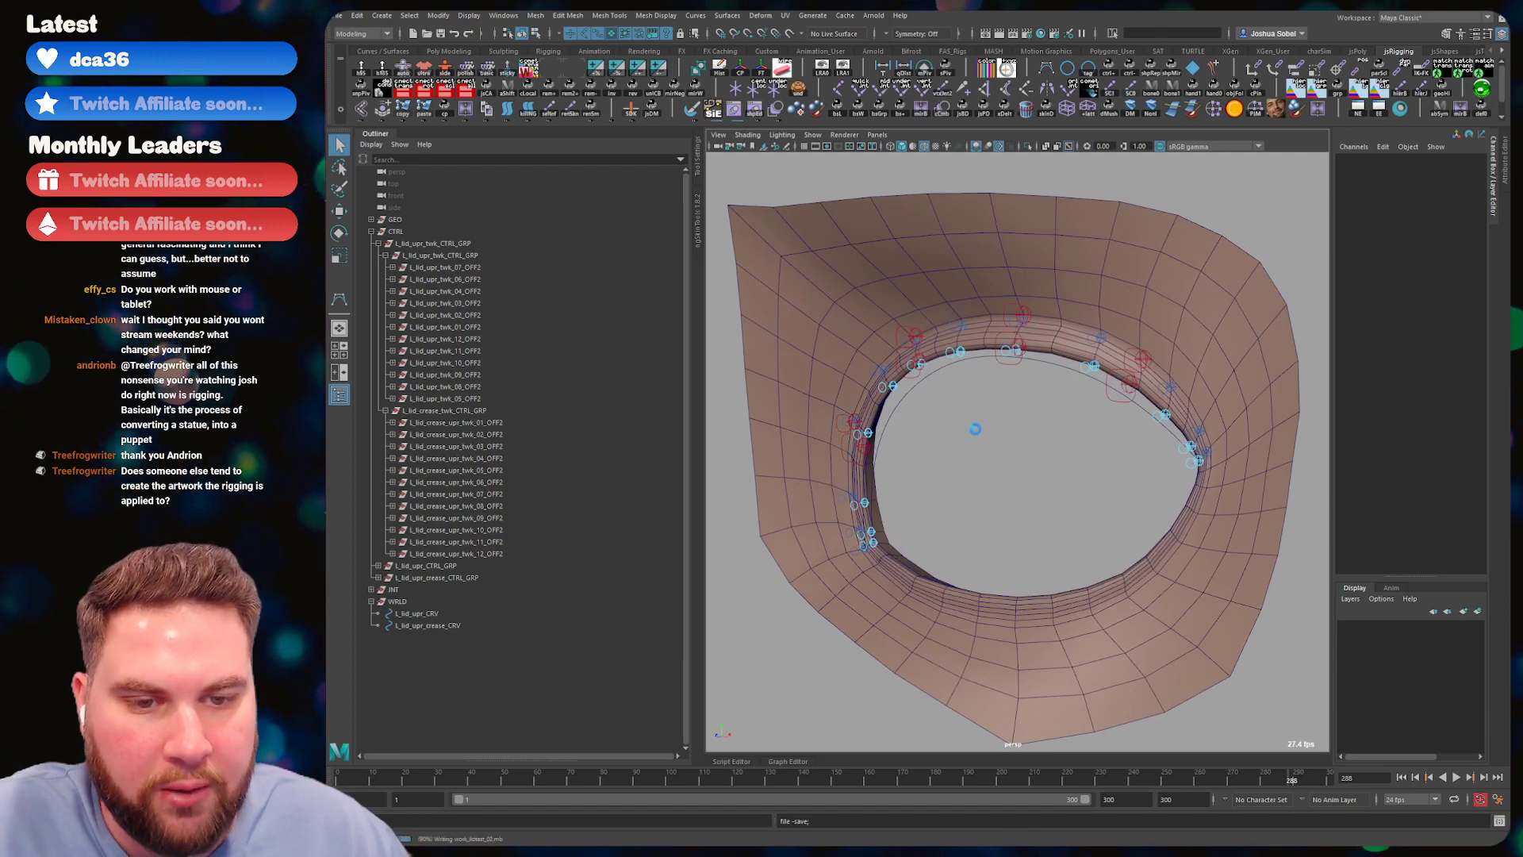
key("ctrl+s")
right_click_drag(1087, 337, 998, 333, "alt")
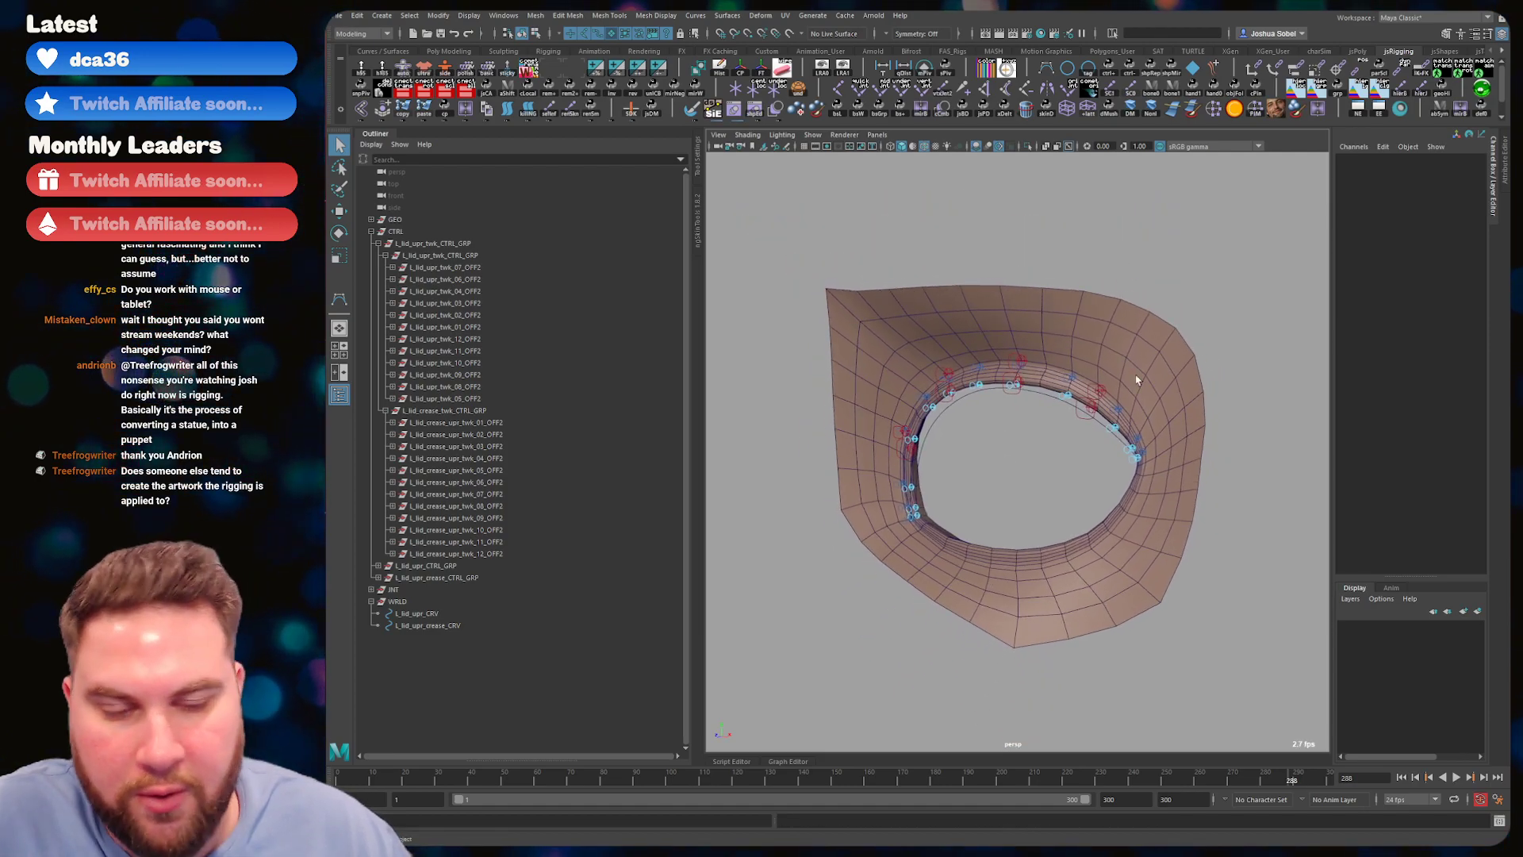
mouse_move(897, 414)
left_mouse_down("alt")
mouse_move(971, 408)
mouse_move(908, 404)
left_mouse_up("alt")
right_click_drag(908, 405, 1019, 385, "alt")
left_click_drag(1019, 385, 980, 381, "alt")
key("ctrl+s")
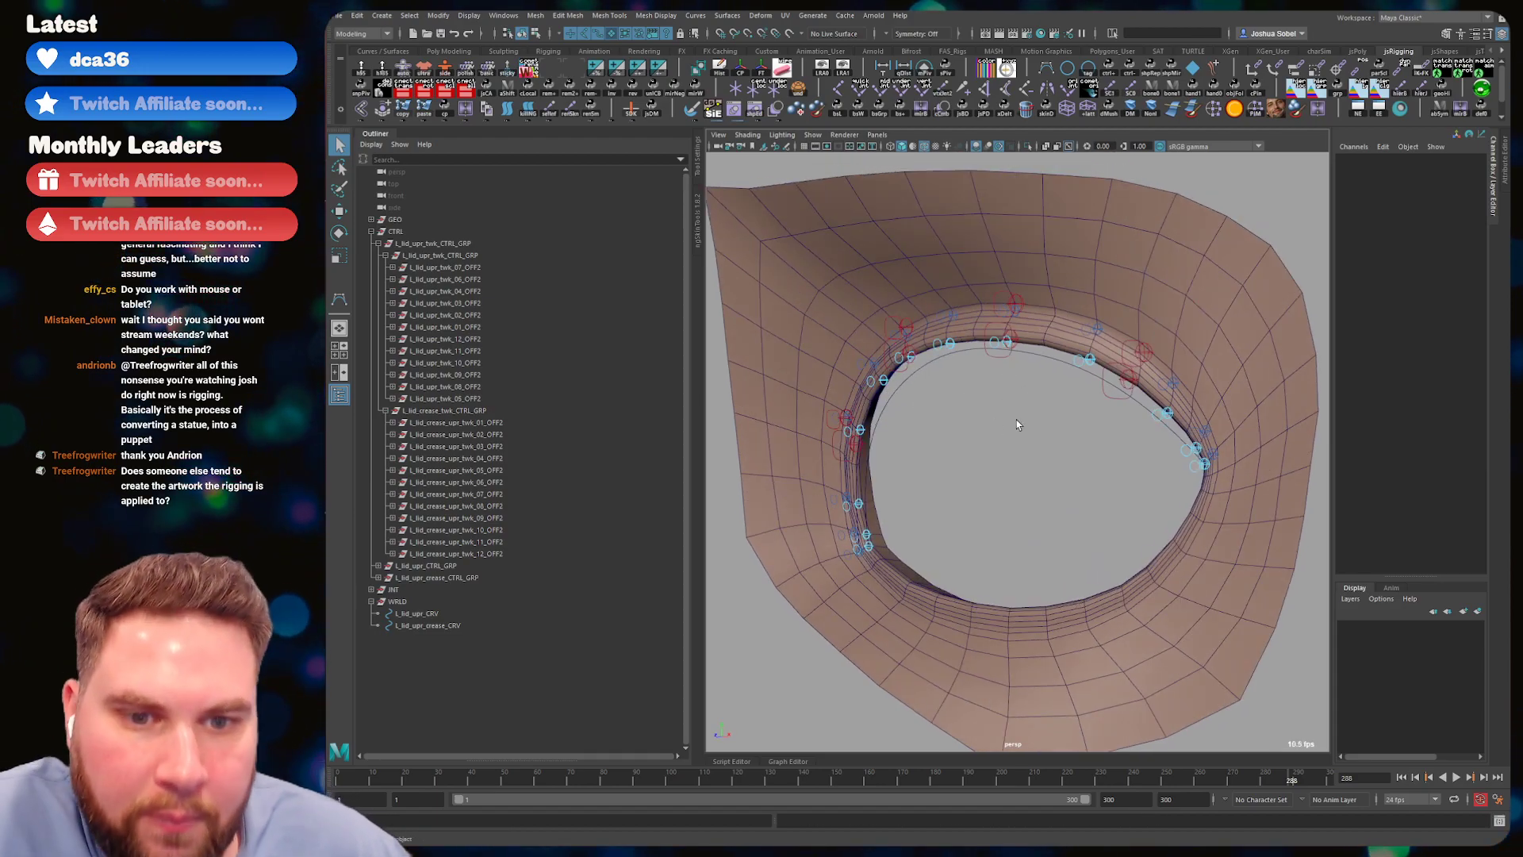
right_click_drag(1037, 400, 958, 406, "alt")
left_click_drag(957, 405, 980, 439, "alt")
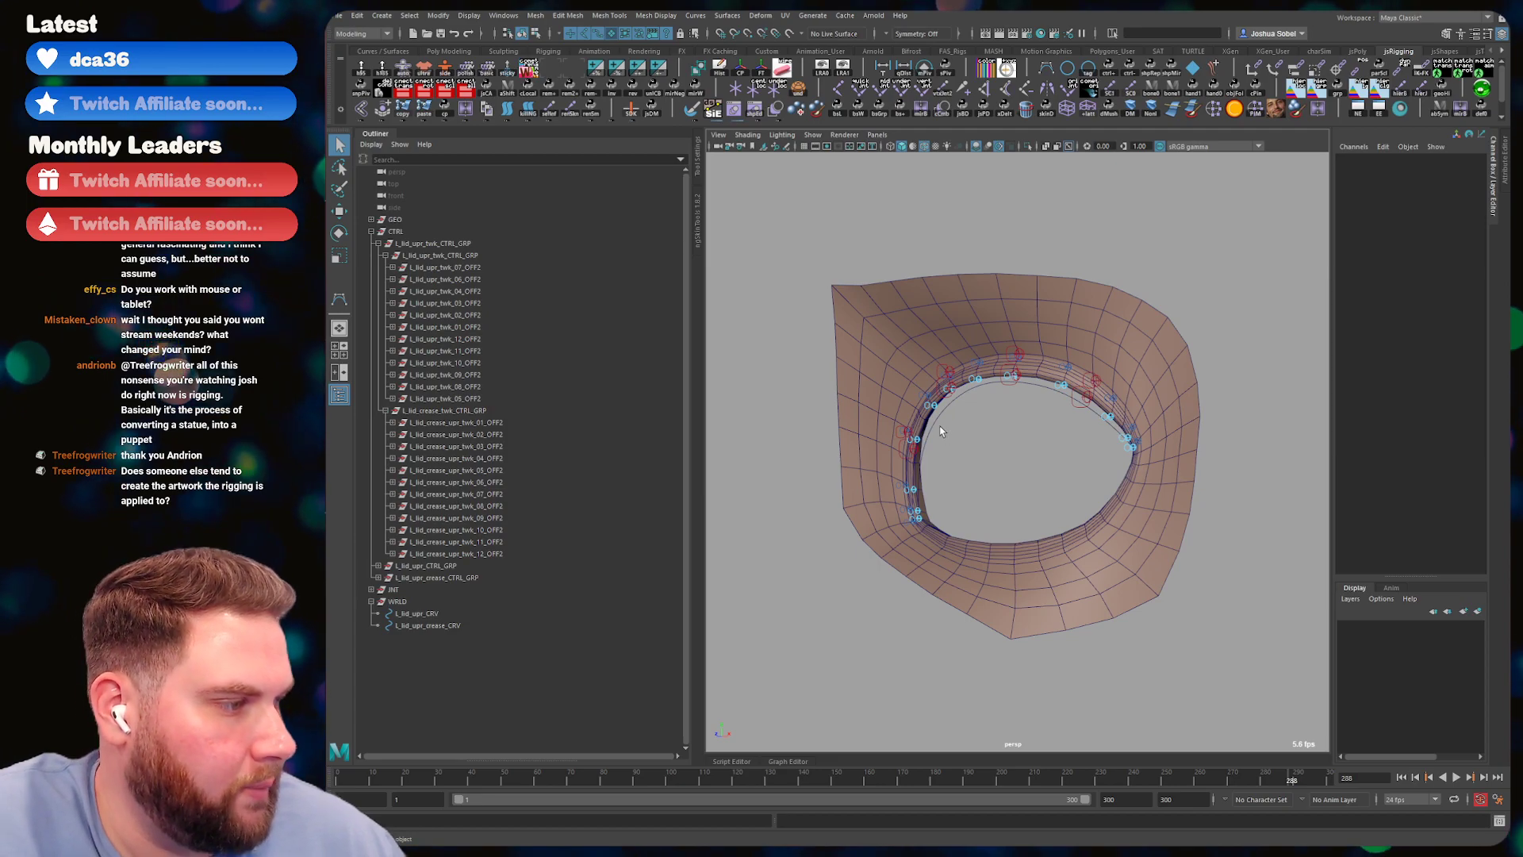
right_click_drag(986, 444, 1004, 406, "alt")
key("ctrl+s")
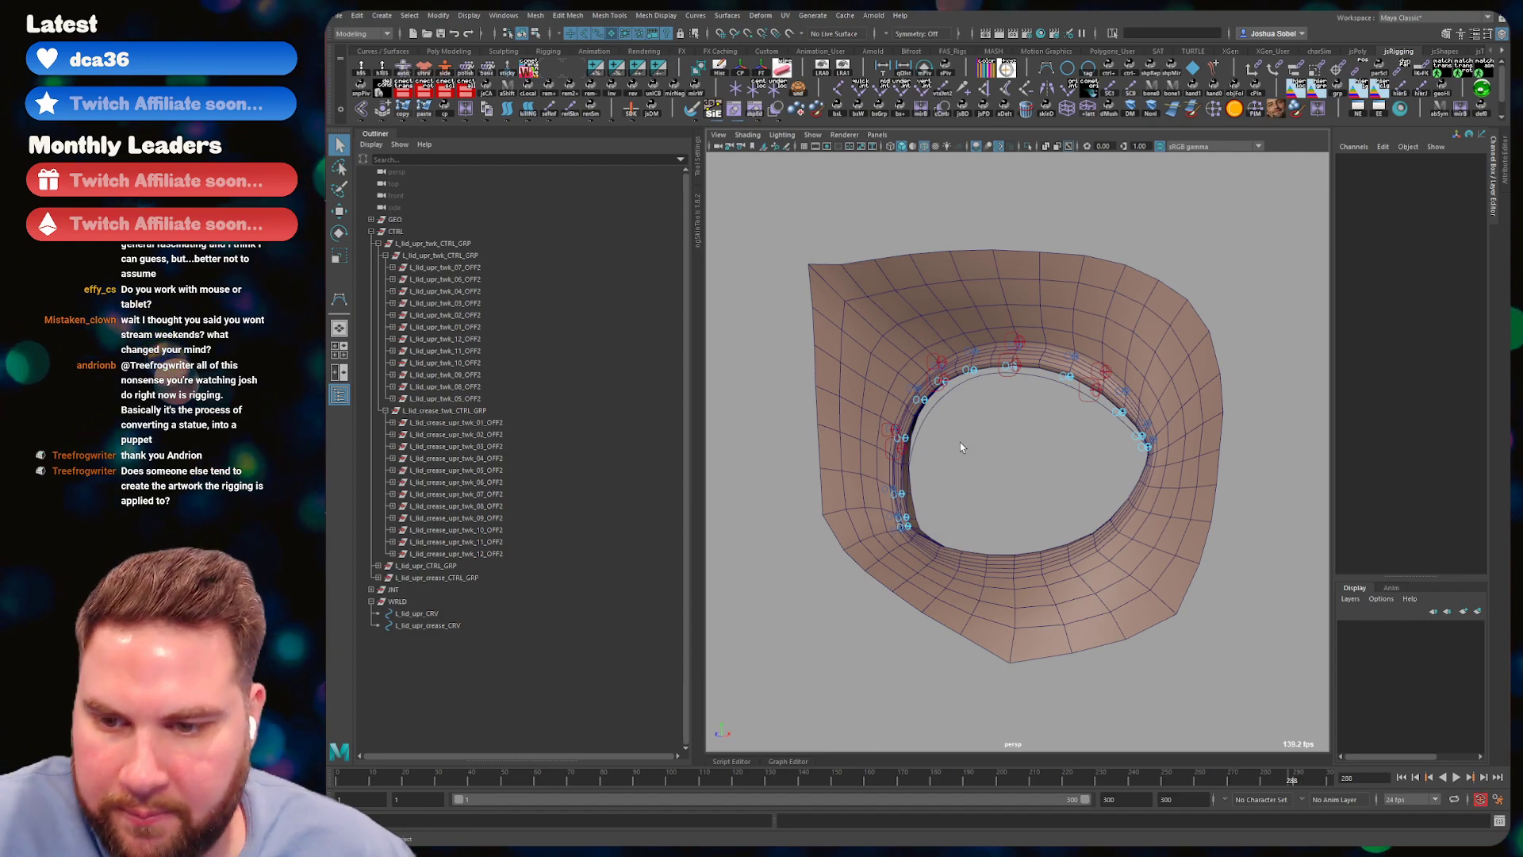
- Duplicate the lid joint at the inner end of the upper lid and place the copy at the inner eye corner
scroll(960, 441, "up", 4)
left_click_drag(1015, 376, 1051, 367, "alt")
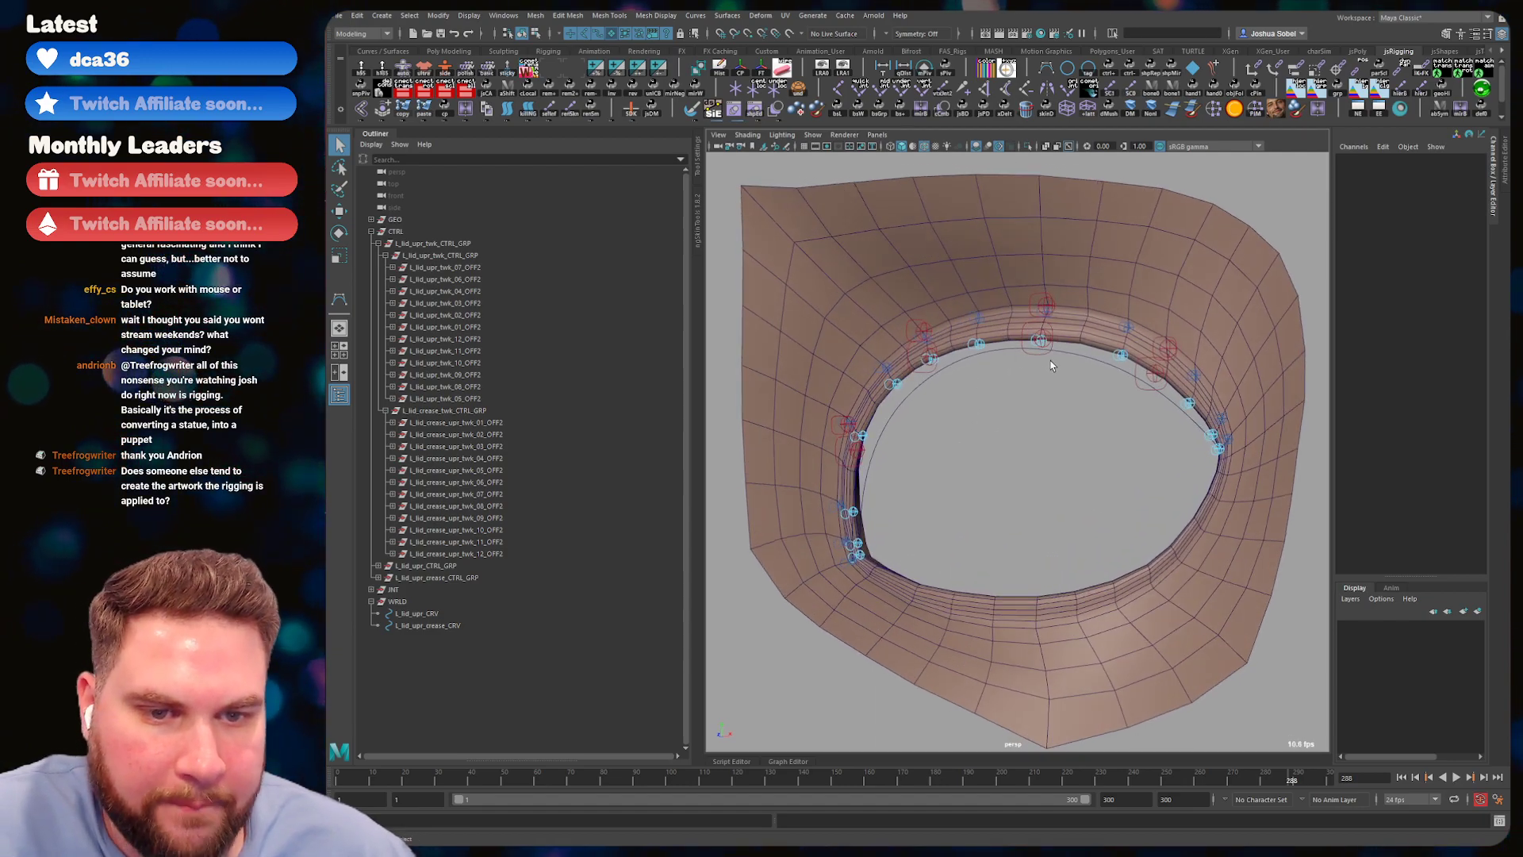
left_click_drag(879, 443, 912, 445, "alt")
left_click(859, 452)
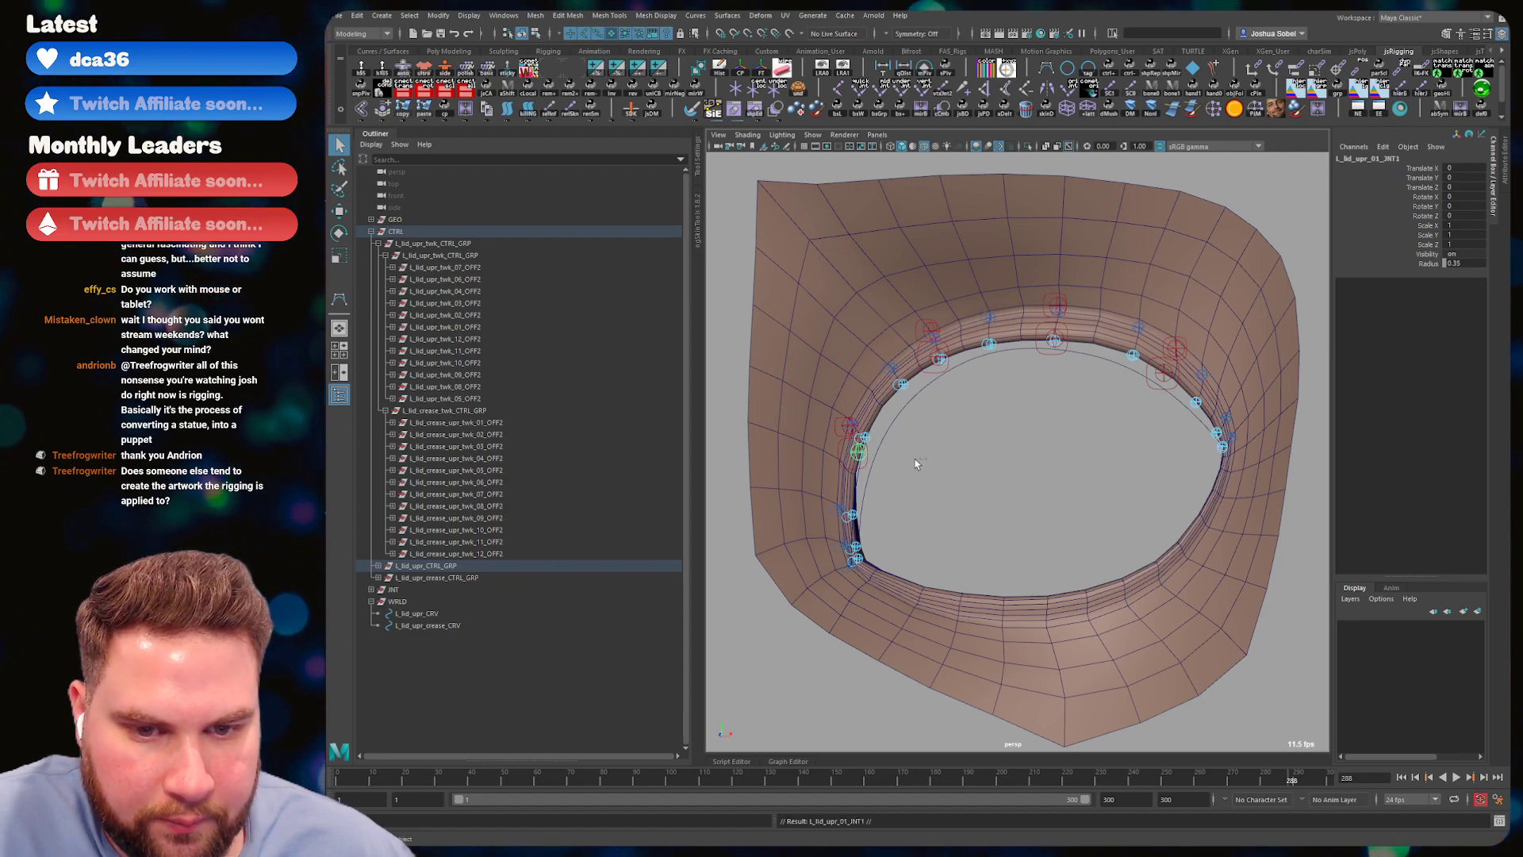
key("w")
middle_click_drag(909, 456, 891, 546)
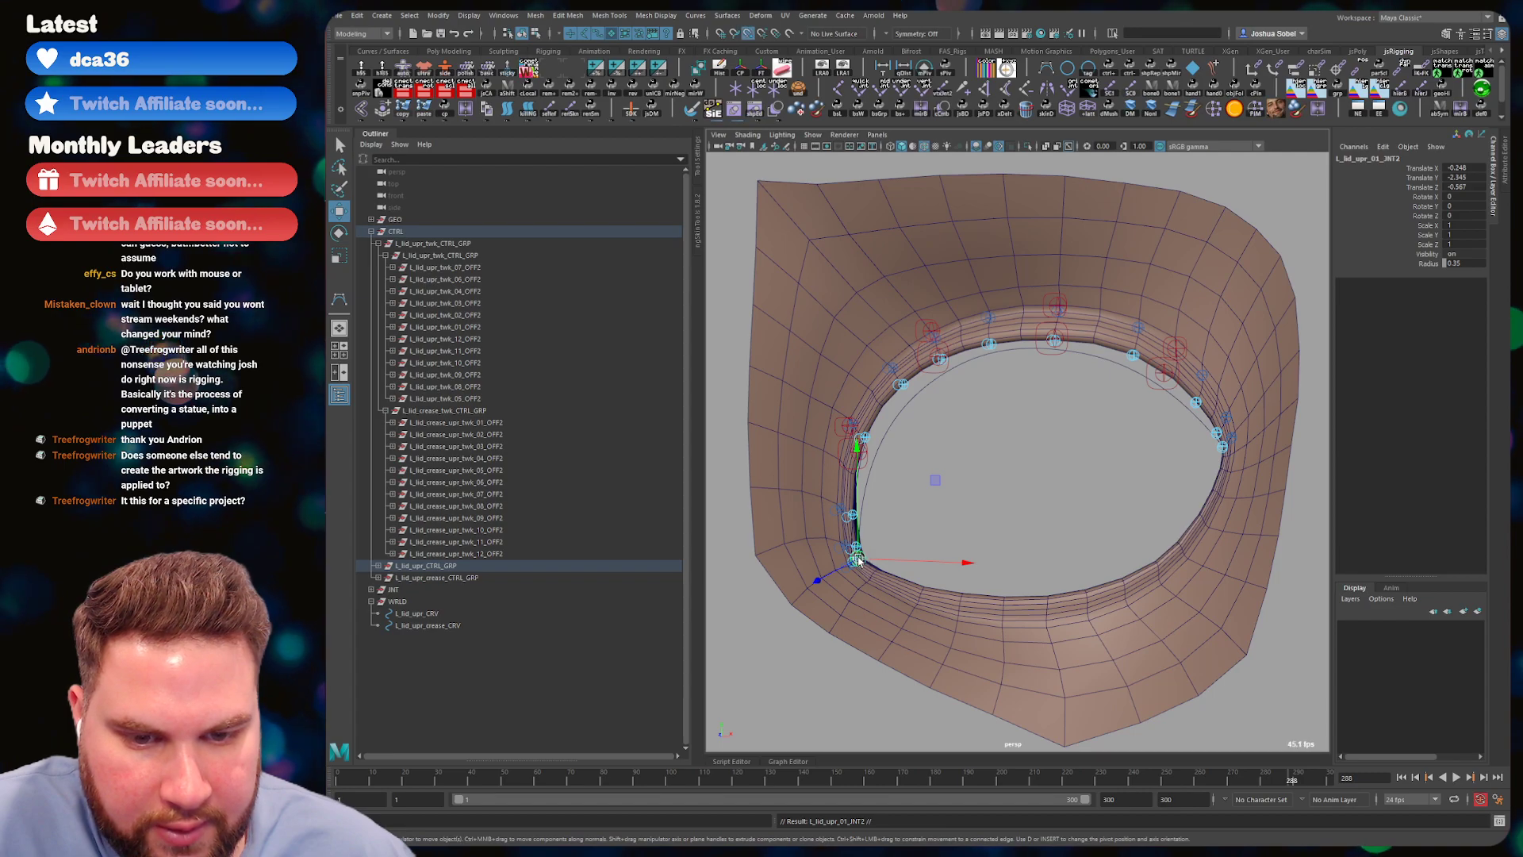
- Duplicate the lid joint to the outer eye corner, and place another copy in the middle of the eye opening
left_click(1218, 464)
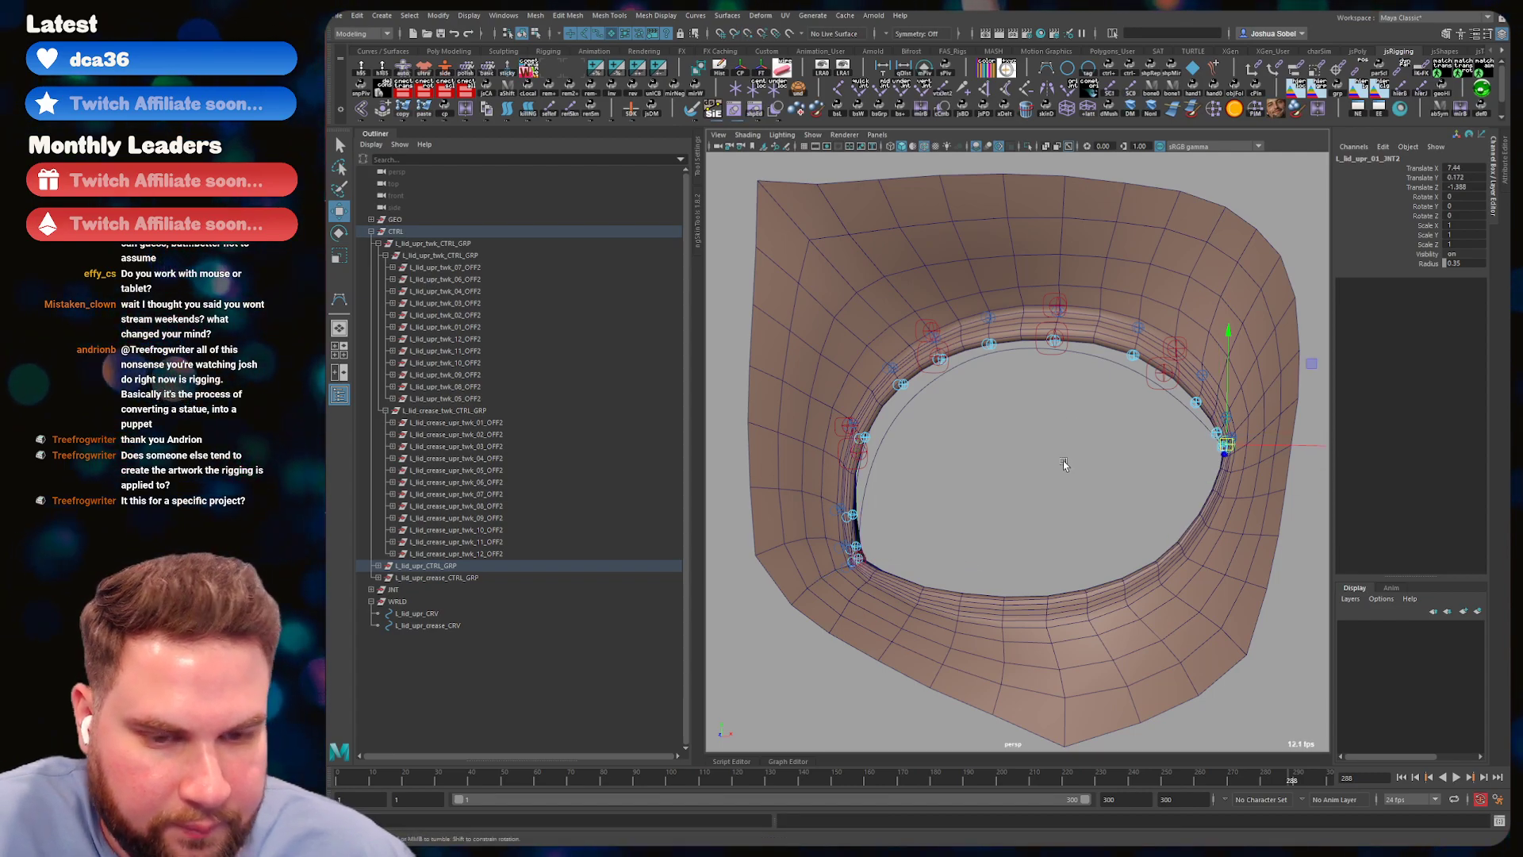
left_click_drag(1216, 441, 1039, 451, "alt")
left_click_drag(1189, 468, 1031, 448, "alt")
scroll(1093, 435, "down", 4)
key("q")
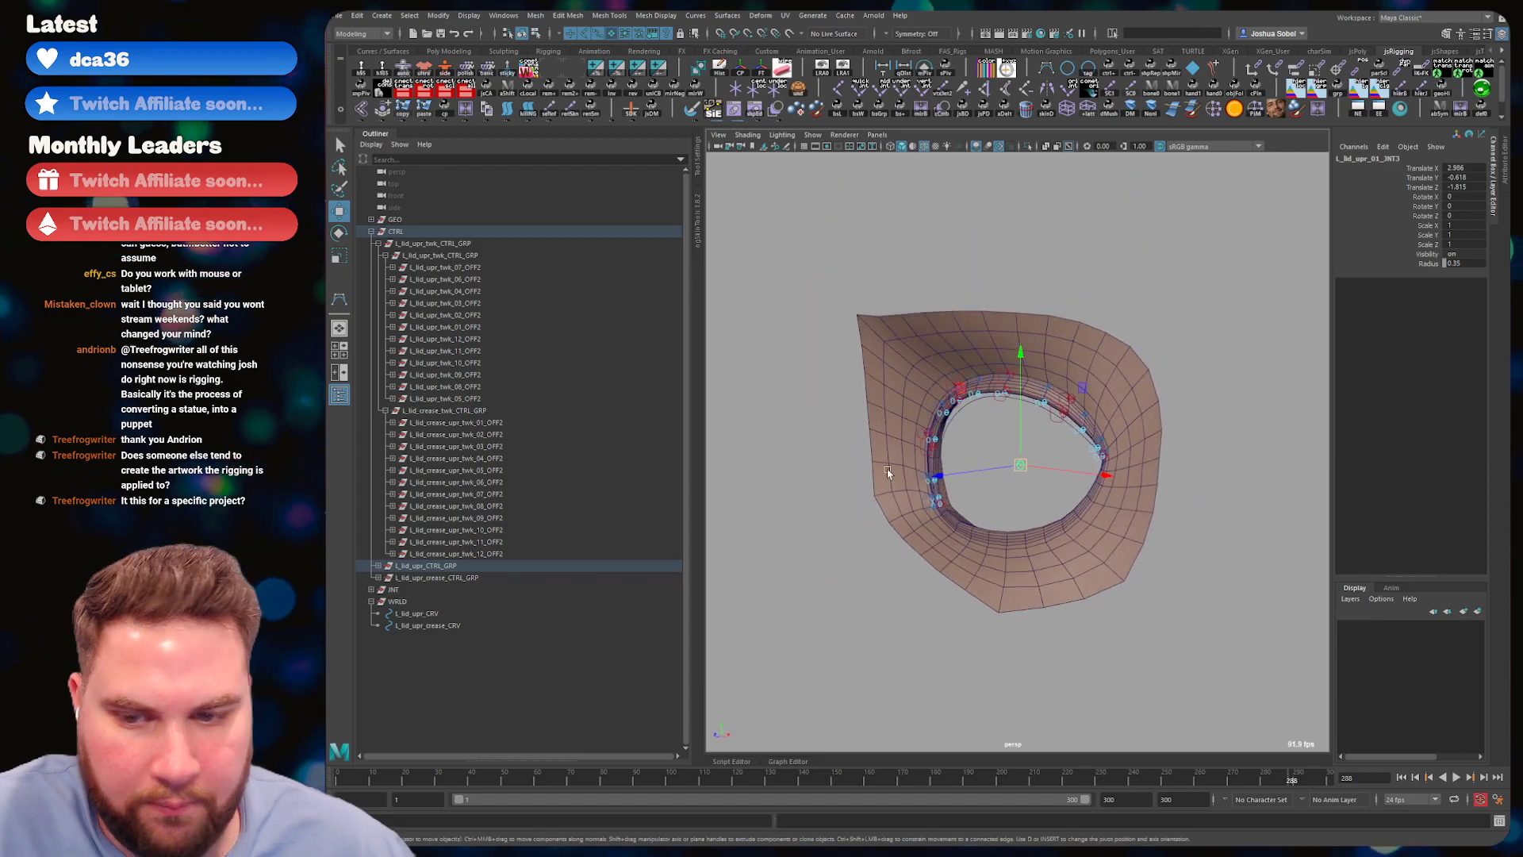
- Unparent the inner corner, outer corner and centre joints from their control to the world level
left_click(943, 509)
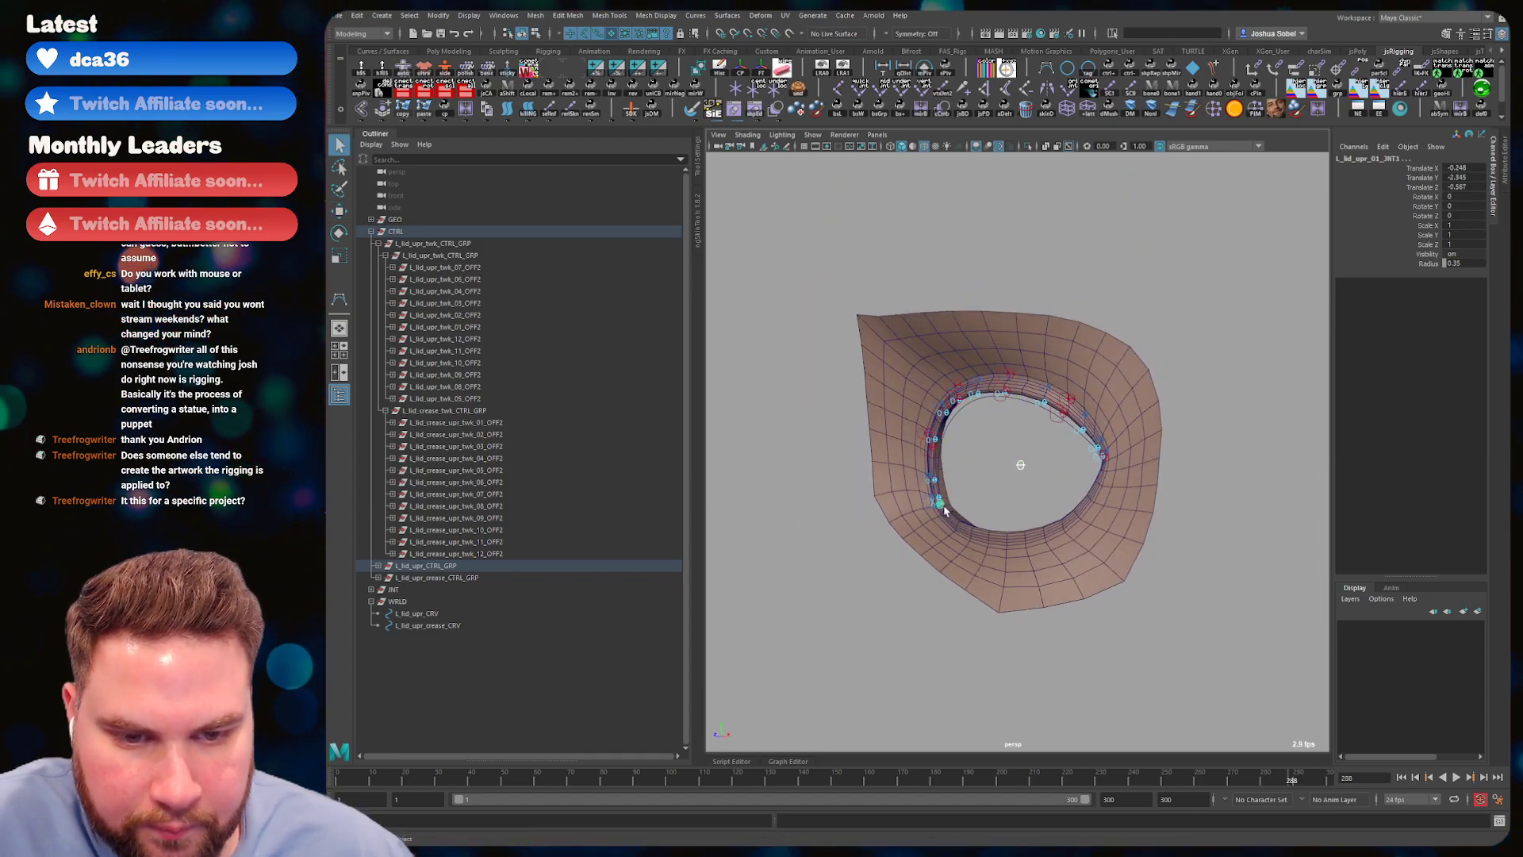
left_click(1104, 457, "shift")
key("shift+p")
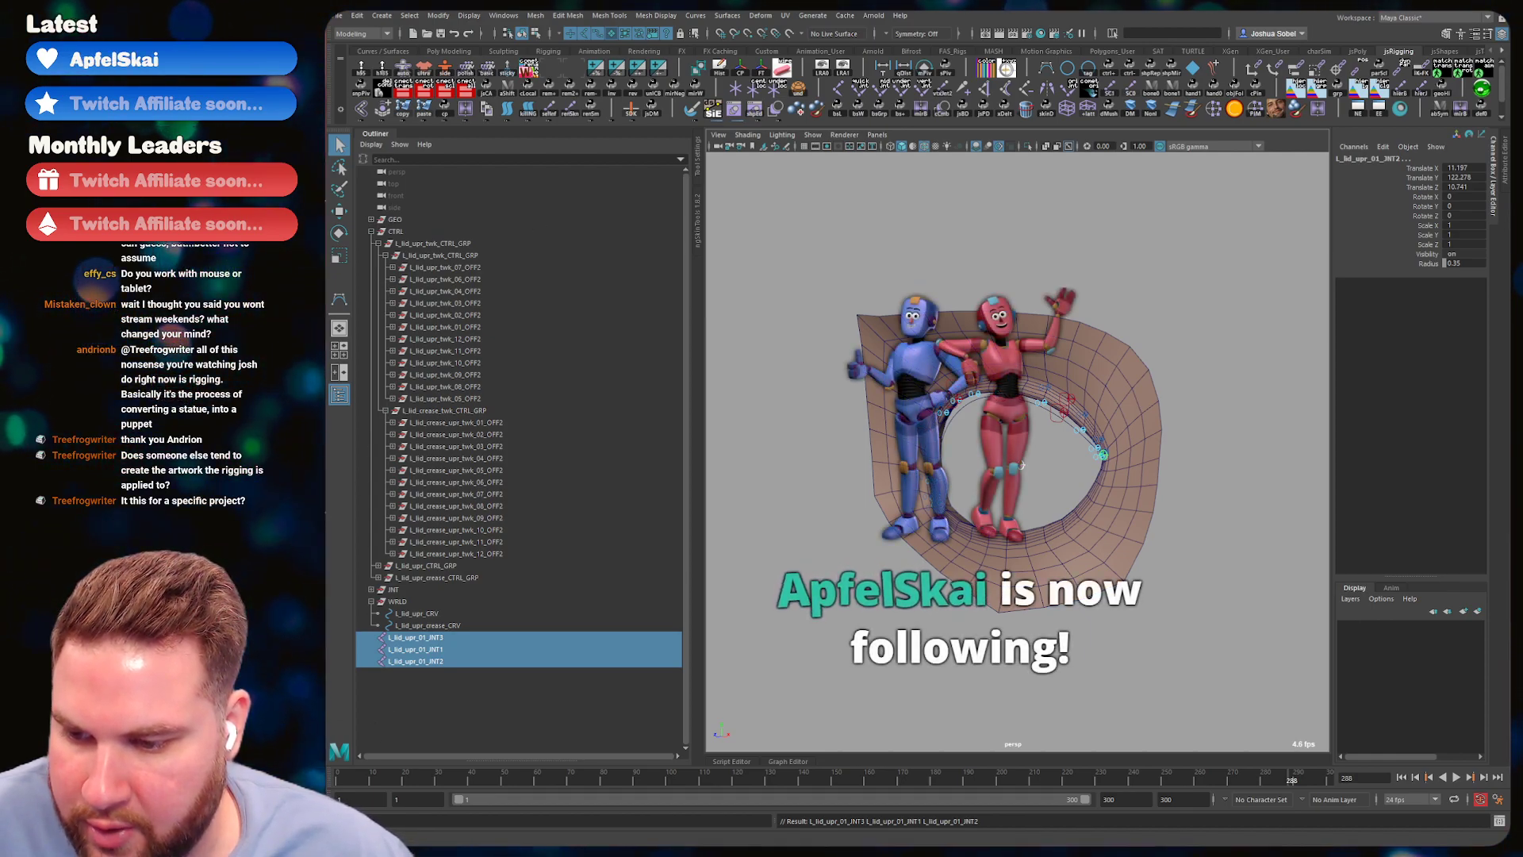
- Examine the placement of the three unparented joints, particularly the one in the eye opening, and save the scene
scroll(1021, 465, "up", 3)
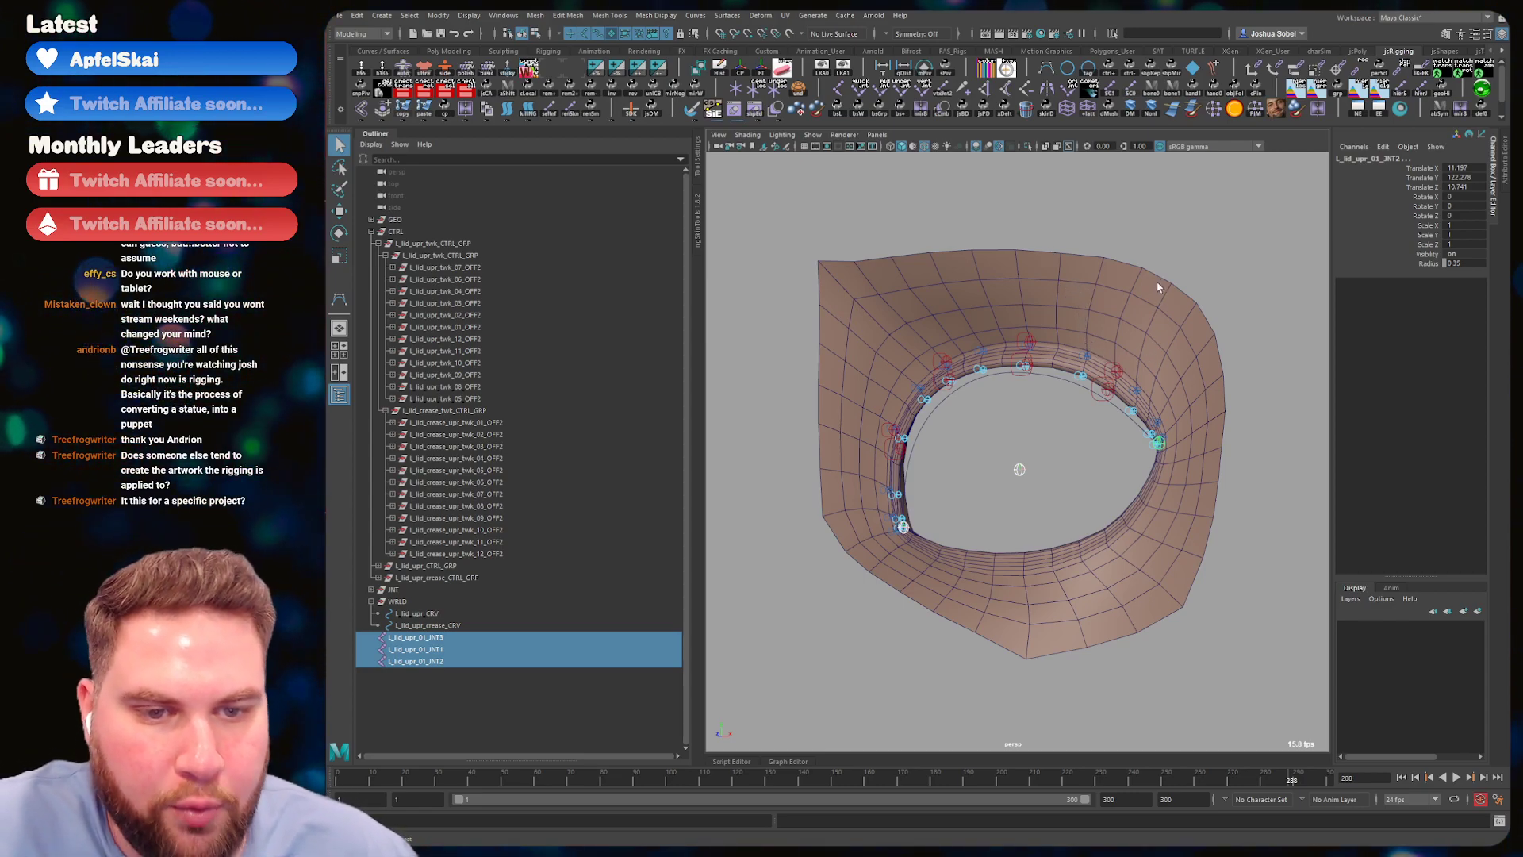
left_click_drag(1063, 416, 918, 416, "alt")
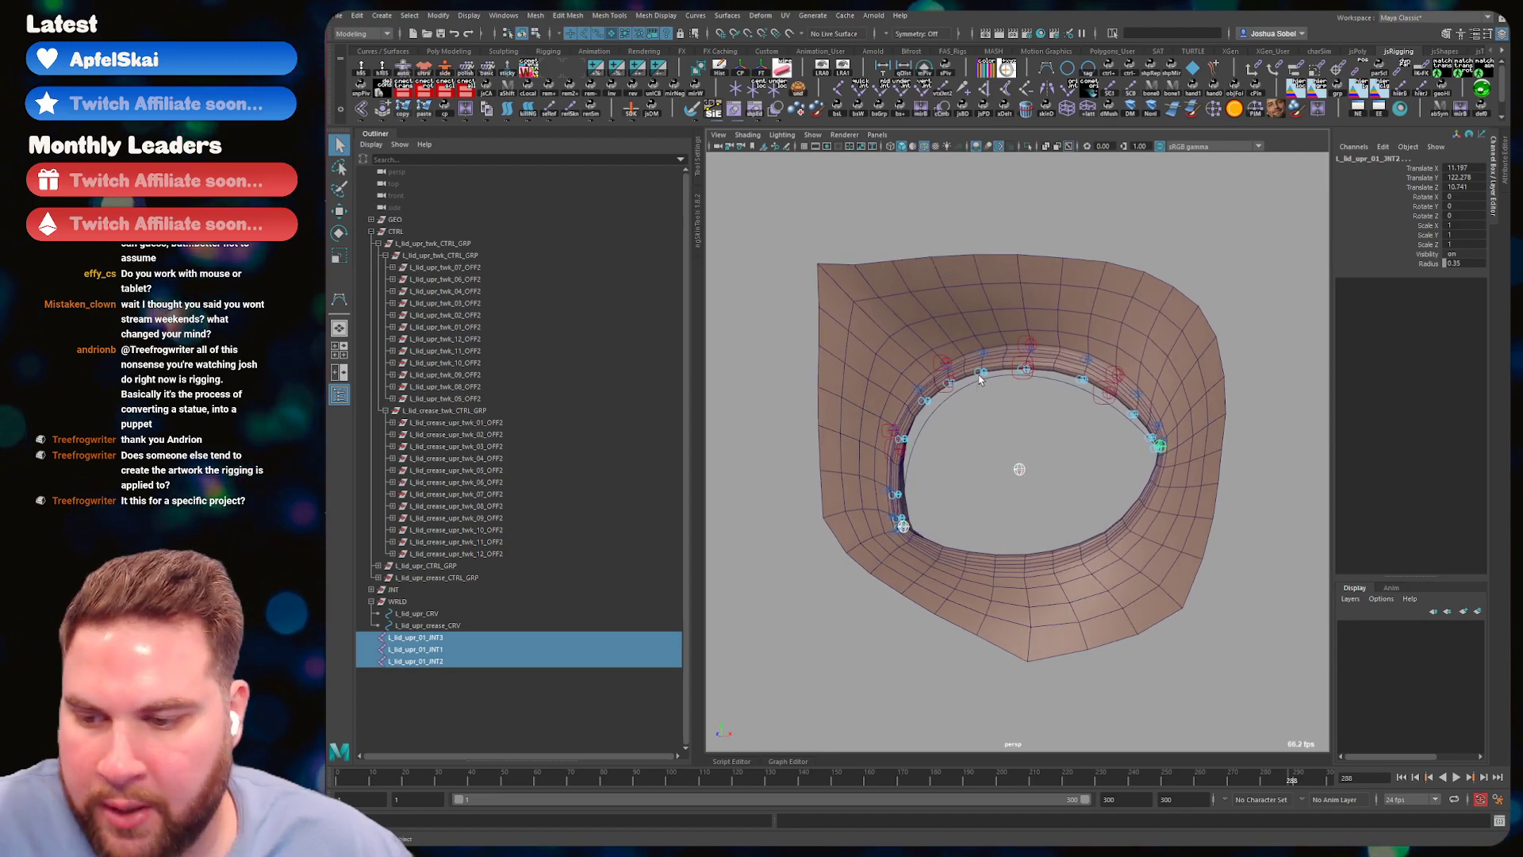
scroll(975, 359, "up", 2)
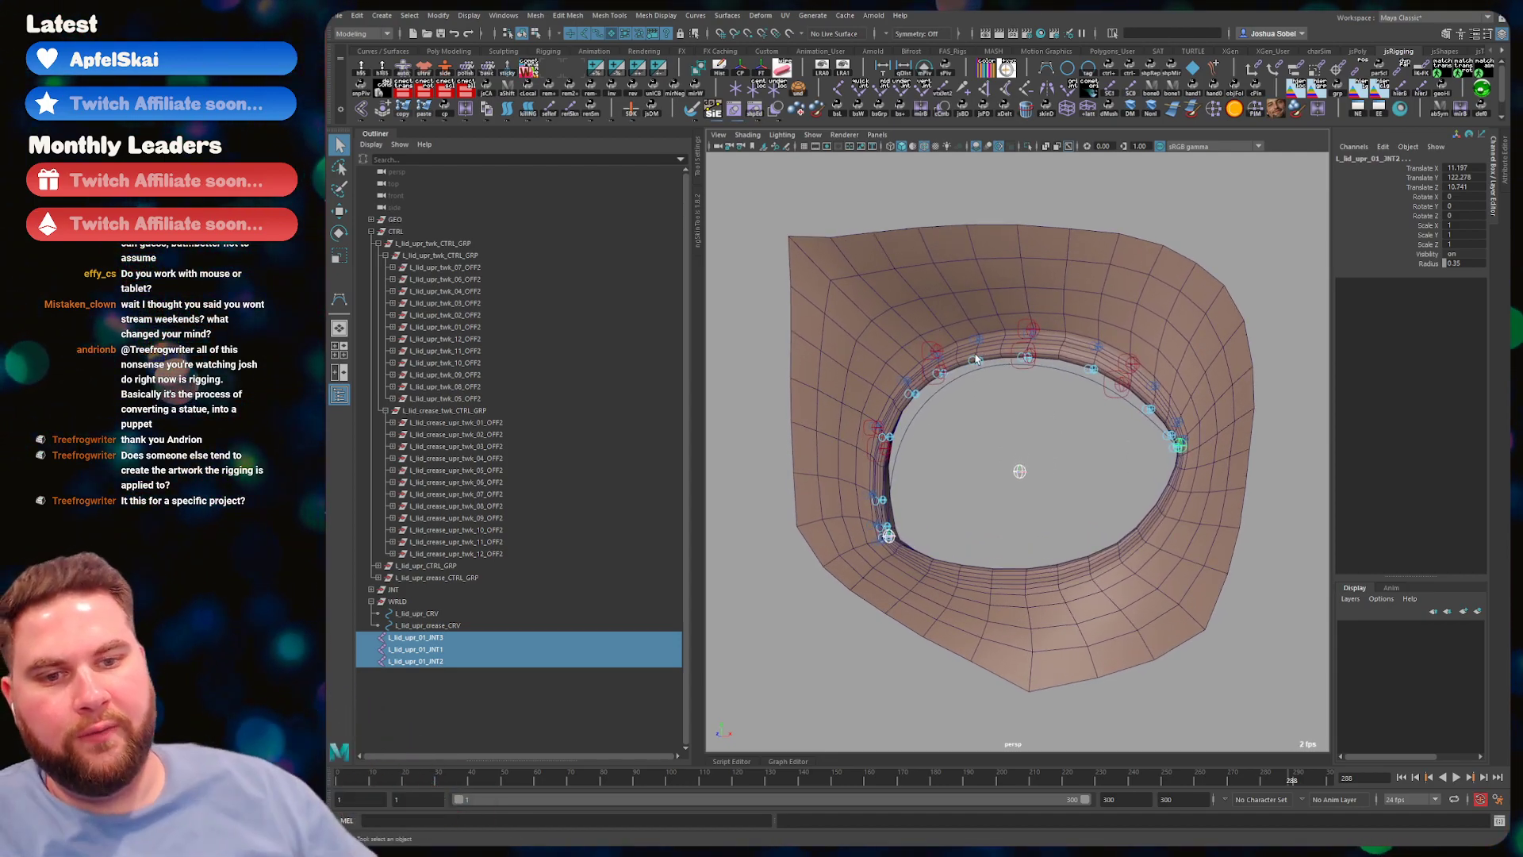
left_click(1021, 460)
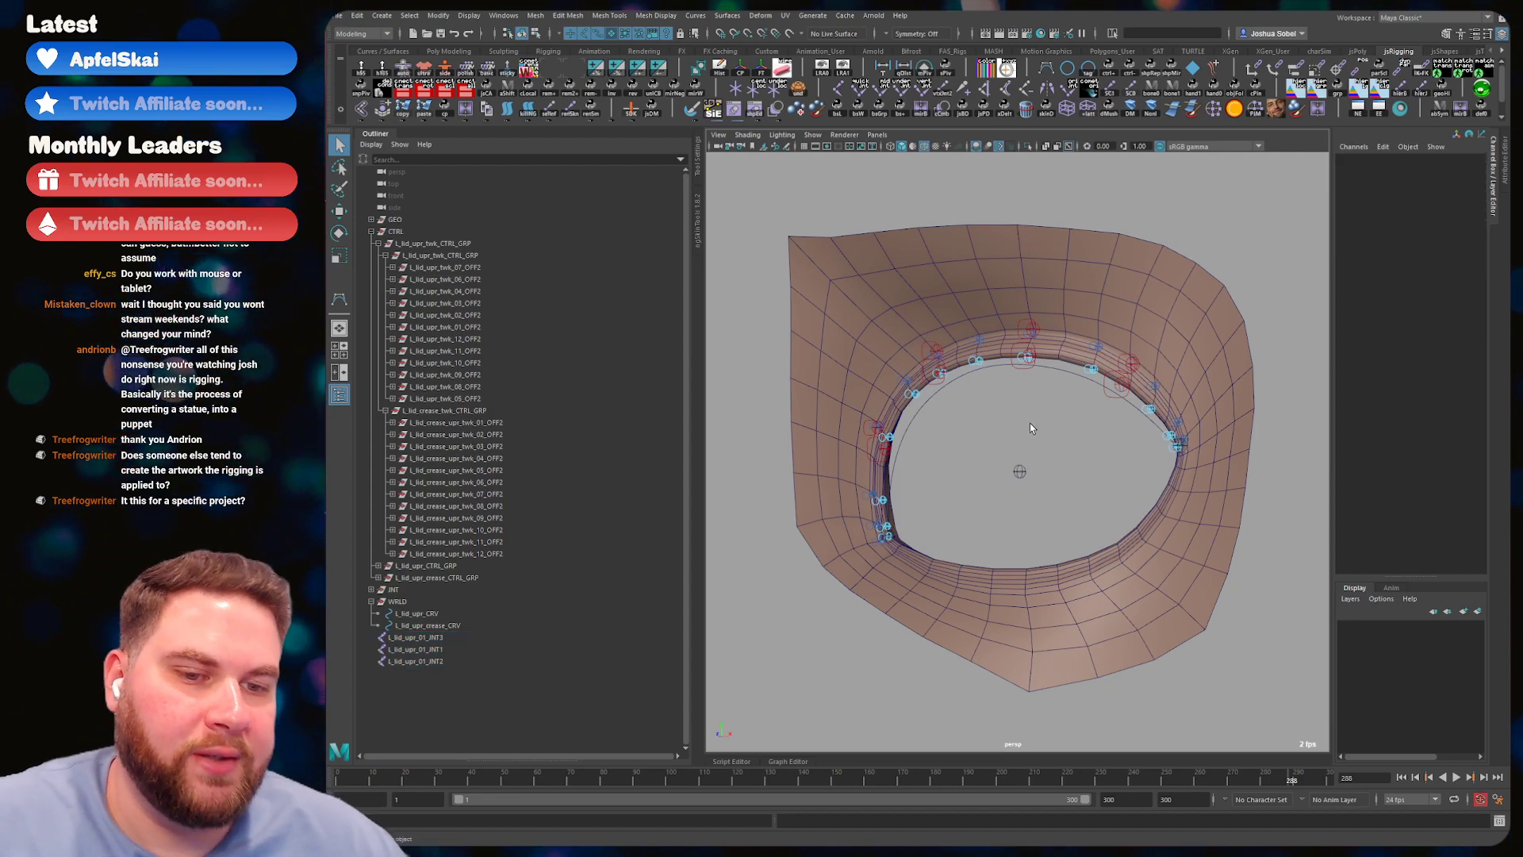
left_click(1020, 470)
key("w")
mouse_move(1019, 471)
left_mouse_down("alt")
mouse_move(870, 426)
mouse_move(1003, 450)
left_mouse_up("alt")
scroll(936, 441, "down", 2)
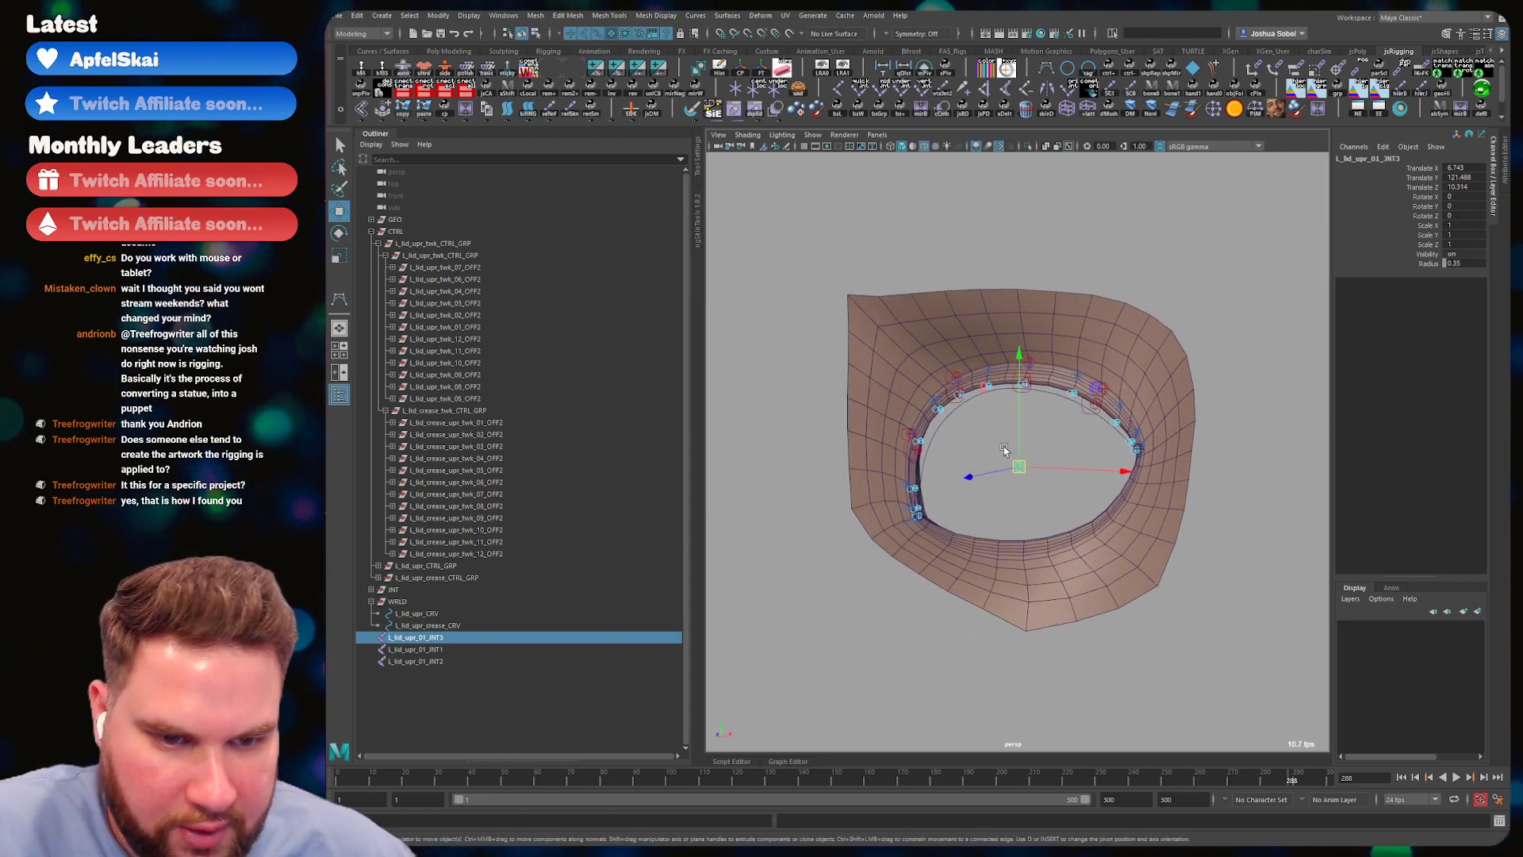
scroll(1004, 450, "up", 2)
left_click(1018, 465)
key("ctrl+s")
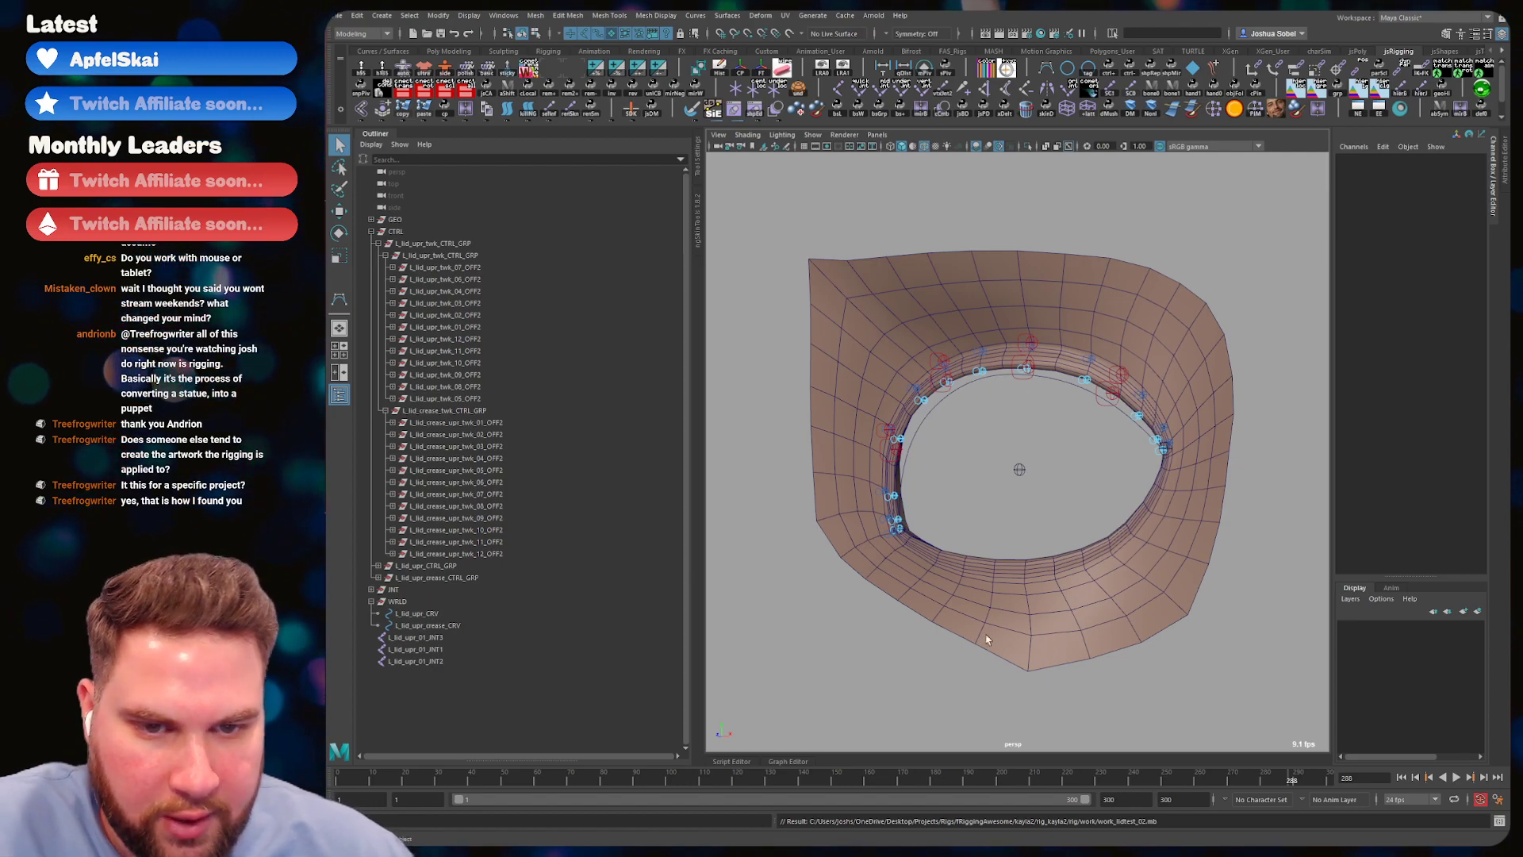
- Move the joint in the middle of the eye opening straight down onto the lower lid area
scroll(1035, 437, "up", 1)
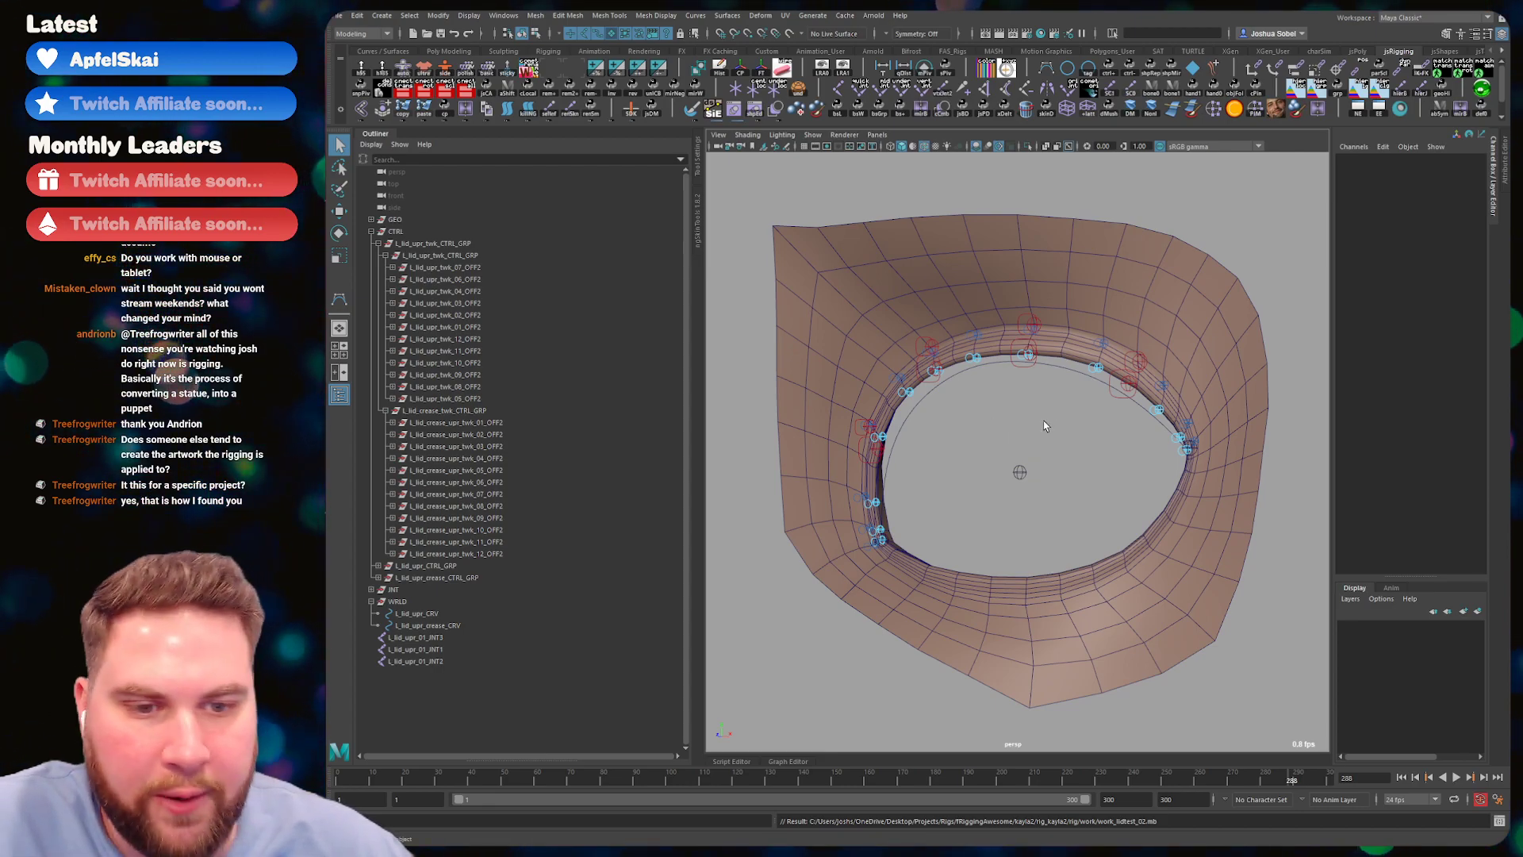
left_click(1001, 479)
key("w")
left_click(1015, 476)
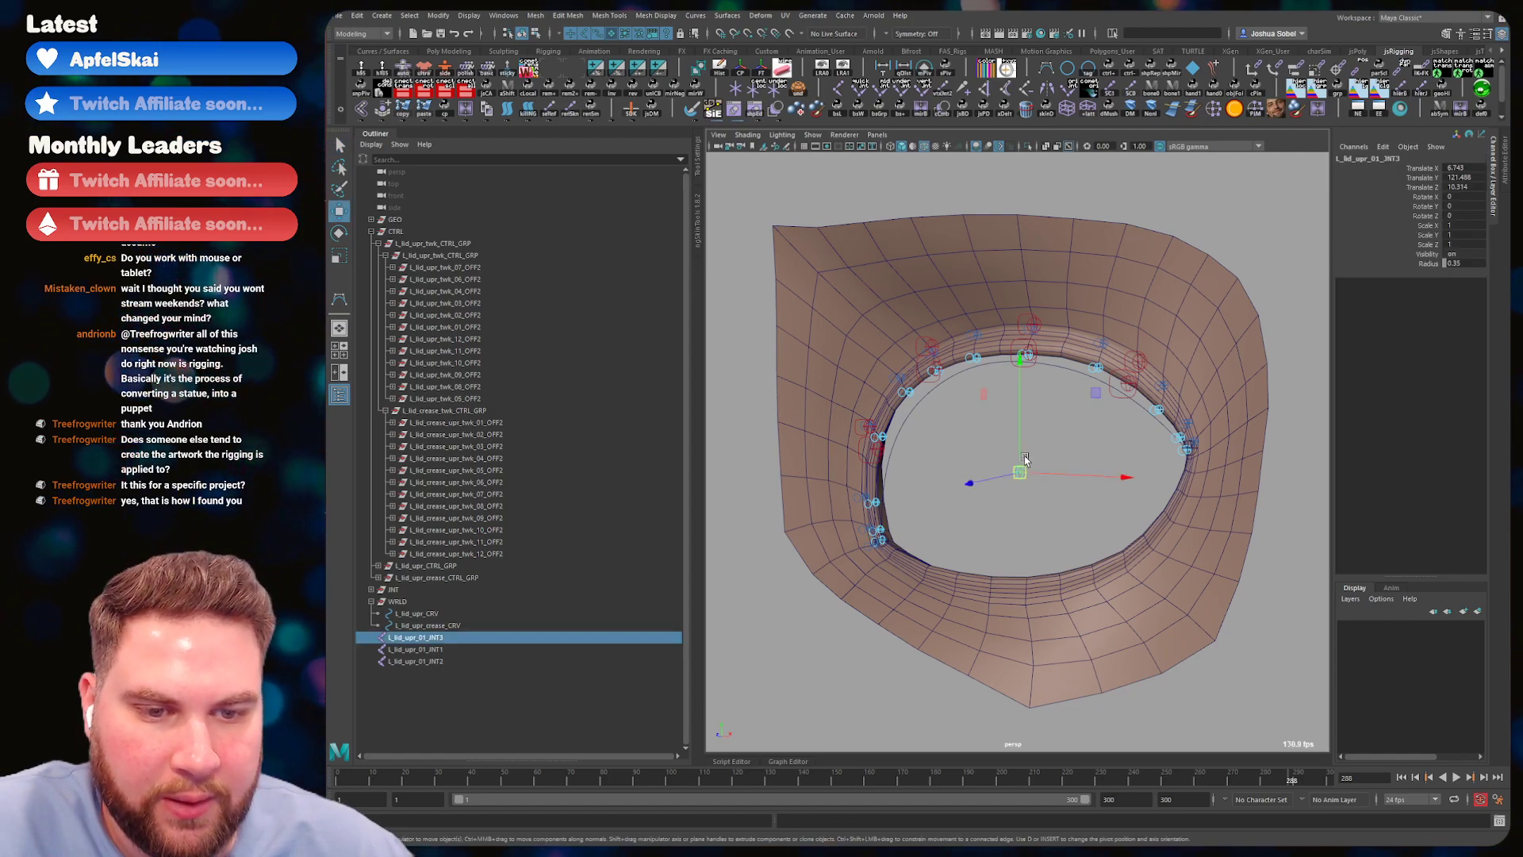
left_click_drag(1015, 430, 1023, 563)
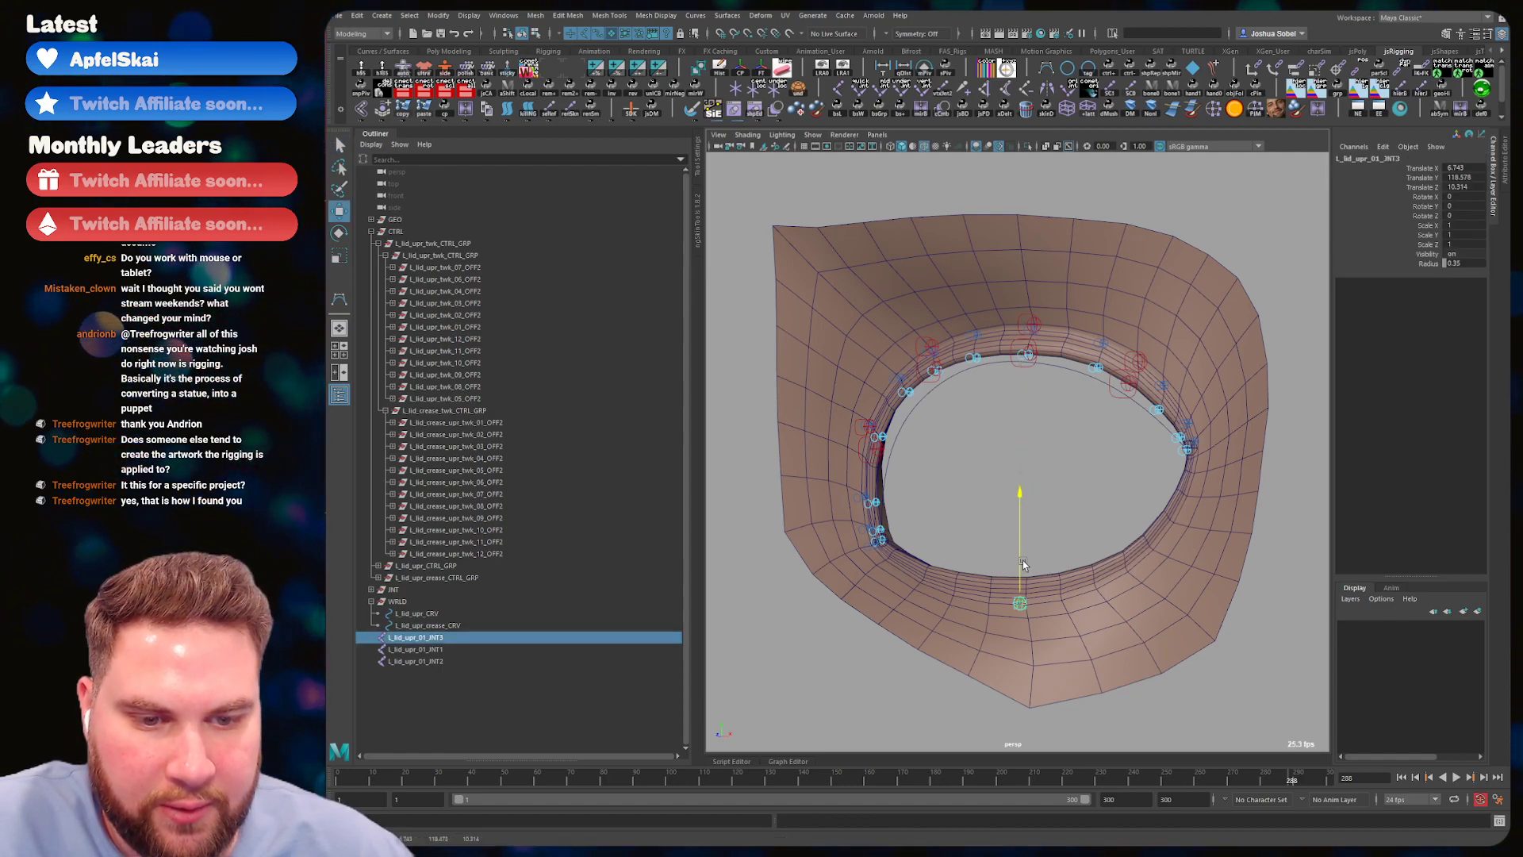
- Rename the lowered joint as L_lid_upr_extra_BND
double_click(416, 637)
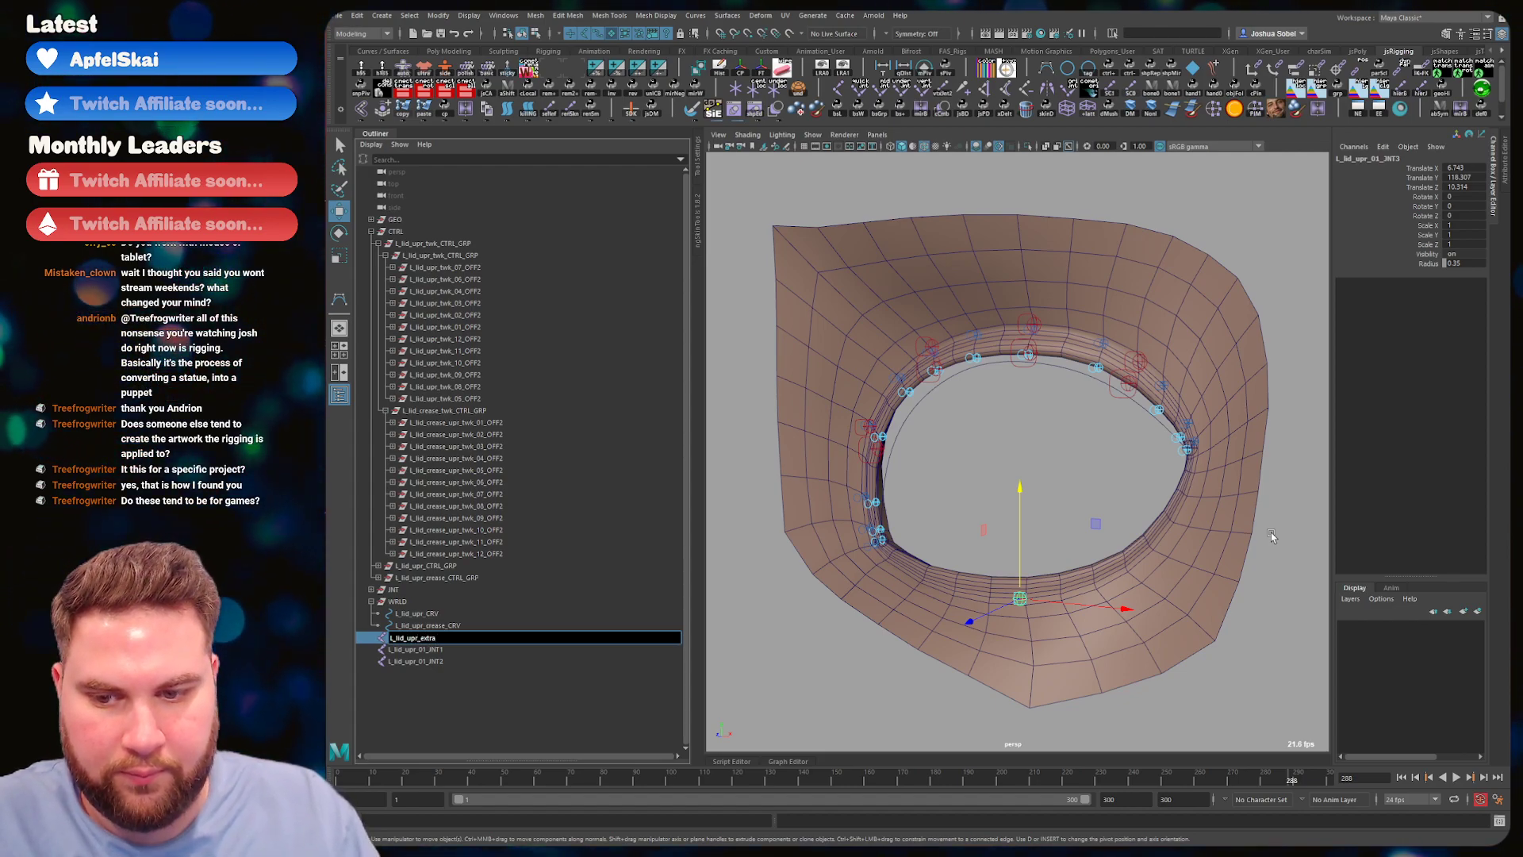
type("_BND")
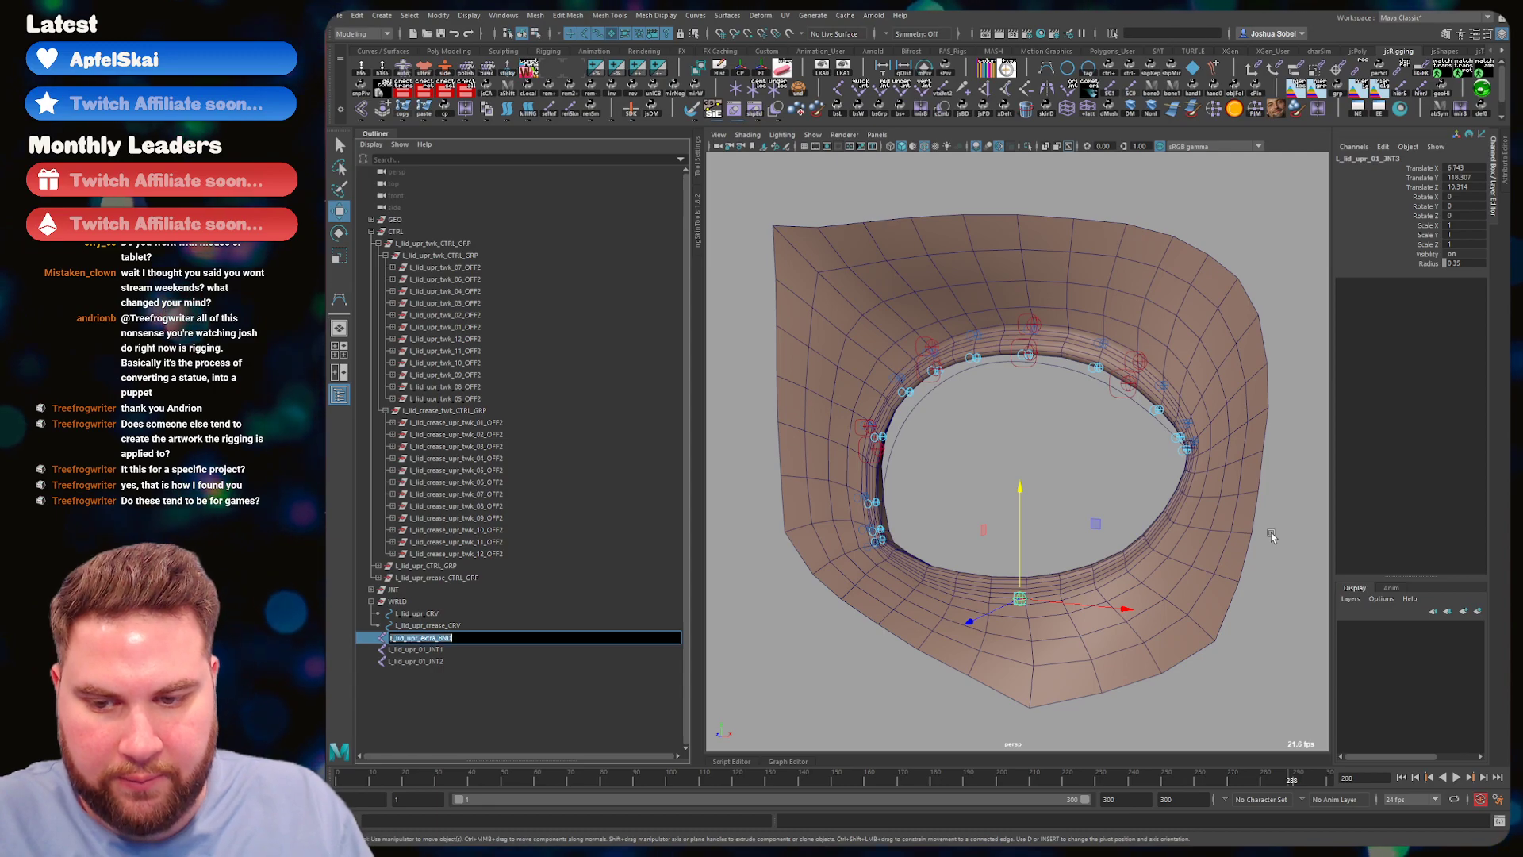
key("Return")
key("Down")
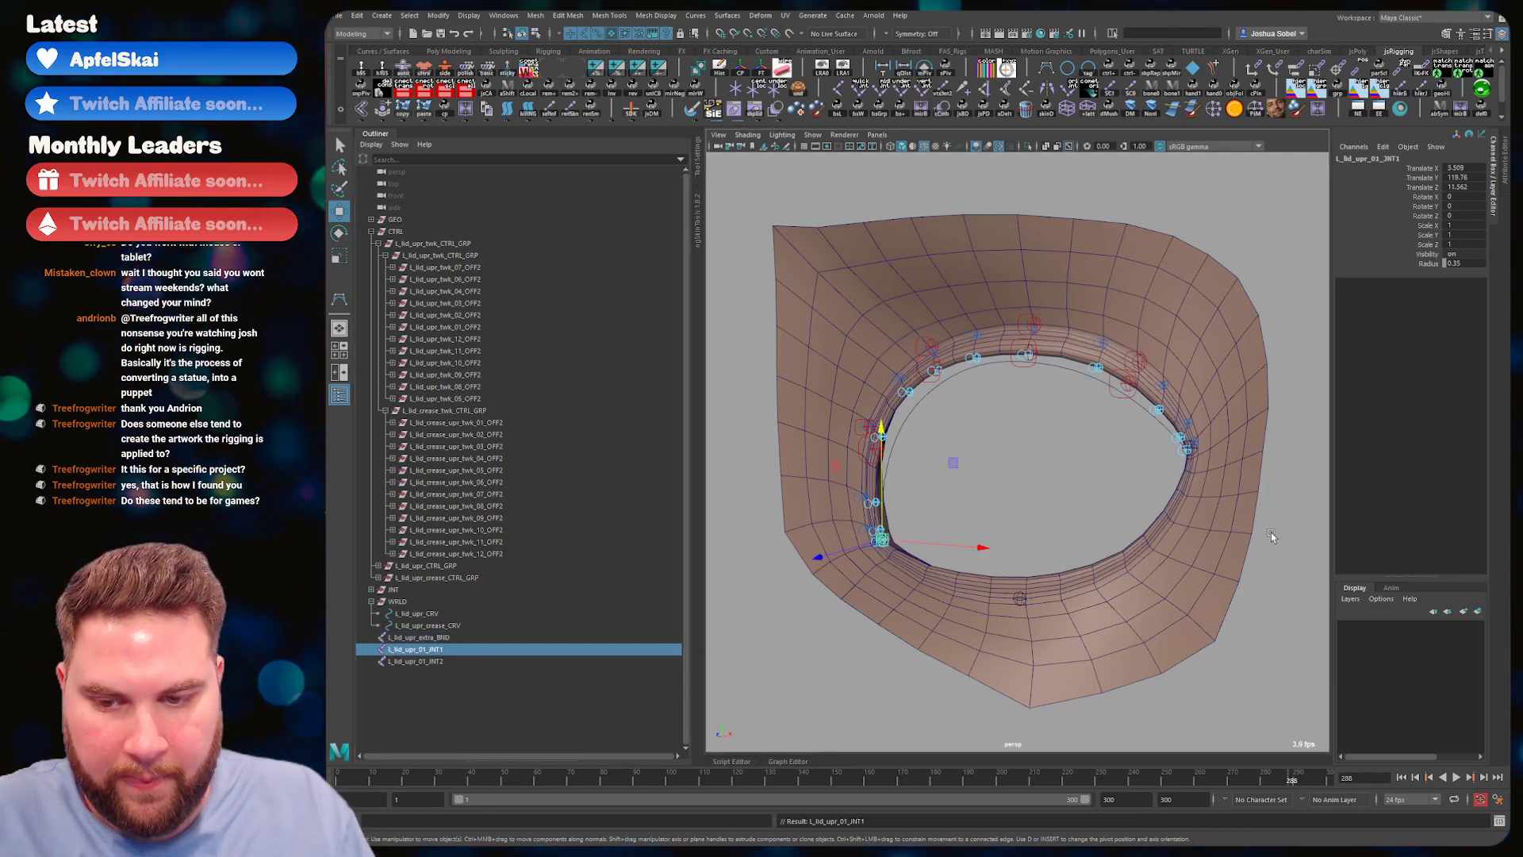
key("Up")
key("Down")
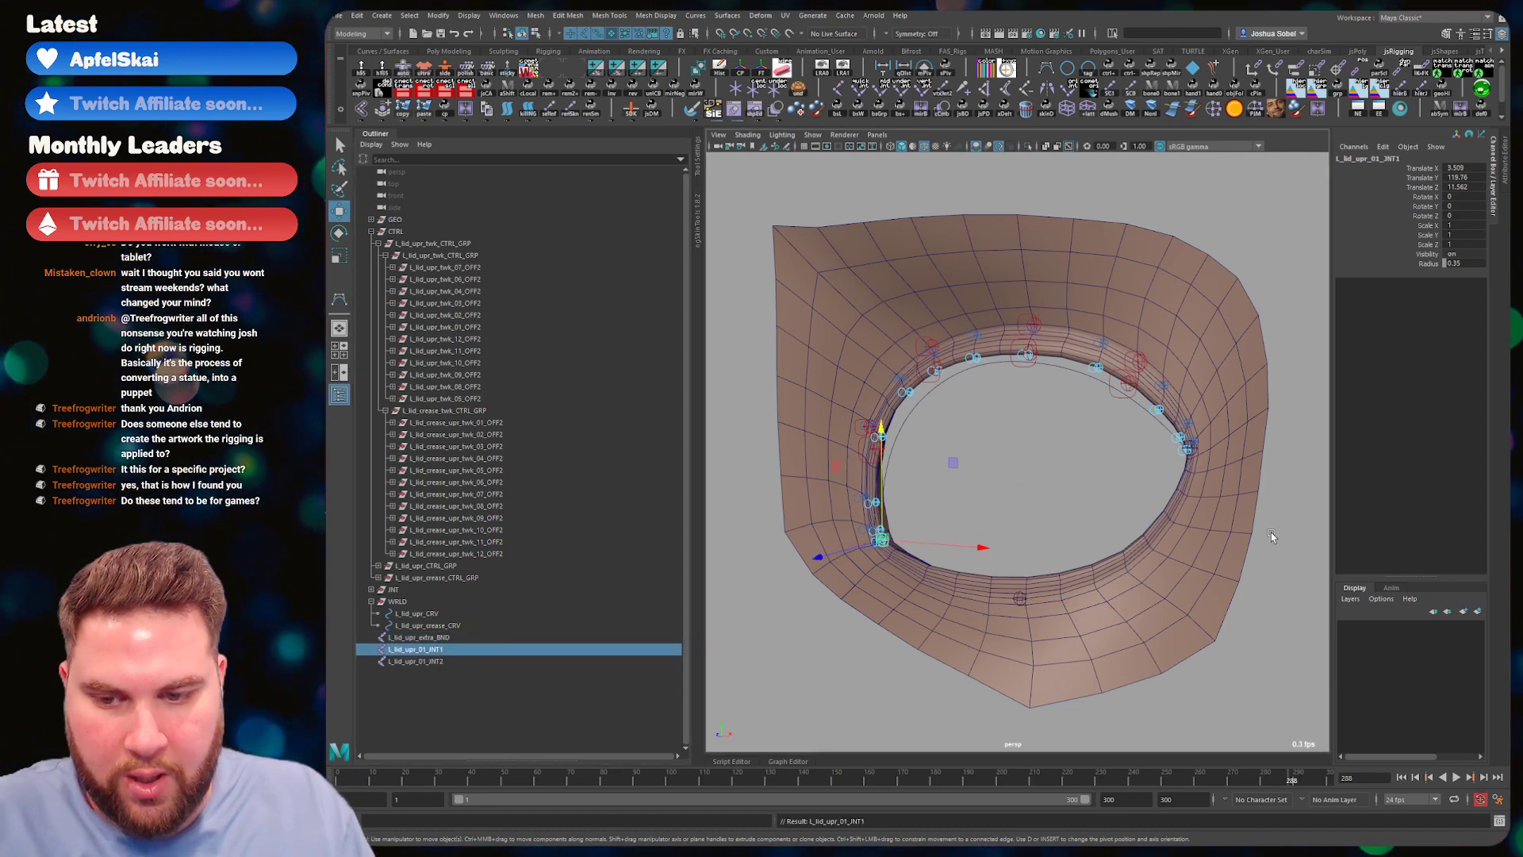
- Rename the inner eye corner joint as L_lid_upr_crnrIn_BND
double_click(496, 650)
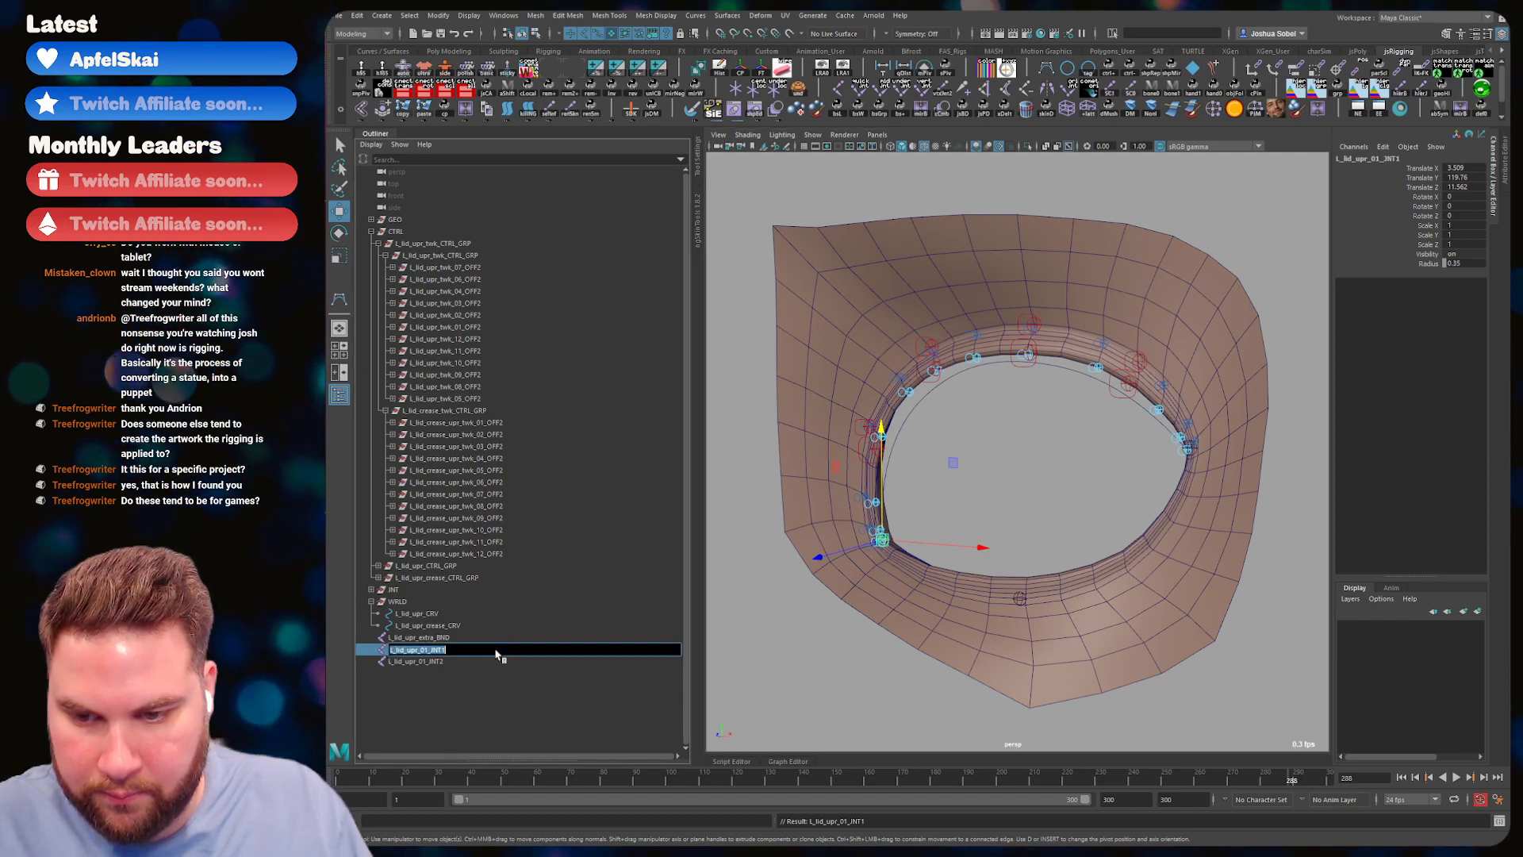
key("BackSpace")
key("BackSpace")
key("BackSpace")
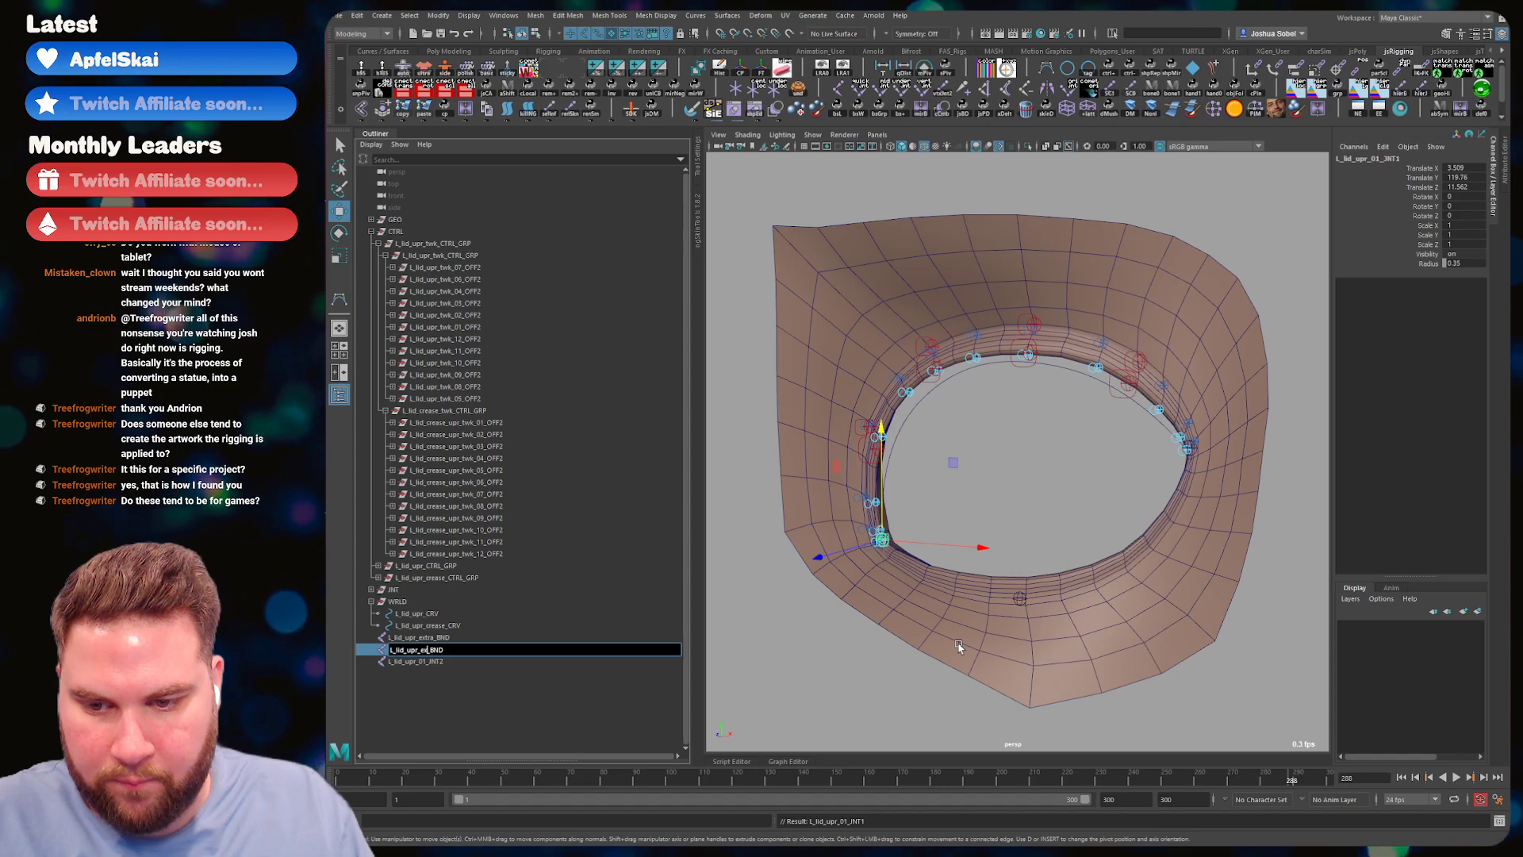
key("BackSpace")
key("BackSpace")
type("crnrin")
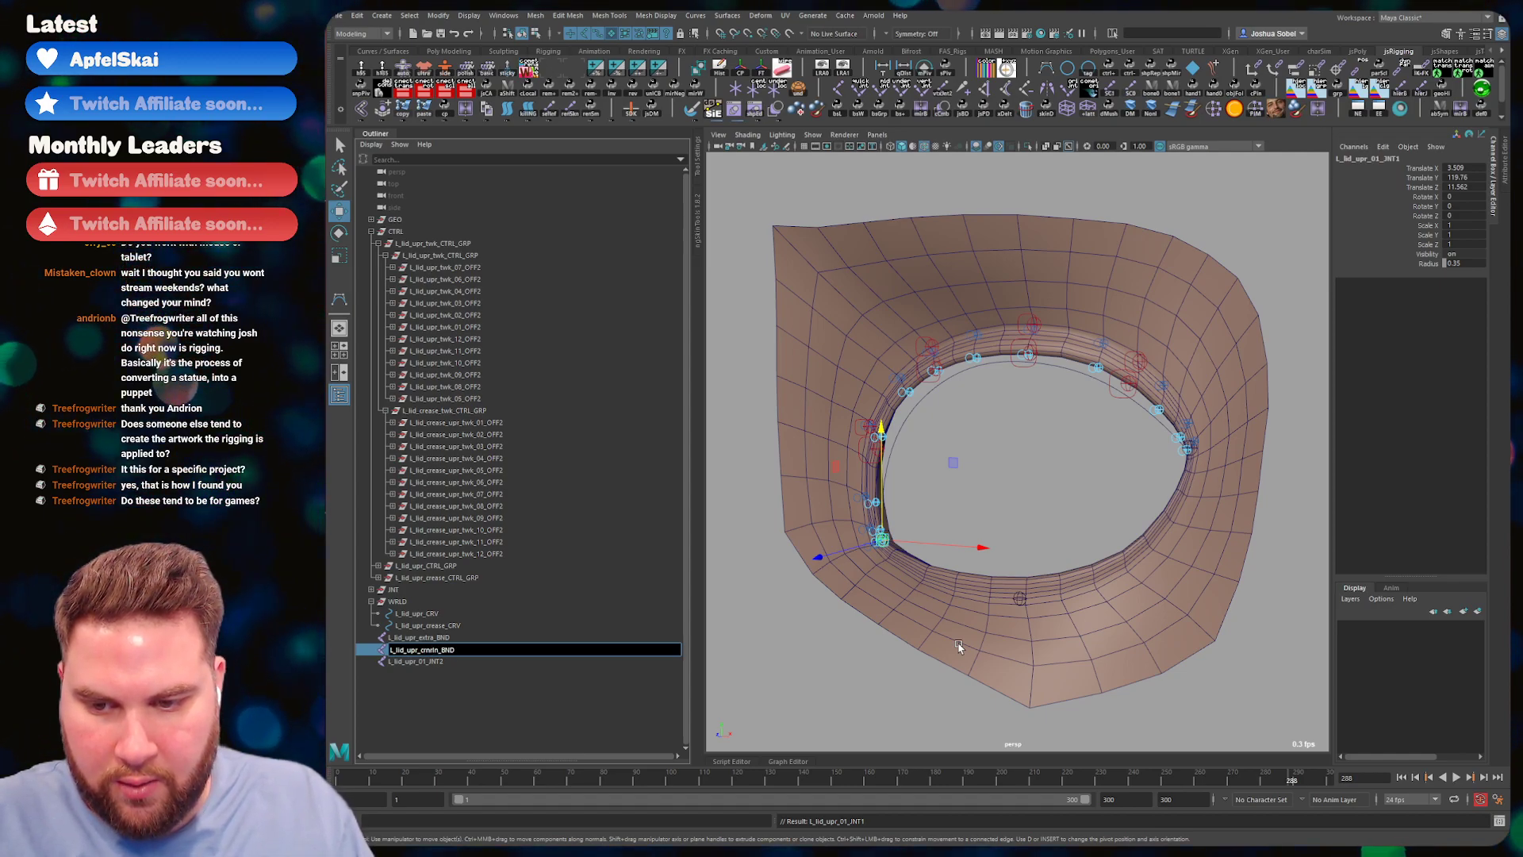
key("Return")
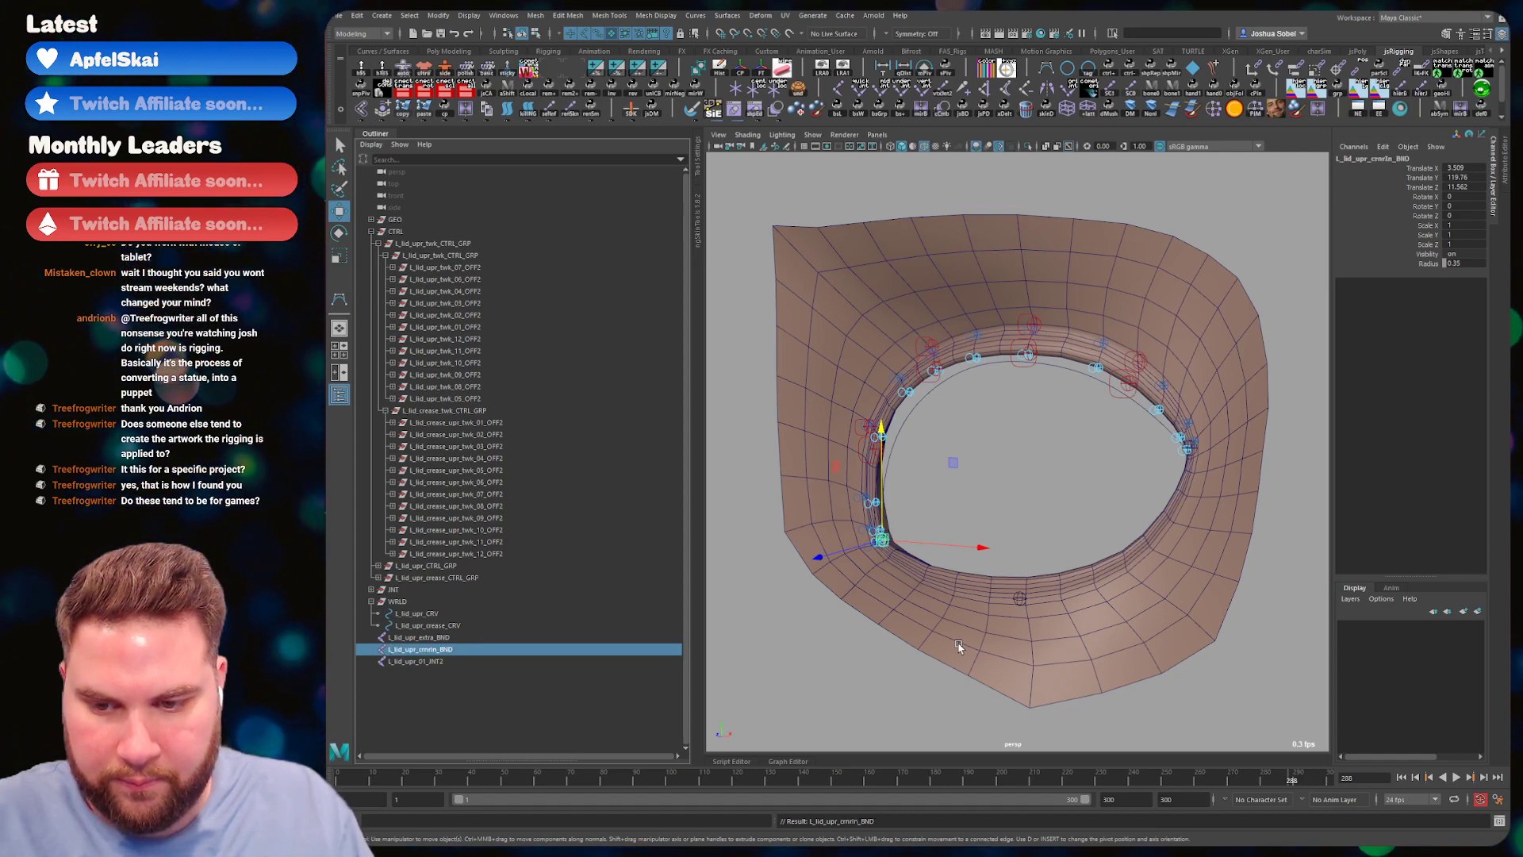
- Rename the outer eye corner joint as L_lid_upr_crnrOut_BND and save the scene
double_click(555, 661)
type("L_lid_upr_extra_BND")
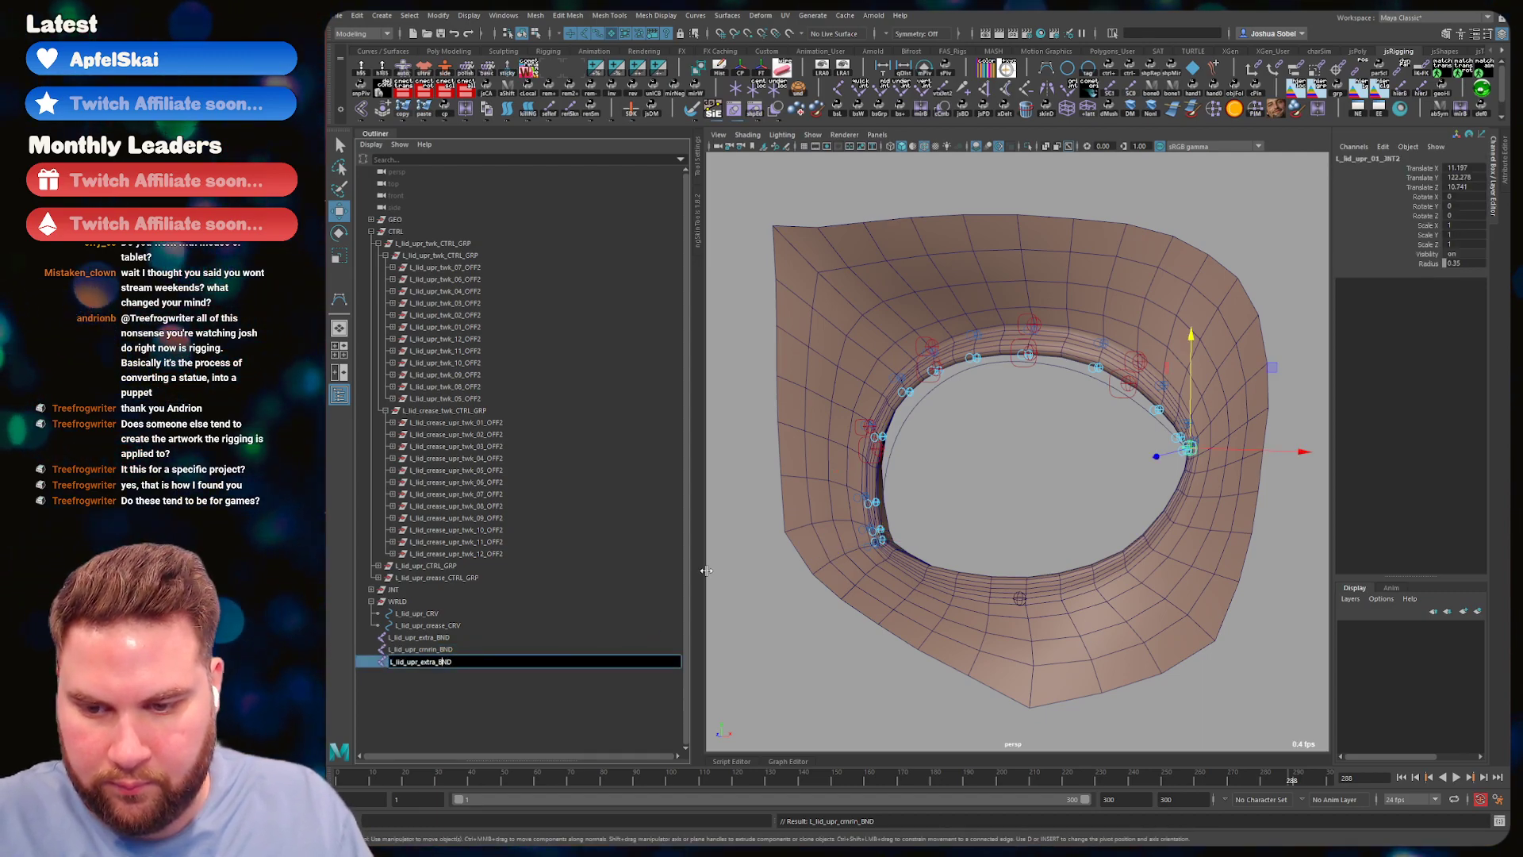
key("BackSpace")
key("BackSpace")
key("BackSpace")
key("BackSpace")
key("BackSpace")
type("crnrO")
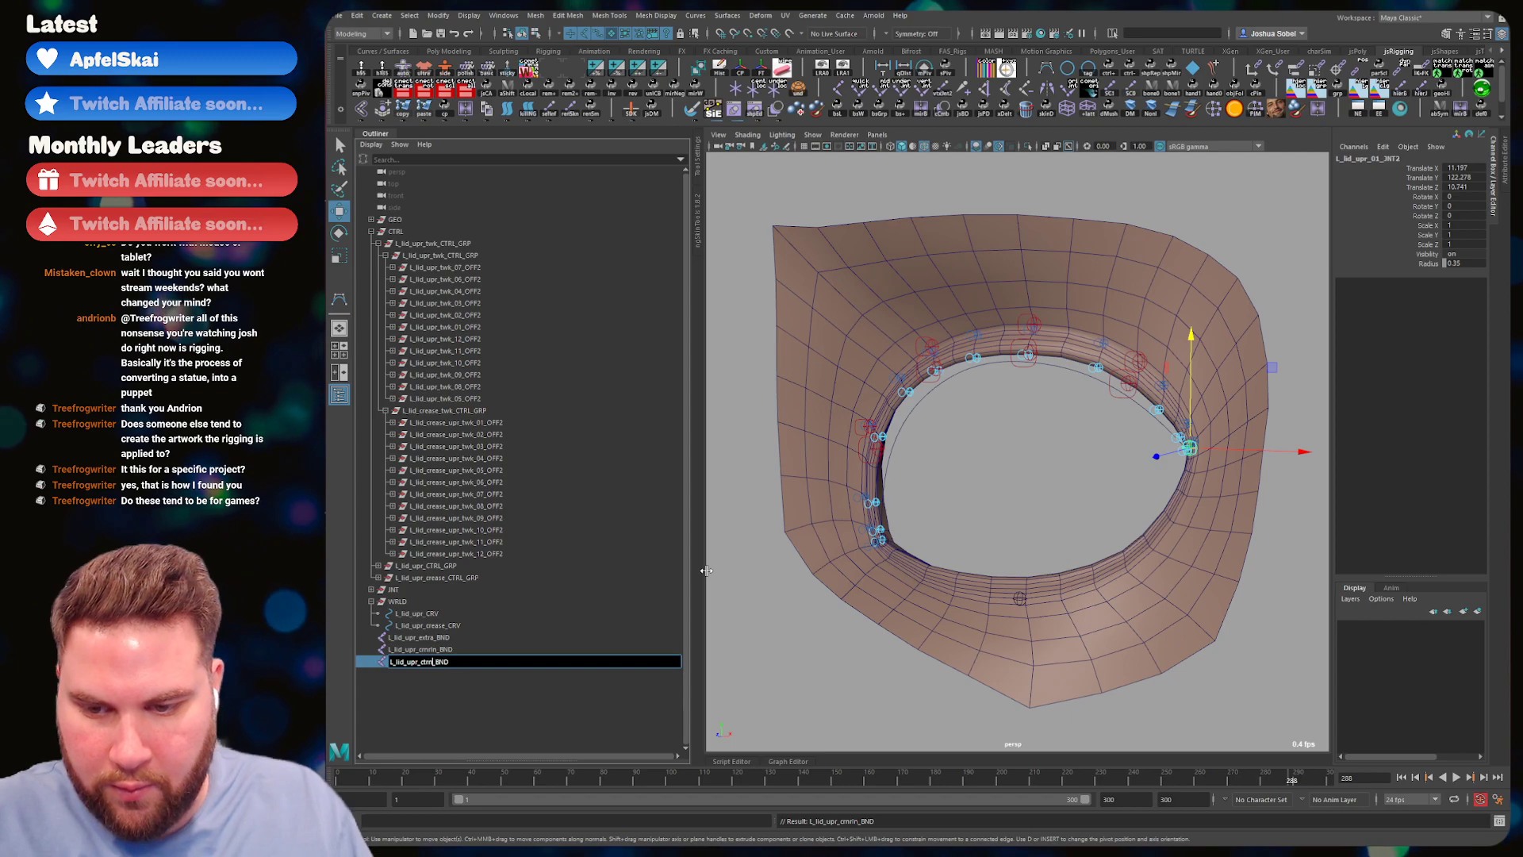
key("BackSpace")
key("BackSpace")
key("BackSpace")
key("BackSpace")
type("rn")
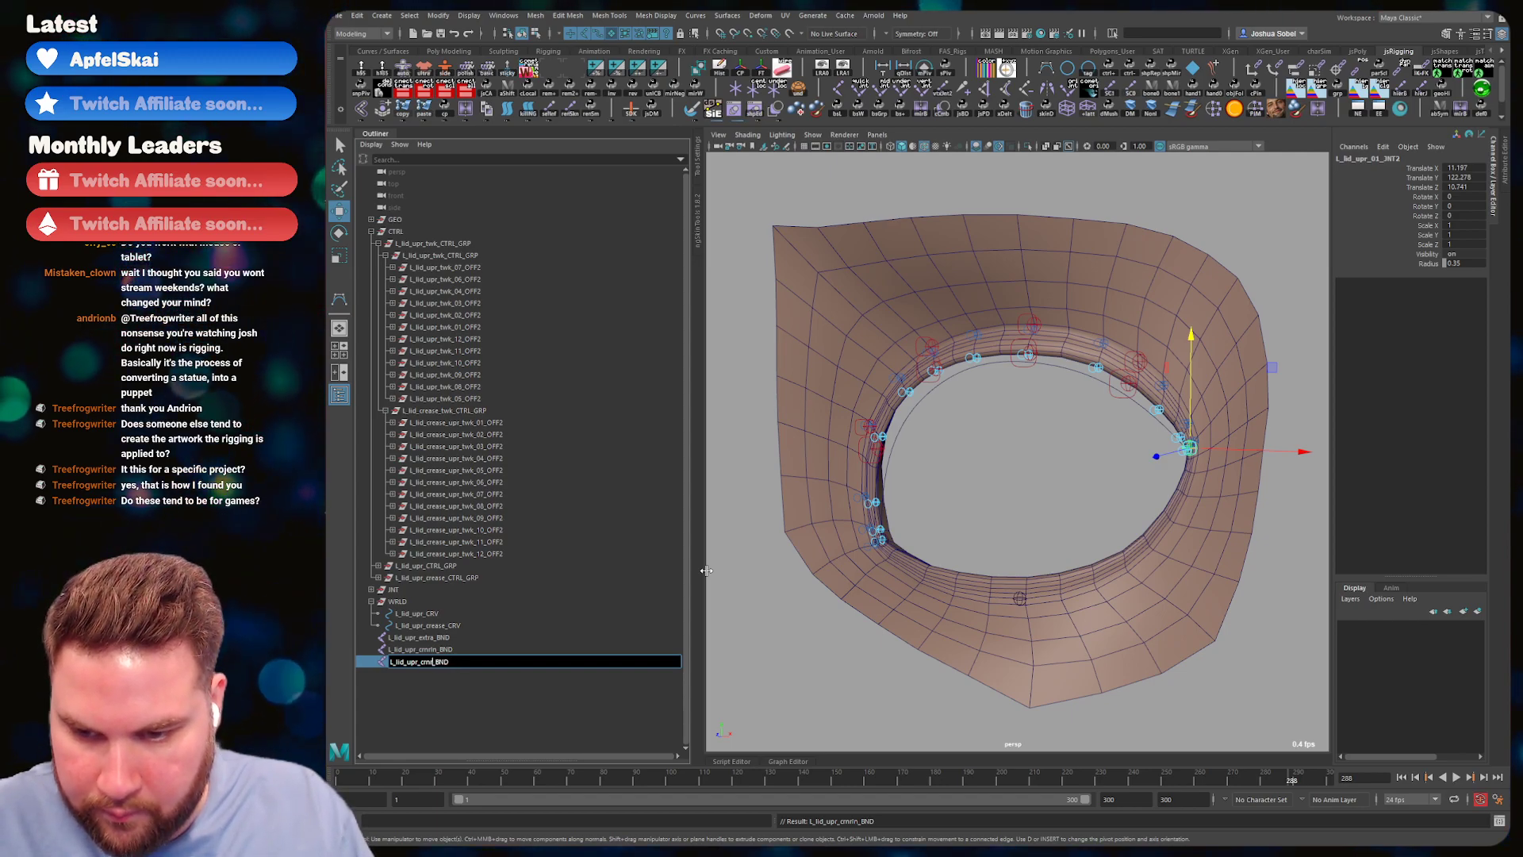
type("rOut")
key("Return")
key("ctrl+s")
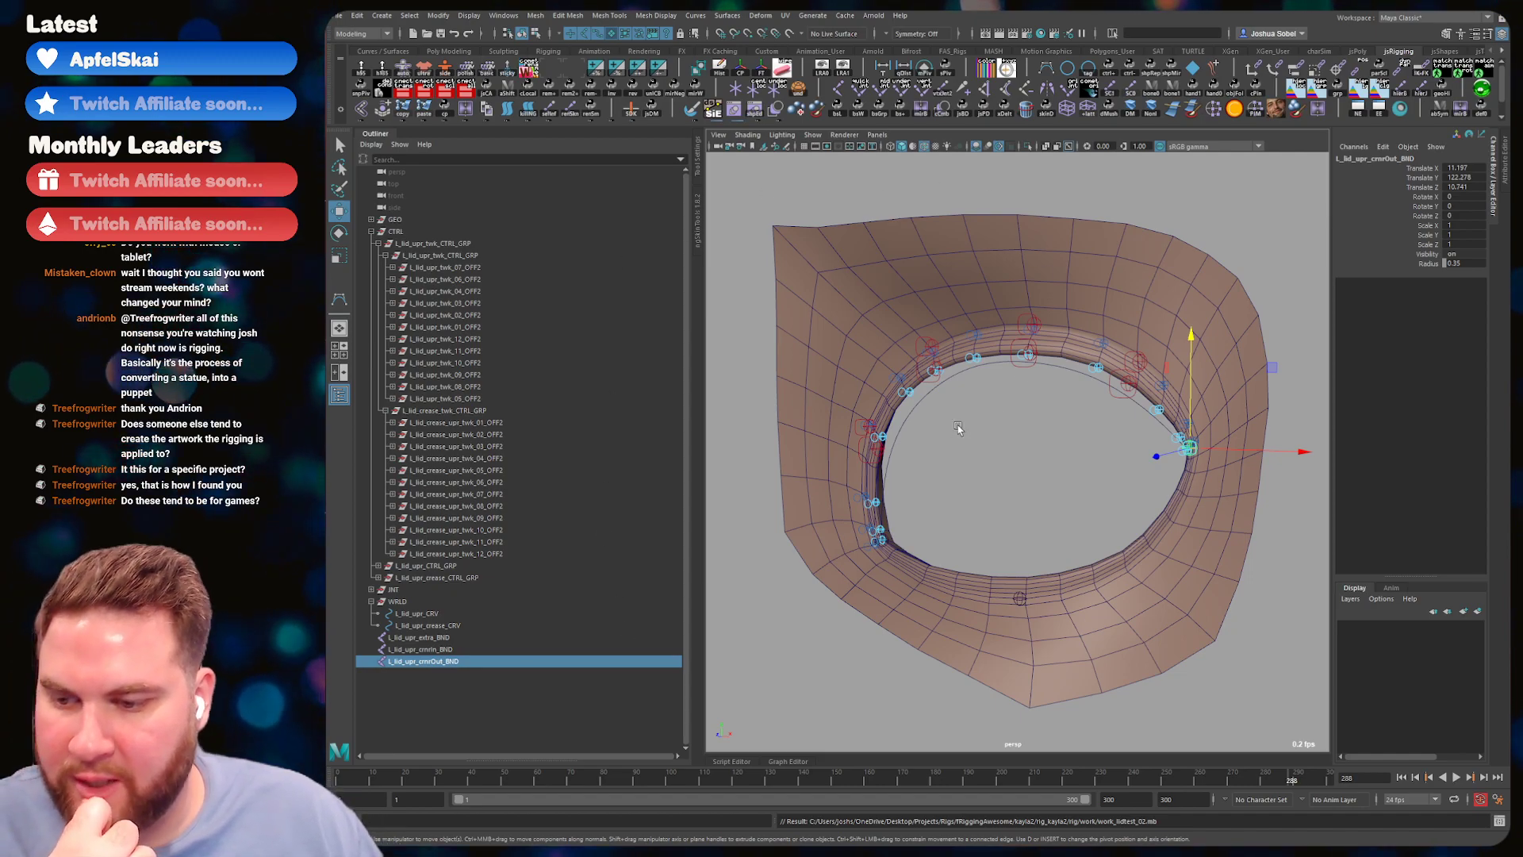
- Check the extra, inner corner and outer corner BND joints one by one around the eye, and save the scene
key("q")
left_click(1021, 434)
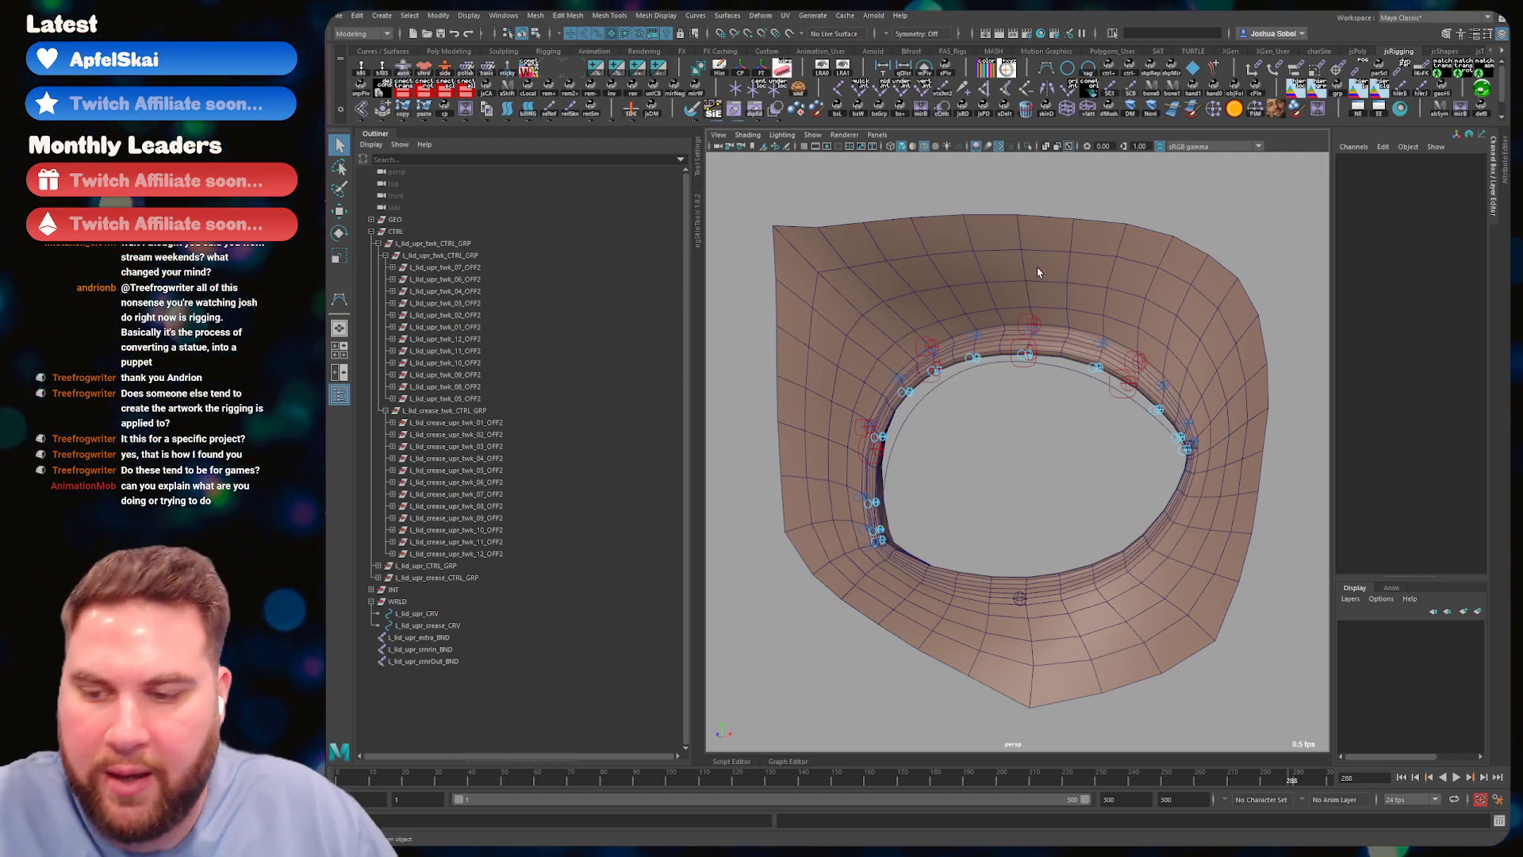
left_click_drag(967, 453, 1047, 454, "alt")
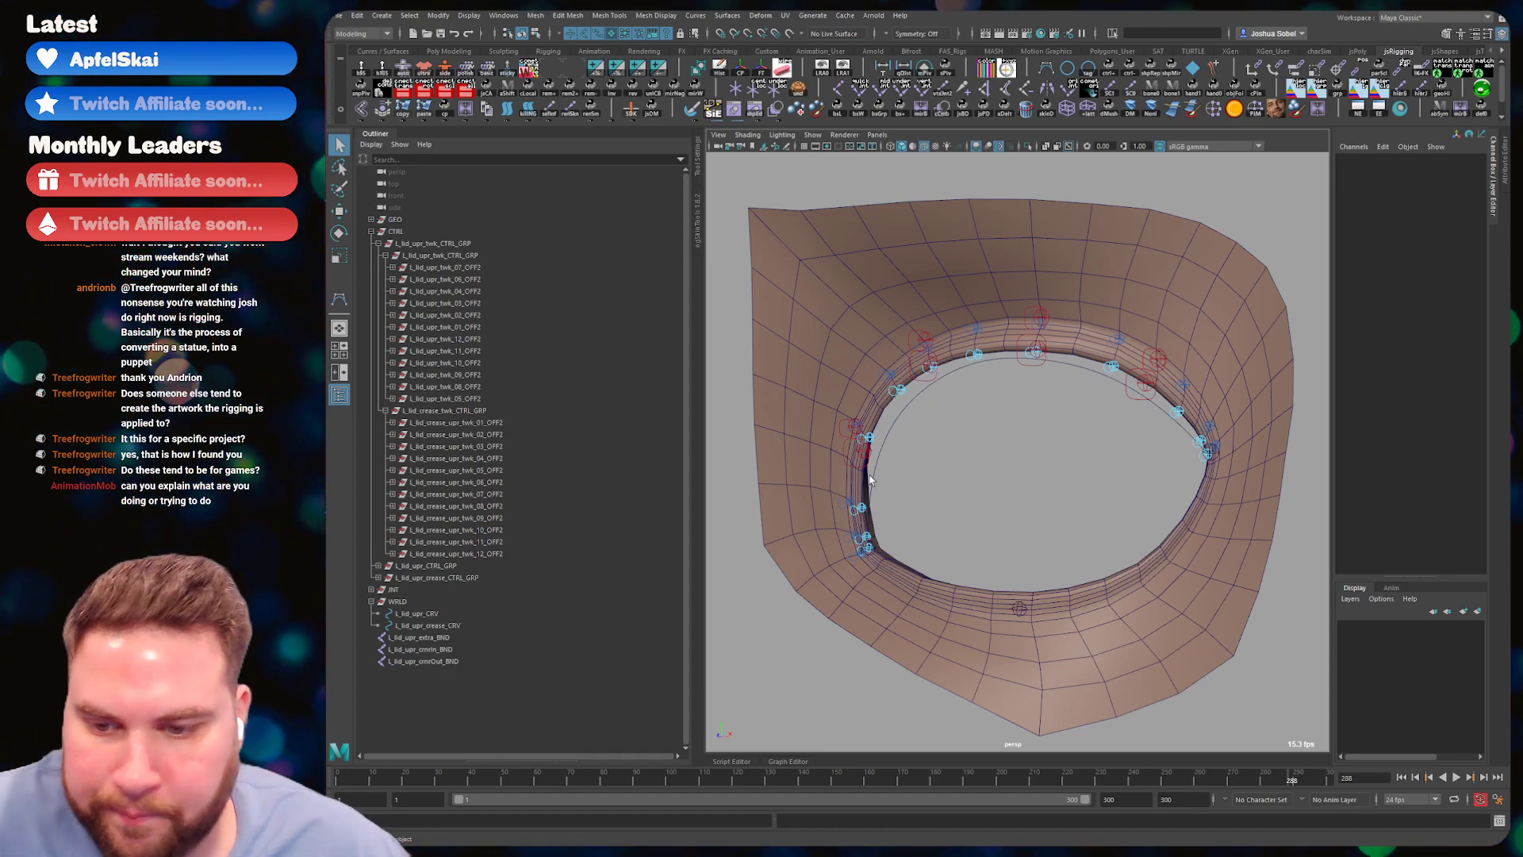
left_click(429, 649)
key("w")
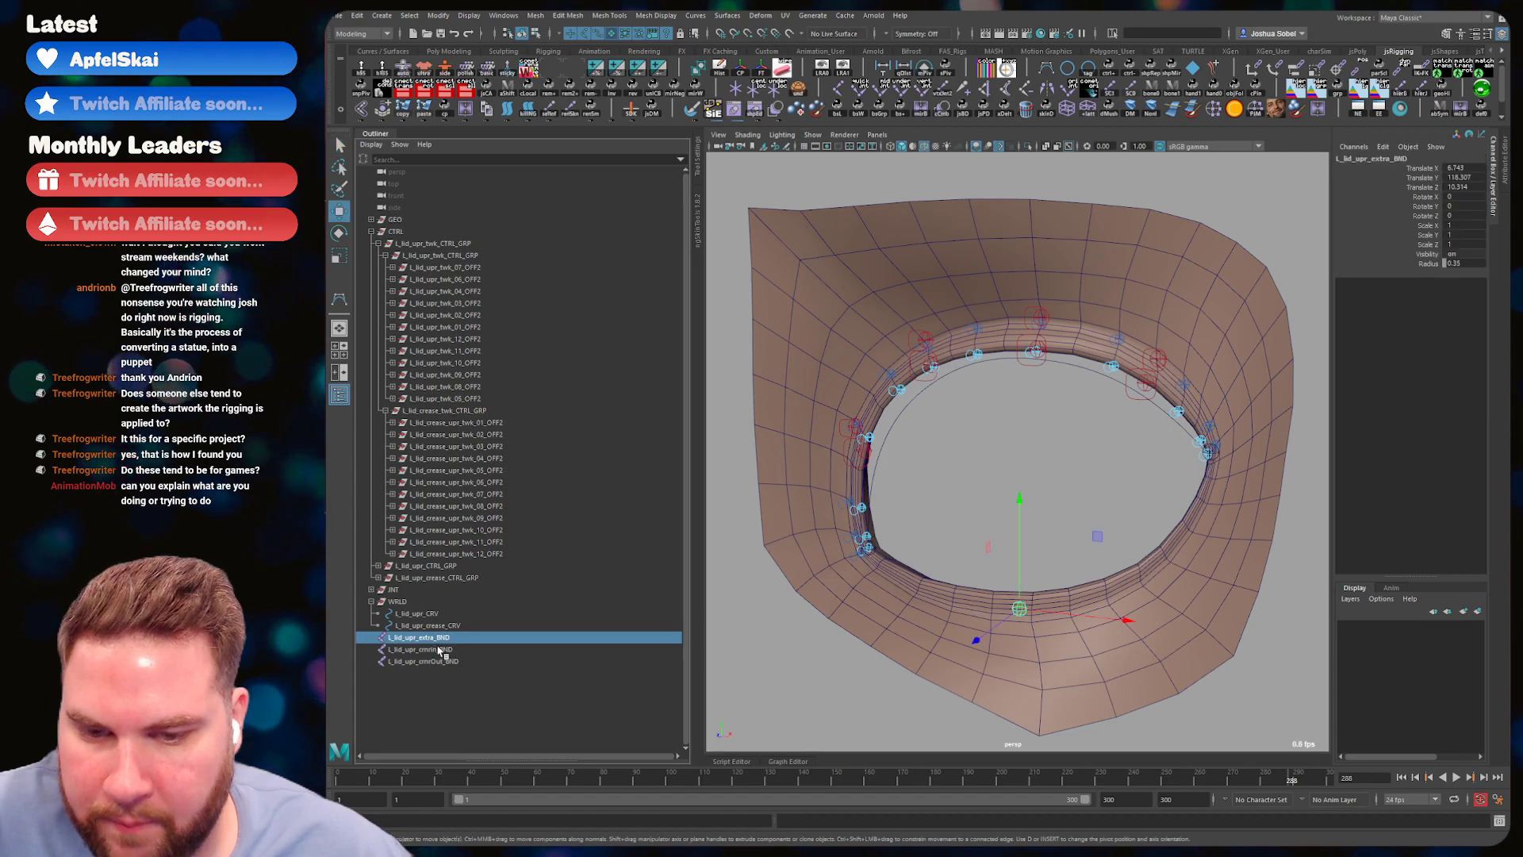
left_click(435, 663)
left_click(441, 649)
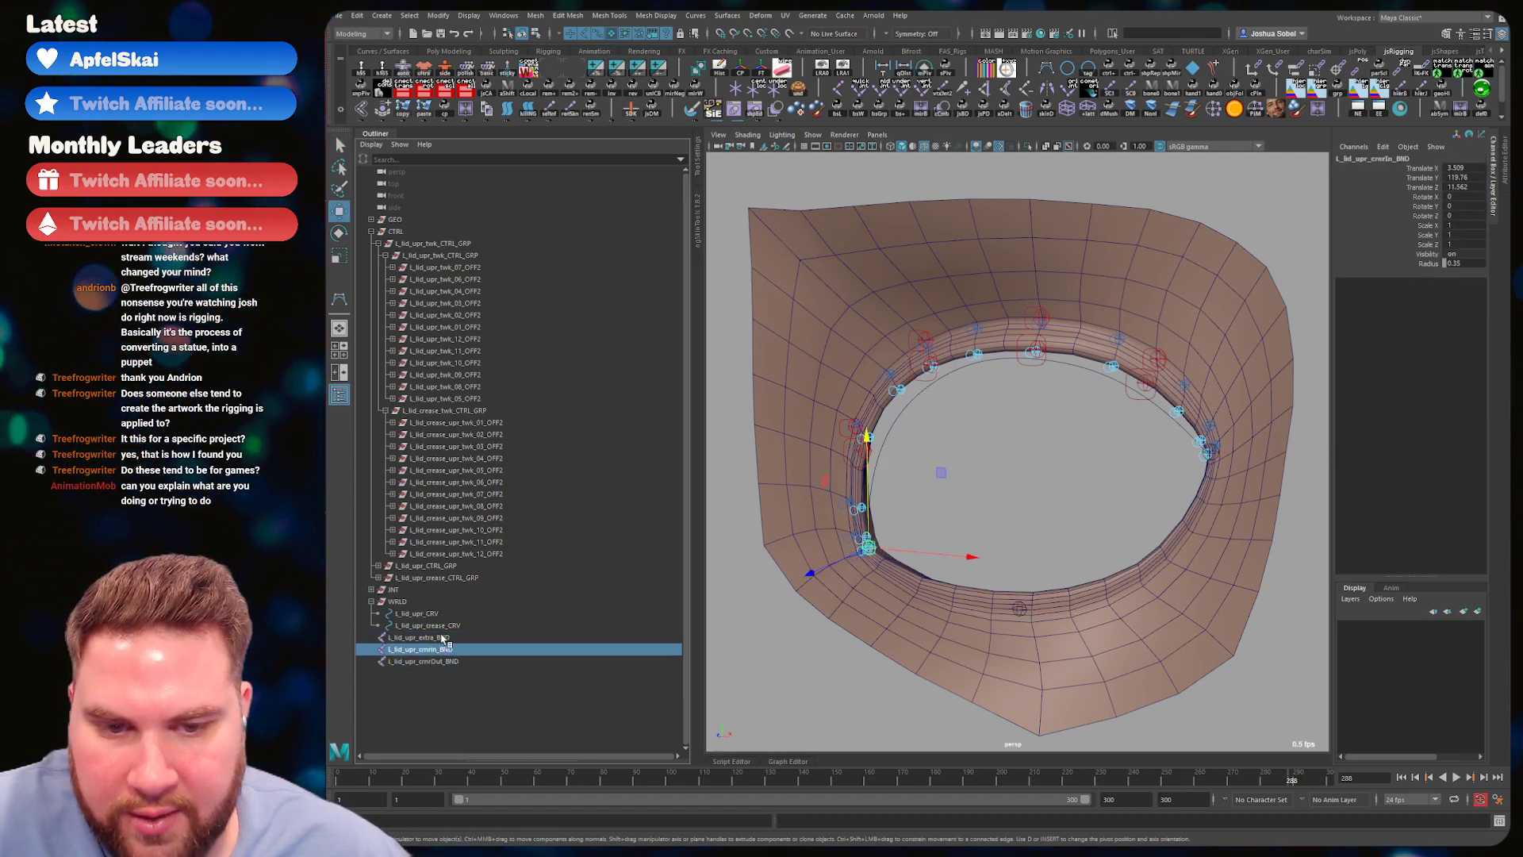
left_click(444, 638)
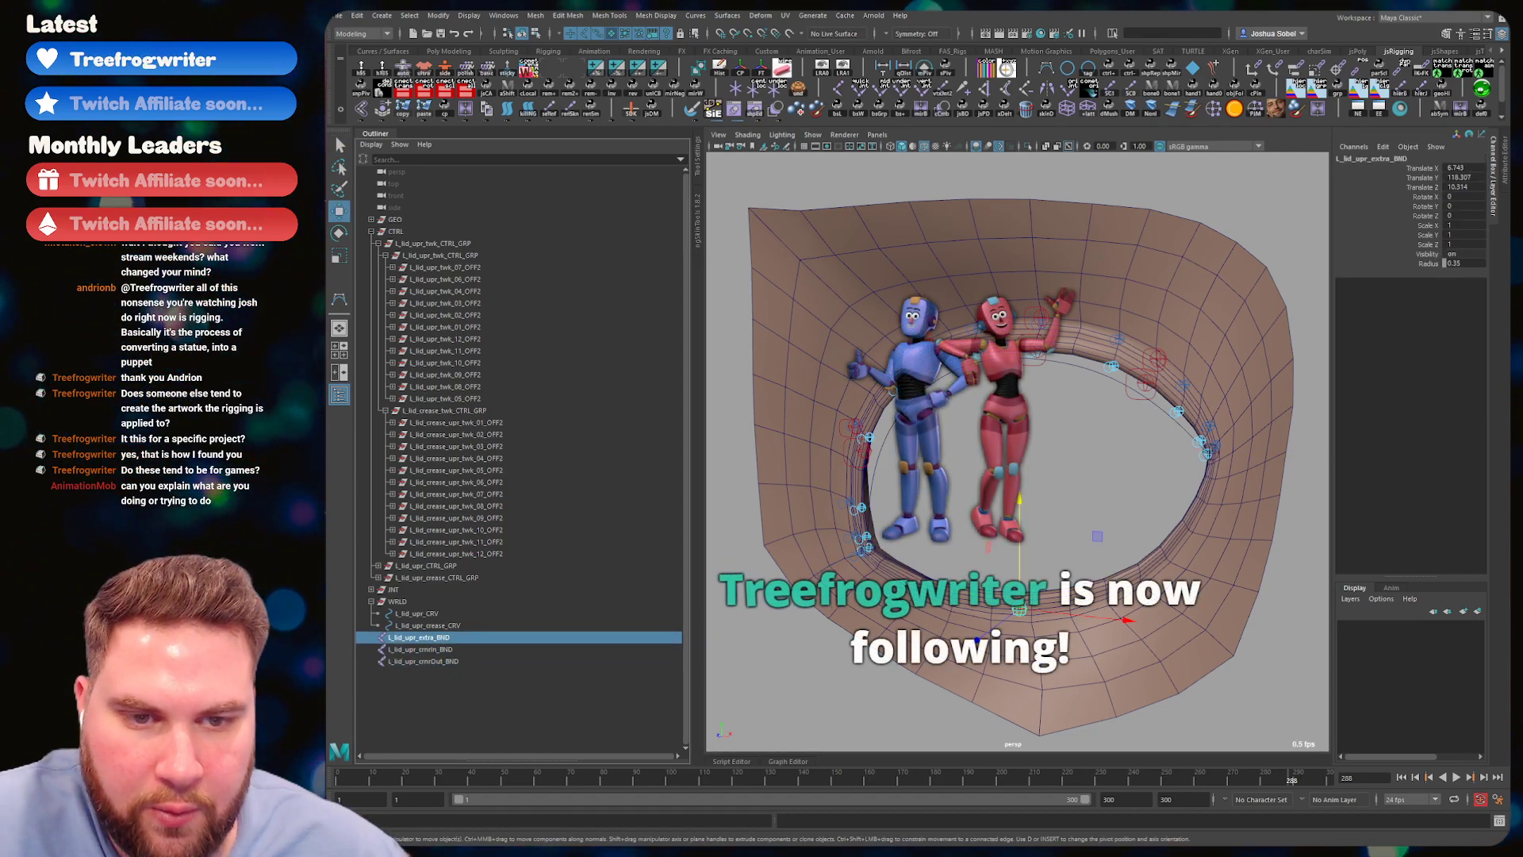
left_click_drag(862, 446, 952, 441, "alt")
key("q")
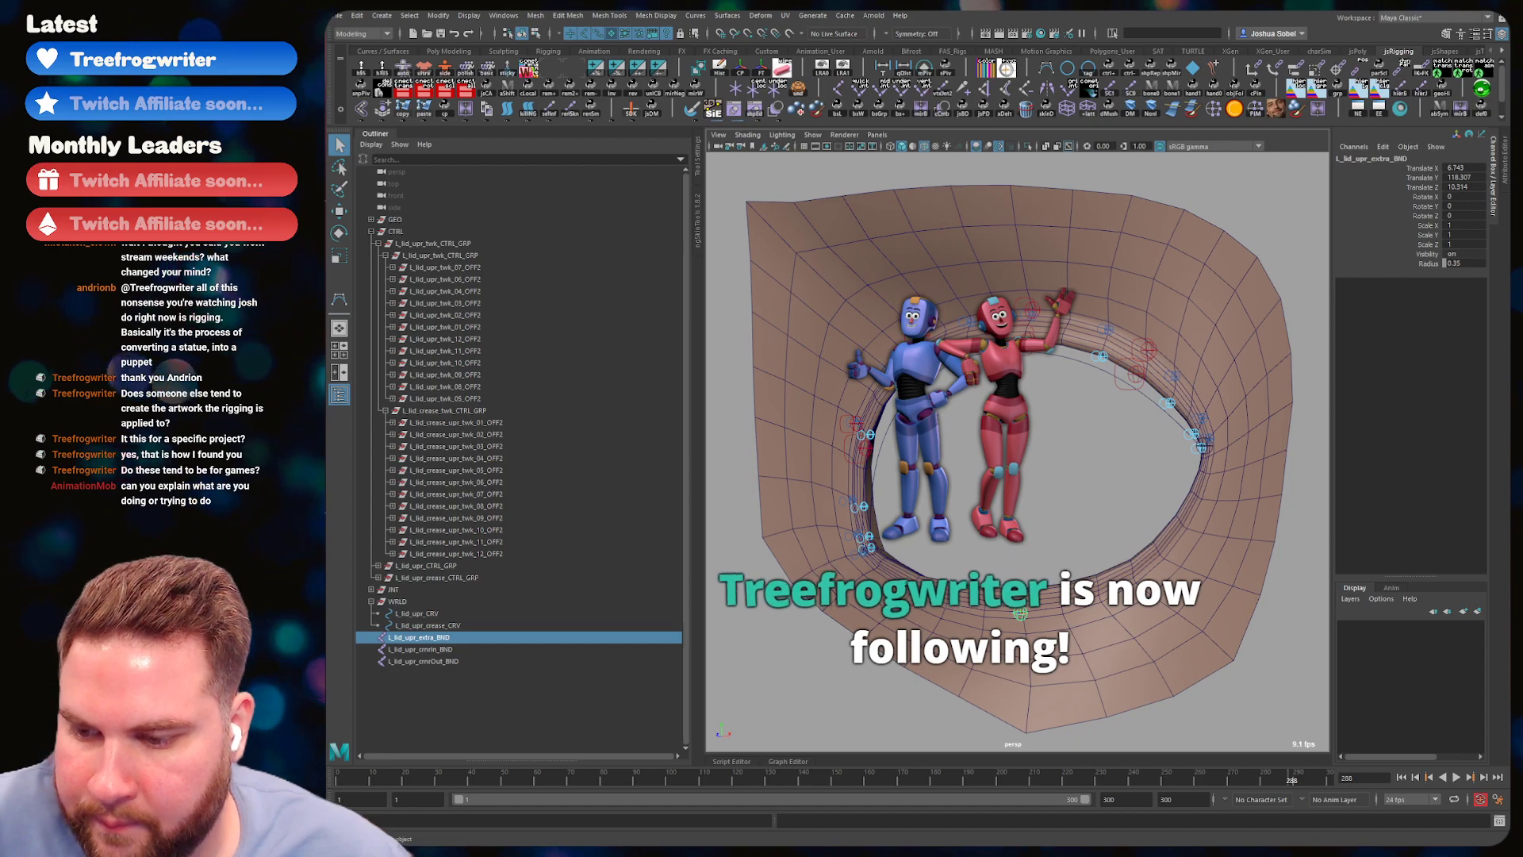
left_click(975, 470)
right_click_drag(976, 468, 1006, 455, "alt")
key("ctrl+s")
left_click_drag(1006, 455, 934, 462, "alt")
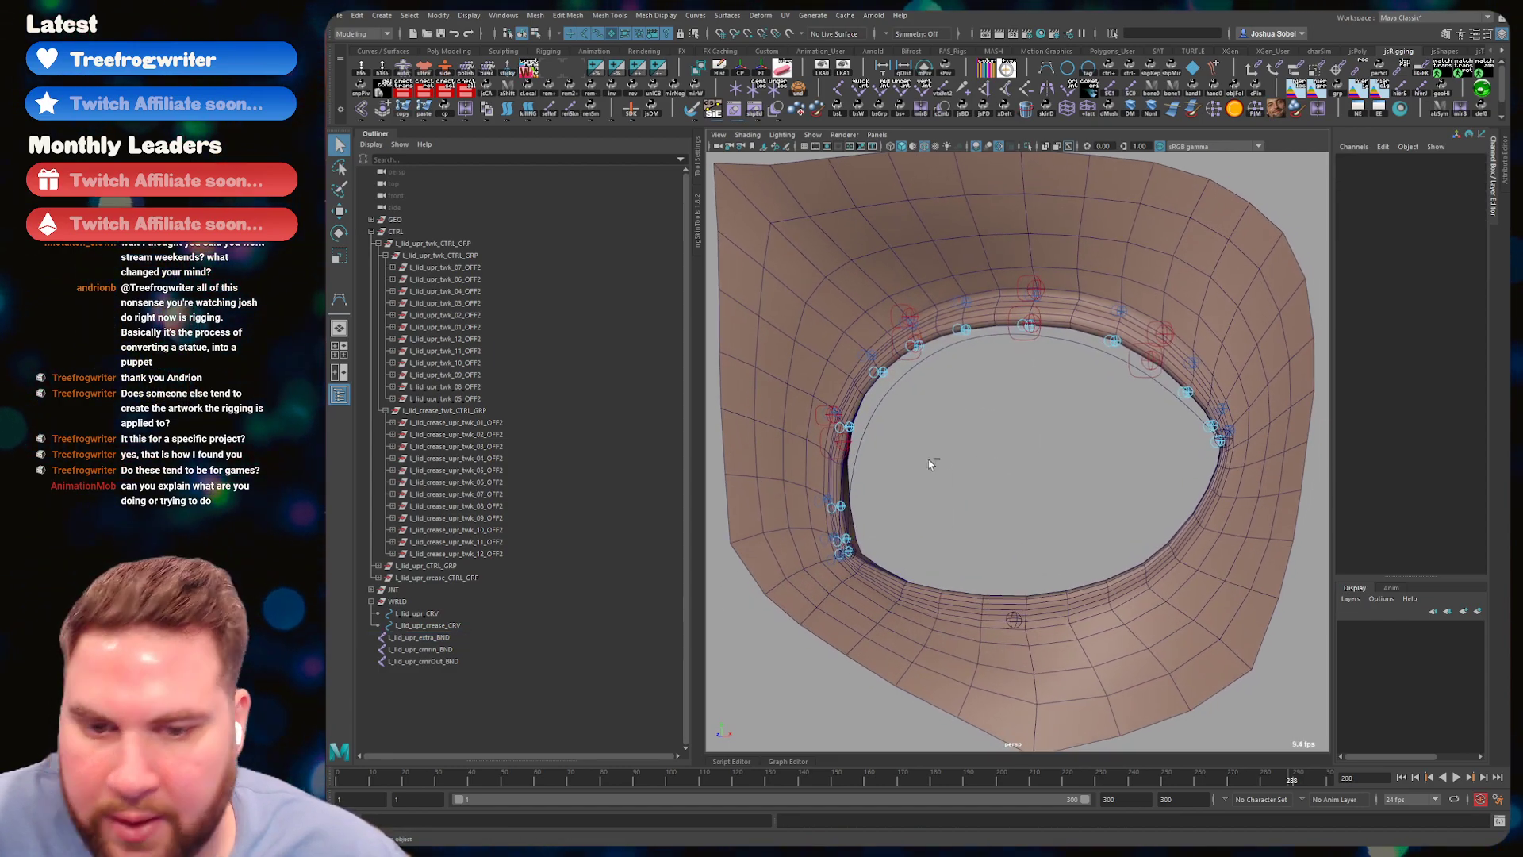
- Bind the L_lid_upr_CRV curve to the four upper lid control joints plus the inner and outer corner BND joints
left_click(843, 441)
left_click_drag(866, 446, 864, 460, "alt")
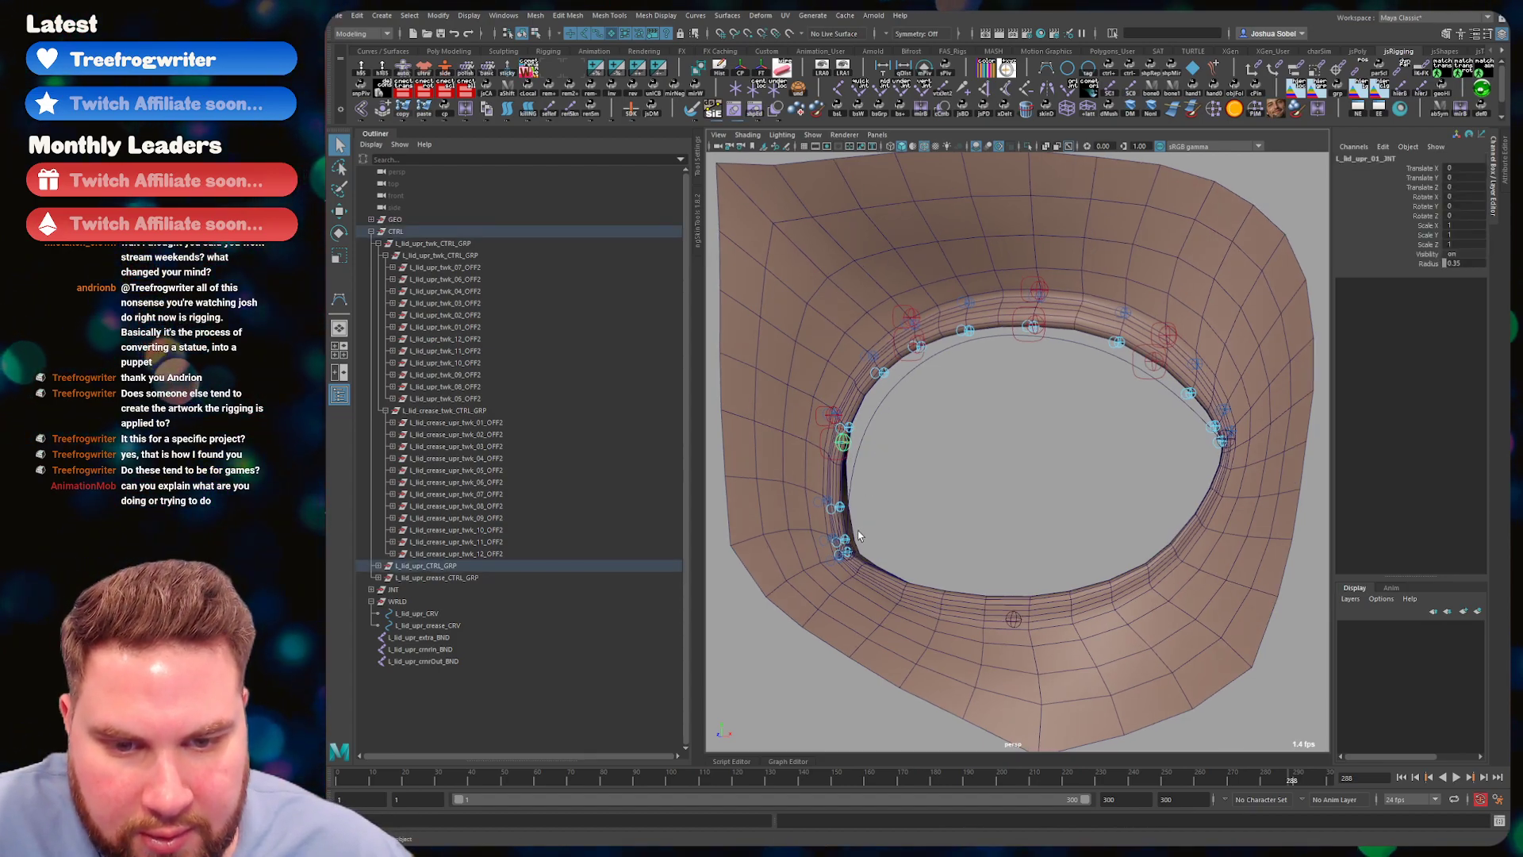
left_click_drag(858, 535, 855, 547, "alt")
left_click(851, 559)
left_click_drag(848, 458, 846, 466, "alt")
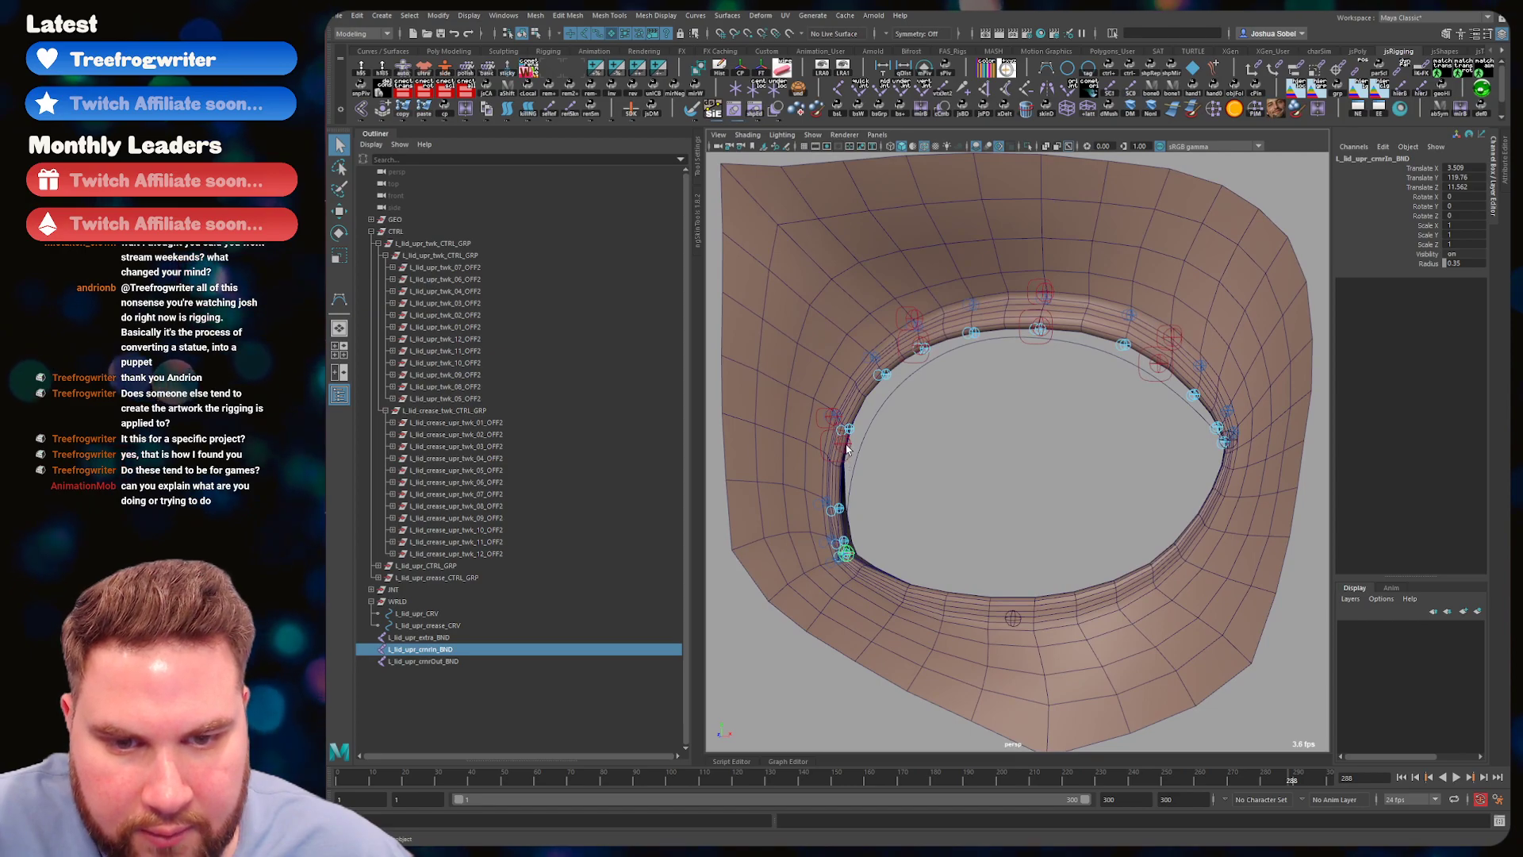
left_click(843, 444, "shift")
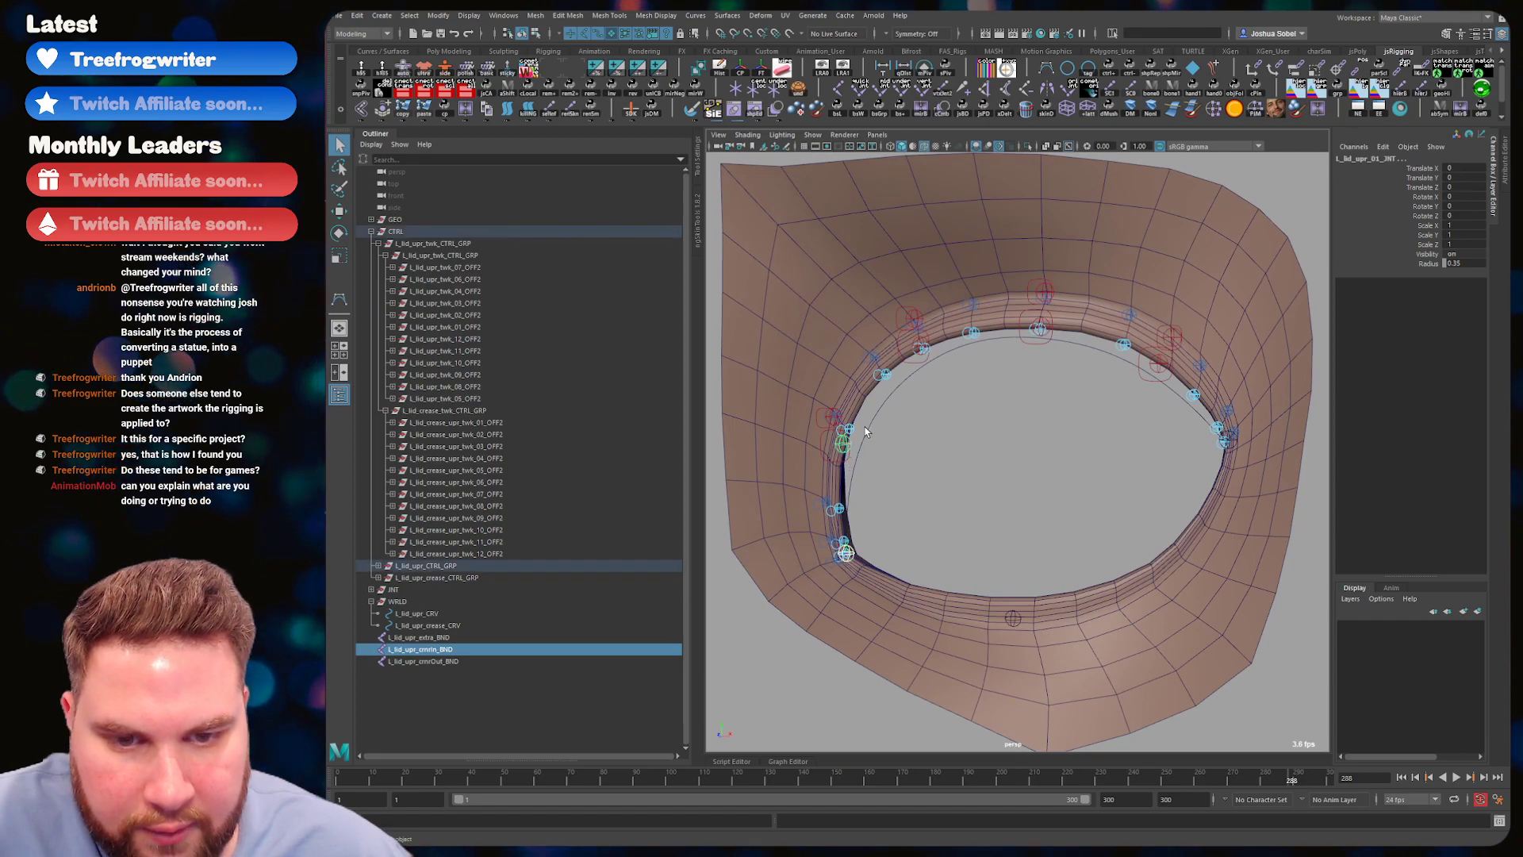
left_click(921, 346, "shift")
left_click(1047, 321, "shift")
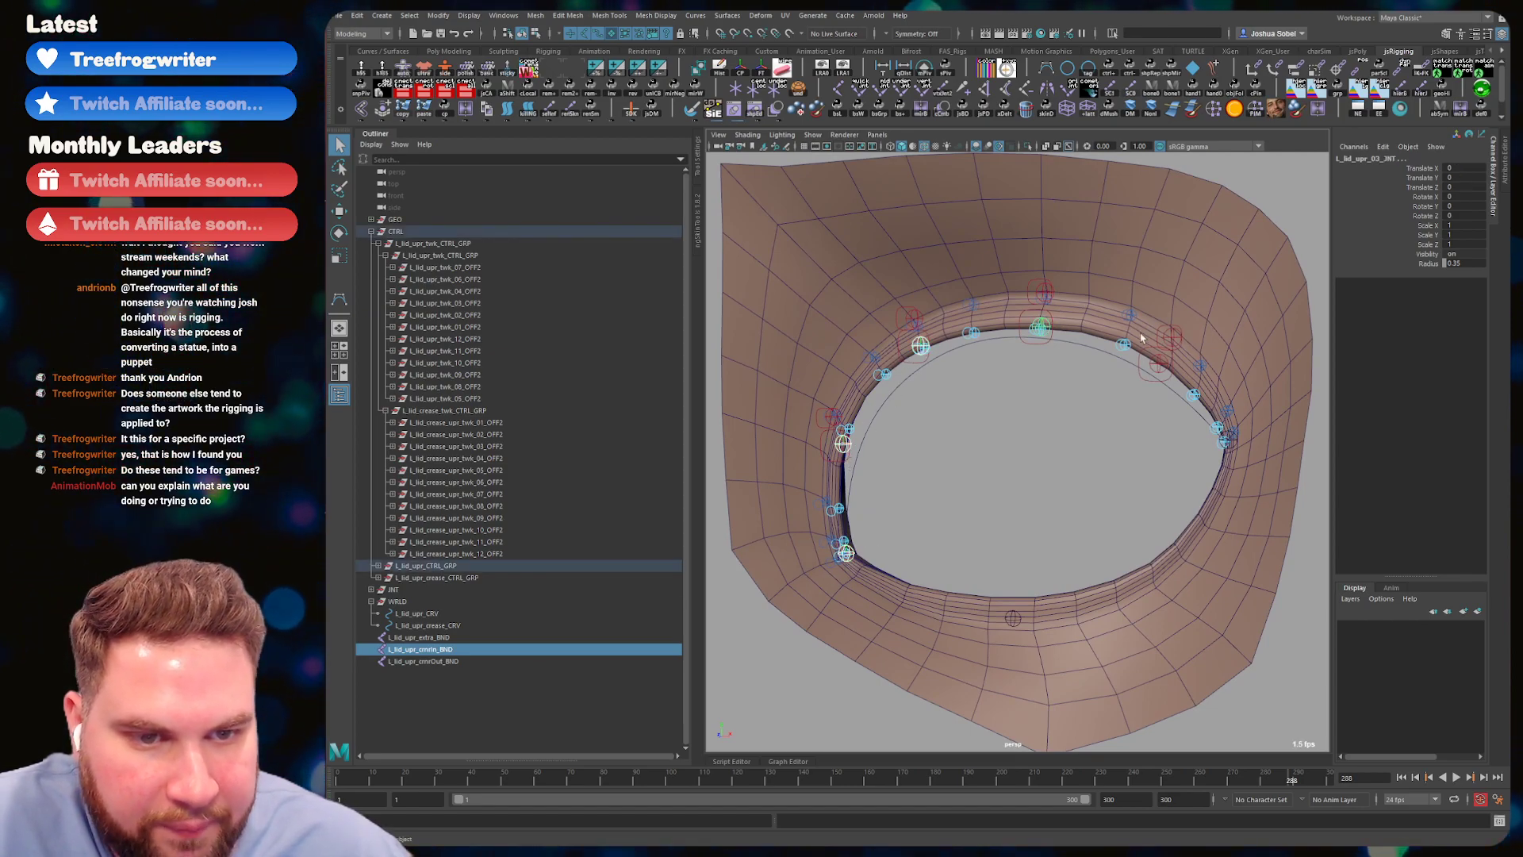
left_click(1227, 438, "shift")
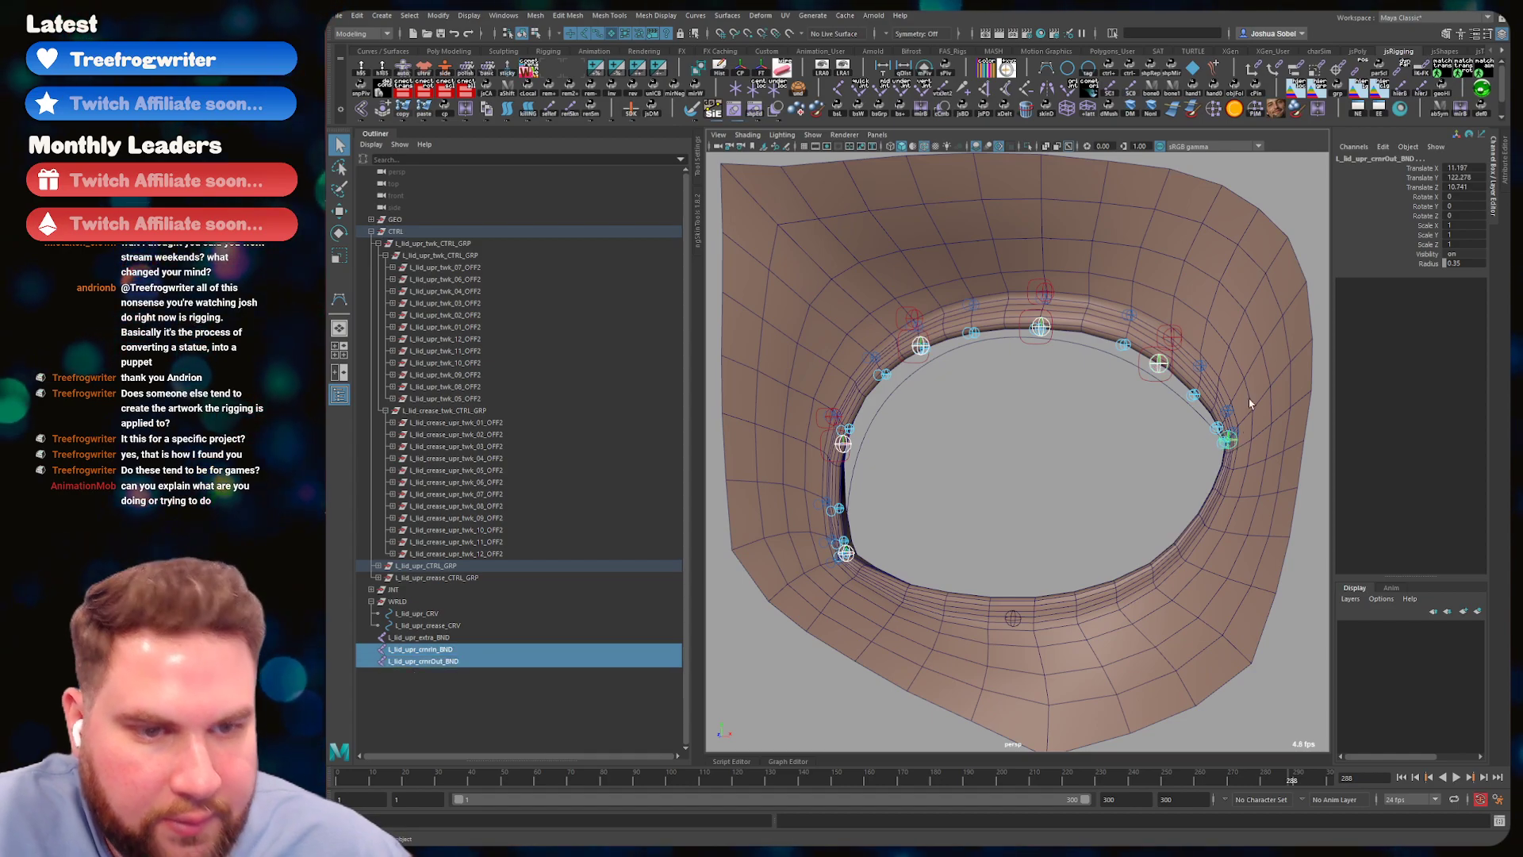
left_click(1004, 335, "shift")
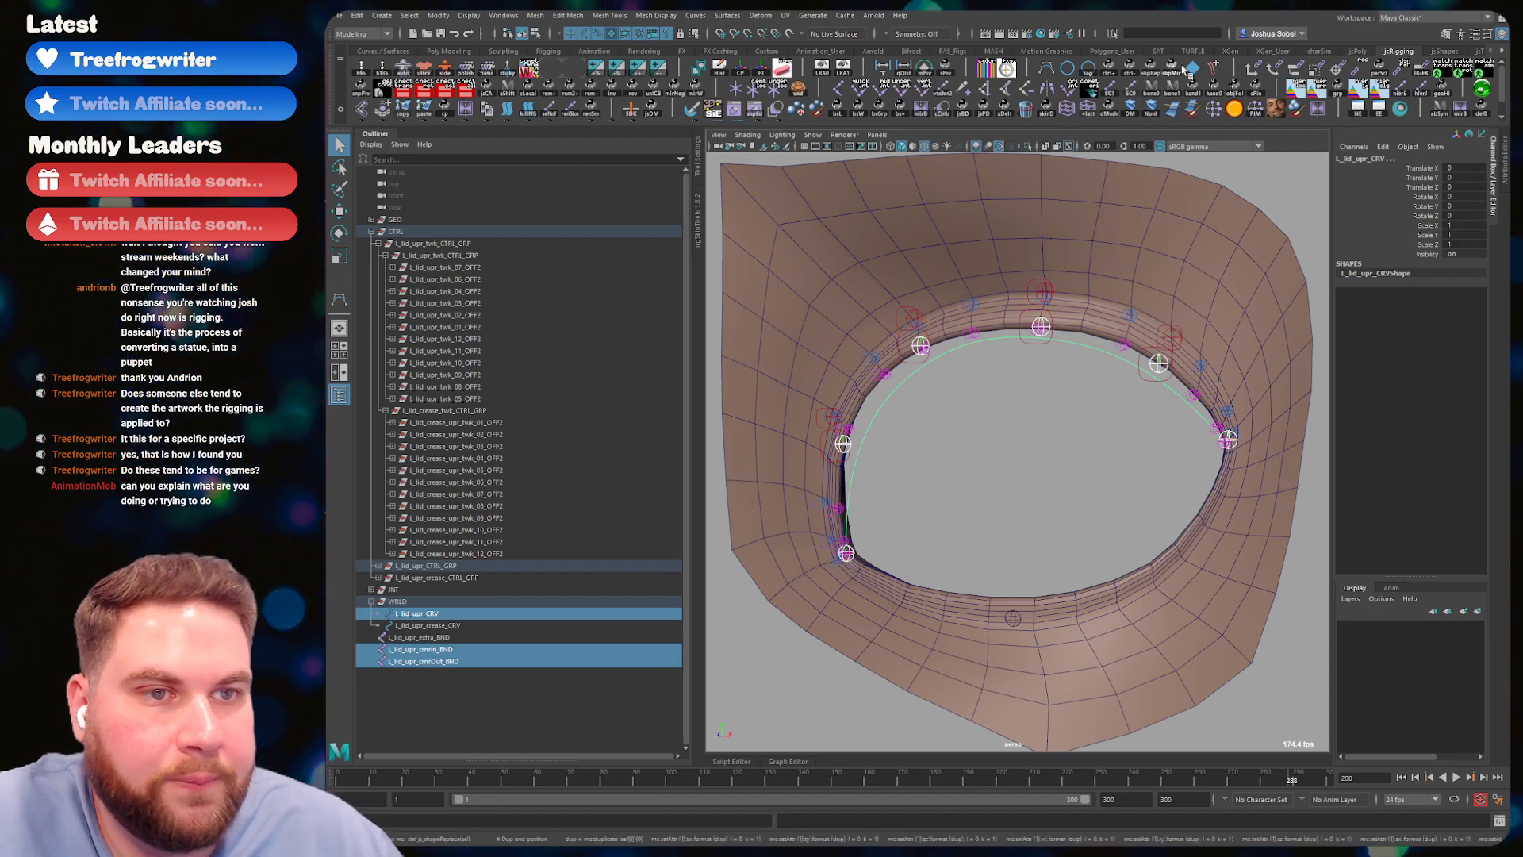
left_click(361, 111)
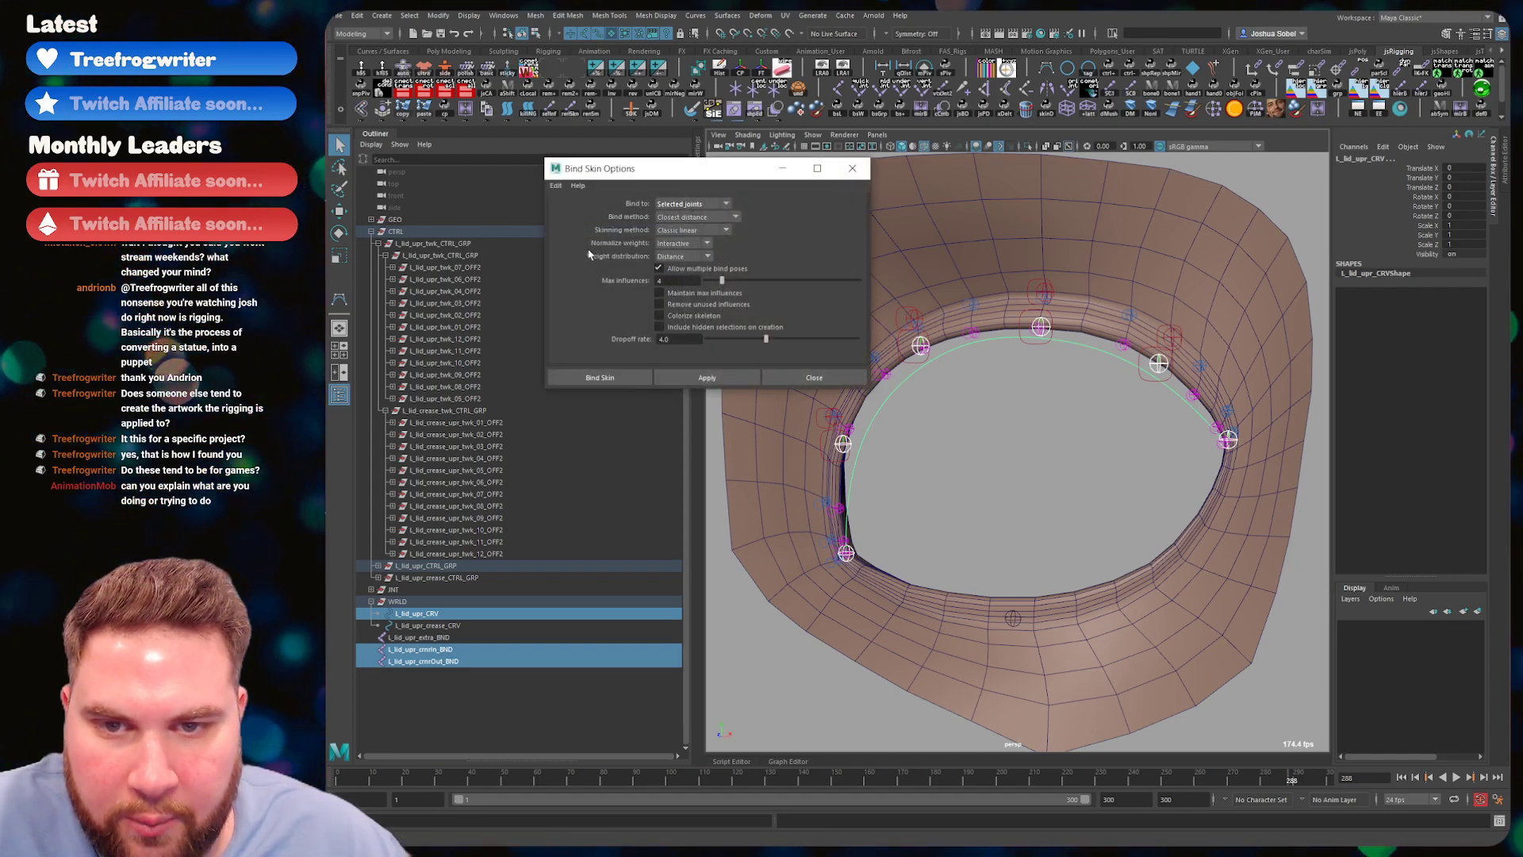
left_click(600, 377)
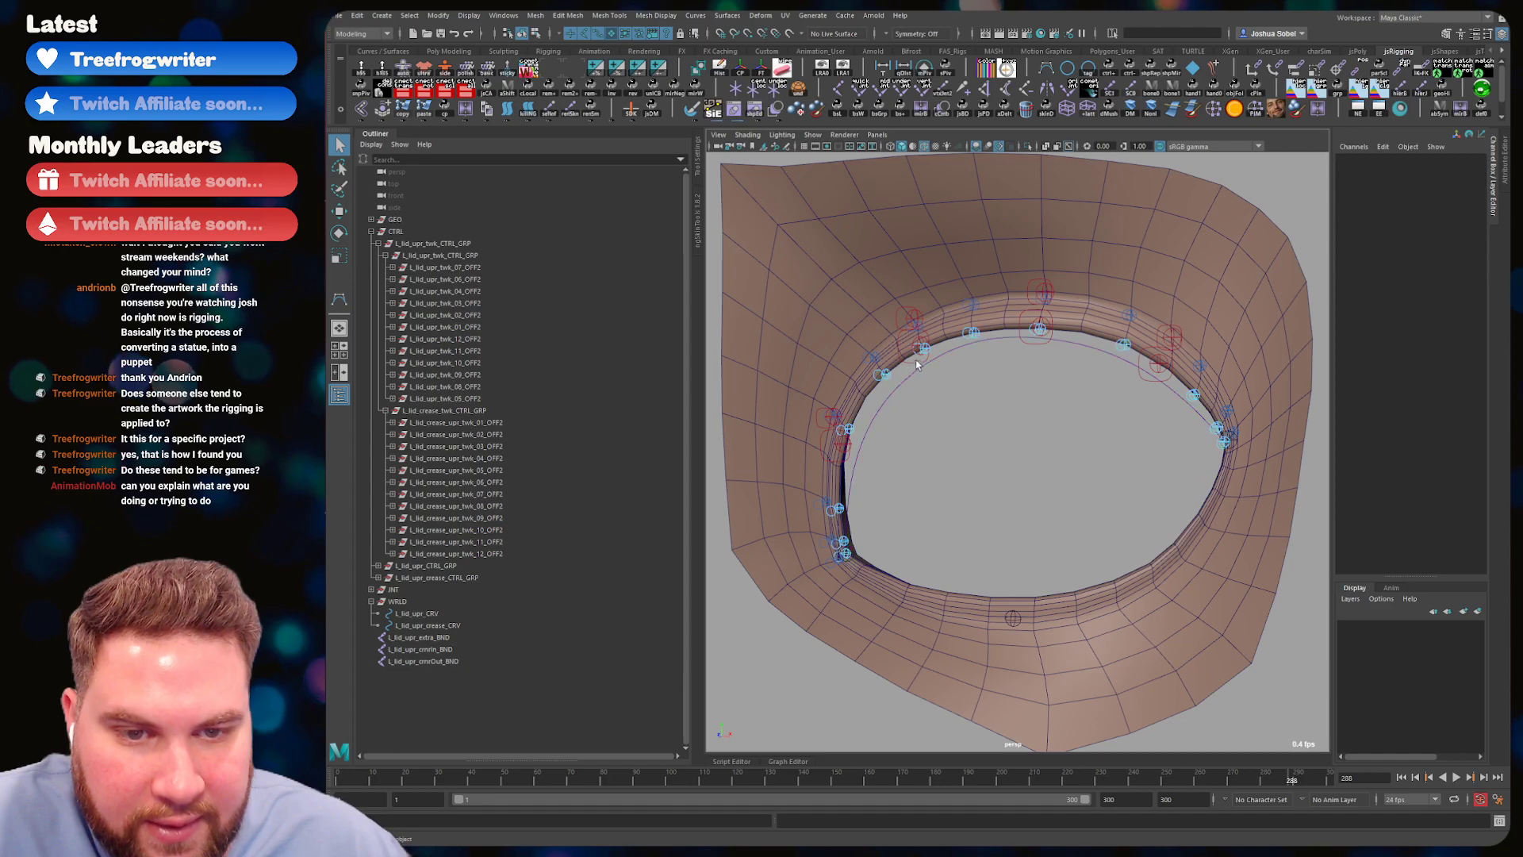
- Test the lid curve binding by moving the second and third lid controls downward, and undo each move
left_click(919, 355)
key("w")
left_click_drag(919, 355, 962, 475)
key("ctrl+z")
left_click(1049, 336)
left_click_drag(1041, 328, 1041, 484)
key("ctrl+z")
key("q")
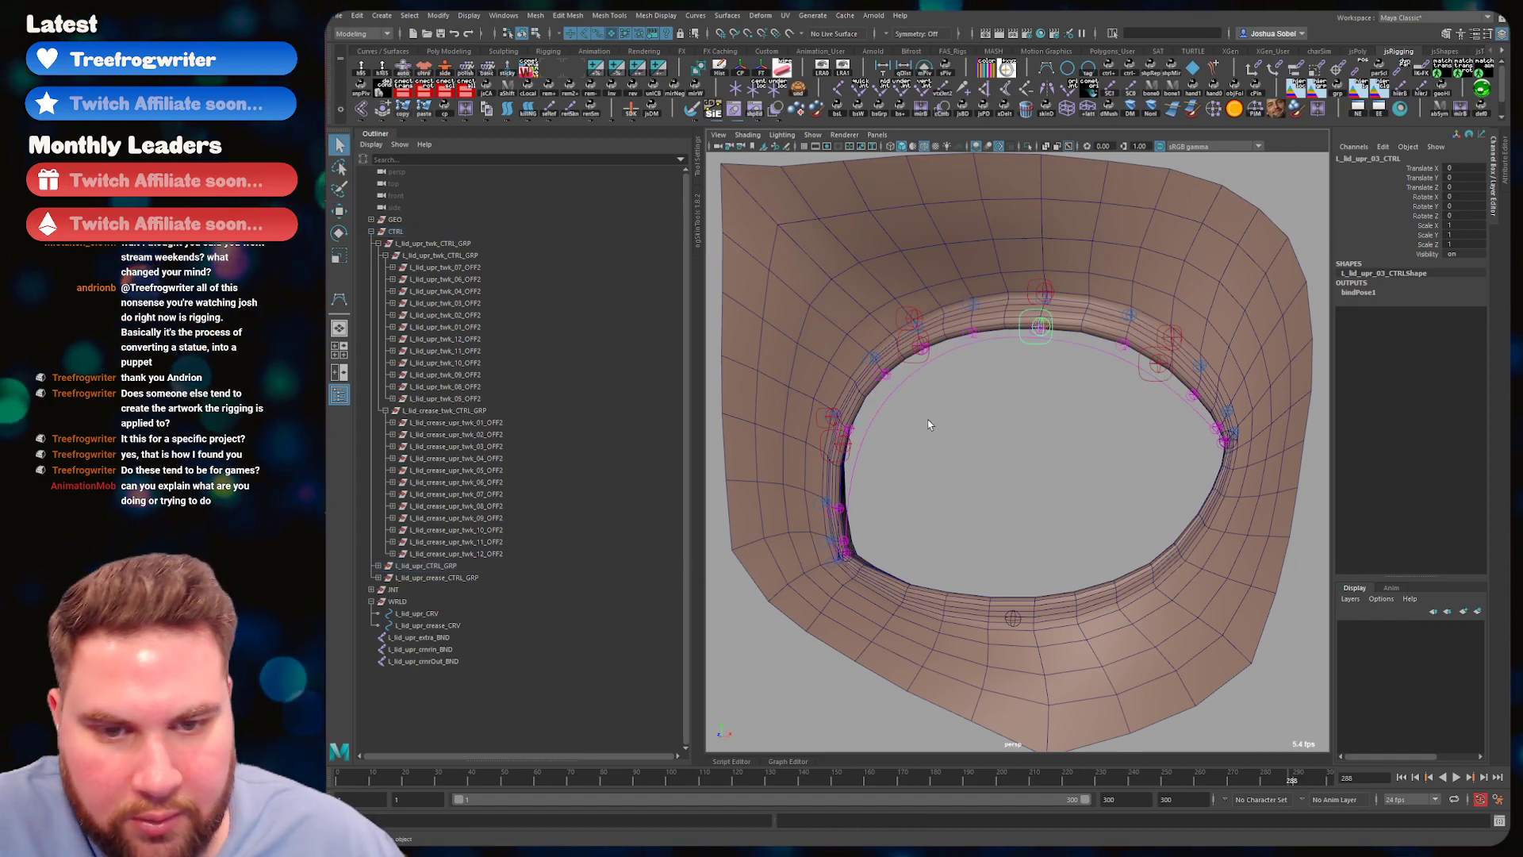
- Bind the L_lid_upr_crease_CRV curve to the four crease control joints plus both corner BND joints, and save the scene
left_click(834, 415)
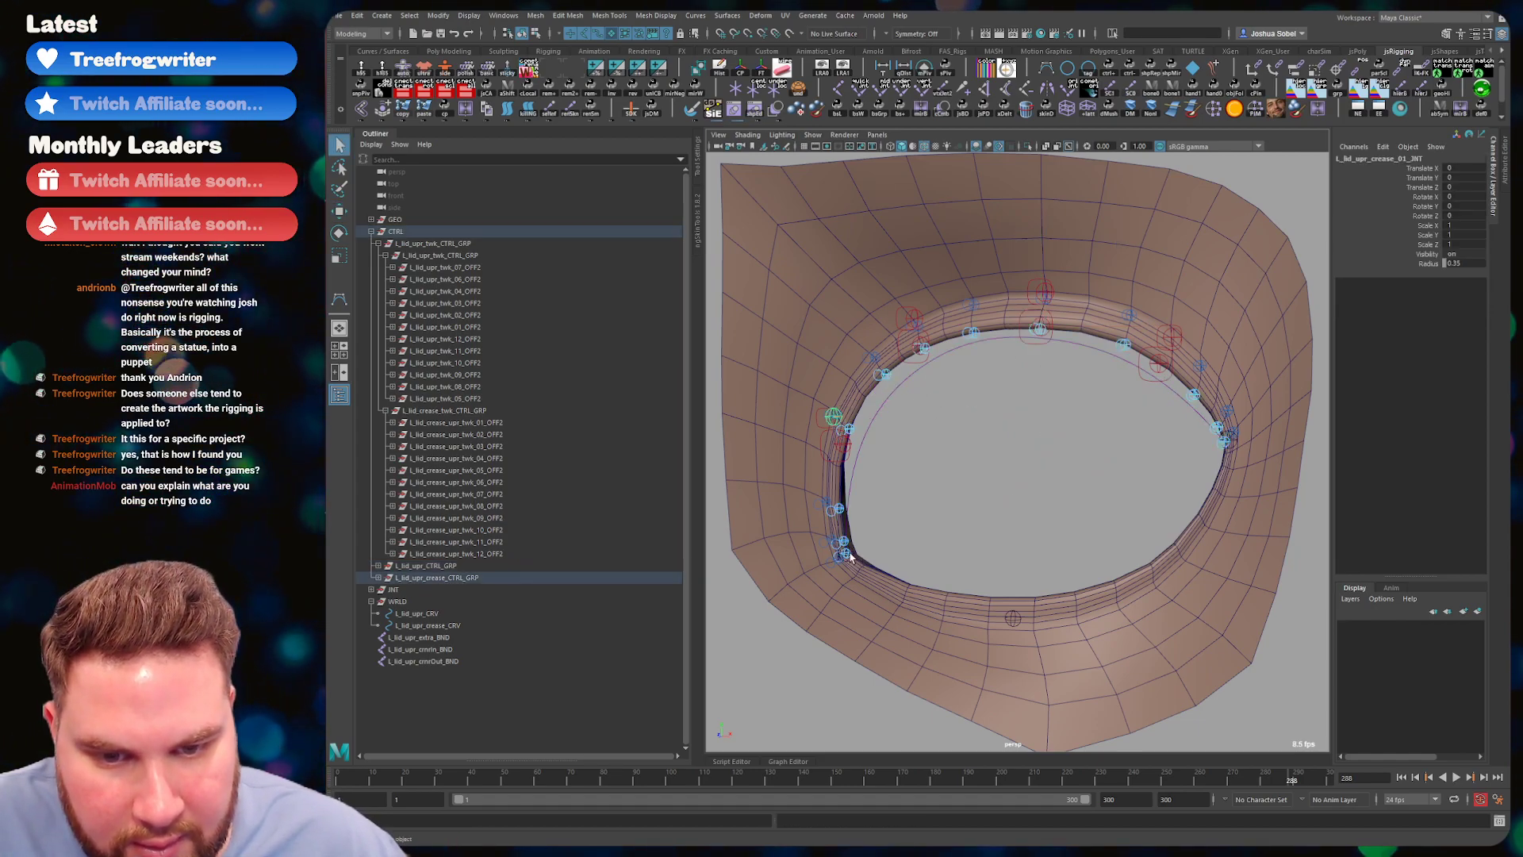
left_click(847, 554)
left_click(831, 418, "shift")
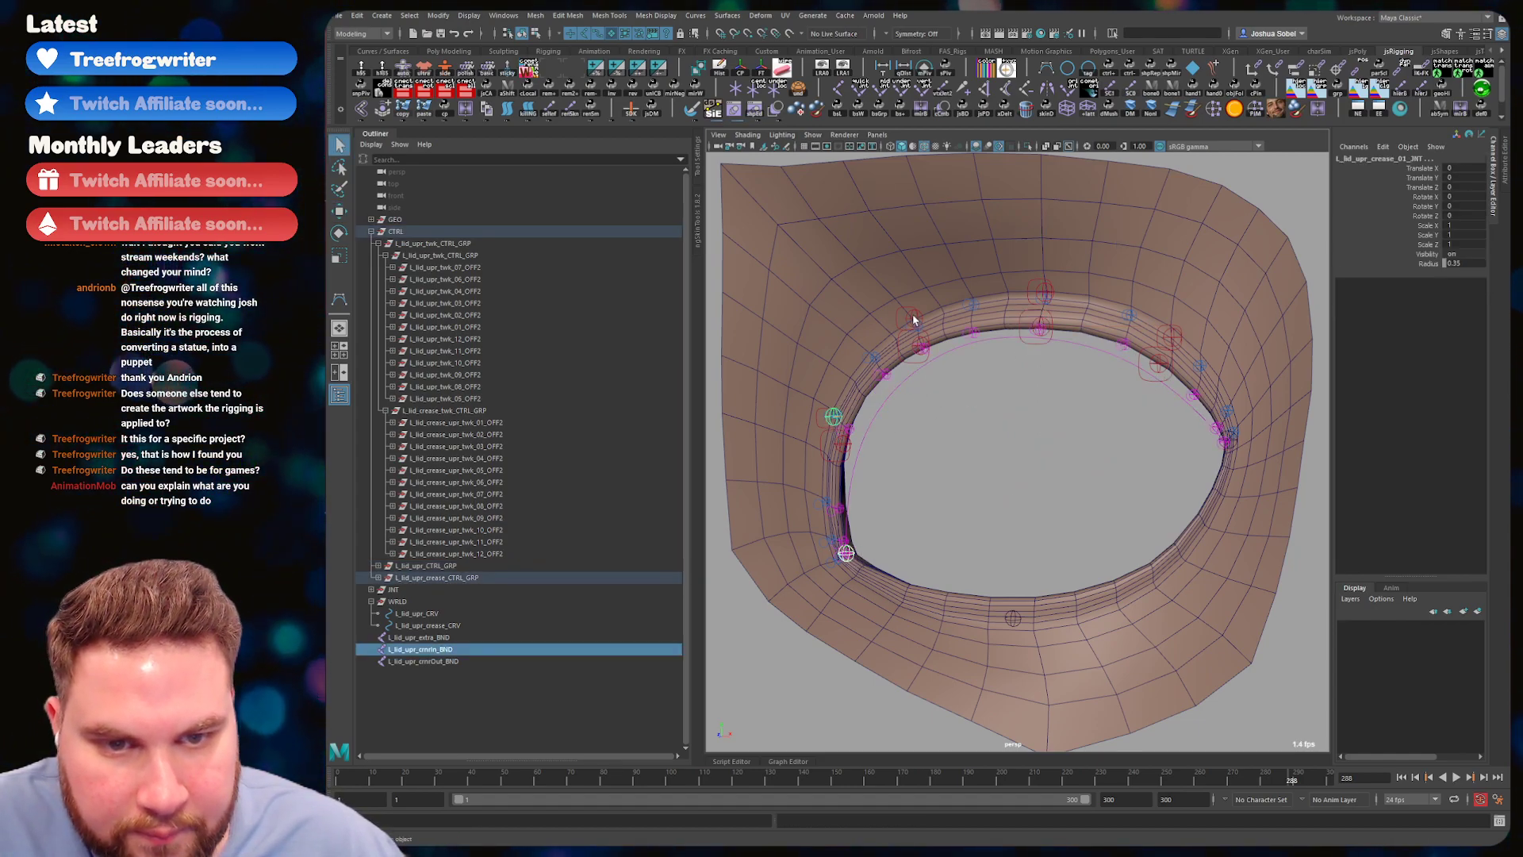
left_click(1044, 292, "shift")
left_click(1172, 337, "shift")
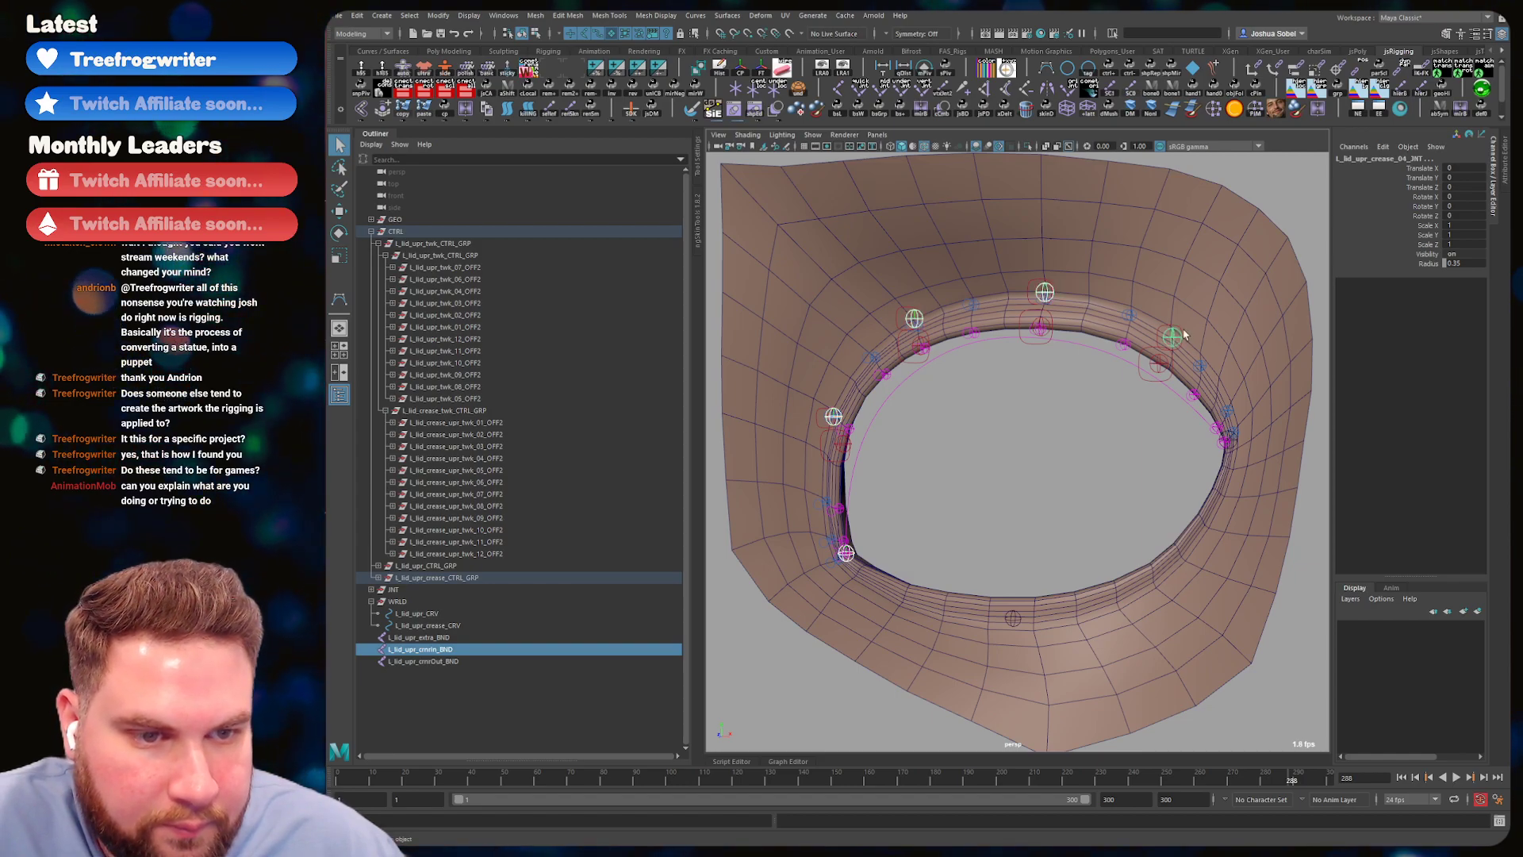
left_click(1228, 439, "shift")
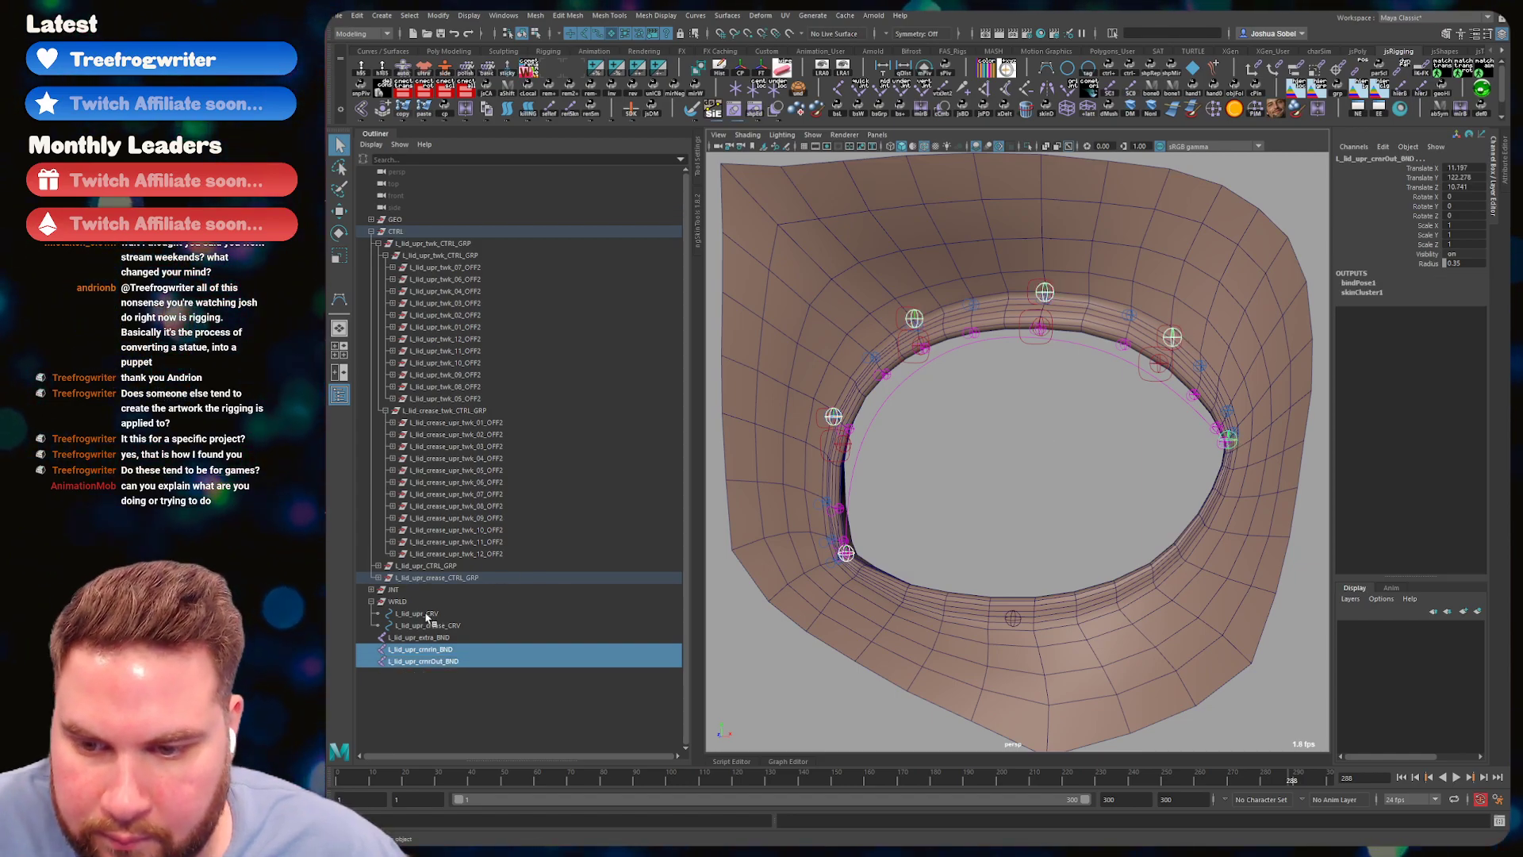
left_click(831, 377)
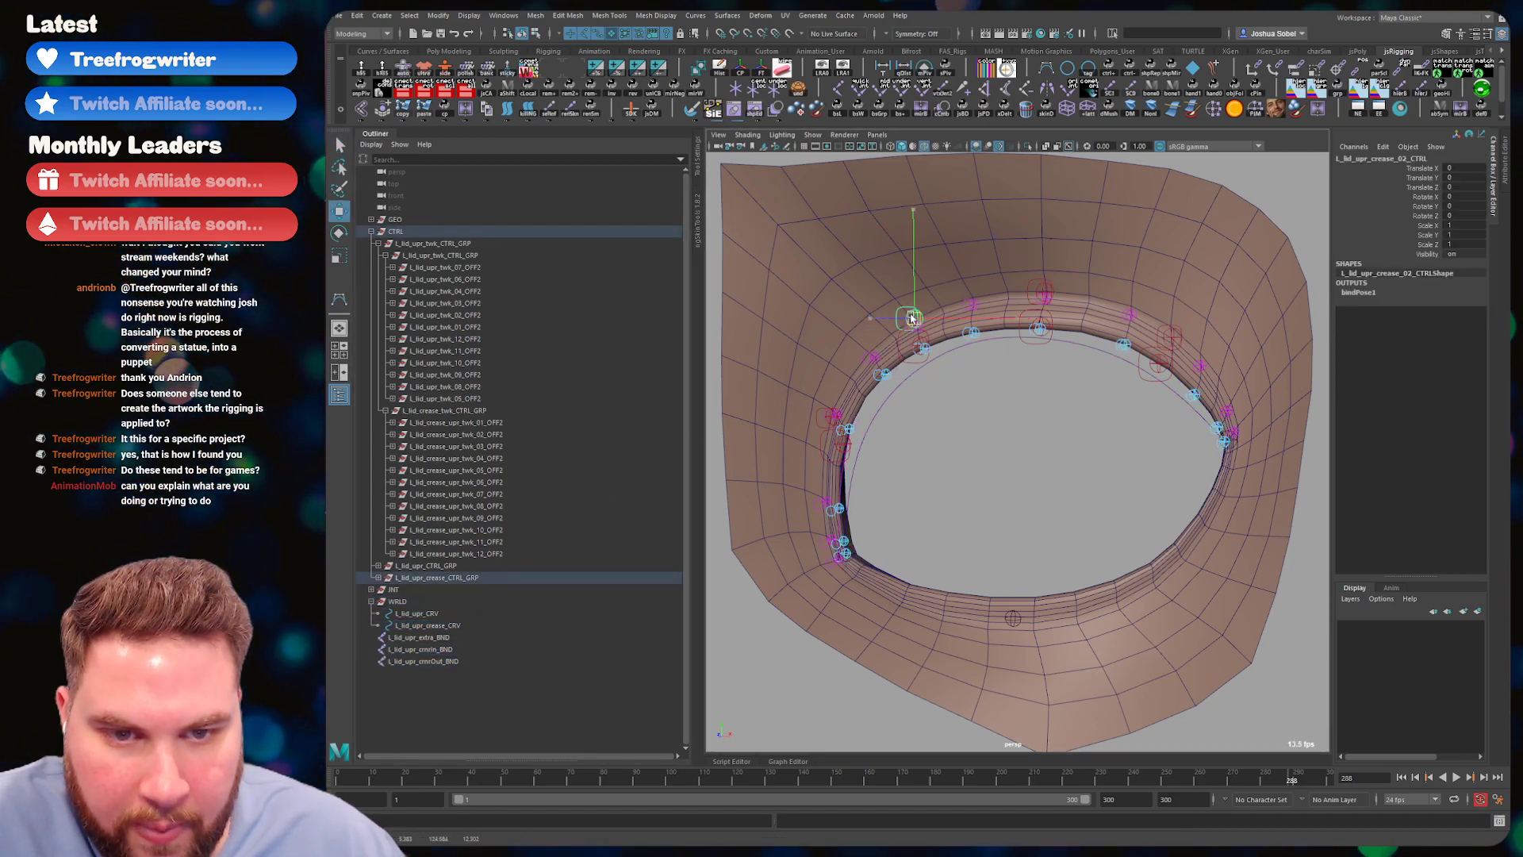
left_click(1029, 365)
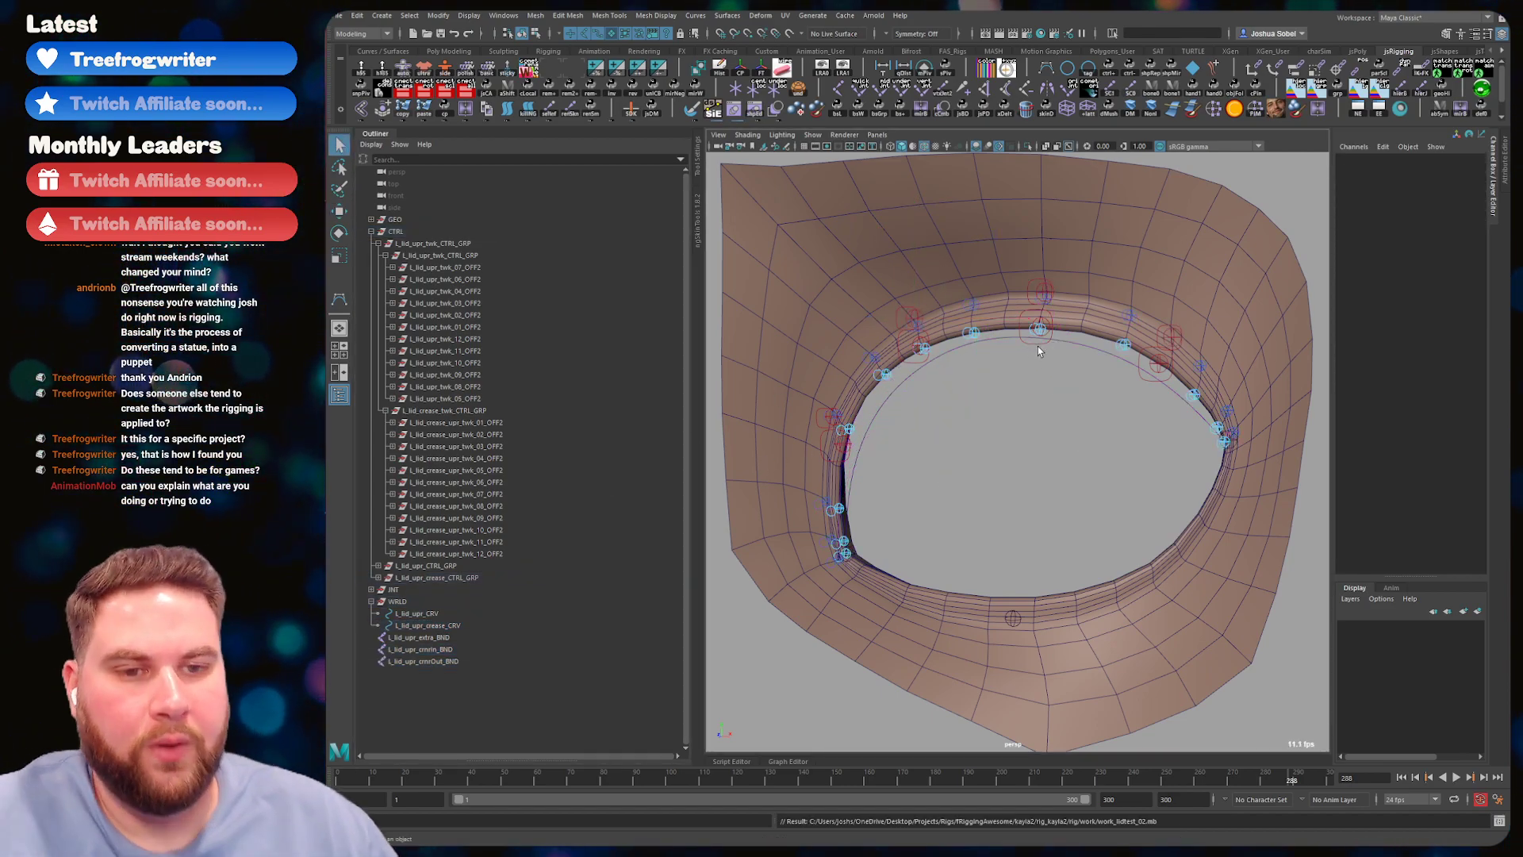
- Try pulling L_lid_upr_03_CTRL down across the eye opening, and undo the move
left_click(1039, 330)
key("w")
left_click_drag(1039, 330, 1072, 604)
key("ctrl+z")
key("ctrl+z")
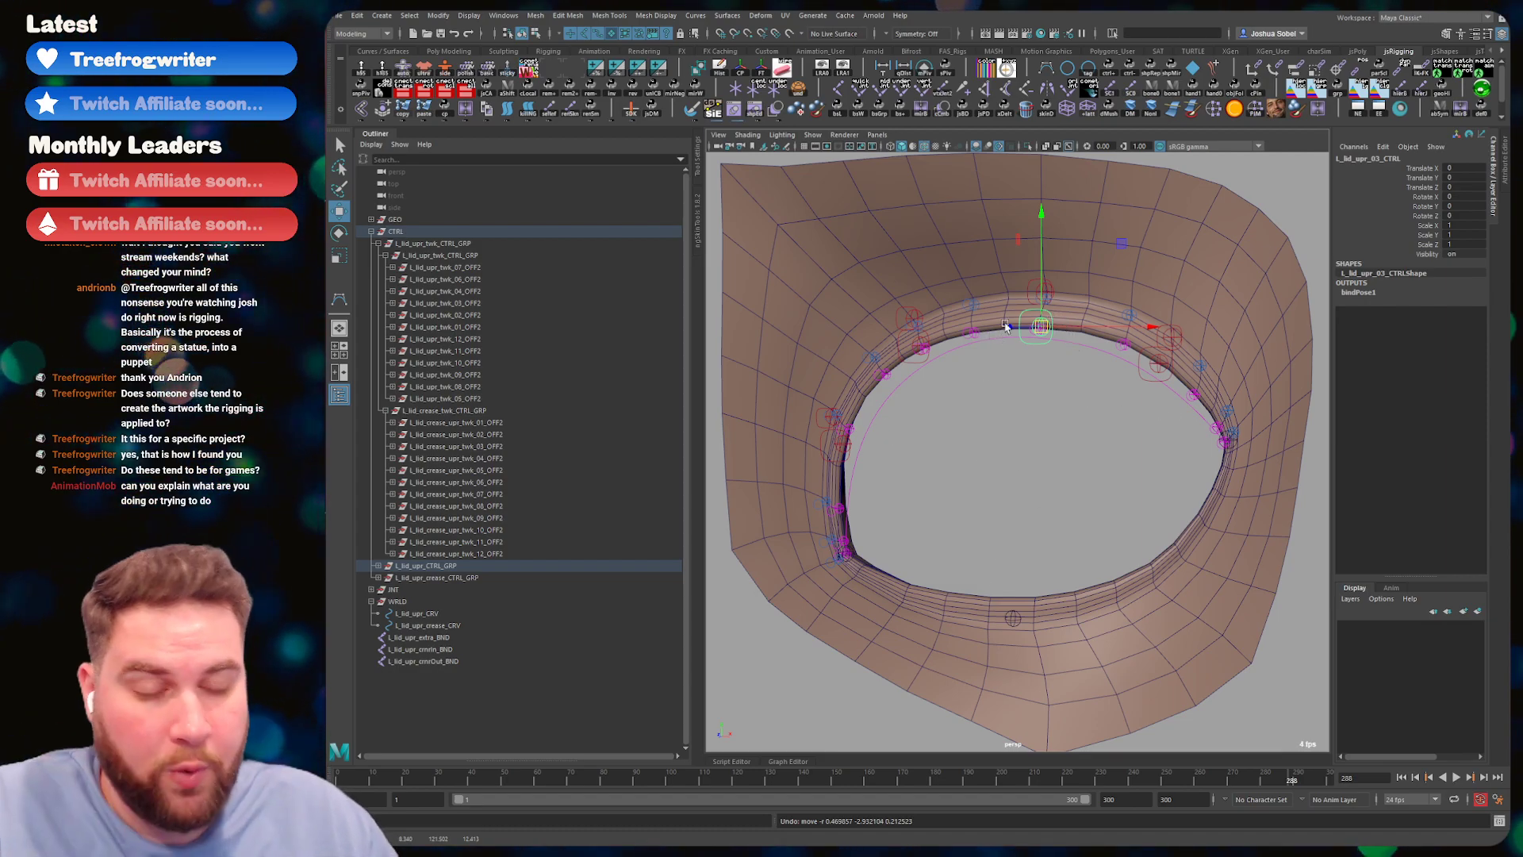
- Pose the upper lid closed by lowering the second, third and fourth lid controls to the lower edge of the eye opening
left_click_drag(990, 336, 1019, 553, "alt")
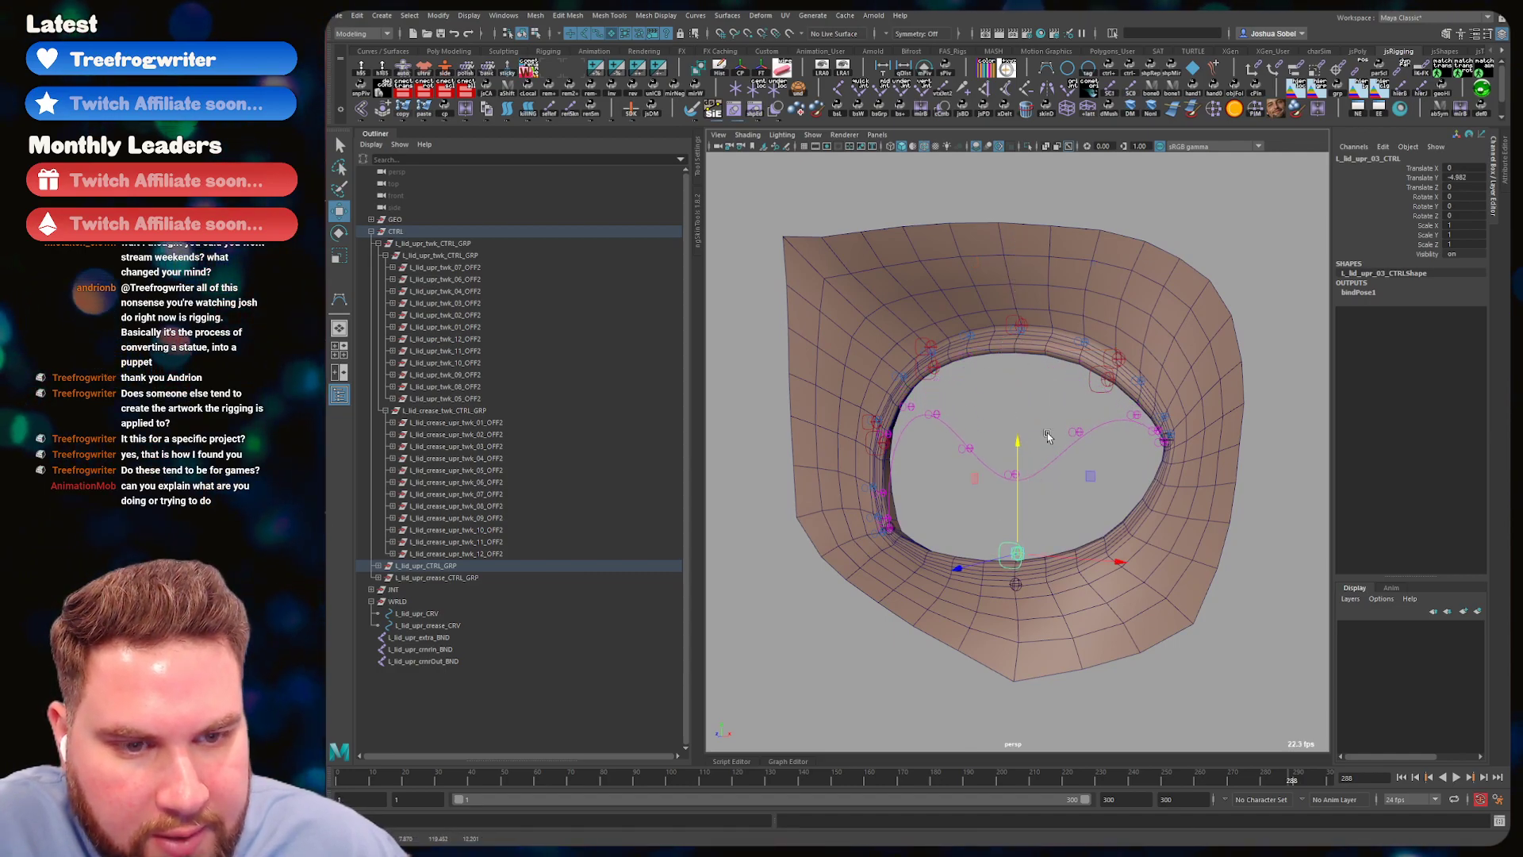
left_click(1093, 373)
left_click_drag(1094, 374, 1119, 504)
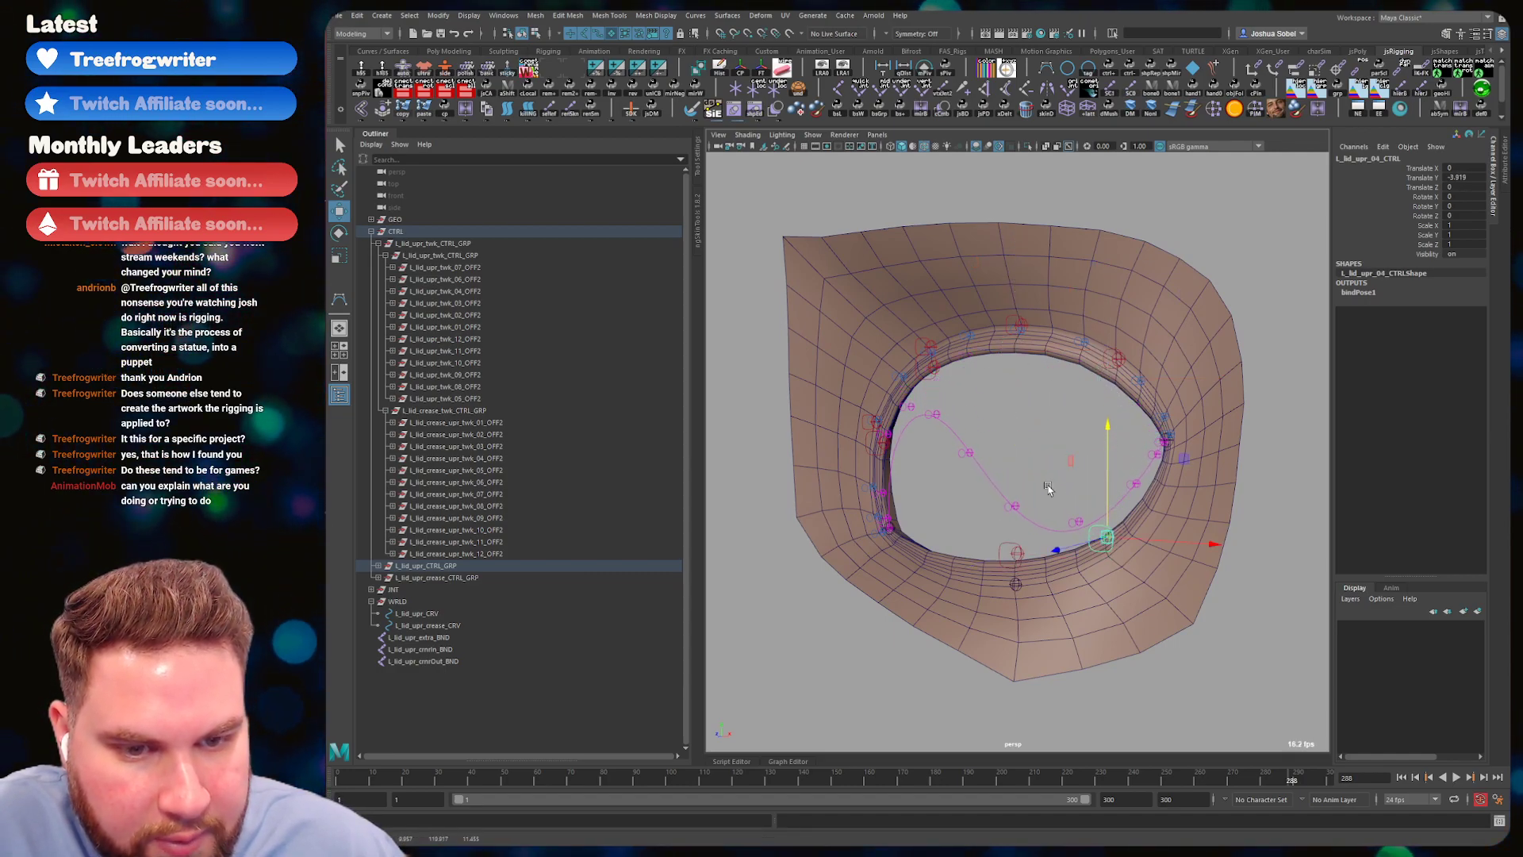
left_click(934, 363)
left_click_drag(934, 364, 938, 518)
left_click_drag(938, 517, 1040, 532, "alt")
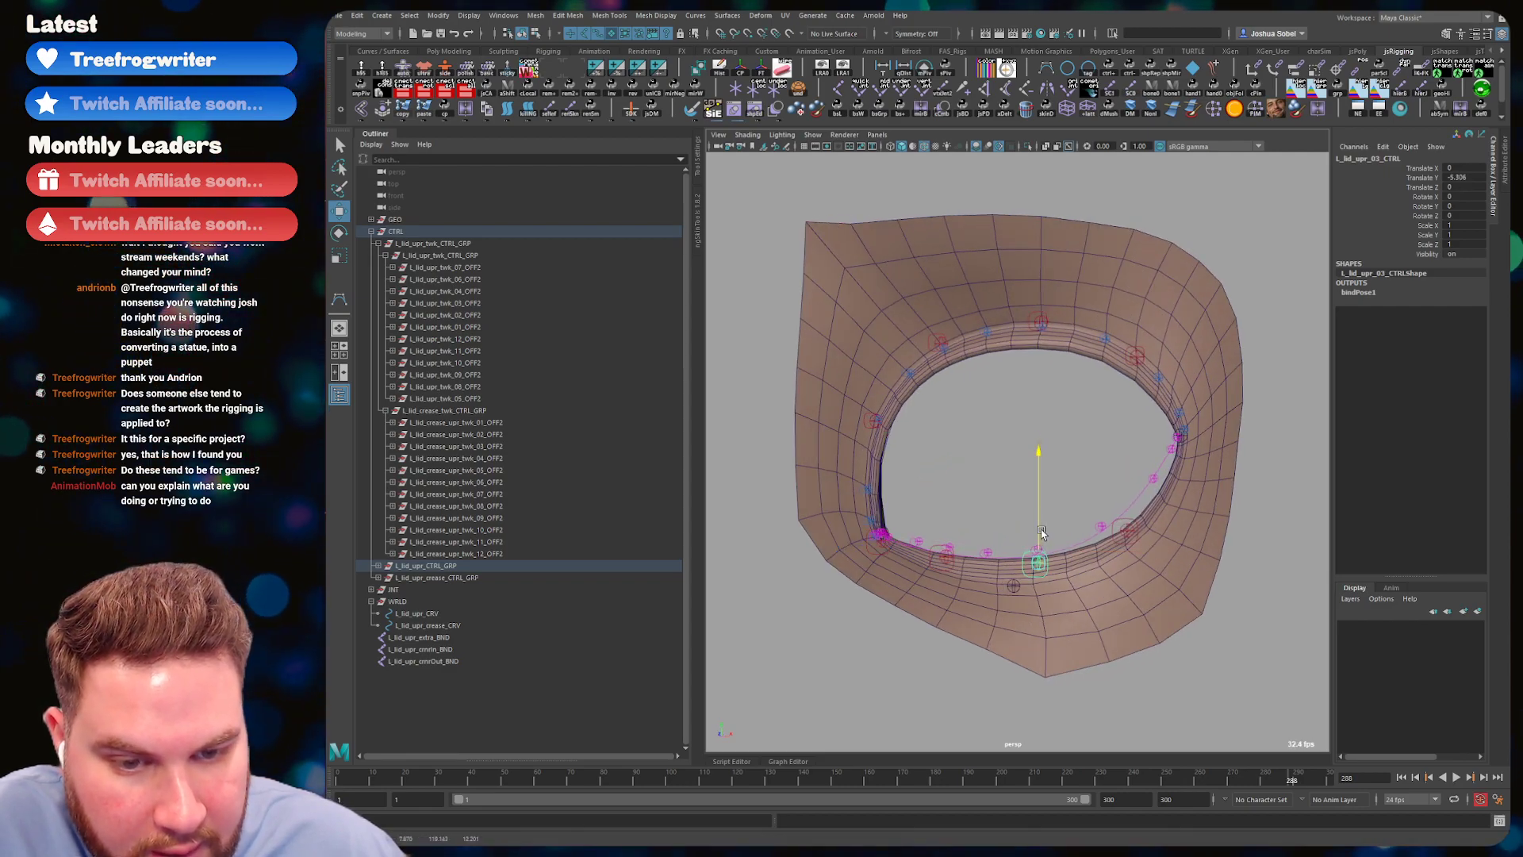
left_click(1126, 519)
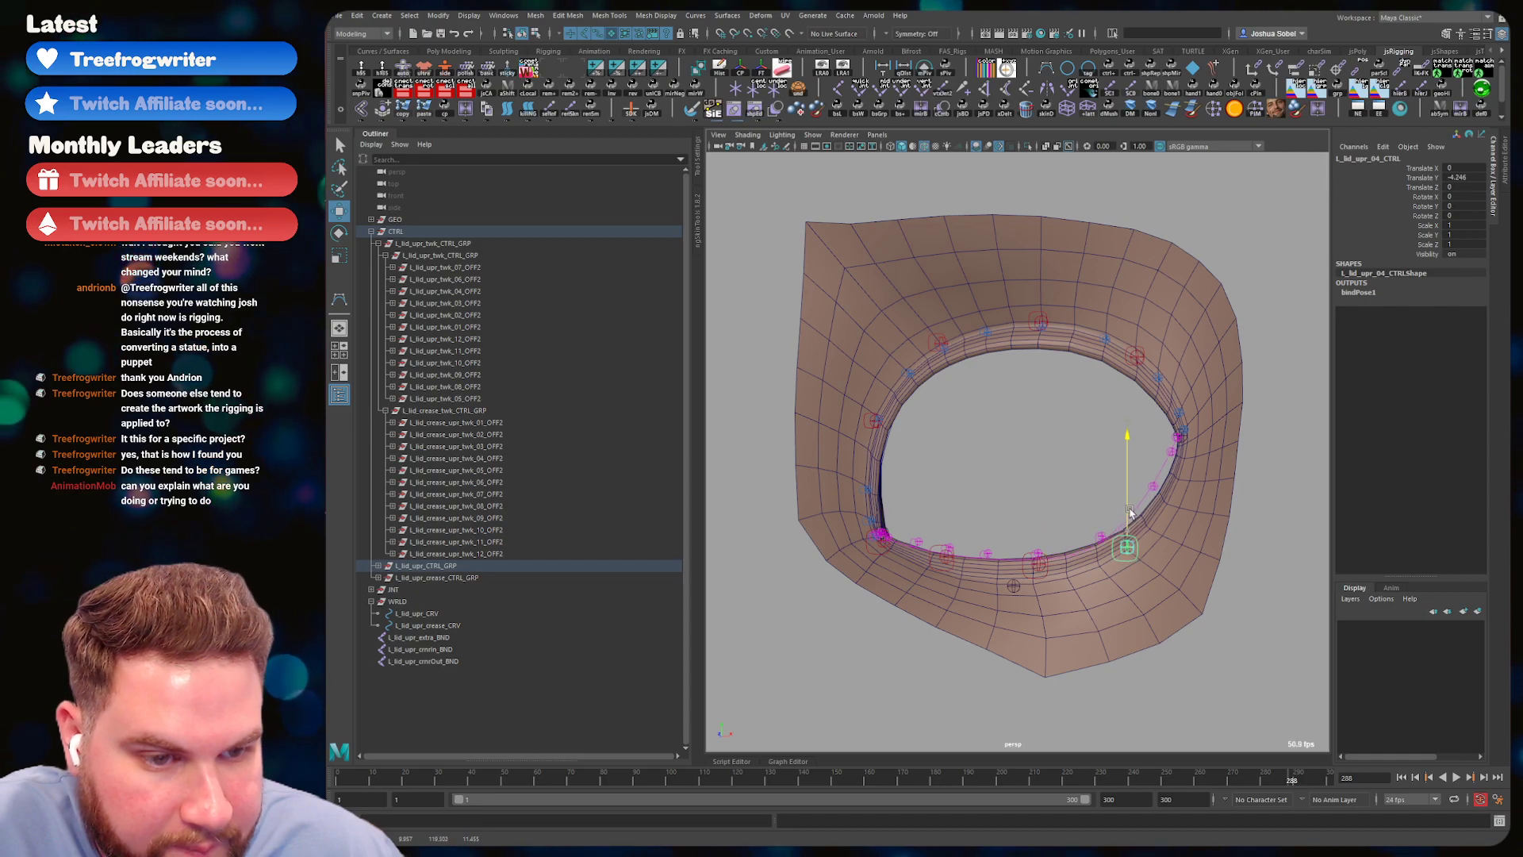
left_click_drag(1127, 548, 1158, 530)
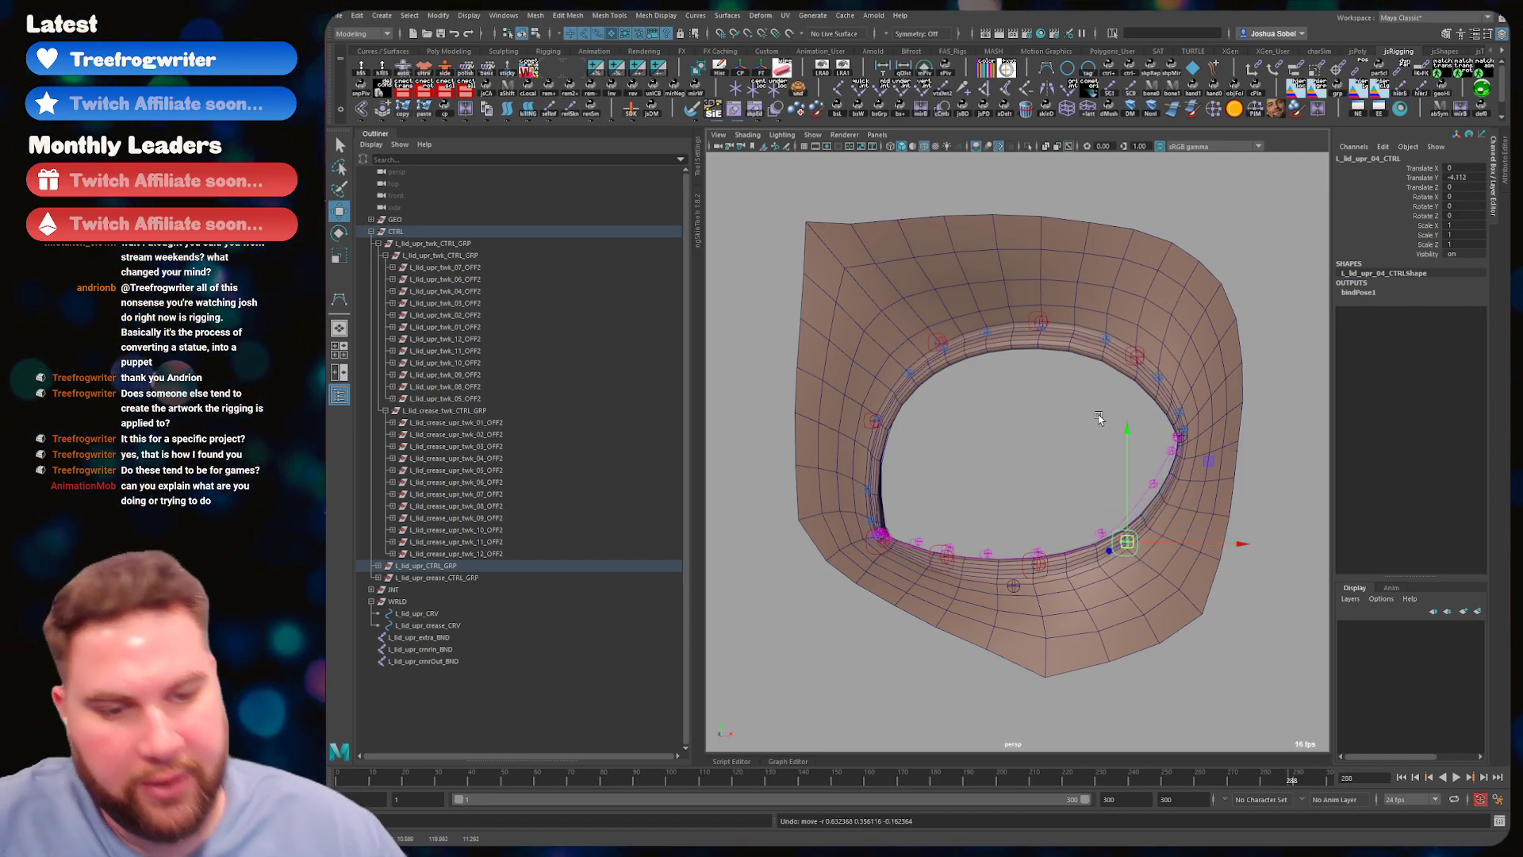
- Undo all moves of the closed-lid pose and clear the selection
key("ctrl+z")
key("ctrl+z")
key("ctrl+z")
key("ctrl+z")
key("ctrl+z")
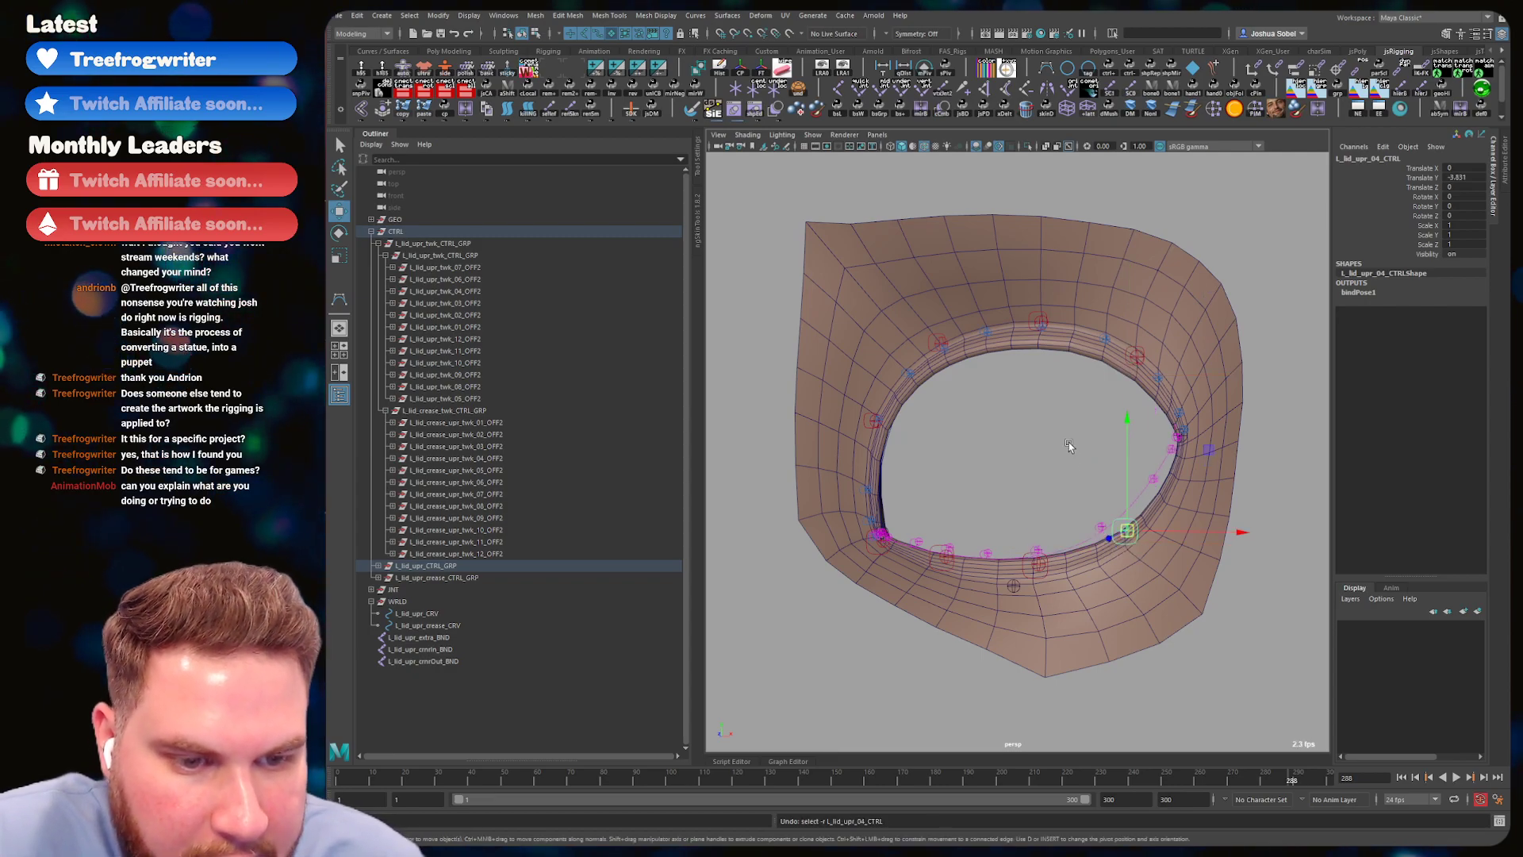
key("ctrl+z")
key("ctrl+z")
key("ctrl+z")
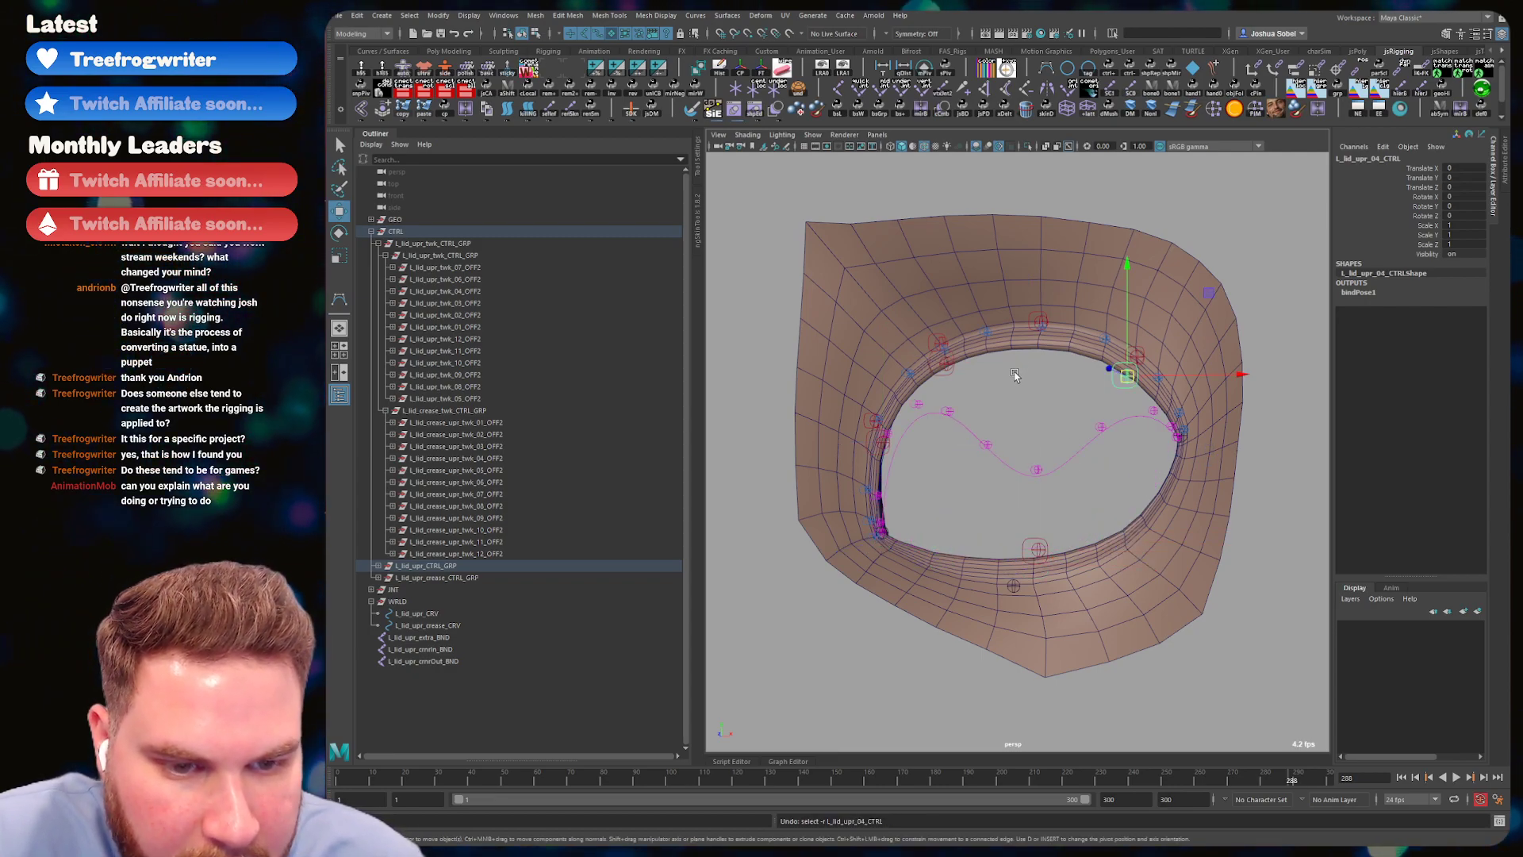
key("q")
left_click(1025, 410)
left_click_drag(1025, 410, 1013, 369, "alt")
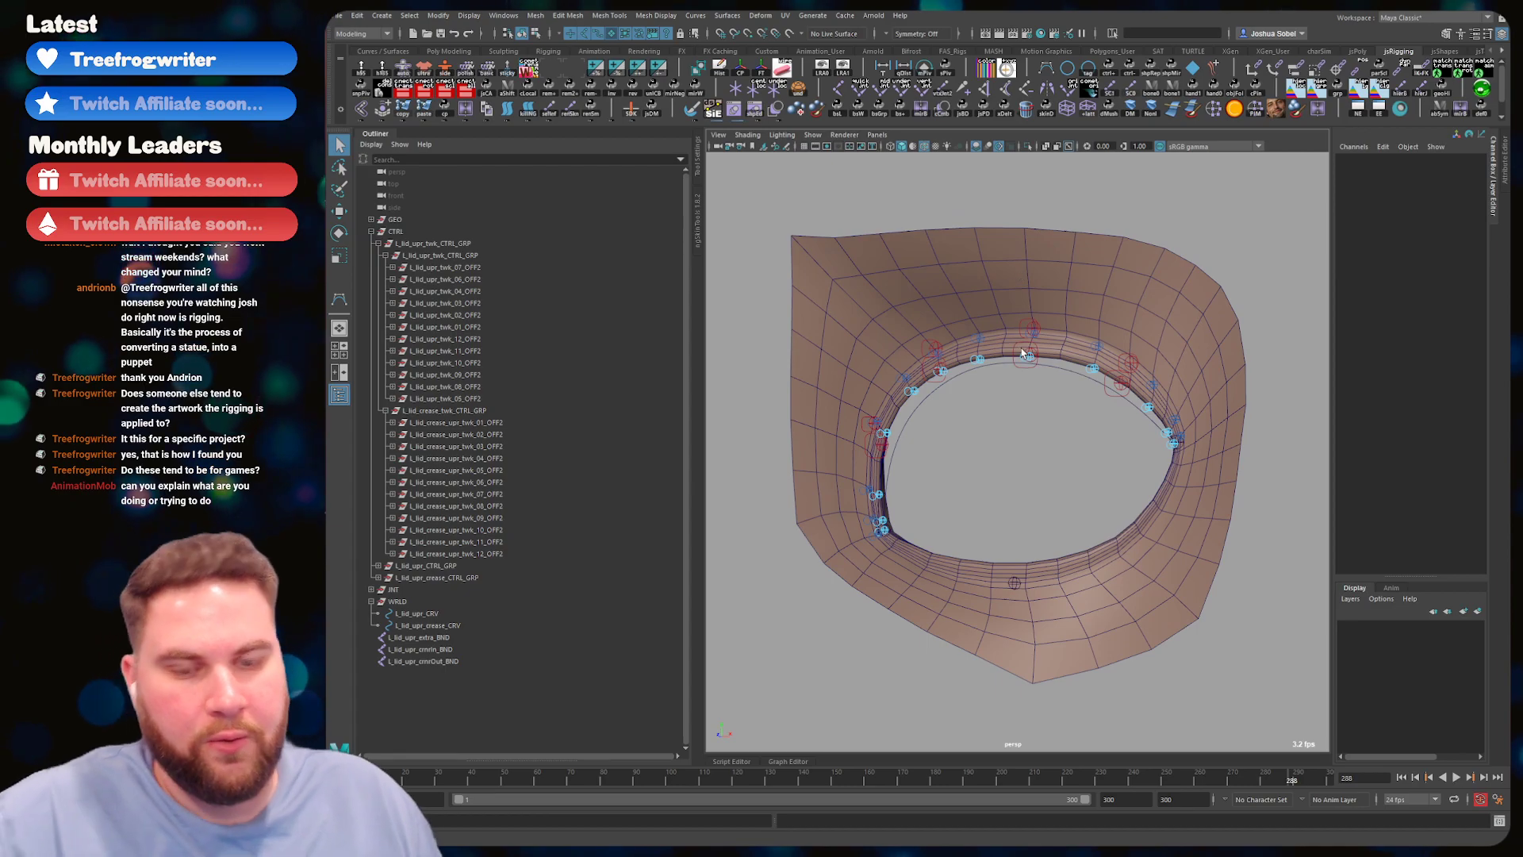
- Check the transform values of L_lid_upr_03_OFF1, the offset group above the third lid control, and clear the selection
left_click(1008, 355)
key("w")
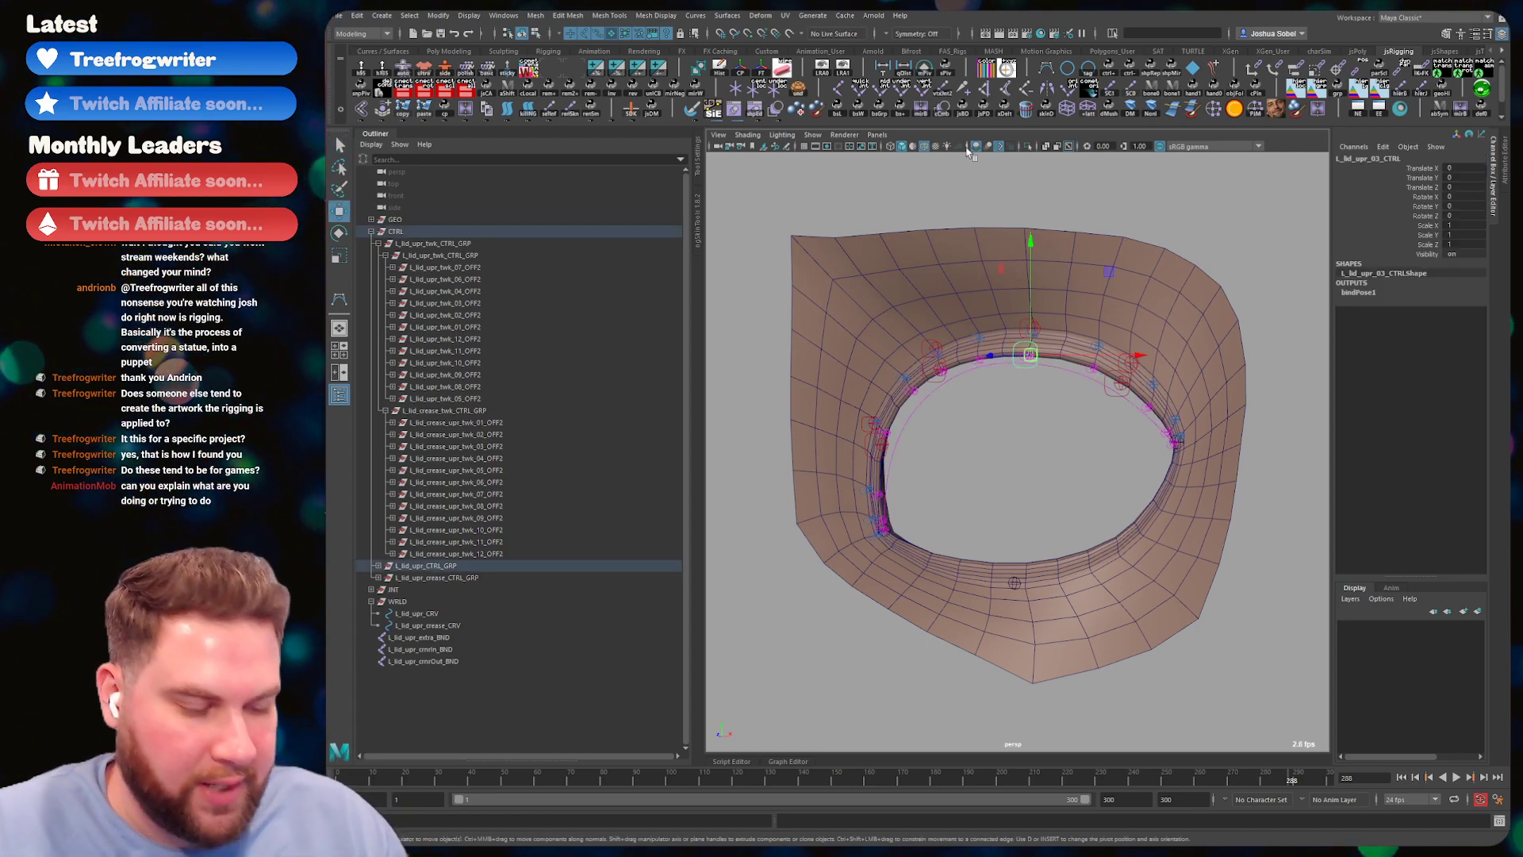
key("Up")
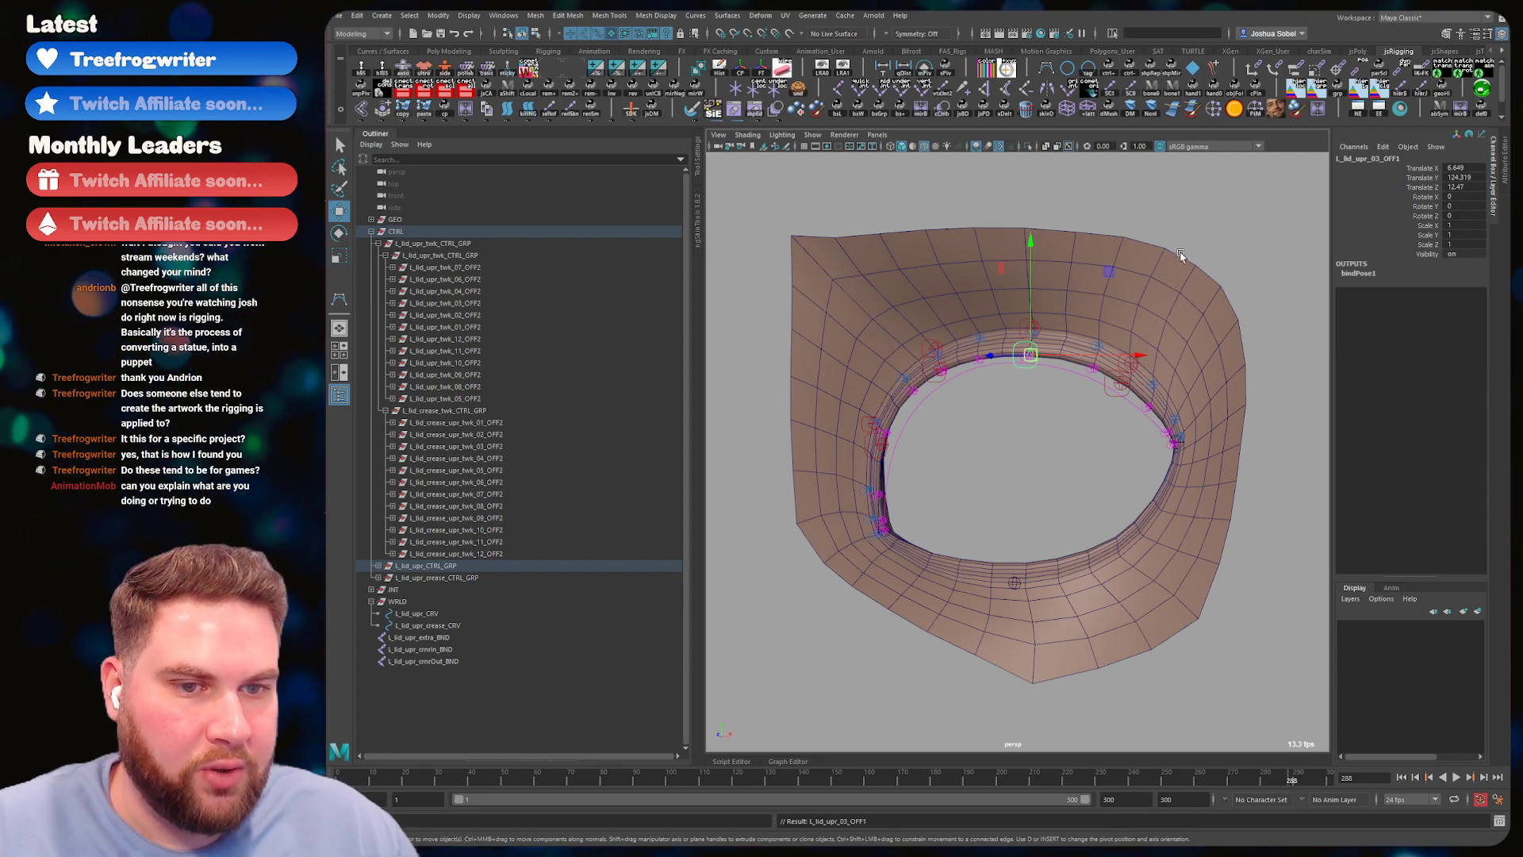
key("q")
left_click(1026, 376)
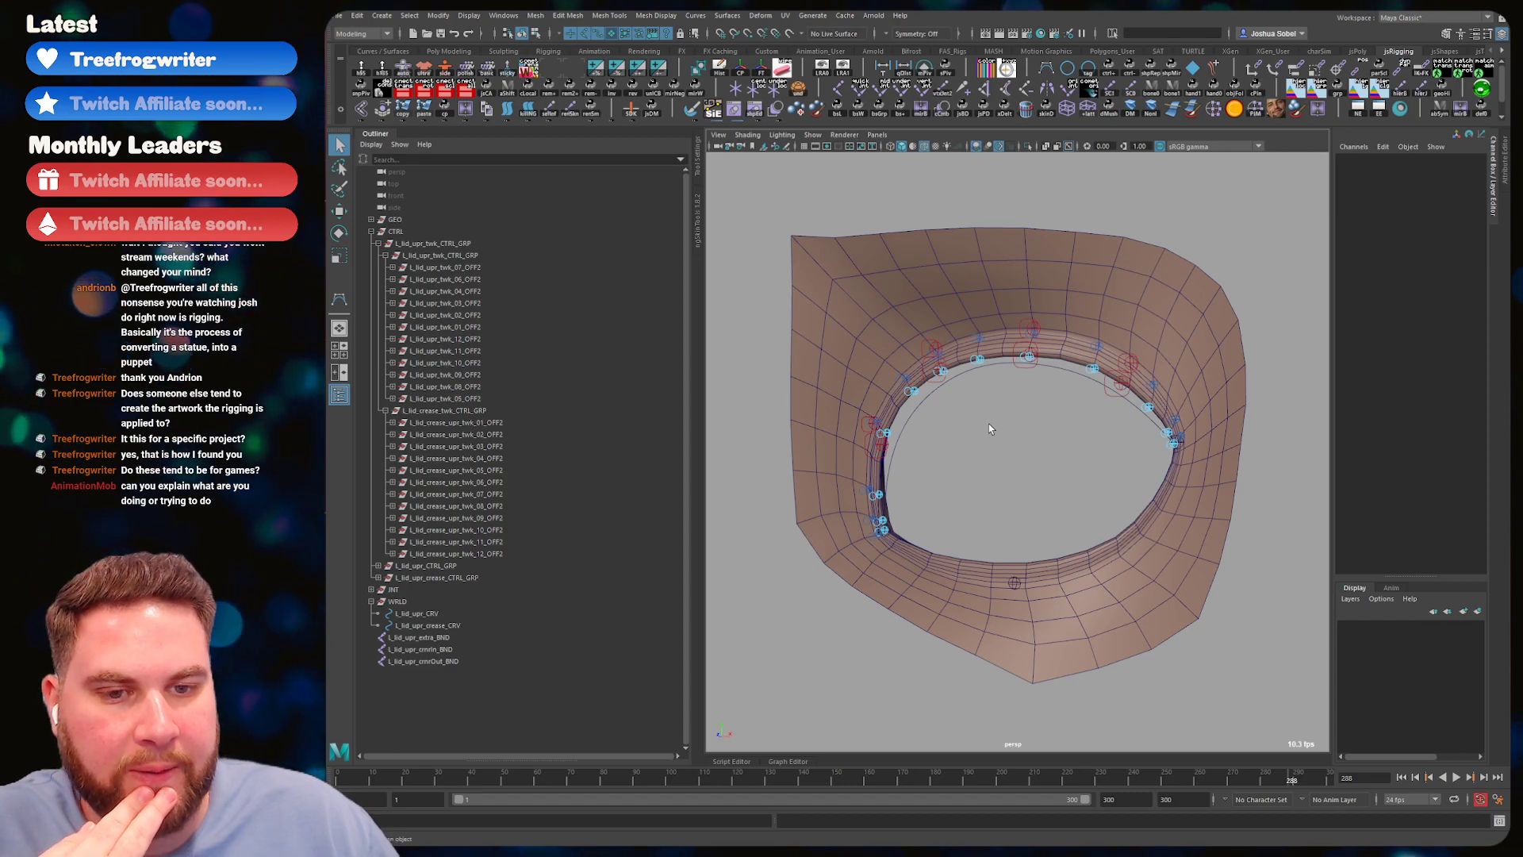
- Examine the curvature of the eyelid opening from the front and the side
left_click_drag(1033, 363, 990, 573, "alt")
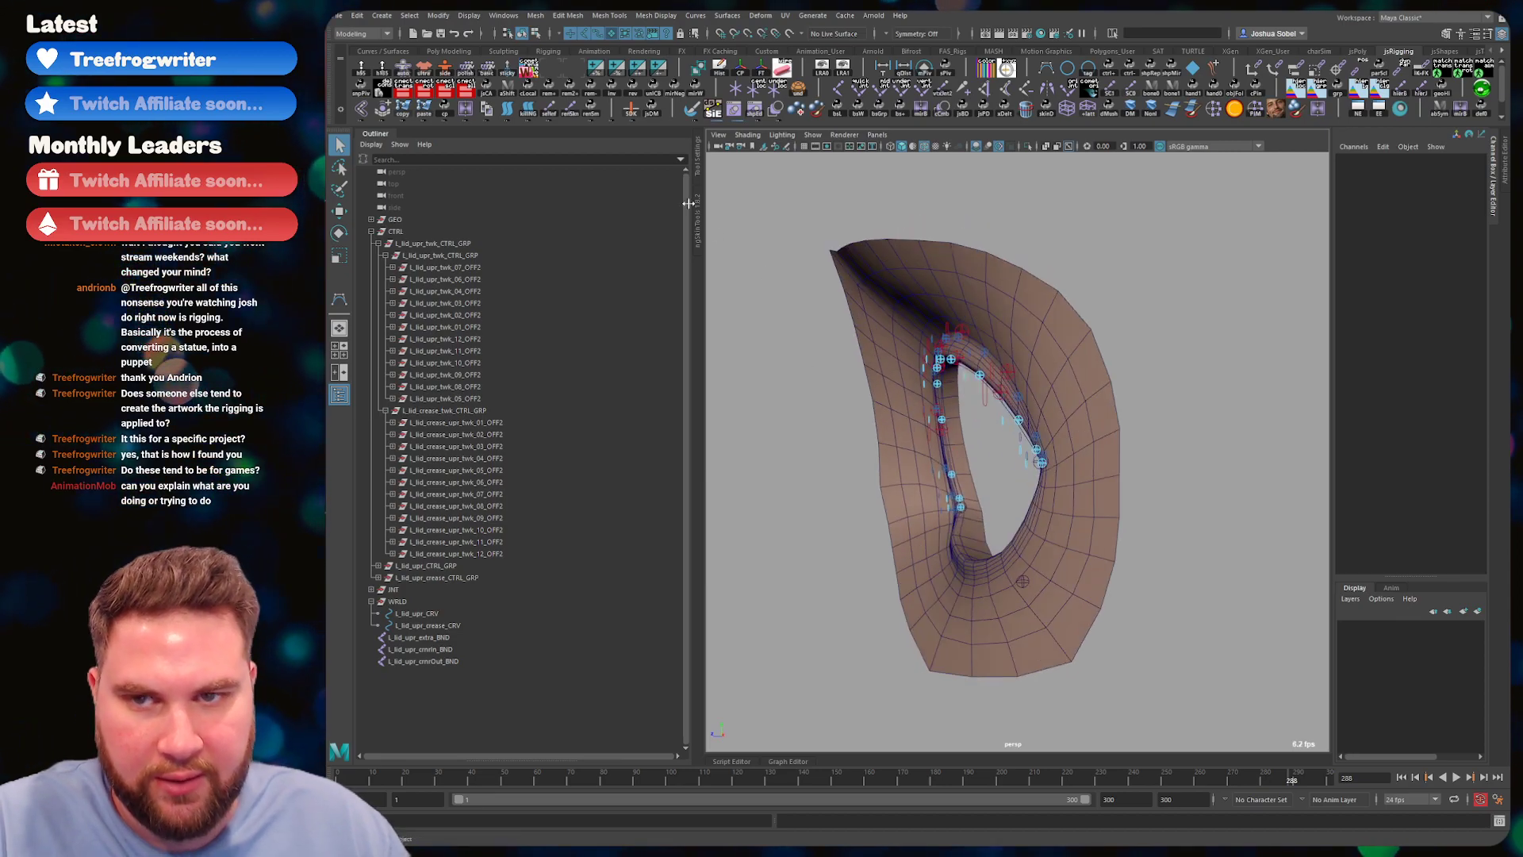
left_click_drag(922, 312, 1087, 323, "alt")
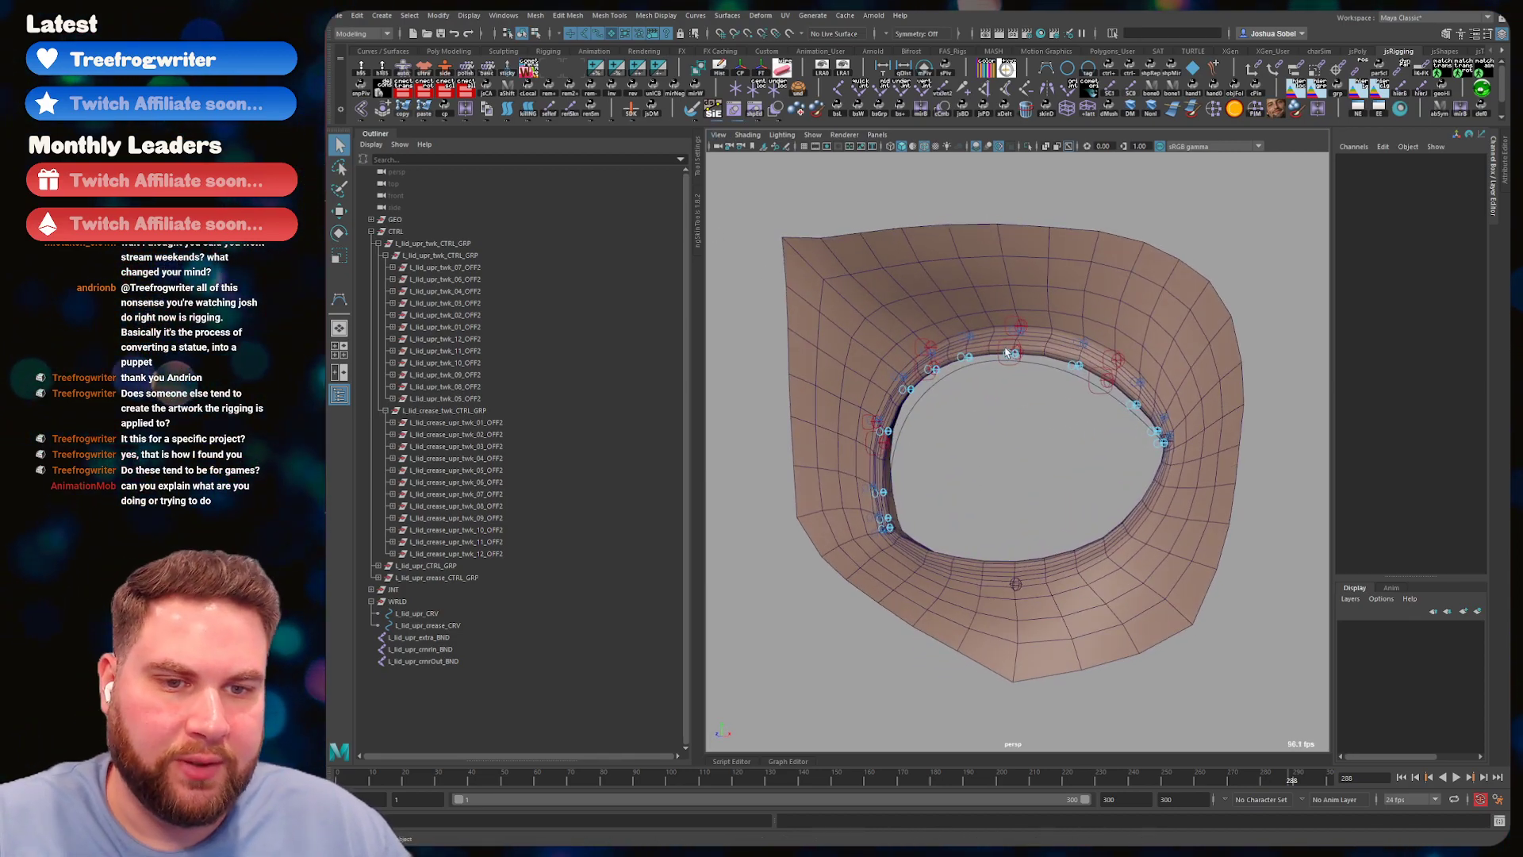
right_click_drag(1087, 323, 1126, 329, "alt")
left_click_drag(1126, 329, 944, 330, "alt")
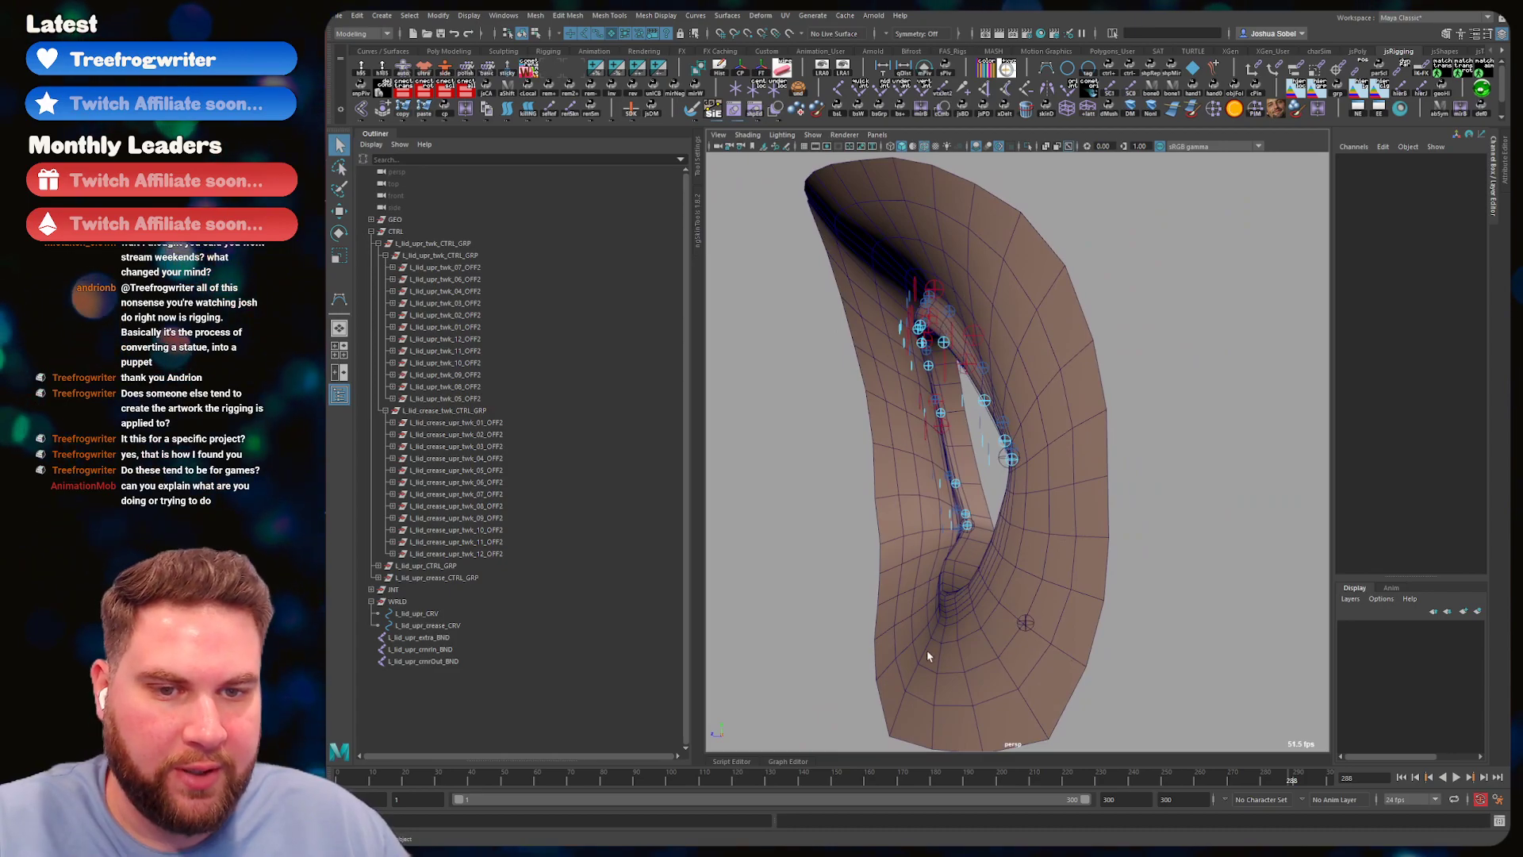
left_click_drag(982, 270, 964, 319, "alt")
- Test the vertical movement of L_lid_upr_03_CTRL from several viewing angles, and undo the moves
left_click(1013, 321)
key("w")
left_click(997, 322)
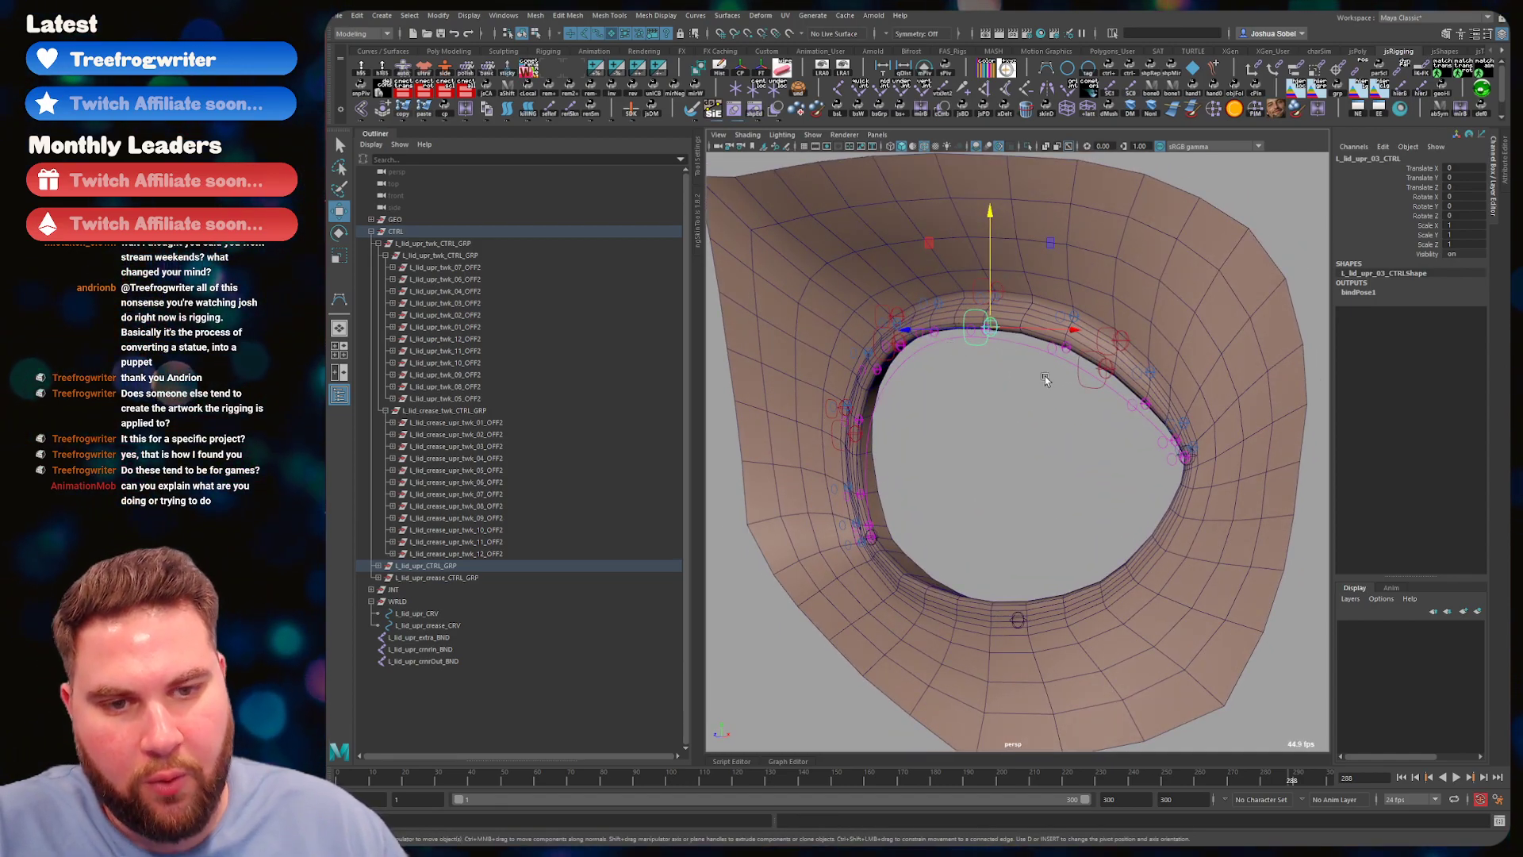
key("q")
scroll(942, 346, "down", 4)
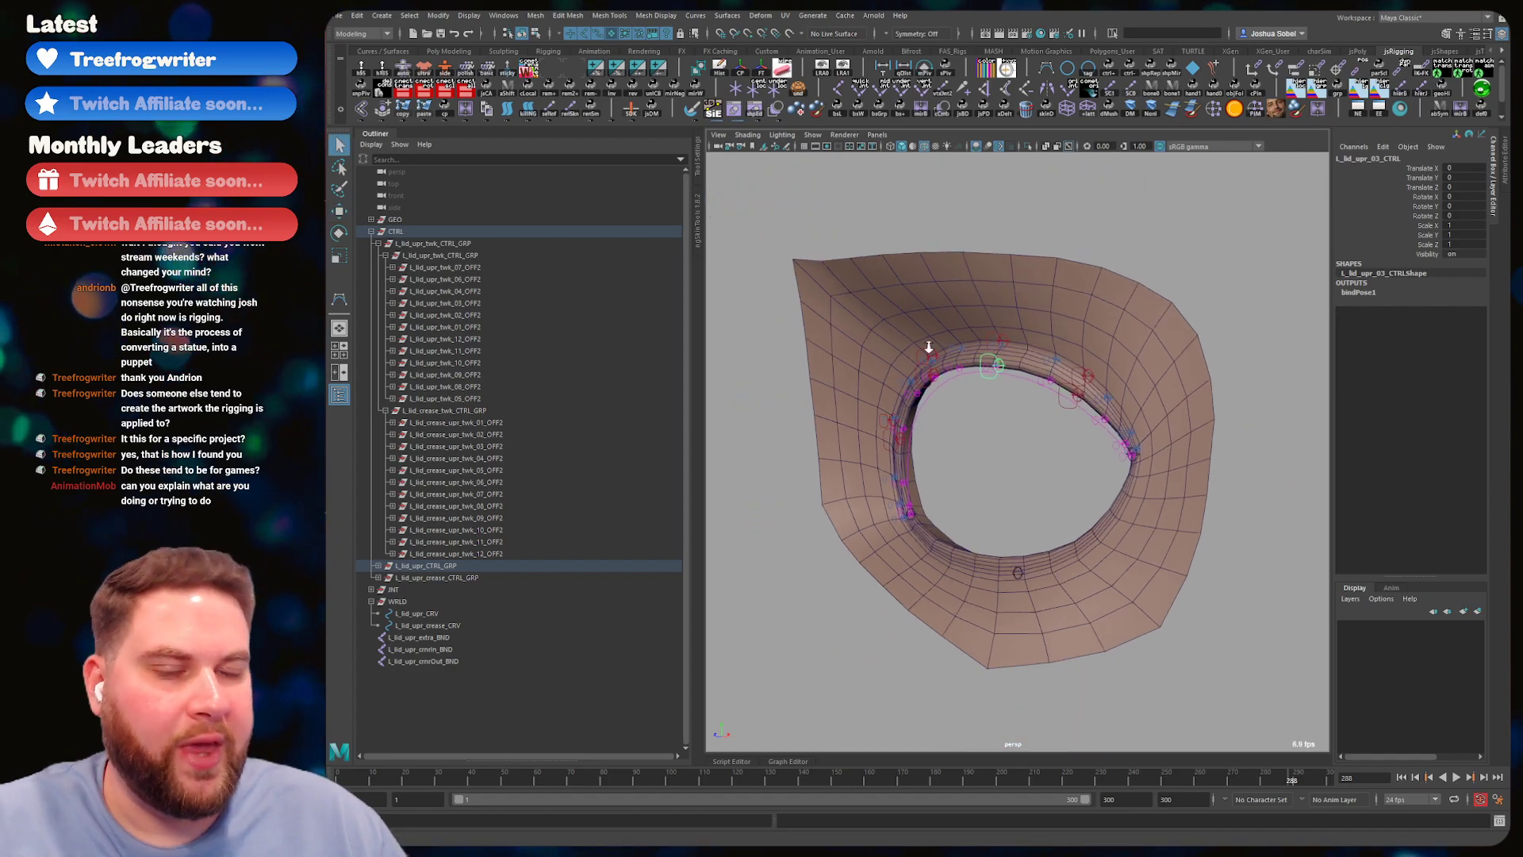
left_click_drag(939, 371, 914, 240, "alt")
key("w")
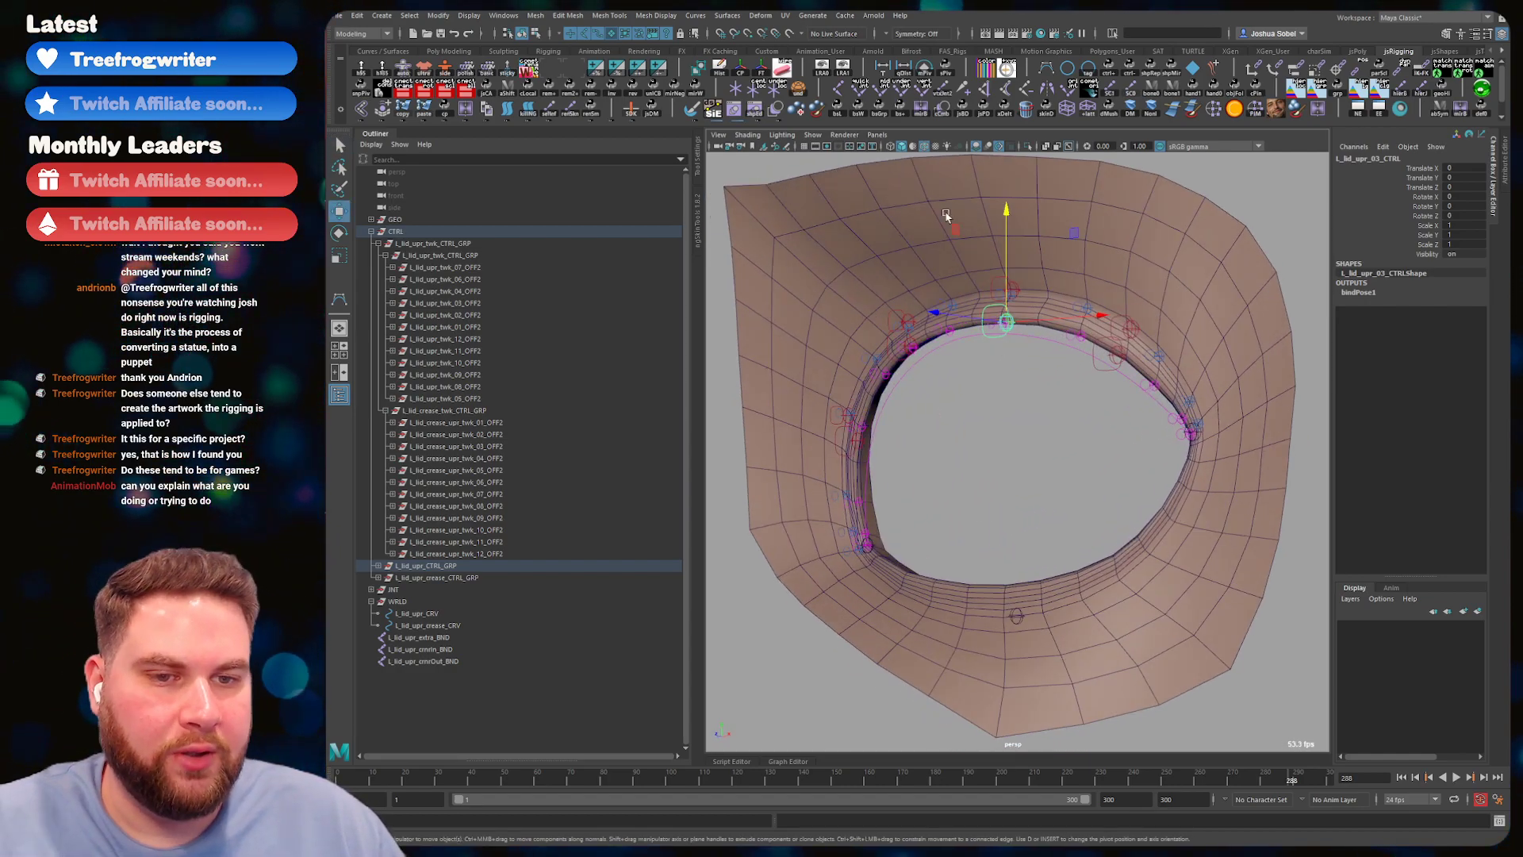
left_click_drag(1102, 372, 944, 502, "alt")
left_click_drag(944, 502, 1035, 376, "alt")
key("ctrl+z")
key("ctrl+z")
key("q")
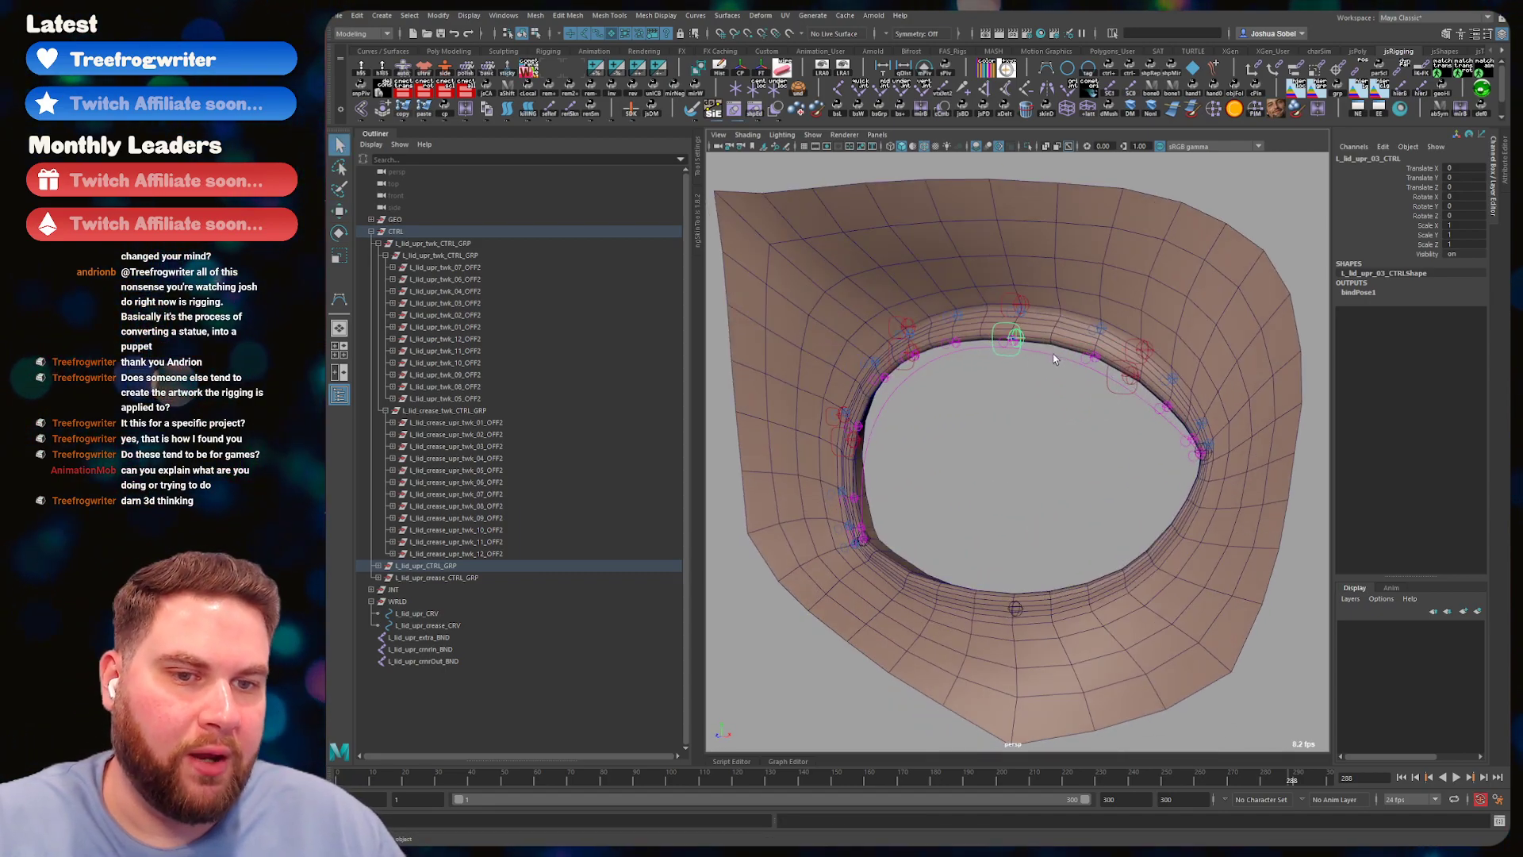
left_click_drag(1061, 407, 975, 543, "alt")
mouse_move(870, 331)
left_mouse_down("alt")
mouse_move(1012, 503)
mouse_move(879, 318)
left_mouse_up("alt")
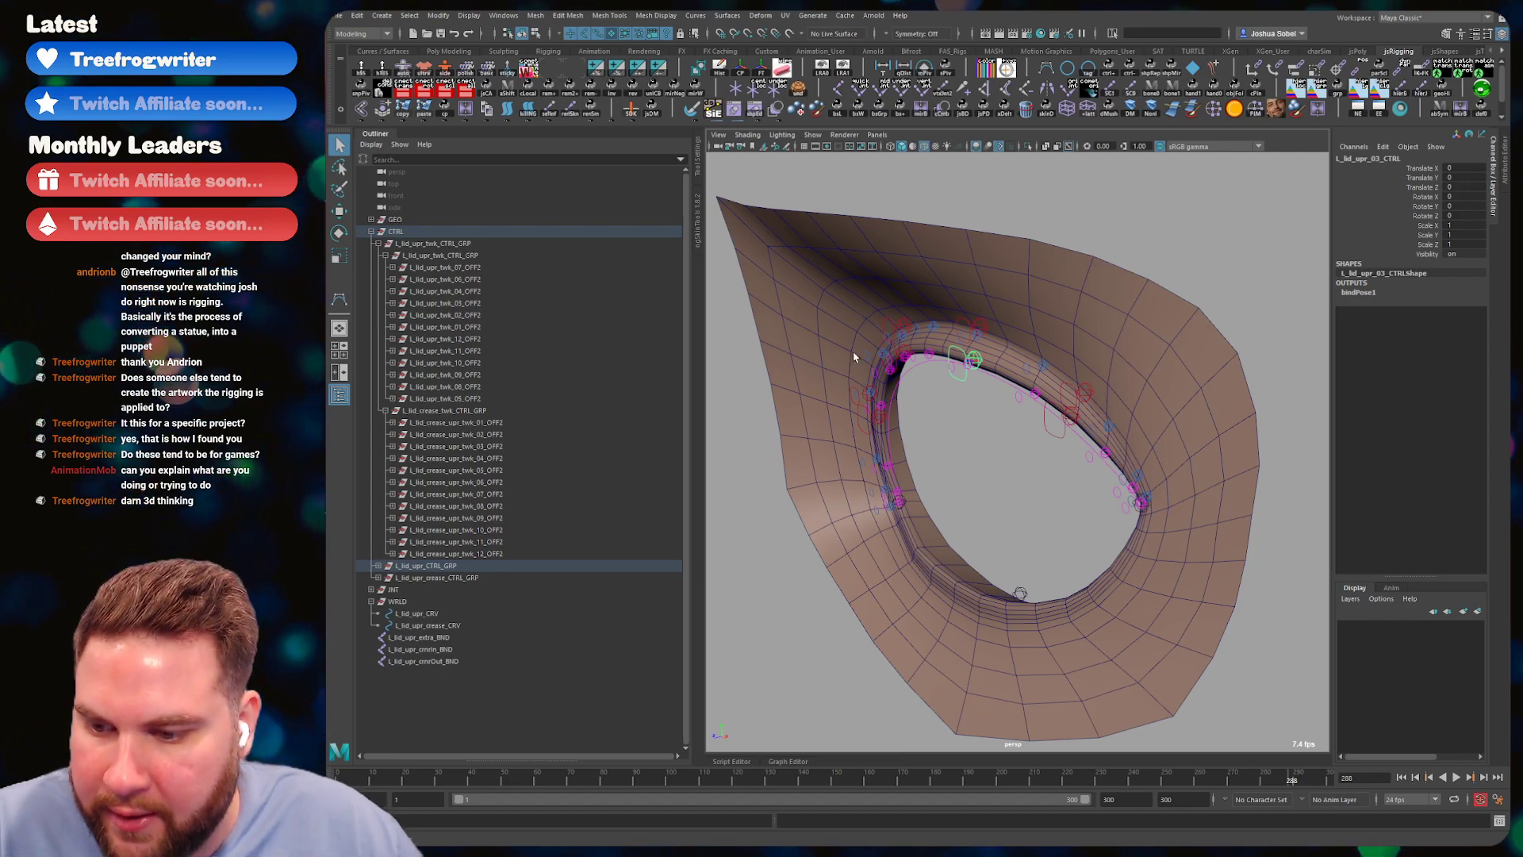
- Try lowering the third upper lid control, L_lid_upr_03_CTRL, to close the lid, undo the move and clear the selection
left_click_drag(890, 309, 1057, 476, "alt")
key("w")
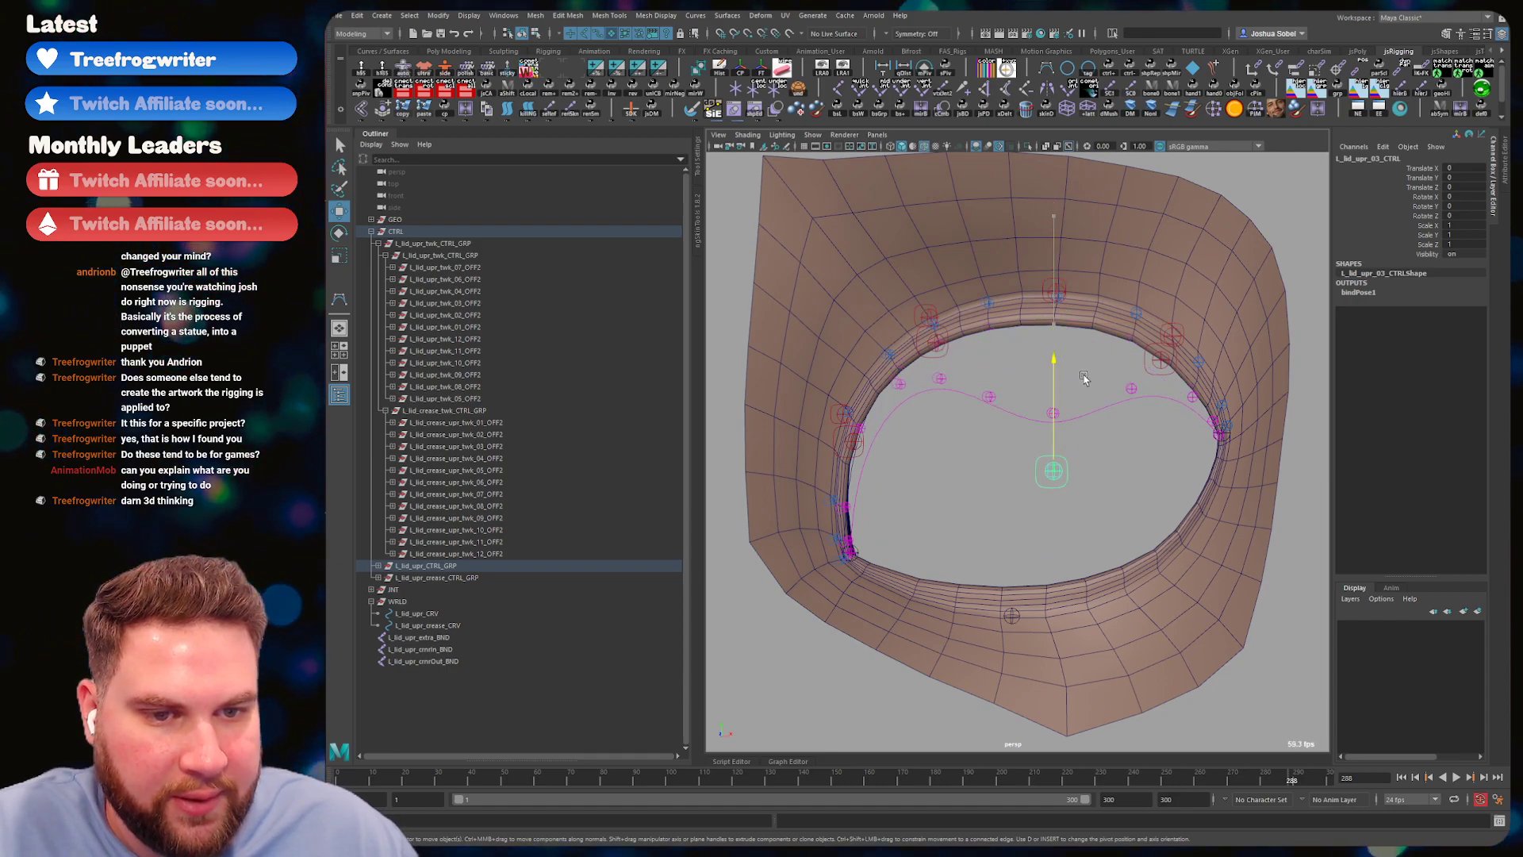
key("ctrl+z")
key("ctrl+z")
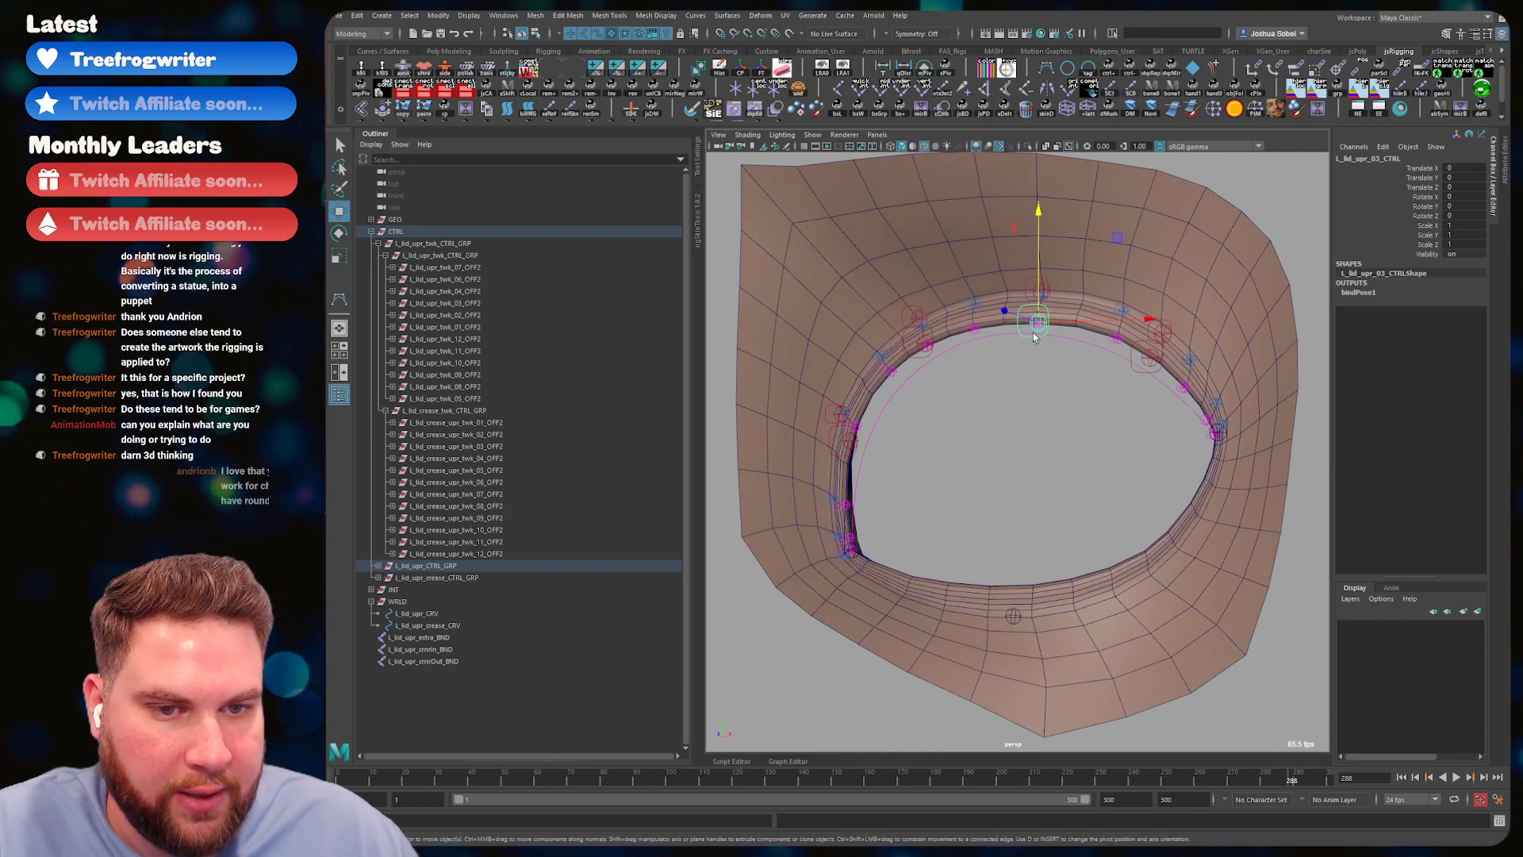
key("q")
left_click(984, 417)
- Save the eyelid rig scene
left_click_drag(984, 417, 1028, 415, "alt")
middle_click_drag(1028, 416, 1051, 393, "alt")
left_click_drag(1052, 393, 1038, 409, "alt")
right_click_drag(1038, 409, 1032, 397, "alt")
left_click_drag(1032, 397, 1004, 412, "alt")
key("ctrl+s")
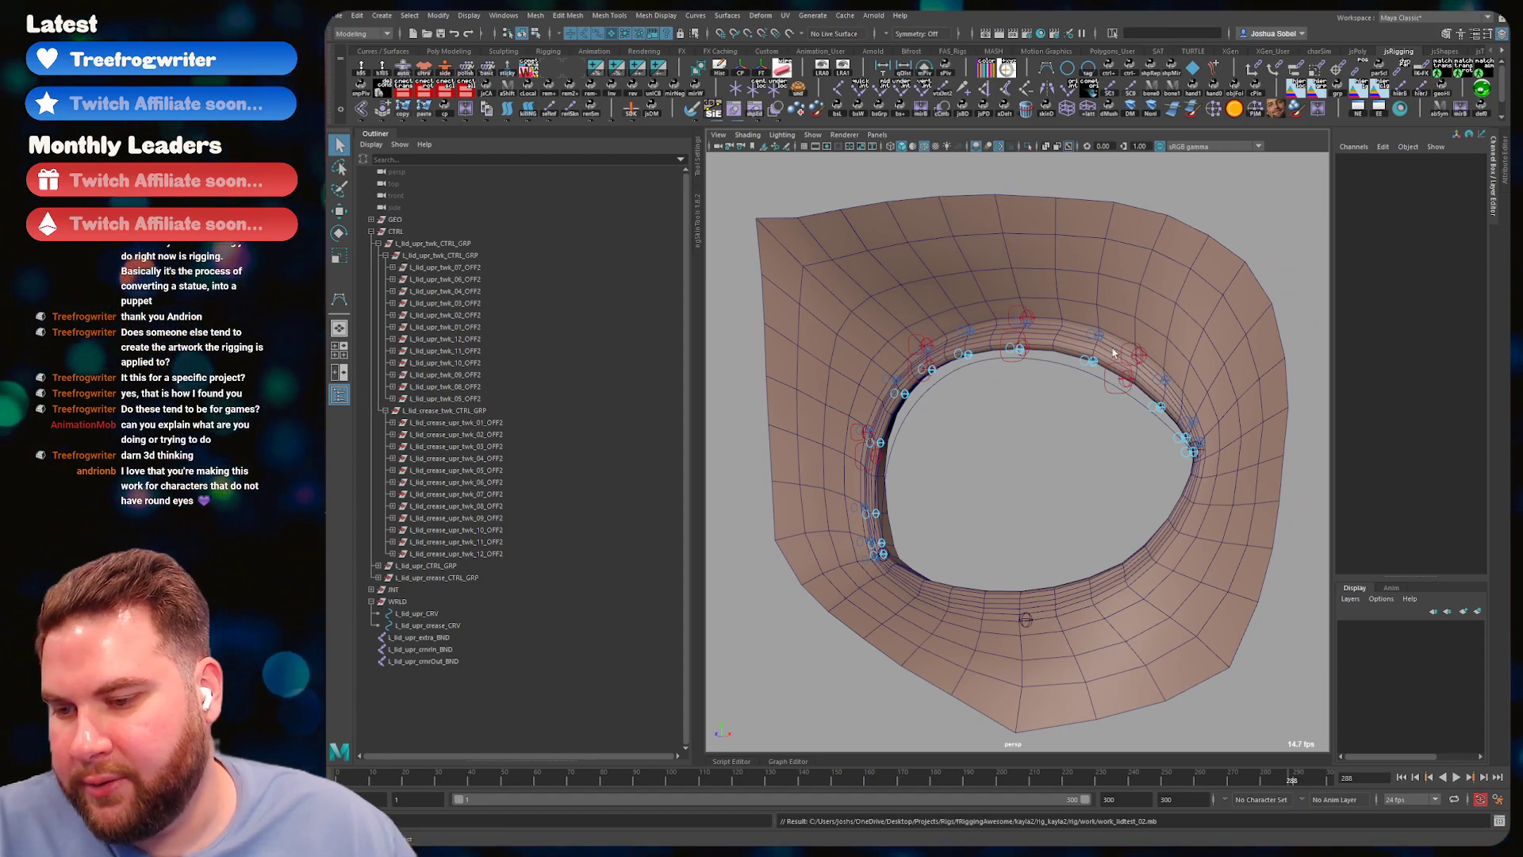
mouse_move(992, 399)
right_mouse_down("alt")
mouse_move(1006, 411)
mouse_move(993, 415)
right_mouse_up("alt")
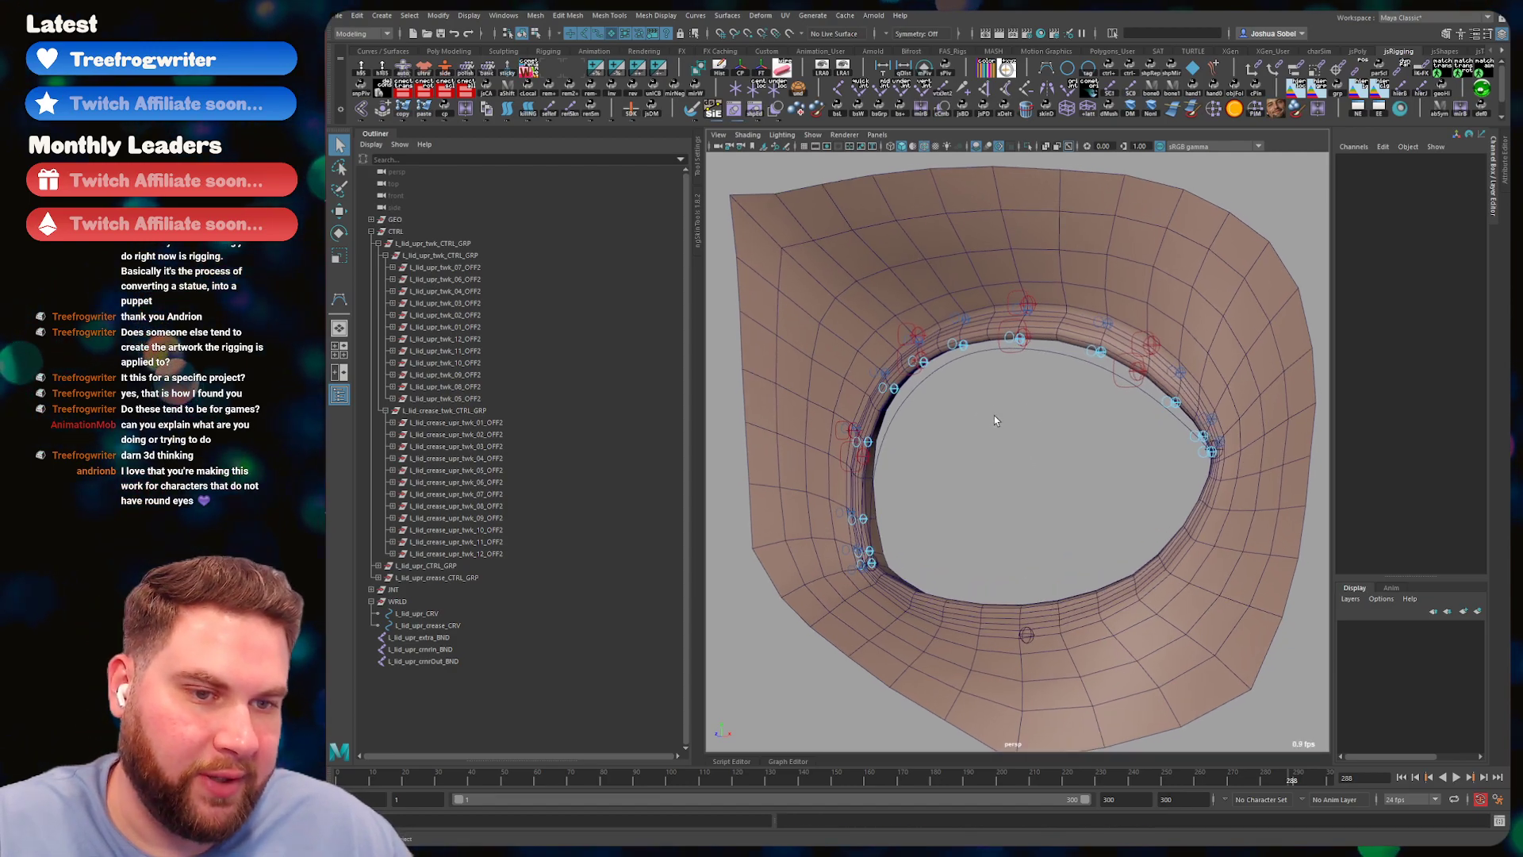
left_click_drag(1032, 448, 968, 439, "alt")
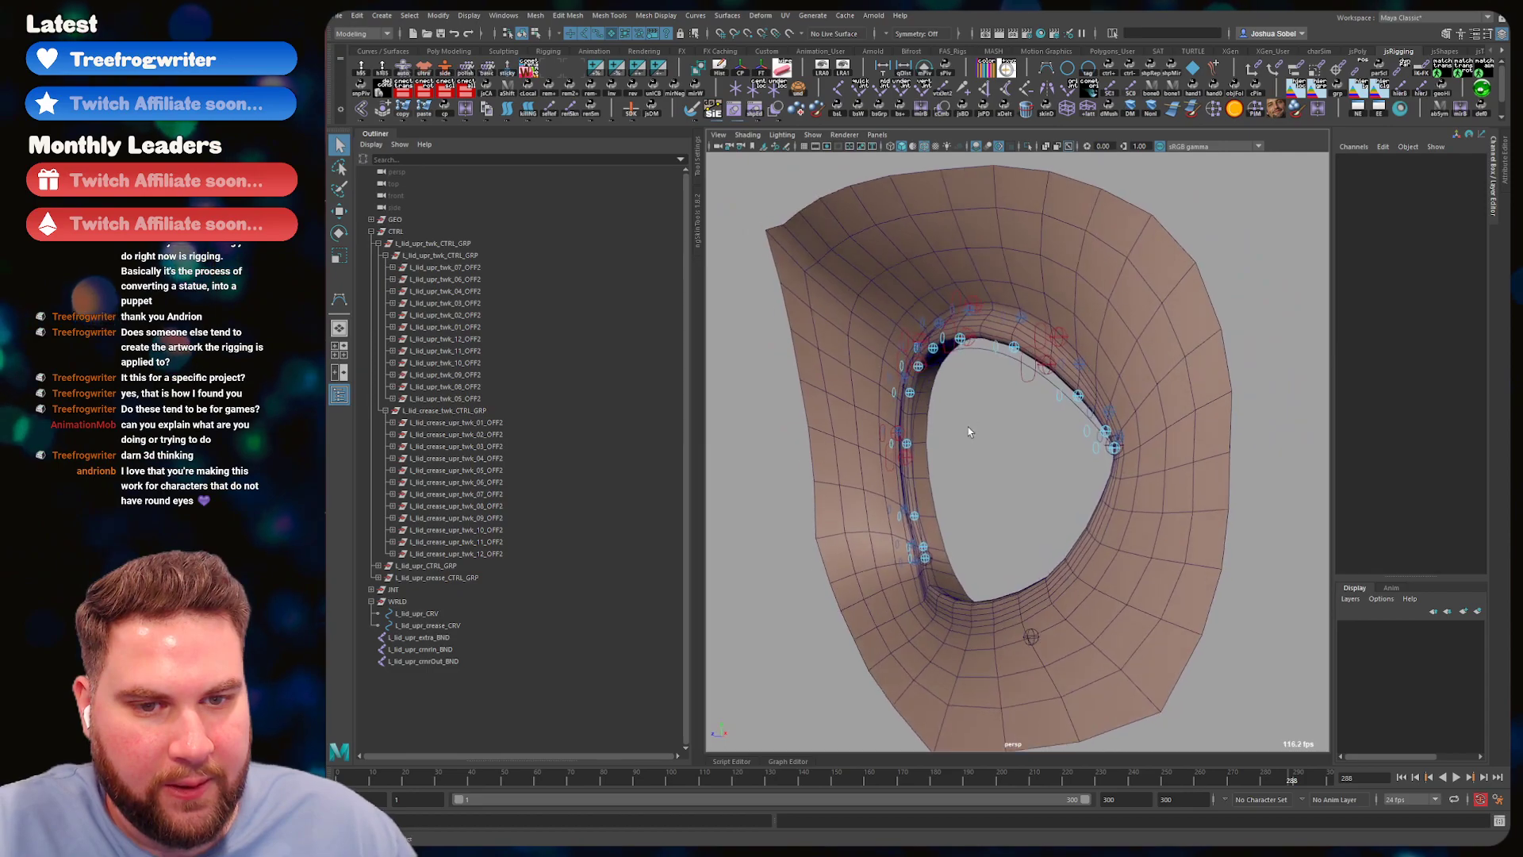
- Try pulling L_lid_upr_03_CTRL down while viewing the lid from the side, undo the move and clear the selection
left_click(985, 363)
key("w")
left_click_drag(985, 362, 933, 340, "alt")
left_click_drag(867, 259, 881, 479)
key("ctrl+z")
left_click_drag(941, 341, 961, 370, "alt")
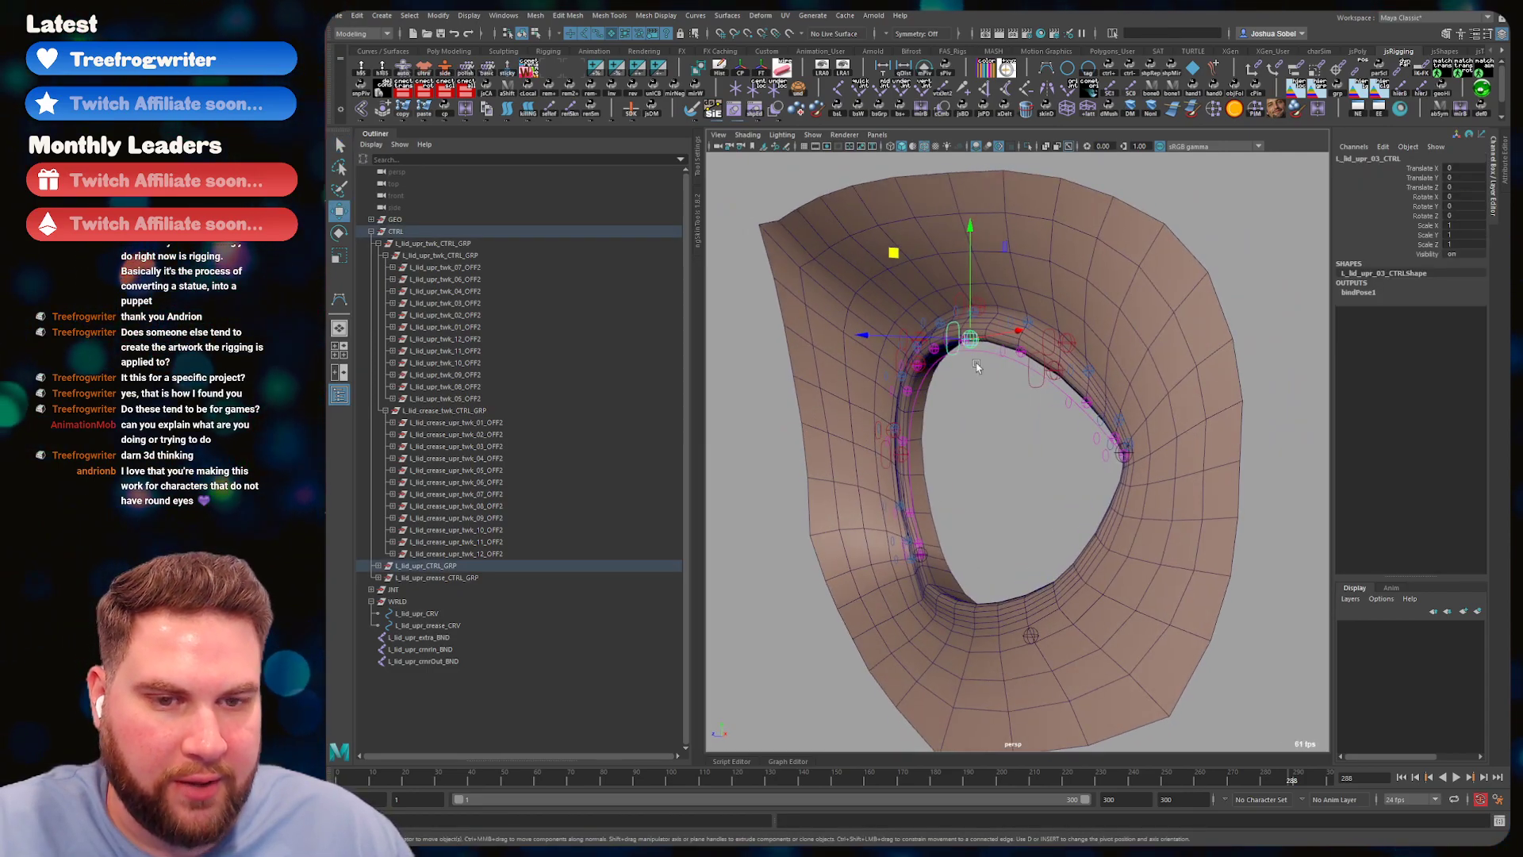
left_click_drag(998, 587, 1042, 359, "alt")
key("q")
left_click(1077, 445)
left_click_drag(1057, 438, 944, 231, "alt")
left_click(1030, 355)
key("w")
left_click(997, 376)
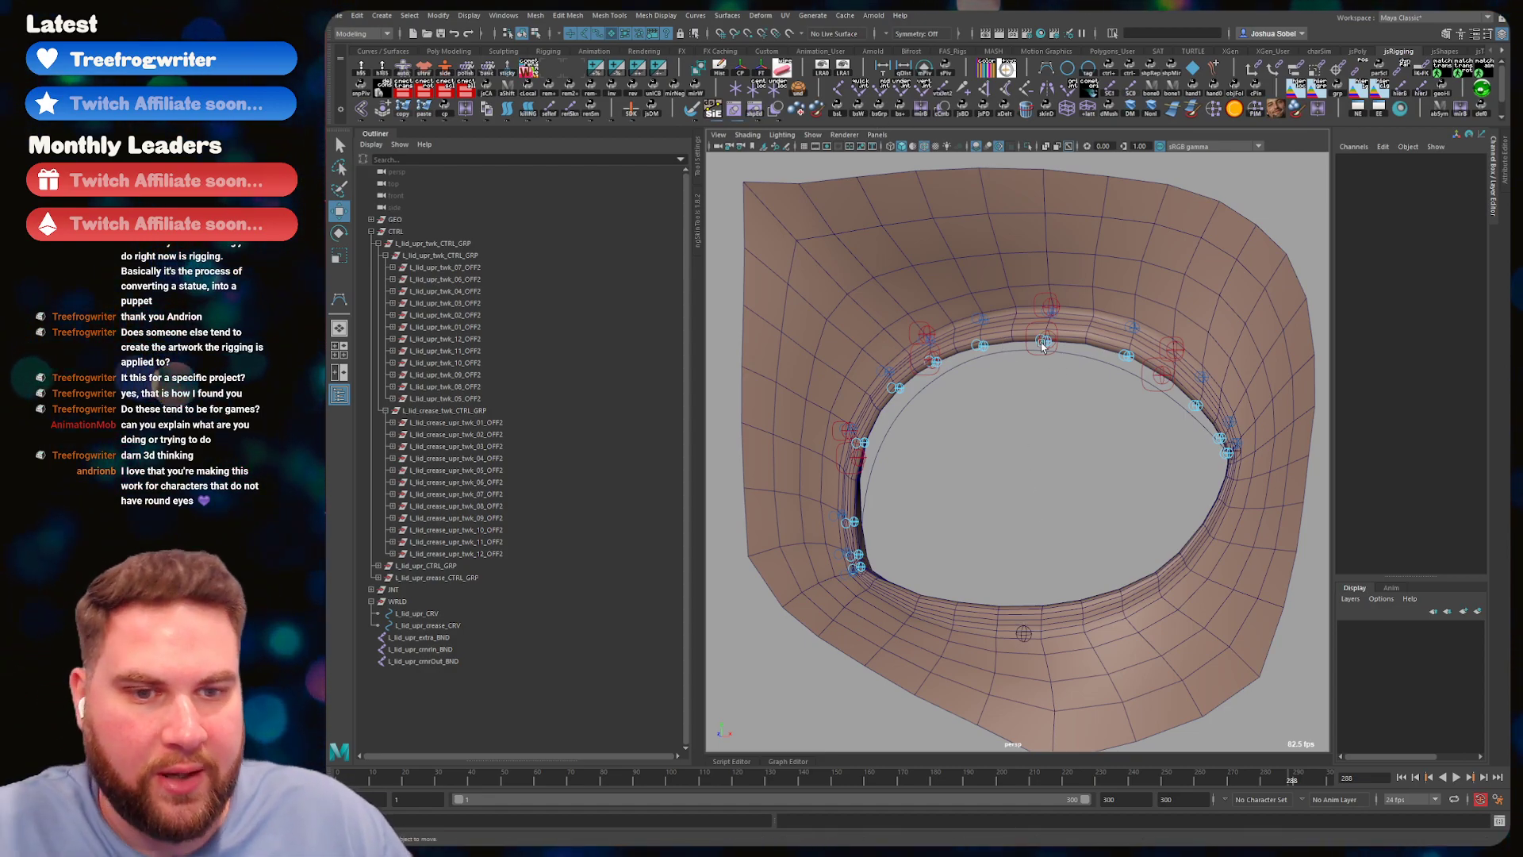
- Draw a cubic CV curve in the side view, arcing over the eye opening from the upper lid to the lower lid
left_click_drag(1020, 360, 949, 356, "alt")
key("space")
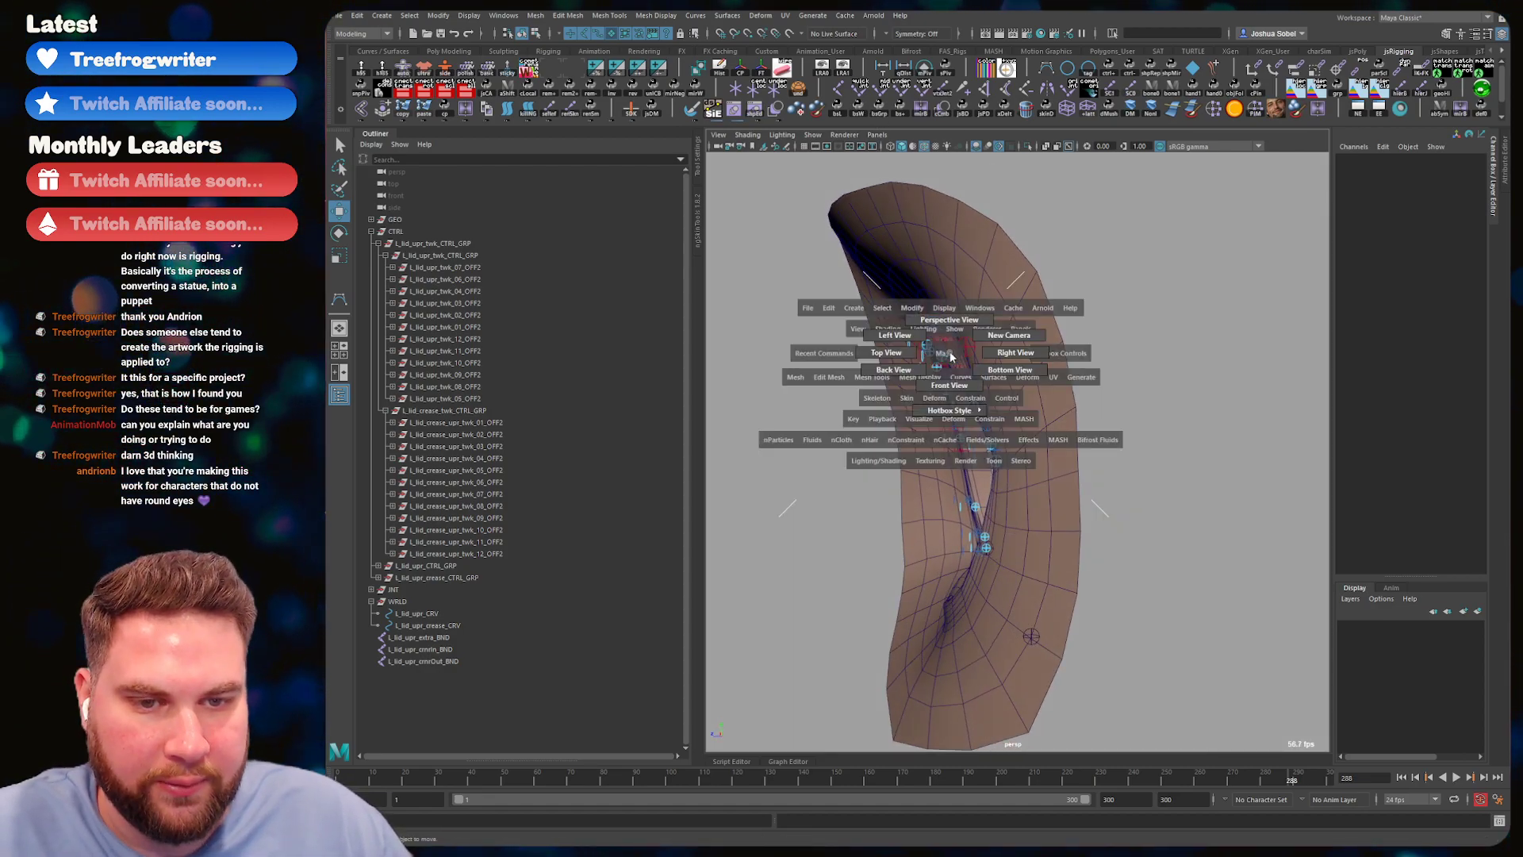
left_click(1003, 355)
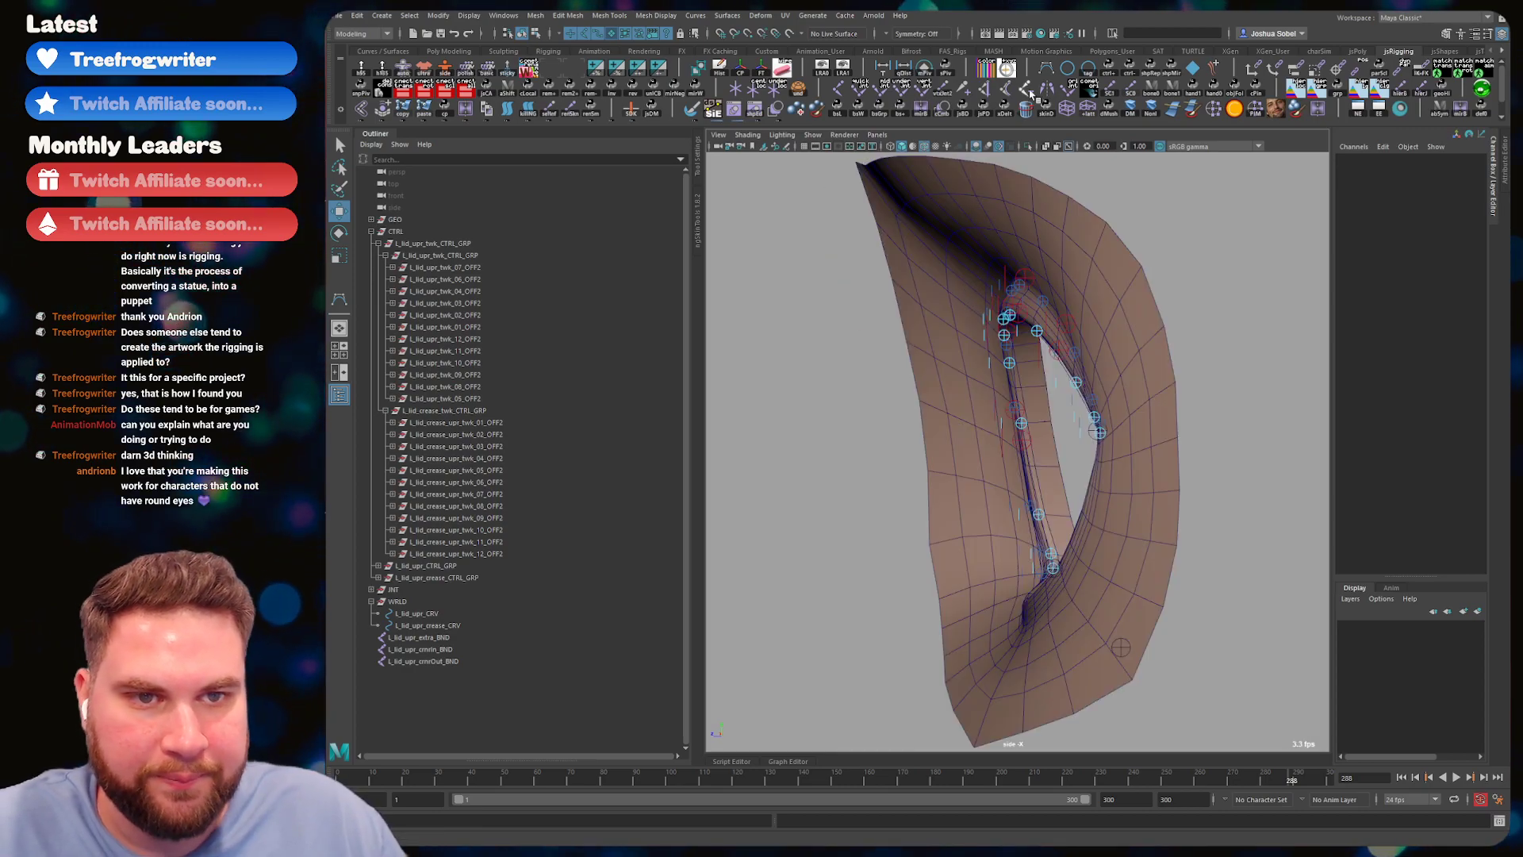
double_click(1061, 75)
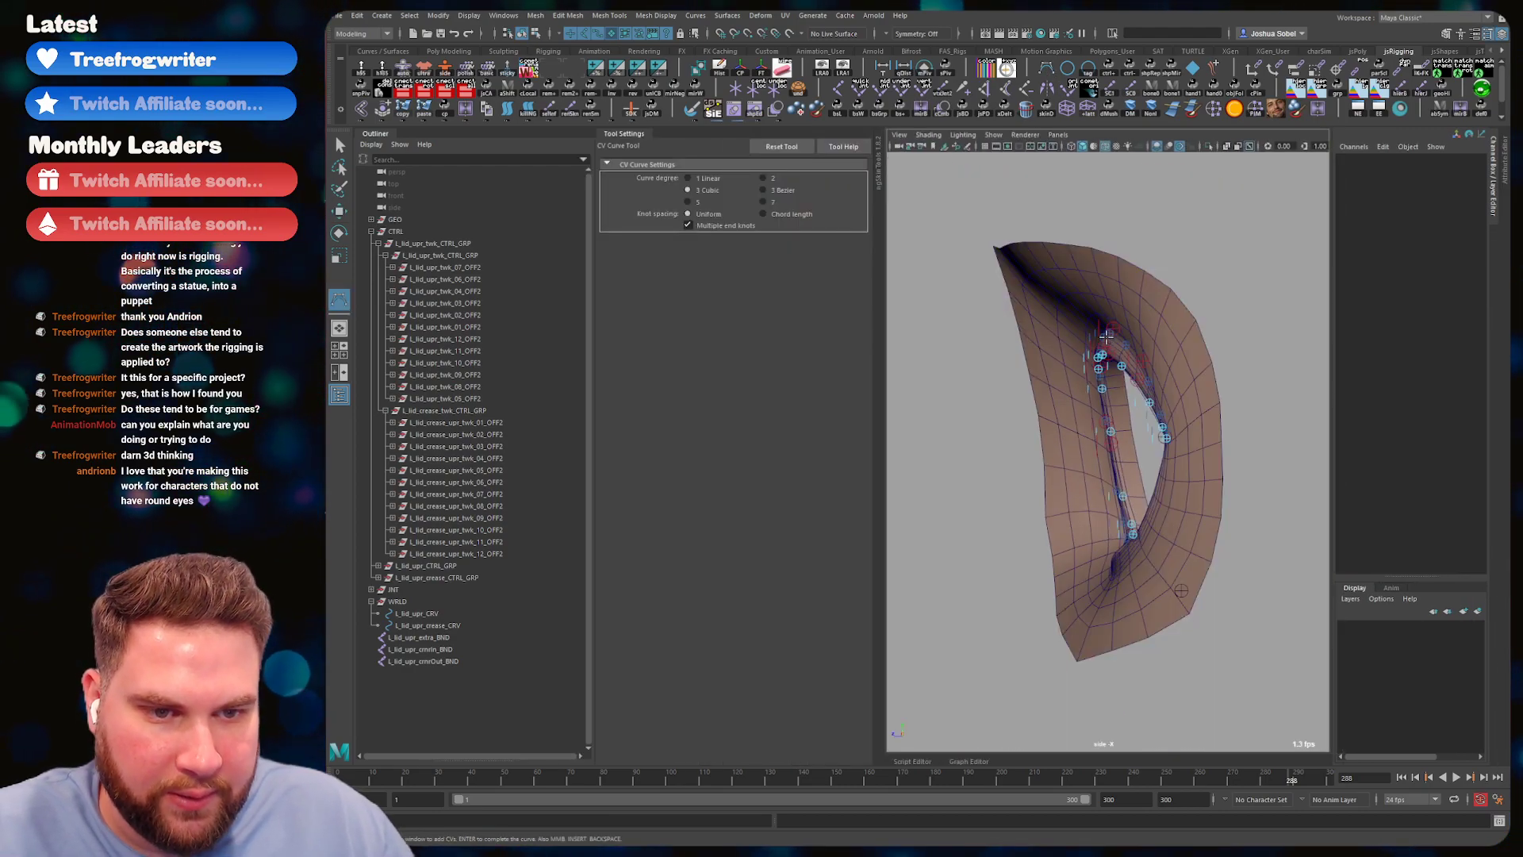
left_click(1106, 341)
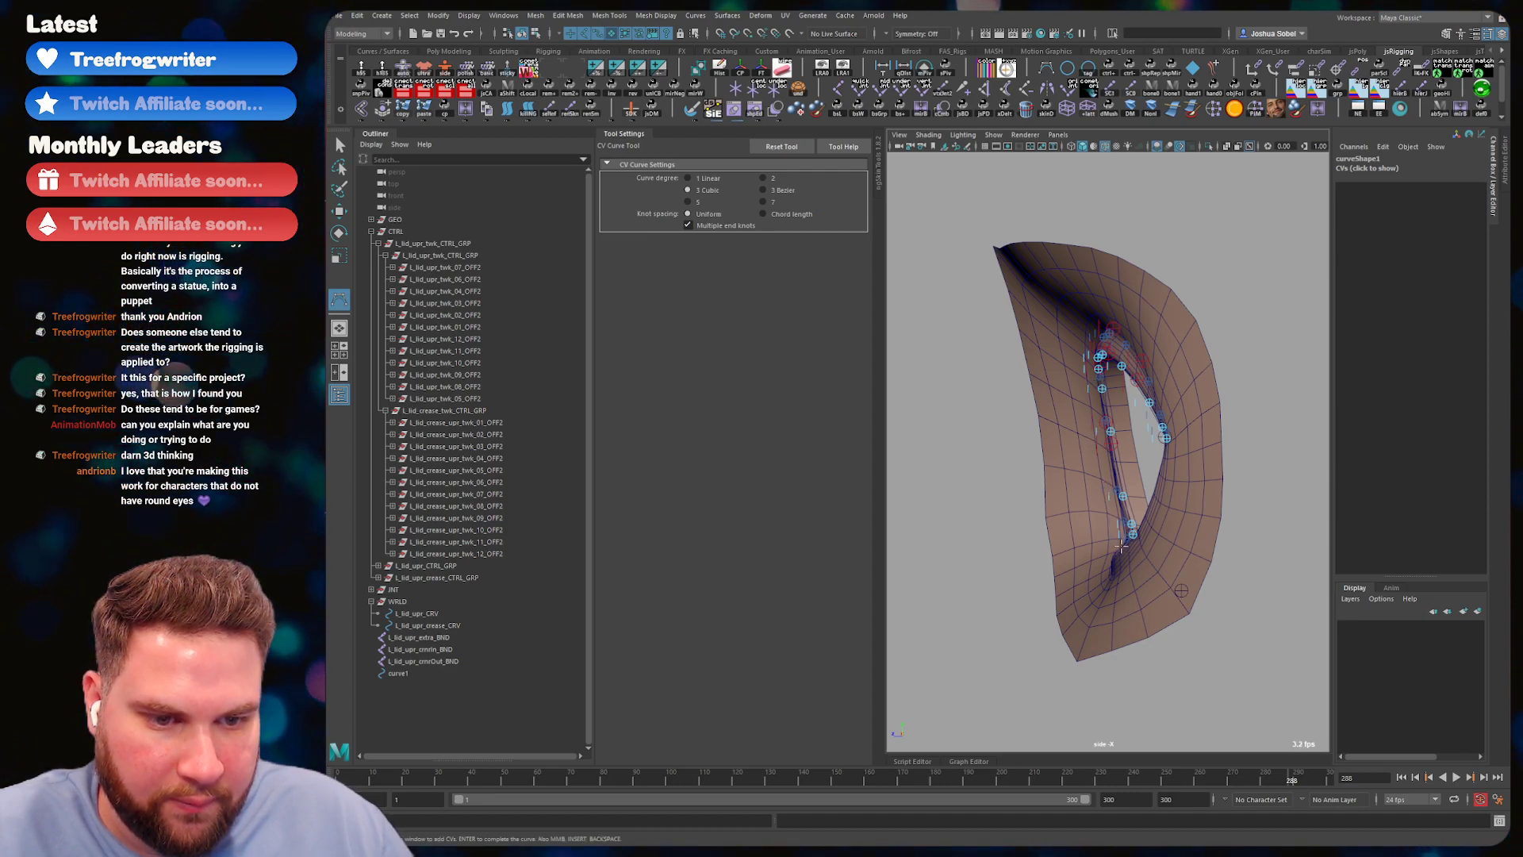
key("Return")
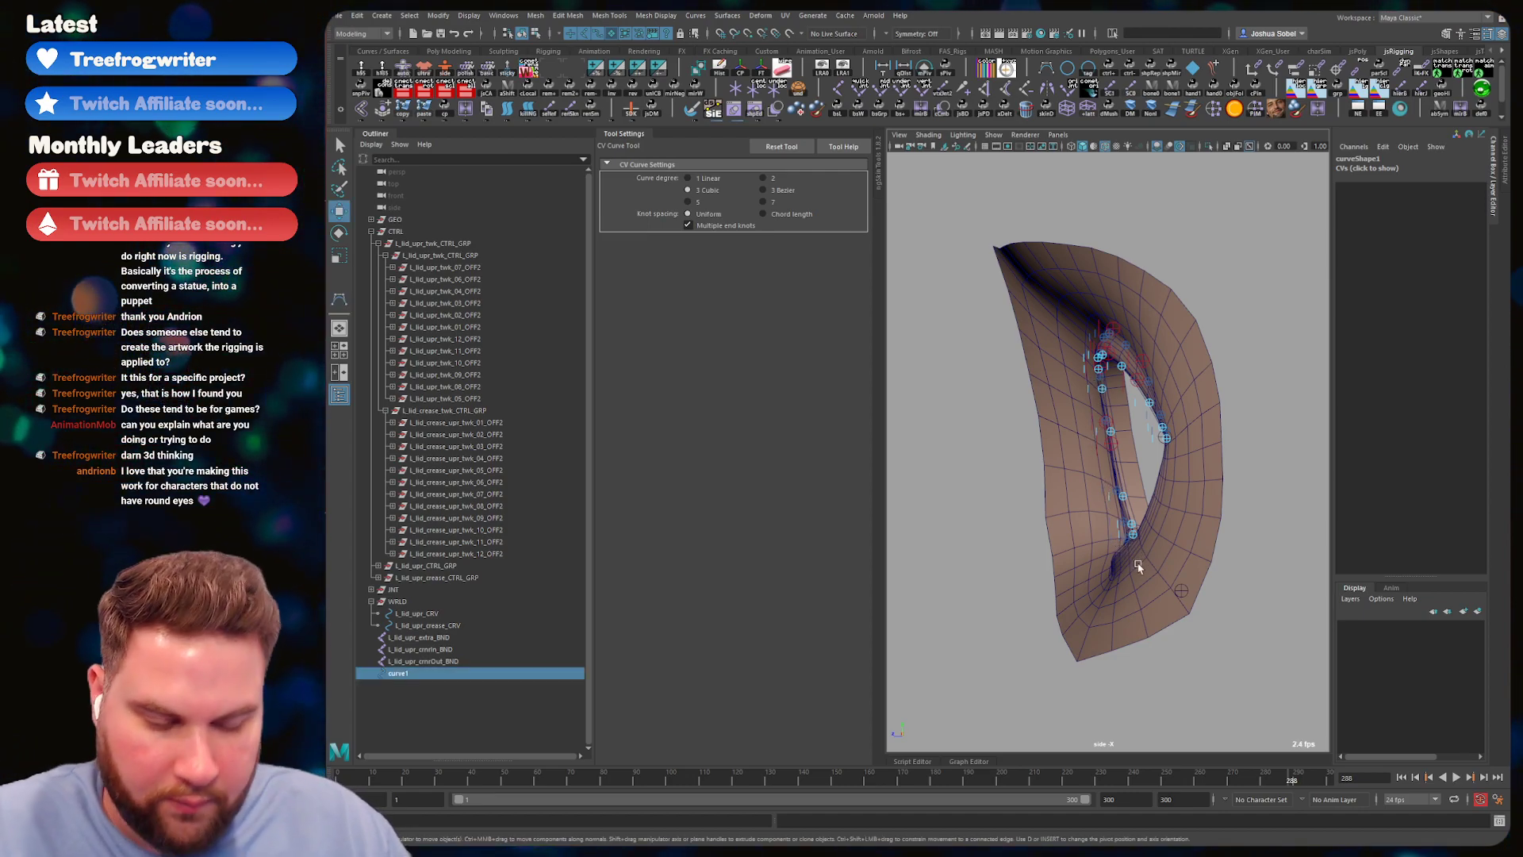
key("w")
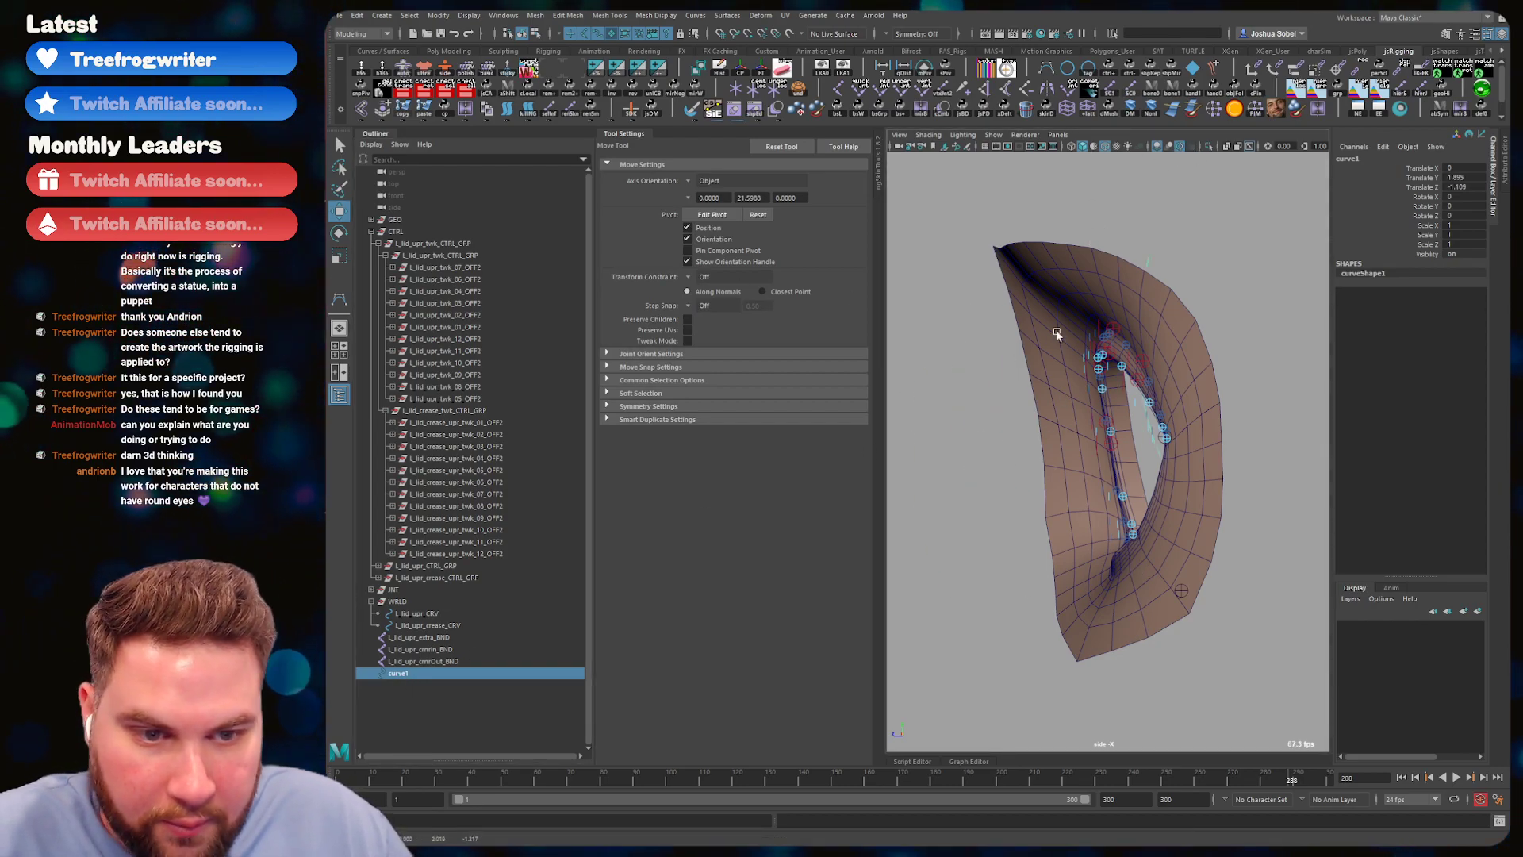
- Undo the curve's side-view moves and shift it along X to about 7.63, into the middle of the eye opening
key("ctrl+z")
key("ctrl+z")
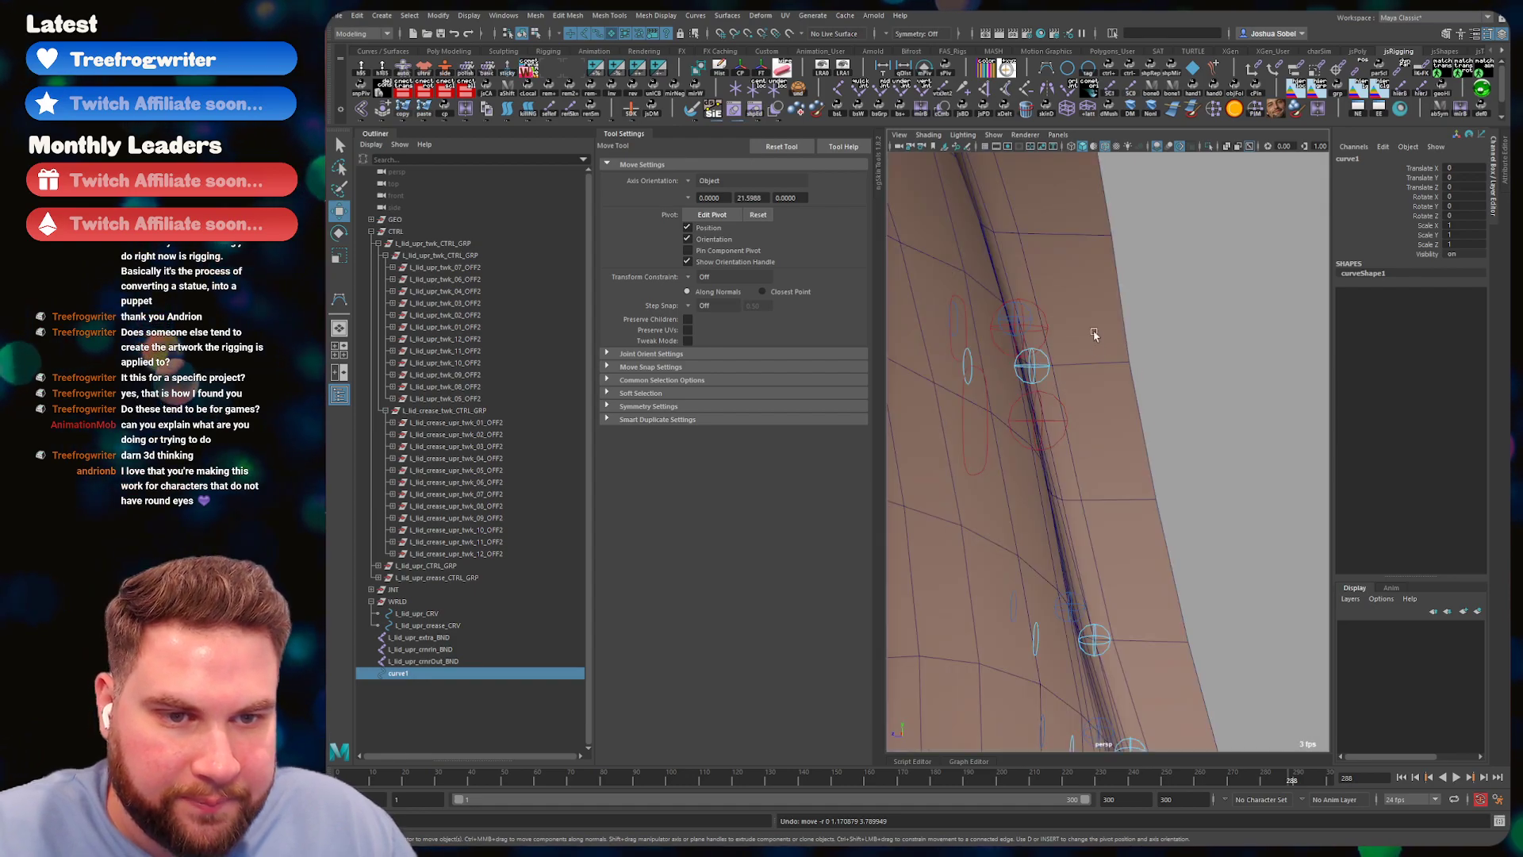
key("f")
right_click_drag(1186, 339, 1105, 354, "alt")
left_click_drag(1105, 354, 1161, 406, "alt")
left_click_drag(1093, 451, 1219, 476, "alt")
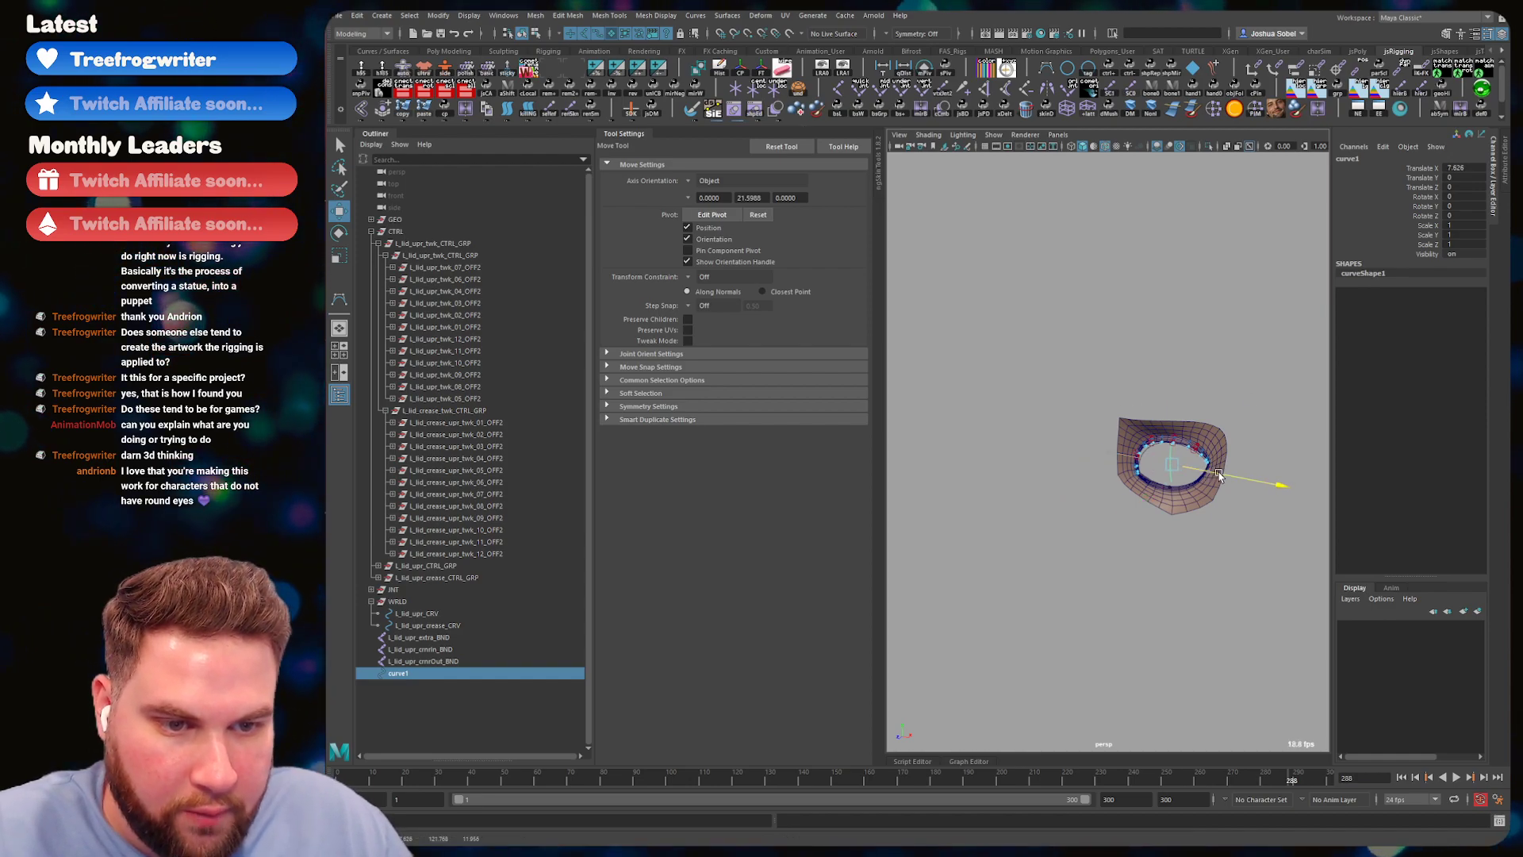
key("f")
right_click_drag(1206, 460, 1123, 382, "alt")
left_click_drag(1123, 382, 1028, 369, "alt")
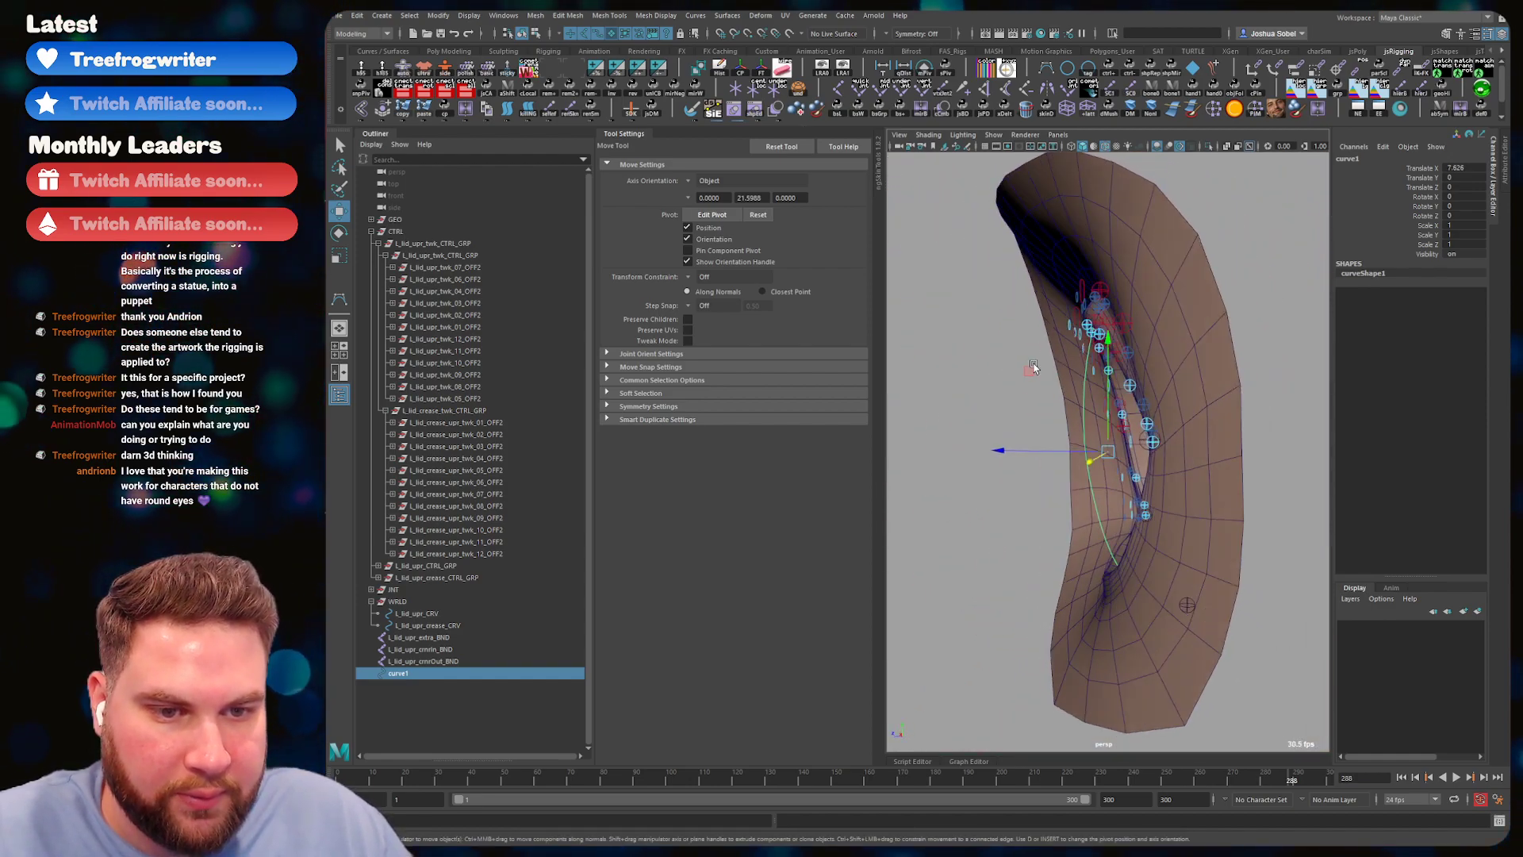
- Close the tool settings and move the curve forward to about 5.1 on Z, clear of the mesh
left_click(636, 137)
left_click_drag(1051, 257, 1159, 306, "alt")
right_click_drag(1160, 306, 923, 274, "alt")
left_click_drag(923, 275, 924, 458, "alt")
- Reshape the curve's control vertices into a smooth, rounded arc that follows the eyeball's side profile
right_click_drag(841, 417, 840, 408)
left_click_drag(840, 408, 887, 361, "alt")
key("1")
mouse_move(914, 476)
left_mouse_down()
mouse_move(884, 498)
mouse_move(895, 468)
left_mouse_up()
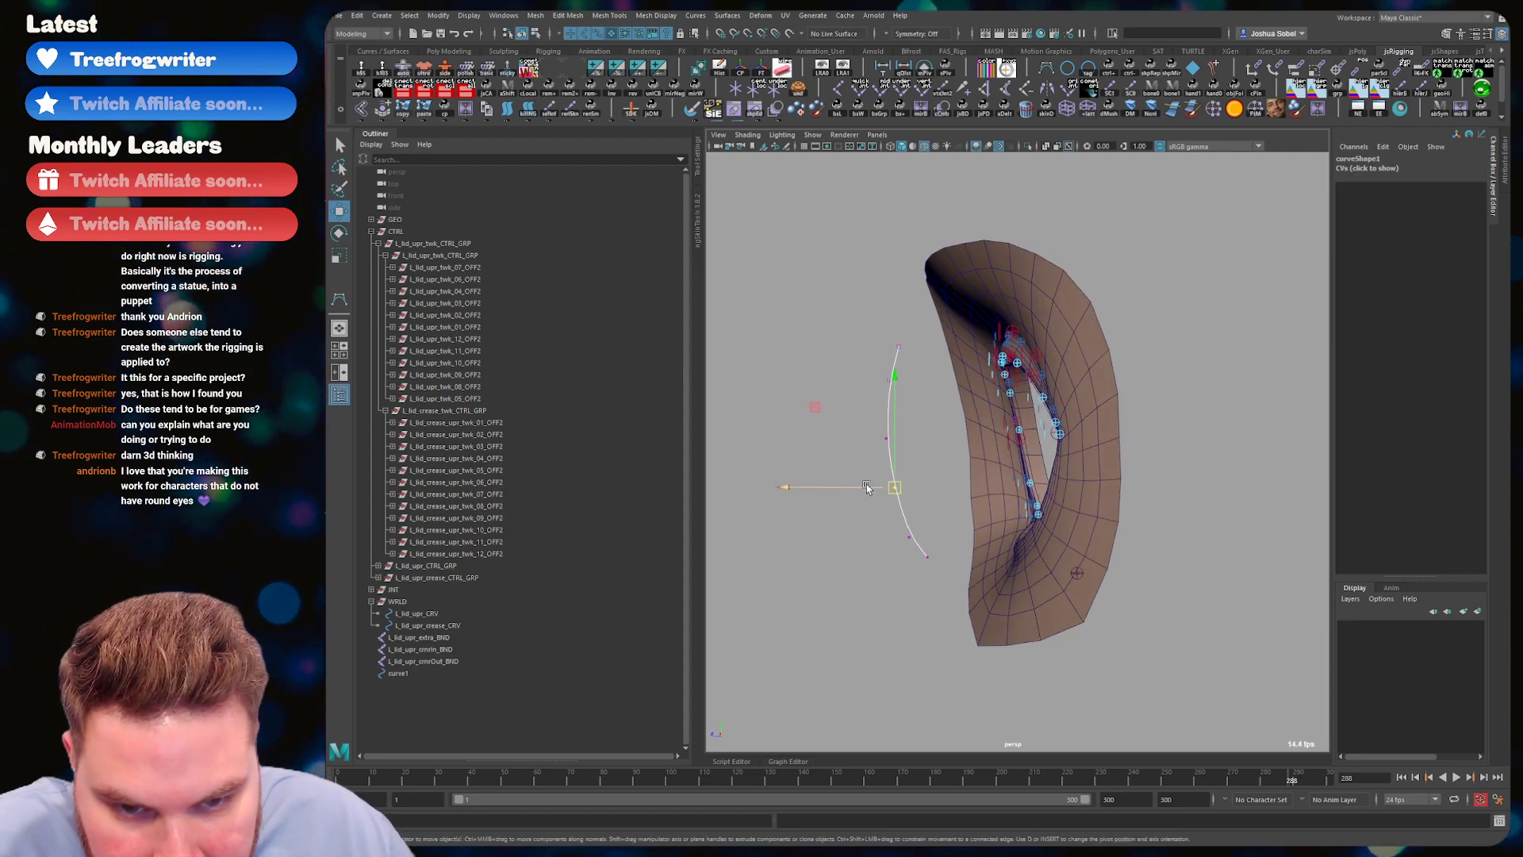
left_click_drag(814, 407, 800, 361)
left_click(882, 431)
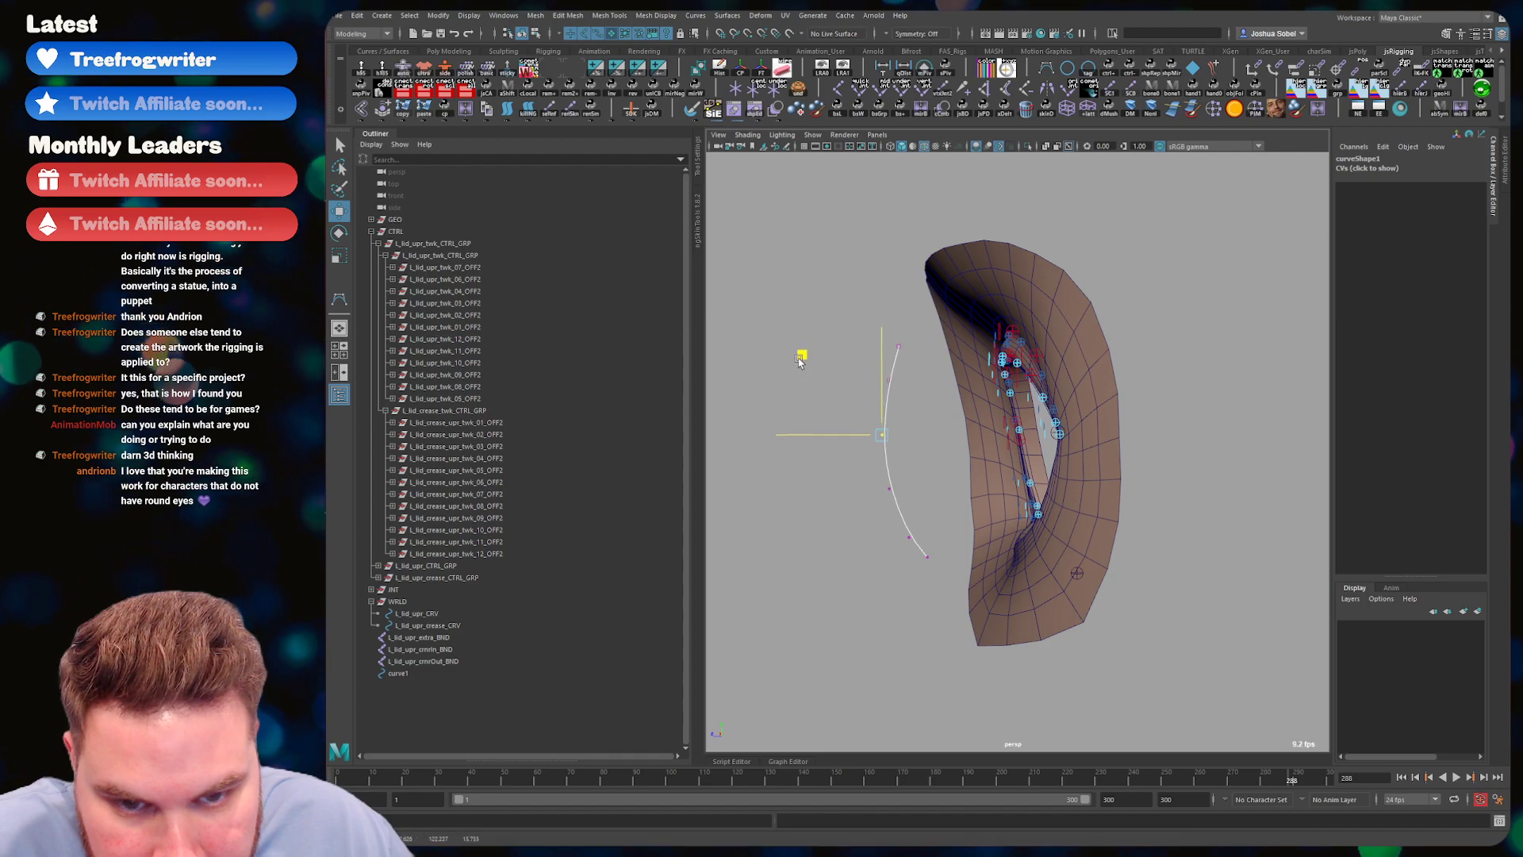
left_click(887, 380)
left_click_drag(803, 308, 800, 301)
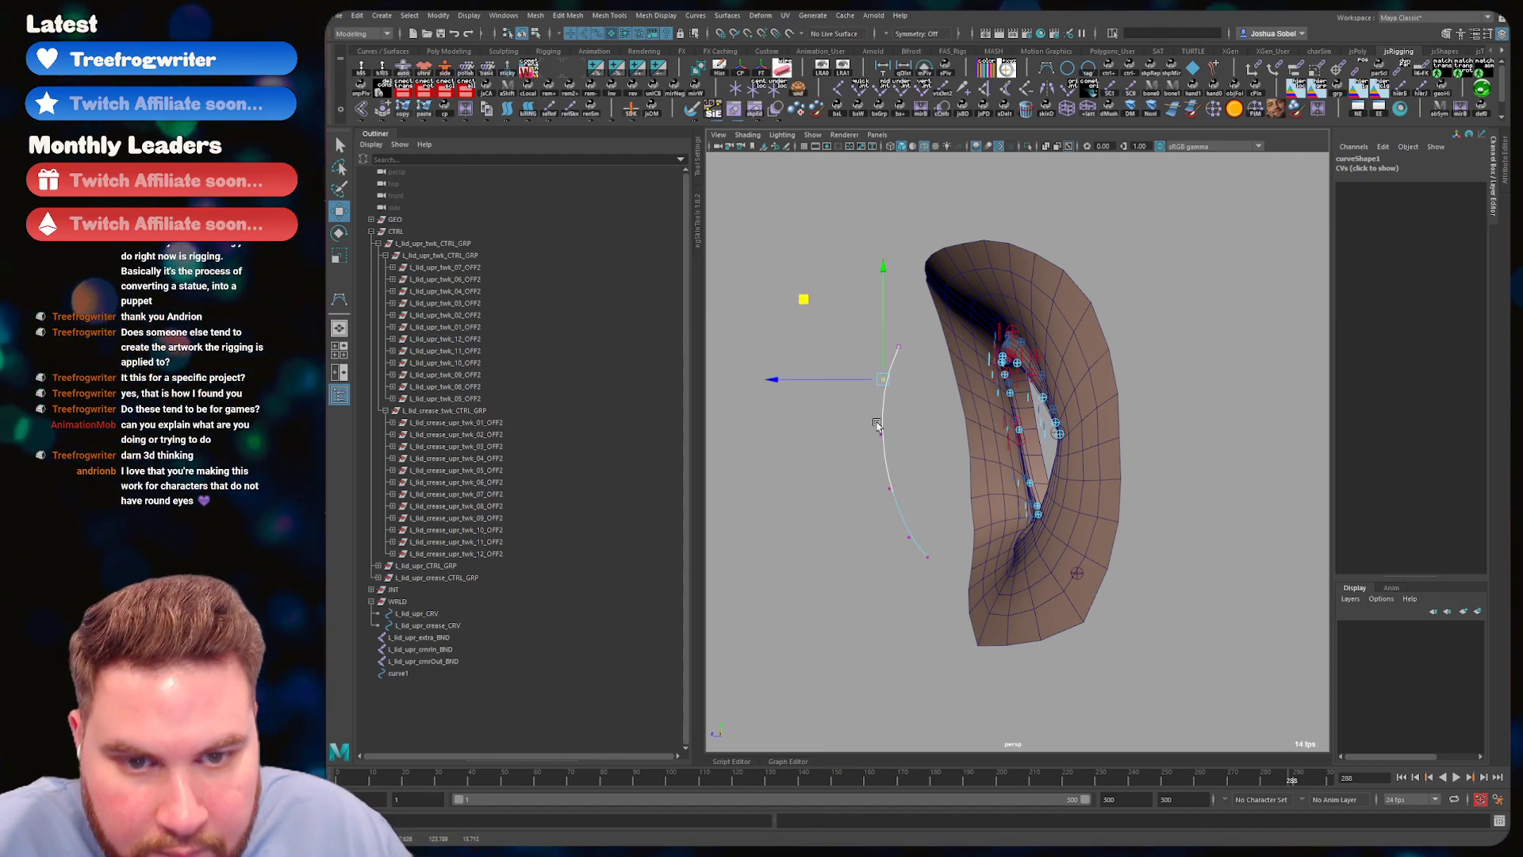
- Move the reshaped curve back about 3.1 units on Z into the eye opening and freeze its transformations
key("F8")
left_click(867, 360)
key("q")
left_click(884, 384)
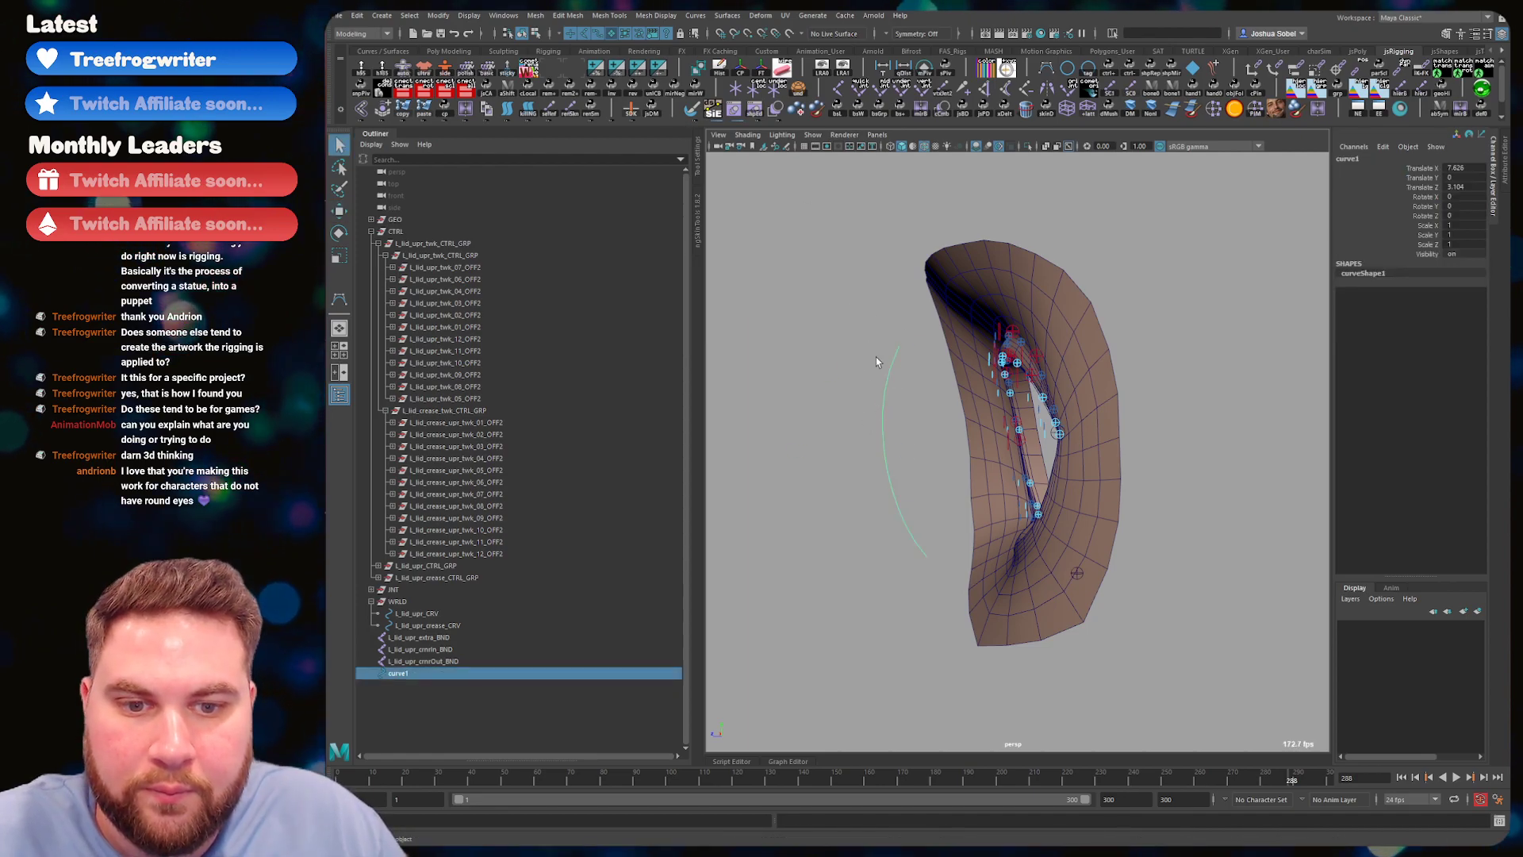
key("w")
left_click_drag(852, 451, 954, 450)
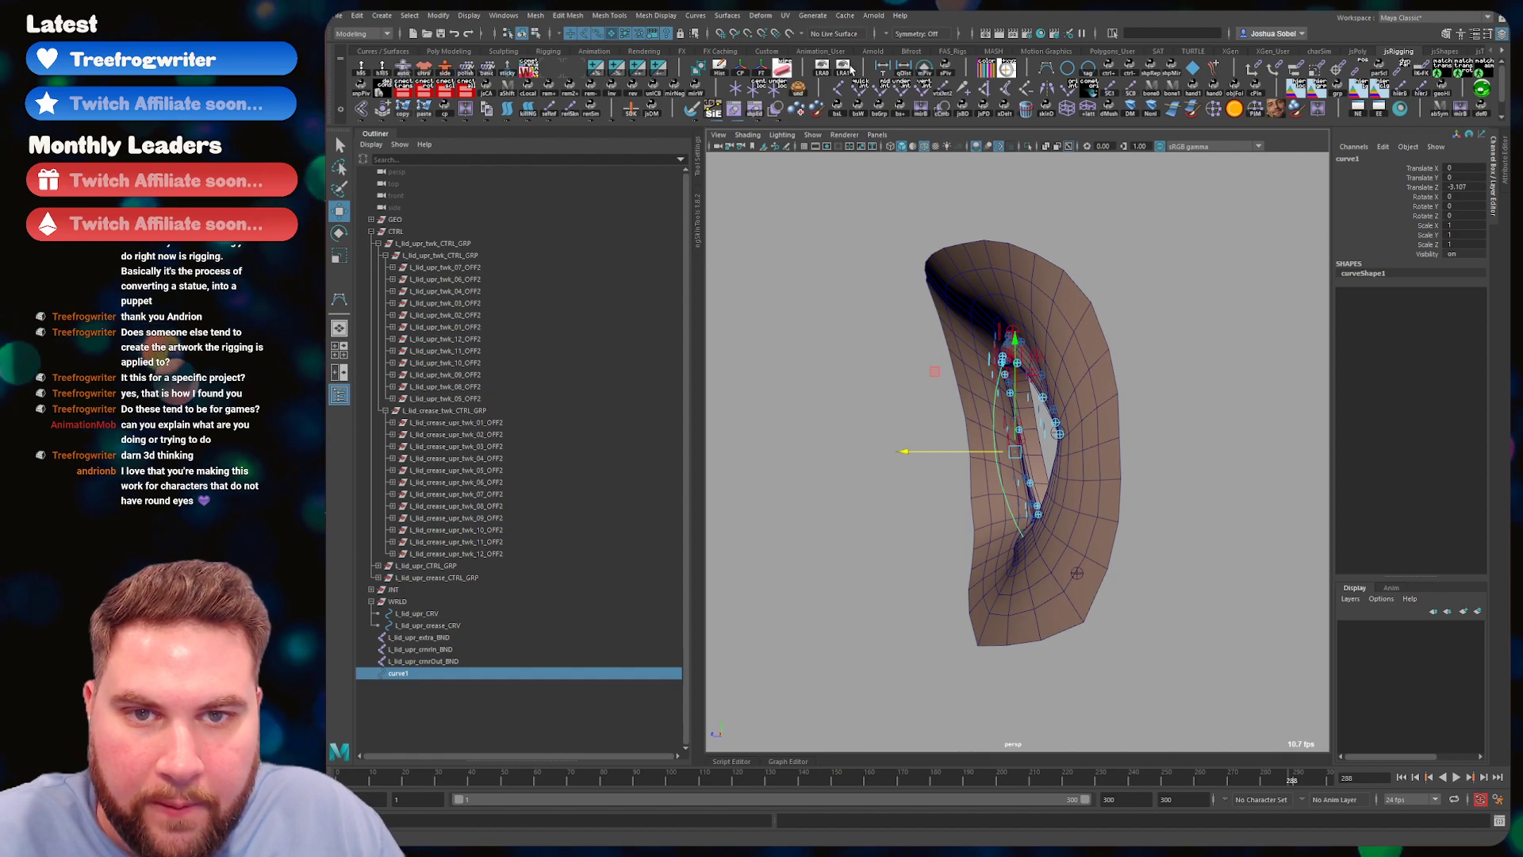
left_click(786, 71)
- Duplicate the arc curve three times and space the four curves across the width of the eye opening
mouse_move(1089, 367)
left_mouse_down("alt")
mouse_move(1190, 378)
mouse_move(1123, 370)
mouse_move(1054, 472)
mouse_move(1163, 474)
mouse_move(1056, 426)
left_mouse_up("alt")
key("ctrl+d")
left_click_drag(942, 461, 994, 459)
key("ctrl+d")
left_click_drag(1056, 417, 892, 409, "alt")
left_click_drag(965, 440, 938, 467)
key("ctrl+d")
left_click_drag(969, 416, 879, 392, "alt")
right_click_drag(928, 391, 982, 392, "alt")
left_click_drag(912, 412, 1039, 403, "alt")
right_click_drag(944, 393, 836, 384, "alt")
key("q")
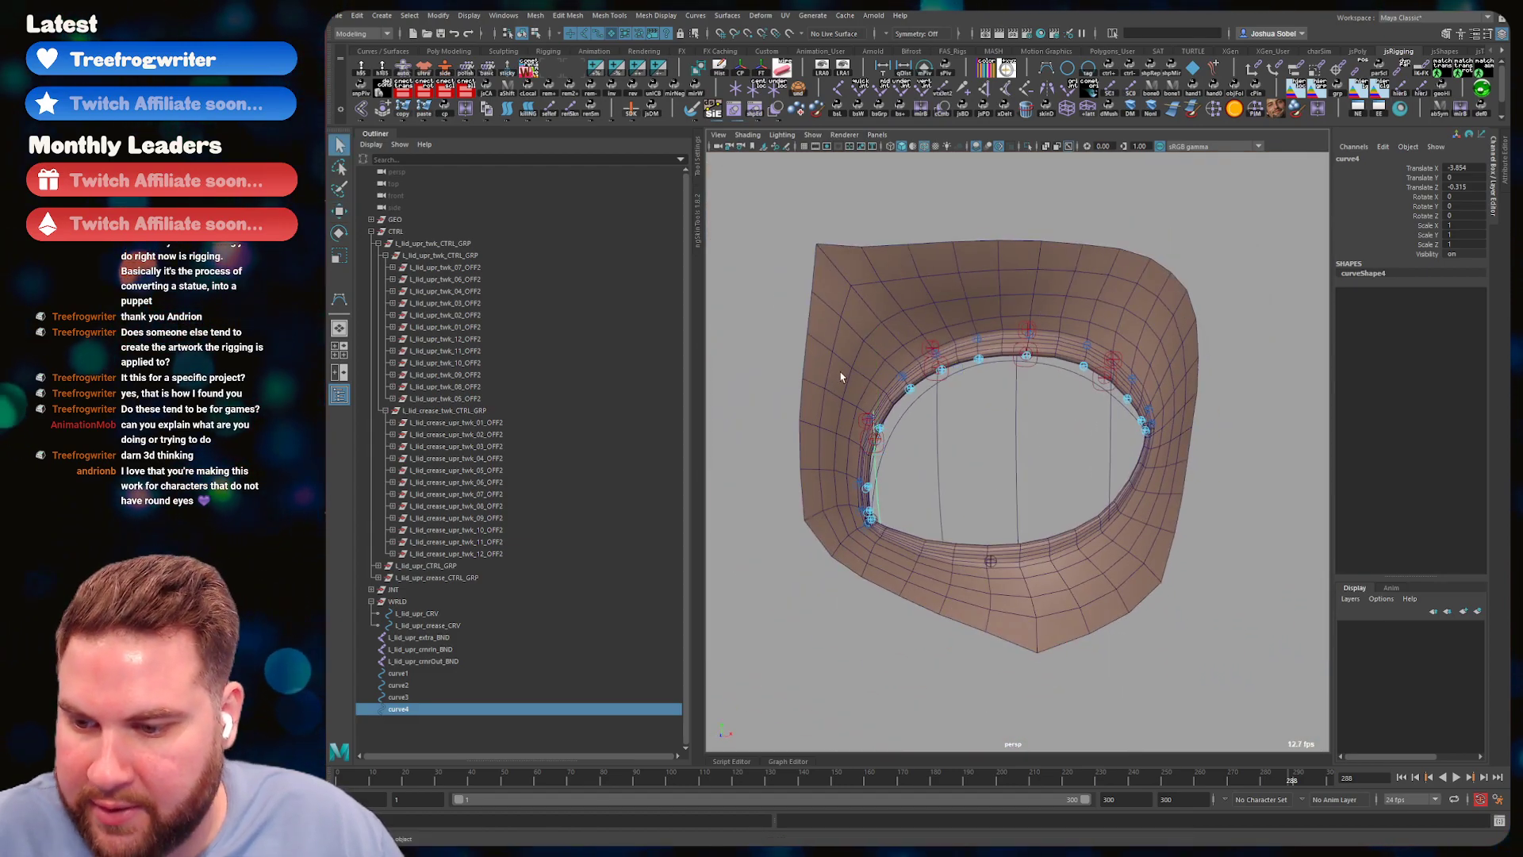
- Scale down and reposition curve4, the innermost arc, to fit the short lid gap at the inner corner
left_click_drag(986, 402, 1052, 417, "alt")
key("r")
left_click_drag(901, 445, 1074, 418)
key("w")
key("r")
key("w")
key("q")
- Scale down and reposition curve3, the second arc from the inner corner, to span the upper and lower lids
left_click(934, 432)
key("r")
left_click_drag(983, 438, 929, 445, "alt")
key("w")
key("r")
left_click_drag(927, 447, 937, 449)
key("w")
left_click_drag(939, 449, 1159, 389, "alt")
- Adjust the fit of the remaining arcs and offset curve1, the middle arc, to 0.271 on X
left_click(1005, 458)
key("r")
key("w")
key("r")
left_click_drag(1128, 447, 1069, 445)
left_click_drag(1110, 429, 1058, 451, "alt")
key("q")
key("w")
left_click_drag(920, 451, 934, 455, "alt")
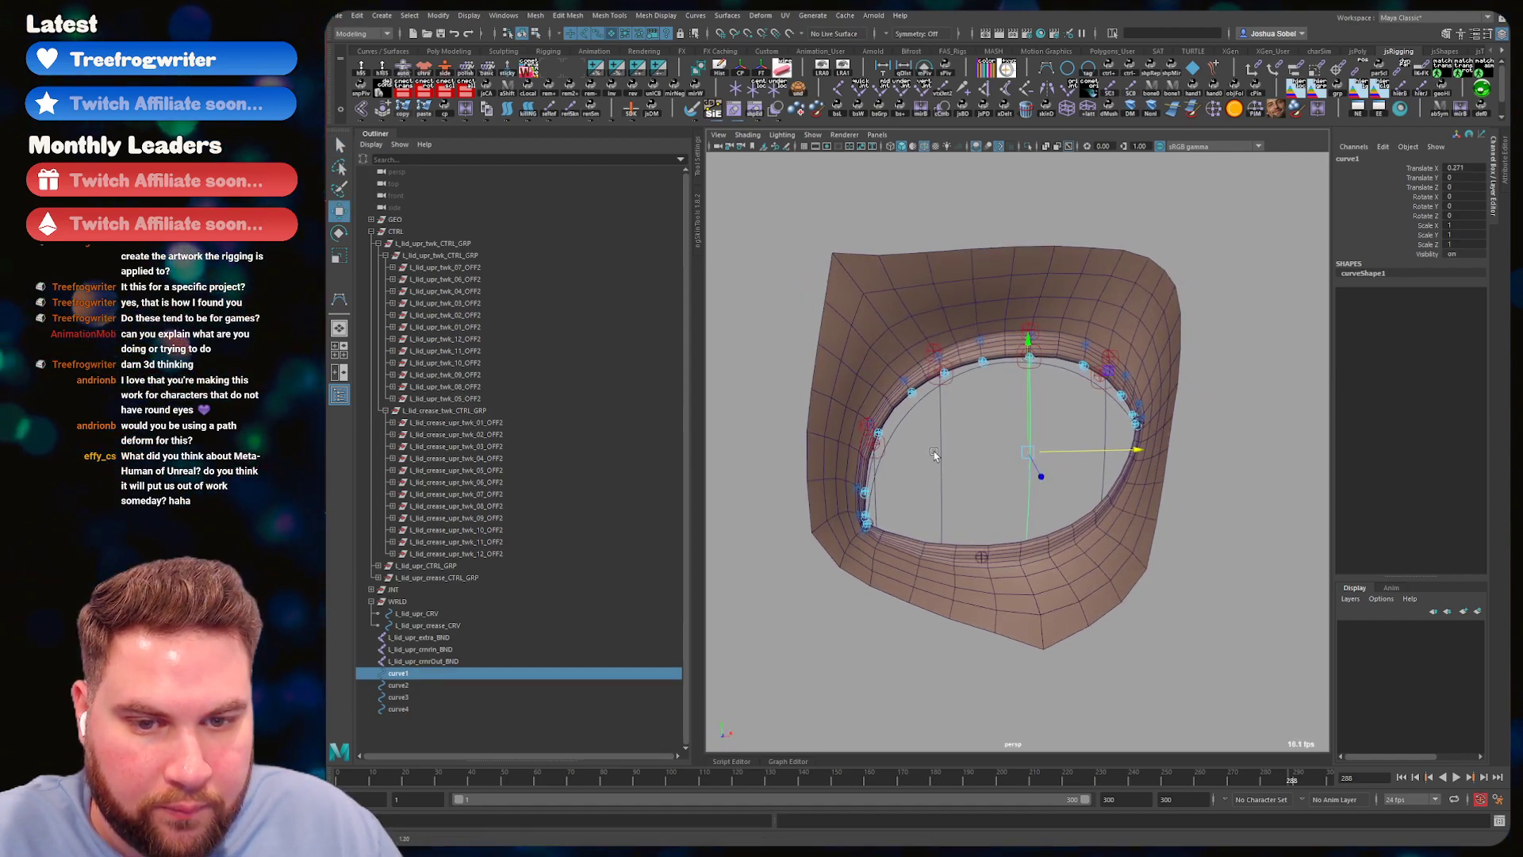
- Select all four arc curves and examine how they span the eye opening from the front and an angled side
key("q")
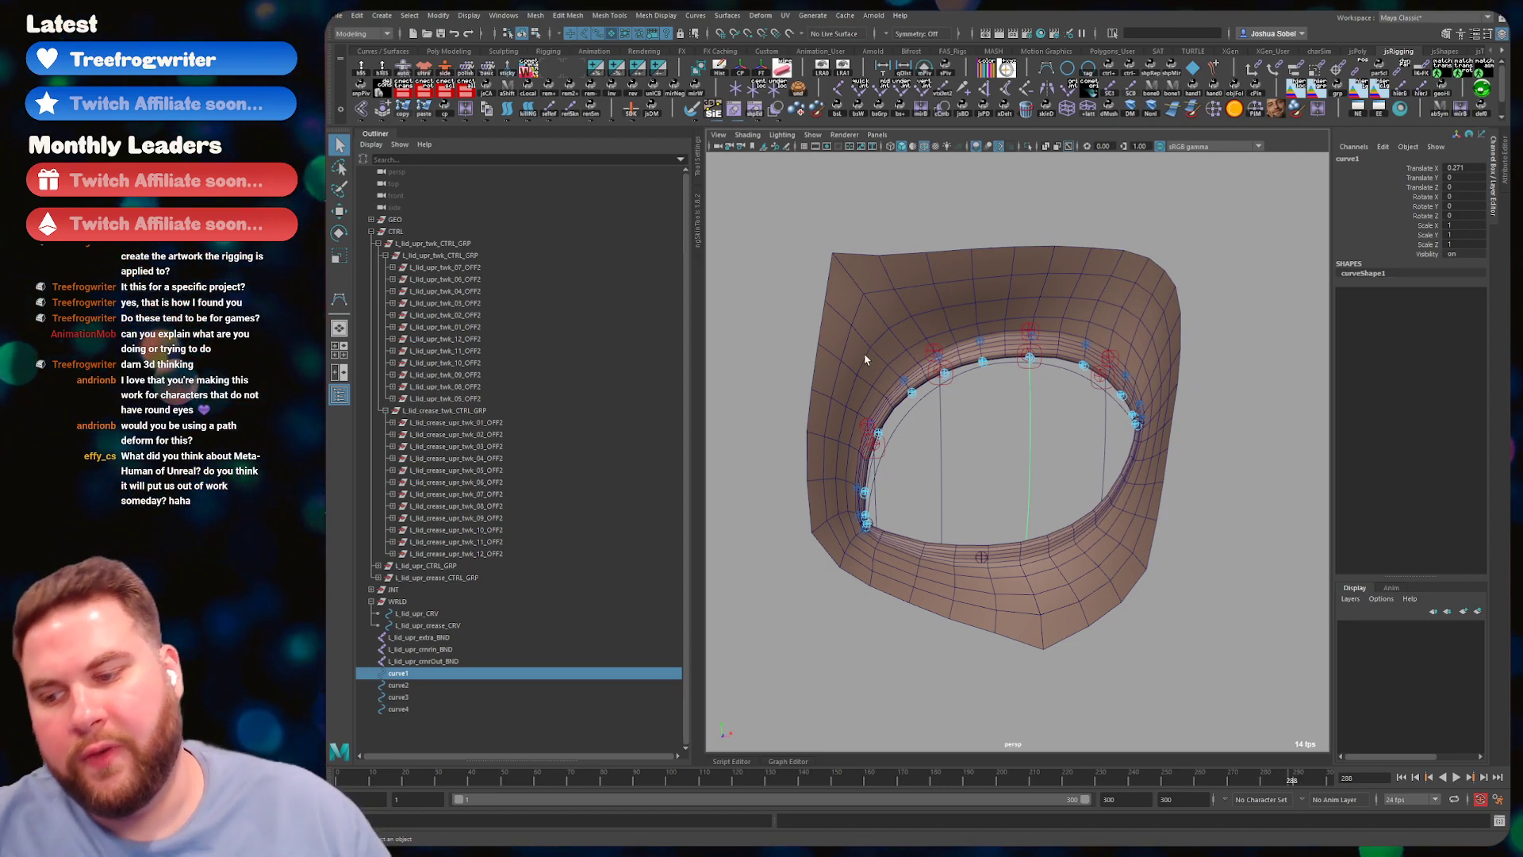
left_click_drag(998, 426, 966, 447, "alt")
scroll(944, 446, "up", 3)
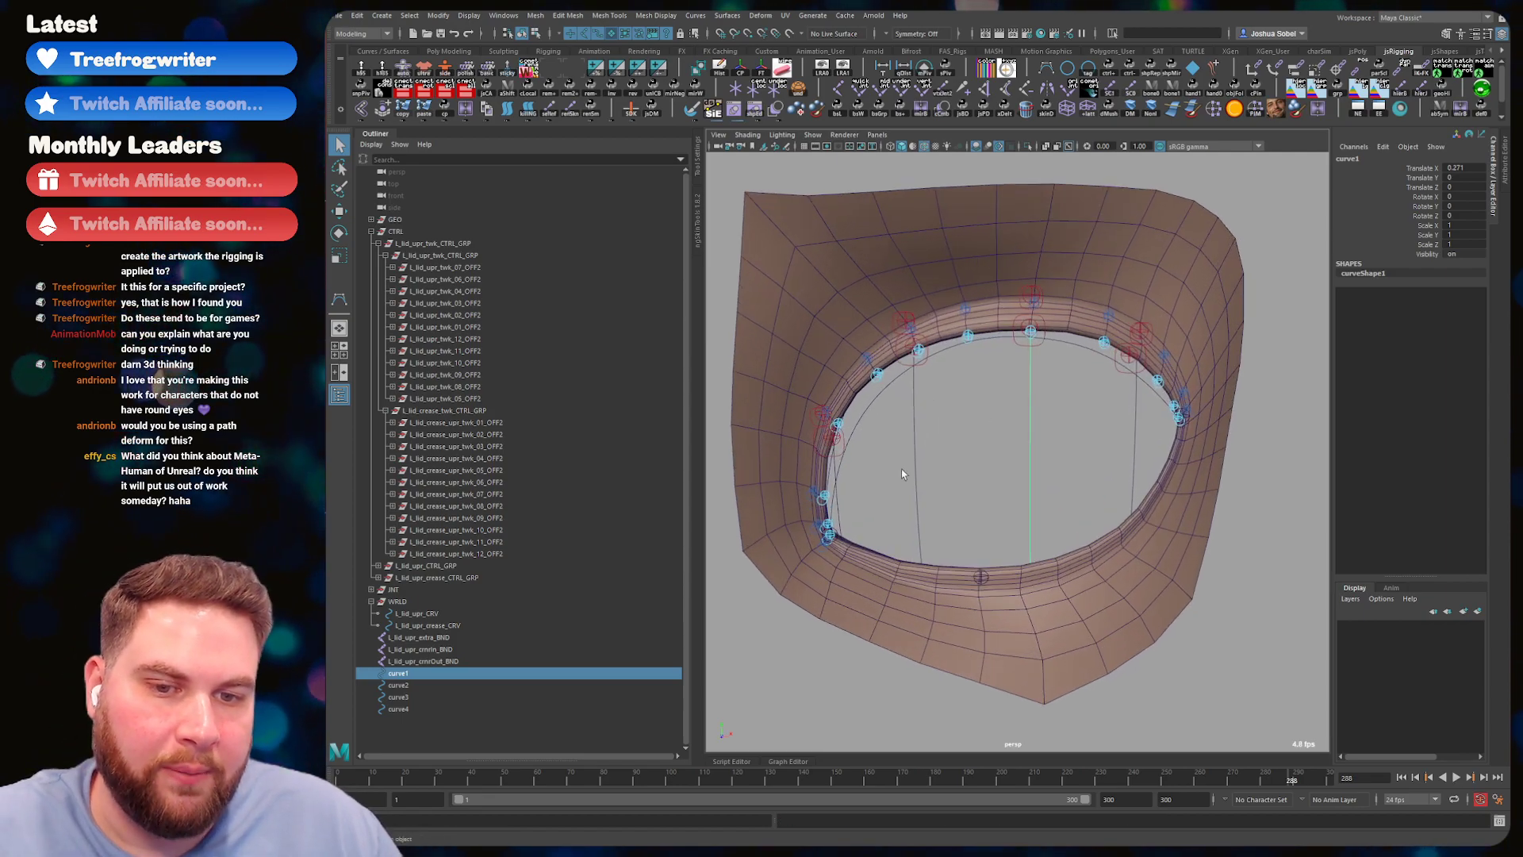
left_click(838, 501)
left_click(917, 473, "shift")
left_click_drag(1098, 424, 1039, 358, "alt")
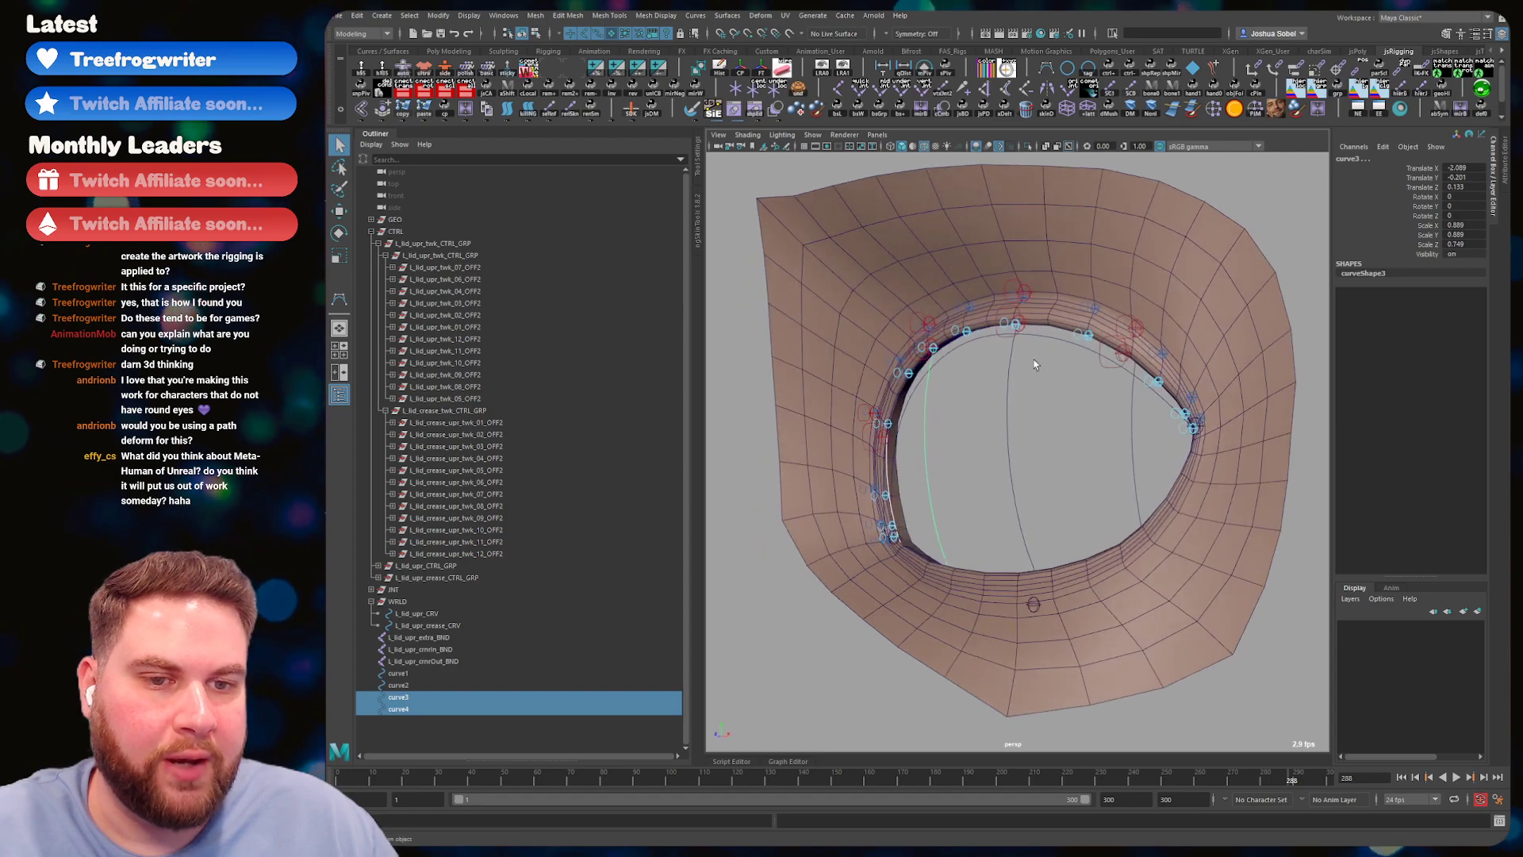
left_click(1007, 409, "shift")
left_click(1135, 444, "shift")
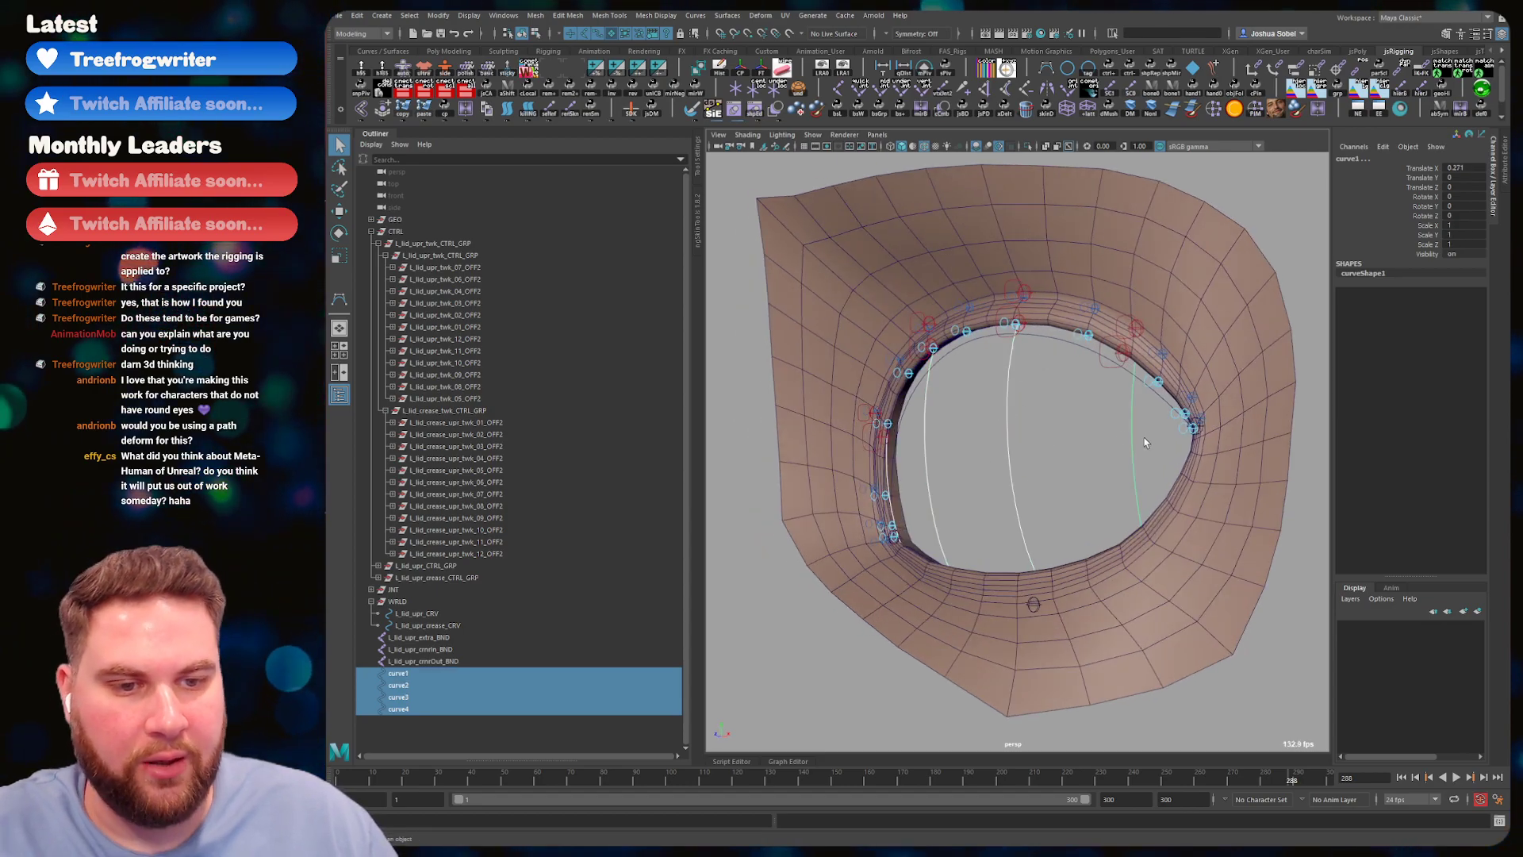
left_click_drag(1136, 444, 1048, 426, "alt")
- Try pulling L_lid_upr_03_CTRL partway down the eye opening beside the middle arc, and undo the stray joint selection
left_click(1014, 339)
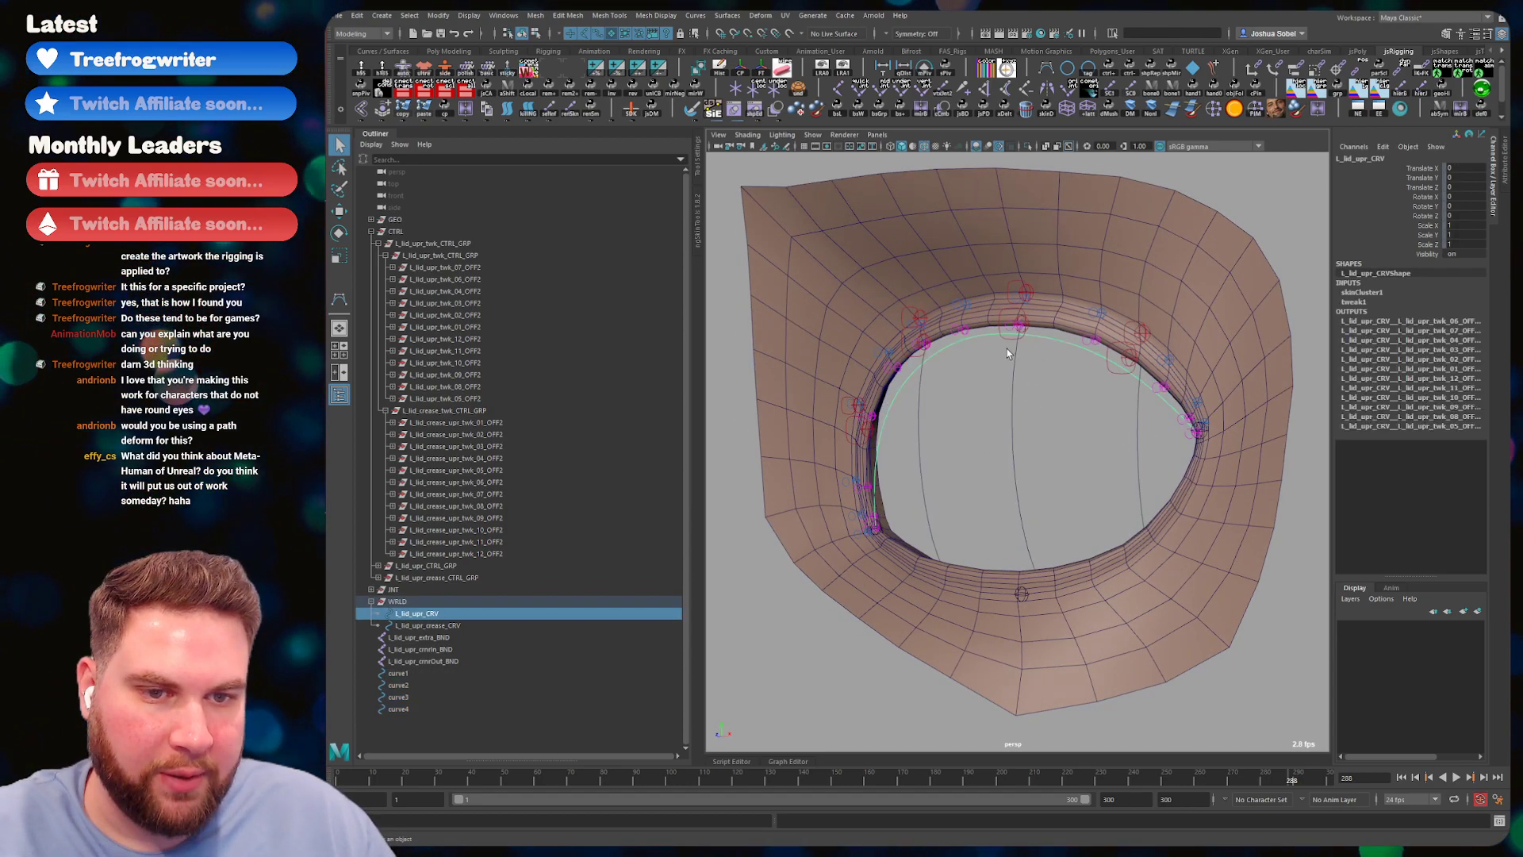
key("w")
left_click(1018, 336)
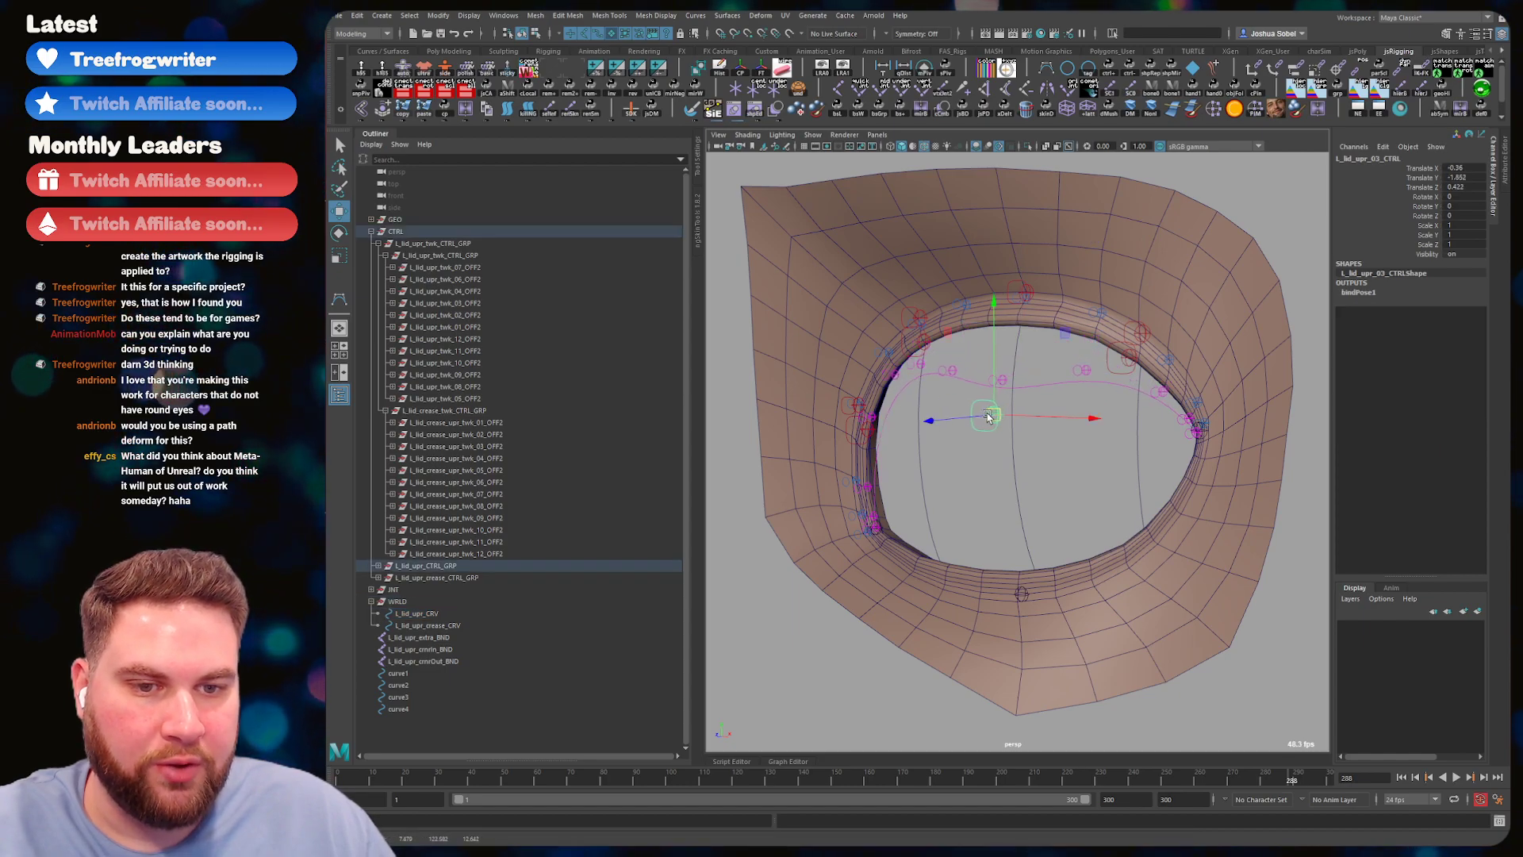
left_click(996, 377)
key("w")
left_click(1001, 379)
key("ctrl+z")
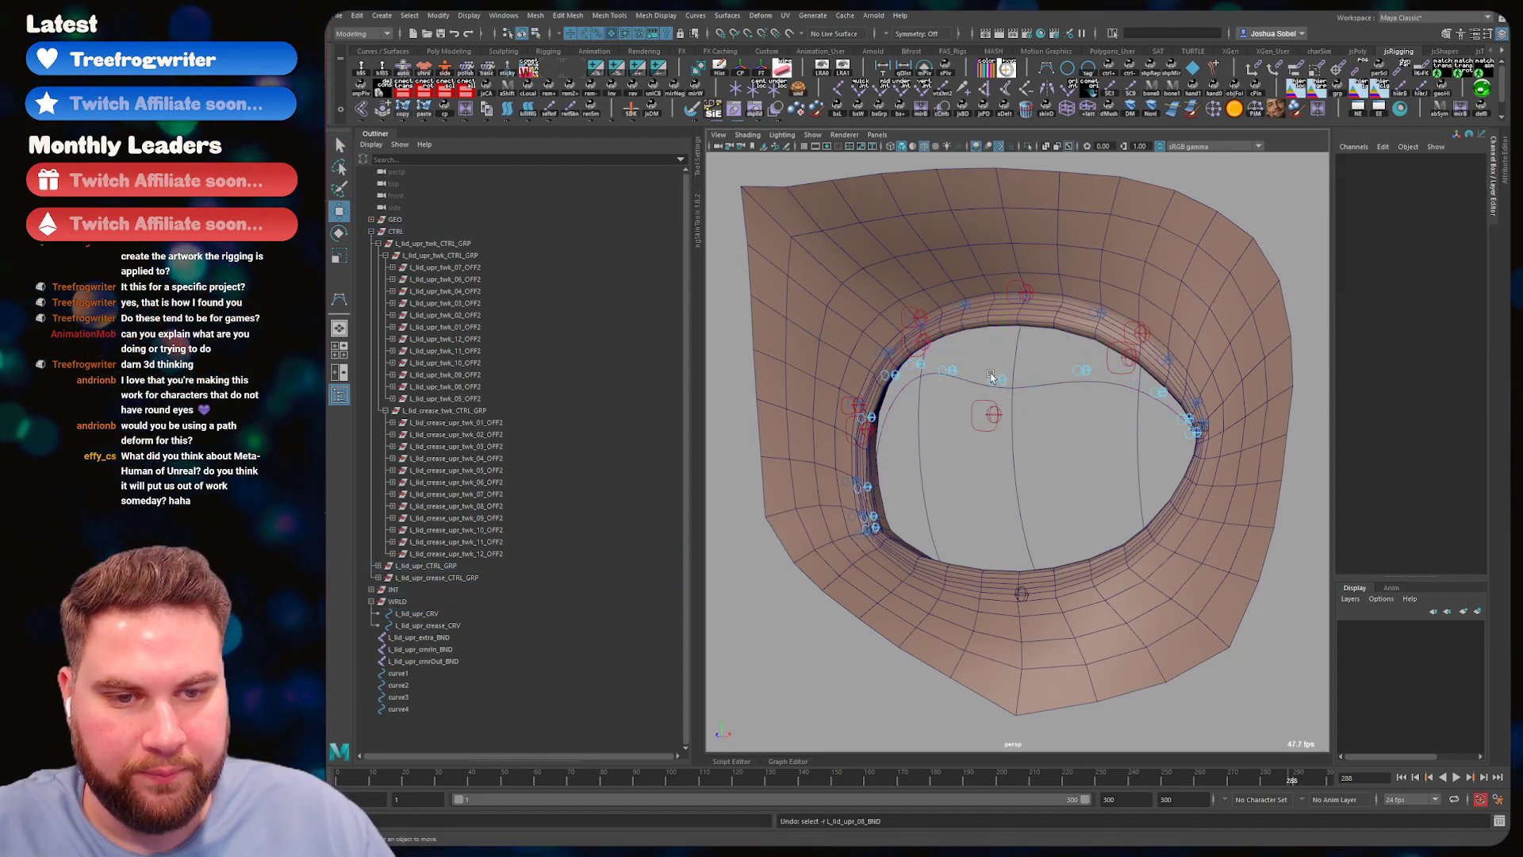
- Try pulling L_lid_upr_03_CTRL further down toward the lower lid, and return it to its rest position
key("q")
left_click(994, 379)
key("w")
left_click_drag(1008, 371, 978, 350)
left_click(1027, 387)
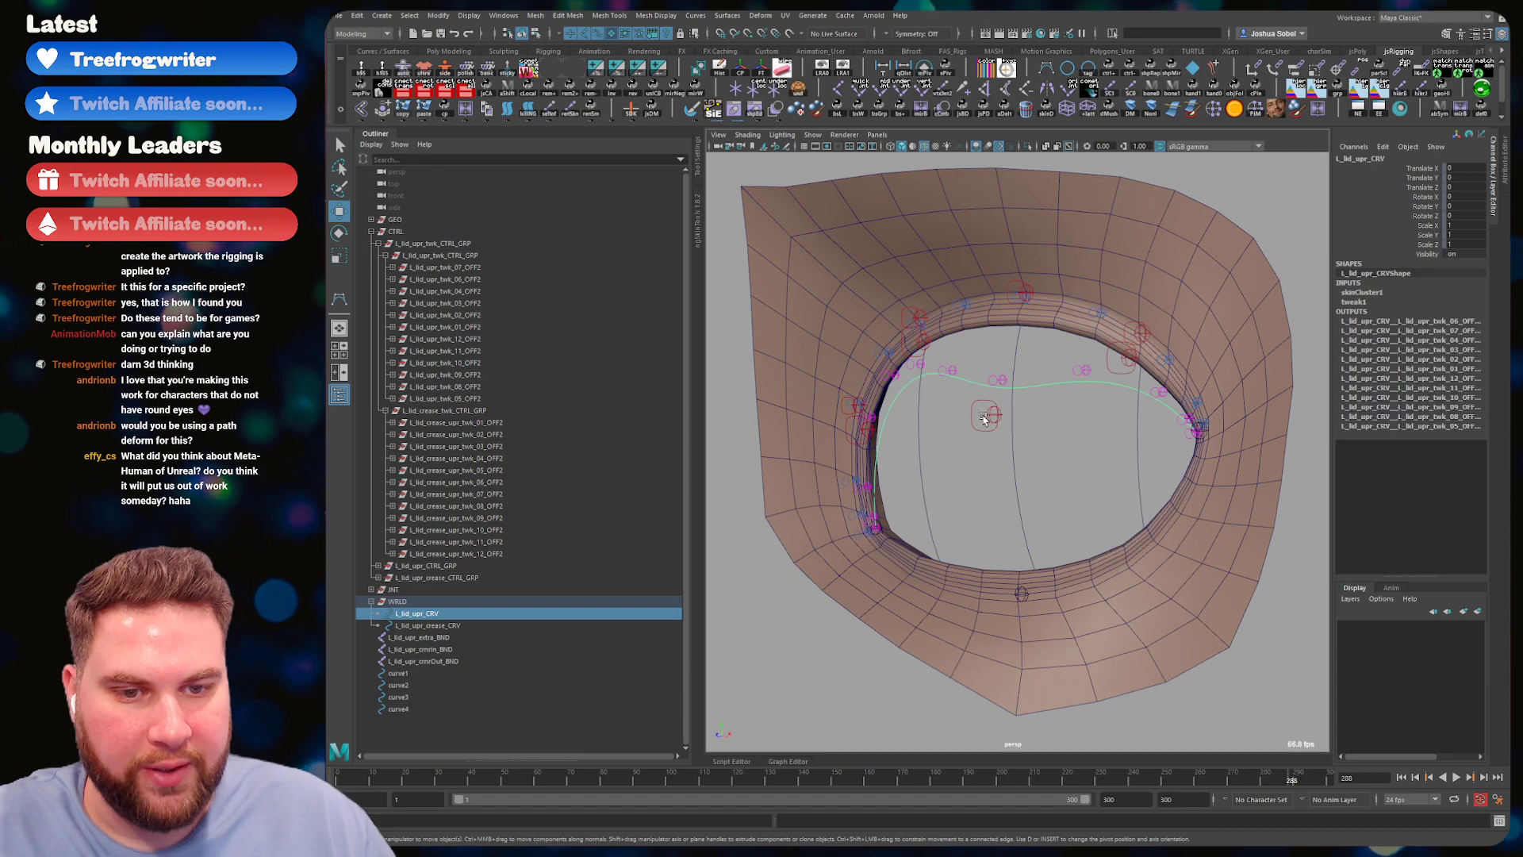
left_click(994, 414)
left_click_drag(995, 414, 1025, 323)
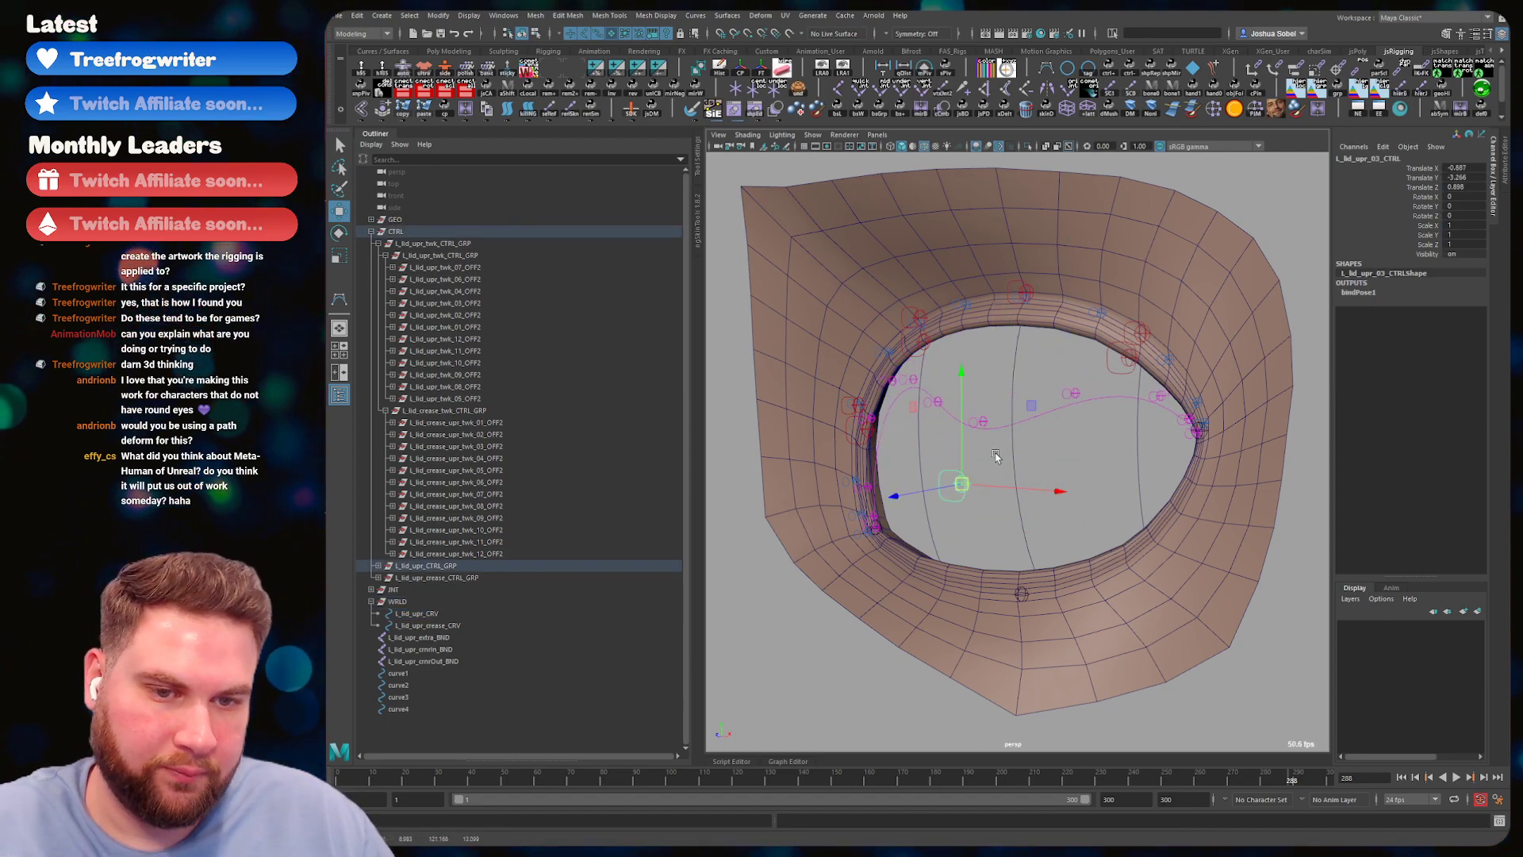
left_click(1079, 395)
left_click_drag(1079, 396, 934, 453, "alt")
- Reselect curve1 to curve4 and examine the arcs as guides for the lid's closing path
left_click(921, 491)
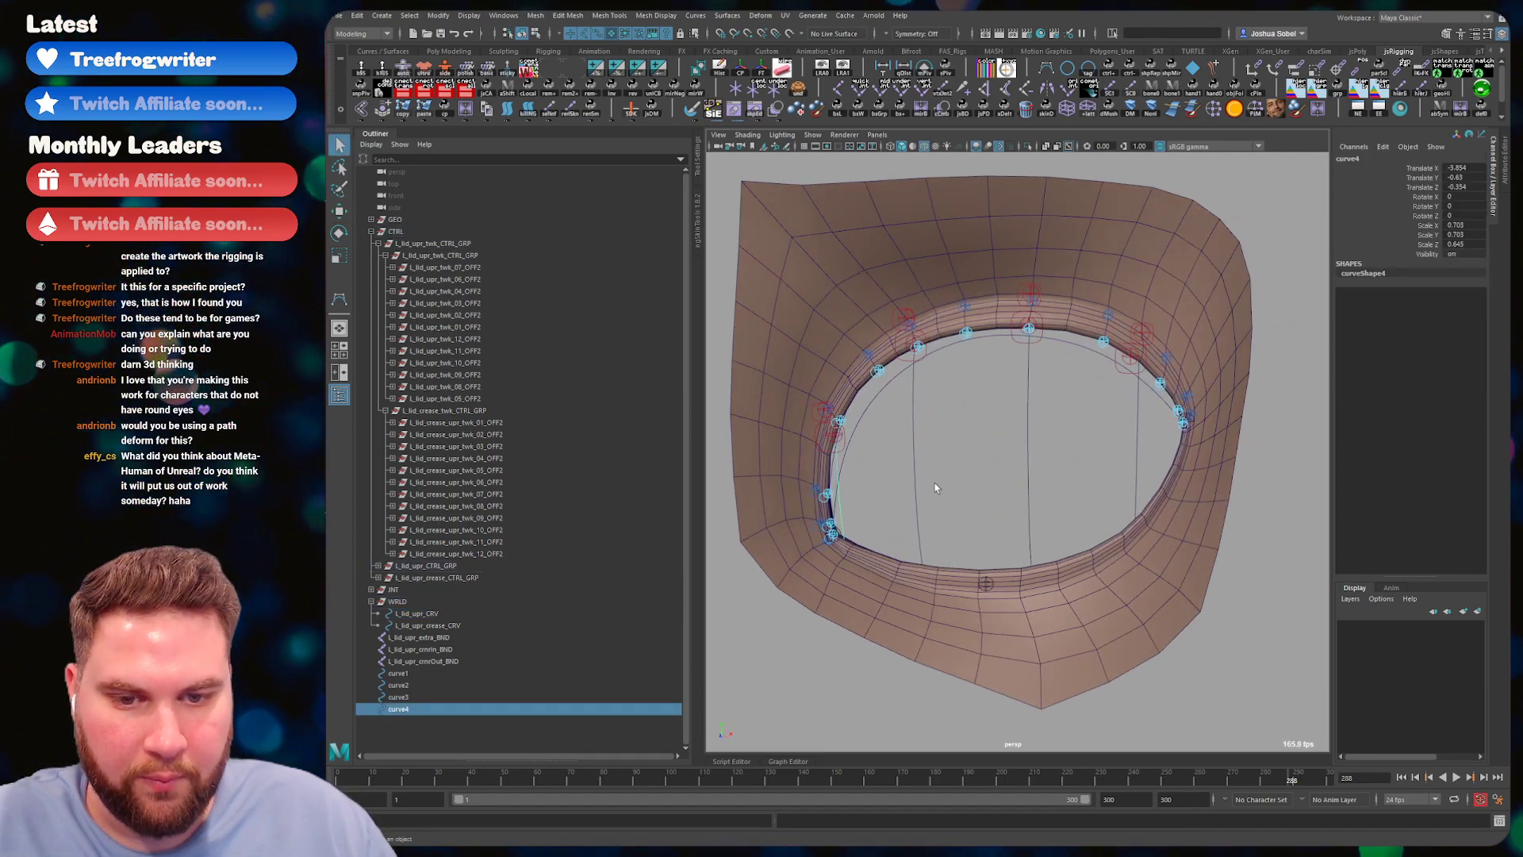
left_click(834, 508, "shift")
left_click(1030, 444, "shift")
left_click(1136, 429, "shift")
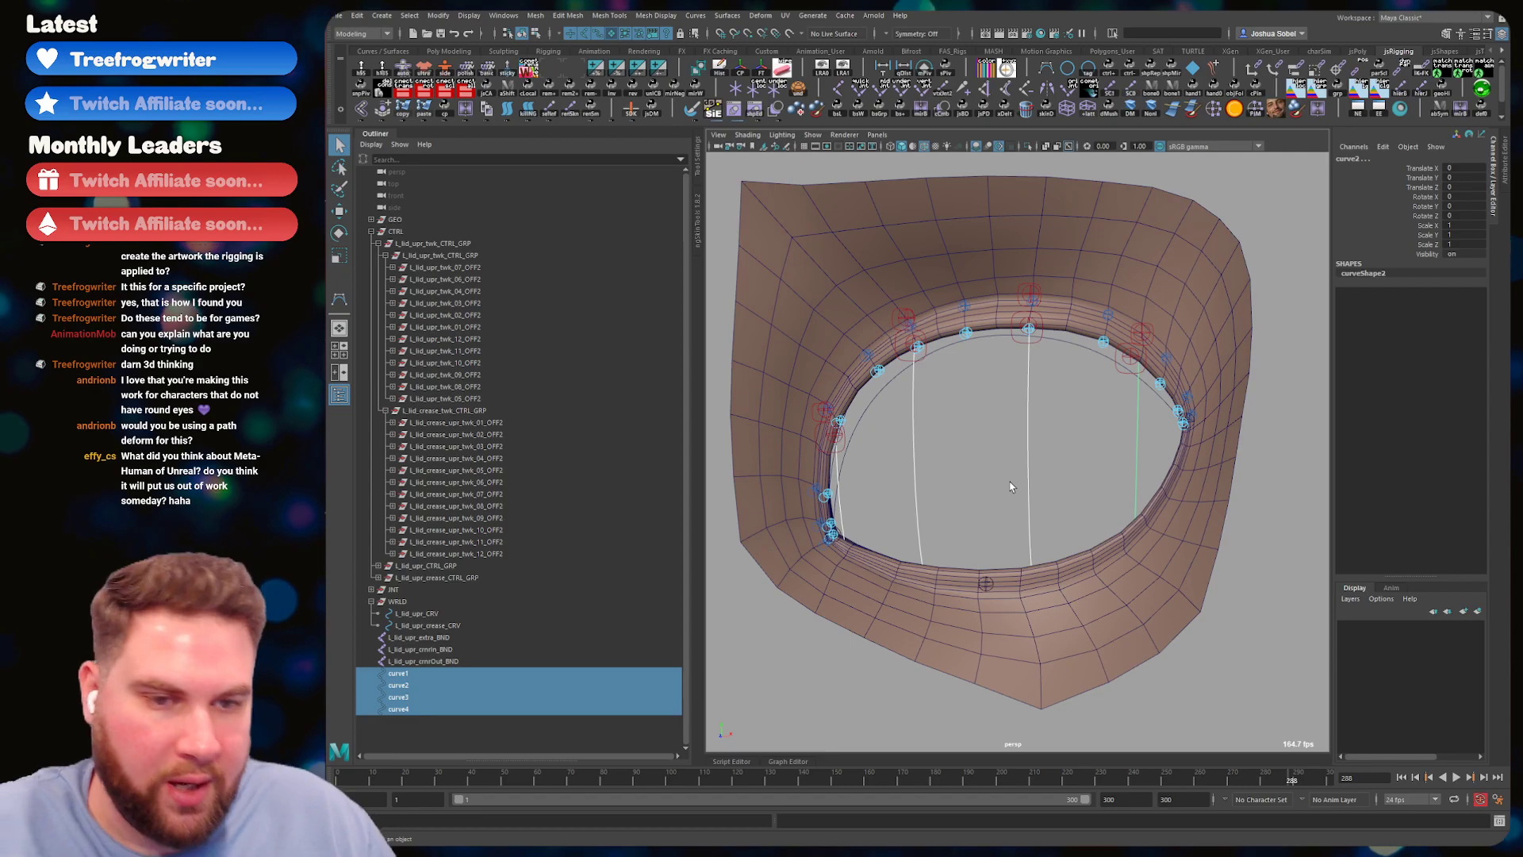
left_click_drag(1065, 560, 1011, 527, "alt")
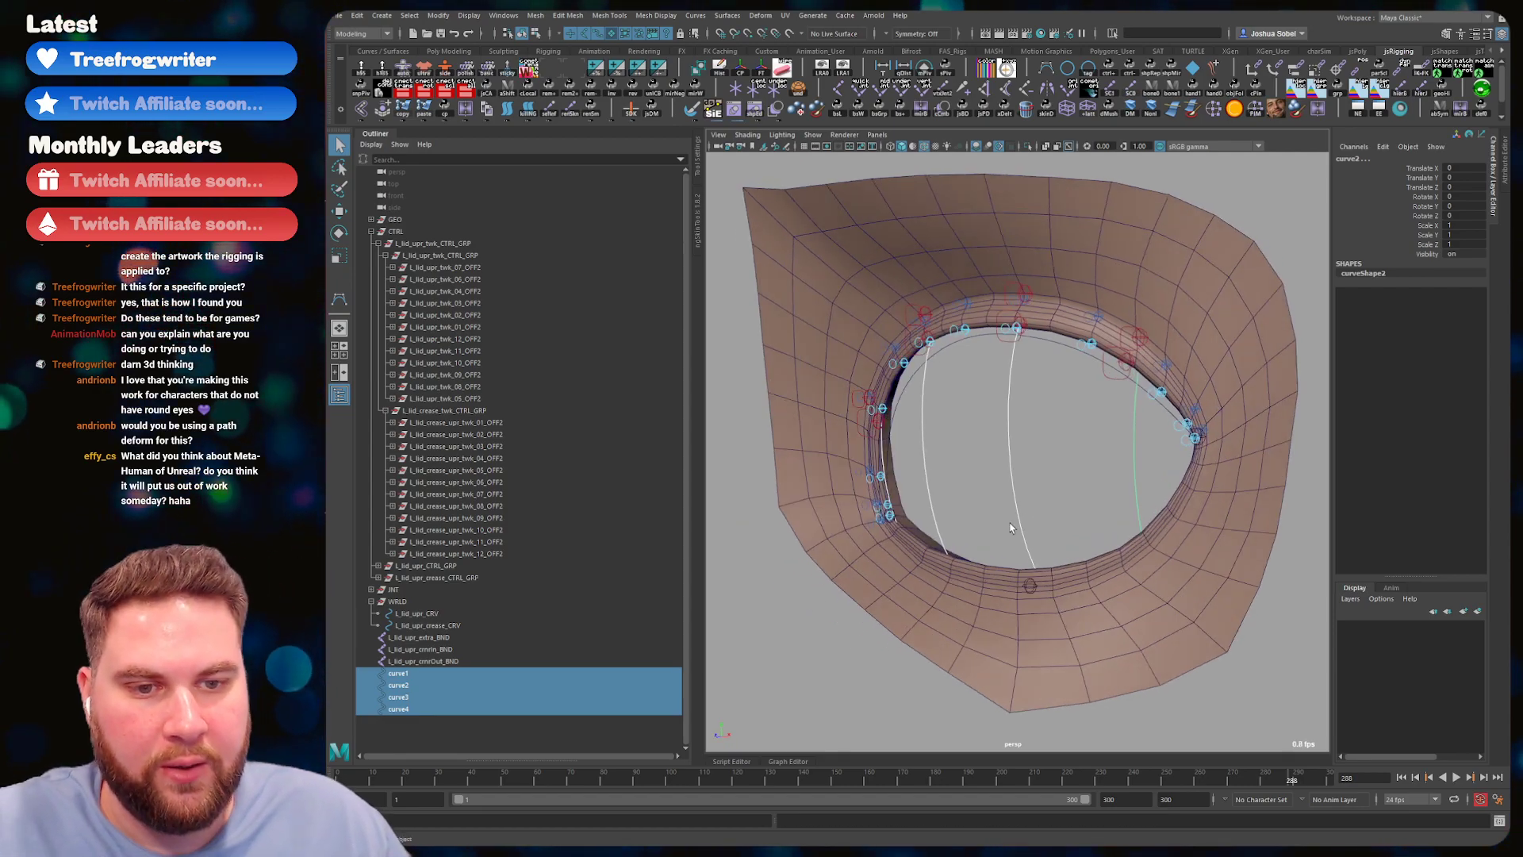
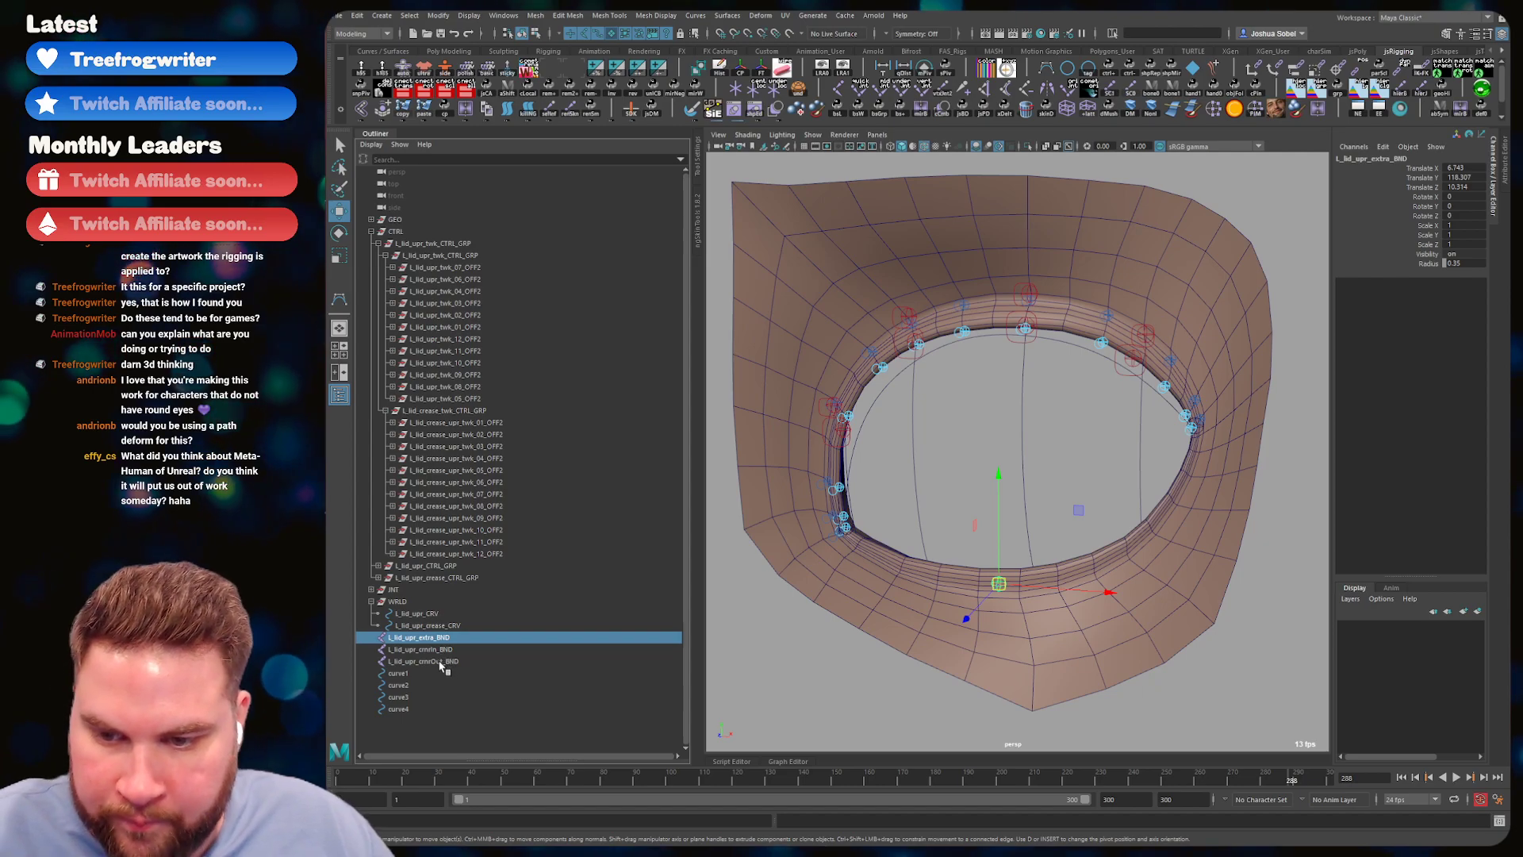
- Parent L_lid_upr_extra_BND, L_lid_upr_crnrIn_BND and L_lid_upr_crnrOut_BND under the JNT group and save the scene
middle_click_drag(444, 661, 397, 597)
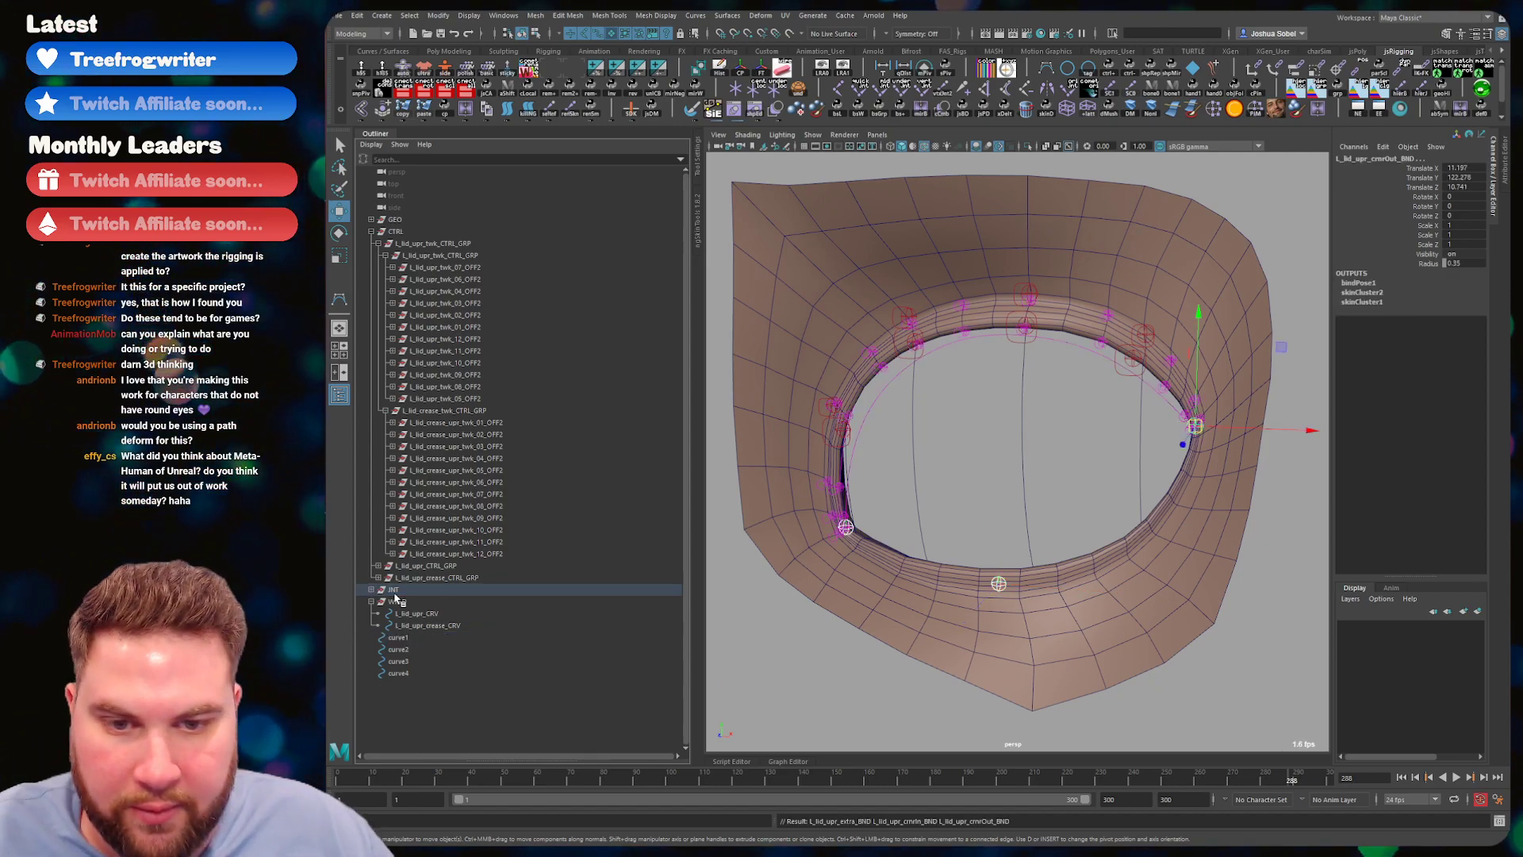
left_click(591, 569)
key("q")
key("ctrl+s")
- Identify each arc curve and reorder them in the Outliner as curve4, curve3, curve1, curve2
left_click(391, 640)
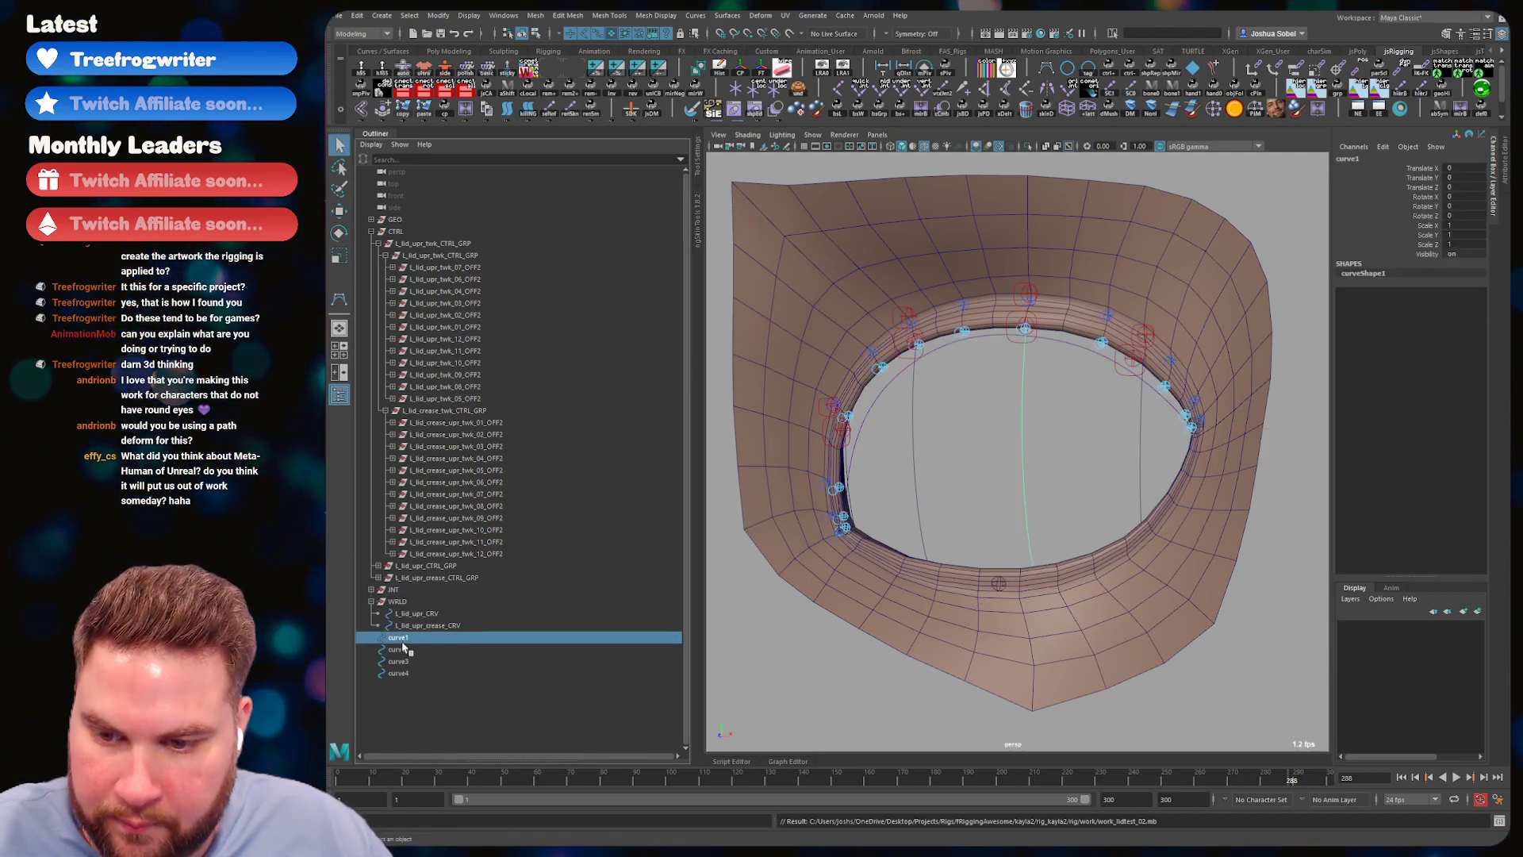
left_click(400, 650)
left_click(406, 661)
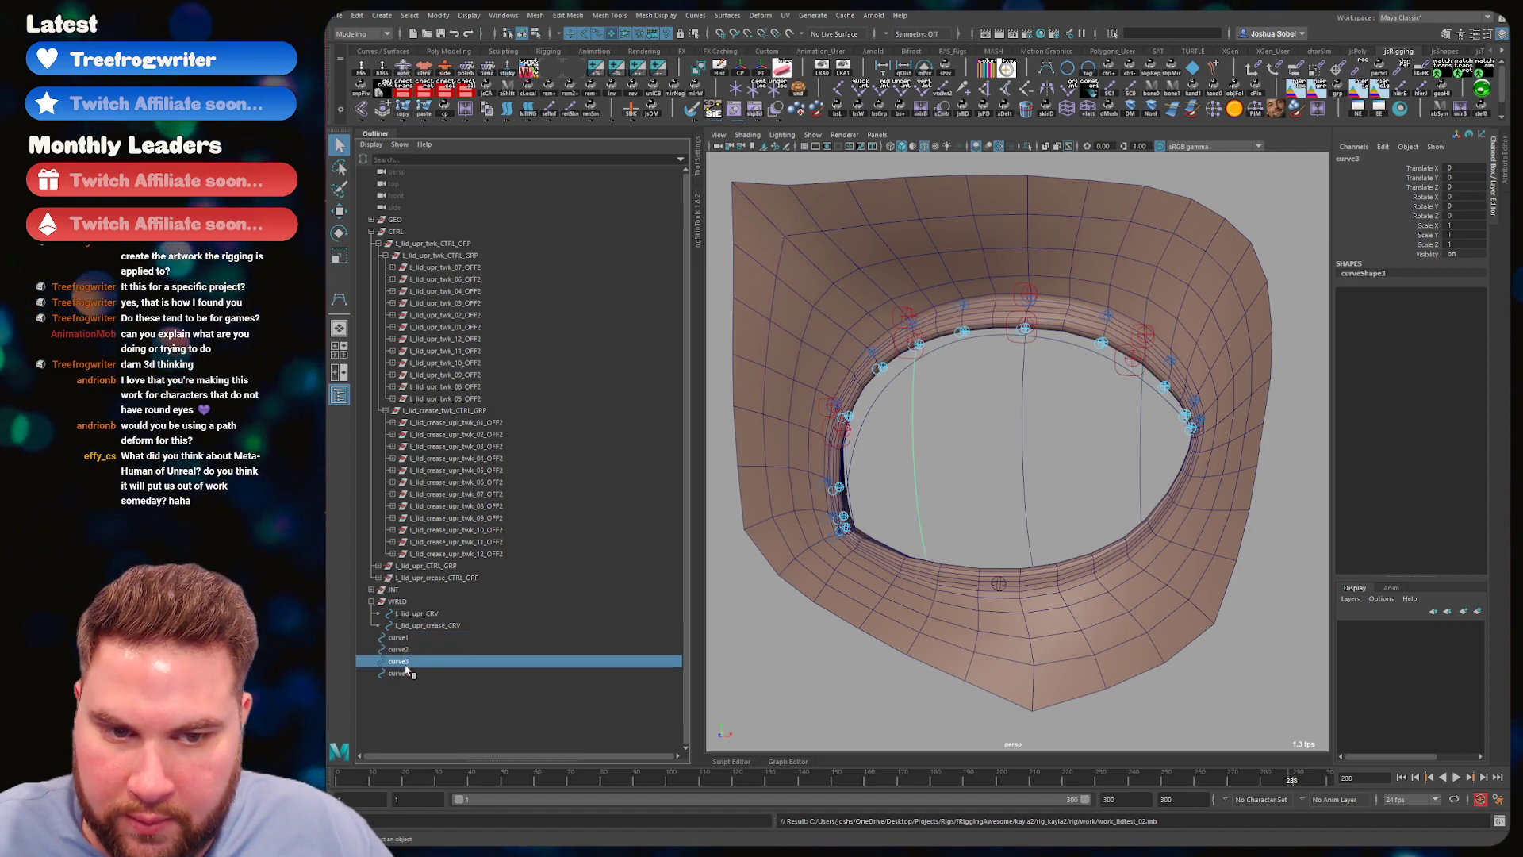
left_click(414, 673)
mouse_move(414, 673)
middle_mouse_down()
mouse_move(421, 630)
mouse_move(414, 679)
mouse_move(416, 651)
middle_mouse_up()
left_click(399, 650)
left_click(408, 652)
left_click(413, 650)
left_click(401, 672)
- Rename curve4 as L_lid_blink_01_CRV and copy the new name
double_click(399, 637)
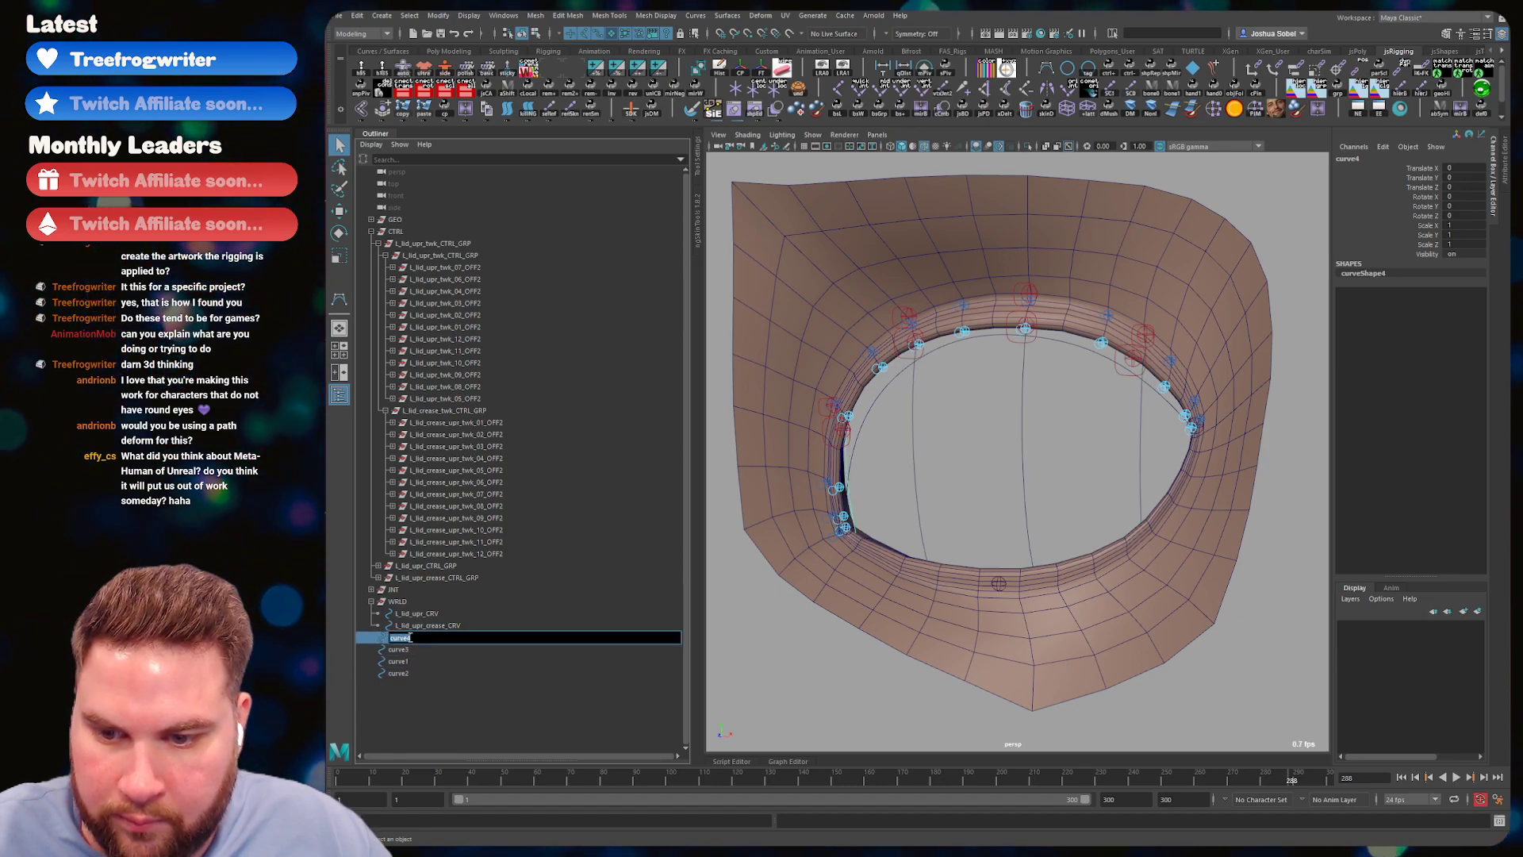
type("L_lid_")
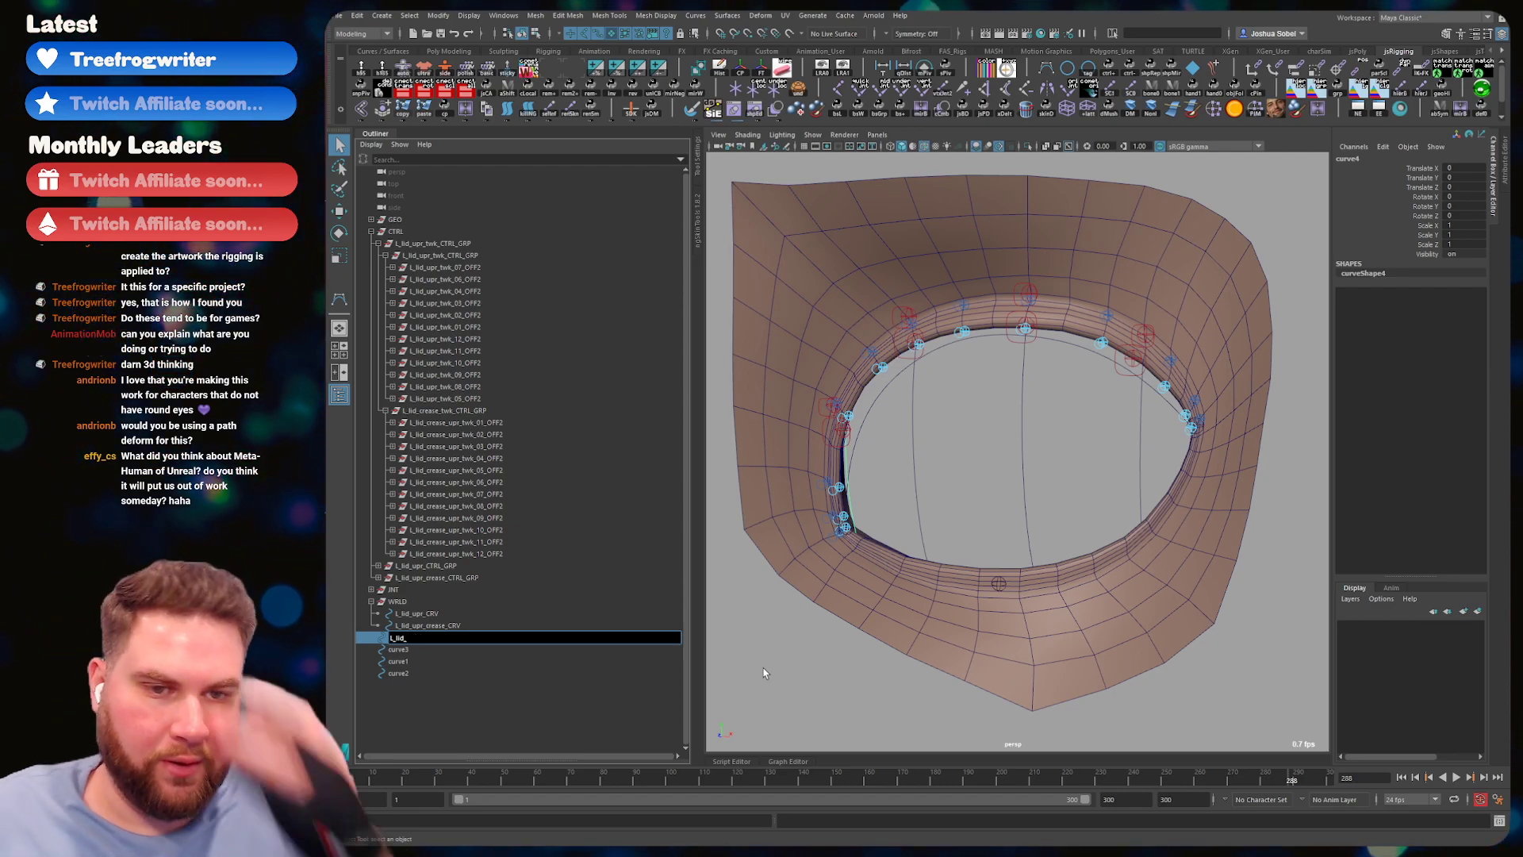
key("BackSpace")
key("BackSpace")
key("BackSpace")
key("BackSpace")
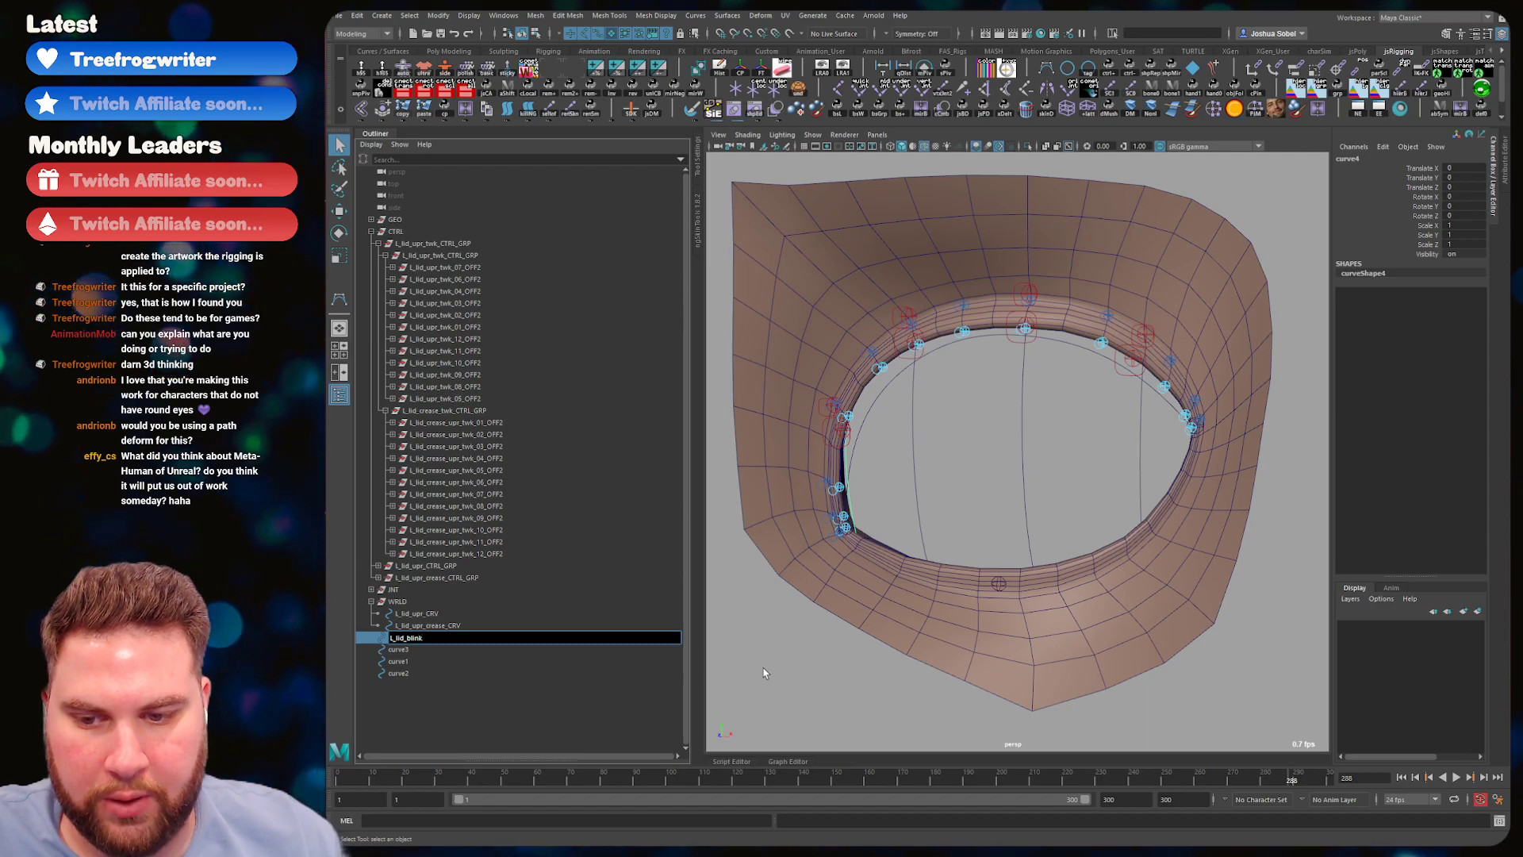
type("_")
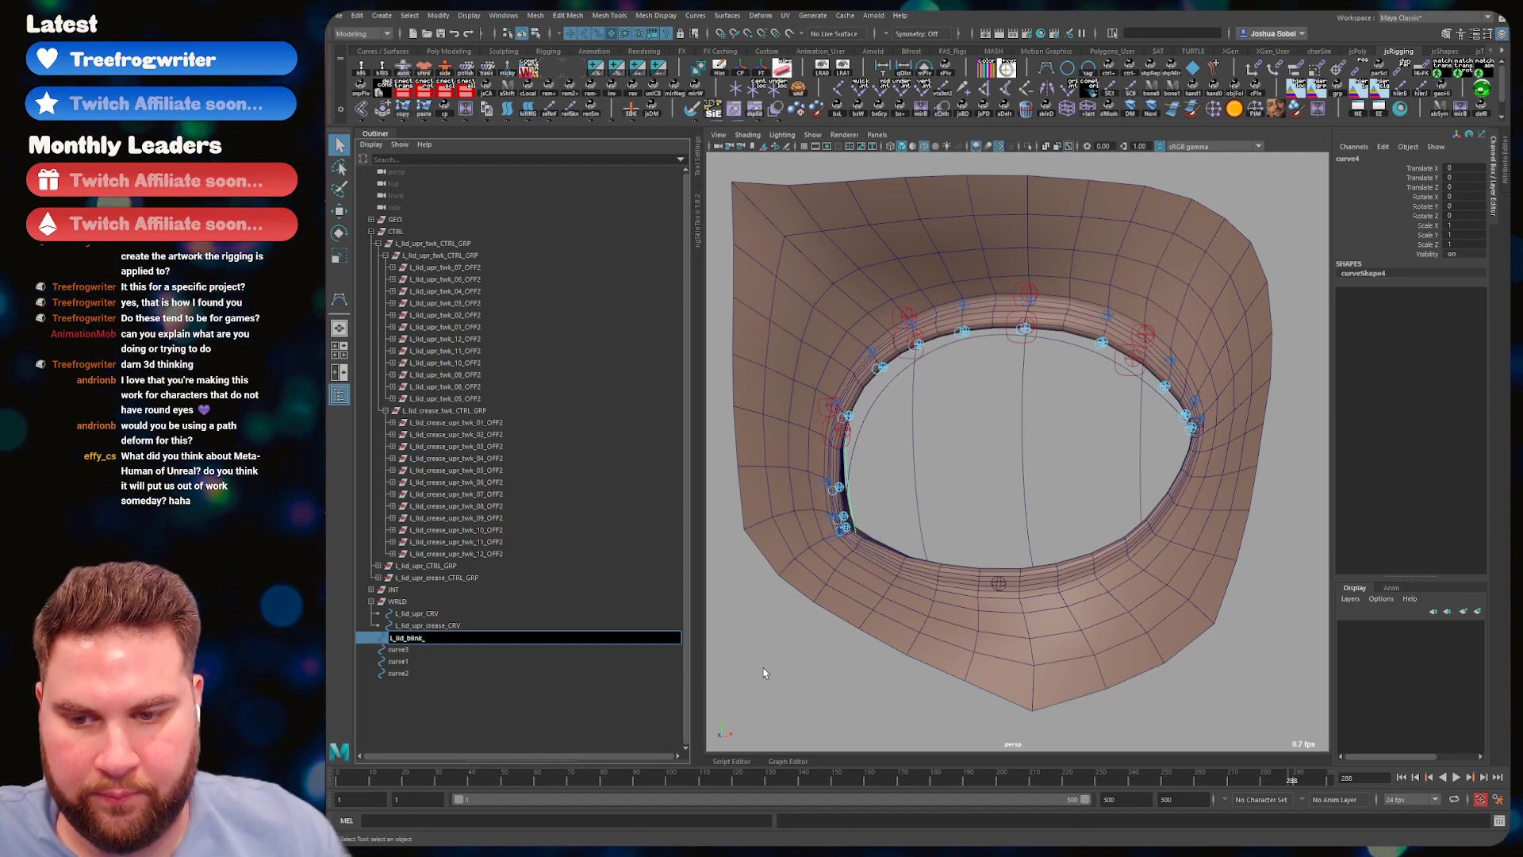
type("01_CTR")
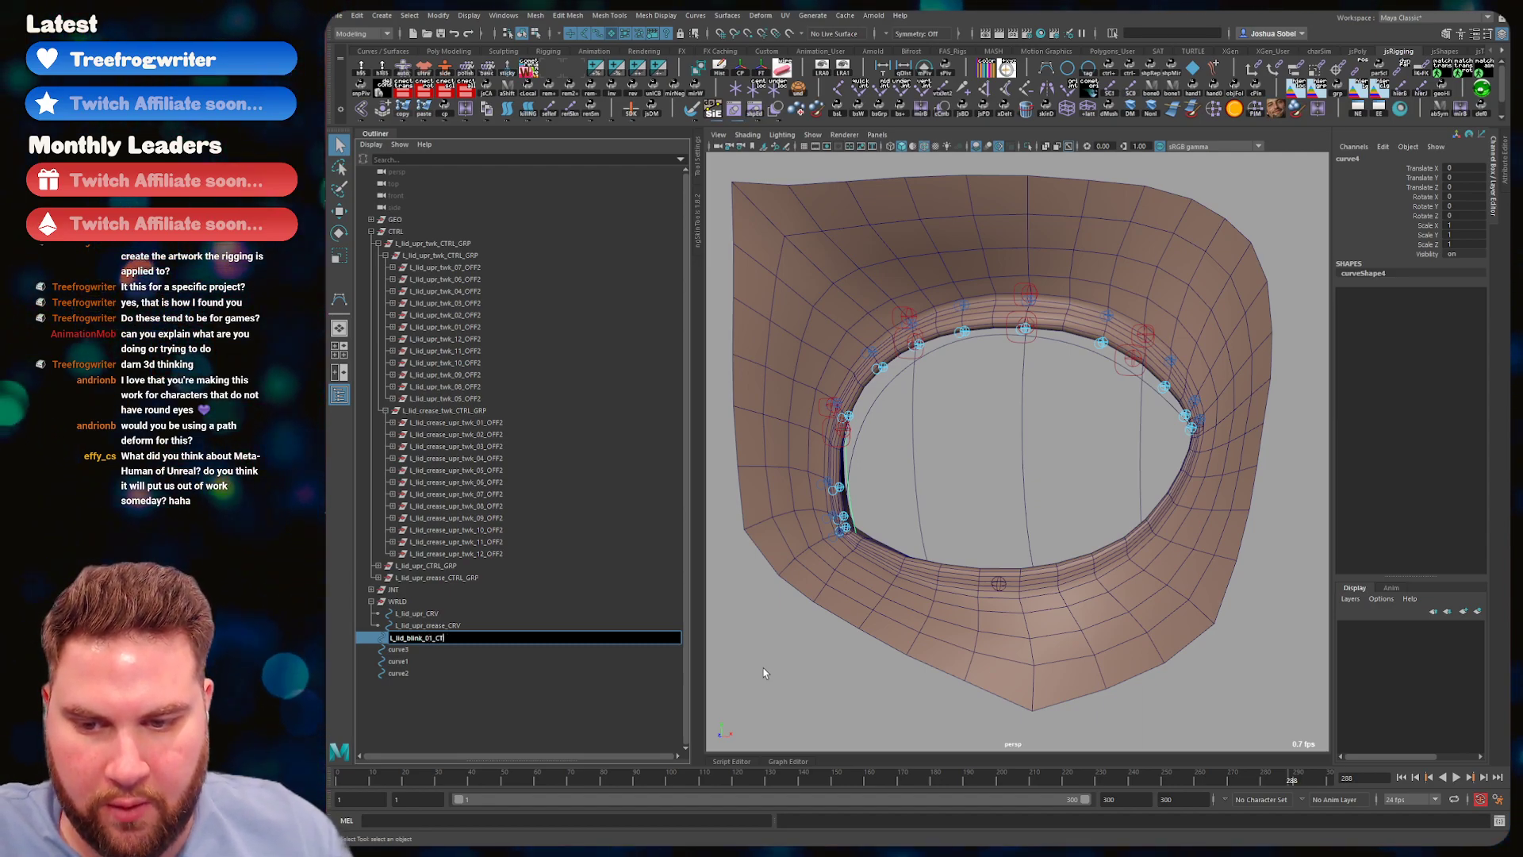
key("BackSpace")
key("BackSpace")
type("R")
key("Return")
key("ctrl+c")
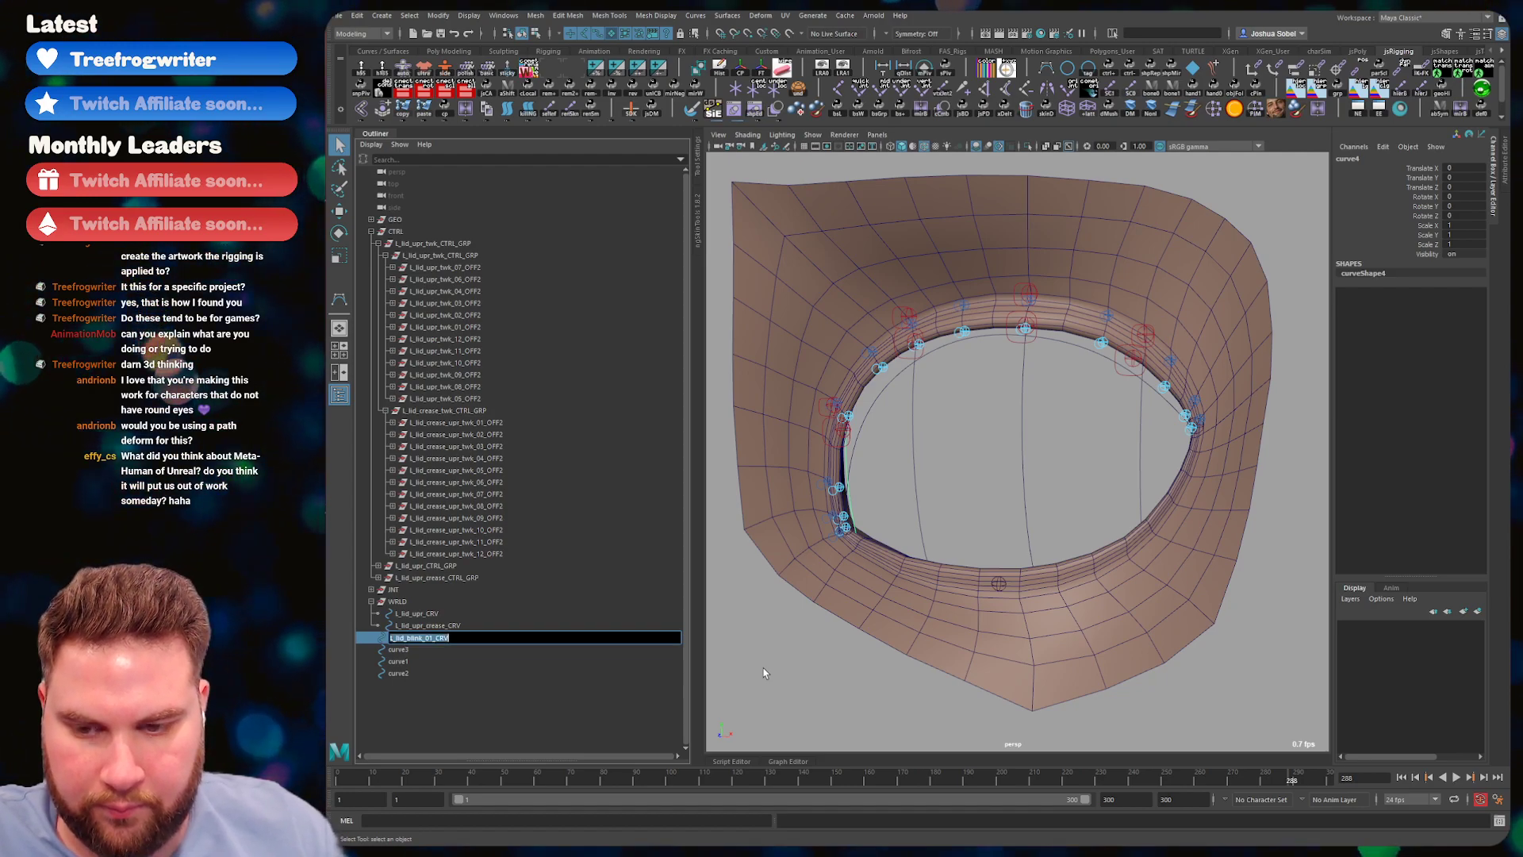
- Rename curve3 as L_lid_blink_02_CRV and curve1 as L_lid_blink_03_CRV
key("Down")
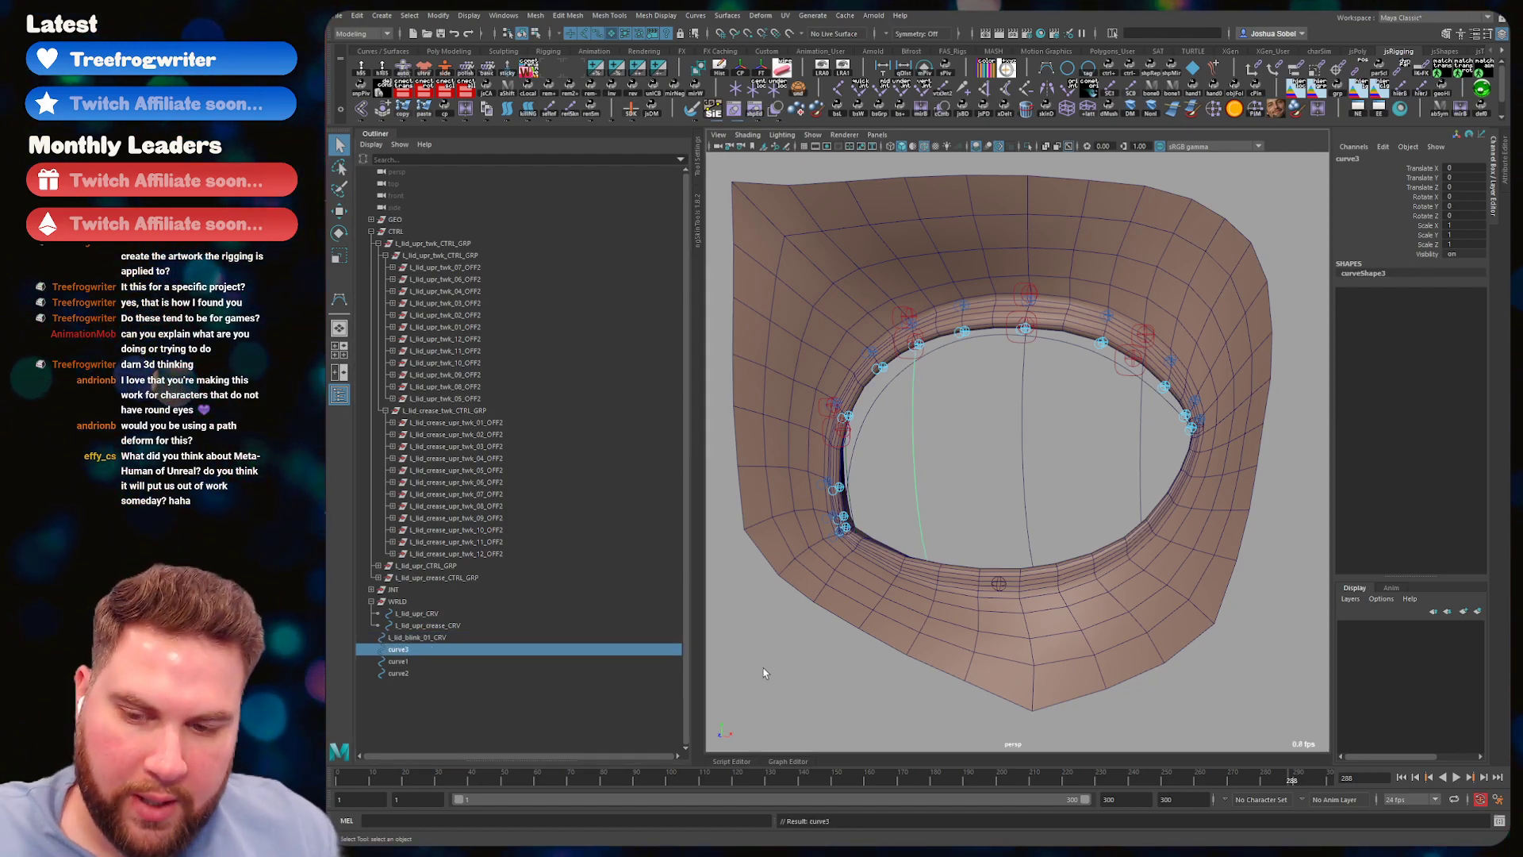
double_click(603, 650)
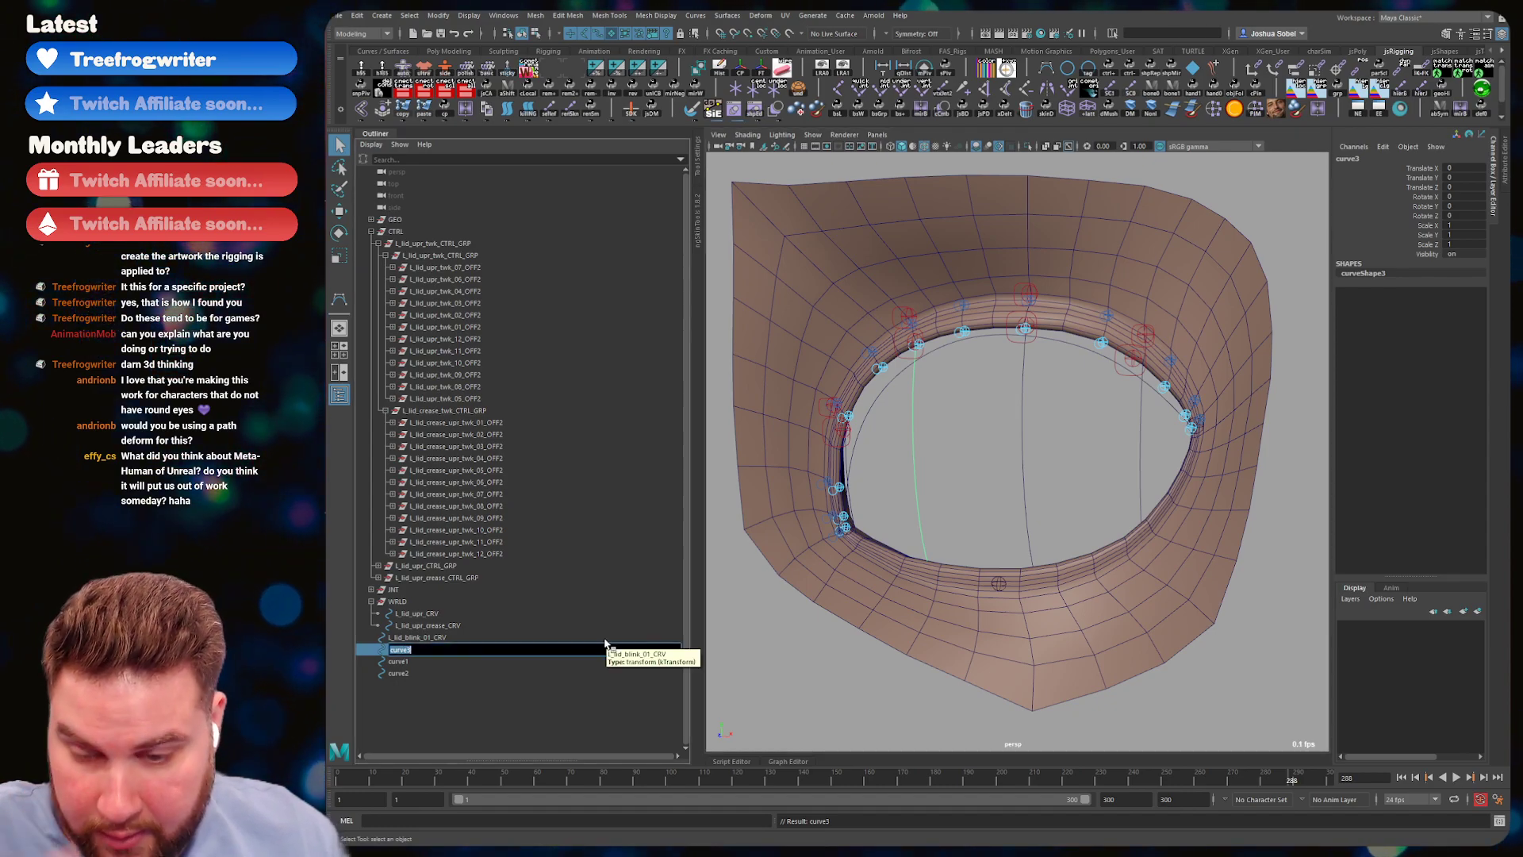
key("Left")
key("Left")
key("Left")
key("Left")
key("Tab")
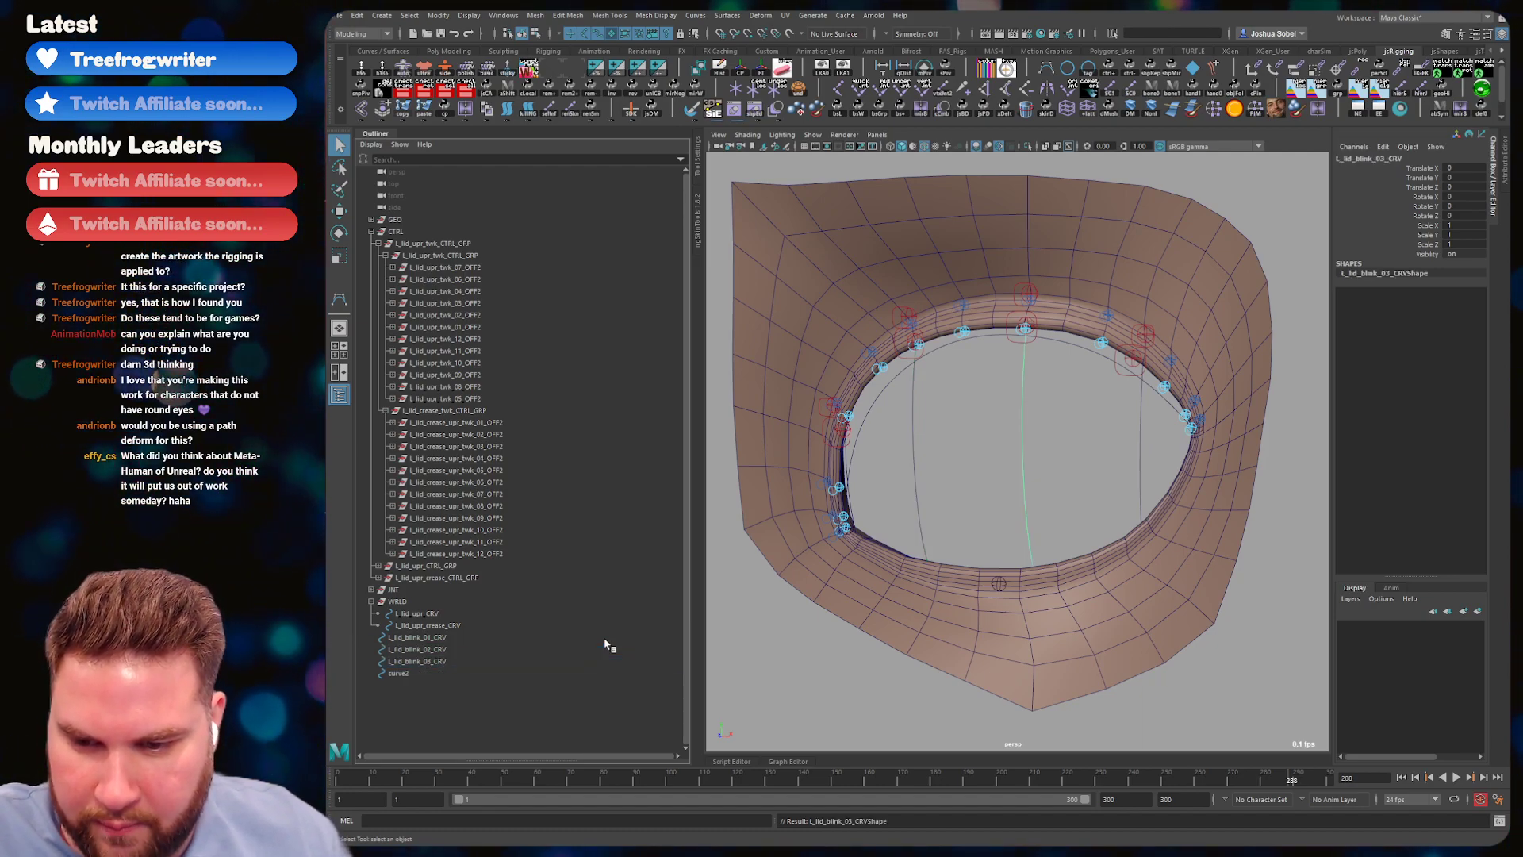
- Rename curve2 as L_lid_blink_04_CRV and save the scene
key("Tab")
key("ctrl+v")
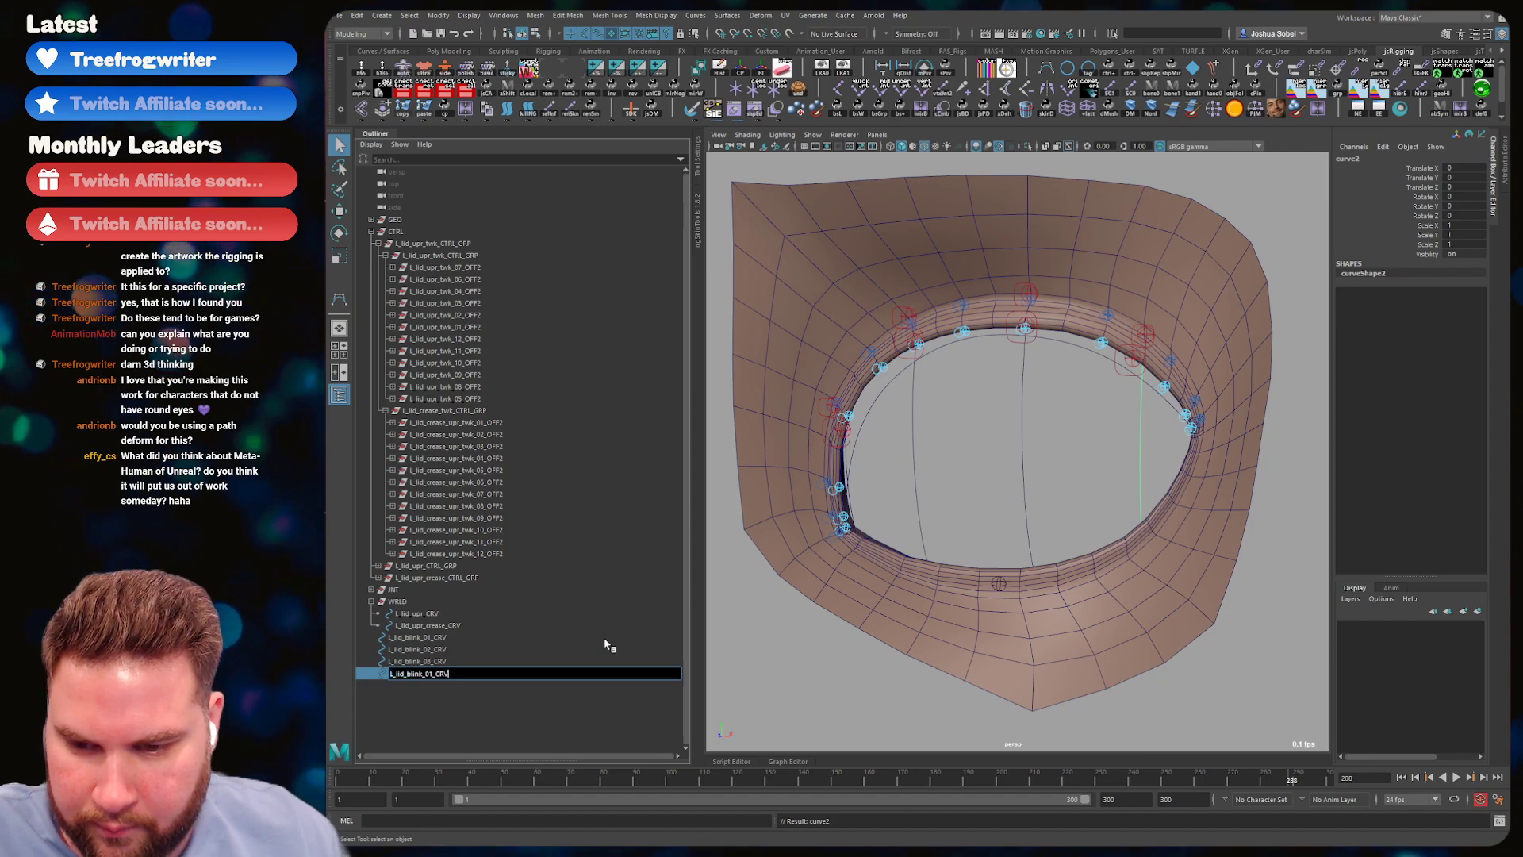
key("Return")
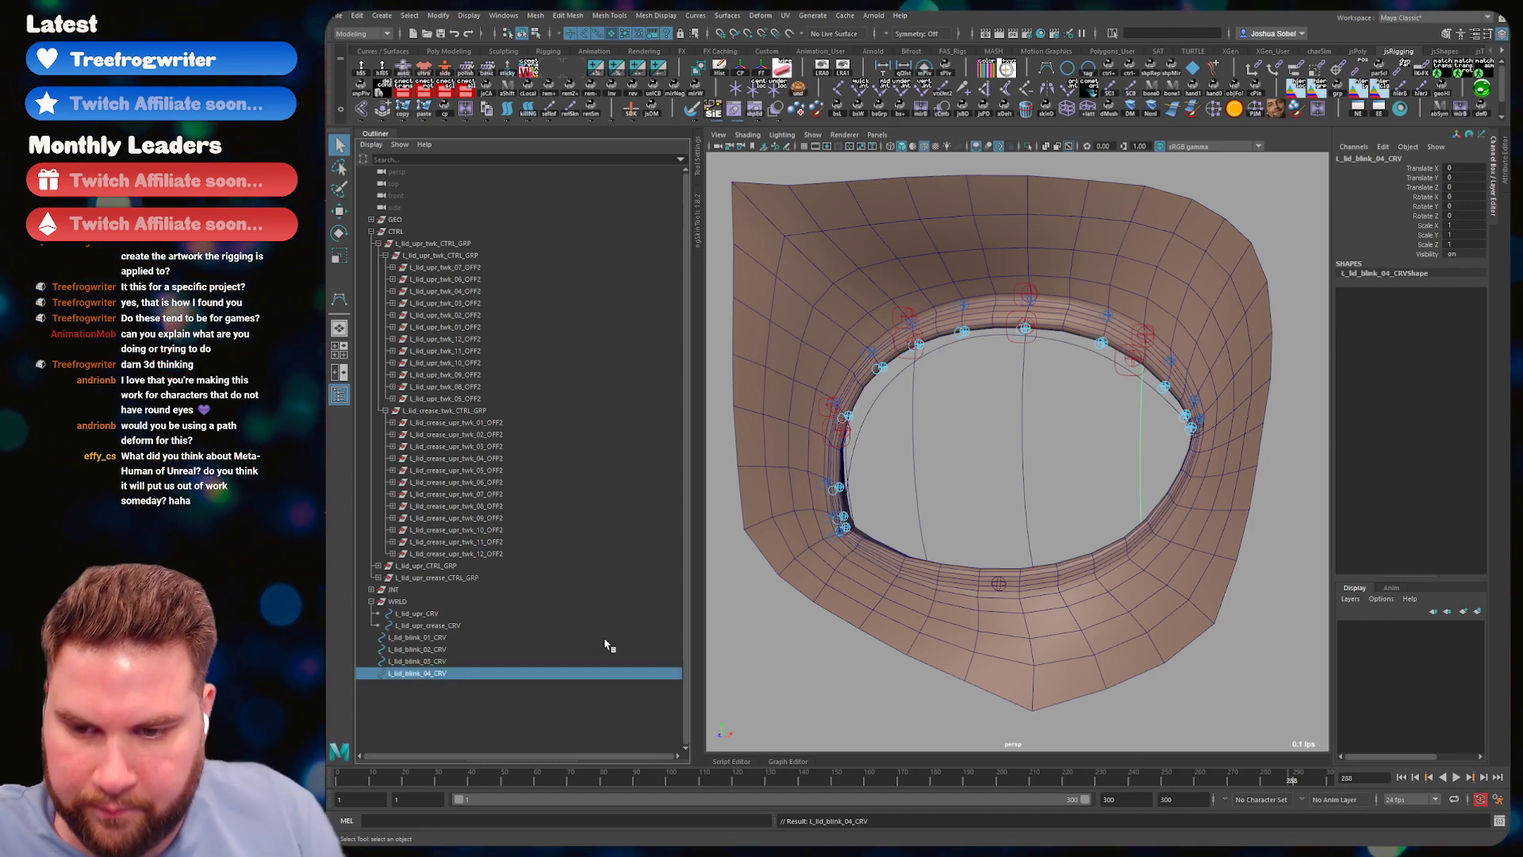
key("ctrl+s")
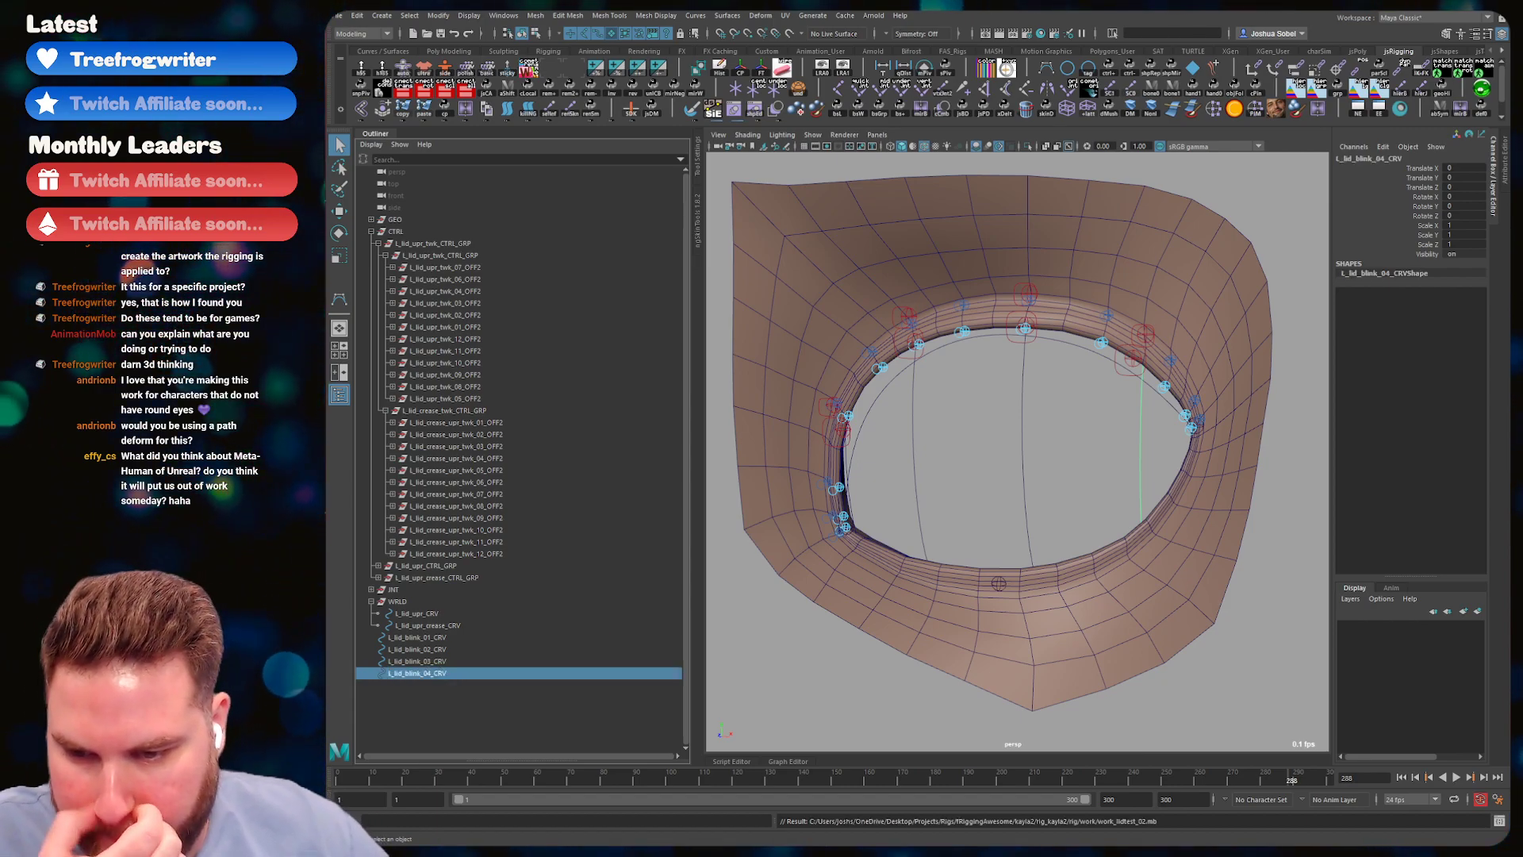
- Parent the four L_lid_blink curves under the WRLD group and save the scene
left_click(416, 637, "shift")
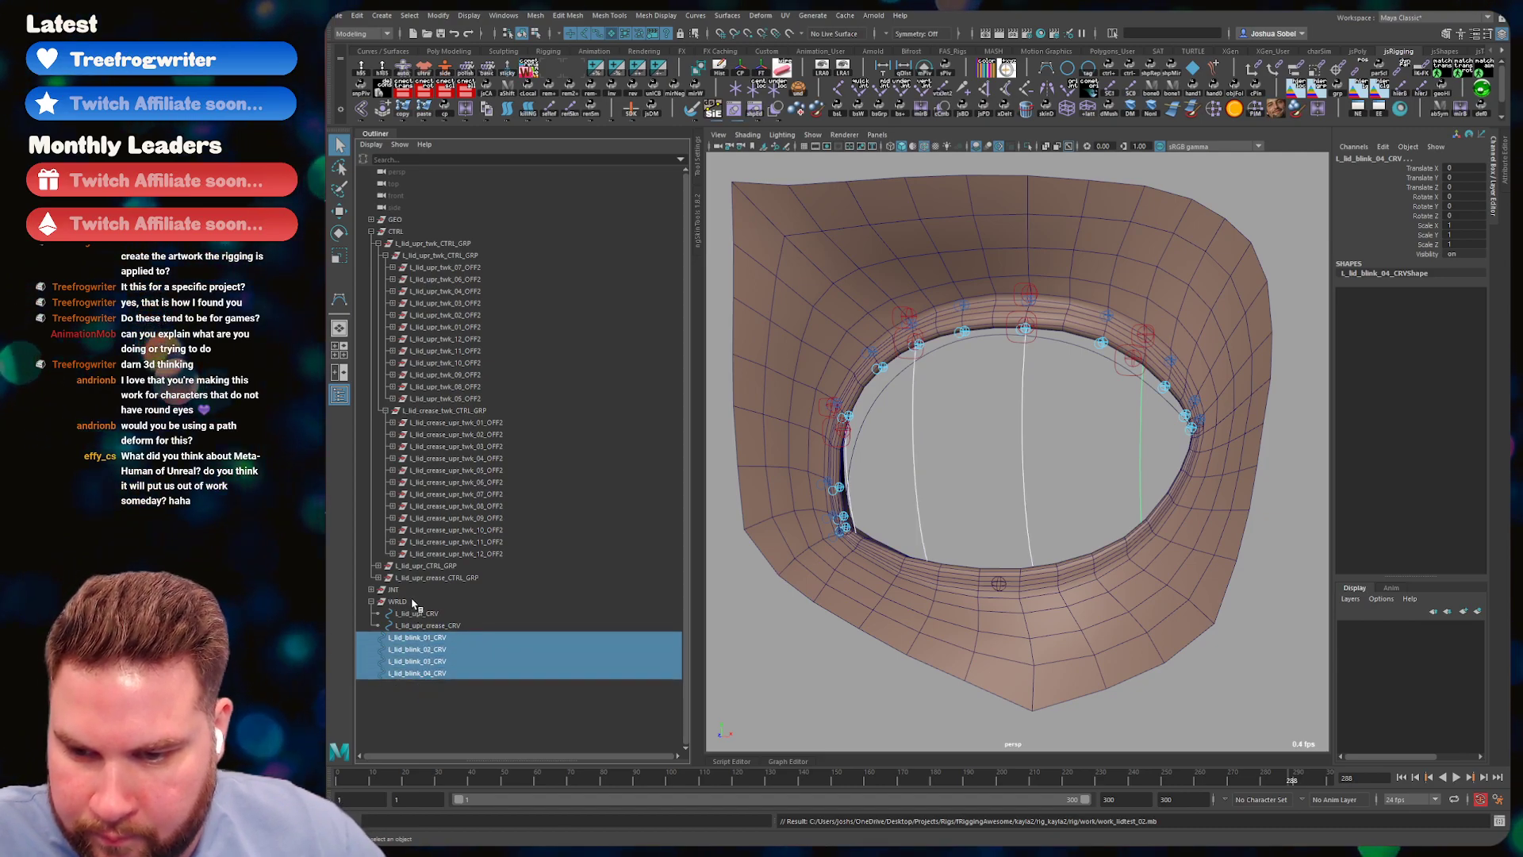
middle_click_drag(412, 604, 407, 608)
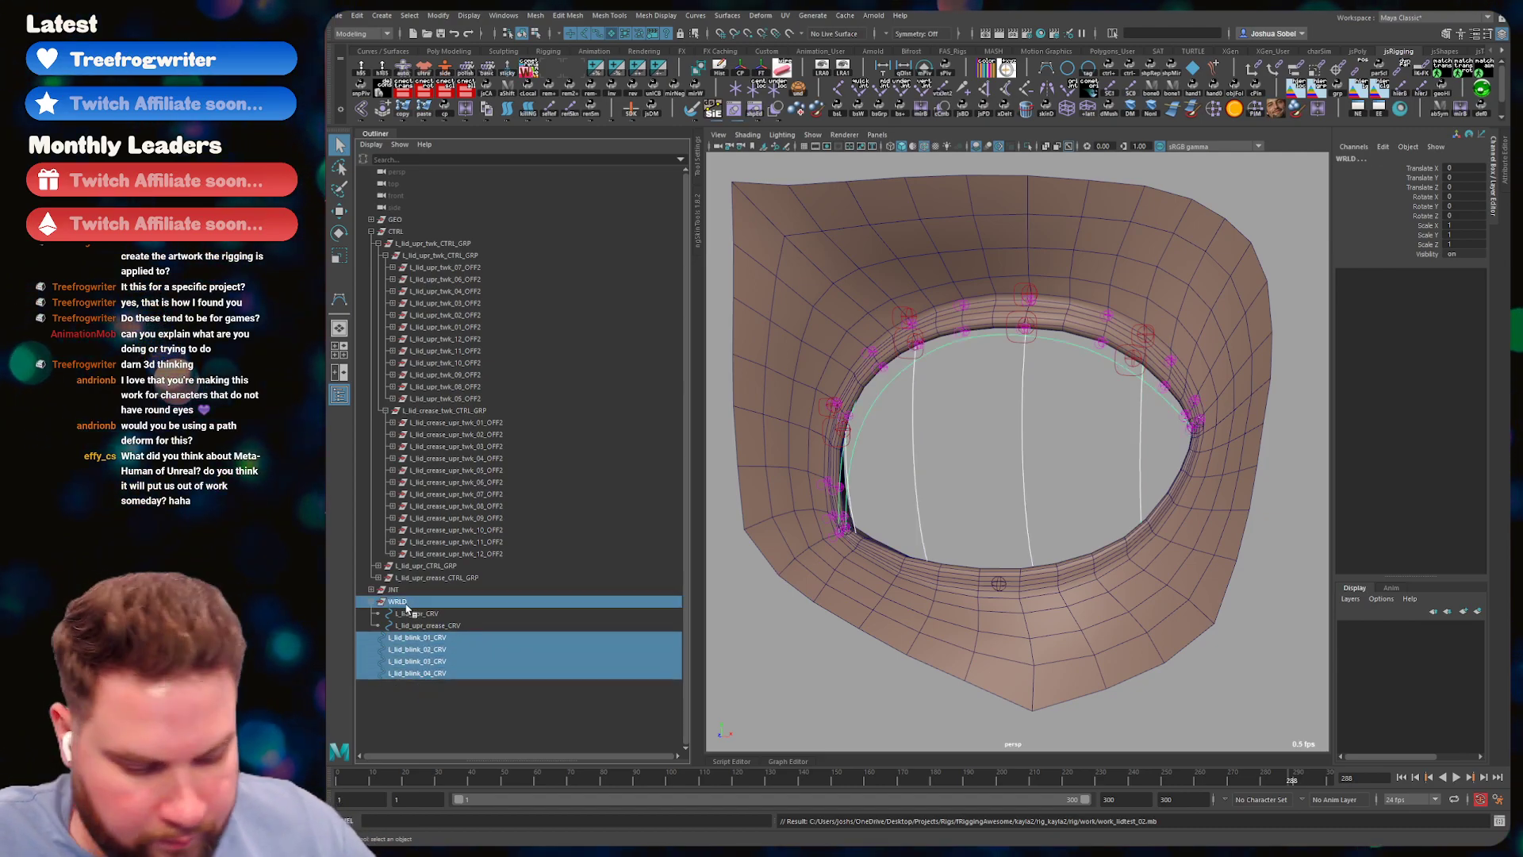
left_click(547, 716)
key("ctrl+s")
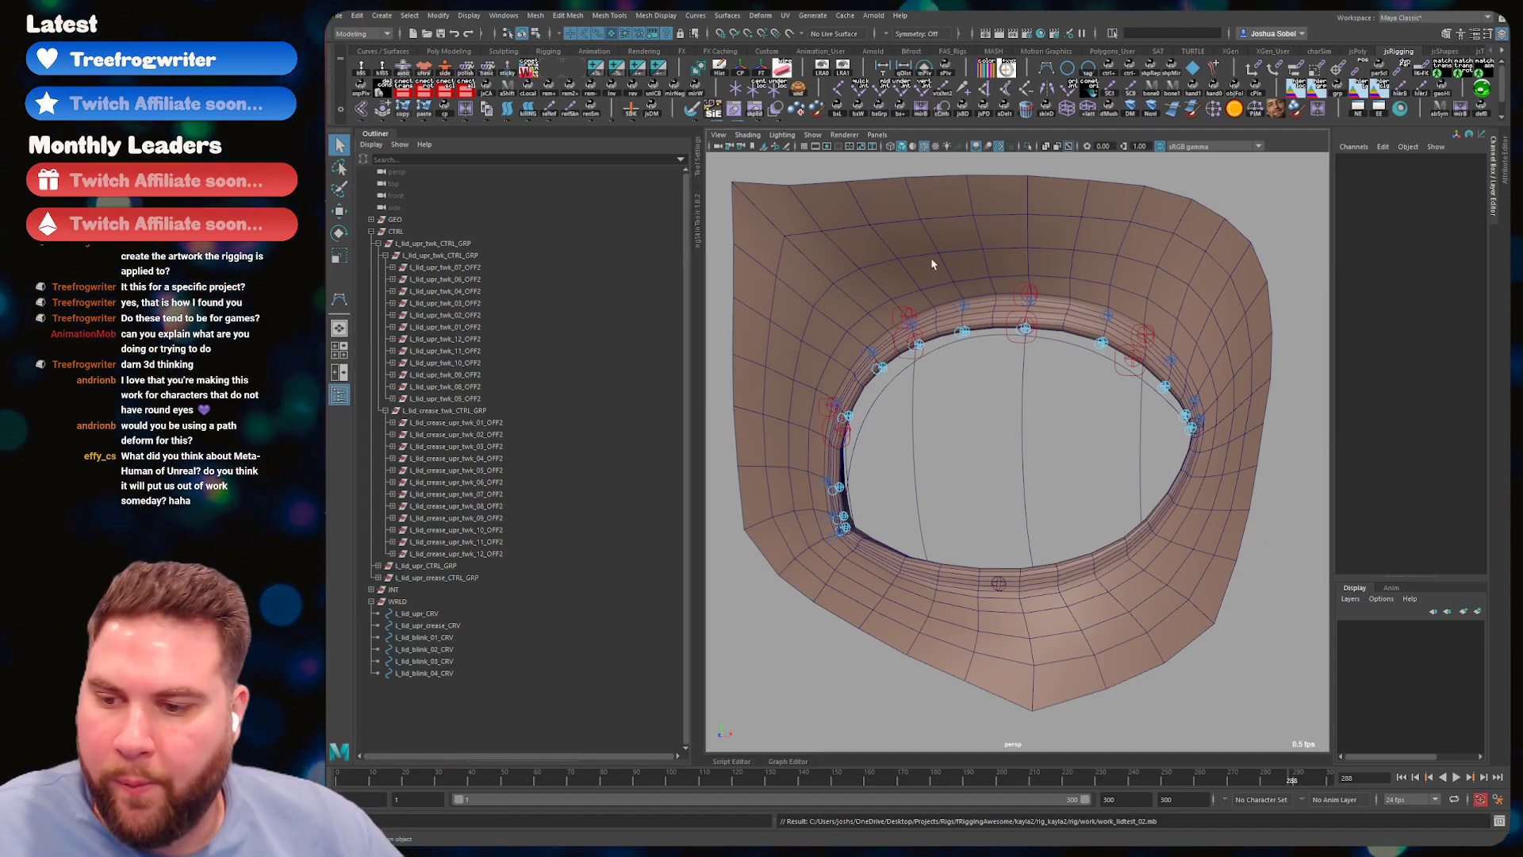
- Select L_lid_upr_02_CTRL and examine its position relative to the nearby blink curve from an angled view
left_click_drag(944, 402, 917, 410, "alt")
right_click_drag(930, 365, 1030, 375, "alt")
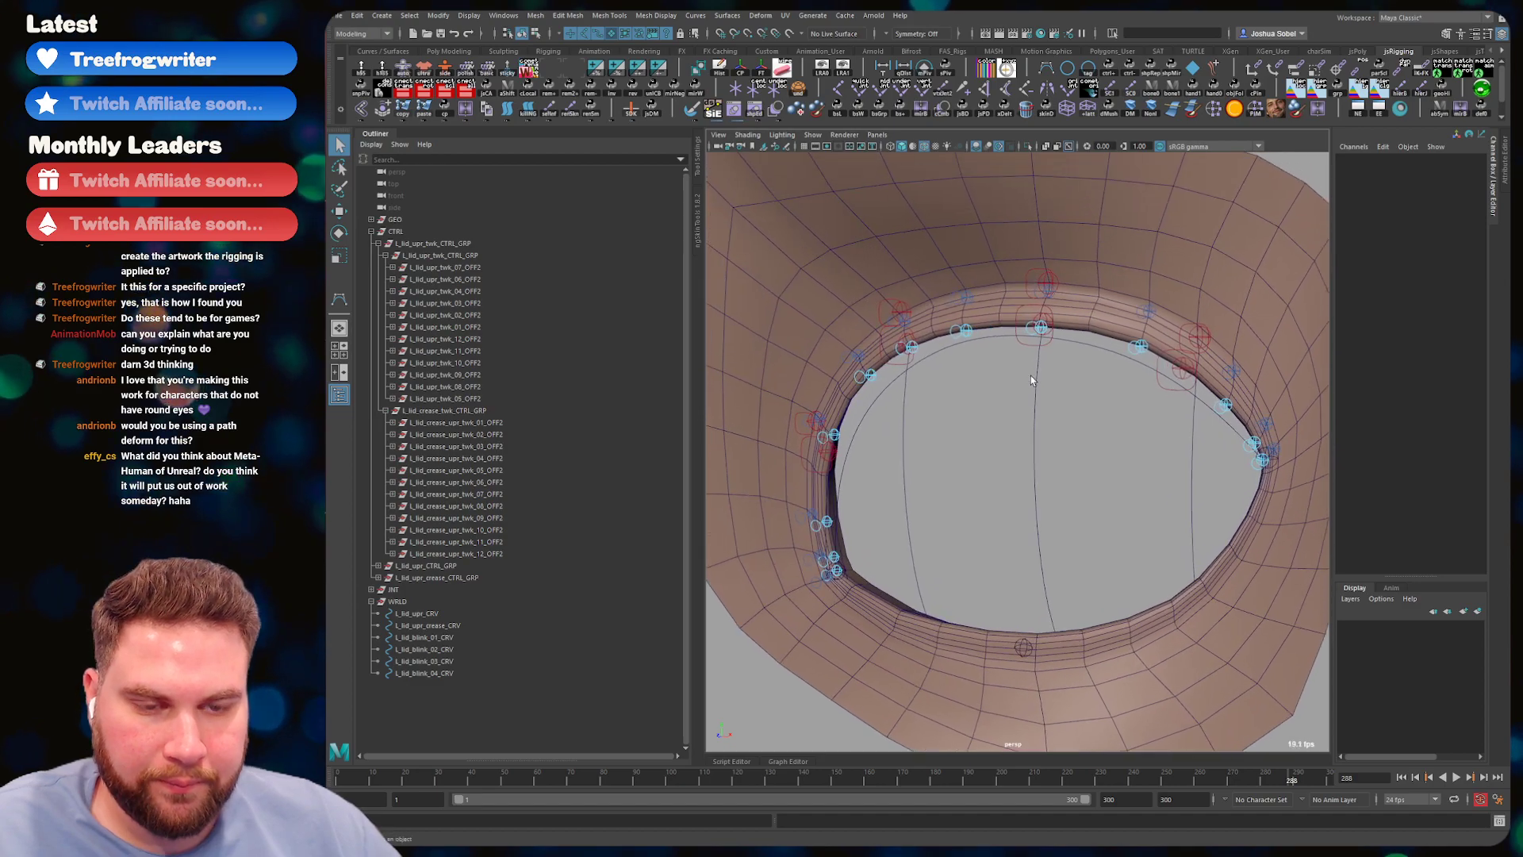
left_click(892, 366)
key("w")
left_click_drag(891, 369, 925, 363, "alt")
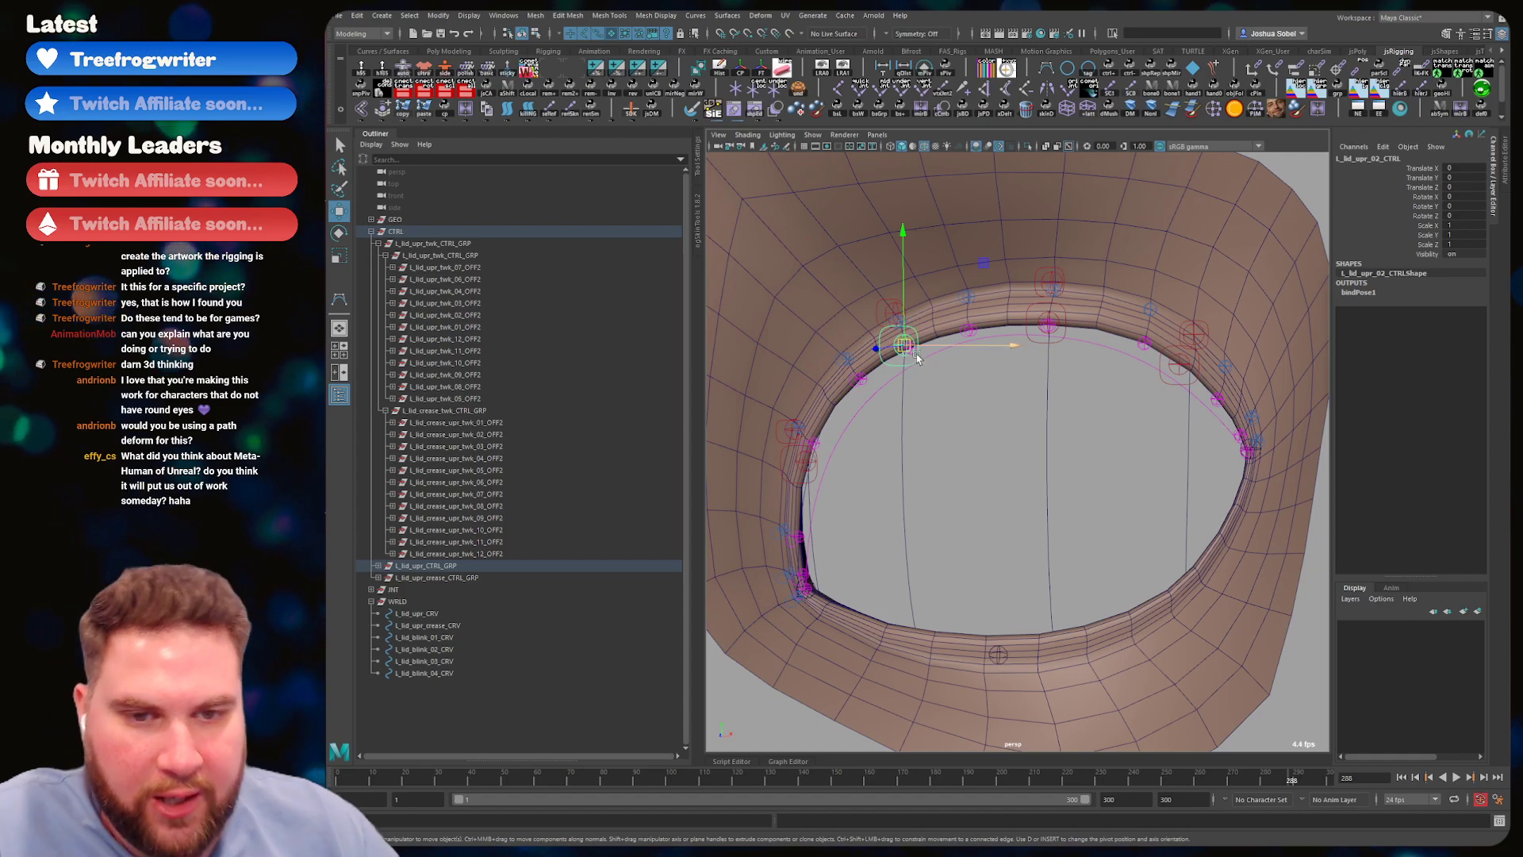
mouse_move(915, 444)
left_mouse_down()
mouse_move(944, 414)
mouse_move(912, 416)
mouse_move(932, 405)
mouse_move(1110, 407)
mouse_move(1014, 402)
mouse_move(1023, 359)
left_mouse_up()
- In wireframe display, scale L_lid_blink_03_CRV uniformly to about 1.293
key("4")
left_click(1108, 431)
key("r")
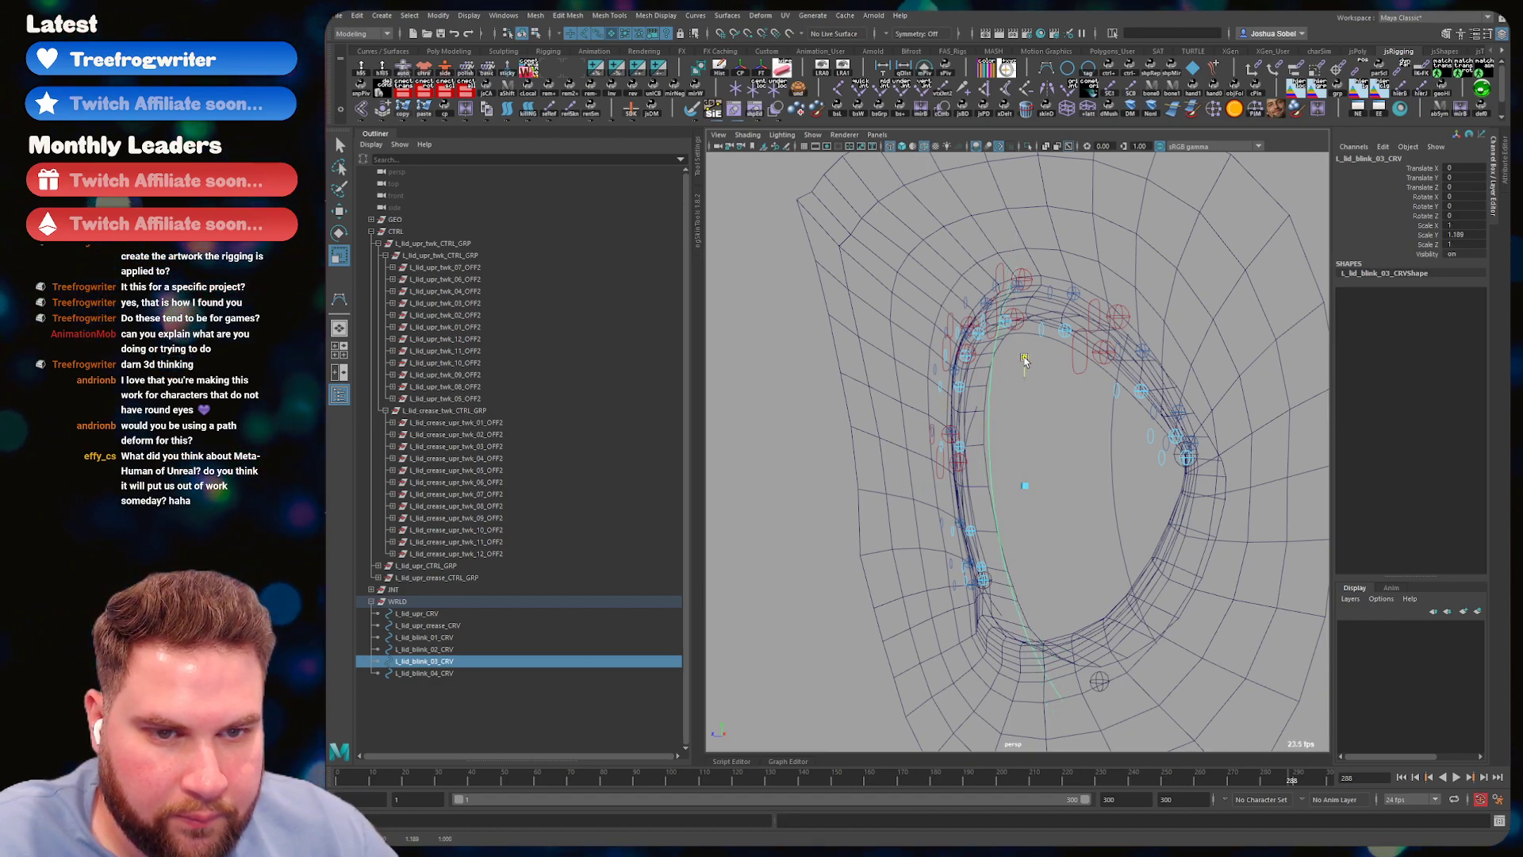
key("ctrl+z")
left_click_drag(1023, 483, 1146, 513)
right_click_drag(1145, 513, 1070, 480, "alt")
key("ctrl+z")
mouse_move(1070, 480)
left_mouse_down("alt")
mouse_move(1023, 476)
mouse_move(1049, 474)
left_mouse_up("alt")
left_click_drag(1015, 381, 1114, 425, "alt")
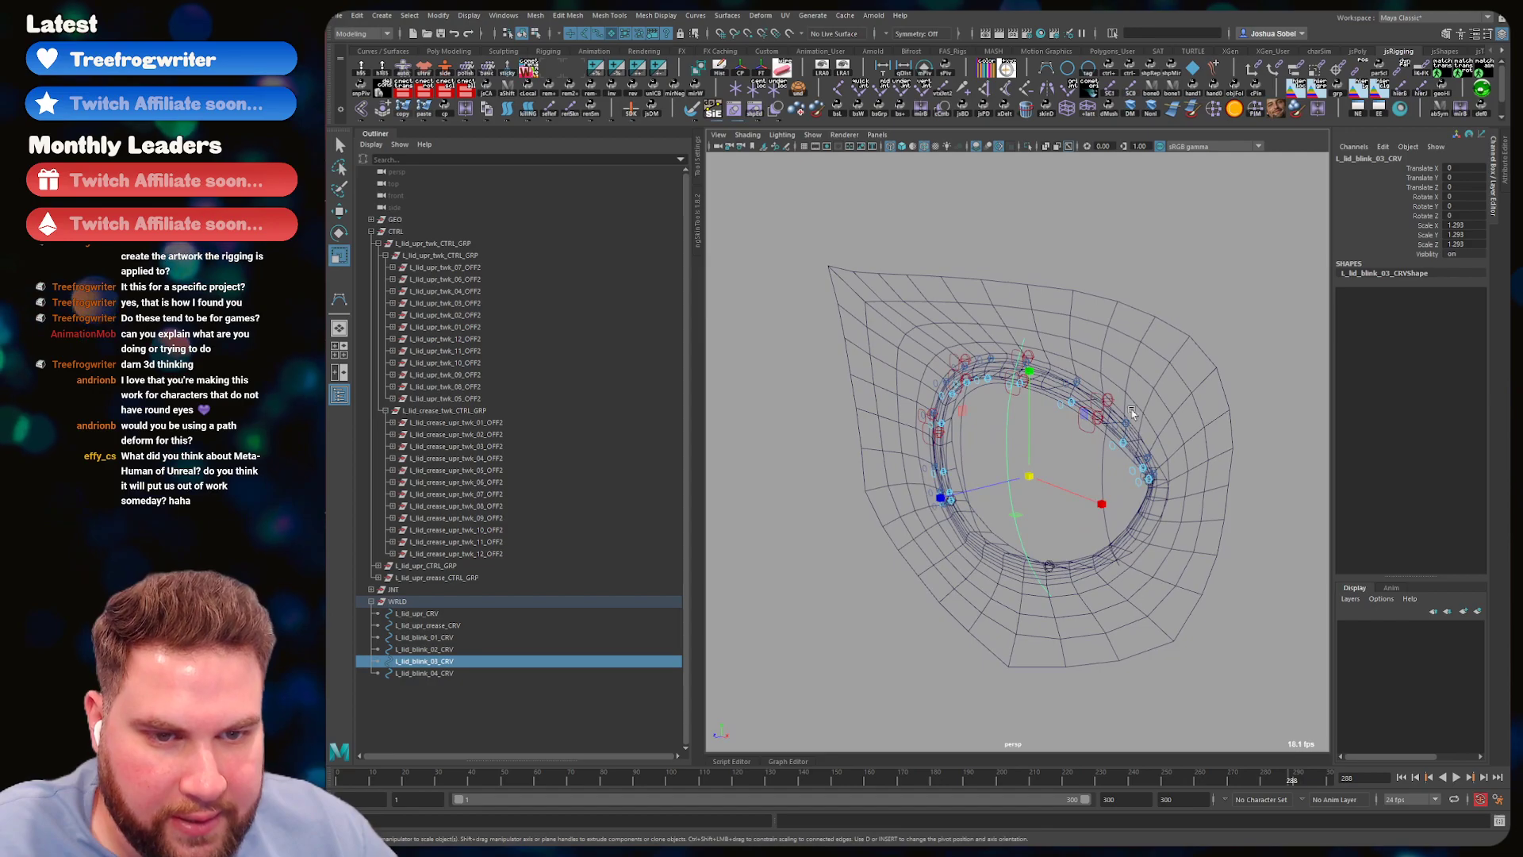
- Move L_lid_blink_03_CRV to about 0.228 in Y and -0.332 in Z, and freeze its transforms
left_click_drag(1110, 539, 1052, 321, "alt")
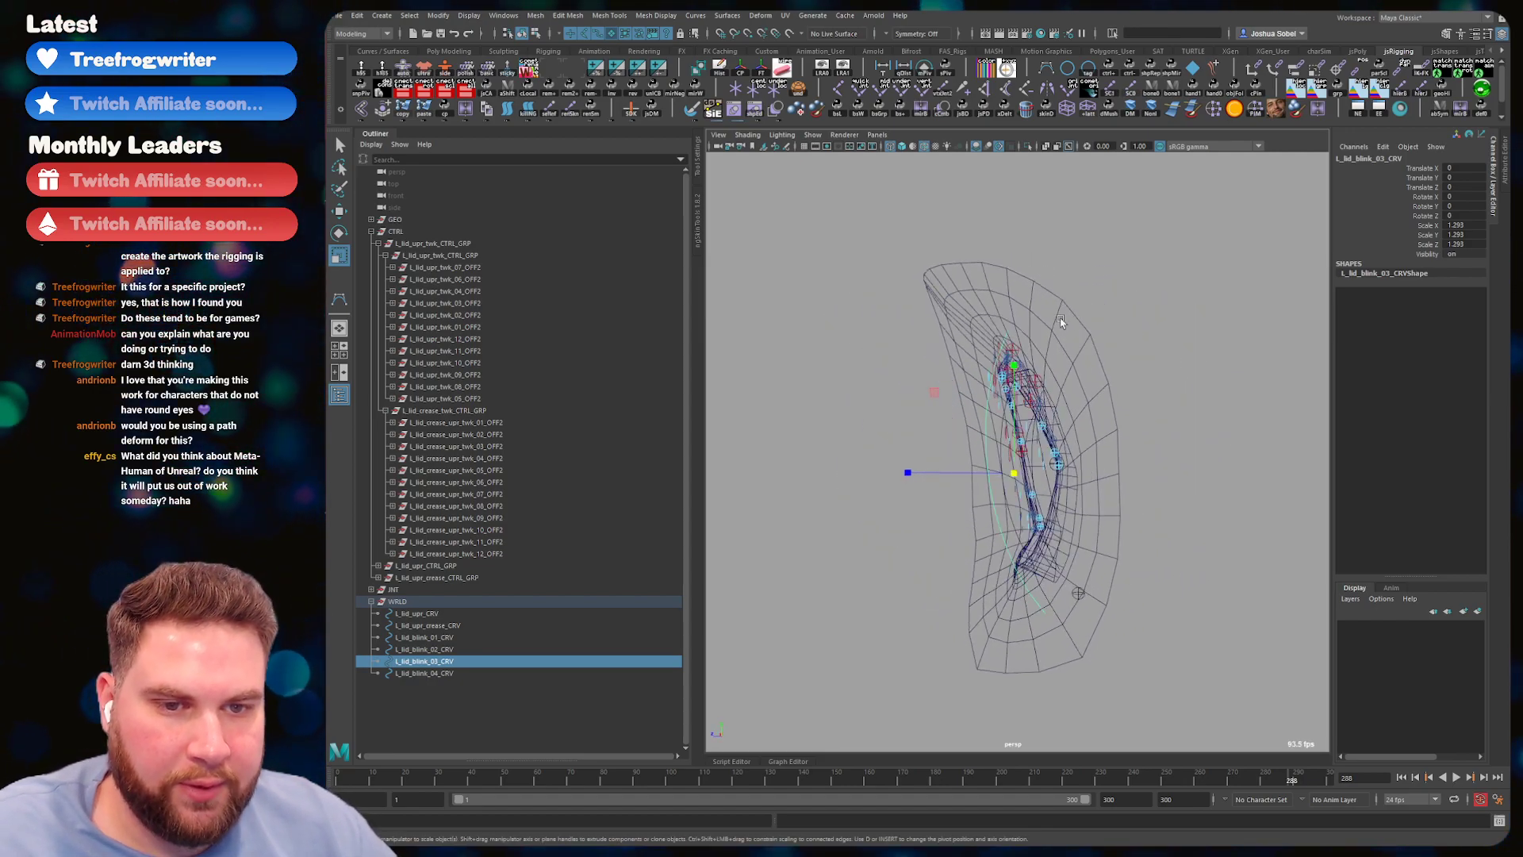
left_click_drag(1035, 399, 965, 471, "alt")
key("w")
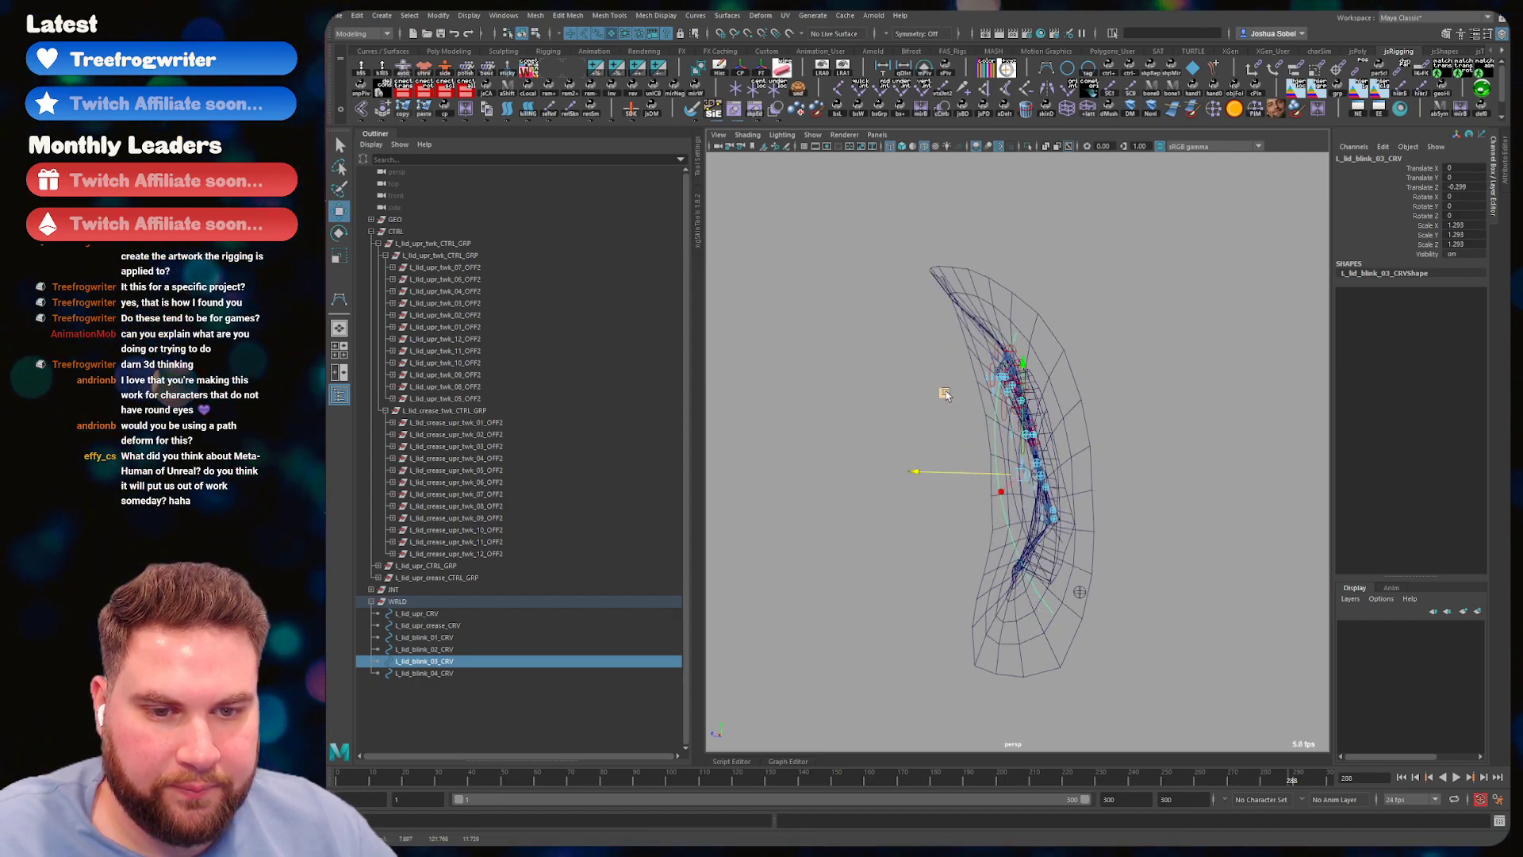
left_click_drag(943, 392, 1134, 389)
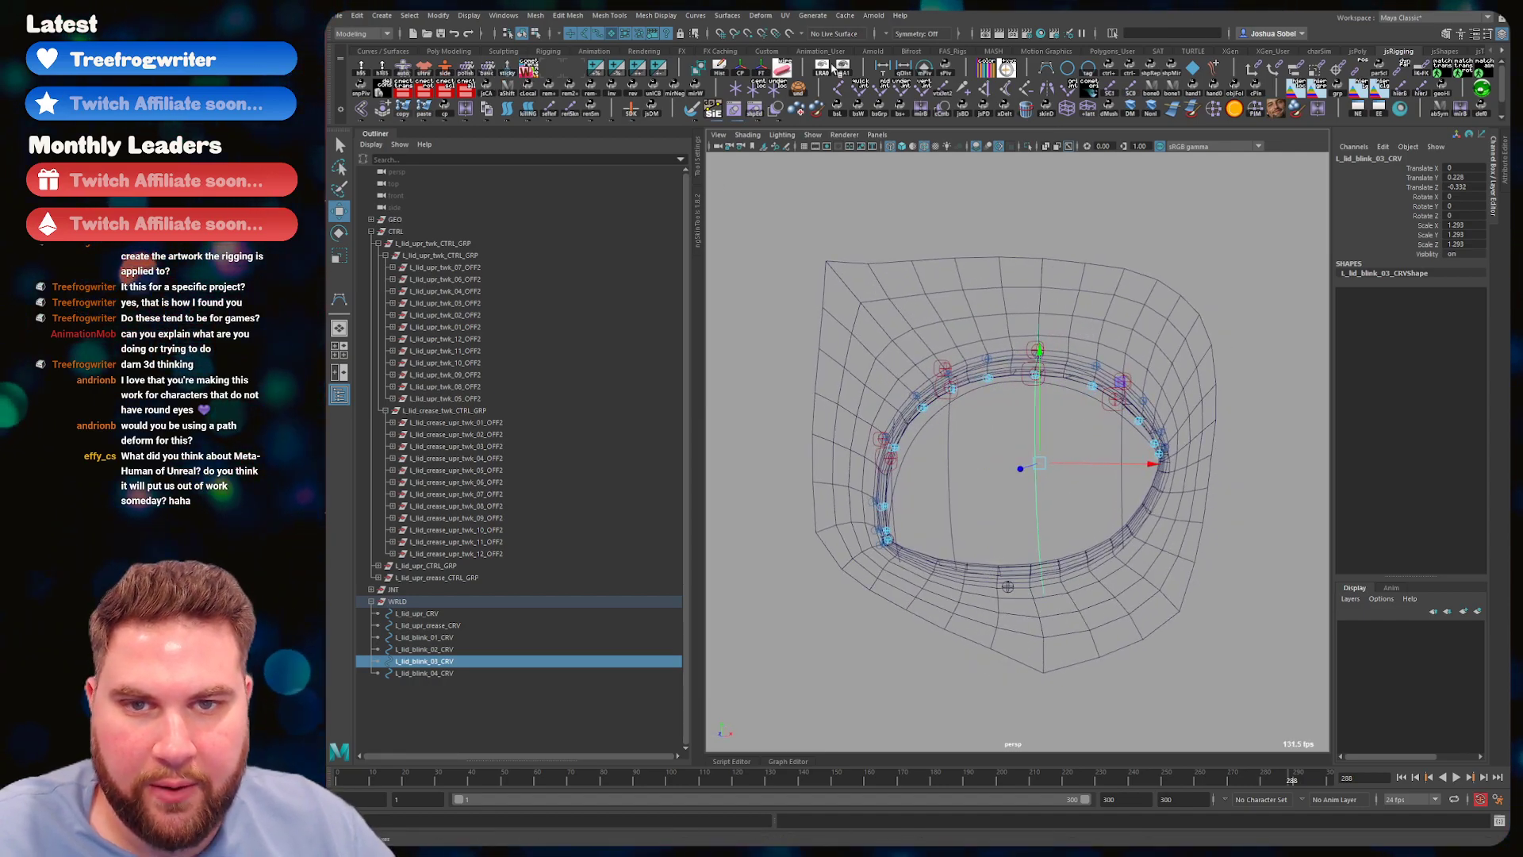
right_click_drag(1059, 419, 1135, 421, "alt")
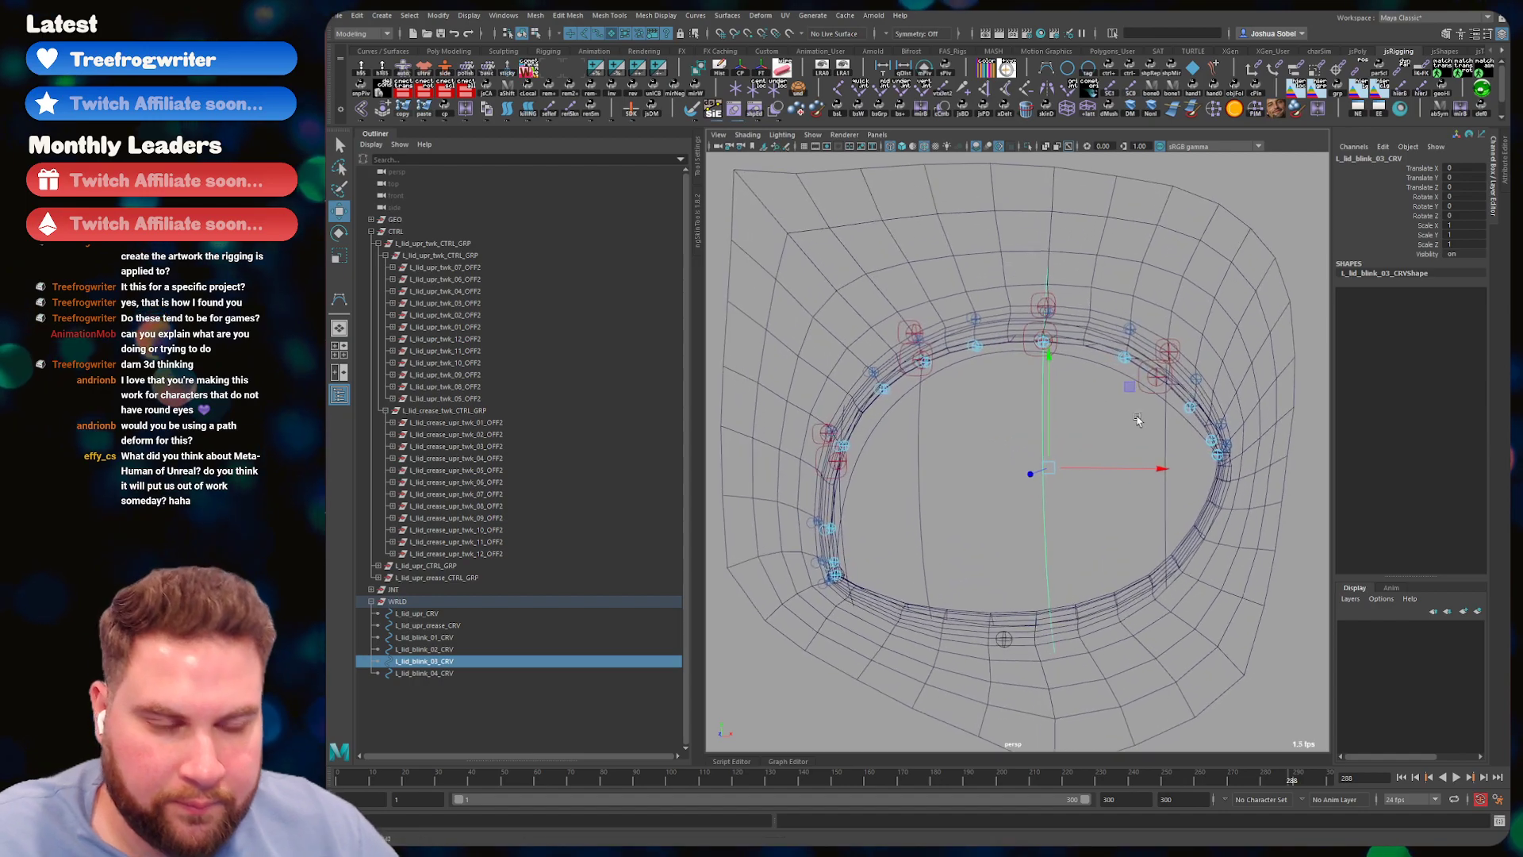
- Enlarge and reposition L_lid_blink_04_CRV so it extends past both edges of the eye opening, and freeze its transforms
left_click(1162, 509)
left_click_drag(1194, 464, 1060, 427, "alt")
key("r")
left_click_drag(1134, 496, 1155, 498)
left_click_drag(1132, 387, 1063, 402)
key("w")
key("r")
mouse_move(1061, 351)
left_mouse_down()
mouse_move(1061, 381)
mouse_move(1057, 355)
left_mouse_up()
key("w")
left_click_drag(1051, 460, 958, 376, "alt")
left_click(735, 88)
- Scale L_lid_blink_02_CRV to about 1.417, 1.417 and 1.218 in X, Y and Z, raise it about 0.28, and freeze its transforms
left_click(922, 466)
key("r")
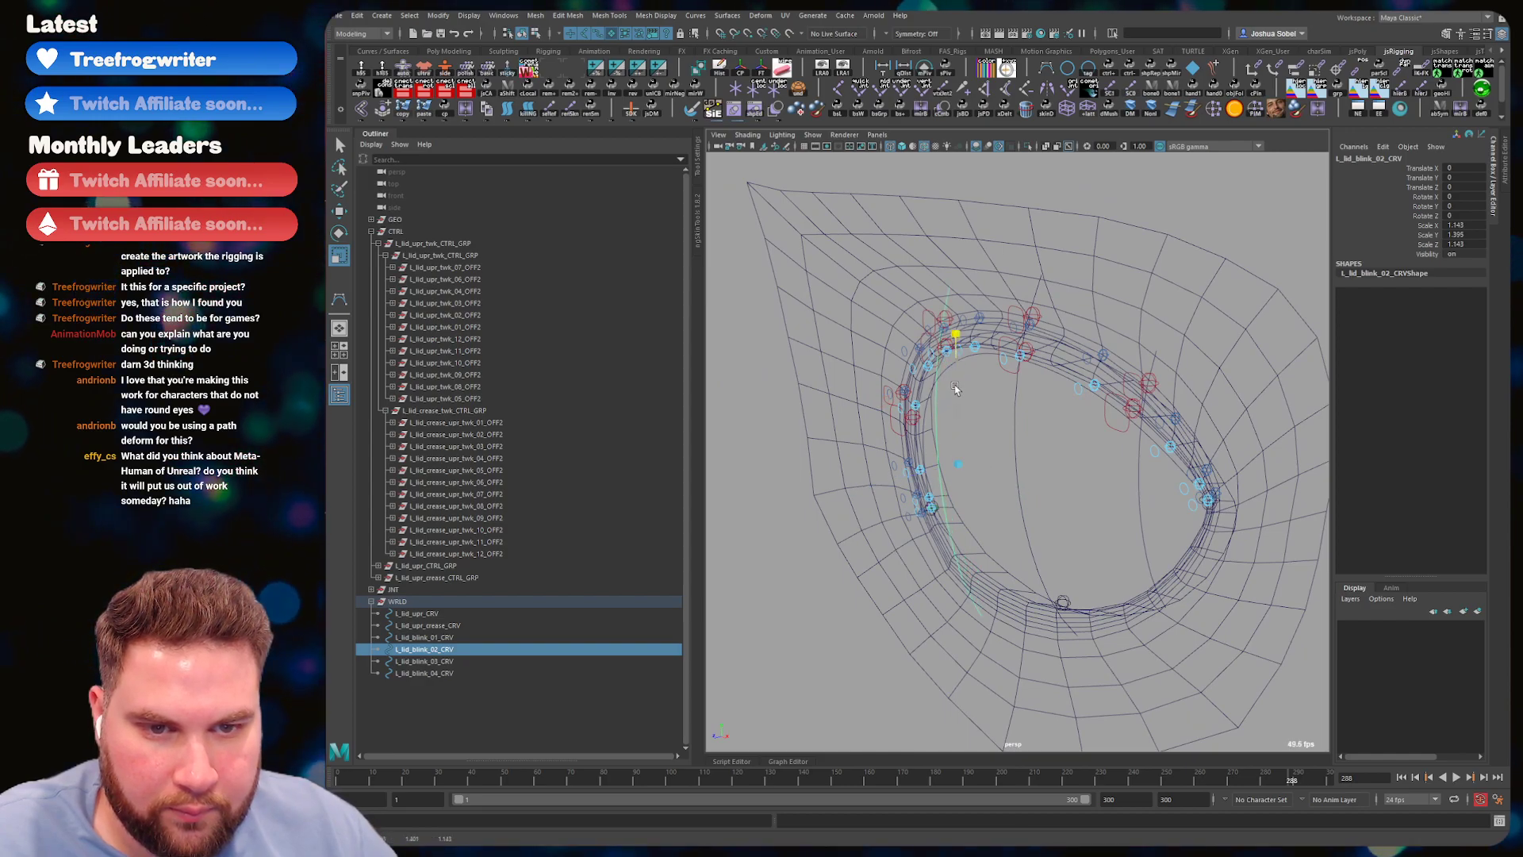
mouse_move(961, 463)
left_mouse_down()
mouse_move(988, 472)
mouse_move(1006, 430)
mouse_move(1092, 421)
mouse_move(976, 445)
mouse_move(960, 473)
left_mouse_up()
mouse_move(1038, 503)
left_mouse_down("alt")
mouse_move(1055, 534)
mouse_move(1029, 529)
left_mouse_up("alt")
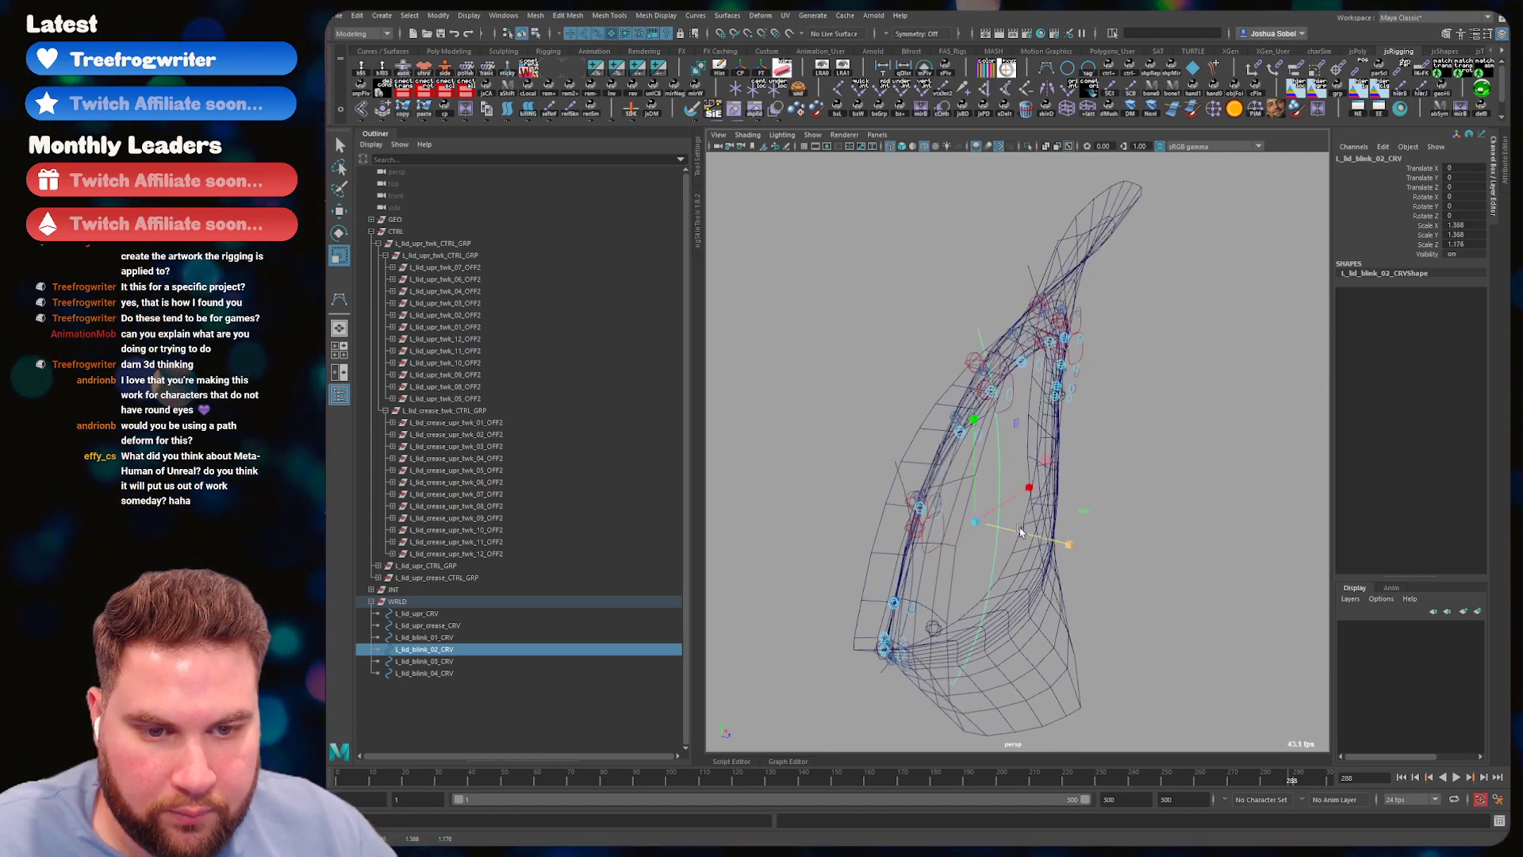
key("w")
left_click_drag(972, 479, 829, 434)
left_click_drag(929, 393, 930, 394)
key("r")
left_click_drag(927, 476, 934, 475)
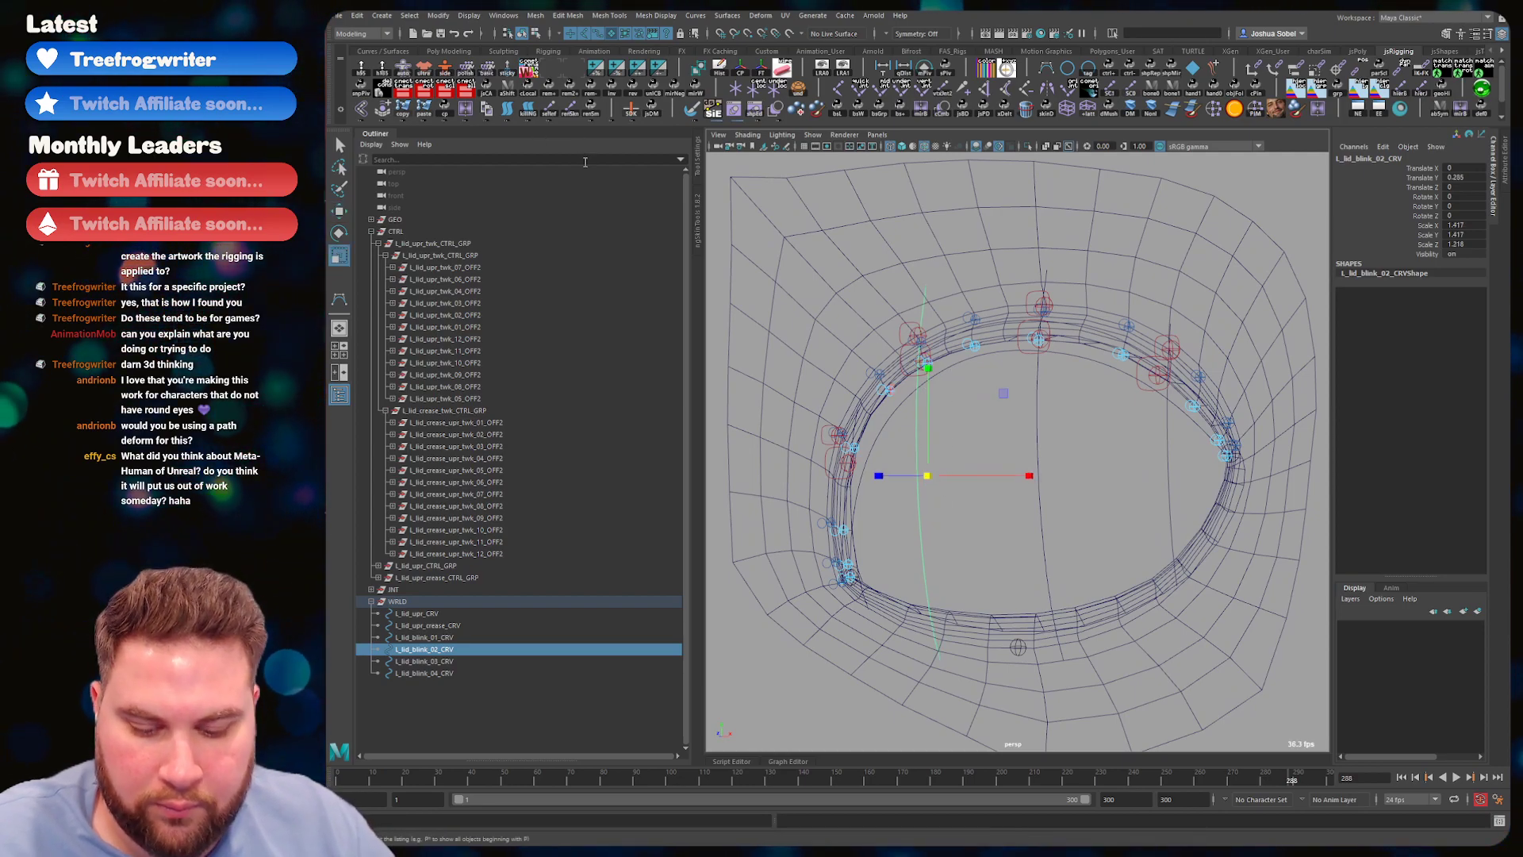
left_click(760, 69)
- Reposition L_lid_blink_01_CRV near the inner corner, freeze its transforms and clear the selection
left_click(857, 549)
left_click(856, 547)
left_click_drag(856, 547, 843, 462, "alt")
key("w")
left_click_drag(969, 441, 1123, 429)
key("r")
key("q")
left_click(761, 70)
left_click(988, 446)
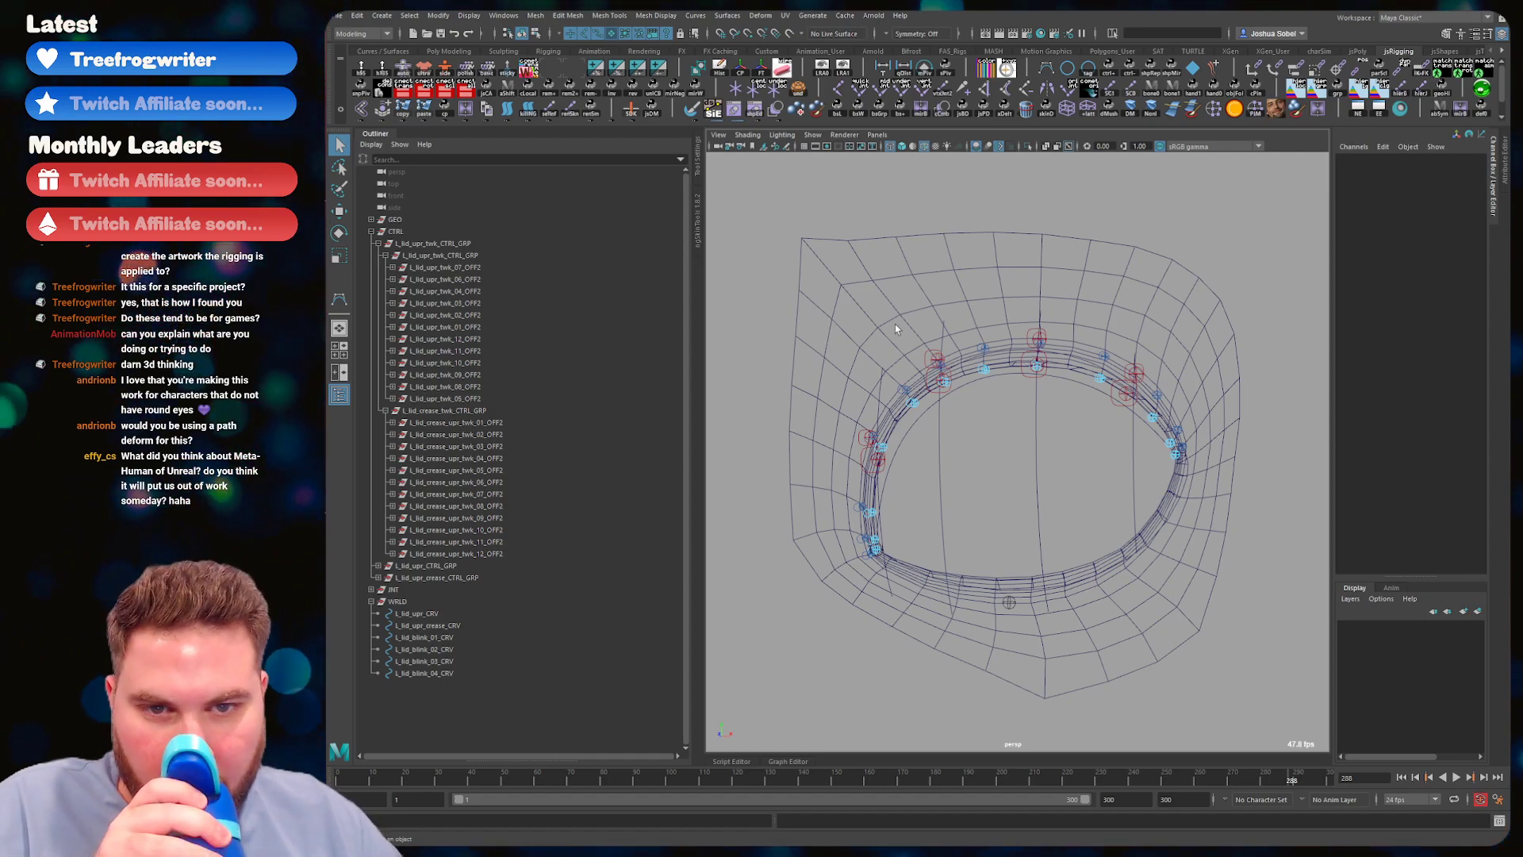
- Return to shaded display and select L_lid_upr_02_CTRL to examine it beside its blink curve from an angled view
key("5")
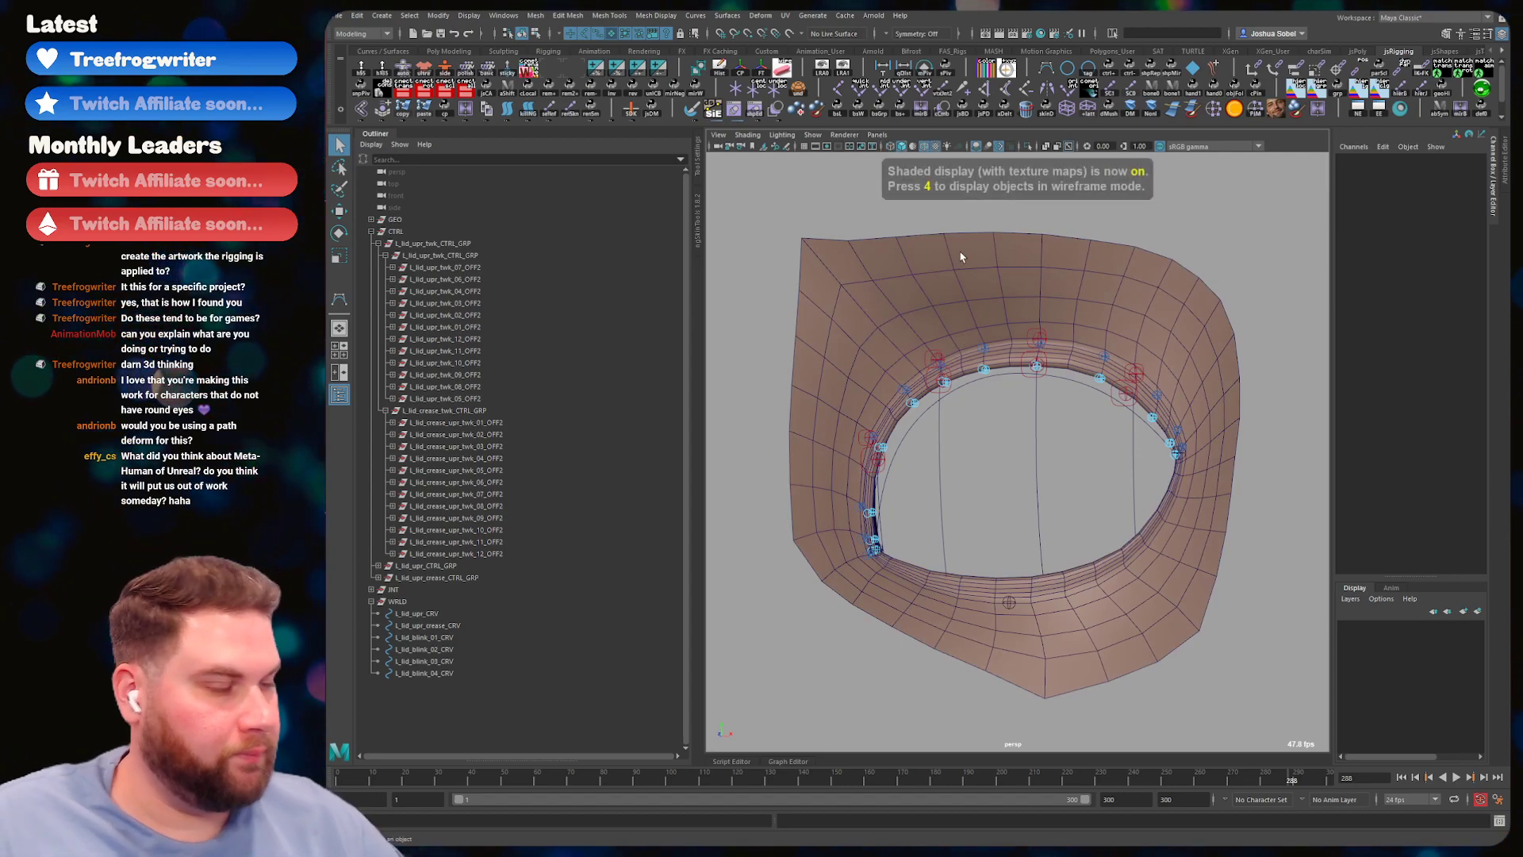
mouse_move(968, 385)
left_mouse_down("alt")
mouse_move(955, 418)
mouse_move(926, 389)
left_mouse_up("alt")
right_click_drag(926, 389, 943, 379, "alt")
left_click(920, 370)
key("w")
mouse_move(970, 373)
left_mouse_down("alt")
mouse_move(935, 380)
mouse_move(989, 421)
mouse_move(1080, 418)
mouse_move(1013, 420)
mouse_move(942, 382)
left_mouse_up("alt")
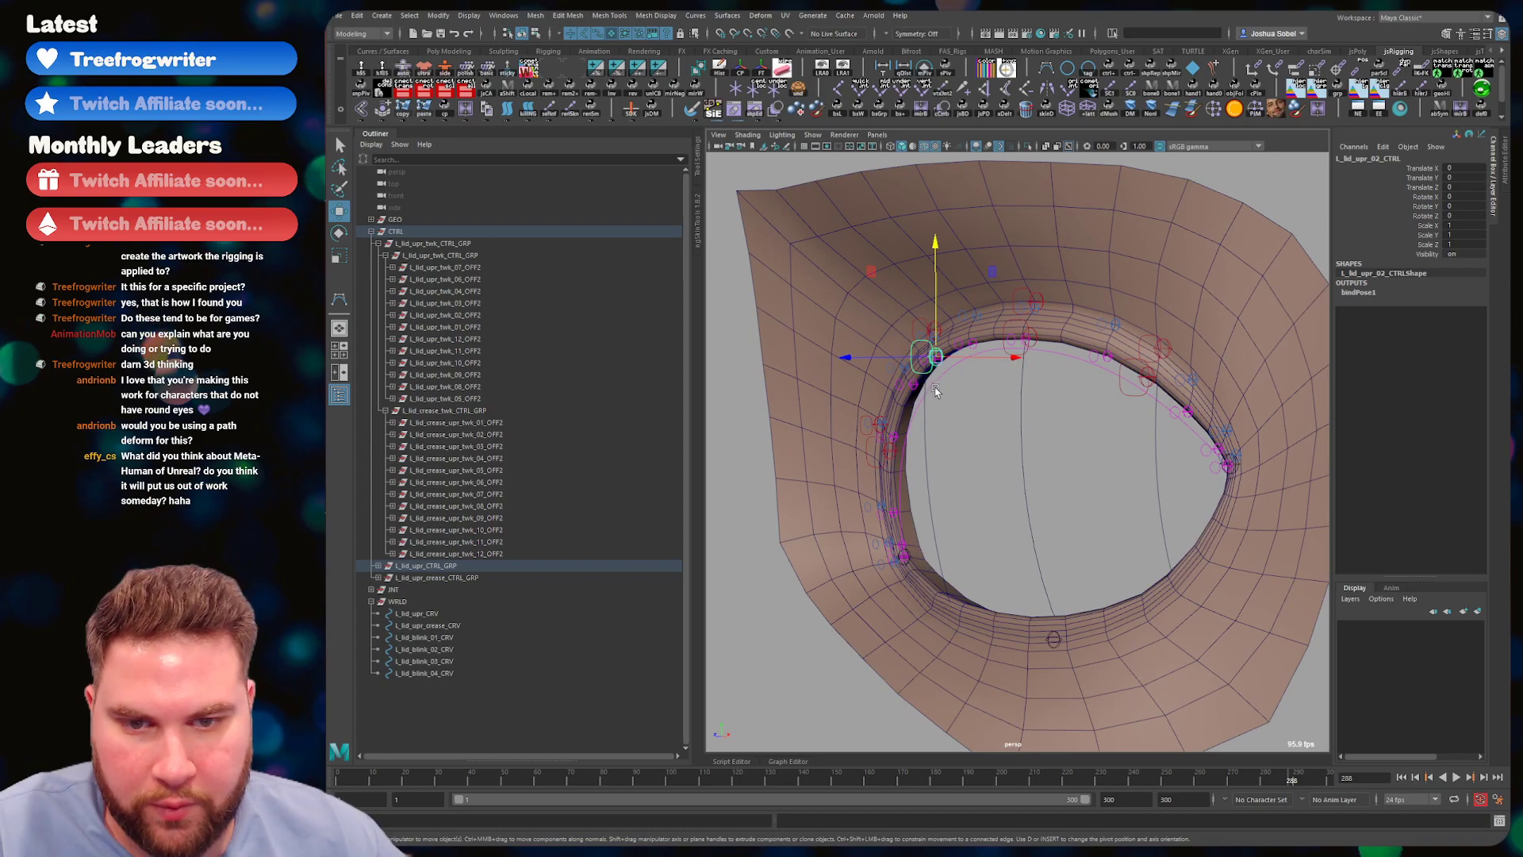
- Expand L_lid_upr_CTRL_GRP and examine the offset groups above the first upper lid control, L_lid_upr_01_OFF2 and L_lid_upr_01_OFF1
left_click(378, 566)
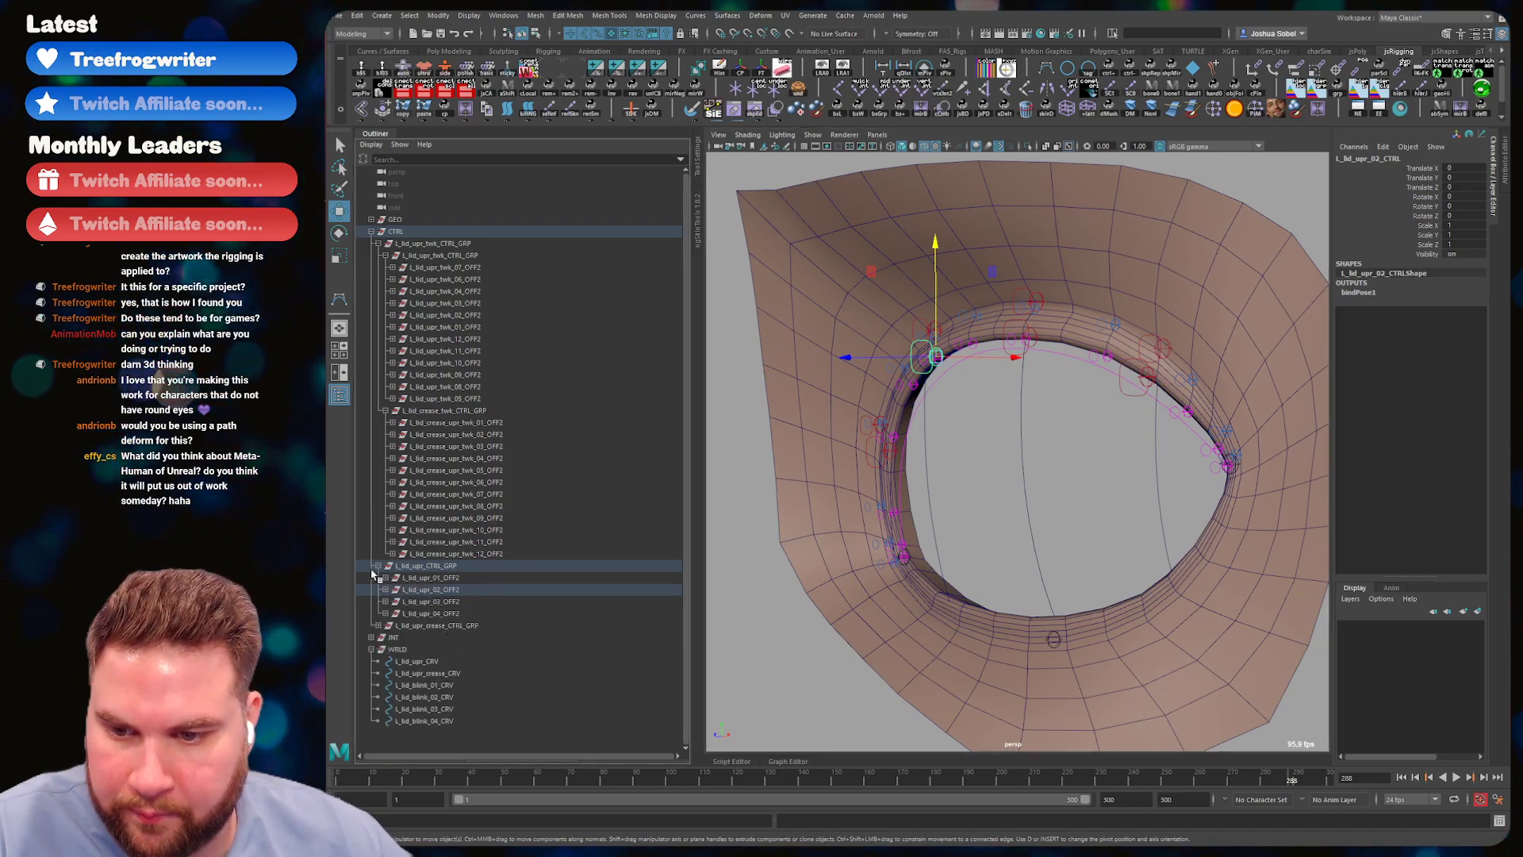
left_click(385, 577)
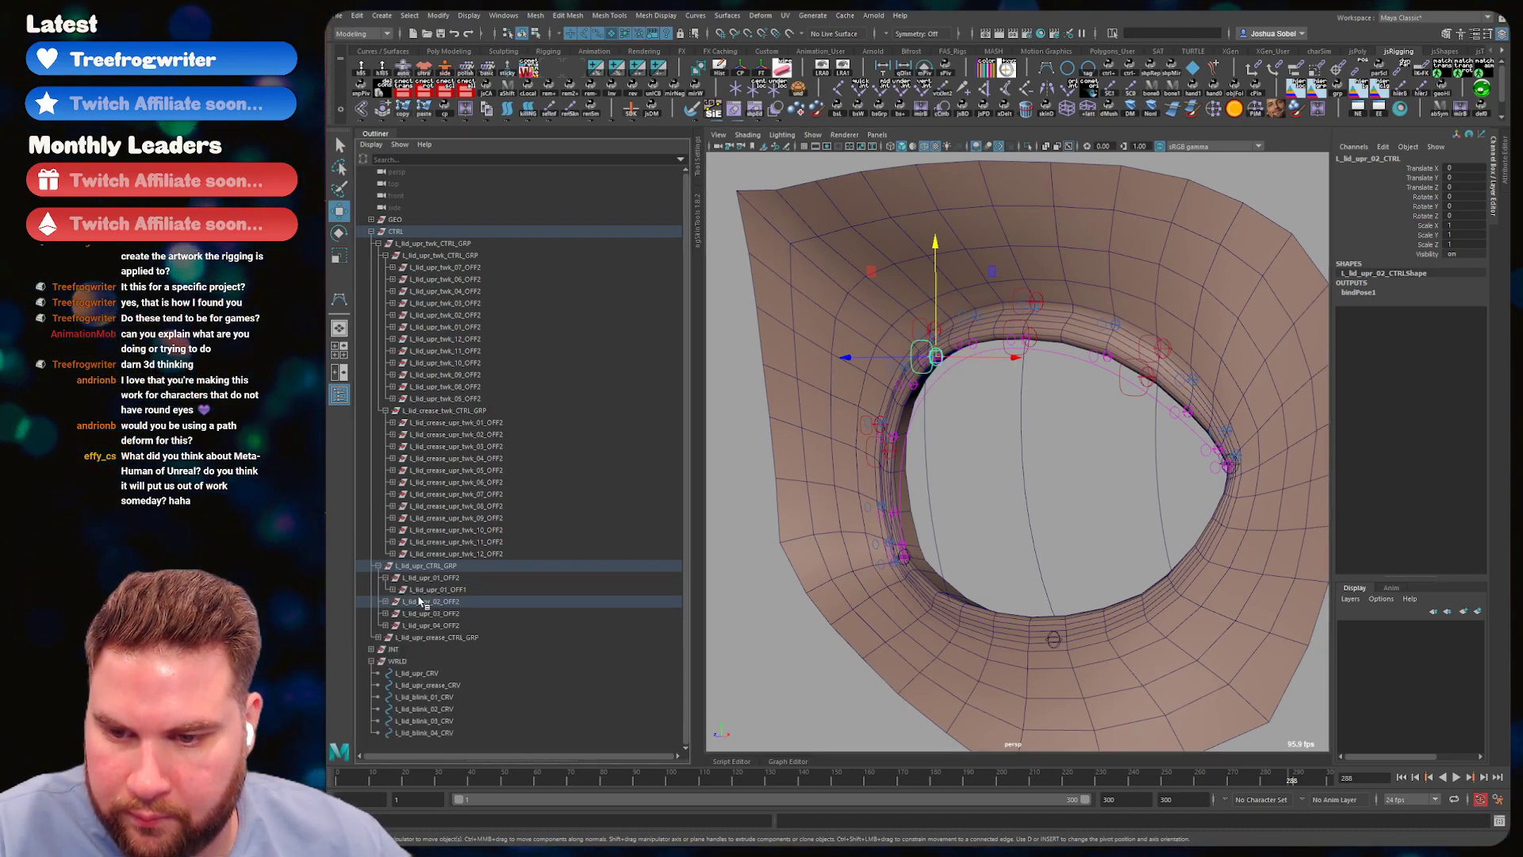
left_click(412, 590)
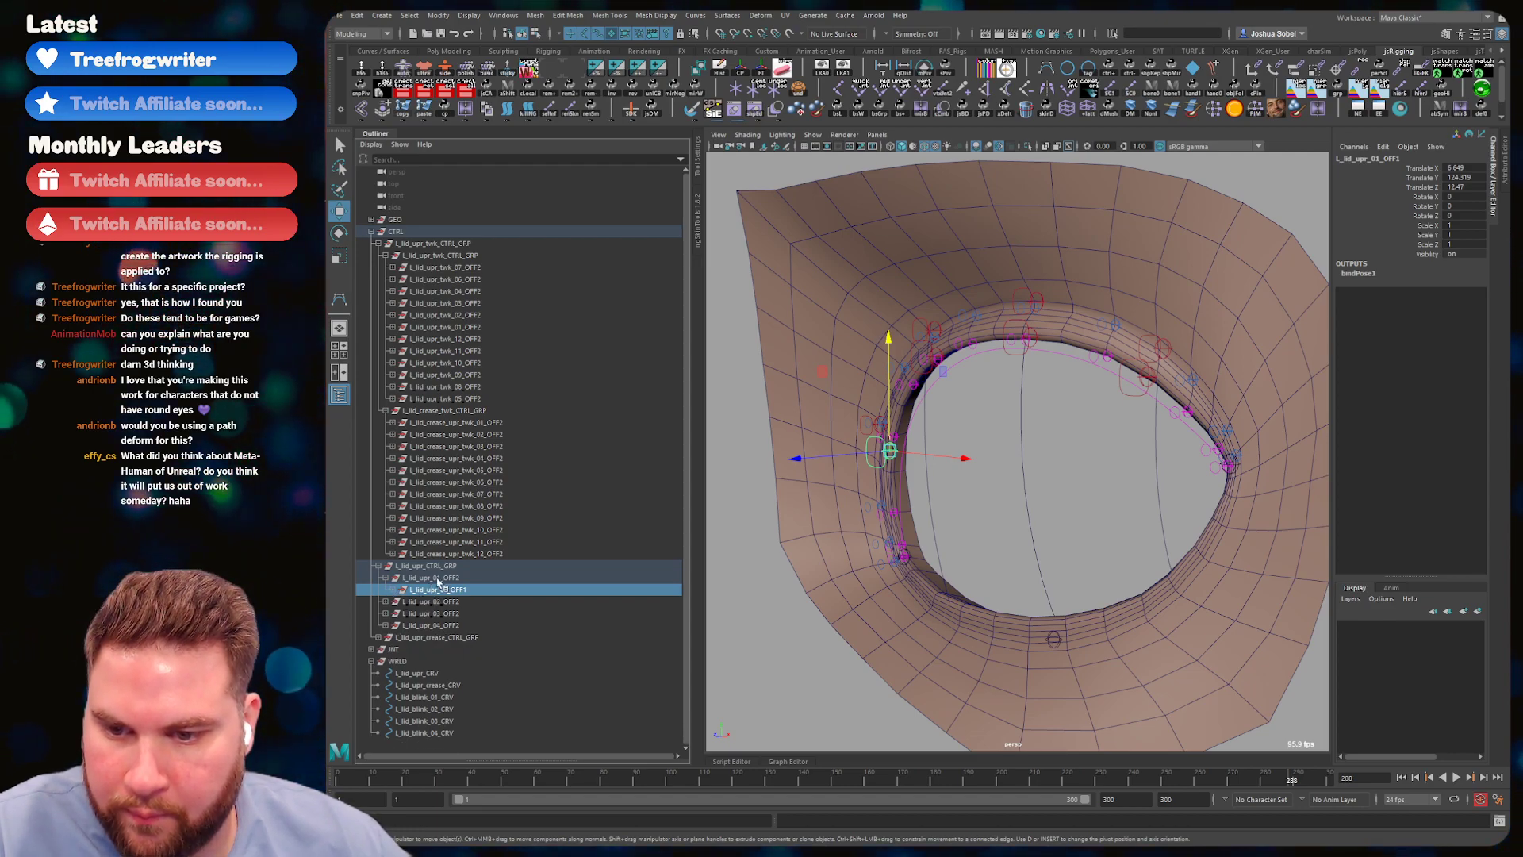
left_click(432, 580)
left_click(438, 591)
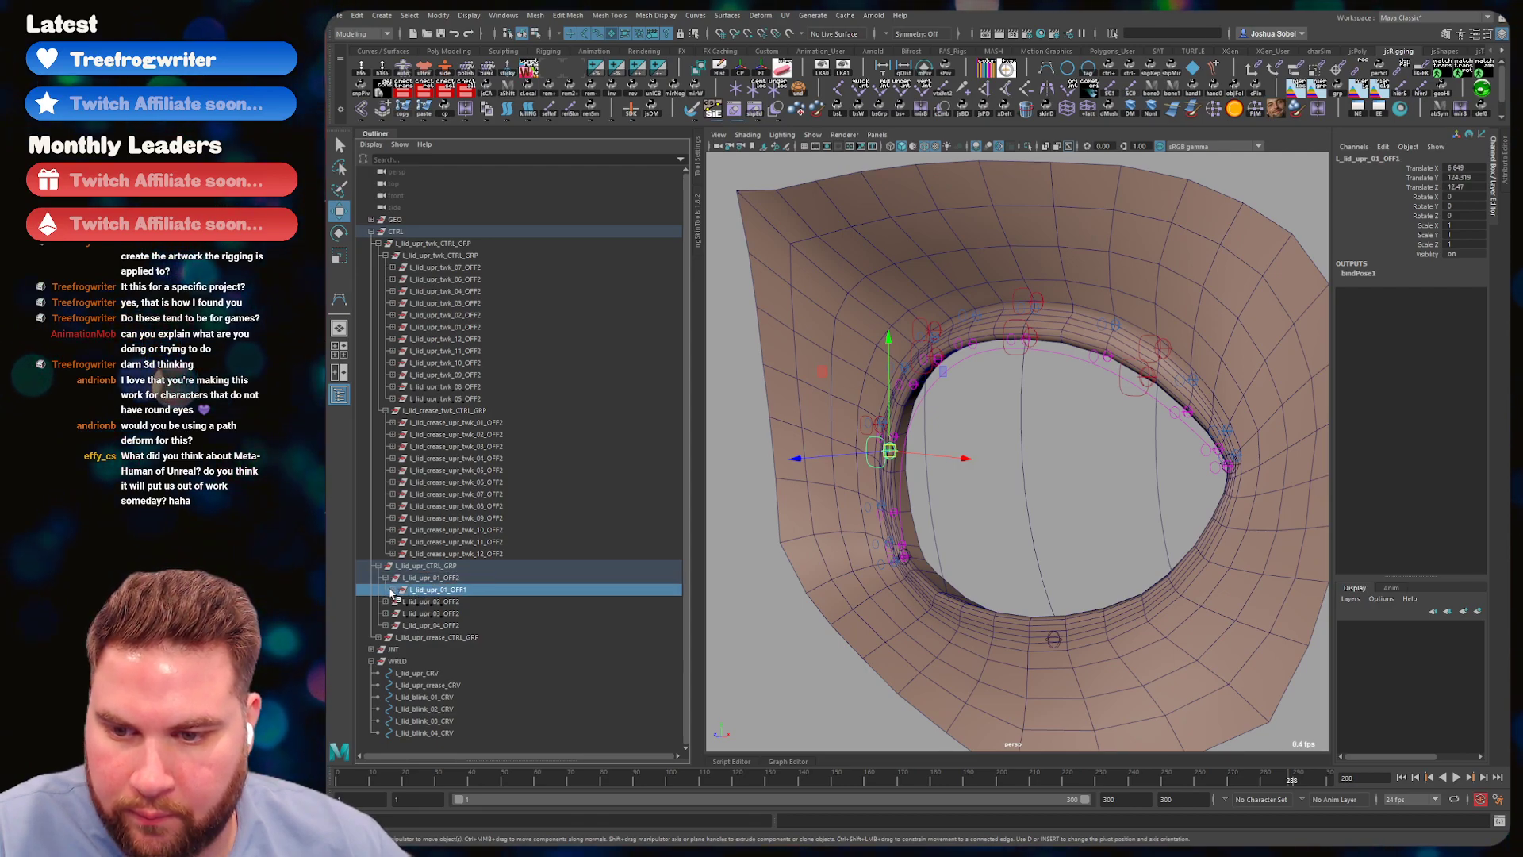
left_click(402, 589)
left_click(403, 603)
left_click(440, 589)
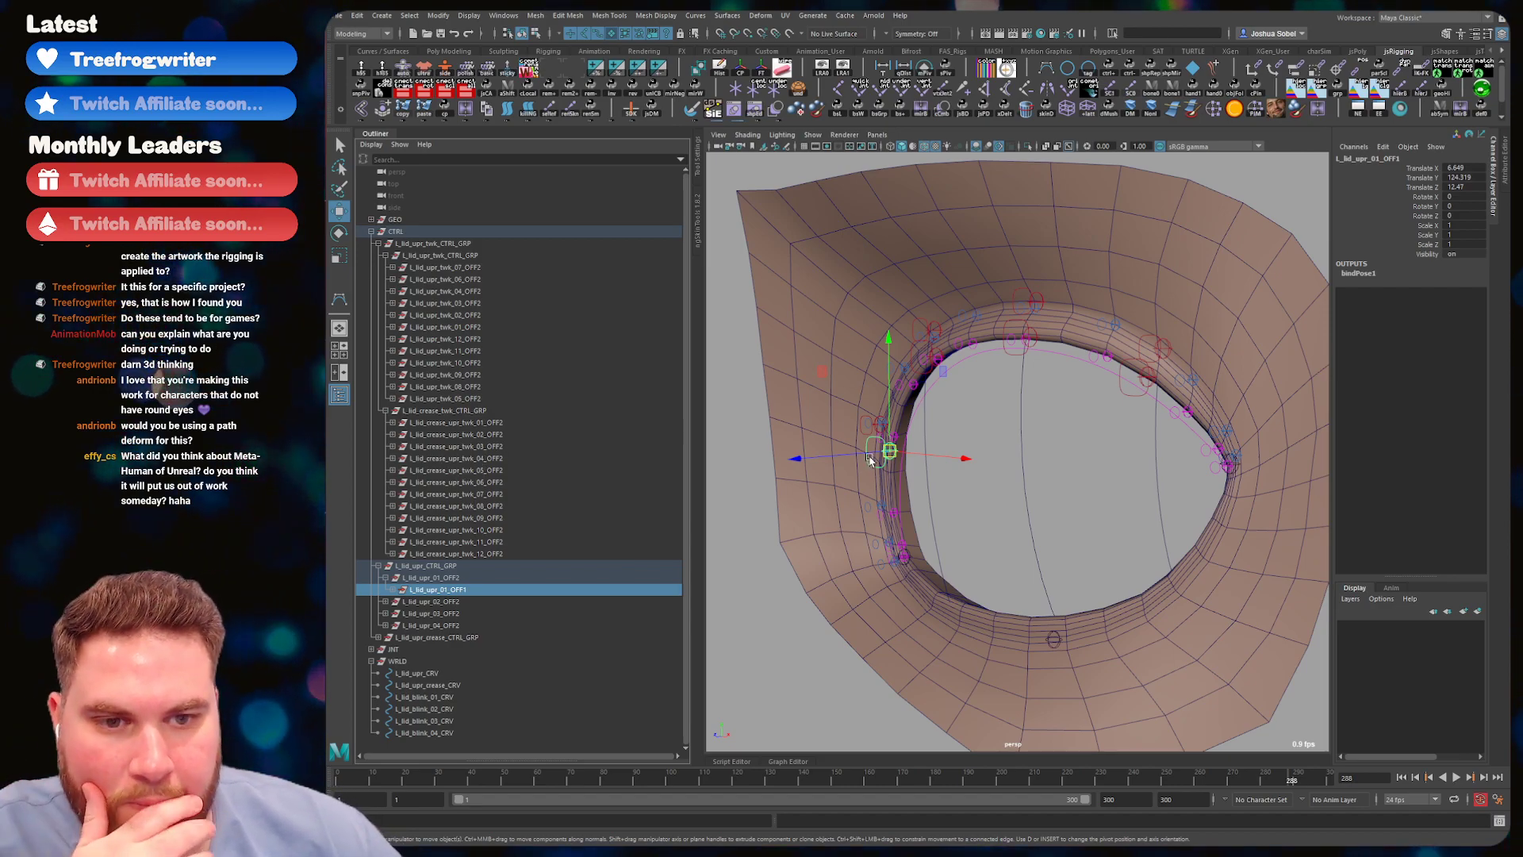
- Show the curve-attach script and select L_lid_upr_01_OFF2 through L_lid_upr_04_OFF2 to examine their controls around the lid
left_click(731, 761)
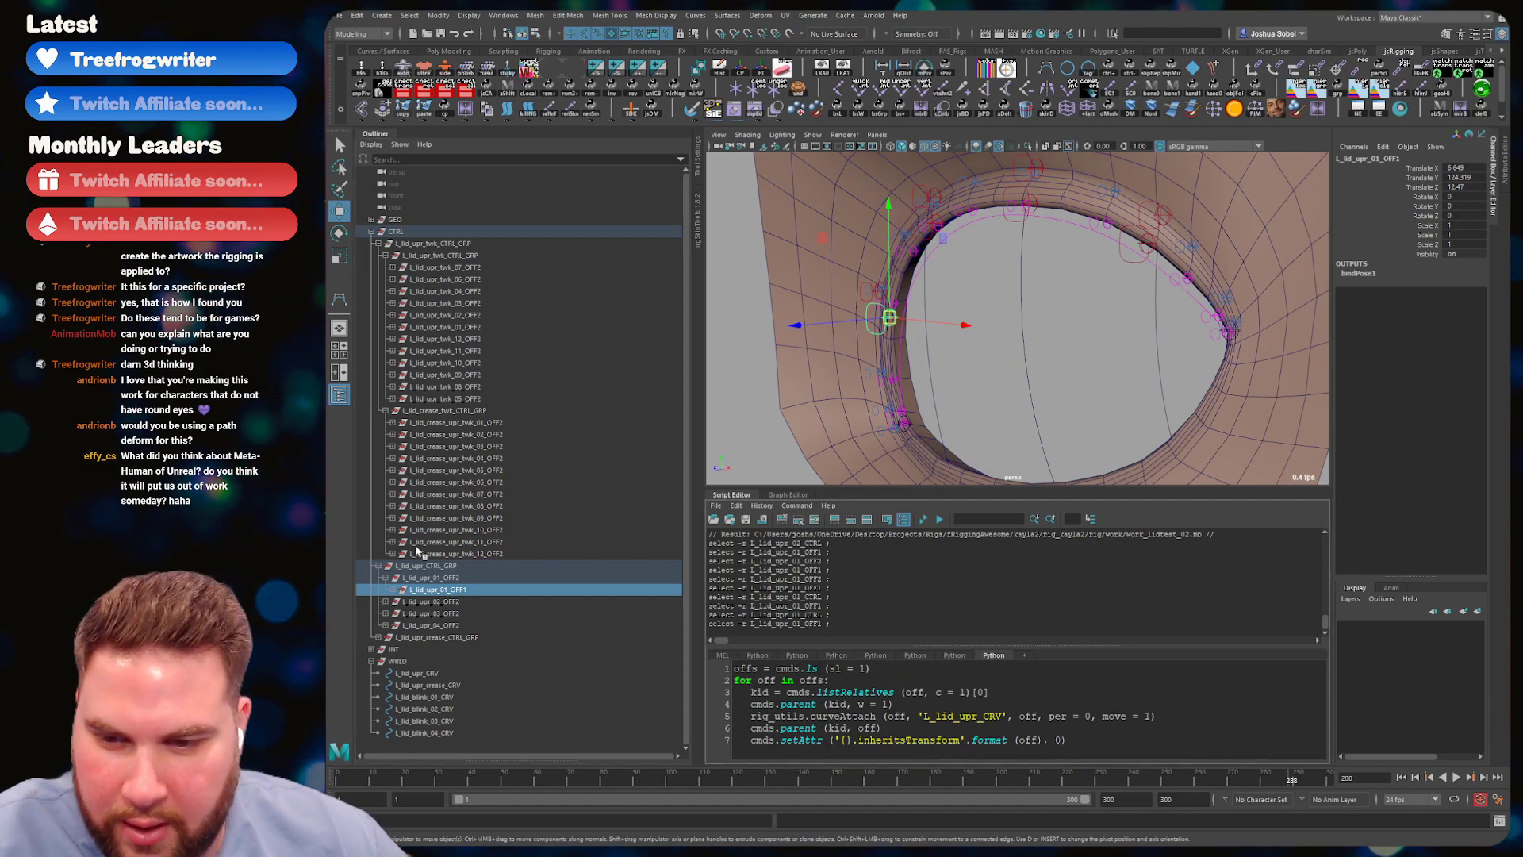
left_click(385, 578)
left_click_drag(428, 577, 428, 613)
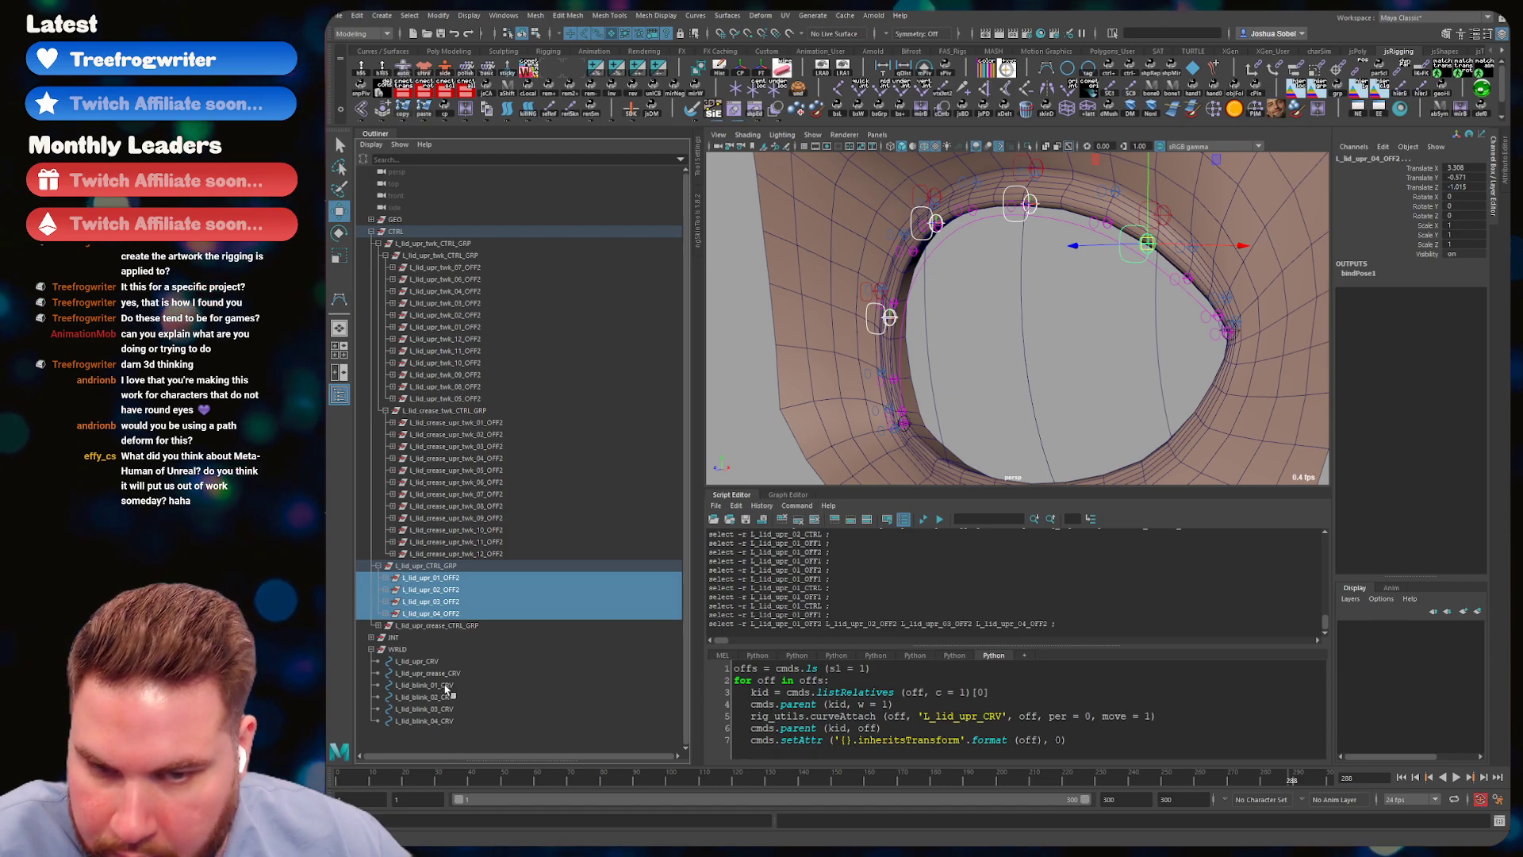
key("f")
left_click_drag(1037, 344, 936, 353, "alt")
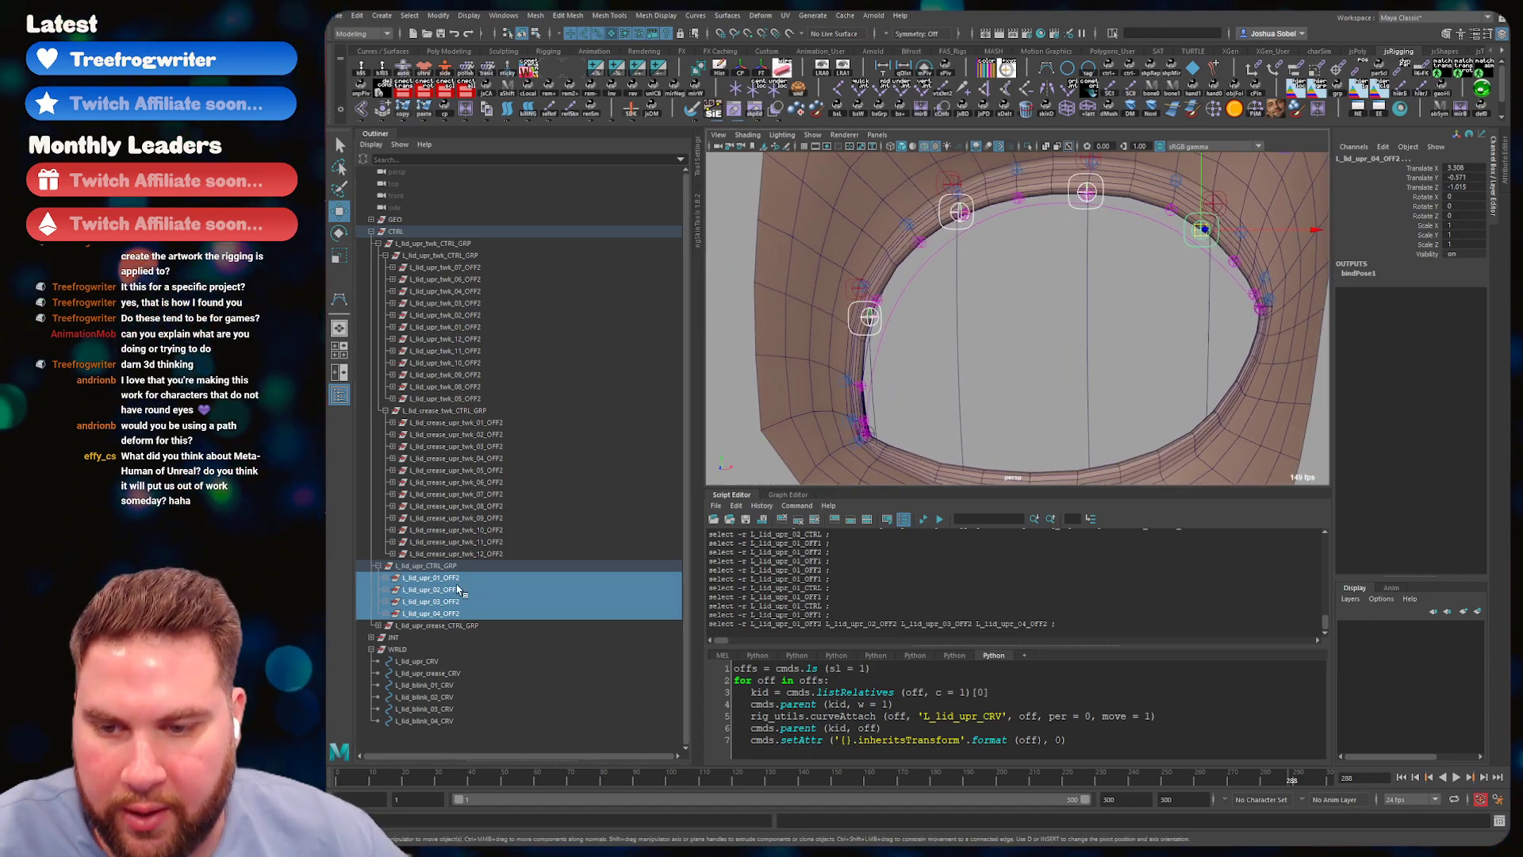
- Change the script's curveAttach target to L_lid_blink_01_CRV and run the script on L_lid_upr_01_OFF2
left_click(432, 577)
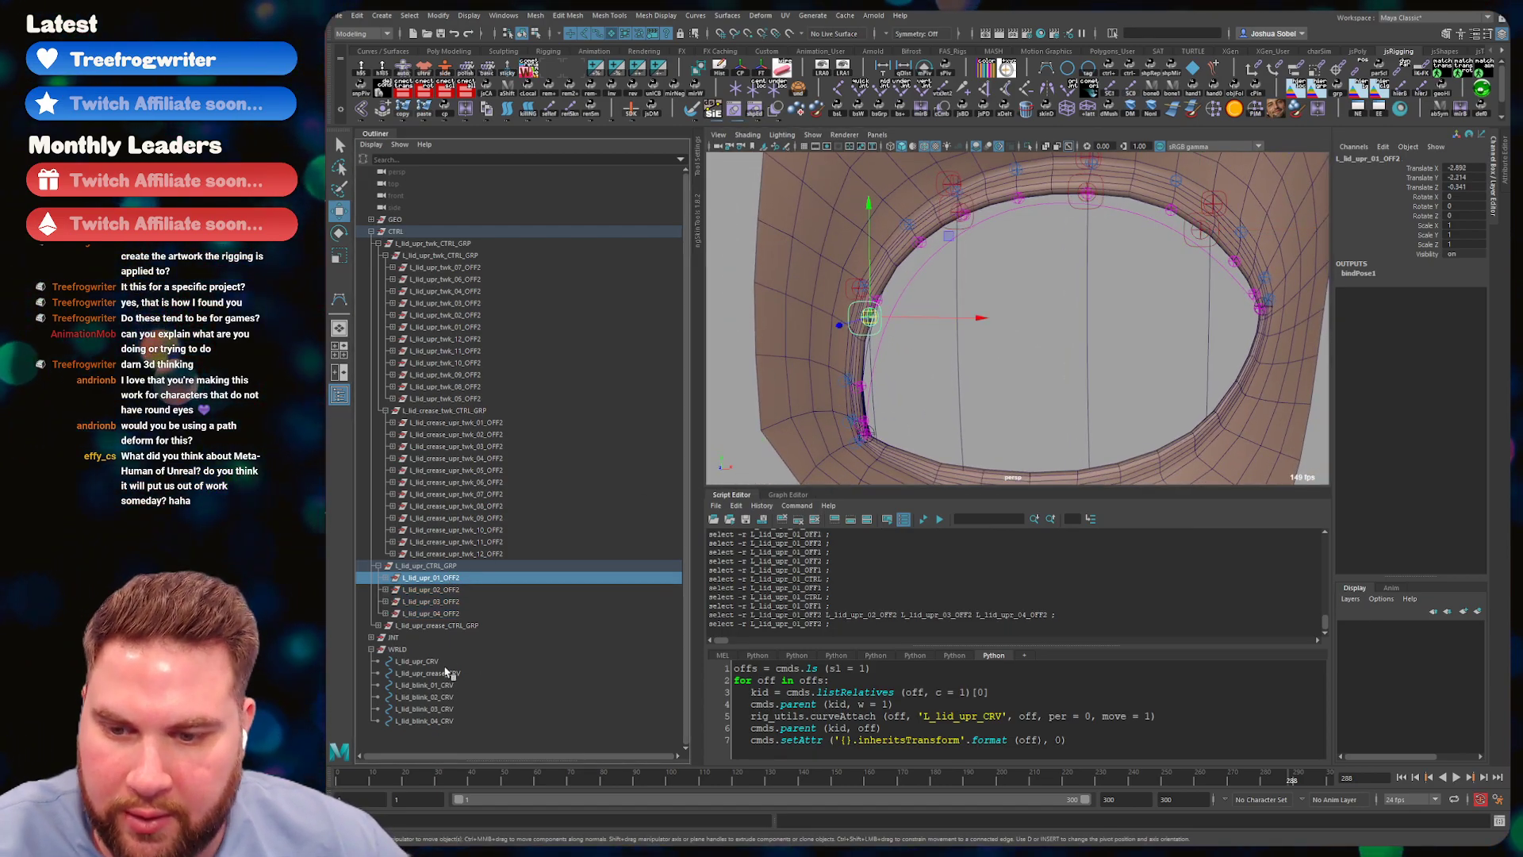
double_click(442, 687)
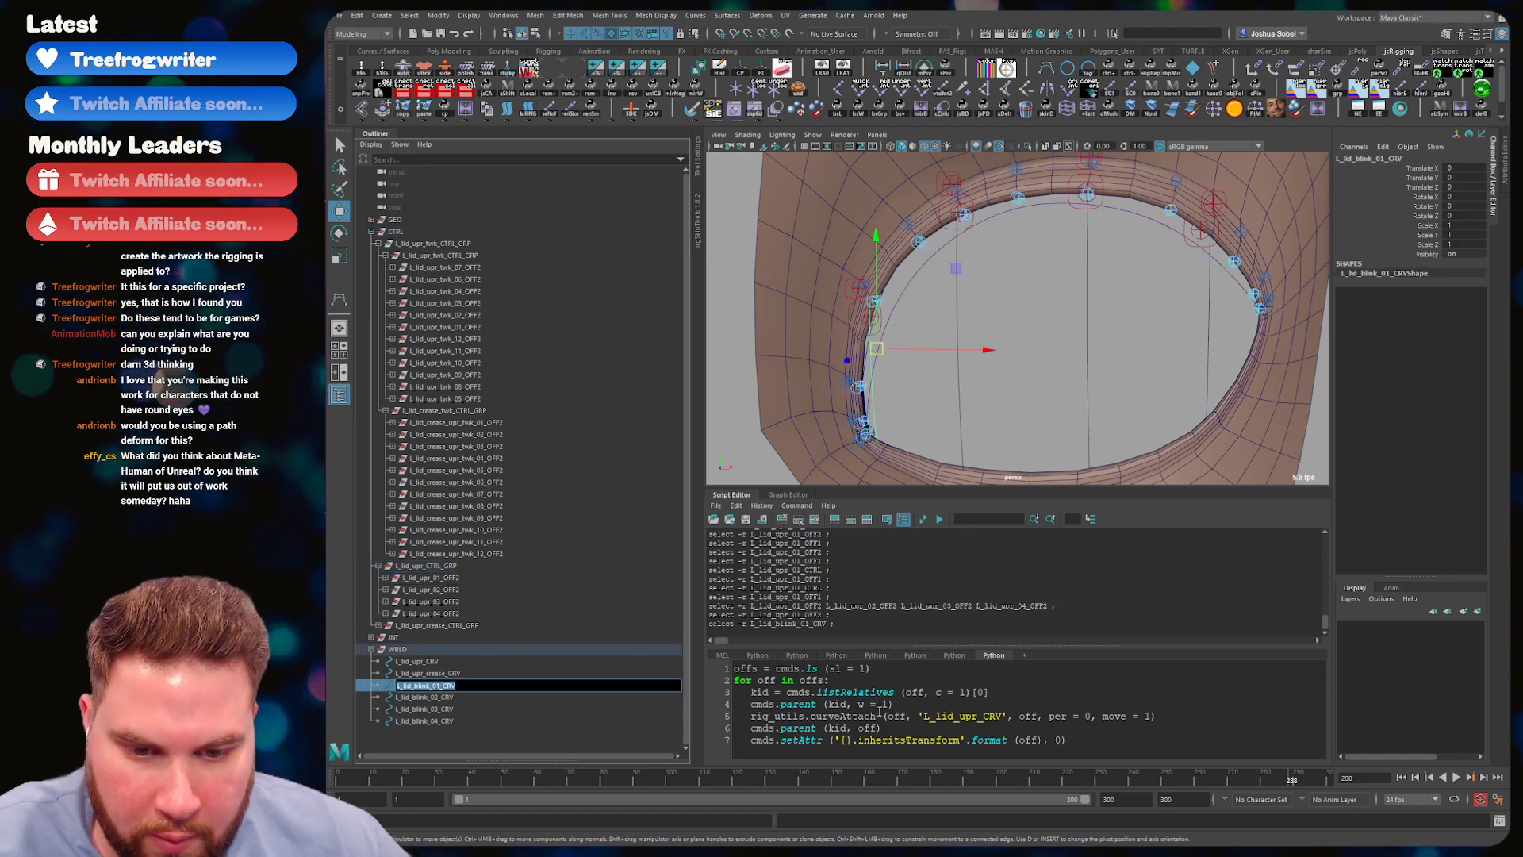
key("ctrl+c")
key("Return")
double_click(948, 716)
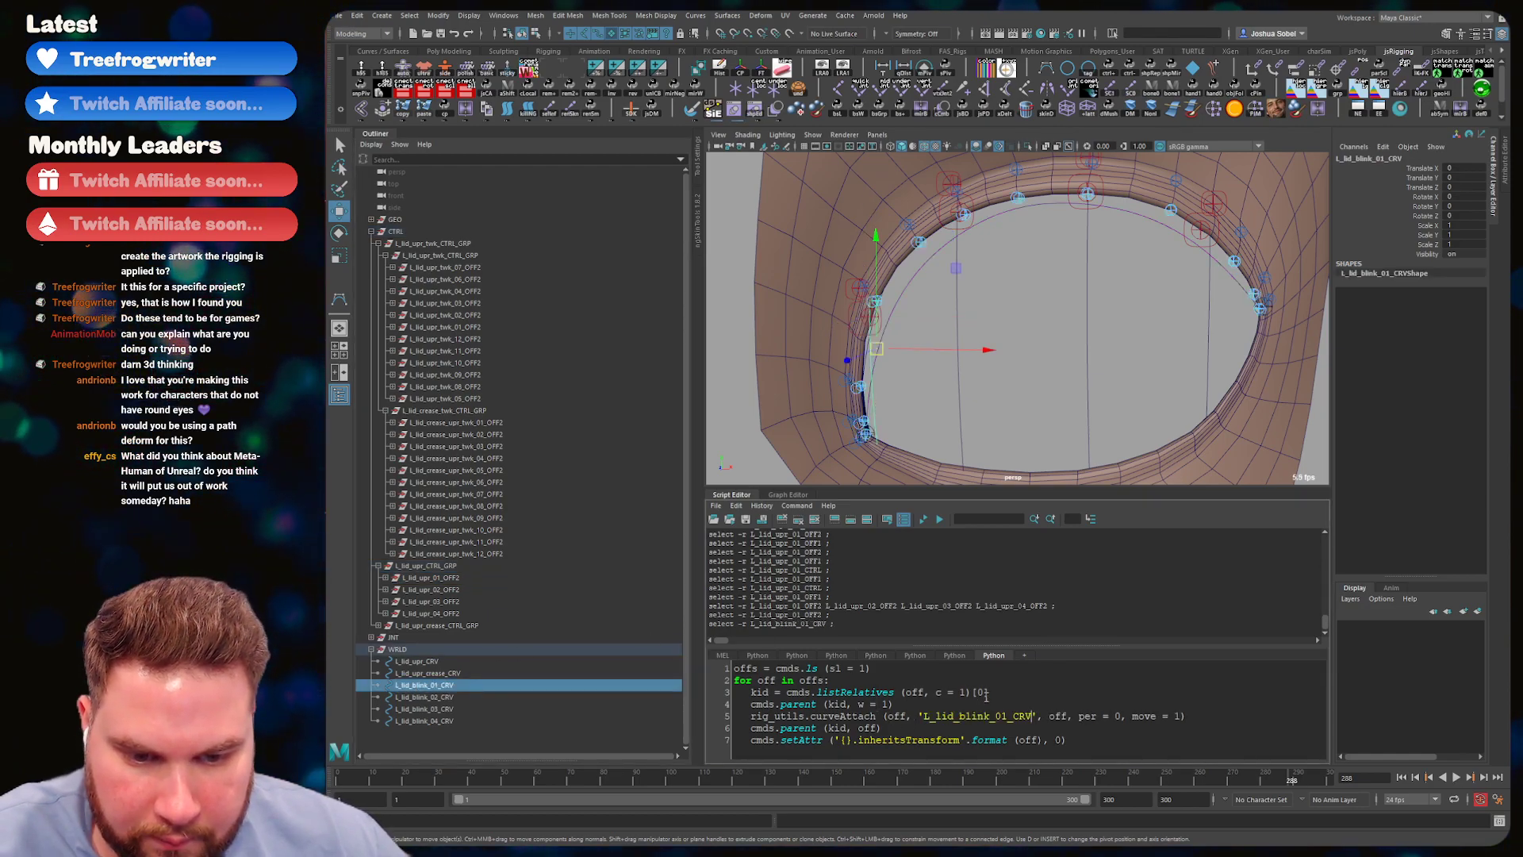
key("ctrl+v")
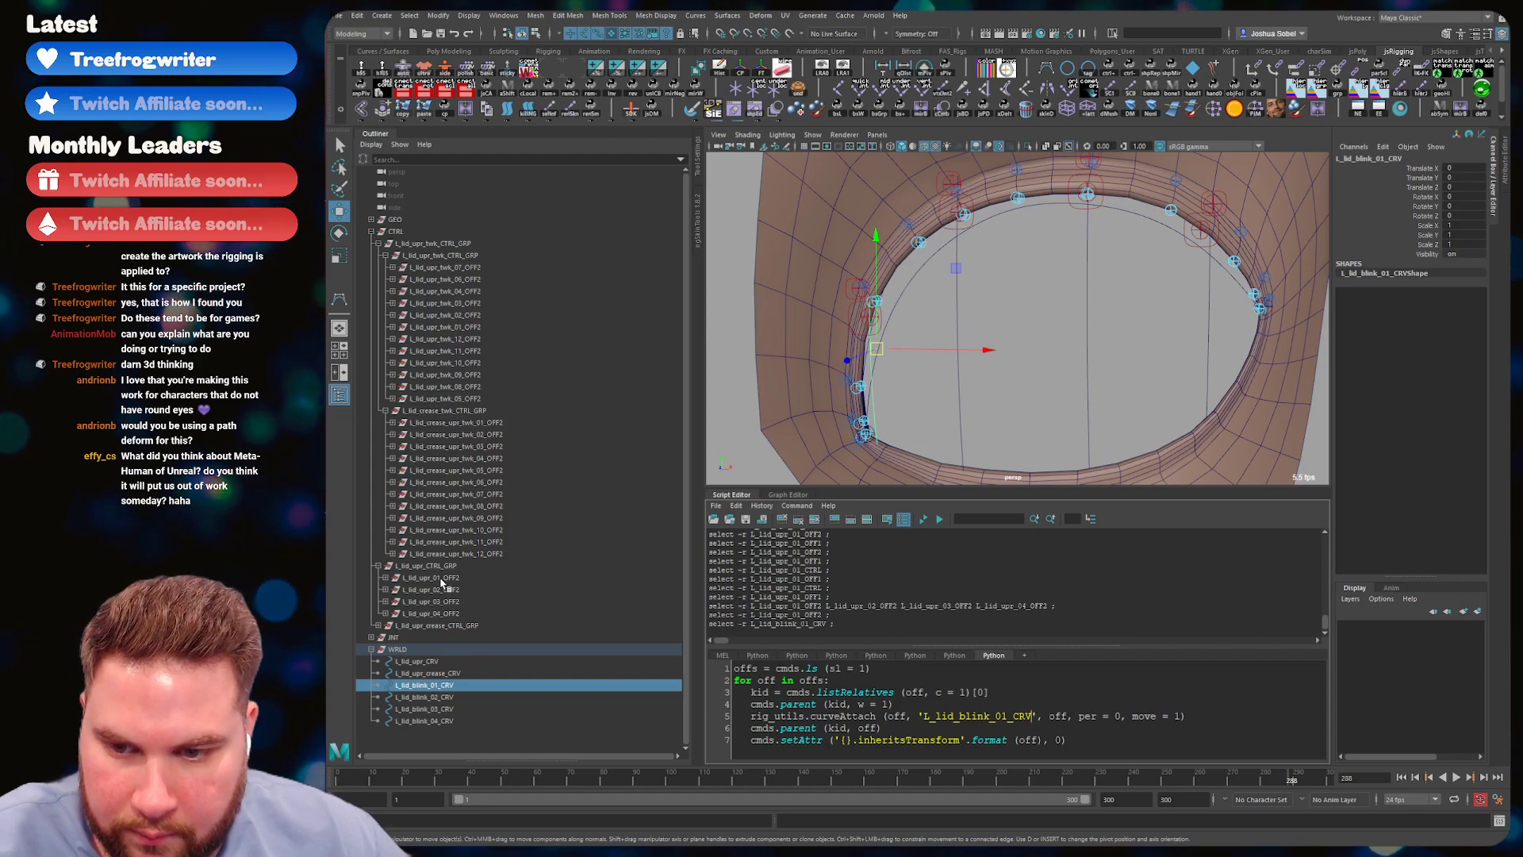
left_click(562, 577)
left_click(973, 696)
key("ctrl+a")
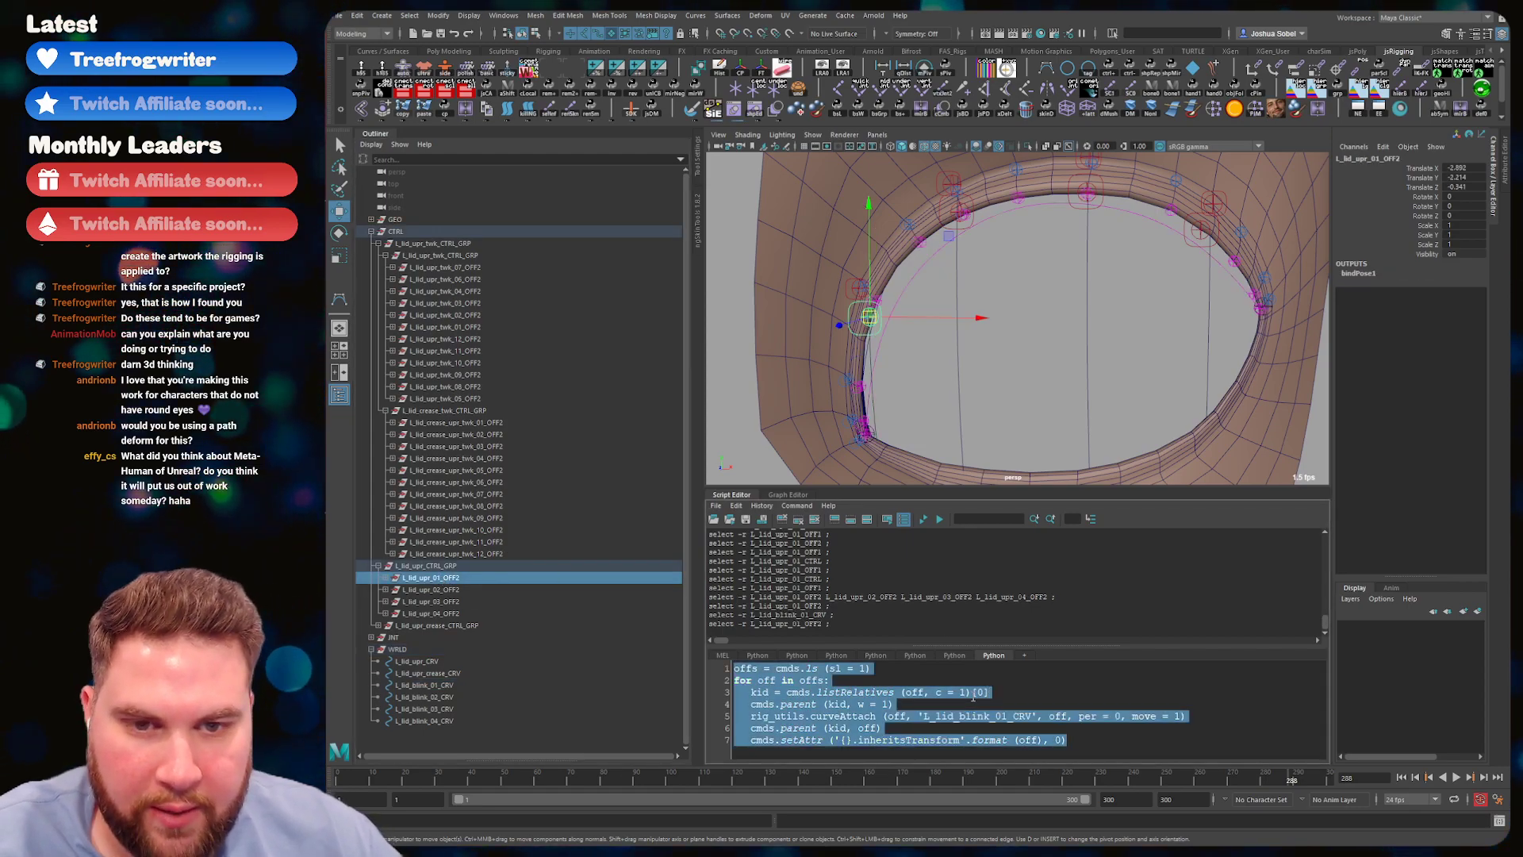
key("ctrl+Return")
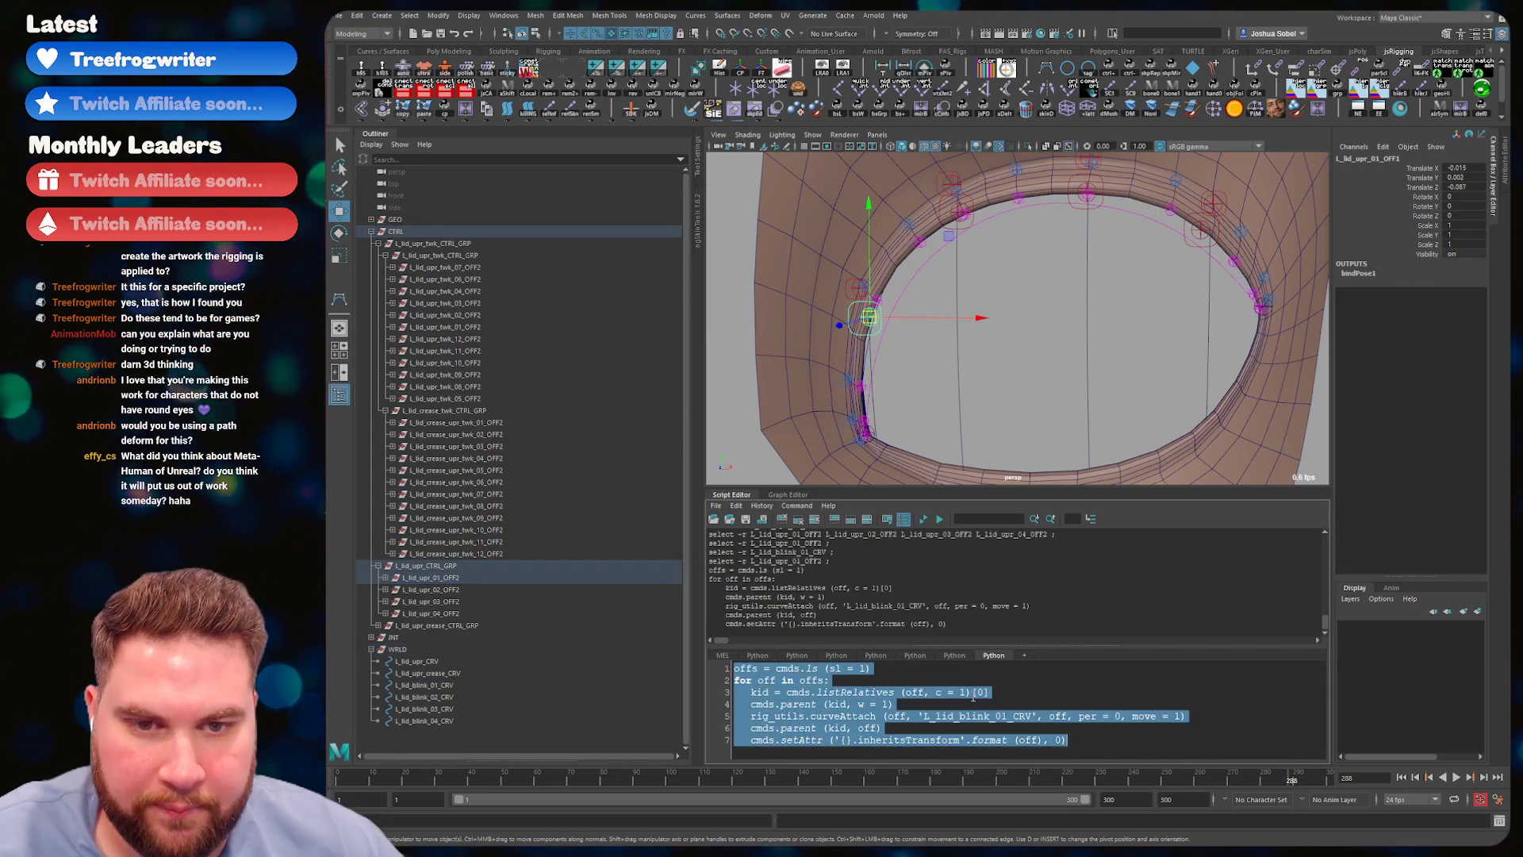
- Display the point-on-curve info attributes that link L_lid_blink_01_CRV to L_lid_upr_01_OFF2, with an enlarged viewport
left_click(875, 390)
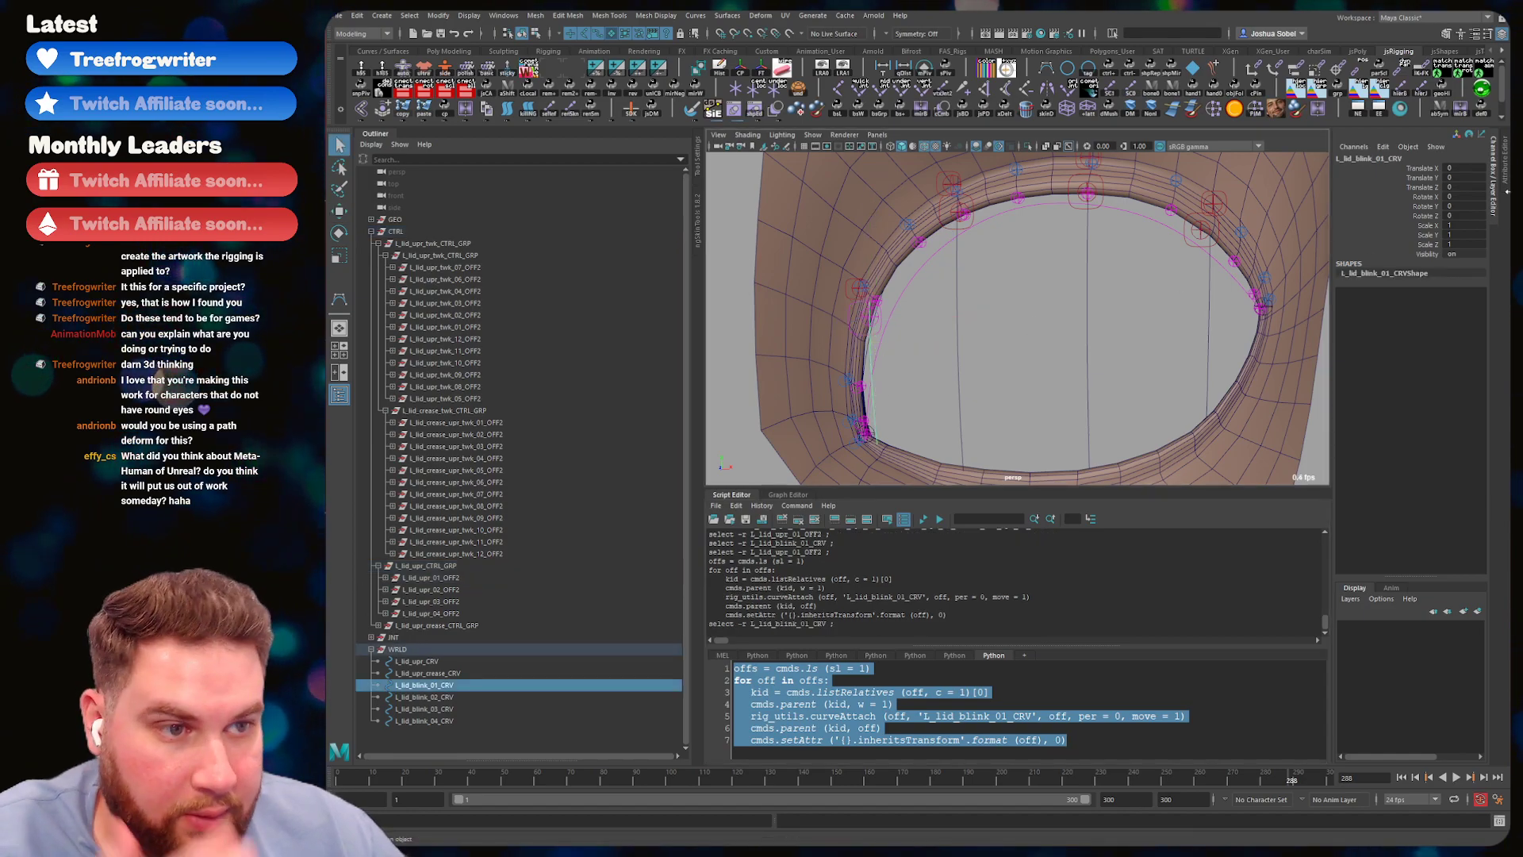
left_click(1505, 167)
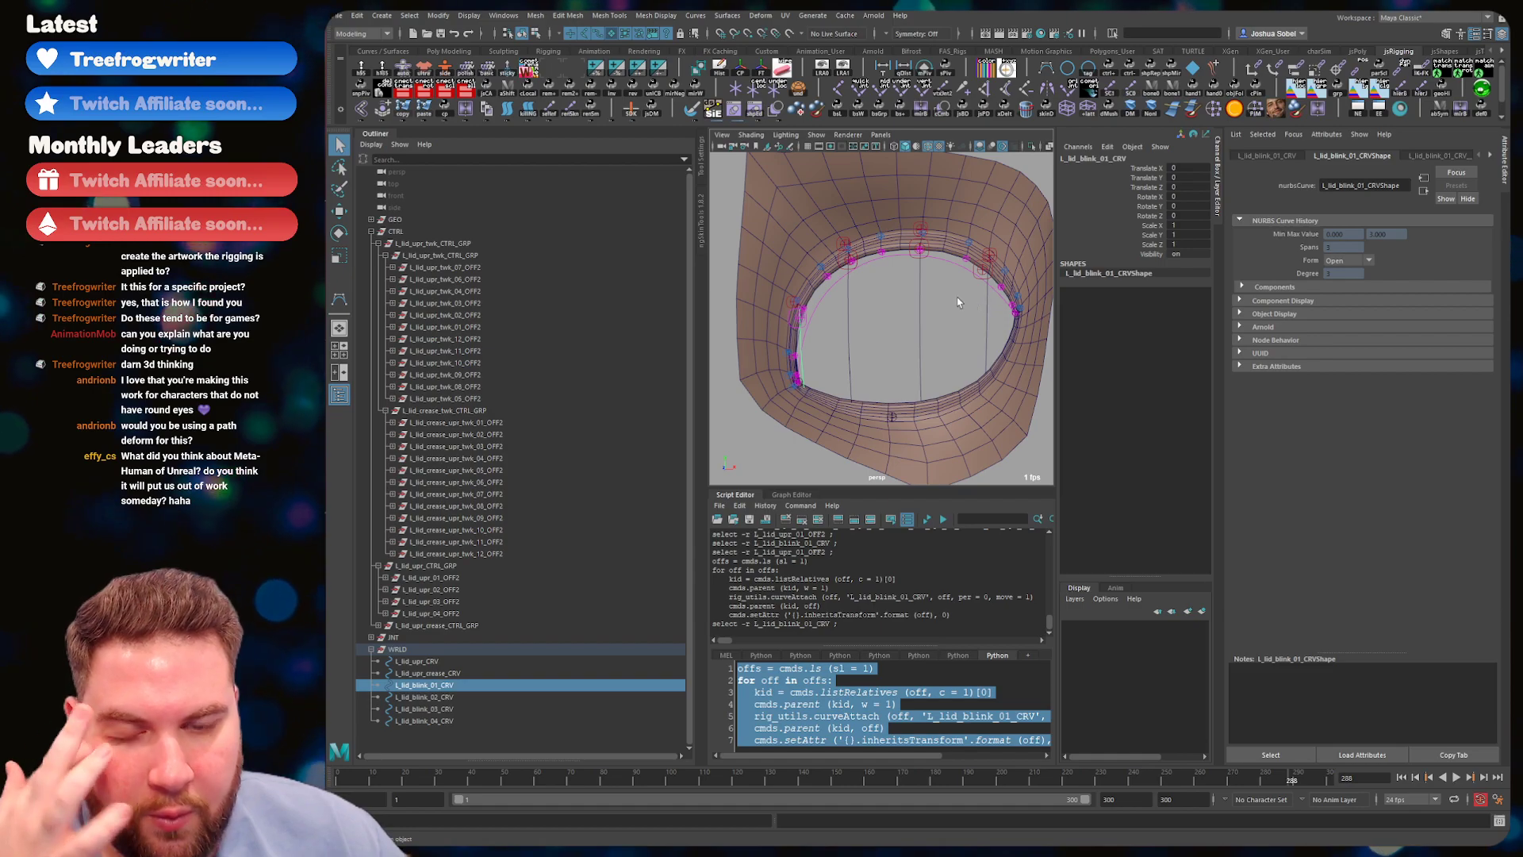
left_click_drag(697, 387, 596, 386)
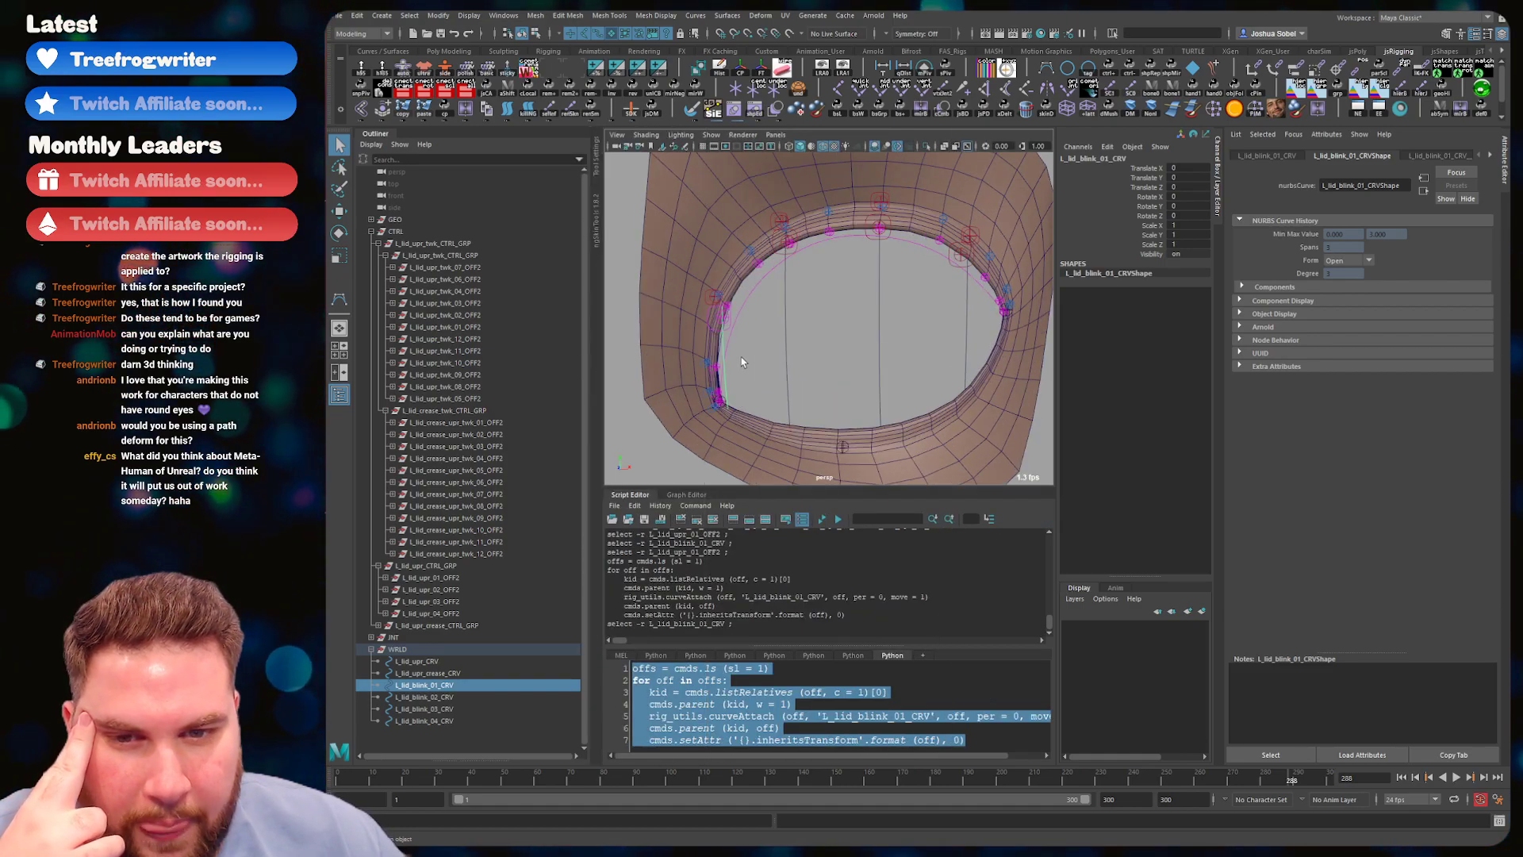
left_click(1453, 156)
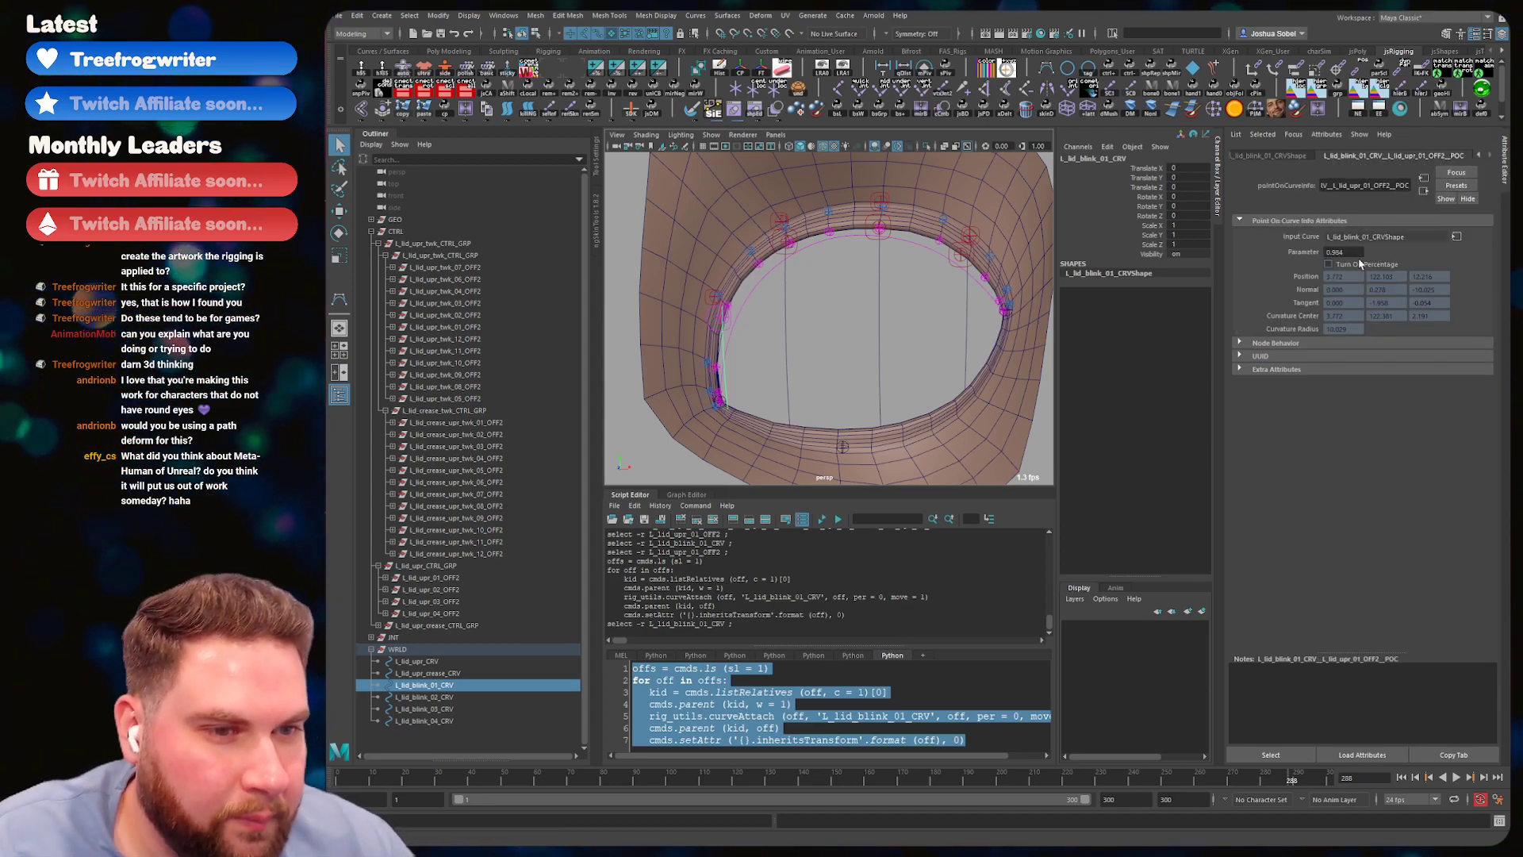
- Test sliding L_lid_upr_01_OFF2 along its blink curve by varying Parameter and enabling Turn On Percentage, undoing each change
mouse_move(1342, 252)
left_mouse_down("ctrl")
mouse_move(1364, 240)
mouse_move(1354, 251)
left_mouse_up("ctrl")
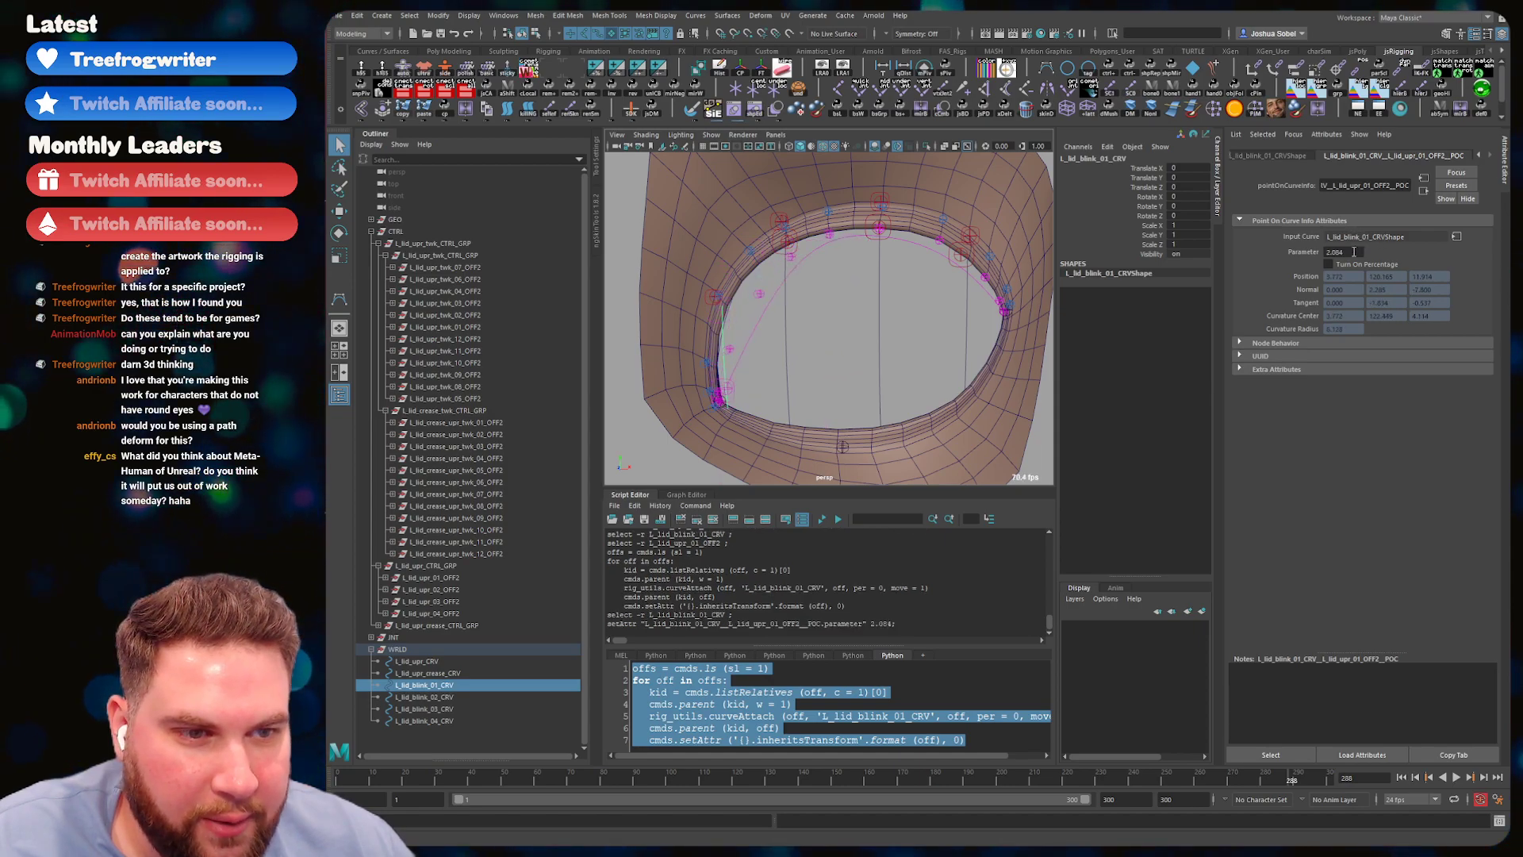
key("ctrl+z")
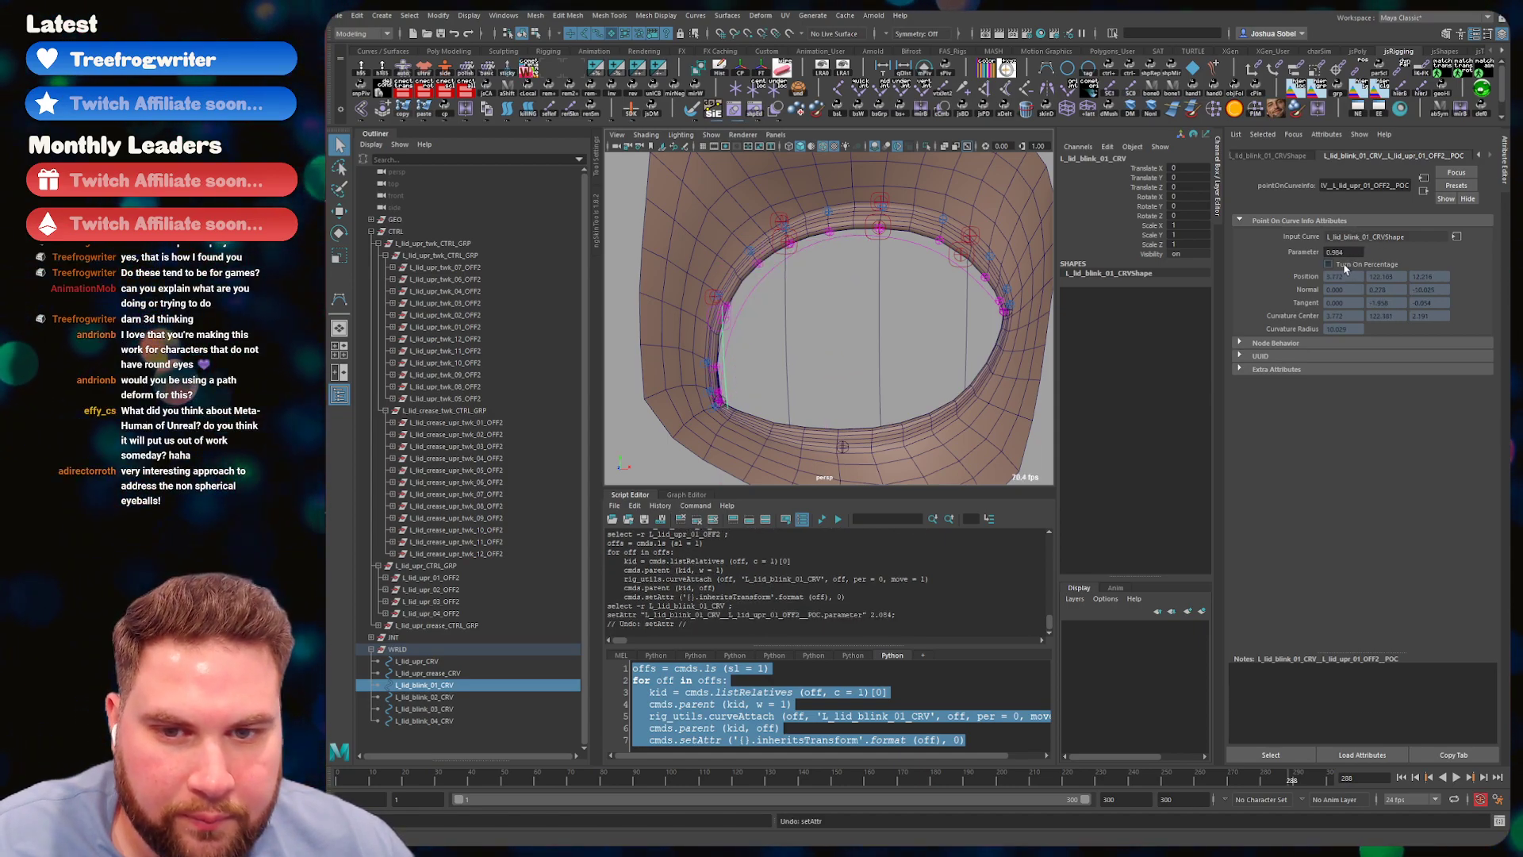
left_click(1346, 267)
key("ctrl+z")
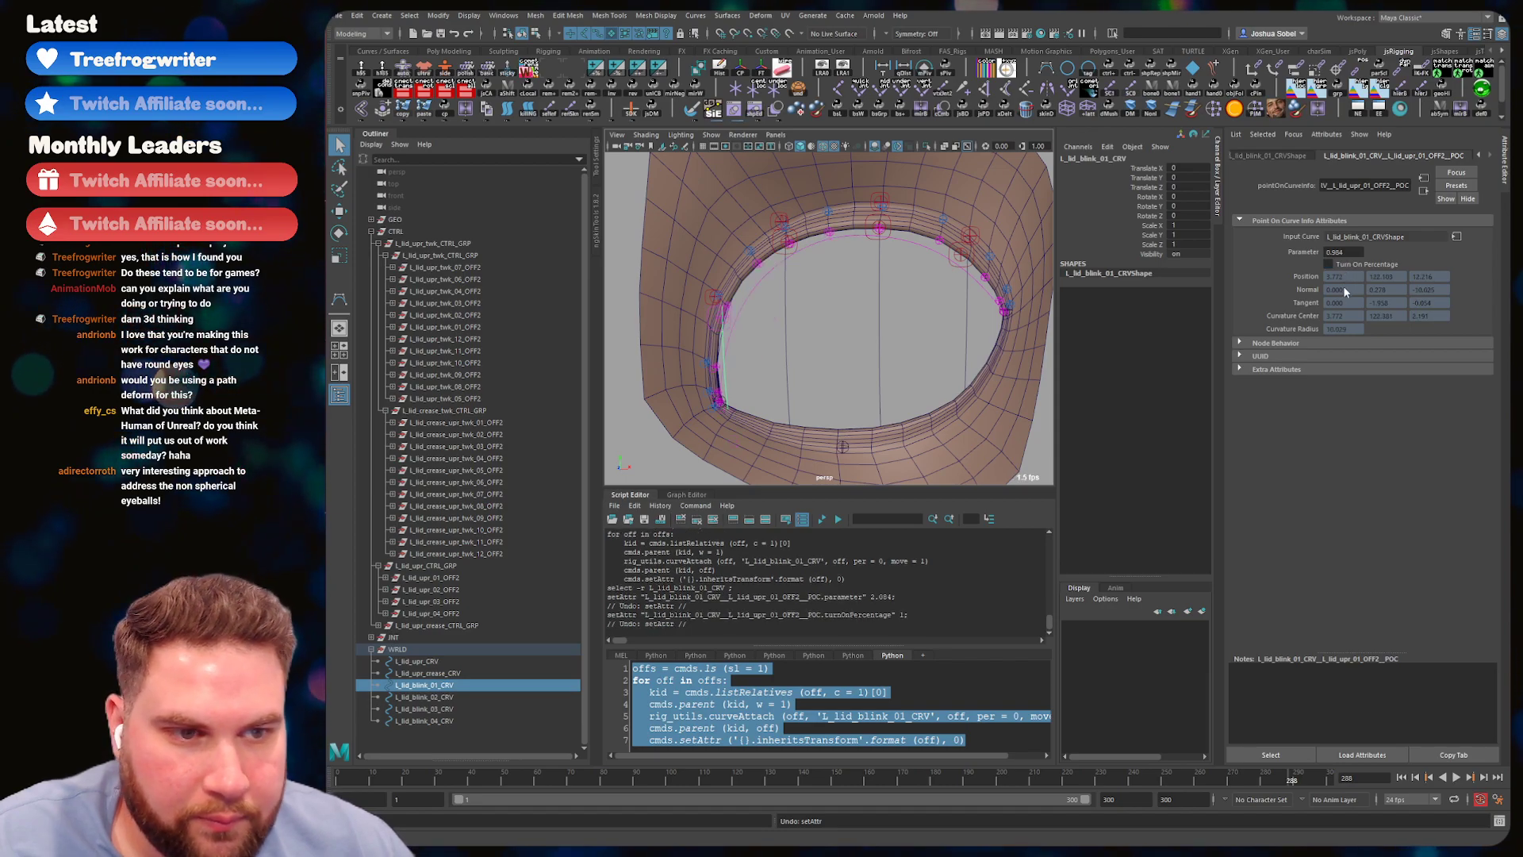
left_click_drag(1350, 254, 1366, 234, "ctrl")
key("ctrl+z")
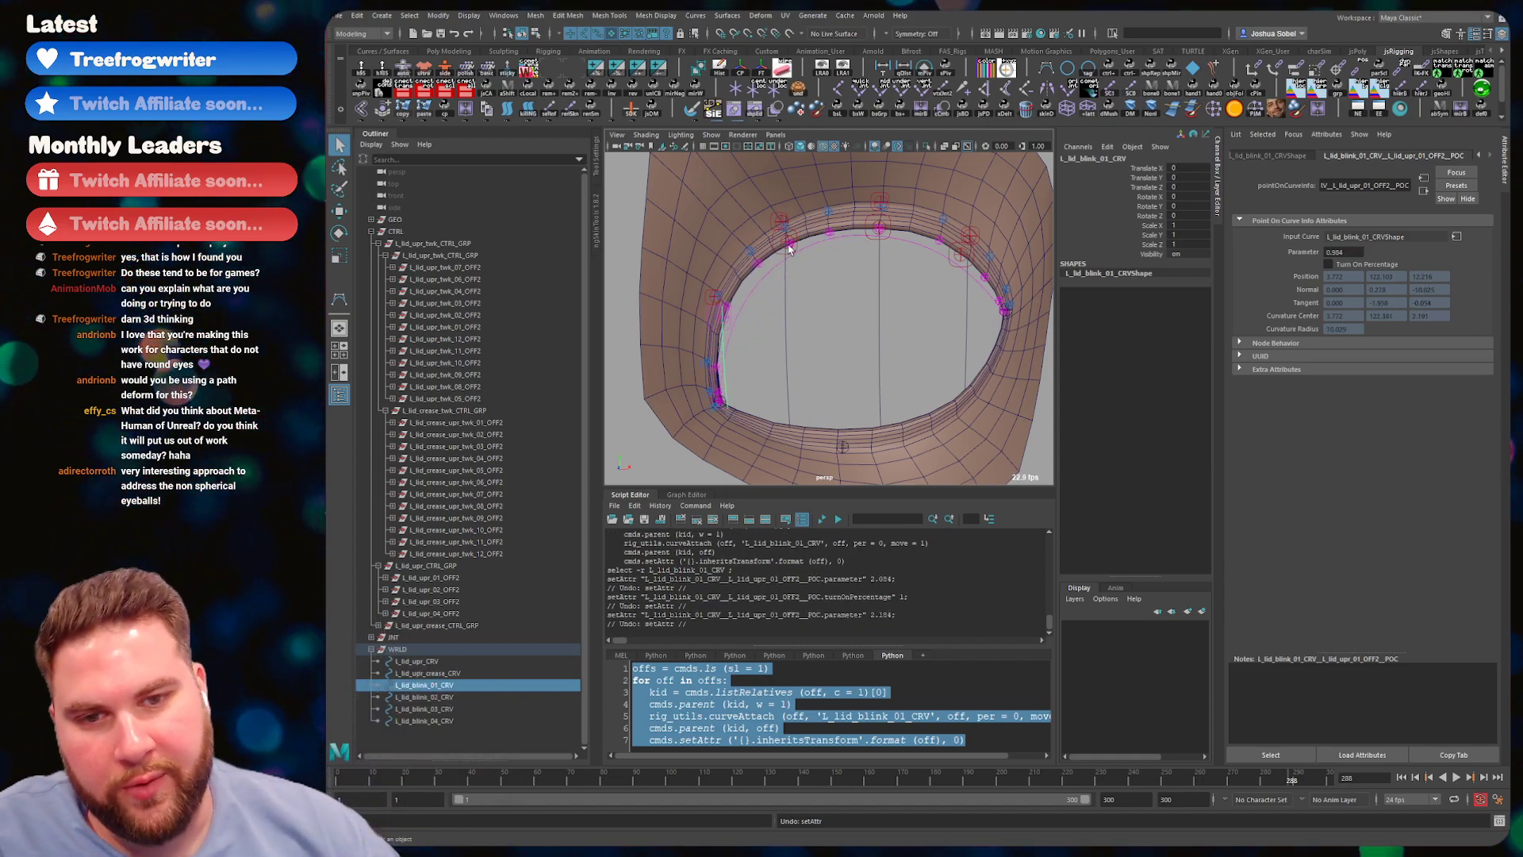
left_click_drag(1351, 252, 1355, 243, "ctrl")
left_click_drag(983, 305, 942, 286, "alt")
key("ctrl+z")
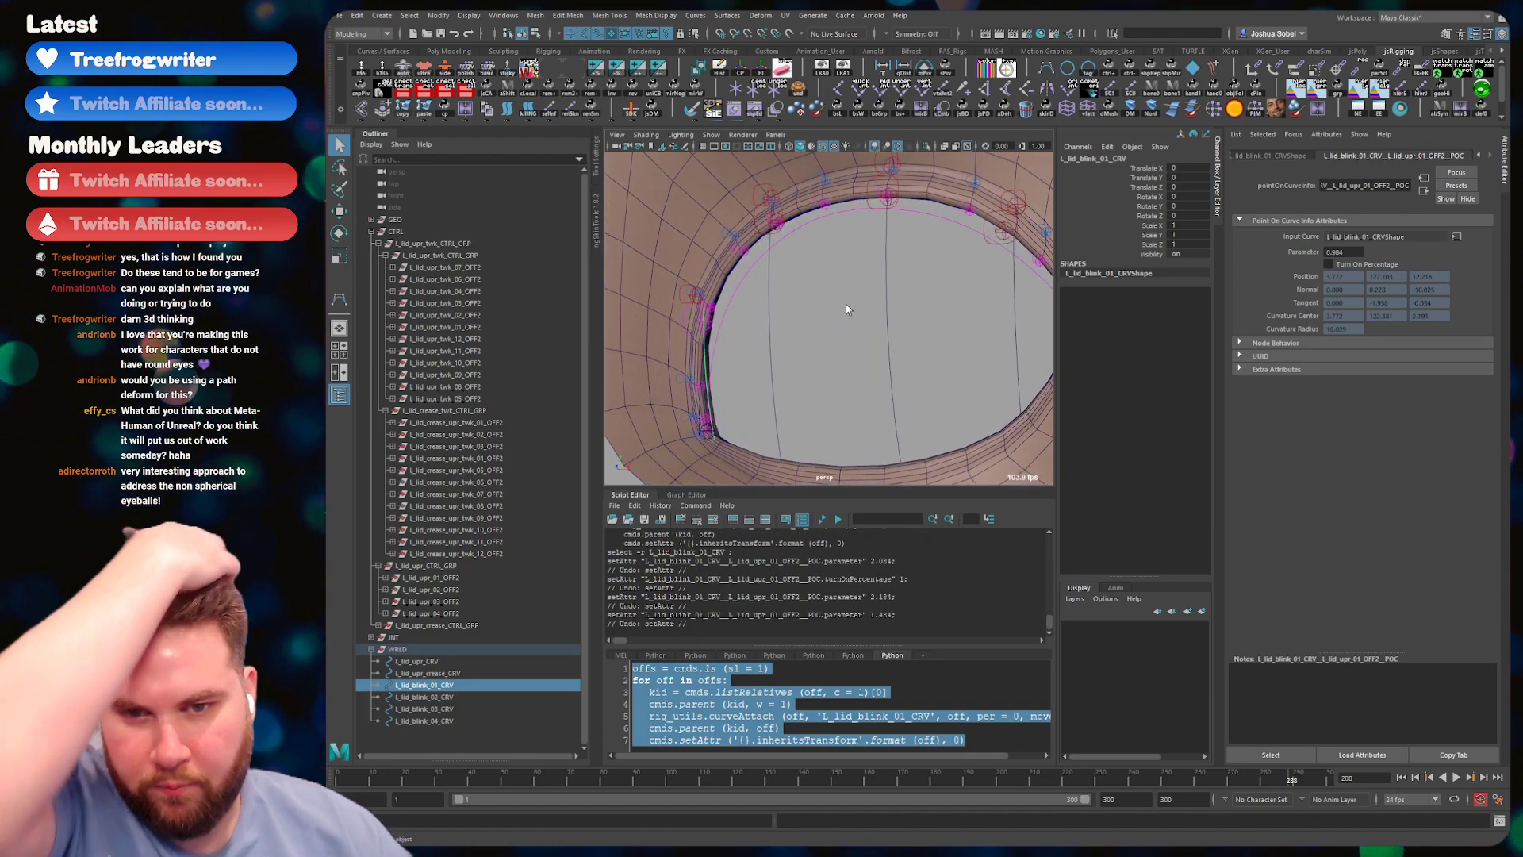
- Try Turn On Percentage again on the first blink curve's point-on-curve node and undo it
left_click(1345, 266)
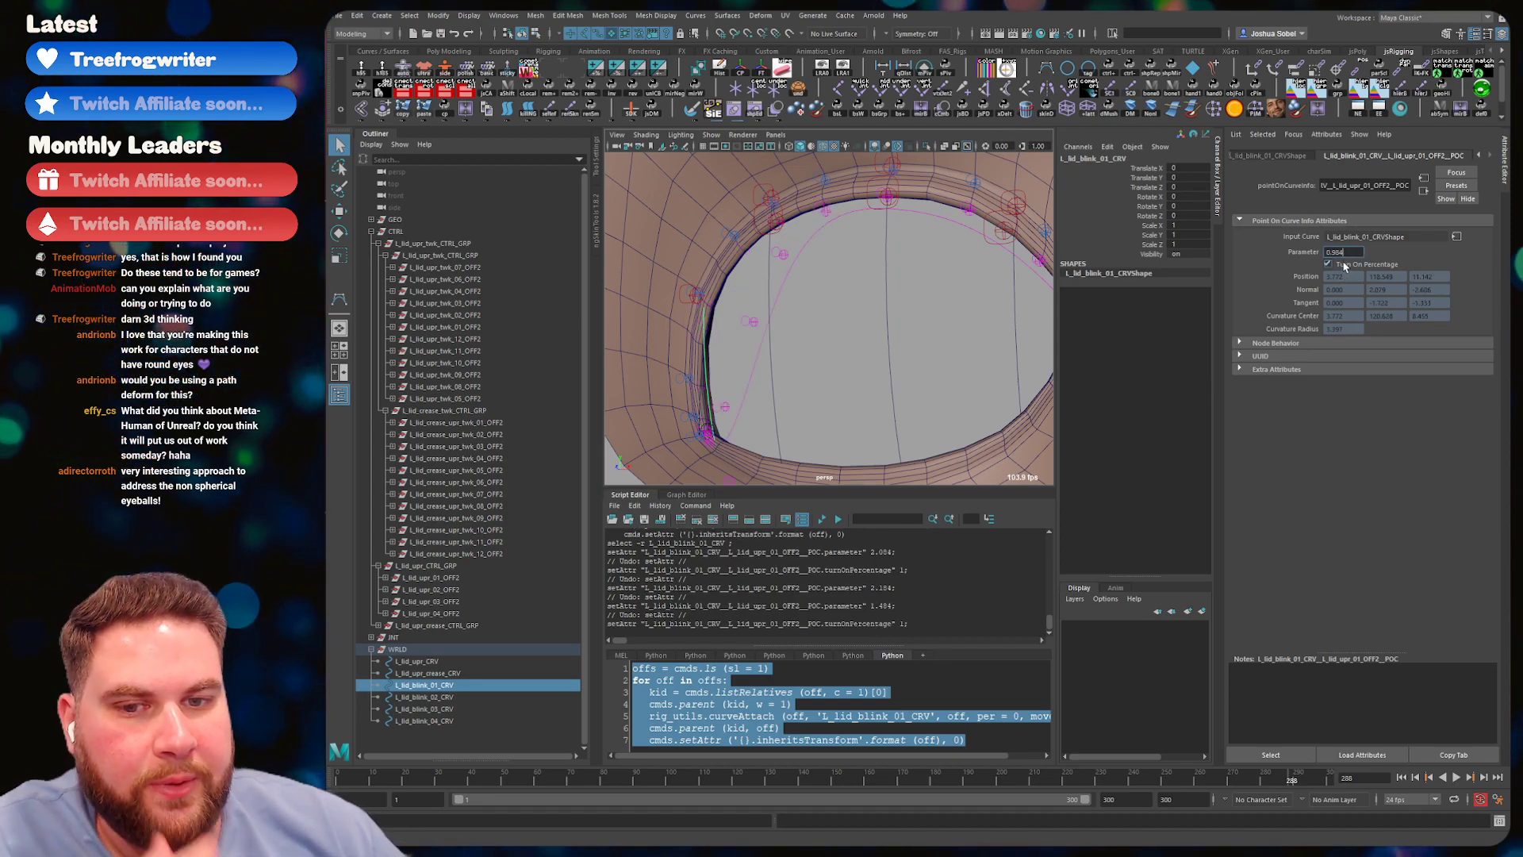
left_click(964, 329)
key("ctrl+z")
key("ctrl+z")
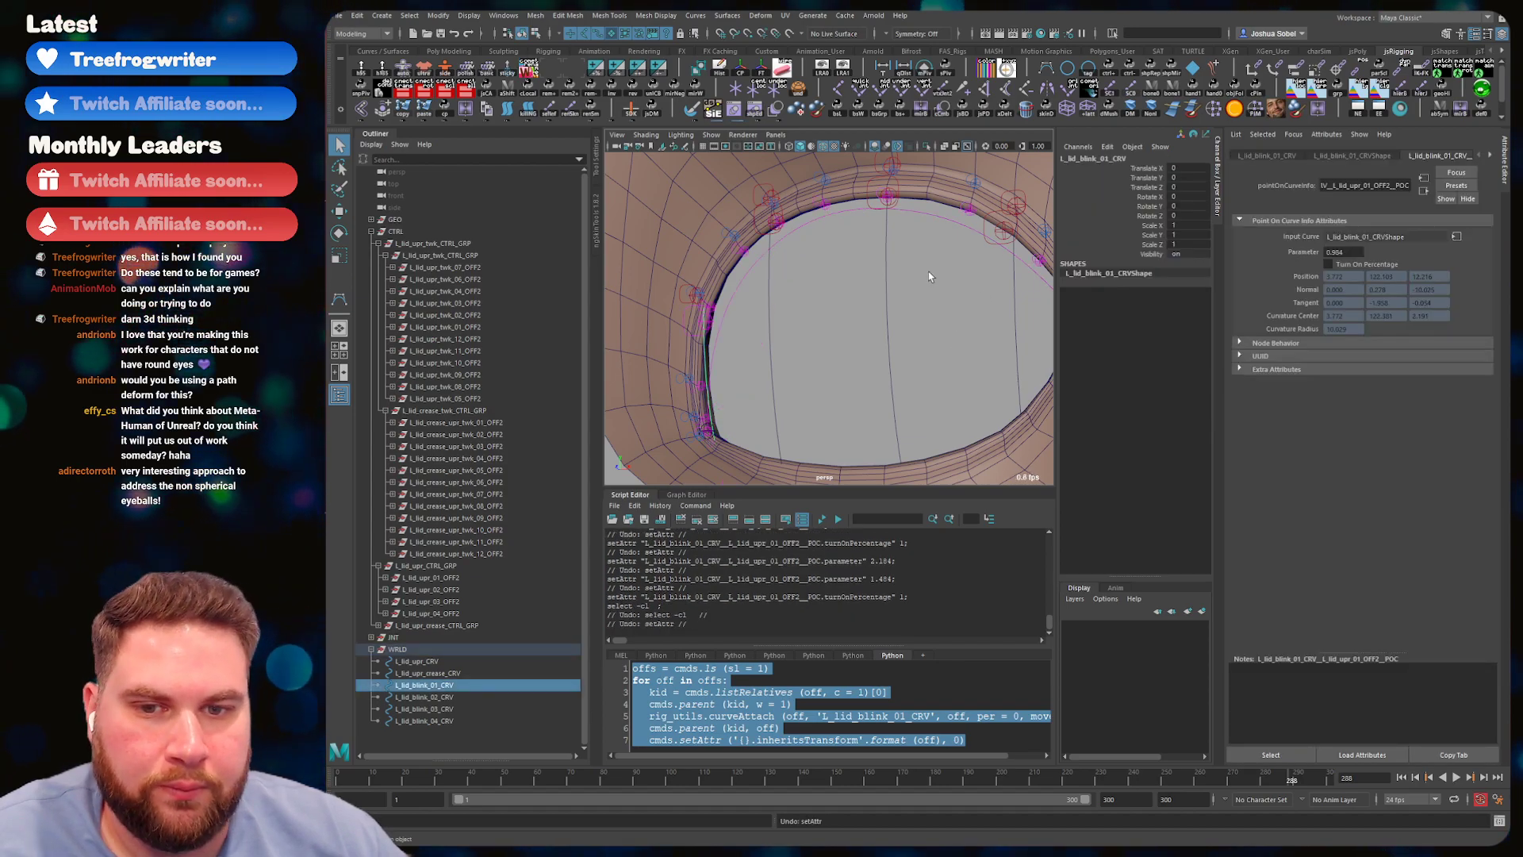
- Test the first blink curve's Parameter at 0, 1 and 0 again, undo the changes and clear the selection
double_click(1347, 252)
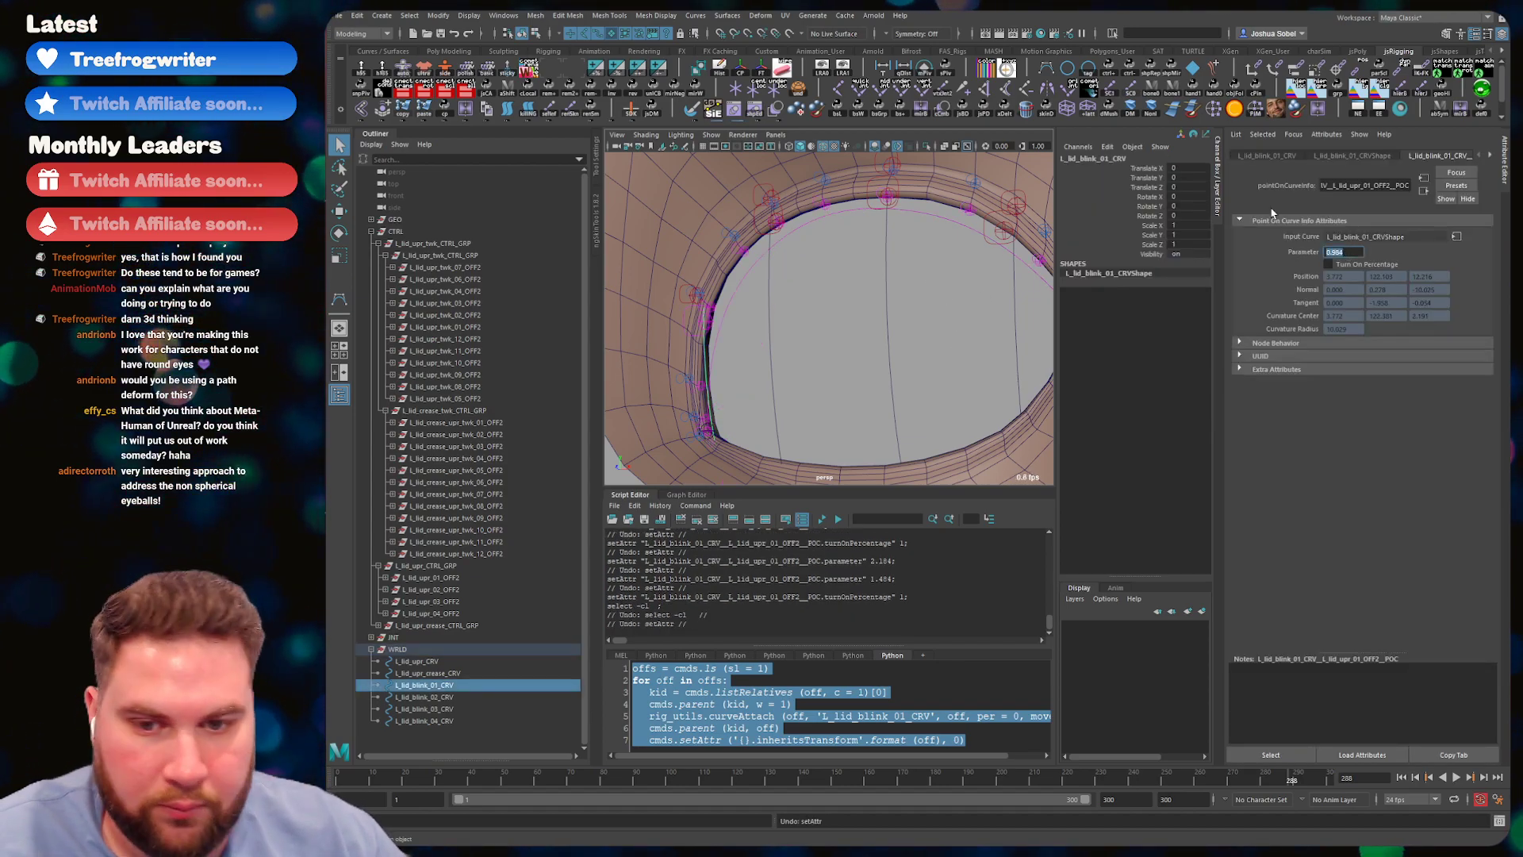
type("0")
key("Return")
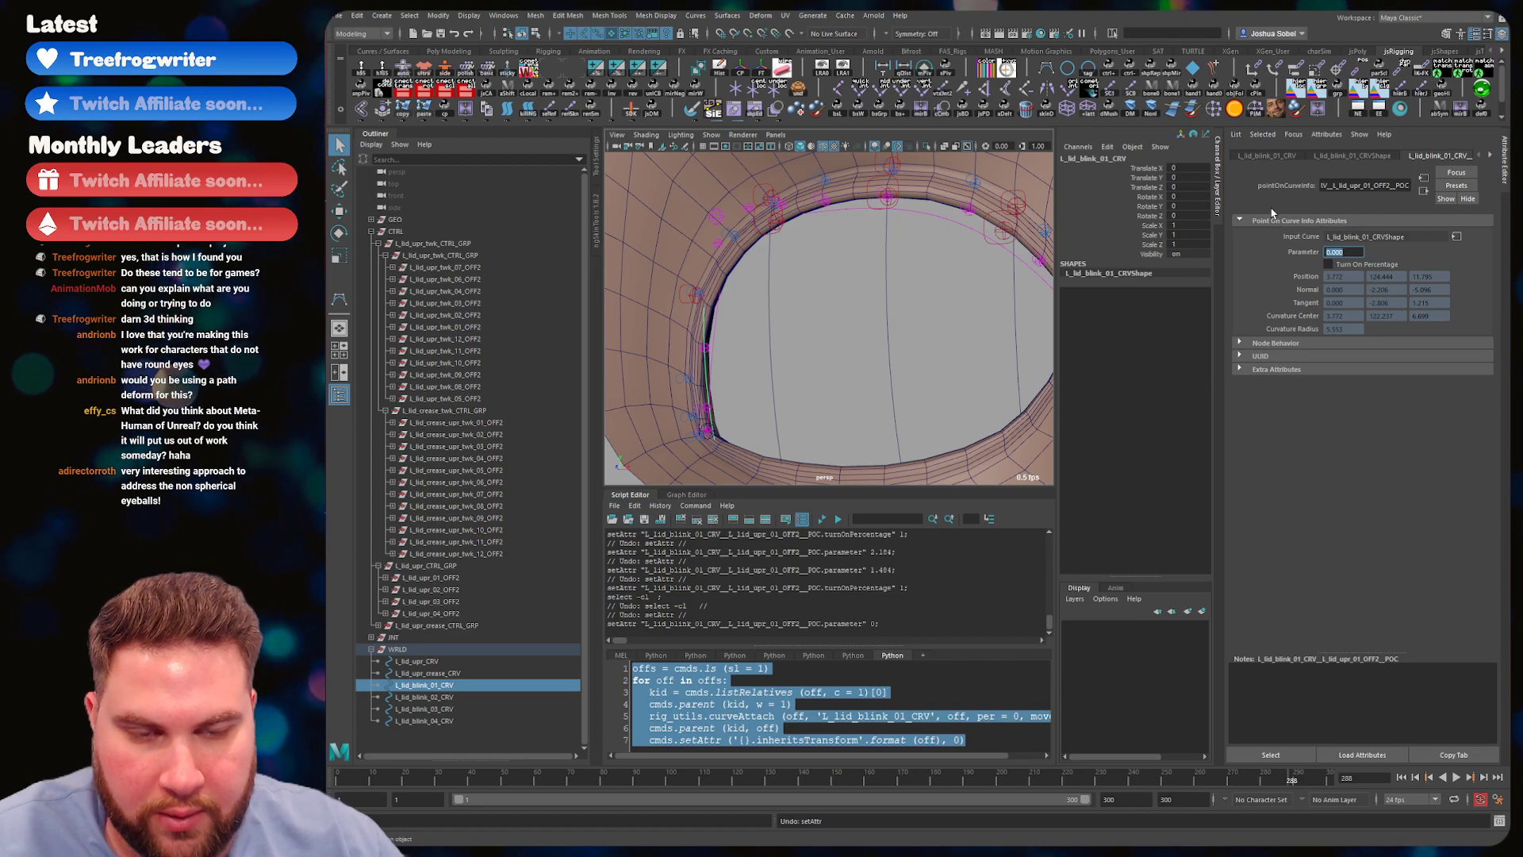
type("1")
key("Return")
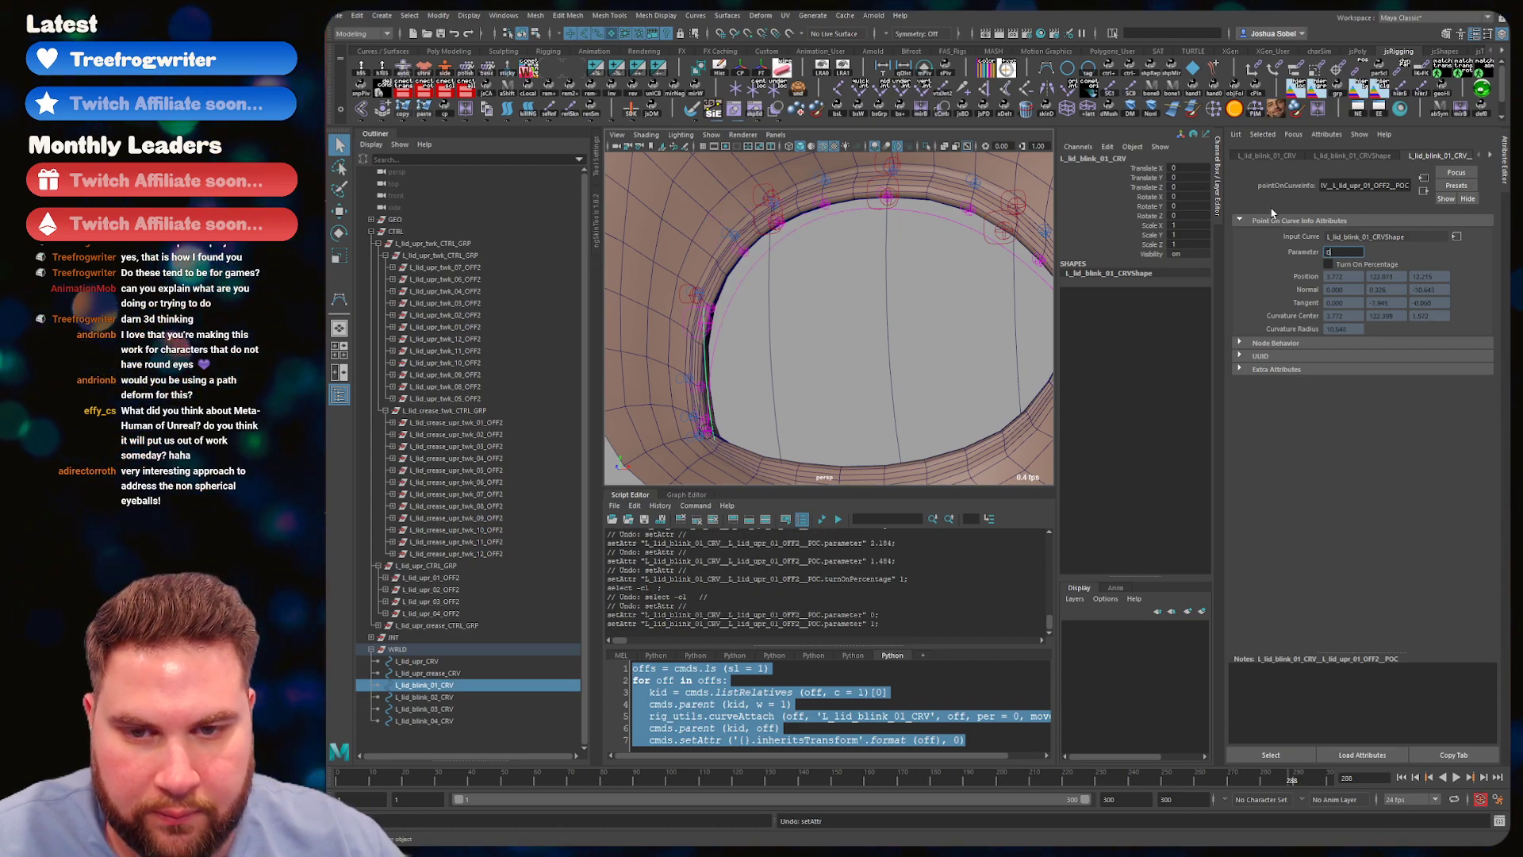
type("0")
key("Return")
left_click(799, 409)
key("ctrl+z")
key("ctrl+z")
key("ctrl+z")
key("ctrl+z")
key("ctrl+z")
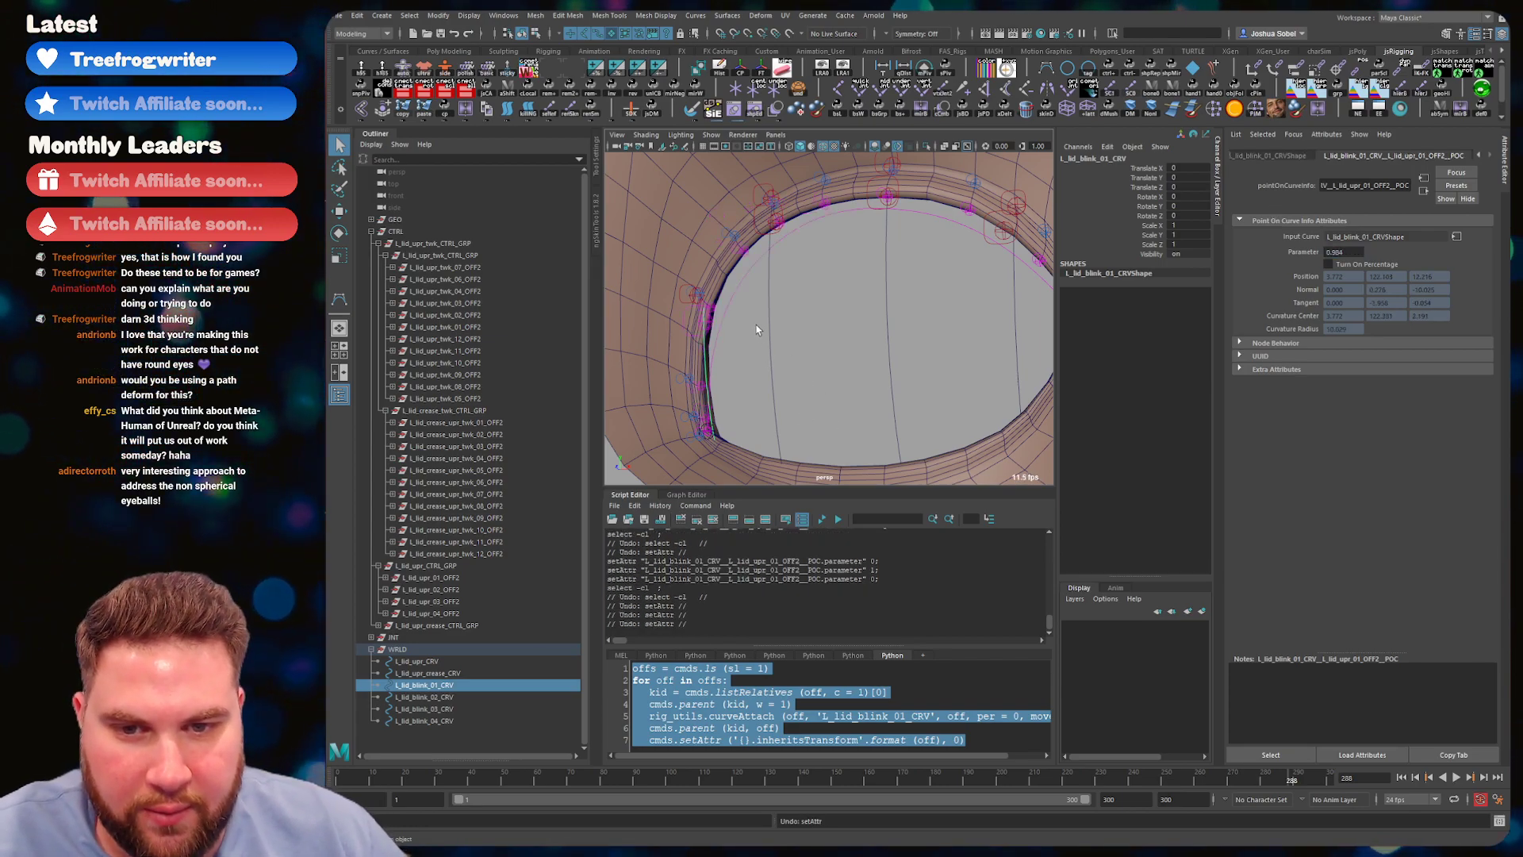
left_click(811, 370)
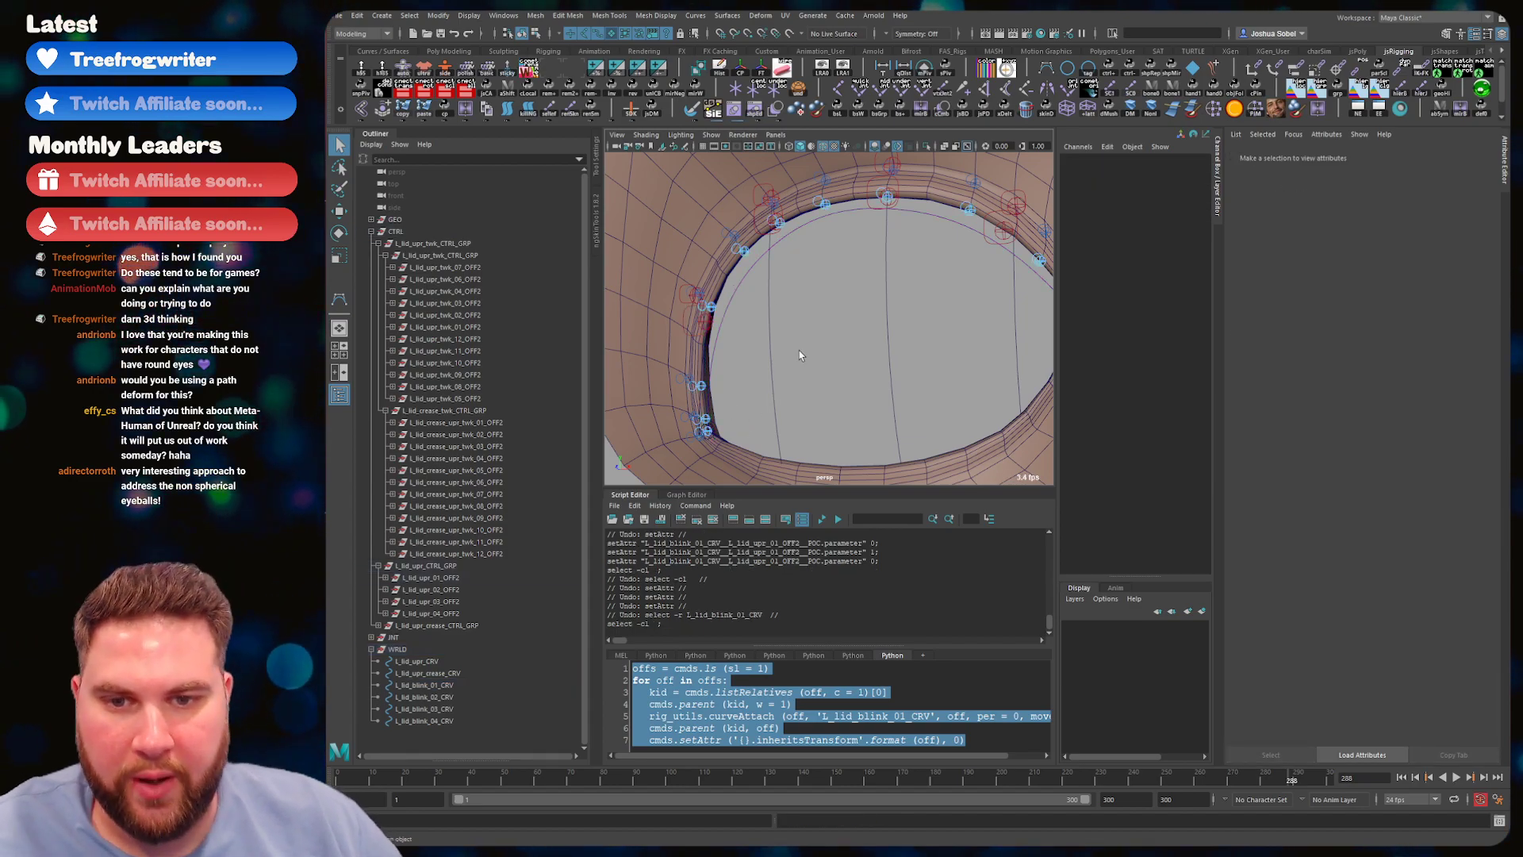
- Change the script's curveAttach target to L_lid_blink_02_CRV and run the script on L_lid_upr_02_OFF2
left_click(438, 588)
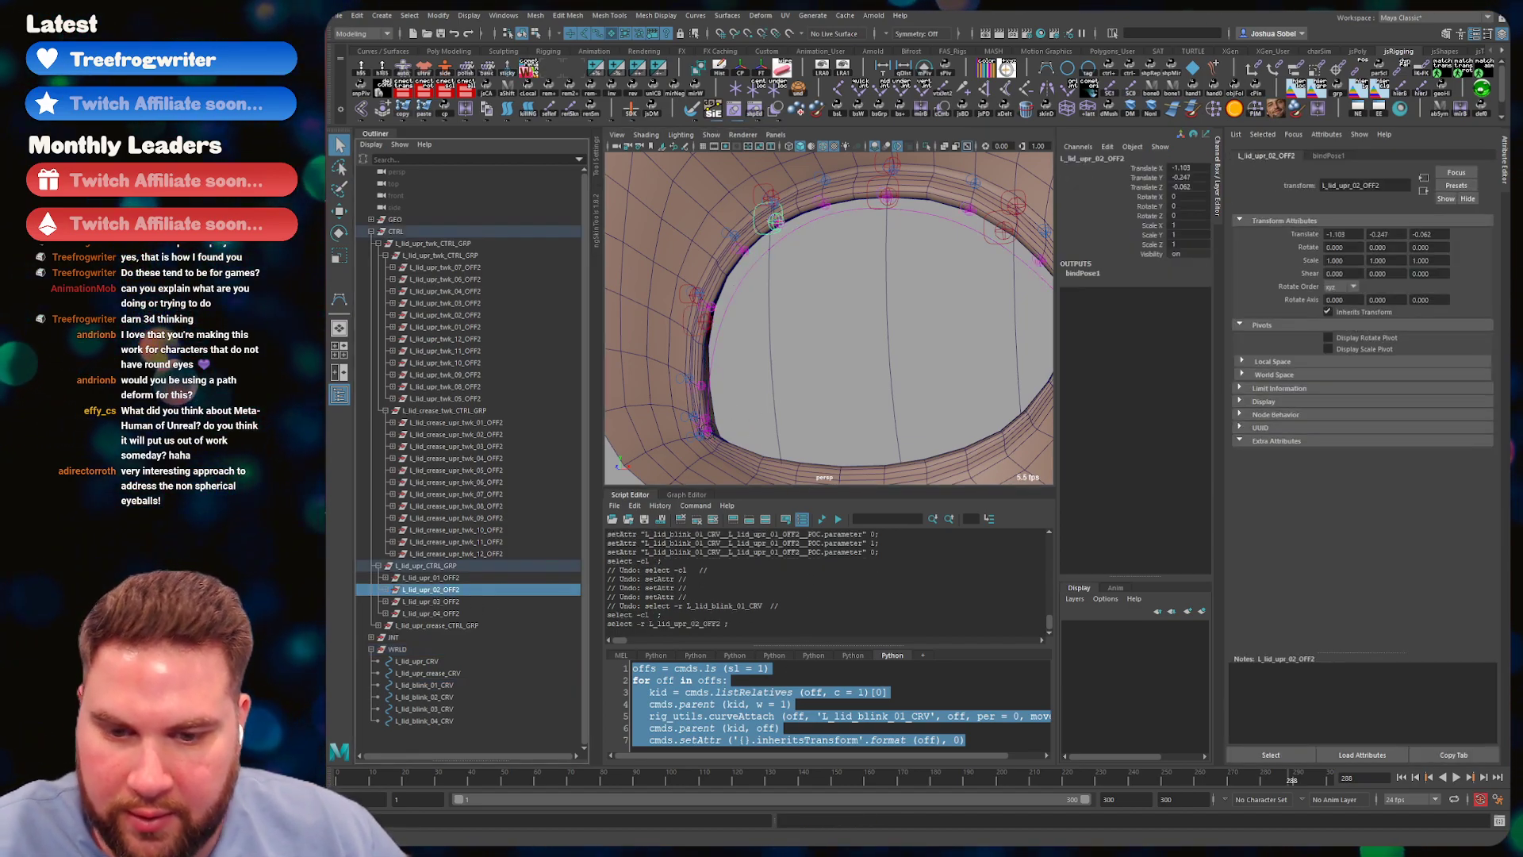
left_click(786, 687)
key("BackSpace")
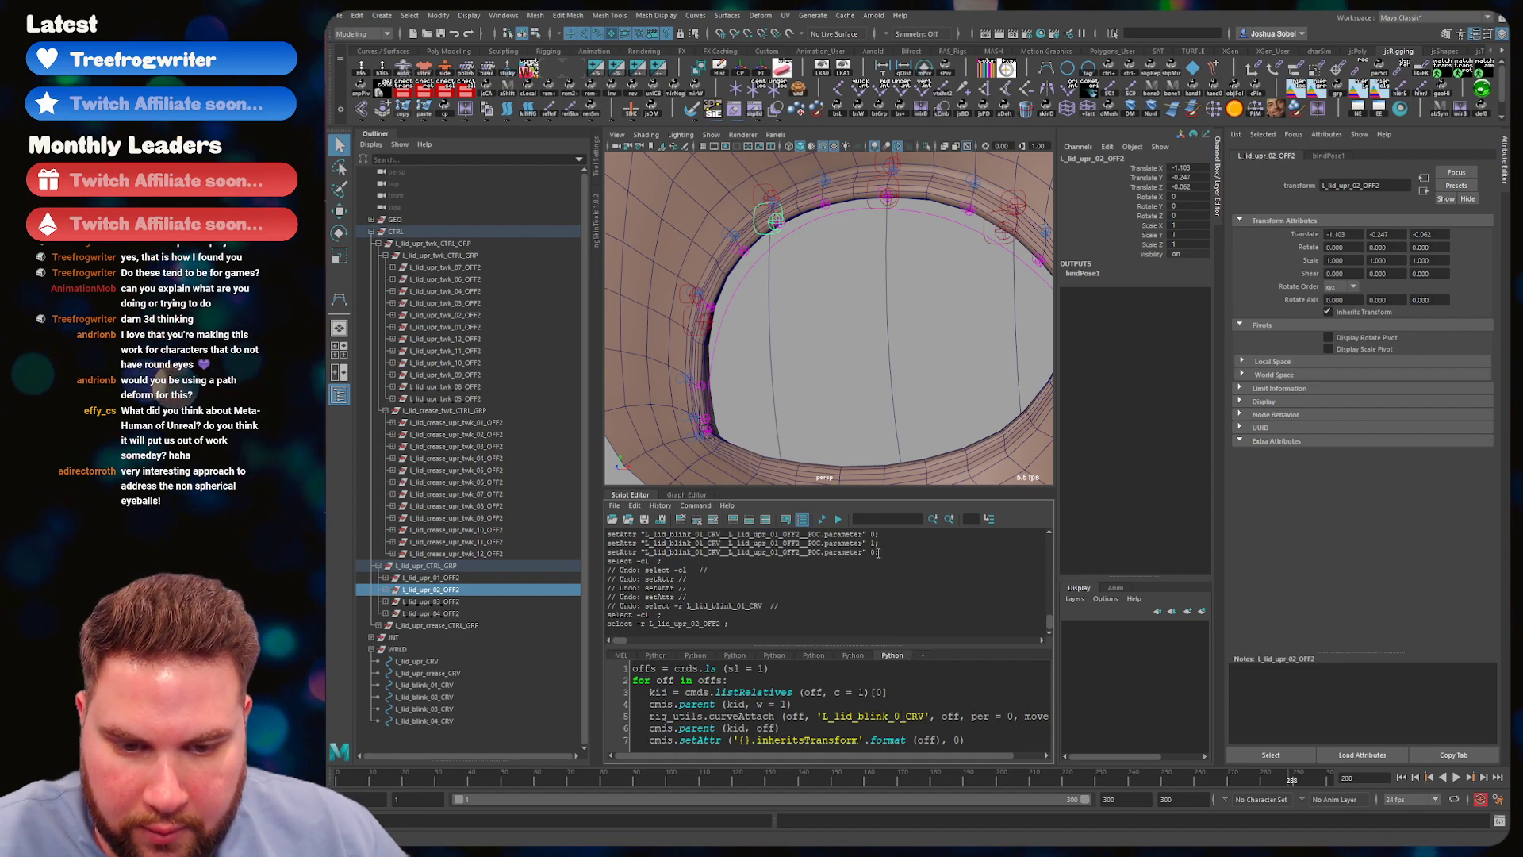
type("3")
key("BackSpace")
type("2")
key("ctrl+a")
key("ctrl+Return")
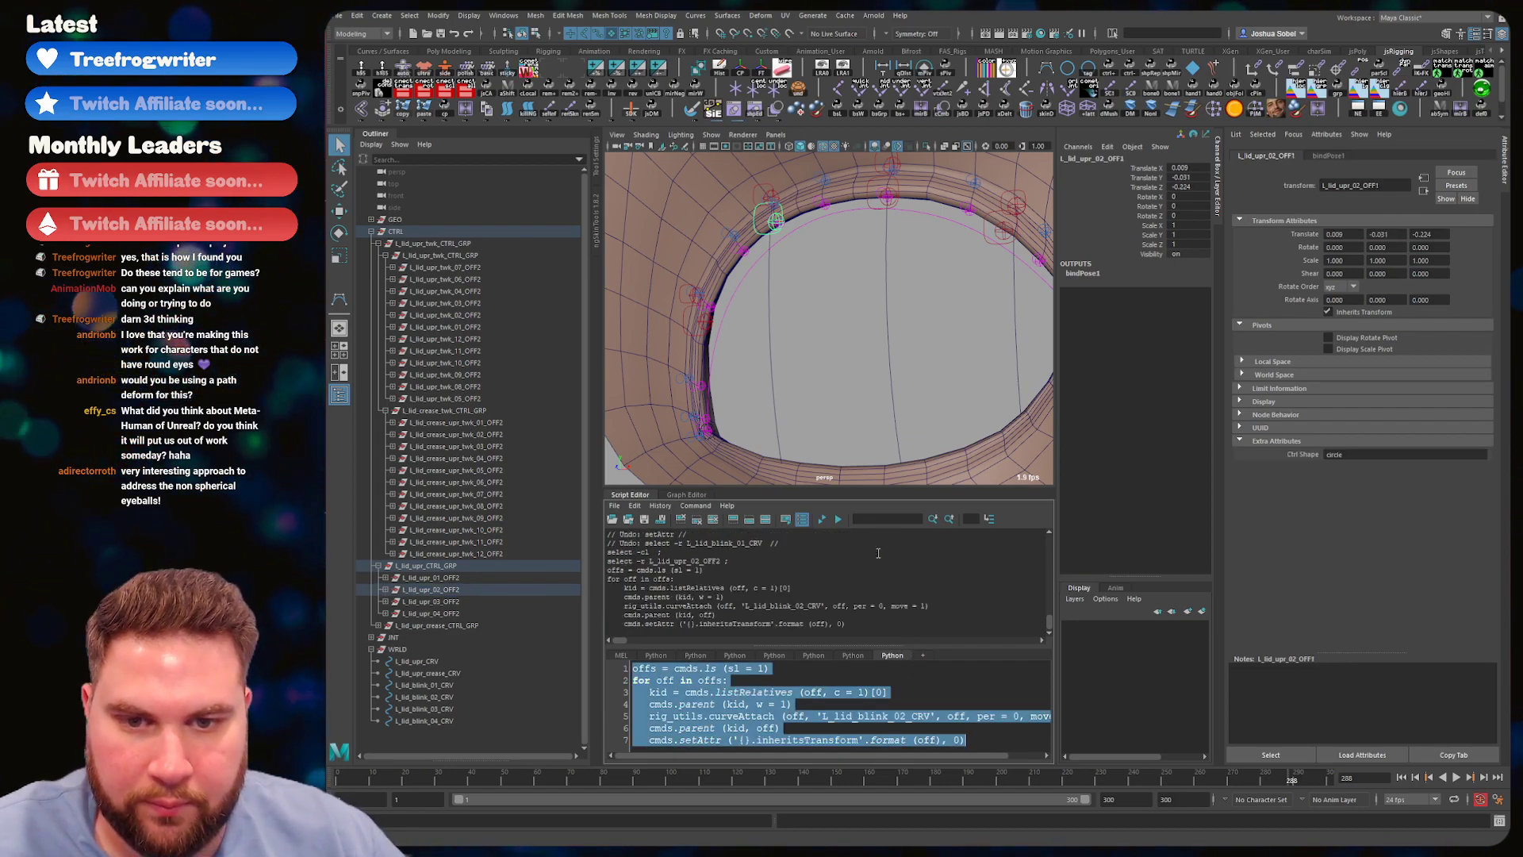
- Change the script's curveAttach target to L_lid_blink_03_CRV and run the script on L_lid_upr_03_OFF2
left_click(430, 602)
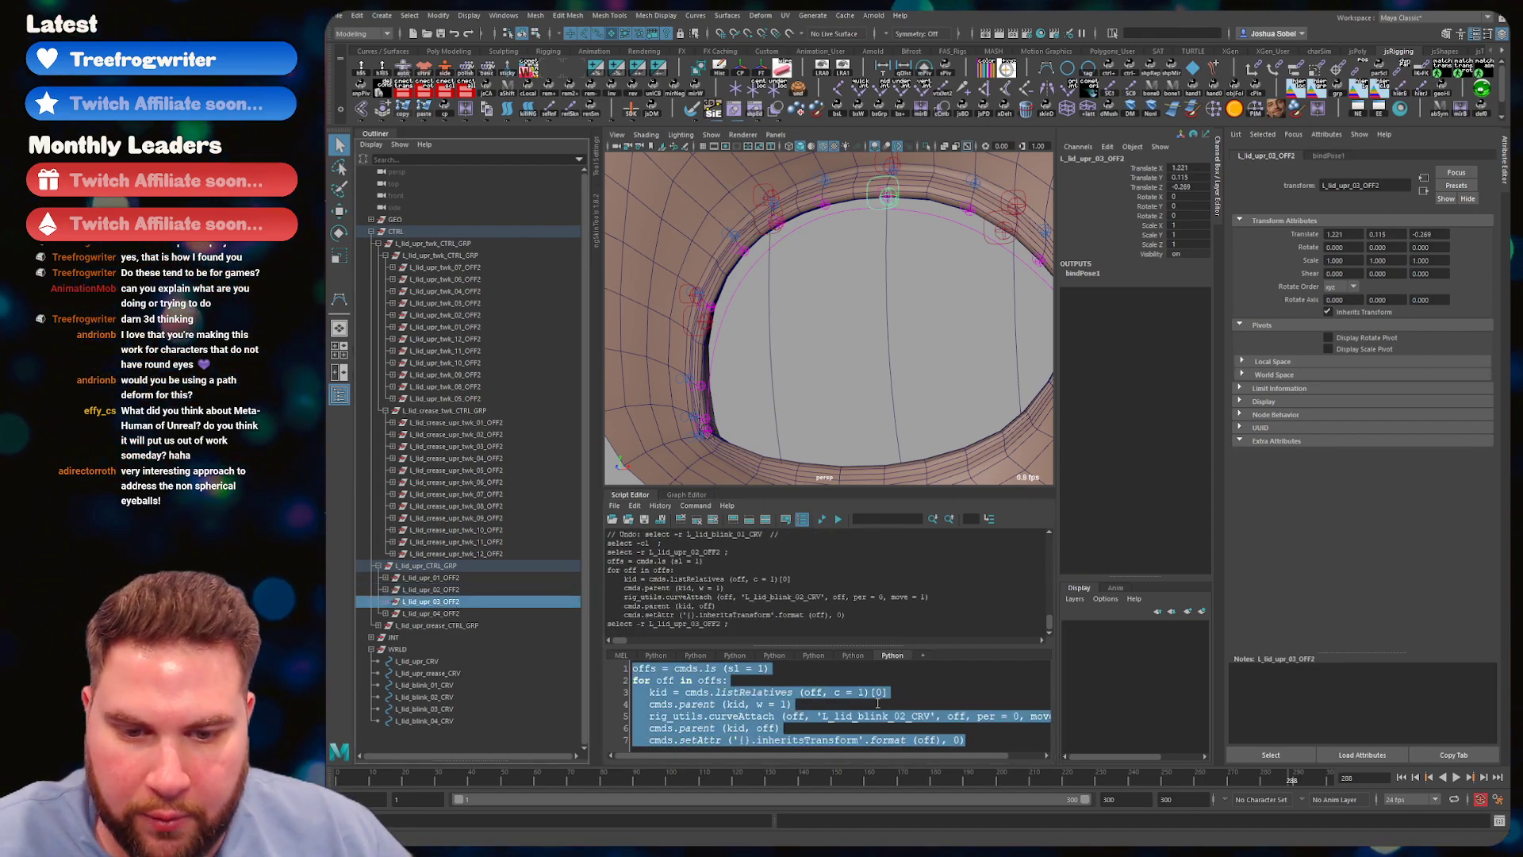
left_click(906, 715)
type("3")
key("ctrl+a")
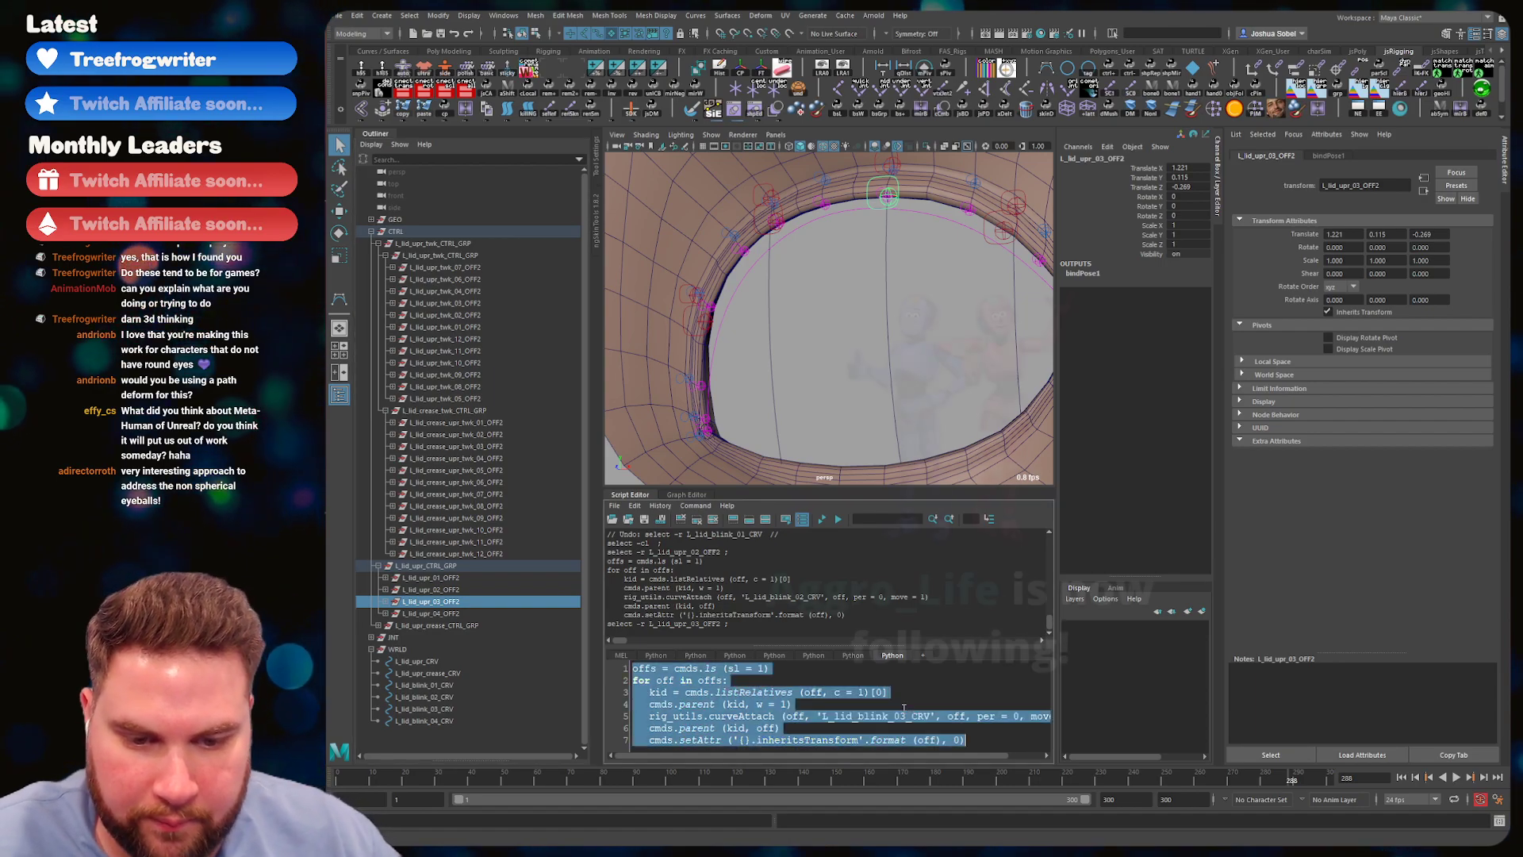
key("ctrl+Return")
- Attach L_lid_upr_04_OFF2 to its guide curve by running the script with L_lid_blink_04_CRV as the curveAttach target
left_click(430, 613)
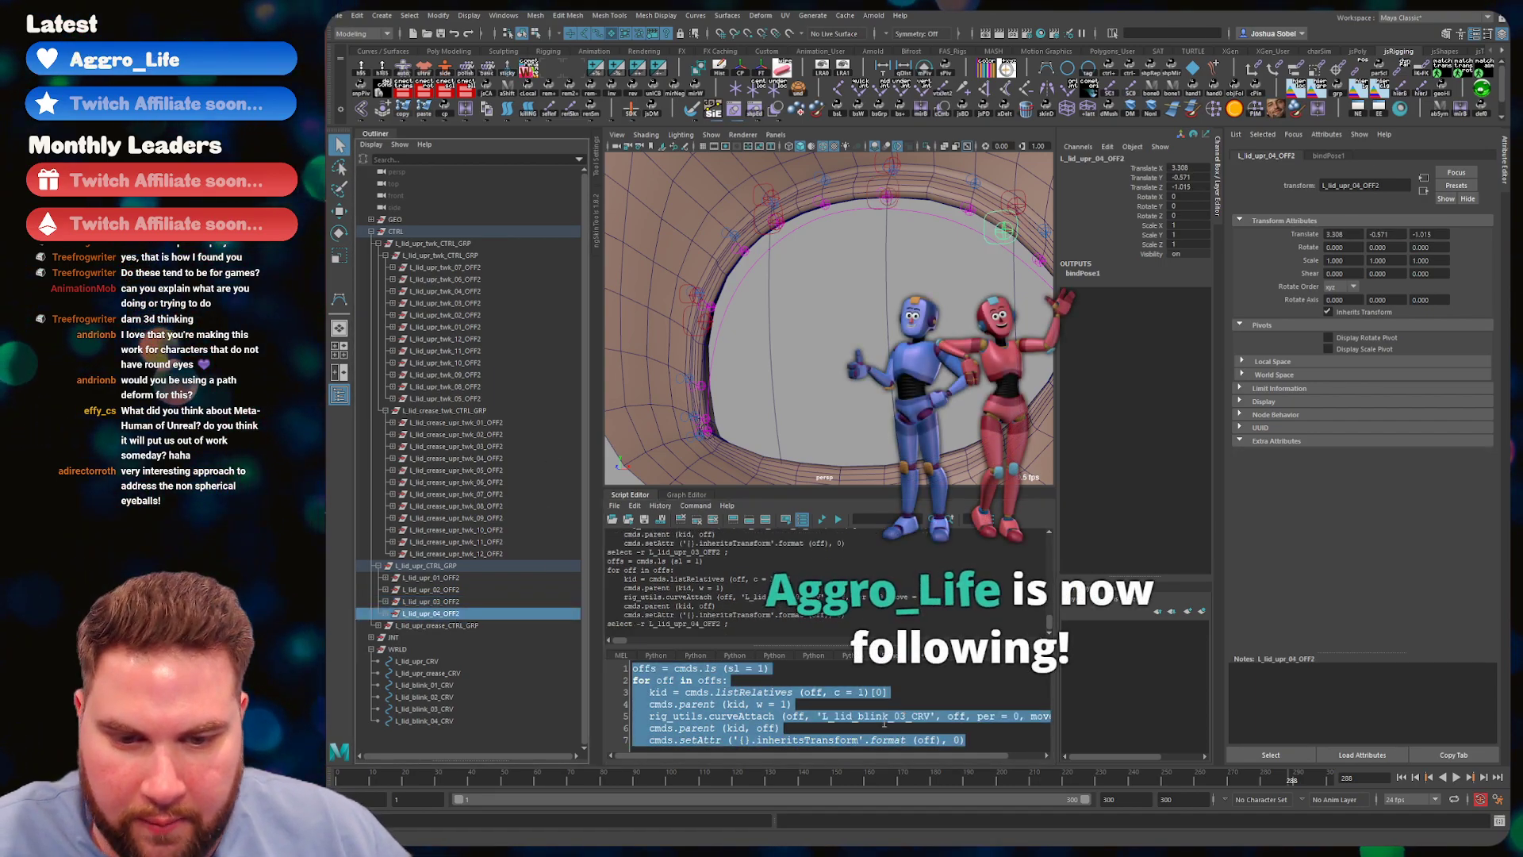
left_click(906, 715)
key("BackSpace")
type("4")
key("ctrl+a")
key("ctrl+Return")
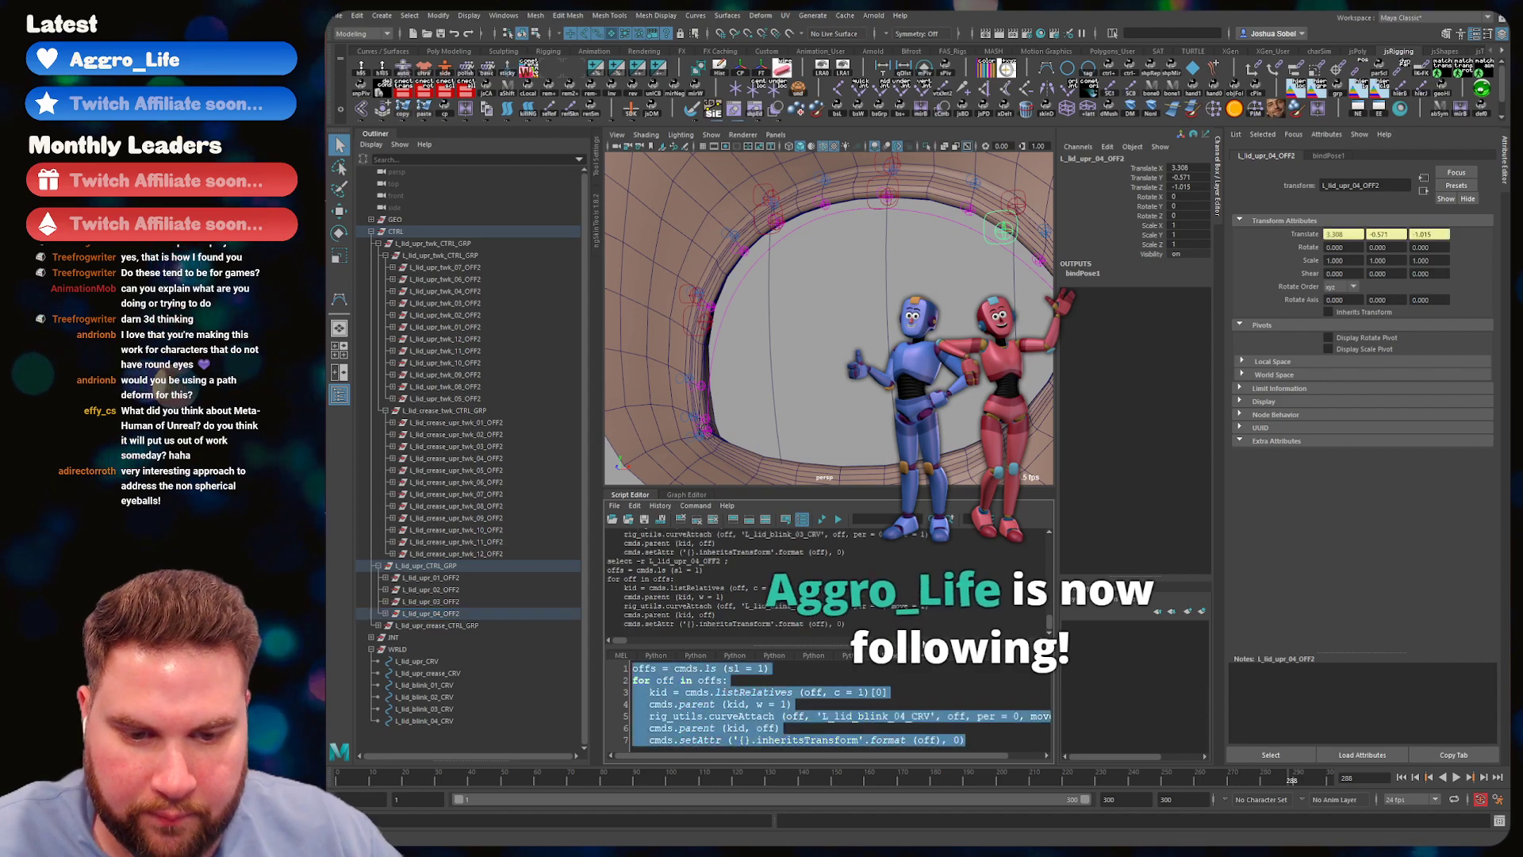
- Clear the selection and save the scene
left_click(844, 295)
key("ctrl+s")
scroll(829, 318, "down", 3)
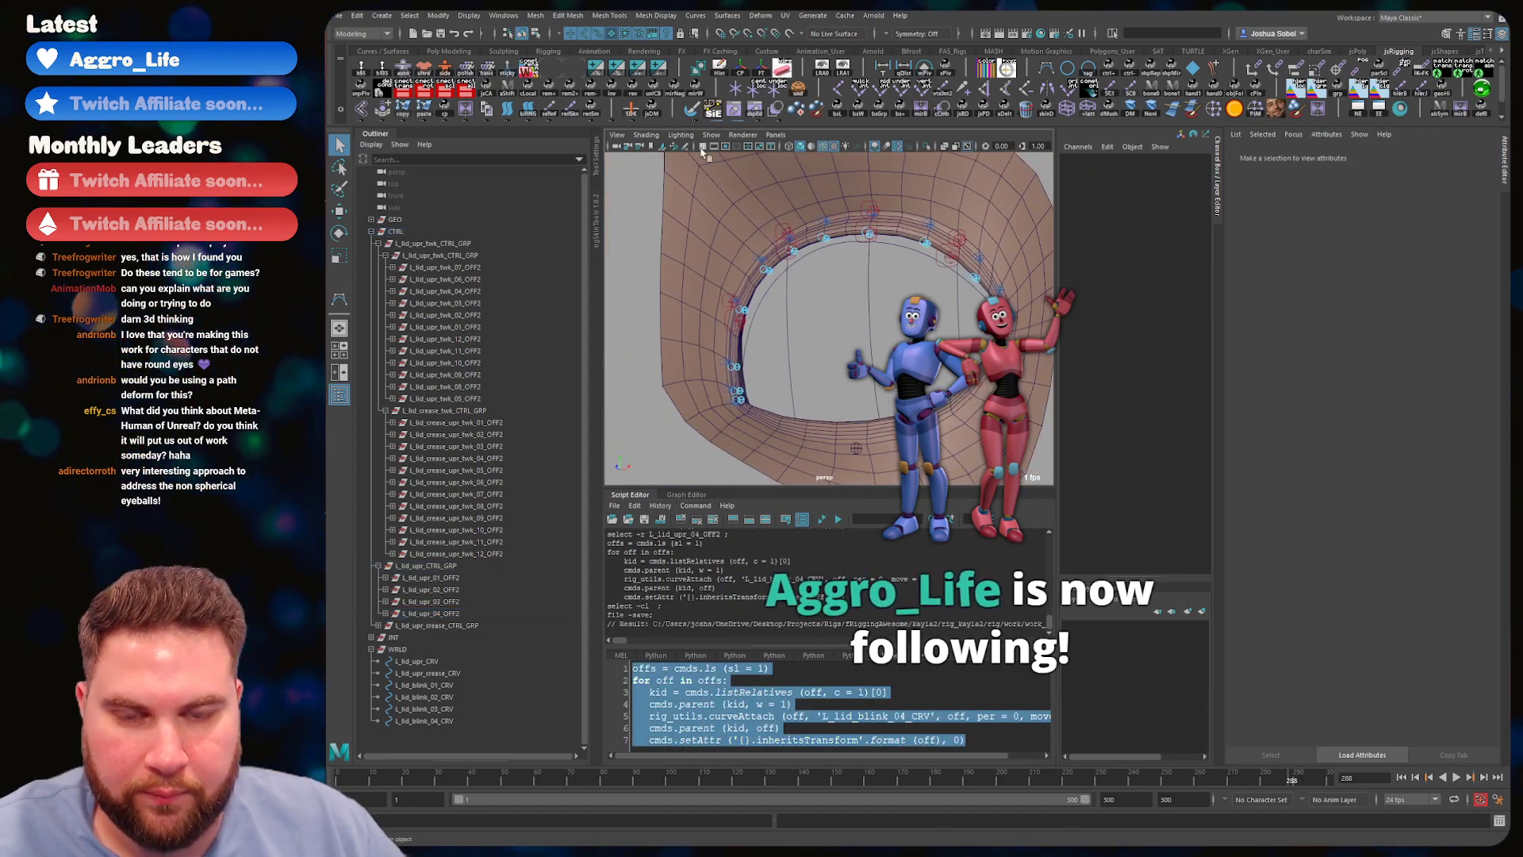
scroll(829, 319, "up", 2)
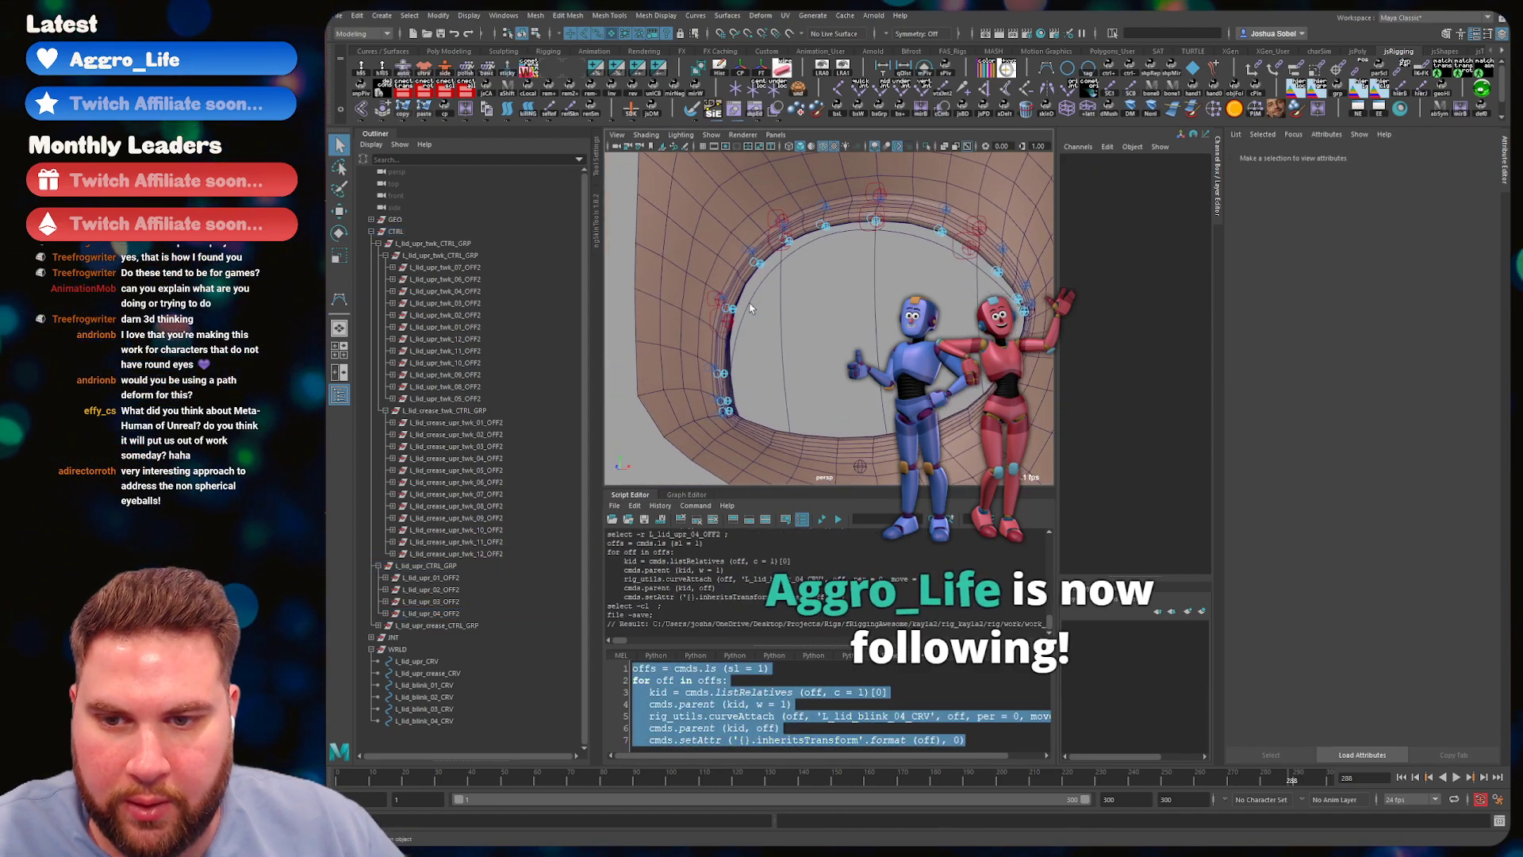
- Expand L_lid_upr_crease_CTRL_GRP, retarget the script to L_lid_blink_01_CRV and run it on L_lid_upr_crease_01_OFF2
left_click(378, 625)
left_click(444, 637)
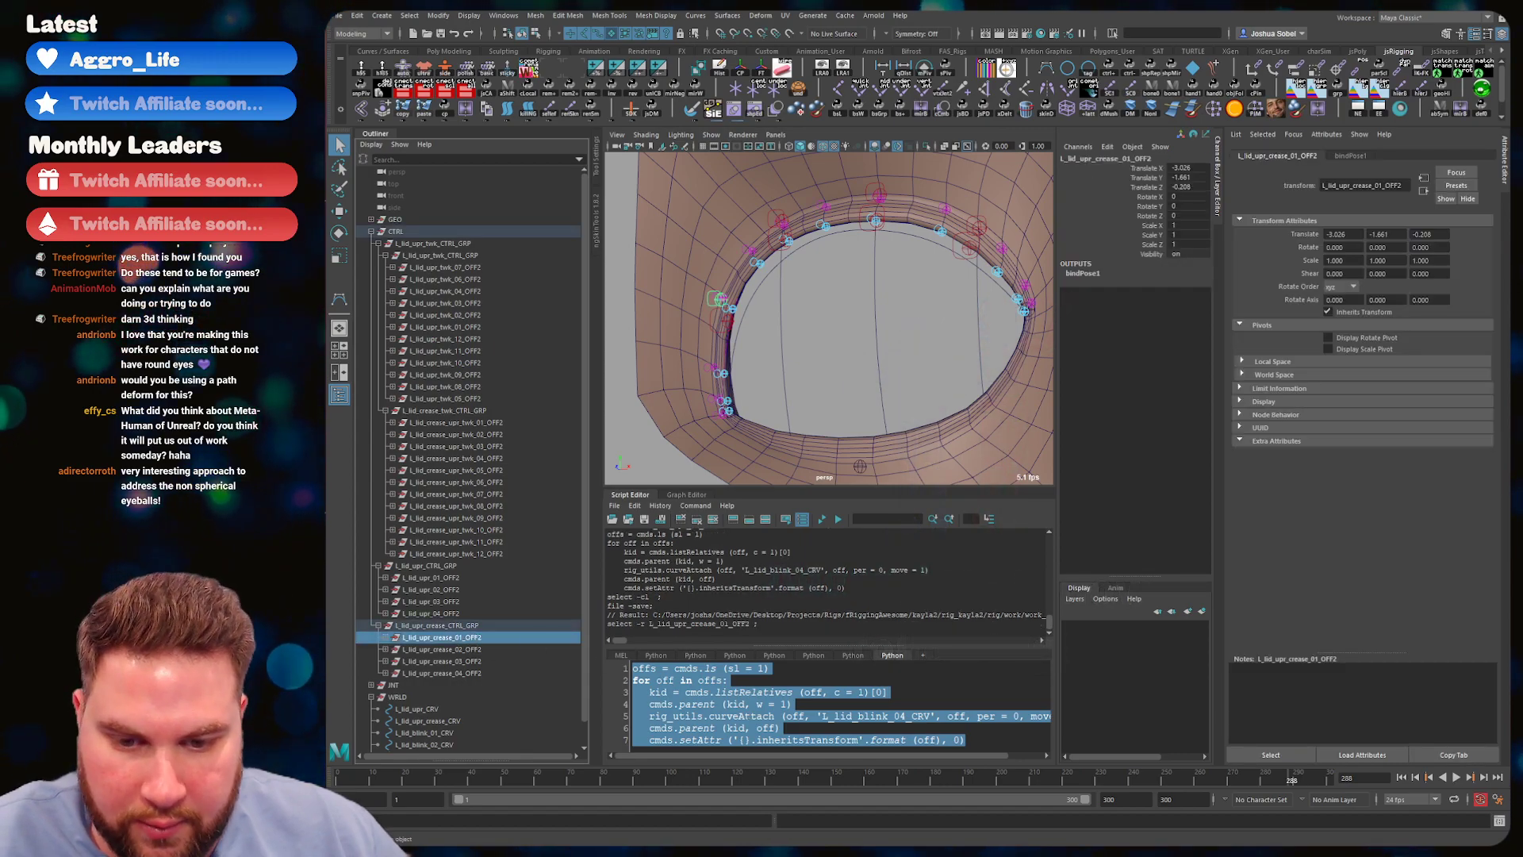
left_click(895, 716)
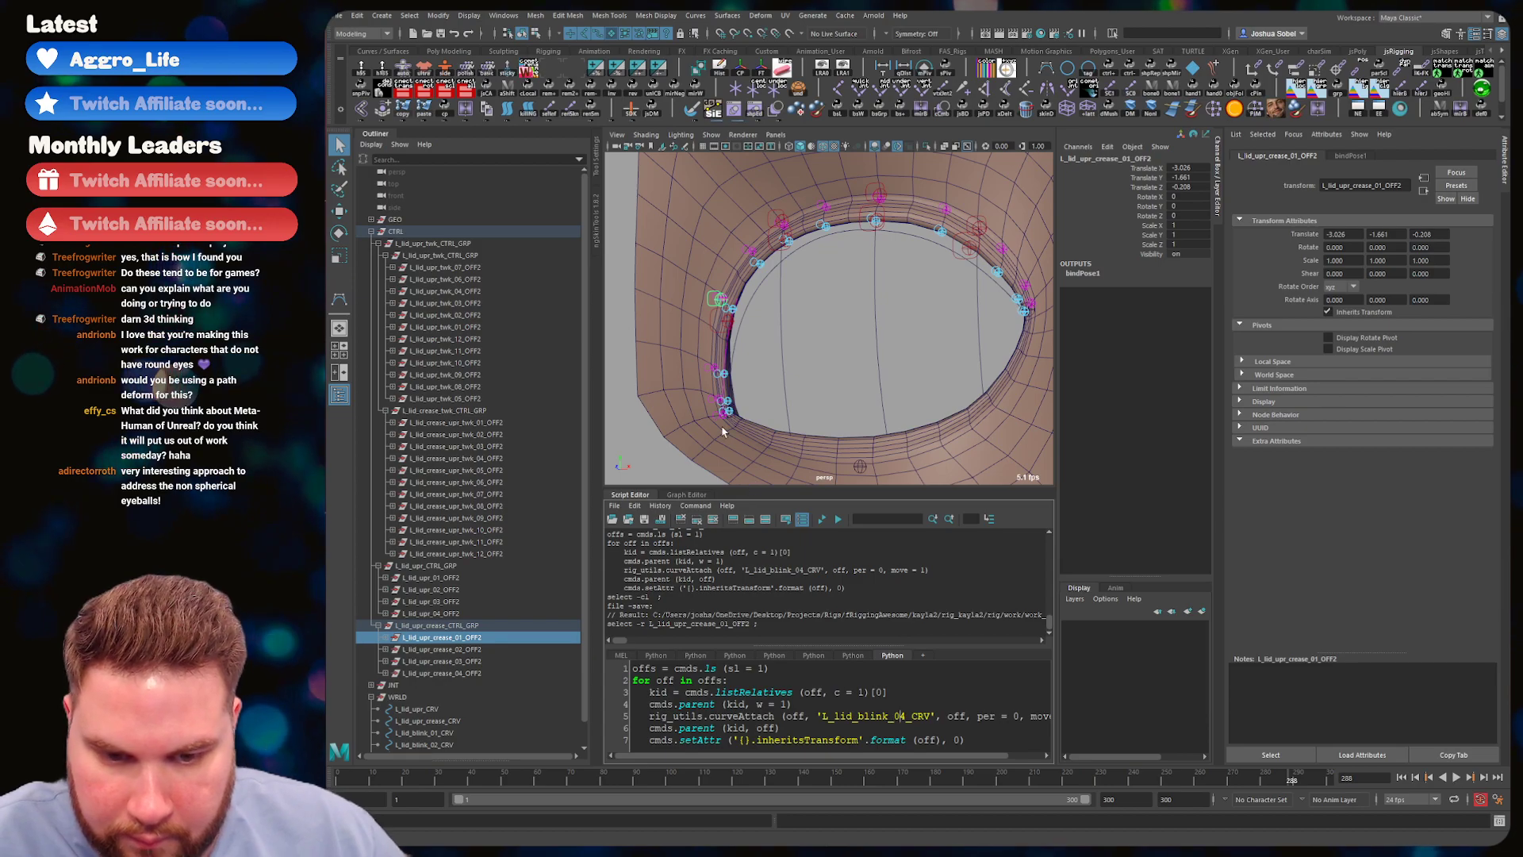
key("Delete")
key("Delete")
type("01")
key("ctrl+a")
key("ctrl+Return")
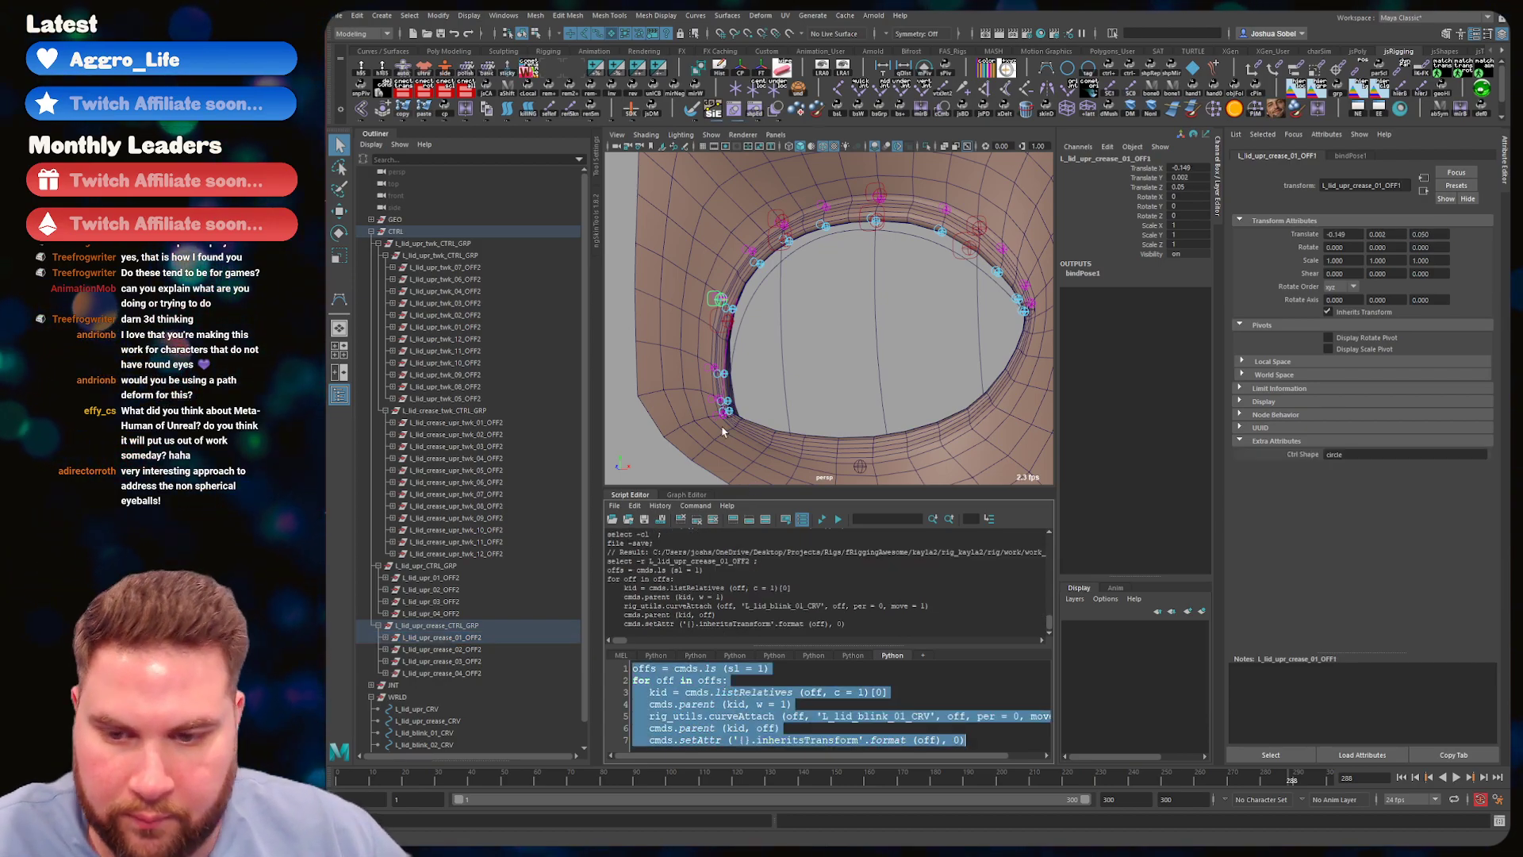
- Change the curveAttach target to L_lid_blink_02_CRV and run the script on L_lid_upr_crease_02_OFF2
left_click(441, 649)
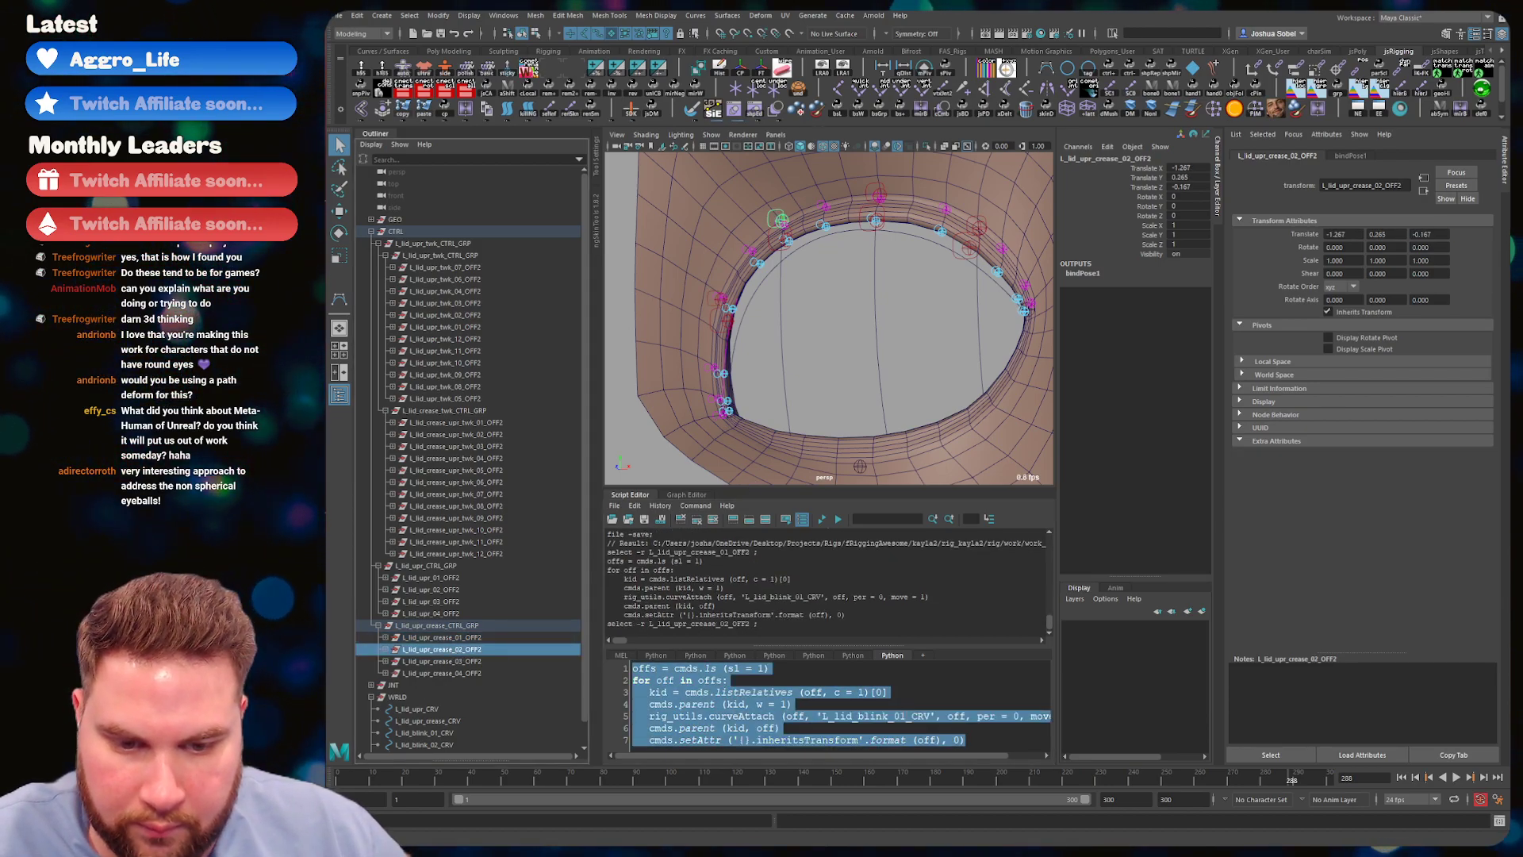
left_click(906, 715)
key("BackSpace")
type("2")
key("ctrl+a")
key("ctrl+Return")
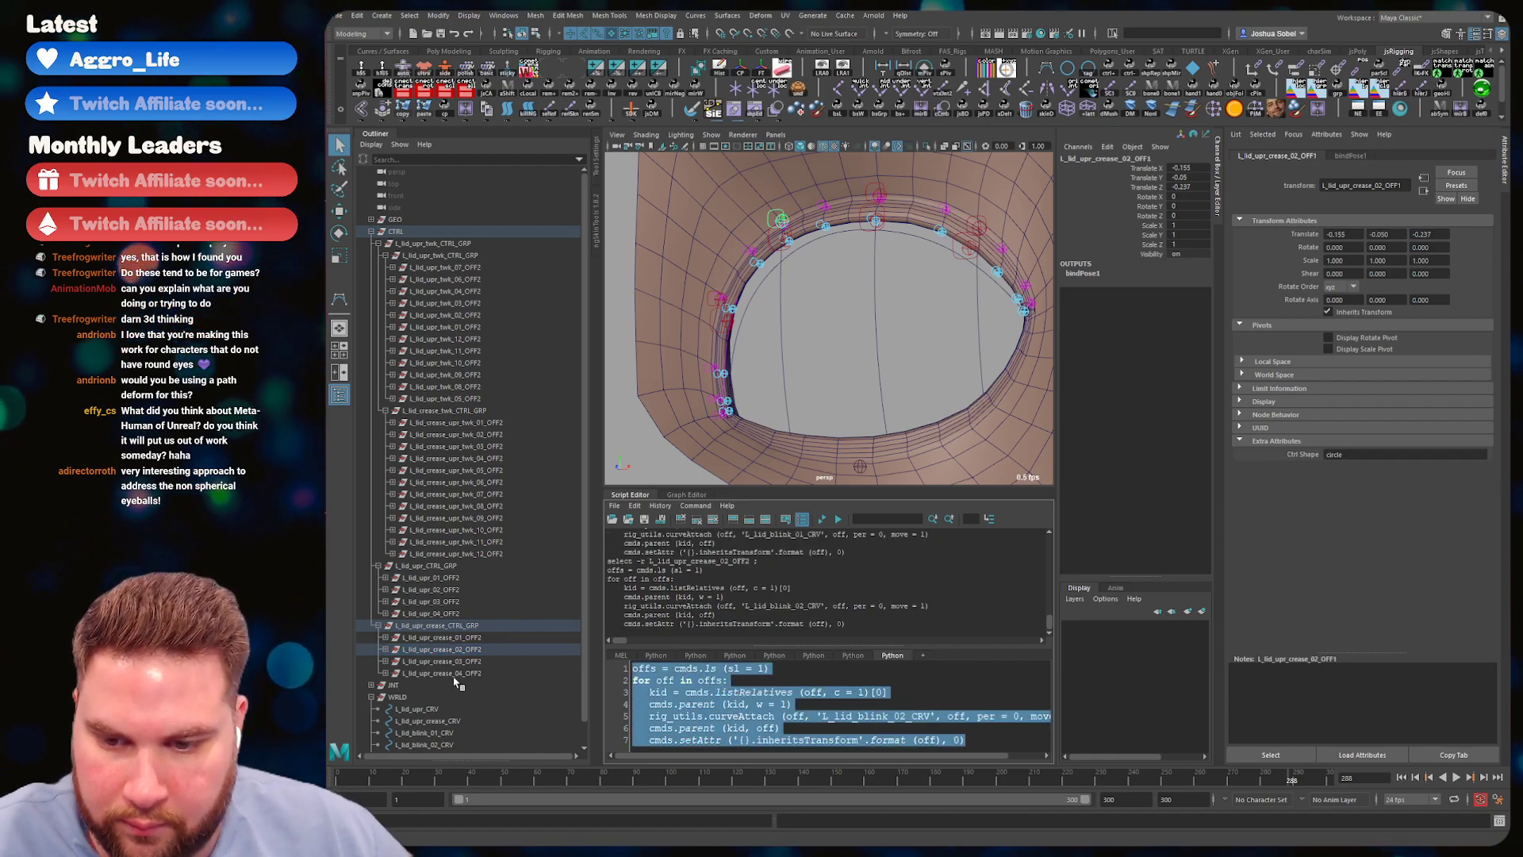
- Attach L_lid_upr_crease_03_OFF2 to L_lid_blink_03_CRV by updating the curve name in the script and running it
left_click(471, 662)
left_click(909, 704)
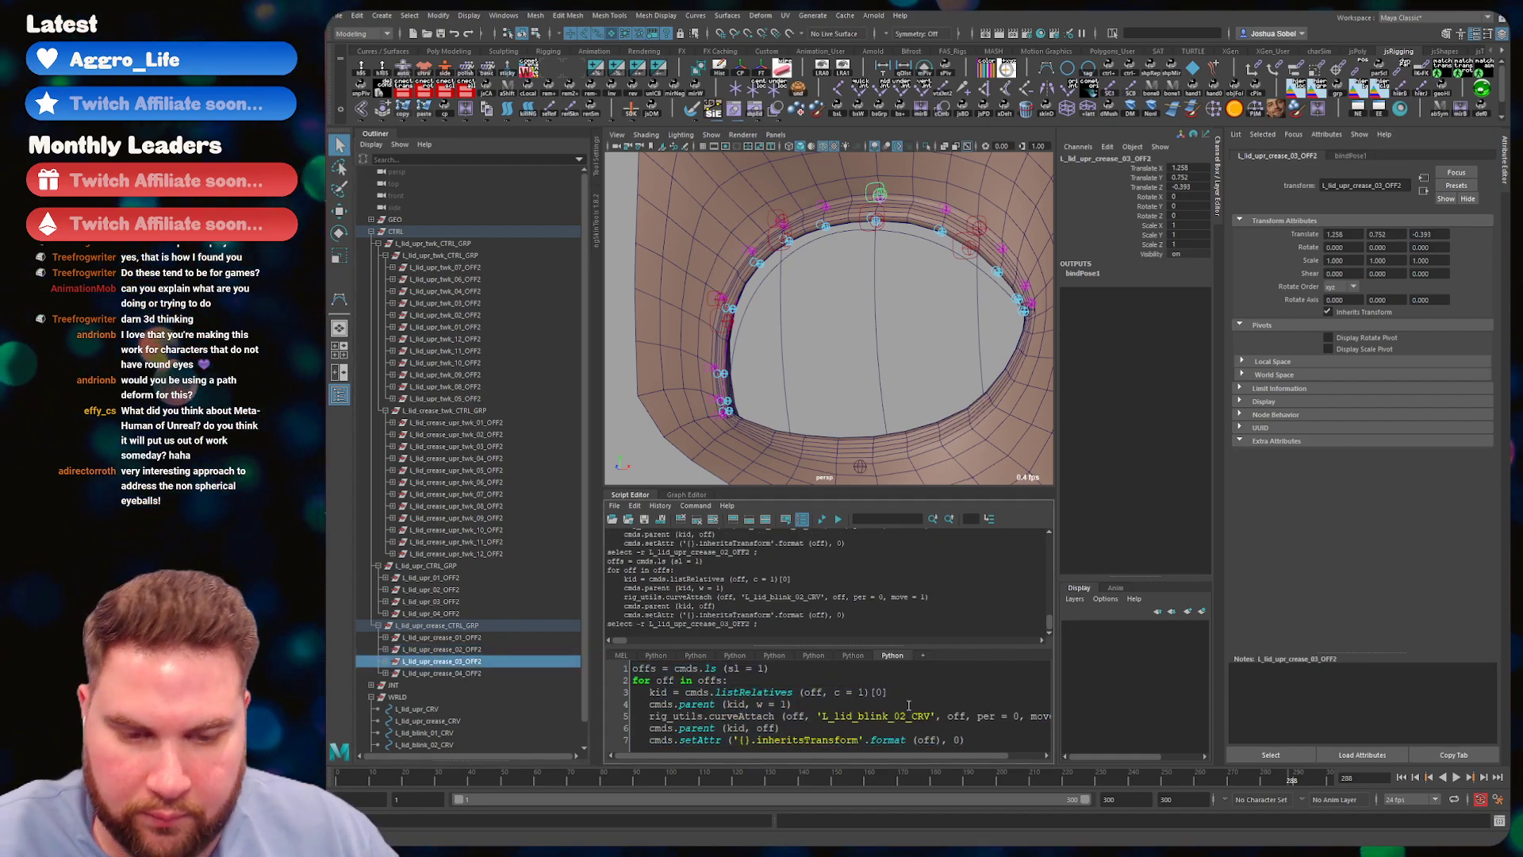
key("ctrl+a")
key("ctrl+Return")
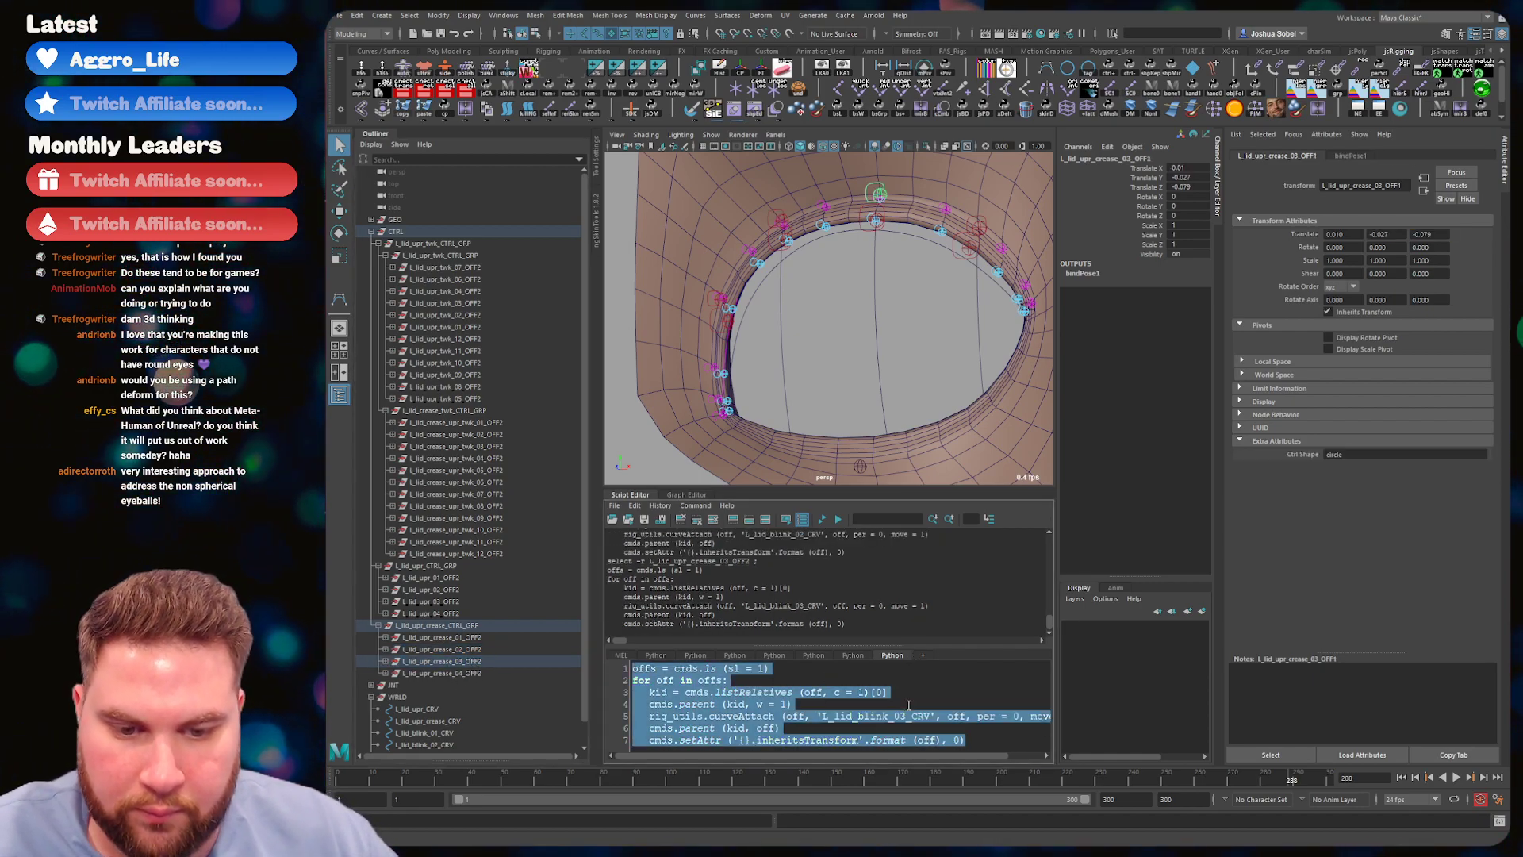
- Attach L_lid_upr_crease_04_OFF2 to L_lid_blink_04_CRV by updating the curve name in the attach script and running it, and save the scene
left_click(458, 672)
left_click(905, 715)
key("BackSpace")
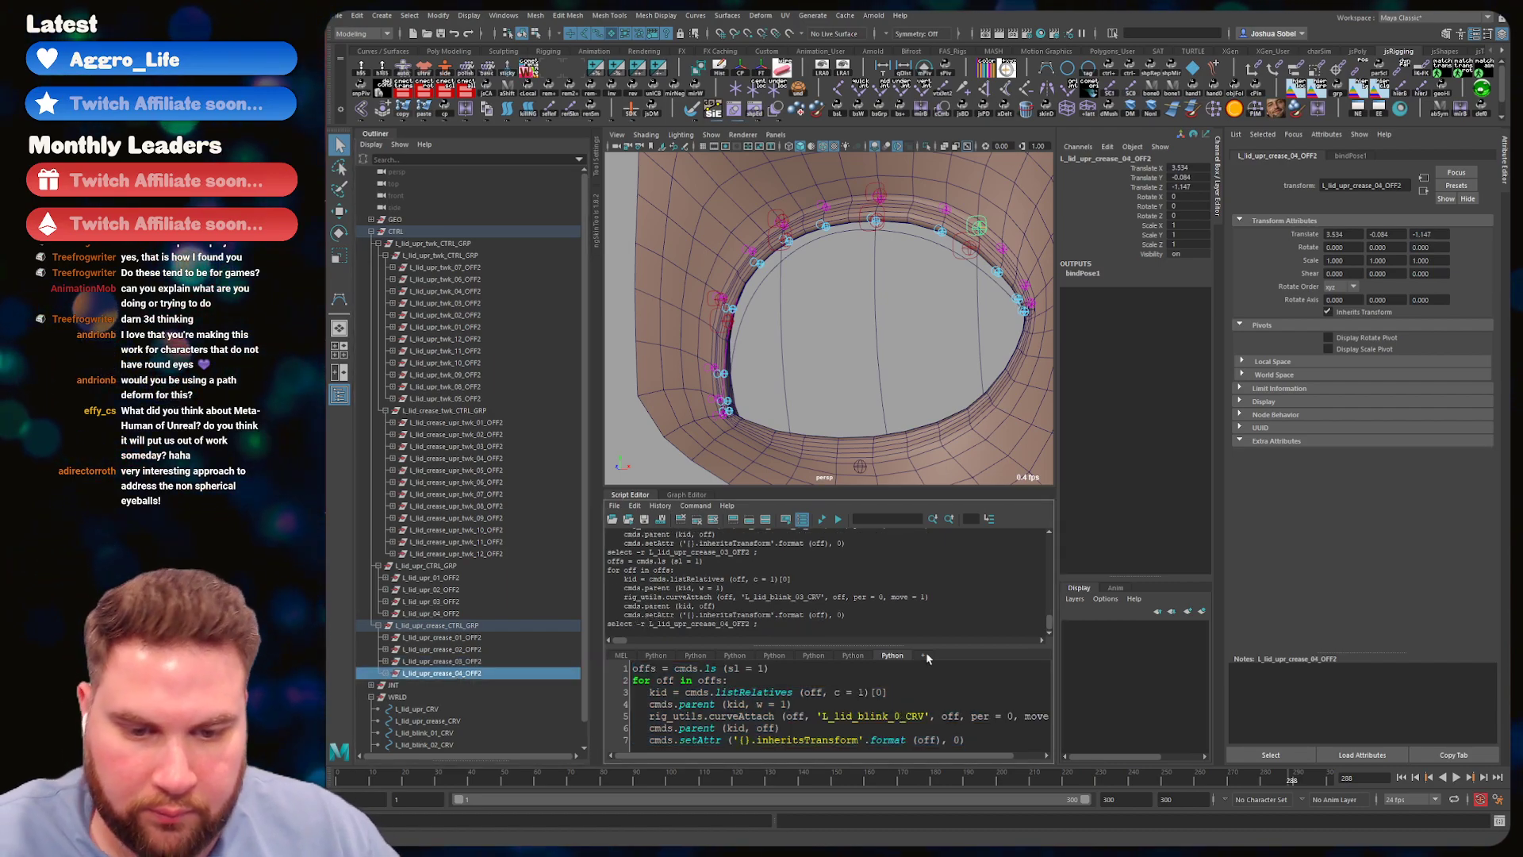
type("4")
key("ctrl+a")
key("ctrl+Return")
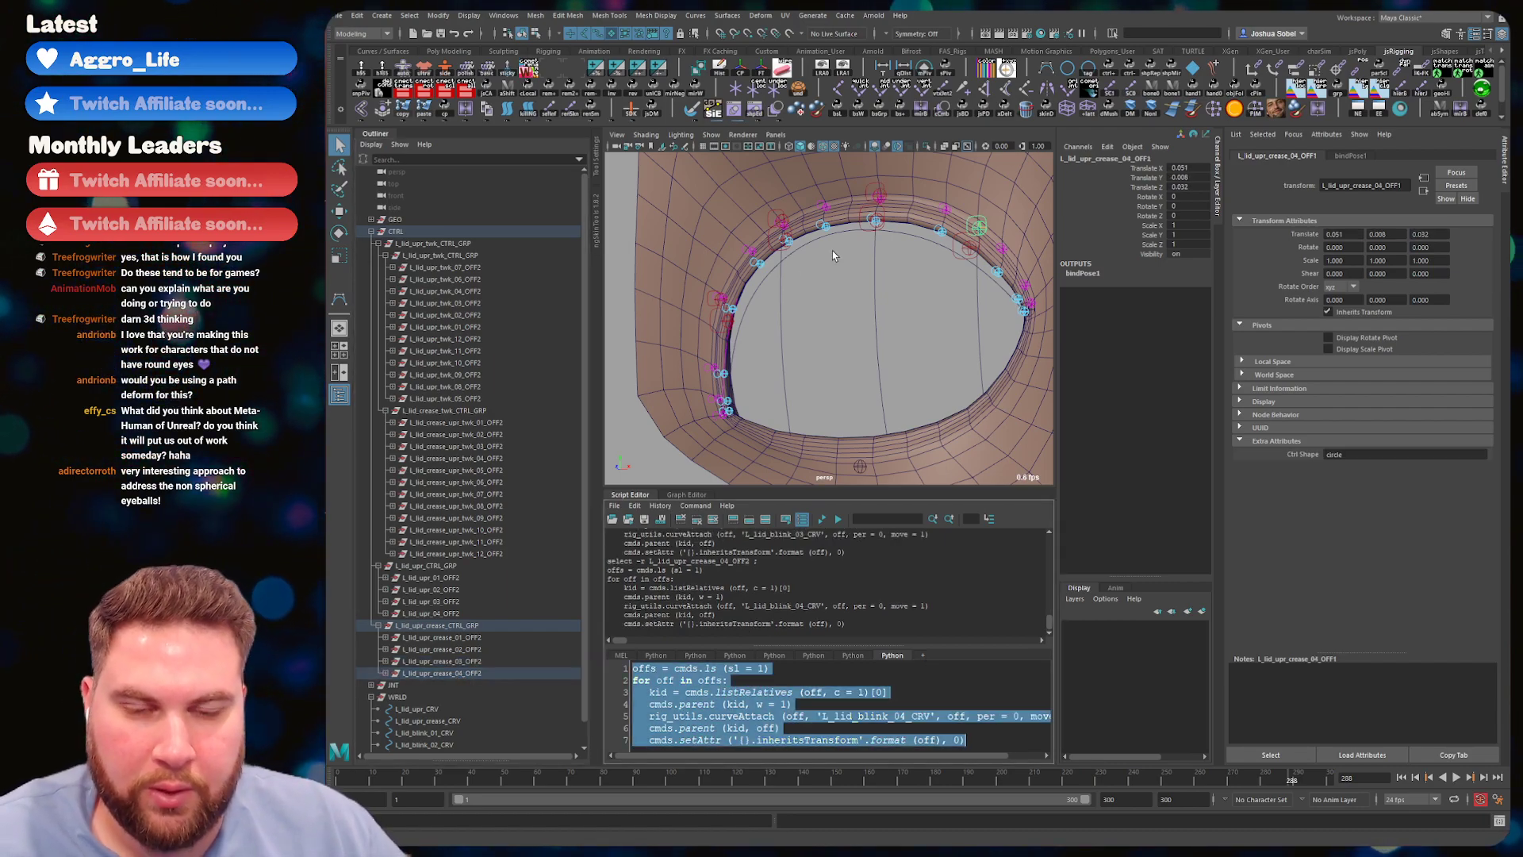
left_click(875, 291)
key("ctrl+s")
- Try the curve parameter of L_lid_blink_03_CRV's crease and upper-lid point-on-curve nodes at about 2.7 and 2.1, undoing each change
left_click(865, 301)
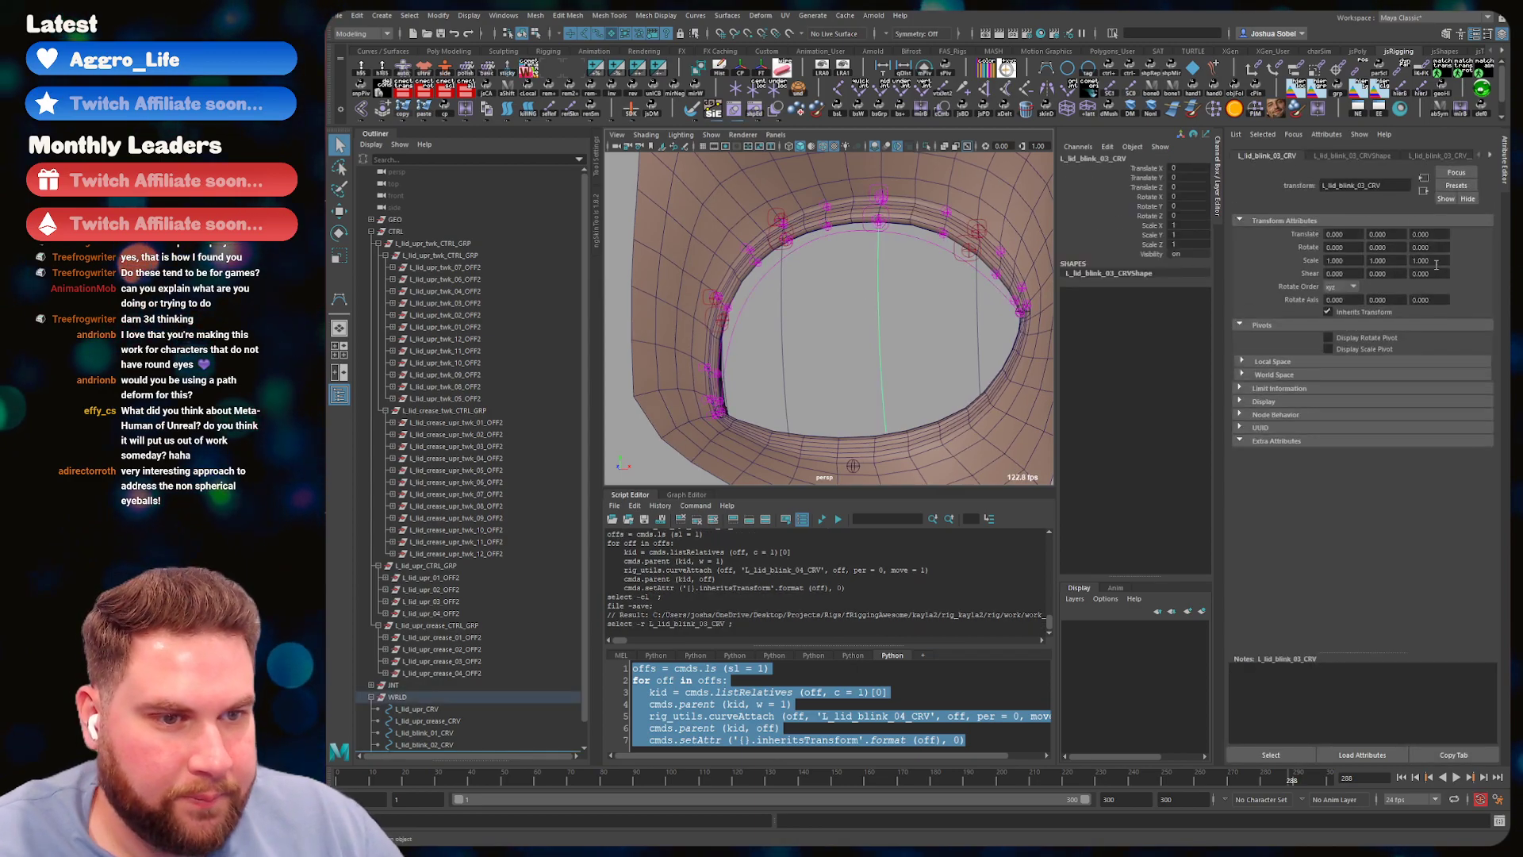
right_click(1490, 155)
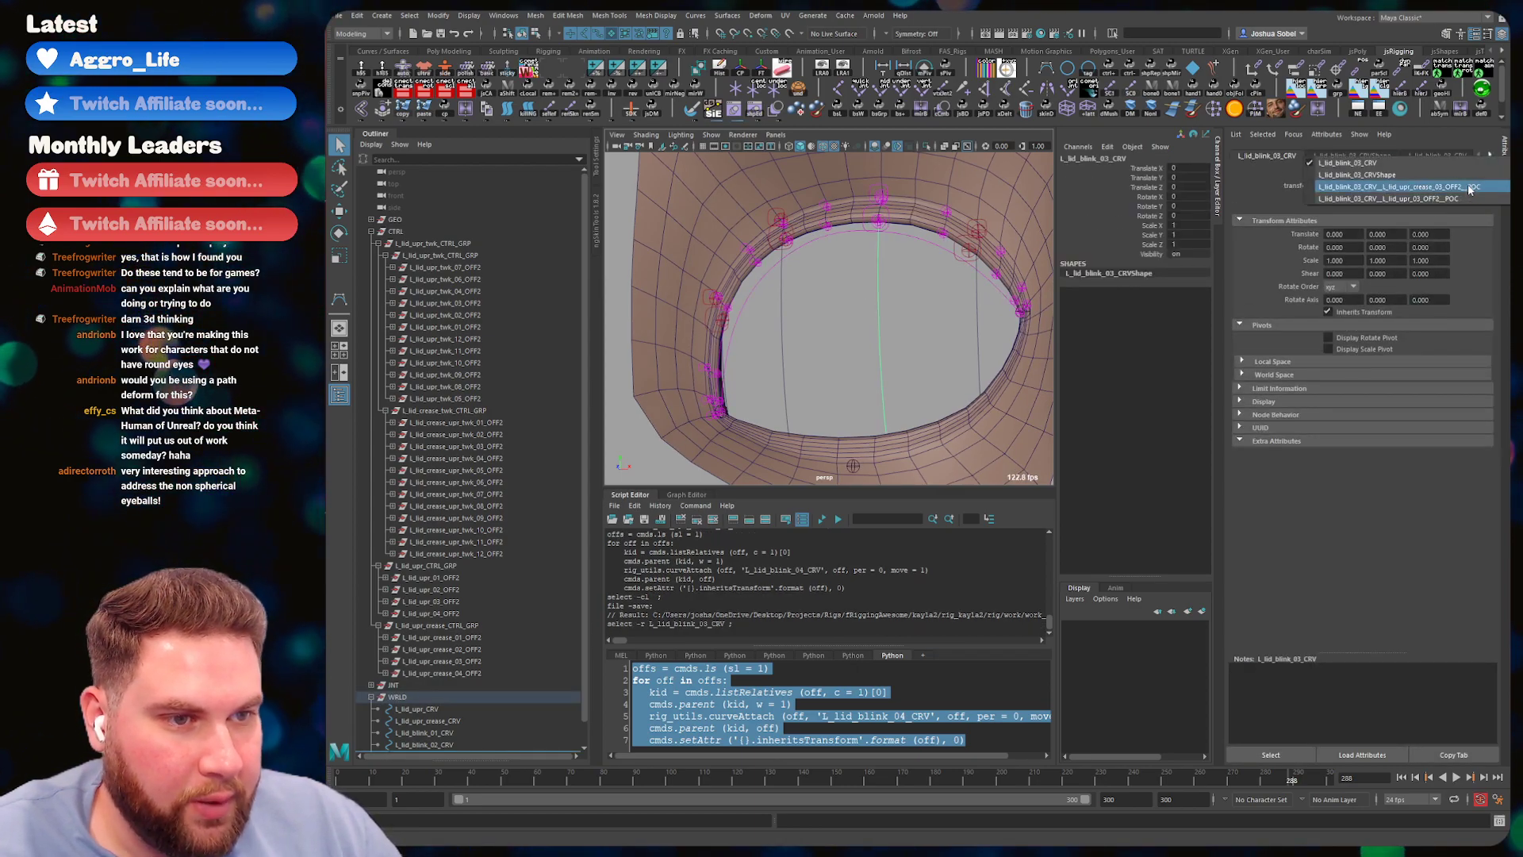
left_click(1471, 188)
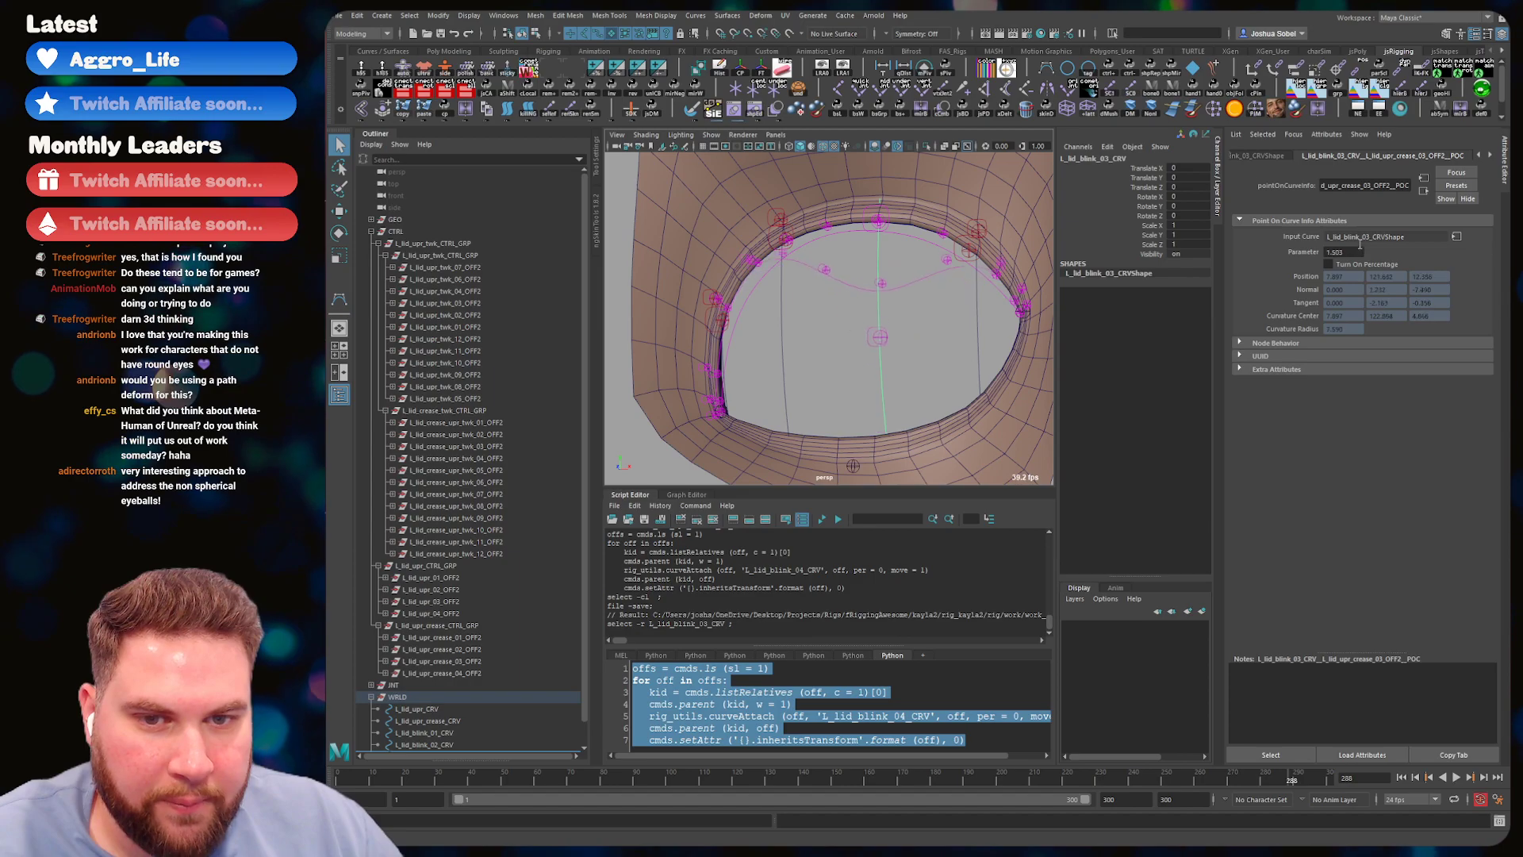
left_click_drag(1361, 245, 1365, 241, "ctrl")
key("ctrl+z")
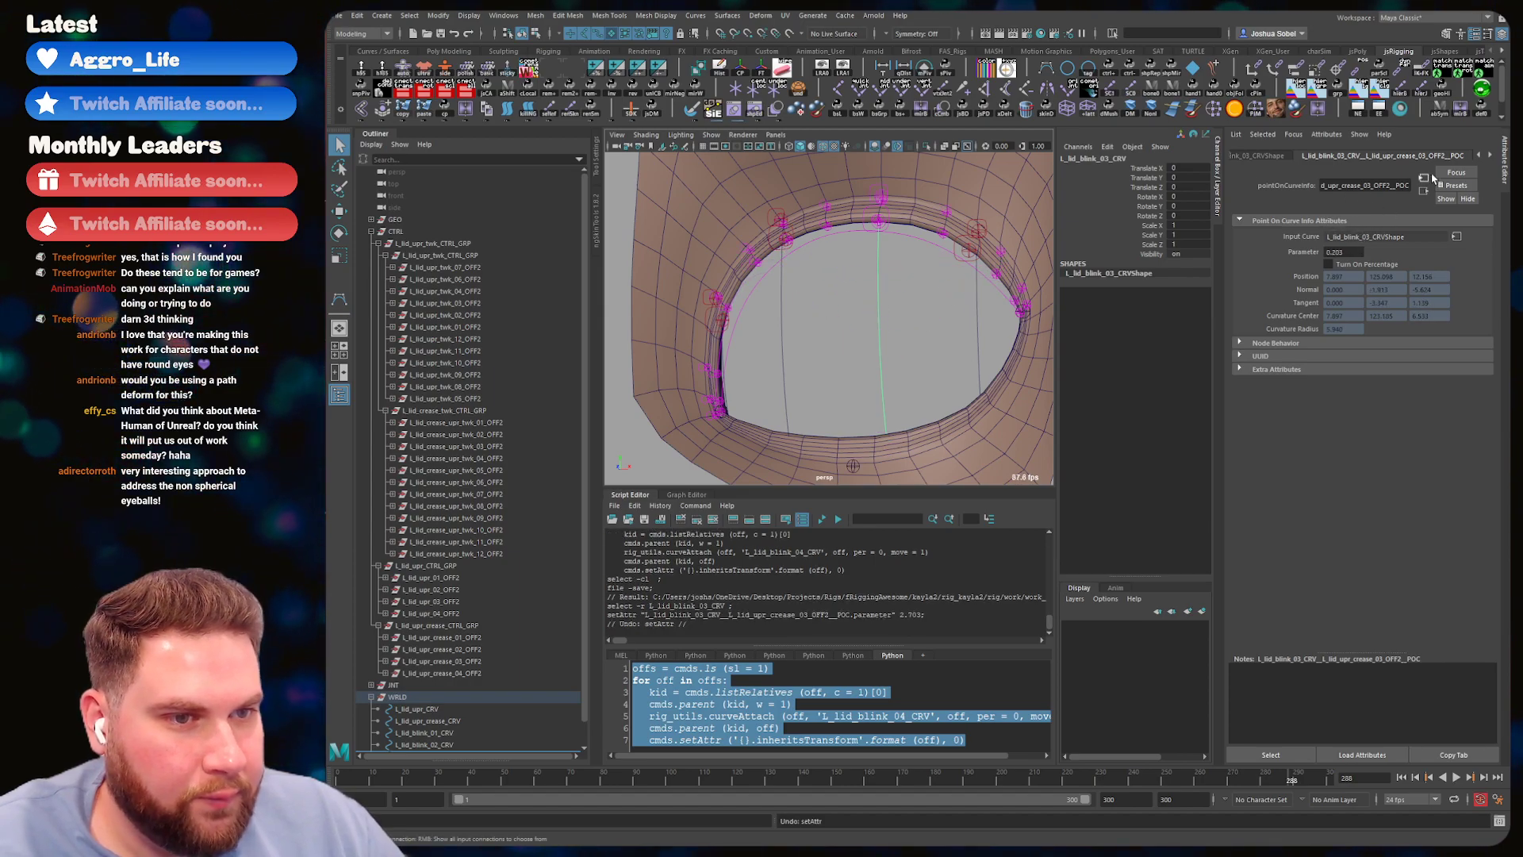
left_click(1491, 156)
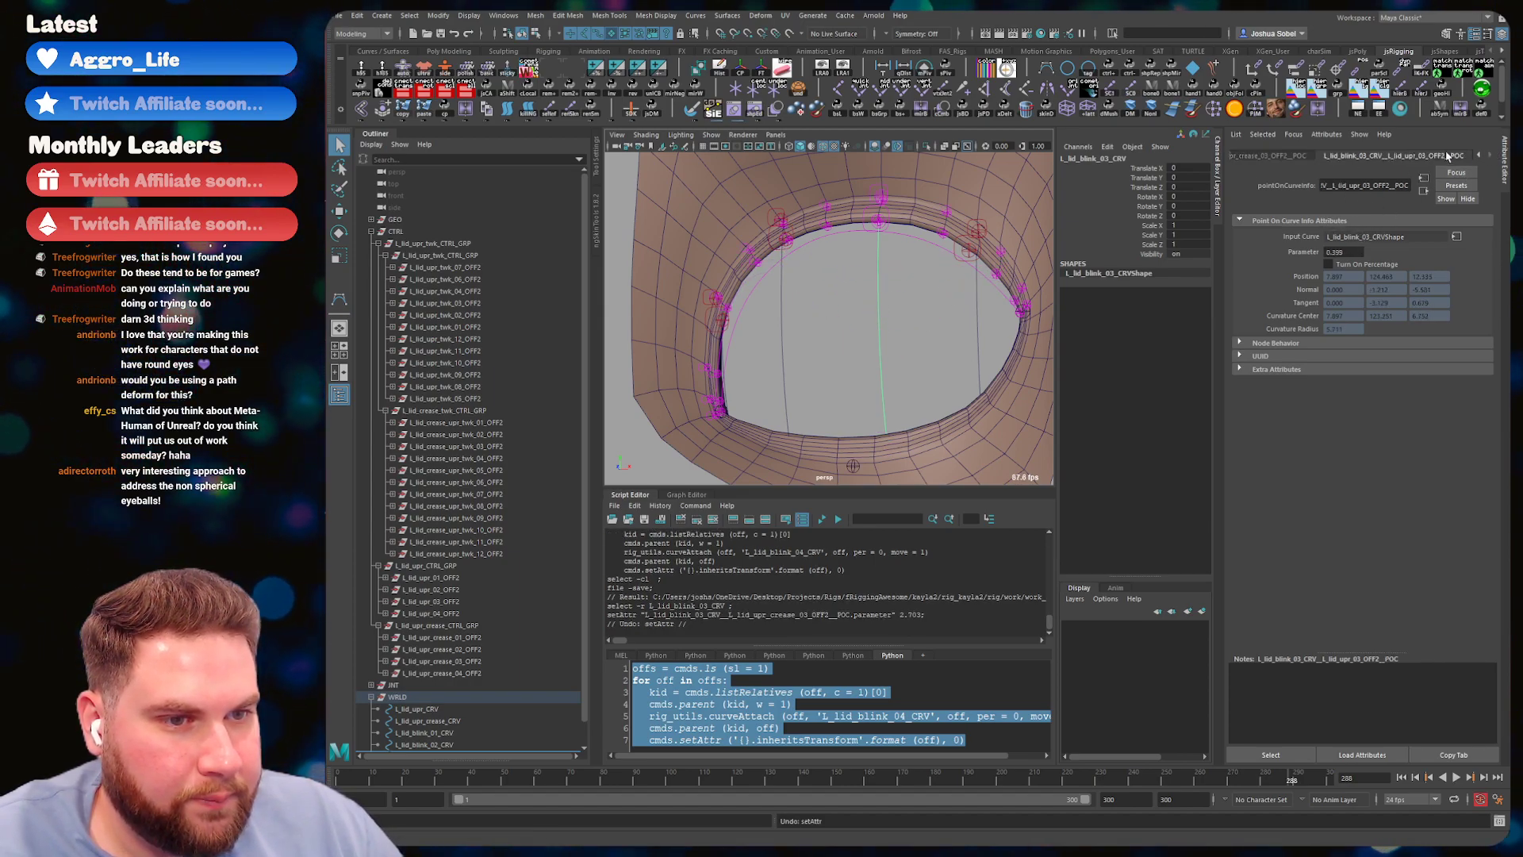
left_click_drag(1364, 247, 1353, 248, "ctrl")
key("ctrl+z")
left_click(908, 316)
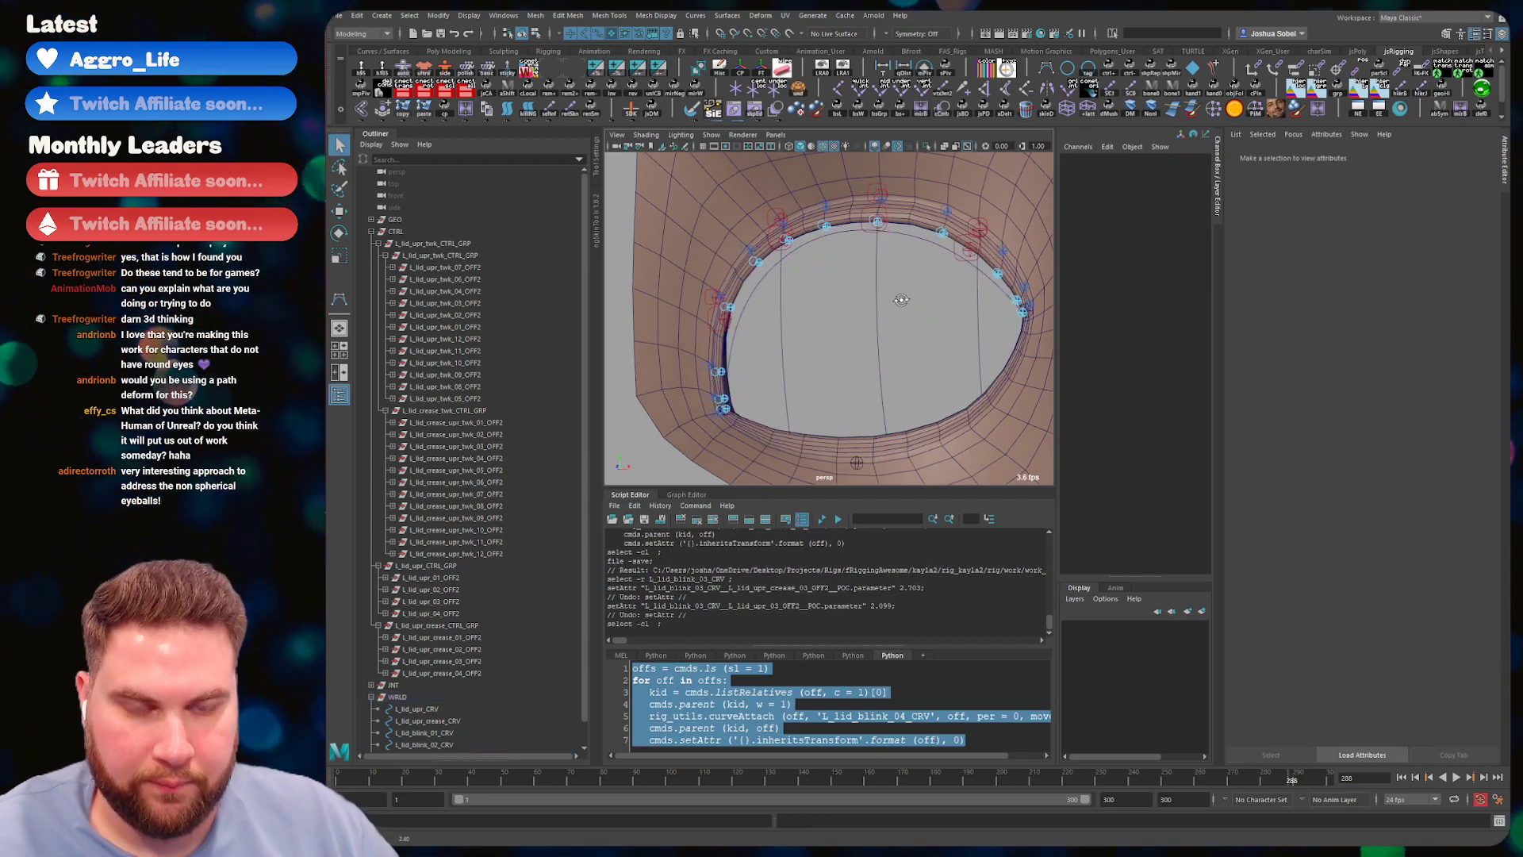
key("ctrl+s")
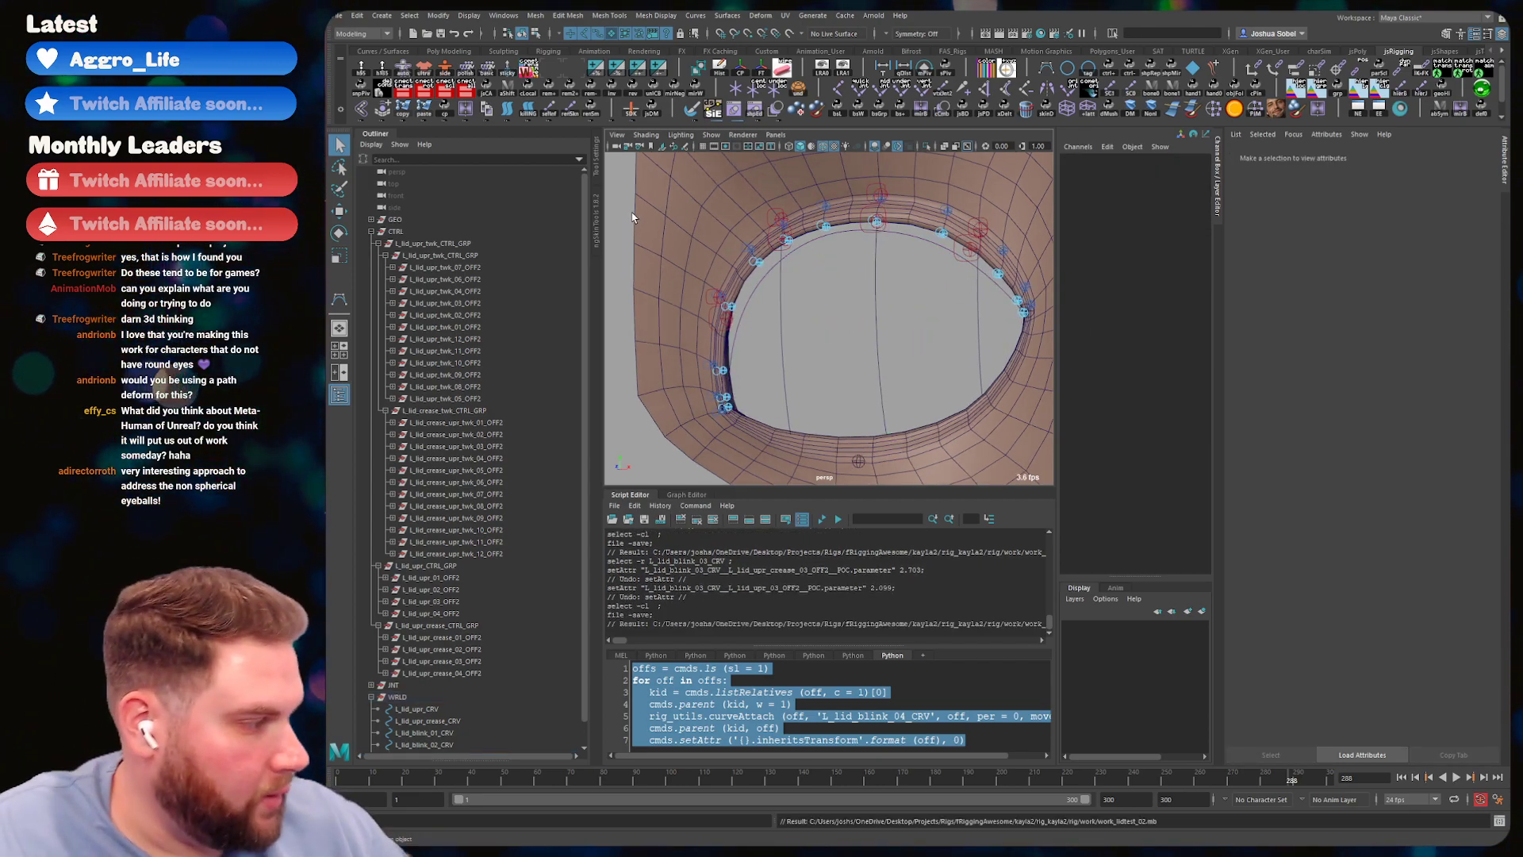
- Try scaling L_lid_blink_02_CRV by about 1.36 along Z, and undo it
mouse_move(850, 300)
left_mouse_down("alt")
mouse_move(861, 308)
mouse_move(857, 291)
left_mouse_up("alt")
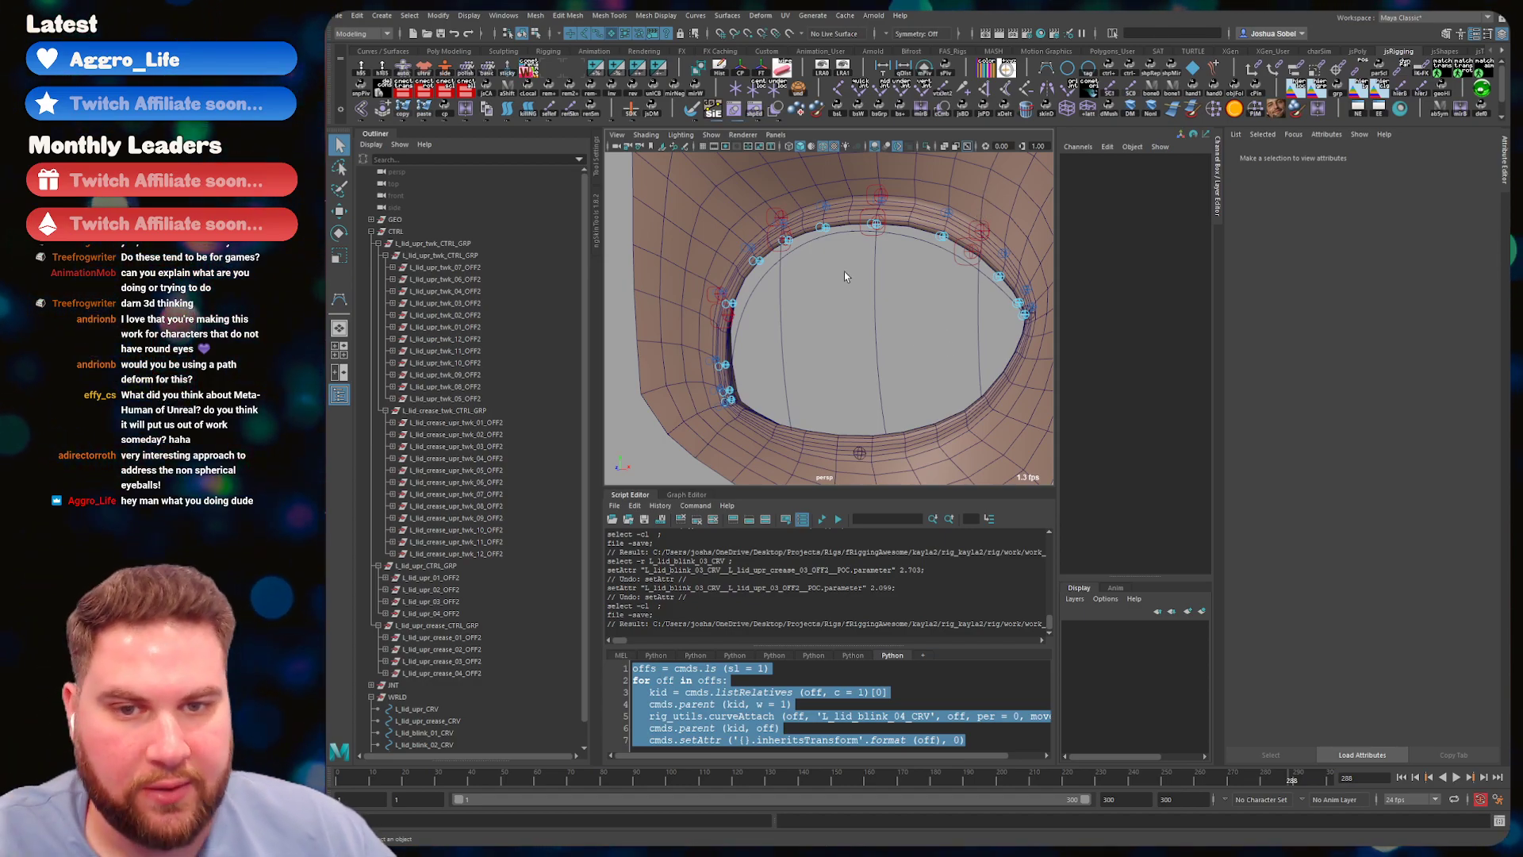
left_click_drag(841, 302, 801, 355, "alt")
left_click(424, 745)
key("r")
left_click_drag(714, 327, 670, 329)
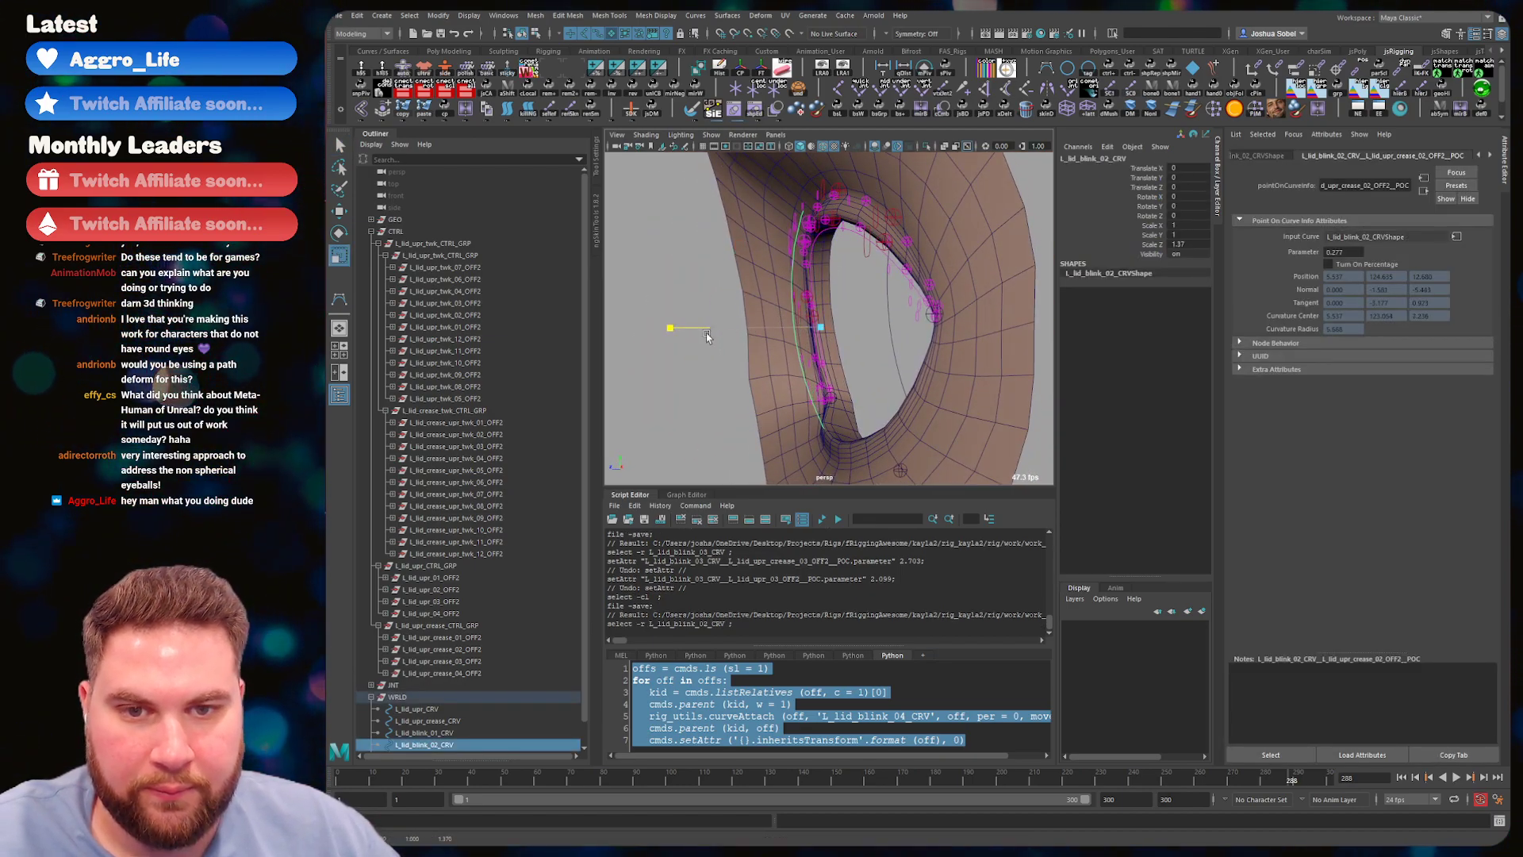
key("ctrl+z")
right_click_drag(807, 322, 809, 320)
key("q")
mouse_move(809, 319)
left_mouse_down("alt")
mouse_move(841, 257)
mouse_move(870, 298)
mouse_move(807, 288)
mouse_move(801, 246)
mouse_move(786, 306)
mouse_move(818, 314)
left_mouse_up("alt")
left_click(869, 298)
left_click(785, 313)
left_click_drag(787, 255, 896, 302, "alt")
left_click(820, 297)
right_click_drag(851, 295, 820, 314, "alt")
left_click(781, 302)
mouse_move(781, 302)
left_mouse_down("alt")
mouse_move(811, 302)
mouse_move(788, 307)
left_mouse_up("alt")
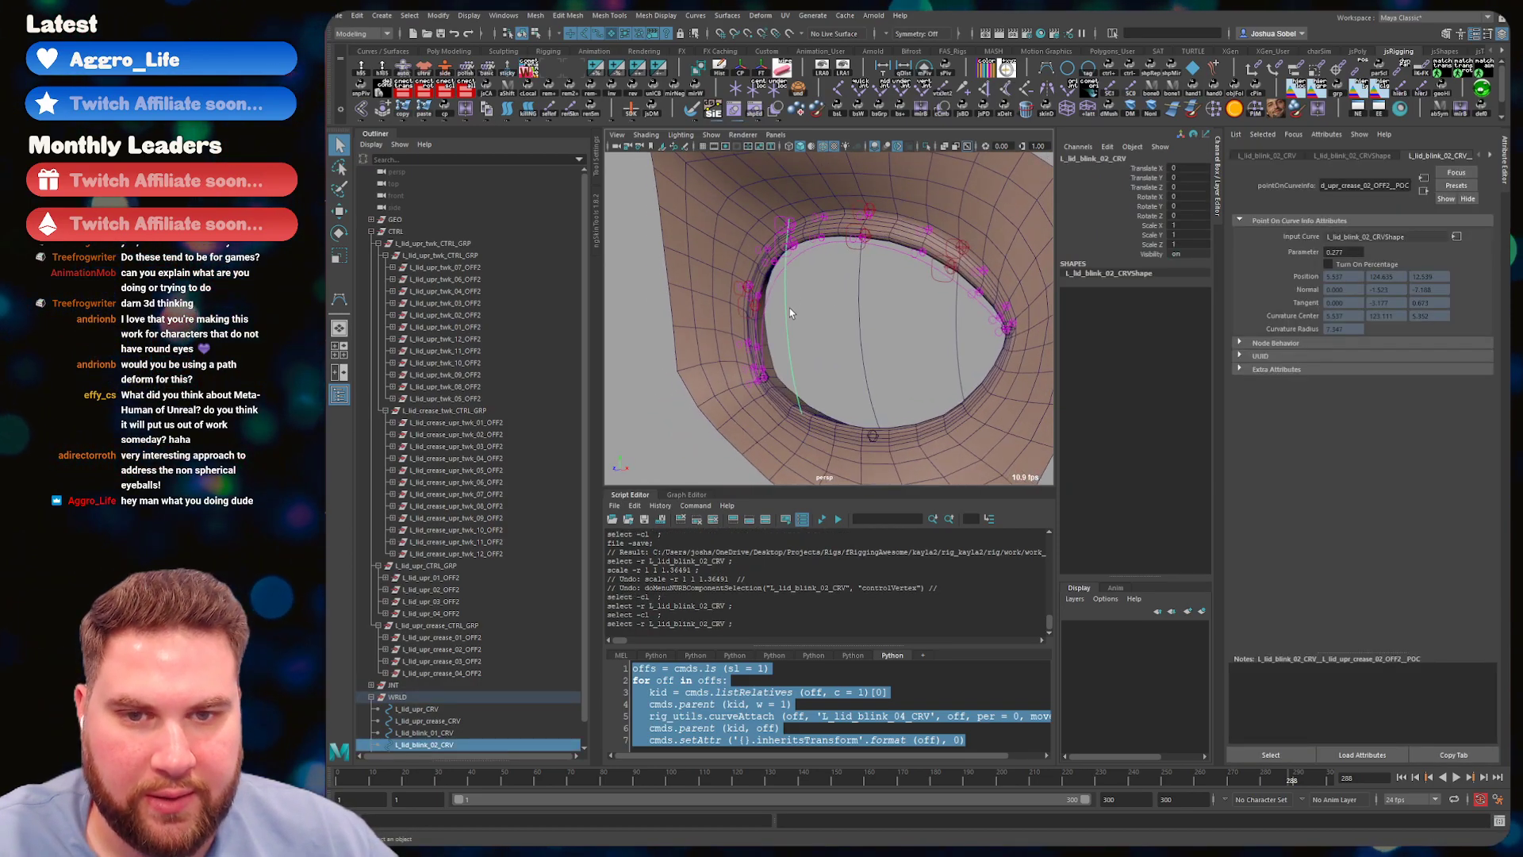
- In wireframe display, move L_lid_blink_02_CRV's first control vertex about -0.39 and its second about -0.11 along Z
left_click(789, 308)
key("4")
left_click_drag(855, 251, 849, 285, "alt")
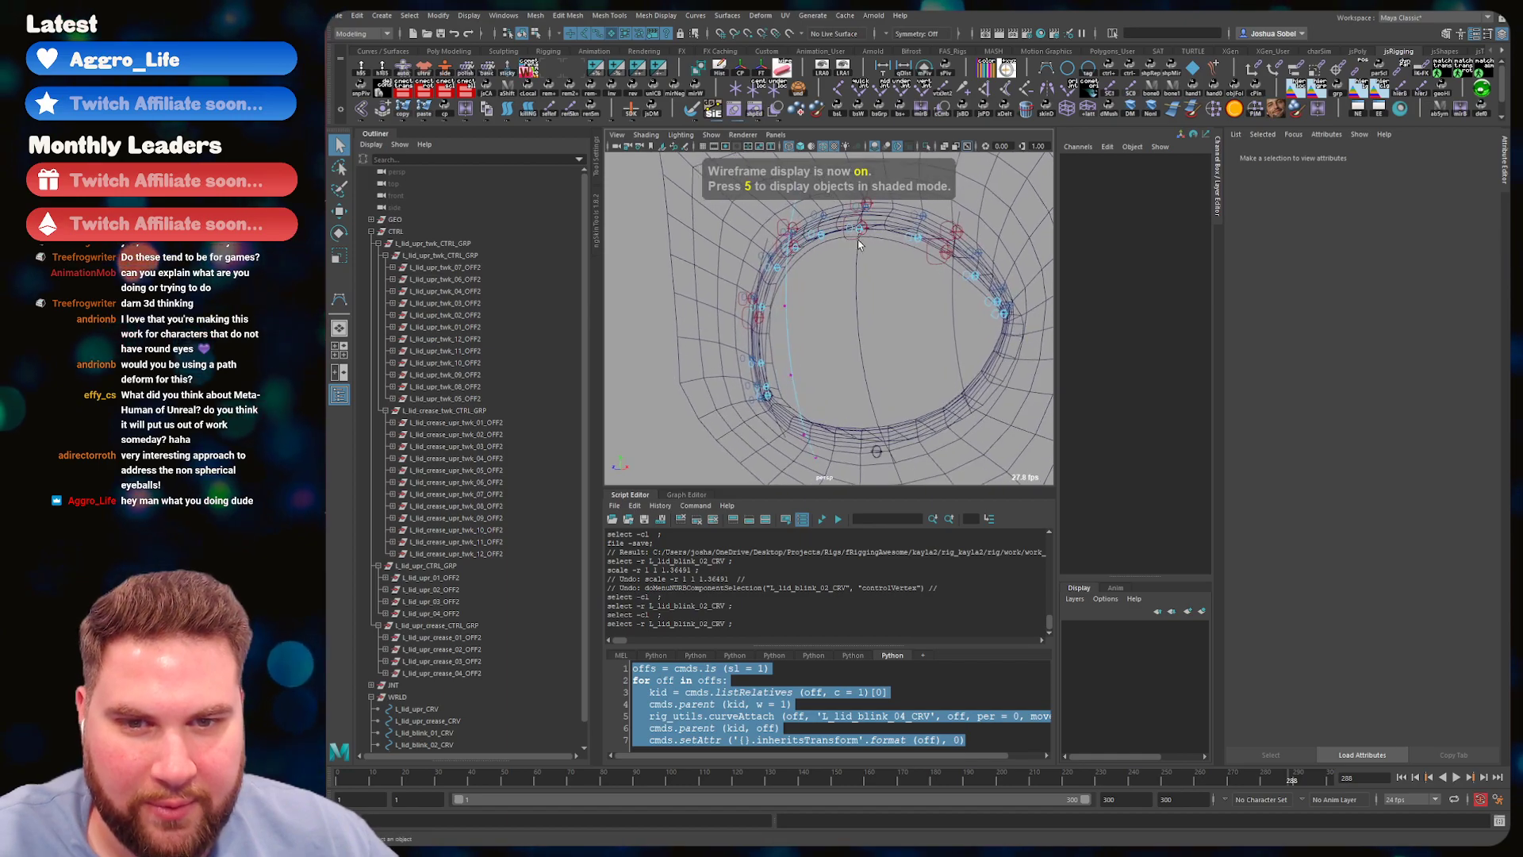
middle_click_drag(848, 285, 855, 348, "alt")
left_click_drag(855, 349, 797, 277, "alt")
right_click_drag(895, 335, 864, 333, "alt")
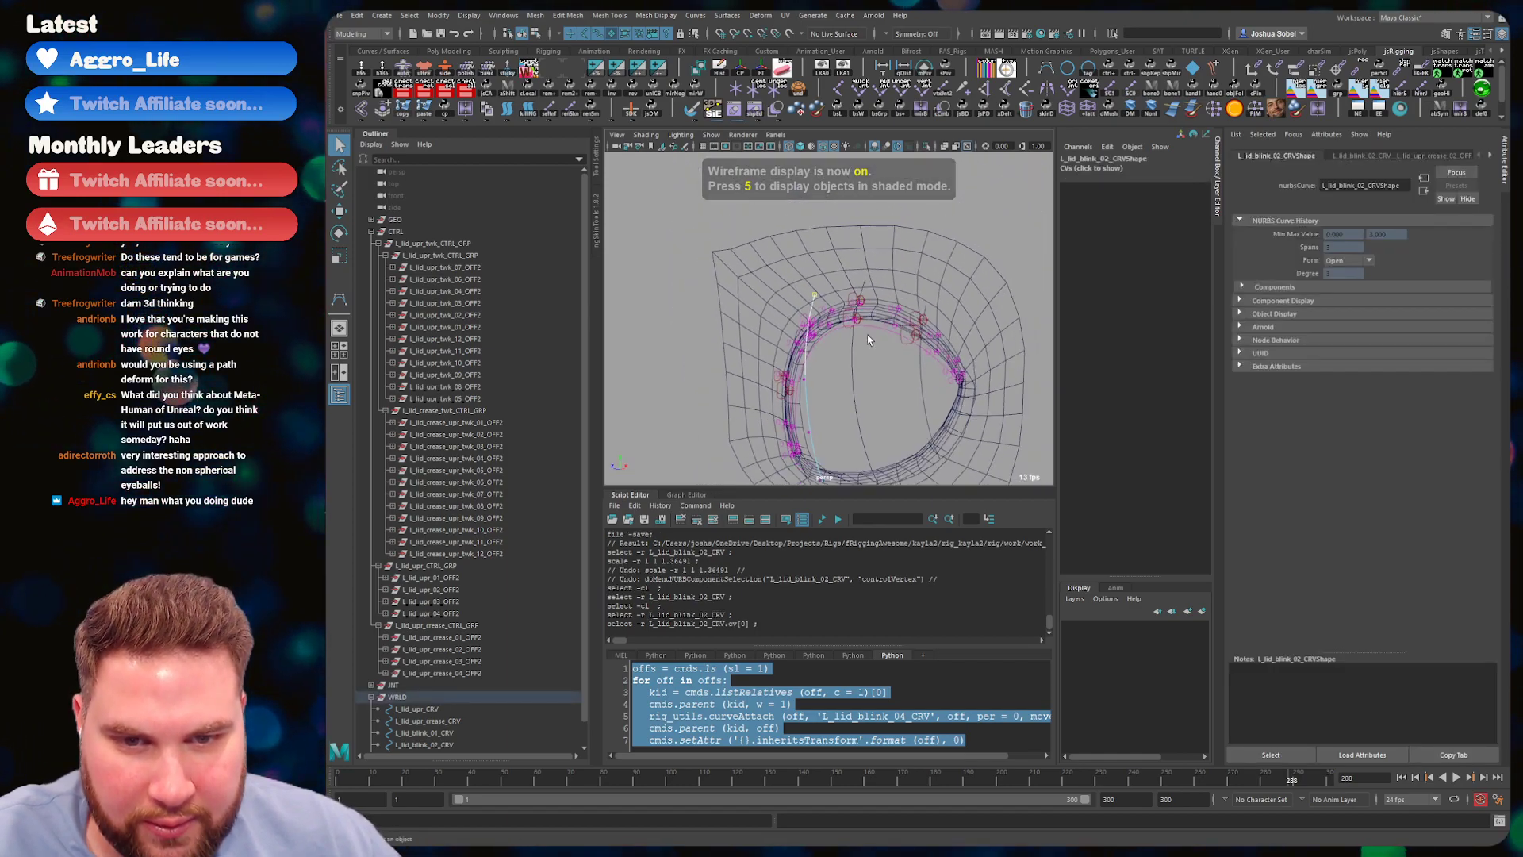
middle_click_drag(864, 333, 879, 277, "alt")
key("w")
left_click_drag(879, 277, 761, 250, "alt")
key("ctrl+z")
key("F8")
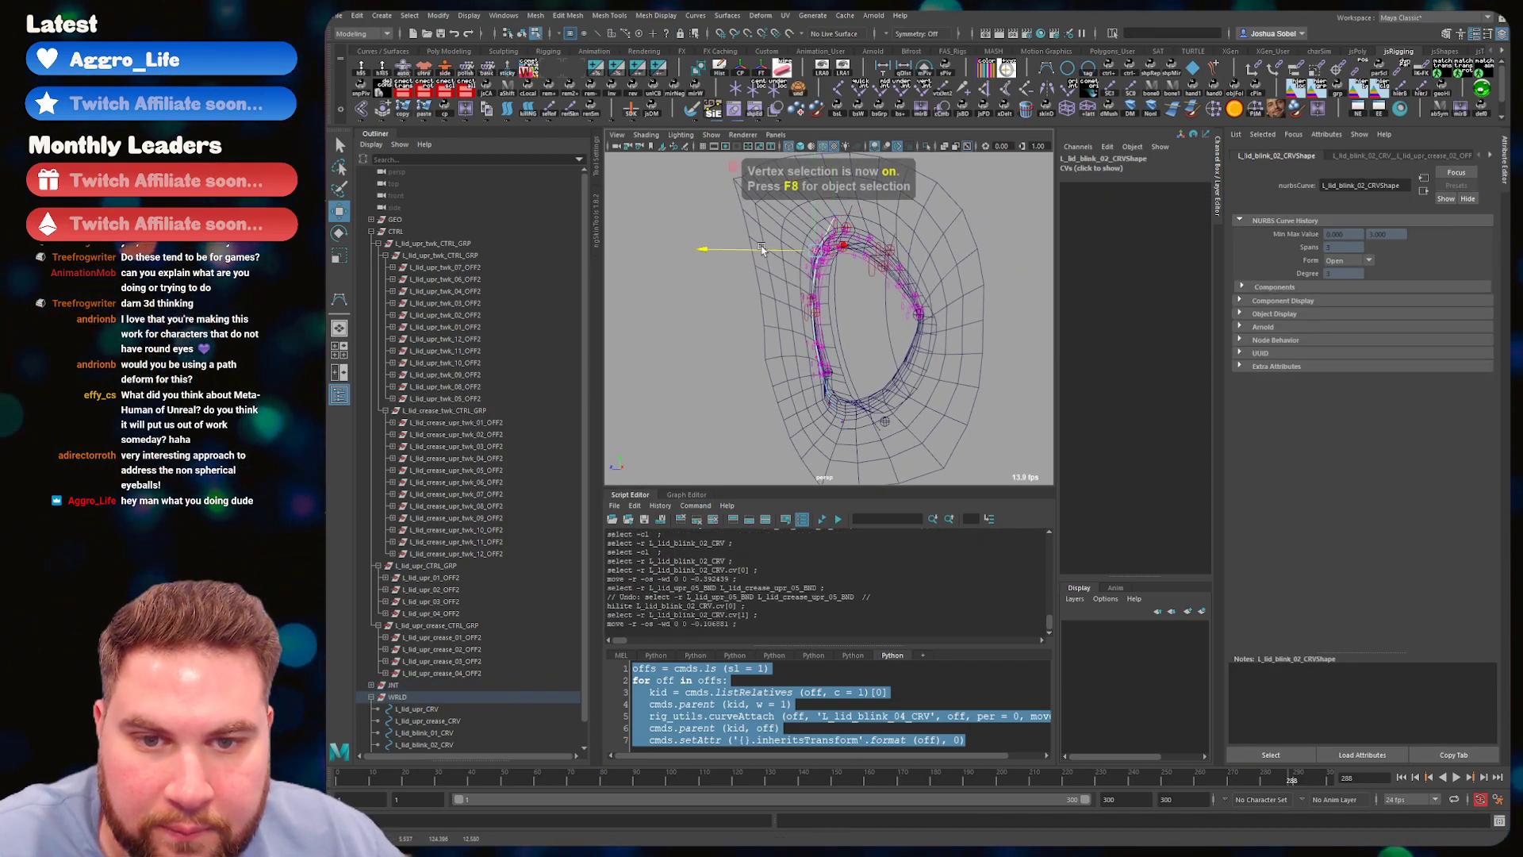
- Move the lower control vertices of L_lid_blink_02_CRV along Z, cv[5] by about -0.45 and cv[4] by about -0.16
left_click(847, 425)
left_click_drag(809, 424, 797, 405)
key("q")
left_click(833, 403)
key("w")
key("q")
key("F8")
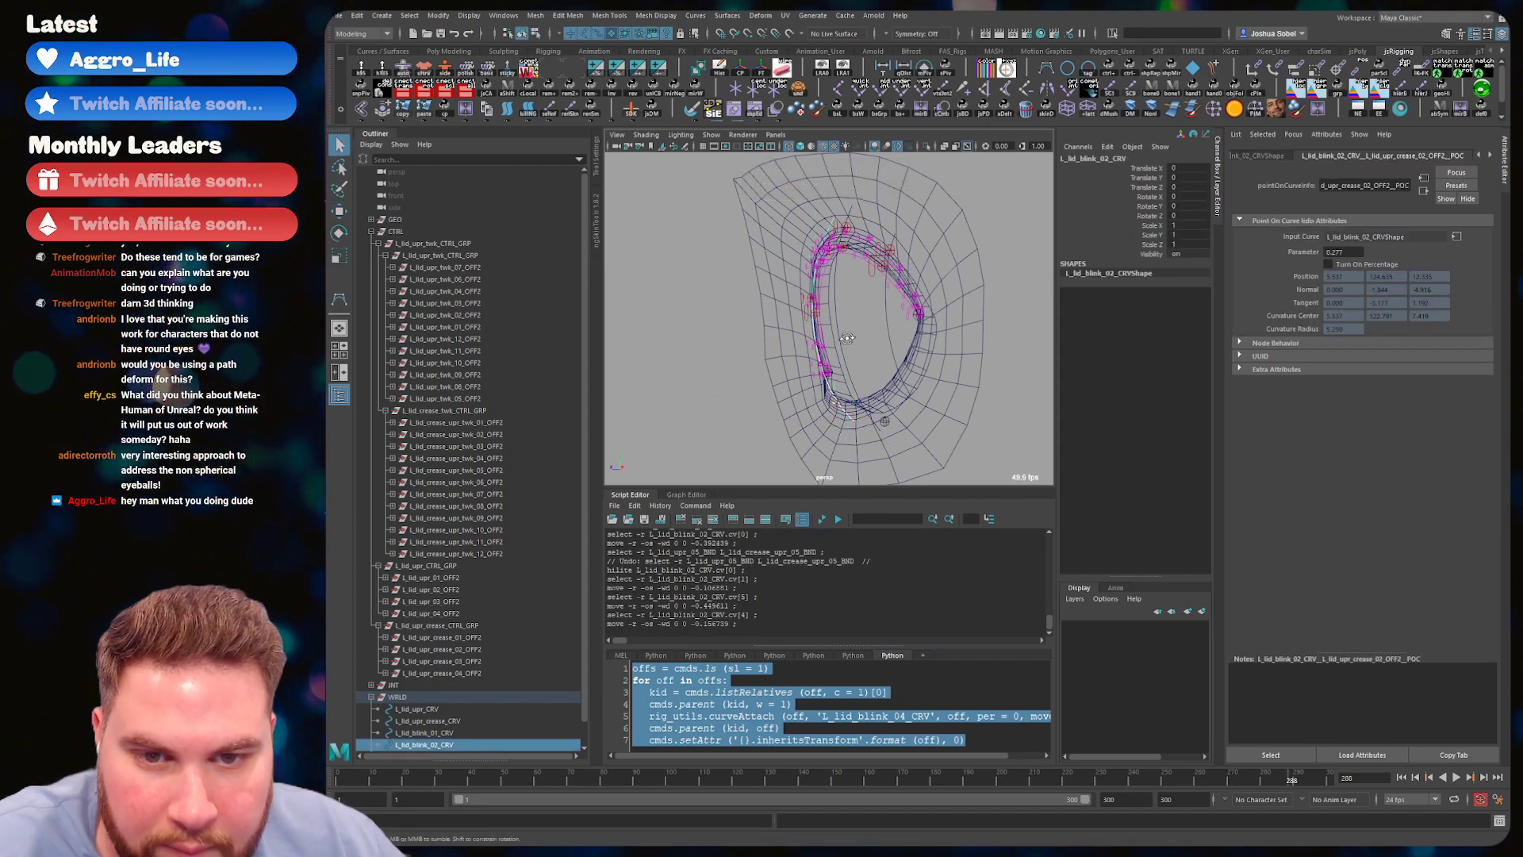
- Return the viewport to shaded display, check the lid from several angles and save the scene
left_click_drag(847, 337, 826, 336, "alt")
left_click(826, 336)
left_click(816, 335)
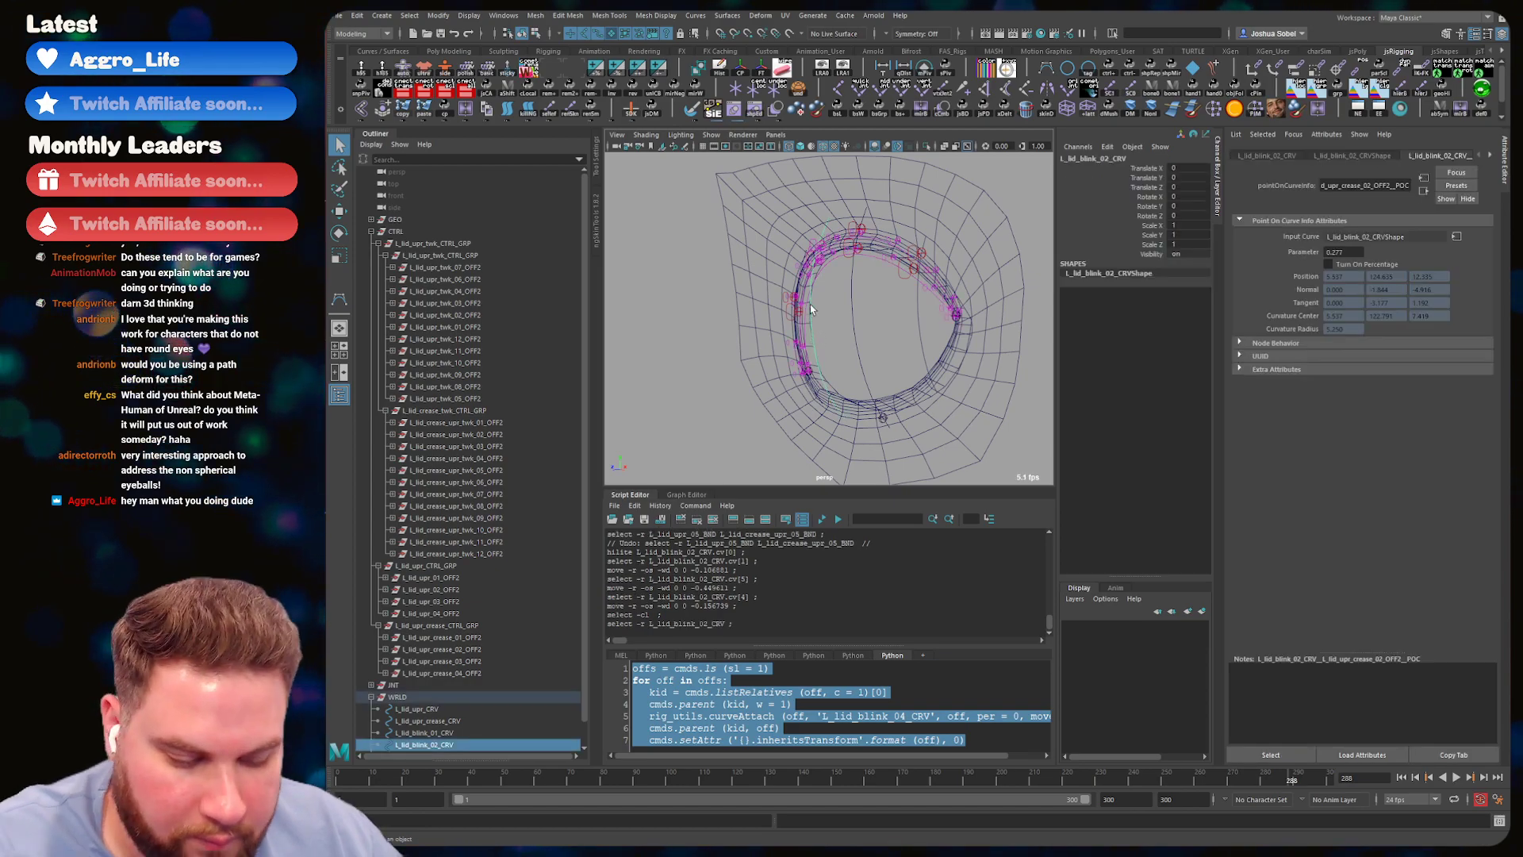
key("6")
left_click(825, 303)
mouse_move(825, 303)
left_mouse_down("alt")
mouse_move(843, 279)
mouse_move(827, 272)
left_mouse_up("alt")
key("ctrl+s")
mouse_move(893, 317)
left_mouse_down("alt")
mouse_move(850, 360)
mouse_move(875, 327)
left_mouse_up("alt")
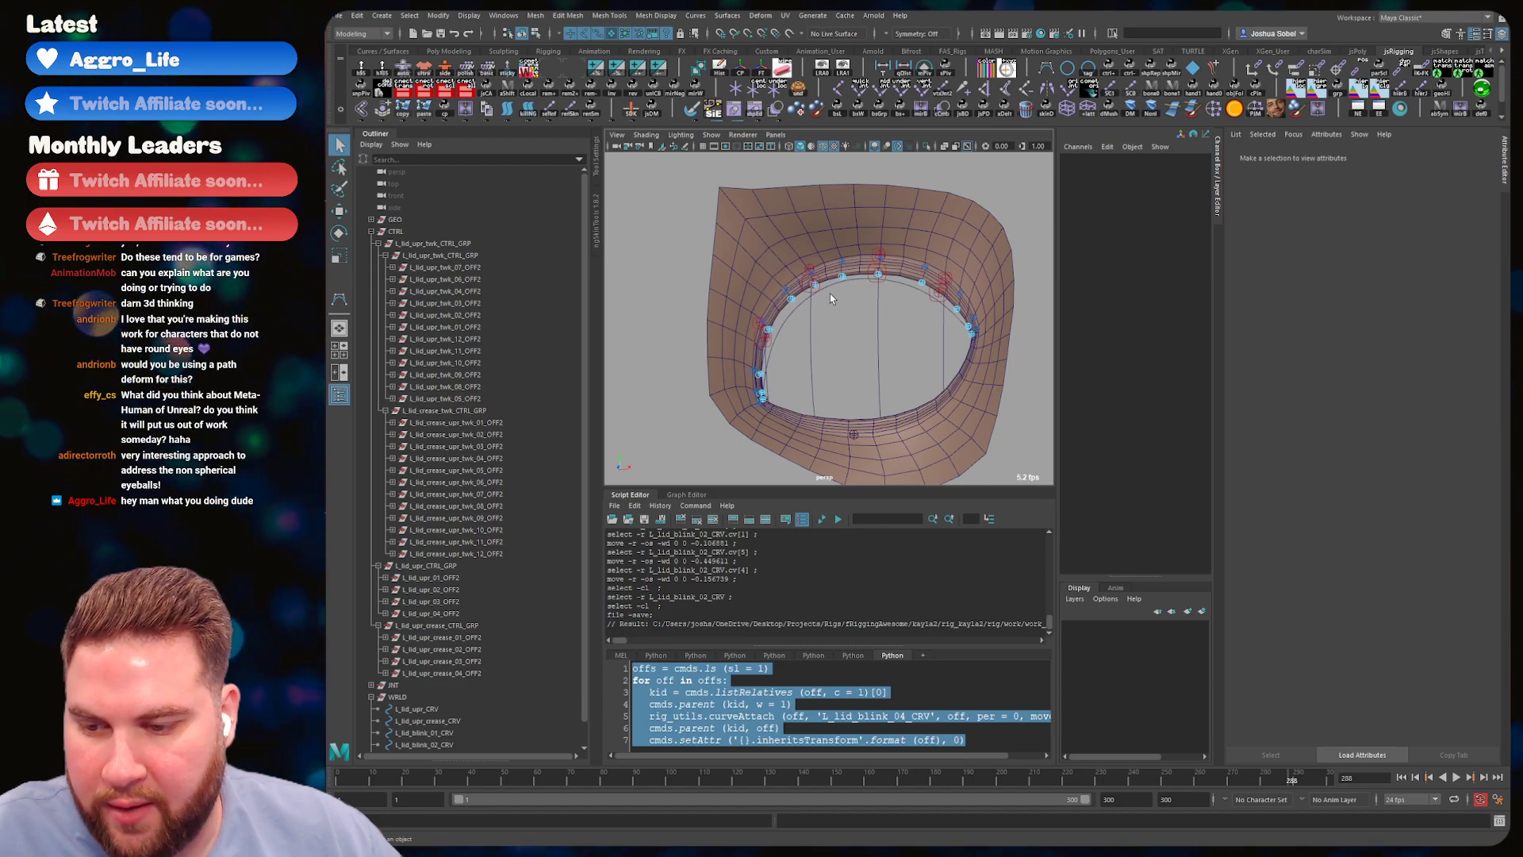
mouse_move(866, 340)
left_mouse_down("alt")
mouse_move(855, 319)
mouse_move(867, 343)
mouse_move(887, 339)
left_mouse_up("alt")
key("ctrl+s")
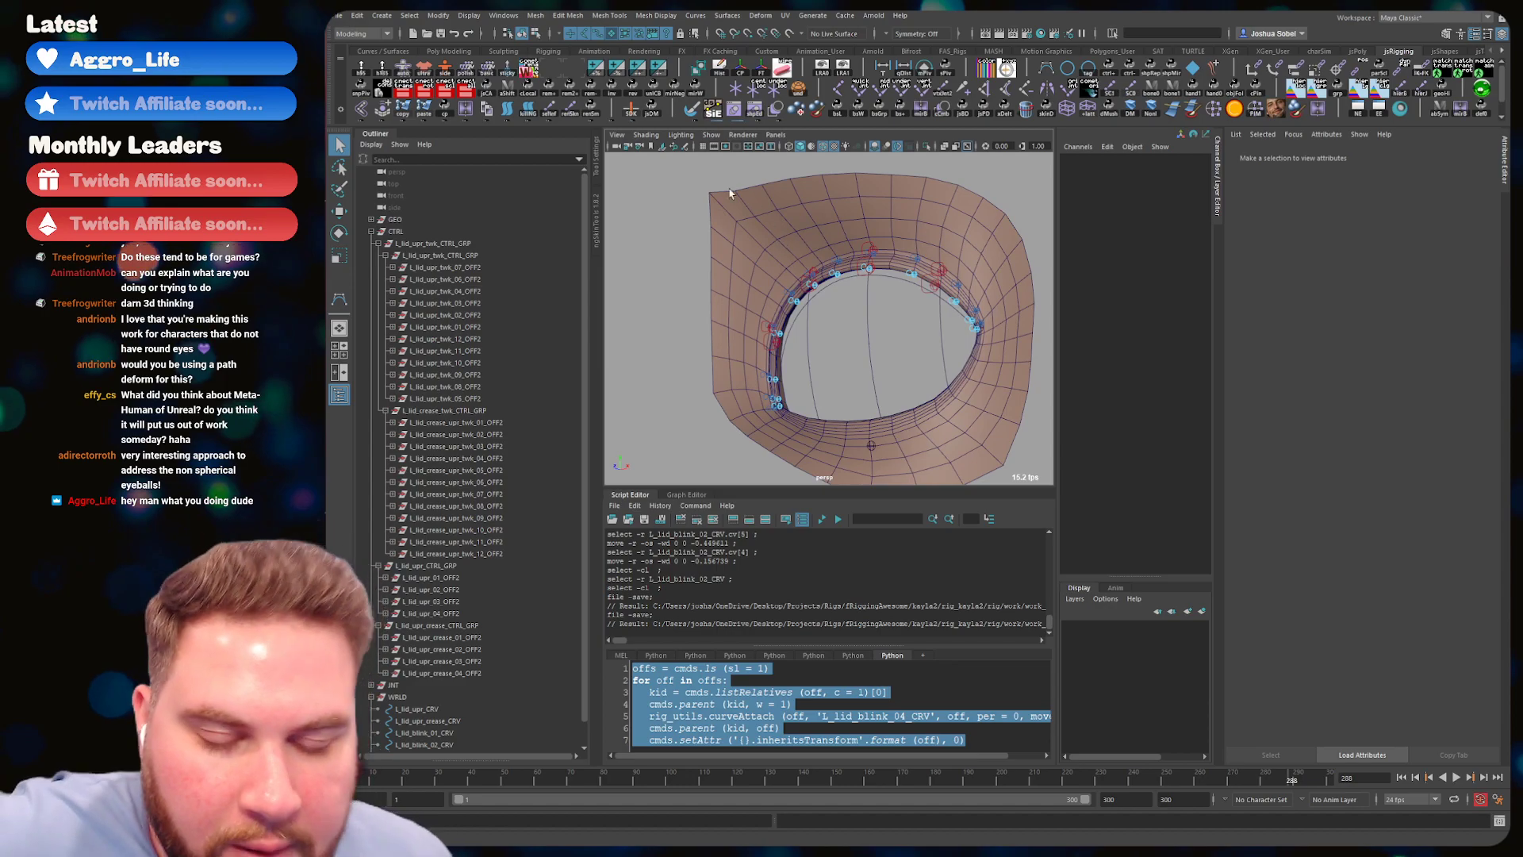
left_click(904, 684)
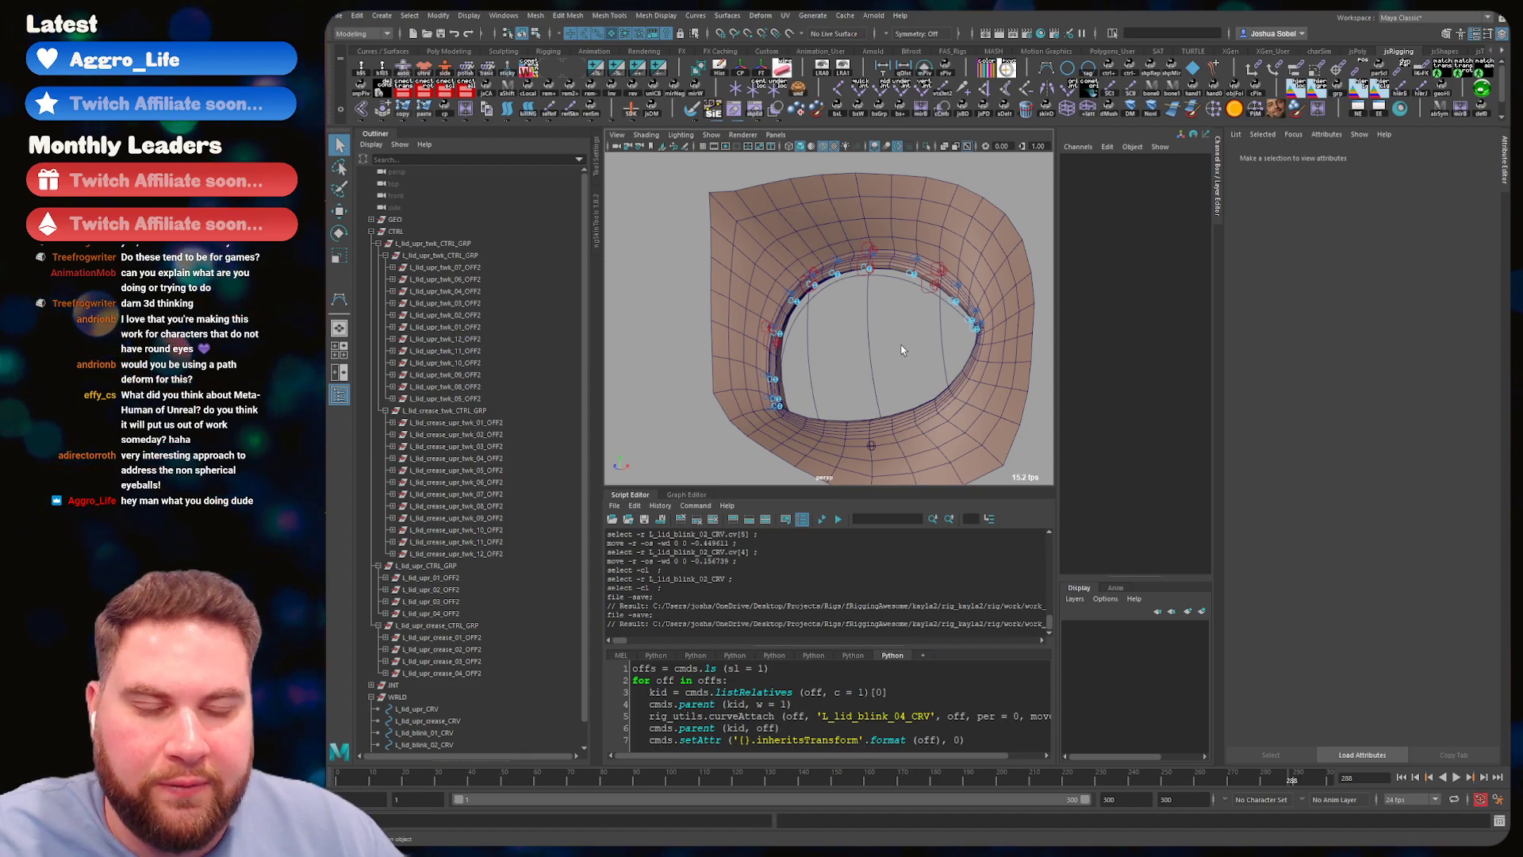
left_click_drag(908, 347, 859, 323, "alt")
key("ctrl+s")
- Move control vertices 2 and 3 of L_lid_blink_03_CRV about 0.15 along Z, and vertex 4 about 0.14
left_click(872, 338)
left_click_drag(864, 394, 865, 395)
key("w")
left_click_drag(864, 394, 911, 353, "alt")
key("4")
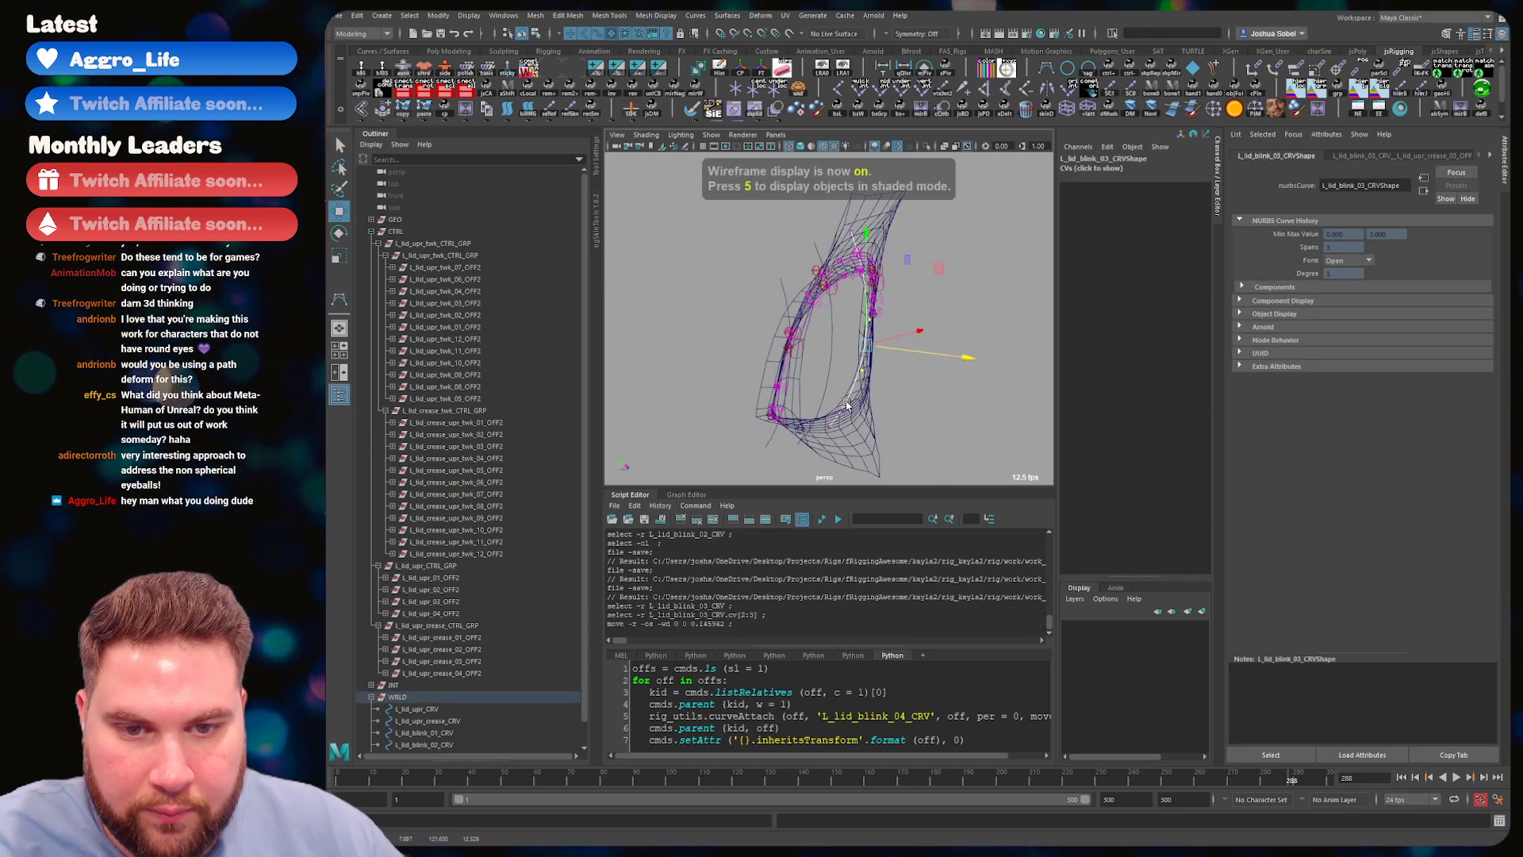
left_click(851, 402)
left_click_drag(851, 402, 936, 323)
- Move cv[3] of L_lid_blink_03_CRV about 0.09 along Z and -0.25 along Y, and save the scene in shaded display
left_click(857, 322)
key("ctrl+z")
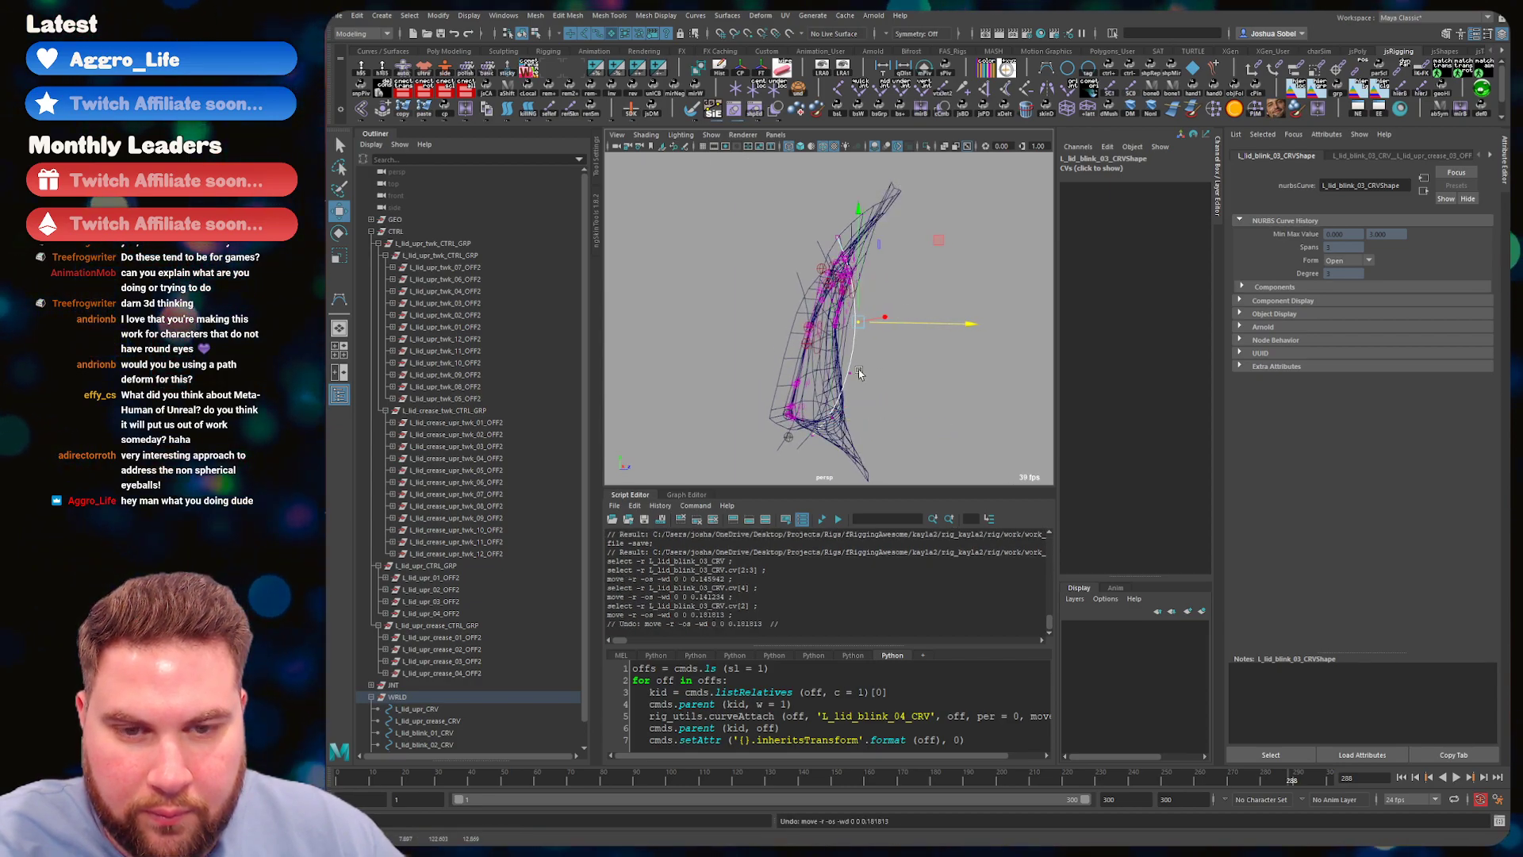
left_click(861, 370)
left_click_drag(952, 374, 964, 381)
mouse_move(855, 337)
left_mouse_down()
mouse_move(853, 361)
mouse_move(872, 323)
mouse_move(947, 302)
mouse_move(867, 317)
mouse_move(882, 349)
mouse_move(847, 285)
left_mouse_up()
key("q")
left_click(872, 323)
key("6")
key("ctrl+s")
- Test the lid's motion by moving L_lid_upr_03_CTRL down across the eye, and undo the move
left_click(880, 286)
key("w")
key("ctrl+z")
left_click(844, 283)
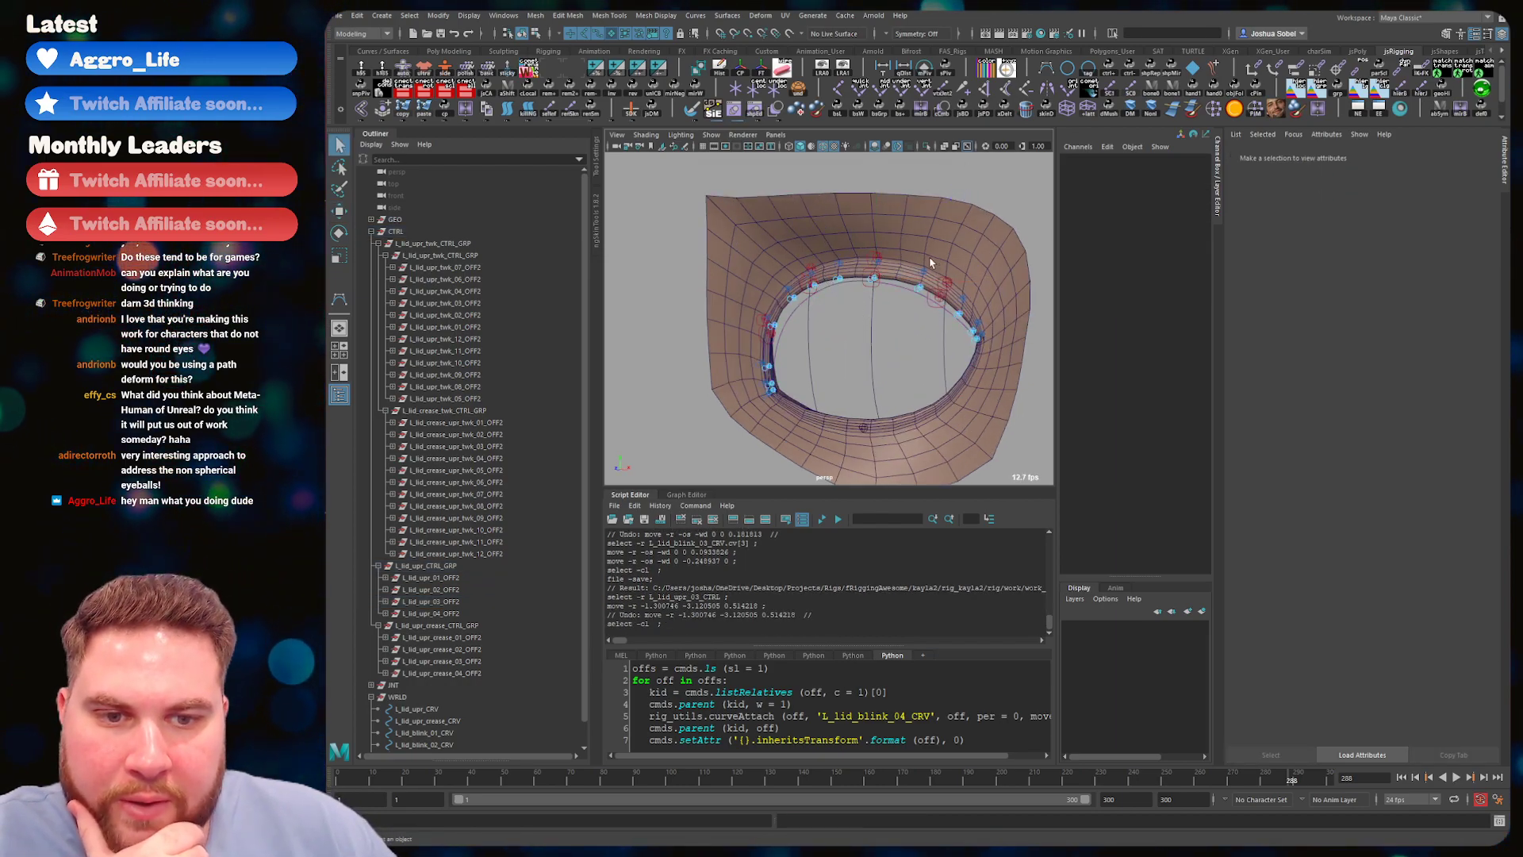
- Duplicate L_lid_upr_01_OFF2, unparent the copy to the world and expand its hierarchy
left_click(819, 294)
left_click(815, 300)
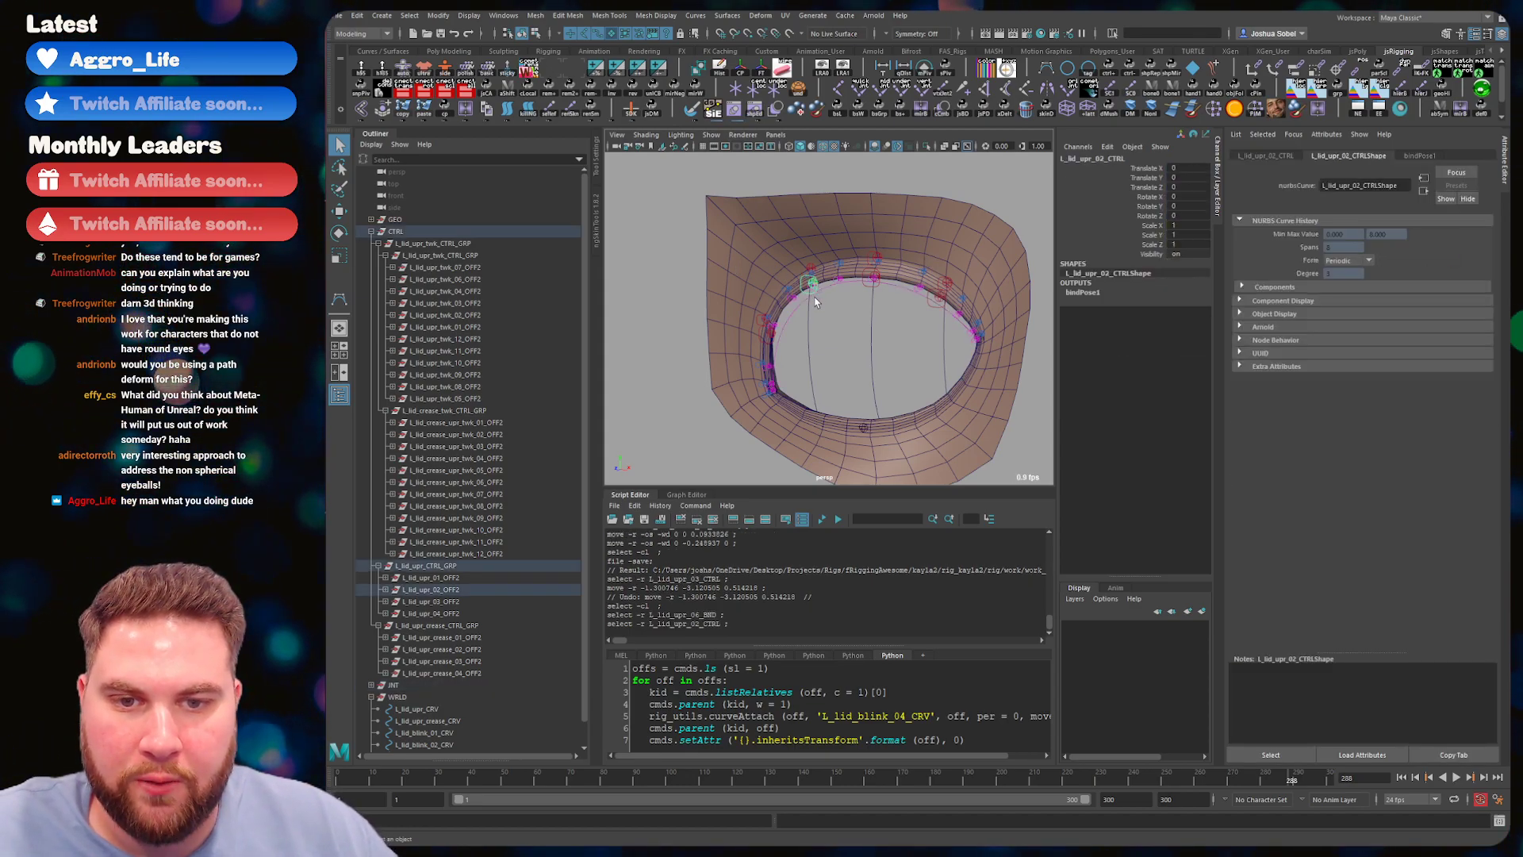
left_click(401, 590)
left_click(401, 577)
key("ctrl+d")
key("shift+p")
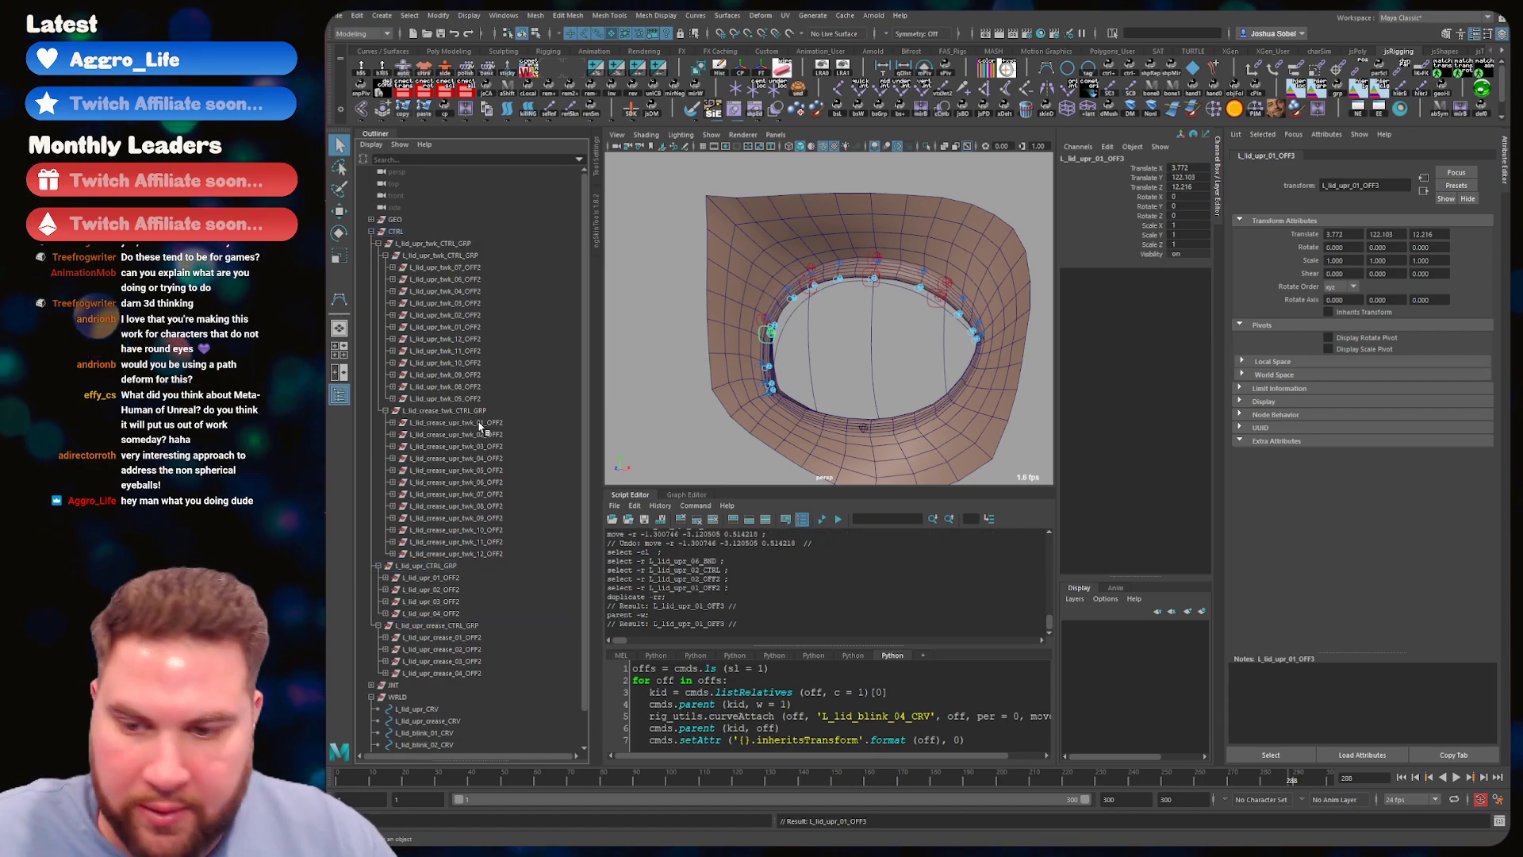
scroll(485, 468, "down", 1)
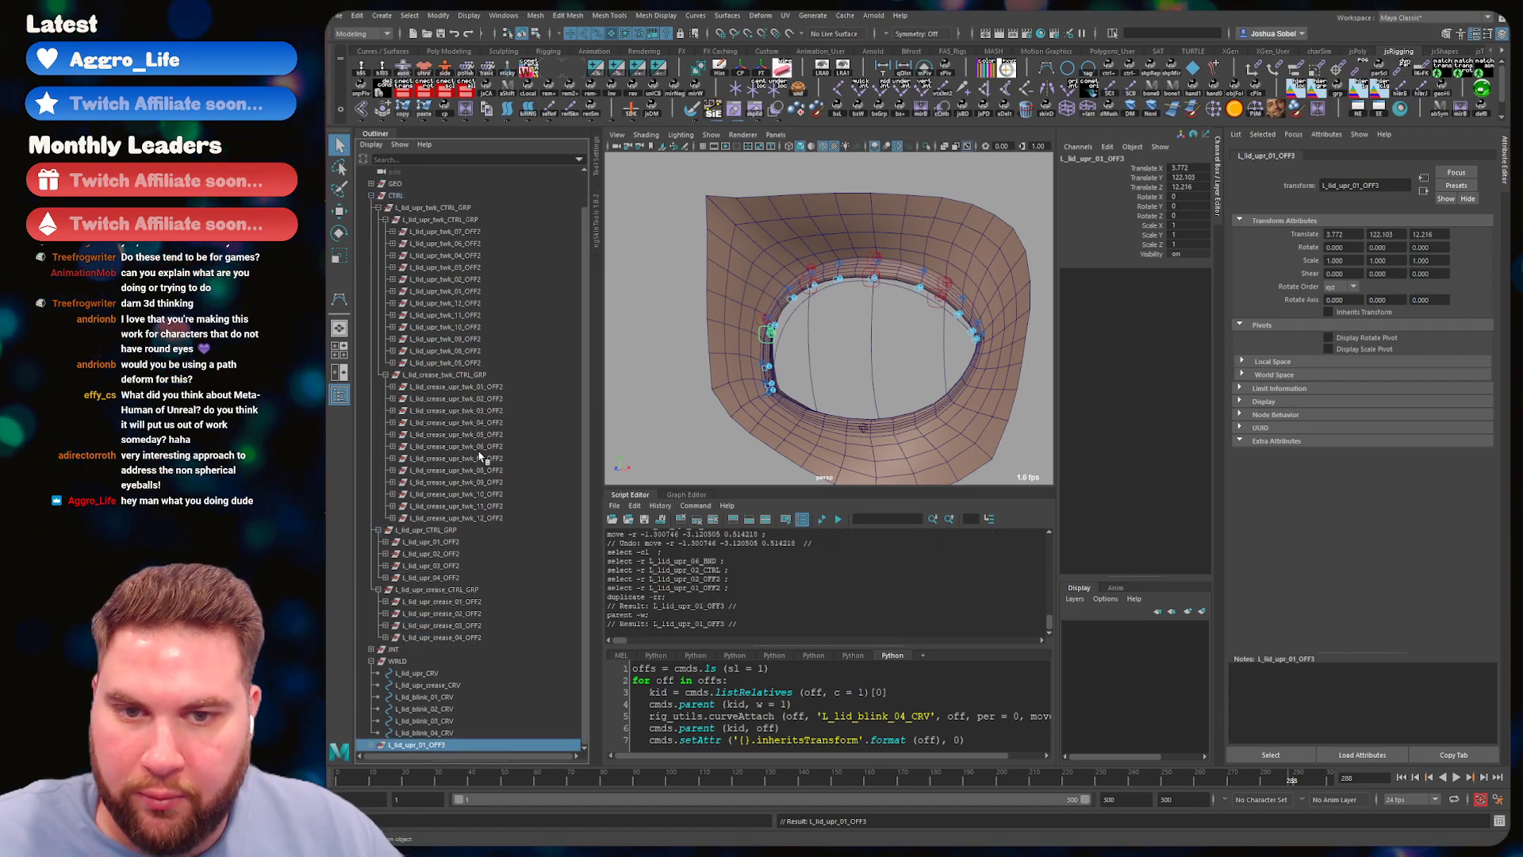
scroll(392, 684, "down", 1)
left_click(377, 745)
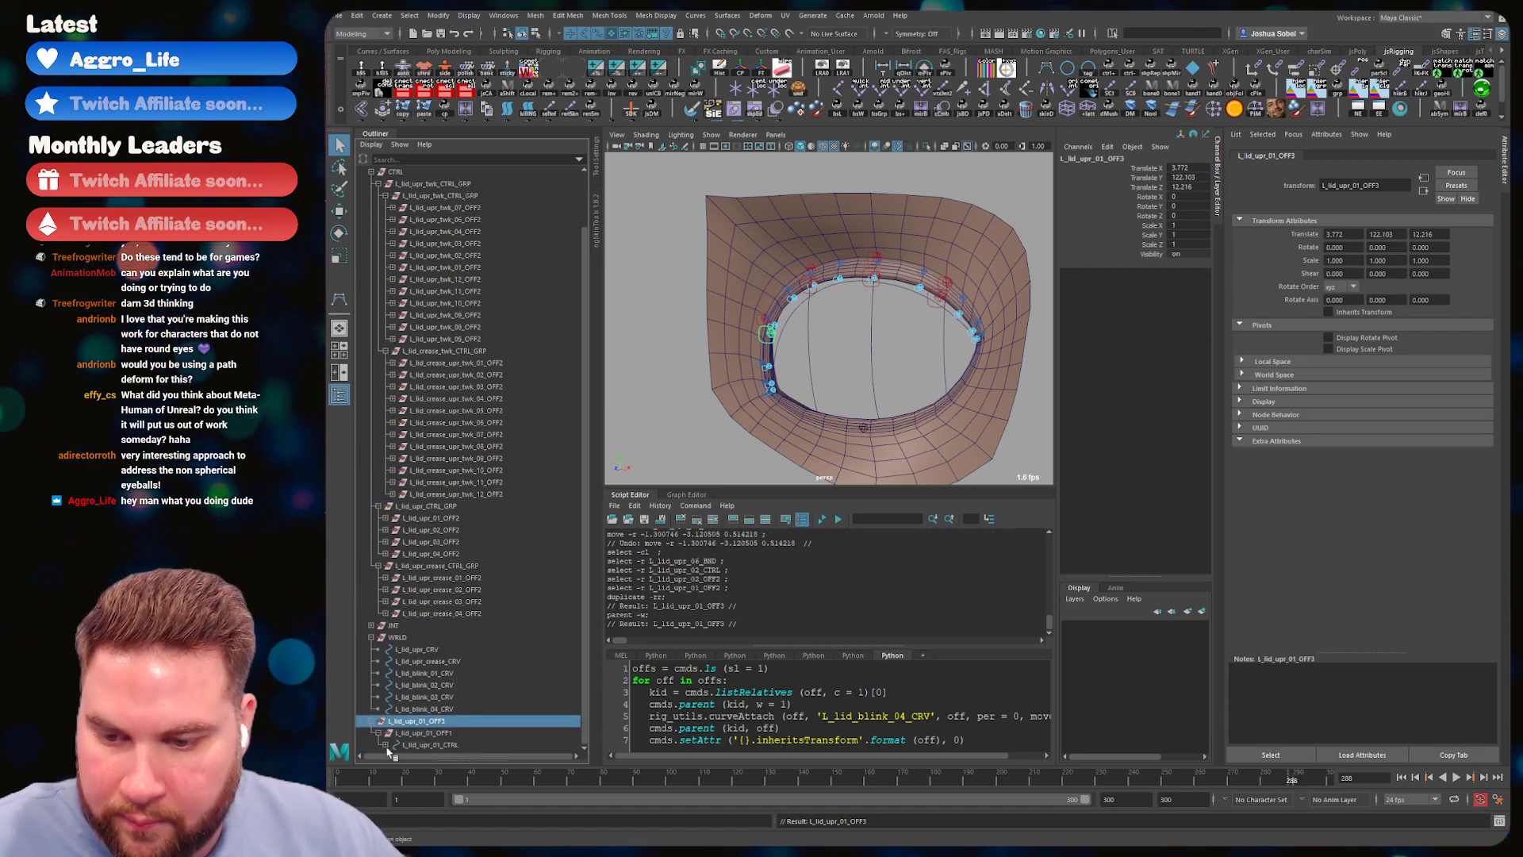
scroll(417, 730, "down", 1)
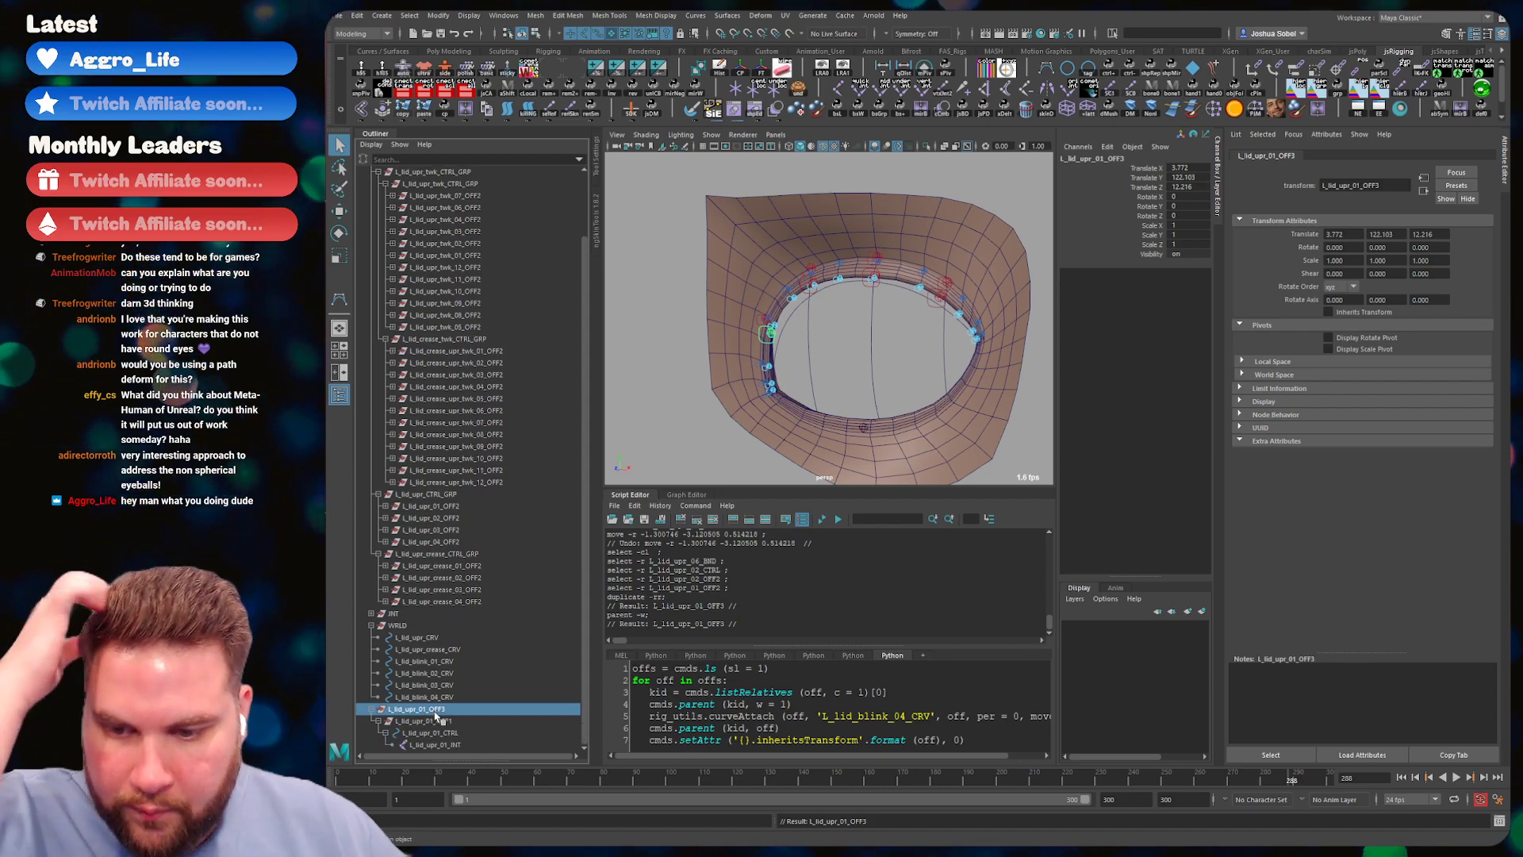
- Rename the duplicated top offset group to L_lid_upr_blink_OFF2
double_click(431, 711)
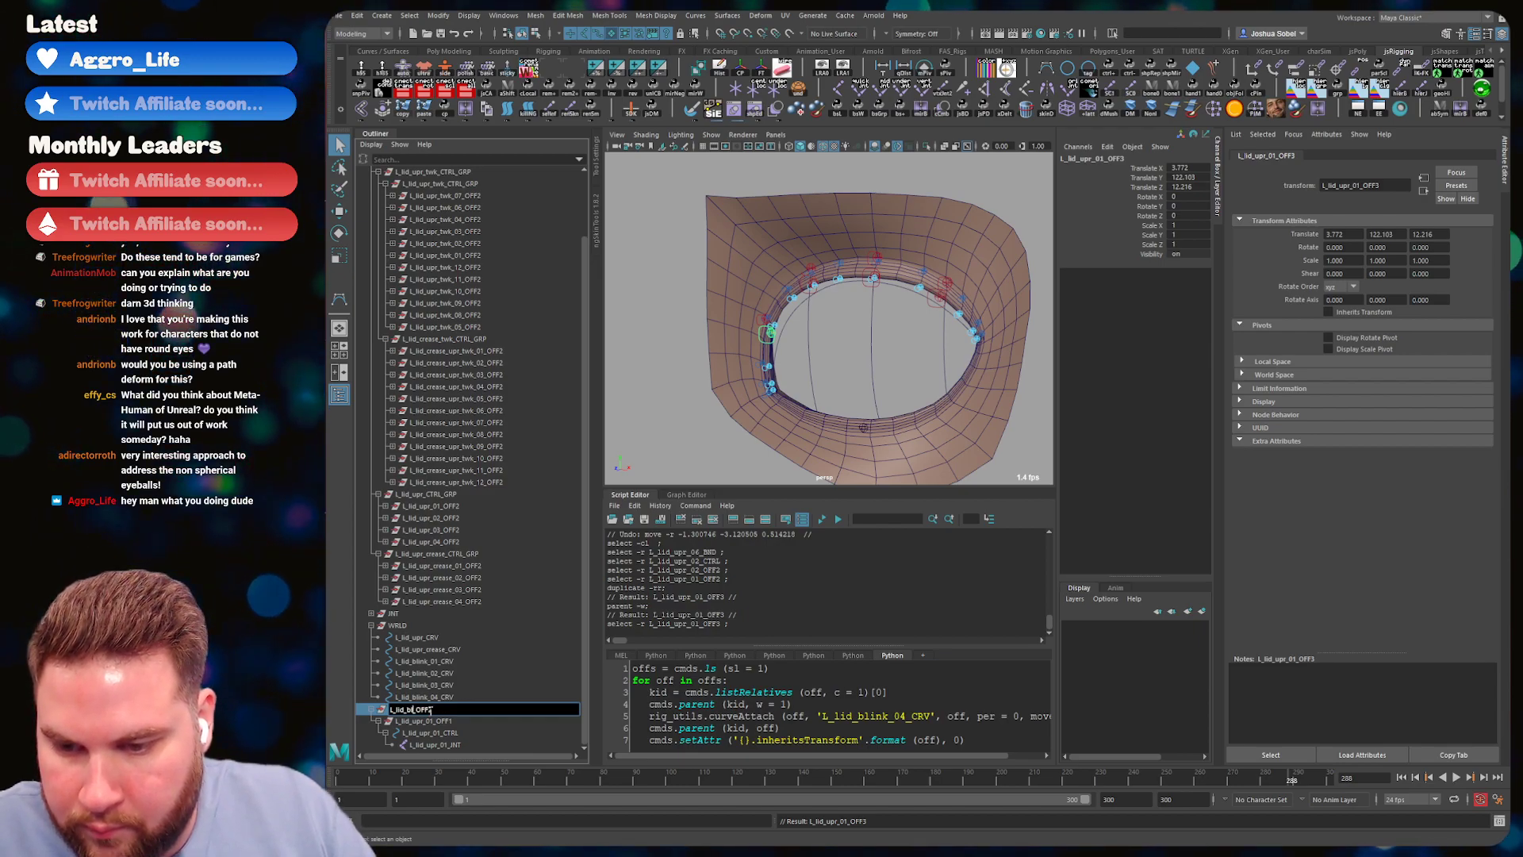
type("ink")
key("Return")
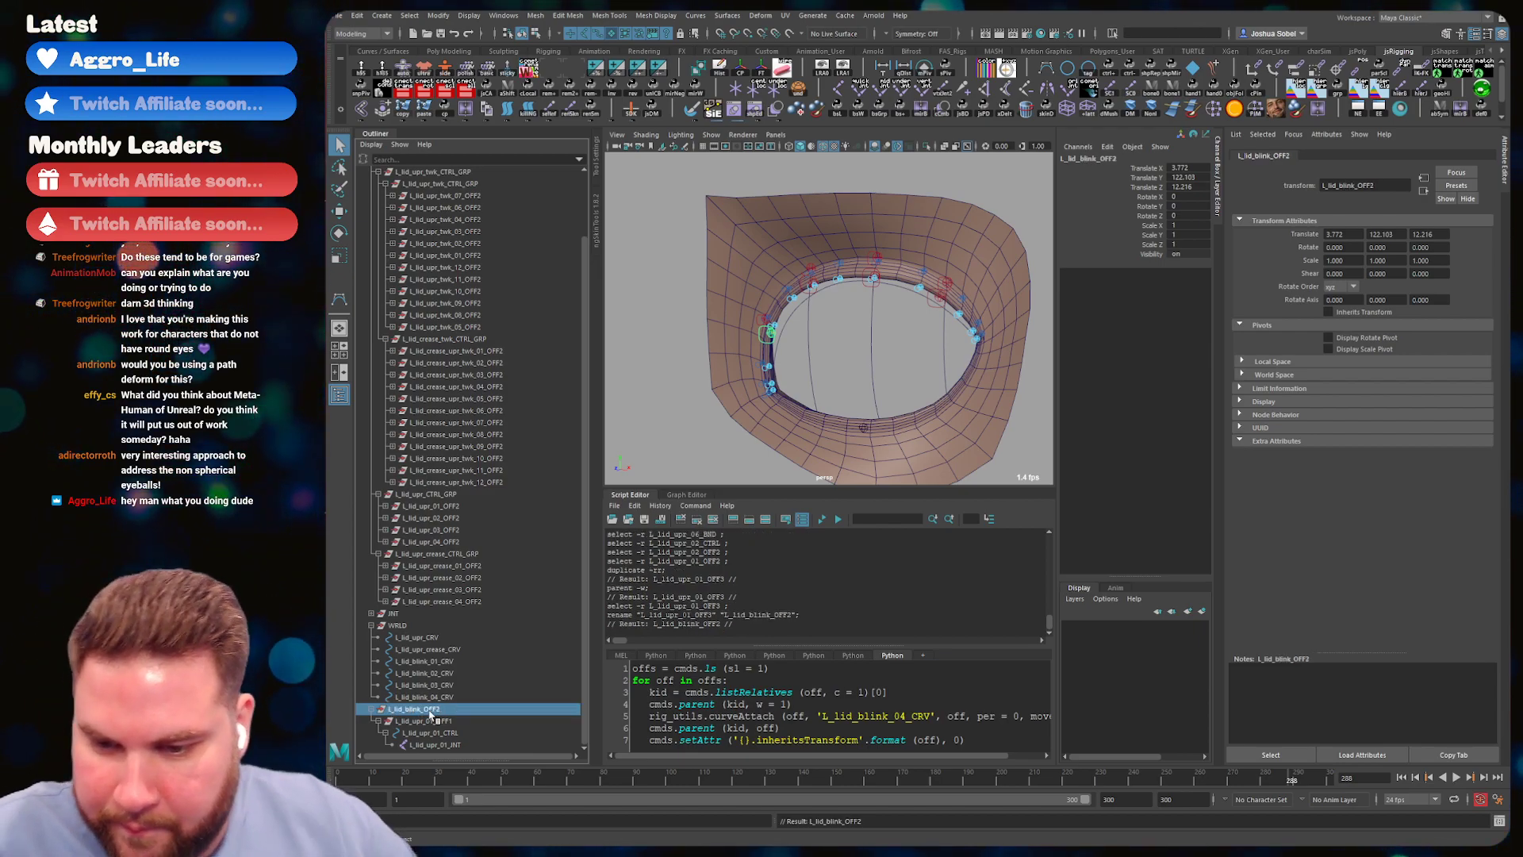
left_click(429, 710)
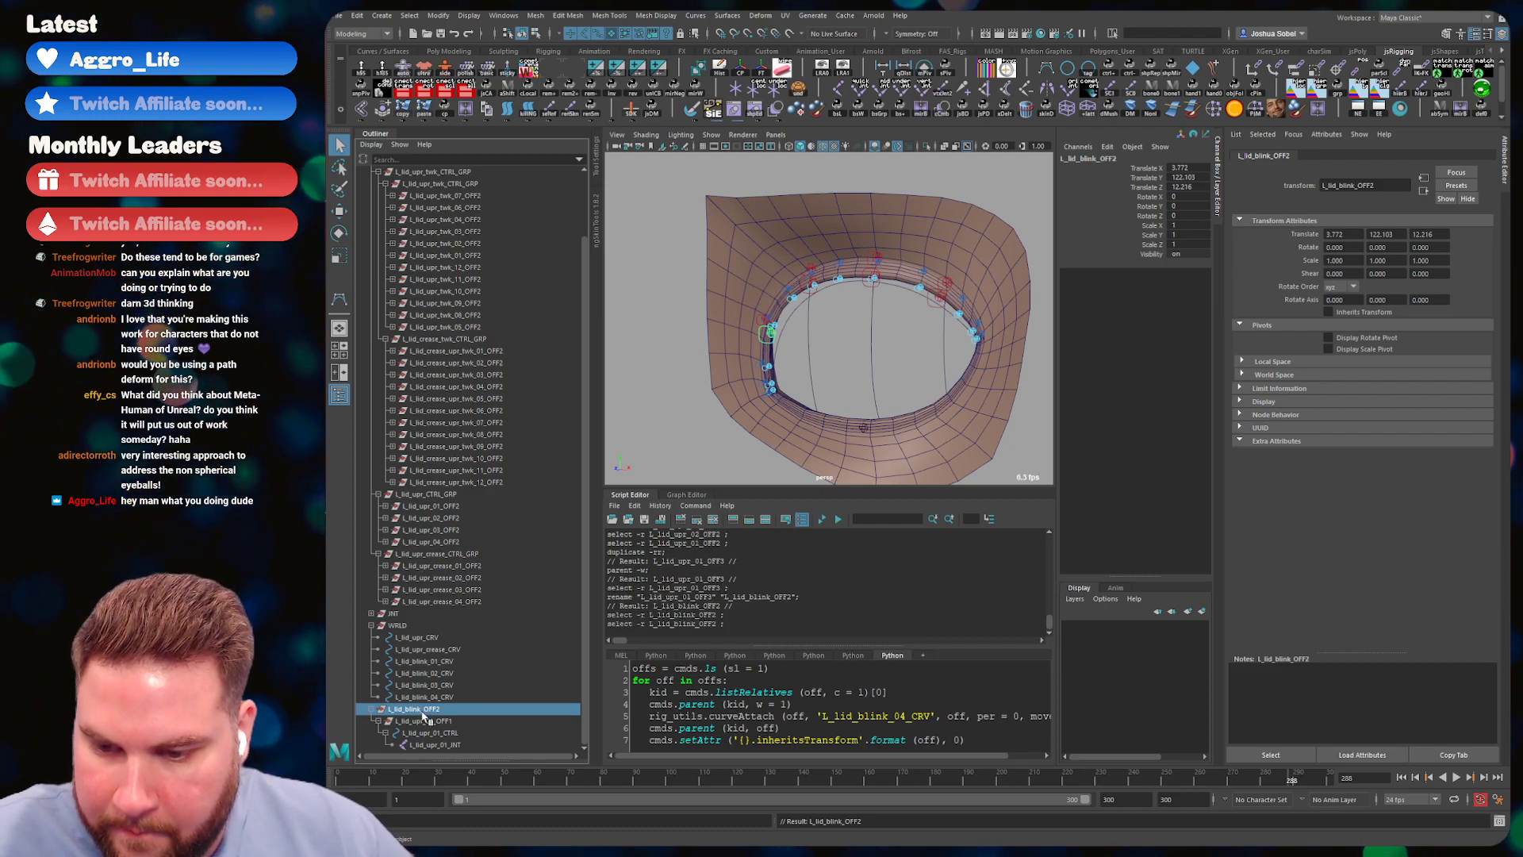
double_click(429, 709)
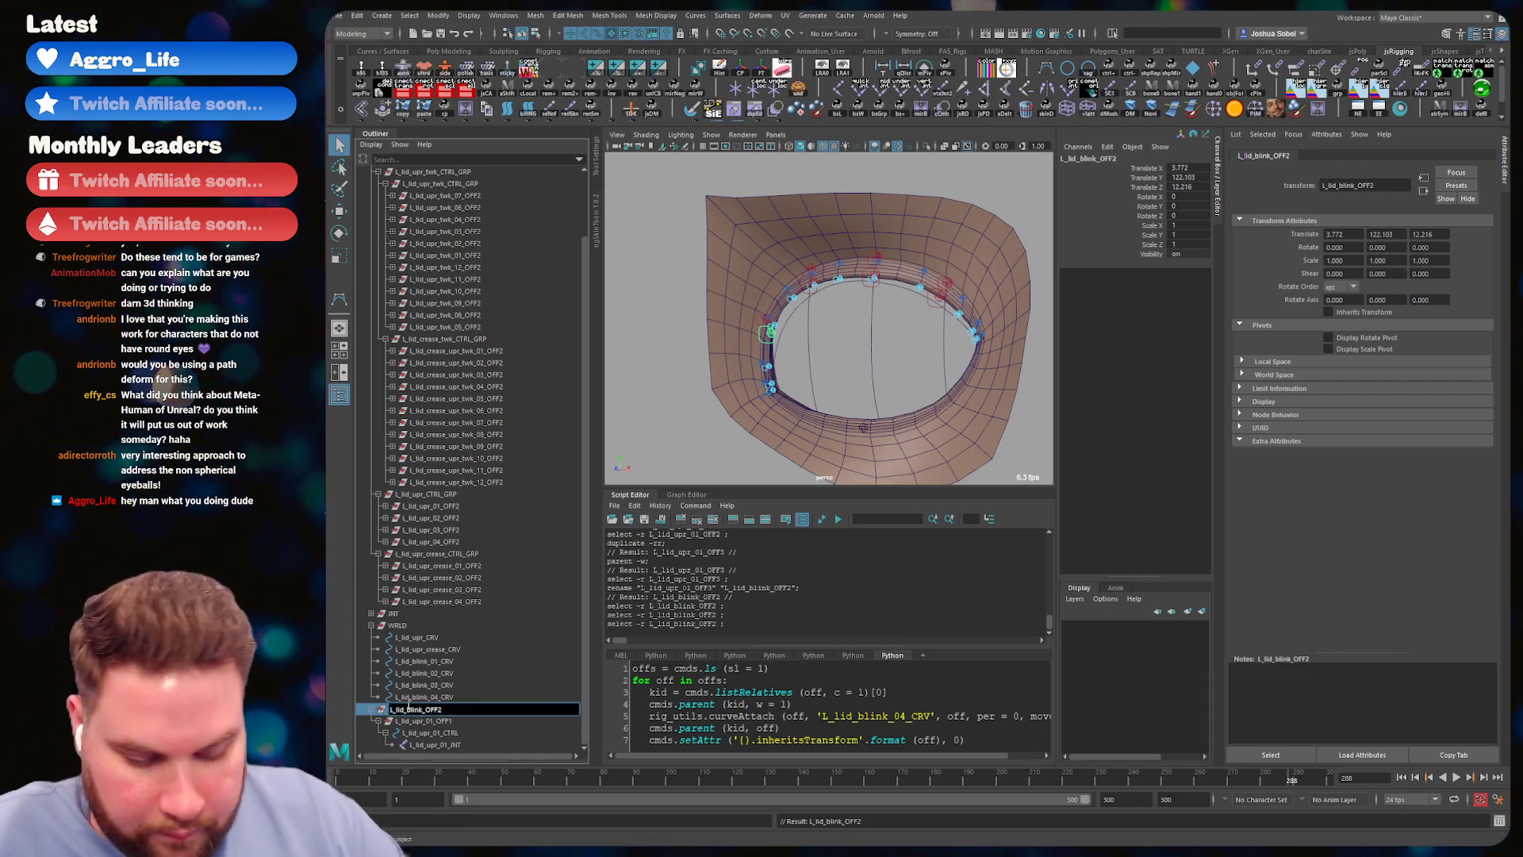
double_click(407, 707)
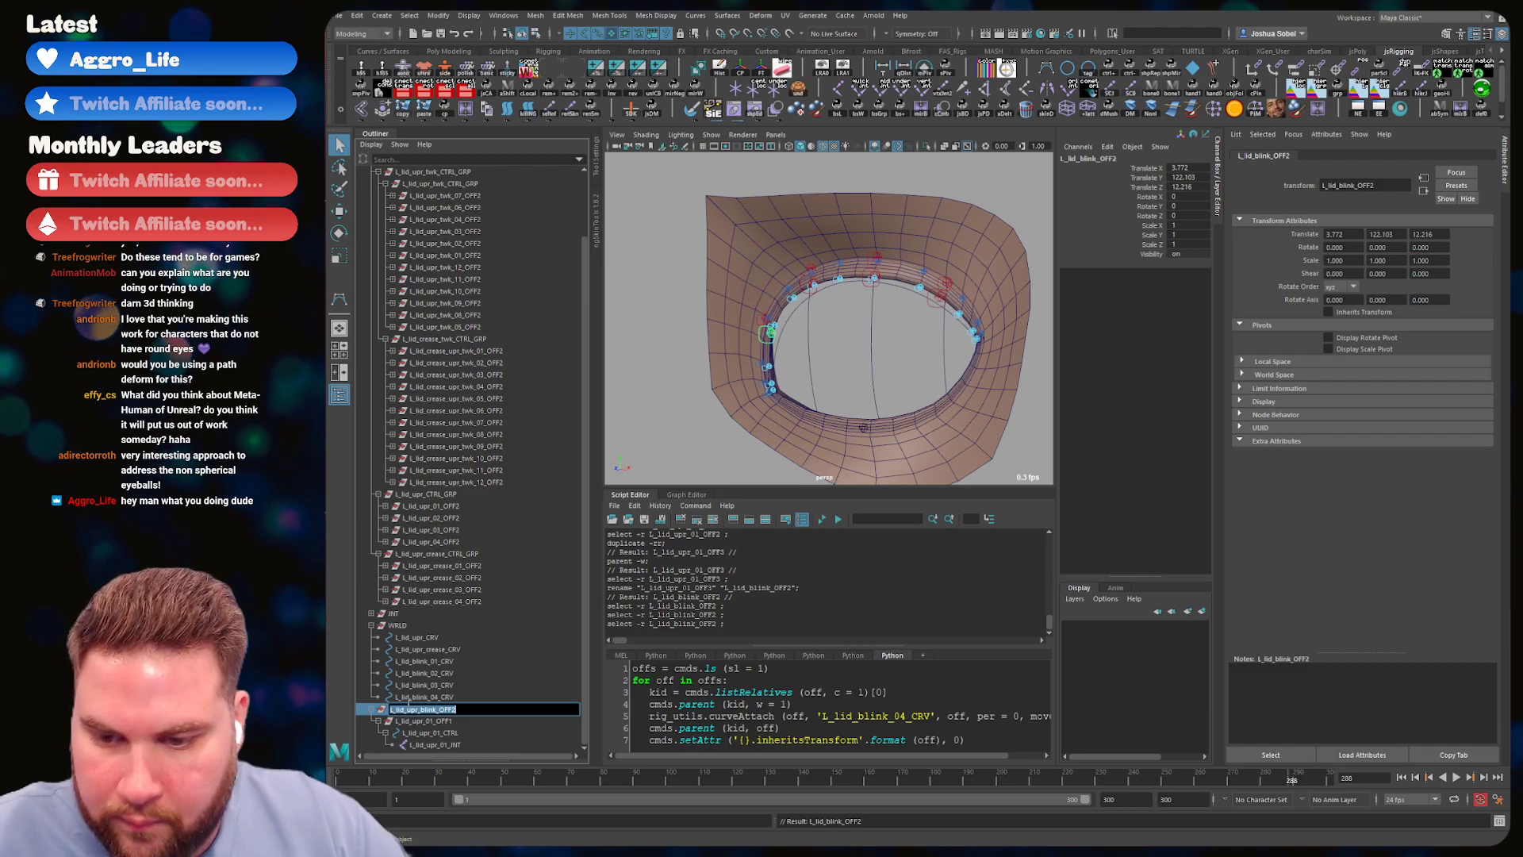
left_click(453, 710)
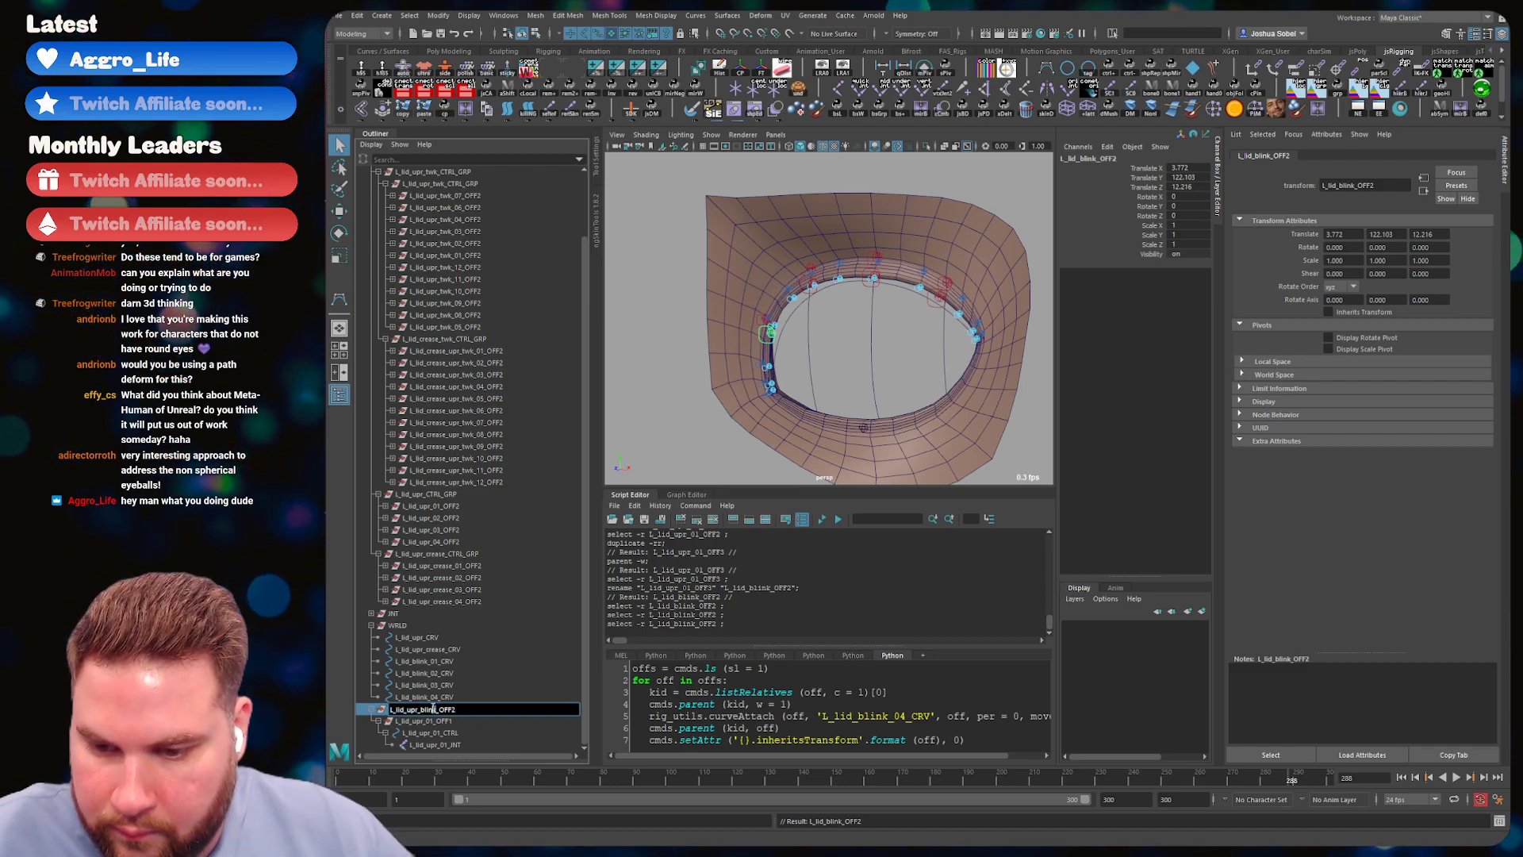
- Rename the duplicated lower offset group to L_lid_upr_blink_OFF1 and its control to L_lid_upr_blink_CTRL
double_click(437, 719)
type("L_lid_upr_blink")
left_click_drag(418, 720, 395, 734)
double_click(441, 732)
type("L_lid_upr_blink")
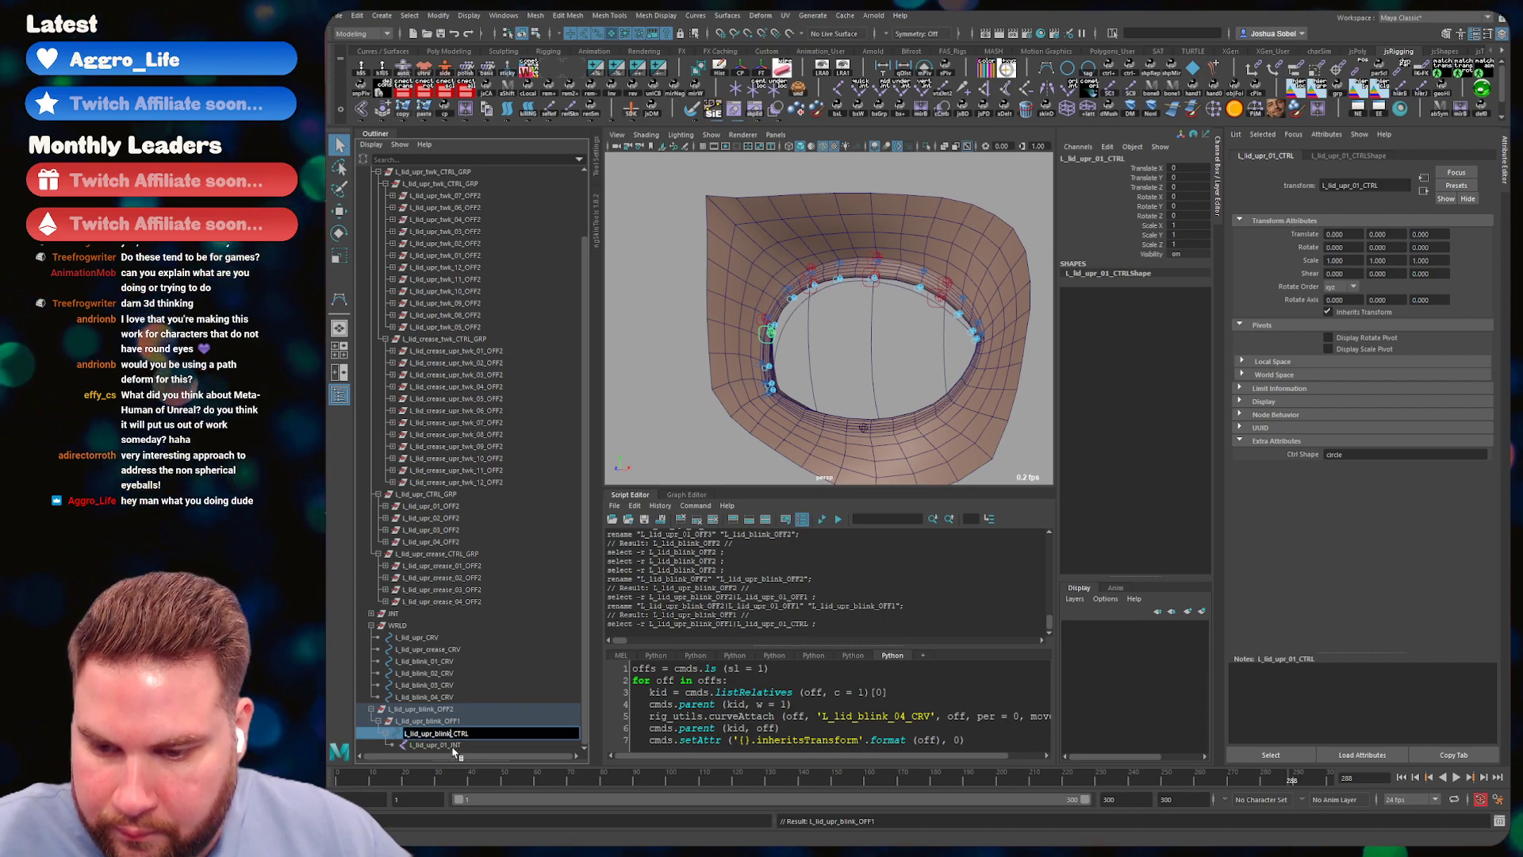
- Delete the leftover L_lid_upr_01_JNT joint beneath L_lid_upr_blink_CTRL and save the scene
left_click(458, 746)
key("Delete")
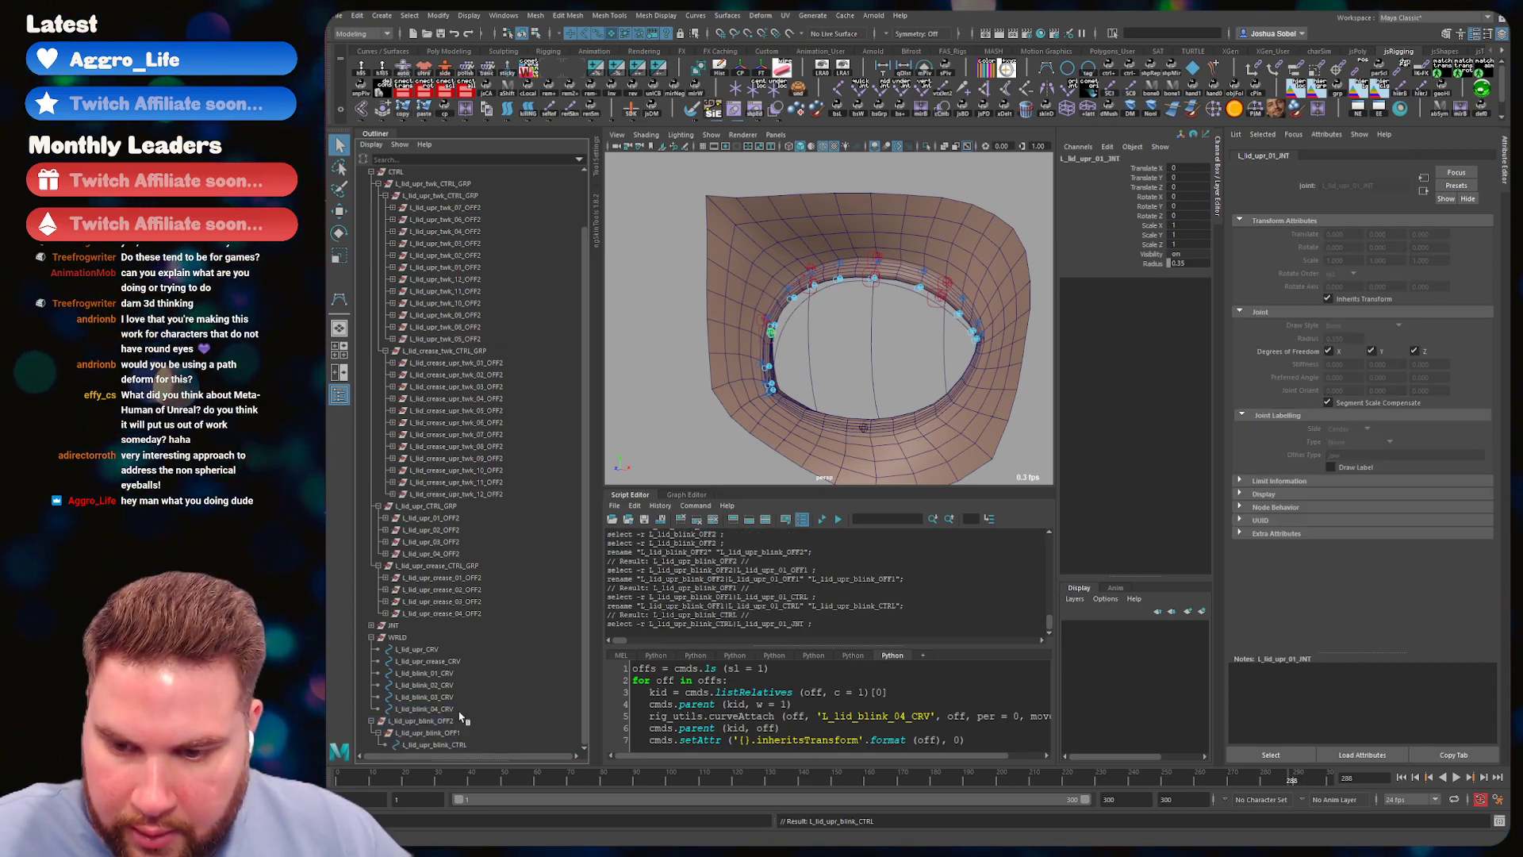
key("ctrl+s")
- Center the pivot of L_lid_upr_blink_OFF2 and move it about 3.57 along X and 2.22 along Y to the upper lid's middle
left_click(434, 722)
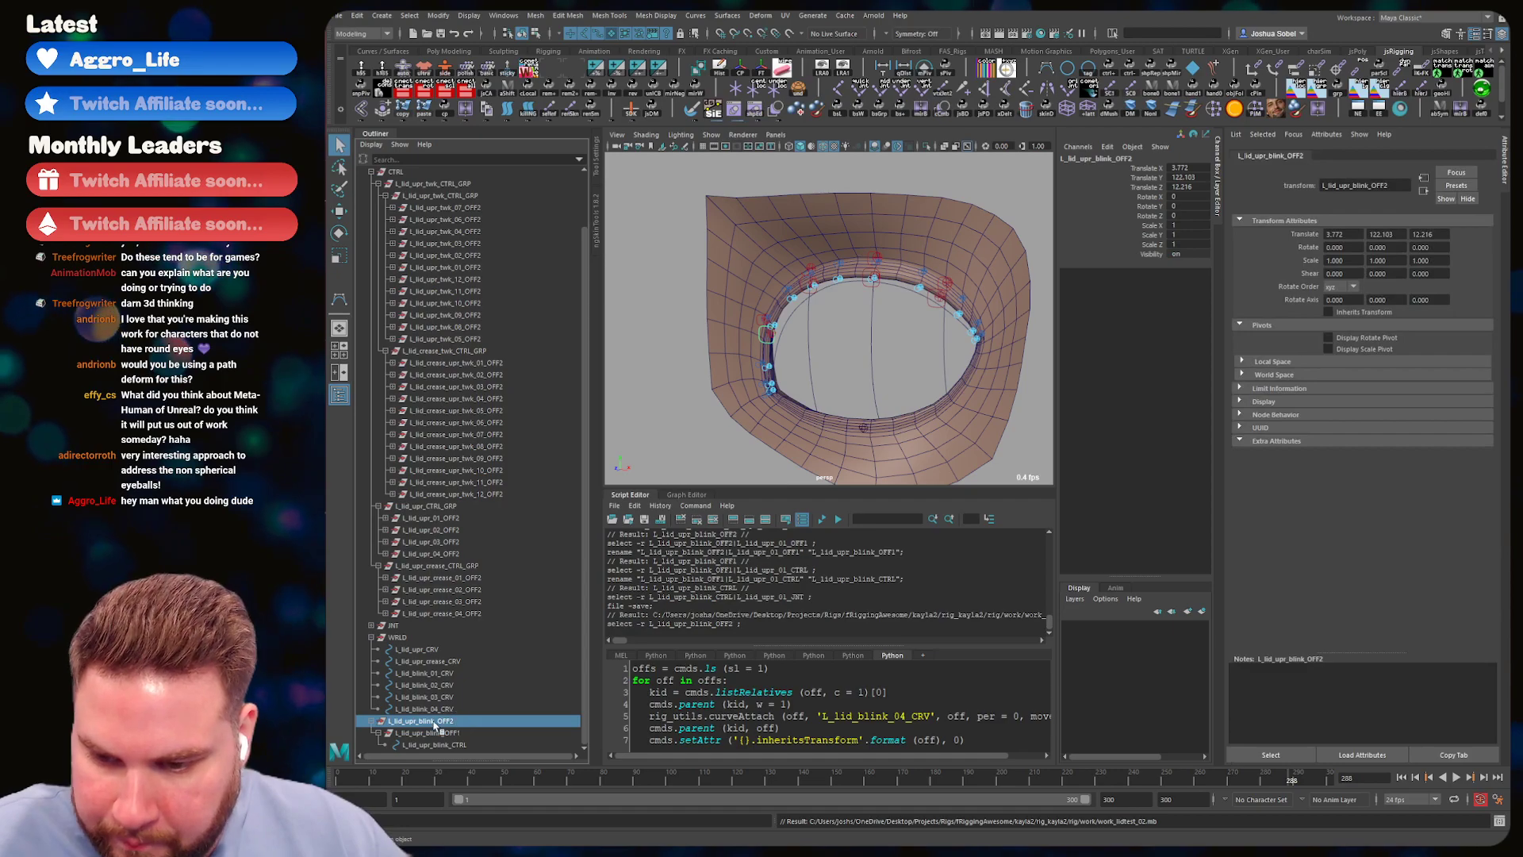
key("w")
left_click_drag(834, 361, 845, 353, "alt")
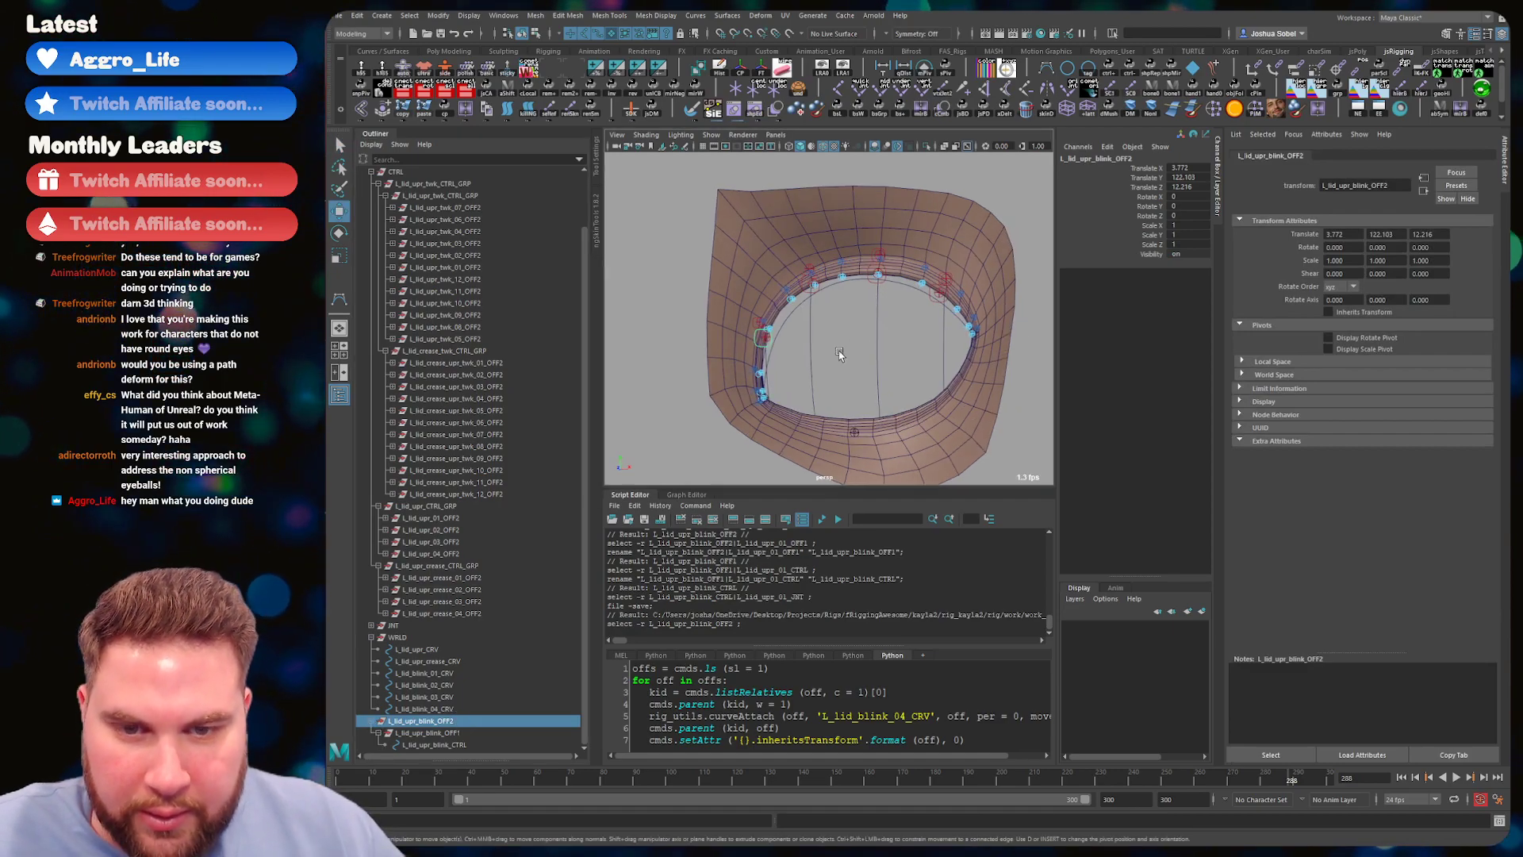
left_click(603, 103)
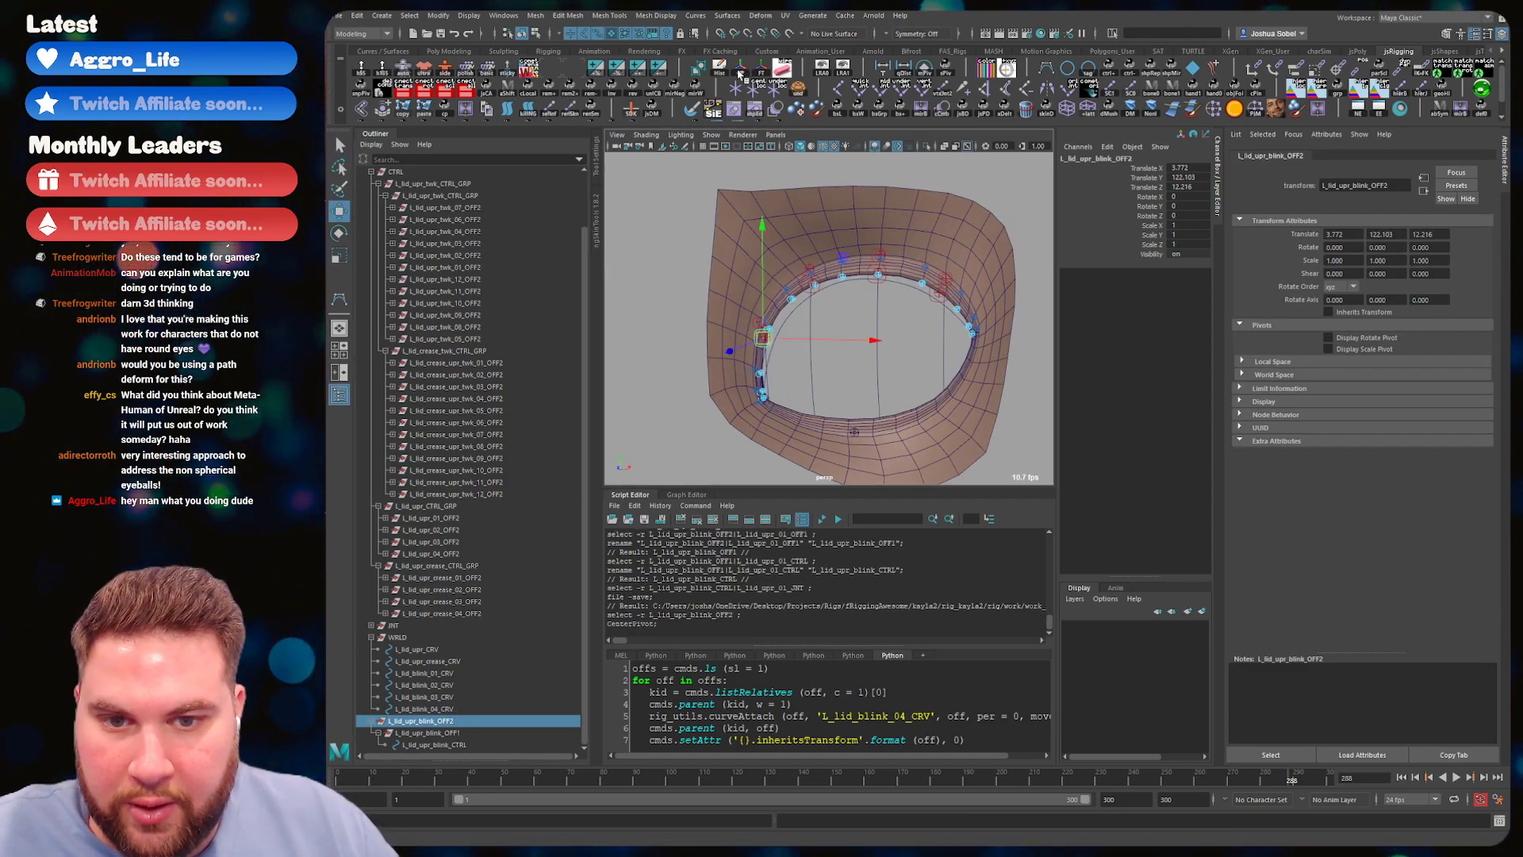
left_click_drag(804, 341, 867, 279)
key("ctrl+z")
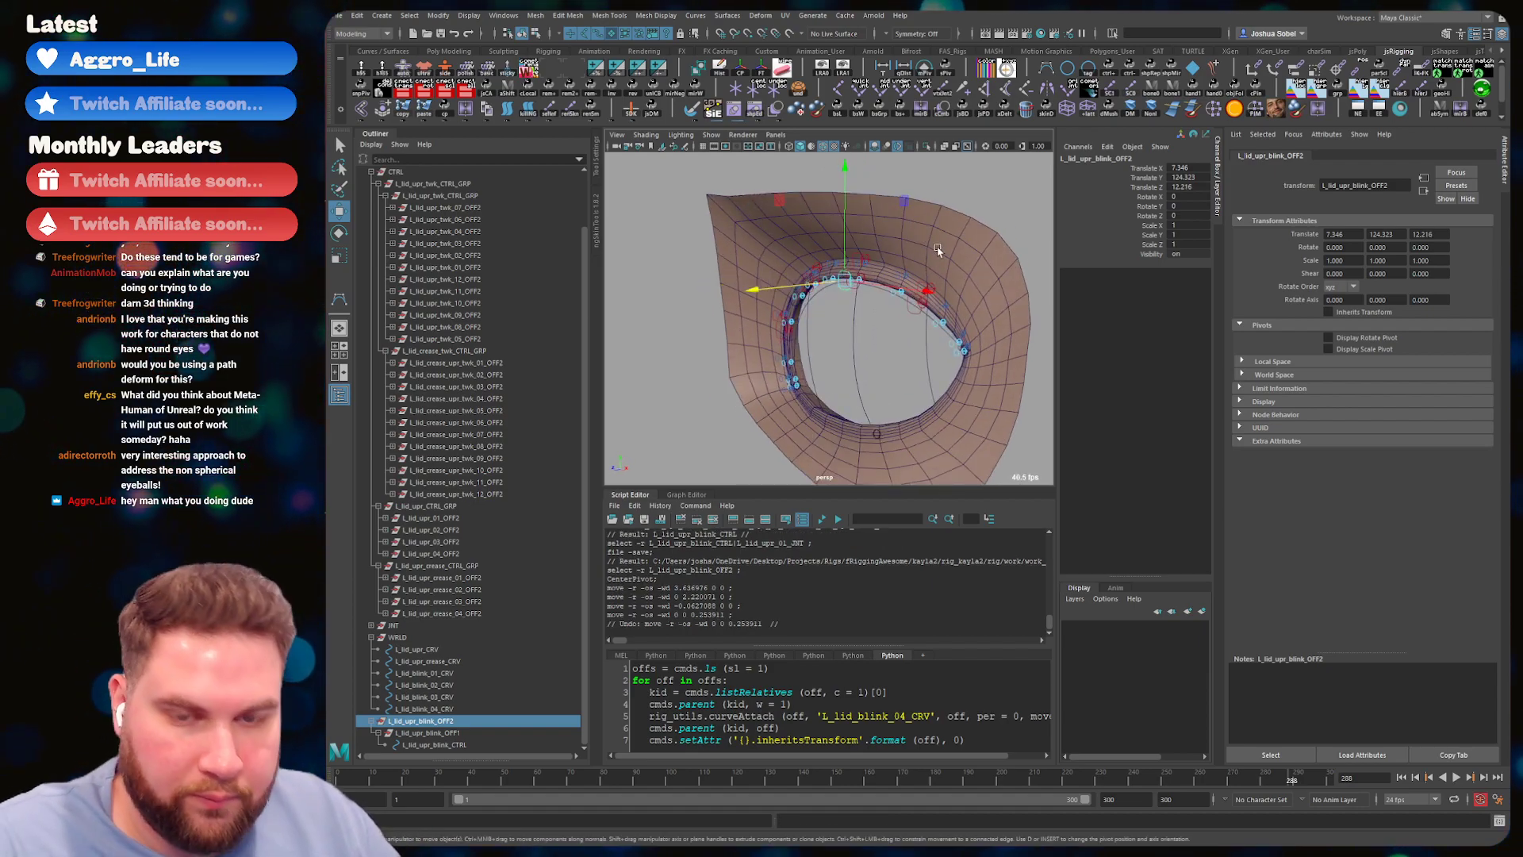
- Scale all control vertices of L_lid_upr_blink_CTRL uniformly to about 3.12 times their size
key("F8")
left_click(778, 313)
left_click_drag(778, 313, 876, 287, "alt")
key("r")
- Shape the blink control into a rounded triangle by narrowing its upper and middle CVs and widening its lower CVs about 1.32 times along X
left_click_drag(825, 233, 917, 266)
middle_click_drag(910, 257, 841, 249, "shift")
left_click_drag(820, 265, 912, 284)
middle_click_drag(912, 282, 887, 281, "shift")
left_click_drag(820, 295, 904, 314)
middle_click_drag(907, 310, 938, 311, "shift")
left_click_drag(841, 236, 889, 257)
middle_click_drag(893, 251, 870, 250, "shift")
- Scale all blink control CVs to about 0.91 along X, raise them about 0.24 along Y and save the scene
left_click_drag(783, 203, 920, 359)
middle_click_drag(861, 233, 859, 244, "shift")
key("q")
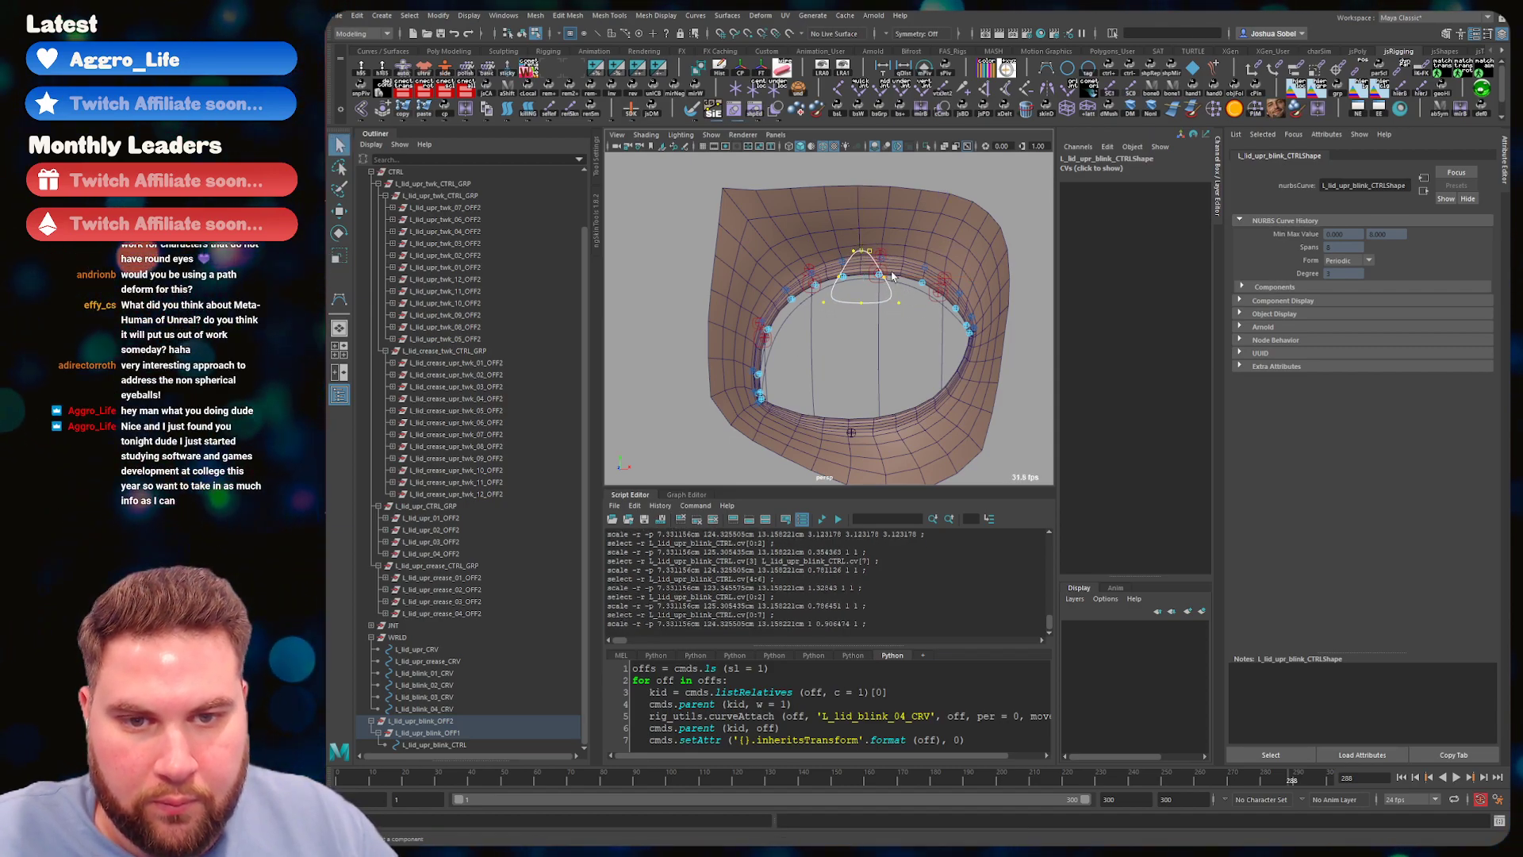
left_click_drag(856, 256, 865, 257, "alt")
key("w")
middle_click_drag(865, 257, 865, 249, "shift")
key("q")
key("F8")
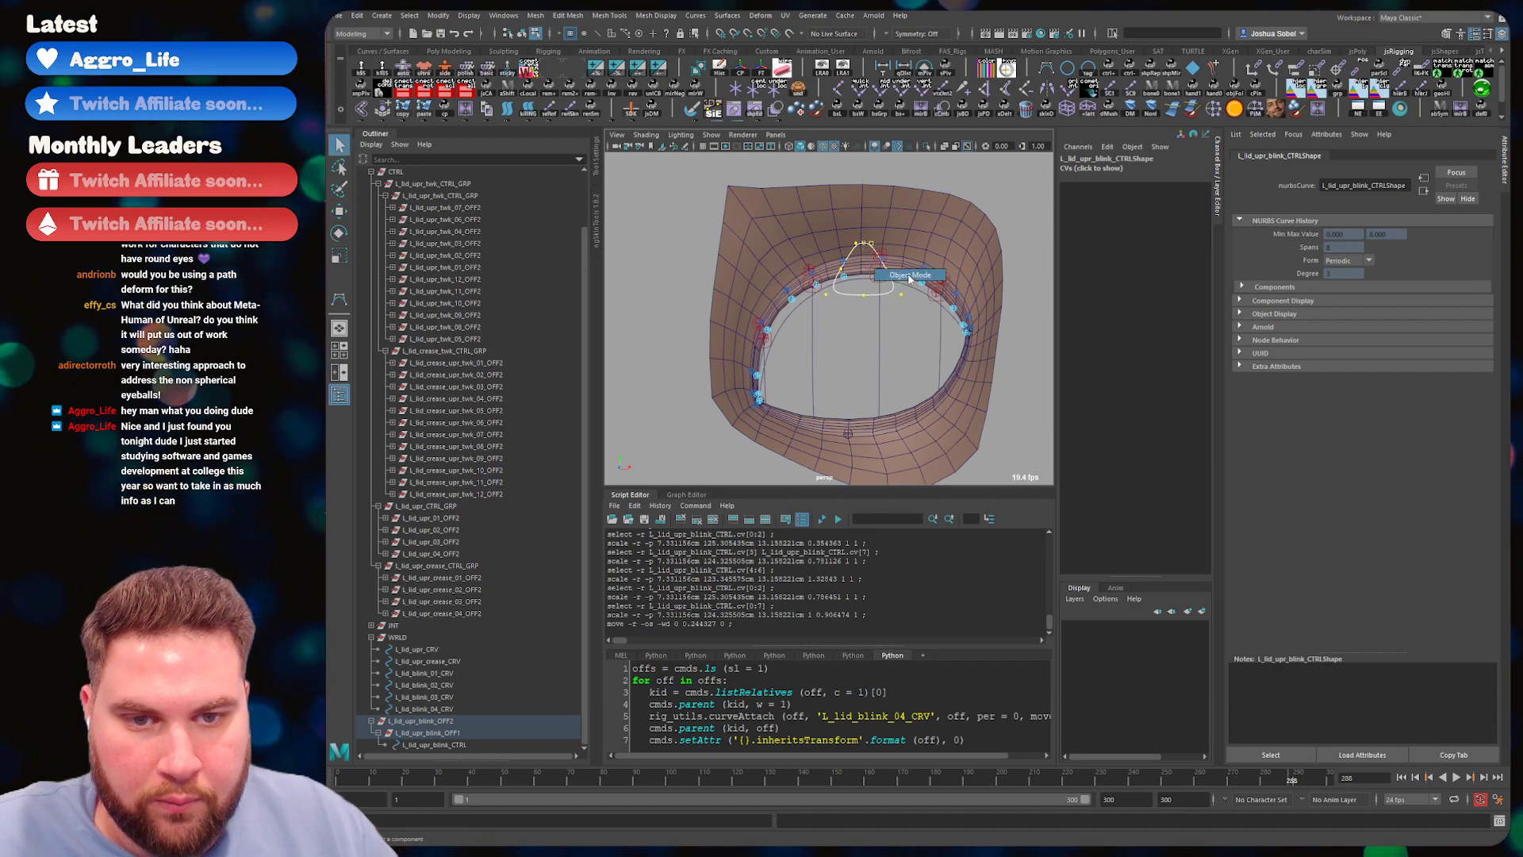
left_click(887, 308)
left_click_drag(886, 298, 858, 294, "alt")
left_click(858, 292)
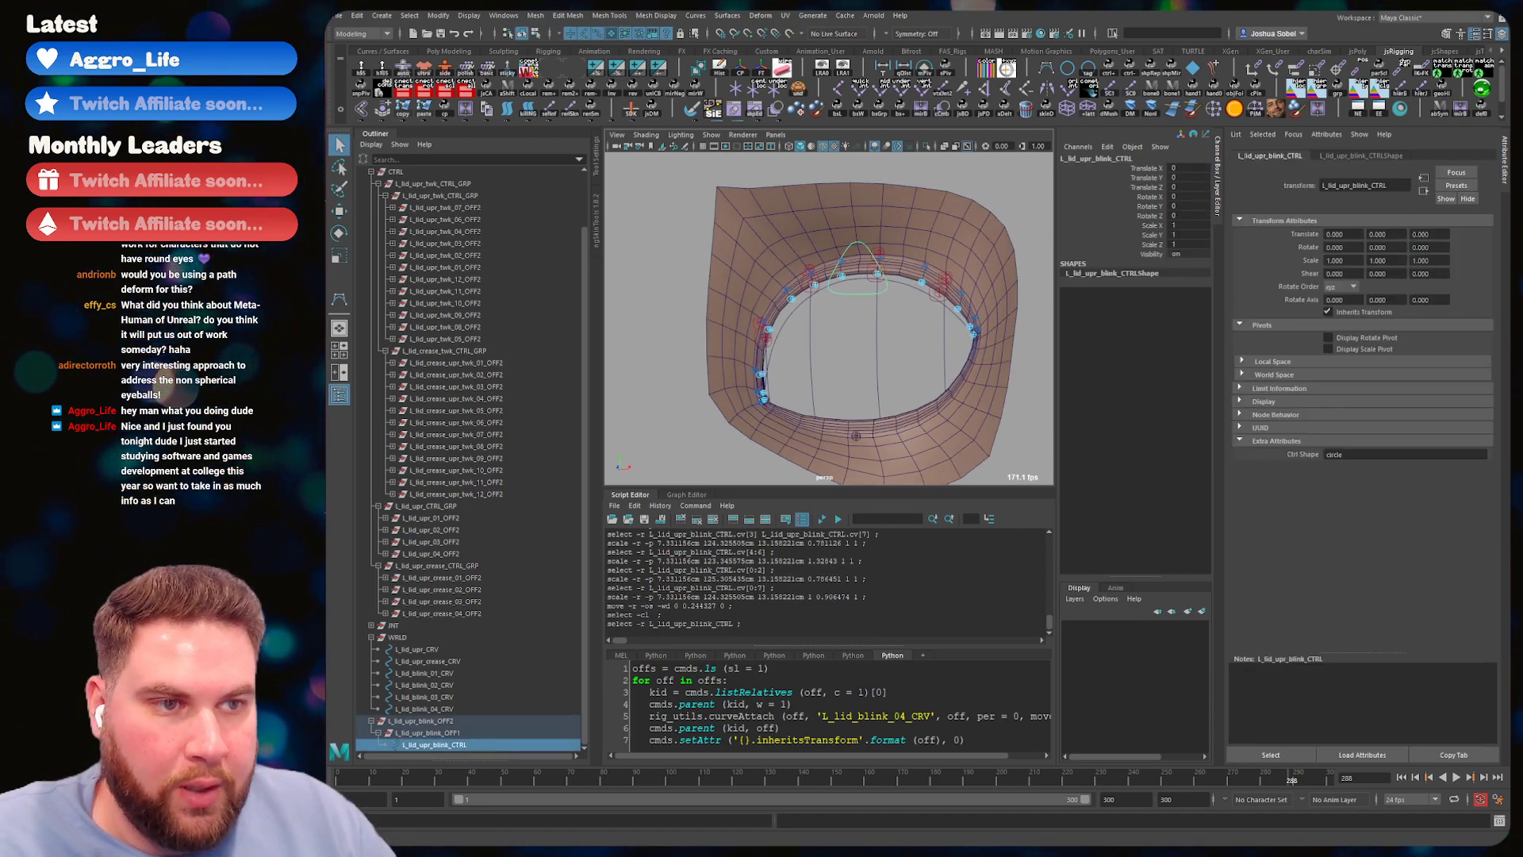
key("ctrl+s")
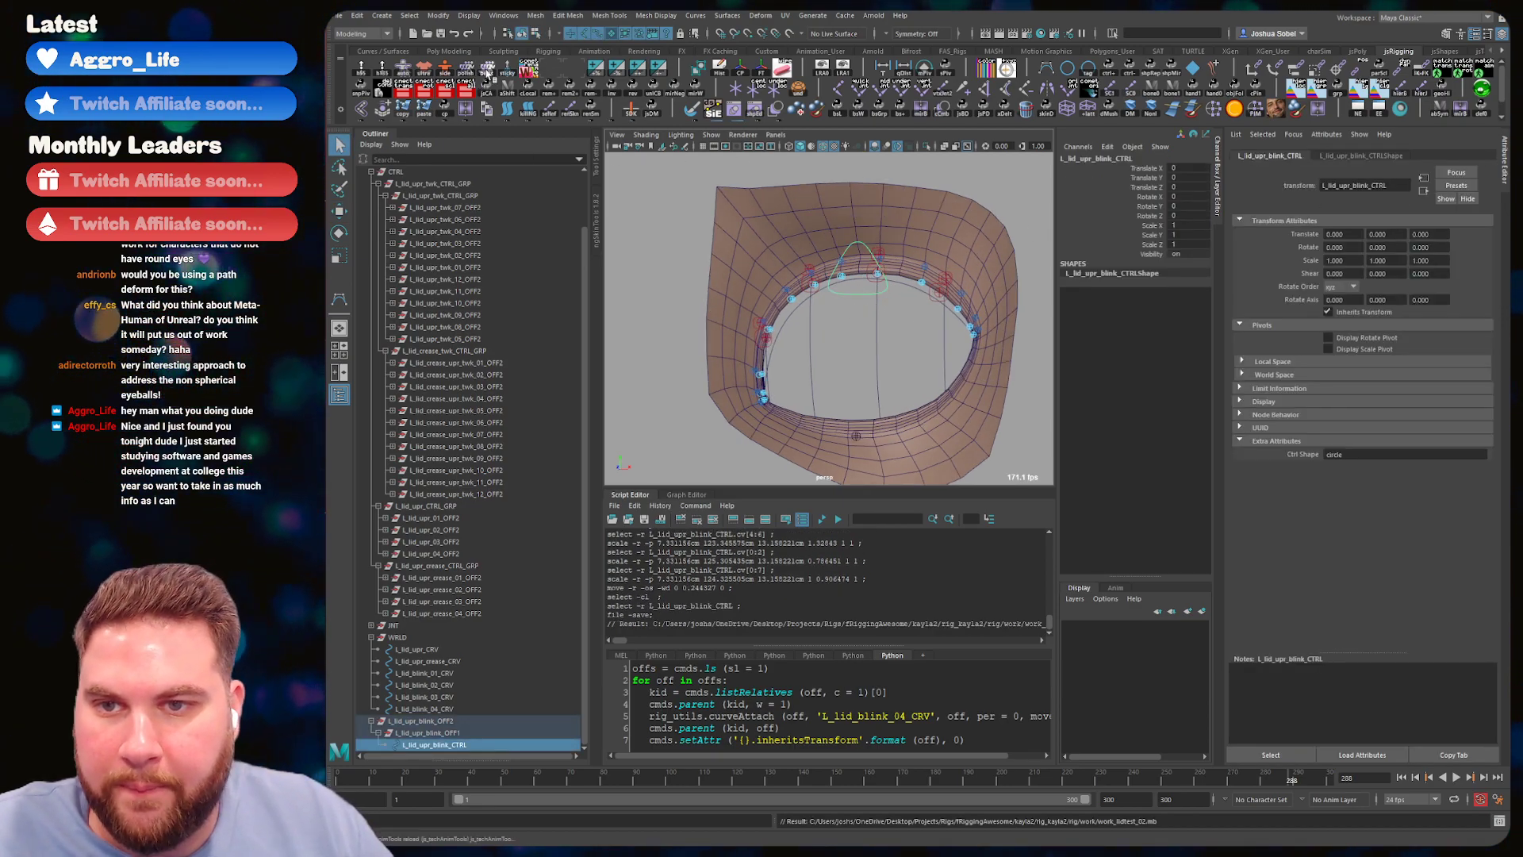
- Recolor L_lid_upr_blink_CTRL yellow with the Auto-Rig tool's control shape colors, and close the tool
left_click(403, 69)
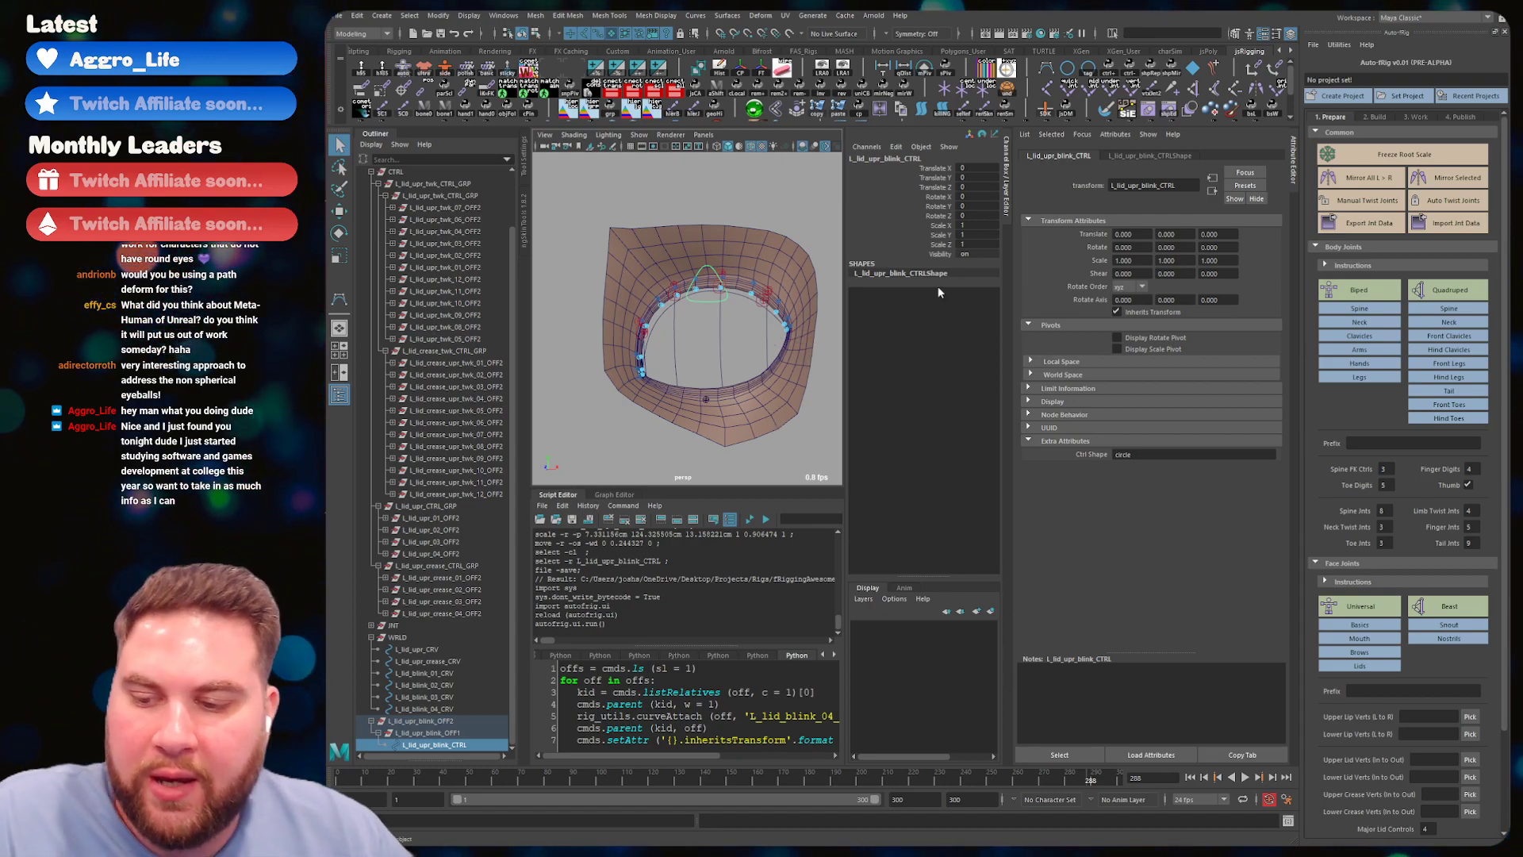
left_click_drag(745, 372, 729, 360, "alt")
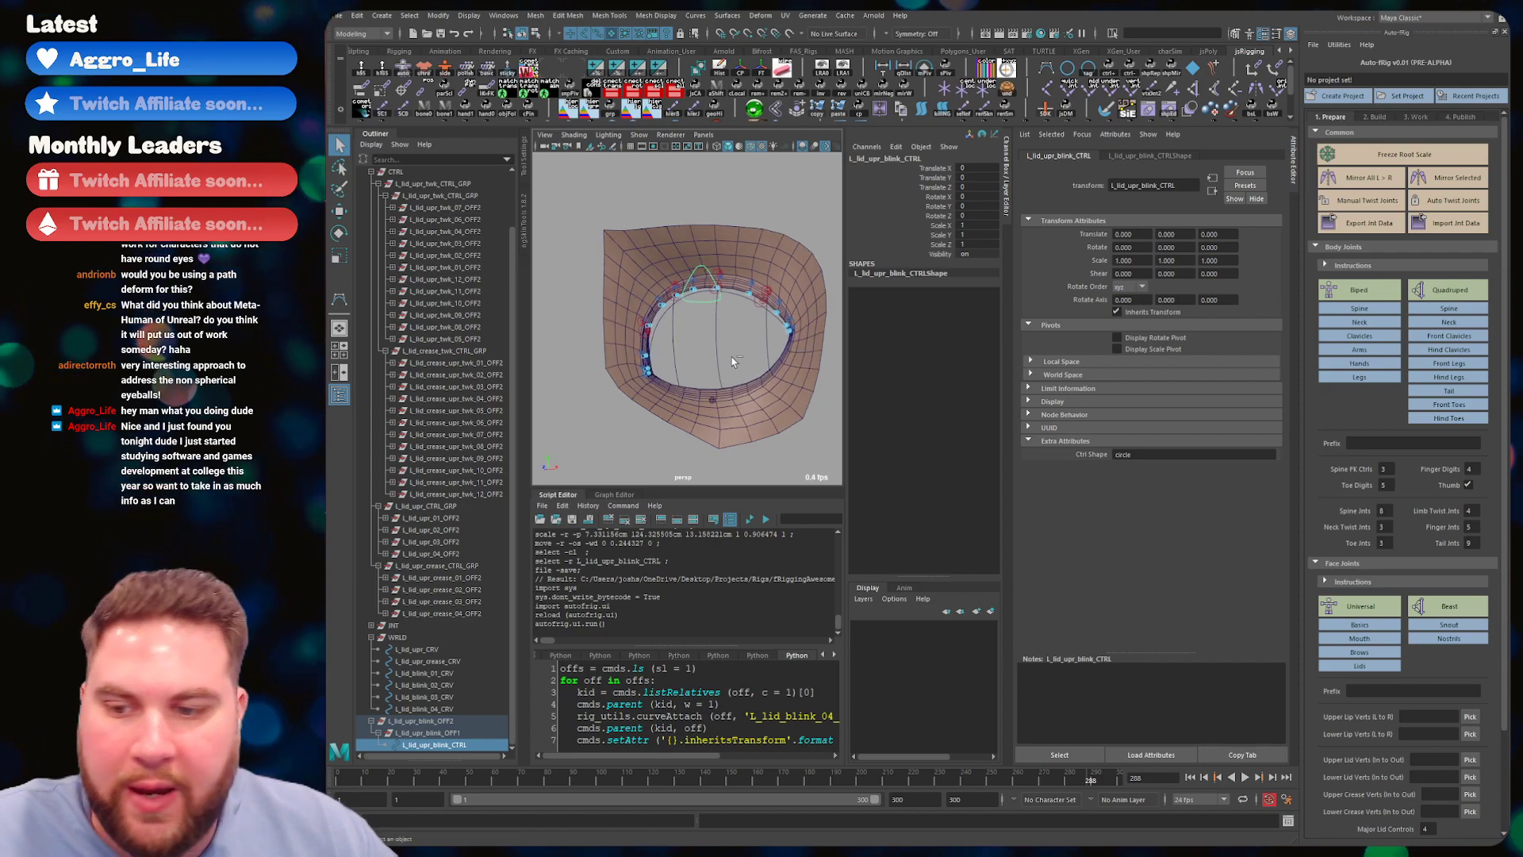
key("ctrl+s")
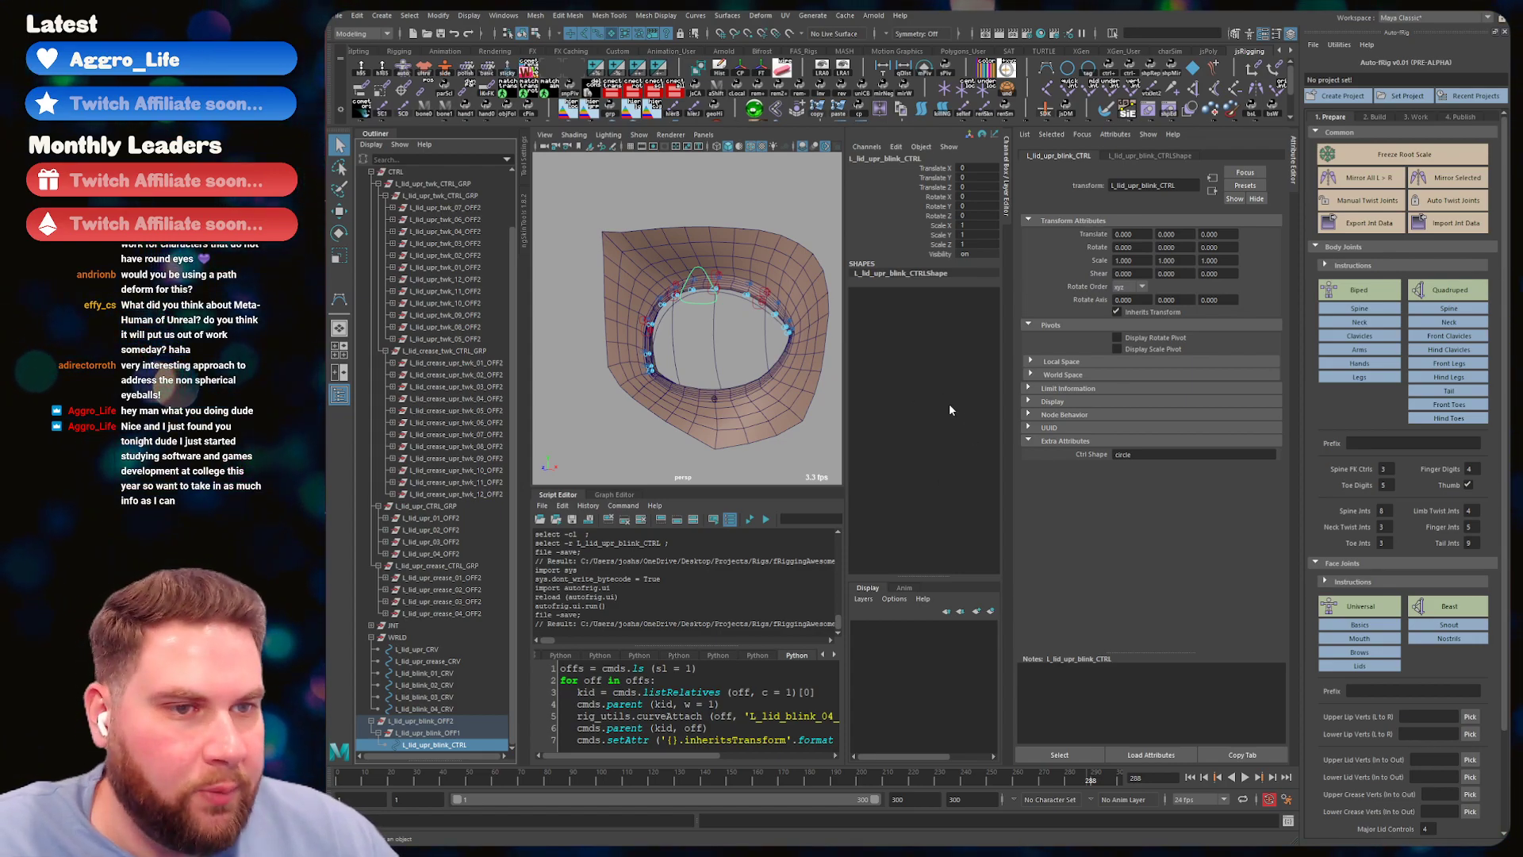
mouse_move(784, 350)
left_mouse_down("alt")
mouse_move(763, 349)
mouse_move(777, 349)
left_mouse_up("alt")
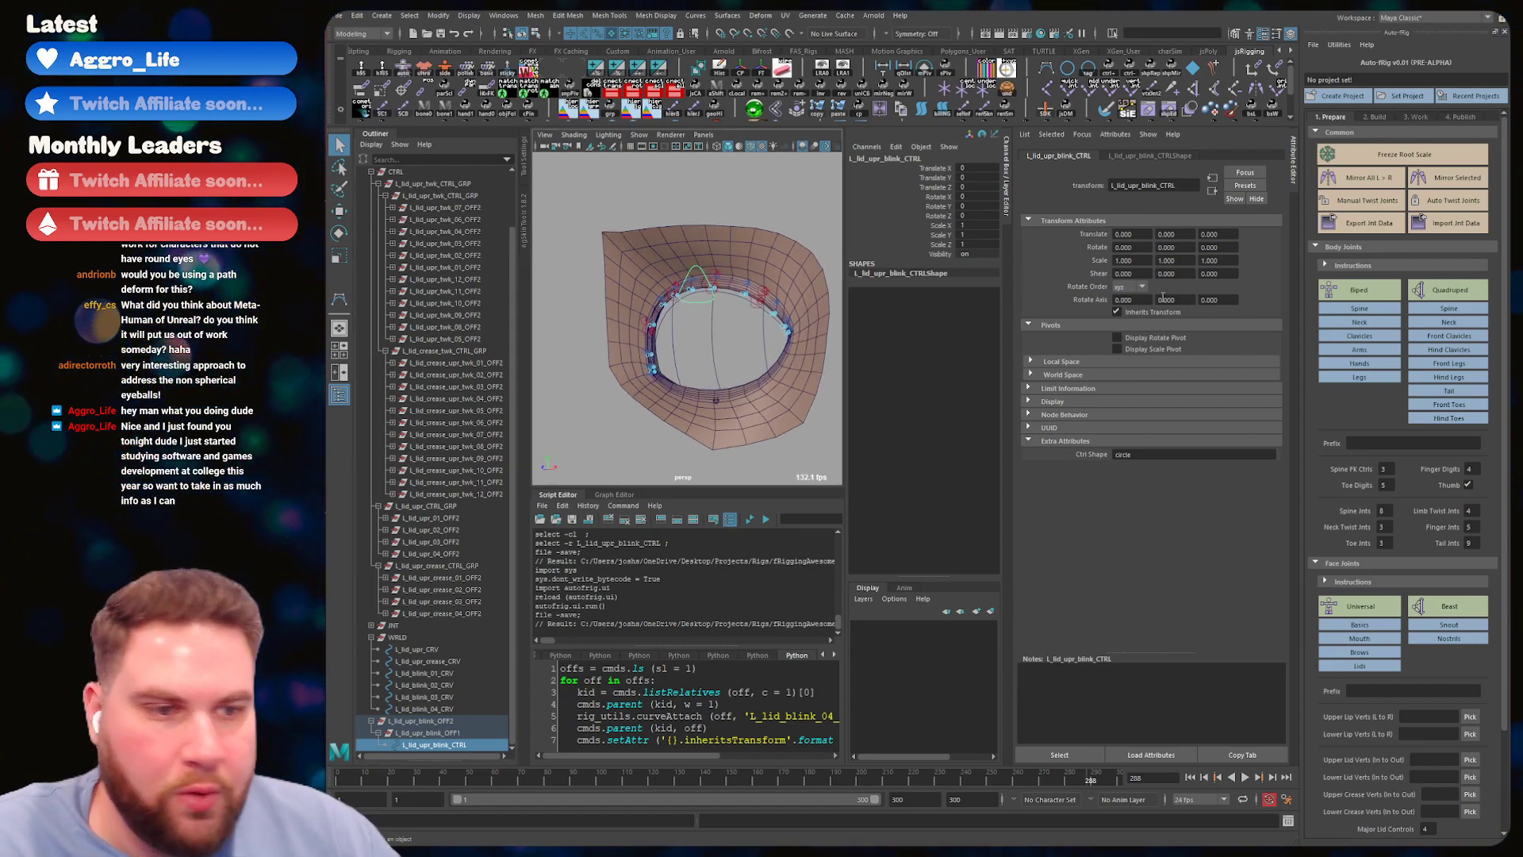
left_click(1416, 116)
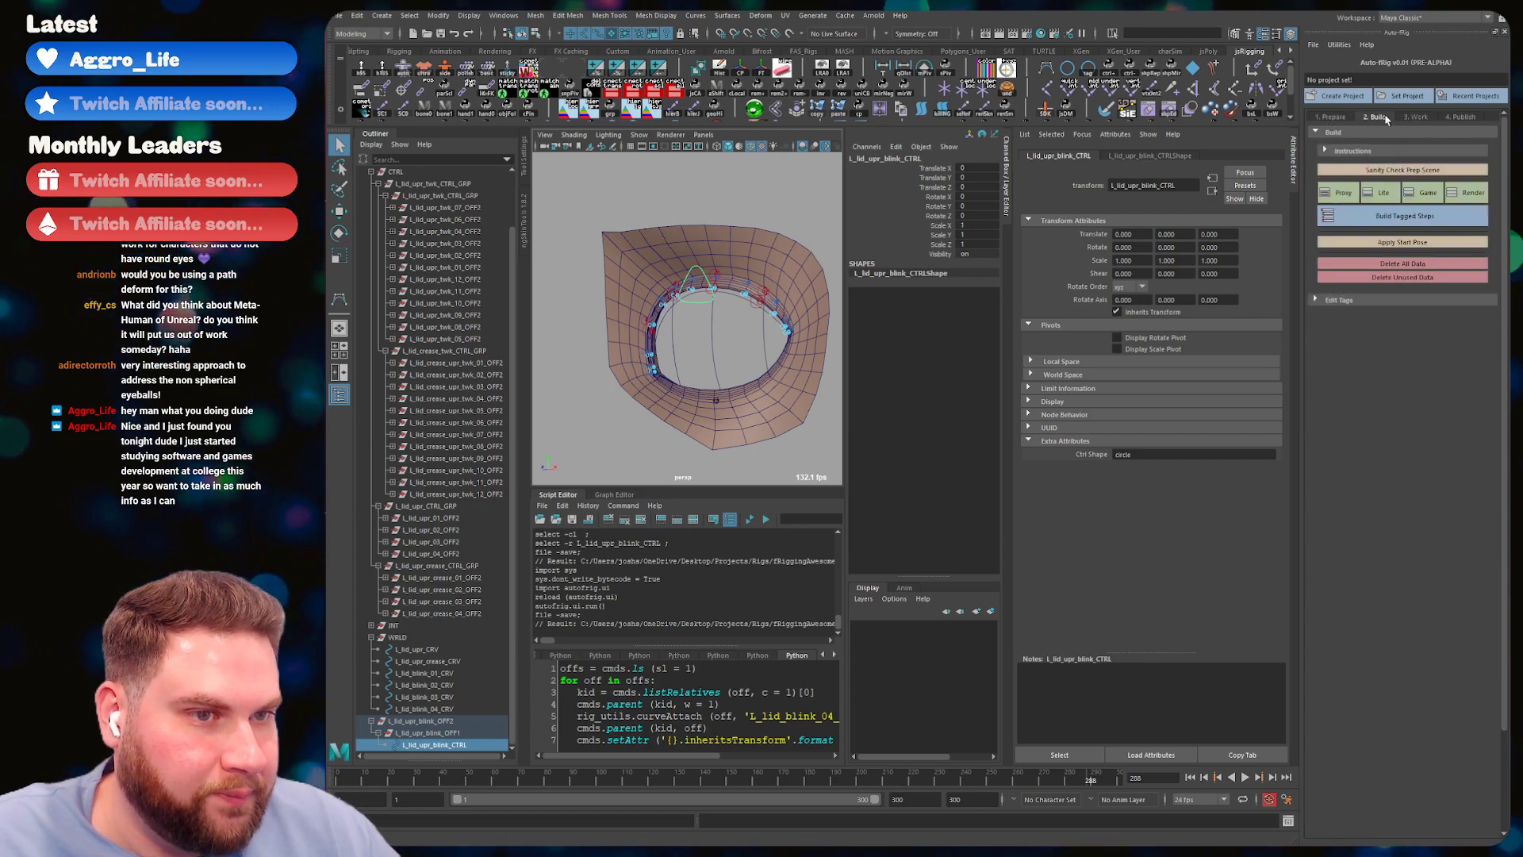
left_click(1346, 424)
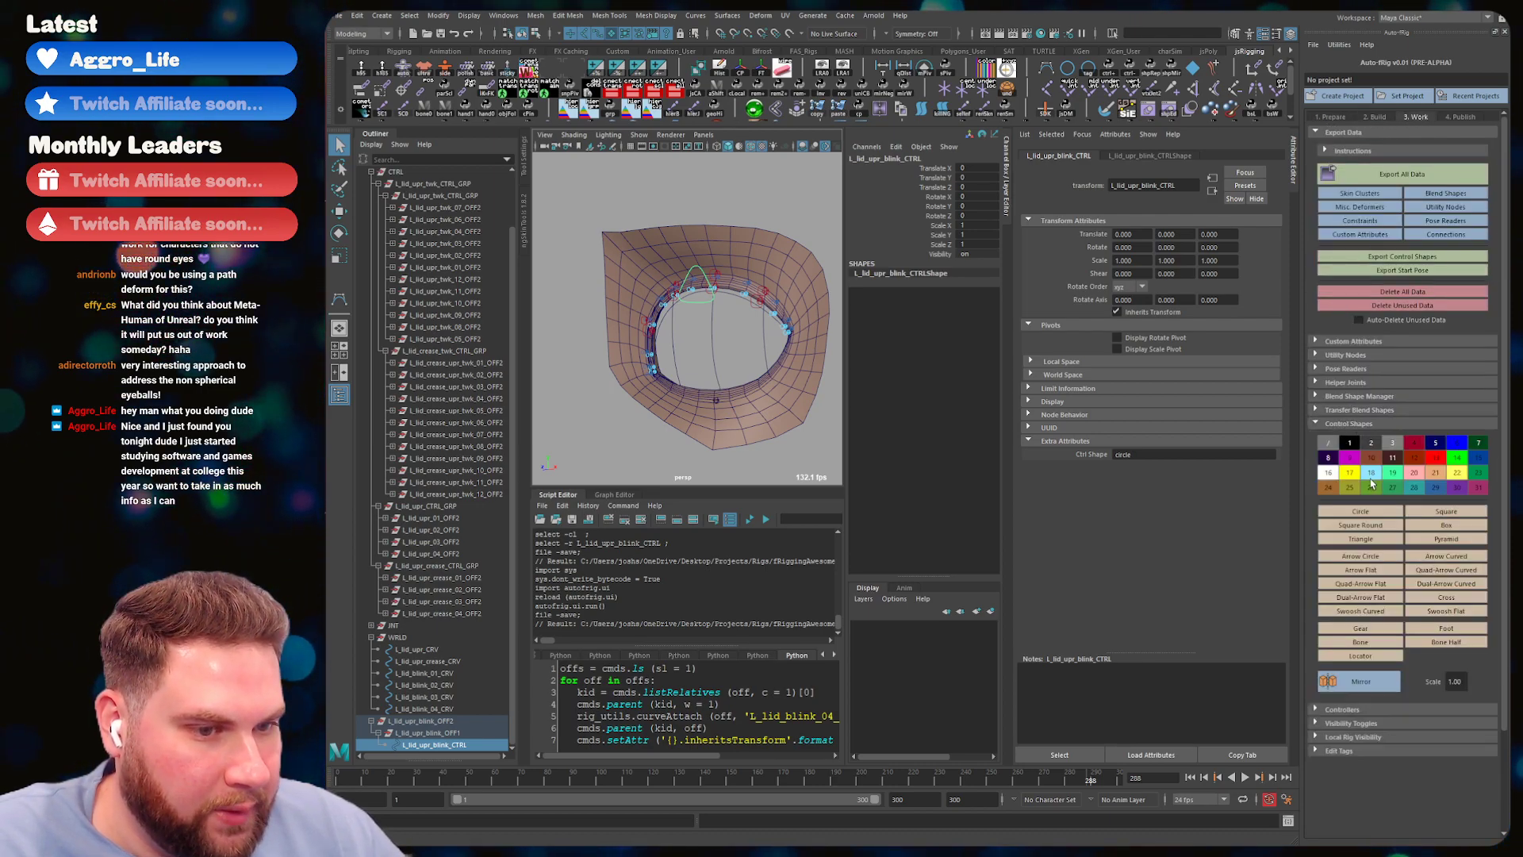
left_click(1501, 34)
left_click(888, 320)
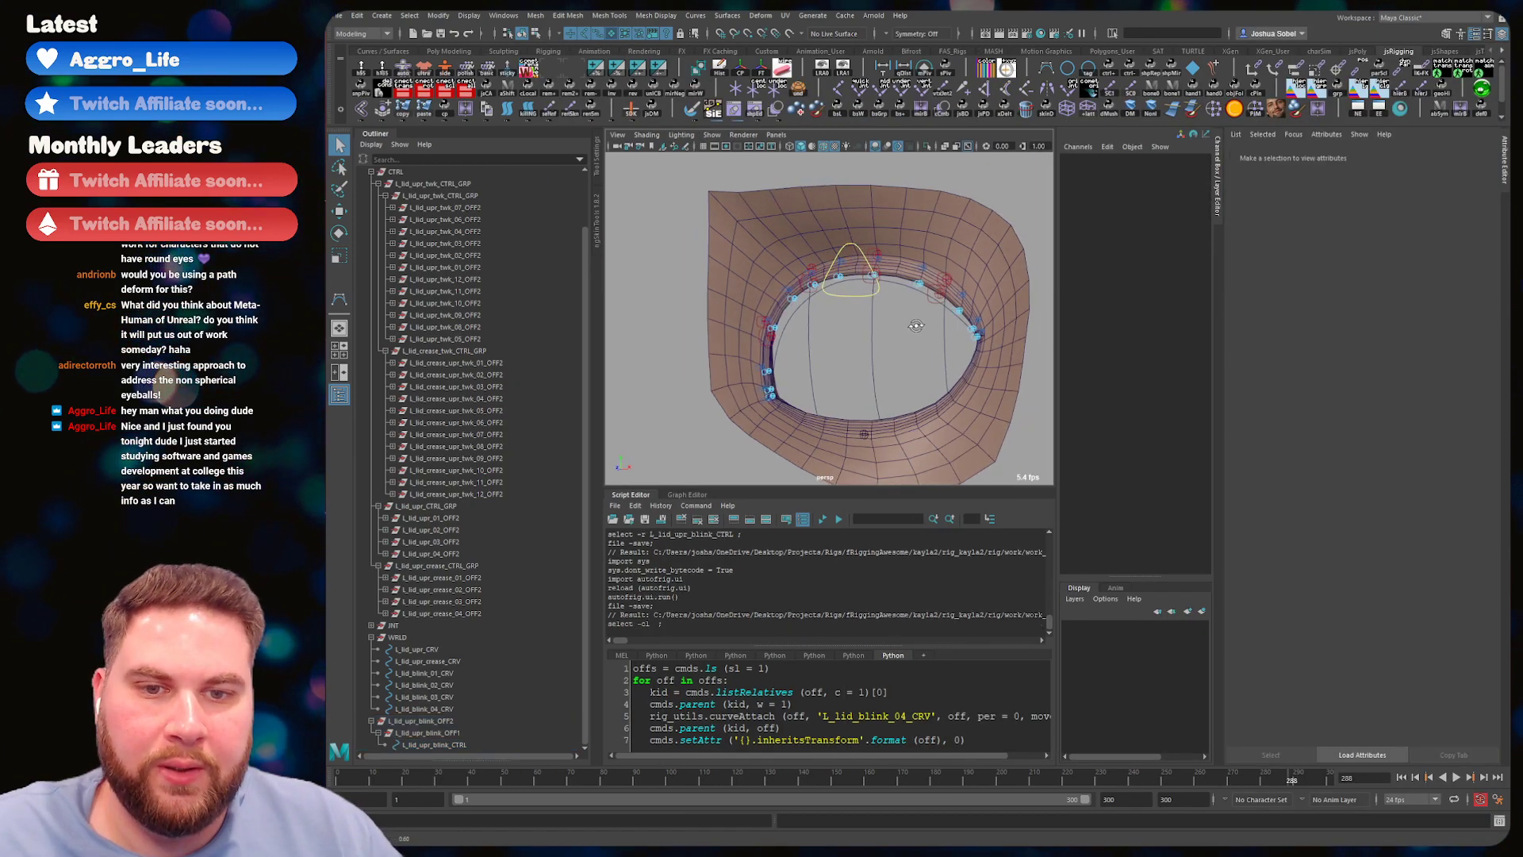
- Scale all control vertices of L_lid_upr_blink_CTRL uniformly to about 0.78
left_click(855, 293)
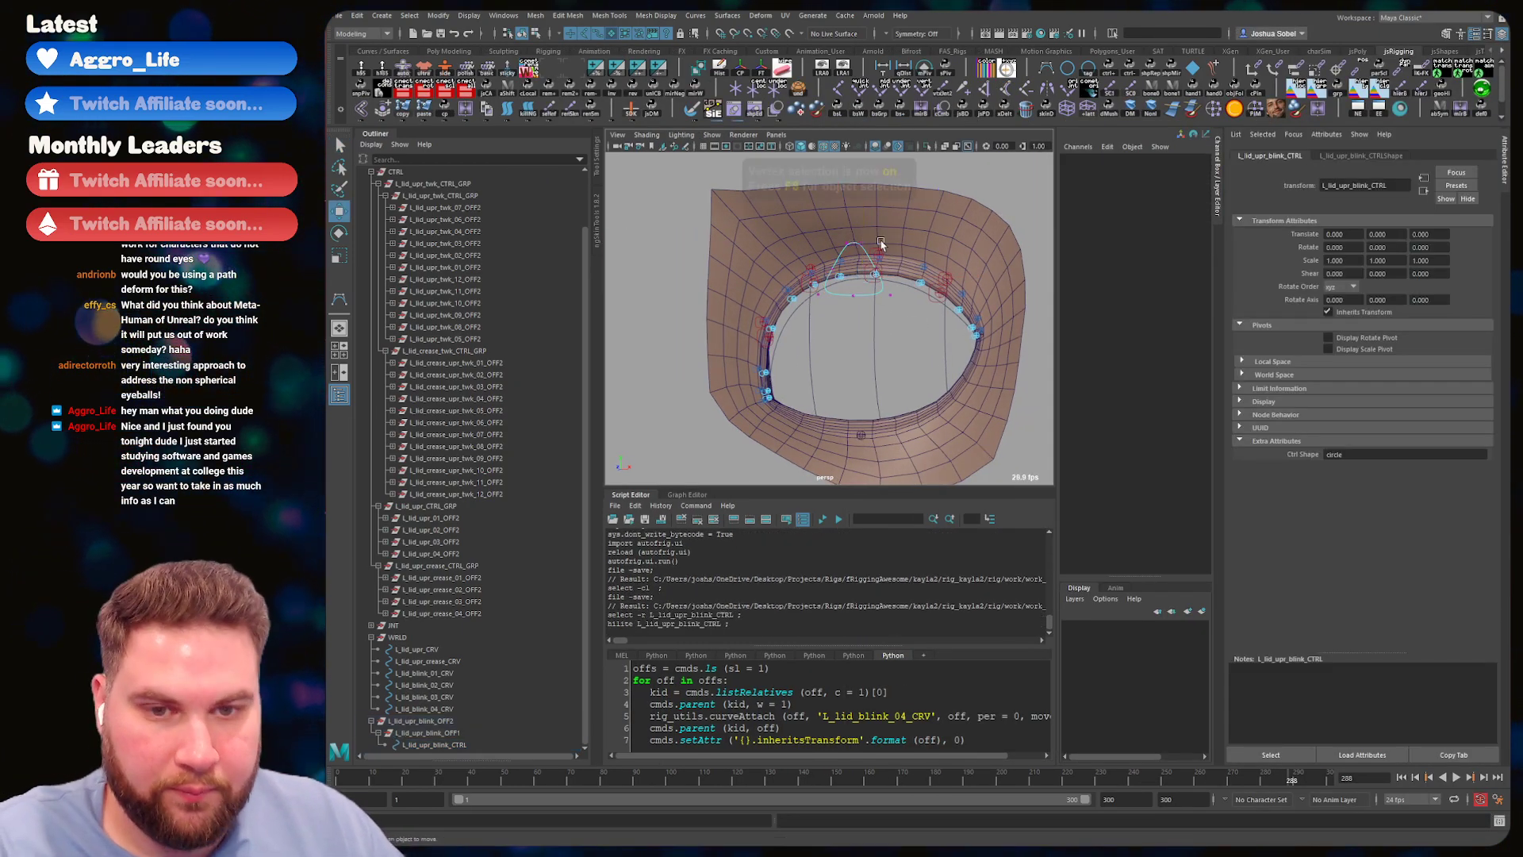
key("w")
key("F8")
key("r")
mouse_move(855, 271)
left_mouse_down()
mouse_move(836, 273)
mouse_move(842, 300)
mouse_move(817, 291)
mouse_move(866, 287)
left_mouse_up()
key("w")
key("F8")
key("q")
- Test moving L_lid_upr_blink_CTRL about 4 units down along Y, undo the move and save the scene
left_click(850, 297)
key("w")
left_click_drag(865, 230, 866, 318)
key("ctrl+z")
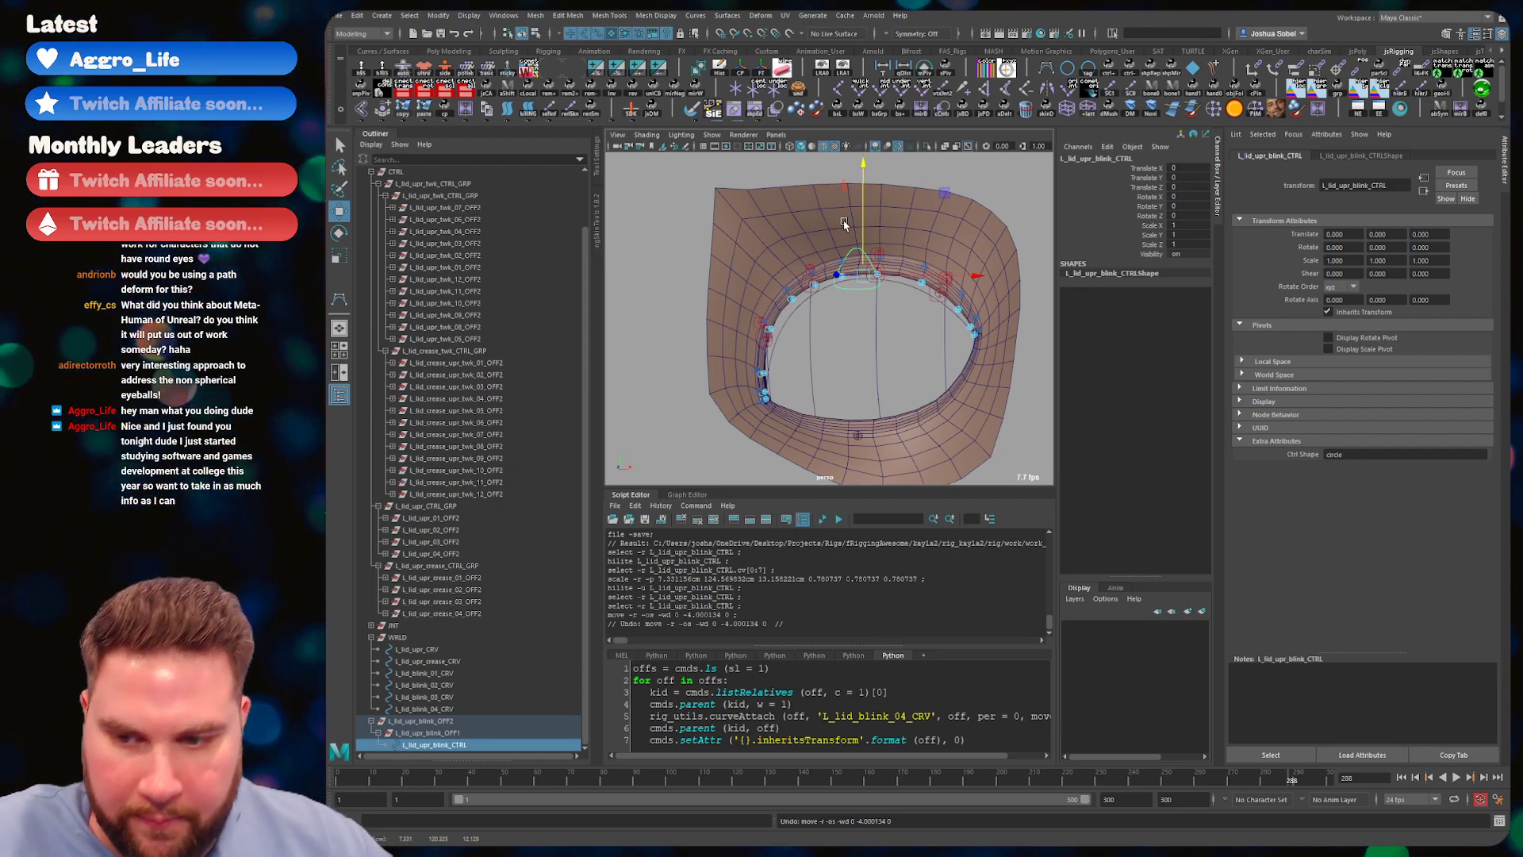
key("q")
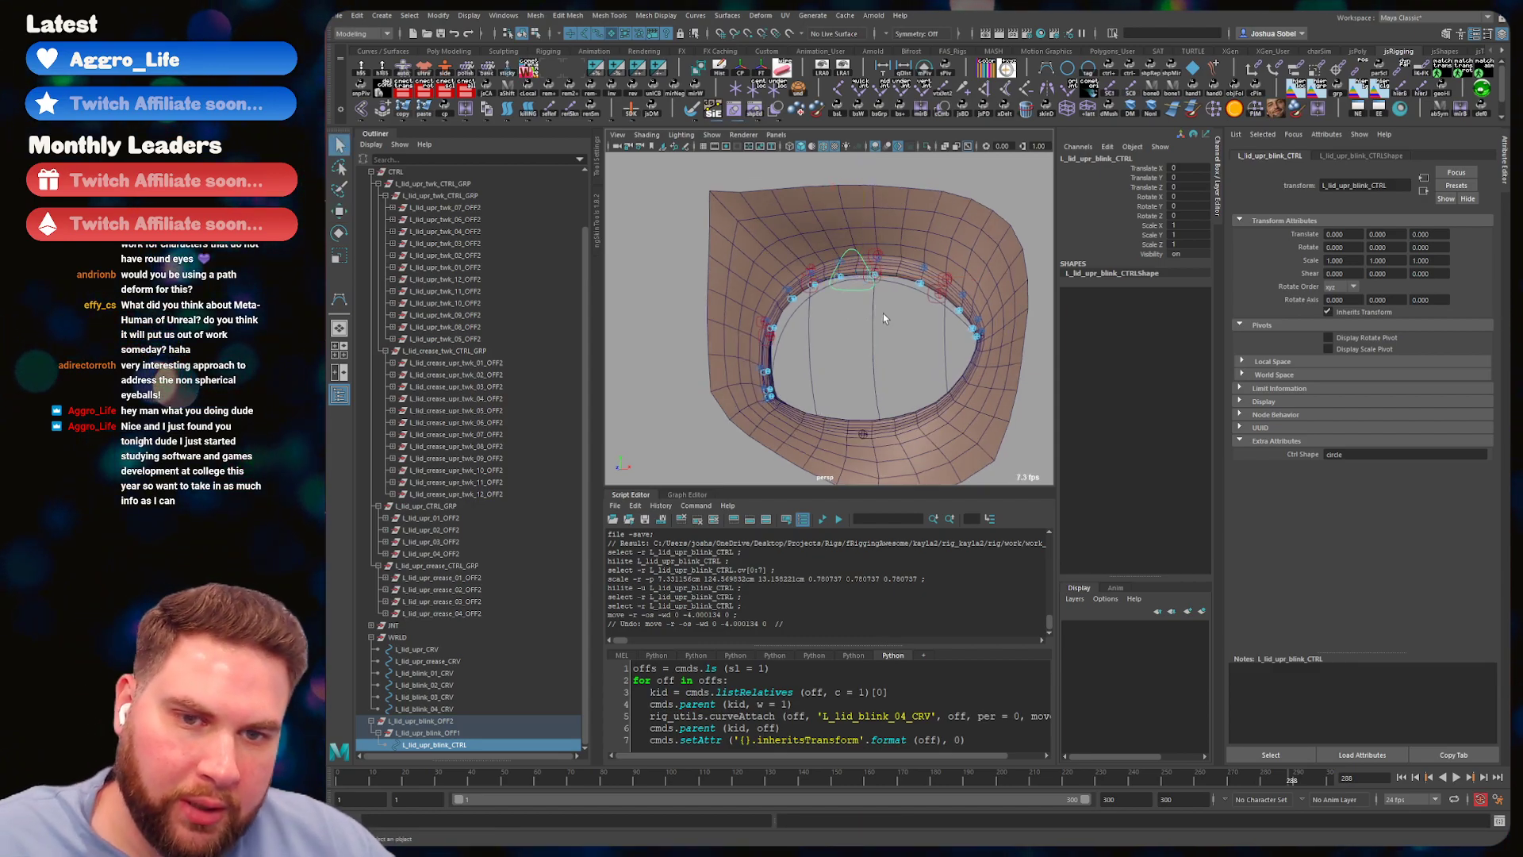
key("ctrl+s")
- Try moving L_lid_upr_blink_CTRL diagonally, undo that and lower it about 1.82 along Y instead
key("w")
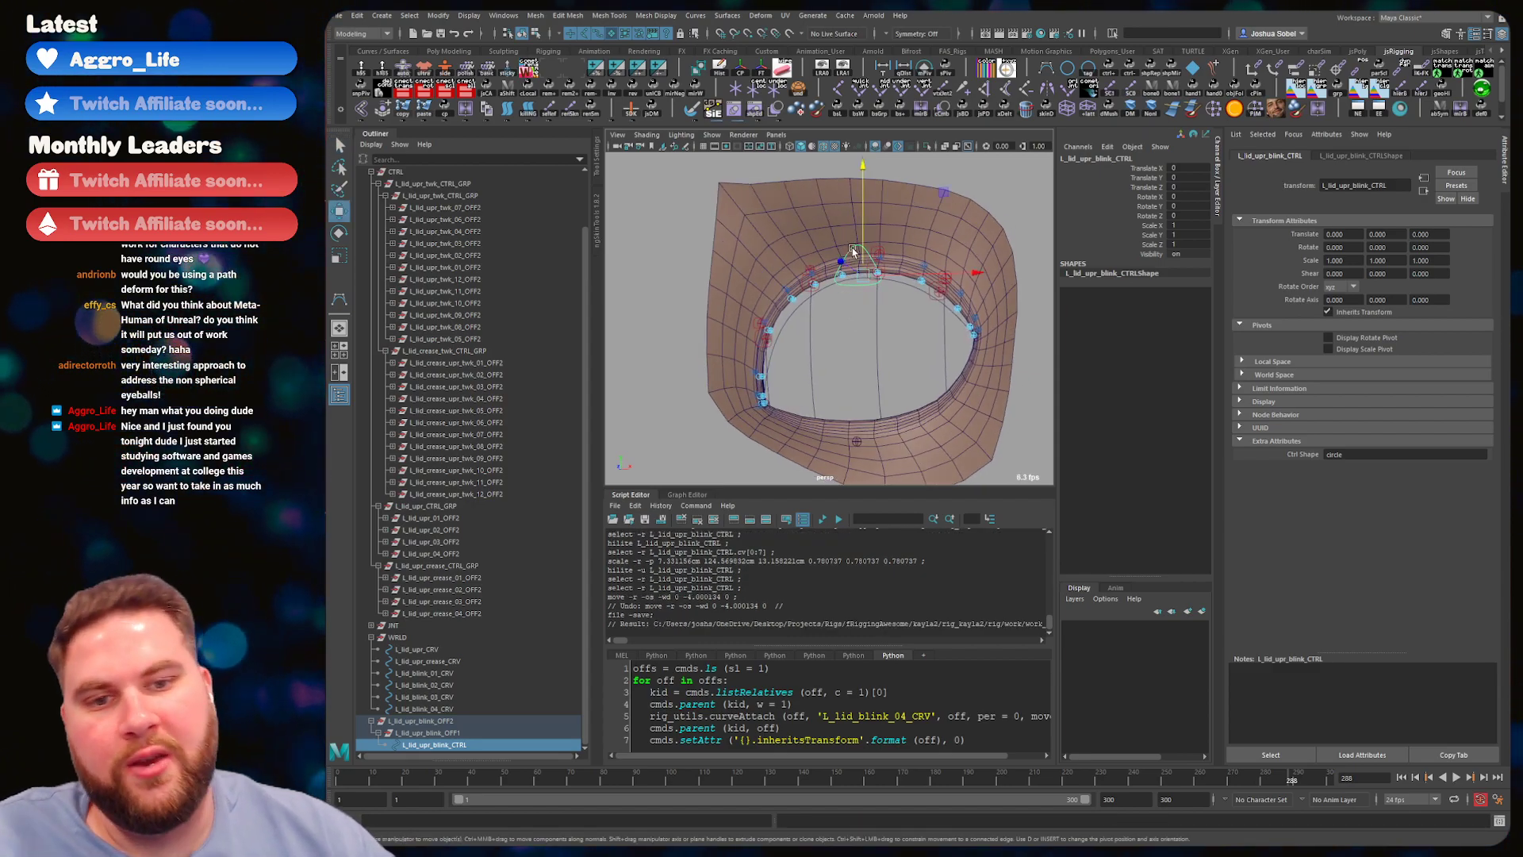
left_click_drag(954, 191, 815, 355)
key("ctrl+z")
- Test moving L_lid_upr_02_CTRL, L_lid_upr_04_CTRL and L_lid_upr_01_CTRL individually around the eye, and undo all three moves
left_click(813, 309)
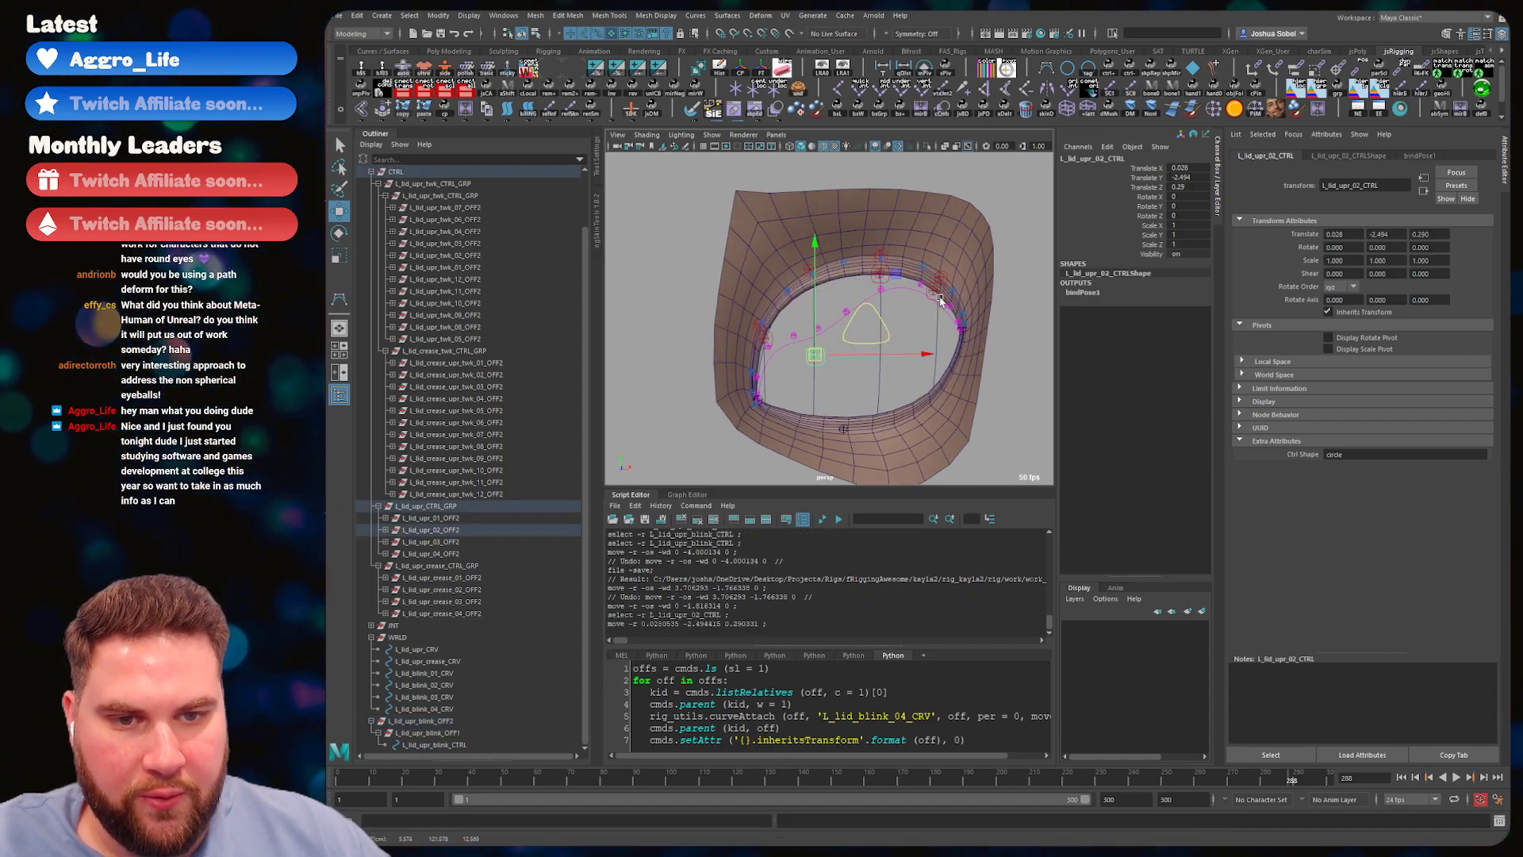
left_click(929, 241)
left_click_drag(928, 238, 922, 234)
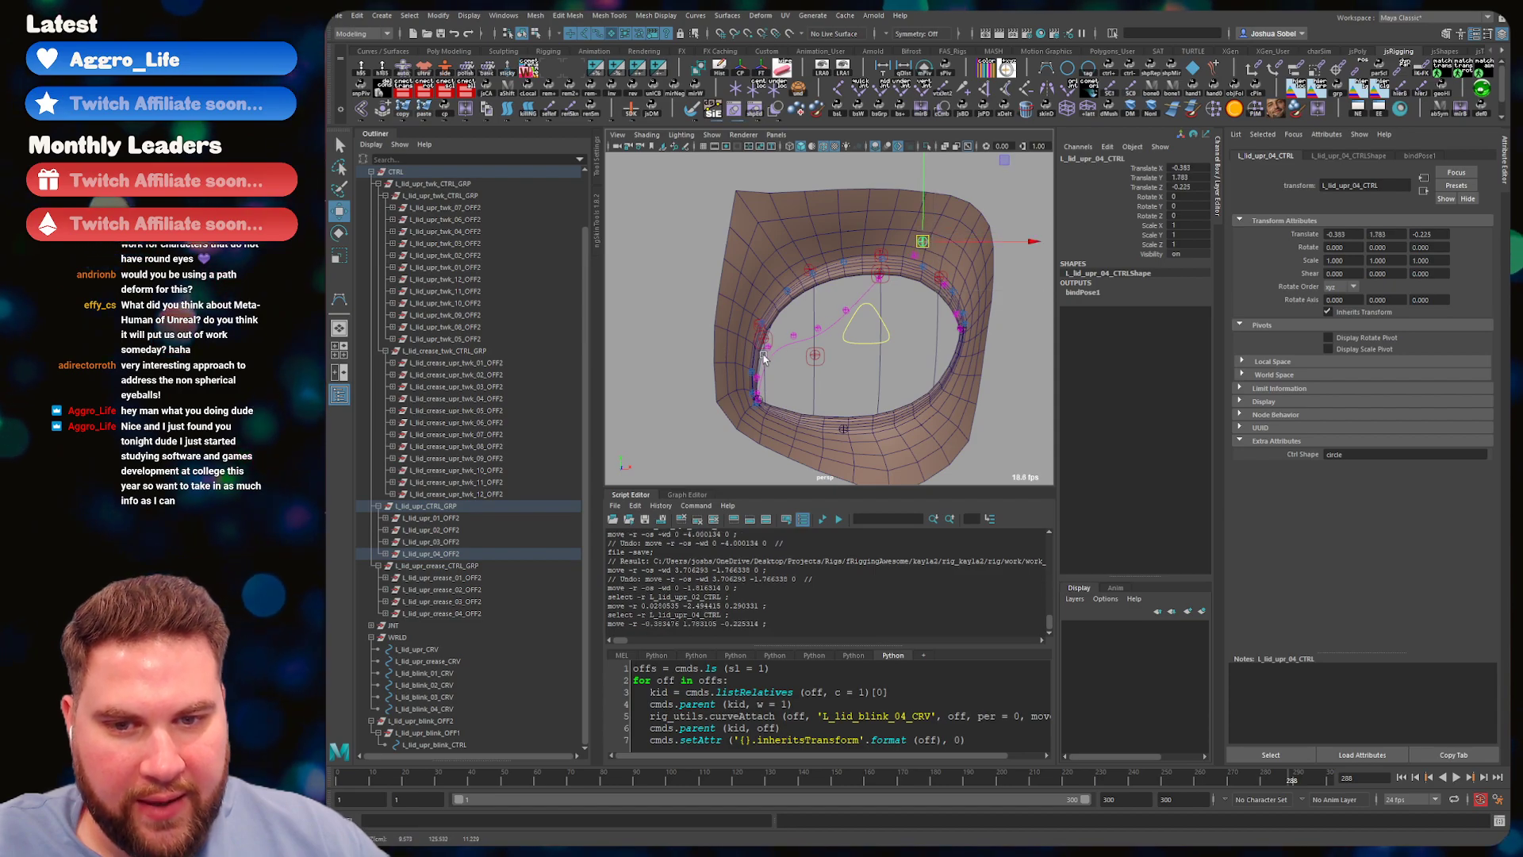
left_click(763, 337)
left_click_drag(763, 337, 789, 385)
key("ctrl+z")
key("ctrl+z")
key("ctrl+z")
key("ctrl+z")
key("ctrl+z")
key("ctrl+z")
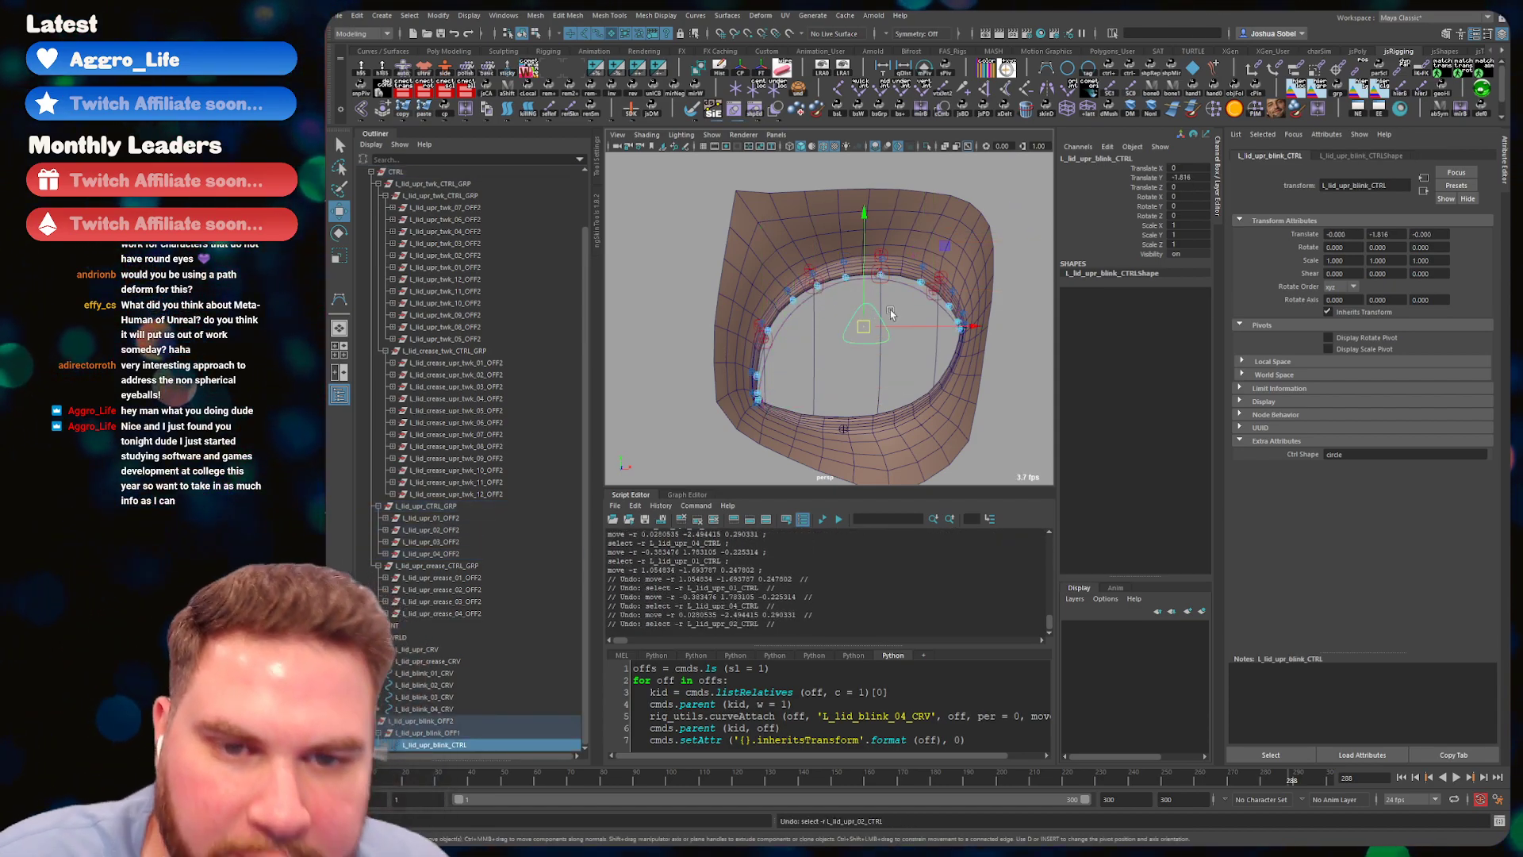
- Return L_lid_upr_blink_CTRL to zero translation, deselect it and save the scene
left_click(903, 314)
scroll(903, 314, "up", 2)
key("ctrl+s")
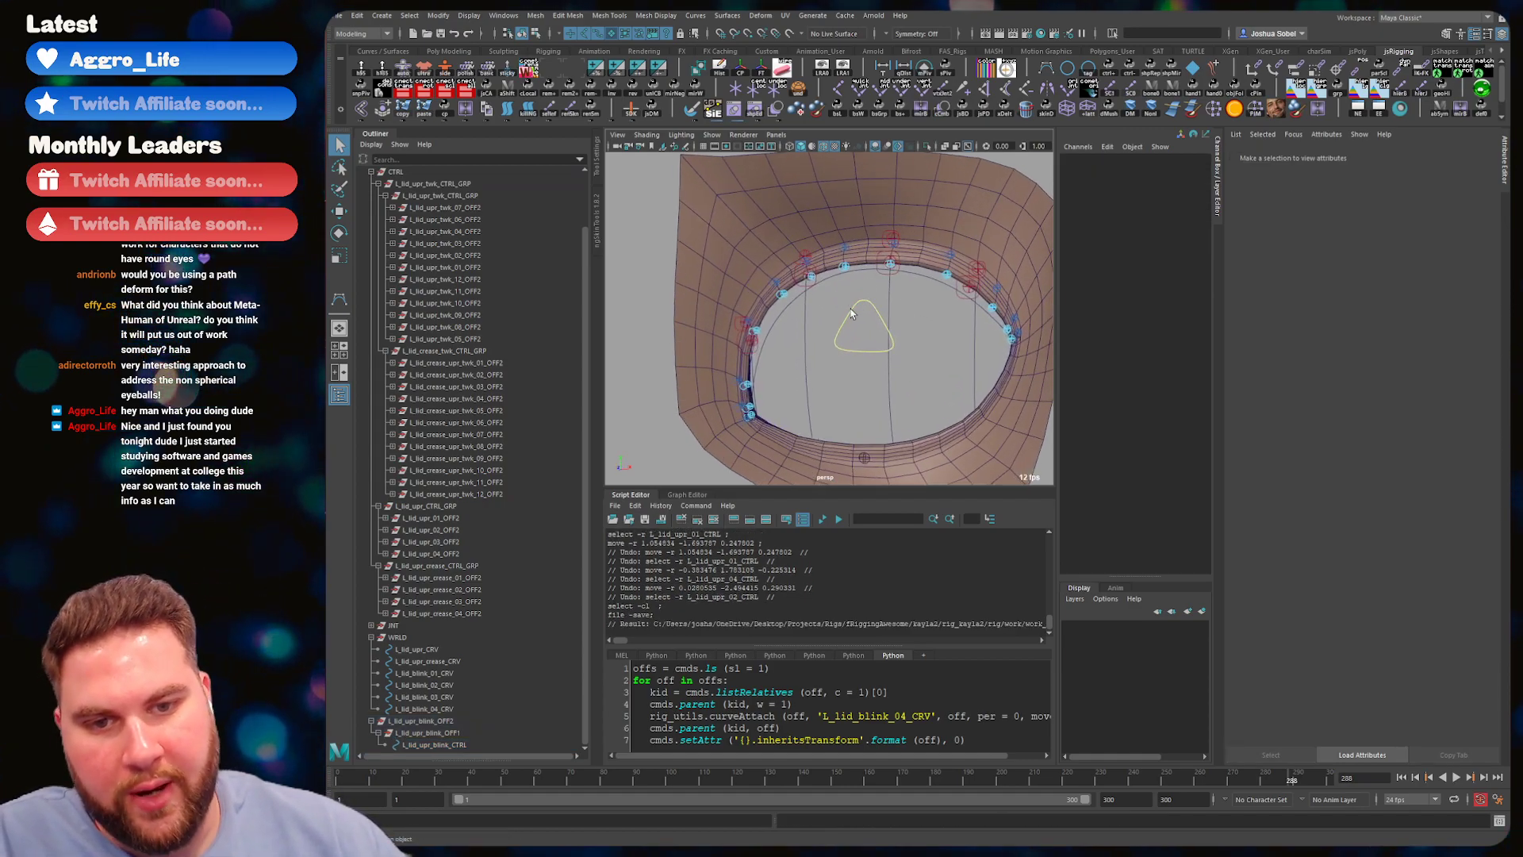
left_click(847, 317)
key("ctrl+s")
left_click_drag(867, 296, 924, 311, "alt")
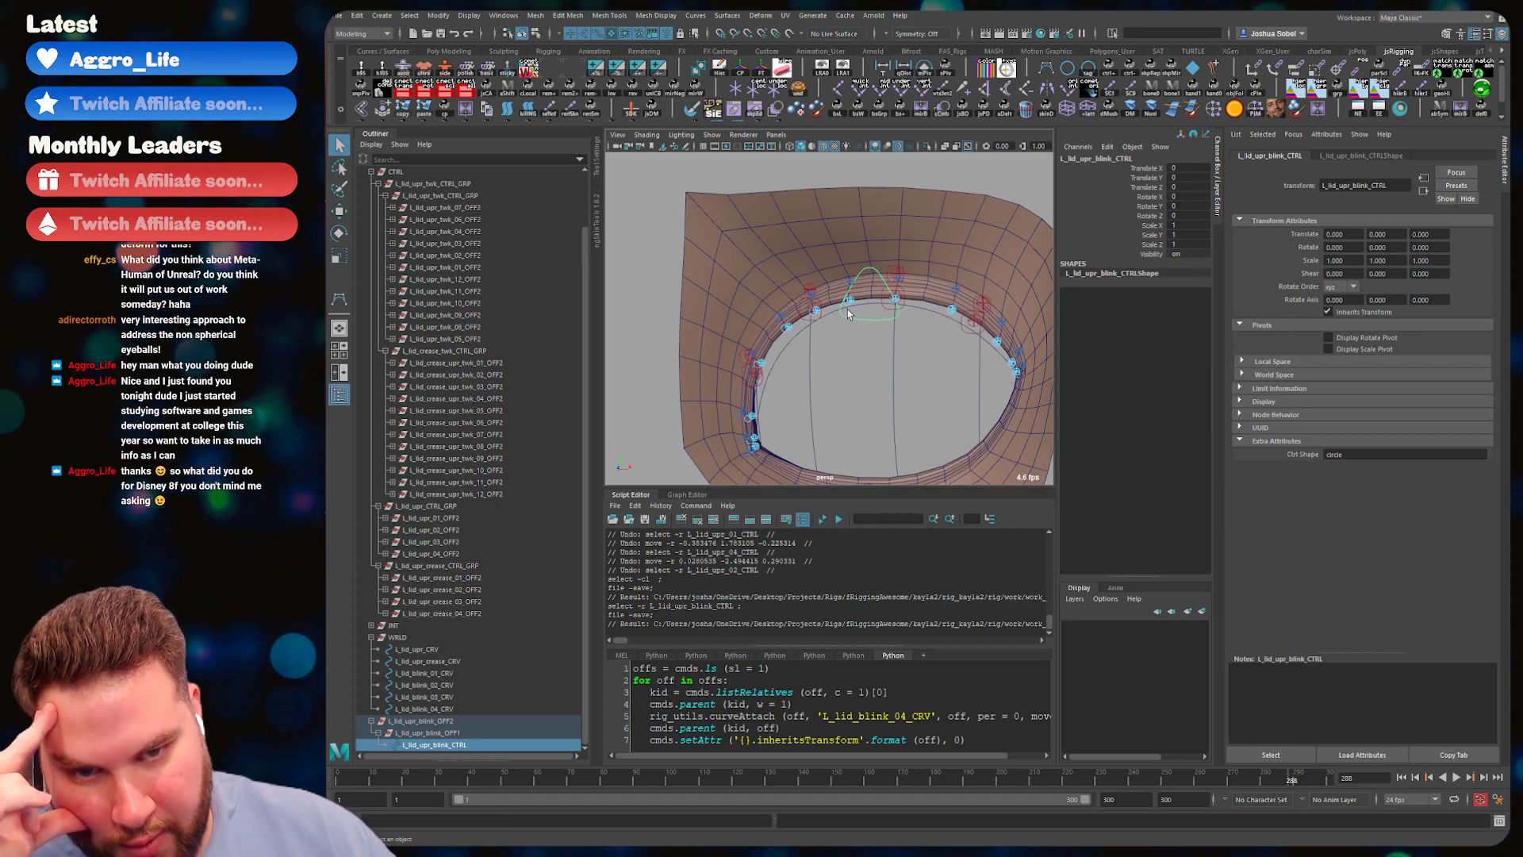
left_click(870, 322)
left_click_drag(827, 200, 832, 292, "alt")
key("ctrl+s")
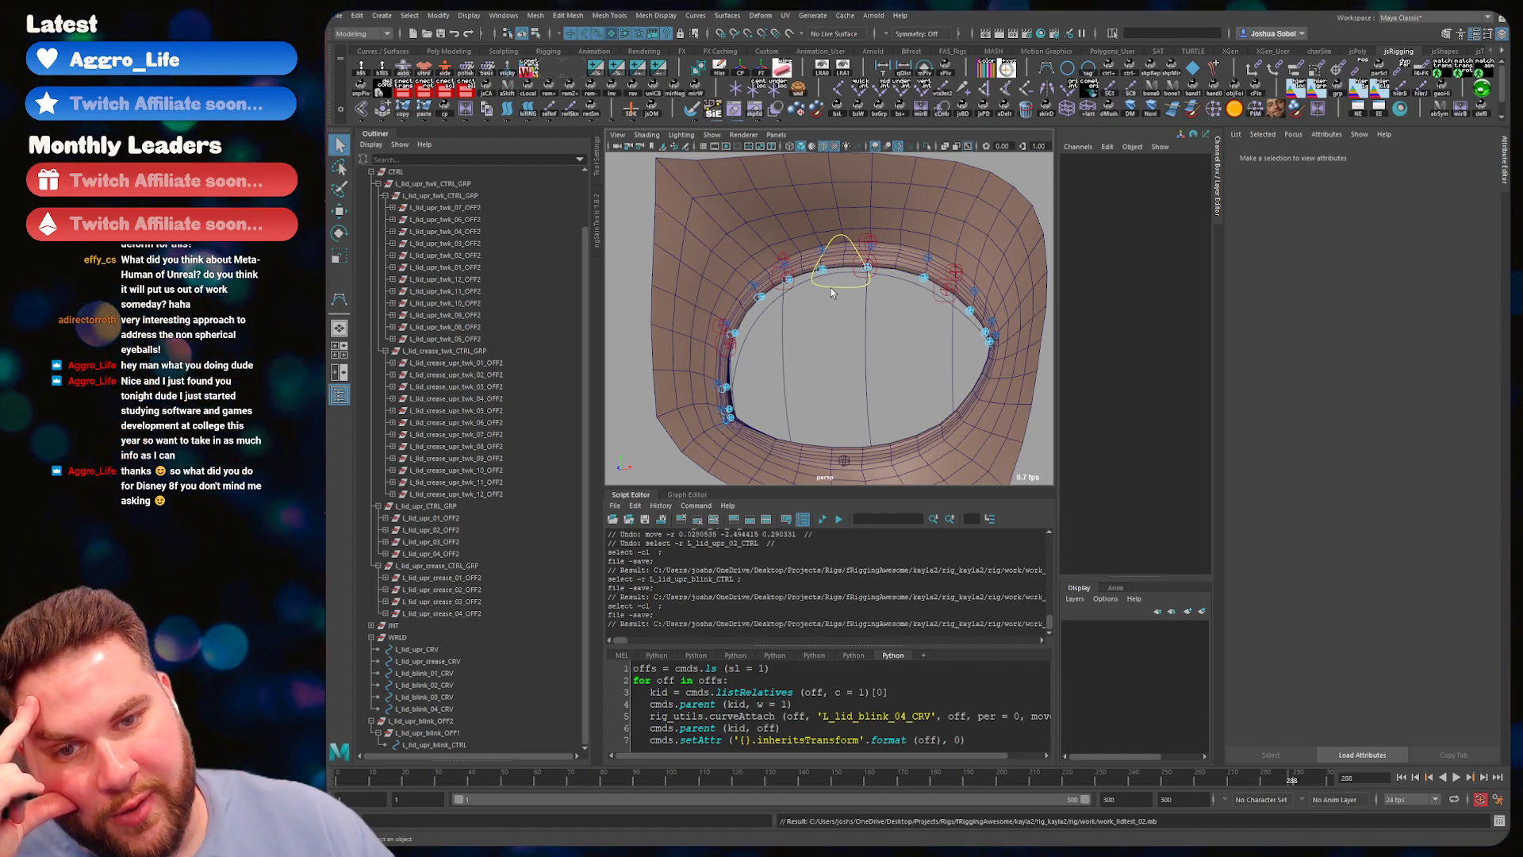
- Test moving L_lid_upr_02_CTRL about 3.2 units down along Y, undo the move and deselect it
left_click(783, 284)
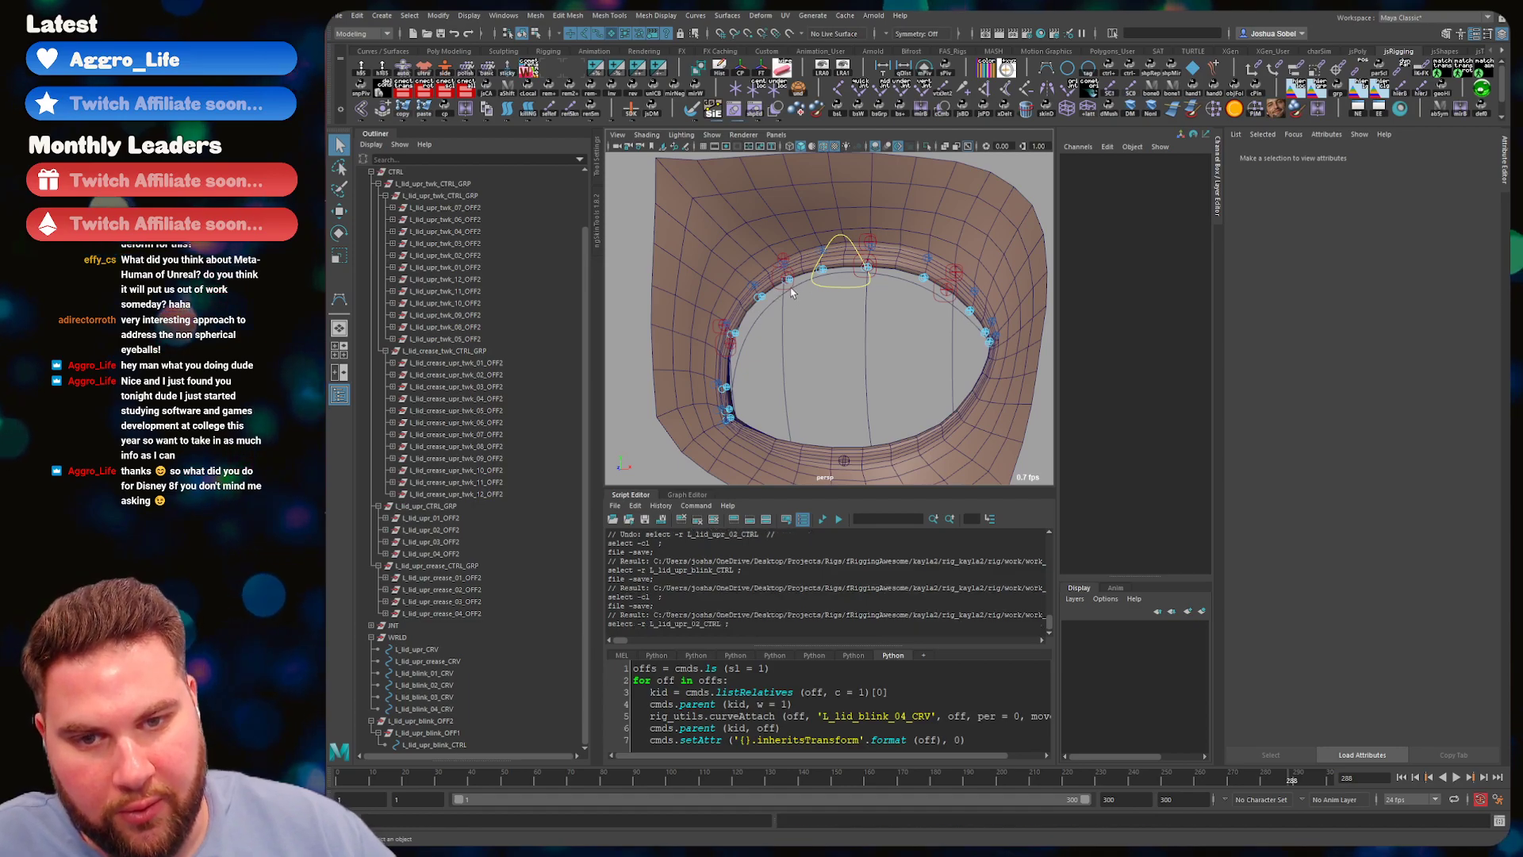
key("w")
left_click_drag(785, 224, 786, 252)
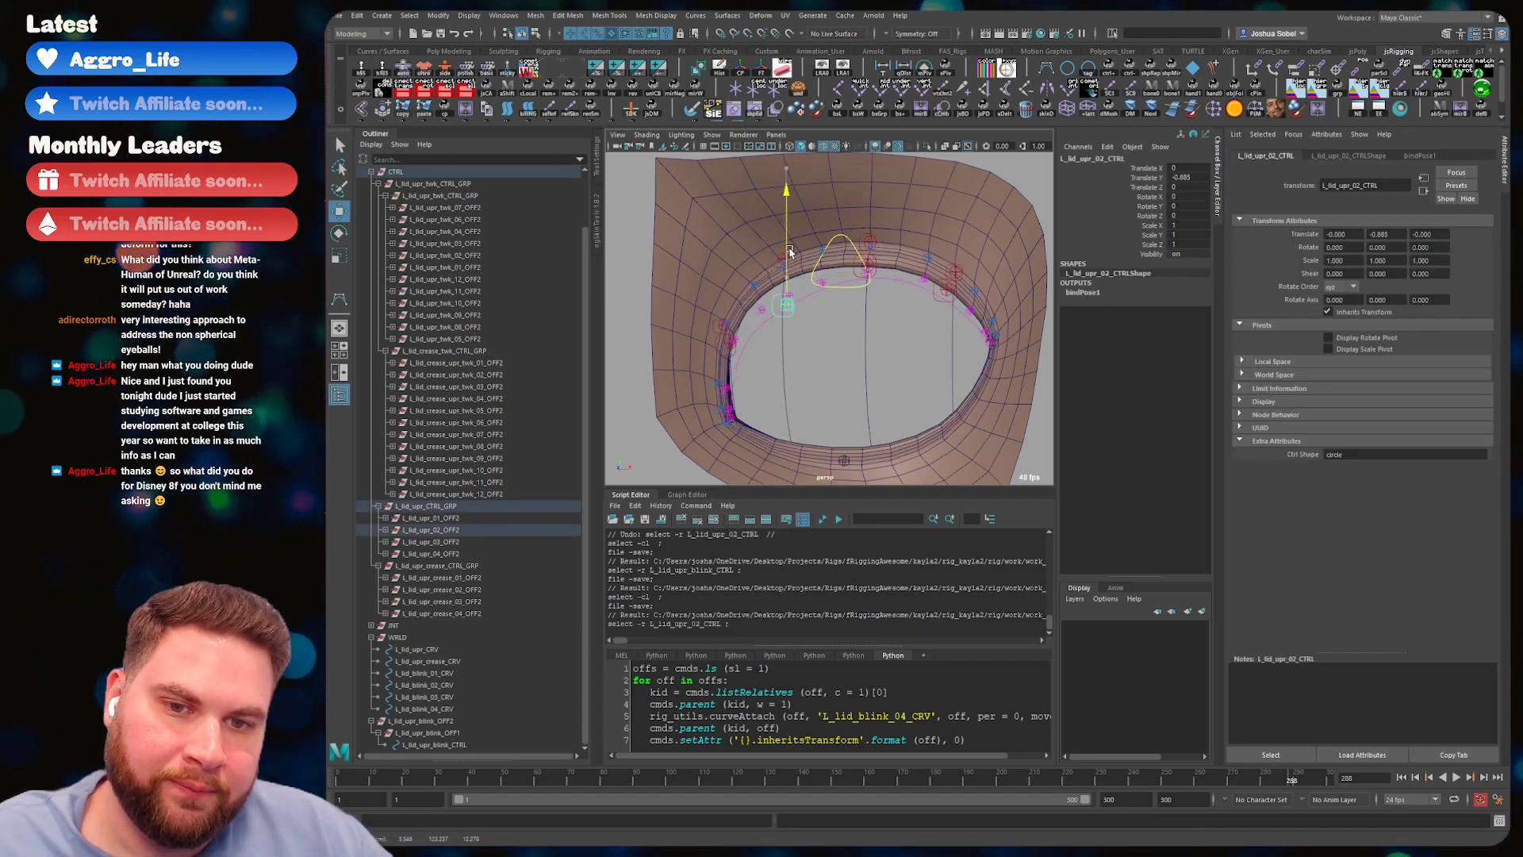
key("ctrl+z")
left_click(810, 325)
key("q")
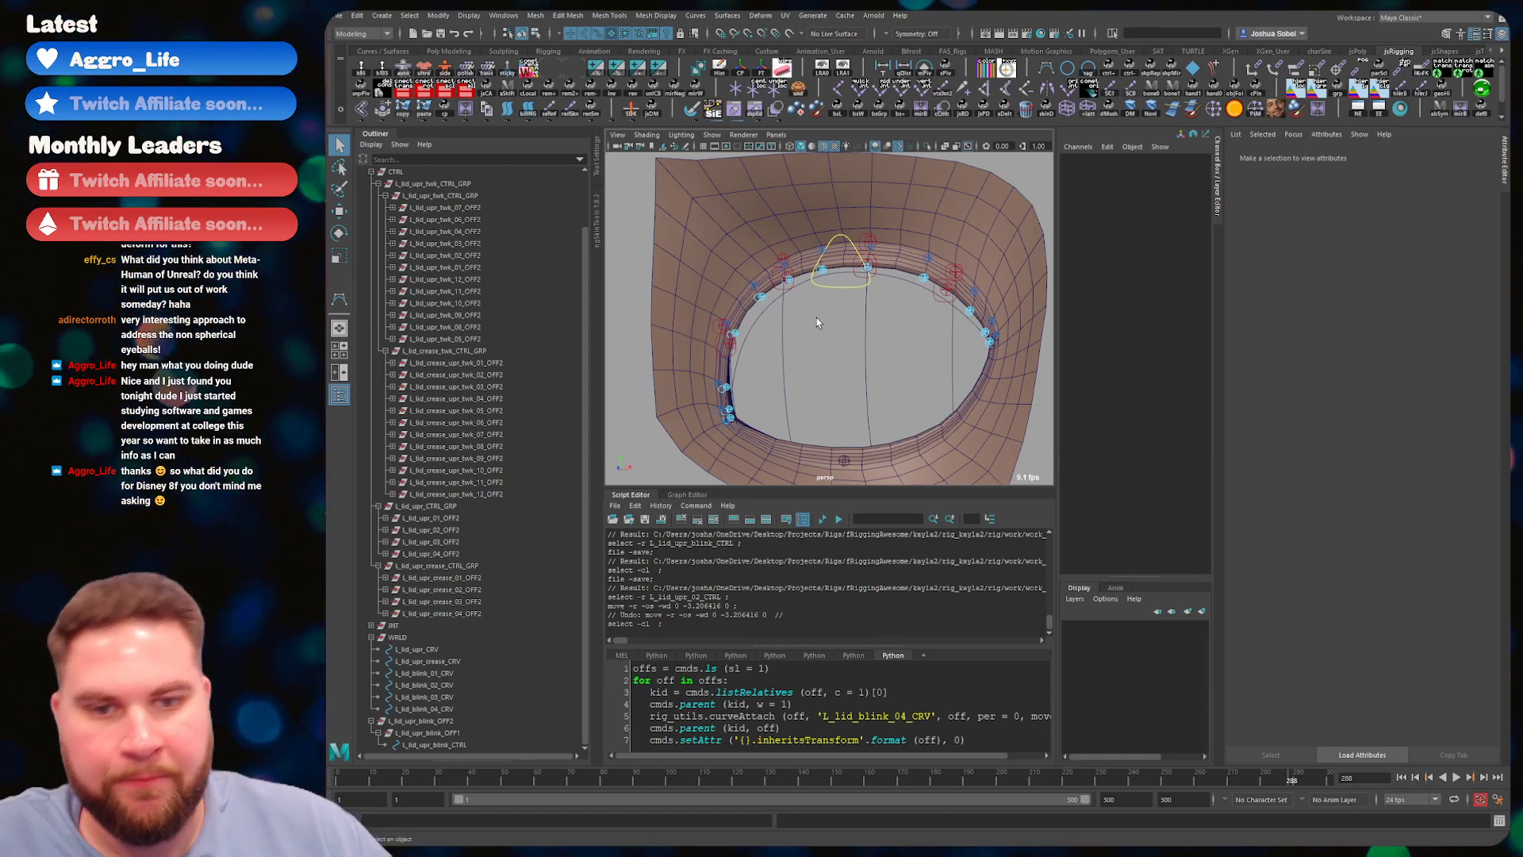
- Hide L_lid_upr_CRV and L_lid_upr_crease_CRV, and save the scene
left_click_drag(910, 346, 700, 322, "alt")
key("ctrl+s")
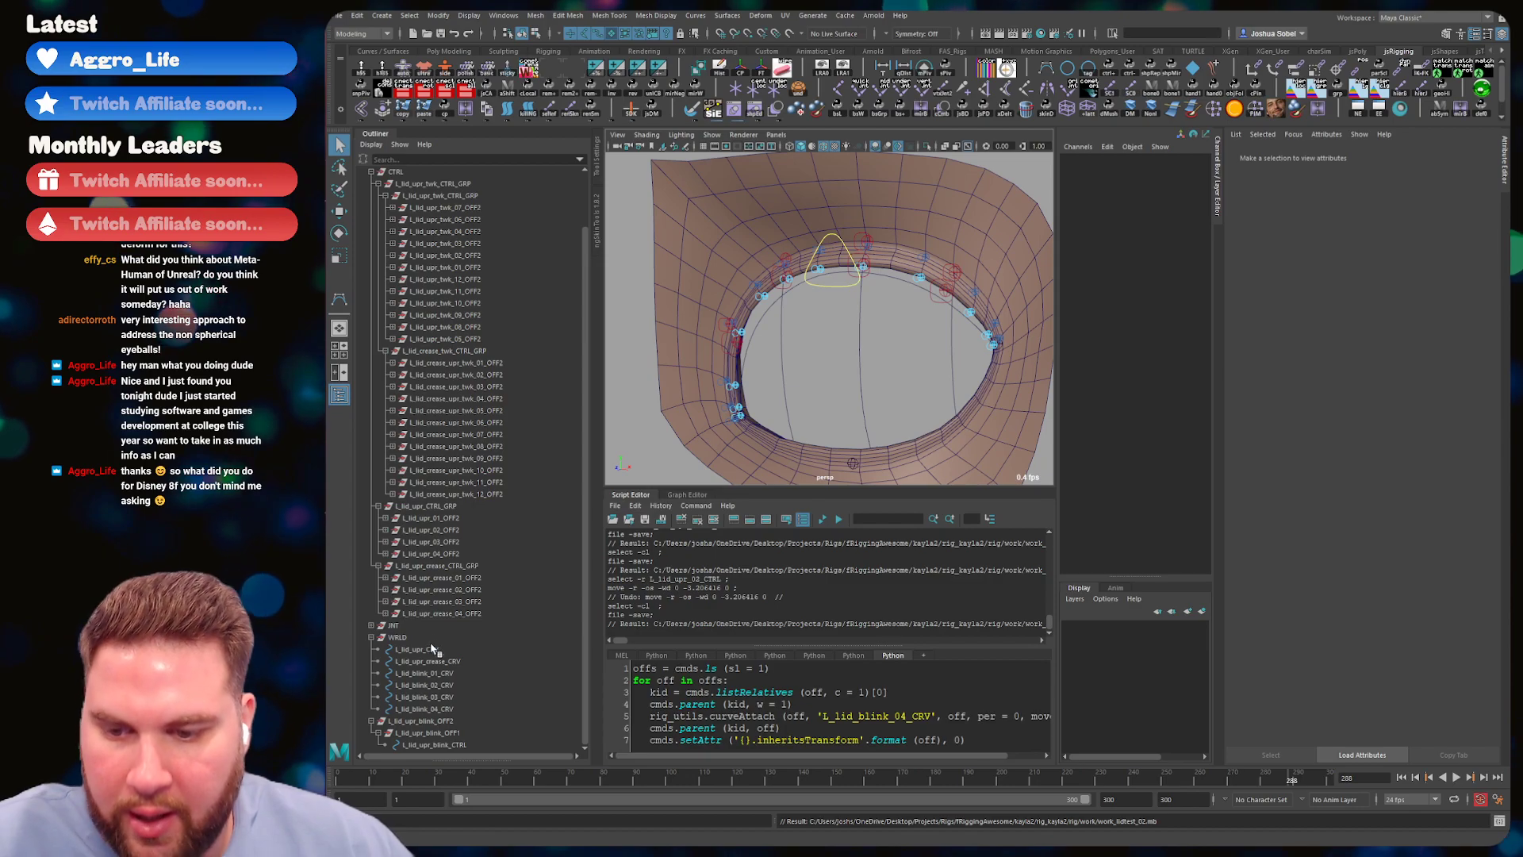
left_click_drag(416, 649, 428, 661)
key("ctrl+h")
left_click(820, 401)
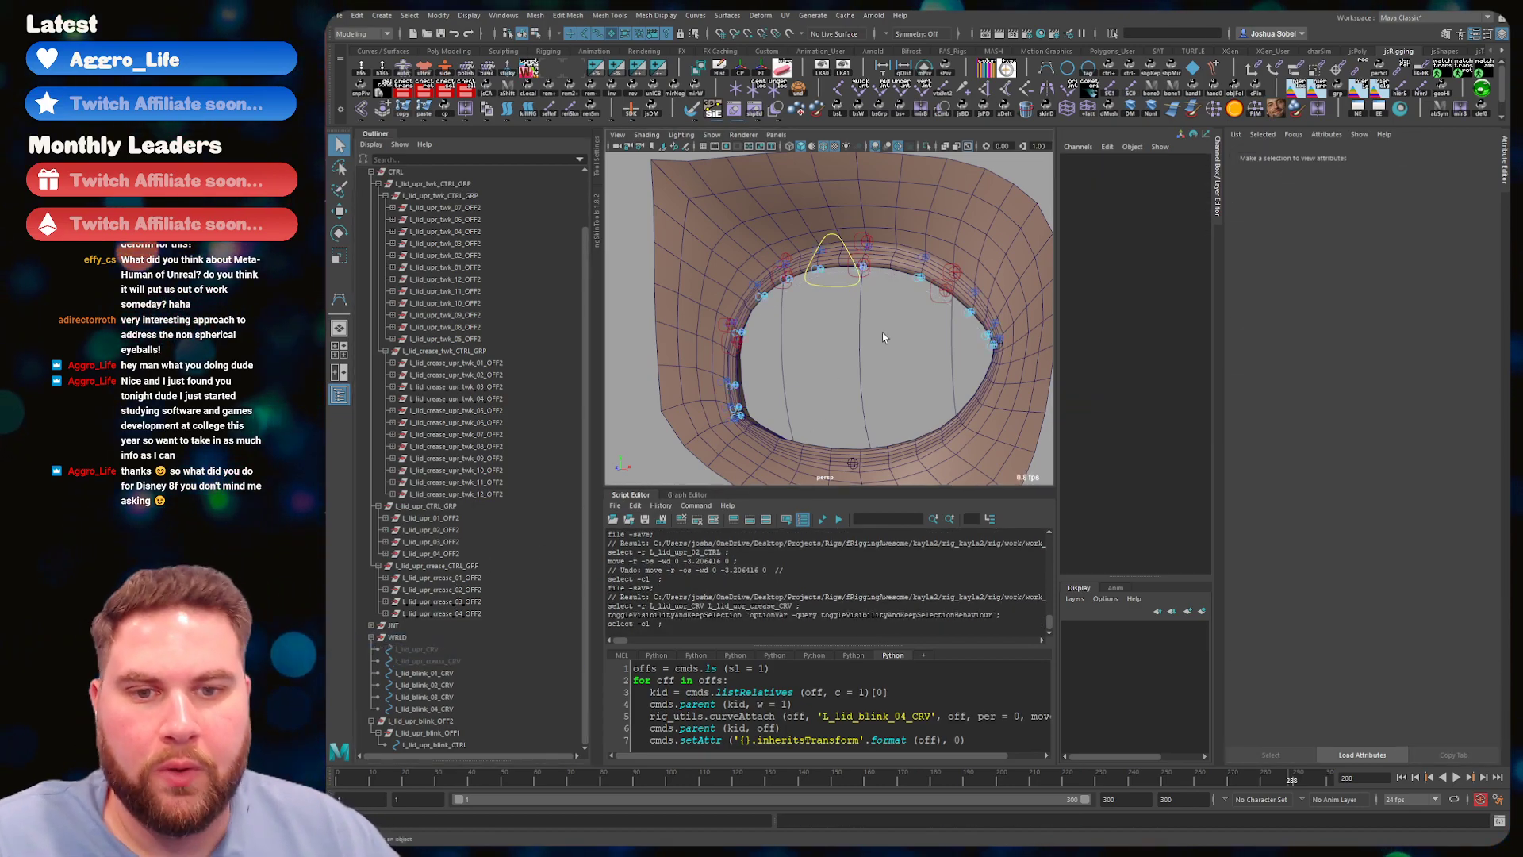
key("ctrl+s")
right_click_drag(874, 307, 829, 301, "alt")
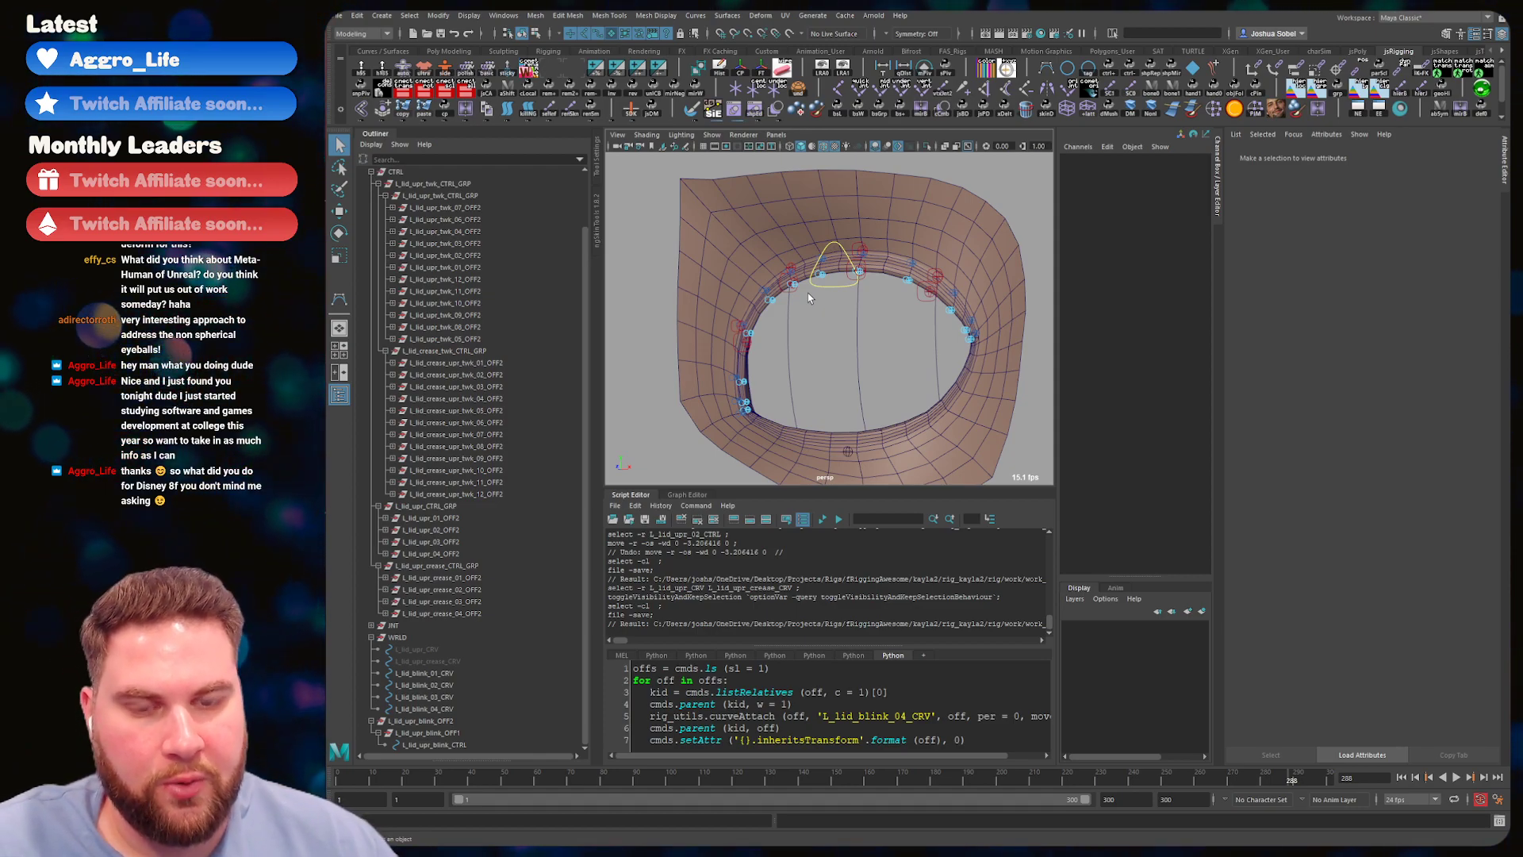
left_click_drag(831, 339, 795, 349, "alt")
key("ctrl+s")
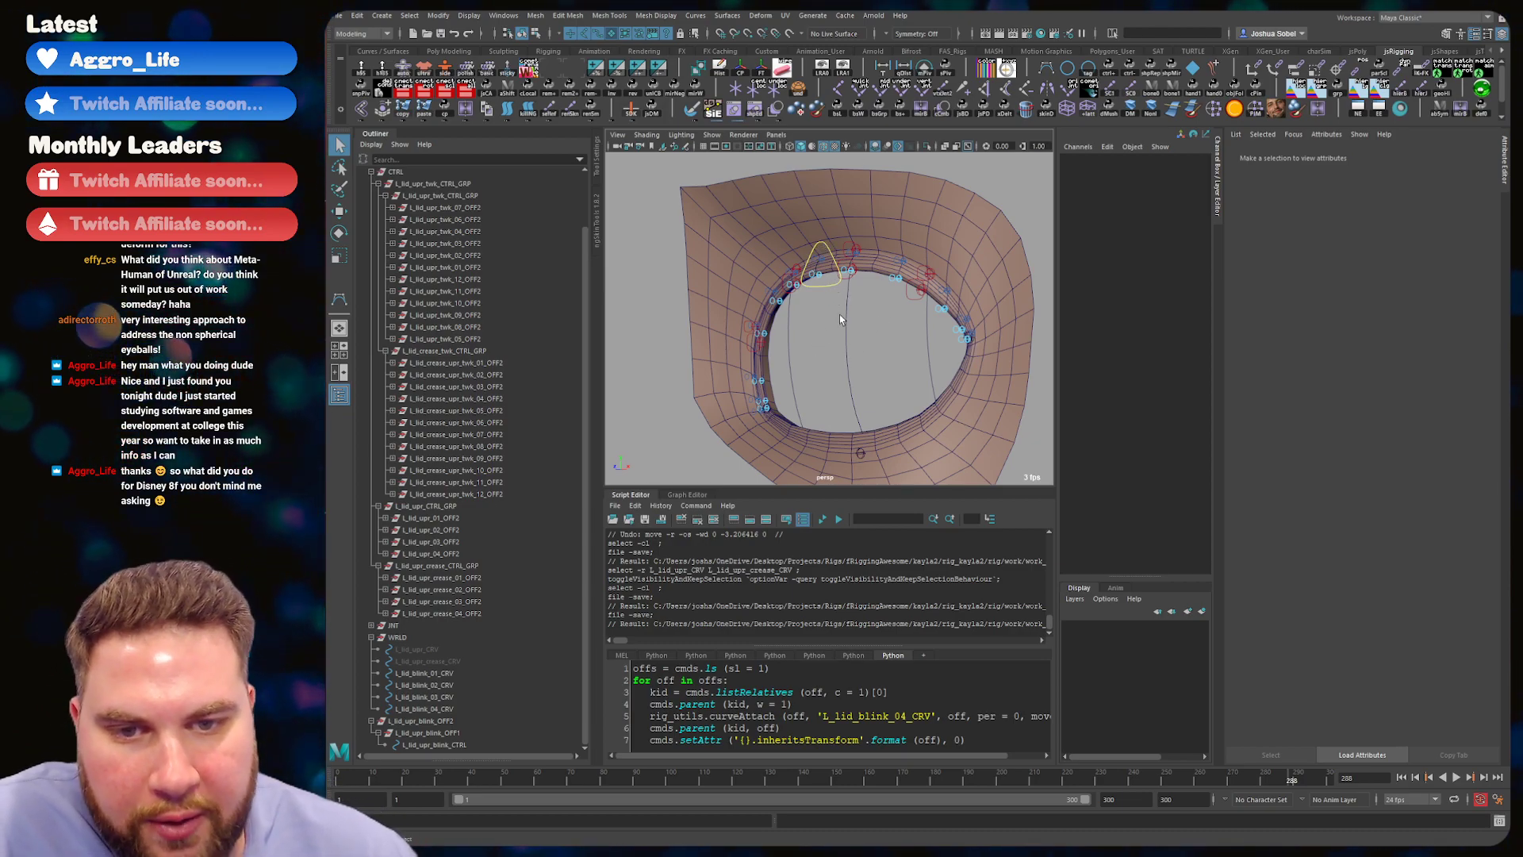
mouse_move(875, 345)
left_mouse_down("alt")
mouse_move(991, 339)
mouse_move(886, 353)
mouse_move(890, 334)
left_mouse_up("alt")
key("ctrl+s")
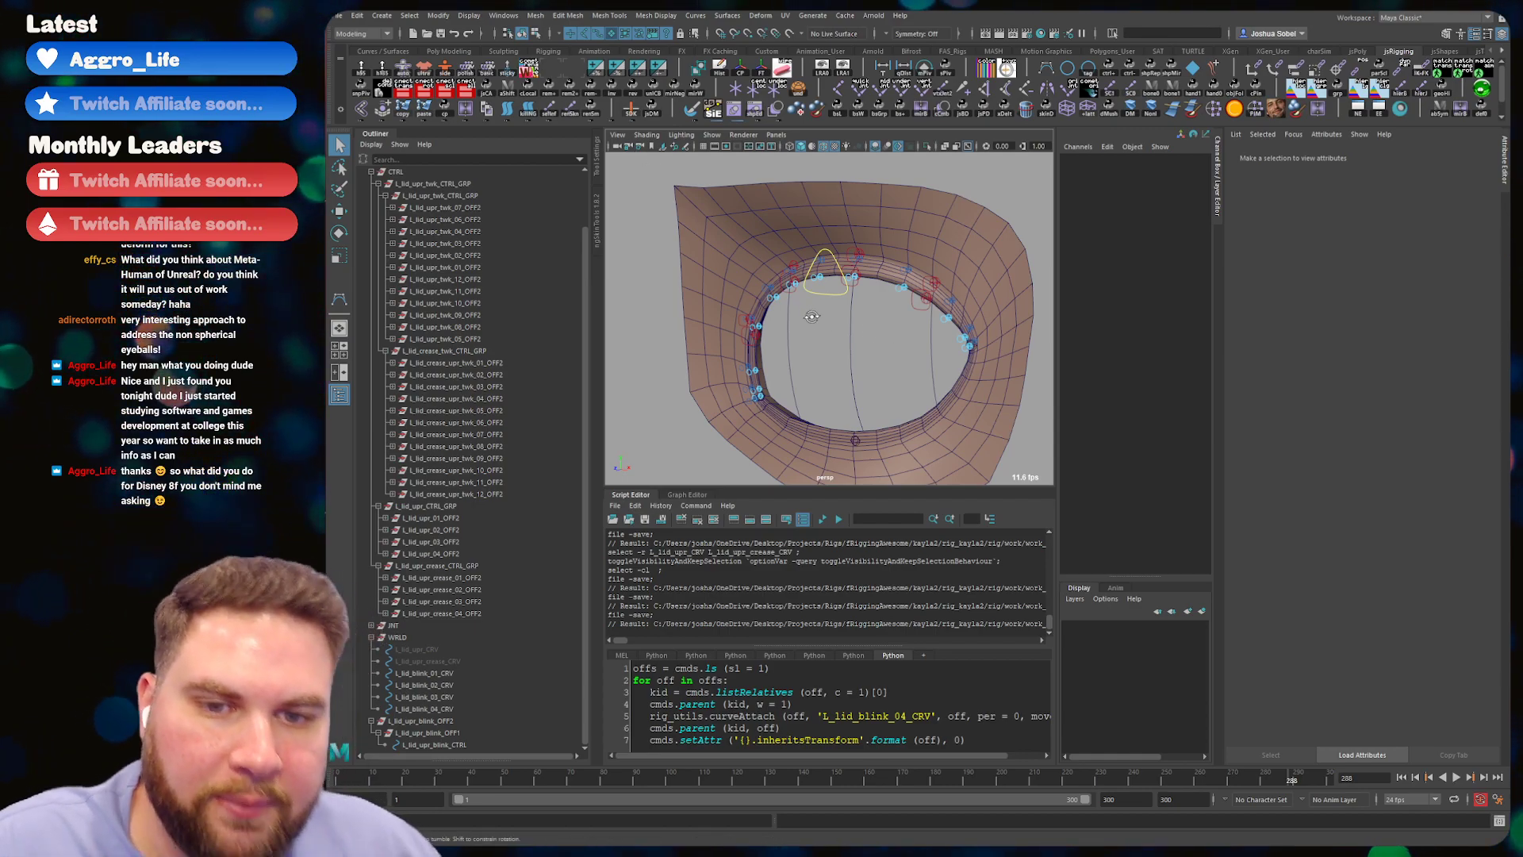
- Save the scene
left_click_drag(812, 316, 808, 286, "alt")
key("ctrl+s")
left_click_drag(838, 340, 812, 283, "alt")
left_click(808, 282)
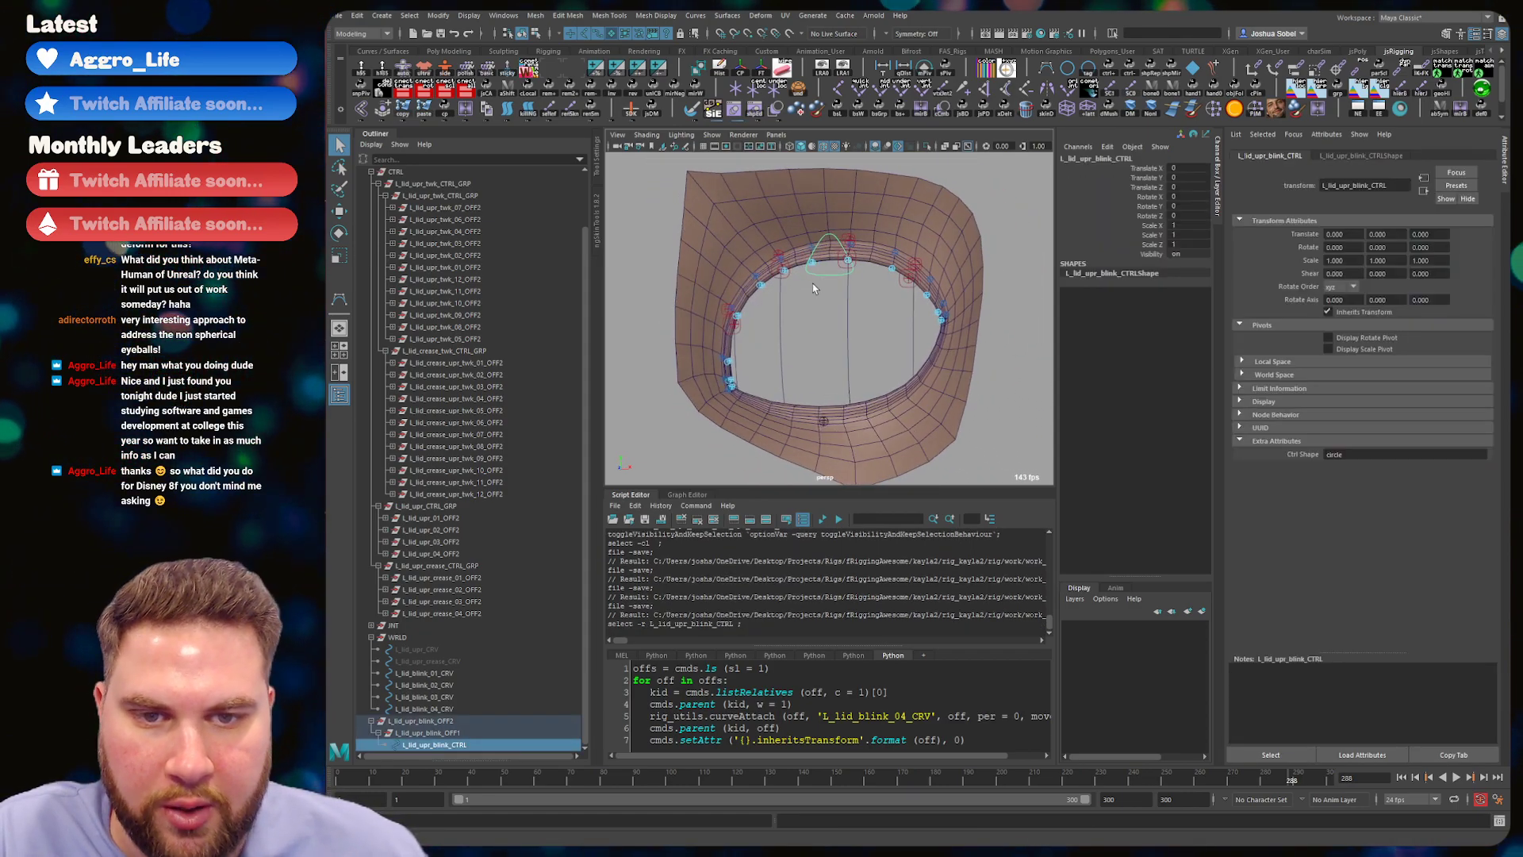
key("w")
left_click(841, 251)
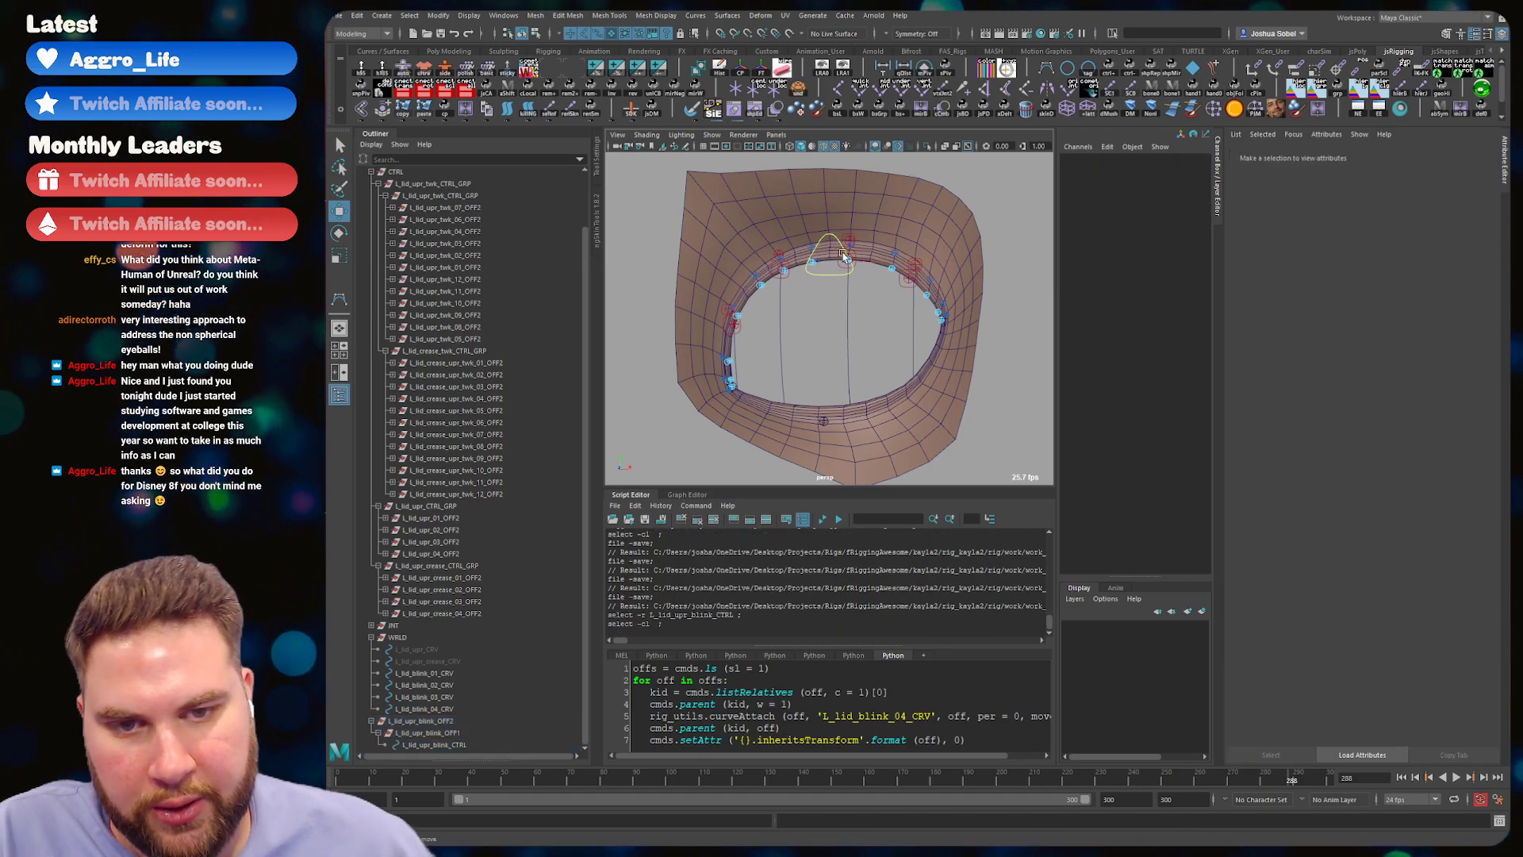
left_click(824, 271)
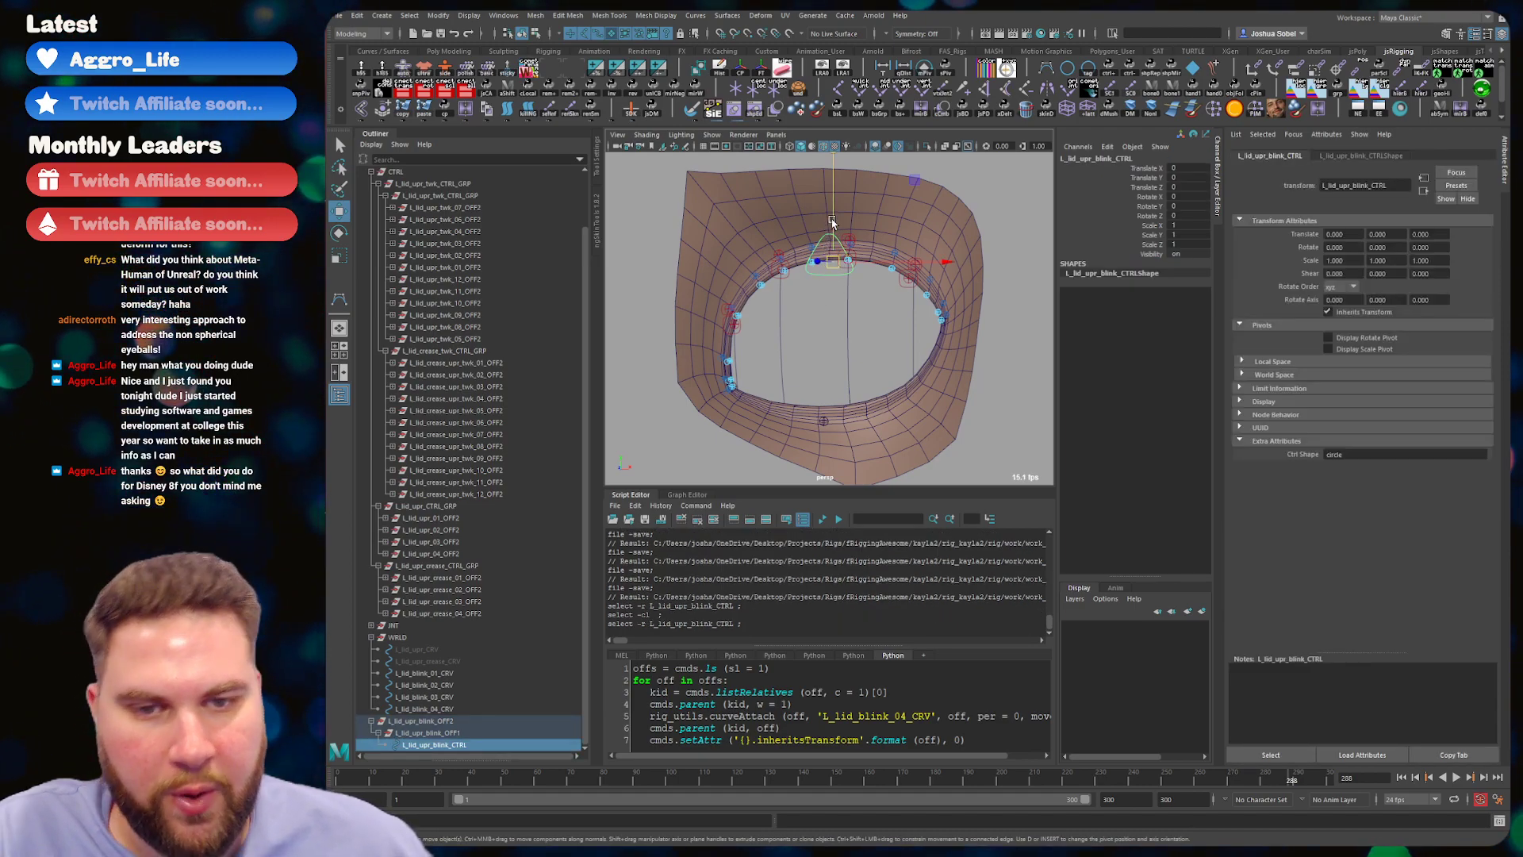
left_click(787, 280)
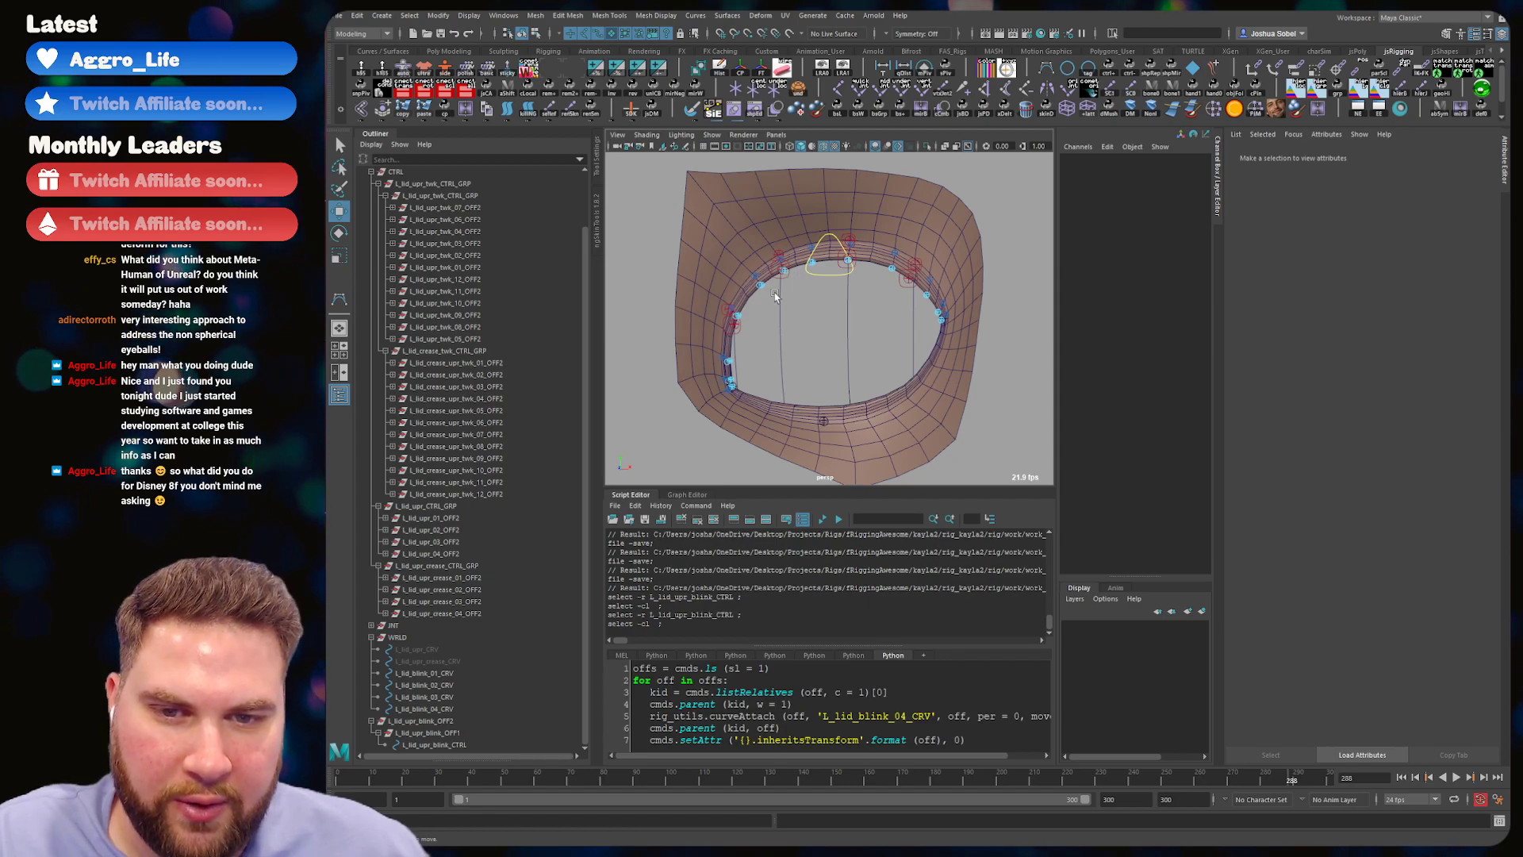
left_click(774, 291)
left_click(799, 287)
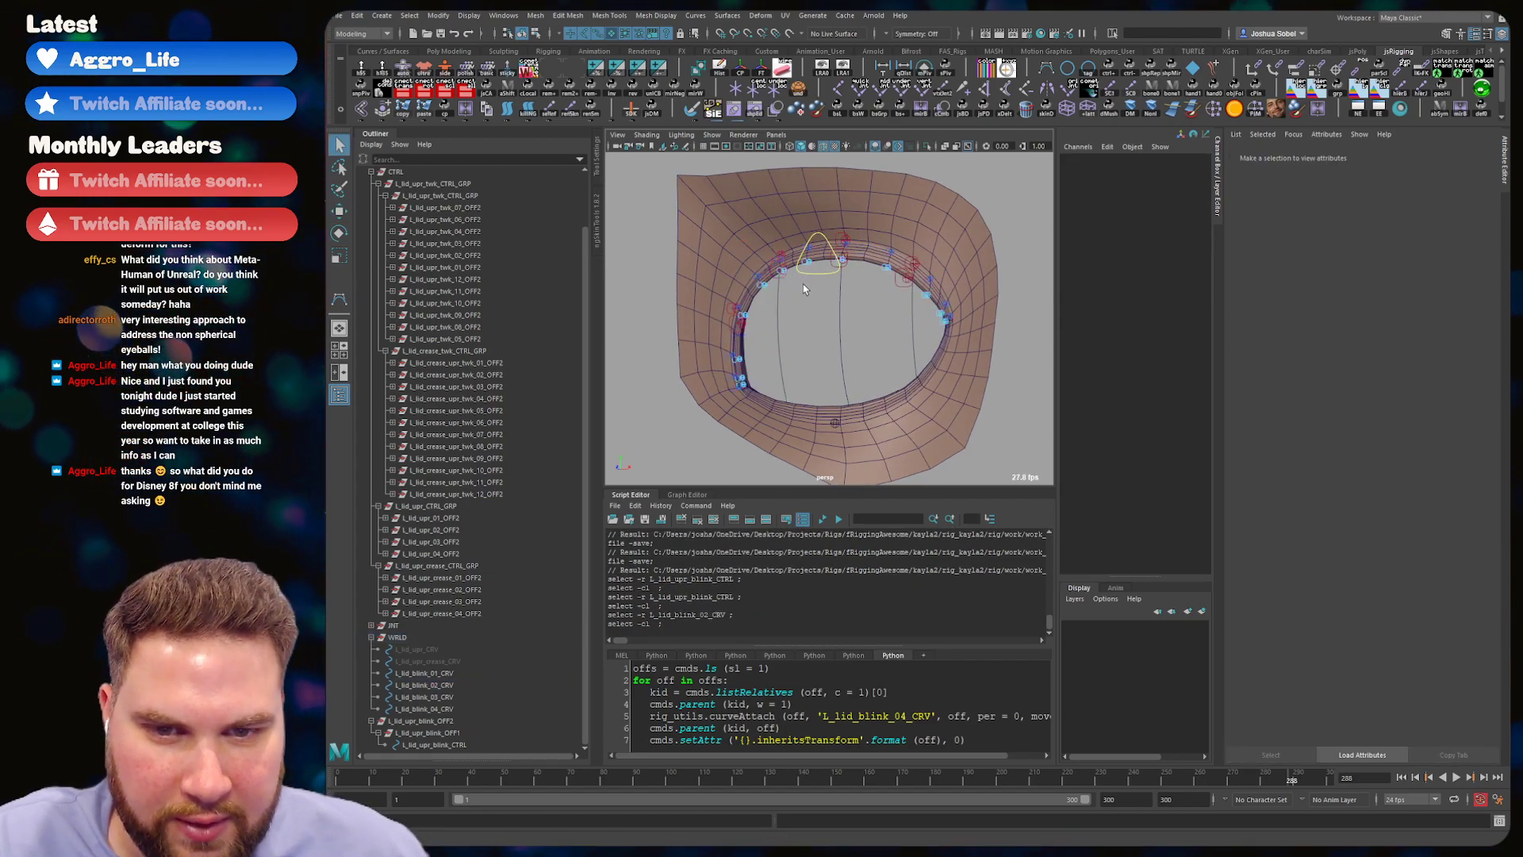
- Test moving L_lid_upr_blink_CTRL about 4.8 units down along Y and about 2 units along X, undoing each move
left_click(833, 247)
mouse_move(833, 247)
left_mouse_down()
mouse_move(839, 341)
mouse_move(829, 236)
left_mouse_up()
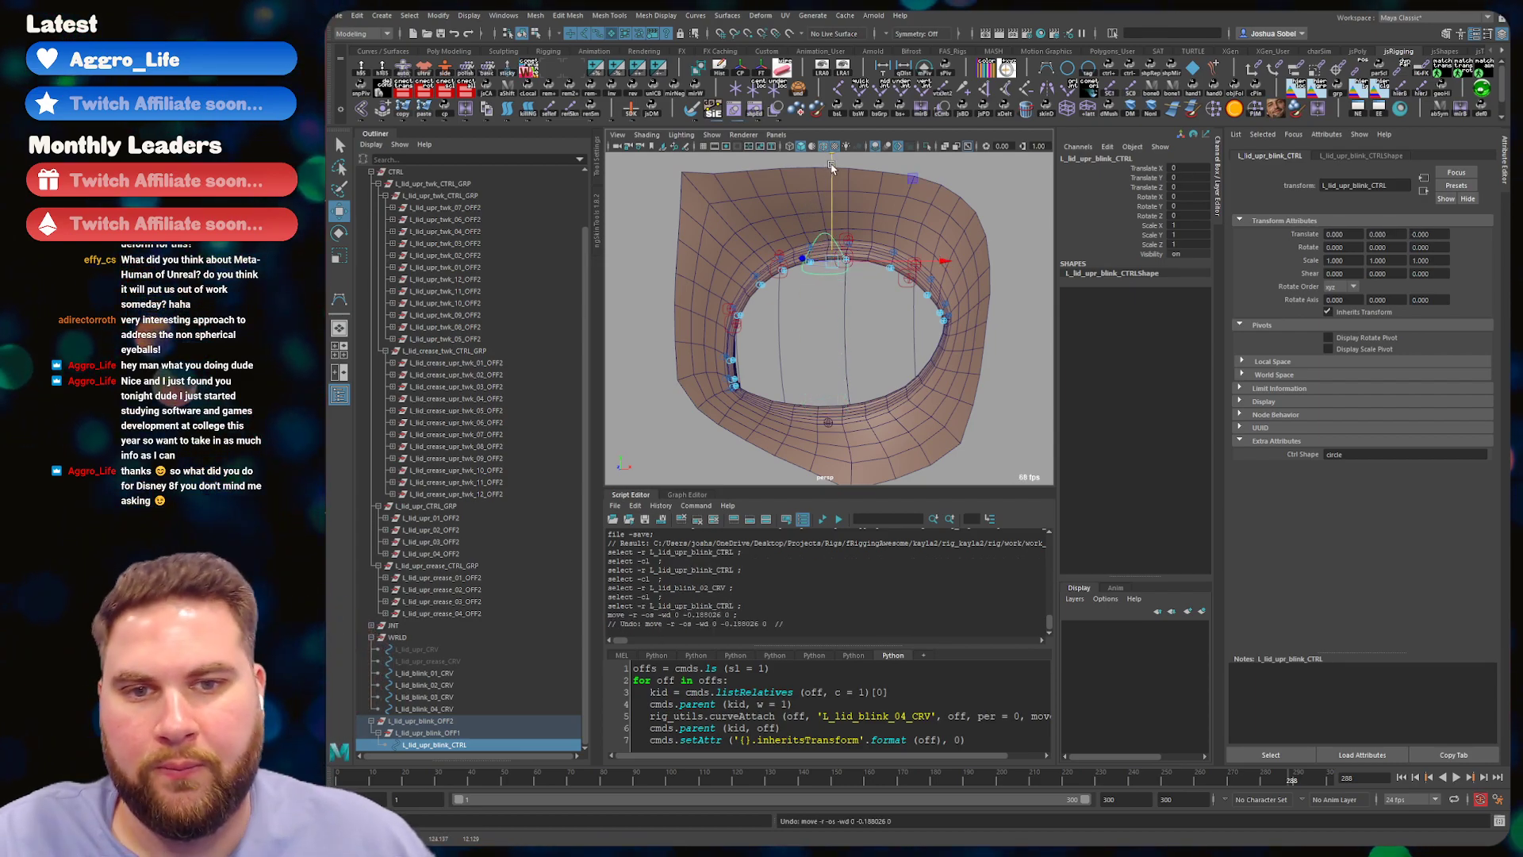
key("ctrl+z")
left_click_drag(825, 209, 815, 285)
key("ctrl+z")
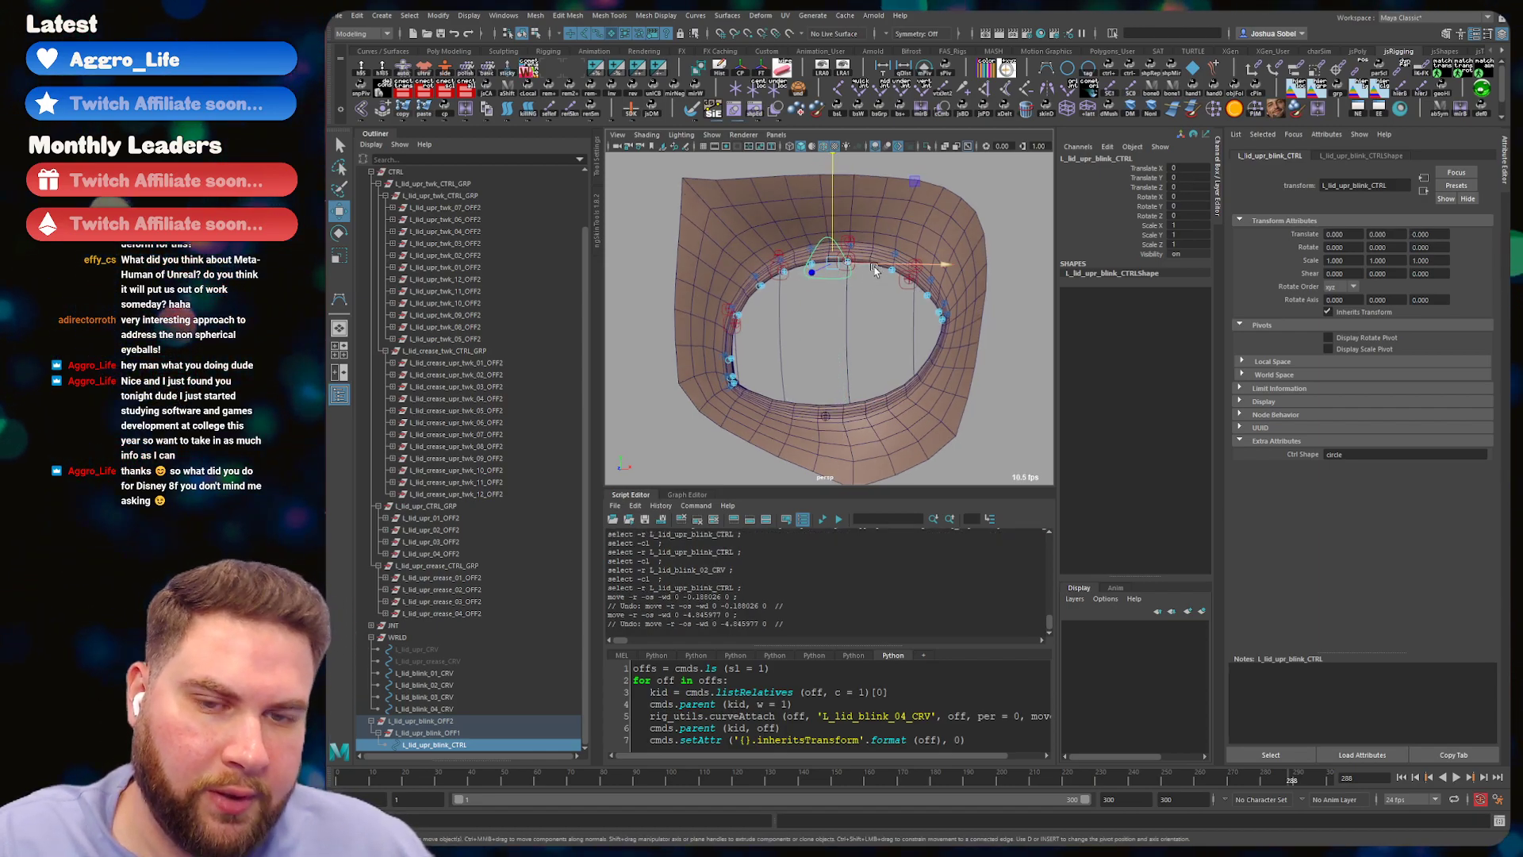
left_click_drag(875, 271, 925, 253)
key("ctrl+z")
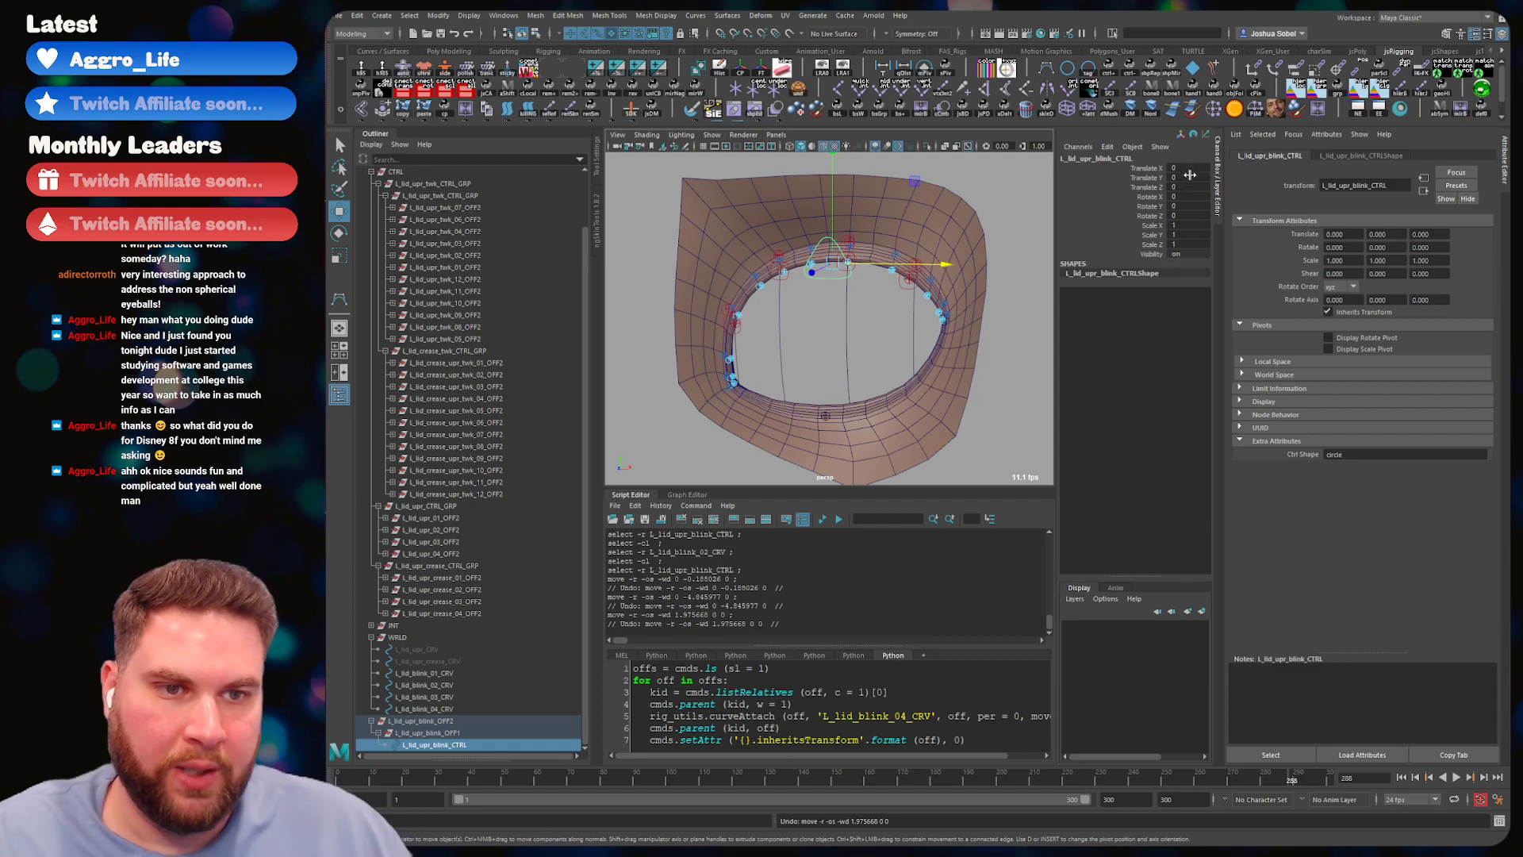
- Lock and hide Translate Z, Visibility and all rotate and scale channels of L_lid_upr_blink_CTRL, and save the scene
left_click(1149, 188)
left_click_drag(1149, 193, 1154, 256)
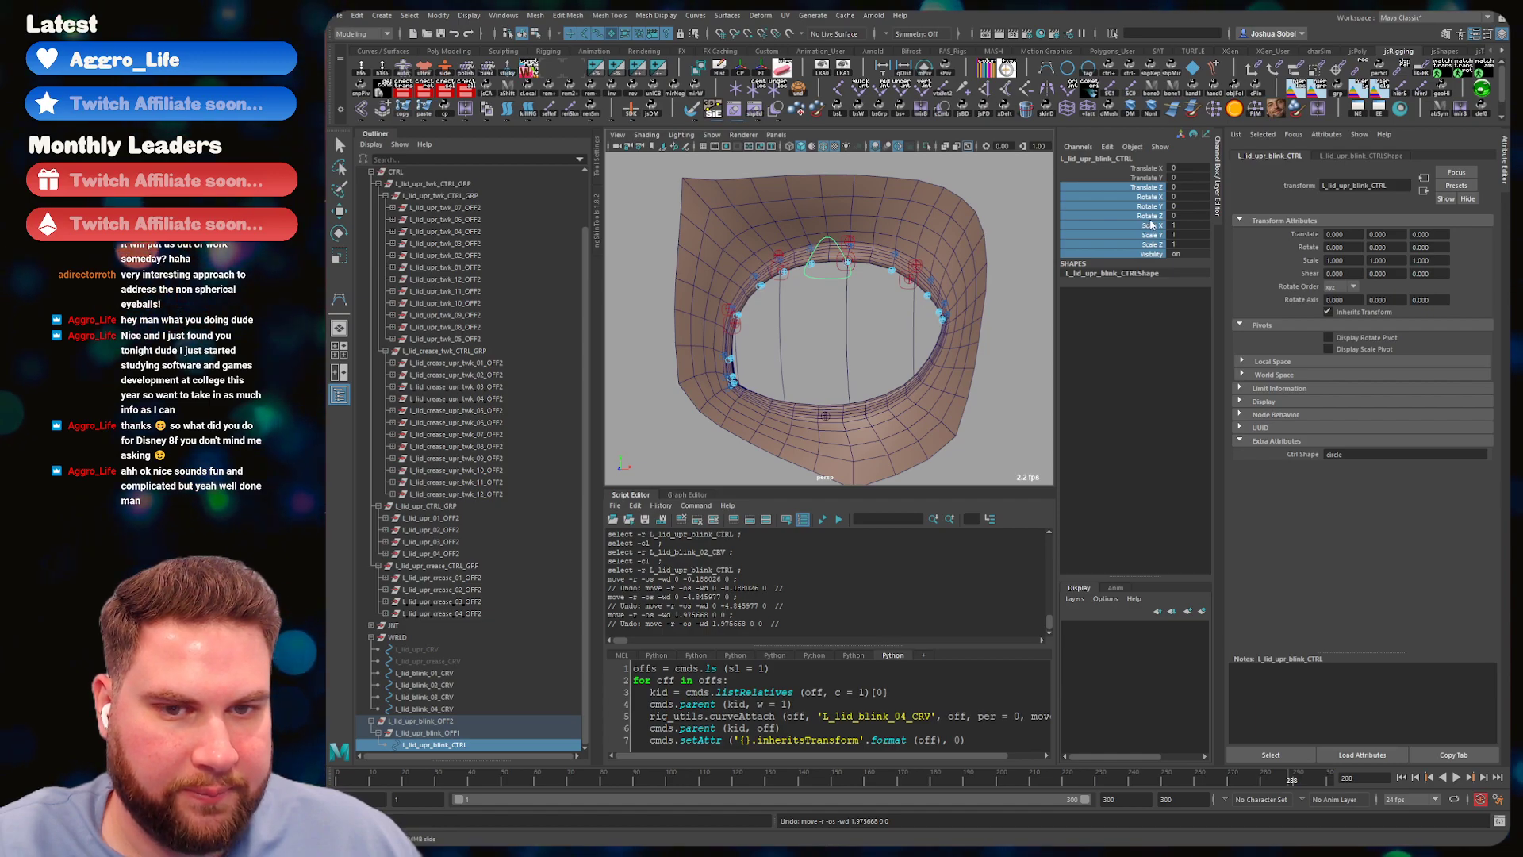
right_click(1151, 225)
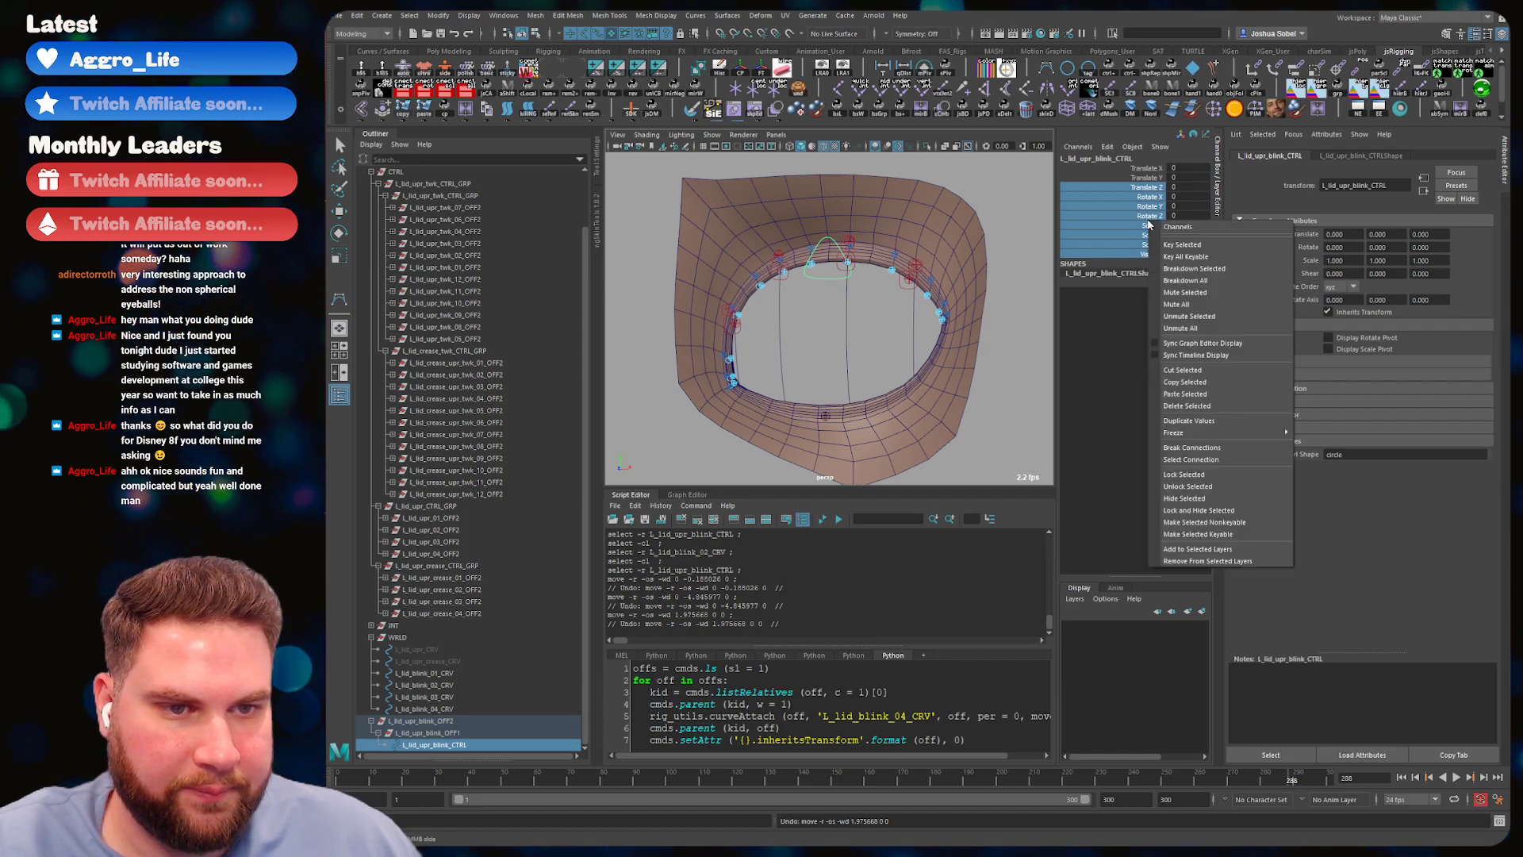
left_click(1181, 512)
left_click(868, 310)
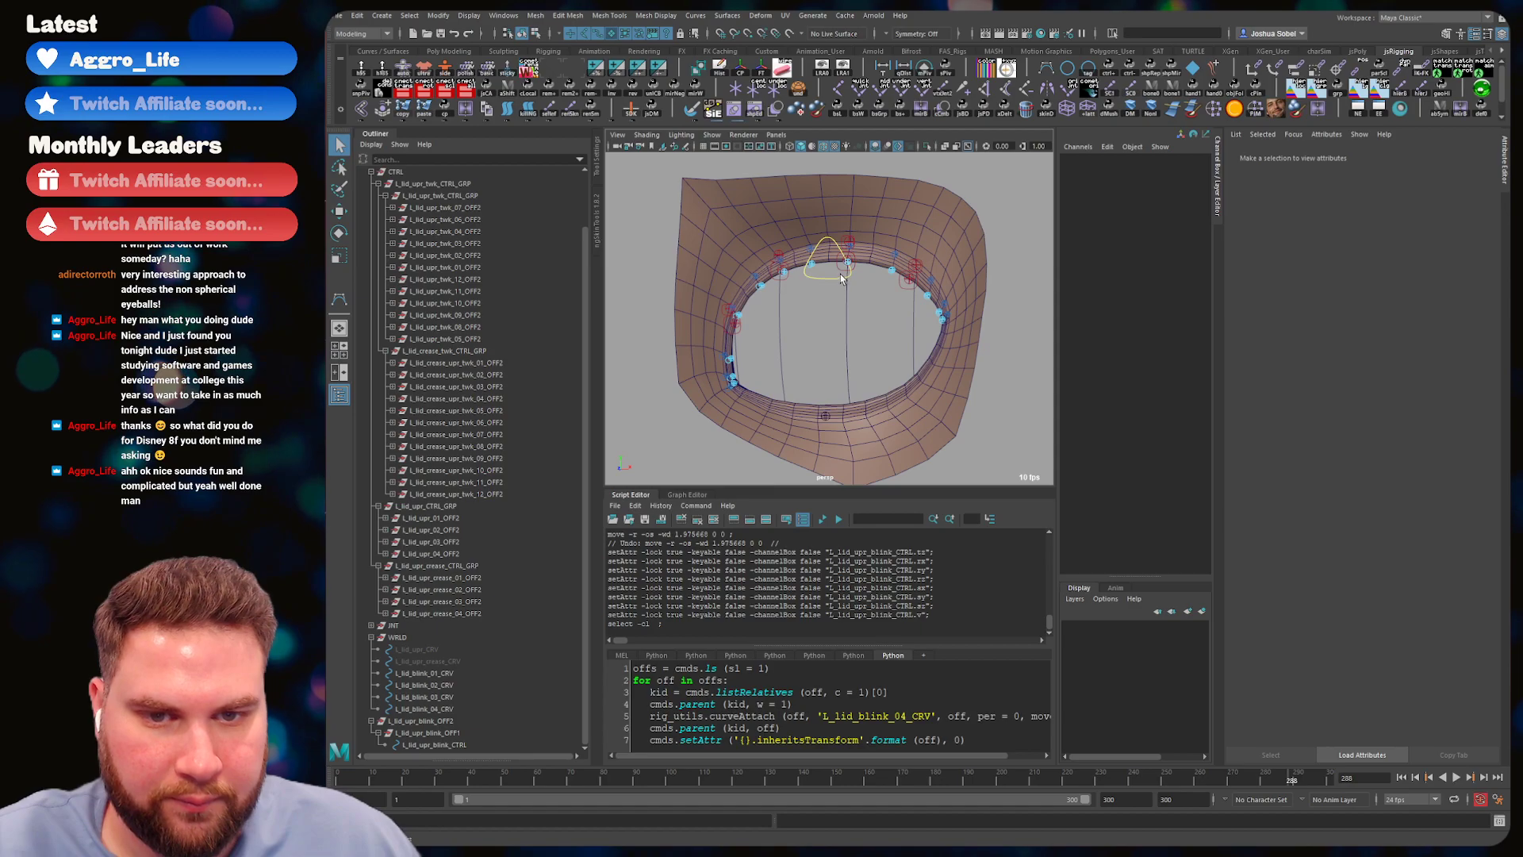
left_click(843, 276)
key("w")
key("ctrl+s")
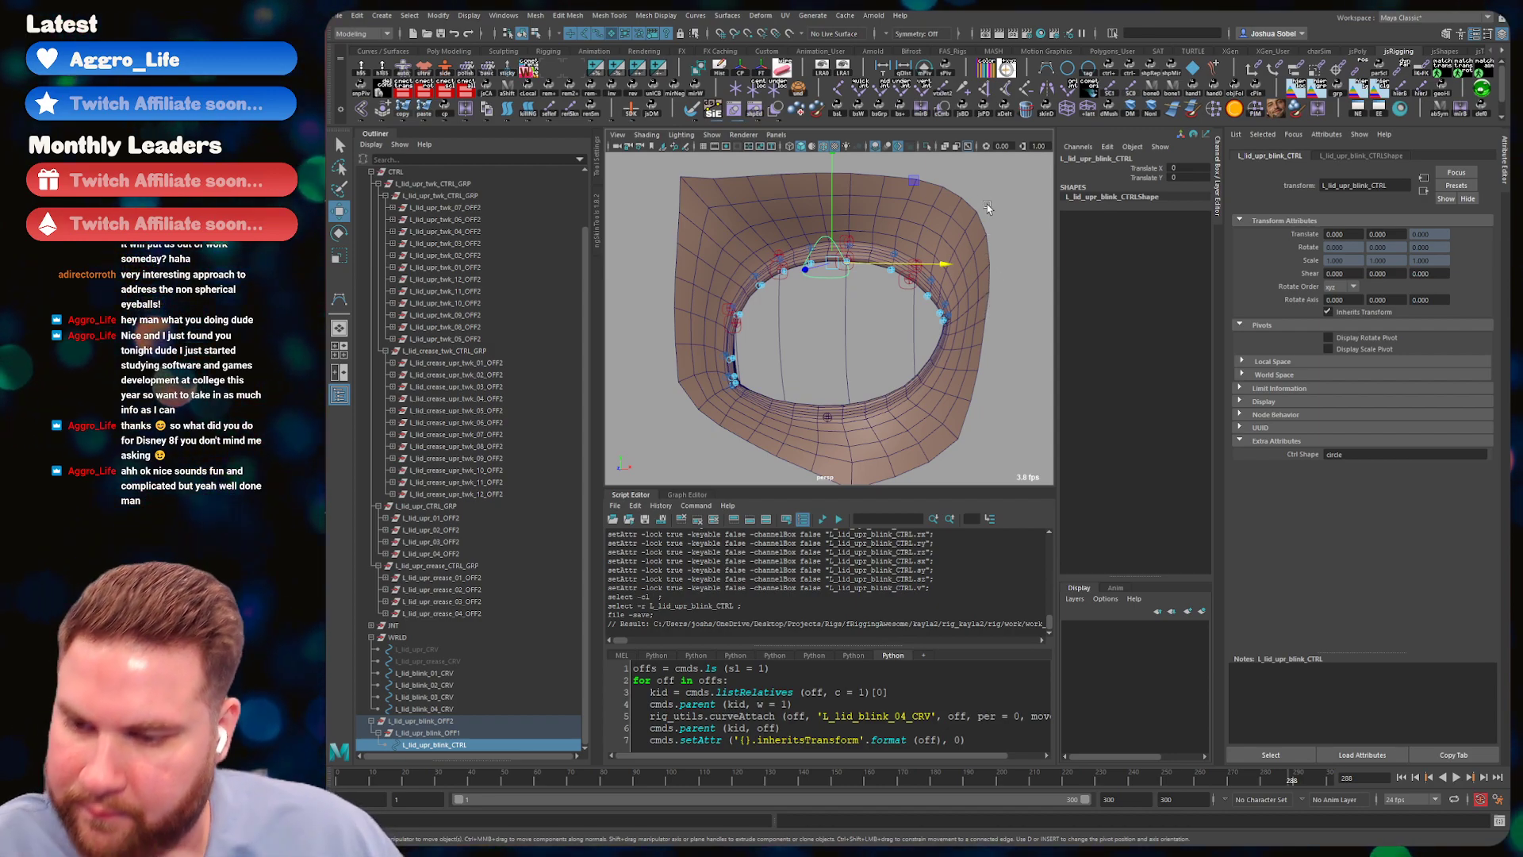
left_click(1023, 299)
key("ctrl+s")
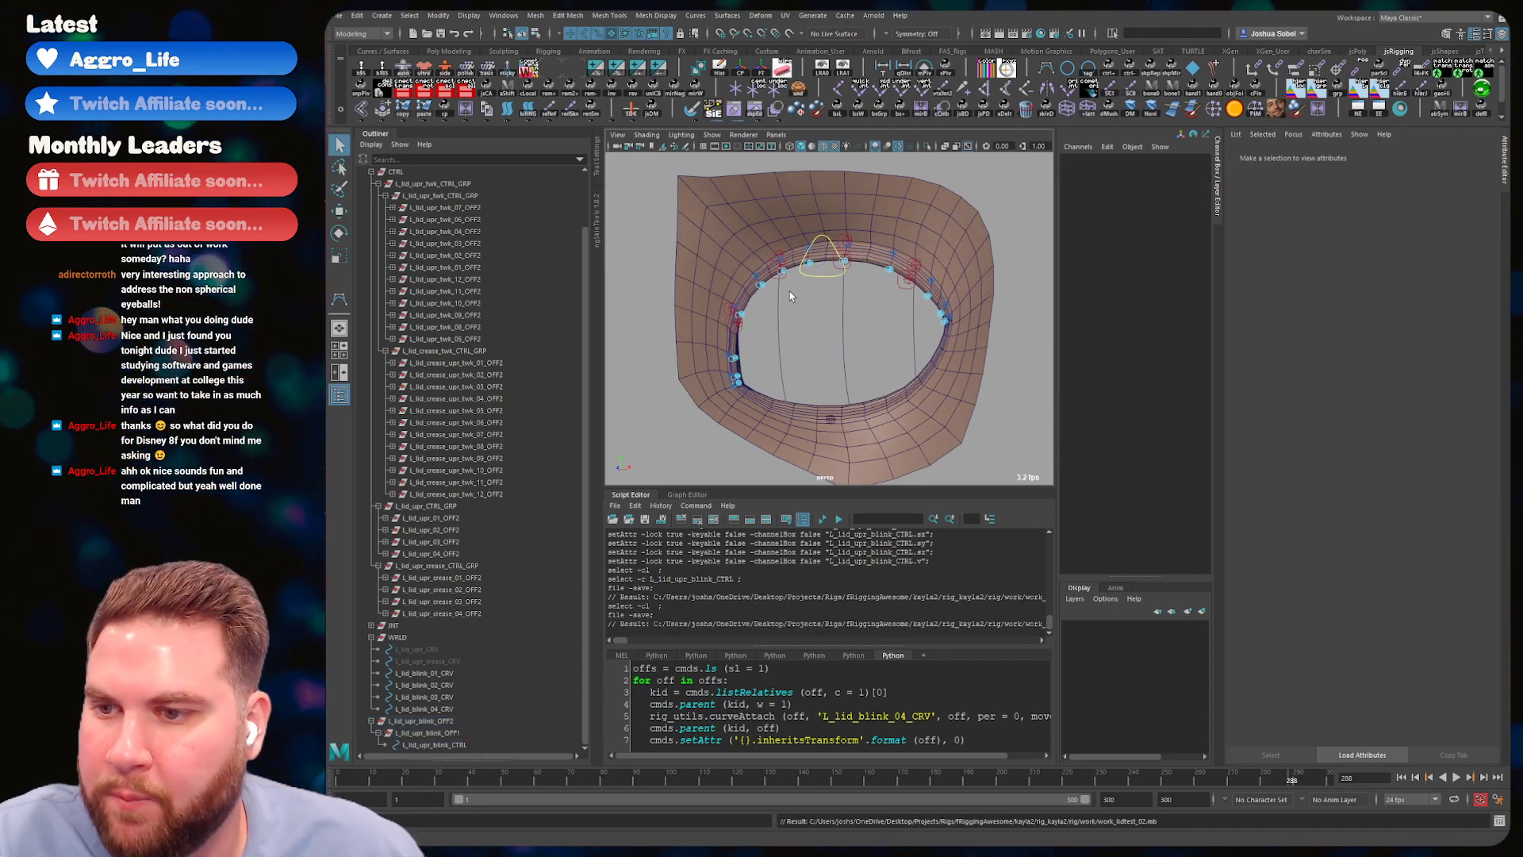
- Open the Node Editor, clear the existing graph and save the scene
left_click(504, 15)
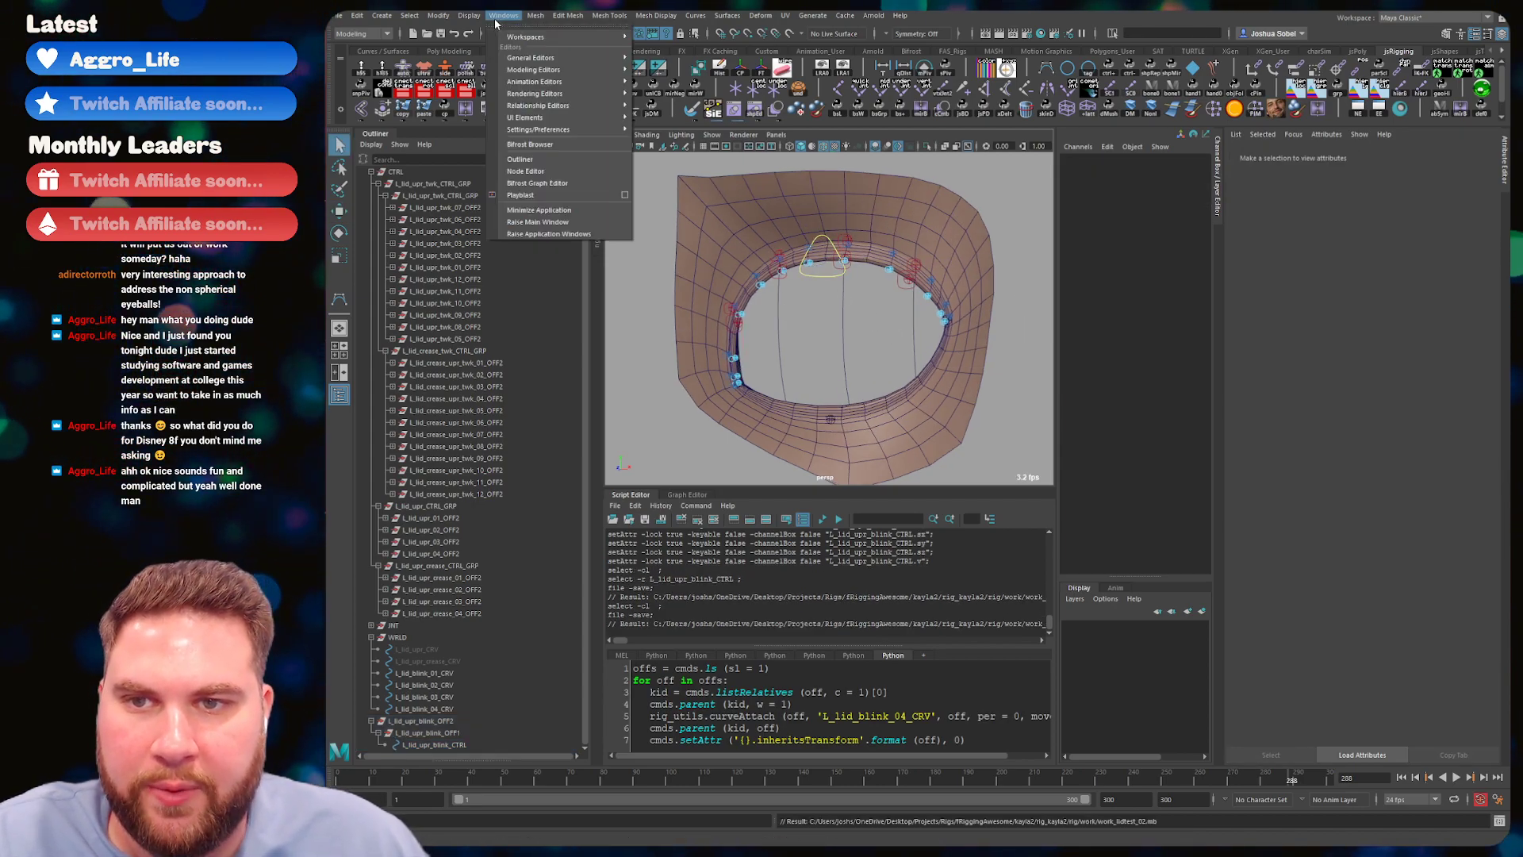
left_click(526, 171)
left_click_drag(619, 162, 1024, 223)
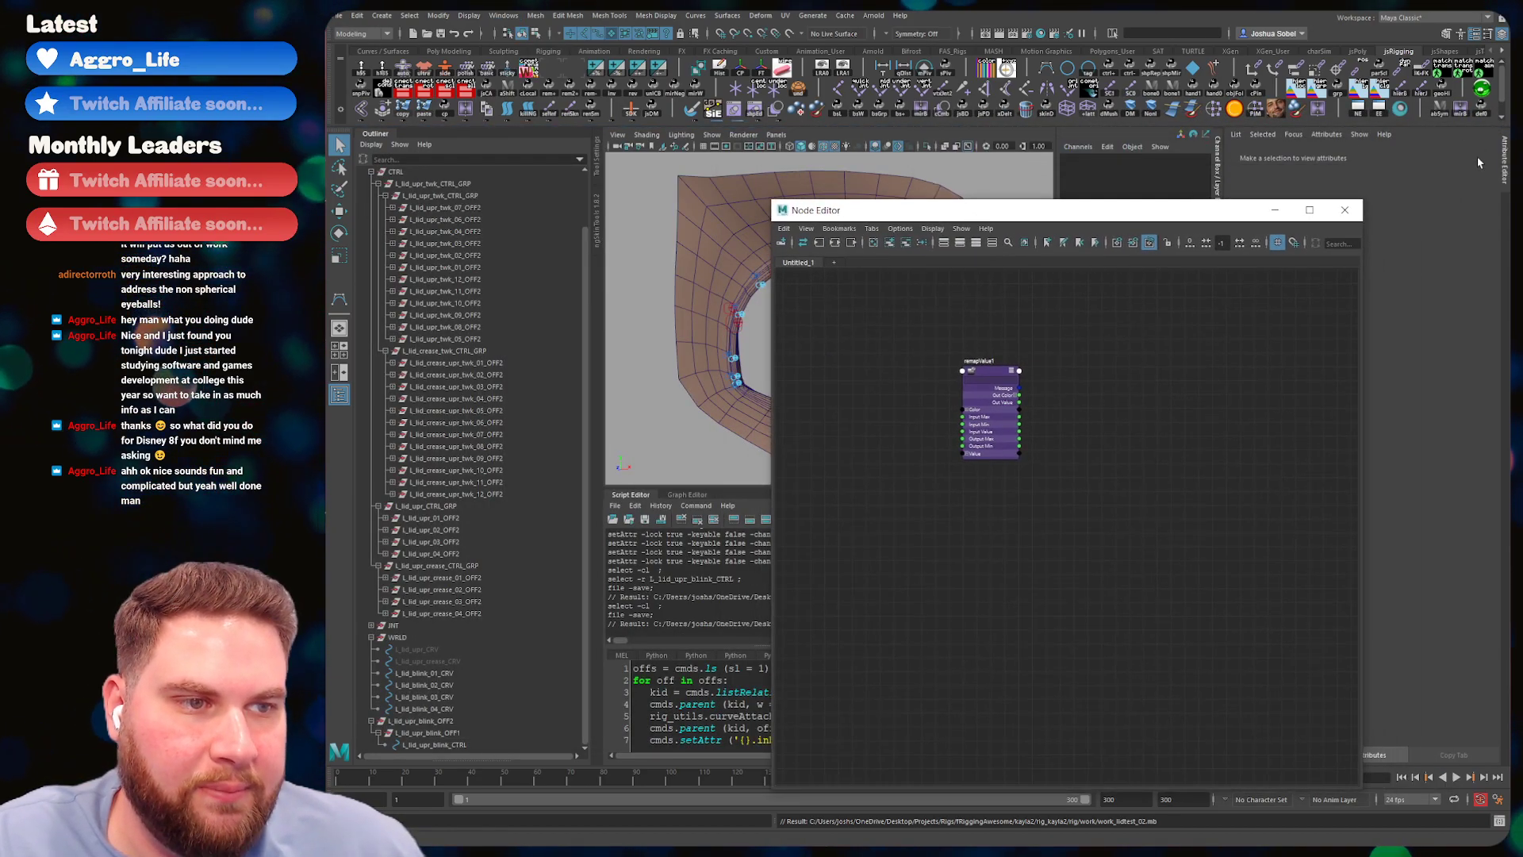
left_click_drag(1174, 209, 1277, 142)
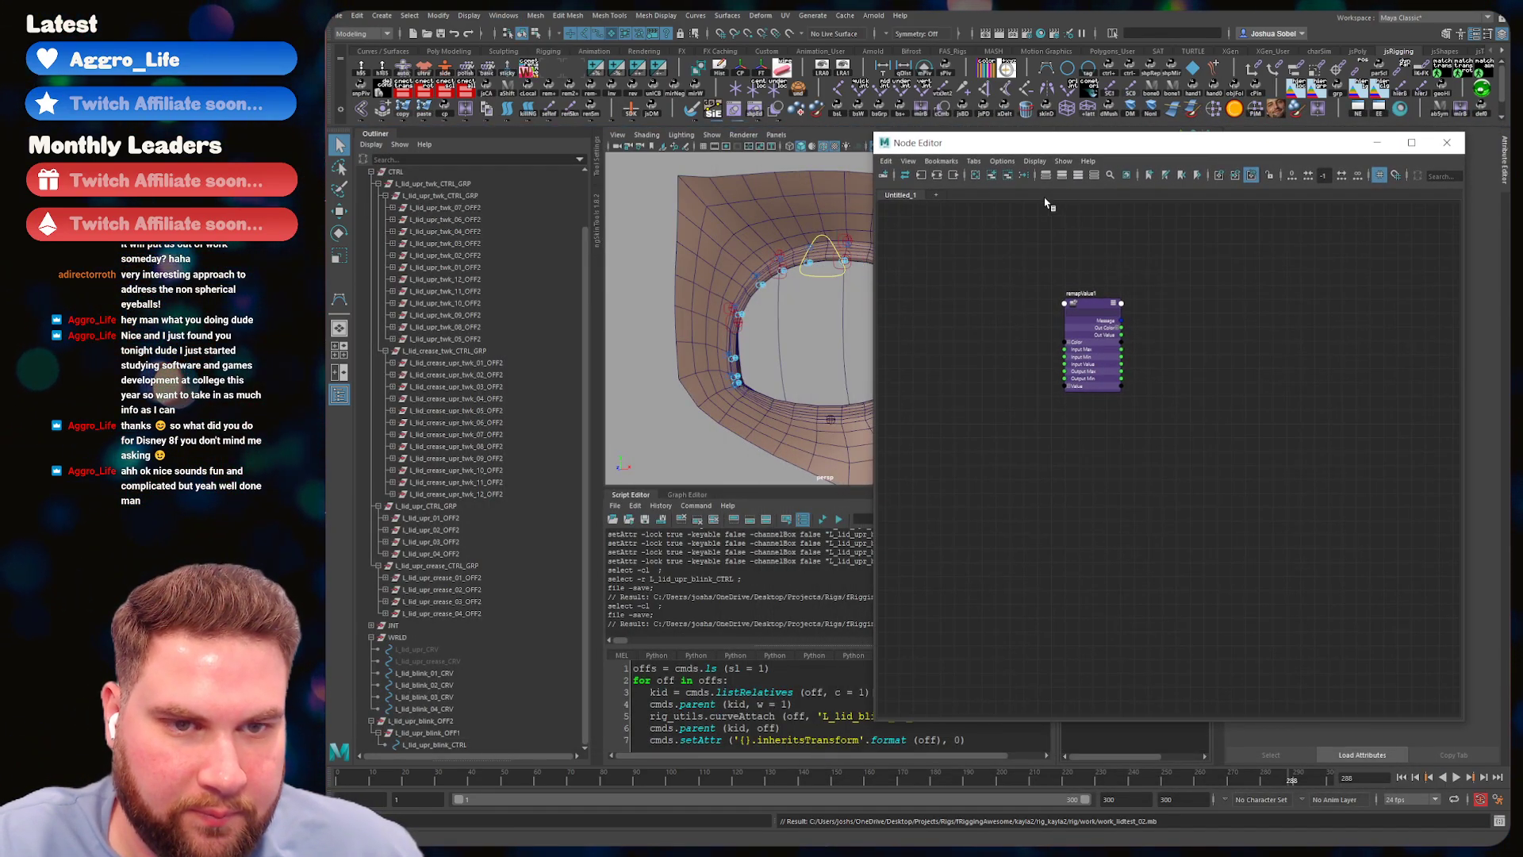
left_click(974, 176)
left_click_drag(817, 300, 765, 311, "alt")
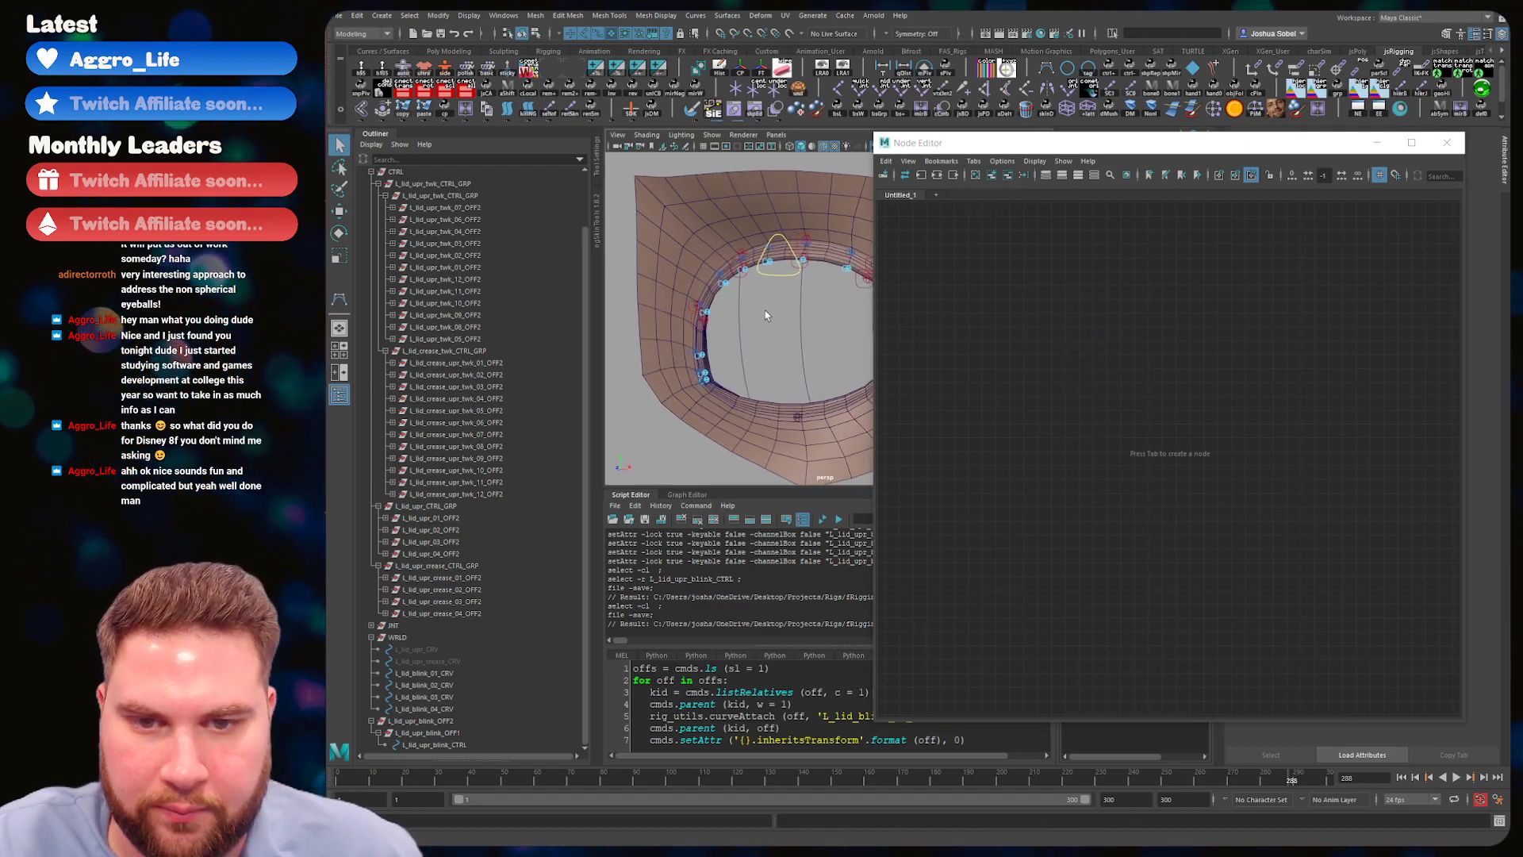
key("ctrl+s")
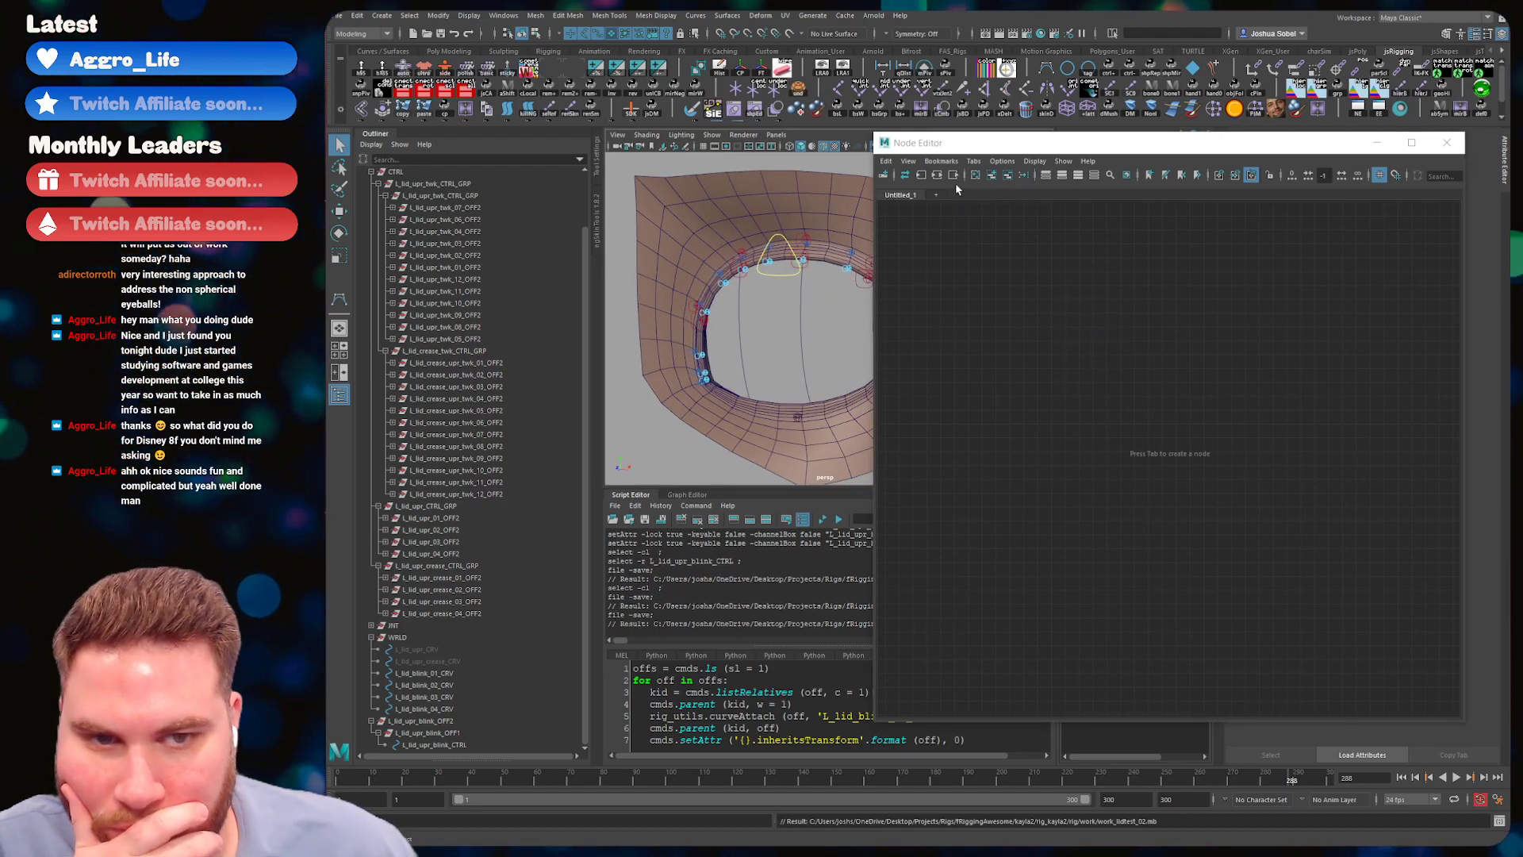
- Add L_lid_upr_blink_CTRL to the node graph and expand the node to show all its attributes
left_click(770, 272)
left_click(991, 176)
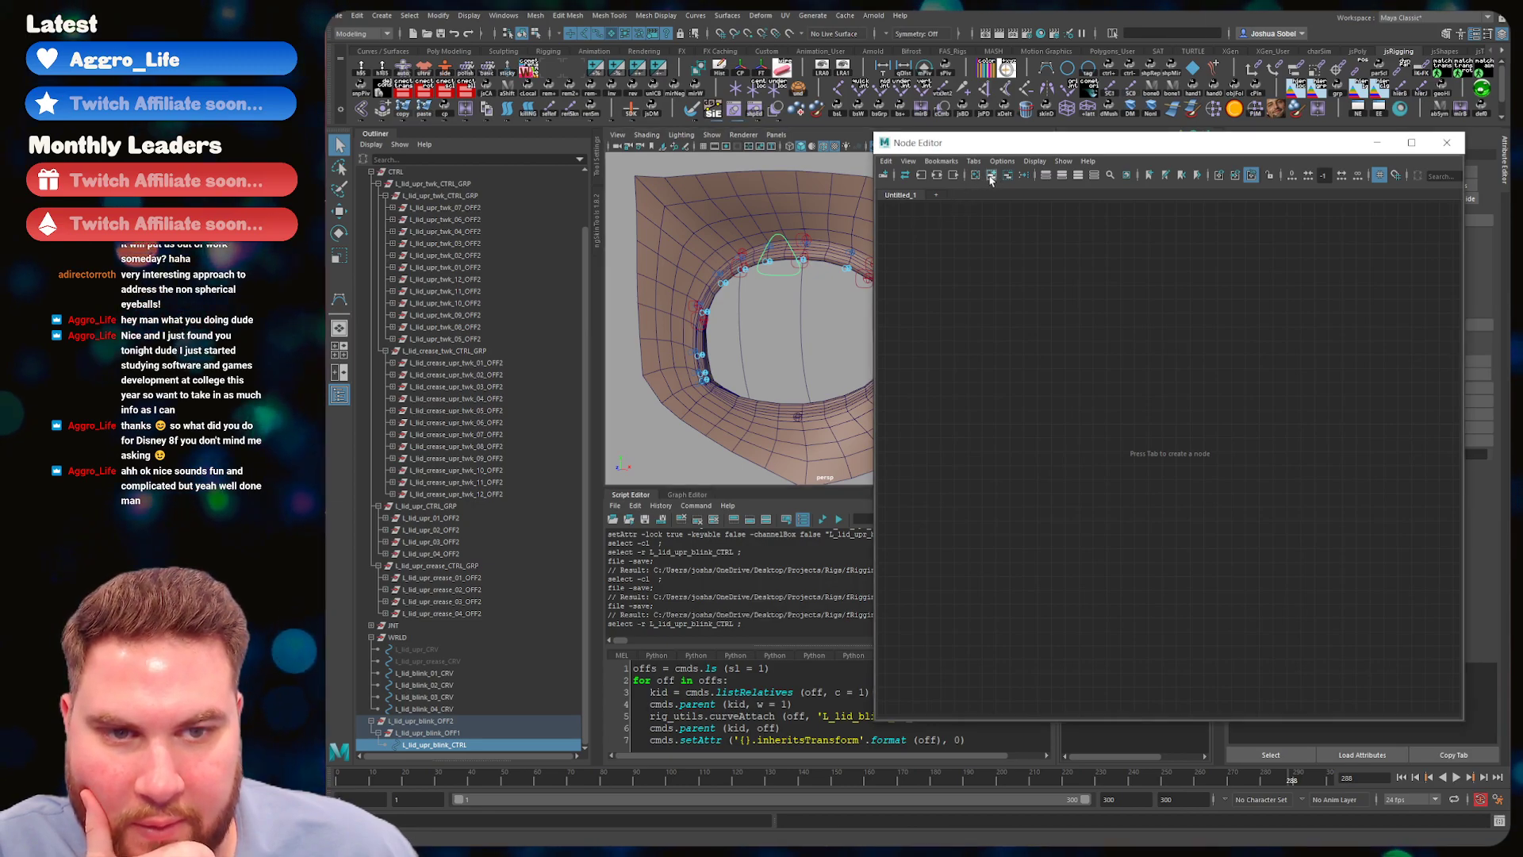
left_click_drag(1150, 460, 995, 301)
key("3")
left_click(982, 387)
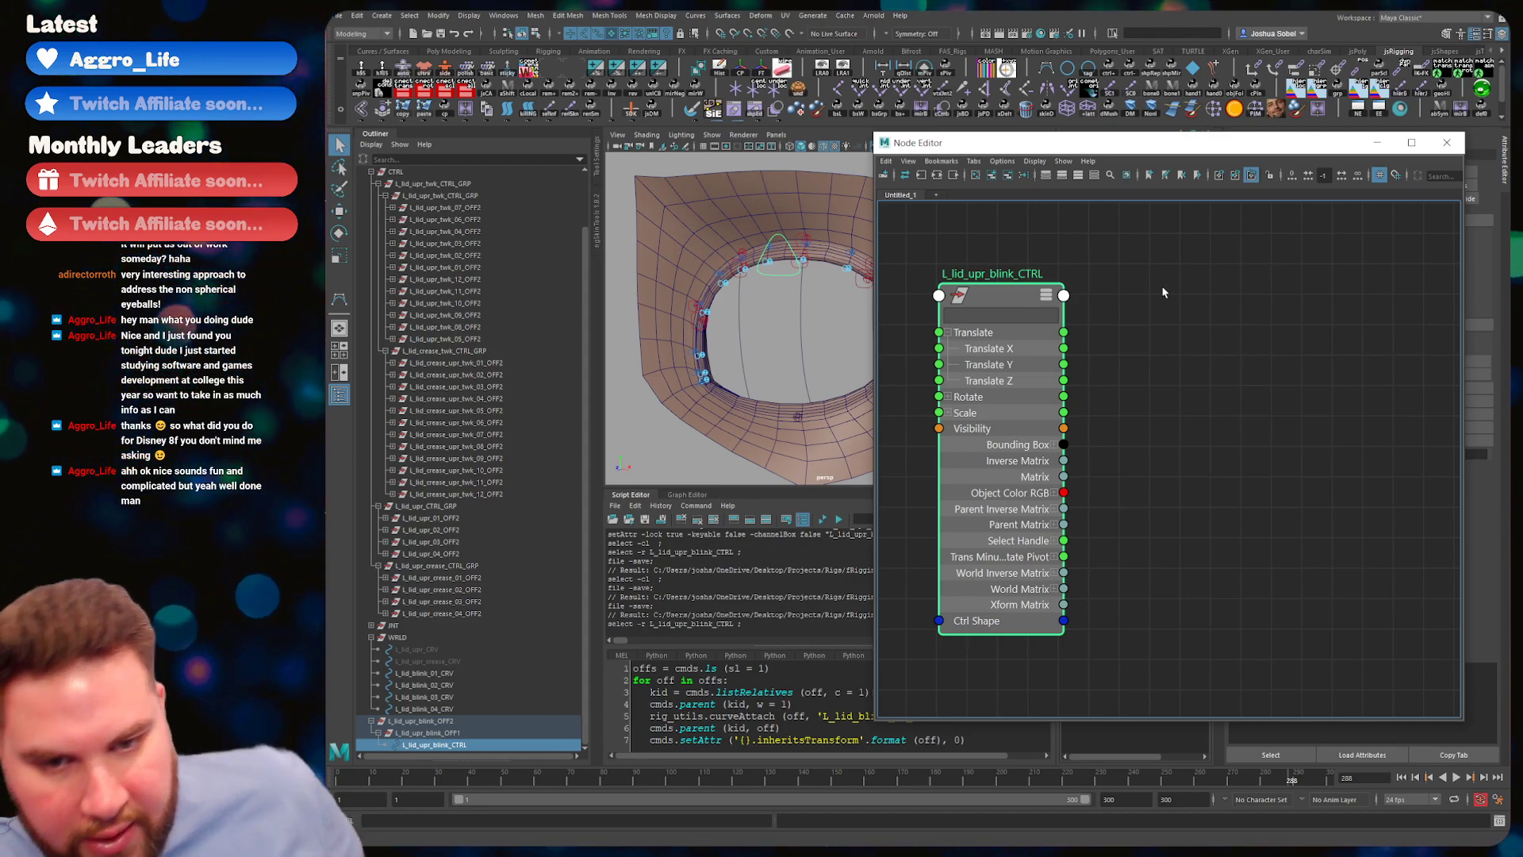
- Select L_lid_blink_03_CRV and show the attributes of its connected L_lid_upr_03_OFF2 POC node, moving the Node Editor window clear of them
left_click_drag(825, 317, 782, 334, "alt")
left_click(787, 325)
left_click_drag(1018, 136, 922, 215)
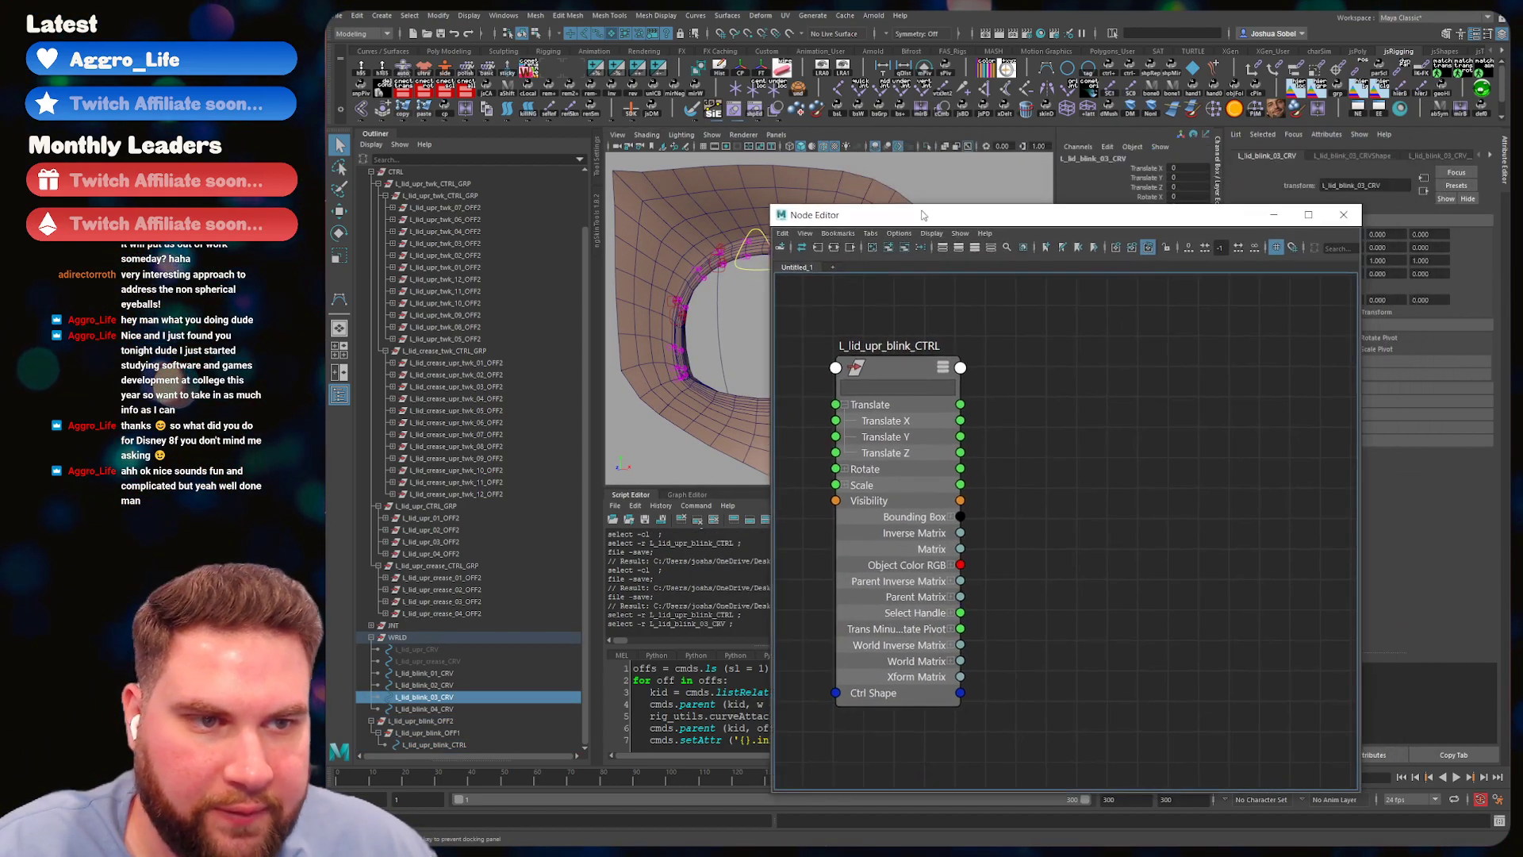
left_click(1489, 154)
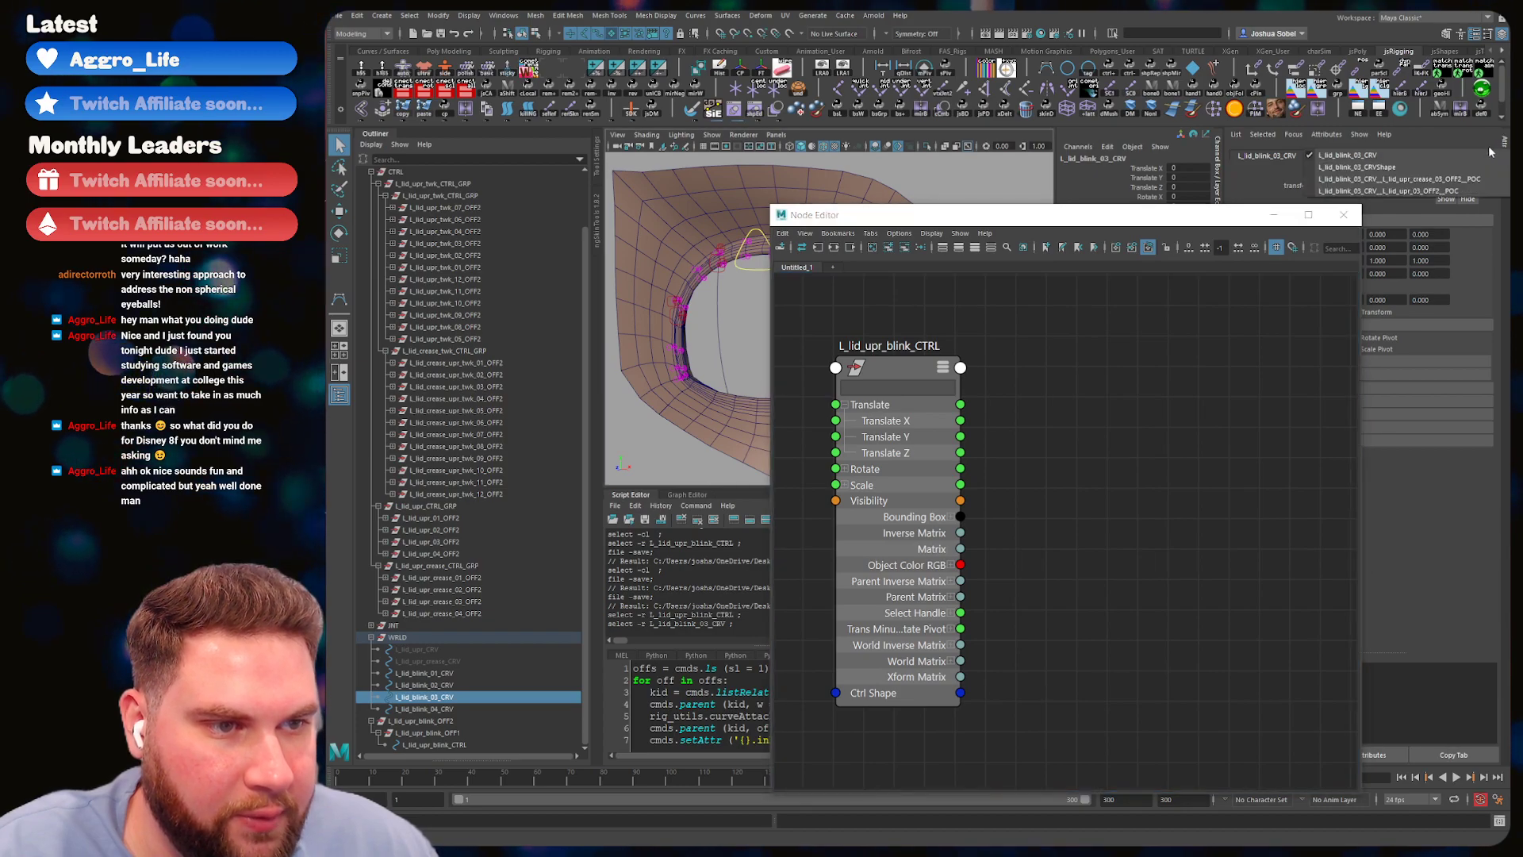
left_click(1457, 191)
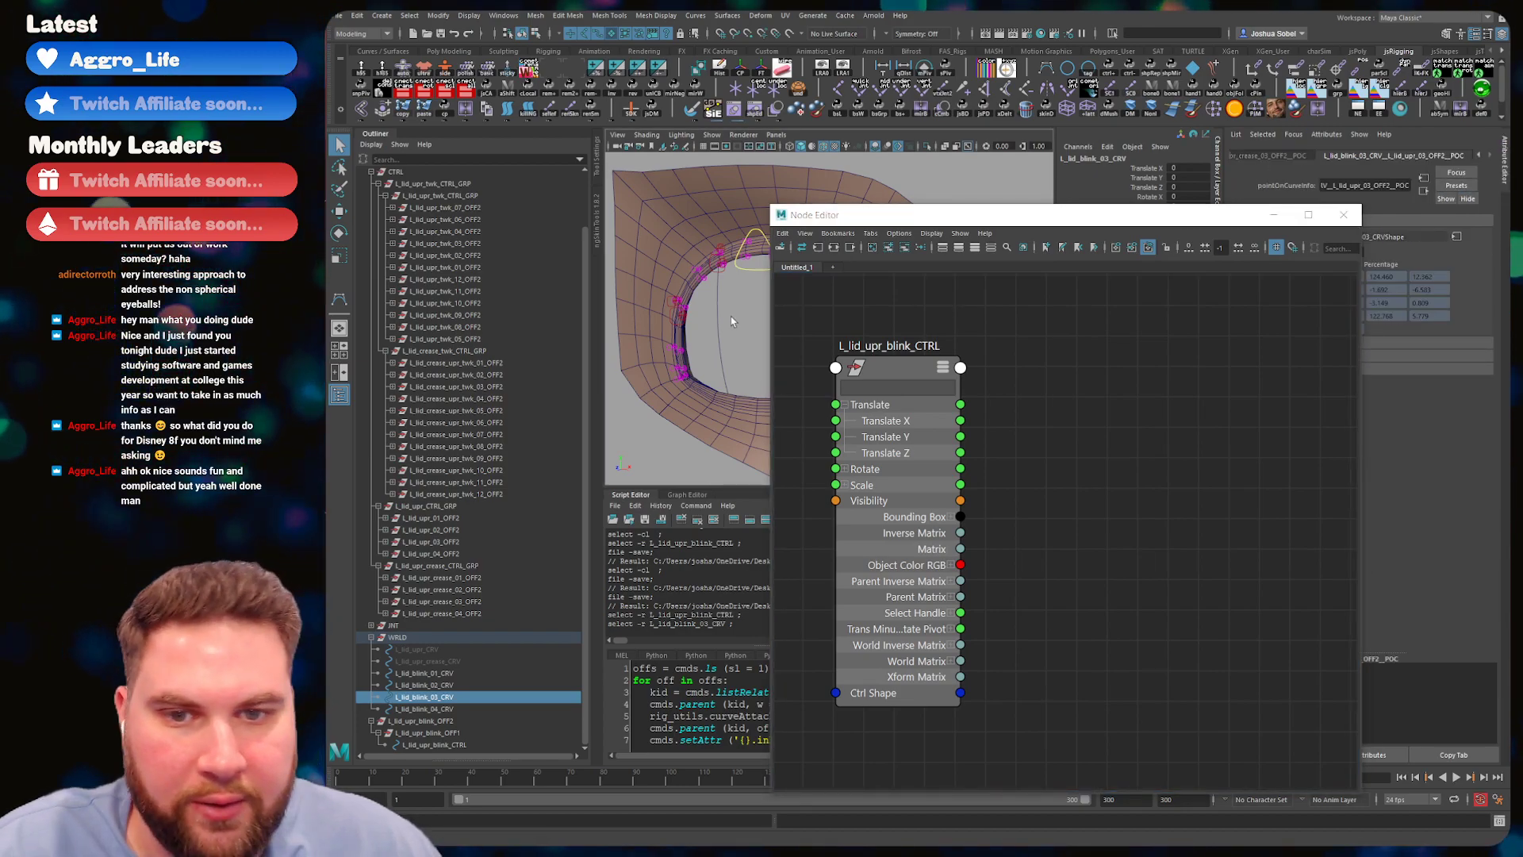
left_click_drag(1092, 217, 1171, 220)
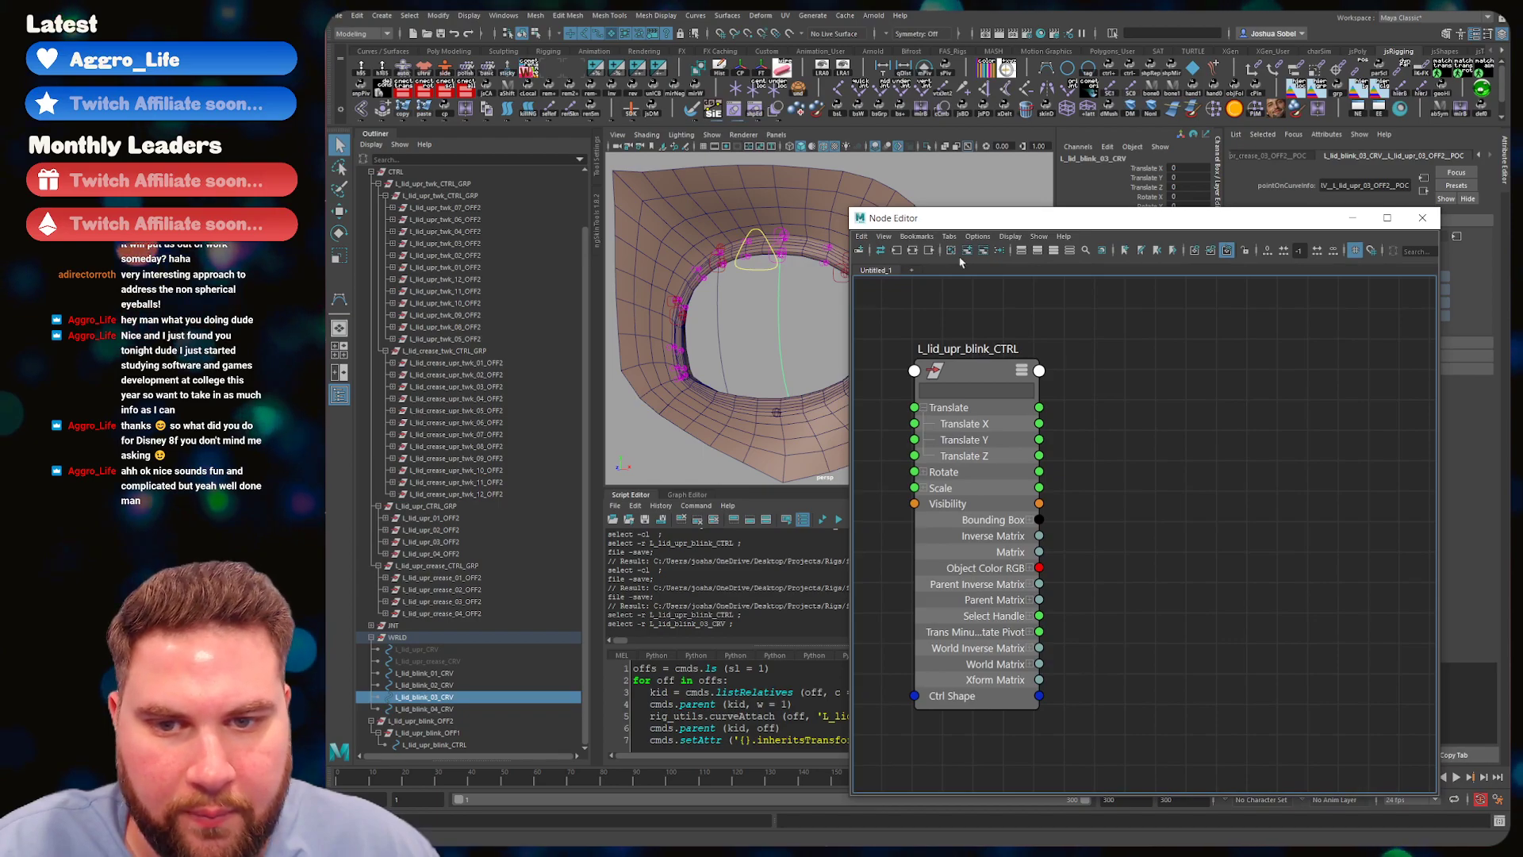
left_click_drag(1150, 218, 1008, 171)
left_click_drag(1296, 751, 1303, 756)
left_click(1303, 759)
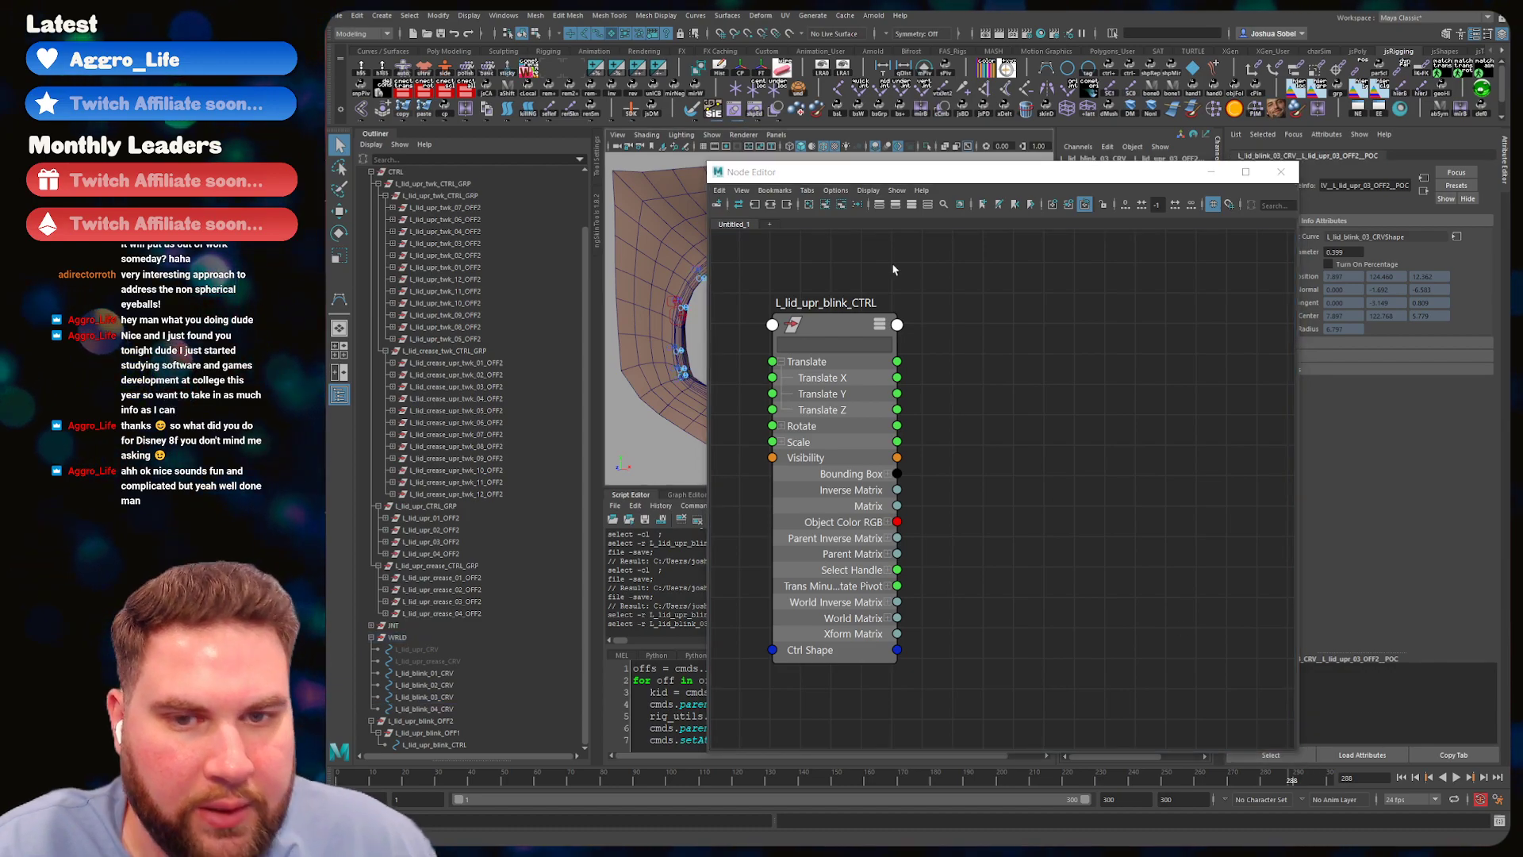
- Add the L_lid_upr_03_OFF2 POC node to the graph, check its Result outputs and place it beyond L_lid_upr_blink_CTRL
left_click(823, 206)
left_click_drag(1121, 488, 1160, 374)
left_click(1196, 379)
middle_click_drag(1144, 369, 1020, 362, "alt")
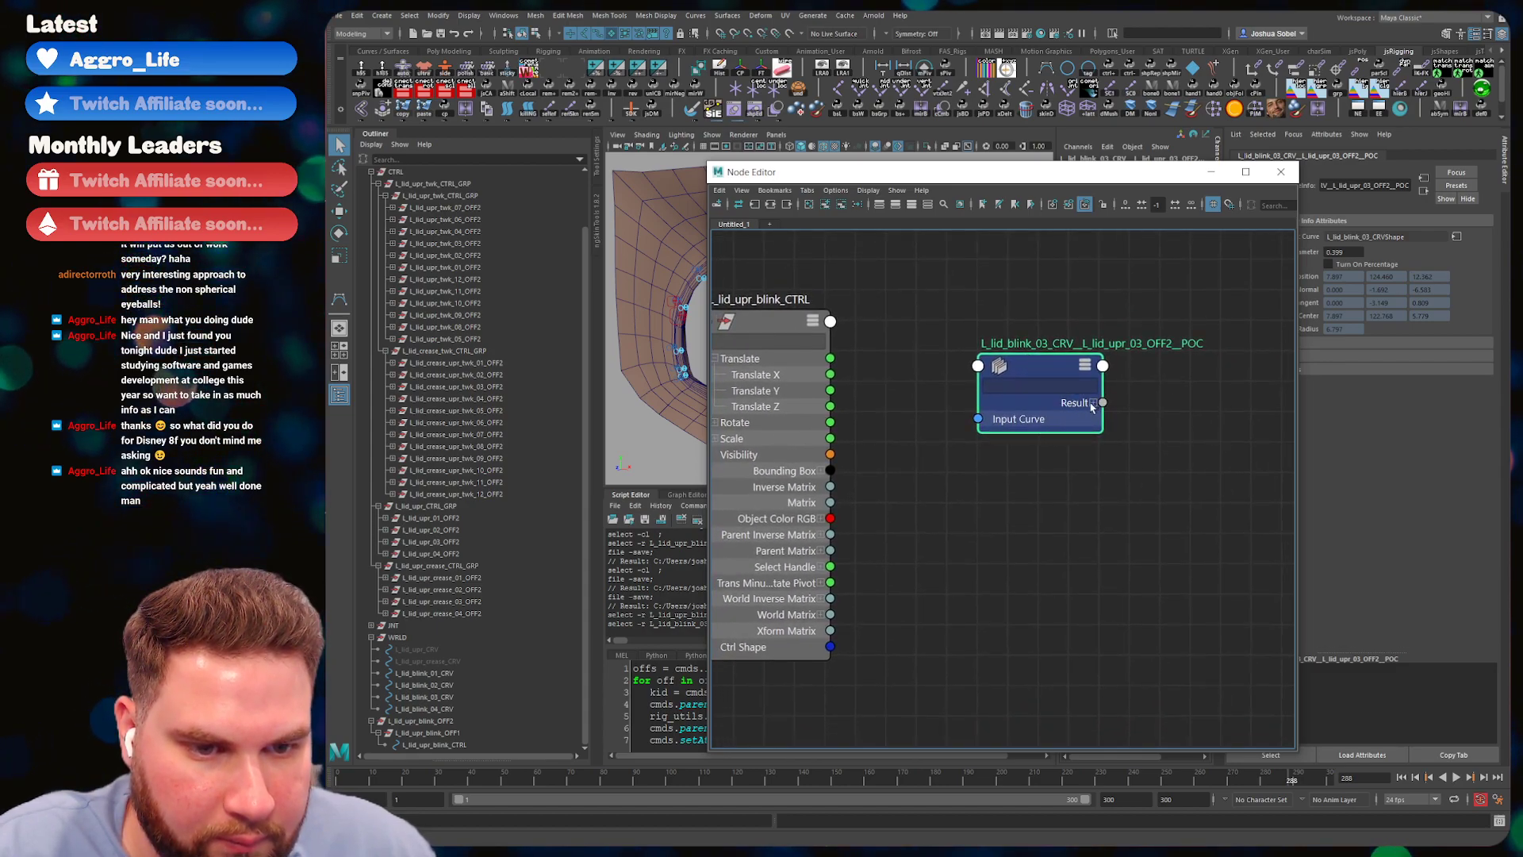
left_click(1093, 402)
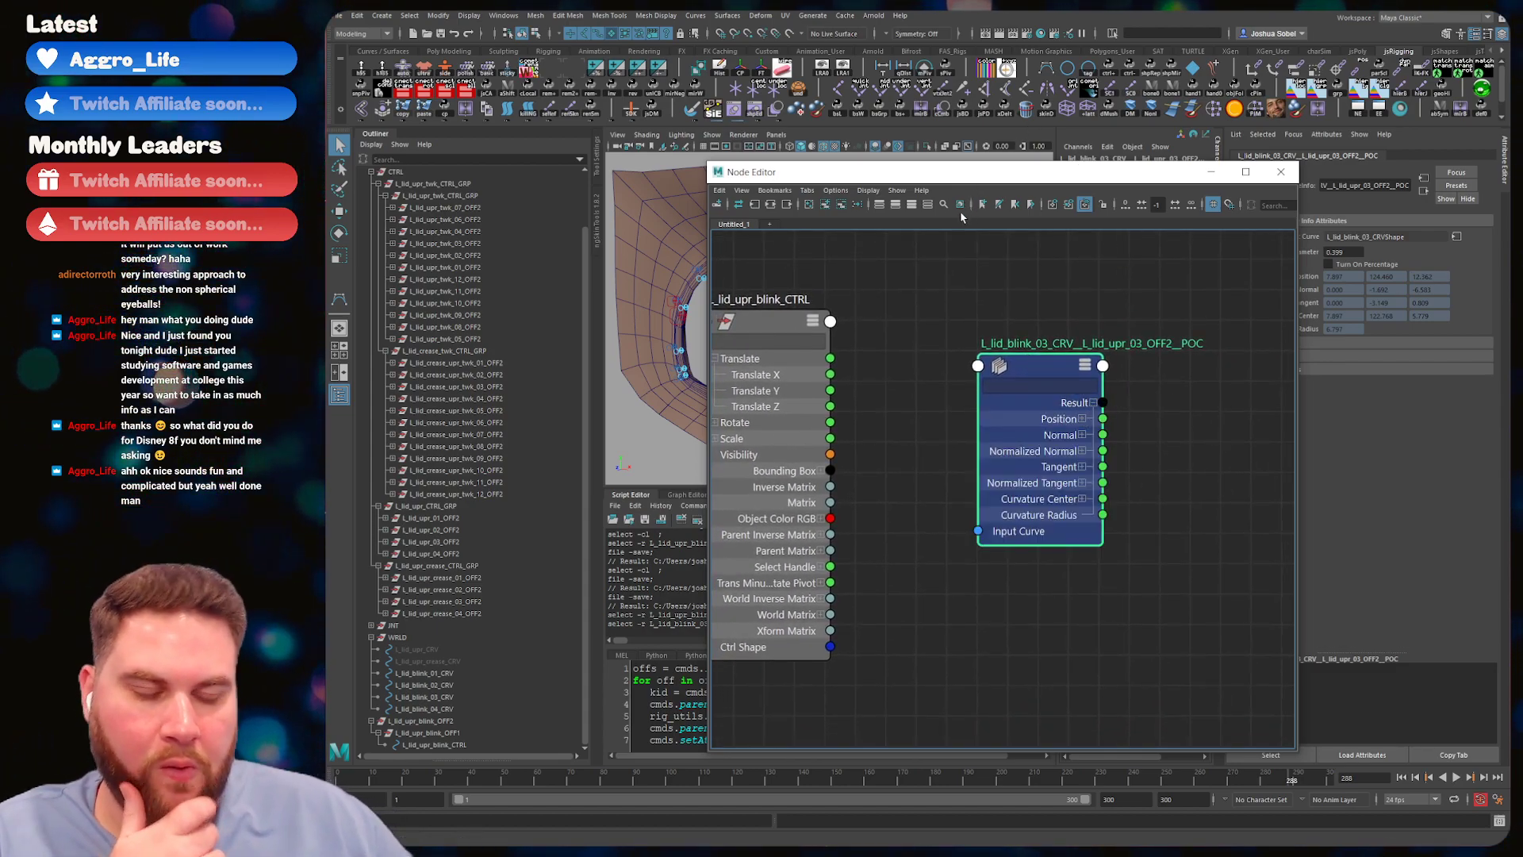
left_click(1092, 402)
left_click_drag(1019, 421, 1055, 404)
middle_click_drag(906, 379, 963, 381, "alt")
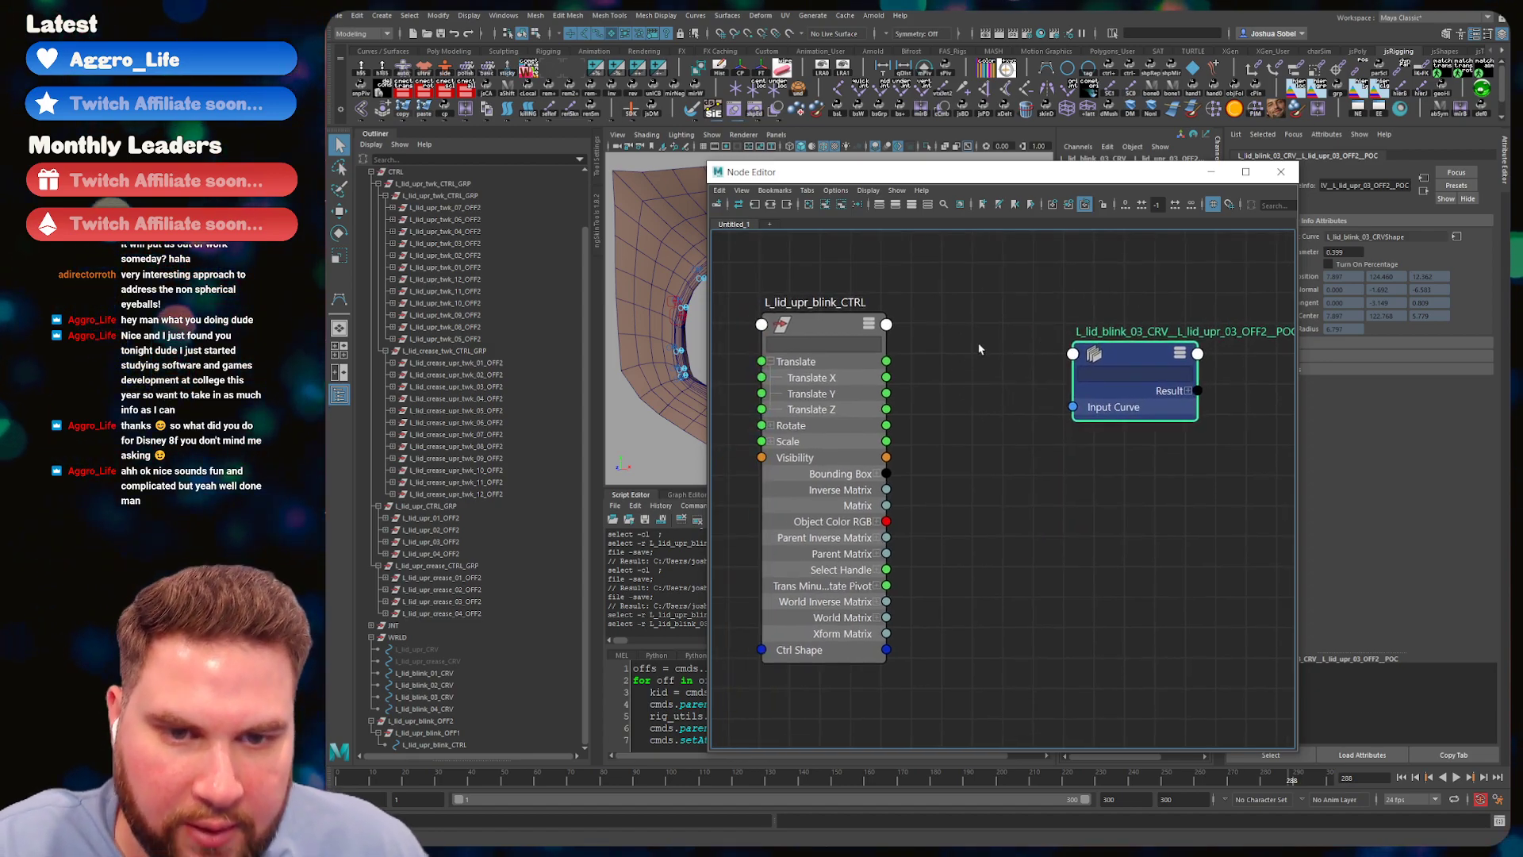
- Create a remapValue node between L_lid_upr_blink_CTRL and the POC node, with all its attributes expanded
left_click(979, 346)
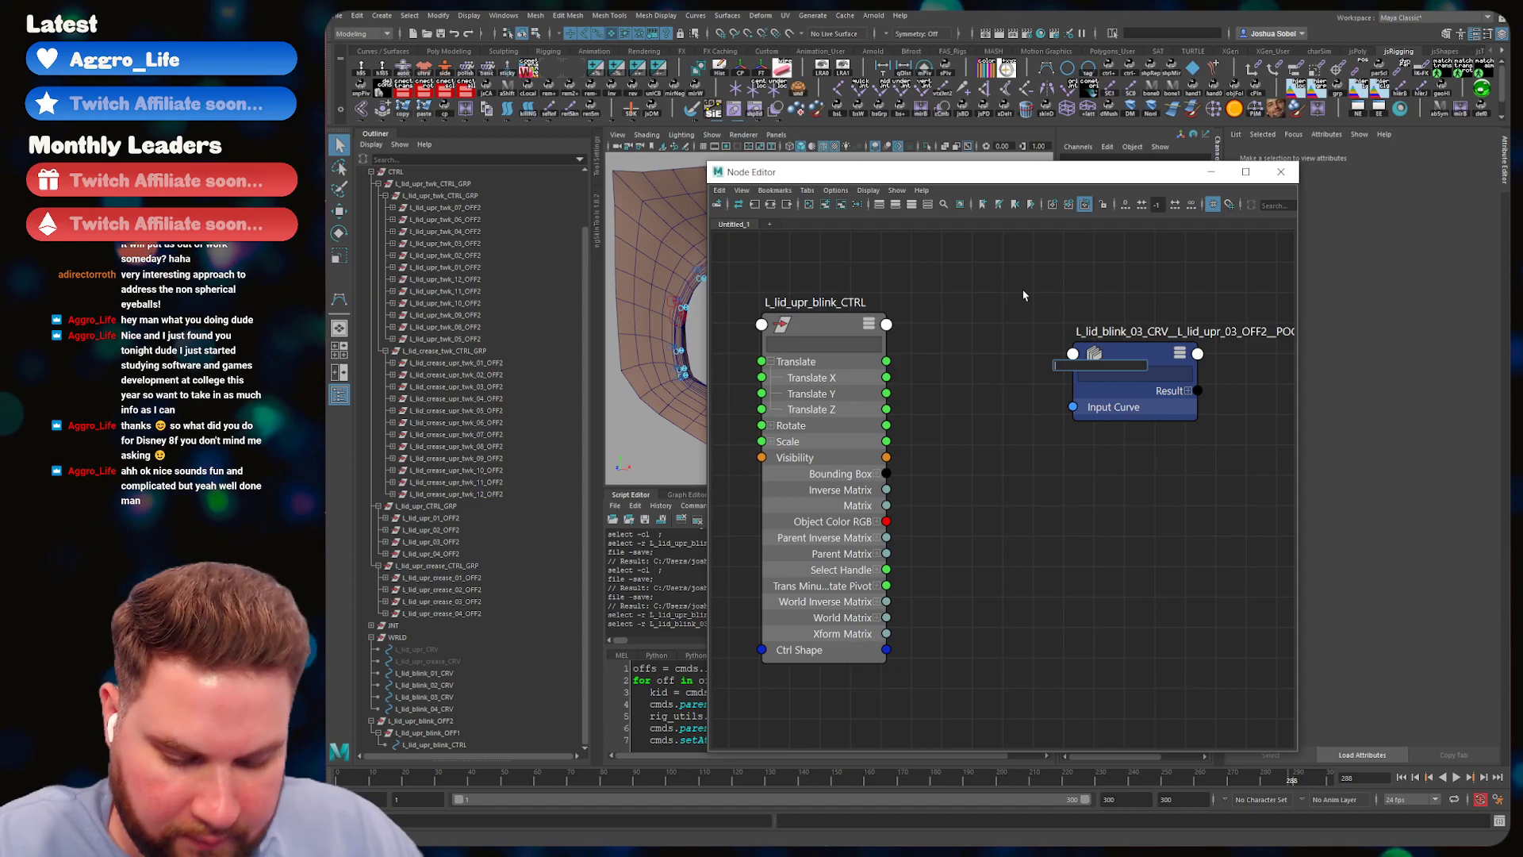
type("remap")
key("Down")
key("Down")
key("Return")
left_click_drag(1083, 384, 1033, 357)
key("3")
left_click_drag(1244, 350, 1208, 373)
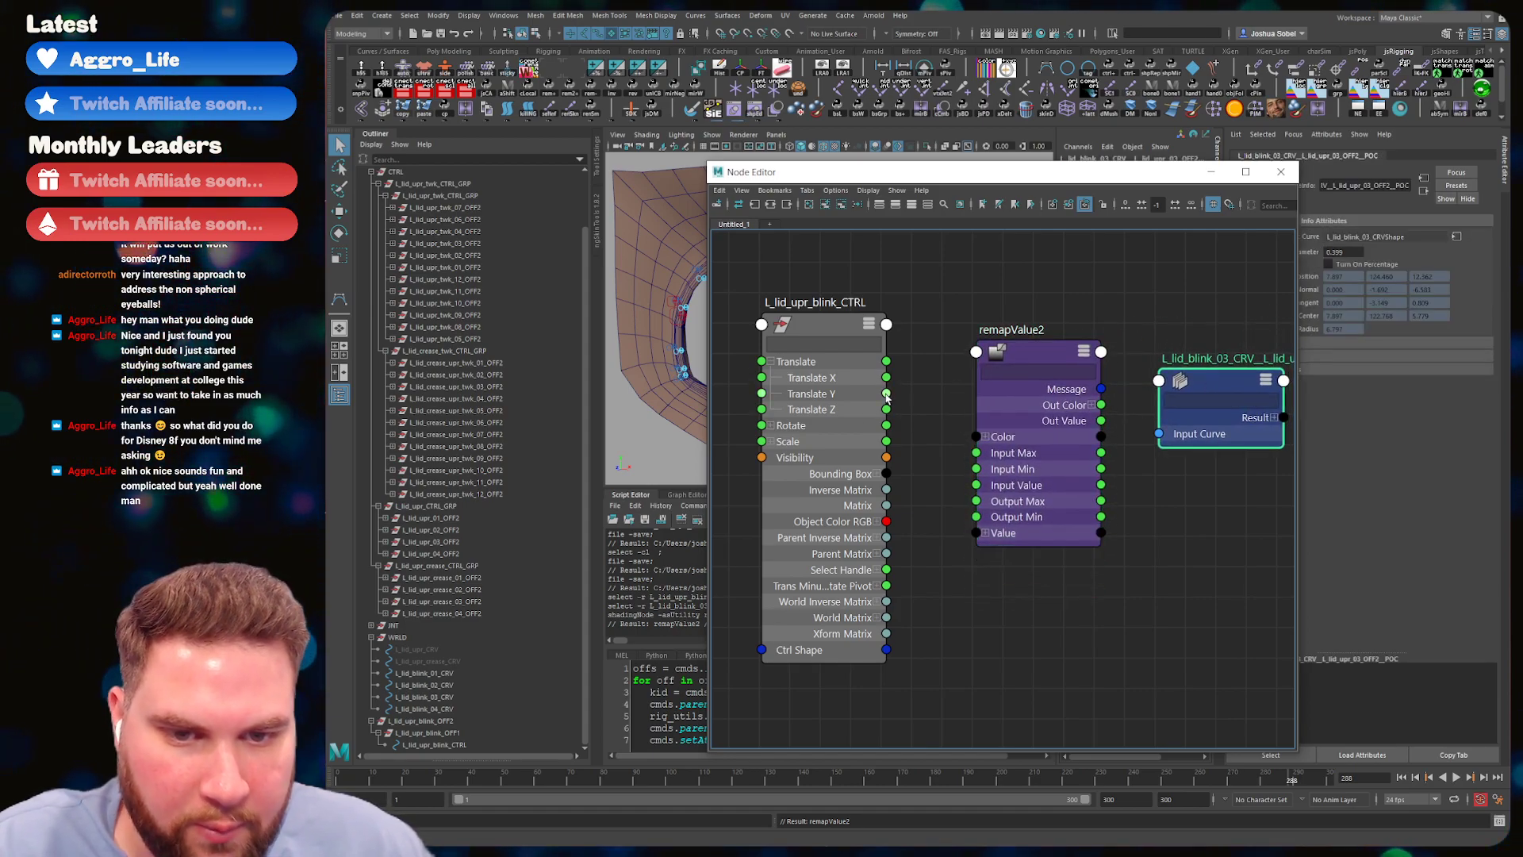
- Connect Translate Y of L_lid_upr_blink_CTRL to the Input Value of remapValue2 and adjust the node layout
left_click_drag(886, 394, 978, 353)
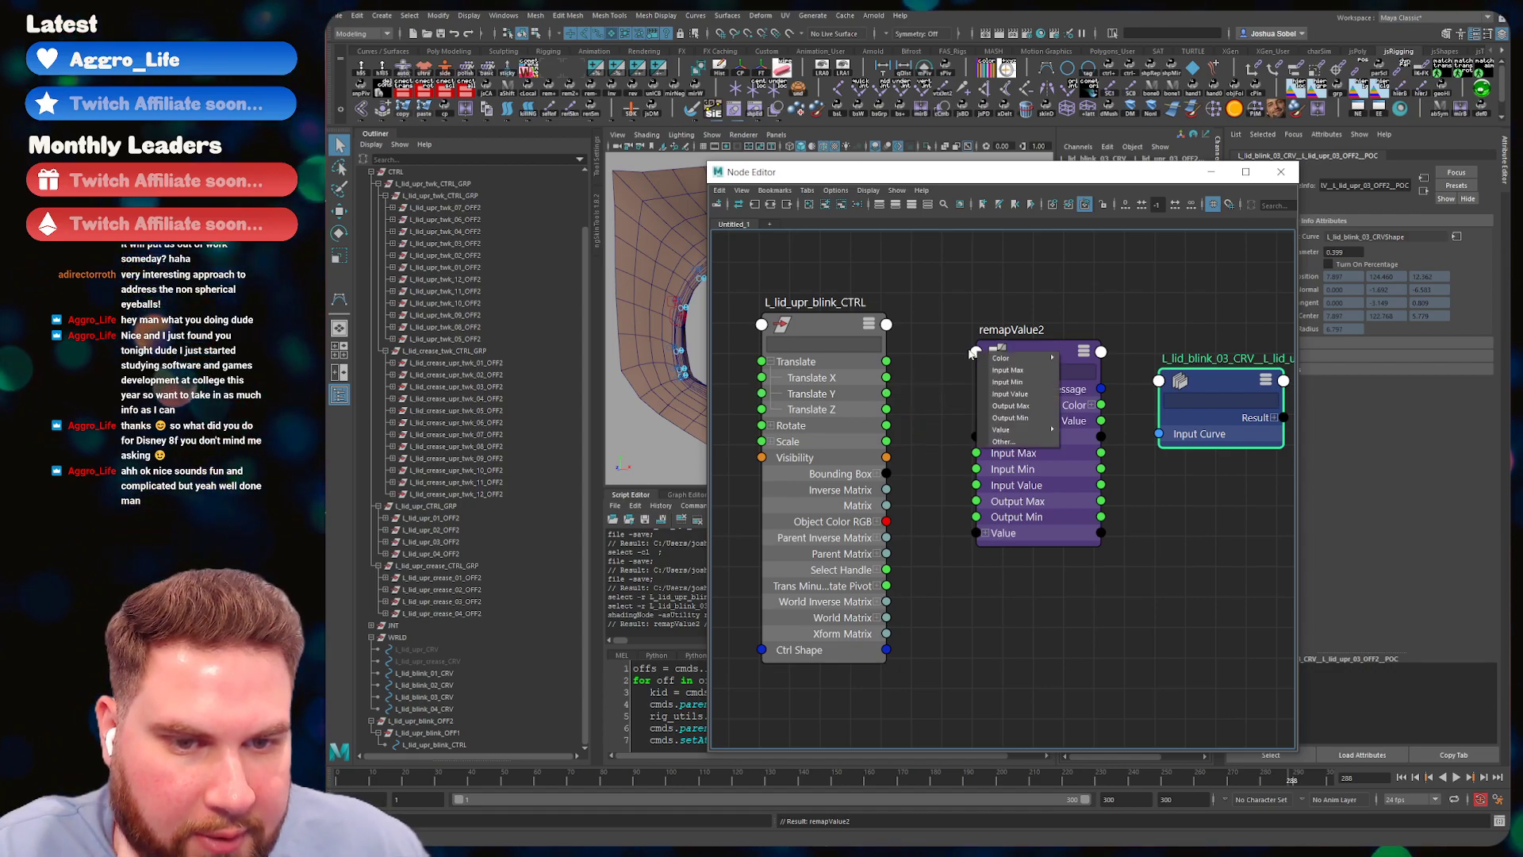
mouse_move(1023, 432)
mouse_move(1076, 432)
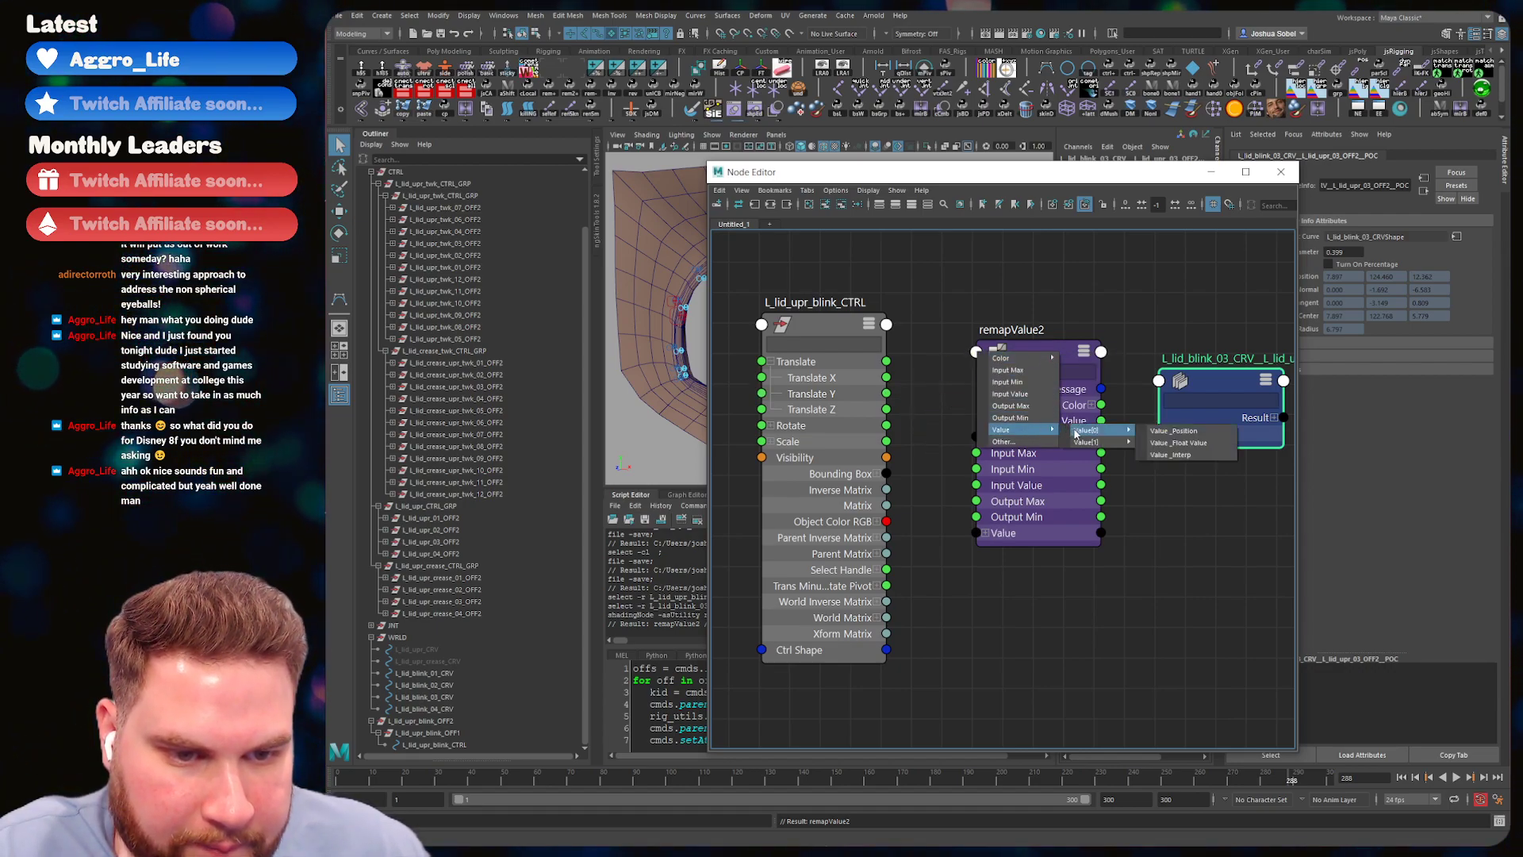
left_click(1021, 394)
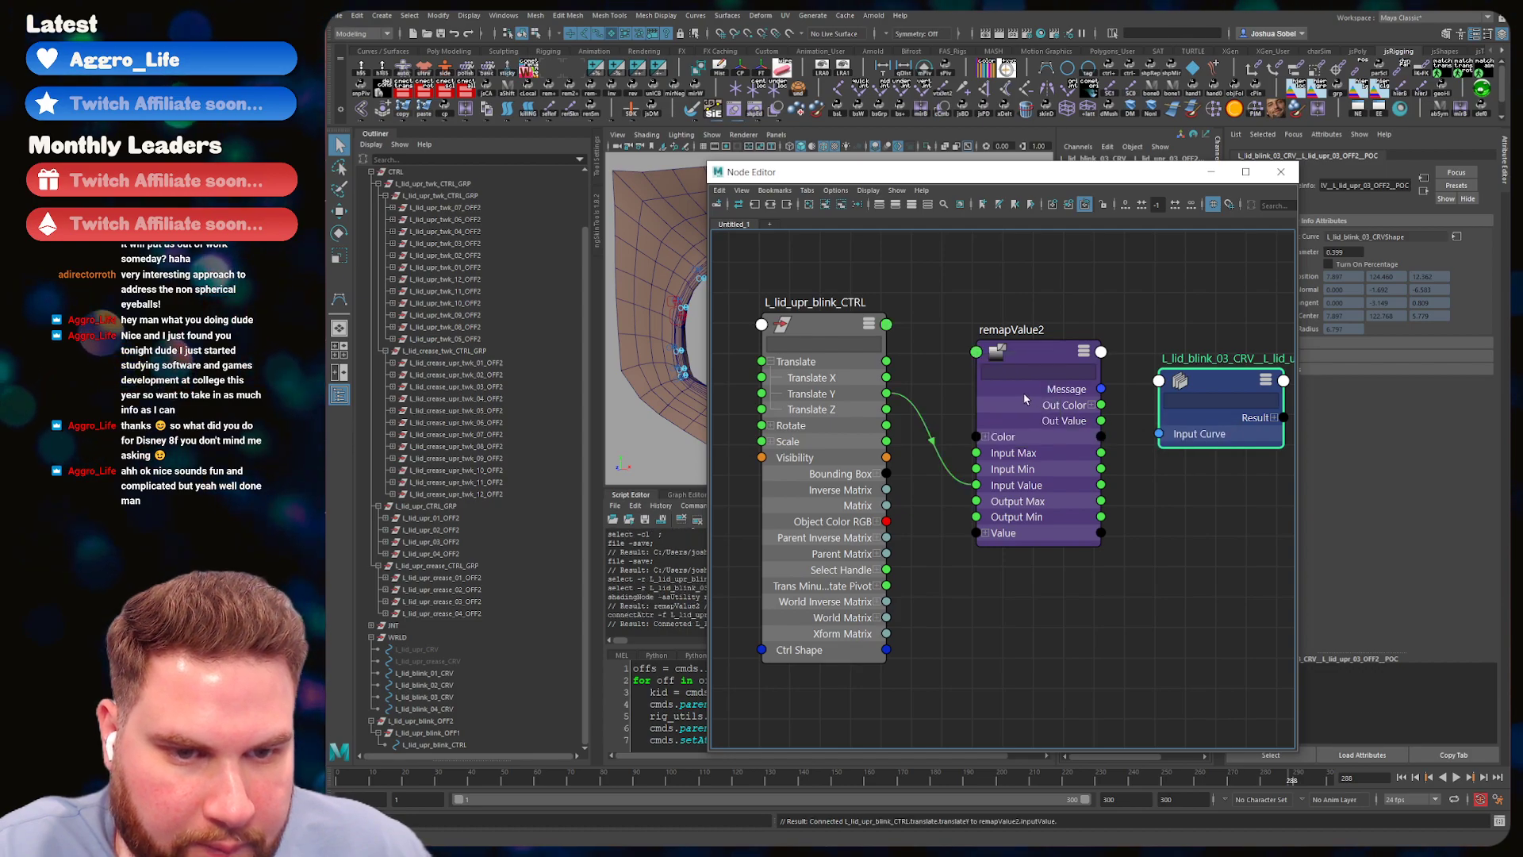
left_click_drag(1044, 350, 1047, 336)
double_click(825, 302)
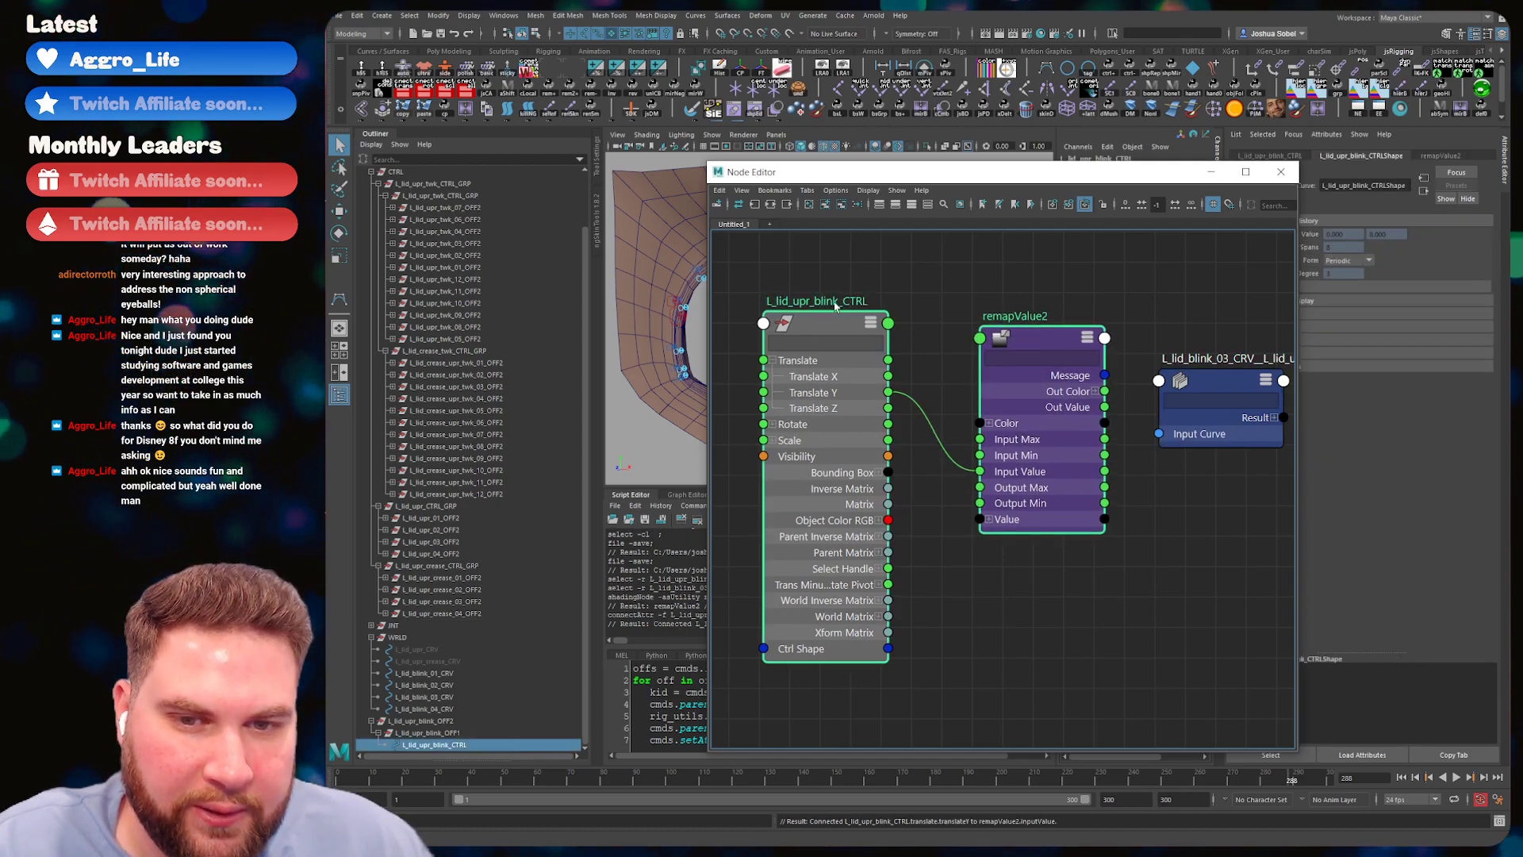
key("Return")
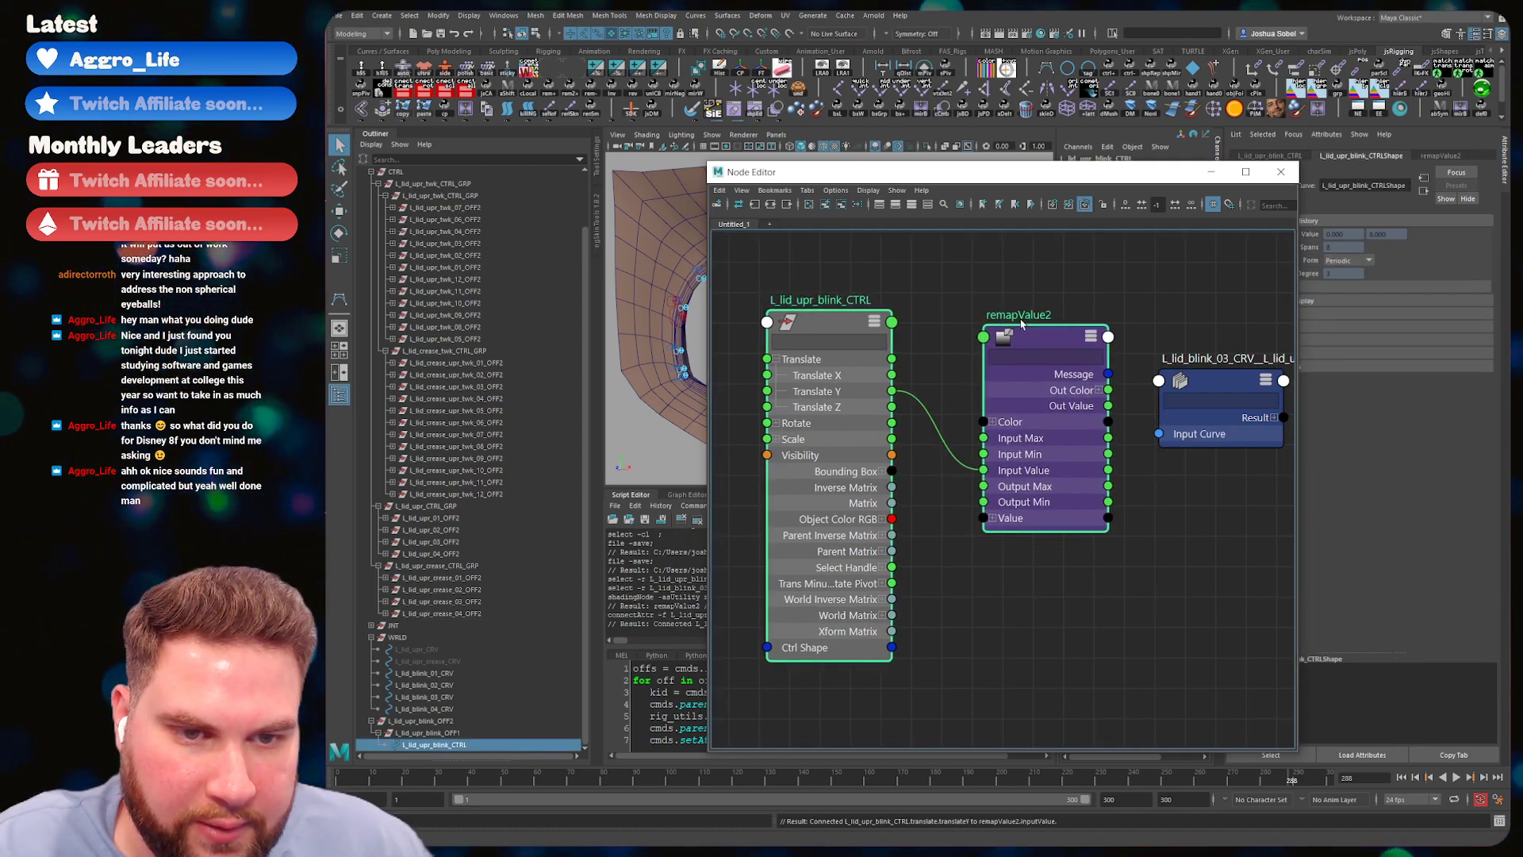
- Rename the remapValue2 node as L_lid_upr_blink_y_REM
double_click(1031, 315)
type("L_lid_upr_blink_")
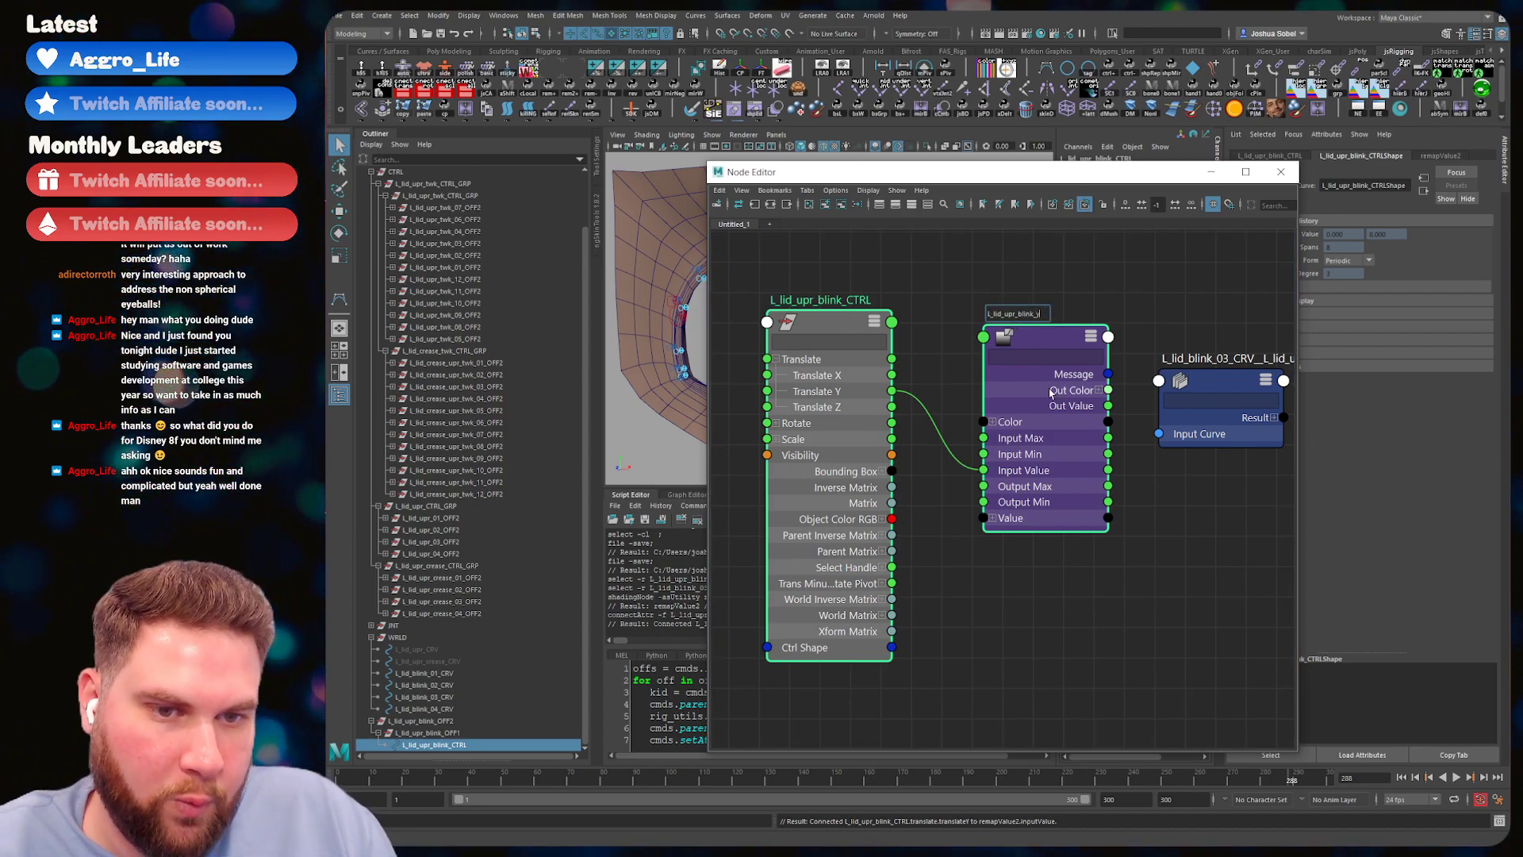
type("y_RE")
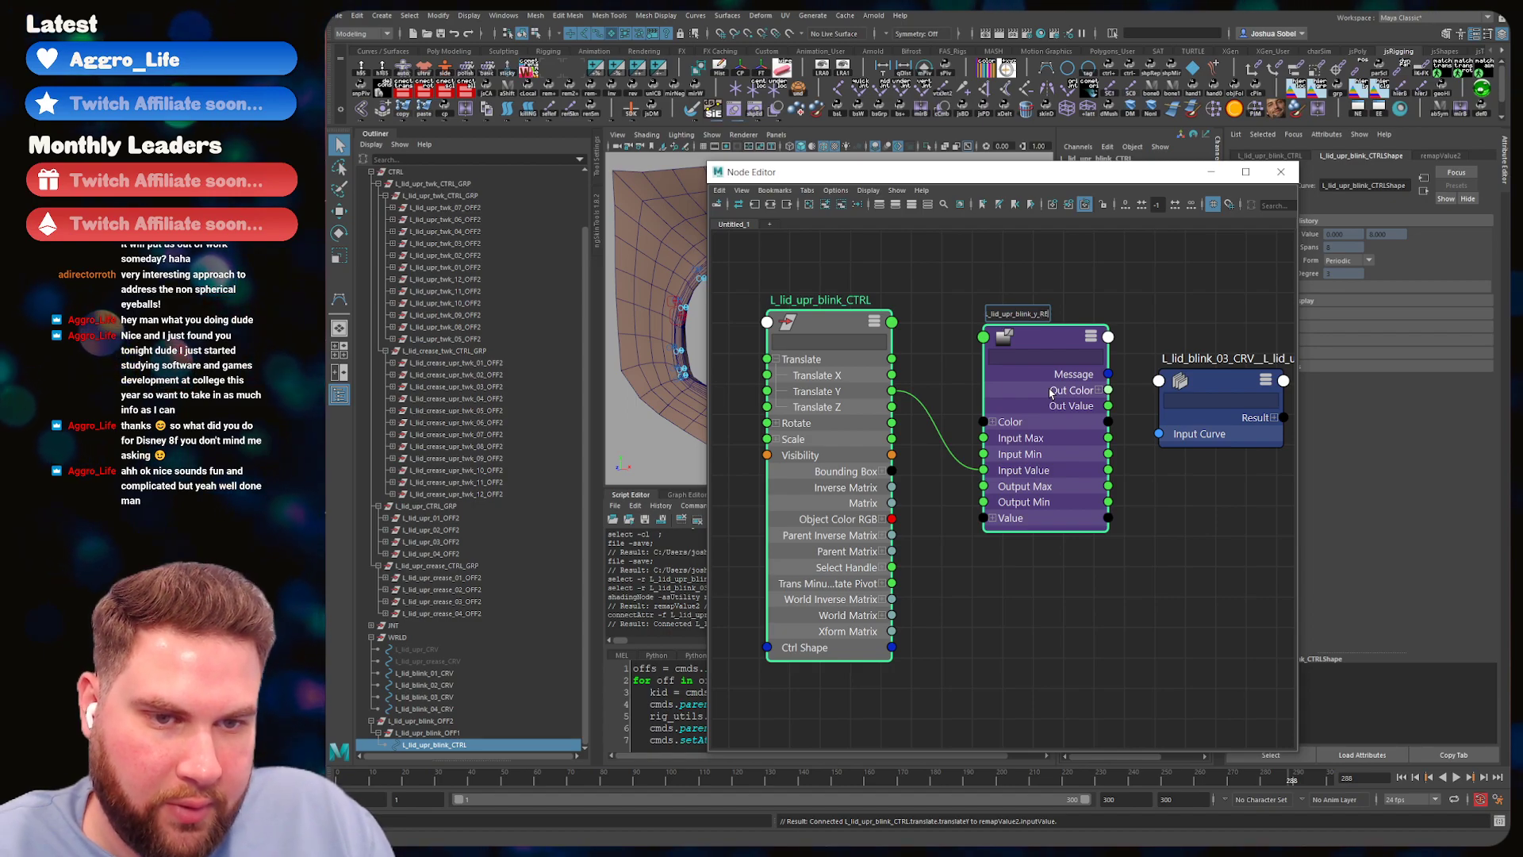
type("M")
key("Return")
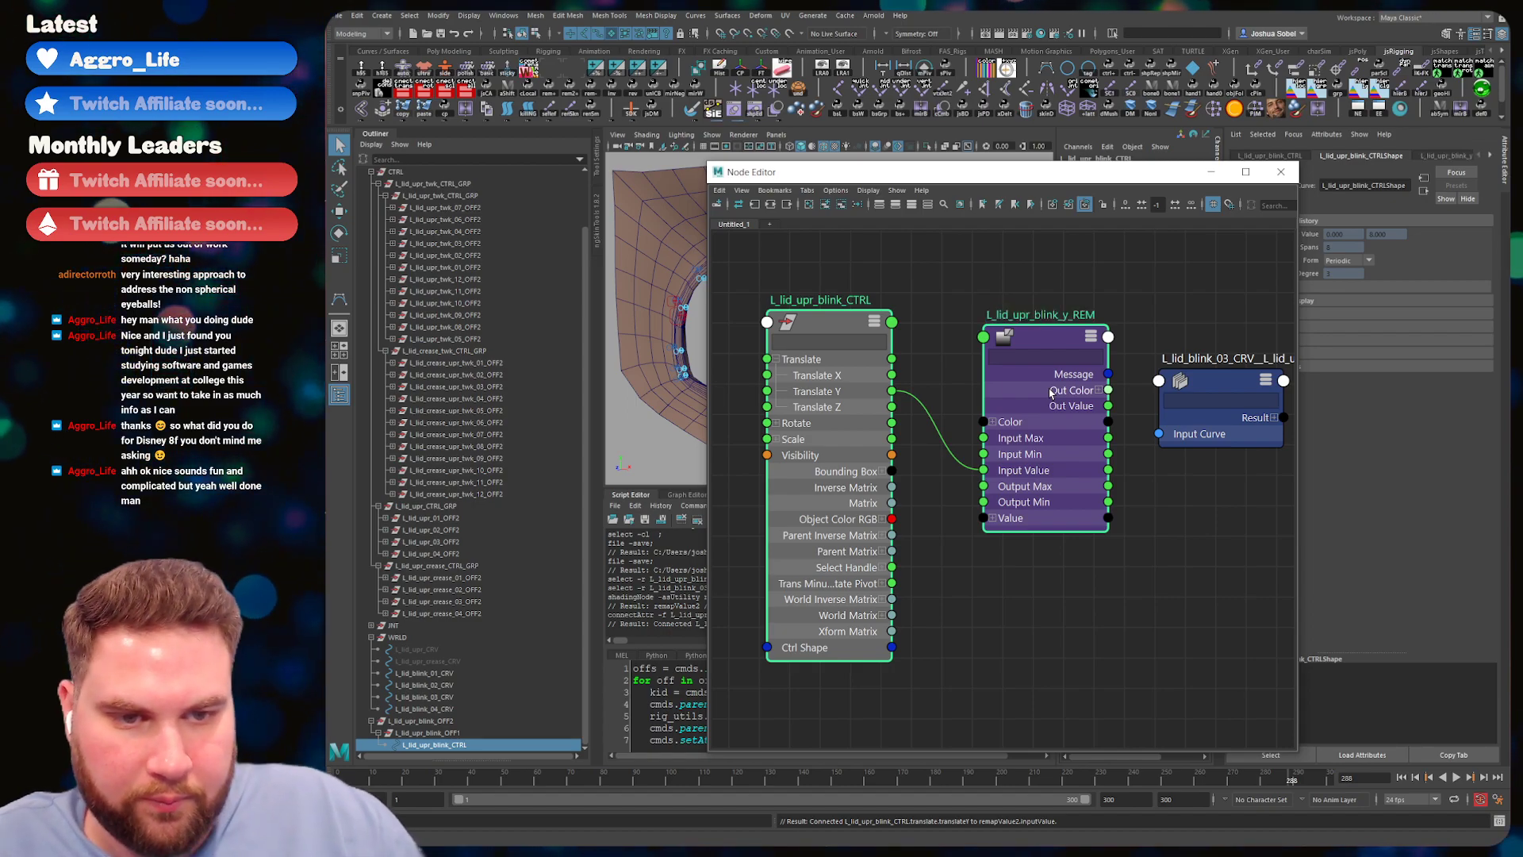
- Show the channel values of L_lid_upr_blink_y_REM and move the Node Editor window clear of the eyelid view
left_click_drag(1060, 171, 995, 156)
left_click(1289, 157)
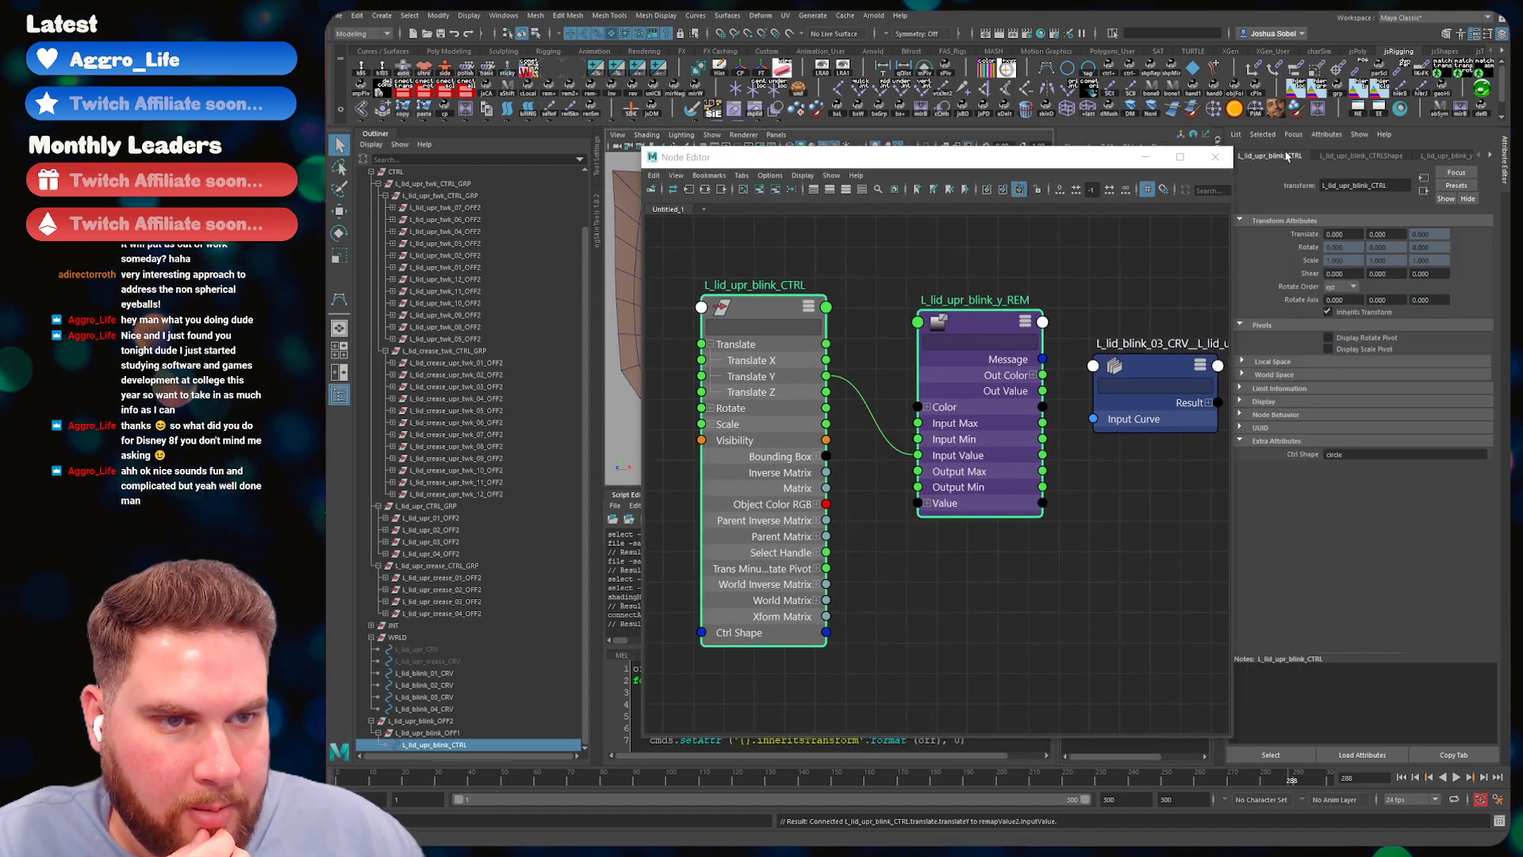
left_click(984, 327)
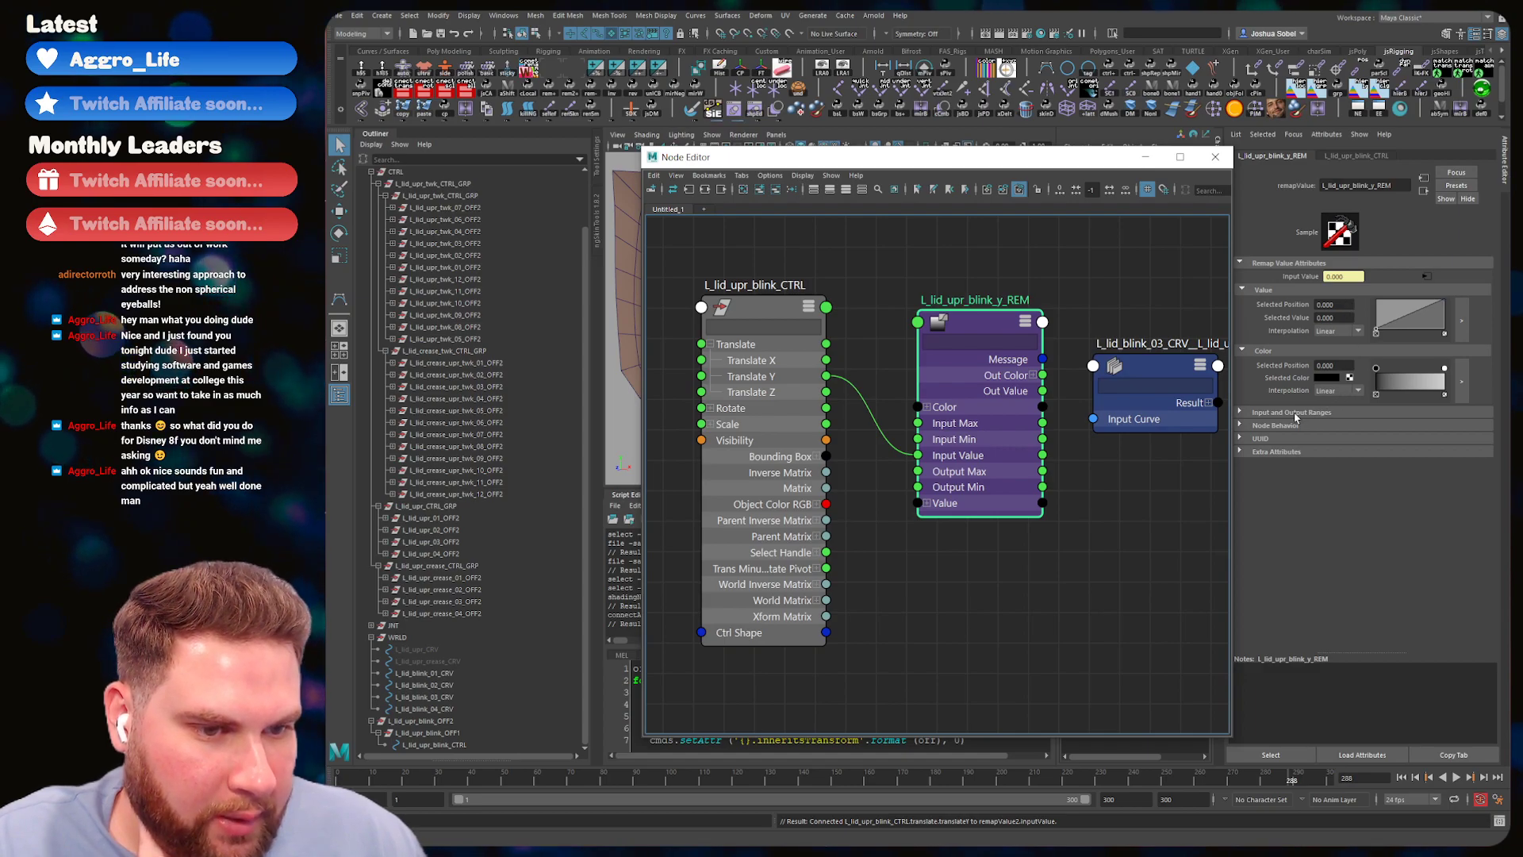
key("ctrl+a")
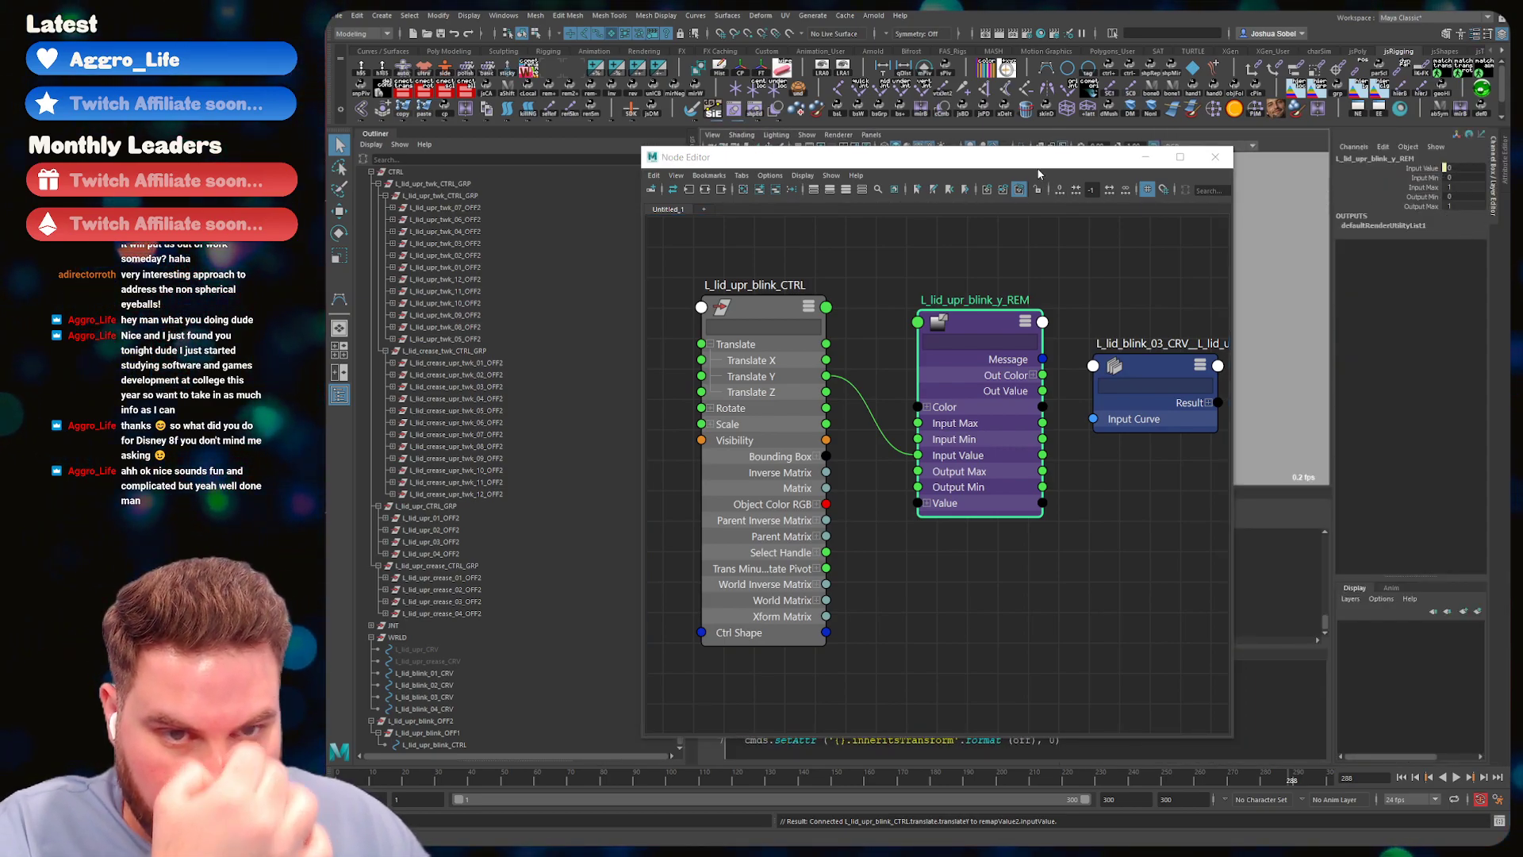
left_click_drag(1036, 174, 706, 220)
scroll(1076, 327, "down", 3)
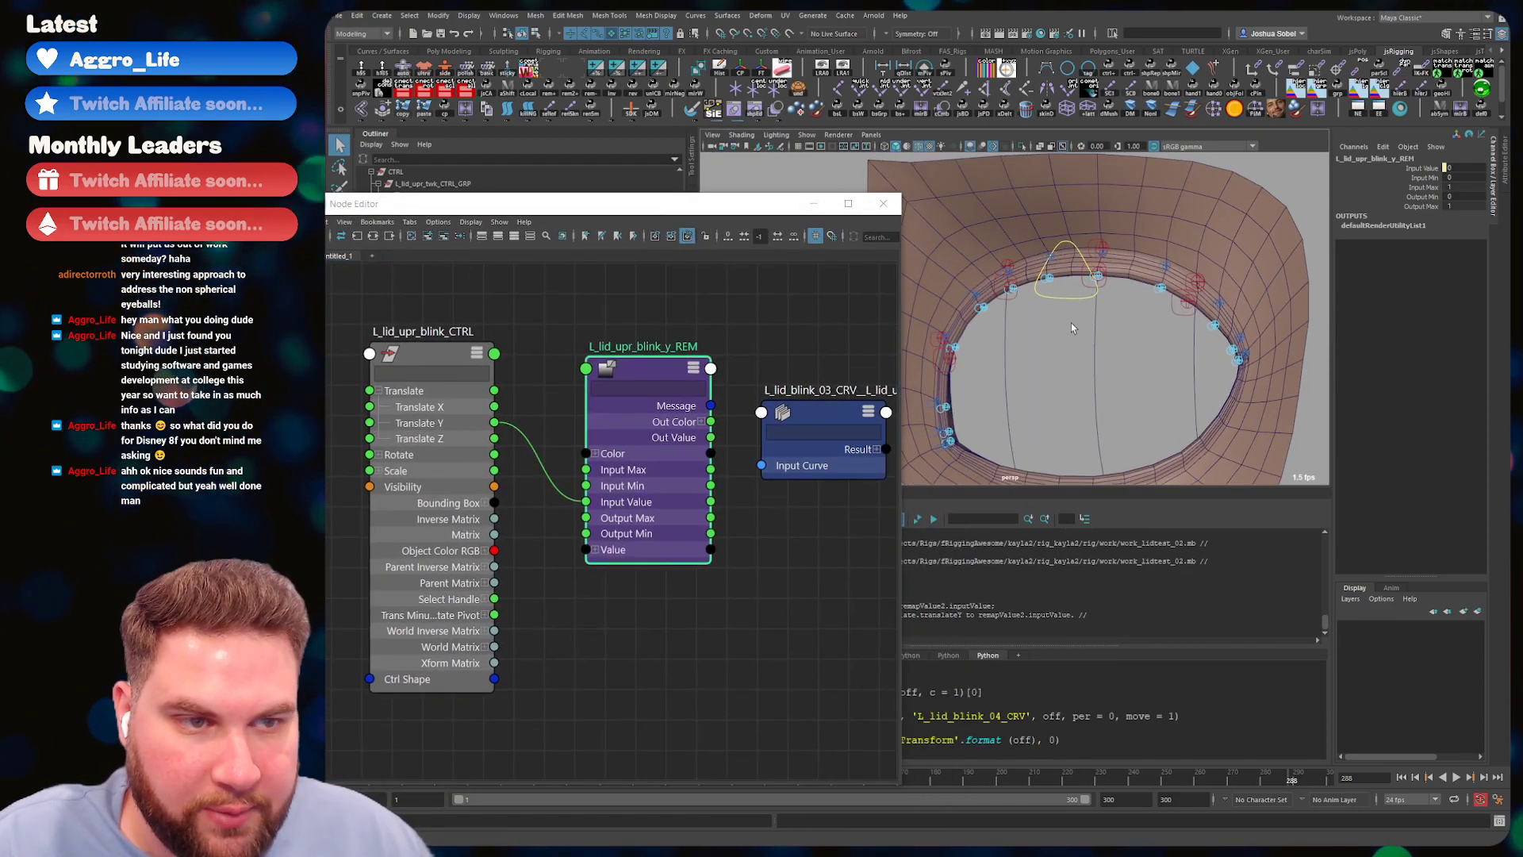
- Try moving L_lid_upr_blink_CTRL down along Y towards the lower lid, and undo the move
left_click(1062, 262)
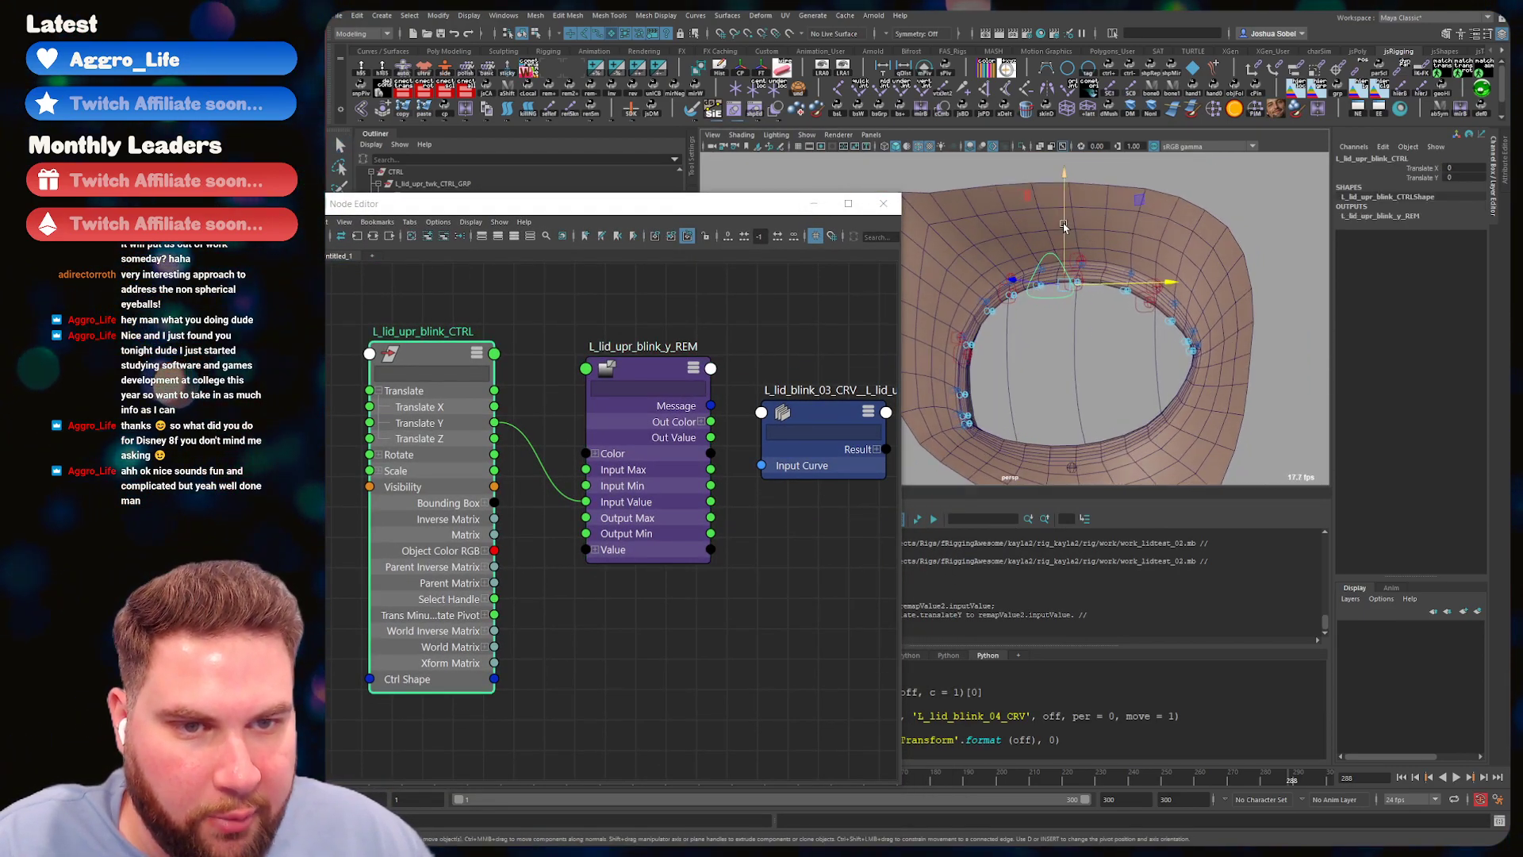
left_click_drag(1068, 215, 1086, 379)
key("ctrl+z")
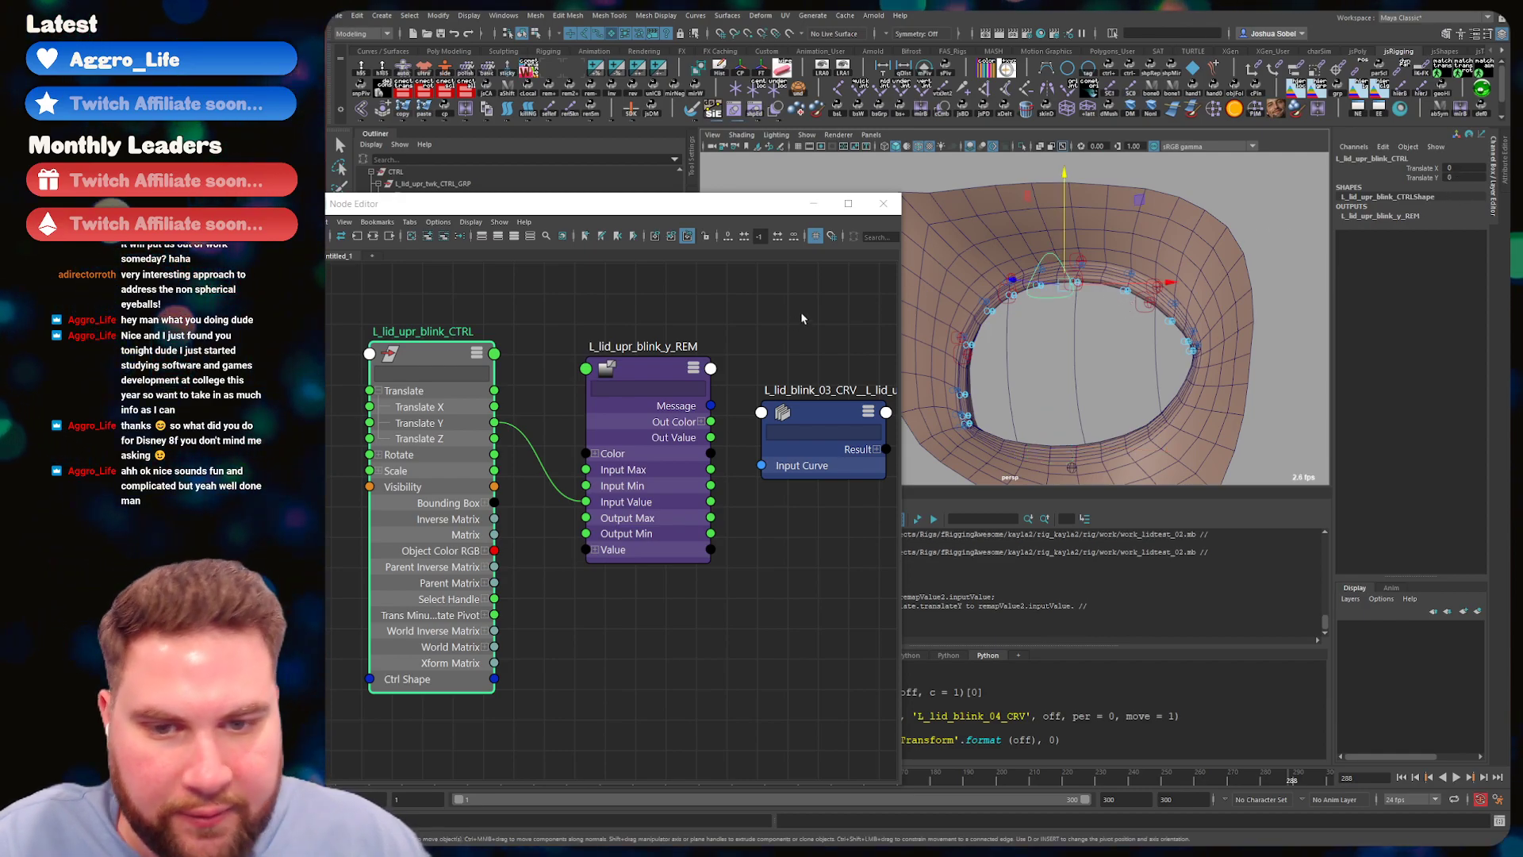
- Set Input Max to -5 and Output Min to 1 on L_lid_upr_blink_y_REM
left_click(643, 377)
double_click(1459, 185)
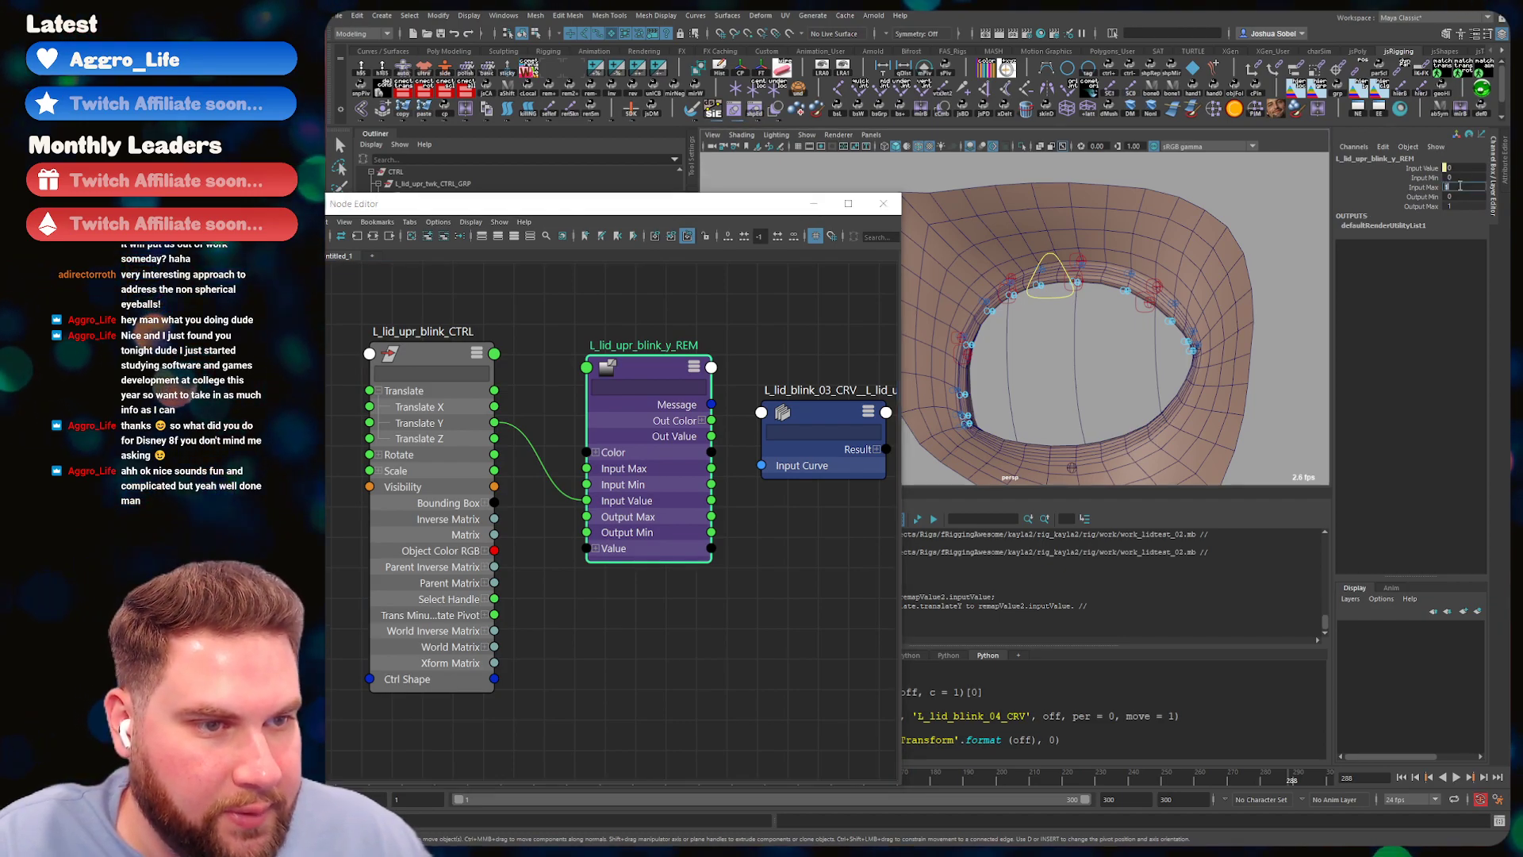
type("-5")
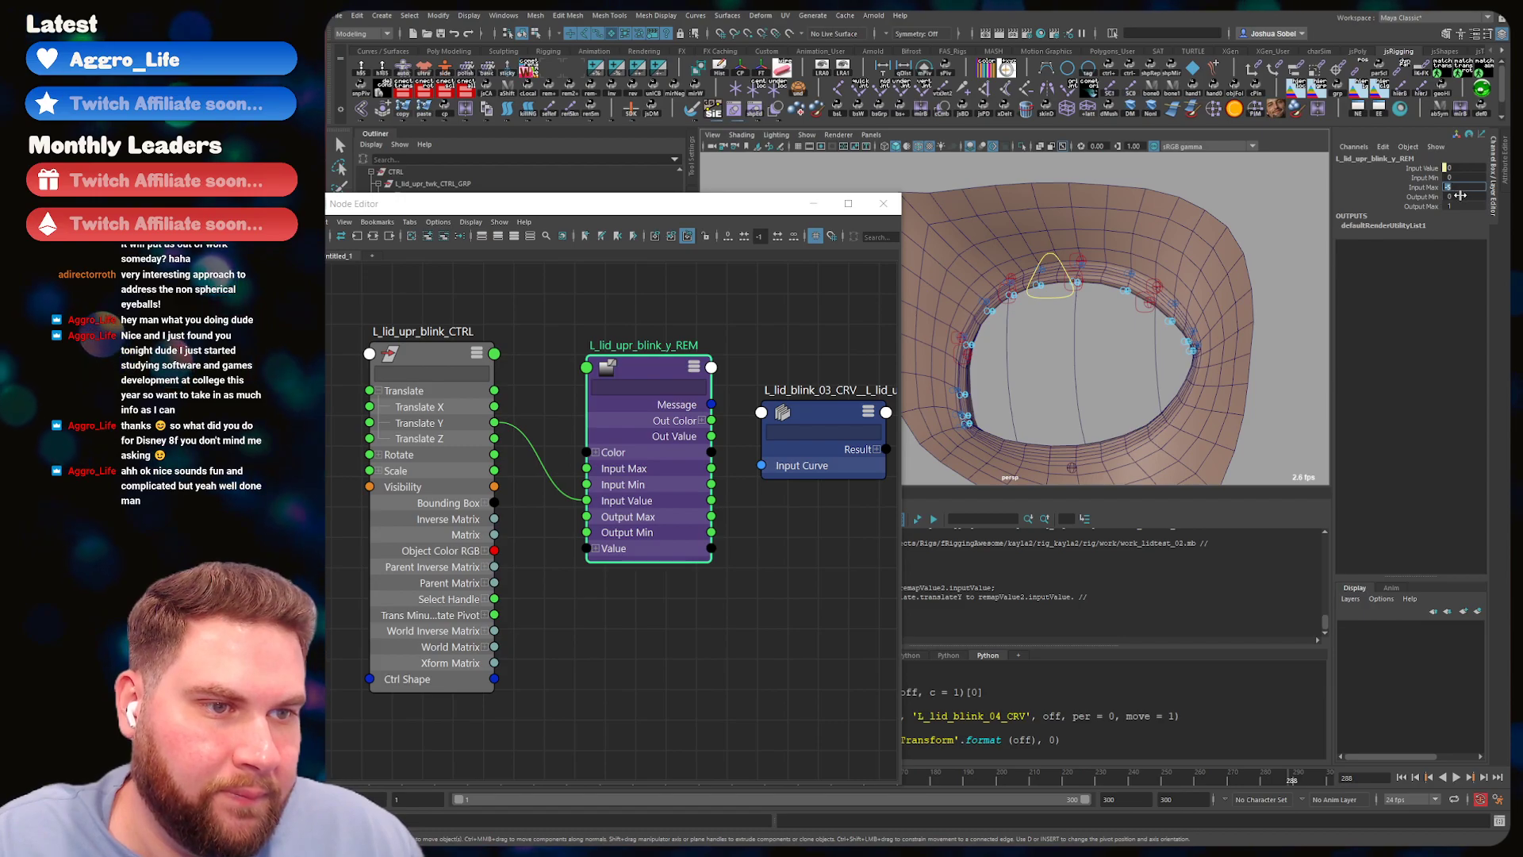
type("1")
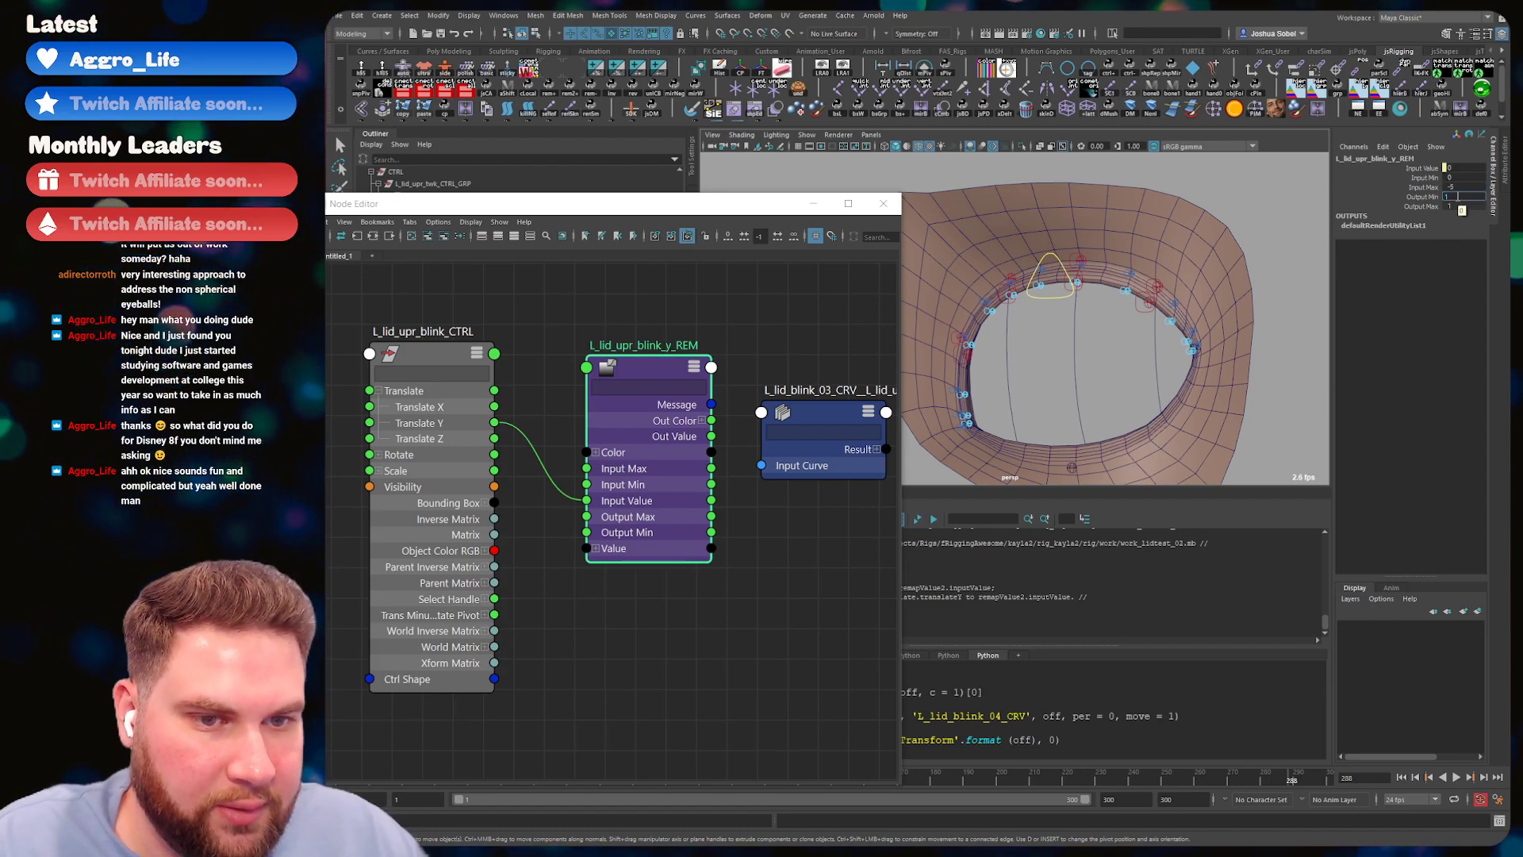
key("Return")
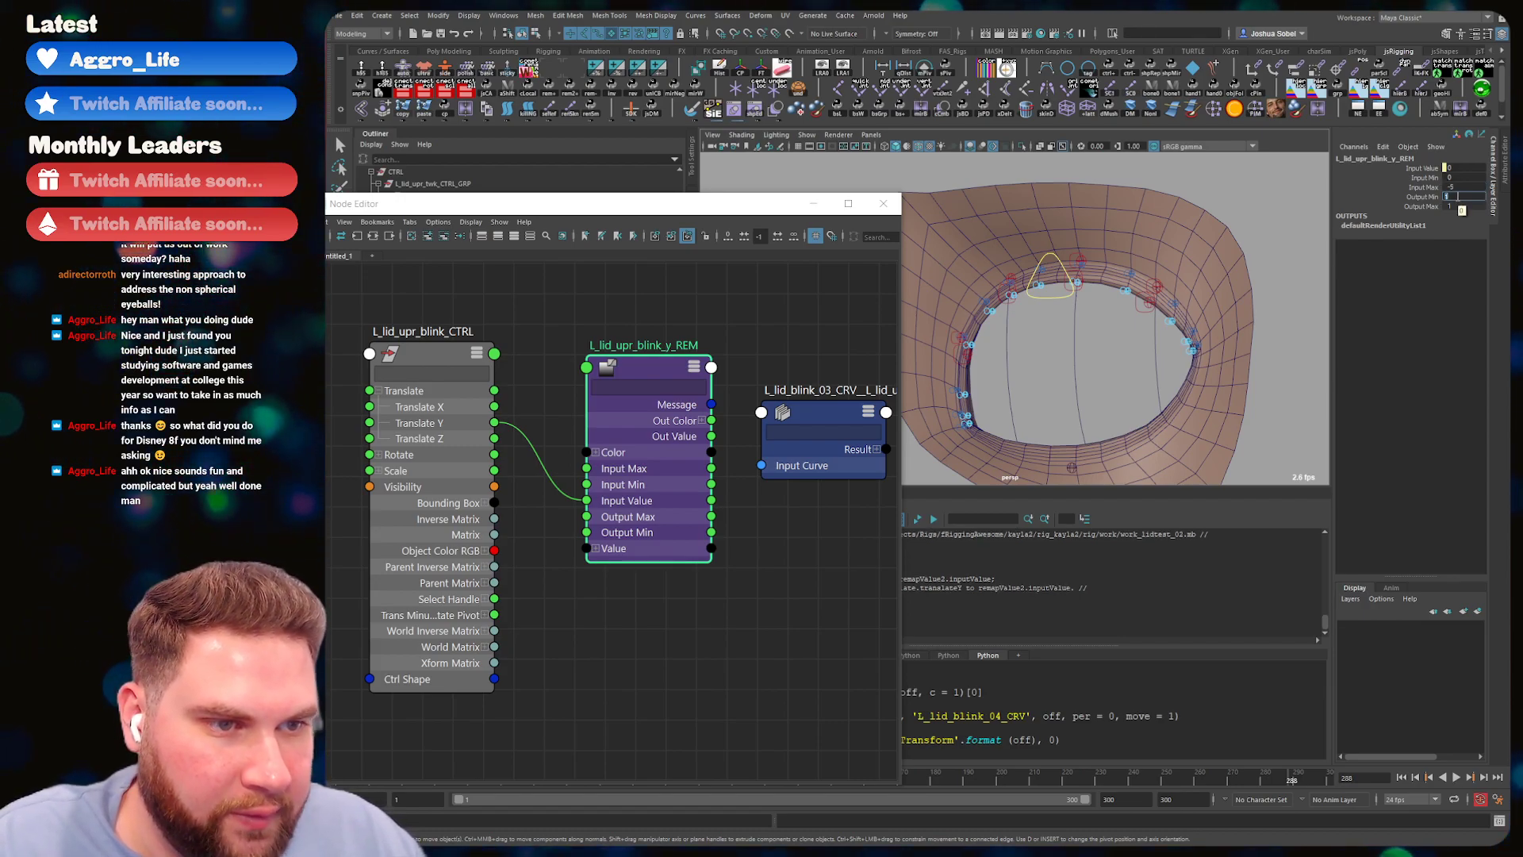
key("Tab")
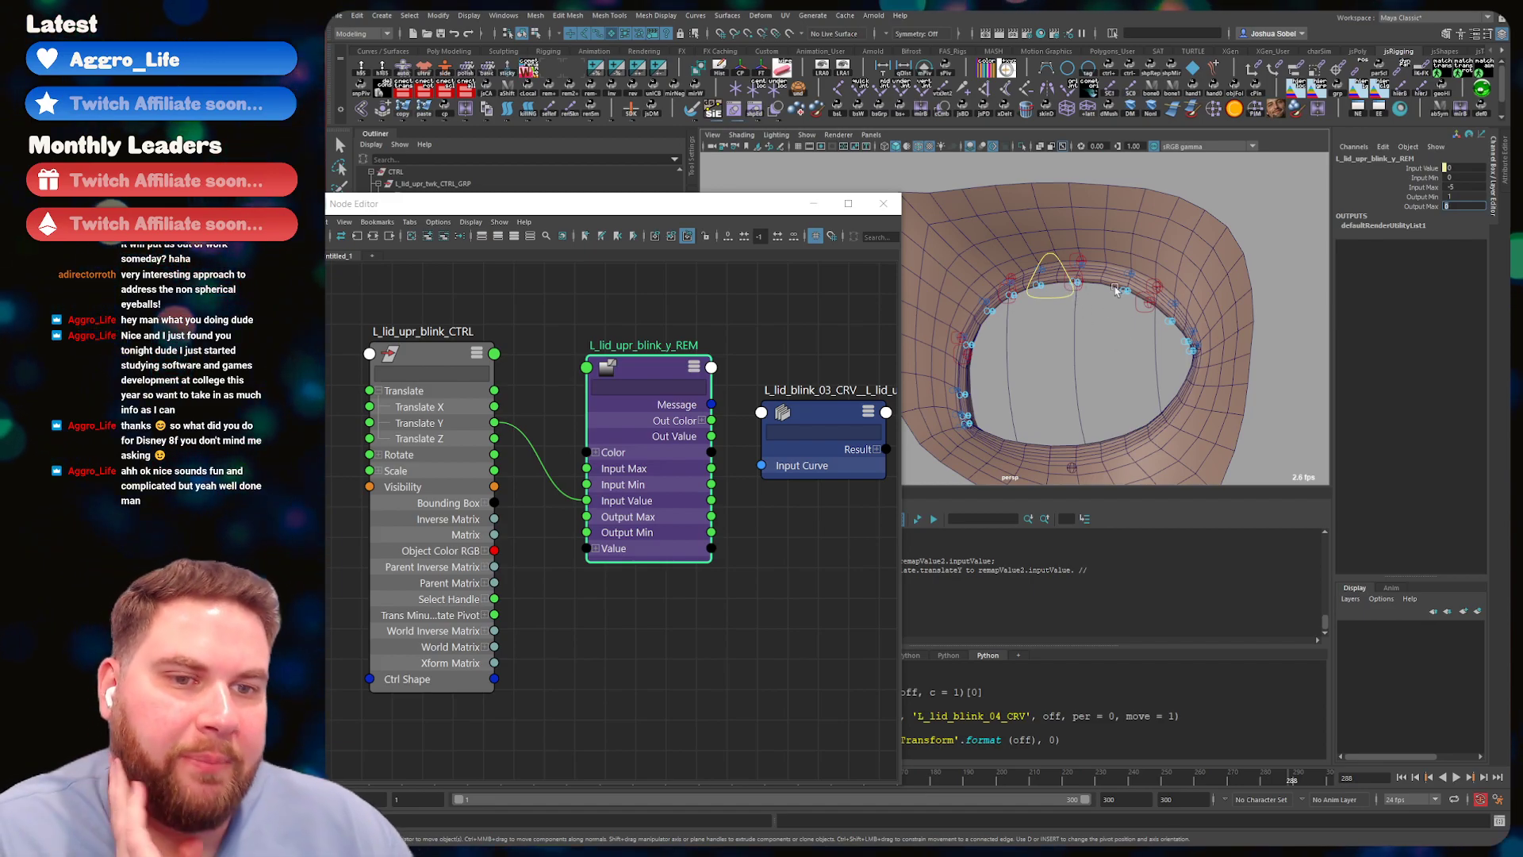
- Isolate L_lid_blink_03_CRV and the lid controls on it in the viewport, including L_lid_upr_03_CTRL
left_click(1049, 258)
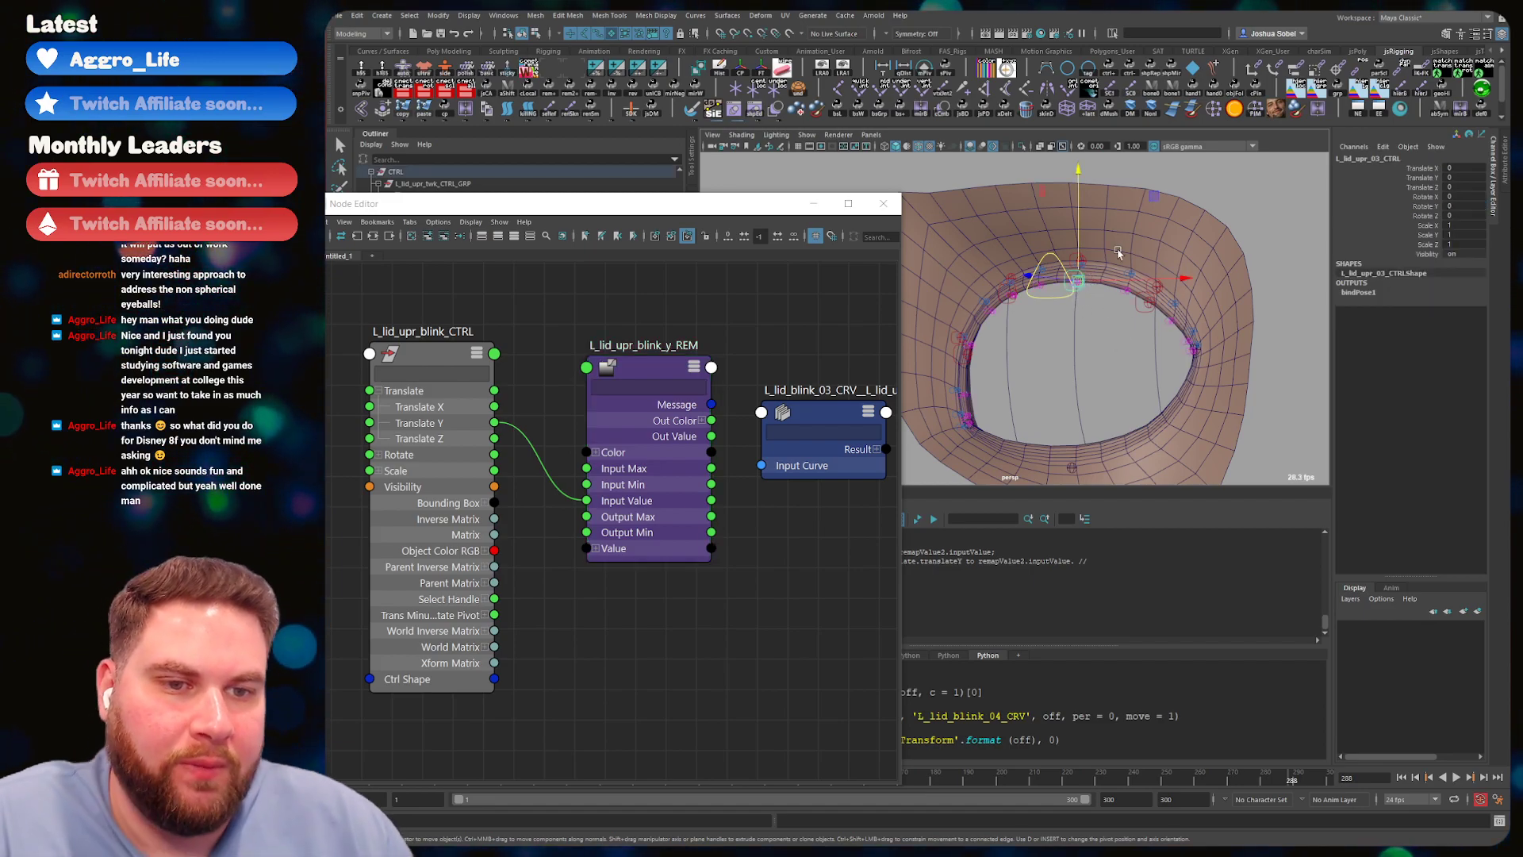
mouse_move(1047, 296)
left_mouse_down("alt")
mouse_move(1062, 309)
mouse_move(1048, 319)
left_mouse_up("alt")
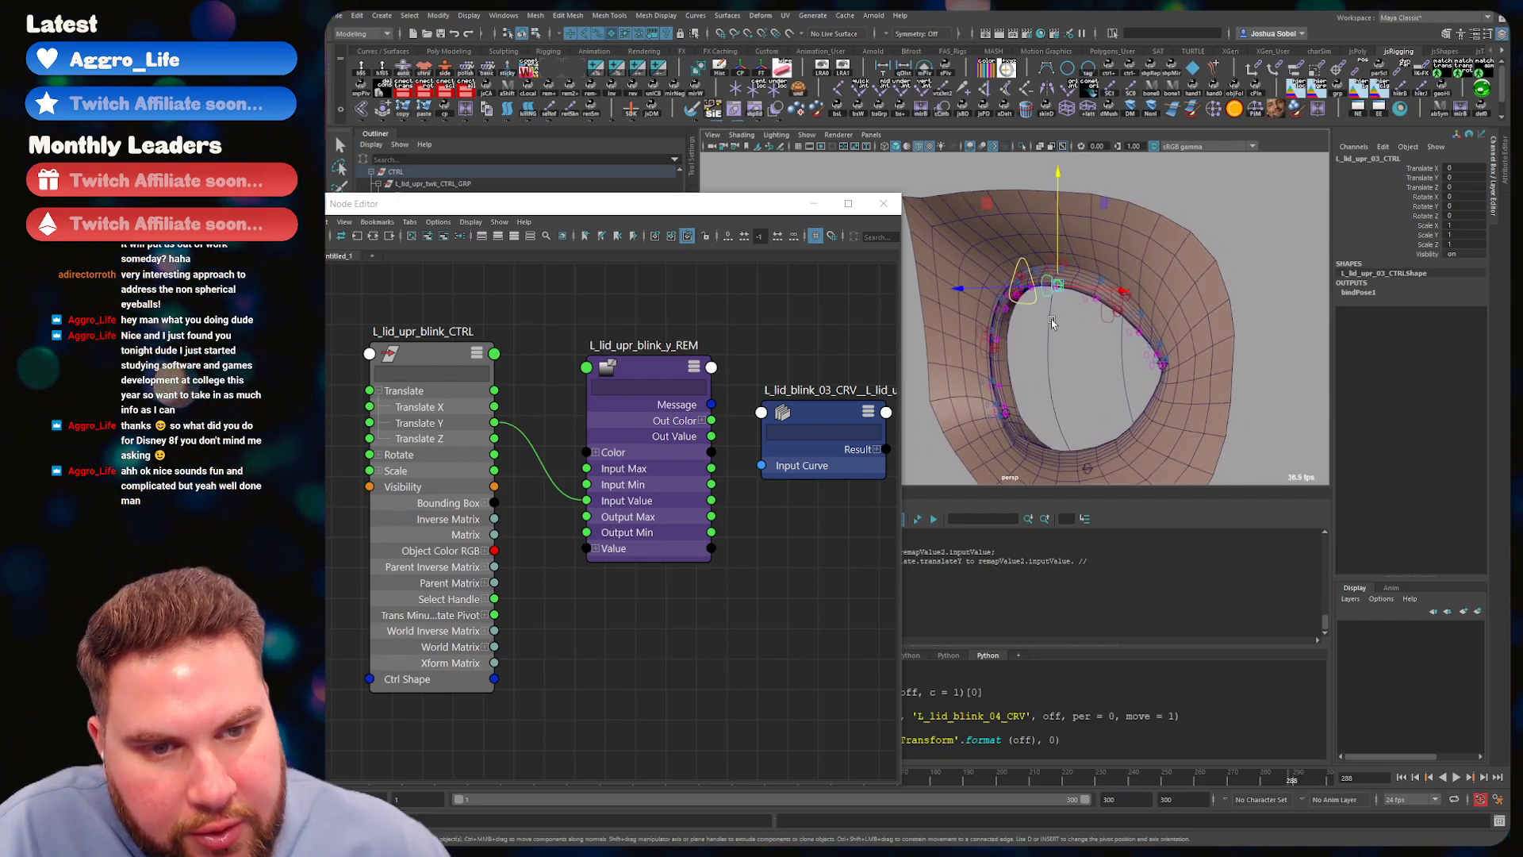
left_click(1052, 323)
key("ctrl+1")
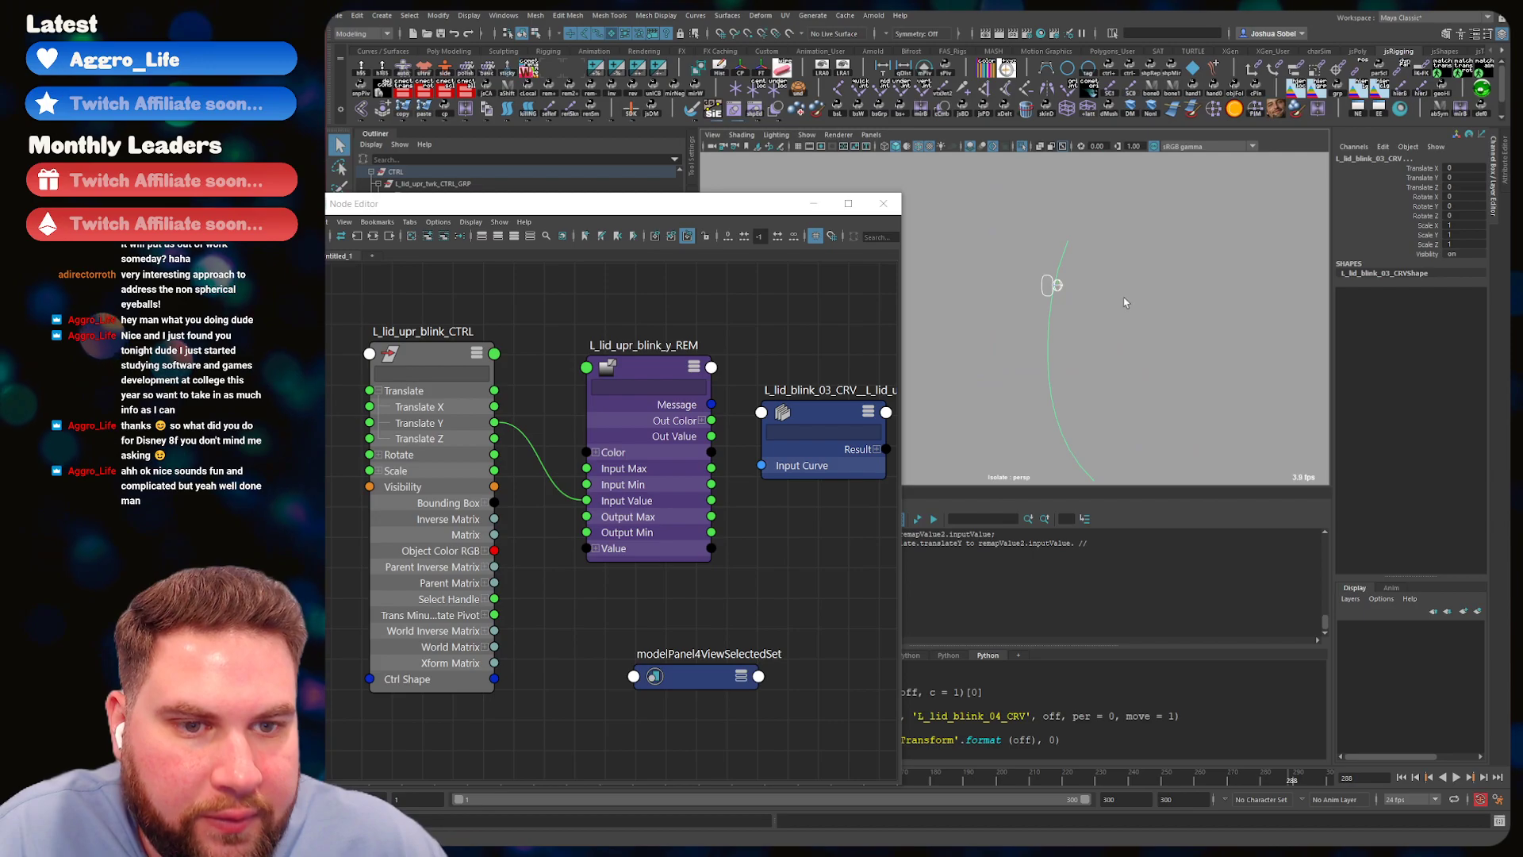
left_click(1055, 287)
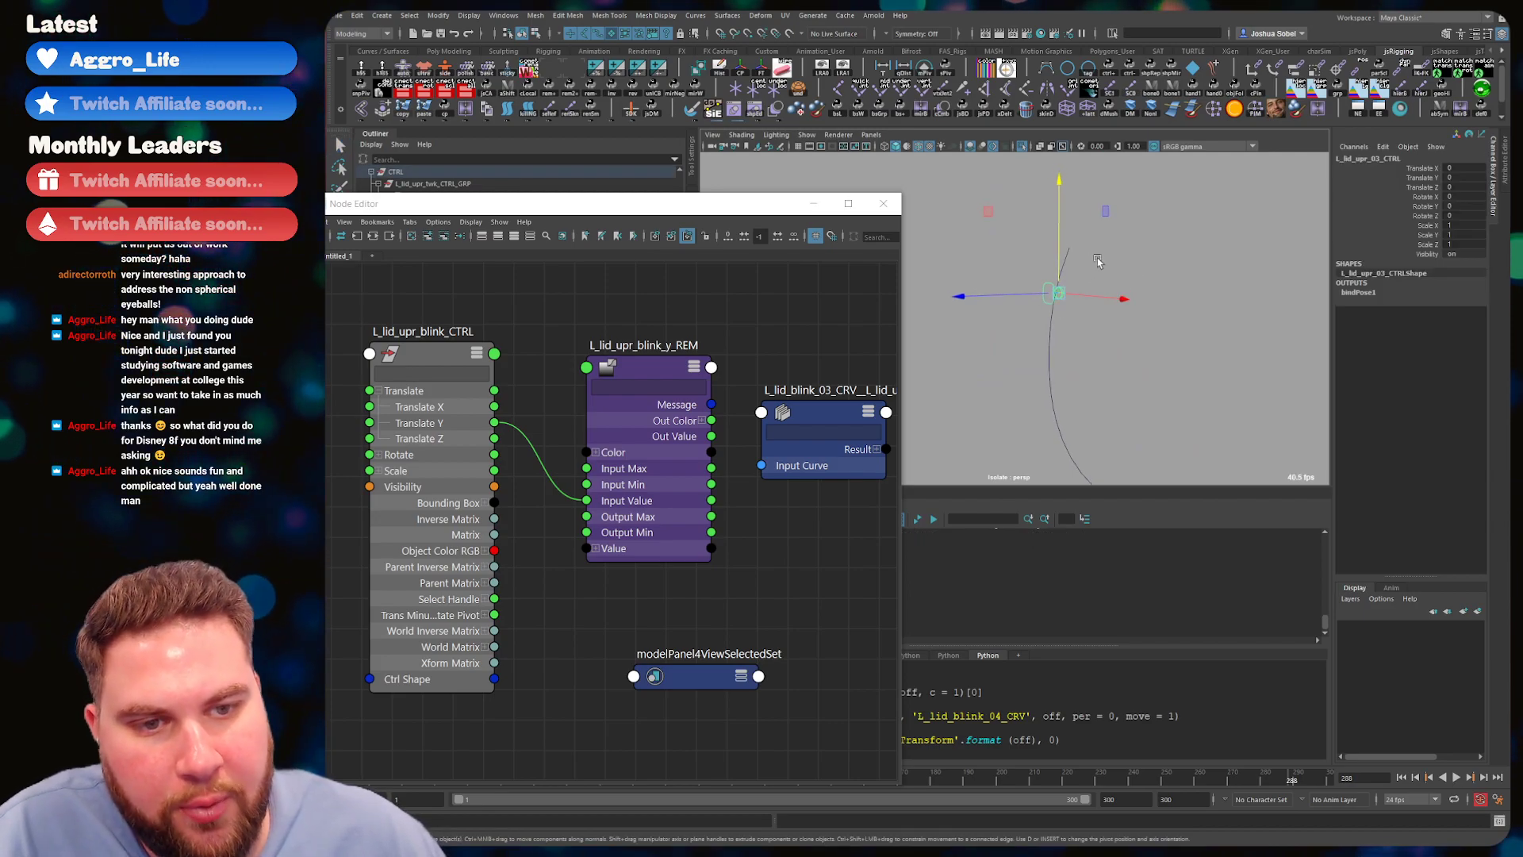
- Select L_lid_blink_03_CRV and compare the attributes of its L_lid_upr_03_OFF2 and L_lid_upr_crease_03_OFF2 POC nodes
left_click(1065, 260)
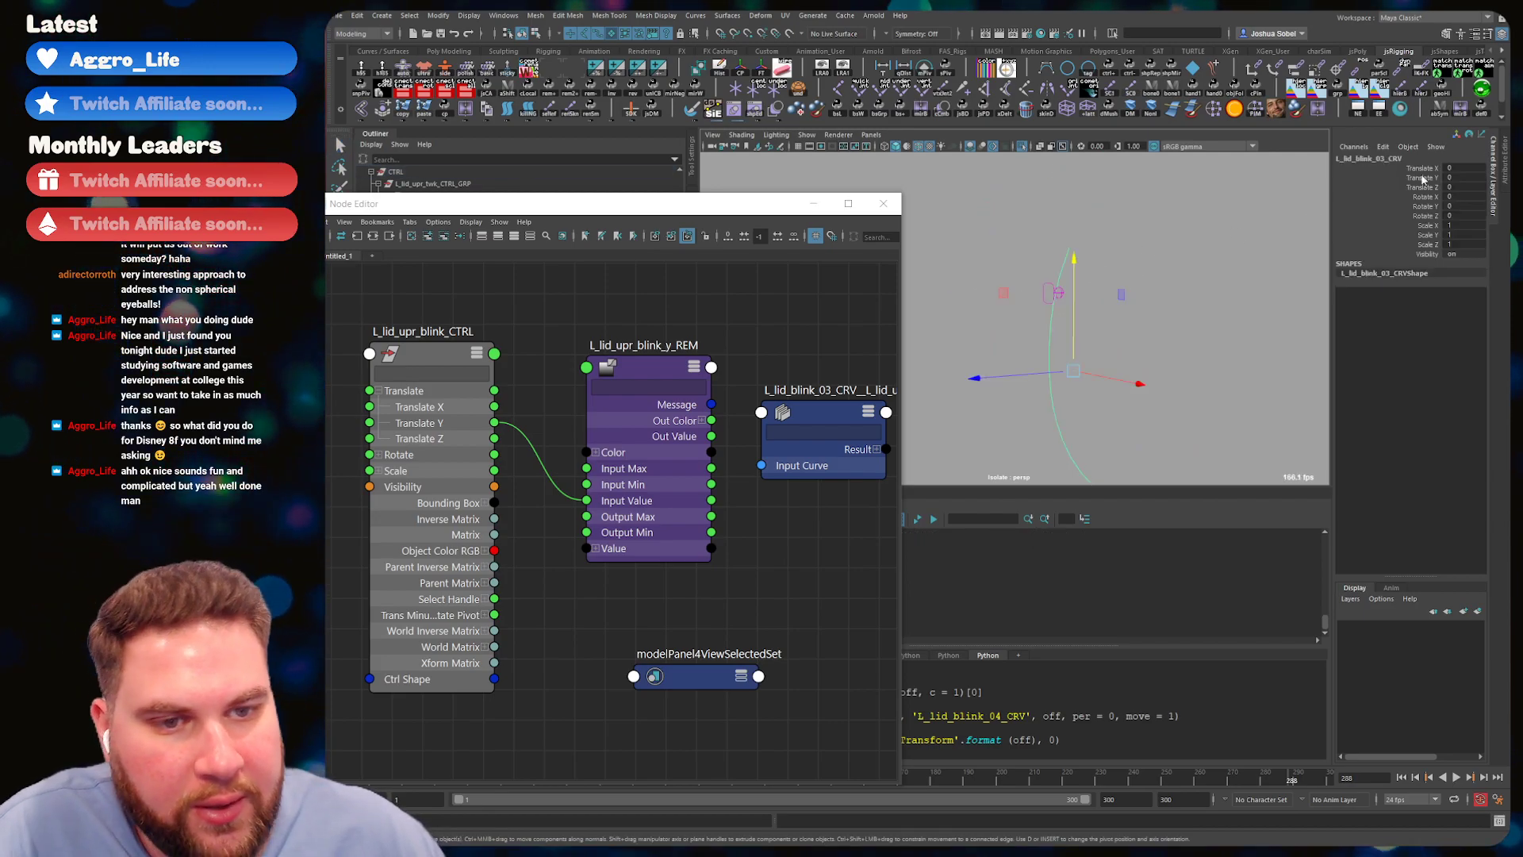
left_click(1505, 148)
left_click(1488, 159)
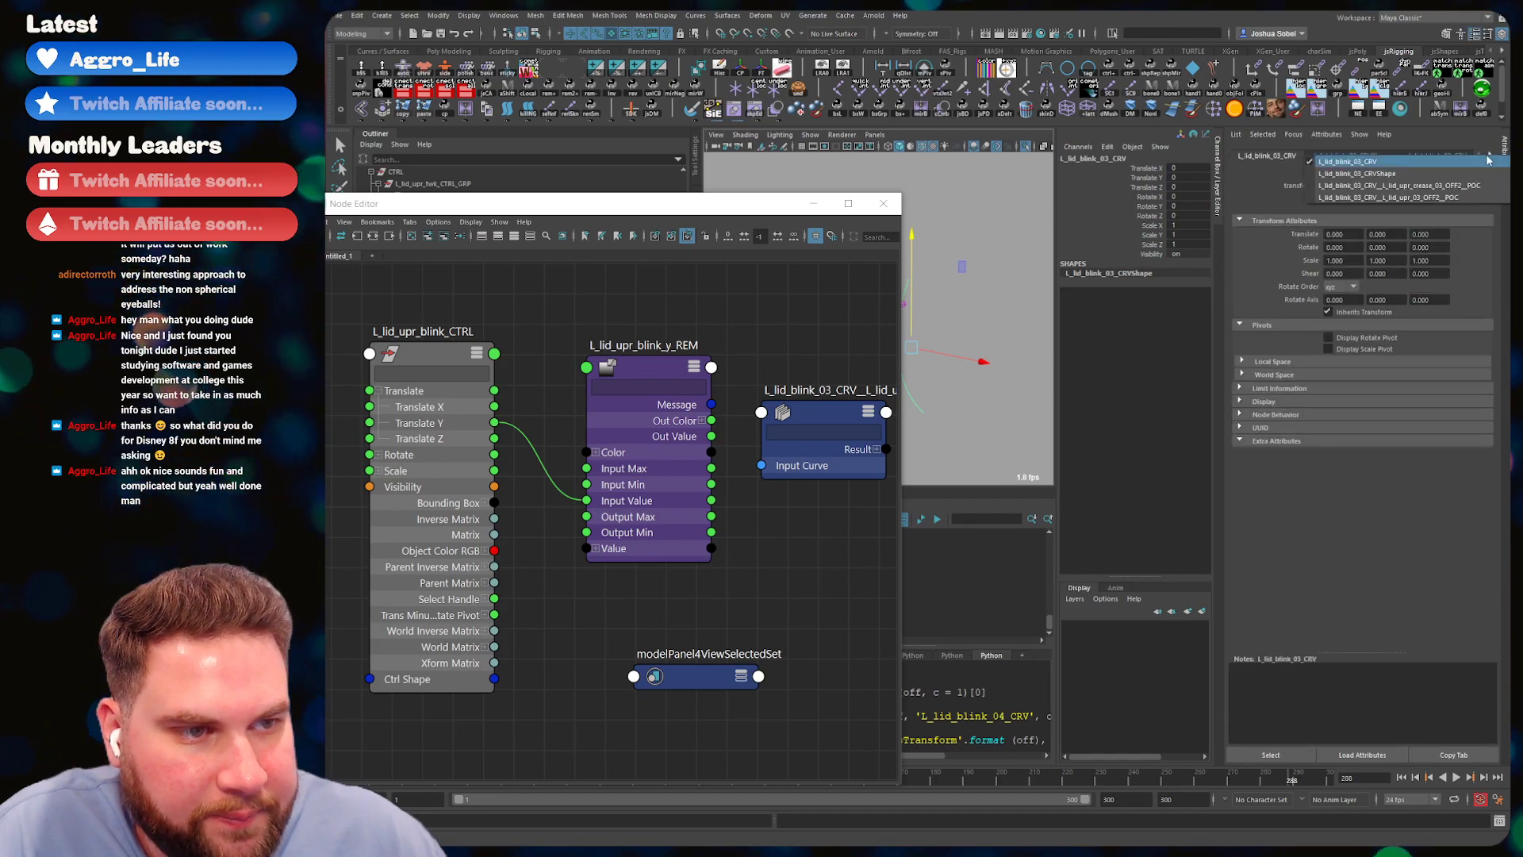
left_click(1442, 198)
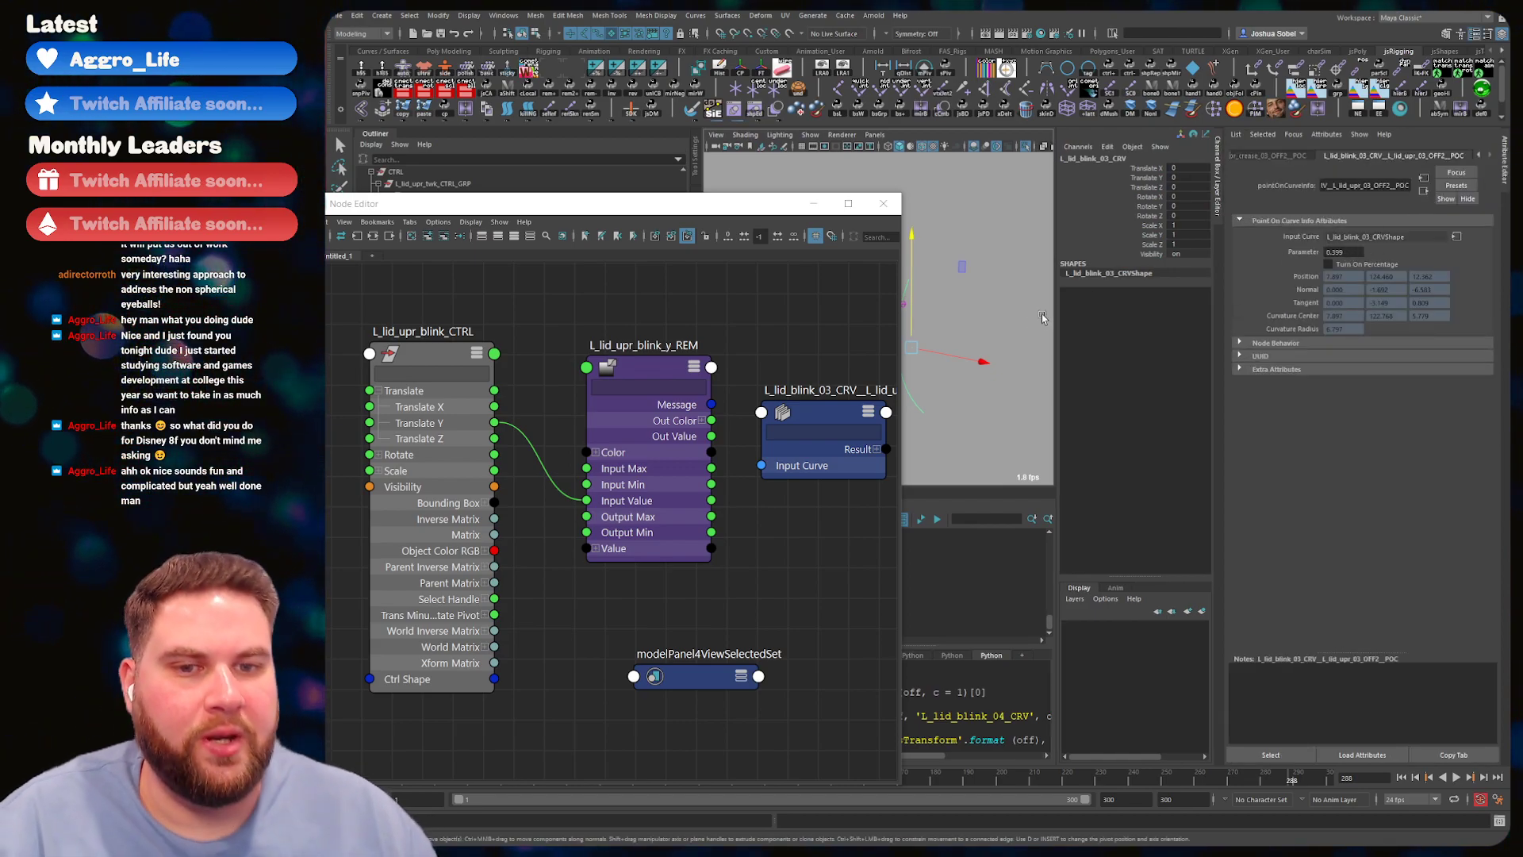
middle_click_drag(918, 299, 968, 296, "alt")
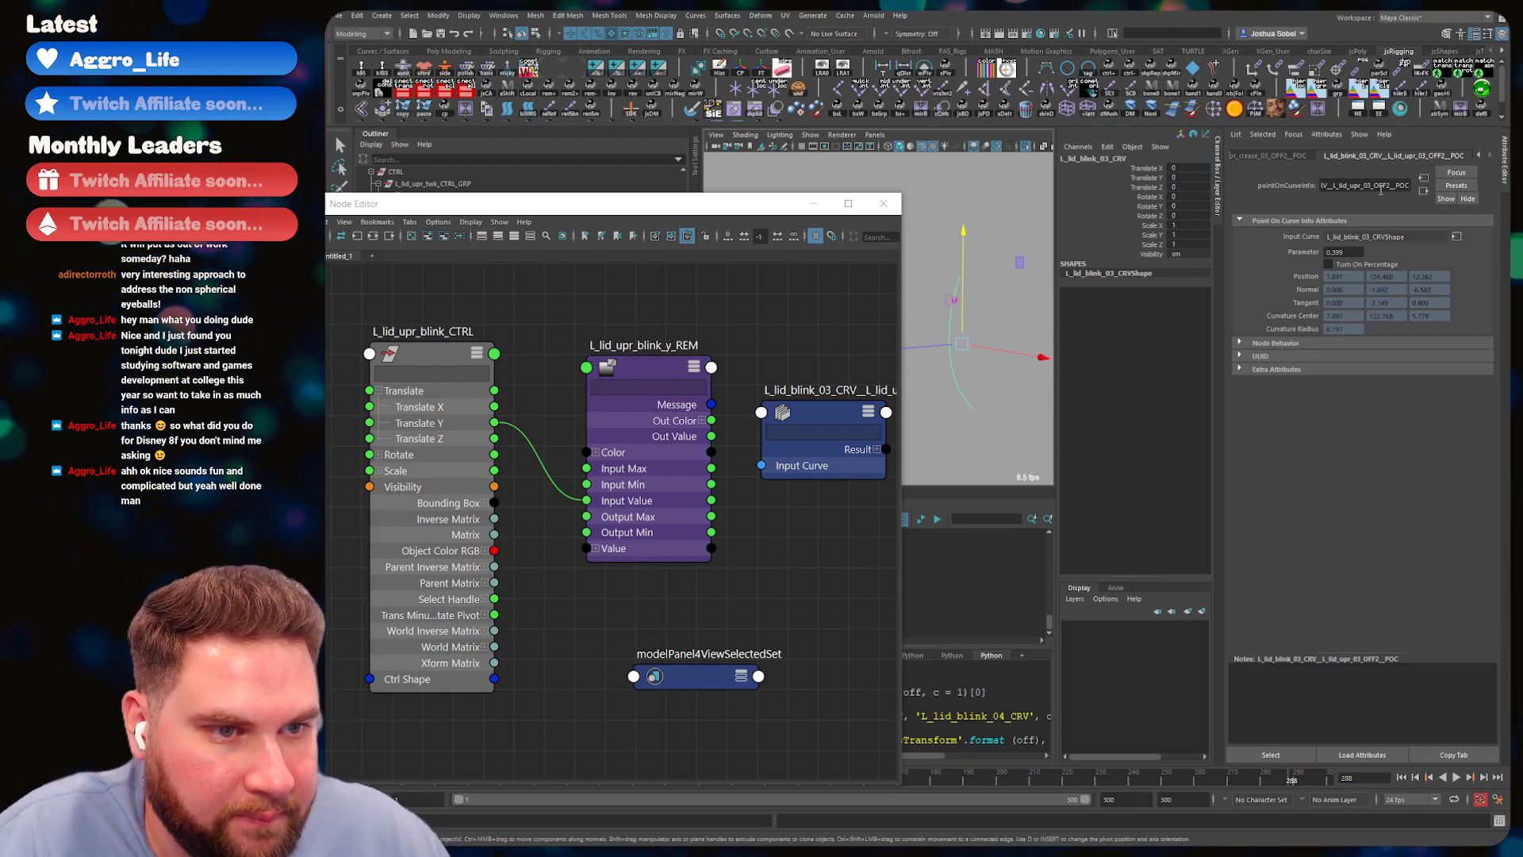
left_click(1282, 156)
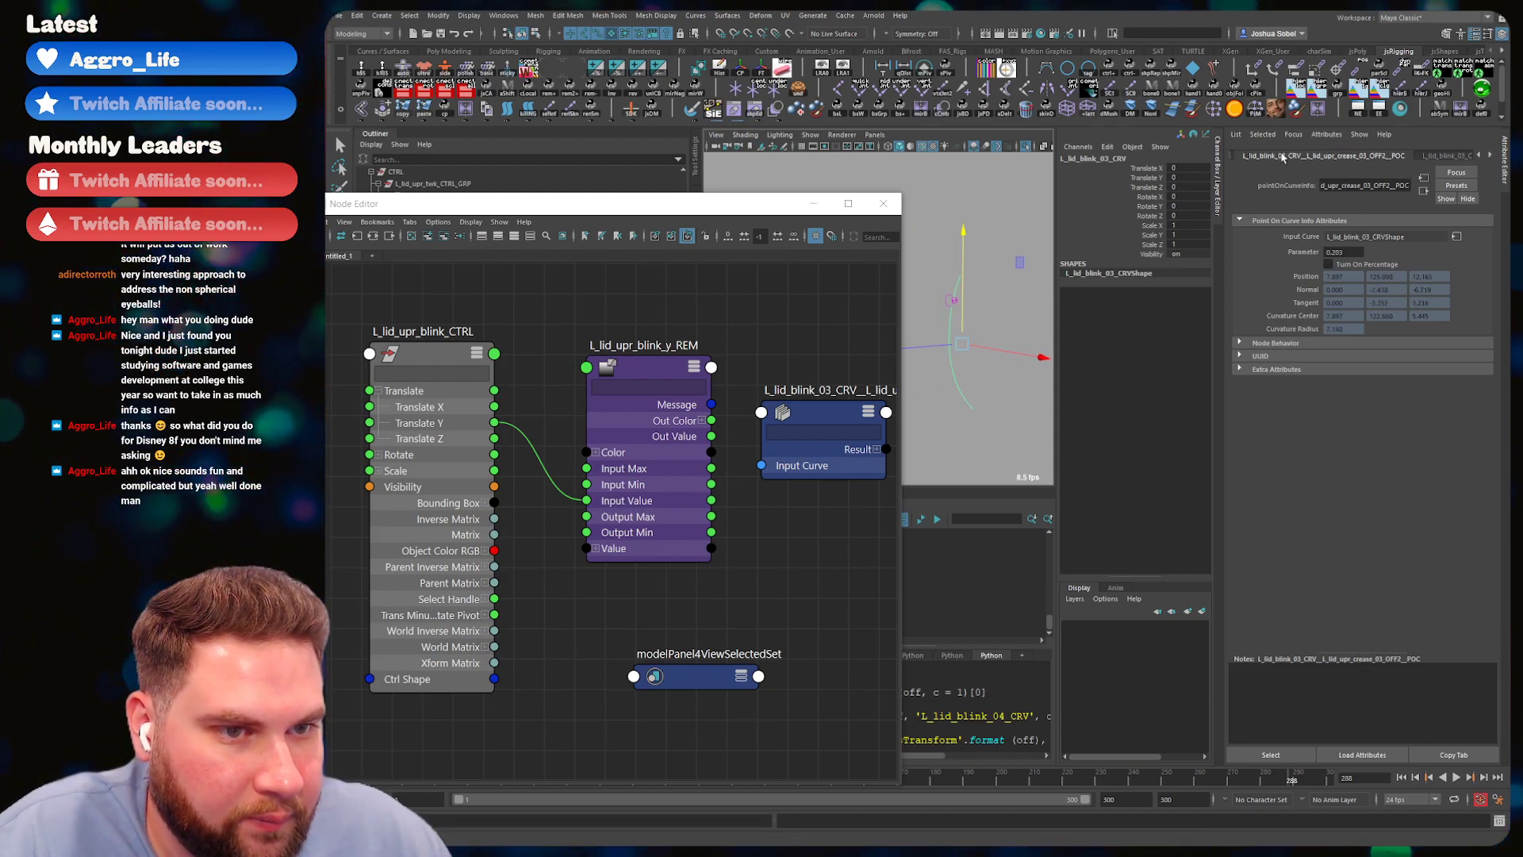
left_click(1432, 156)
- Test the Parameter of the L_lid_upr_03_OFF2 POC node by scrubbing it, undoing that, and entering 2 and 3
mouse_move(1342, 254)
left_mouse_down("ctrl")
mouse_move(1371, 247)
mouse_move(1353, 247)
left_mouse_up("ctrl")
key("ctrl+z")
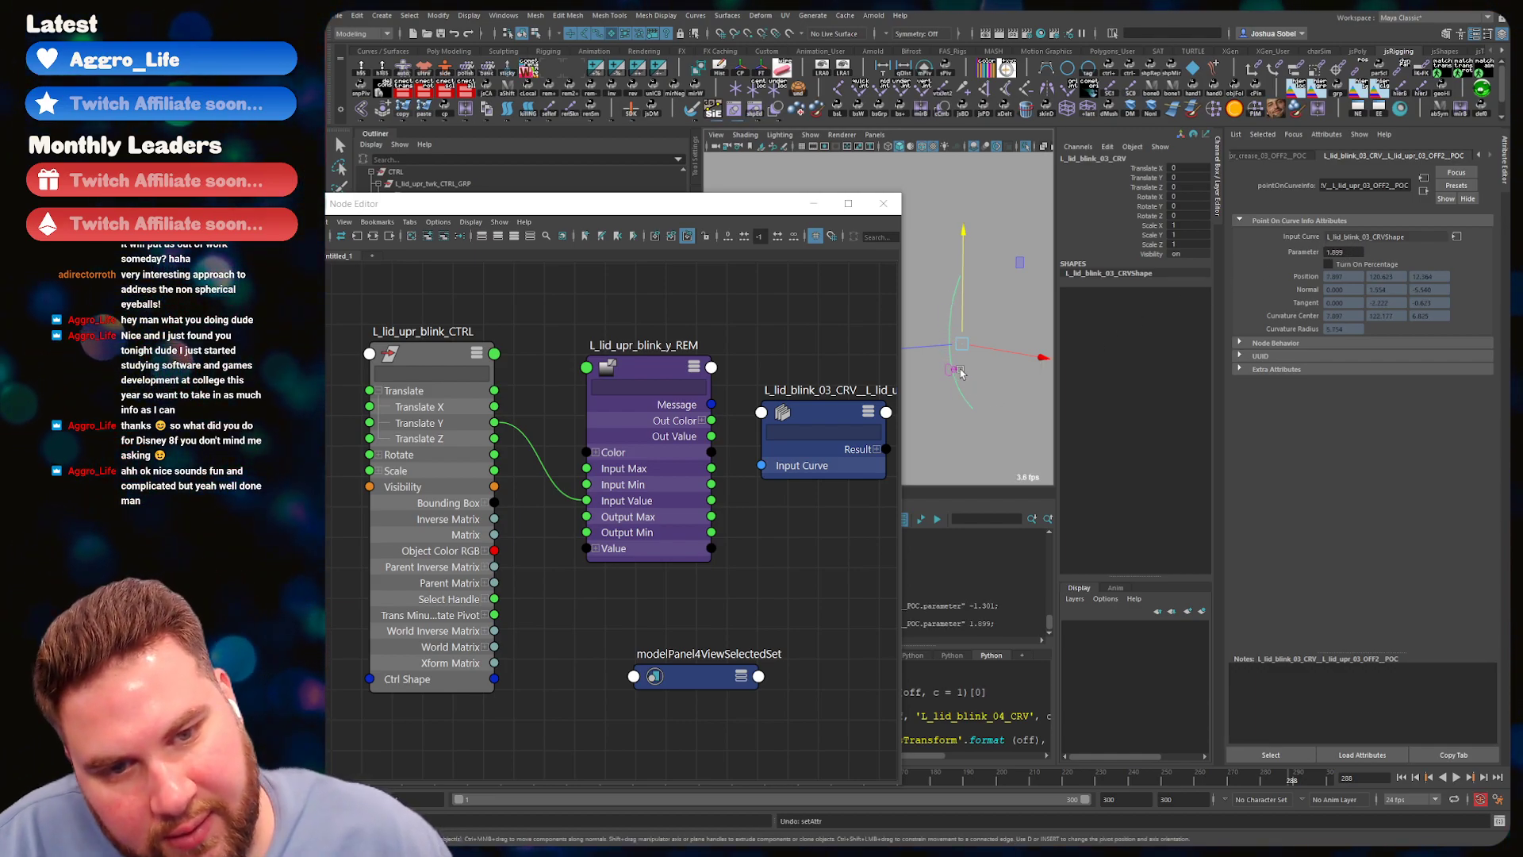
double_click(1356, 250)
type("2")
key("Return")
type("3")
key("Return")
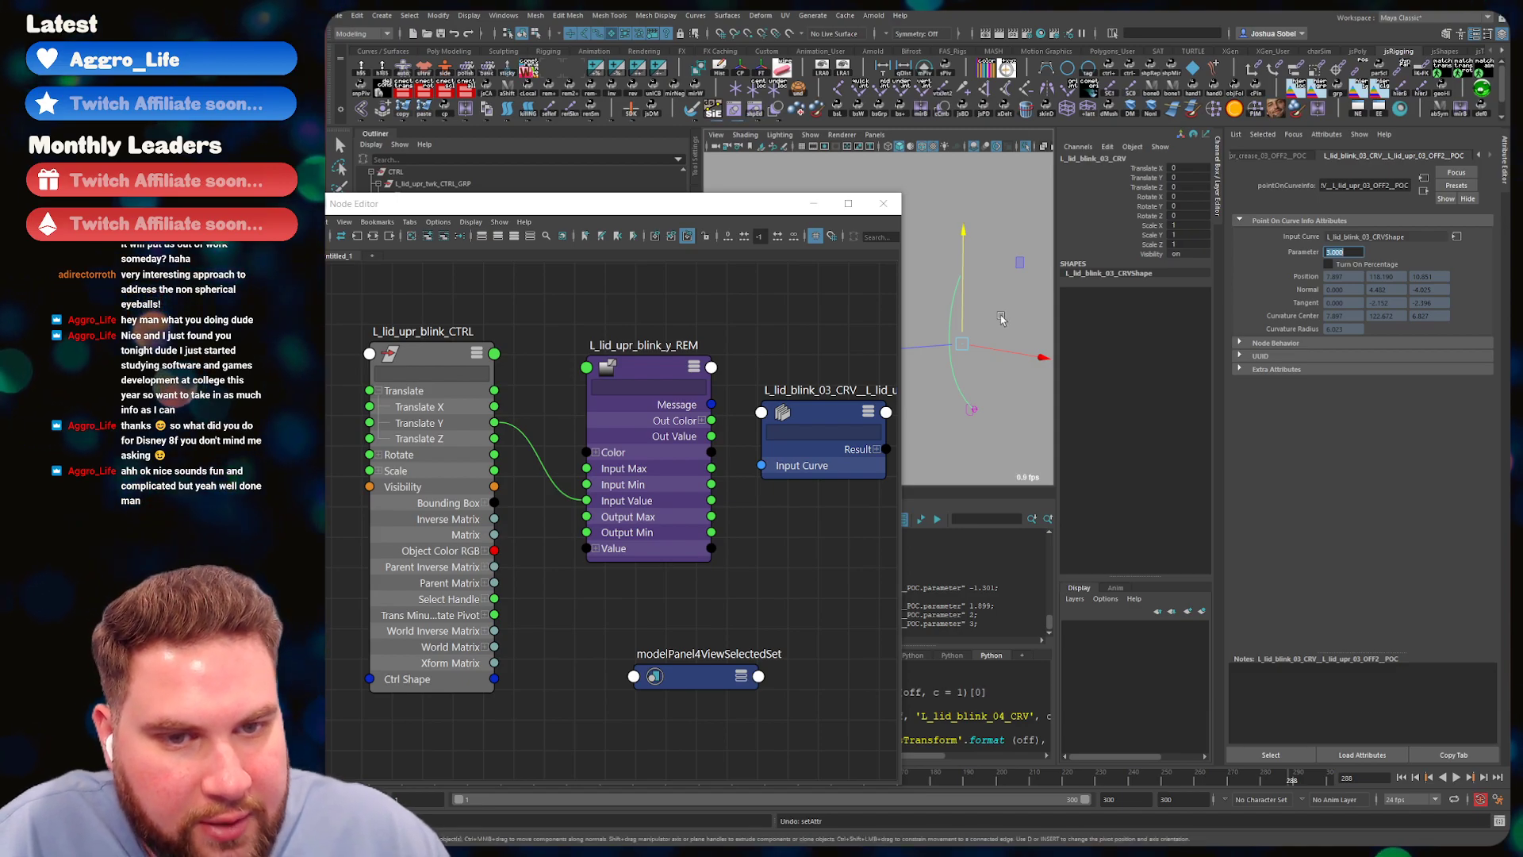
- Try Turn On Percentage on the L_lid_upr_03_OFF2 POC node with Parameter values of 0, 1 and 0 again
left_click(1346, 252)
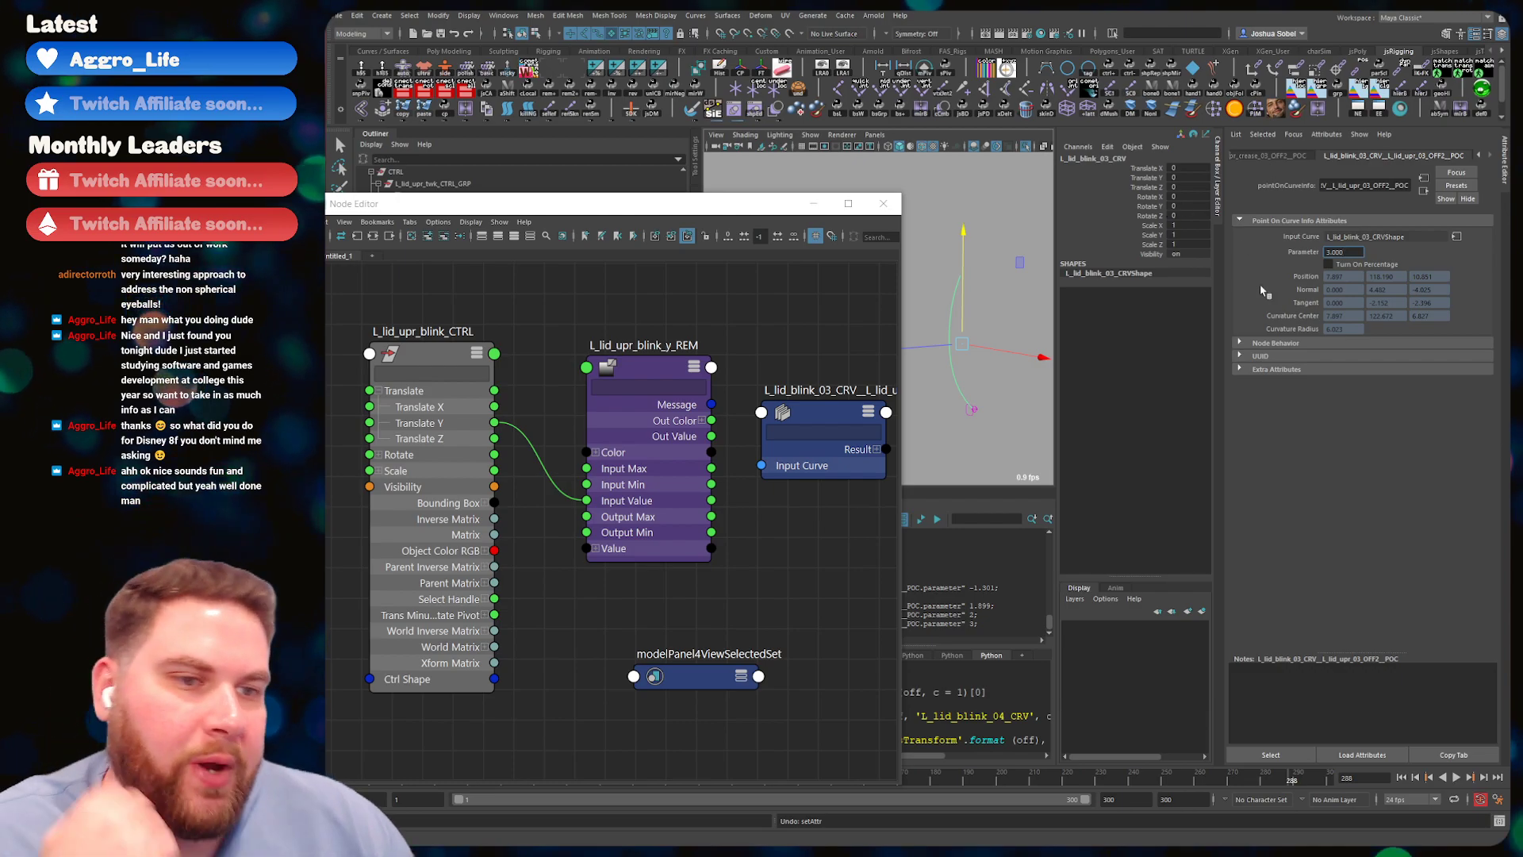
left_click(1340, 266)
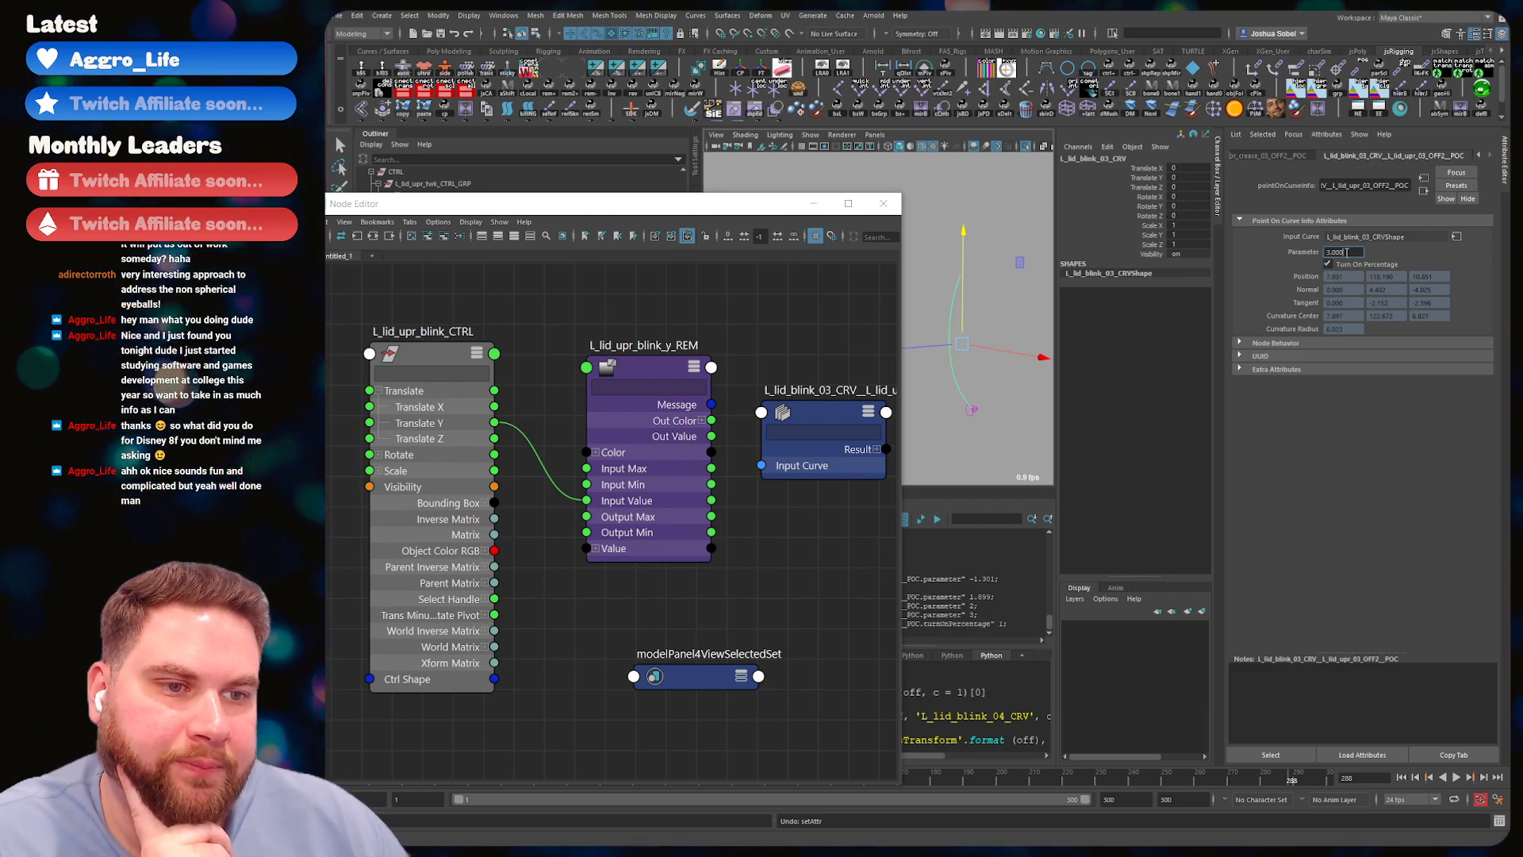
type("0")
key("Return")
type("1")
key("Return")
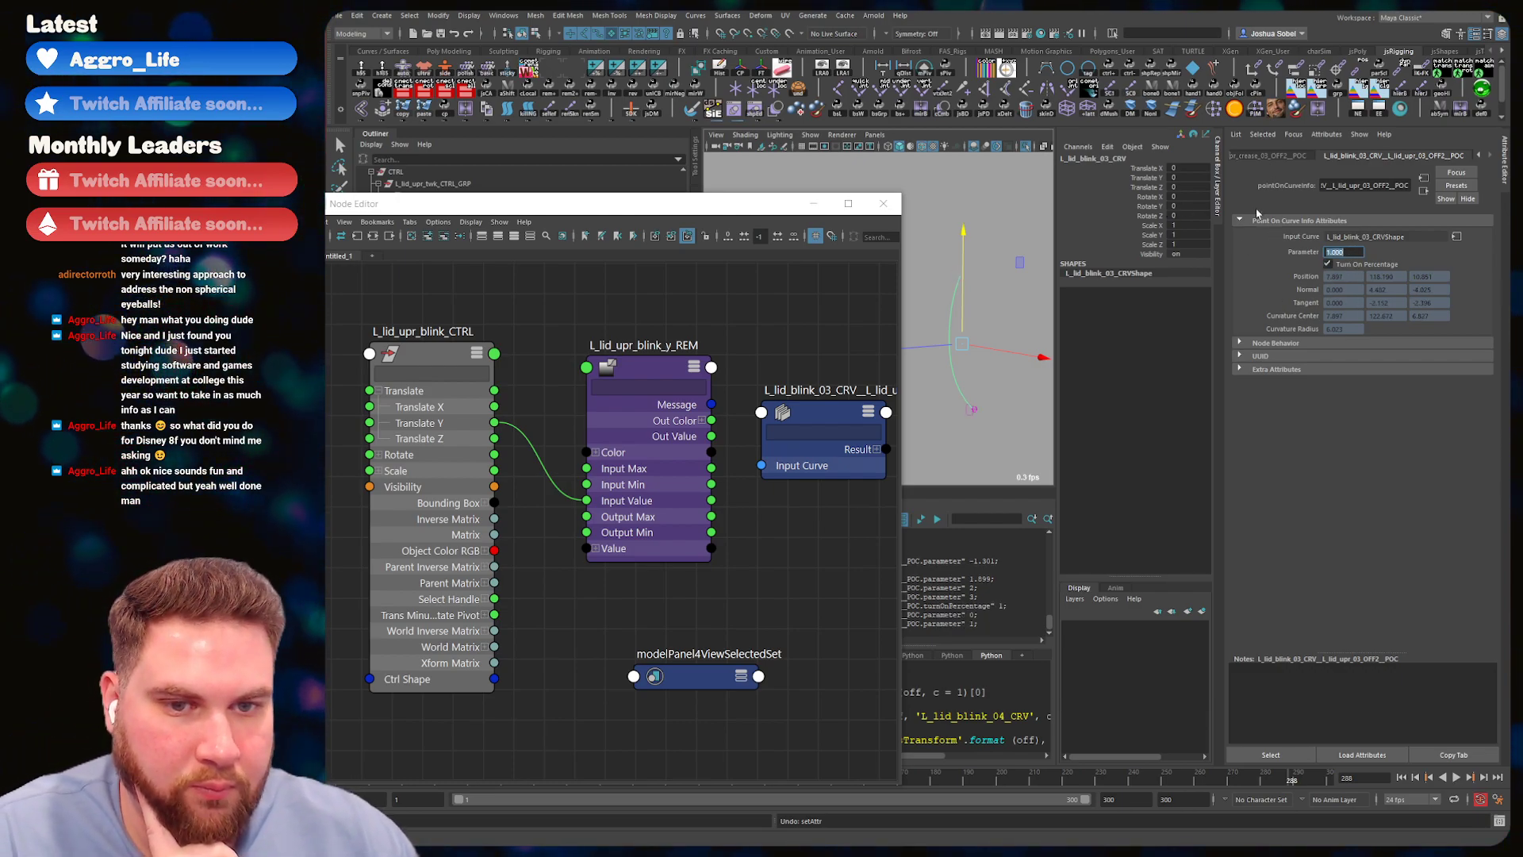
type("0")
key("Return")
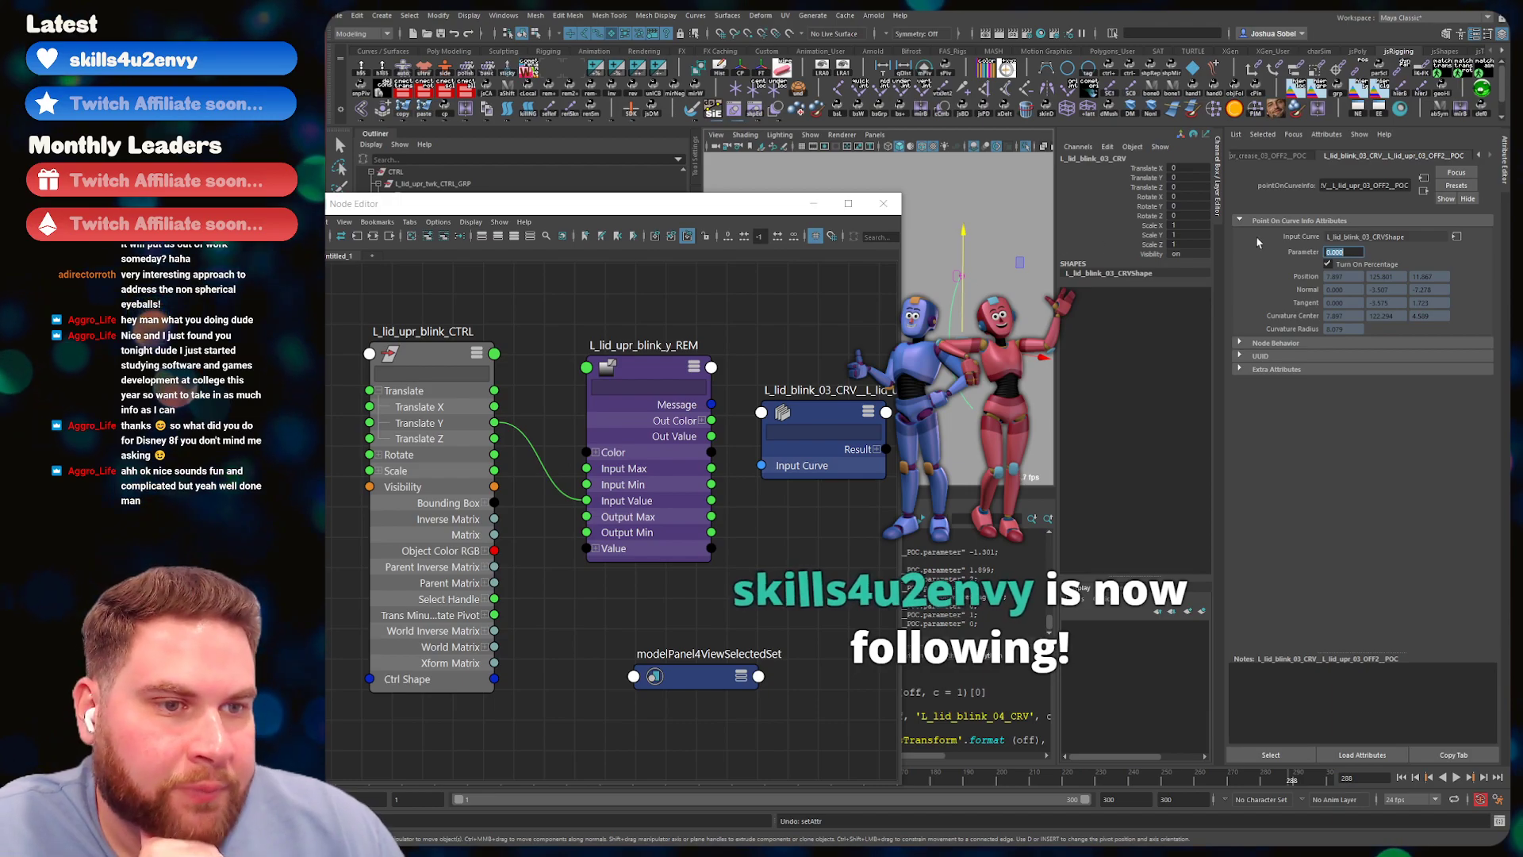
- Disable Turn On Percentage, set the Parameter to 2.9 and to 3, and check the control points of L_lid_blink_03_CRV
left_click(1355, 252)
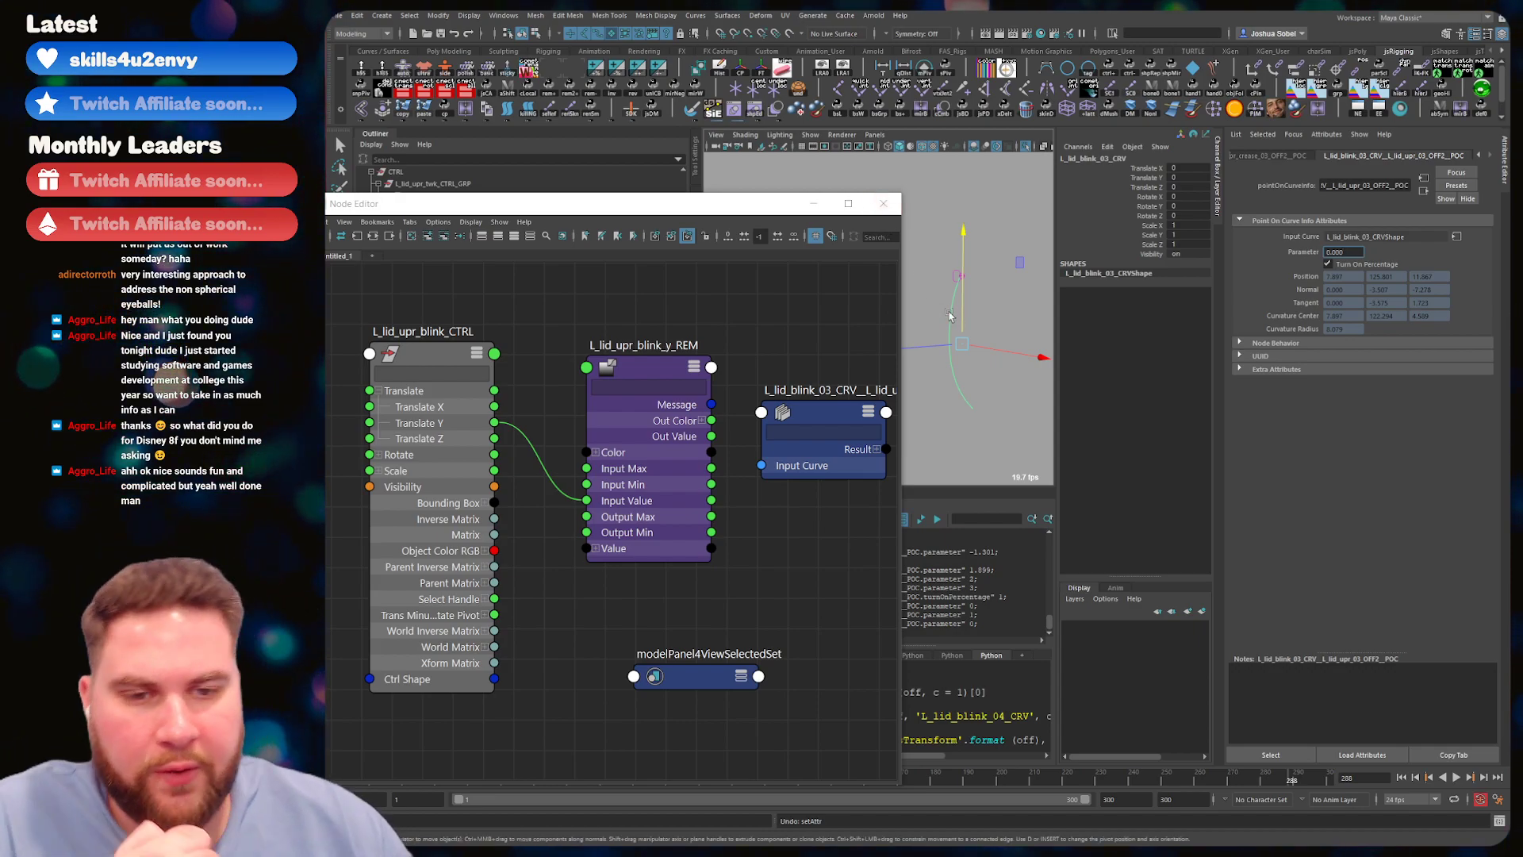
left_click(1356, 263)
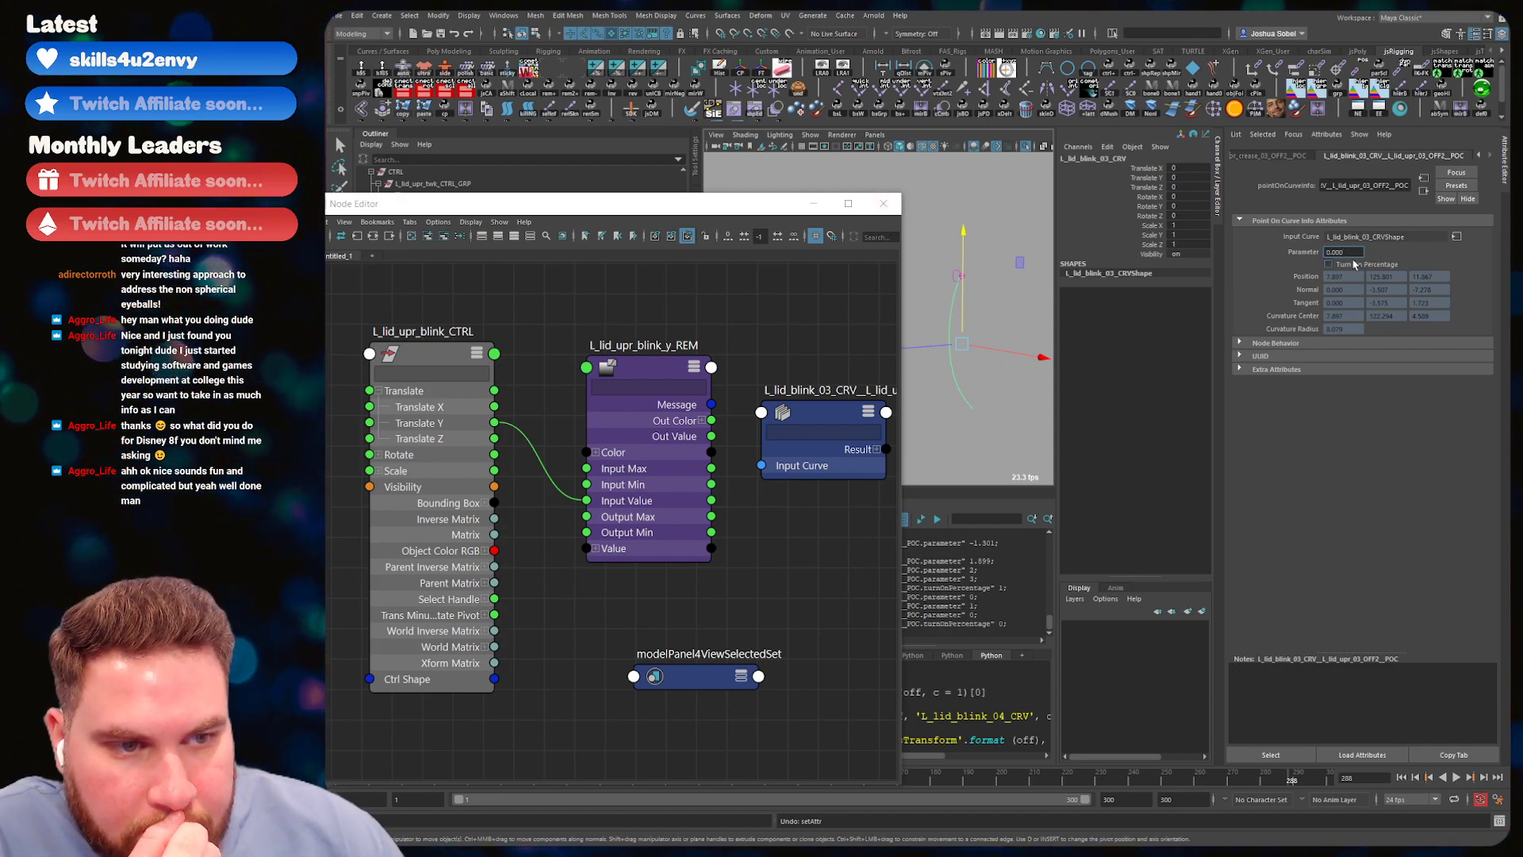
double_click(1350, 251)
type("2.9")
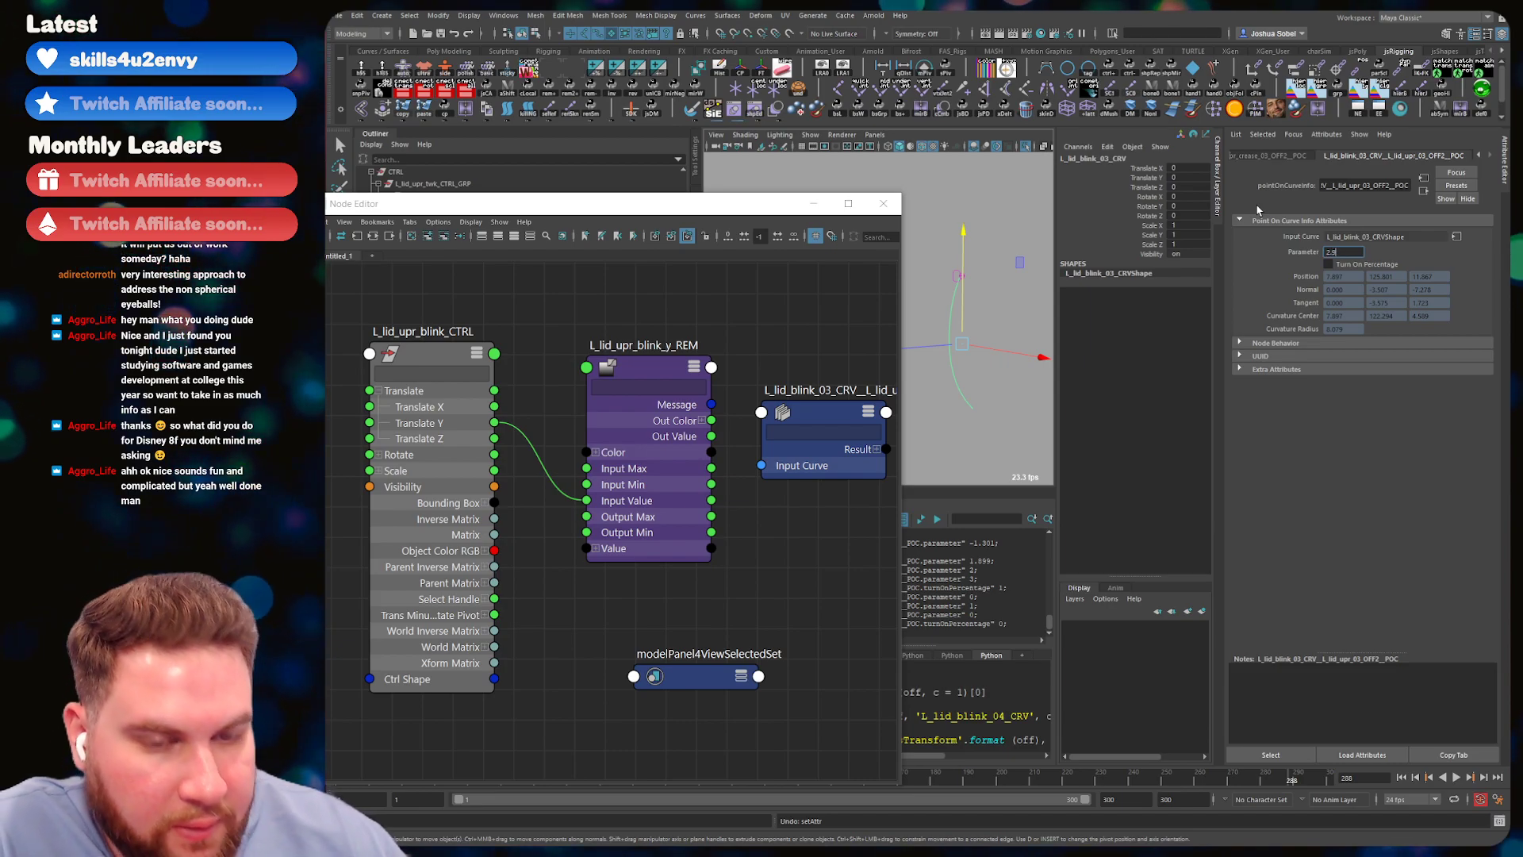
key("Return")
type("3")
key("Return")
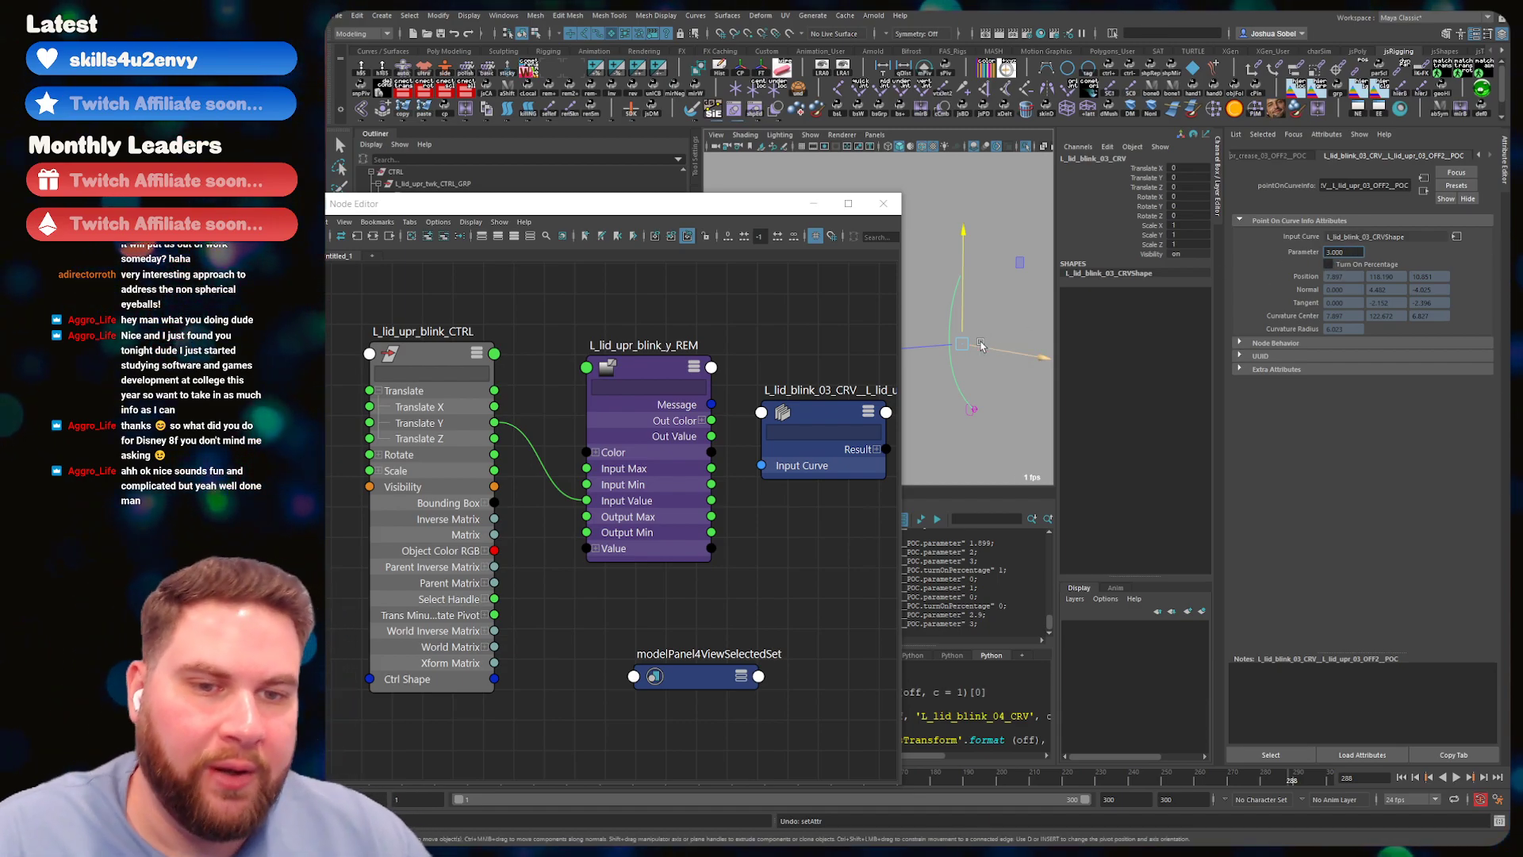
left_click(951, 320)
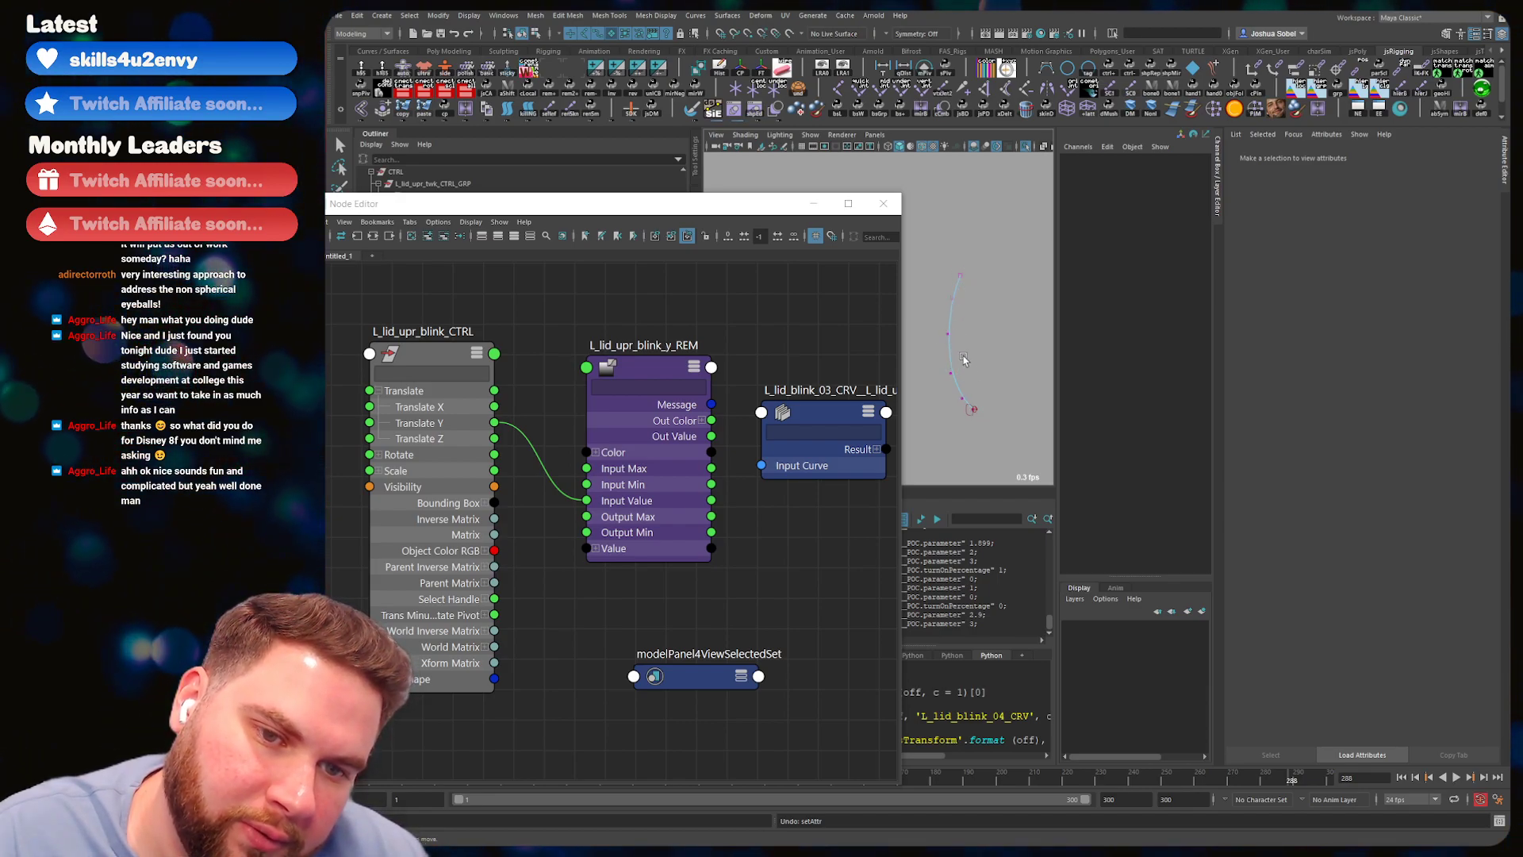
left_click(962, 313)
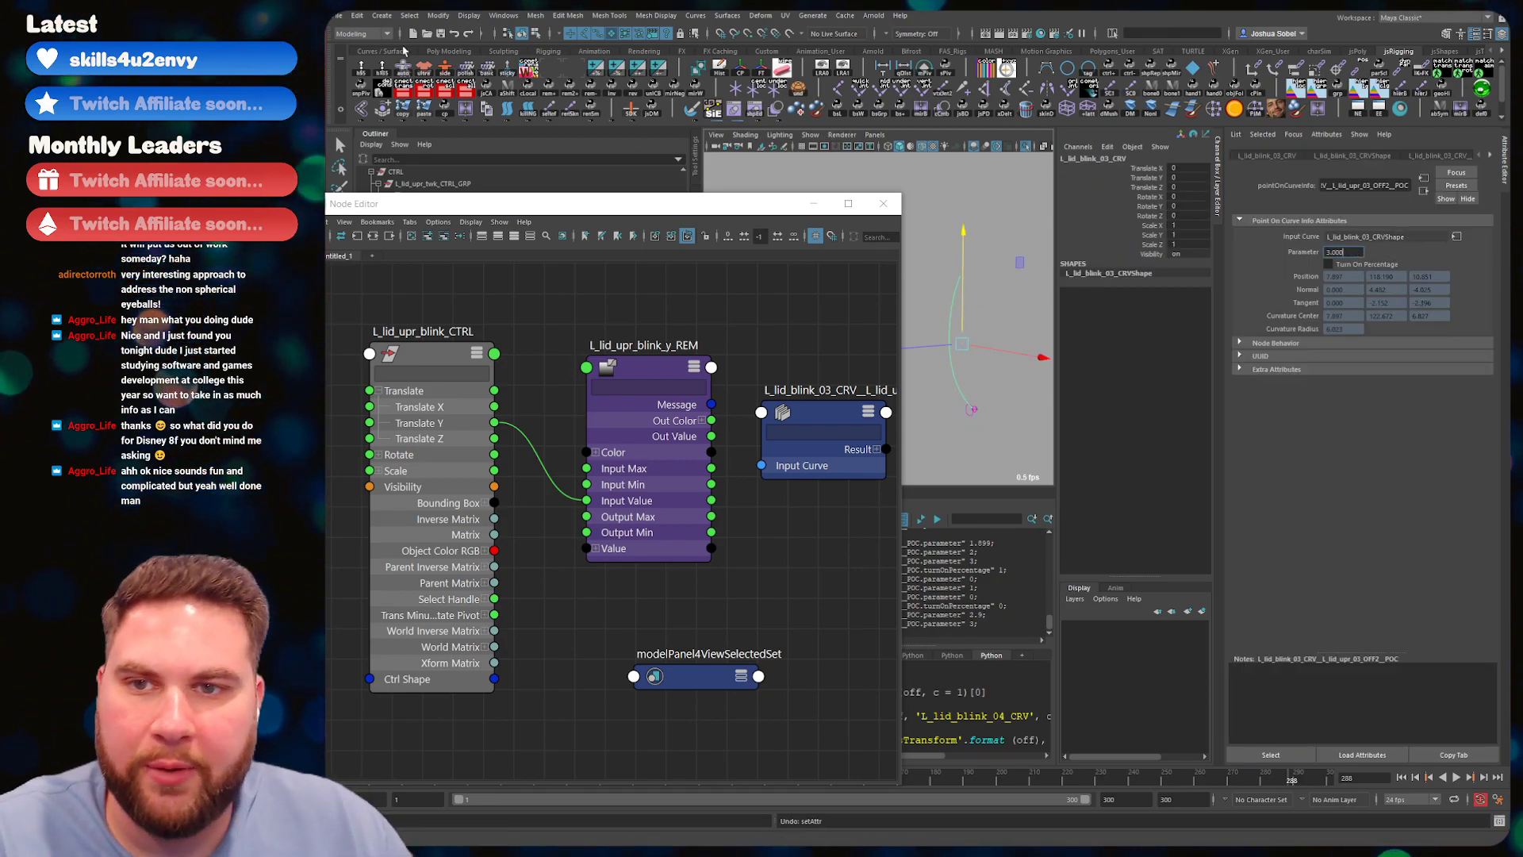
left_click(695, 15)
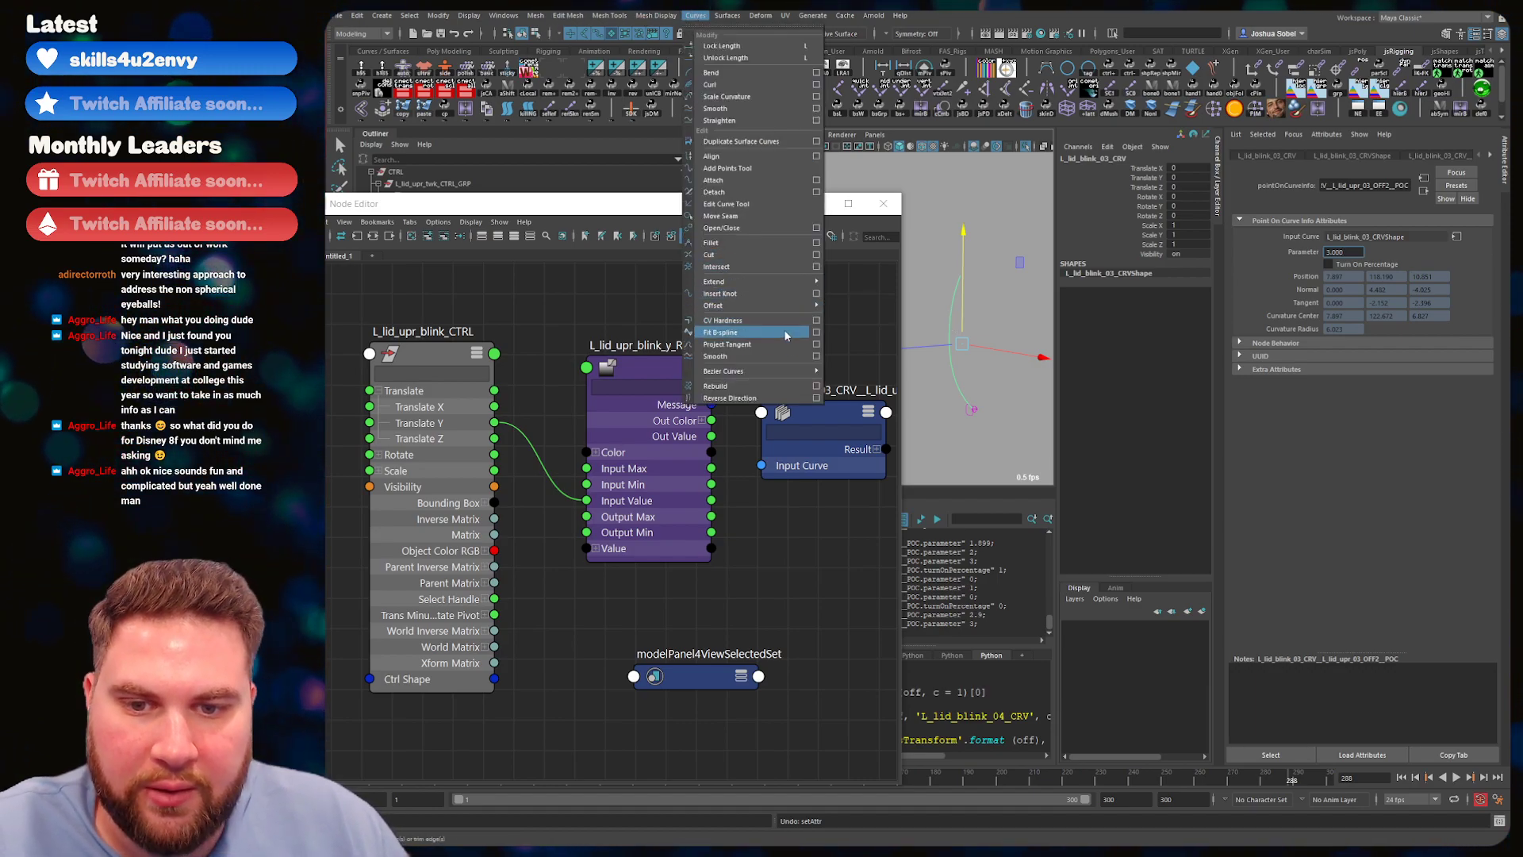
left_click(816, 385)
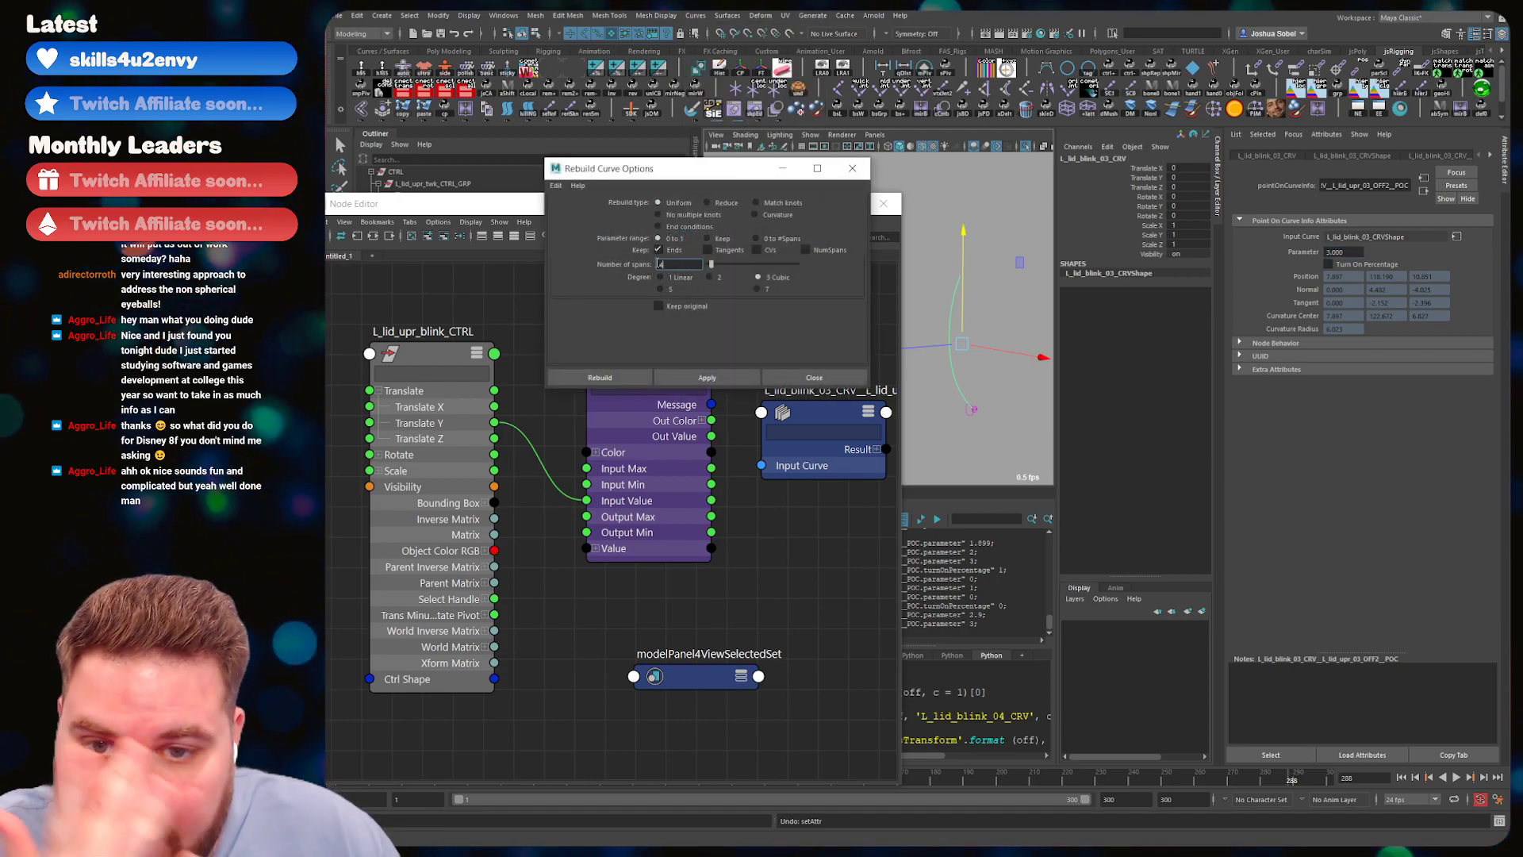
left_click(852, 168)
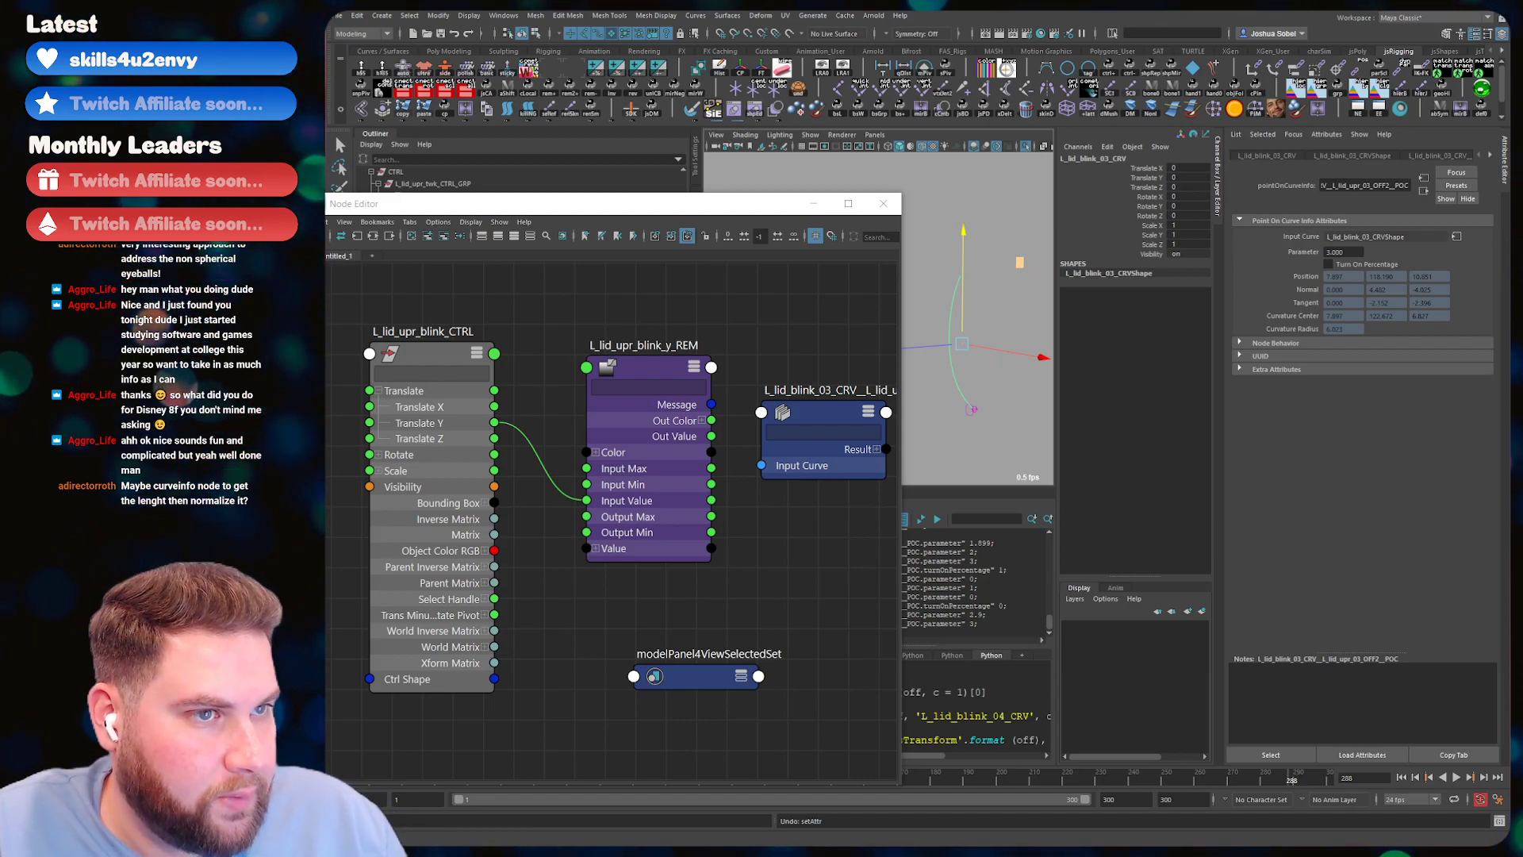
- Switch to the browser and open the bookmarked Maya Python 18 command reference from the Resources bookmarks
key("alt+Tab")
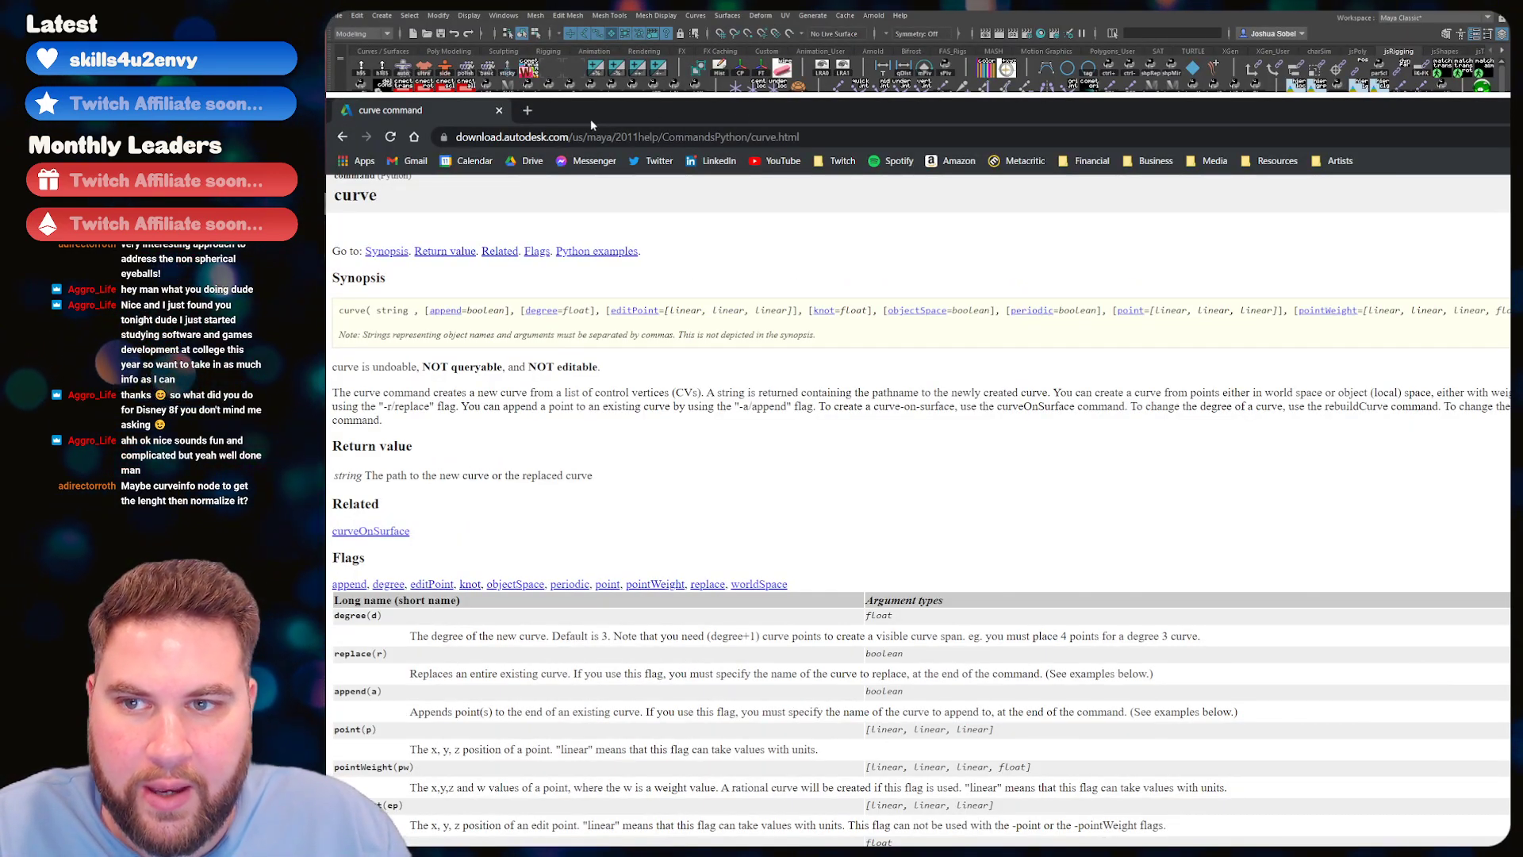
left_click_drag(590, 112, 1478, 796)
scroll(875, 419, "up", 1)
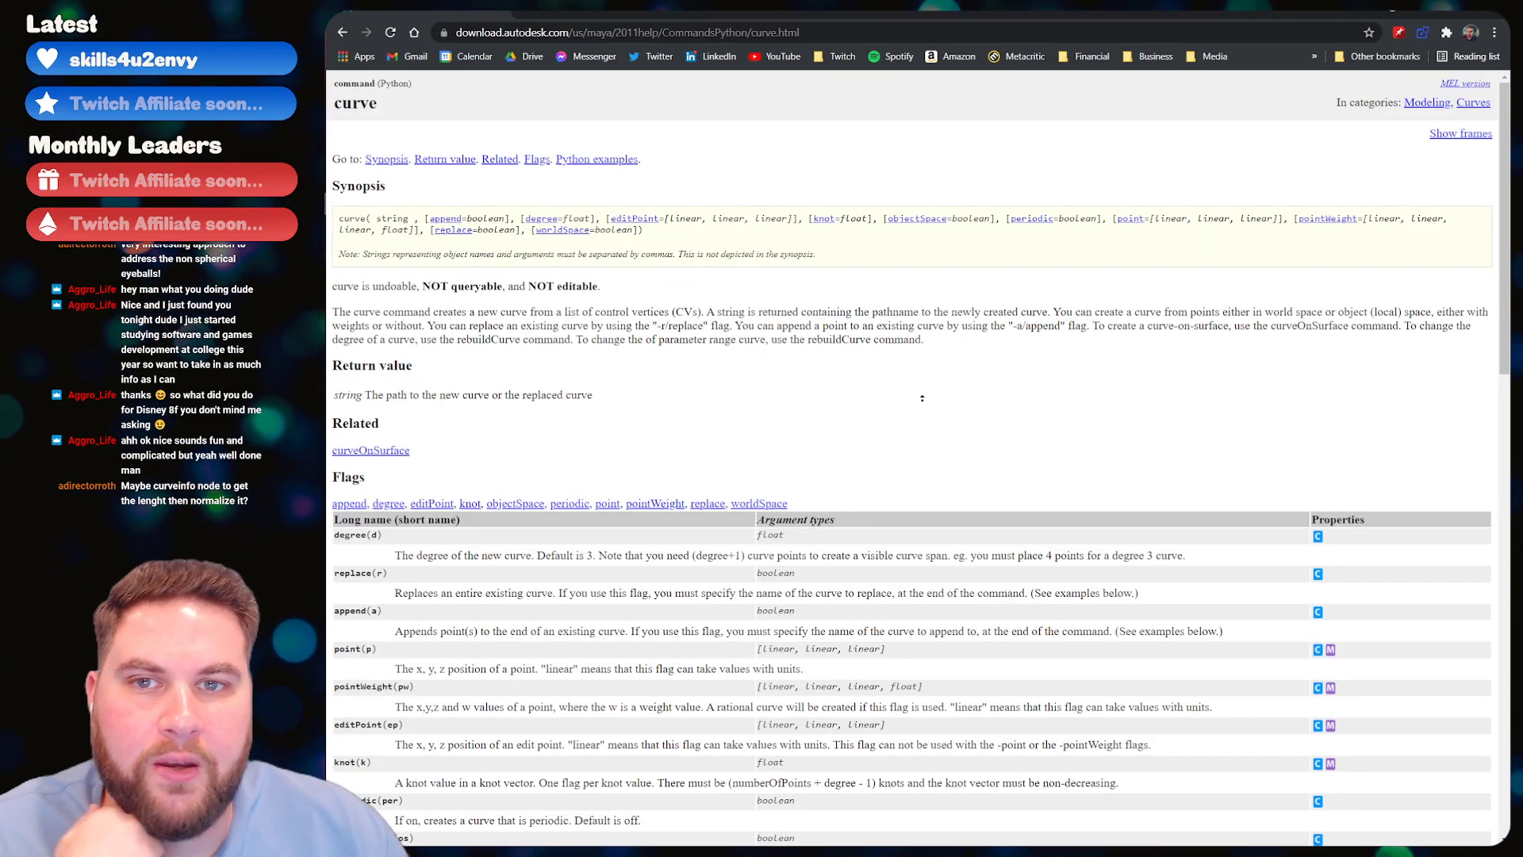
left_click(1086, 57)
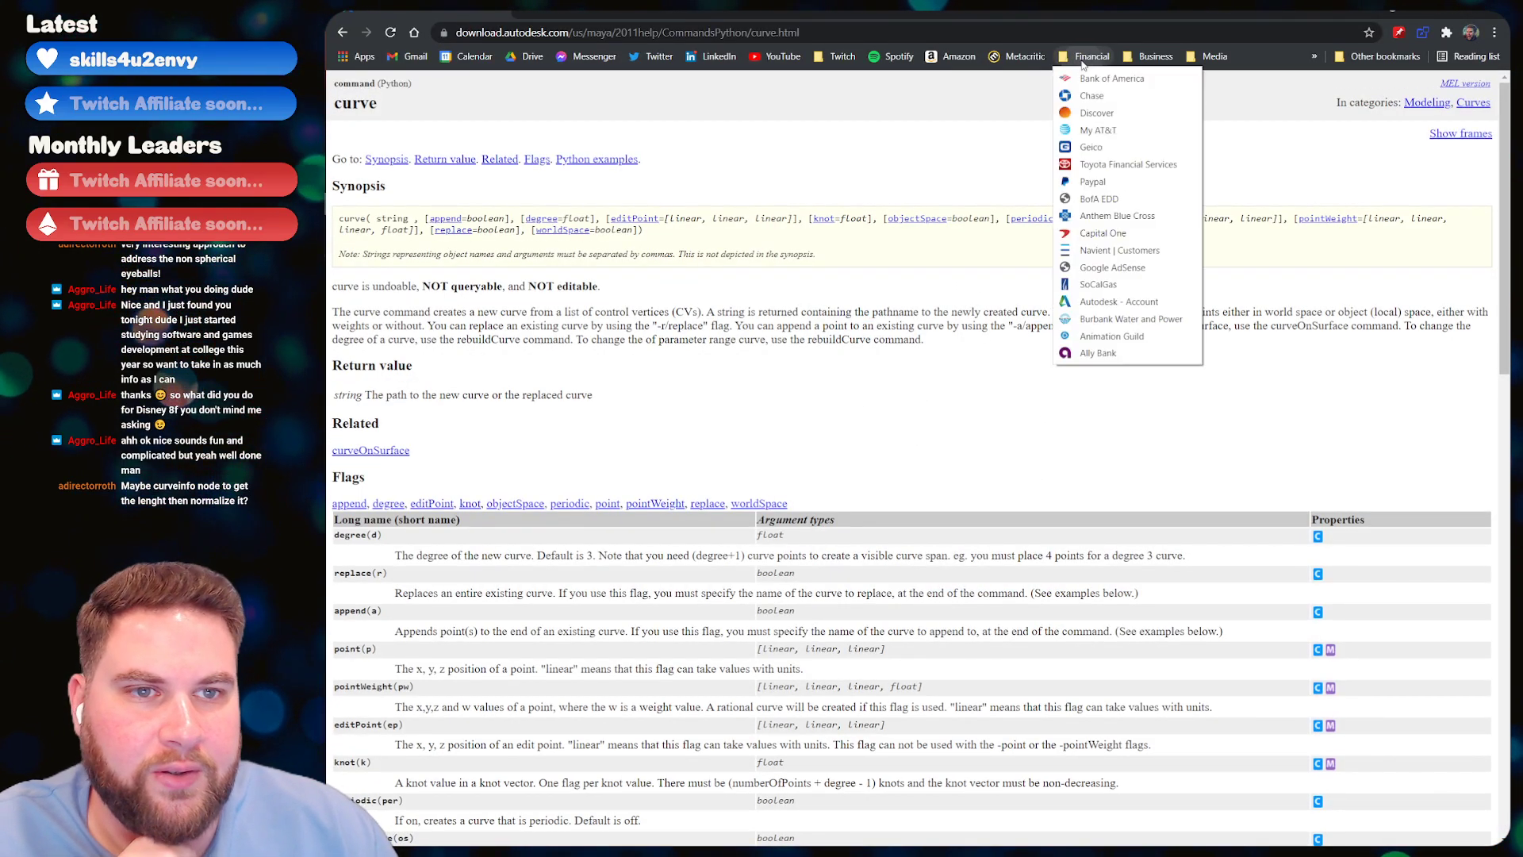
mouse_move(1209, 58)
left_click(1147, 142)
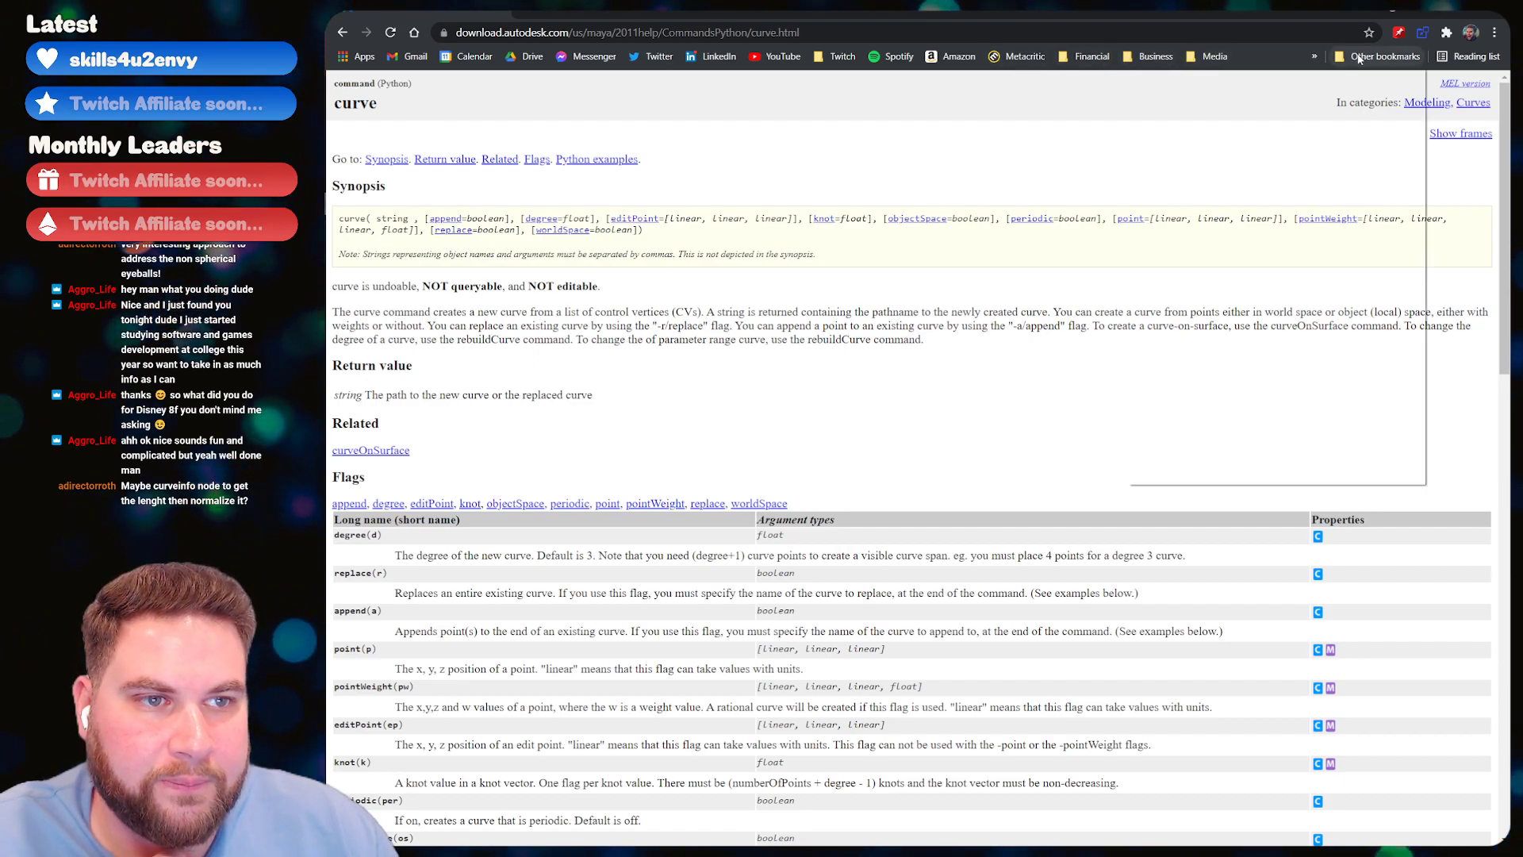
left_click(1314, 57)
mouse_move(1286, 81)
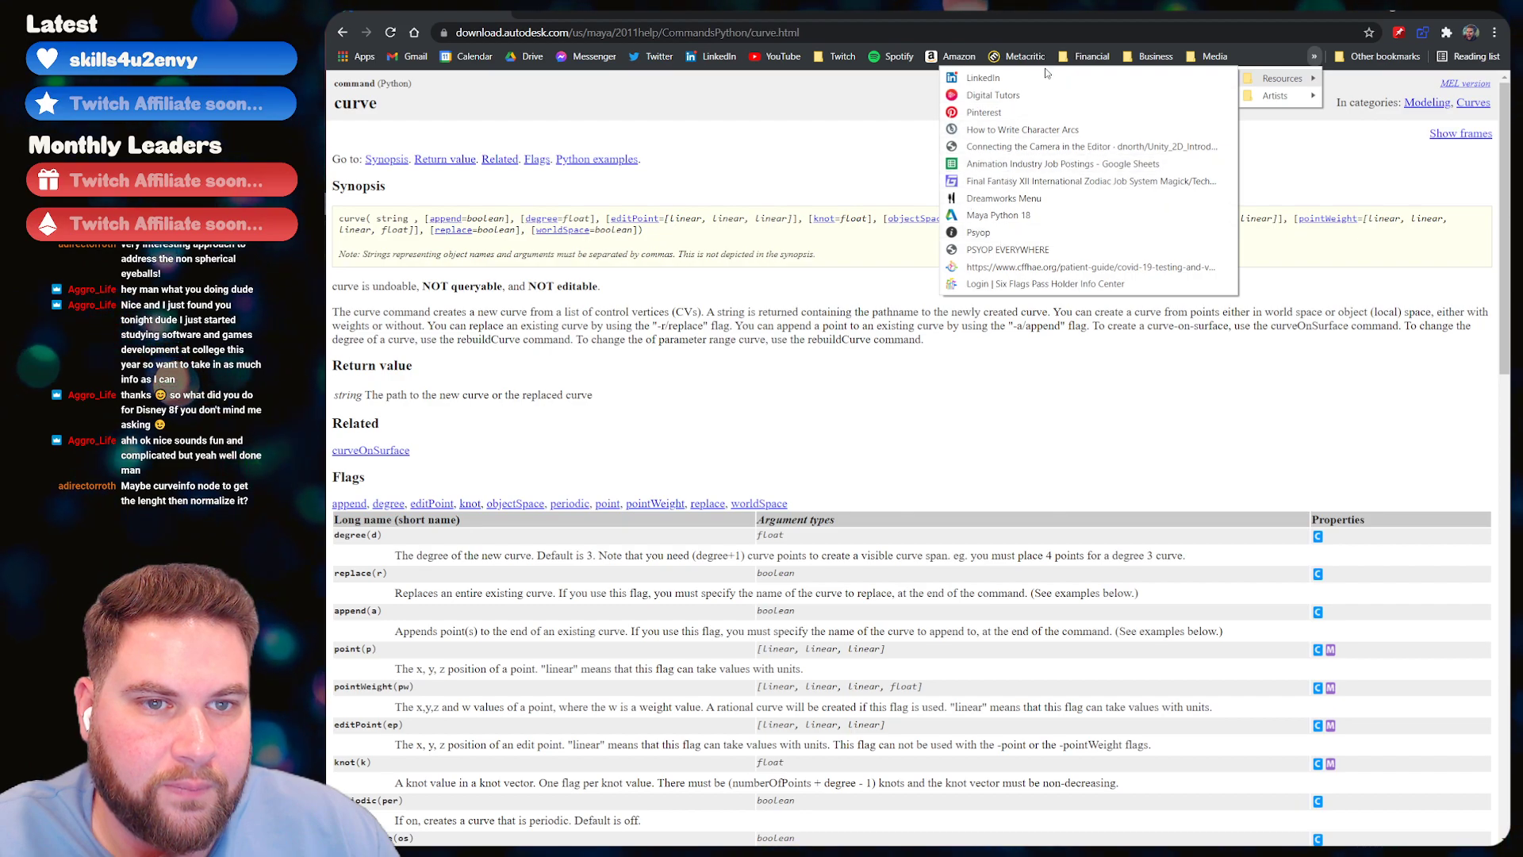
left_click(1006, 216)
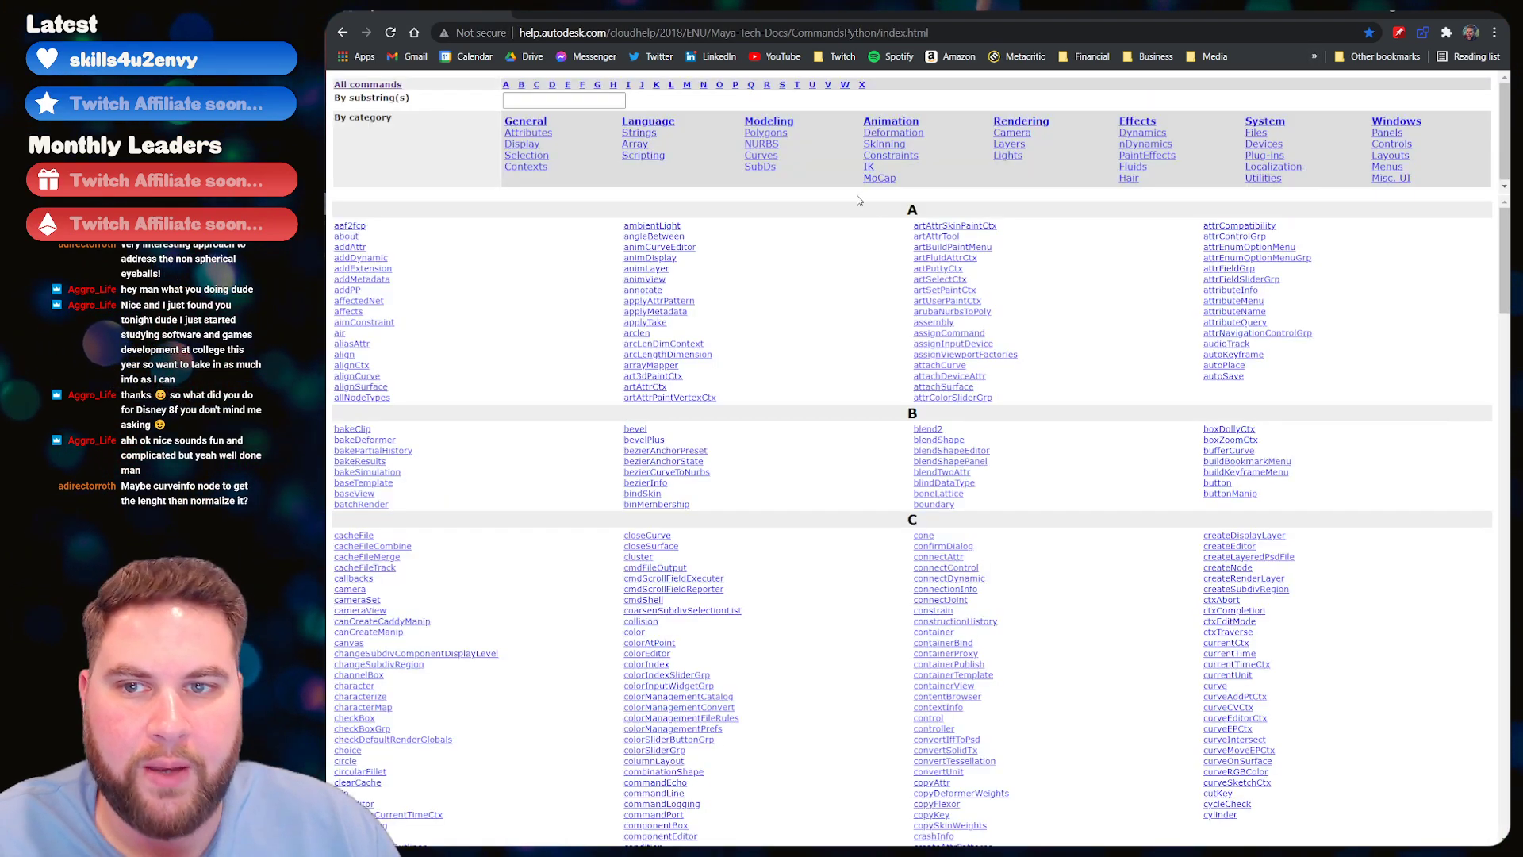
- Filter the command reference by the substring "curve" and open the curve command's page to review its flags
left_click(590, 100)
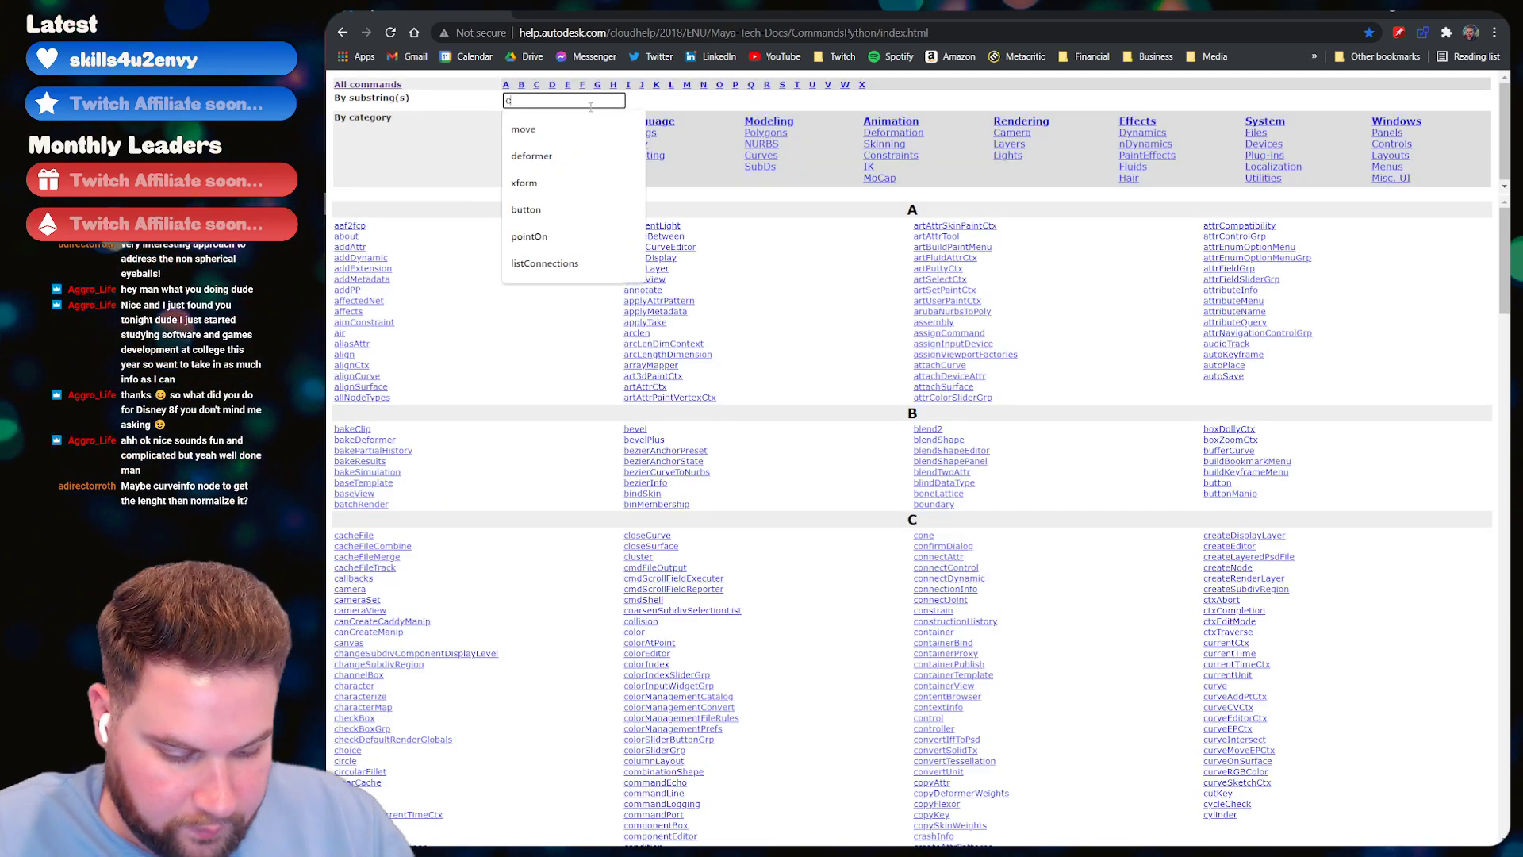
type("curve")
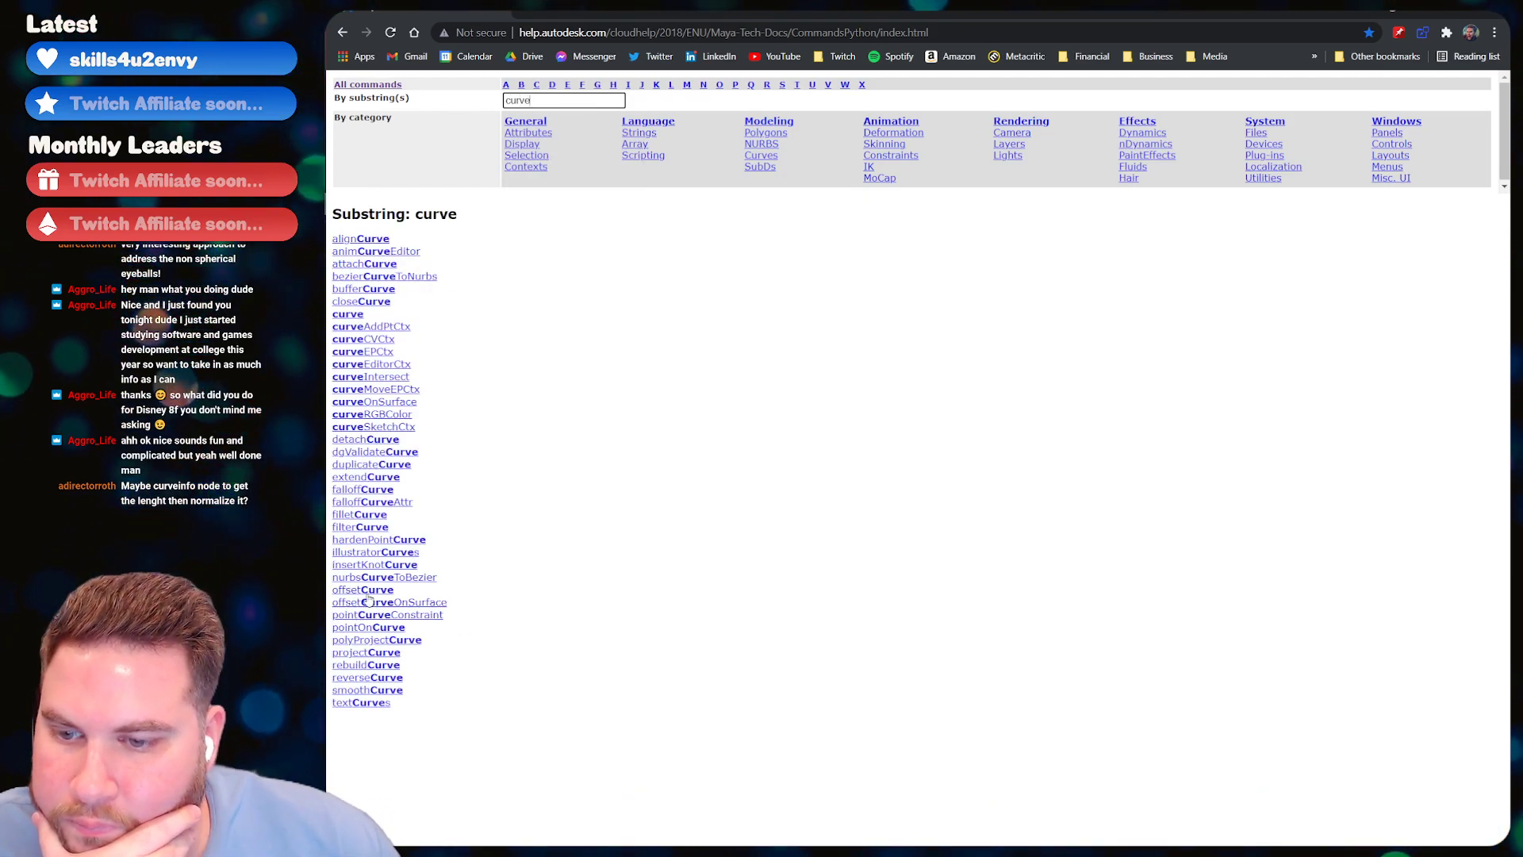
left_click(341, 315)
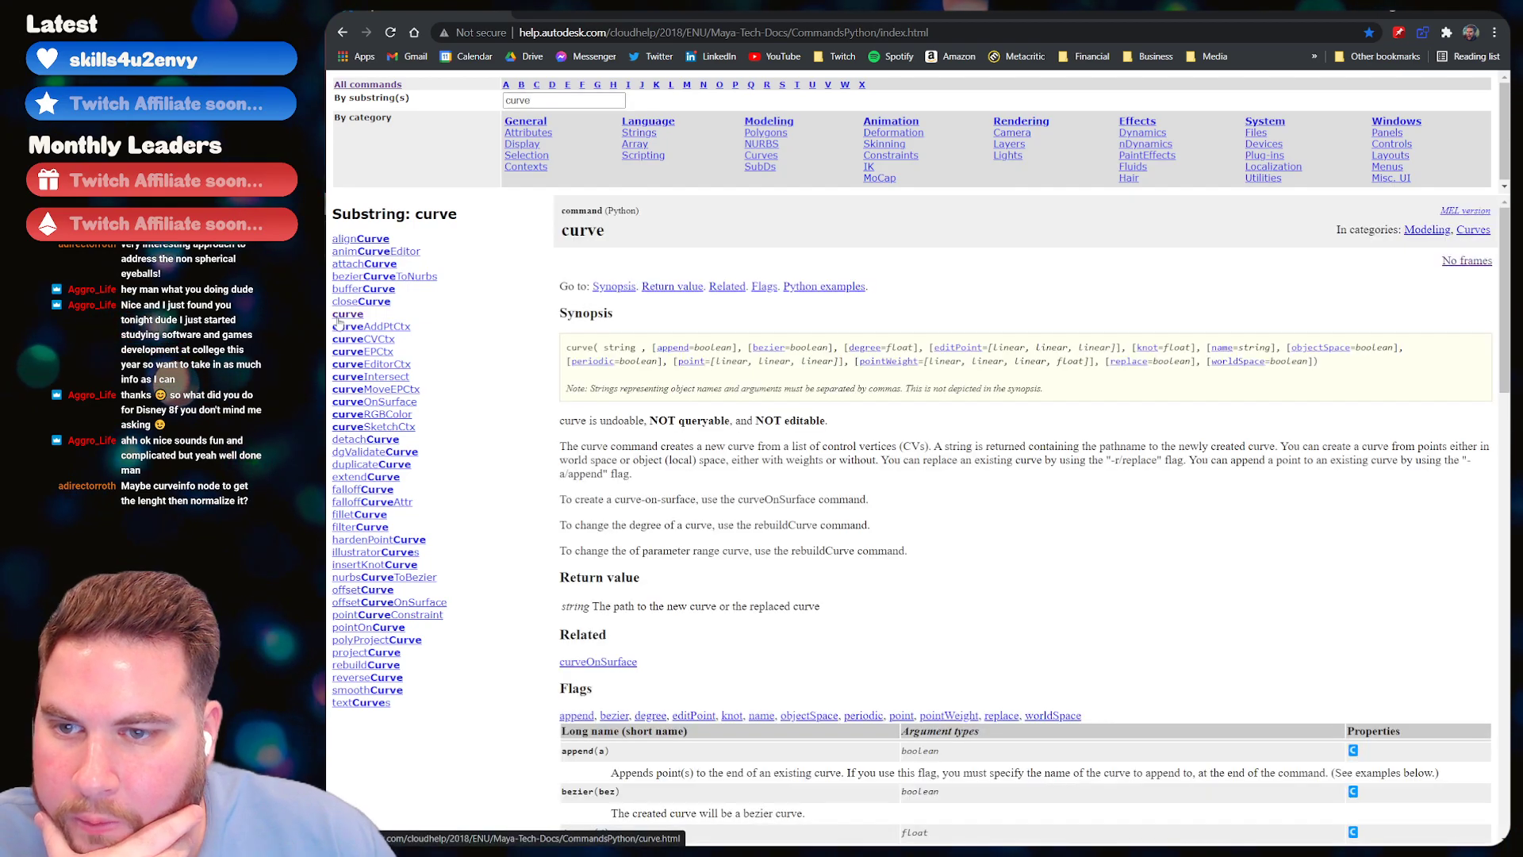
scroll(1077, 445, "down", 5)
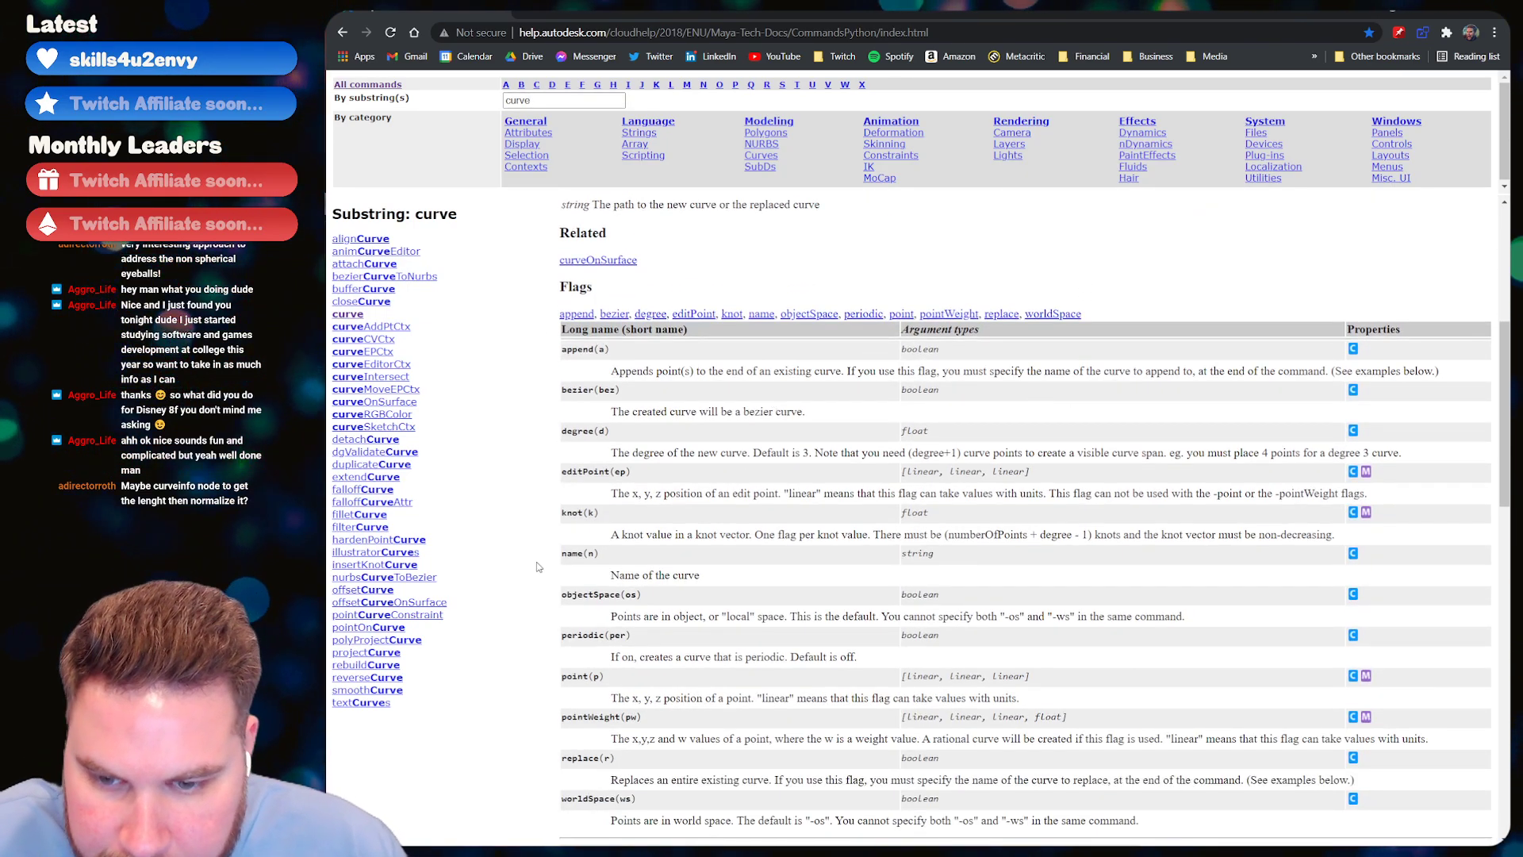
- Find "param" on the curve command page and read the examples for querying a curve's parameter range
key("ctrl+f")
type("par")
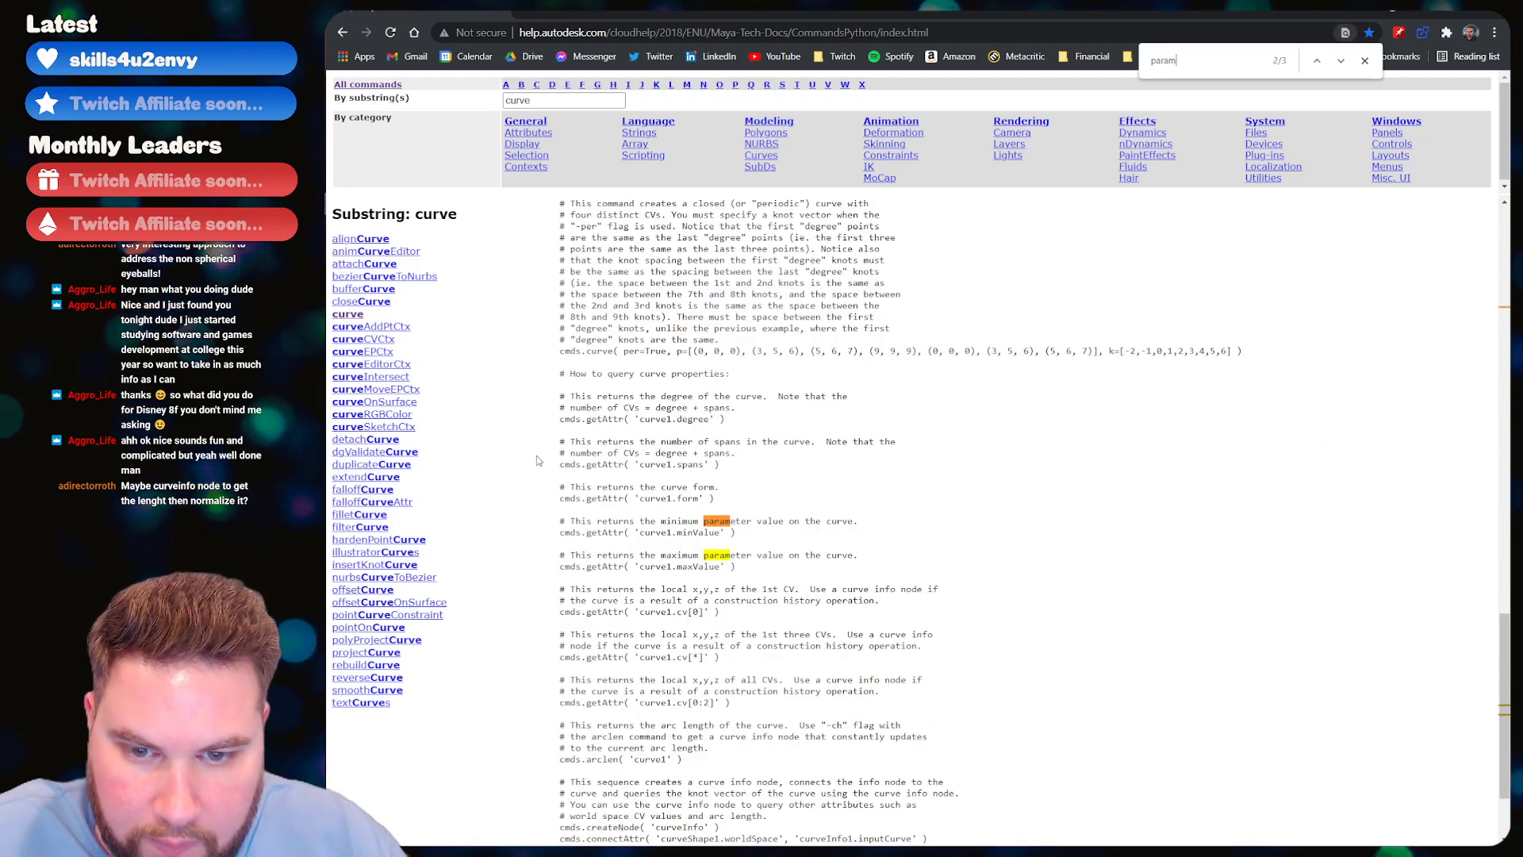
type("am")
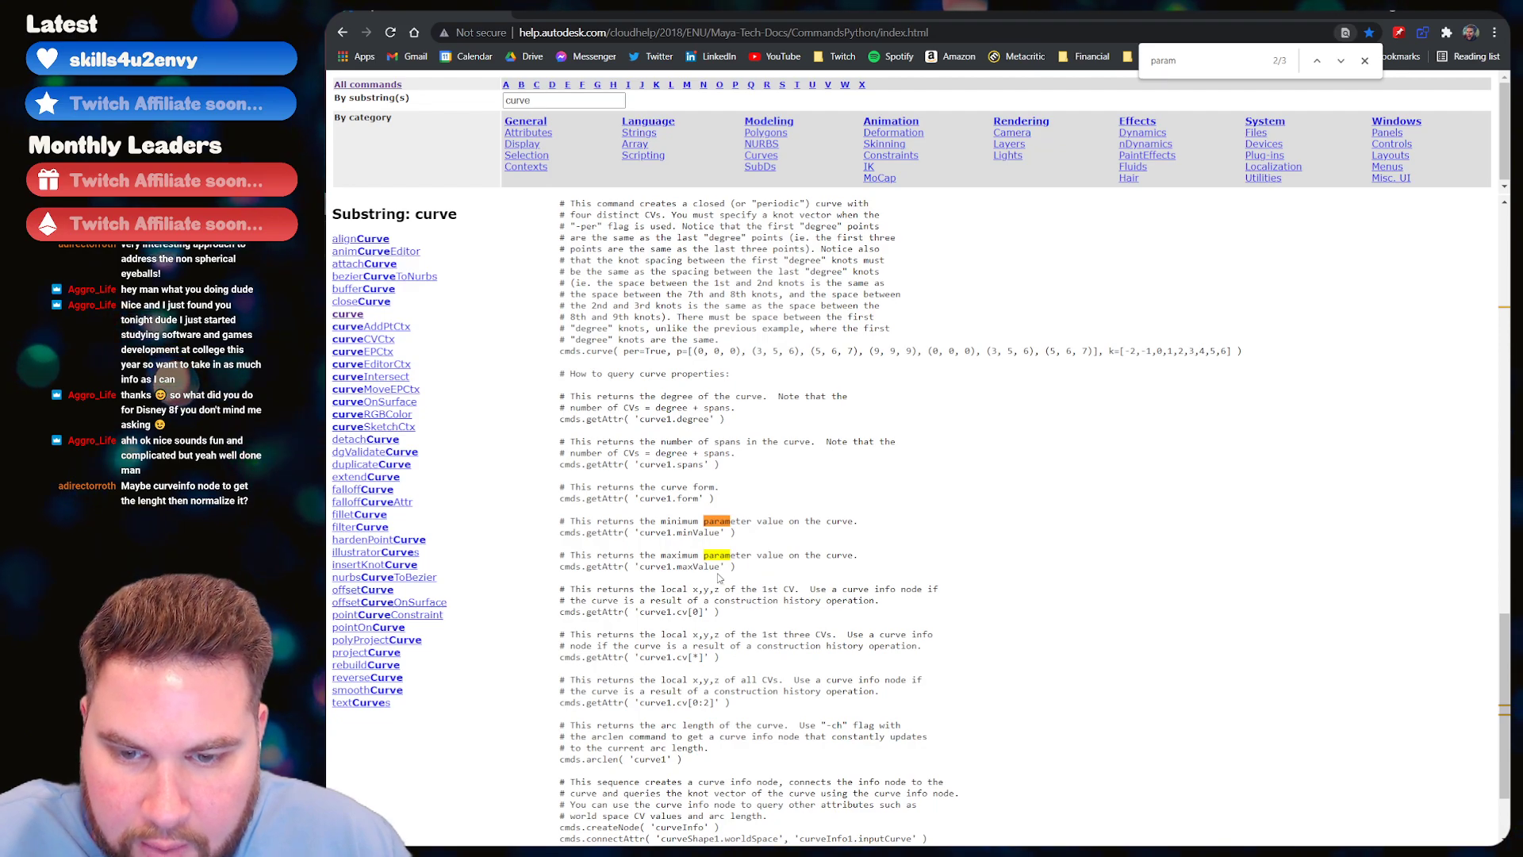
key("Escape")
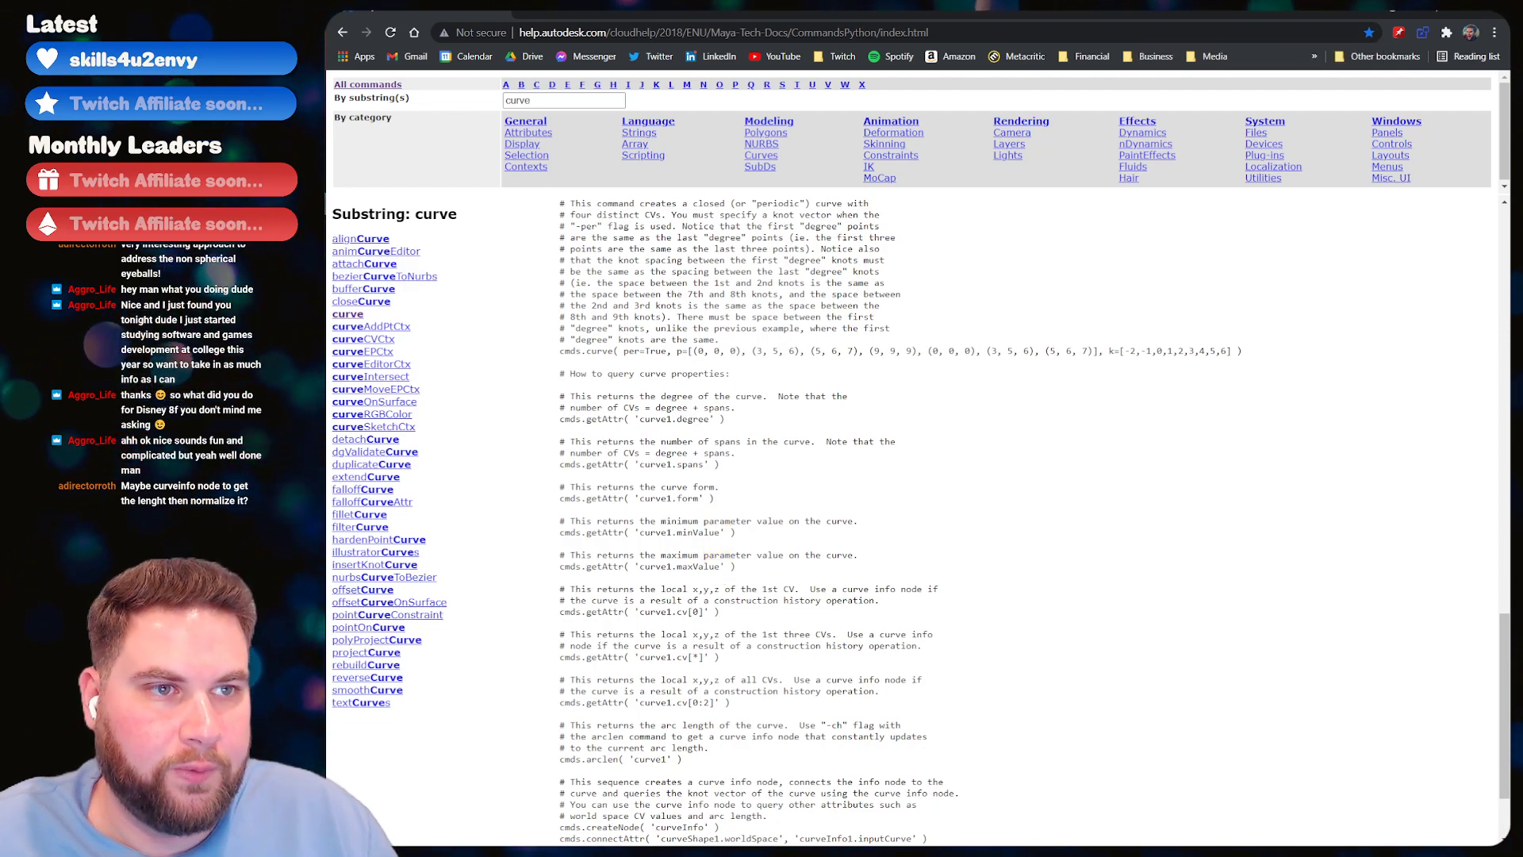
- Return to Maya, move the Node Editor clear of the viewport, and undo the recent Parameter and Turn On Percentage tests on the POC node
key("alt+Tab")
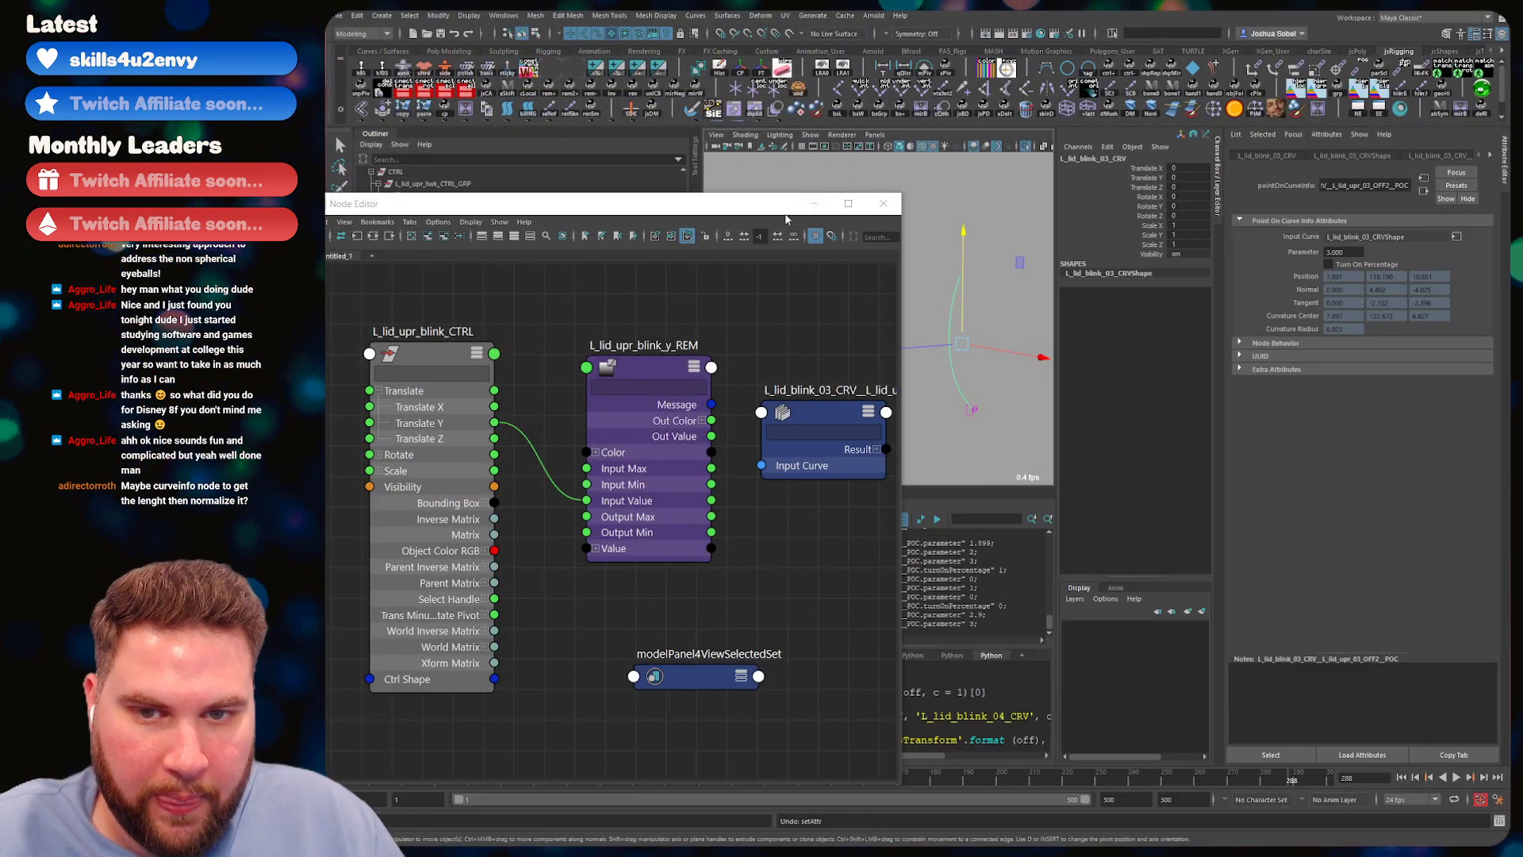
left_click_drag(785, 203, 898, 197)
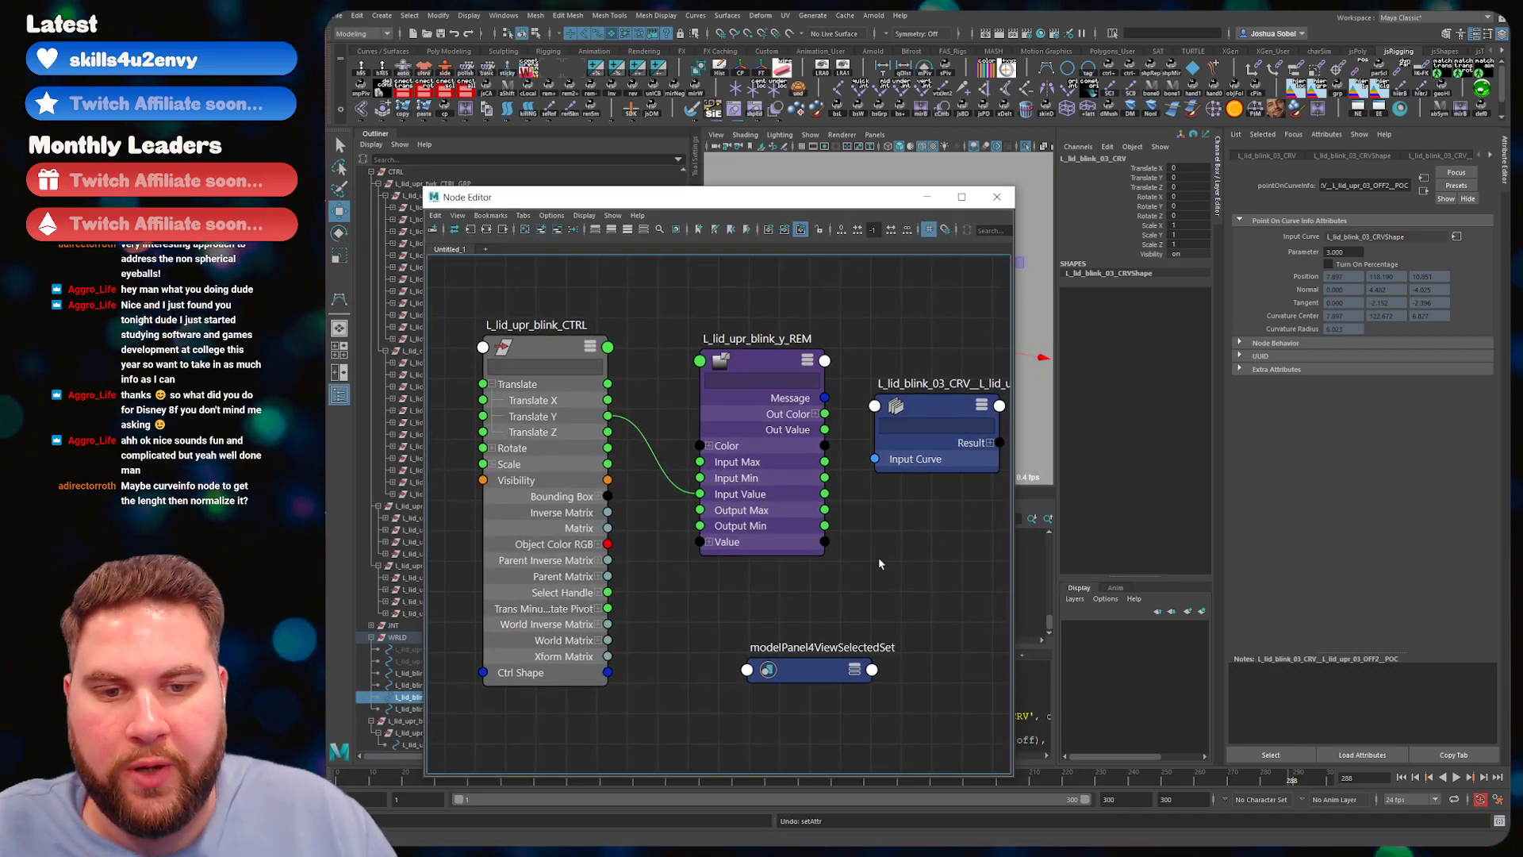
left_click_drag(818, 197, 859, 461)
left_click_drag(860, 522, 840, 438)
left_click(1003, 283)
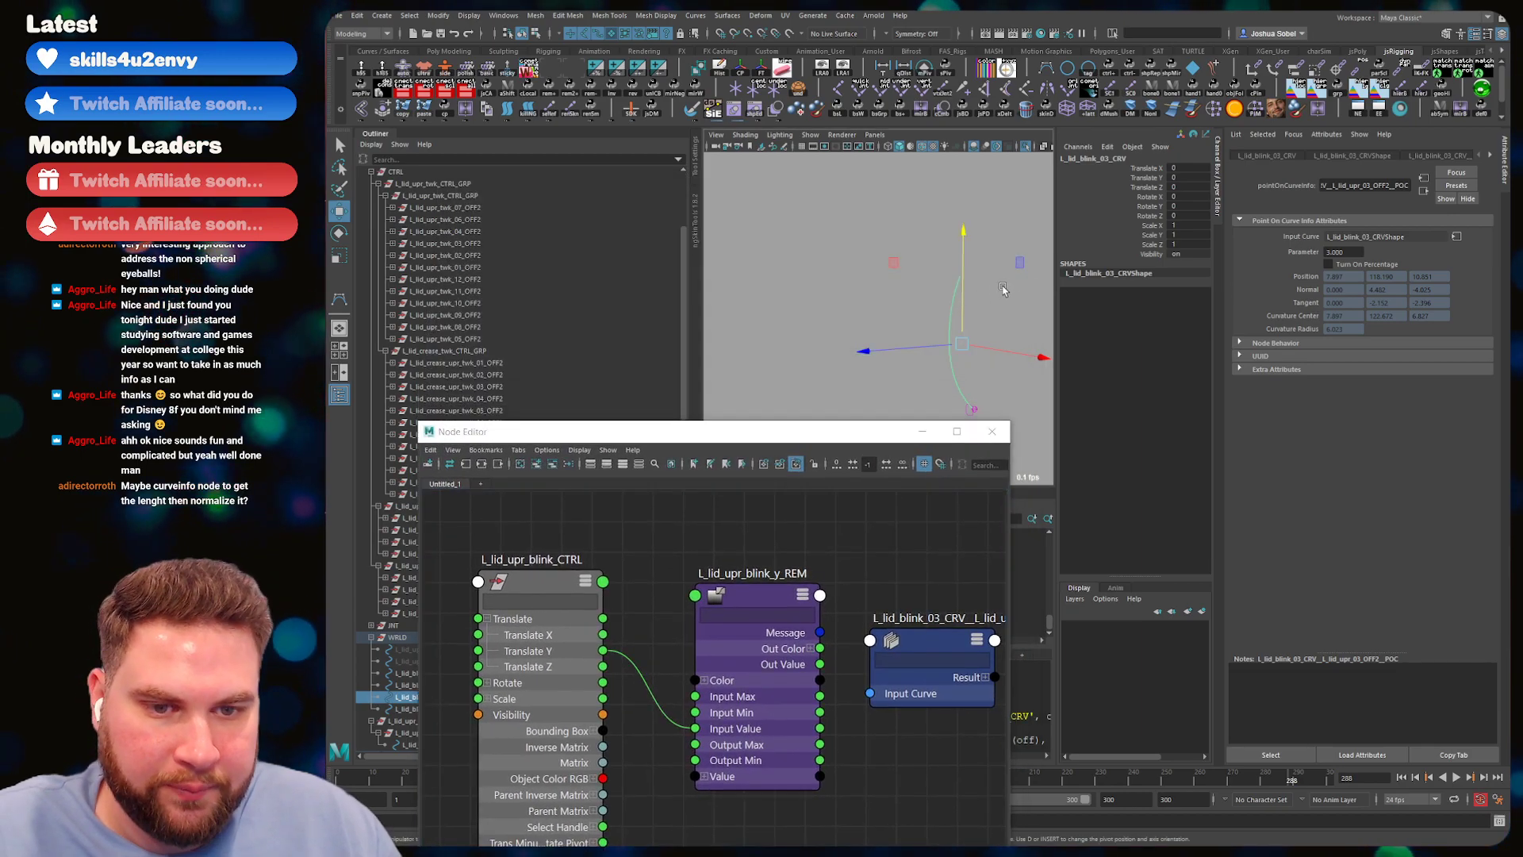
key("ctrl+z")
key("ctrl+z")
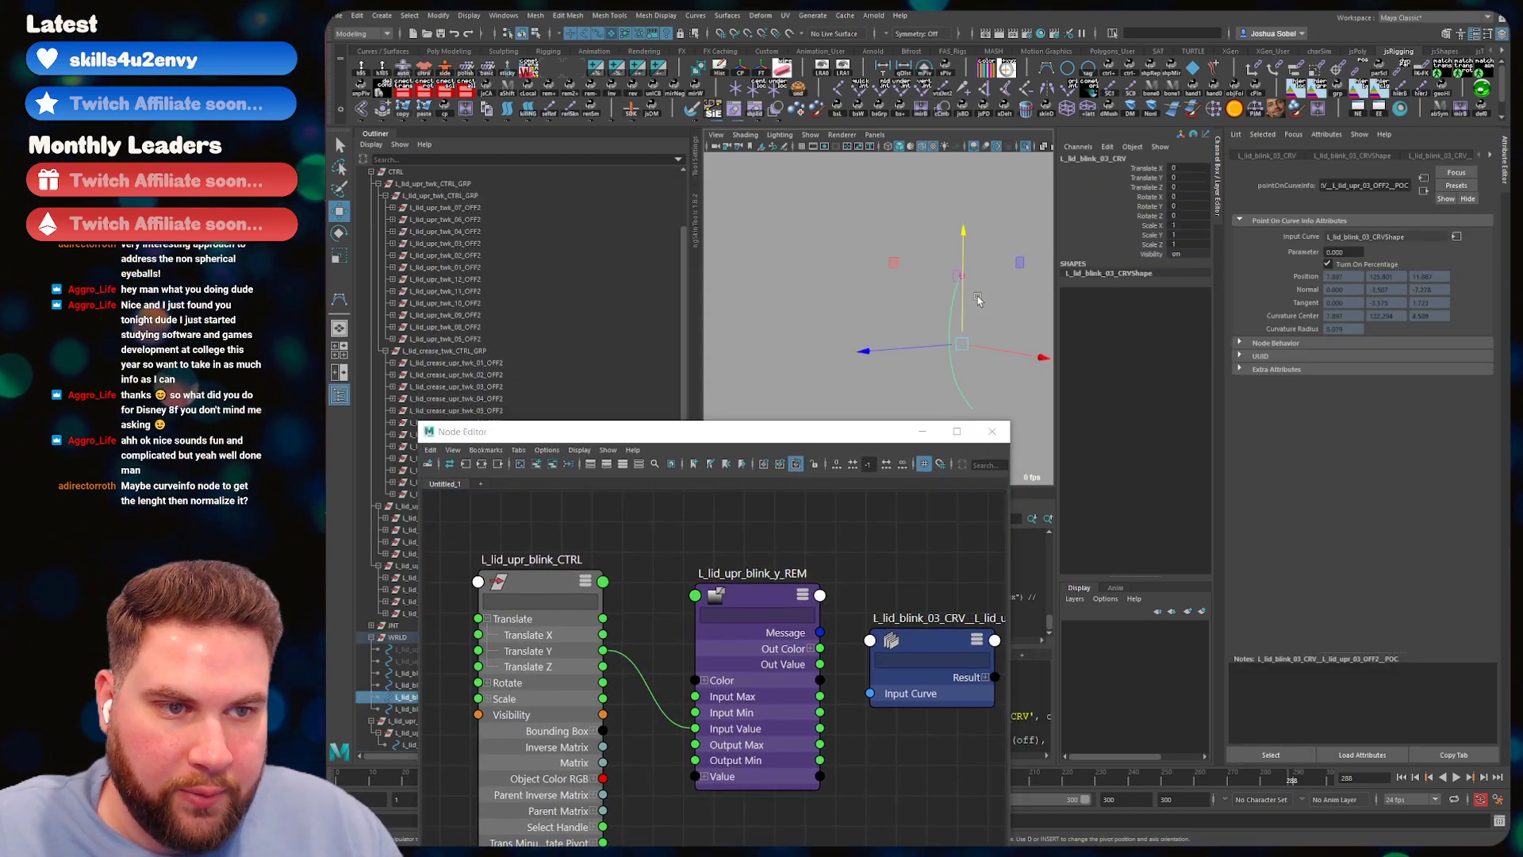
key("ctrl+z")
key("ctrl+z")
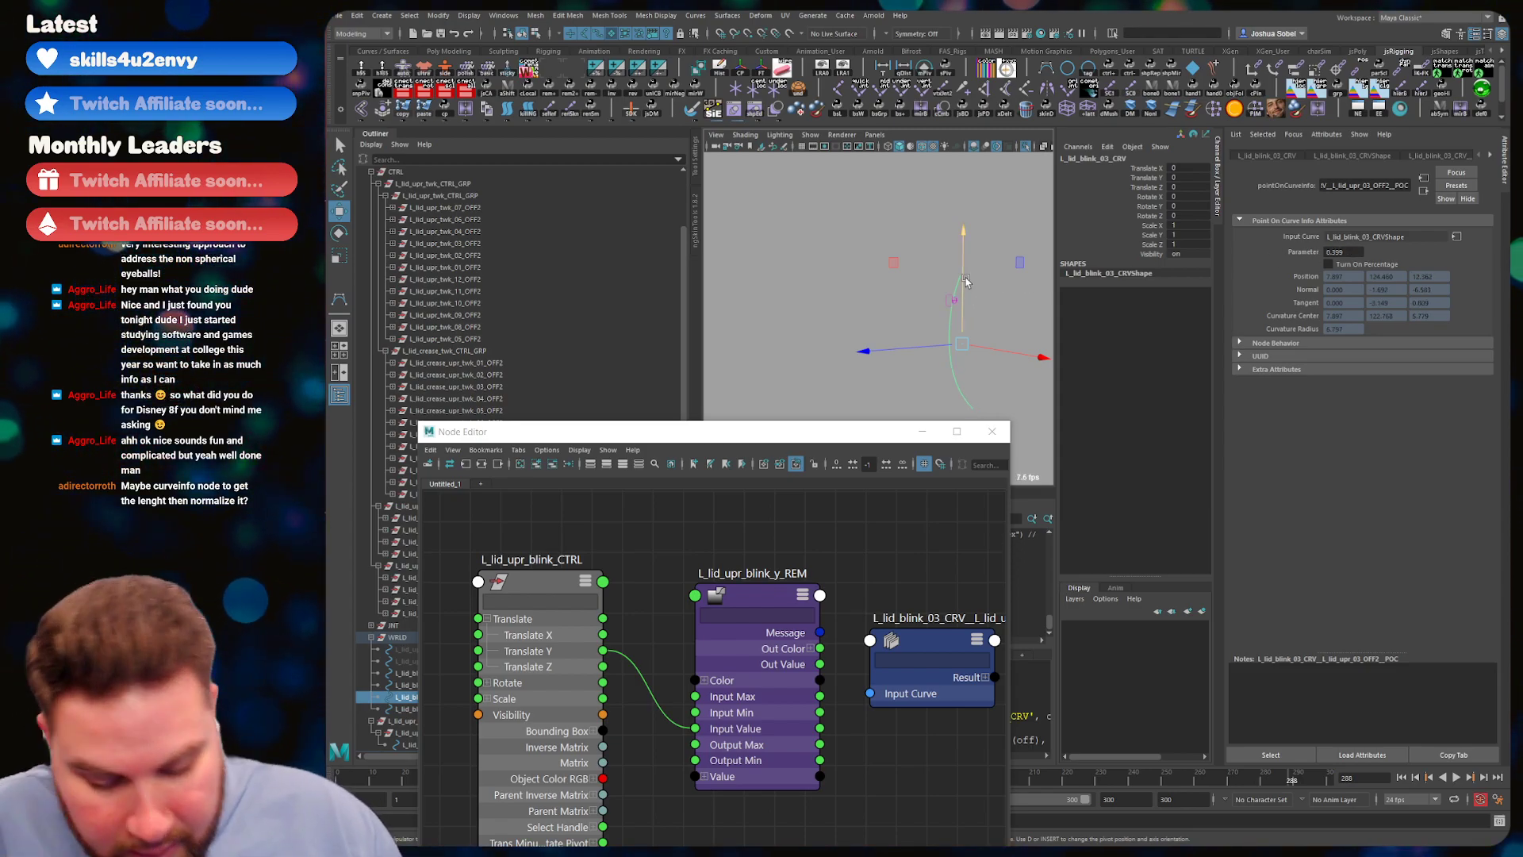
- Open the Windows Calculator and place it below the POC node's Parameter value
key("super")
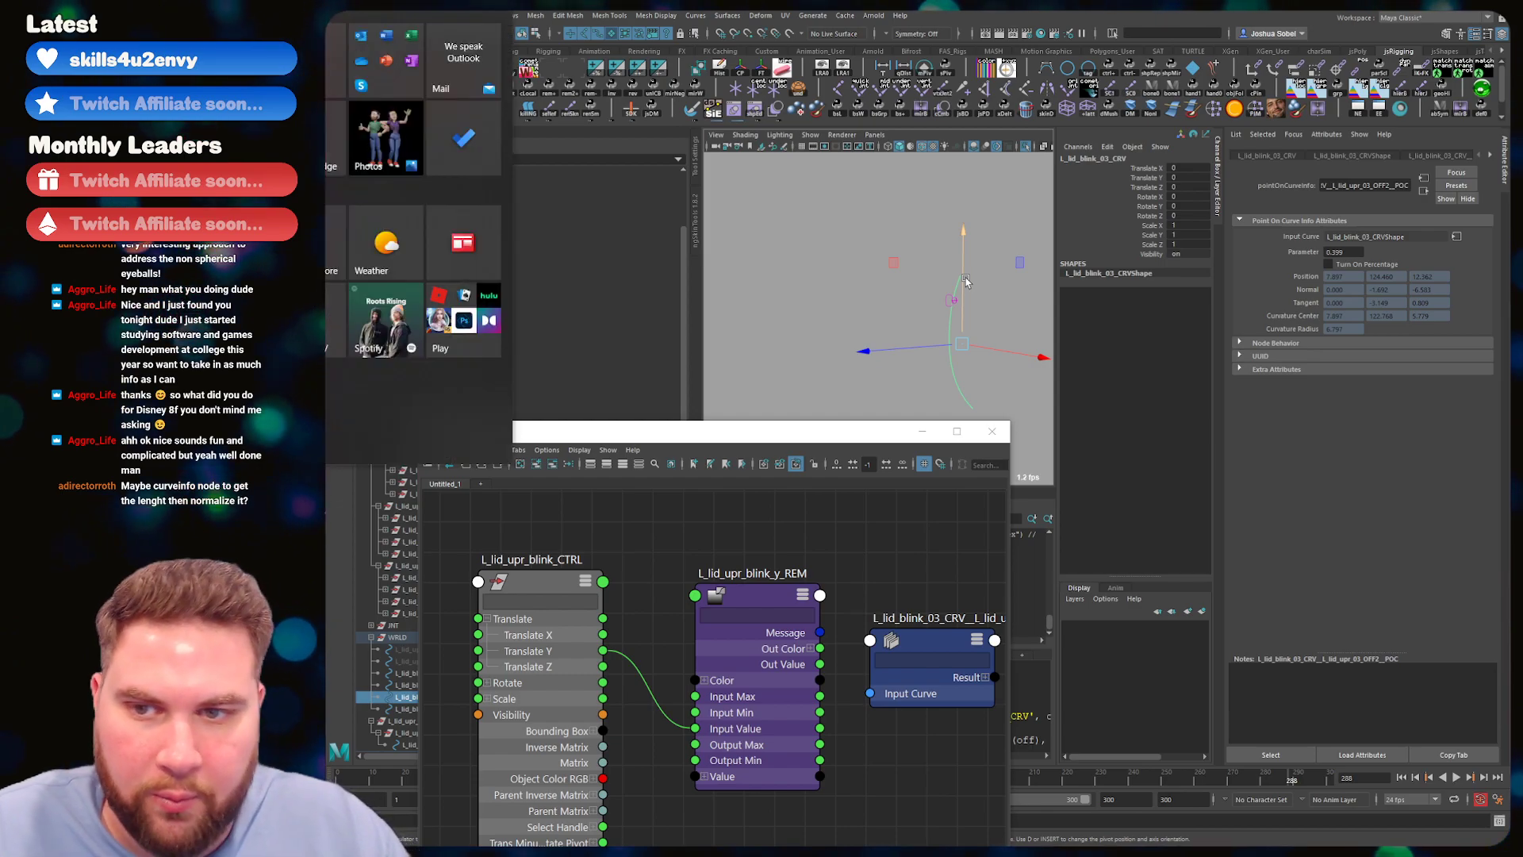
type("calc")
key("Return")
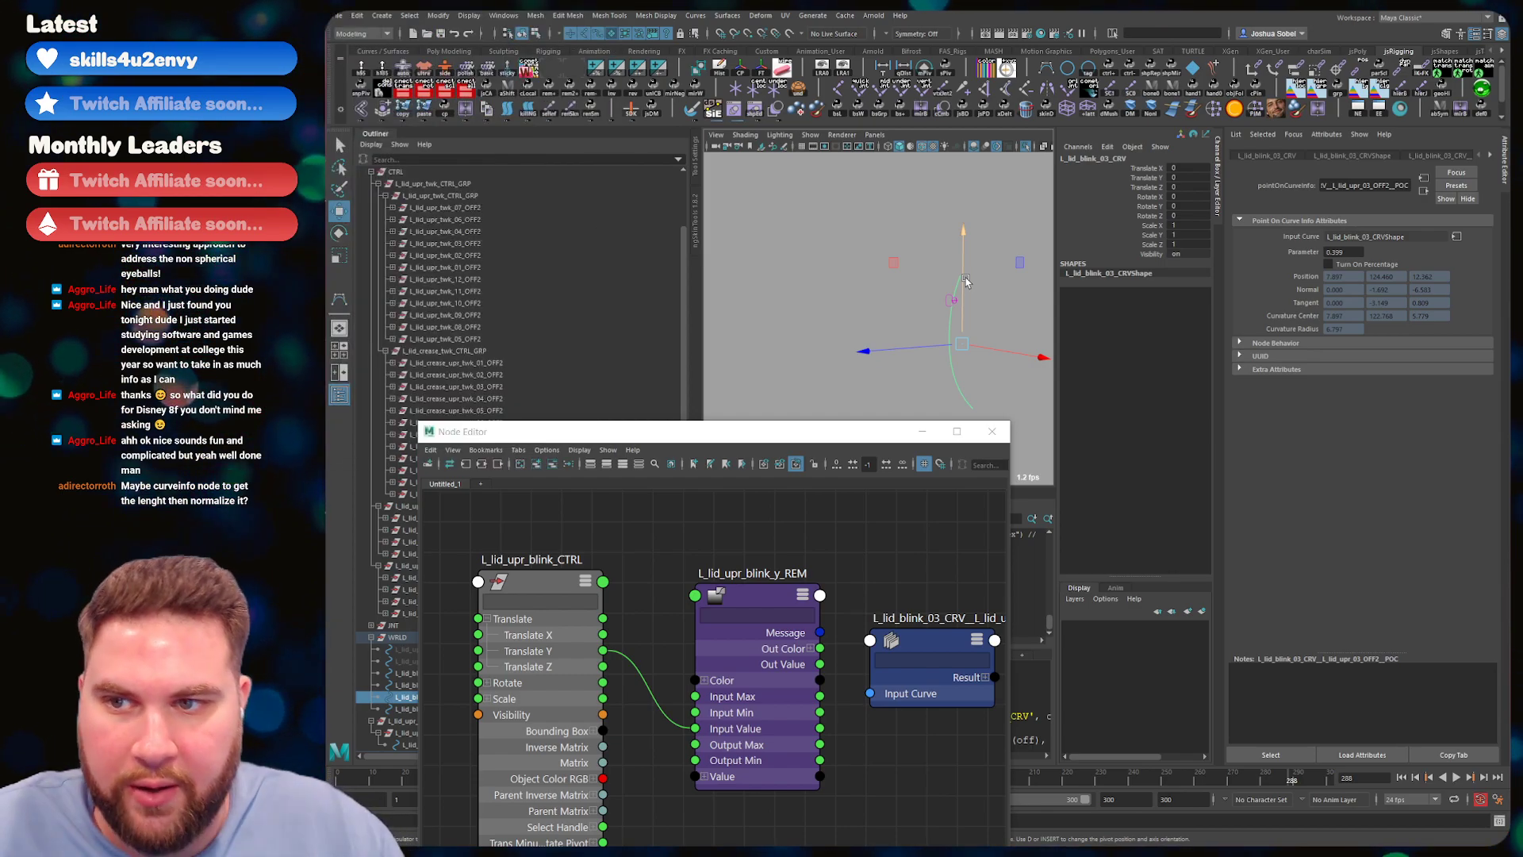
left_click_drag(464, 398, 1194, 720)
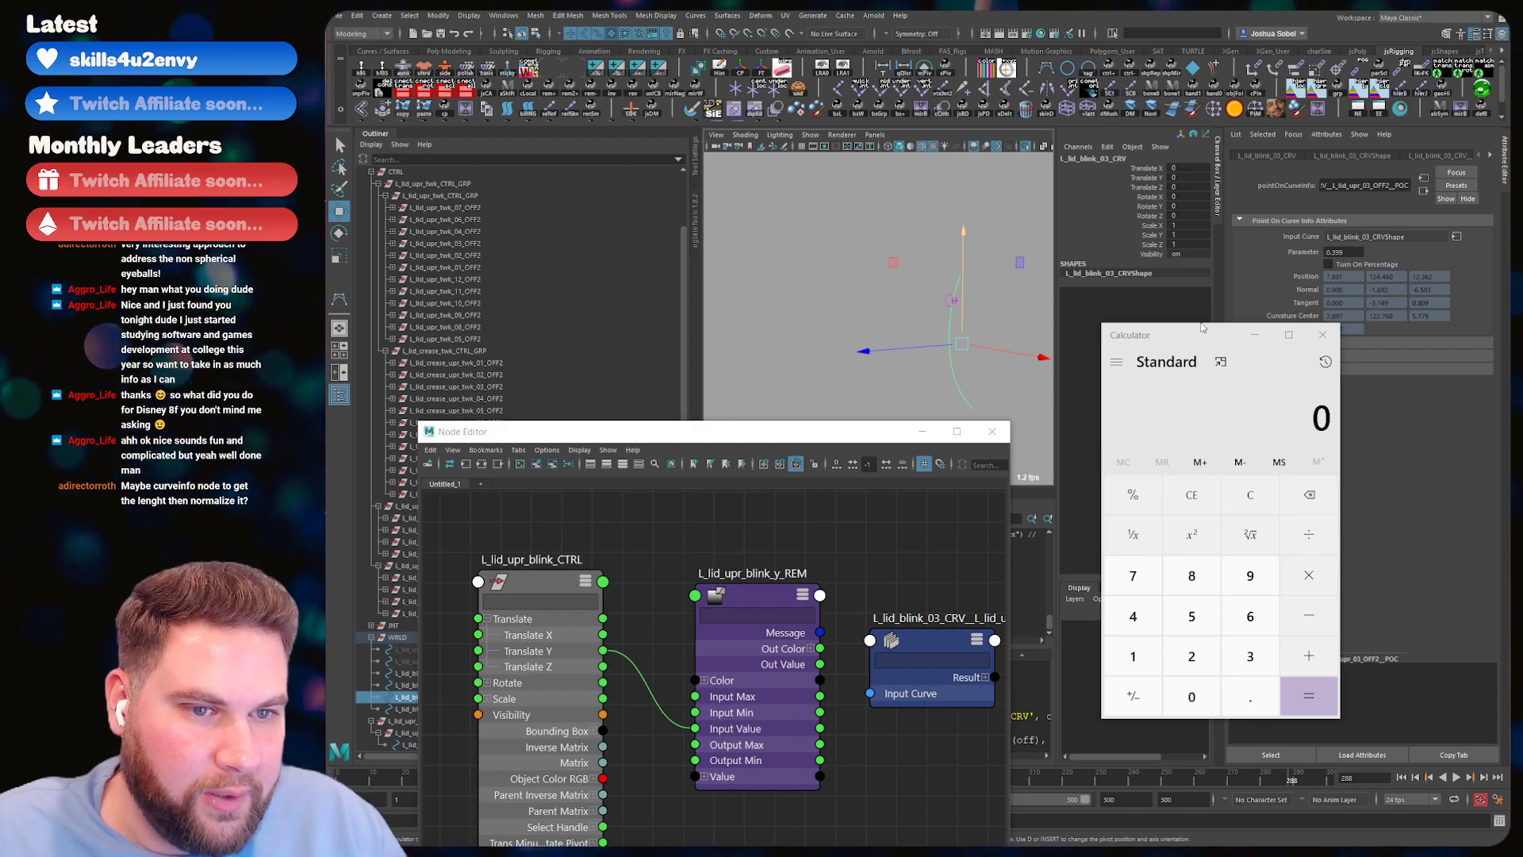
left_click_drag(1202, 326, 1180, 350)
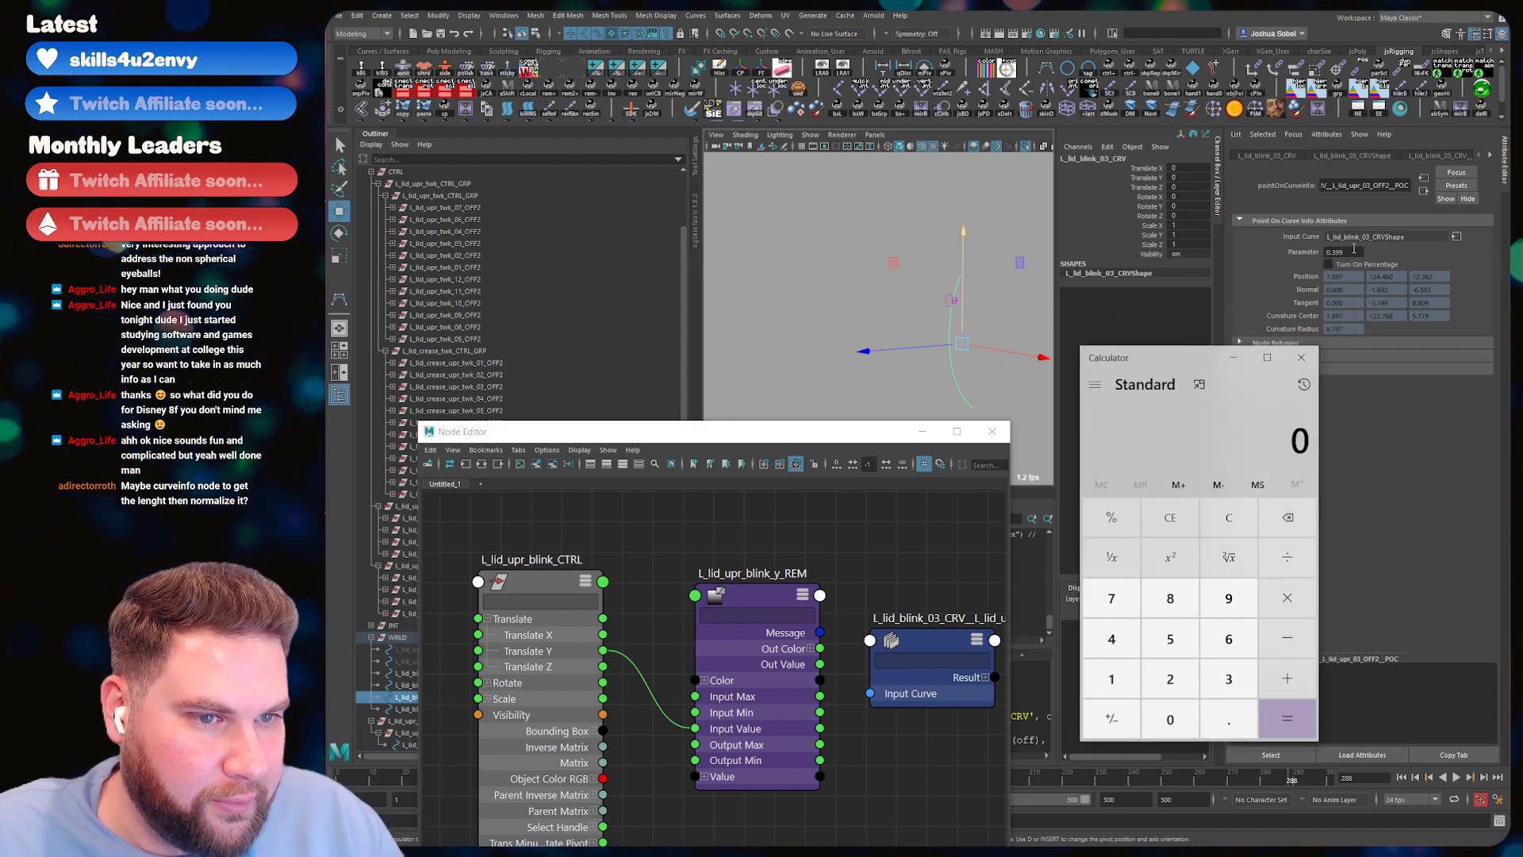
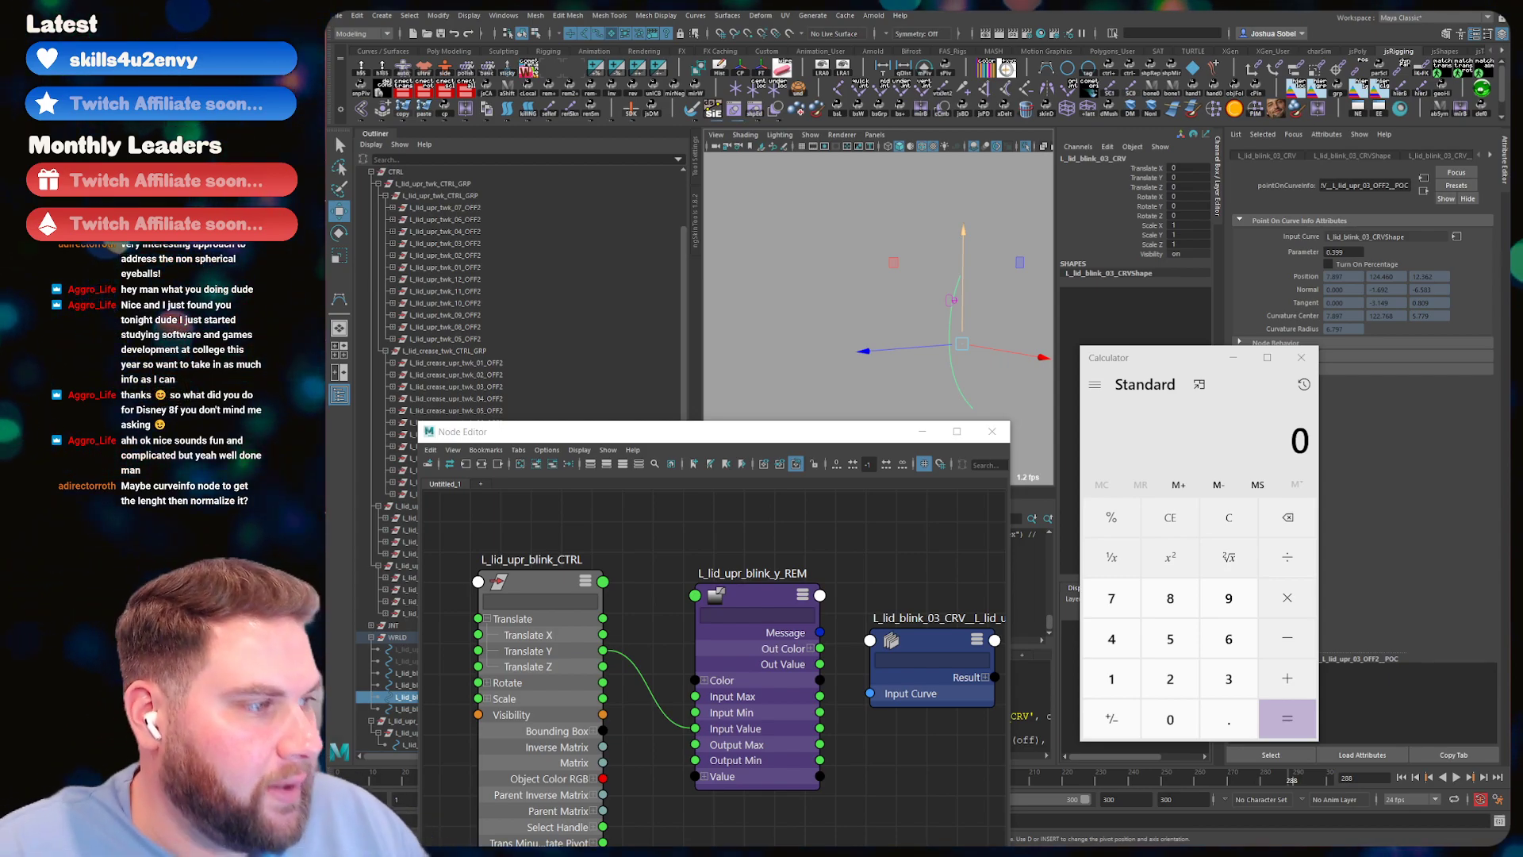
- Enable Turn On Percentage on the L_lid_upr_03_OFF2 POC node and set its Parameter to 0.133
left_click_drag(756, 435, 853, 210)
left_click_drag(853, 116, 733, 517)
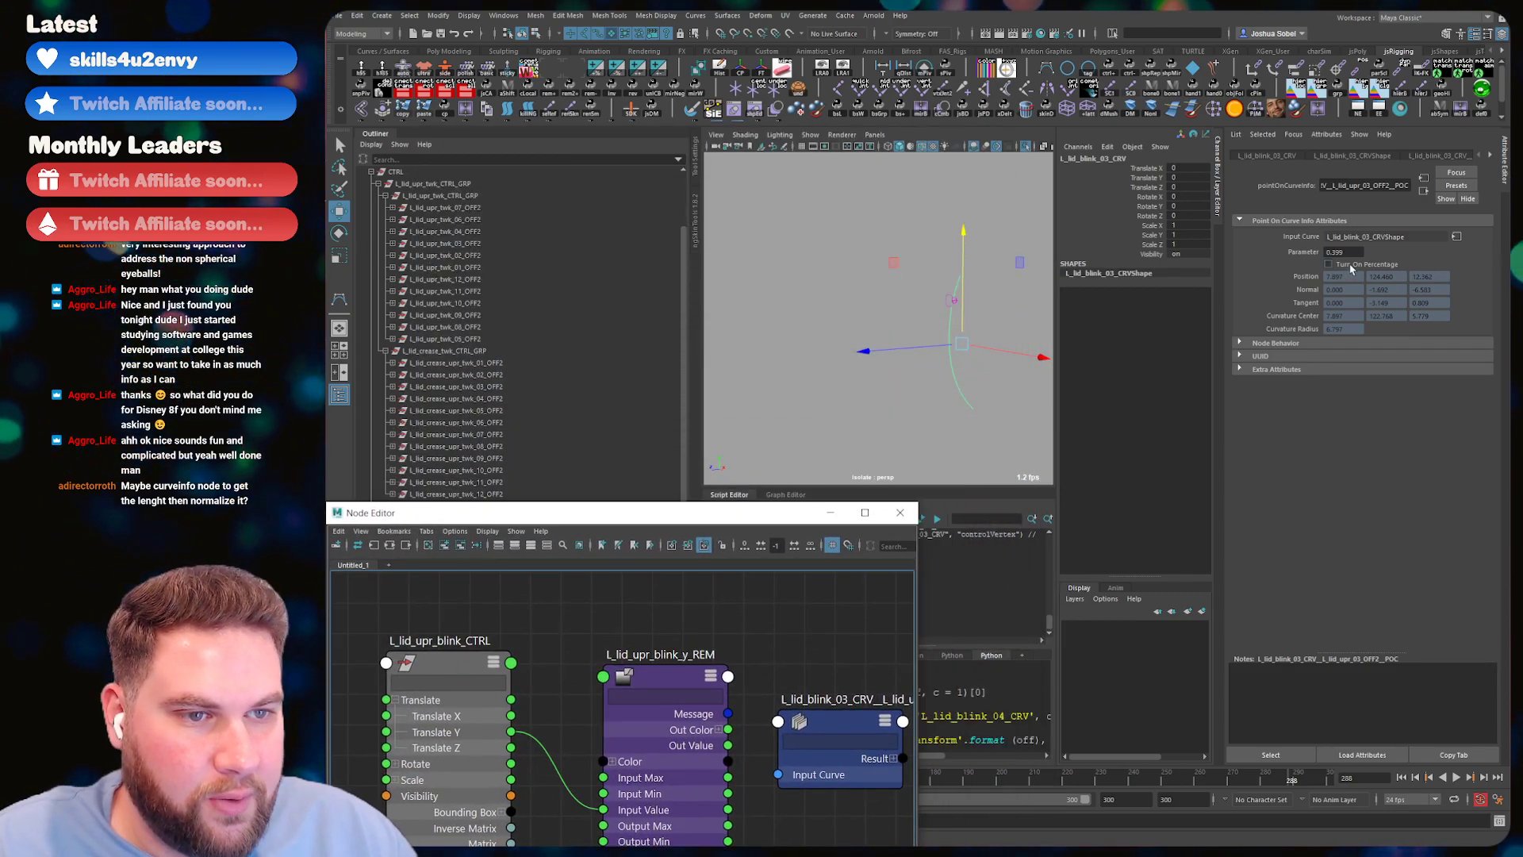
left_click(1328, 265)
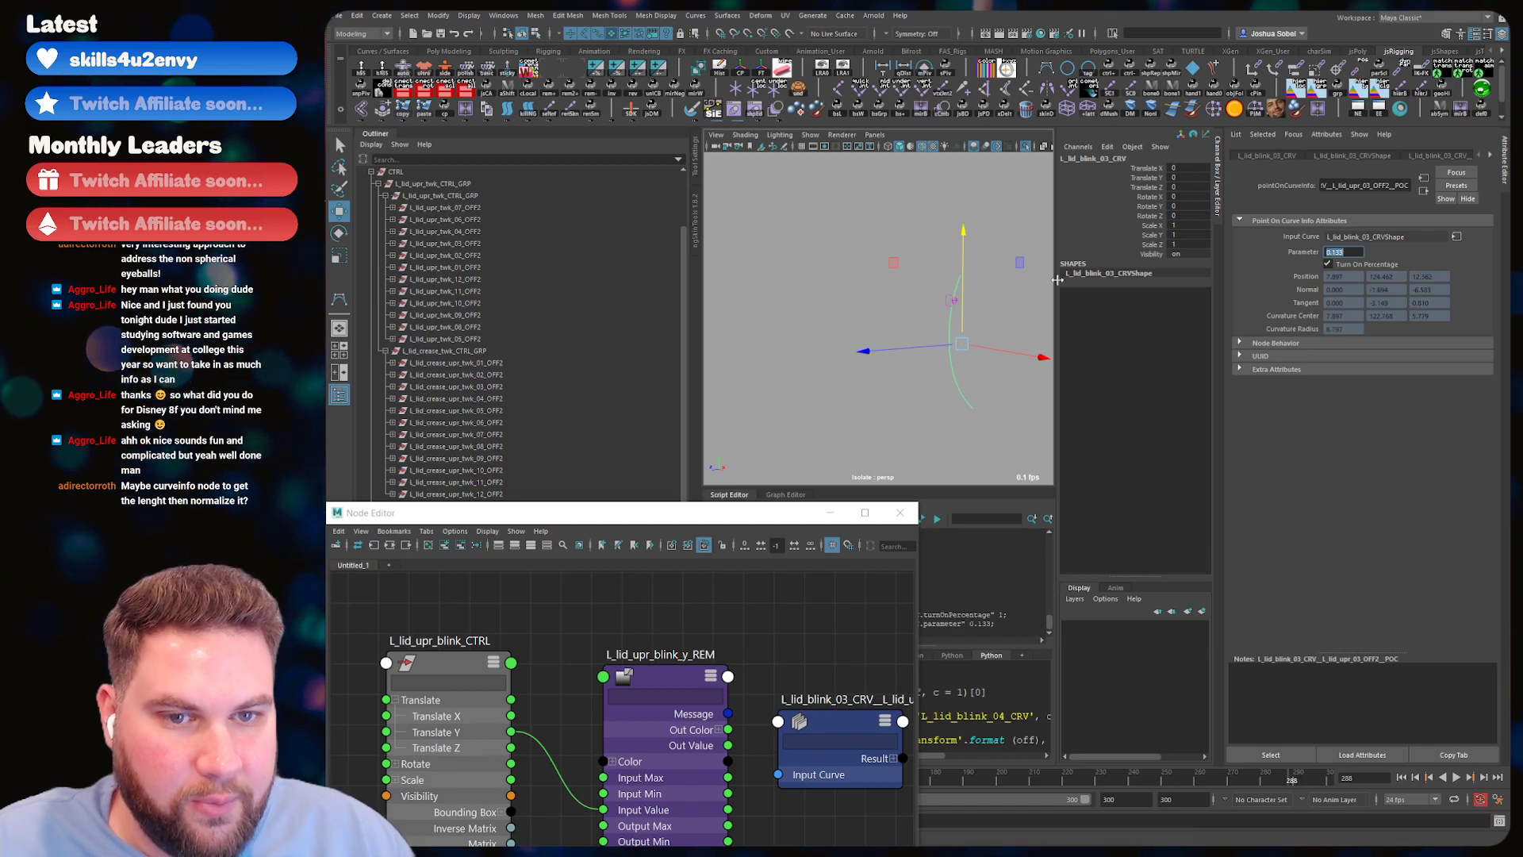
key("Return")
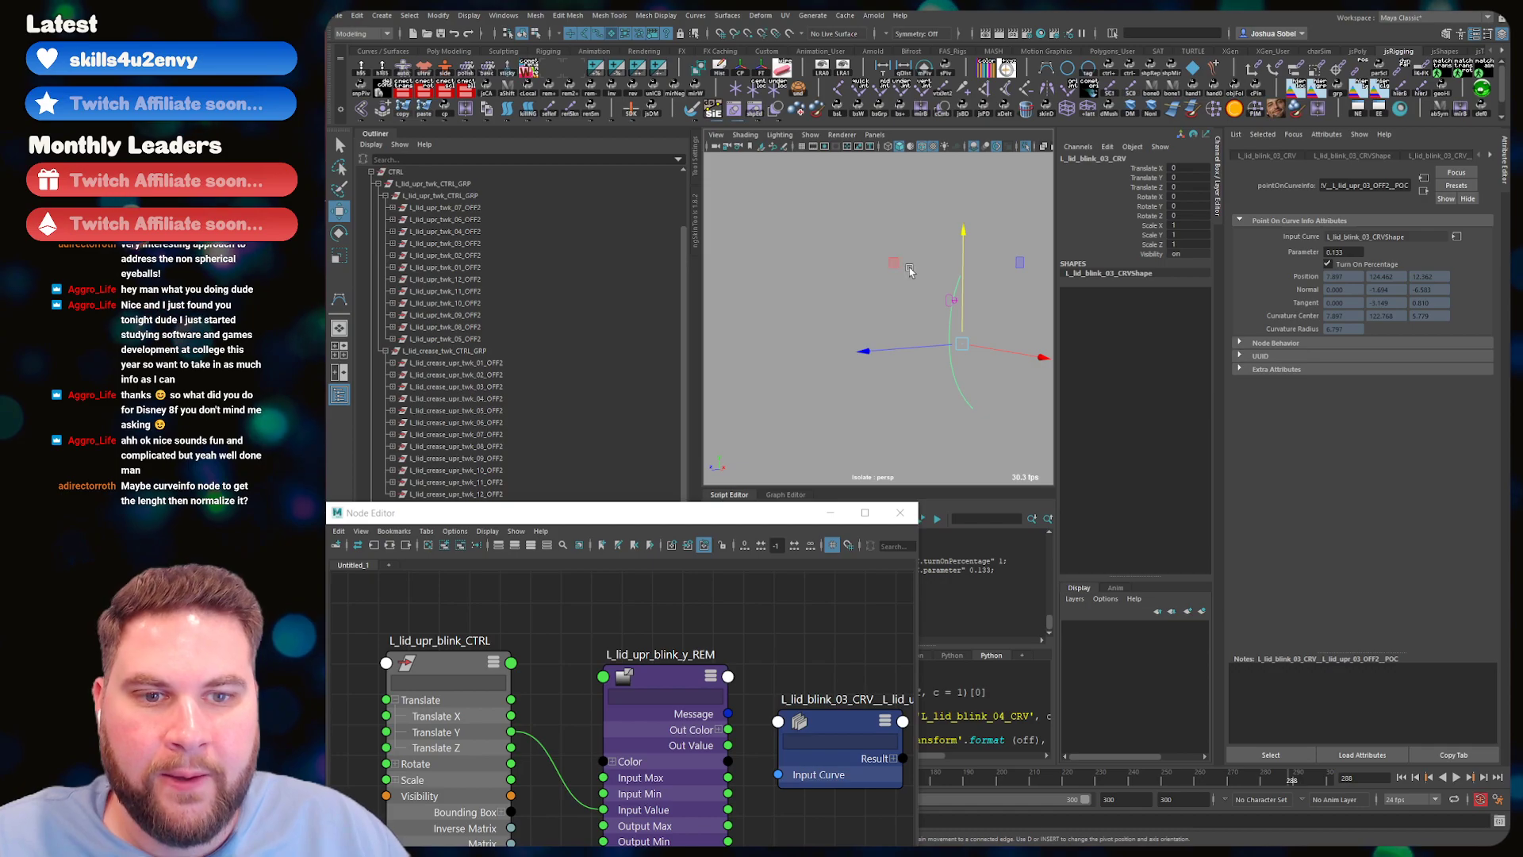
- Move the Node Editor below the viewport, turn off Isolate Select to bring back the full eyelid, and clear the selection
left_click_drag(699, 518, 845, 764)
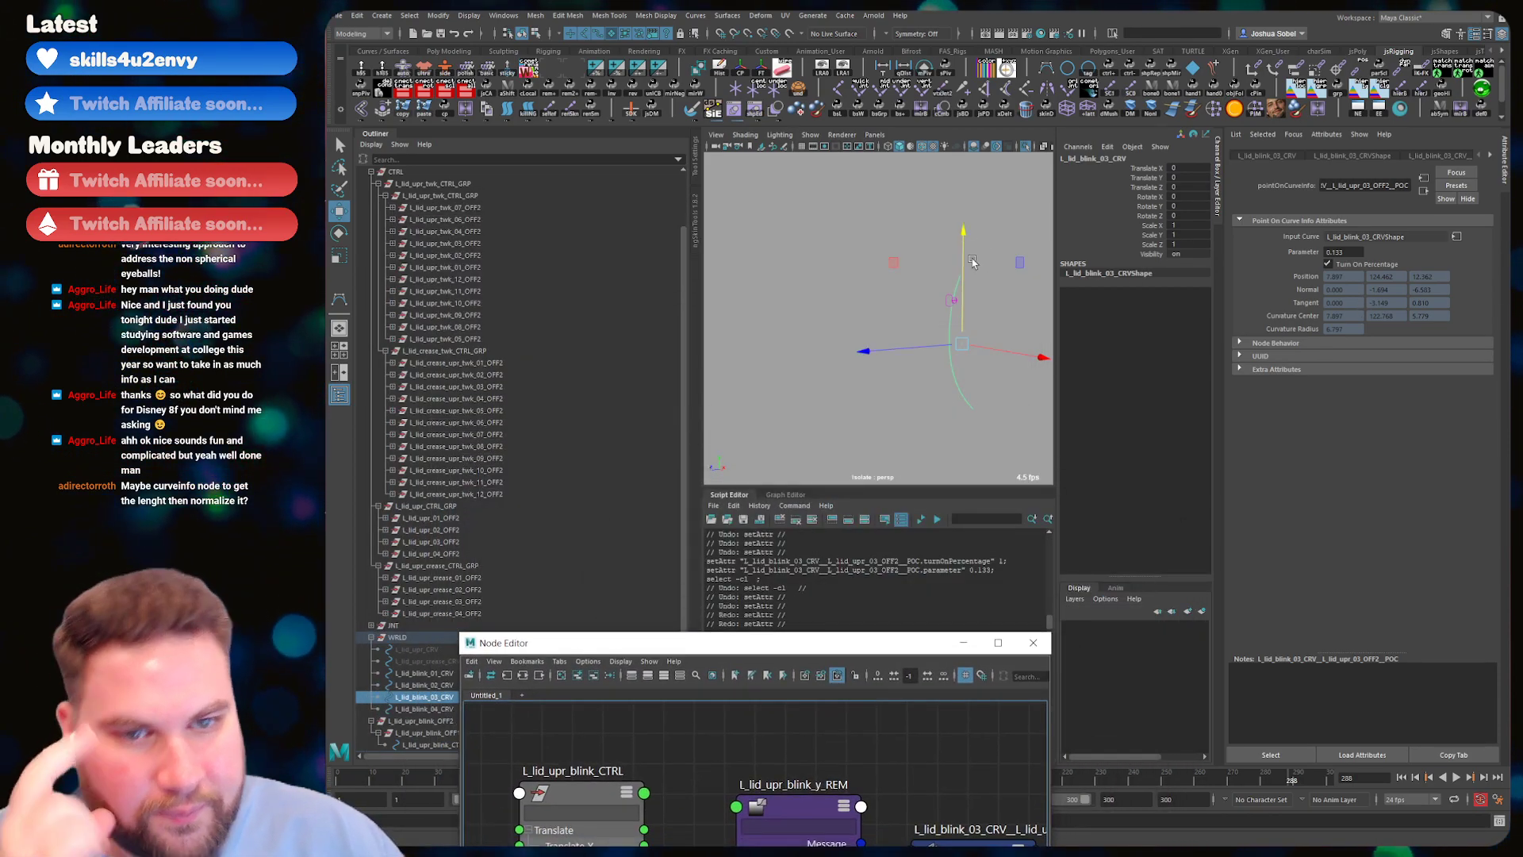
left_click(1026, 148)
left_click(998, 220)
key("q")
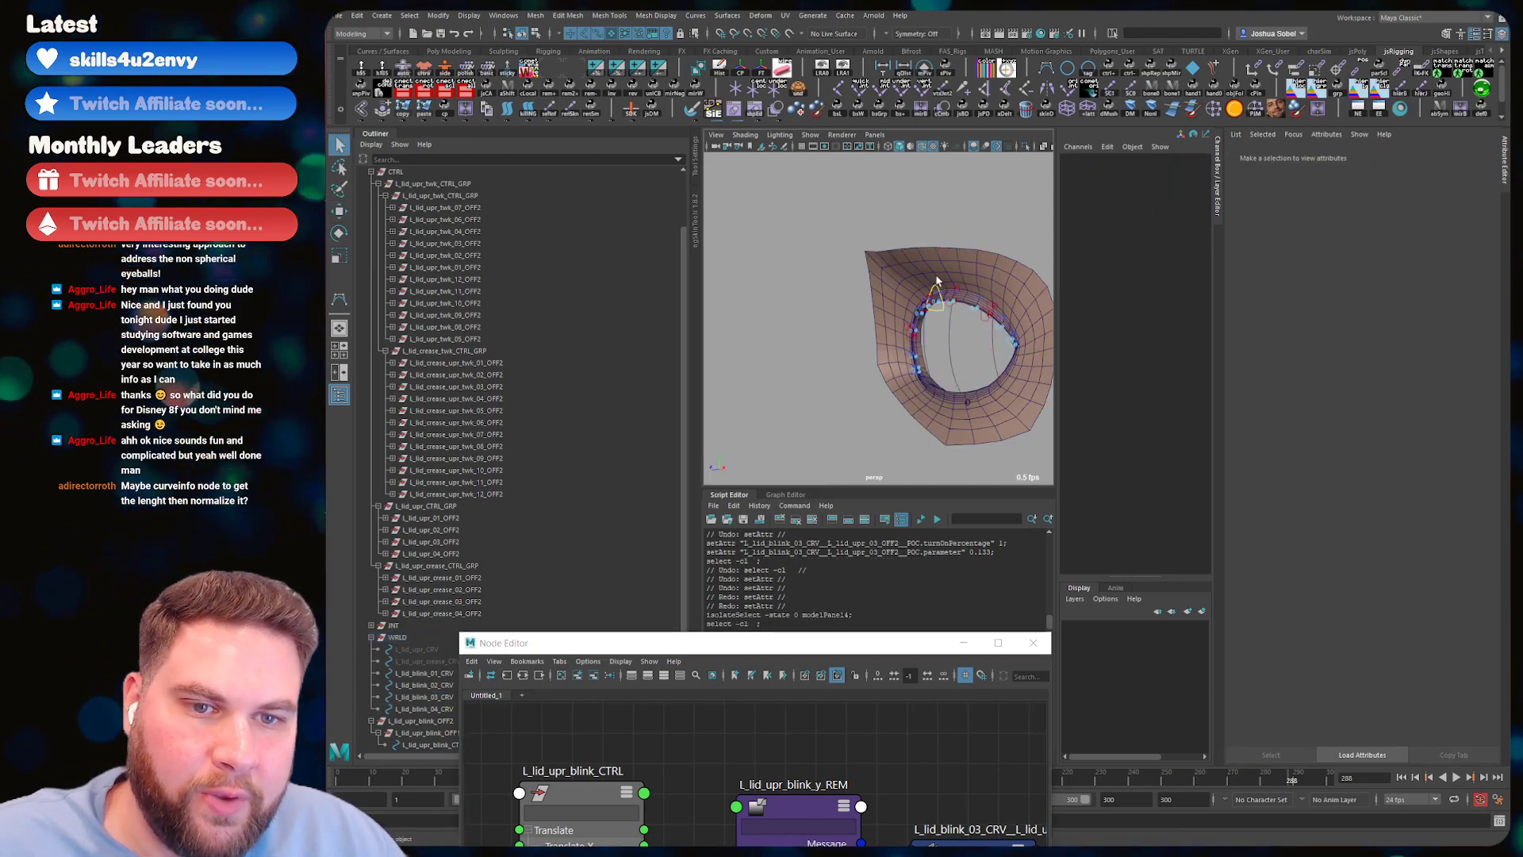
- Select L_lid_upr_blink_CTRL on the upper eyelid with the Move tool active
right_click_drag(934, 282, 998, 253, "alt")
middle_click_drag(998, 254, 879, 257, "alt")
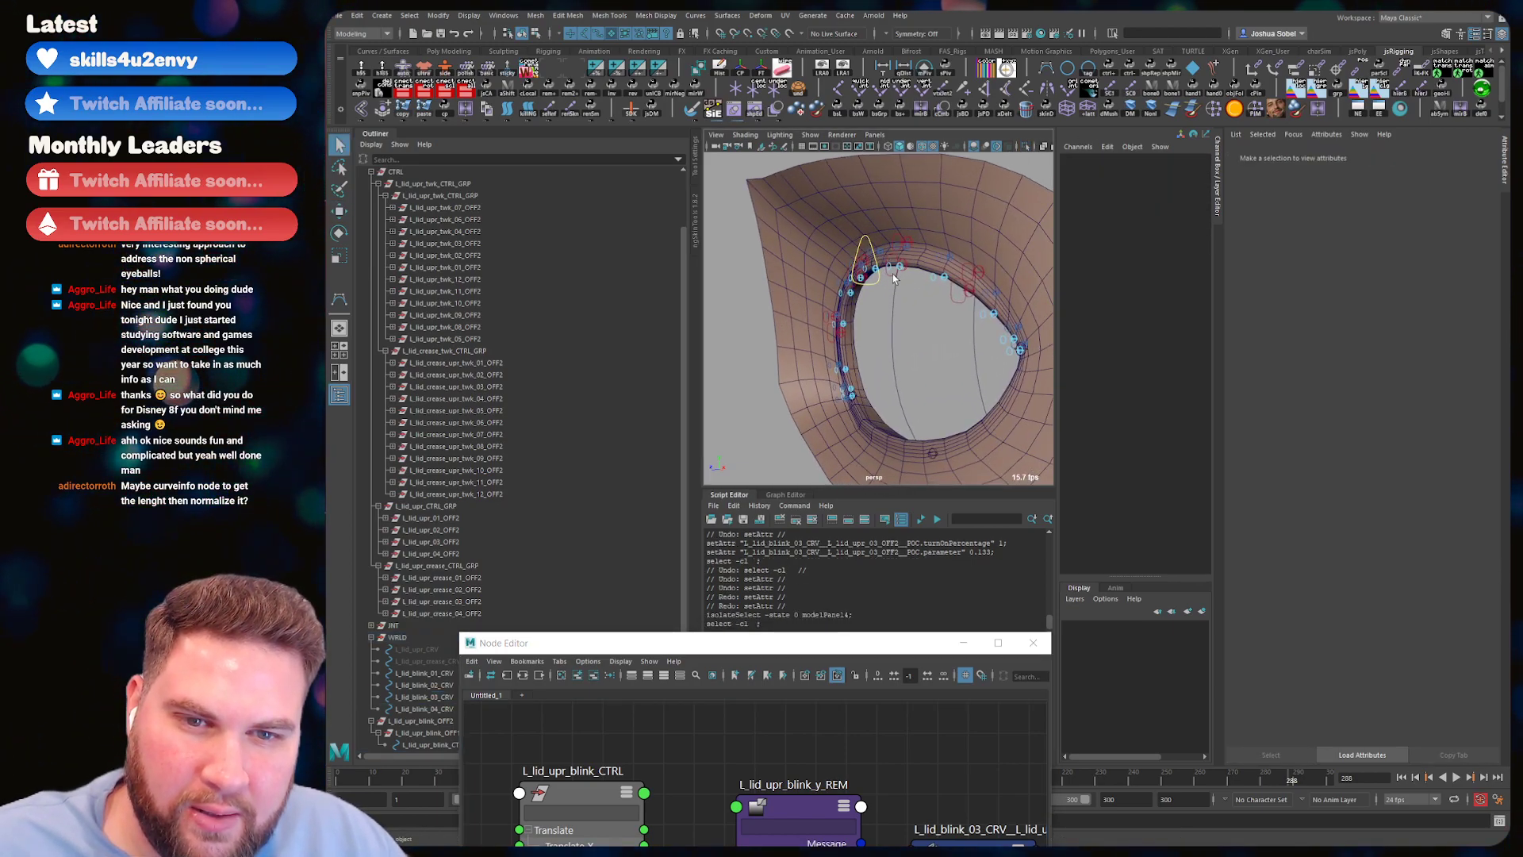
left_click(893, 277)
left_click(894, 297)
key("w")
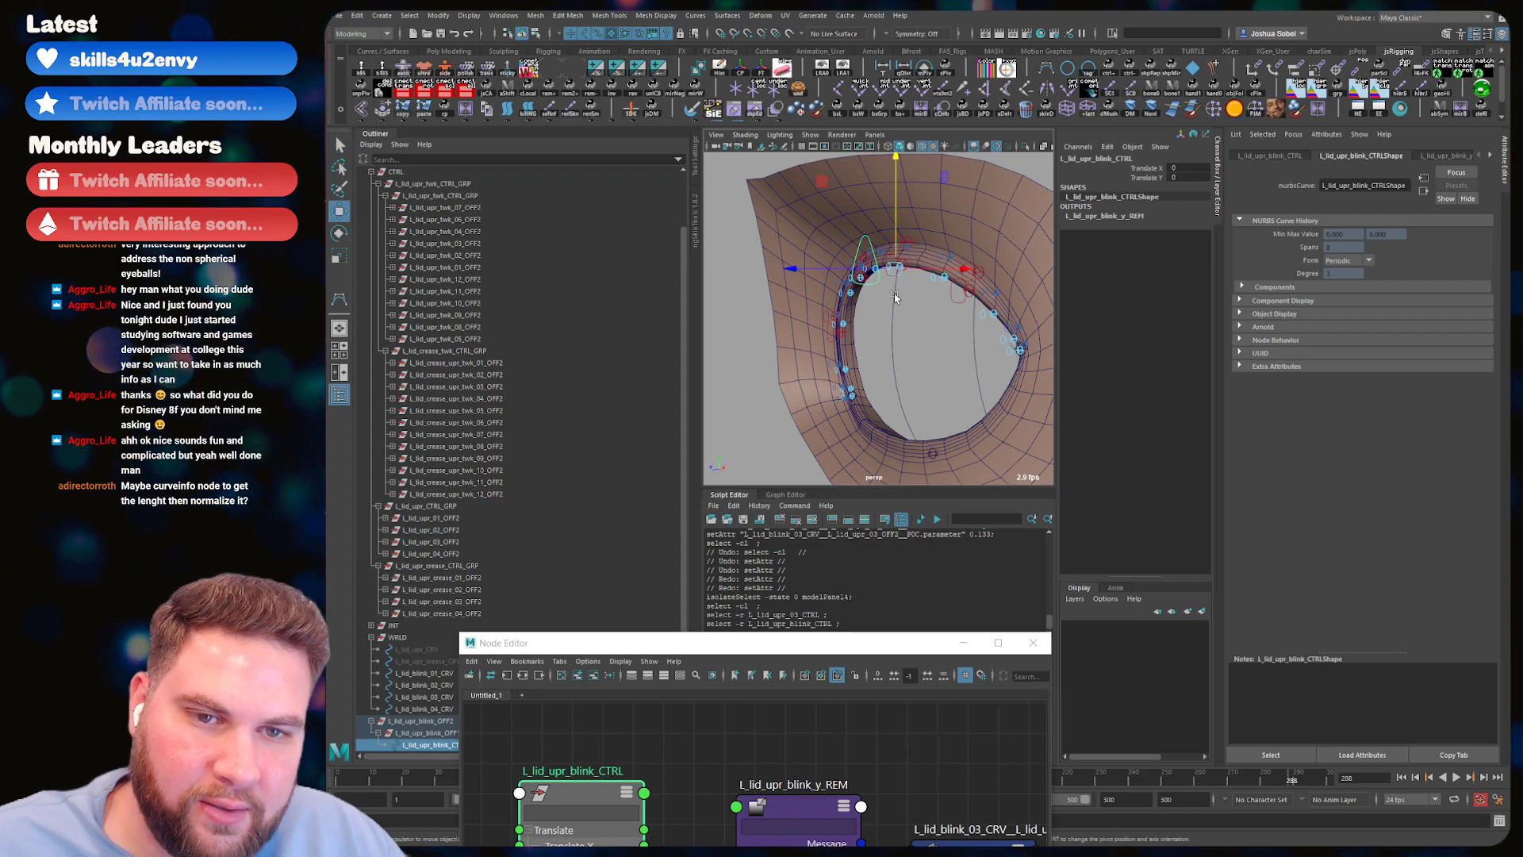
left_click(880, 298)
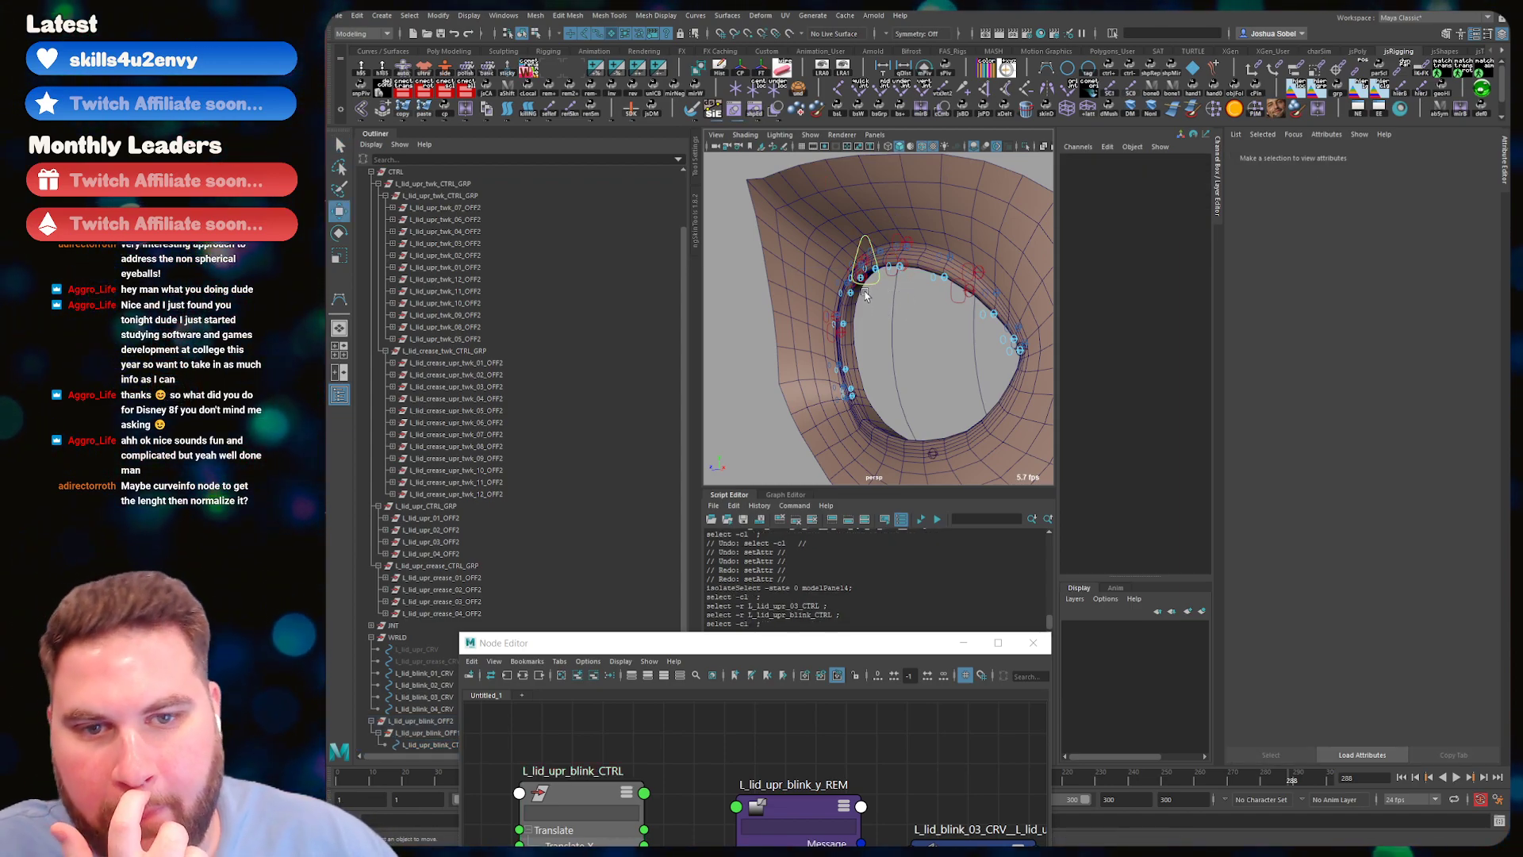
left_click(864, 295)
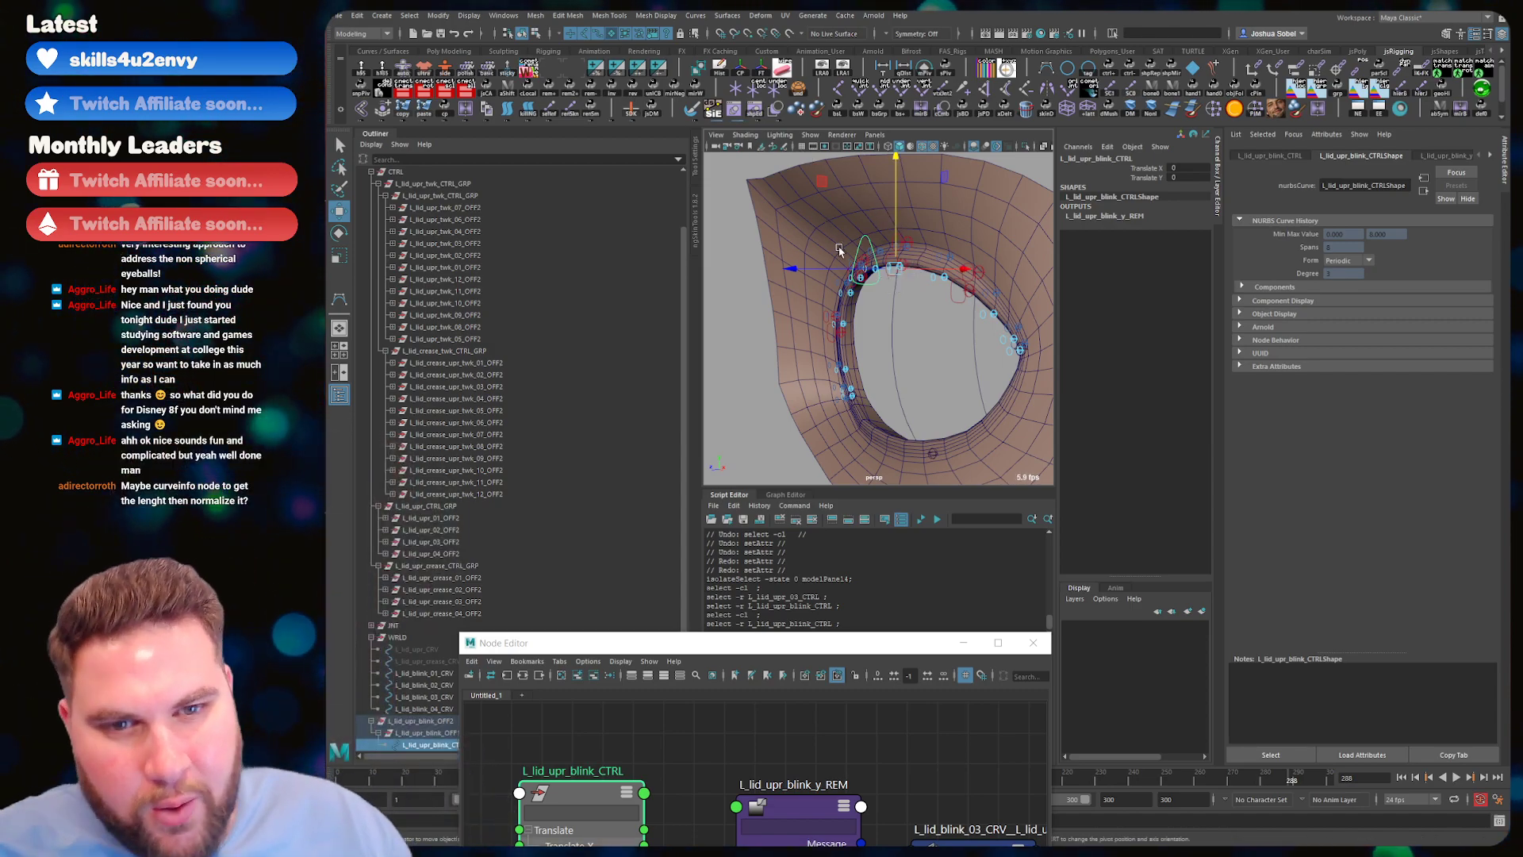
- Raise L_lid_upr_blink_CTRL along Y by about 0.88 to try its upward travel on the eyelid
left_click(862, 231)
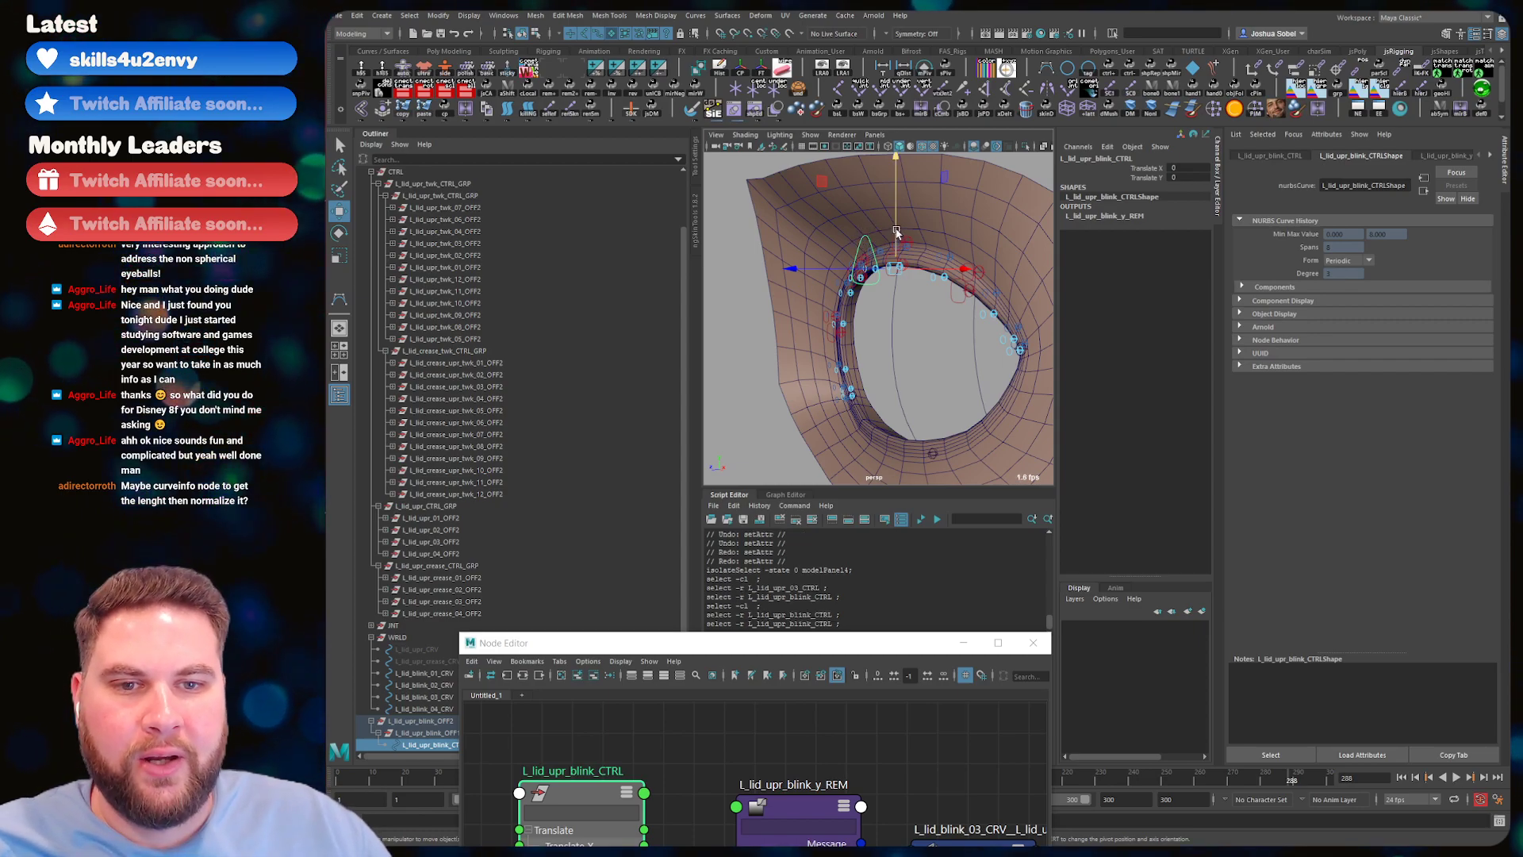
left_click_drag(894, 234, 894, 235)
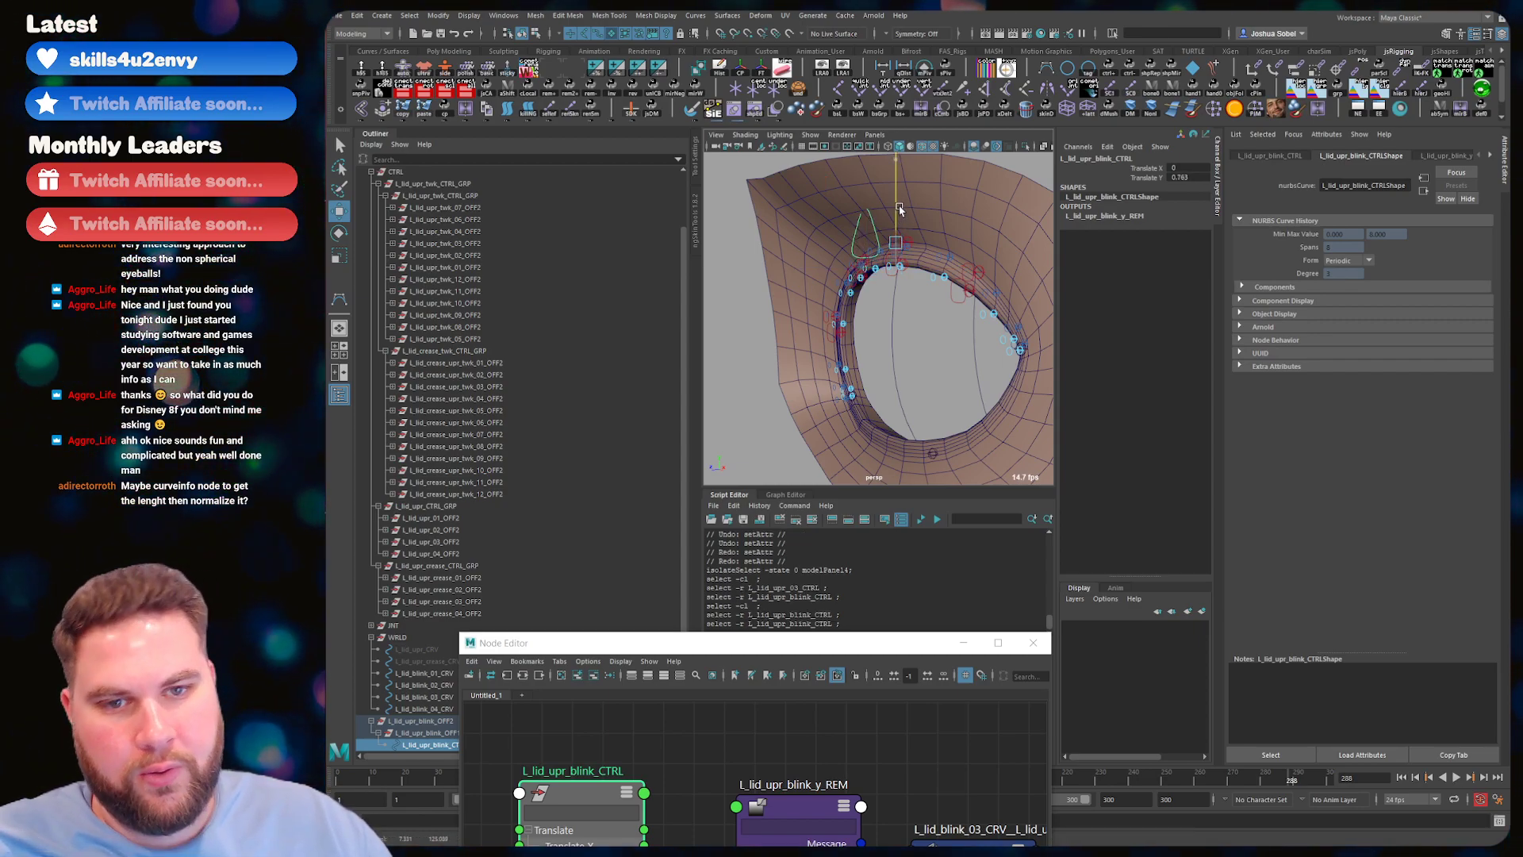
left_click_drag(901, 210, 893, 180)
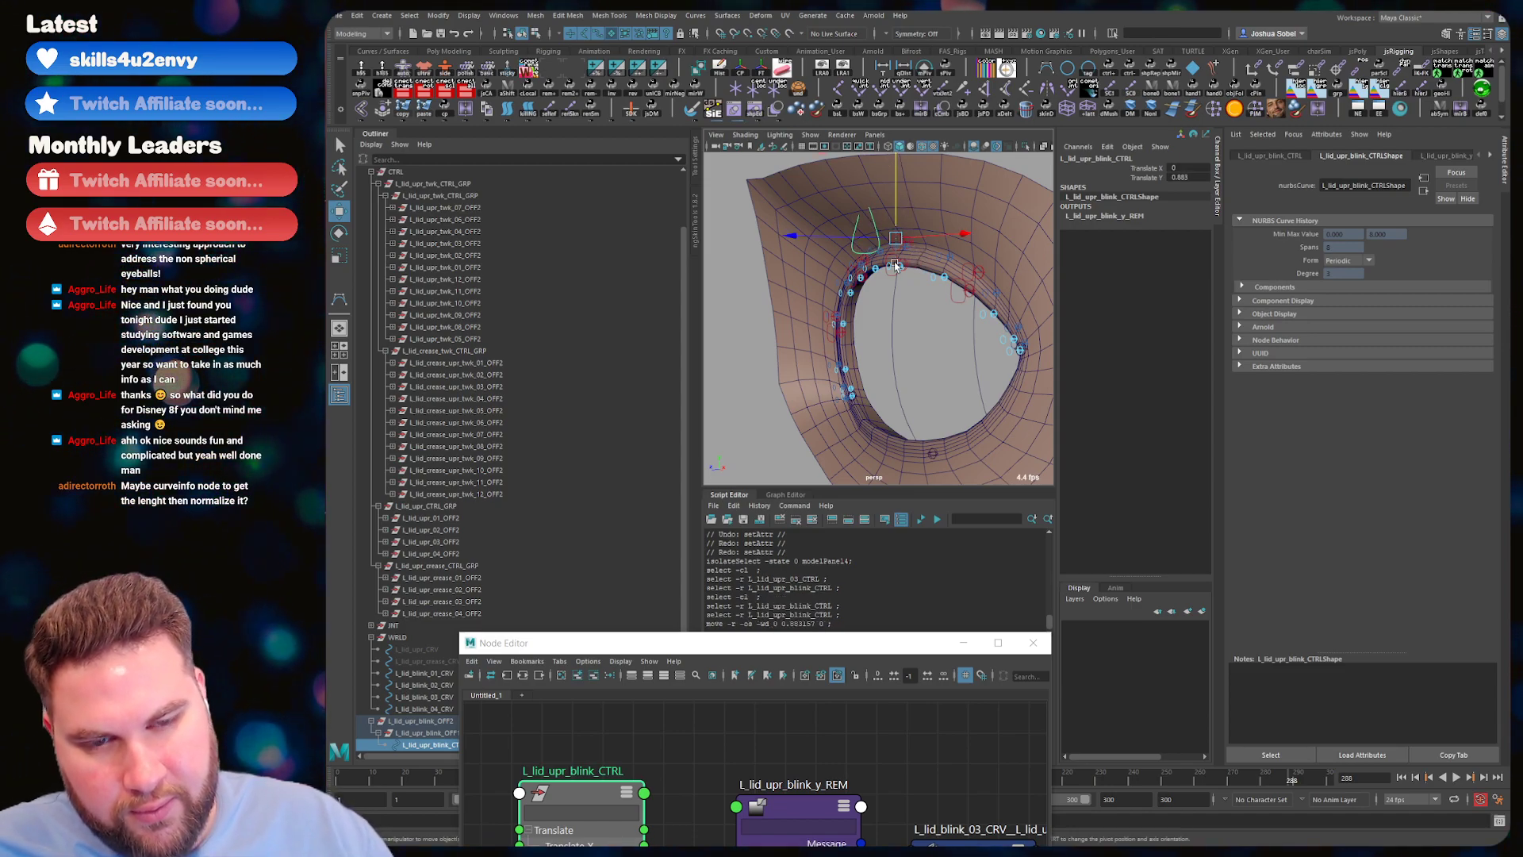
- In wireframe display, pick the upper end CV of L_lid_blink_03_CRV, and then undo the component selection
scroll(896, 266, "up", 3)
key("4")
scroll(928, 324, "up", 3)
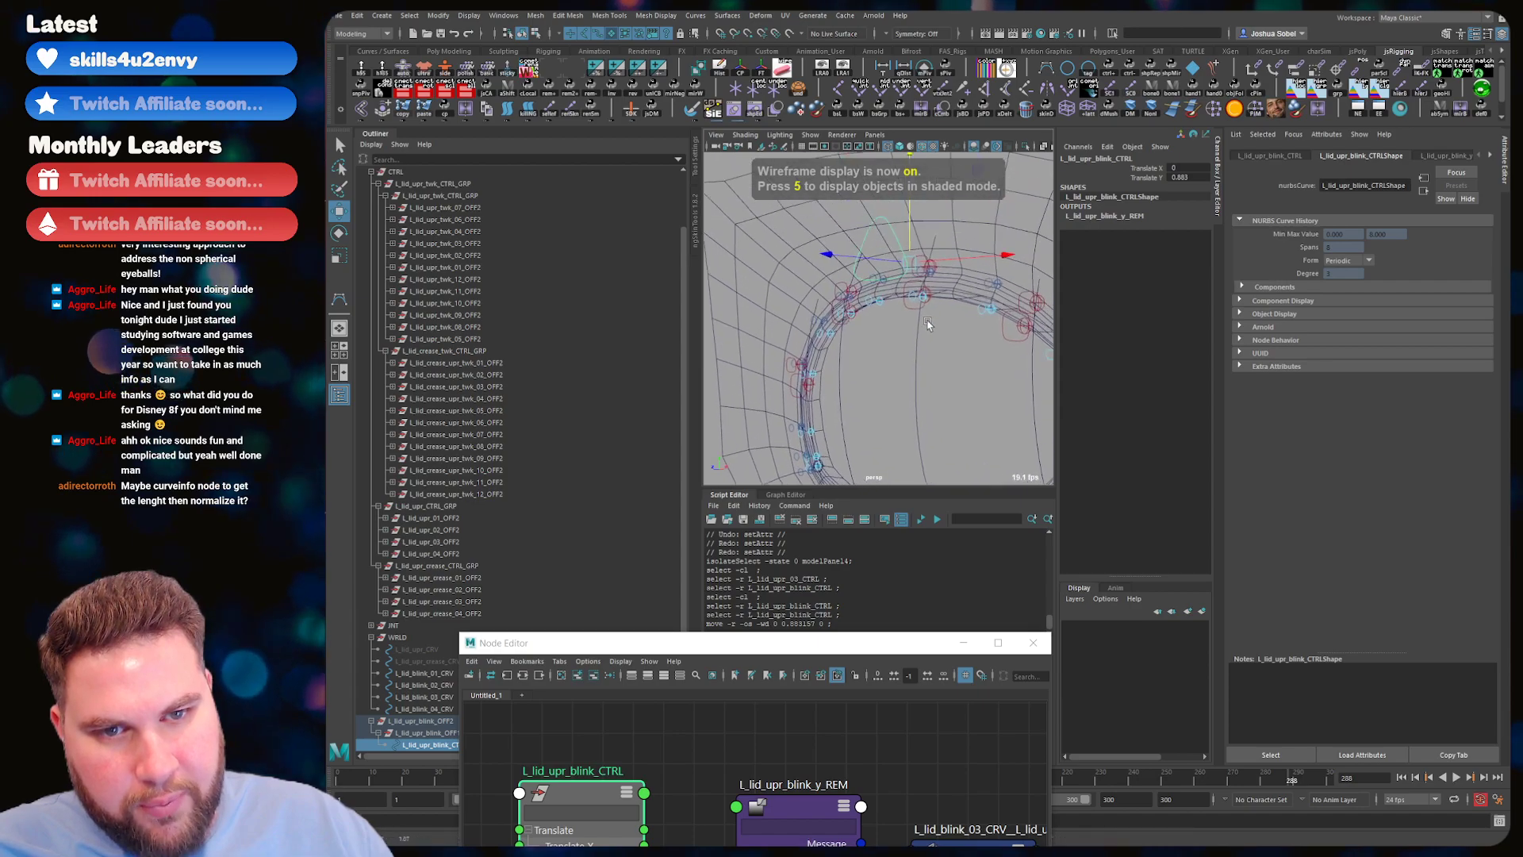
middle_click_drag(928, 323, 944, 264)
left_click_drag(944, 263, 912, 264, "alt")
left_click(910, 266)
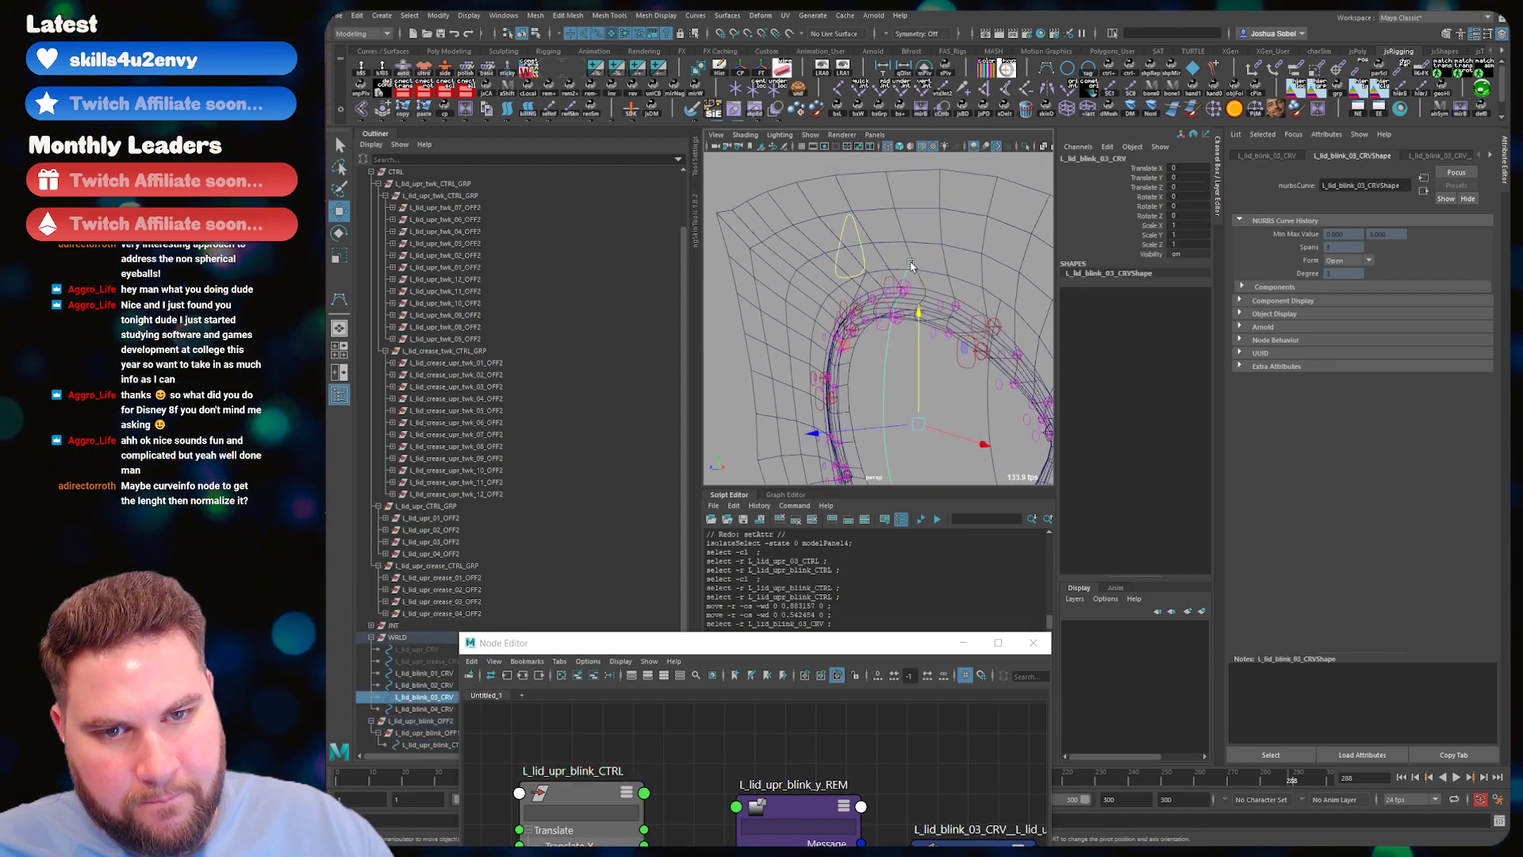
key("F8")
left_click(912, 252)
left_click_drag(907, 247, 885, 231, "alt")
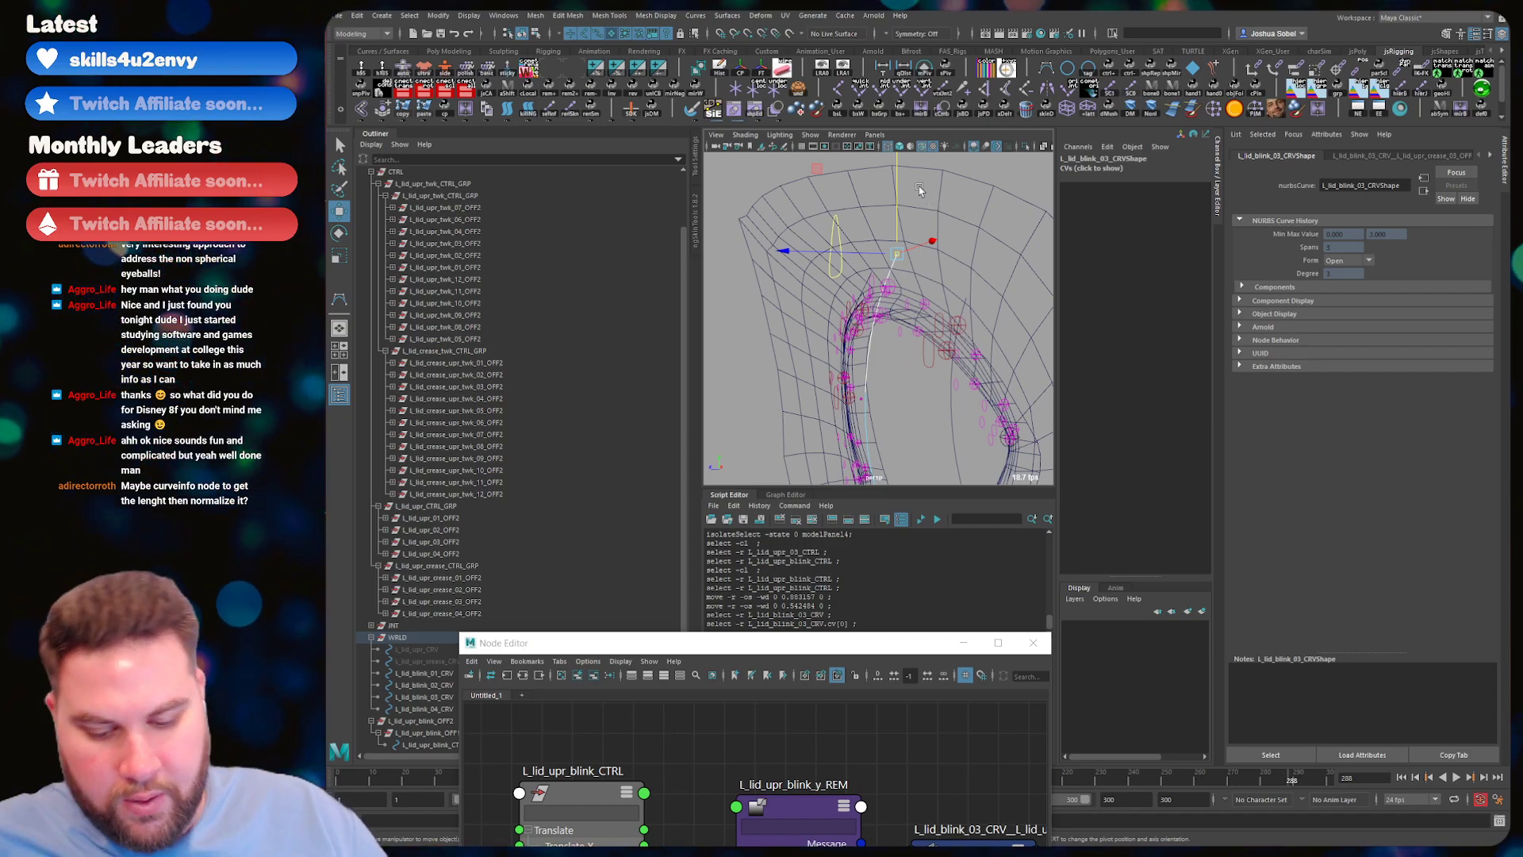
key("ctrl+z")
key("ctrl+z")
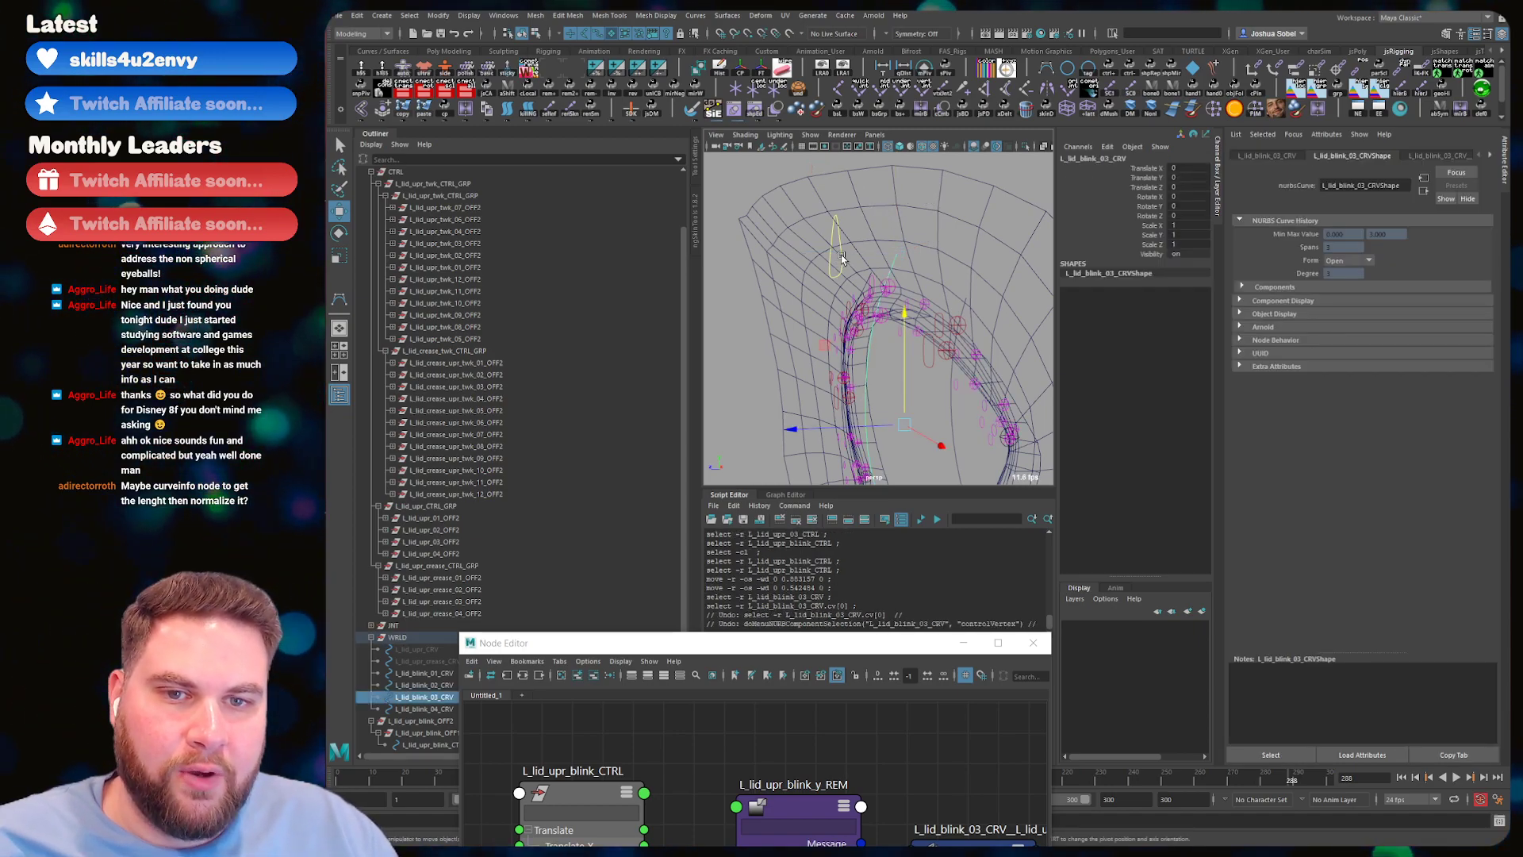
- Reselect L_lid_upr_blink_CTRL, try snapping it to a point near the top of the blink curve, and undo the move
left_click(841, 257)
key("5")
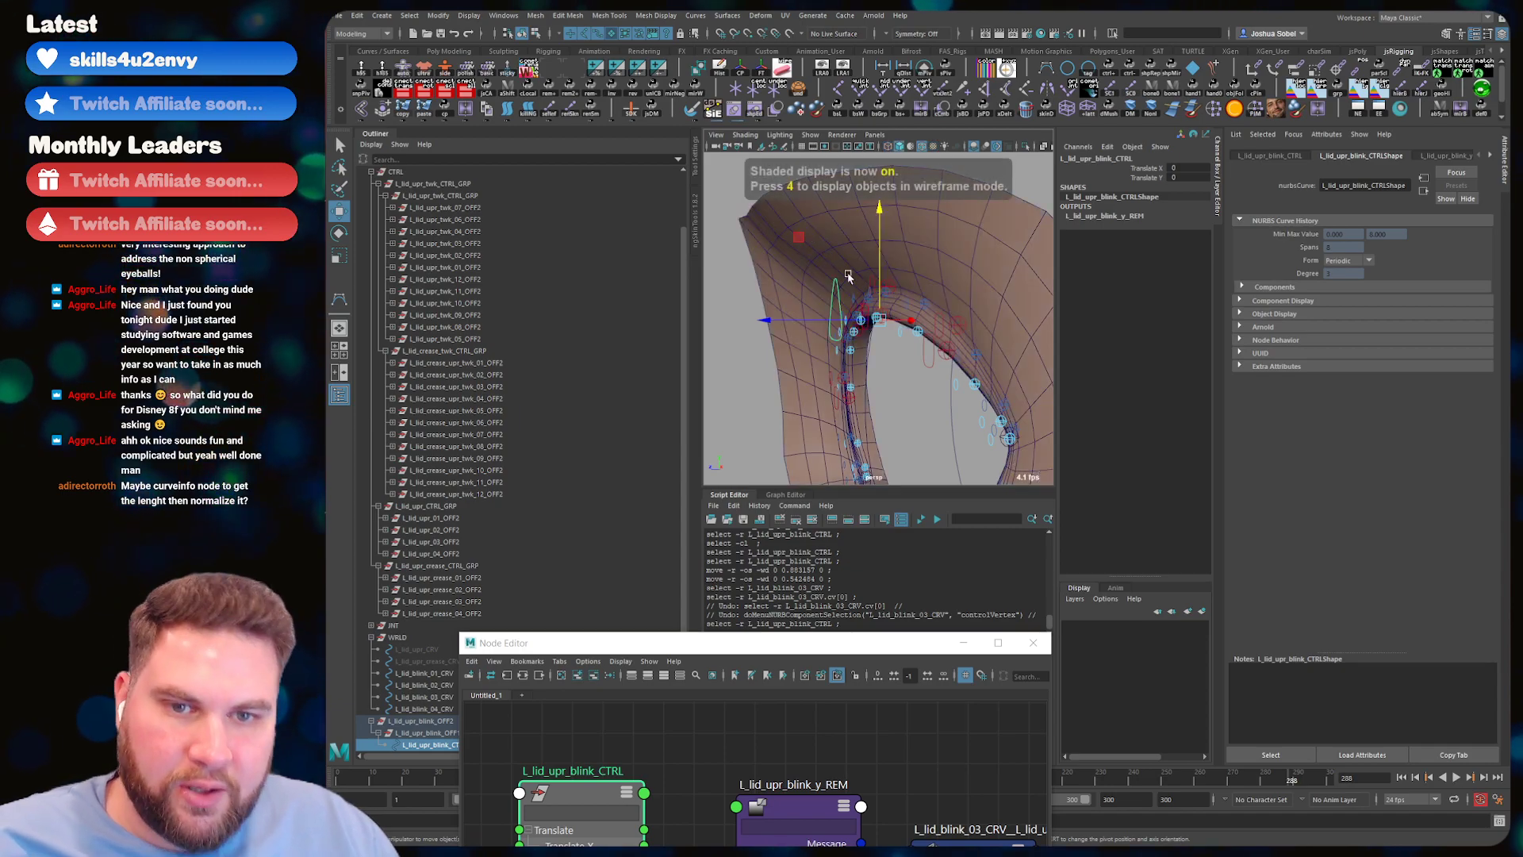
left_click_drag(811, 236, 875, 273, "alt")
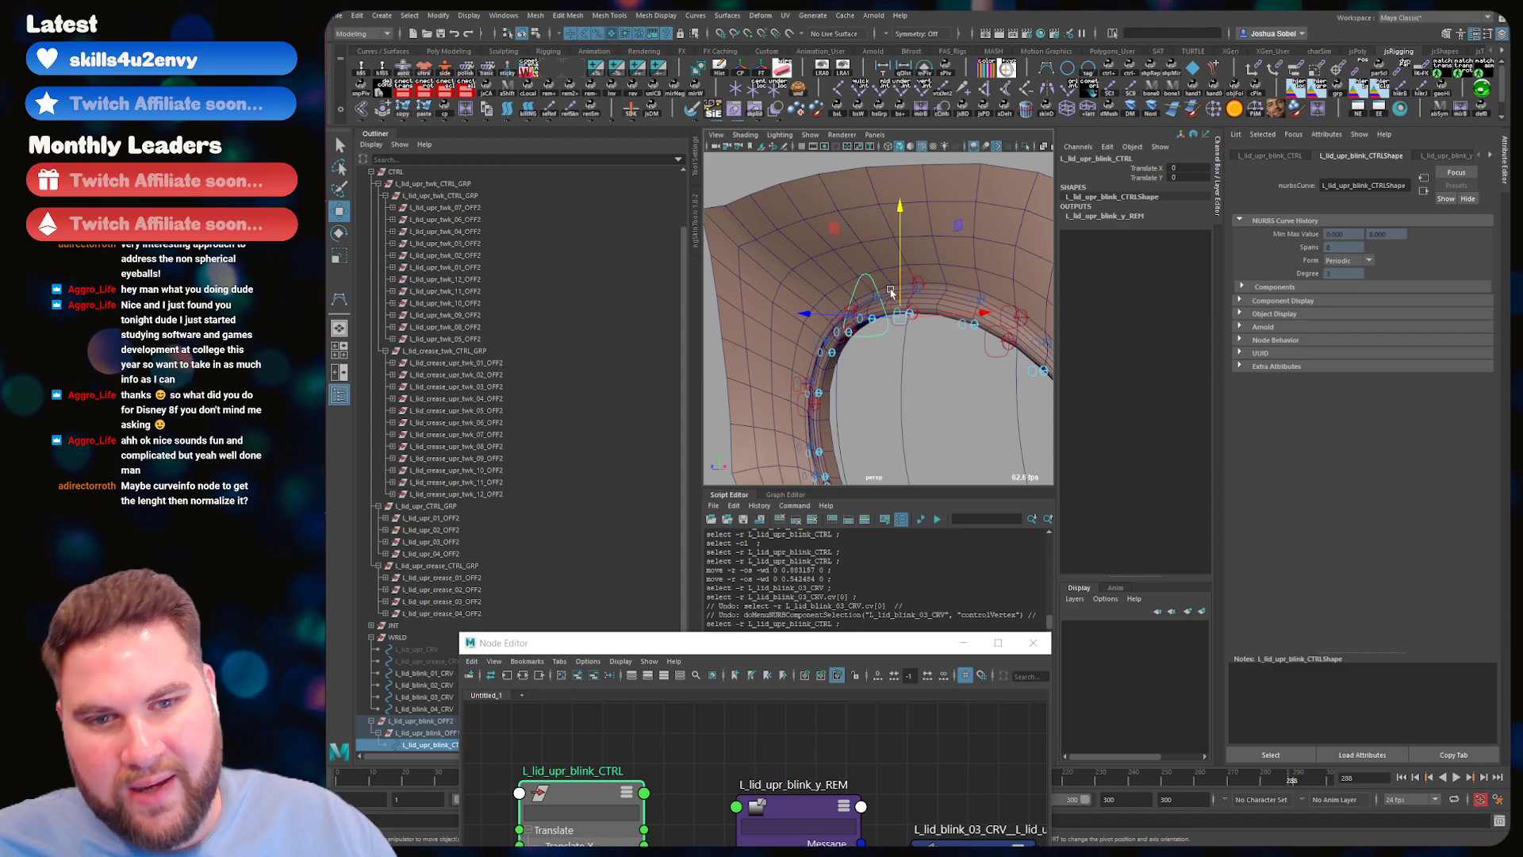
left_click_drag(883, 303, 898, 291, "alt")
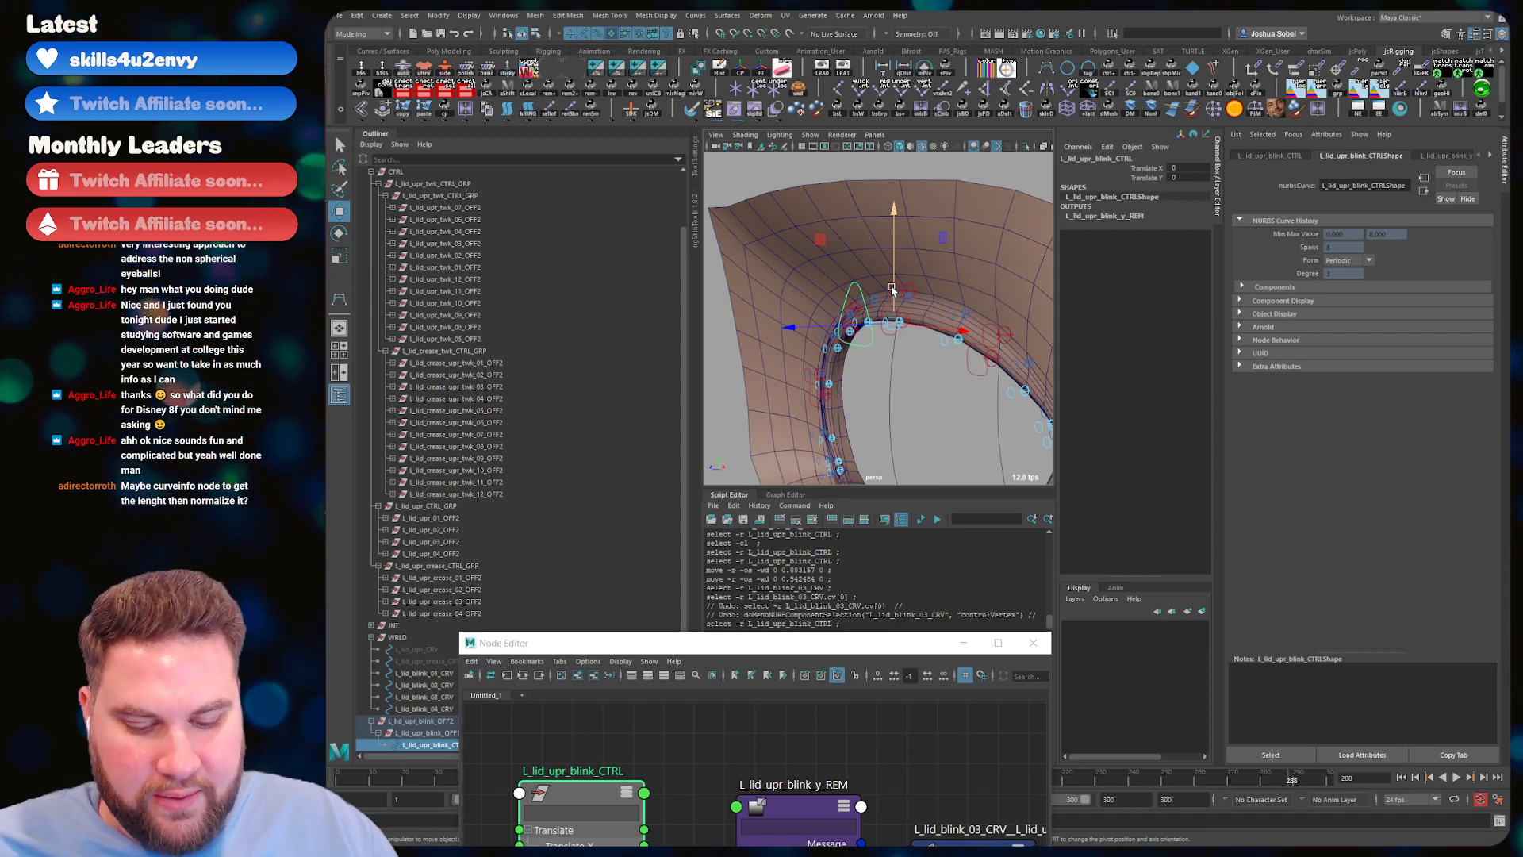
key("4")
key("v")
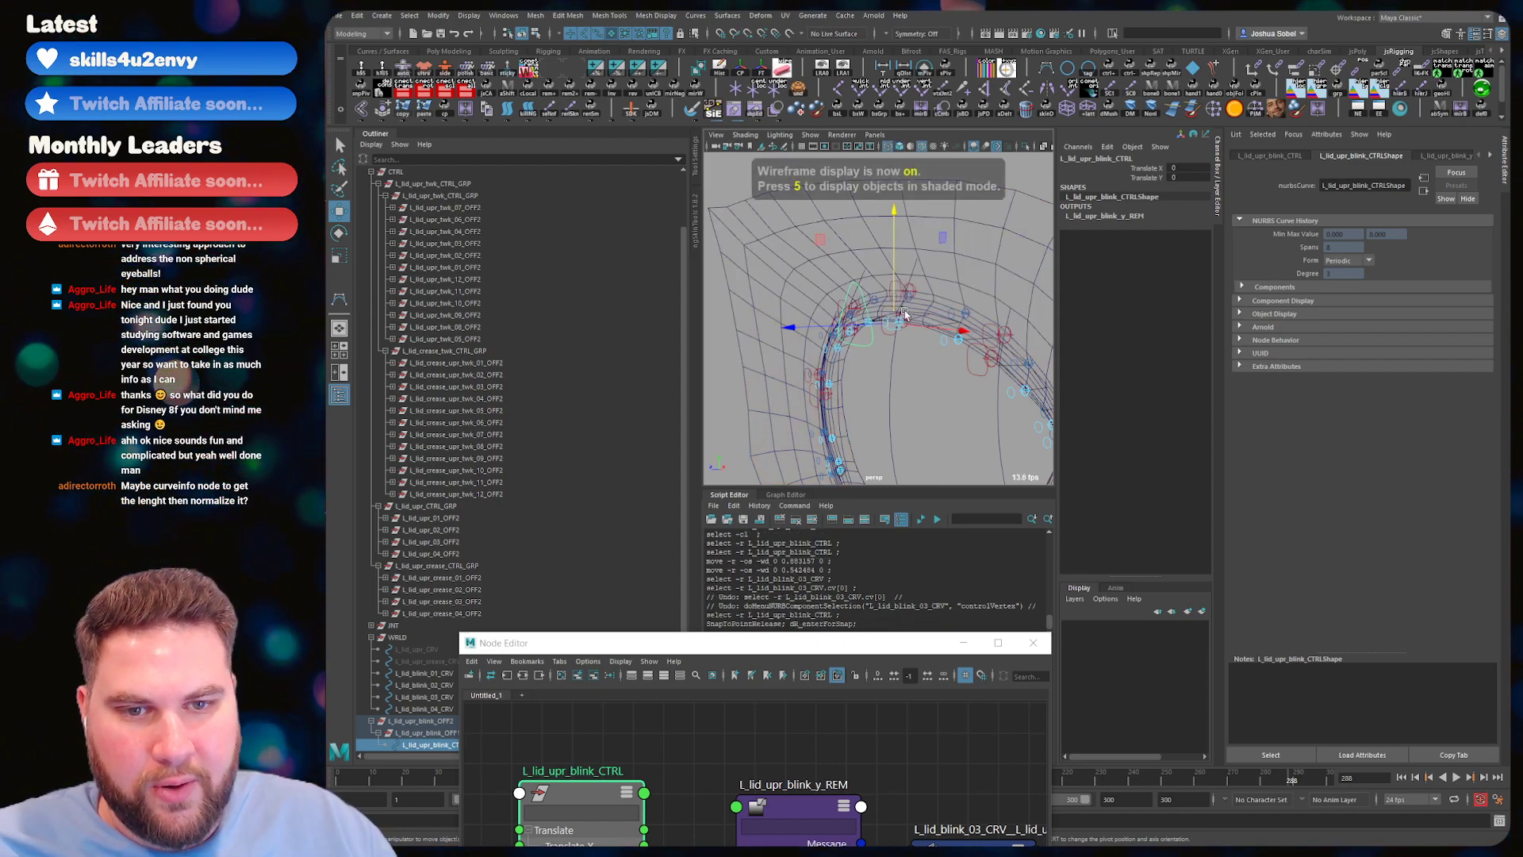
key("ctrl+z")
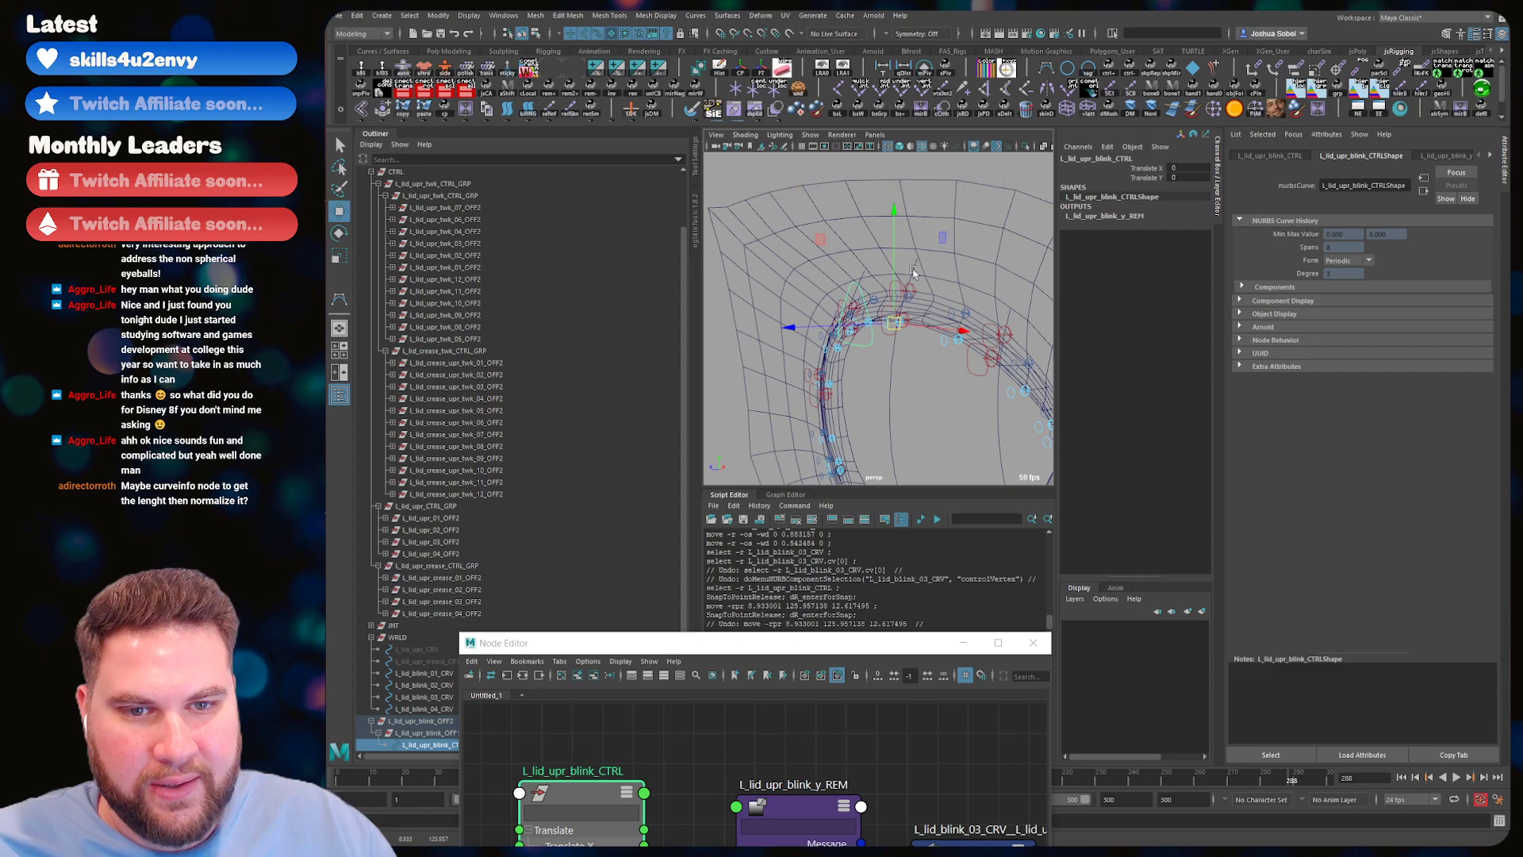
- Try snapping L_lid_upr_blink_CTRL onto the blink curve above the lid and undo the moves
key("c")
middle_click_drag(915, 255, 922, 259)
key("ctrl+z")
left_click_drag(923, 259, 922, 194, "alt")
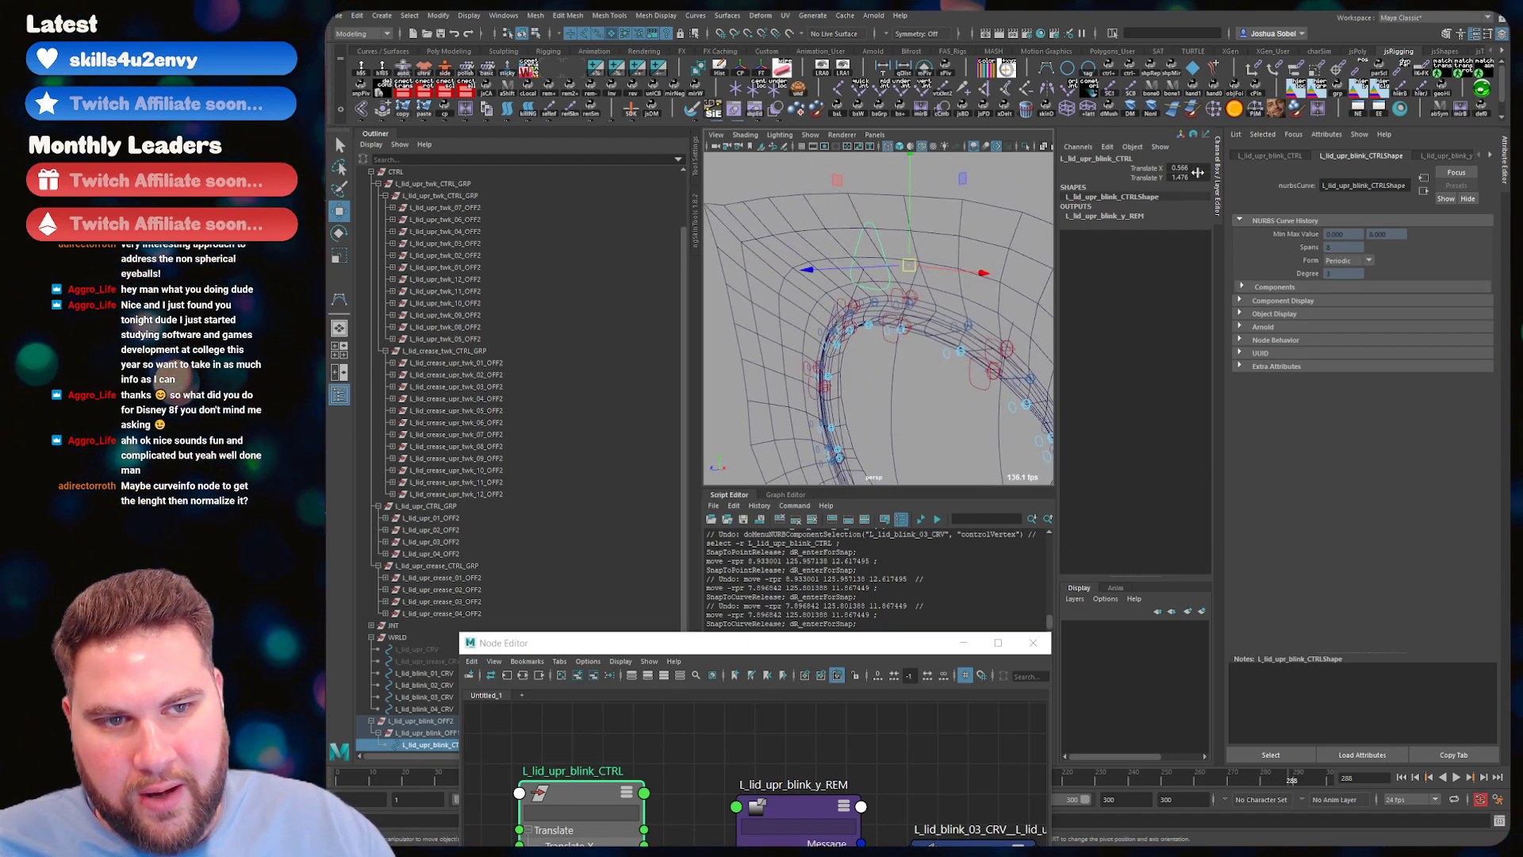
key("ctrl+z")
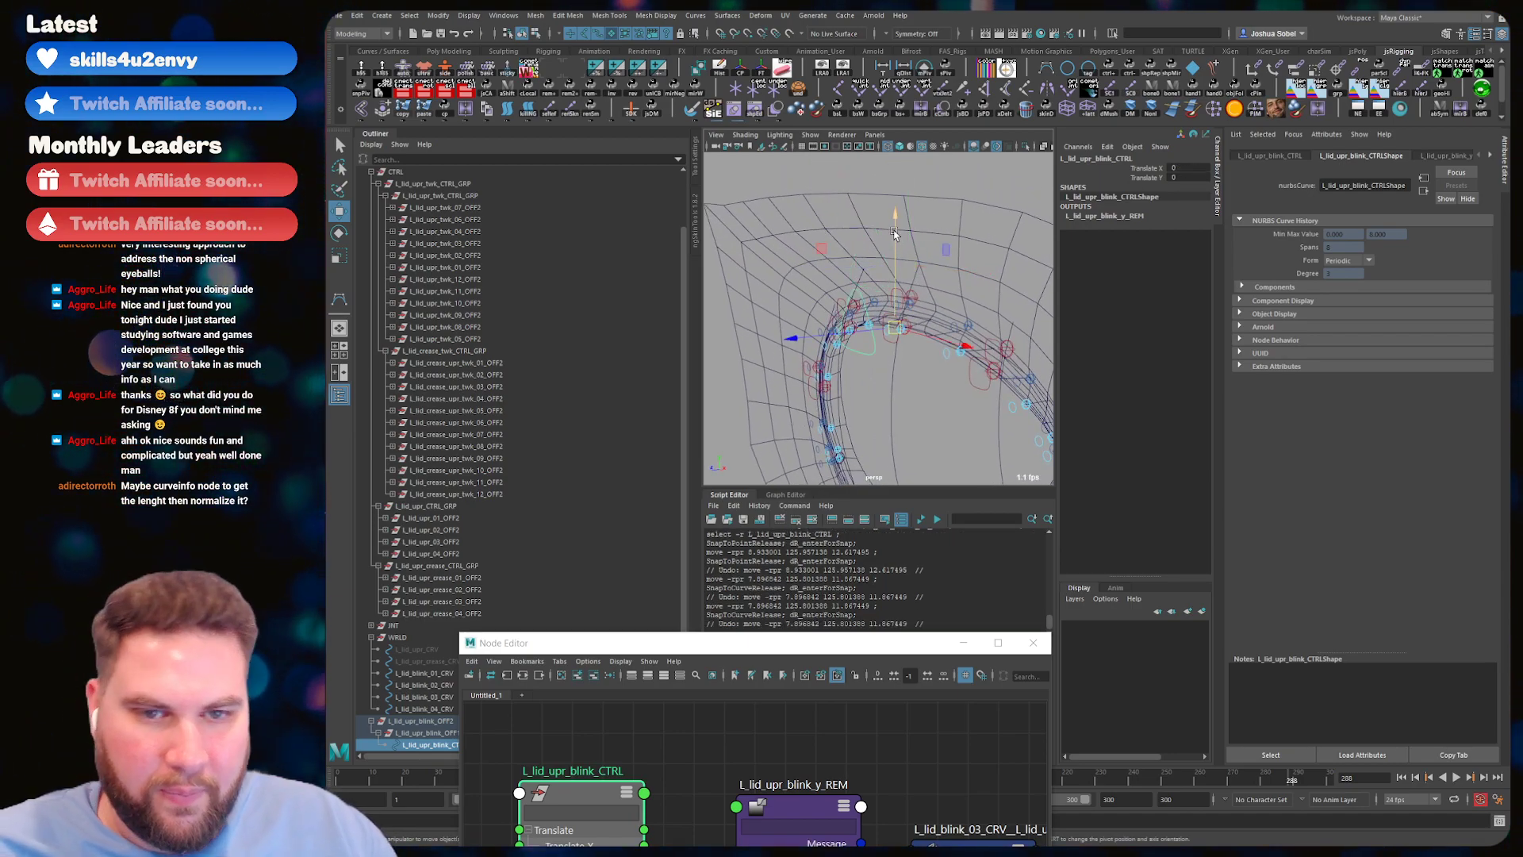
- Select the upper end CV of L_lid_blink_03_CRV to examine where the blink curve begins
key("q")
left_click_drag(912, 302, 924, 277, "alt")
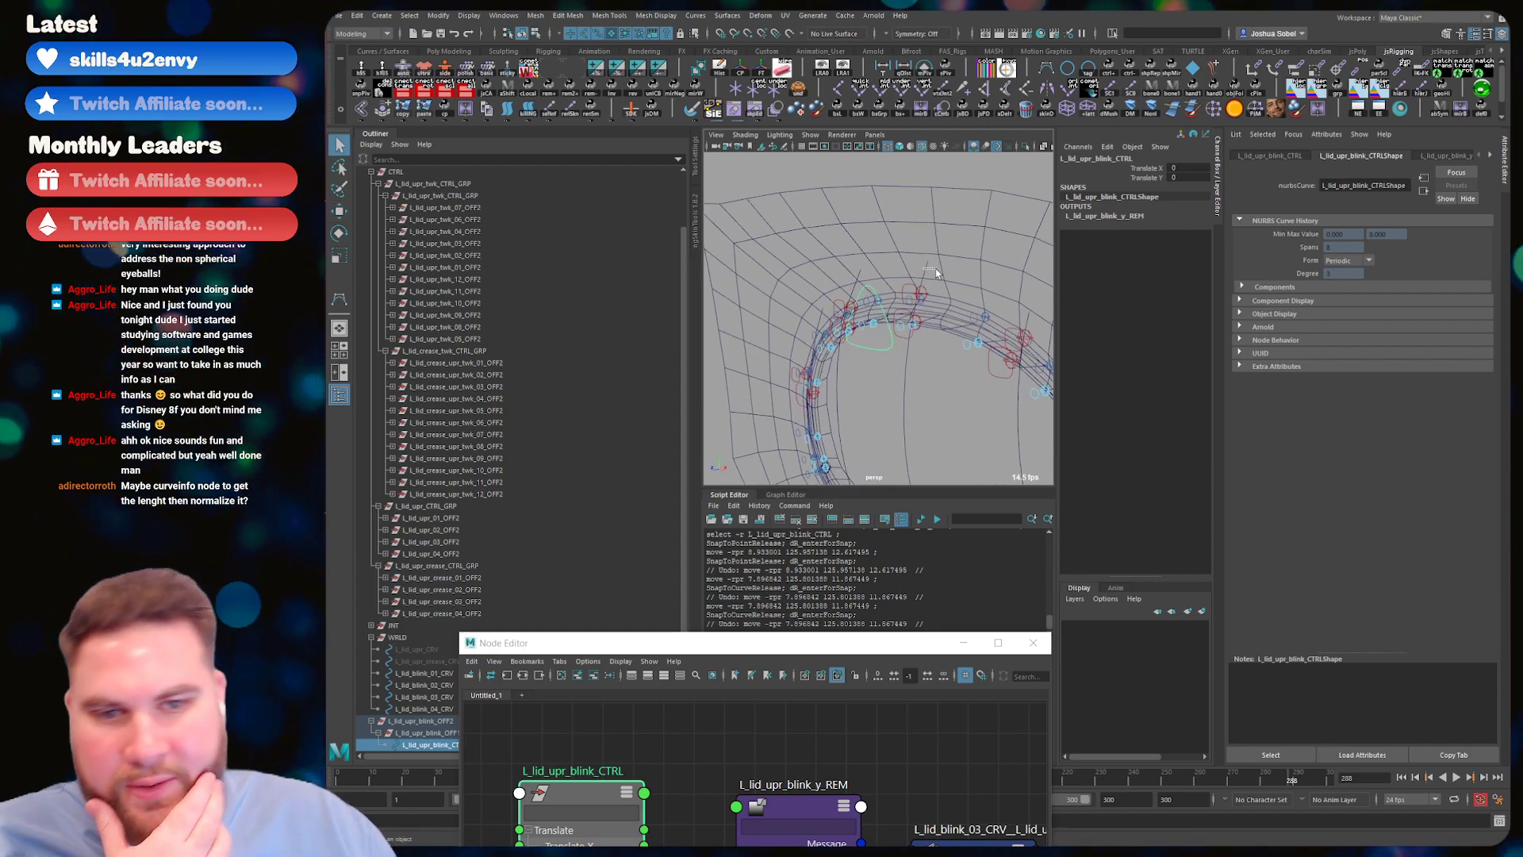
left_click(934, 270)
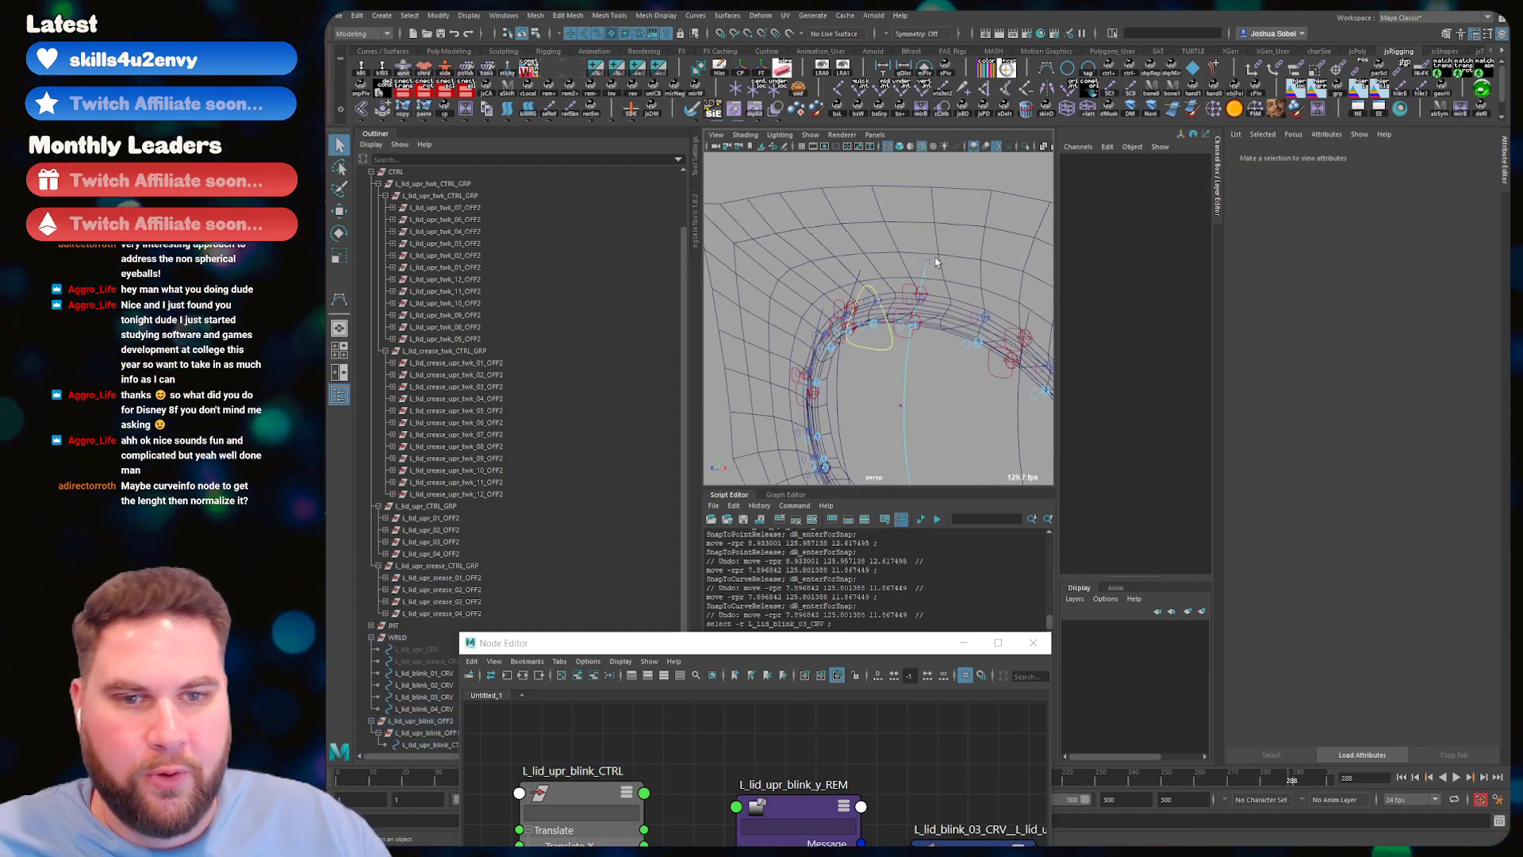
key("F8")
left_click(924, 261)
key("w")
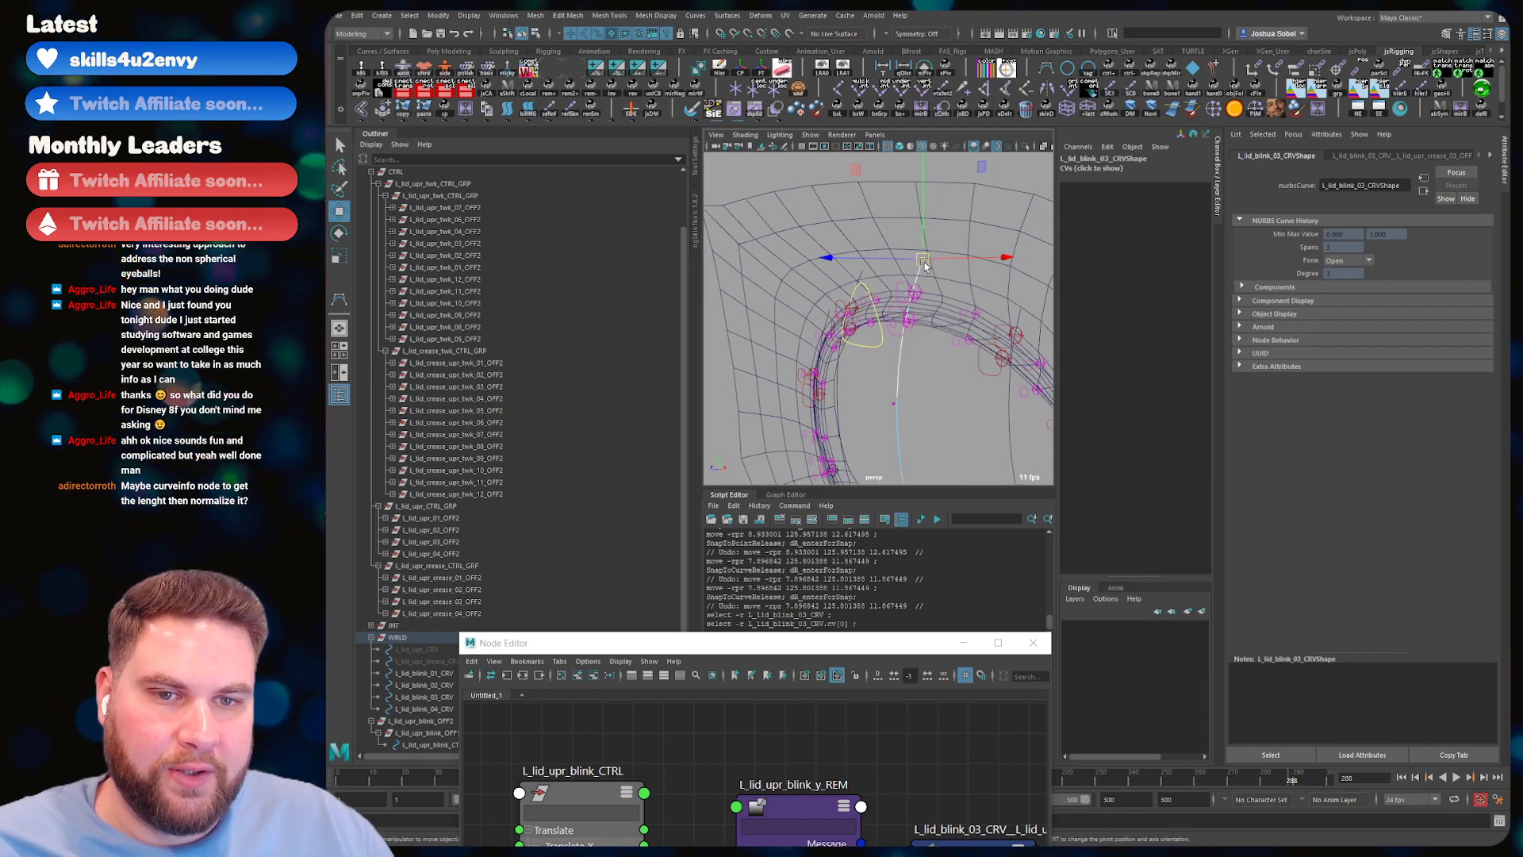
- Snap L_lid_upr_blink_CTRL to the upper end of L_lid_blink_03_CRV and pick up its Translate Y value
key("F8")
key("q")
left_click(883, 344)
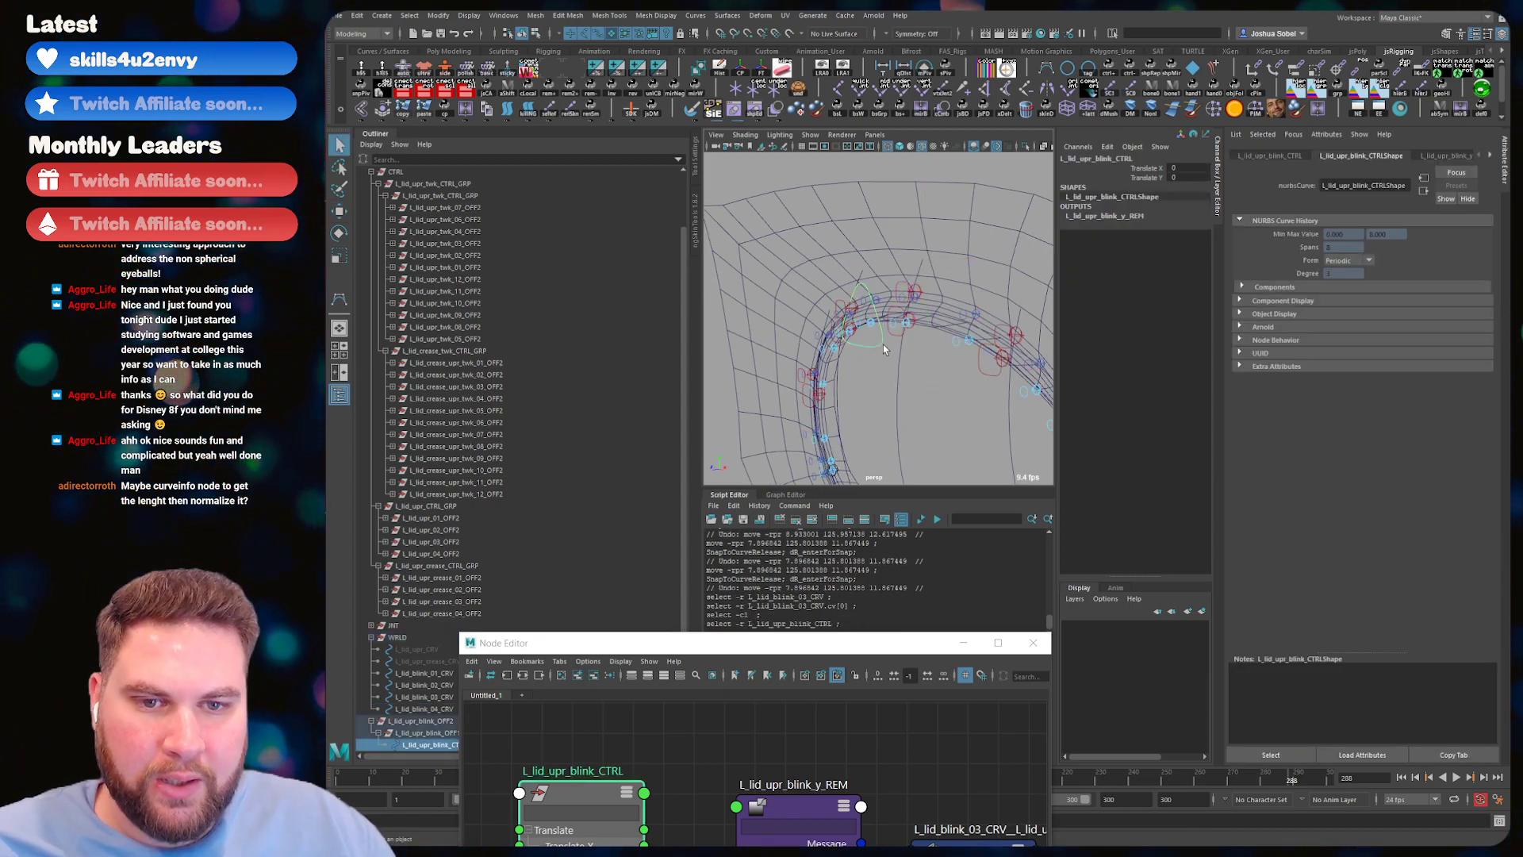
key("w")
left_click_drag(882, 340, 890, 268)
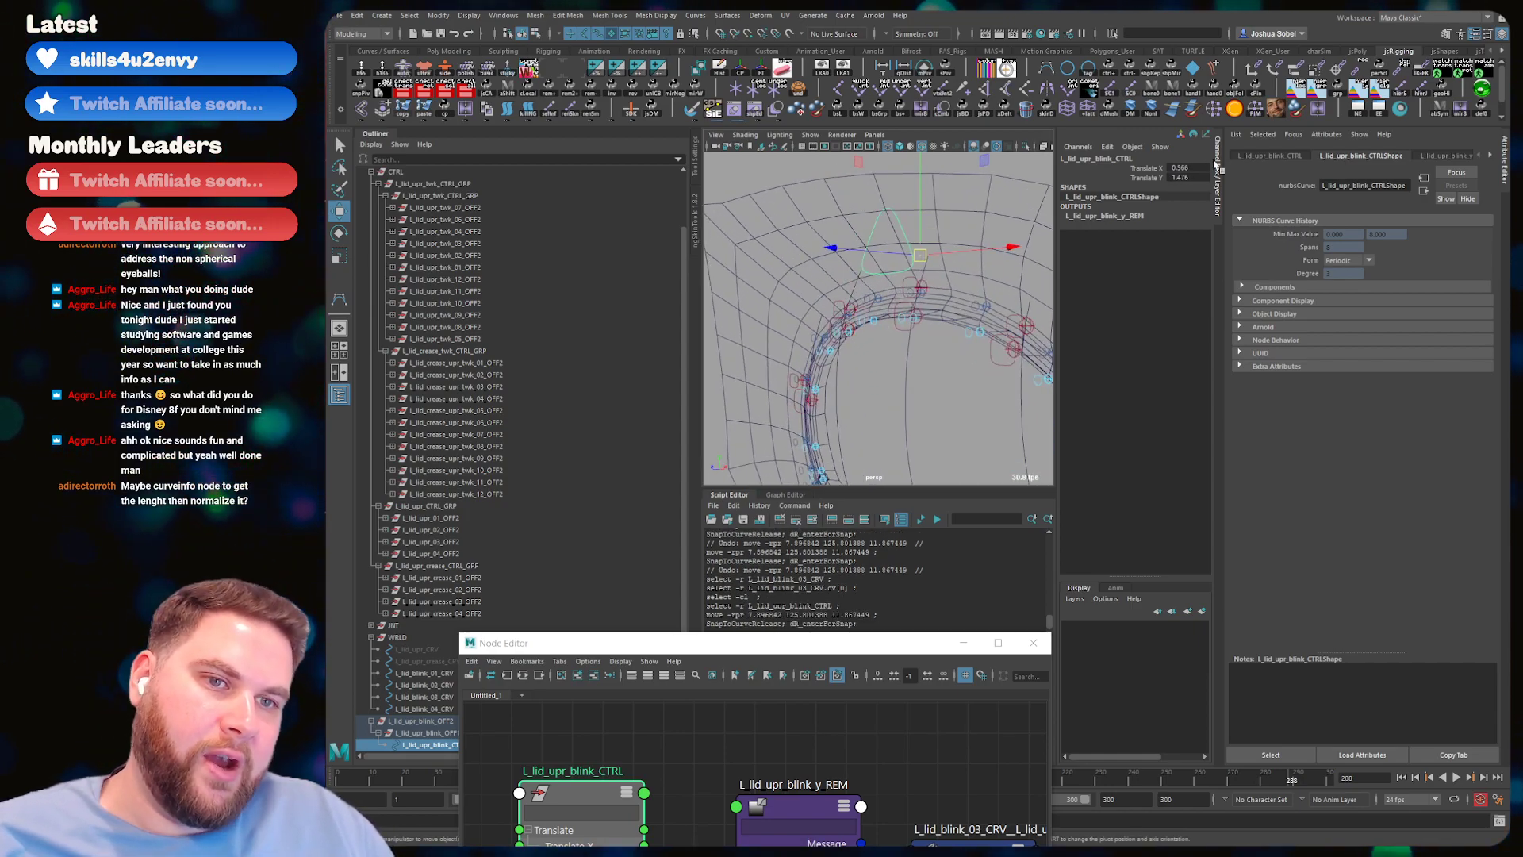
left_click(1181, 177)
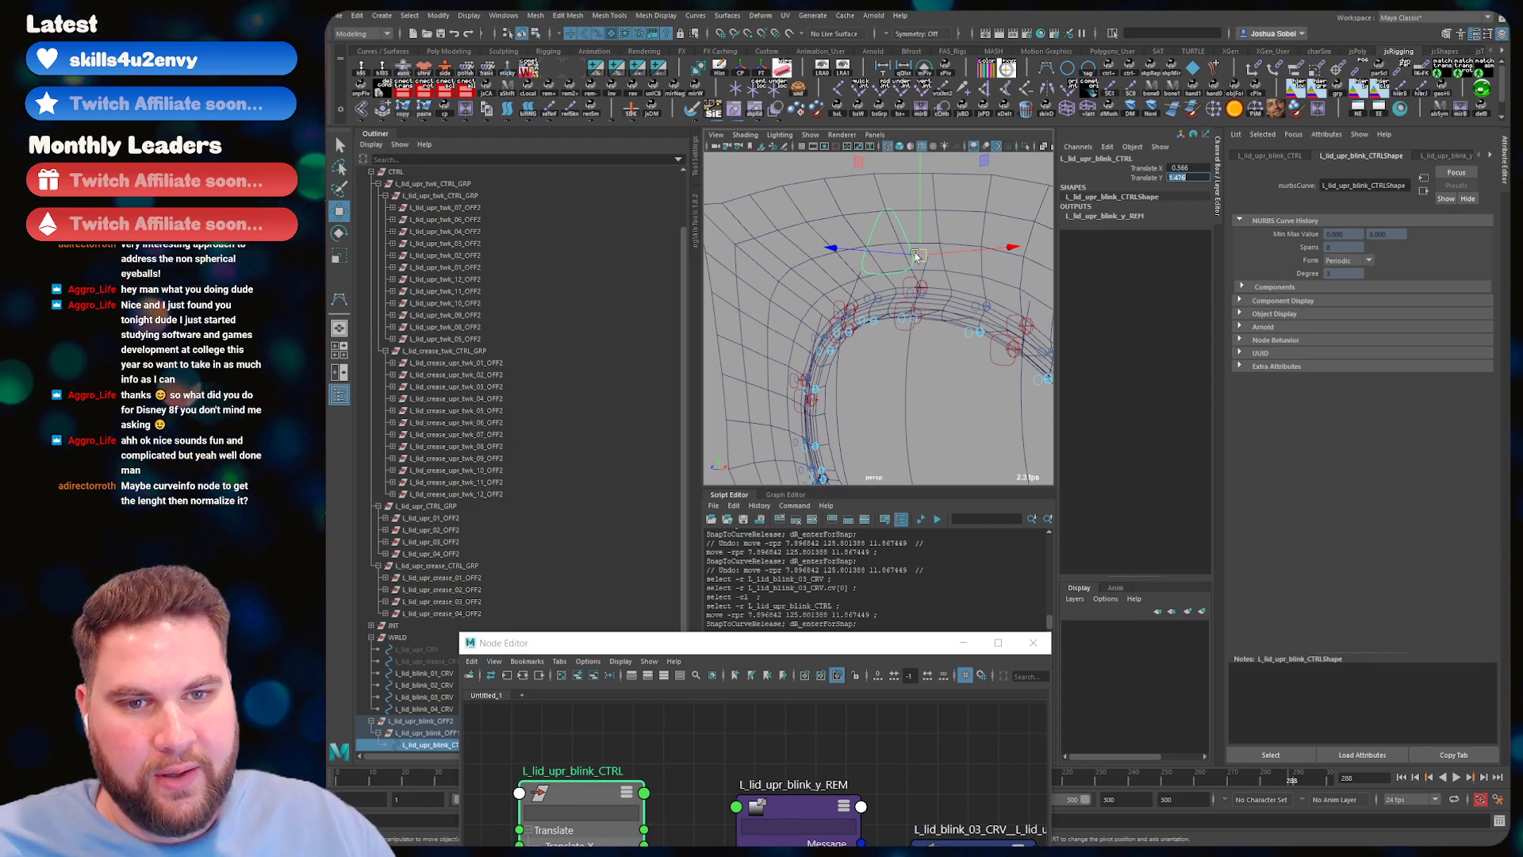
- Return L_lid_upr_blink_CTRL to its zero position and keep it selected
left_click(903, 225)
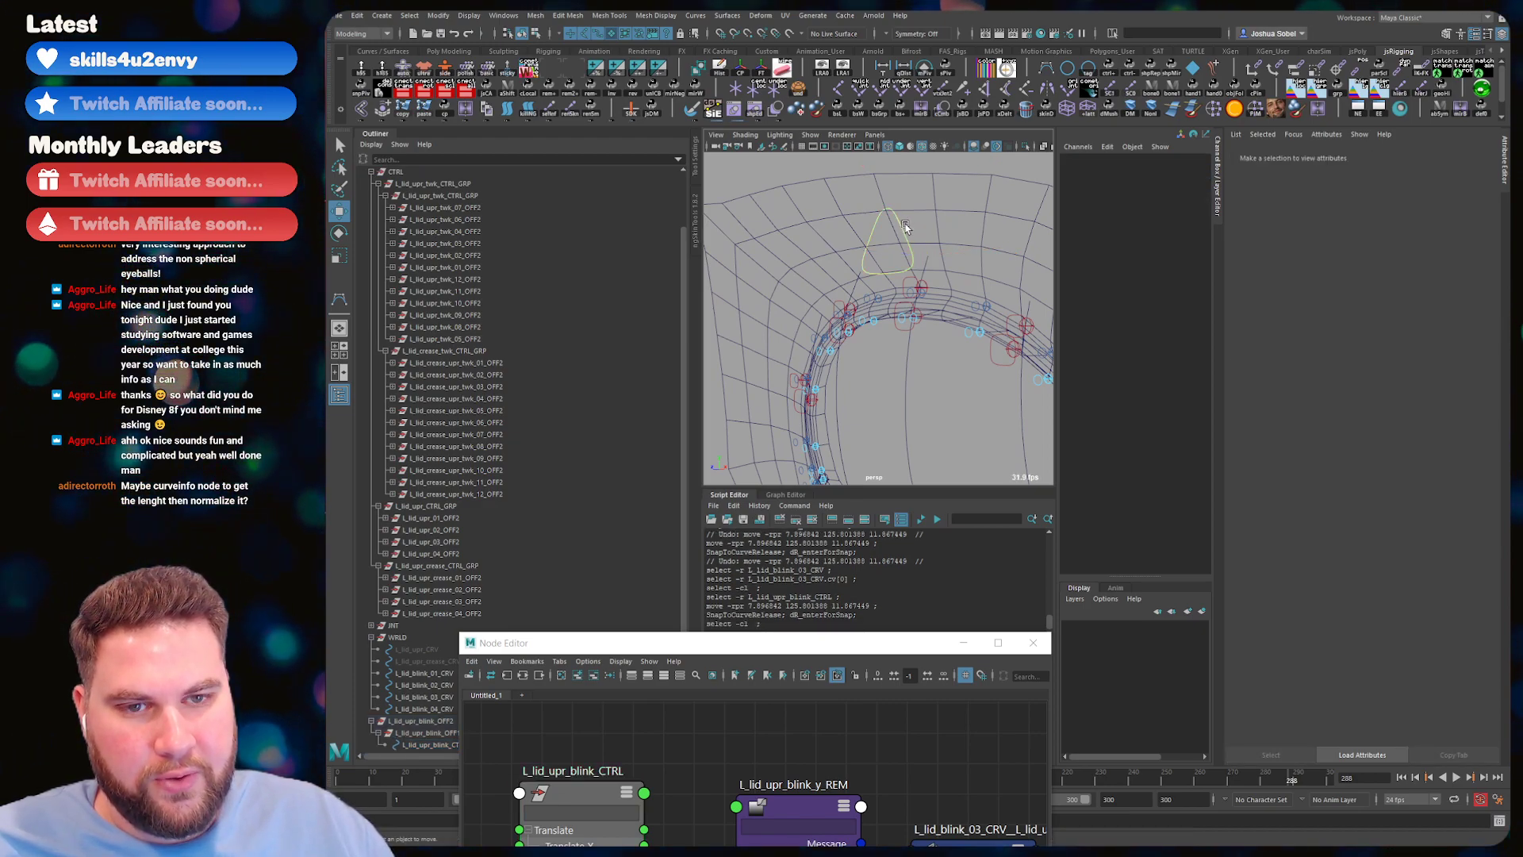
key("ctrl+z")
left_click(901, 224)
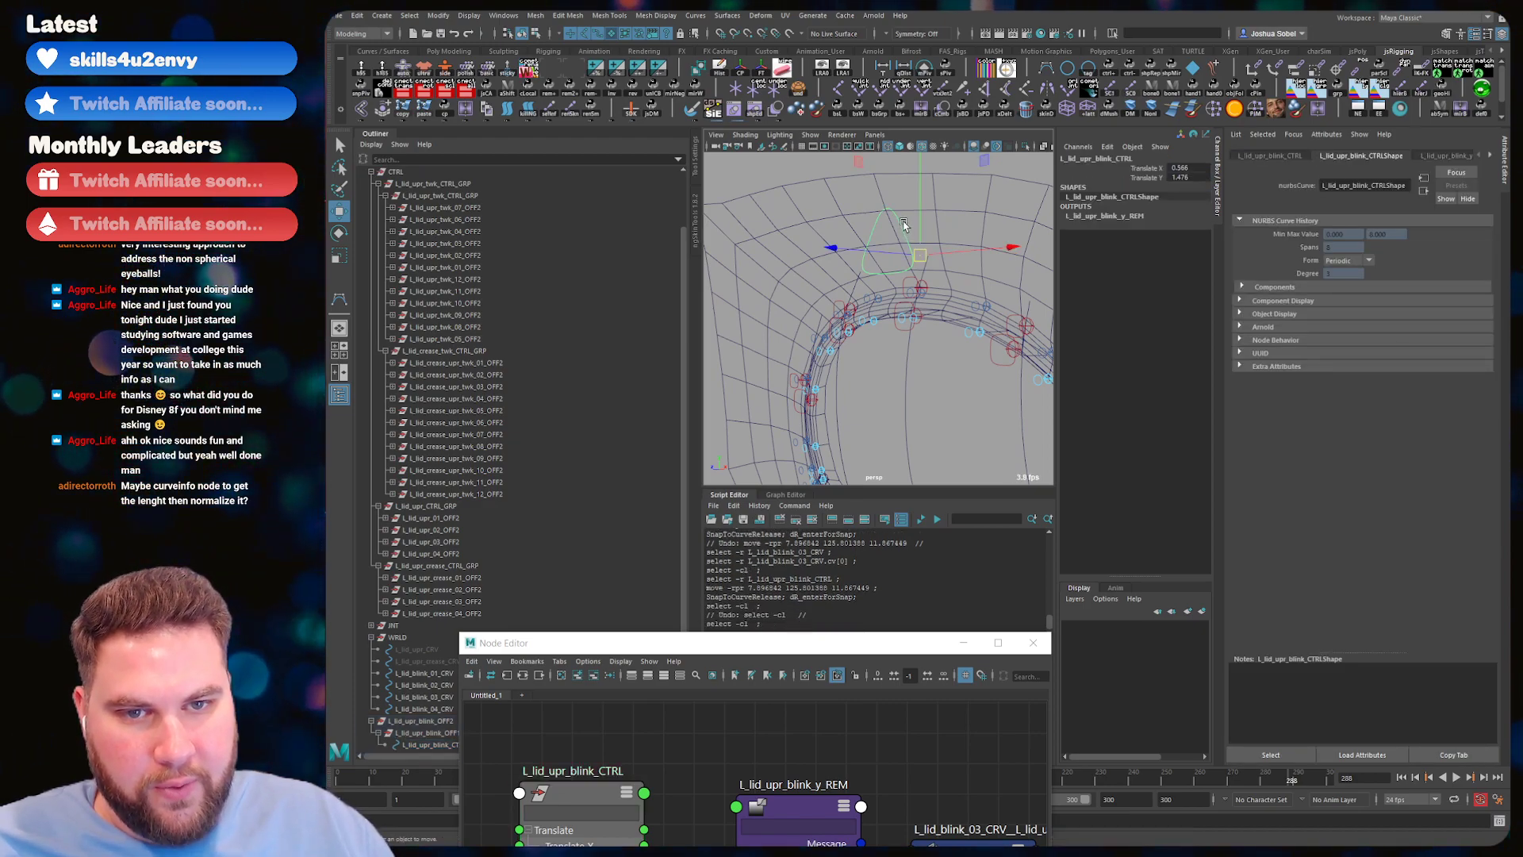
left_click(917, 256)
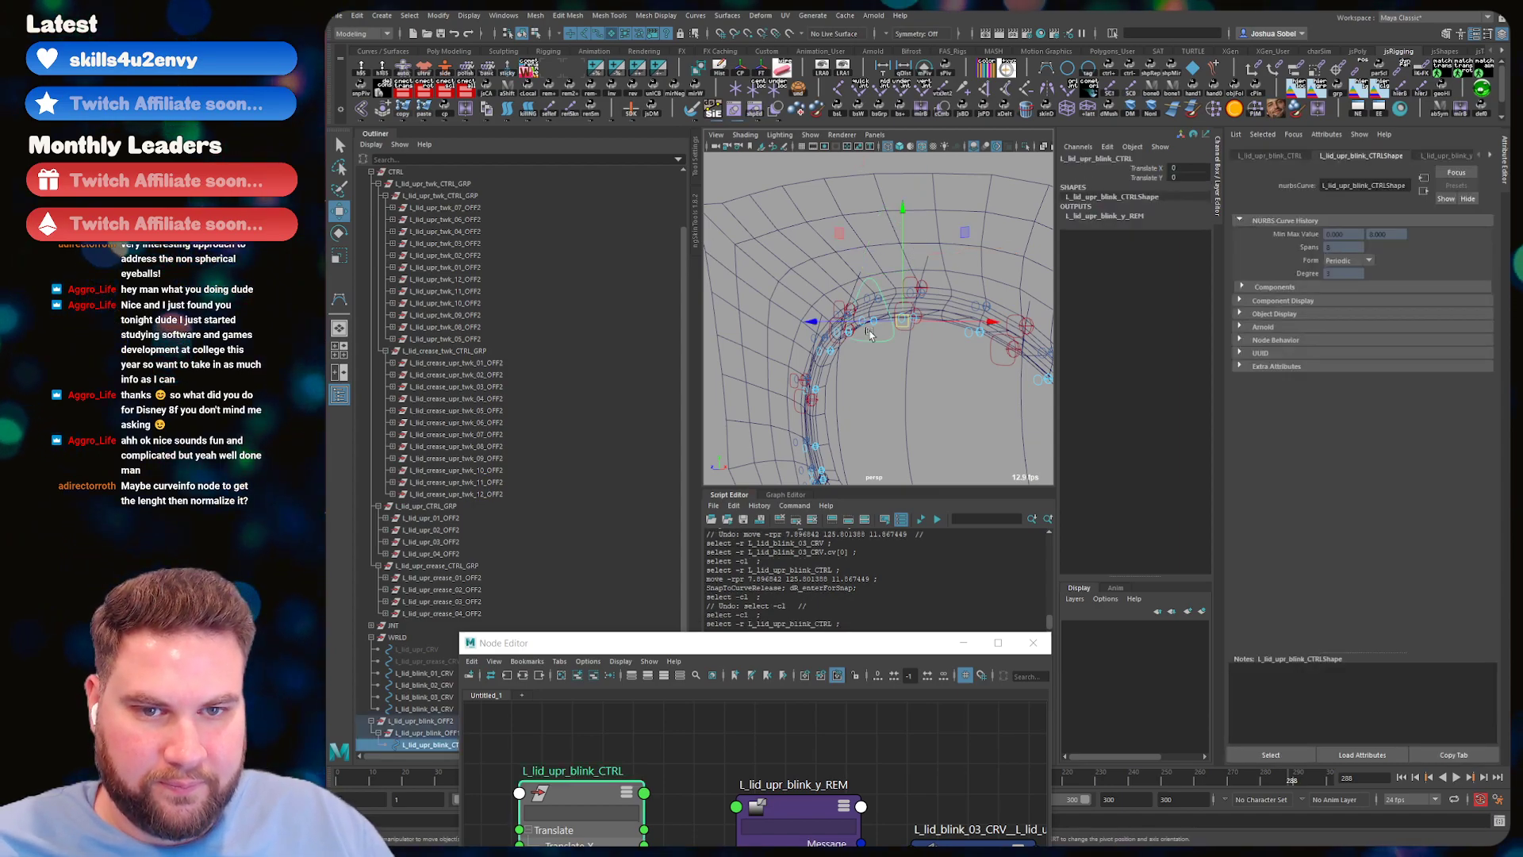
- Bring the Node Editor into view and set the Input Min of L_lid_upr_blink_y_REM to 1.476
left_click_drag(718, 650, 793, 206)
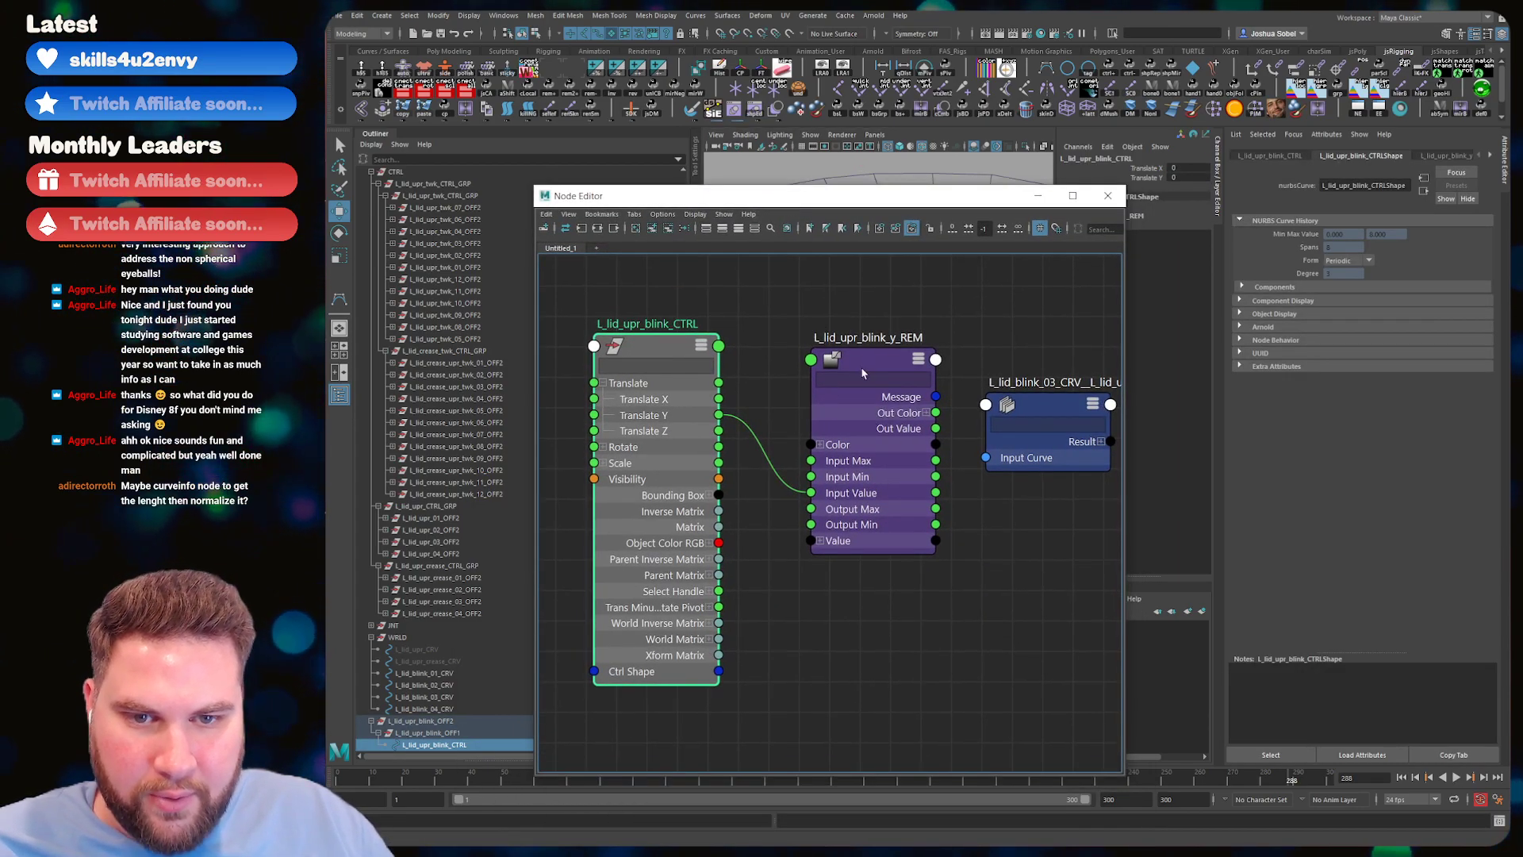
left_click(871, 362)
left_click(1187, 178)
type("1.476")
key("Return")
- Uncover the viewport, snap L_lid_upr_blink_CTRL to the lower end of the blink curve, and pick up its Translate Y value
left_click_drag(911, 196, 863, 509)
left_click(884, 335)
left_click_drag(943, 295, 900, 270, "alt")
left_click_drag(891, 160, 898, 342)
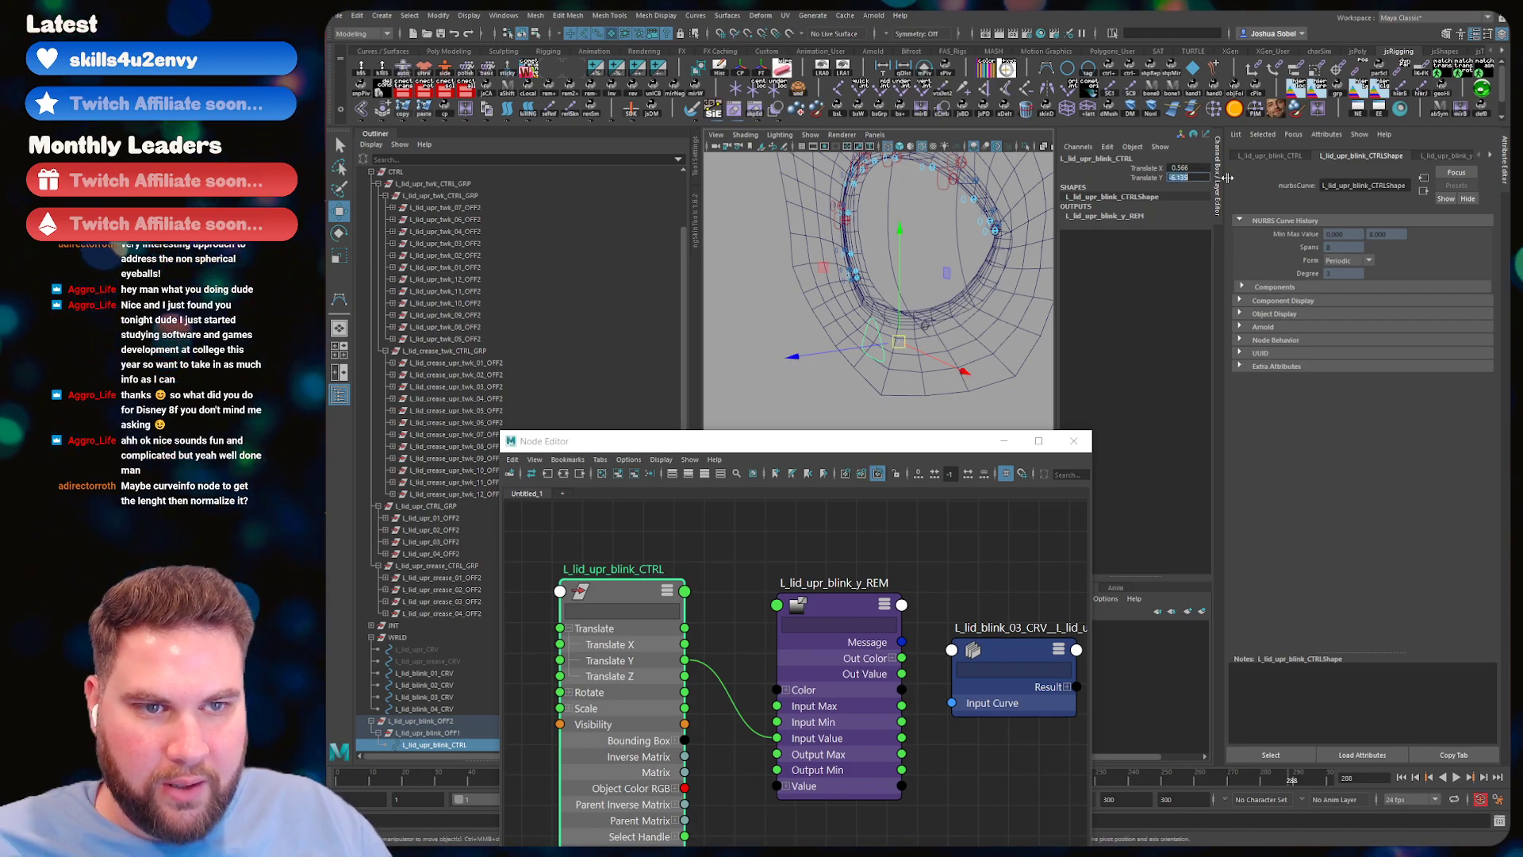
- Set the Input Max of L_lid_upr_blink_y_REM to -6.135
left_click_drag(827, 448, 858, 234)
left_click(884, 475)
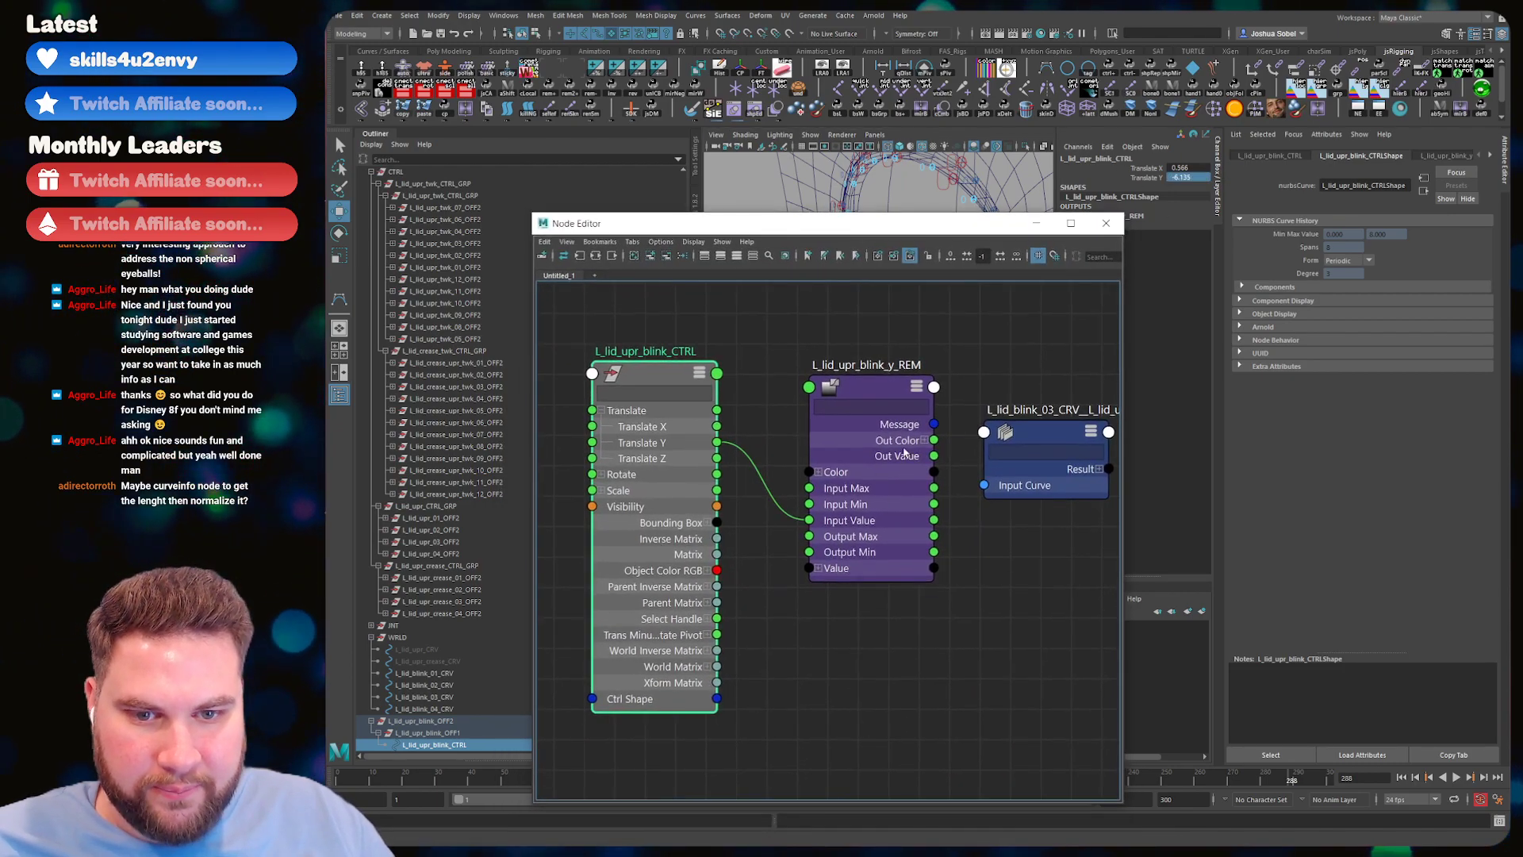
double_click(1182, 187)
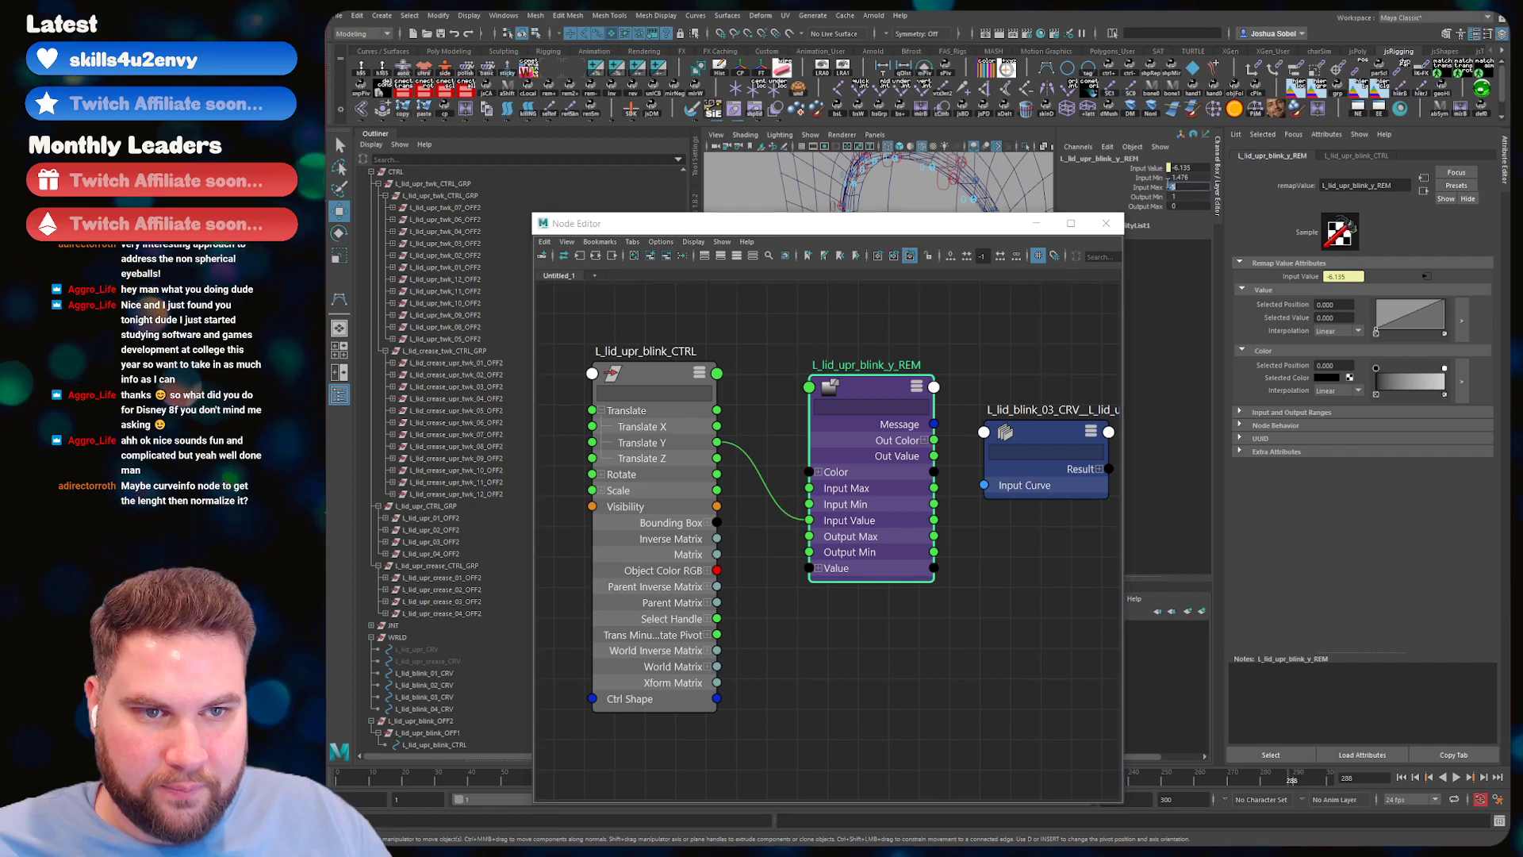
key("Return")
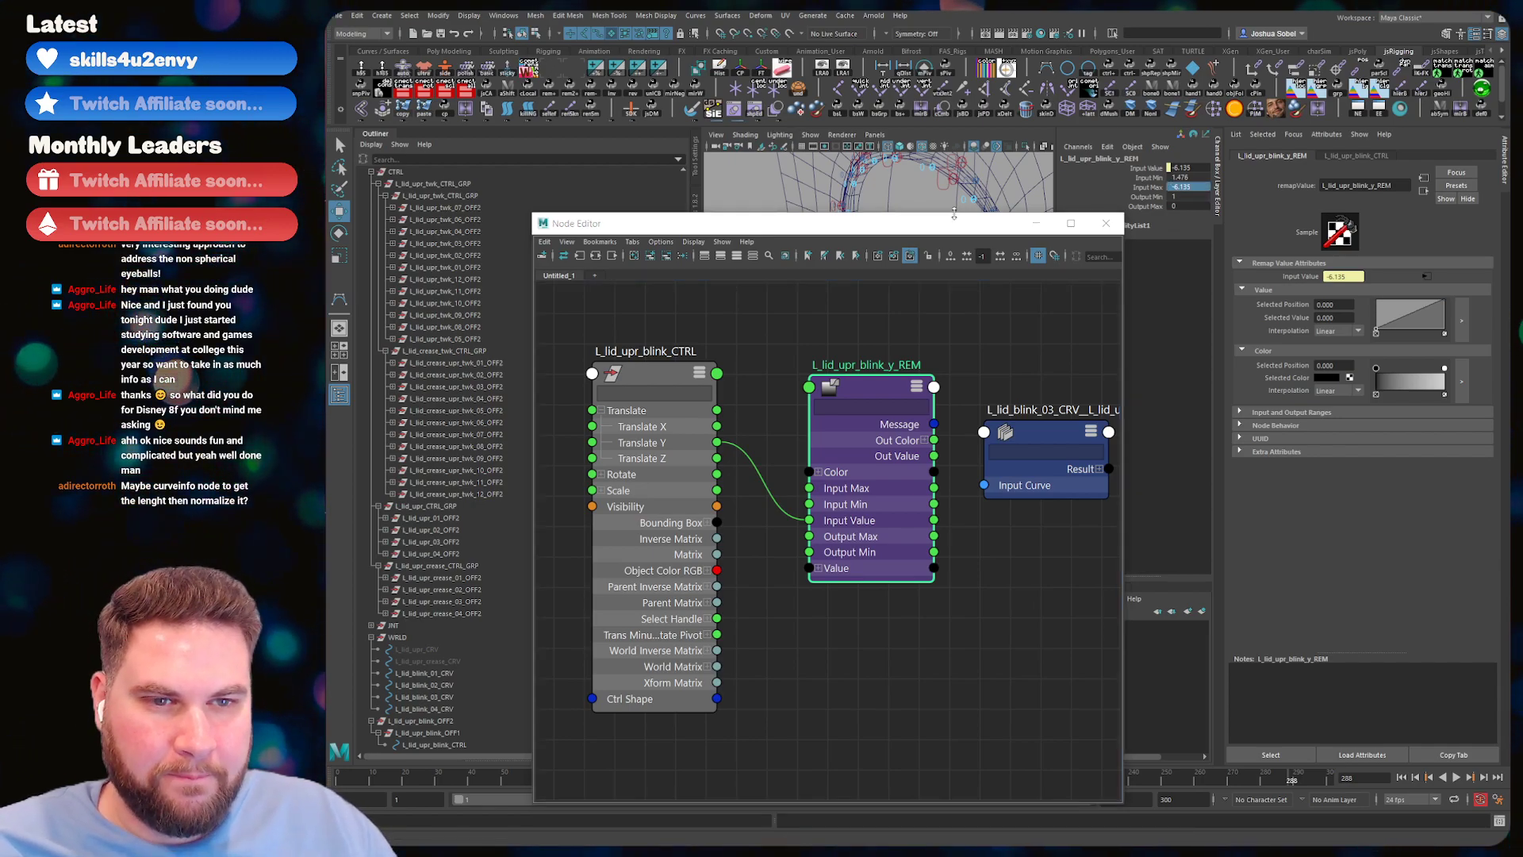
- Uncover the viewport, lower L_lid_upr_blink_CTRL along Y as a test, and undo the move
left_click_drag(901, 236, 856, 475)
left_click(888, 228)
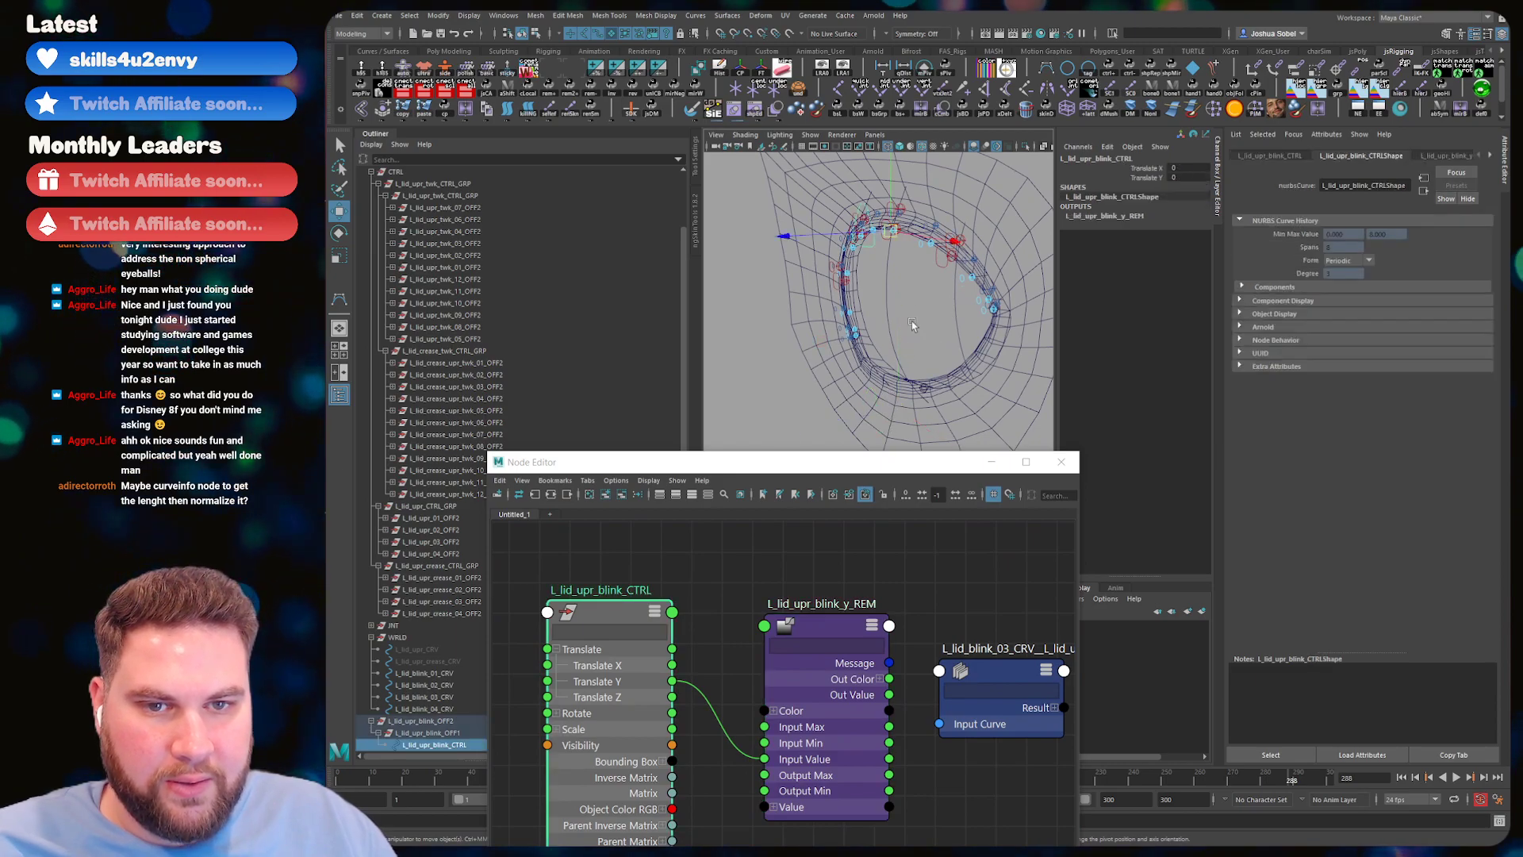
left_click_drag(891, 205, 888, 298)
key("ctrl+z")
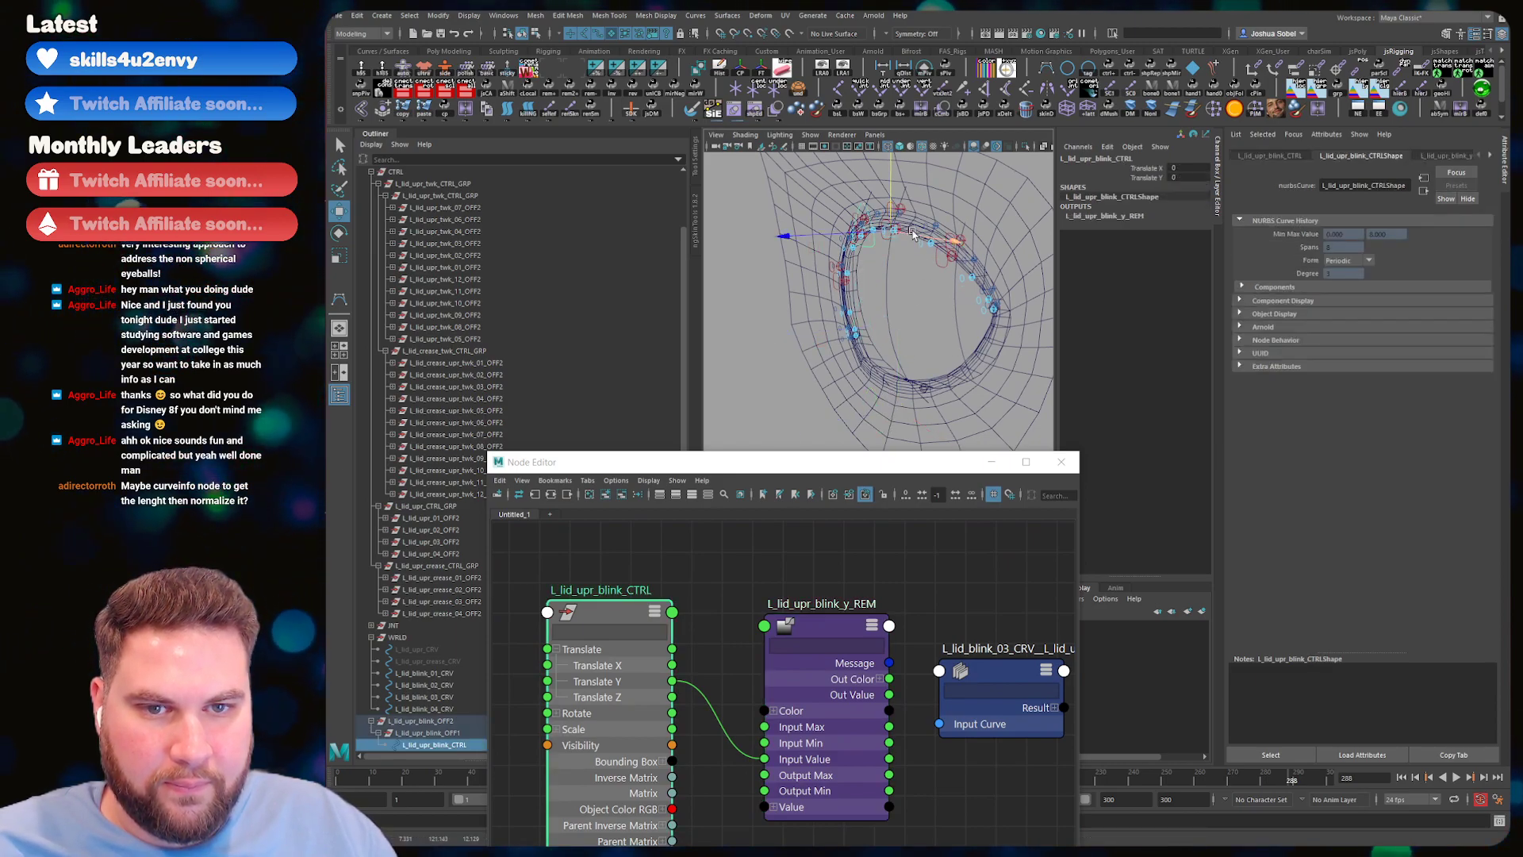
- Set the Output Min of L_lid_upr_blink_y_REM to 0 and open its Output Max for editing
middle_click_drag(930, 237, 926, 262, "alt")
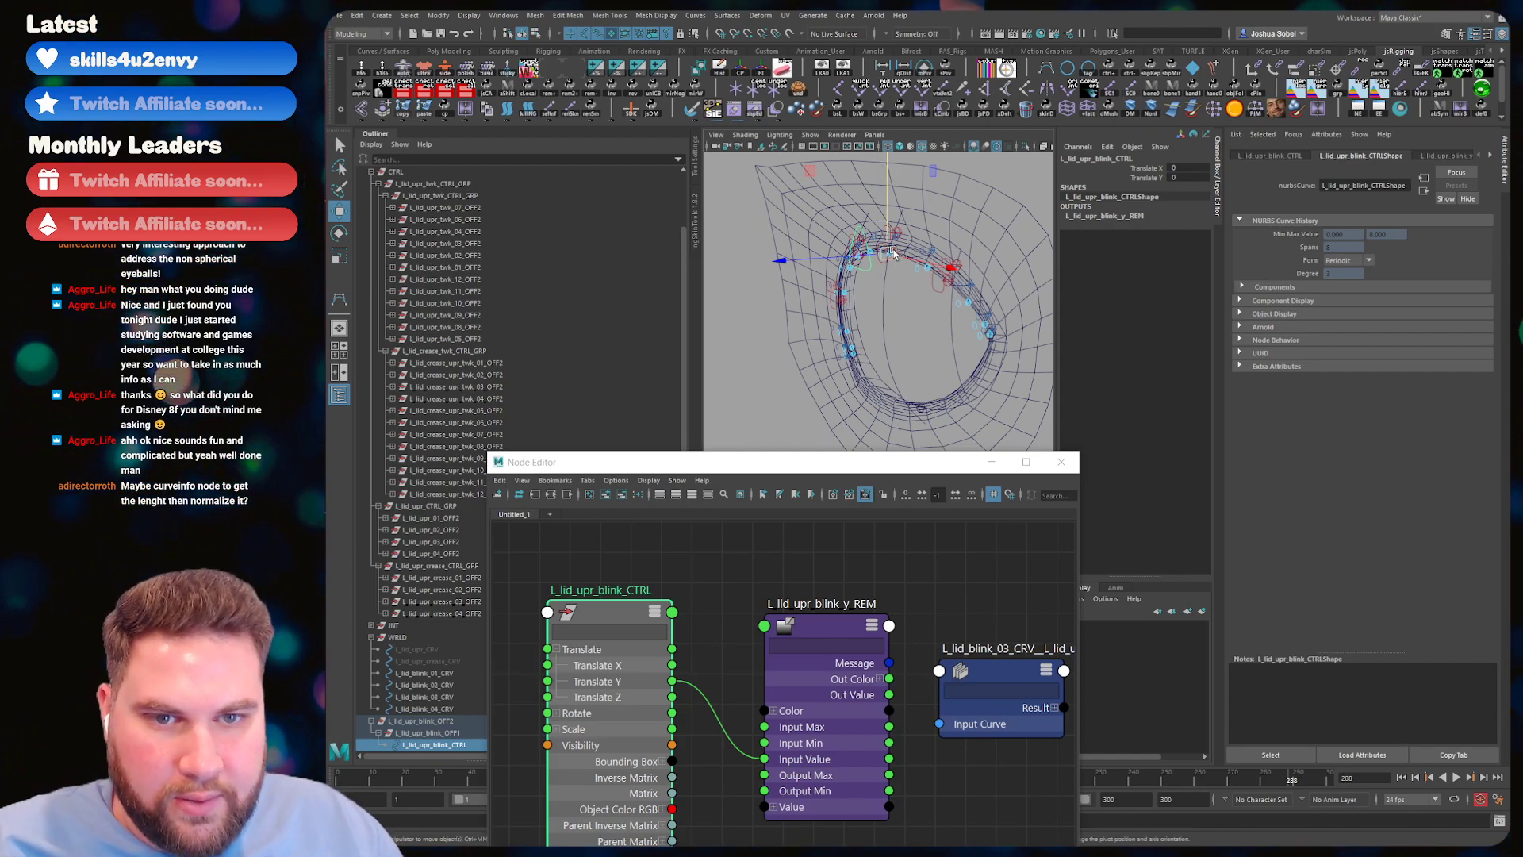
middle_click_drag(888, 251, 882, 268, "alt")
left_click(838, 622)
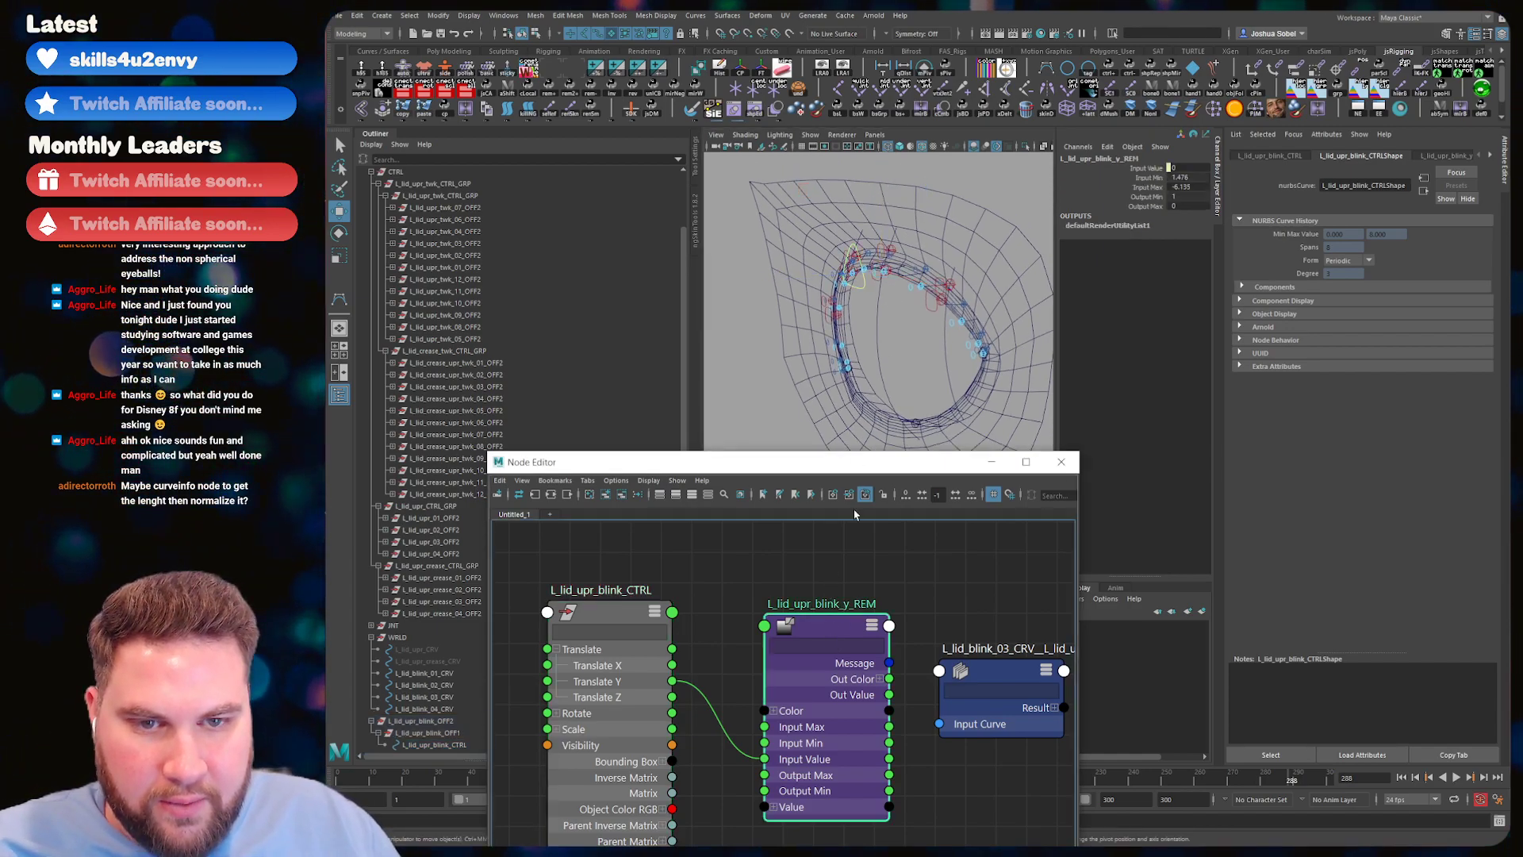
left_click(1181, 196)
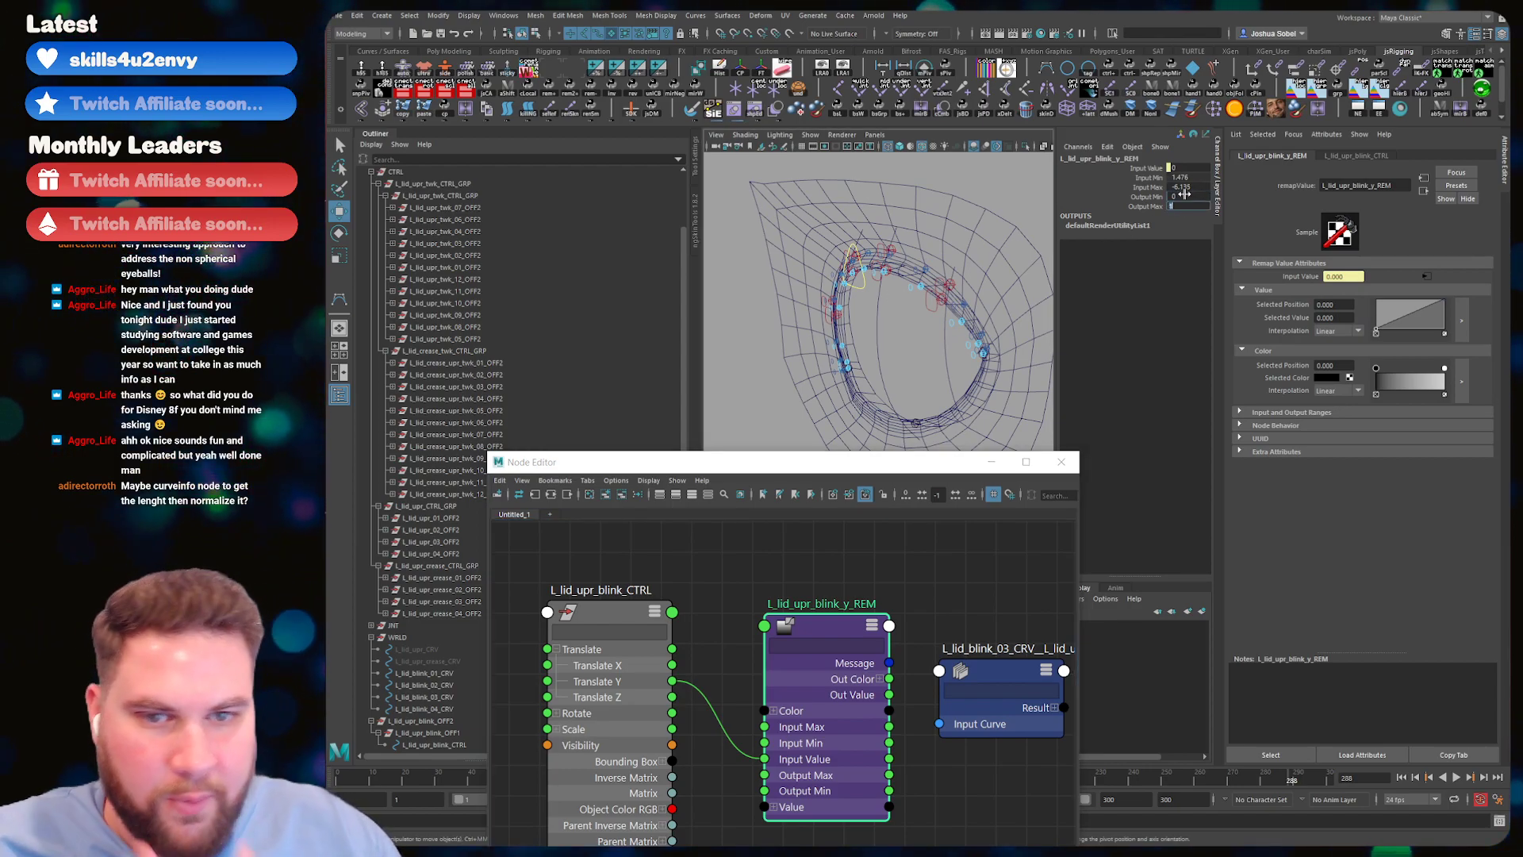
- Clear the node selection and reselect L_lid_upr_blink_CTRL on the upper eyelid
left_click(902, 311)
left_click_drag(901, 311, 916, 300, "alt")
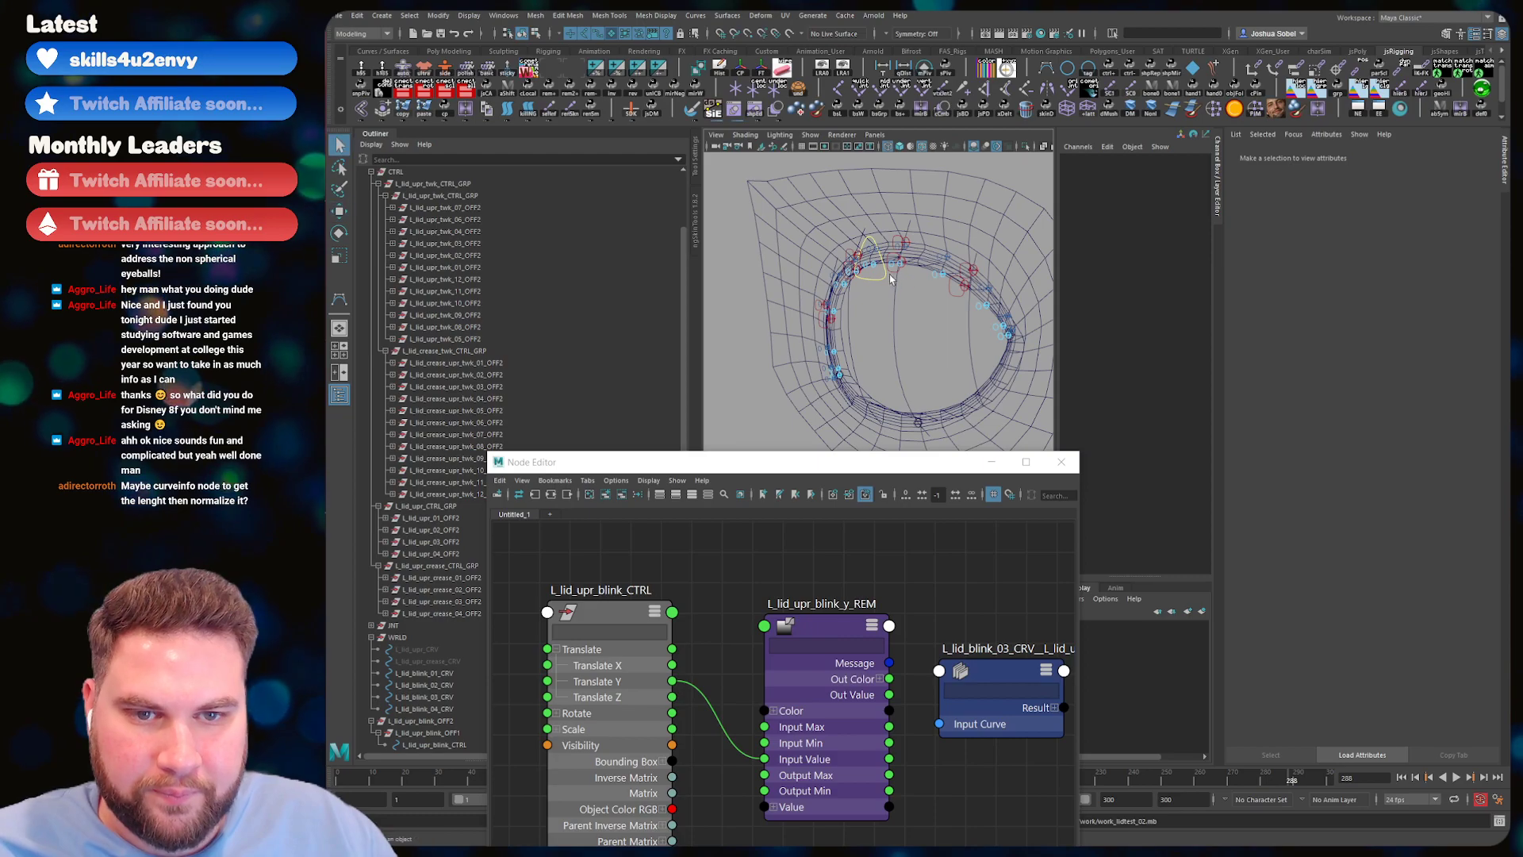
left_click(885, 274)
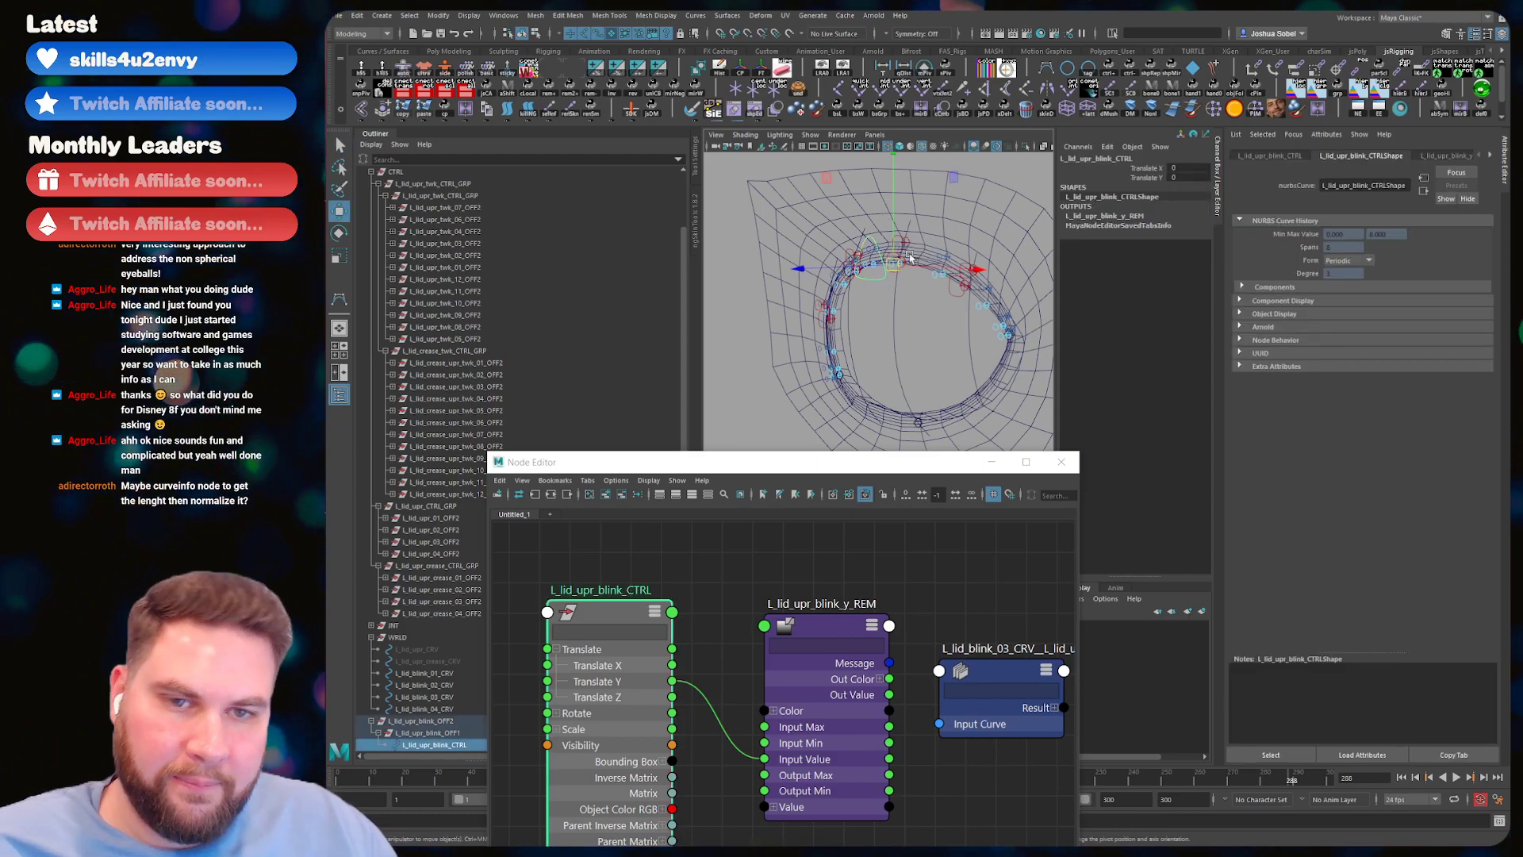
- Connect the Out Value of L_lid_upr_blink_y_REM to the Parameter of the L_lid_blink_03_CRV point-on-curve node
left_click_drag(890, 695, 941, 672)
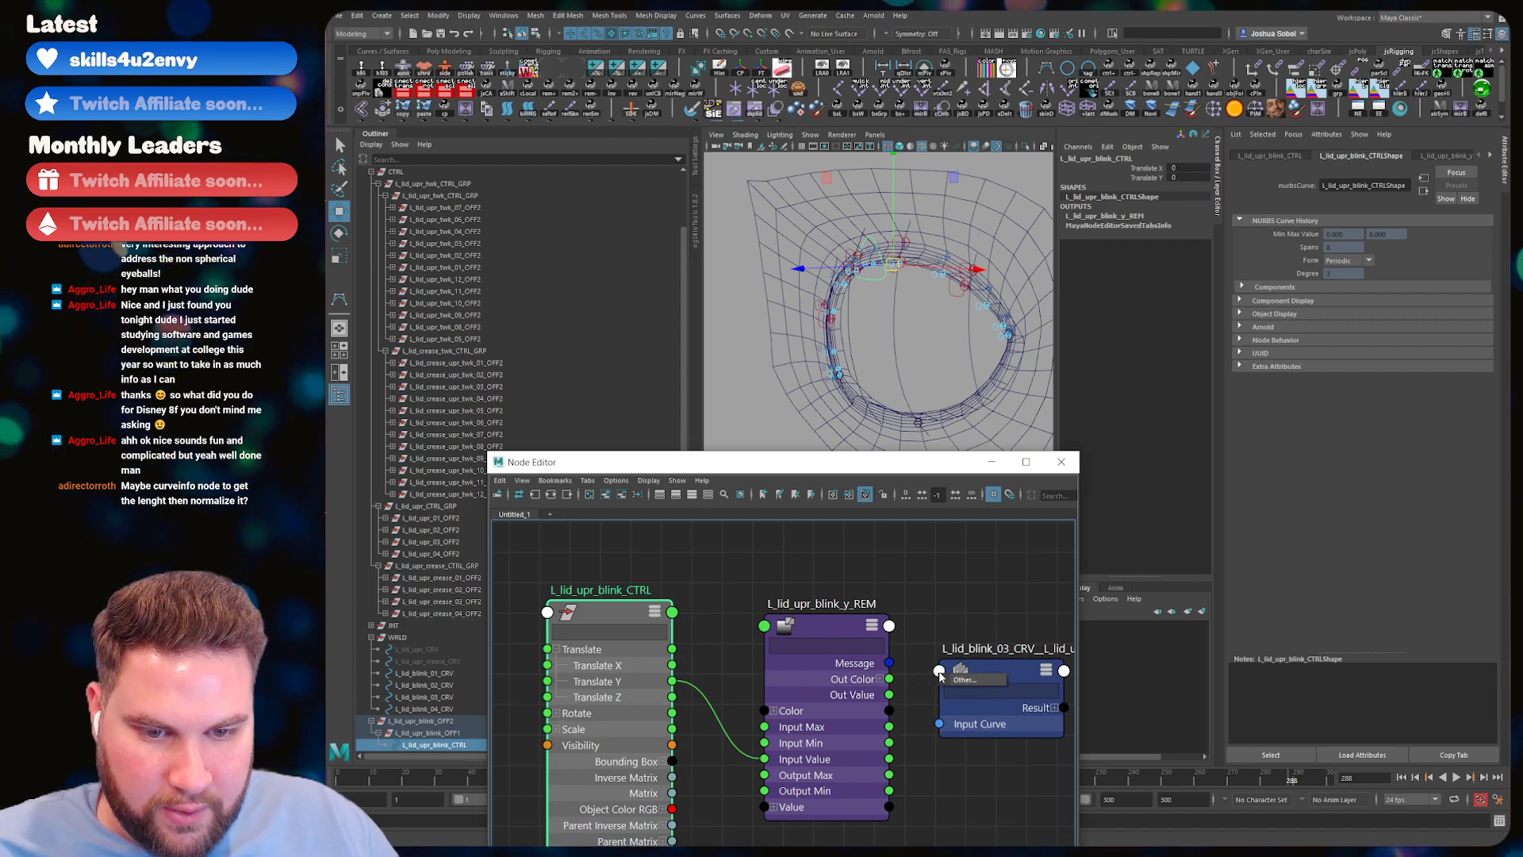
left_click(965, 680)
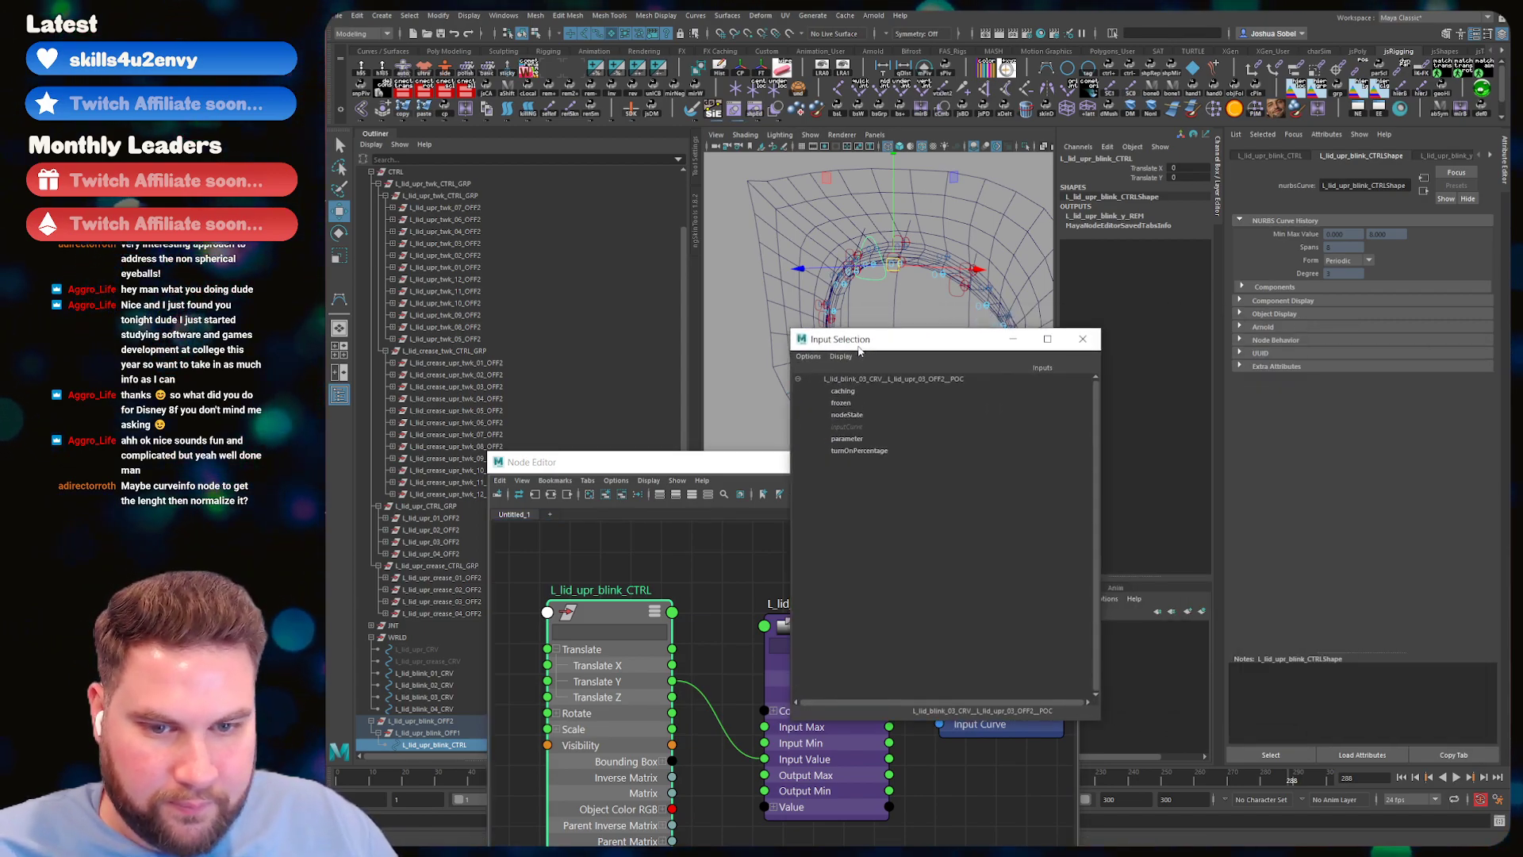
left_click(845, 458)
- Lower L_lid_upr_blink_CTRL along Y to test the connection, undoing both the move and the connection
left_click_drag(909, 313, 910, 400, "alt")
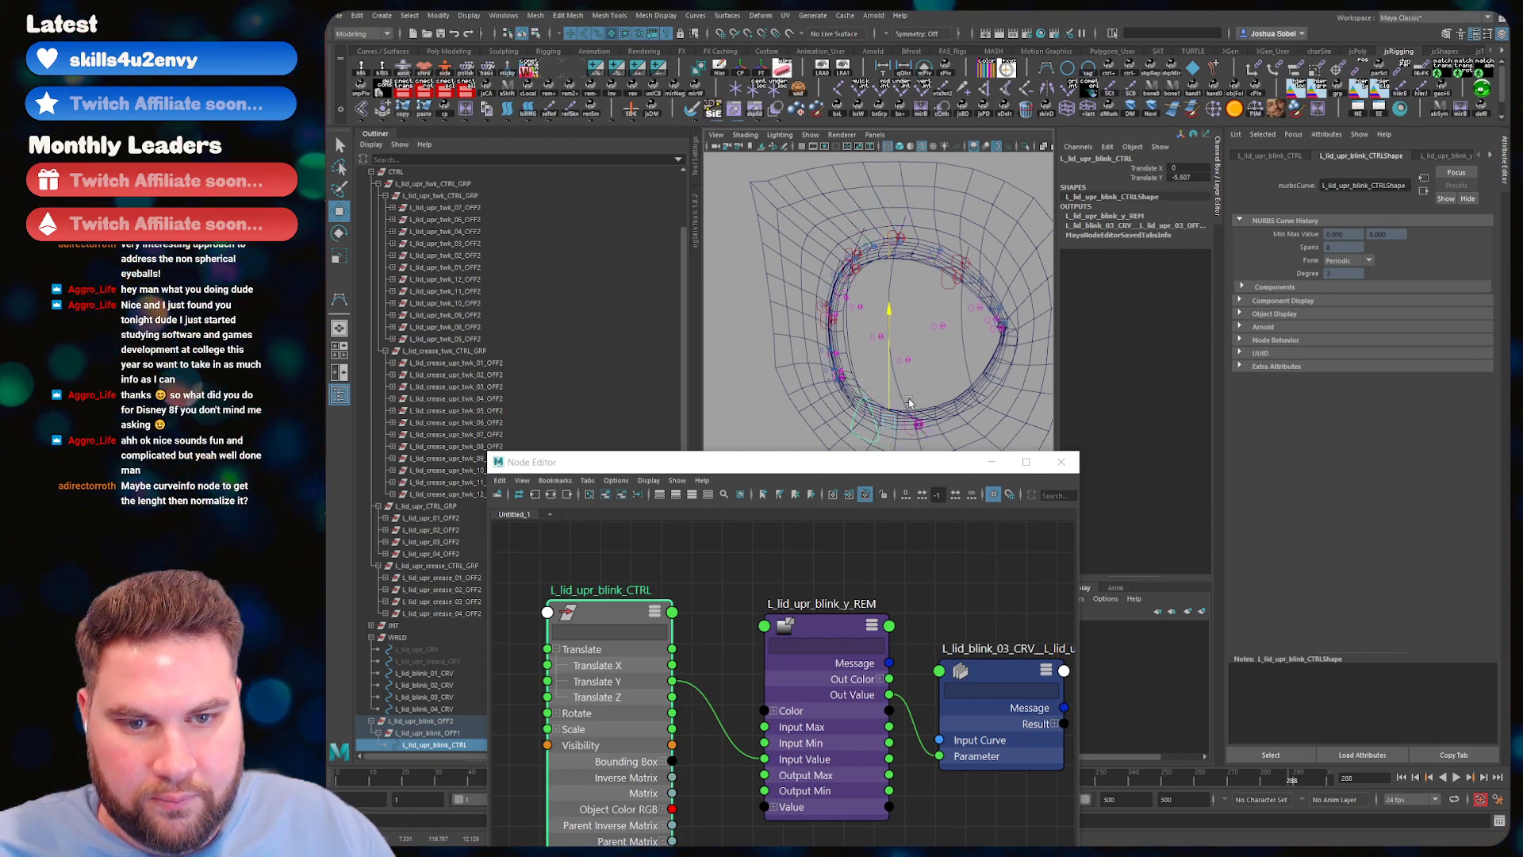
key("ctrl+z")
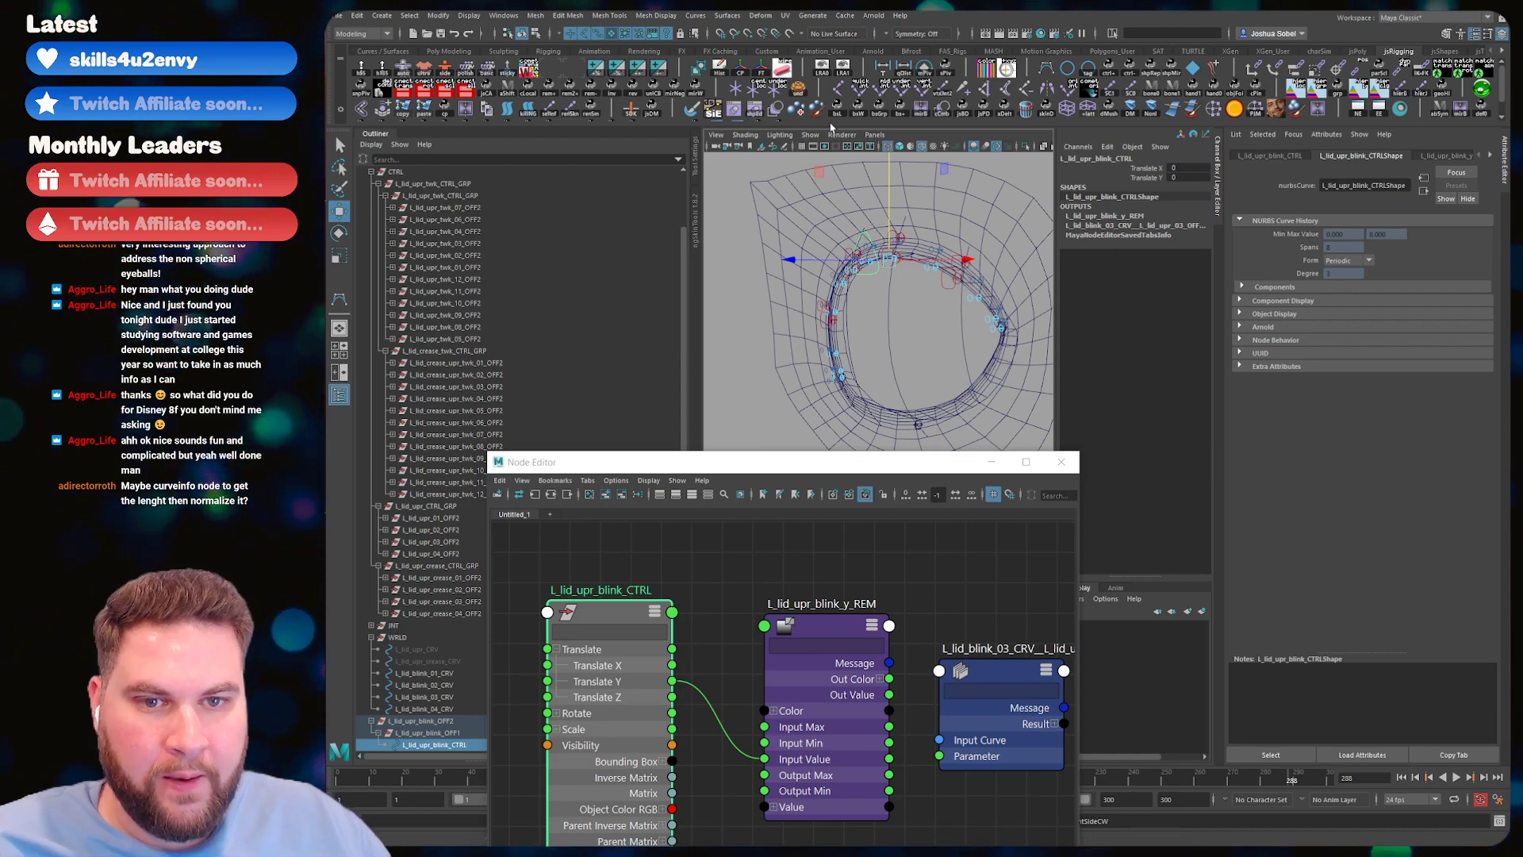
left_click_drag(900, 290, 914, 256, "alt")
key("q")
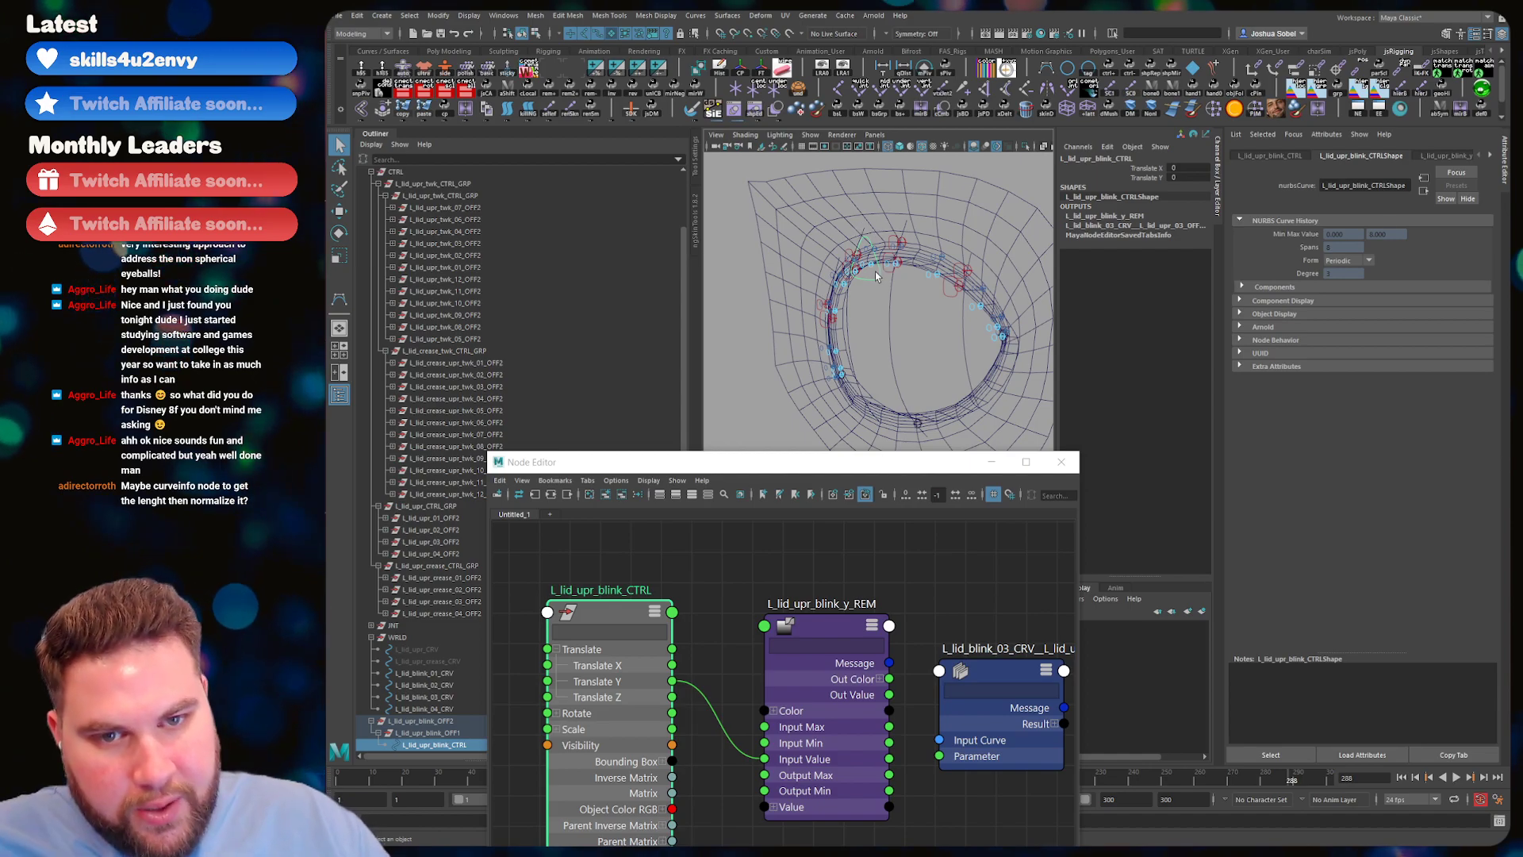
- Reconnect the Out Value of L_lid_upr_blink_y_REM to the point-on-curve node's Parameter and clear the selection
left_click(889, 625)
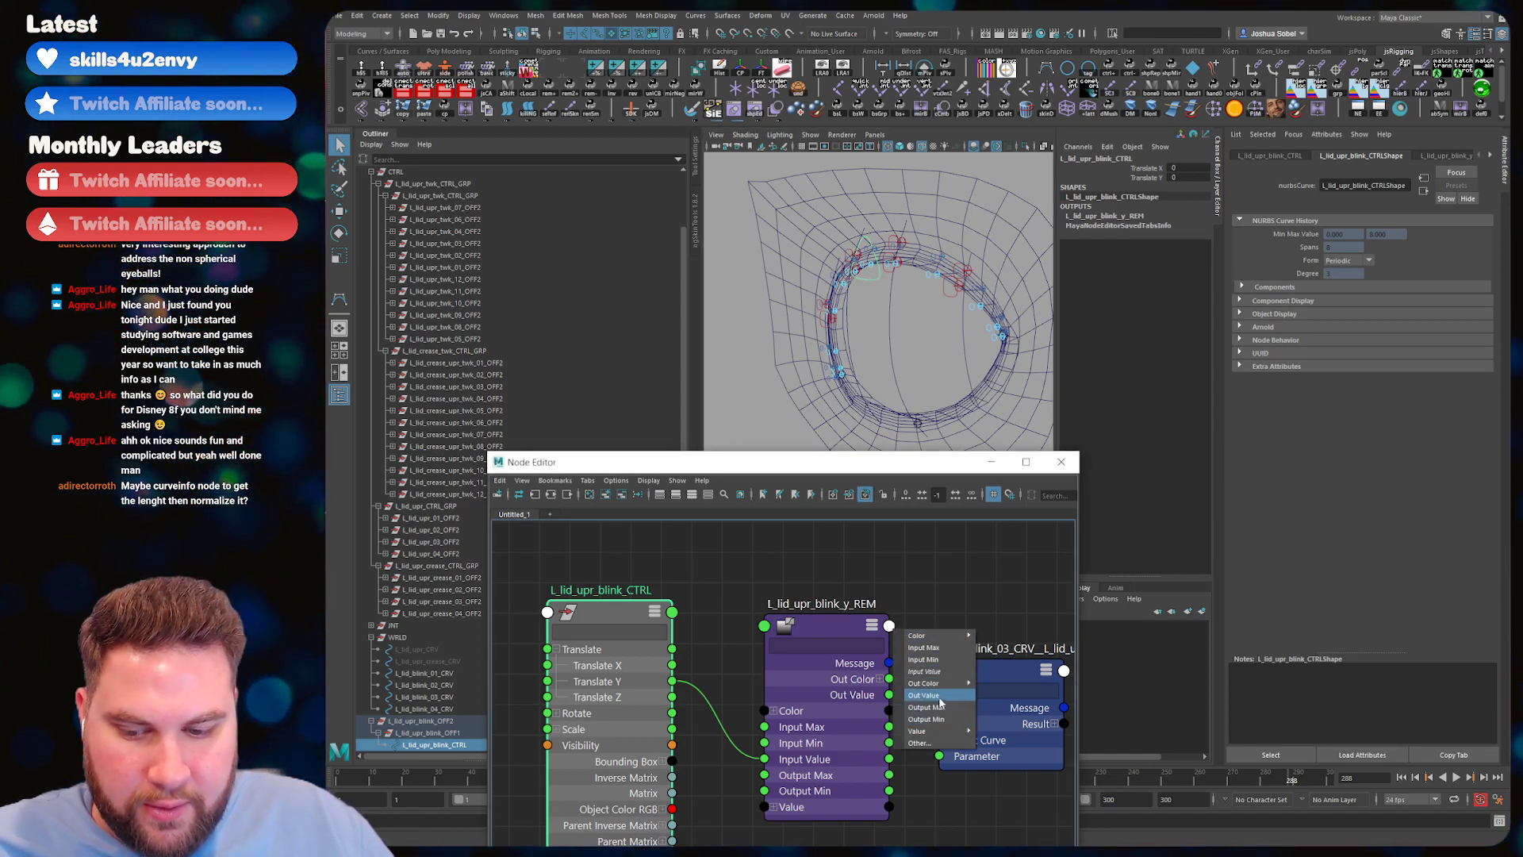
mouse_move(944, 686)
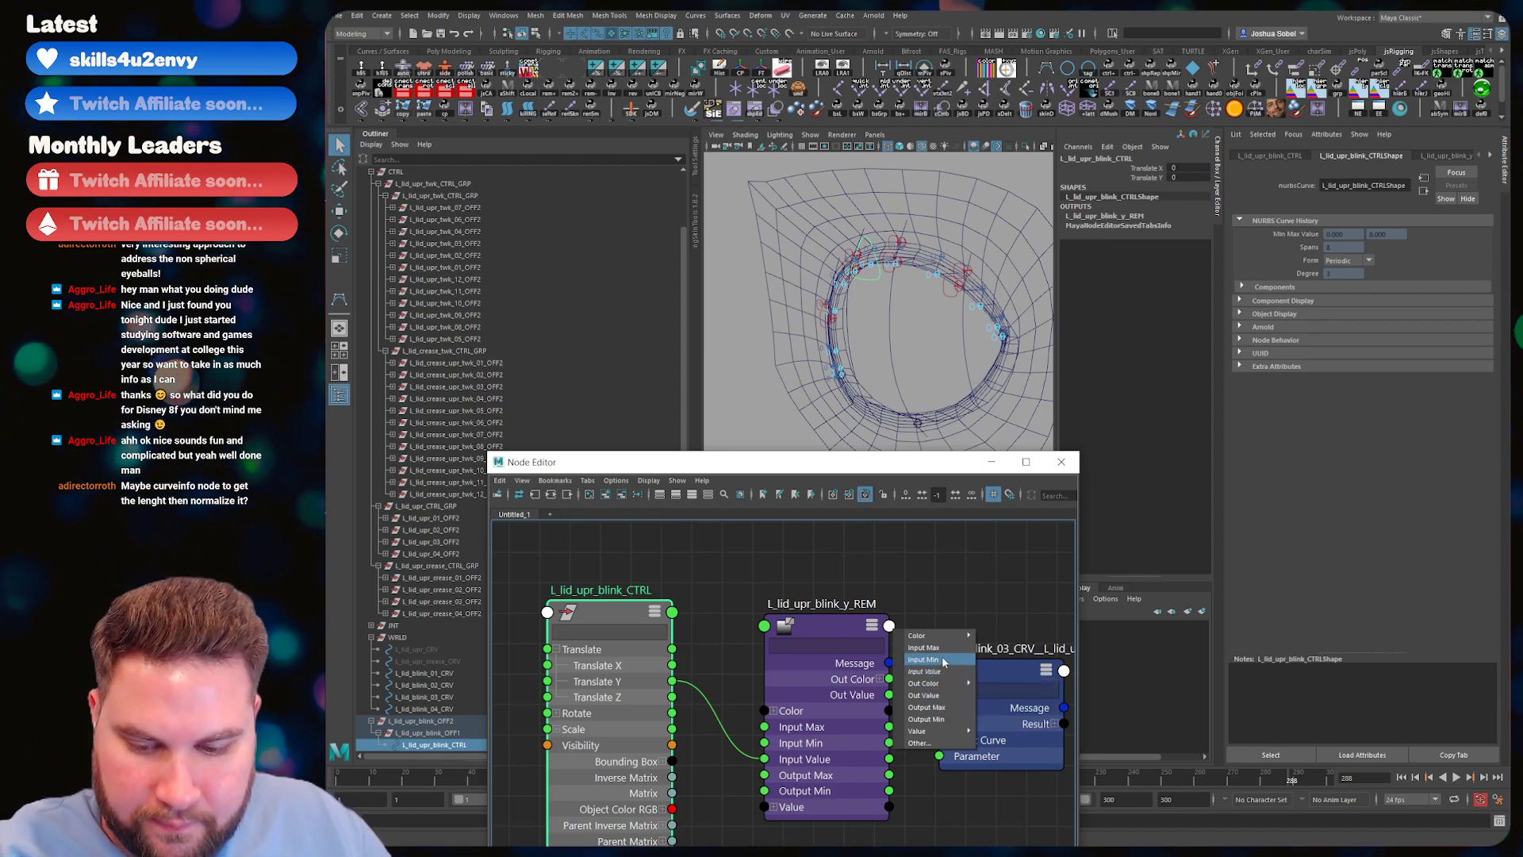
mouse_move(940, 634)
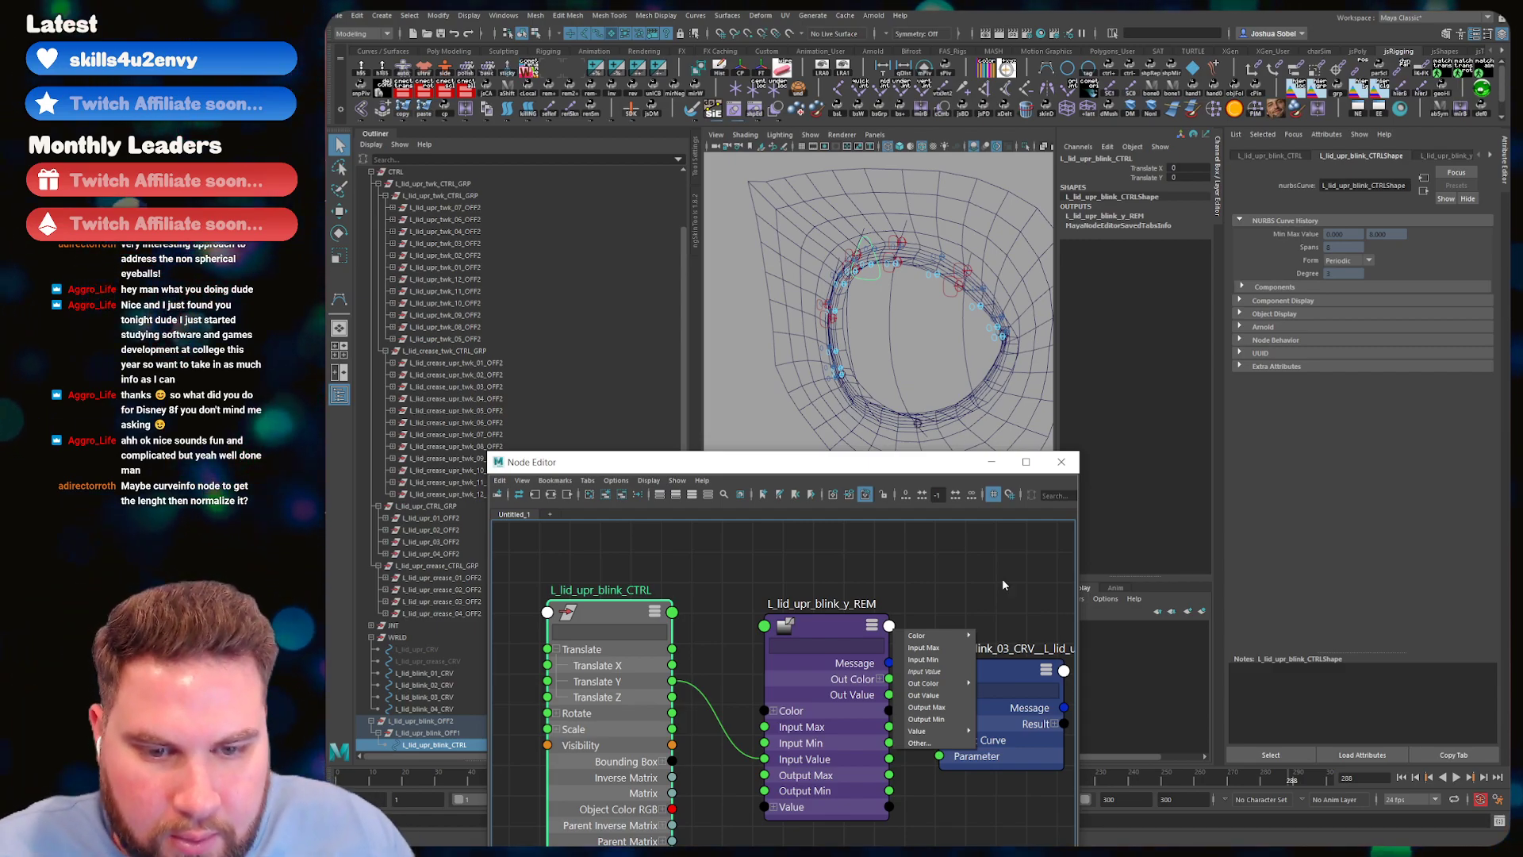
left_click(936, 695)
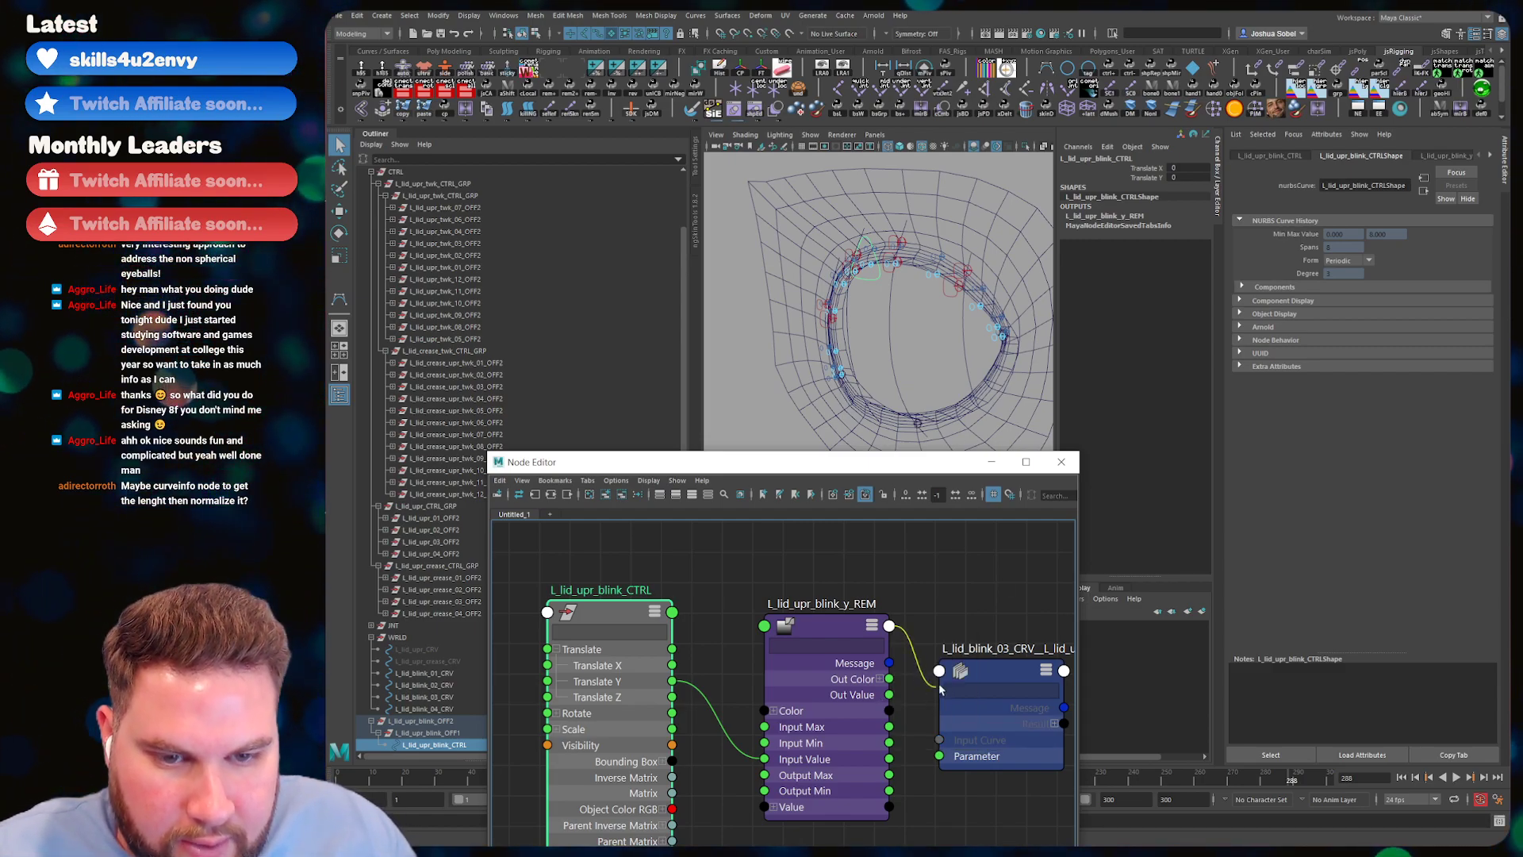
left_click(939, 755)
left_click(901, 299)
mouse_move(905, 301)
left_mouse_down("alt")
mouse_move(870, 287)
mouse_move(929, 298)
left_mouse_up("alt")
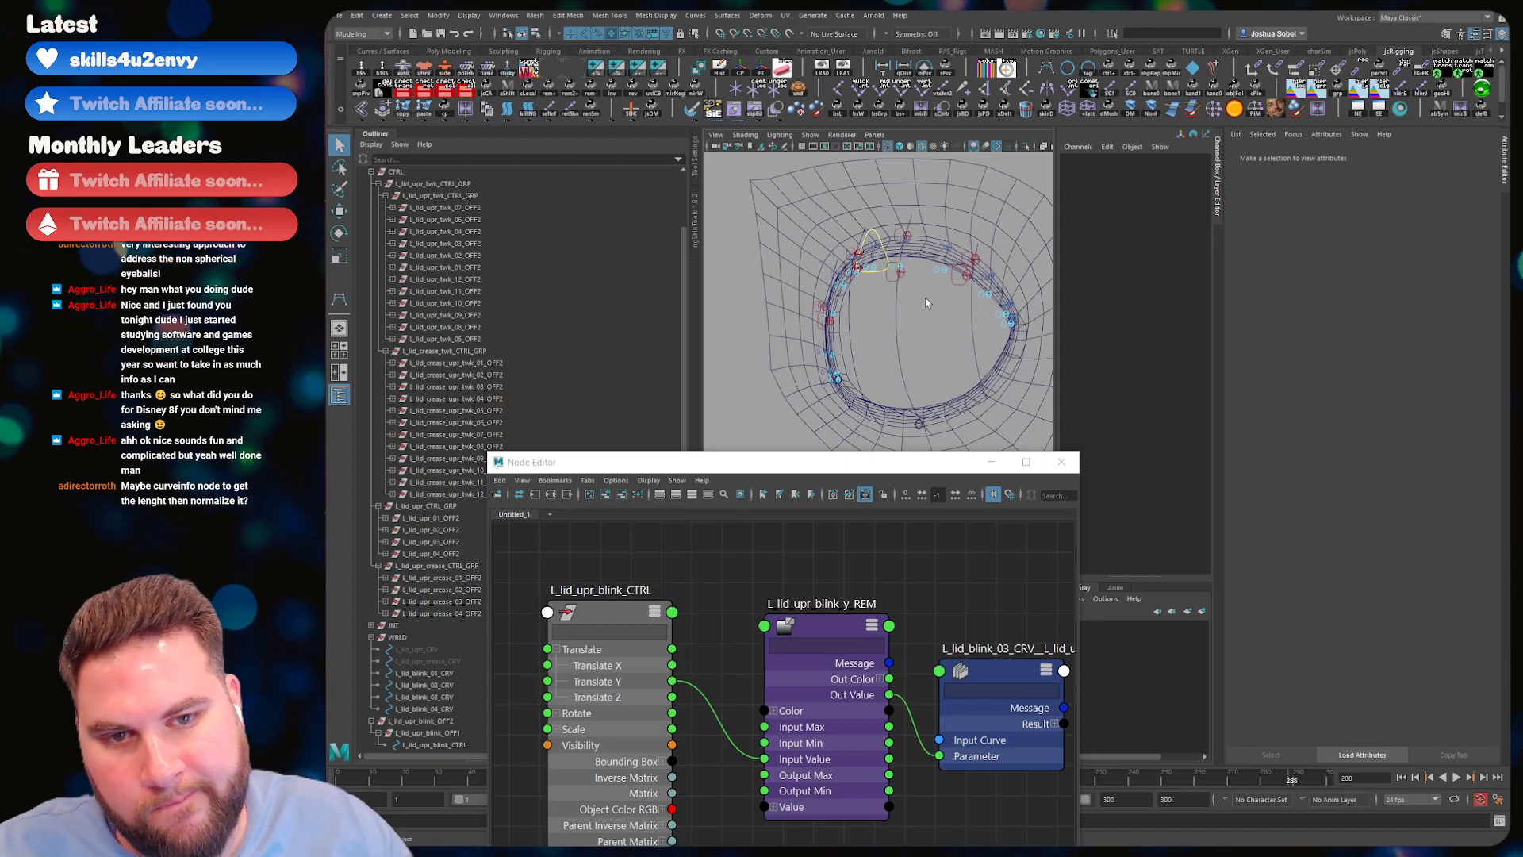
- Undo the Out Value to Parameter connection and display the point-on-curve node's own Parameter value
key("ctrl+z")
key("ctrl+z")
key("ctrl+z")
key("ctrl+z")
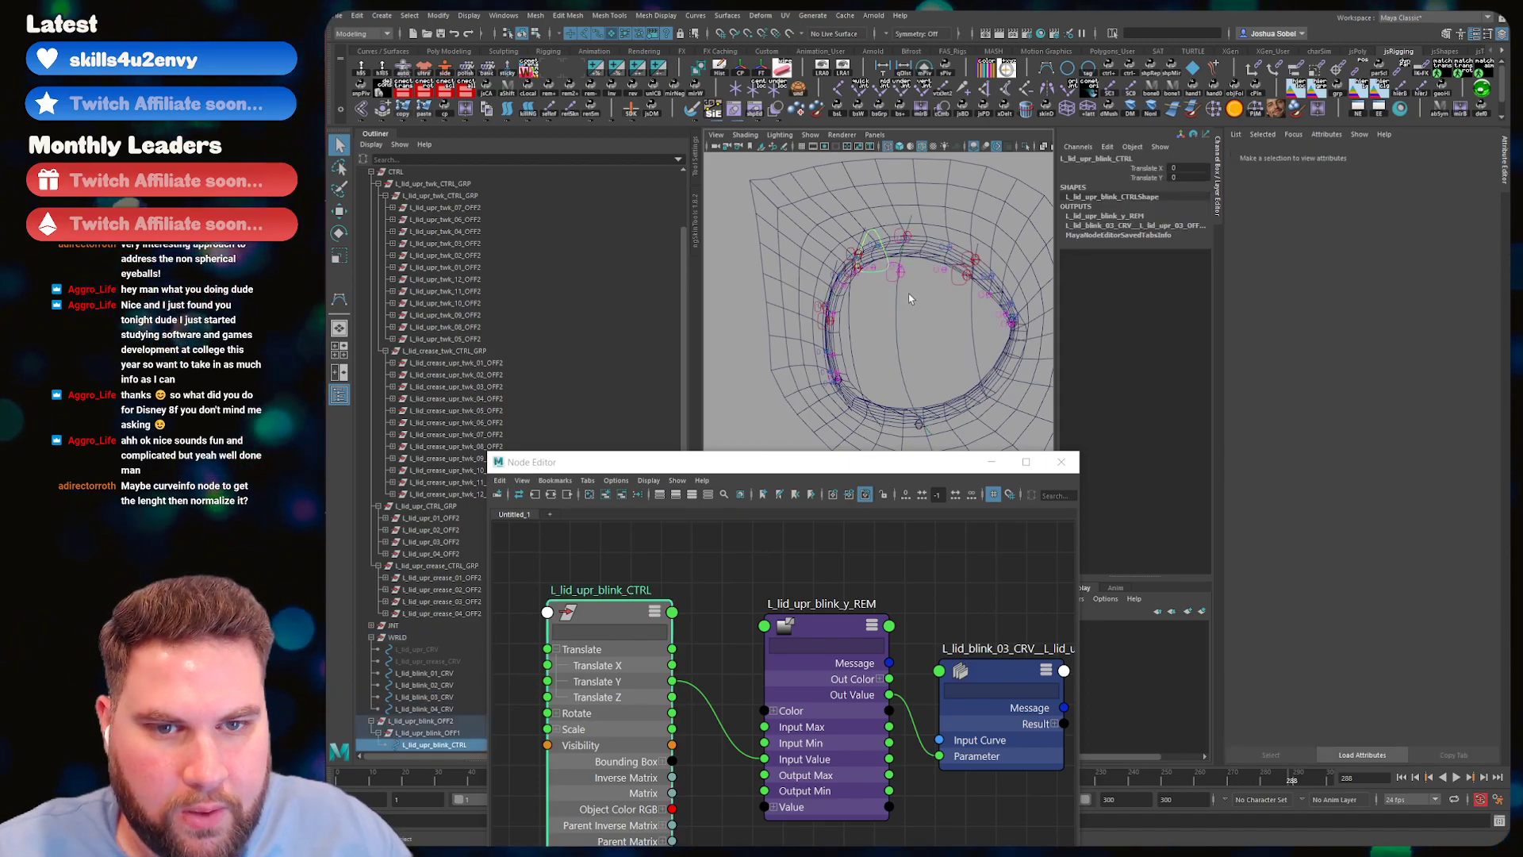
left_click(983, 667)
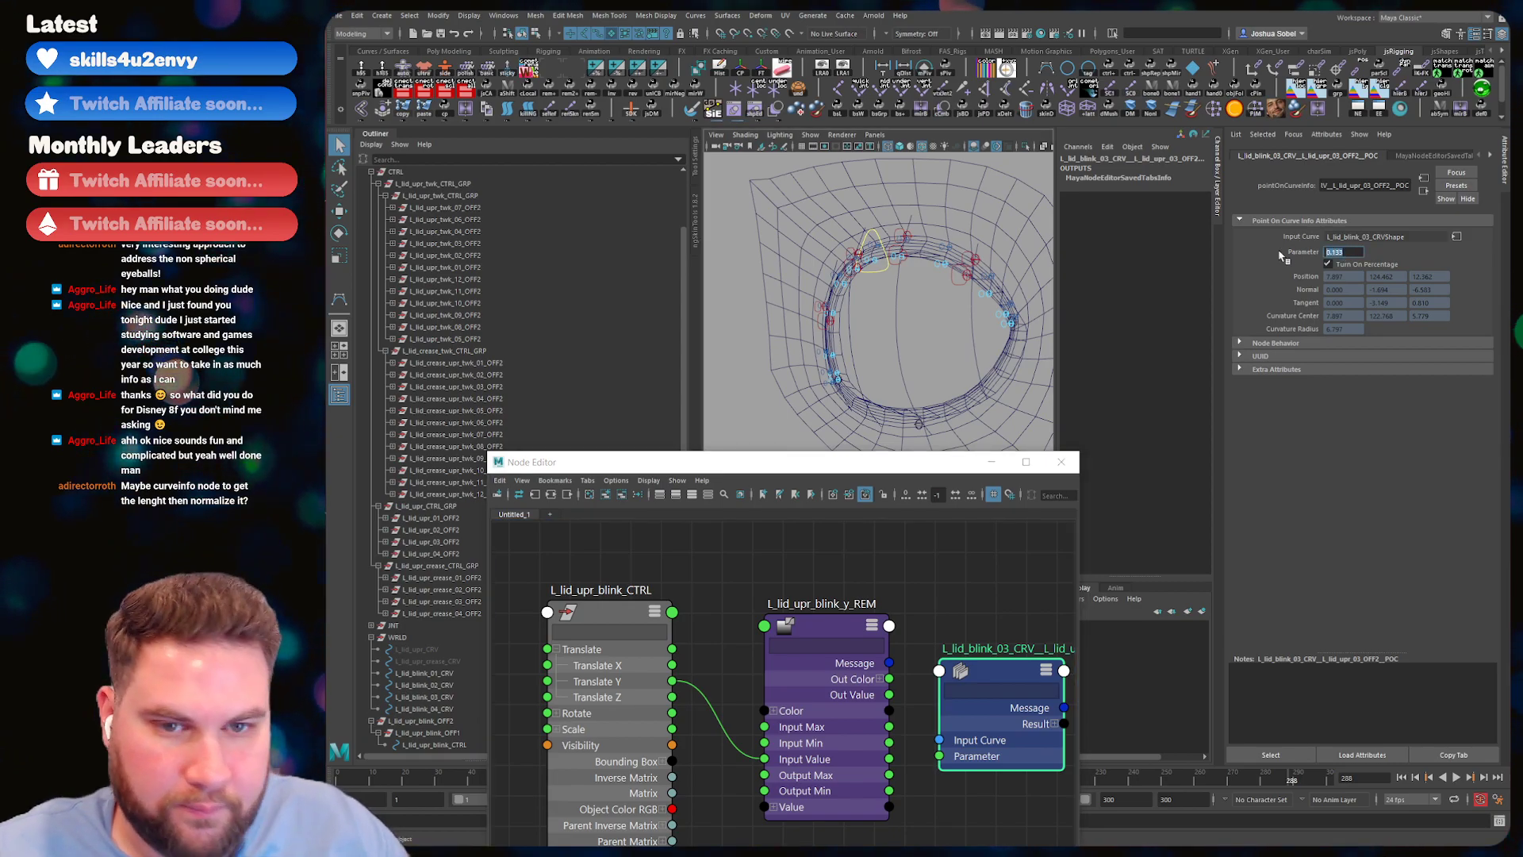
key("ctrl+z")
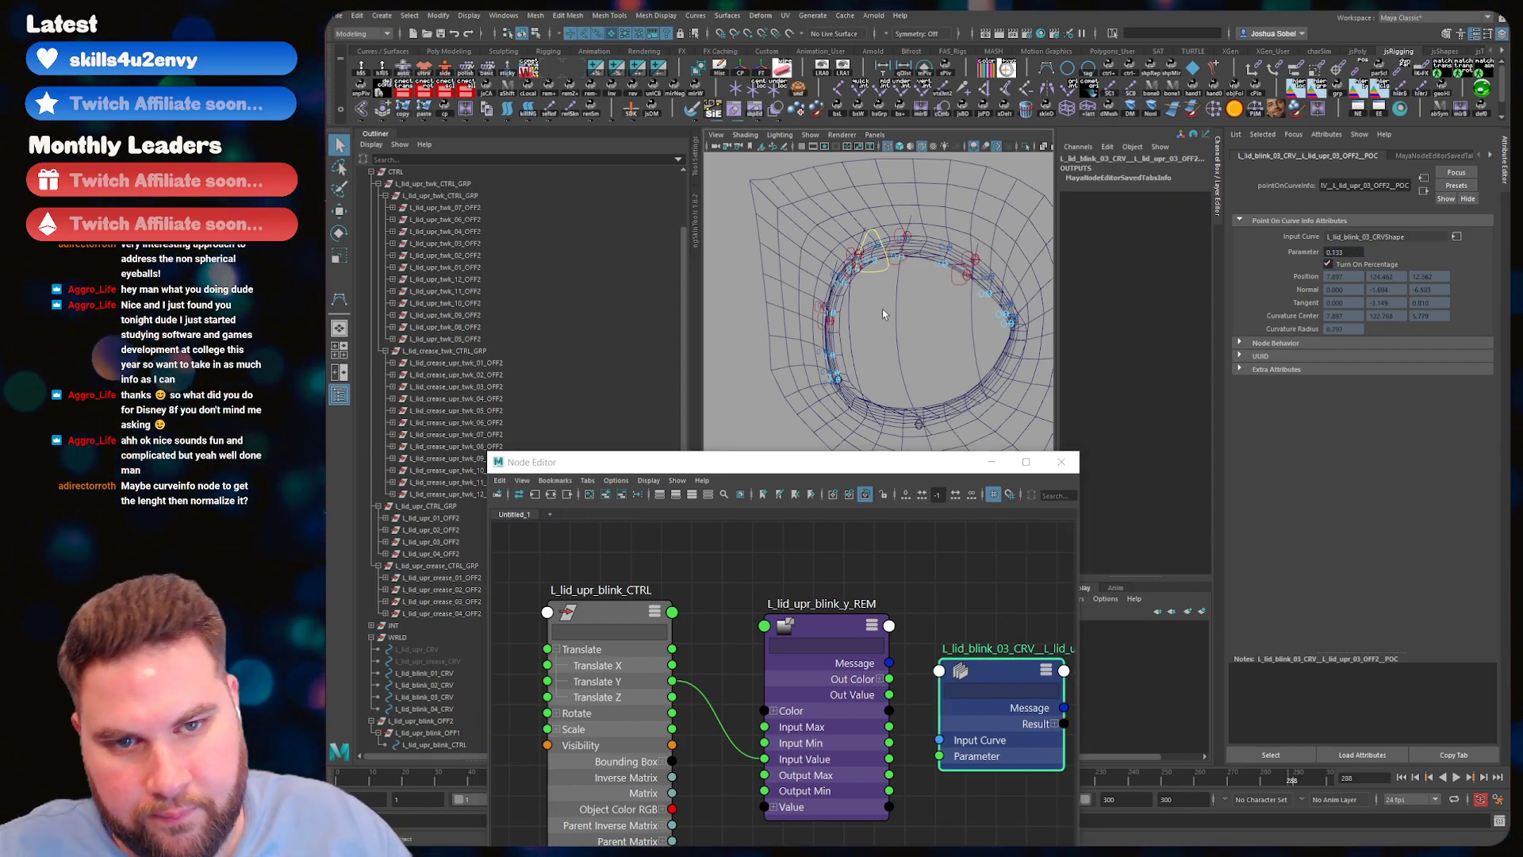
- Select L_lid_upr_blink_CTRL, lower it along Y as a test, and undo the move
left_click_drag(963, 279, 917, 287, "alt")
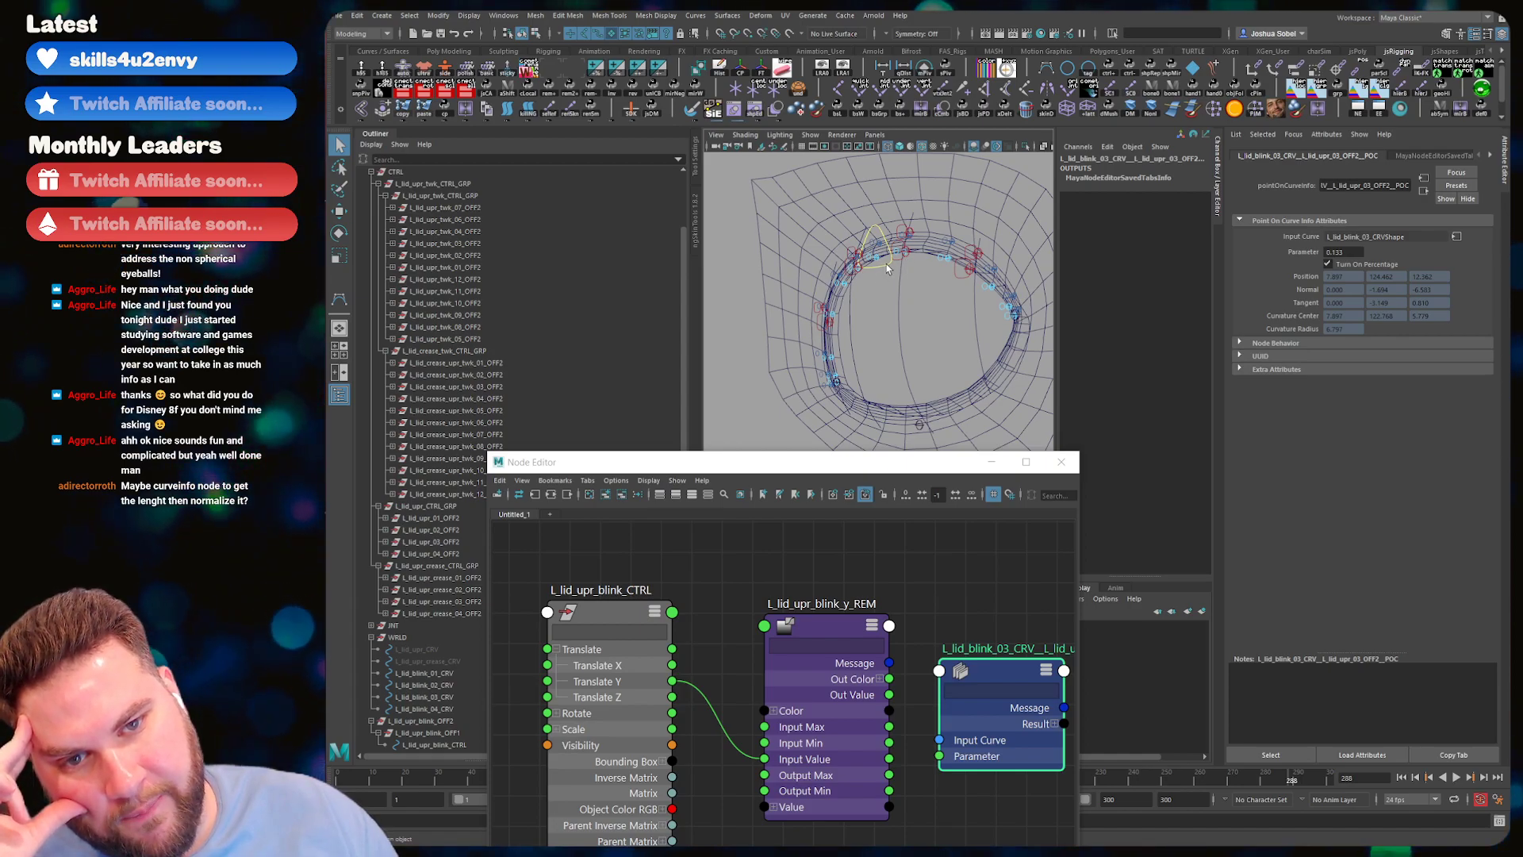
left_click(896, 300)
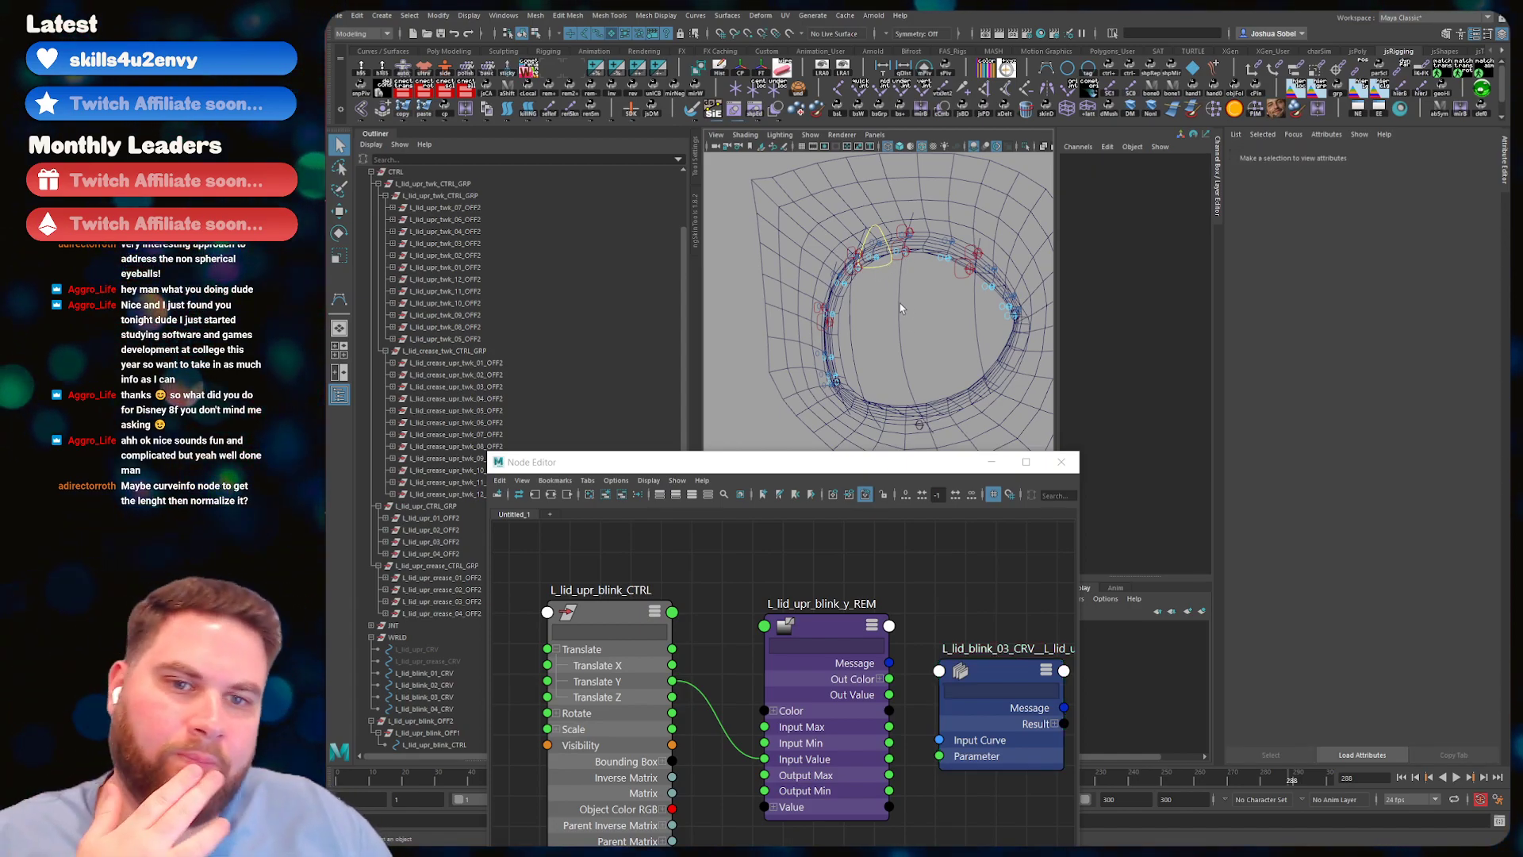
left_click(882, 264)
mouse_move(926, 274)
left_mouse_down("alt")
mouse_move(919, 236)
mouse_move(928, 290)
left_mouse_up("alt")
key("w")
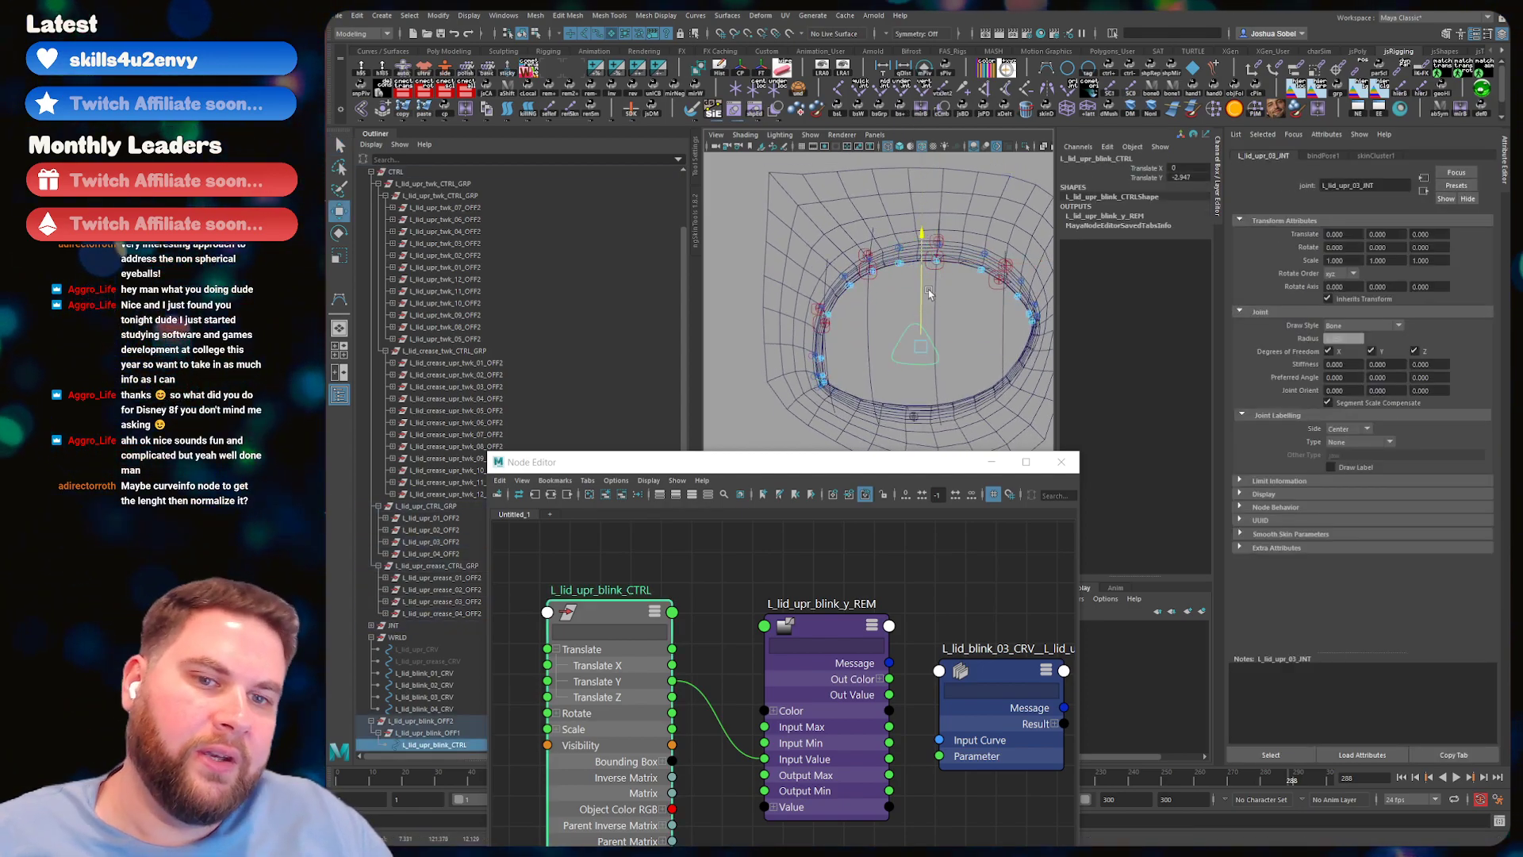
key("ctrl+z")
key("ctrl+z")
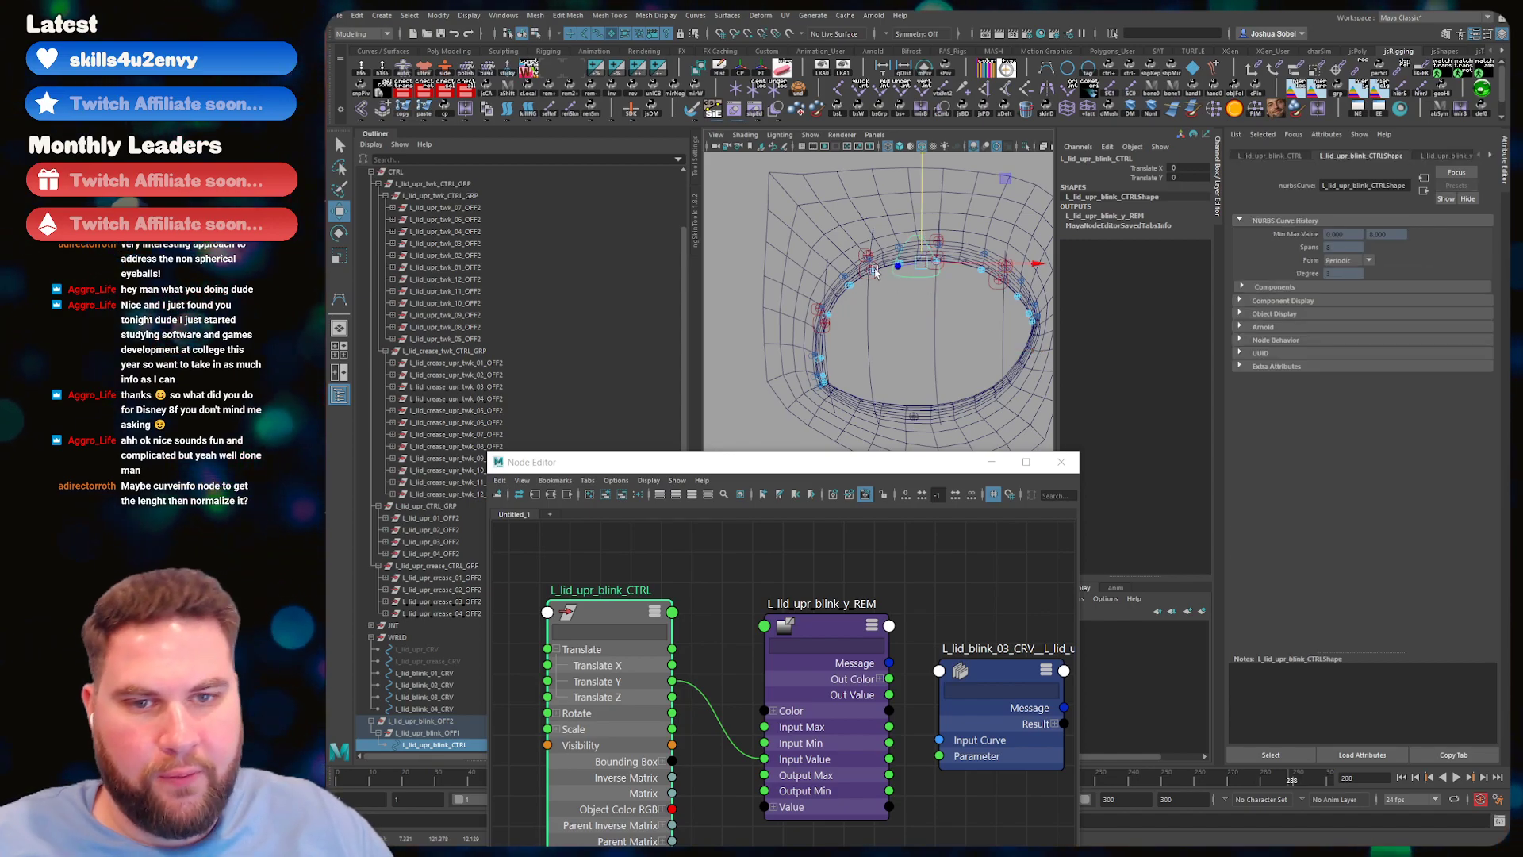
key("e")
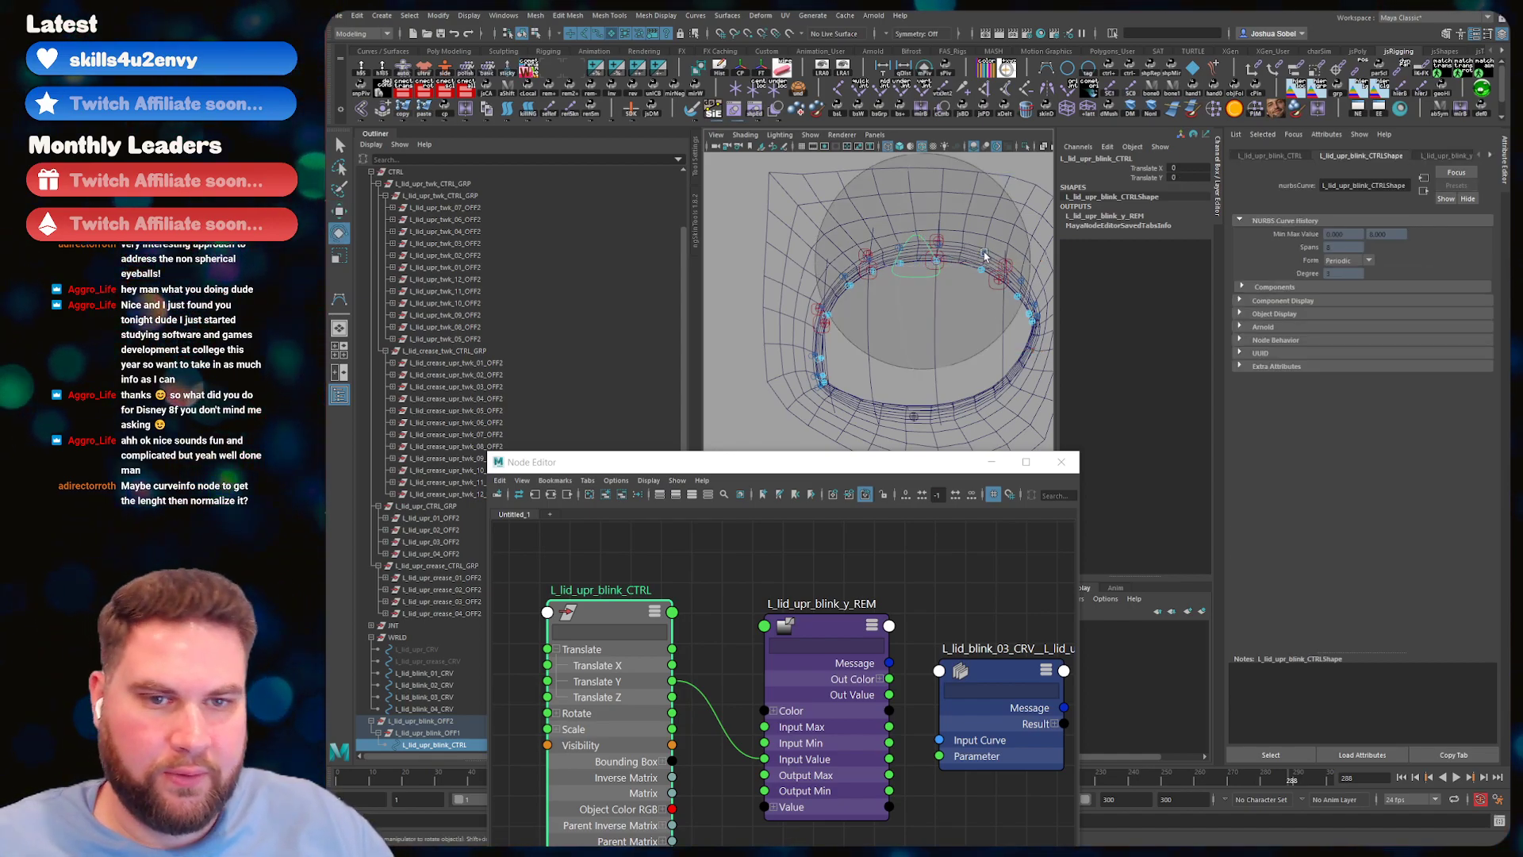
key("w")
left_click_drag(940, 261, 922, 236)
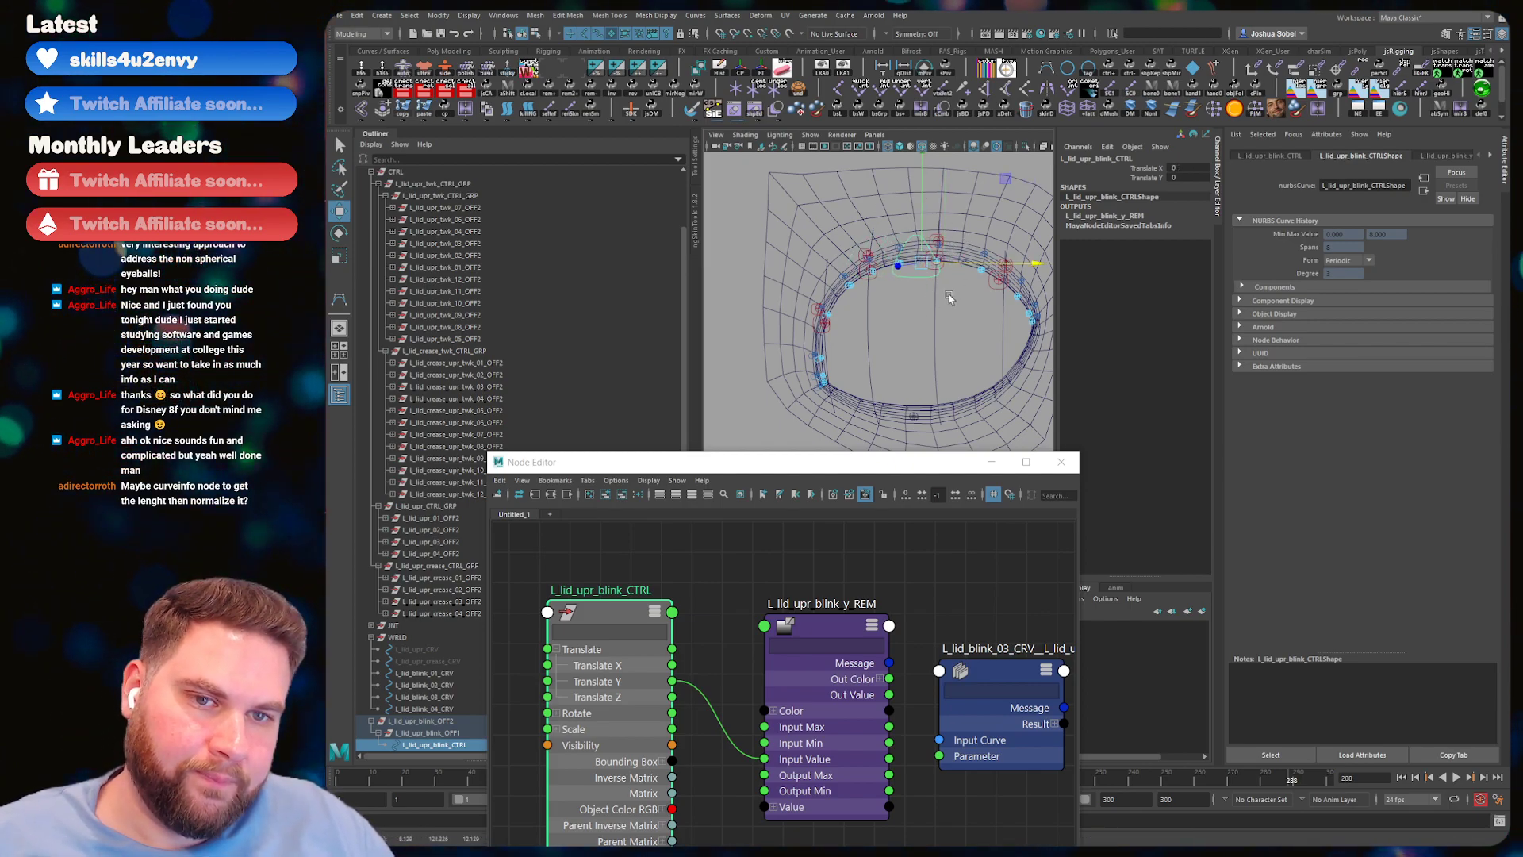
key("q")
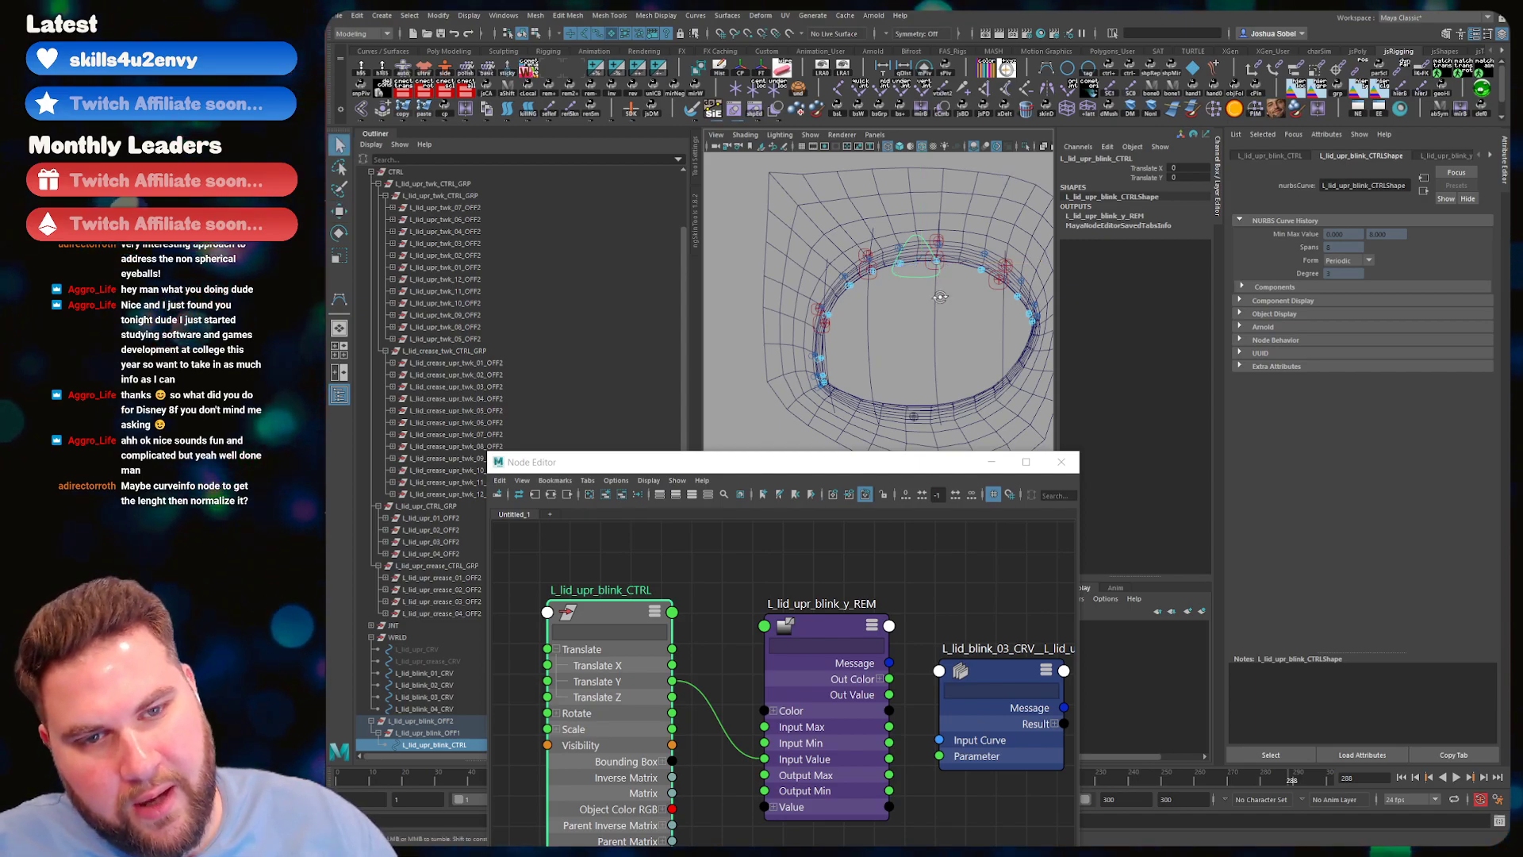
left_click_drag(943, 287, 852, 279, "alt")
- Select the L_lid_blink_03_CRV point-on-curve node and connect the Out Value of L_lid_upr_blink_y_REM to its Parameter
left_click(1001, 682)
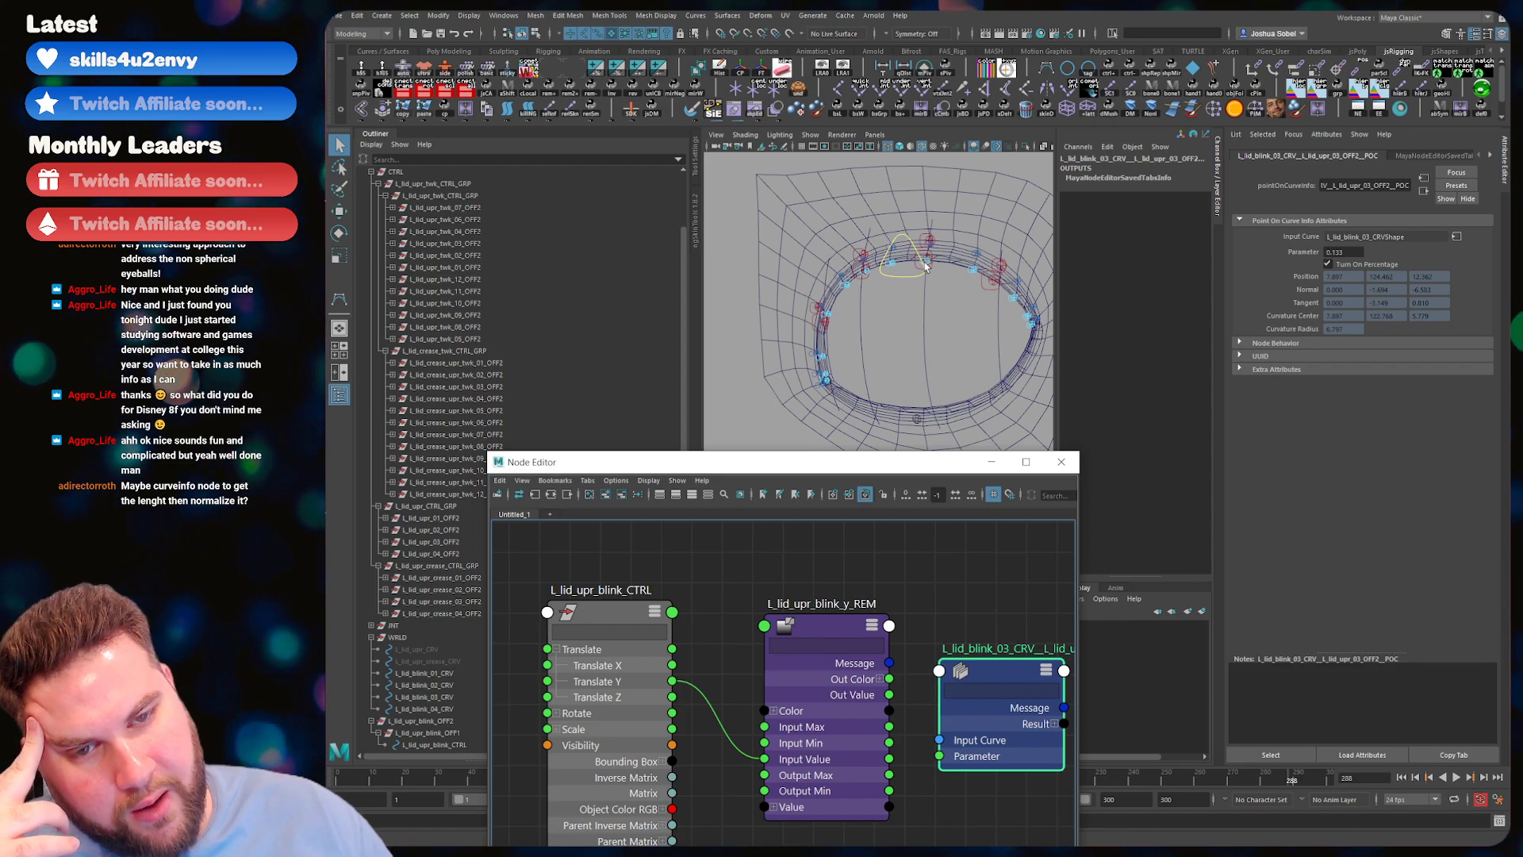
left_click_drag(924, 308, 1023, 262, "alt")
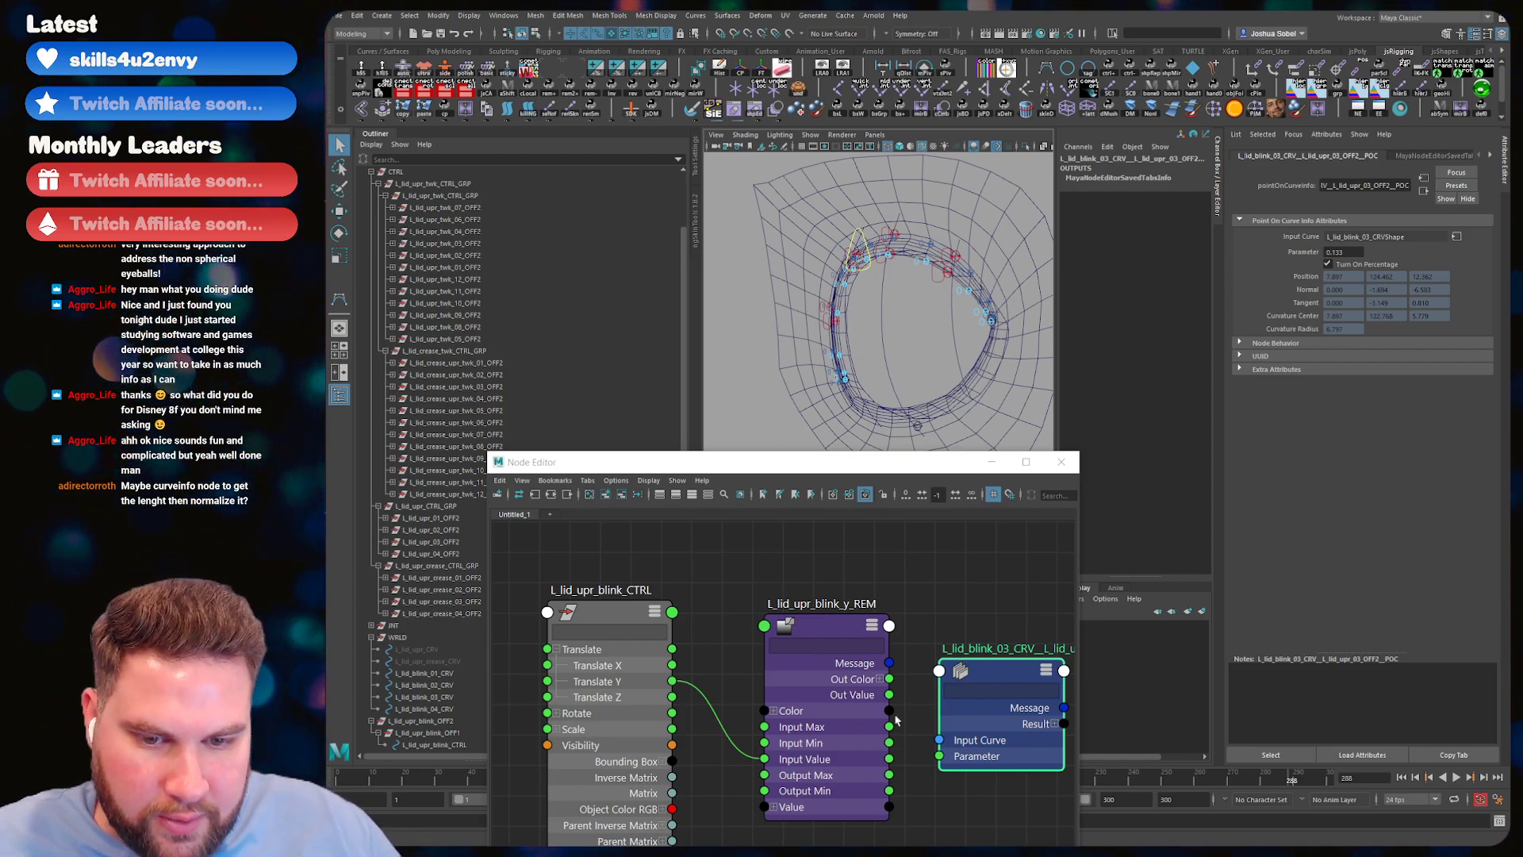
left_click_drag(889, 695, 939, 756)
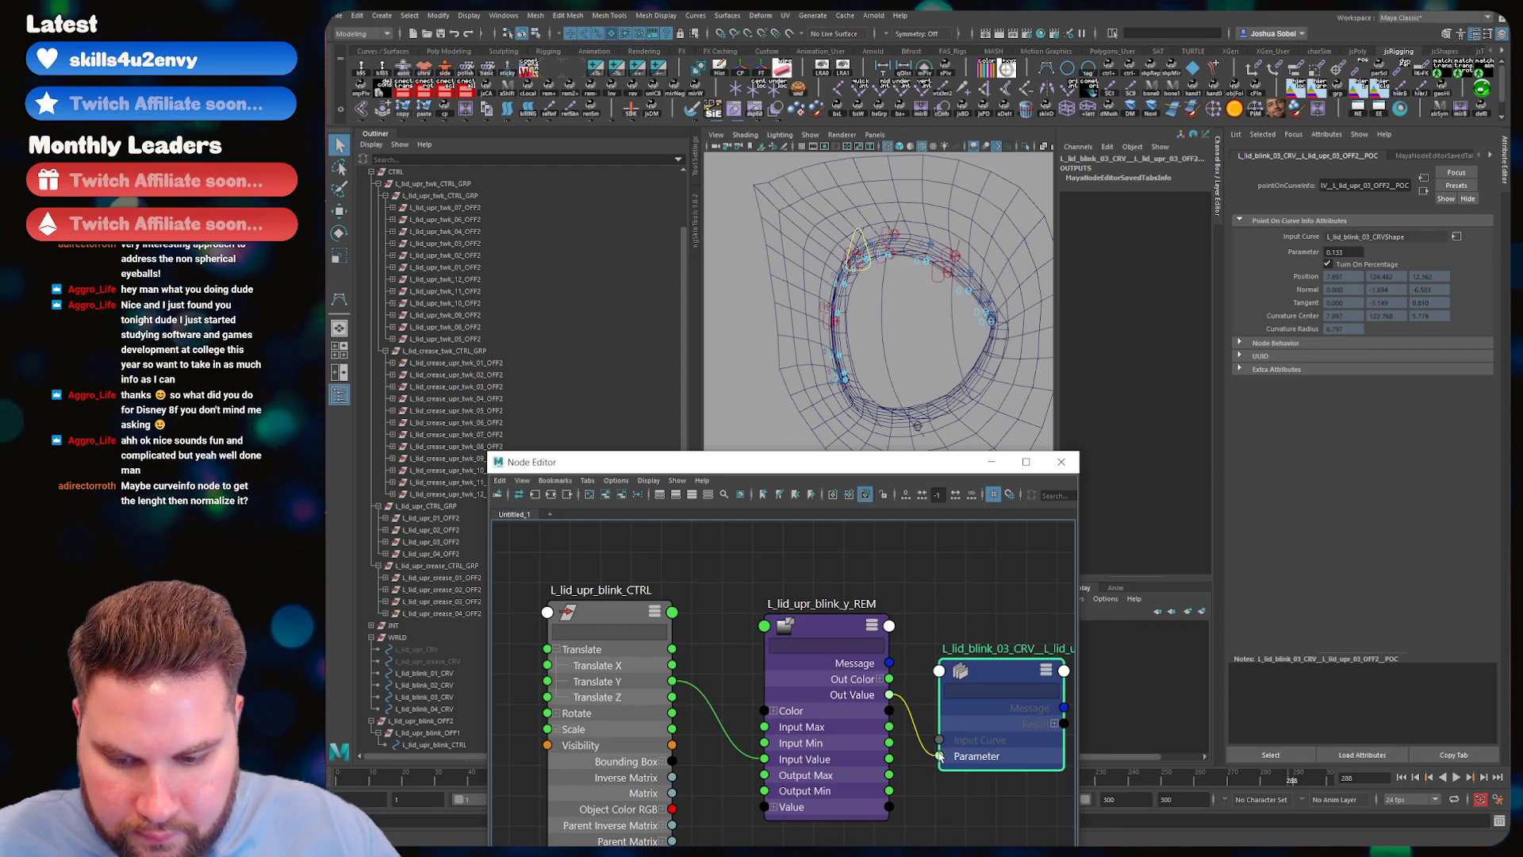
left_click_drag(939, 756, 939, 756)
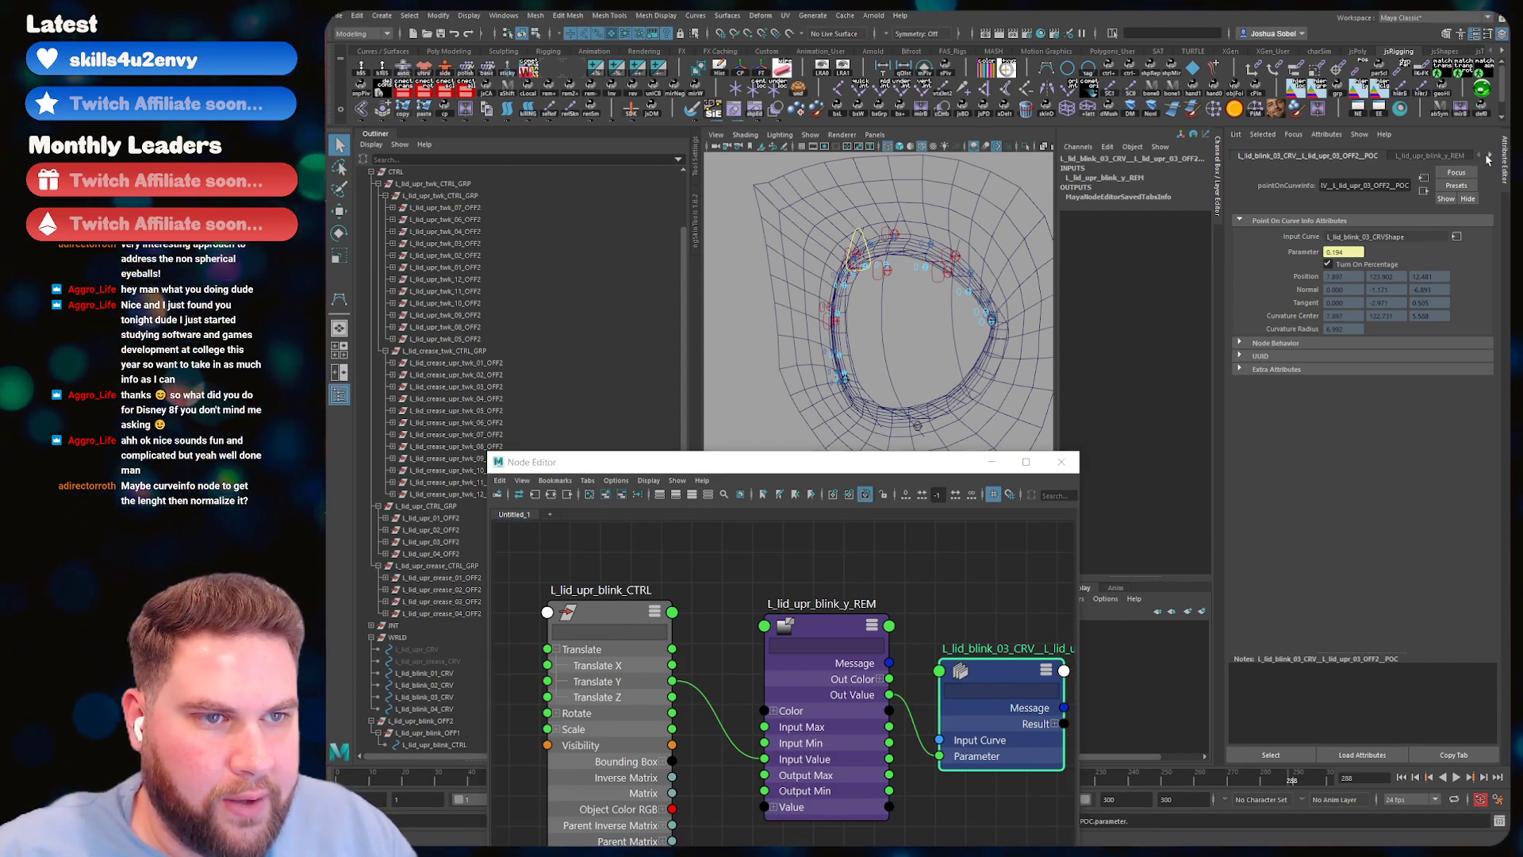
- Set the Value interpolation of L_lid_upr_blink_y_REM to Smooth, moving the Node Editor to uncover the viewport
left_click(1431, 156)
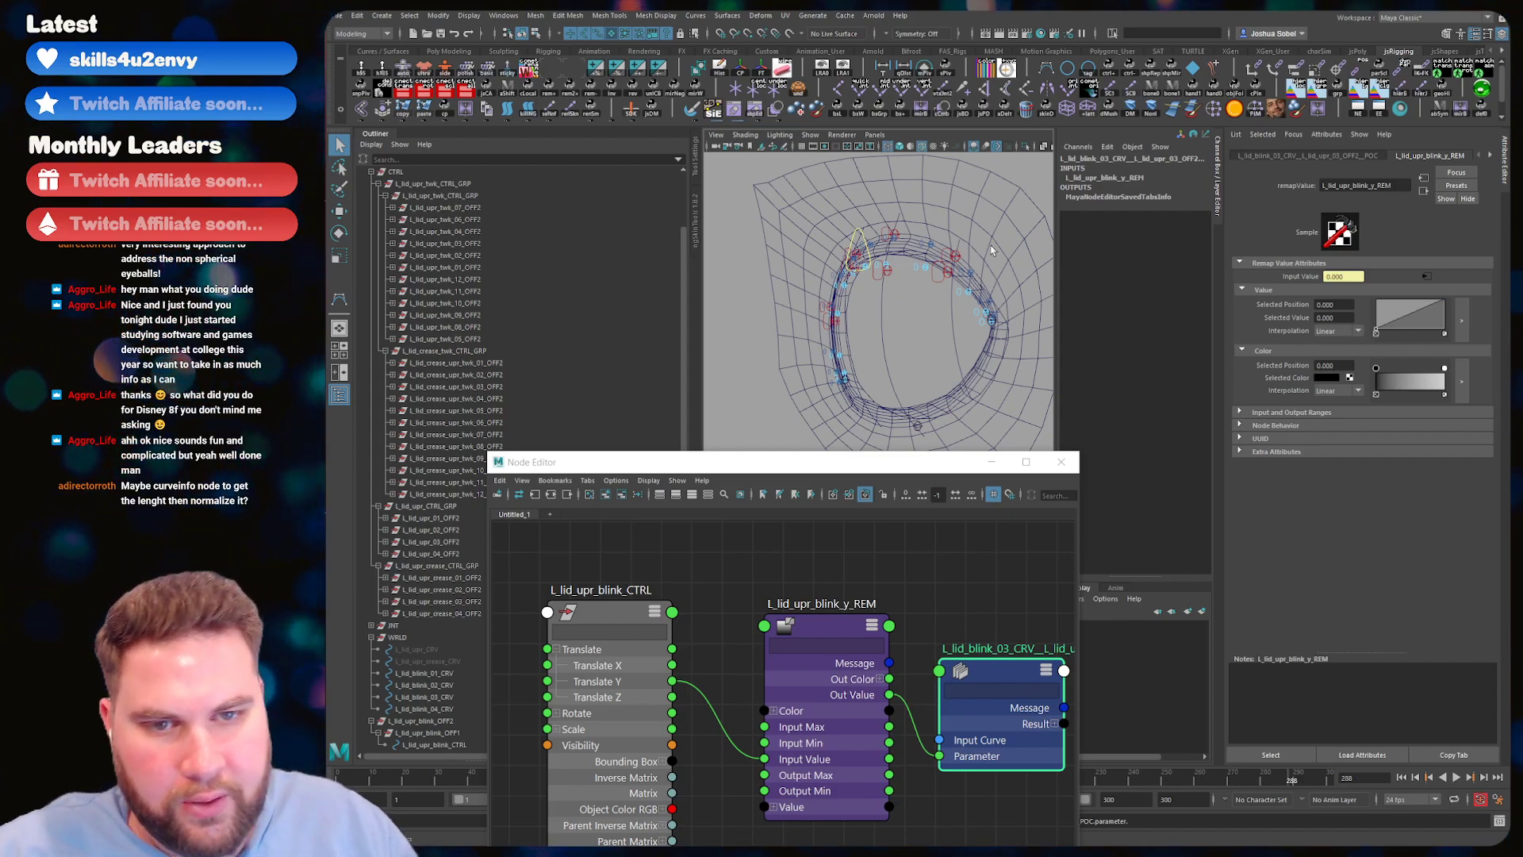
left_click_drag(879, 297, 865, 284, "alt")
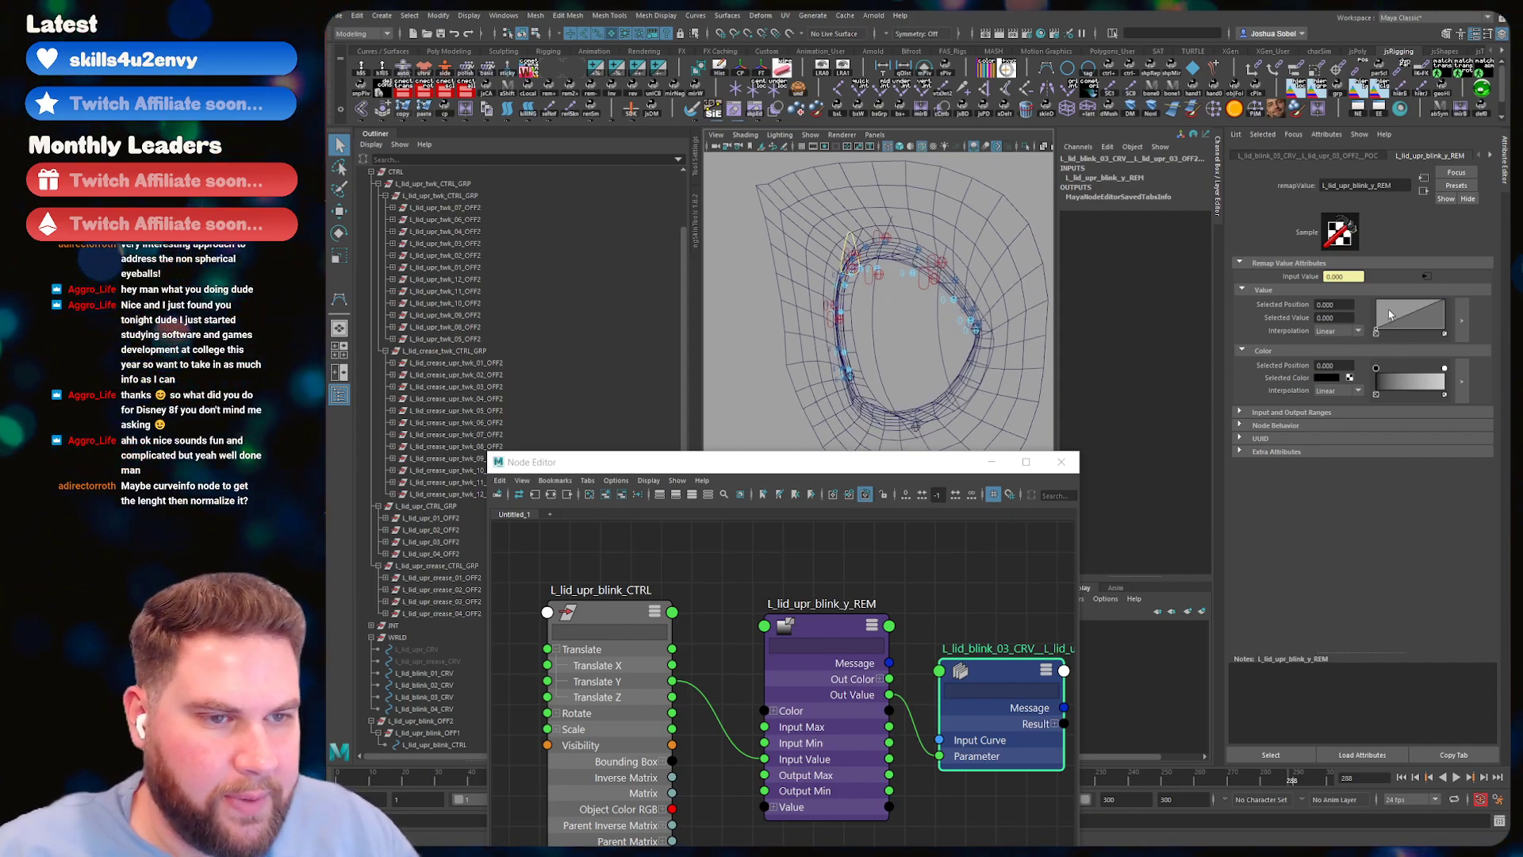
left_click(1338, 330)
left_click(1339, 351)
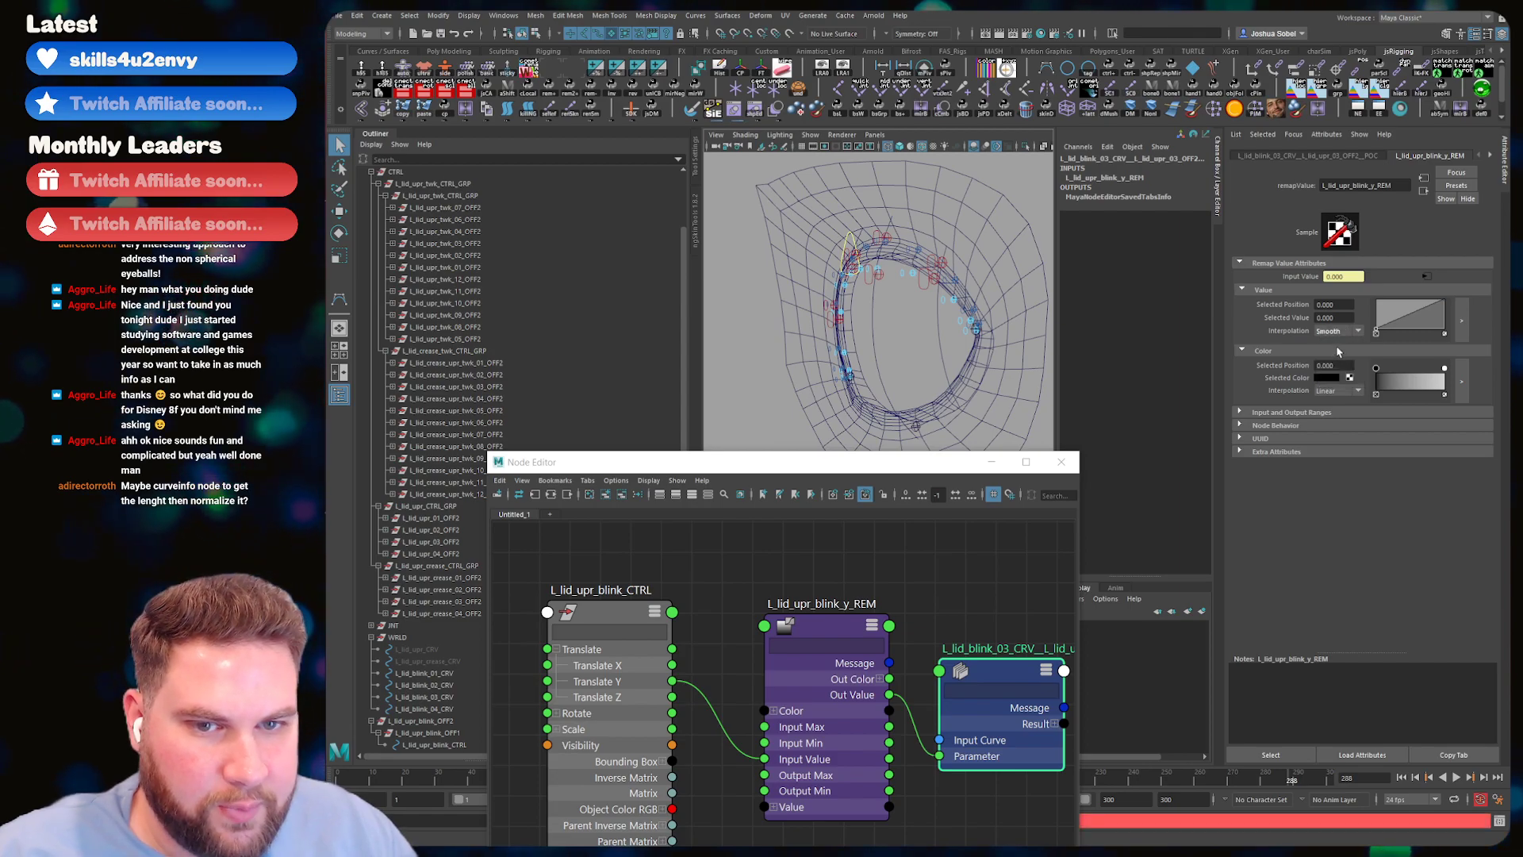
left_click_drag(912, 468, 868, 539)
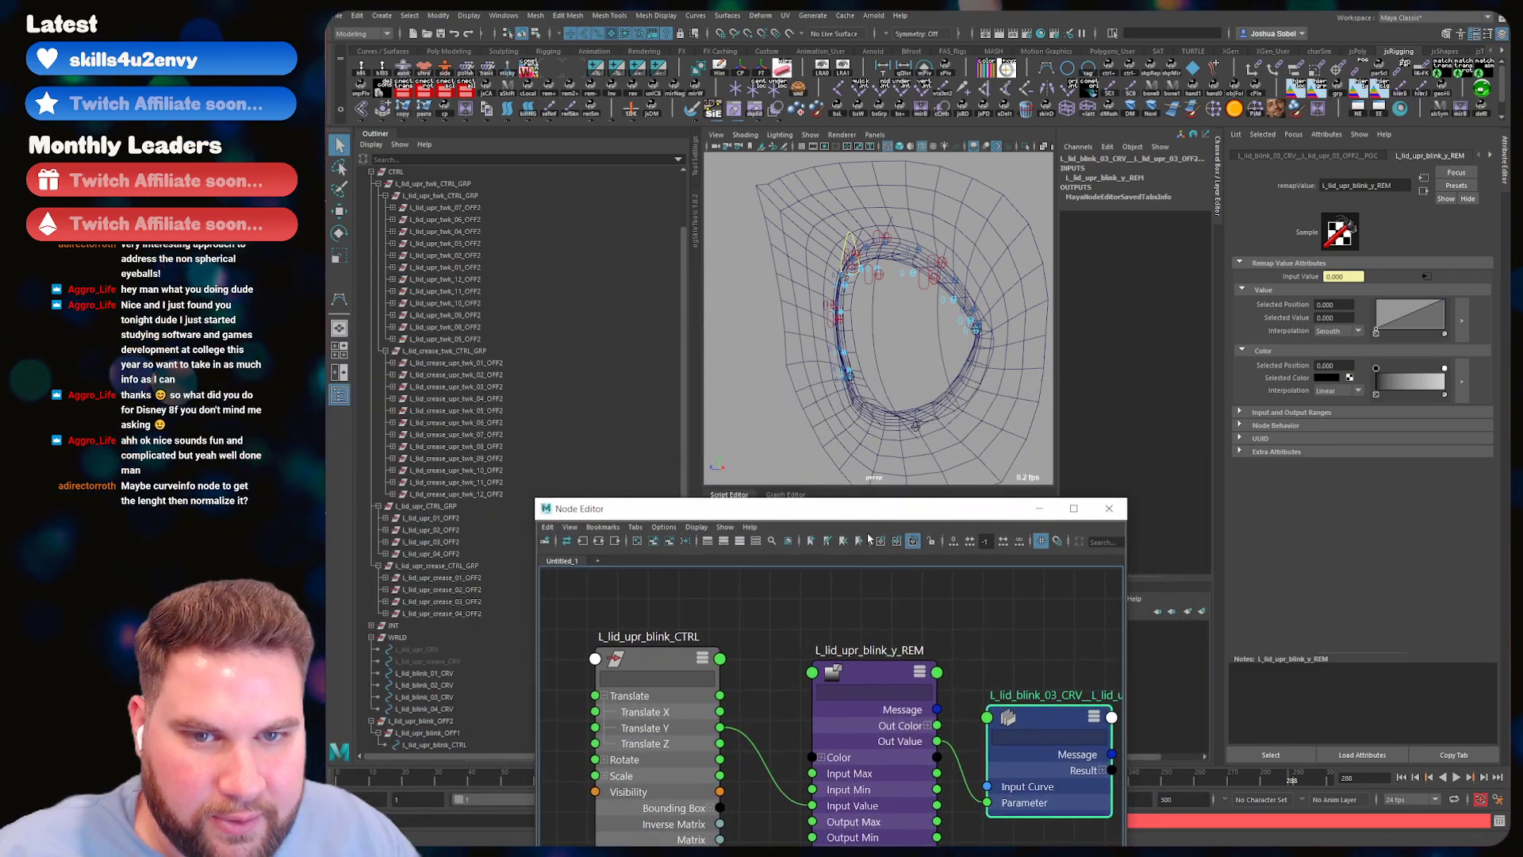
left_click(935, 363)
key("ctrl+z")
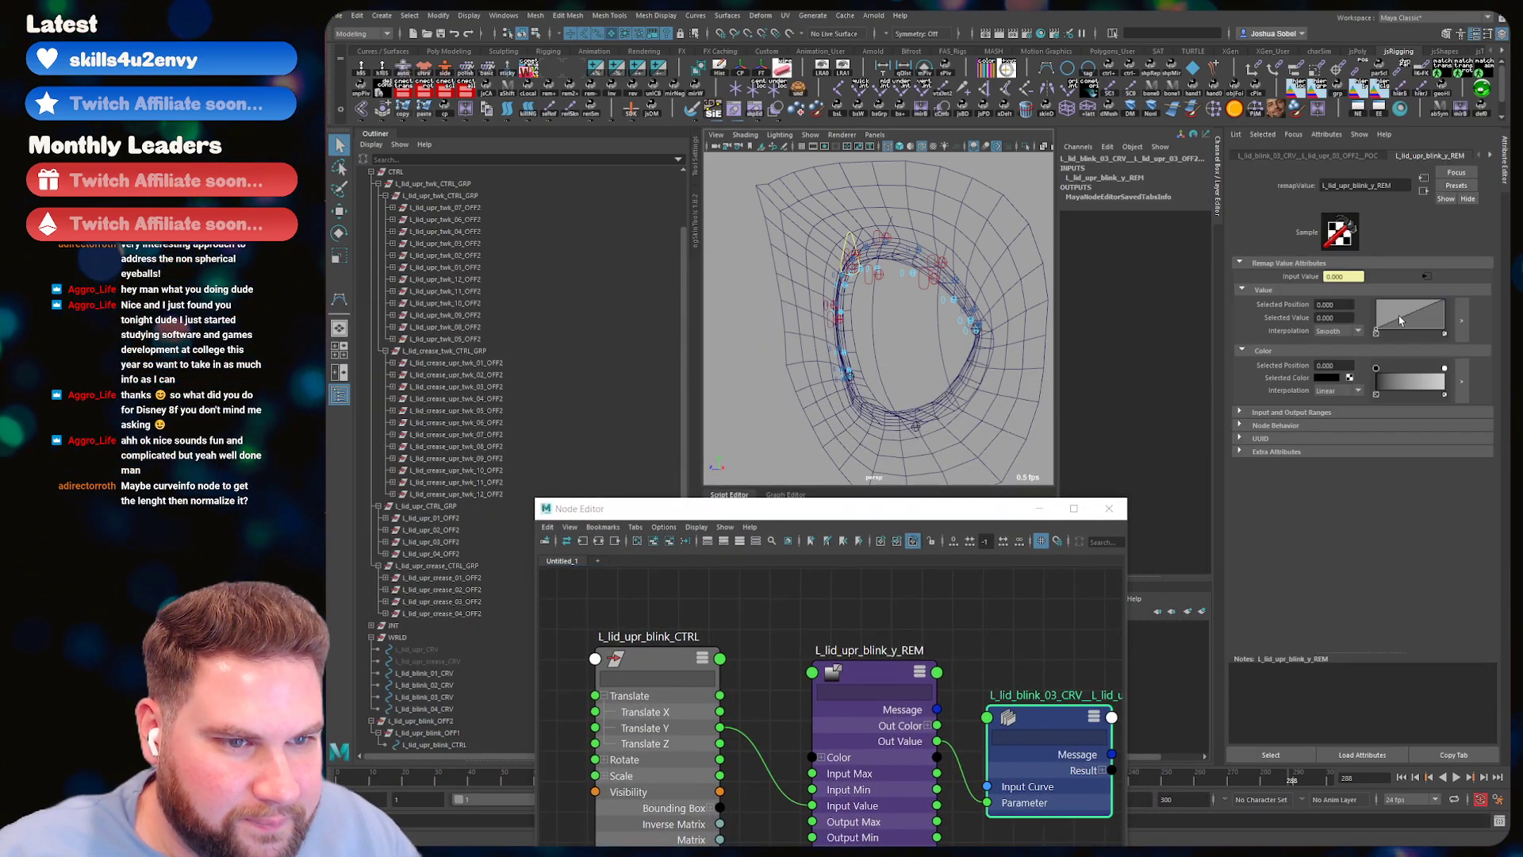
left_click(1335, 332)
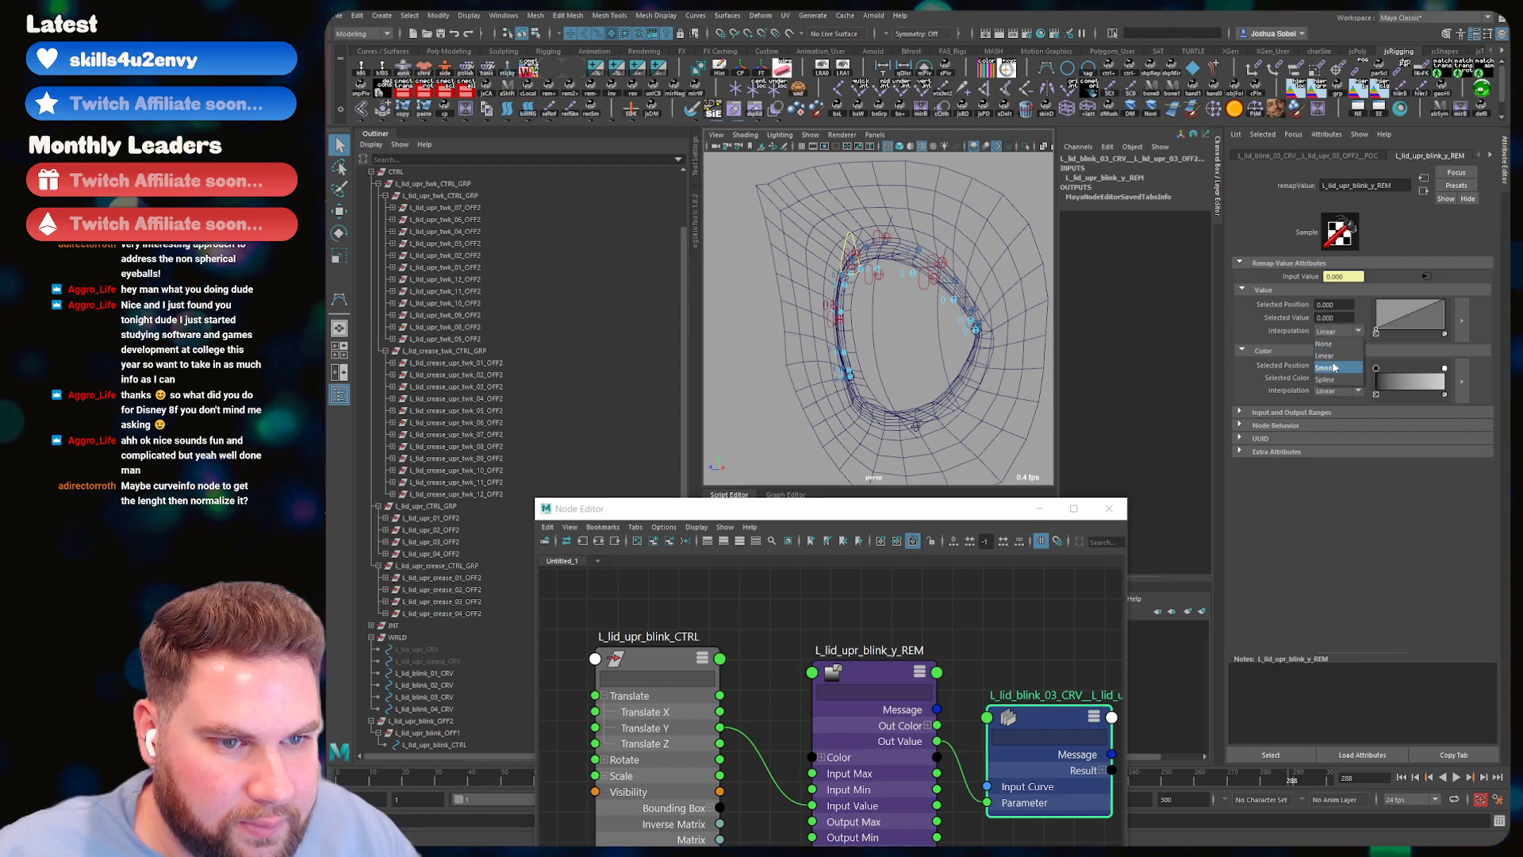
left_click(1332, 362)
- Lower L_lid_upr_blink_CTRL along Y to about -3.065 and select the point-on-curve node to check the remap attributes
left_click_drag(901, 320, 872, 285, "alt")
left_click(869, 277)
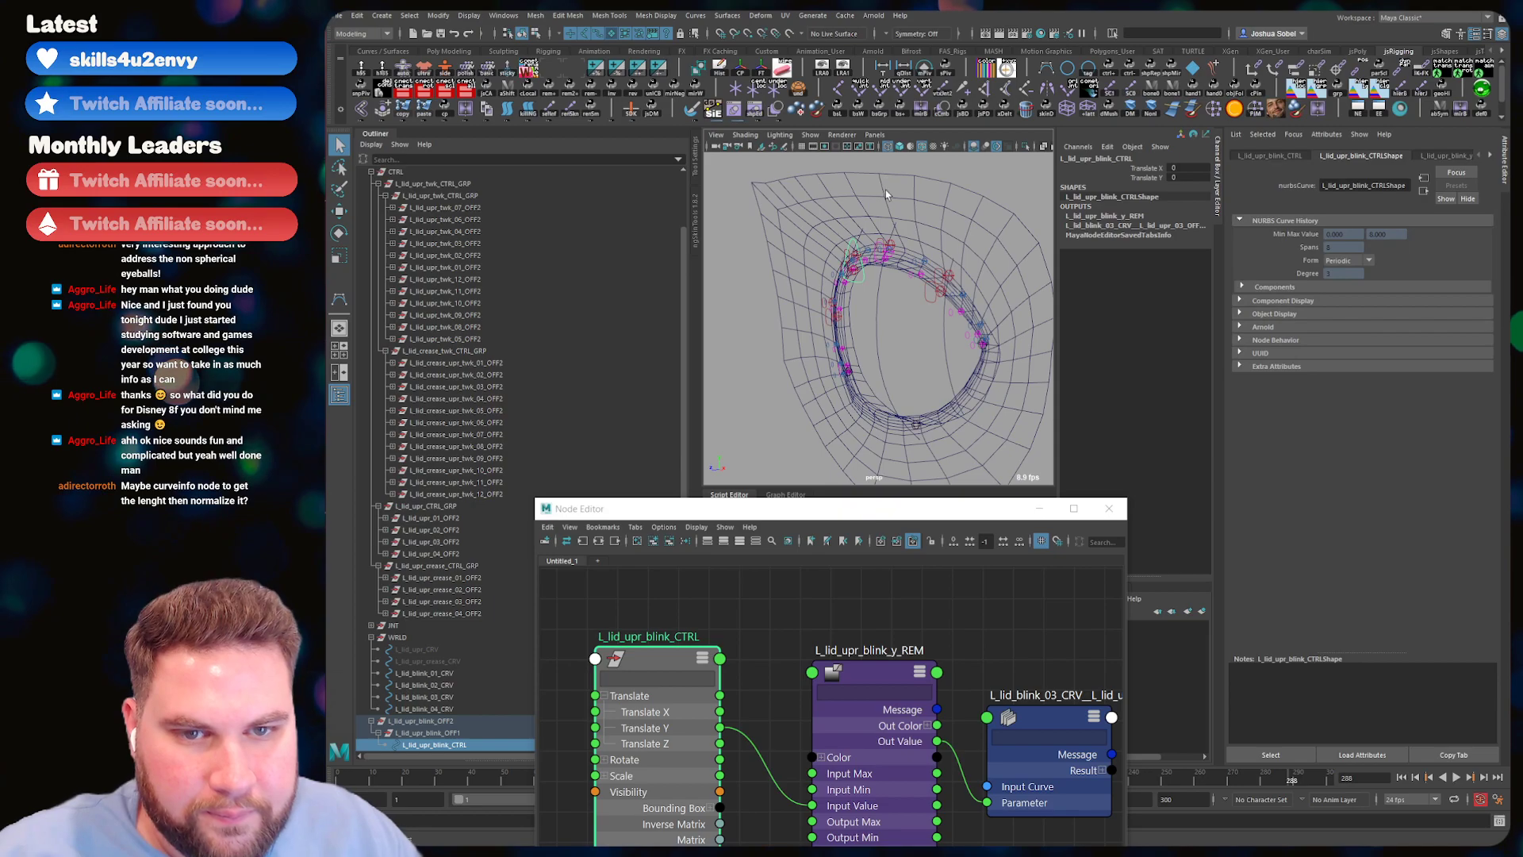
key("w")
left_click_drag(888, 194, 905, 319)
left_click(1046, 714)
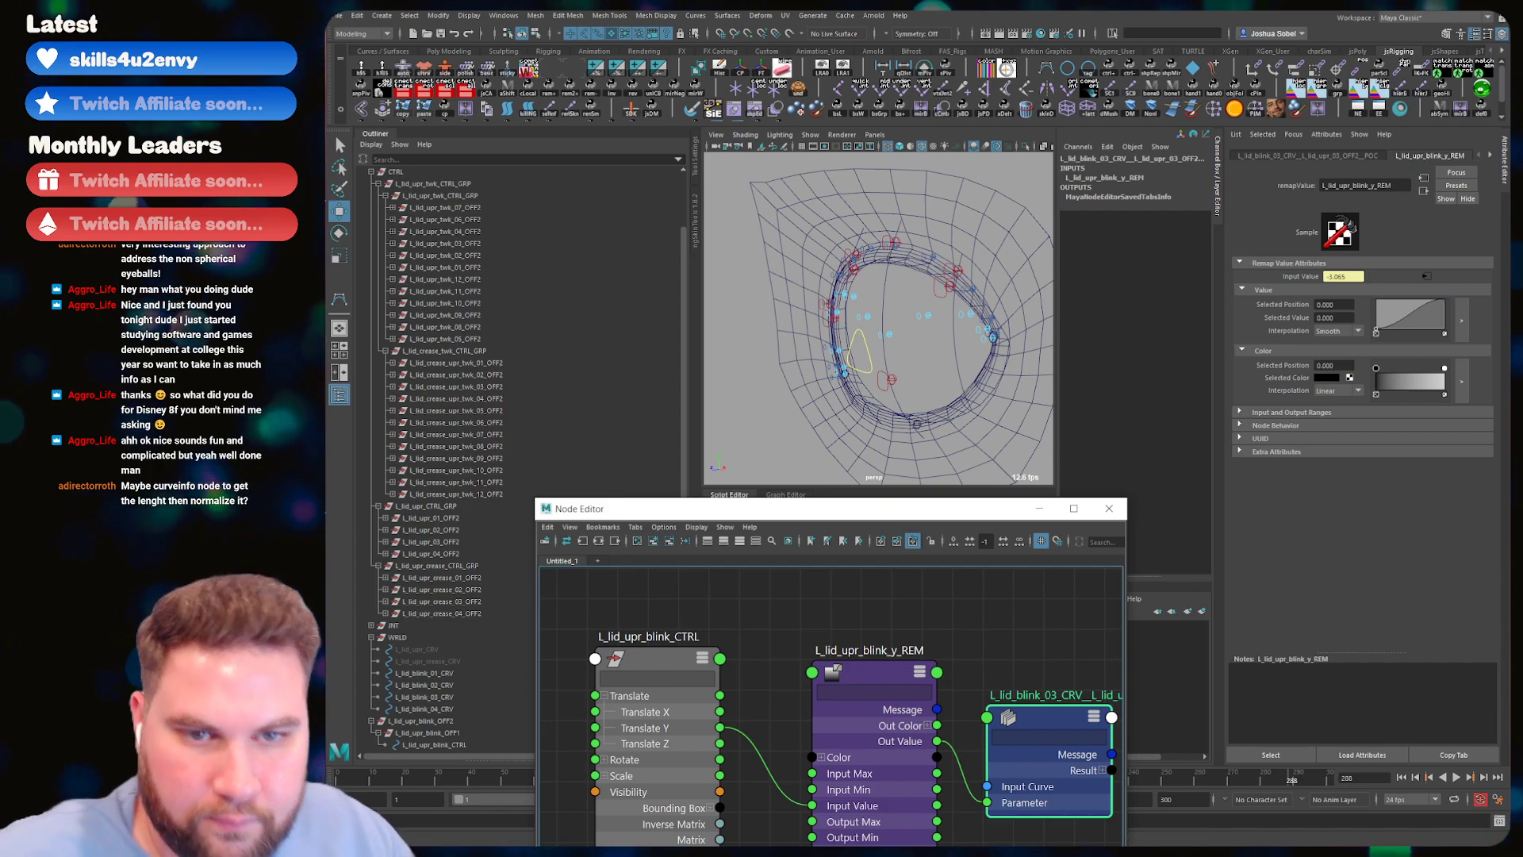
- Adjust L_lid_upr_blink_CTRL's height to about -3.209 in Translate Y and reselect the point-on-curve node
left_click(878, 376)
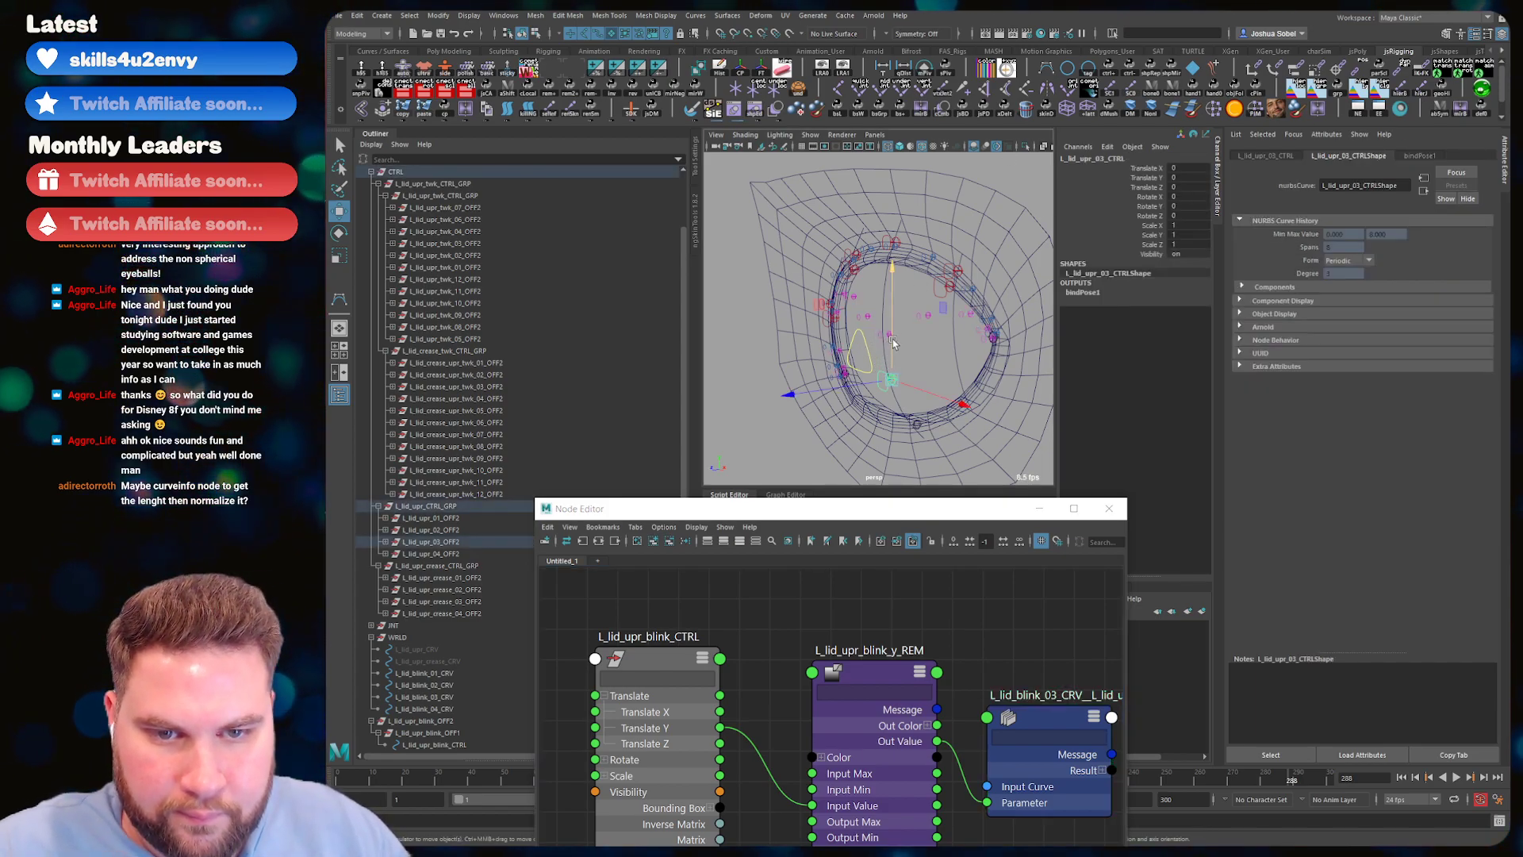
left_click_drag(886, 323, 888, 333)
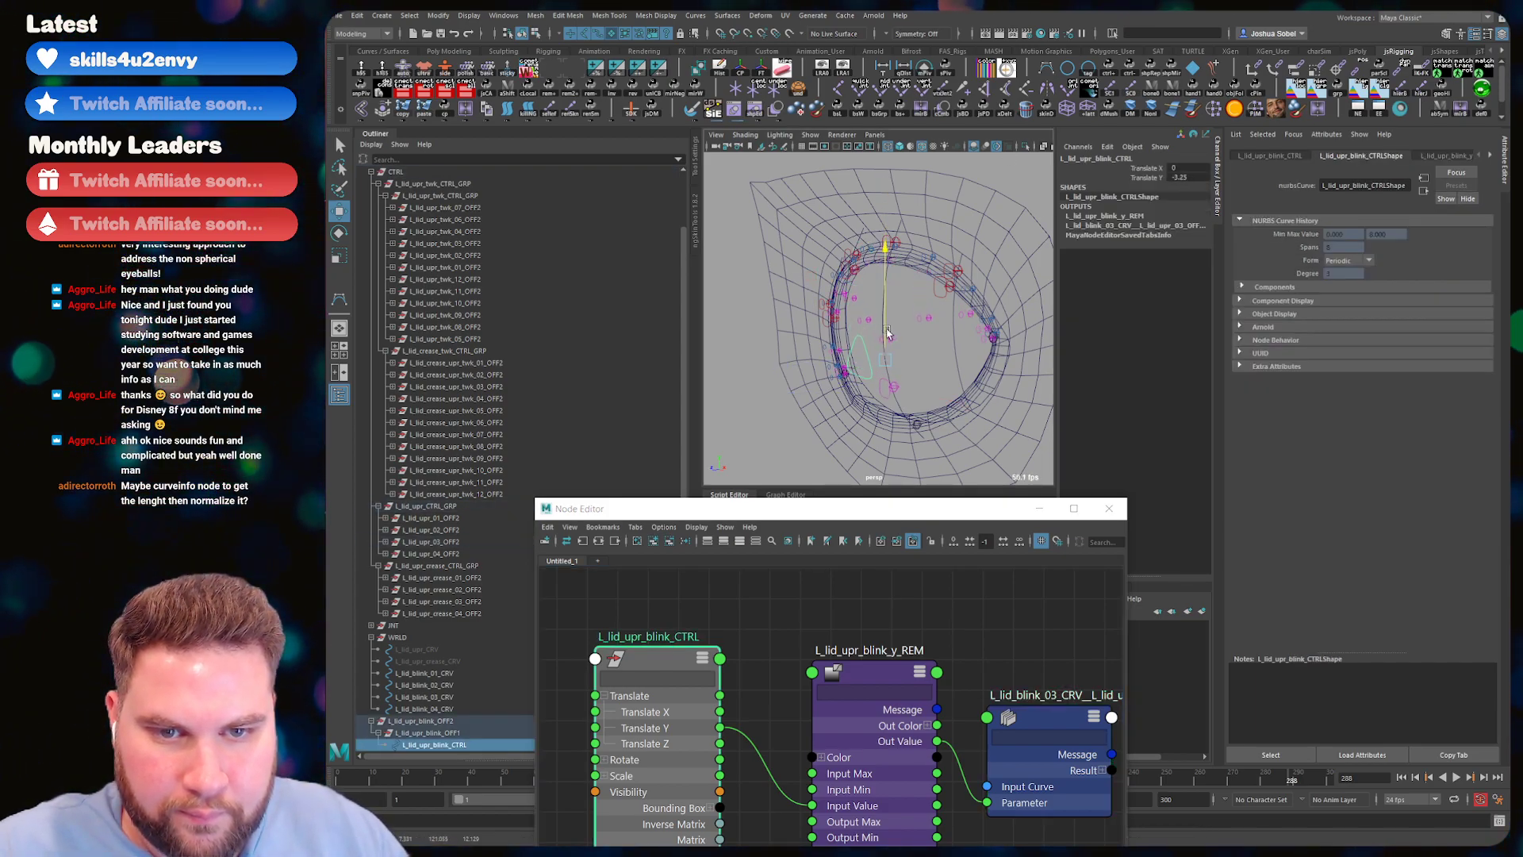
left_click(1016, 698)
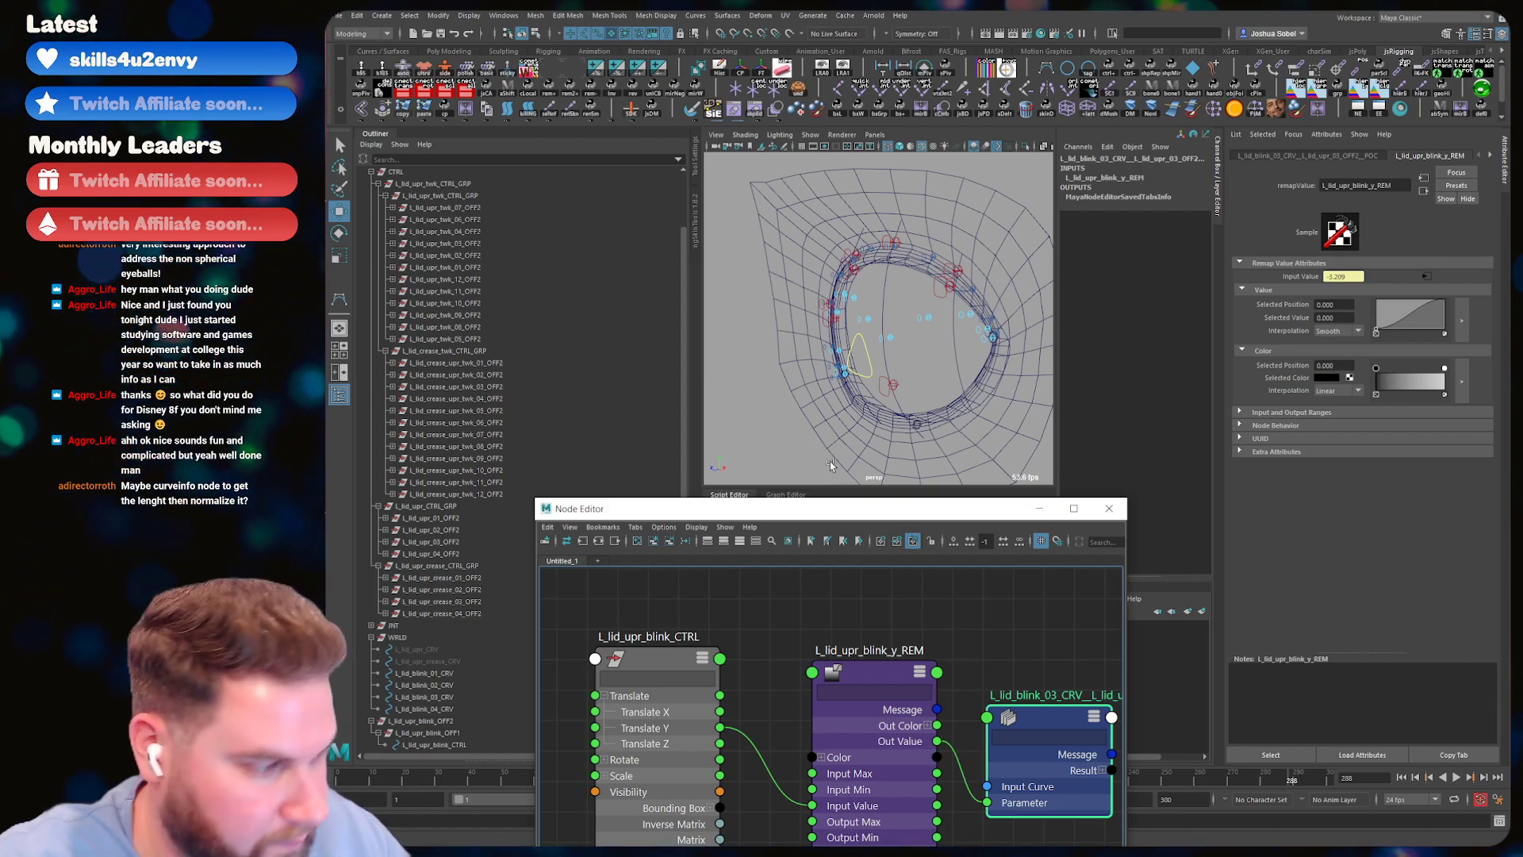
- Set the Value interpolation of both L_lid_upr_blink_y_REM curve points to Spline
scroll(831, 465, "down", 3)
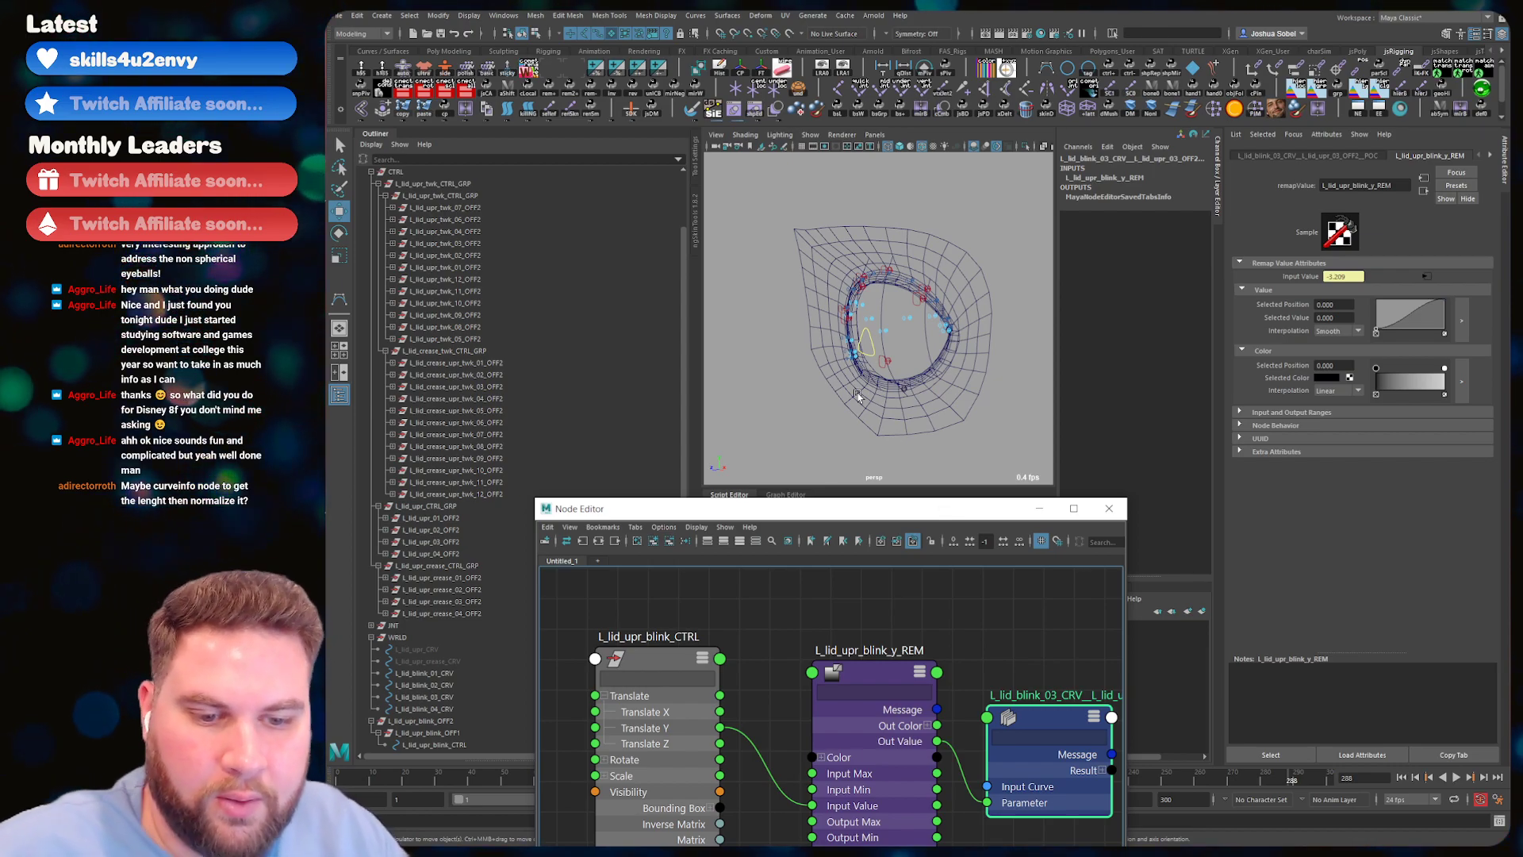
left_click(1339, 331)
left_click(1331, 344)
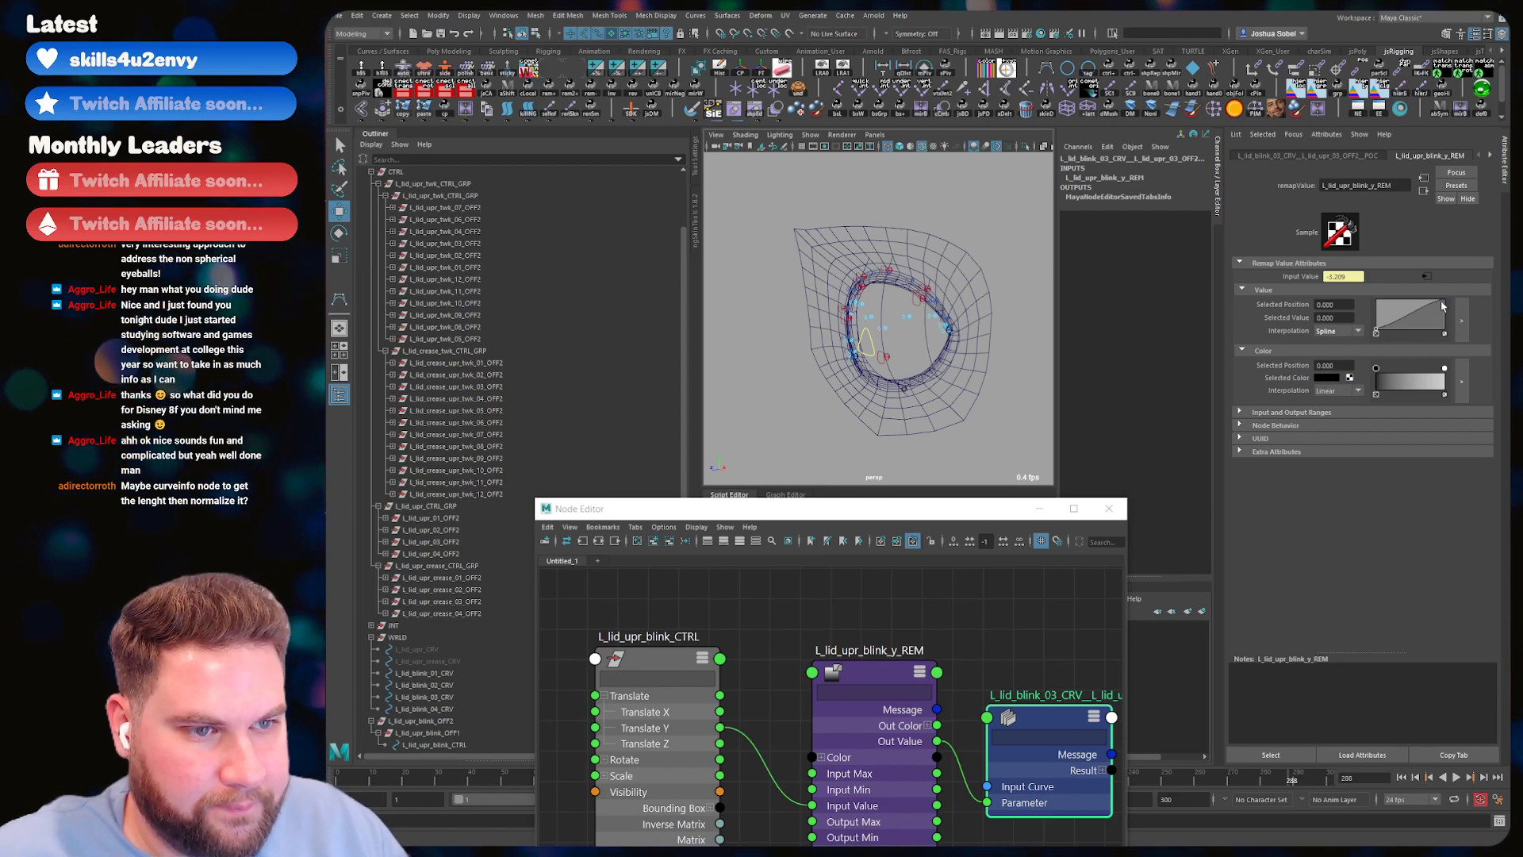
left_click(1443, 302)
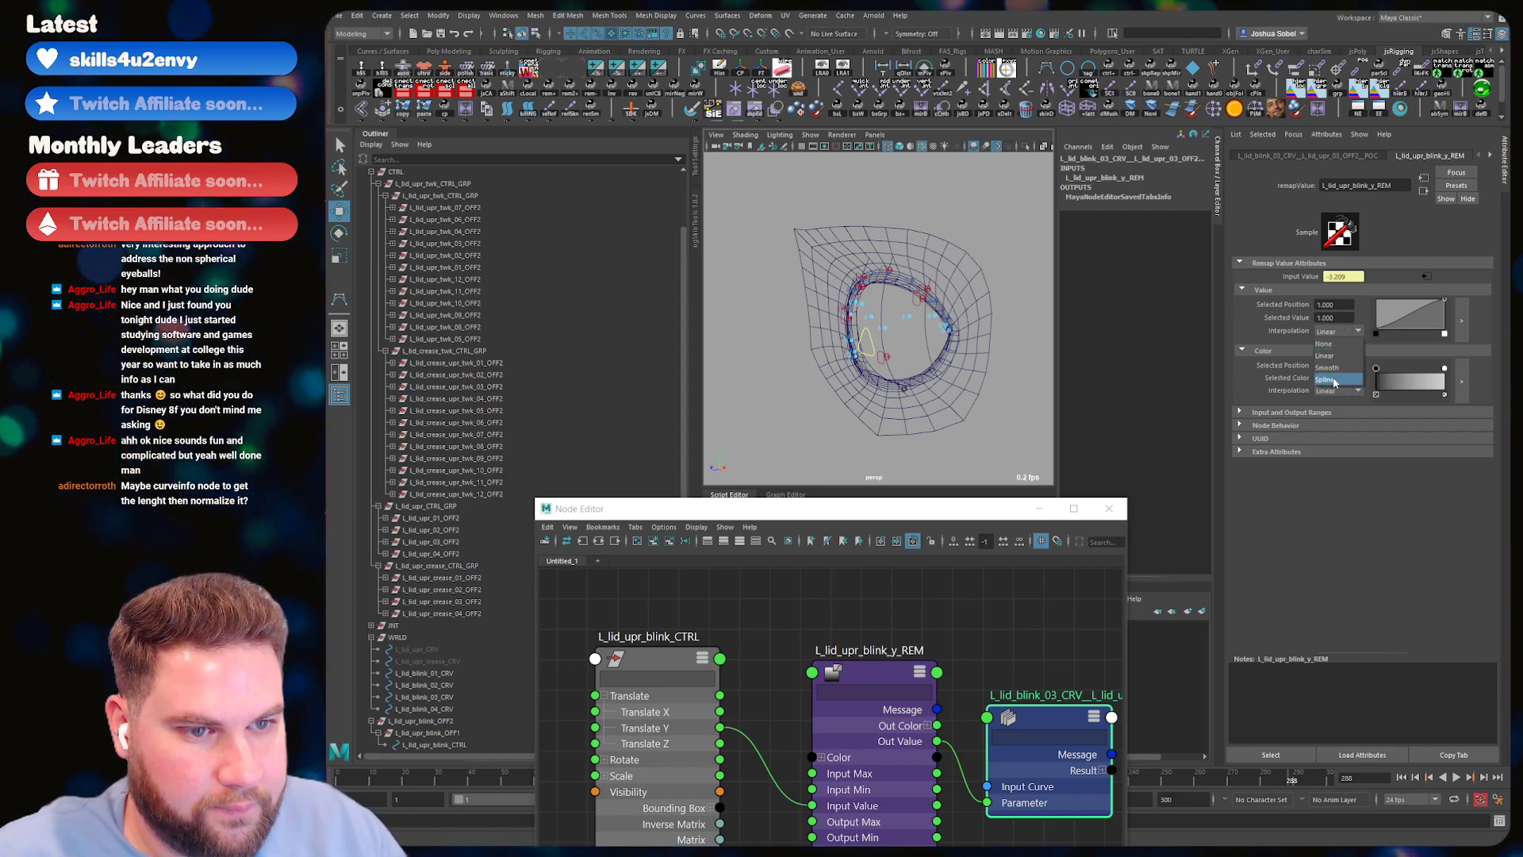
- Select L_lid_upr_blink_CTRL and move it along Y to about -2.827 to test the lid motion
left_click(870, 331)
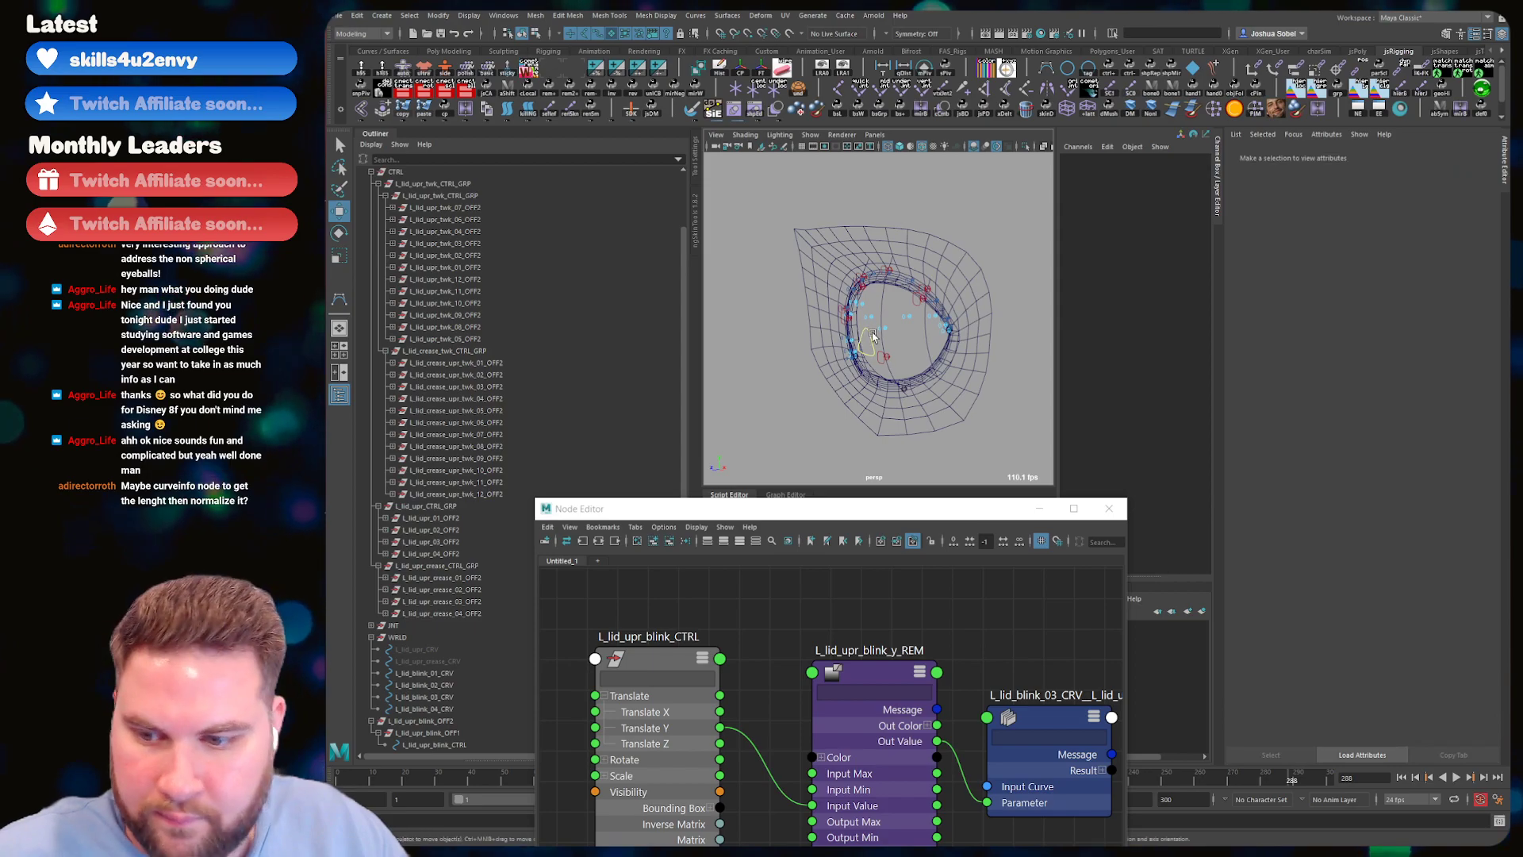
left_click(900, 271)
left_click_drag(899, 272, 879, 300)
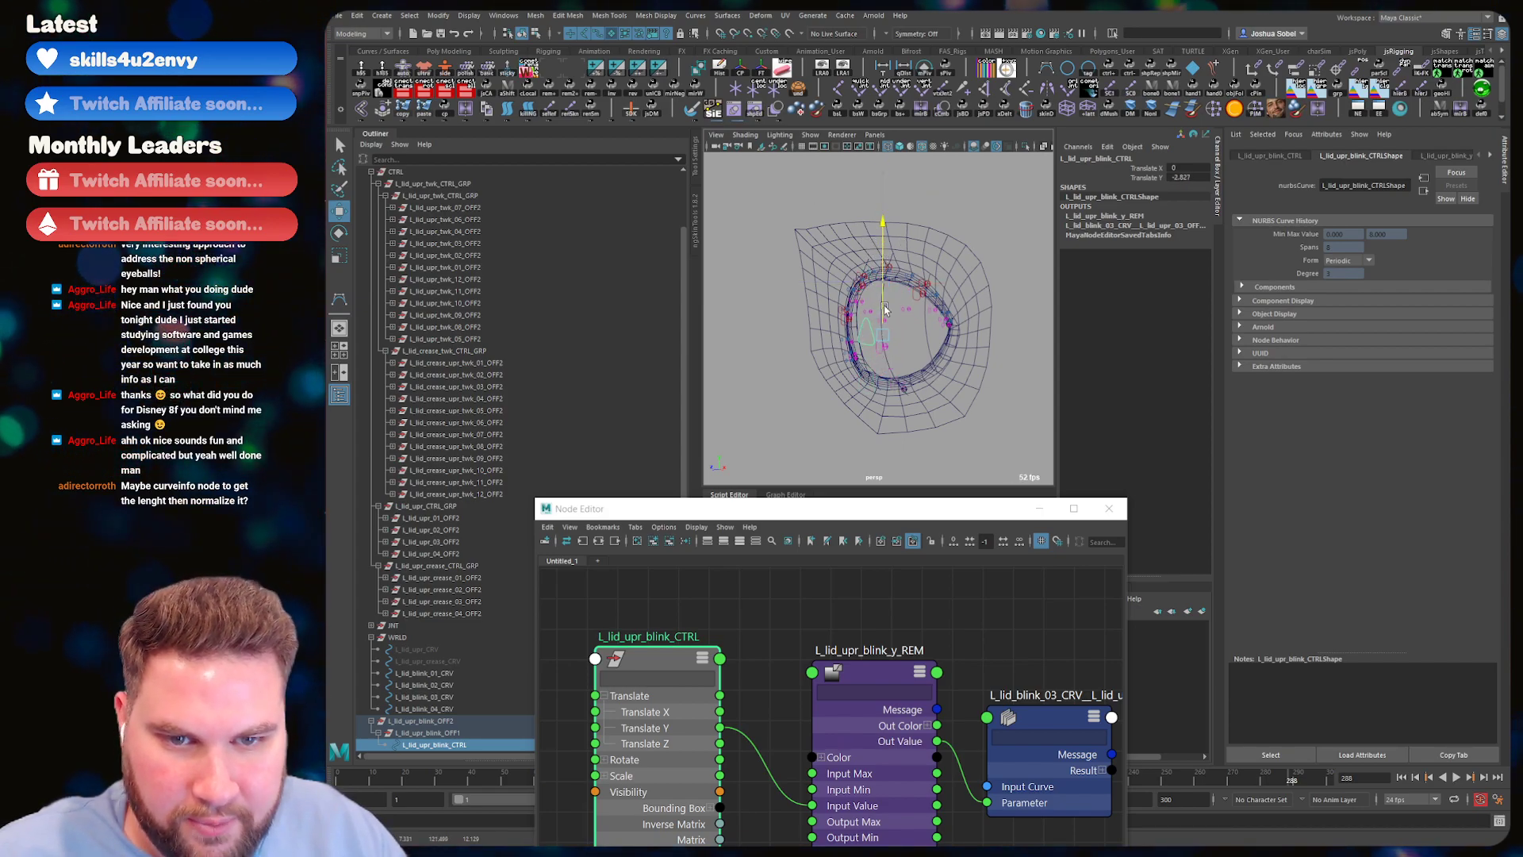
- Select the L_lid_blink_03_CRV point-on-curve node and set both L_lid_upr_blink_y_REM Value curve points to Linear interpolation
left_click(1043, 710)
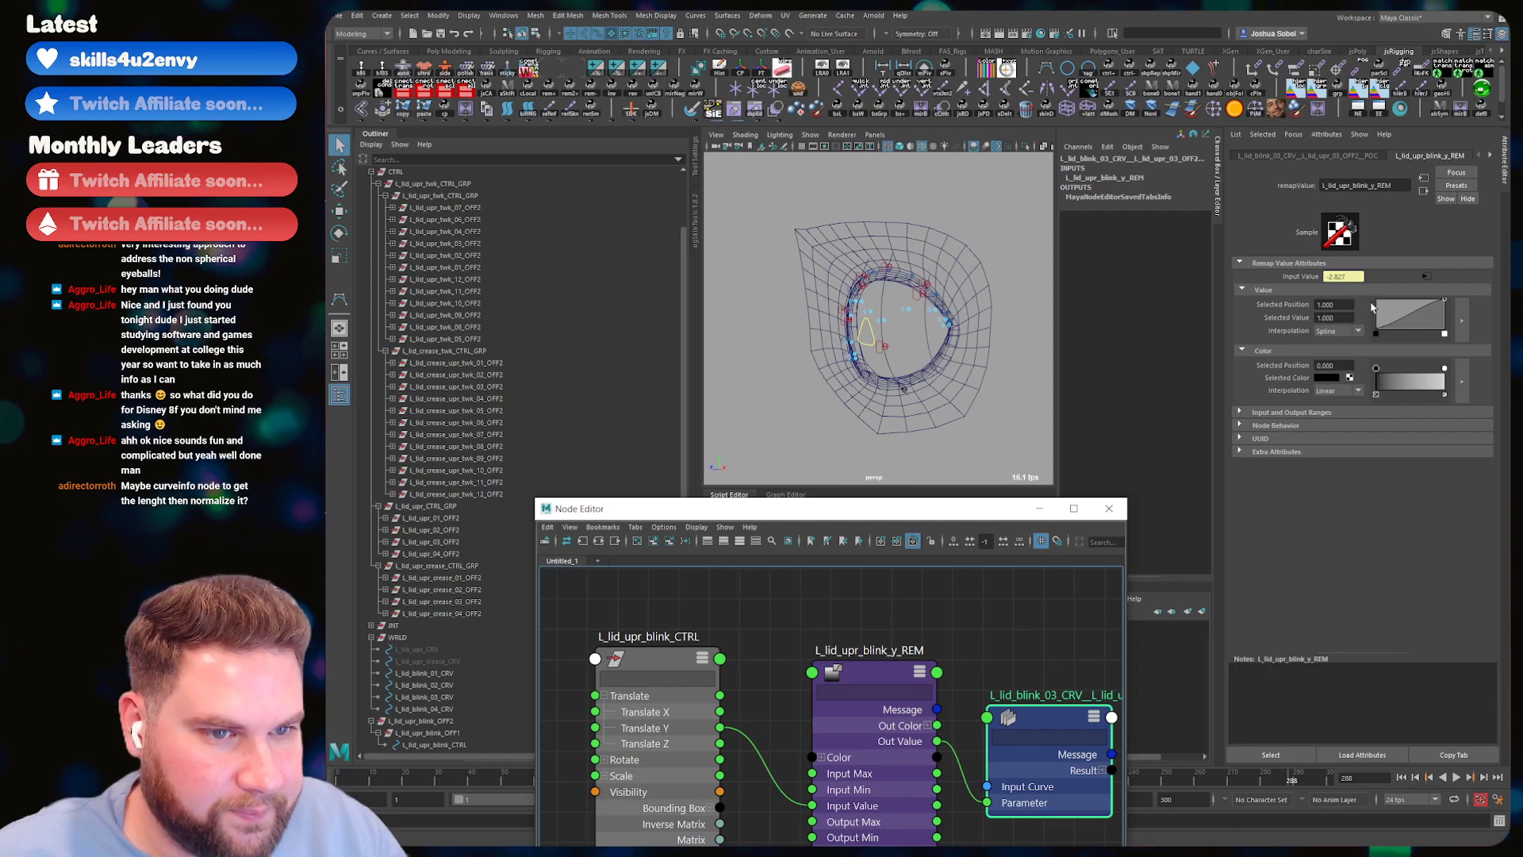
left_click(1340, 330)
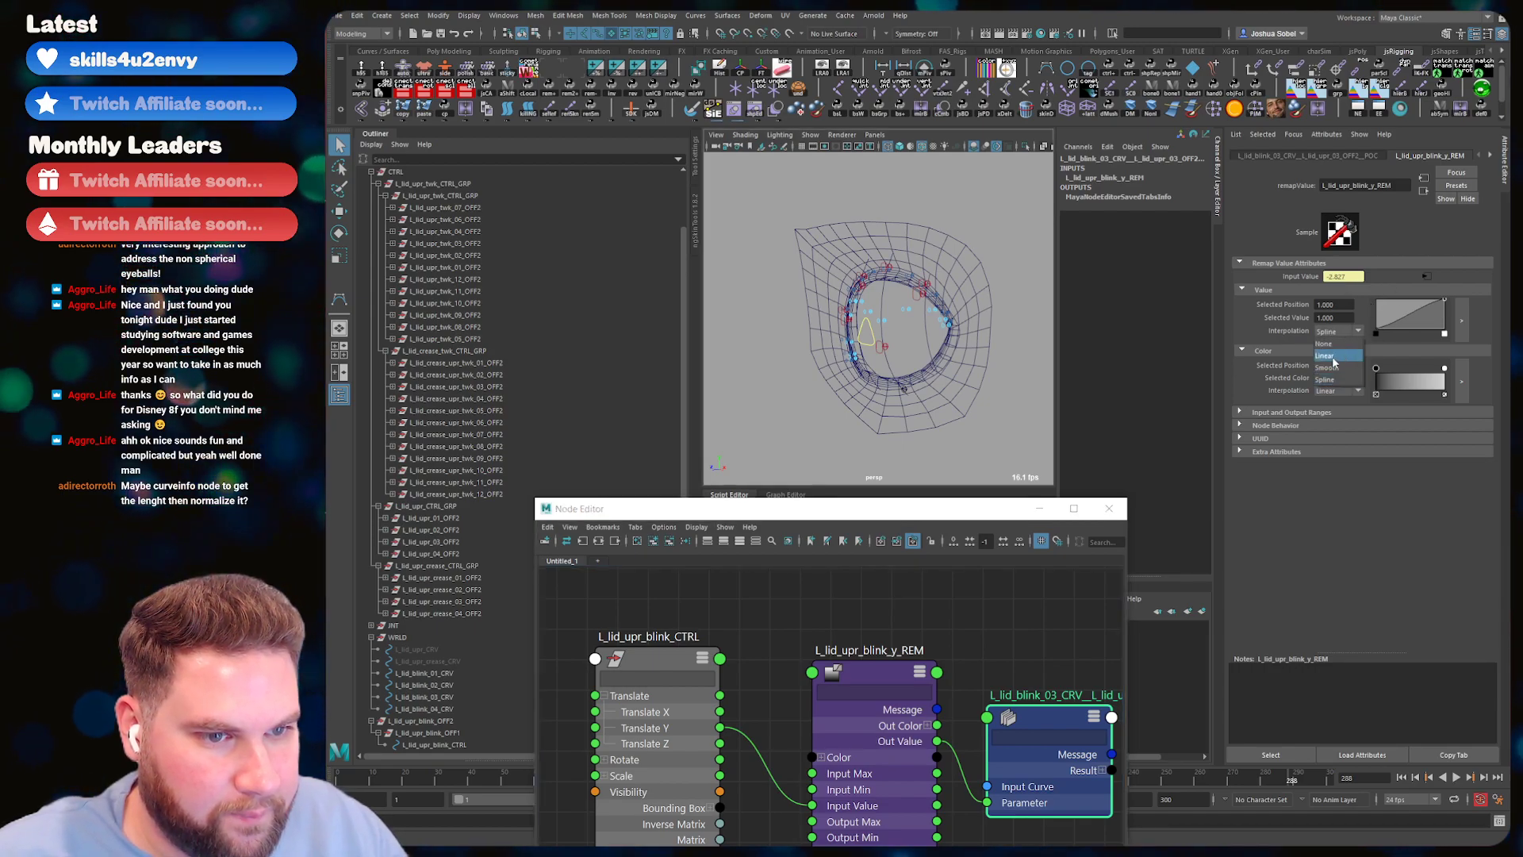
left_click(1333, 359)
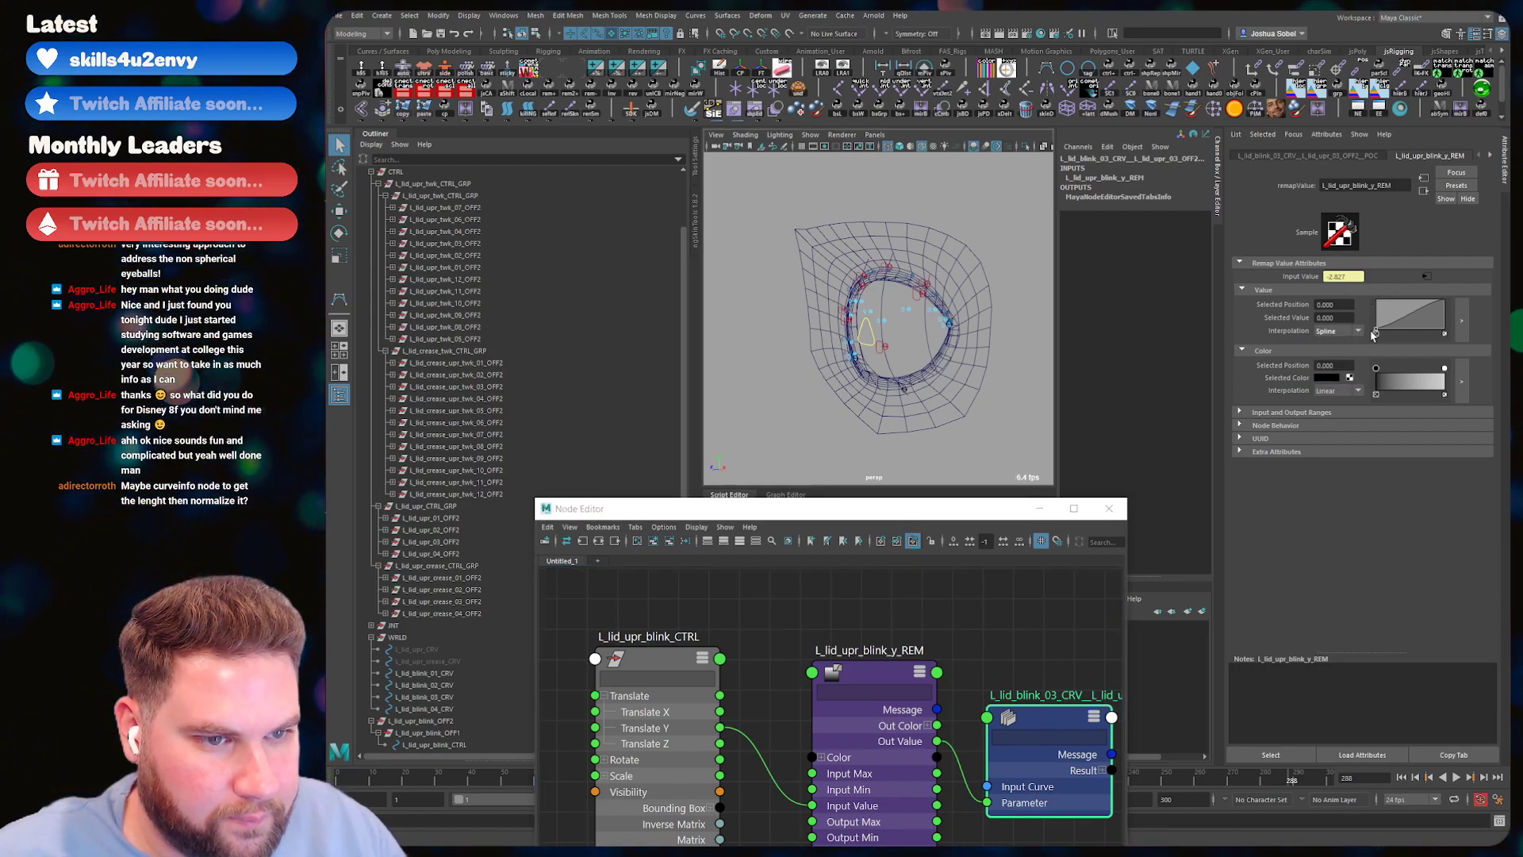
left_click(1340, 357)
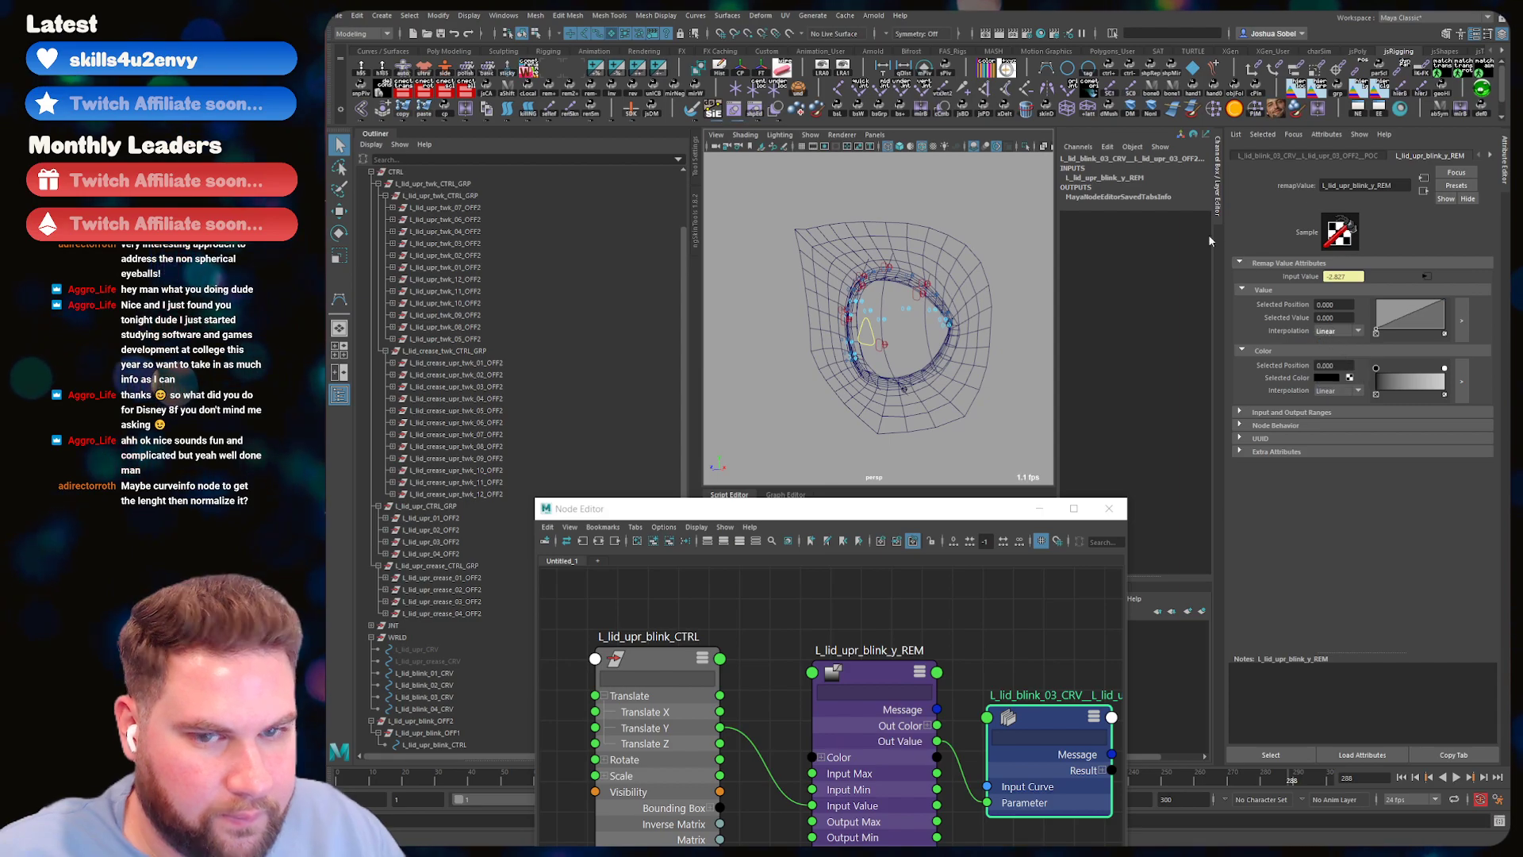
- Slide L_lid_upr_blink_CTRL along Y to test the blink and return its Translate Y to 0
left_click(876, 340)
key("w")
left_click_drag(888, 321, 867, 228)
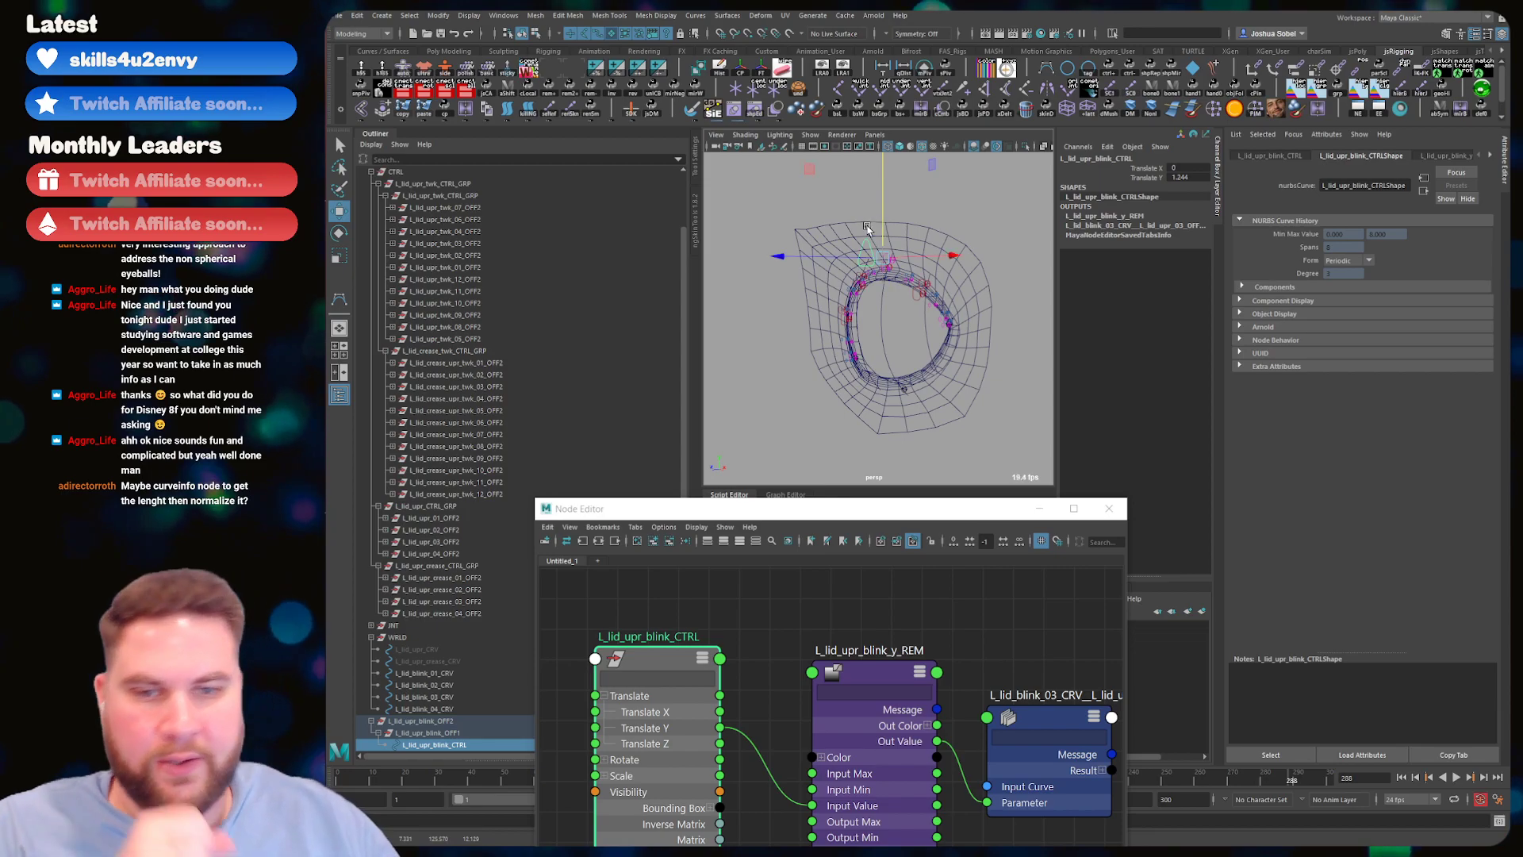
key("ctrl+z")
scroll(855, 269, "up", 3)
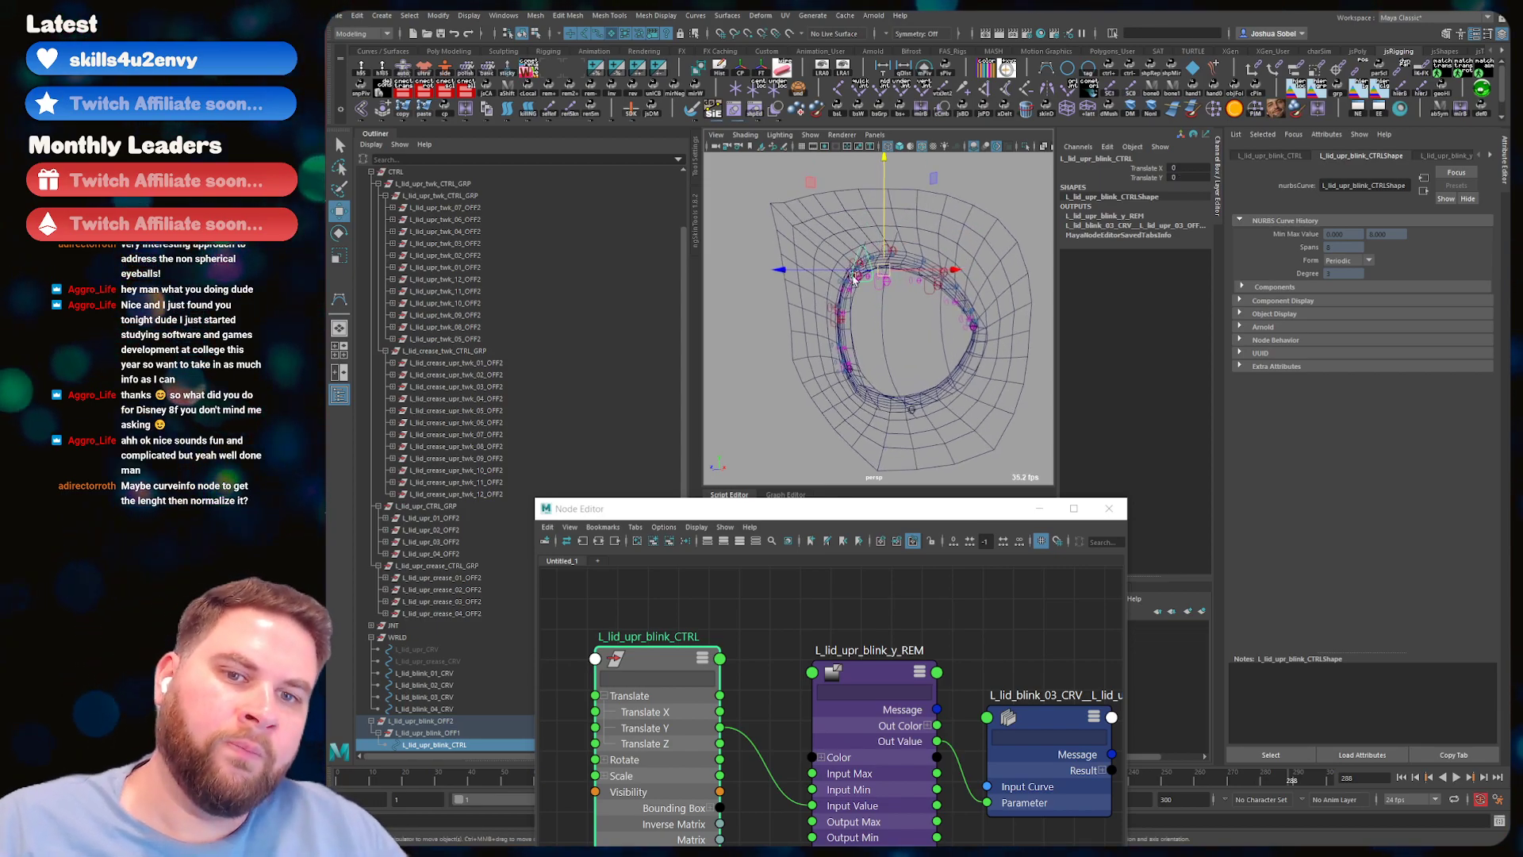
scroll(872, 252, "up", 2)
mouse_move(887, 220)
left_mouse_down()
mouse_move(889, 178)
mouse_move(902, 407)
mouse_move(871, 216)
left_mouse_up()
- Try scaling L_lid_blink_03_CRV along a single axis and undo the scaling
left_click(883, 314)
left_click_drag(907, 303, 880, 284, "alt")
key("r")
left_click_drag(793, 334, 932, 322)
key("ctrl+z")
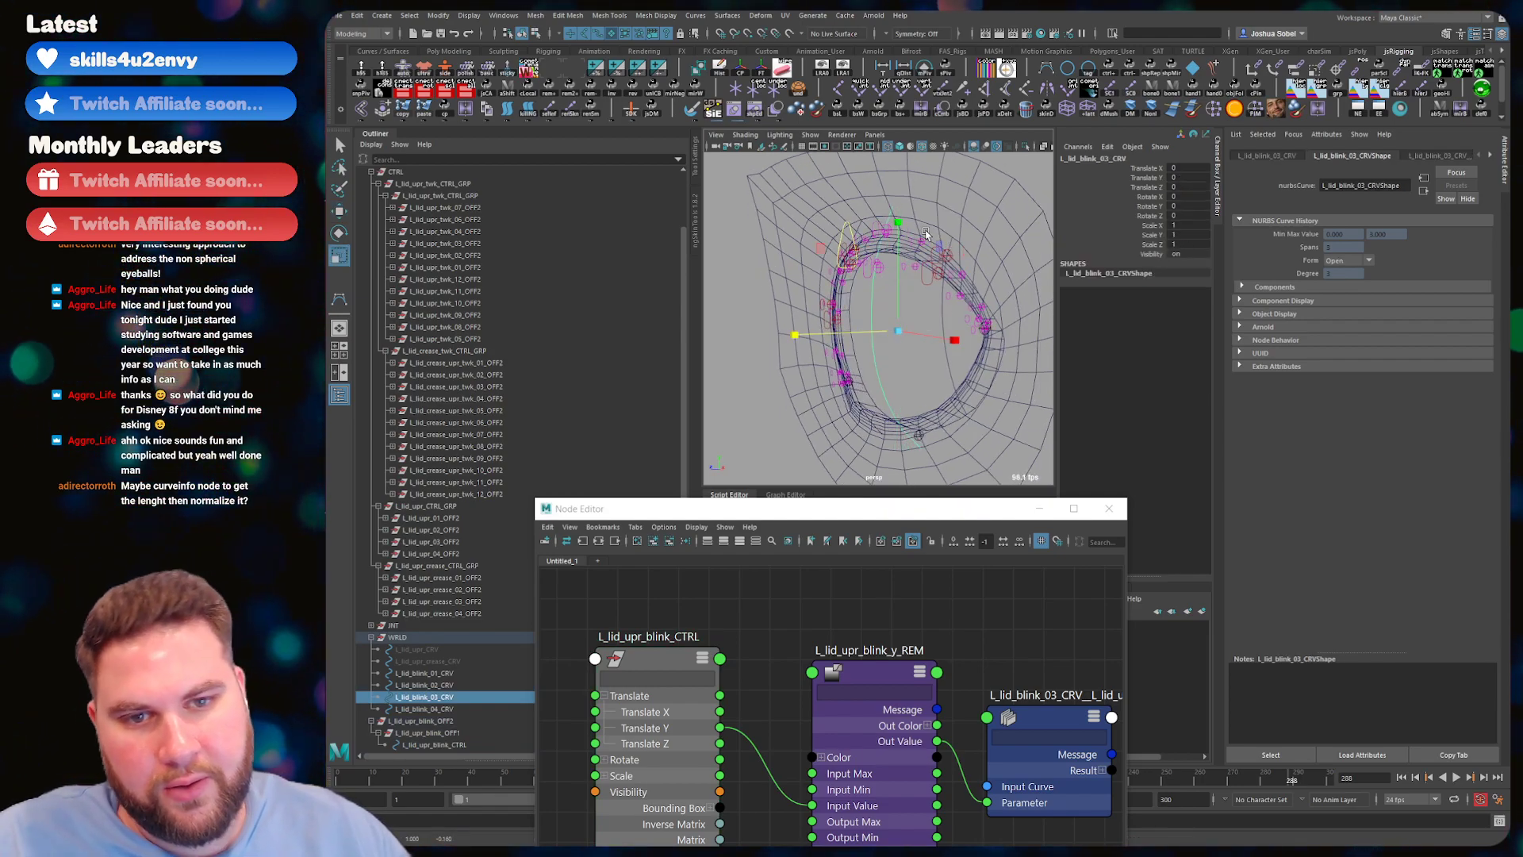
- Select L_lid_blink_03_CRV together with L_lid_upr_03_CTRL and isolate them in the viewport
left_click(849, 234)
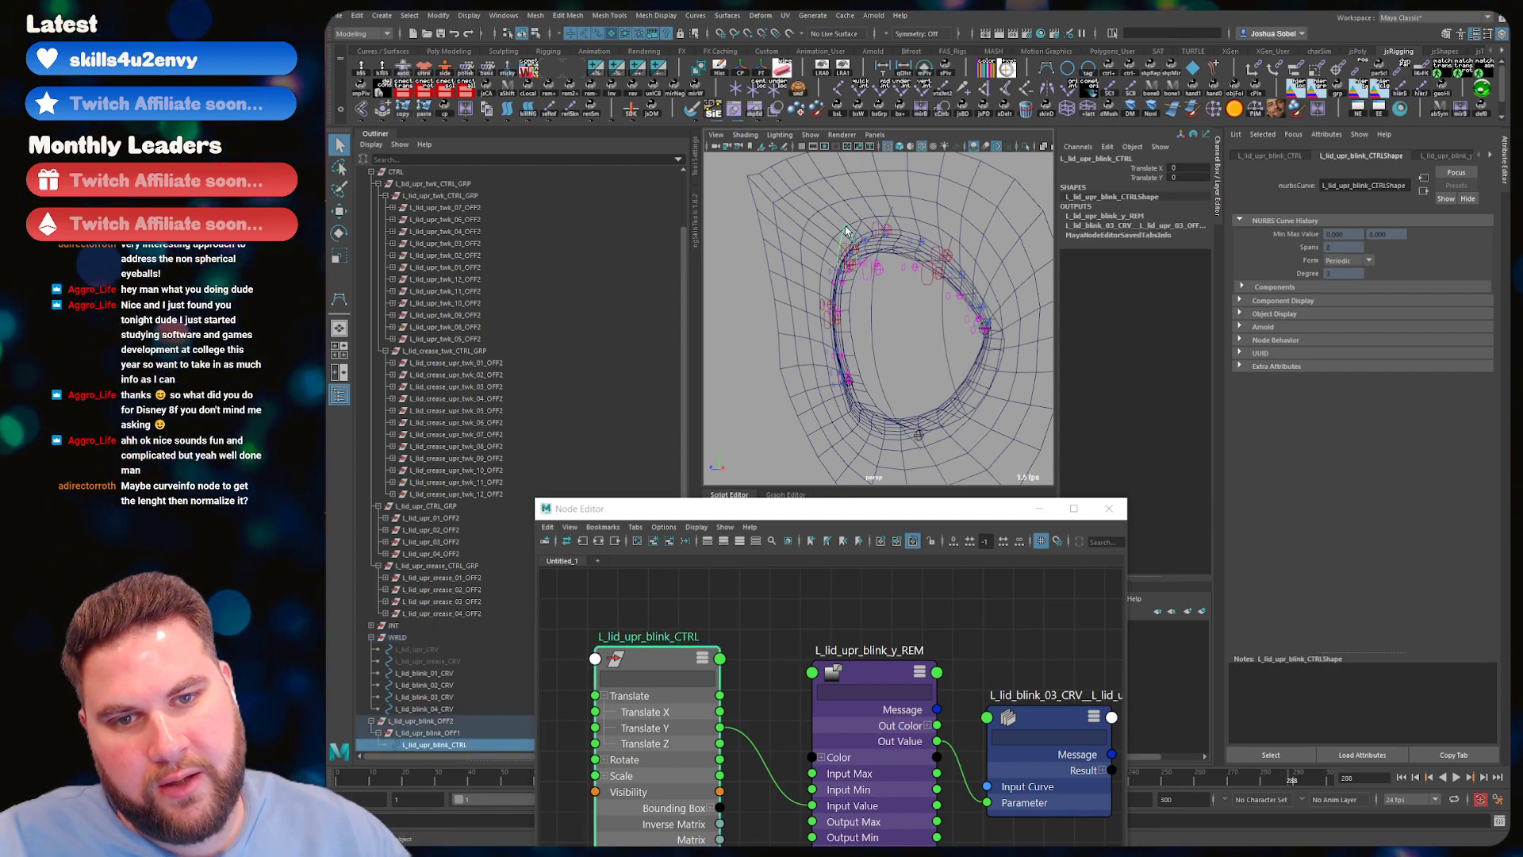
left_click_drag(868, 316, 913, 297, "alt")
left_click(886, 318)
left_click_drag(923, 217, 945, 279)
left_click(934, 258)
key("ctrl+z")
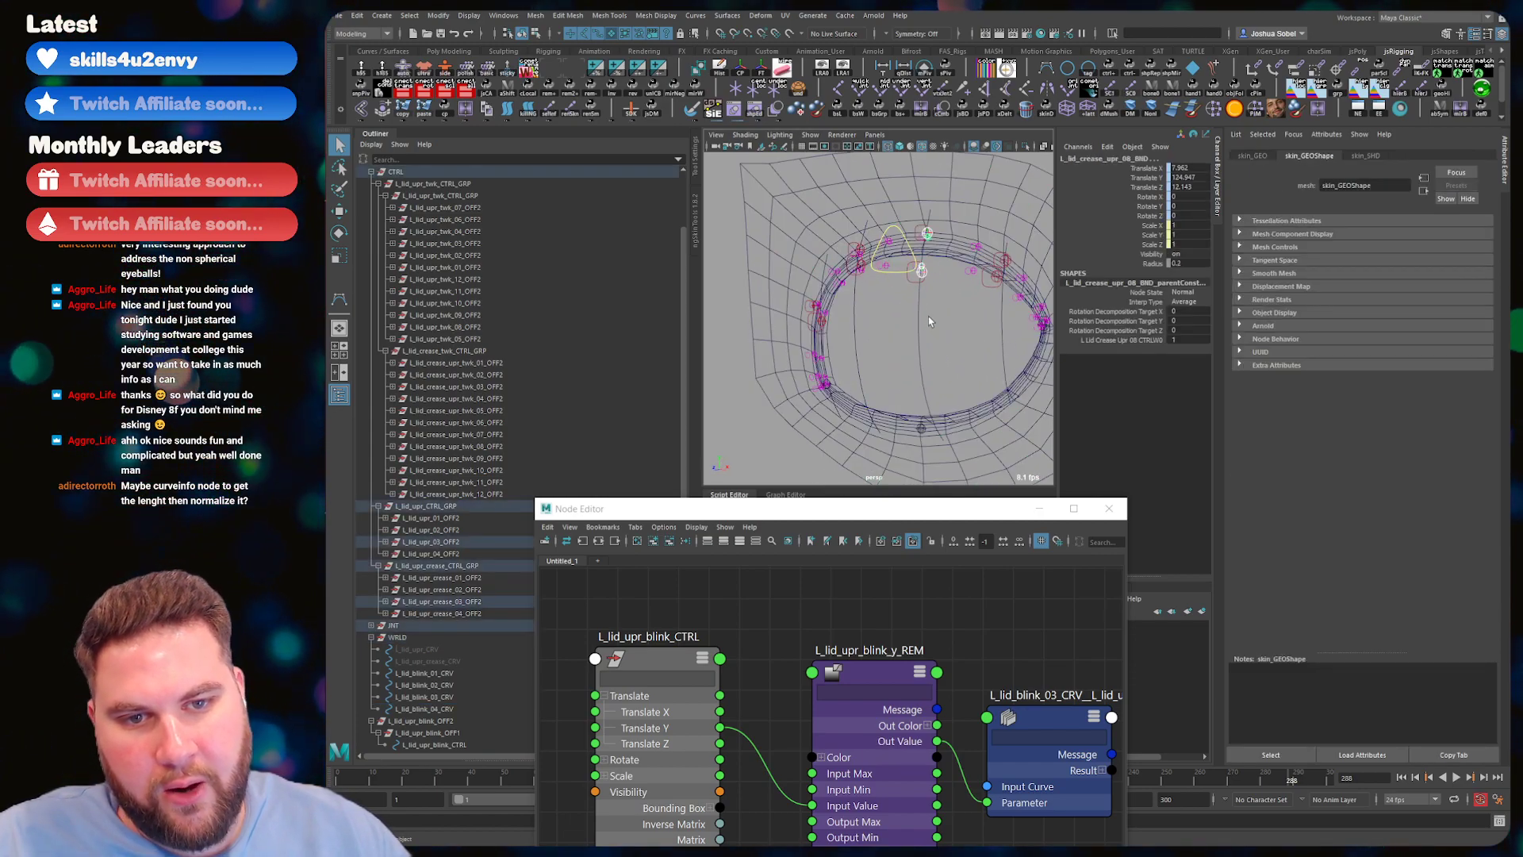
left_click(920, 311)
mouse_move(920, 305)
right_mouse_down()
mouse_move(904, 301)
mouse_move(932, 289)
right_mouse_up()
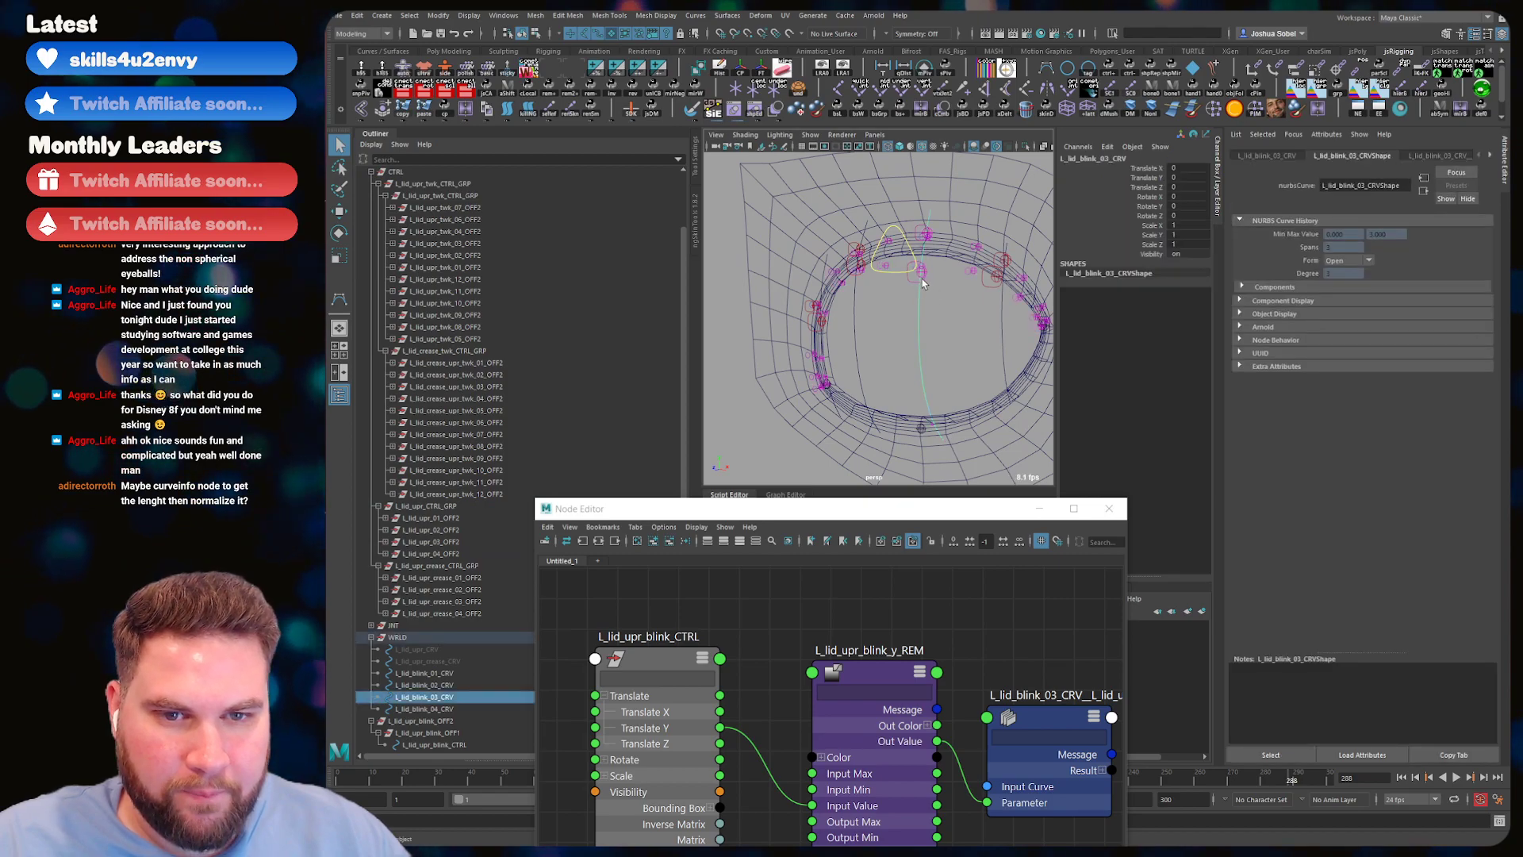
left_click(1026, 145)
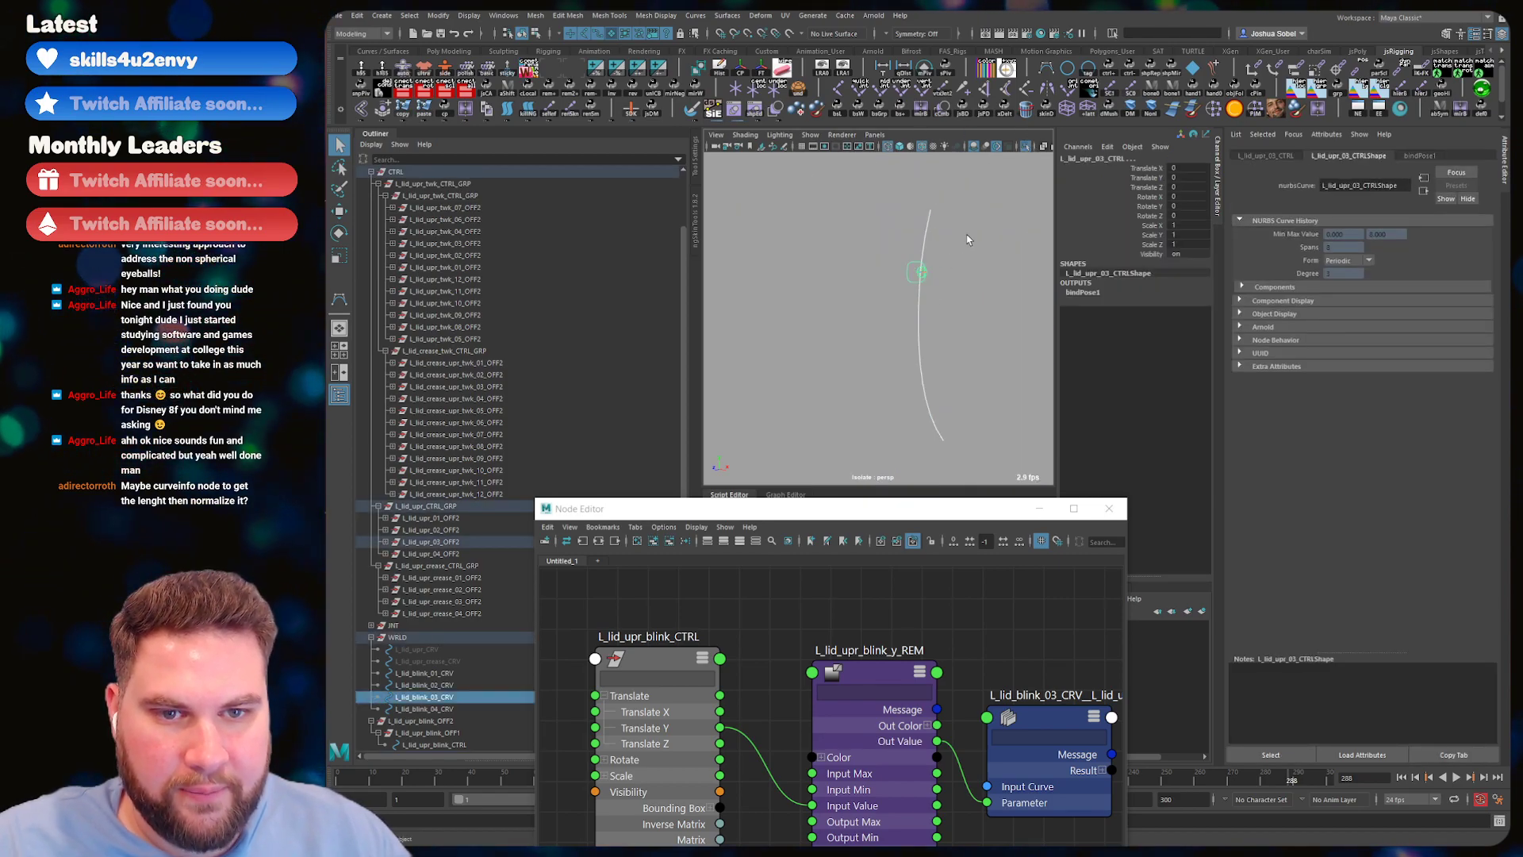
left_click(879, 247)
left_click(887, 246)
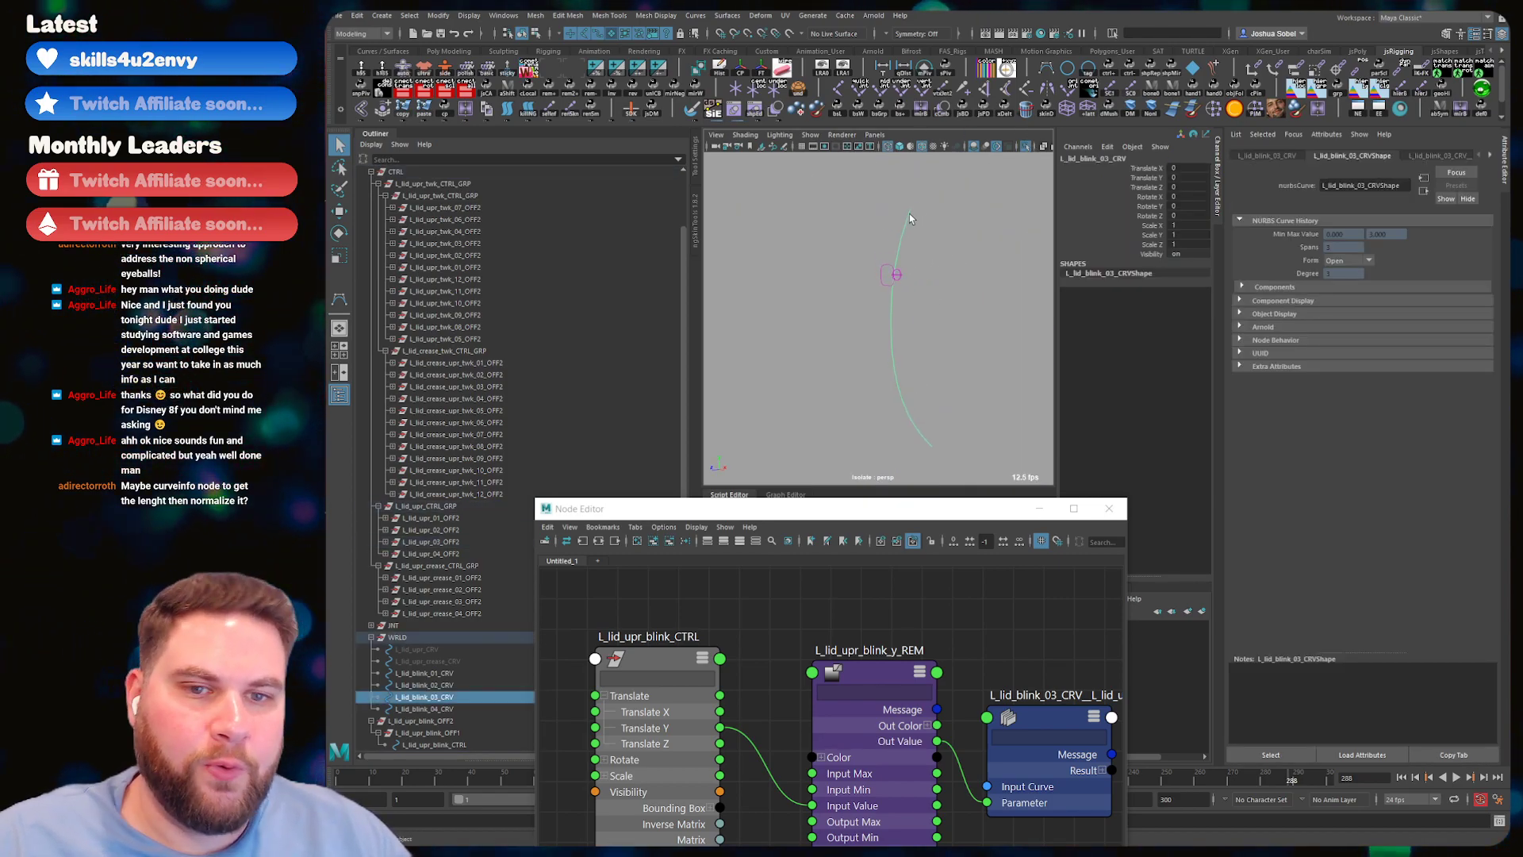
right_click_drag(884, 241, 874, 217)
left_click_drag(874, 216, 836, 223, "alt")
left_click(861, 247)
key("w")
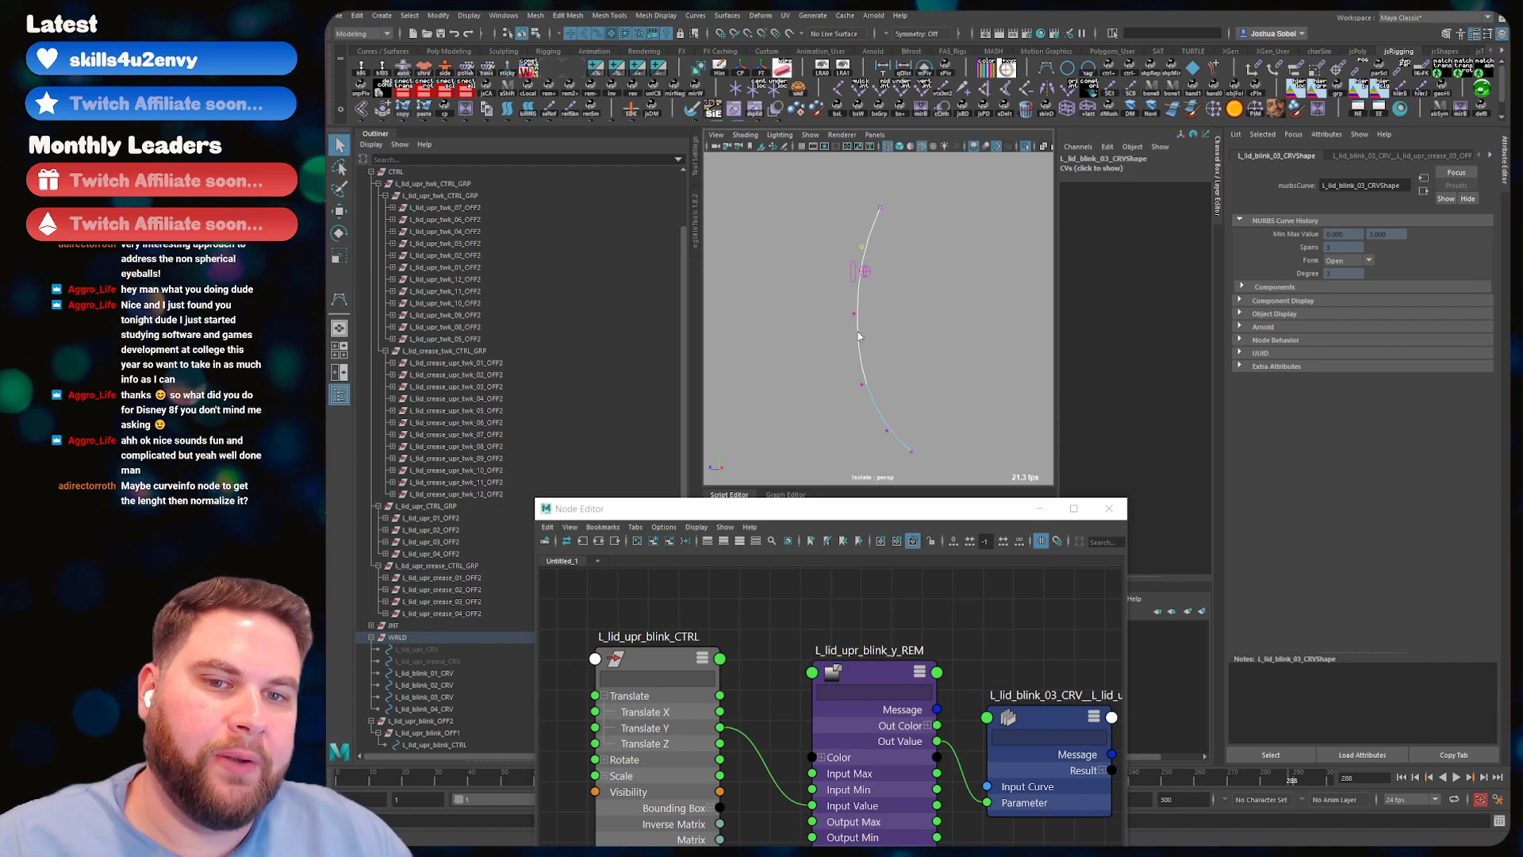
left_click(868, 317)
left_click(846, 284)
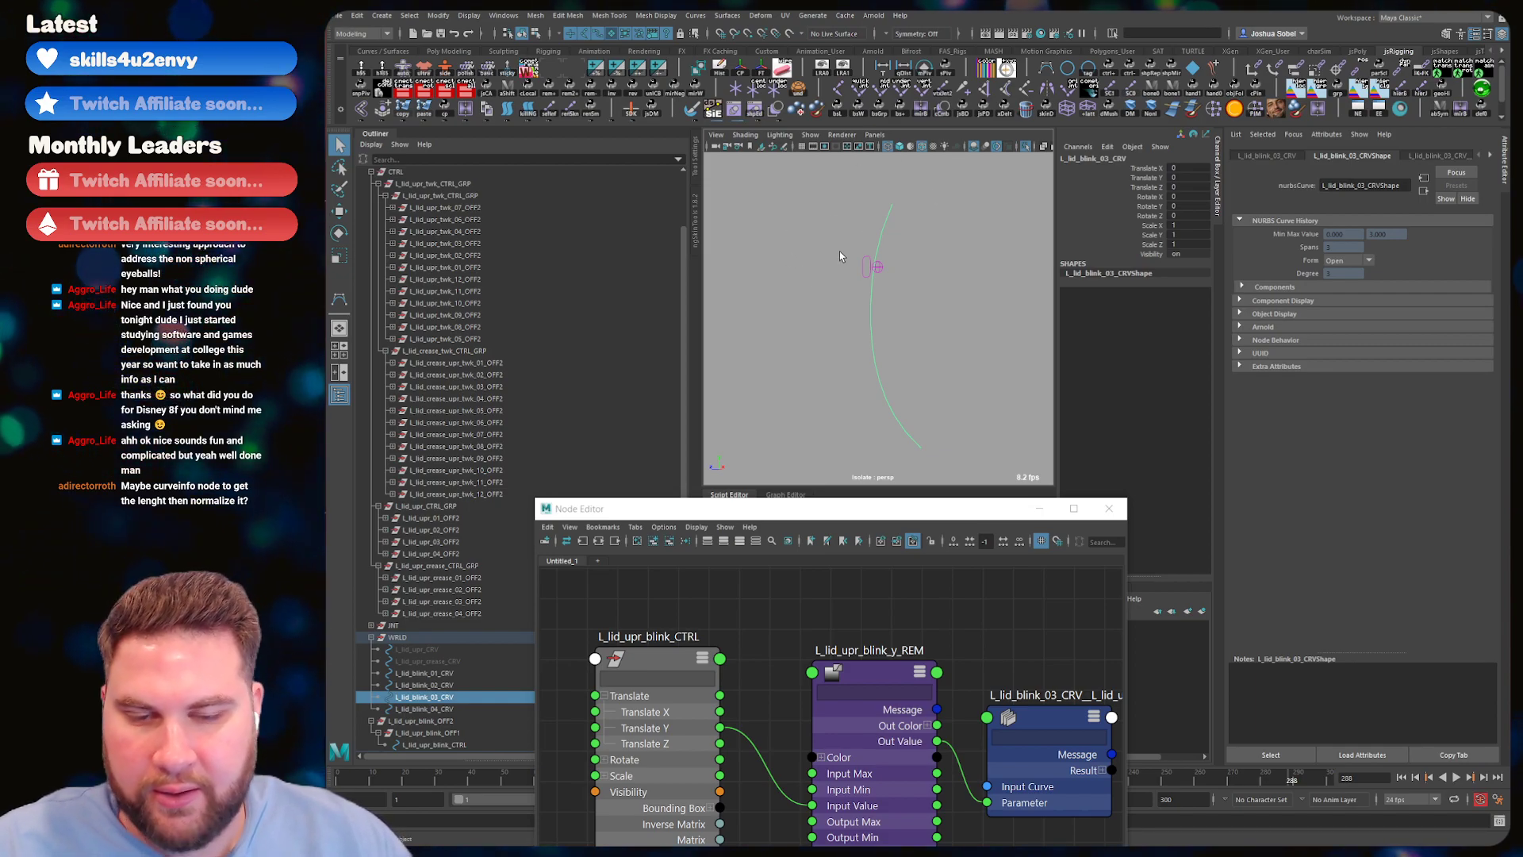
- Try raising the second control vertex from the upper end of L_lid_blink_03_CRV and undo the move
left_click_drag(871, 298, 863, 300, "alt")
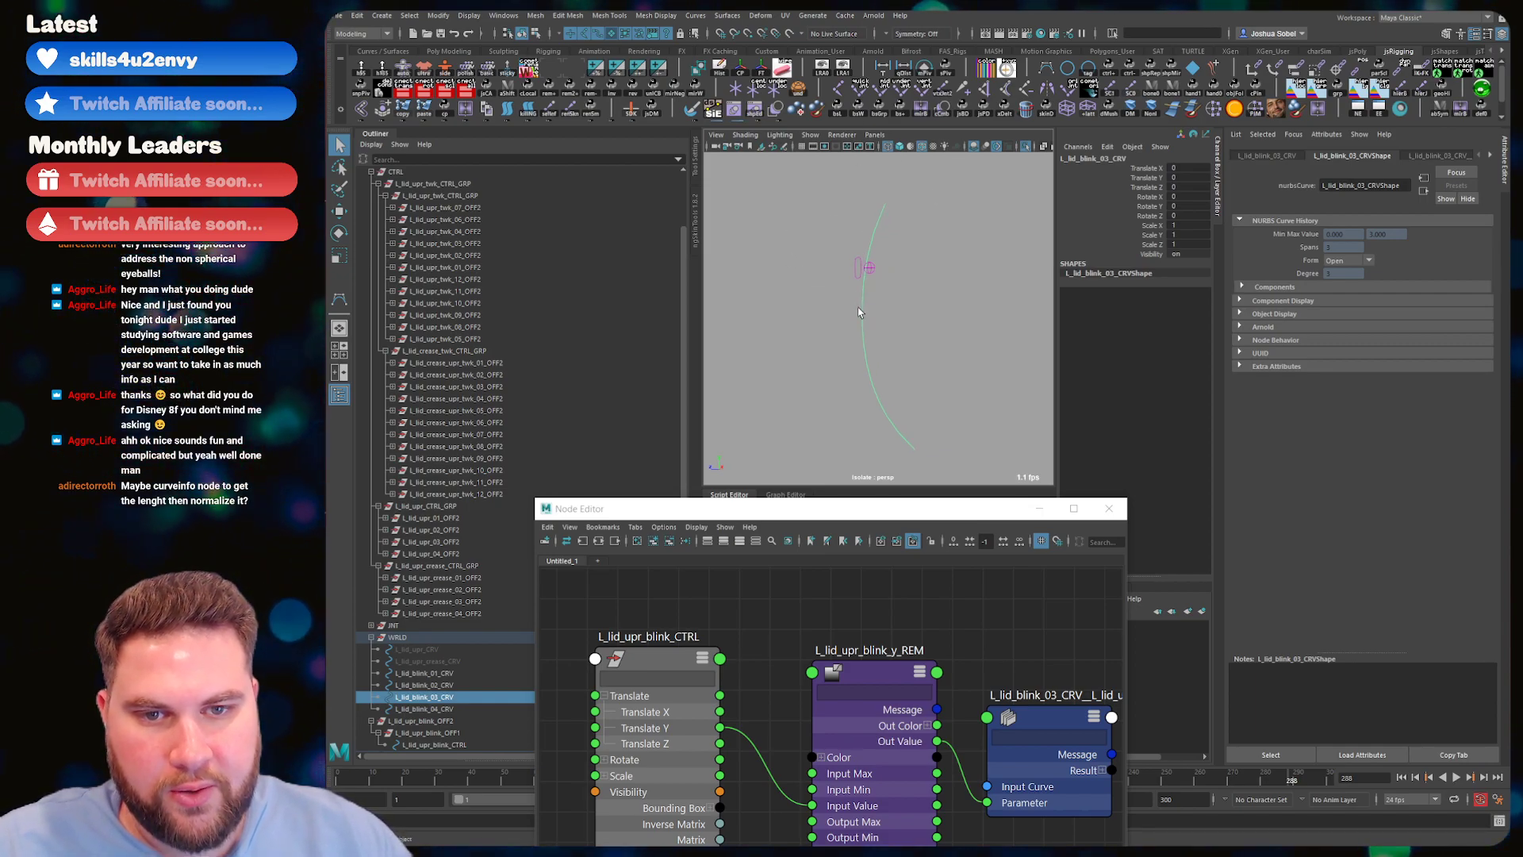
right_click_drag(863, 302, 831, 301)
left_click_drag(879, 238, 851, 248)
middle_click_drag(911, 346, 882, 350, "alt")
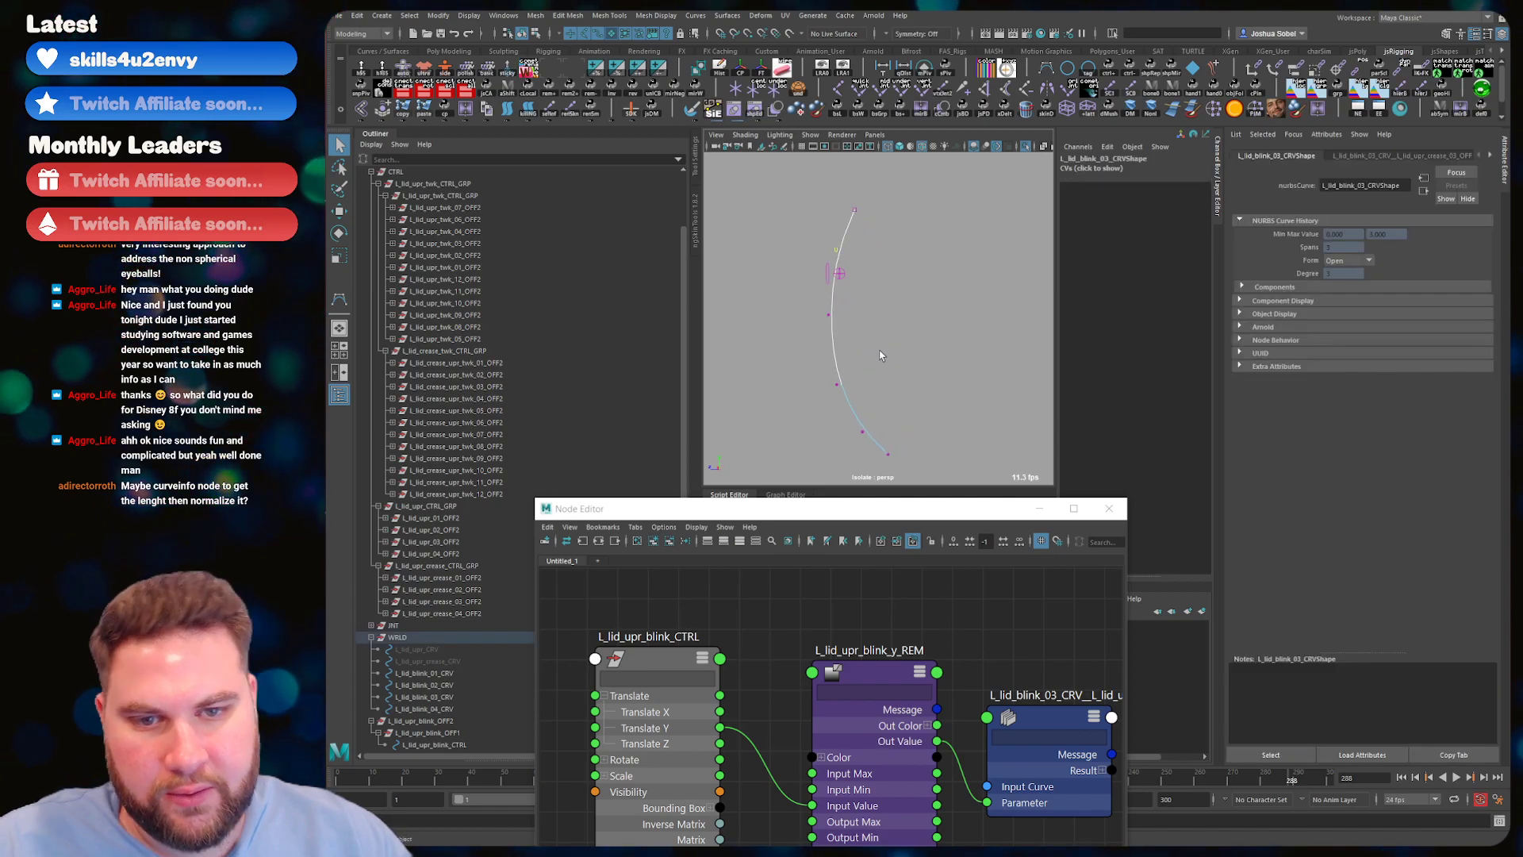
key("w")
left_click_drag(840, 253, 842, 229)
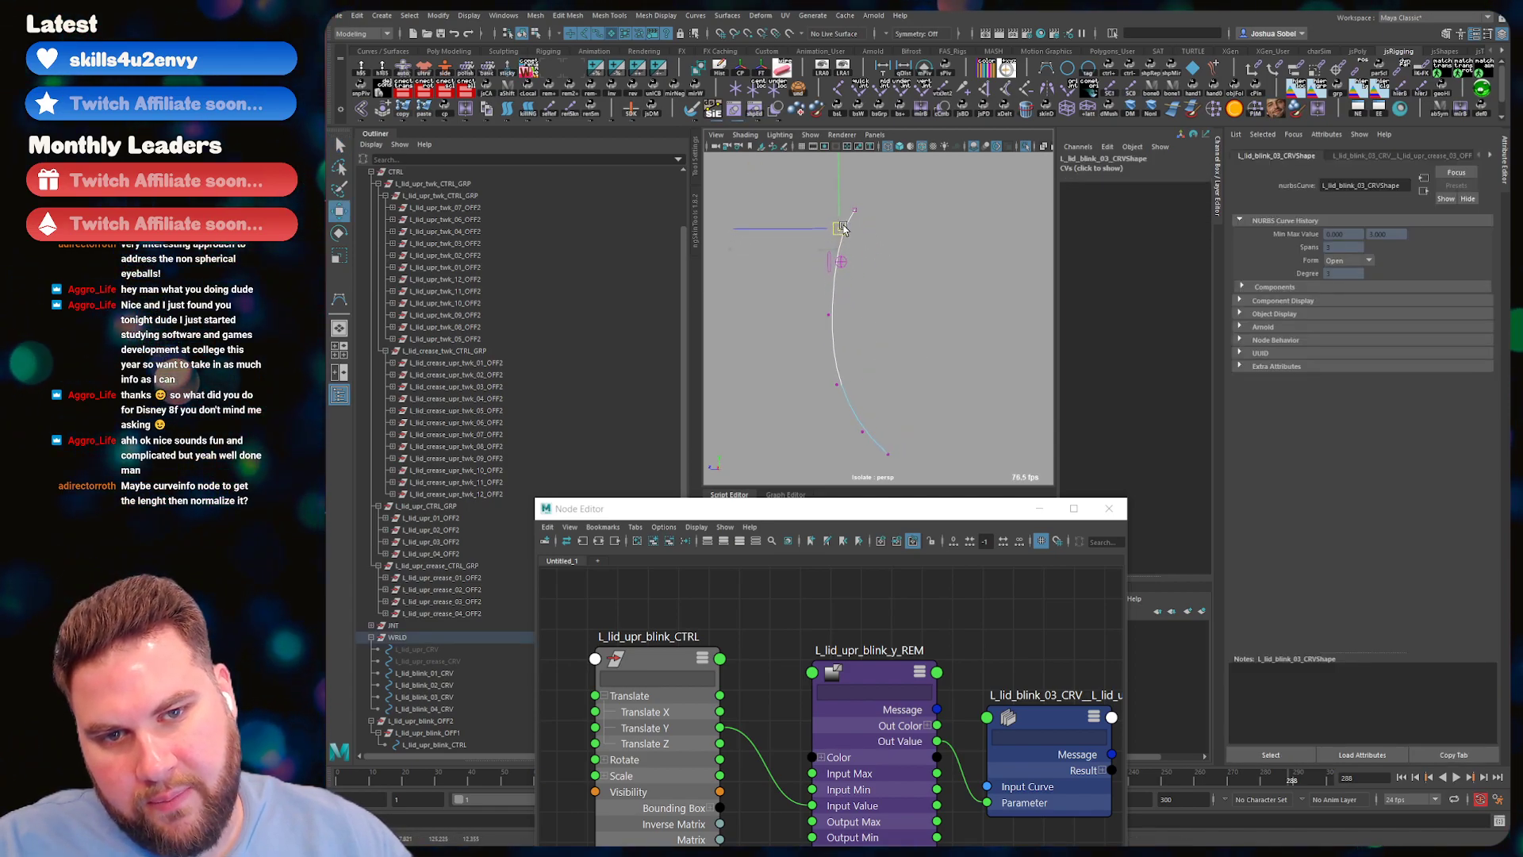
key("ctrl+z")
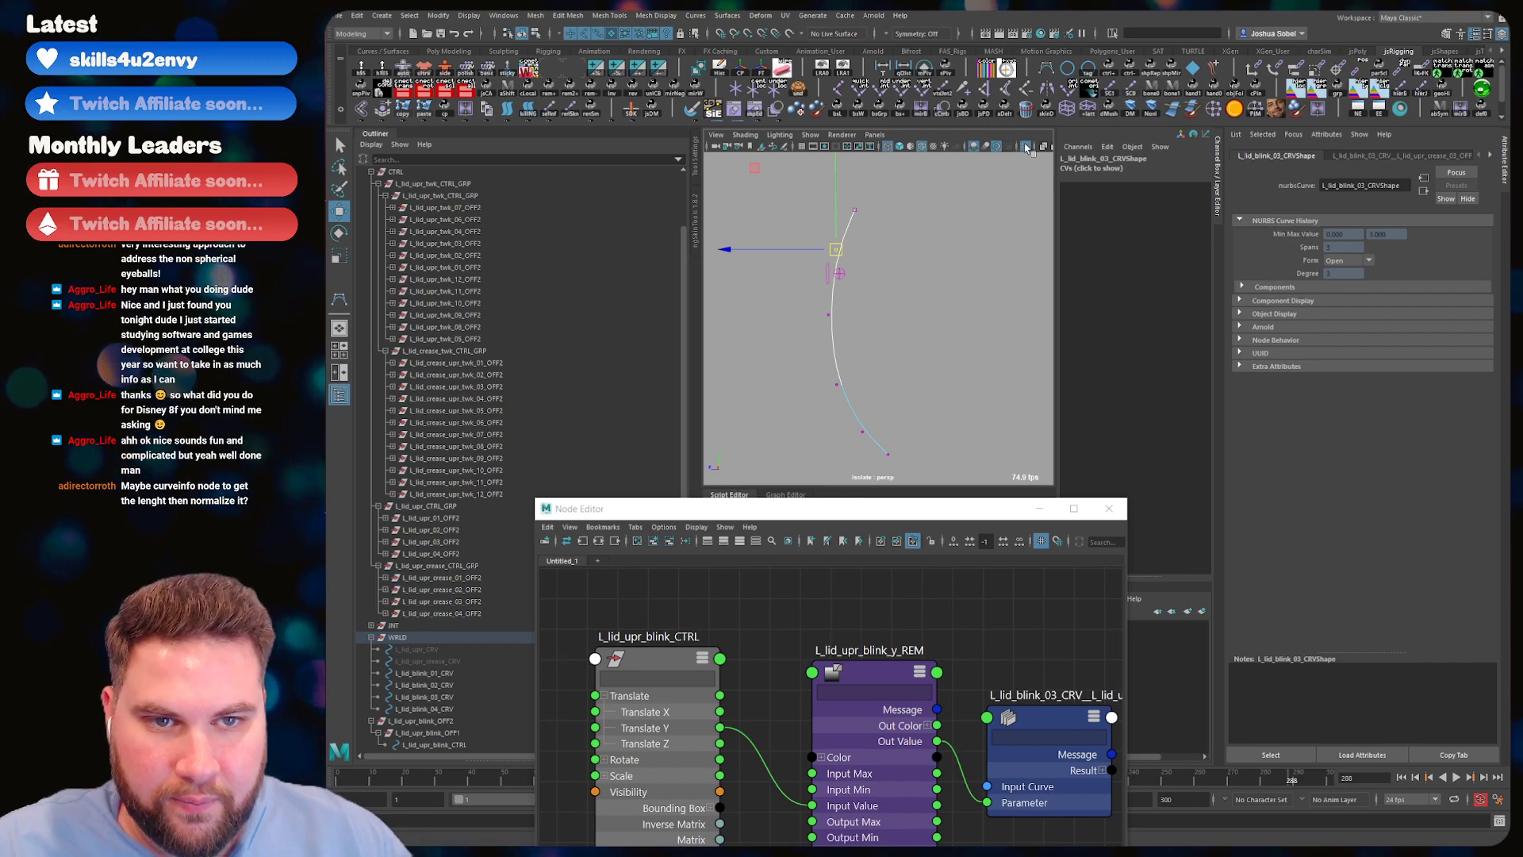
- Check the curve against the full eyelid mesh, isolate it again and raise its second control vertex
left_click(1025, 149)
left_click_drag(860, 235, 924, 238, "alt")
right_click_drag(856, 229, 894, 219, "alt")
left_click_drag(894, 220, 914, 176)
left_click_drag(865, 216, 883, 279, "alt")
key("ctrl+1")
left_click(875, 254)
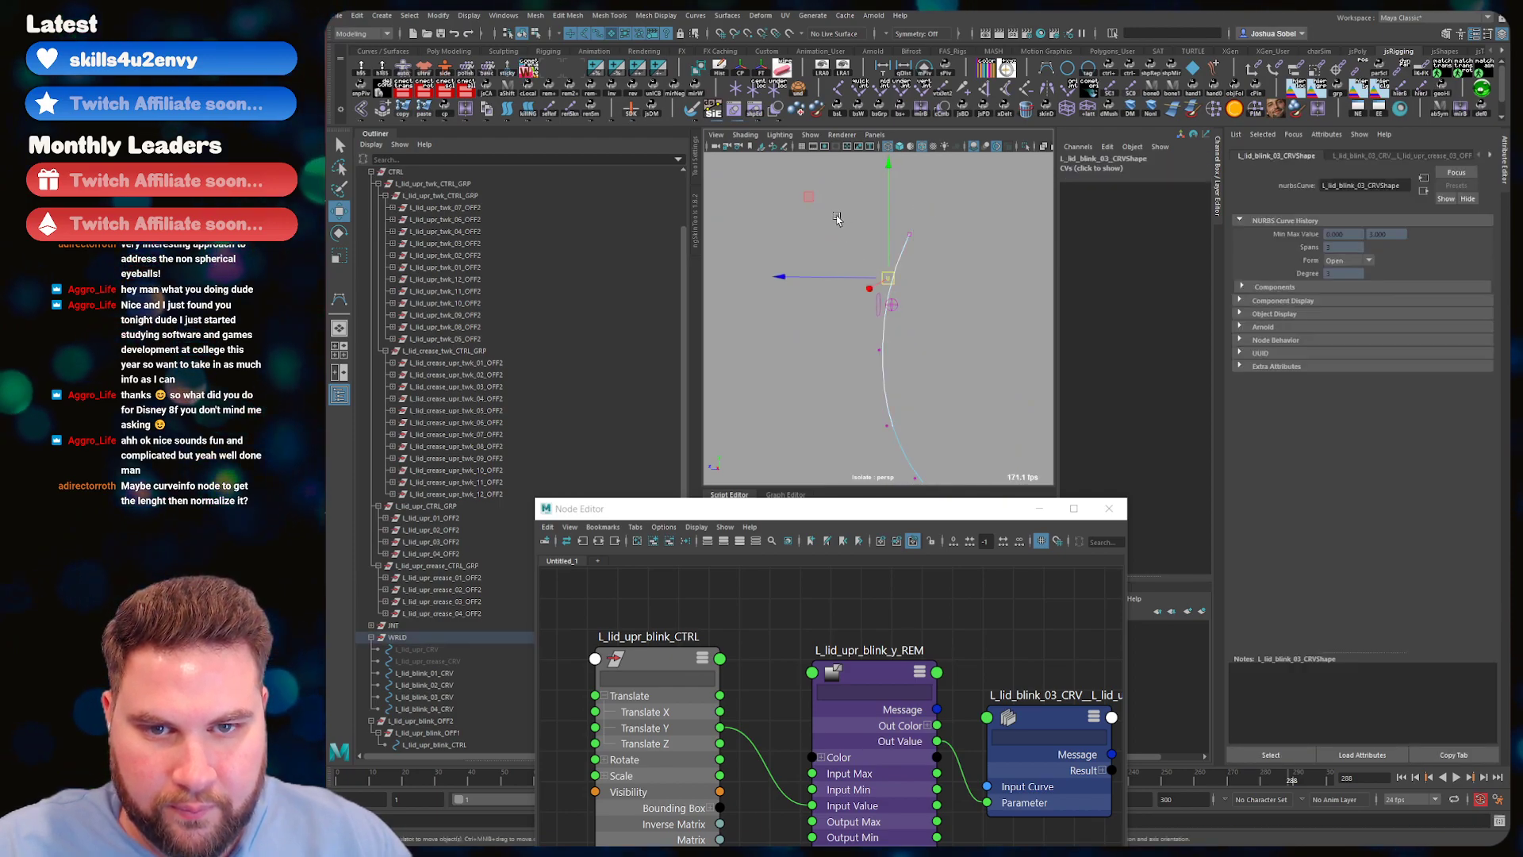
- Reposition the third, fourth and fifth control vertices of the isolated L_lid_blink_03_CRV along its arc
left_click(879, 349)
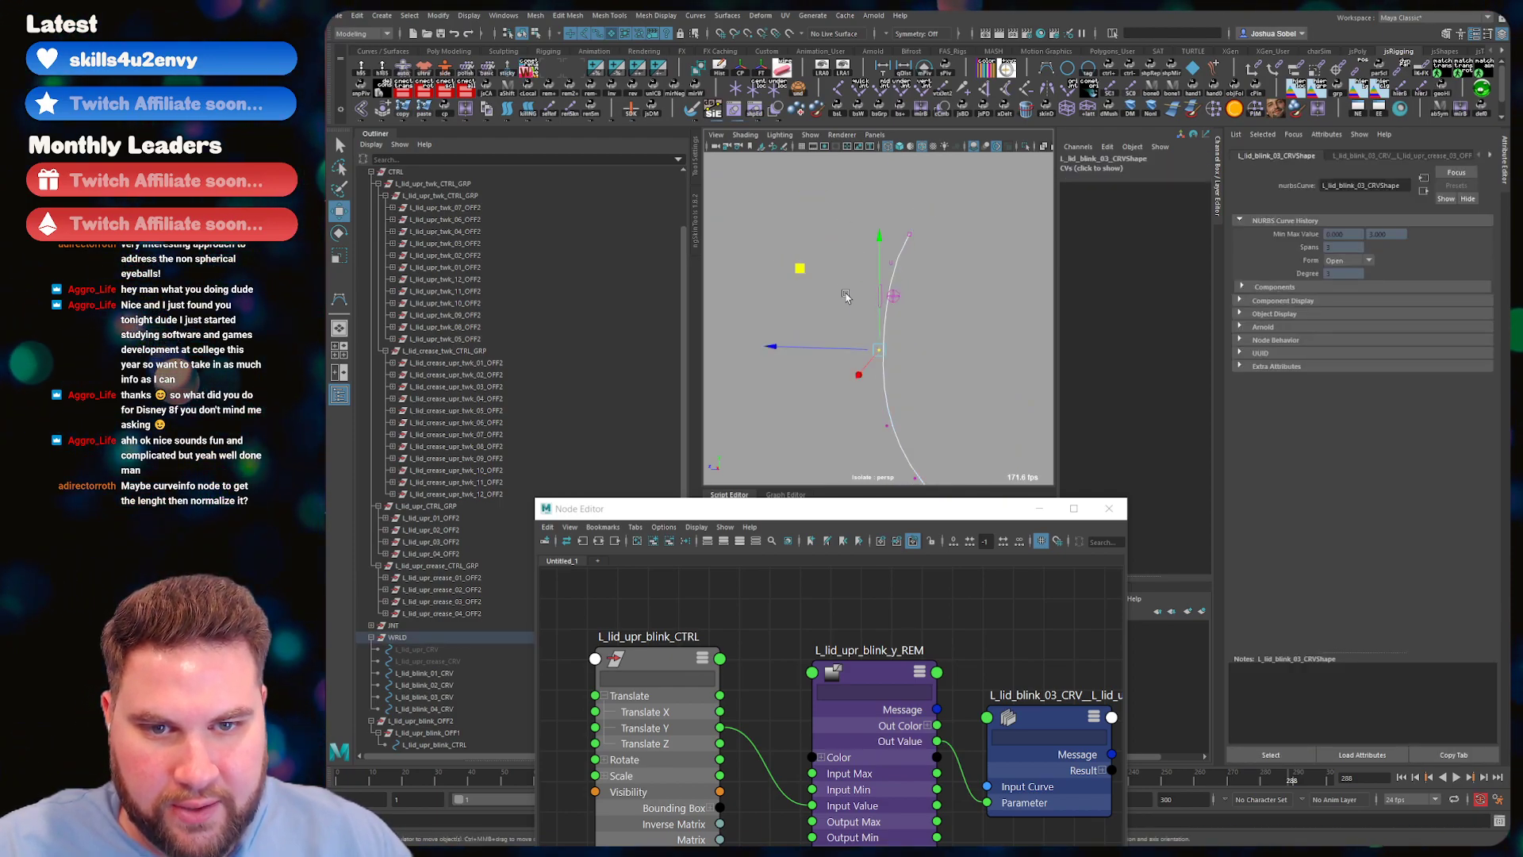
left_click_drag(789, 251, 797, 287, "alt")
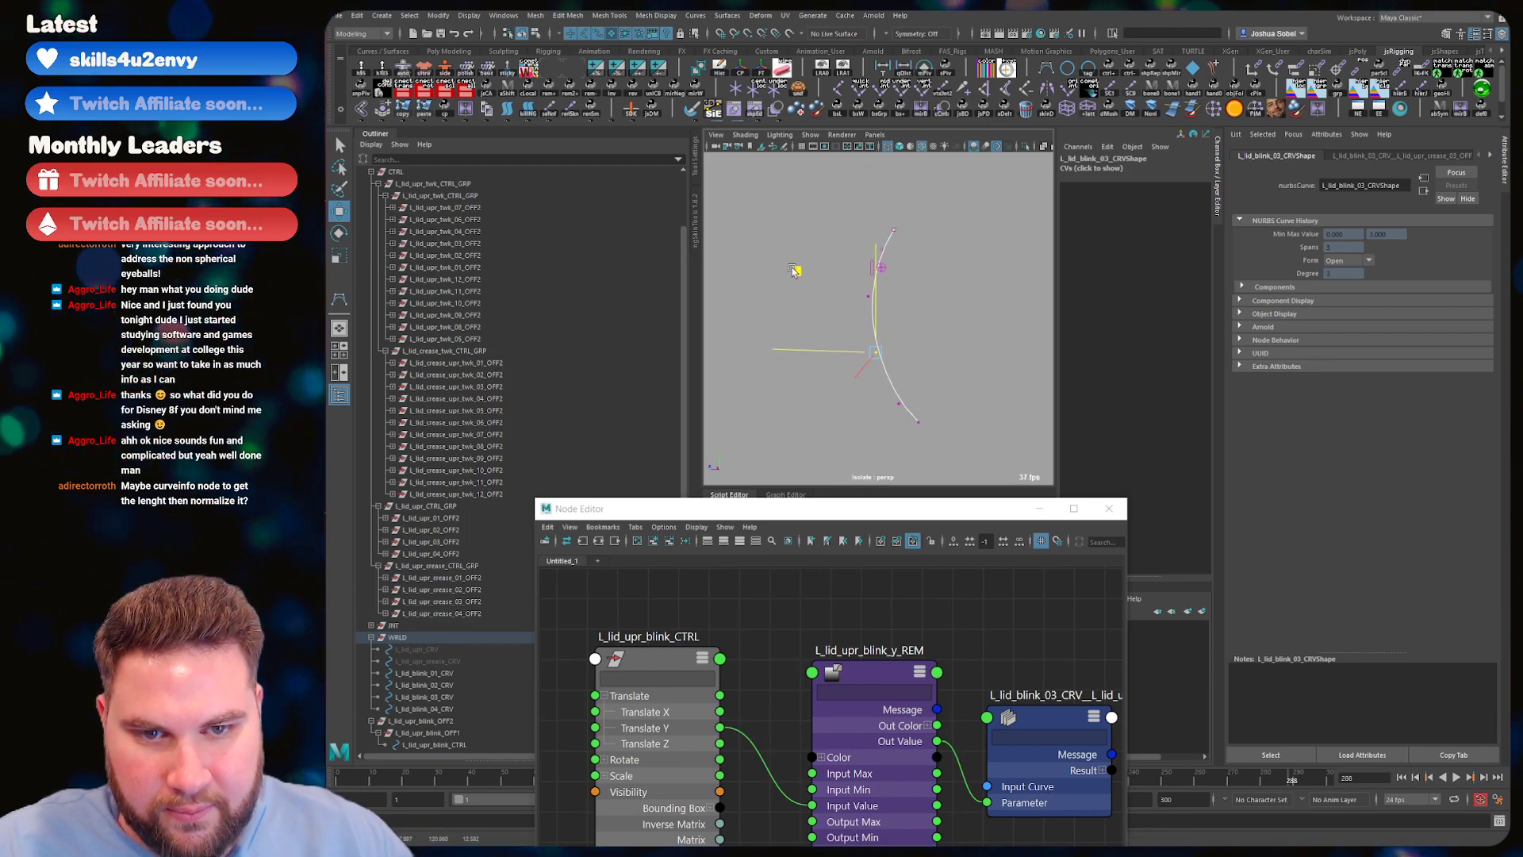
left_click(897, 403)
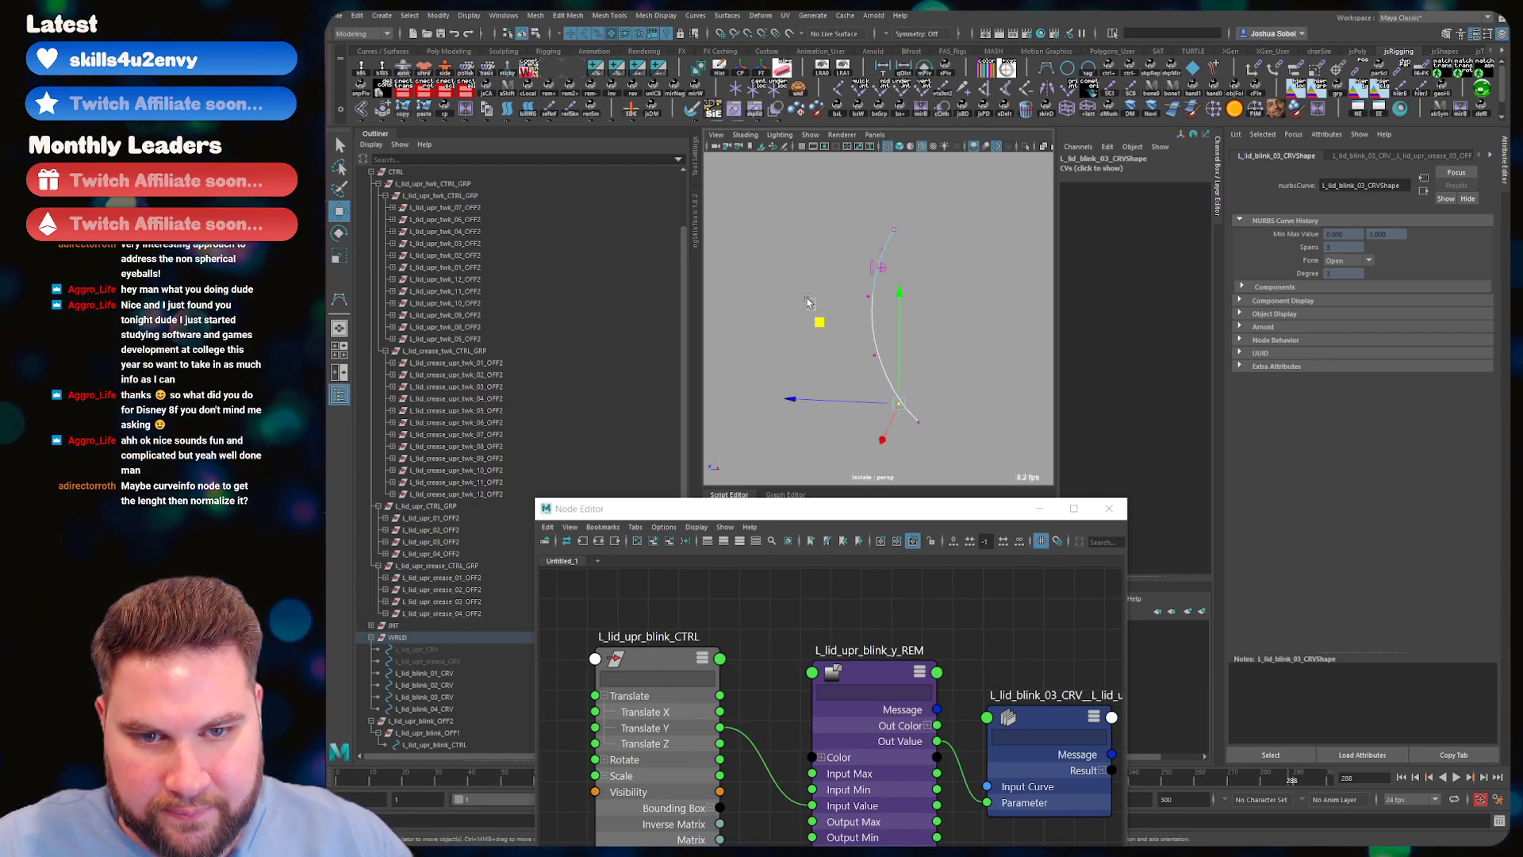
left_click(818, 319)
key("ctrl+z")
left_click_drag(818, 319, 801, 286)
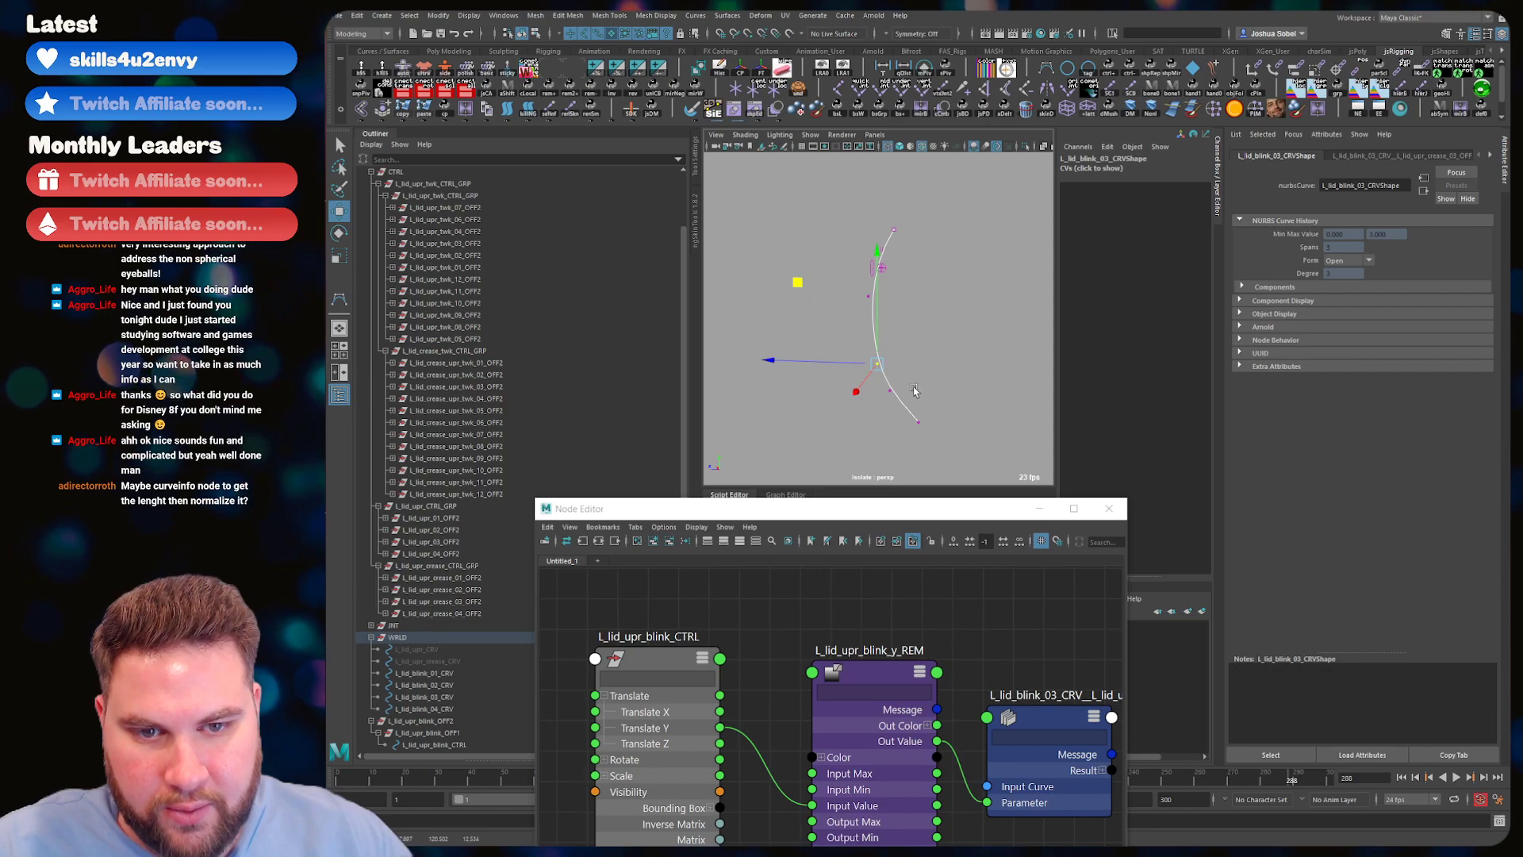
- Return L_lid_blink_03_CRV to object mode, clear the selection and end the isolation to show the full eyelid
left_click_drag(914, 392, 864, 361)
key("q")
left_click_drag(875, 299, 930, 309)
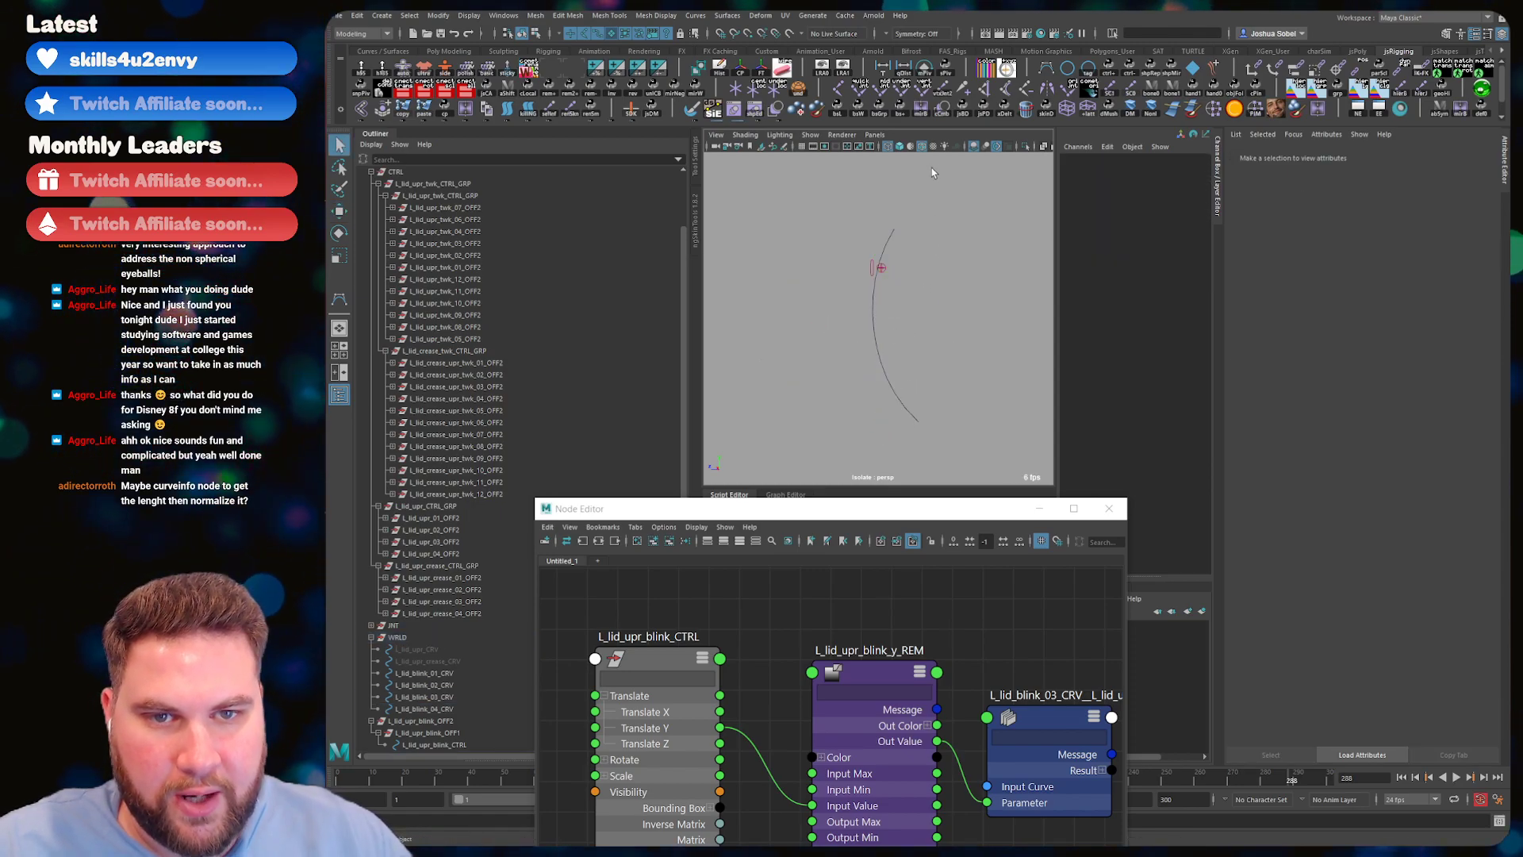
left_click(1025, 147)
left_click(1025, 147)
left_click_drag(935, 317, 904, 286, "alt")
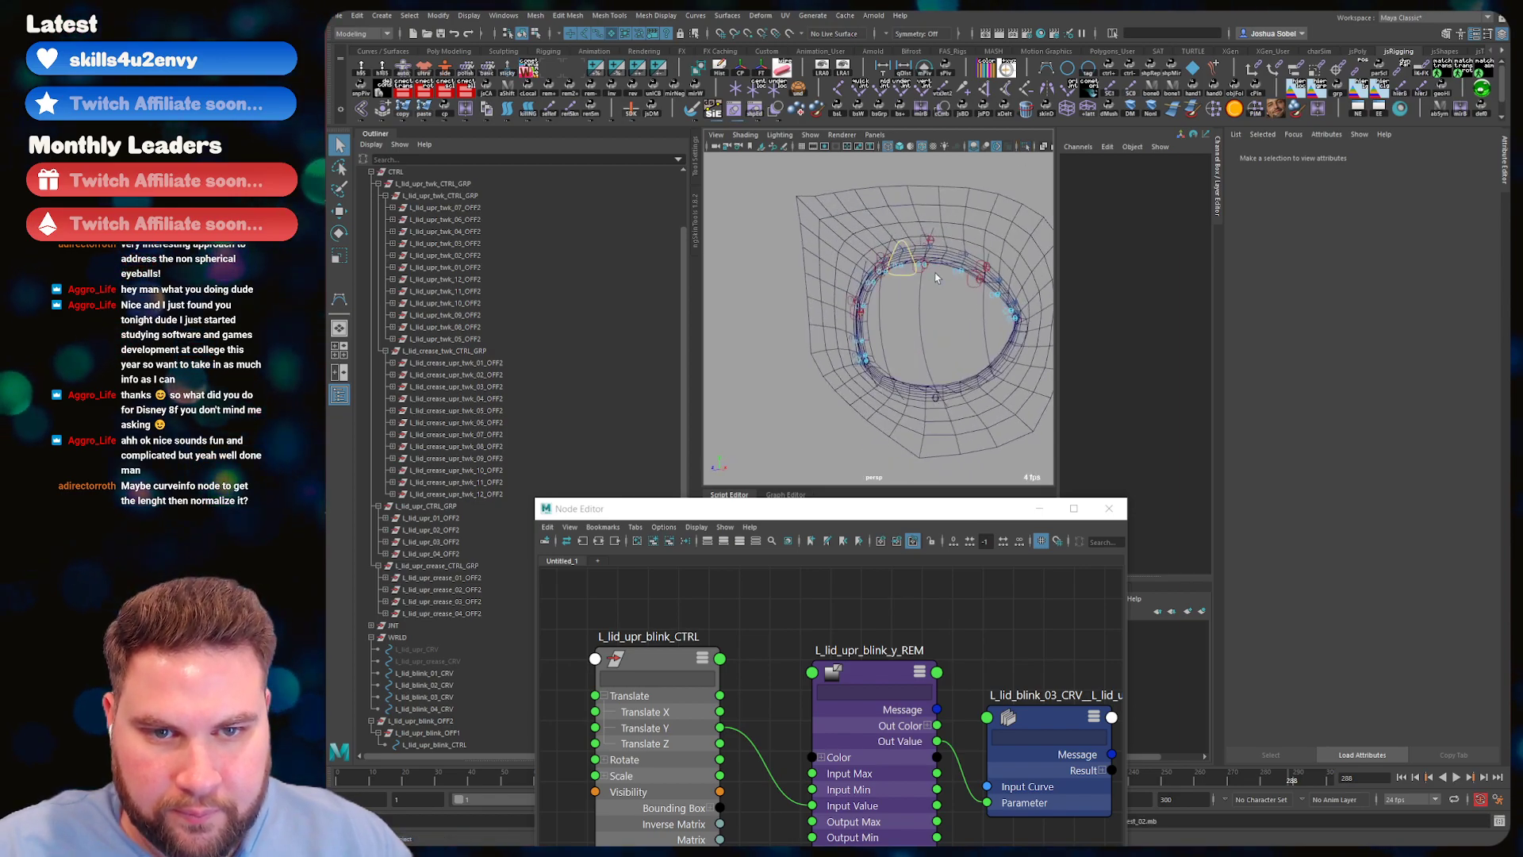
- Put L_lid_blink_03_CRV in component mode and nudge its second control vertex slightly in the side plane
left_click(905, 280)
key("w")
scroll(920, 269, "up", 6)
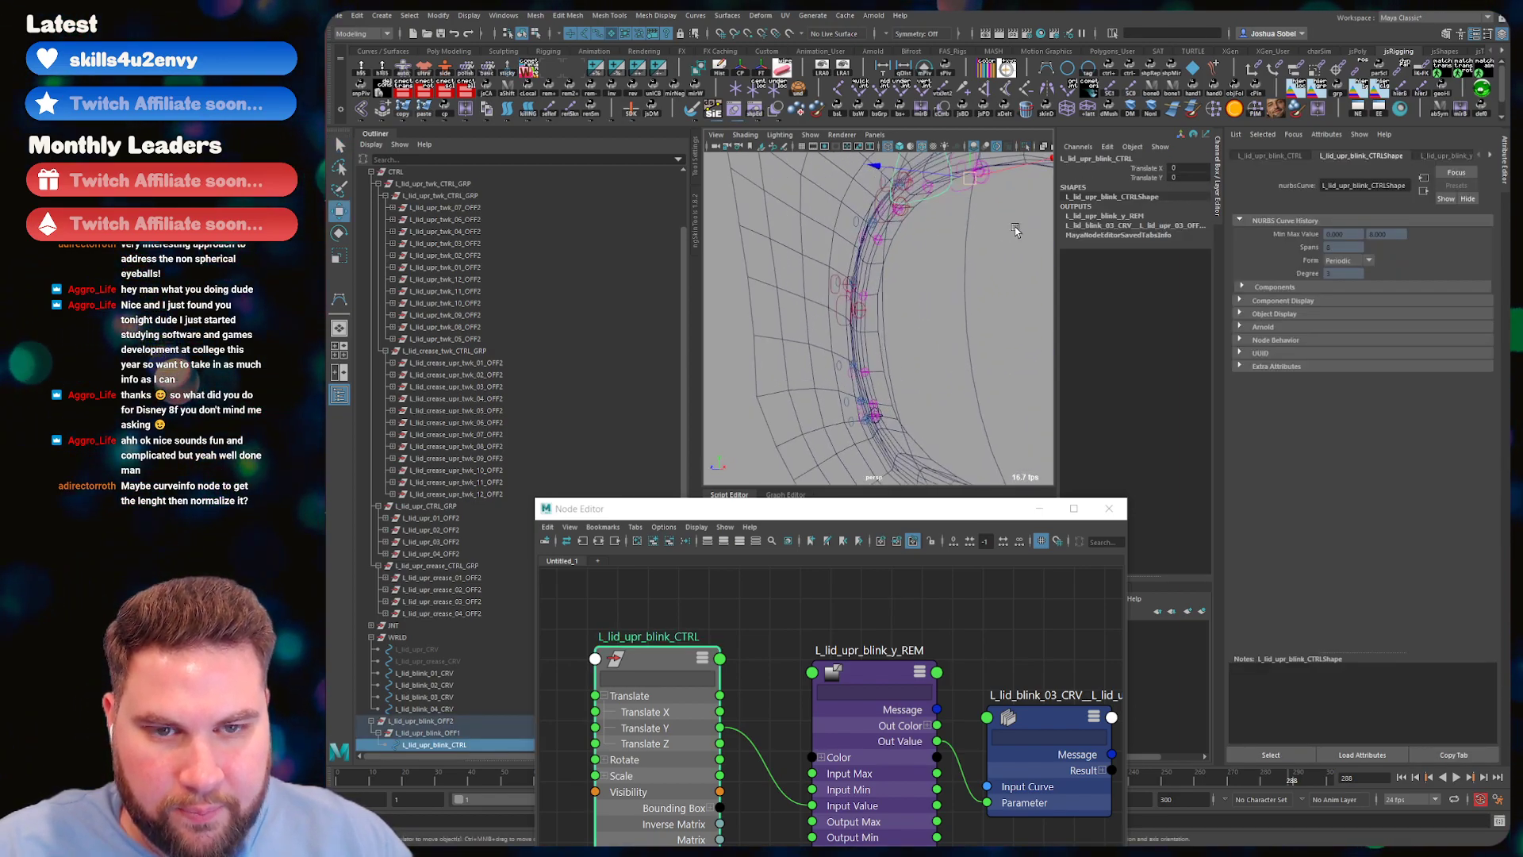
left_click_drag(955, 238, 964, 292, "alt")
left_click(903, 300)
key("F8")
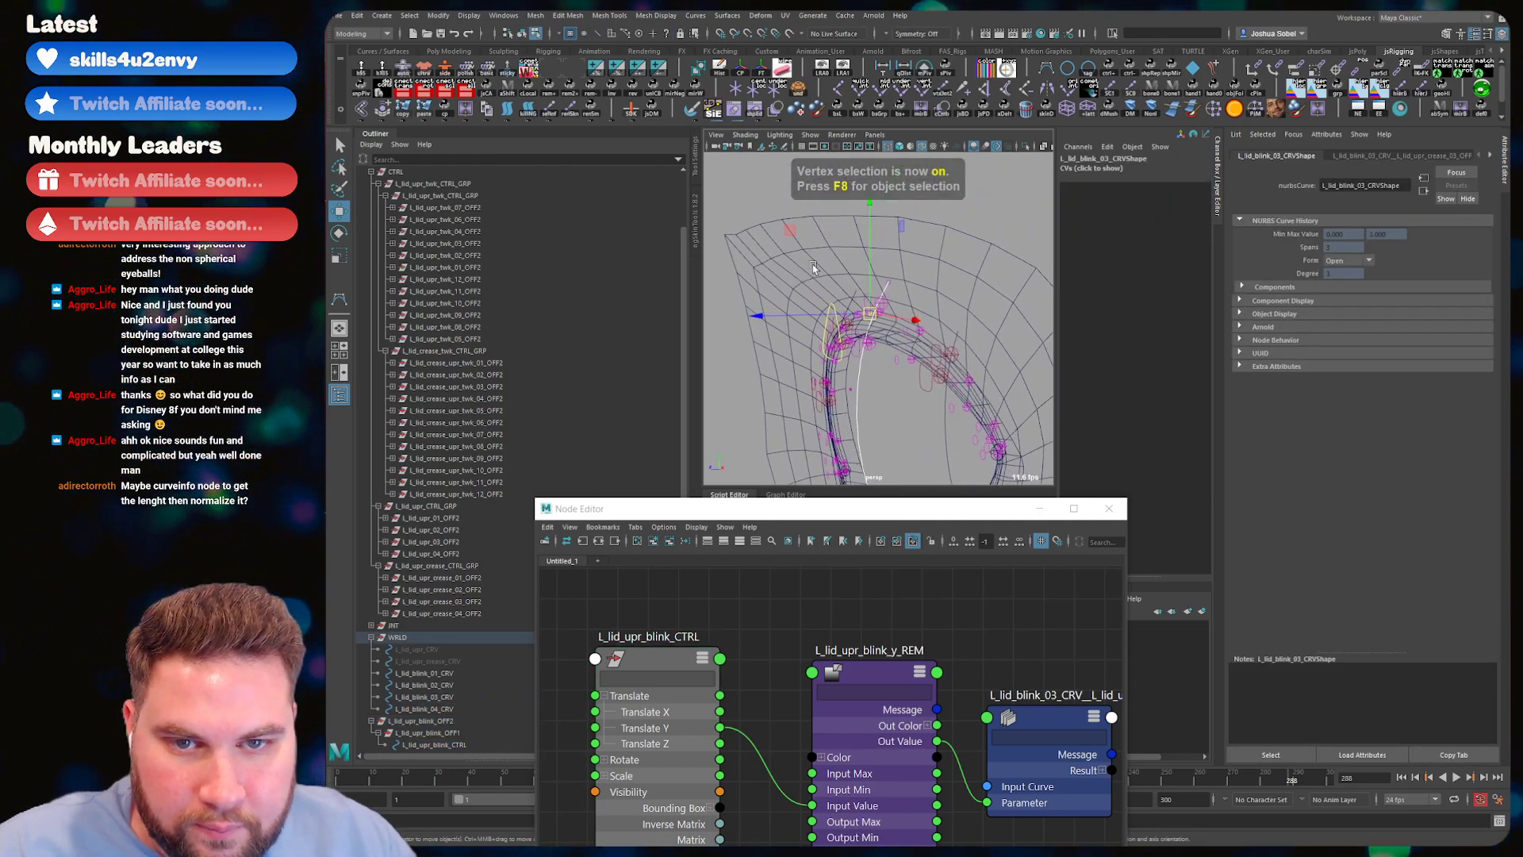
left_click_drag(793, 226, 792, 225)
- Nudge the third control vertex of L_lid_blink_03_CRV slightly upward, return to object selection and deselect everything
left_click(849, 389)
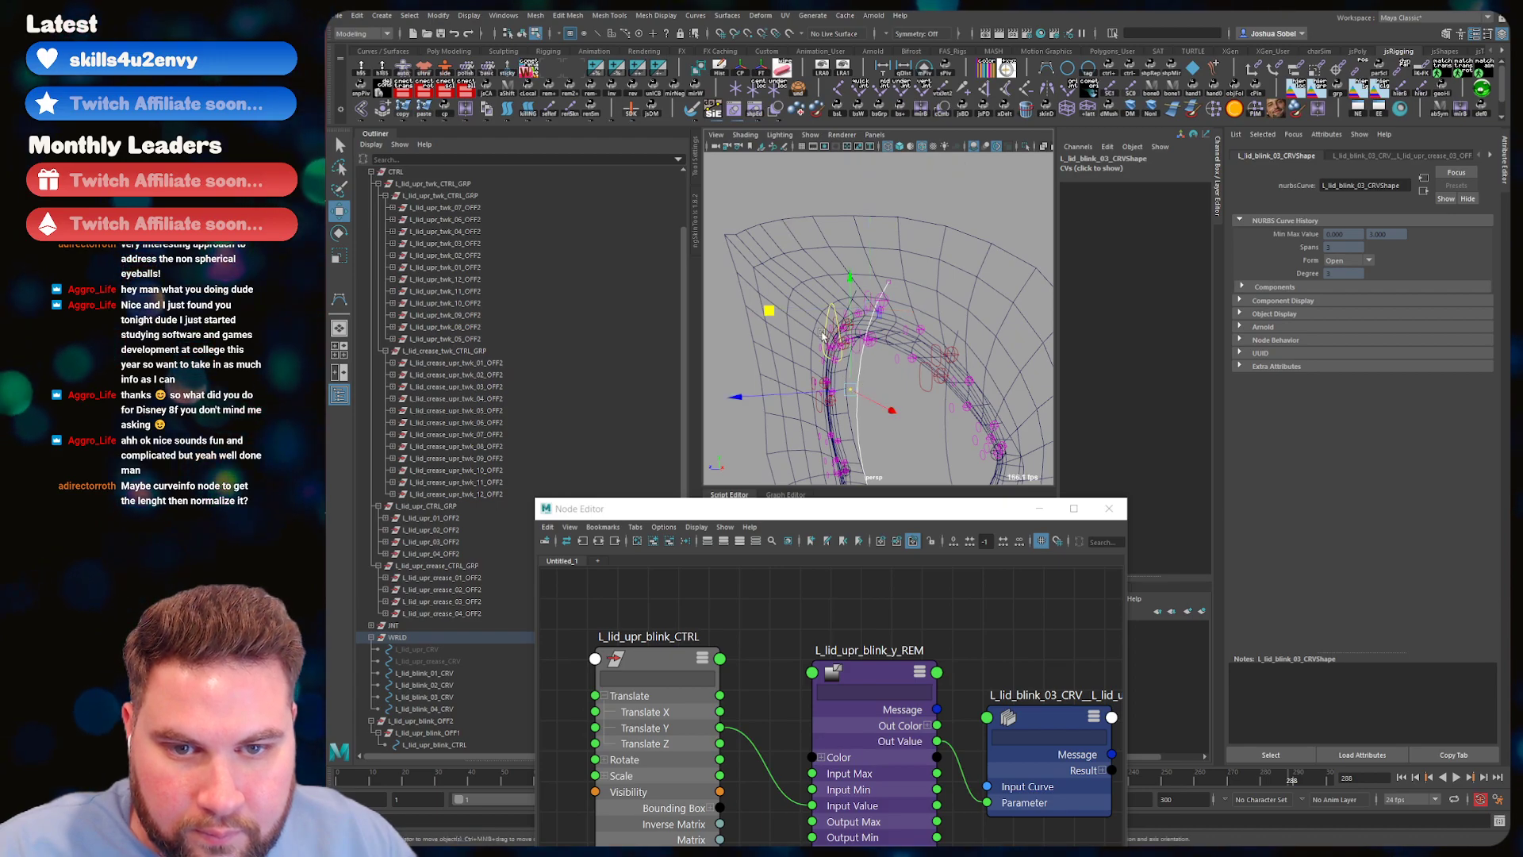
left_click_drag(768, 310, 767, 305)
key("q")
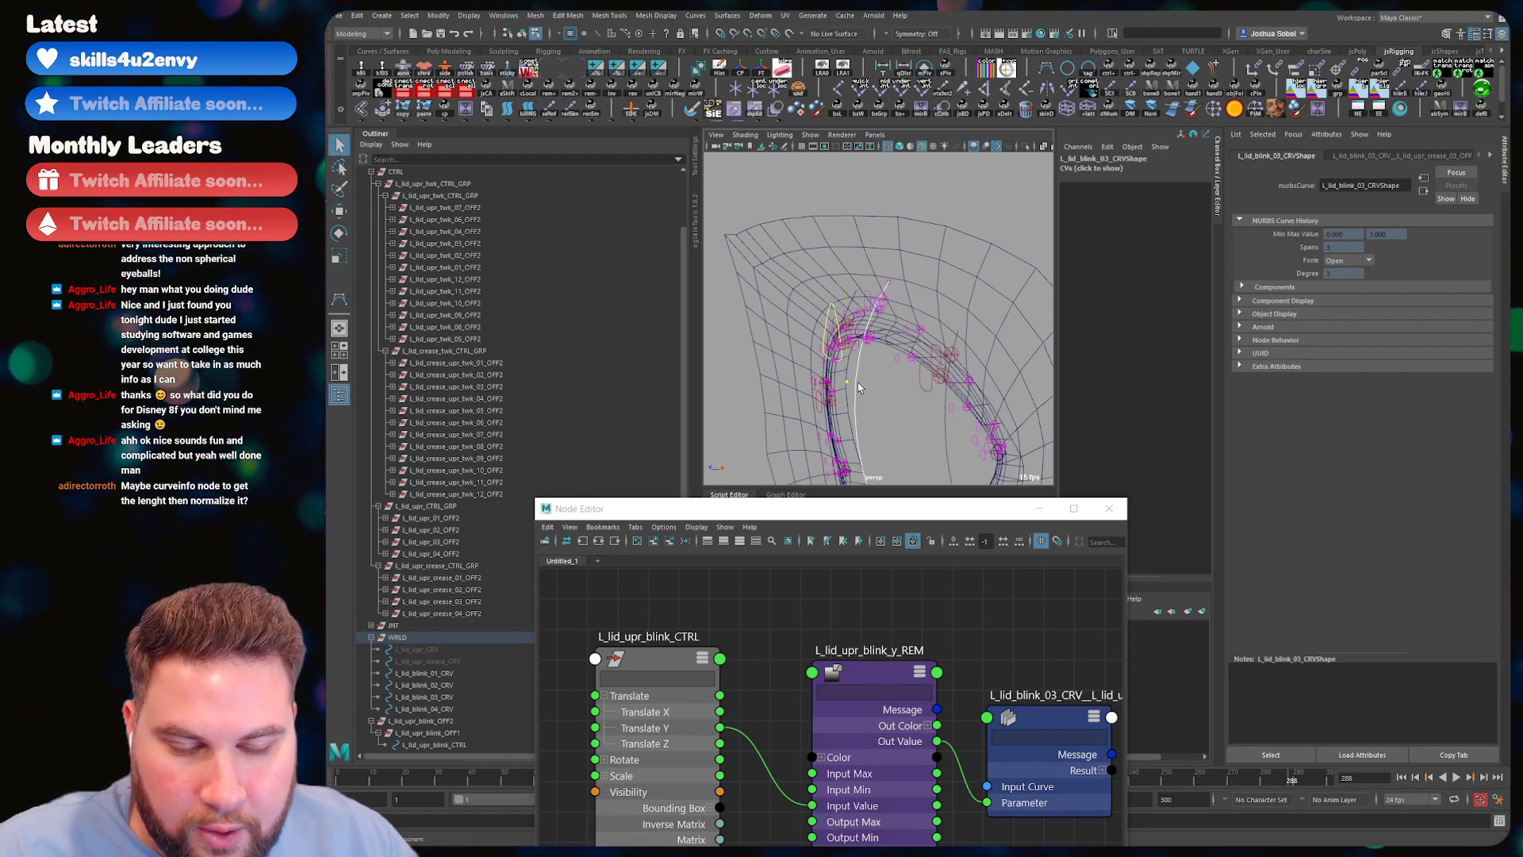
key("F8")
left_click(952, 318)
left_click_drag(963, 329, 903, 339, "alt")
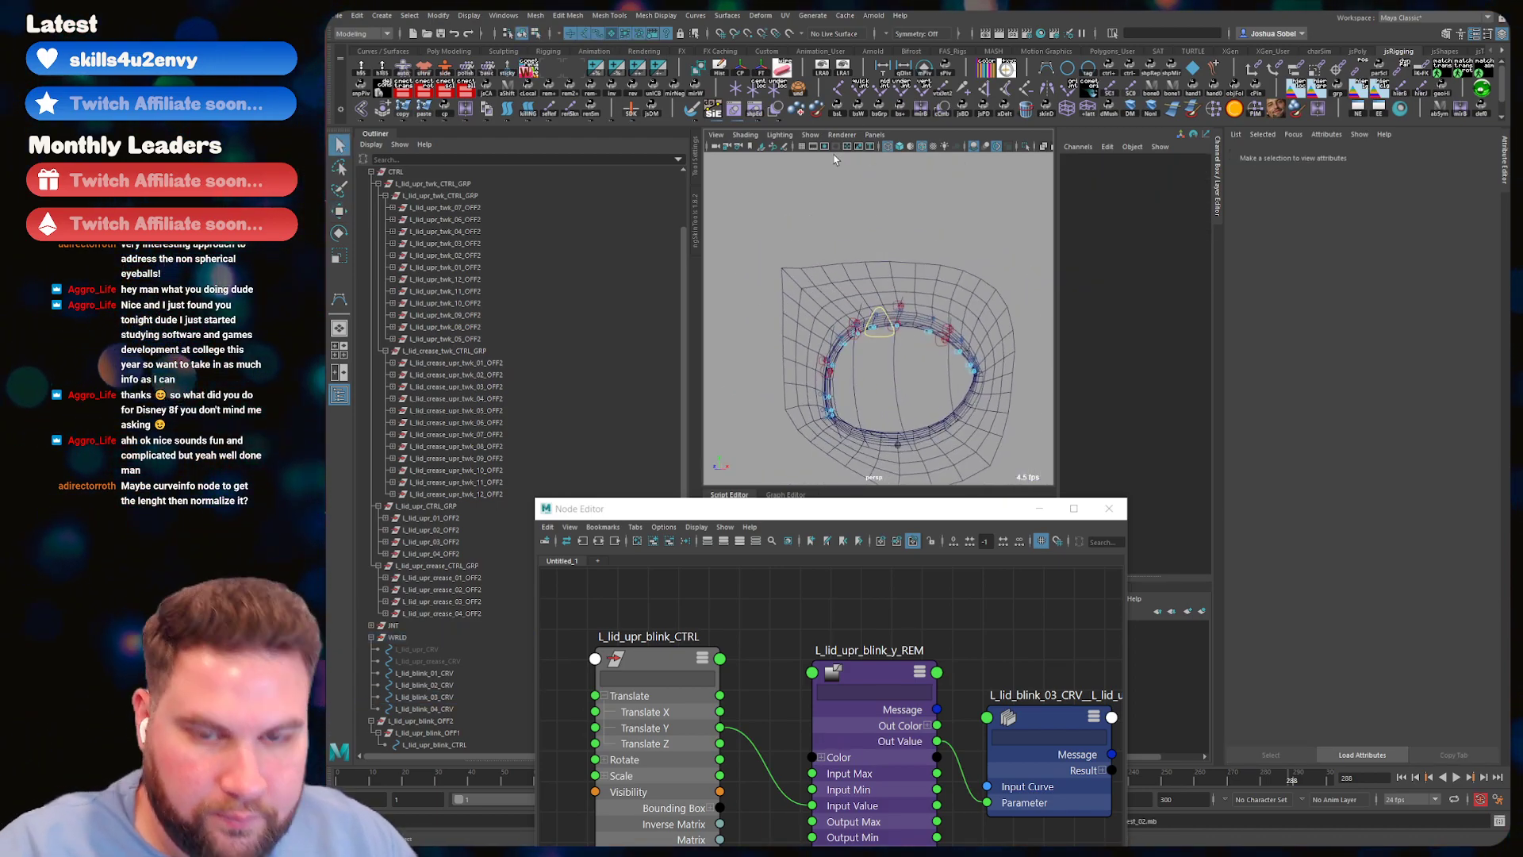
- Display the eyelid shaded and test-move L_lid_upr_blink_CTRL along its vertical and sideways axes, undoing the moves
key("5")
left_click(910, 309)
key("w")
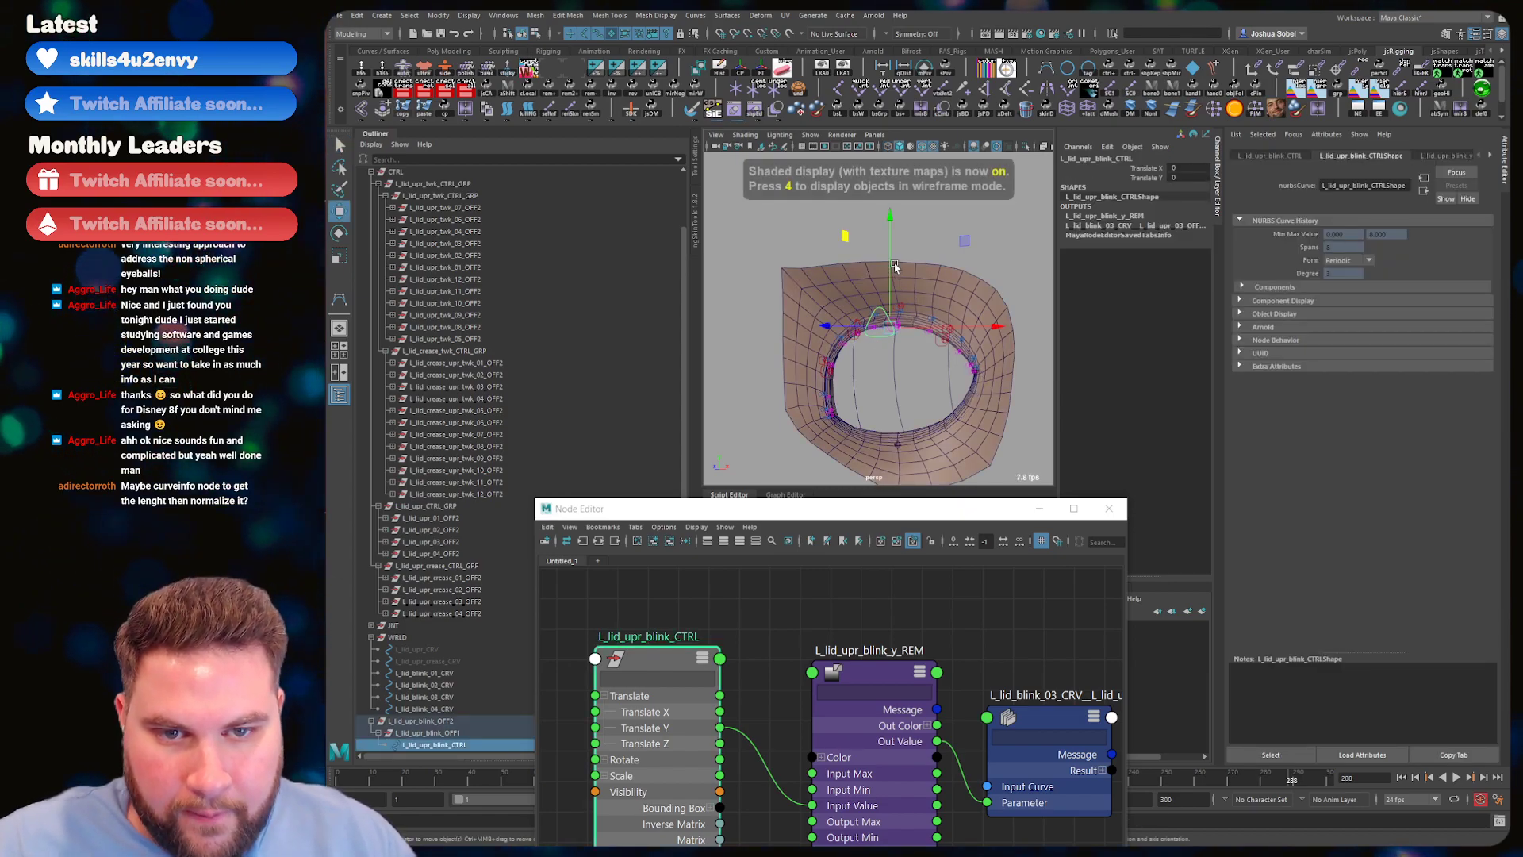
left_click_drag(895, 268, 880, 252)
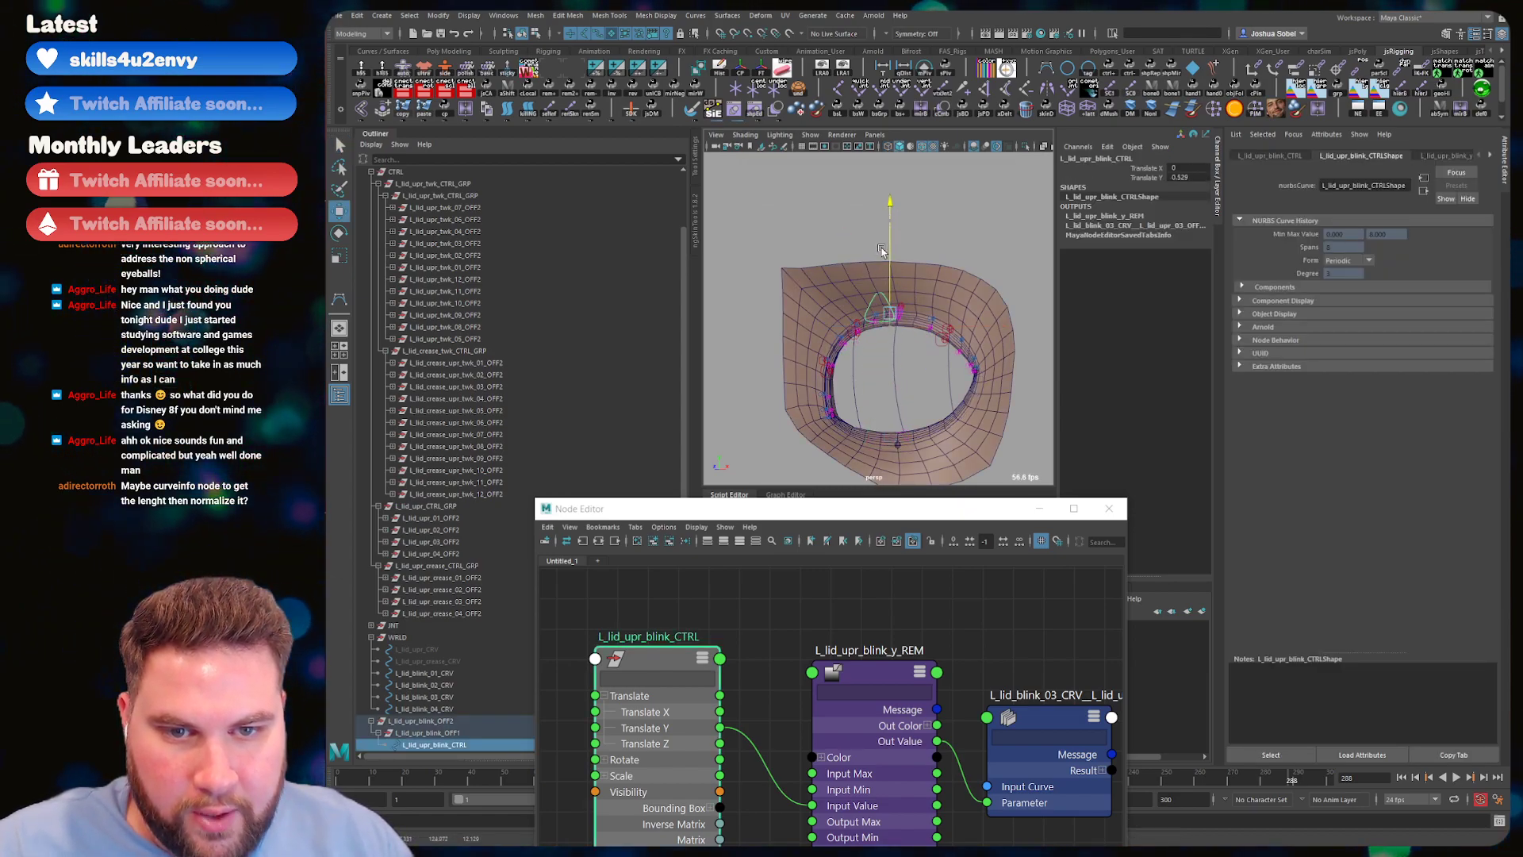
key("ctrl+z")
left_click_drag(995, 326, 889, 368)
key("ctrl+z")
key("ctrl+z")
mouse_move(917, 310)
left_mouse_down("alt")
mouse_move(990, 327)
mouse_move(912, 328)
left_mouse_up("alt")
key("ctrl+z")
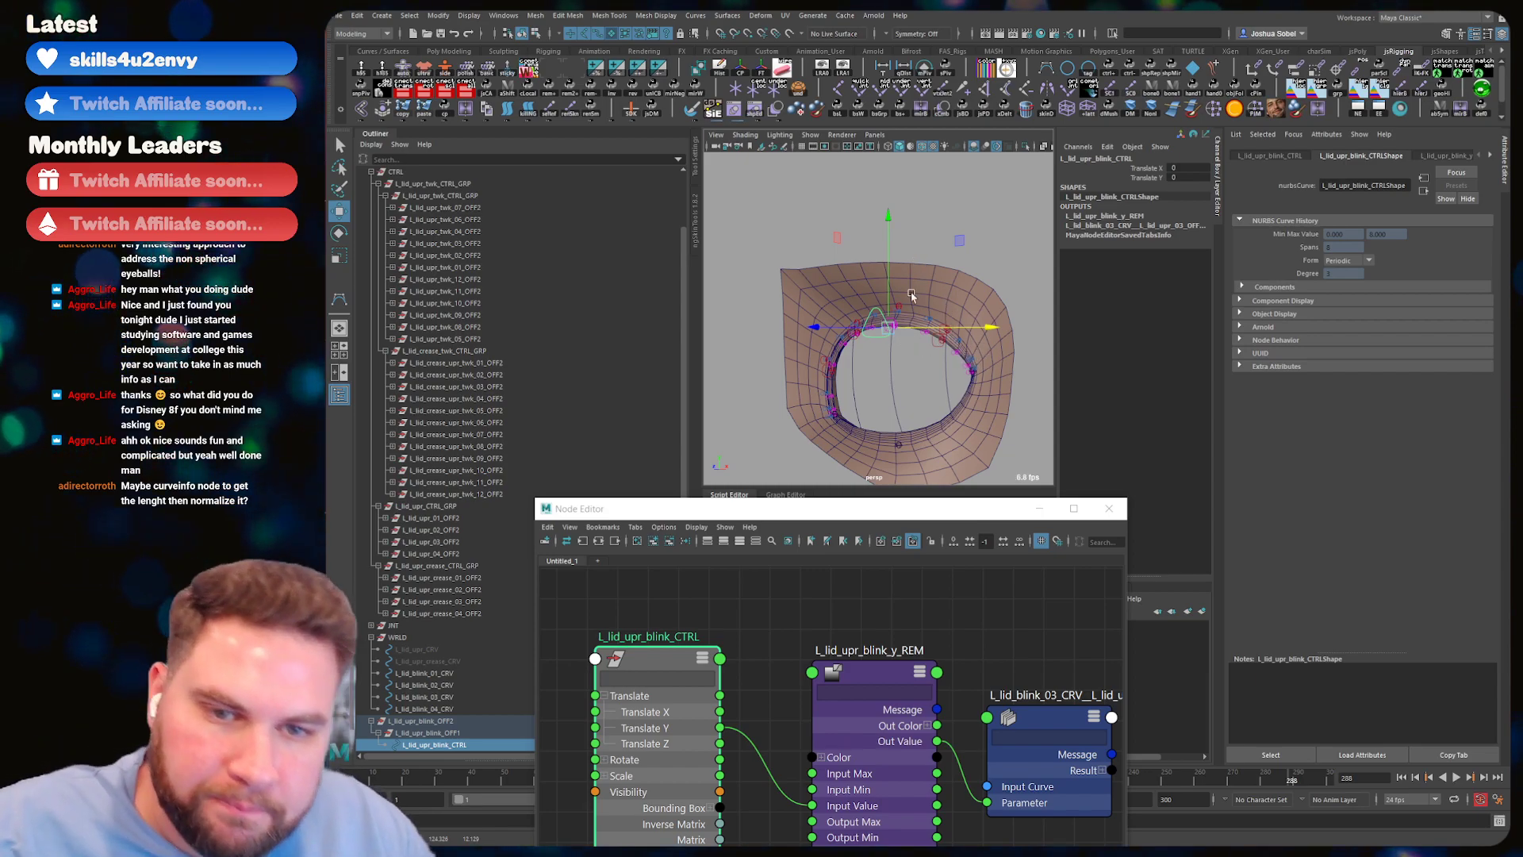
key("q")
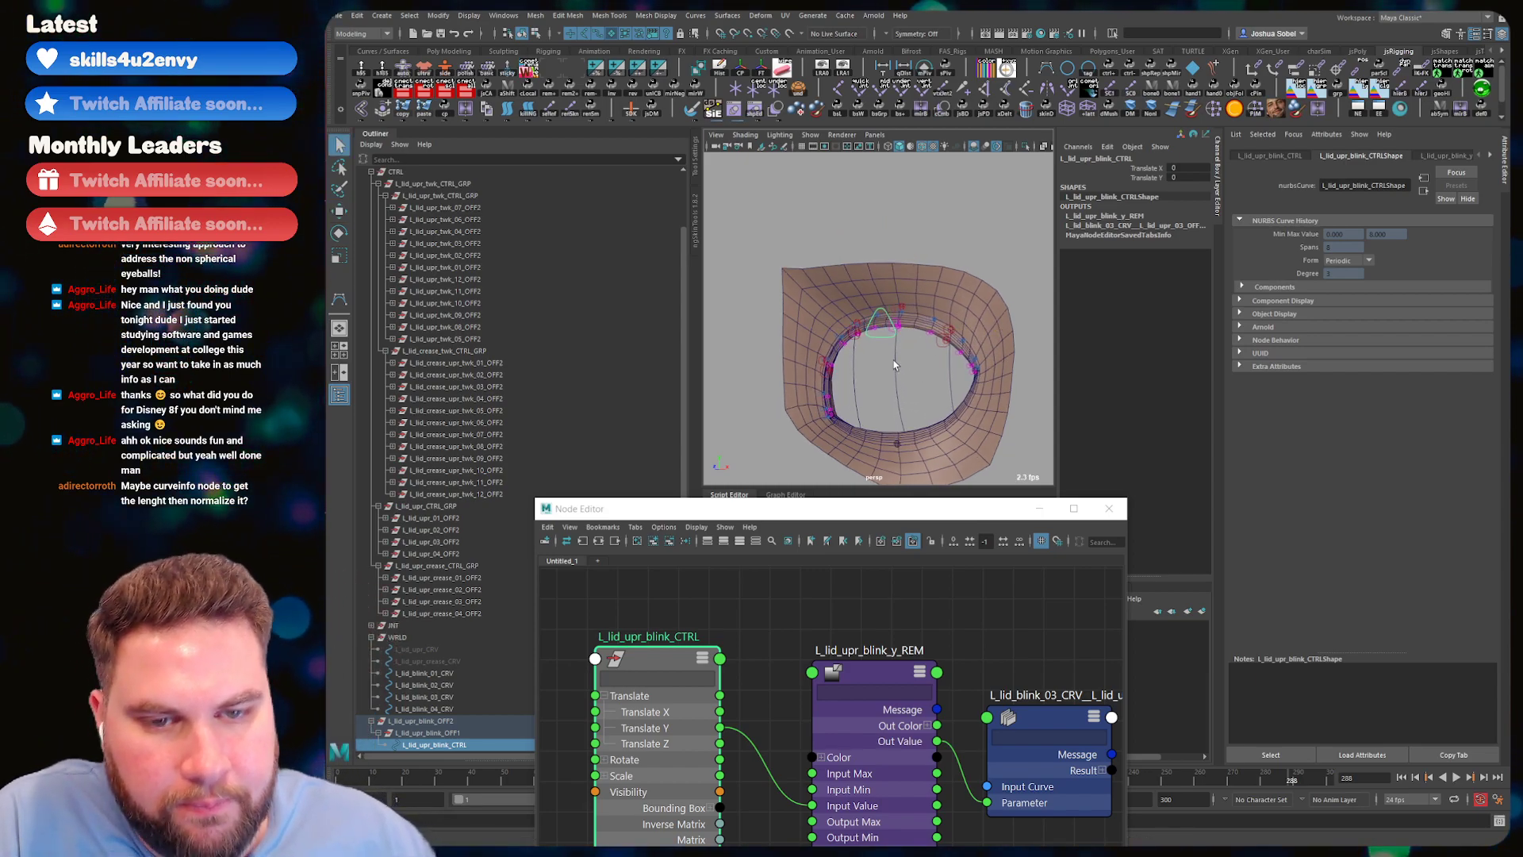
scroll(910, 349, "up", 5)
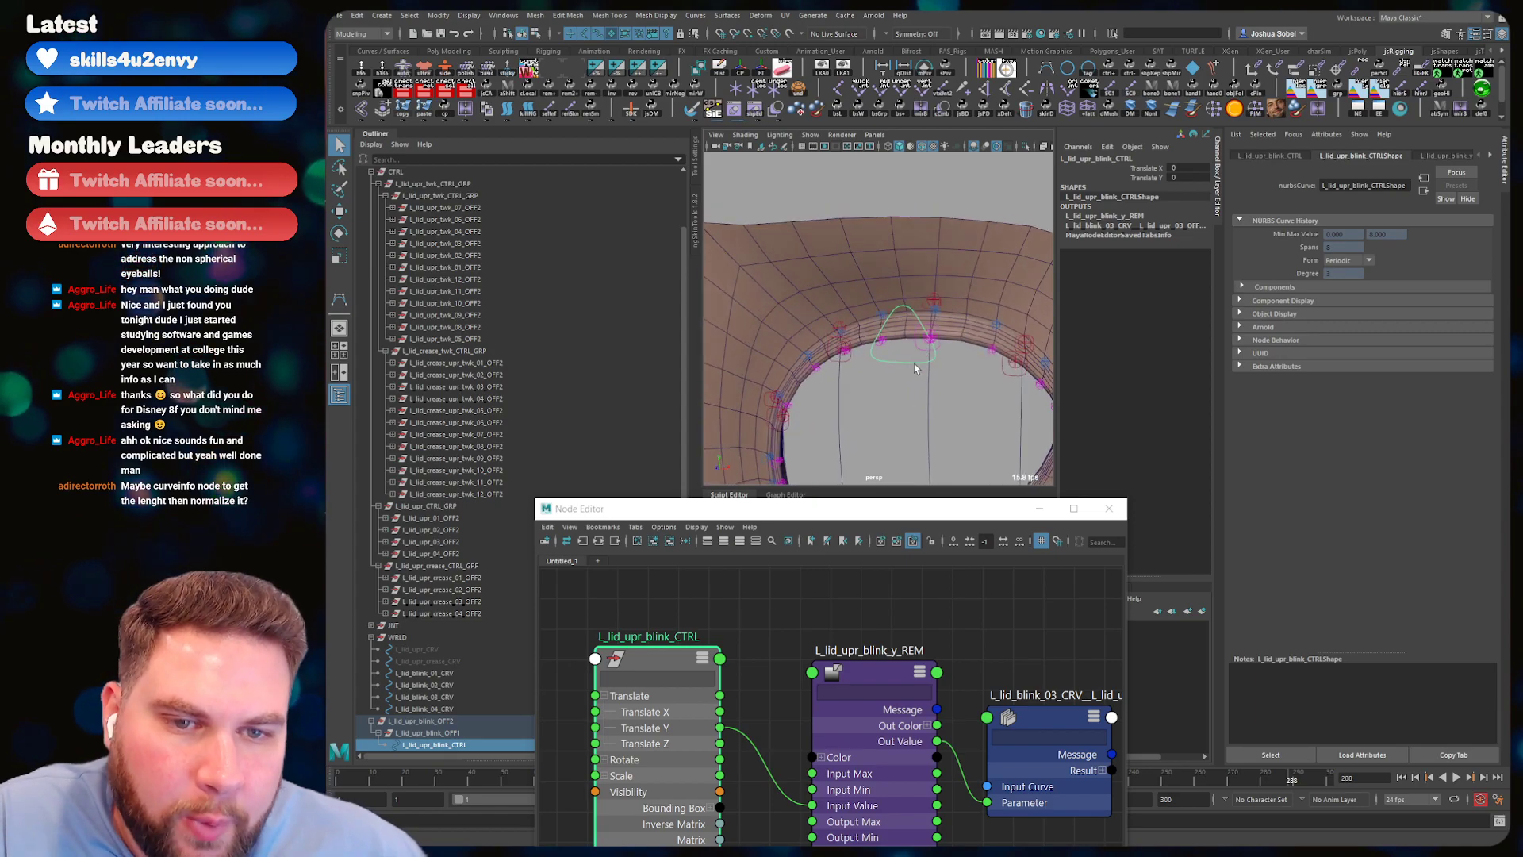
scroll(910, 396, "down", 5)
key("w")
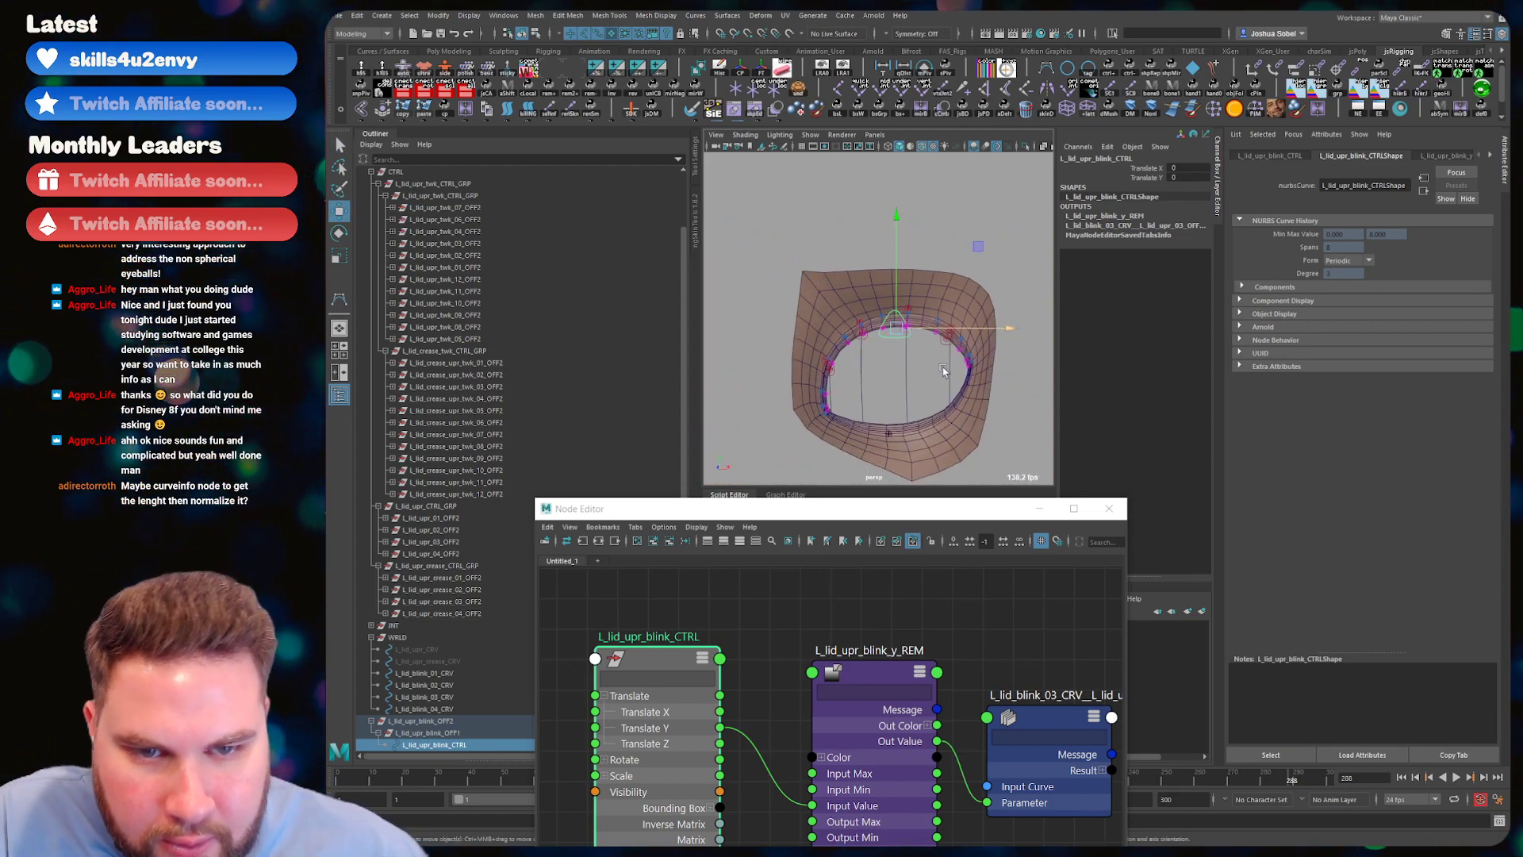
scroll(922, 373, "up", 3)
key("q")
mouse_move(923, 353)
left_mouse_down("alt")
mouse_move(937, 339)
mouse_move(908, 342)
left_mouse_up("alt")
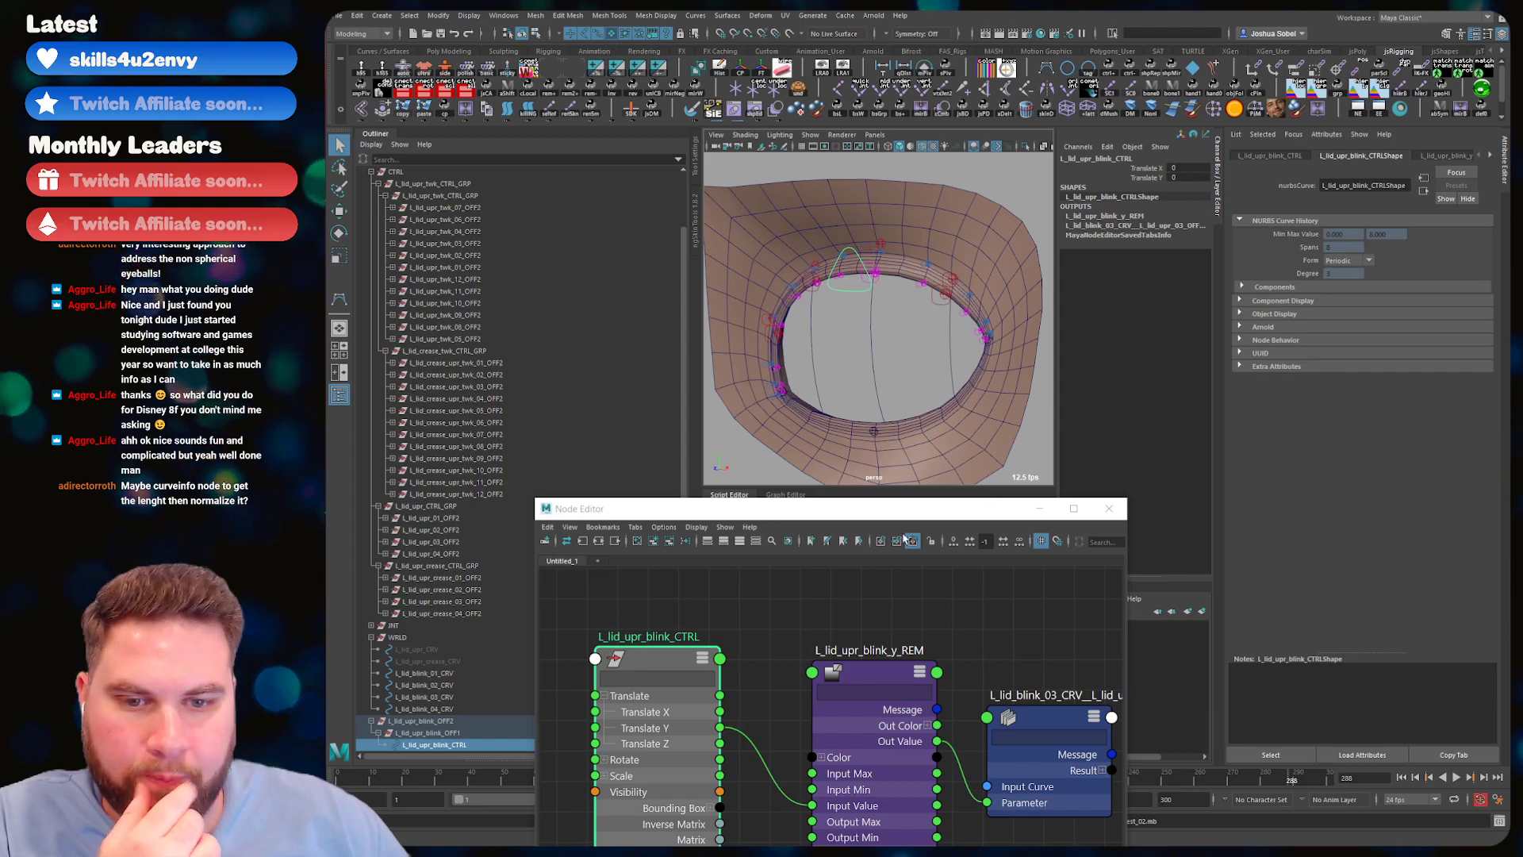
- Disconnect L_lid_upr_blink_y_REM's Out Value from the L_lid_blink_03_CRV point-on-curve node's Parameter and move that node farther away in the graph
left_click_drag(762, 509, 754, 224)
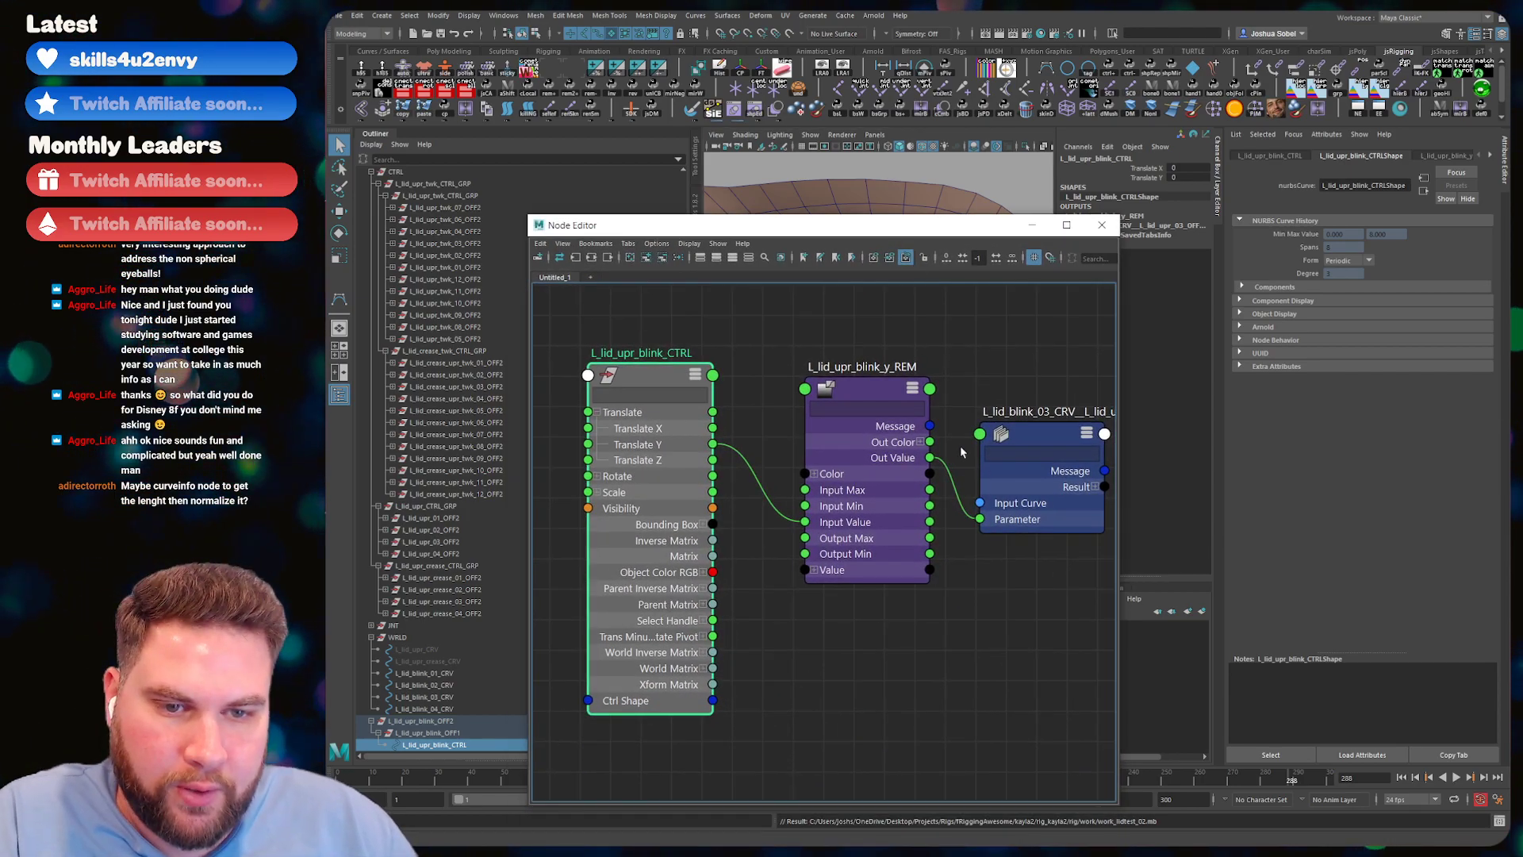
left_click(955, 476)
left_click_drag(931, 236, 937, 360)
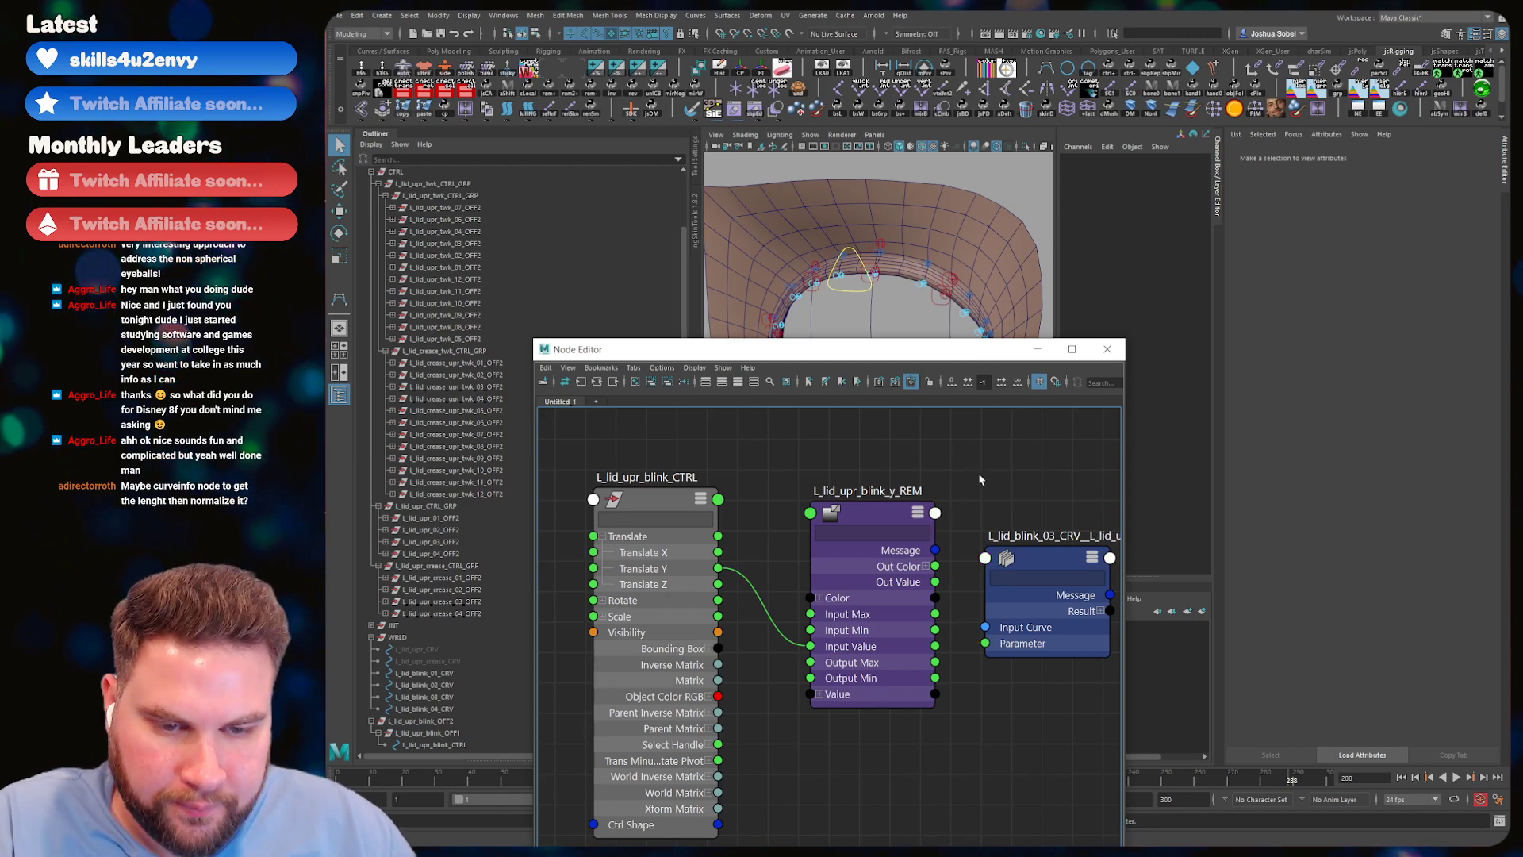
left_click(1042, 563)
left_click_drag(1041, 563, 1050, 547)
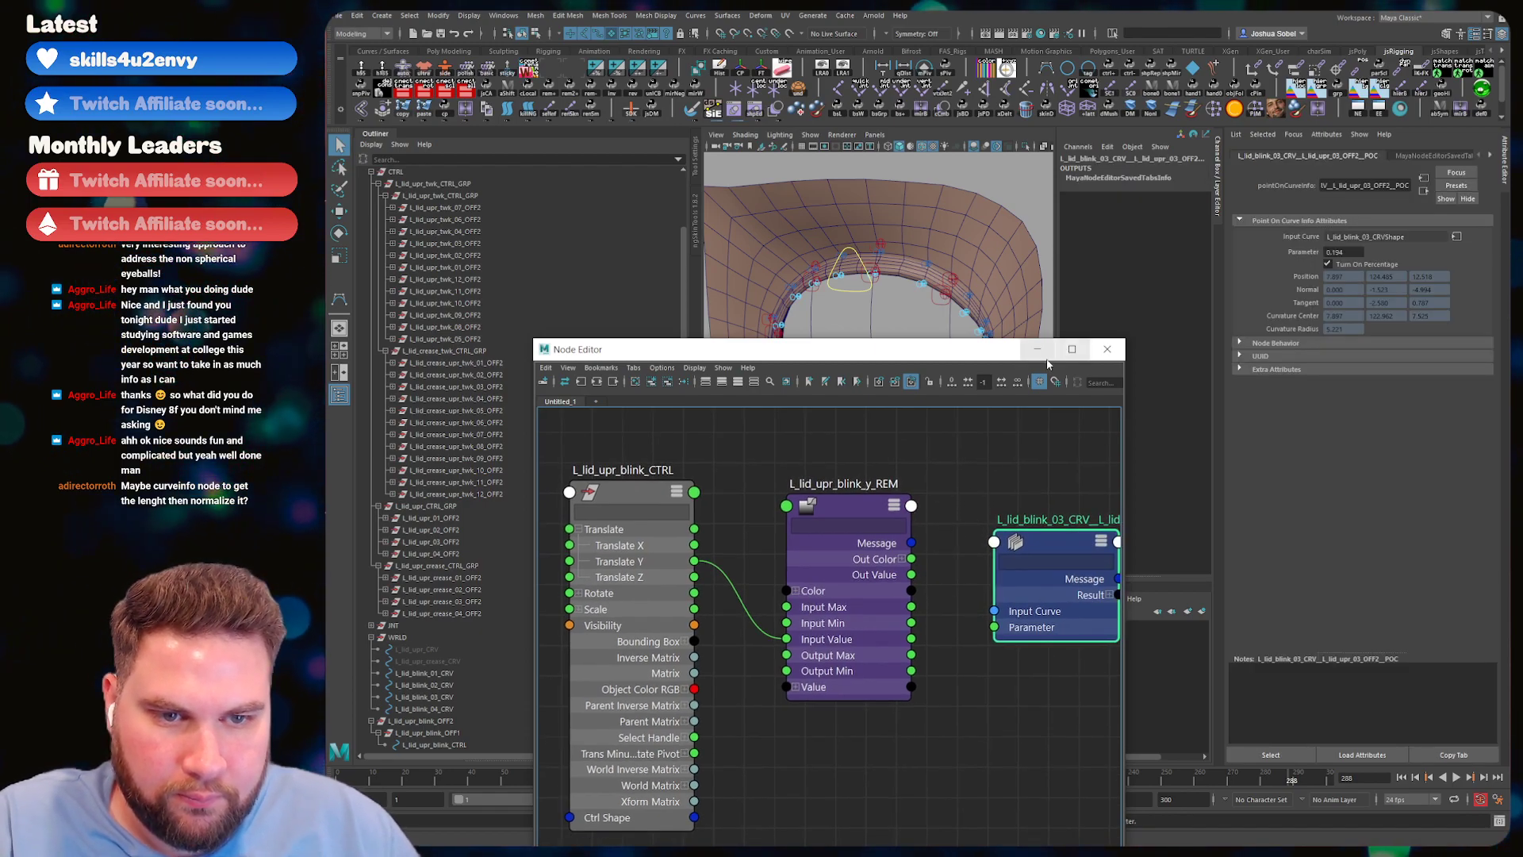
left_click_drag(1031, 349, 1300, 681)
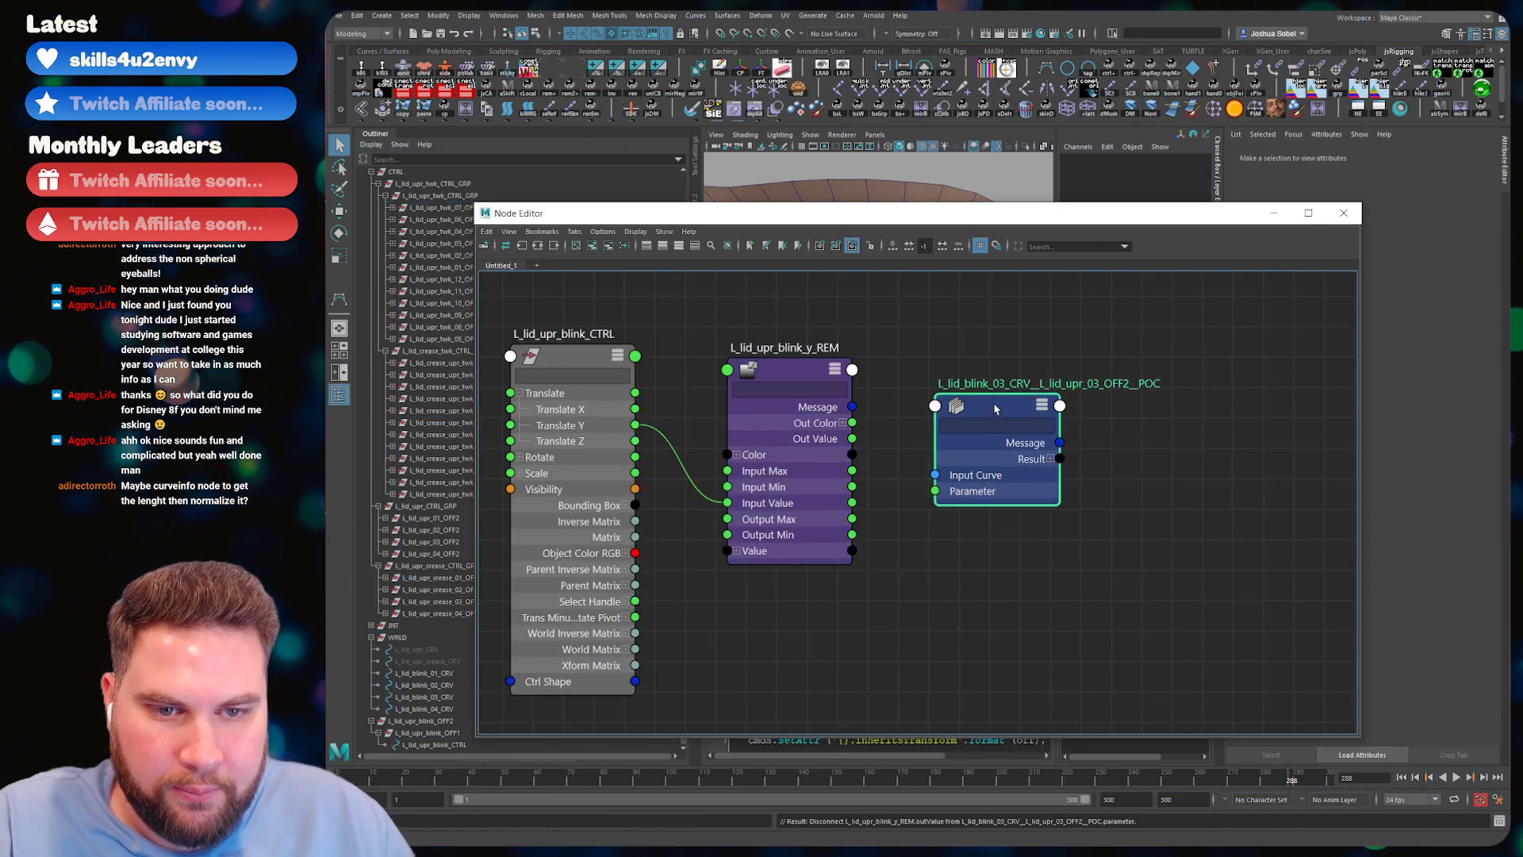
left_click_drag(956, 410, 1143, 425)
- Duplicate the L_lid_upr_blink_y_REM remap node and rename the copy L_lid_upr_blink_x_REM
left_click_drag(783, 374, 788, 296)
key("ctrl+d")
left_click_drag(999, 637, 793, 574)
key("3")
middle_click_drag(840, 559, 845, 502, "alt")
double_click(845, 502)
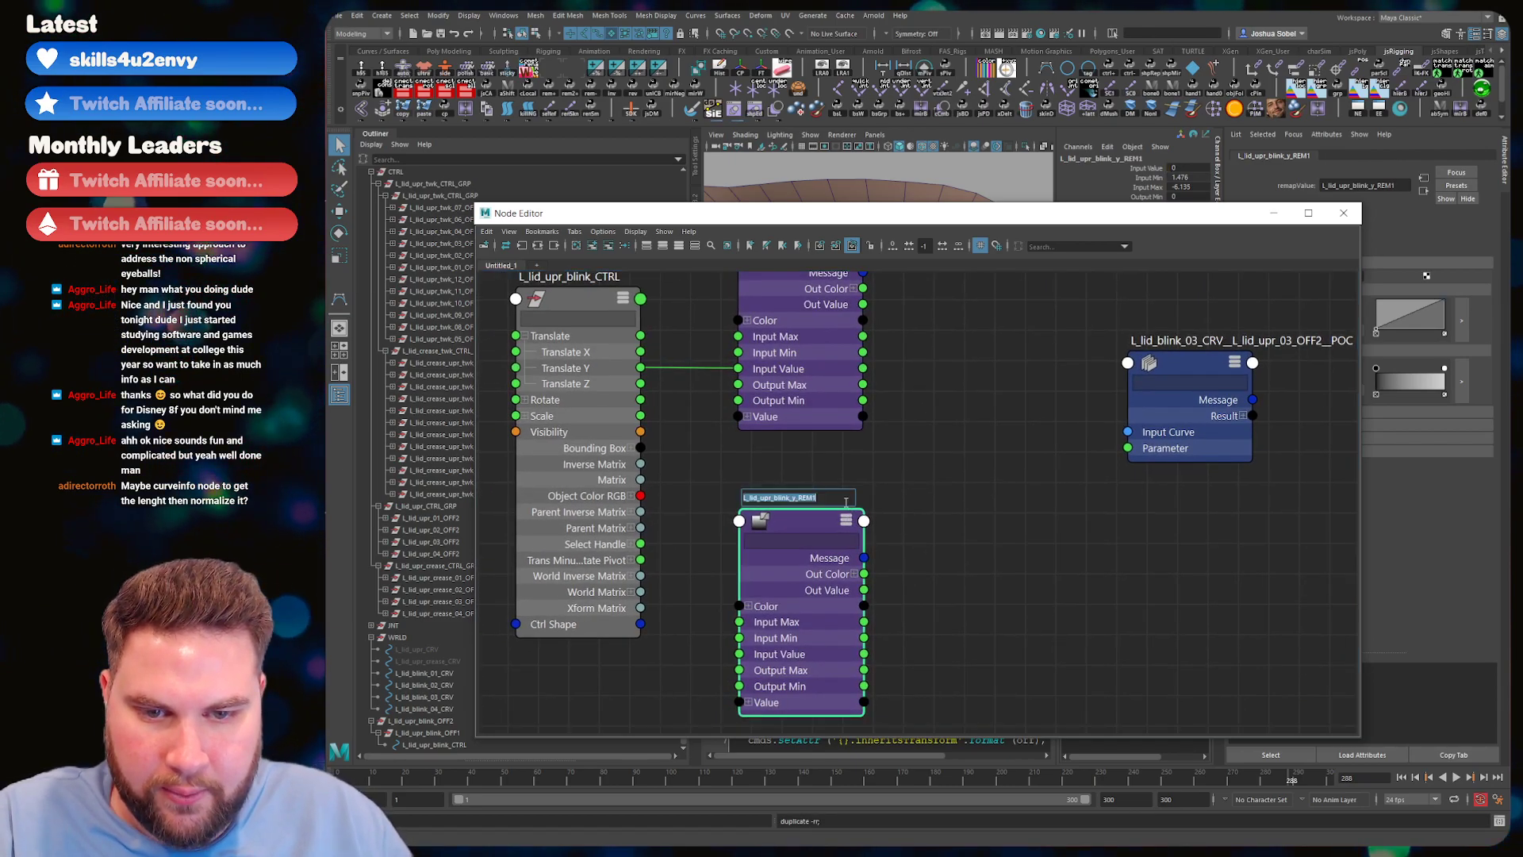
left_click(835, 498)
key("BackSpace")
left_click_drag(796, 497, 818, 485)
type("x")
key("Return")
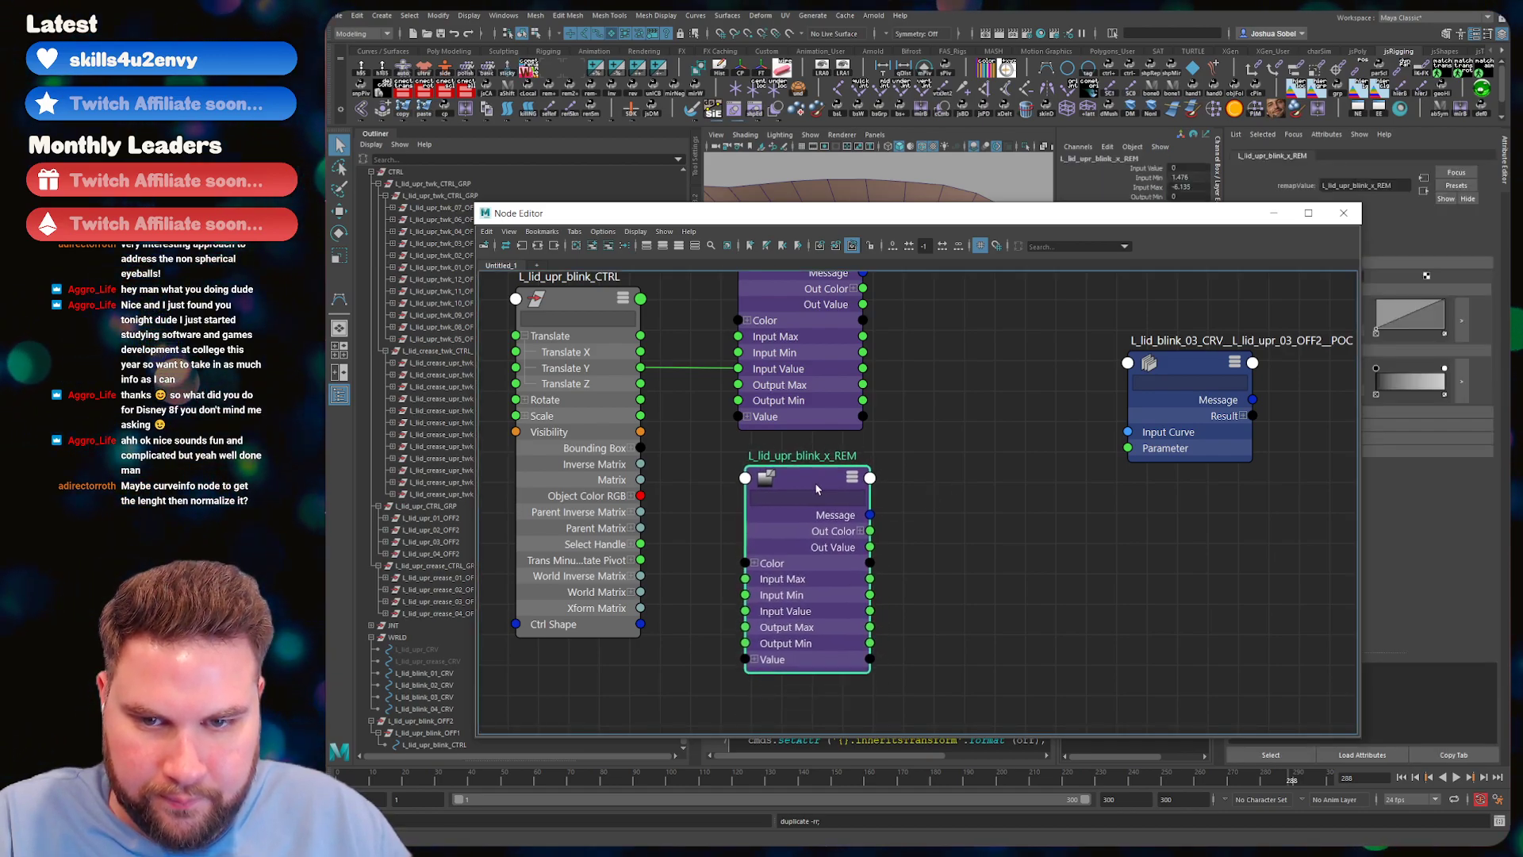
- Connect L_lid_upr_blink_CTRL's Translate X to L_lid_upr_blink_x_REM's Input Value and arrange the x remap node above the y remap node
left_click_drag(641, 353, 745, 613)
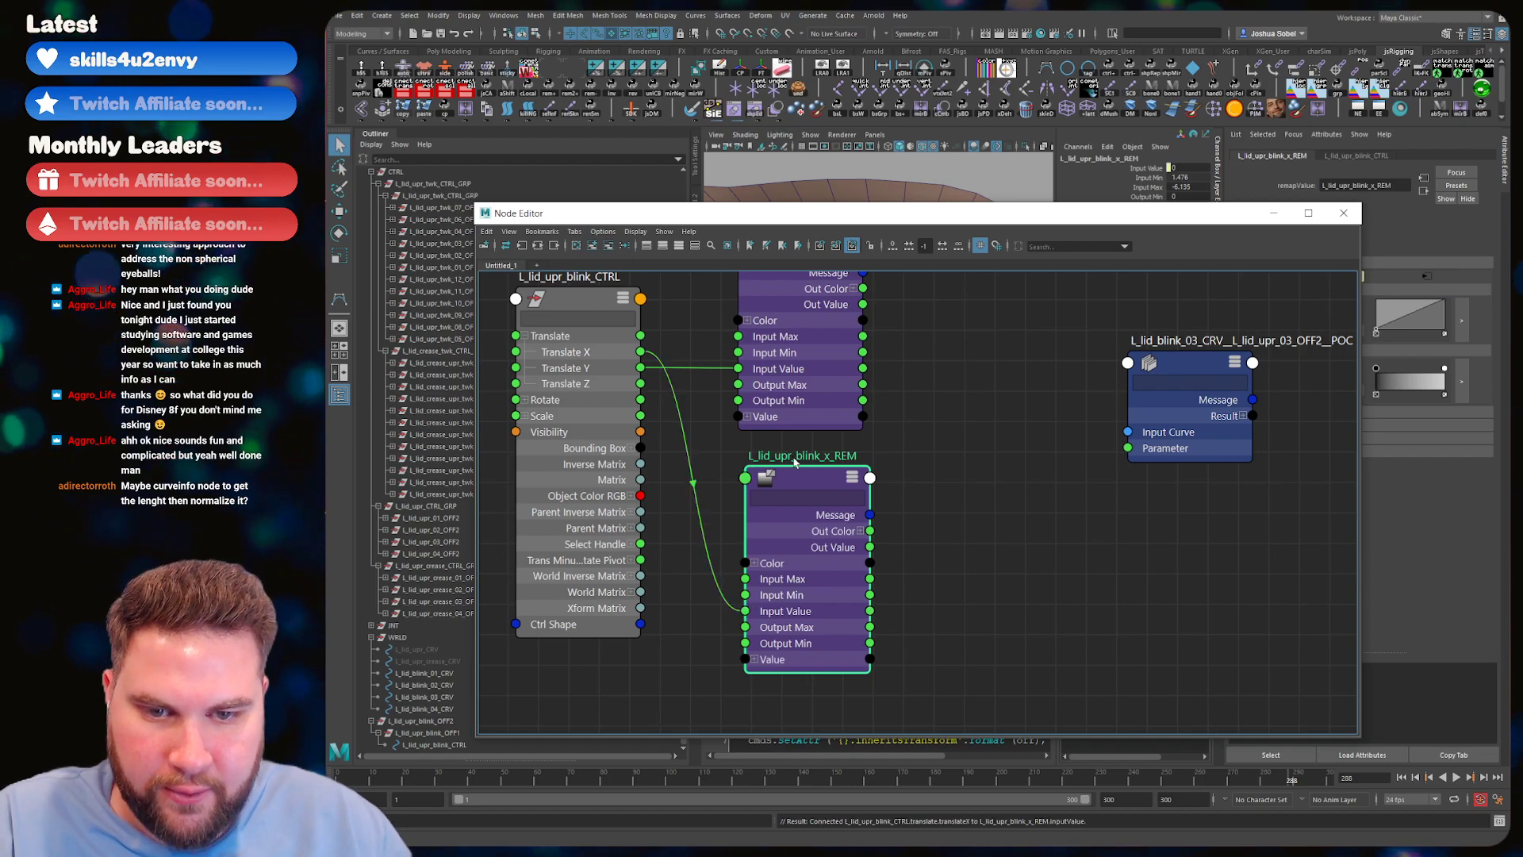
left_click_drag(1128, 220, 1104, 523)
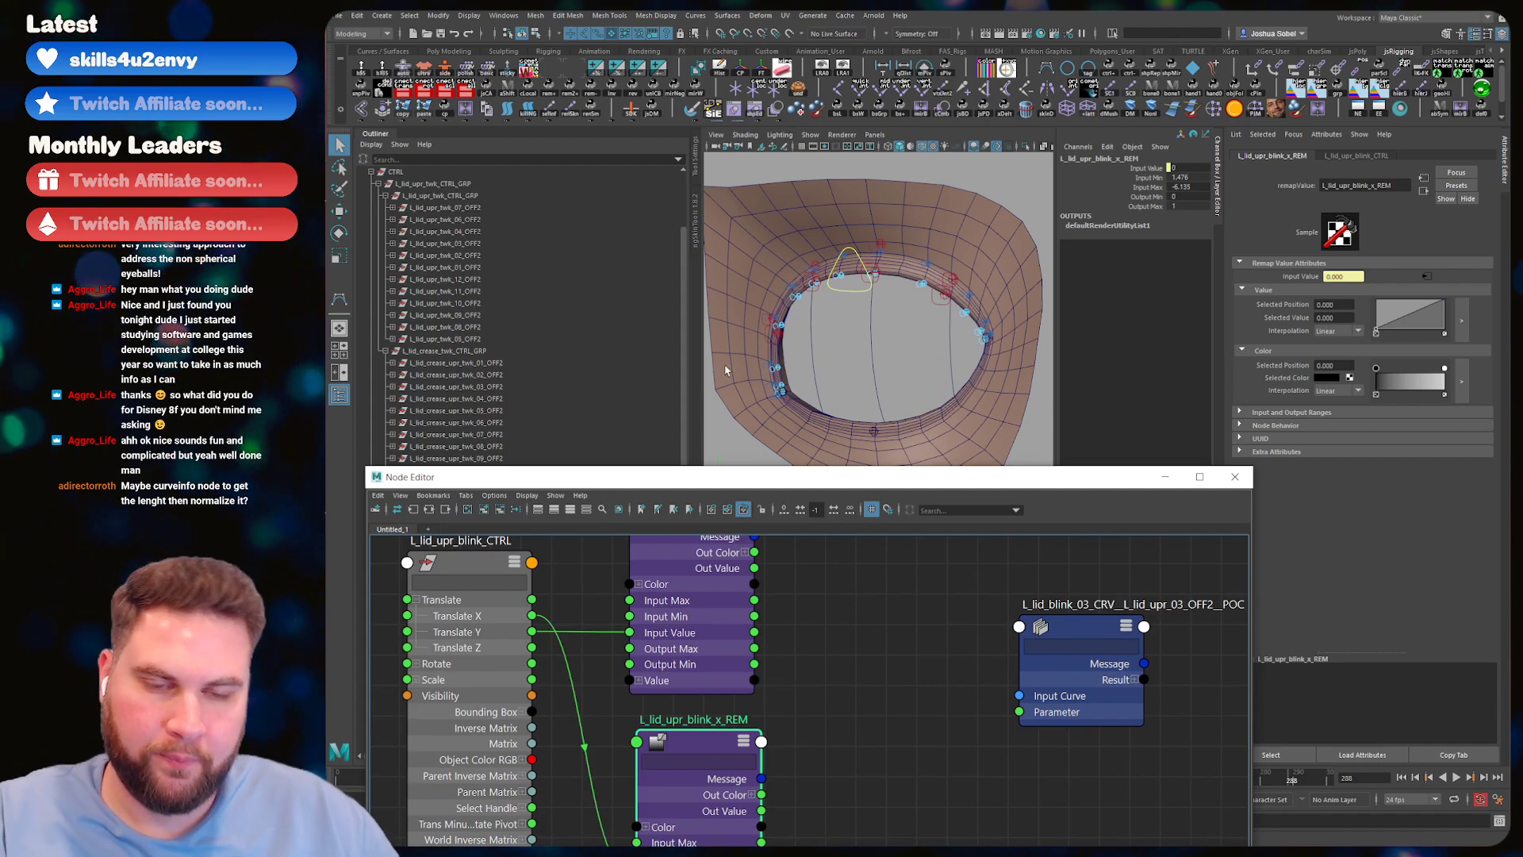
left_click(517, 562)
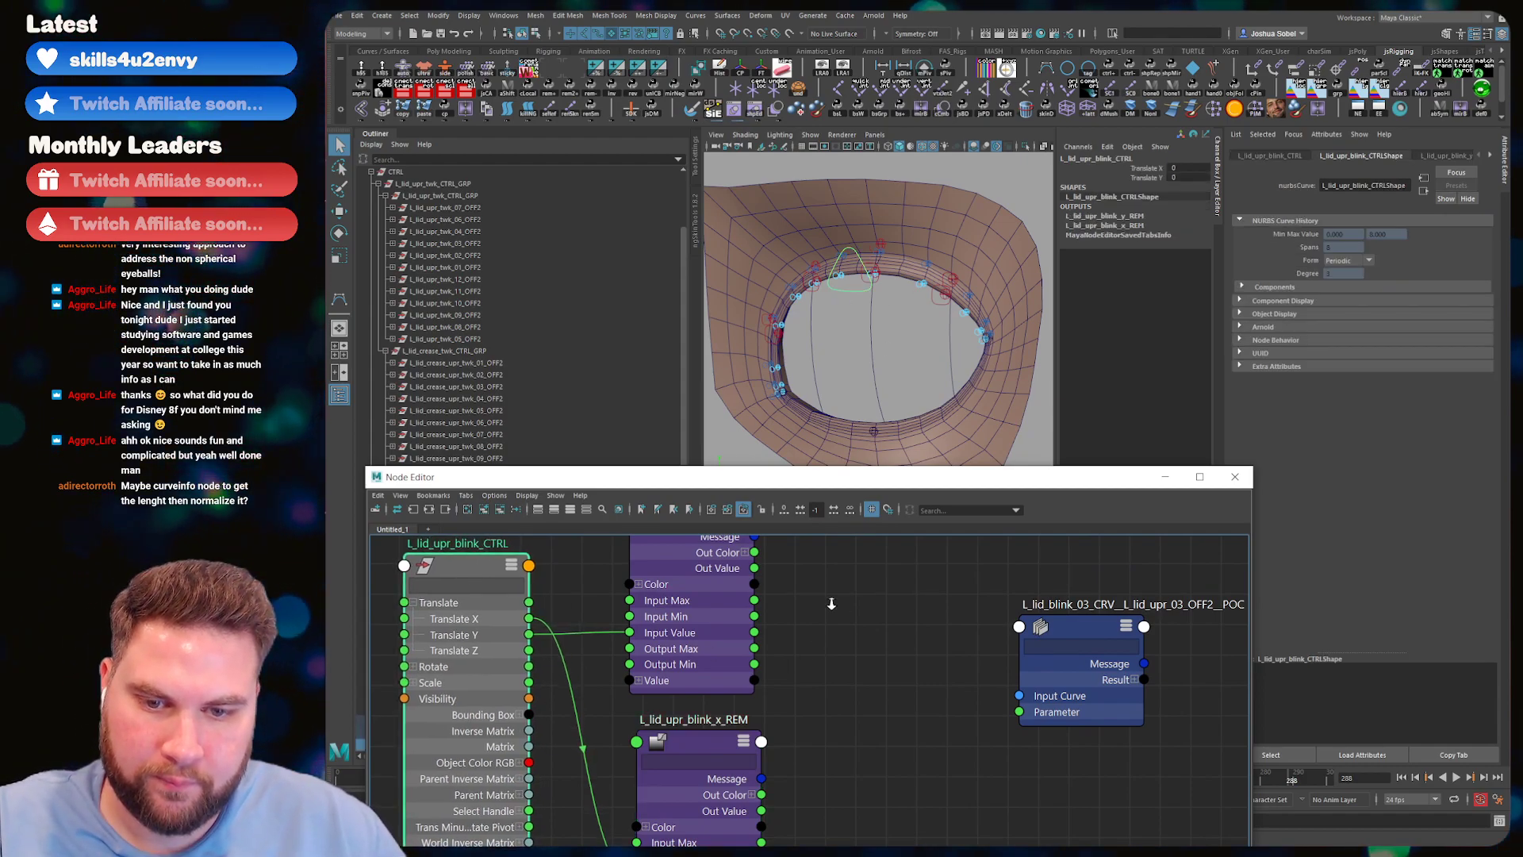
scroll(838, 607, "down", 3)
left_click_drag(746, 692, 821, 573)
left_click(742, 542)
left_click_drag(743, 541, 741, 686)
left_click_drag(852, 626, 773, 579)
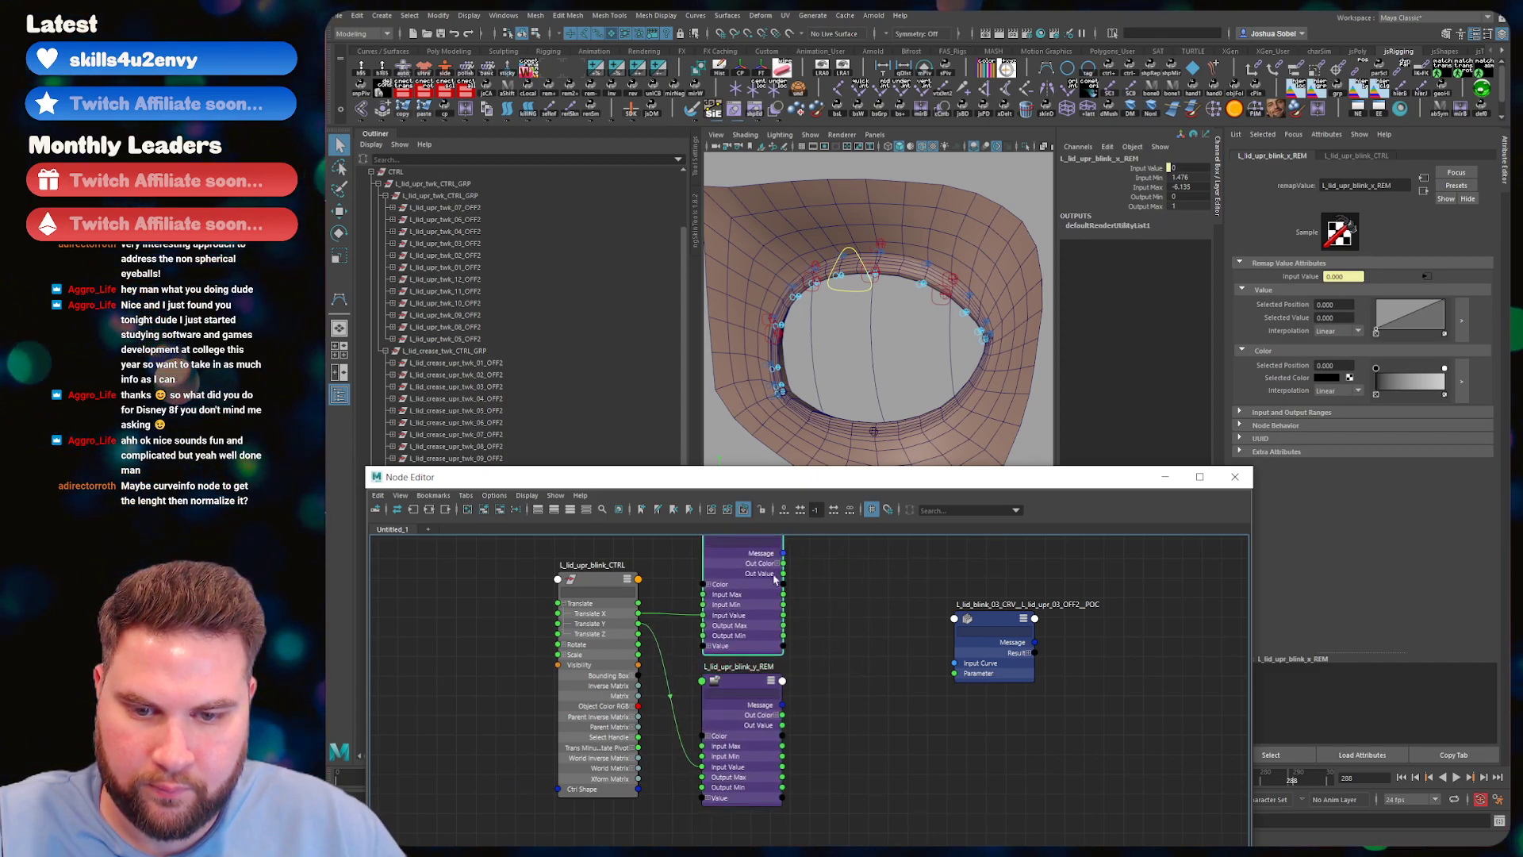
middle_click_drag(795, 590, 772, 669, "alt")
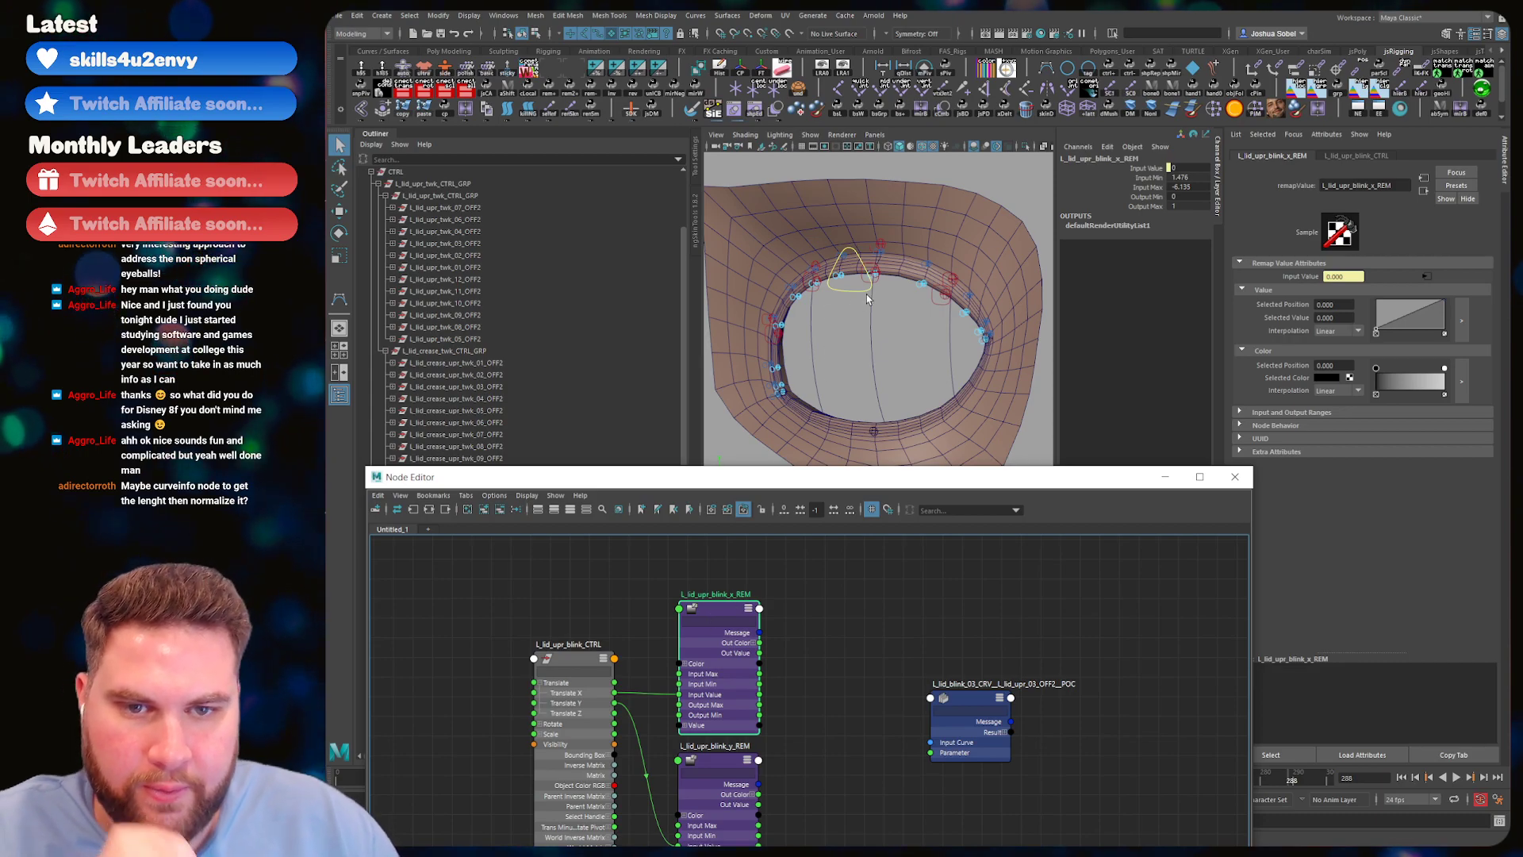
- Inspect the attributes of both blink remap nodes and test-slide L_lid_upr_blink_CTRL sideways in Translate X, undoing the move
left_click(850, 262)
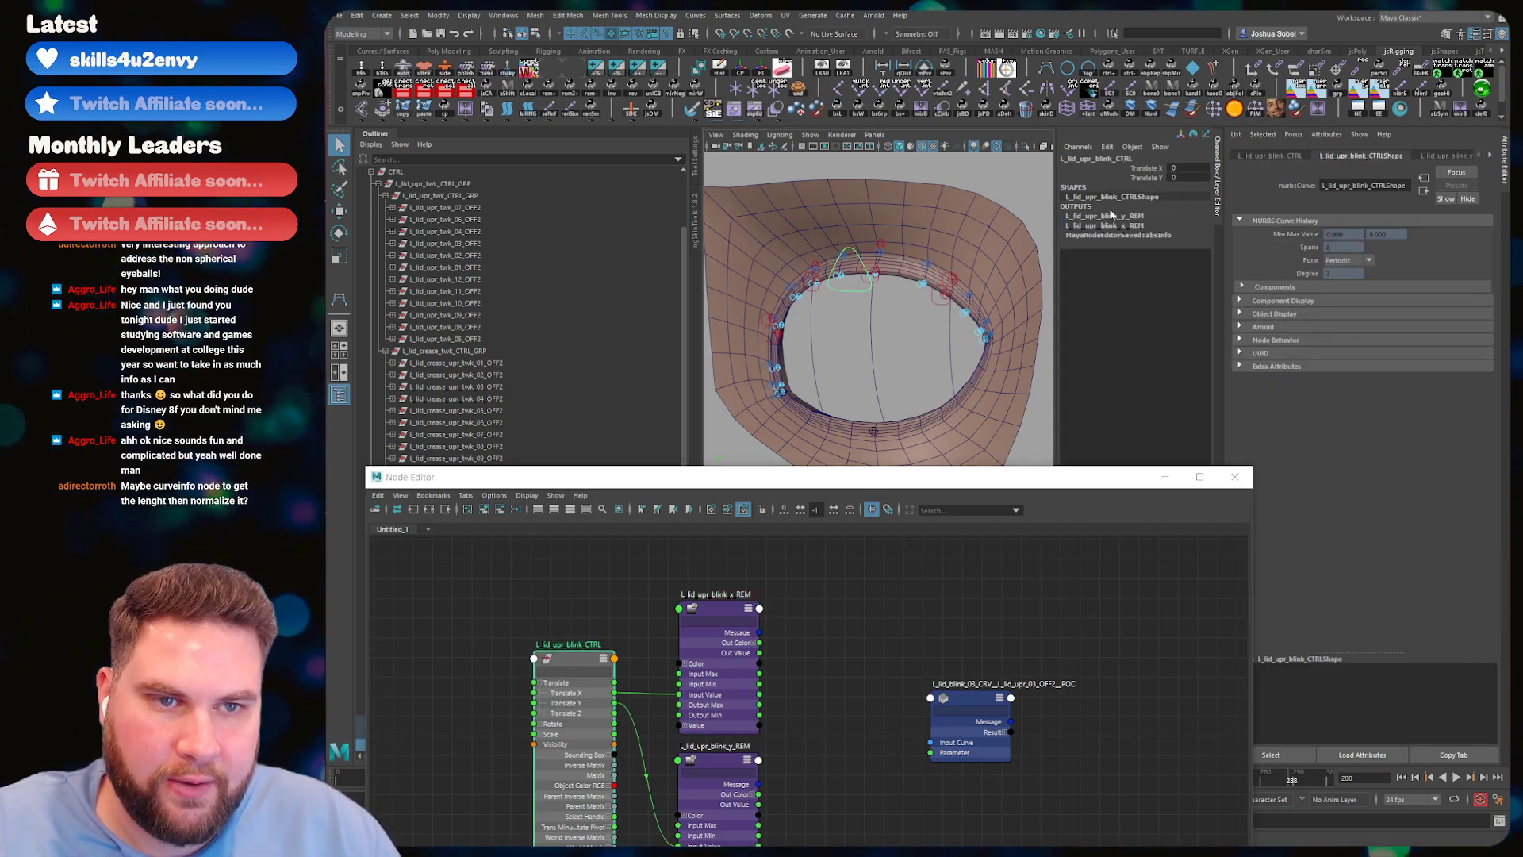
left_click(749, 610)
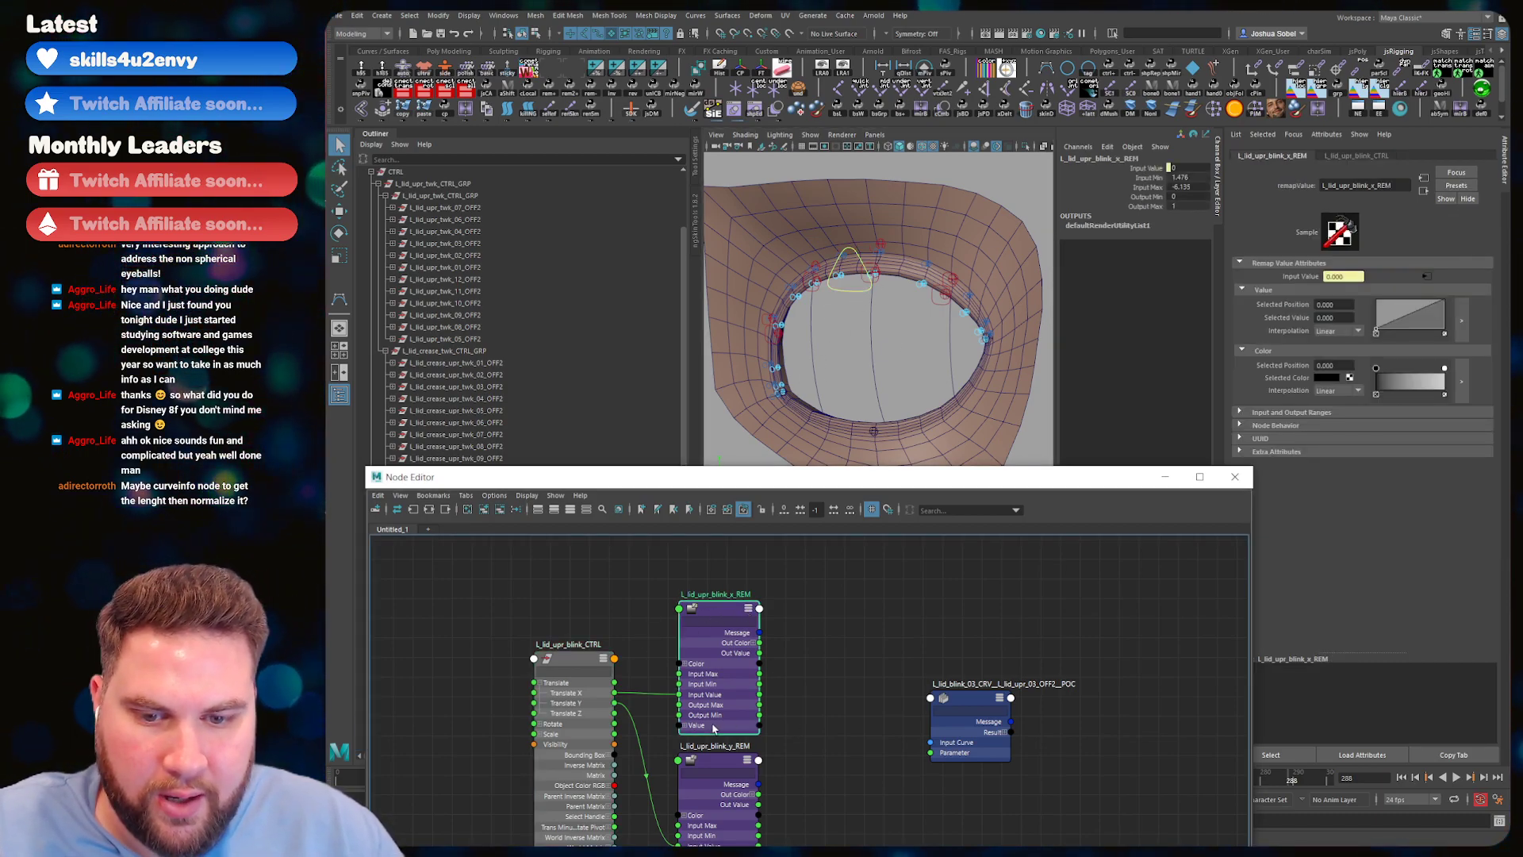
left_click(712, 761)
middle_click_drag(794, 633, 796, 612, "alt")
left_click(728, 588)
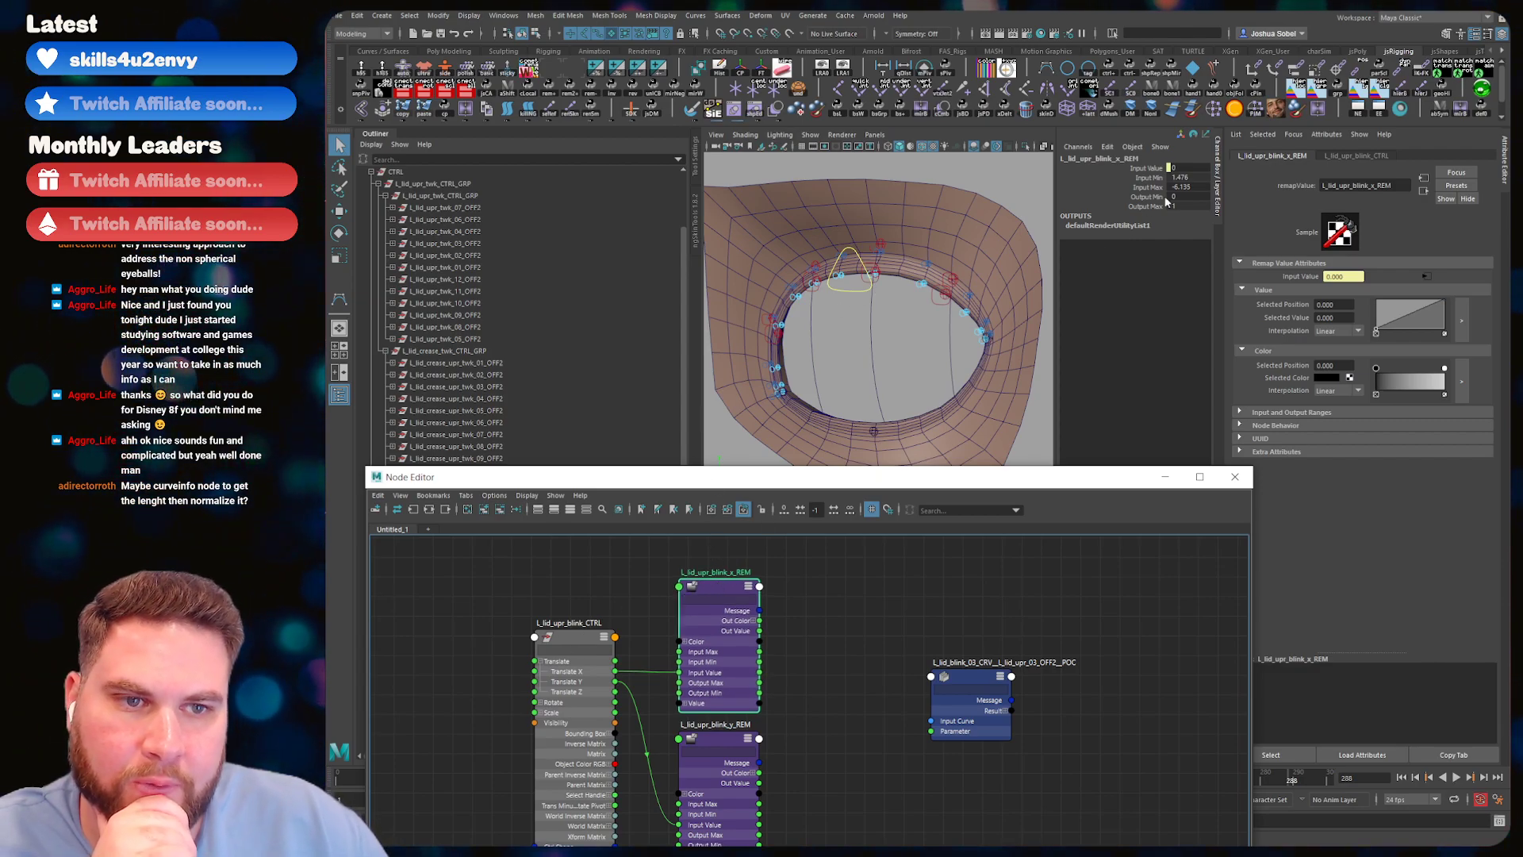
left_click_drag(1185, 188, 1187, 177)
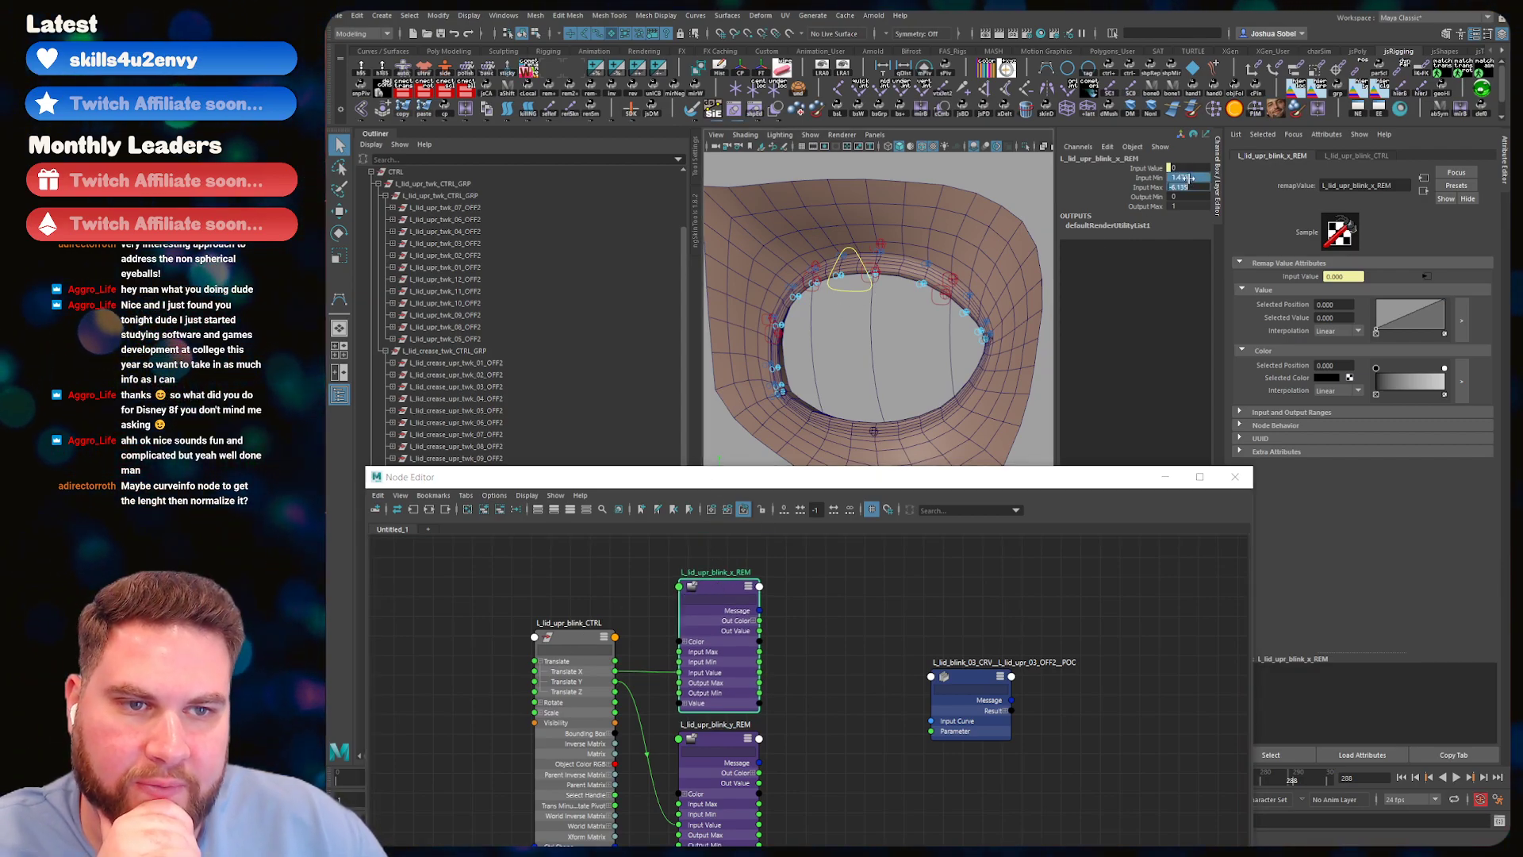
left_click(847, 277)
left_click_drag(843, 305, 950, 302, "alt")
key("w")
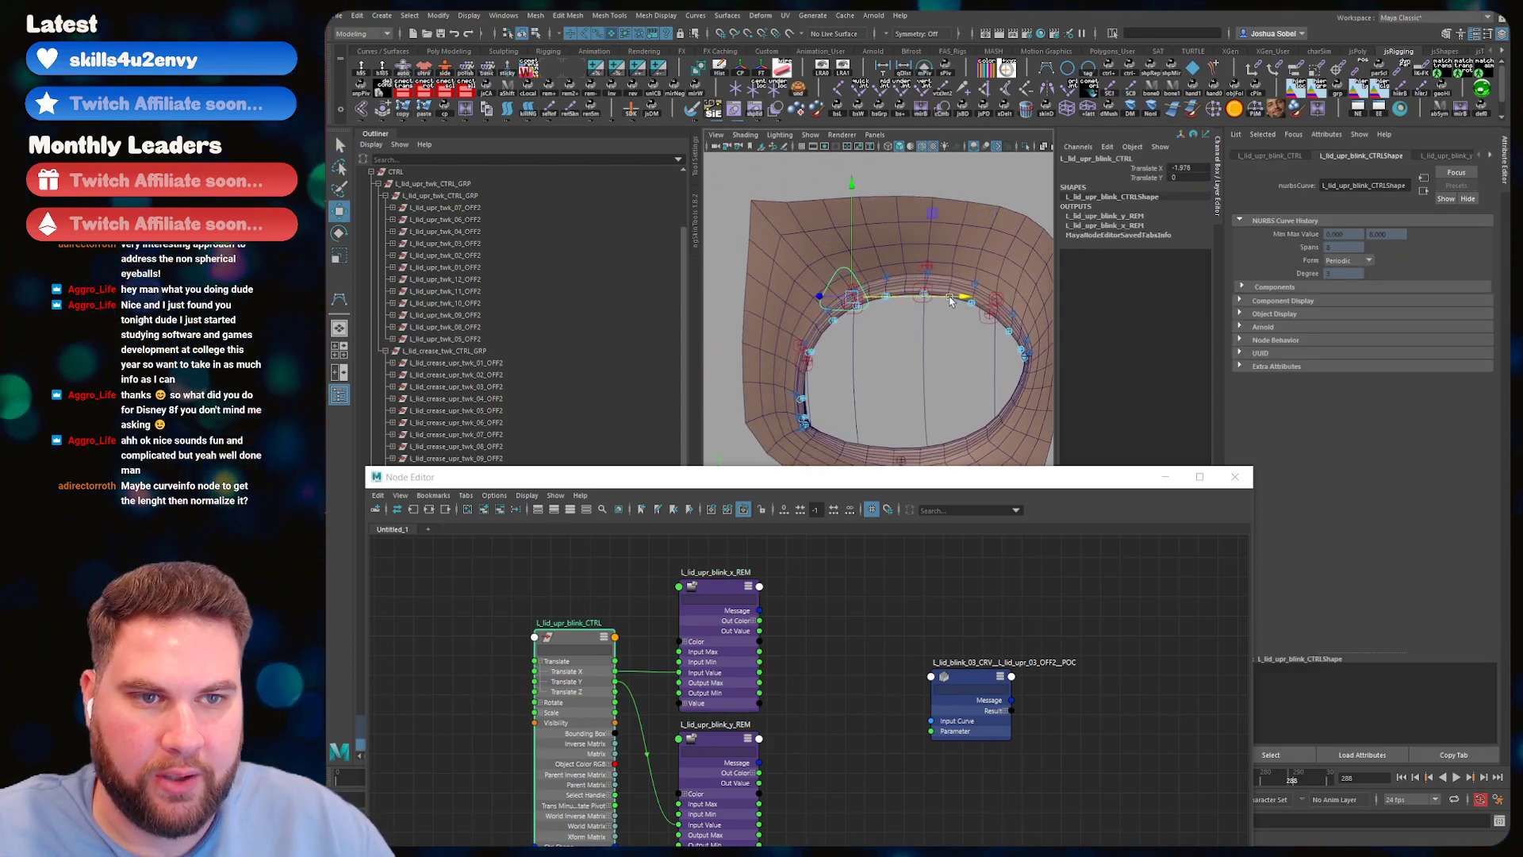
key("ctrl+z")
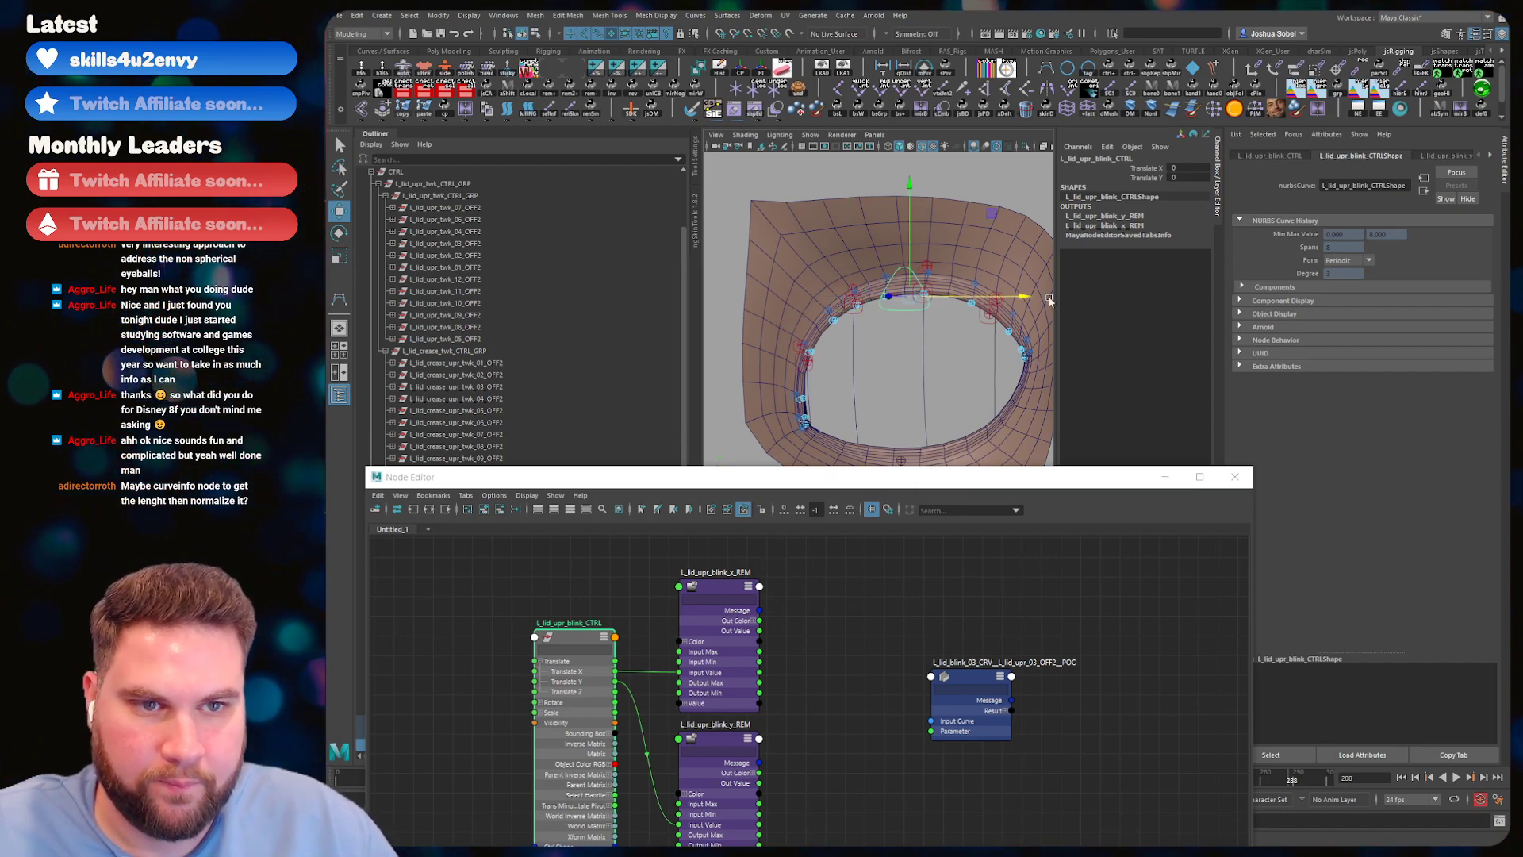
- Set L_lid_upr_blink_x_REM's Input Min to -2 and Input Max to 2
left_click(703, 571)
left_click(1190, 177)
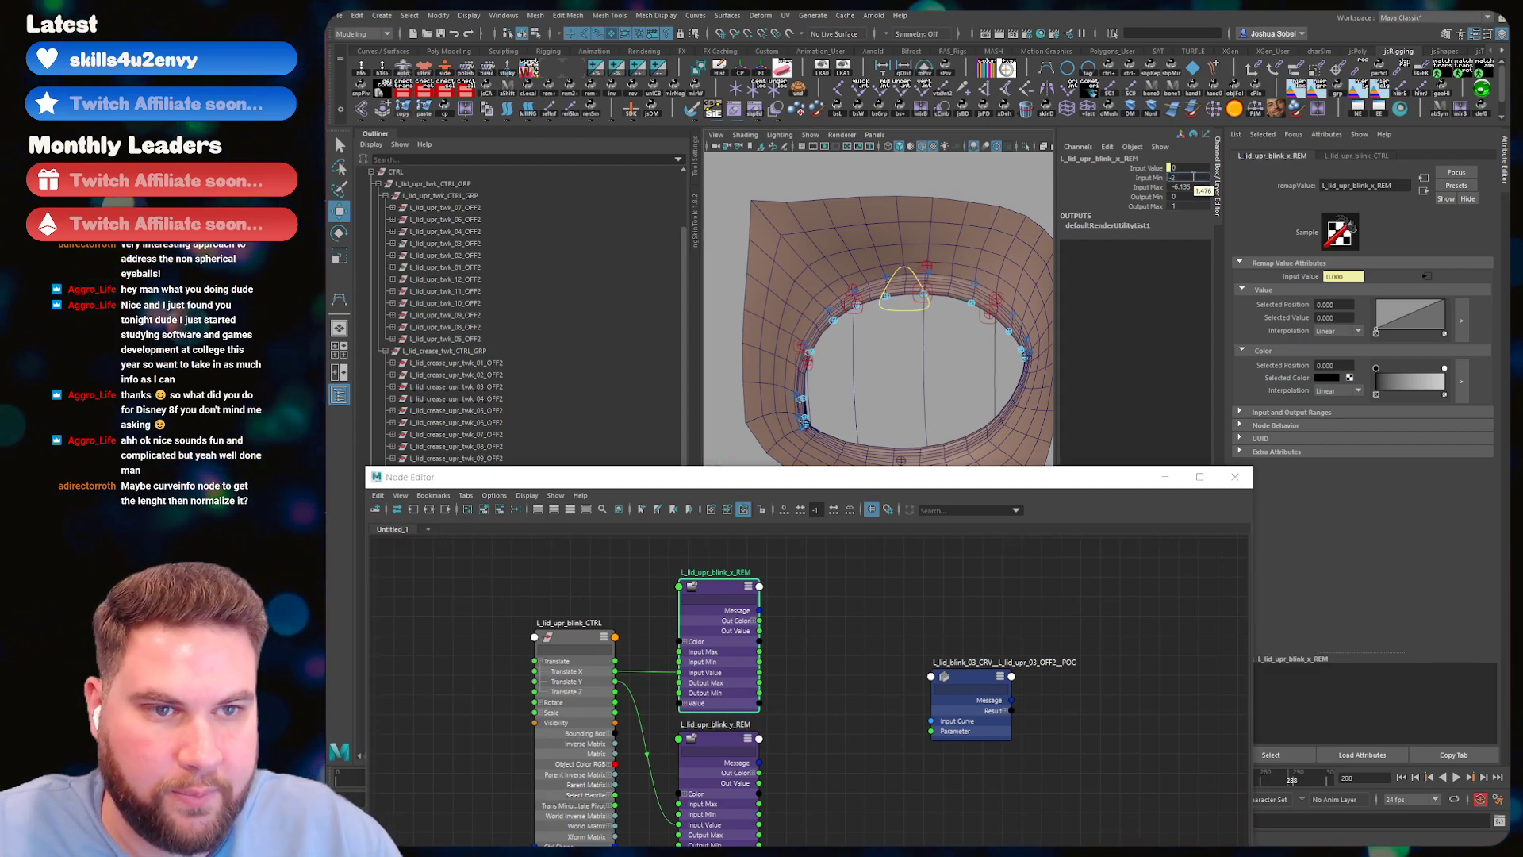
type("-2")
key("Tab")
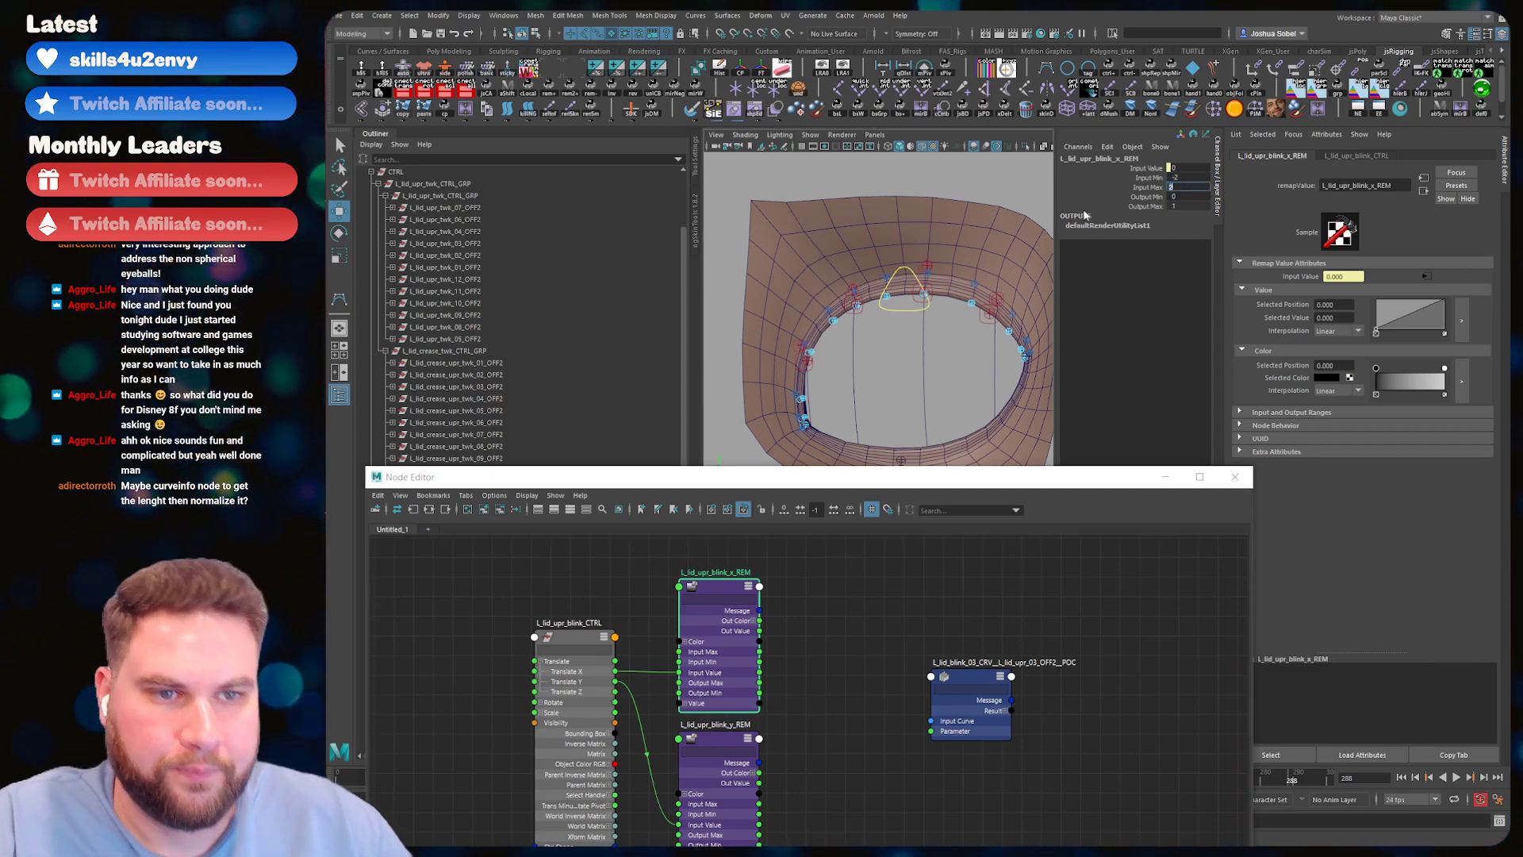
type("2")
key("Return")
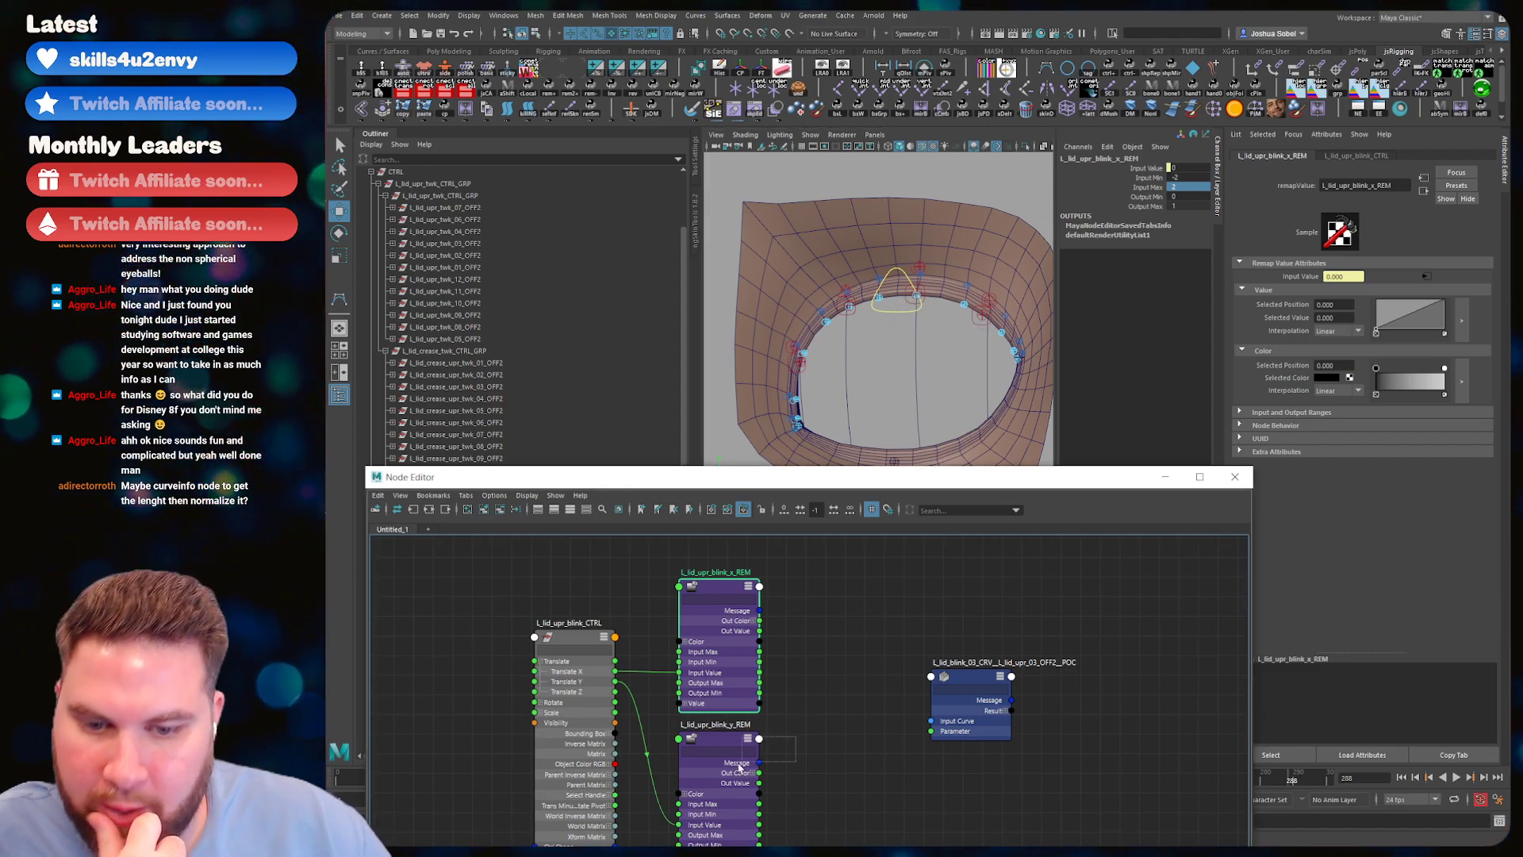
- Compare with the y remap node, set L_lid_upr_blink_x_REM's Output Min to -0.25 and Output Max to 0.25, and clear the selection
left_click(753, 738)
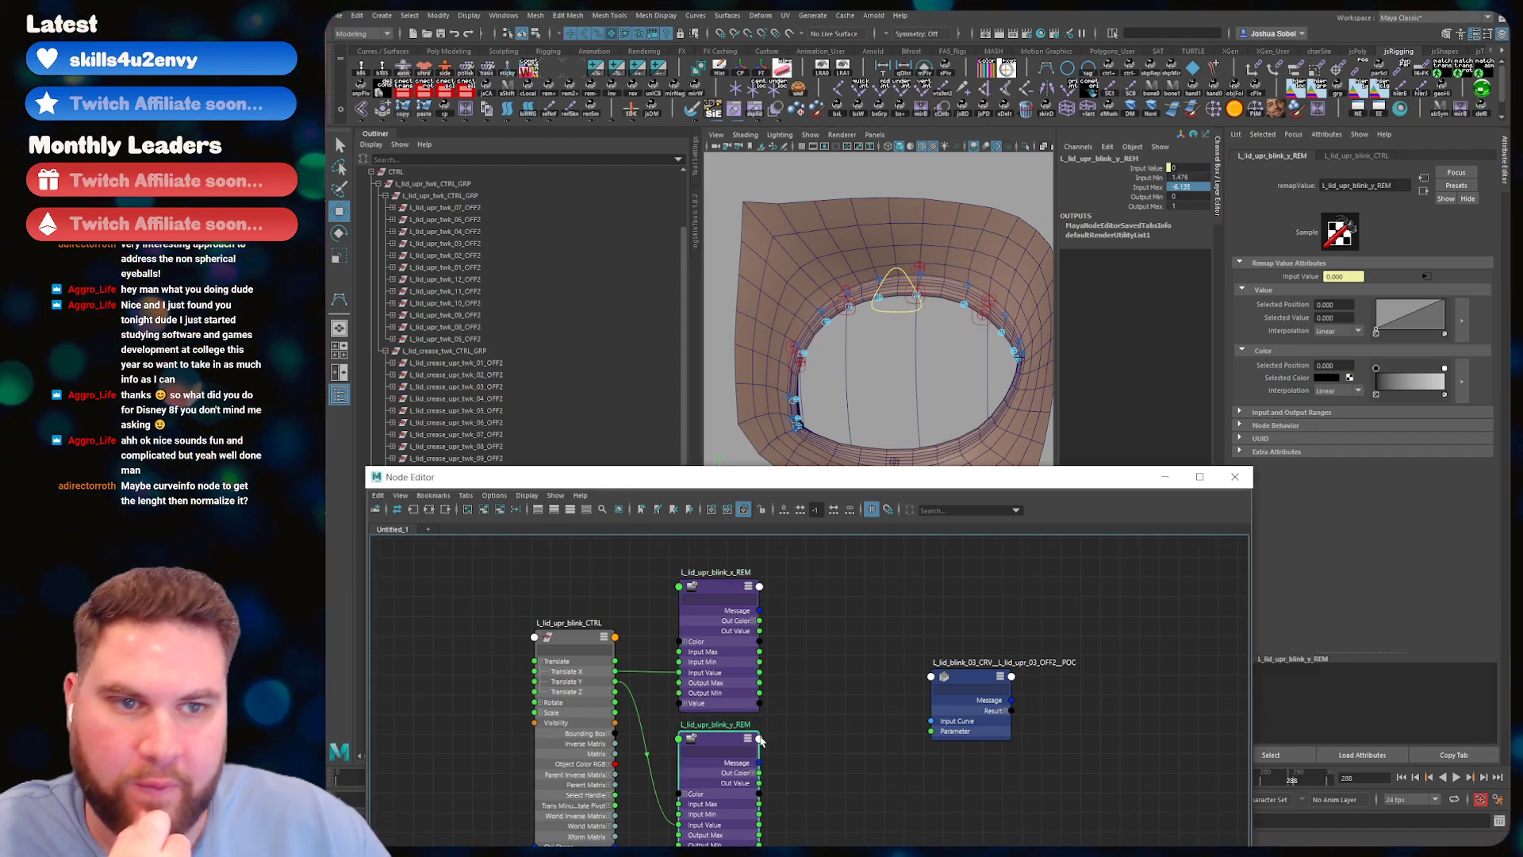
left_click(801, 618)
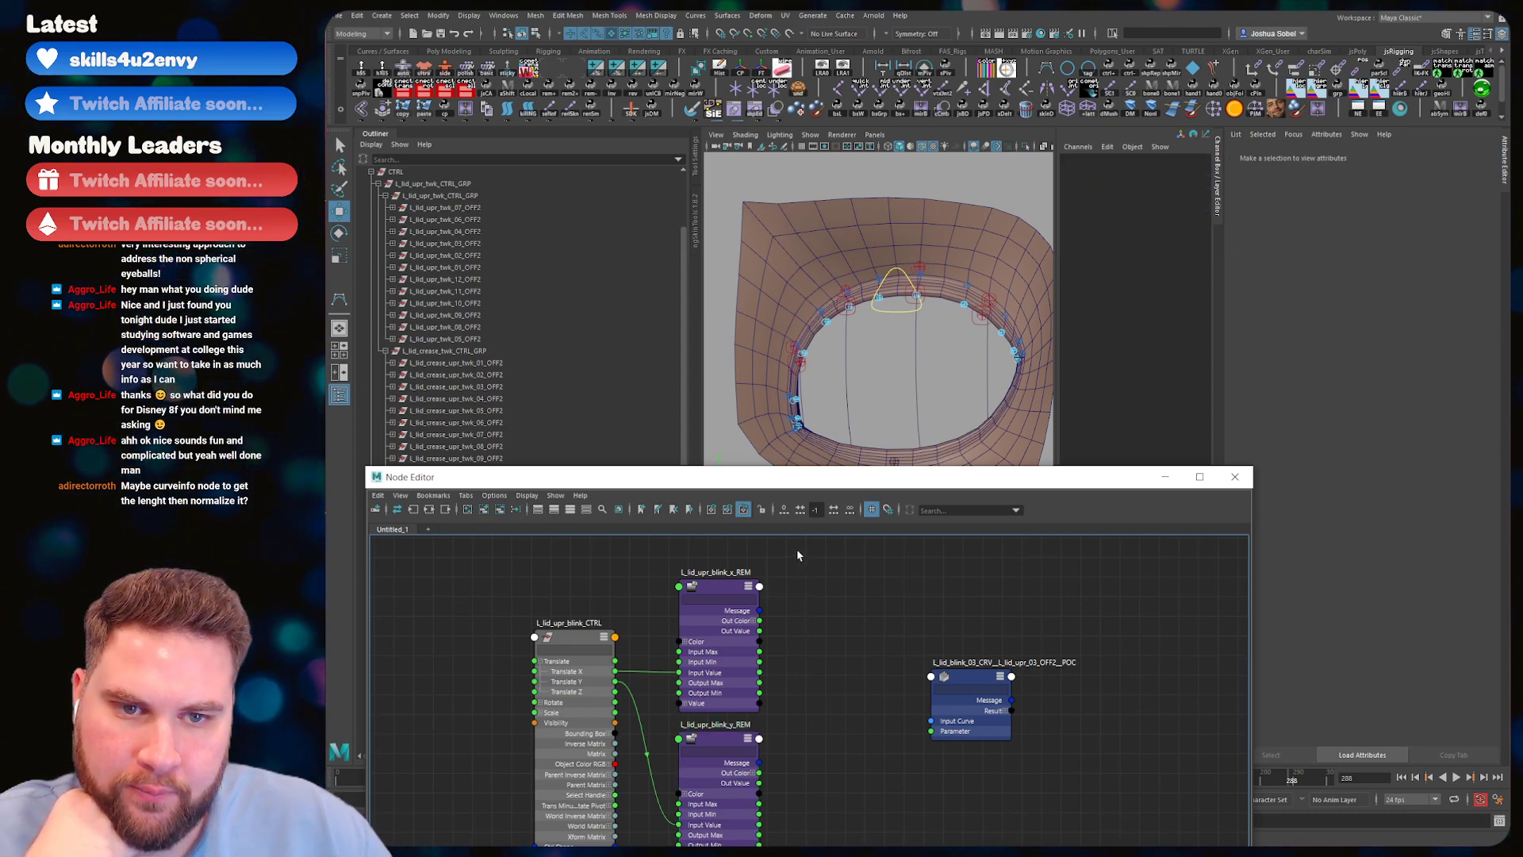
left_click(718, 730)
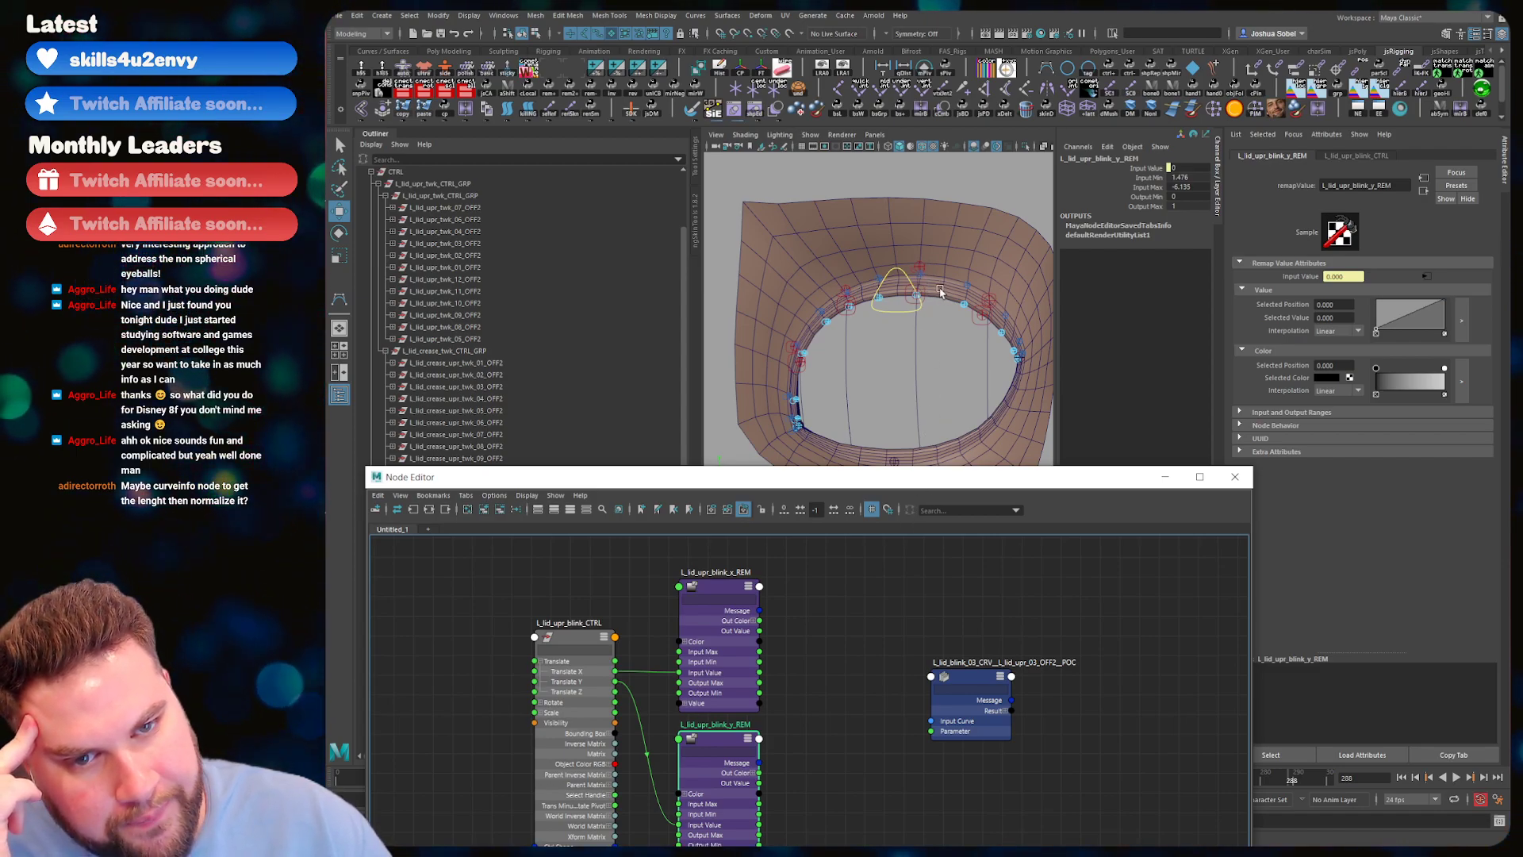
left_click(725, 588)
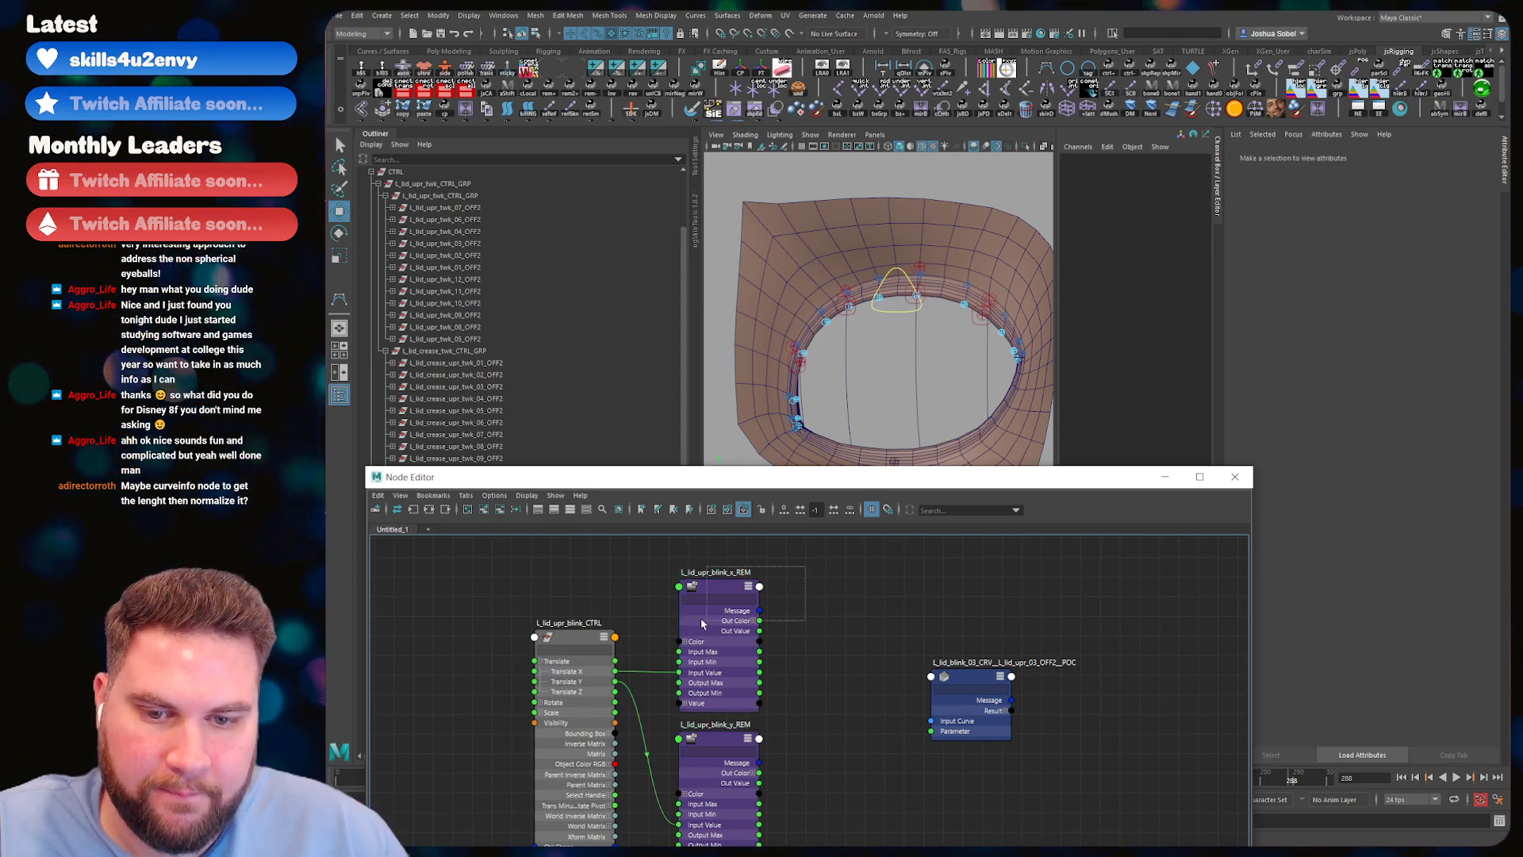
double_click(1185, 195)
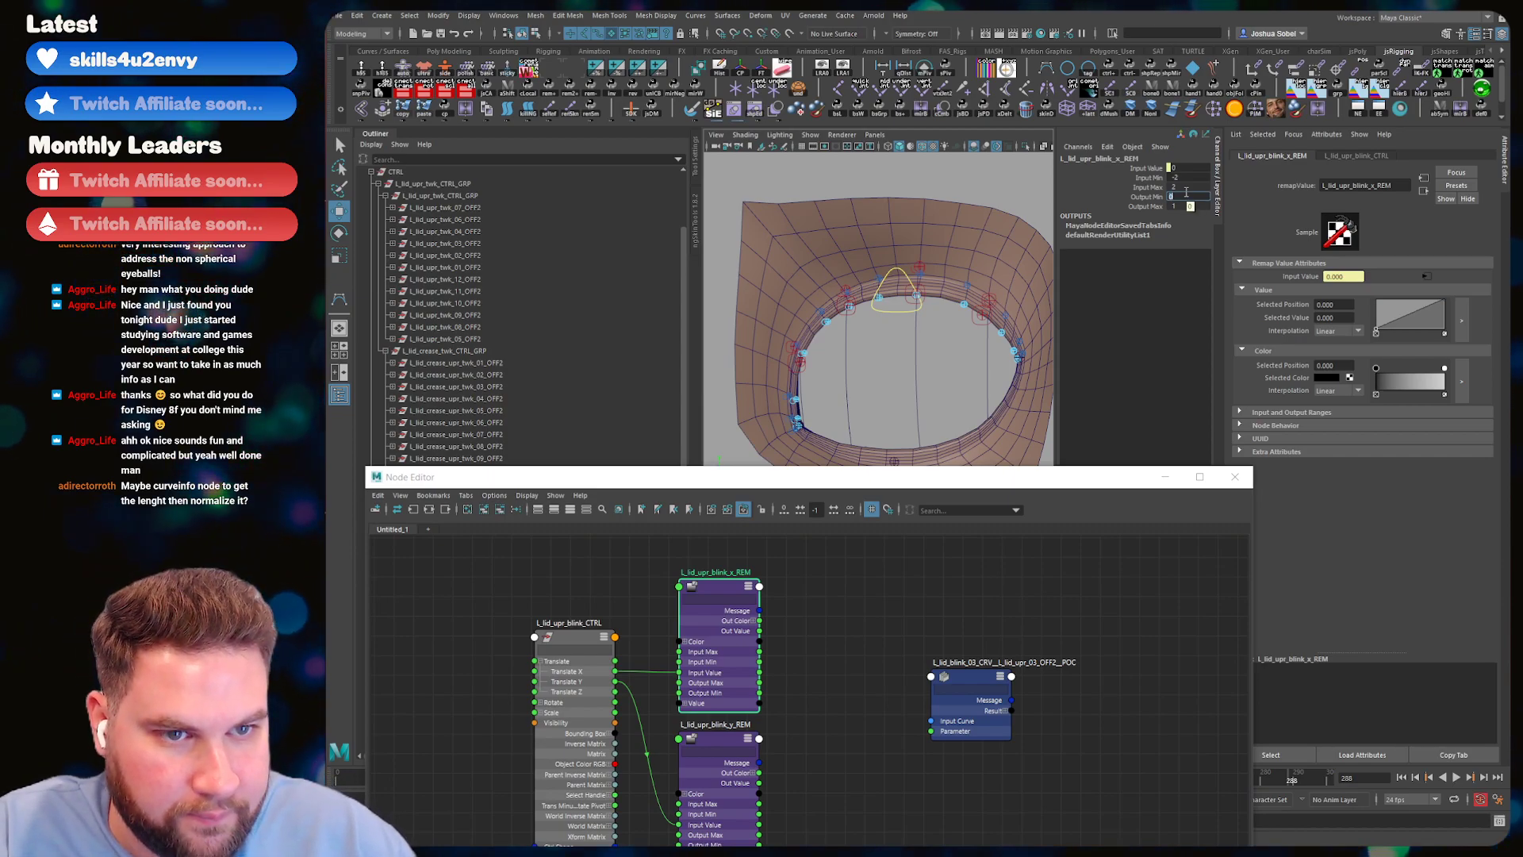
type("-")
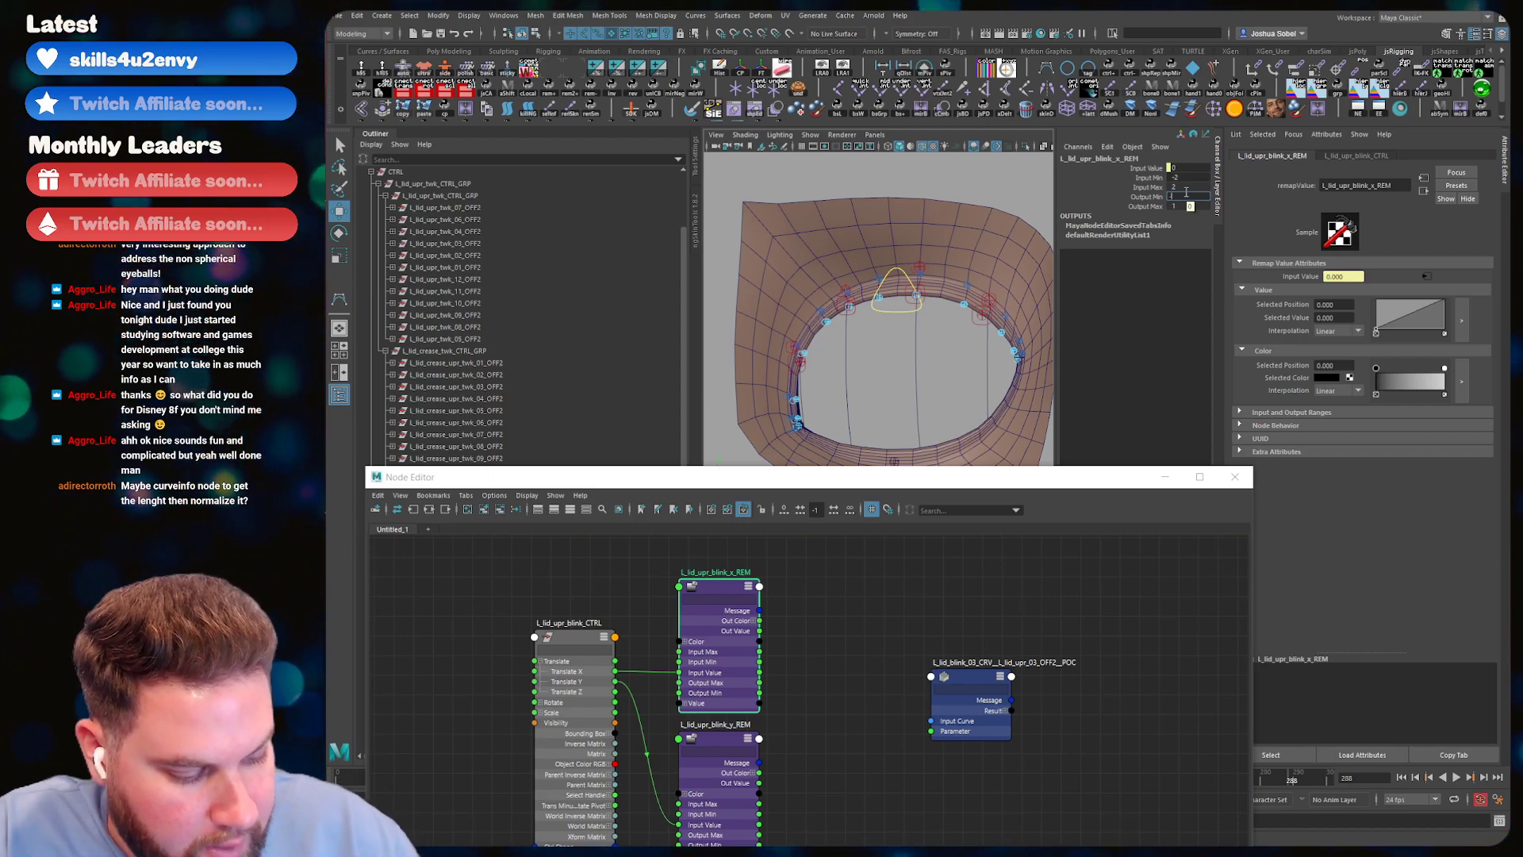
type(".25")
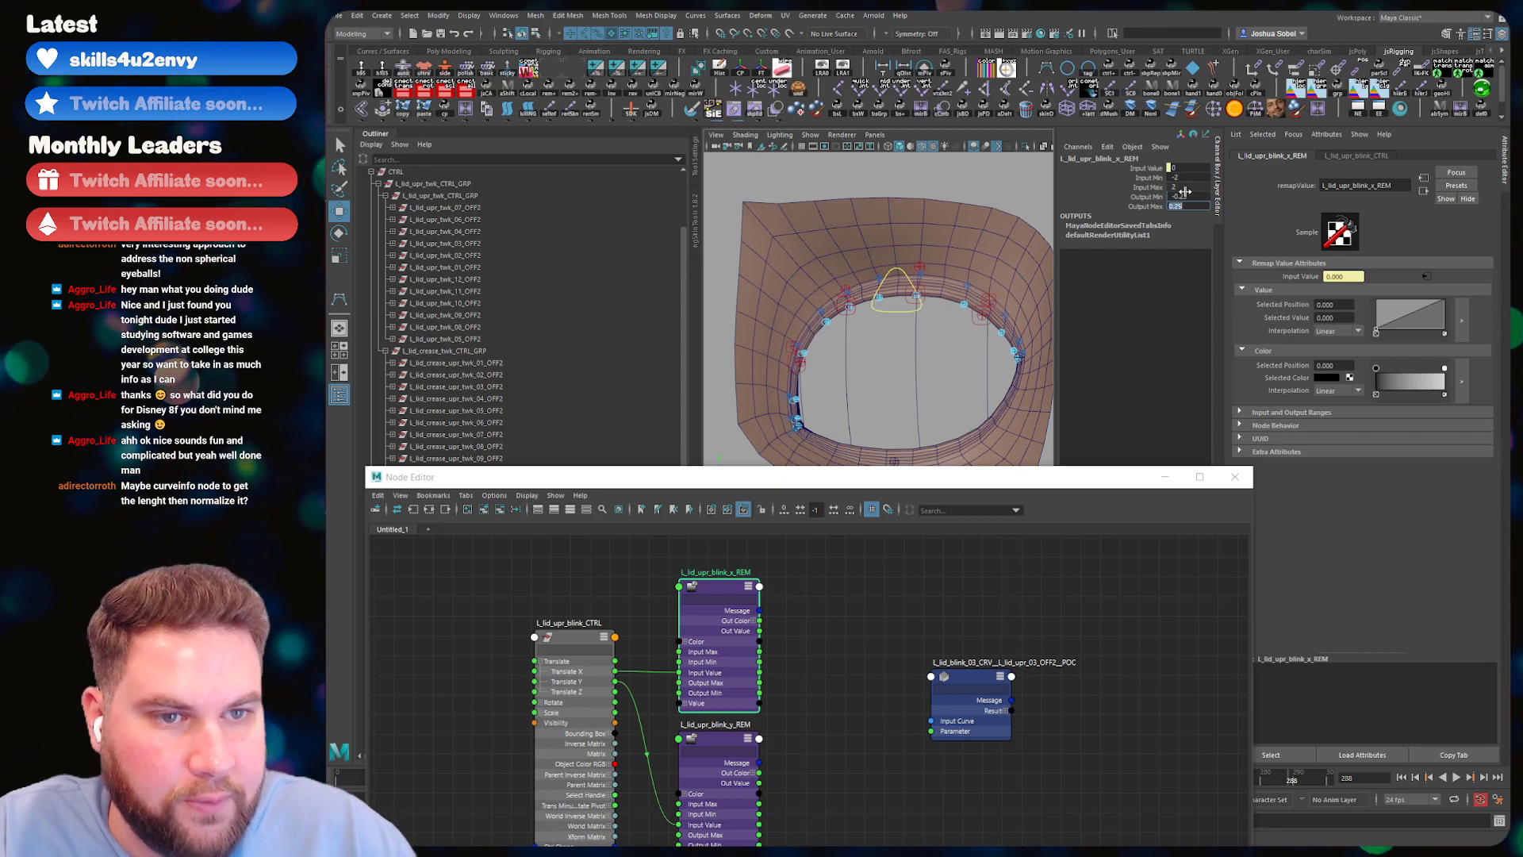
left_click(801, 616)
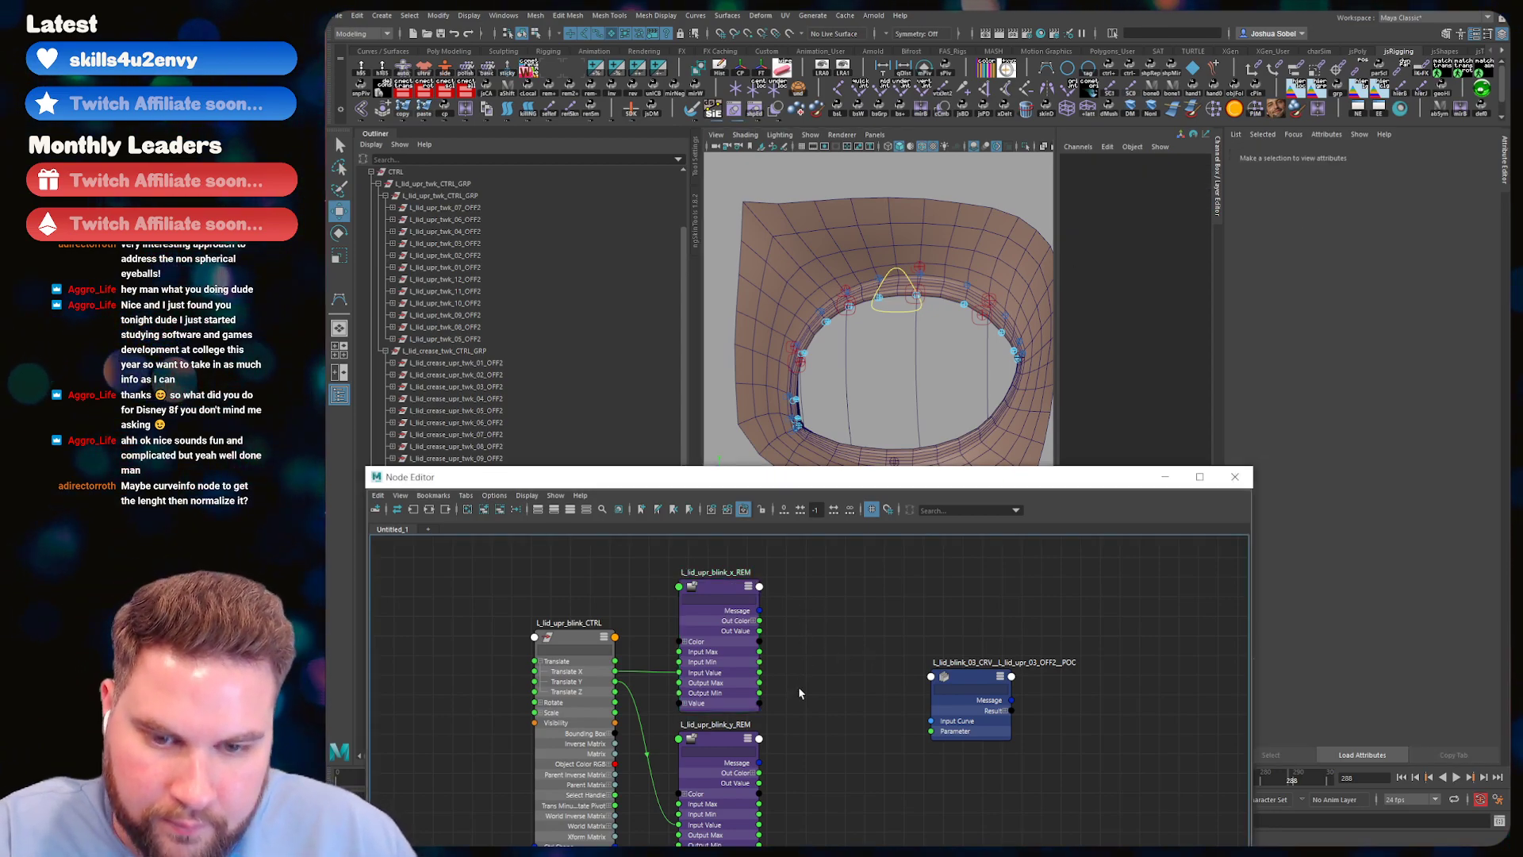
- Create a plusMinusAverage node and place it between the blink remap nodes and the L_lid_upr_03_OFF2 point-on-curve node
key("Tab")
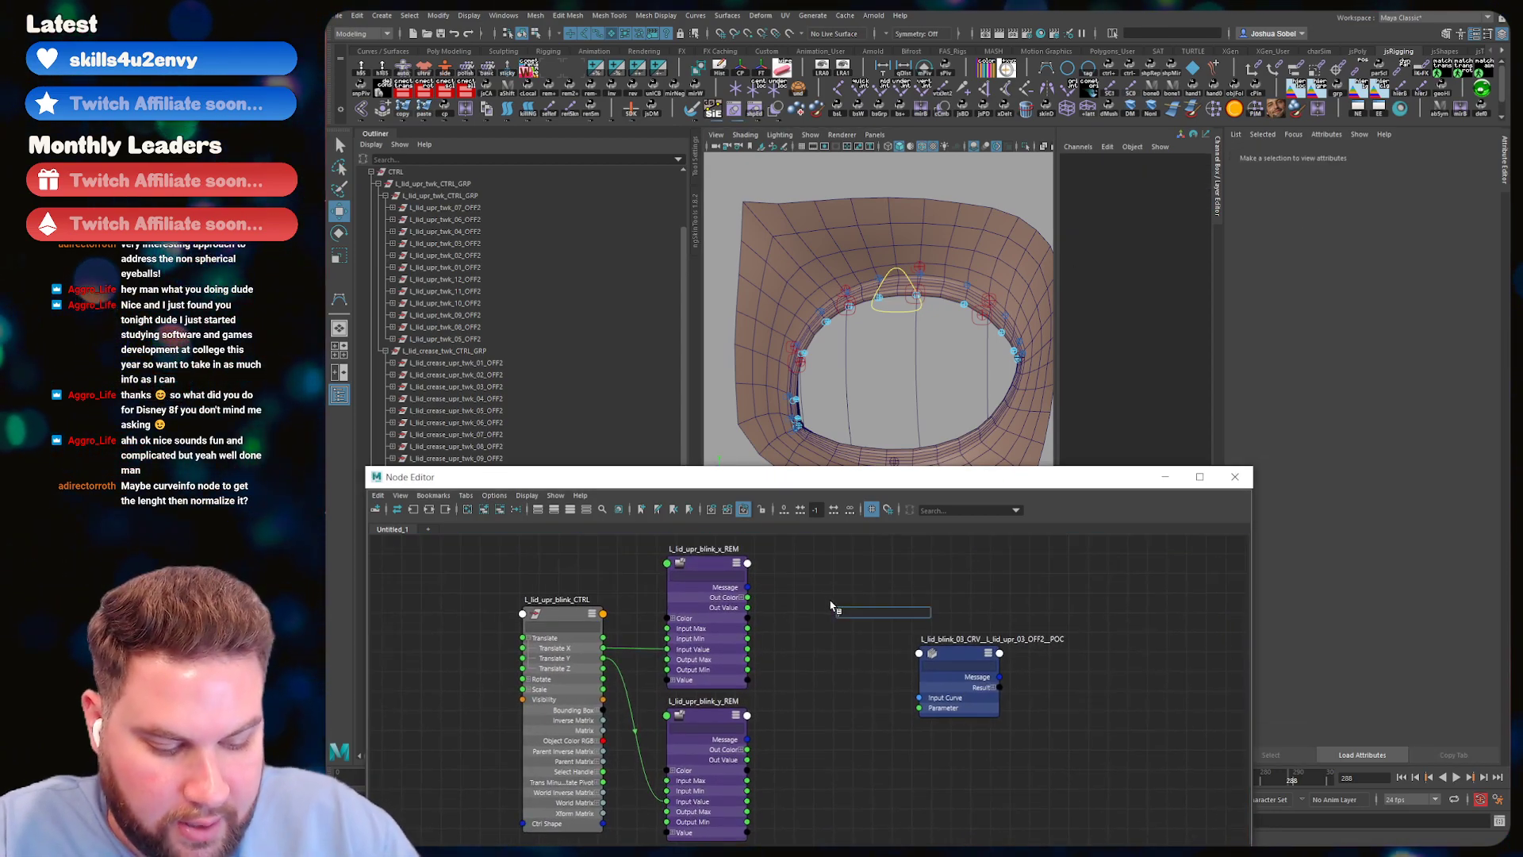
type("plus")
key("Return")
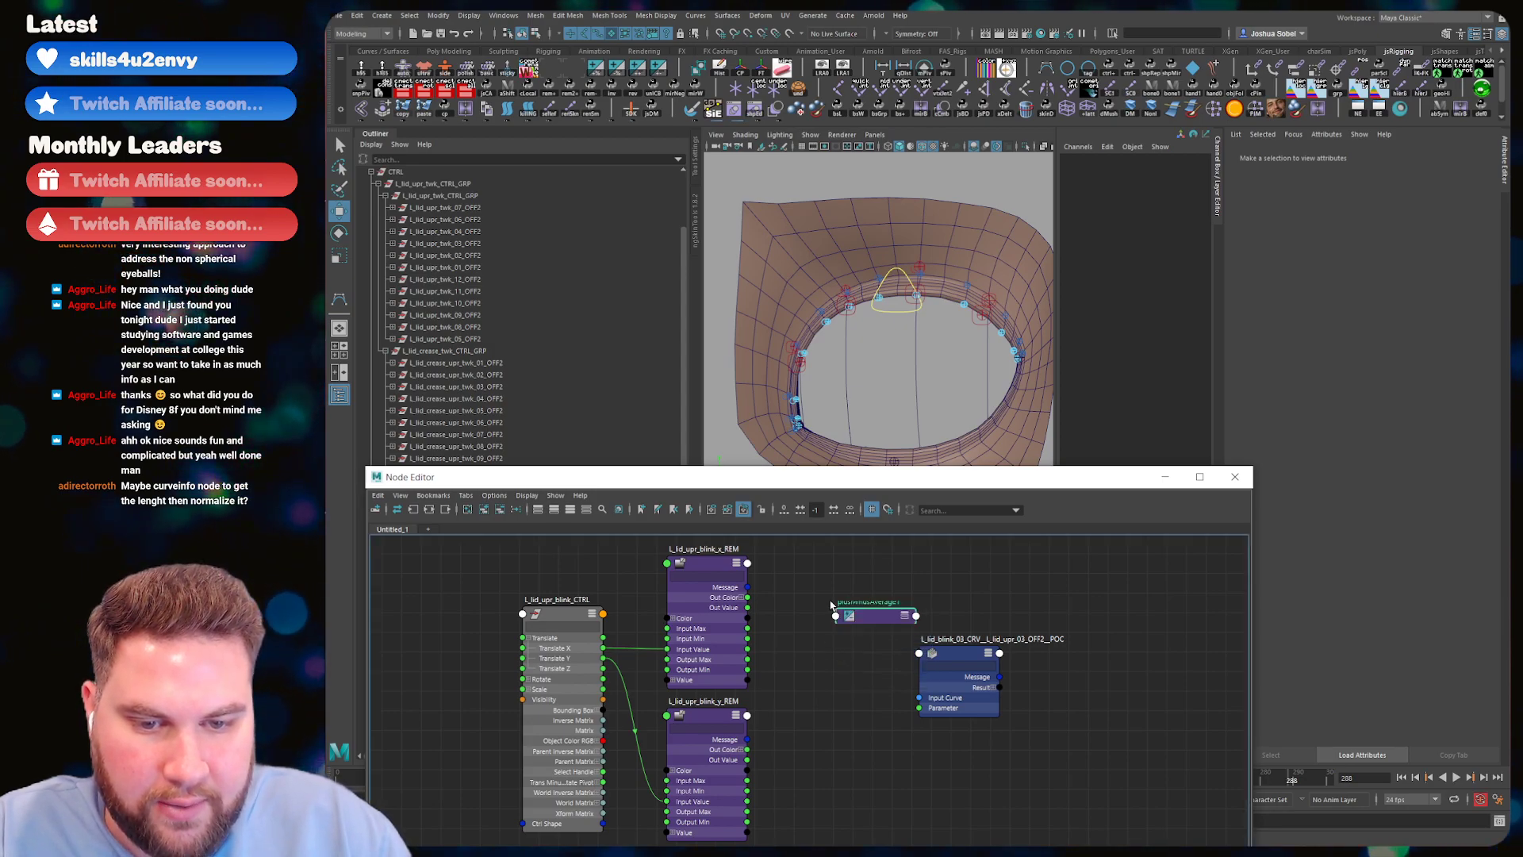
left_click_drag(867, 616, 823, 603)
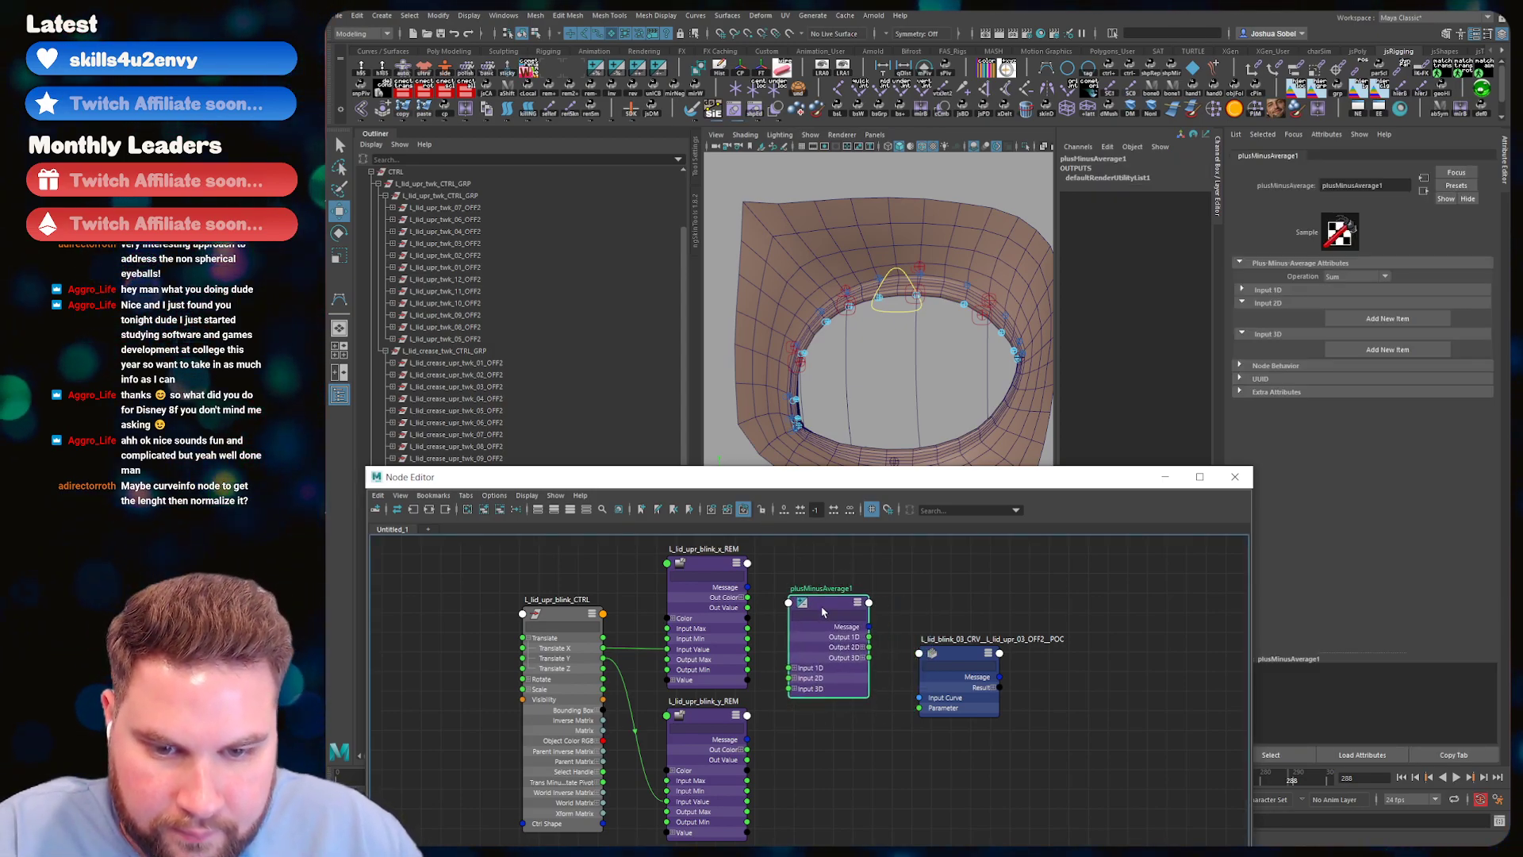
- Connect the x and y remaps' Out Values to Input 1D[0] and 1D[1] of plusMinusAverage1, and its Output 1D to the POC node's Parameter
left_click(796, 668)
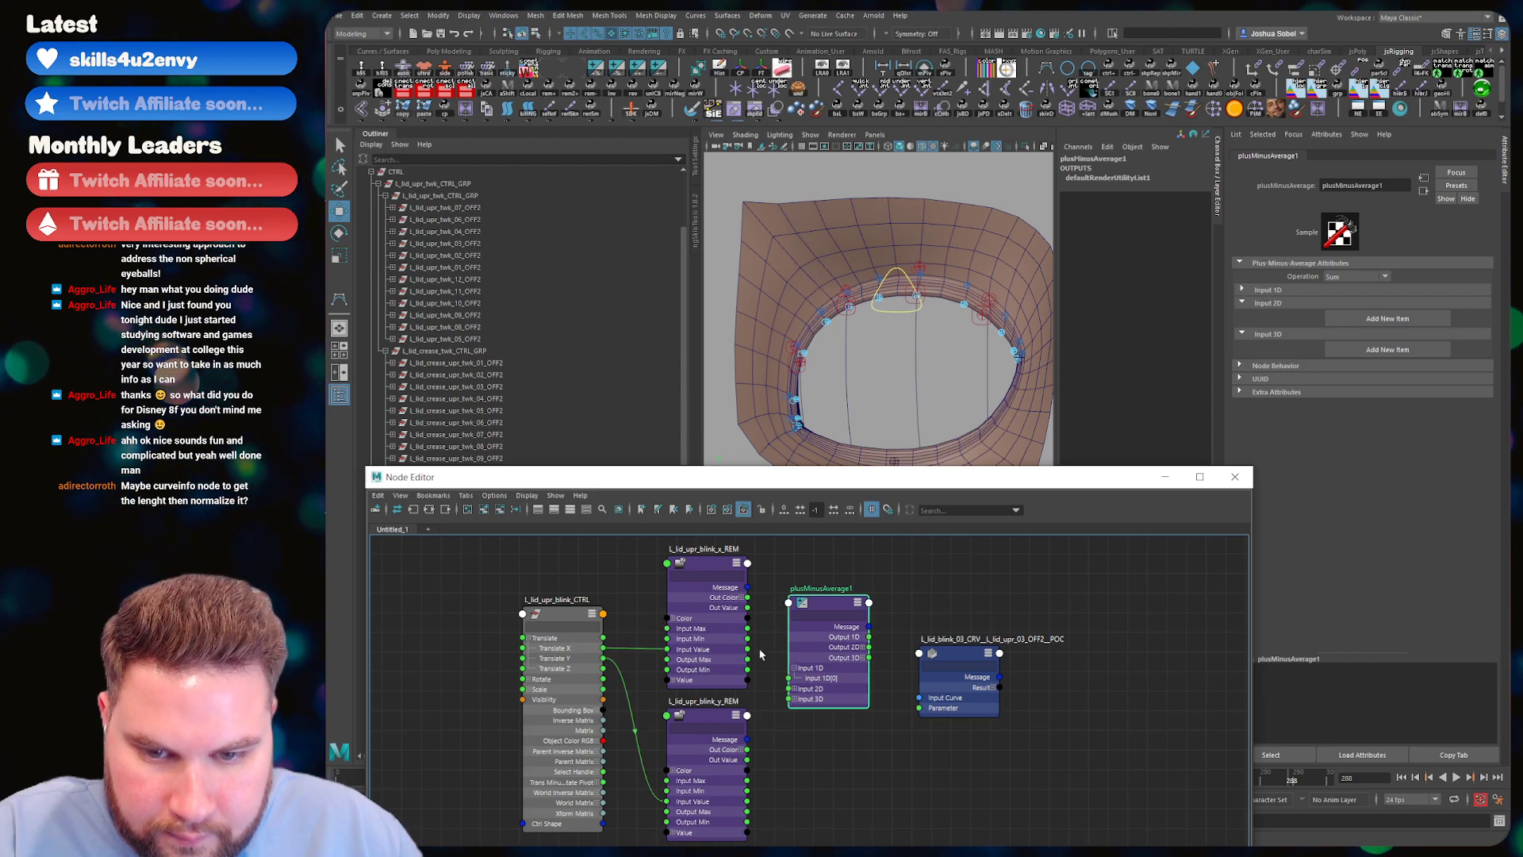
left_click_drag(747, 609, 789, 678)
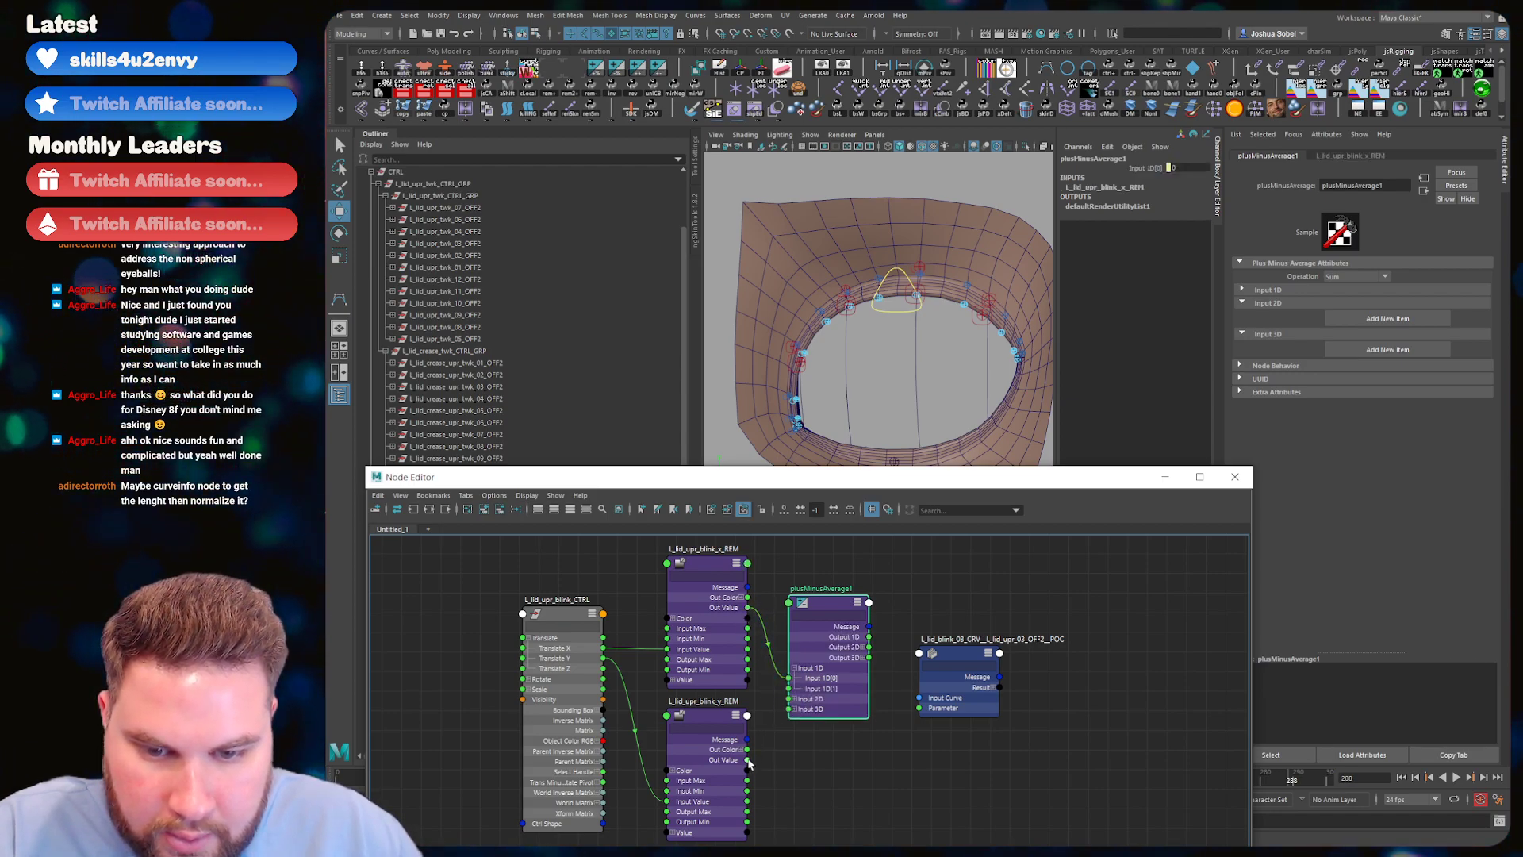
left_click_drag(747, 760, 789, 688)
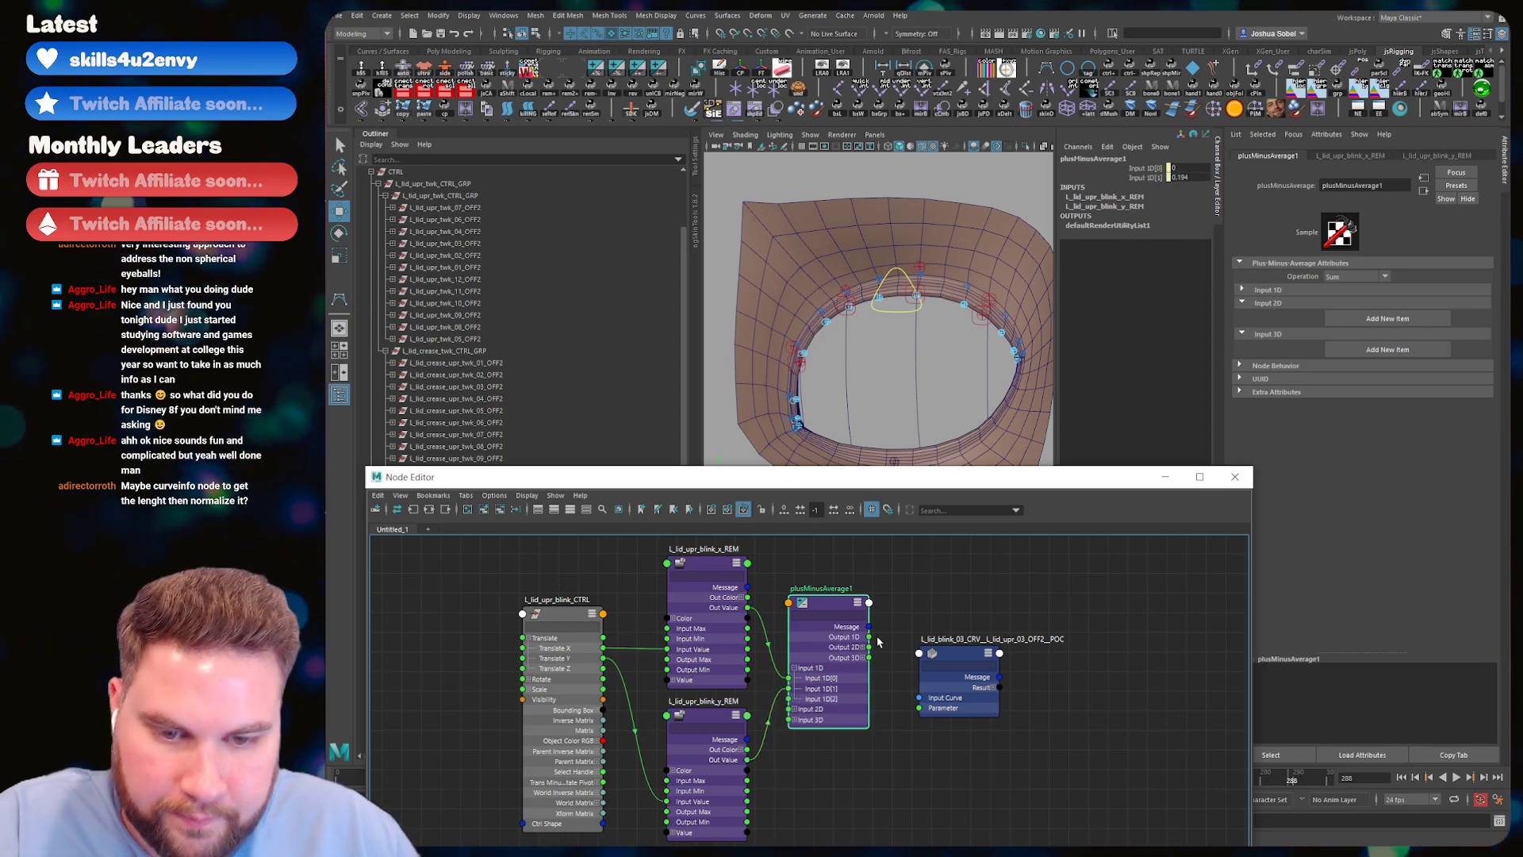
left_click_drag(913, 696, 914, 710)
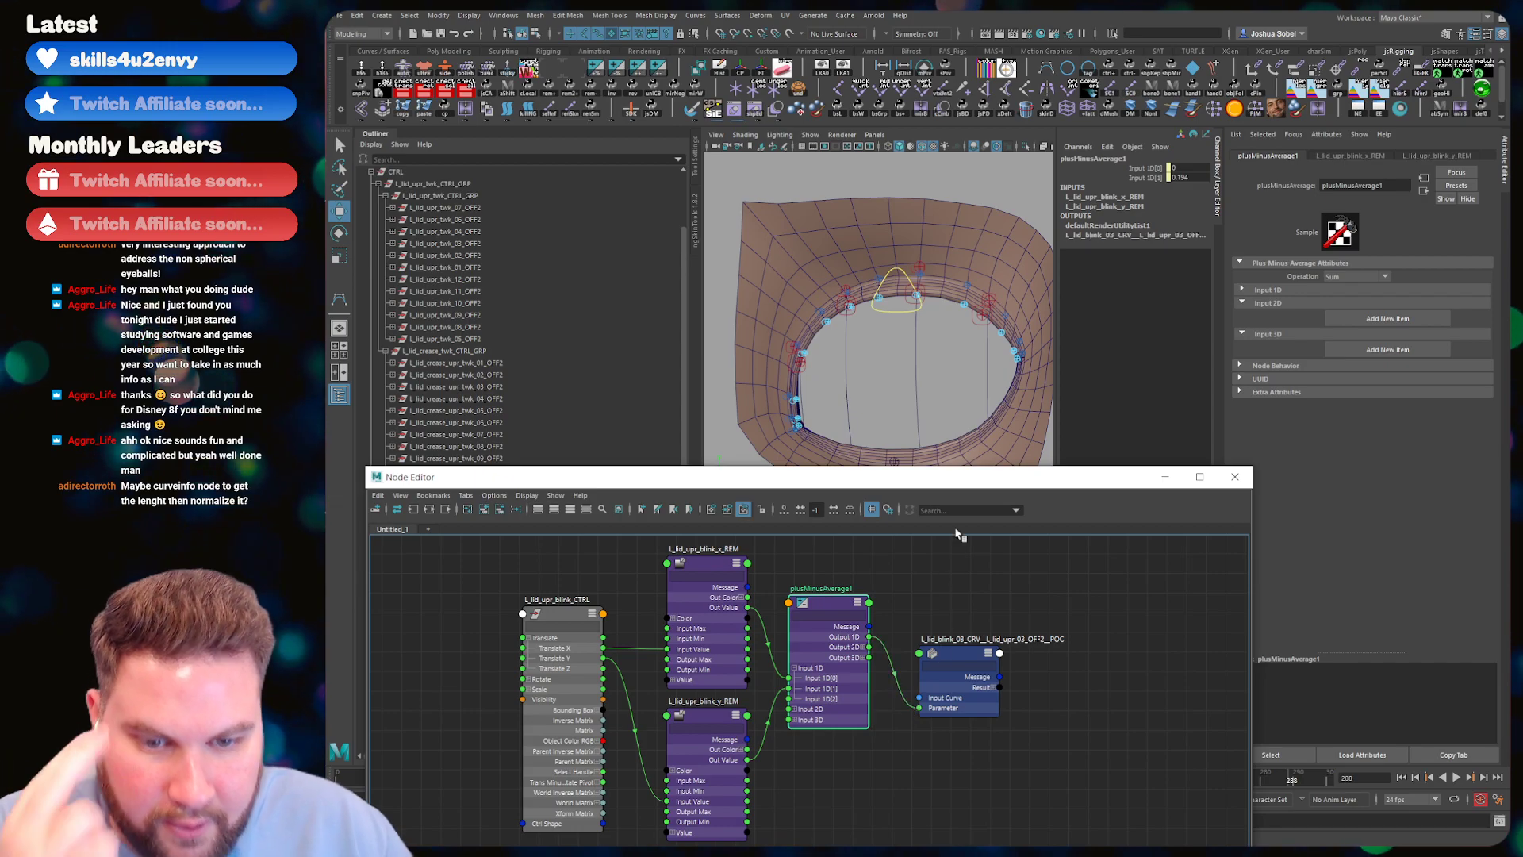
- Test L_lid_upr_blink_CTRL by lowering it in Translate Y and sliding it sideways in Translate X, undoing the sideways move
left_click(898, 327)
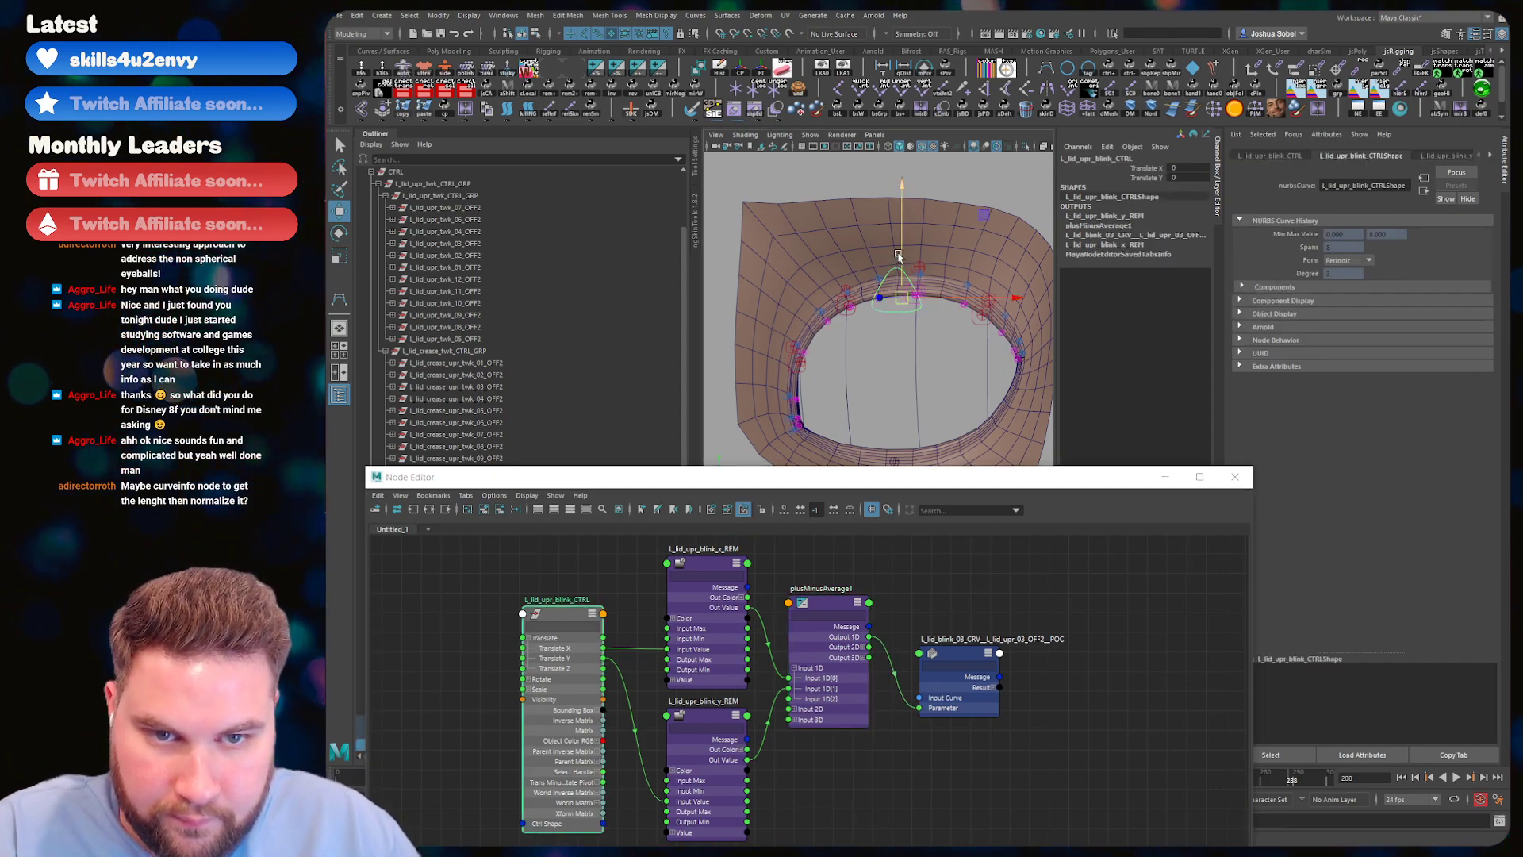
left_click_drag(952, 383, 978, 347)
key("ctrl+z")
key("ctrl+z")
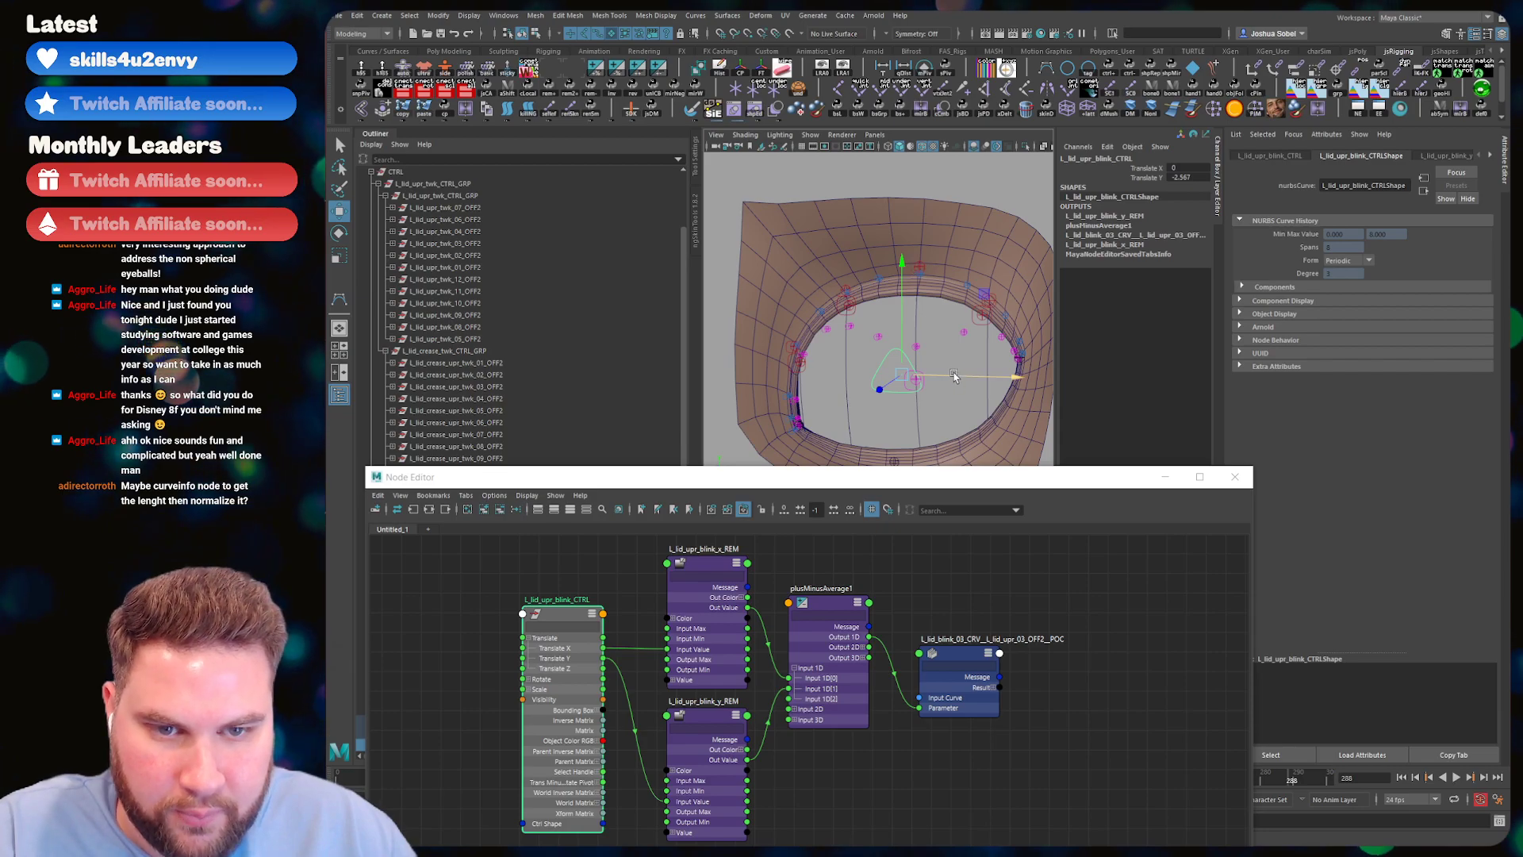
left_click_drag(893, 371, 1040, 361)
key("ctrl+z")
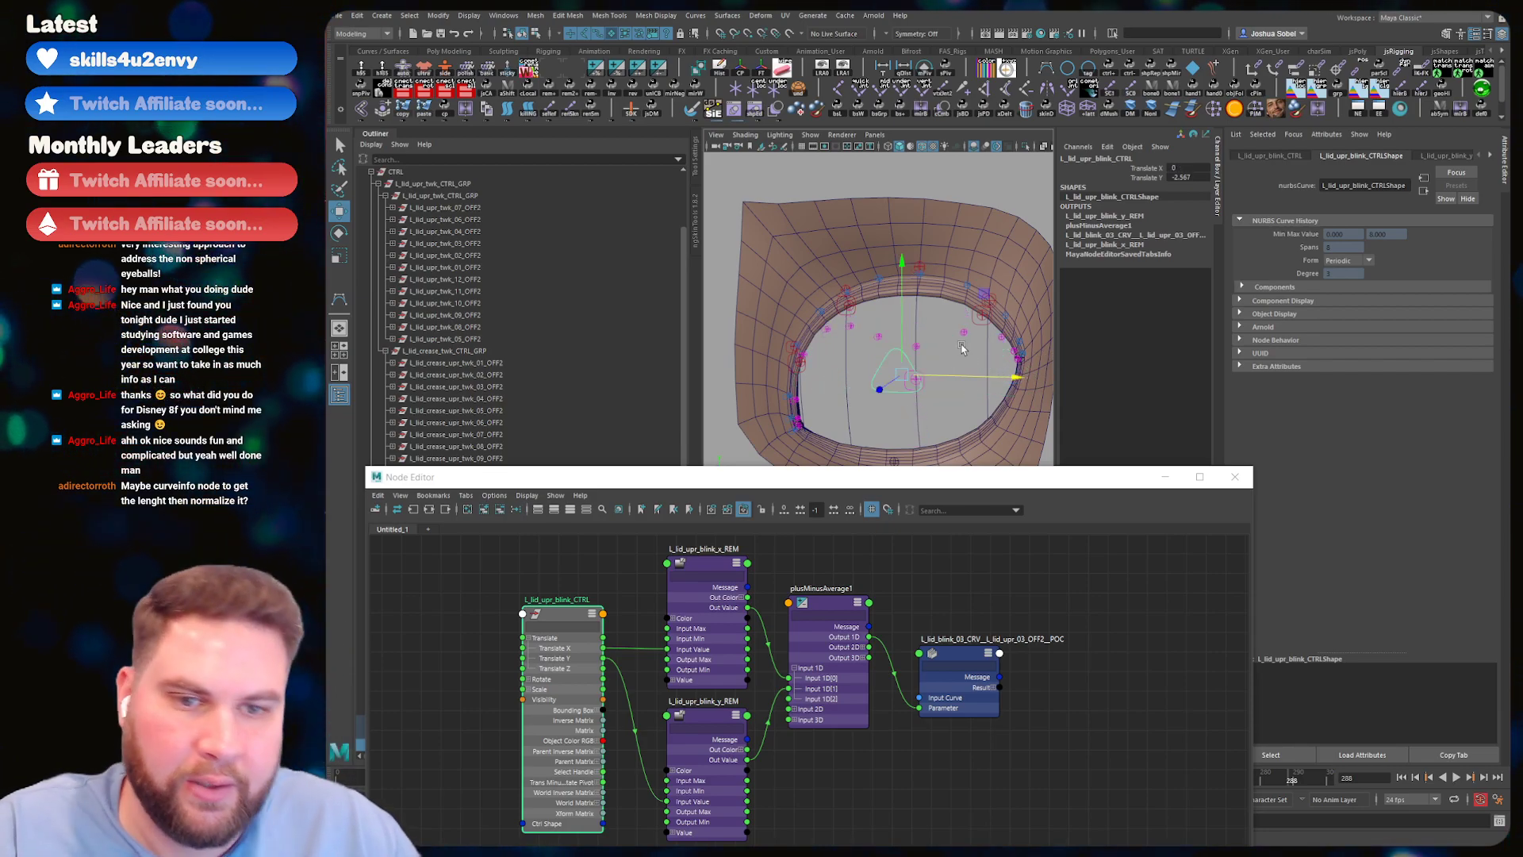
key("q")
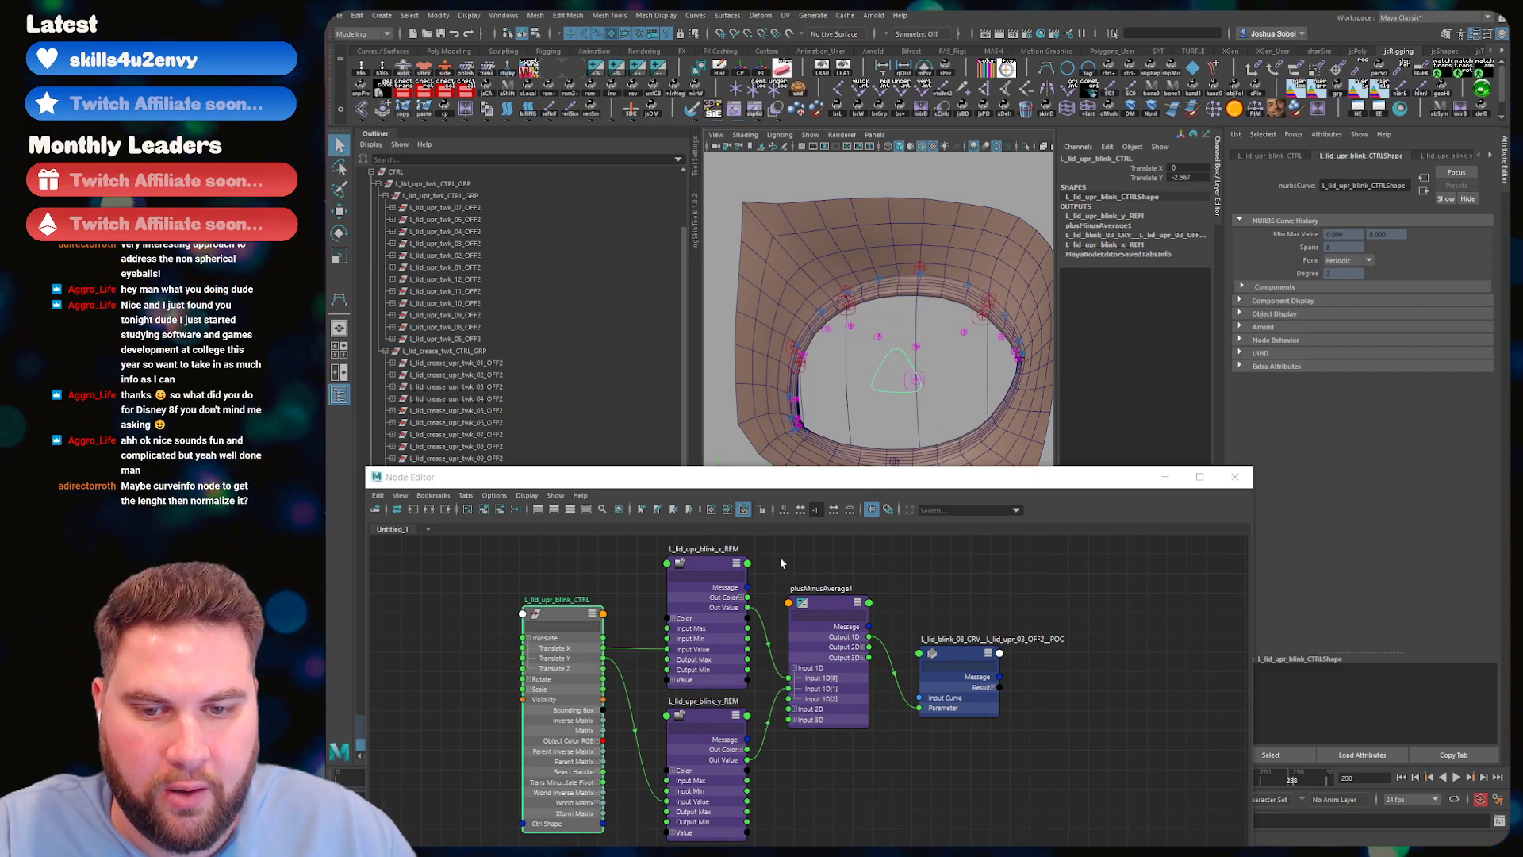
- Set L_lid_upr_blink_x_REM's Output Min to -0.75 and Output Max to 0.75
key("ctrl+z")
left_click(1190, 181)
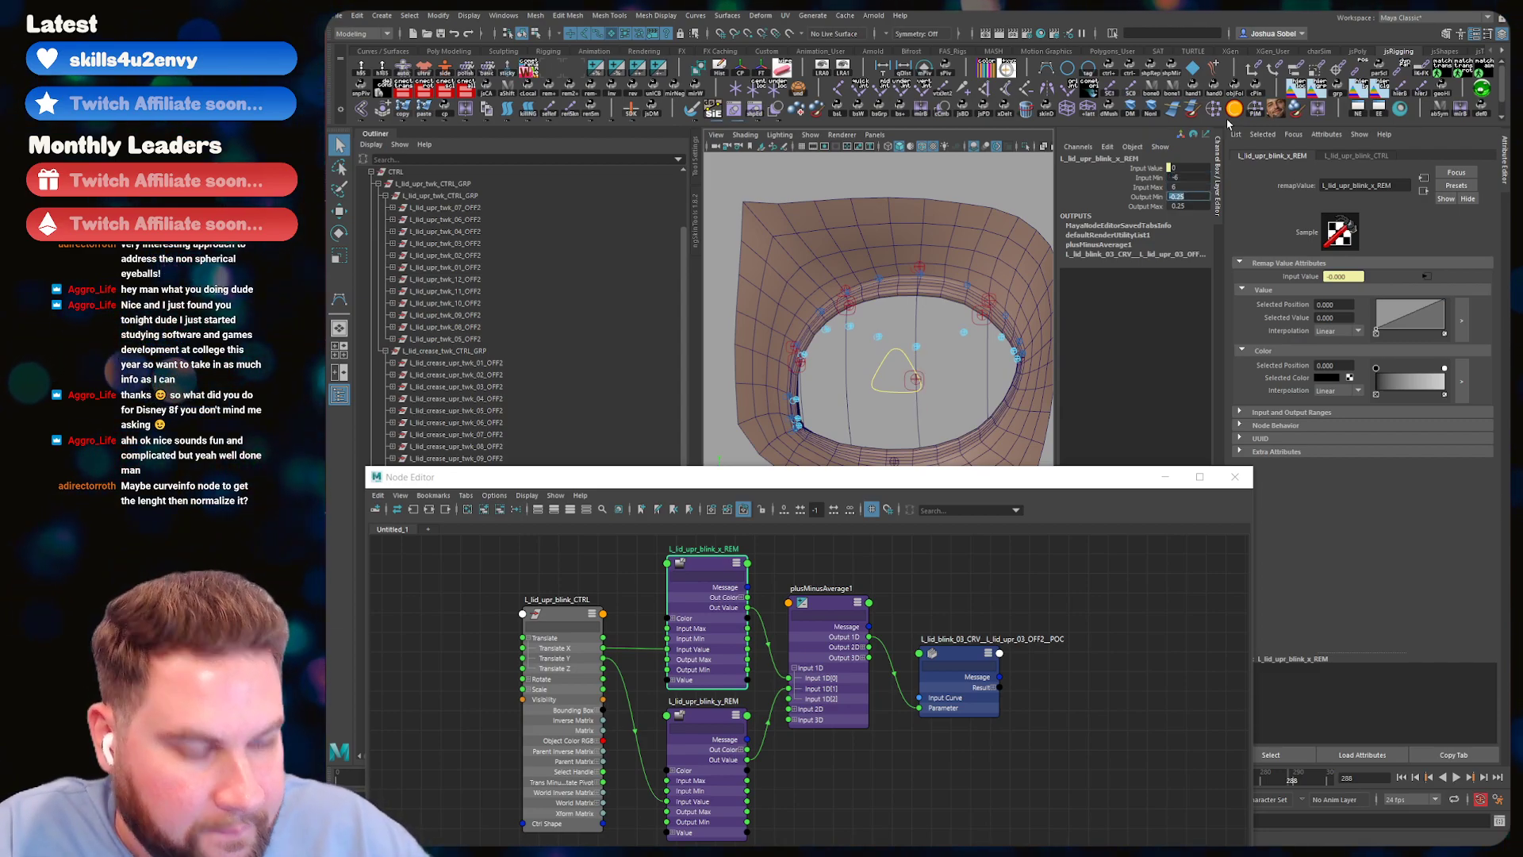
type("-0.75")
key("Tab")
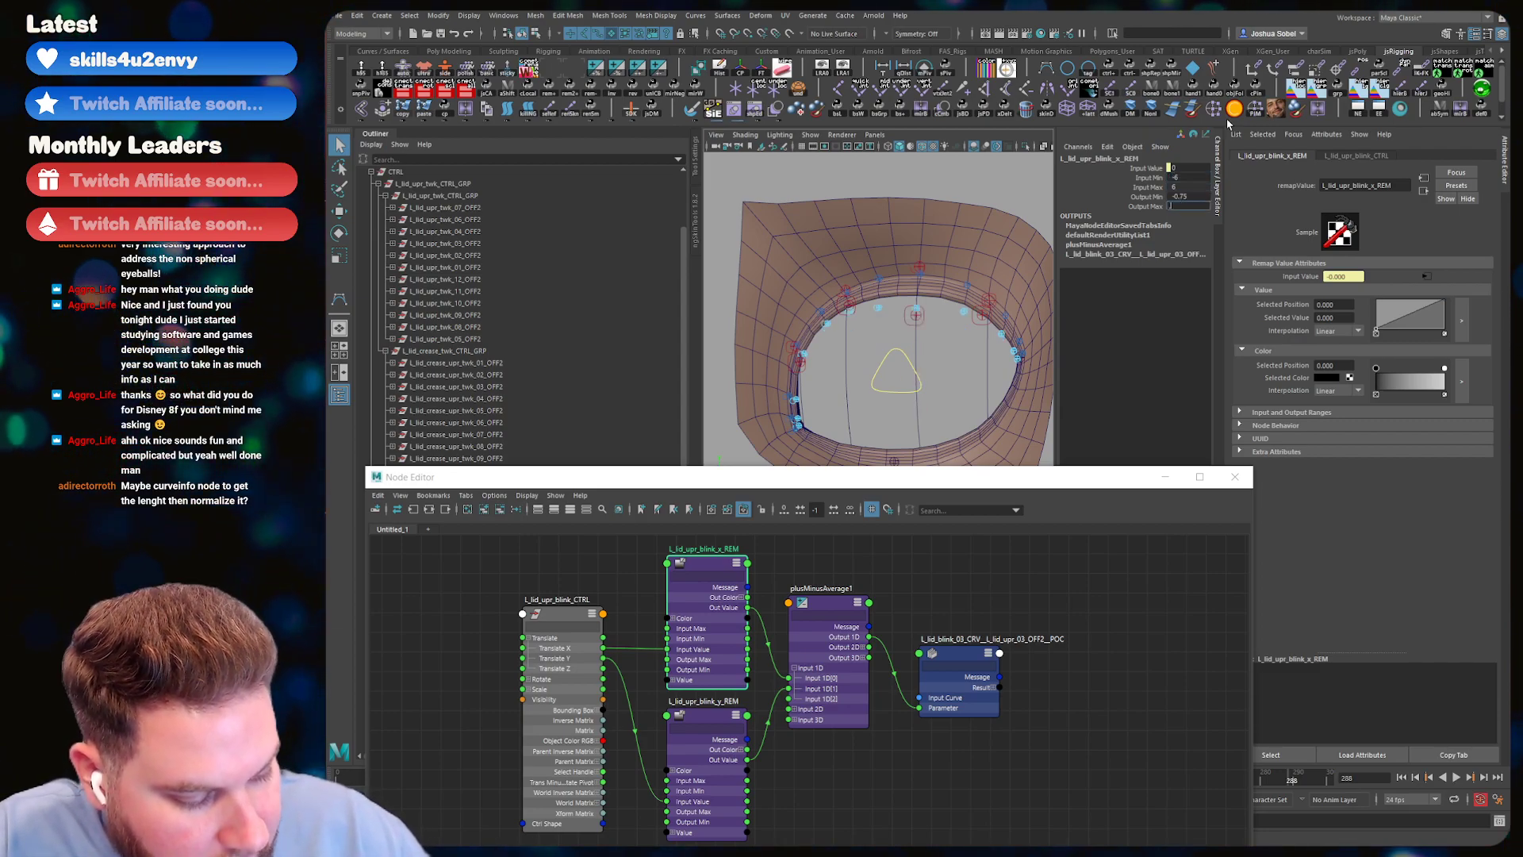
type(".75")
key("Return")
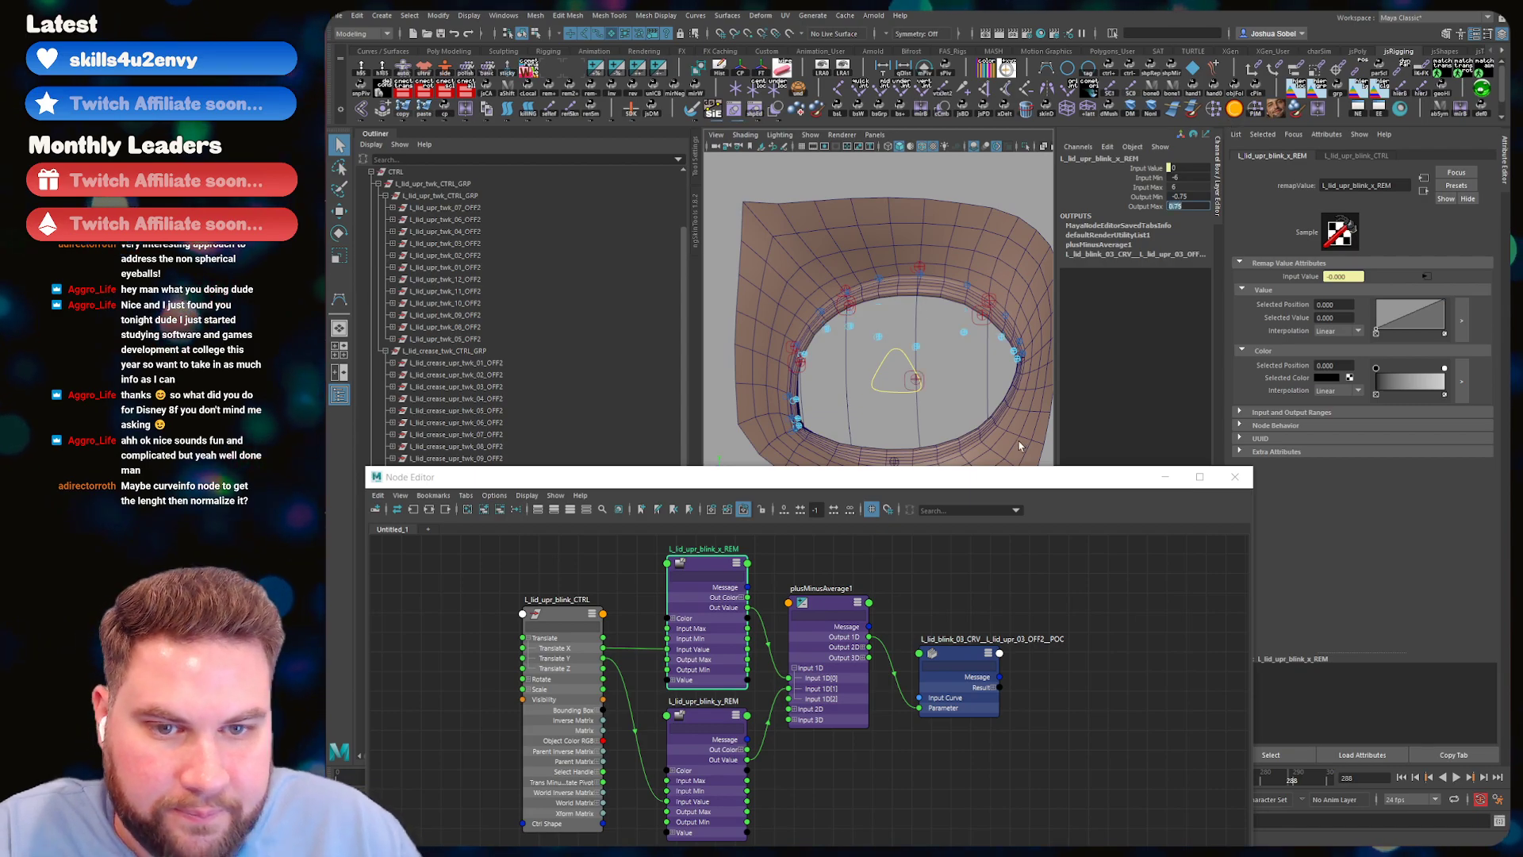
- Test-move L_lid_upr_blink_CTRL in X and Y, undo the moves, and check L_lid_upr_03_CTRL before clearing the selection
left_click(901, 374)
left_click_drag(901, 374, 932, 345)
key("ctrl+z")
key("ctrl+z")
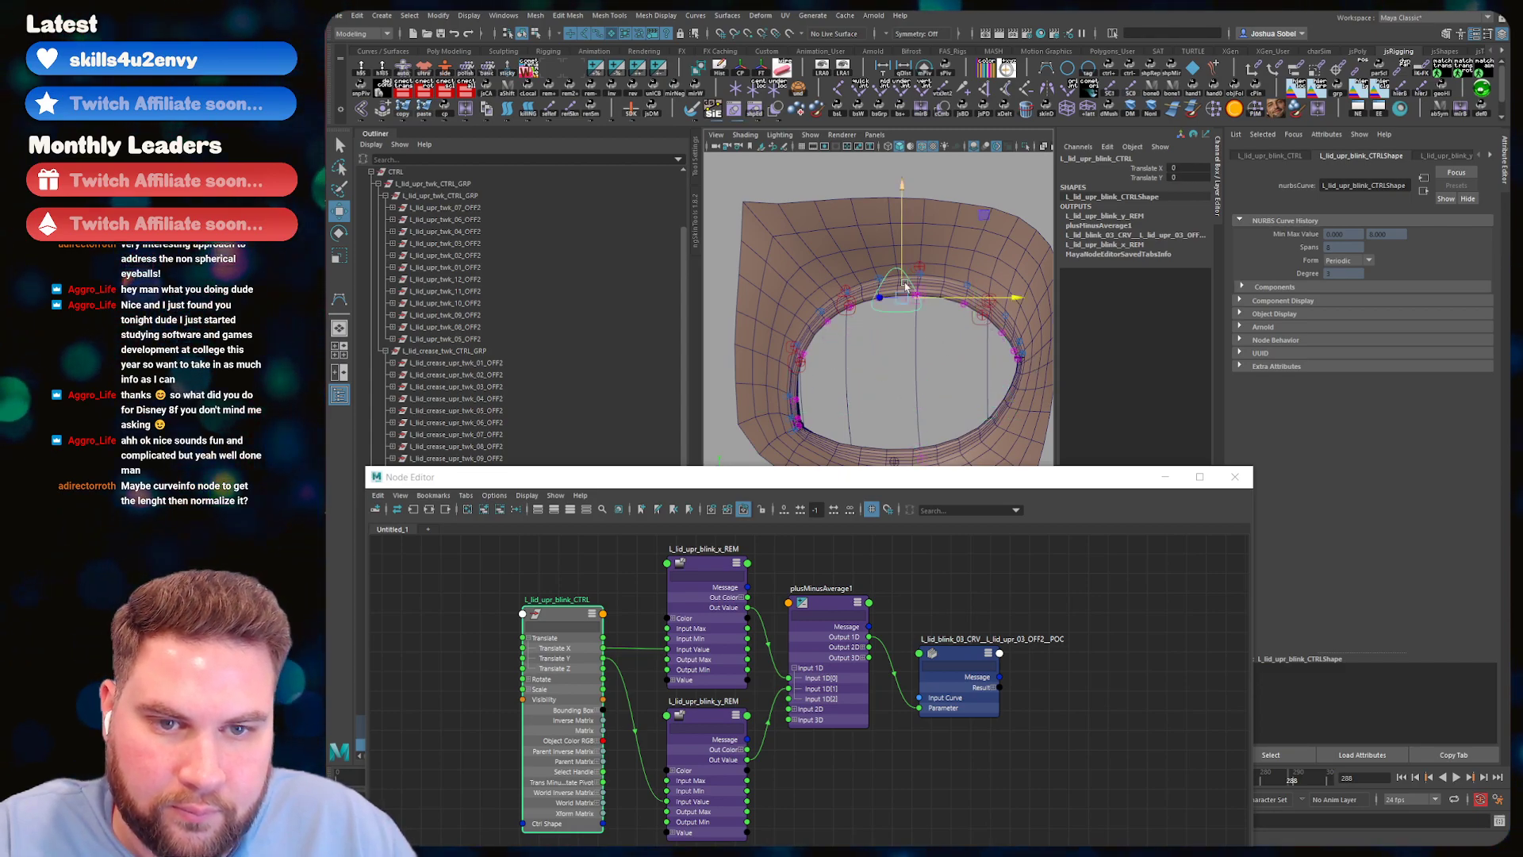
left_click_drag(908, 284, 928, 266)
middle_click_drag(983, 214, 949, 286)
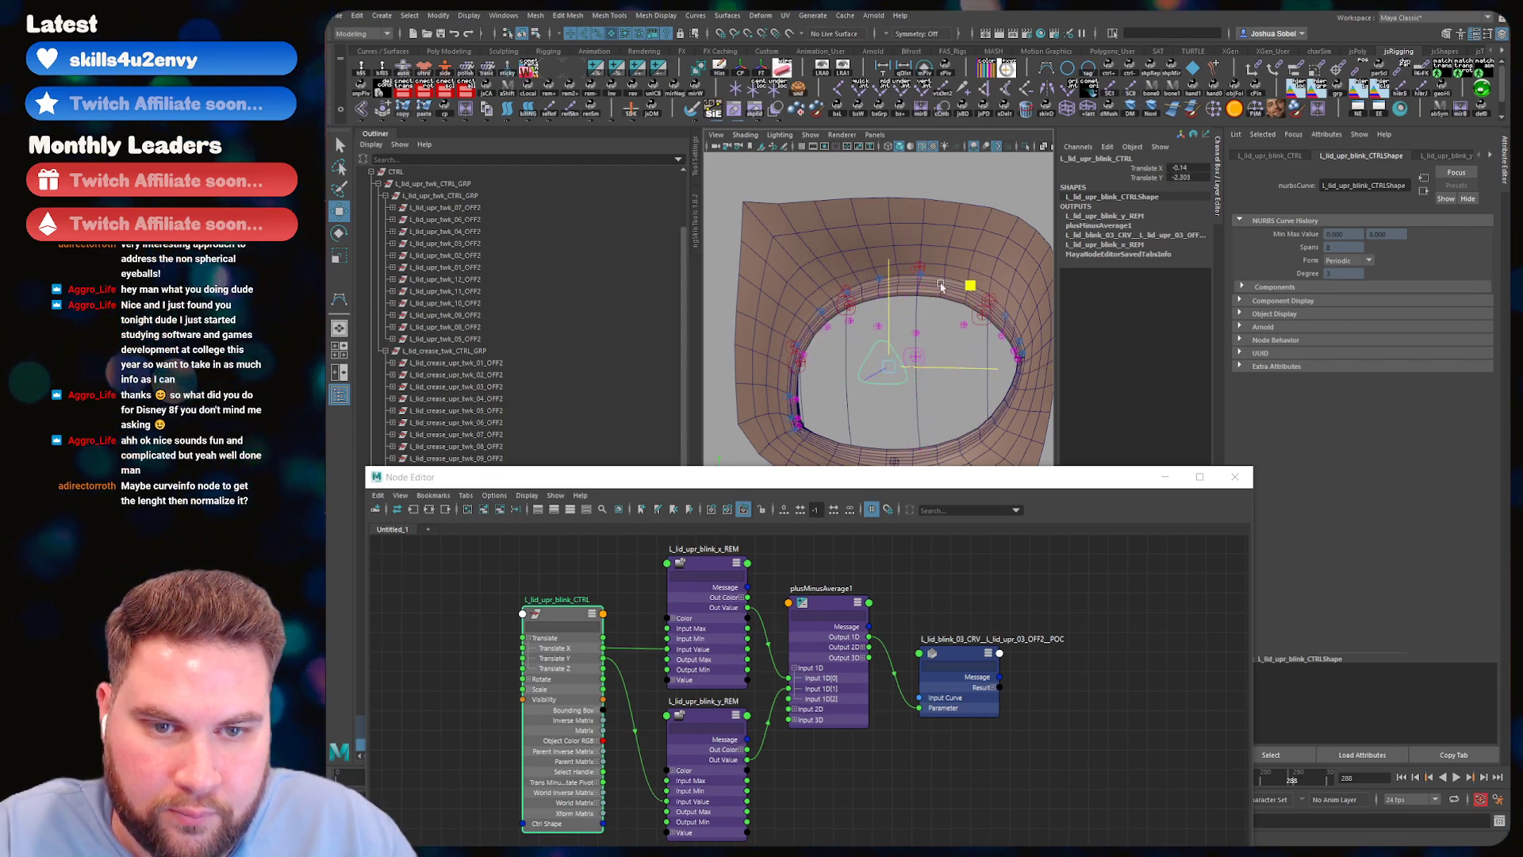
key("ctrl+z")
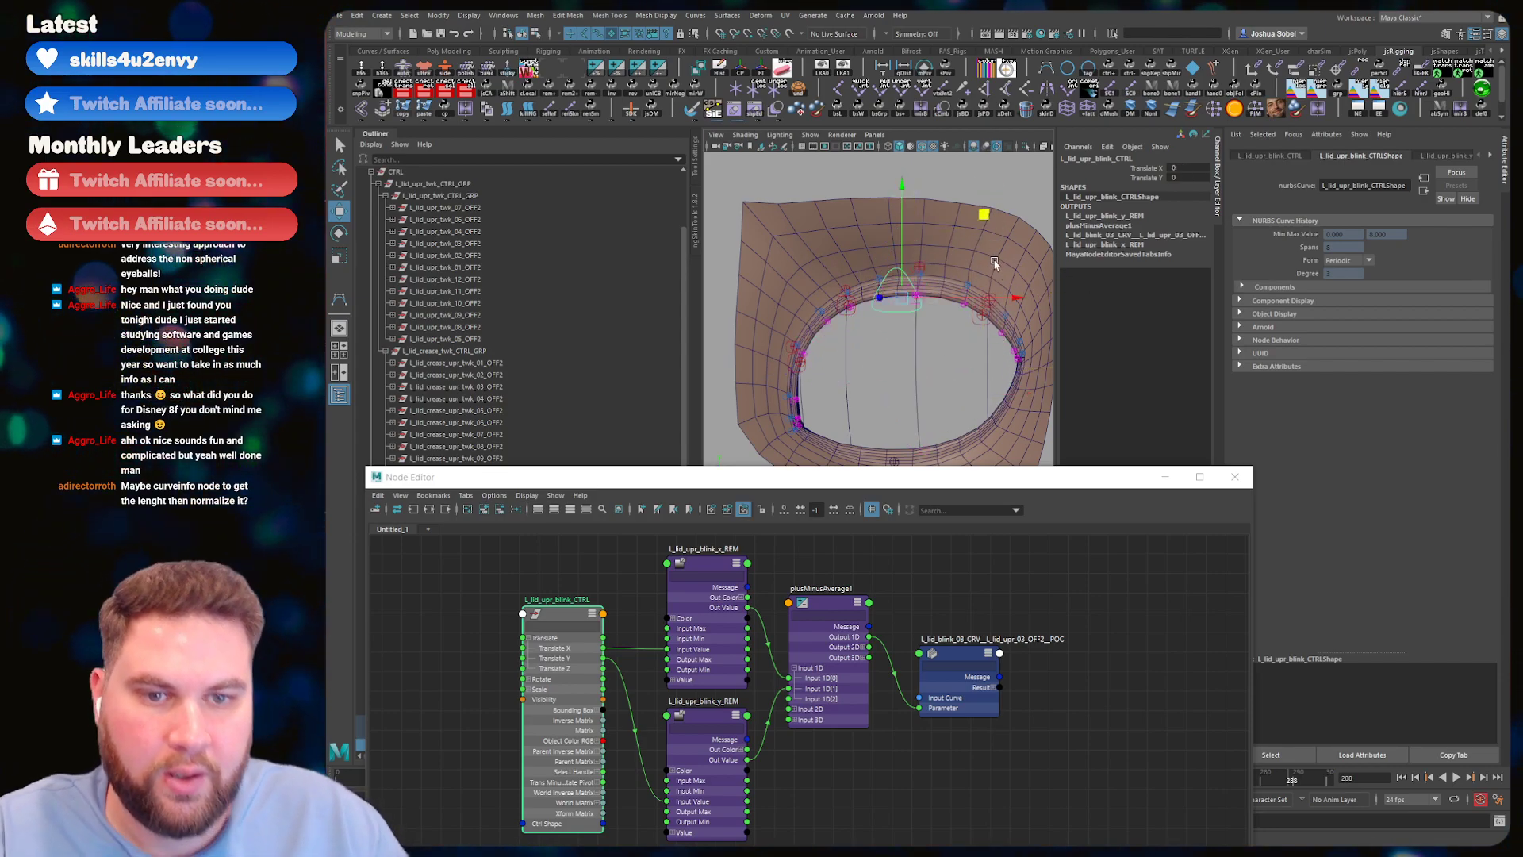
key("q")
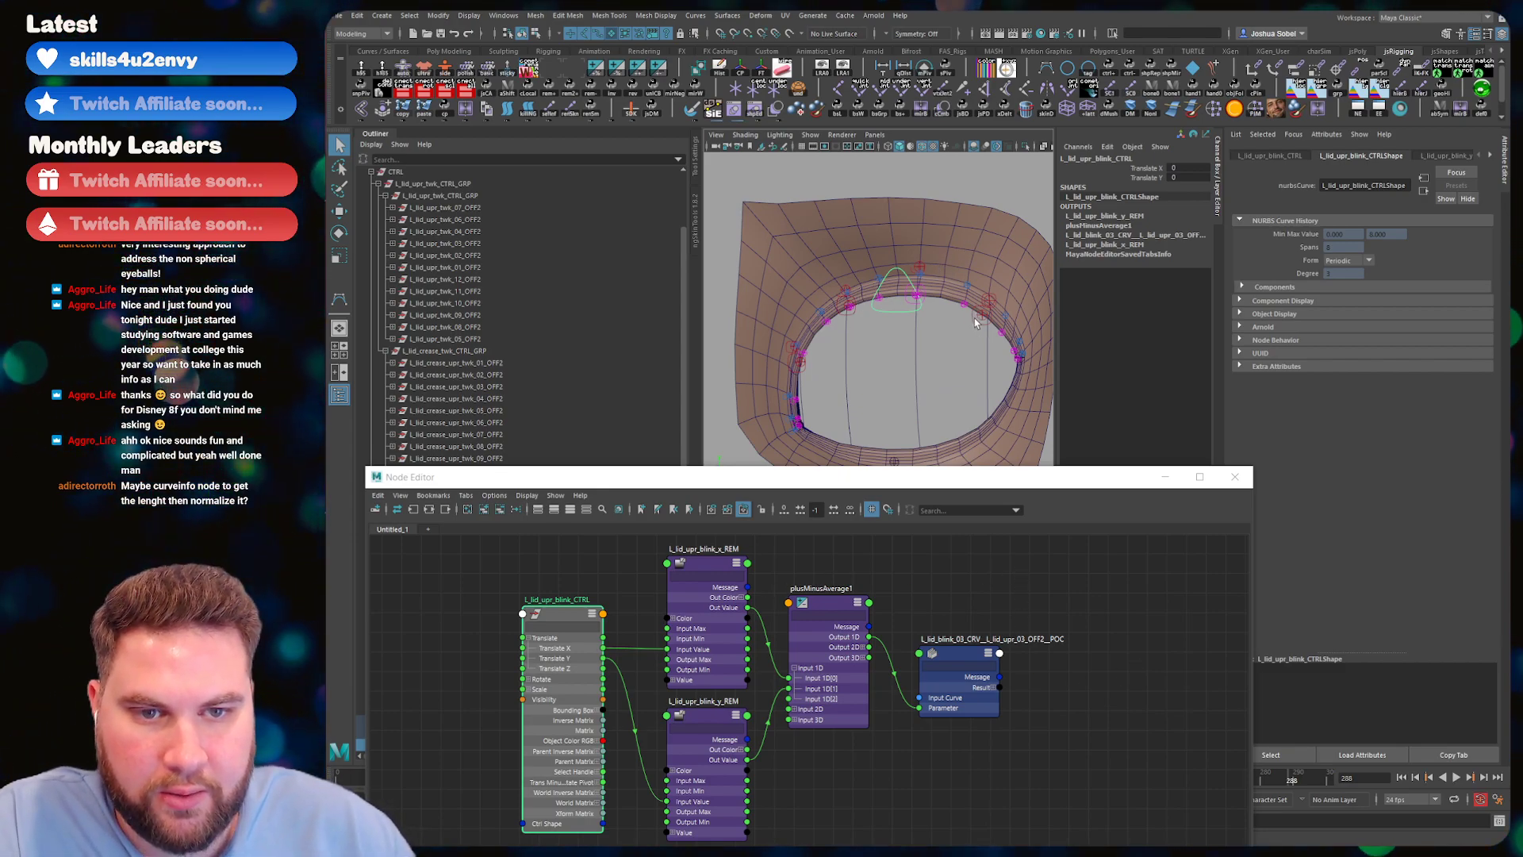
left_click(921, 297)
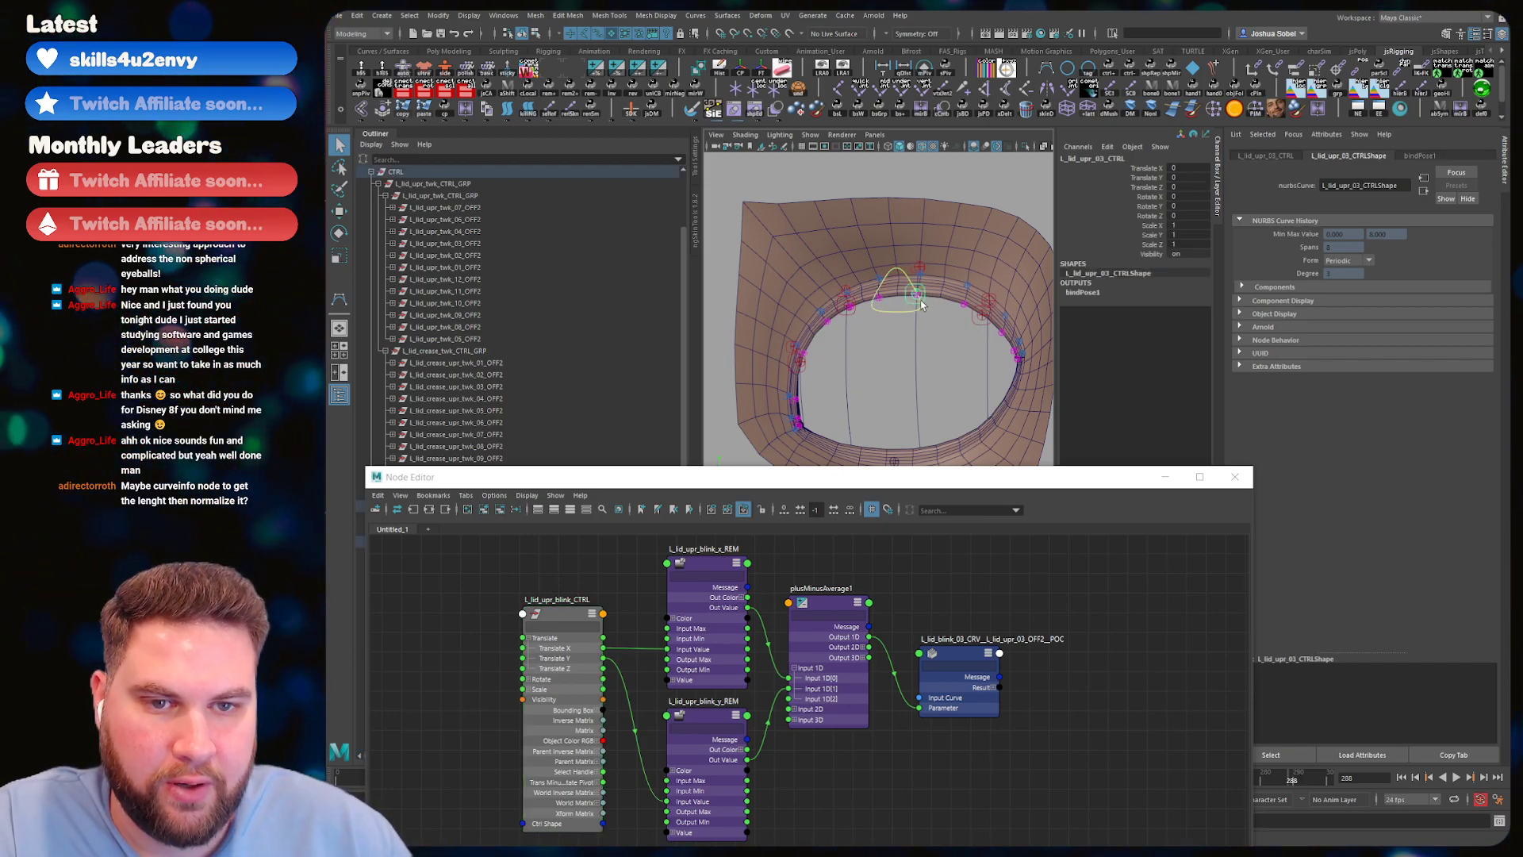
left_click(930, 351)
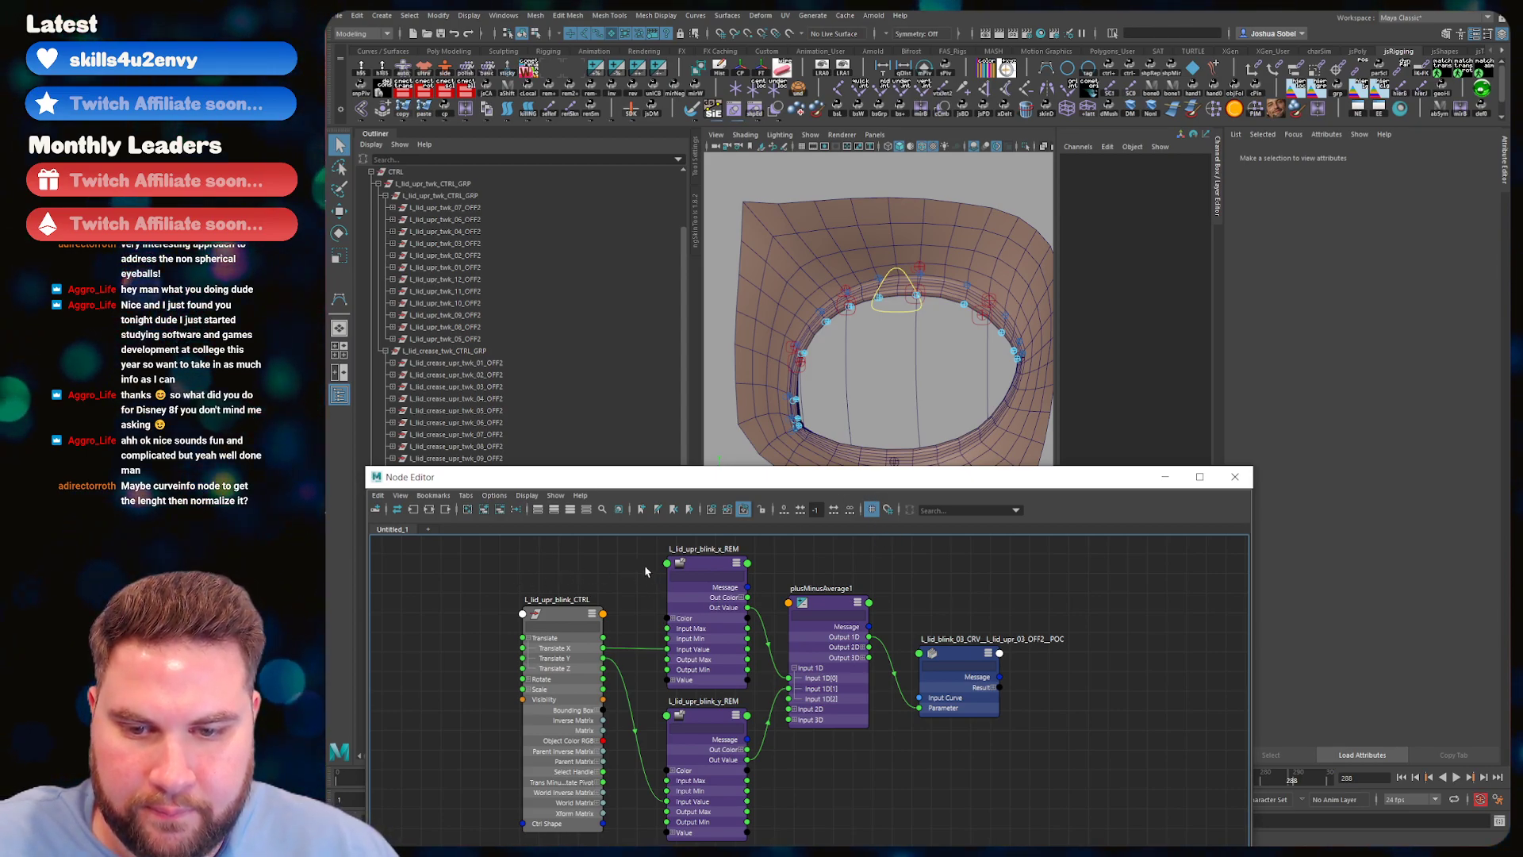
- Move the L_lid_upr_03_OFF2 point-on-curve node slightly upward in the node graph beside plusMinusAverage1
left_click_drag(639, 548, 849, 809)
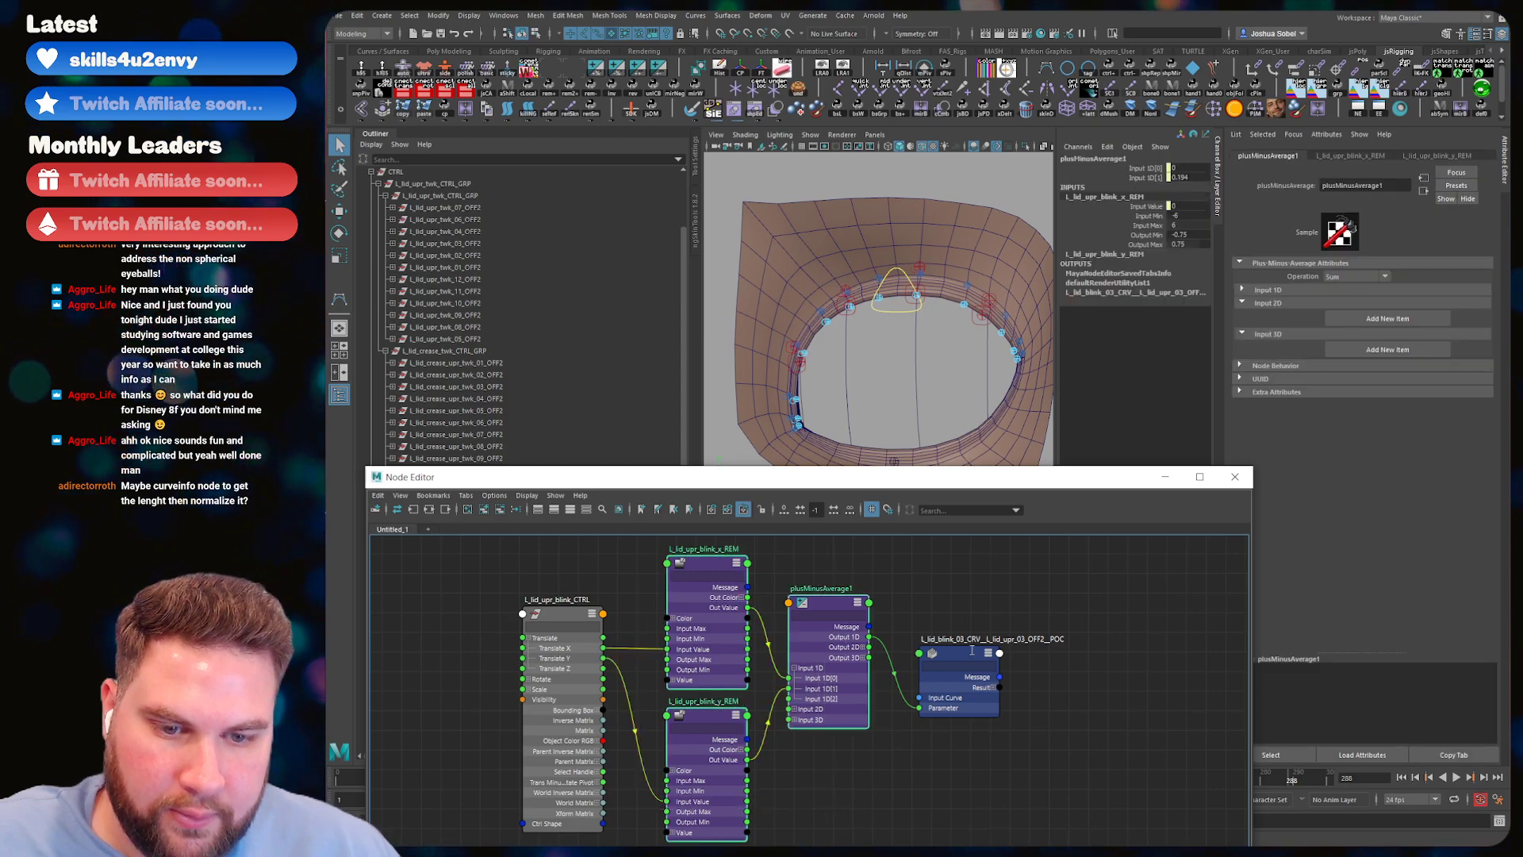
left_click(971, 652)
left_click_drag(957, 662, 957, 632)
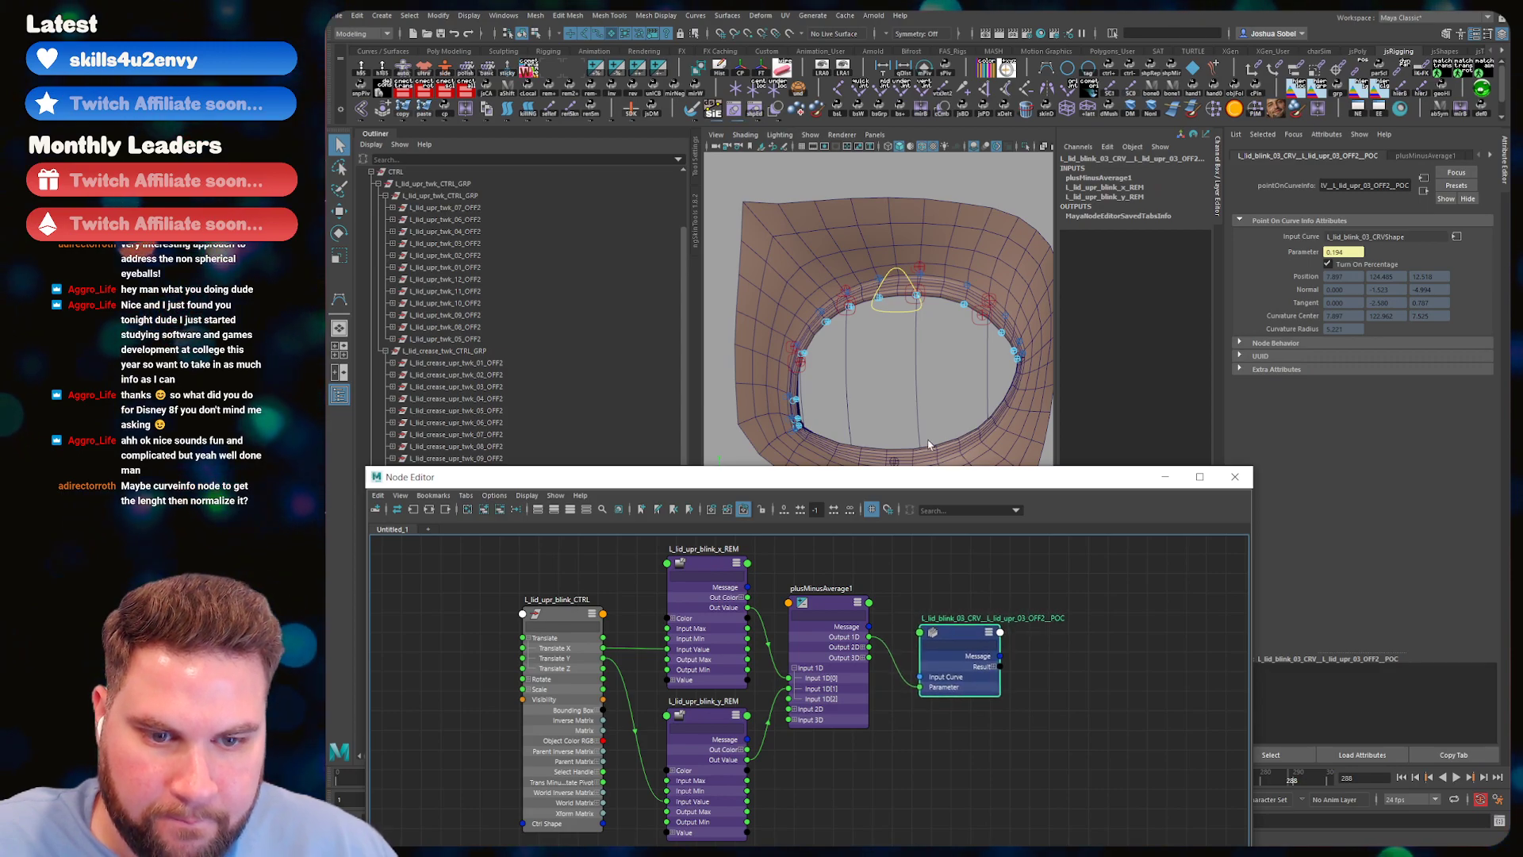
- Add L_lid_blink_04_CRV's L_lid_upr_04_OFF2 point-on-curve node to the node graph and place it below the L_lid_upr_03_OFF2 one
left_click(974, 325)
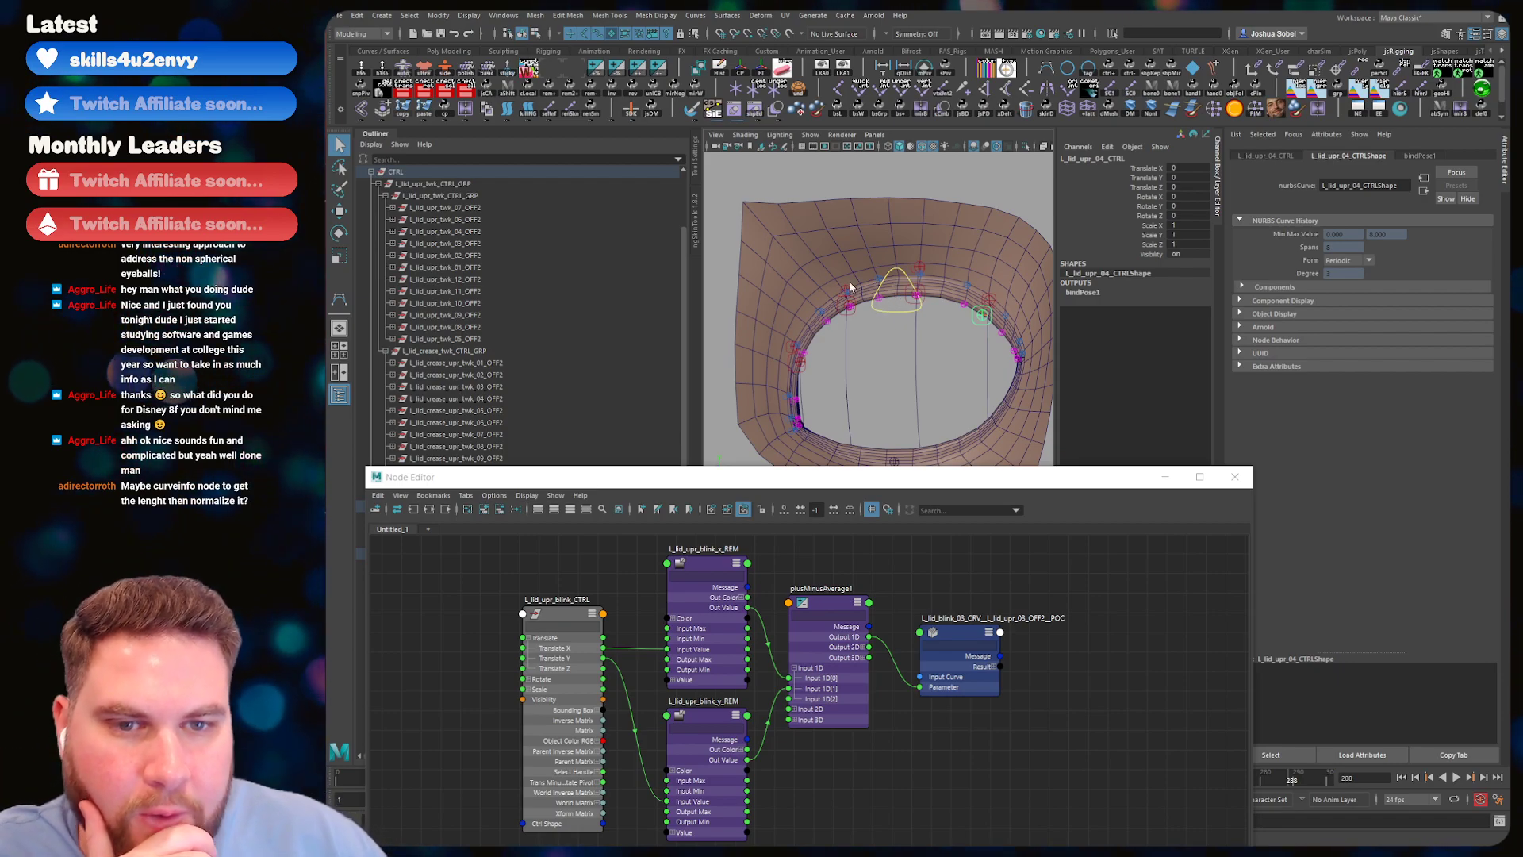
scroll(918, 308, "up", 3)
left_click_drag(942, 293, 980, 344, "alt")
scroll(942, 301, "down", 3)
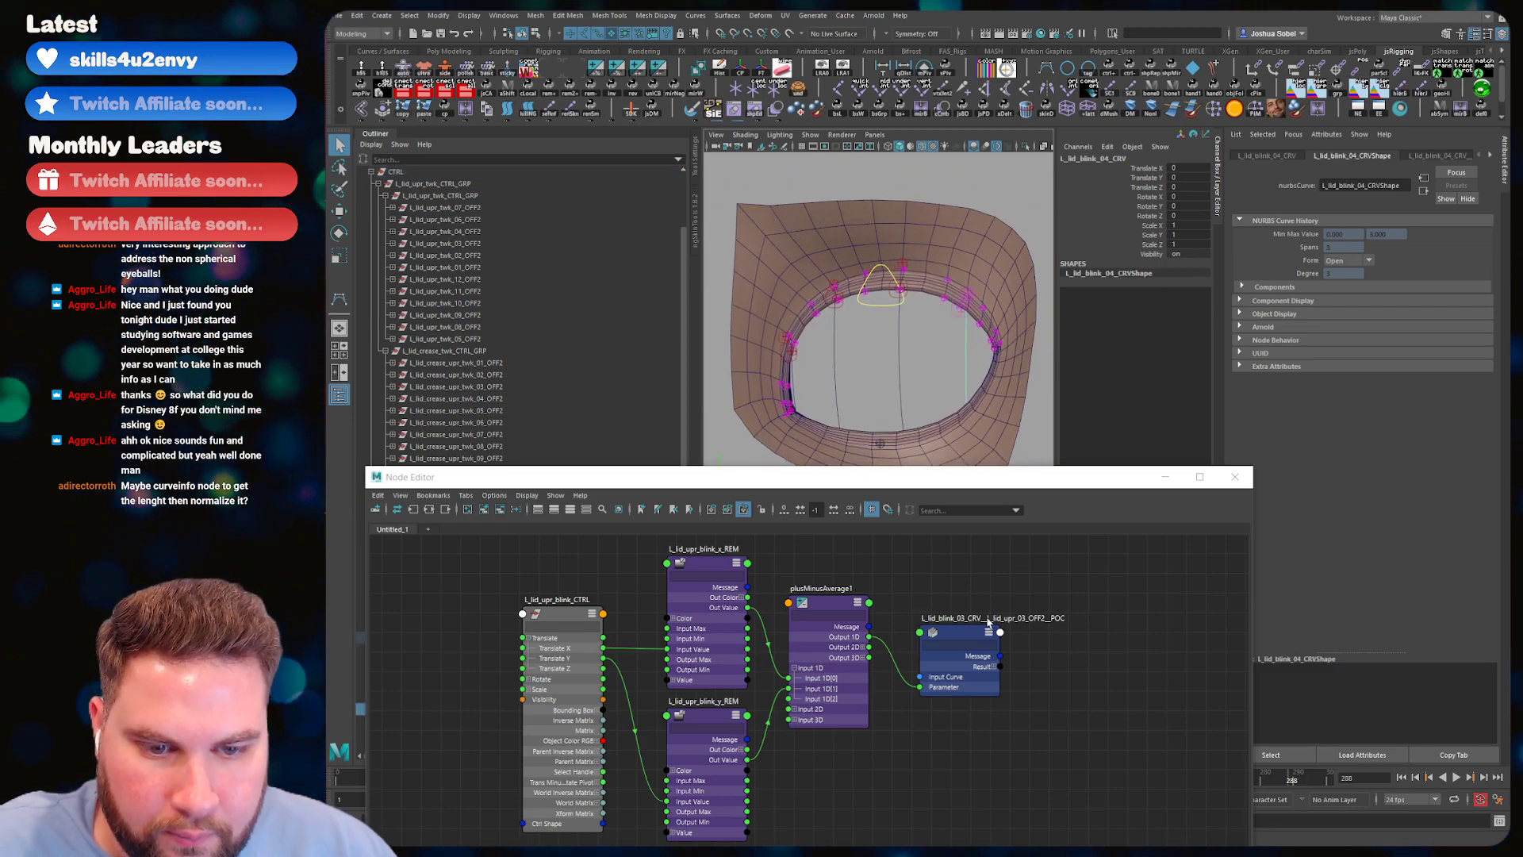
left_click(973, 360)
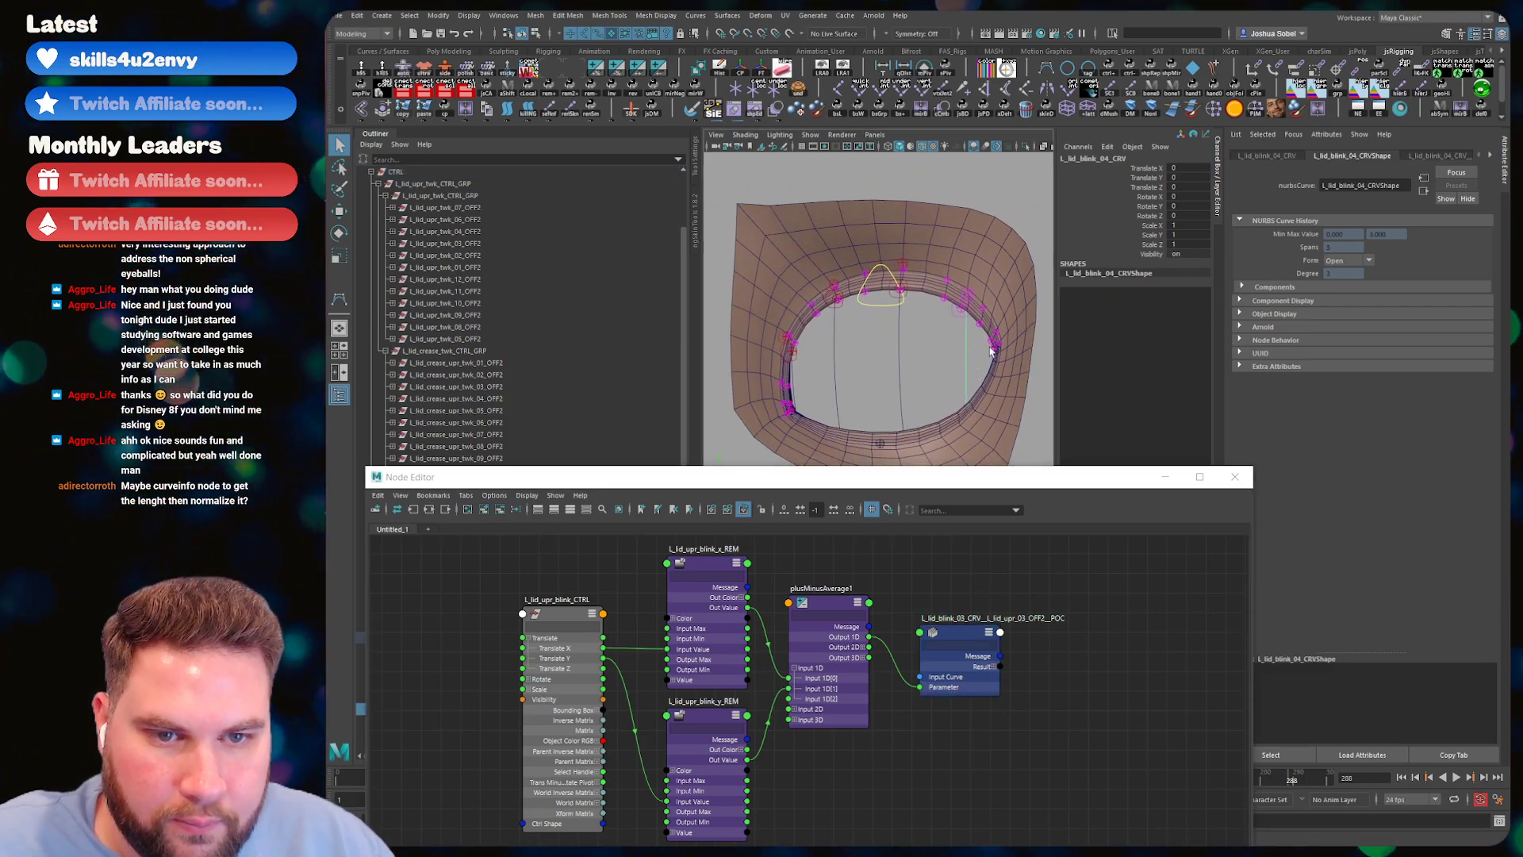
left_click(1491, 156)
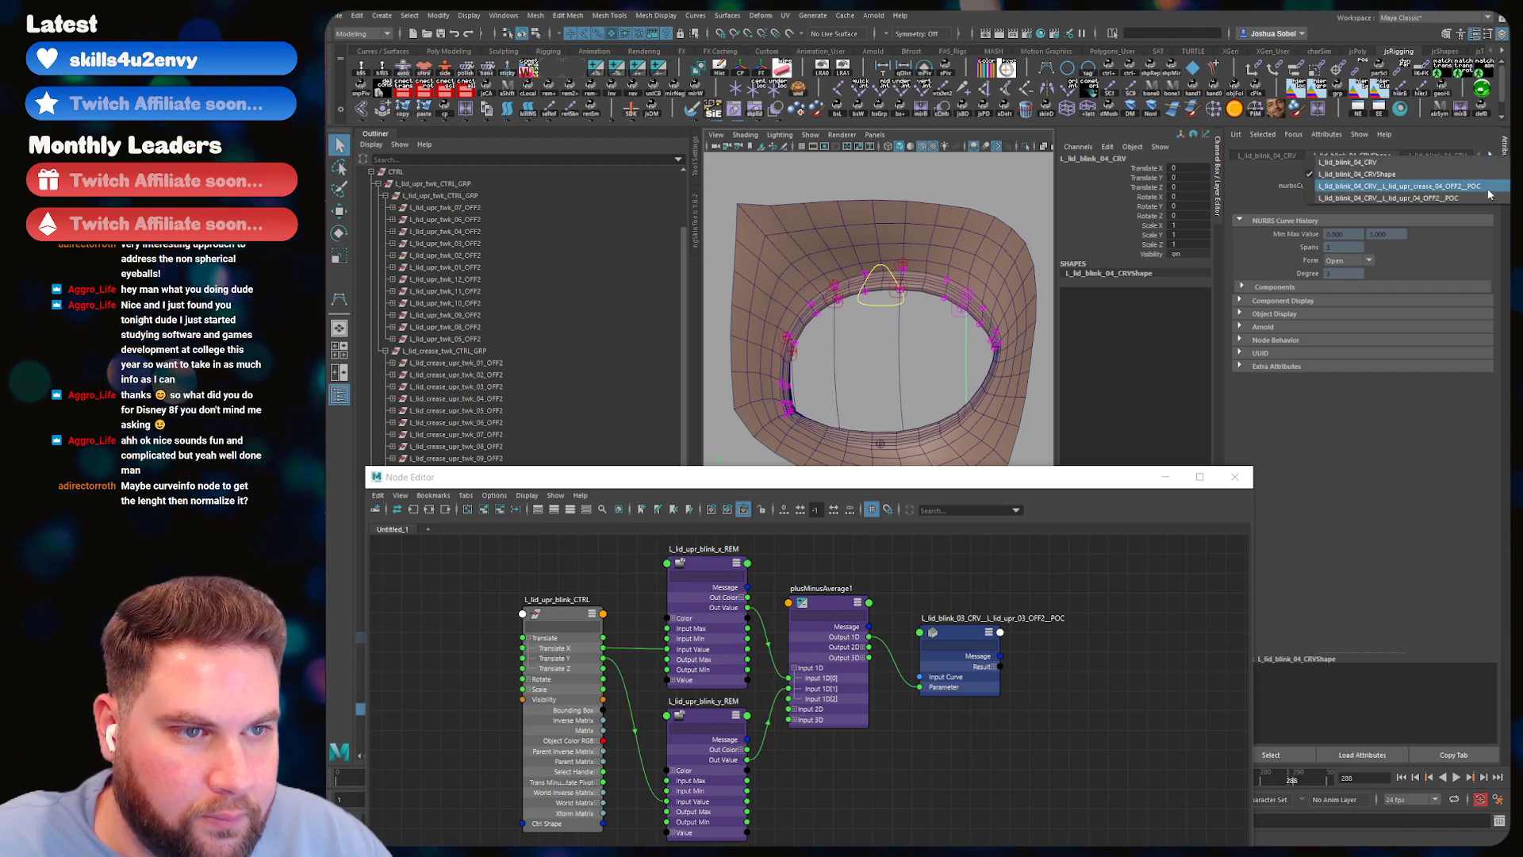
left_click(1459, 198)
left_click(1285, 754)
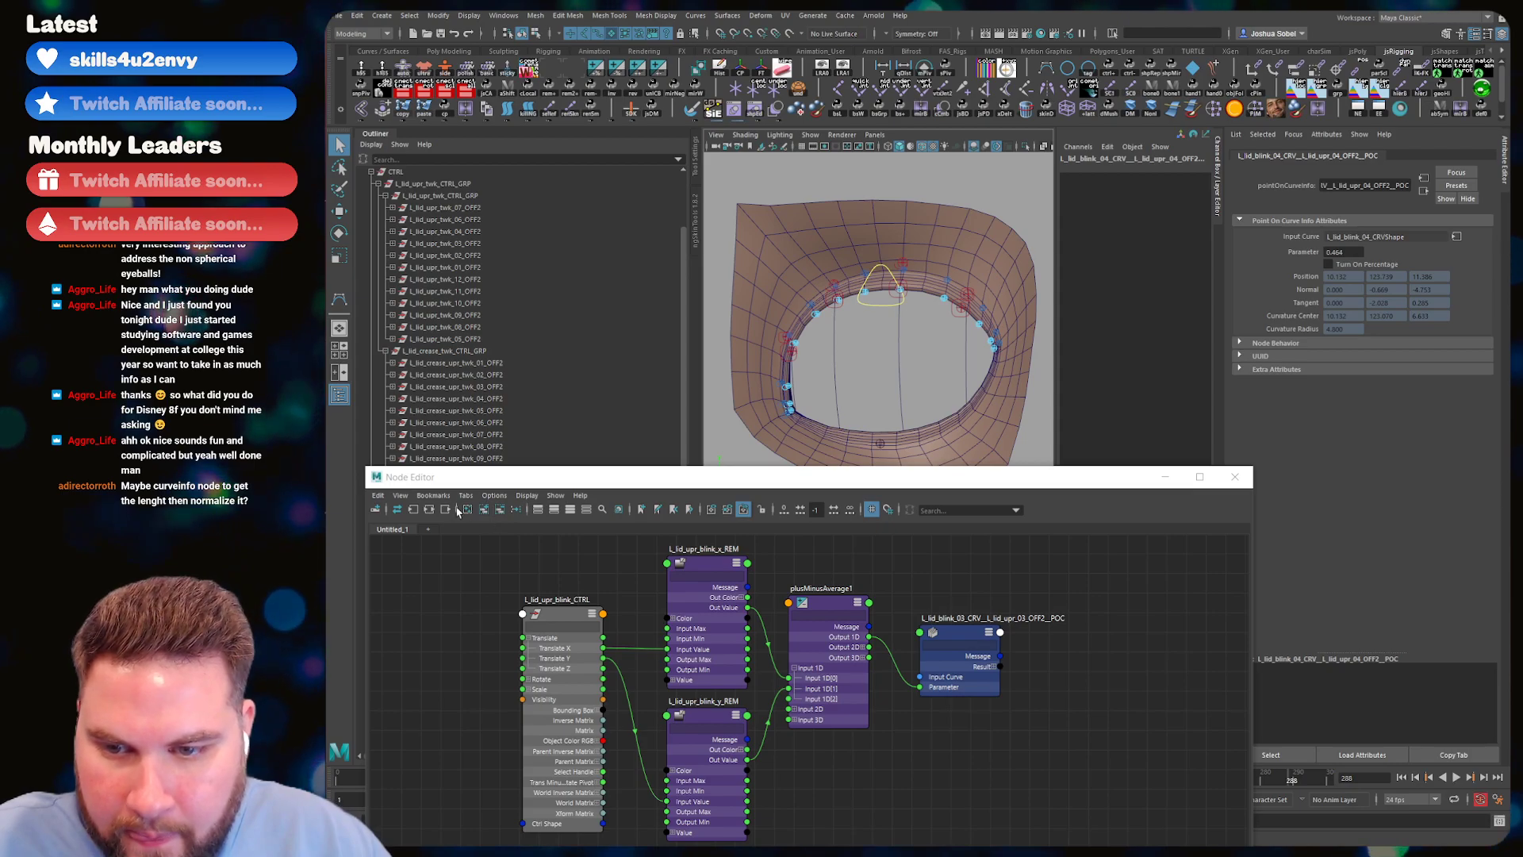
left_click(484, 510)
right_click_drag(998, 591, 904, 591, "alt")
left_click_drag(908, 803, 1012, 700)
key("2")
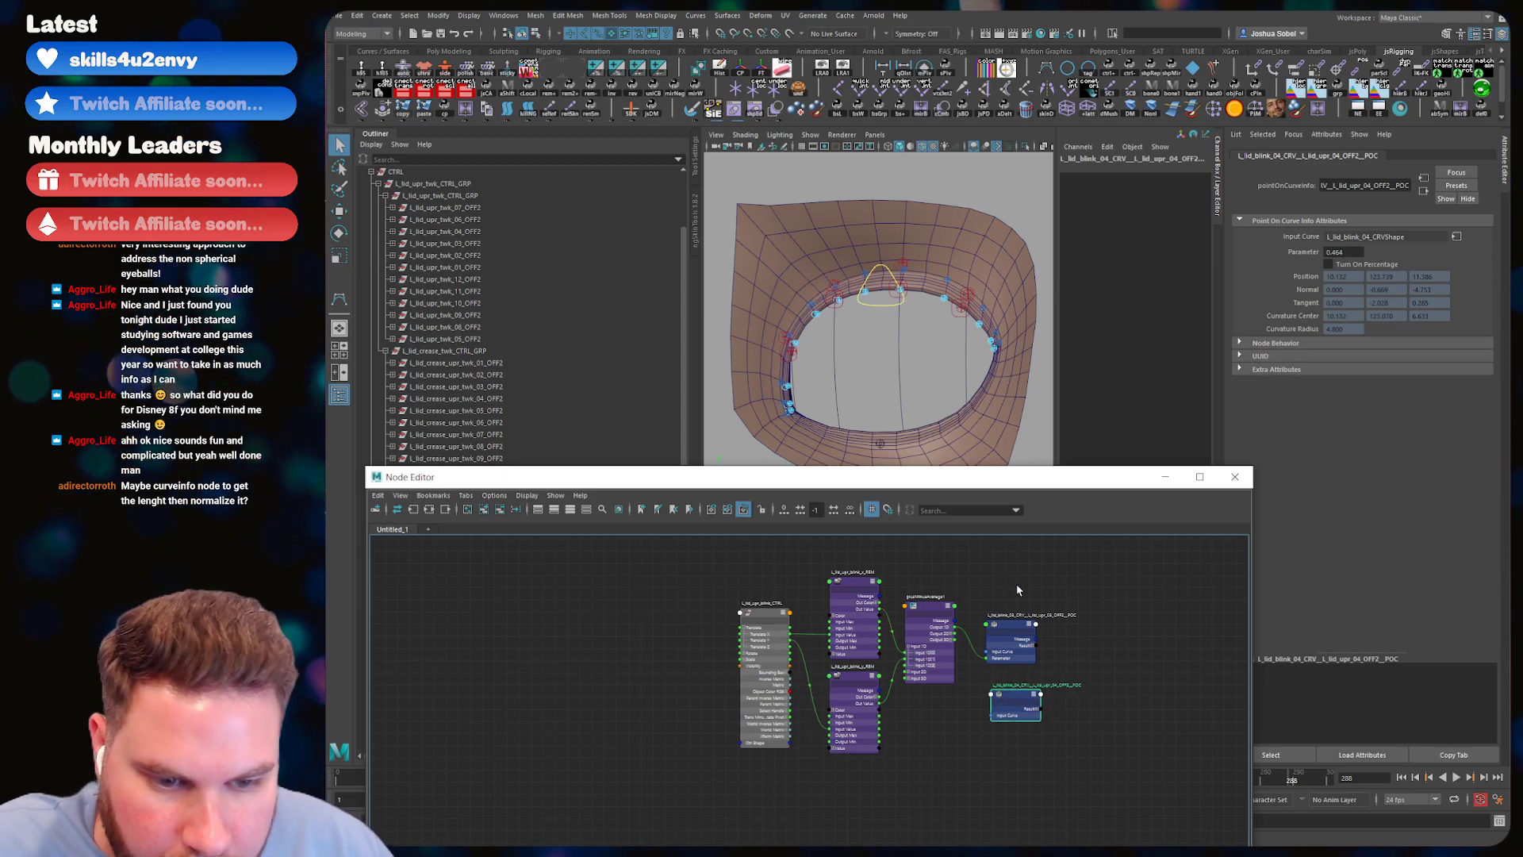
left_click_drag(1014, 703, 1008, 711)
- Add L_lid_blink_02_CRV's L_lid_upr_02_OFF2 point-on-curve node to the graph and place it above the L_lid_upr_03_OFF2 one
left_click(837, 361)
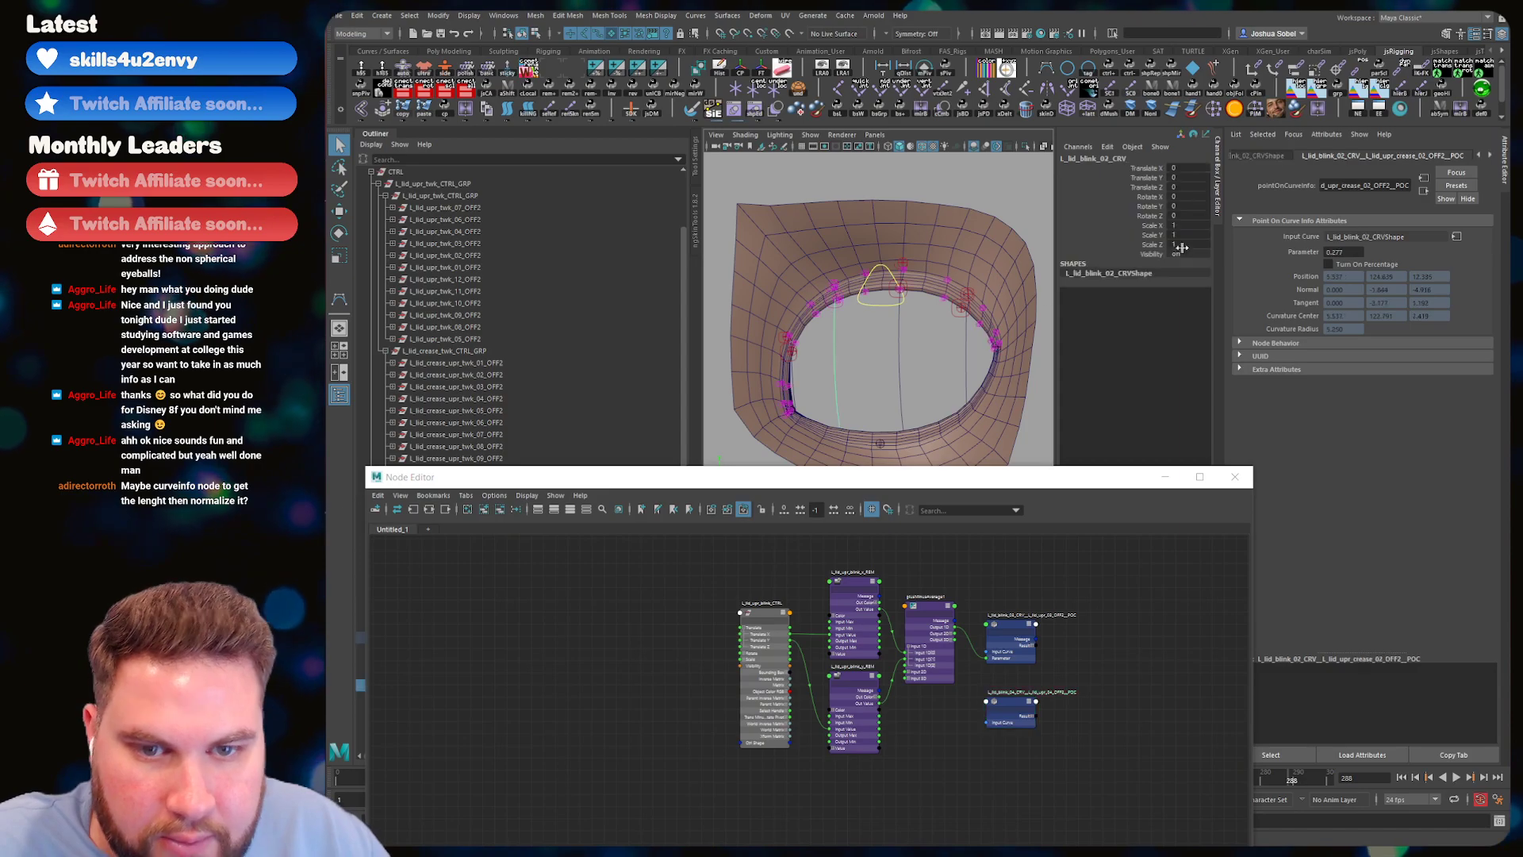
left_click(1489, 158)
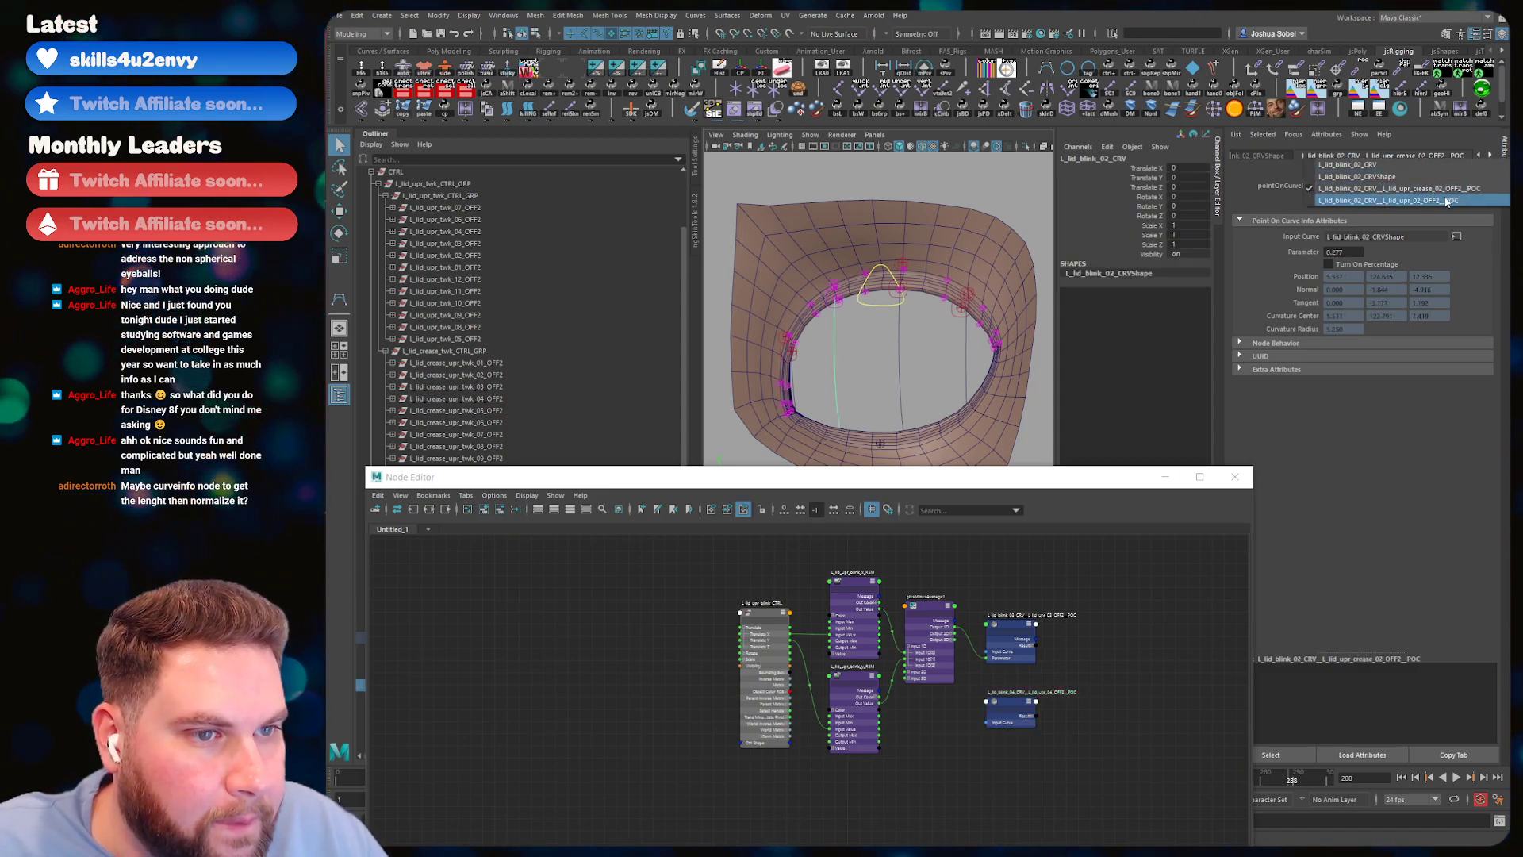
left_click(1445, 202)
left_click(1277, 755)
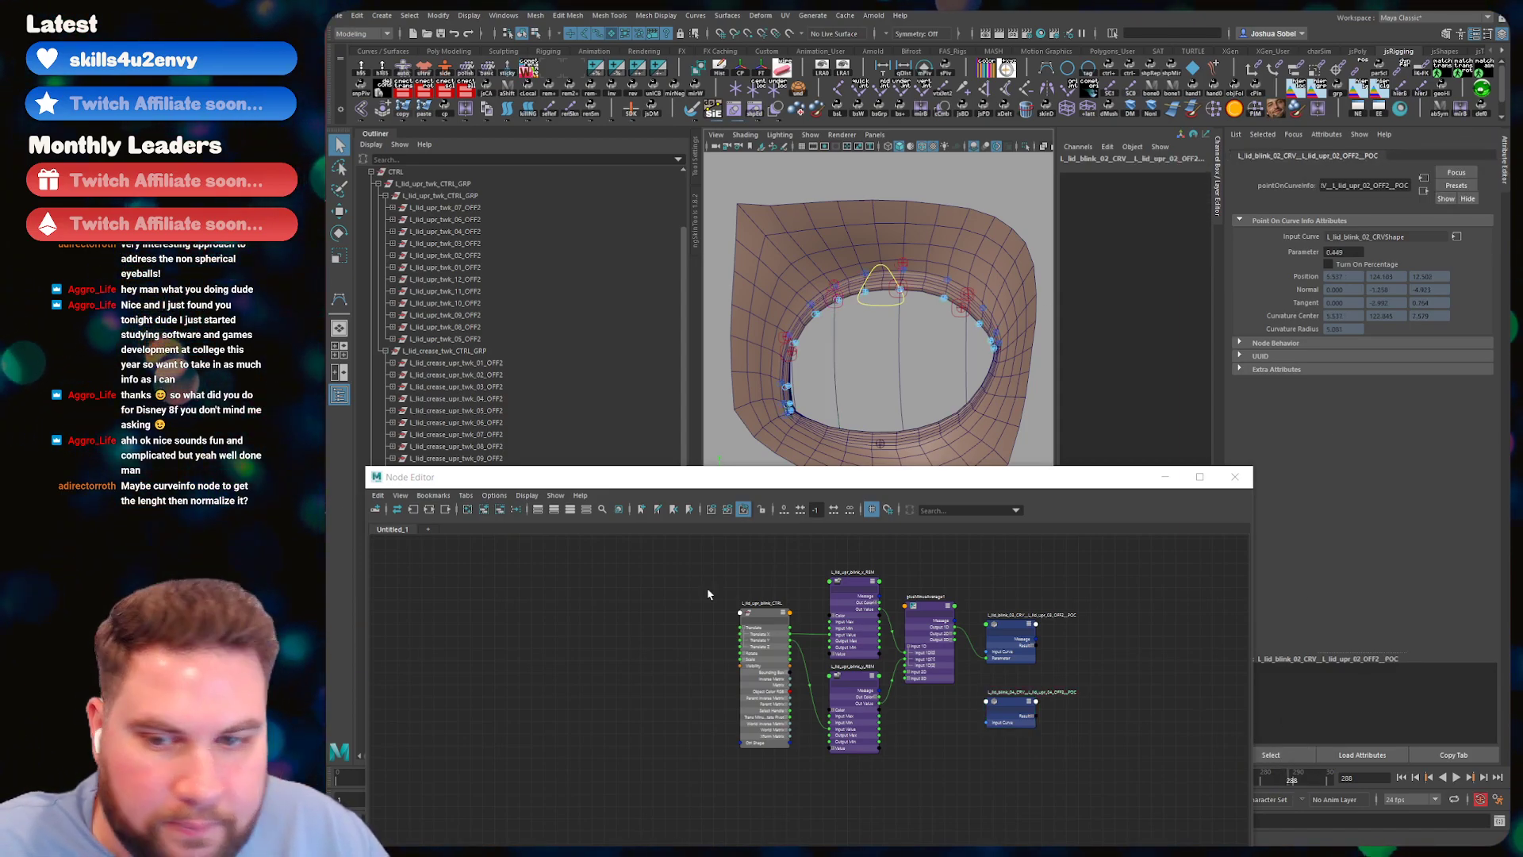
left_click(493, 510)
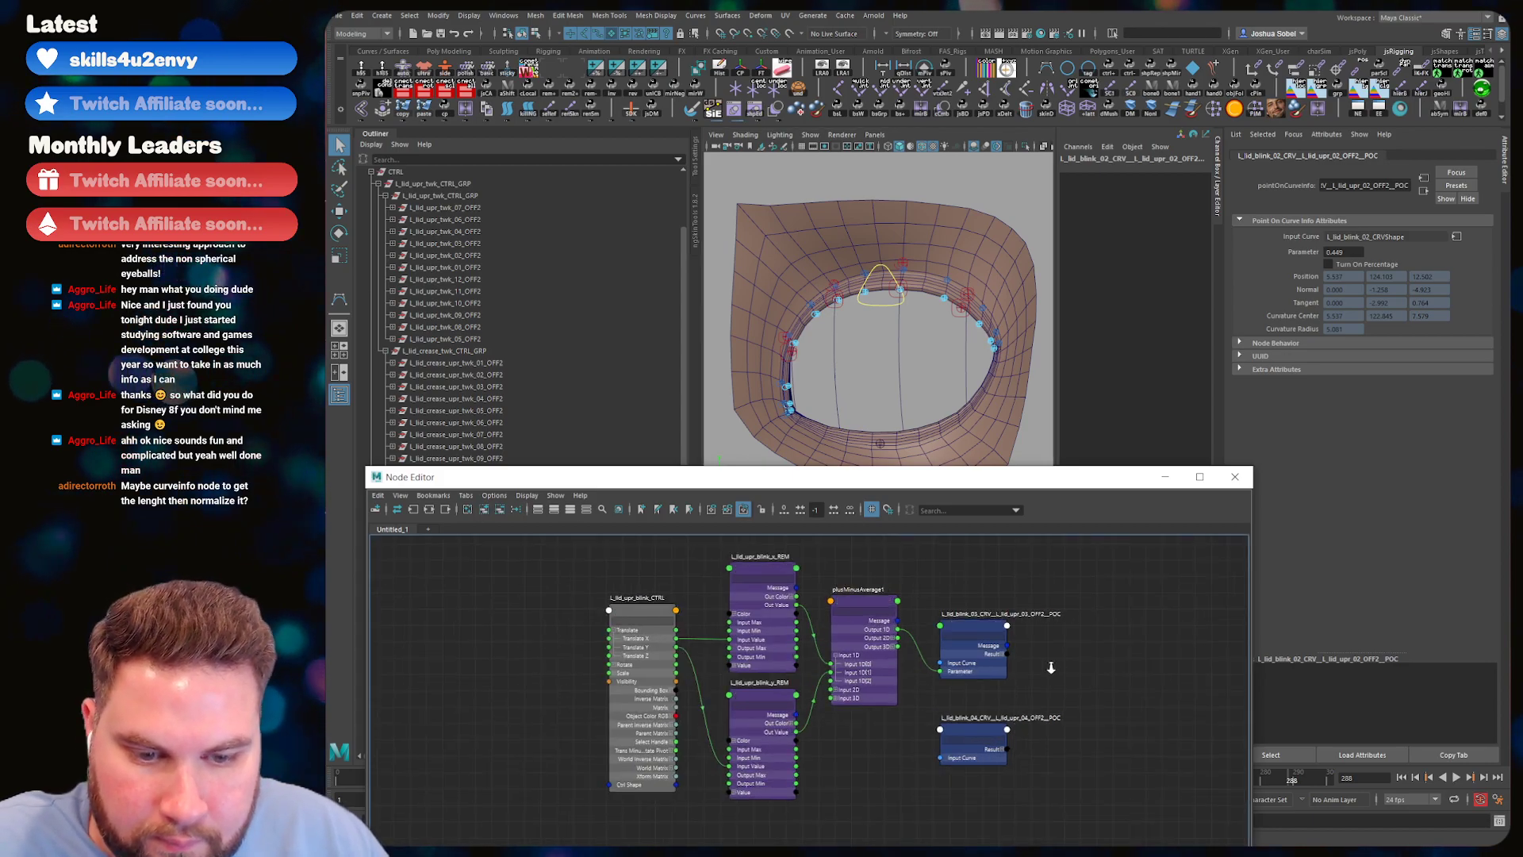
scroll(839, 712, "down", 4)
left_click_drag(868, 821, 992, 646)
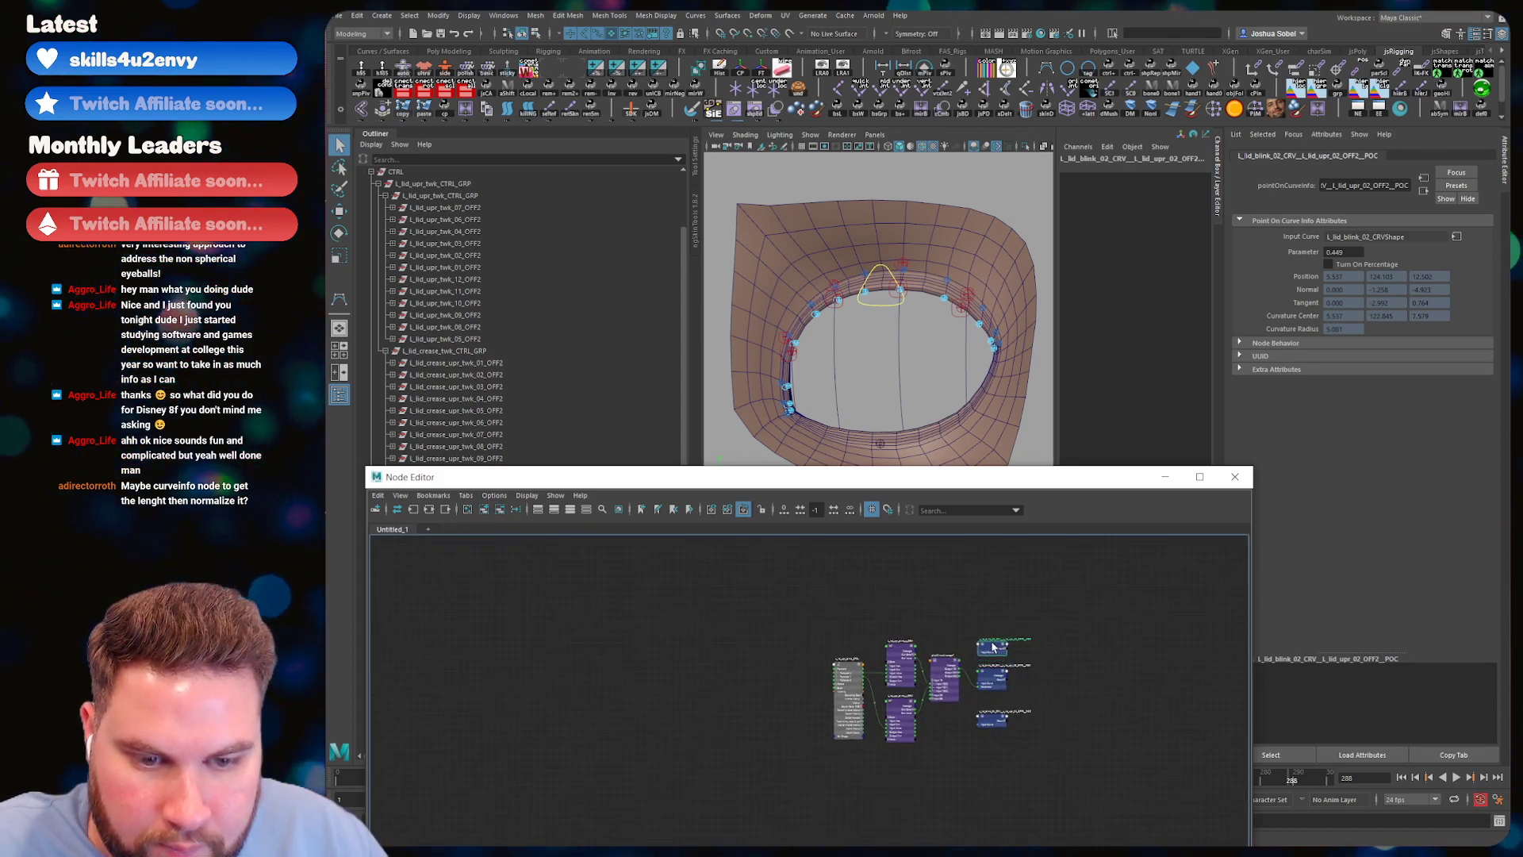
- Add L_lid_blink_01_CRV's L_lid_upr_01_OFF2 point-on-curve node to the node graph and place it above the L_lid_upr_02_OFF2 one
left_click(793, 375)
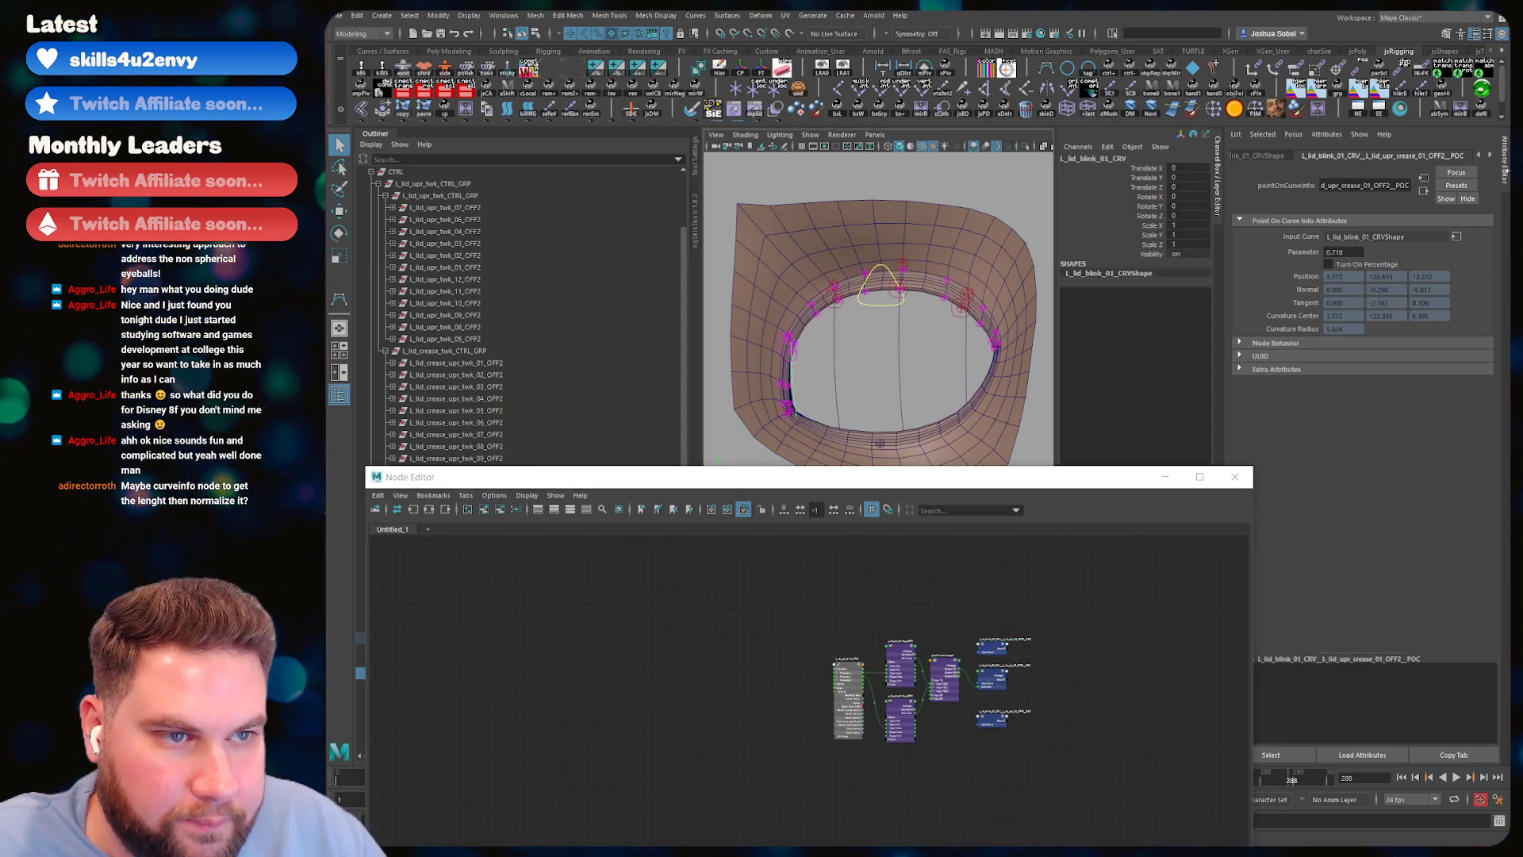
right_click(1489, 157)
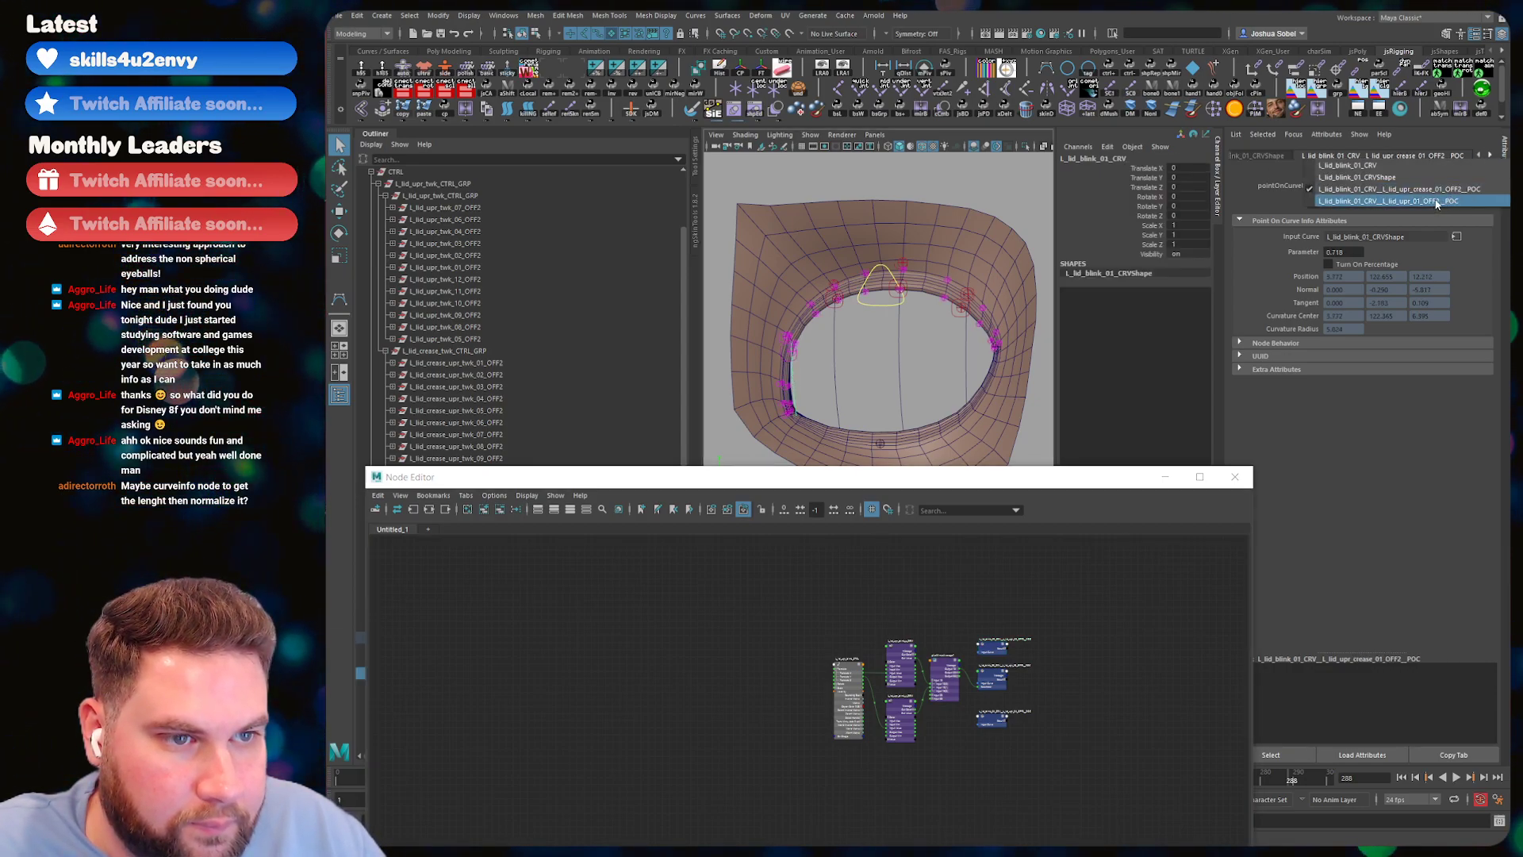
left_click(1437, 201)
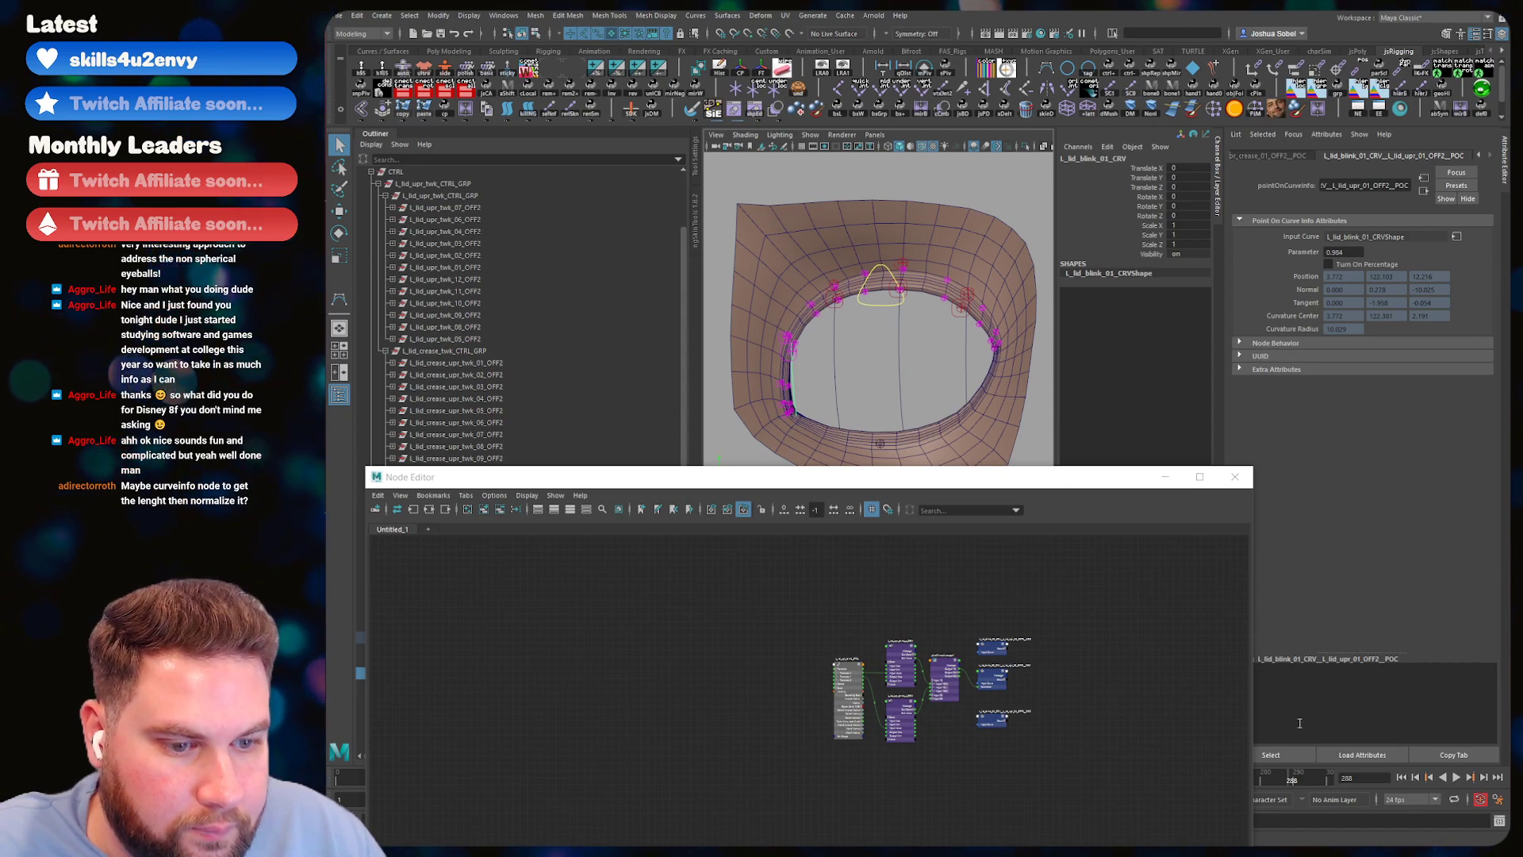
left_click(1273, 755)
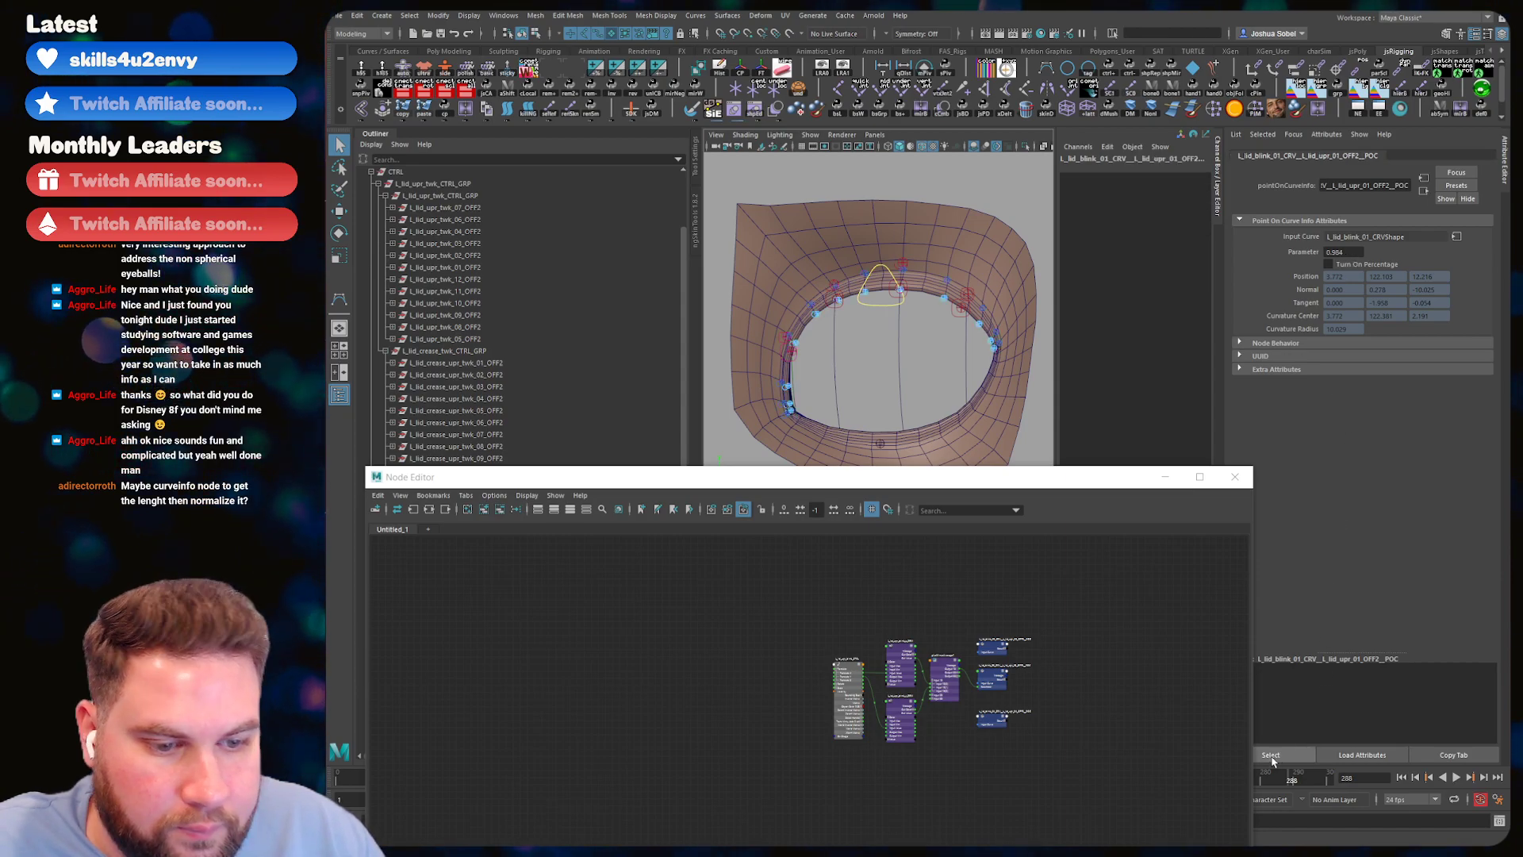
left_click(484, 510)
right_click_drag(1059, 610, 910, 611, "alt")
left_click_drag(850, 787, 1014, 569)
middle_click_drag(1047, 579, 1014, 616, "alt")
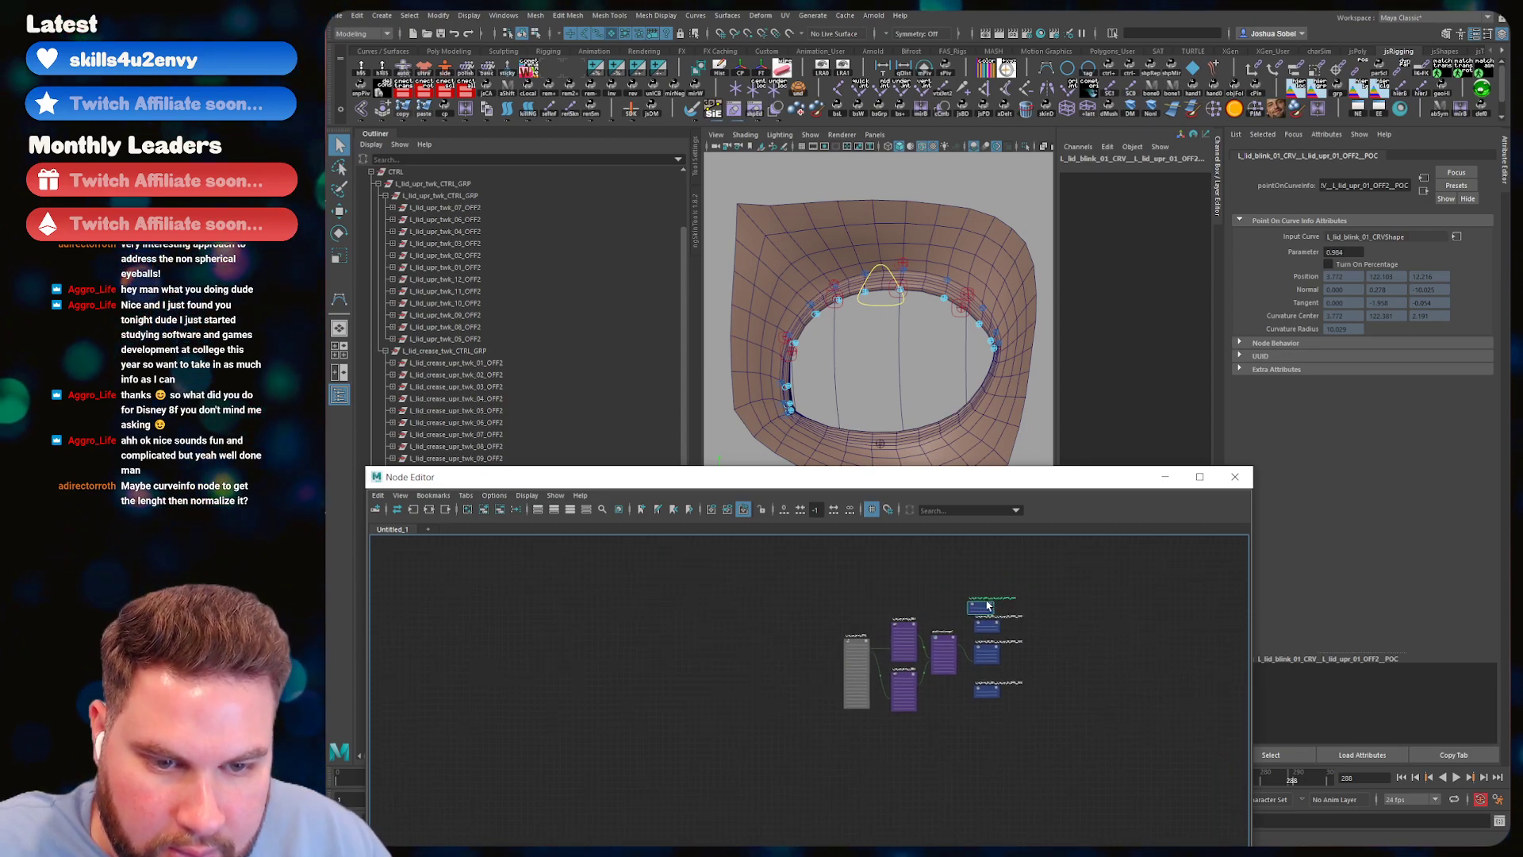
left_click_drag(987, 608, 995, 569)
- Spread the upper-lid point-on-curve nodes farther apart vertically in the node graph, keeping them in order from 01 to 04
right_click_drag(928, 614, 1001, 622, "alt")
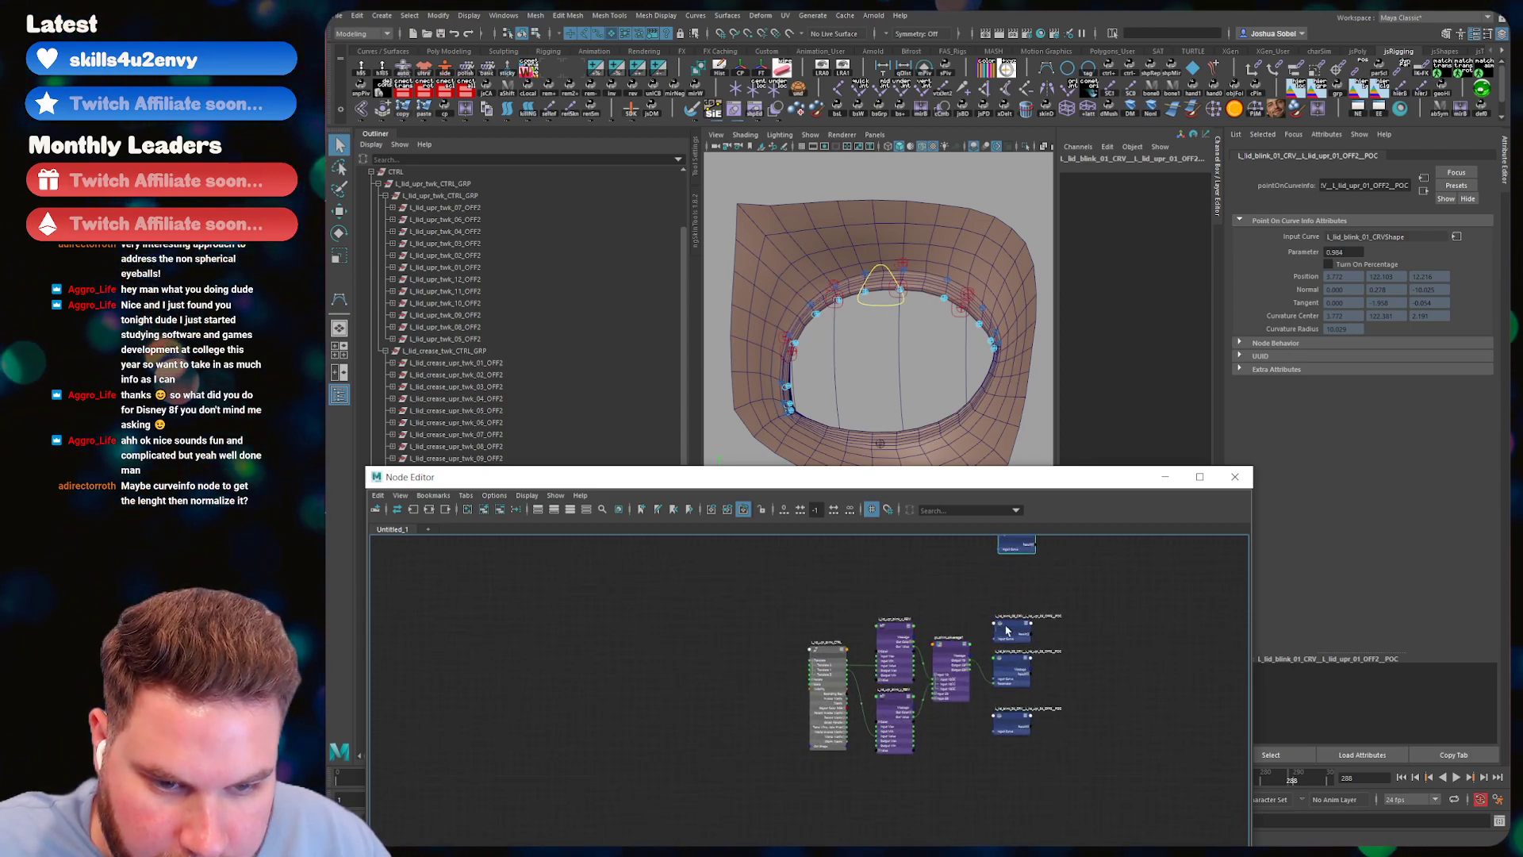
left_click_drag(1012, 625, 1012, 576)
right_click_drag(1068, 568, 1040, 594, "alt")
middle_click_drag(1040, 594, 1012, 661, "alt")
left_click_drag(1004, 613, 998, 578)
left_click_drag(989, 644, 987, 633)
left_click_drag(987, 779, 990, 848)
middle_click_drag(998, 705, 1000, 657, "alt")
- Collapse the L_lid_upr_blink x and y remap nodes and plusMinusAverage1, and arrange them compactly between L_lid_upr_blink_CTRL and the L_lid_upr_03_OFF2 point-on-curve node
left_click_drag(898, 476, 965, 188)
scroll(1051, 334, "up", 5)
scroll(1051, 334, "down", 5)
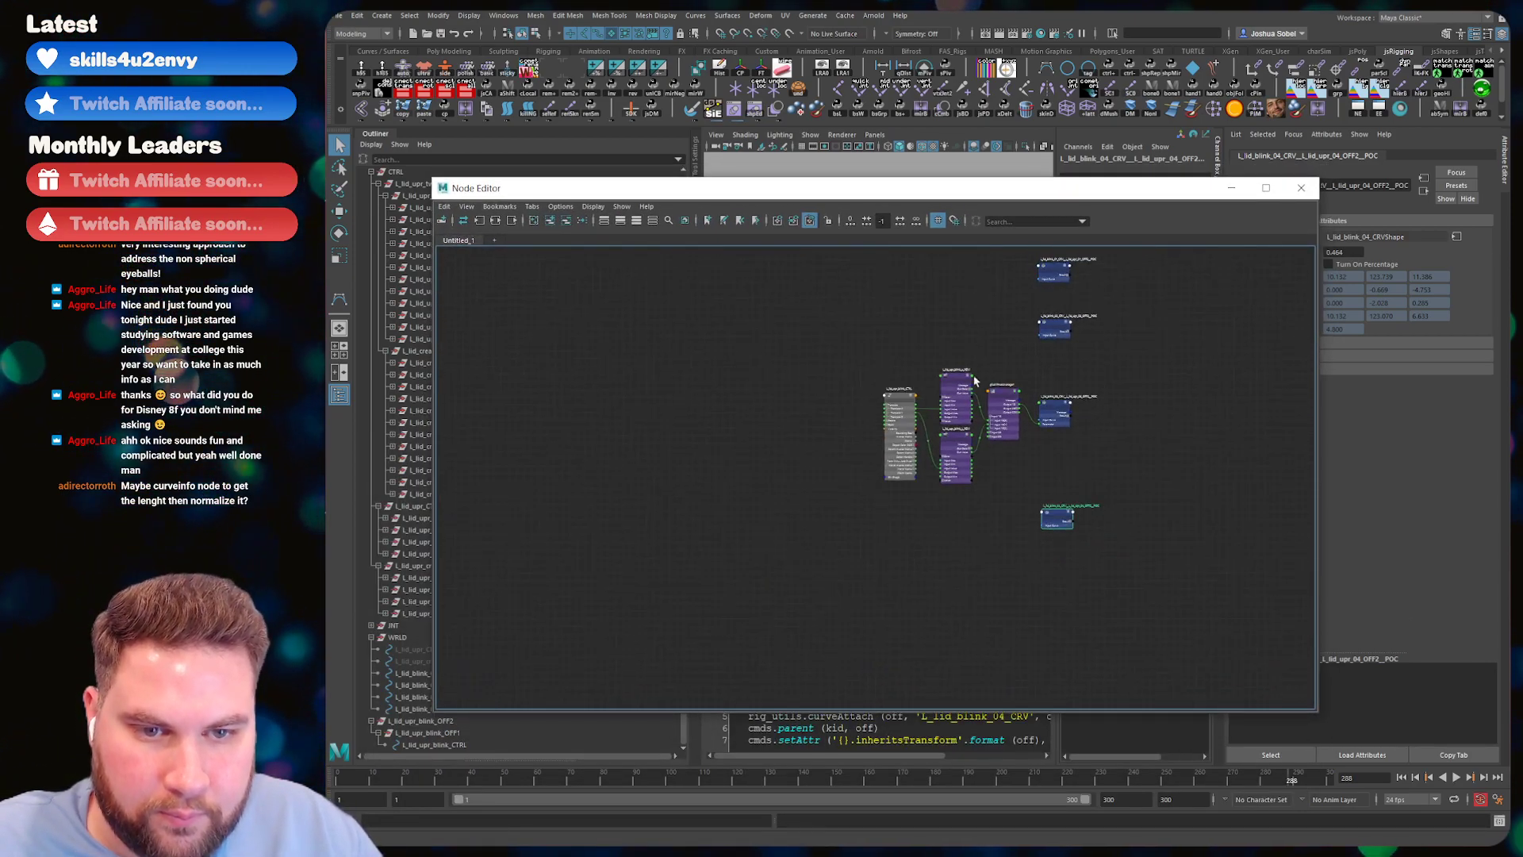
scroll(995, 350, "up", 2)
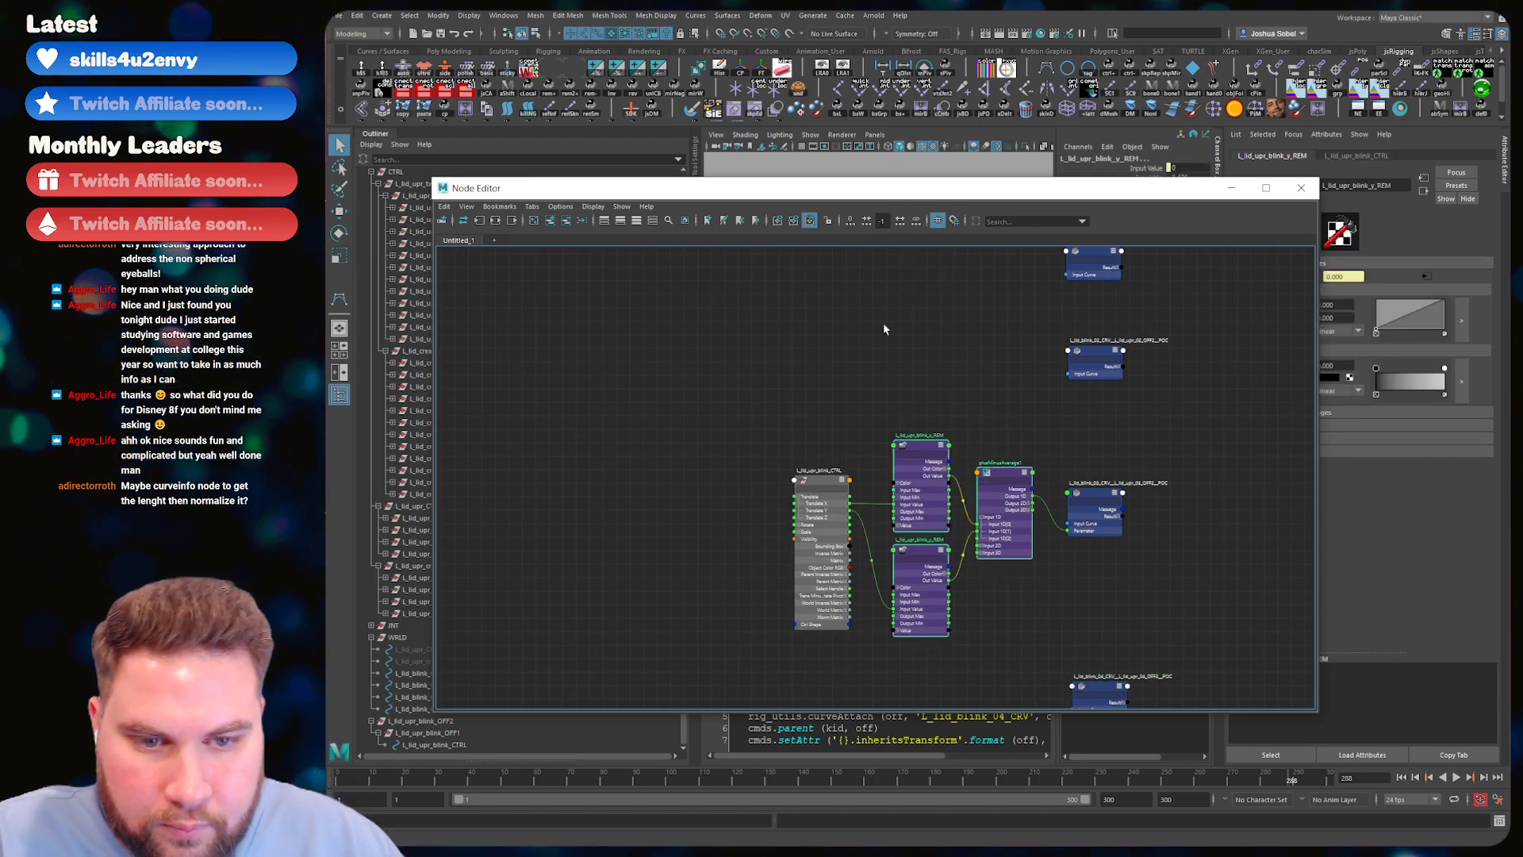
key("1")
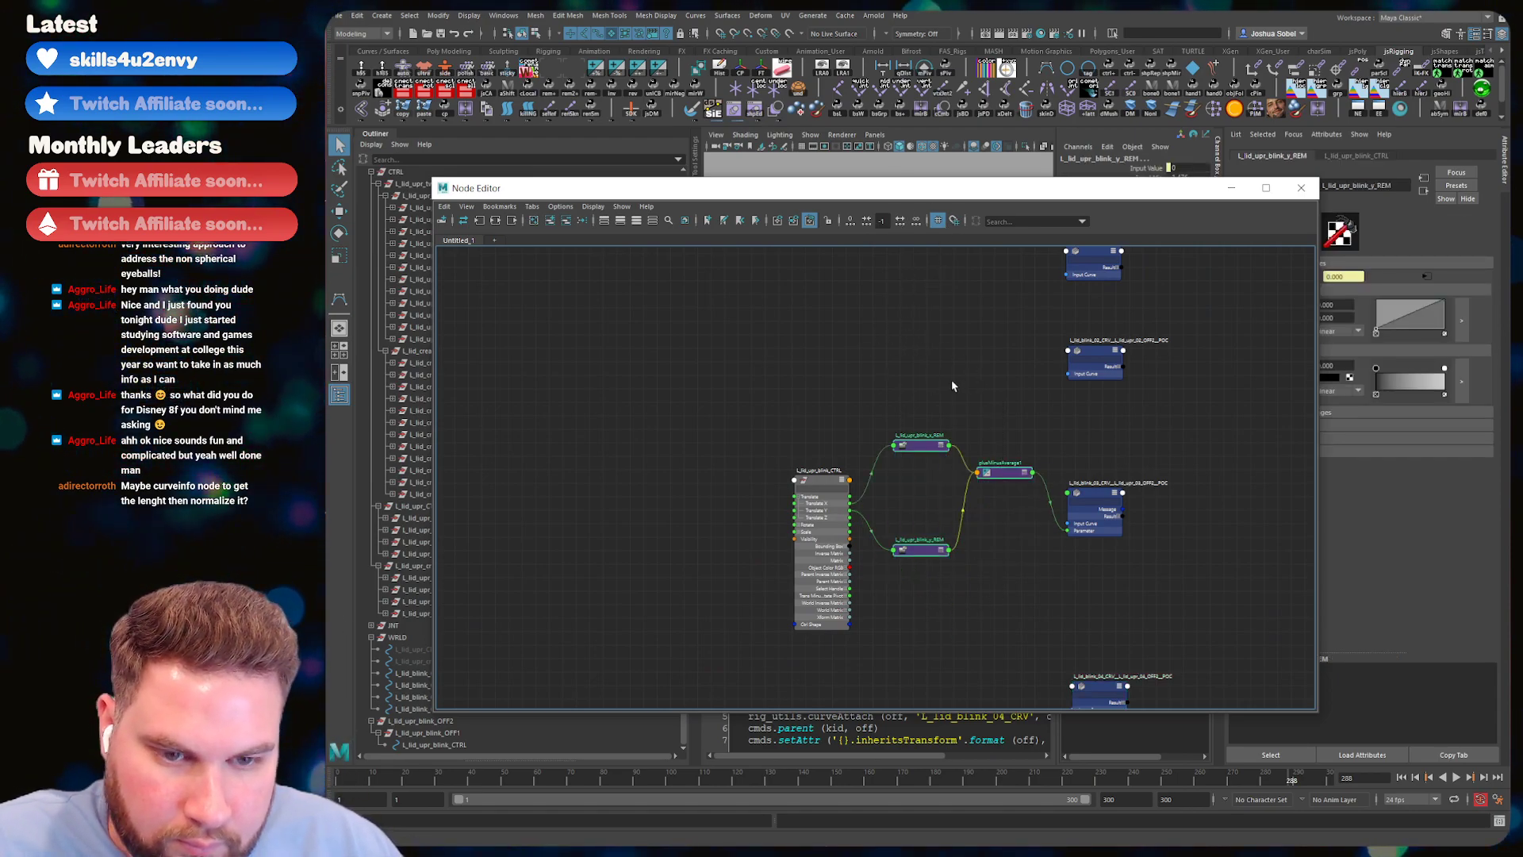
left_click(920, 498)
left_click_drag(920, 548, 920, 523)
left_click_drag(1006, 473, 1009, 509)
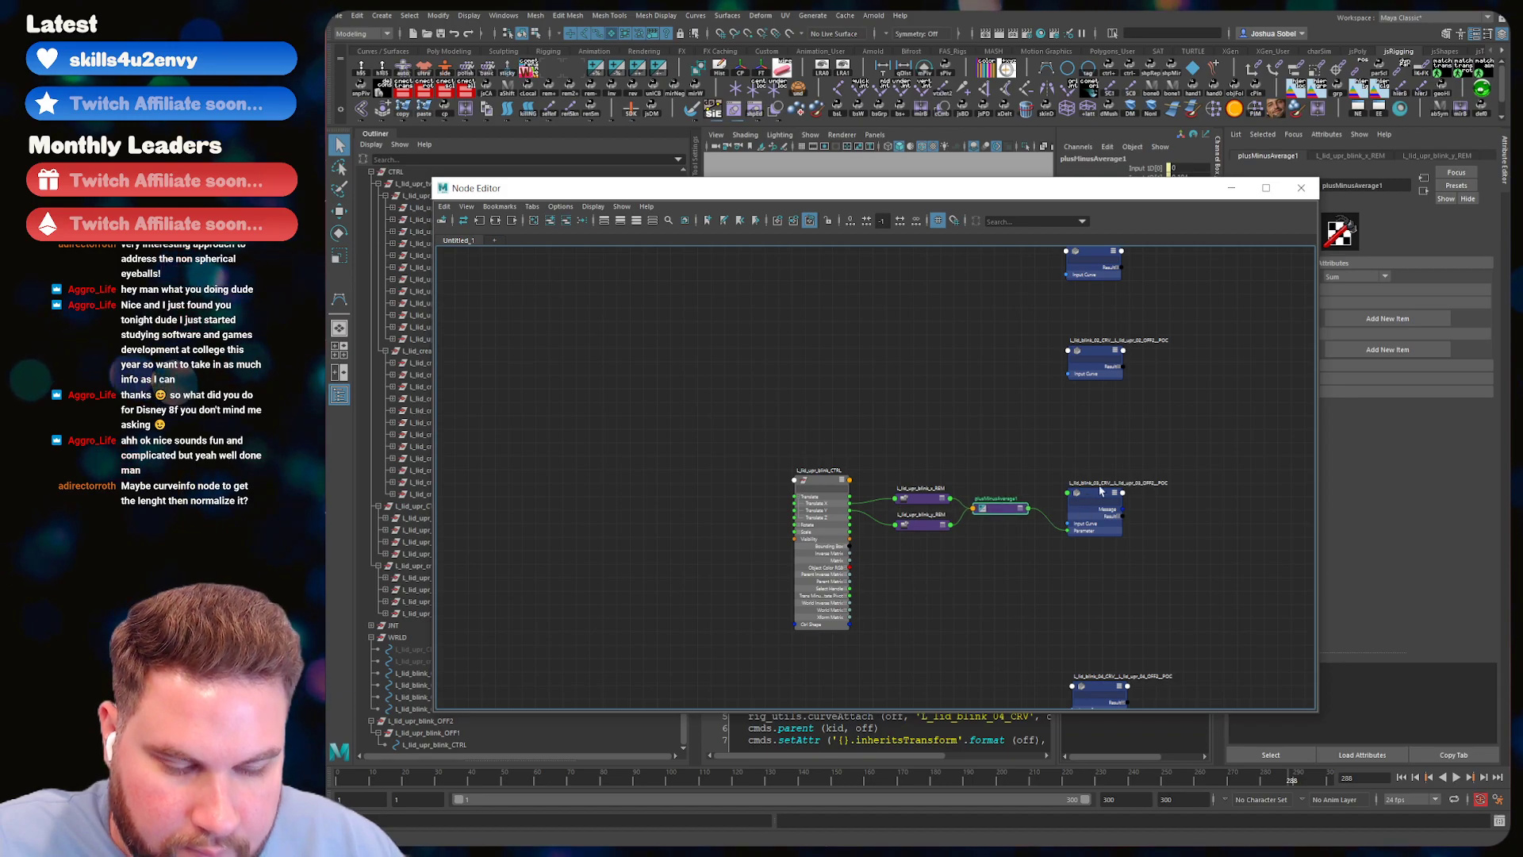
- Duplicate the two blink remap nodes and plusMinusAverage1, and place the copies above the originals near the L_lid_upr_02_OFF2 point-on-curve node
middle_click_drag(1060, 437, 1027, 462, "alt")
left_click_drag(912, 514, 890, 537, "shift")
key("ctrl+d")
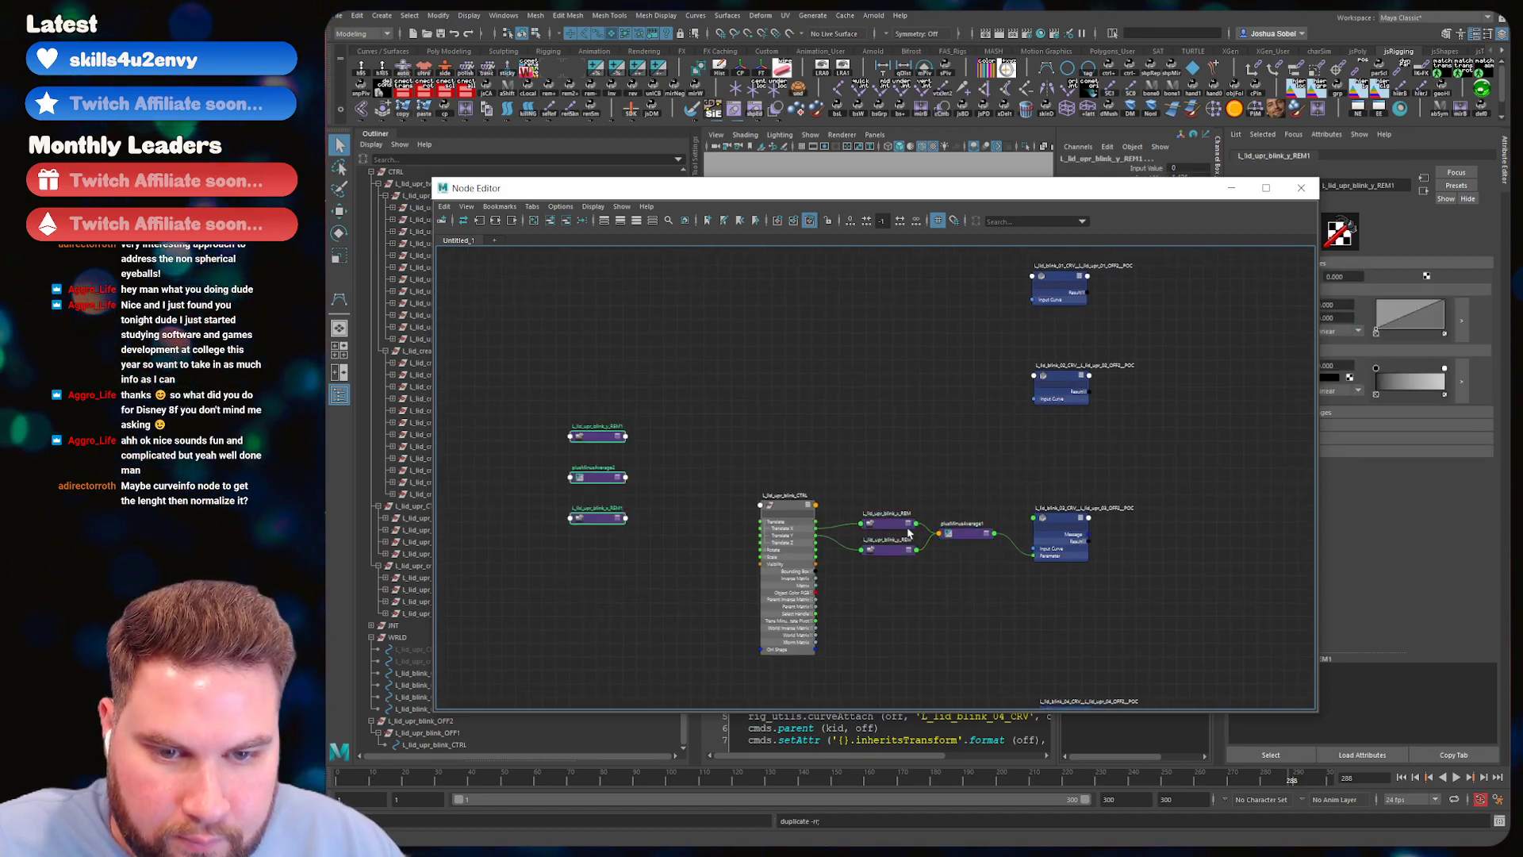
left_click_drag(597, 444, 911, 389)
left_click(844, 377)
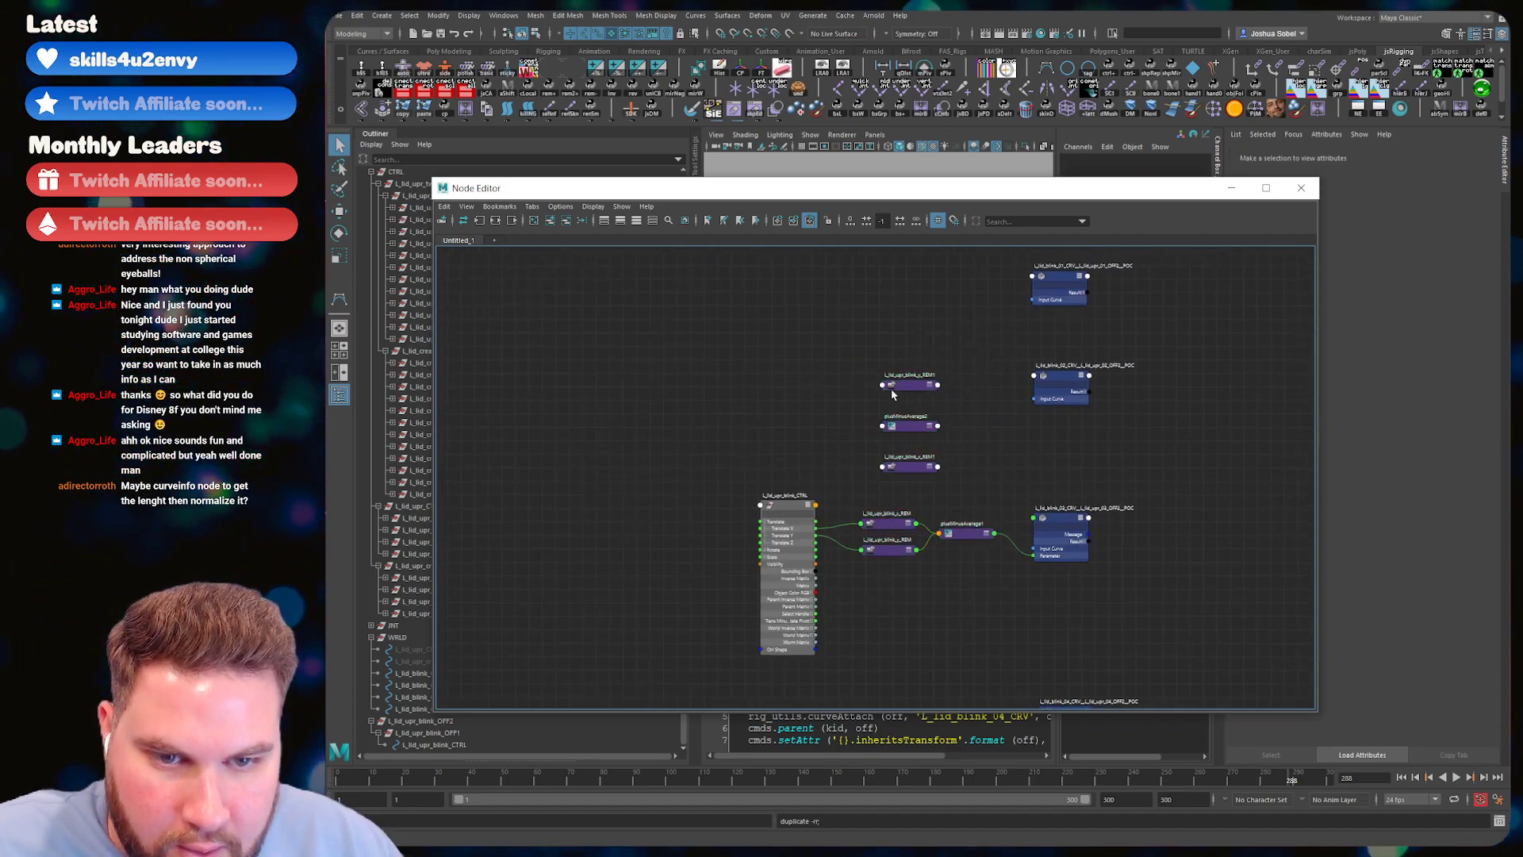
- Arrange the duplicated nodes so L_lid_upr_blink_y_REM1 and L_lid_upr_blink_x_REM1 are stacked before plusMinusAverage2, near the L_lid_blink_02 POC node
scroll(844, 377, "up", 3)
right_click_drag(949, 363, 964, 400, "alt")
middle_click_drag(972, 410, 923, 435, "alt")
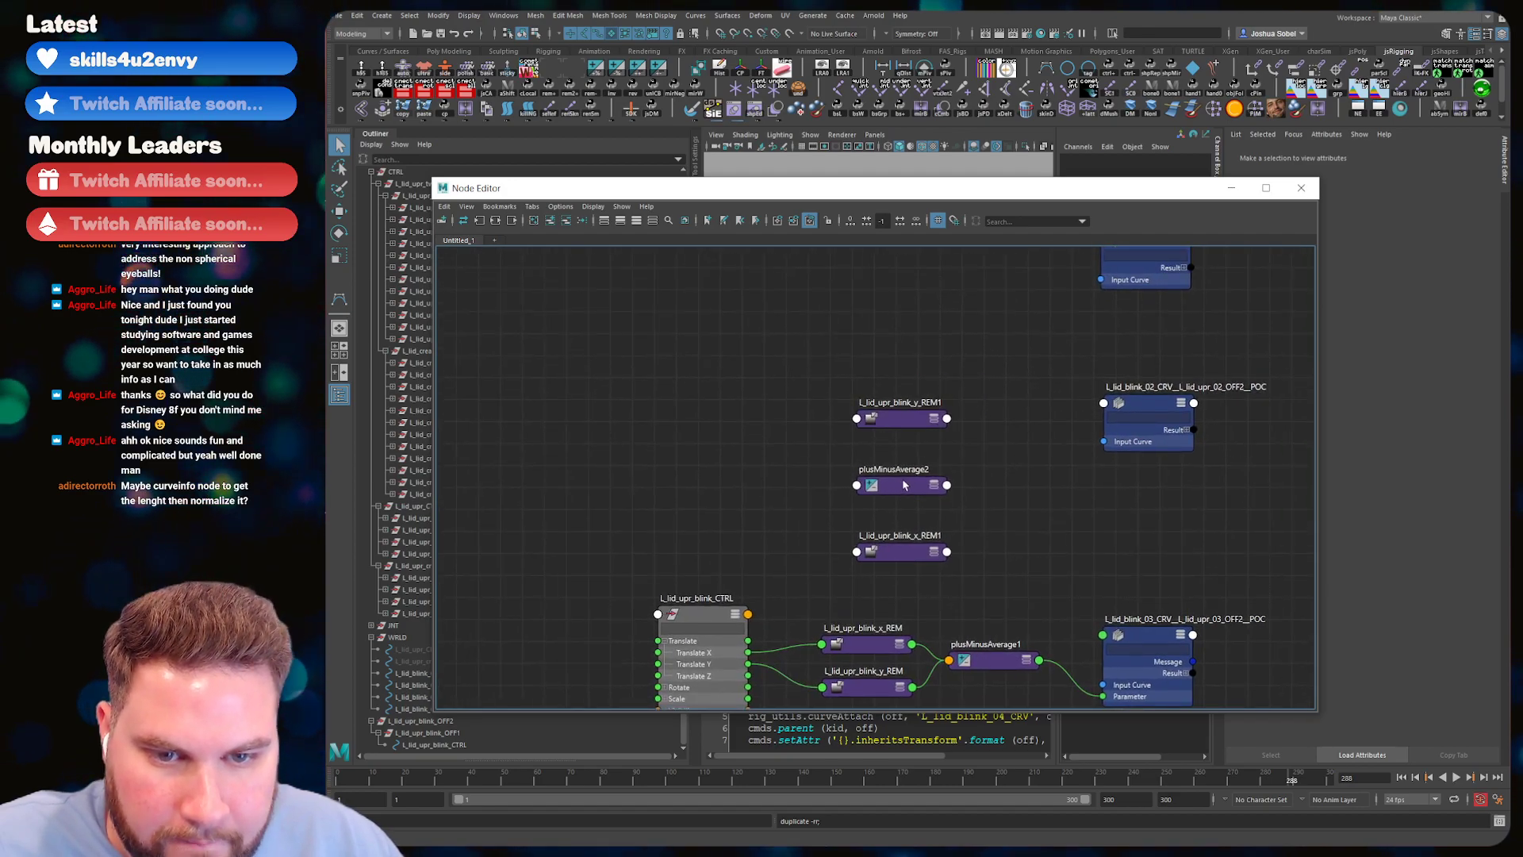
left_click_drag(904, 485, 1030, 474)
left_click_drag(904, 551, 870, 533)
left_click_drag(887, 428, 859, 464)
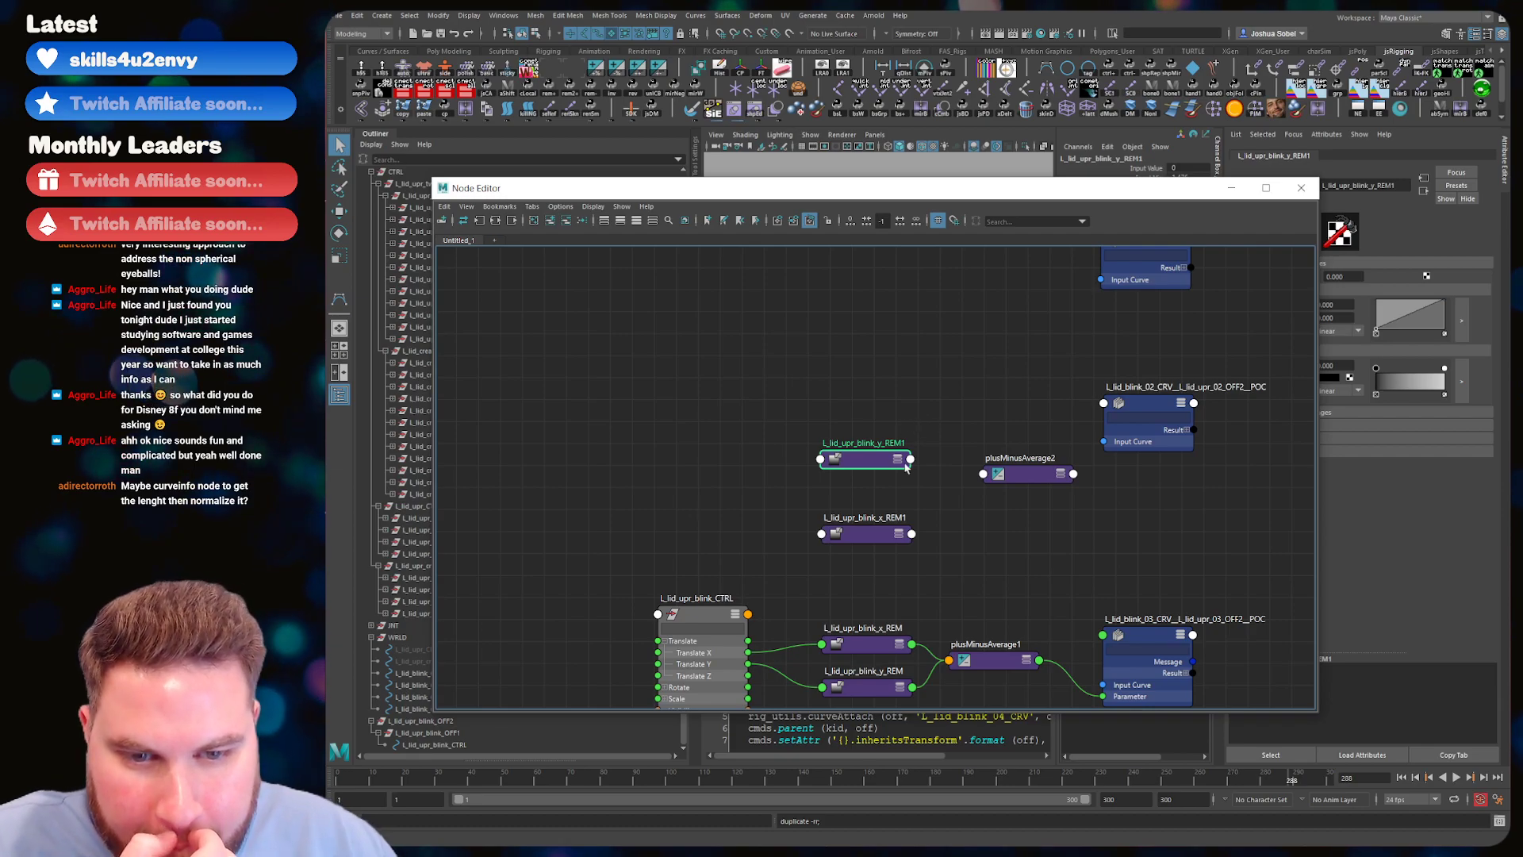
double_click(888, 518)
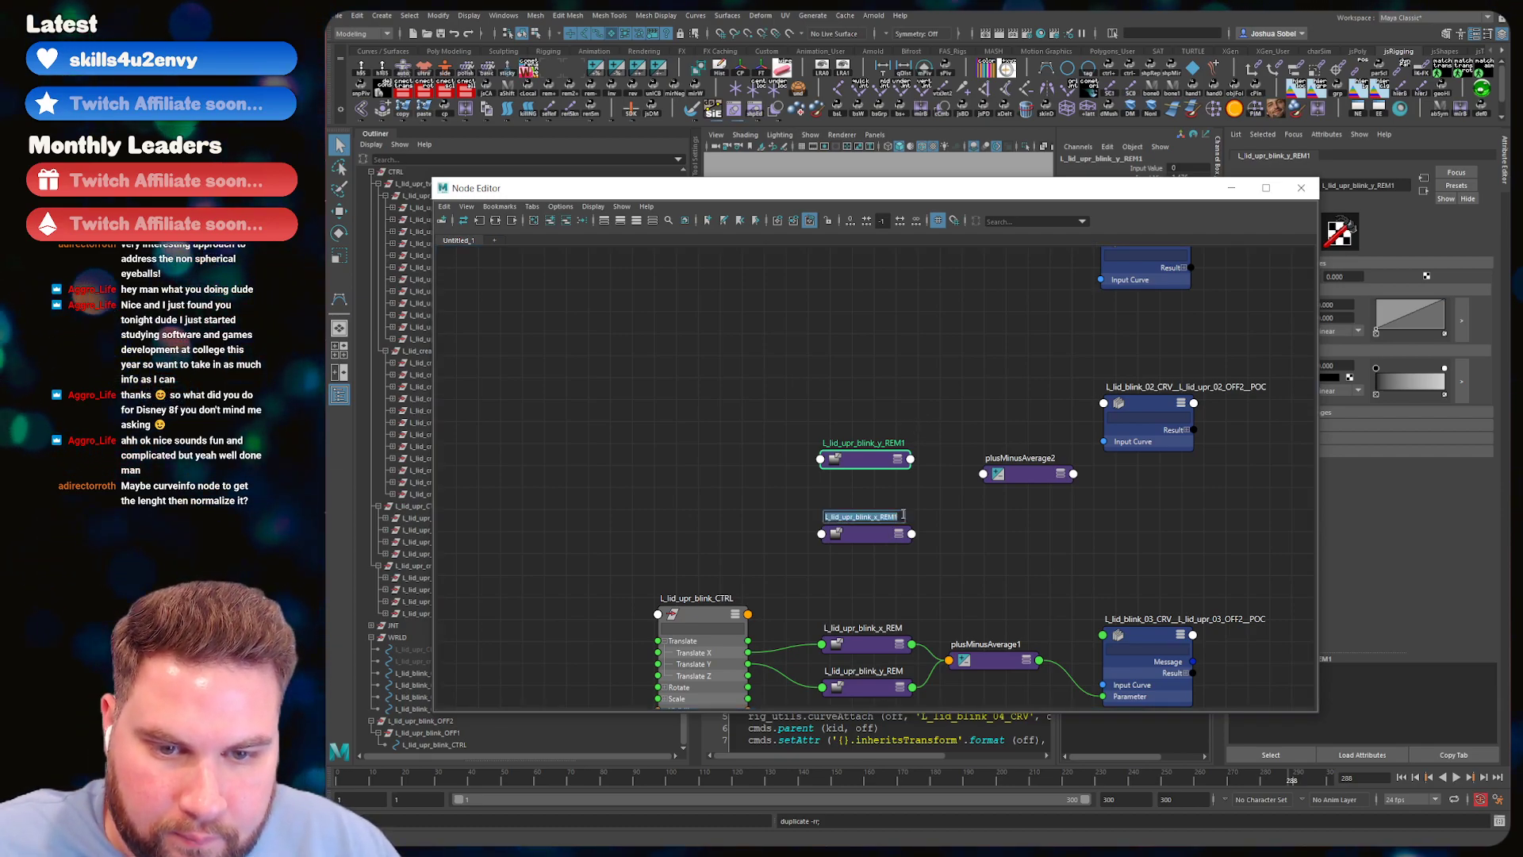
left_click(903, 516)
left_click(920, 482)
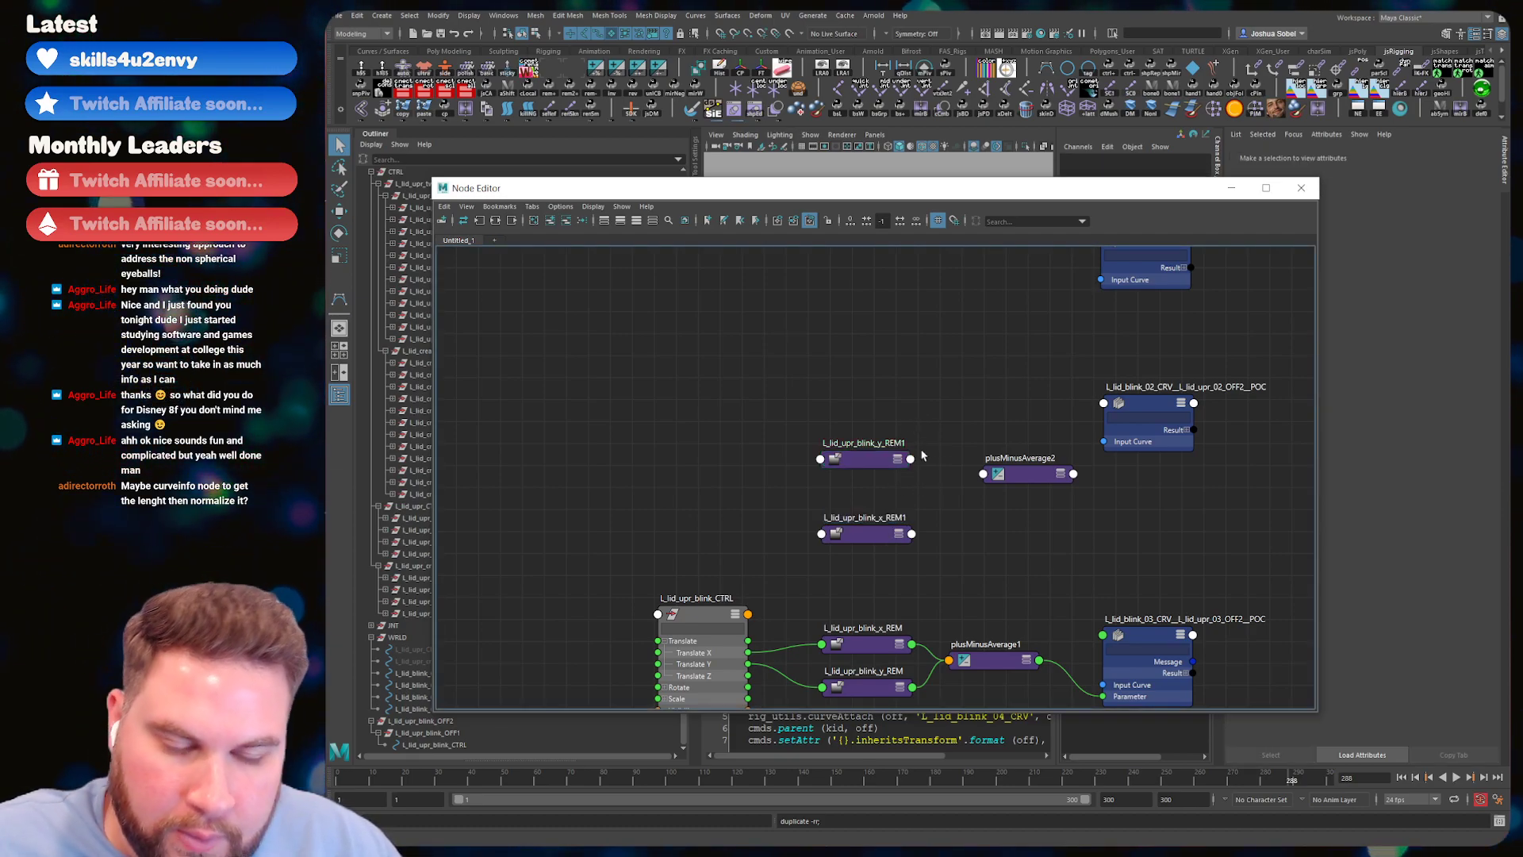
left_click(871, 456)
left_click(971, 358)
left_click(1009, 471)
left_click(969, 433)
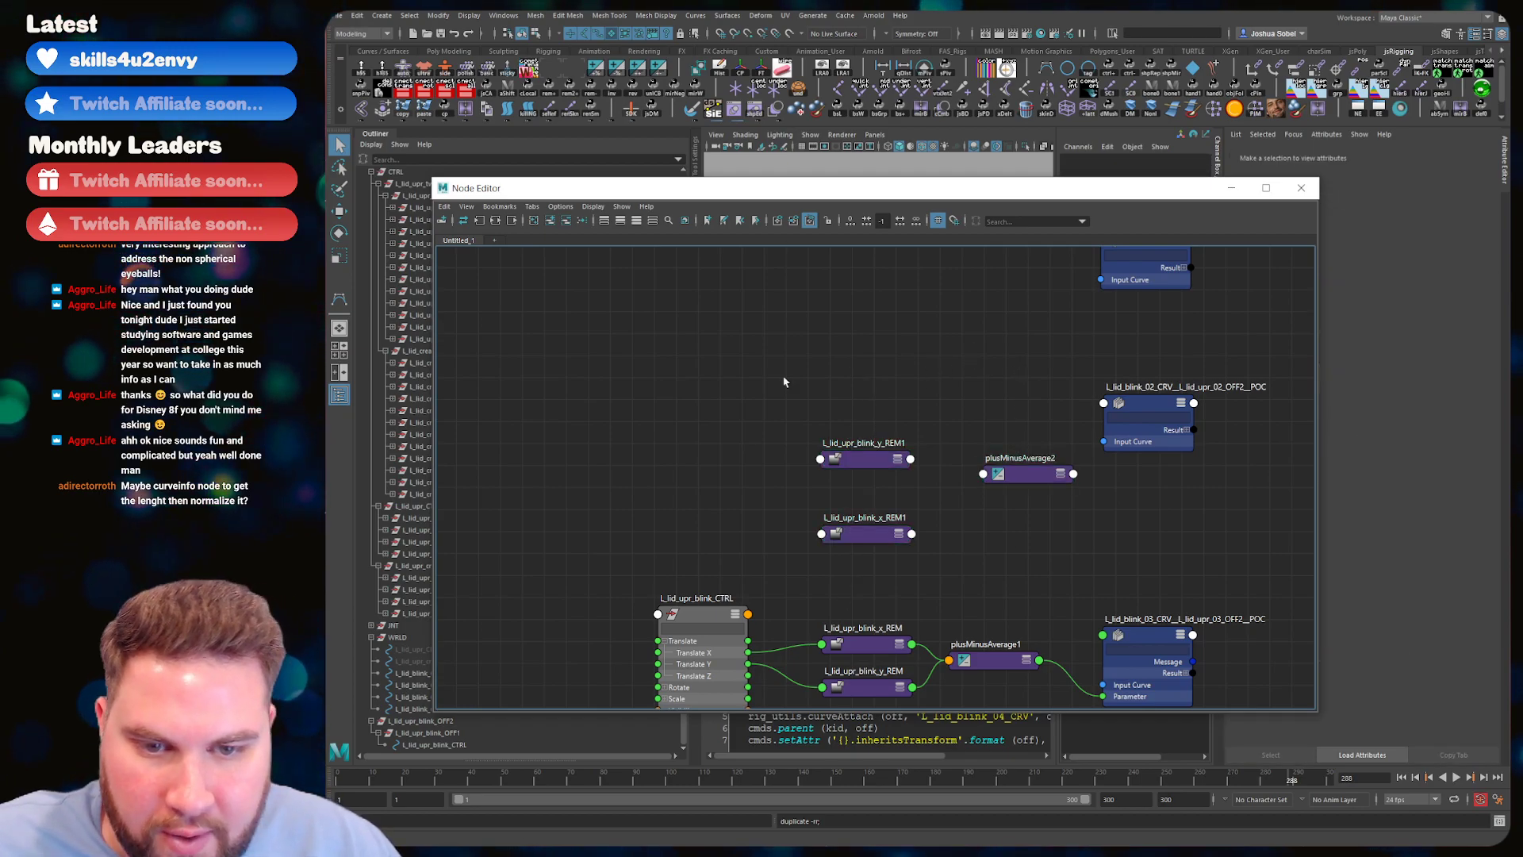
- Try to connect L_lid_upr_blink_CTRL's Translate X to the Input Value of L_lid_upr_blink_y_REM1, and undo it
left_click(710, 618)
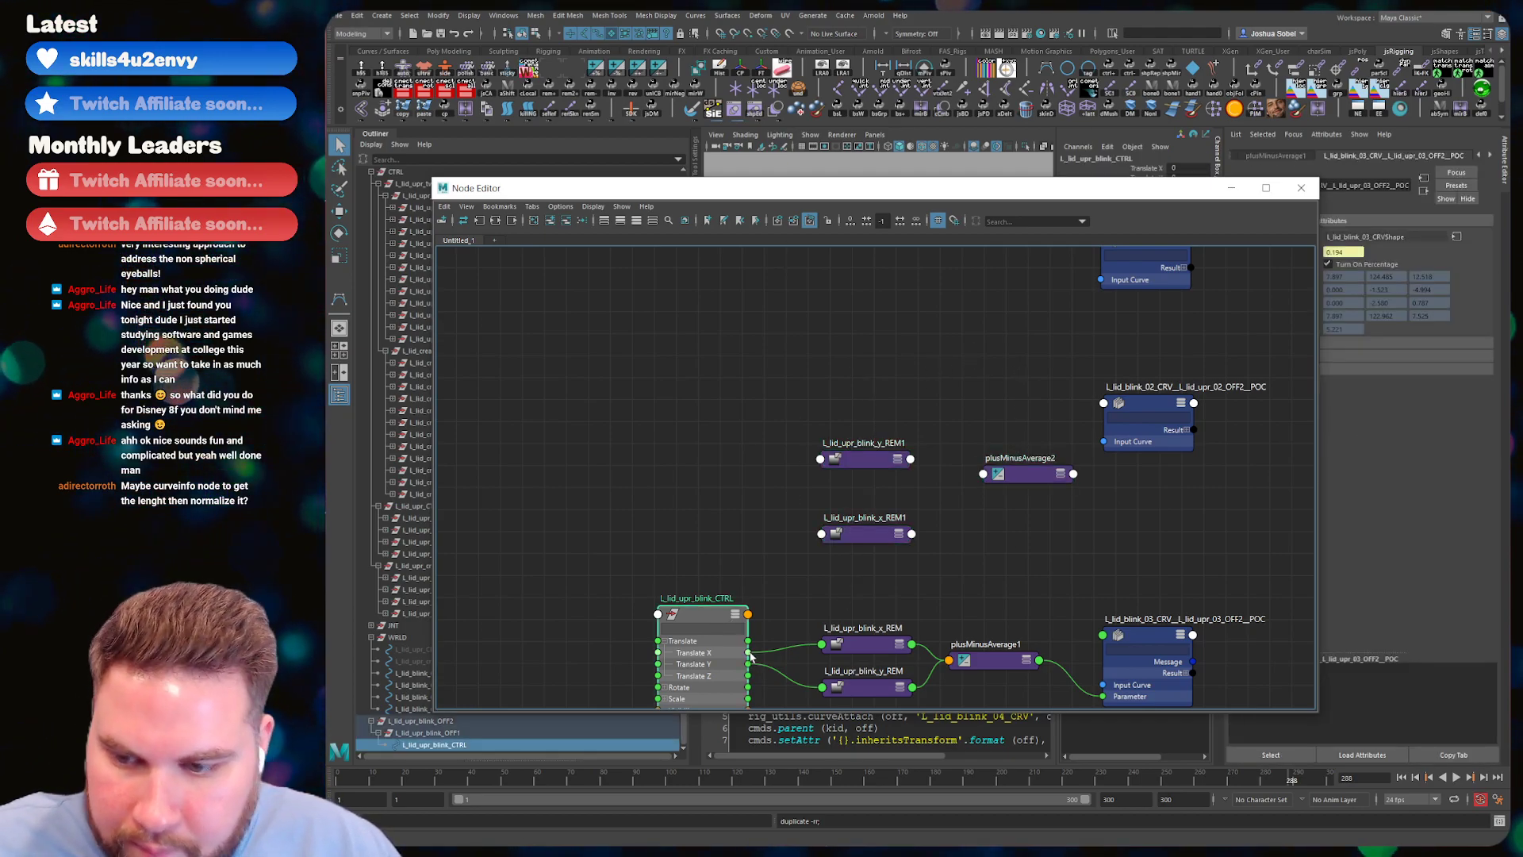
left_click_drag(818, 486, 822, 461)
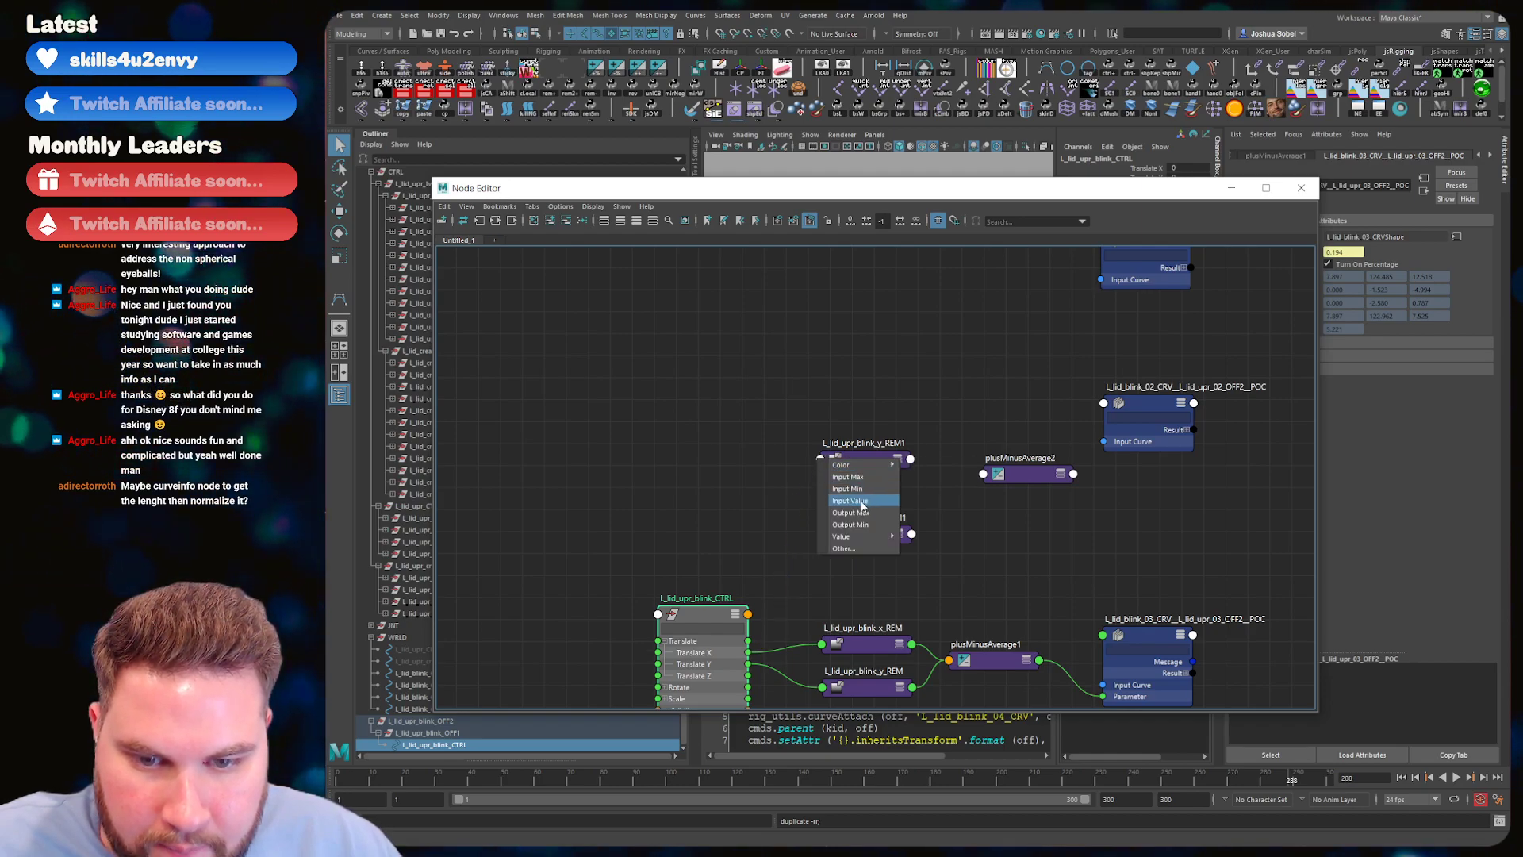
left_click(842, 503)
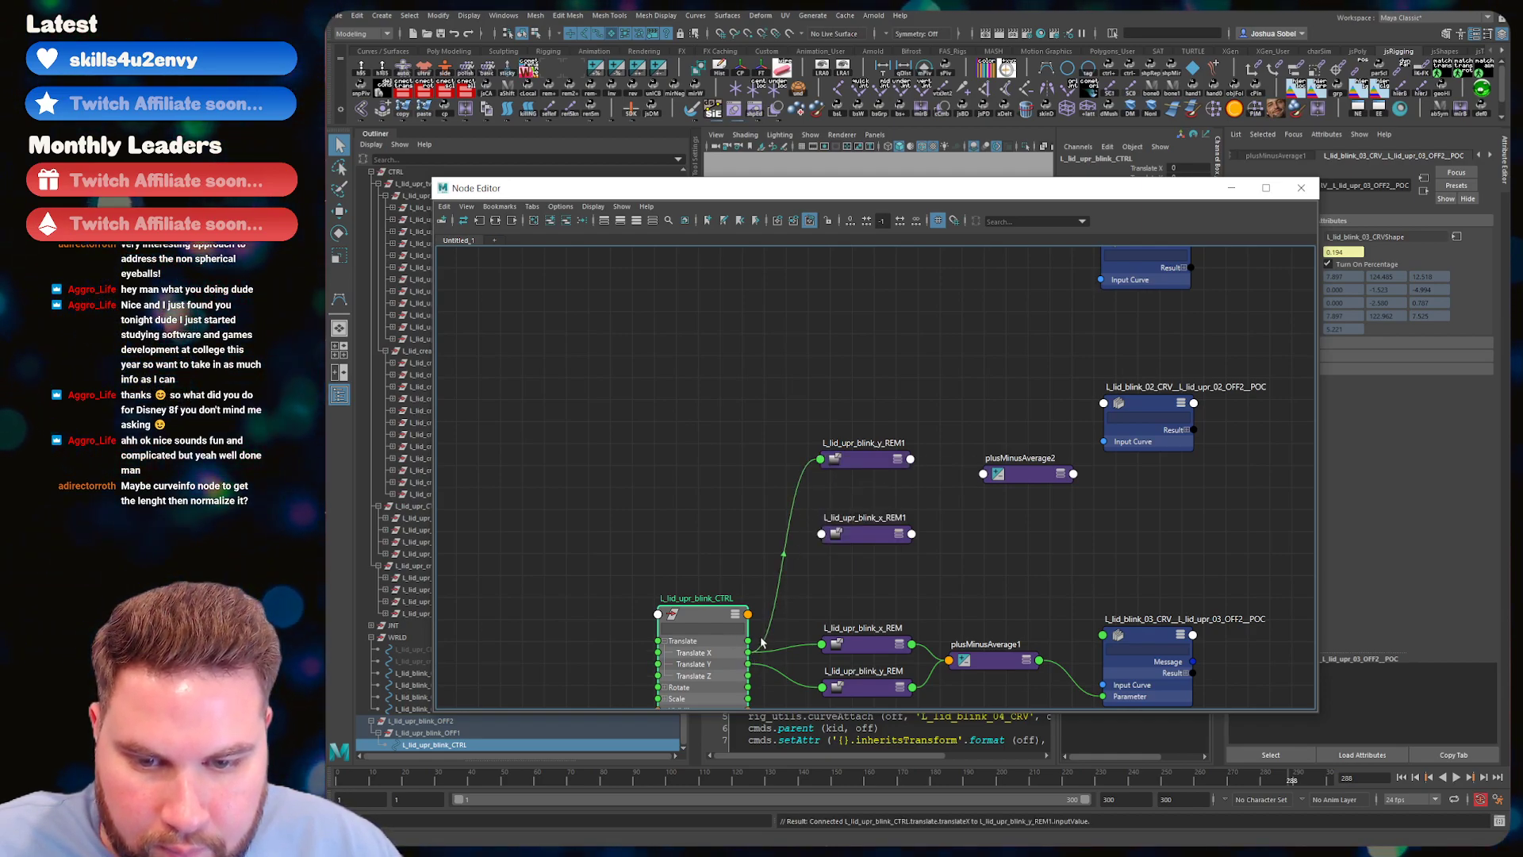
key("ctrl+z")
- Connect L_lid_upr_blink_CTRL's Translate X to the Input Value of L_lid_upr_blink_x_REM1 and Translate Y to that of L_lid_upr_blink_y_REM1
left_click_drag(748, 652, 821, 540)
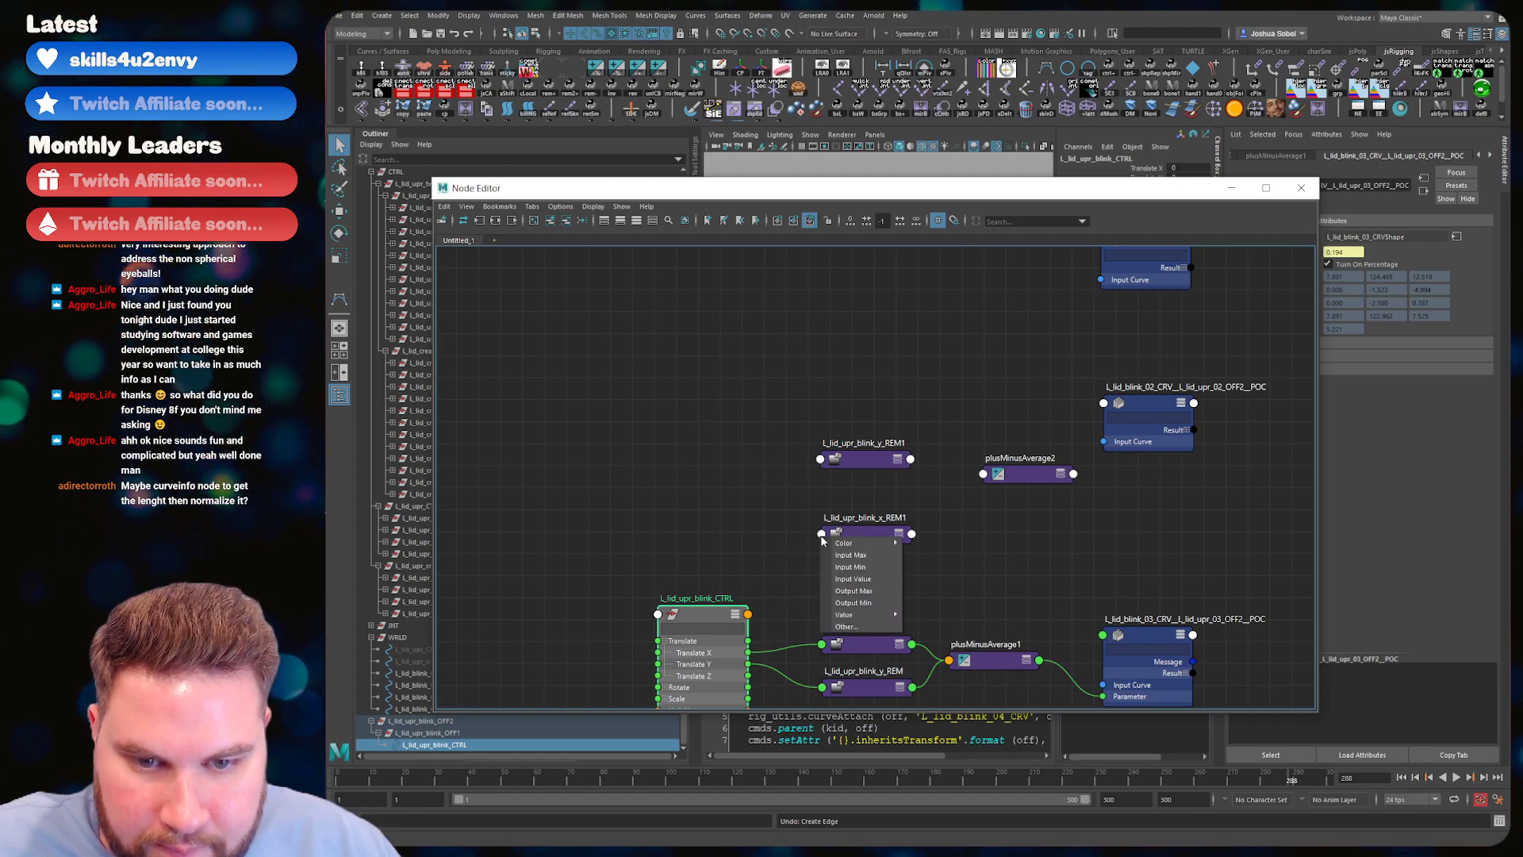
left_click(848, 580)
left_click_drag(748, 665, 821, 462)
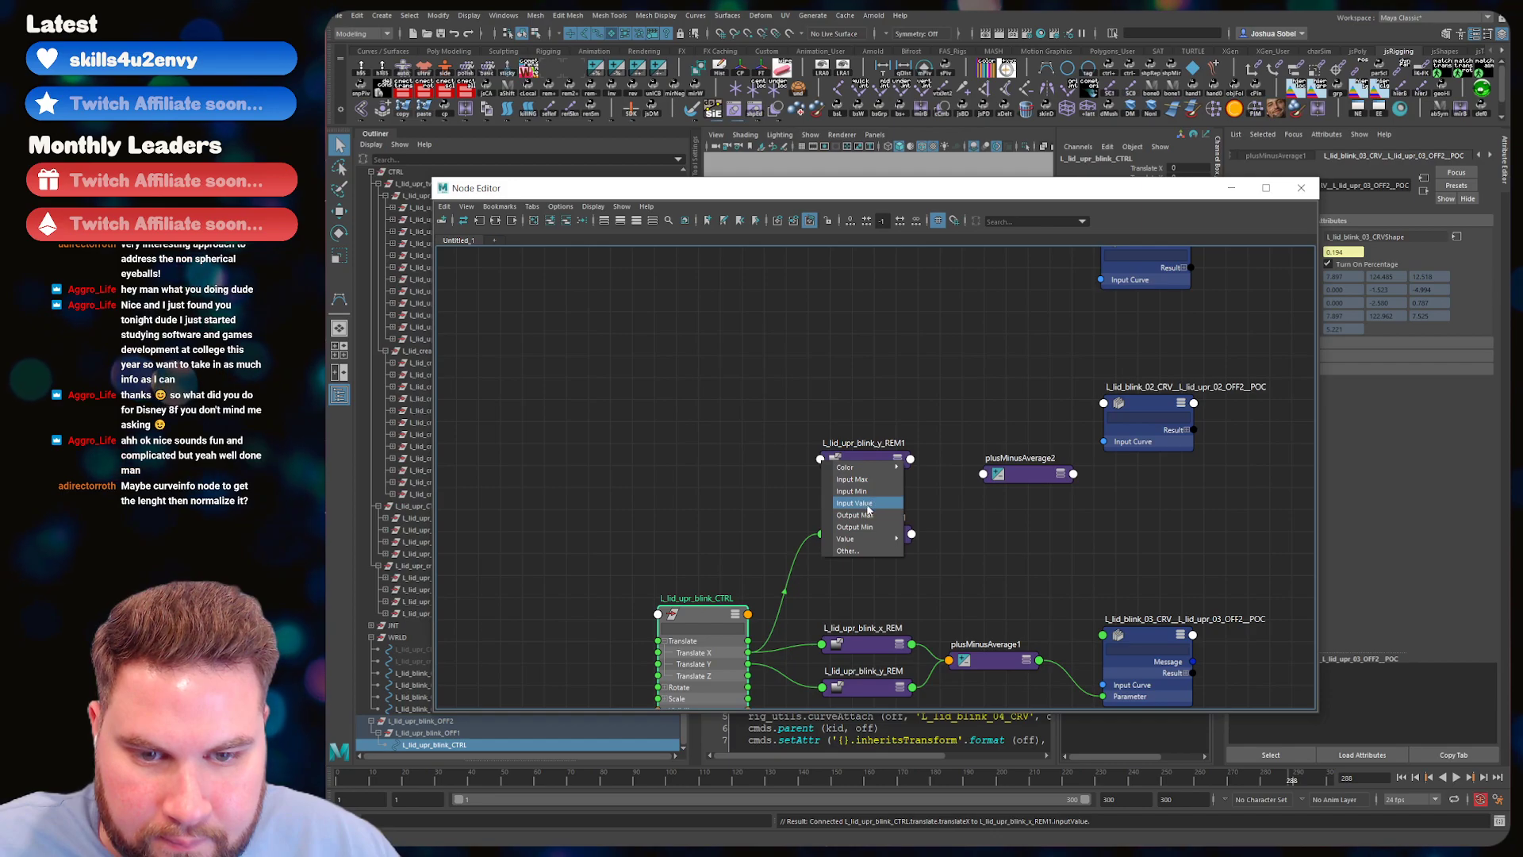
left_click(851, 501)
- Place L_lid_upr_blink_x_REM1 above the y remap node and connect its Out Value to the first Input 1D of plusMinusAverage2
left_click(866, 539)
left_click_drag(866, 539, 858, 421)
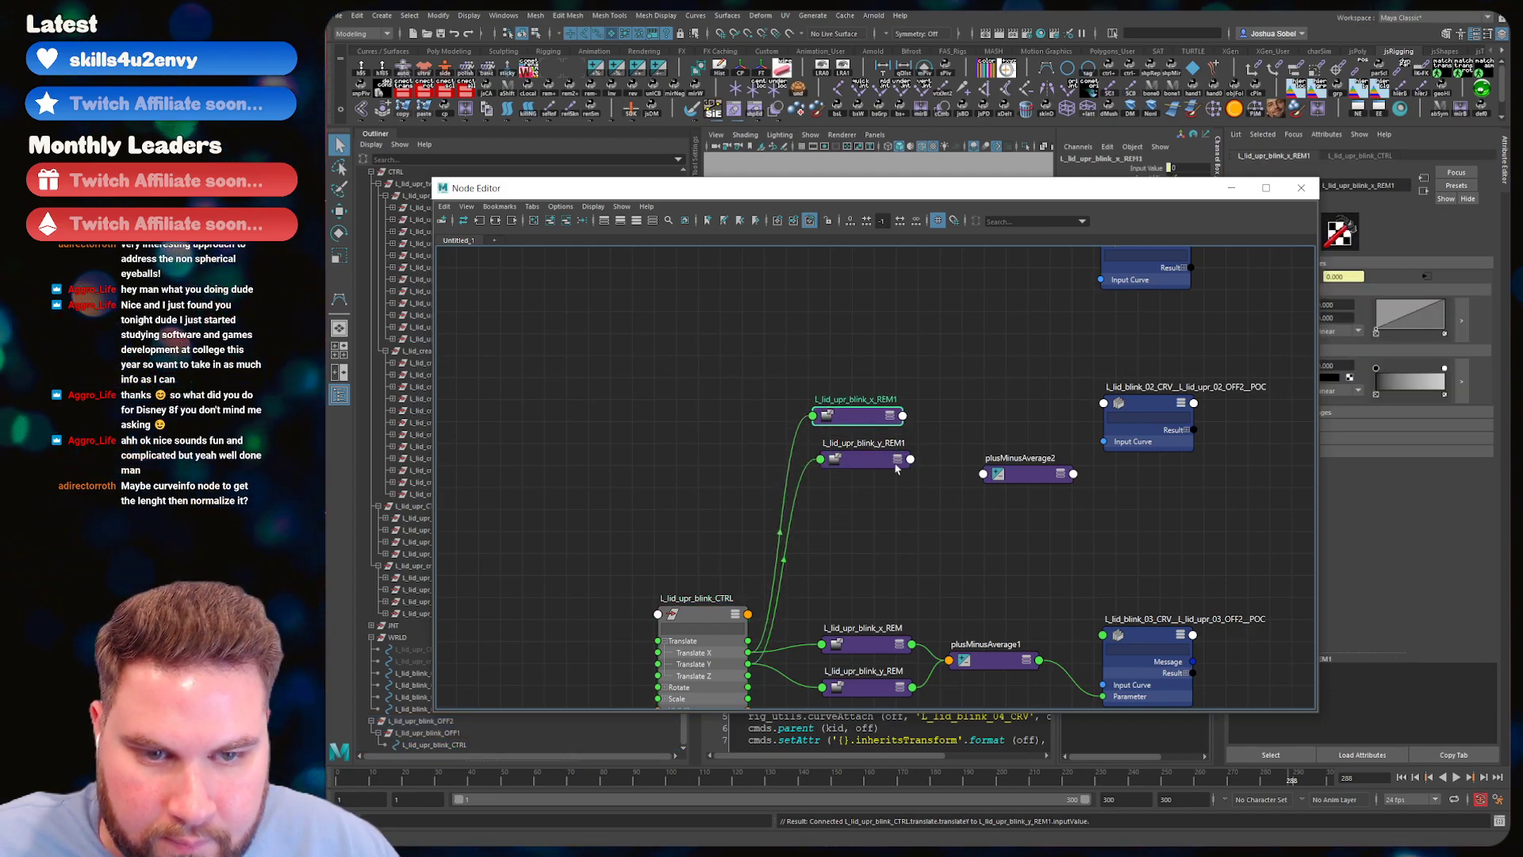
left_click_drag(992, 477, 1004, 439)
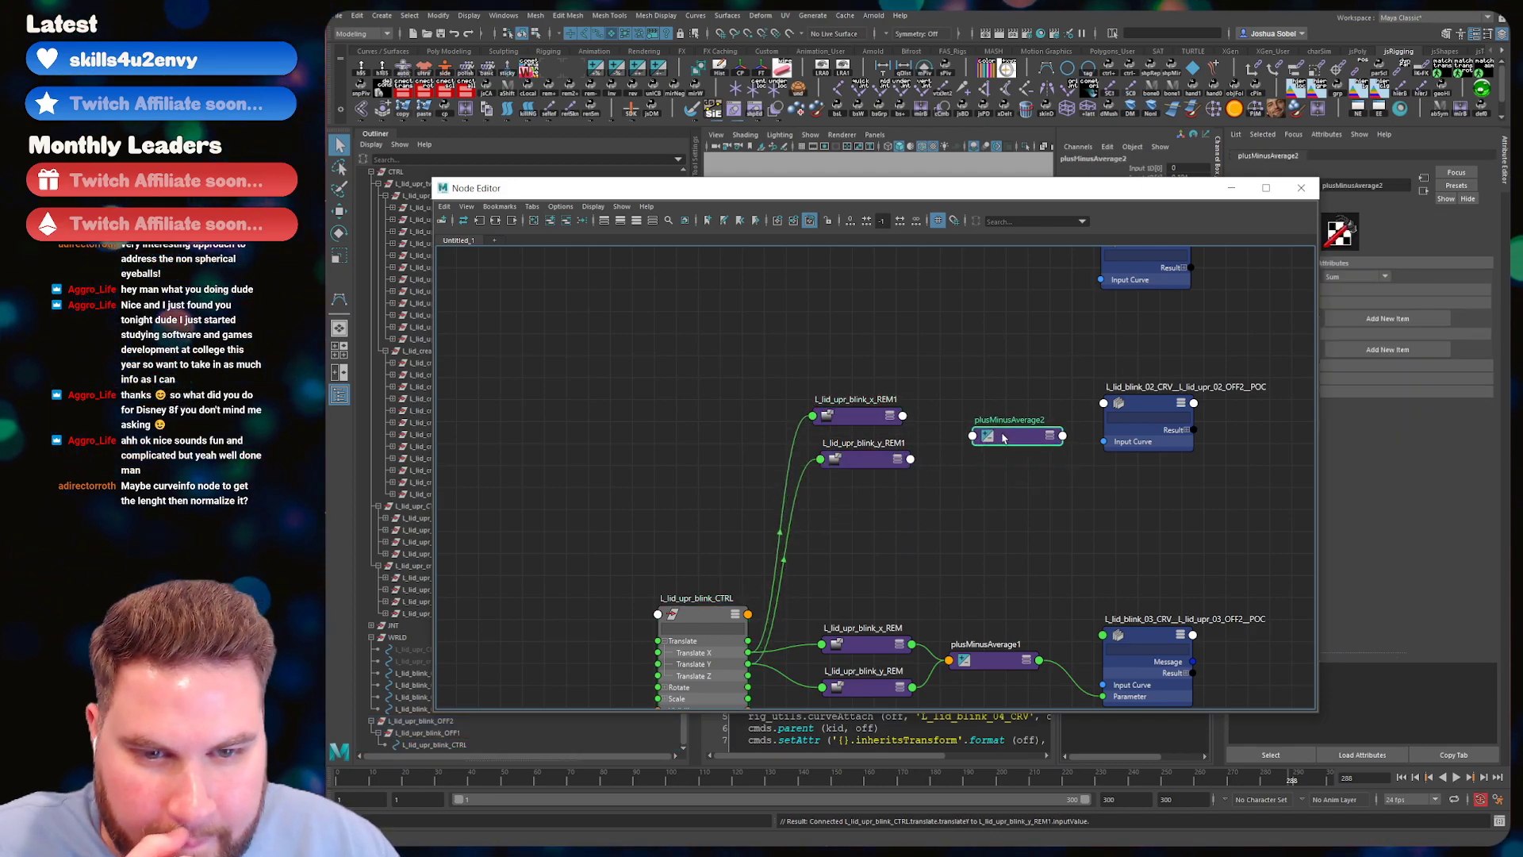
left_click(902, 416)
left_click(948, 483)
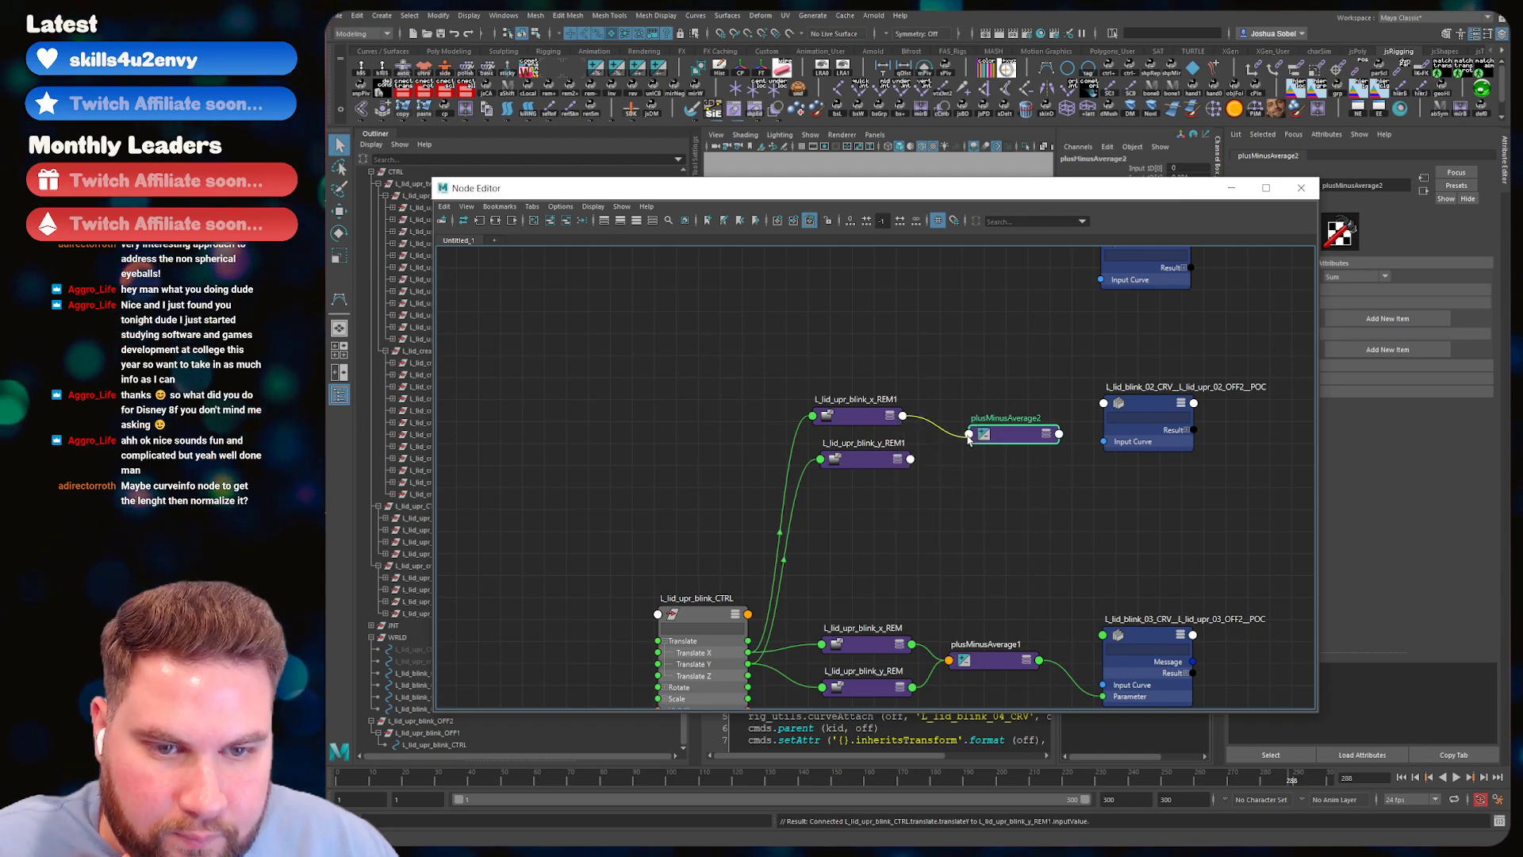
left_click(970, 434)
left_click(1077, 442)
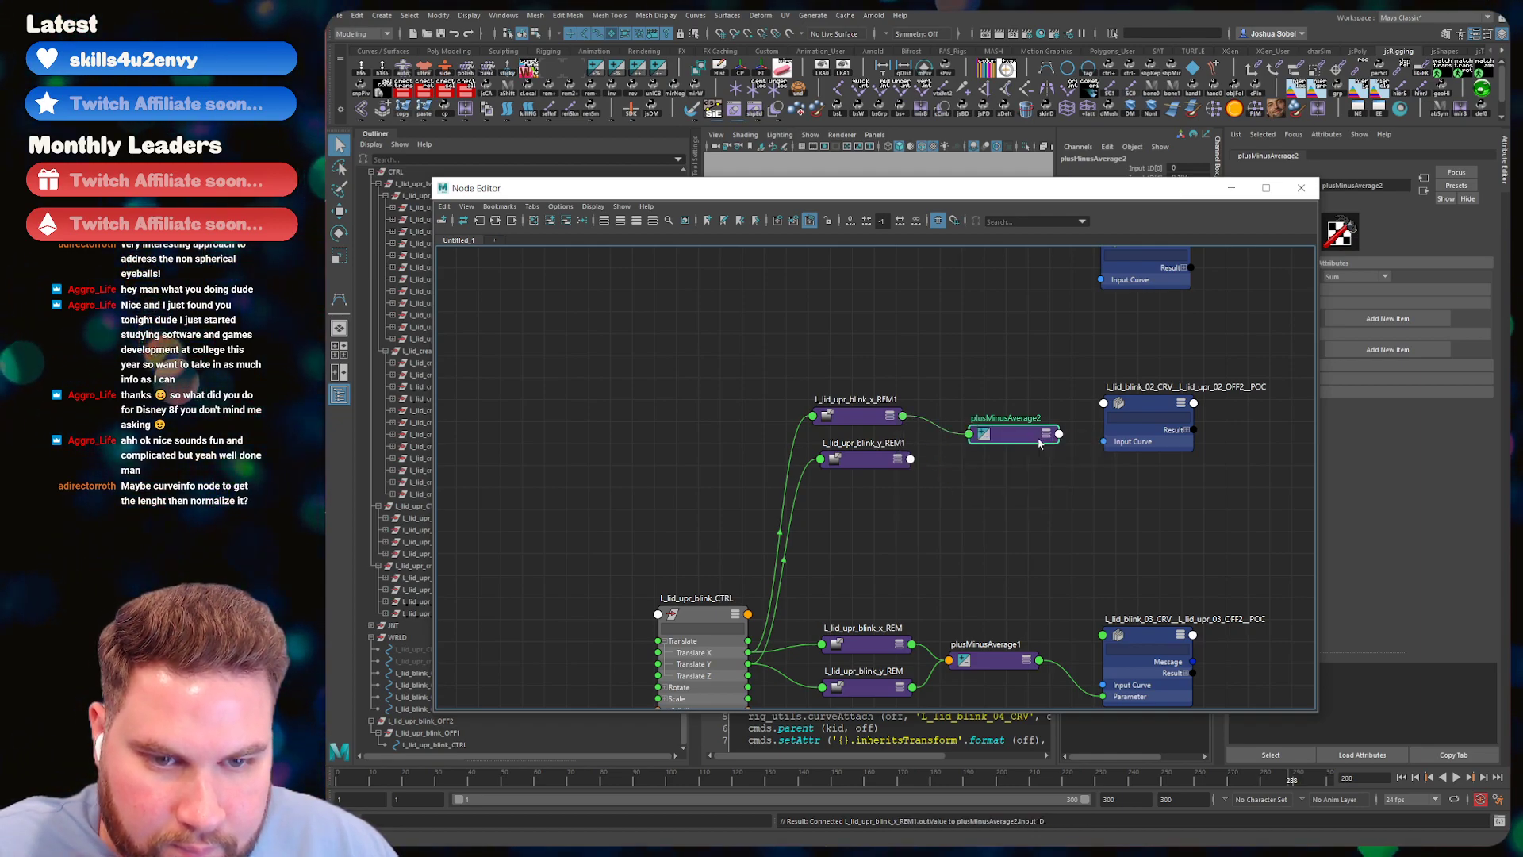
left_click(909, 458)
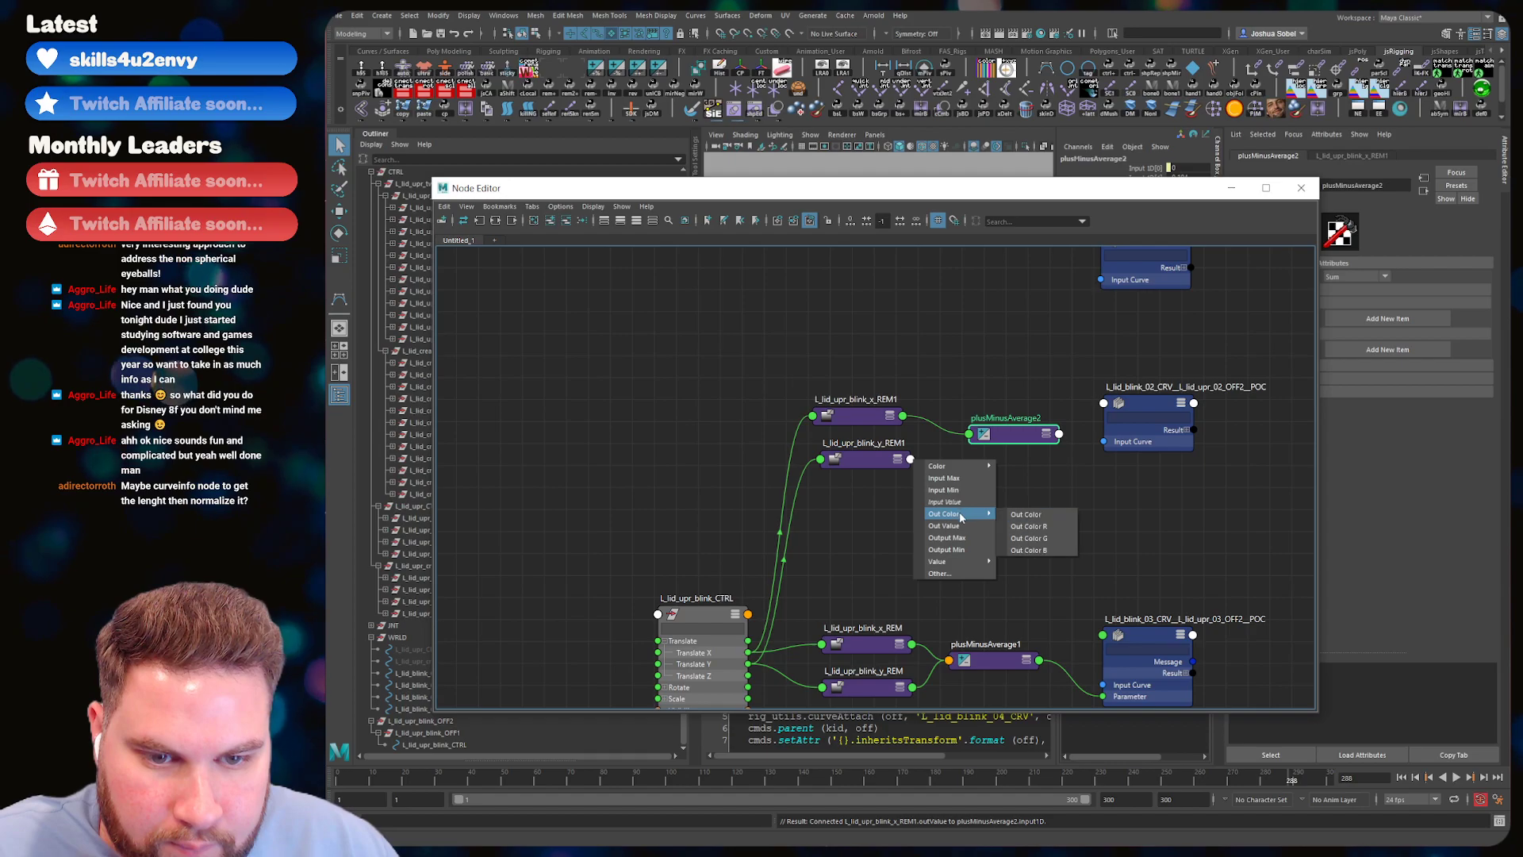
left_click(944, 526)
left_click(910, 459)
left_click(948, 525)
left_click(970, 434)
mouse_move(1012, 444)
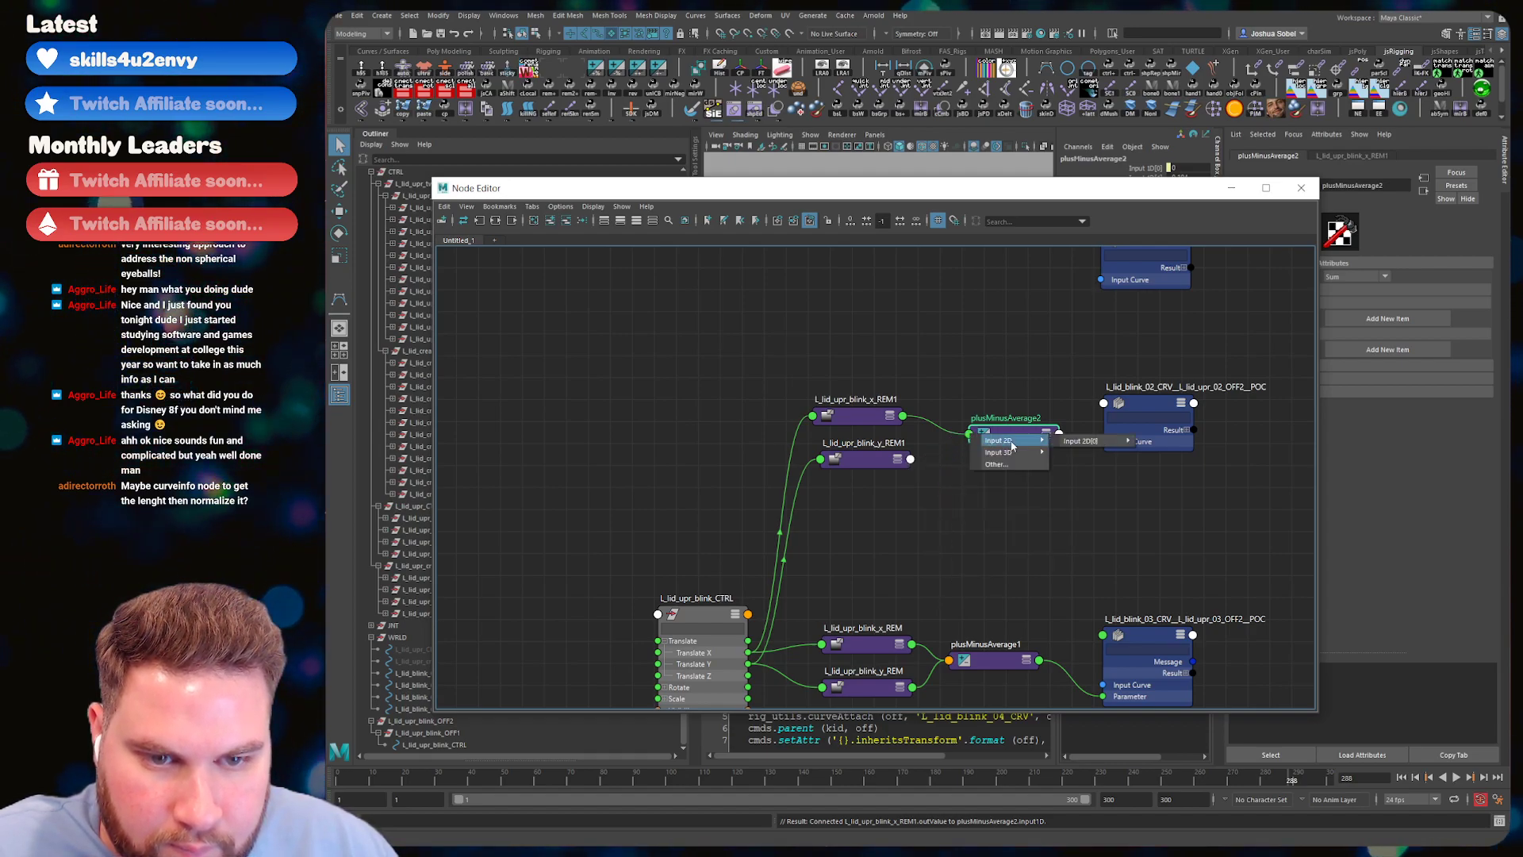
key("Escape")
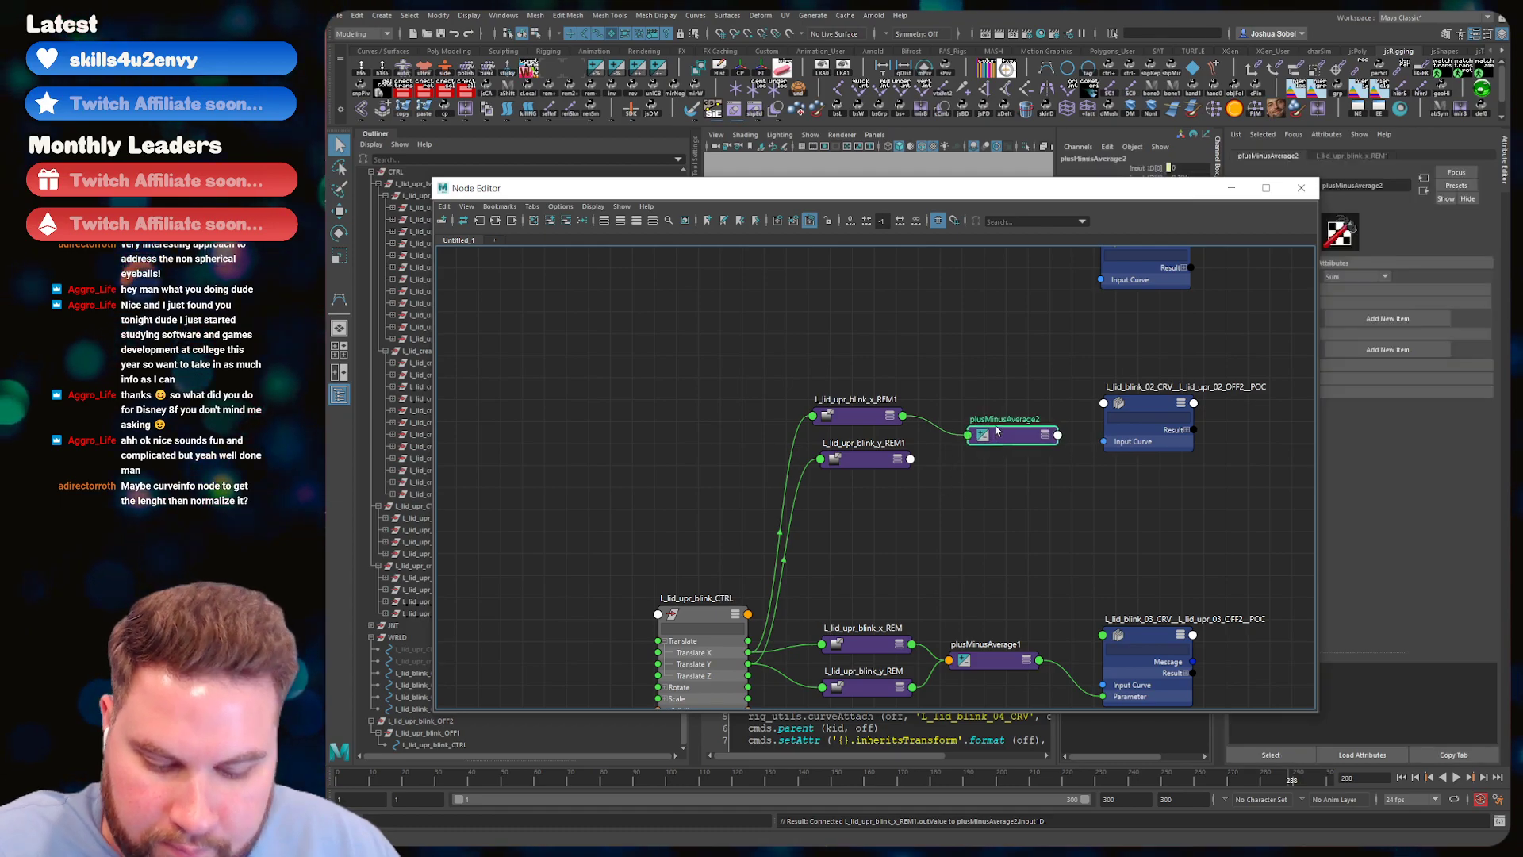
- Expand plusMinusAverage2, connect L_lid_upr_blink_y_REM1's Out Value to its Input 1D[1], and connect Output 1D to the L_lid_blink_02 POC's Parameter
key("3")
left_click(975, 507)
left_click_drag(1005, 442, 998, 368)
left_click(910, 458)
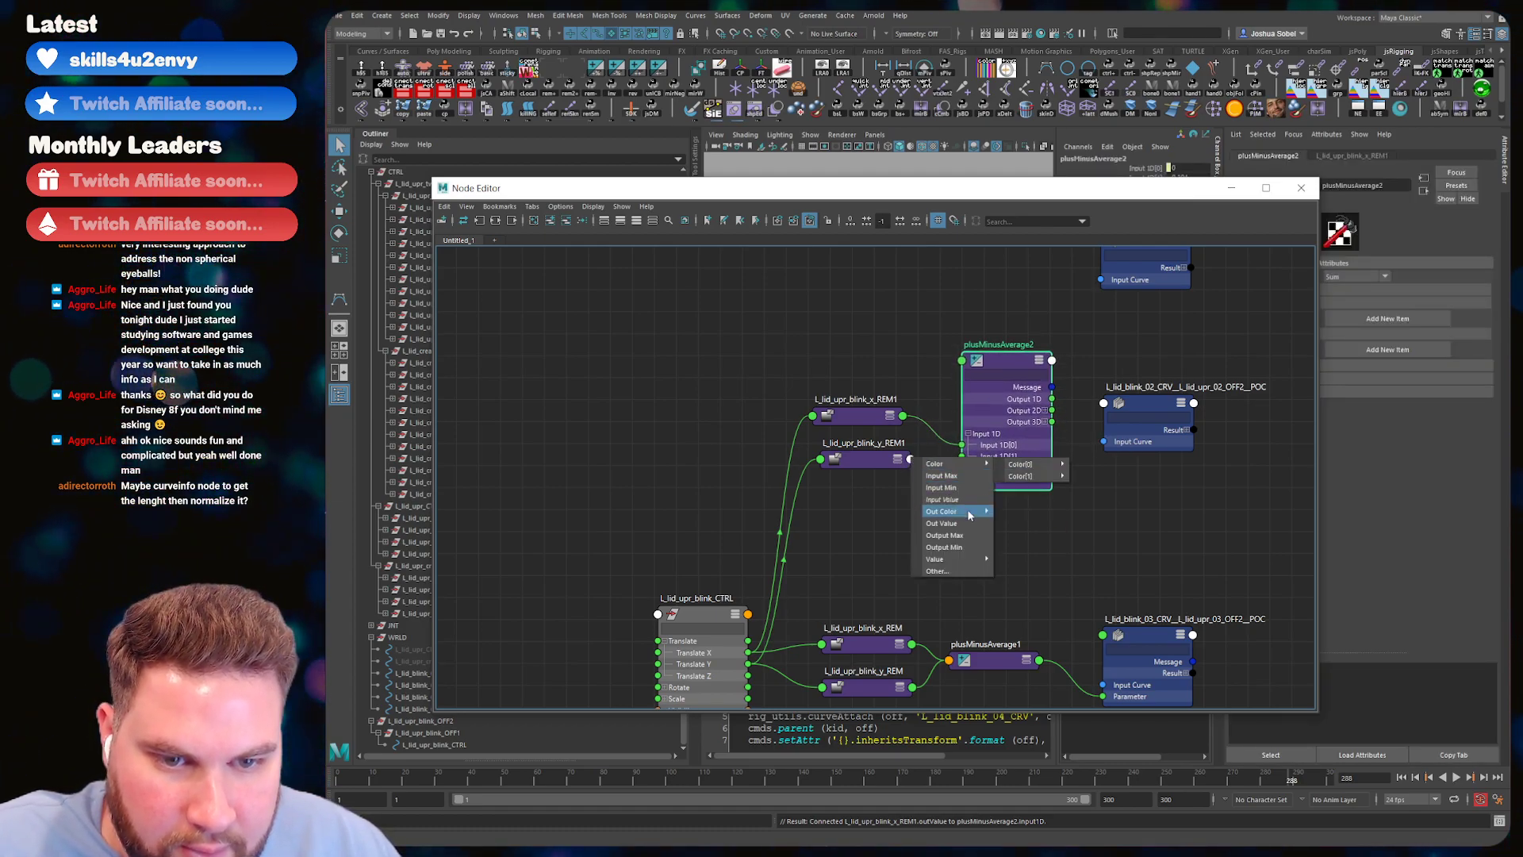
left_click(941, 522)
left_click(962, 456)
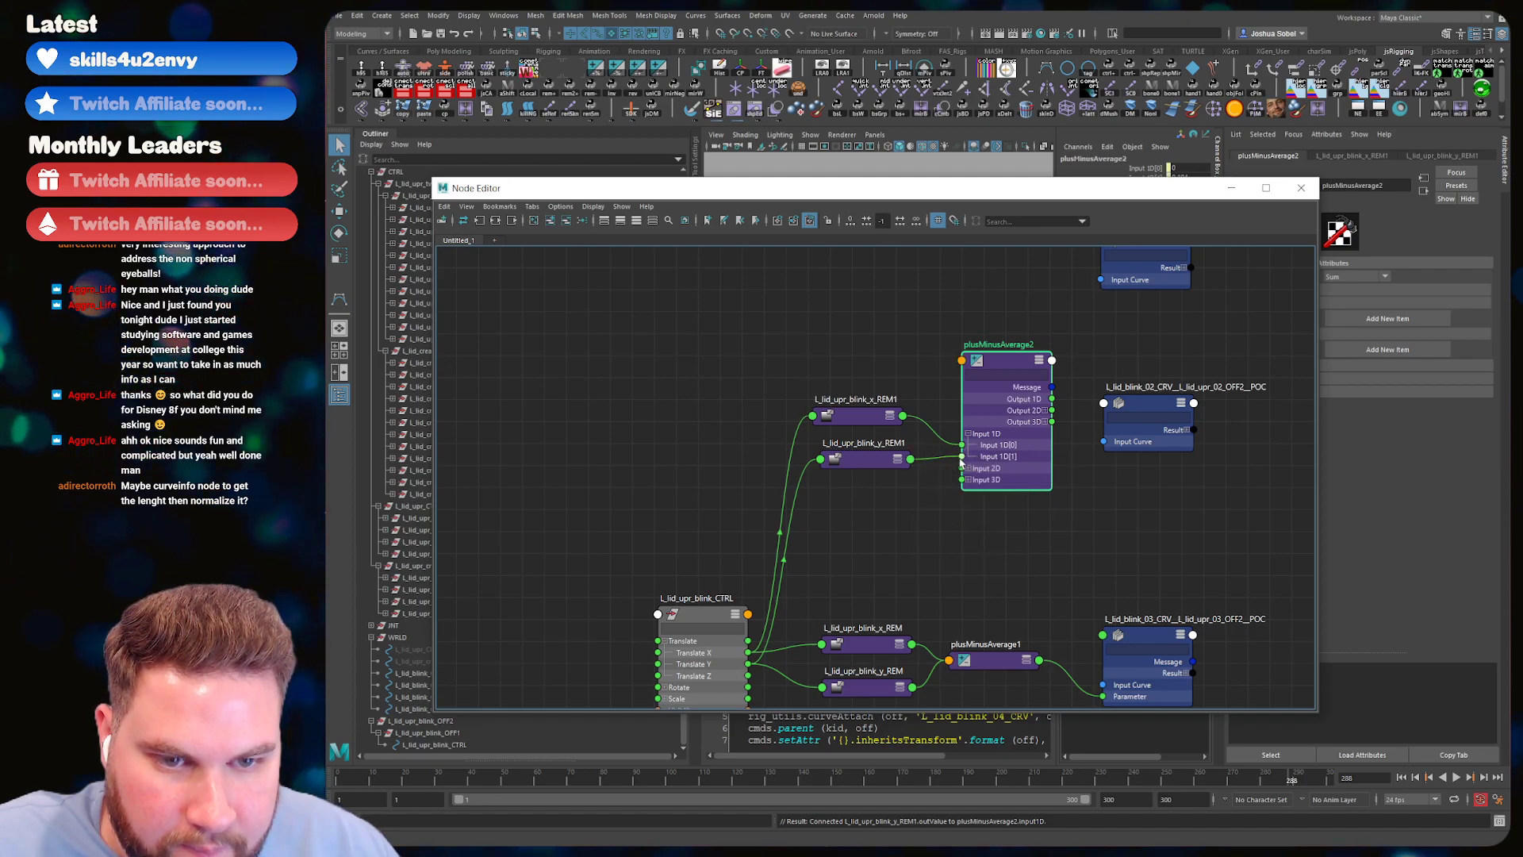
left_click_drag(1051, 399, 1104, 405)
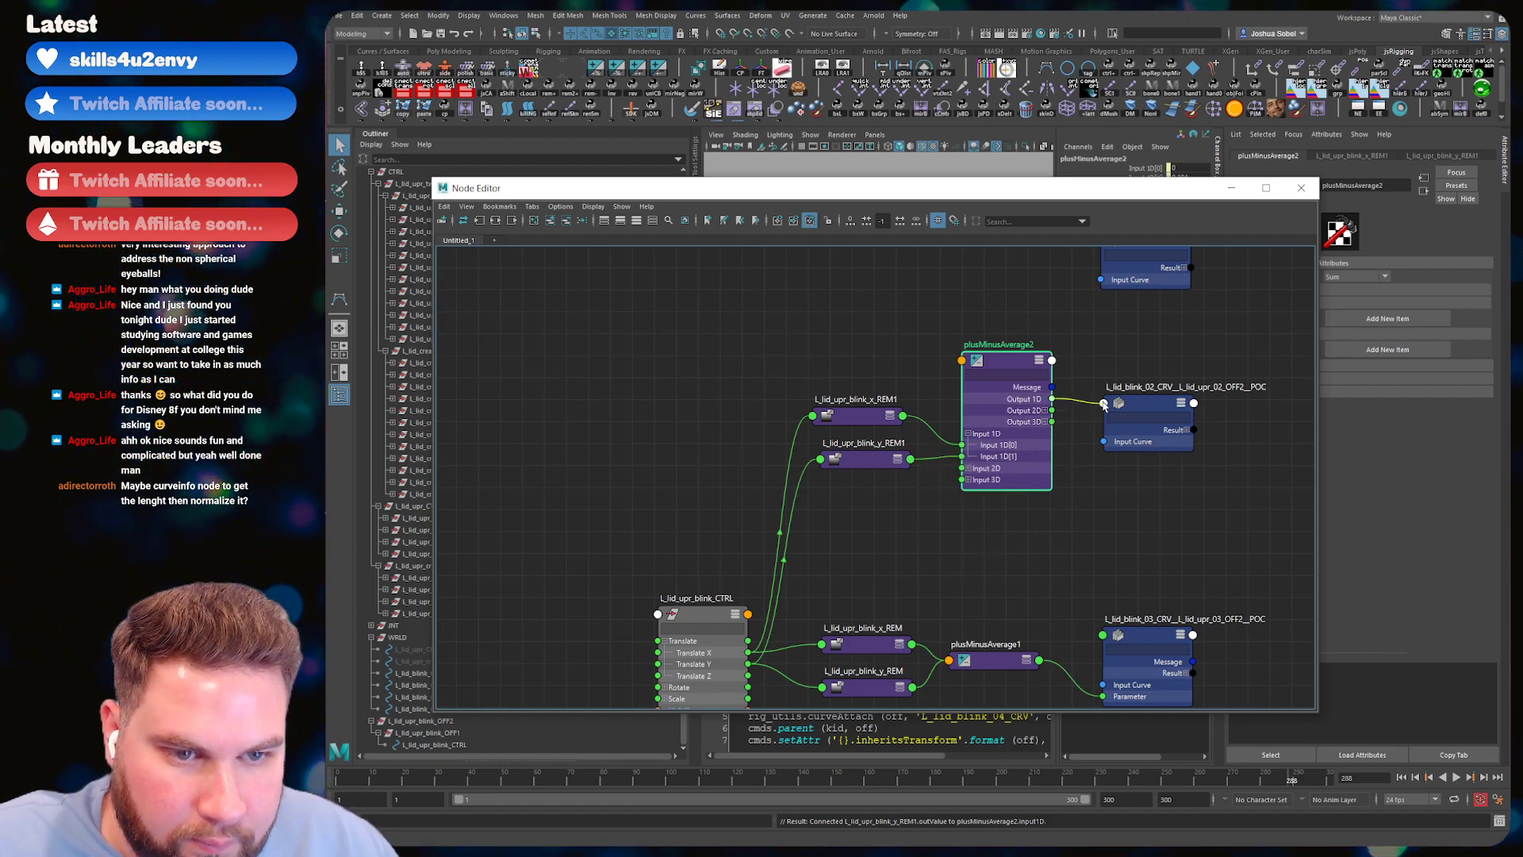
left_click(832, 458)
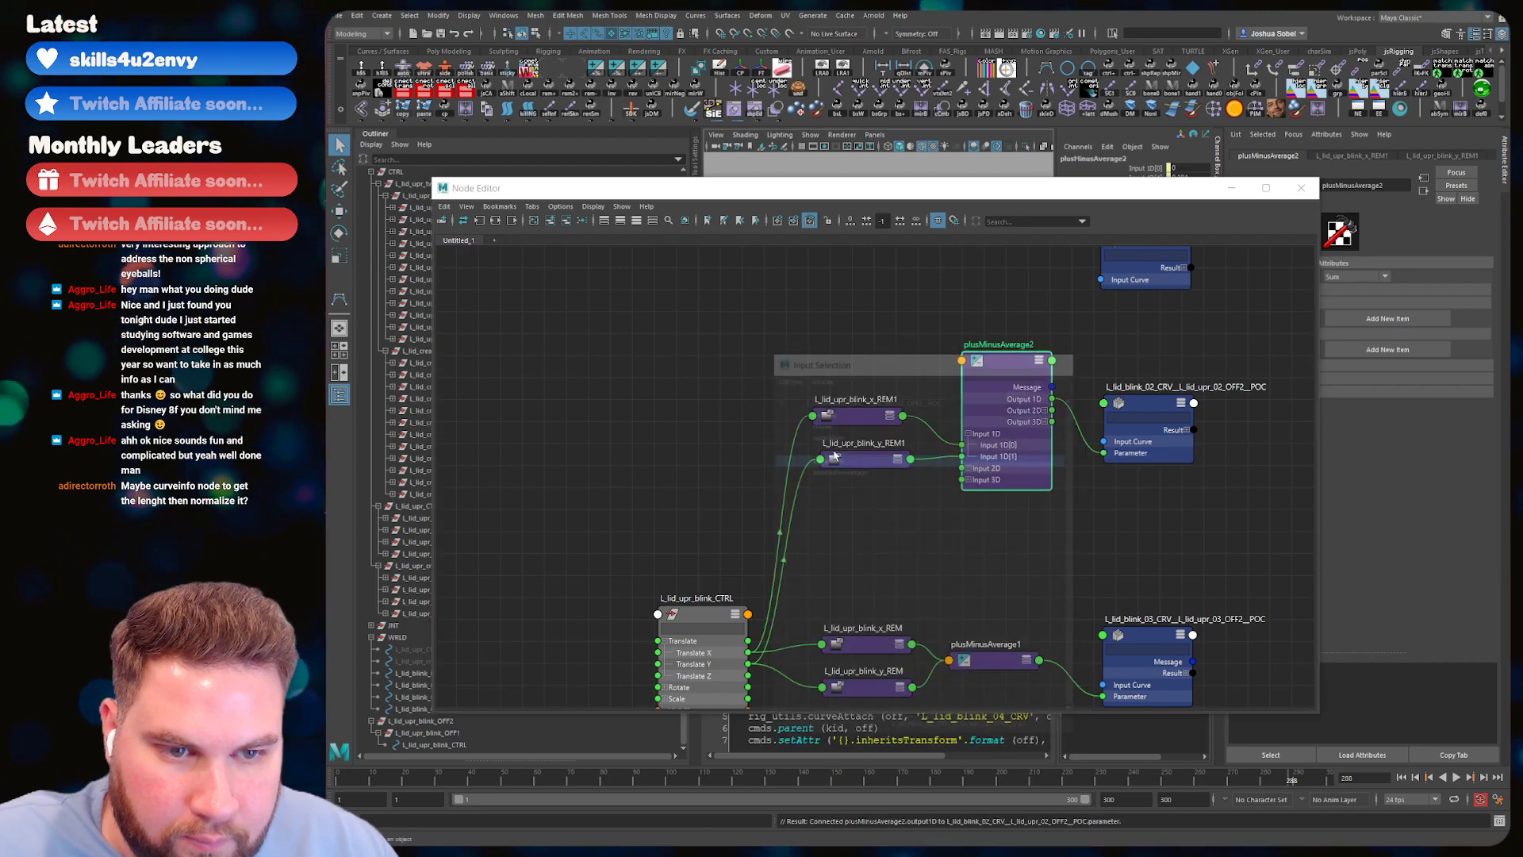
- Uncover the viewport and test the new connections by moving L_lid_upr_blink_CTRL down and back to its rest position
left_click_drag(873, 188, 806, 663)
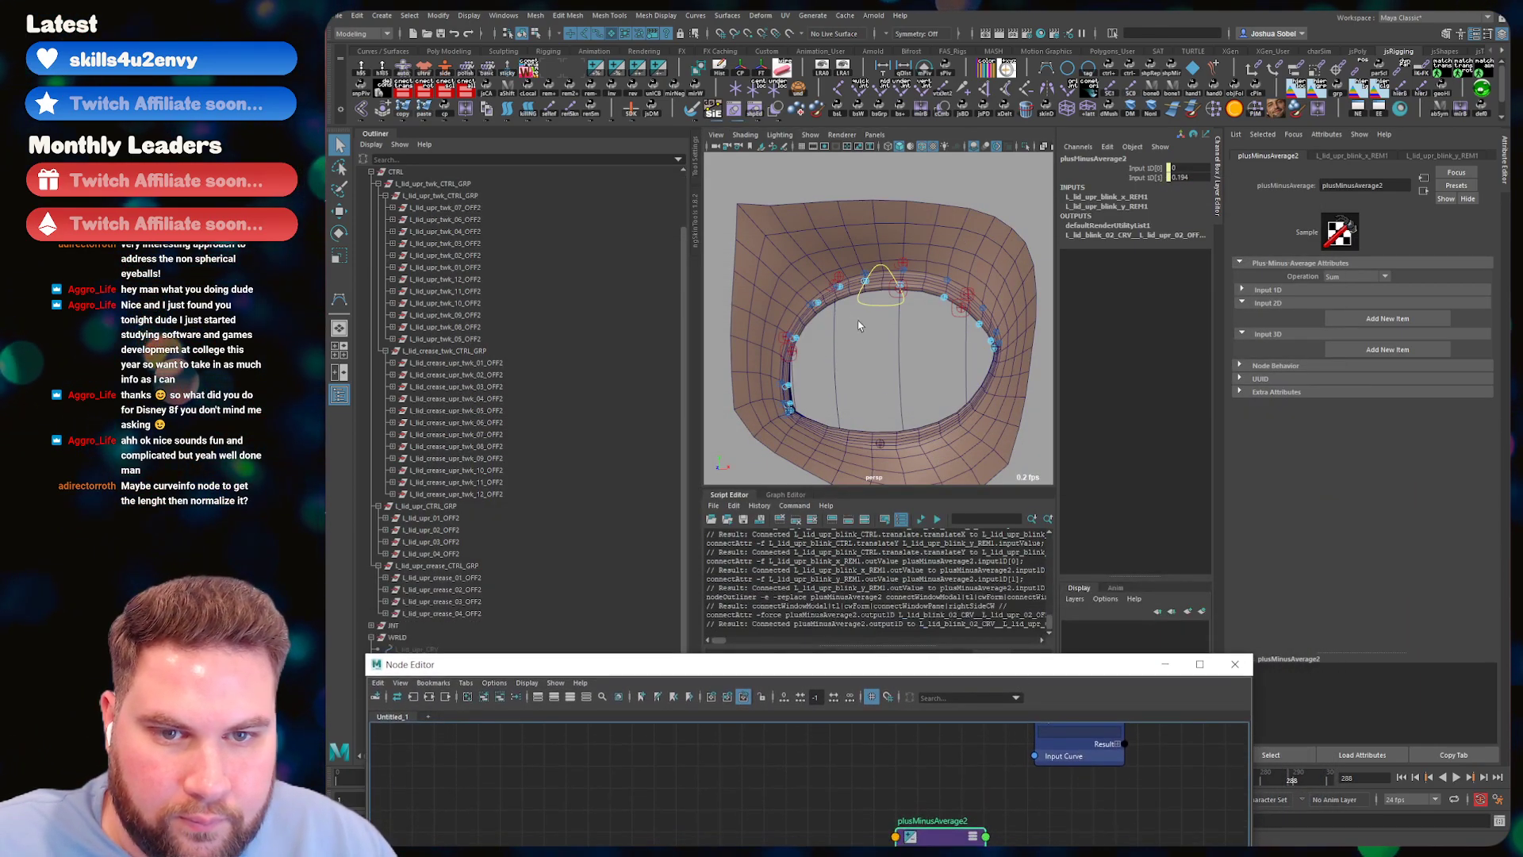
left_click(879, 303)
key("w")
left_click_drag(886, 283, 902, 340)
left_click_drag(1041, 672, 1082, 514)
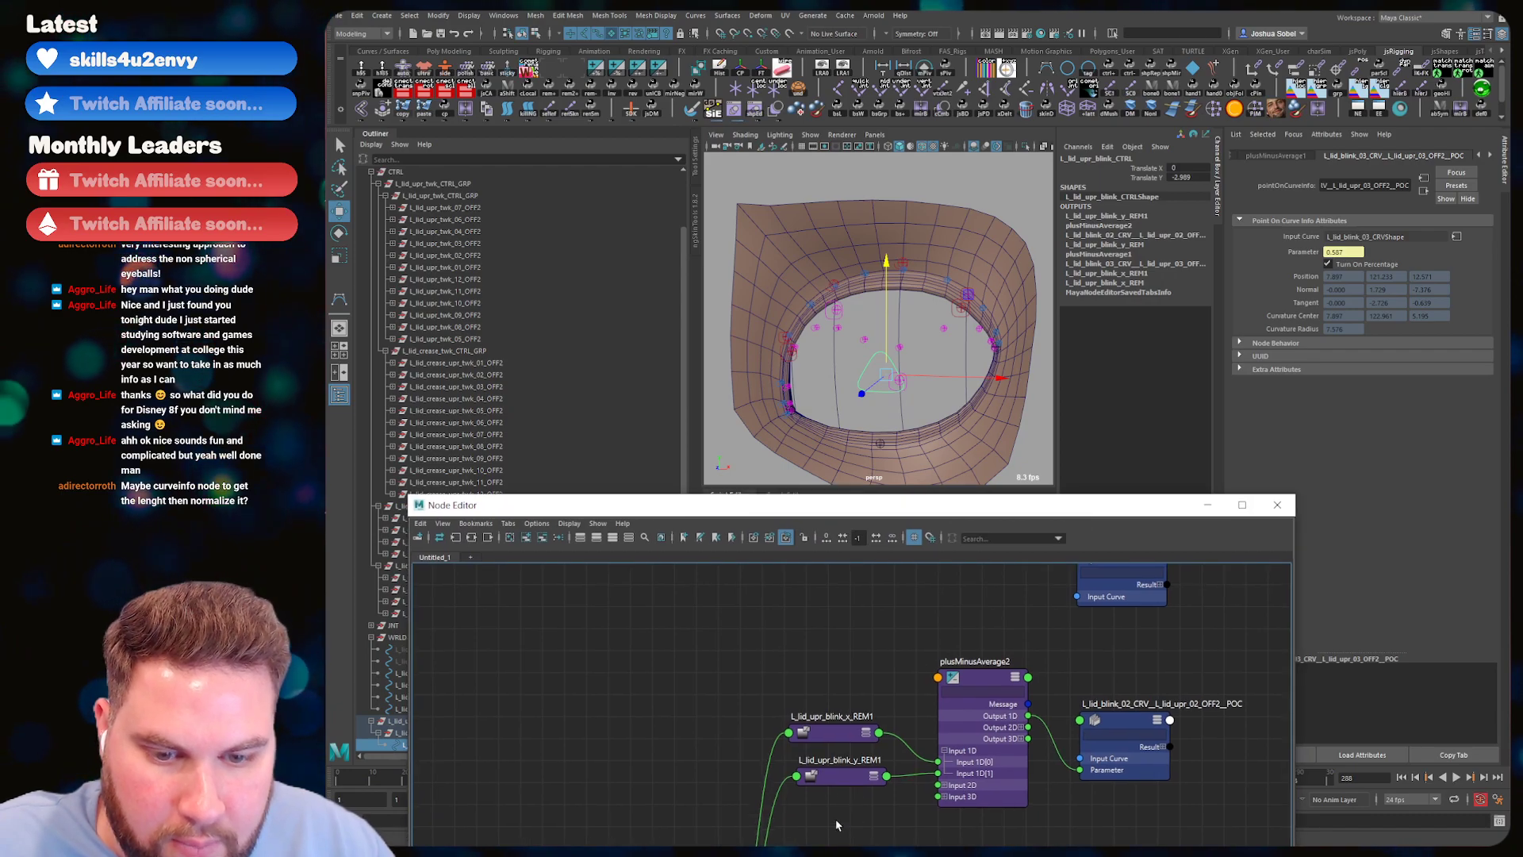
left_click(839, 775)
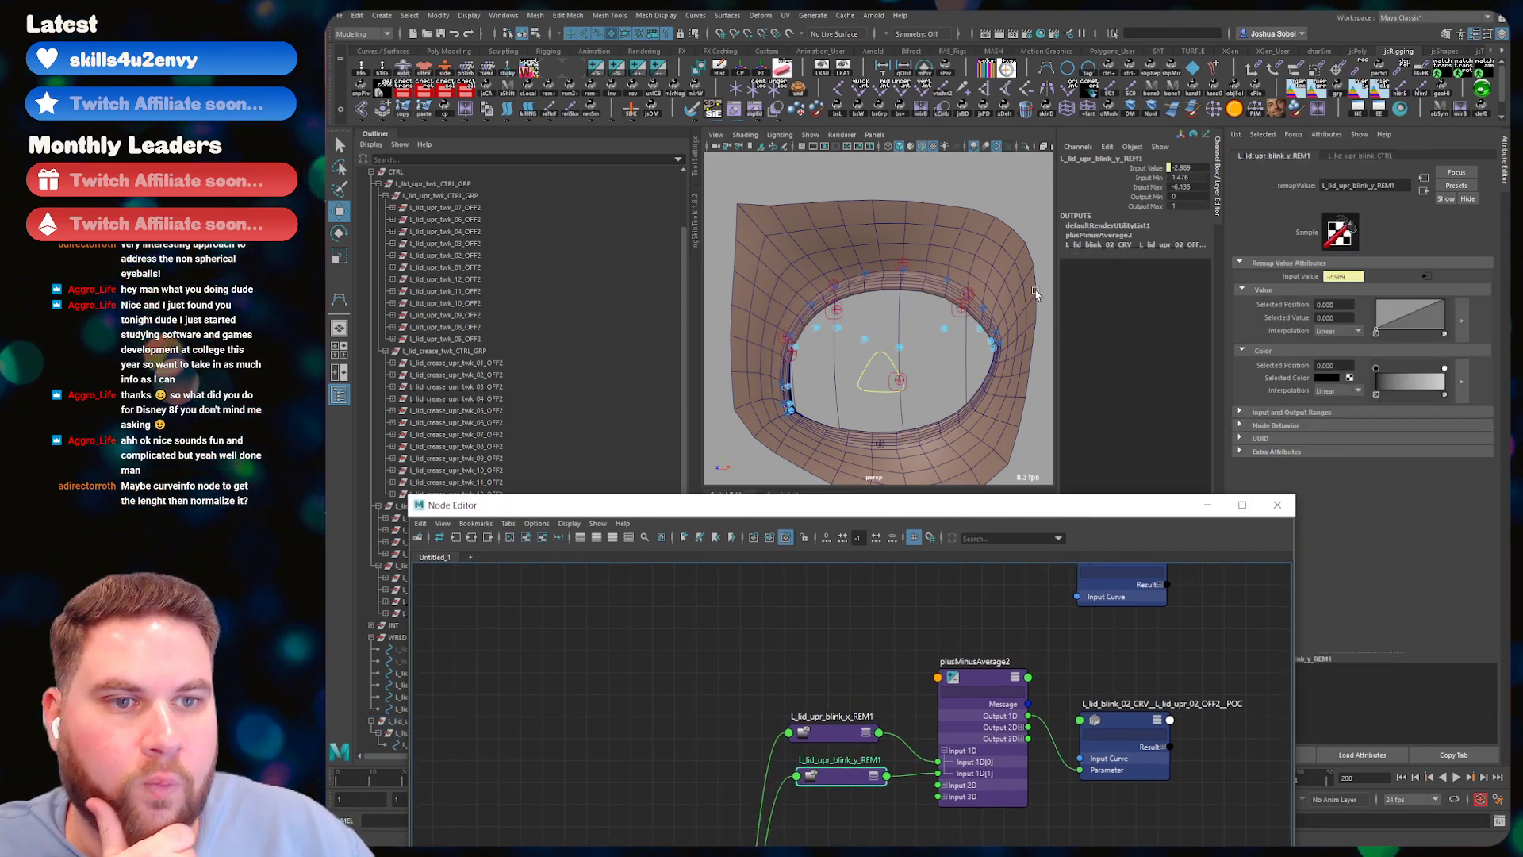
left_click(885, 352)
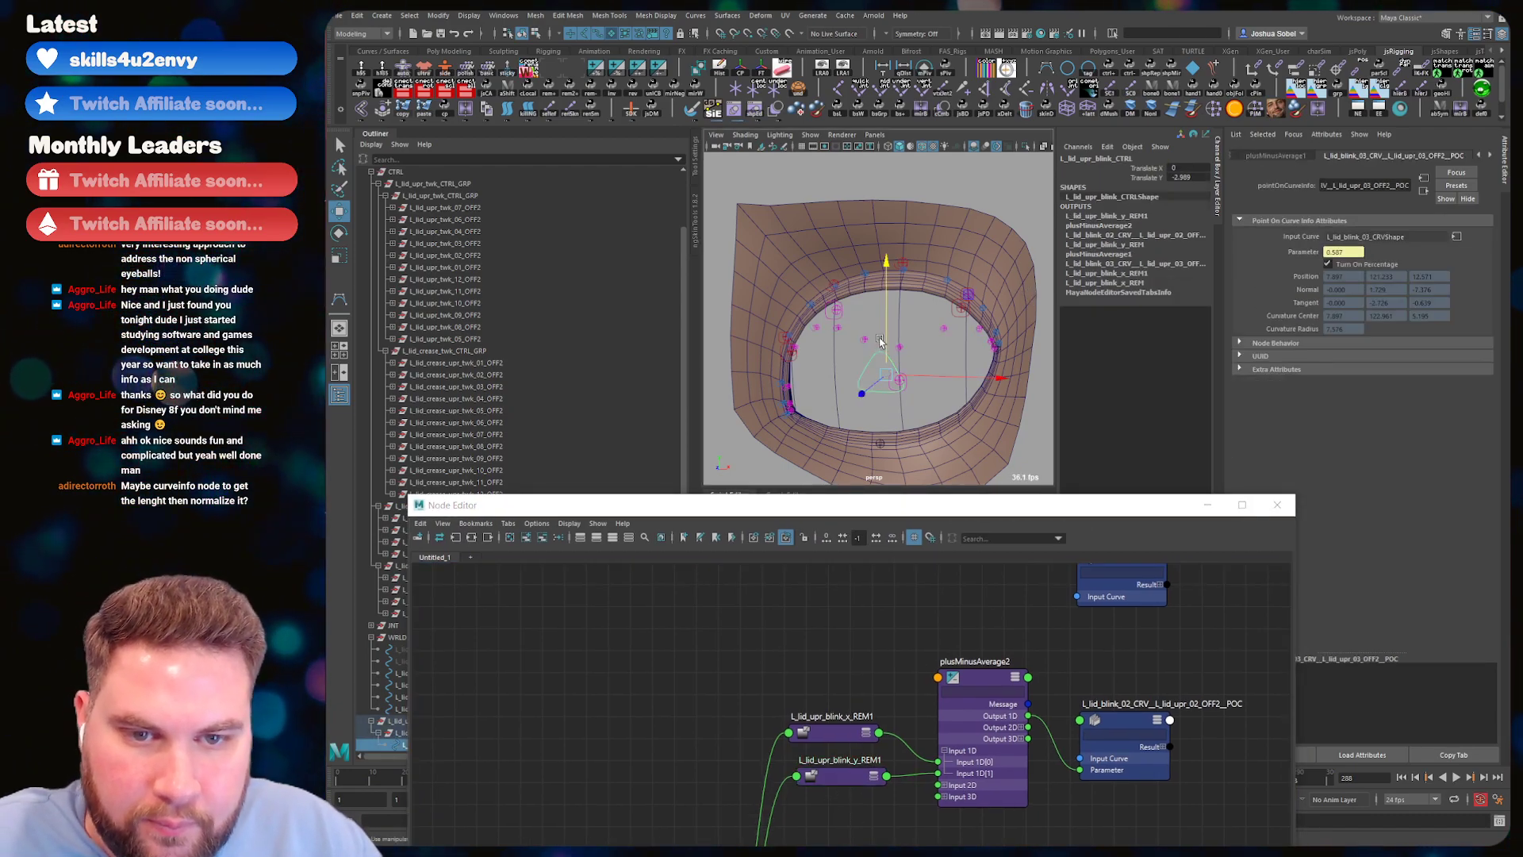
left_click_drag(885, 352, 895, 259)
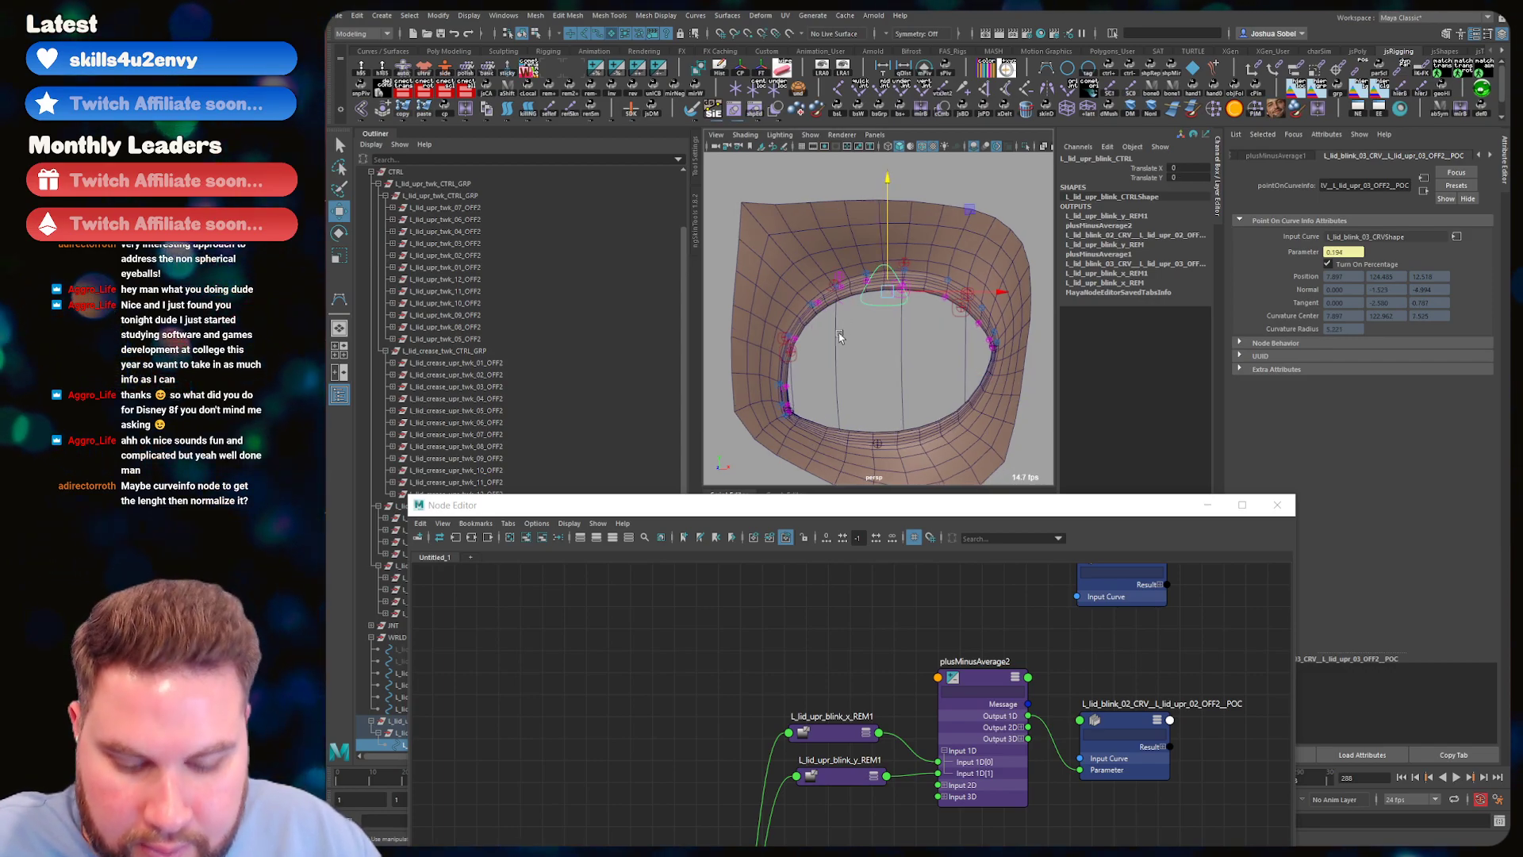
- Move L_lid_upr_blink_CTRL above the upper lid to about Translate X -1.79 and Translate Y 1.23, and select the Translate Y value for copying
middle_click_drag(841, 338, 835, 353)
left_click_drag(858, 353, 829, 356, "alt")
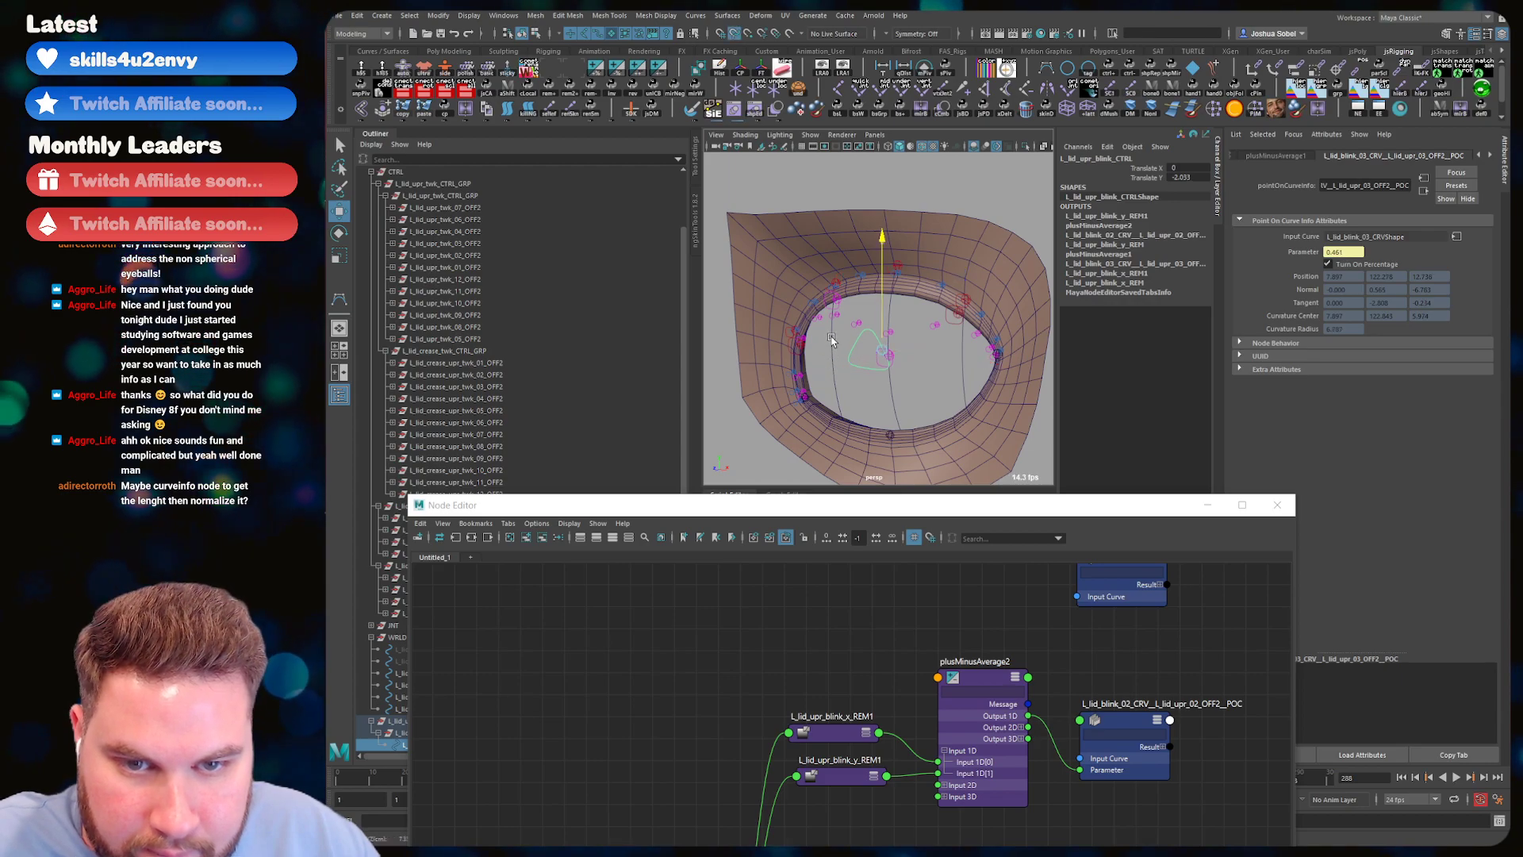
right_click_drag(846, 366, 920, 365, "alt")
middle_click_drag(872, 354, 829, 218)
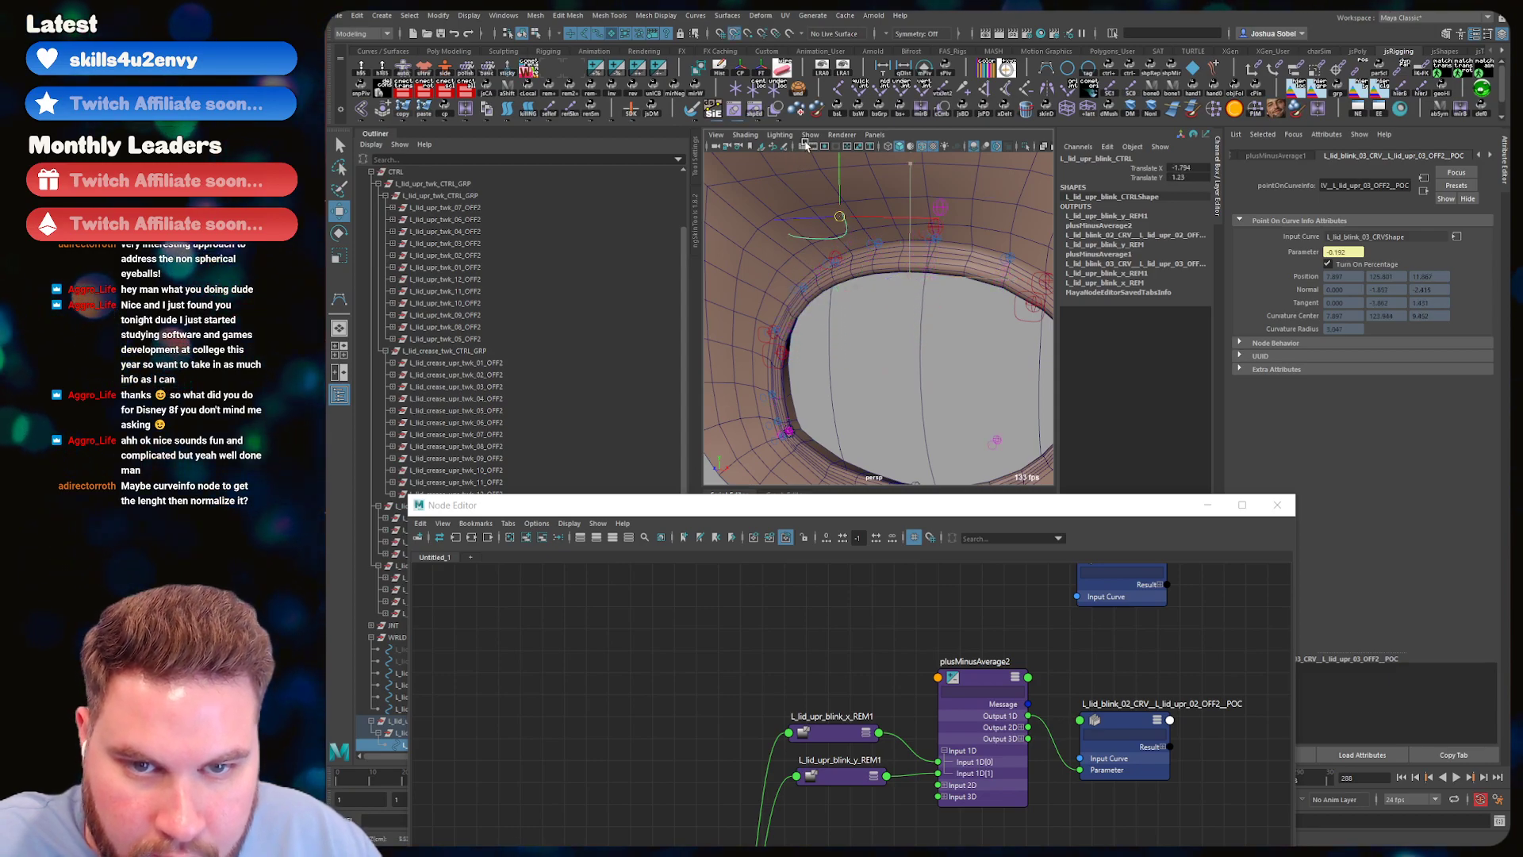
left_click(1187, 177)
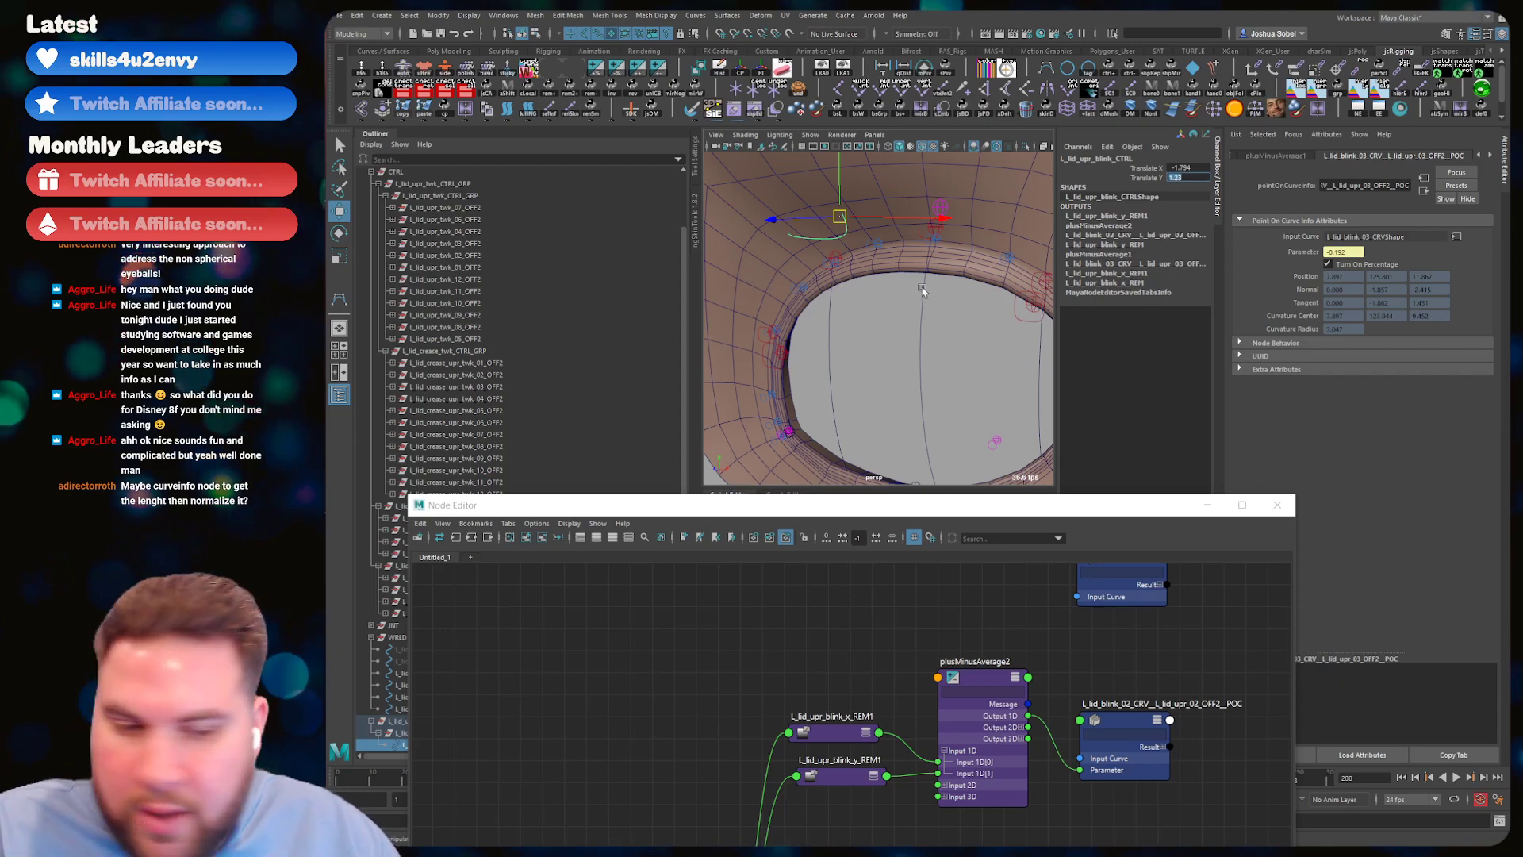
- Align L_lid_upr_blink_y_REM1 beneath the x remap node and set its Input Min to 1.23
left_click(839, 664)
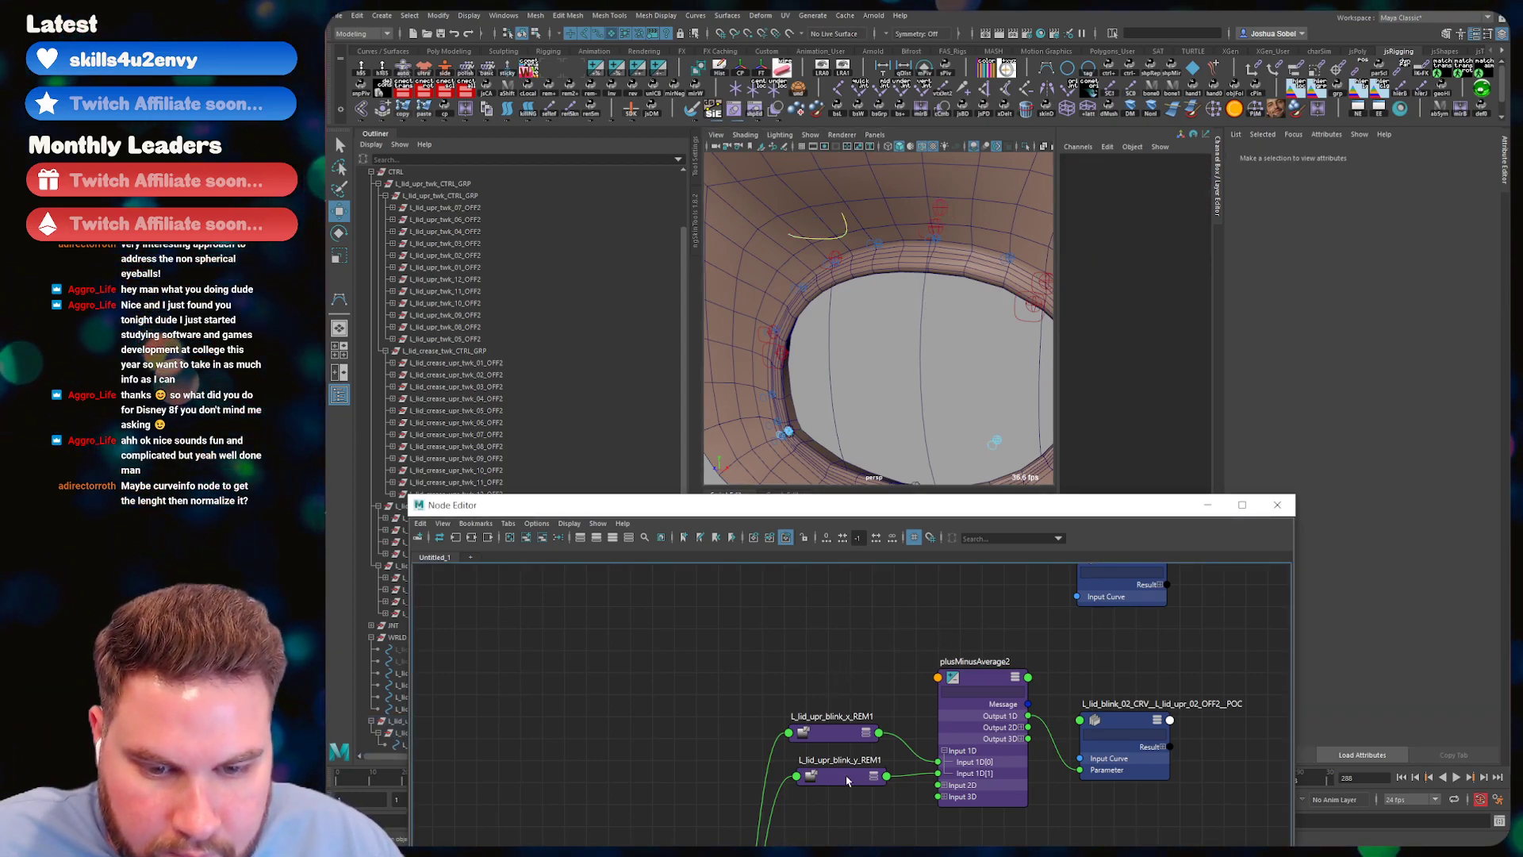
left_click_drag(847, 780, 835, 782)
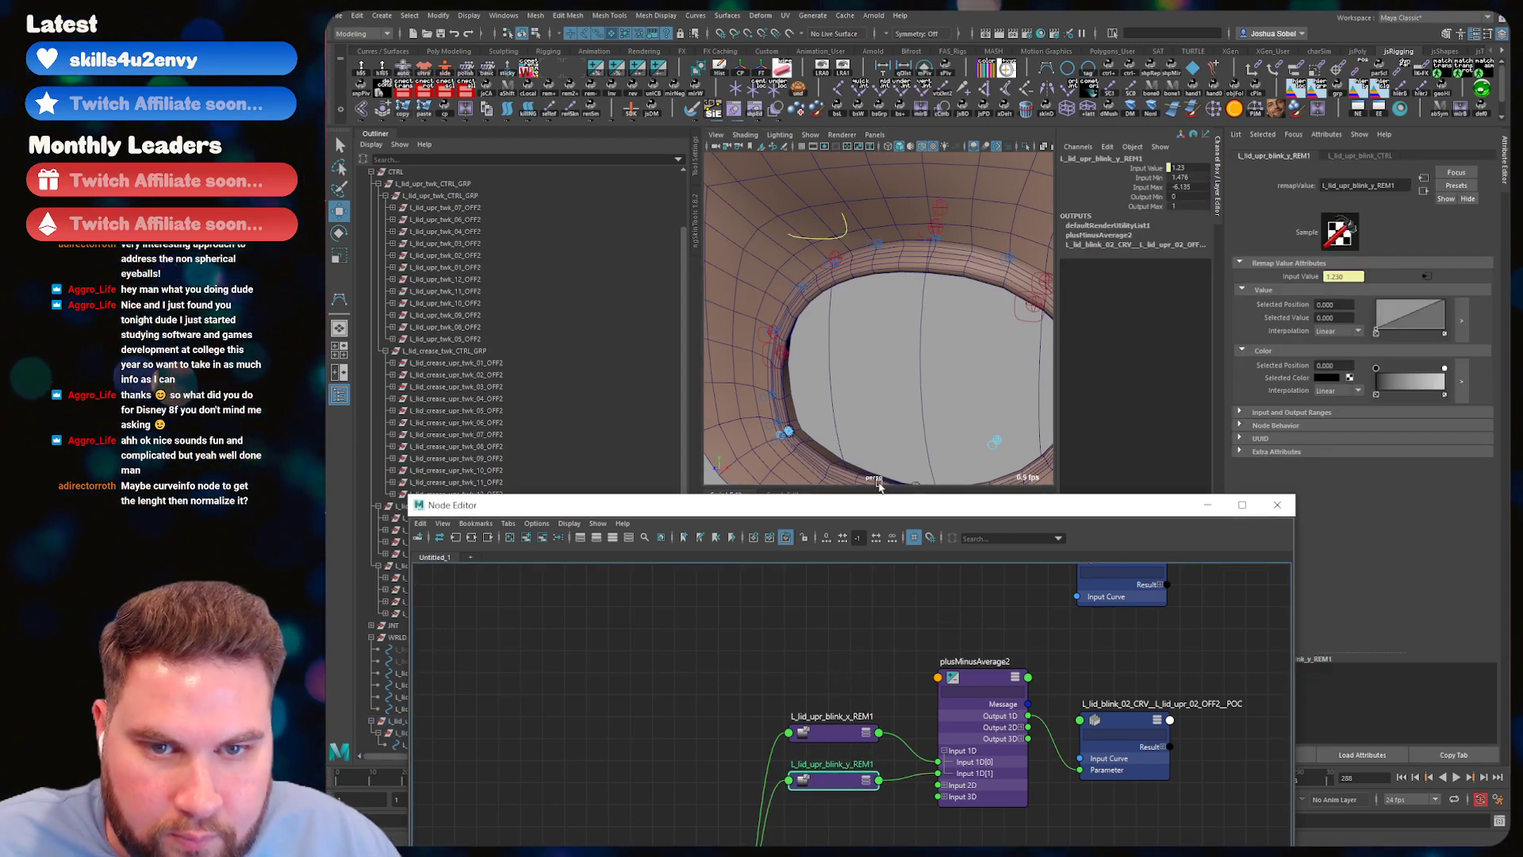
double_click(1190, 178)
type("1.23")
- Move L_lid_upr_blink_CTRL below the lower lid to about Translate Y -6.18, and select the Translate Y value for copying
left_click_drag(865, 319, 876, 318, "alt")
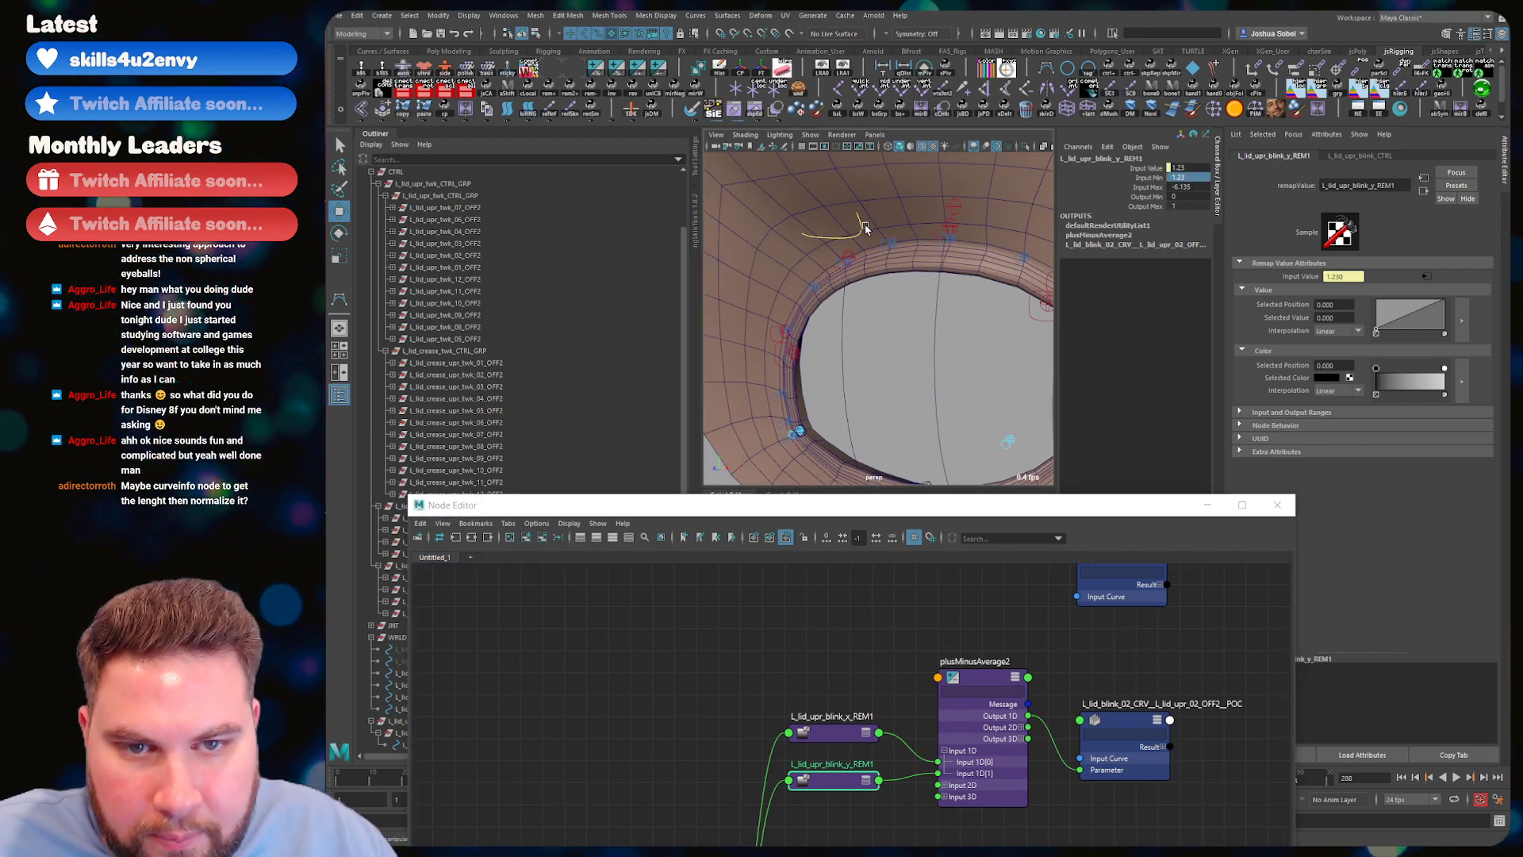
left_click(864, 230)
left_click(861, 235)
key("c")
middle_click_drag(842, 364, 873, 470)
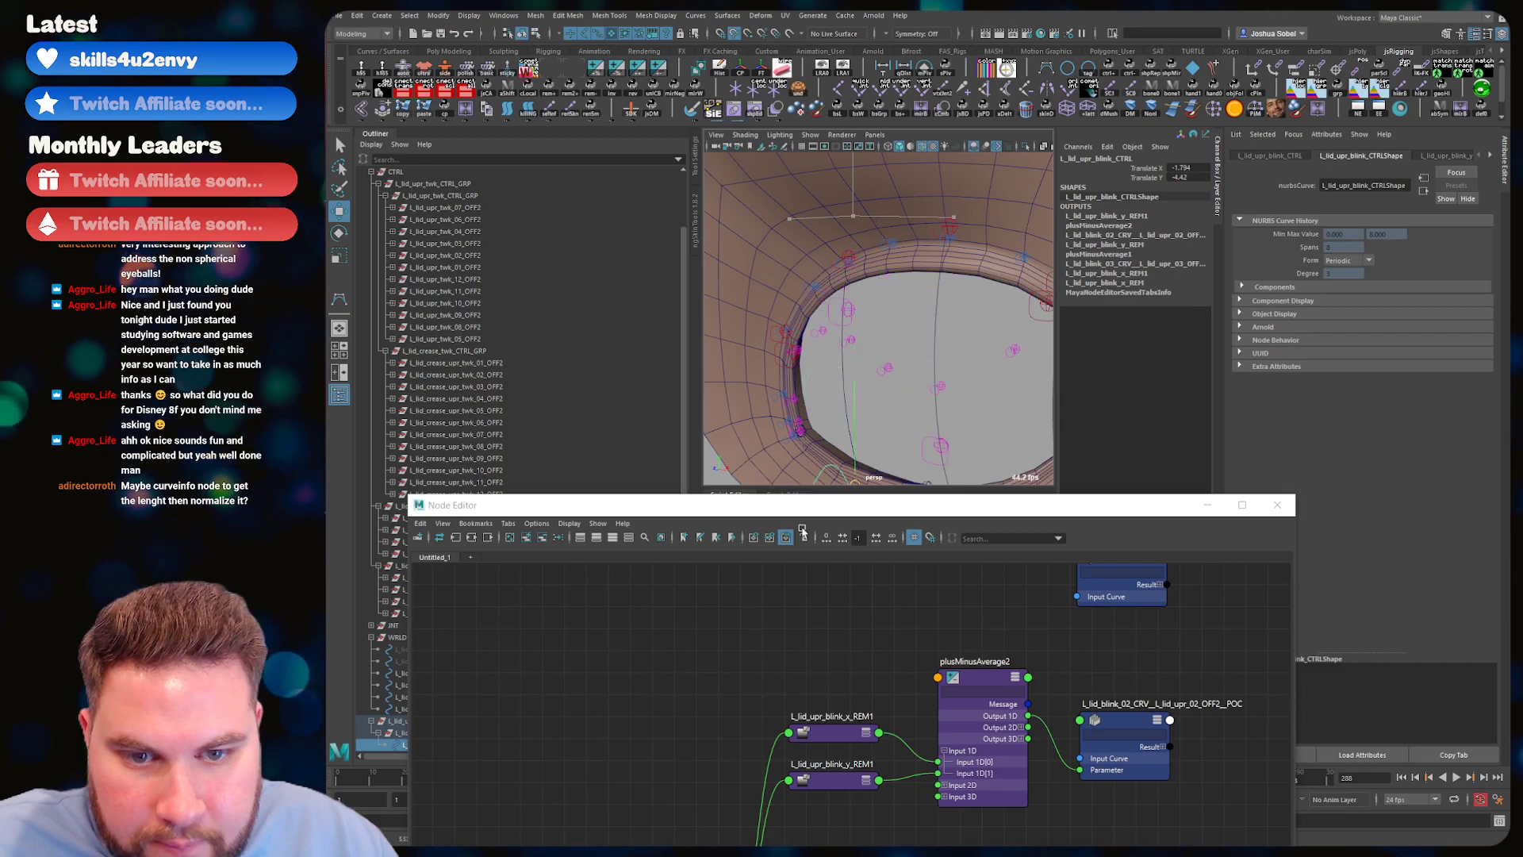
left_click_drag(873, 470, 817, 341, "alt")
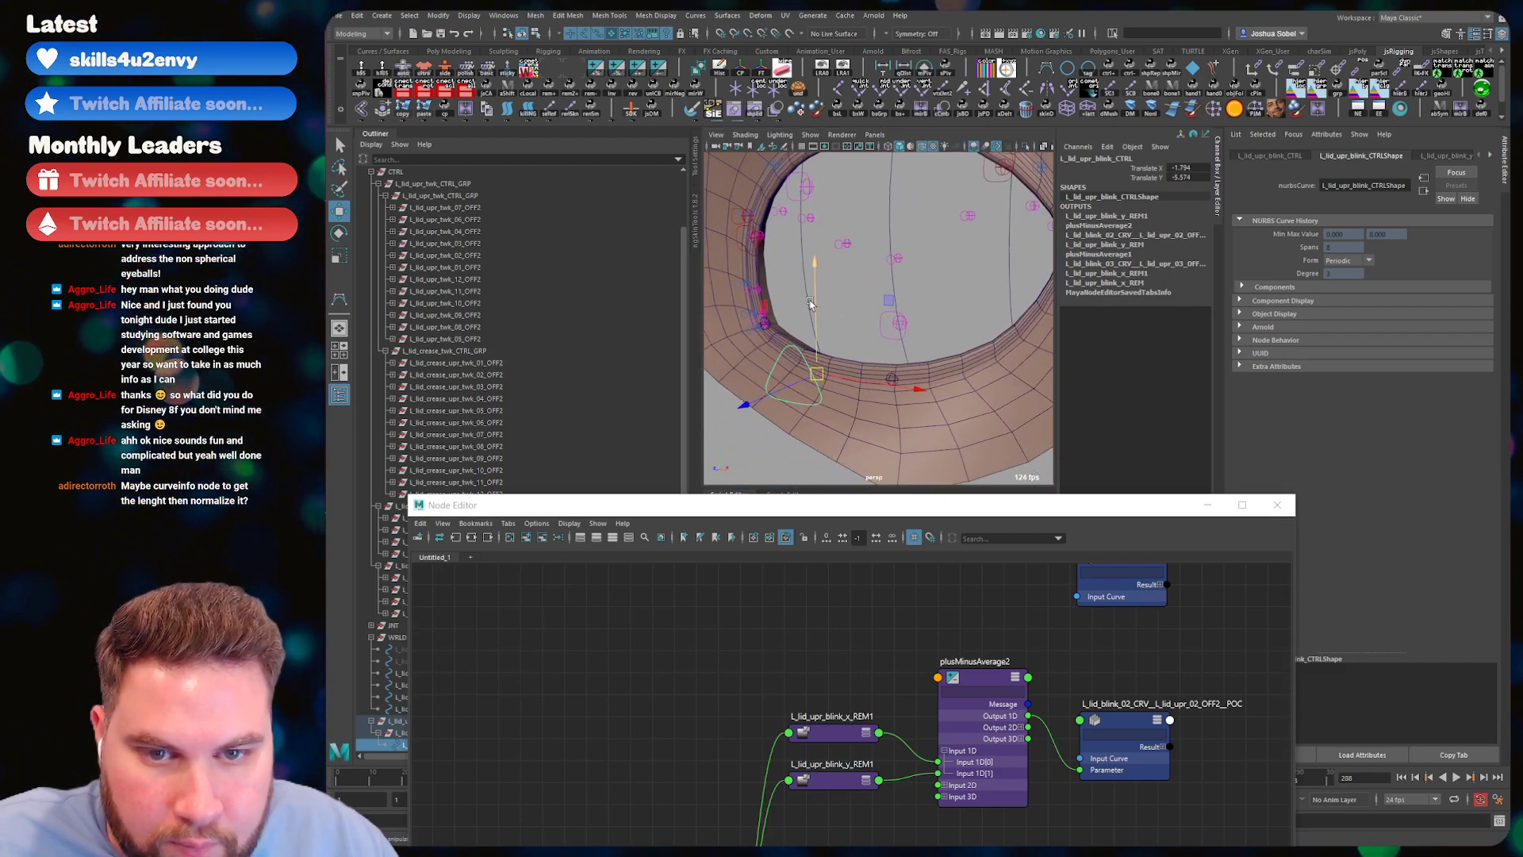
double_click(1190, 178)
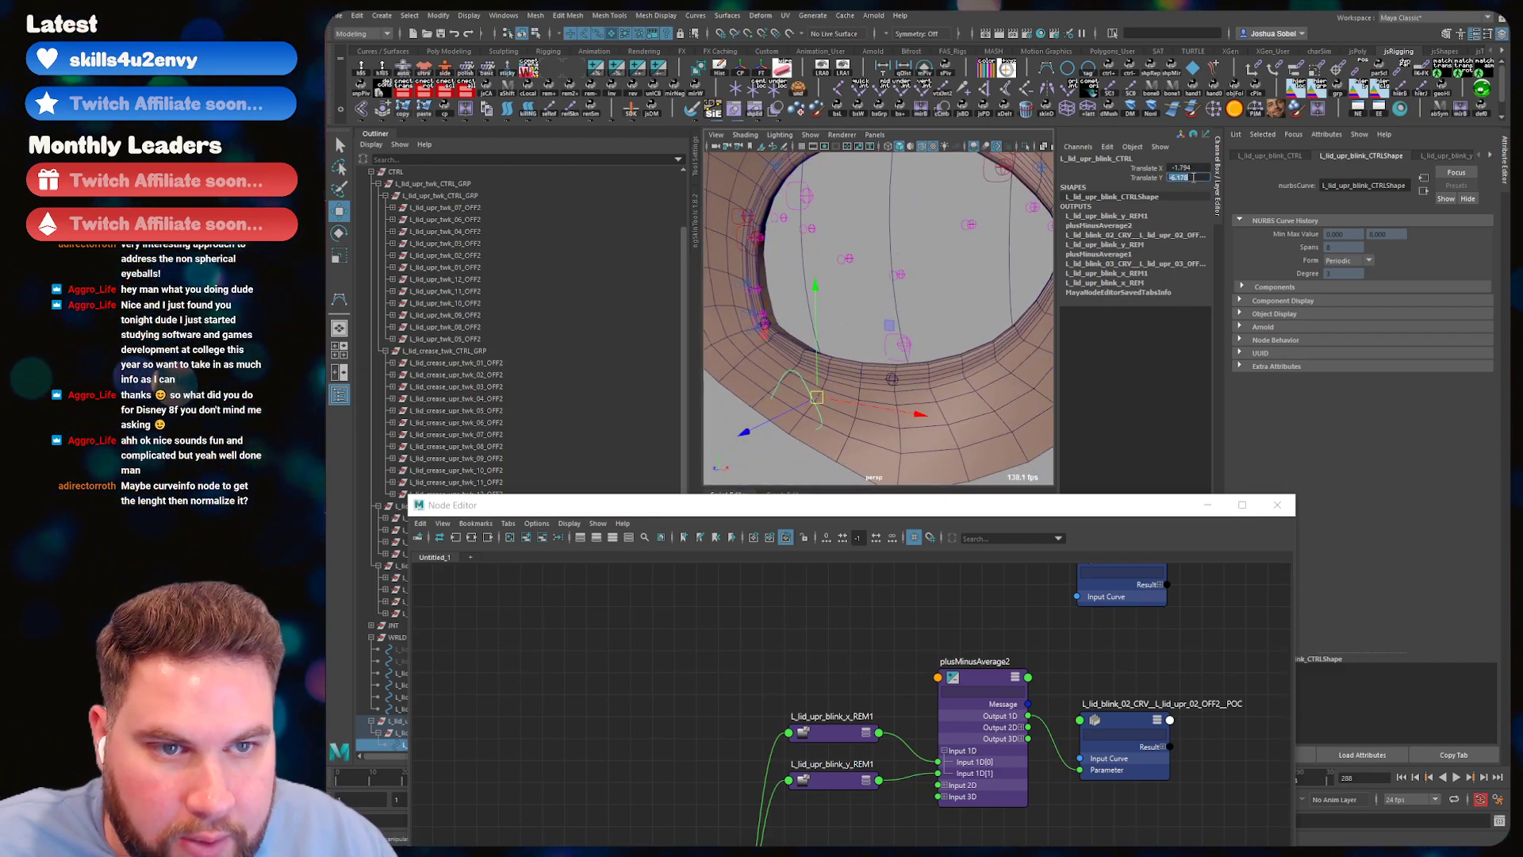
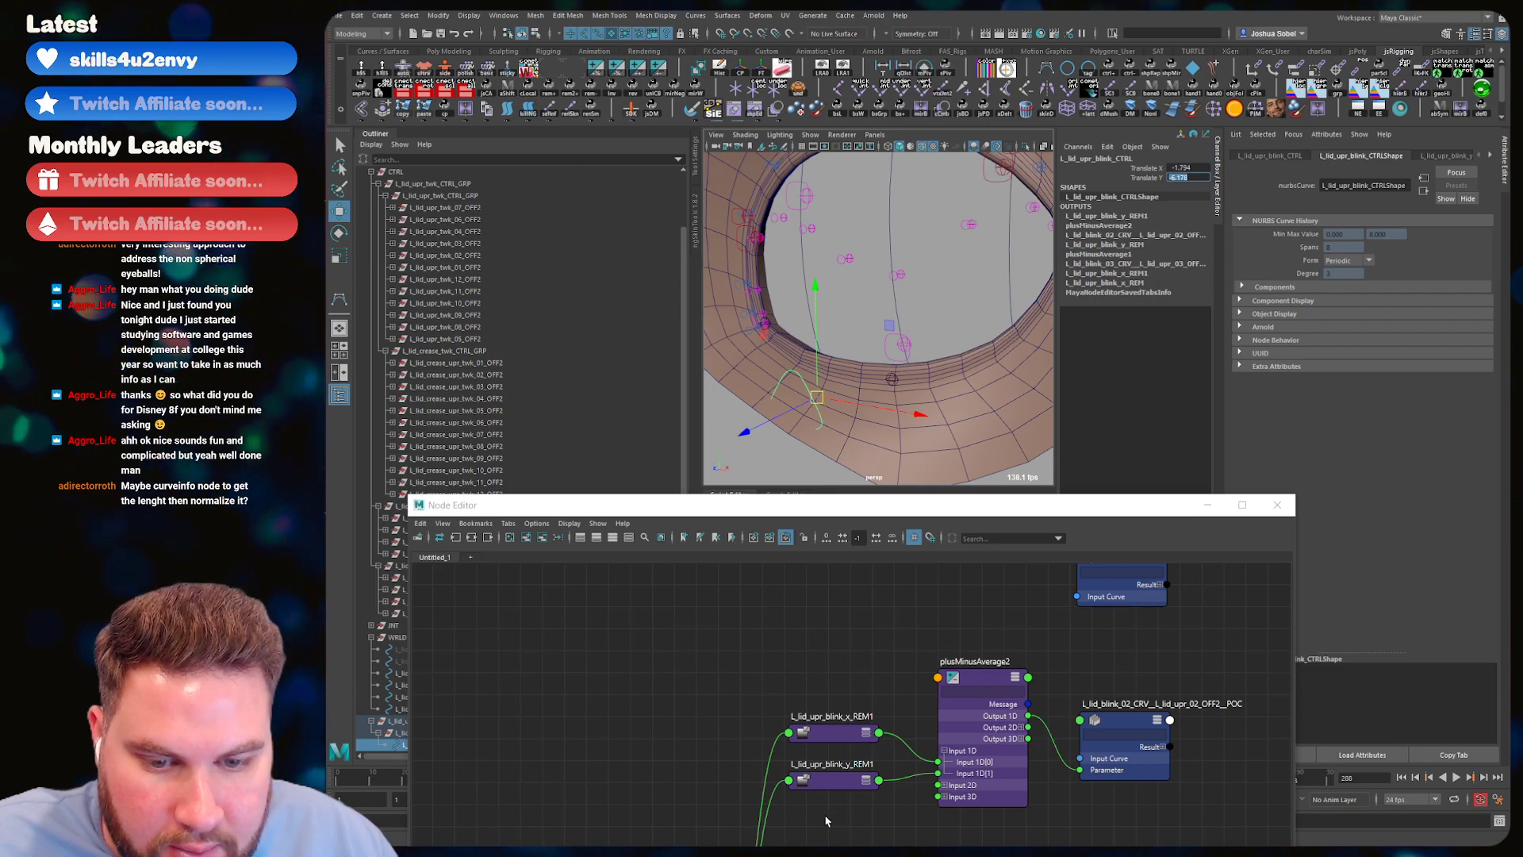
- Set L_lid_upr_blink_y_REM1's Input Max to -6.178
left_click(832, 779)
double_click(1189, 188)
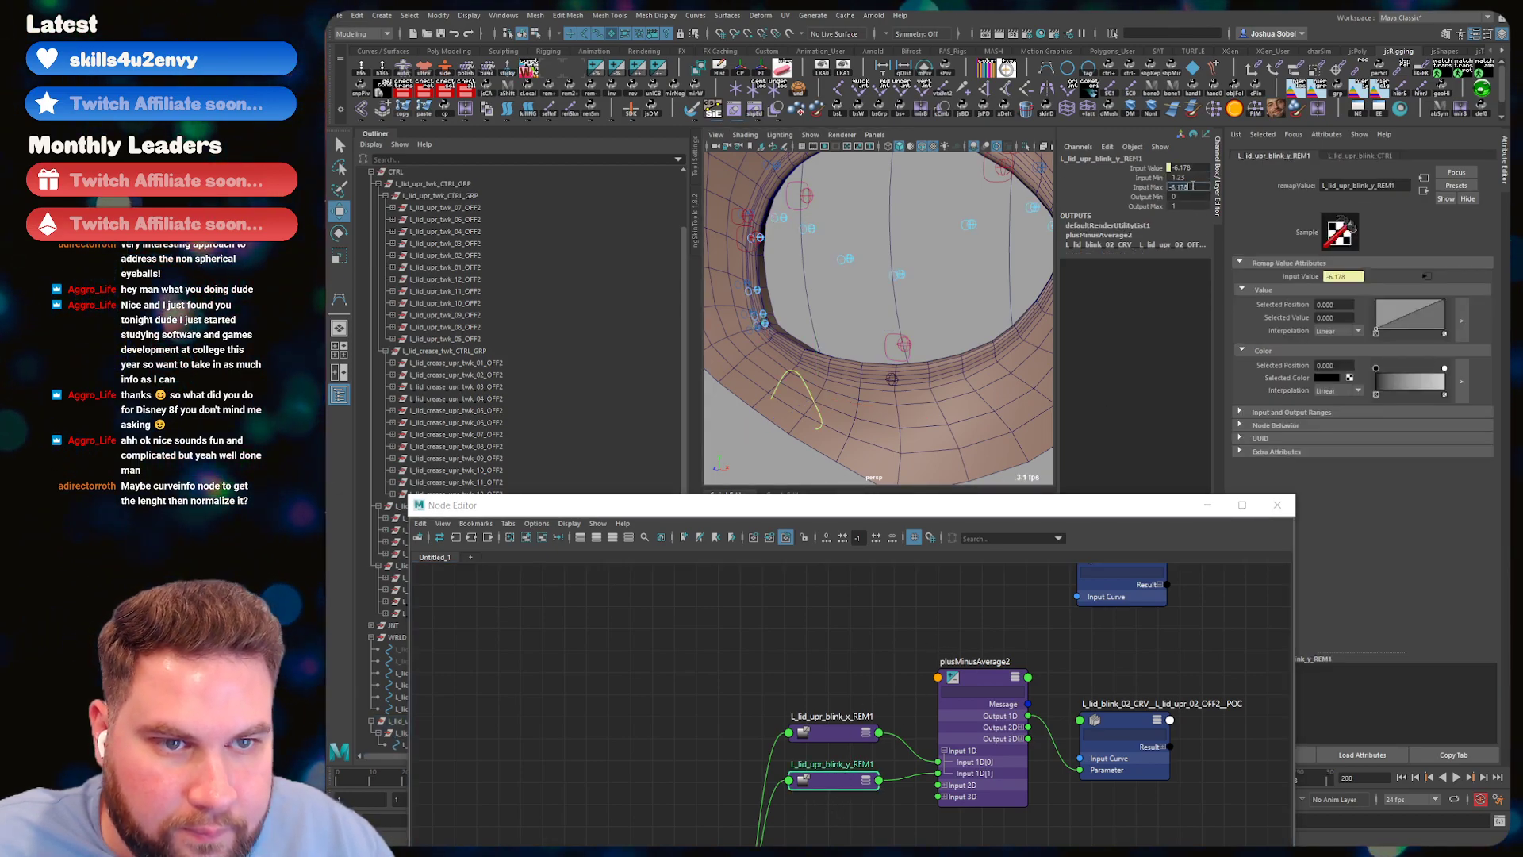
type("-6.178")
key("Return")
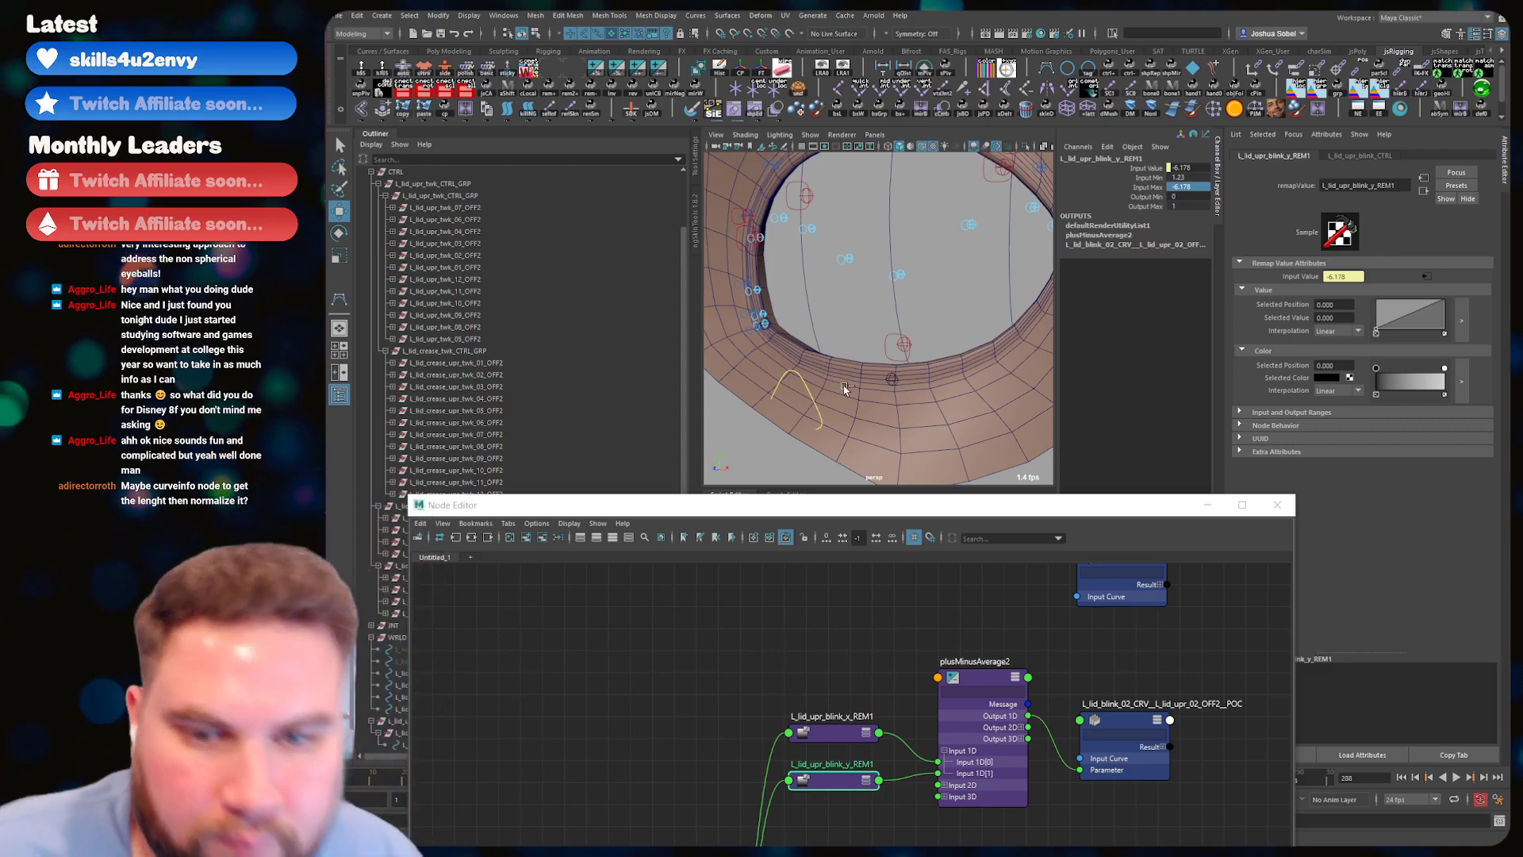
- Frame the whole eye and test the new remap range by moving L_lid_upr_blink_CTRL down, returning it to its rest position
left_click(785, 383)
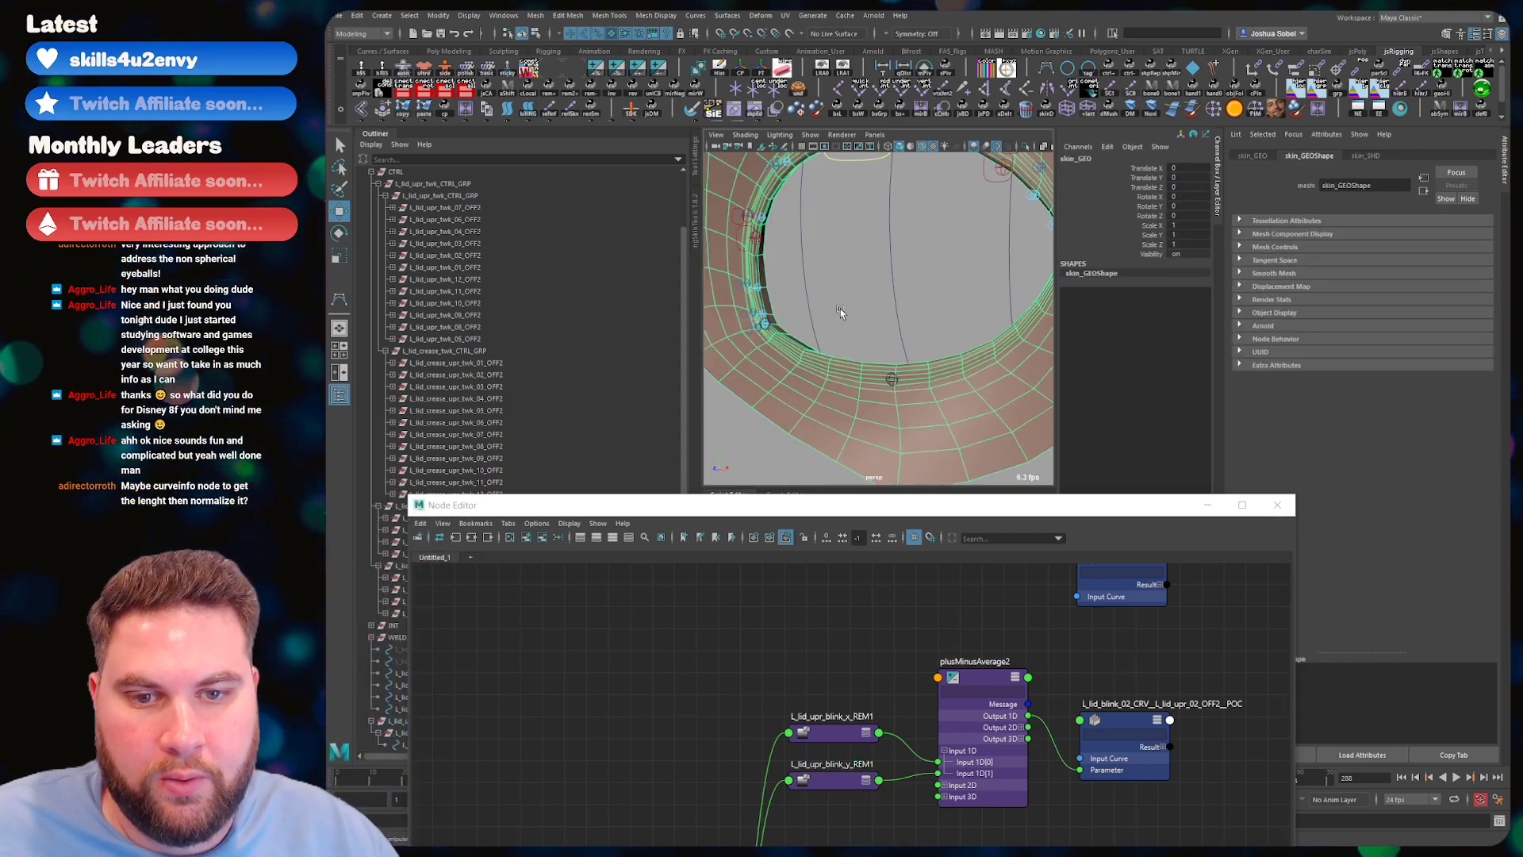
key("f")
left_click(871, 247)
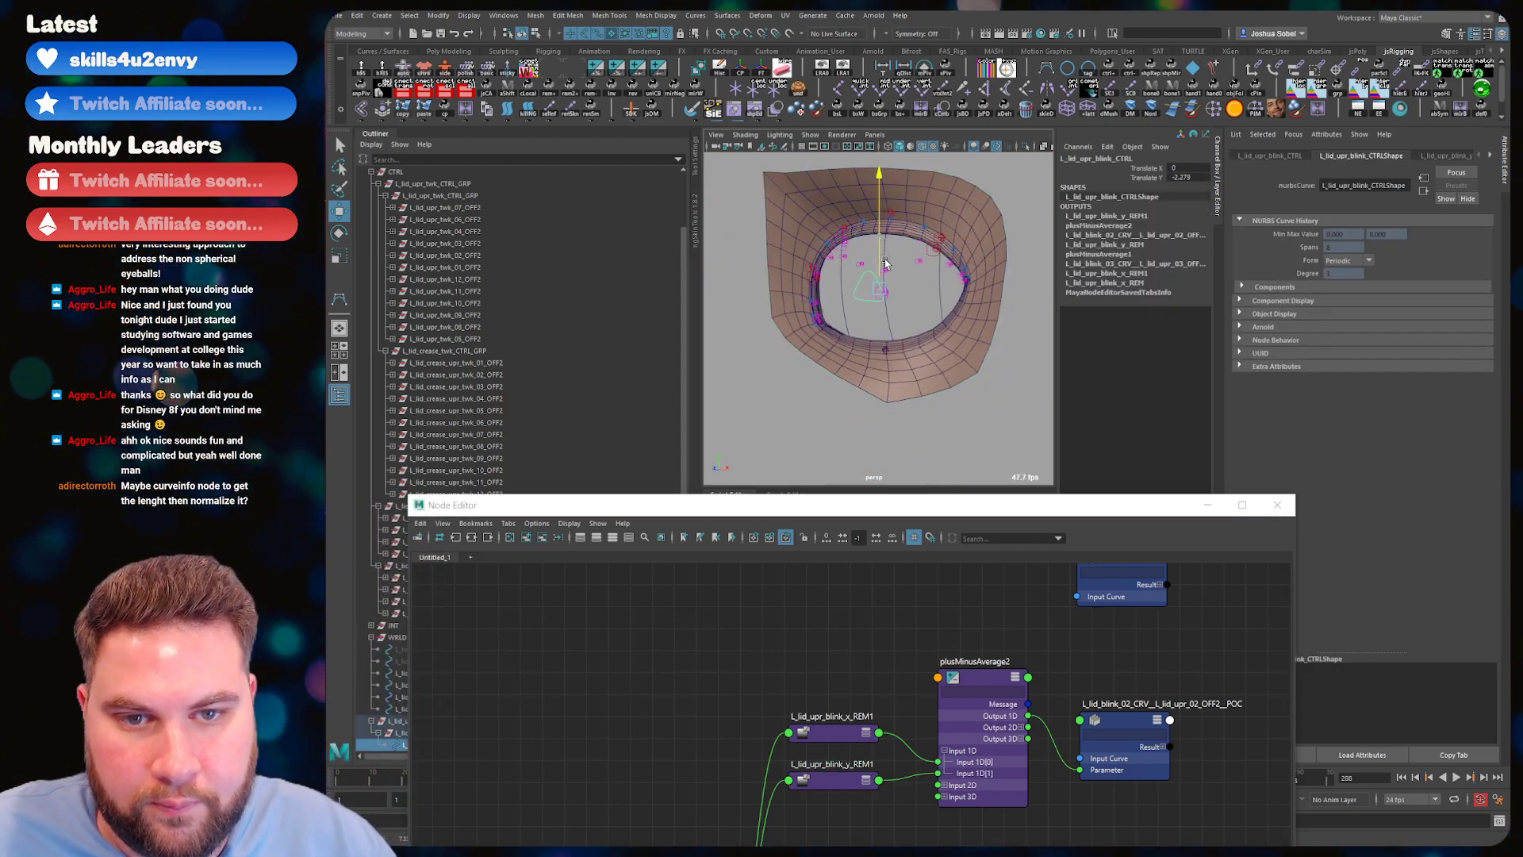
left_click_drag(890, 319, 880, 253)
right_click_drag(850, 253, 880, 242, "alt")
key("ctrl+z")
left_click_drag(873, 243, 908, 248, "alt")
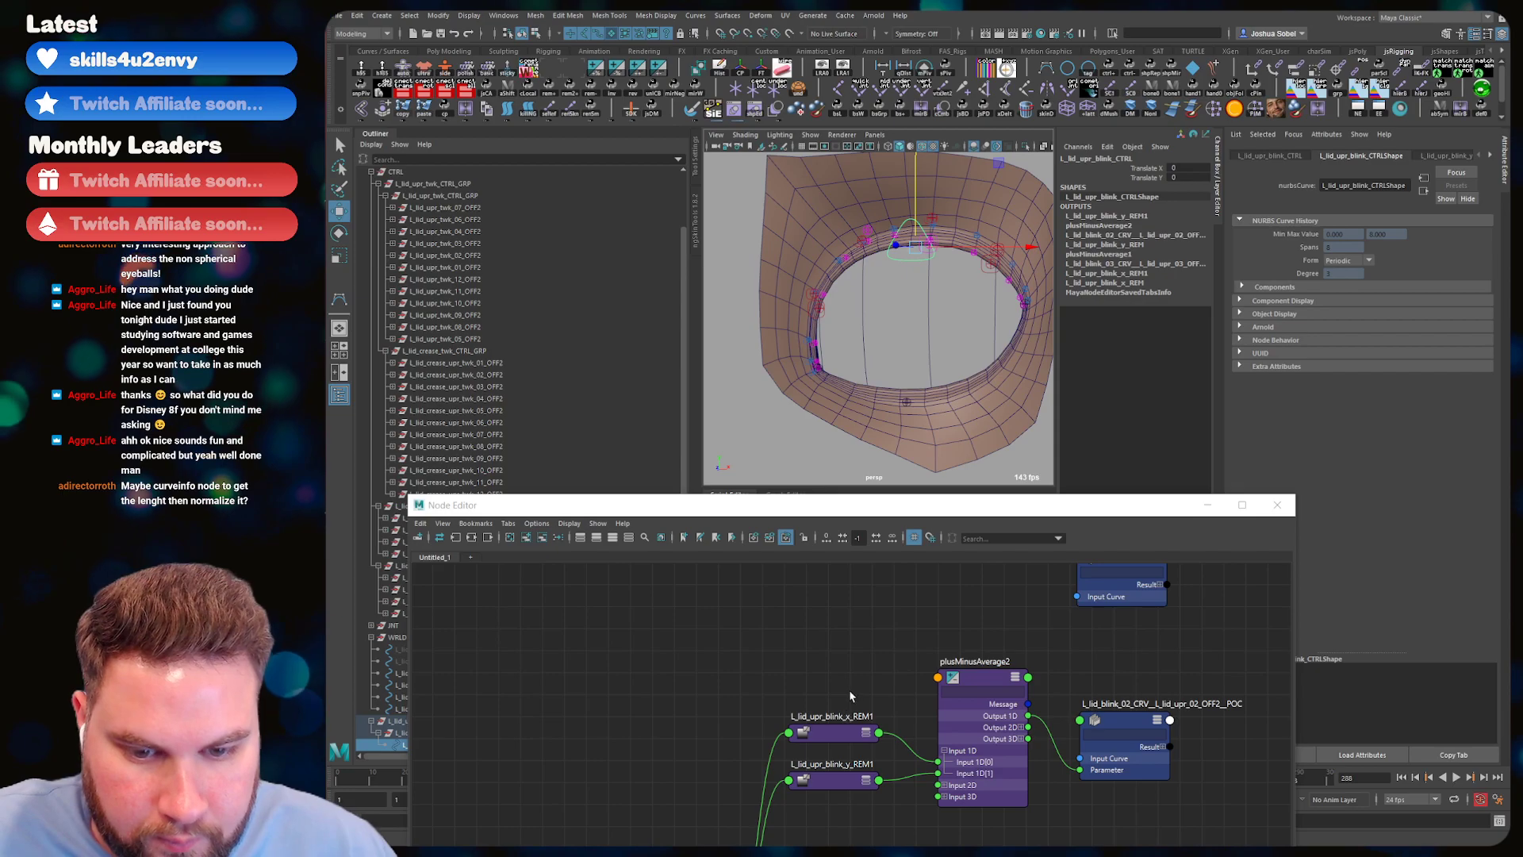
- Check the x remap and plusMinusAverage2 nodes, and turn on Turn On Percentage for the L_lid_blink_02_CRV upper-lid POC
left_click(831, 727)
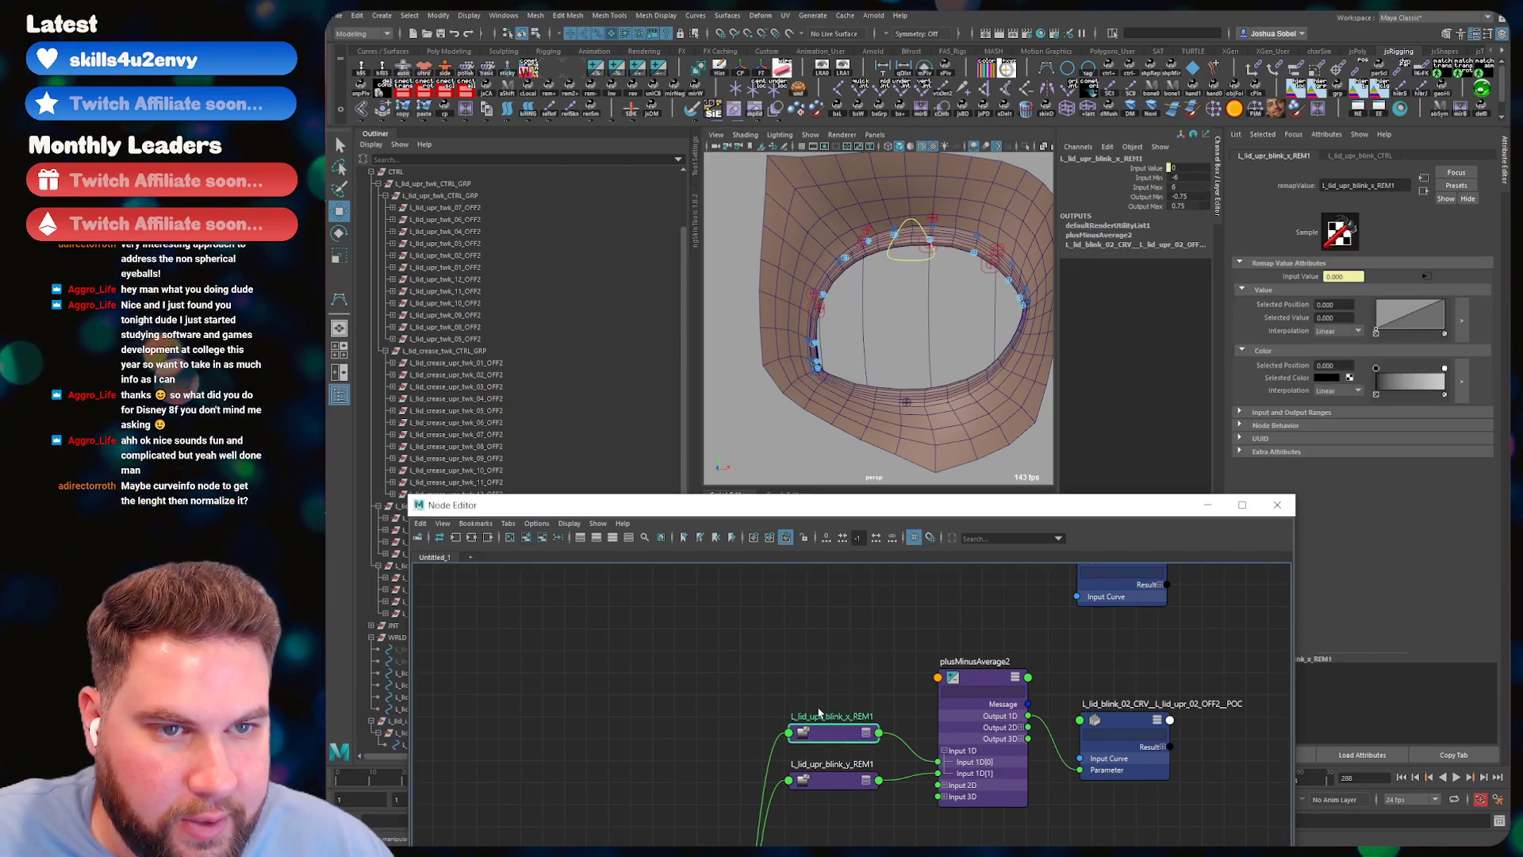
left_click(975, 682)
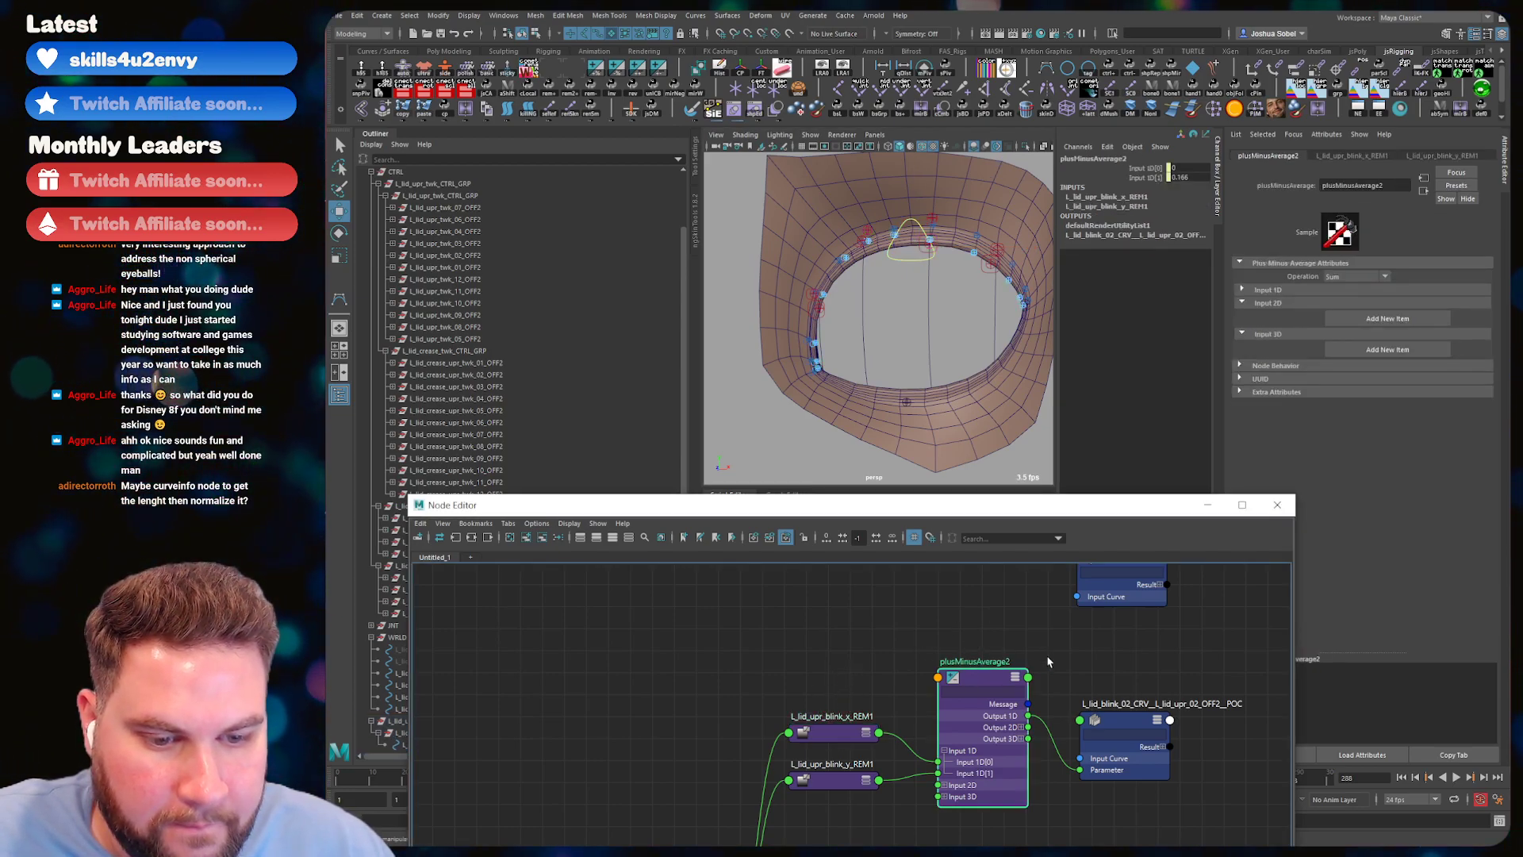
left_click(1140, 738)
left_click(1328, 265)
left_click_drag(999, 301, 946, 292, "alt")
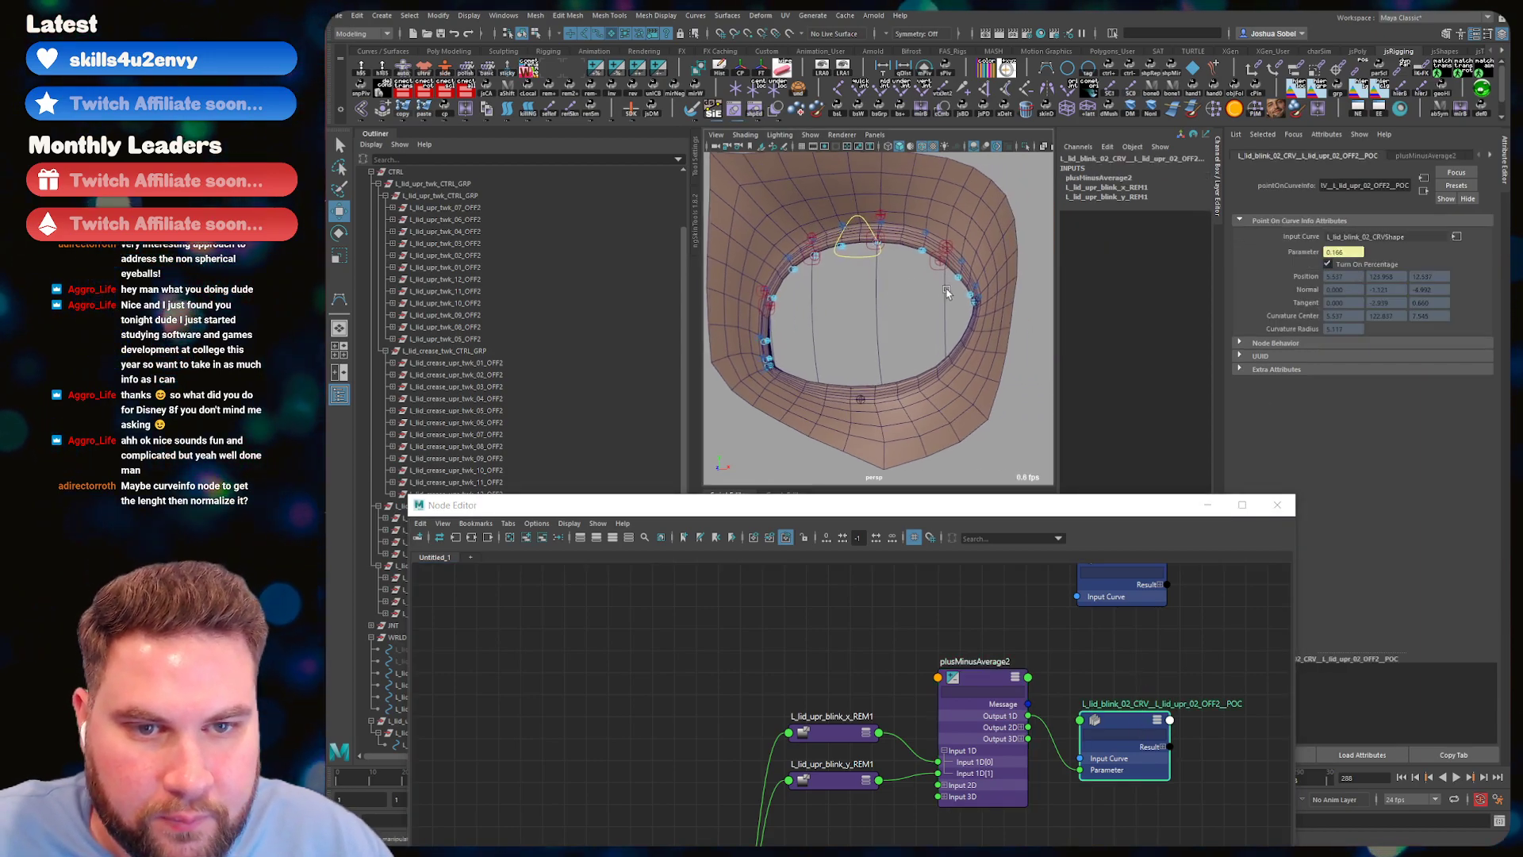
- Examine the percentage setting on the point-on-curve nodes of the L_lid_blink_04 and L_lid_blink_01 curves, and clear the selection
left_click(946, 292)
left_click(1488, 156)
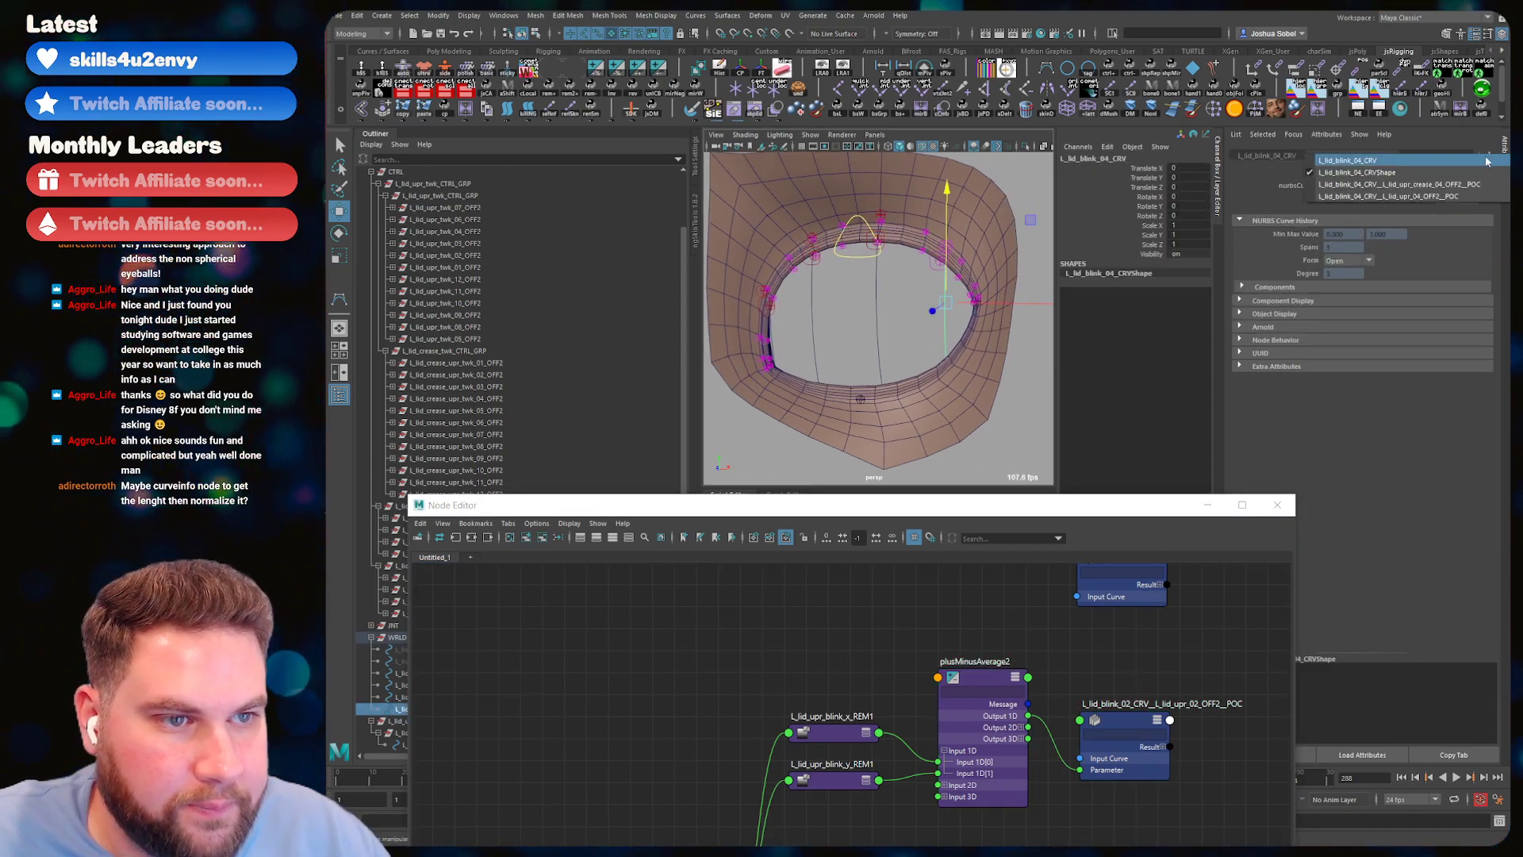
left_click(1389, 195)
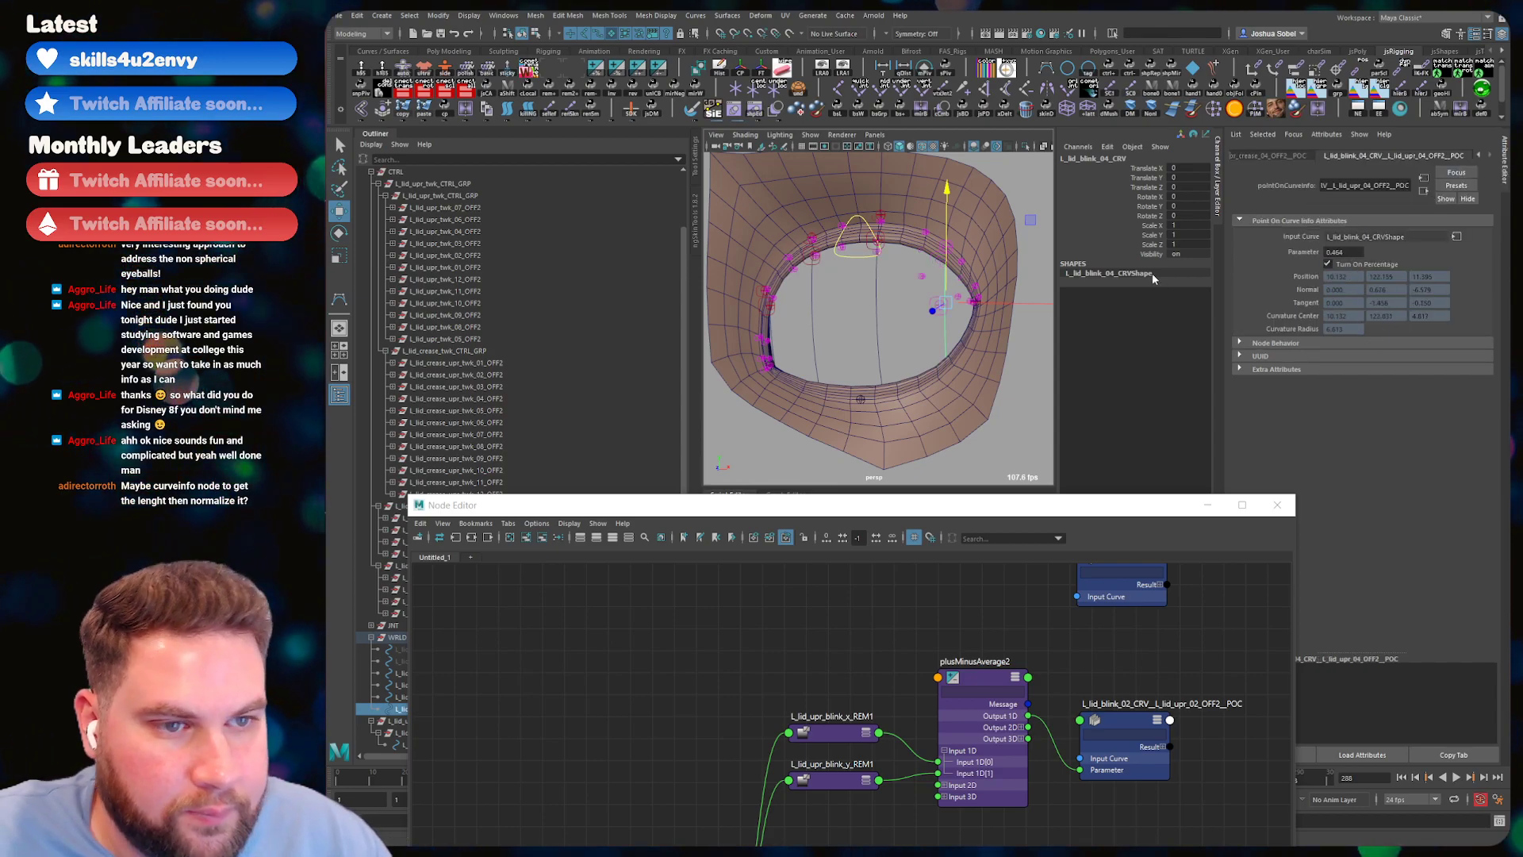
left_click(771, 336)
key("q")
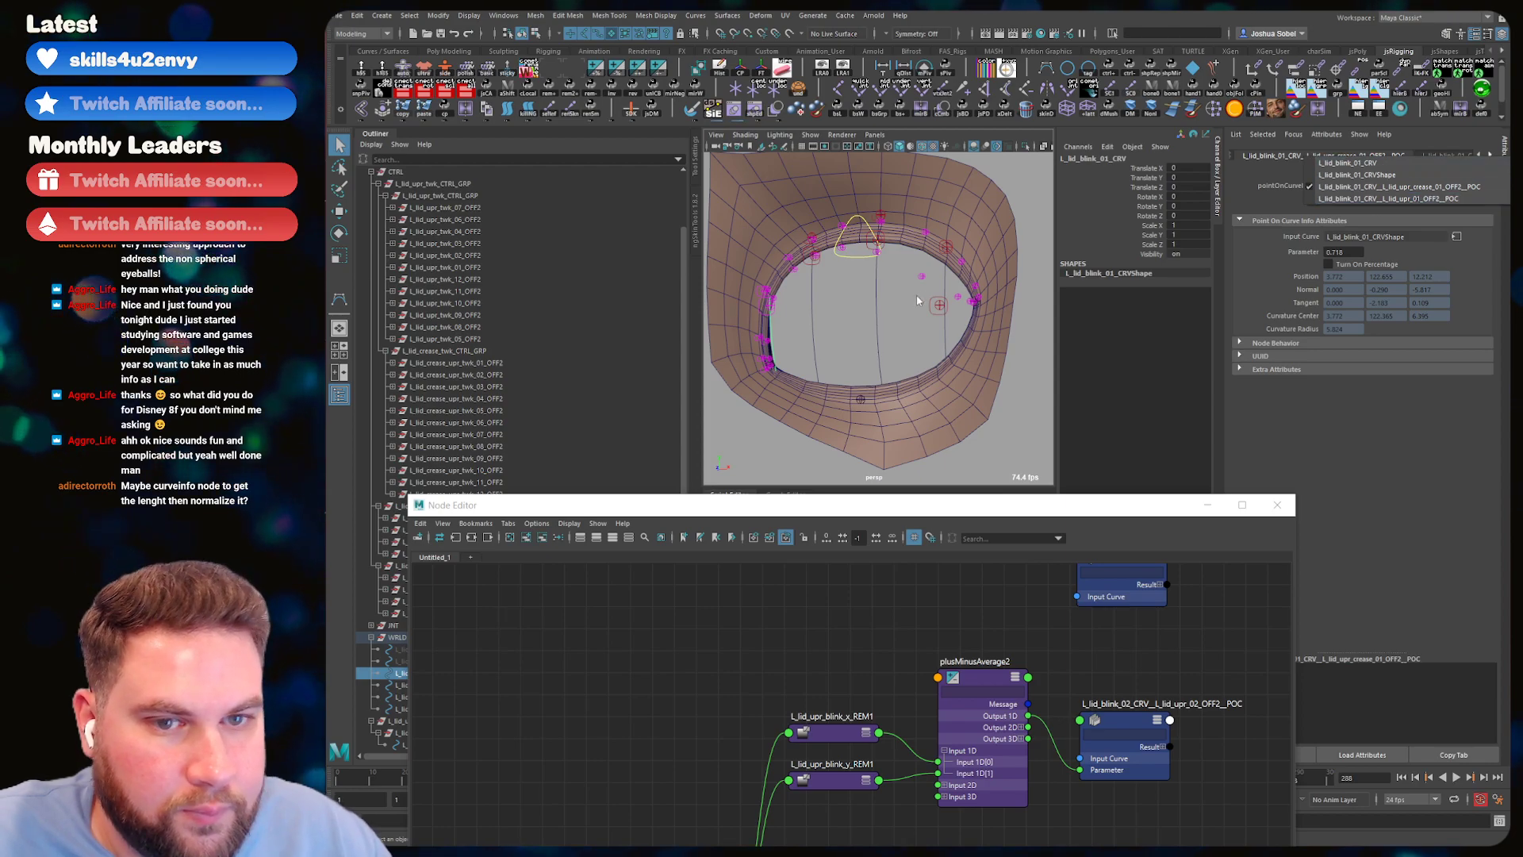
left_click(1478, 156)
left_click(944, 325)
left_click(891, 316)
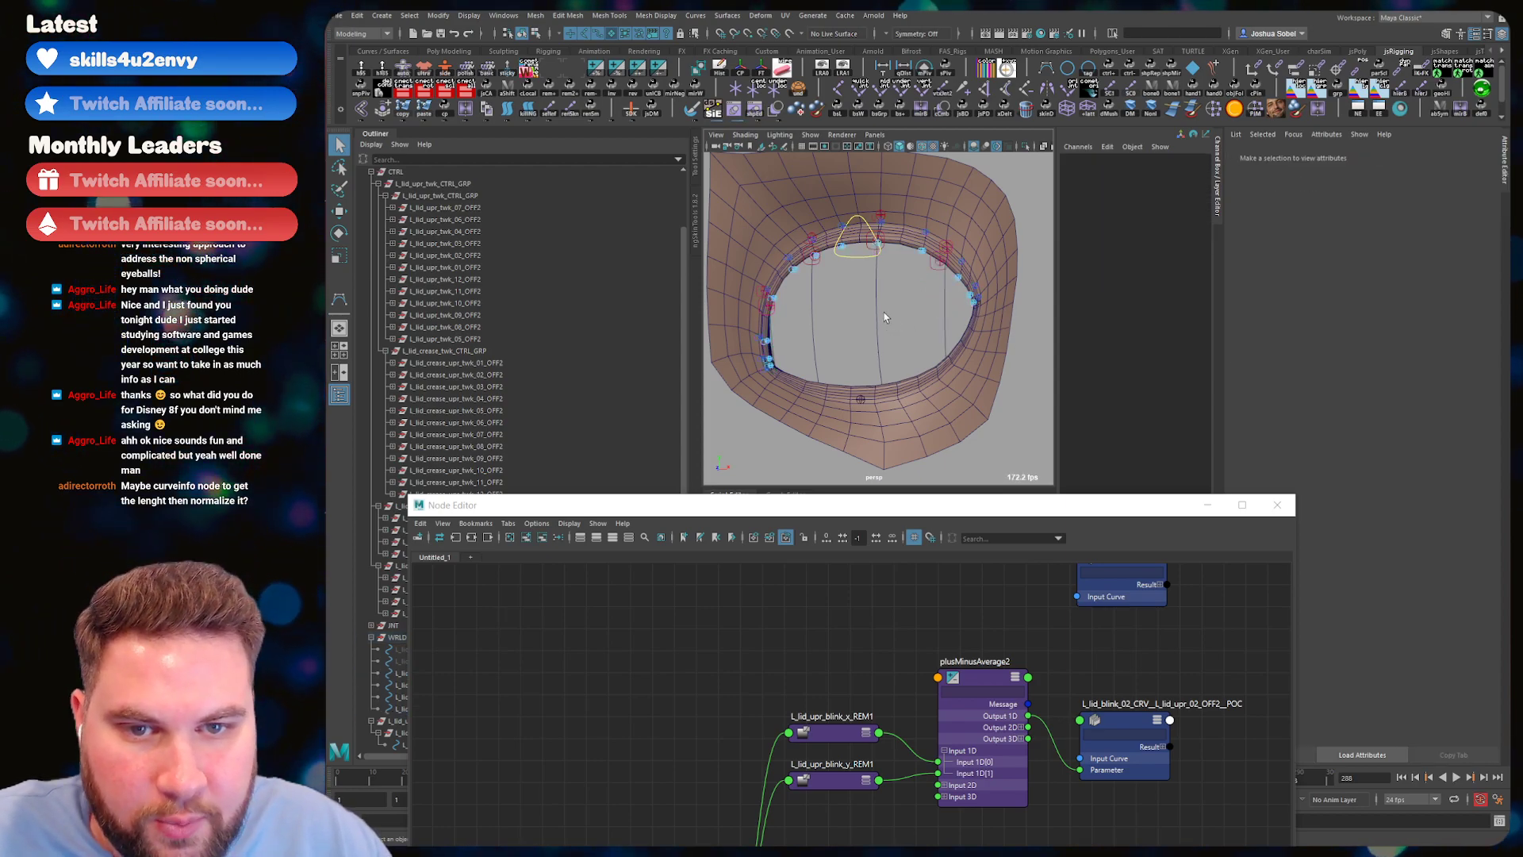
- Test the percentage-based attachment by moving L_lid_upr_blink_CTRL down and sideways, ending near Translate X 1.56 and Translate Y -2.25
middle_click_drag(850, 289, 876, 284, "alt")
left_click(898, 250)
key("w")
left_click_drag(892, 203, 908, 340)
left_click_drag(901, 199, 973, 236)
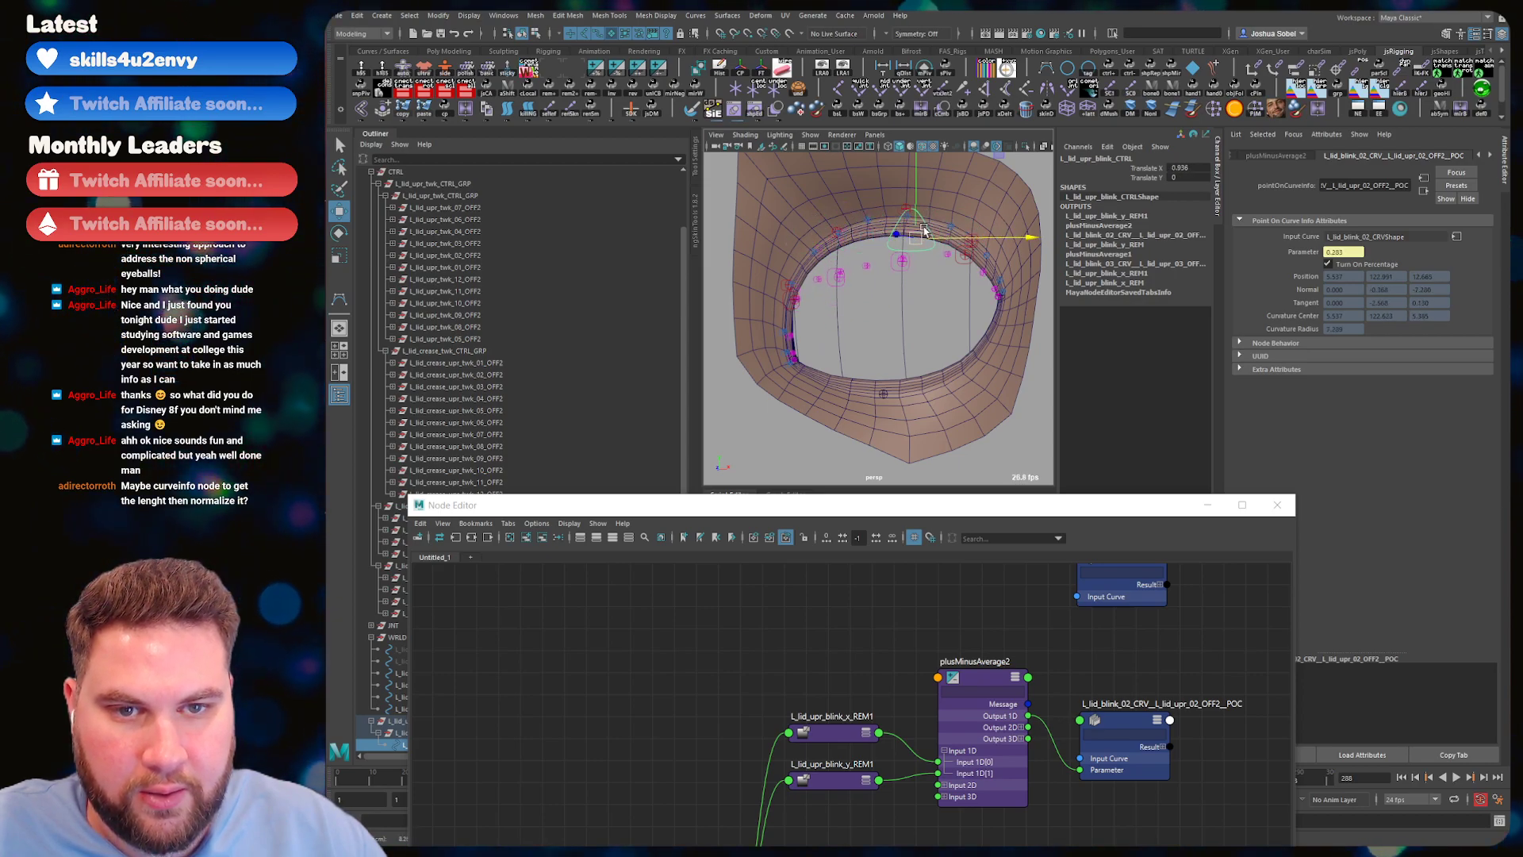
key("ctrl+z")
left_click_drag(890, 181, 902, 244)
mouse_move(946, 301)
left_mouse_down()
mouse_move(964, 276)
mouse_move(930, 308)
mouse_move(952, 311)
left_mouse_up()
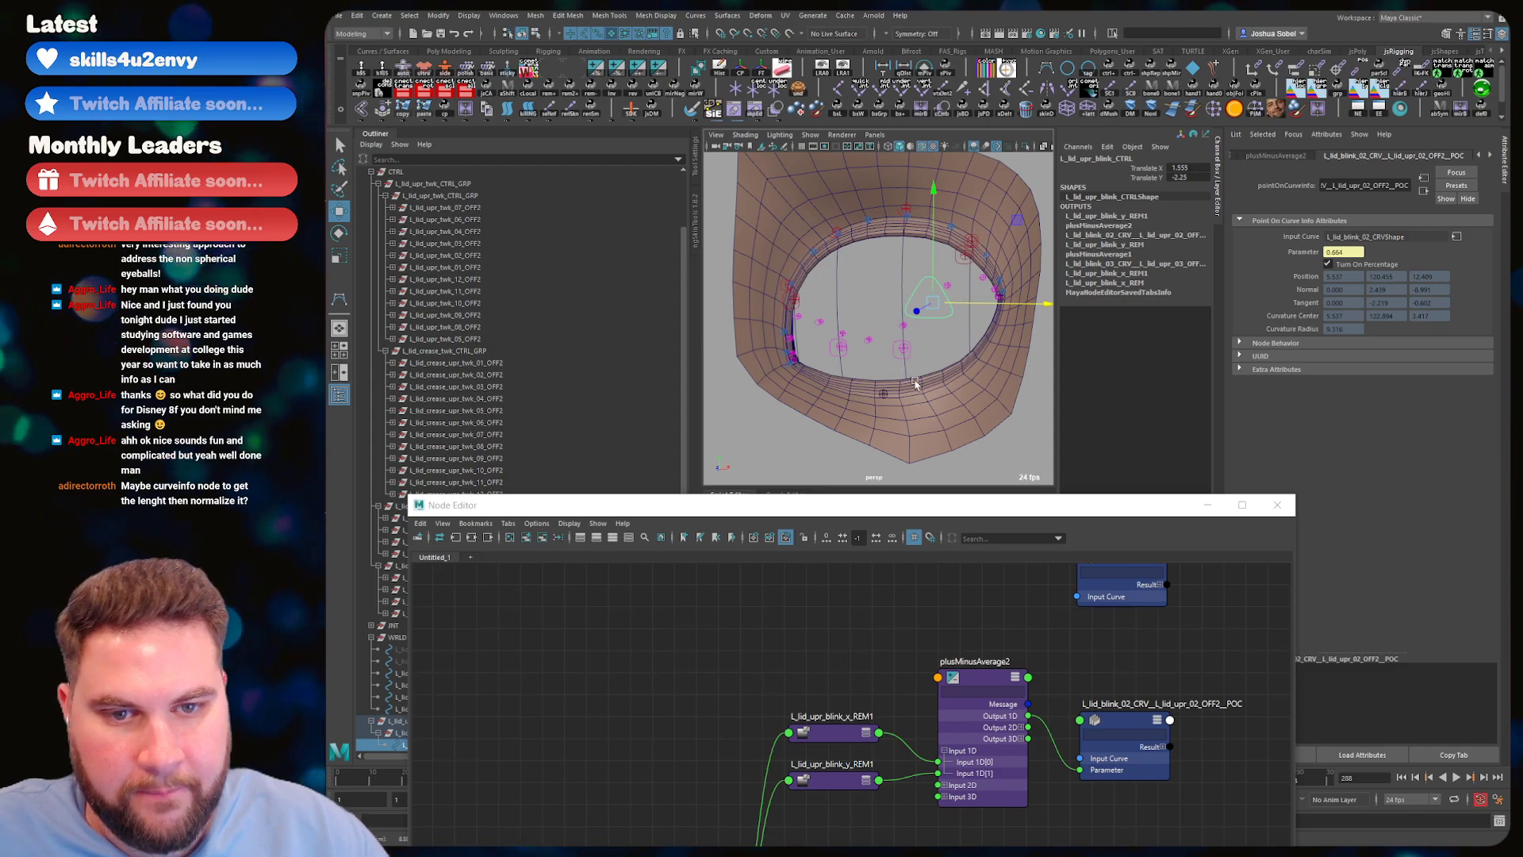
- Find L_lid_upr_blink_x_REM in the L_lid_blink_03 network and set its Output Min to -0.2 and Output Max to 0.2
left_click(902, 311)
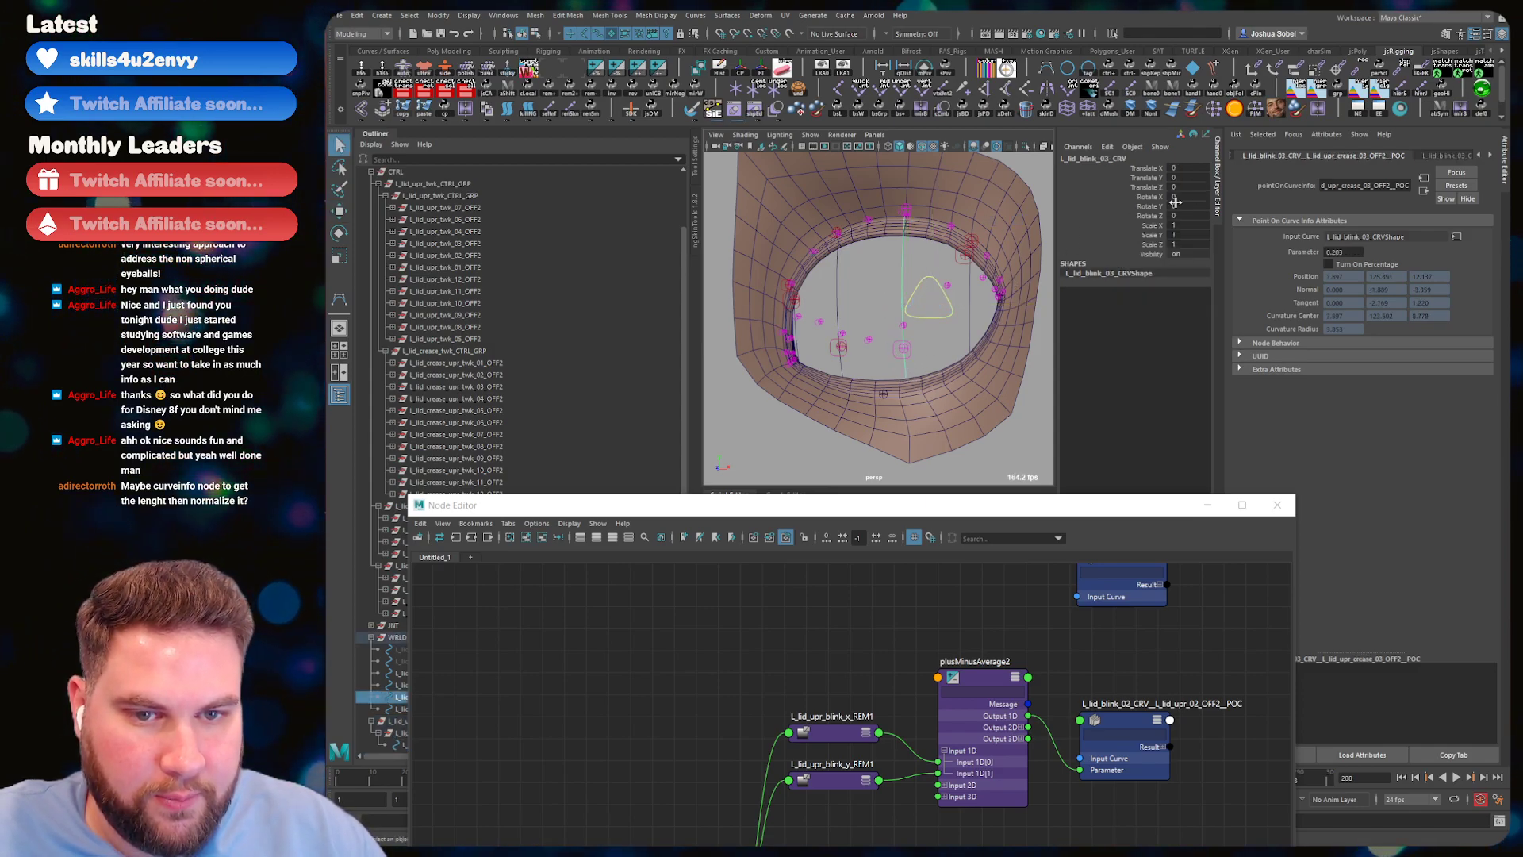
key("q")
middle_click_drag(811, 684, 731, 592, "alt")
middle_click_drag(804, 753, 796, 559, "alt")
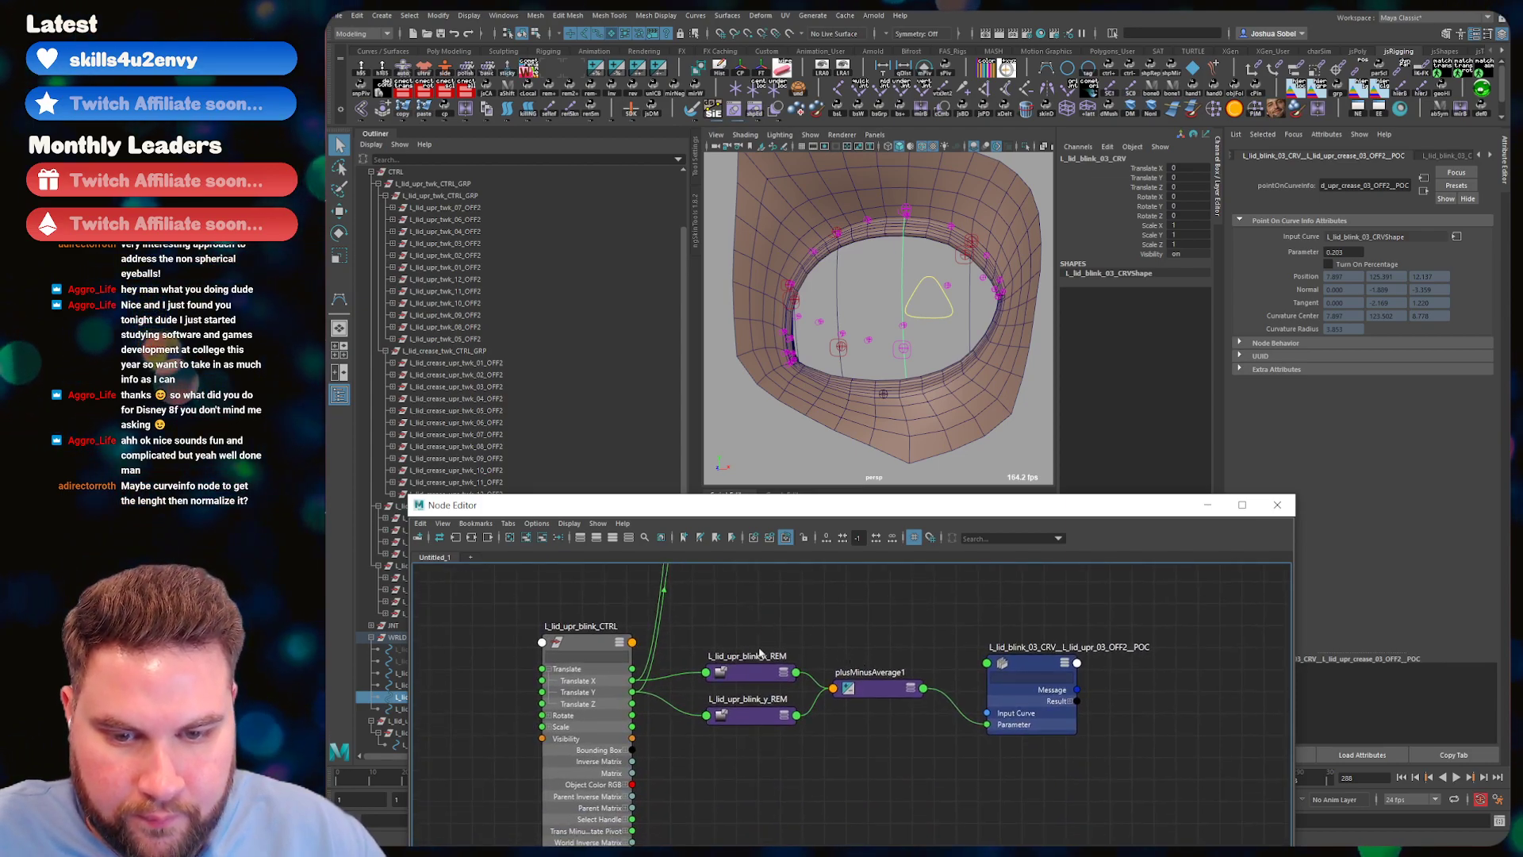
left_click_drag(759, 637, 763, 644)
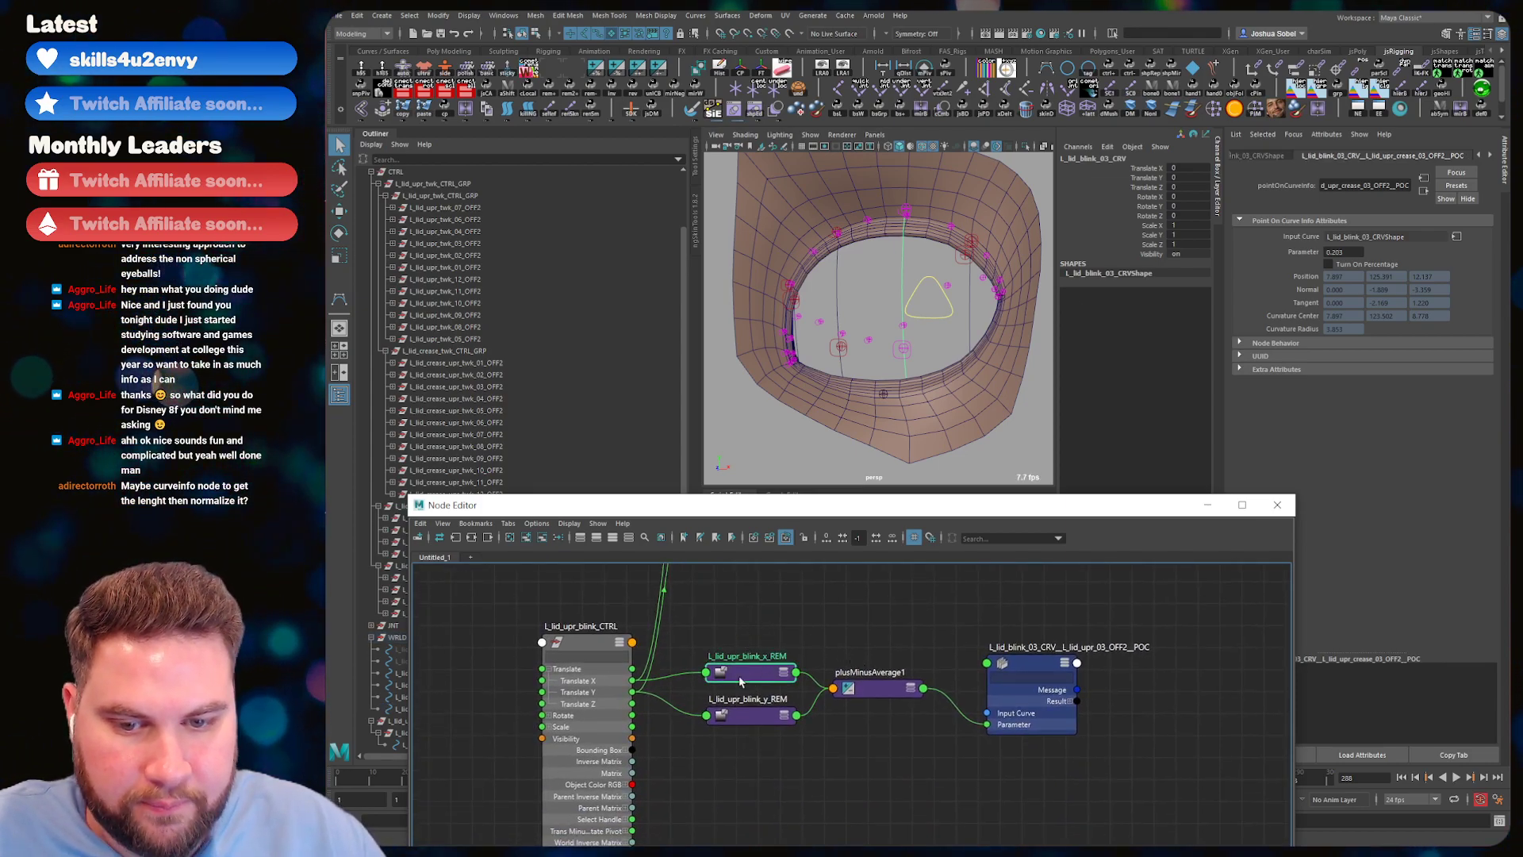
left_click(1193, 197)
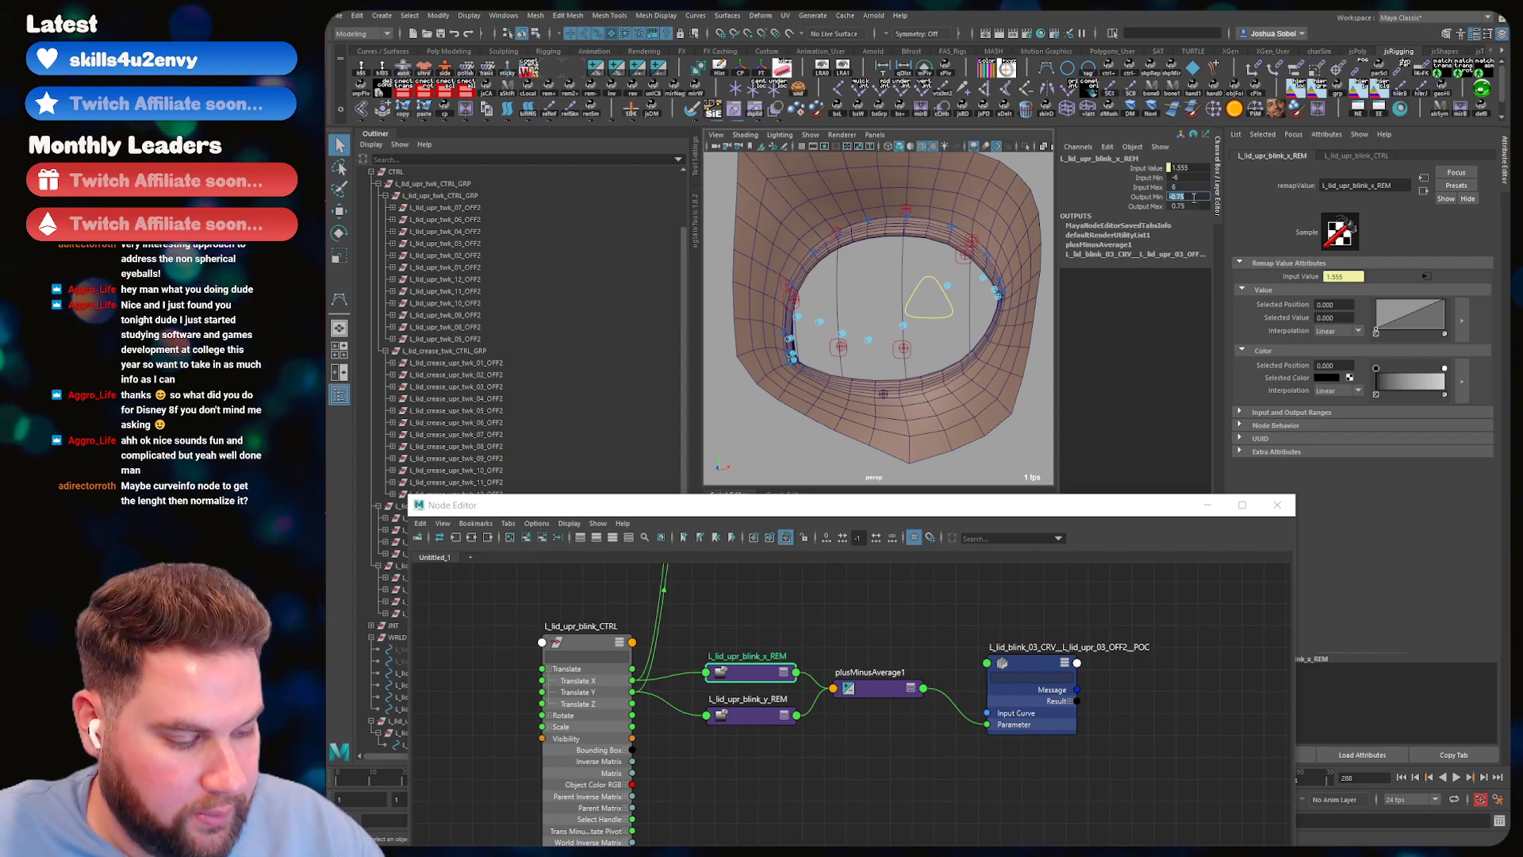
type("-2")
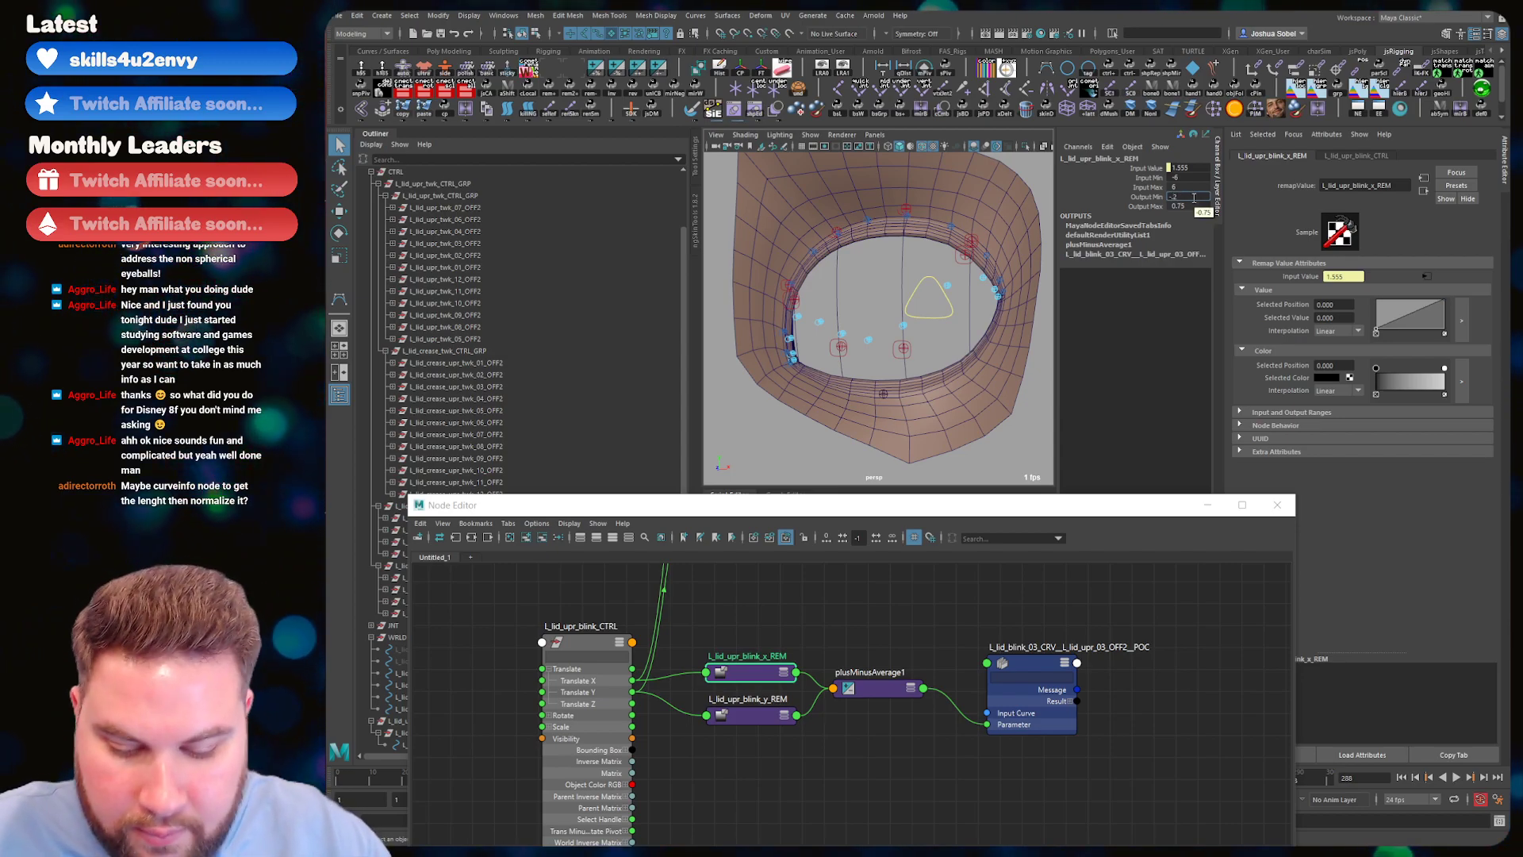
key("Tab")
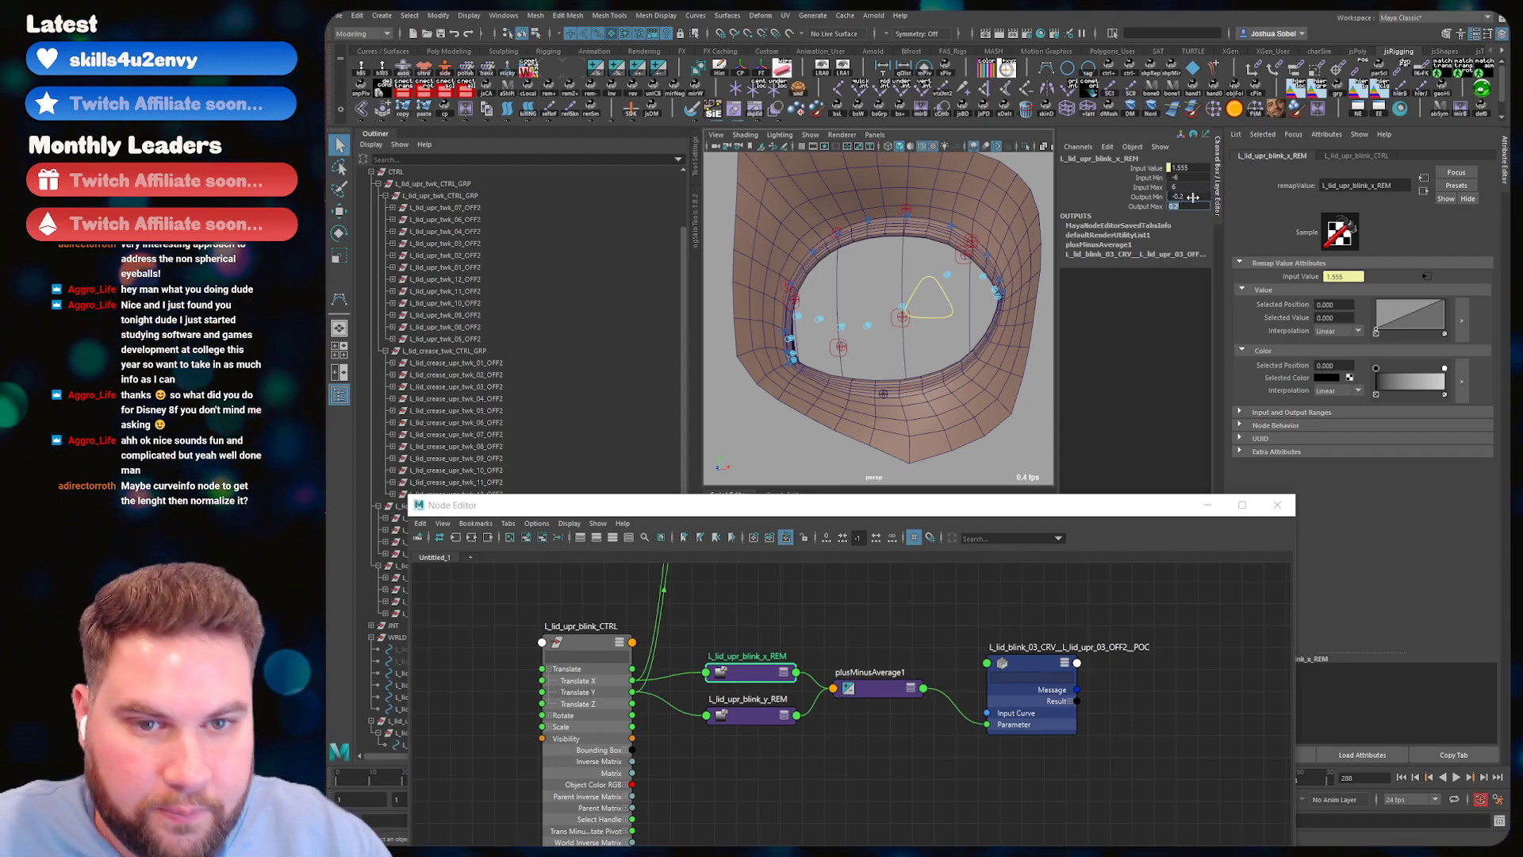
- Return L_lid_upr_blink_CTRL to rest and test the reduced horizontal influence by moving it down and towards positive X
left_click(942, 309)
key("alt+z")
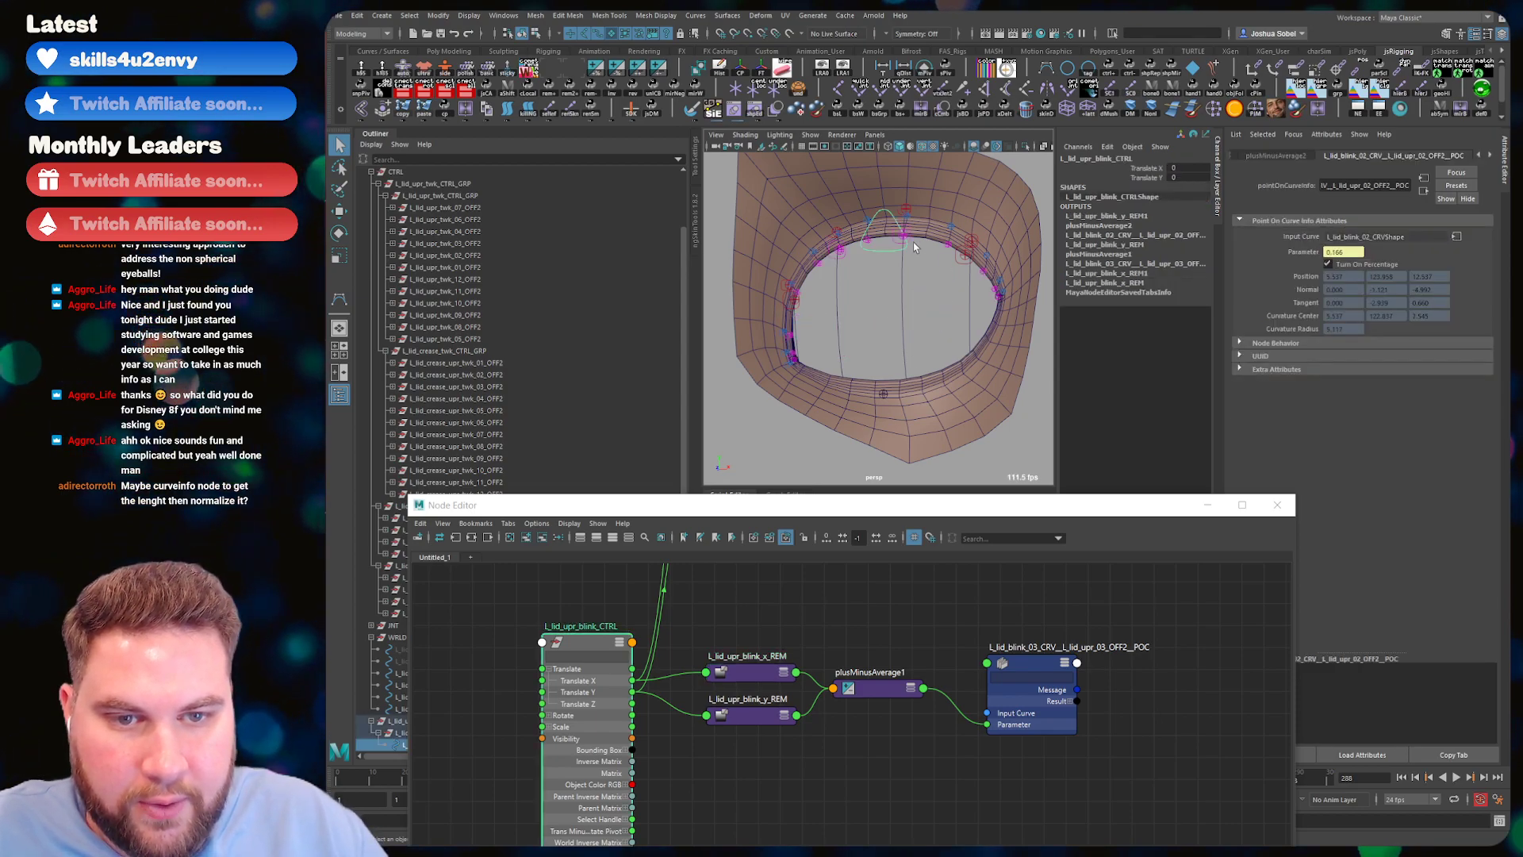
key("w")
left_click_drag(890, 253, 891, 264)
left_click_drag(932, 313, 983, 314)
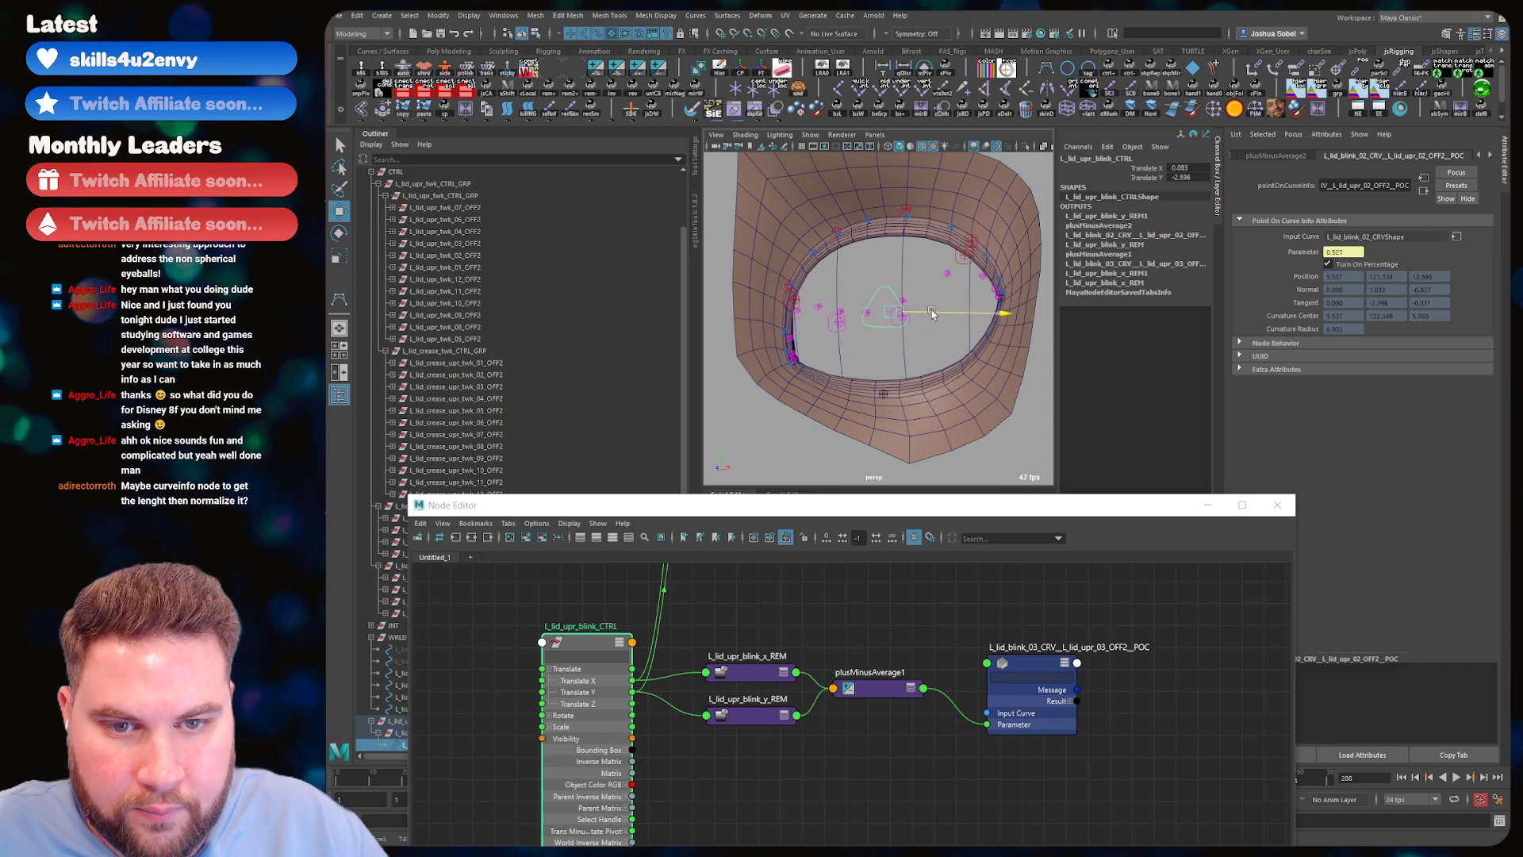
- Try an Output Min of 0.6 and Output Max of -0.6 on L_lid_upr_blink_x_REM1 in the L_lid_blink_02 network
middle_click_drag(855, 643, 848, 752, "alt")
middle_click_drag(837, 635, 836, 722, "alt")
middle_click_drag(808, 630, 810, 673, "alt")
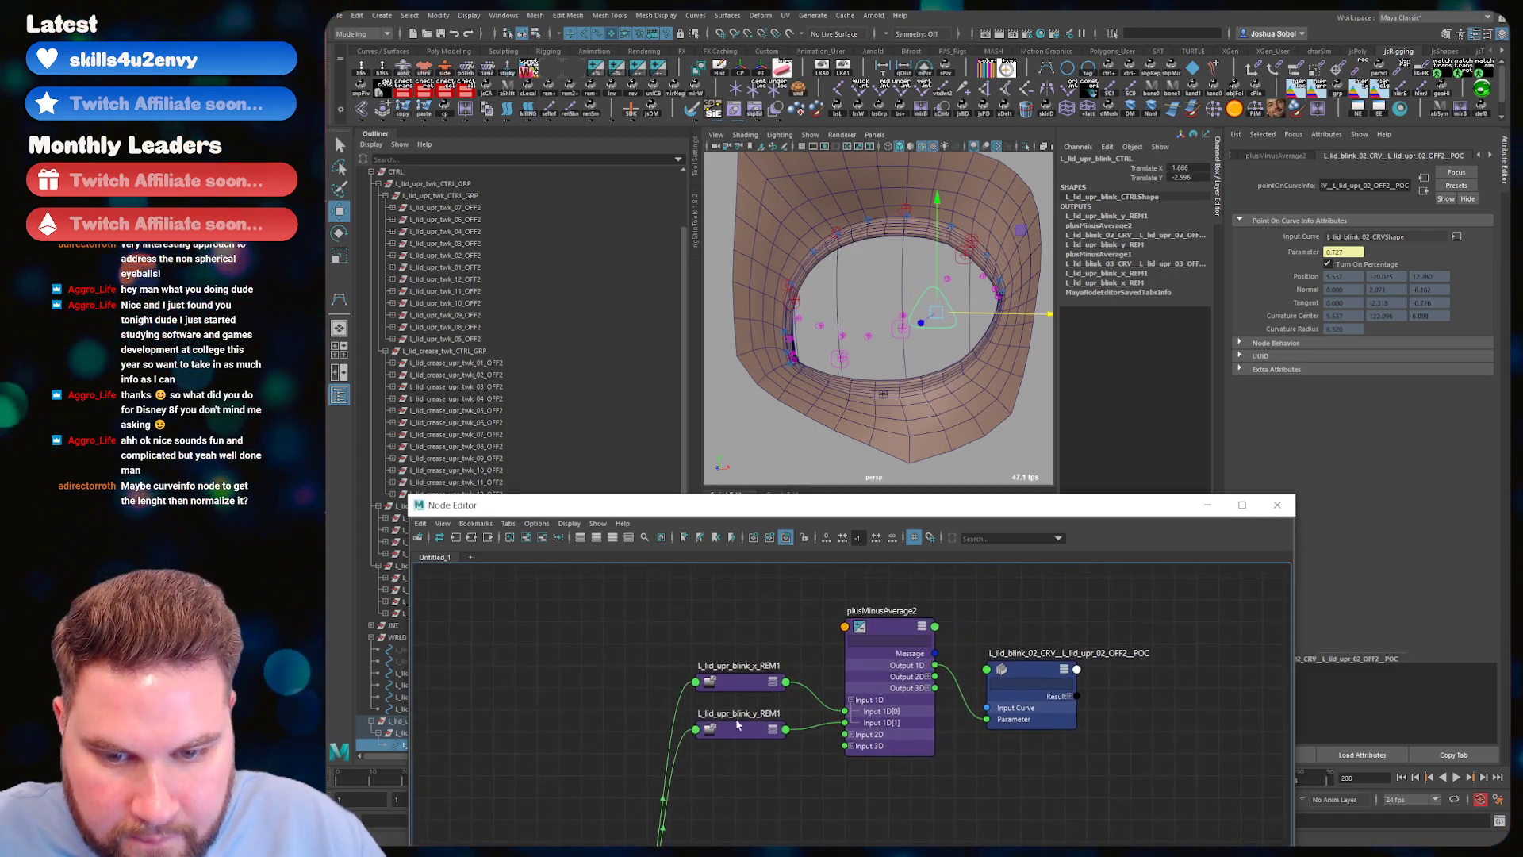
left_click(738, 680)
double_click(1190, 196)
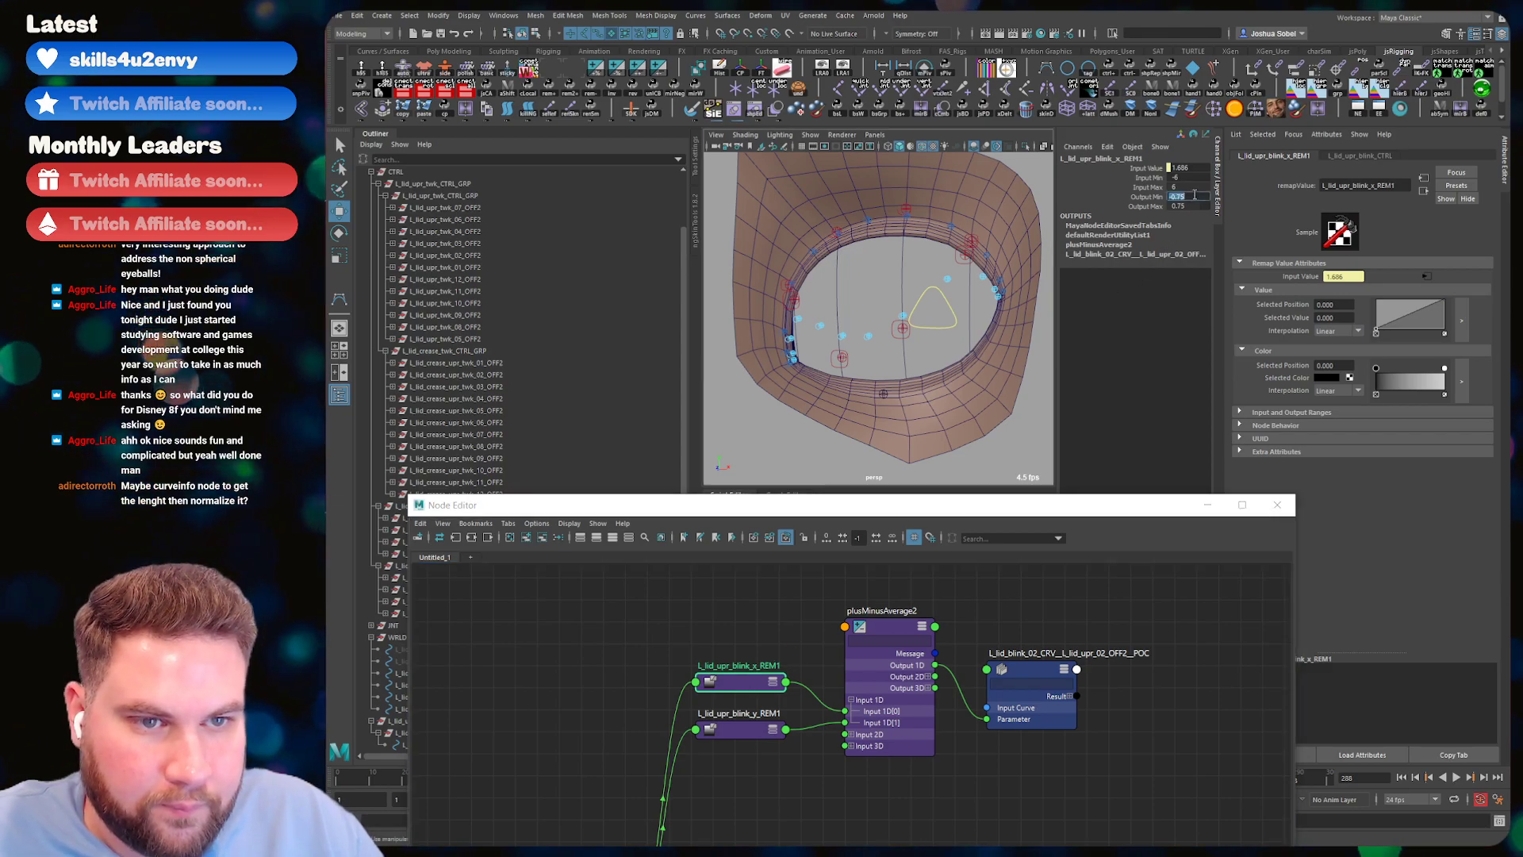
type("0")
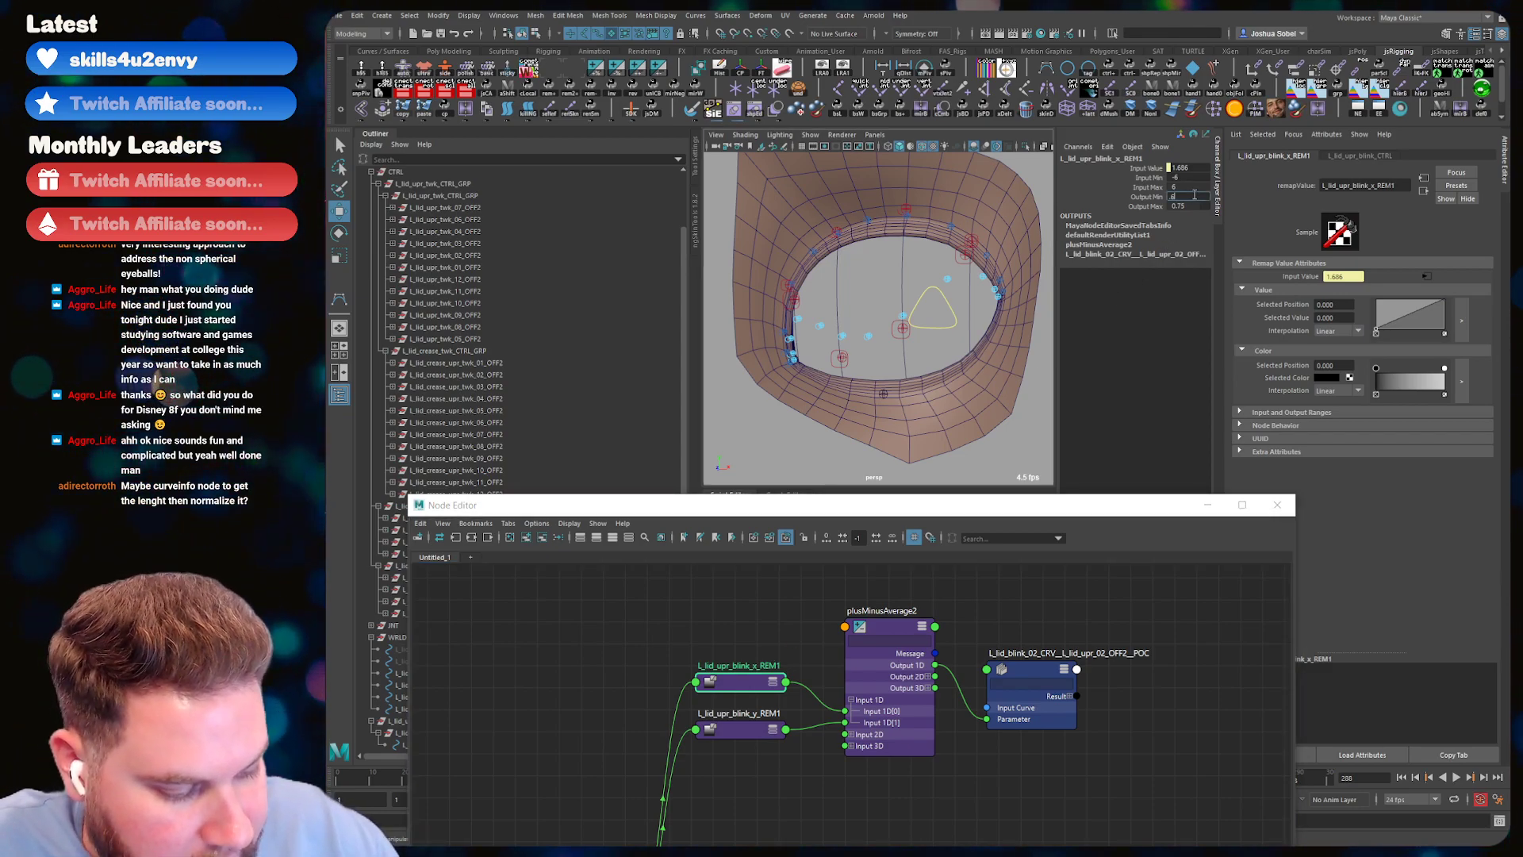
type(".6")
key("Tab")
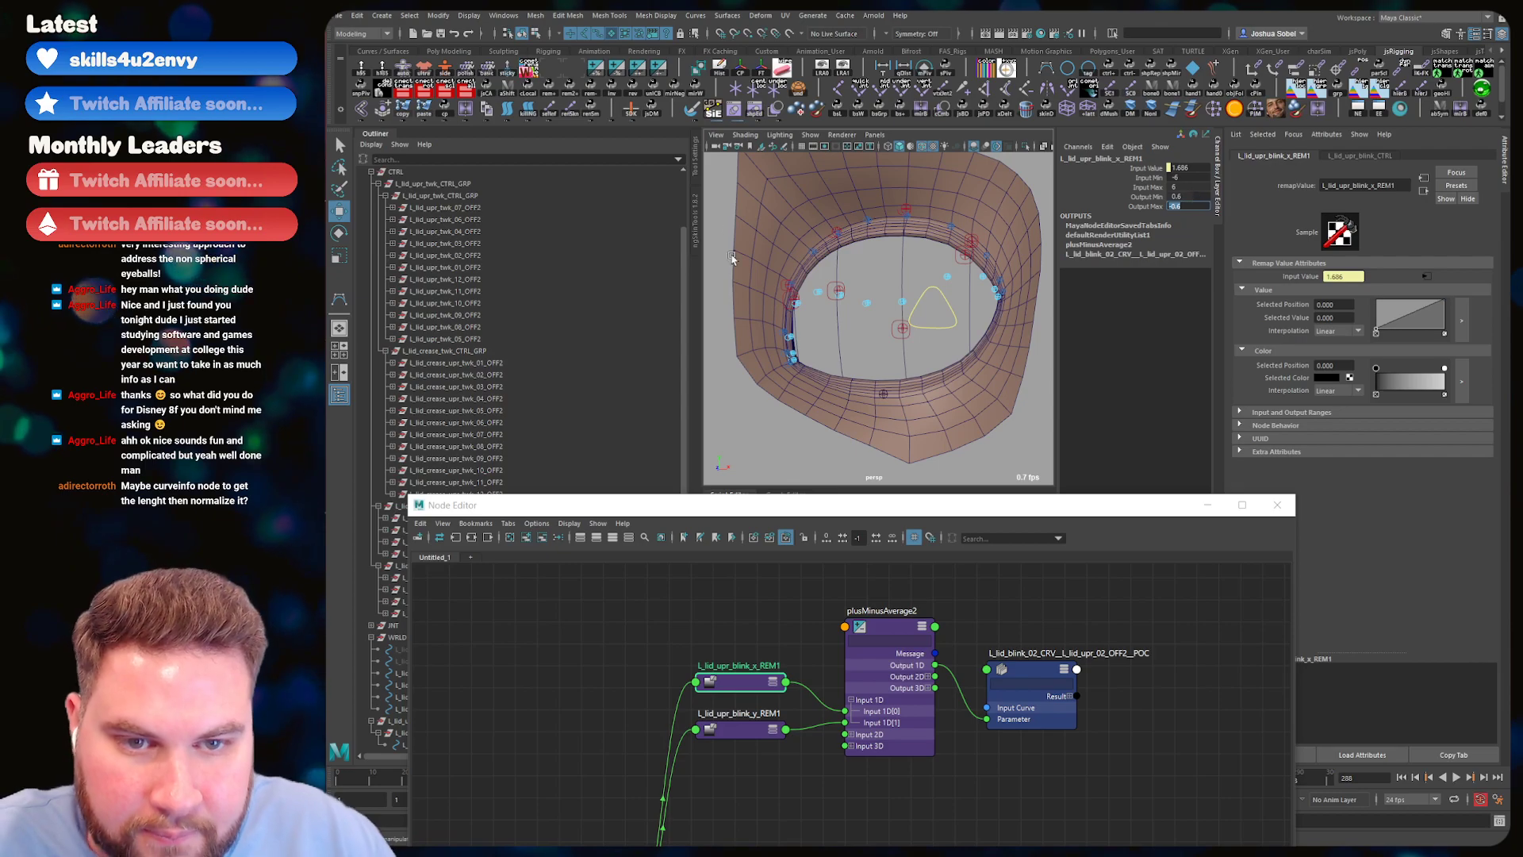
- Reset L_lid_upr_blink_CTRL and test it by moving it straight down to about the middle of the eye opening
left_click(879, 218)
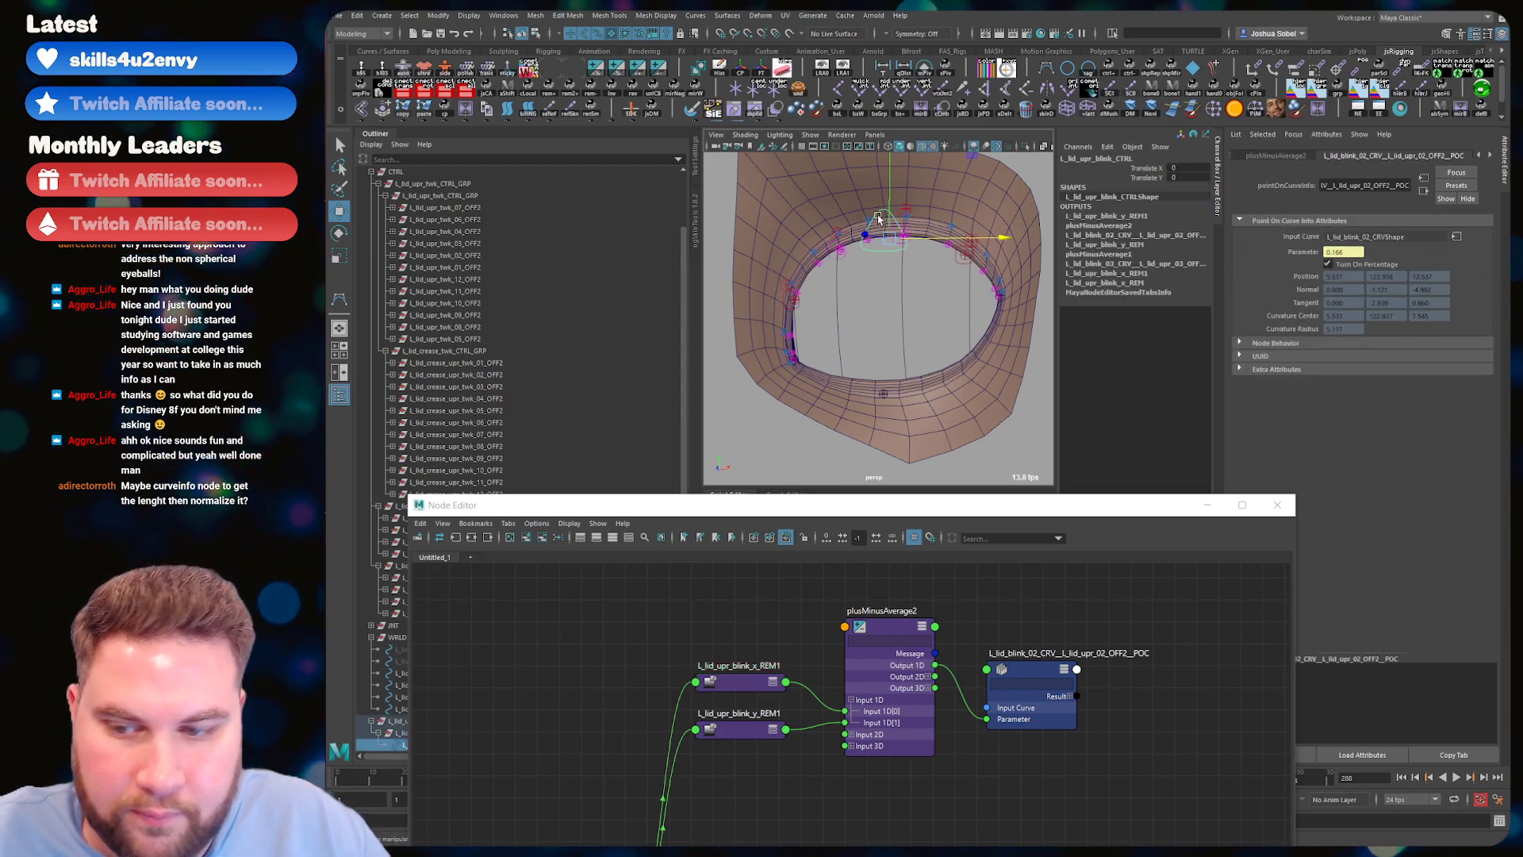
left_click_drag(879, 217, 893, 296)
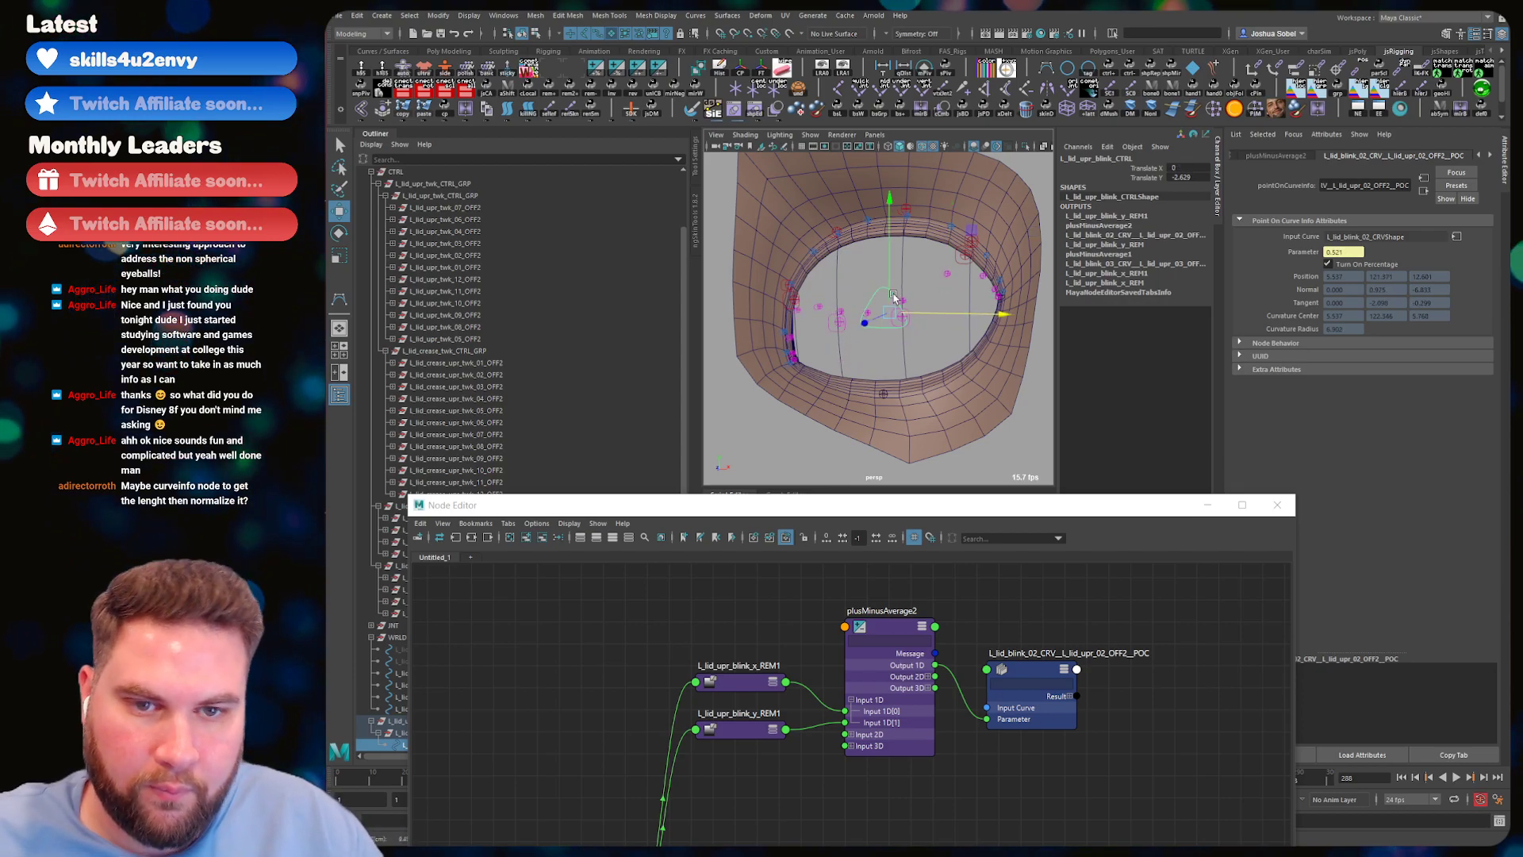
left_click(866, 590)
- Set L_lid_upr_blink_x_REM1's Output Min to 0.4 and Output Max to -0.4
left_click(738, 681)
double_click(1192, 196)
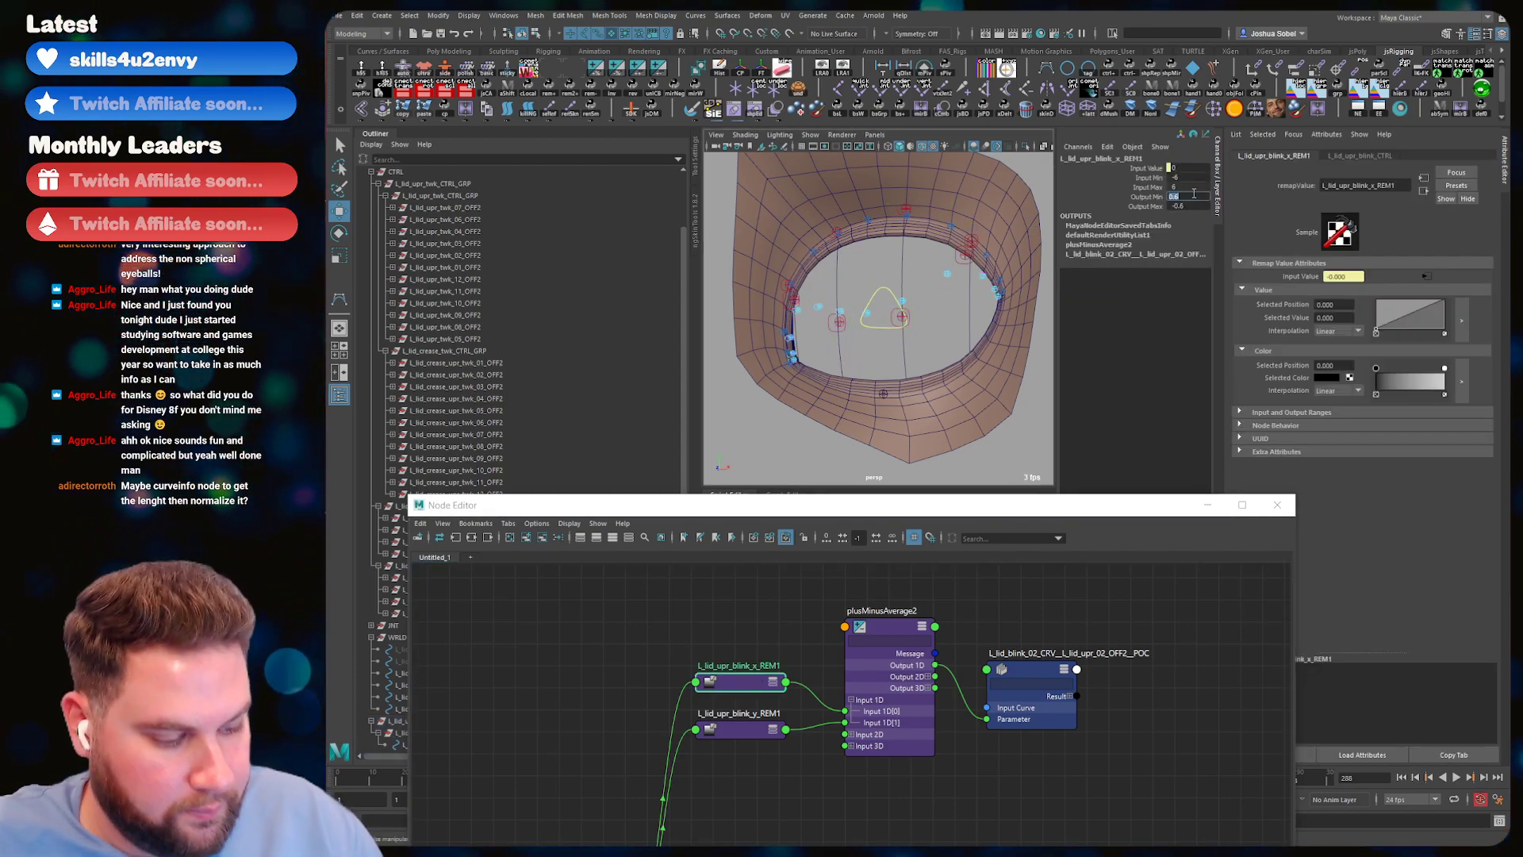
type("0.4")
key("Tab")
type("-0.4")
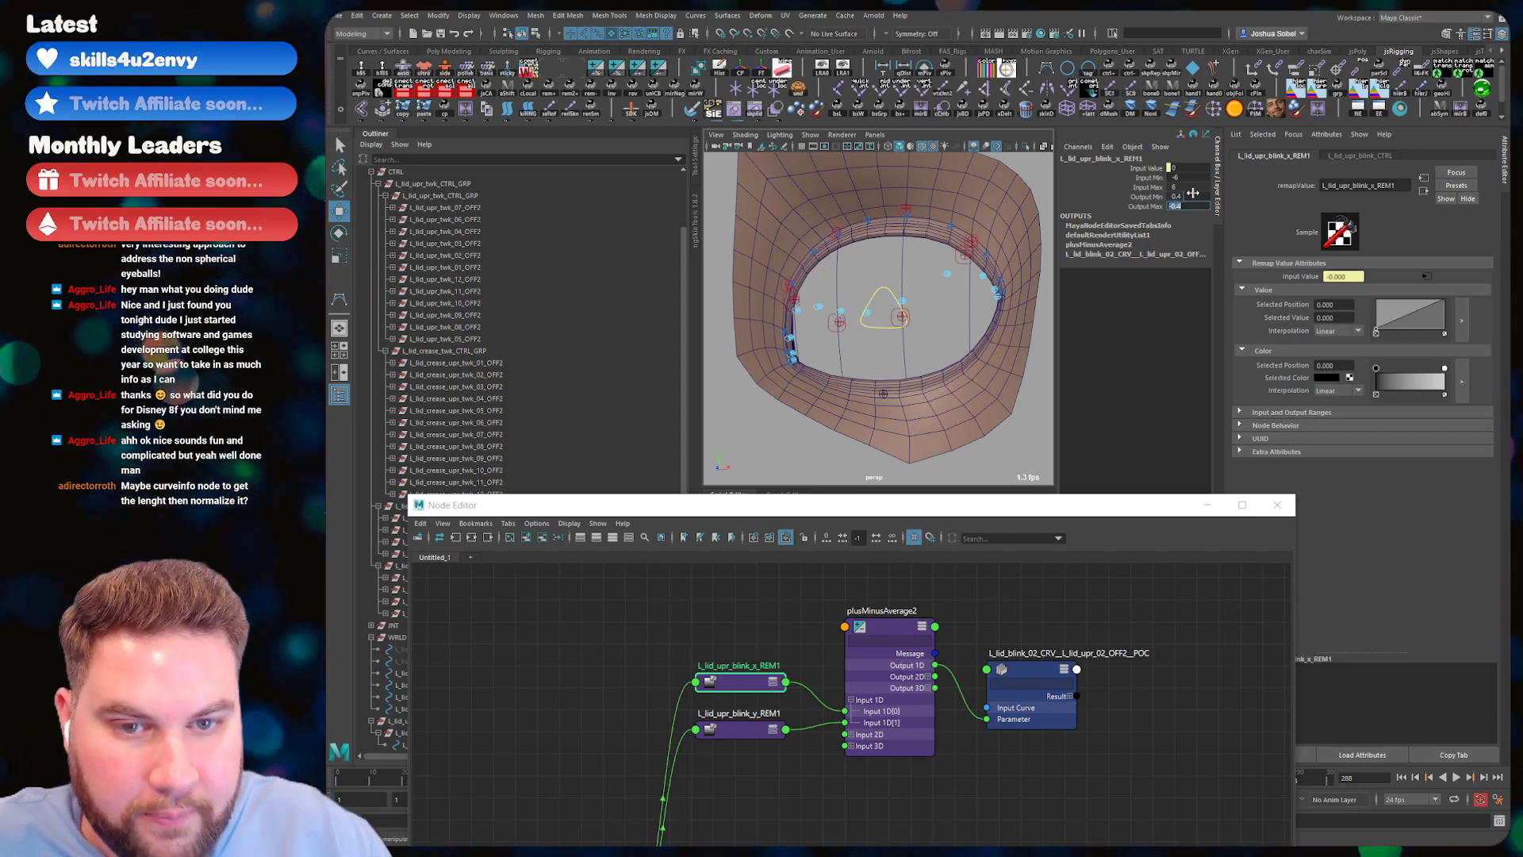
- Test the new horizontal range by moving L_lid_upr_blink_CTRL sideways across the eye opening, and undo the test move
left_click(887, 278)
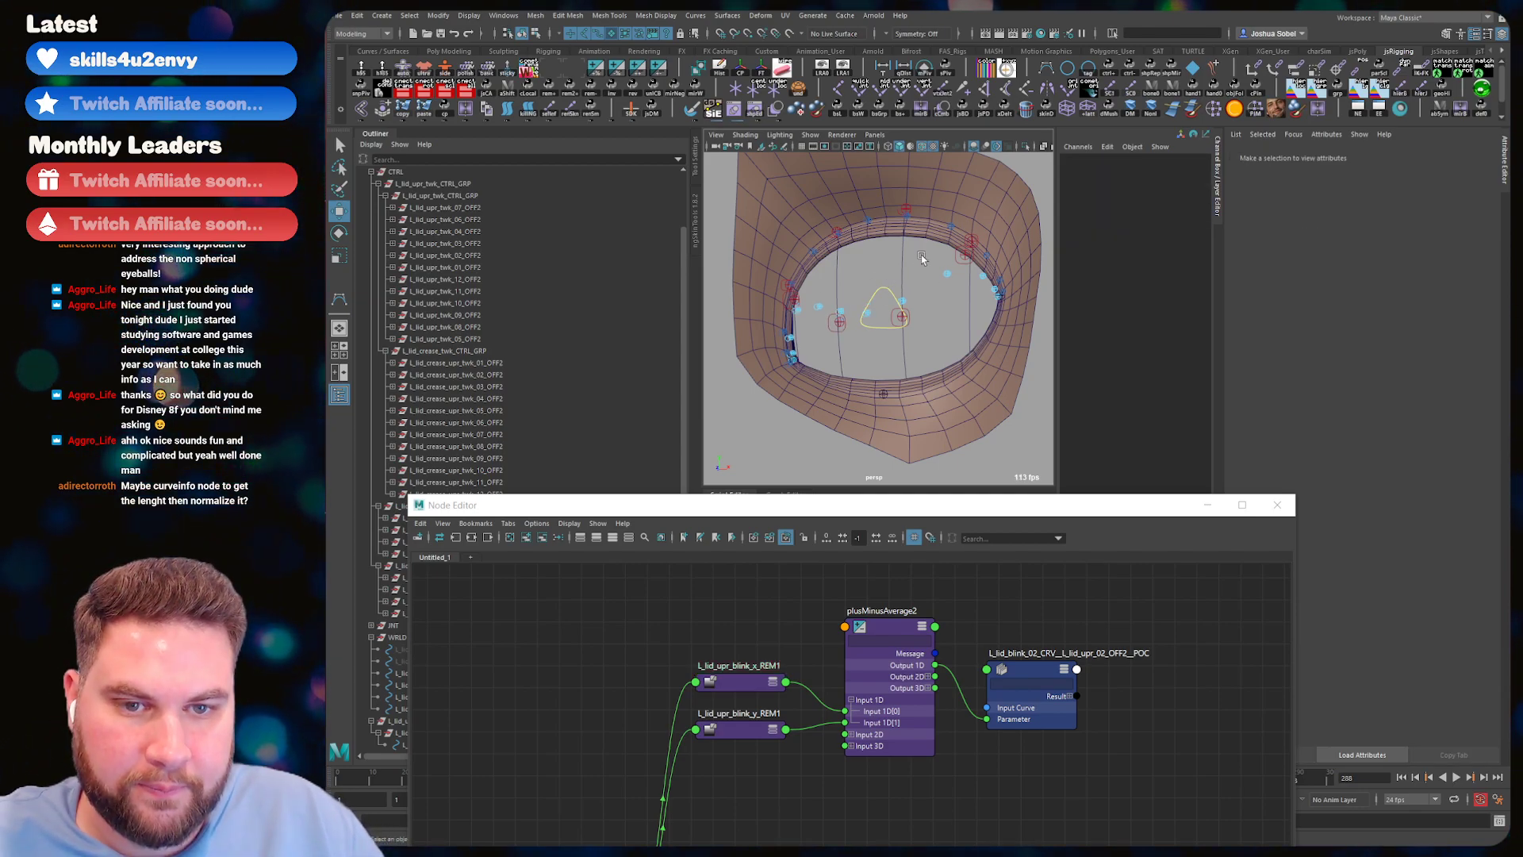
left_click(870, 301)
left_click_drag(891, 193, 979, 273)
key("ctrl+z")
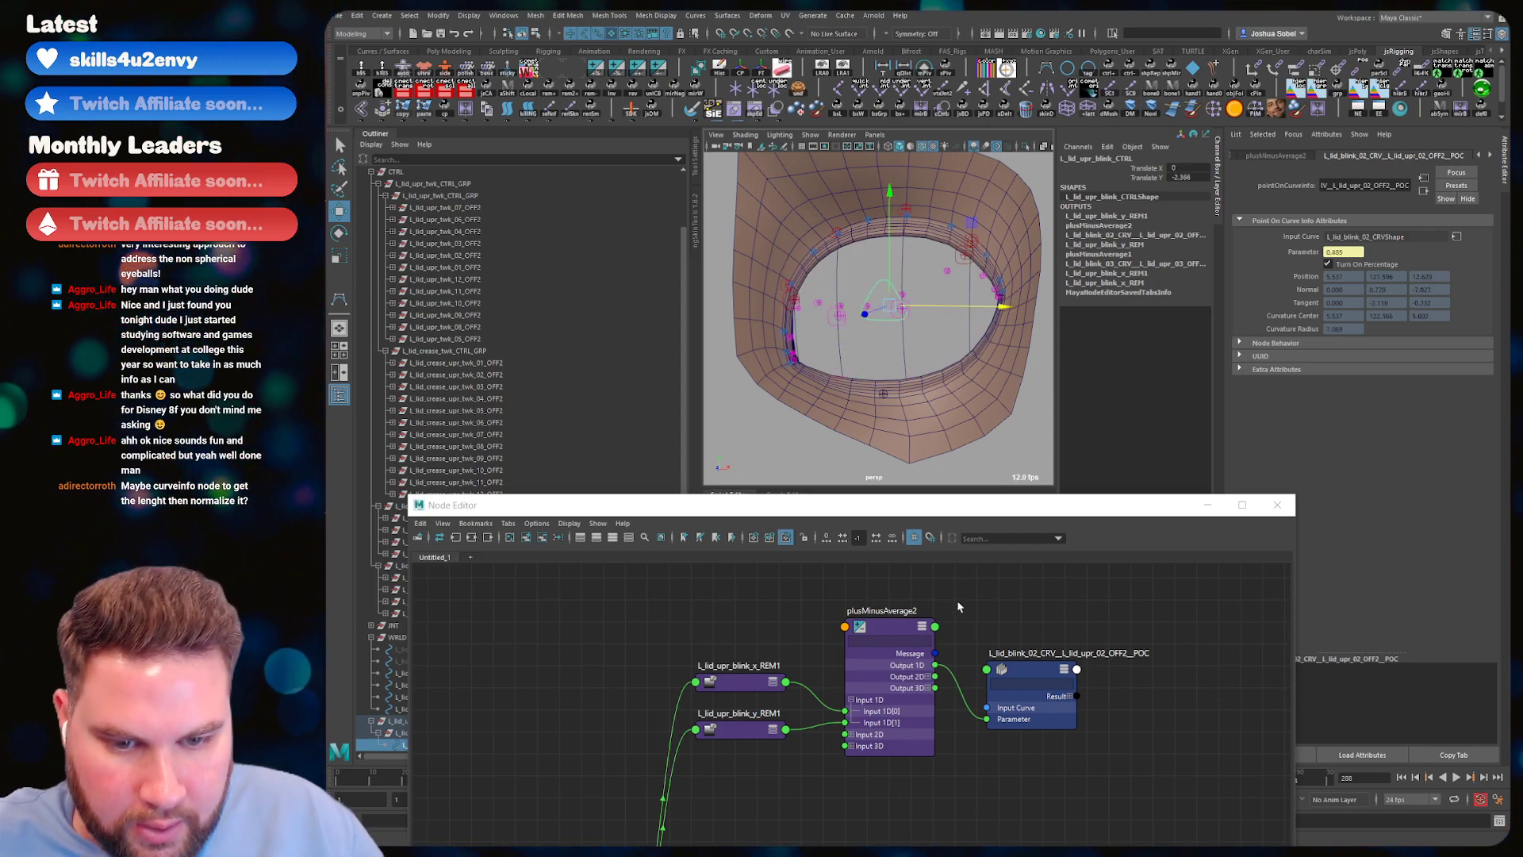
- Set the Output Min of L_lid_upr_blink_x_REM in the L_lid_blink_03 network to 0.1
middle_click_drag(838, 805, 828, 574, "alt")
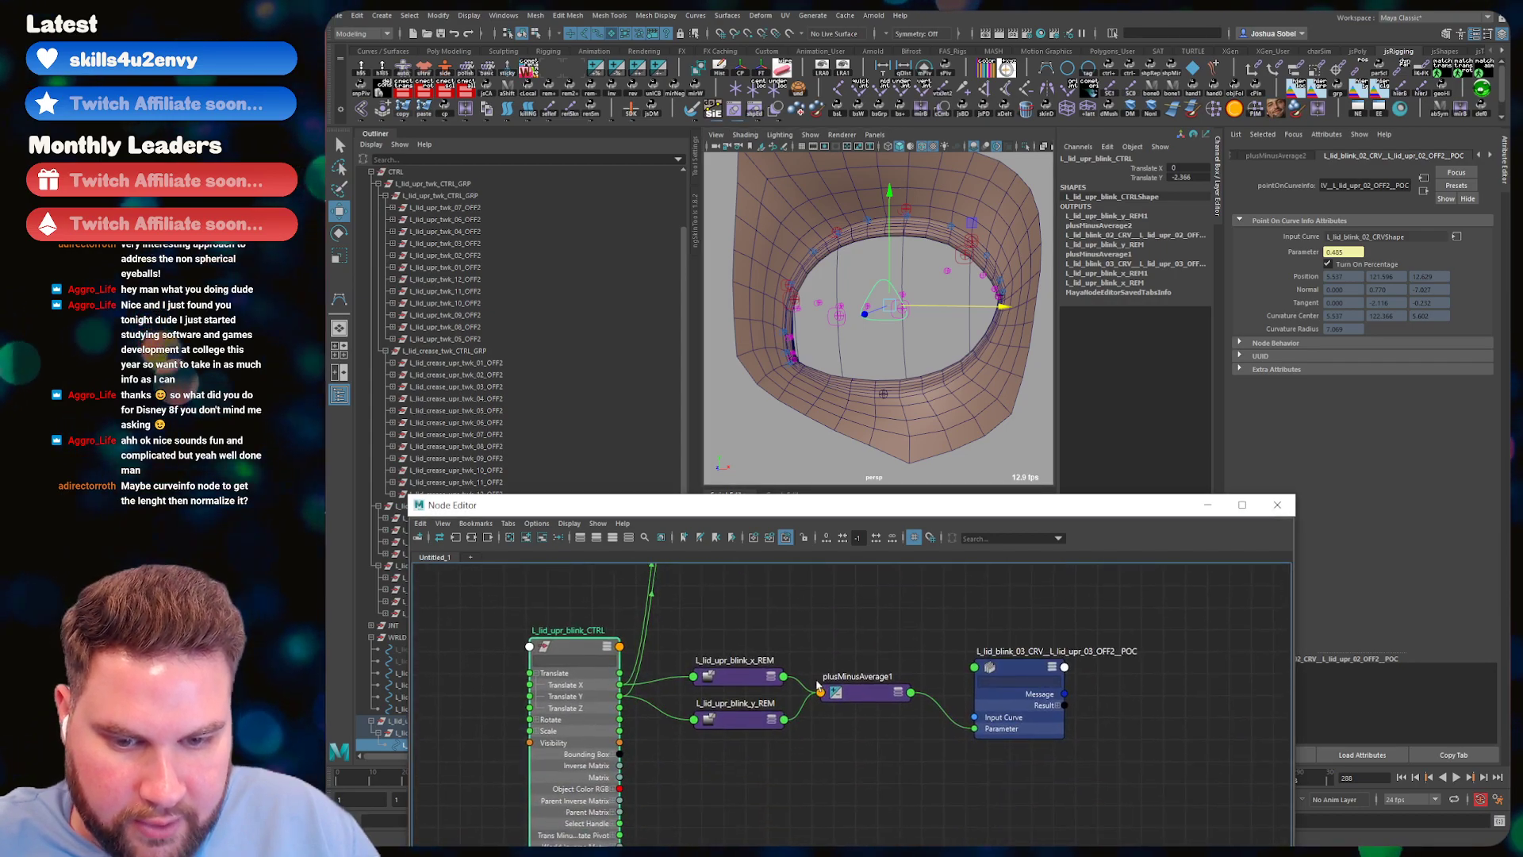
left_click(748, 663)
left_click(1191, 196)
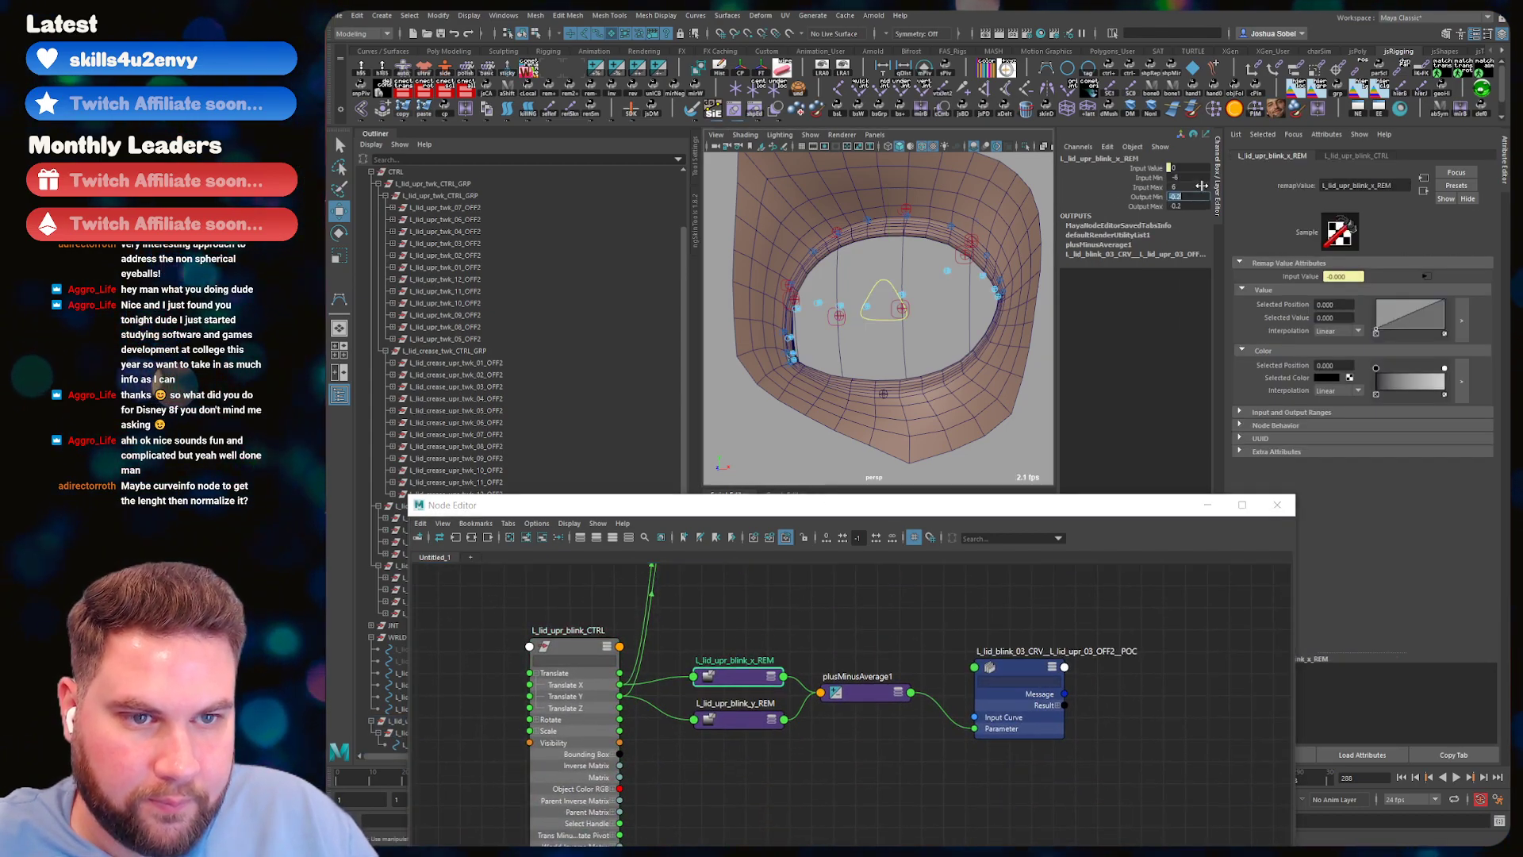
type("0.1")
key("Return")
- Test the lid motion by moving L_lid_upr_blink_CTRL straight down through the eye opening, and return it to rest
left_click(878, 321)
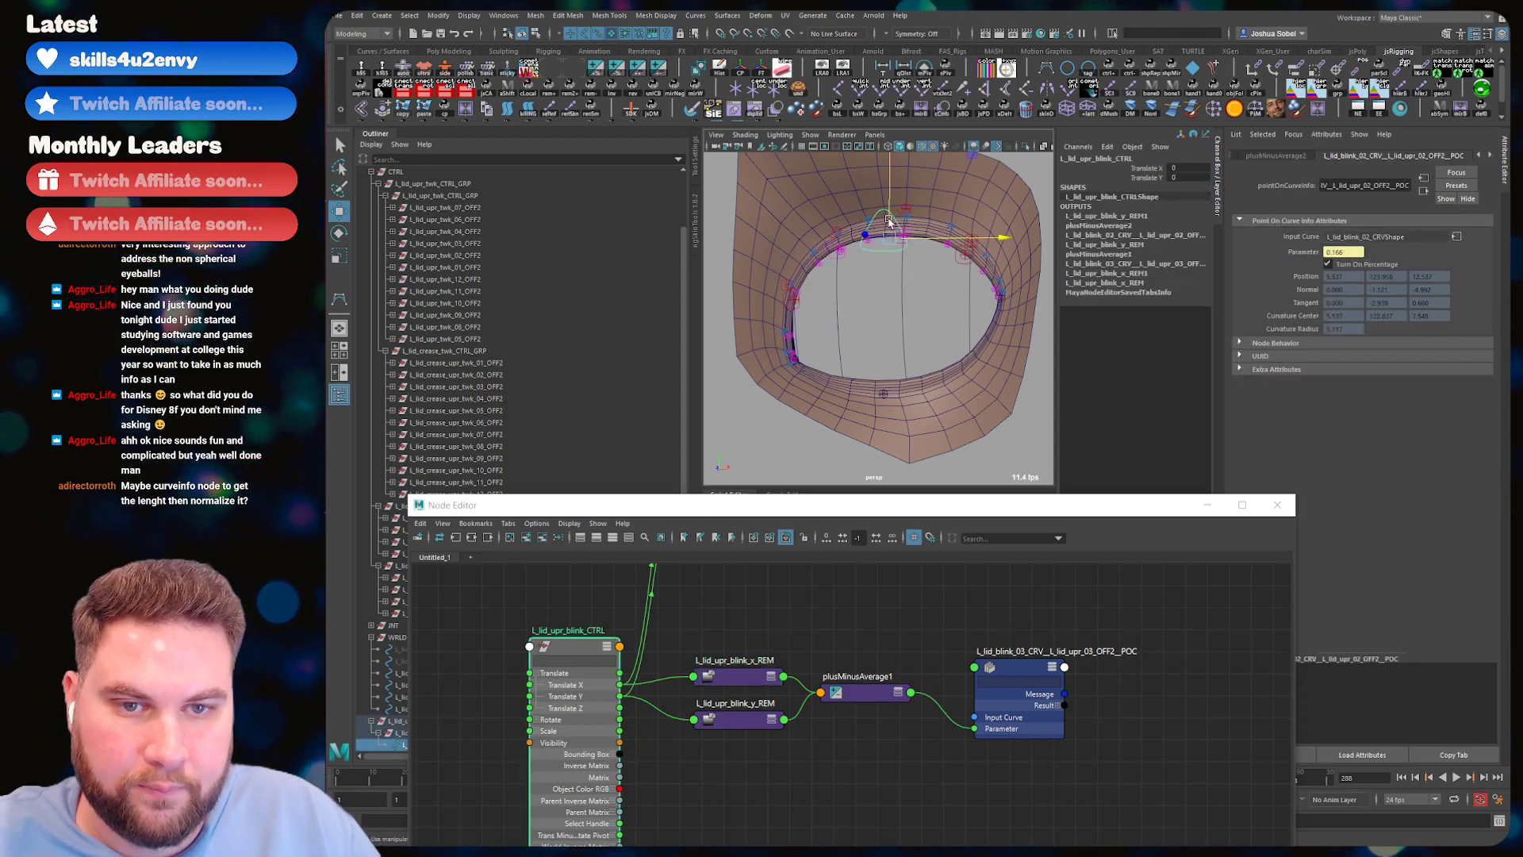
mouse_move(899, 266)
left_mouse_down()
mouse_move(902, 308)
mouse_move(914, 245)
left_mouse_up()
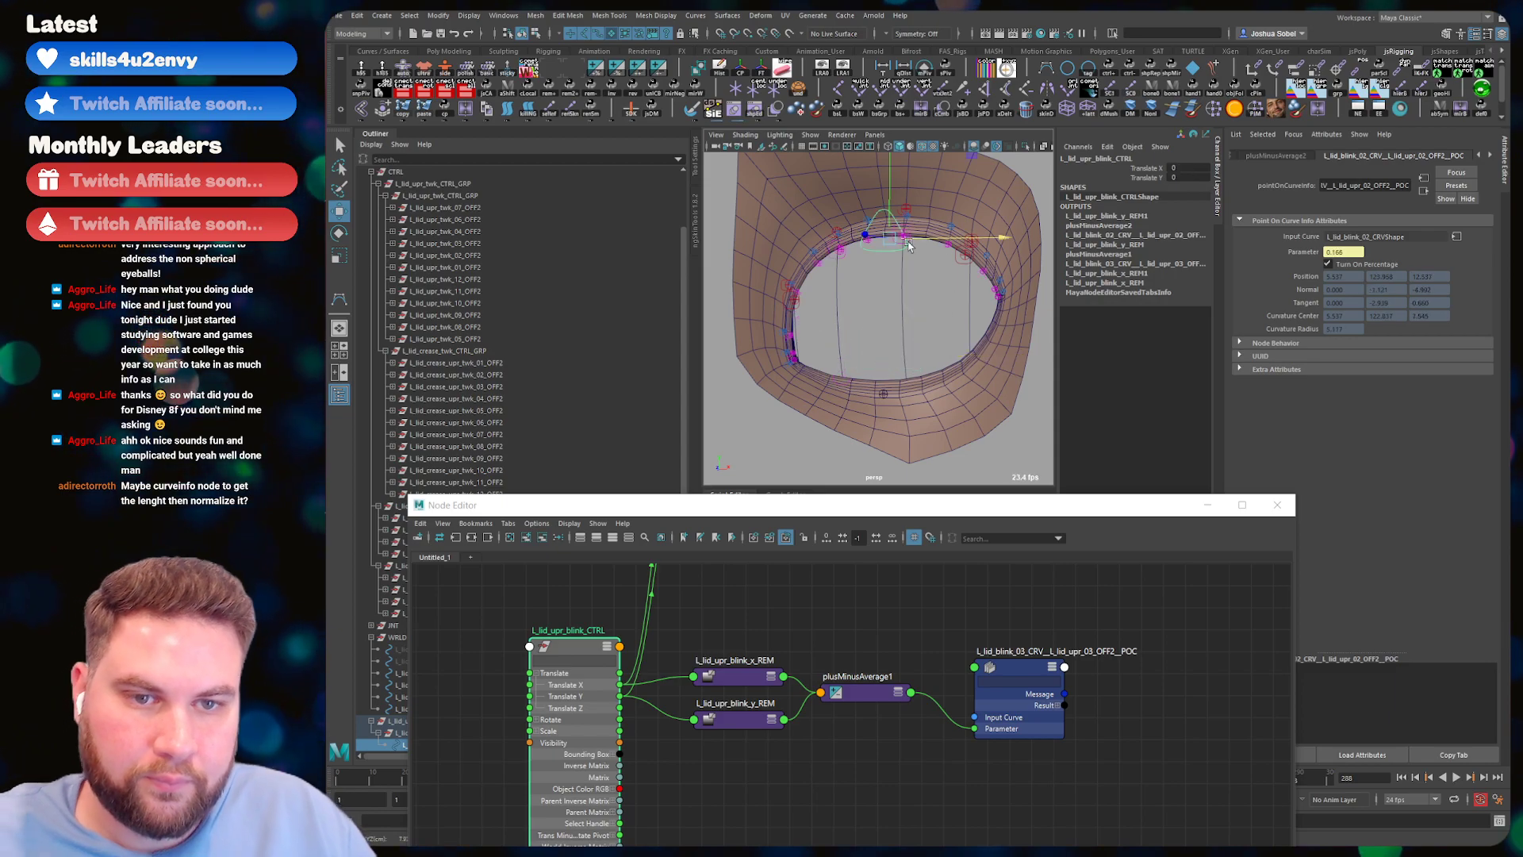
key("q")
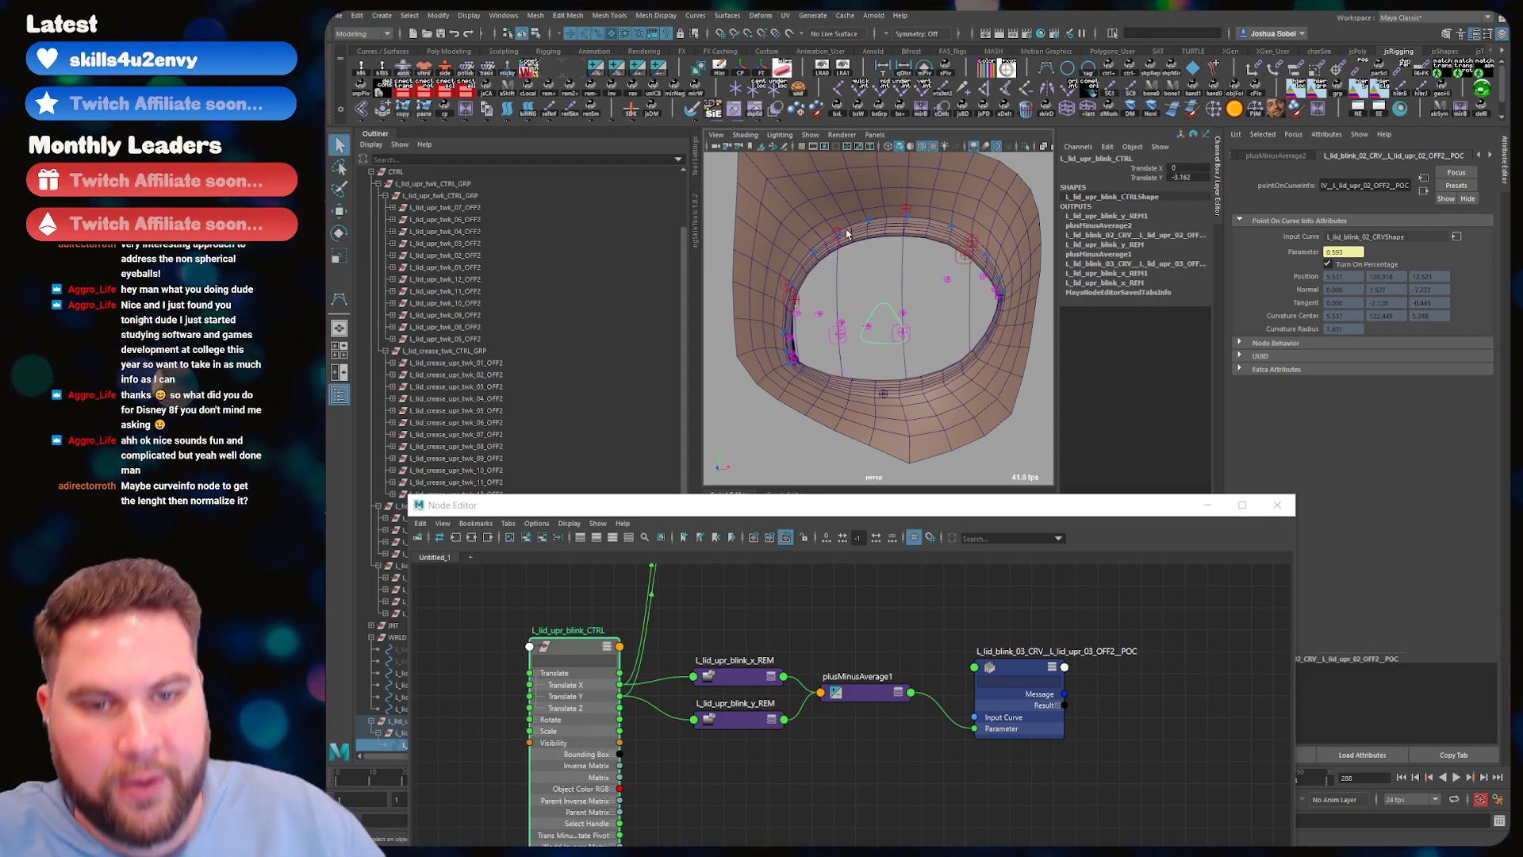
key("ctrl+z")
middle_click_drag(925, 262, 912, 268, "alt")
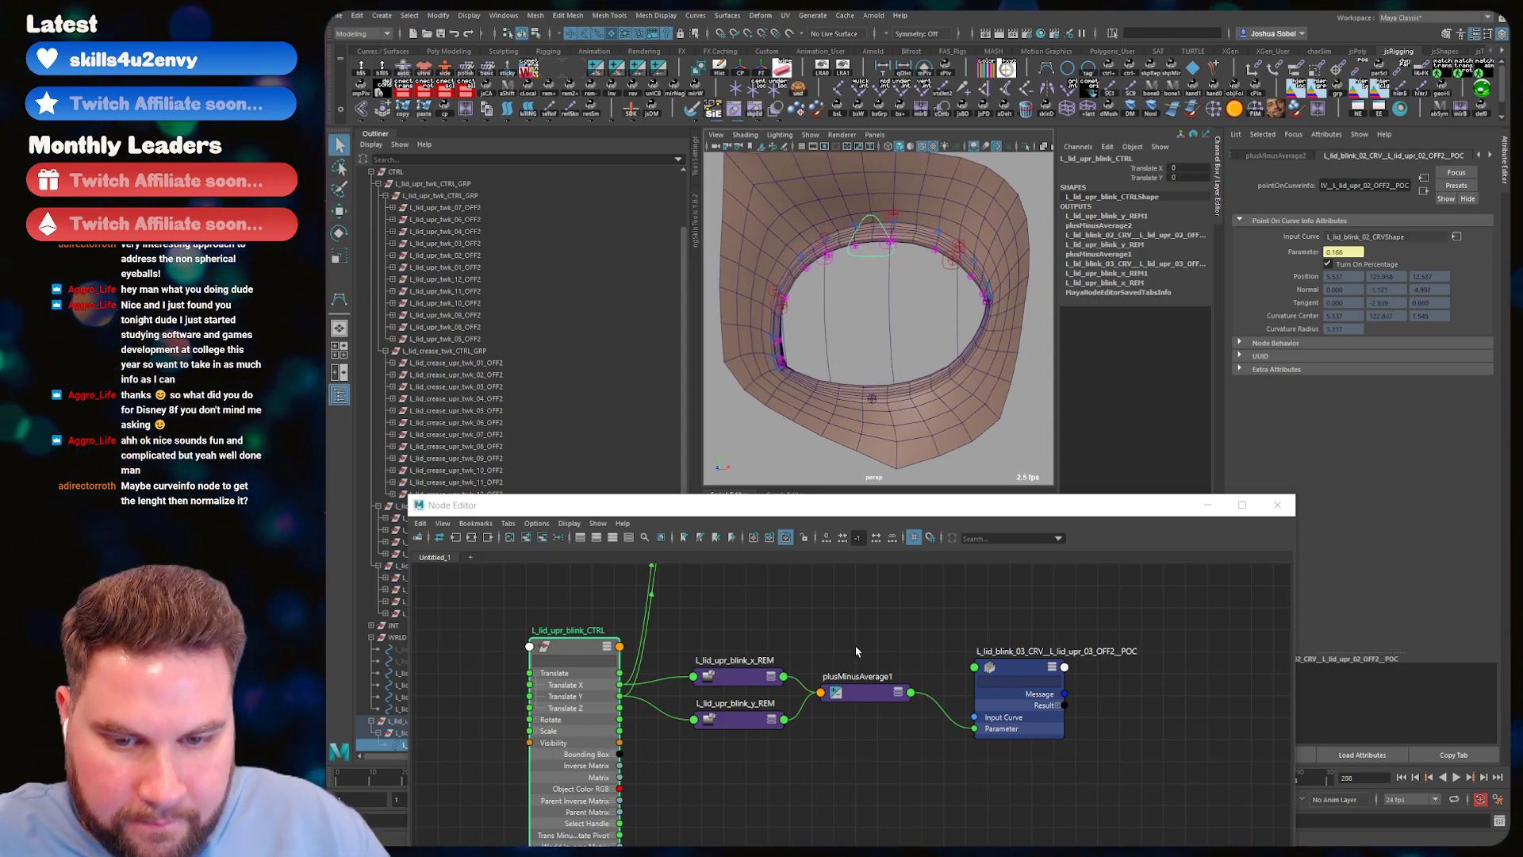
- Duplicate L_lid_upr_blink_x_REM1, L_lid_upr_blink_y_REM1 and plusMinusAverage2 from the L_lid_blink_02 network
left_click_drag(847, 661, 753, 731)
scroll(841, 652, "down", 4)
middle_click_drag(833, 645, 796, 790, "alt")
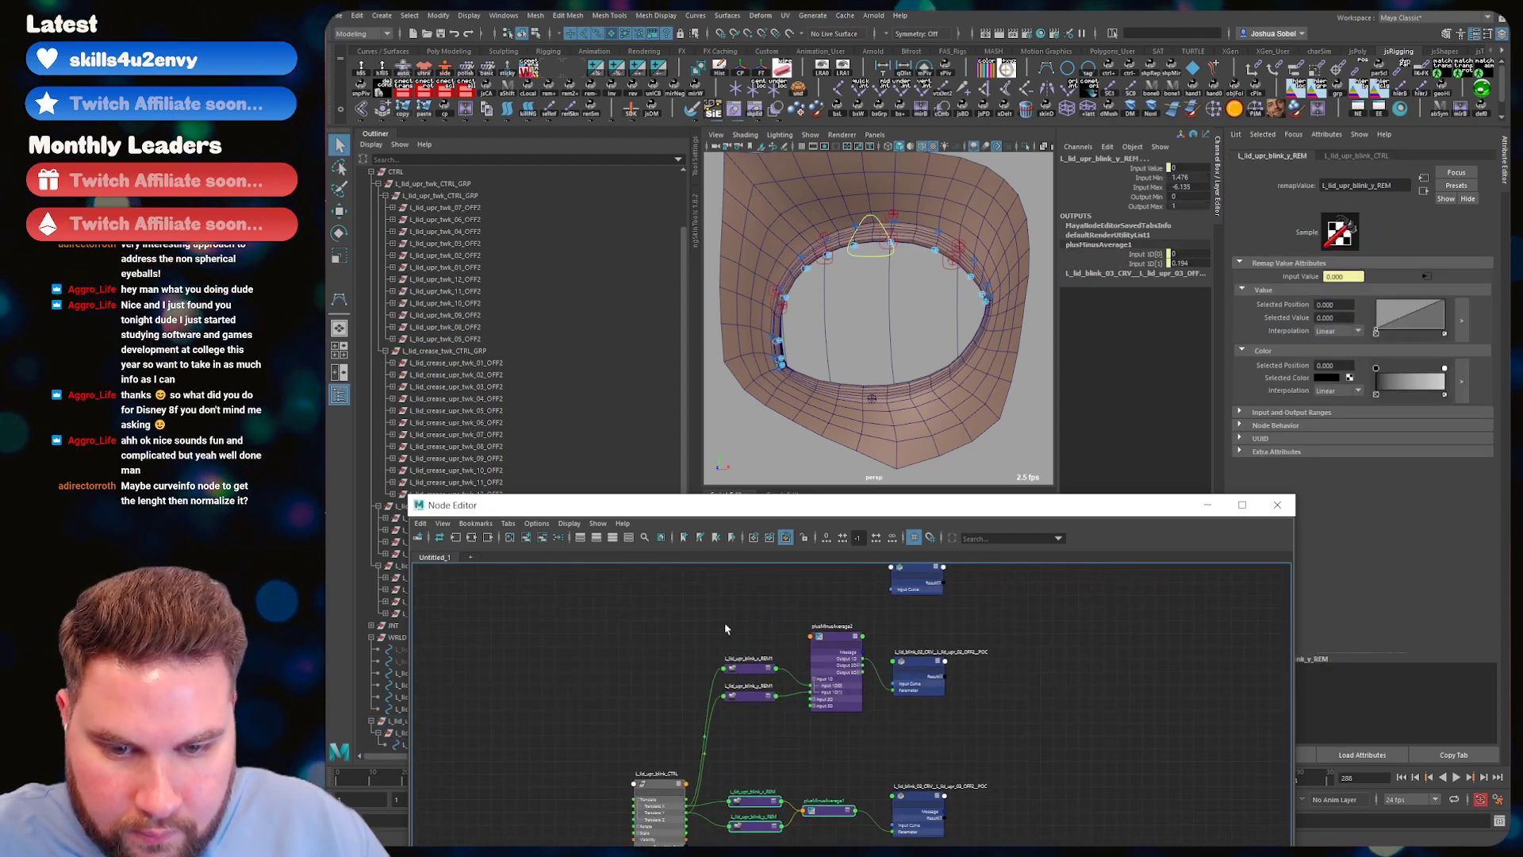
left_click_drag(734, 630, 857, 716)
key("ctrl+d")
middle_click_drag(1158, 678, 1159, 738, "alt")
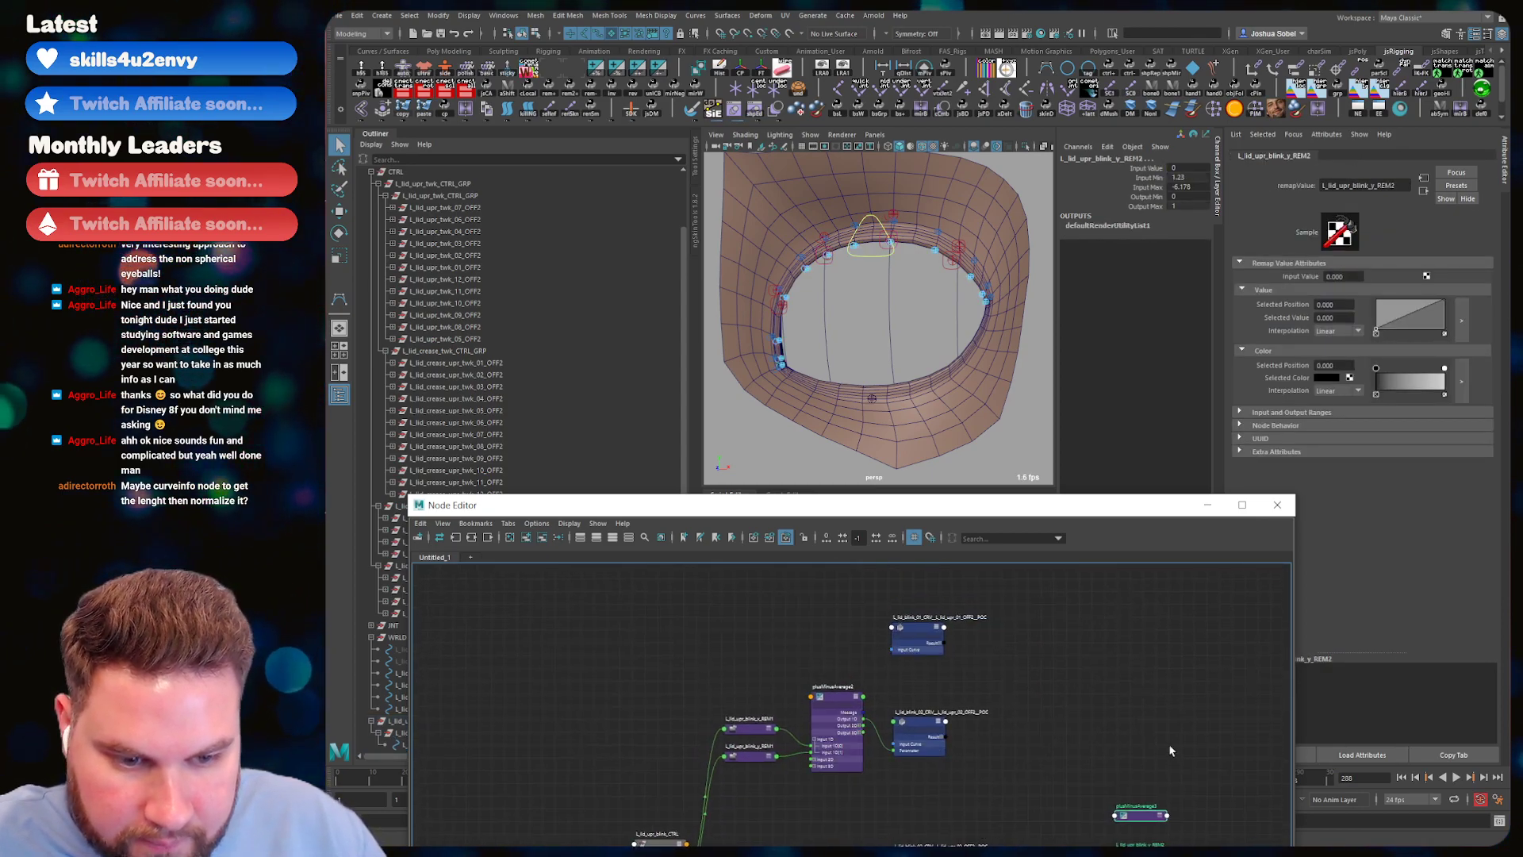
- Arrange the duplicated remap and plusMinusAverage nodes beside the L_lid_blink_01 point-on-curve node, and move the L_lid_upr_blink_CTRL node closer to them
left_click_drag(1139, 815, 821, 633)
left_click(679, 635)
left_click_drag(646, 681, 831, 597)
left_click_drag(621, 619, 918, 608)
middle_click_drag(735, 790, 735, 728, "alt")
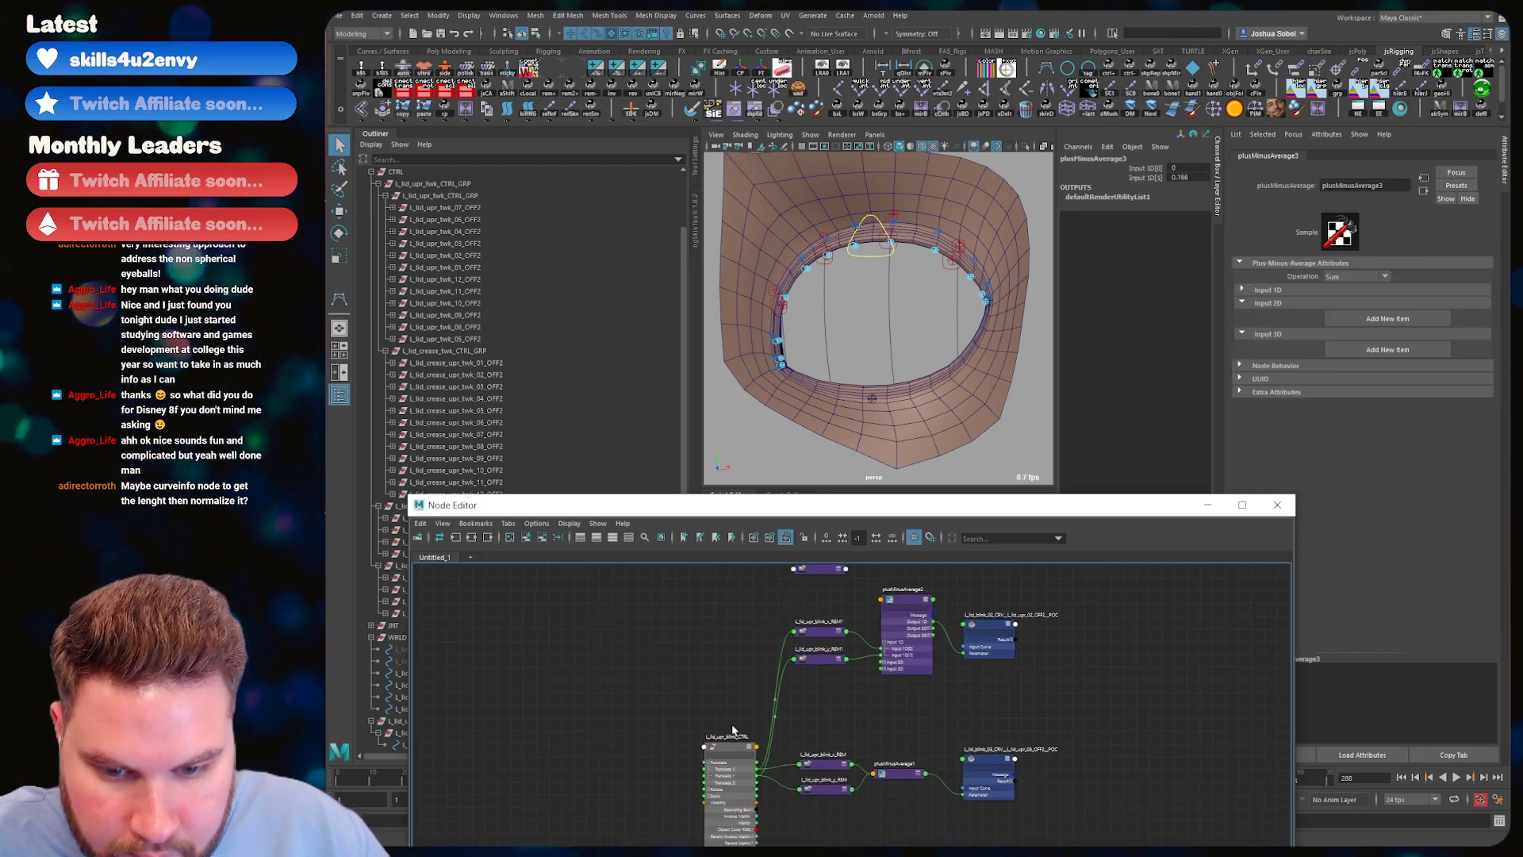
right_click_drag(734, 728, 789, 663, "alt")
middle_click_drag(809, 765, 775, 650, "alt")
left_click_drag(705, 755, 684, 603)
middle_click_drag(738, 662, 731, 811, "alt")
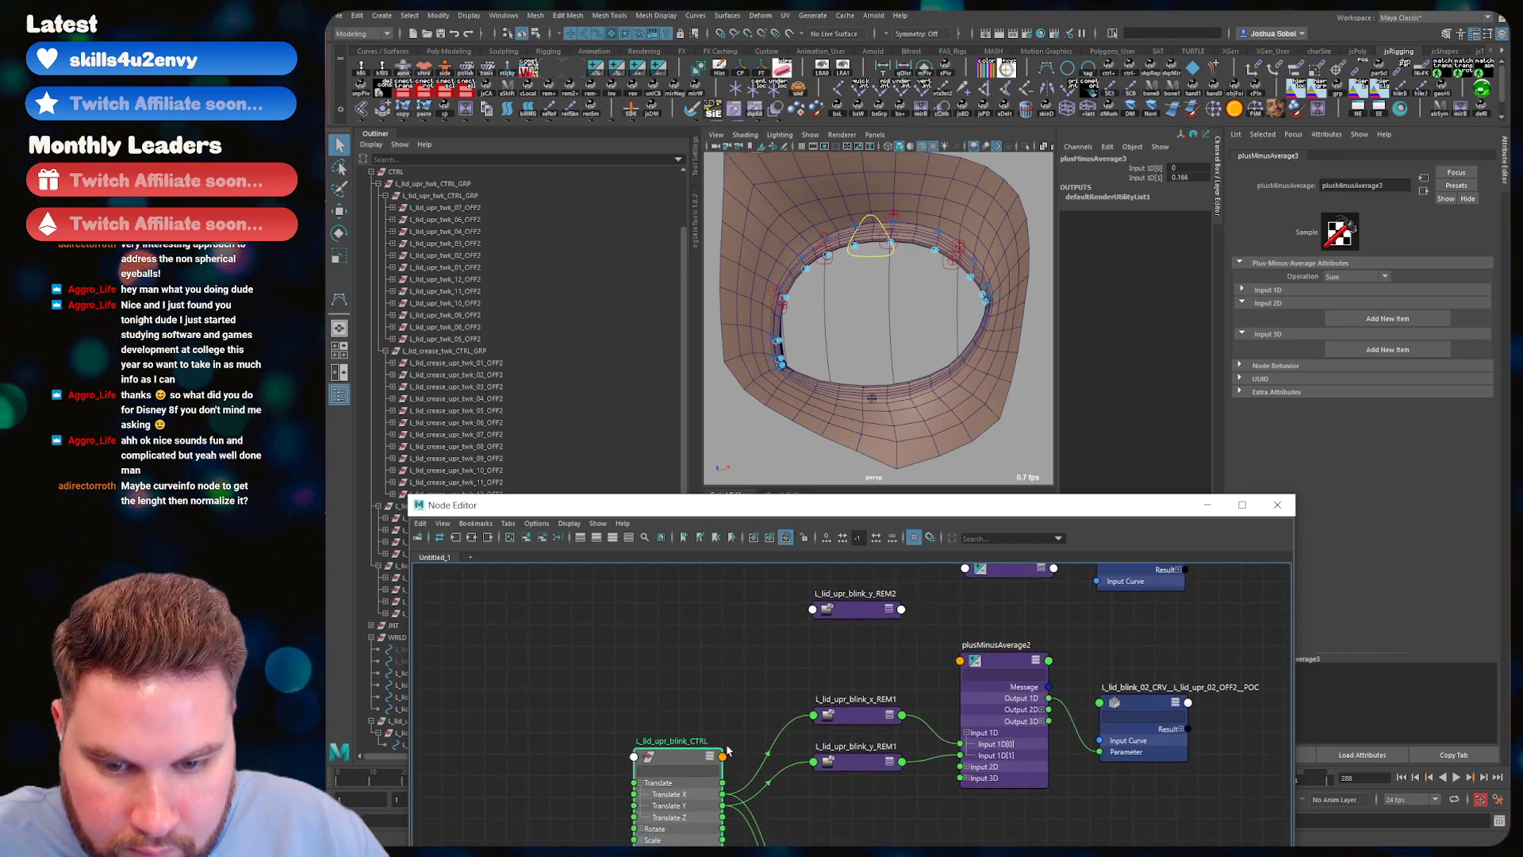
- Connect L_lid_upr_blink_CTRL's Translate X and Translate Y to the Input Value of L_lid_upr_blink_x_REM2 and L_lid_upr_blink_y_REM2 respectively
left_click_drag(723, 794, 779, 595)
middle_click_drag(779, 595, 772, 631, "alt")
left_click_drag(717, 829, 824, 591)
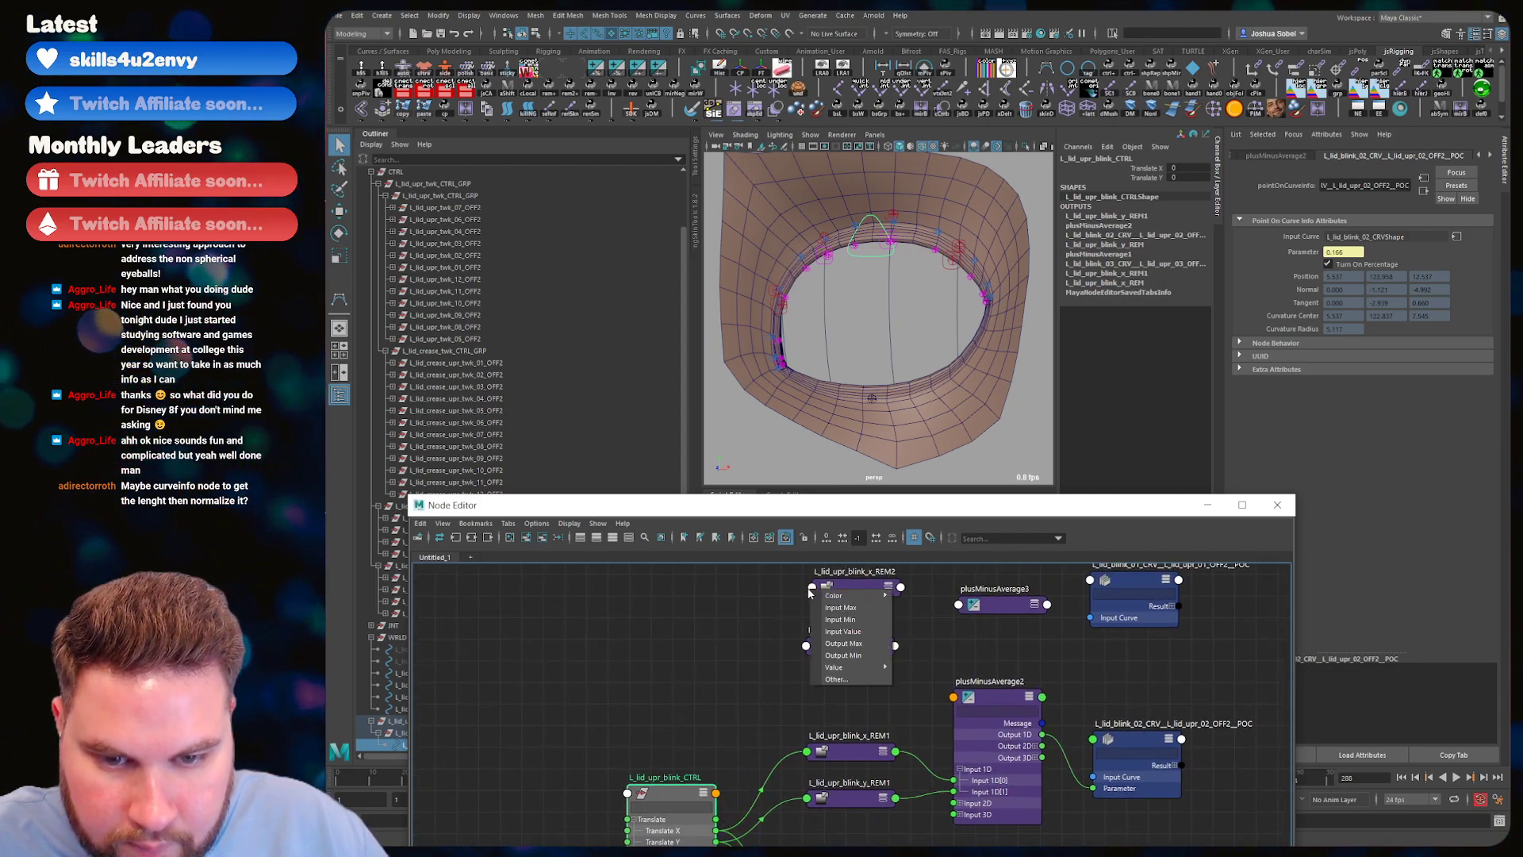
left_click(855, 626)
left_click_drag(717, 841, 817, 646)
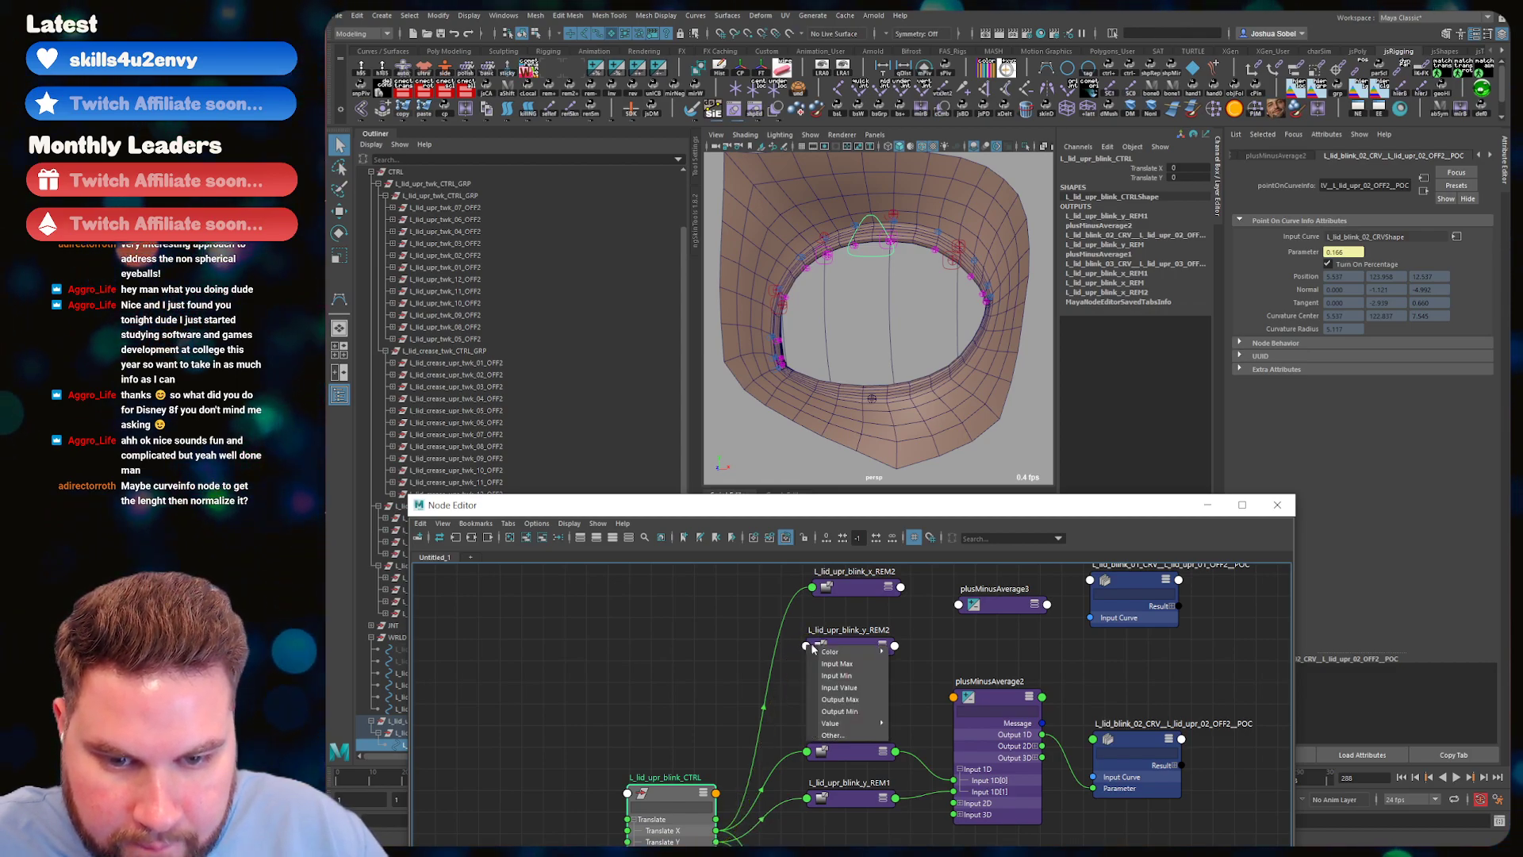
left_click(853, 688)
middle_click_drag(911, 635, 880, 656, "alt")
- Connect L_lid_upr_blink_x_REM2's Out Value to Input 1D[0] of plusMinusAverage3
left_click(870, 608)
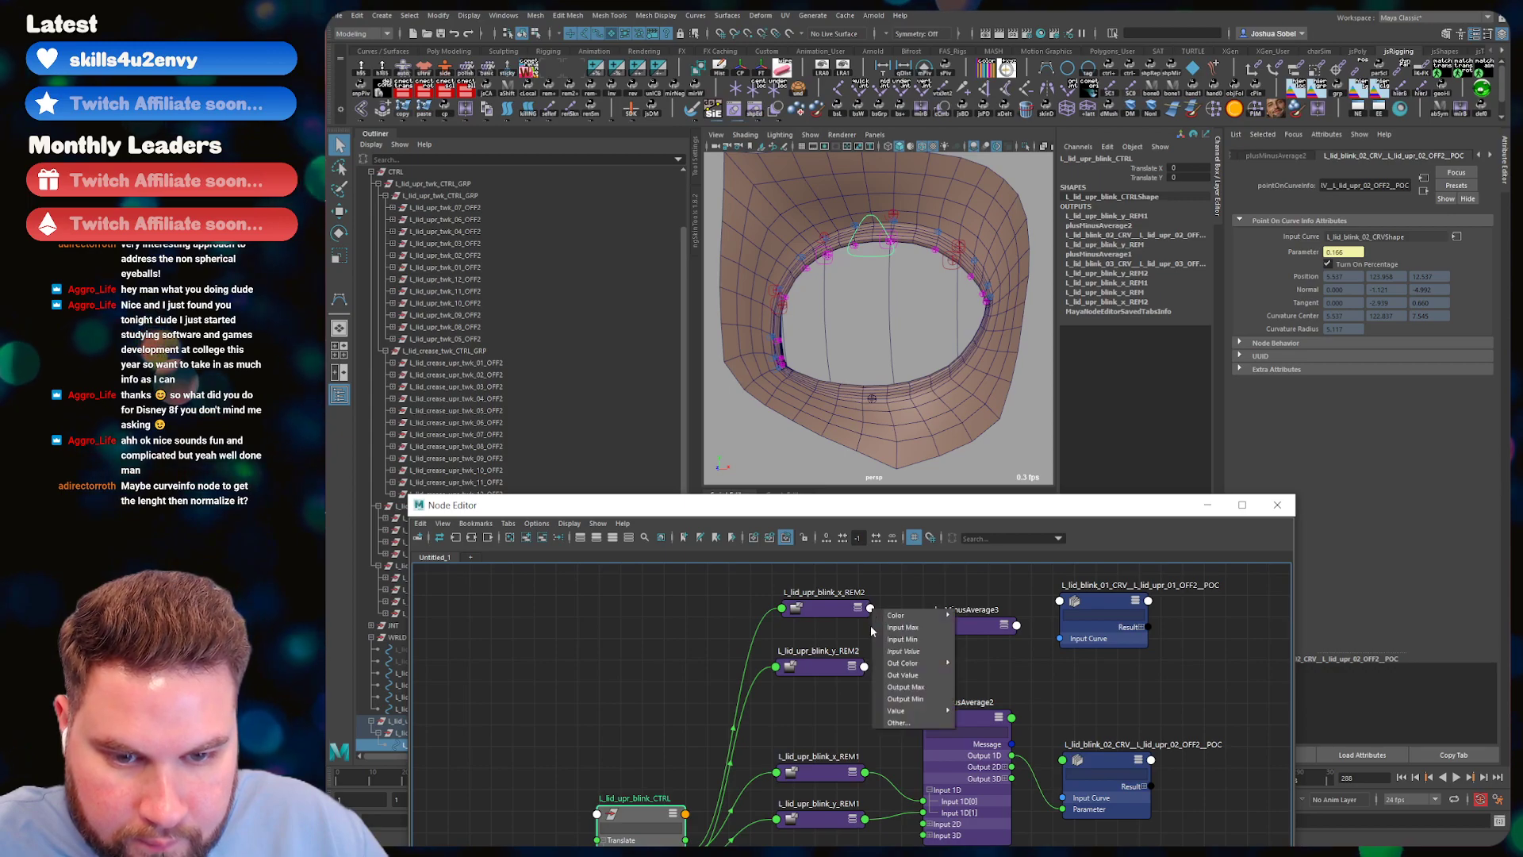
left_click(902, 675)
left_click(928, 625)
mouse_move(967, 644)
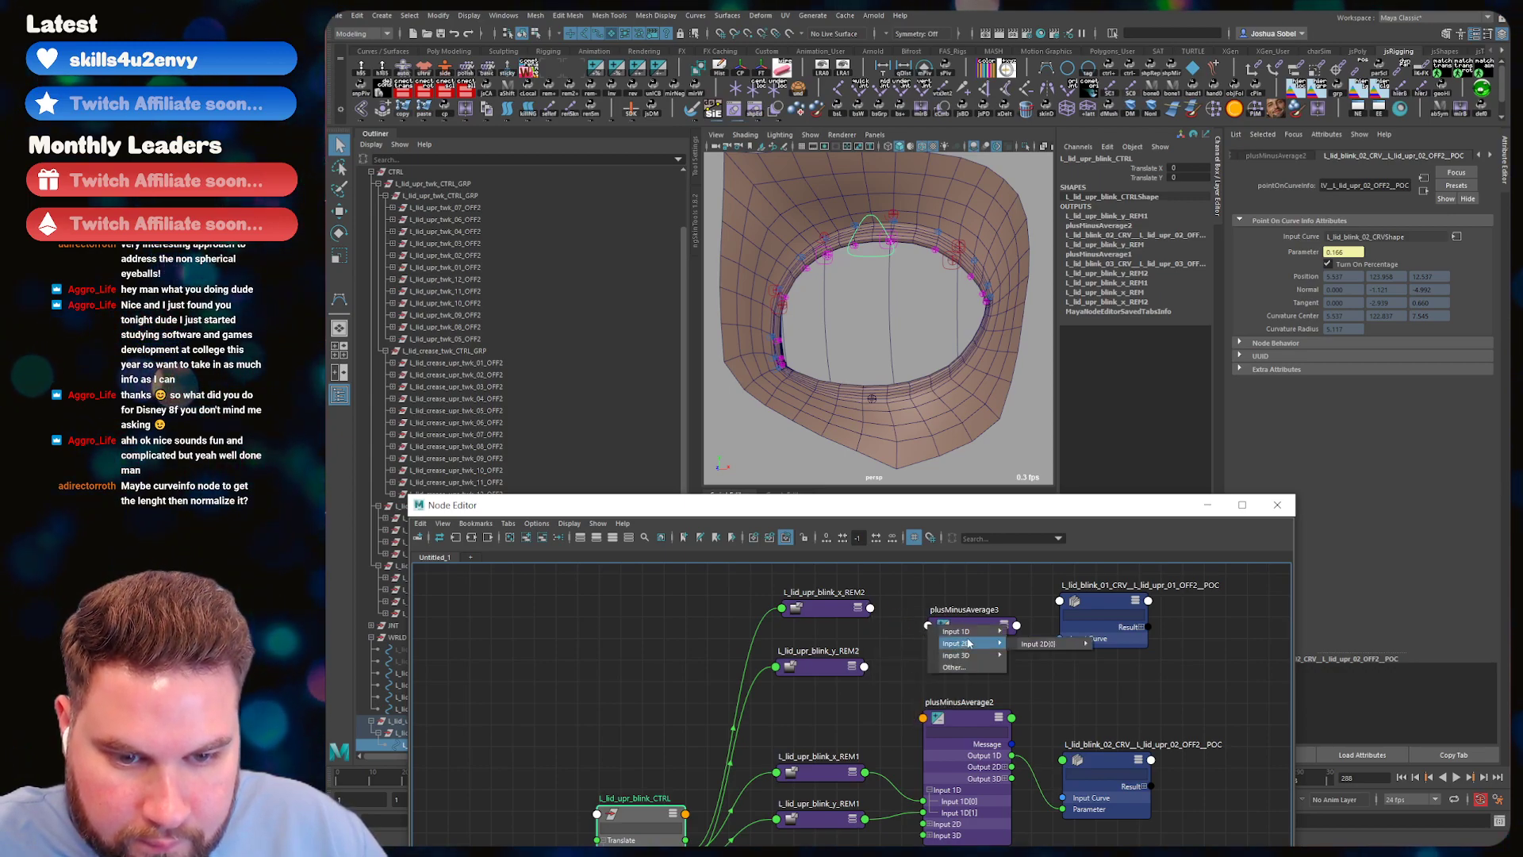
left_click(1037, 644)
- Connect L_lid_upr_blink_y_REM2's Out Value to Input 1D[1] of plusMinusAverage3
left_click(864, 667)
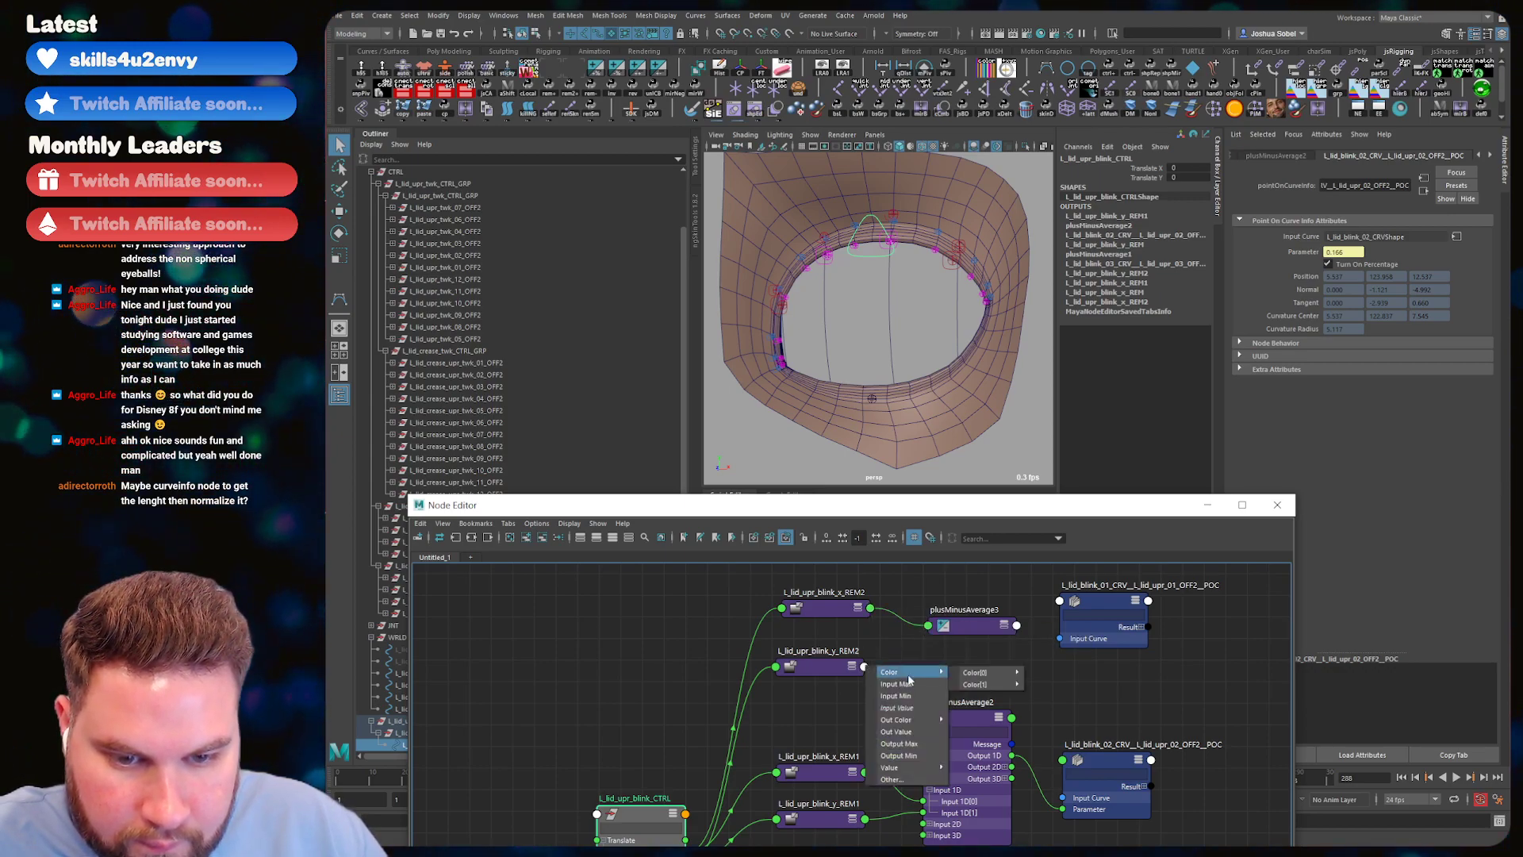
left_click(897, 731)
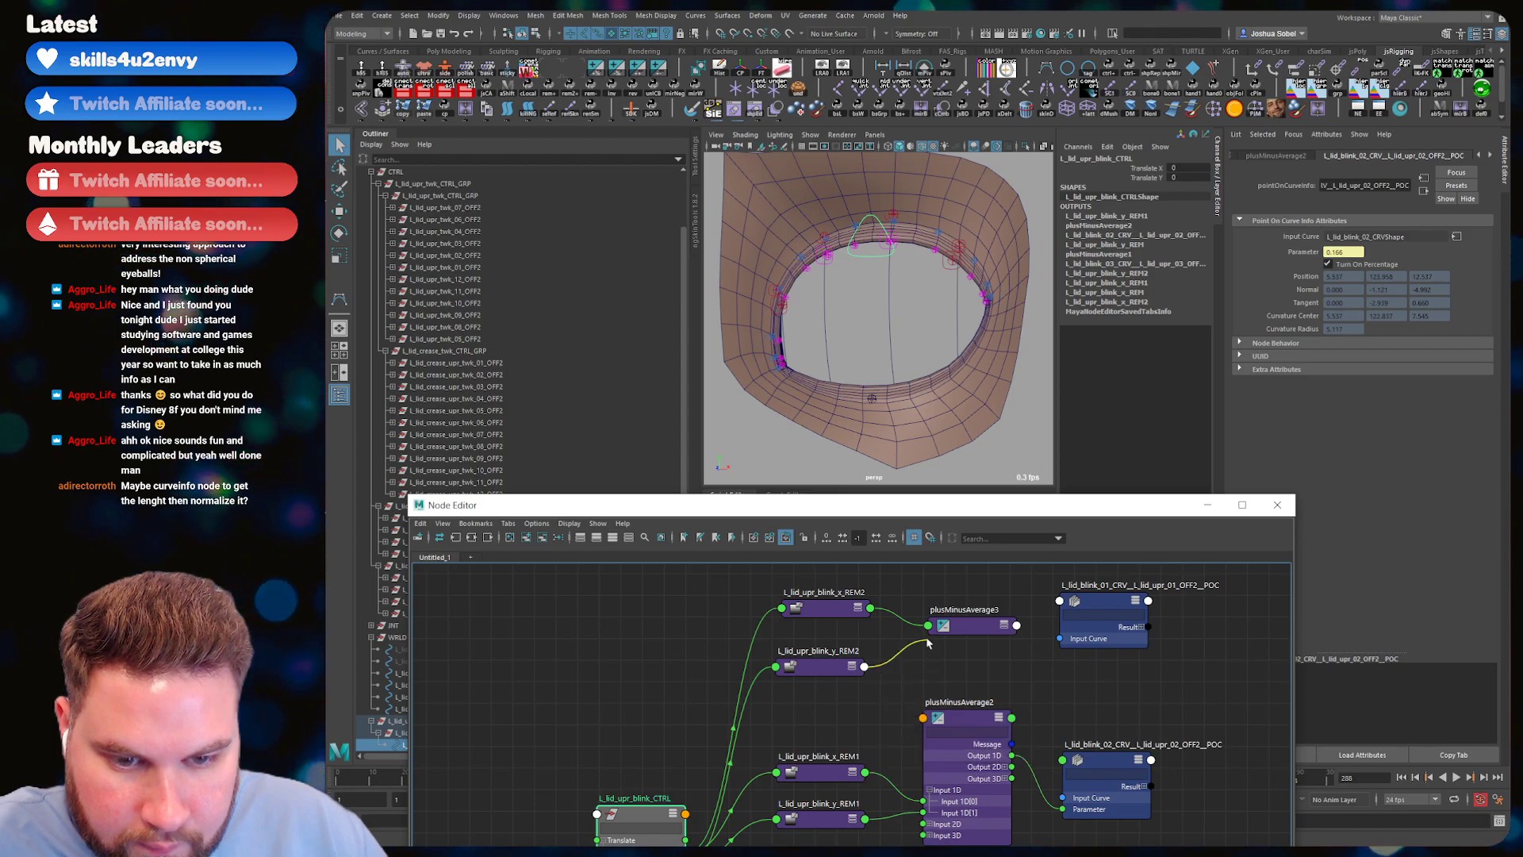
left_click(928, 625)
left_click(964, 659)
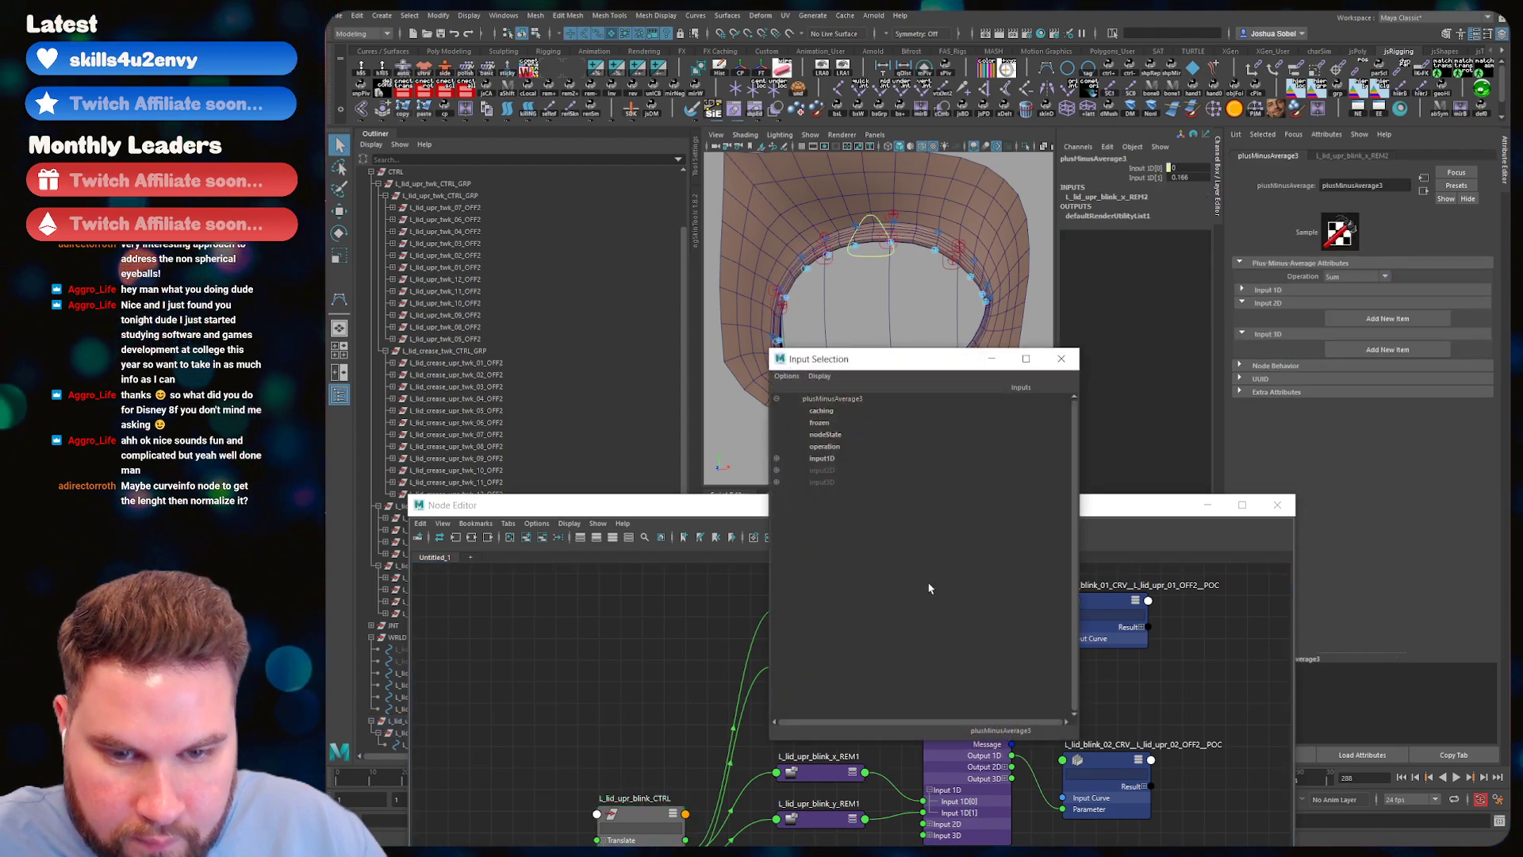
left_click(776, 459)
left_click(851, 483)
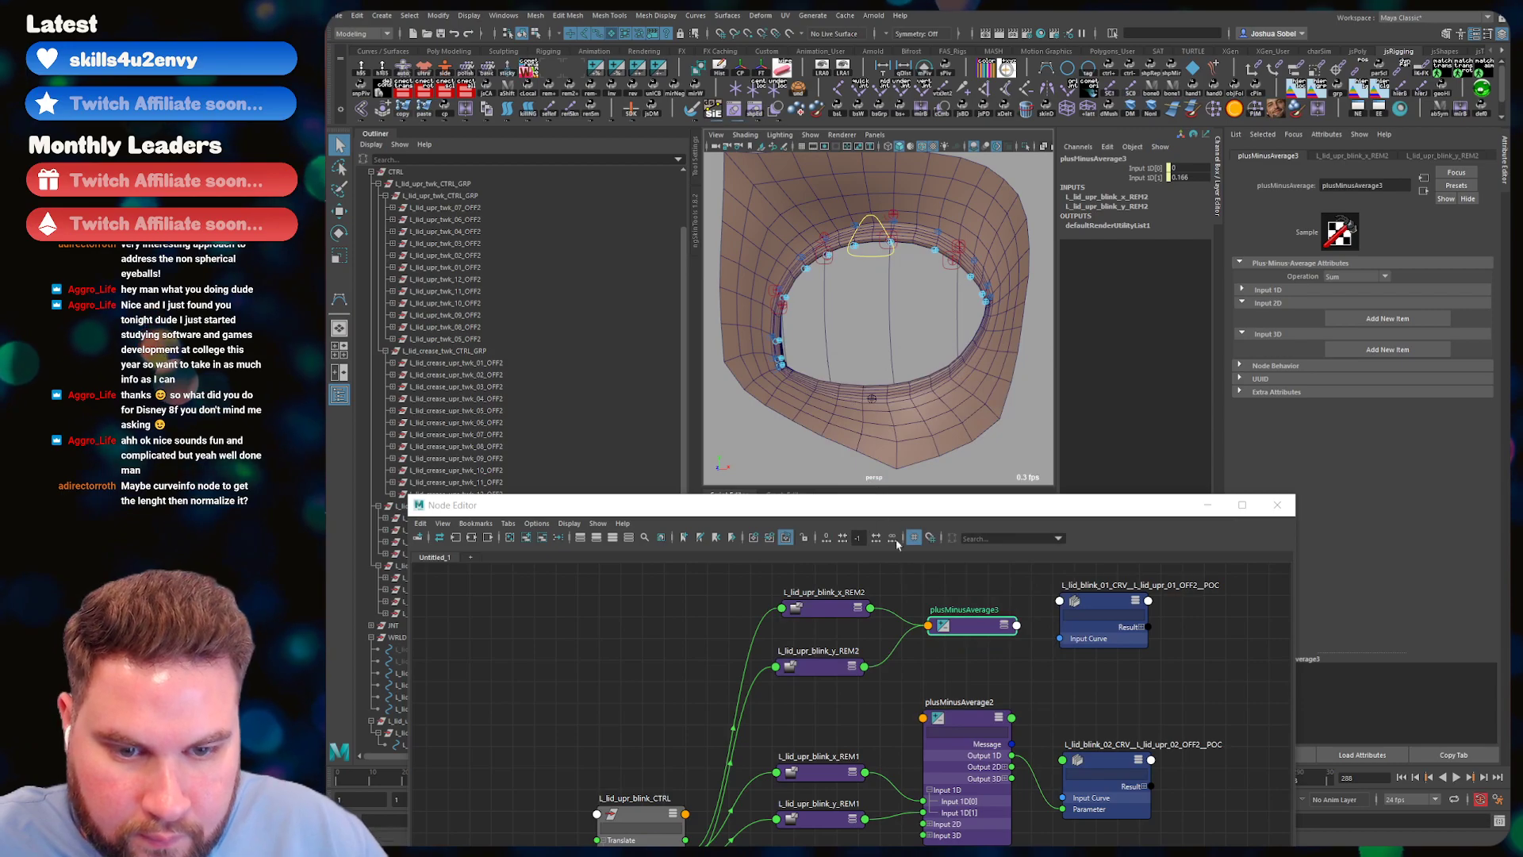
- Connect plusMinusAverage3's Output 1D to the Parameter of L_lid_blink_01_CRV__L_lid_upr_01_OFF2__POC
left_click(1016, 625)
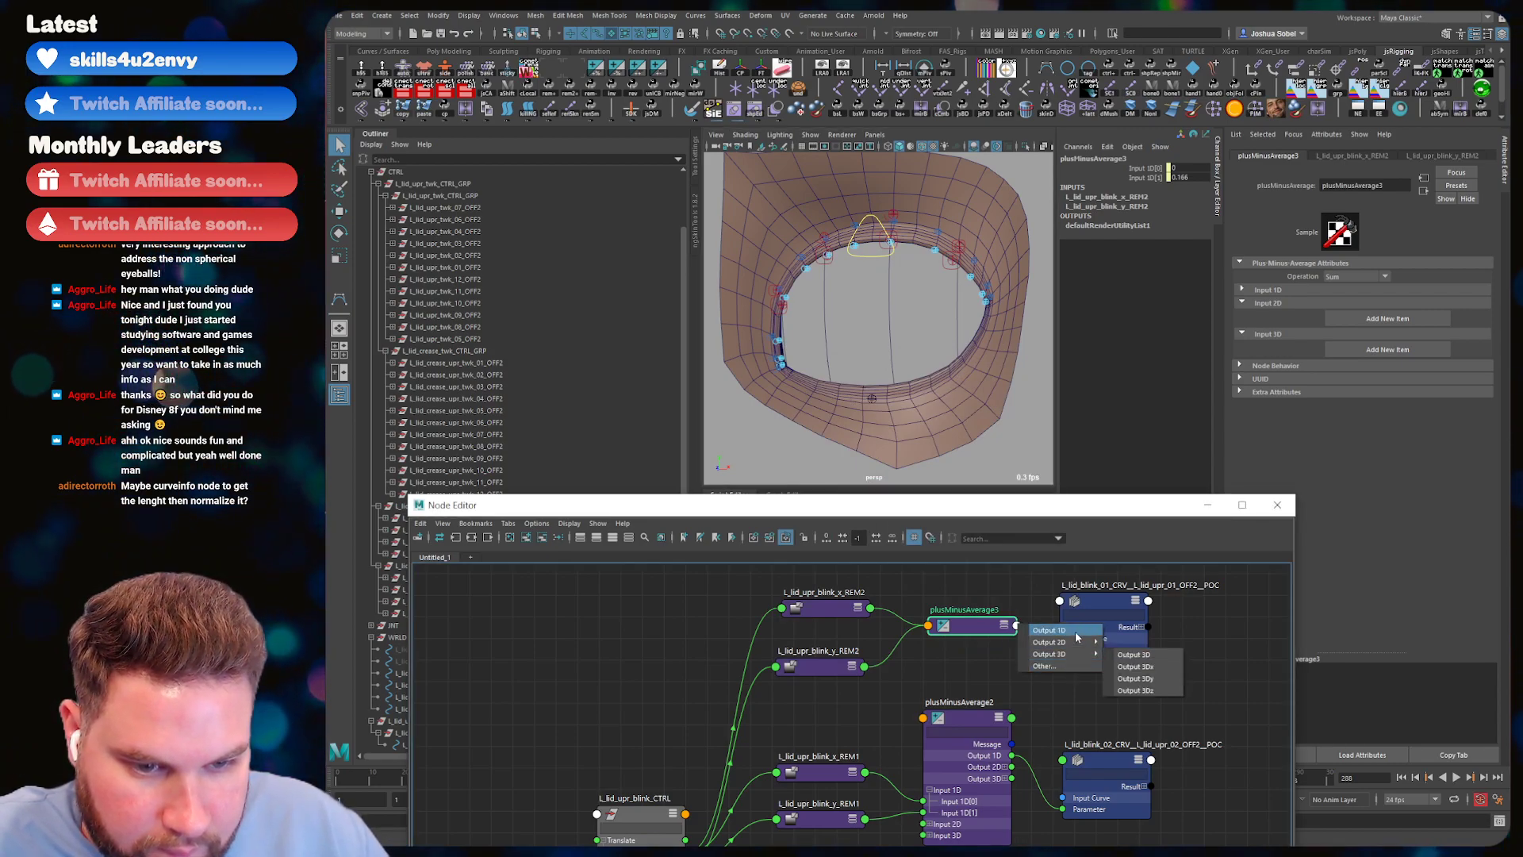
left_click(1049, 632)
left_click(1062, 626)
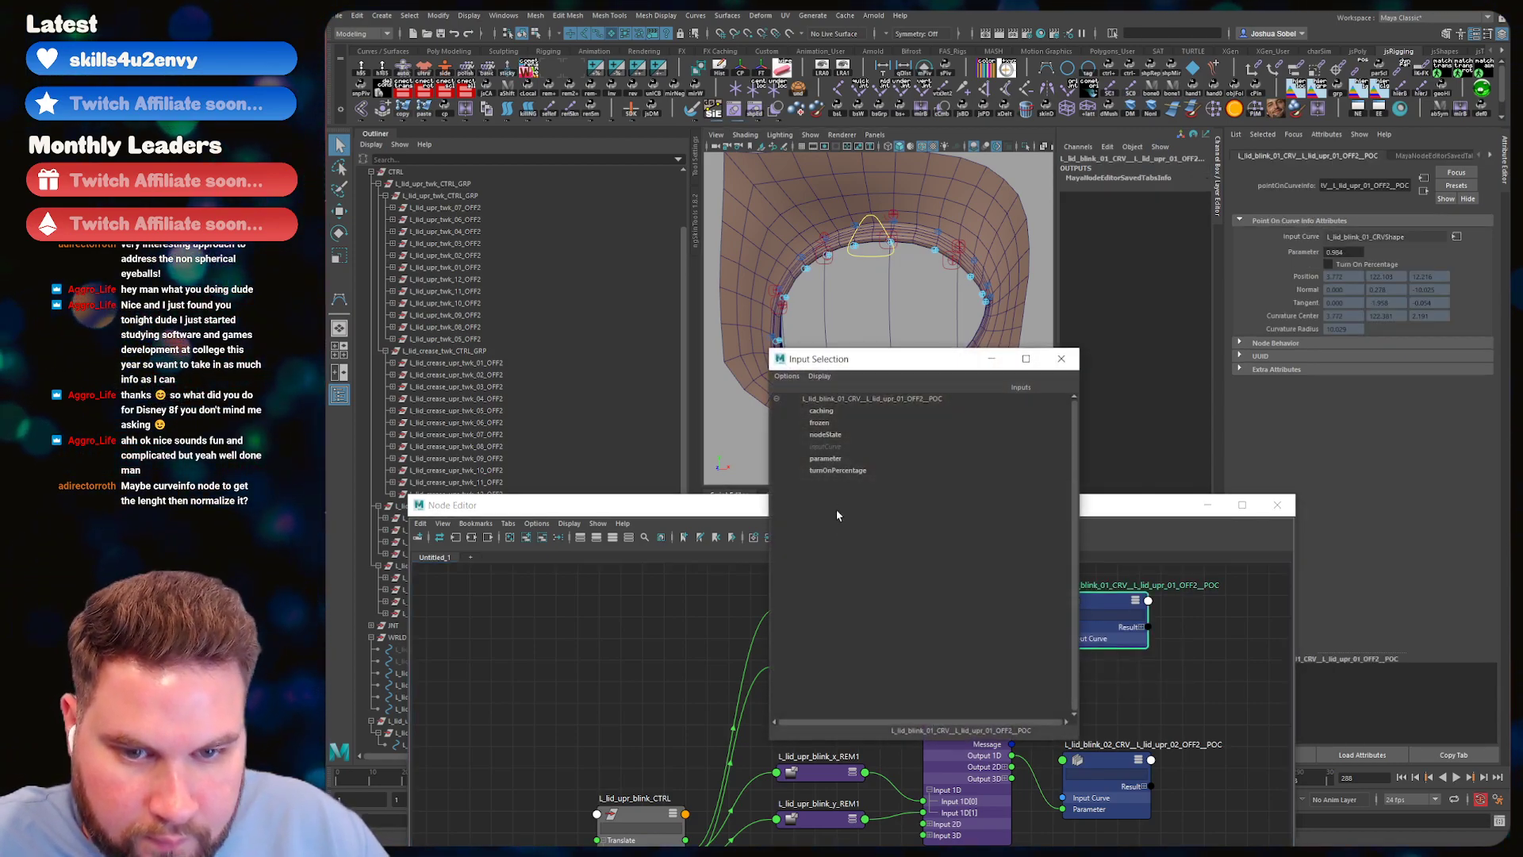
left_click(828, 458)
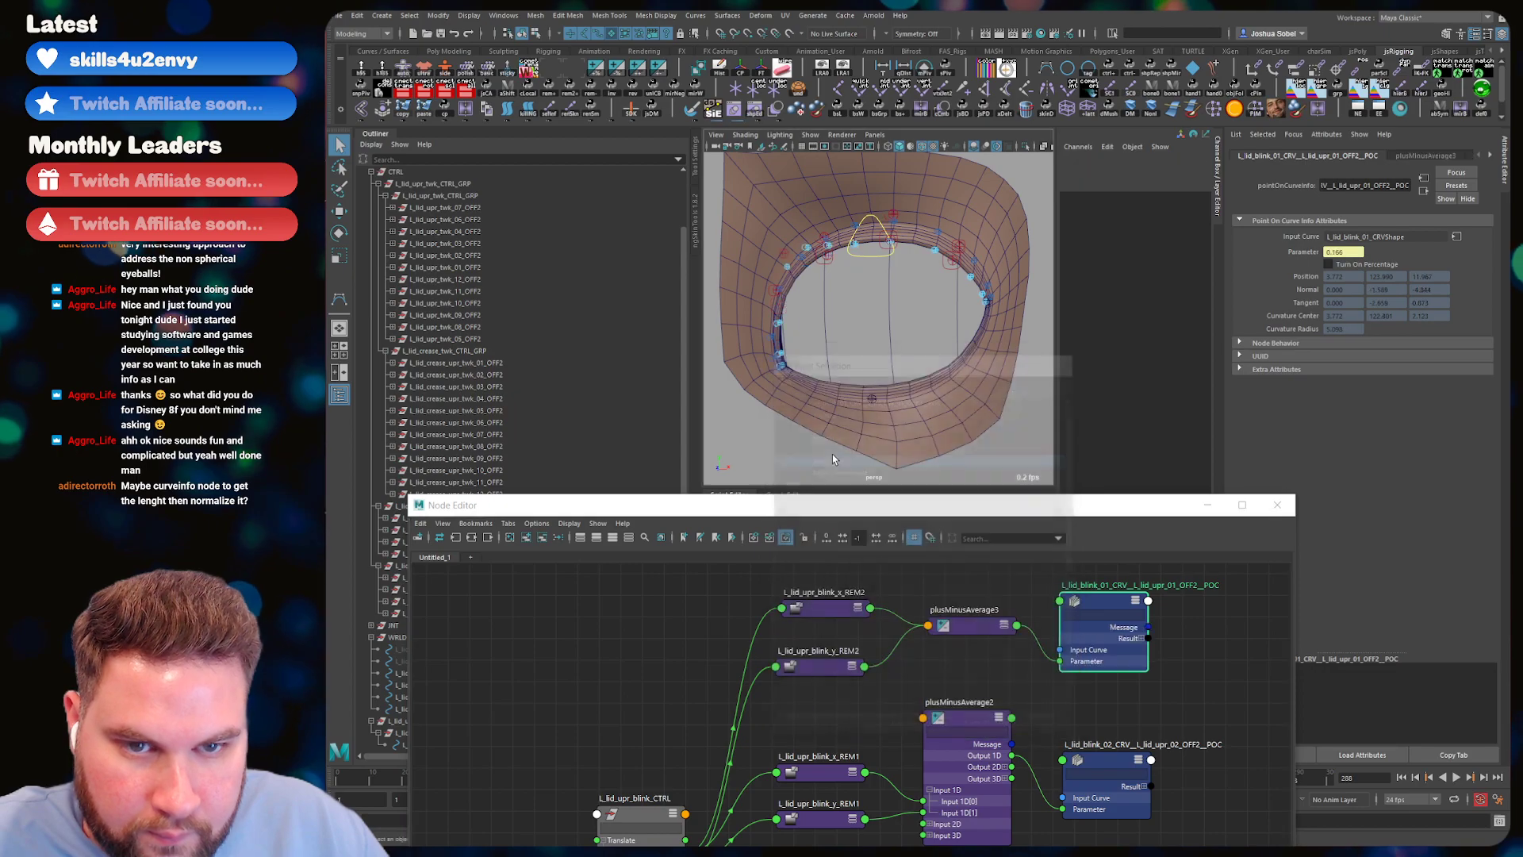
- Test the new L_lid_blink_01 connection by moving L_lid_upr_blink_CTRL, and undo the test move
left_click(867, 236)
mouse_move(867, 236)
left_mouse_down()
mouse_move(887, 309)
mouse_move(868, 284)
mouse_move(872, 216)
left_mouse_up()
middle_click_drag(872, 216, 893, 216, "alt")
key("ctrl+z")
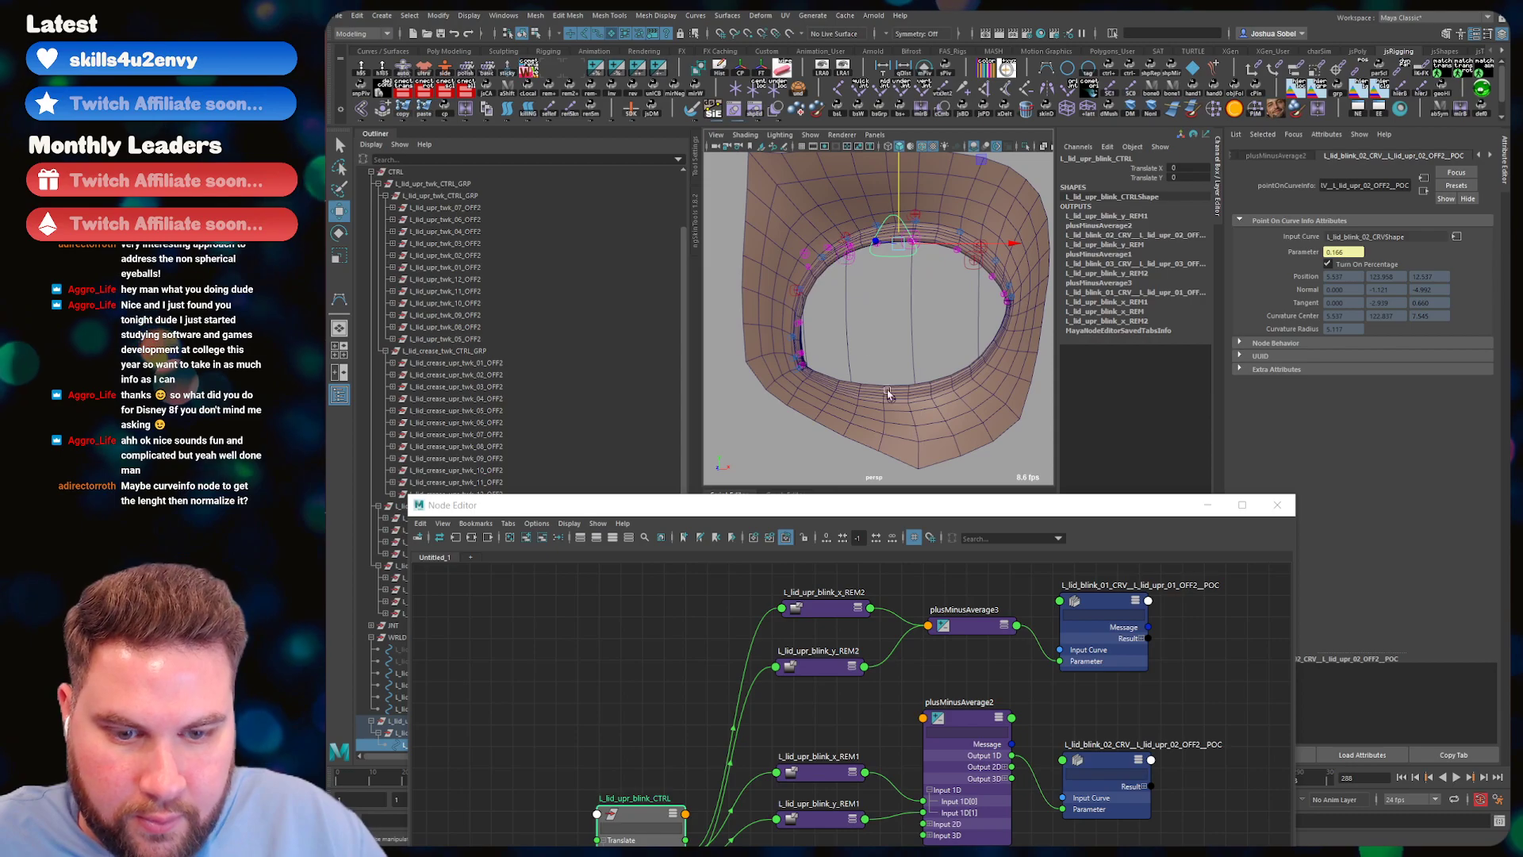
- Enable Turn On Percentage on L_lid_blink_01_CRV__L_lid_upr_01_OFF2__POC, and test it by moving L_lid_upr_blink_CTRL down and back to rest
left_click(1103, 611)
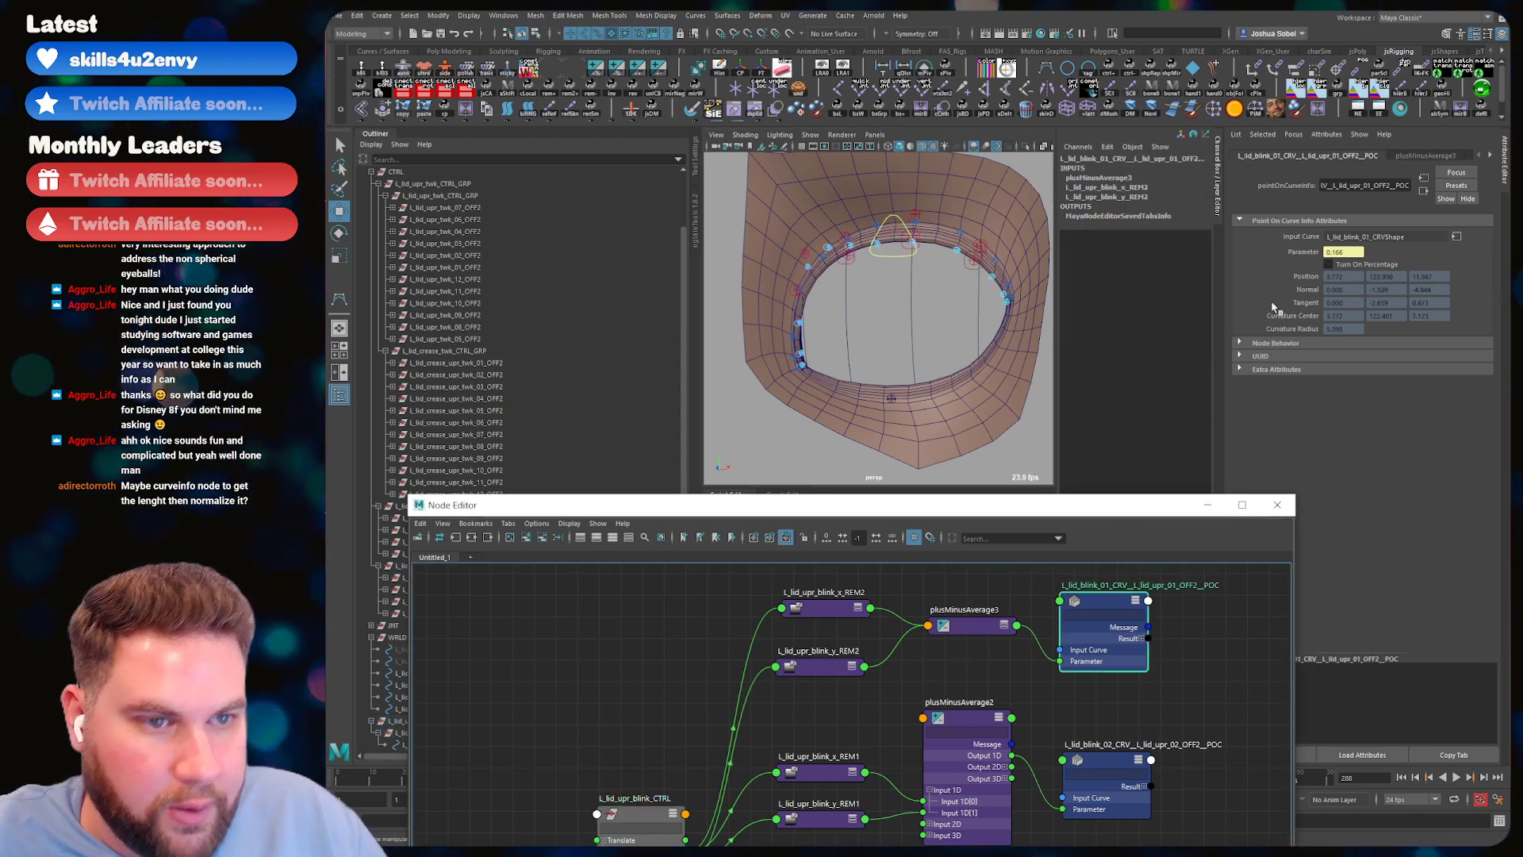
left_click(1331, 264)
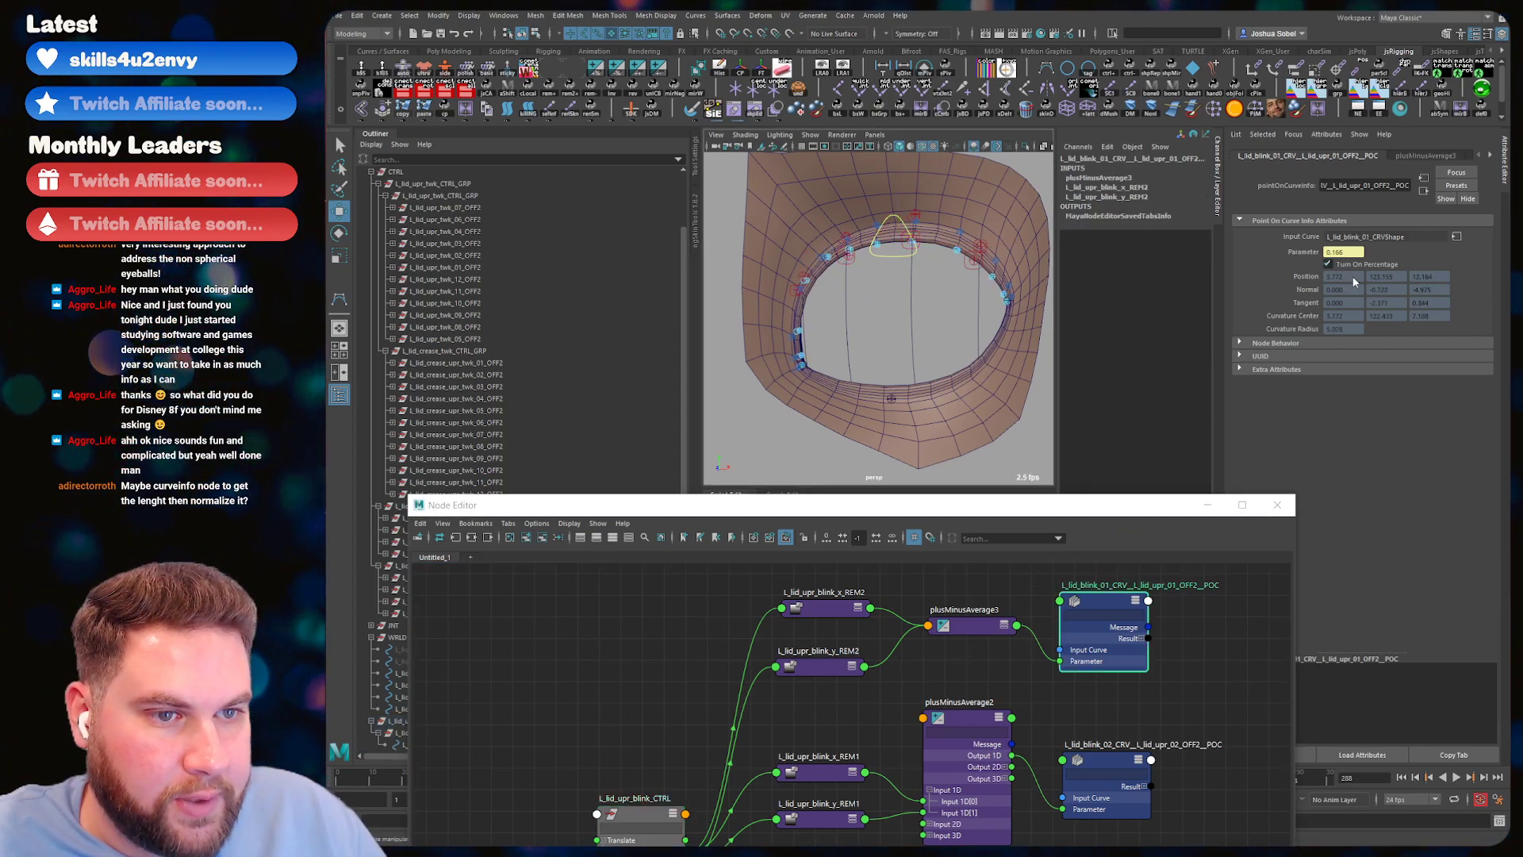
left_click(881, 238)
left_click_drag(894, 234, 908, 318)
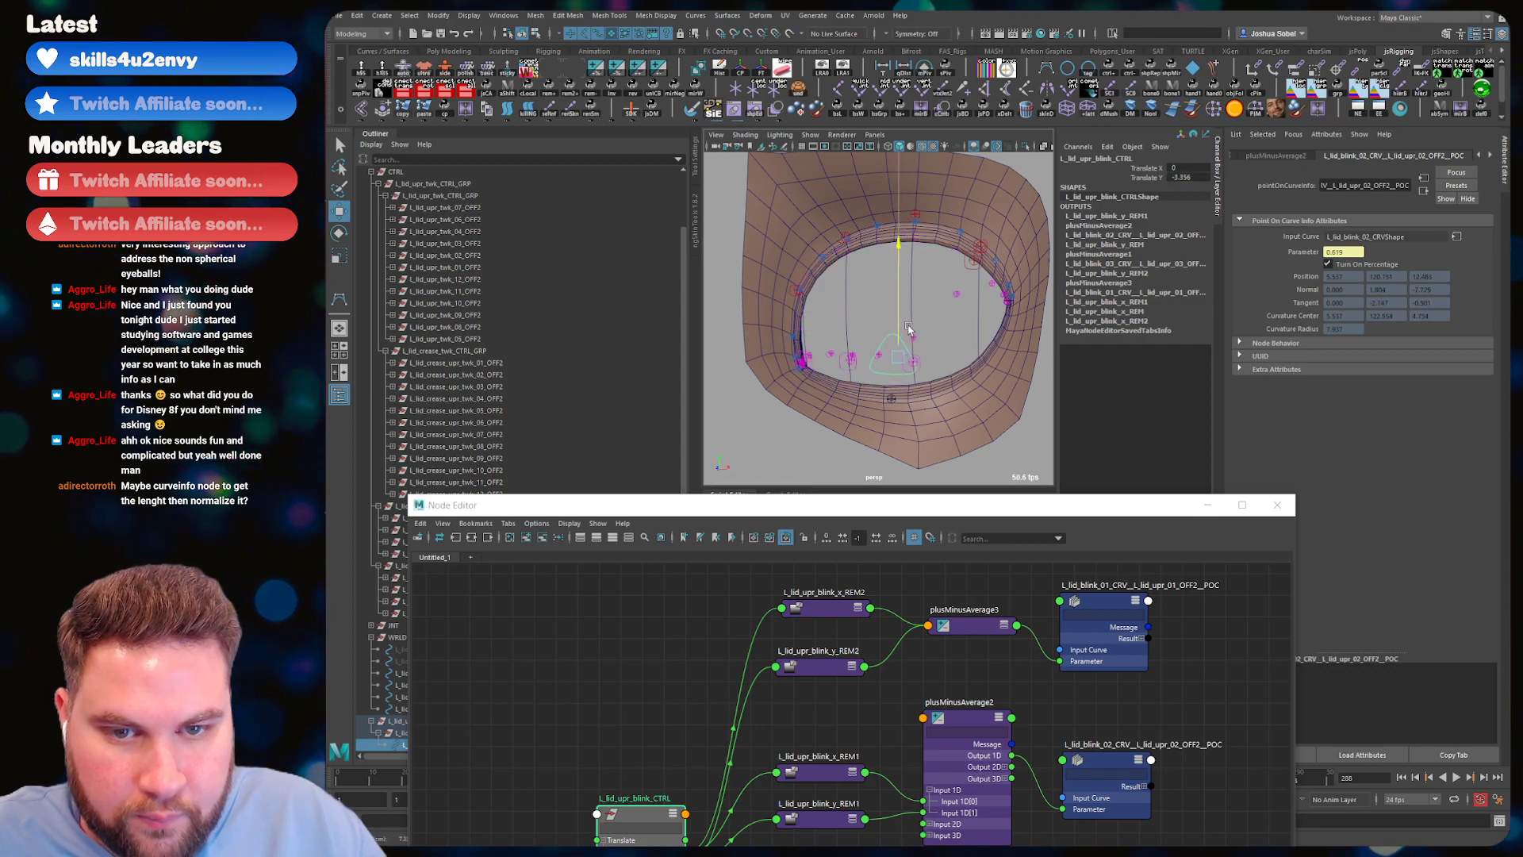
key("ctrl+z")
- Lower L_lid_upr_blink_CTRL towards the lower lid and examine closely how the lid controls near the eye corner follow
scroll(916, 314, "up", 3)
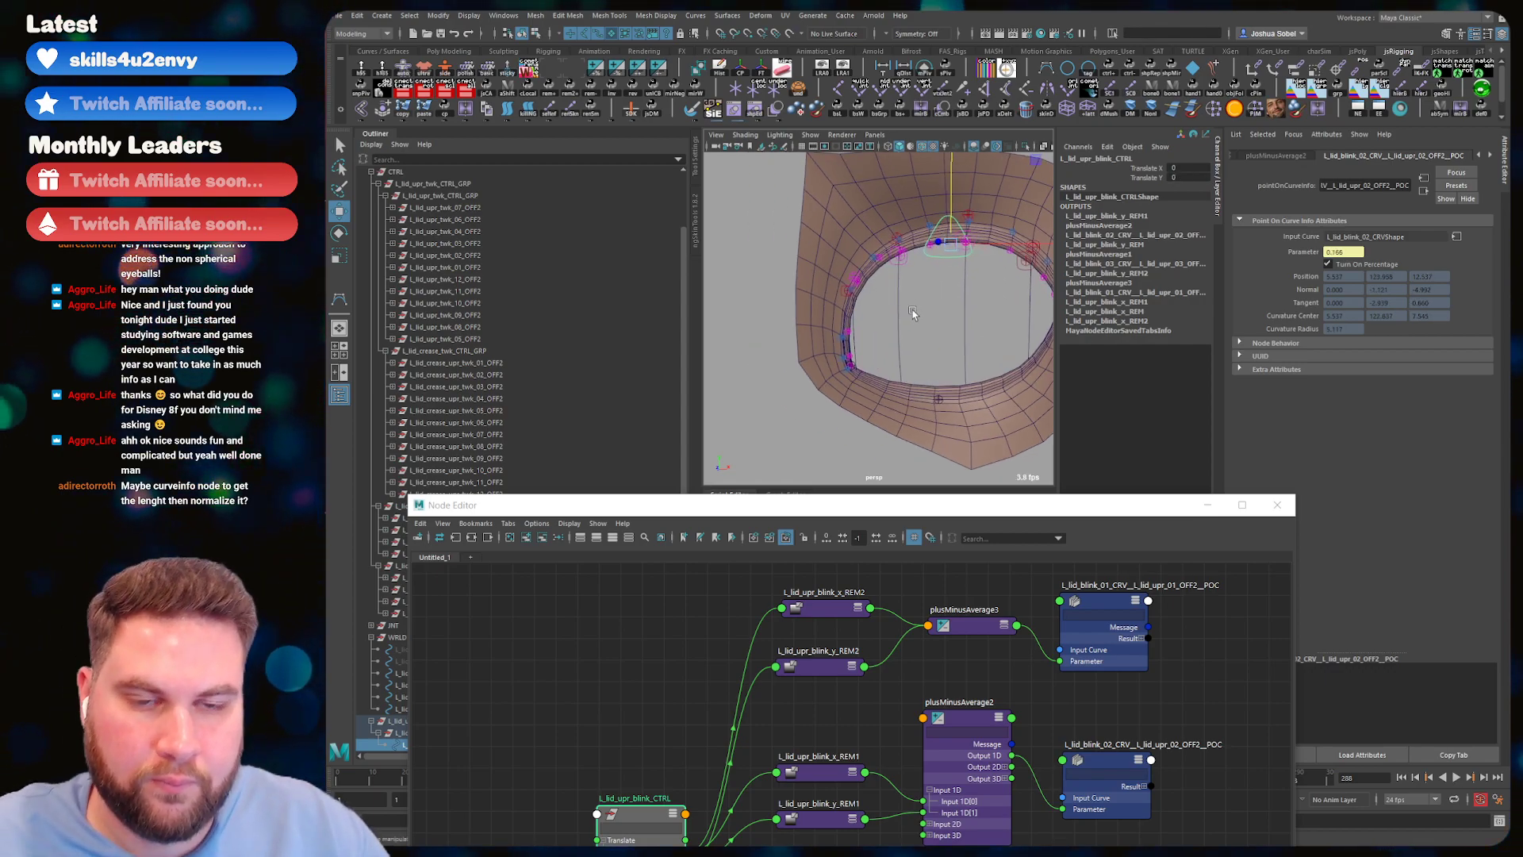
scroll(916, 313, "up", 2)
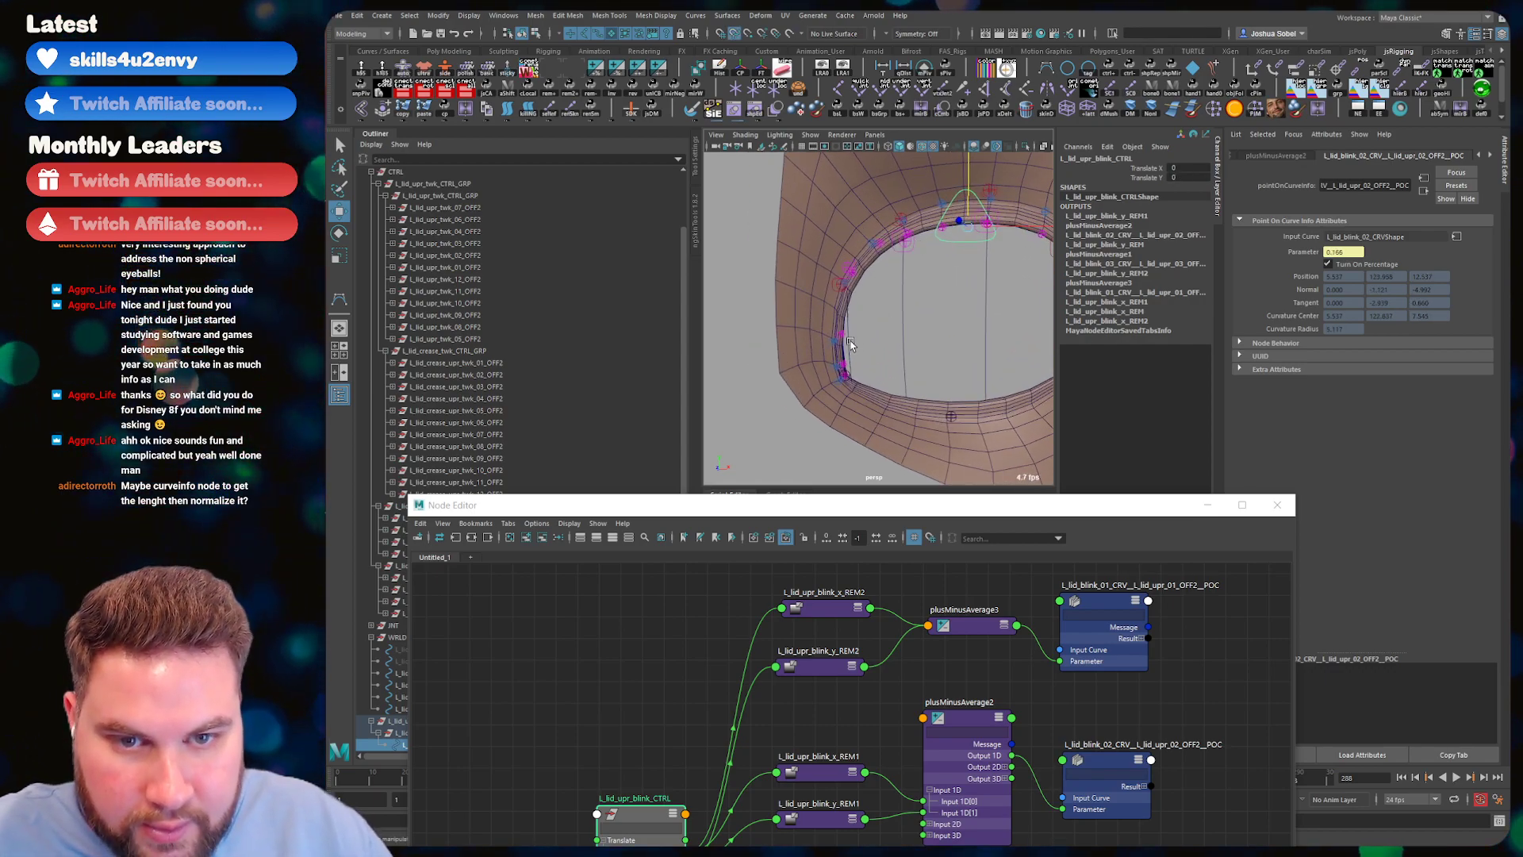
middle_click_drag(849, 345, 849, 343)
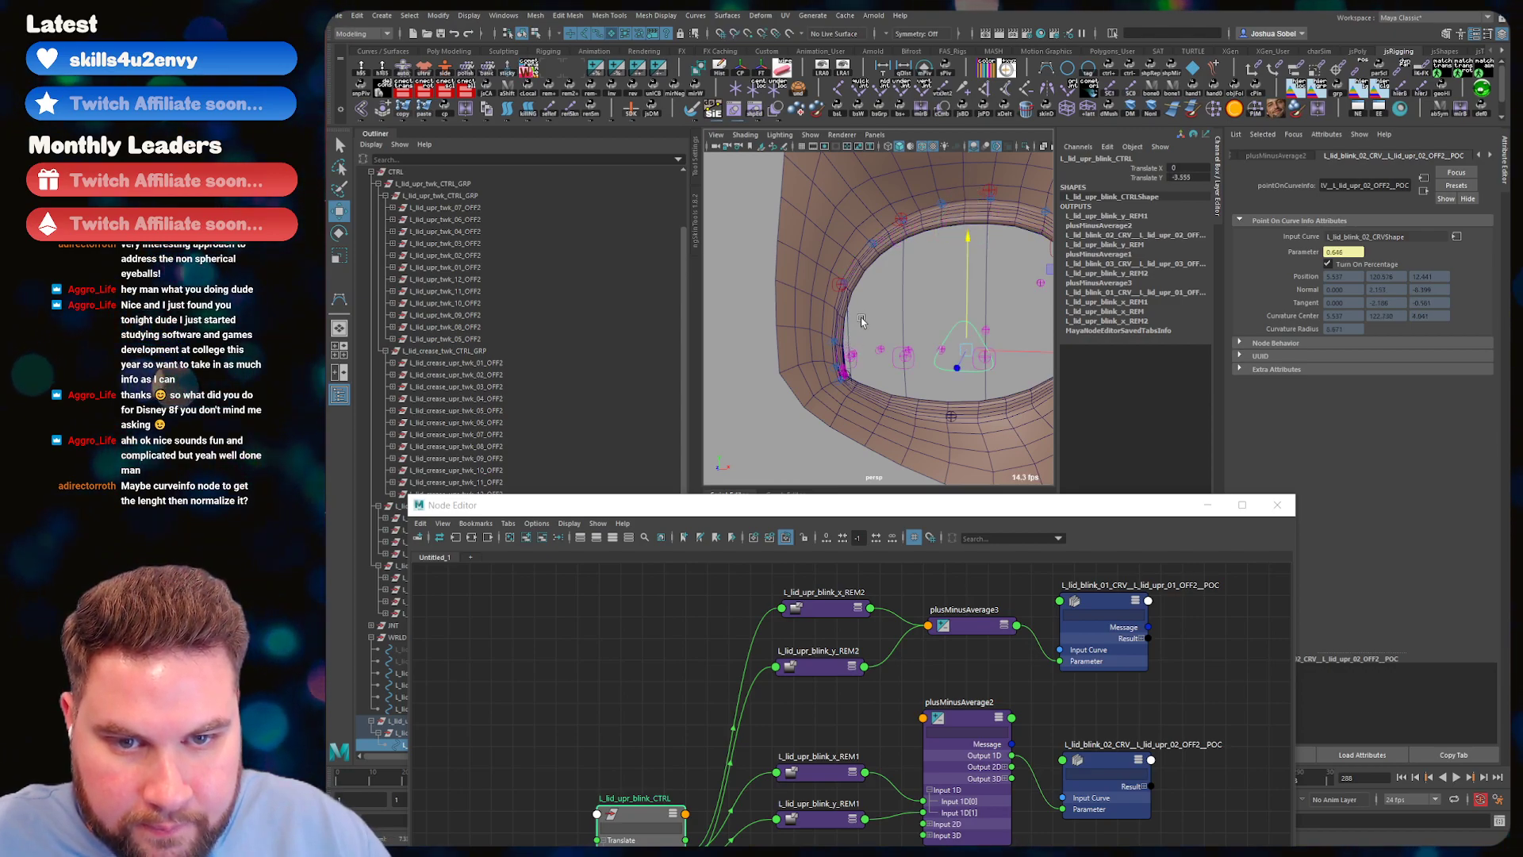
scroll(856, 322, "up", 5)
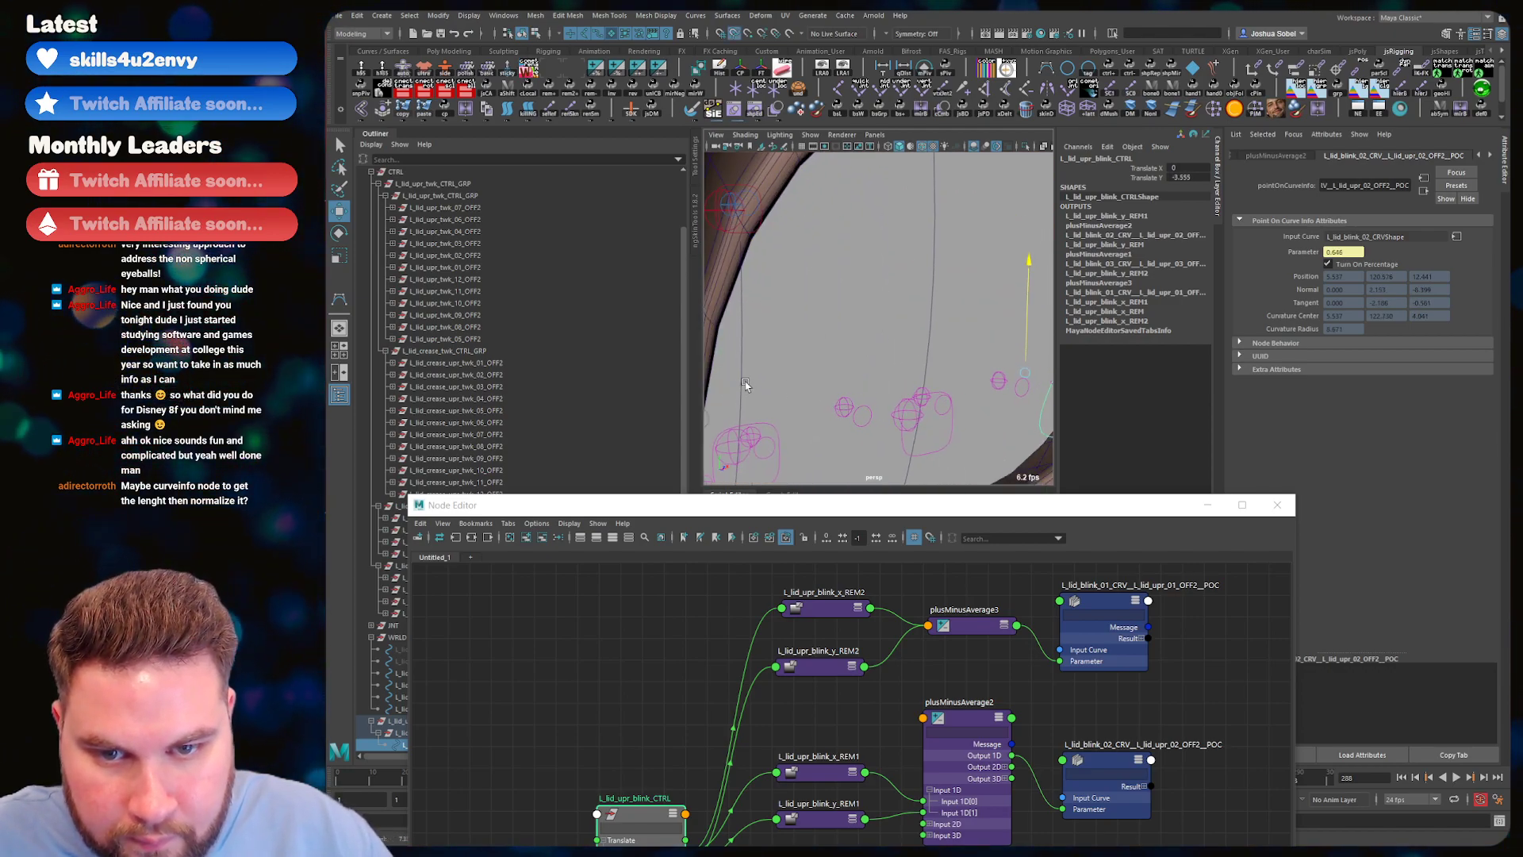
middle_click_drag(744, 386, 777, 460)
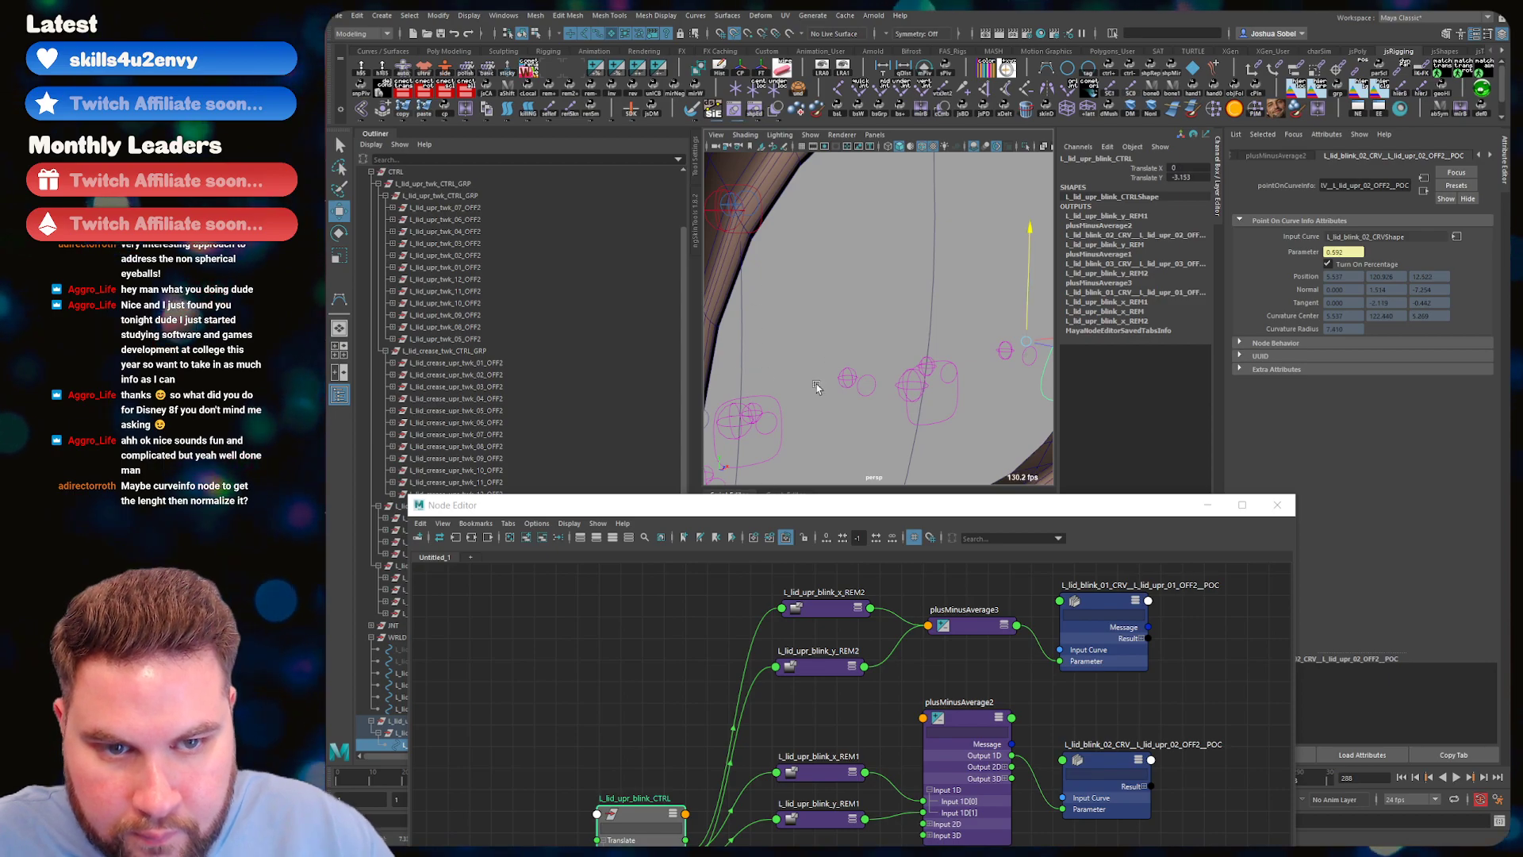
scroll(839, 302, "down", 5)
- Isolate L_lid_blink_01_CRV with L_lid_upr_blink_CTRL in the viewport, and test the curve by moving the control down and towards negative X
left_click(822, 326)
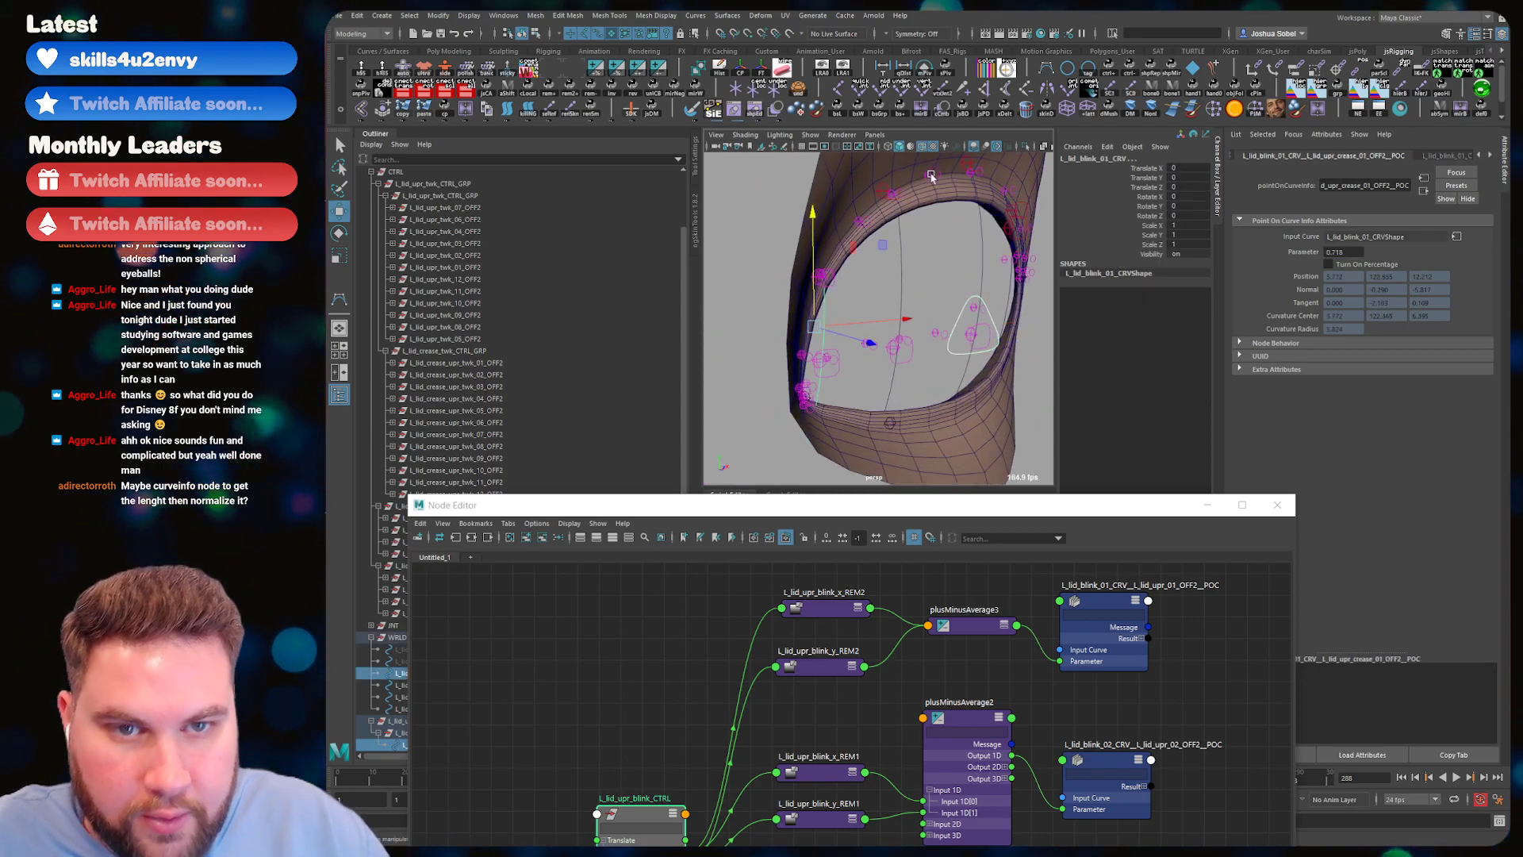
left_click(997, 146)
middle_click_drag(846, 297, 824, 269)
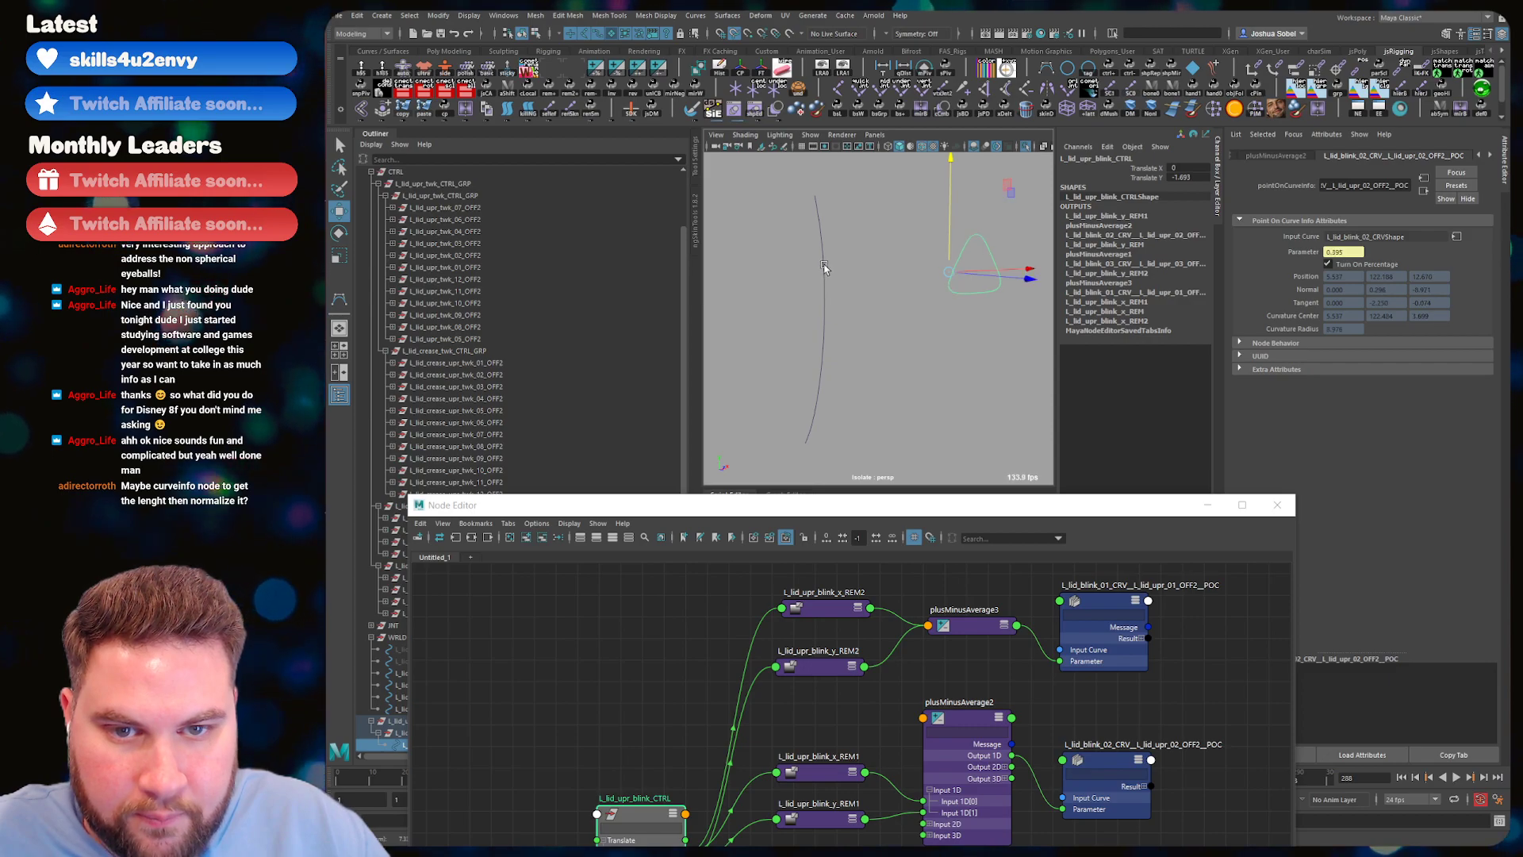
left_click_drag(950, 271, 989, 273)
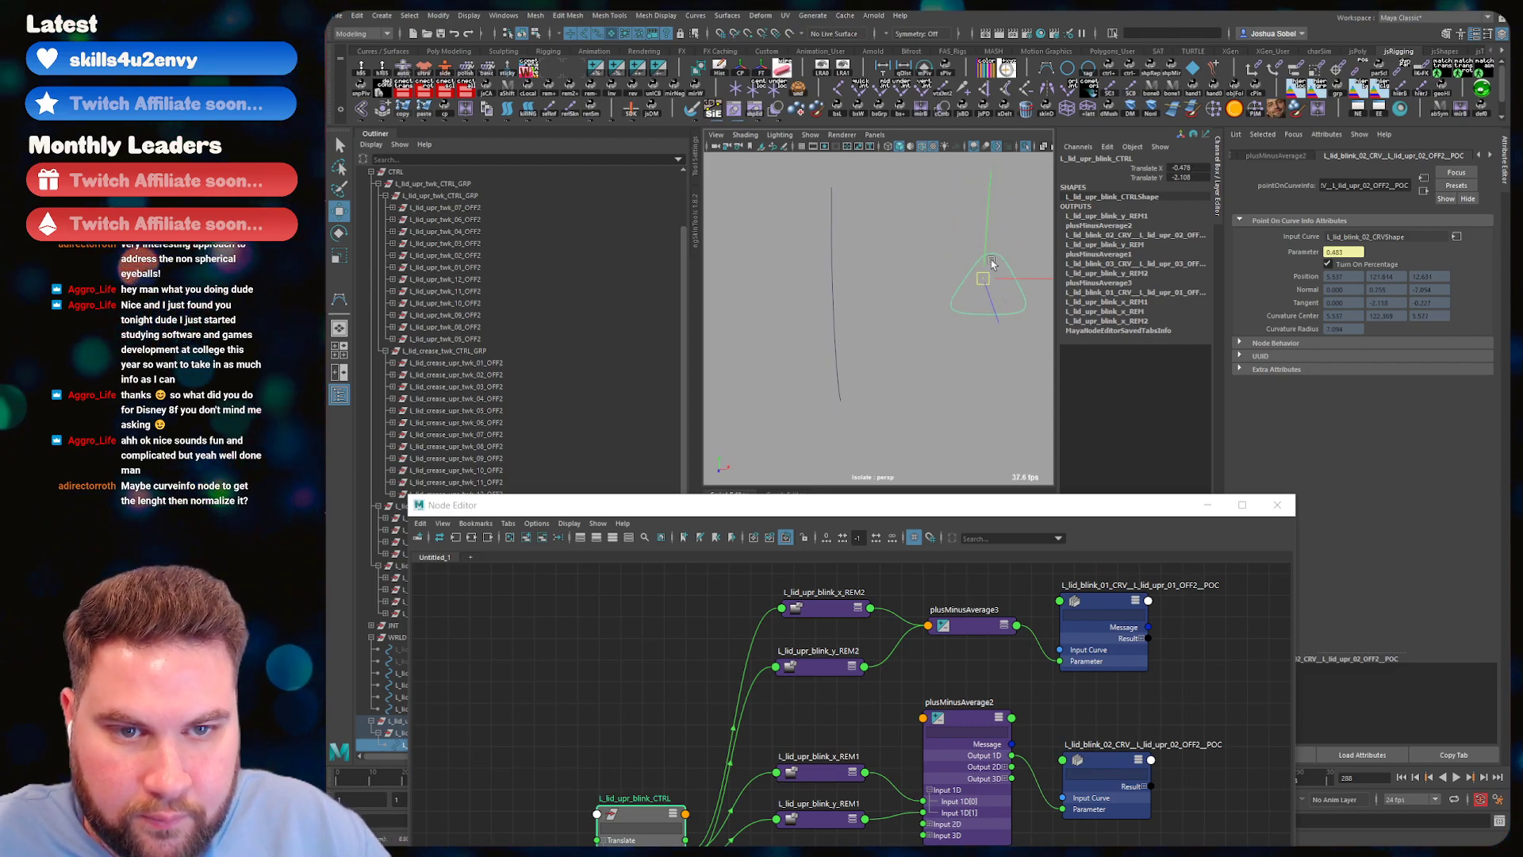
- Align L_lid_upr_blink_CTRL with the isolated curve's upper end, restore its rest pose, and set L_lid_upr_blink_y_REM2's Input Min to 0.118
key("ctrl+z")
key("ctrl+z")
middle_click_drag(836, 280, 834, 278)
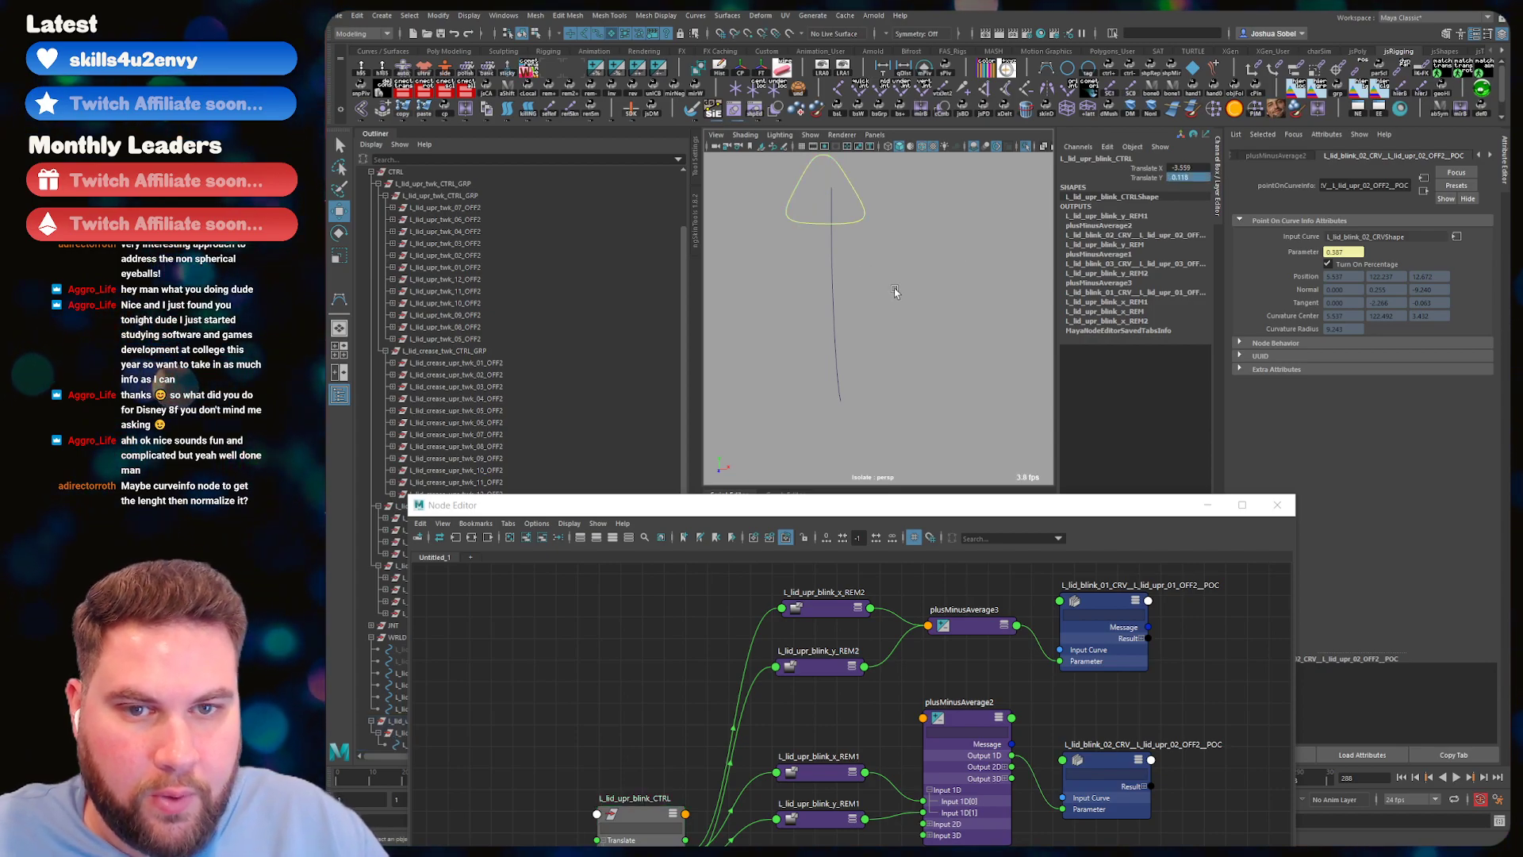
key("ctrl+z")
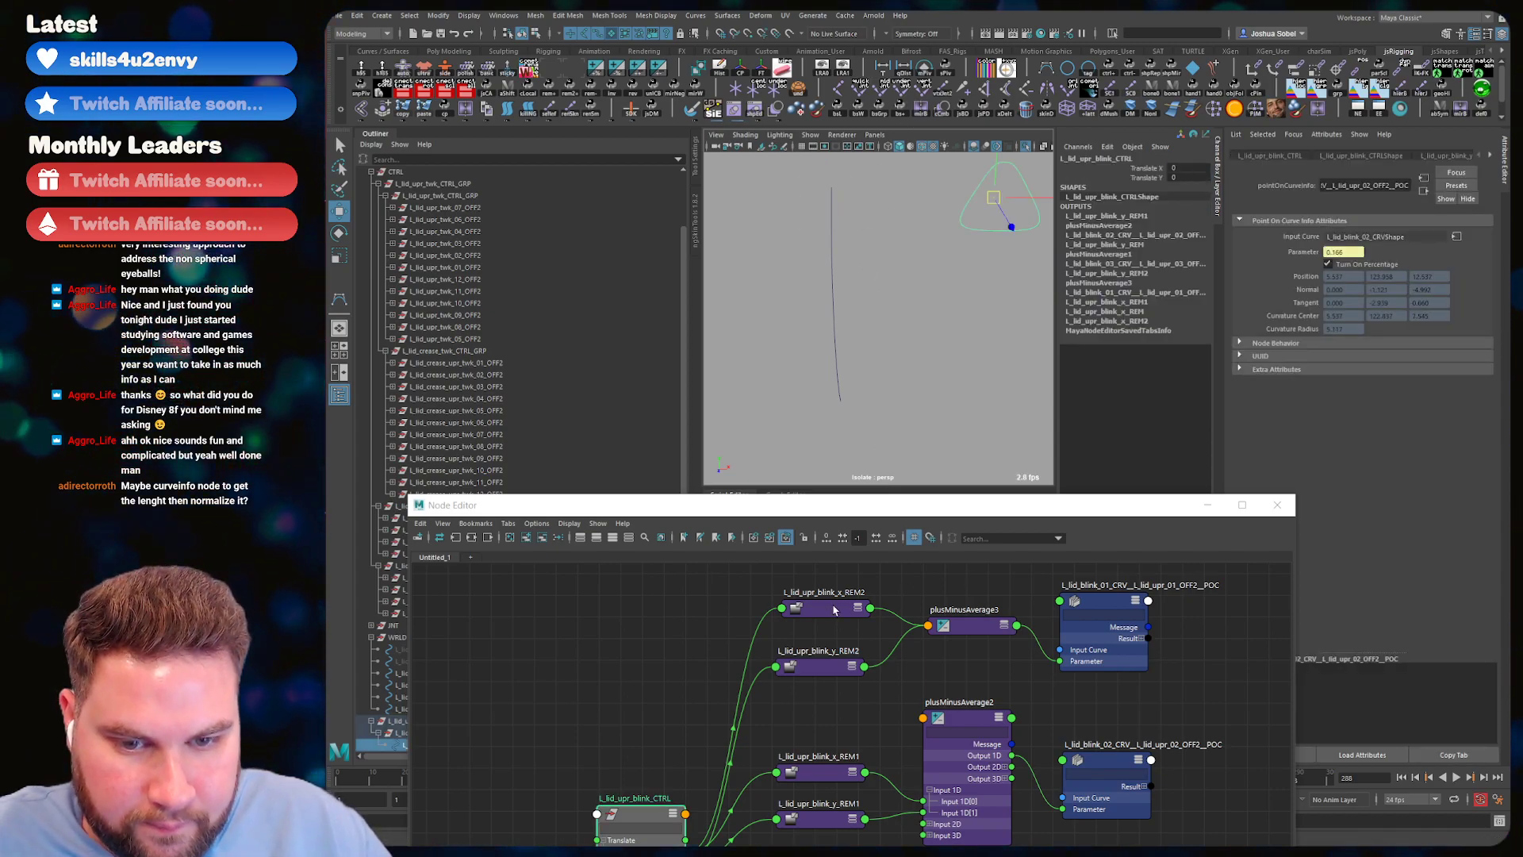
left_click(817, 665)
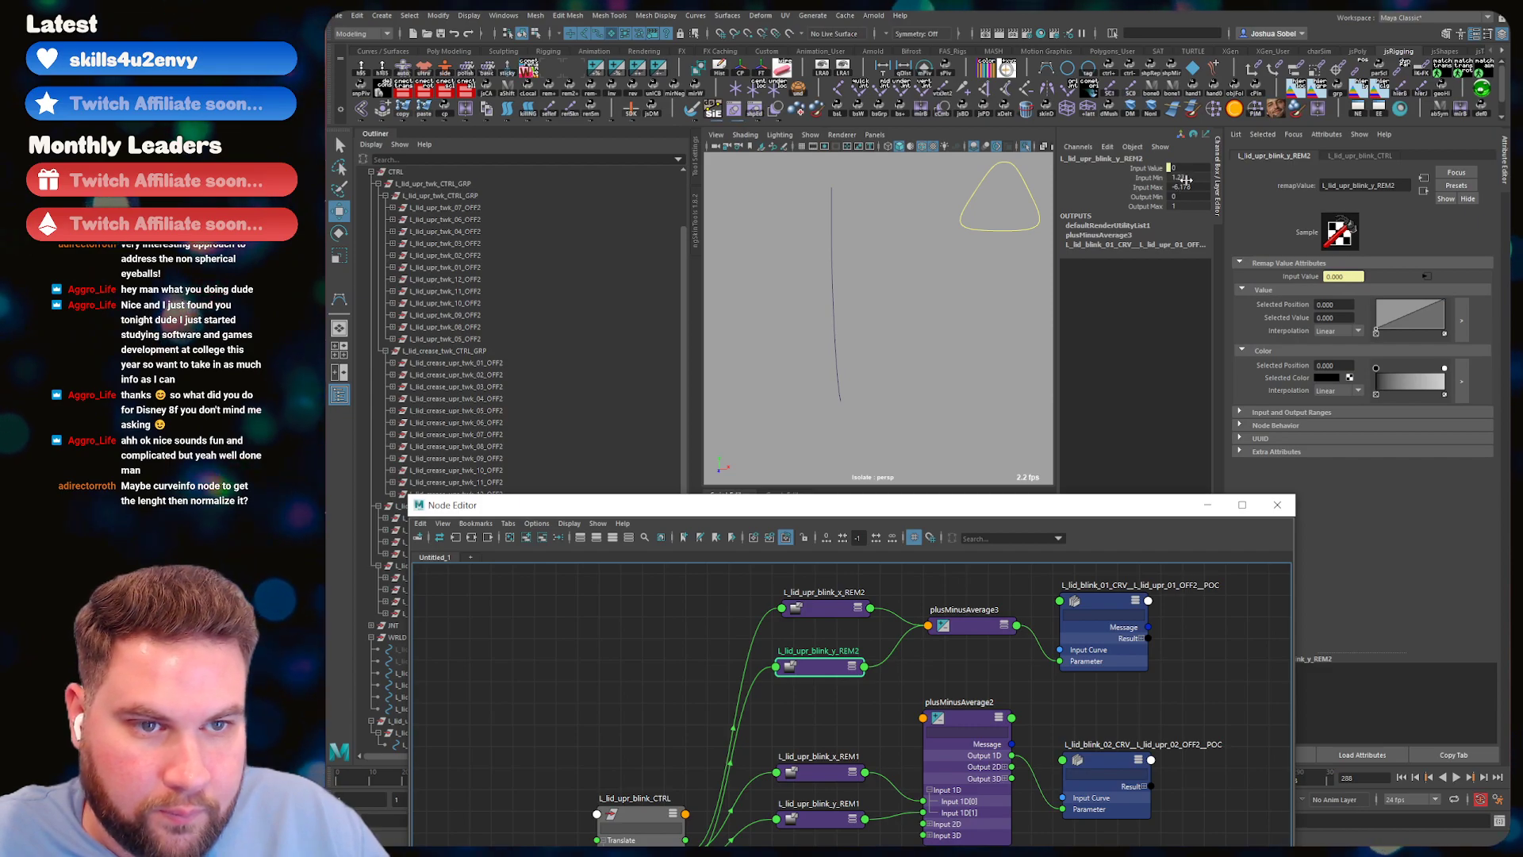
- Move L_lid_upr_blink_CTRL to the curve's lower end and set L_lid_upr_blink_y_REM2's Input Max to -5.856
left_click(964, 228)
middle_click_drag(838, 327, 836, 355)
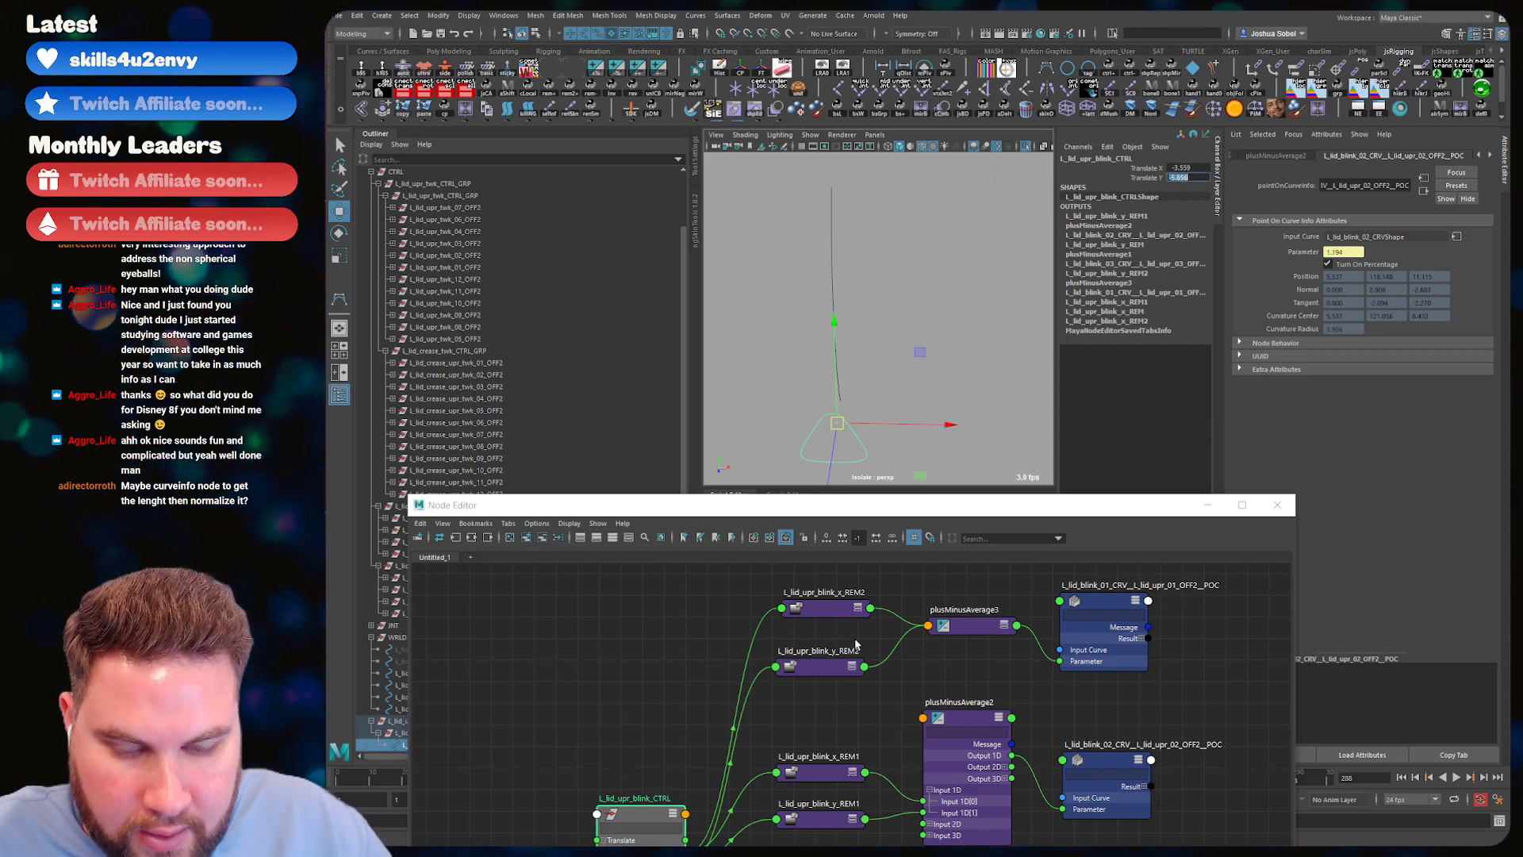
left_click(834, 665)
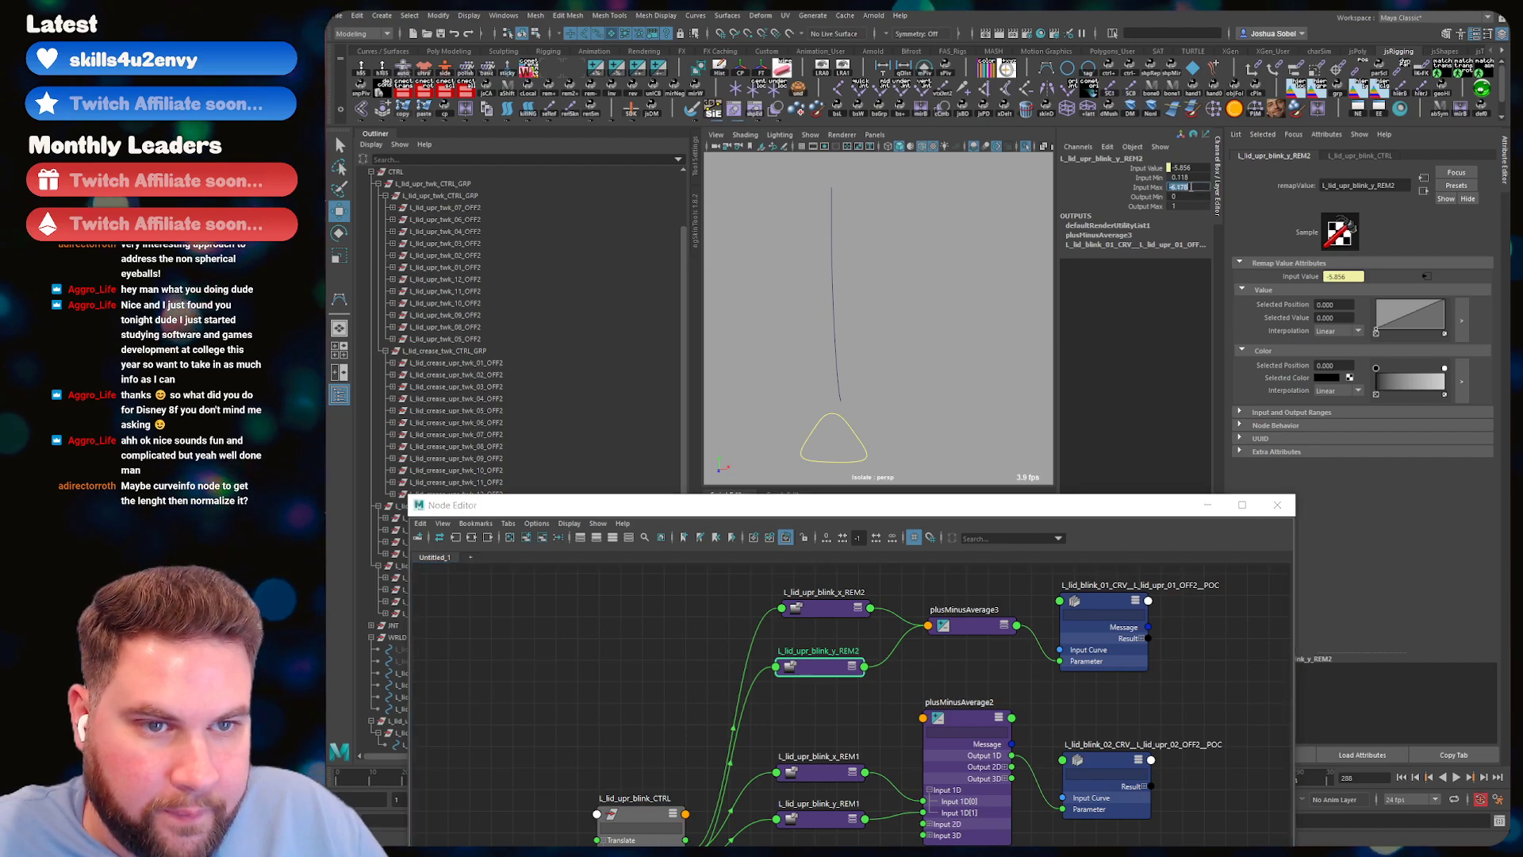
key("Return")
- Return L_lid_upr_blink_CTRL to rest, end the isolation, test the full upper lid by lowering the control, and undo the test move
left_click(834, 460)
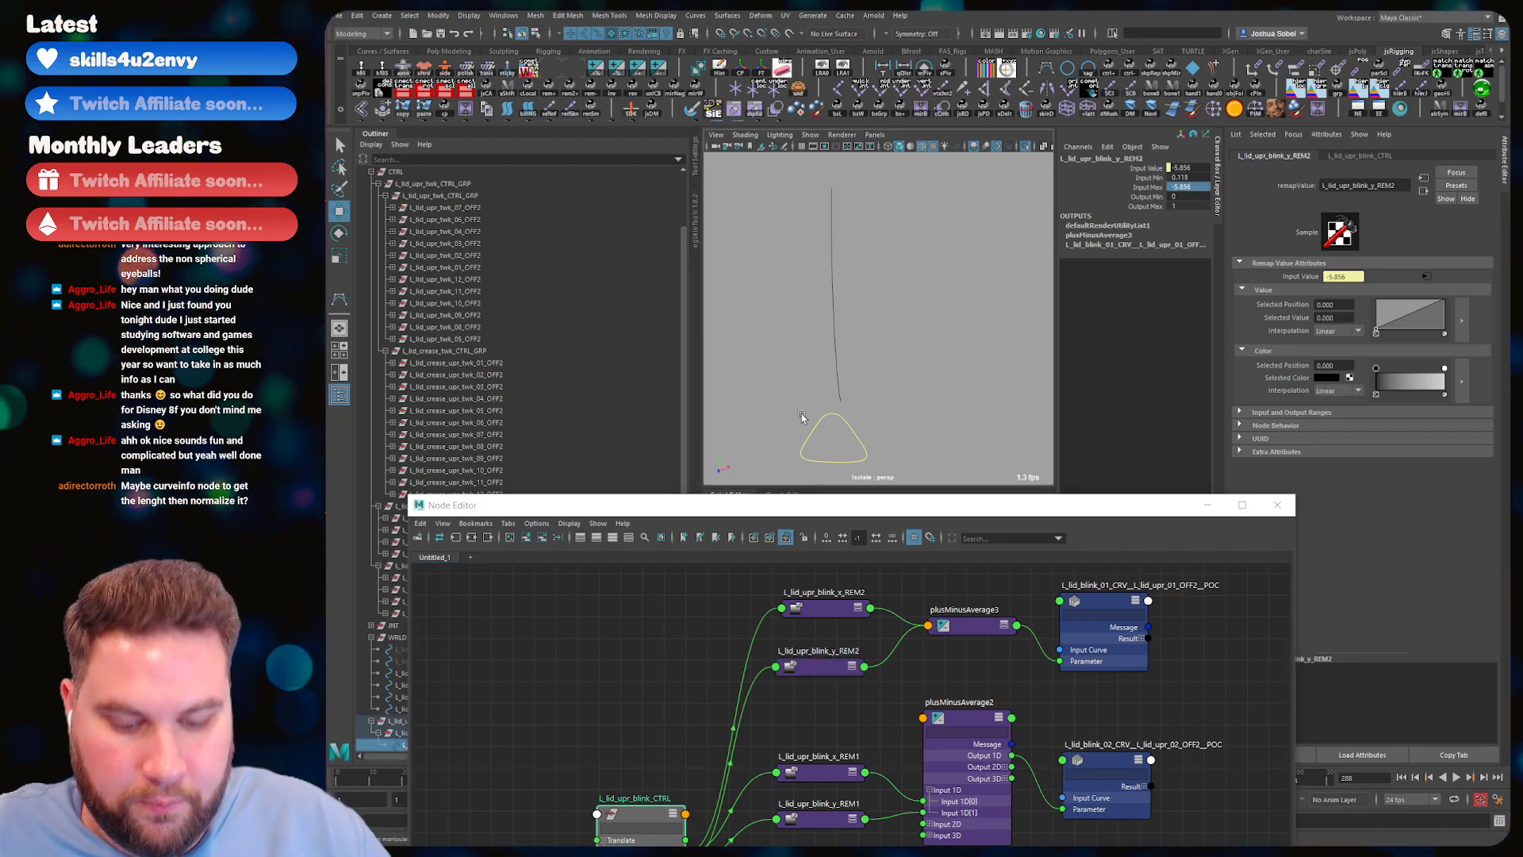
key("ctrl+z")
key("ctrl+1")
right_click_drag(970, 238, 927, 271, "alt")
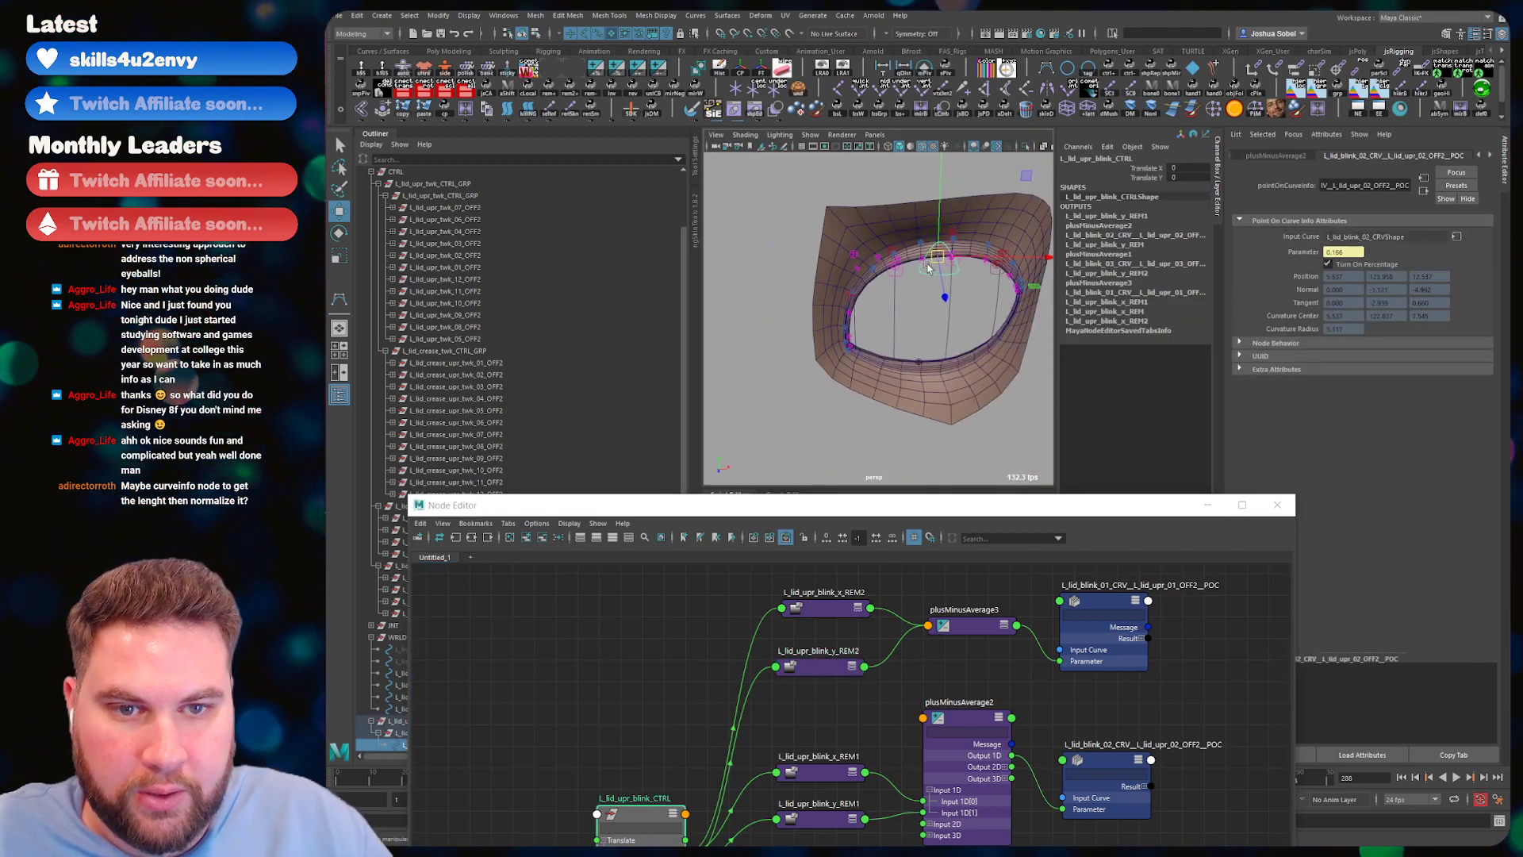
mouse_move(940, 210)
left_mouse_down()
mouse_move(948, 265)
mouse_move(954, 226)
left_mouse_up()
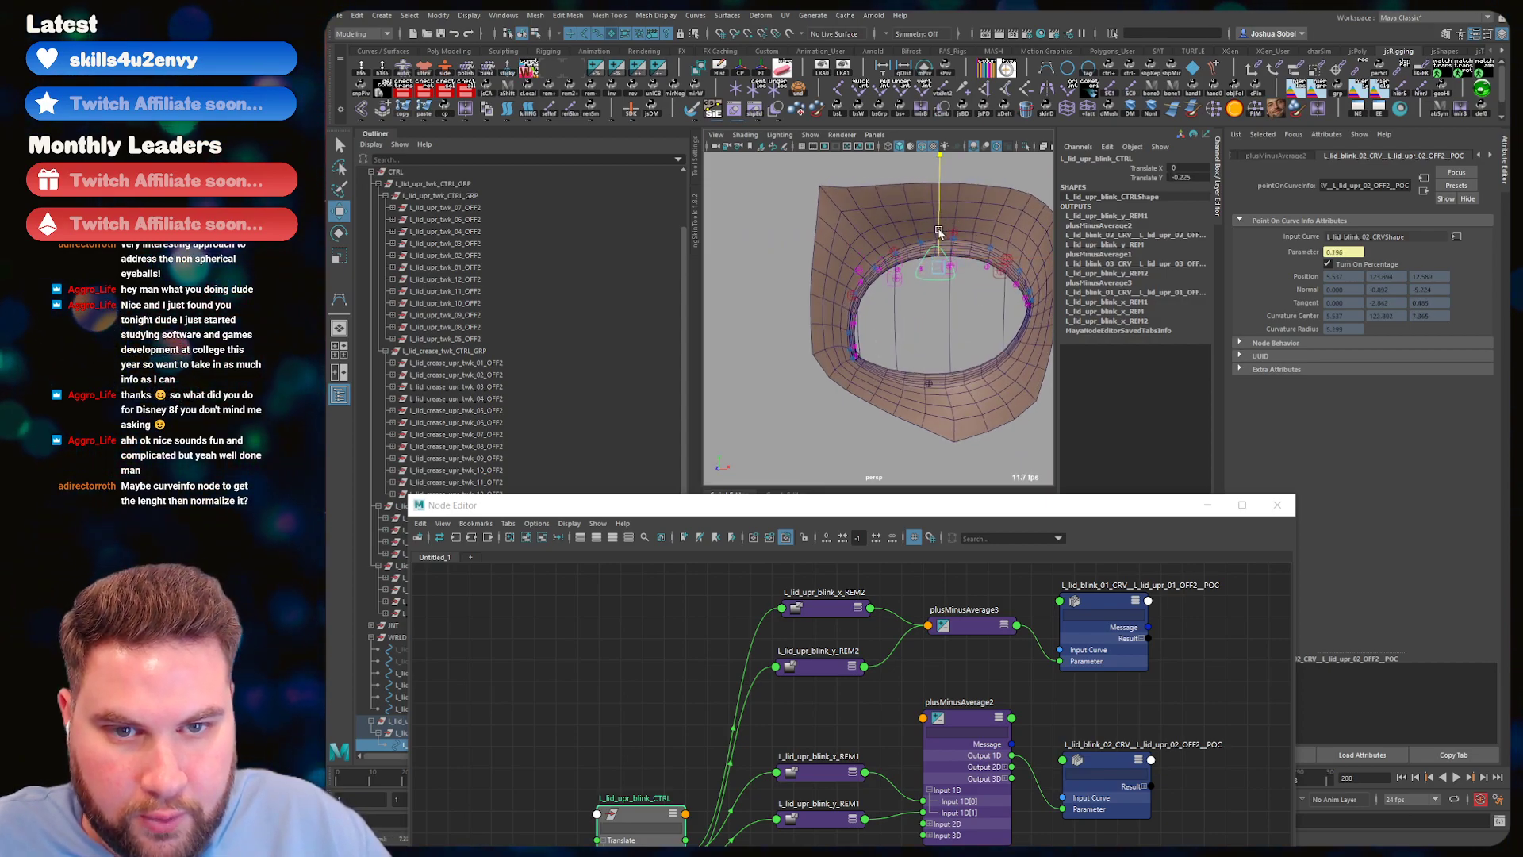
scroll(928, 214, "up", 4)
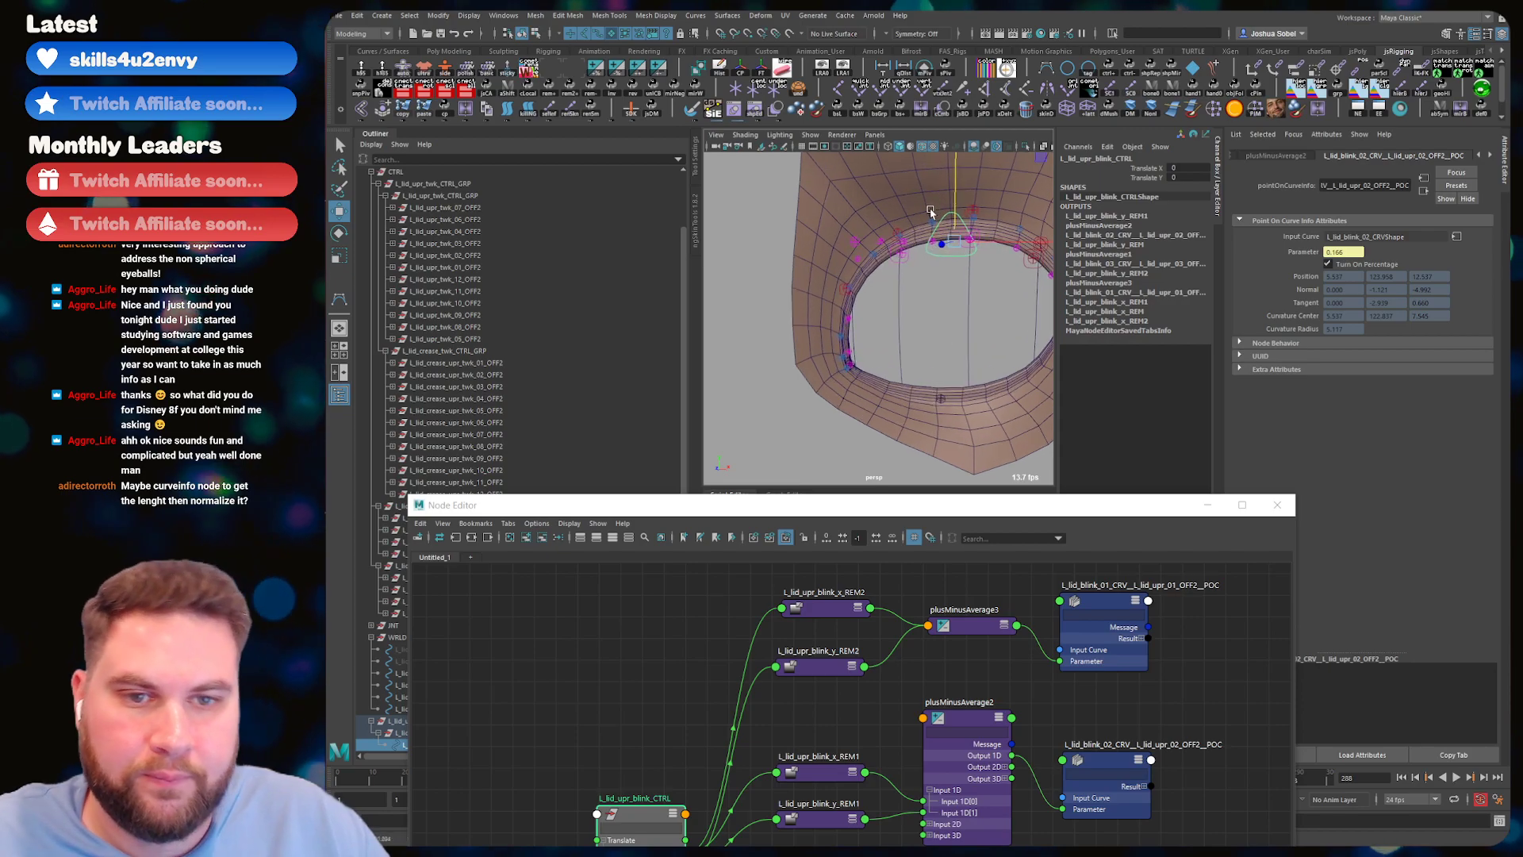
left_click_drag(930, 236, 948, 294, "alt")
key("ctrl+z")
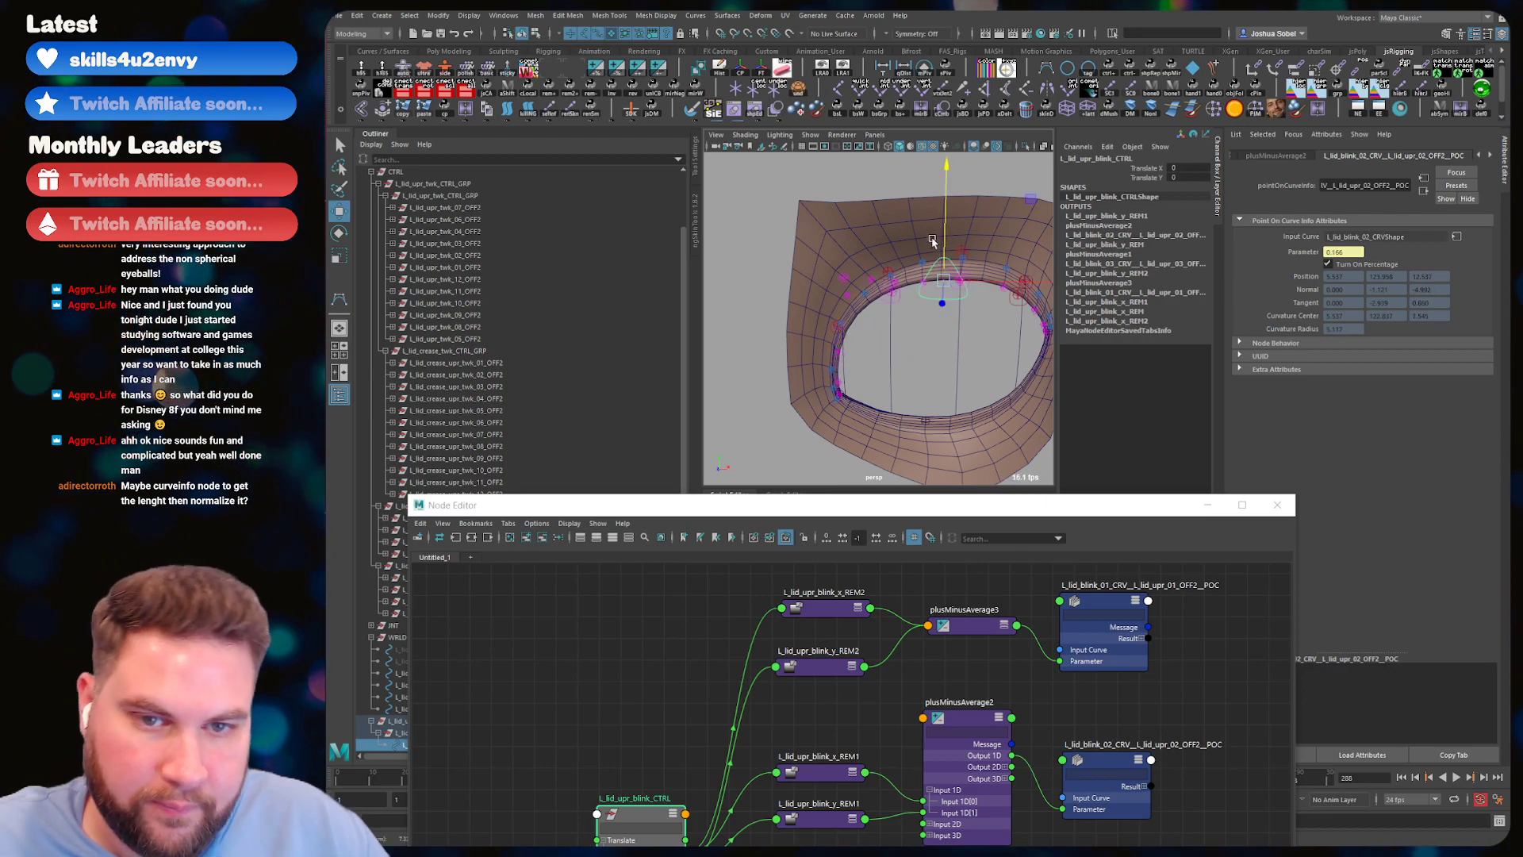
- Select L_lid_blink_01_CRV near the eye corner and switch the viewport to wireframe display
left_click_drag(937, 241, 931, 218, "alt")
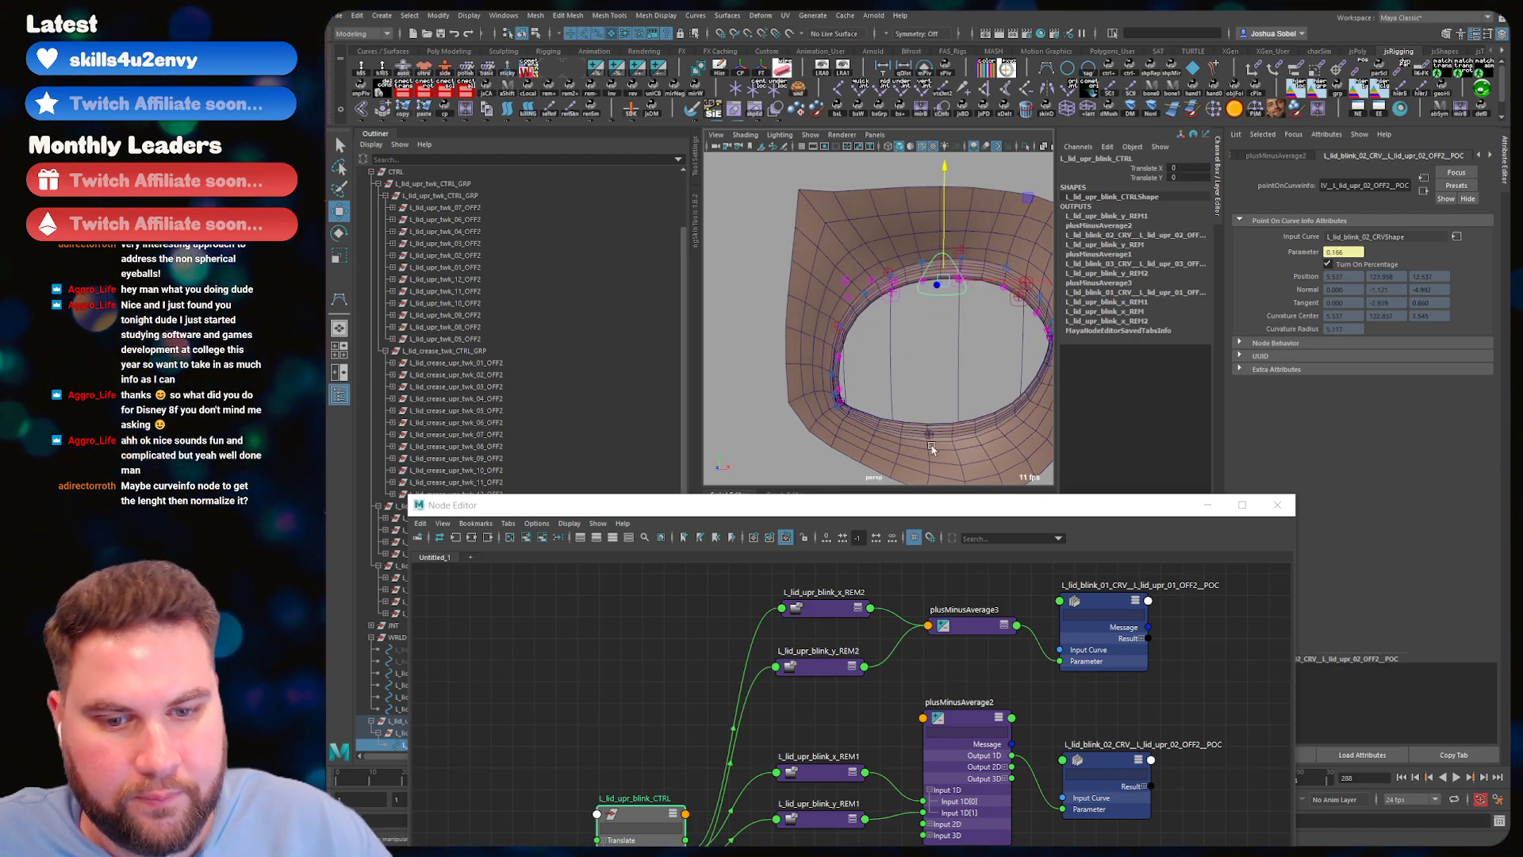
left_click(845, 371)
key("4")
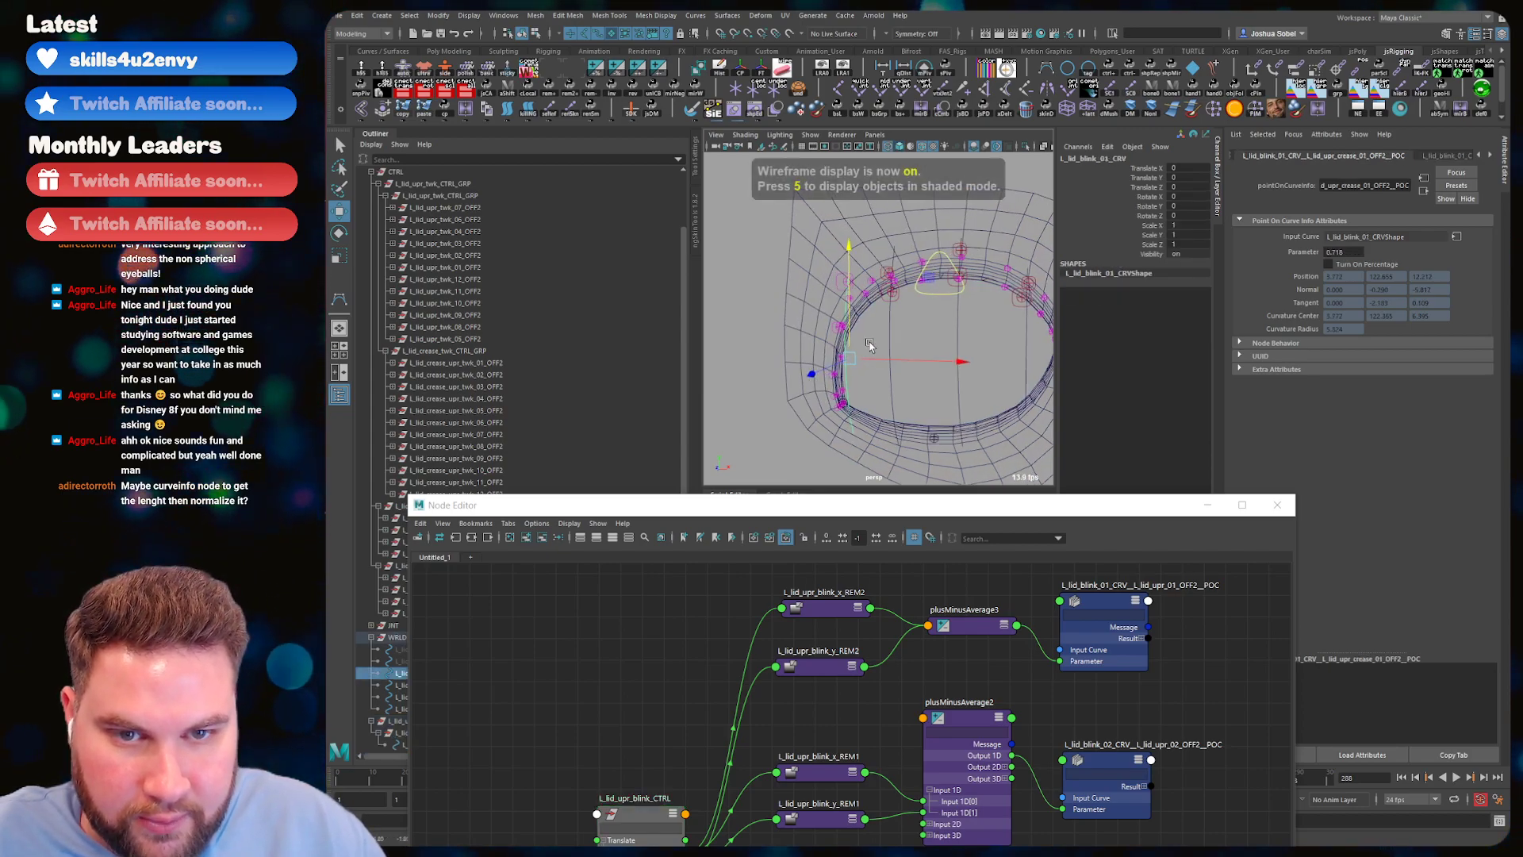
key("r")
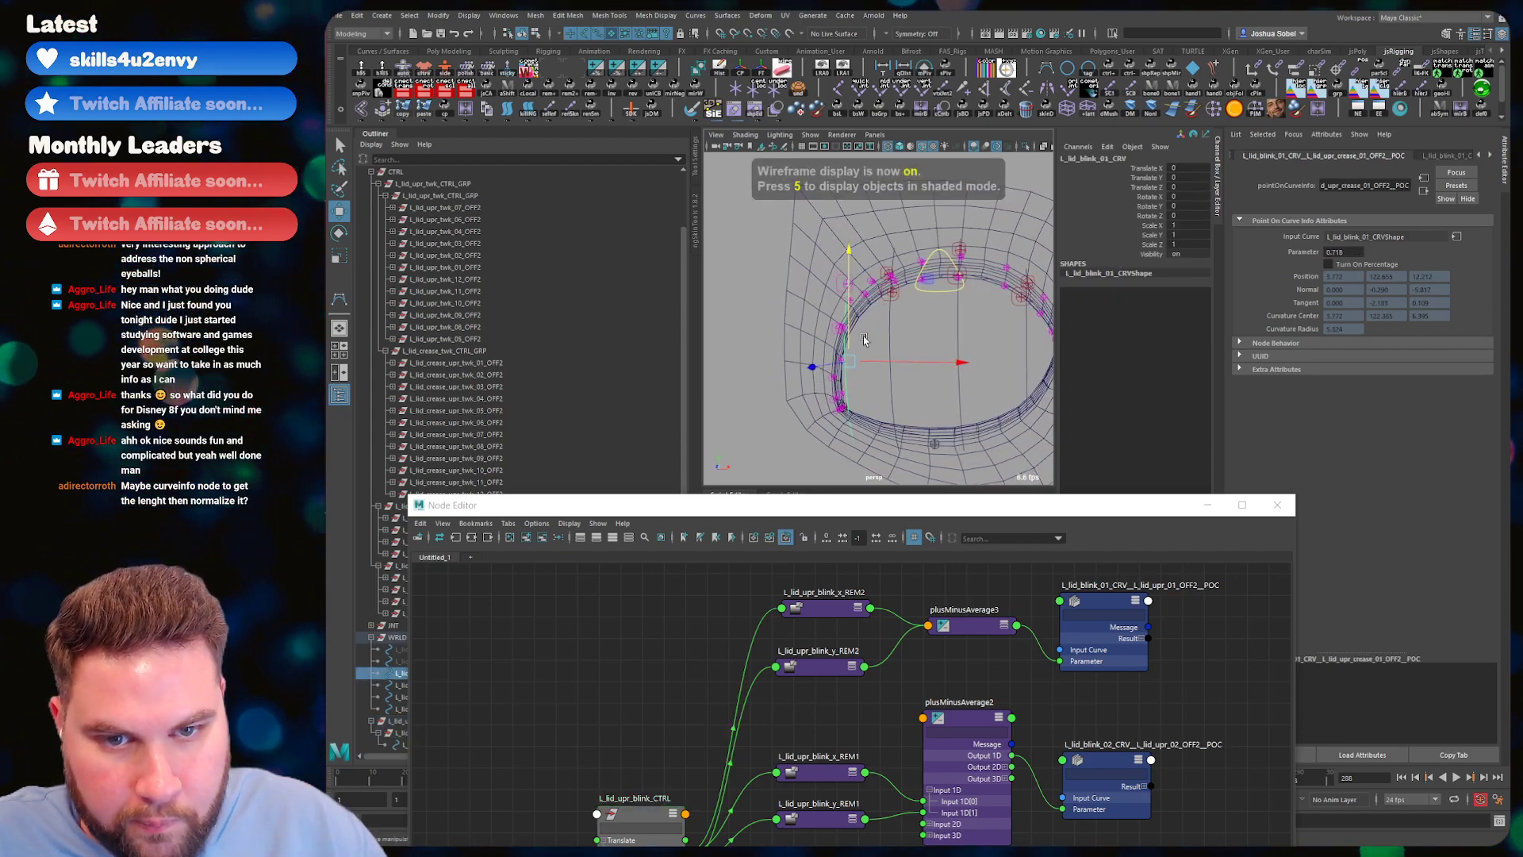
left_click_drag(847, 252, 909, 339)
key("w")
key("ctrl+z")
key("r")
key("ctrl+z")
key("q")
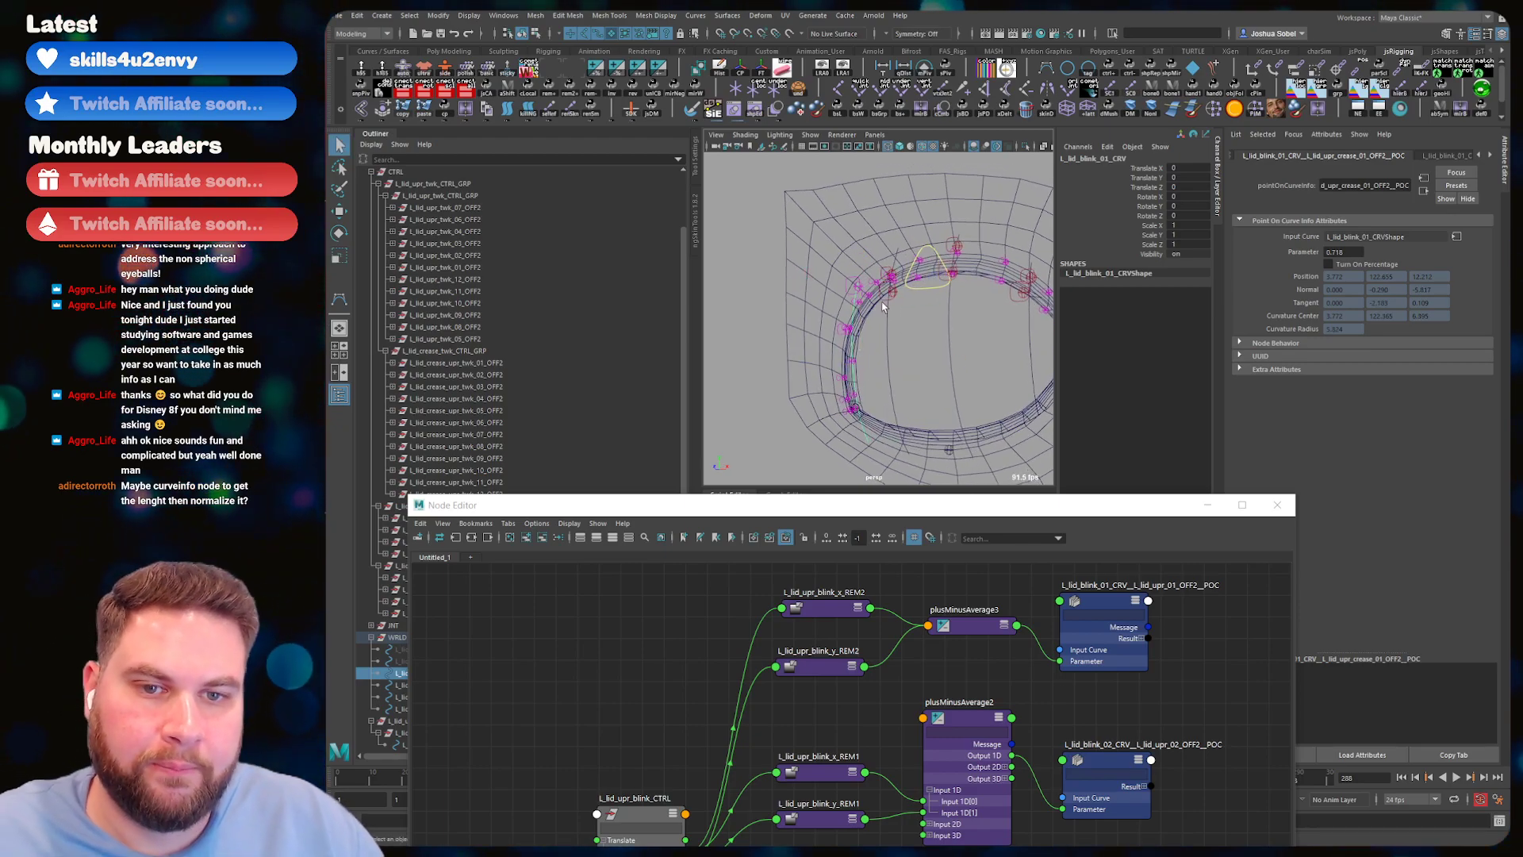
- Shorten L_lid_blink_01_CRV slightly in Scale Y and lower it to a Translate Y of -0.134
key("r")
left_click_drag(859, 257, 840, 338)
key("q")
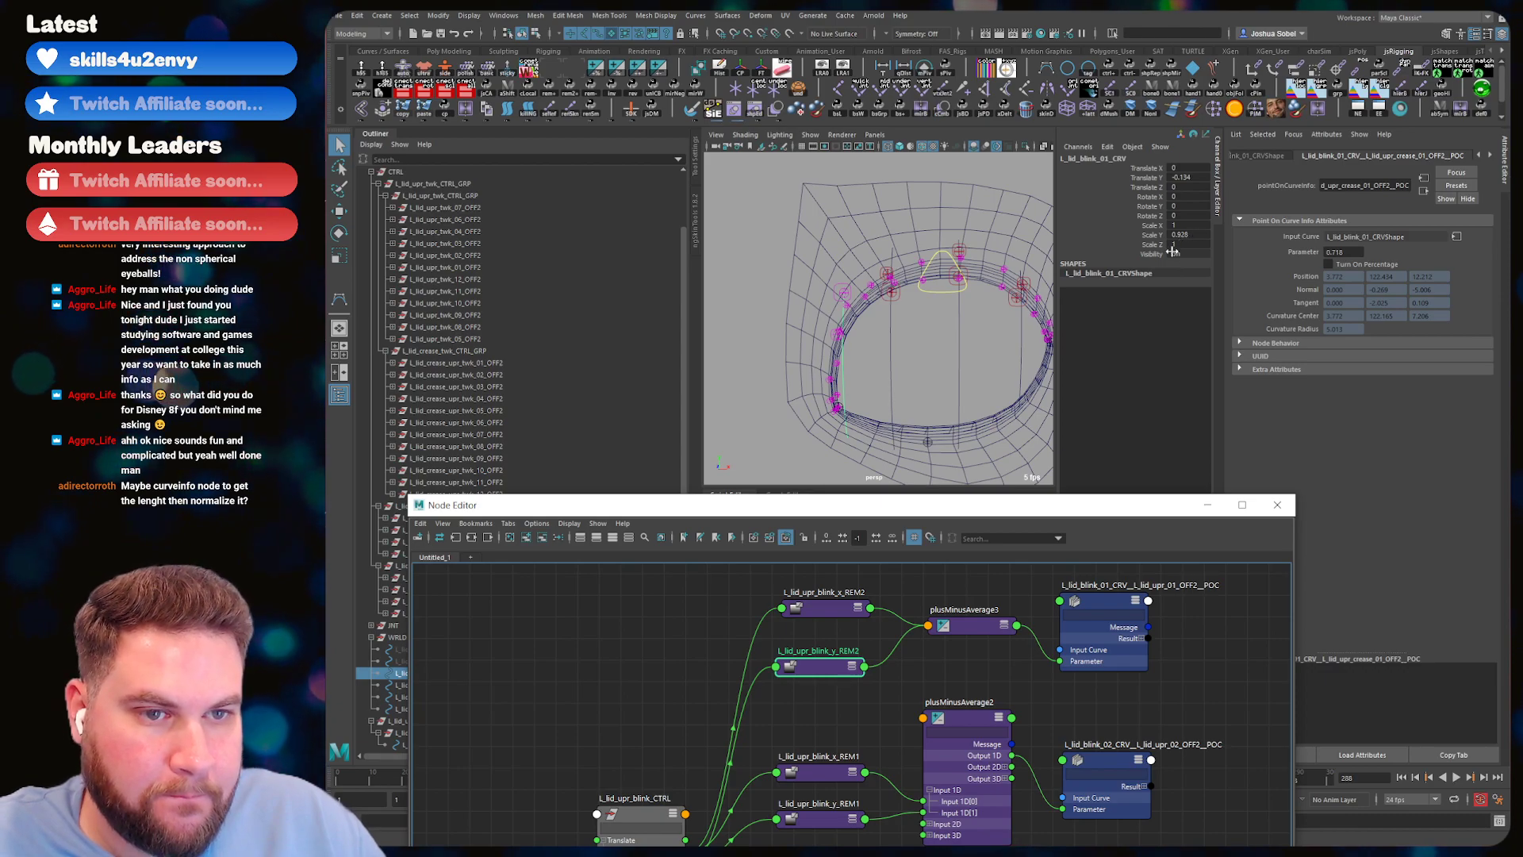
- Set L_lid_upr_blink_y_REM2's Input Min to 1.5
left_click(855, 664)
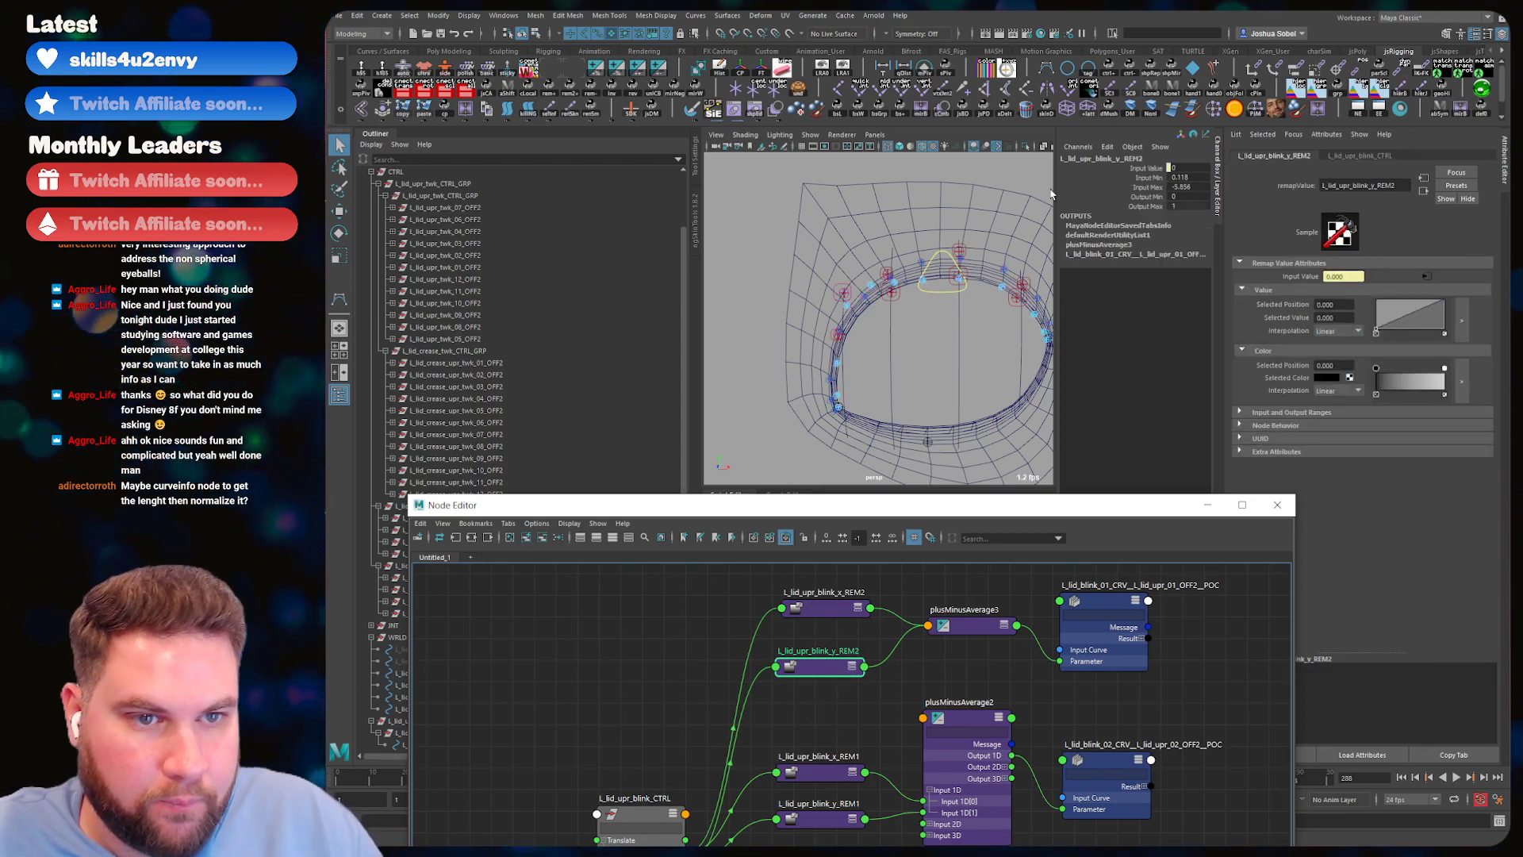
left_click(1149, 178)
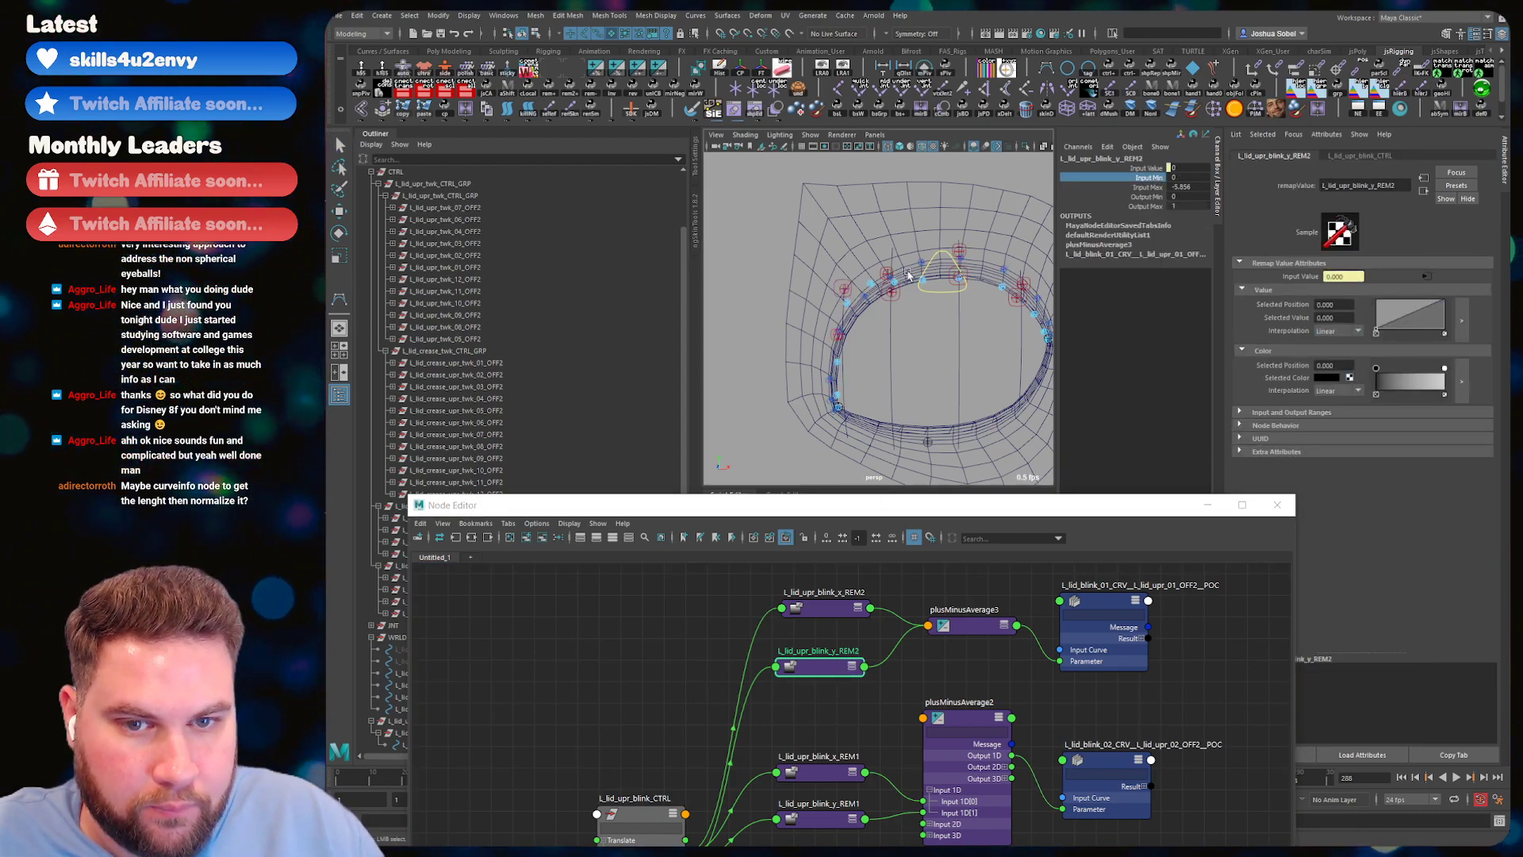
double_click(1187, 176)
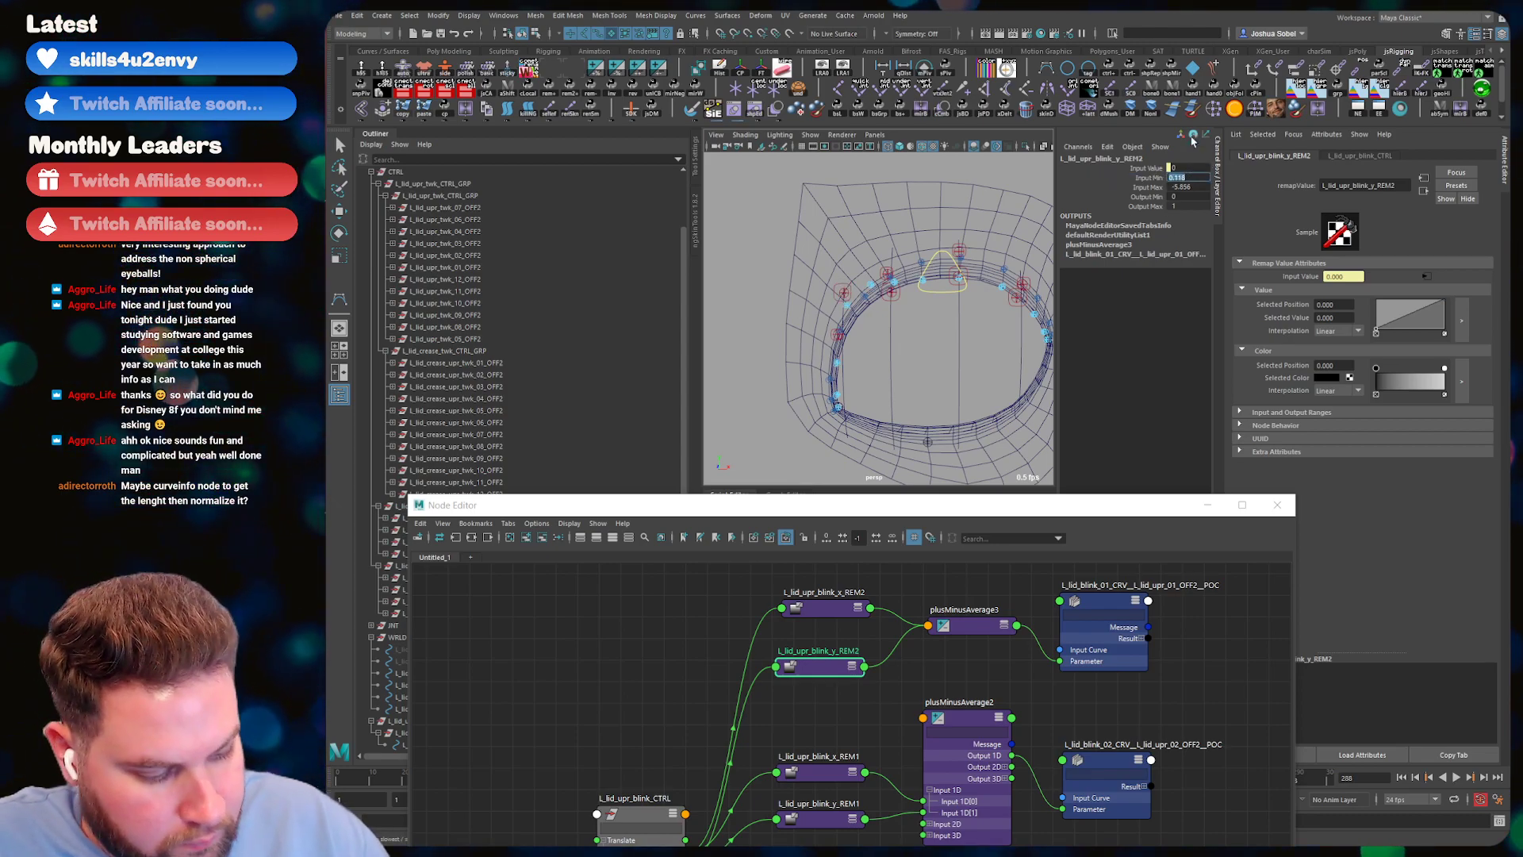
type(".2")
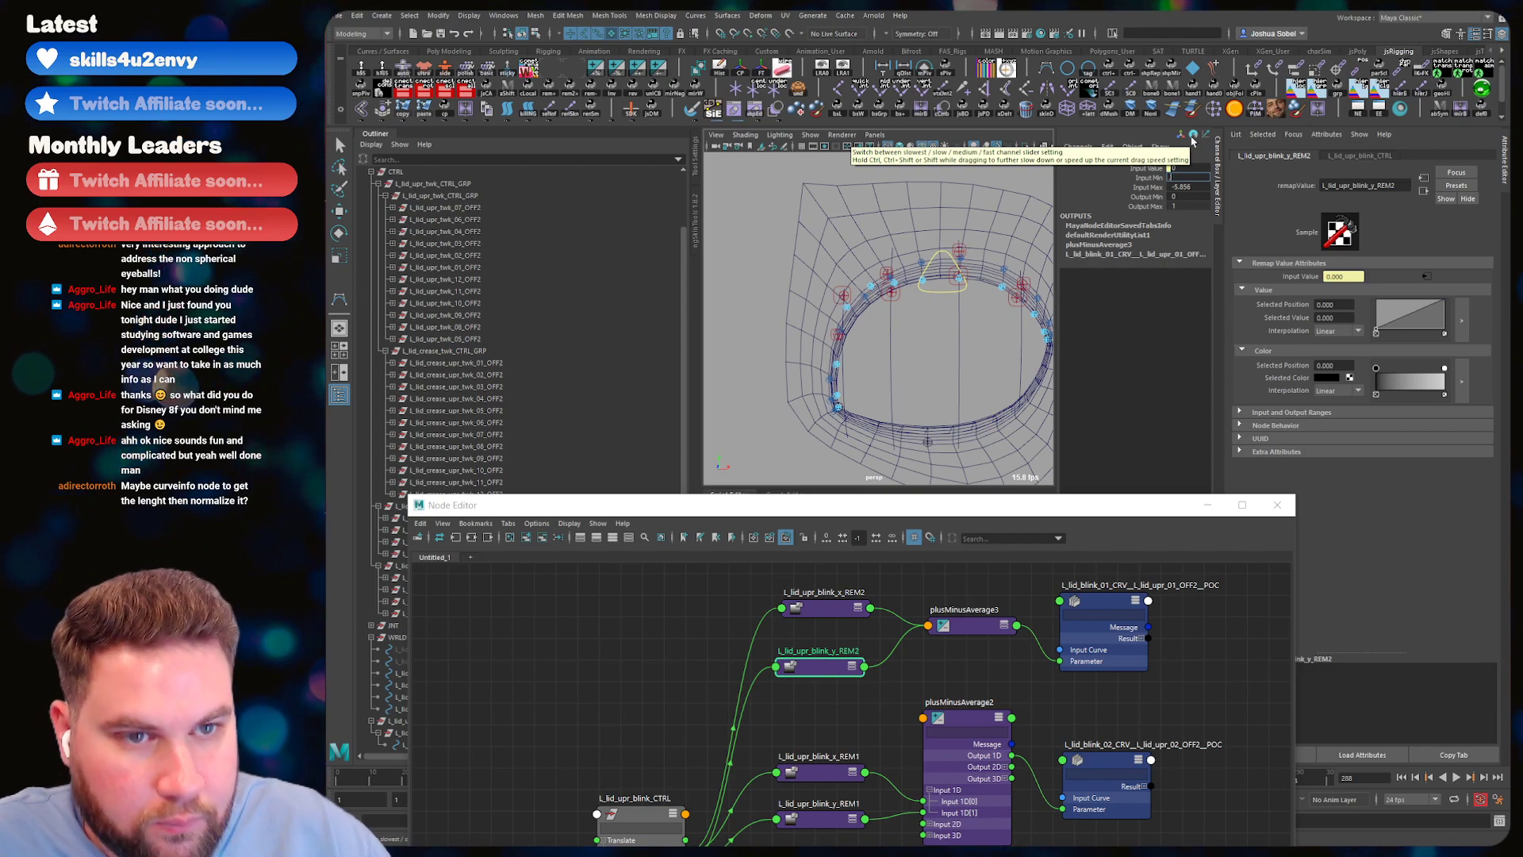
type("1")
key("Return")
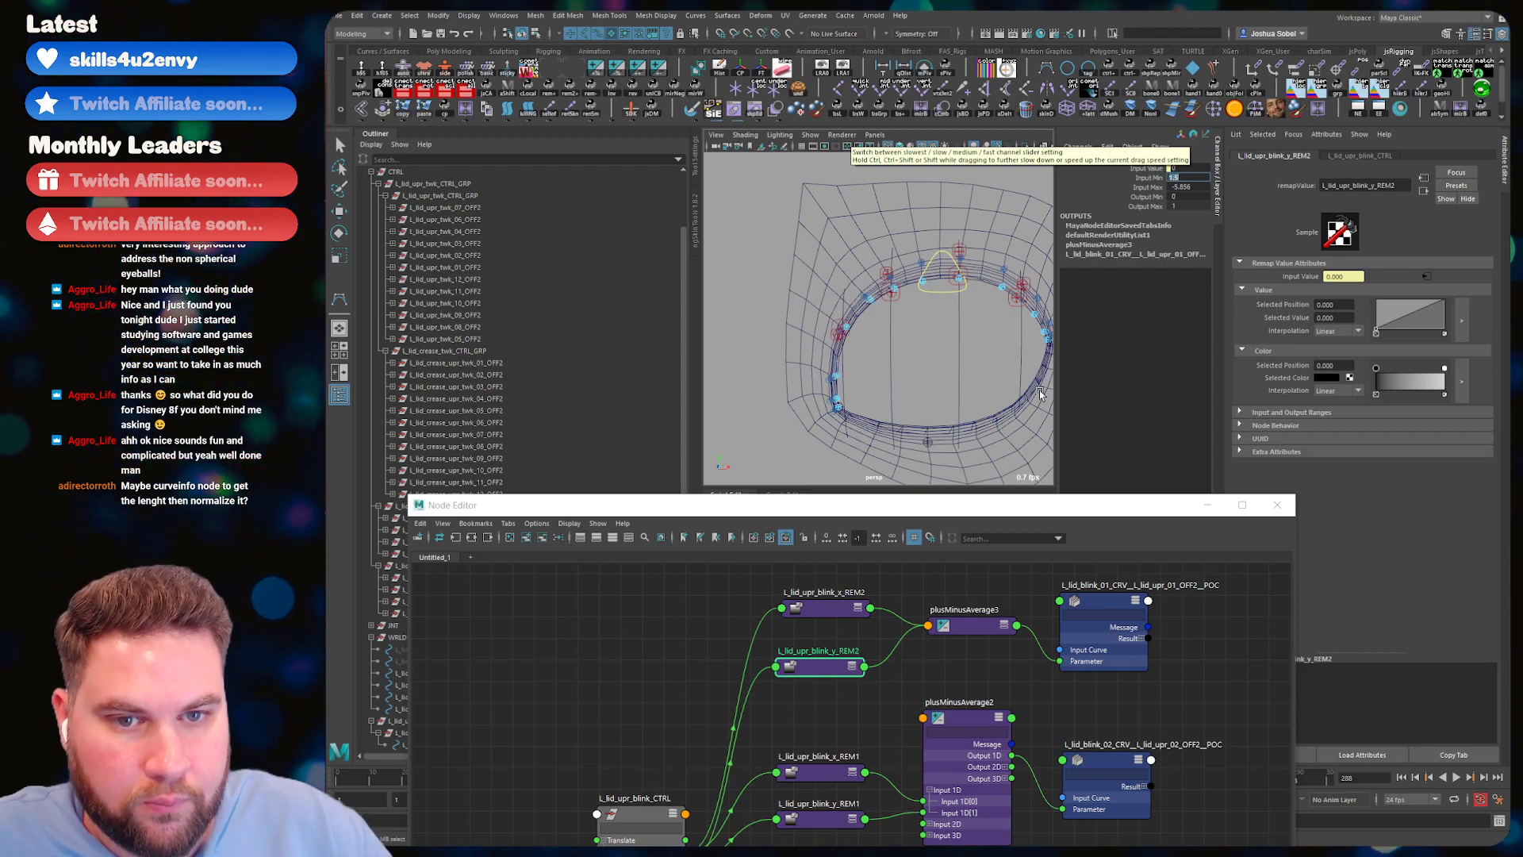
- Lower L_lid_upr_blink_CTRL to the lower lid, at about -4.9 in Y, and set L_lid_upr_blink_y_REM2's Input Max to -6.5
left_click(934, 301)
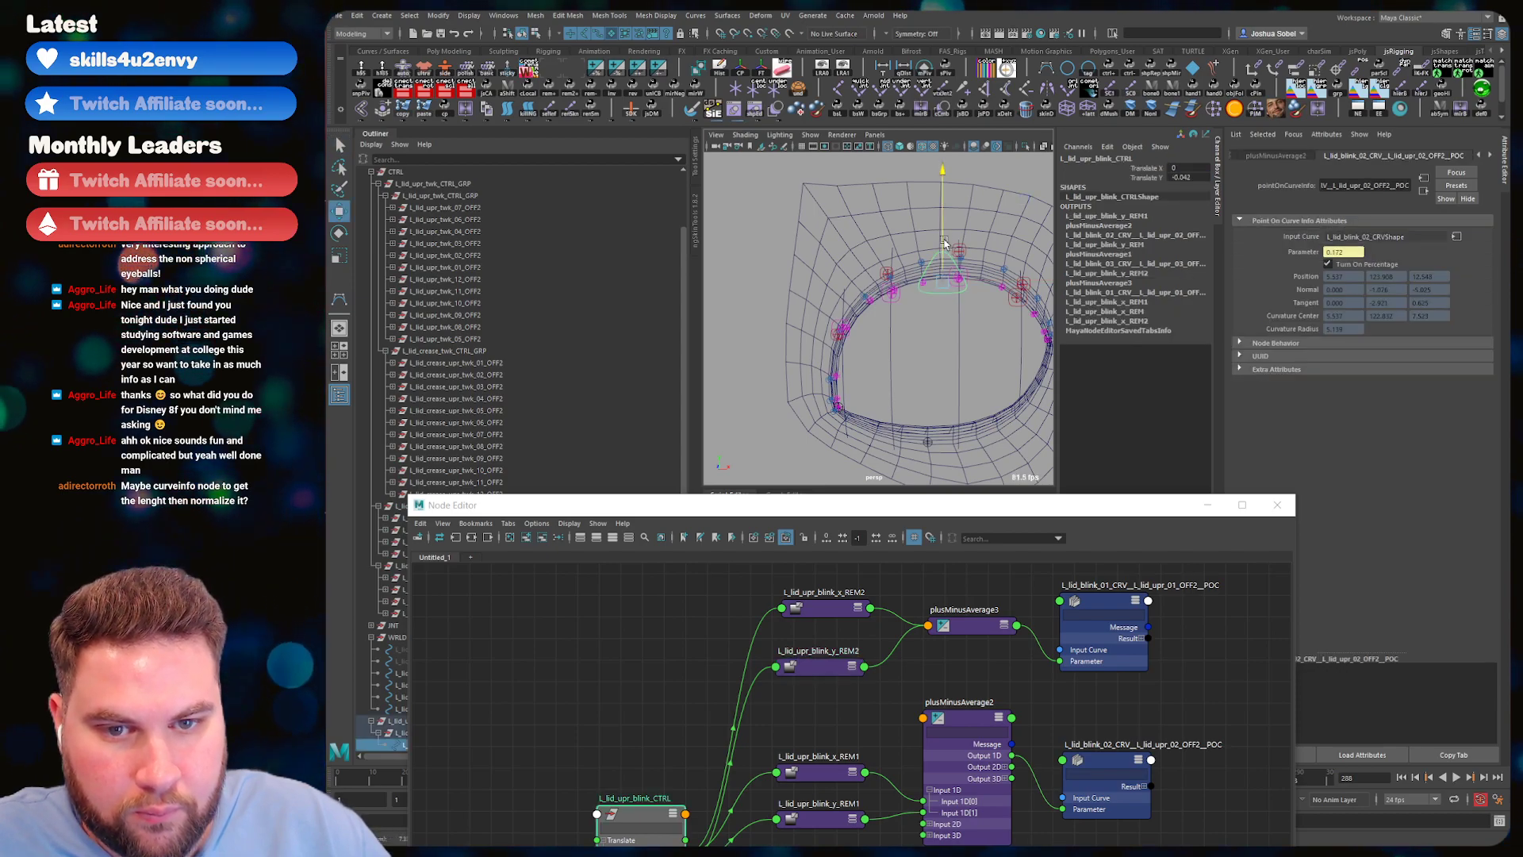
left_click_drag(951, 296, 958, 374)
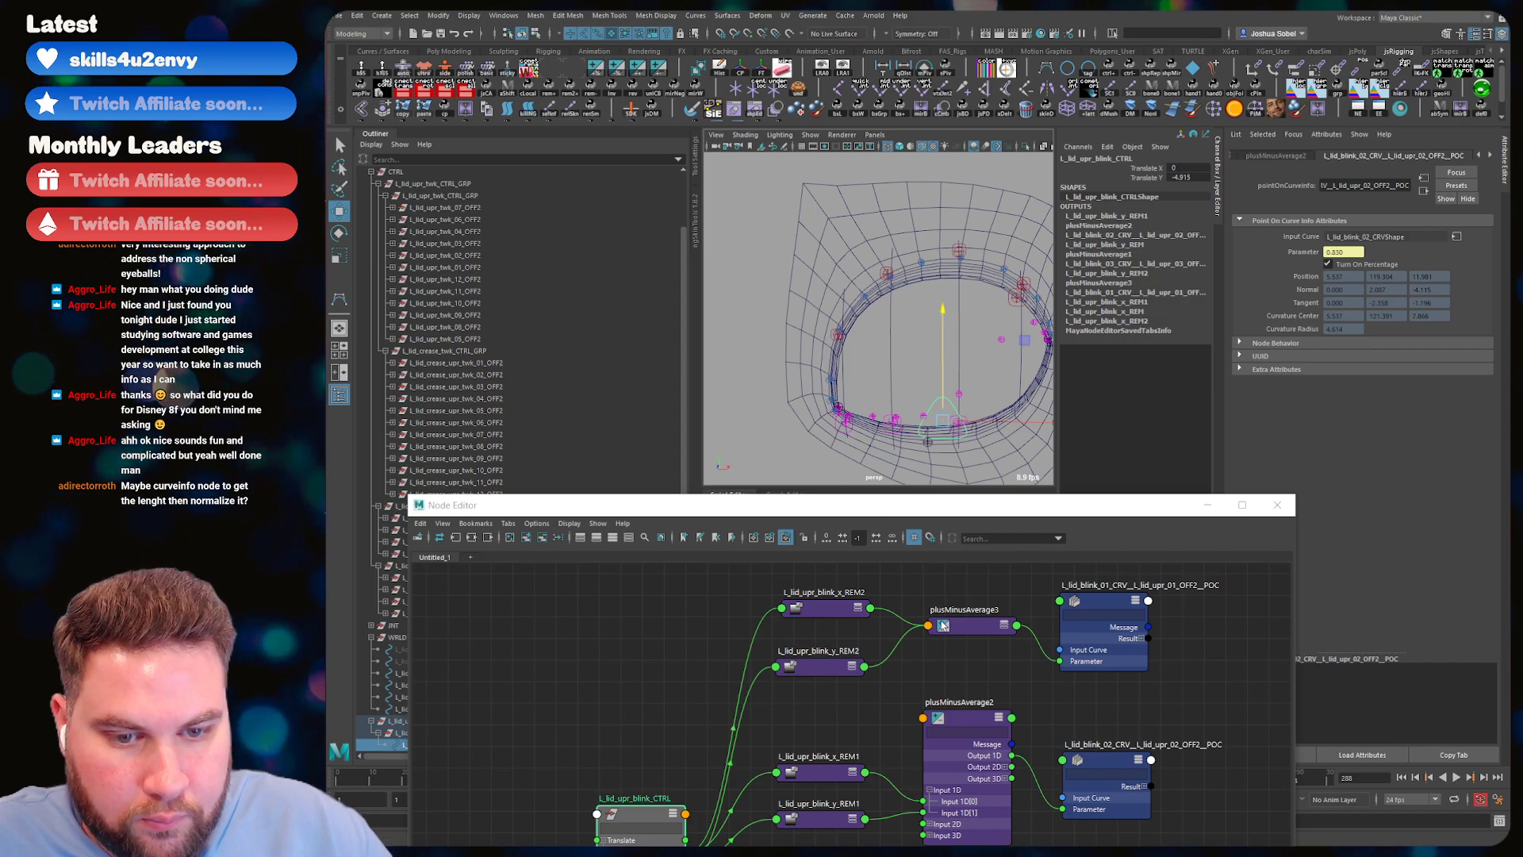
left_click(833, 670)
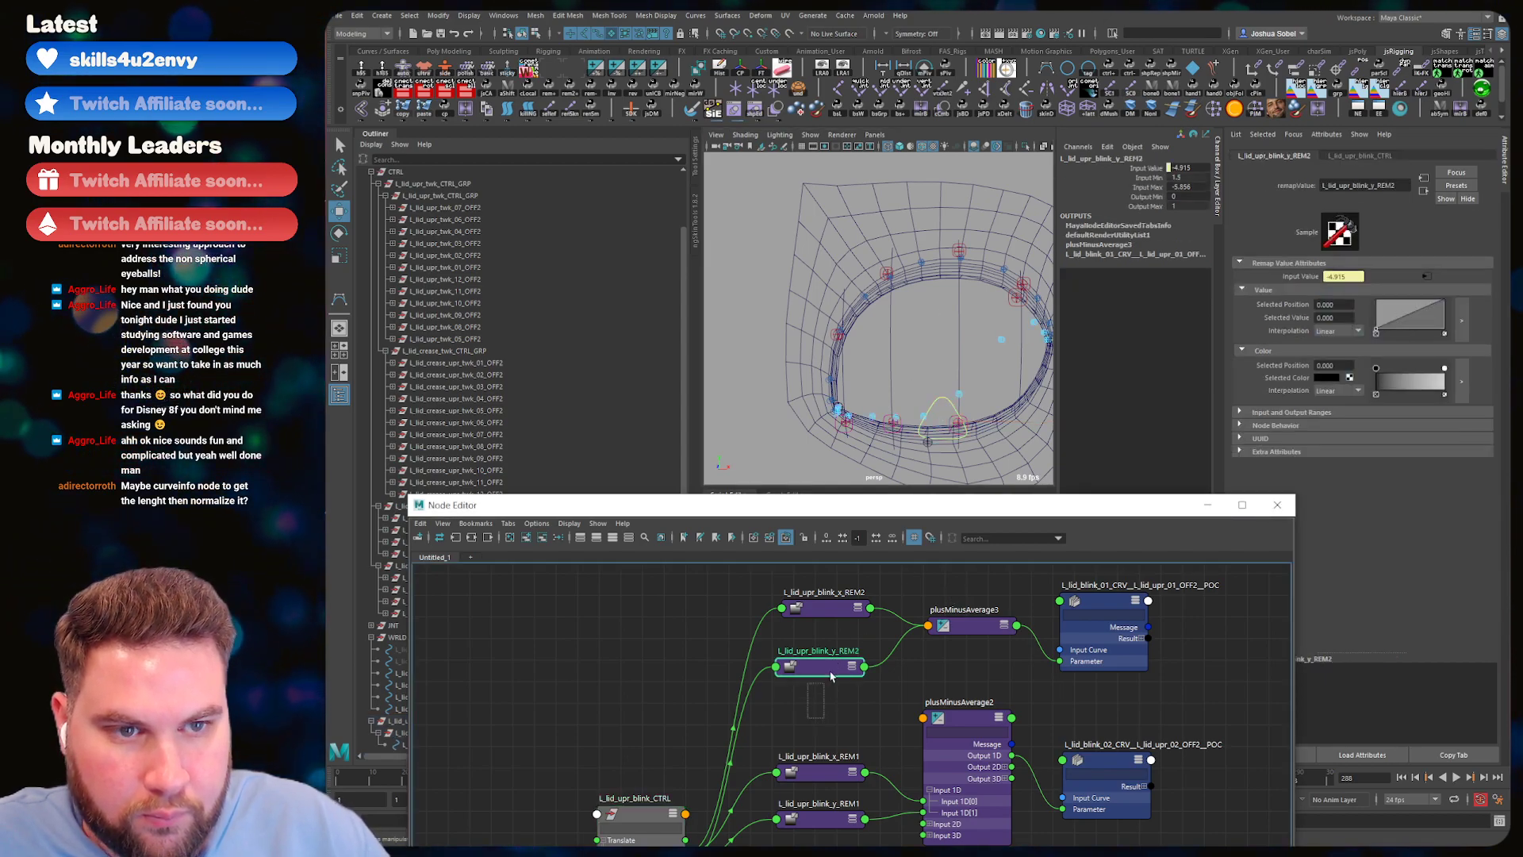
left_click(1195, 188)
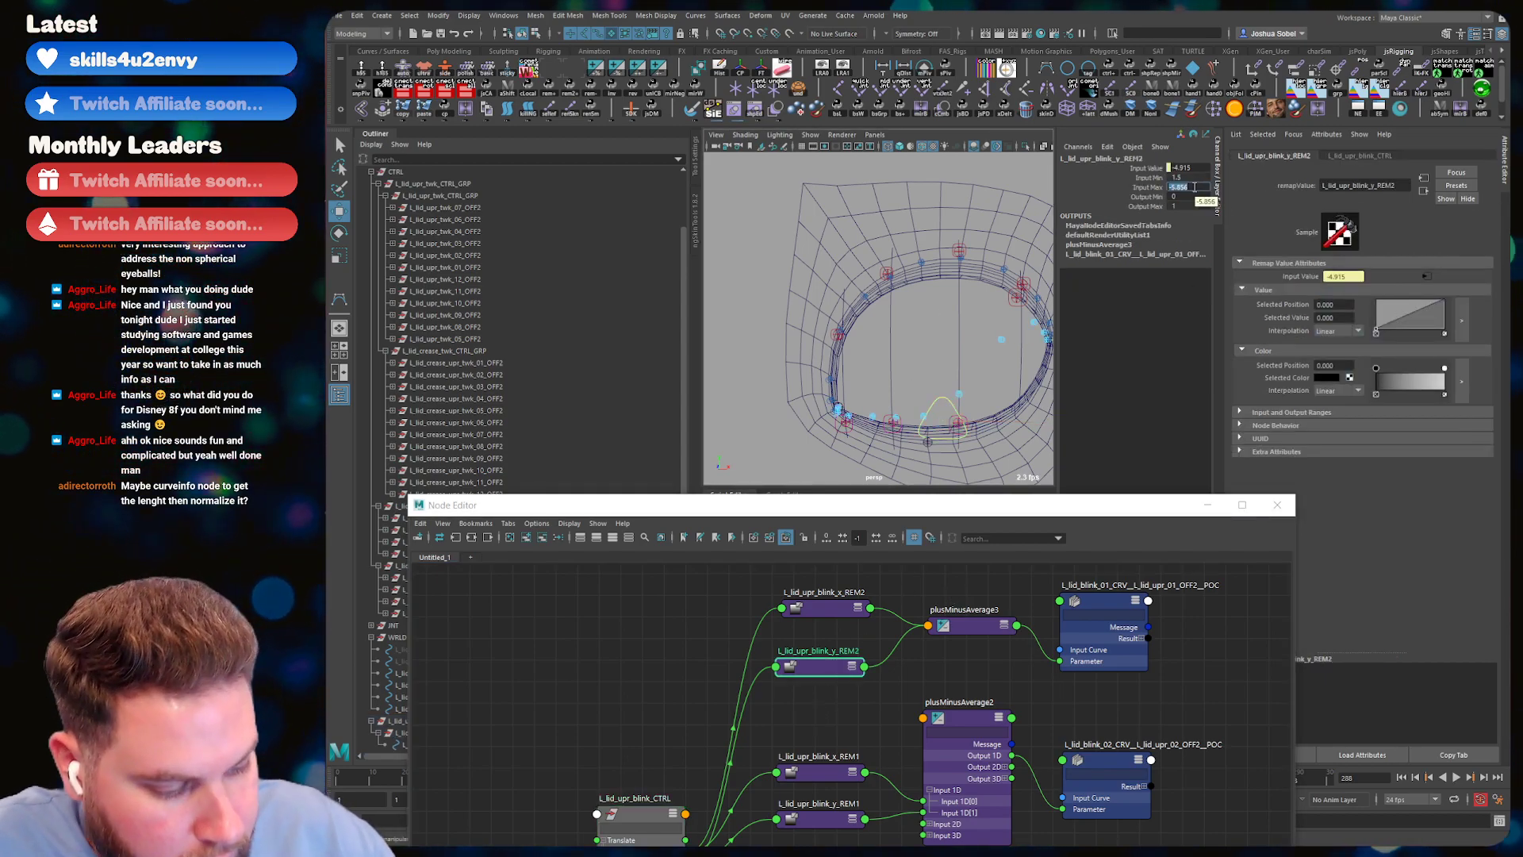
type("-5")
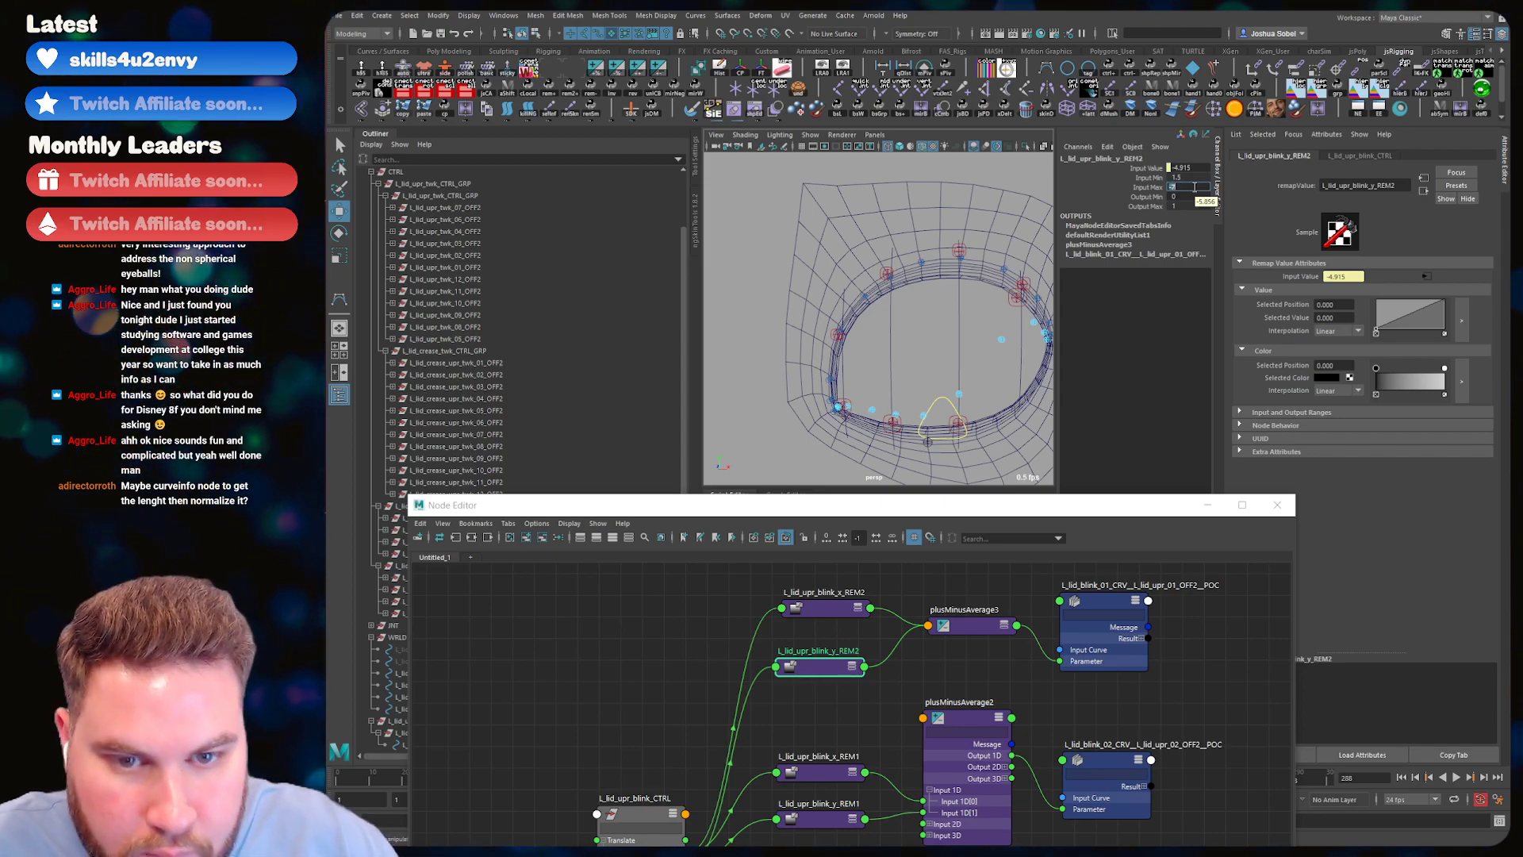
type("65")
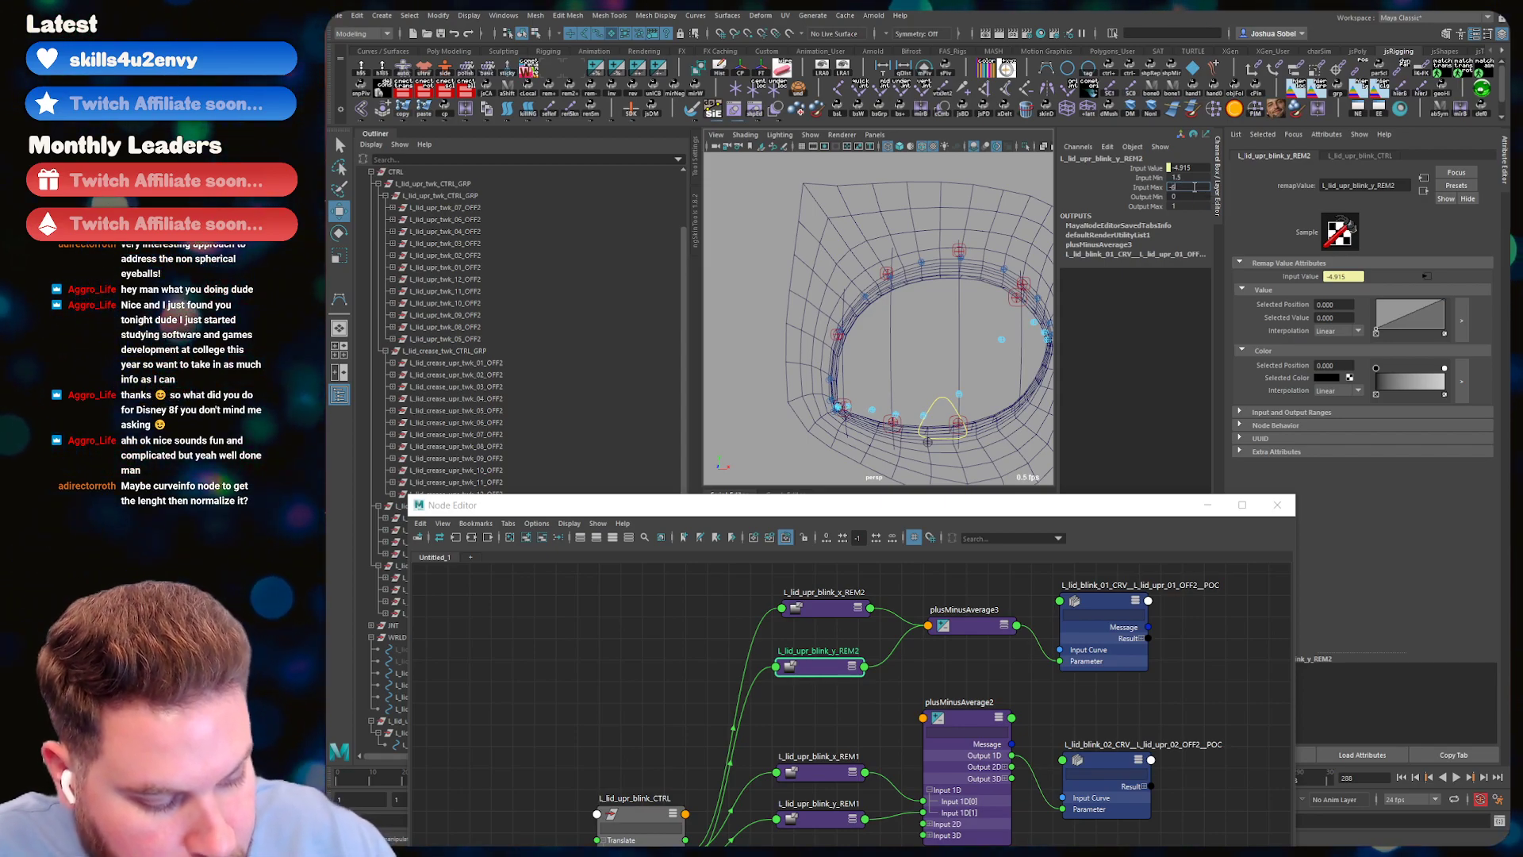
key("Return")
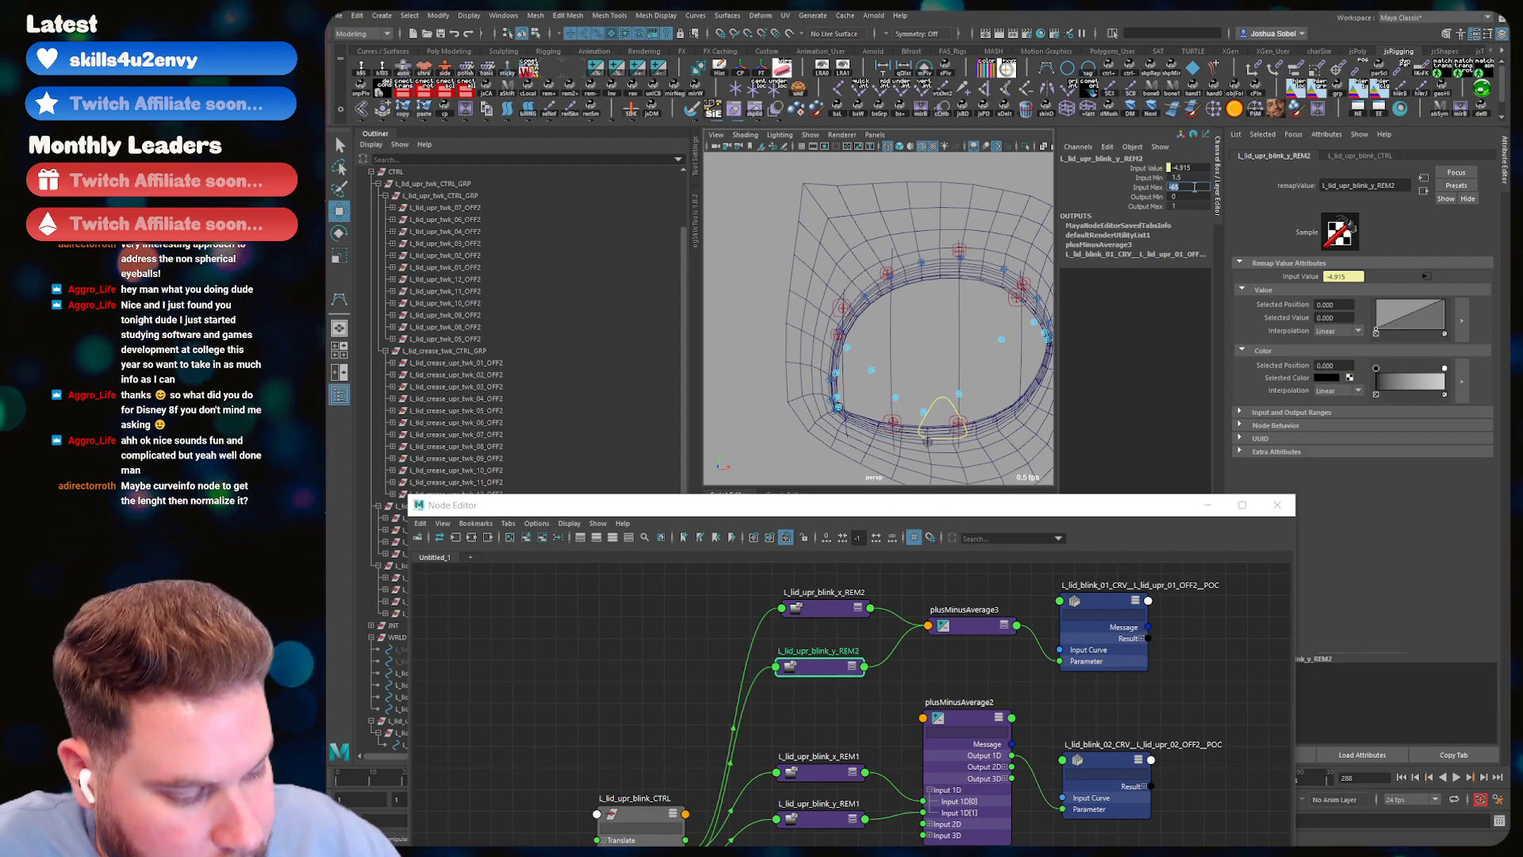
type("-6.5")
key("Return")
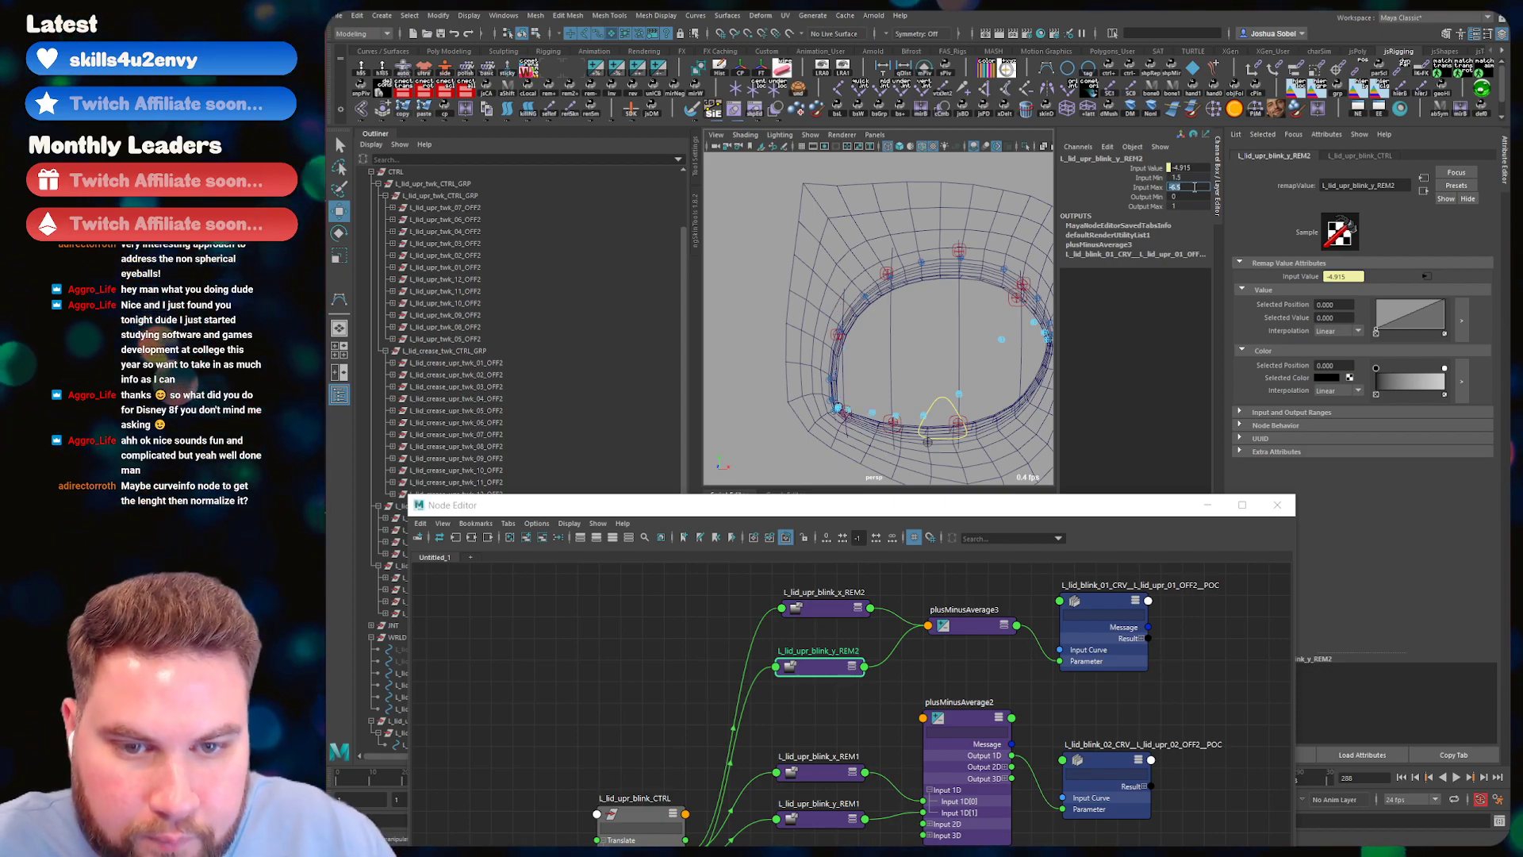
- Test the retuned Y range by moving L_lid_upr_blink_CTRL vertically and then towards positive X in the eye opening
left_click(937, 431)
left_click_drag(939, 231, 945, 321)
left_click_drag(940, 241, 1017, 347)
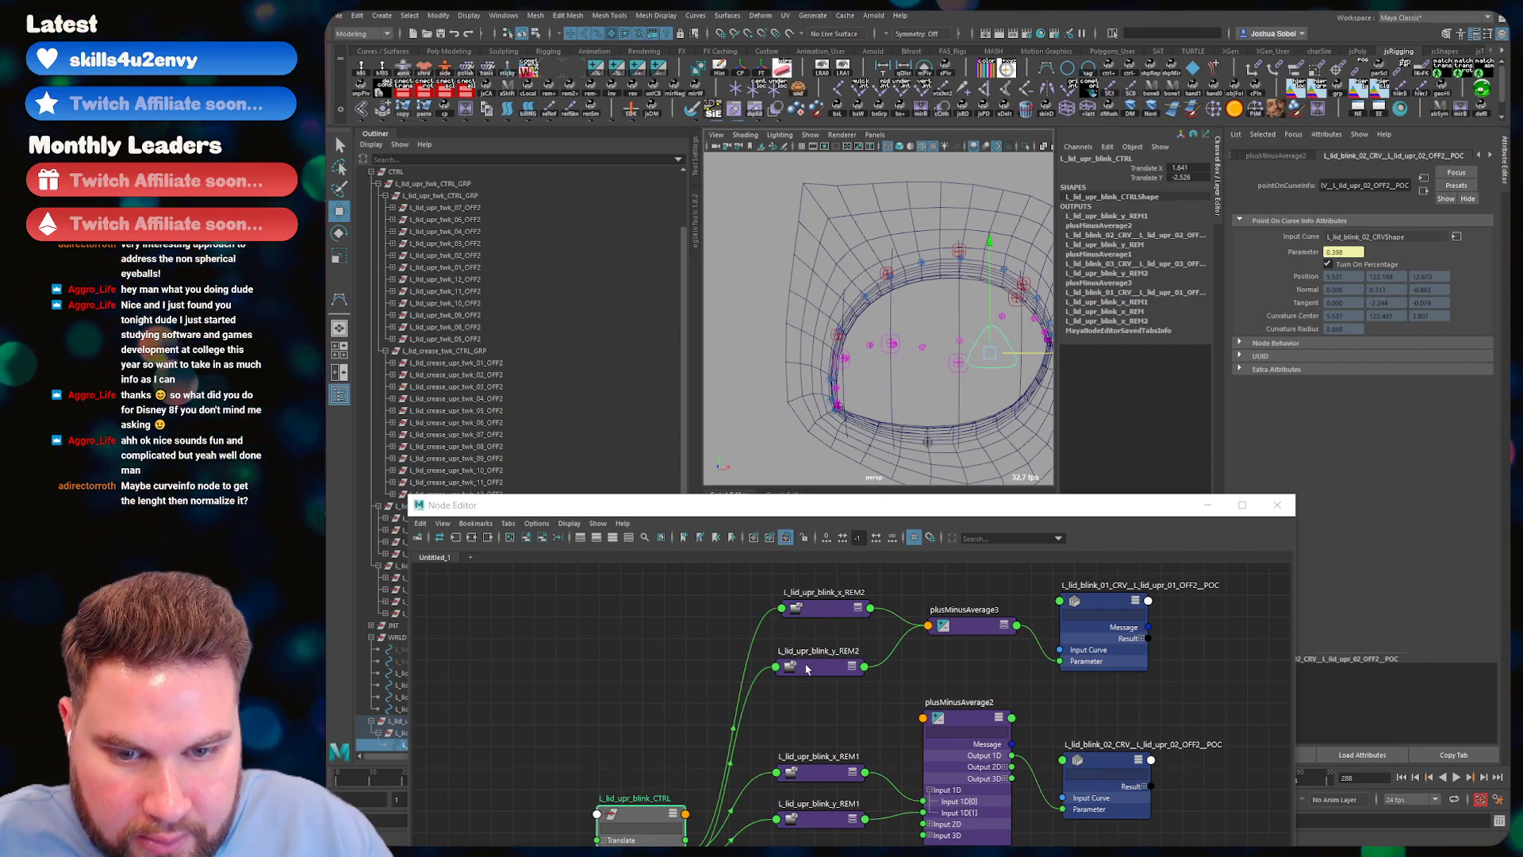
- Set L_lid_upr_blink_x_REM2's Output Min to 0.2 and Output Max to -0.2
left_click(844, 609)
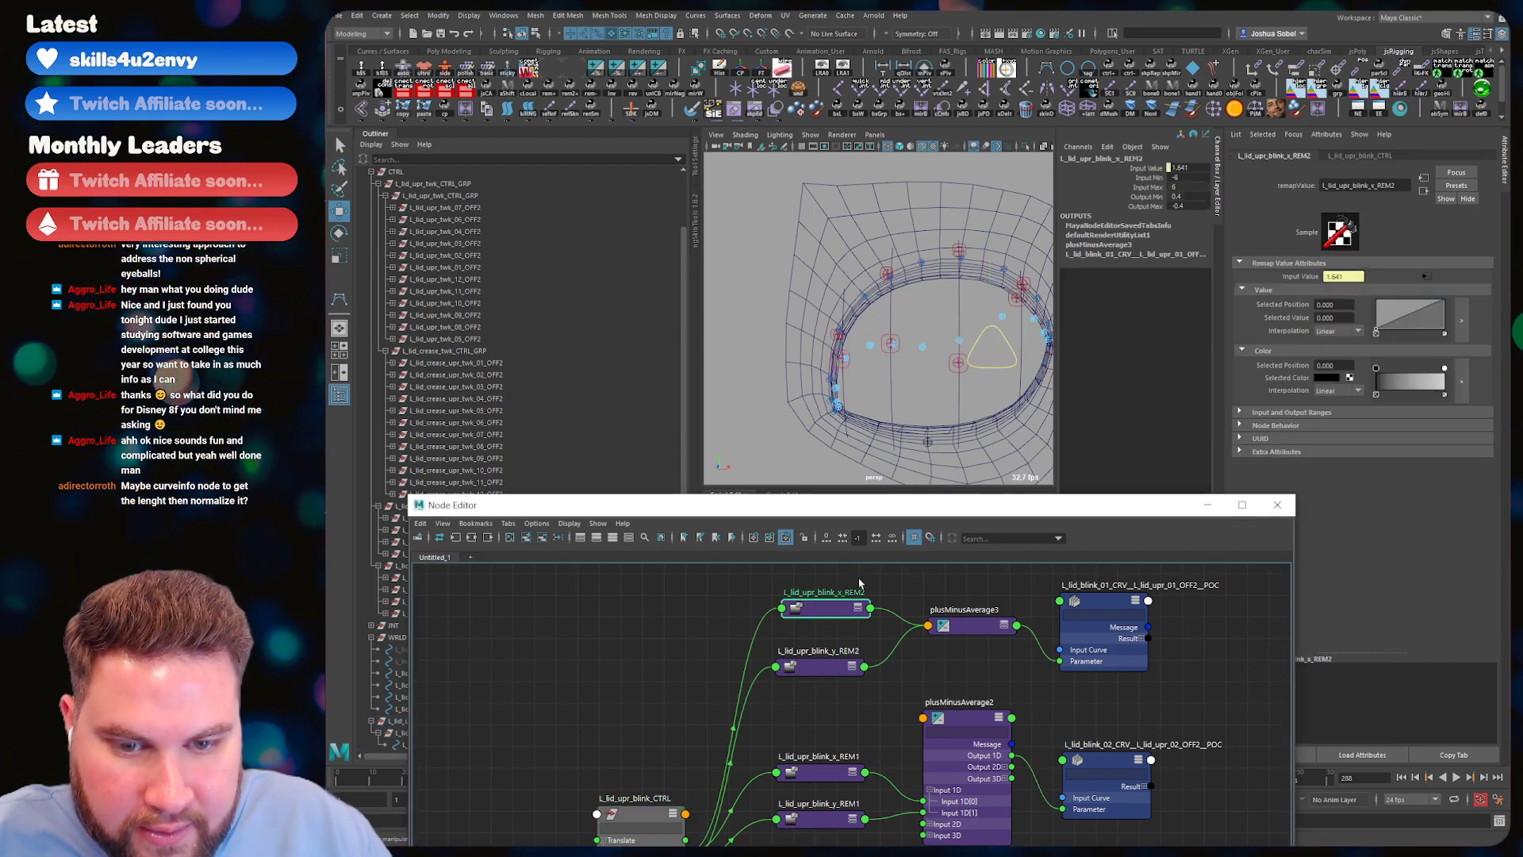
left_click(1187, 196)
type("0.2")
key("Tab")
type("-0.2")
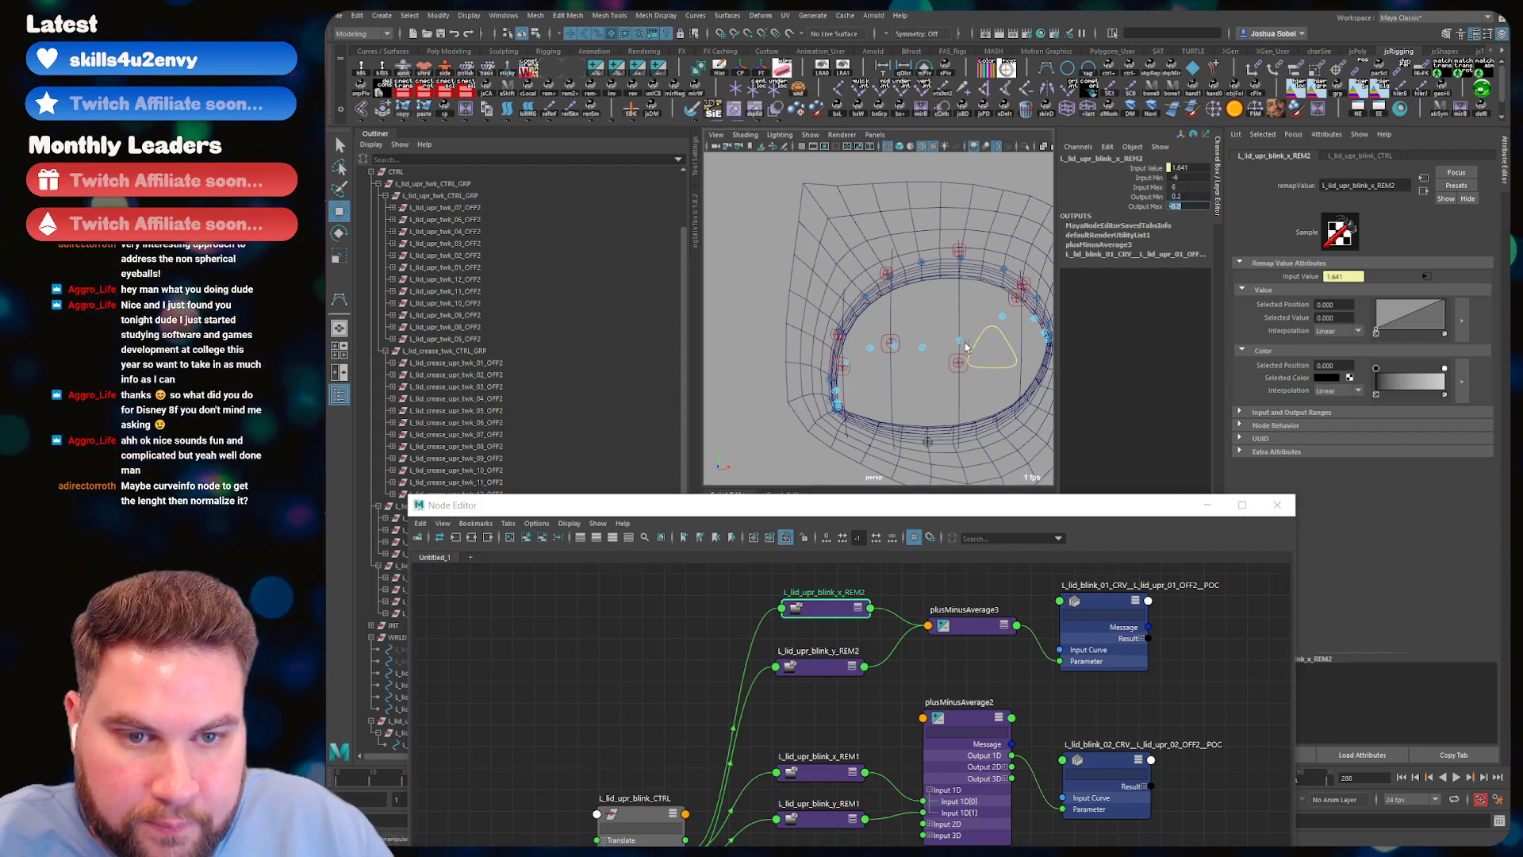
- Test the reduced X influence by moving L_lid_upr_blink_CTRL through a blink, and undo back to its rest pose
left_click(946, 252)
left_click_drag(946, 252, 956, 320)
left_click_drag(994, 242, 922, 329, "alt")
key("ctrl+z")
key("q")
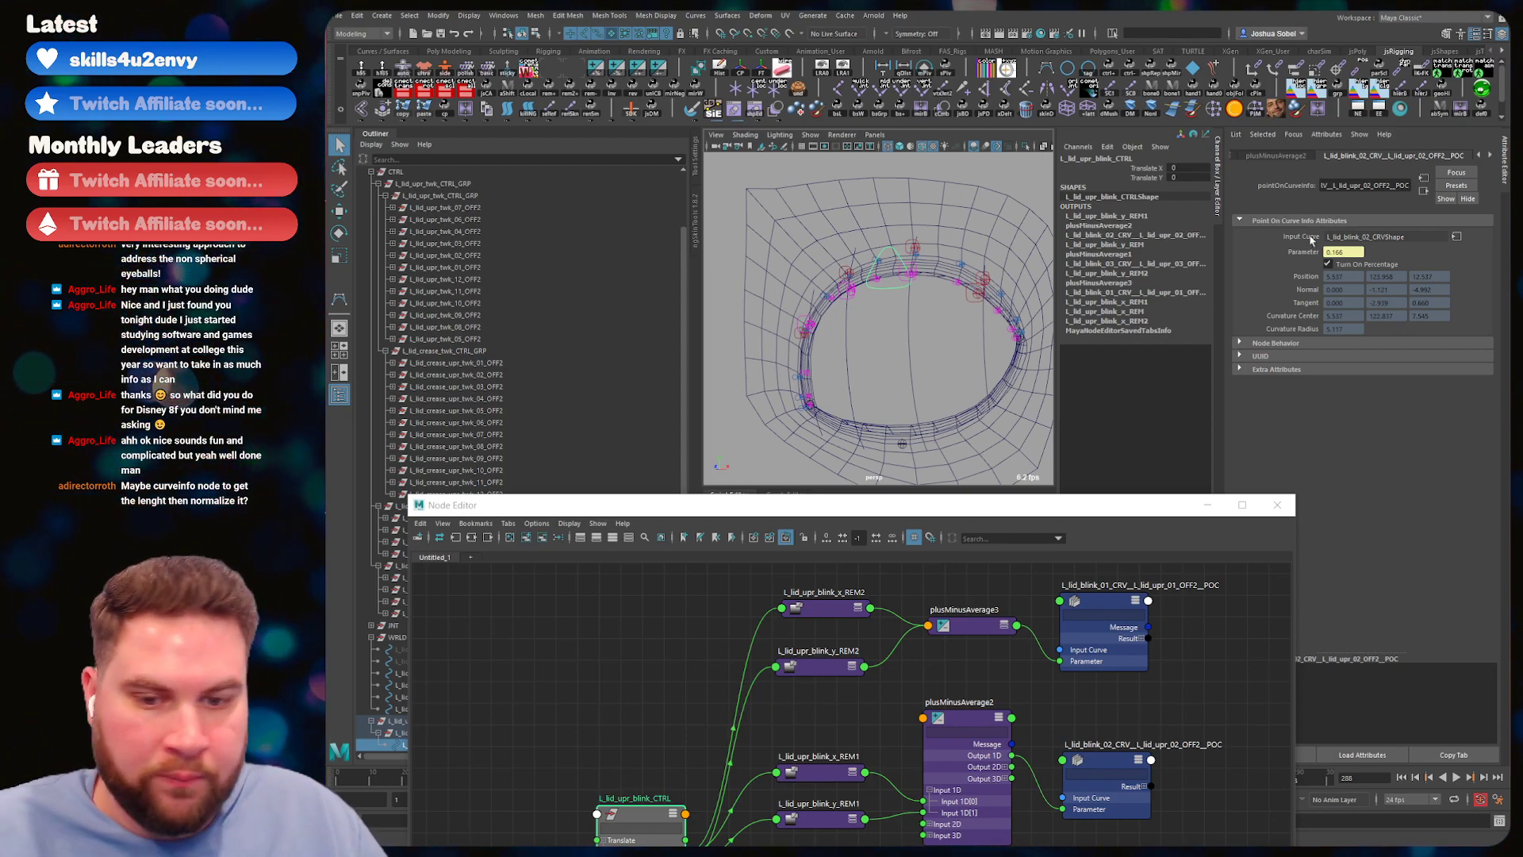
- Duplicate L_lid_upr_blink_x_REM2, L_lid_upr_blink_y_REM2 and plusMinusAverage3, and place the copies beside the L_lid_blink_04_CRV POC node
left_click(963, 626)
key("ctrl+d")
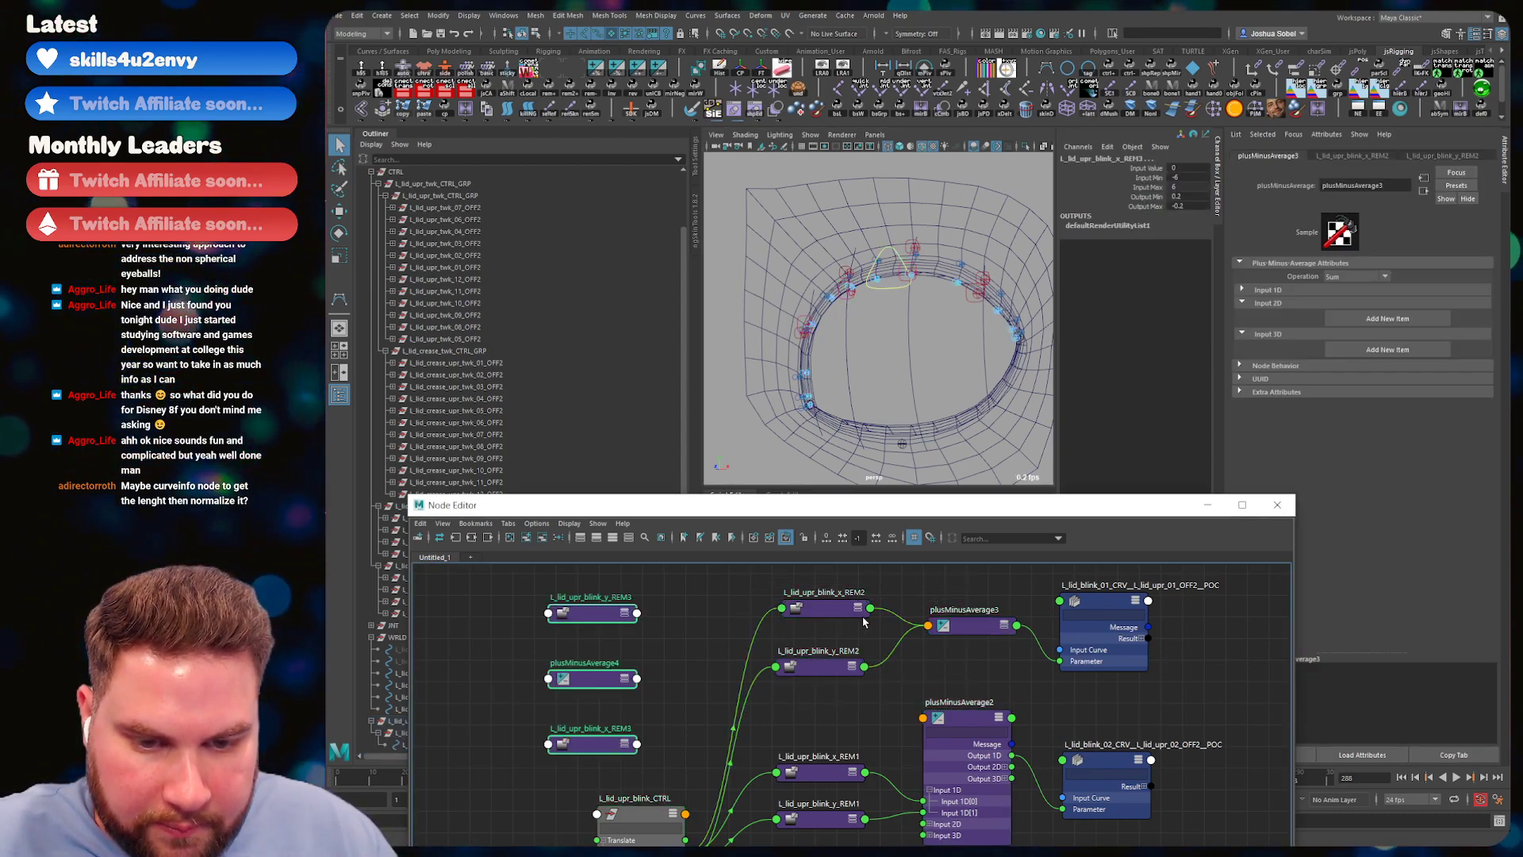
scroll(659, 612, "down", 2)
right_click_drag(659, 613, 622, 583, "alt")
middle_click_drag(649, 707, 698, 615, "alt")
left_click_drag(702, 615, 752, 607)
middle_click_drag(837, 623, 729, 656, "alt")
left_click_drag(728, 657, 1089, 774)
middle_click_drag(1089, 773, 1040, 606, "alt")
left_click_drag(1055, 618, 854, 798)
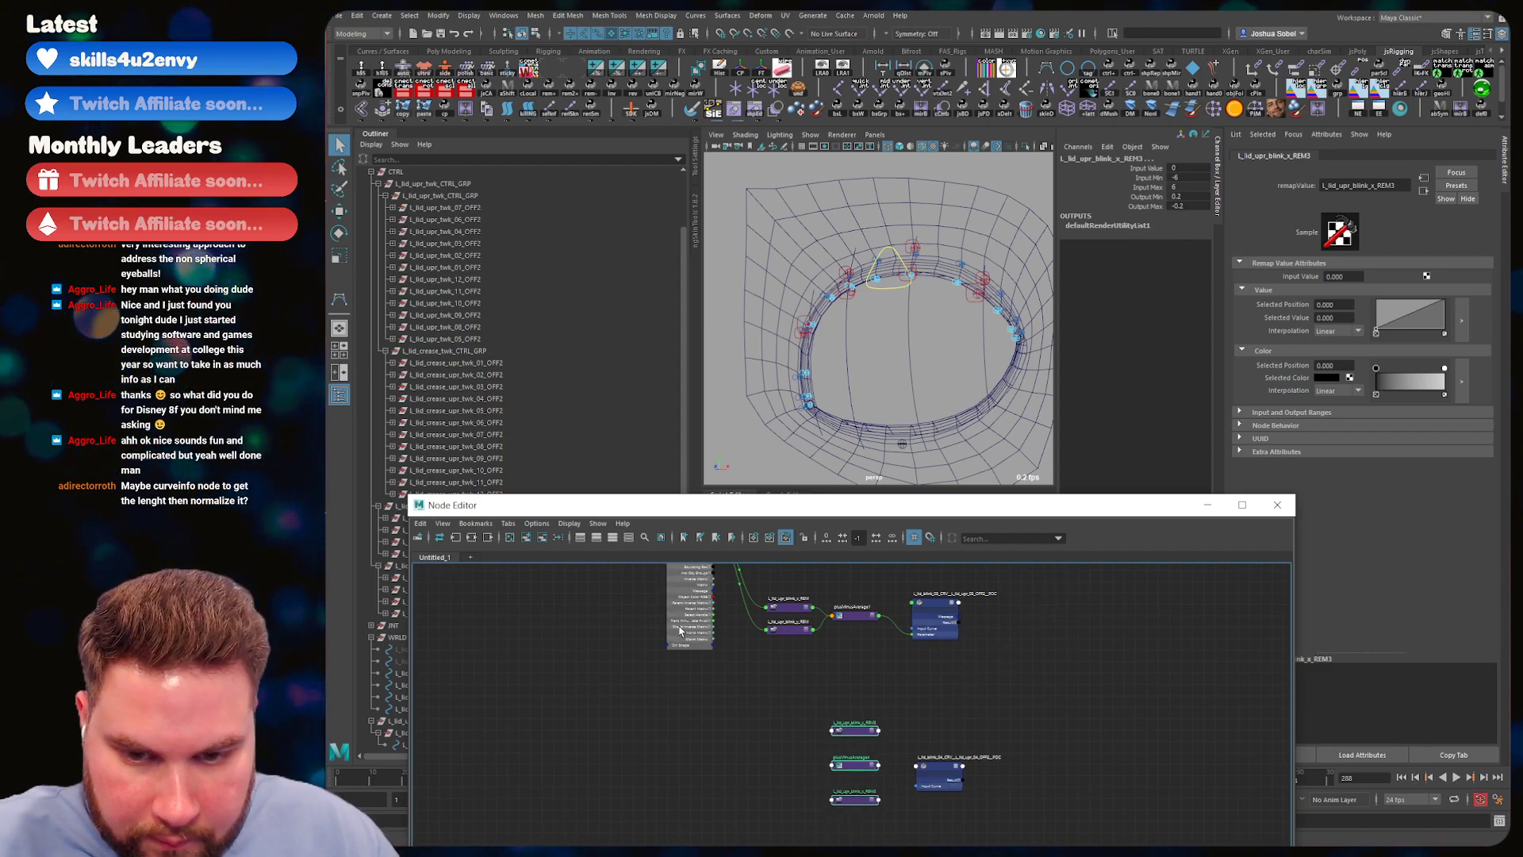
- Move the blink control node level with the duplicates, and stack both remap copies in front of the copied plusMinusAverage node
left_click_drag(690, 607, 690, 763)
scroll(791, 750, "up", 3)
left_click_drag(924, 644, 824, 722)
left_click_drag(936, 743, 838, 673)
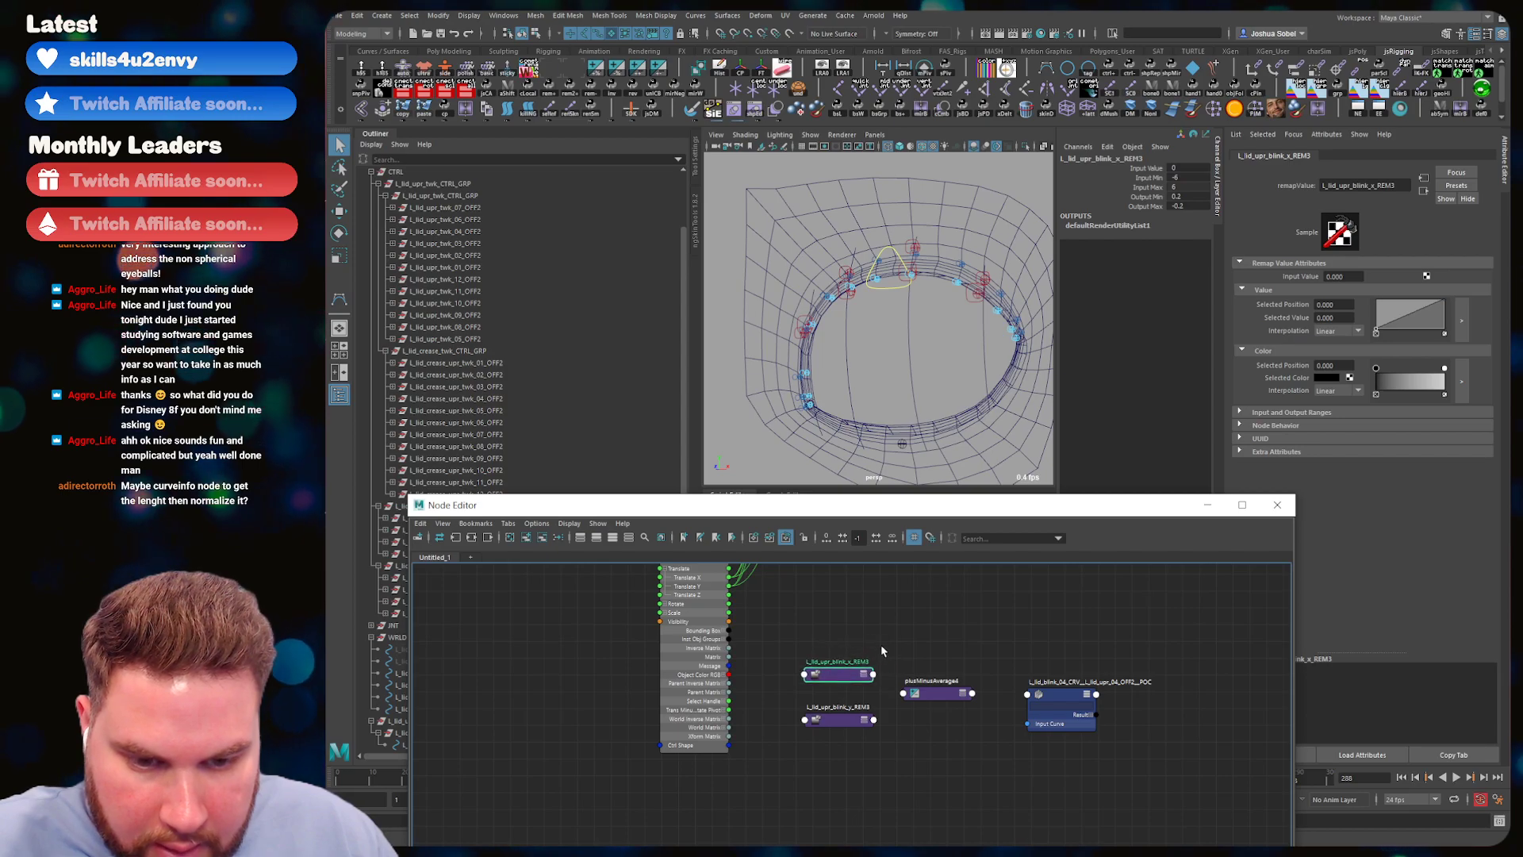
- Connect L_lid_upr_blink_CTRL's Translate Y and Translate X to the Input Value of L_lid_upr_blink_y_REM3 and L_lid_upr_blink_x_REM3 respectively
middle_click_drag(838, 673, 846, 708, "alt")
left_click_drag(736, 625, 831, 730)
mouse_move(861, 668)
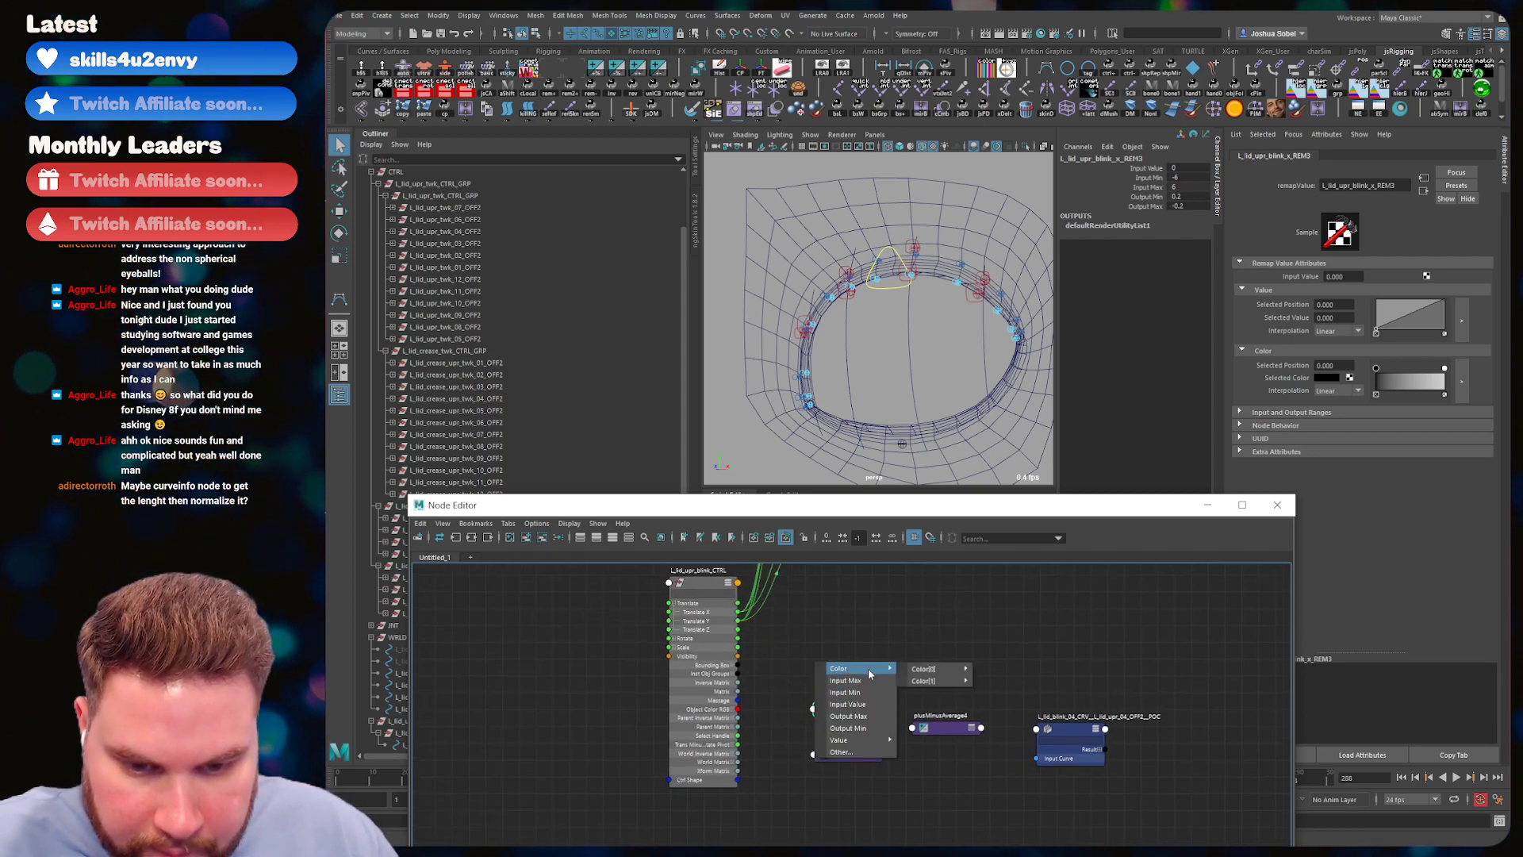
mouse_move(912, 675)
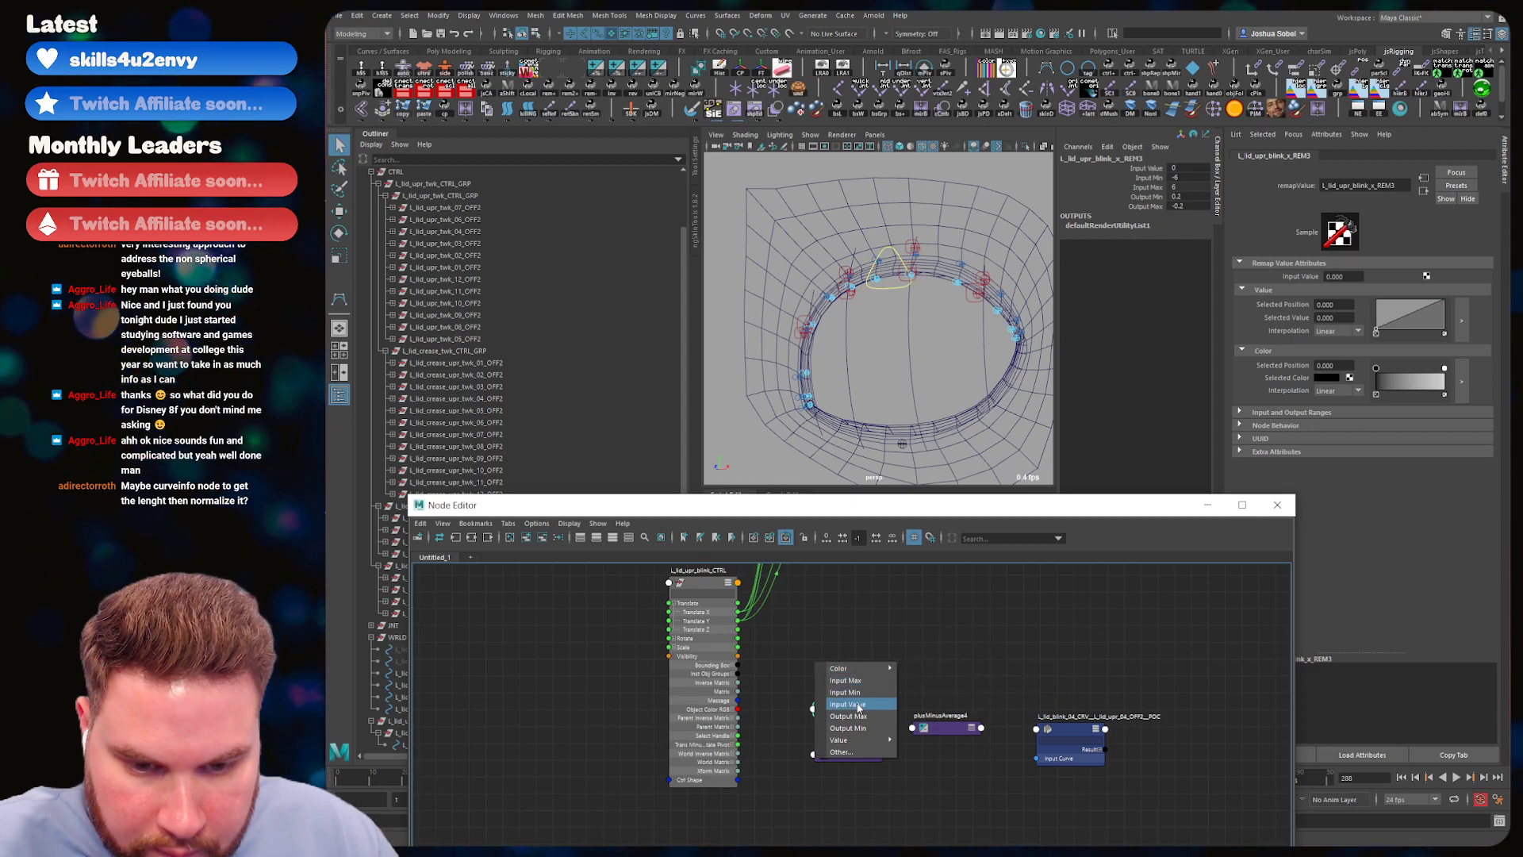
left_click(847, 703)
left_click_drag(737, 622, 825, 710)
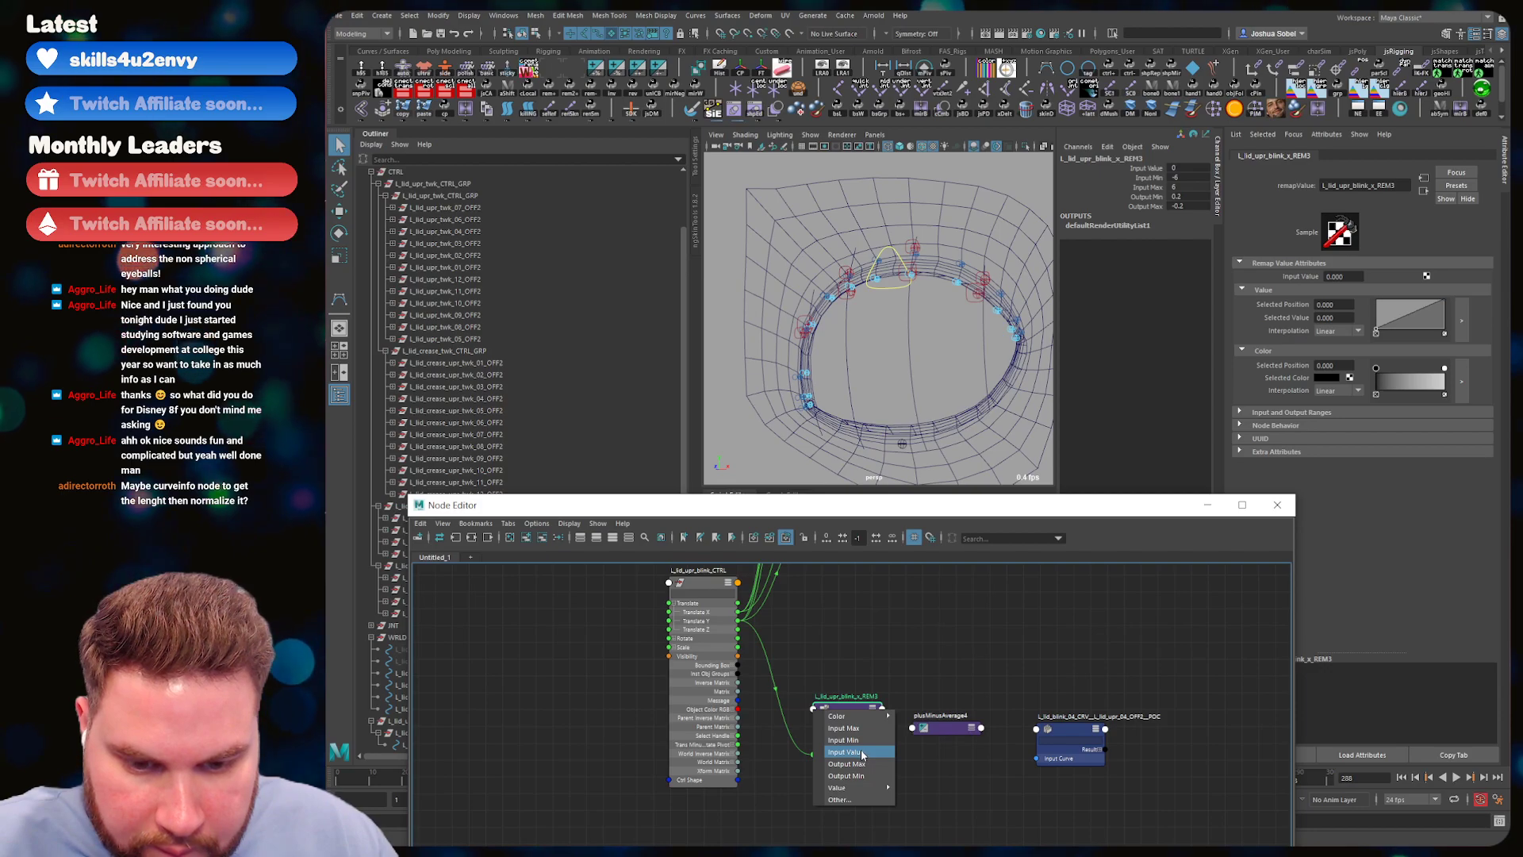
left_click(861, 752)
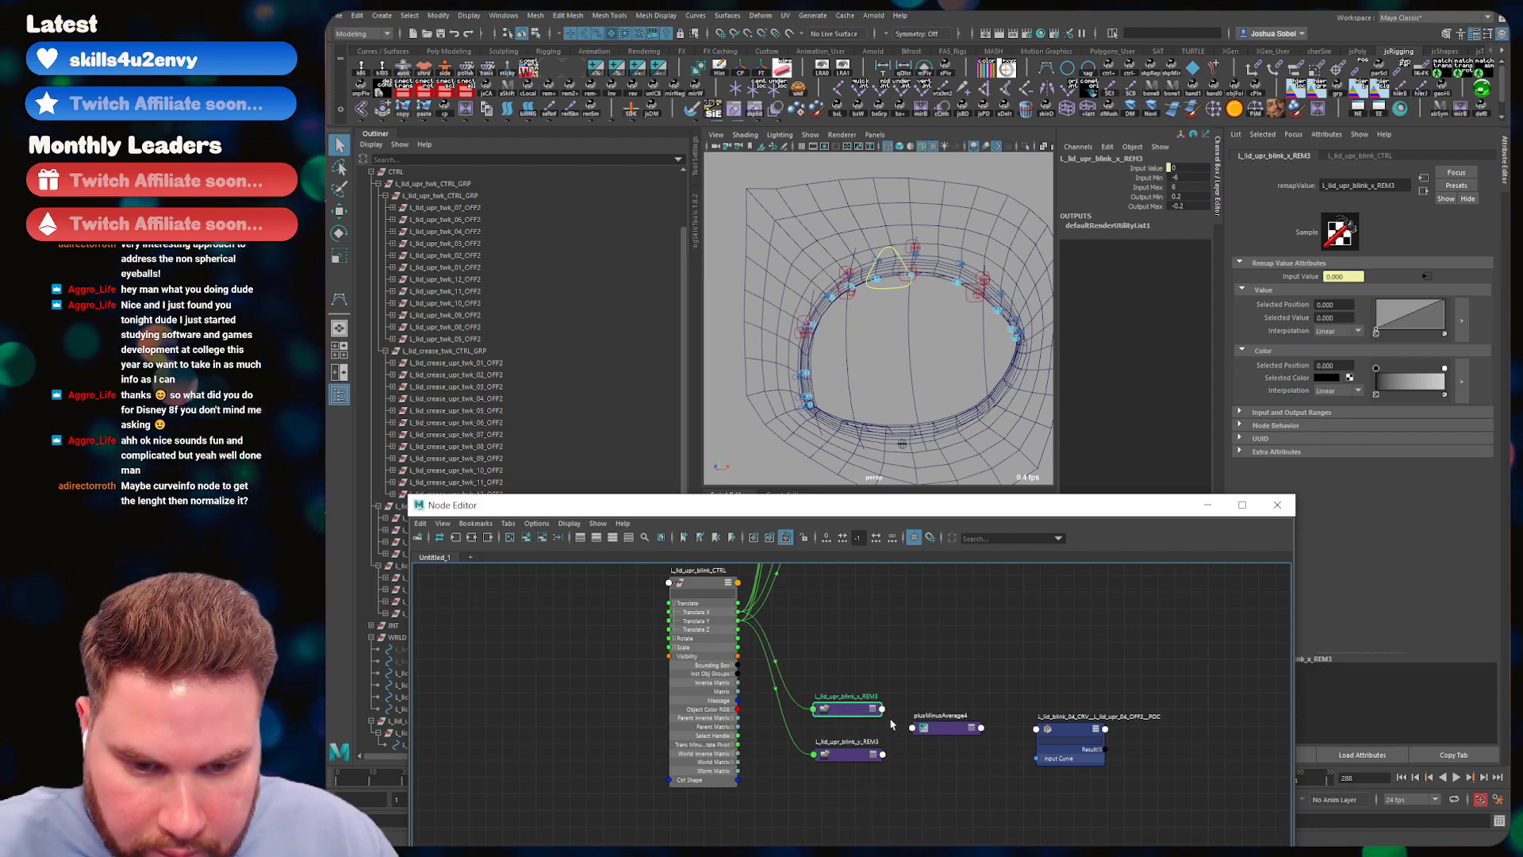
- Connect the Out Value of L_lid_upr_blink_x_REM3 and L_lid_upr_blink_y_REM3 to plusMinusAverage4's Input1D[0] and Input1D[1]
left_click_drag(882, 708, 912, 727)
left_click(1008, 773)
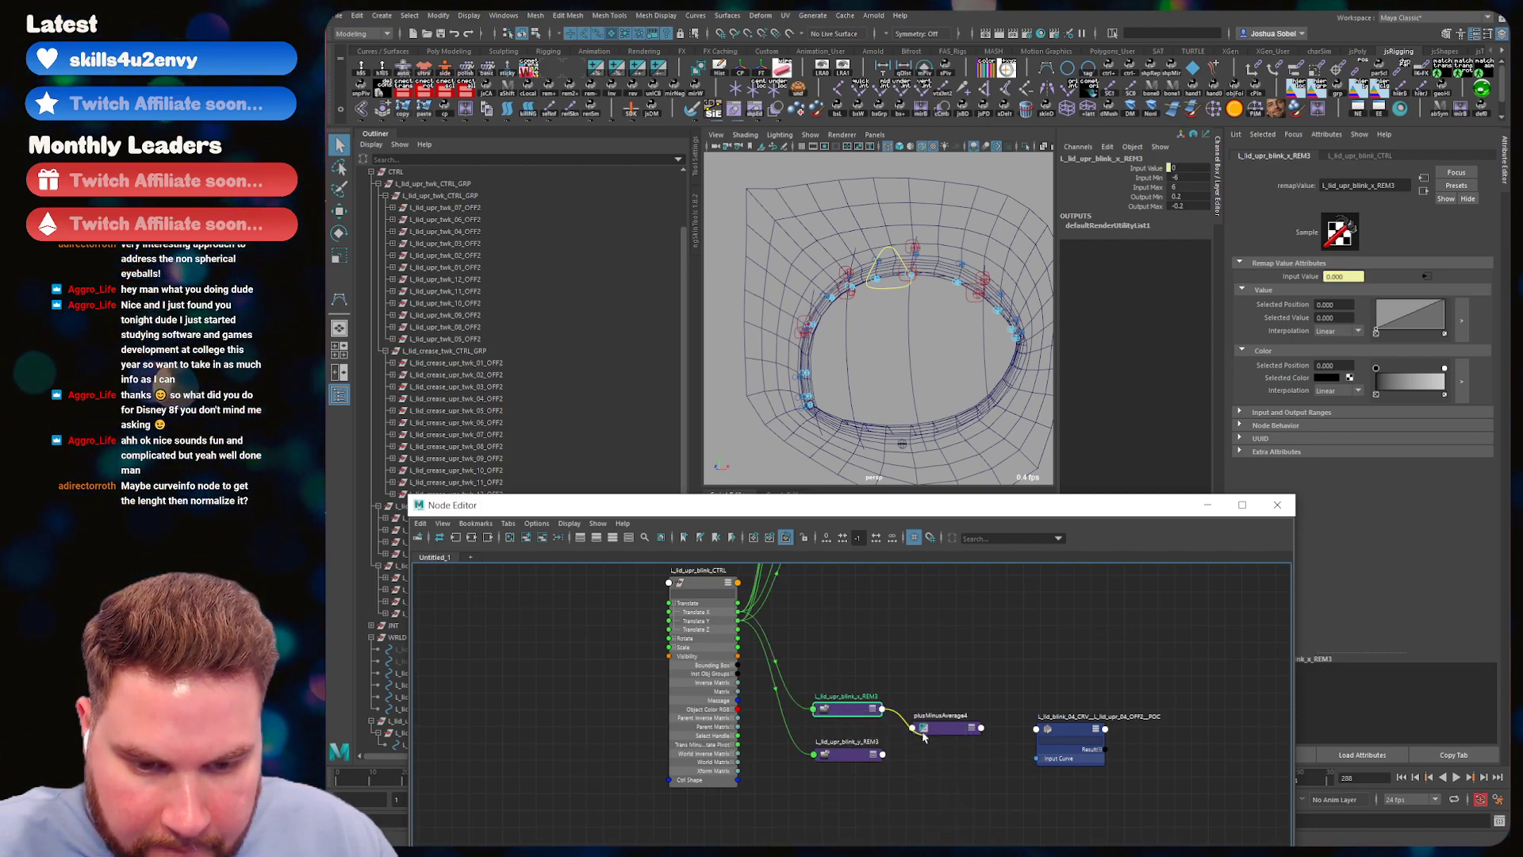
left_click(883, 754)
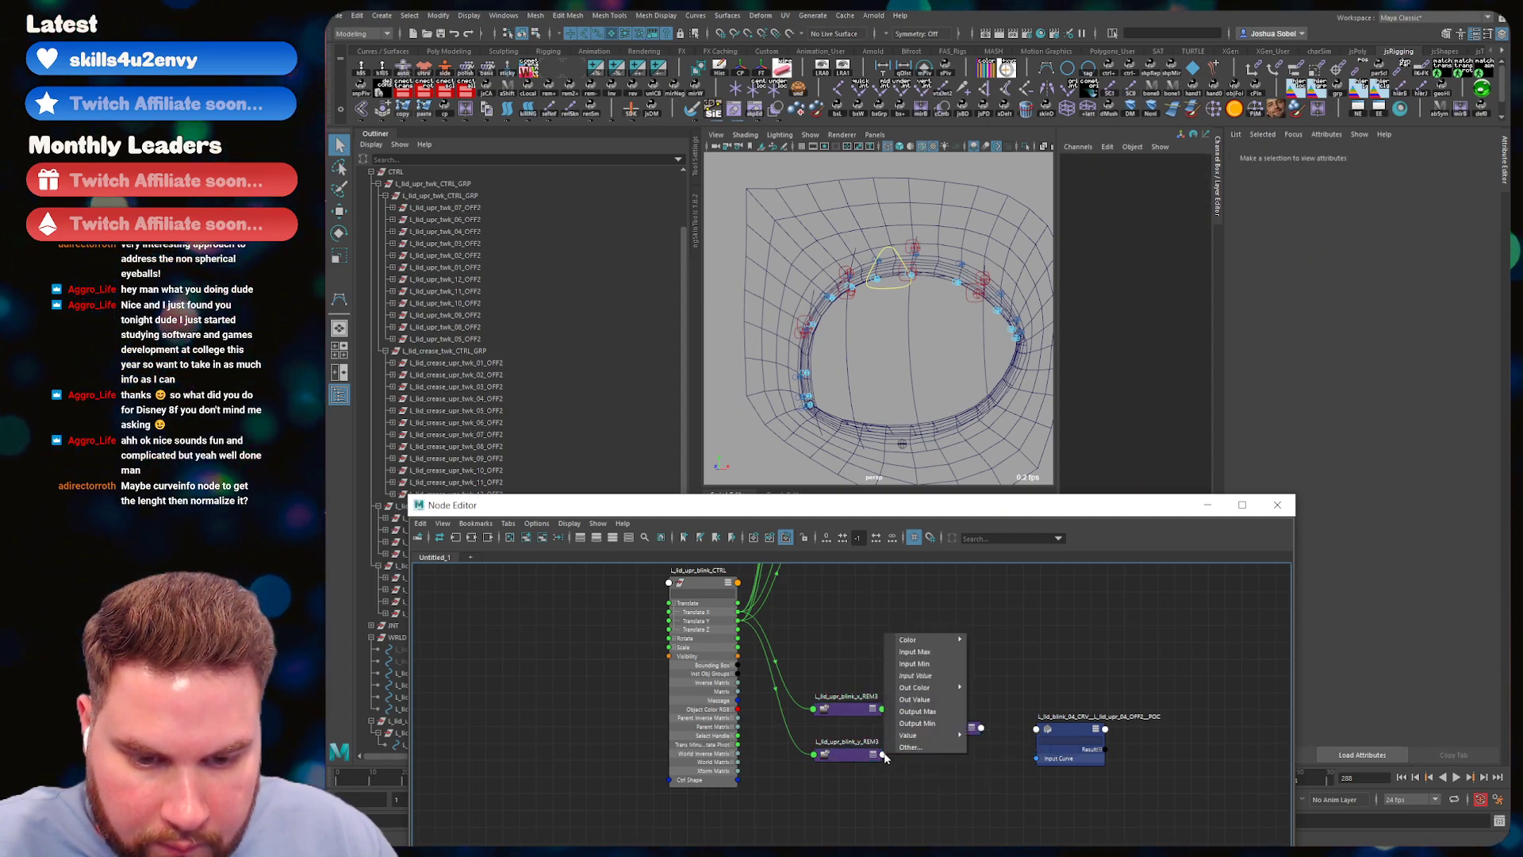
left_click(939, 700)
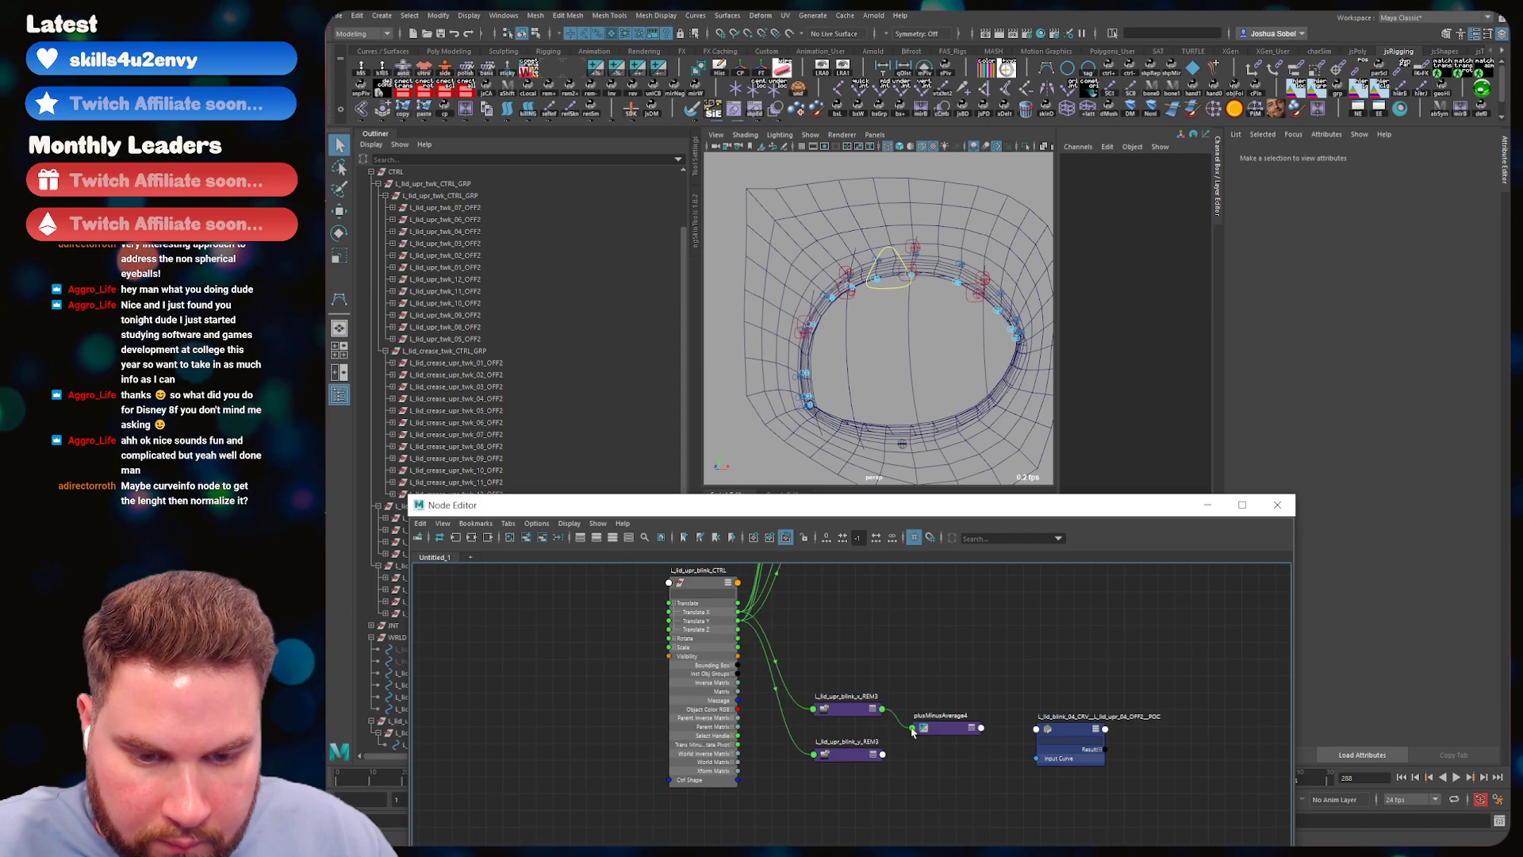
left_click(884, 755)
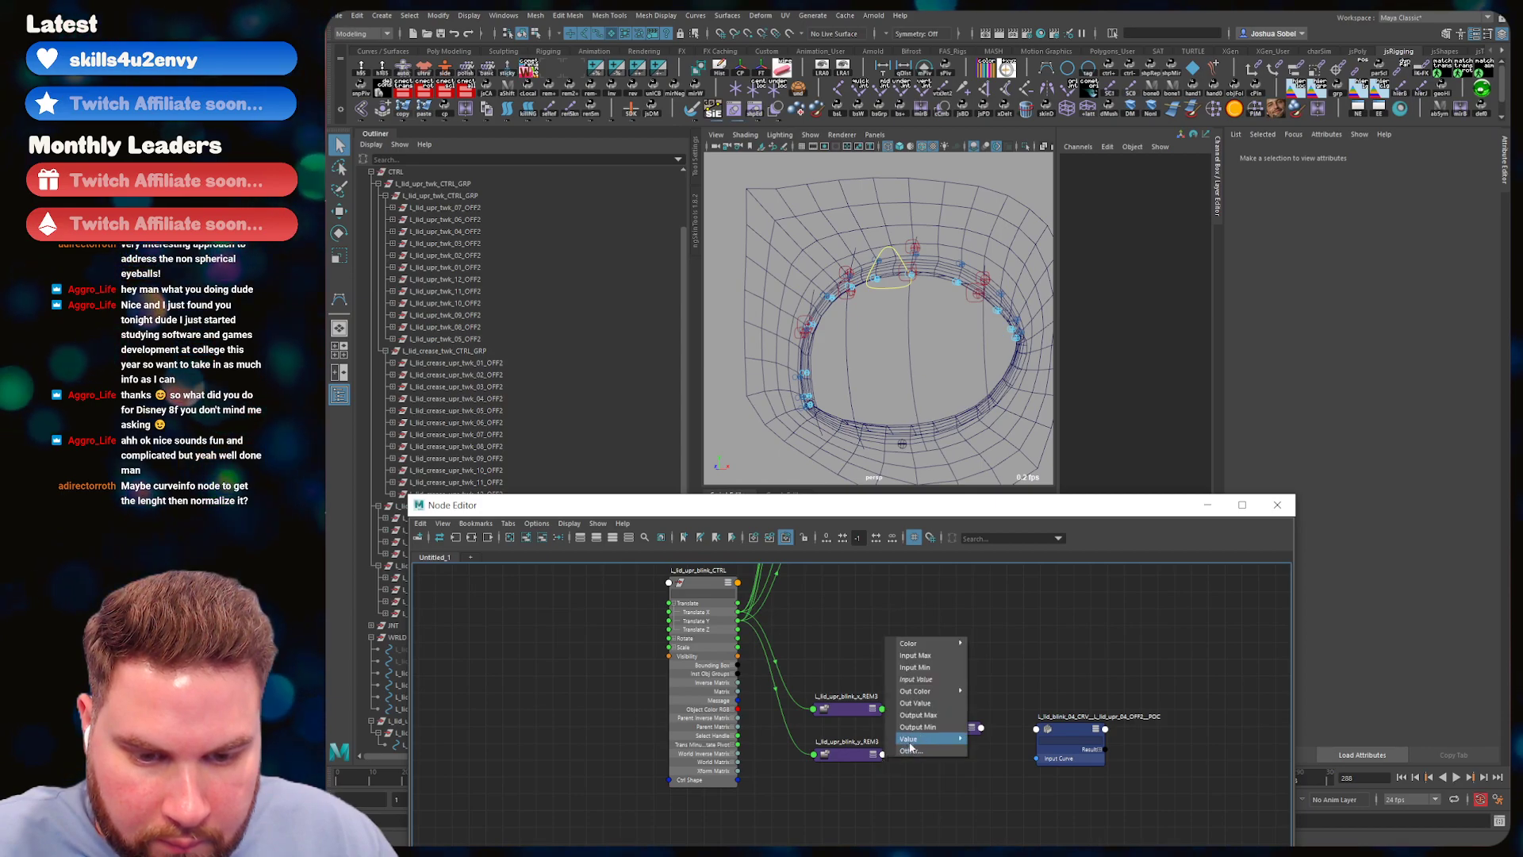
left_click(930, 704)
left_click(944, 729)
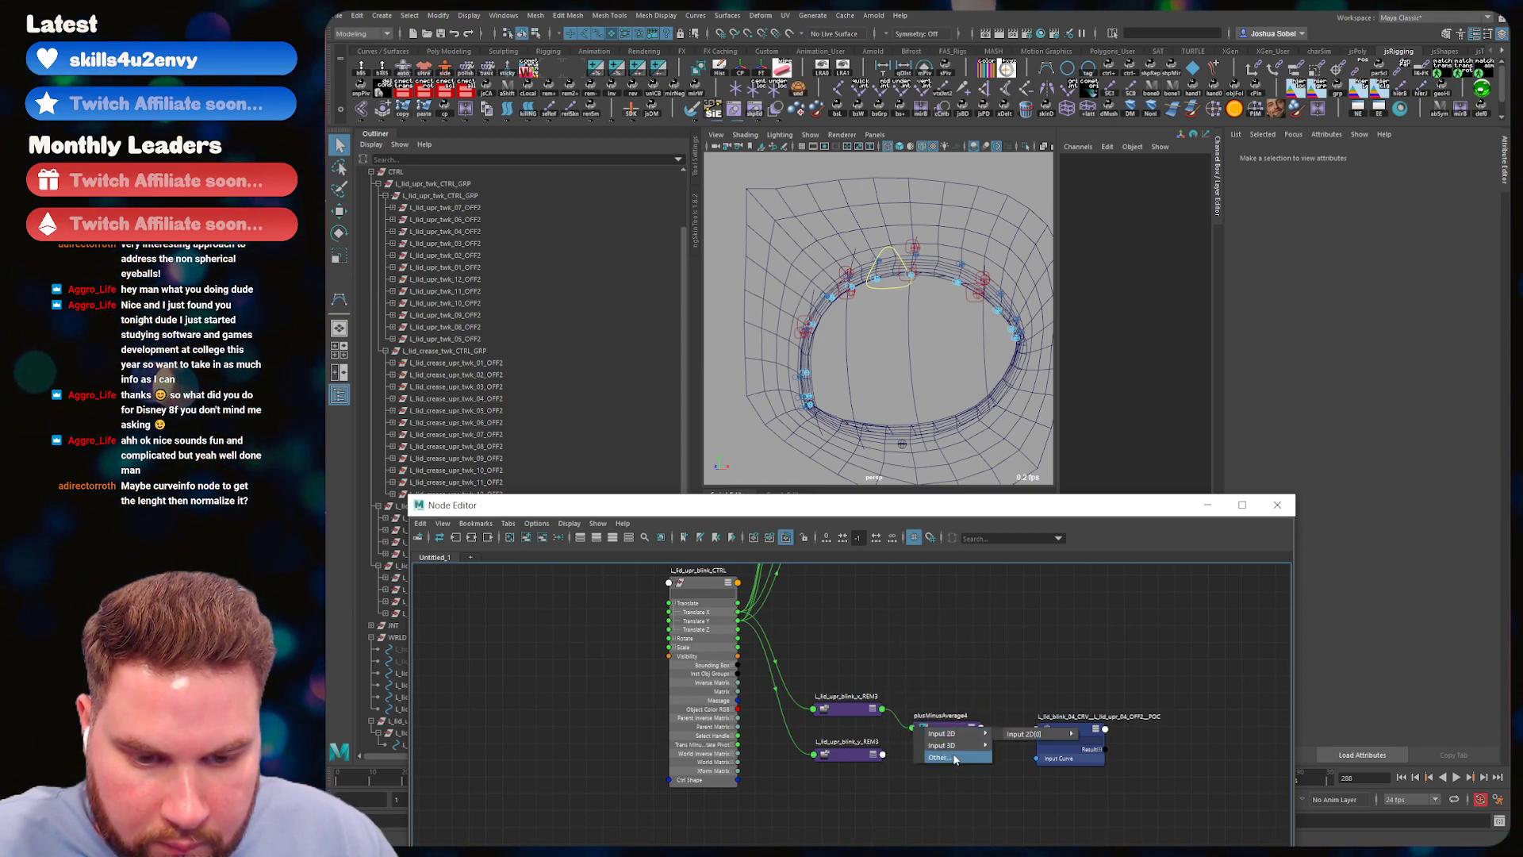
left_click(952, 737)
left_click(777, 459)
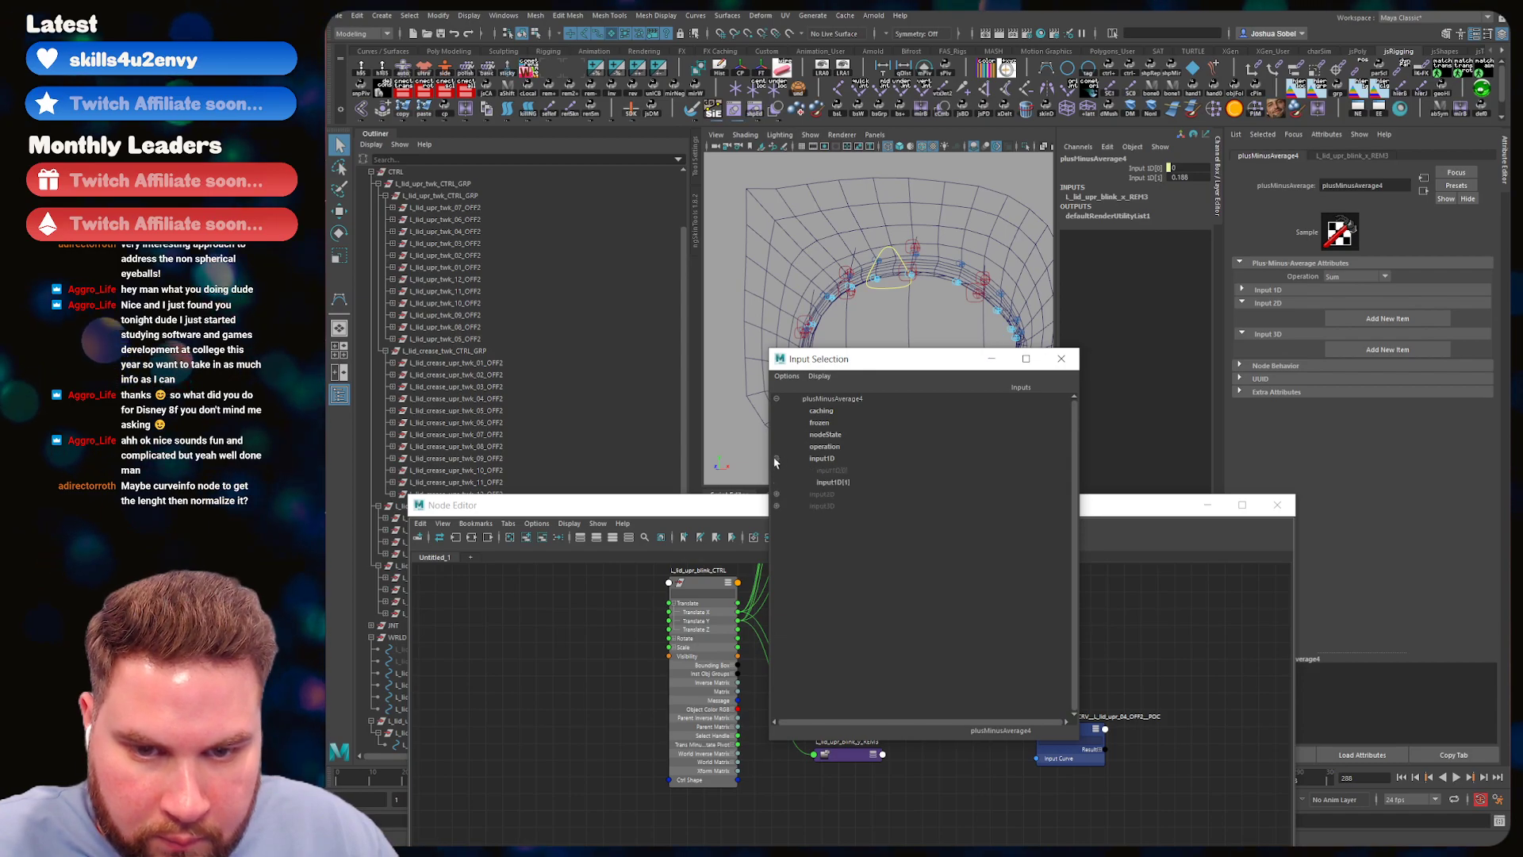
left_click(836, 483)
- Connect plusMinusAverage4's Output 1D to the L_lid_blink_04_CRV POC node's Parameter, and turn on its percentage option
left_click(980, 728)
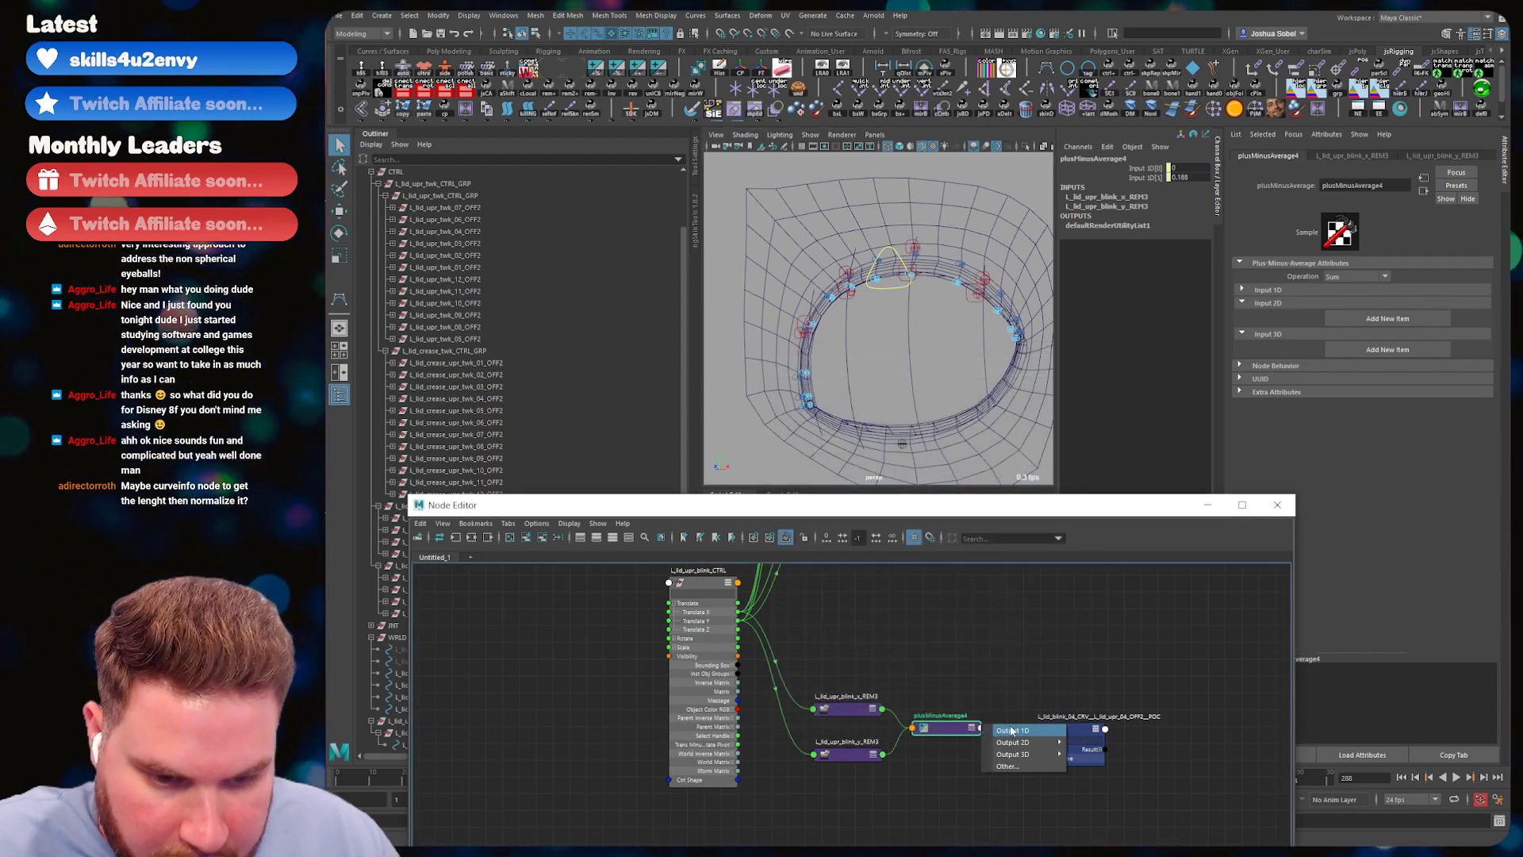
left_click(1012, 730)
left_click(1047, 730)
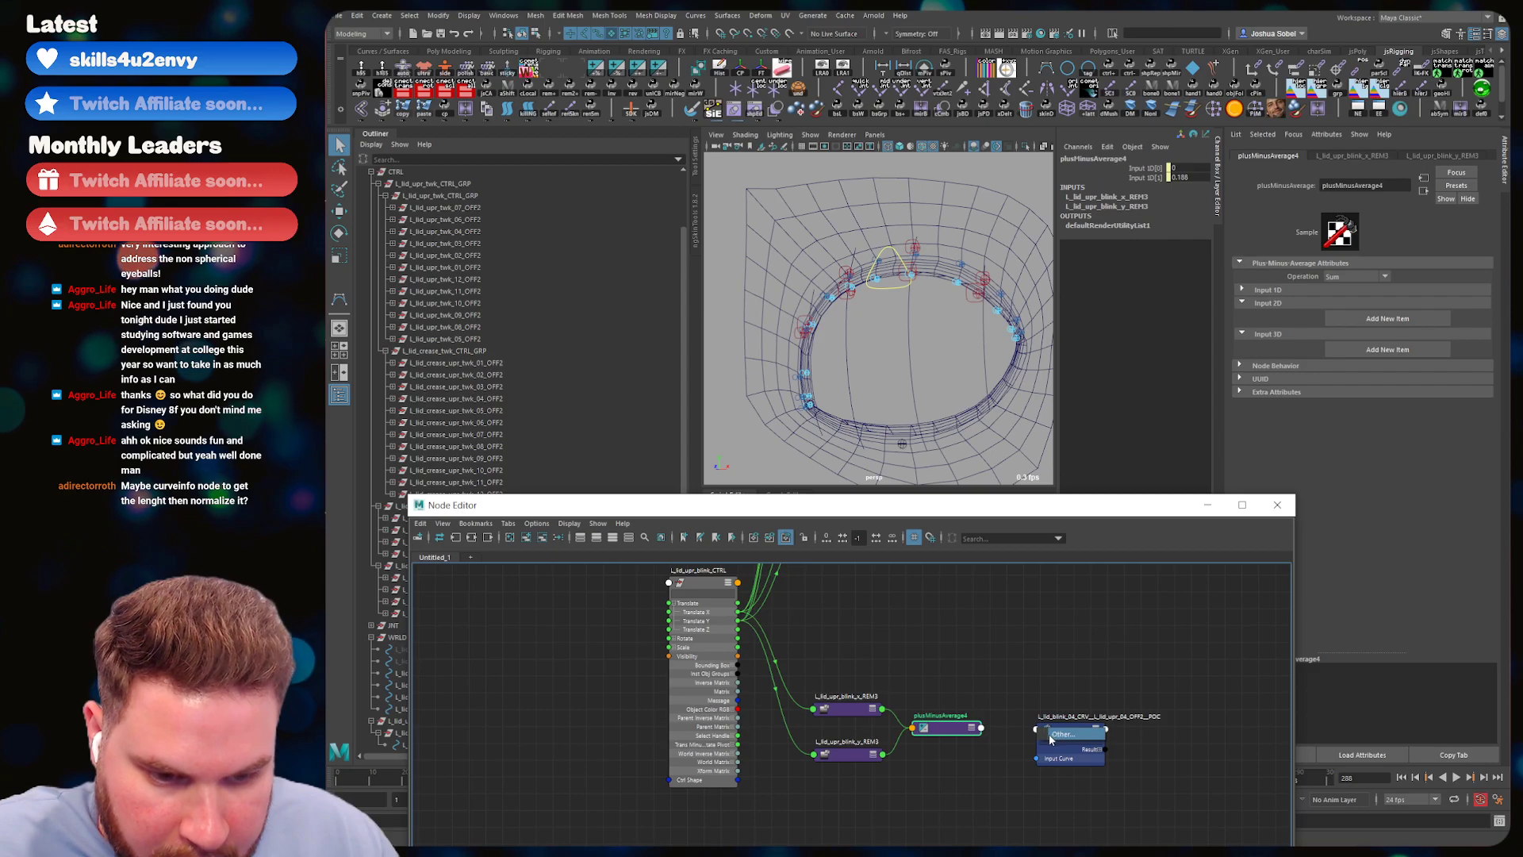
left_click(1051, 734)
left_click(811, 478)
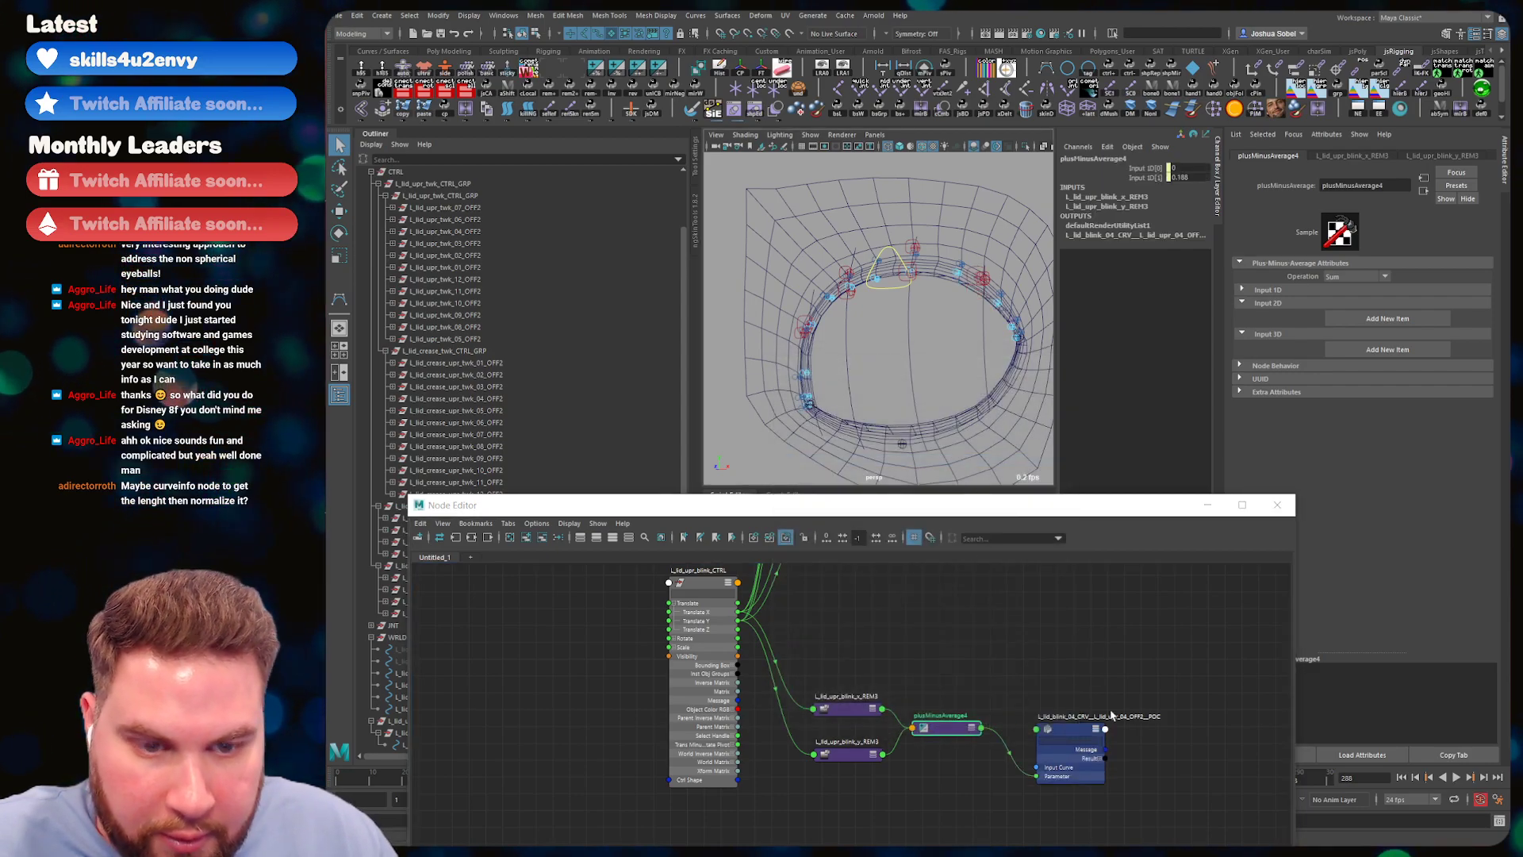
left_click(1075, 742)
left_click(1328, 264)
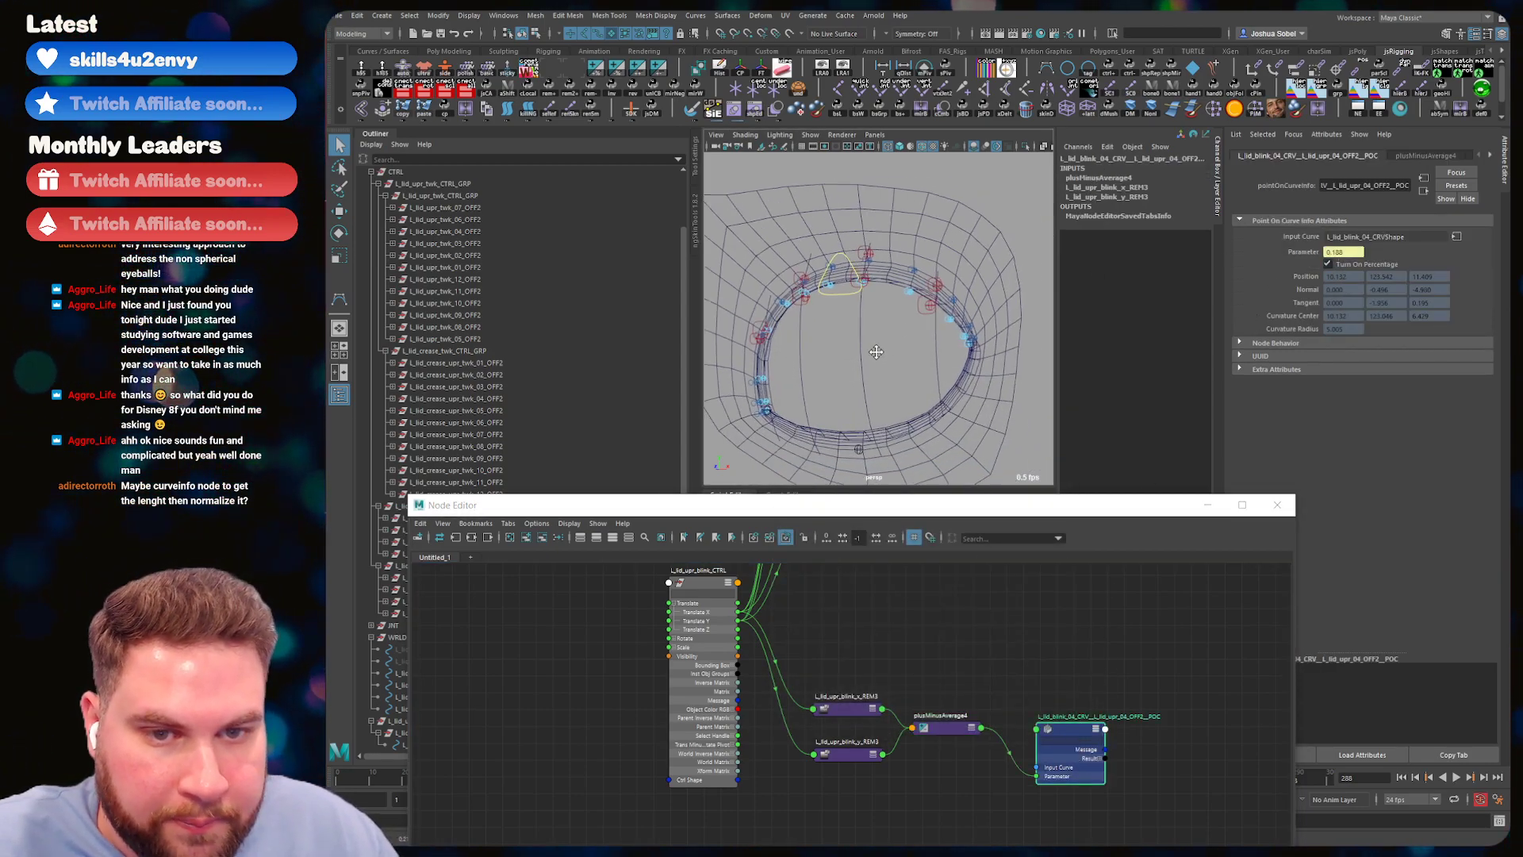
- Lower L_lid_upr_blink_CTRL to about -5.18 in Translate Y to test the fourth attachment with the lid closed
left_click(846, 285)
left_click_drag(845, 286, 876, 378, "alt")
key("w")
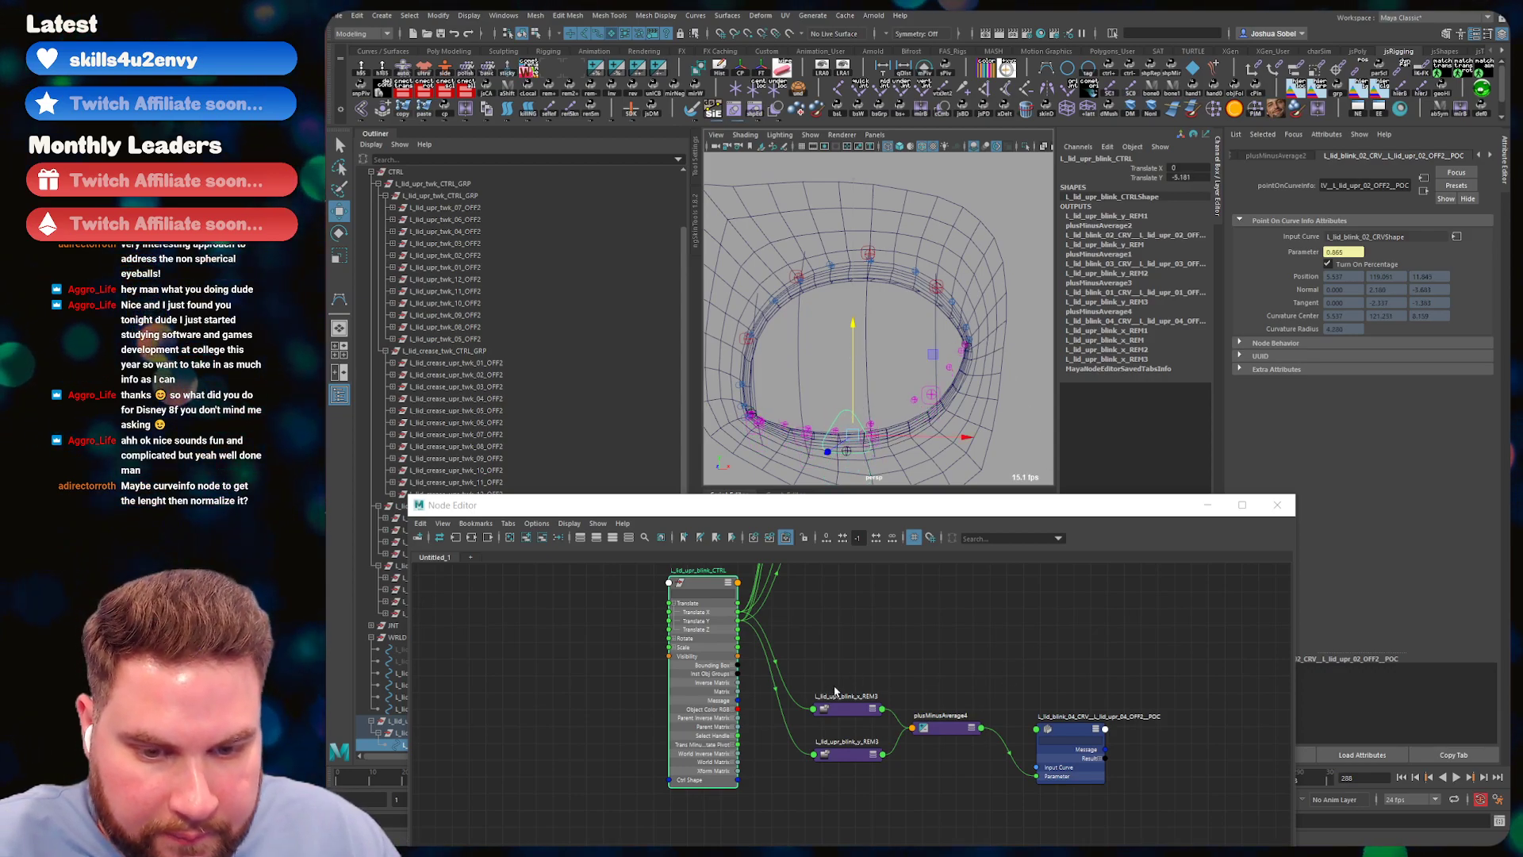
- Try different Input Max values on L_lid_upr_blink_y_REM3 with the lid closed, ending at -5.5
left_click(846, 754)
double_click(1191, 188)
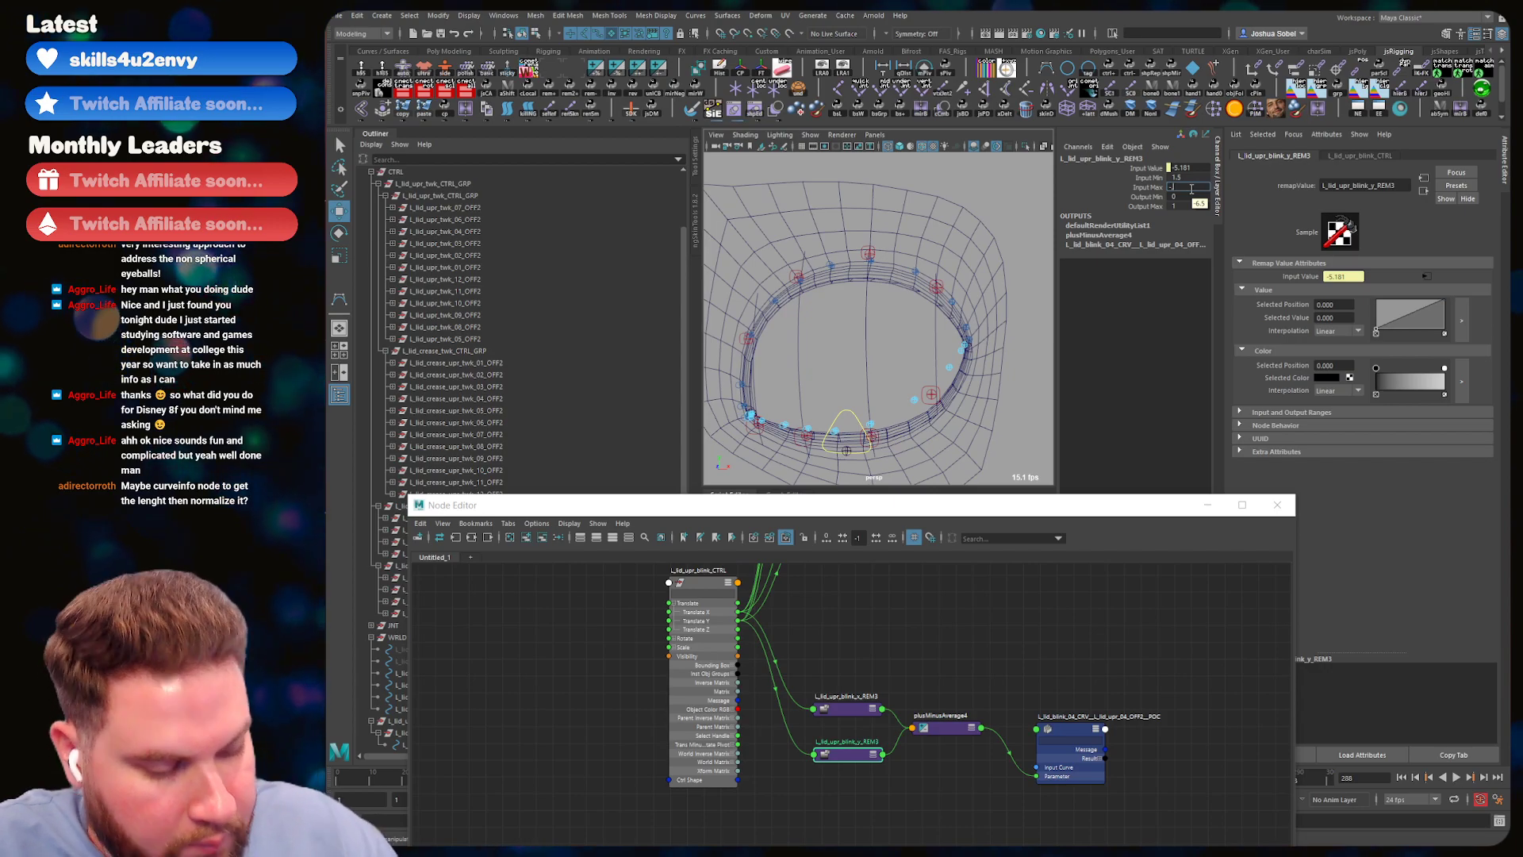
type("-")
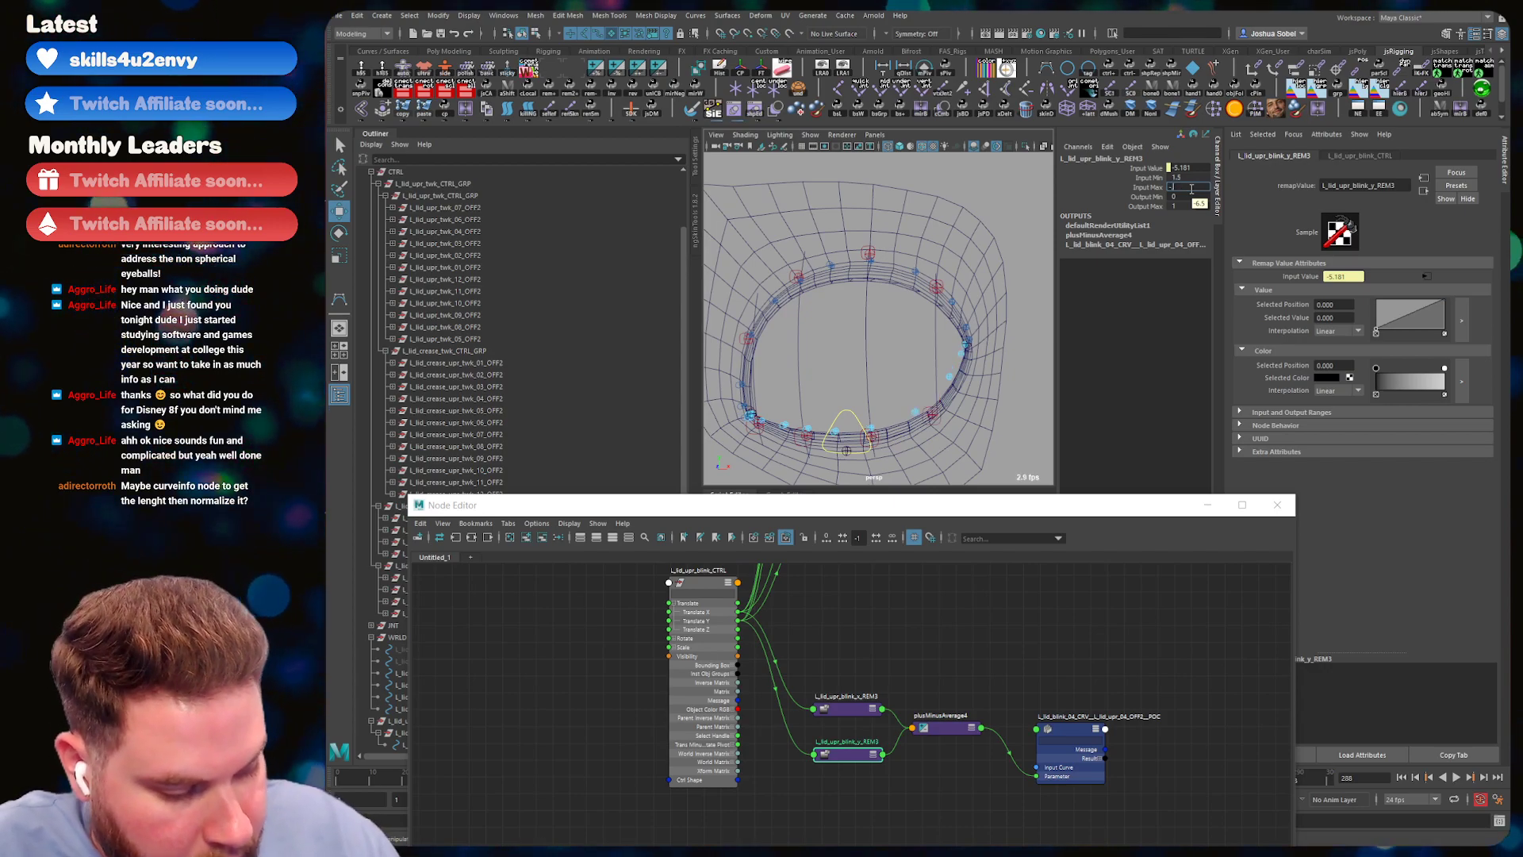
type("0.75")
key("Return")
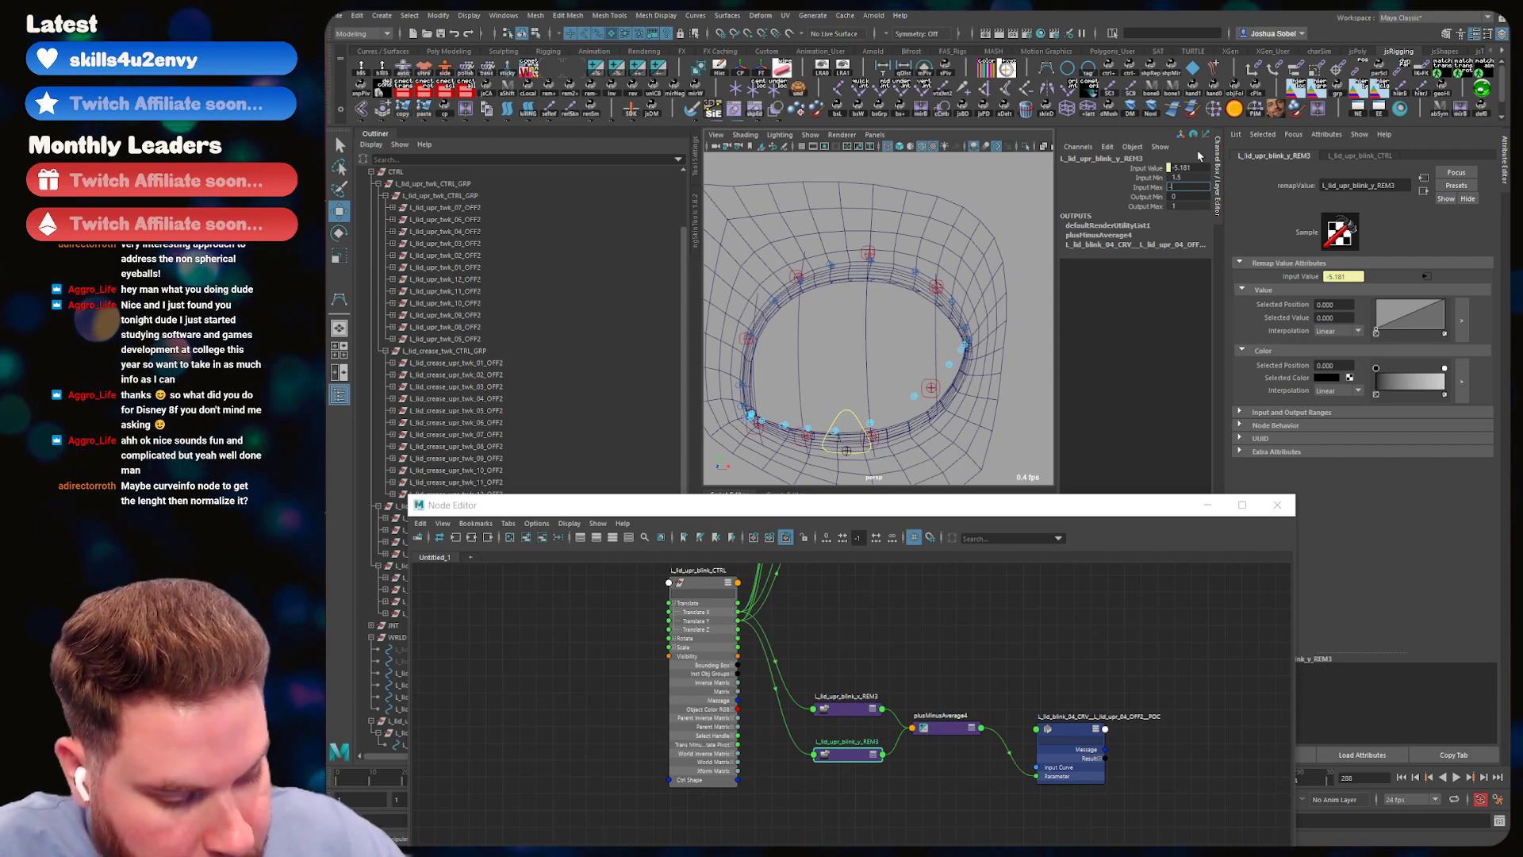
type("6")
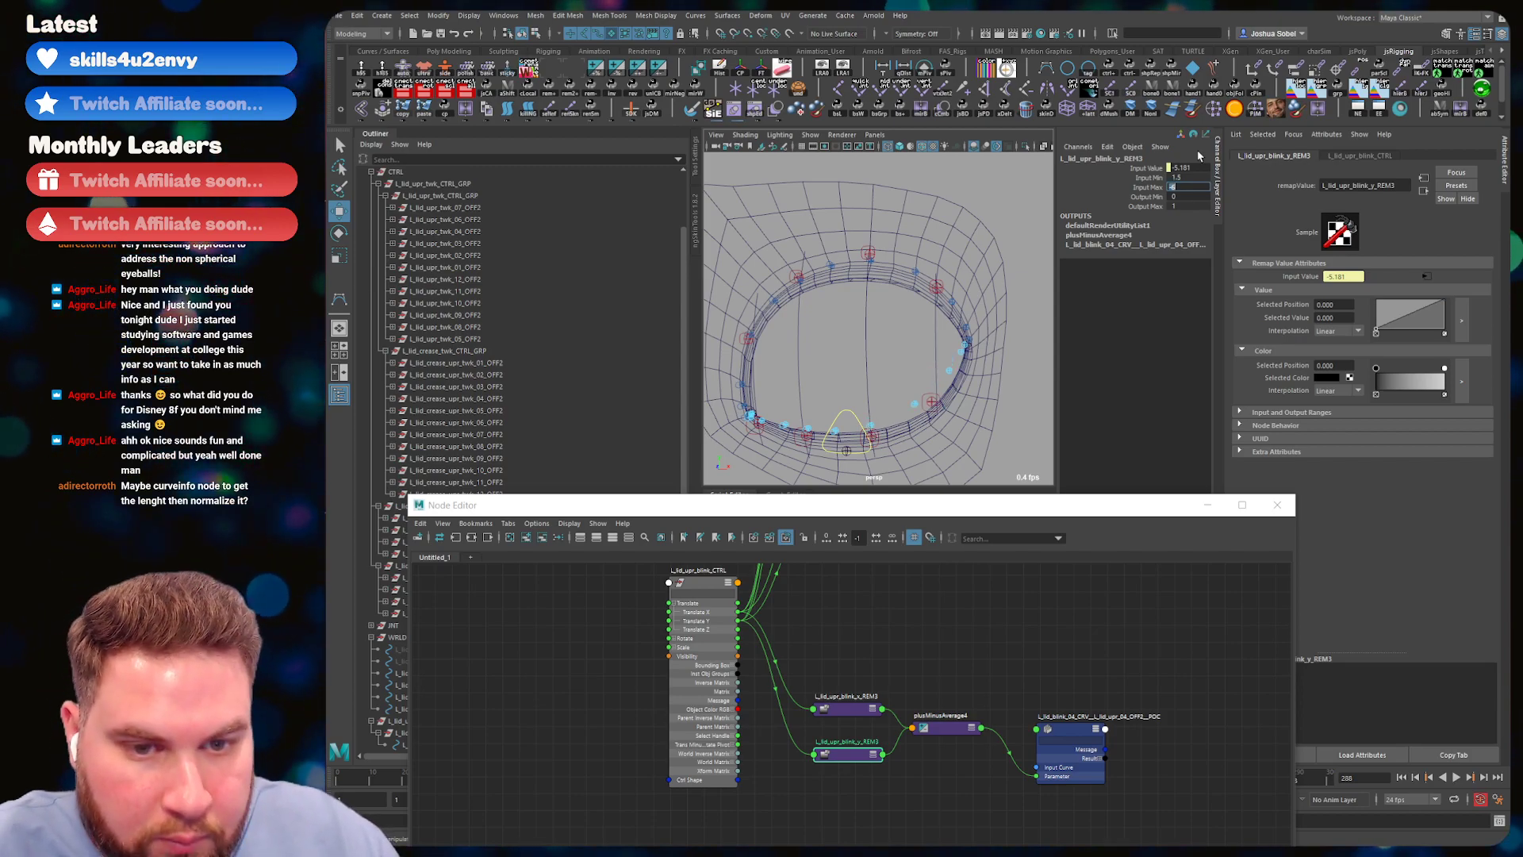
type(".5")
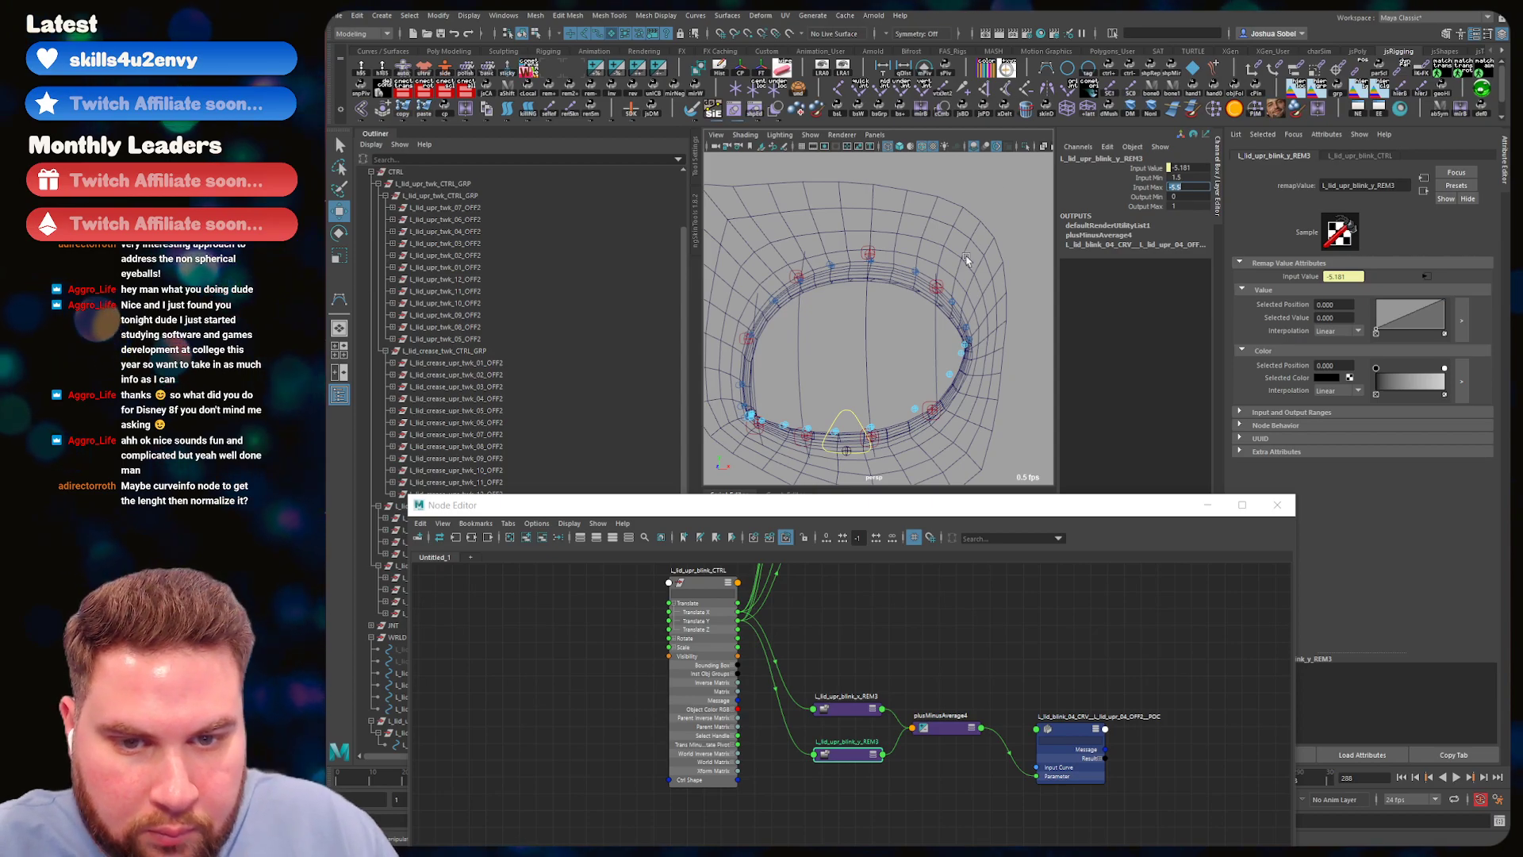
- Return L_lid_upr_blink_CTRL to its rest pose and set L_lid_upr_blink_y_REM3's Input Min to 1
left_click(847, 411)
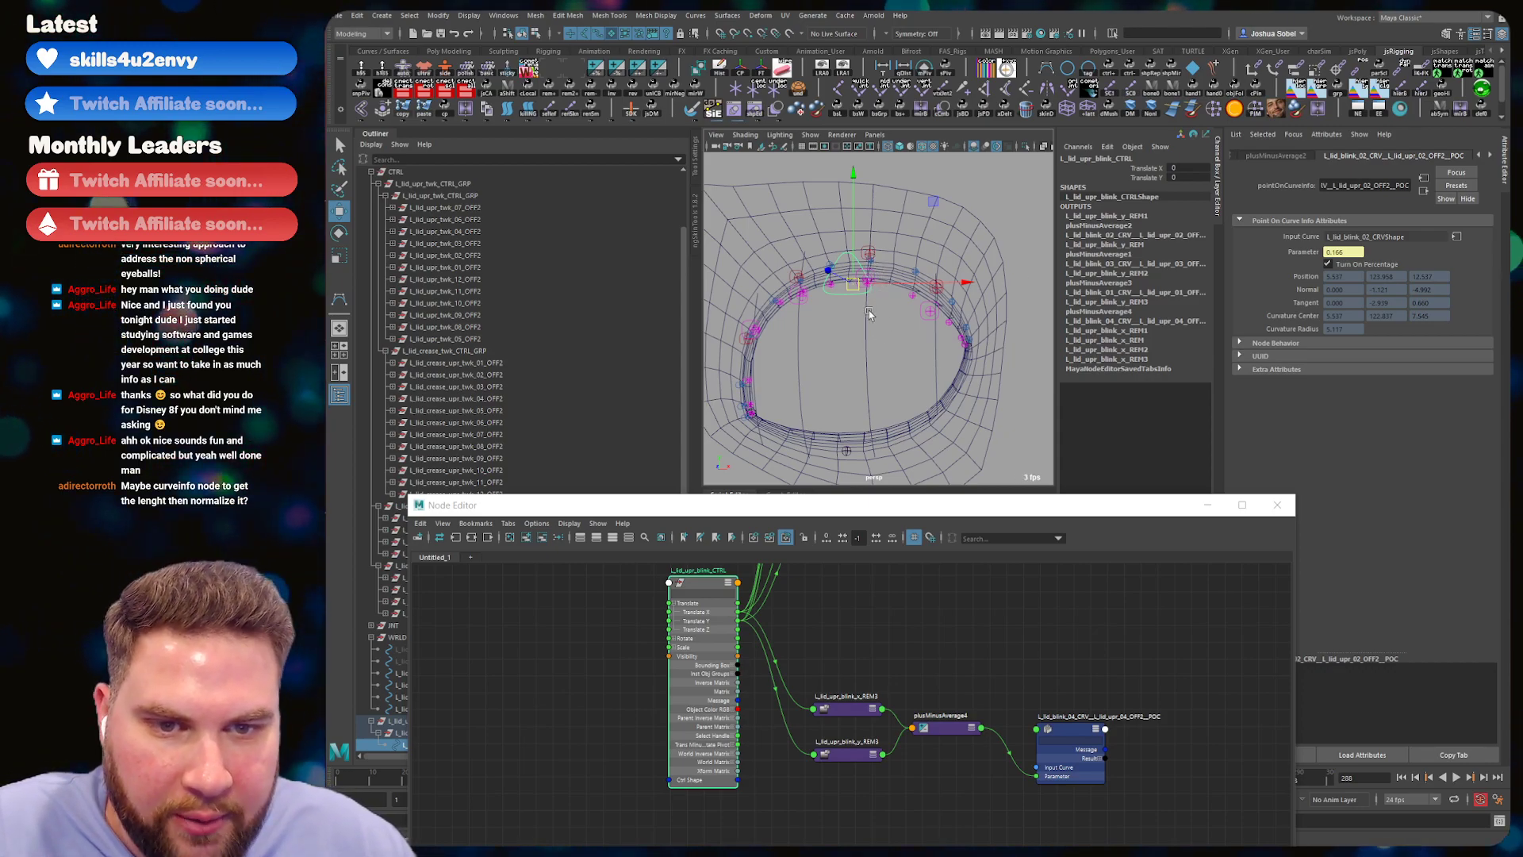
mouse_move(934, 331)
left_mouse_down("alt")
mouse_move(891, 343)
mouse_move(923, 322)
left_mouse_up("alt")
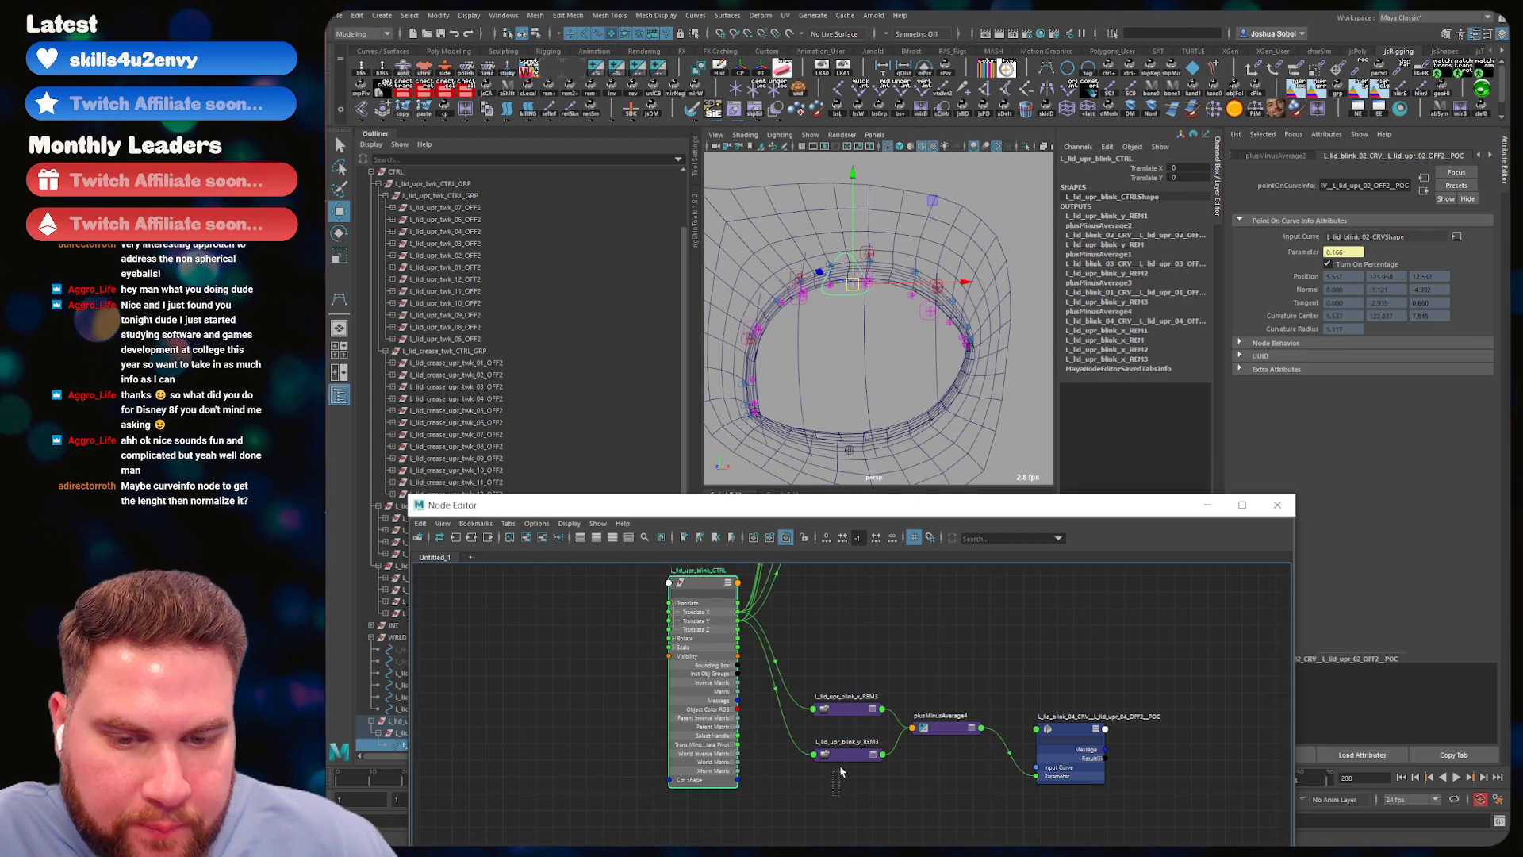
left_click_drag(837, 777, 858, 752)
double_click(1182, 177)
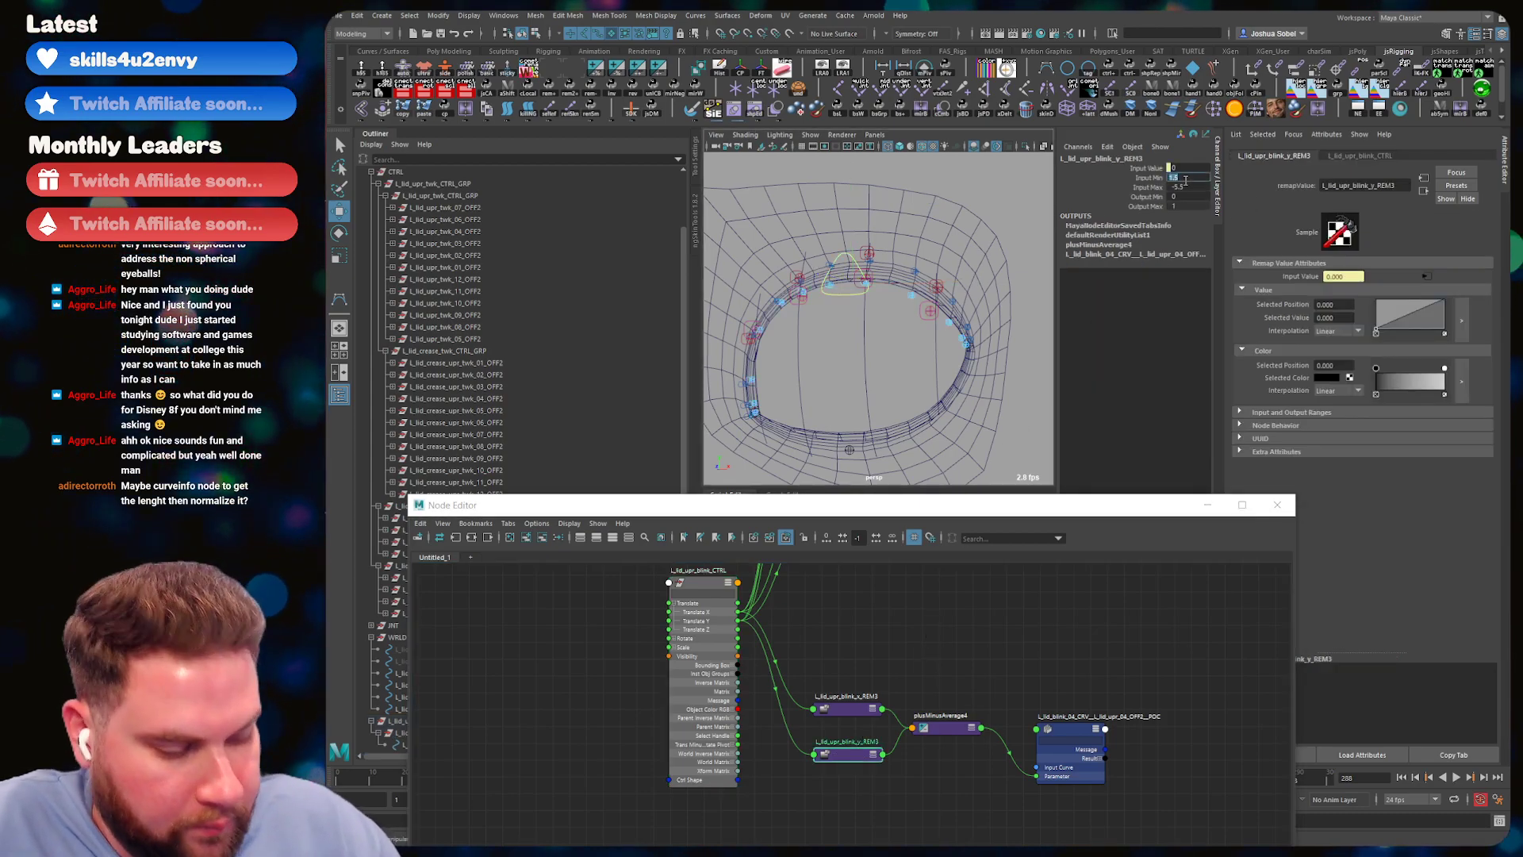
type("1")
key("Return")
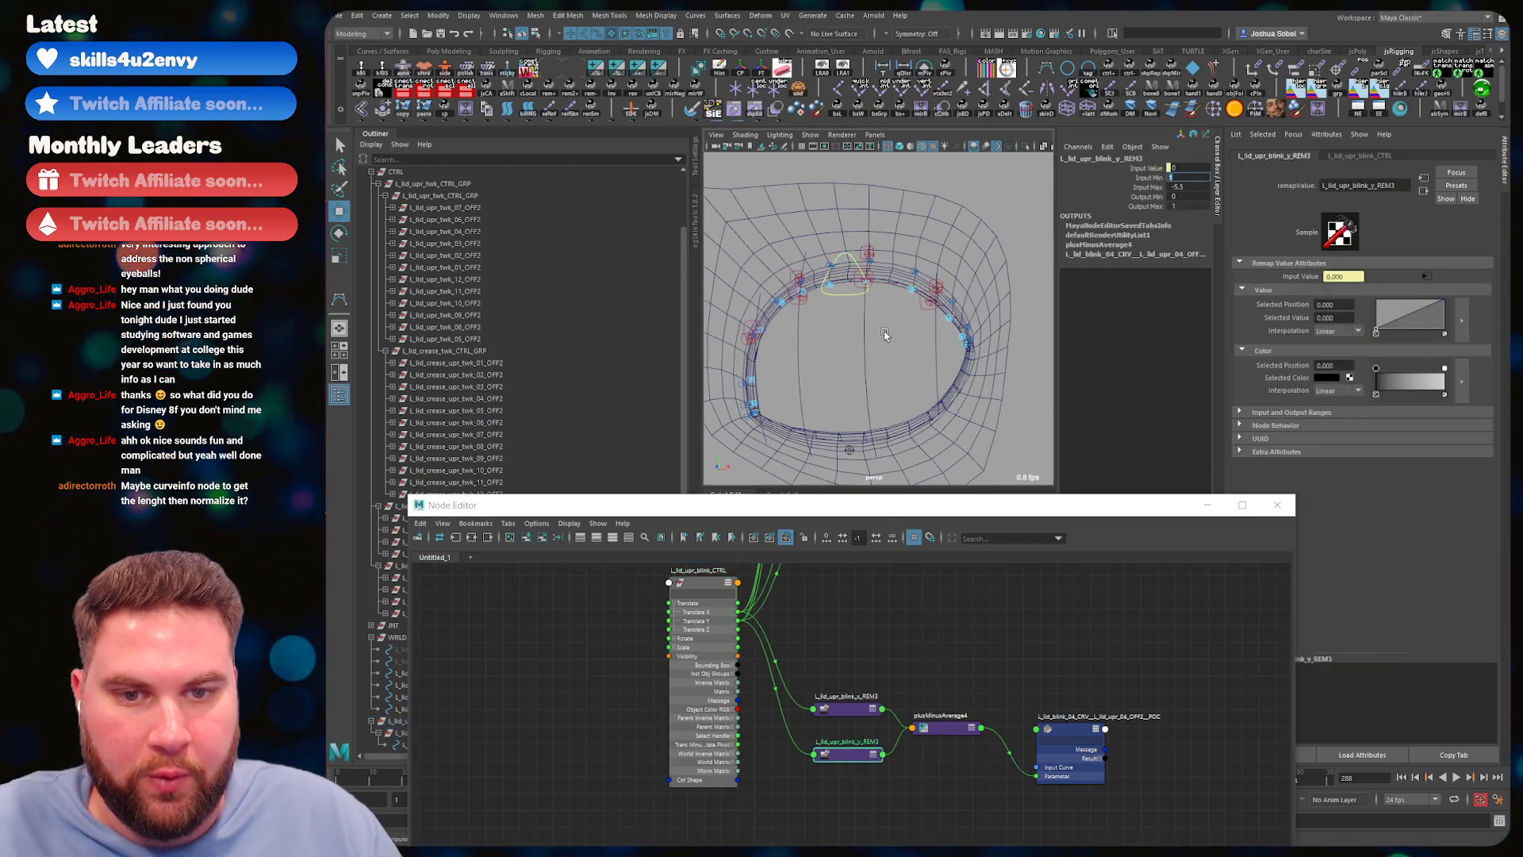
- Test the new Input Min by lowering L_lid_upr_blink_CTRL to about -5.13 in Translate Y
left_click(856, 252)
left_click_drag(856, 252, 934, 384)
left_click(926, 403)
key("ctrl+z")
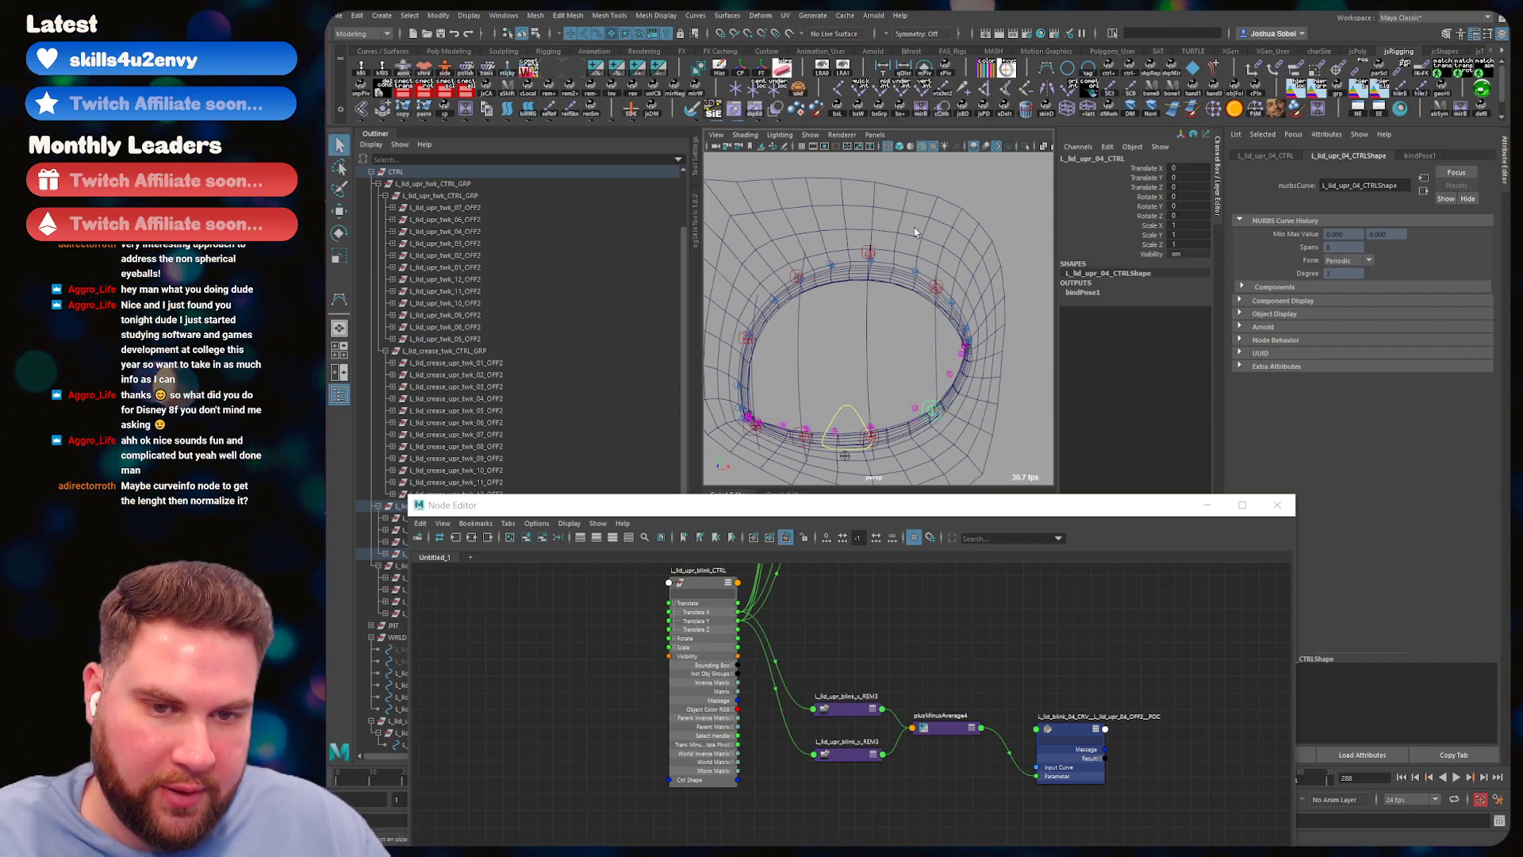
- Set L_lid_upr_blink_y_REM3's Input Max to -5 while the lid is closed
left_click(880, 746)
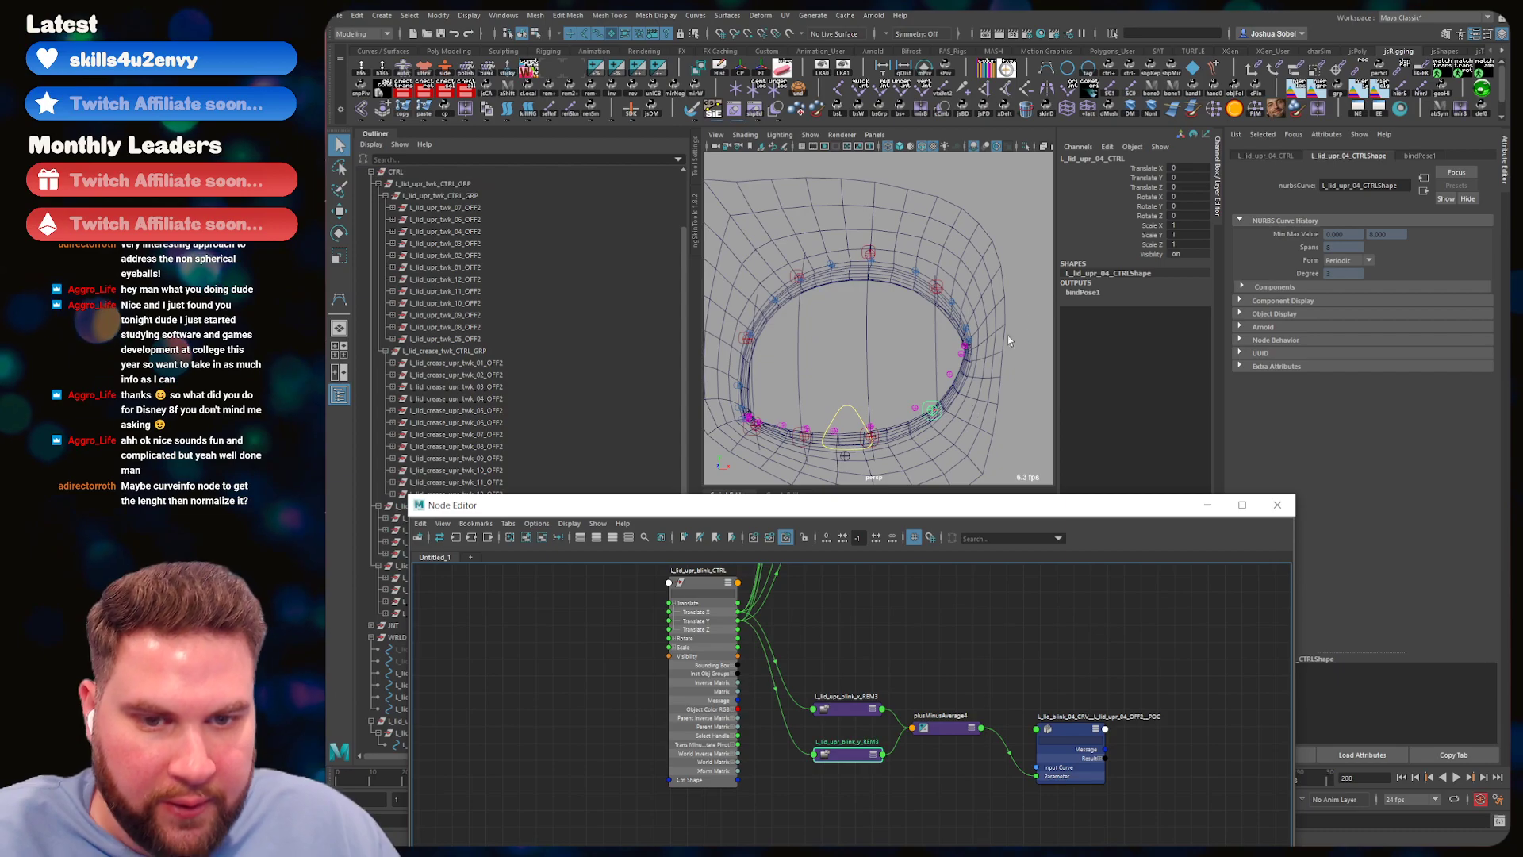
left_click_drag(851, 756, 852, 753)
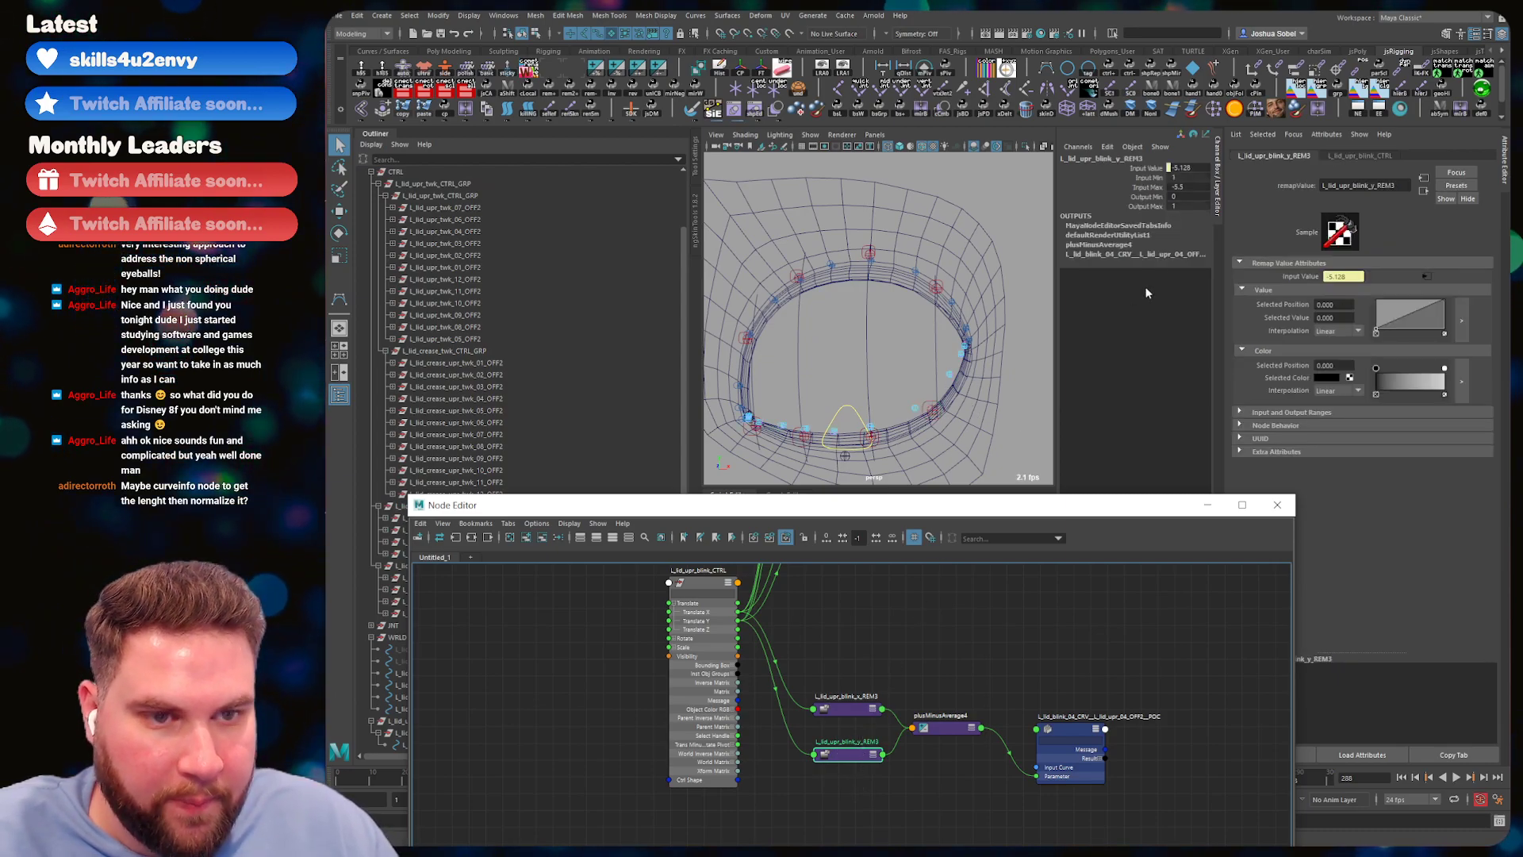
left_click(1178, 189)
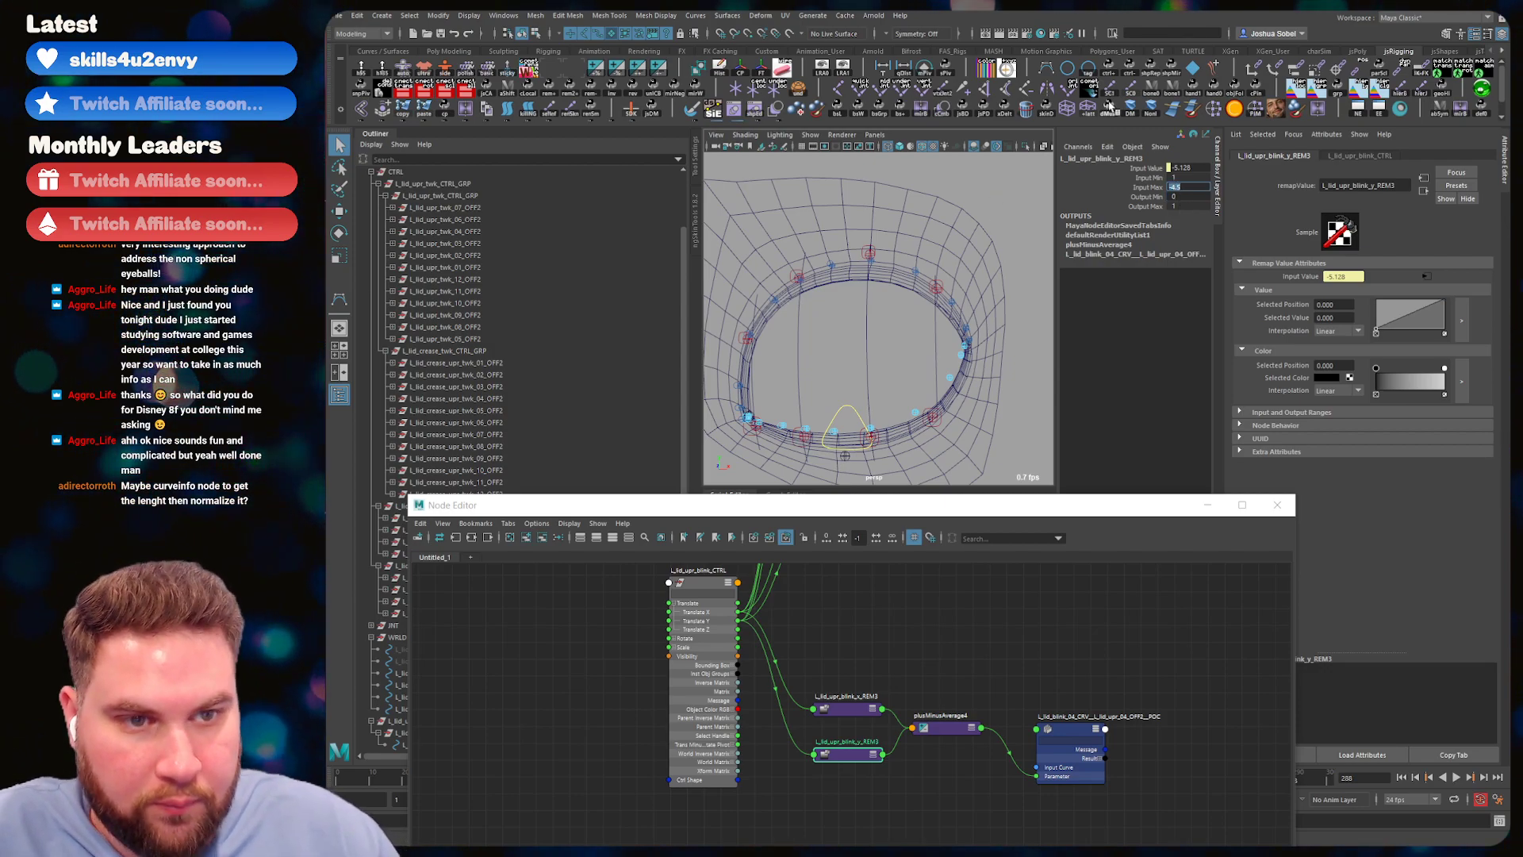
type("-5")
key("Return")
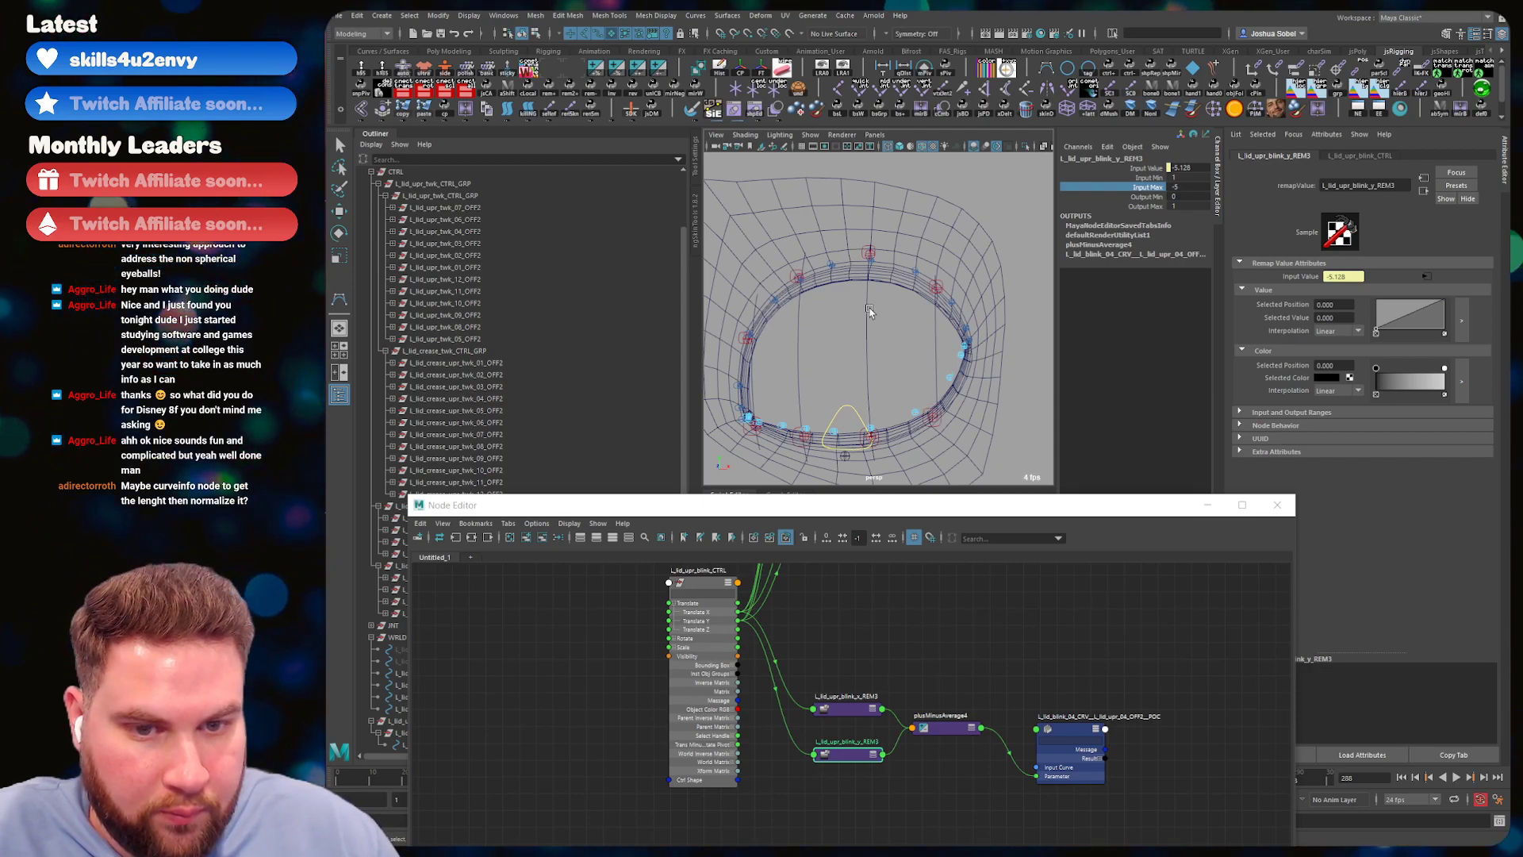
- Move L_lid_upr_blink_CTRL around and past the closed-lid pose to check the fourth attachment's travel, and reselect L_lid_upr_blink_y_REM3
left_click(863, 317)
left_click(846, 407)
key("w")
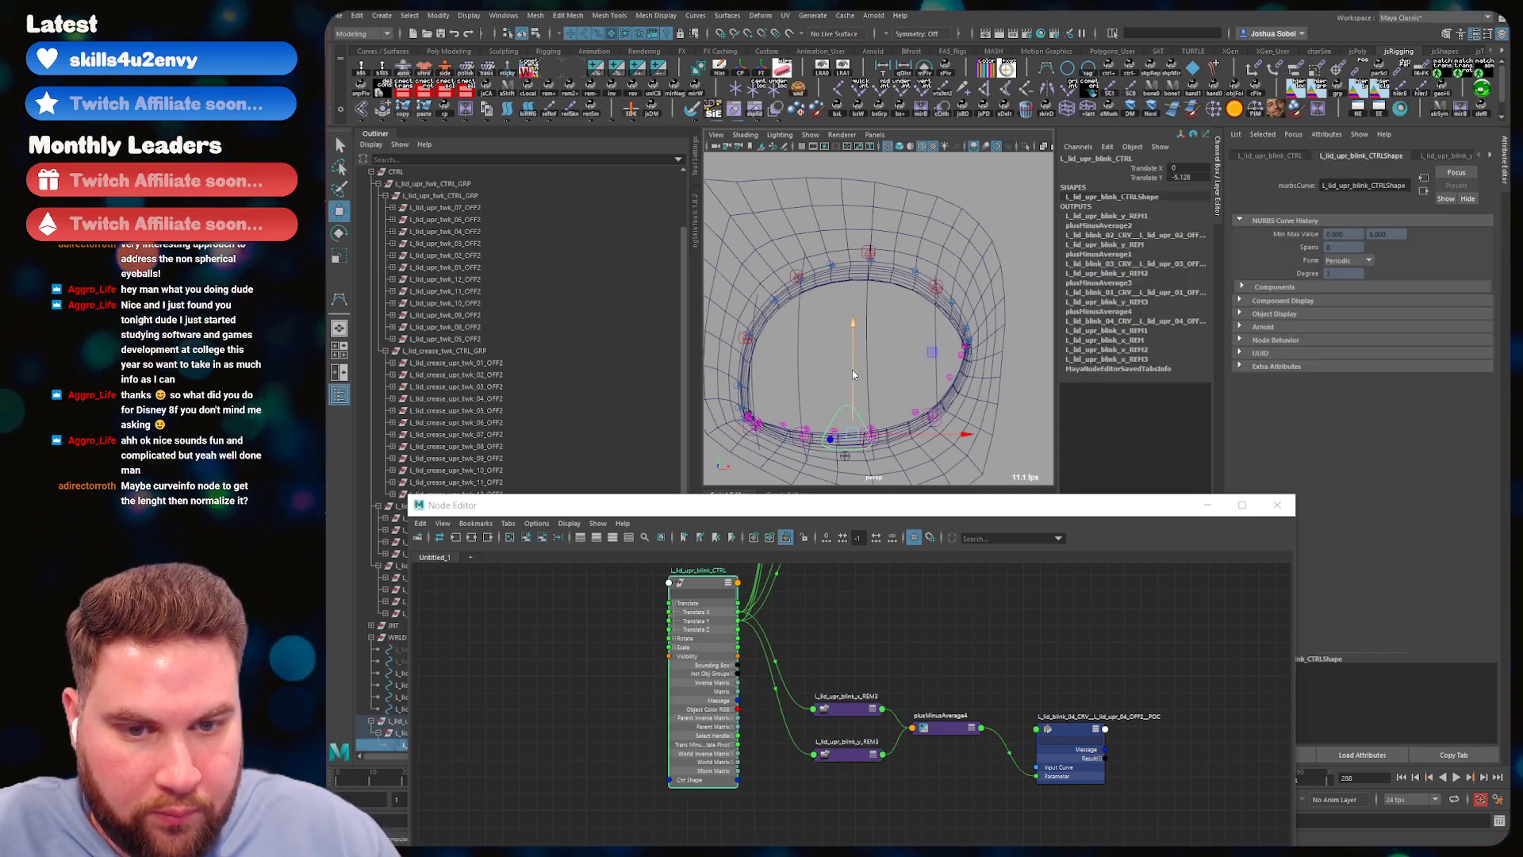
left_click(853, 379)
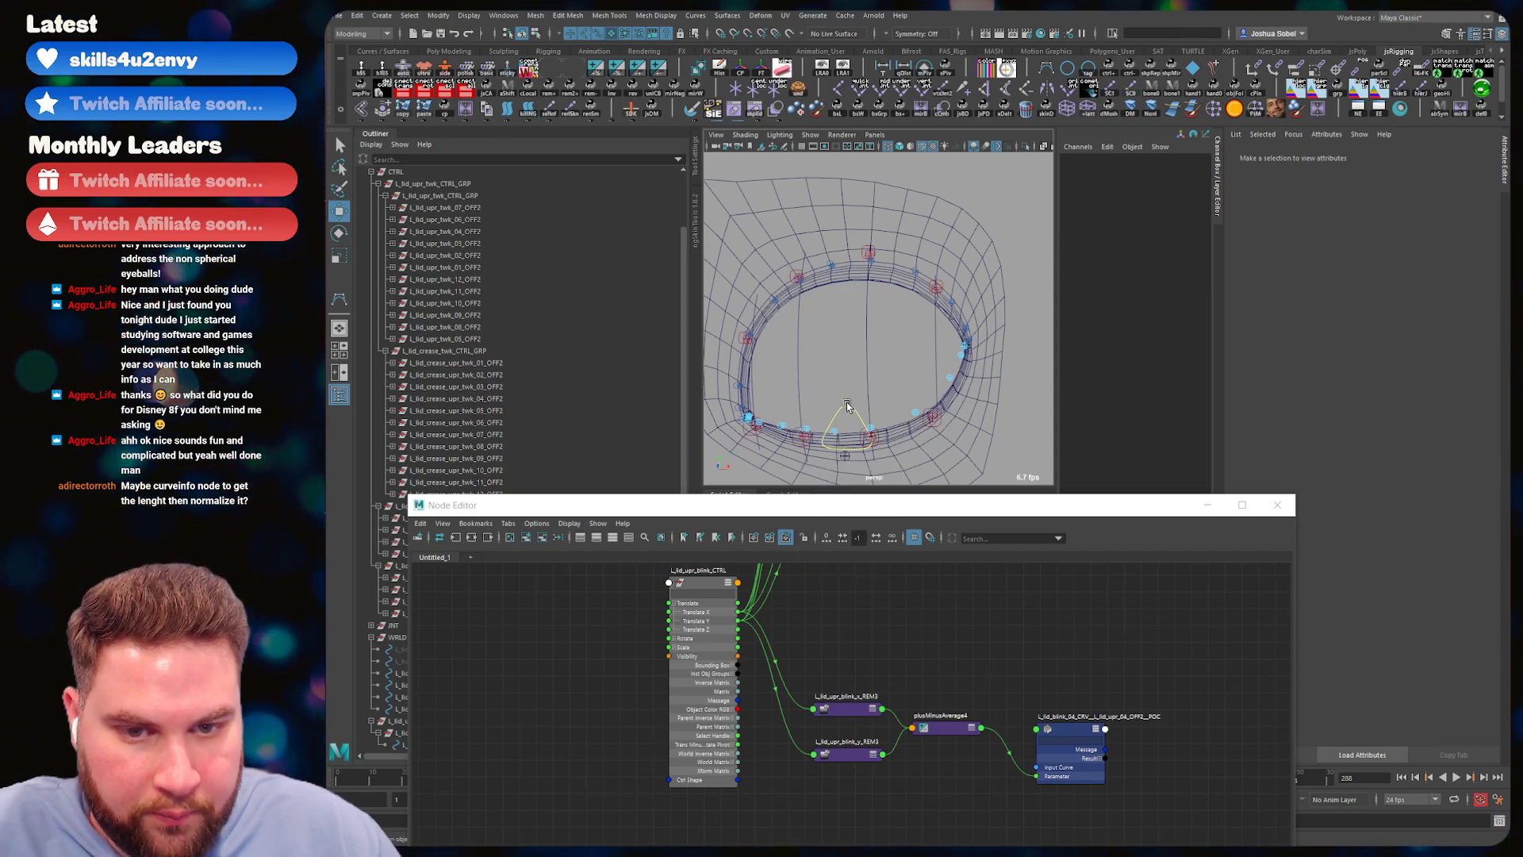
key("q")
left_click(854, 397)
key("w")
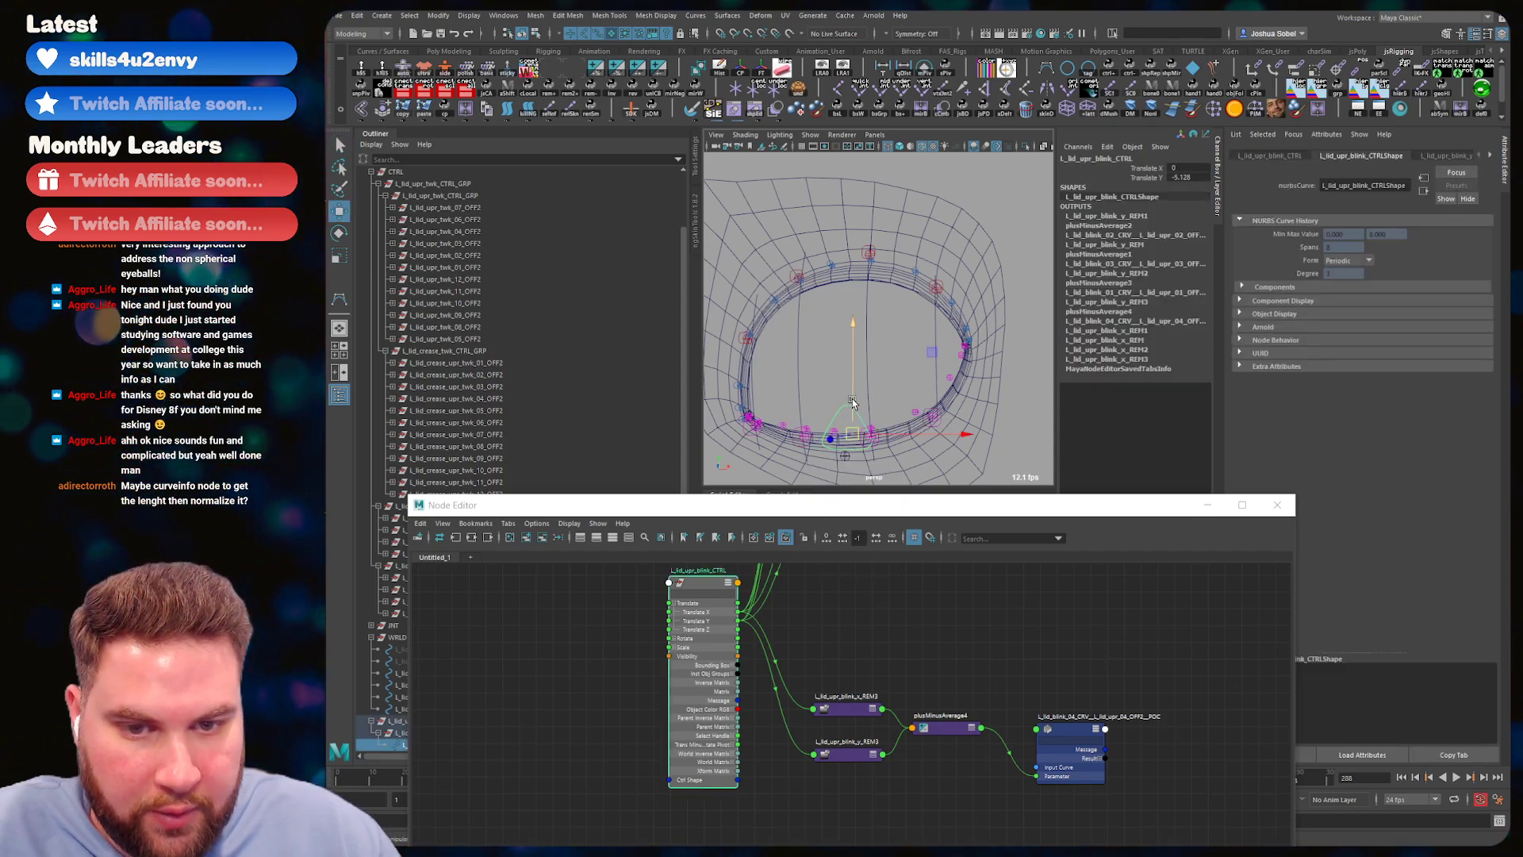
mouse_move(854, 391)
left_mouse_down()
mouse_move(857, 405)
mouse_move(856, 351)
mouse_move(870, 407)
left_mouse_up()
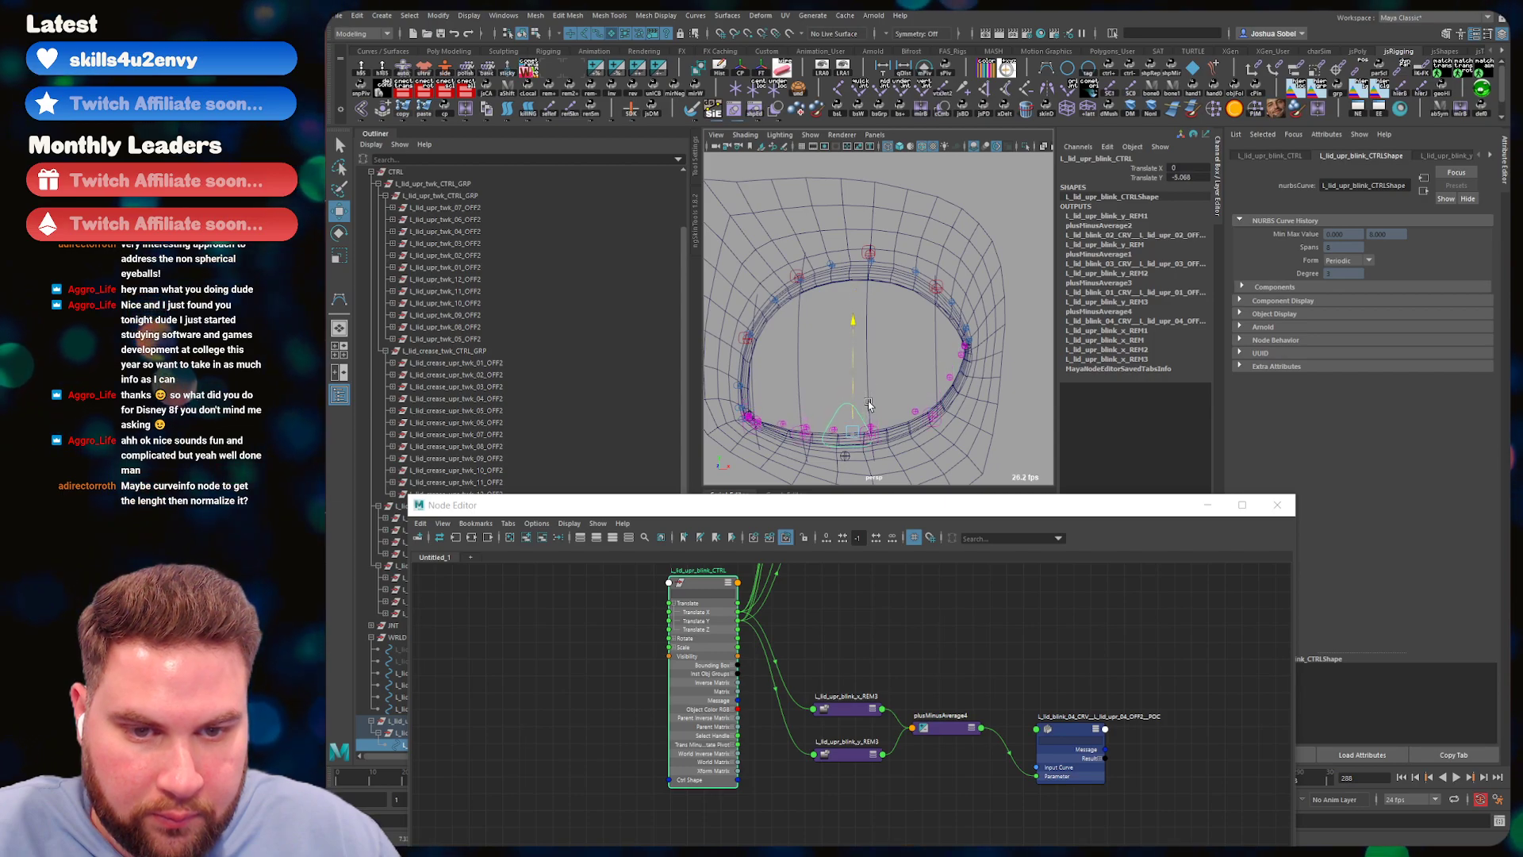
mouse_move(865, 405)
left_mouse_down()
mouse_move(860, 435)
mouse_move(856, 376)
mouse_move(865, 433)
left_mouse_up()
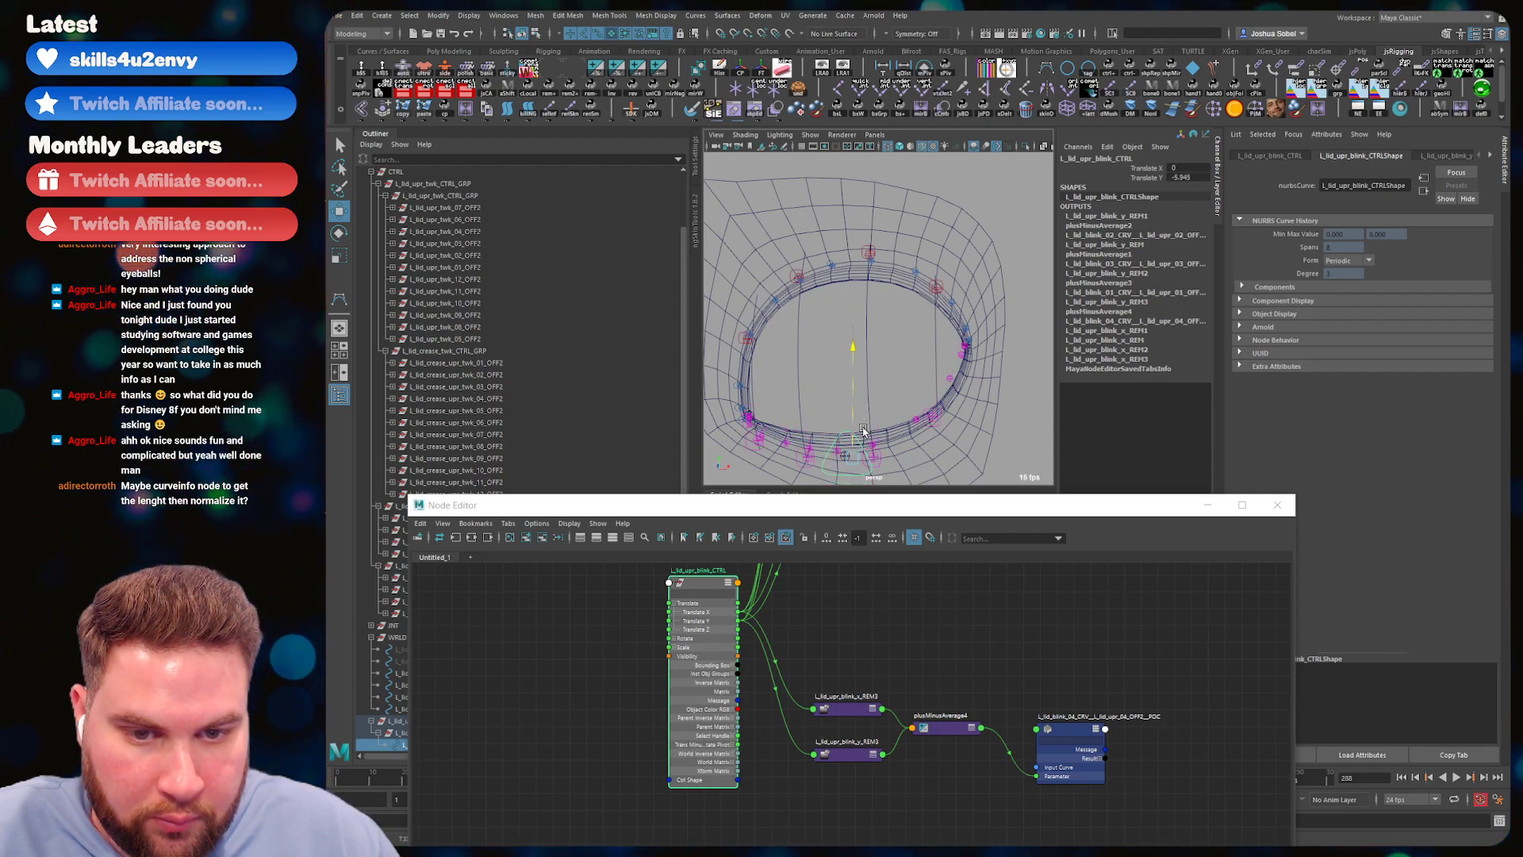
left_click(849, 752)
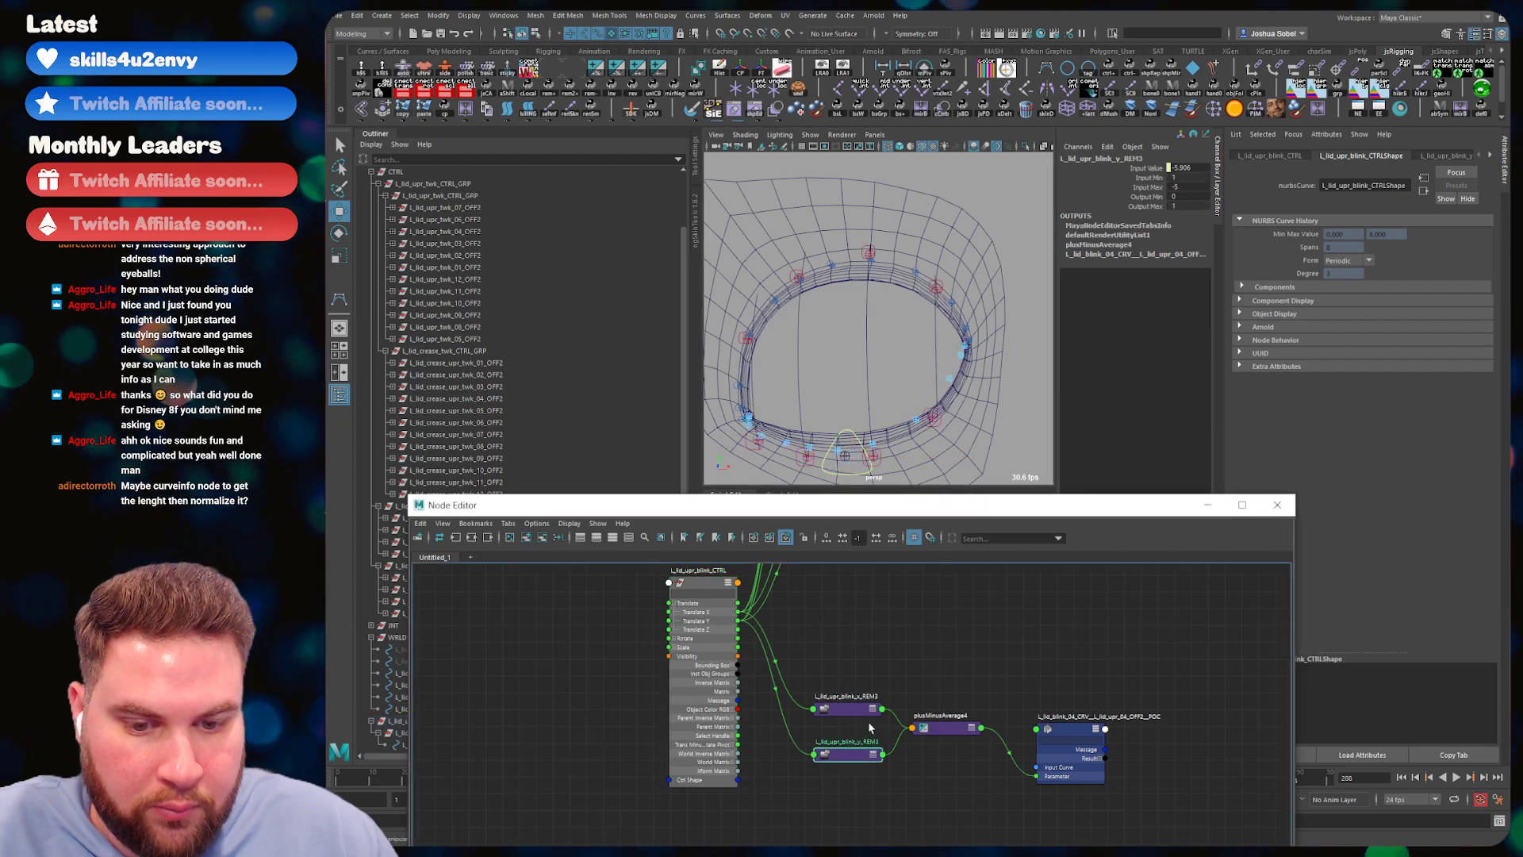
- Try -7 as L_lid_upr_blink_y_REM3's Input Max while the blink control stays lowered
left_click(858, 443)
left_click(858, 437)
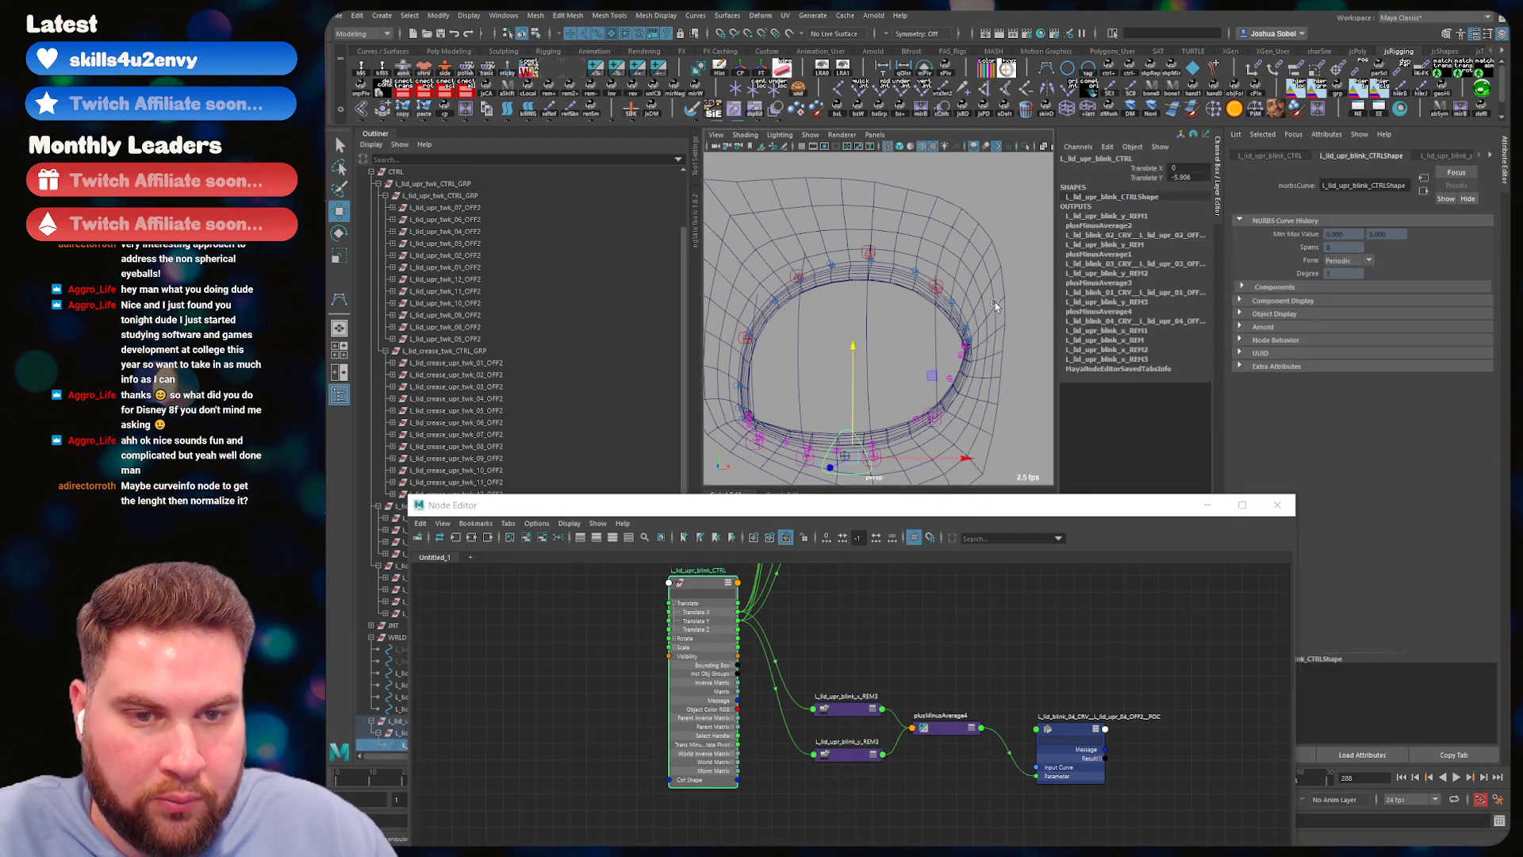
left_click(848, 752)
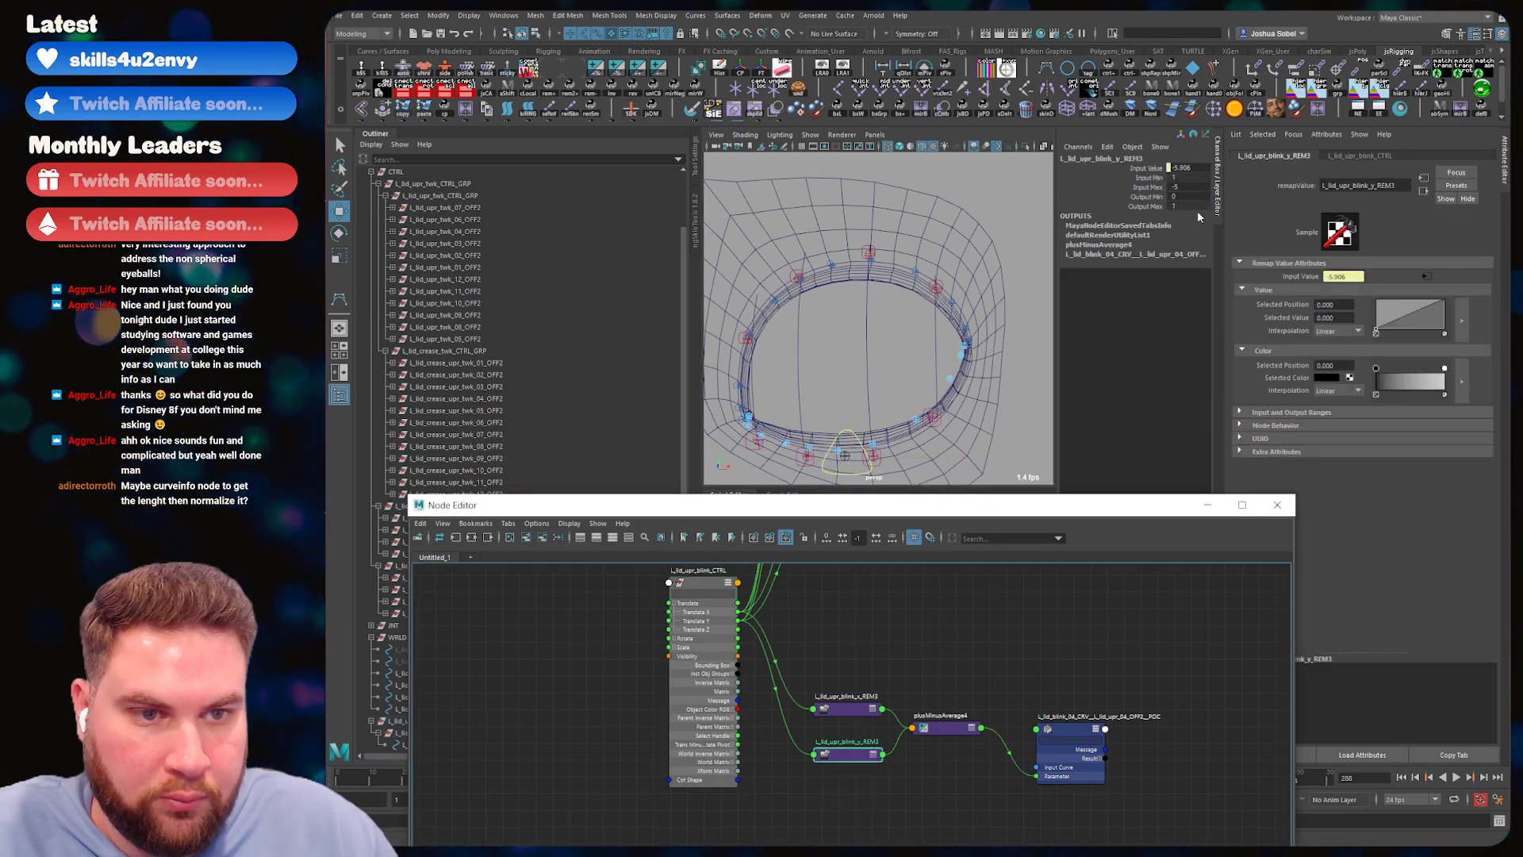
double_click(1189, 188)
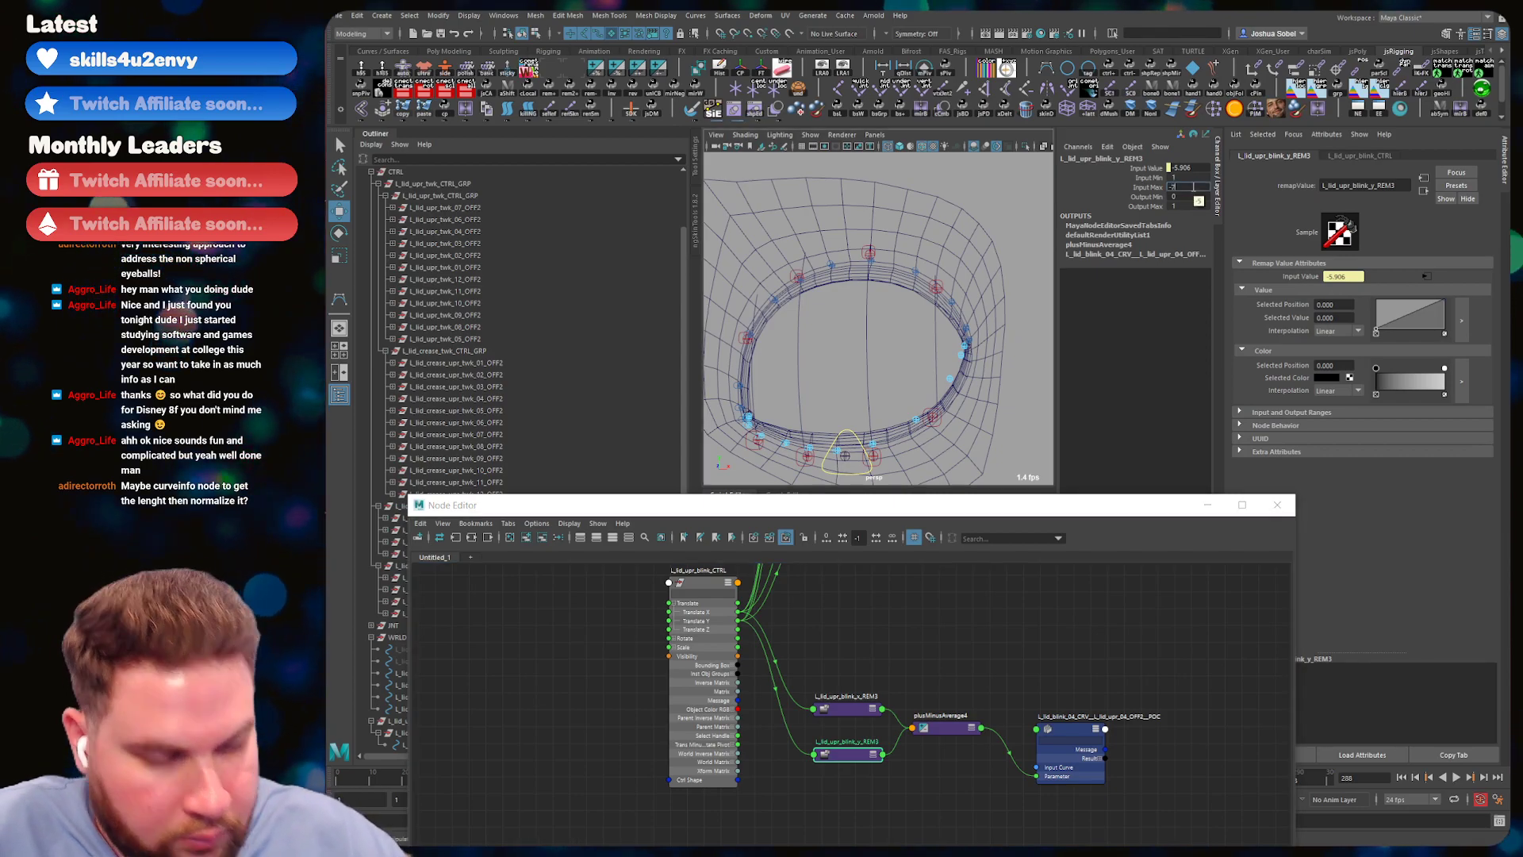
key("Return")
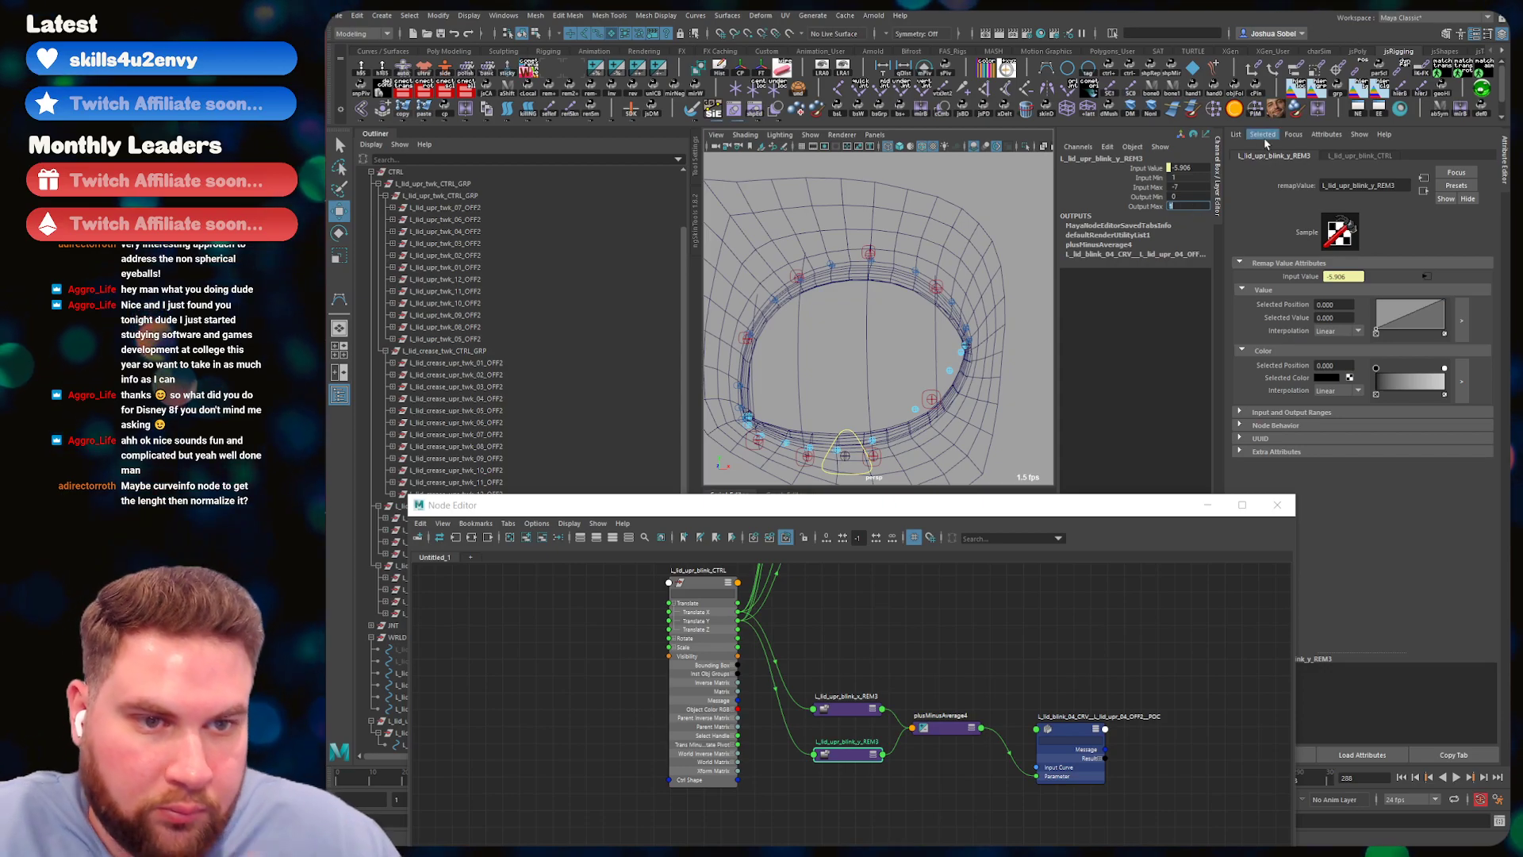
- Set L_lid_upr_blink_y_REM3's Input Max to -6
double_click(1178, 188)
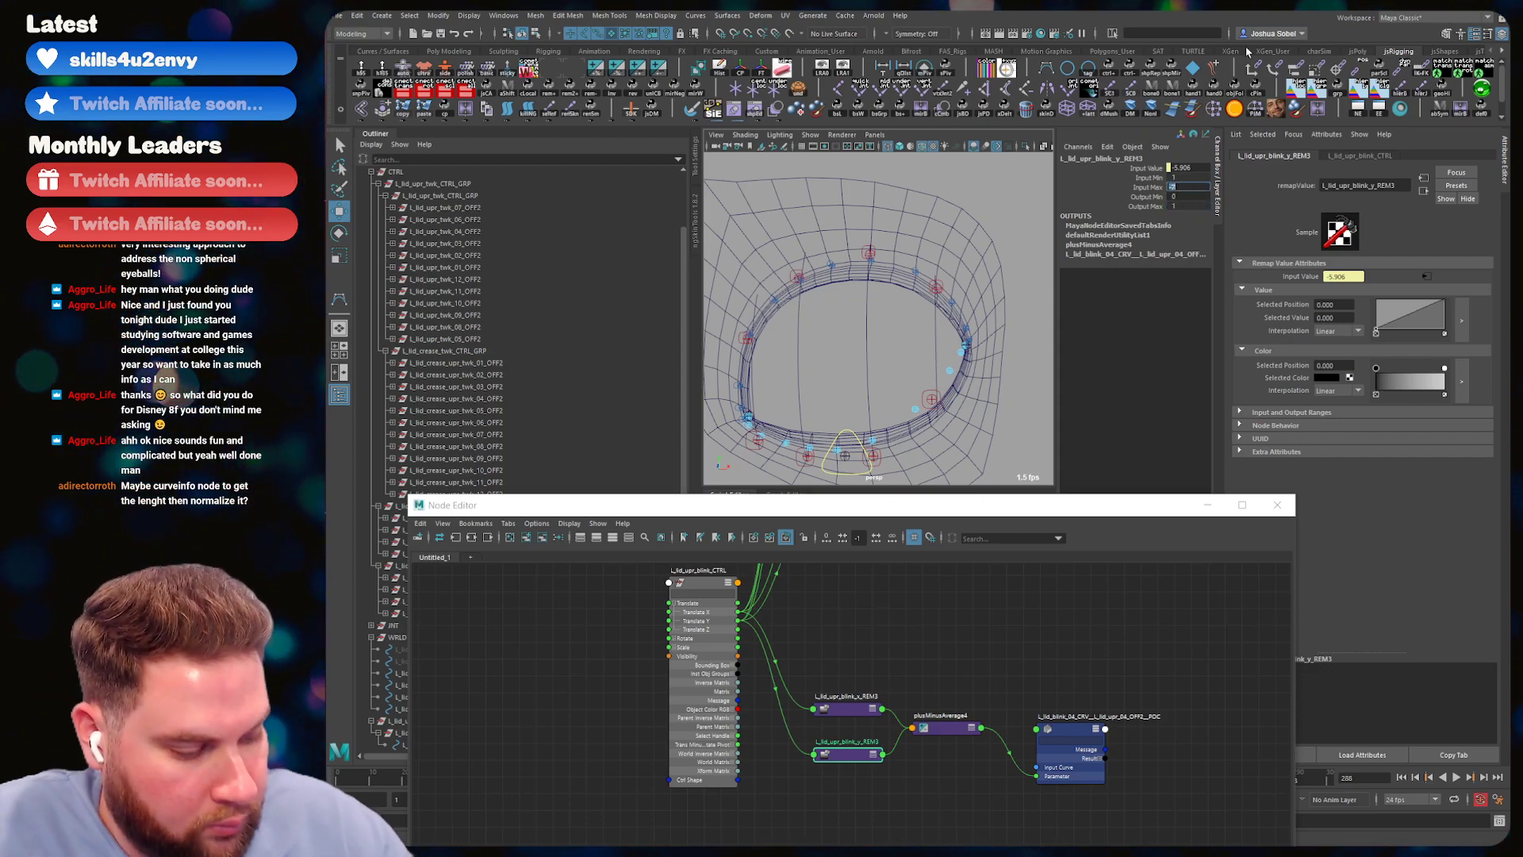
type("-6")
key("Return")
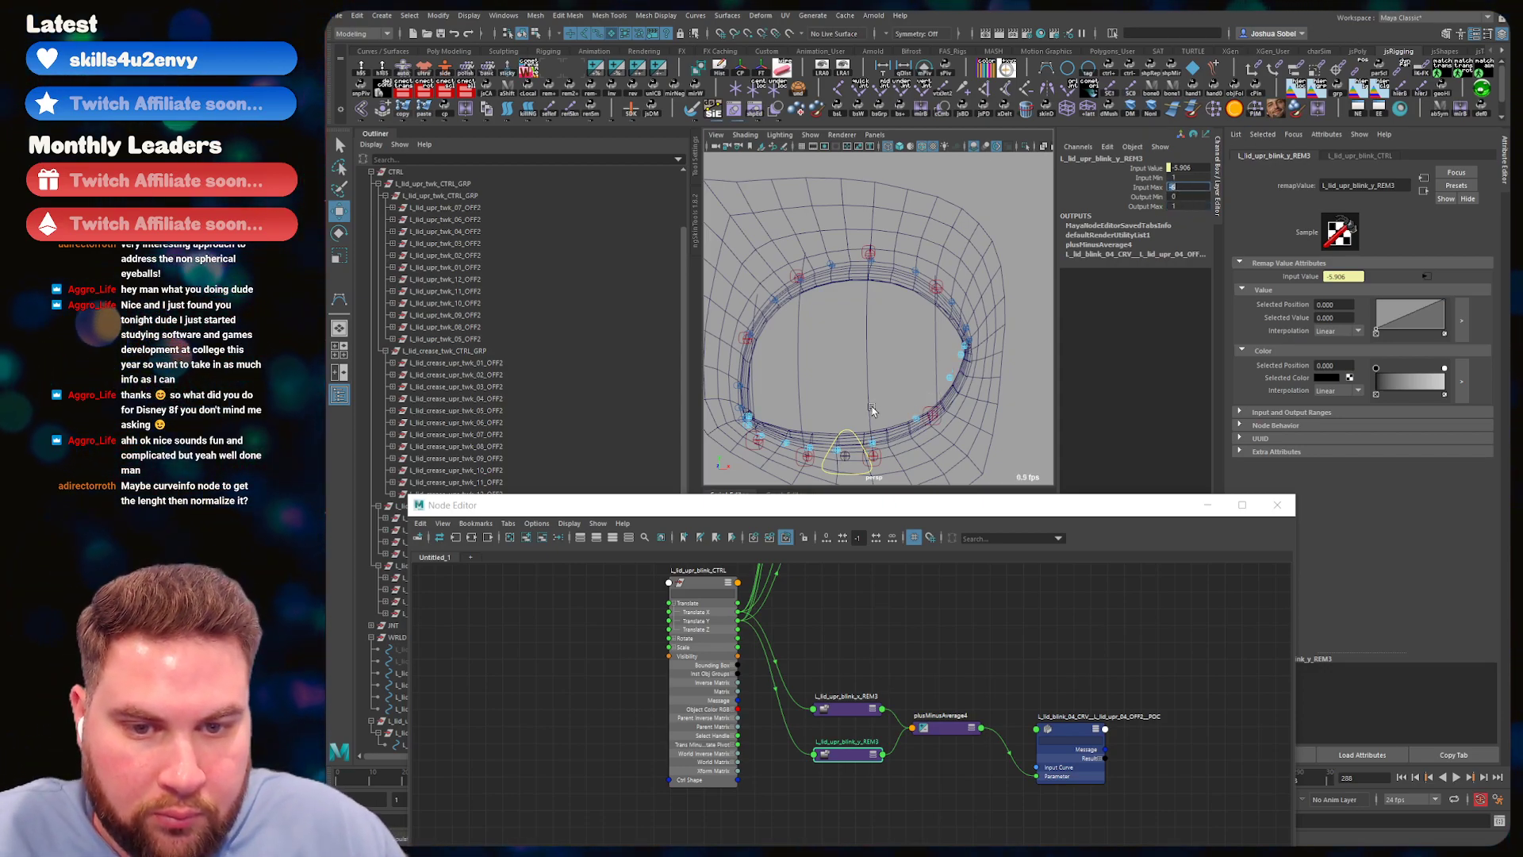
- Test the closed lid with L_lid_upr_blink_CTRL at about -5.89 in Translate Y, and inspect the lid line around its outer corner
left_click(844, 430)
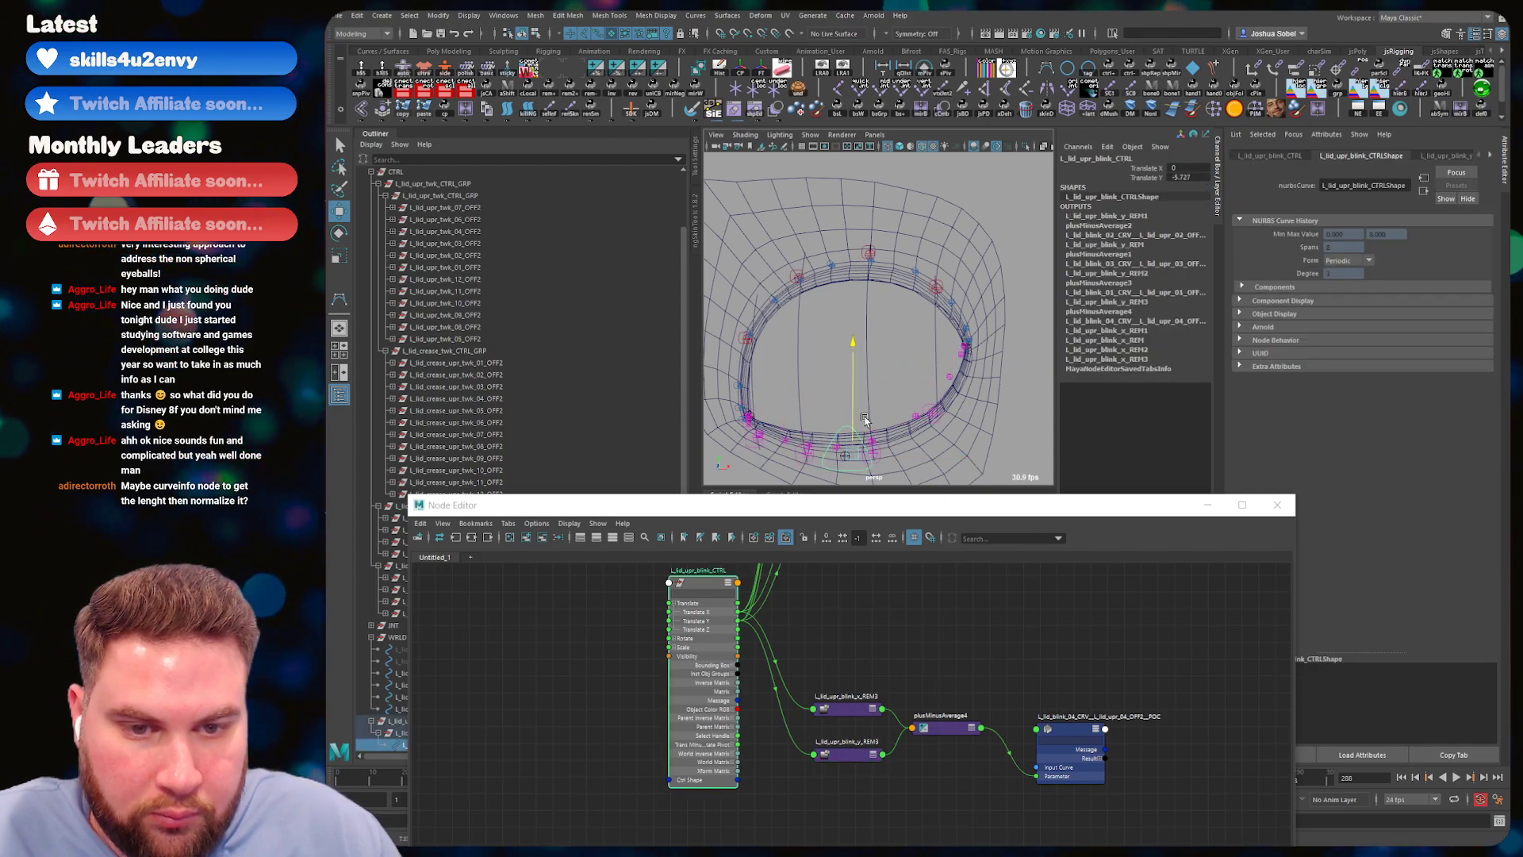
right_click_drag(936, 357, 925, 346)
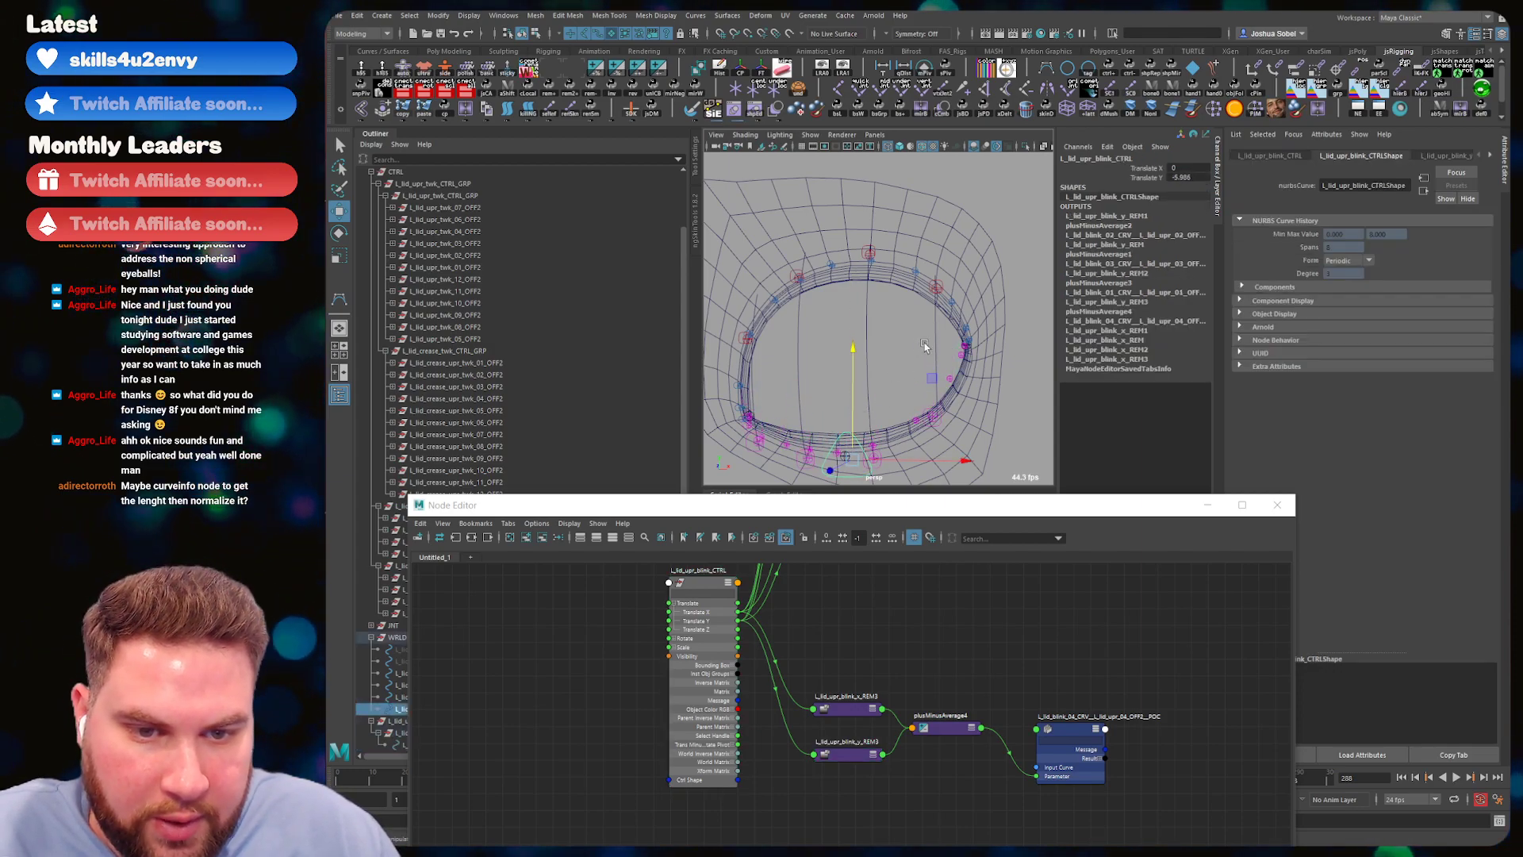
left_click(937, 422)
key("ctrl+z")
key("F8")
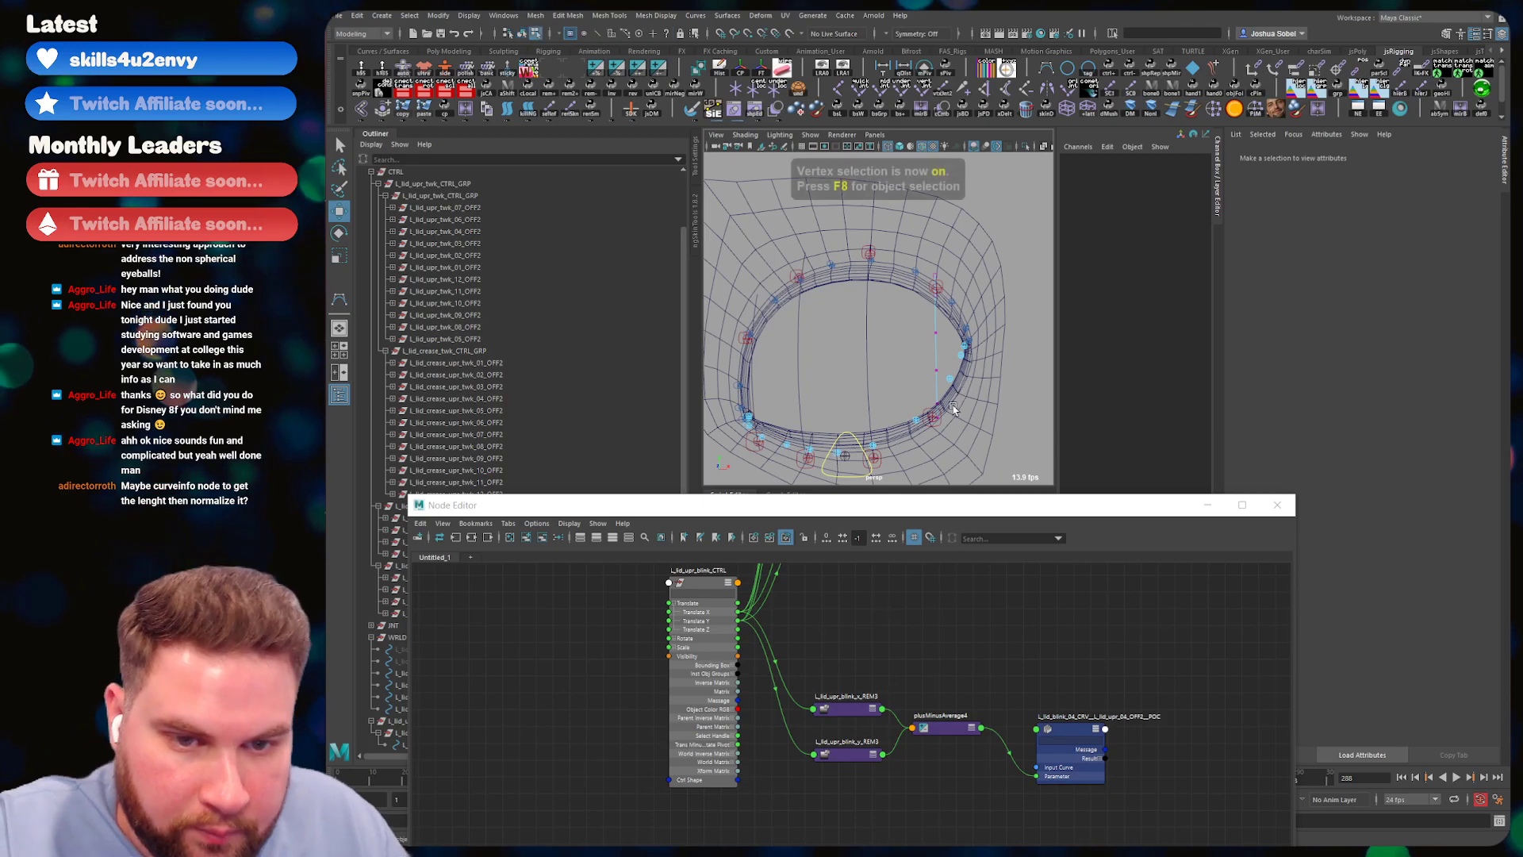
left_click_drag(921, 439, 949, 408)
left_click_drag(948, 410, 922, 363, "alt")
left_click_drag(934, 310, 932, 328)
key("q")
left_click_drag(868, 359, 947, 357, "alt")
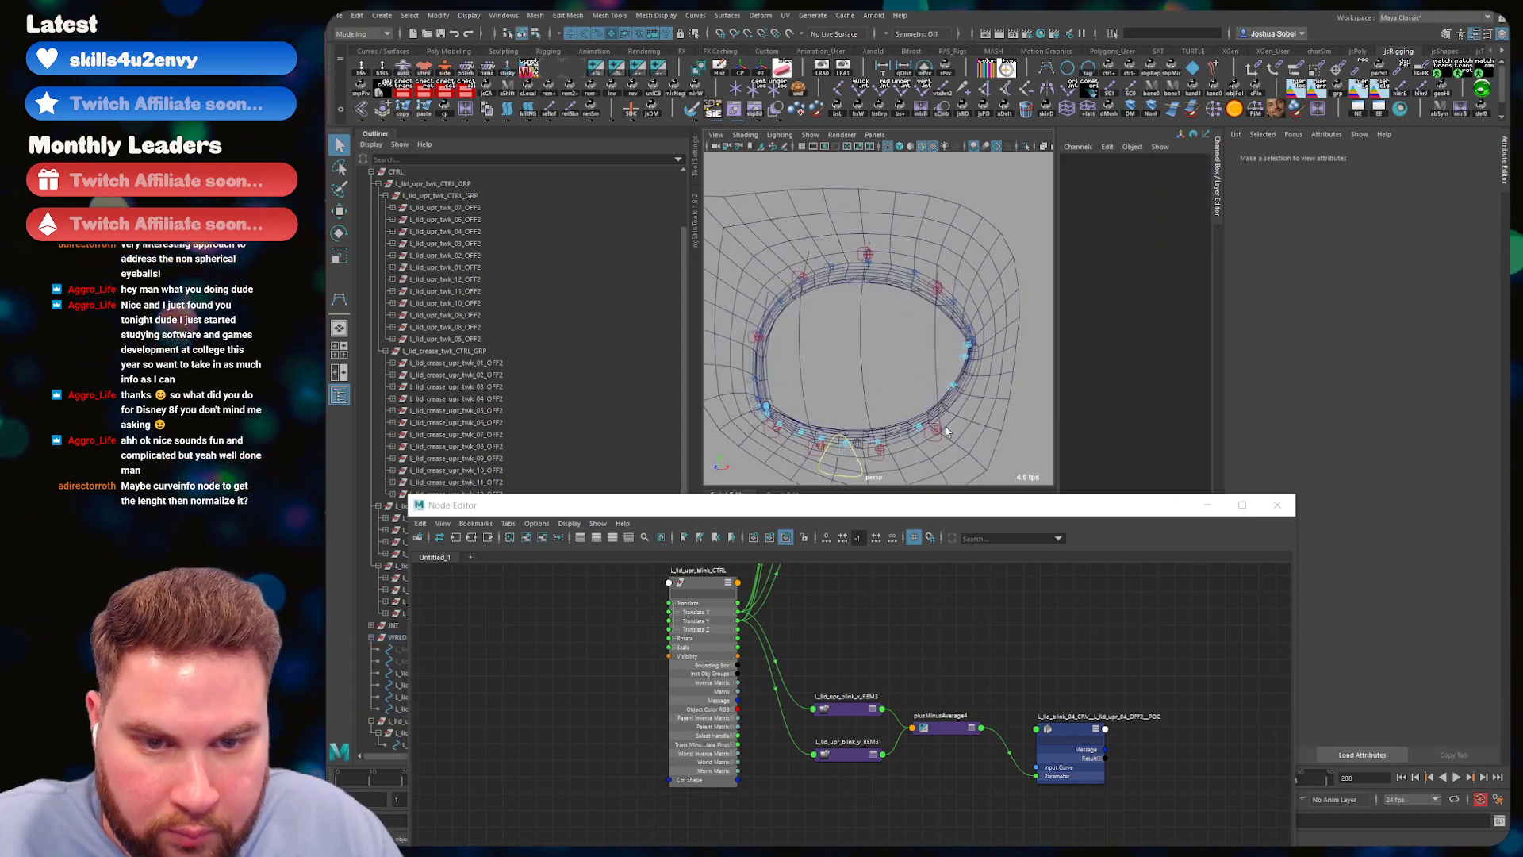
- Test sideways lid travel from the rest pose by moving L_lid_upr_blink_CTRL to about -1.65 in Translate X and -2.42 in Y
left_click(847, 454)
key("w")
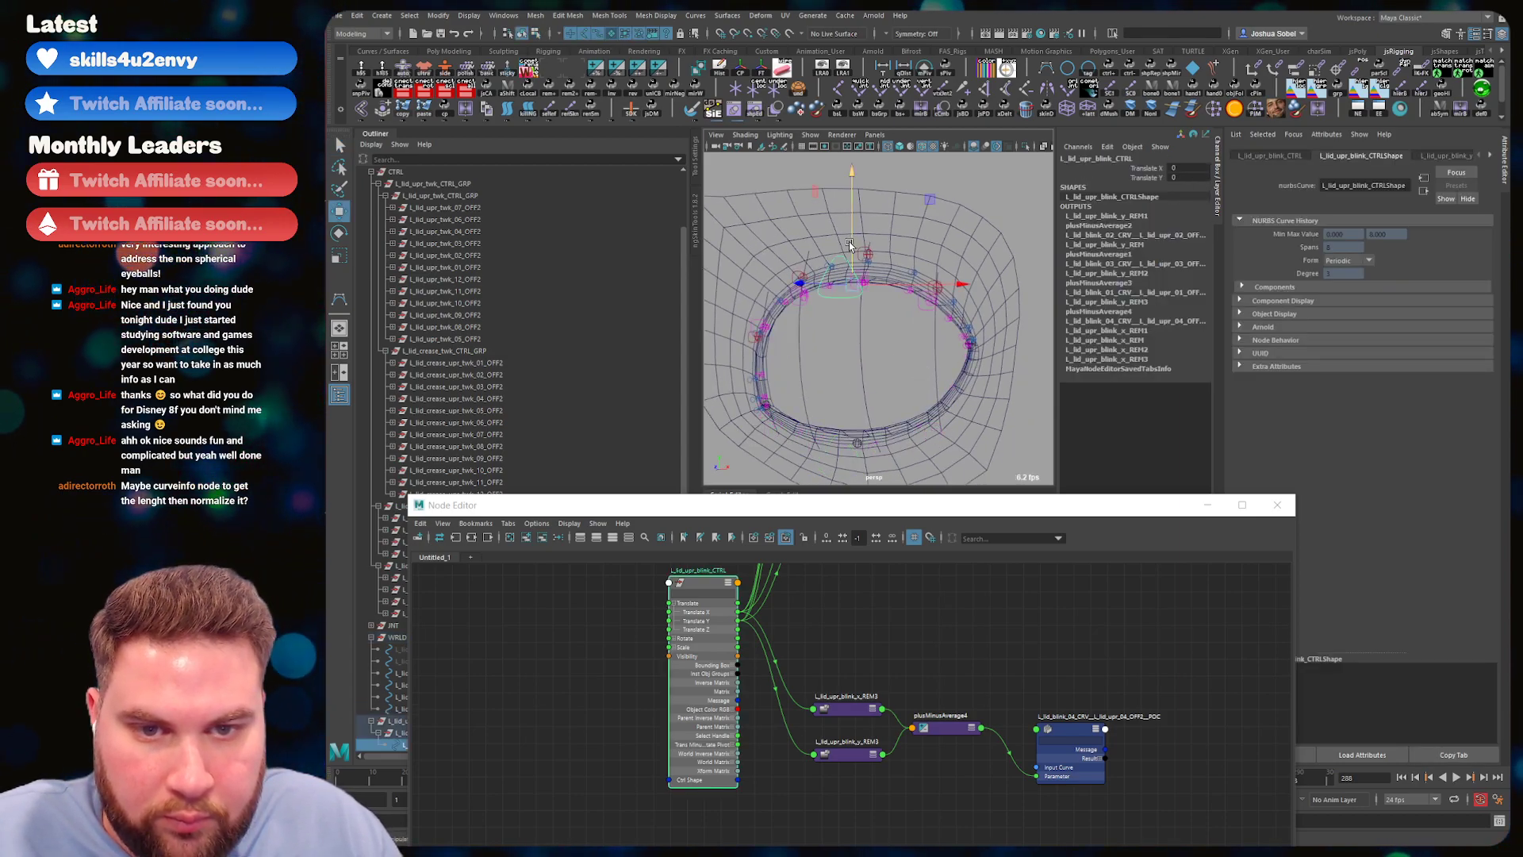
left_click_drag(847, 317, 934, 358)
key("ctrl+z")
key("q")
left_click(843, 348)
left_click(886, 303)
key("w")
key("q")
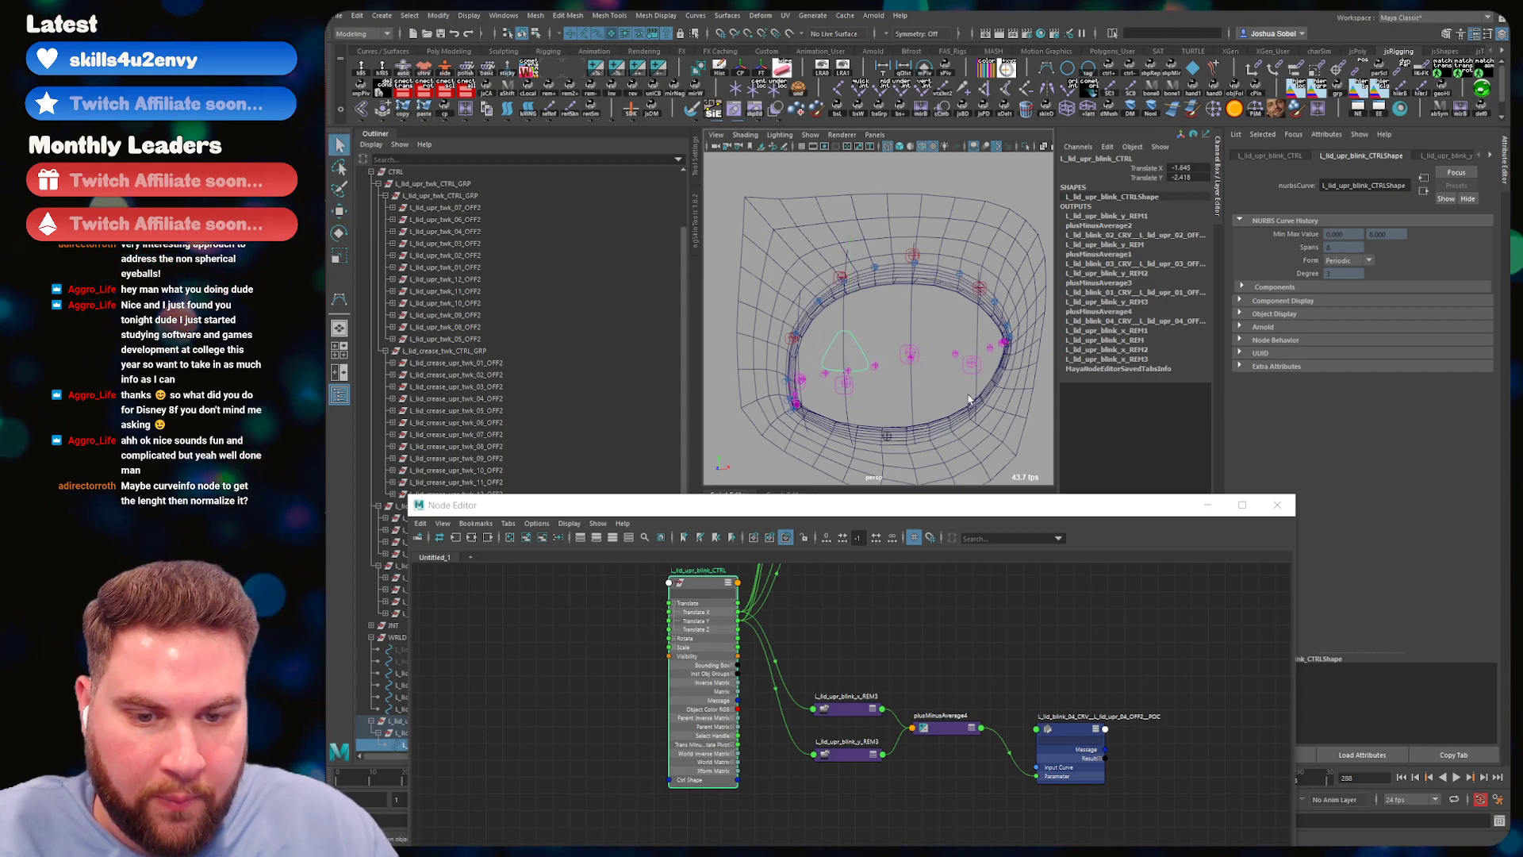
- Set L_lid_upr_blink_x_REM3's Output Min to -0.2 and Output Max to 0.2
left_click(844, 708)
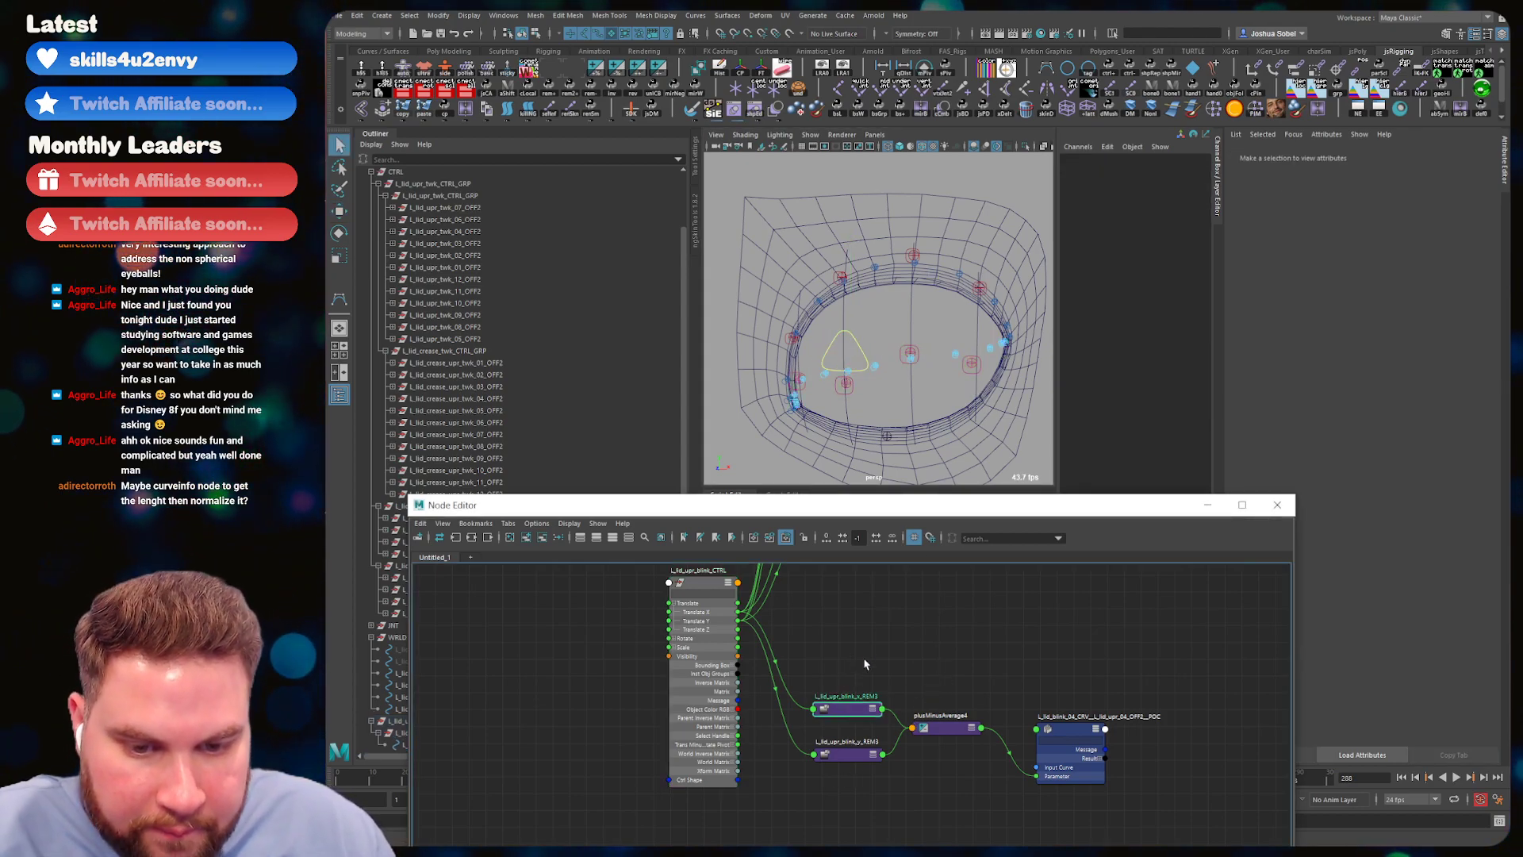
double_click(1188, 197)
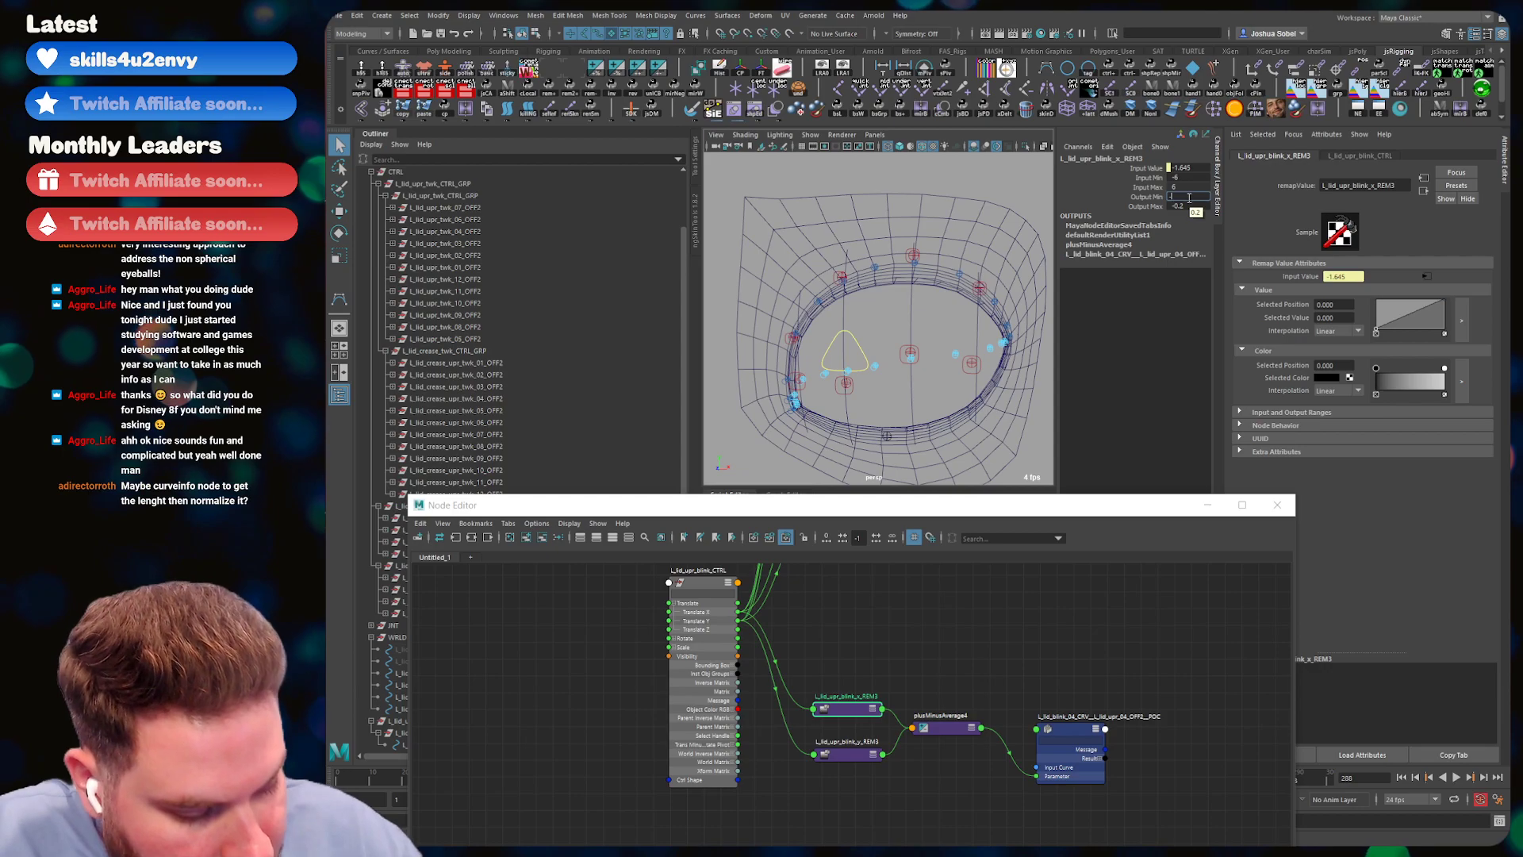
key("Tab")
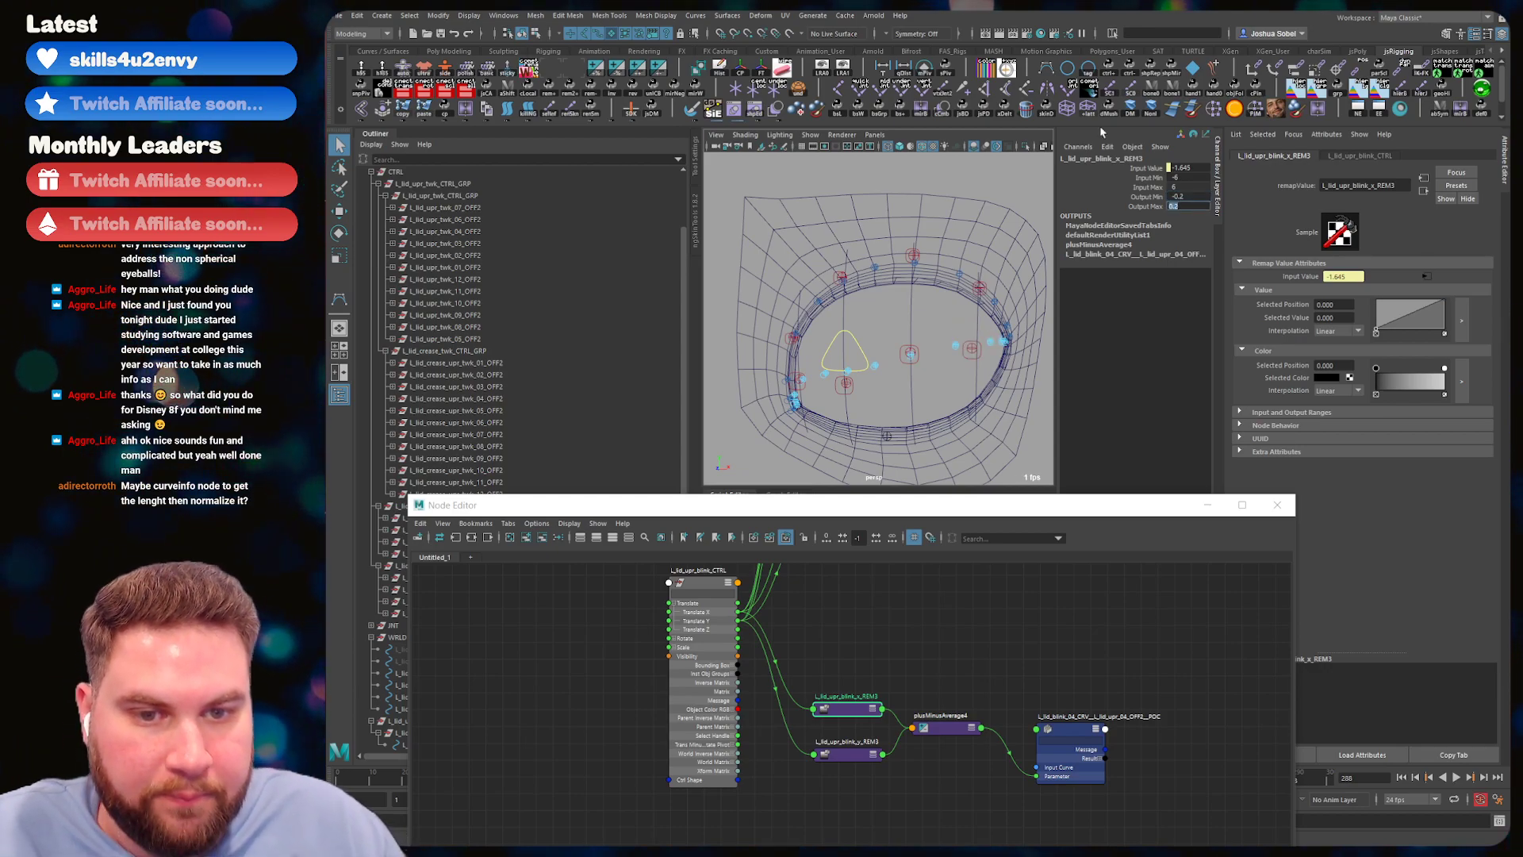
- Test the reversed X output by moving L_lid_upr_blink_CTRL from rest down and sideways to about -1.33 in Translate X
left_click(853, 347)
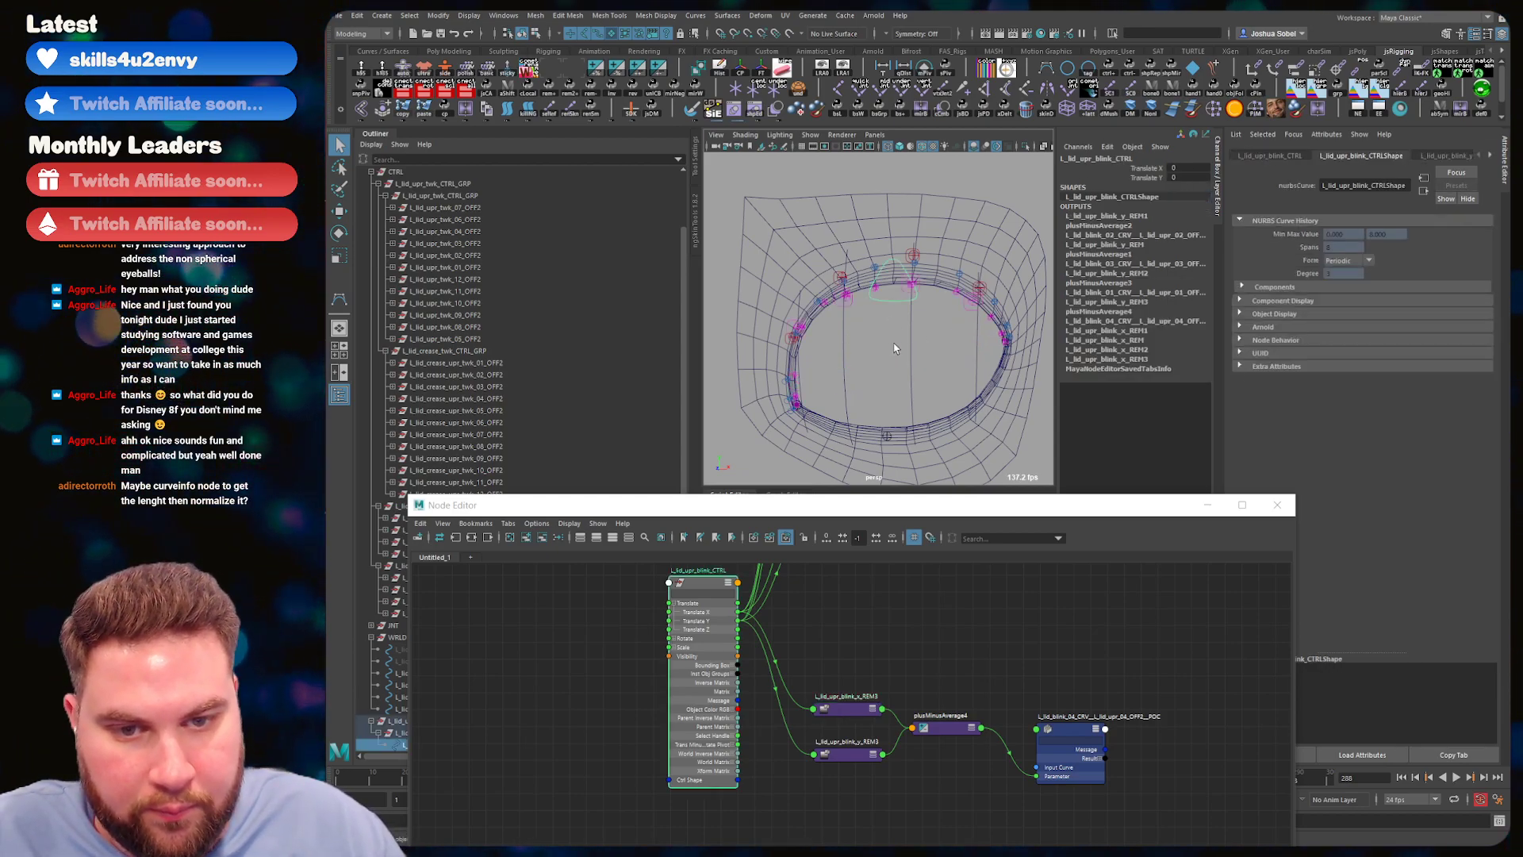
key("w")
middle_click_drag(912, 294, 951, 368)
left_click_drag(951, 369, 861, 364)
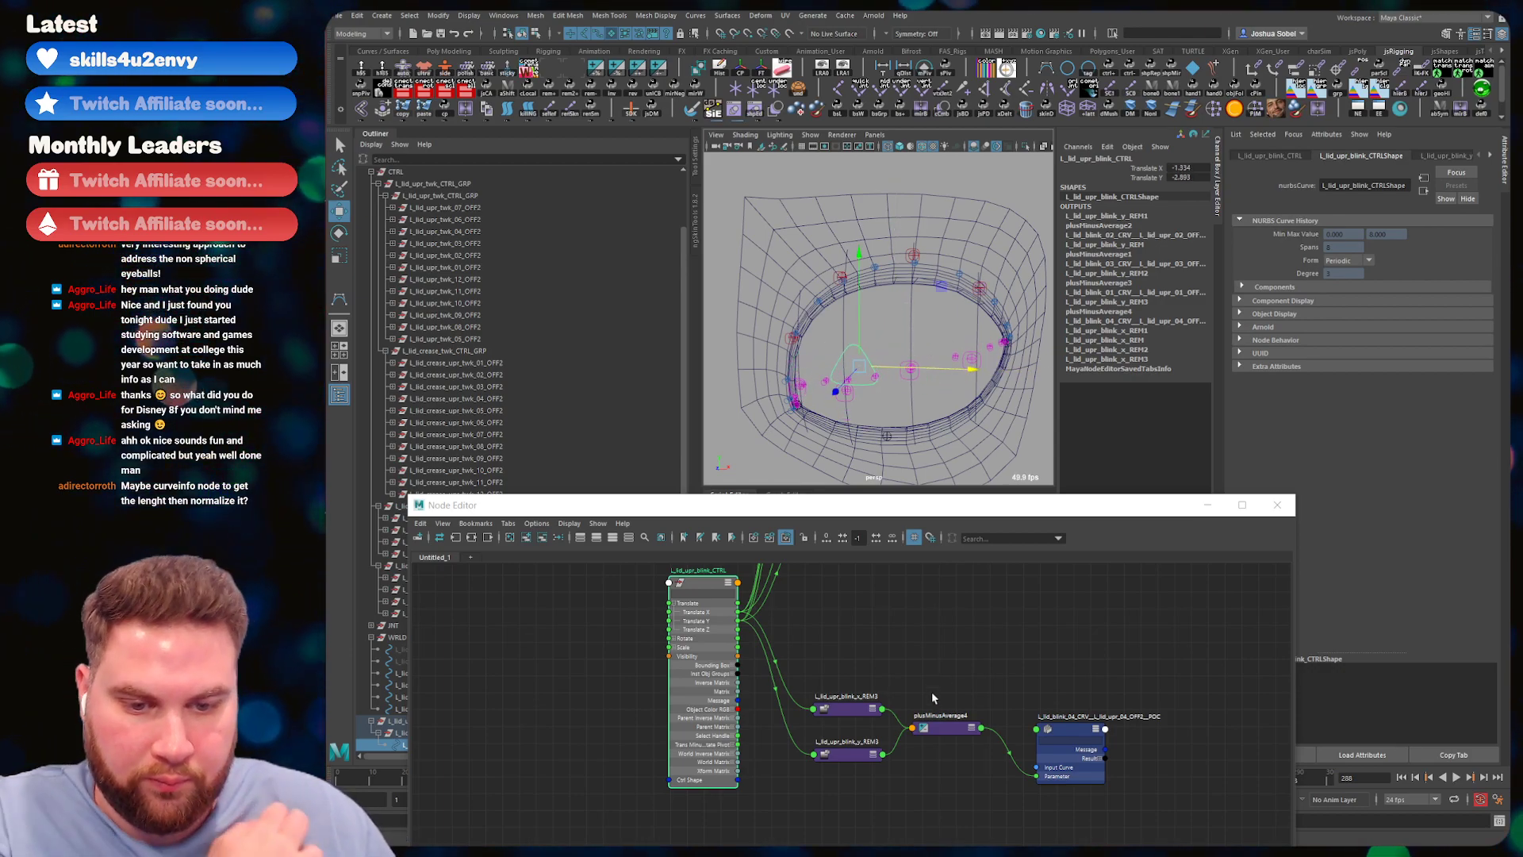
- Widen L_lid_upr_blink_x_REM3's output range at both ends, with Output Max at 0.3
left_click(849, 713)
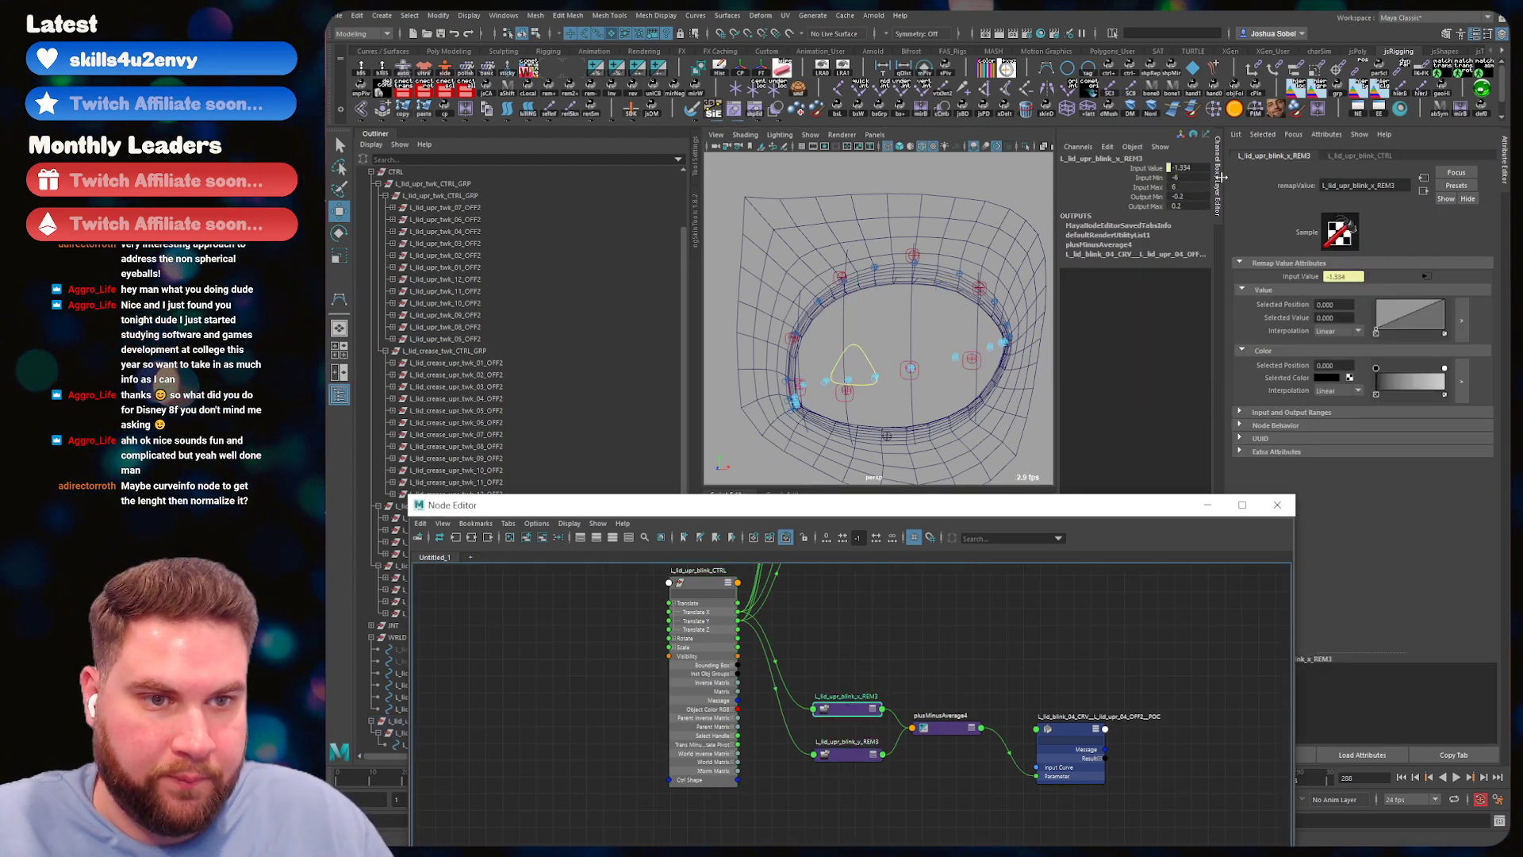
double_click(1181, 196)
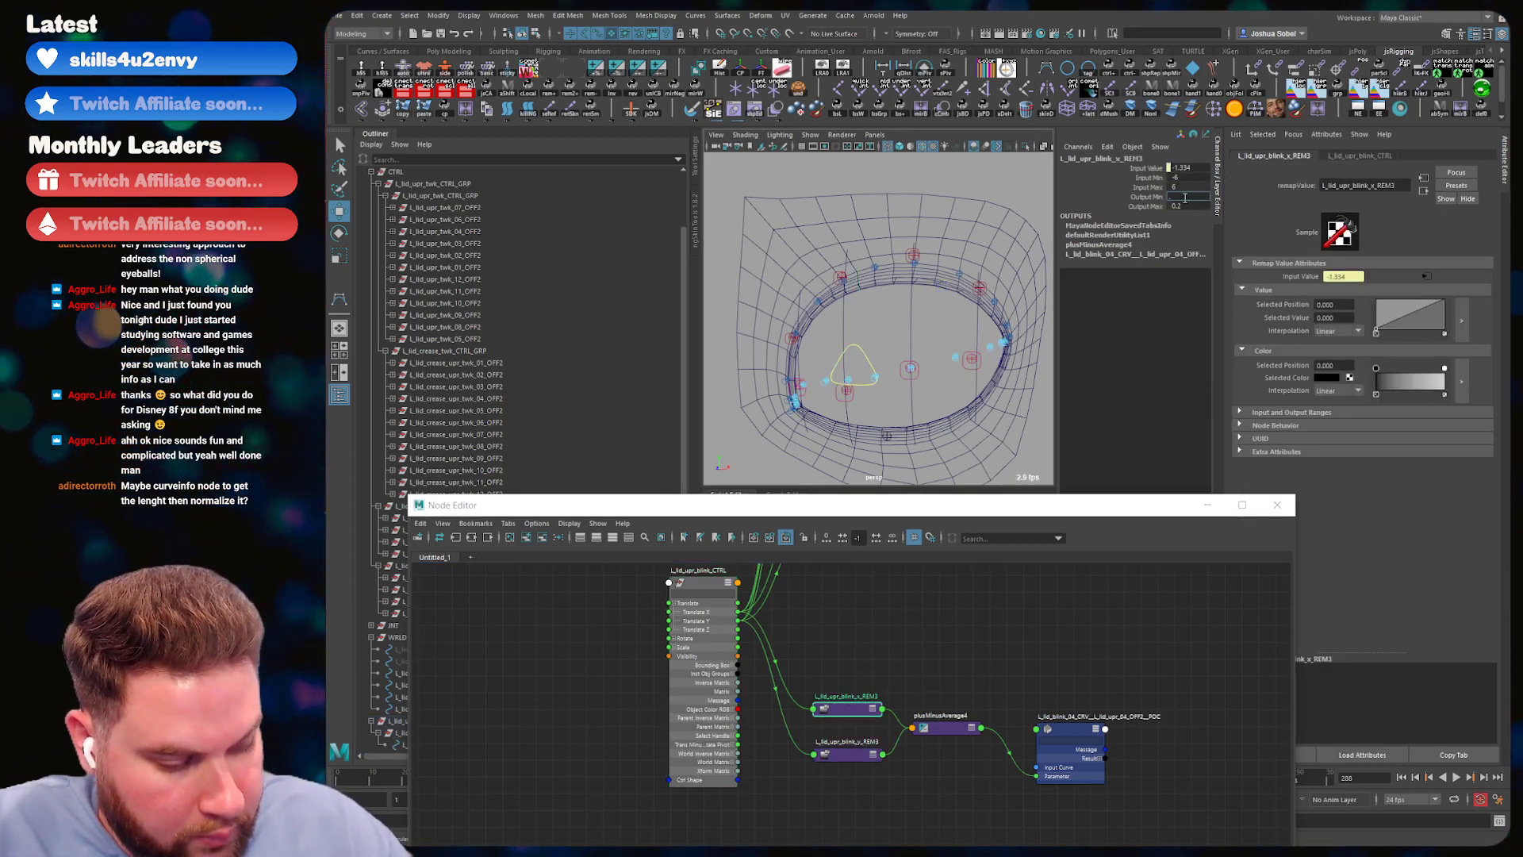
key("Tab")
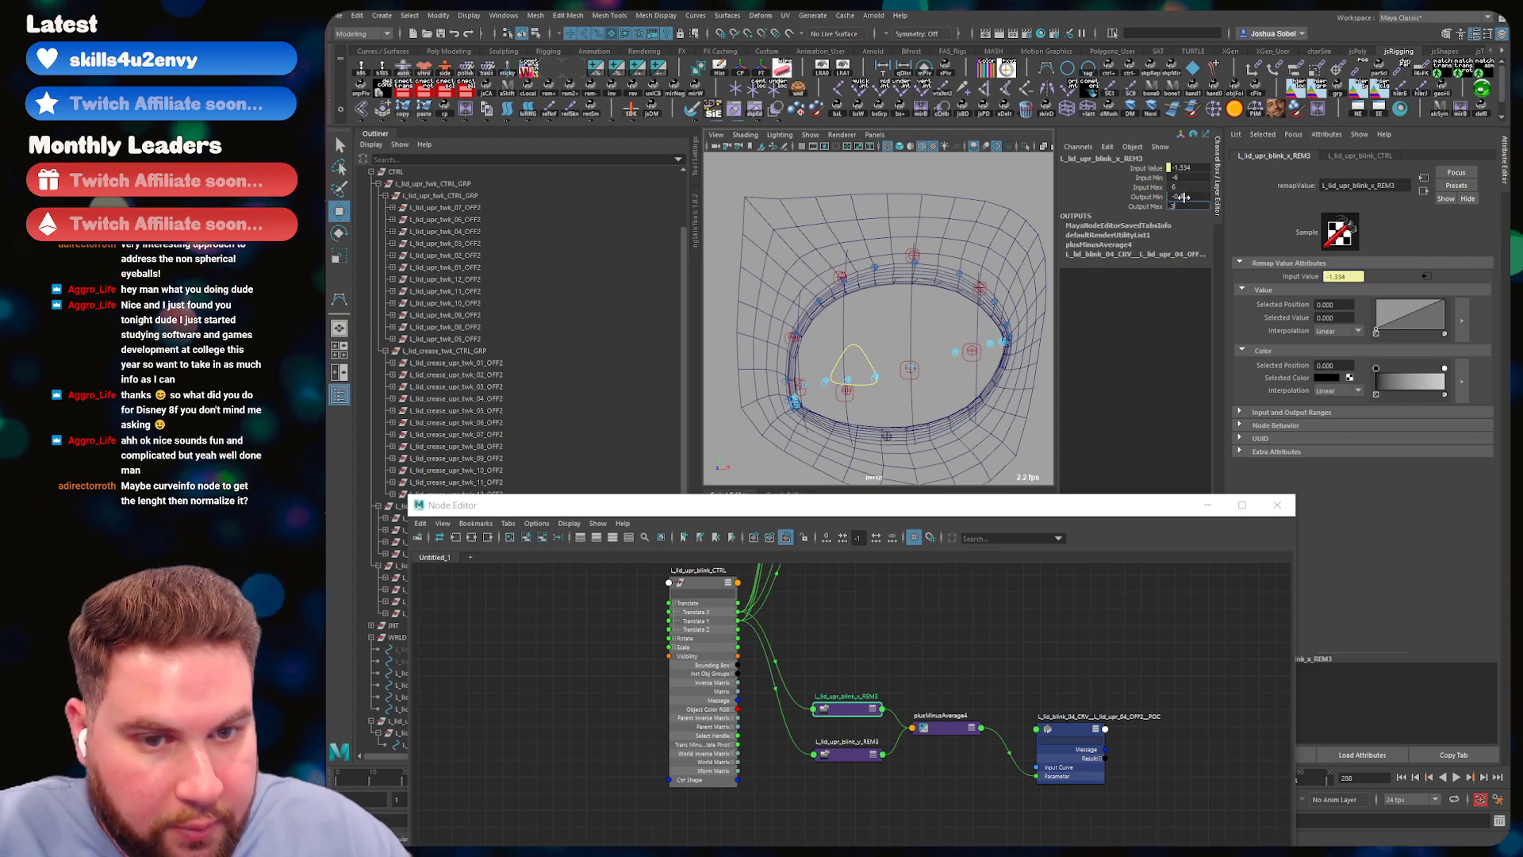
type(".3")
key("Return")
- Test the wider X output range by moving L_lid_upr_blink_CTRL down and sideways, and undo the moves back to rest
left_click(862, 356)
left_click(876, 292)
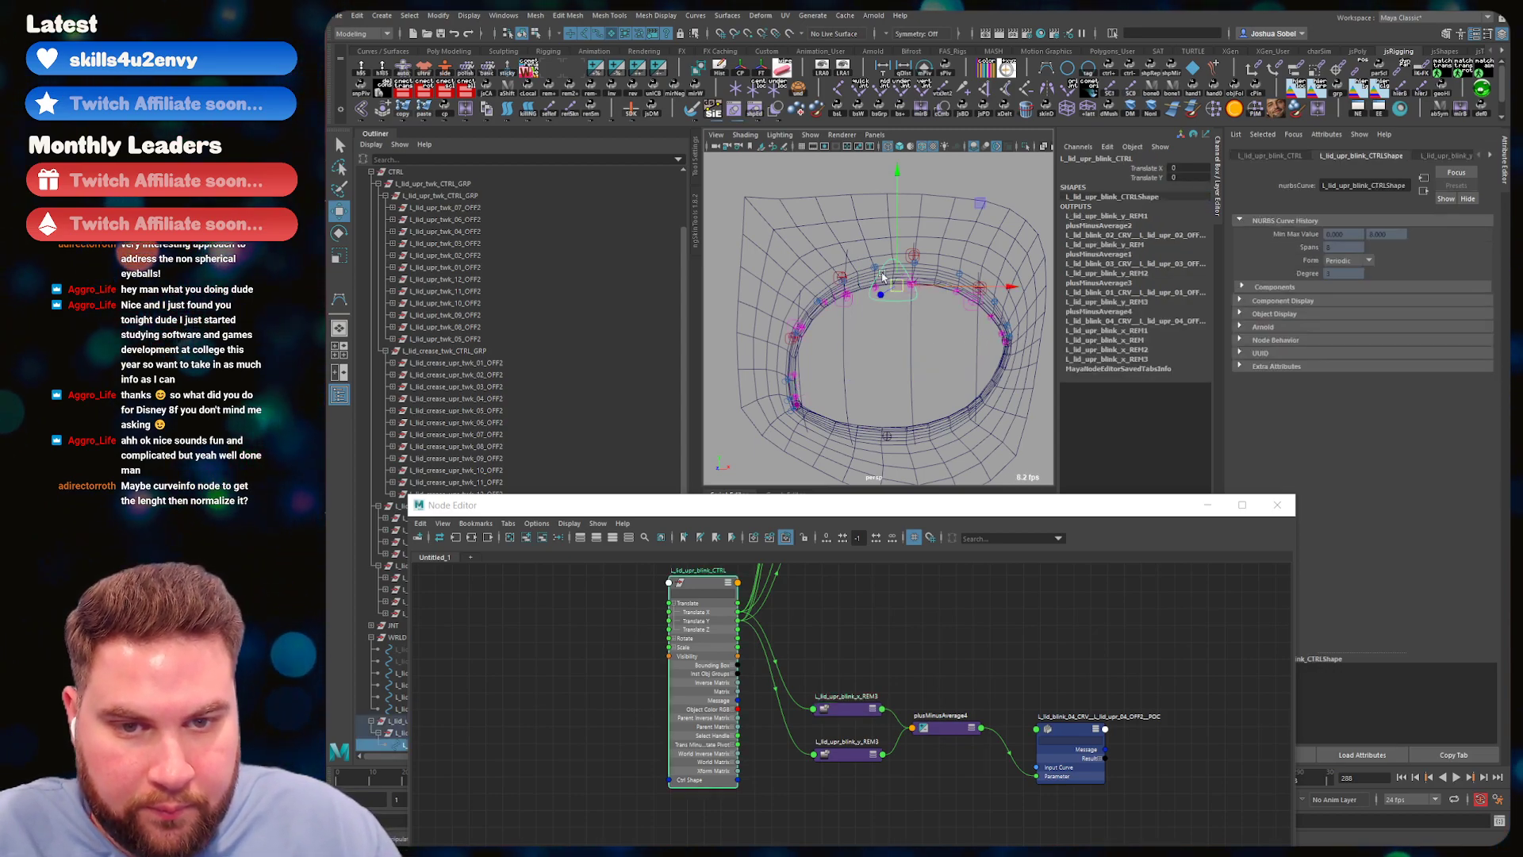
left_click_drag(901, 253, 972, 359)
key("ctrl+z")
key("ctrl+z")
key("ctrl+z")
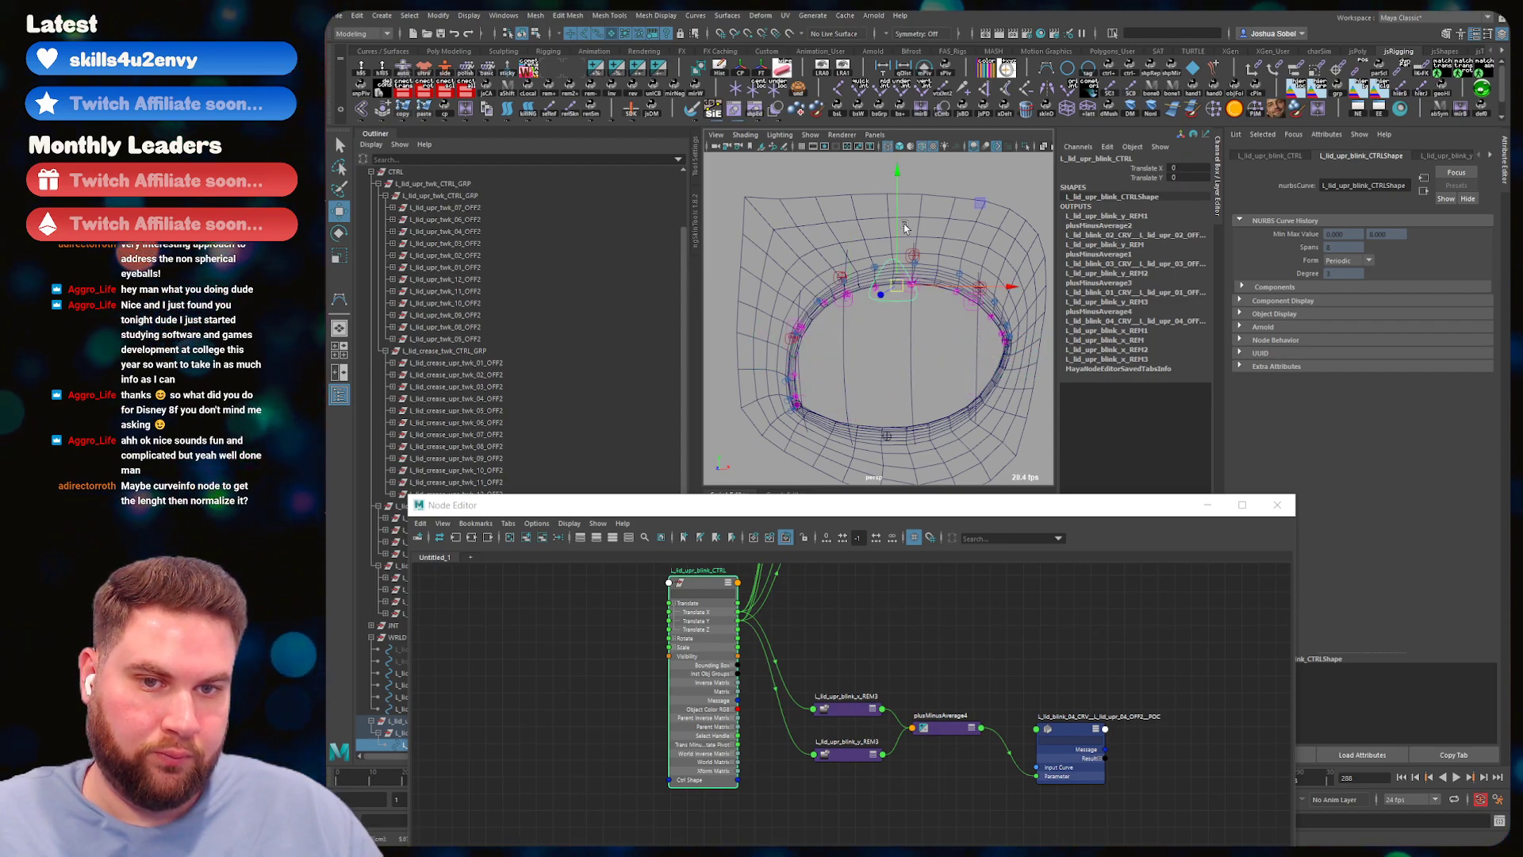
- Compare the half-closed lid with different sideways offsets, leaving L_lid_upr_blink_CTRL at about -1.67 in Translate X and -2.50 in Y
left_click_drag(894, 220, 904, 252)
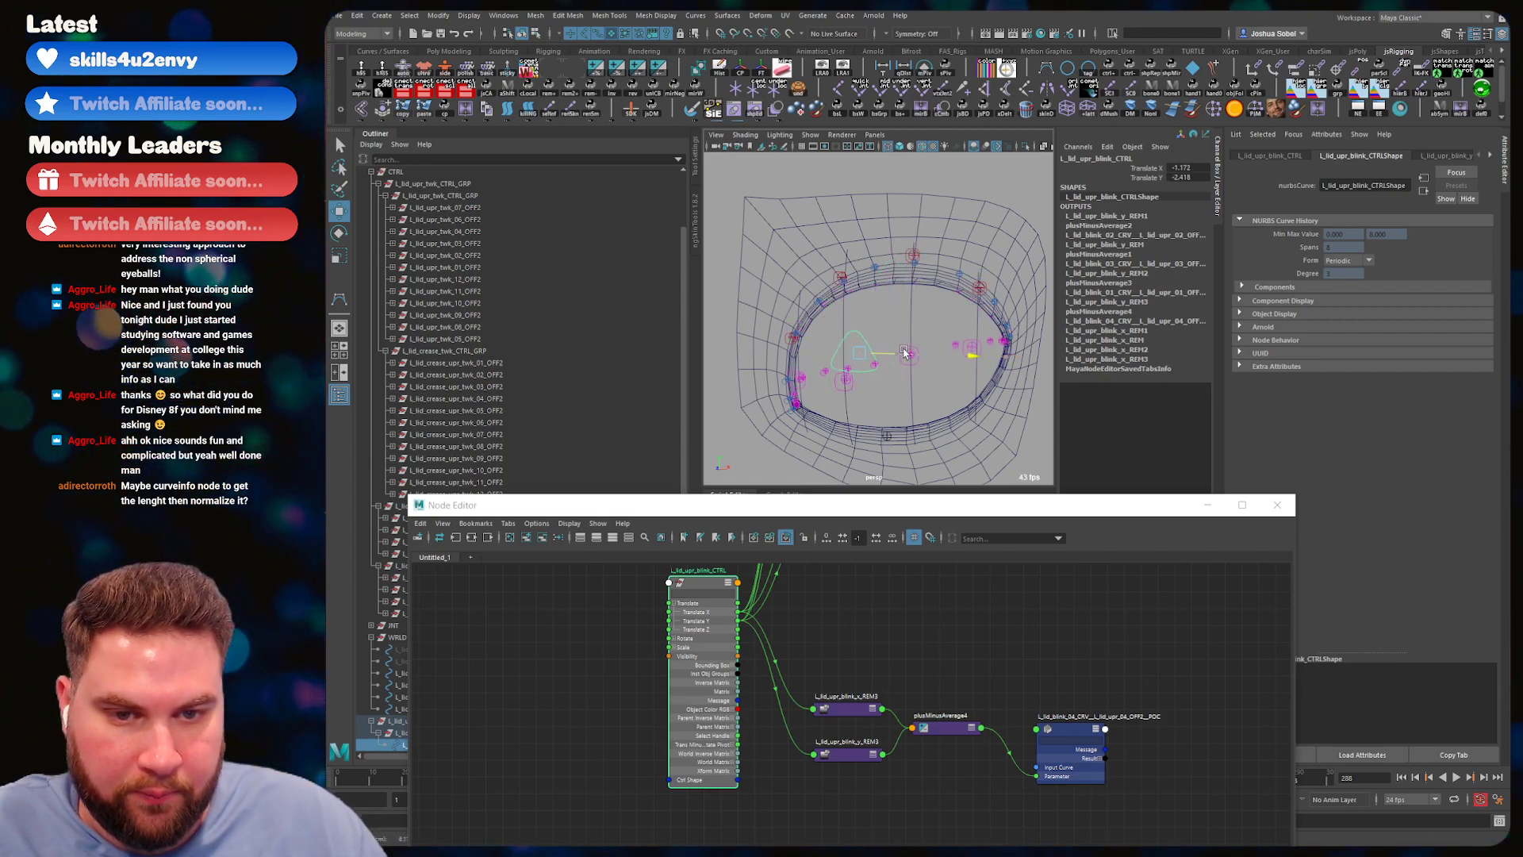
left_click_drag(912, 349, 962, 312)
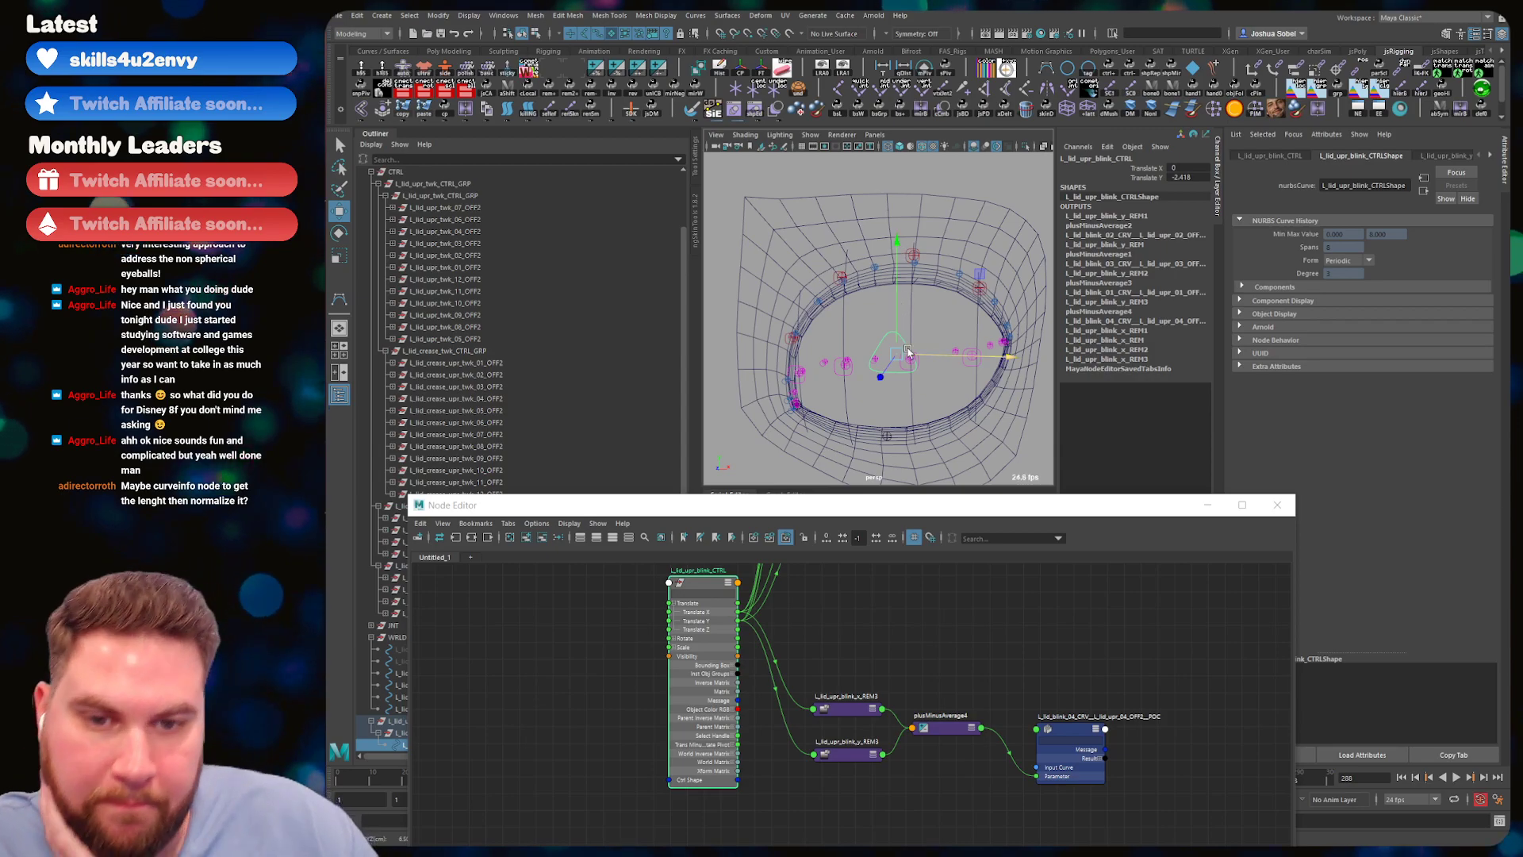
key("ctrl+z")
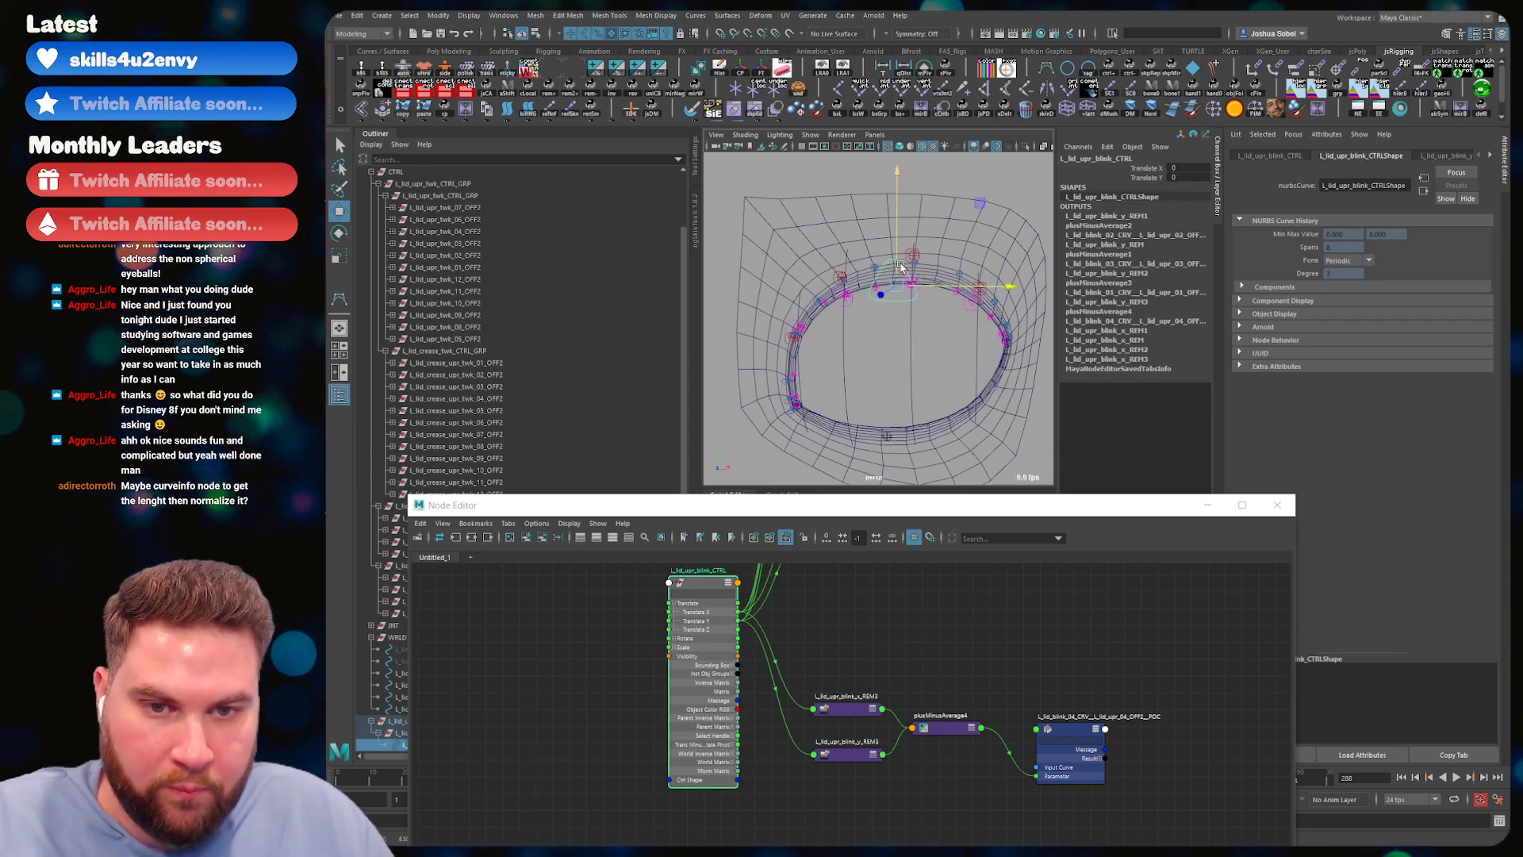
left_click_drag(898, 237, 913, 309)
left_click_drag(964, 358, 929, 361)
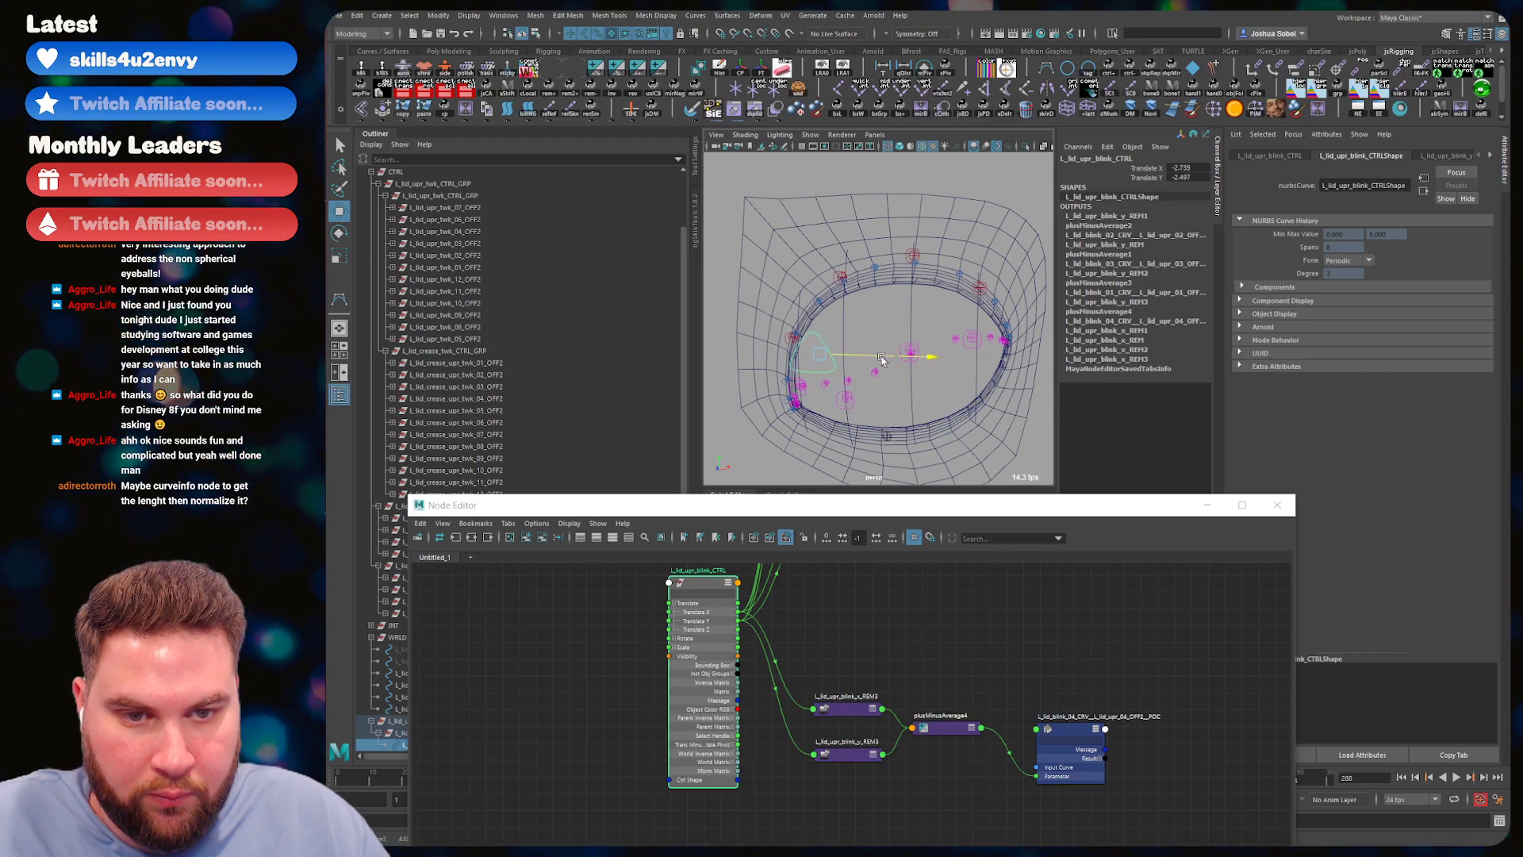
mouse_move(922, 359)
left_mouse_down()
mouse_move(1025, 340)
mouse_move(895, 367)
left_mouse_up()
key("q")
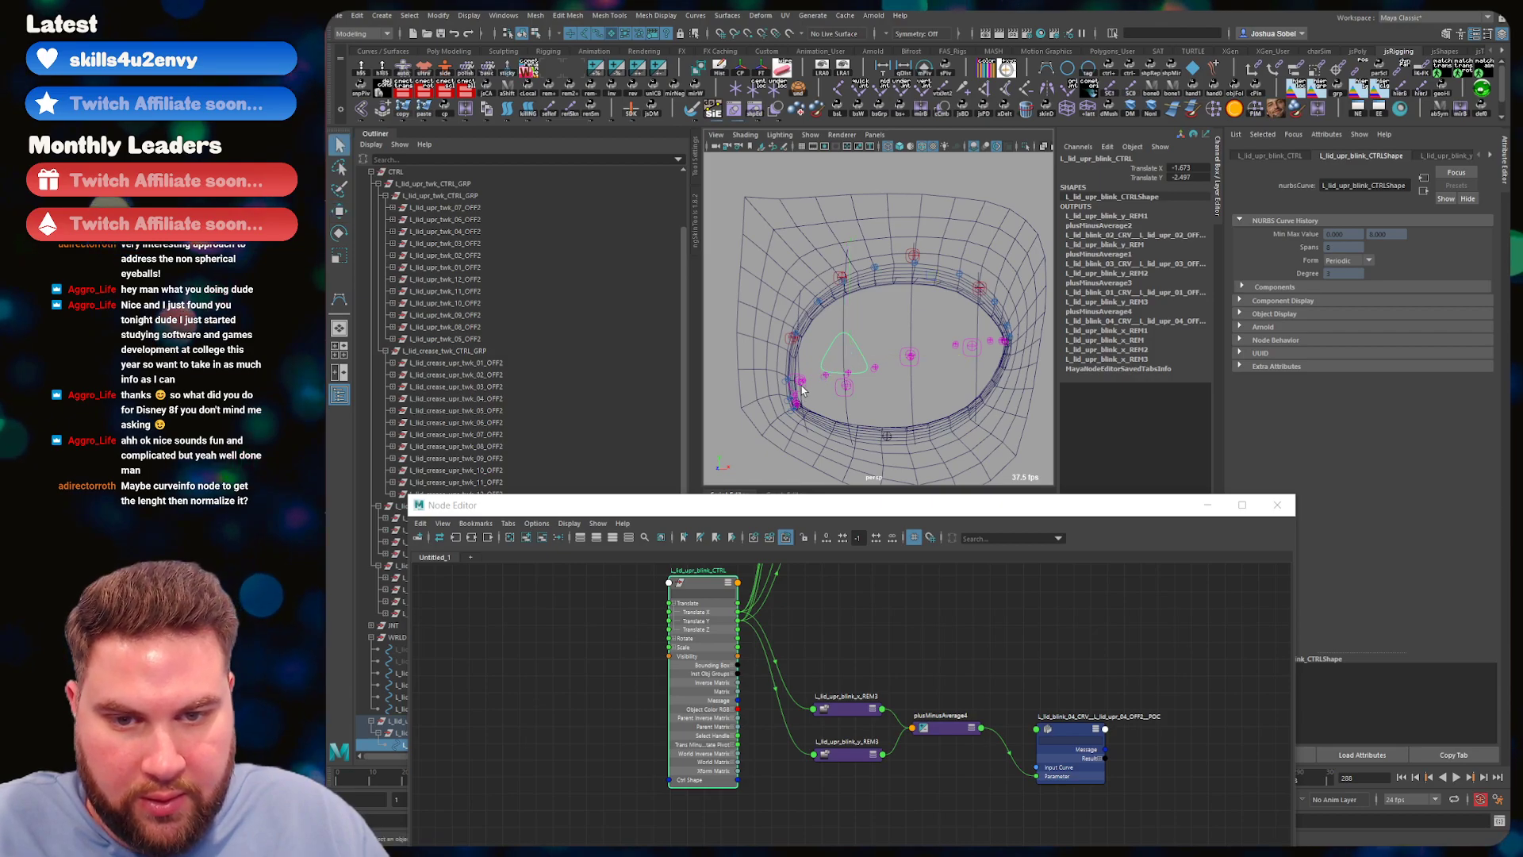
- Set L_lid_upr_blink_x_REM2's Output Min to 0.4 and Output Max to -0.4 for the first blink curve attachment
left_click(812, 414)
scroll(958, 640, "down", 3)
middle_click_drag(873, 583, 863, 694, "alt")
scroll(854, 634, "up", 3)
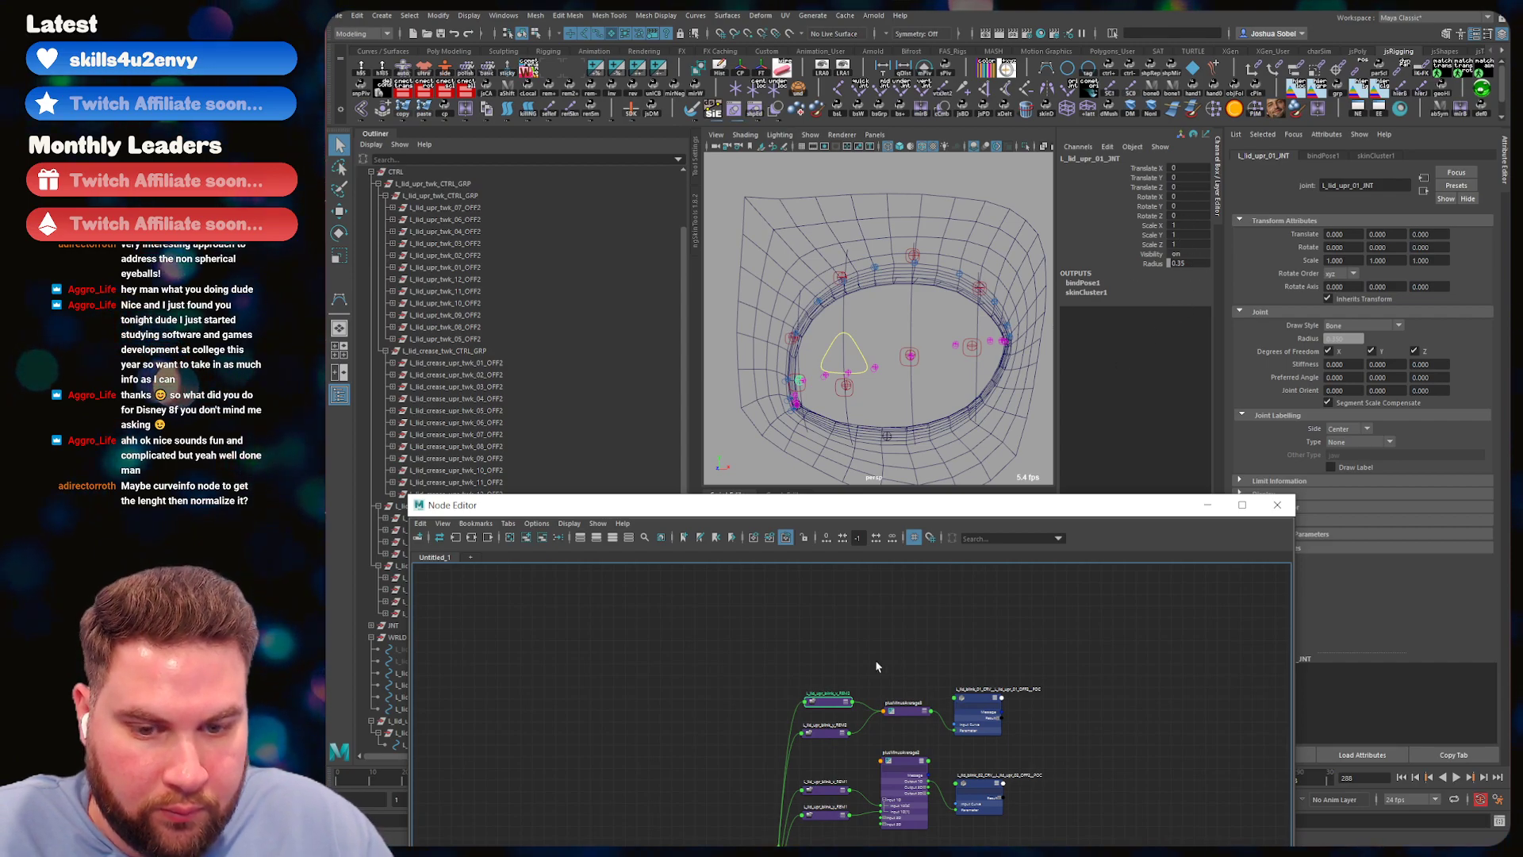
left_click(1187, 196)
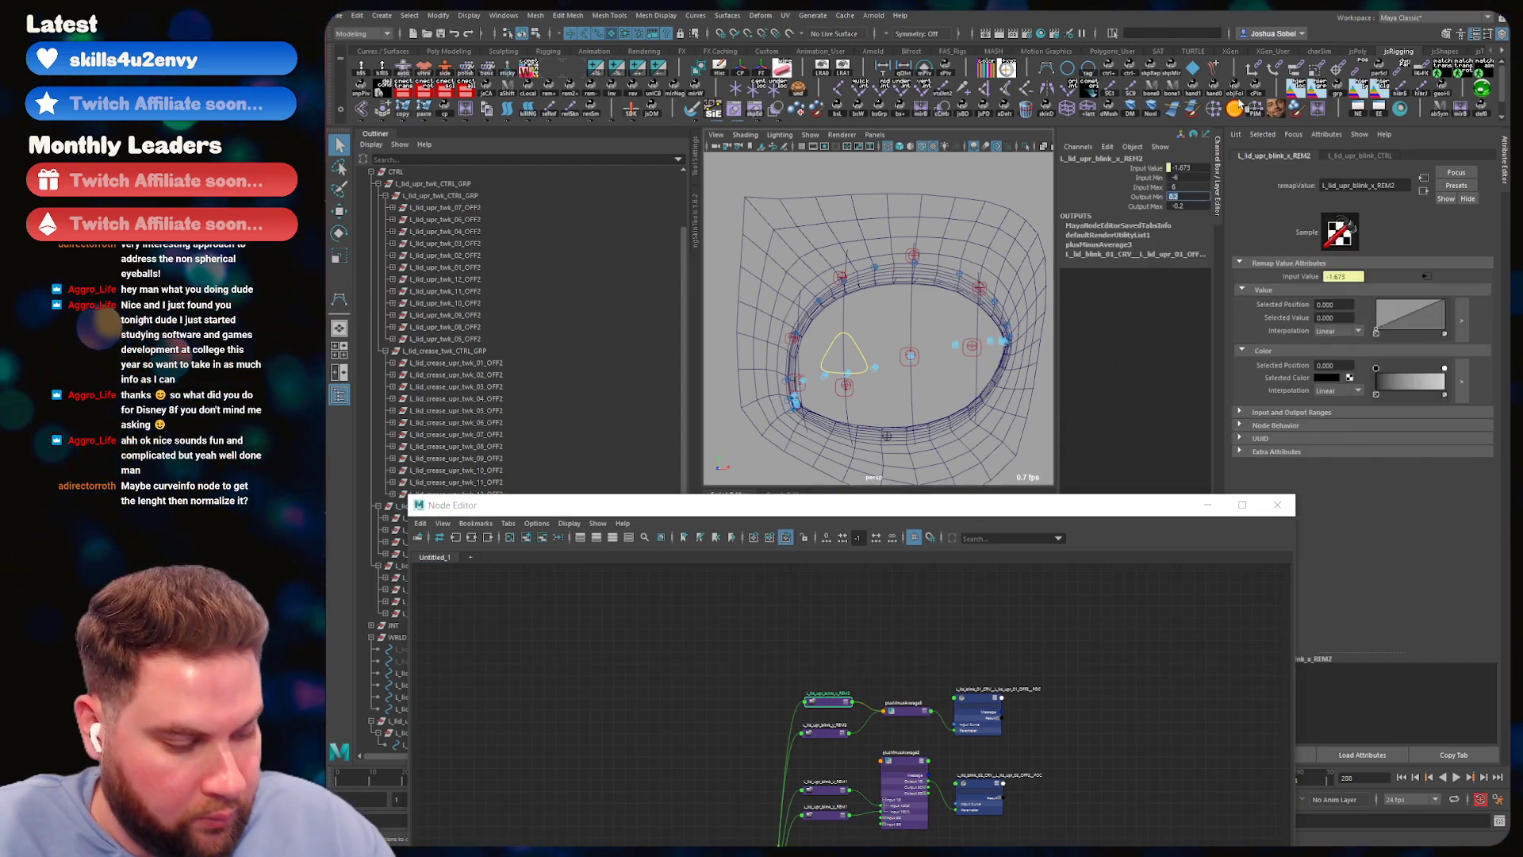
key("Tab")
type("-")
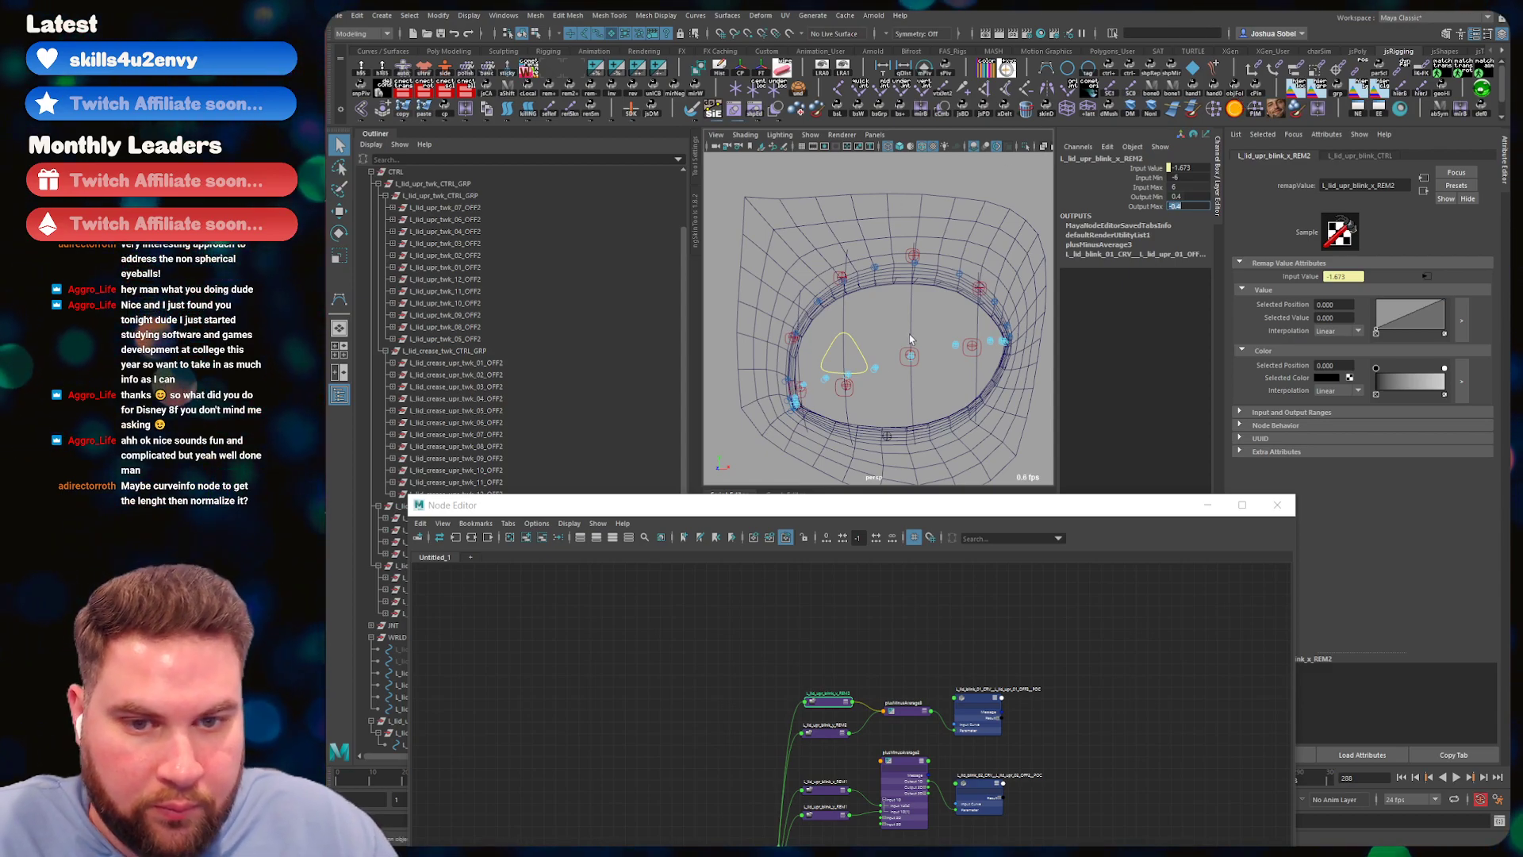
- Test the first attachment's sideways travel with L_lid_upr_blink_CTRL, undo those moves, and lower the control straight down to a half-closed pose
left_click(865, 355)
left_click_drag(898, 262, 957, 367)
key("ctrl+z")
key("ctrl+z")
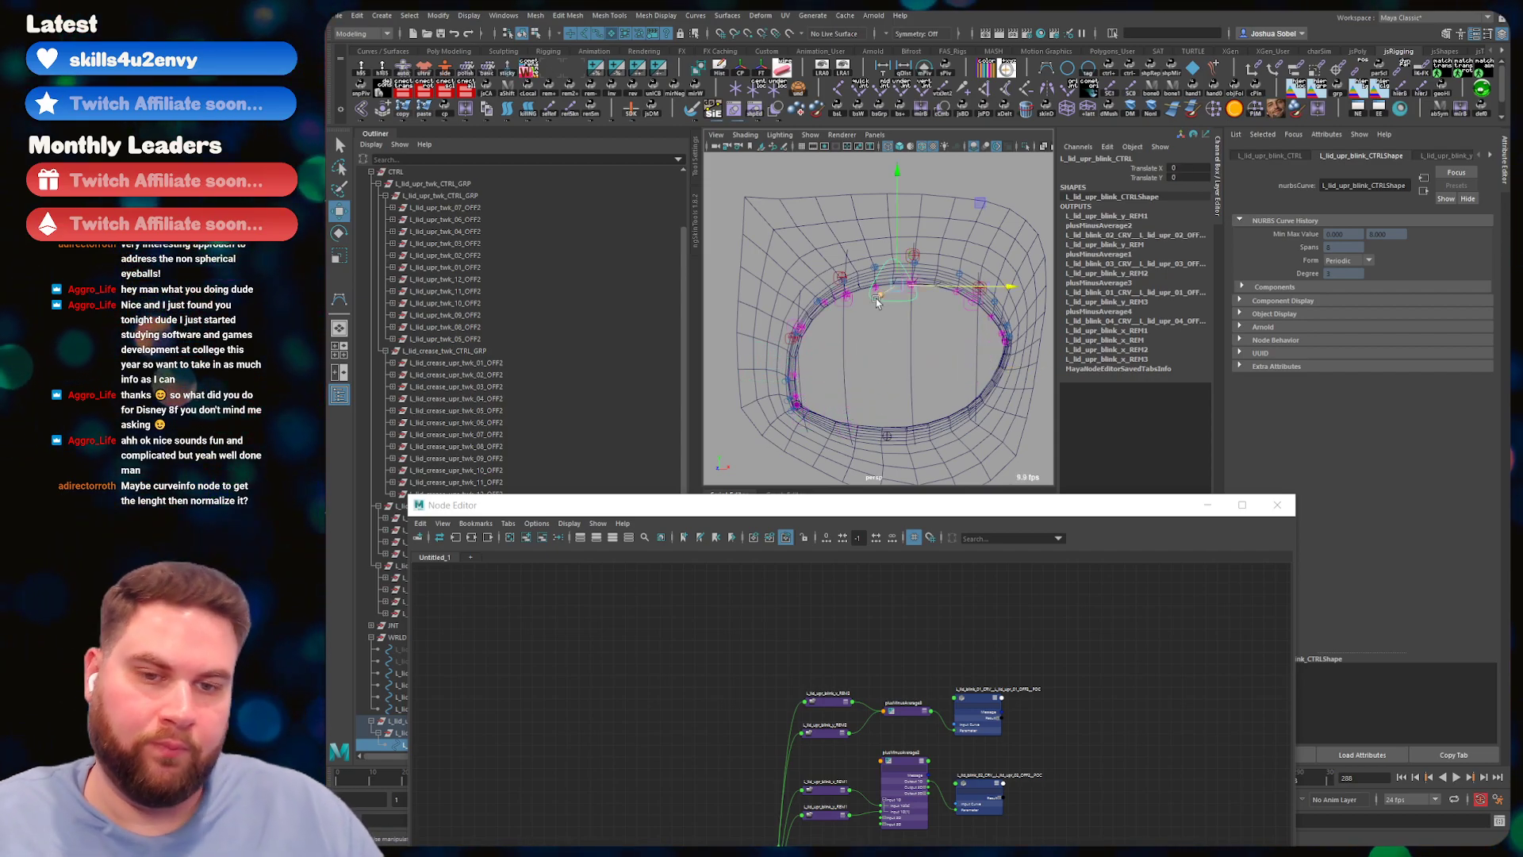
left_click_drag(899, 219, 890, 297)
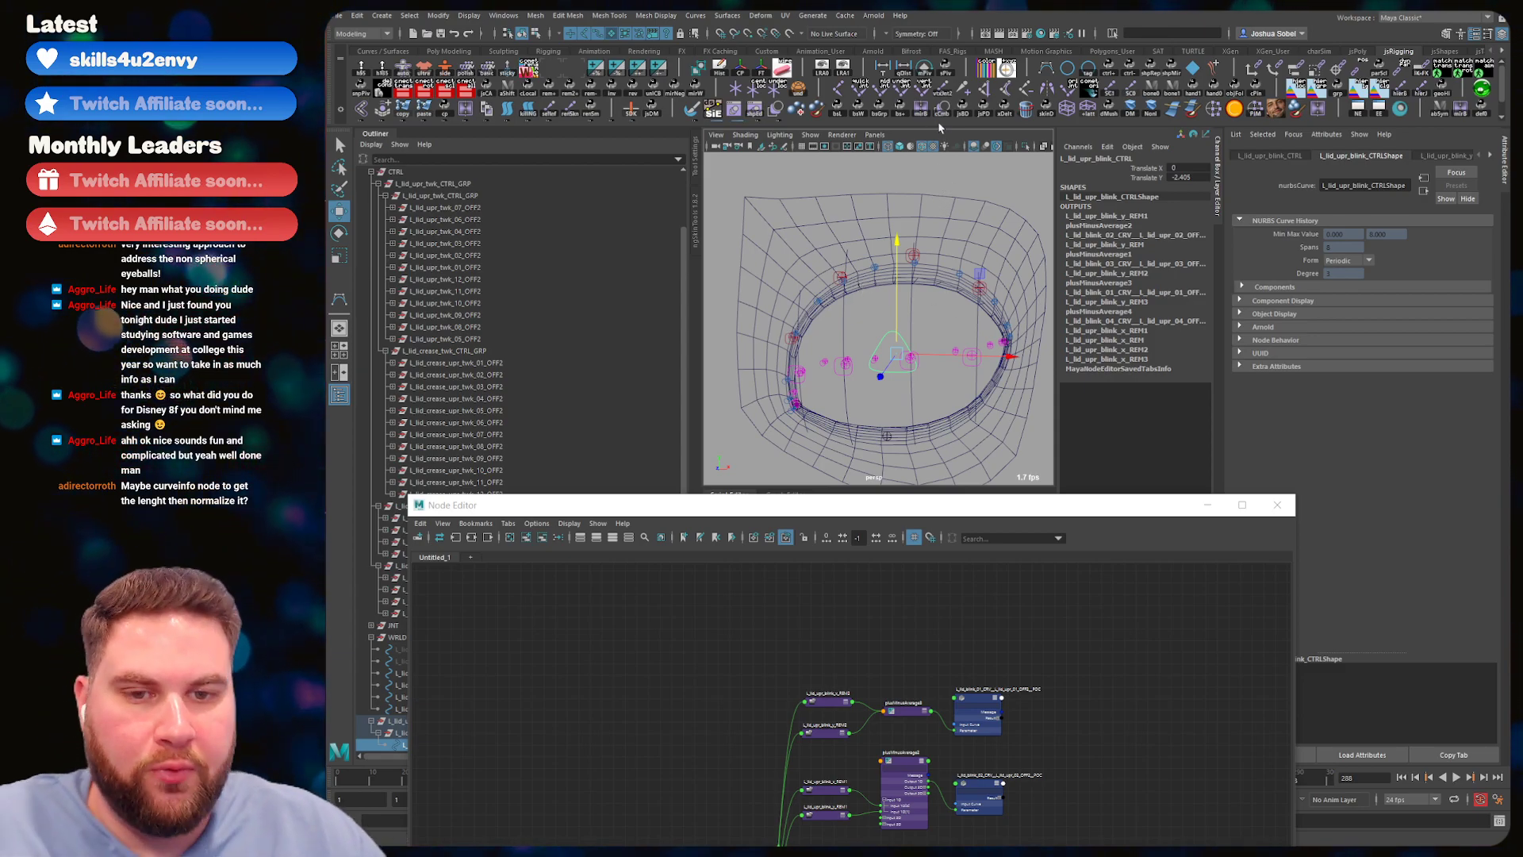
left_click_drag(887, 306, 888, 301)
- Try shaping the half-closed lid near the inner corner with L_lid_upr_01_CTRL and L_lid_upr_02_CTRL, lowering the latter about 0.41 in Translate Y
left_click_drag(880, 379, 840, 377, "alt")
left_click(839, 377)
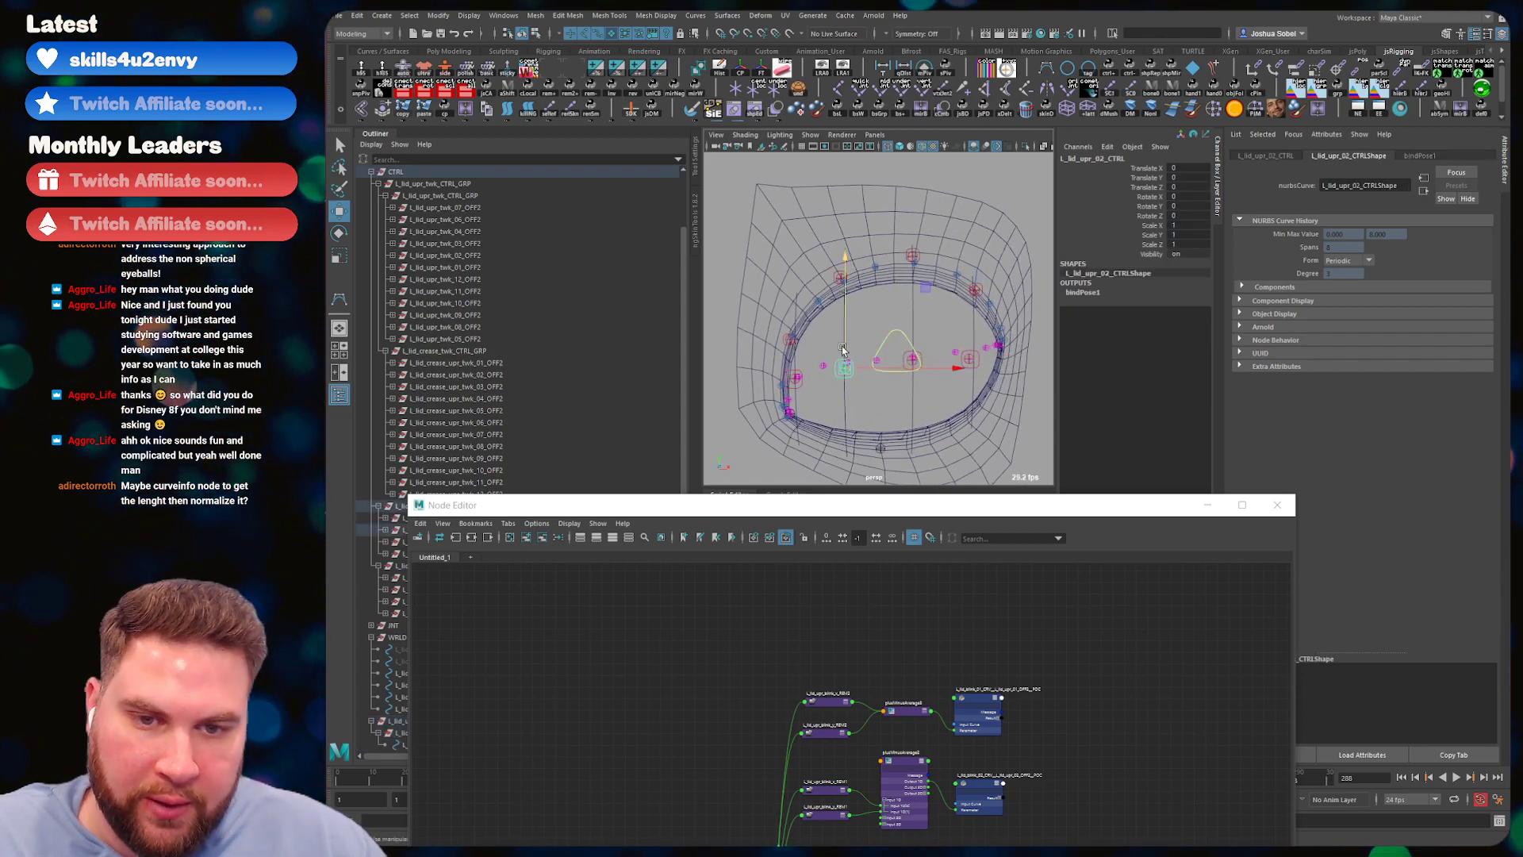
left_click(796, 385)
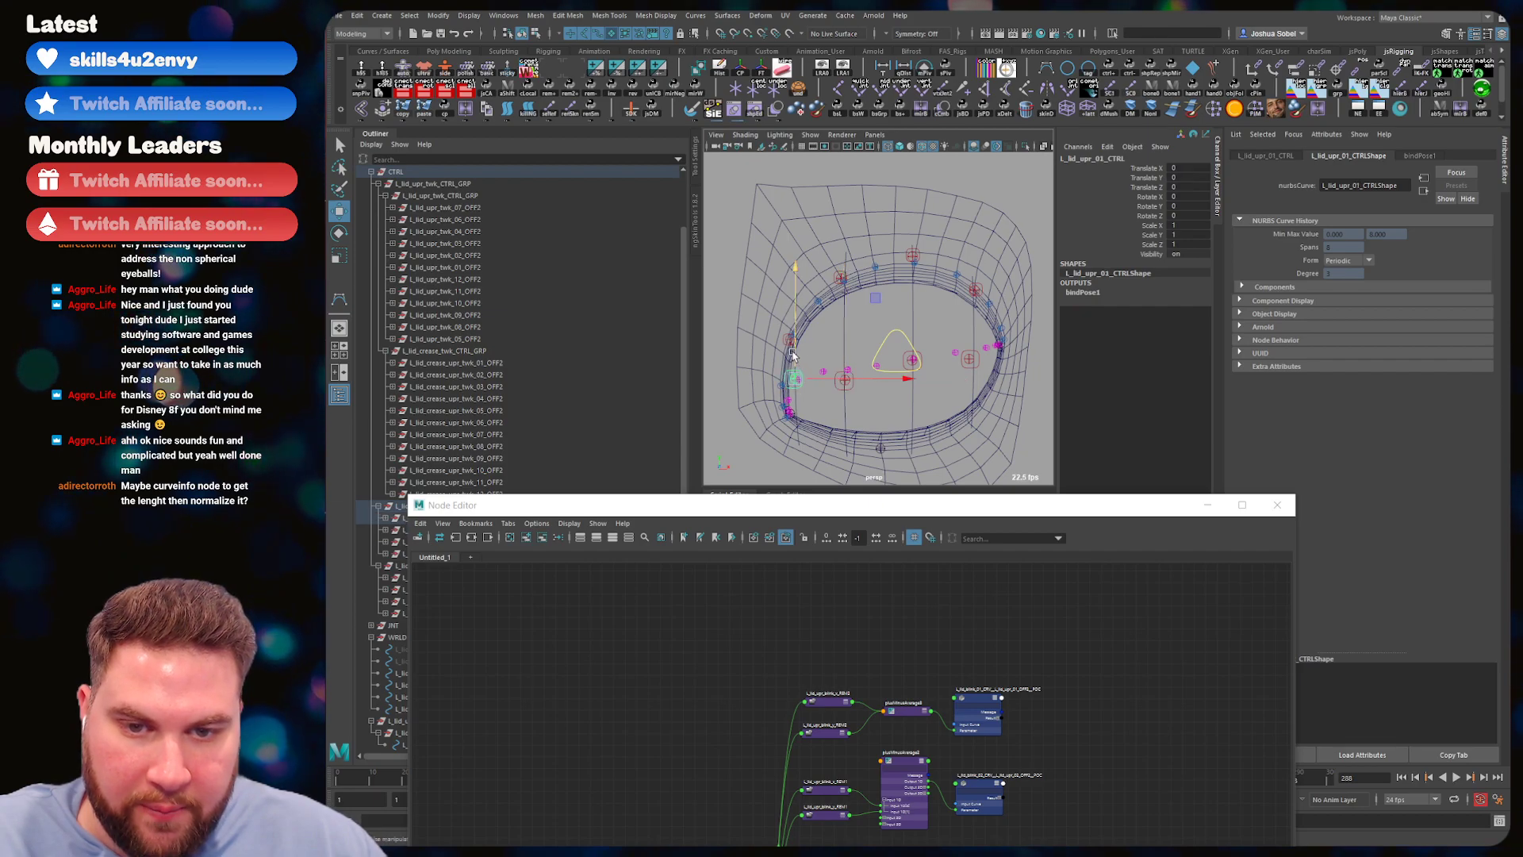
left_click_drag(798, 372, 799, 380)
mouse_move(883, 315)
left_mouse_down("alt")
mouse_move(896, 313)
mouse_move(875, 314)
left_mouse_up("alt")
key("ctrl+z")
left_click(846, 367)
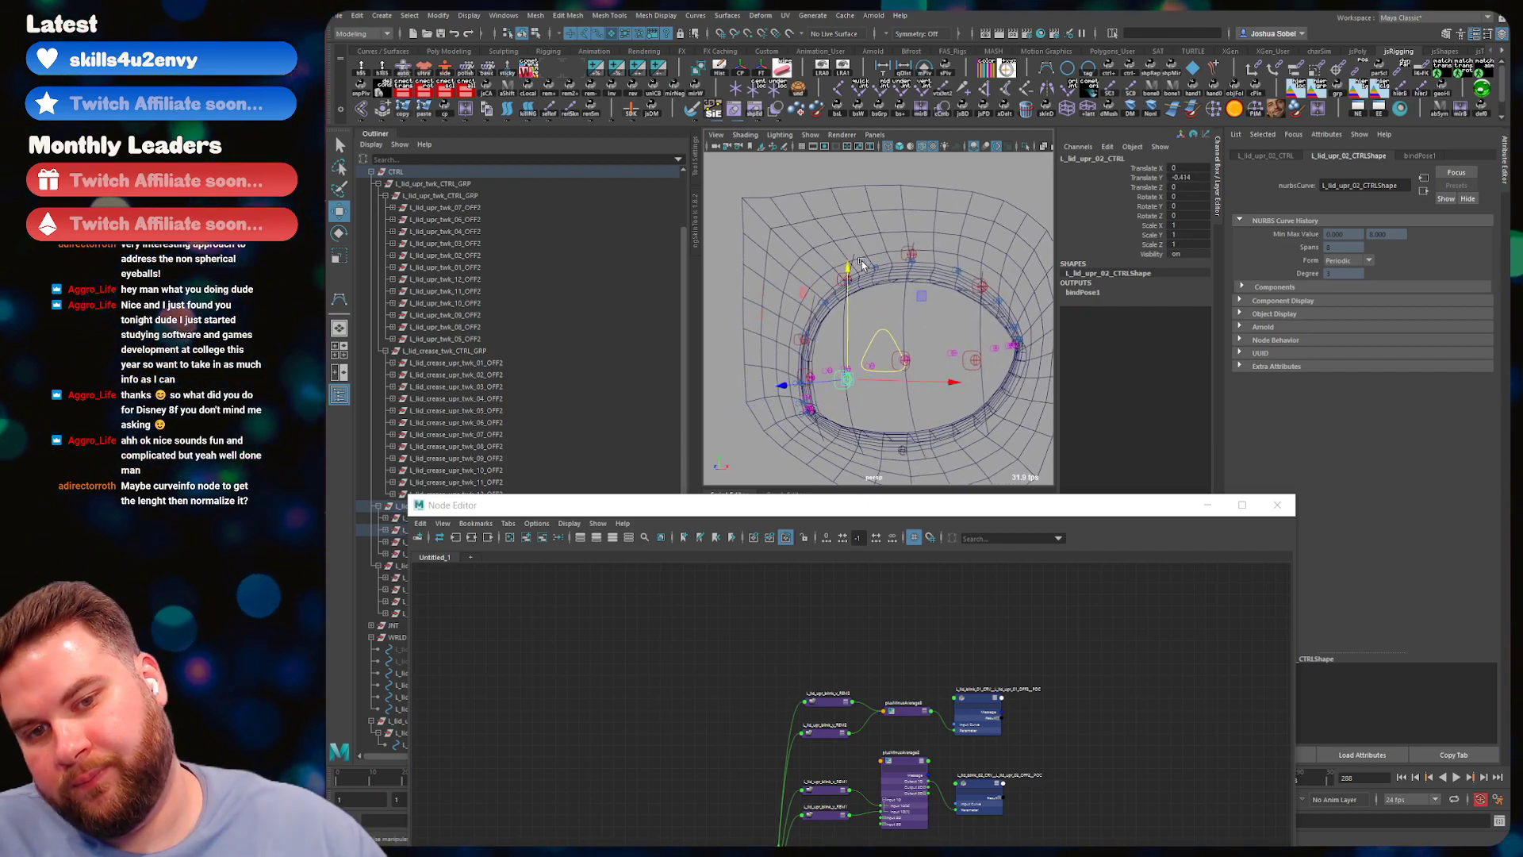
- Add a midpoint to L_lid_upr_blink_y_REM2's value curve at about position 0.50 and value 0.74
key("q")
left_click(882, 331)
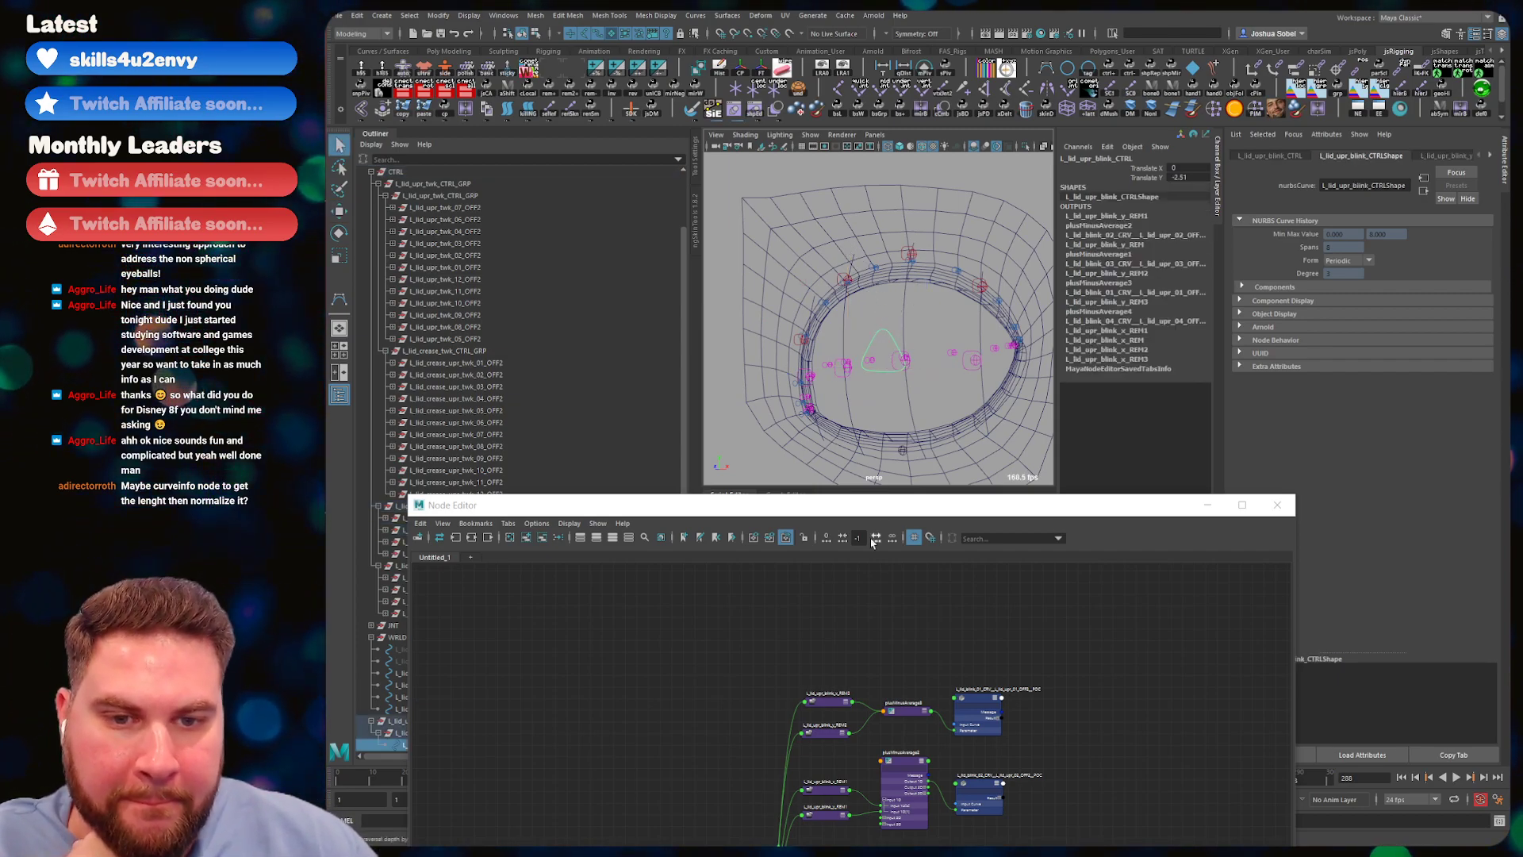
left_click(879, 624)
middle_click_drag(895, 657, 904, 552, "alt")
middle_click_drag(945, 725, 902, 786, "alt")
right_click_drag(861, 587, 925, 638, "alt")
left_click_drag(810, 777, 834, 704)
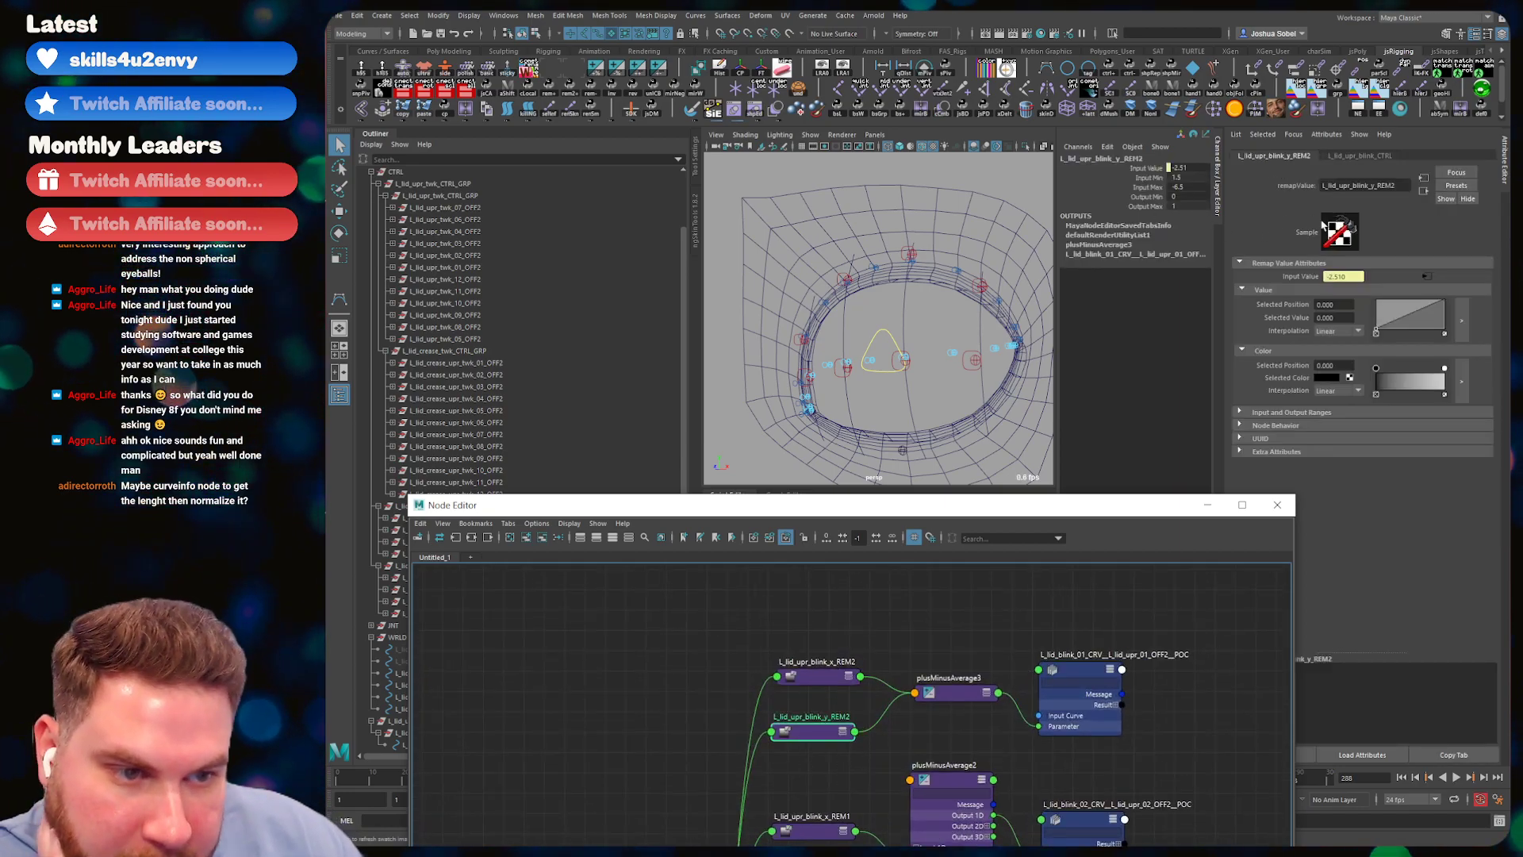
left_click_drag(1411, 318, 1407, 311)
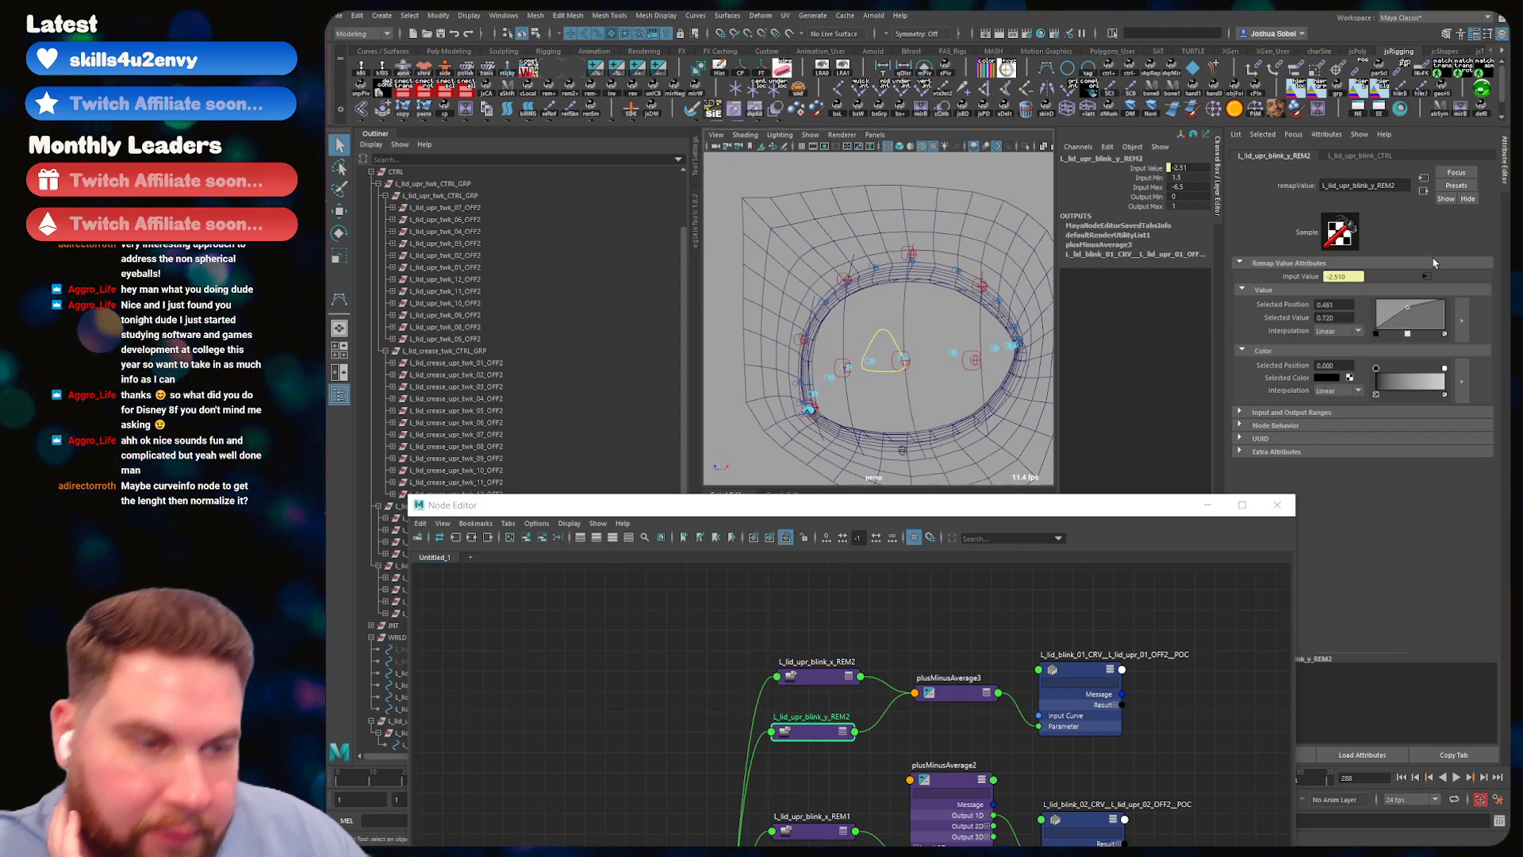
left_click(1407, 333)
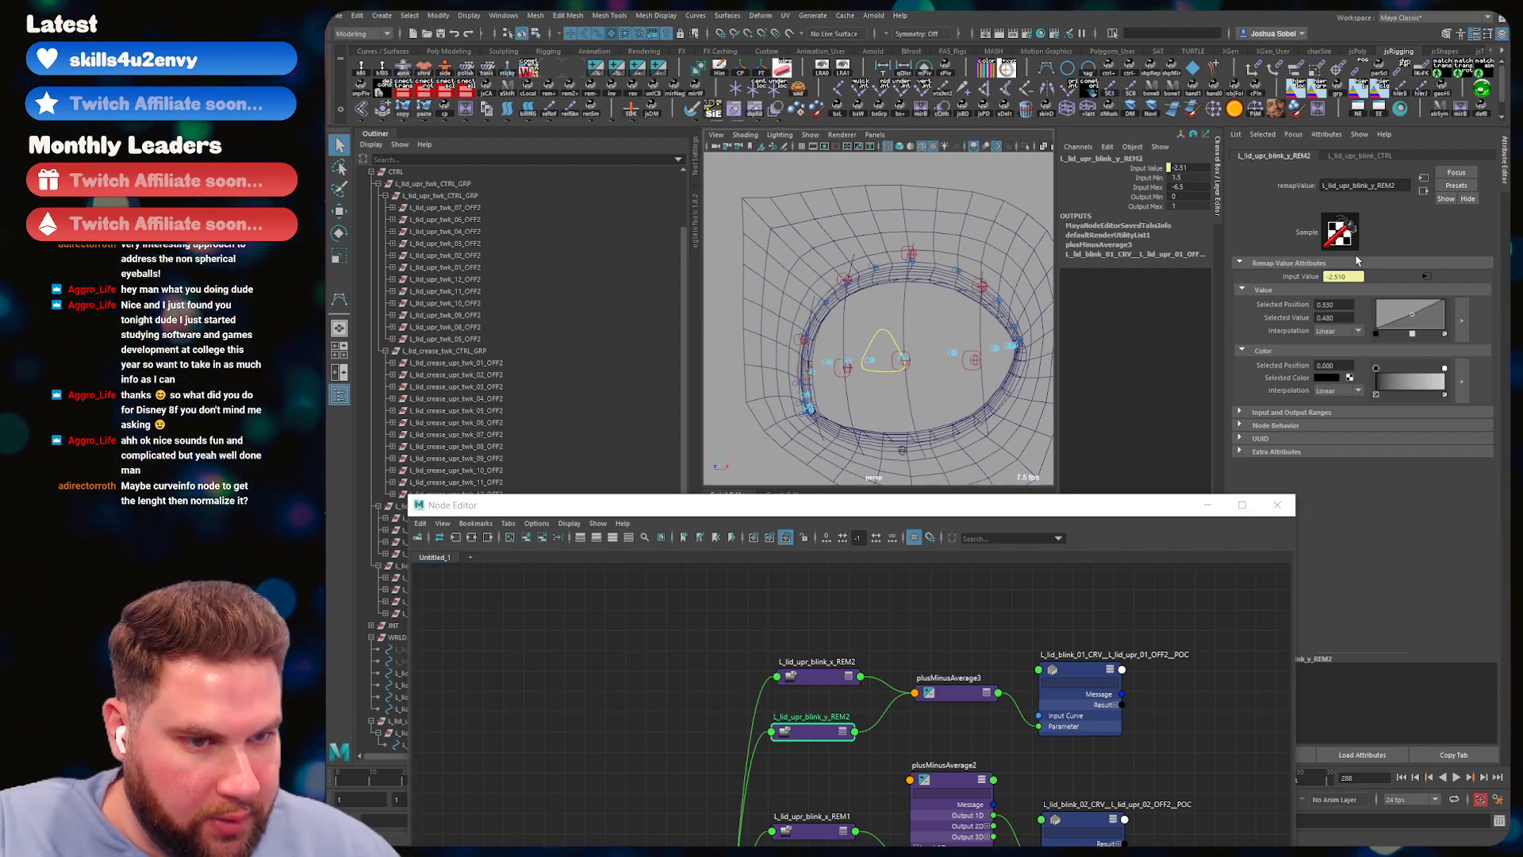
left_click(1411, 312)
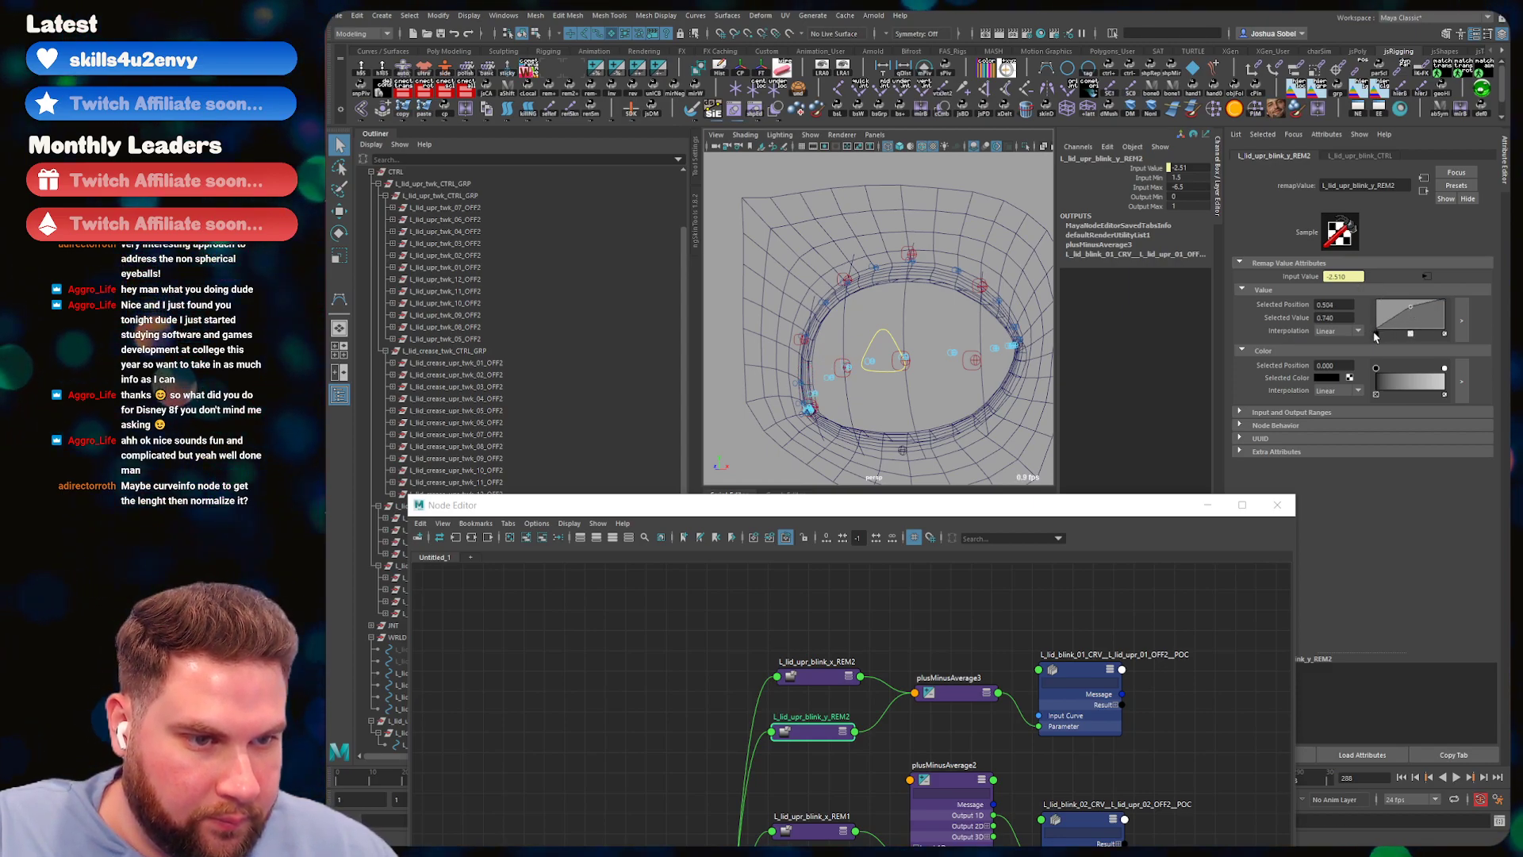
- Set the points of L_lid_upr_blink_y_REM2's value curve to Spline interpolation and move the midpoint to about position 0.45, value 0.54
left_click(1342, 331)
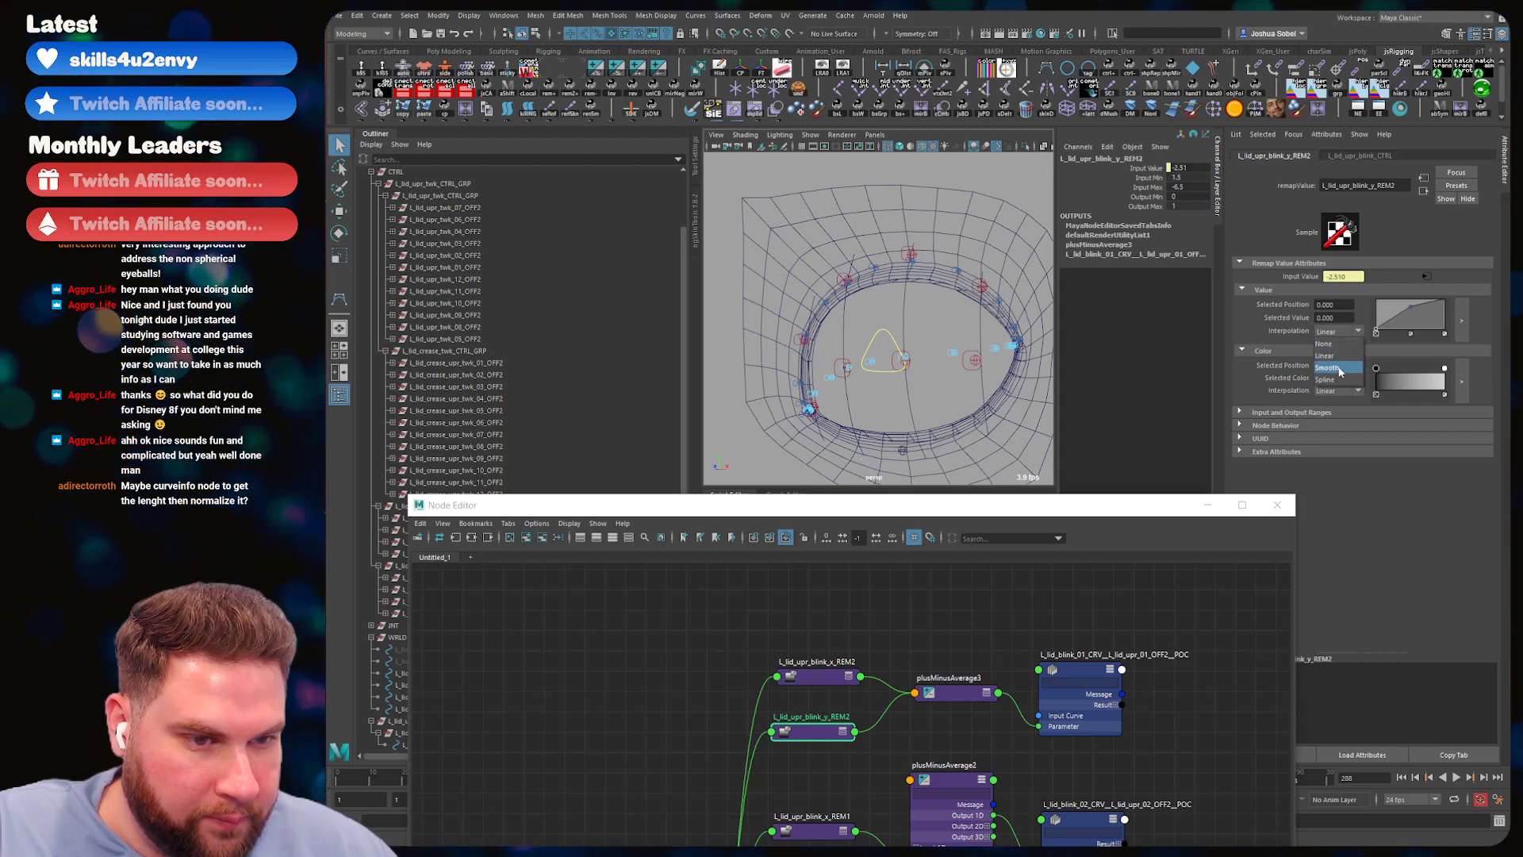
left_click(1339, 368)
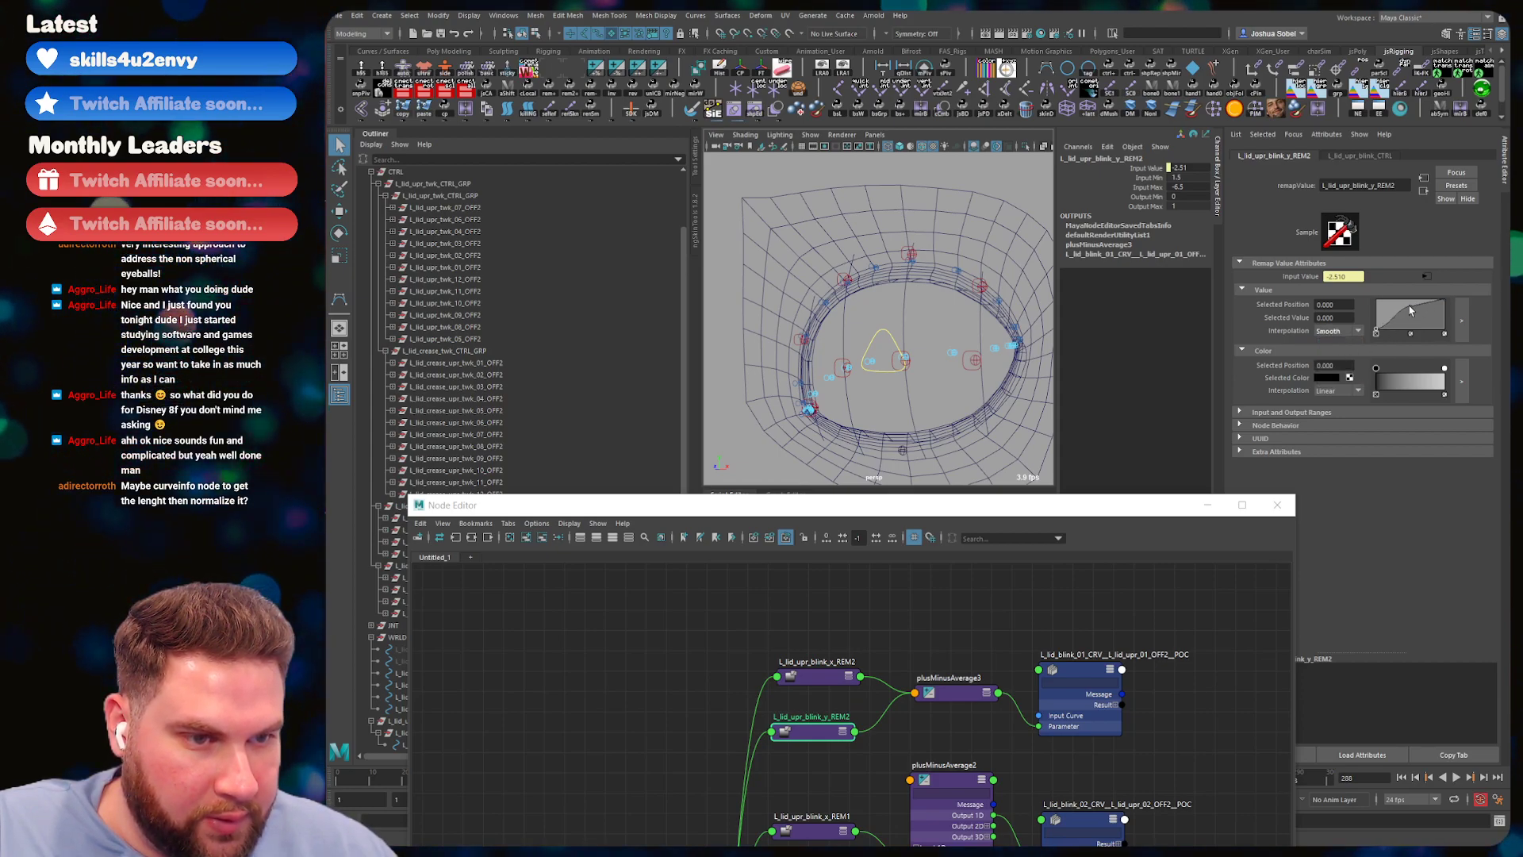
left_click(1409, 310)
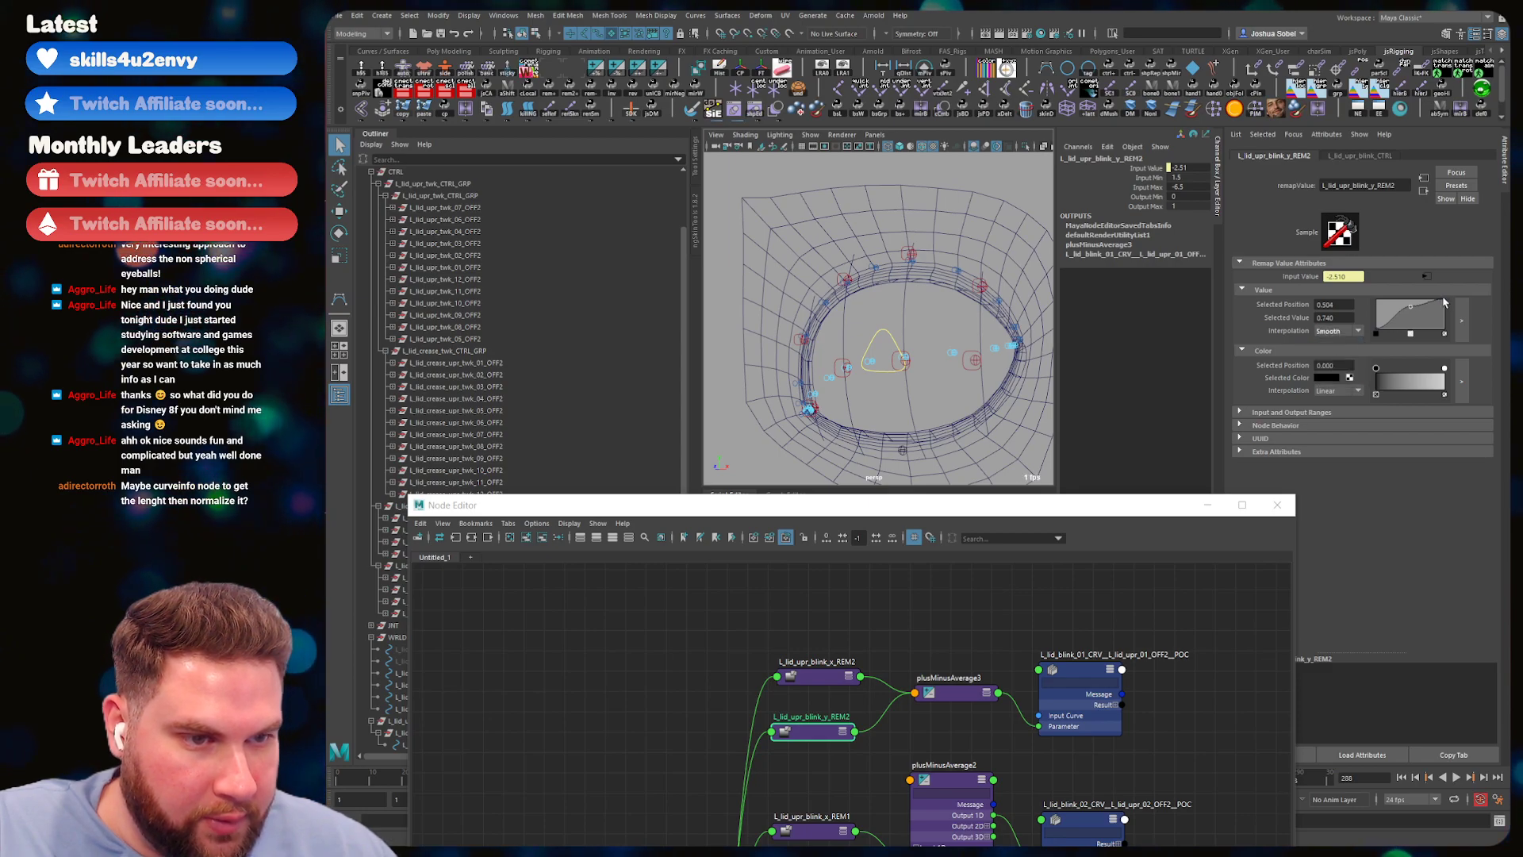
left_click(1444, 301)
left_click(1339, 331)
left_click(1346, 363)
left_click(1329, 379)
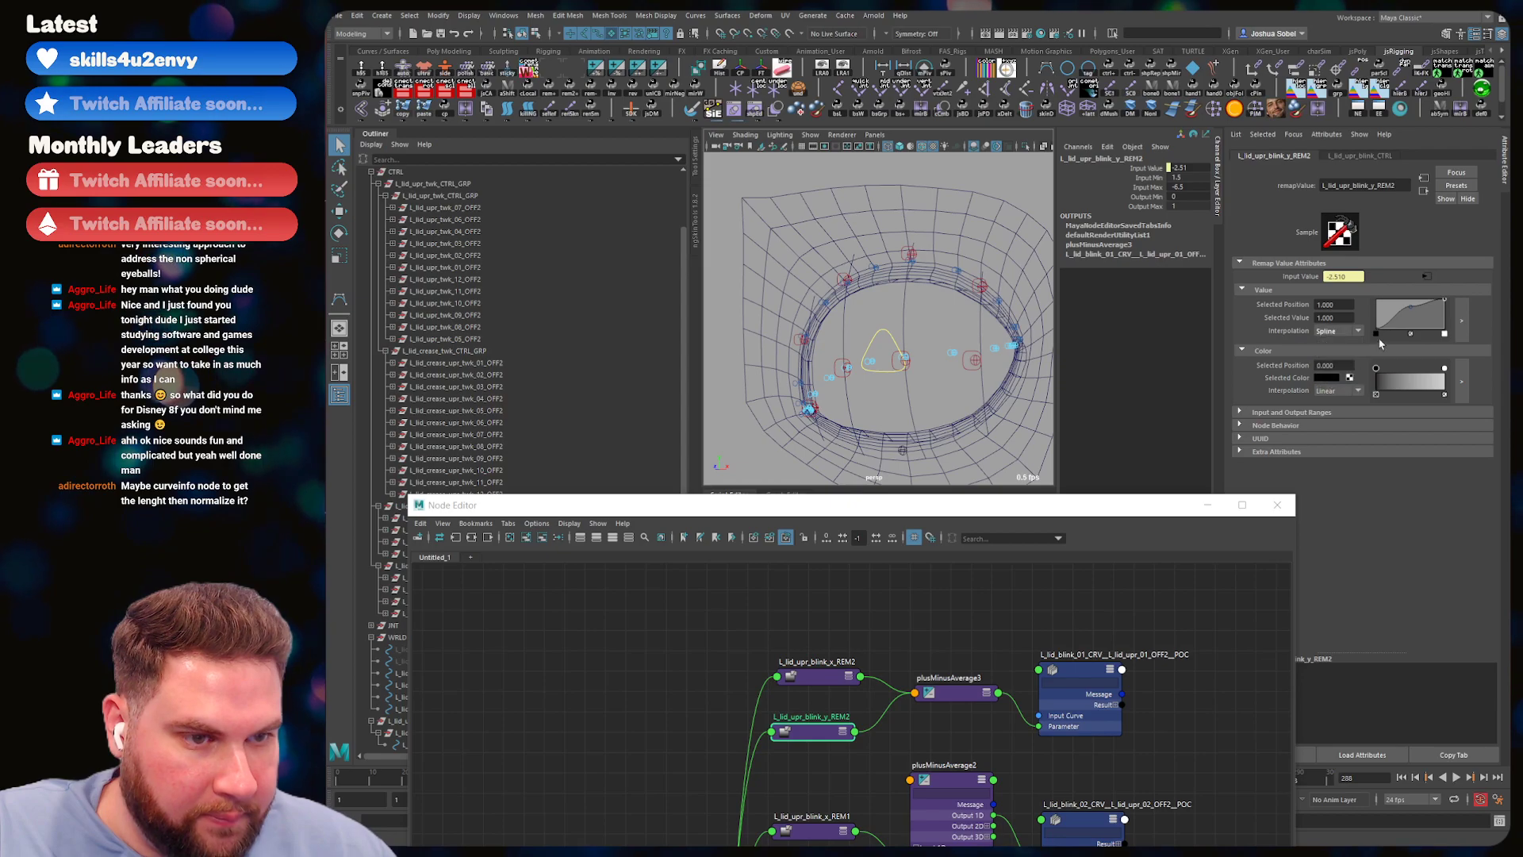
left_click(1410, 308)
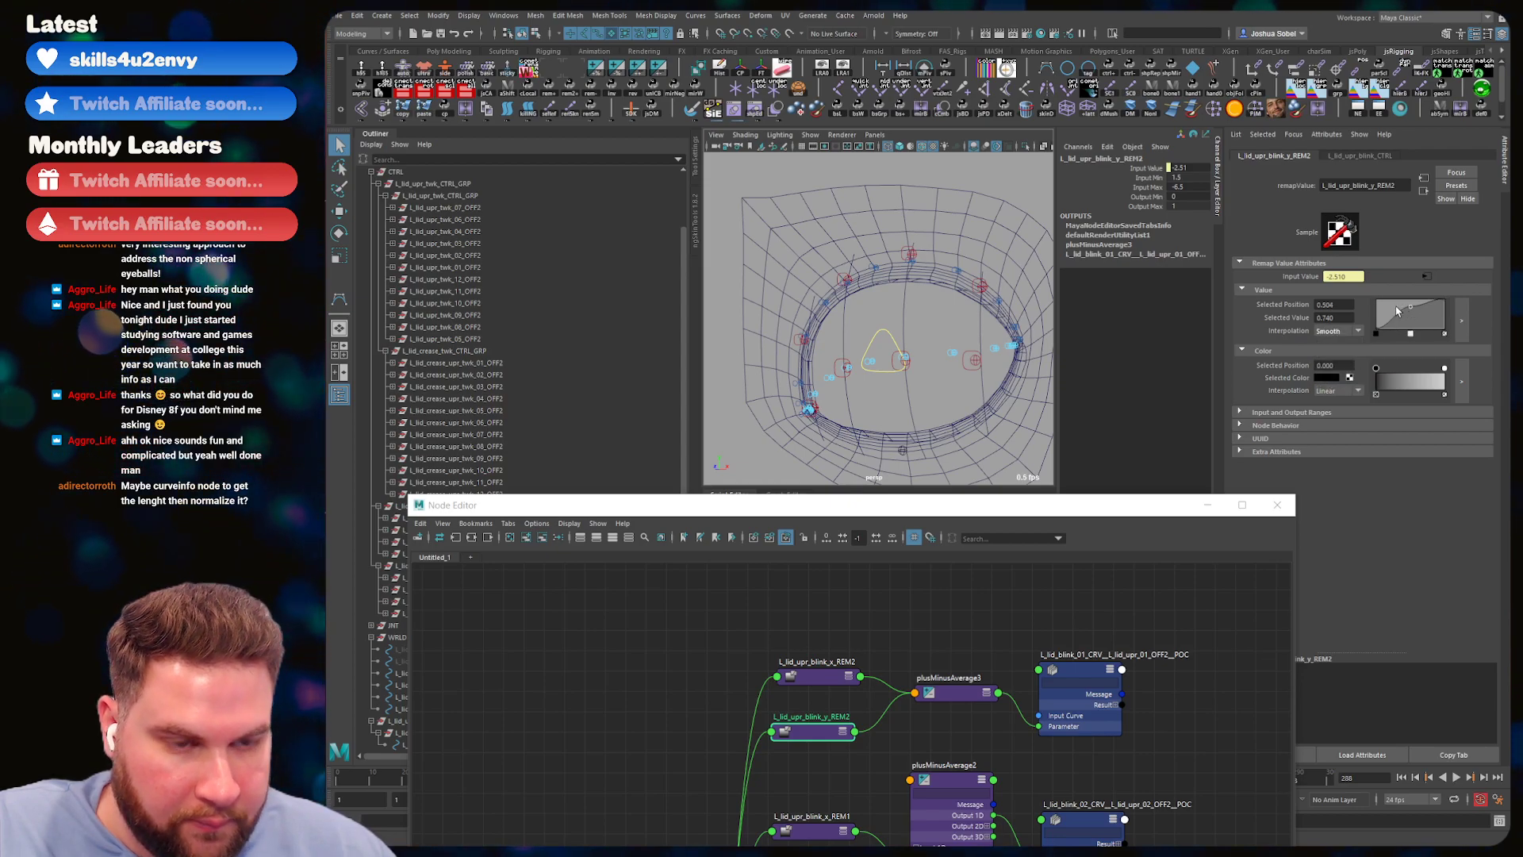
left_click(1376, 333)
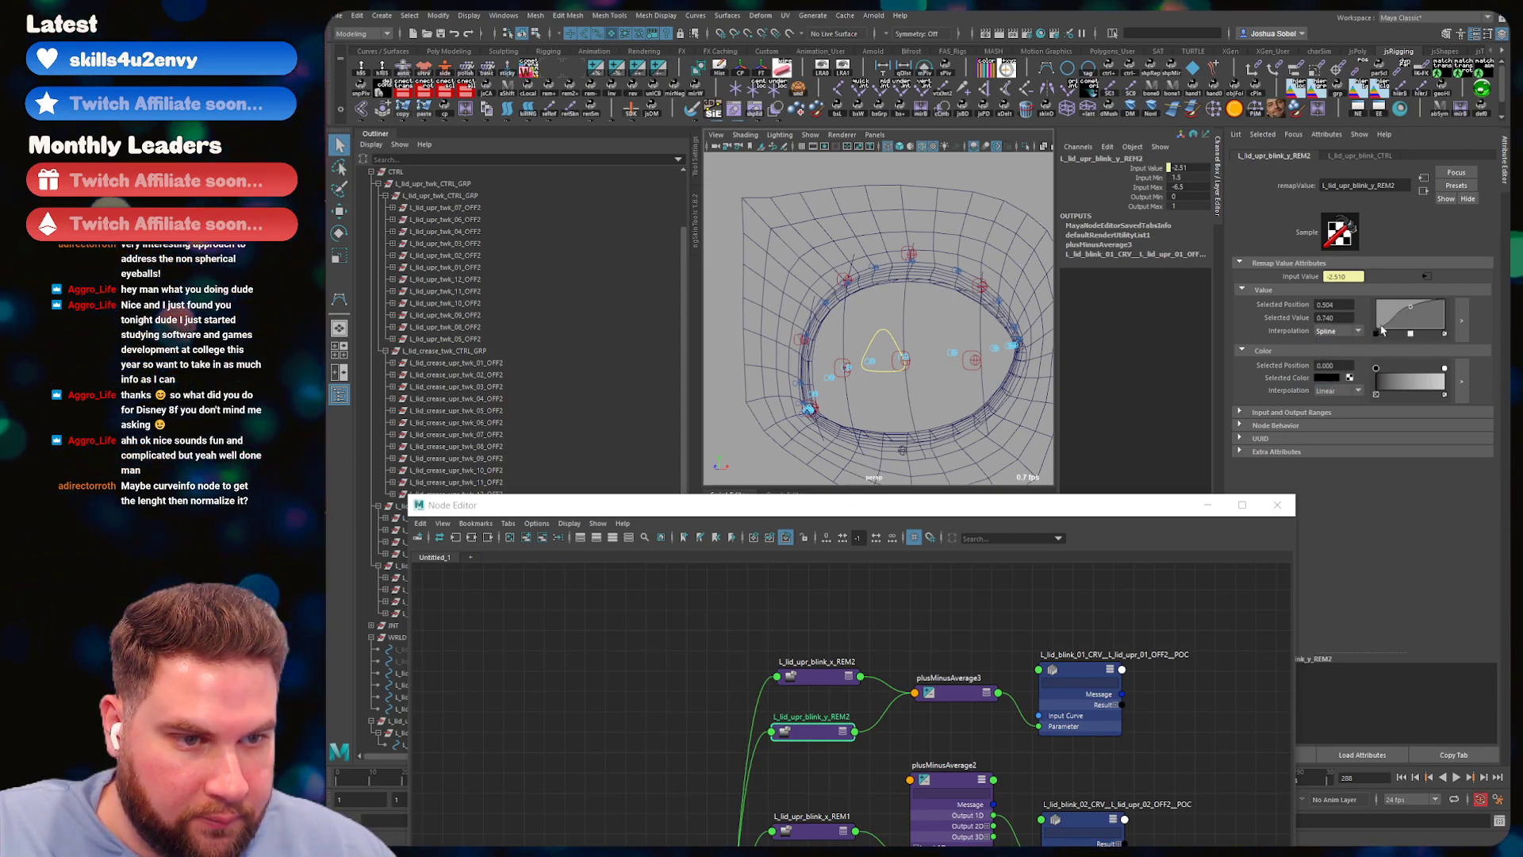
left_click(1342, 331)
left_click(1334, 384)
left_click_drag(1411, 309, 1409, 313)
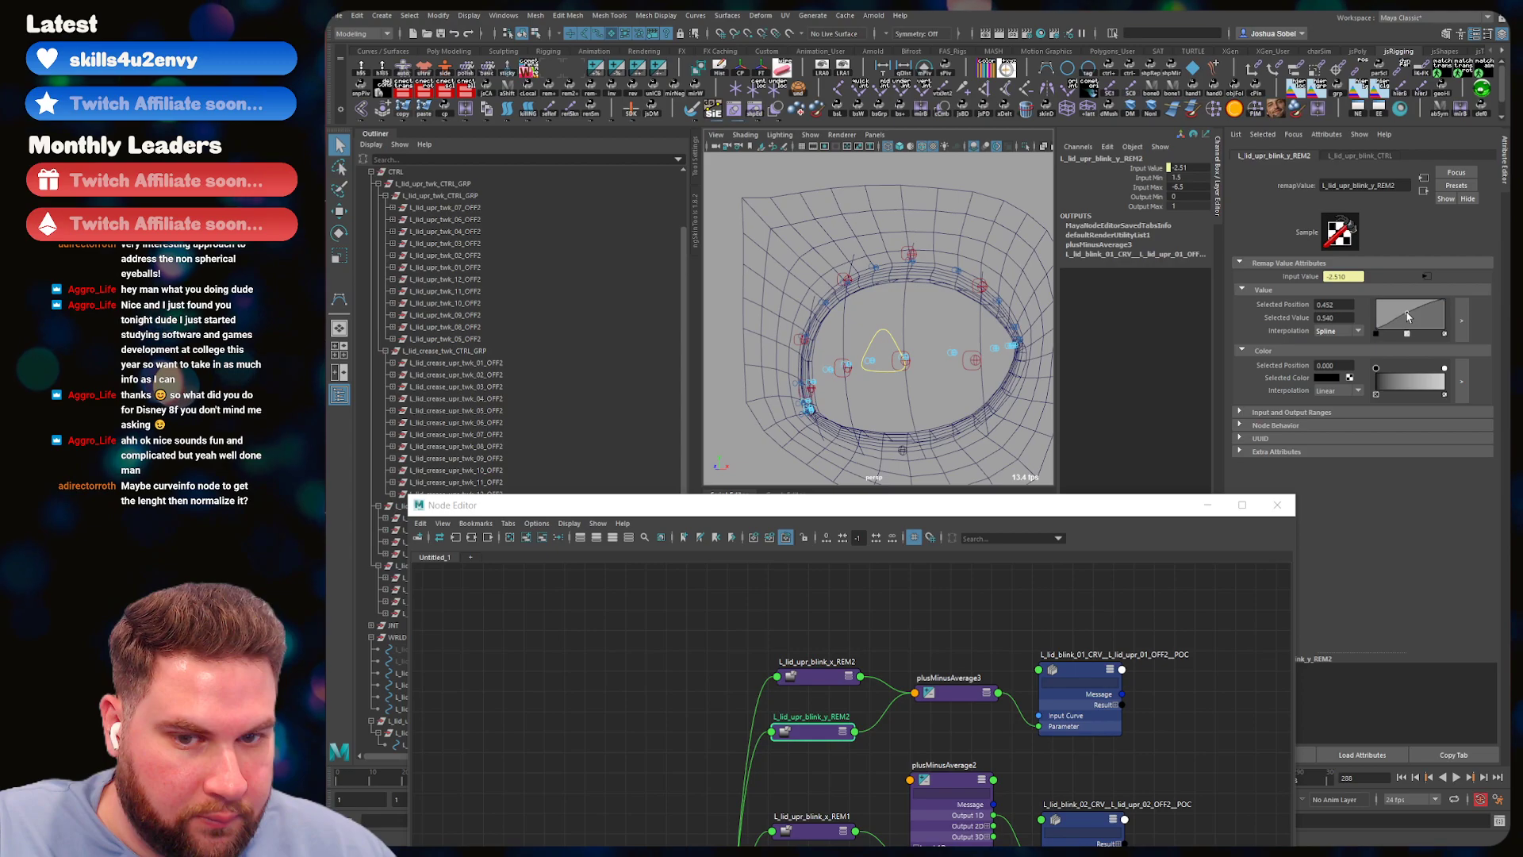
- Lower L_lid_upr_blink_CTRL to about -5.06 in Translate Y and reduce the end point of L_lid_upr_blink_y_REM2's value curve to about 0.82
left_click(899, 290)
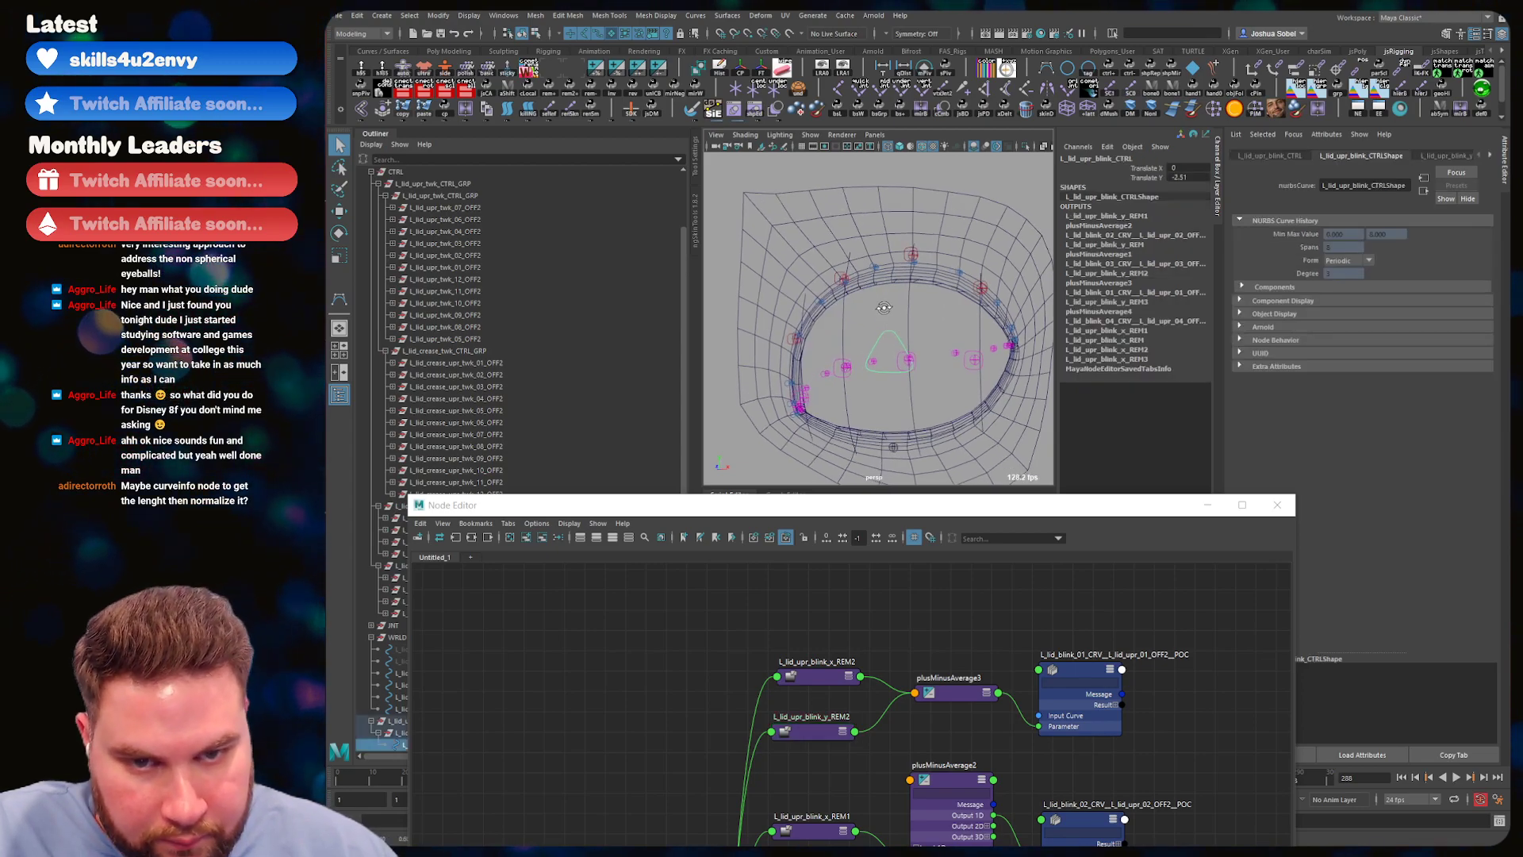
key("w")
left_click_drag(897, 295, 908, 393)
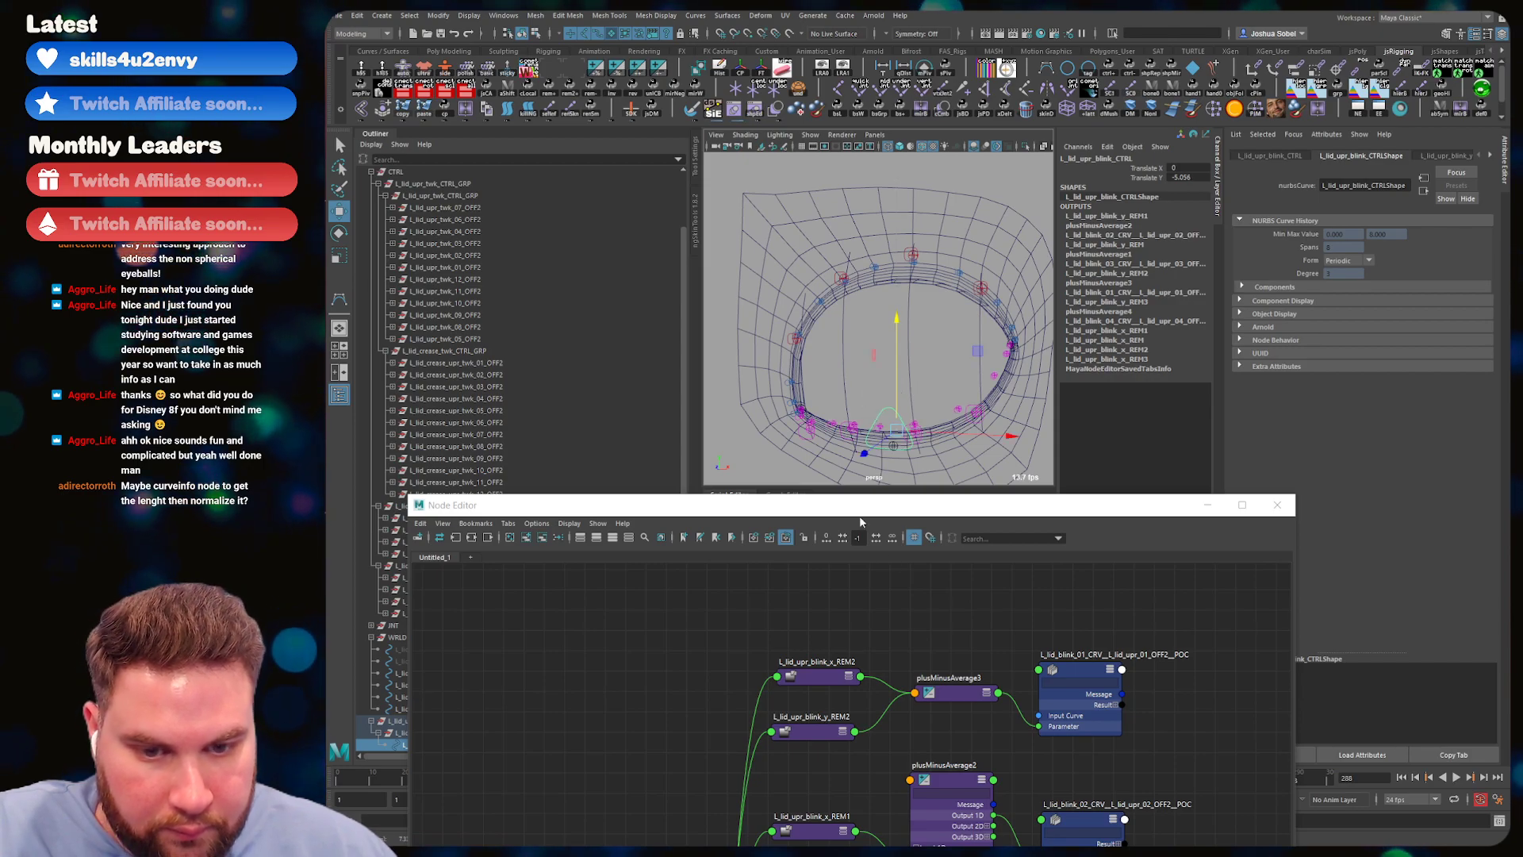
left_click(809, 731)
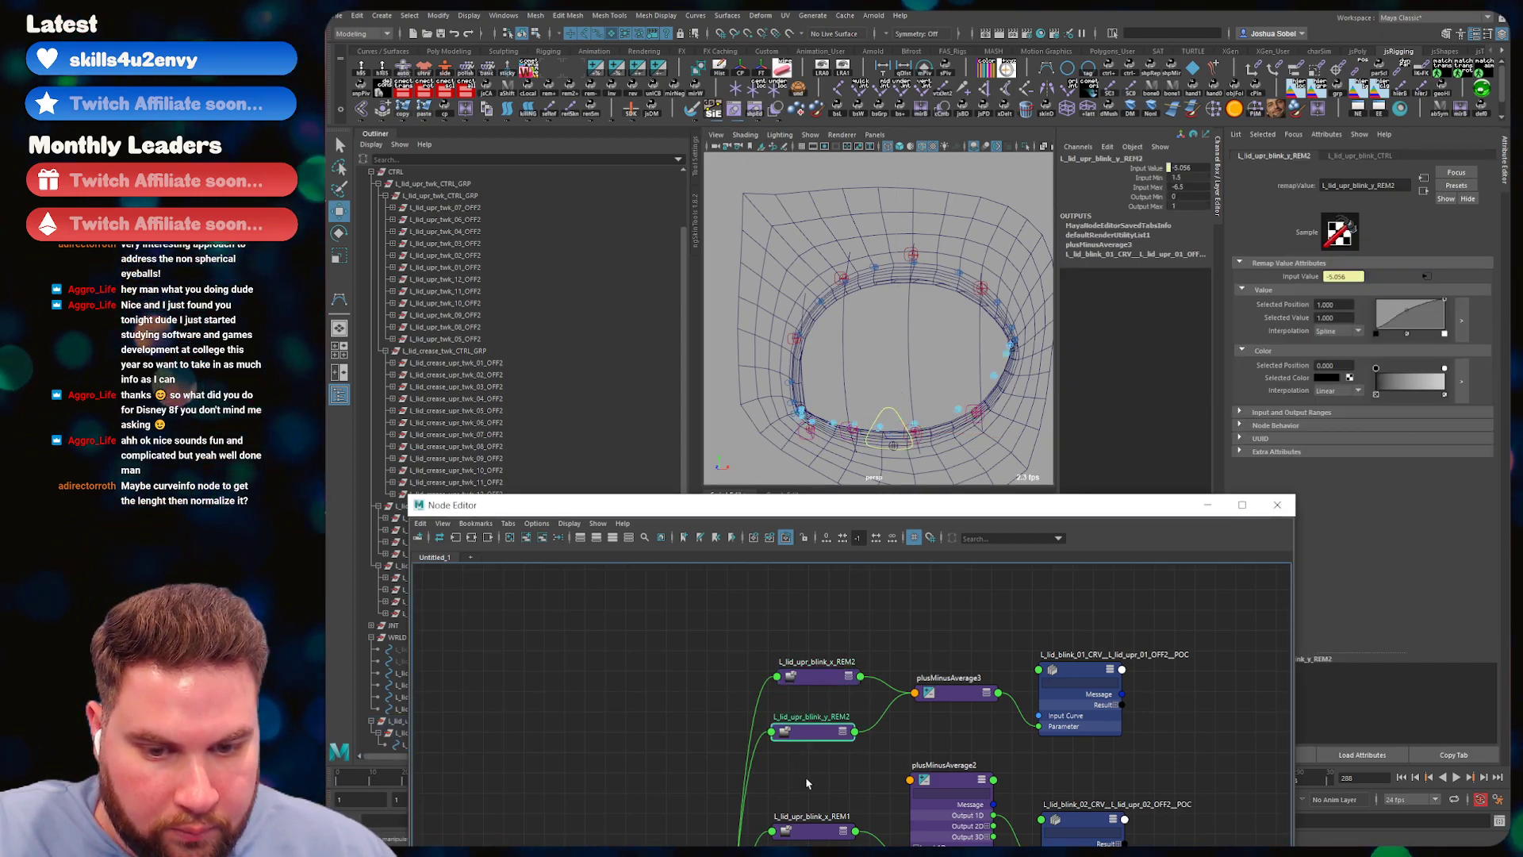
left_click(1445, 303)
left_click_drag(1448, 299, 1447, 306)
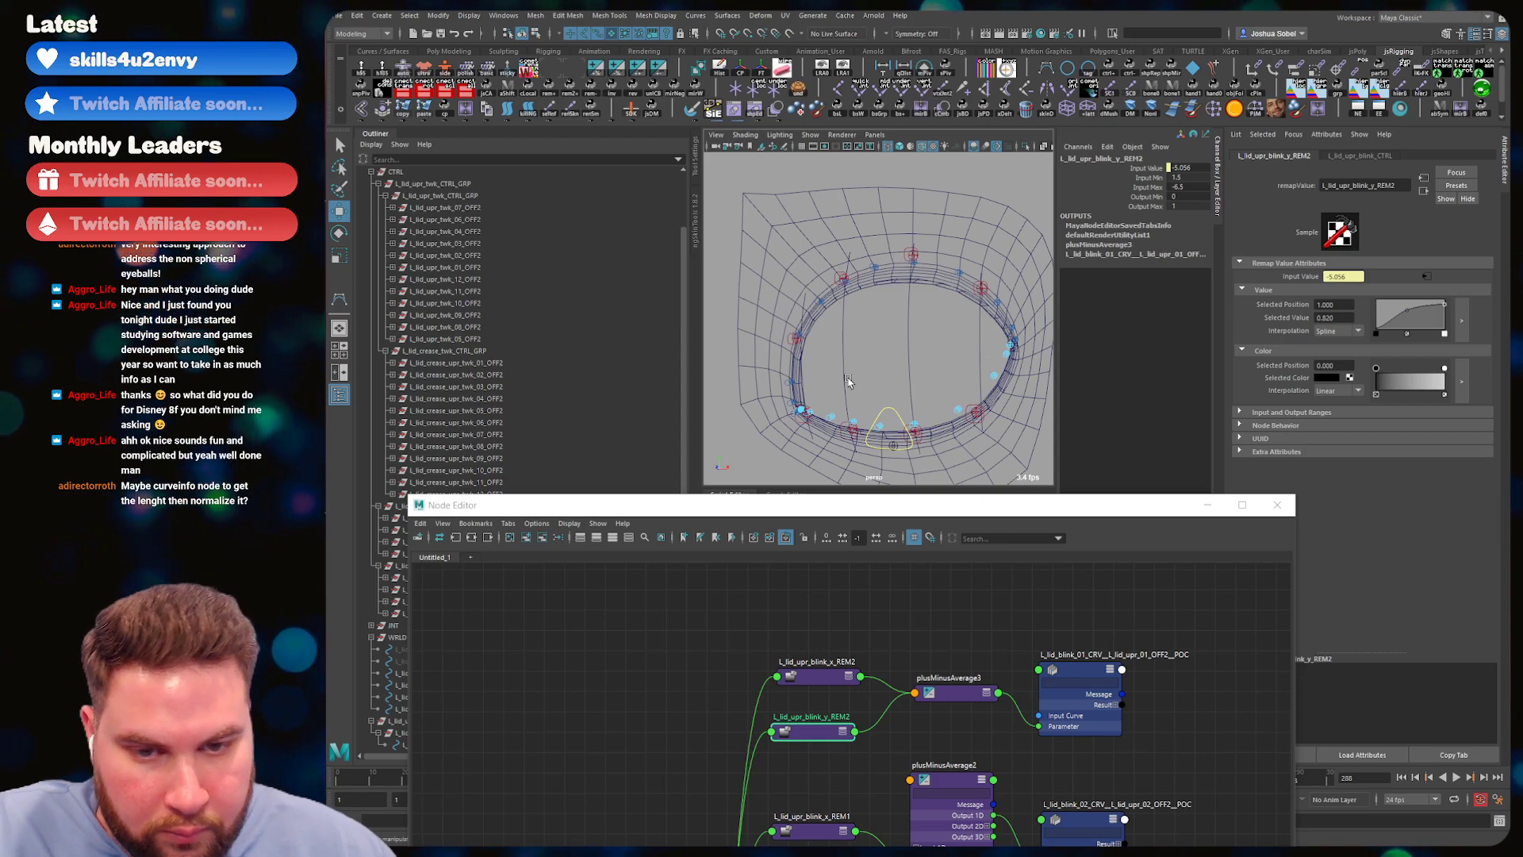
- Test the reshaped inner-corner motion by moving L_lid_upr_blink_CTRL between open and closed, leaving the lid half-closed
left_click_drag(870, 374, 847, 389, "alt")
left_click(892, 423)
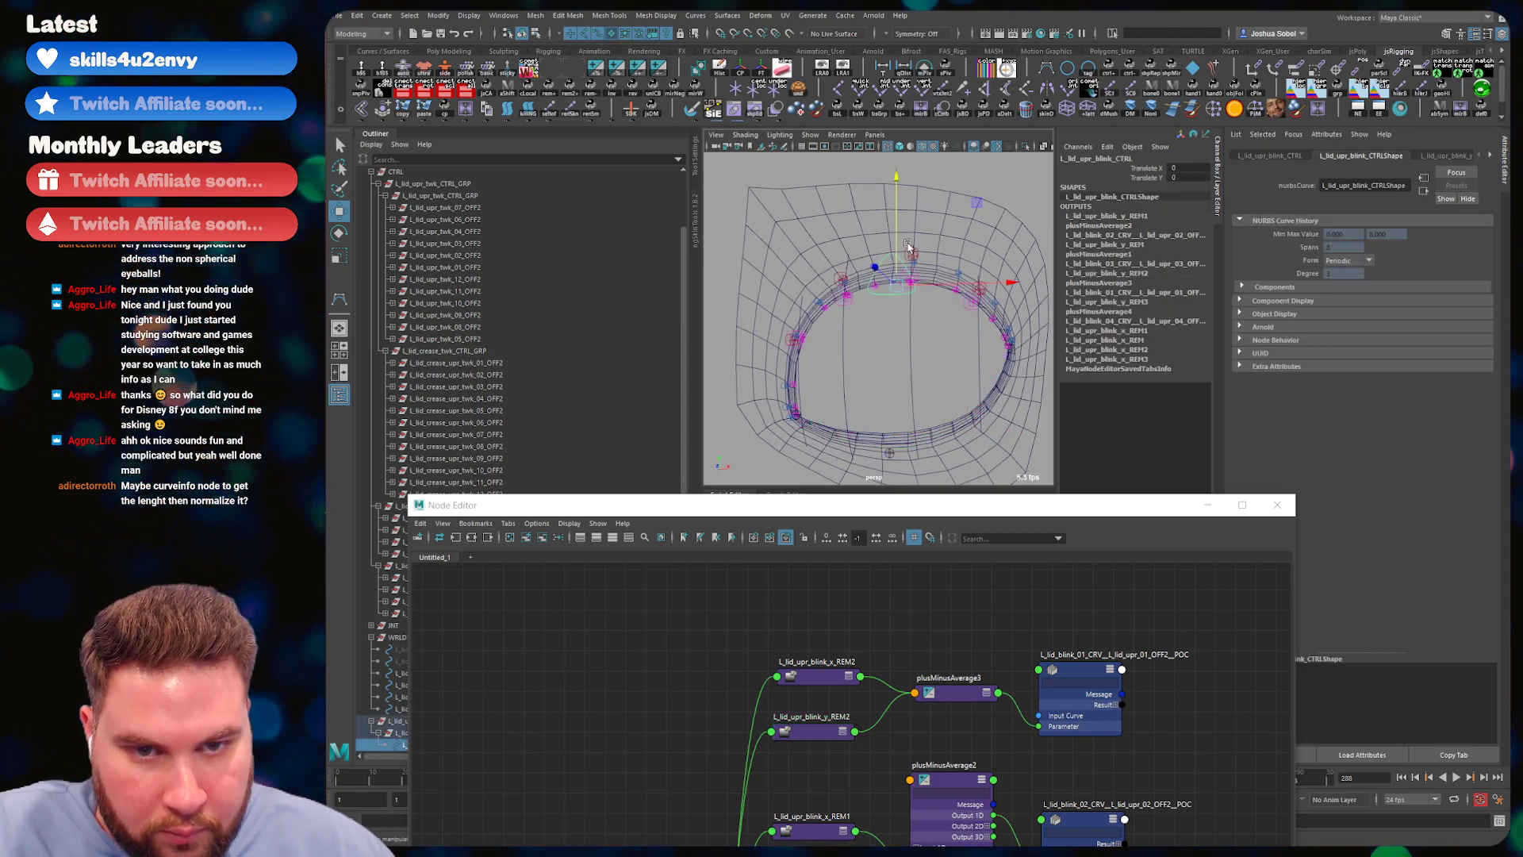
mouse_move(908, 327)
left_mouse_down()
mouse_move(915, 381)
mouse_move(905, 303)
left_mouse_up()
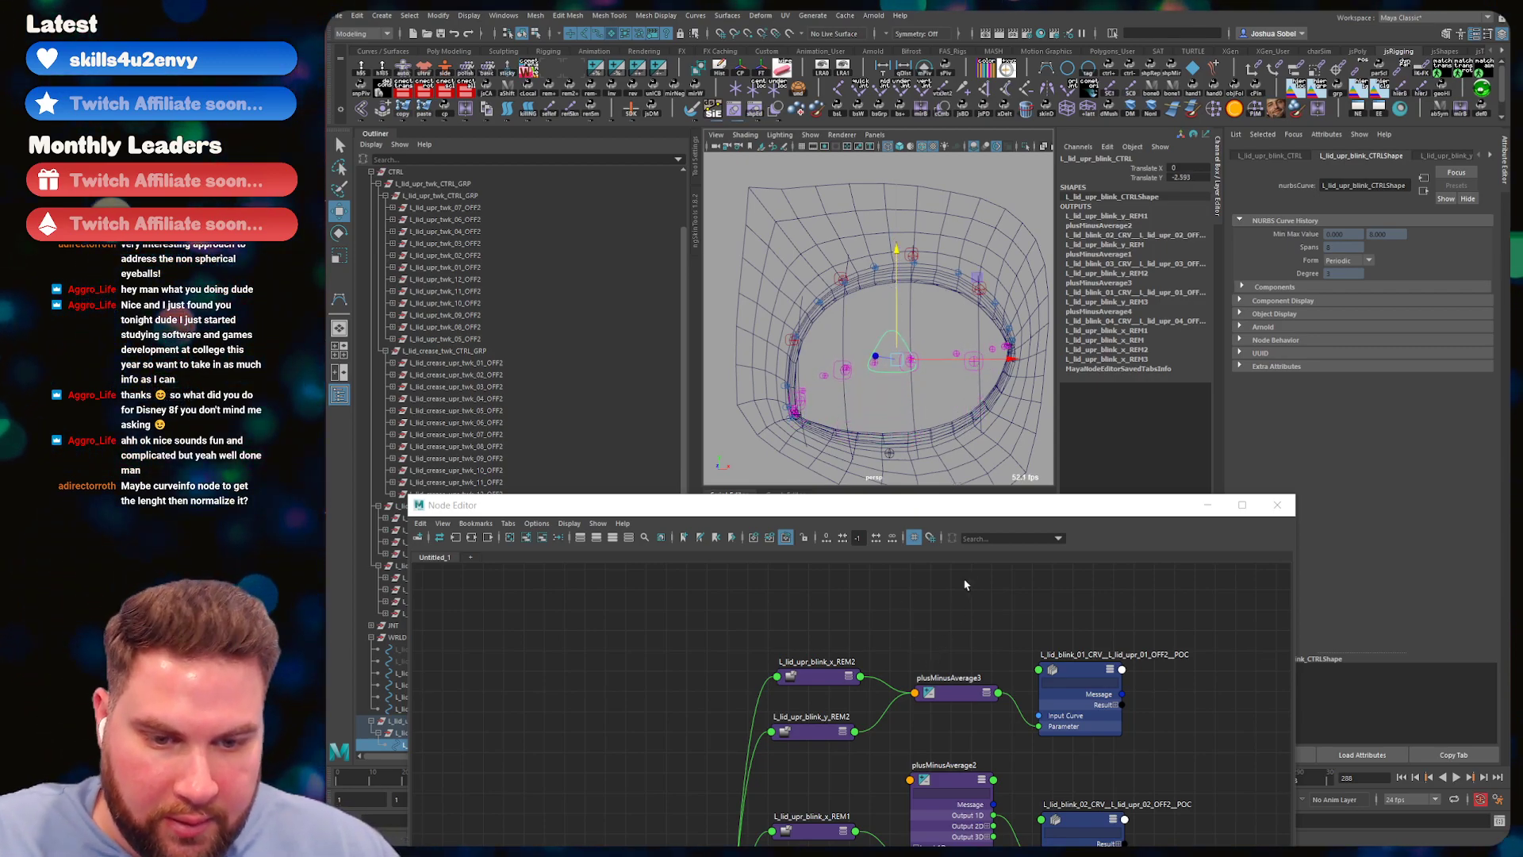
- Give L_lid_upr_blink_y_REM's value curve Spline interpolation and a midpoint at about position 0.49, value 0.50
middle_click_drag(890, 700, 853, 463, "alt")
middle_click_drag(856, 774, 857, 668, "alt")
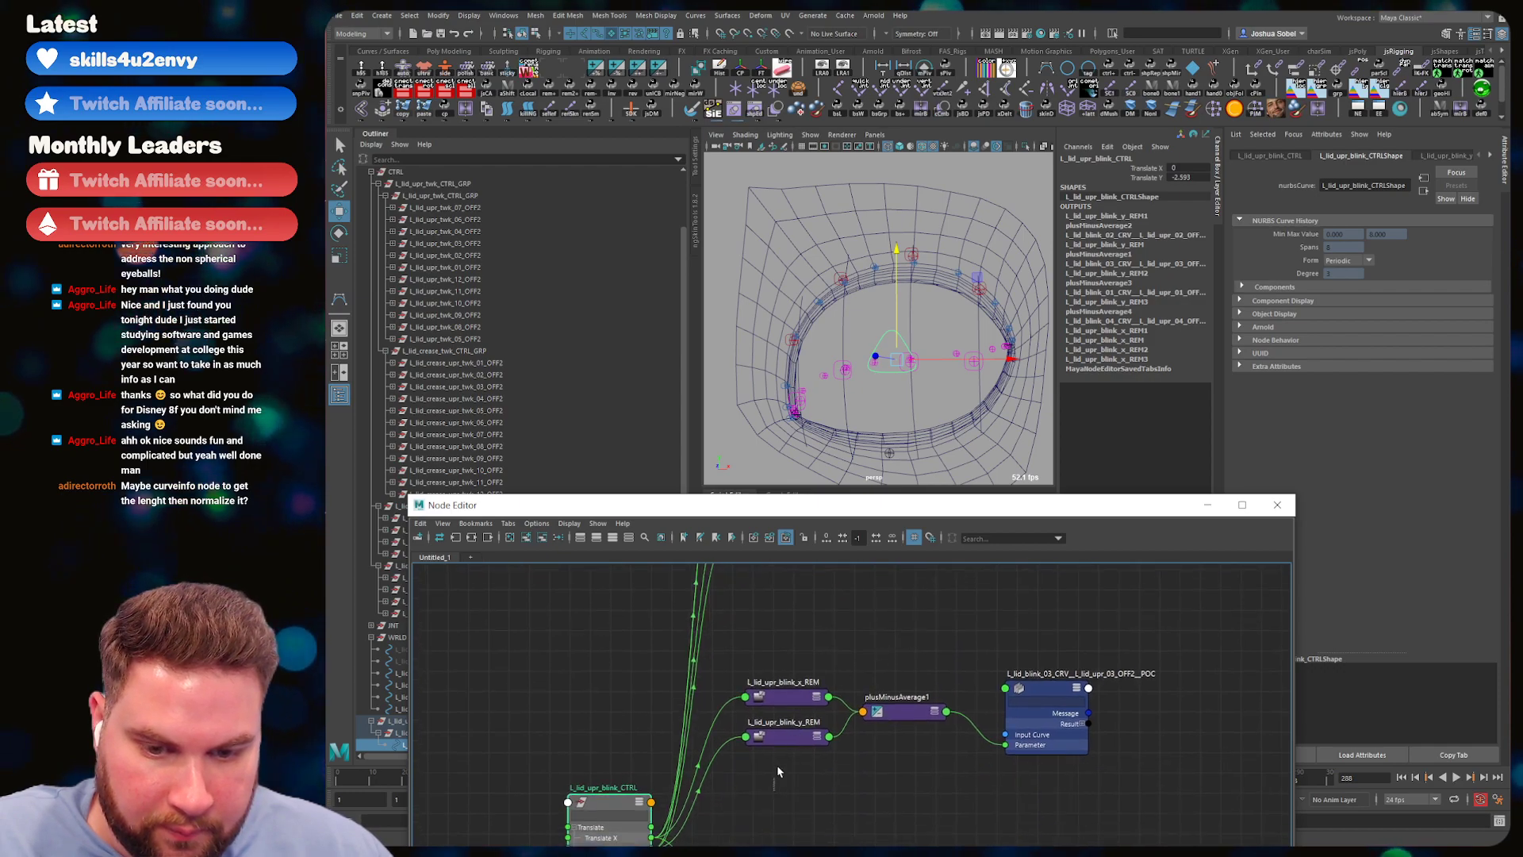
left_click_drag(776, 783, 796, 747)
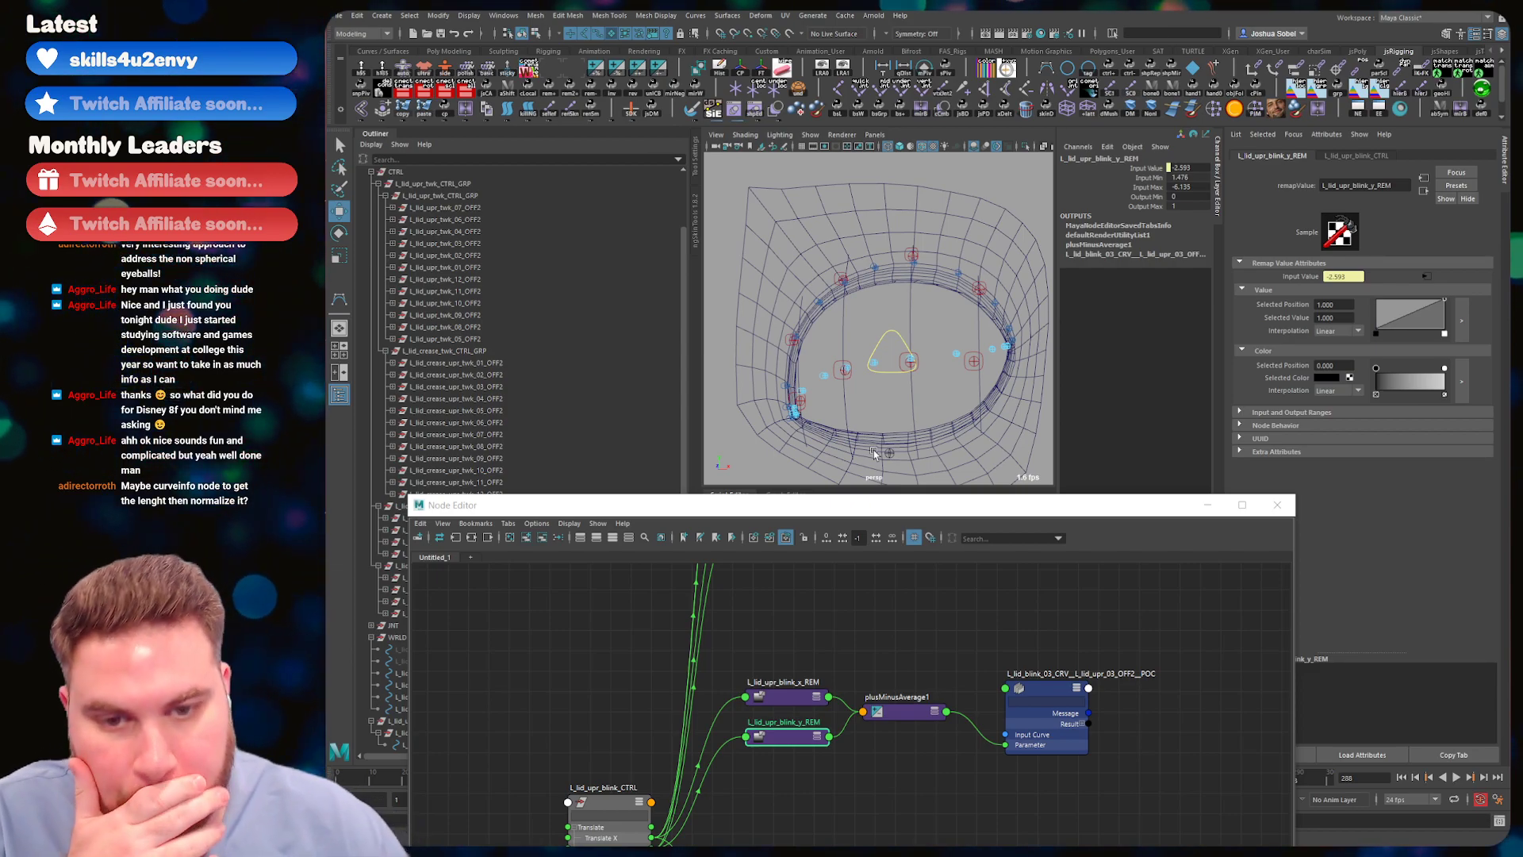
left_click(883, 371)
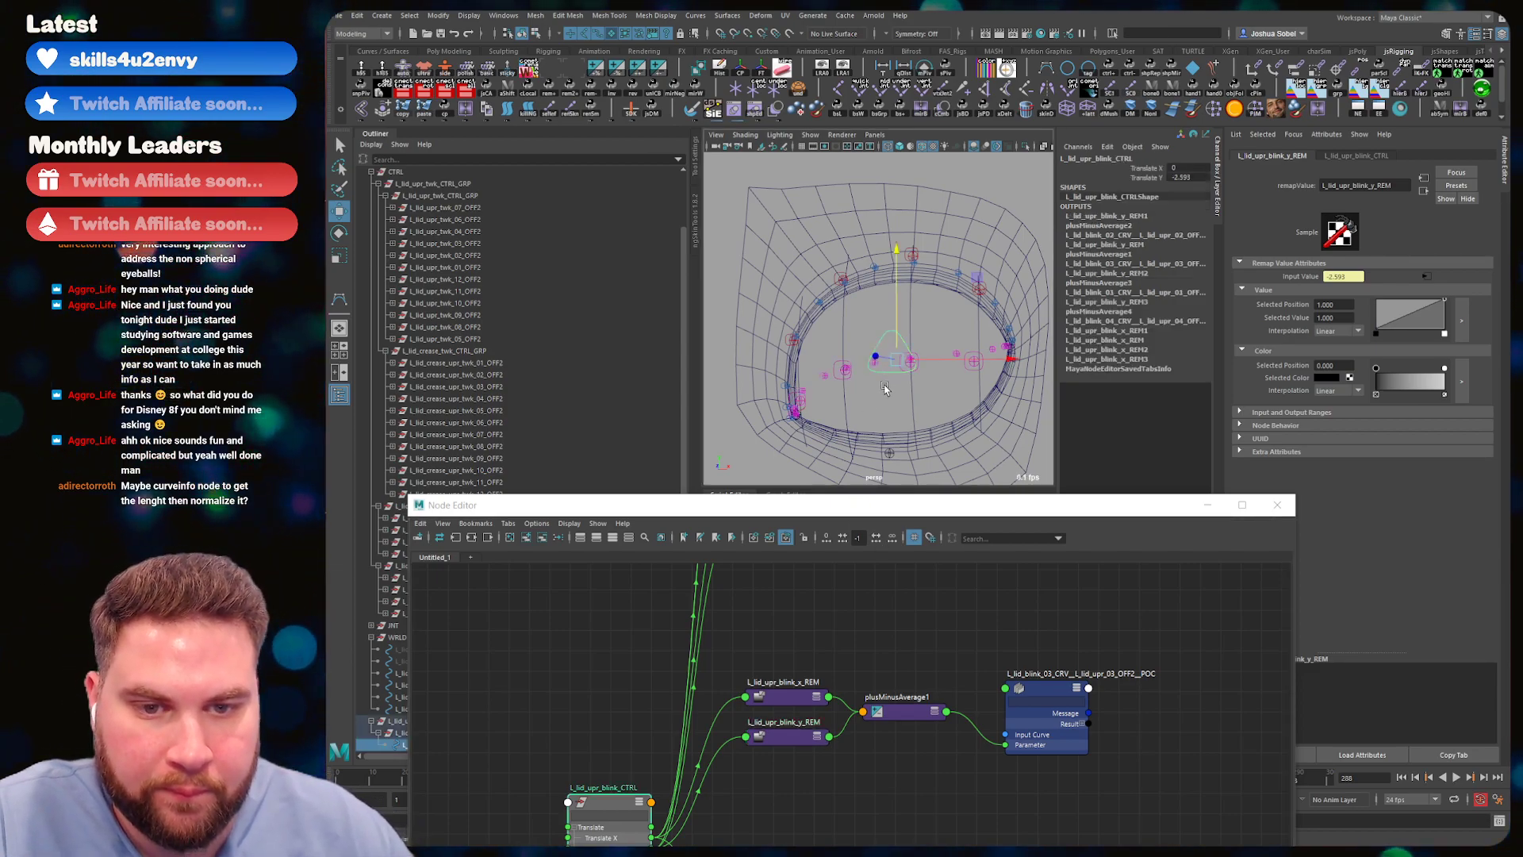
left_click(791, 737)
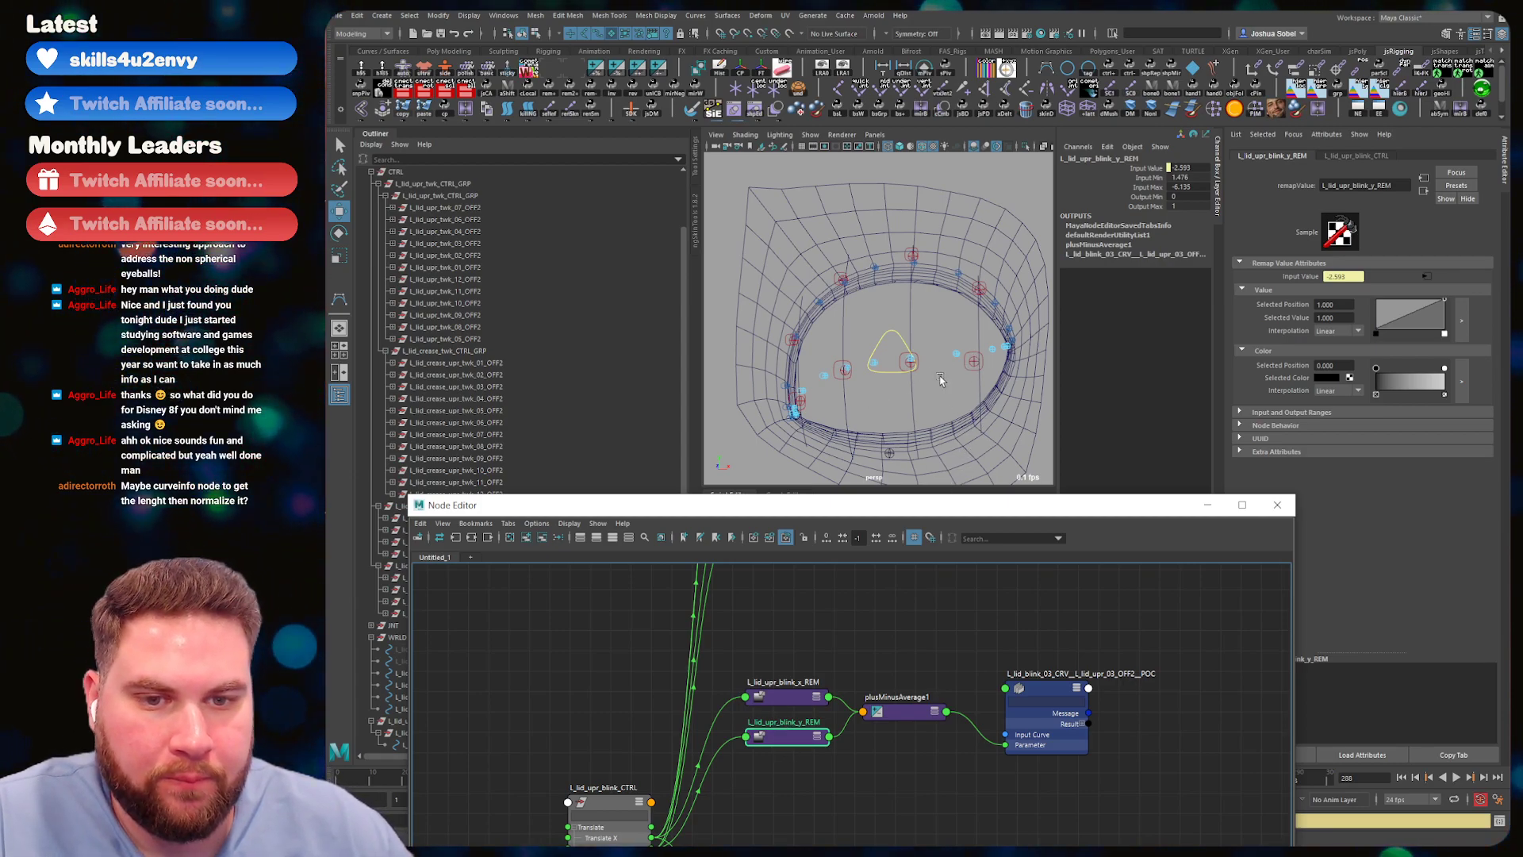
left_click(1375, 332)
left_click(1348, 330)
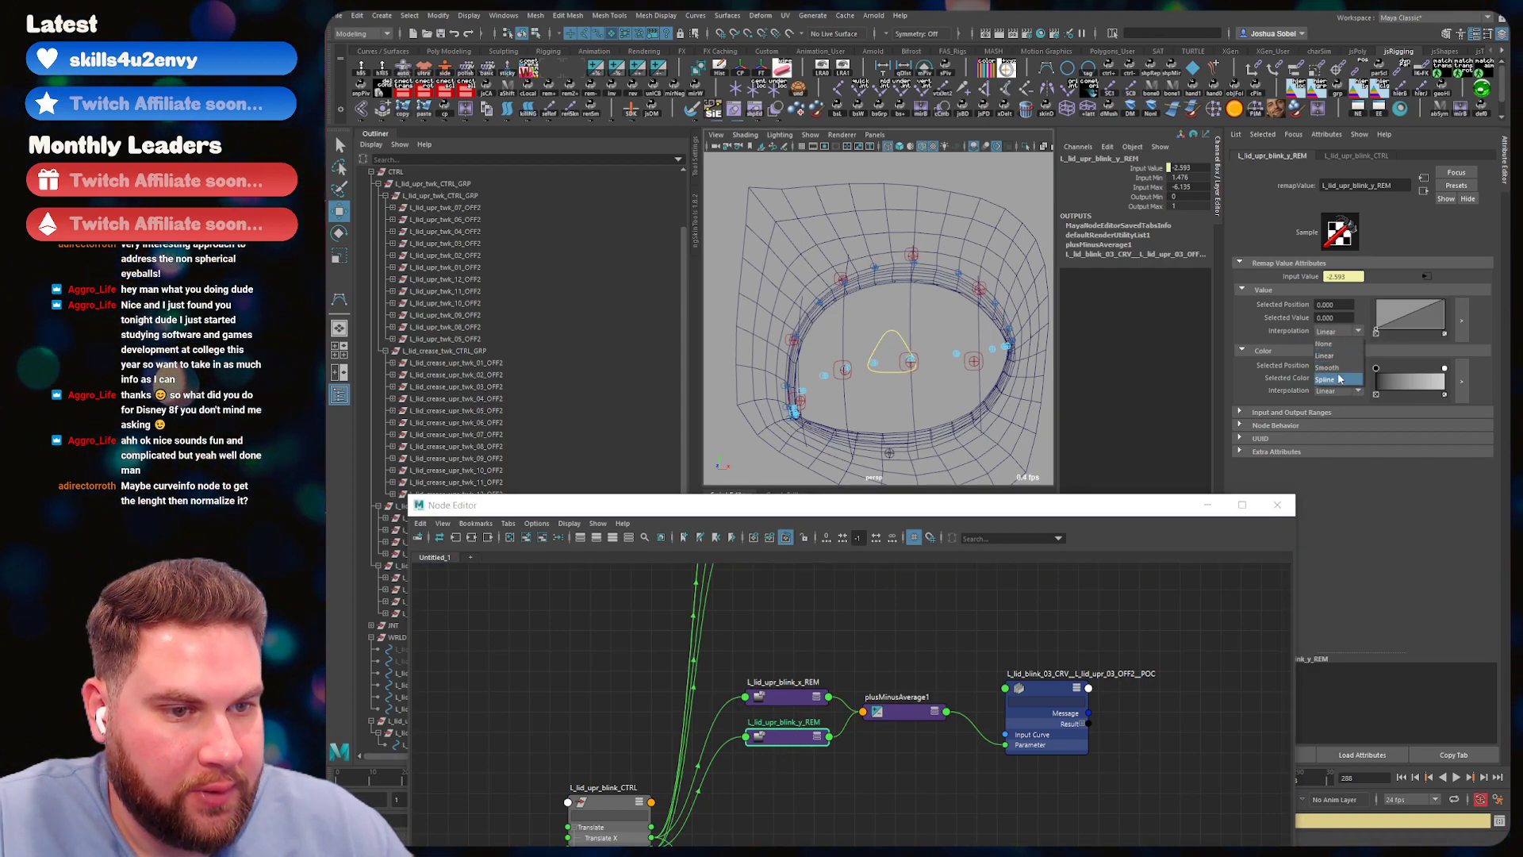
left_click(1338, 378)
left_click(1343, 331)
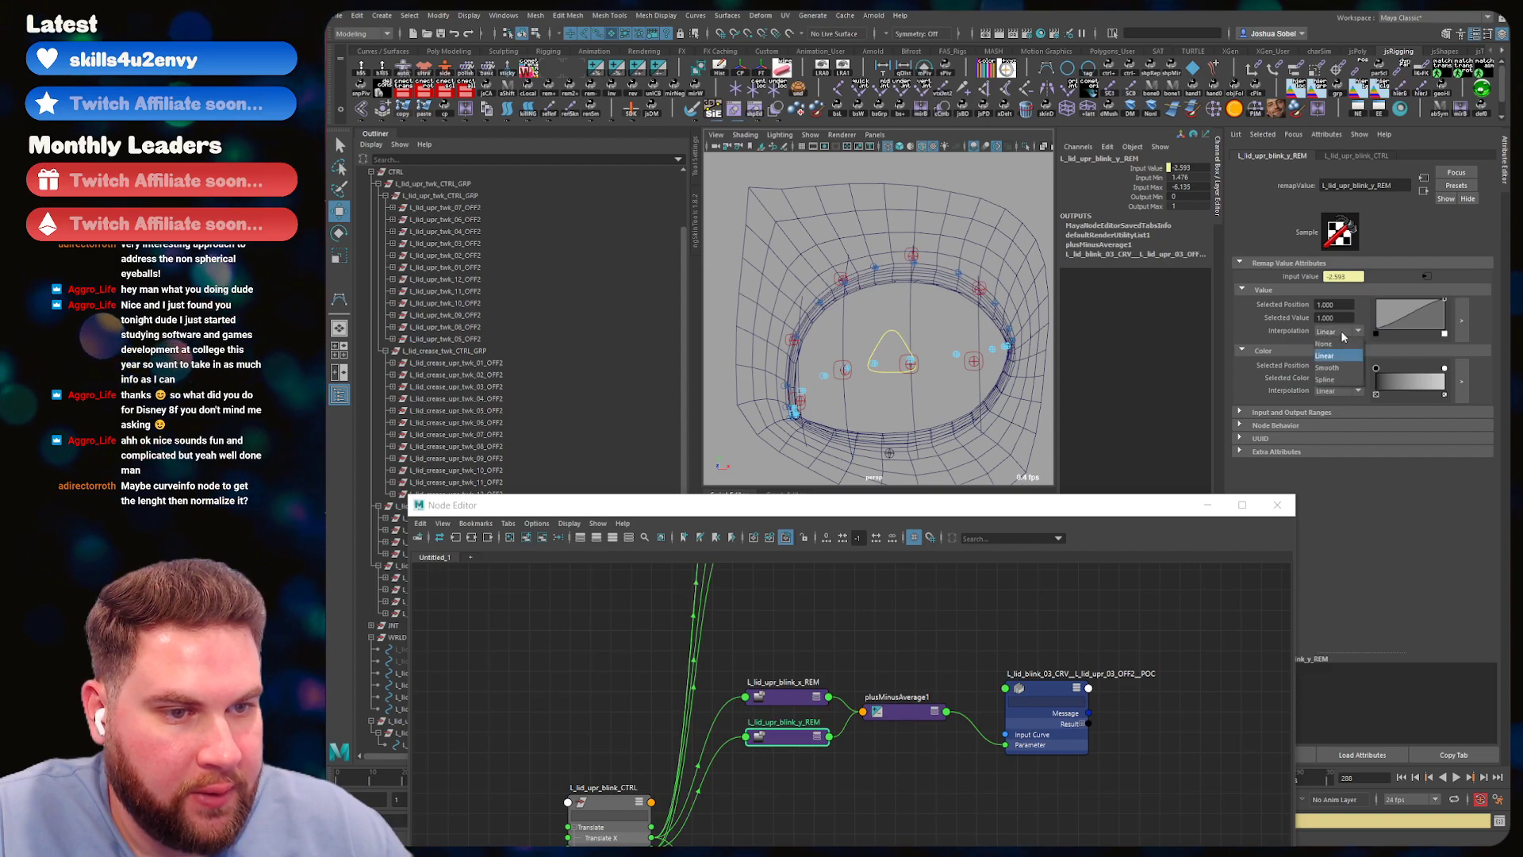
left_click(1338, 380)
left_click(1408, 315)
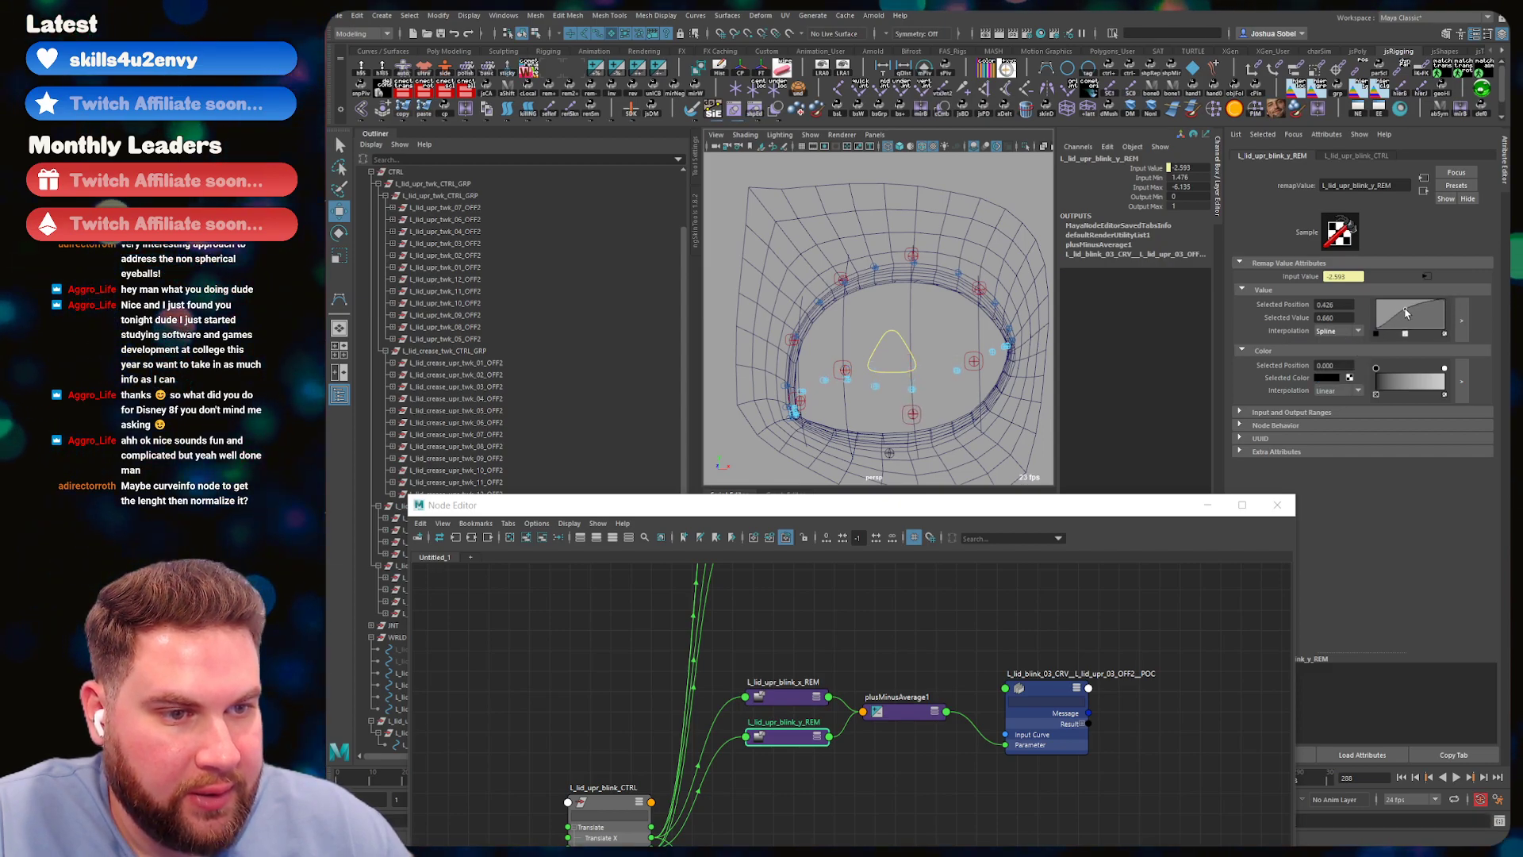
left_click_drag(1410, 315, 1408, 313)
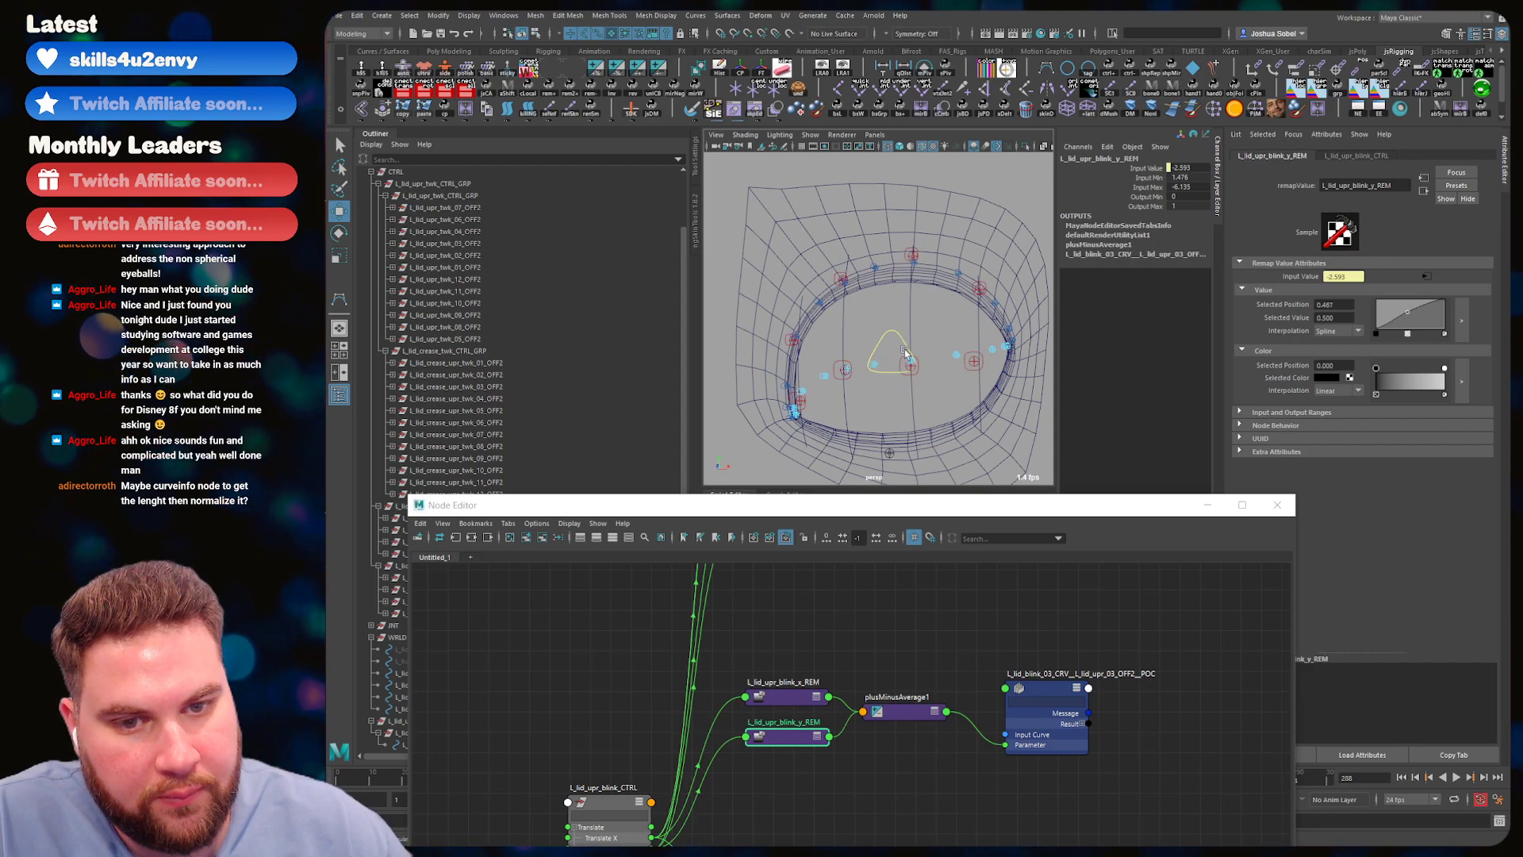
- Lower L_lid_upr_blink_CTRL to about -2.82 in Translate Y and shift L_lid_upr_blink_y_REM's curve midpoint to about position 0.50, value 0.46
left_click(911, 370)
left_click_drag(900, 254, 900, 328)
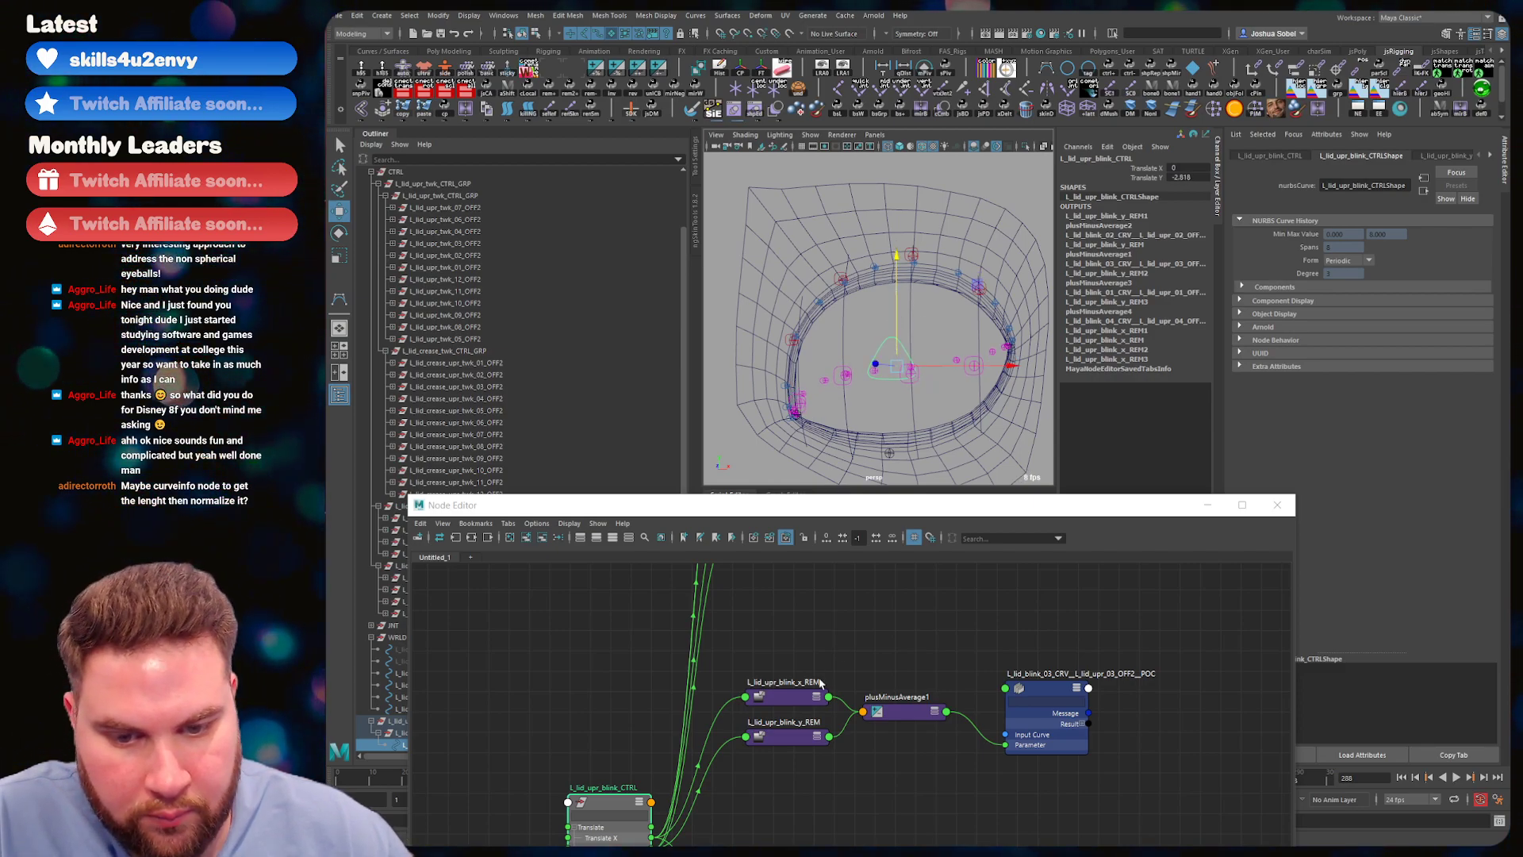
left_click(842, 708)
left_click(774, 737)
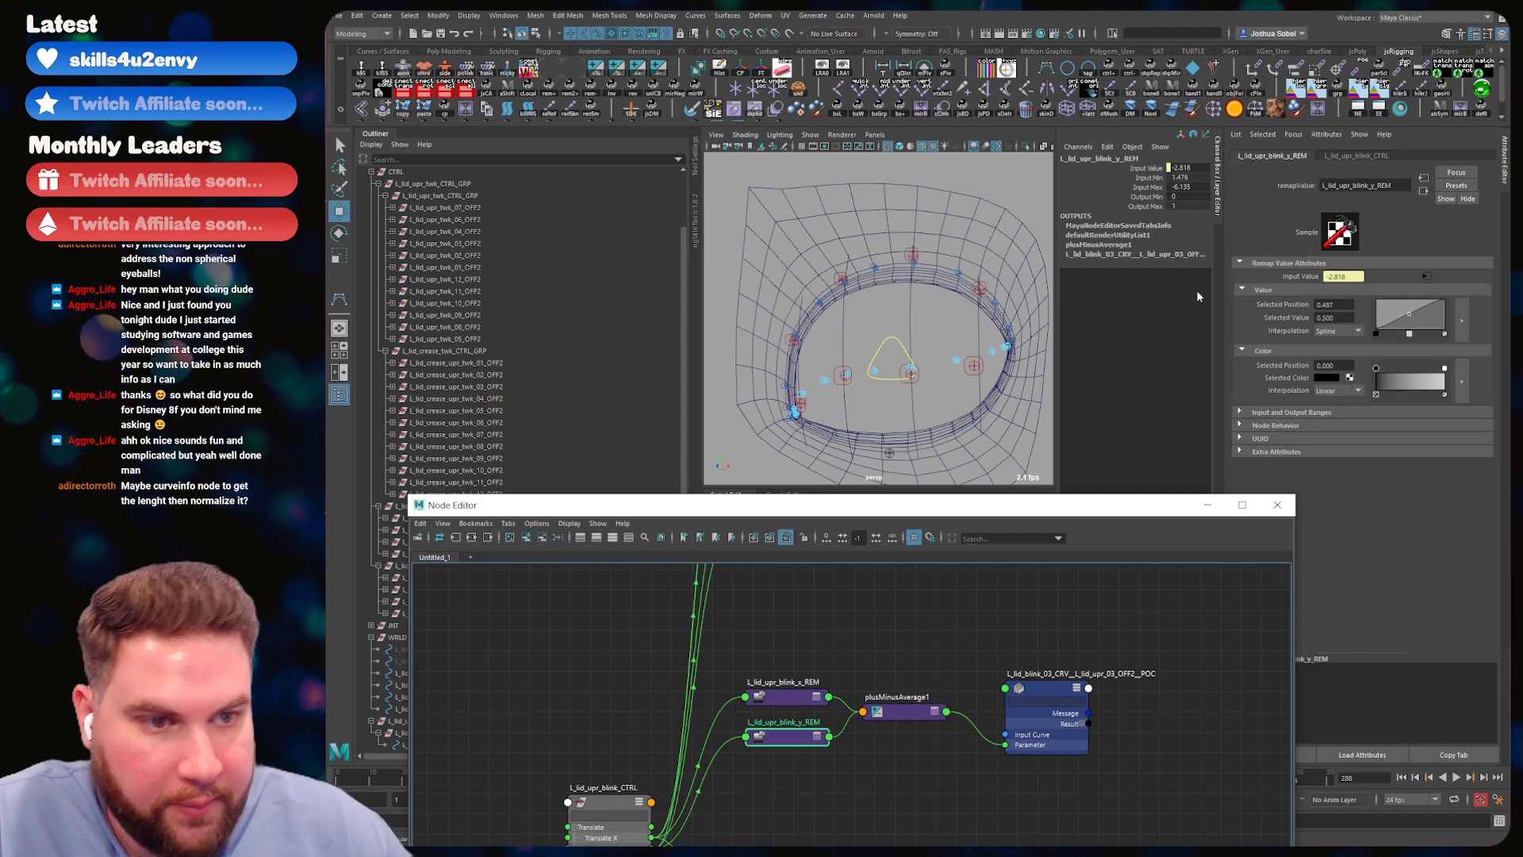
left_click_drag(1409, 316, 1410, 320)
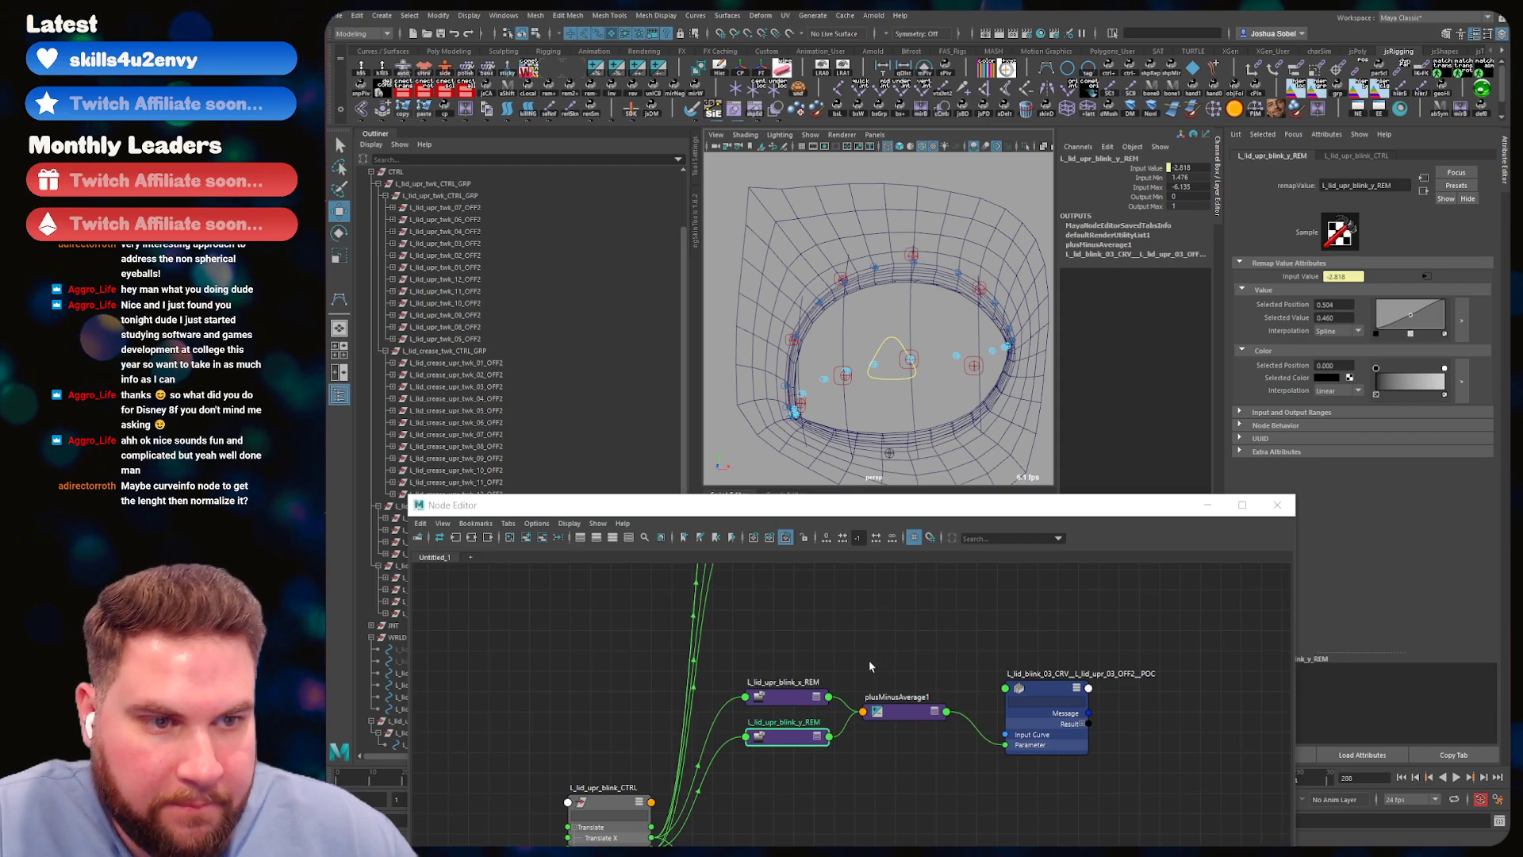
- Give L_lid_upr_blink_y_REM3's value curve Spline interpolation and a midpoint at about position 0.51, value 0.40
middle_click_drag(862, 629, 865, 505, "alt")
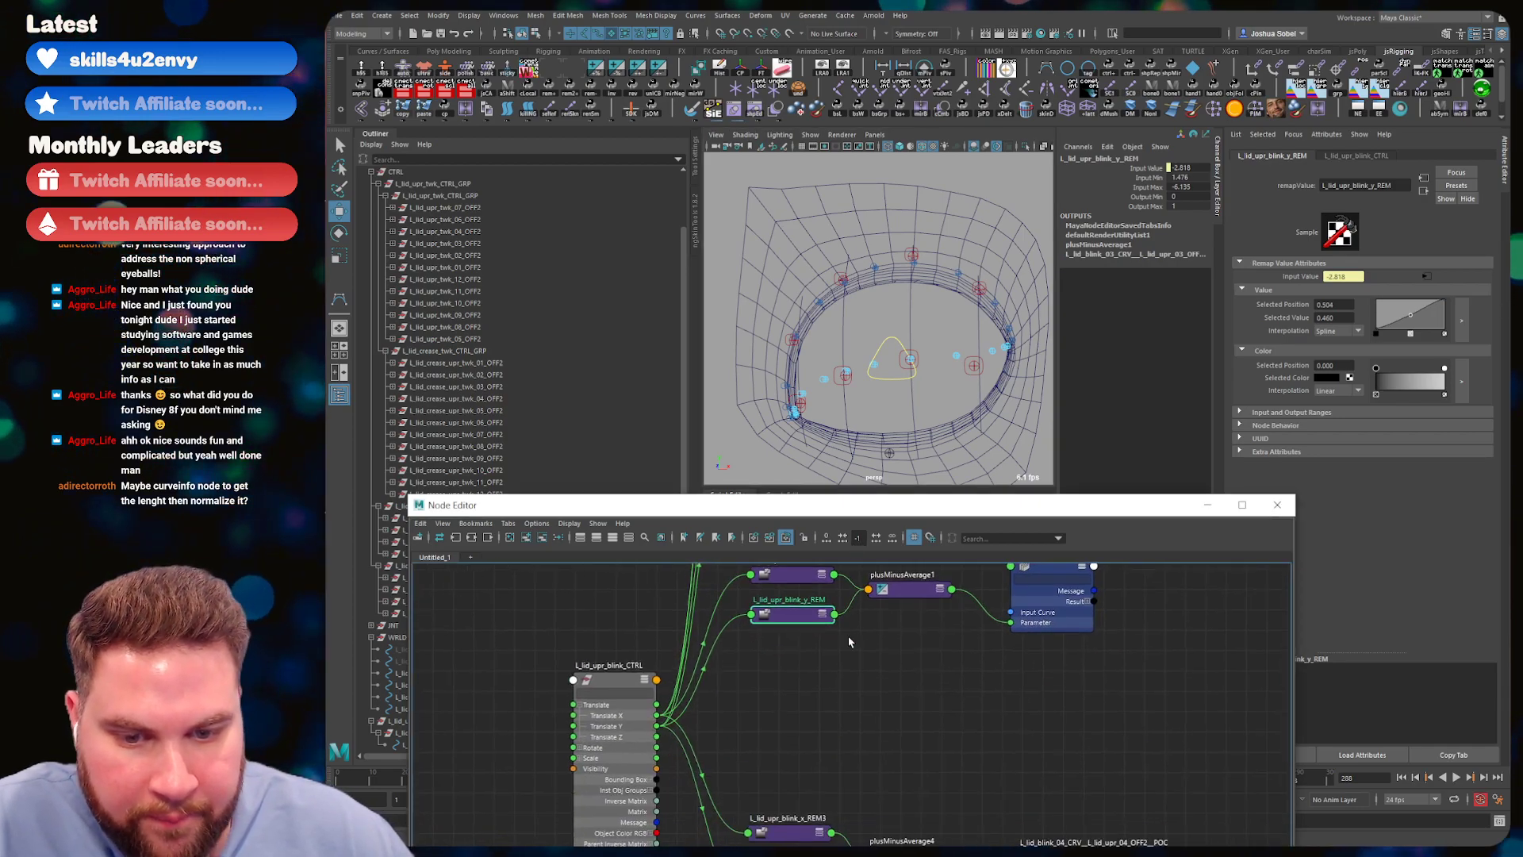
middle_click_drag(865, 815, 847, 674, "alt")
left_click(768, 746)
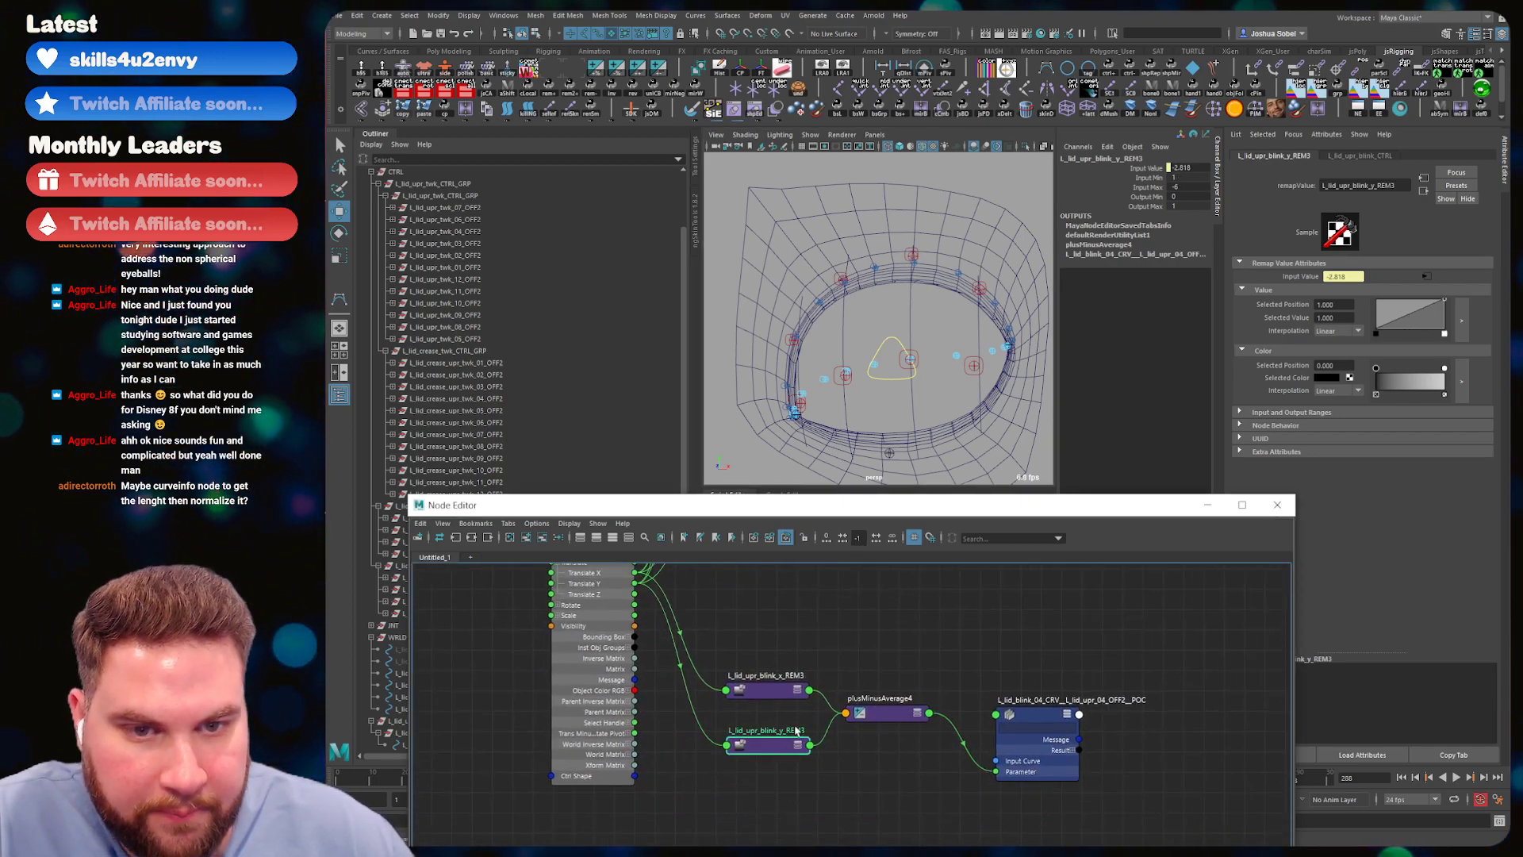
left_click(1348, 331)
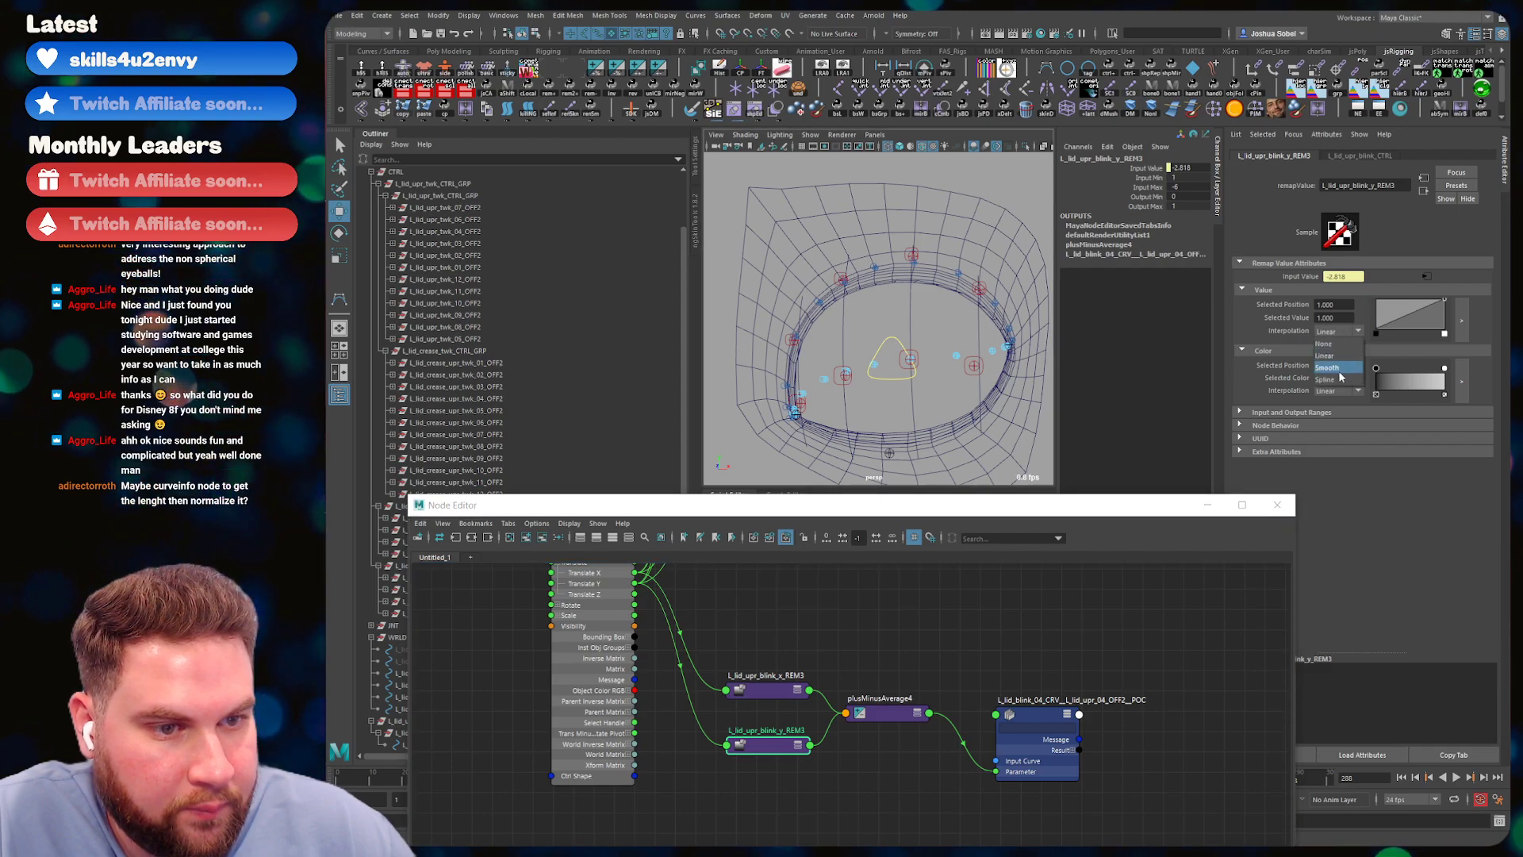
left_click(1365, 347)
left_click(1376, 331)
left_click(1338, 331)
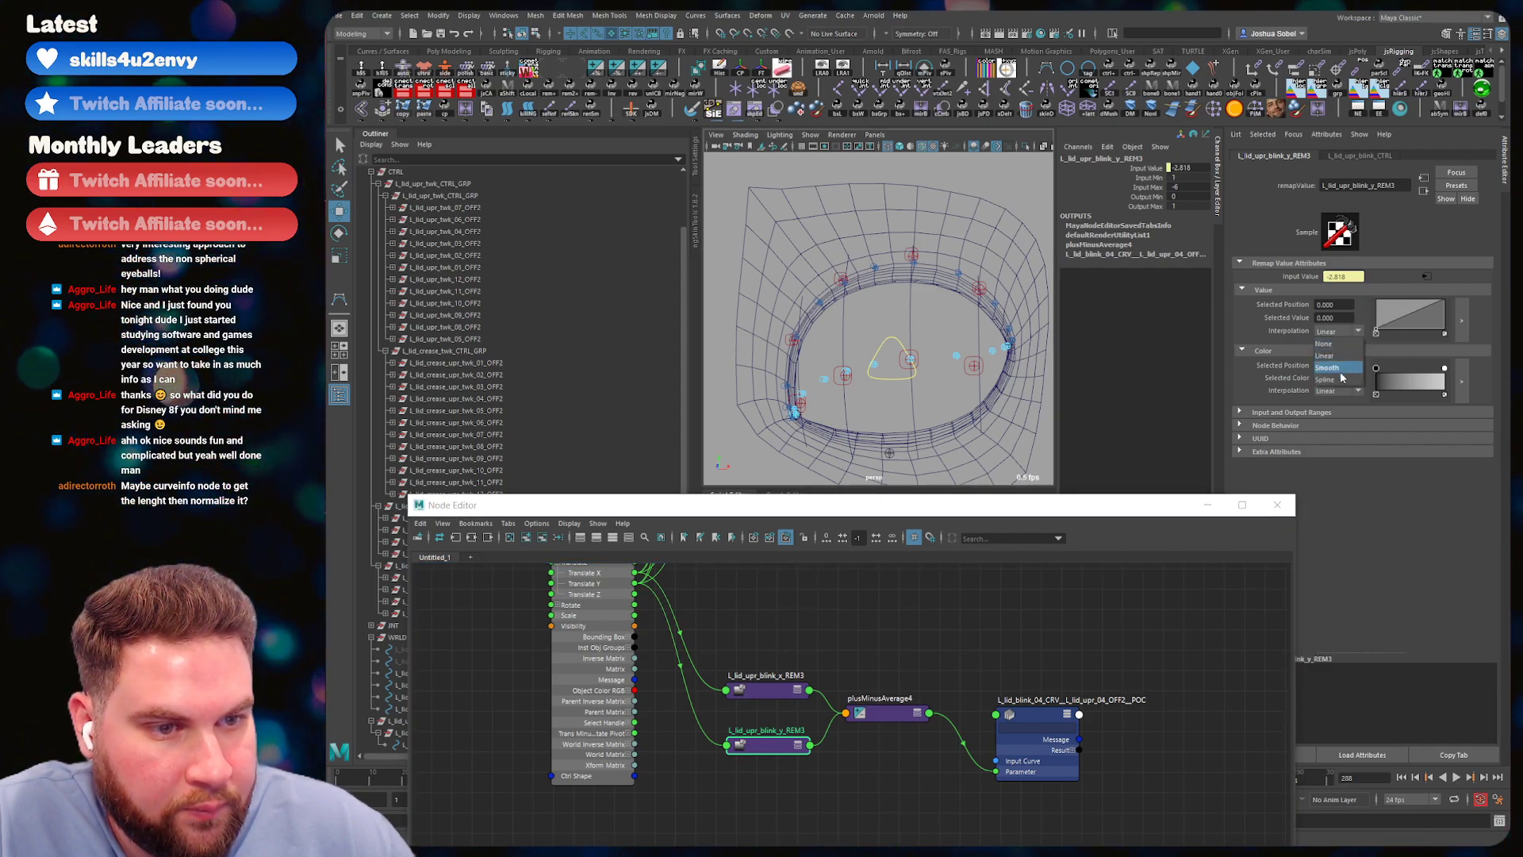
left_click(1339, 381)
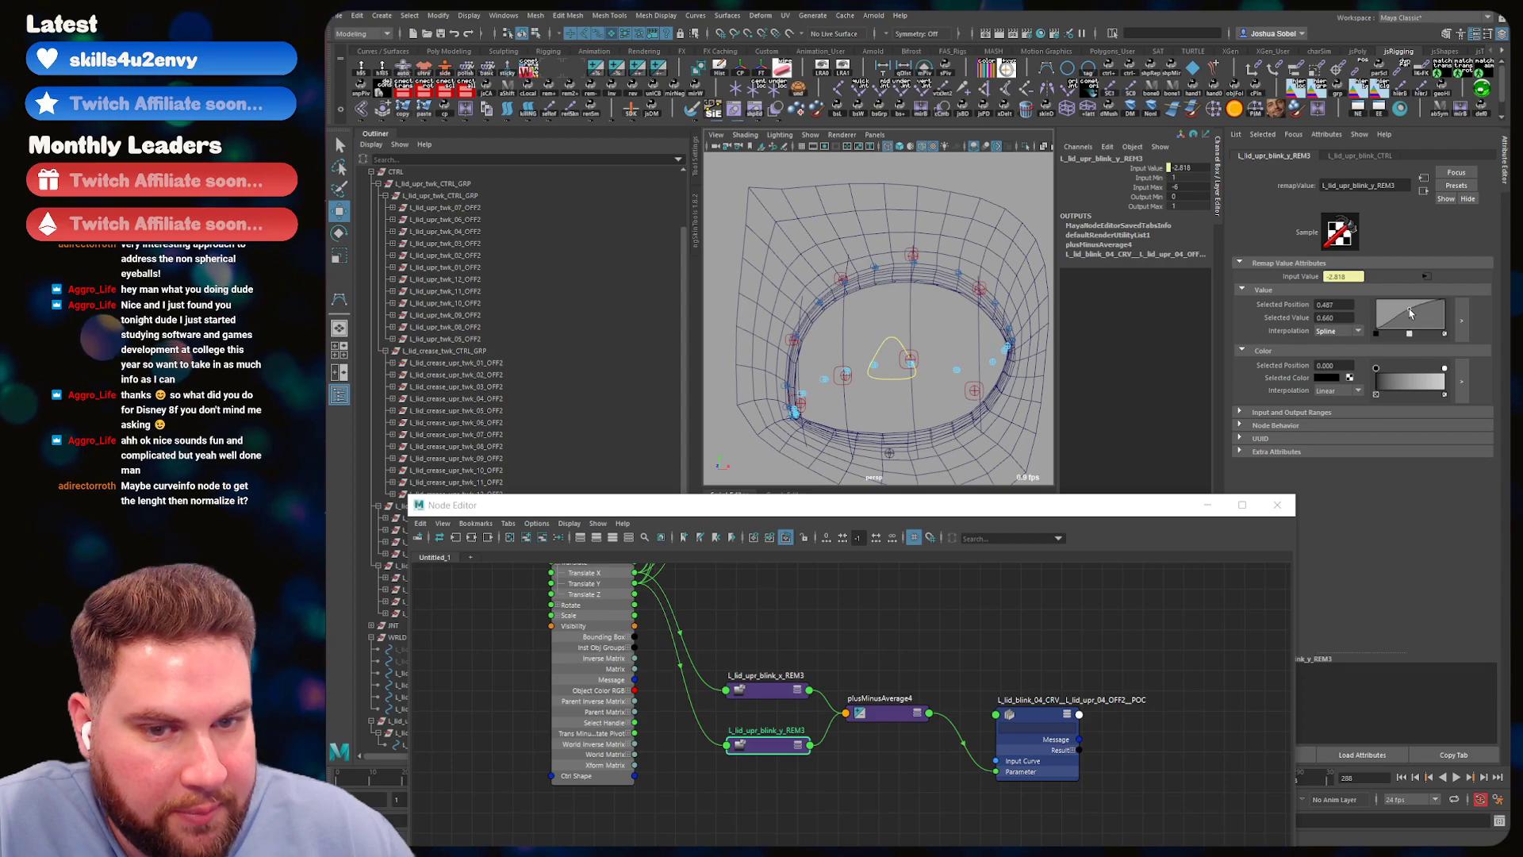
left_click(1410, 320)
left_click_drag(1410, 320, 1413, 319)
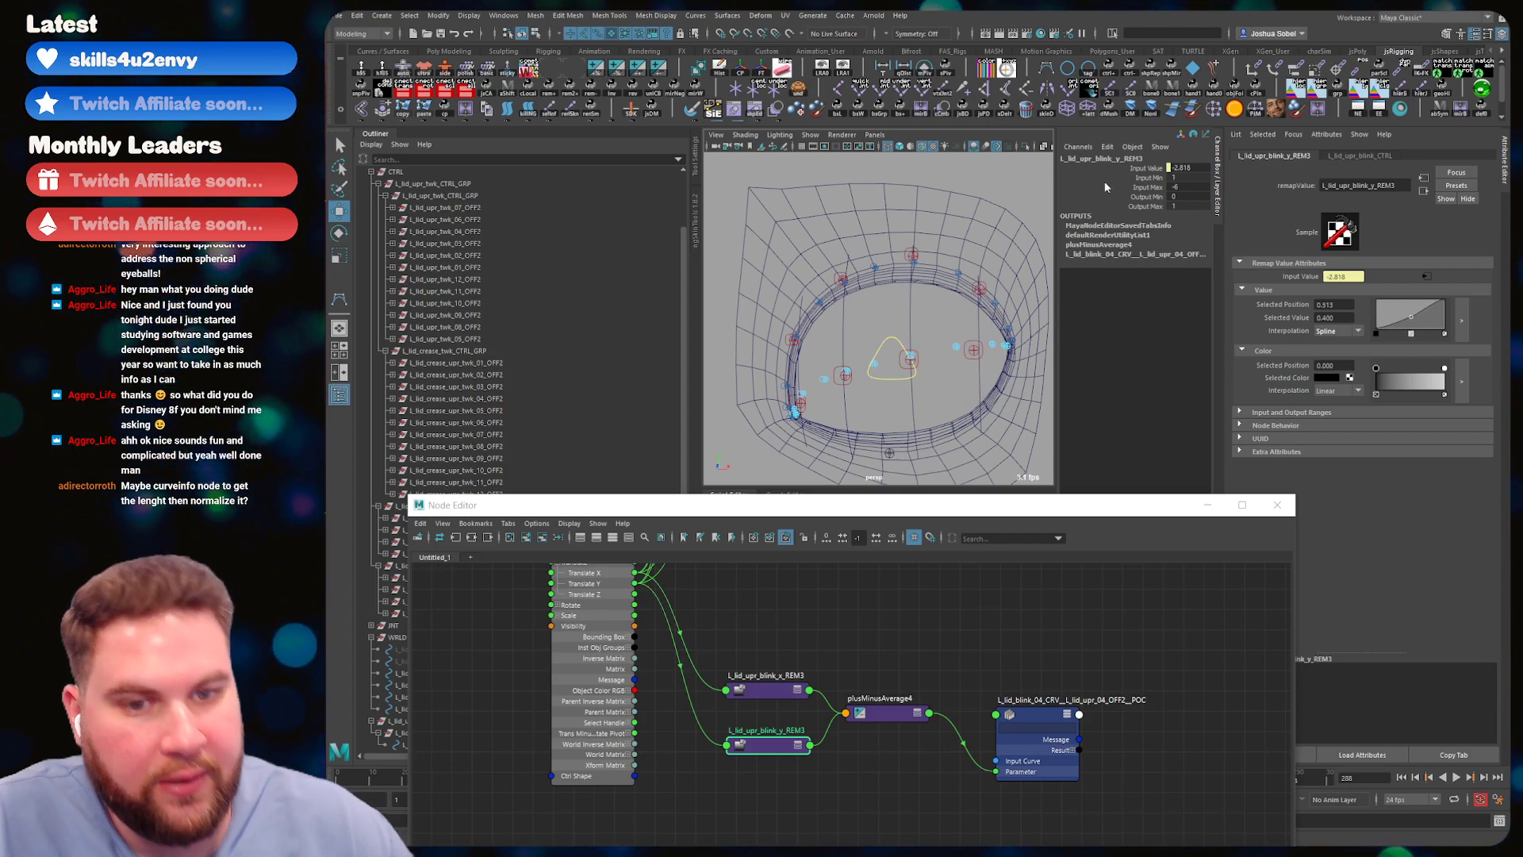
- Test the upper-lid blink by moving L_lid_upr_blink_CTRL vertically, leaving it at about -2.86 in Translate Y
left_click(888, 357)
mouse_move(897, 326)
left_mouse_down()
mouse_move(897, 240)
mouse_move(897, 323)
left_mouse_up()
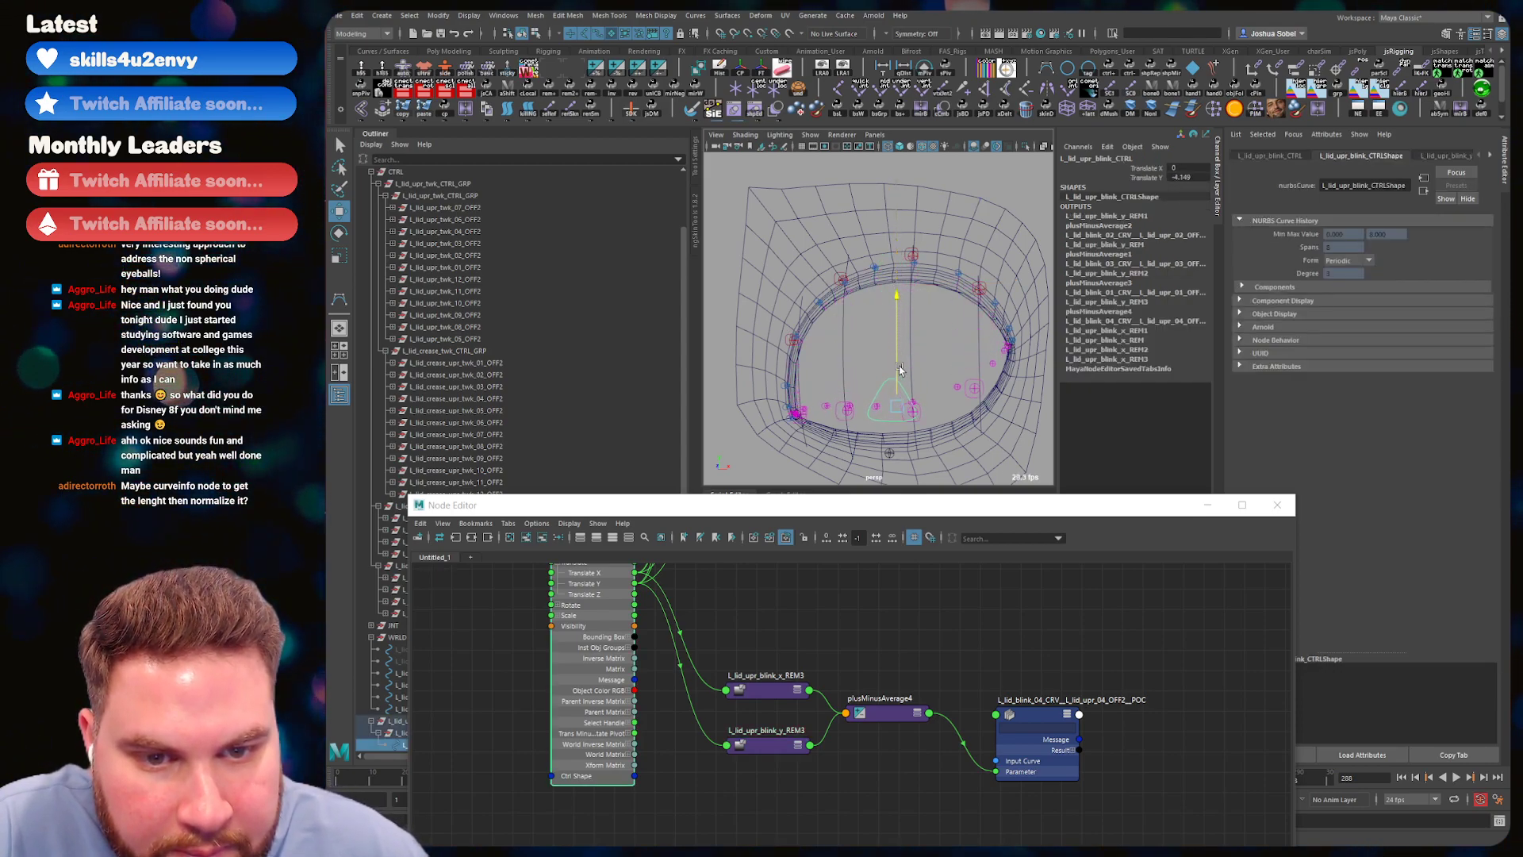
left_click_drag(902, 384, 884, 326)
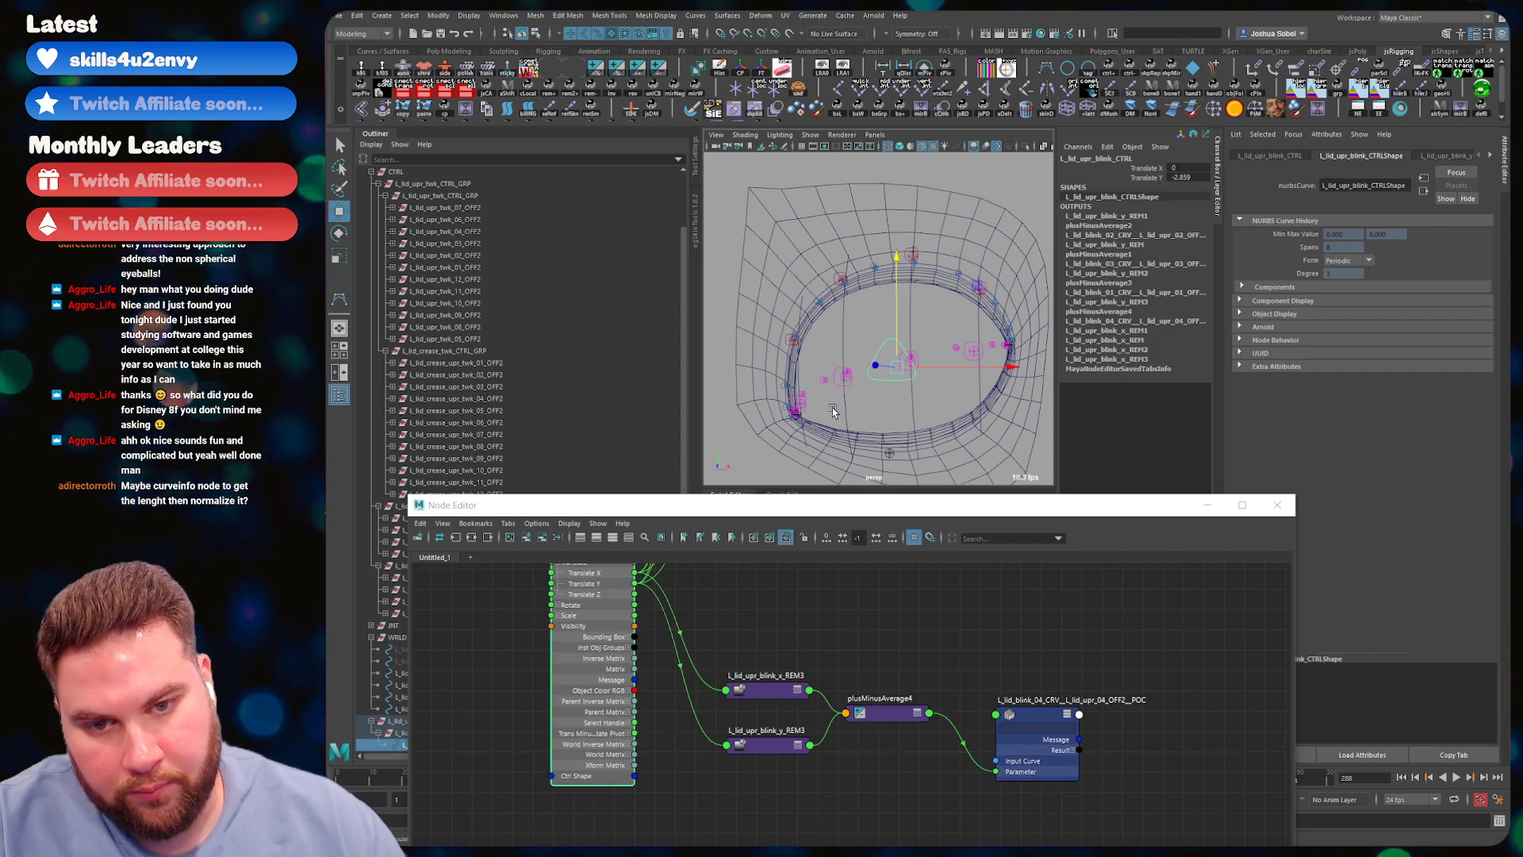
- Set the end point of L_lid_upr_blink_y_REM1's value curve to Spline interpolation
left_click(833, 622)
middle_click_drag(839, 618, 853, 747, "alt")
right_click_drag(853, 747, 737, 631, "alt")
middle_click_drag(896, 570, 886, 623, "alt")
scroll(801, 637, "up", 4)
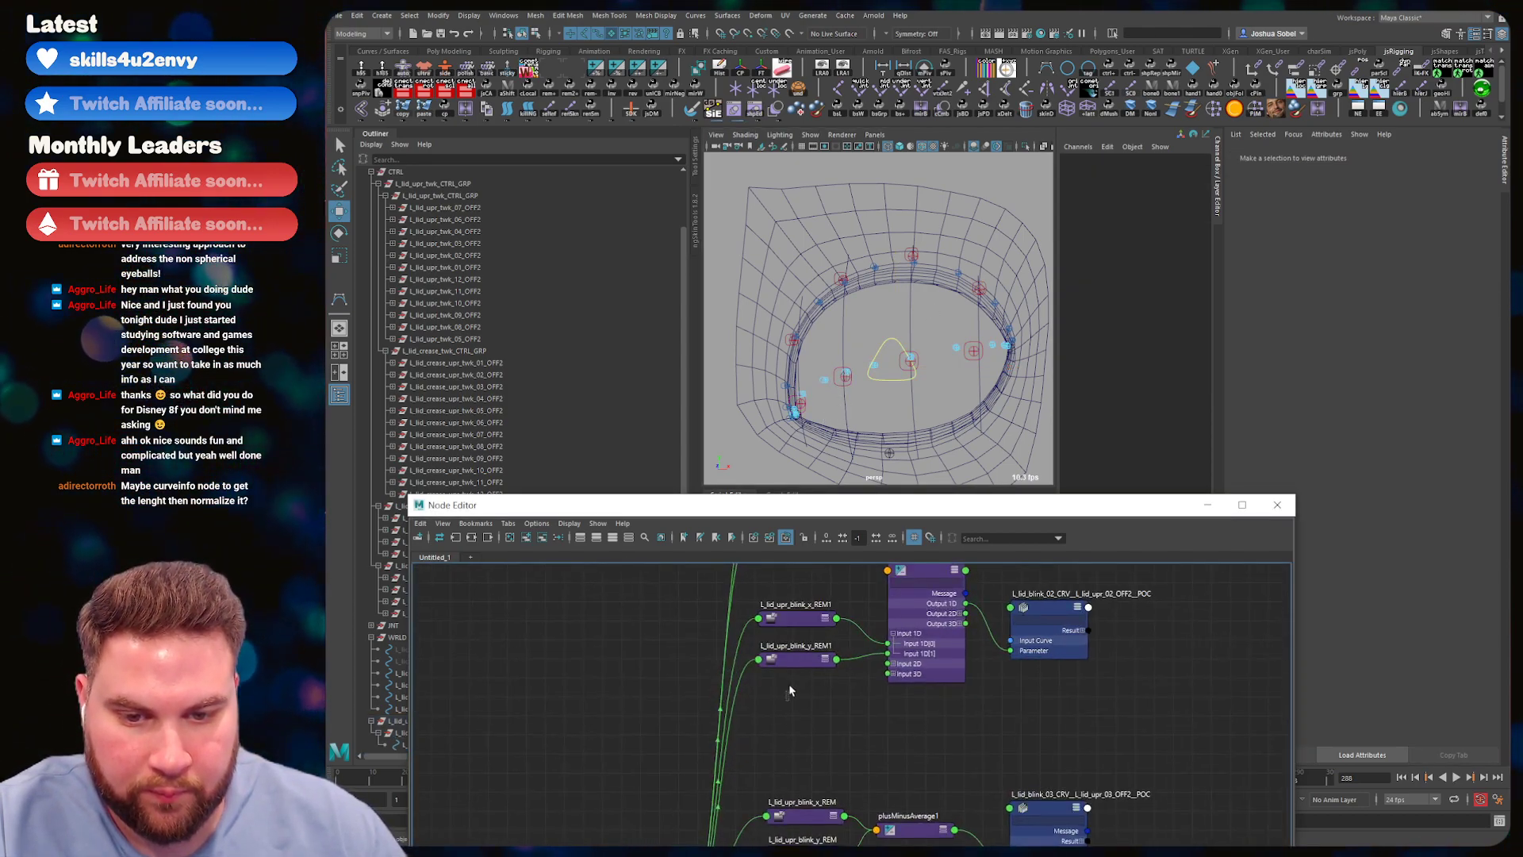
left_click(793, 658)
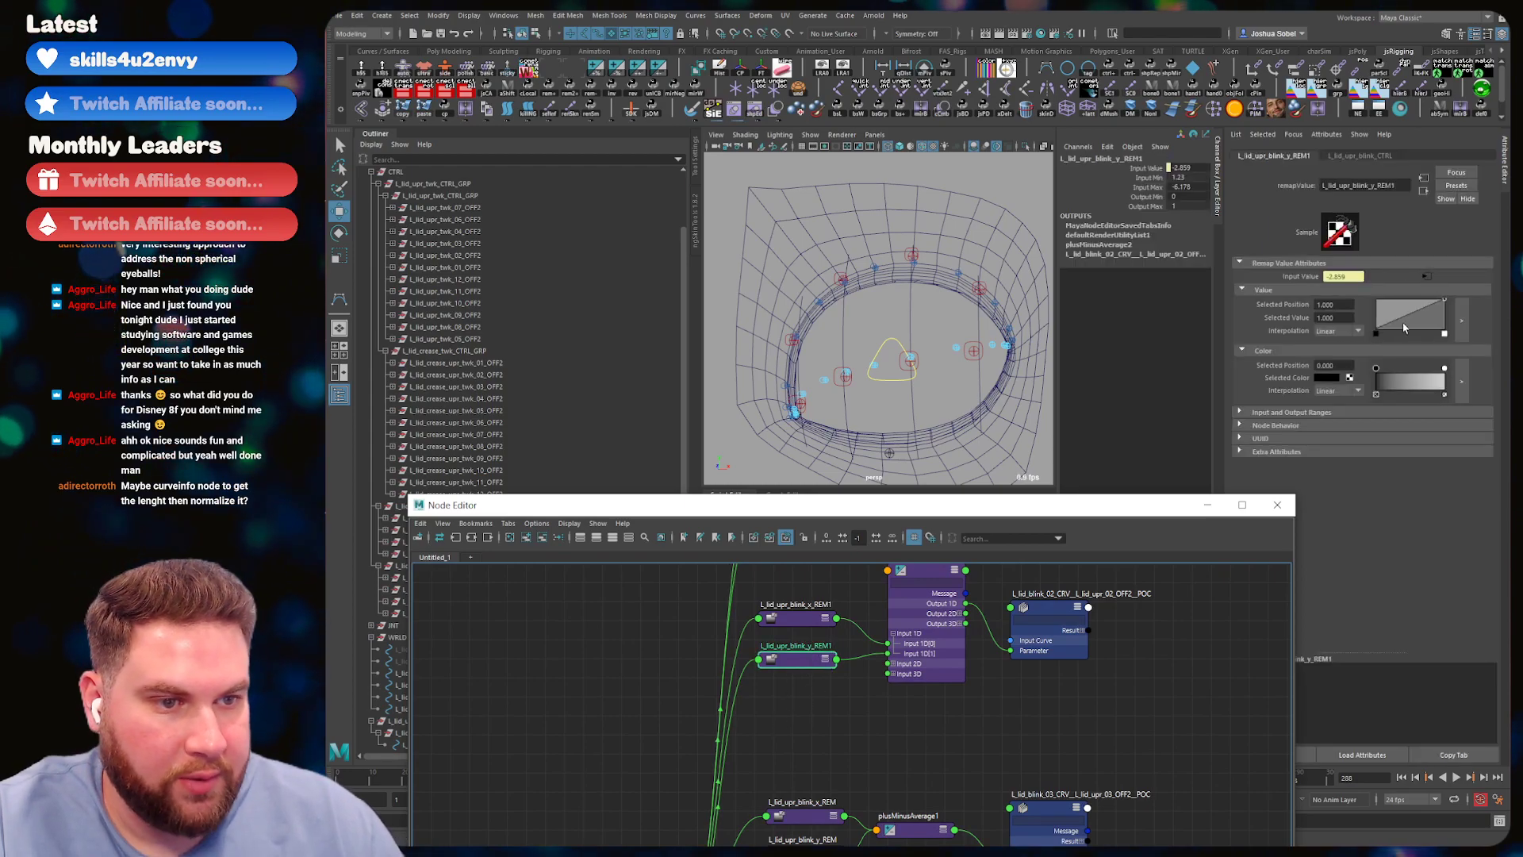
left_click(1338, 331)
left_click(1344, 377)
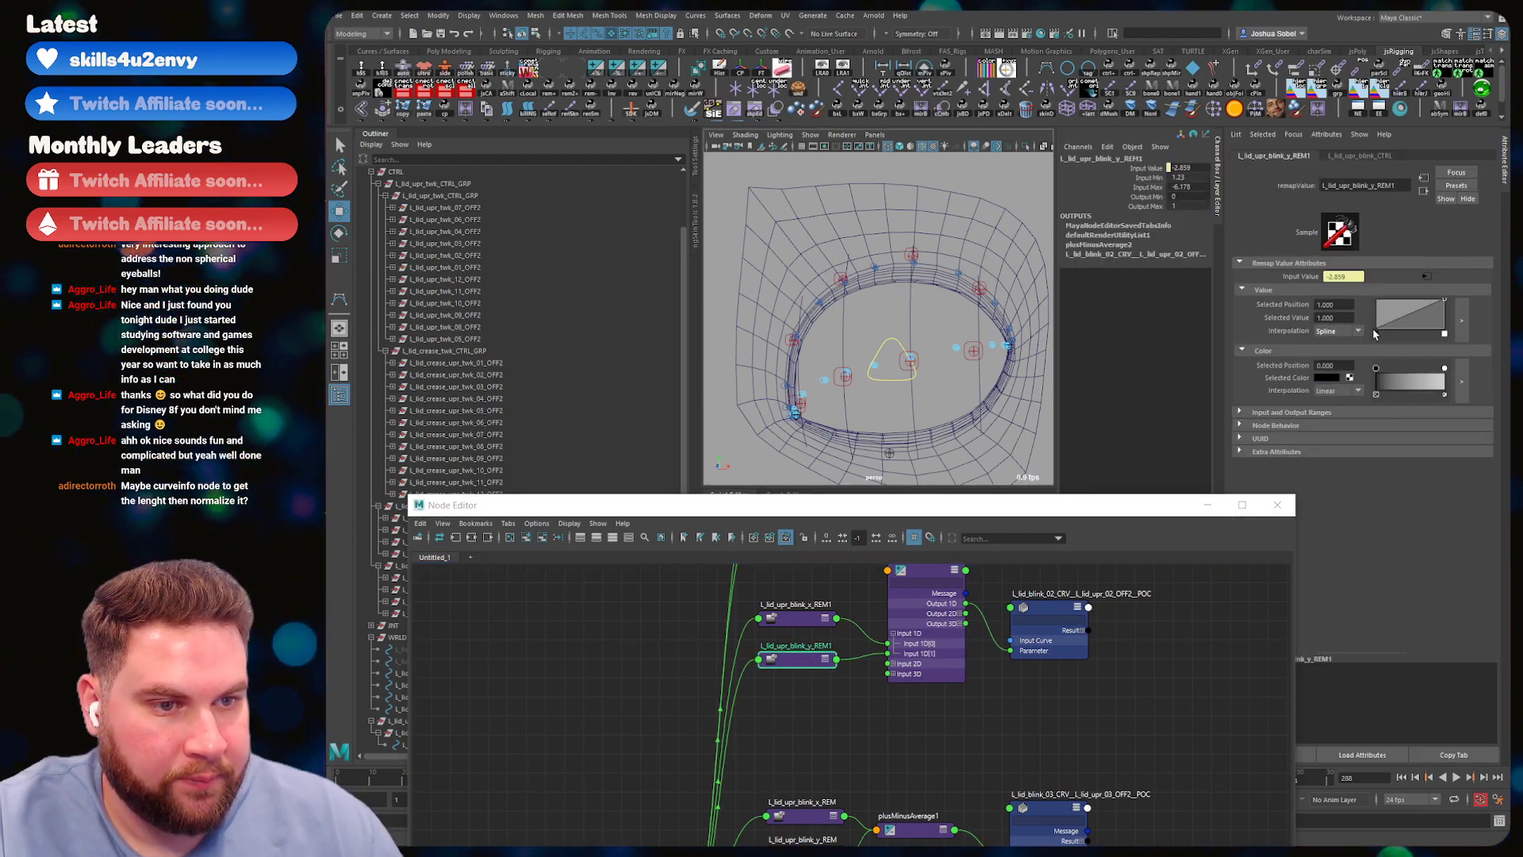
- Add a midpoint at about position 0.47, value 0.56 to L_lid_upr_blink_y_REM1's value curve, with Spline interpolation on it and the start point
left_click(1376, 332)
left_click(1340, 331)
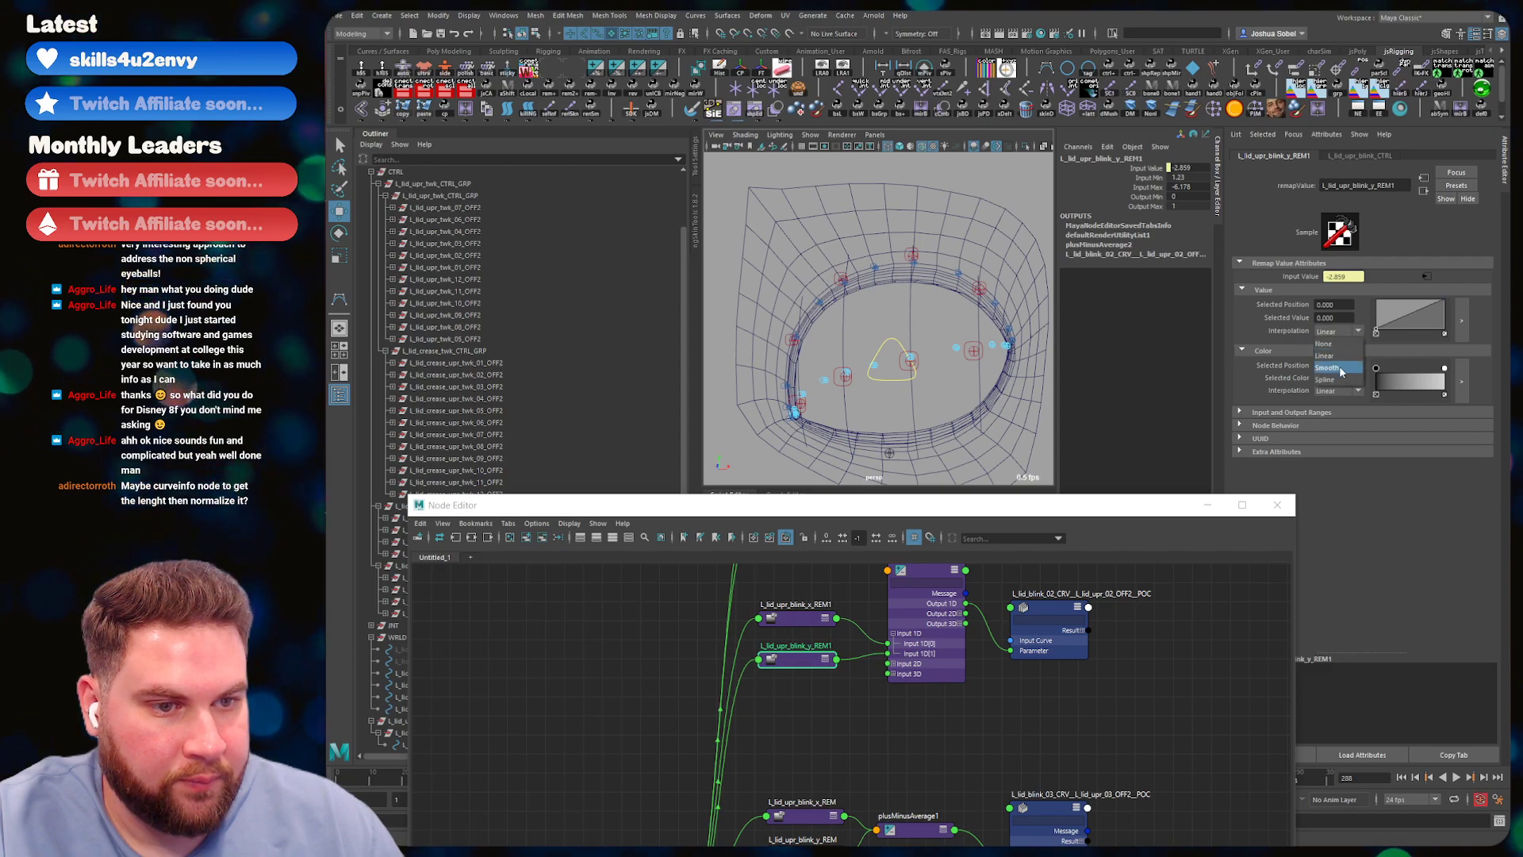
left_click(1341, 368)
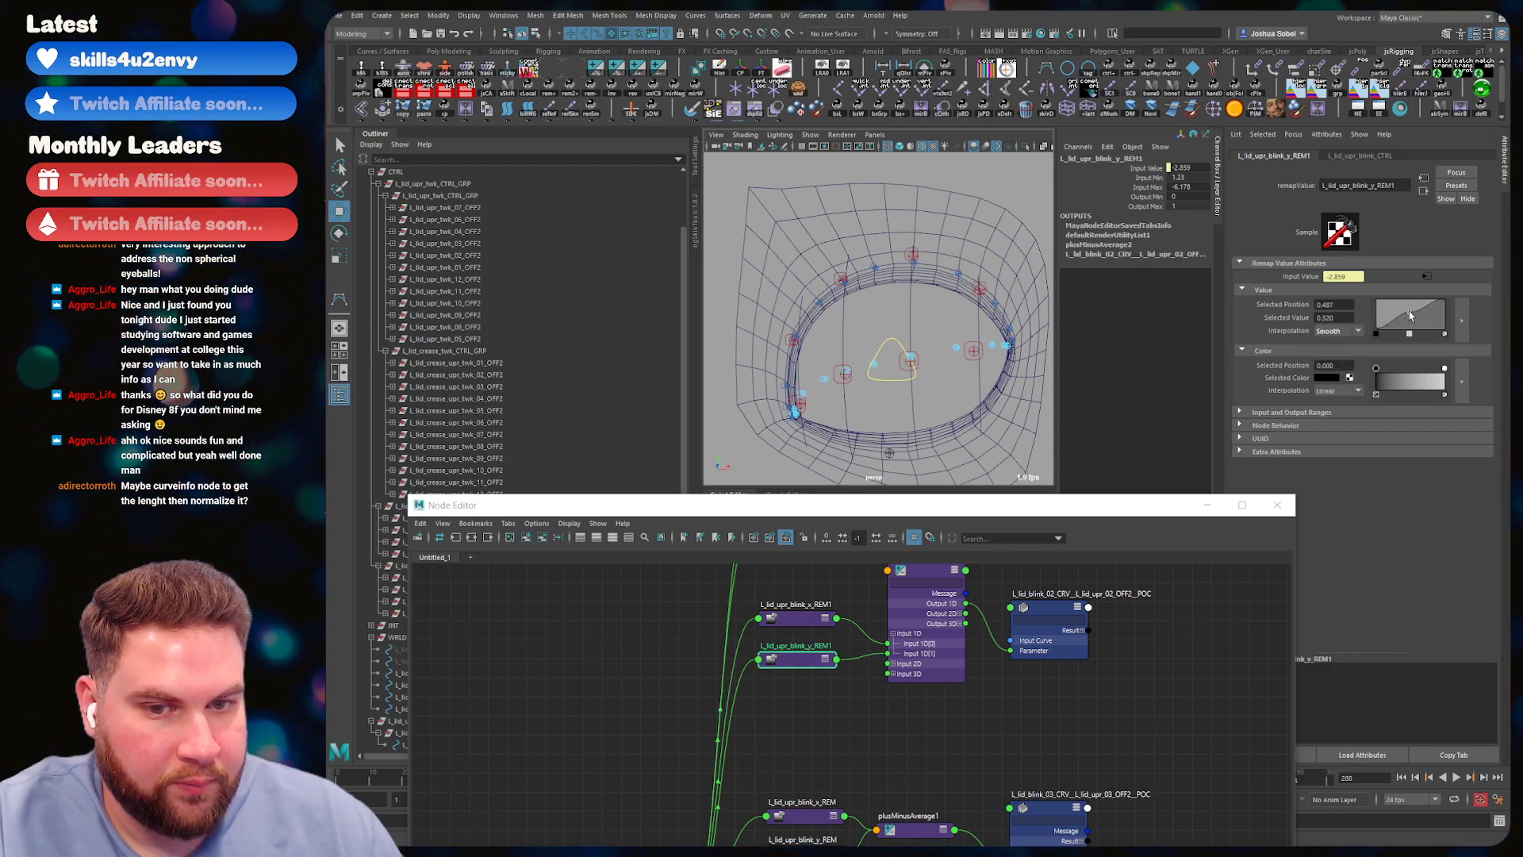
left_click(1339, 378)
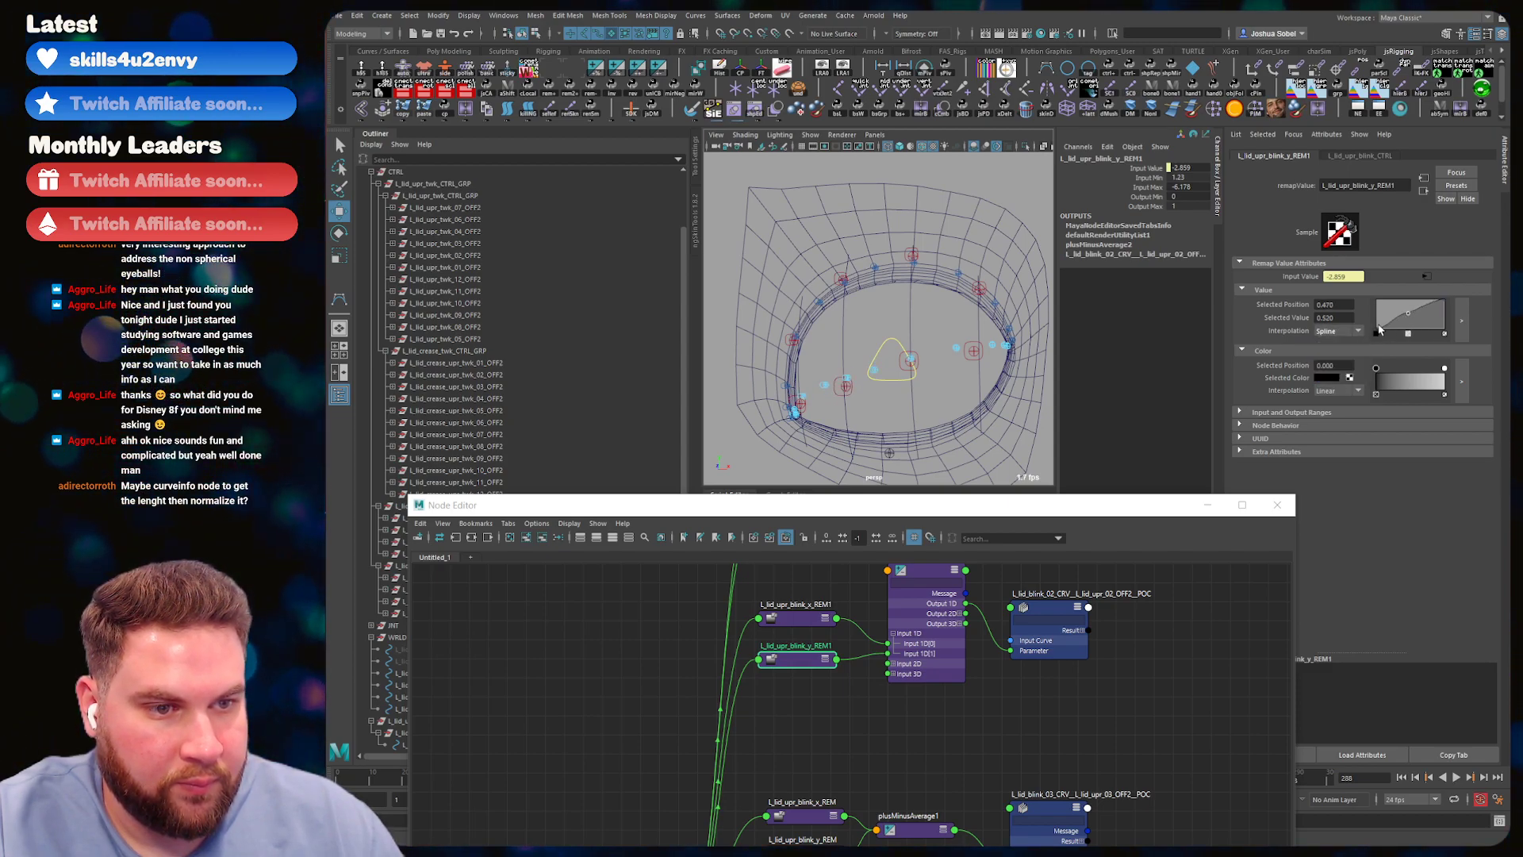
left_click(1340, 332)
left_click(1340, 378)
left_click(1408, 314)
left_click_drag(1408, 316, 1405, 309)
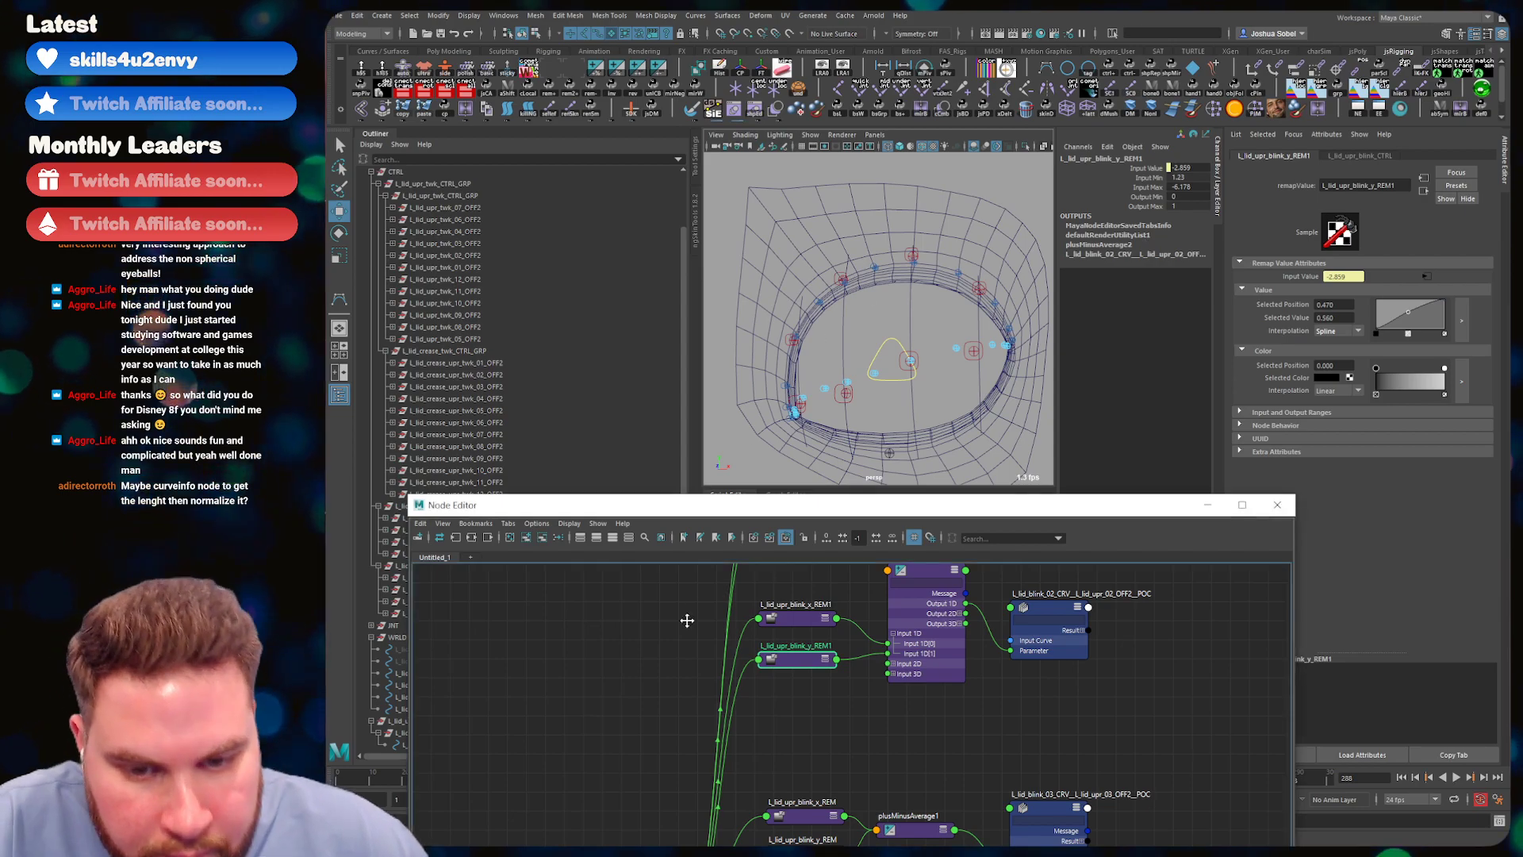
- Move L_lid_upr_blink_y_REM2's curve midpoint to about position 0.47, value 0.68, and test the blink, leaving L_lid_upr_blink_CTRL at about -3.31 in Translate Y
middle_click_drag(693, 605, 624, 793, "alt")
left_click(723, 712)
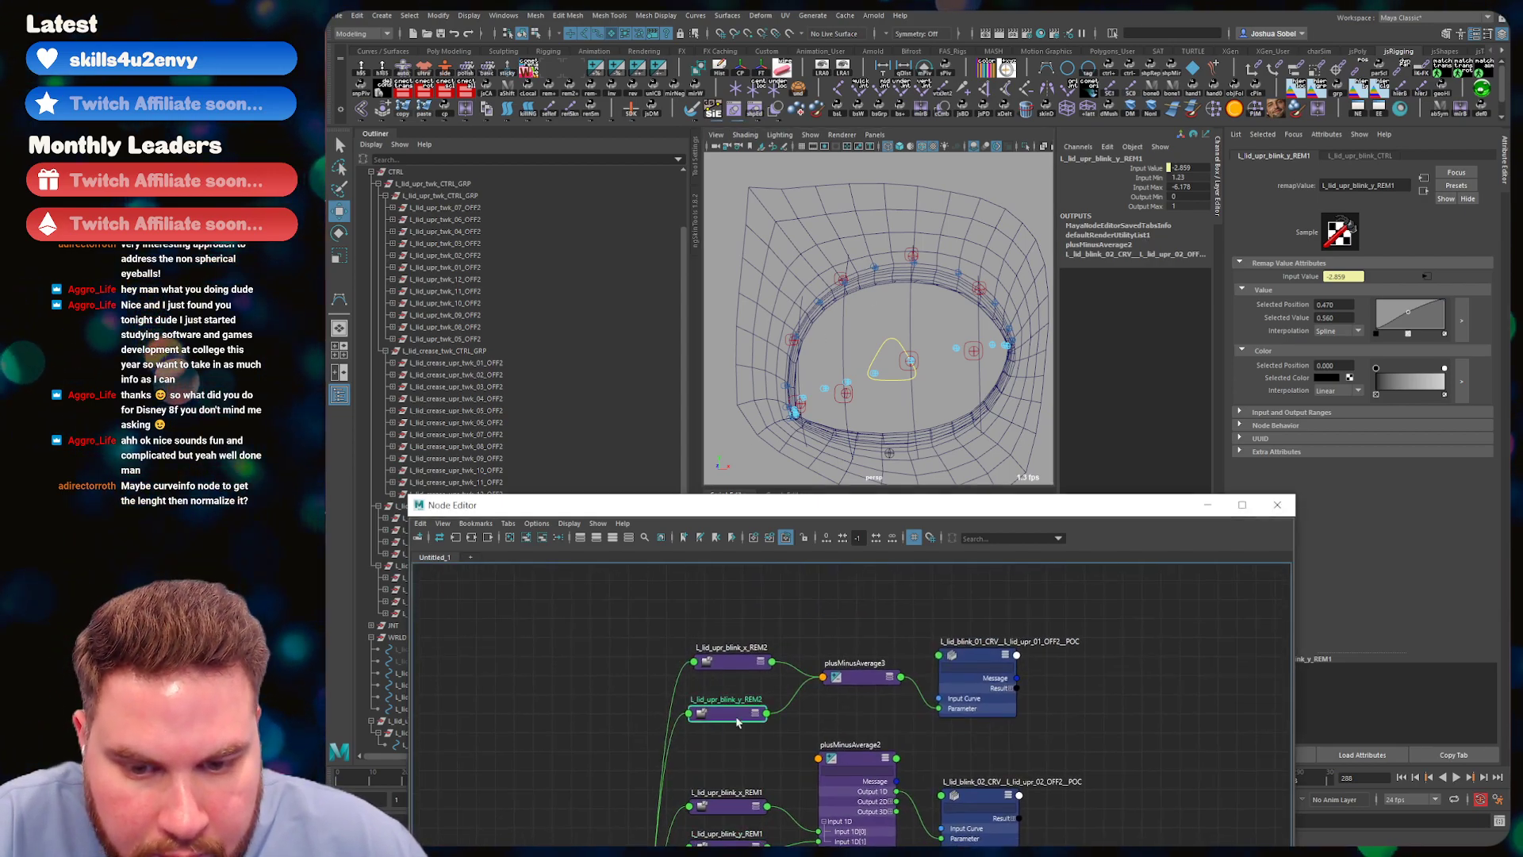
left_click(1443, 302)
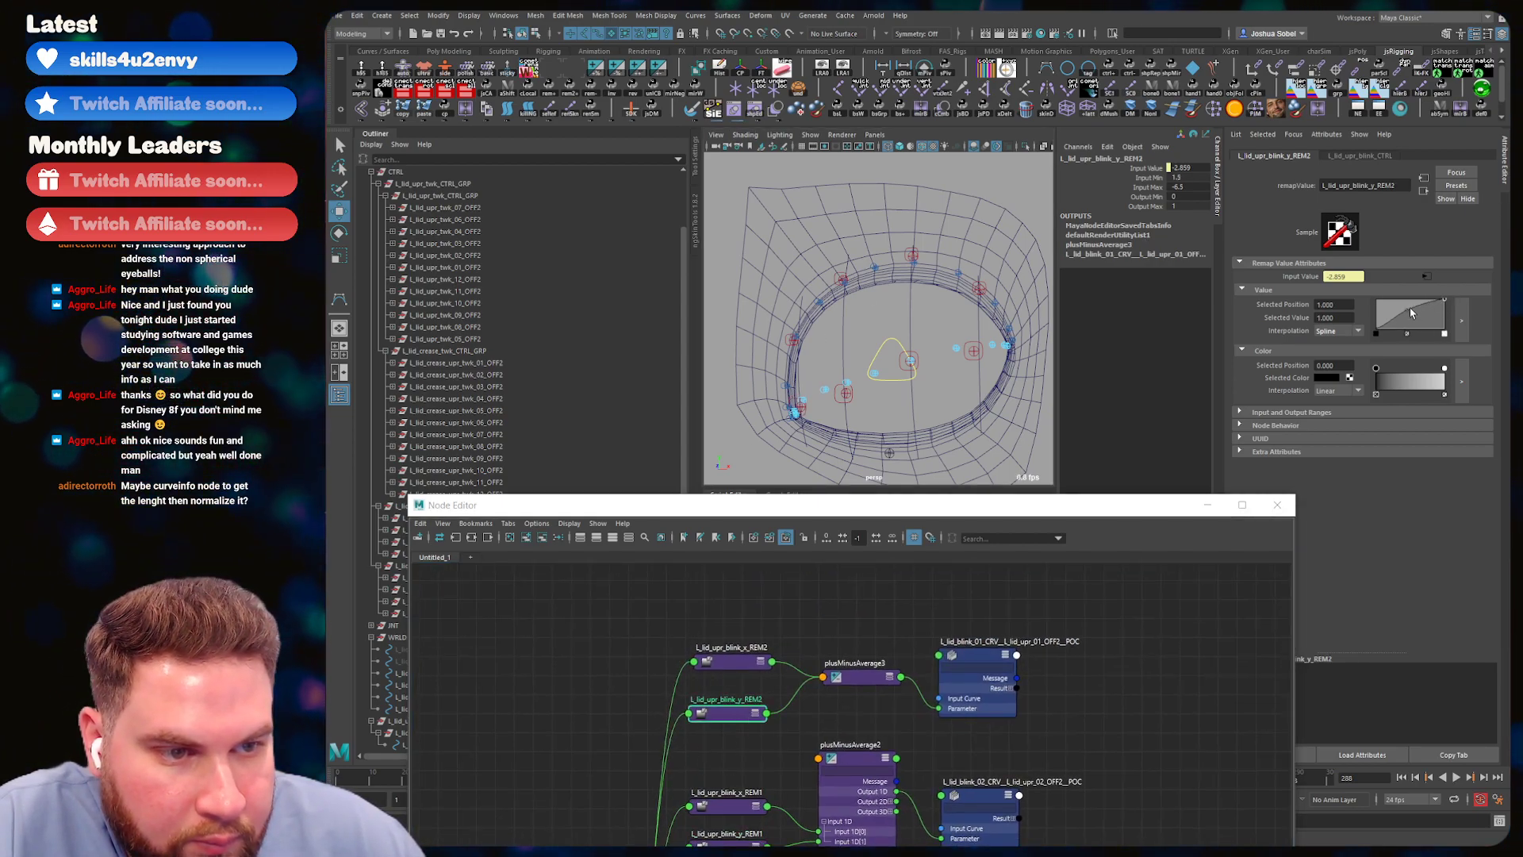
left_click_drag(1411, 314, 1408, 310)
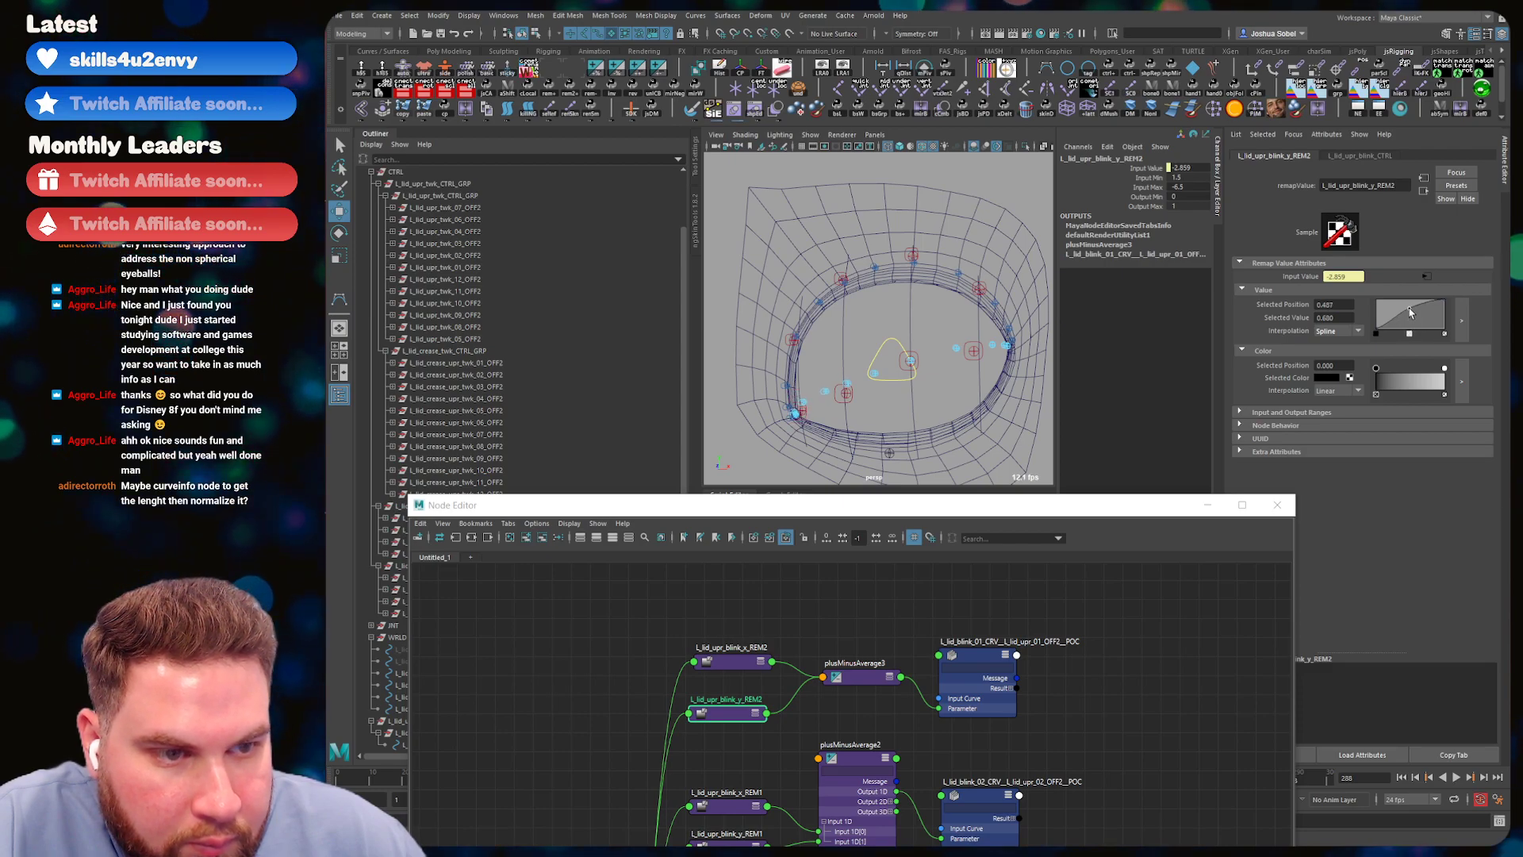
left_click(895, 264)
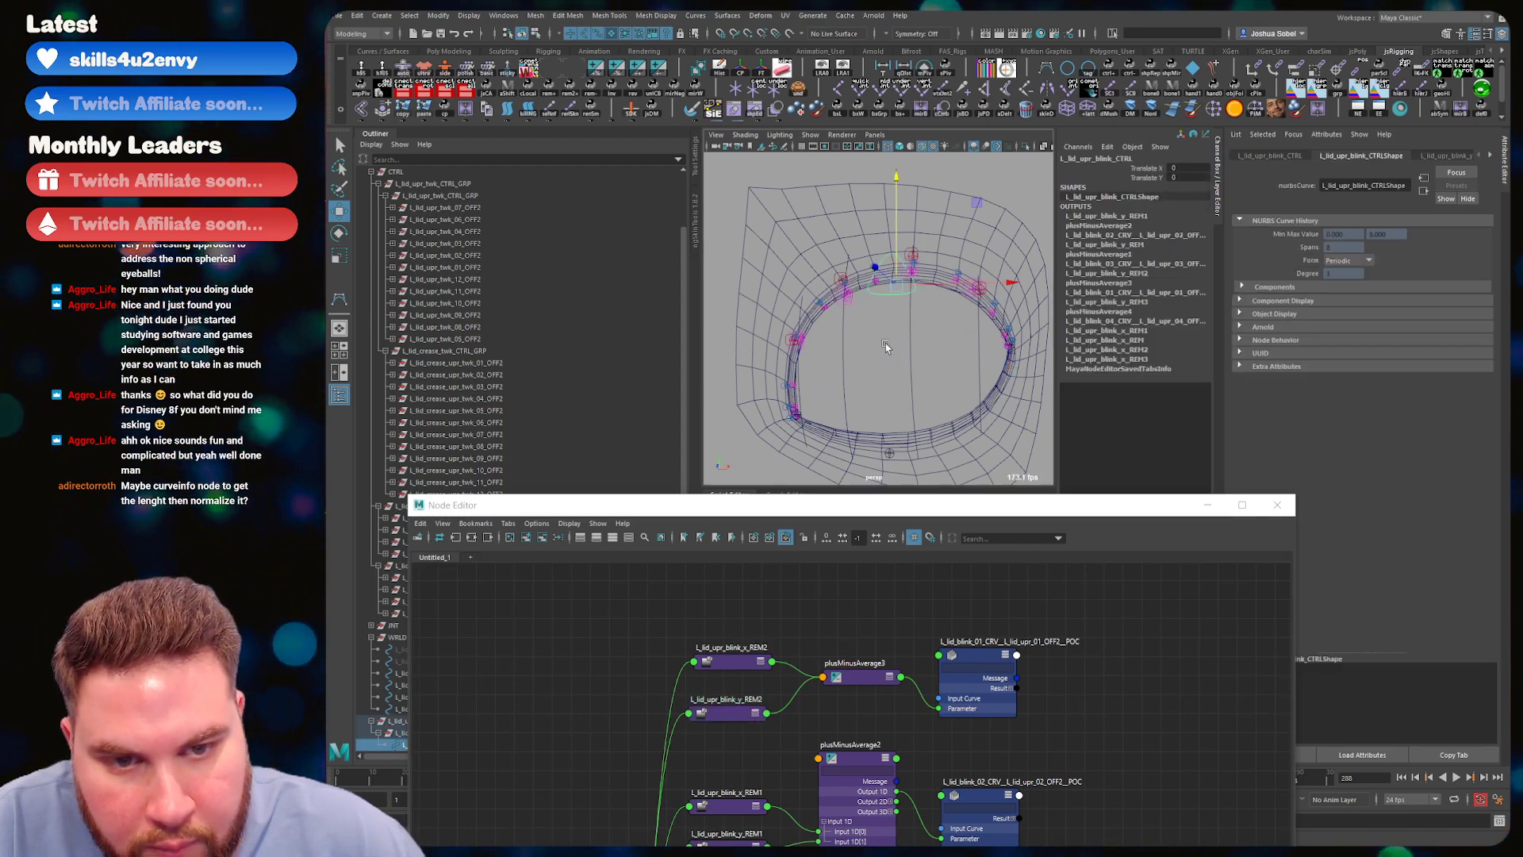
left_click_drag(894, 264, 897, 347)
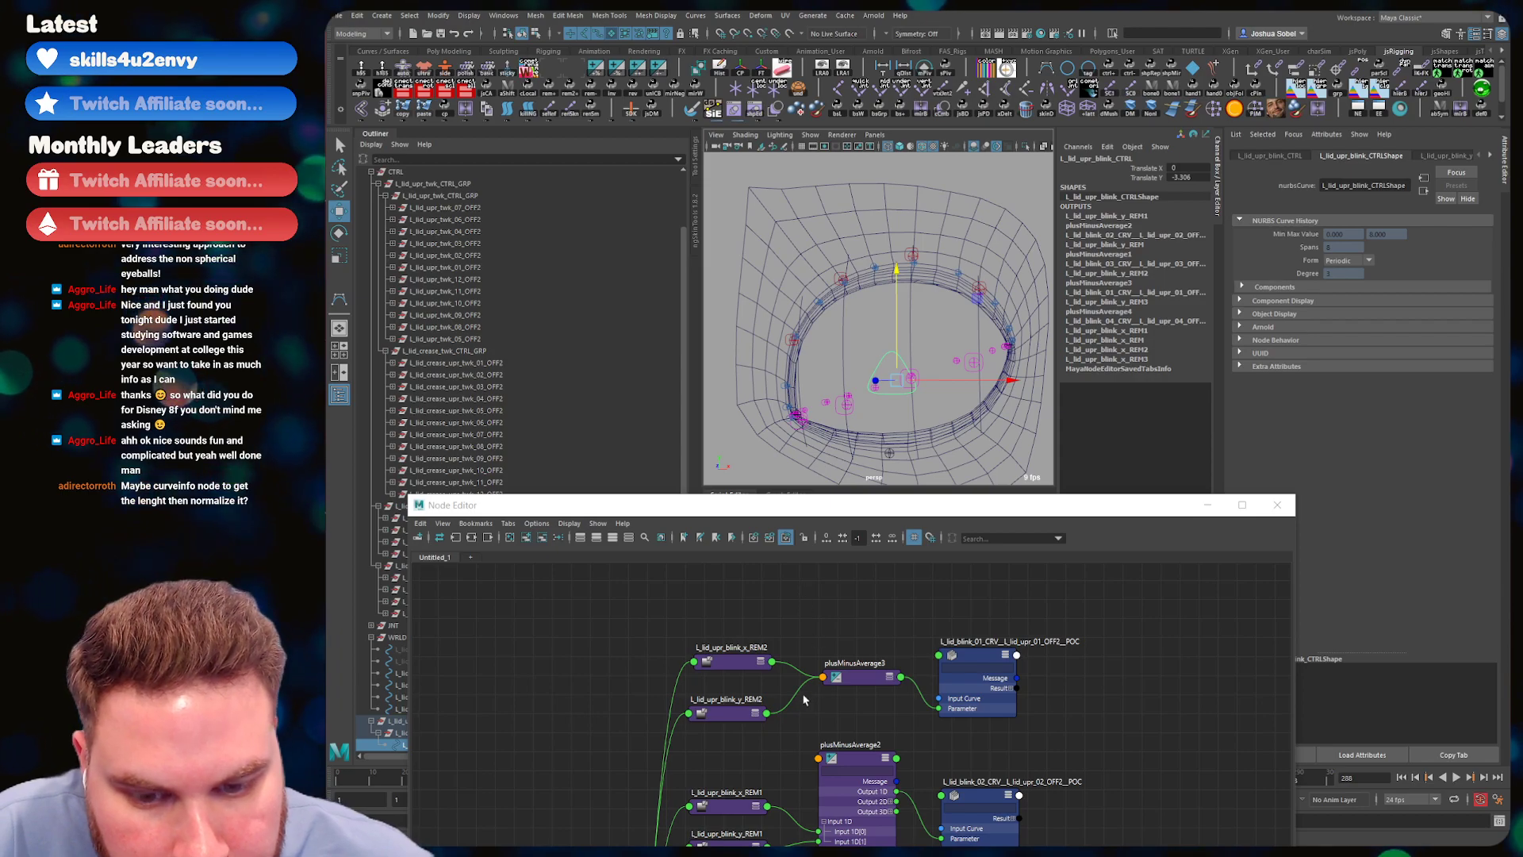
- Lower L_lid_upr_blink_y_REM2's value curve midpoint to about position 0.46, value 0.62
left_click(735, 717)
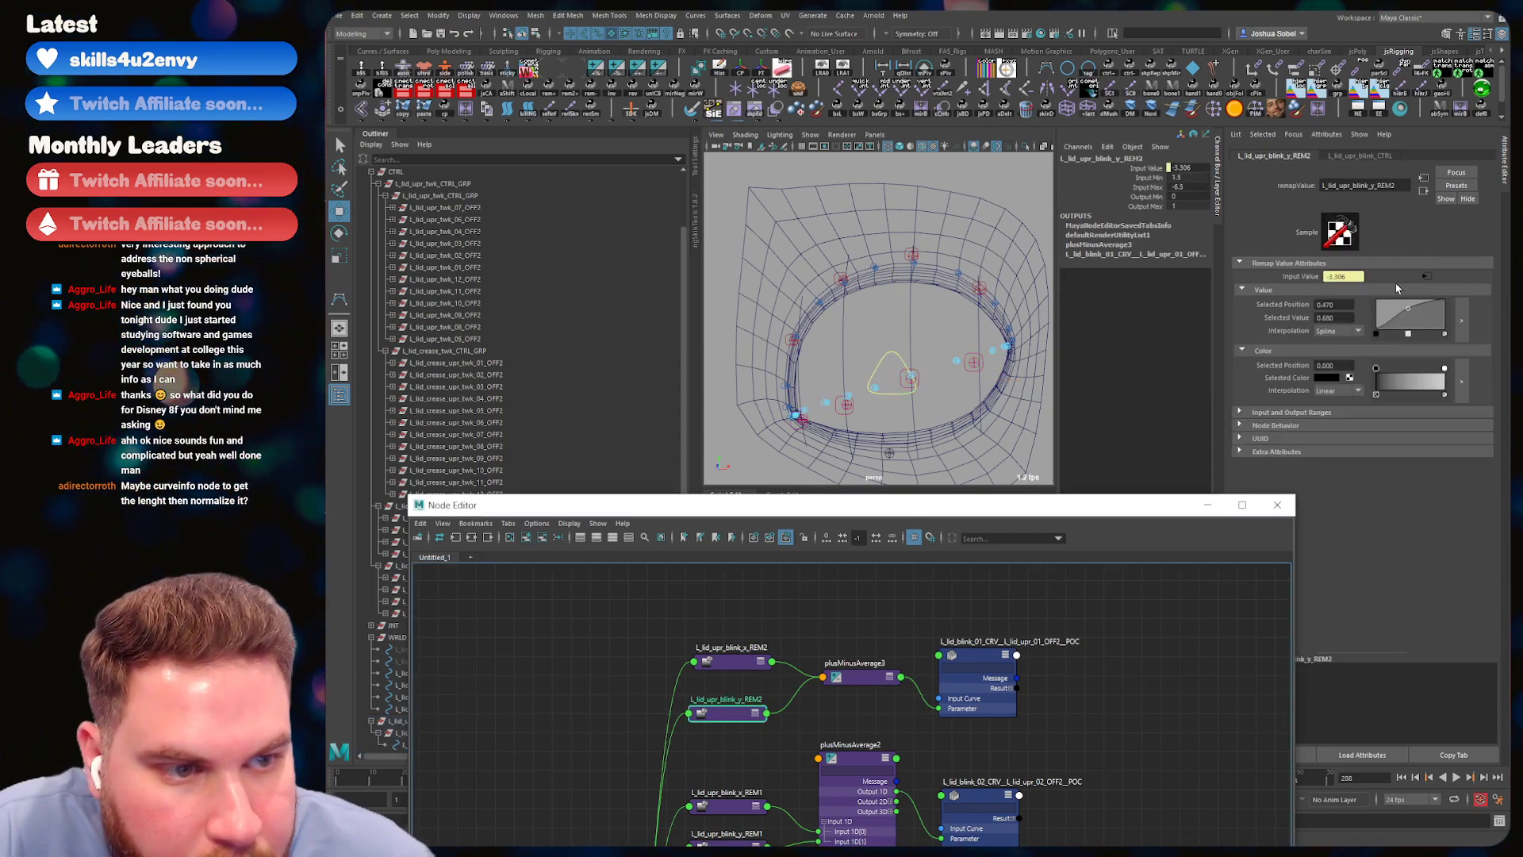
left_click(1408, 309)
left_click_drag(1411, 313, 1408, 310)
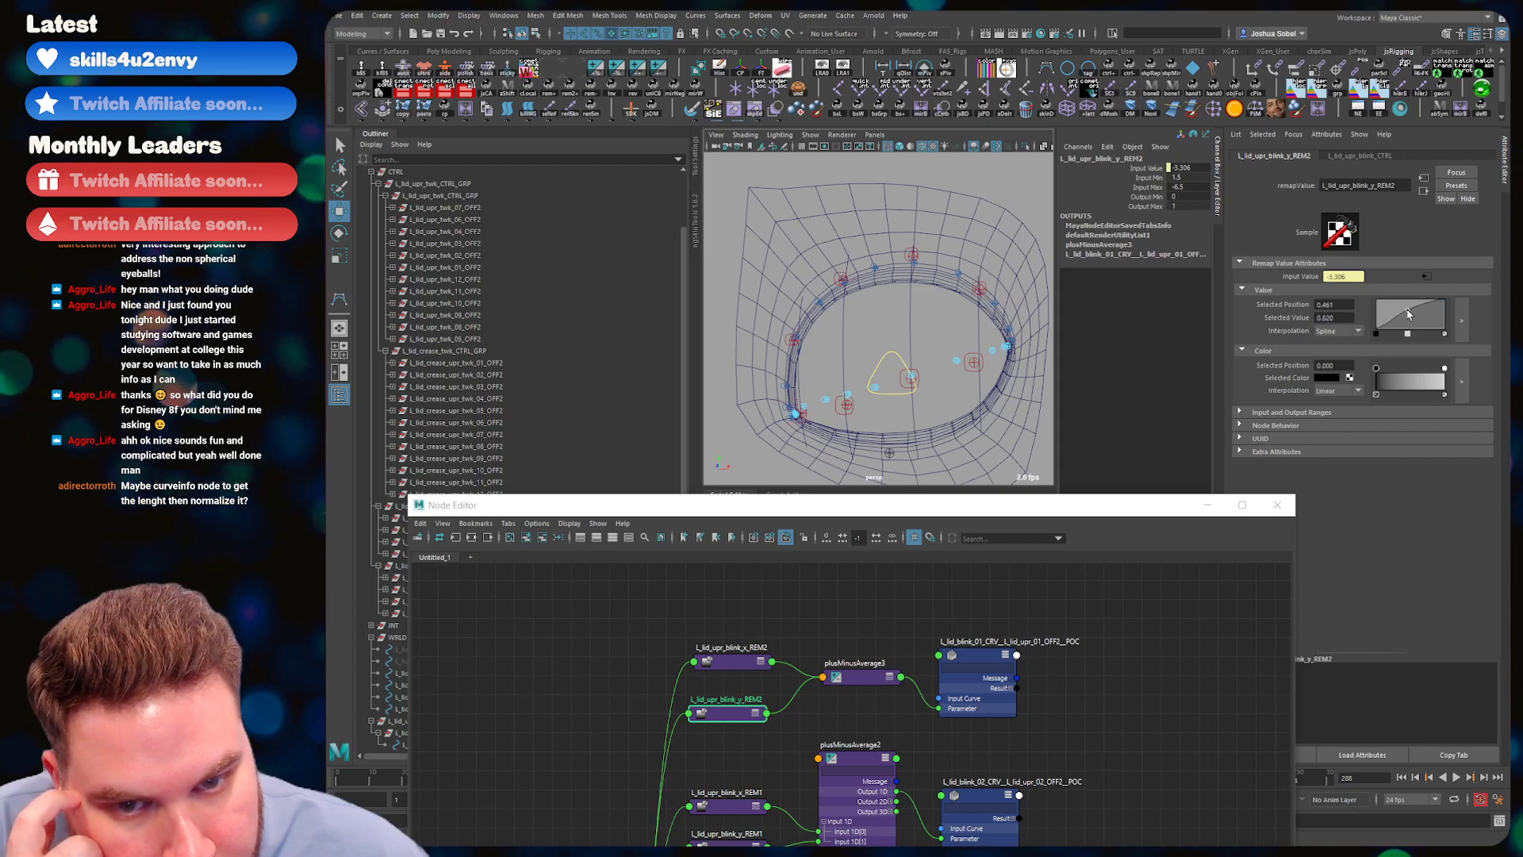
- Lower L_lid_upr_blink_y_REM1's value curve midpoint to about position 0.47, value 0.50
middle_click_drag(739, 749, 735, 653, "alt")
left_click_drag(705, 809, 716, 753)
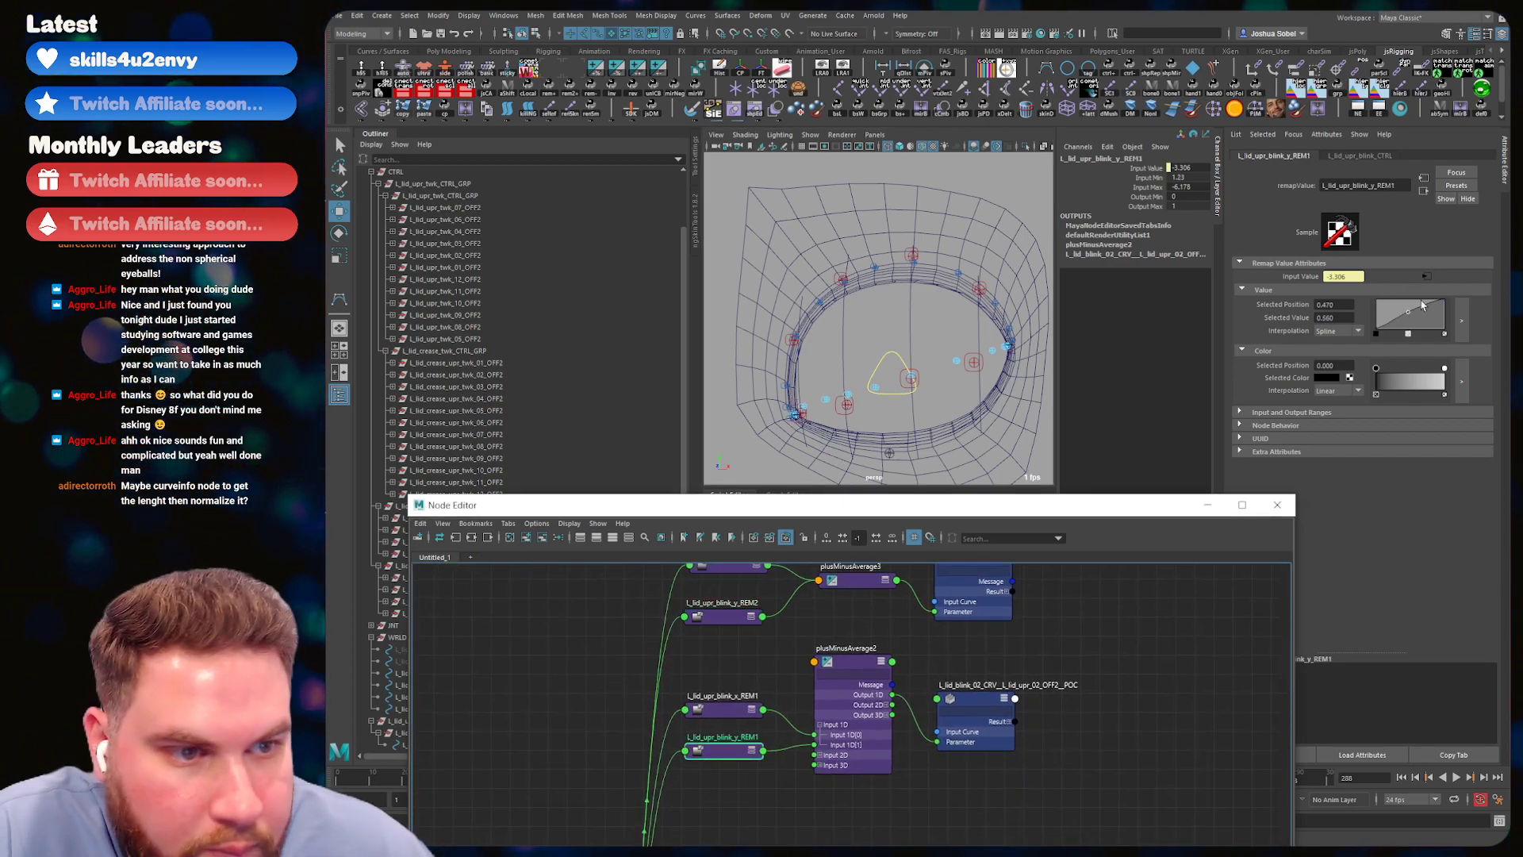
left_click_drag(1408, 320, 1412, 317)
- Shift L_lid_upr_blink_y_REM's value curve midpoint to about position 0.52, value 0.42
middle_click_drag(758, 765, 757, 619, "alt")
left_click(725, 798)
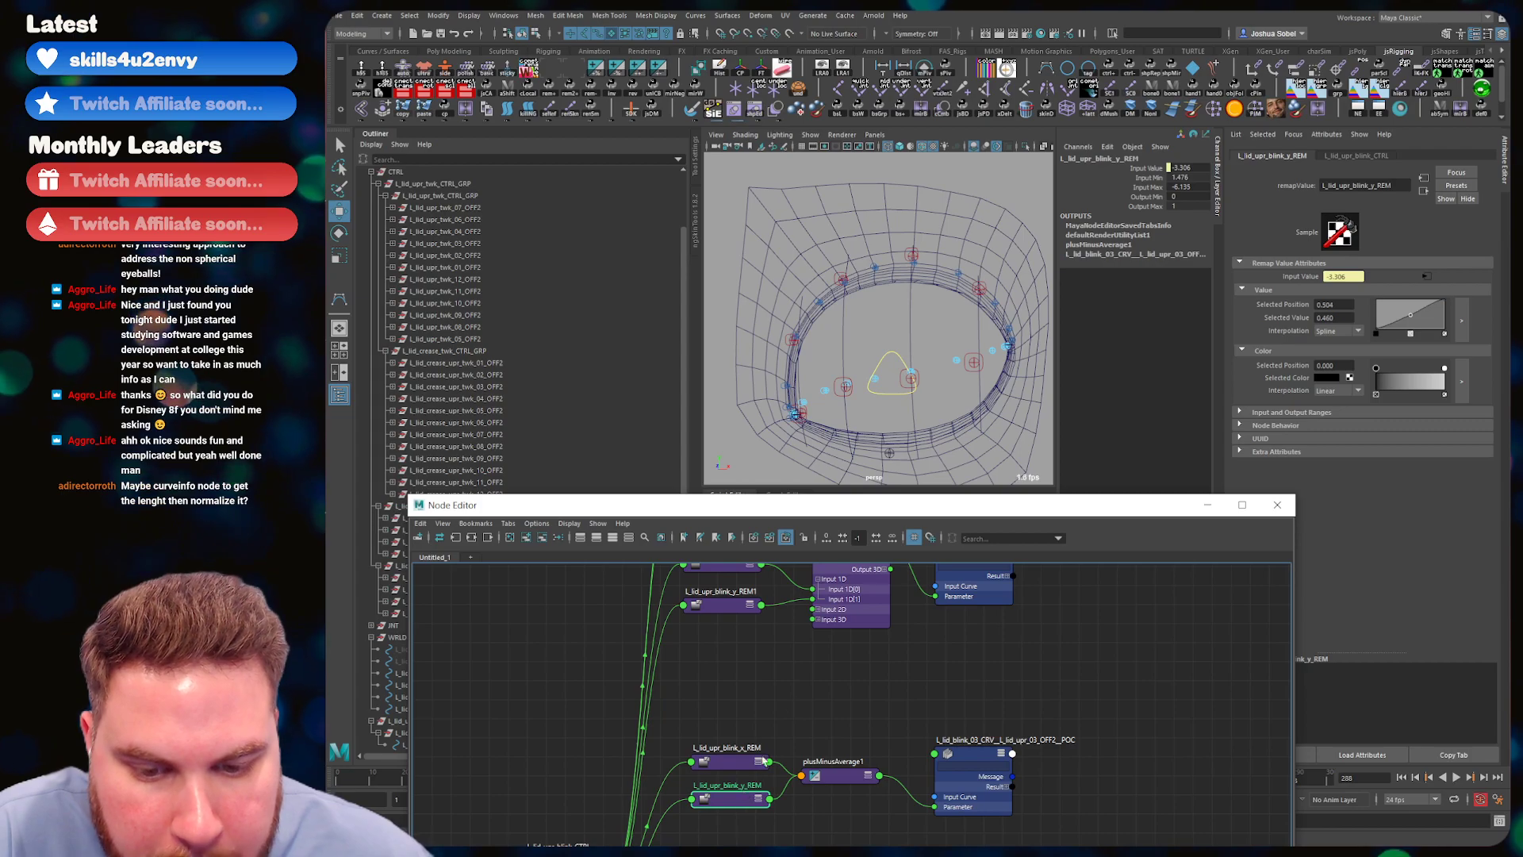
left_click(1413, 318)
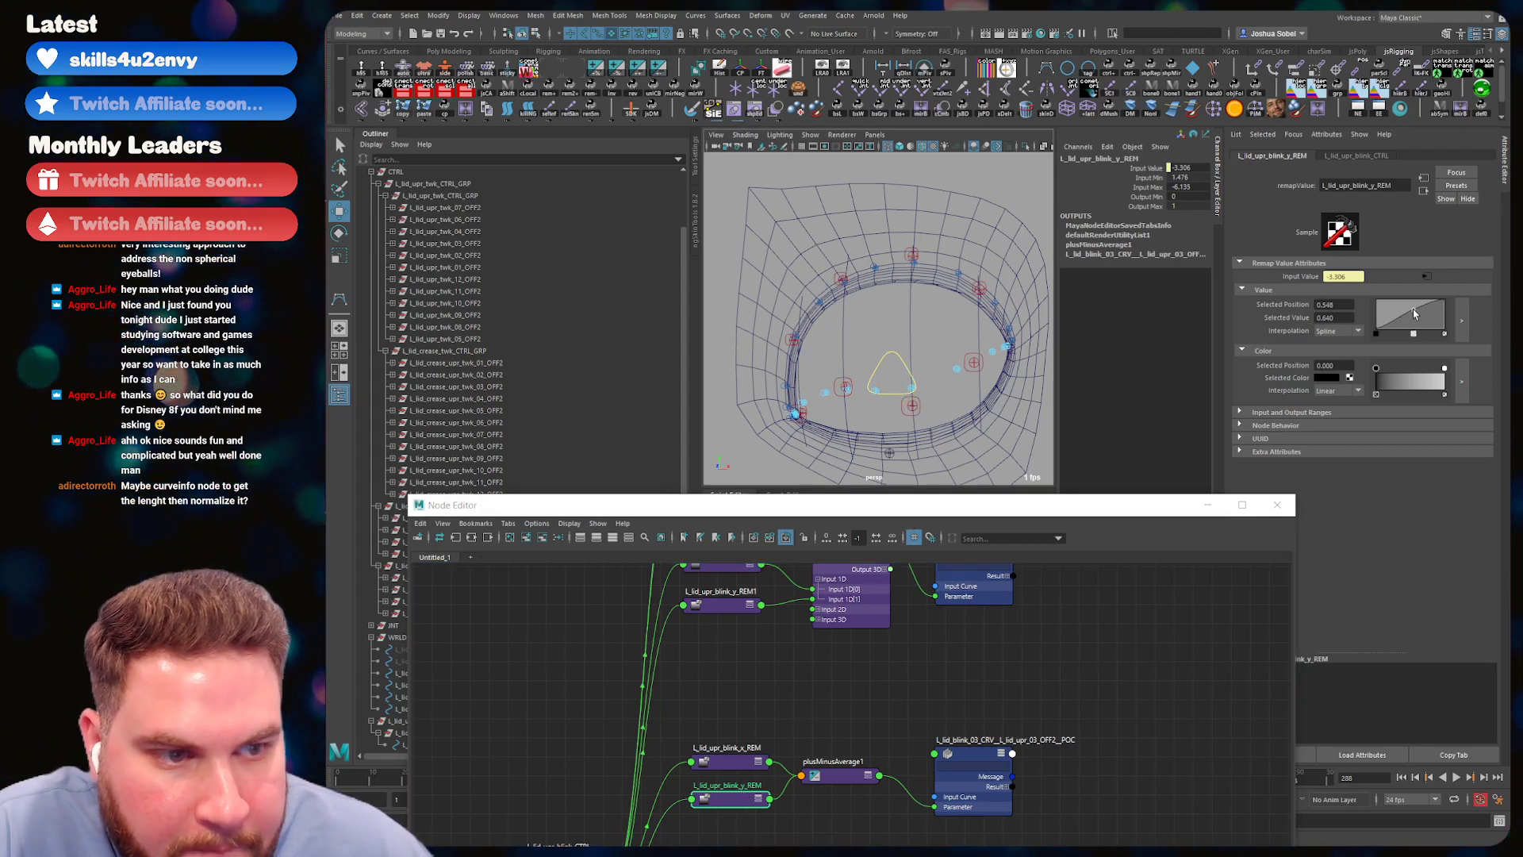
left_click_drag(1413, 316, 1411, 316)
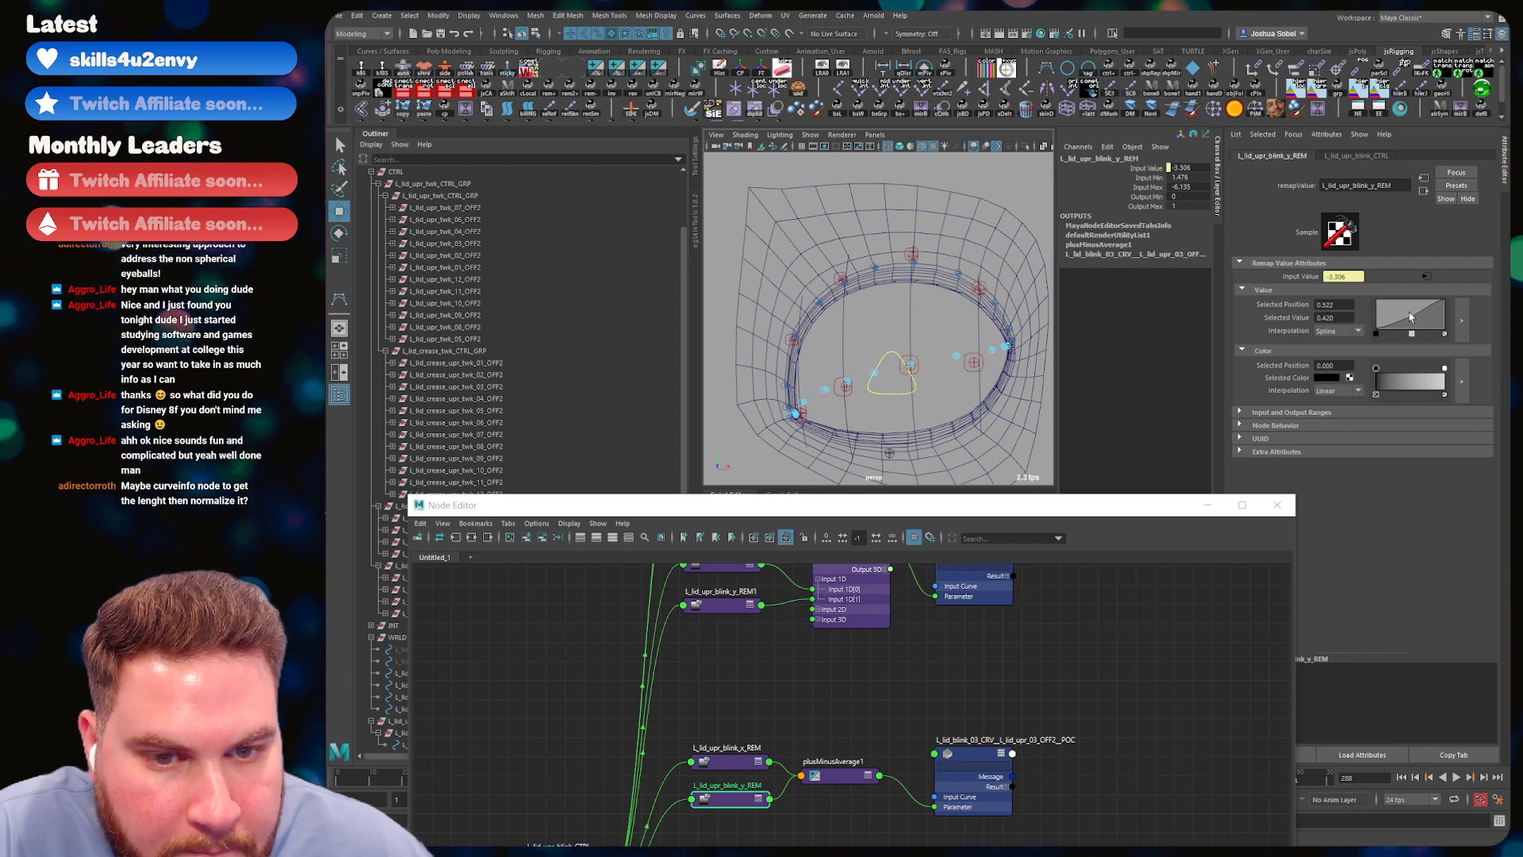
- Adjust L_lid_upr_blink_y_REM3's value curve midpoint to about position 0.50, value 0.40
middle_click_drag(766, 716, 761, 587, "alt")
left_click(745, 774)
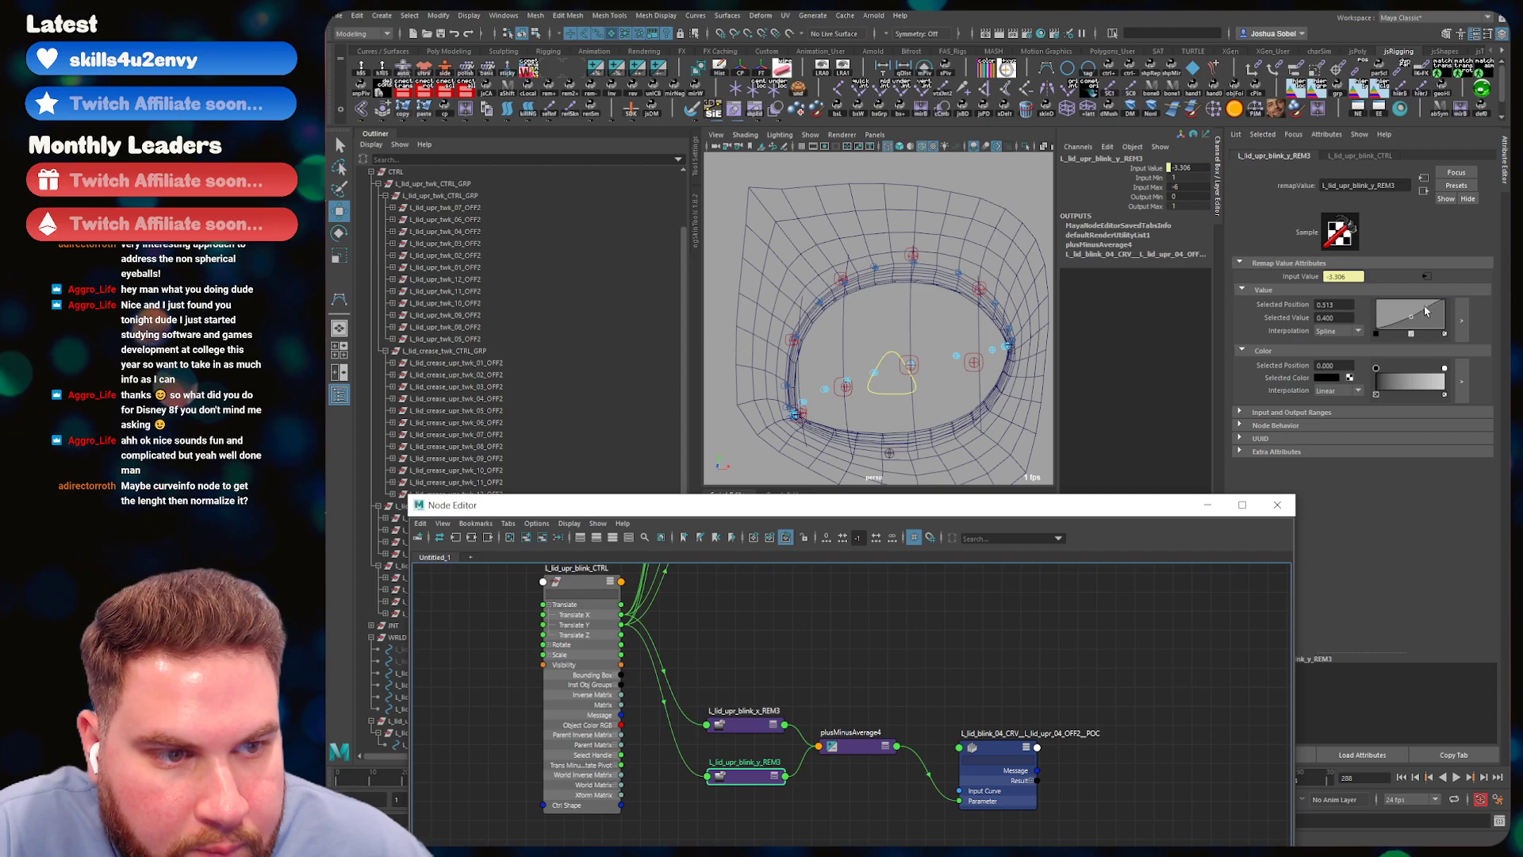
left_click_drag(1411, 316, 1411, 323)
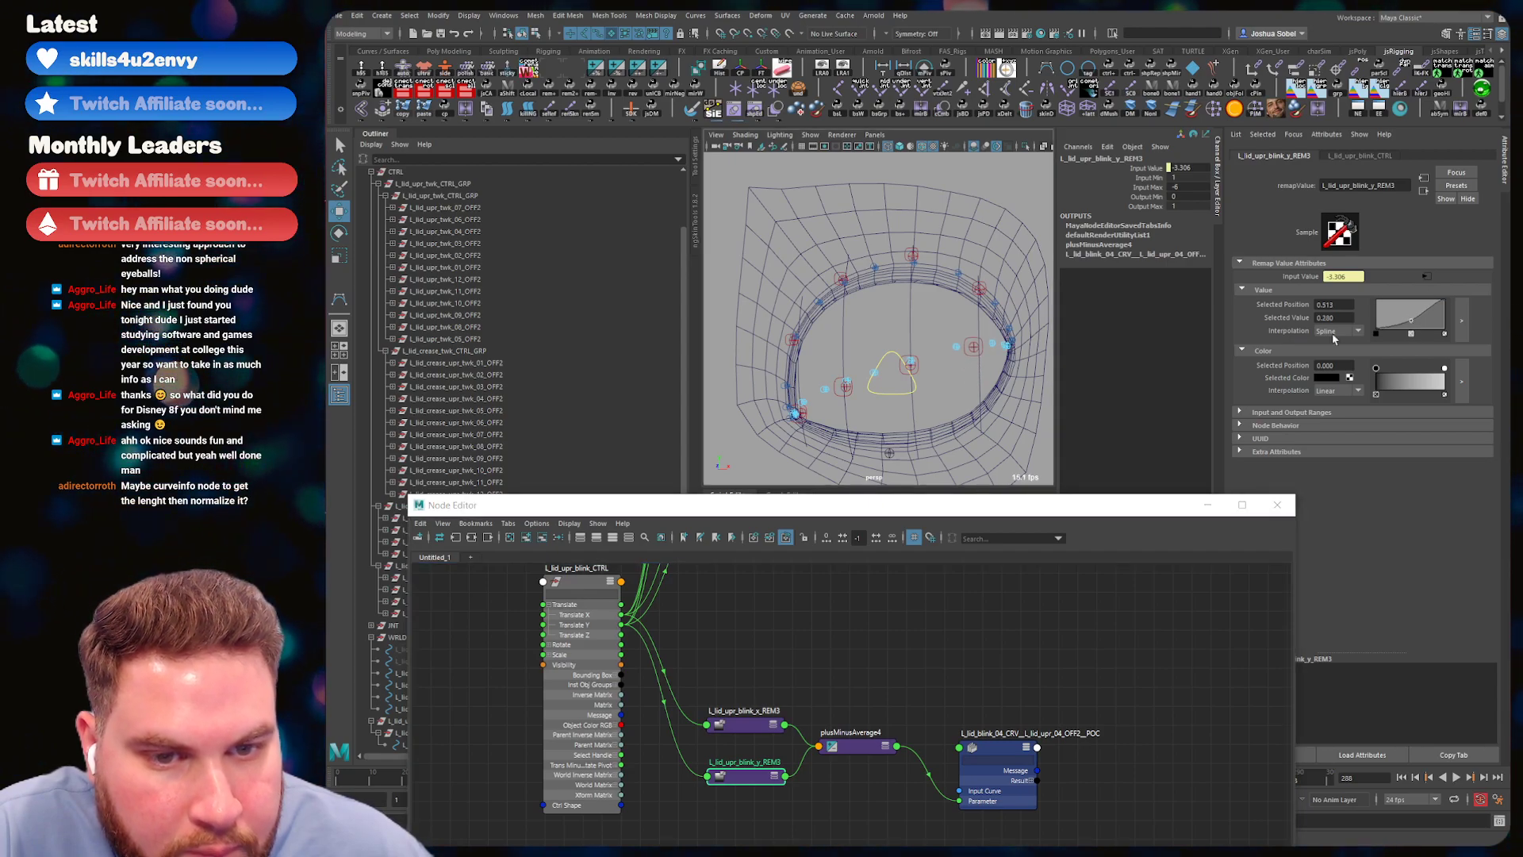
left_click_drag(1415, 318, 1412, 322)
left_click_drag(1410, 323, 1407, 321)
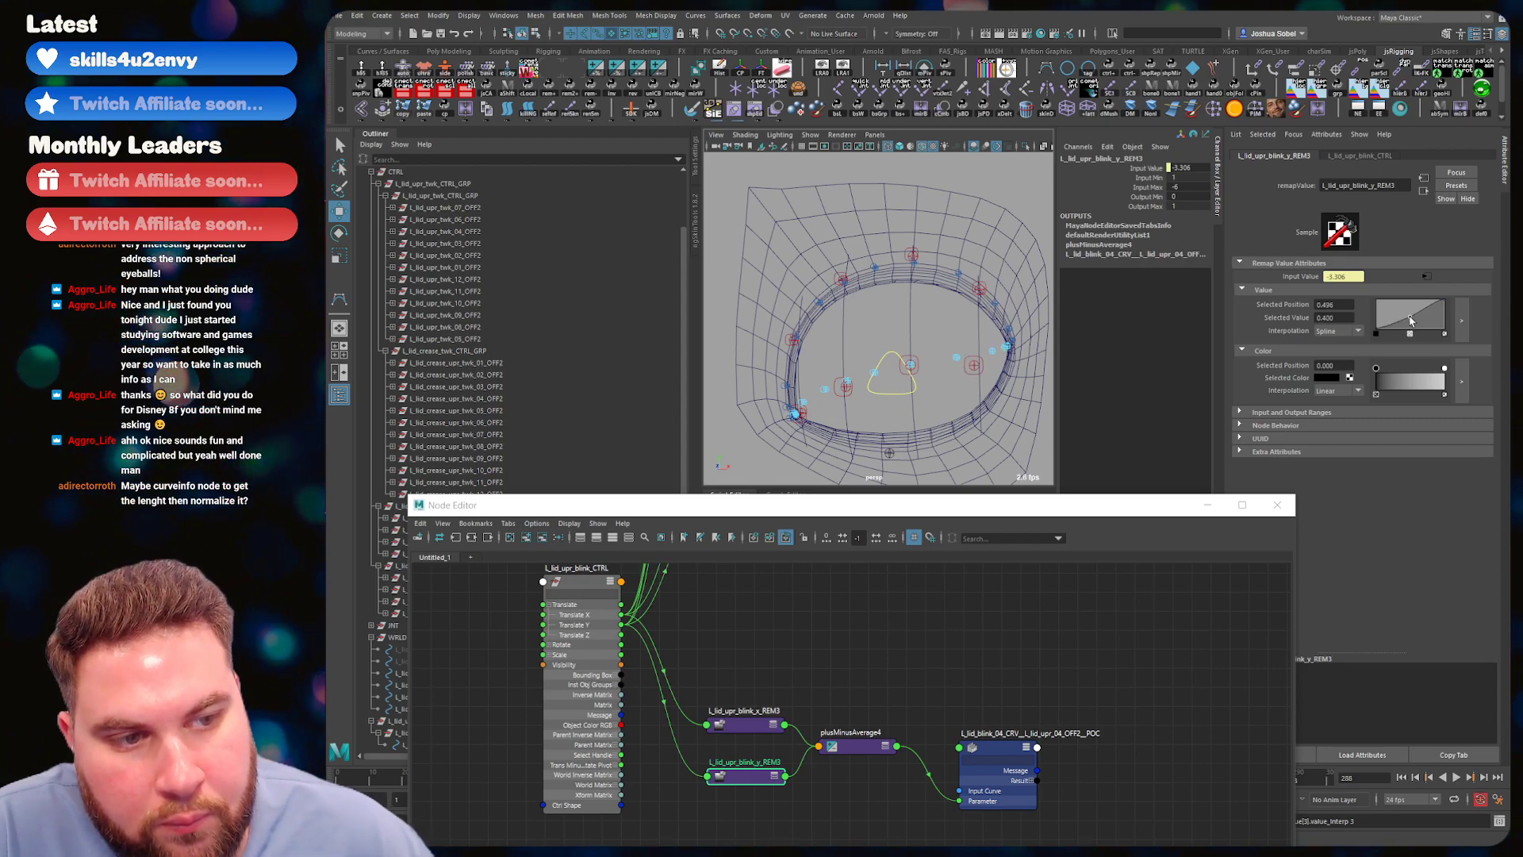
- Test the retuned blink by moving L_lid_upr_blink_CTRL through its range, leaving it at about -2.41 in Translate Y
left_click(878, 363)
key("alt+r")
left_click_drag(896, 258, 877, 350)
- Raise L_lid_upr_blink_y_REM1's value curve midpoint to about position 0.47, value 0.54
scroll(839, 673, "down", 3)
scroll(708, 675, "up", 3)
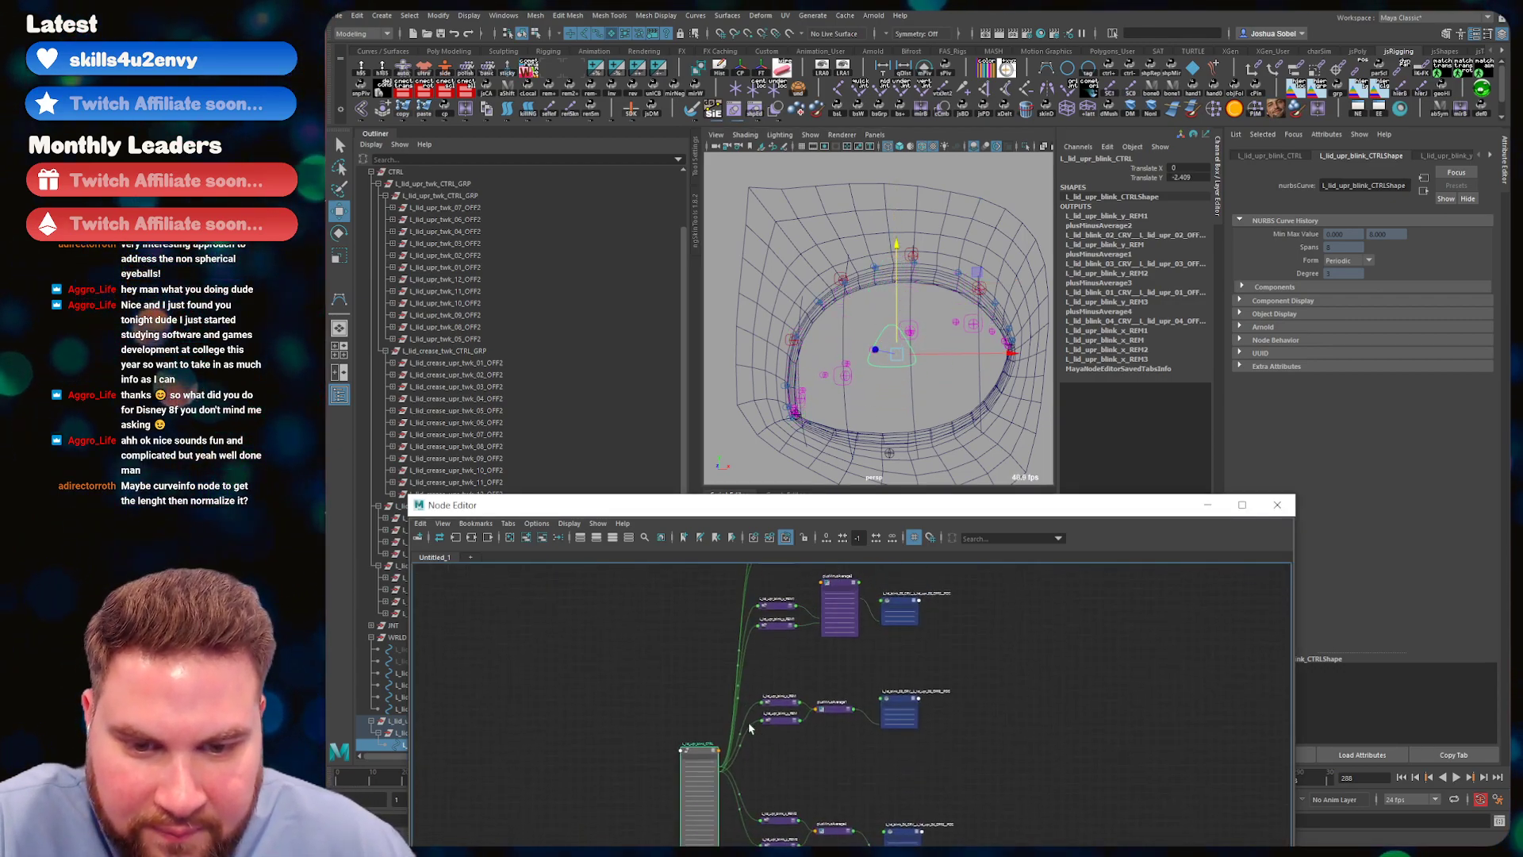
middle_click_drag(764, 662, 678, 716, "alt")
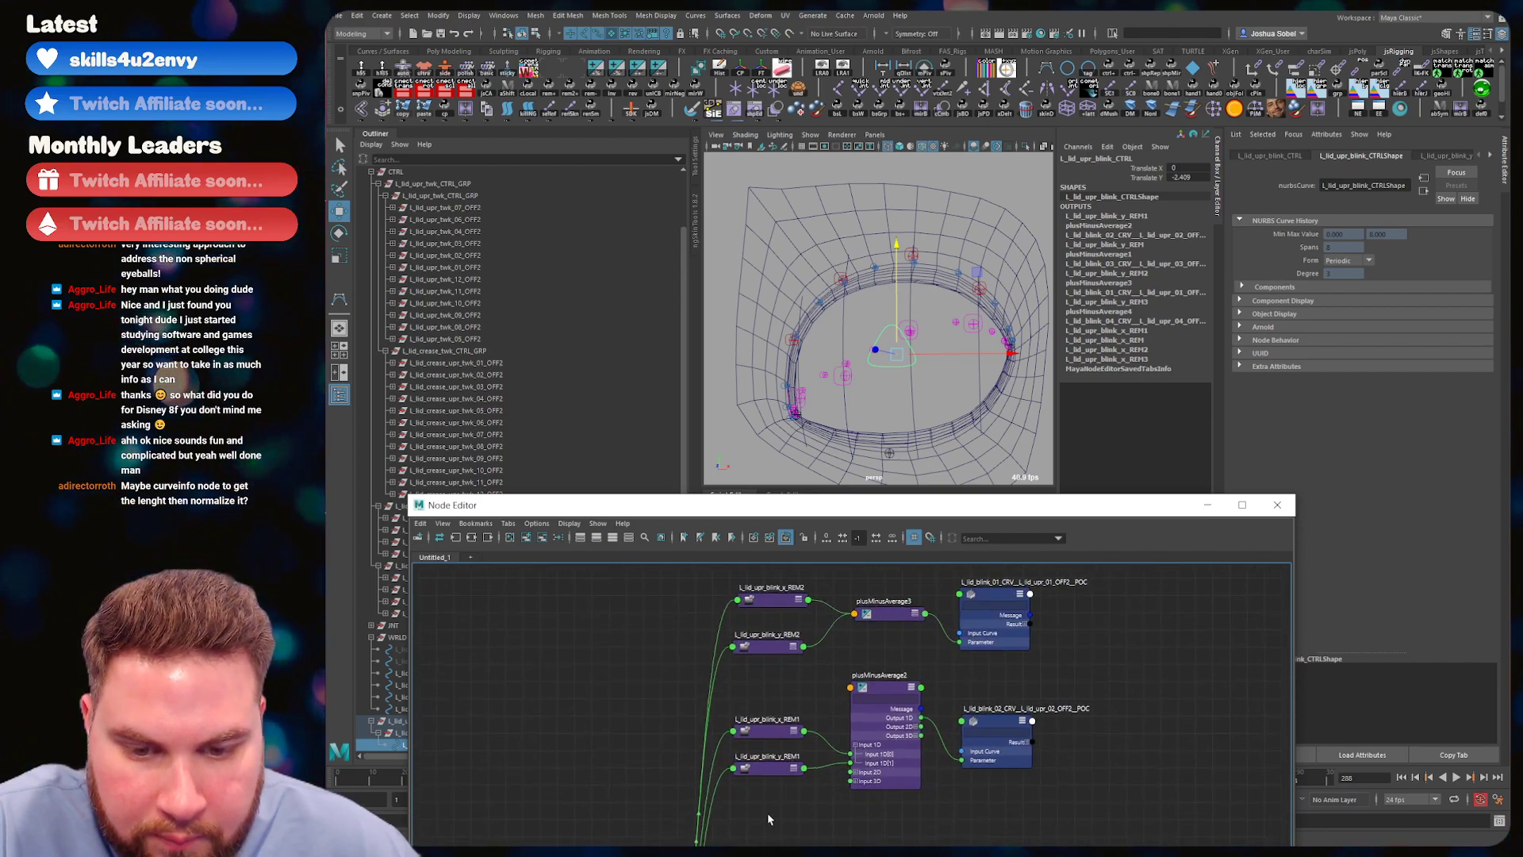
left_click(763, 771)
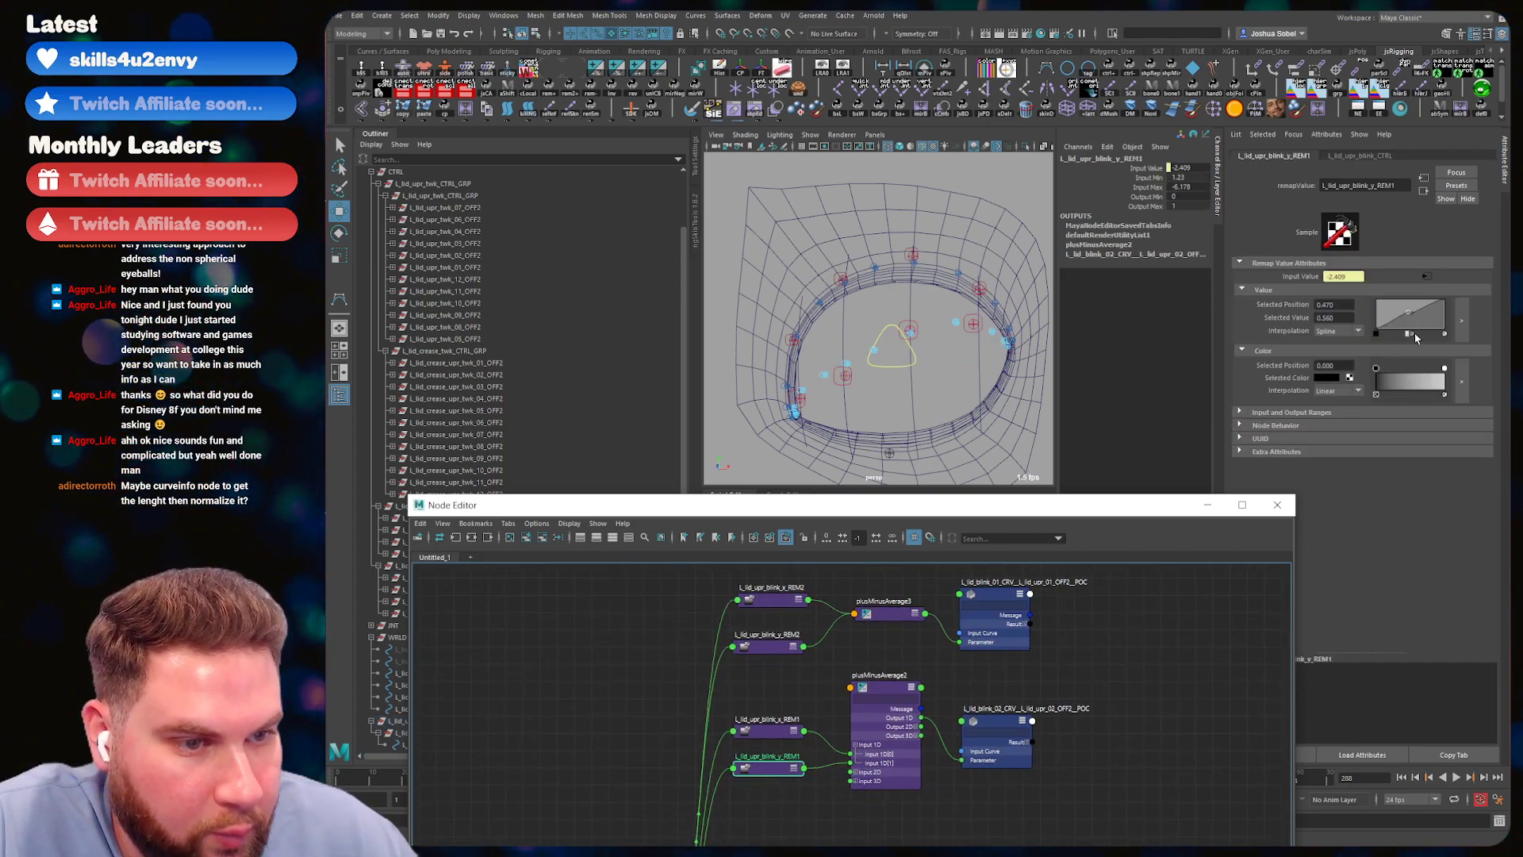
left_click(1410, 335)
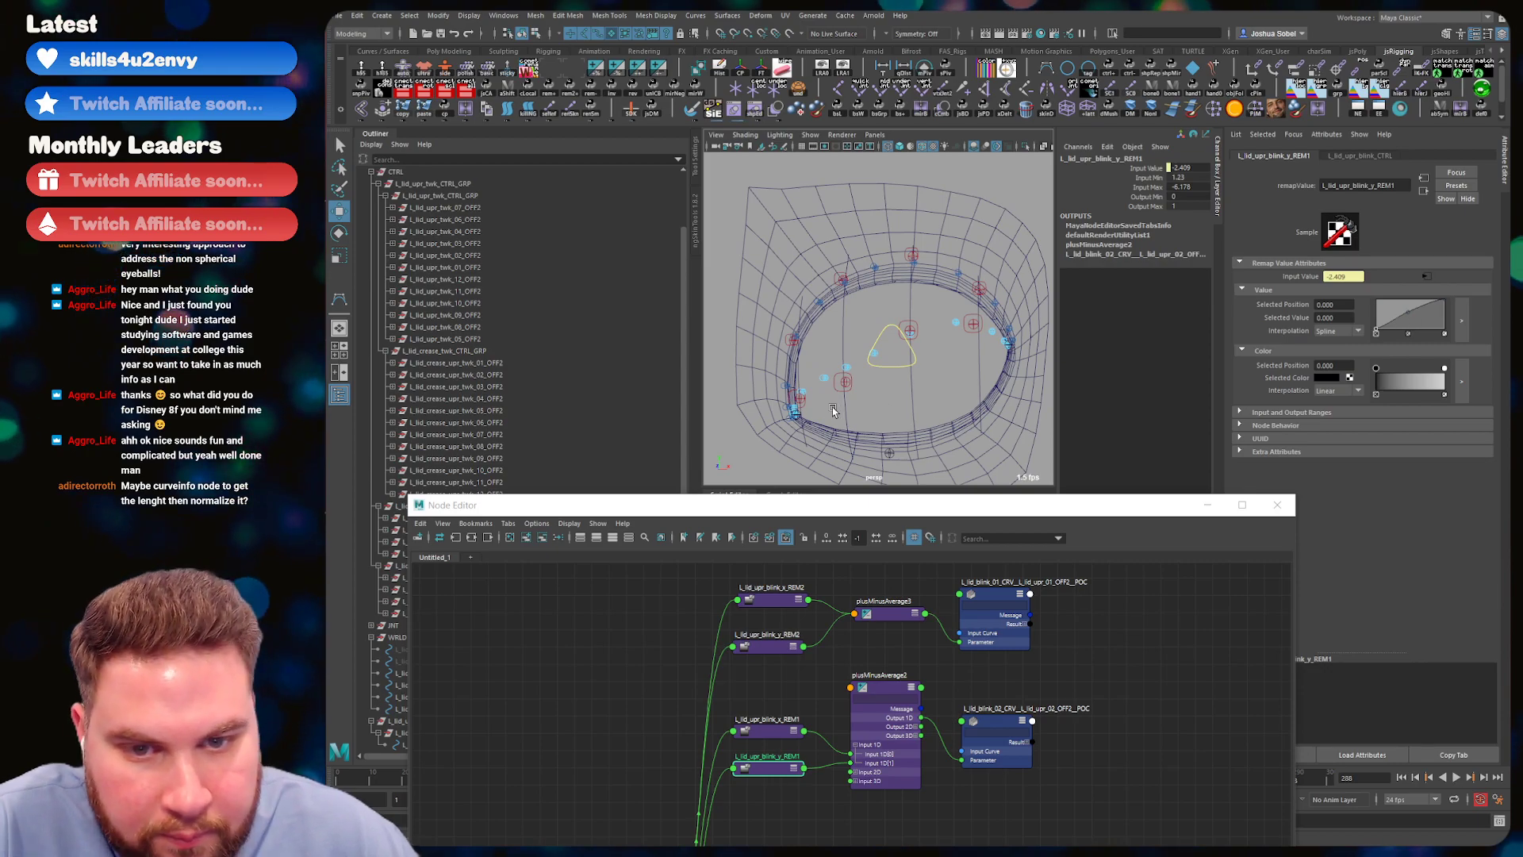
left_click(1408, 313)
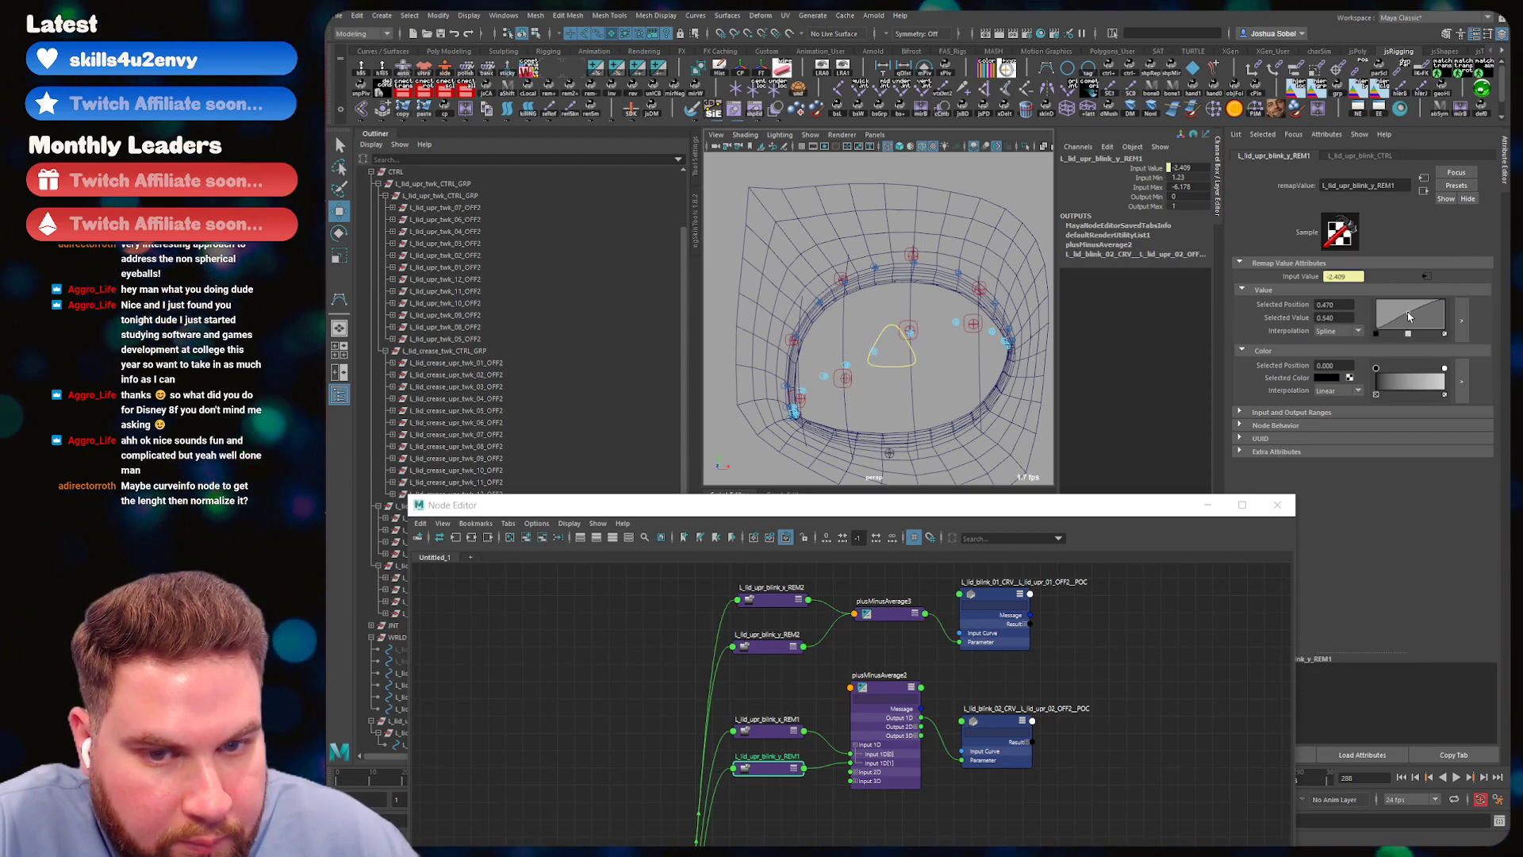
- Set L_lid_upr_blink_y_REM2's curve midpoint to about position 0.47, value 0.60, and test the blink, leaving L_lid_upr_blink_CTRL at about -2.91 in Translate Y
middle_click_drag(625, 672, 604, 771, "alt")
left_click(739, 746)
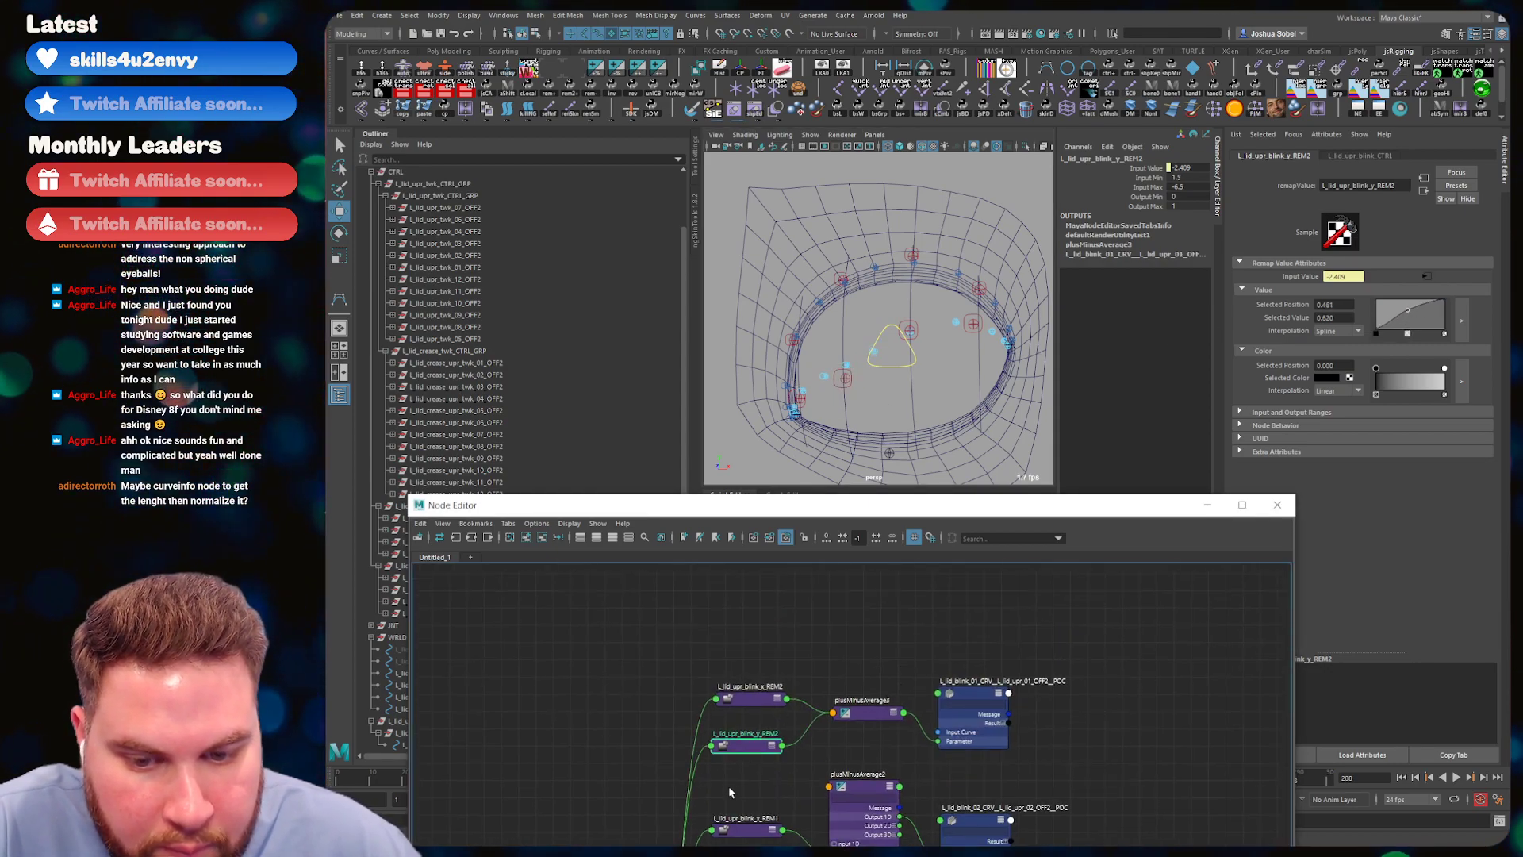
left_click_drag(1410, 313, 1410, 315)
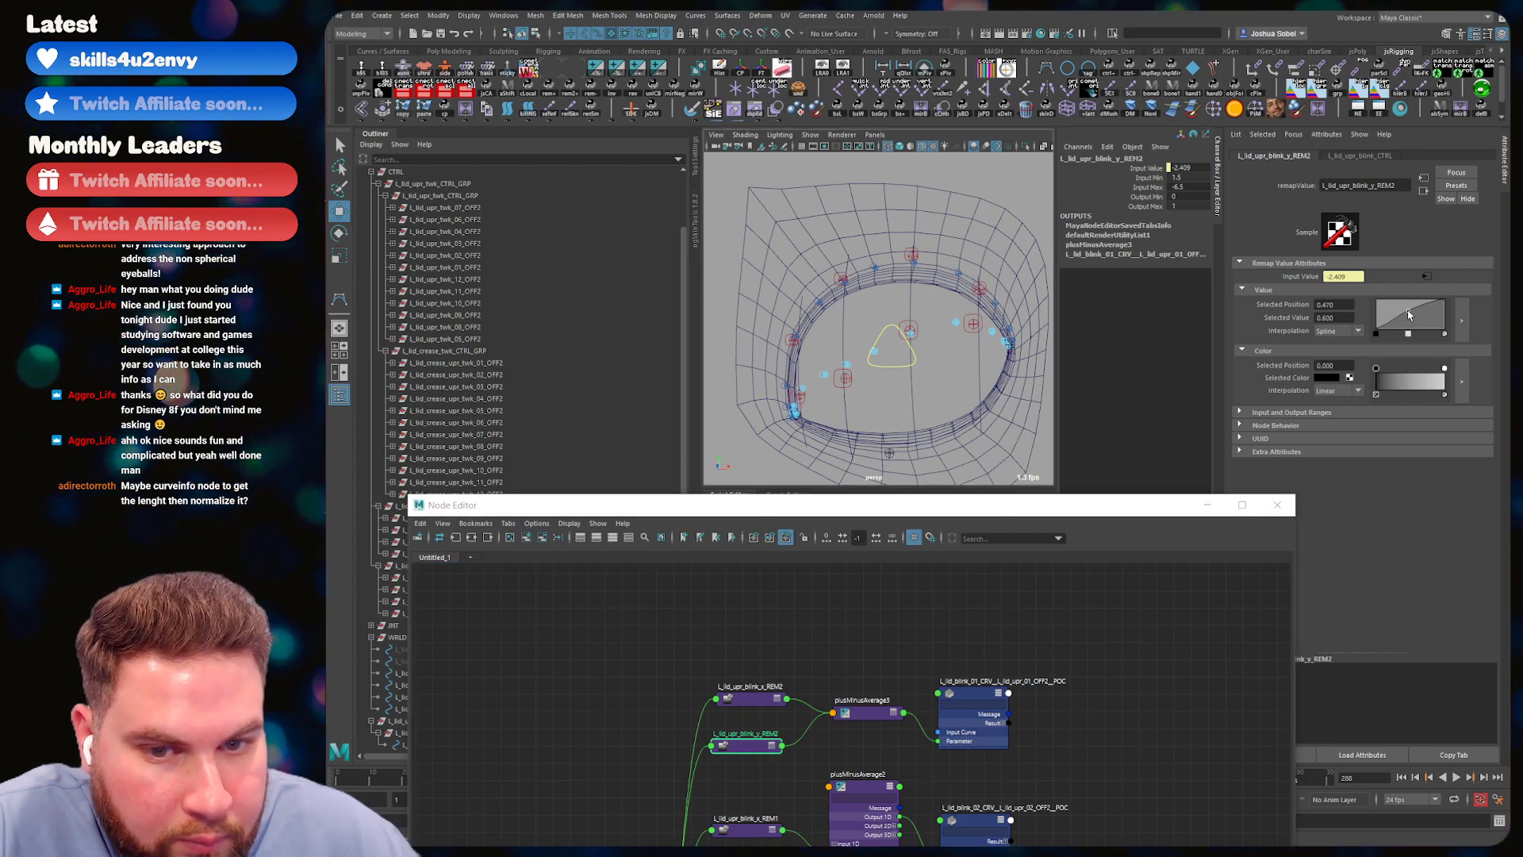
left_click(901, 341)
left_click_drag(900, 310, 892, 345)
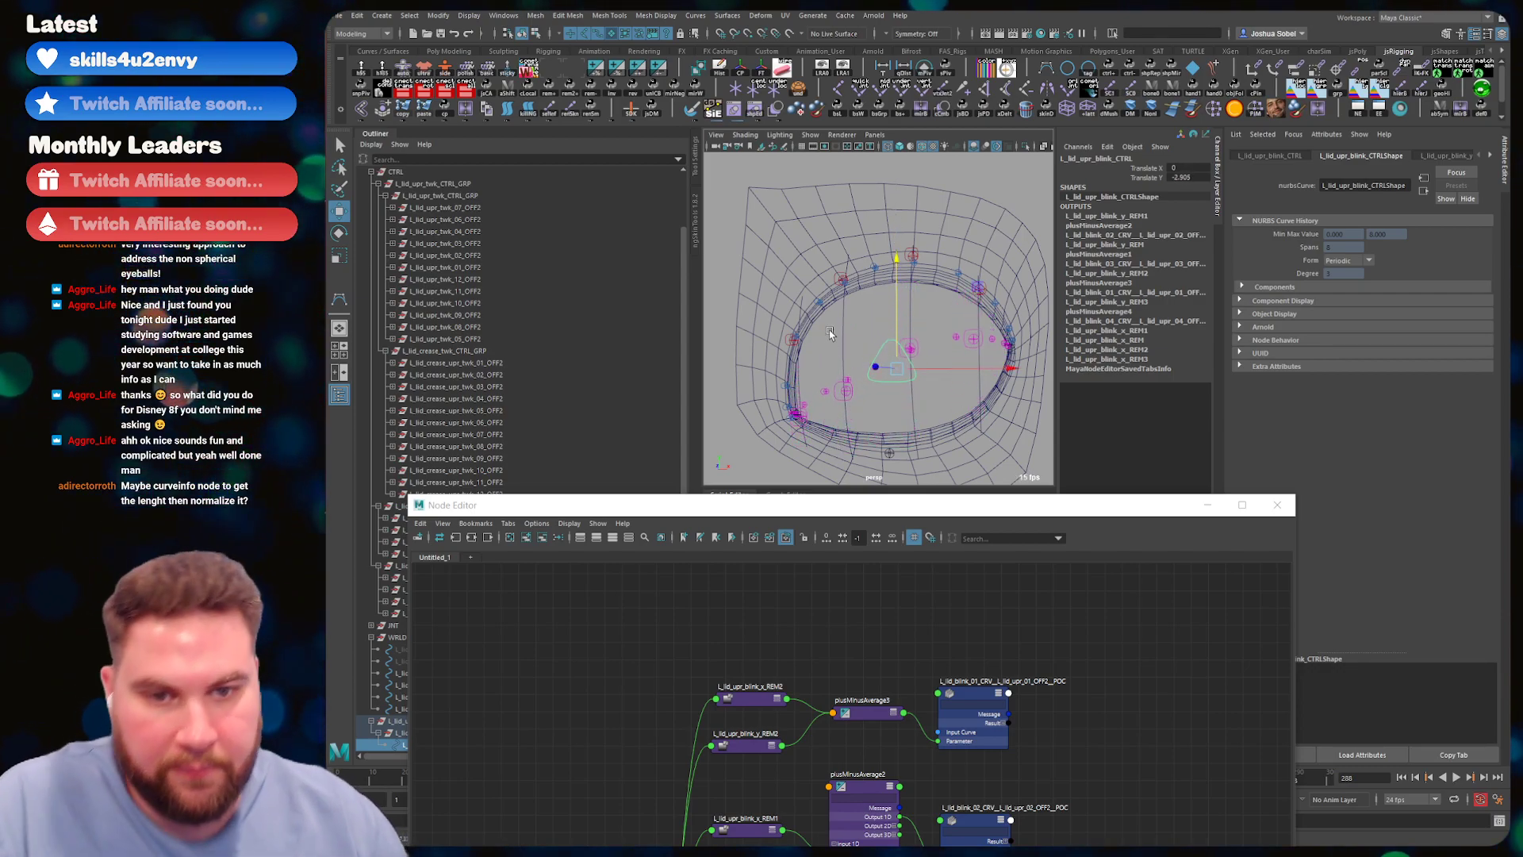
- Shift L_lid_upr_blink_y_REM1's curve midpoint to about position 0.50, value 0.48, and test the lid motion with L_lid_upr_blink_CTRL
middle_click_drag(791, 715, 764, 621, "alt")
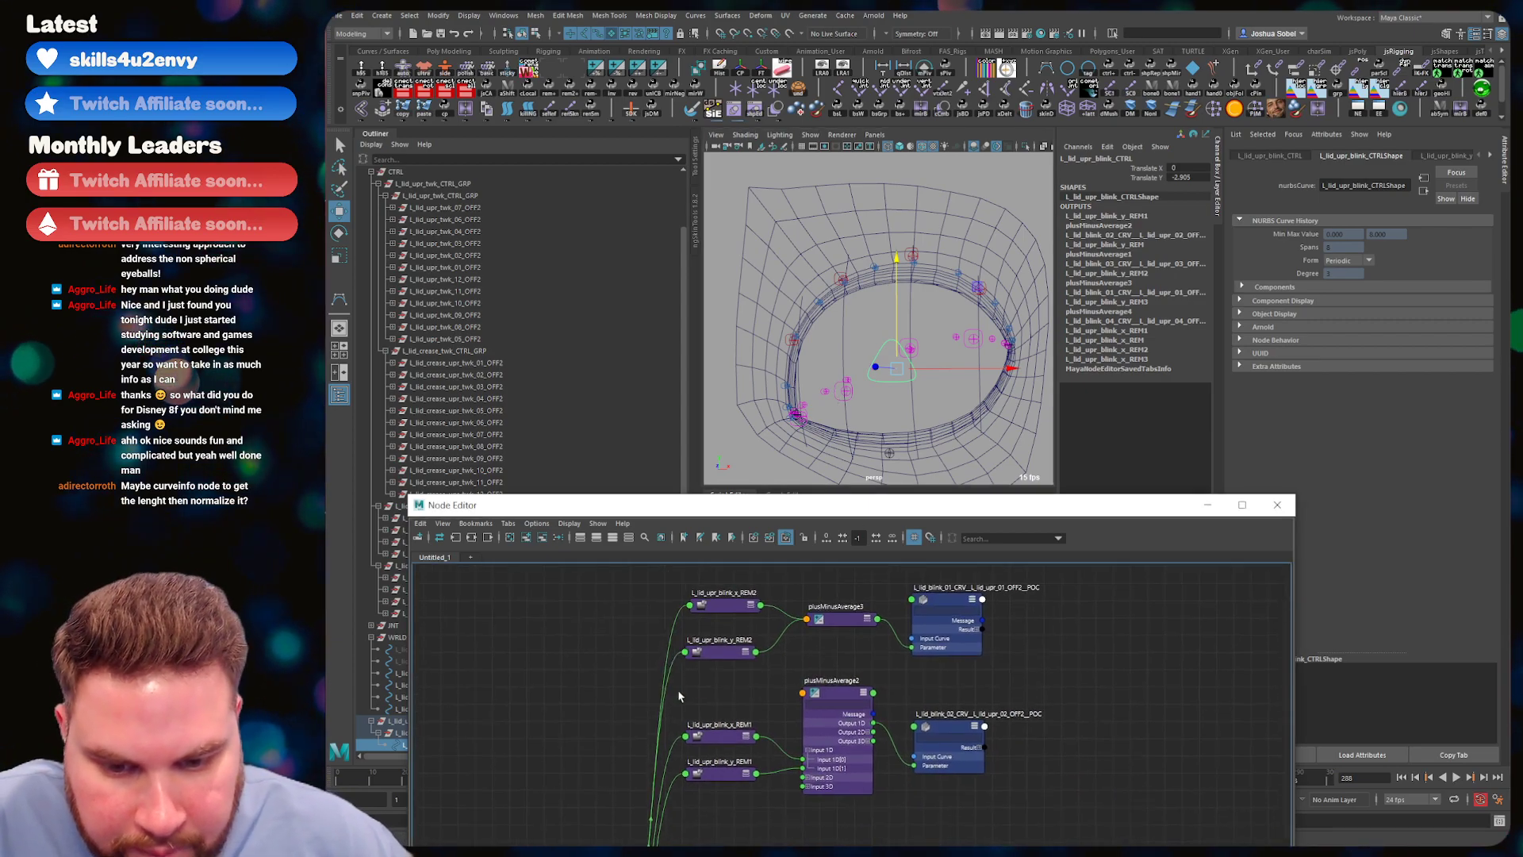
left_click(729, 779)
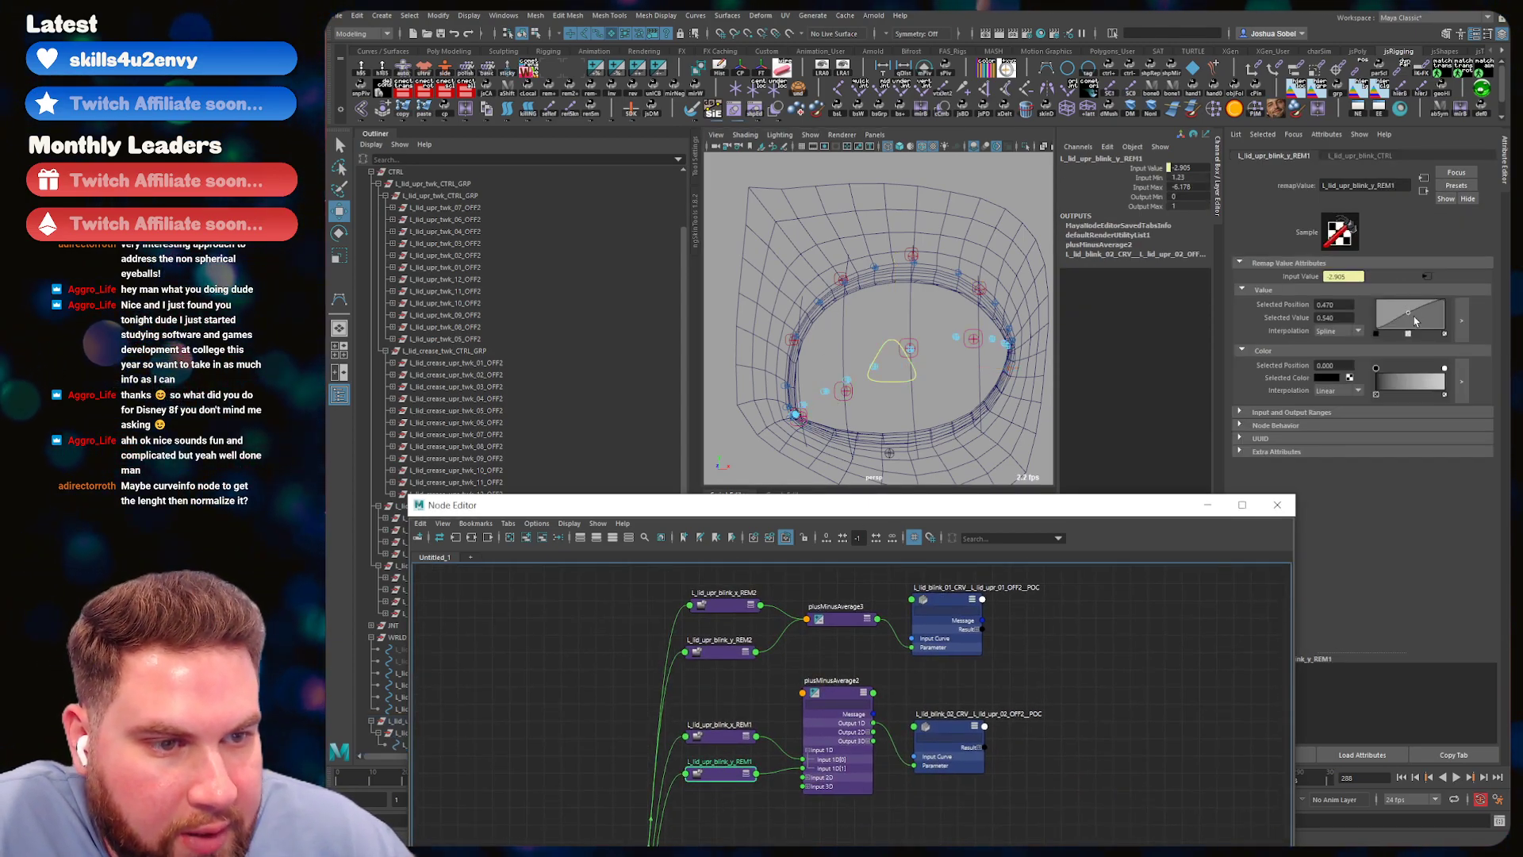
left_click_drag(1408, 312, 1410, 318)
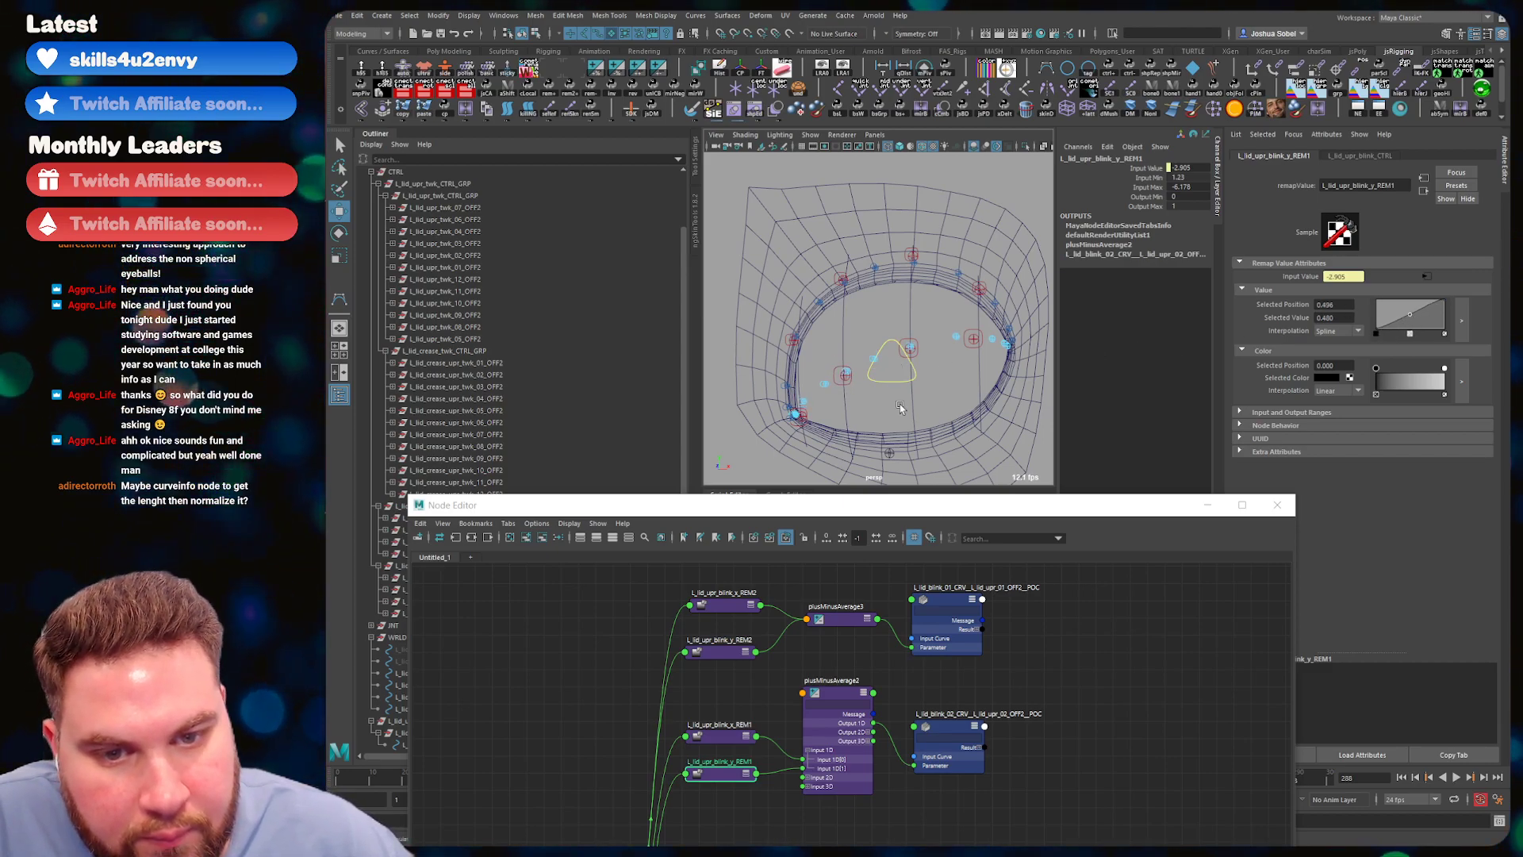
left_click(900, 392)
left_click_drag(900, 341, 892, 309)
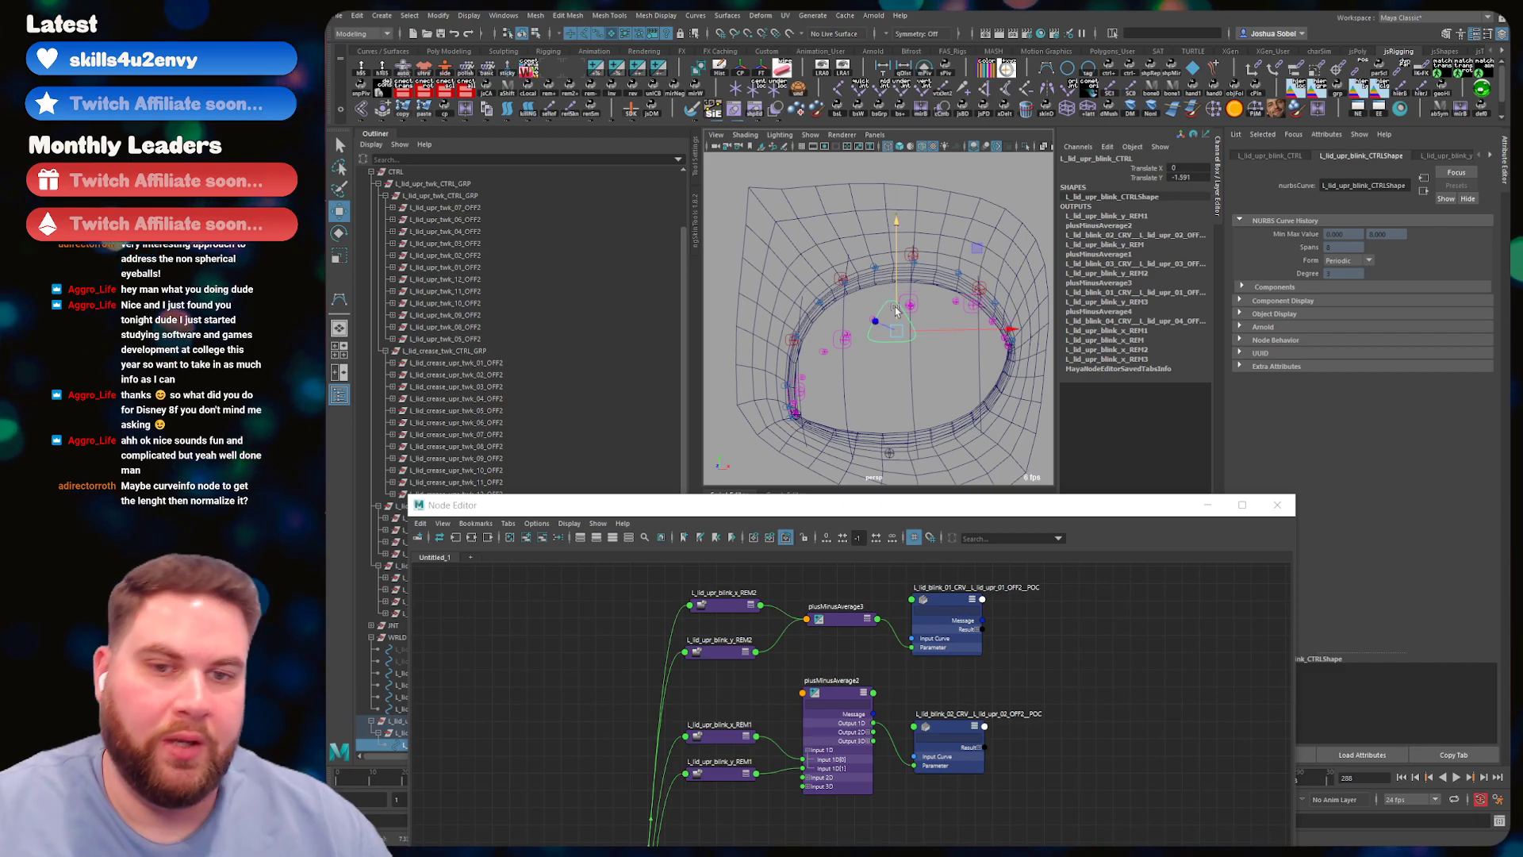
- Set L_lid_upr_blink_y_REM1's curve midpoint to about position 0.40, value 0.24, and test the blink with L_lid_upr_blink_CTRL
left_click(720, 772)
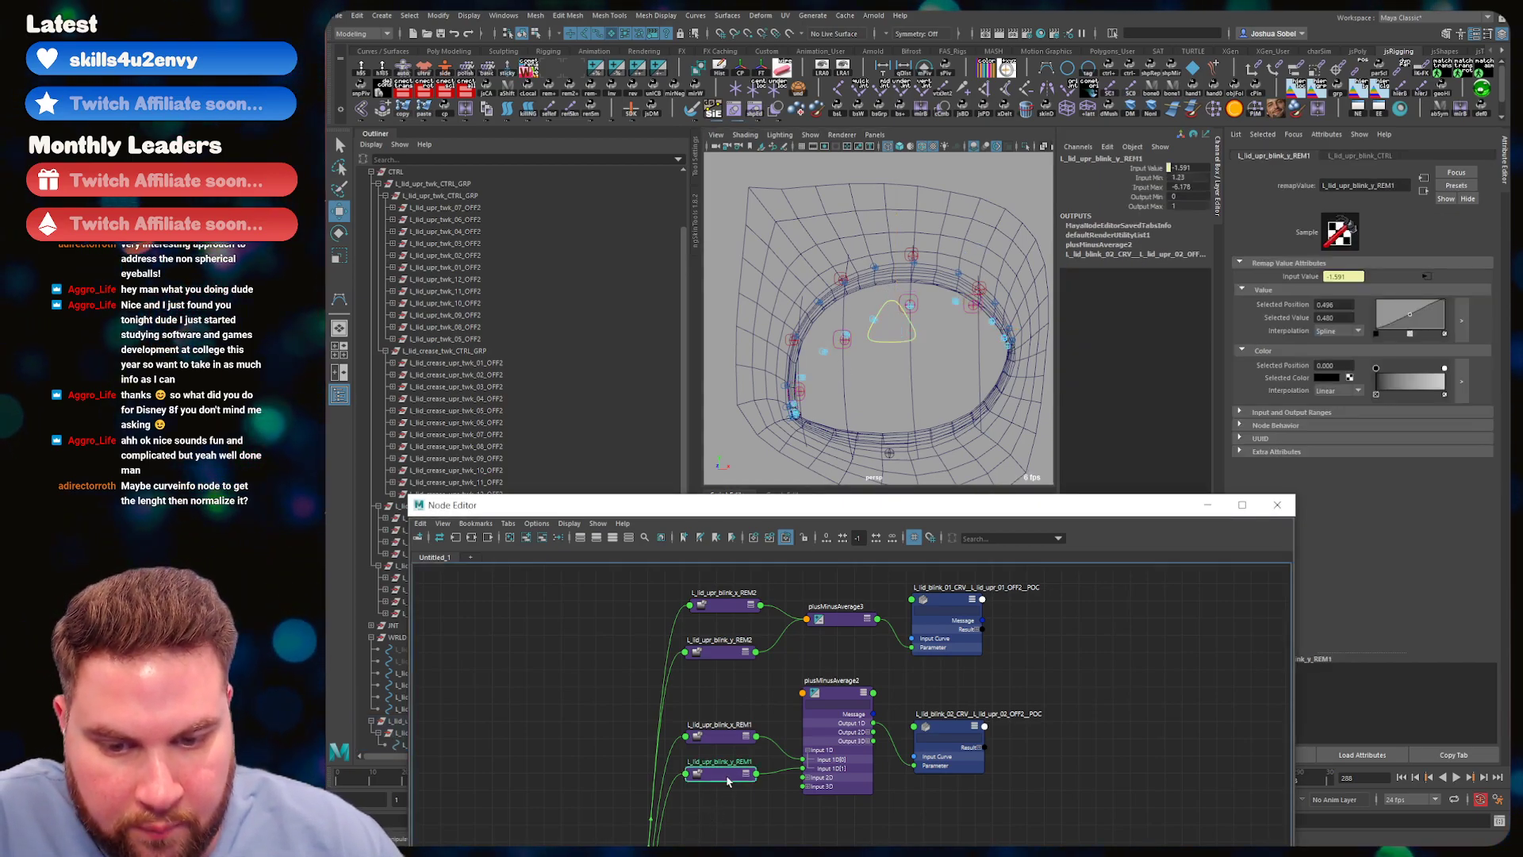
left_click(1410, 318)
left_click_drag(1410, 318, 1407, 323)
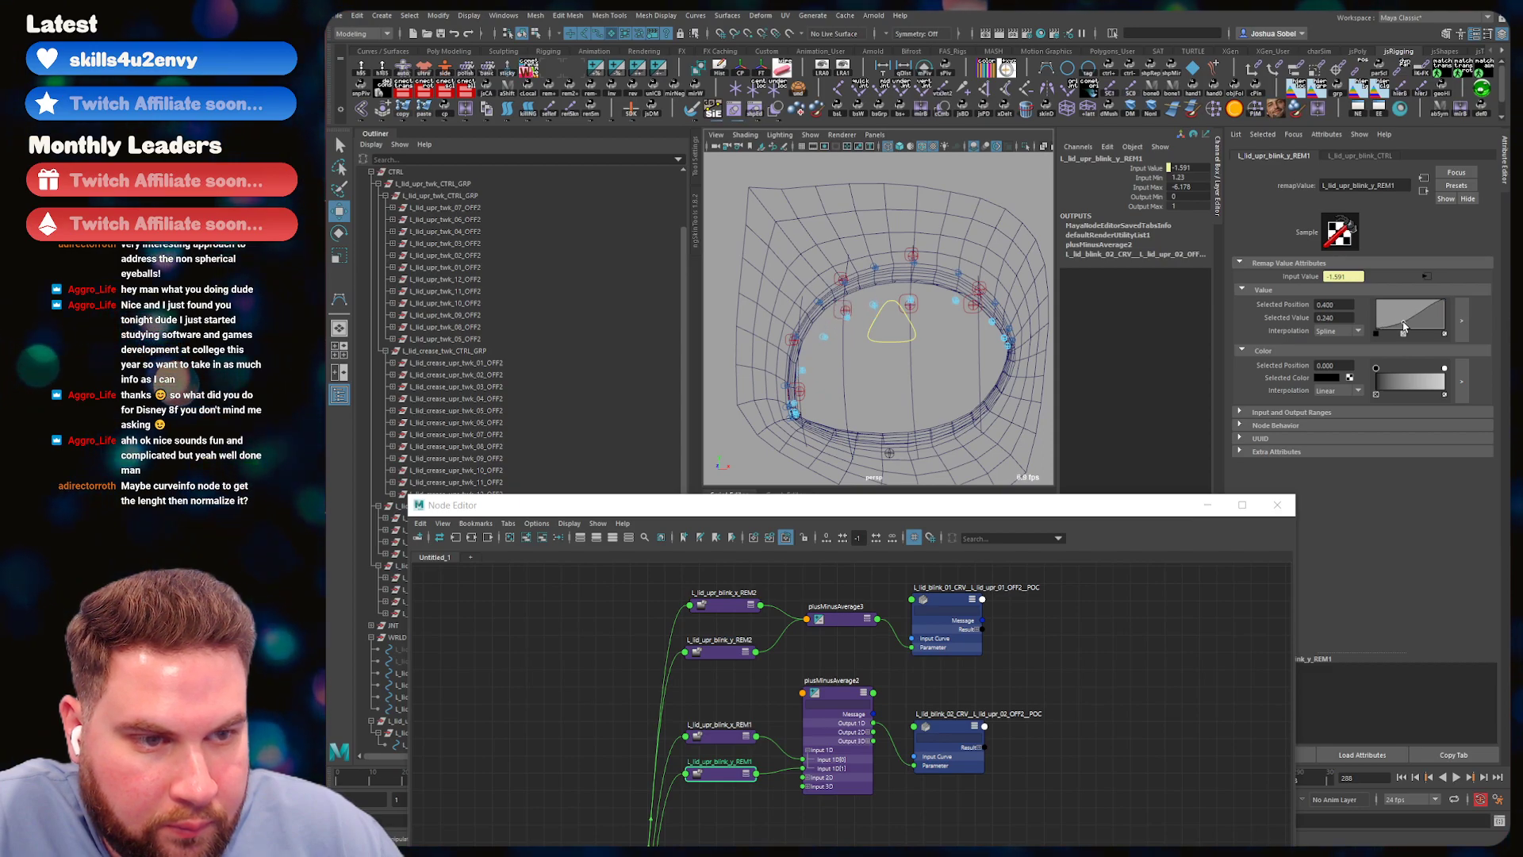
left_click(882, 329)
mouse_move(904, 289)
left_mouse_down()
mouse_move(906, 320)
mouse_move(896, 298)
left_mouse_up()
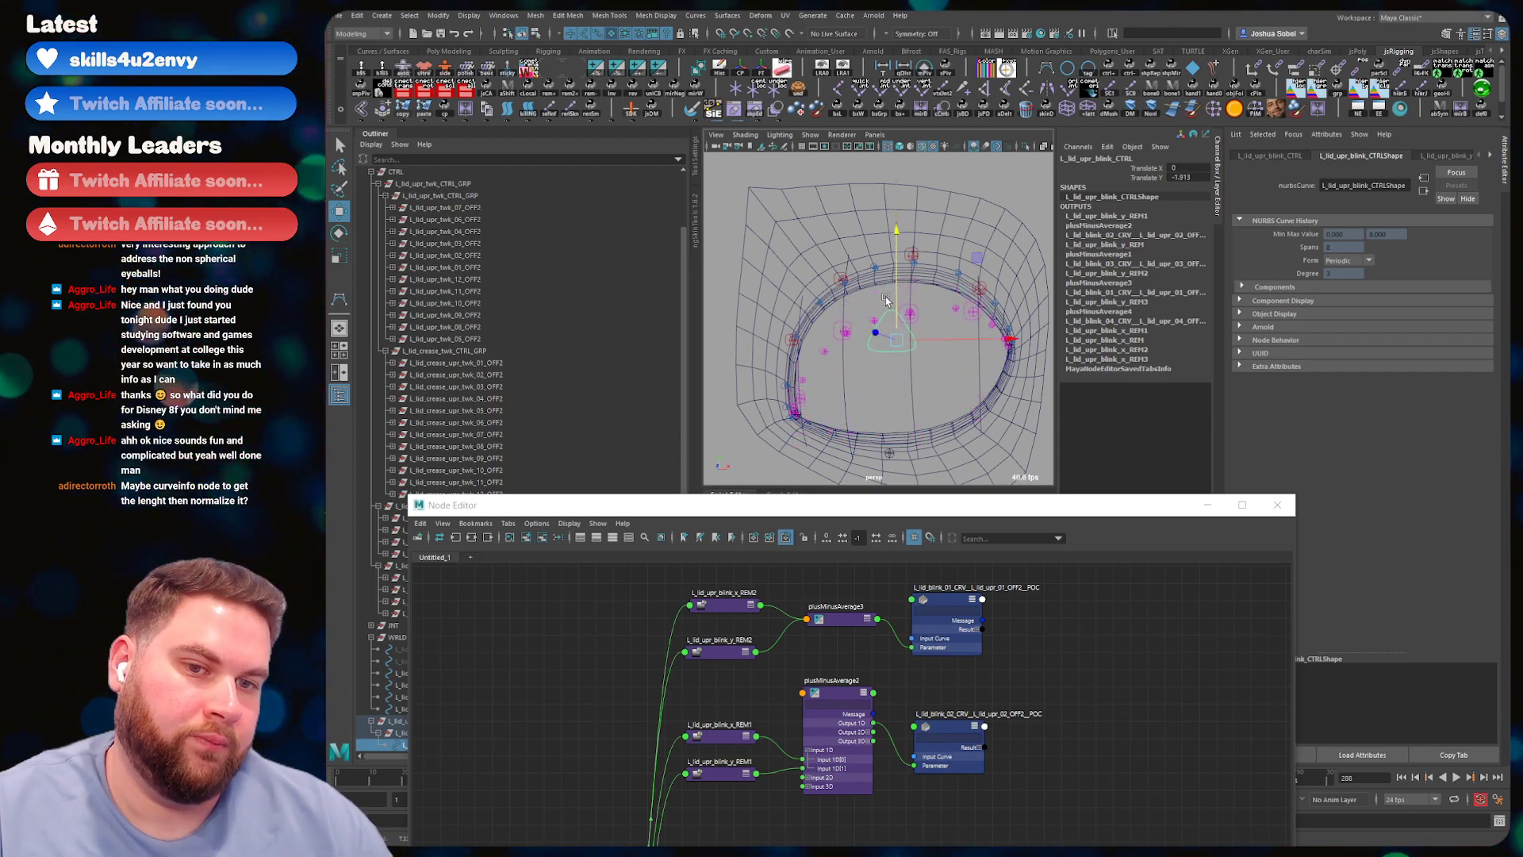
middle_click_drag(589, 705, 592, 508)
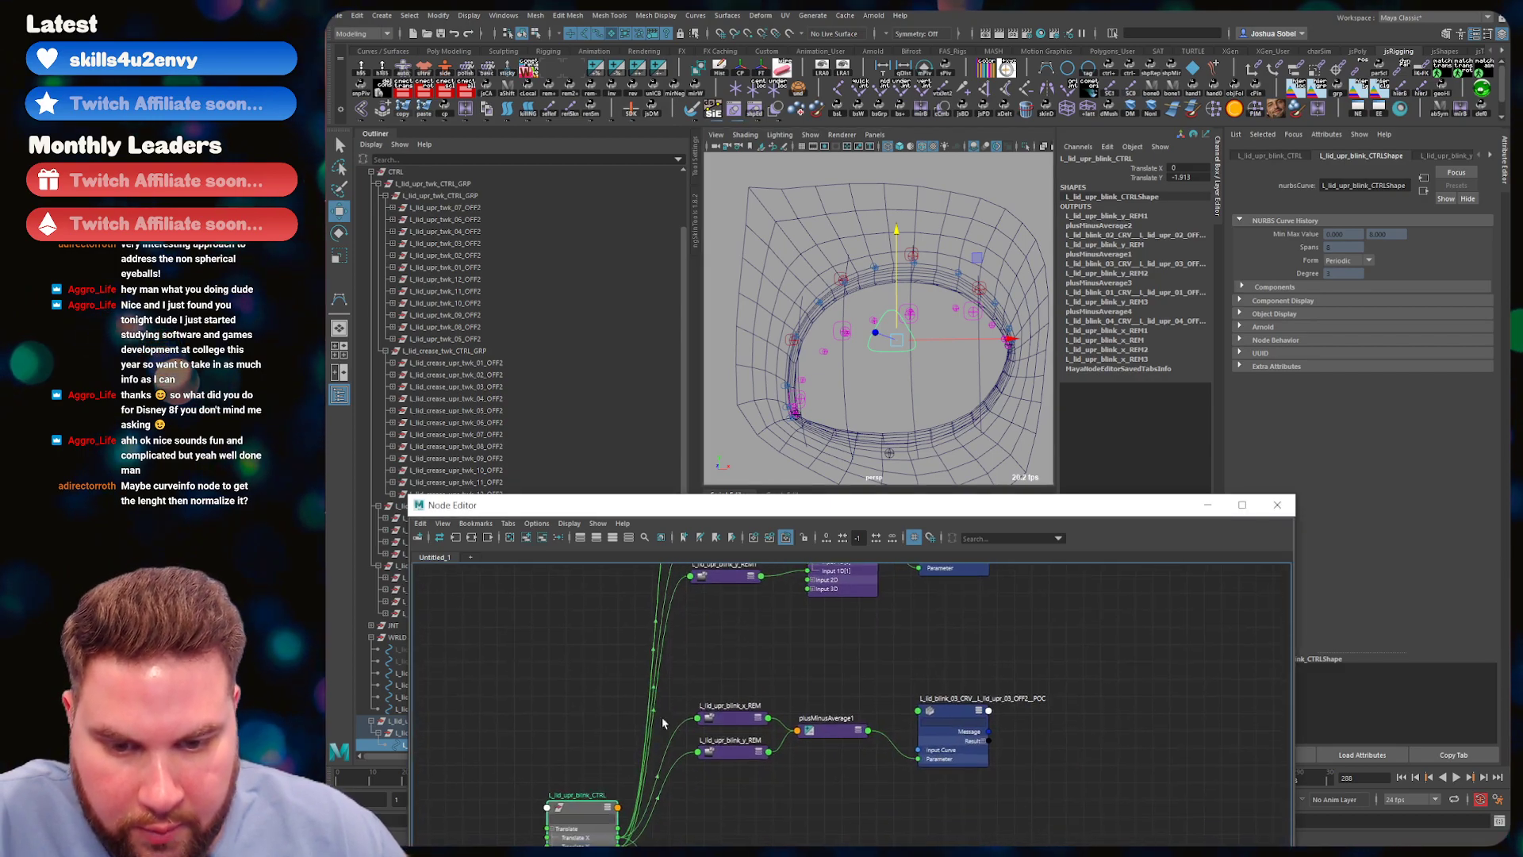
left_click(755, 746)
left_click_drag(1414, 318, 1406, 319)
key("ctrl+z")
- Shift L_lid_upr_blink_y_REM3's curve midpoint to about position 0.34, value 0.20, and lower L_lid_upr_blink_CTRL to about -4.26 in Translate Y
middle_click_drag(635, 784, 650, 565, "alt")
left_click(750, 757)
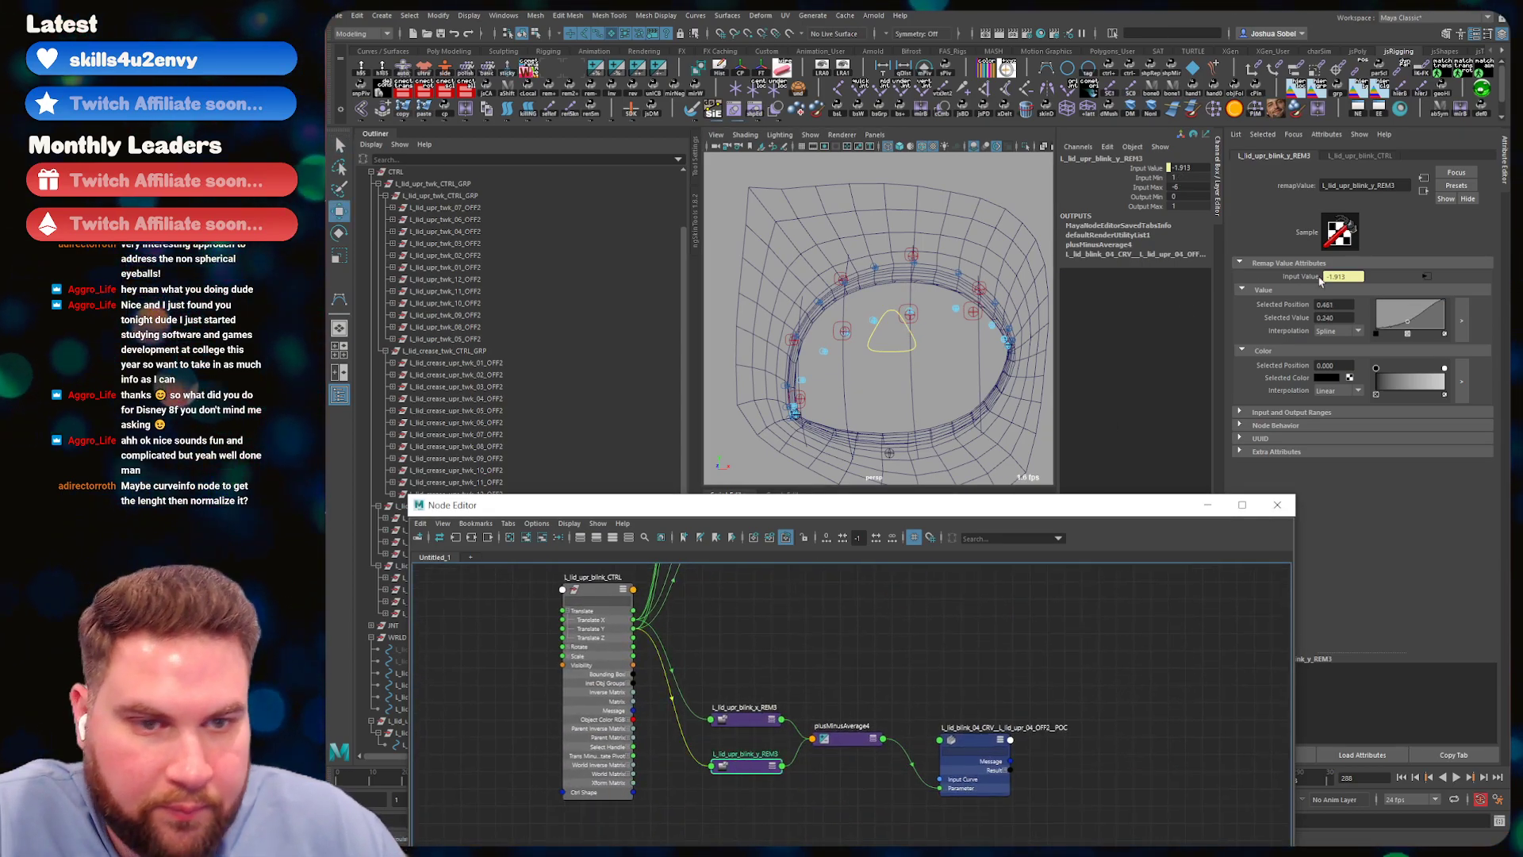
left_click_drag(1408, 325, 1401, 324)
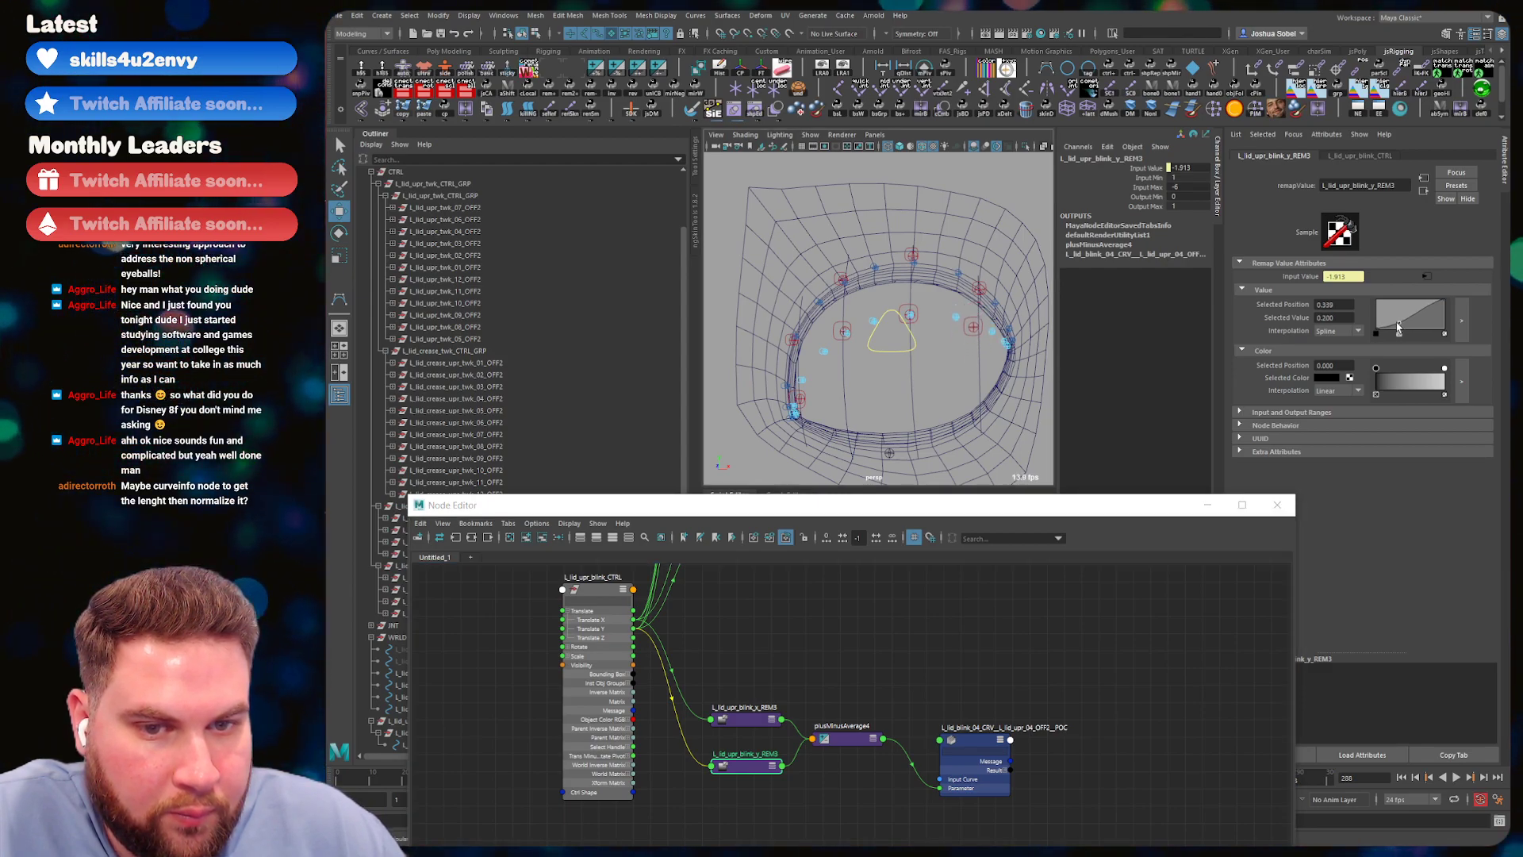
left_click(924, 261)
left_click_drag(925, 261, 950, 389)
- Add a point to L_lid_upr_blink_y_REM3's value curve at about position 0.71, value 0.58, and test the nearly closed lid with L_lid_upr_blink_CTRL
left_click(738, 765)
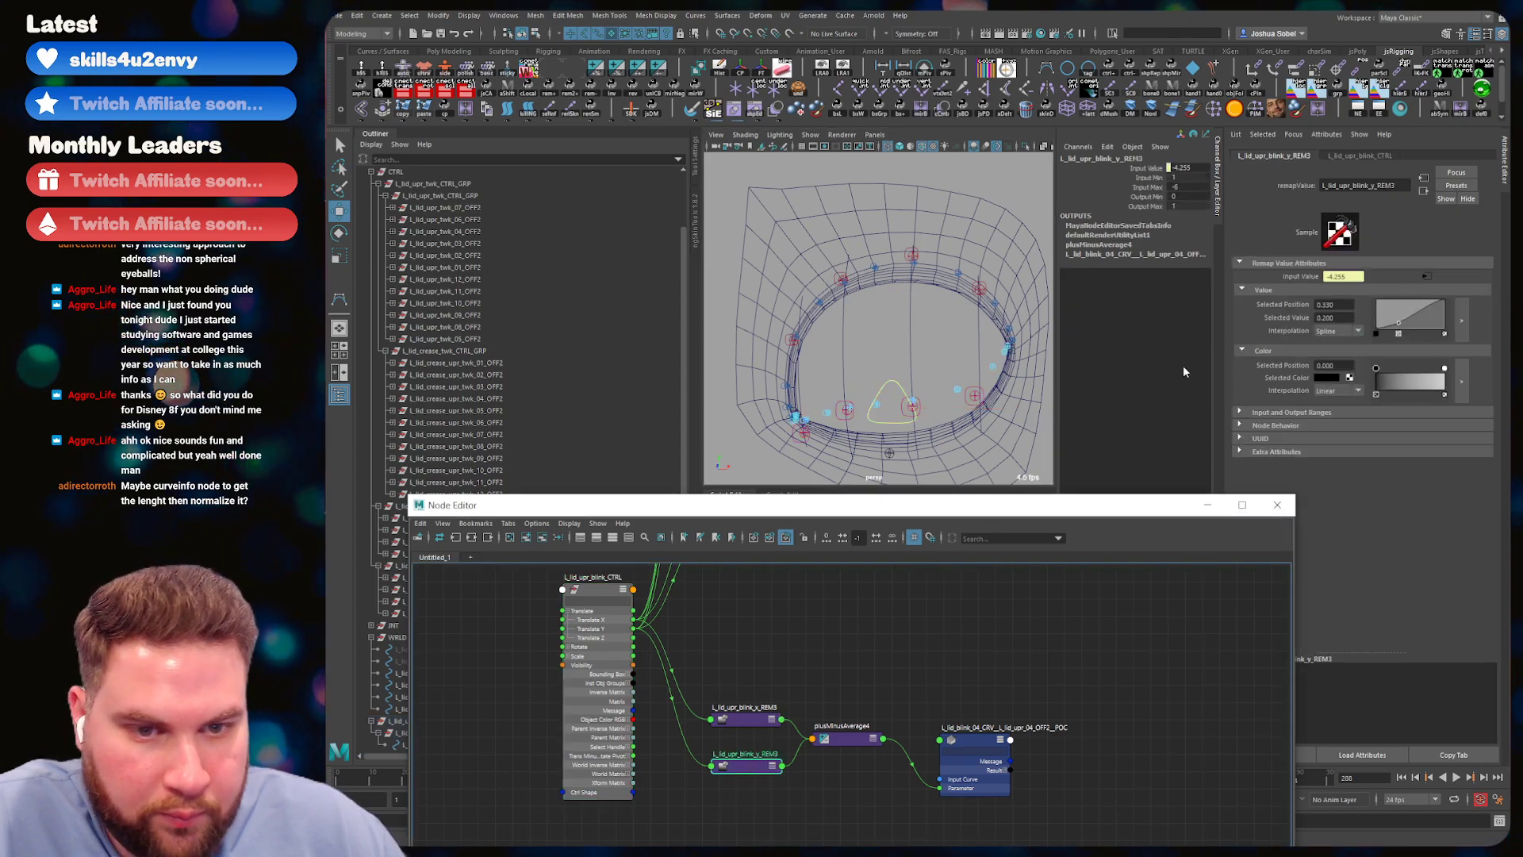
left_click(1424, 314)
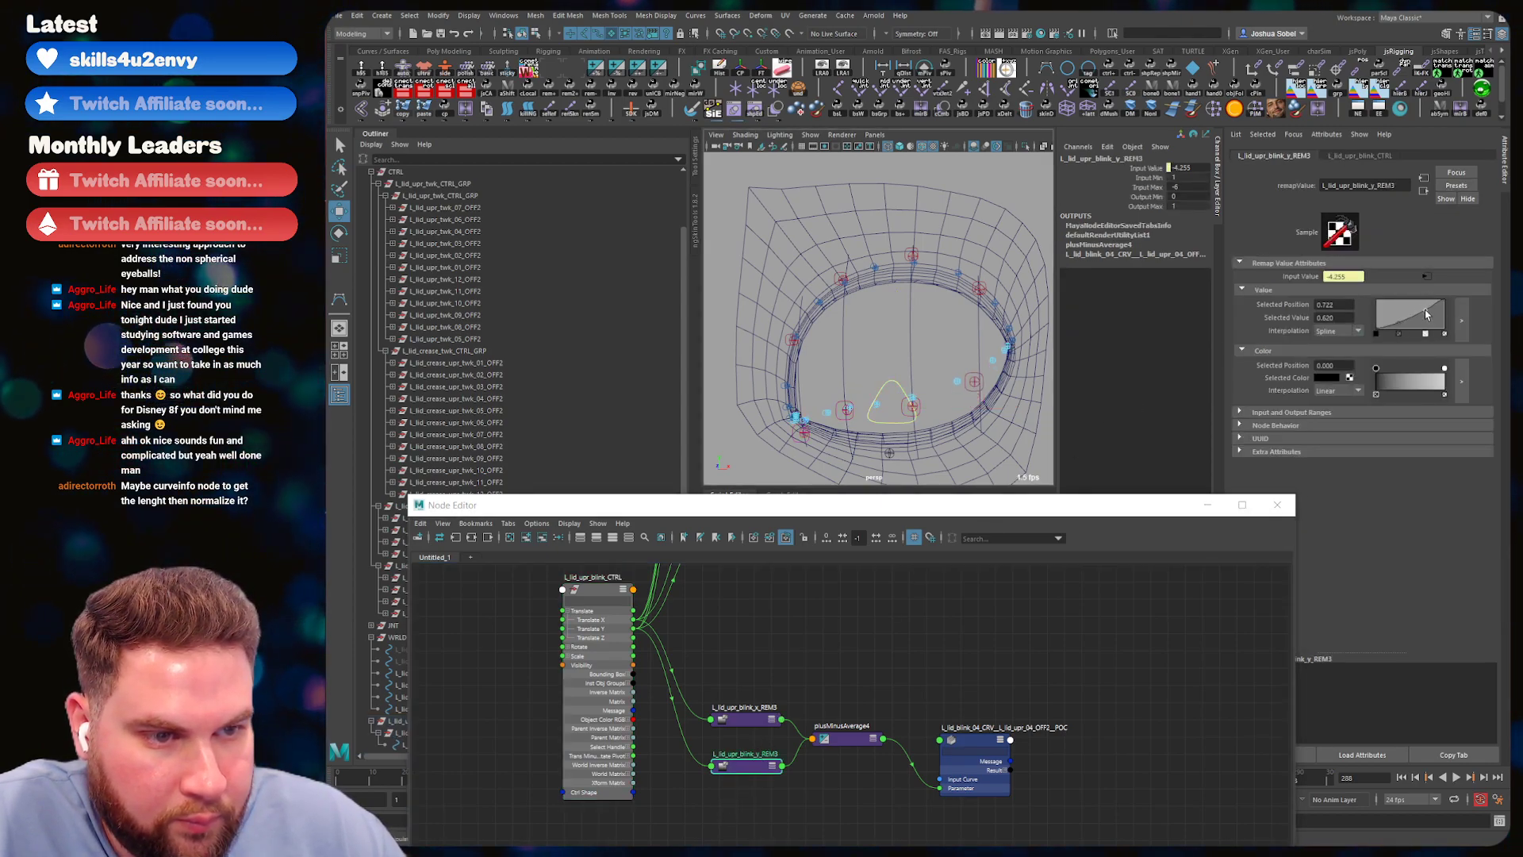
left_click_drag(1425, 315, 1425, 315)
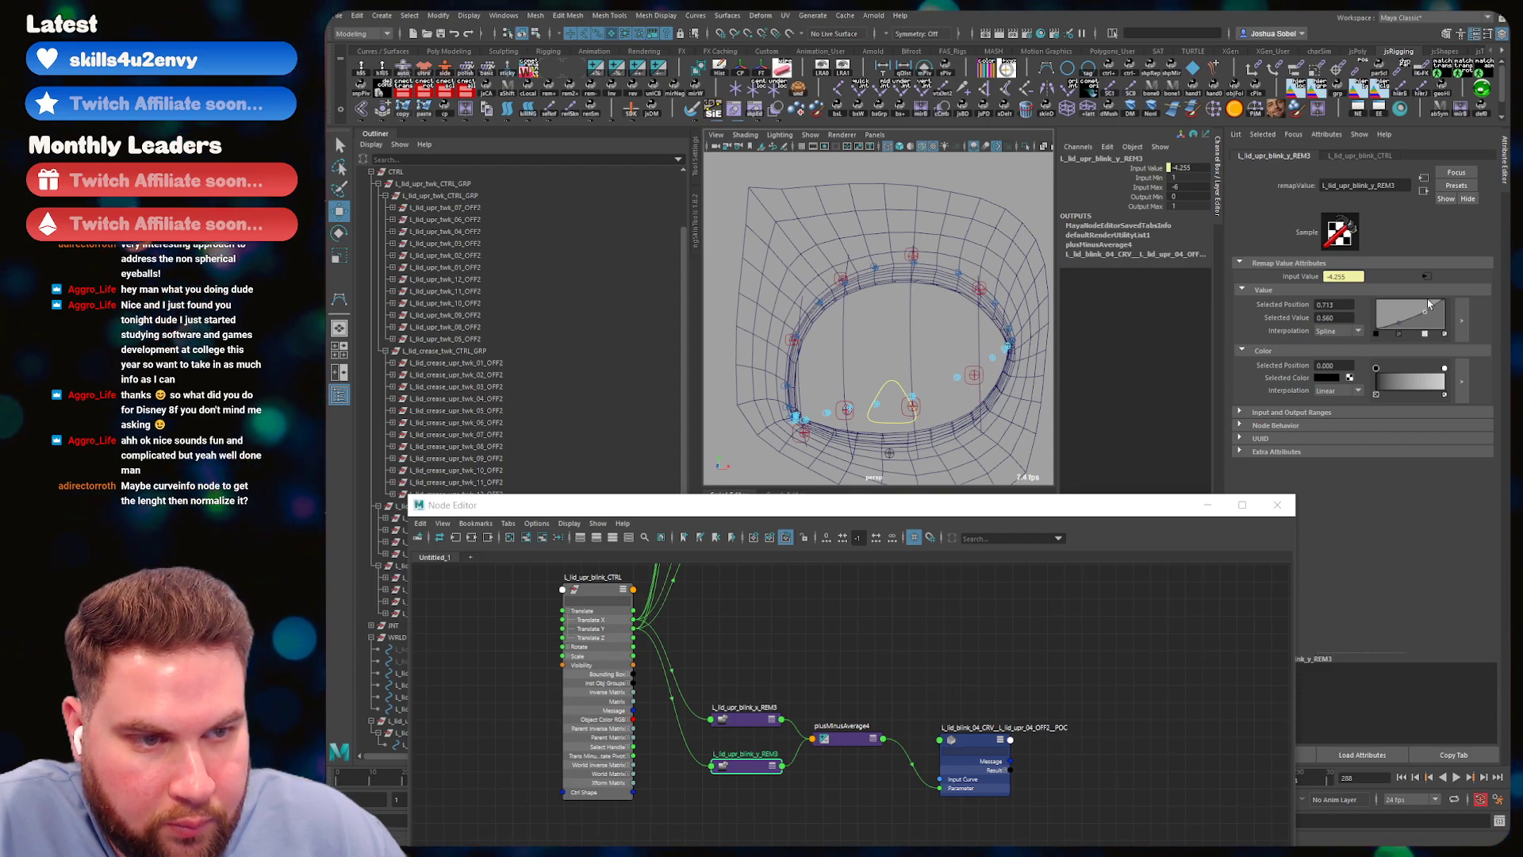
left_click(896, 377)
left_click(897, 382)
left_click_drag(897, 369, 902, 339)
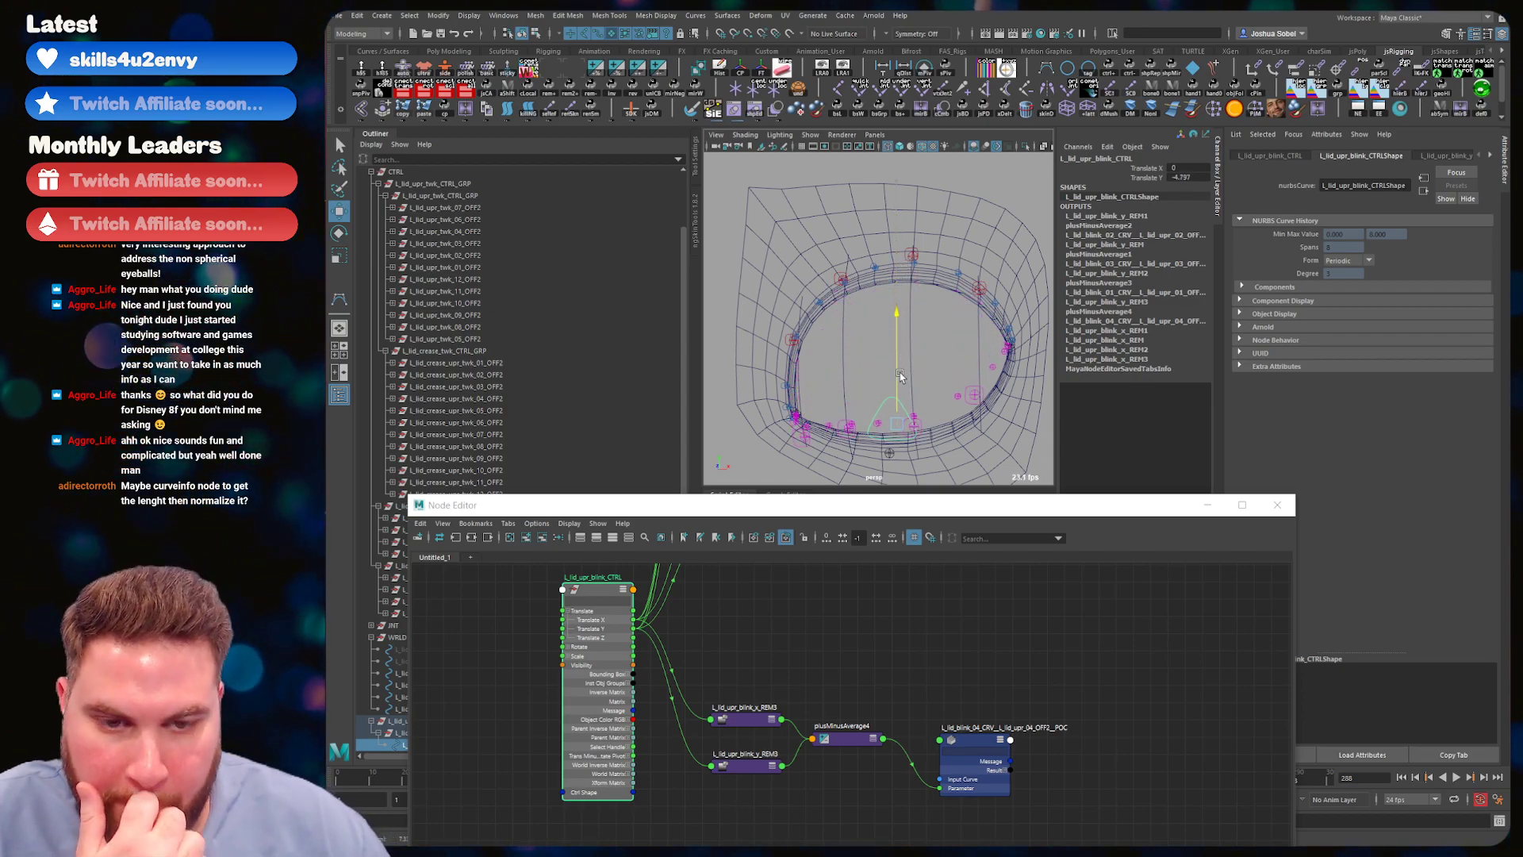
left_click_drag(892, 371, 881, 368)
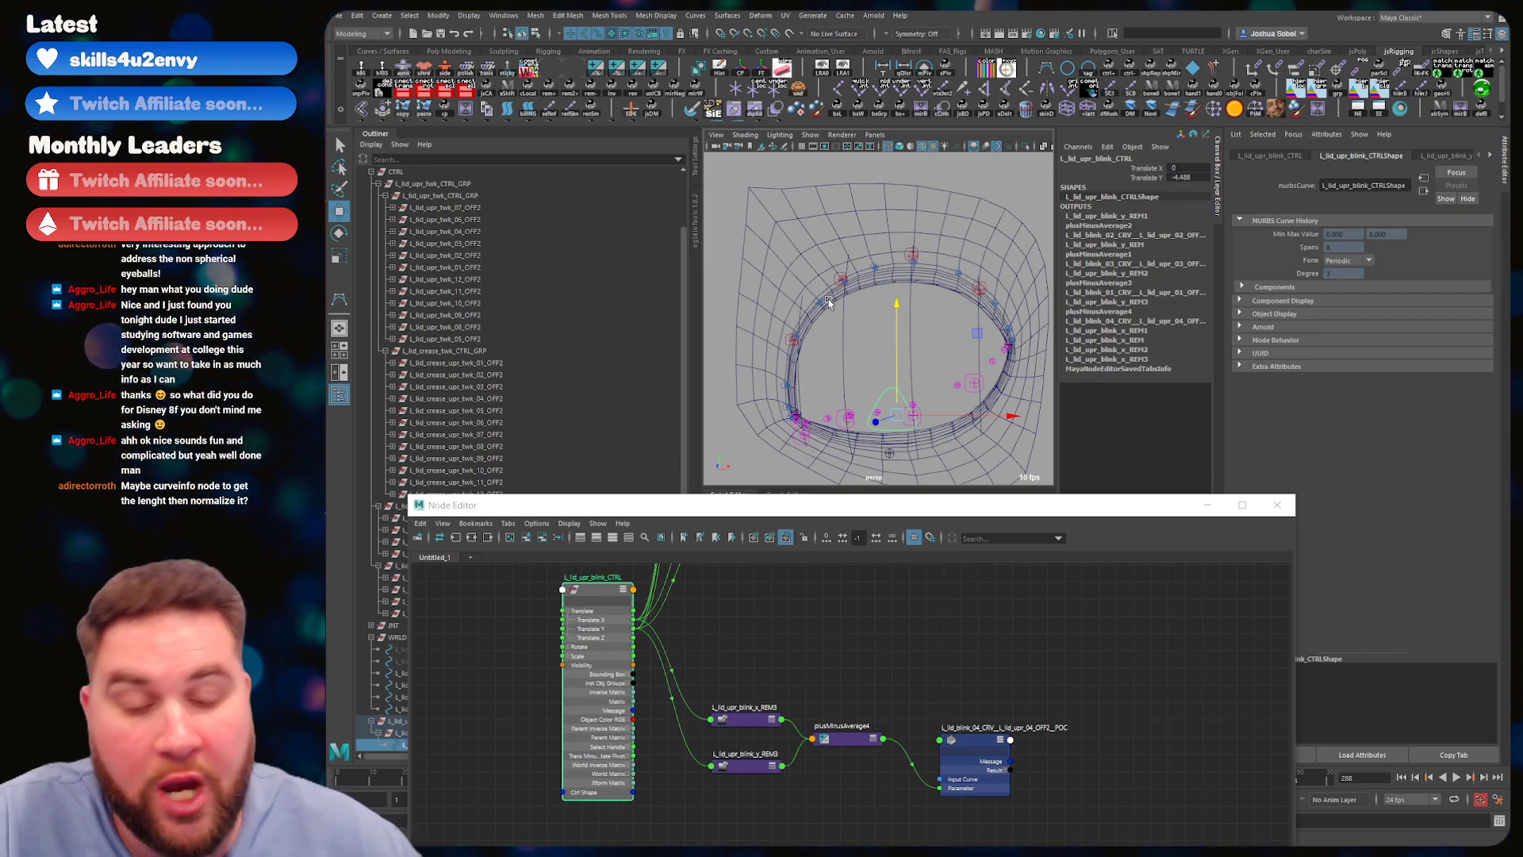
mouse_move(875, 334)
left_mouse_down("alt")
mouse_move(829, 332)
mouse_move(874, 338)
left_mouse_up("alt")
left_click(848, 383)
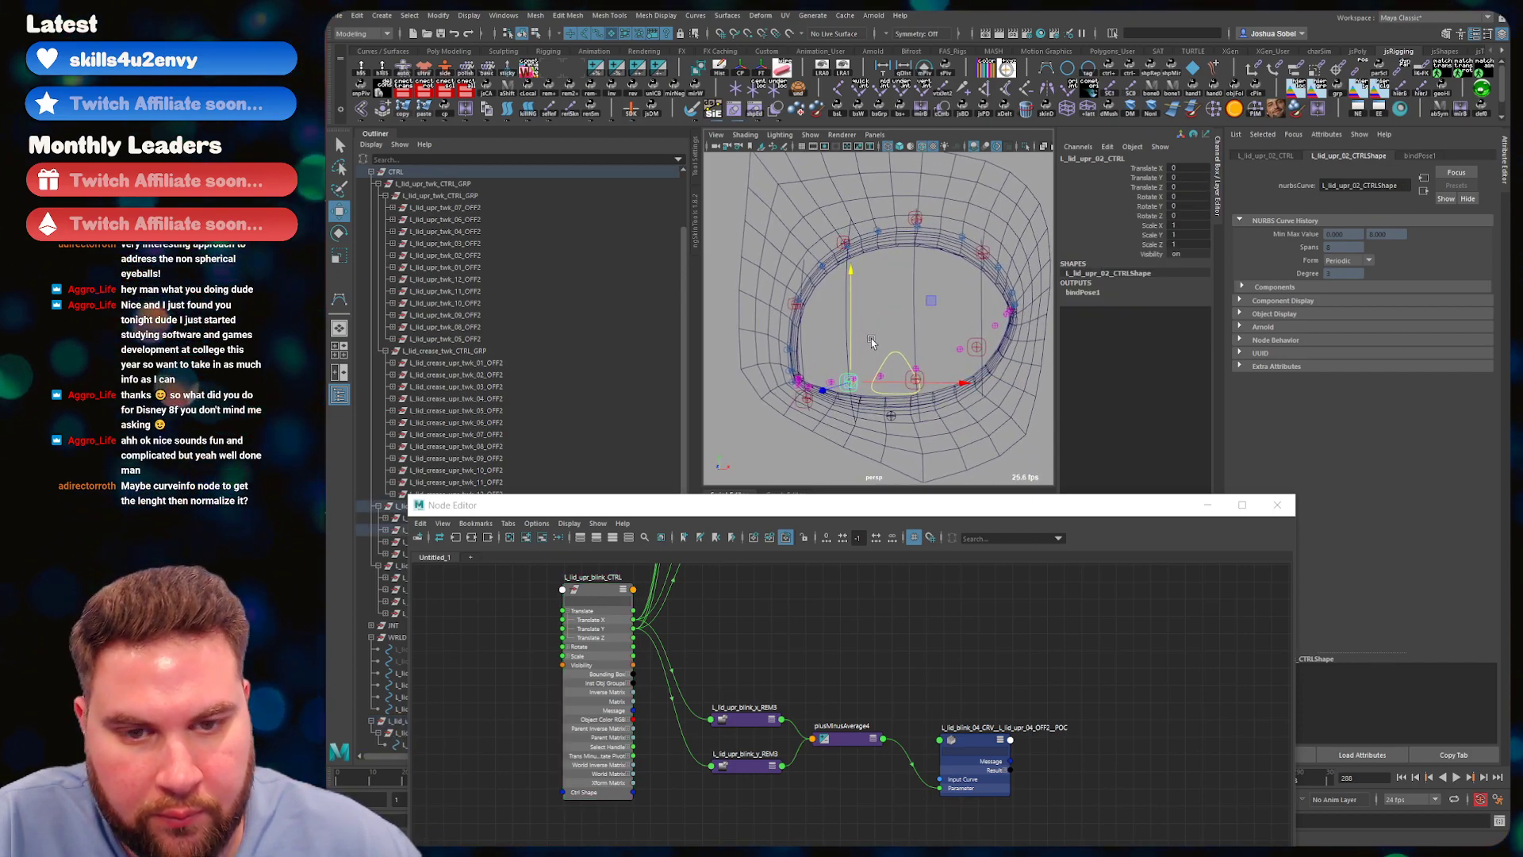
left_click(854, 407)
- Delete the midpoint from L_lid_upr_blink_y_REM2's value curve and set its interpolation to Linear
middle_click_drag(763, 657, 766, 770, "alt")
scroll(797, 663, "down", 4)
middle_click_drag(697, 663, 686, 733, "alt")
scroll(710, 659, "up", 3)
scroll(759, 647, "up", 3)
middle_click_drag(765, 647, 744, 700, "alt")
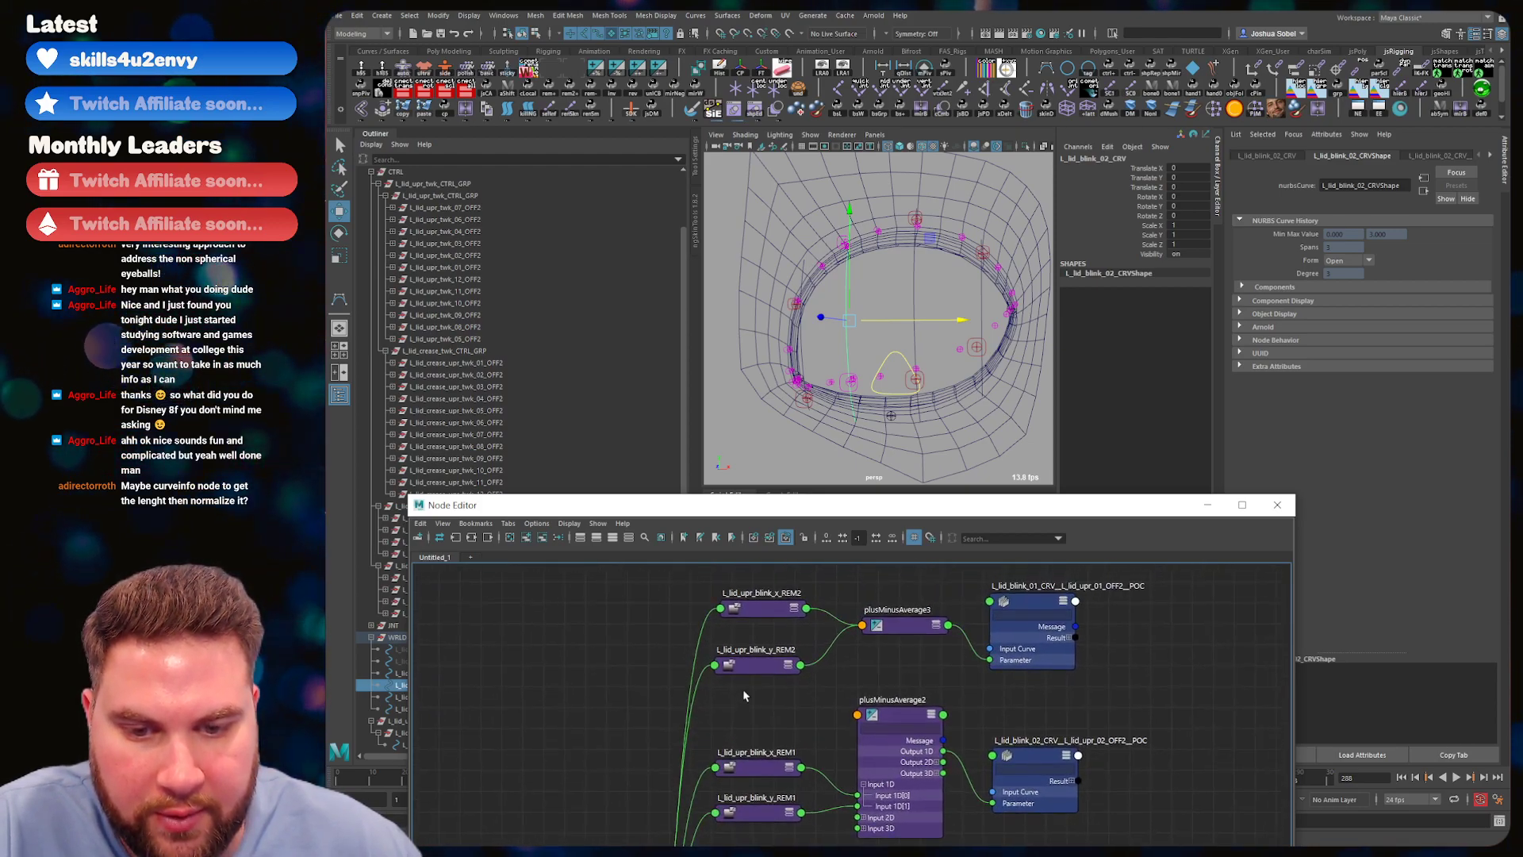
left_click(779, 667)
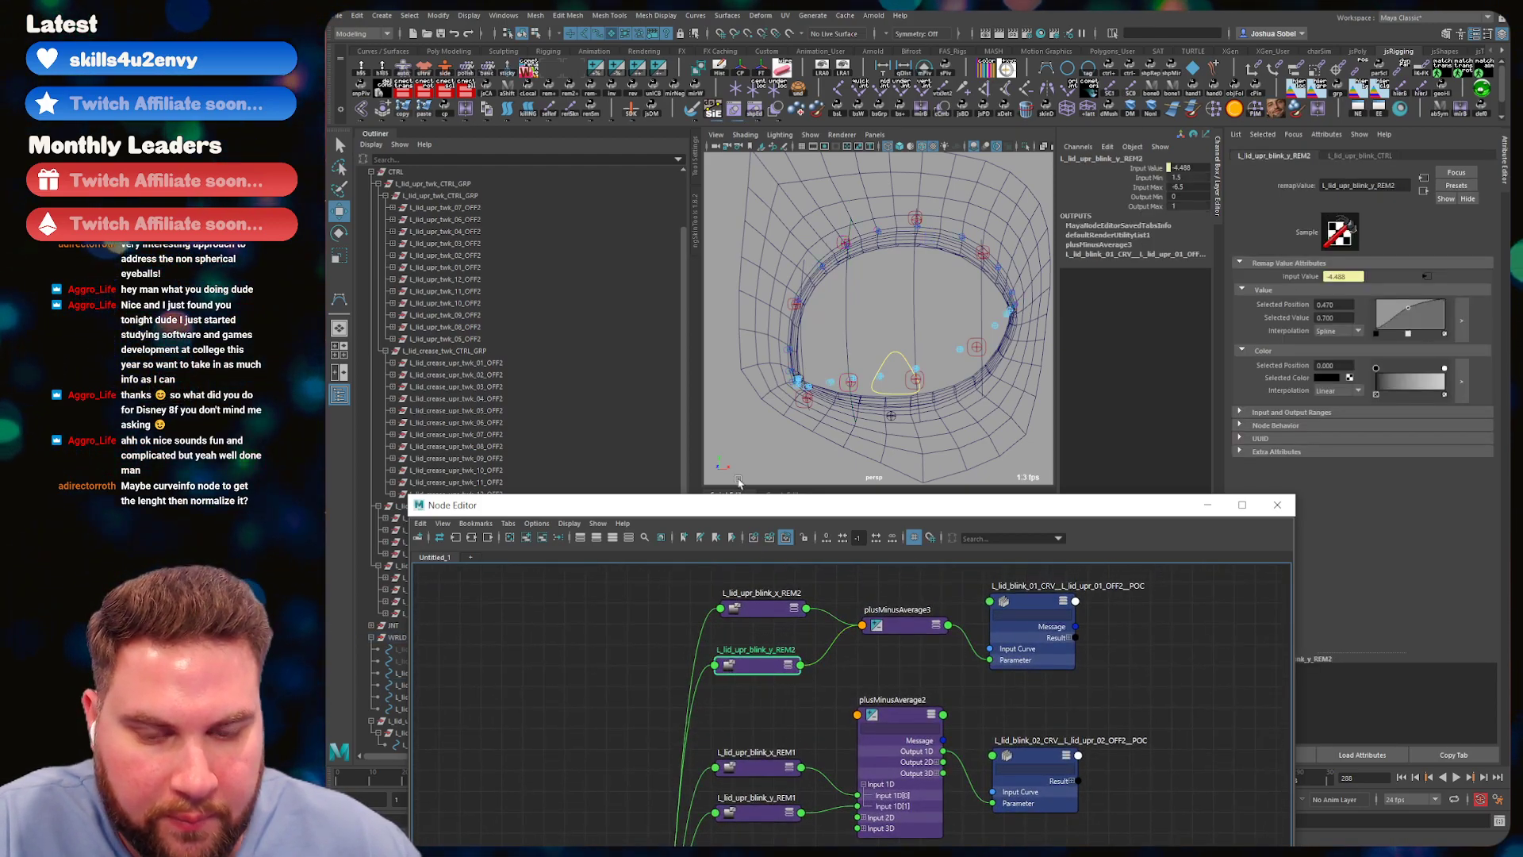
left_click(1408, 334)
left_click(1346, 331)
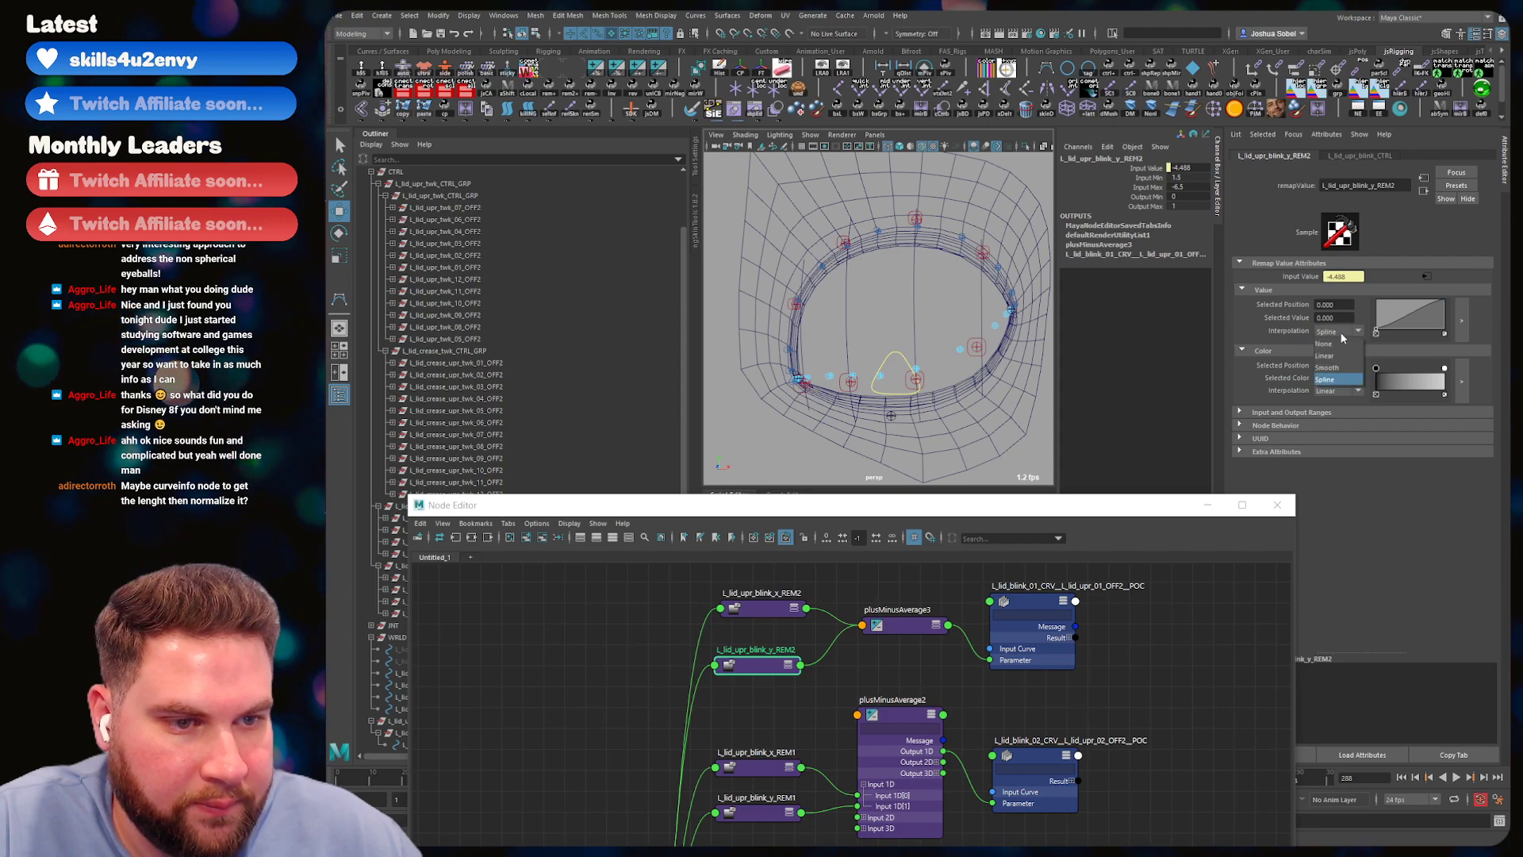
left_click(1337, 344)
left_click(1340, 332)
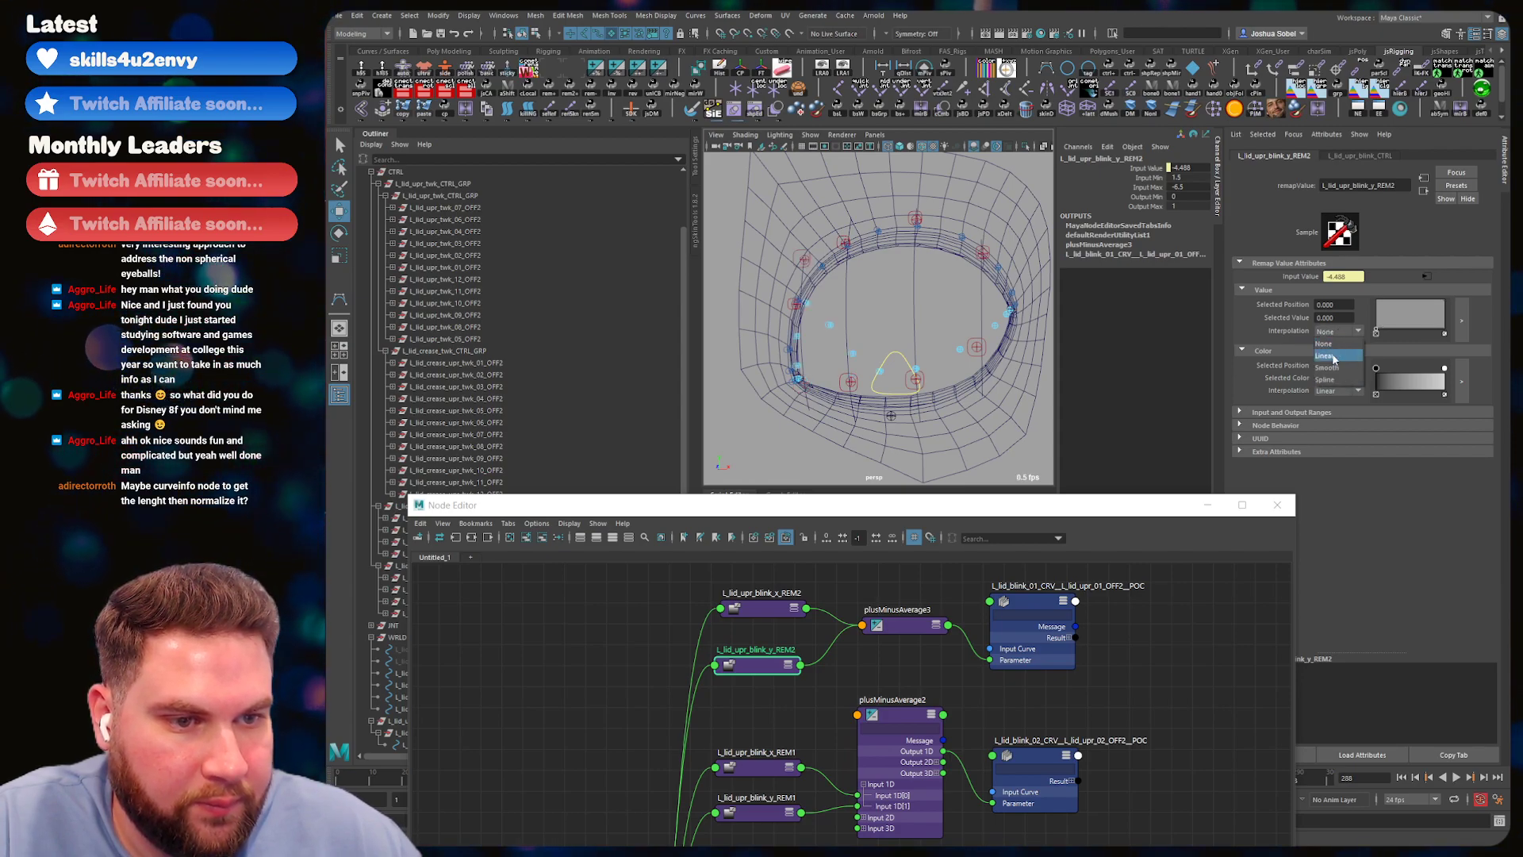
left_click(1352, 347)
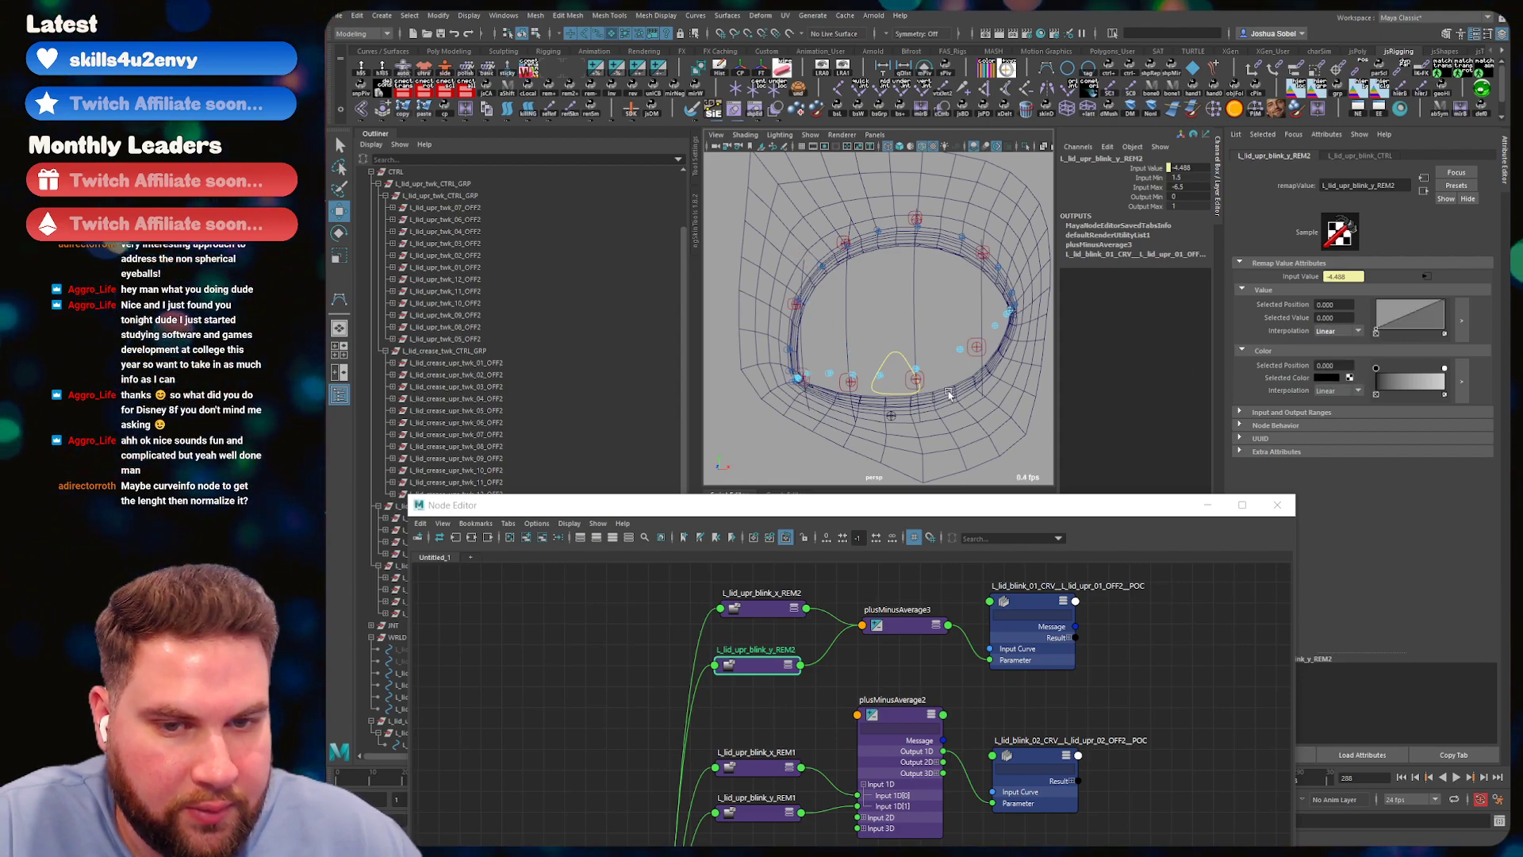
- Remove L_lid_upr_blink_y_REM1's value curve midpoint and switch its interpolation to Linear
left_click(757, 812)
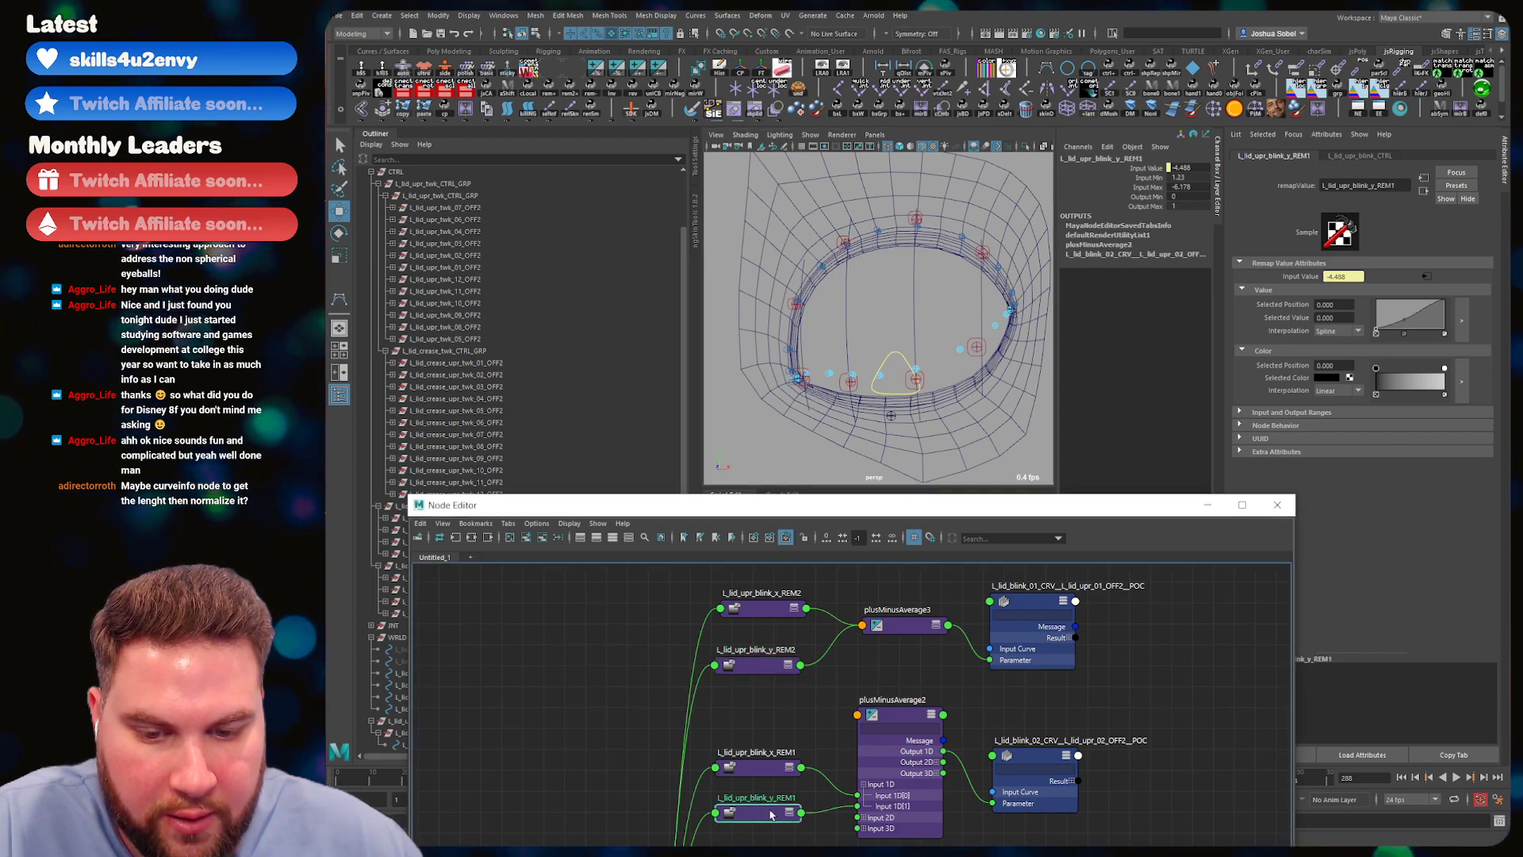
middle_click_drag(800, 780, 814, 651)
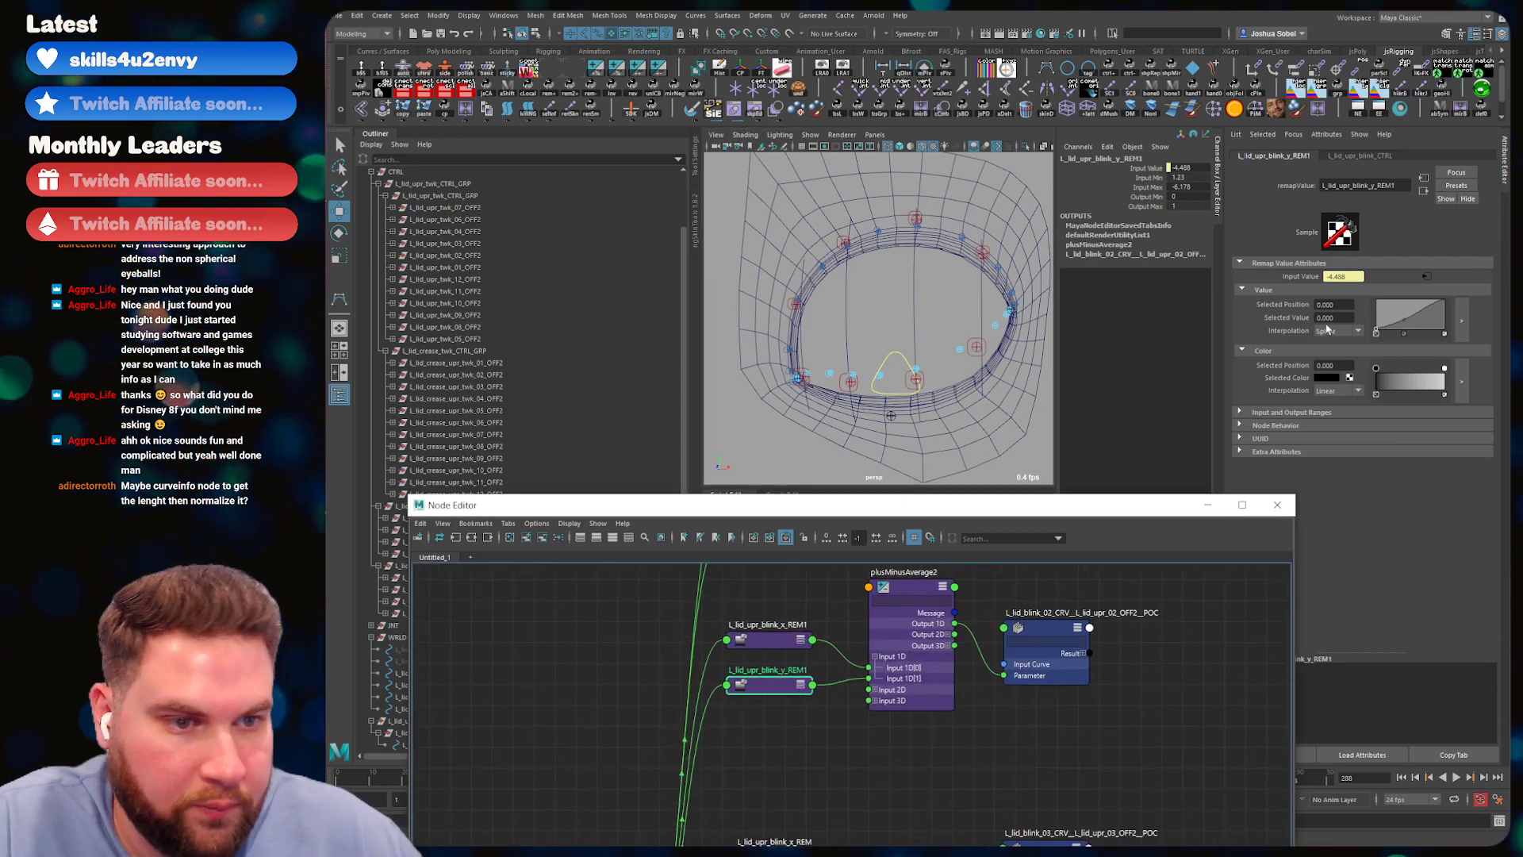
left_click(1339, 332)
left_click(1404, 333)
left_click(1342, 332)
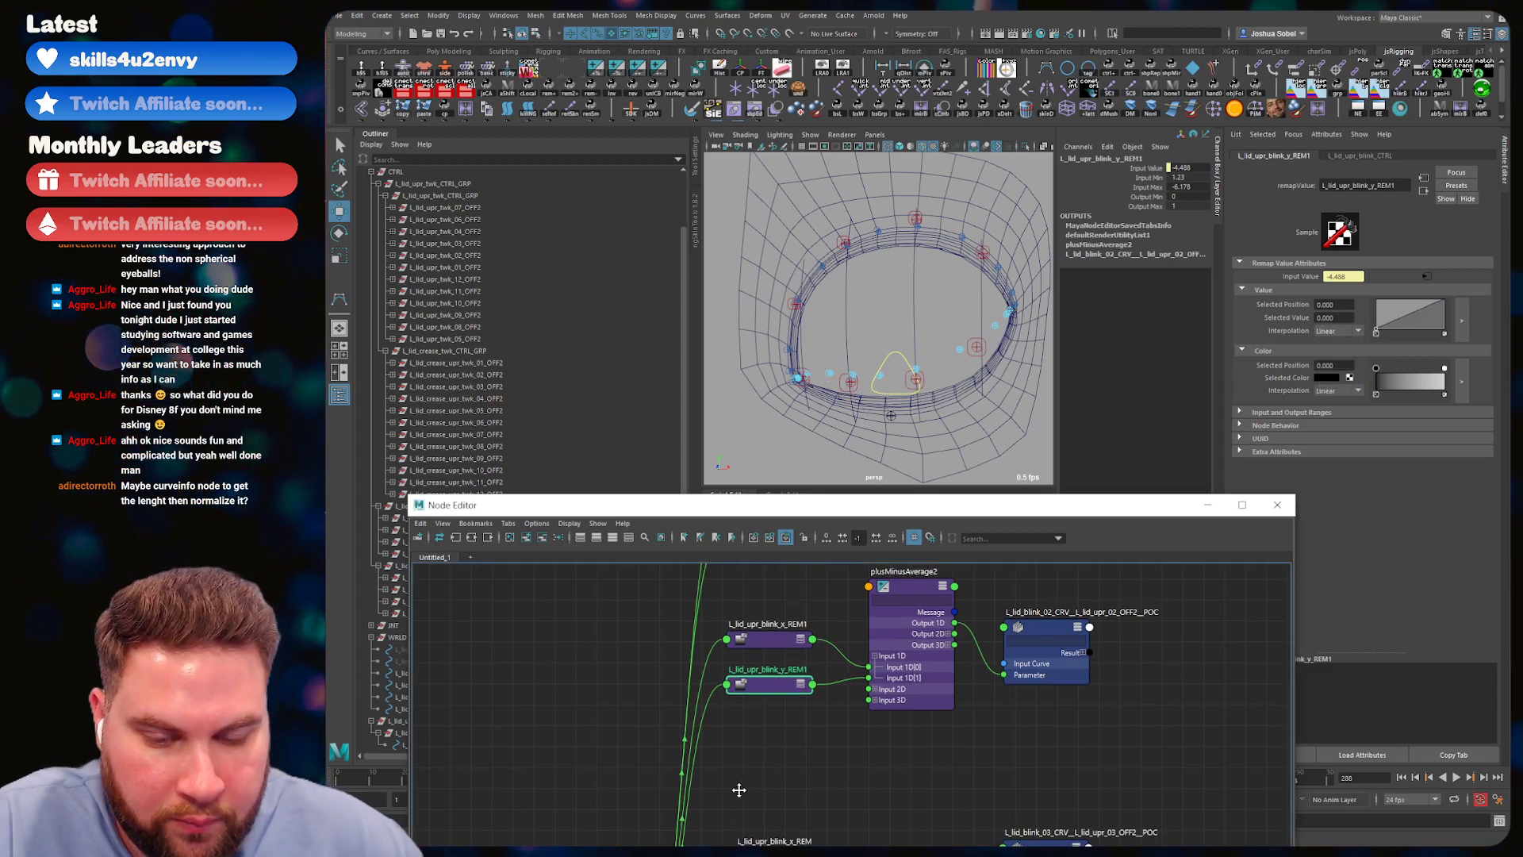
- Delete L_lid_upr_blink_y_REM's value curve midpoint and make its interpolation Linear
middle_click_drag(738, 799, 730, 623)
left_click(761, 724)
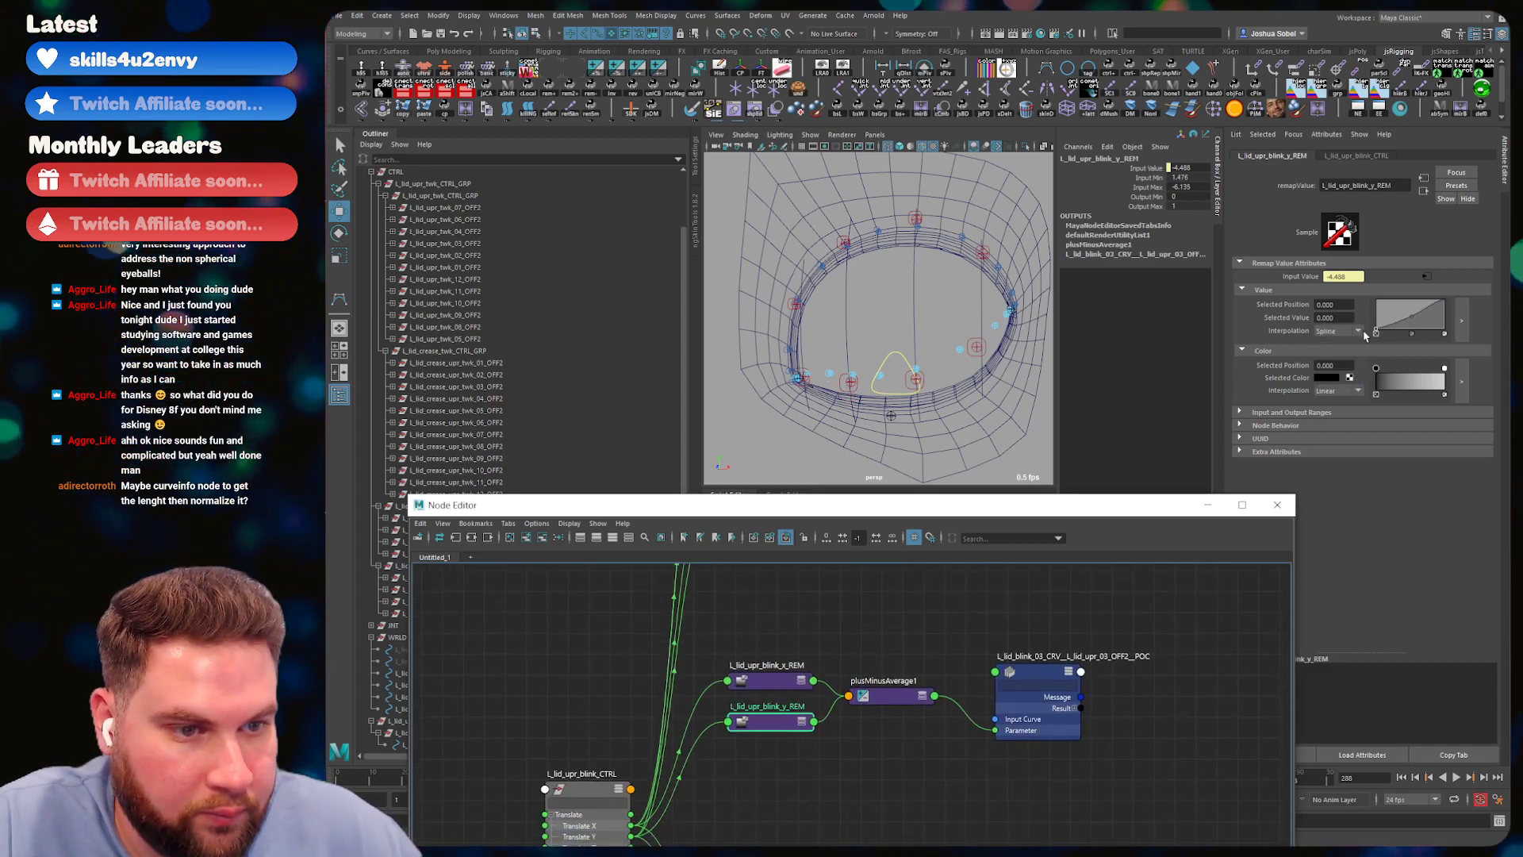
left_click(1342, 332)
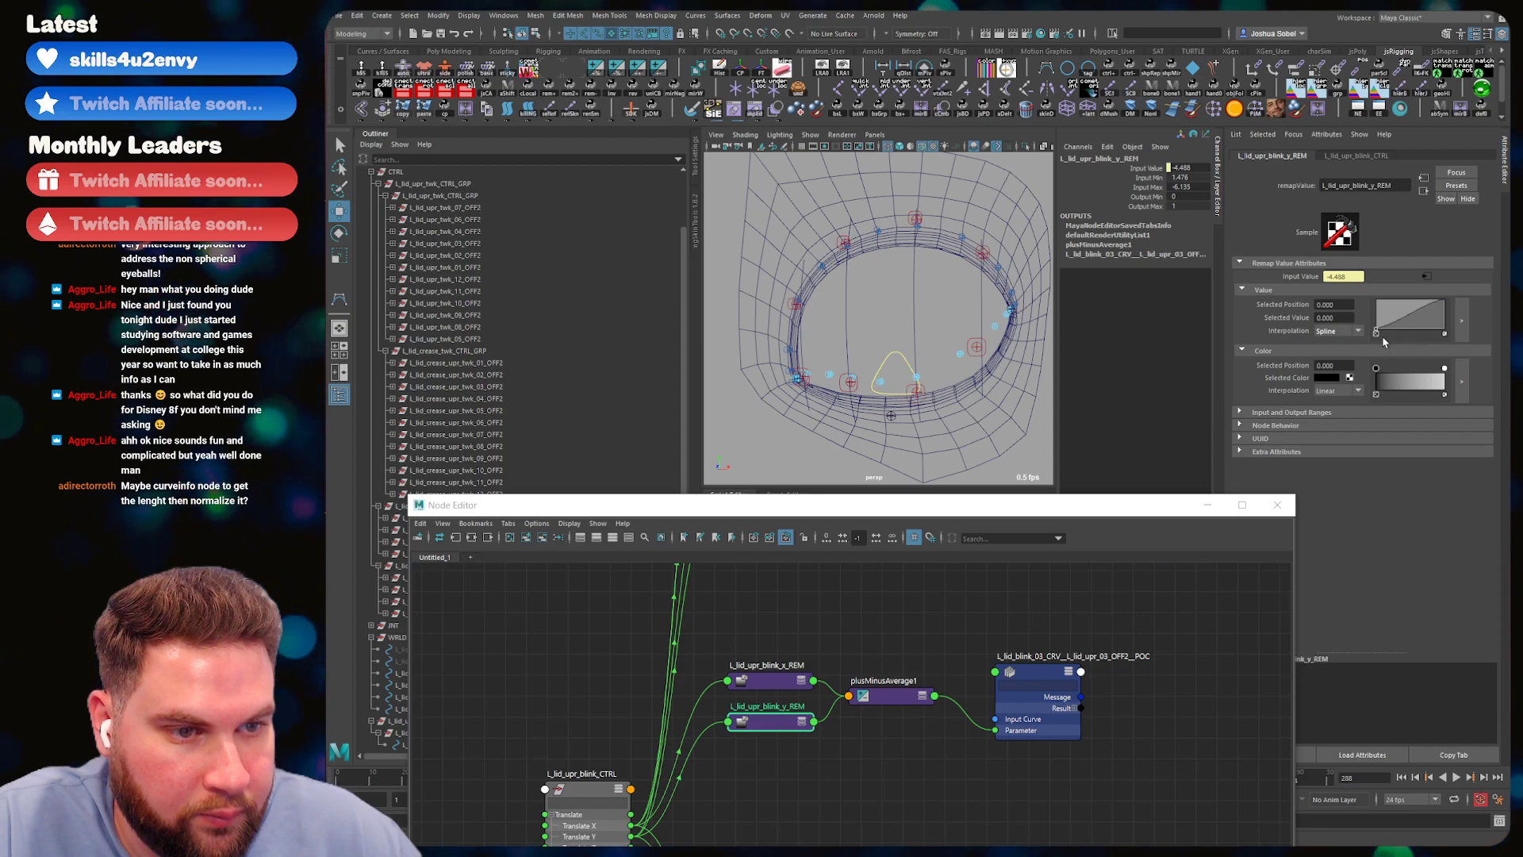
left_click(1327, 355)
- Delete both intermediate points from L_lid_upr_blink_y_REM3's value curve and set its interpolation to Linear
middle_click_drag(763, 841, 768, 570)
left_click(776, 718)
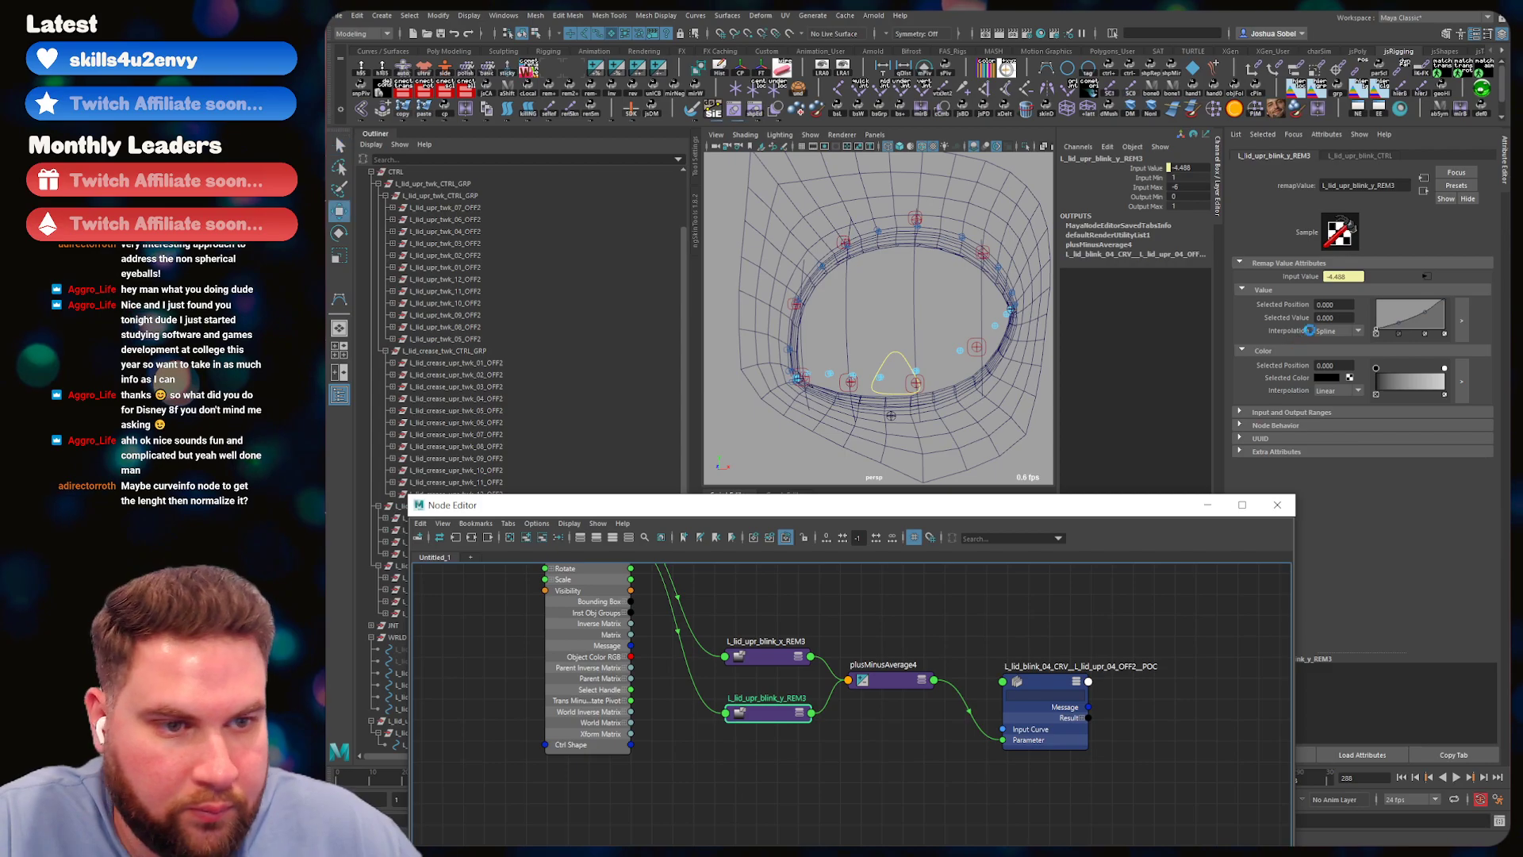
left_click(1354, 331)
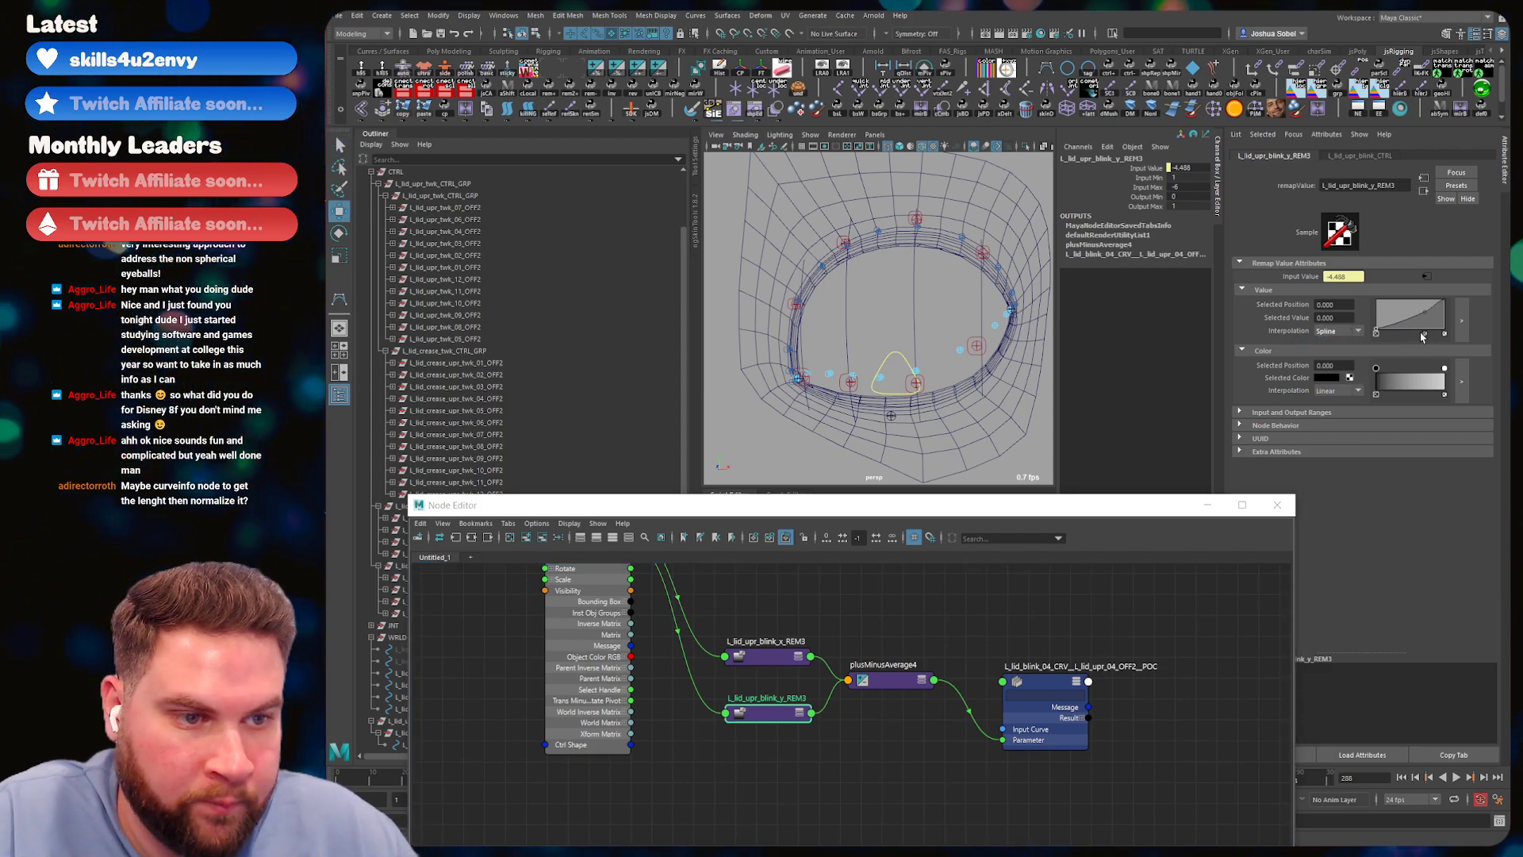
left_click(1338, 331)
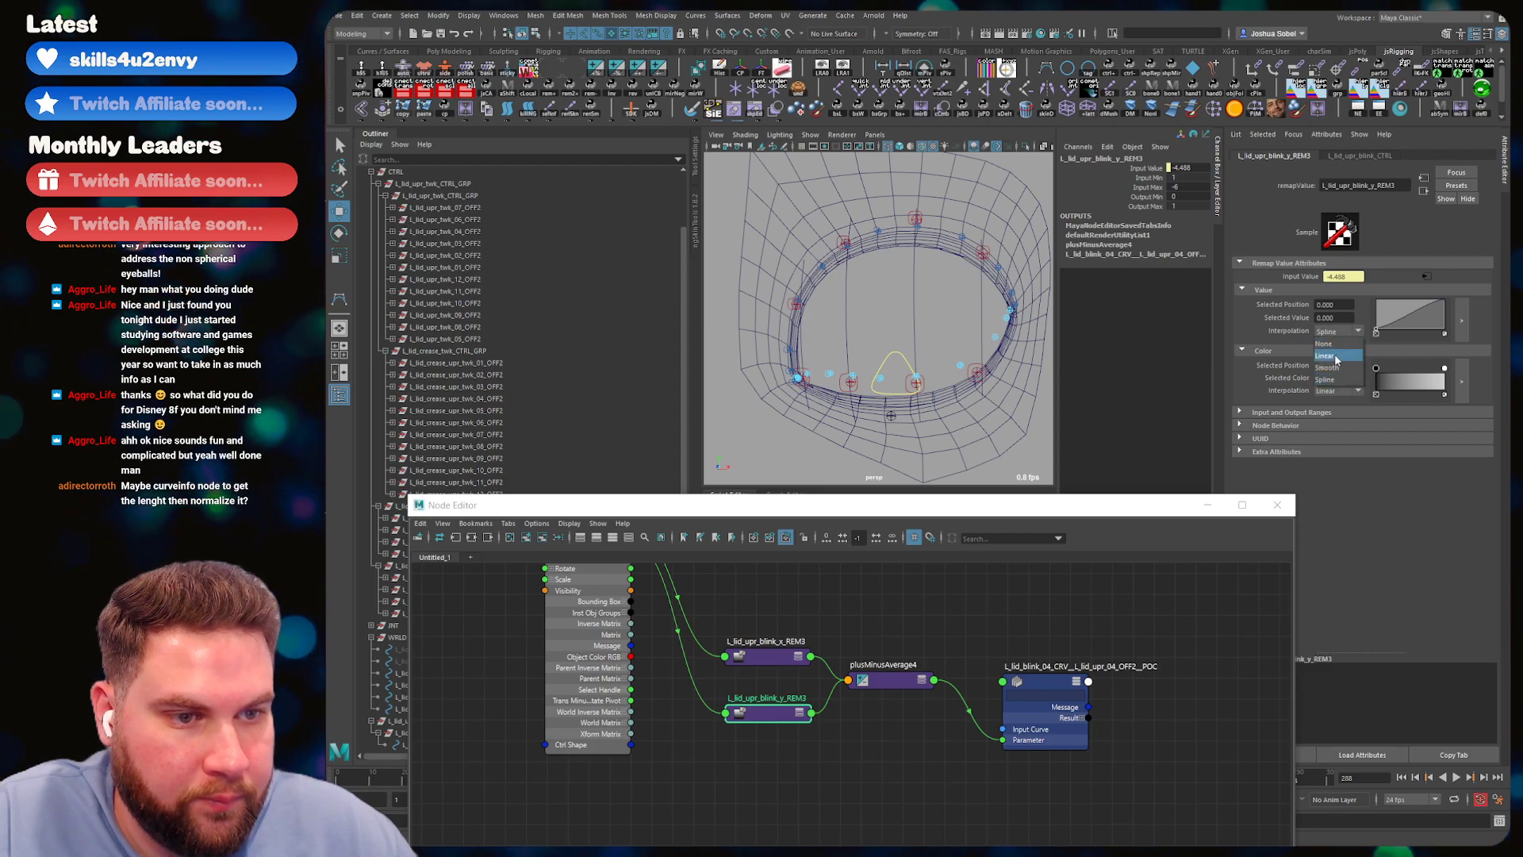
- Test the linear blink by moving L_lid_upr_blink_CTRL through its range, leaving it partway closed
left_click(891, 365)
left_click(892, 366)
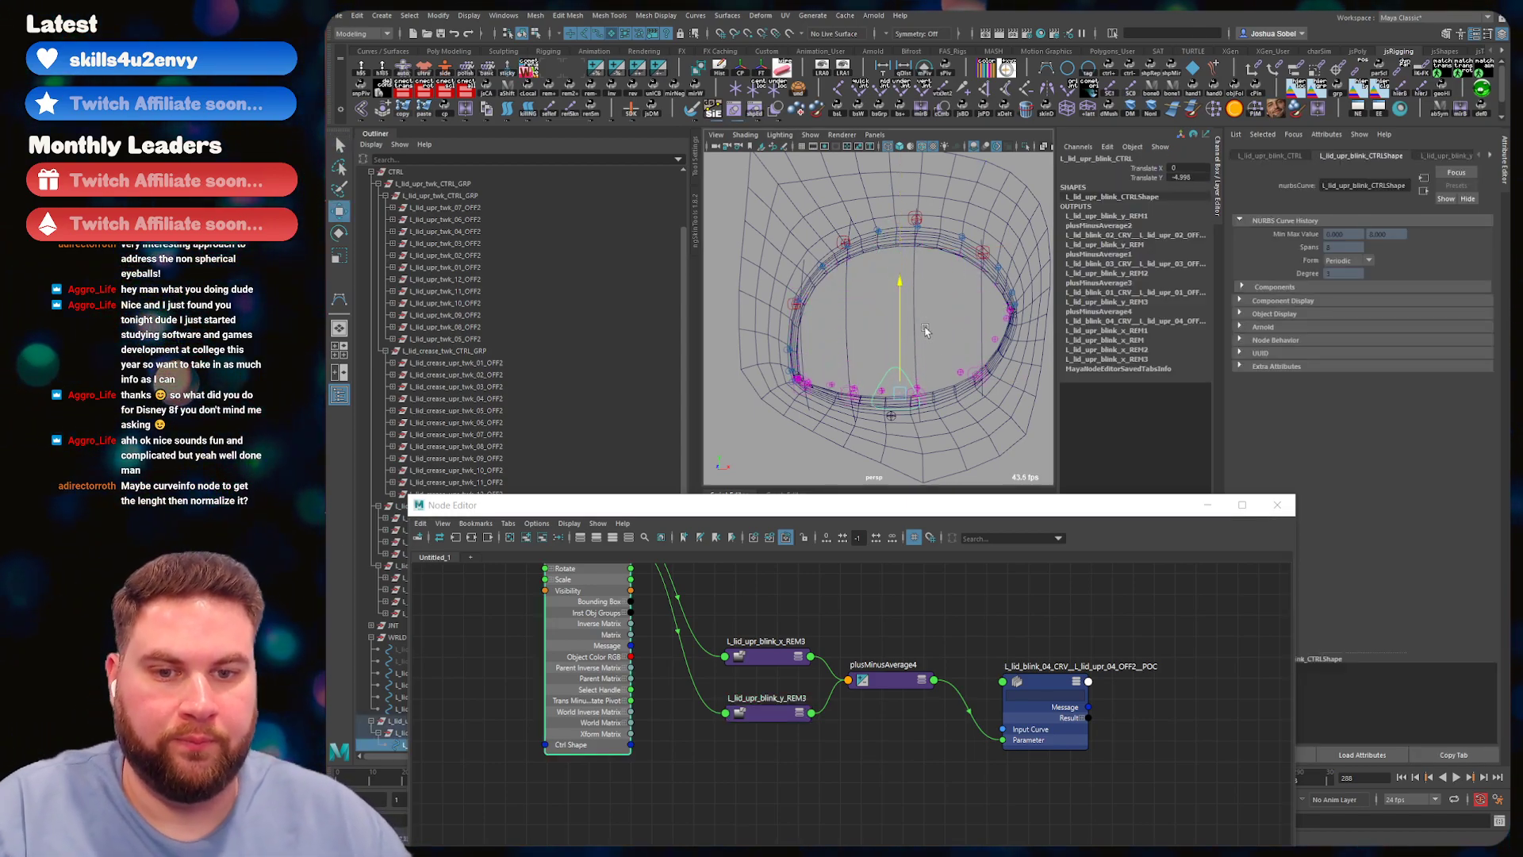
left_click_drag(905, 286, 905, 205)
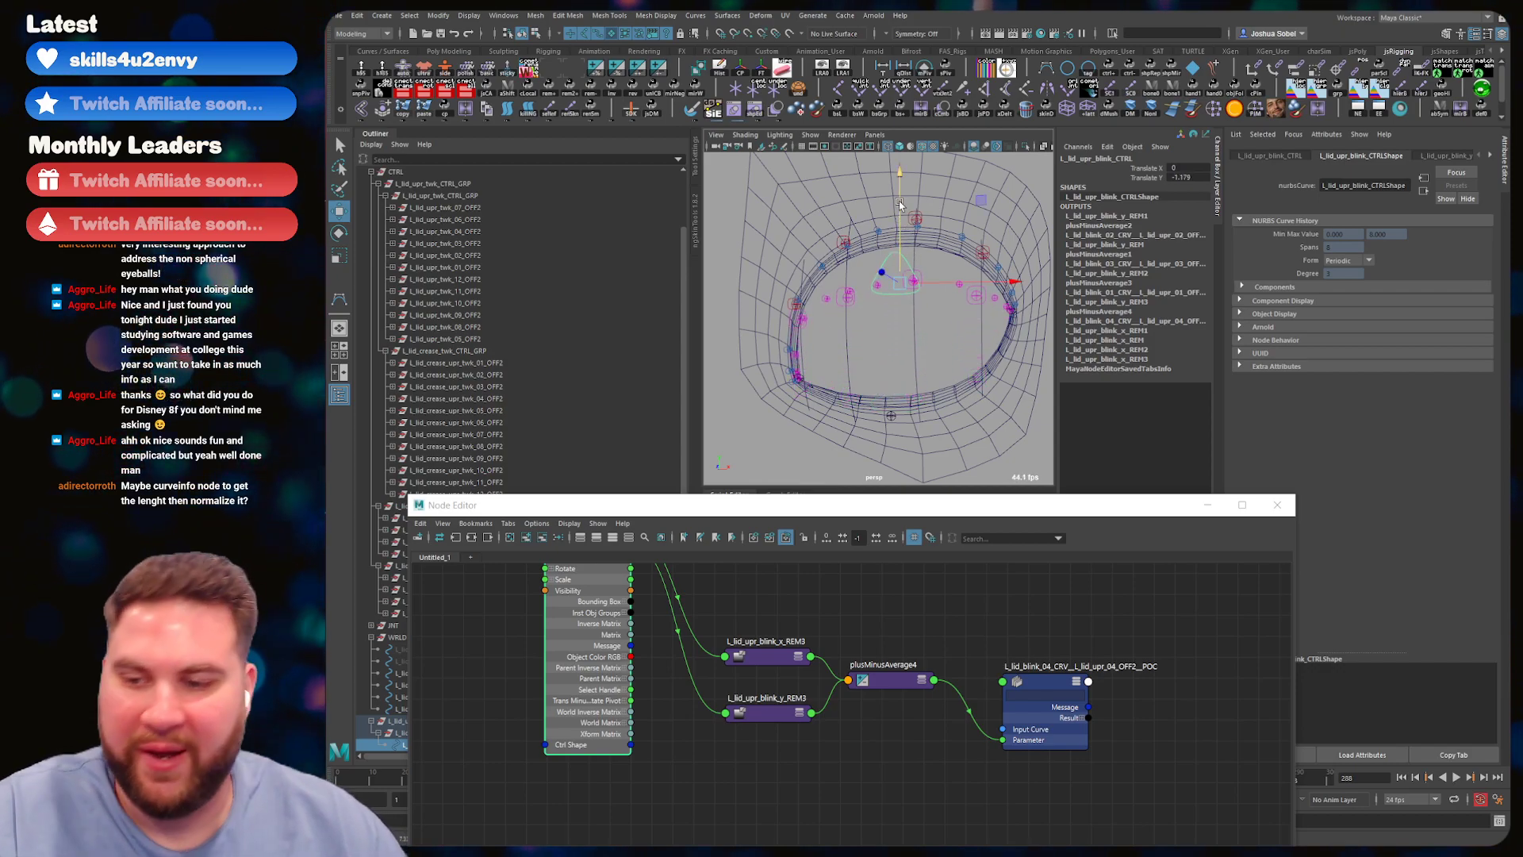
key("ctrl+z")
middle_click_drag(895, 264, 906, 300, "alt")
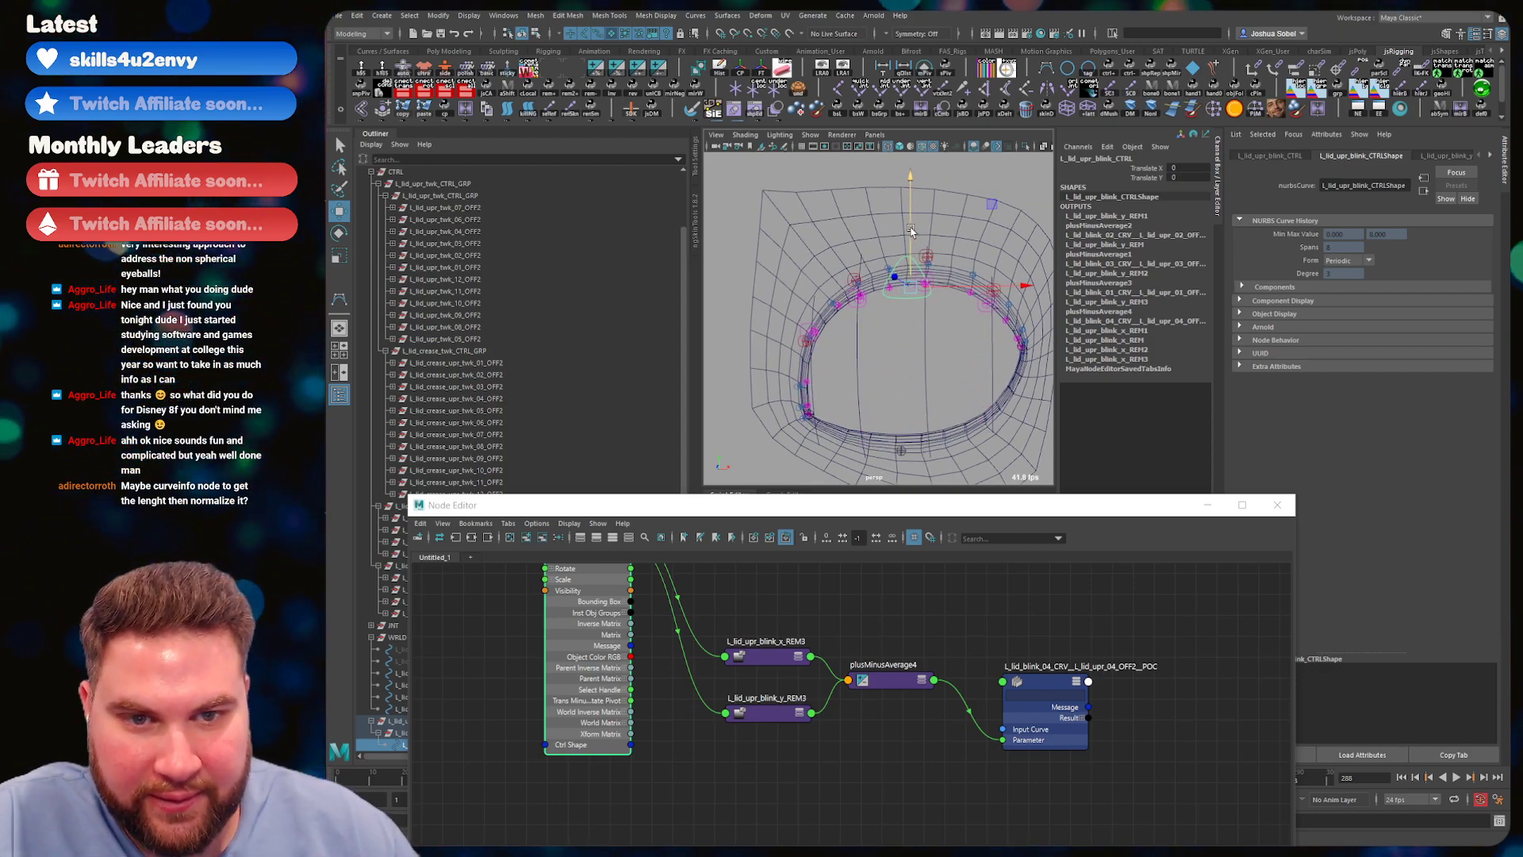
left_click_drag(911, 232, 914, 307)
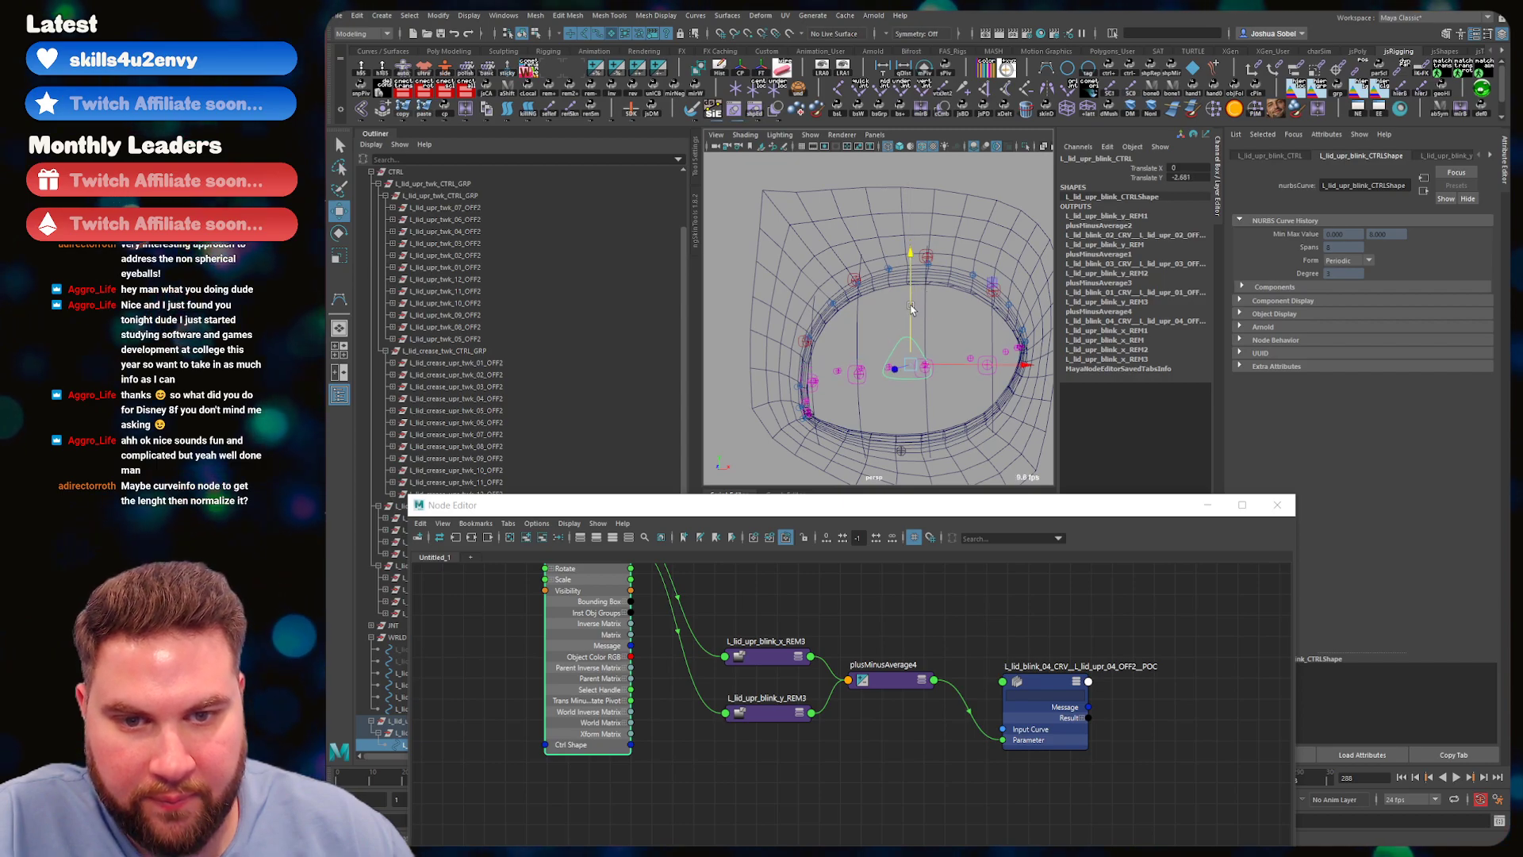
- Move the control vertices of L_lid_blink_01_CRV downward in component mode to reshape the curve toward the eye corner
key("q")
left_click(832, 349)
left_click(809, 372)
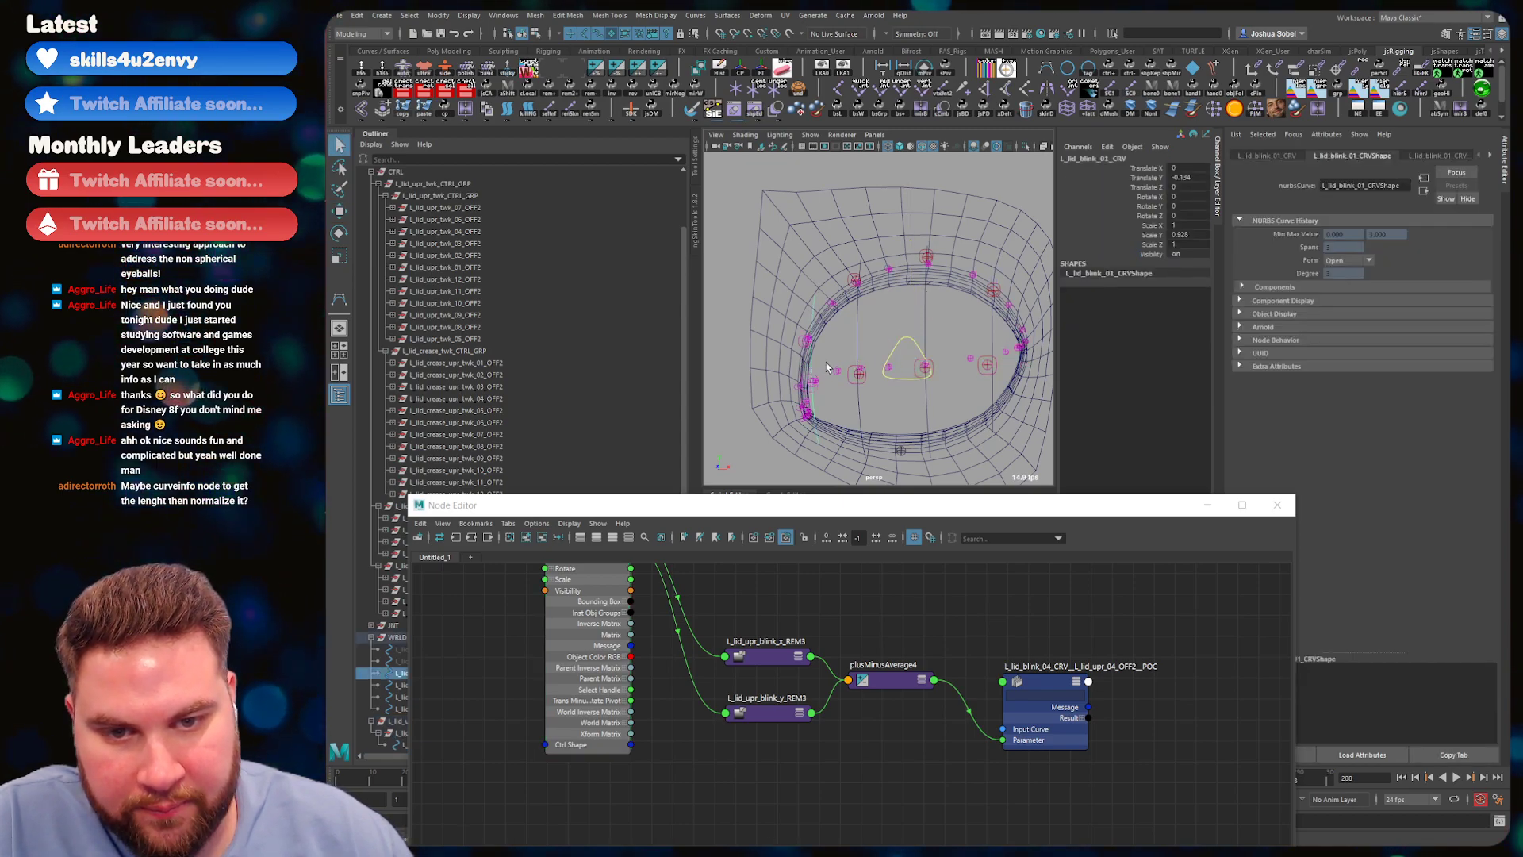
left_click(821, 367)
key("F8")
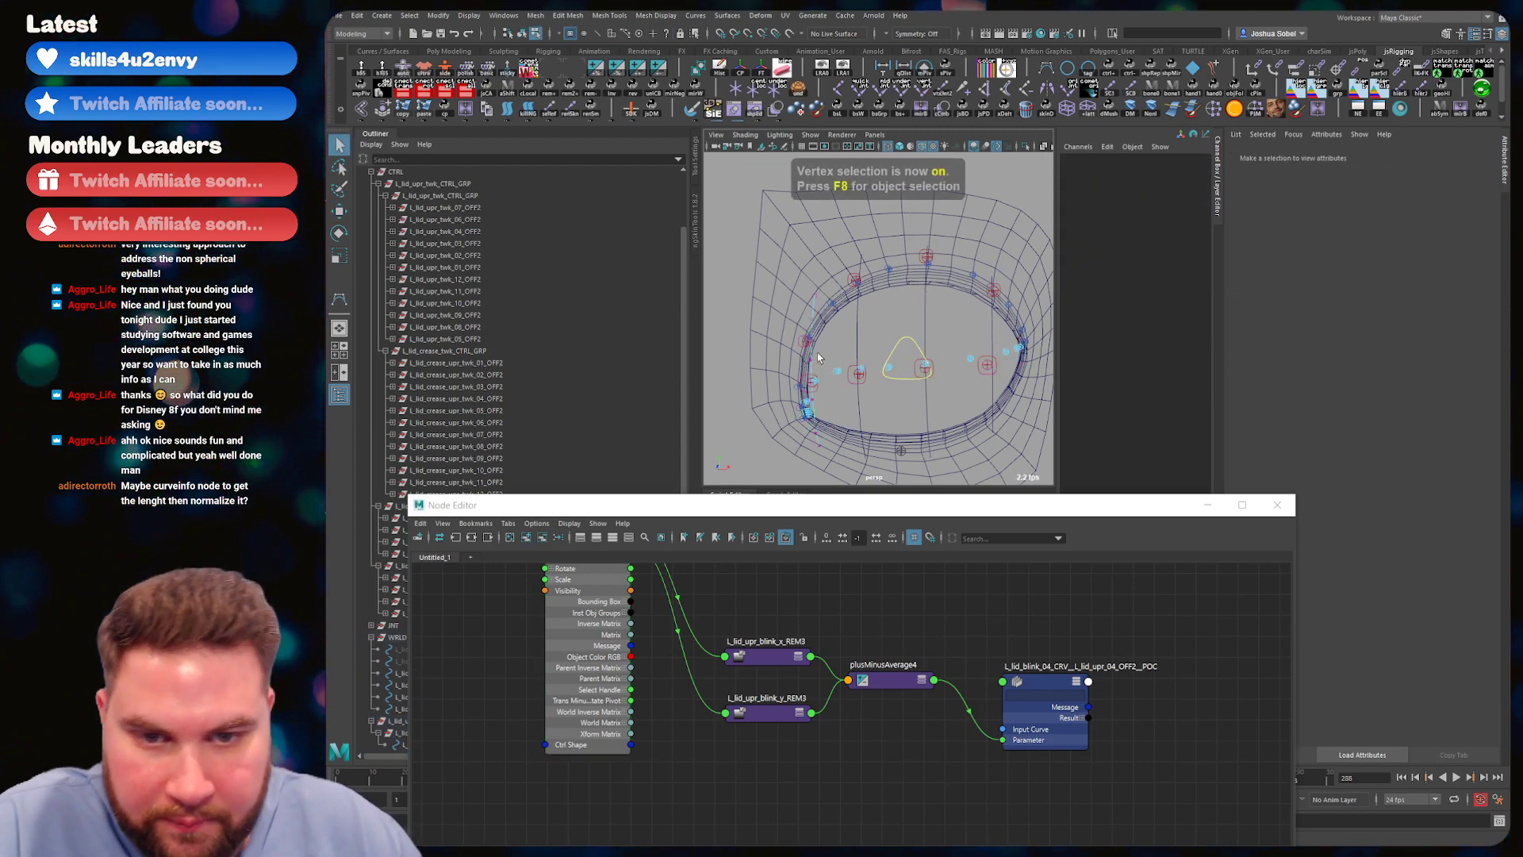
left_click(817, 366)
left_click(809, 369)
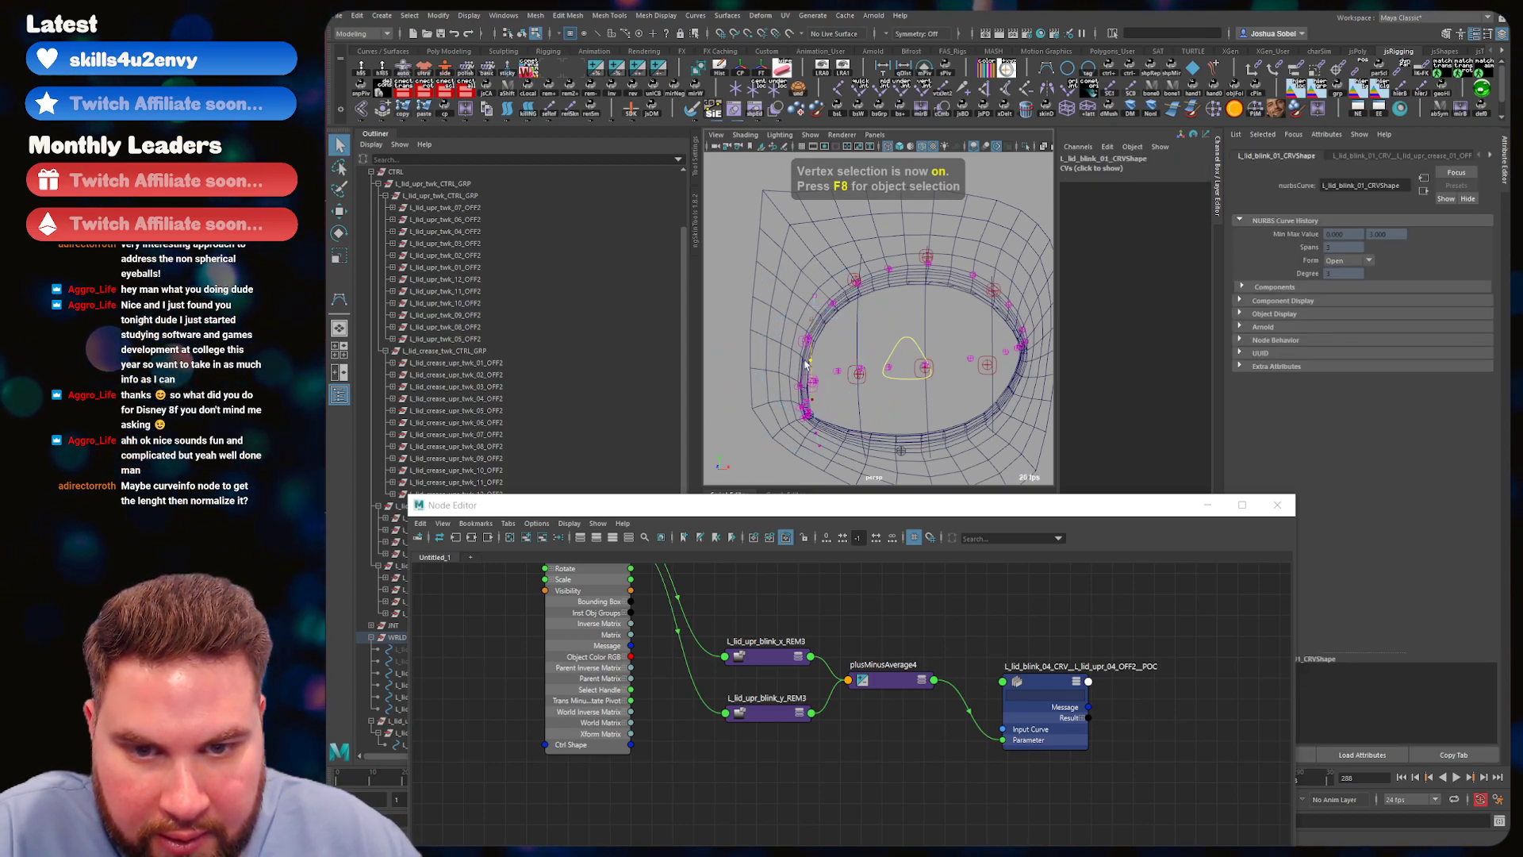
key("w")
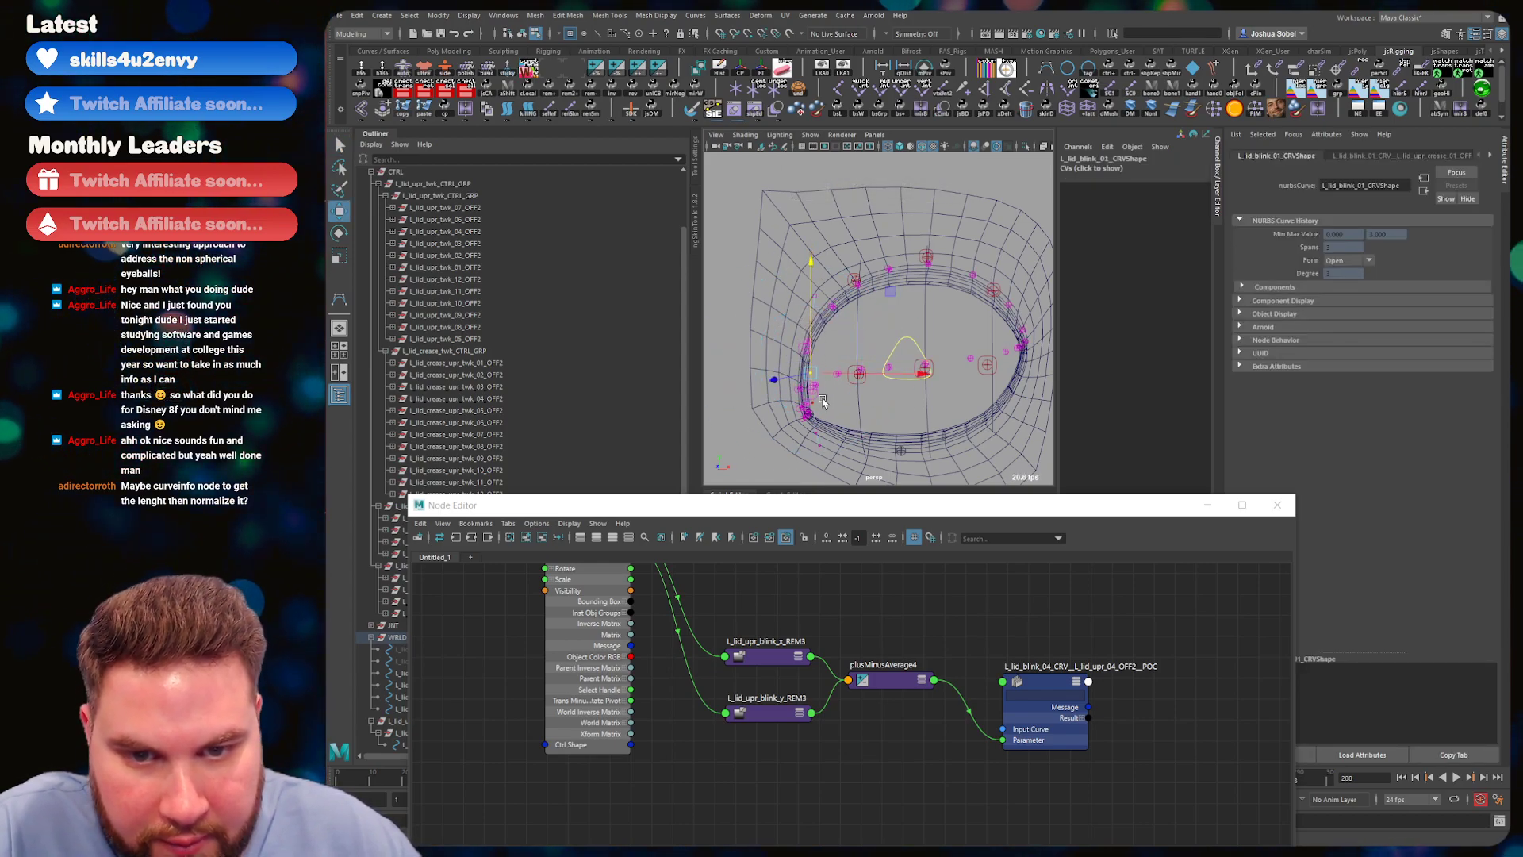
left_click(812, 402)
left_click_drag(813, 379, 817, 420)
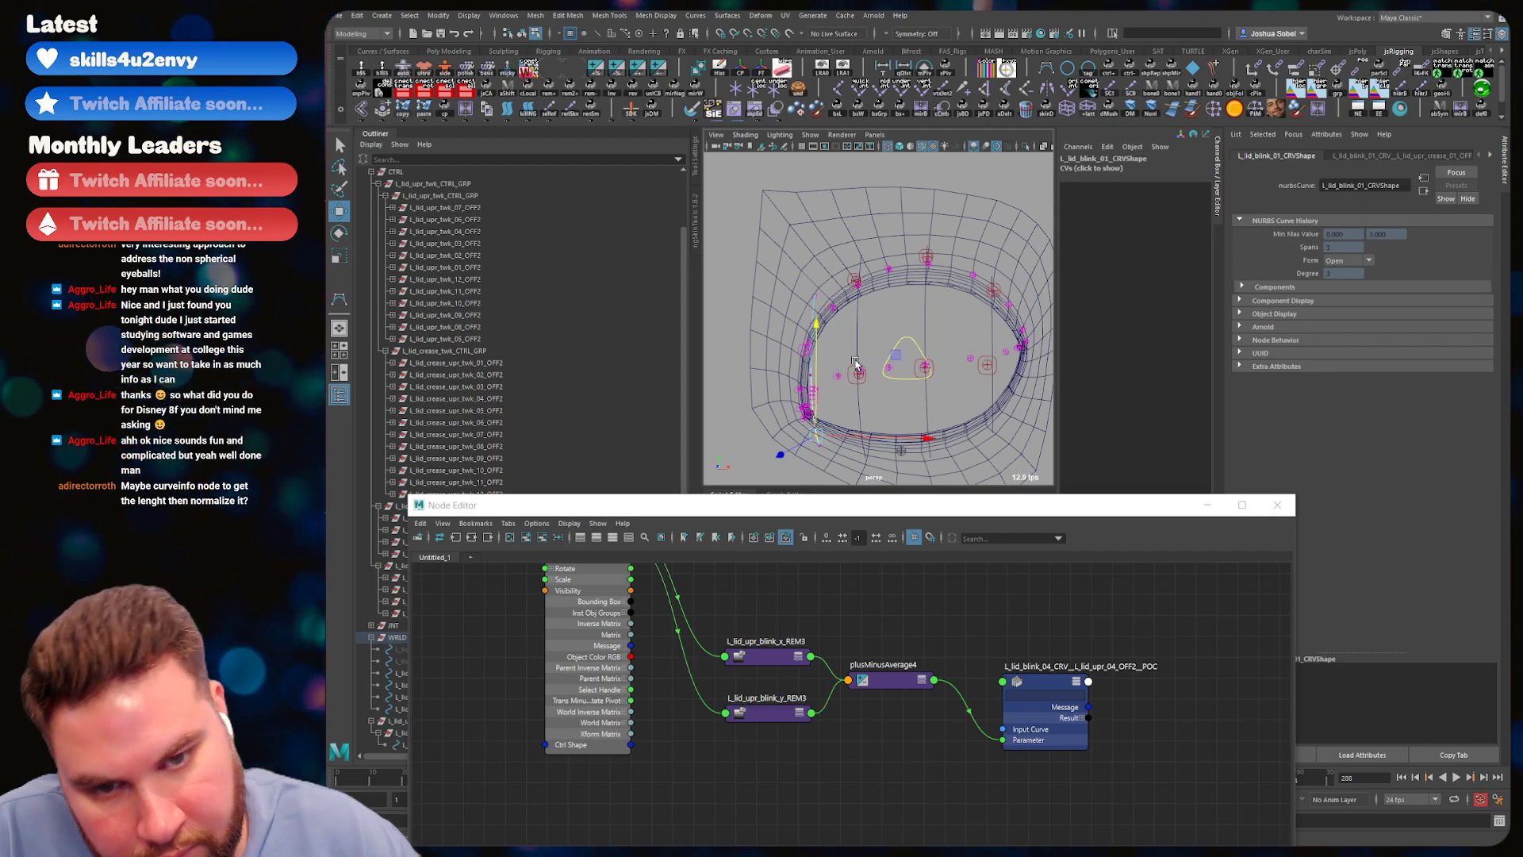
left_click(905, 266)
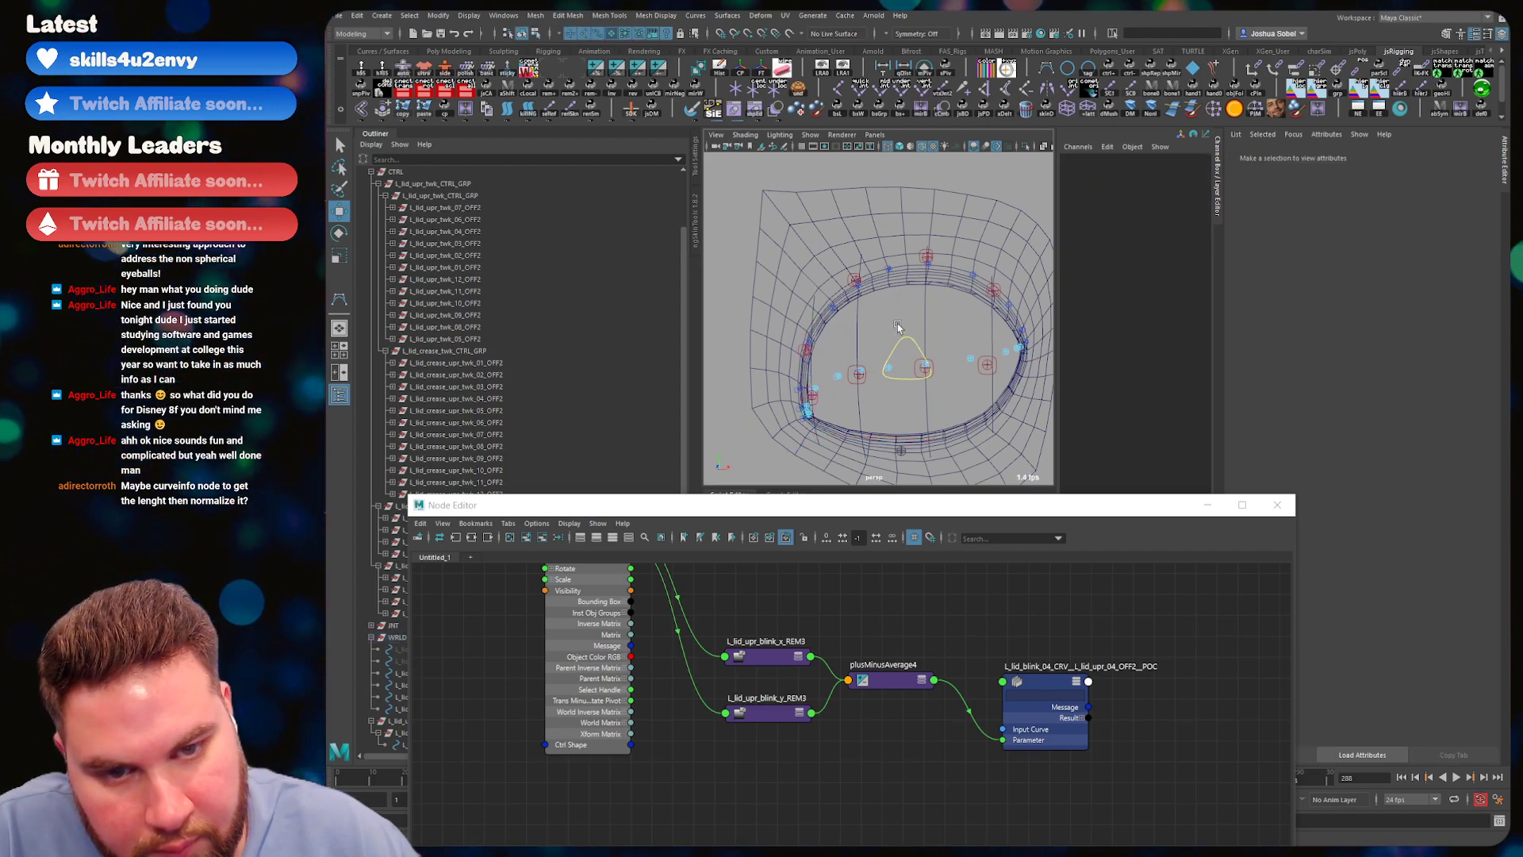
- Lower L_lid_upr_blink_CTRL, and shift the selected control vertices of L_lid_blink_01_CRV slightly down near the eye corner
left_click_drag(905, 266, 894, 374)
key("q")
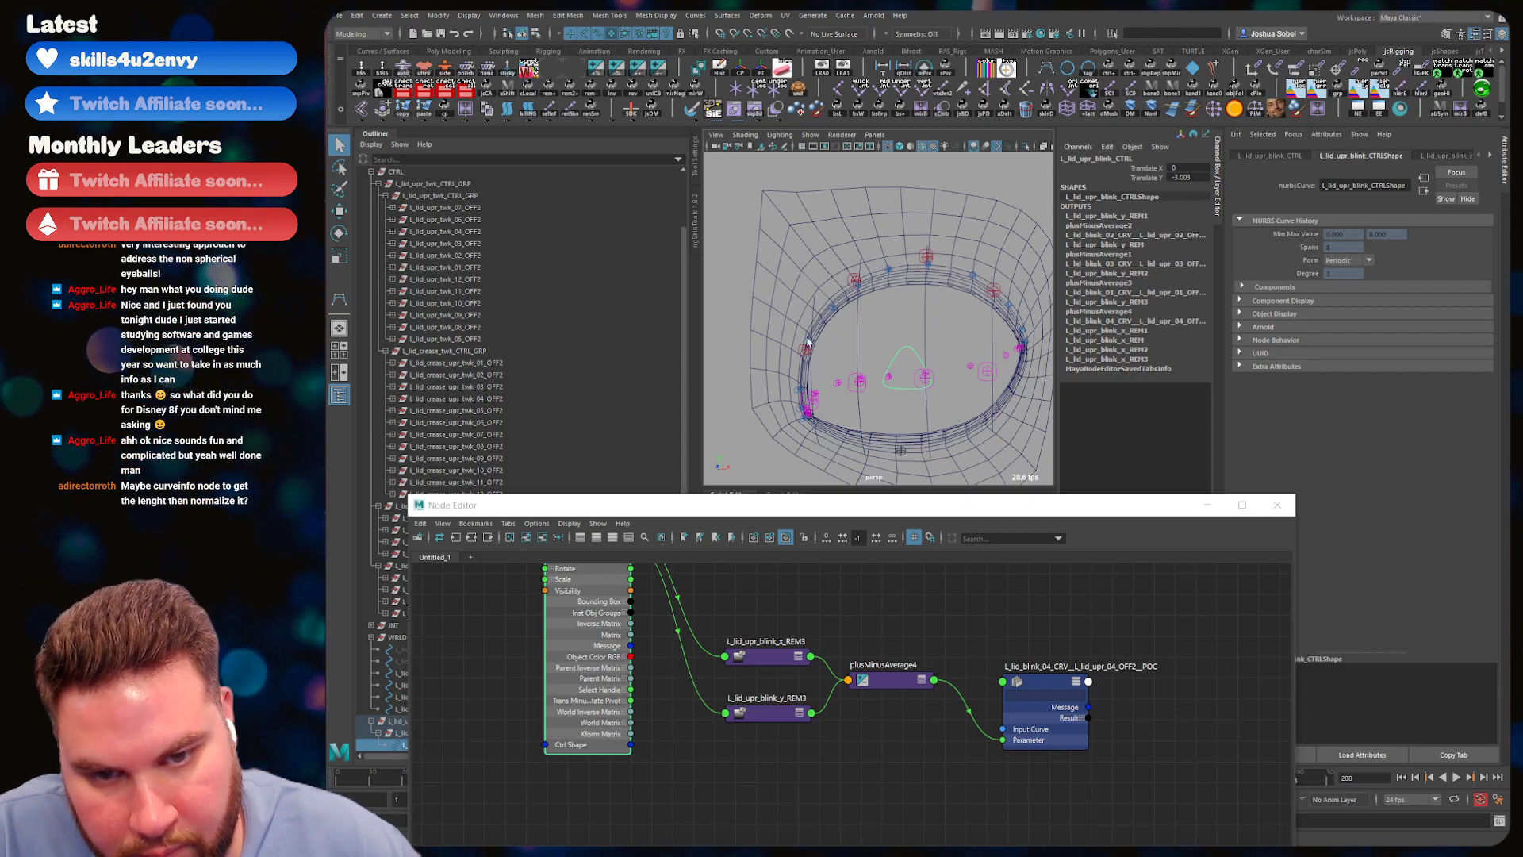
left_click(810, 384)
key("F9")
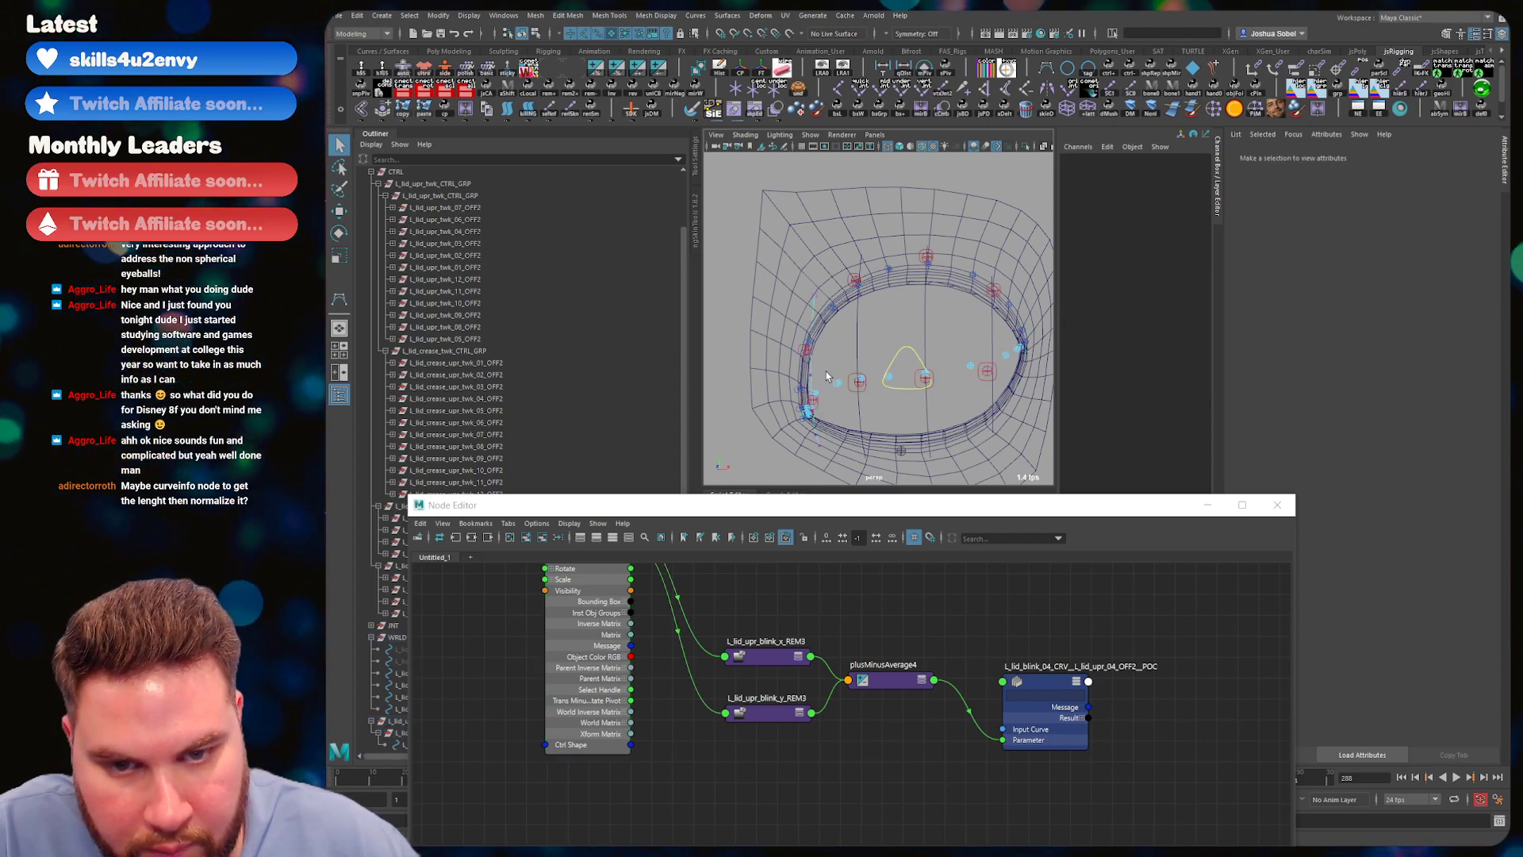
key("F9")
left_click_drag(825, 400, 801, 423)
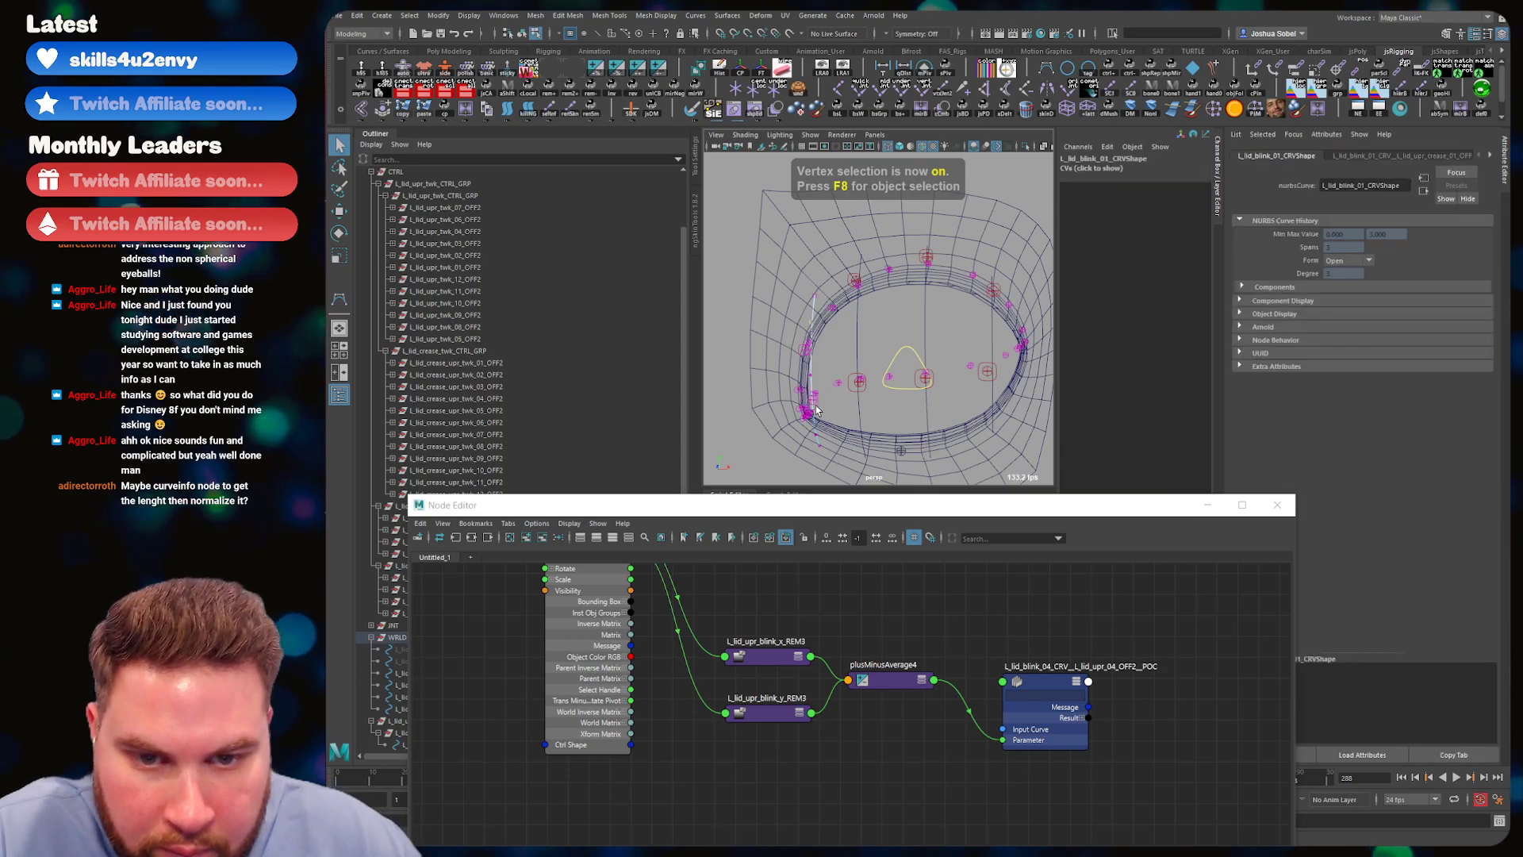
left_click_drag(823, 362, 801, 386)
key("w")
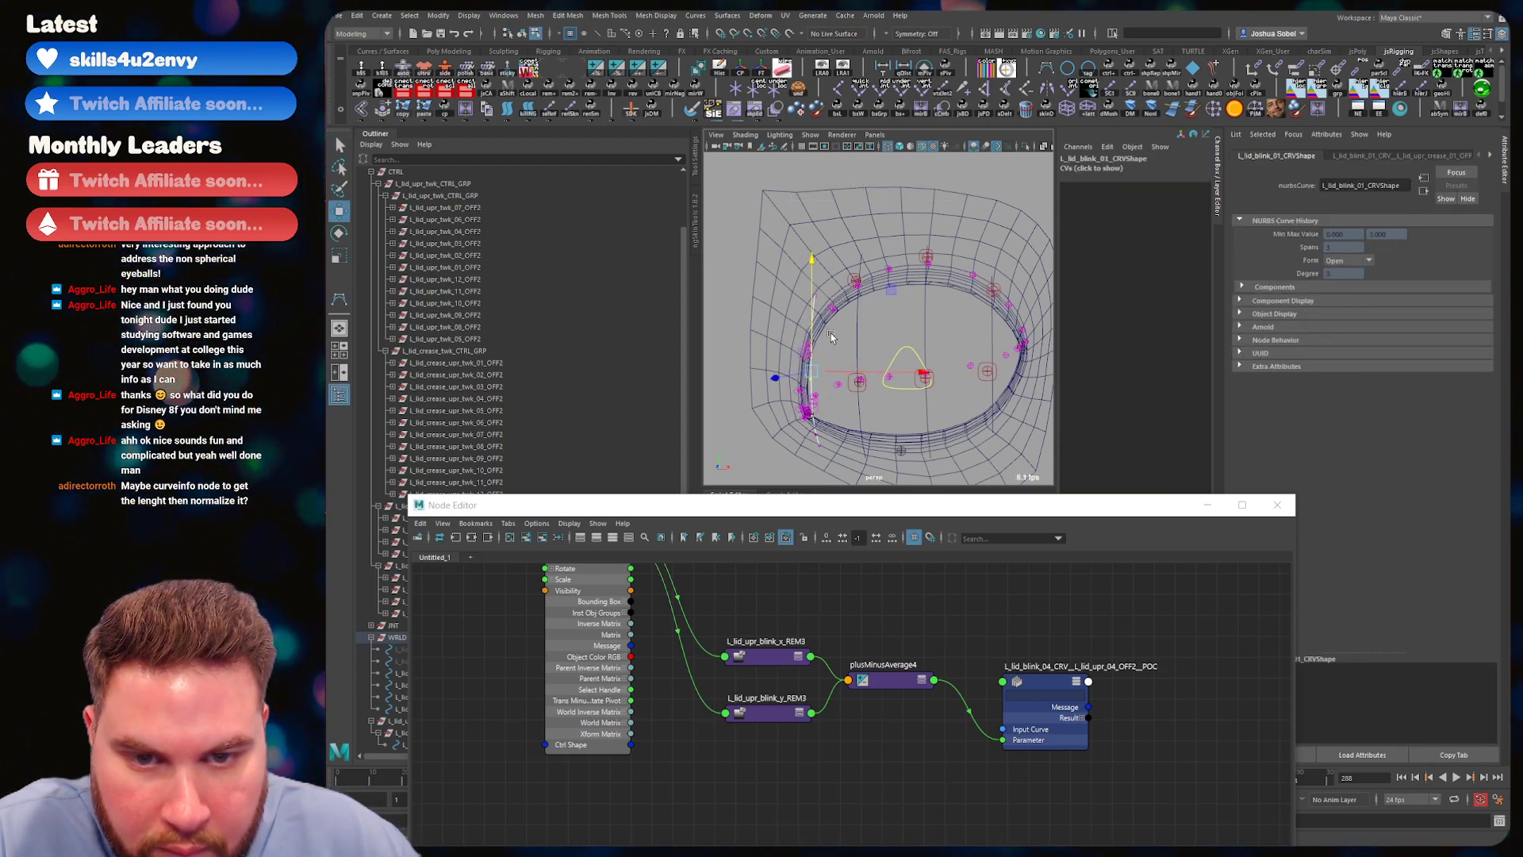
key("w")
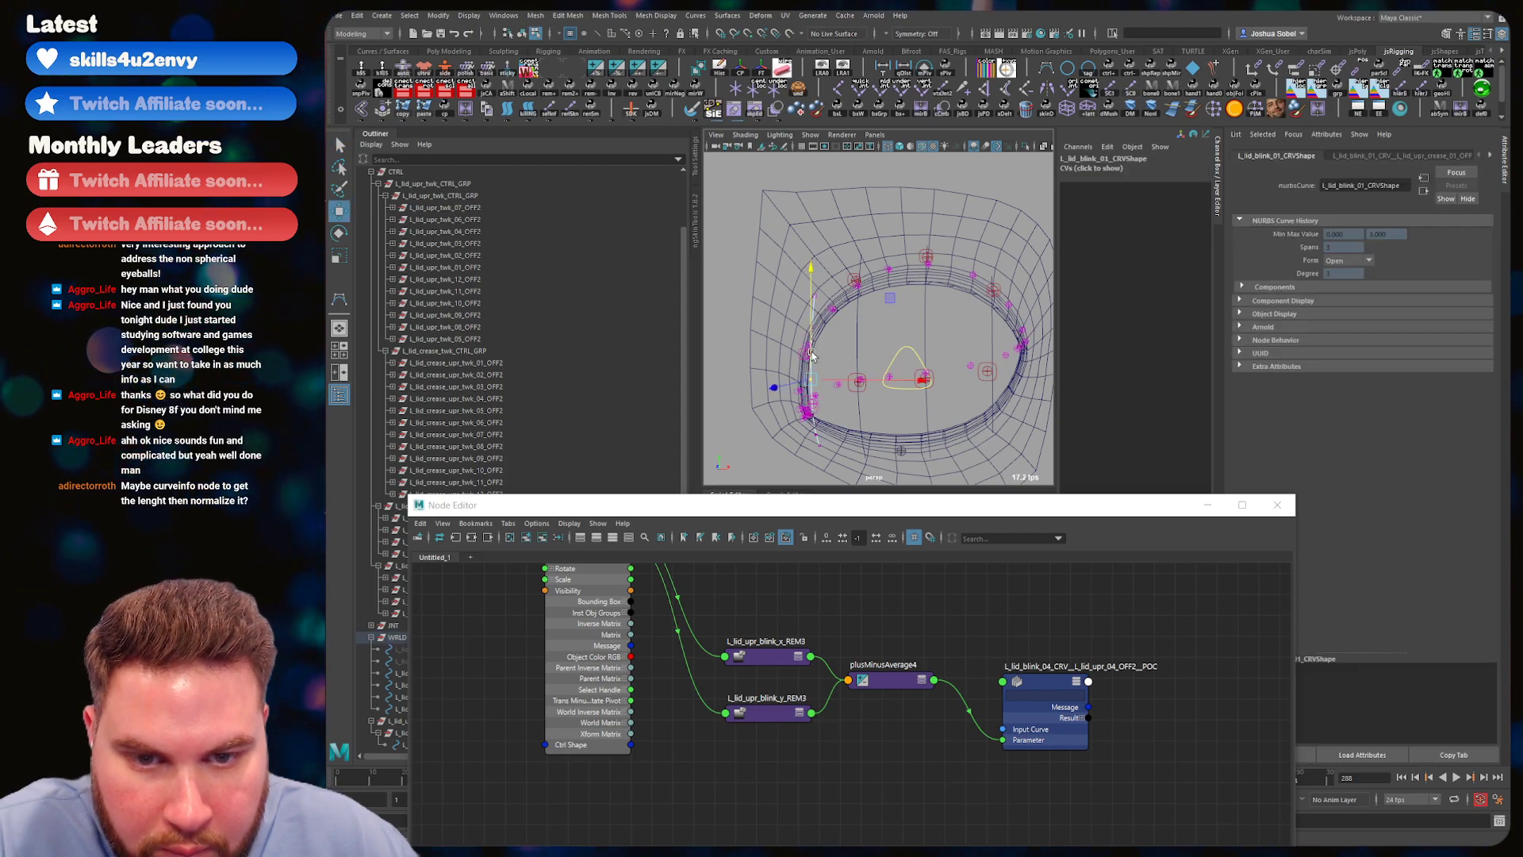
key("q")
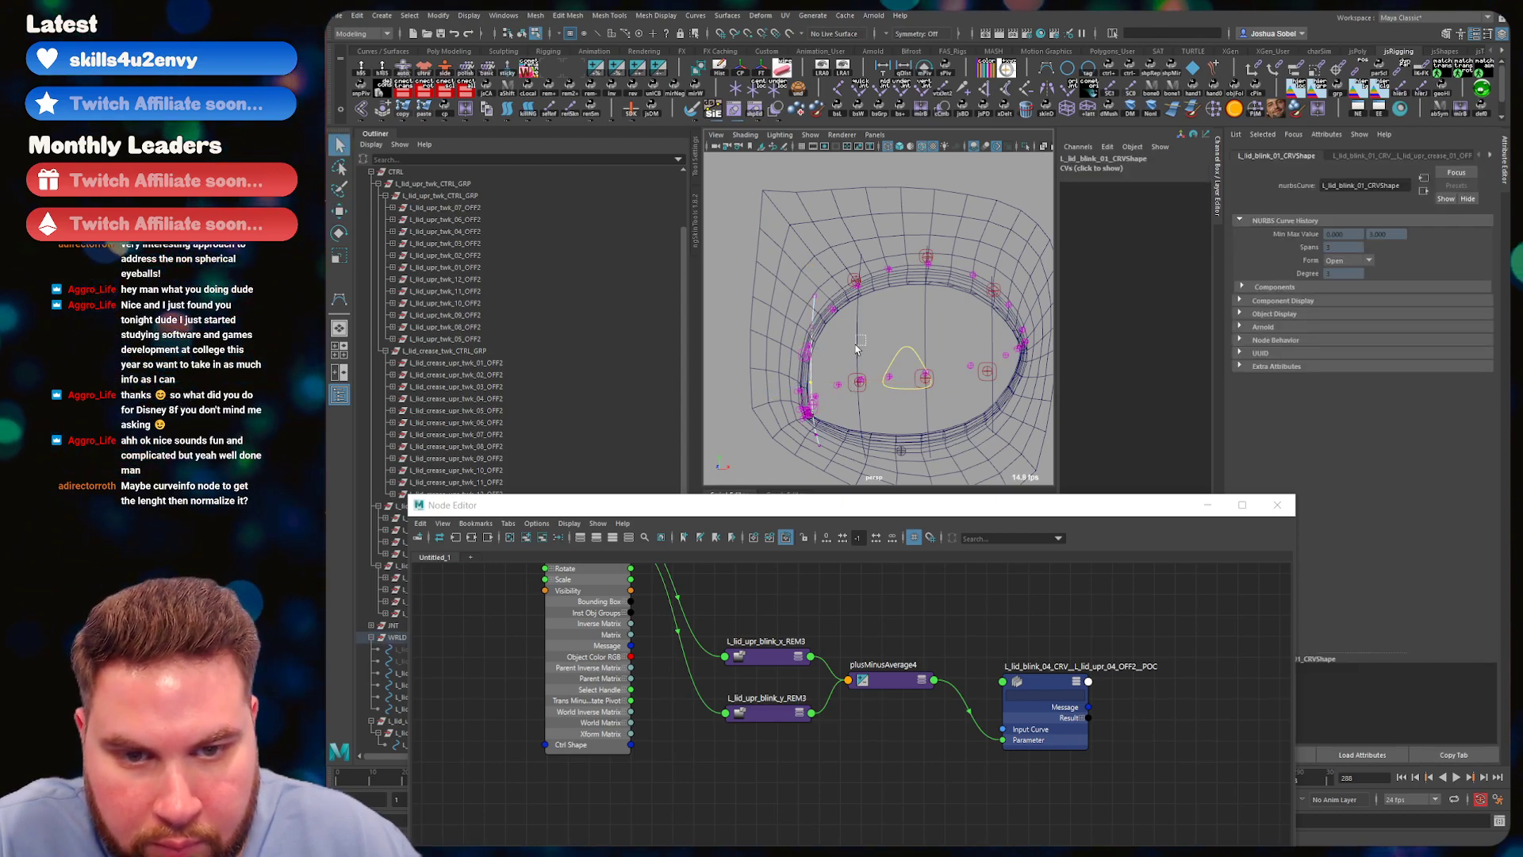
- Reshape L_lid_blink_02_CRV by moving its control vertices vertically, and return to object selection
left_click(859, 375)
key("w")
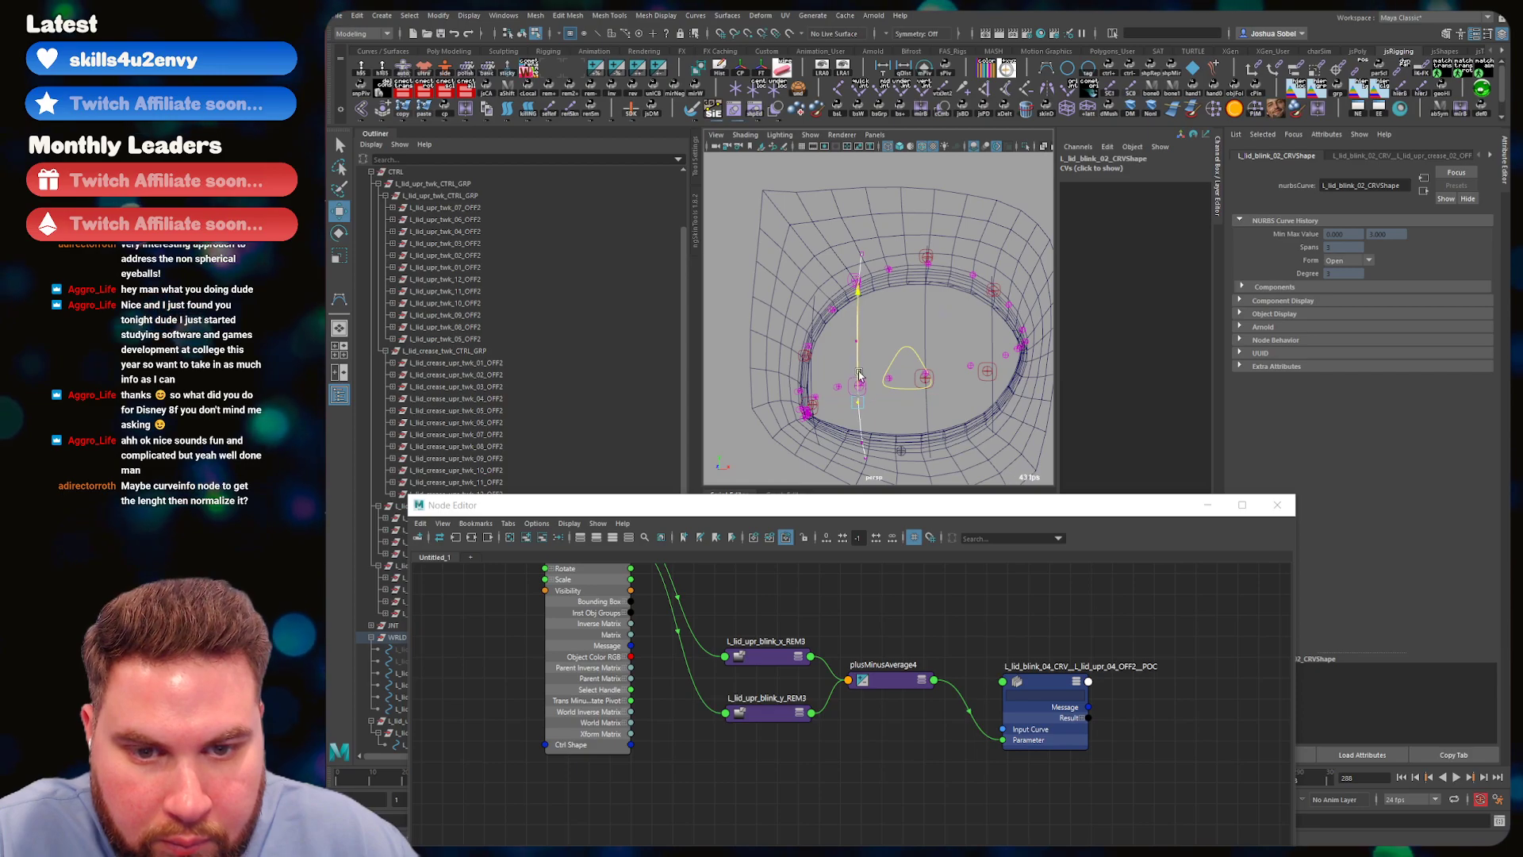
left_click(854, 335)
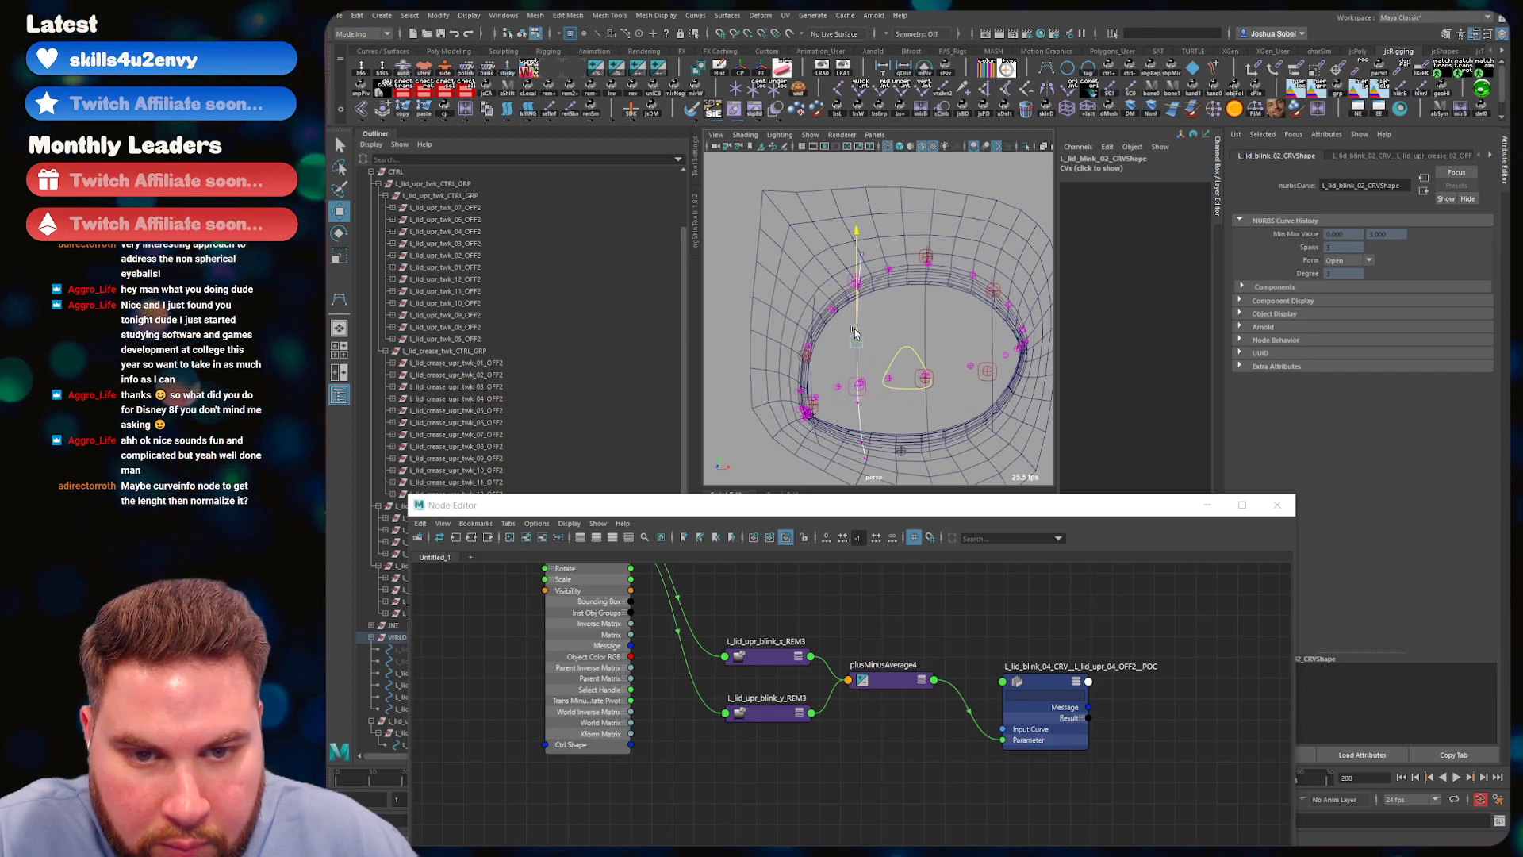
left_click_drag(854, 343, 859, 403, "alt")
left_click_drag(863, 284, 851, 414, "alt")
left_click_drag(857, 376, 982, 206)
key("q")
key("F8")
- Test the blink with L_lid_upr_blink_CTRL, leaving the upper lid fully open
left_click(881, 328)
left_click(903, 339)
key("w")
key("q")
left_click(901, 347)
scroll(912, 333, "down", 4)
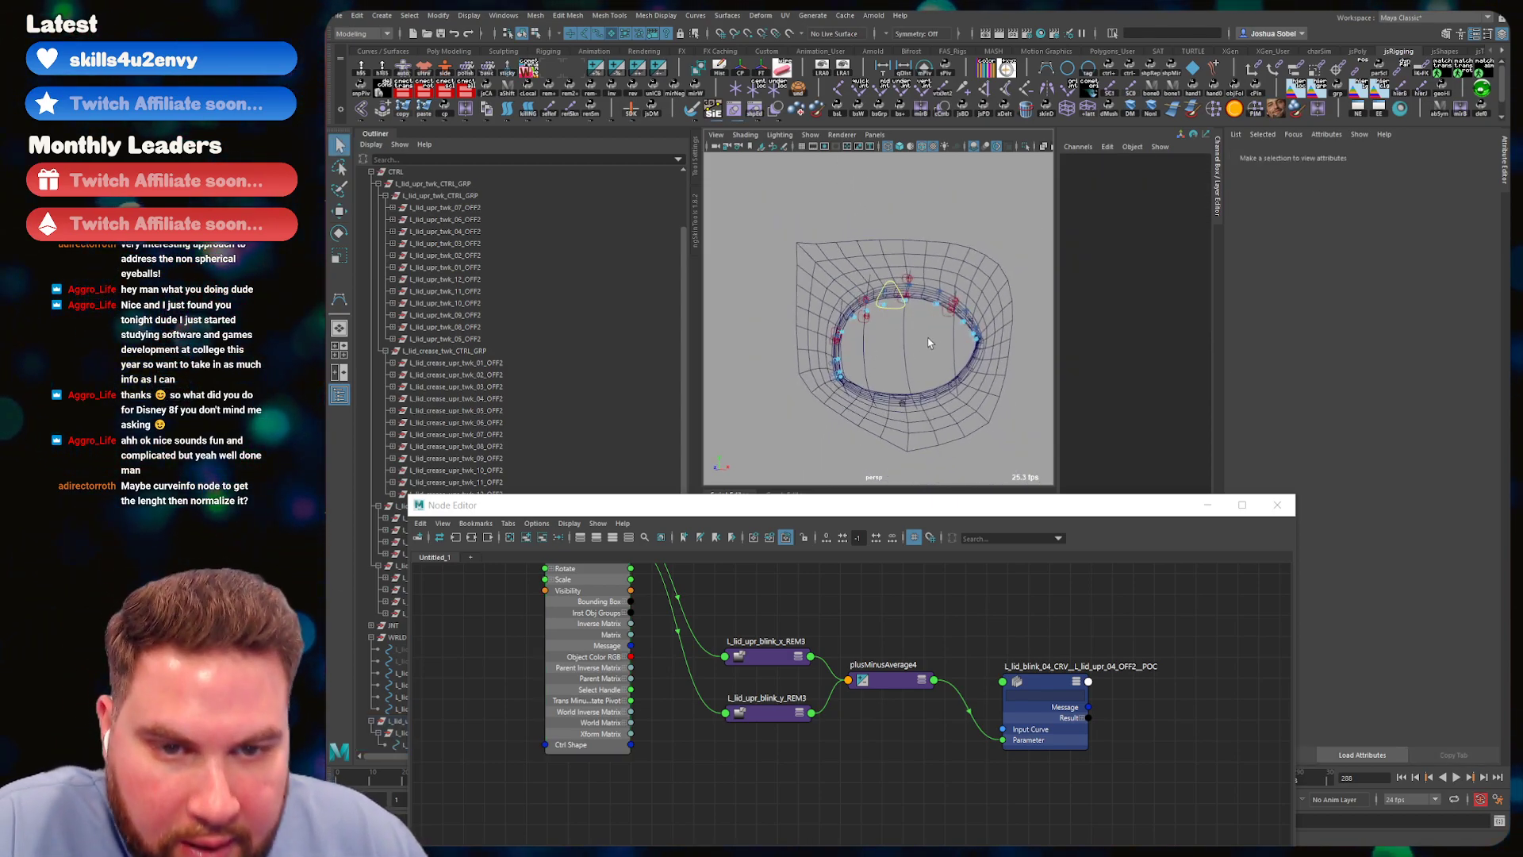
- Display the lid mesh shaded and try lowering L_lid_upr_blink_CTRL to check the blink, undoing the move
key("5")
mouse_move(866, 287)
left_mouse_down("alt")
mouse_move(912, 333)
mouse_move(935, 320)
left_mouse_up("alt")
scroll(927, 347, "up", 2)
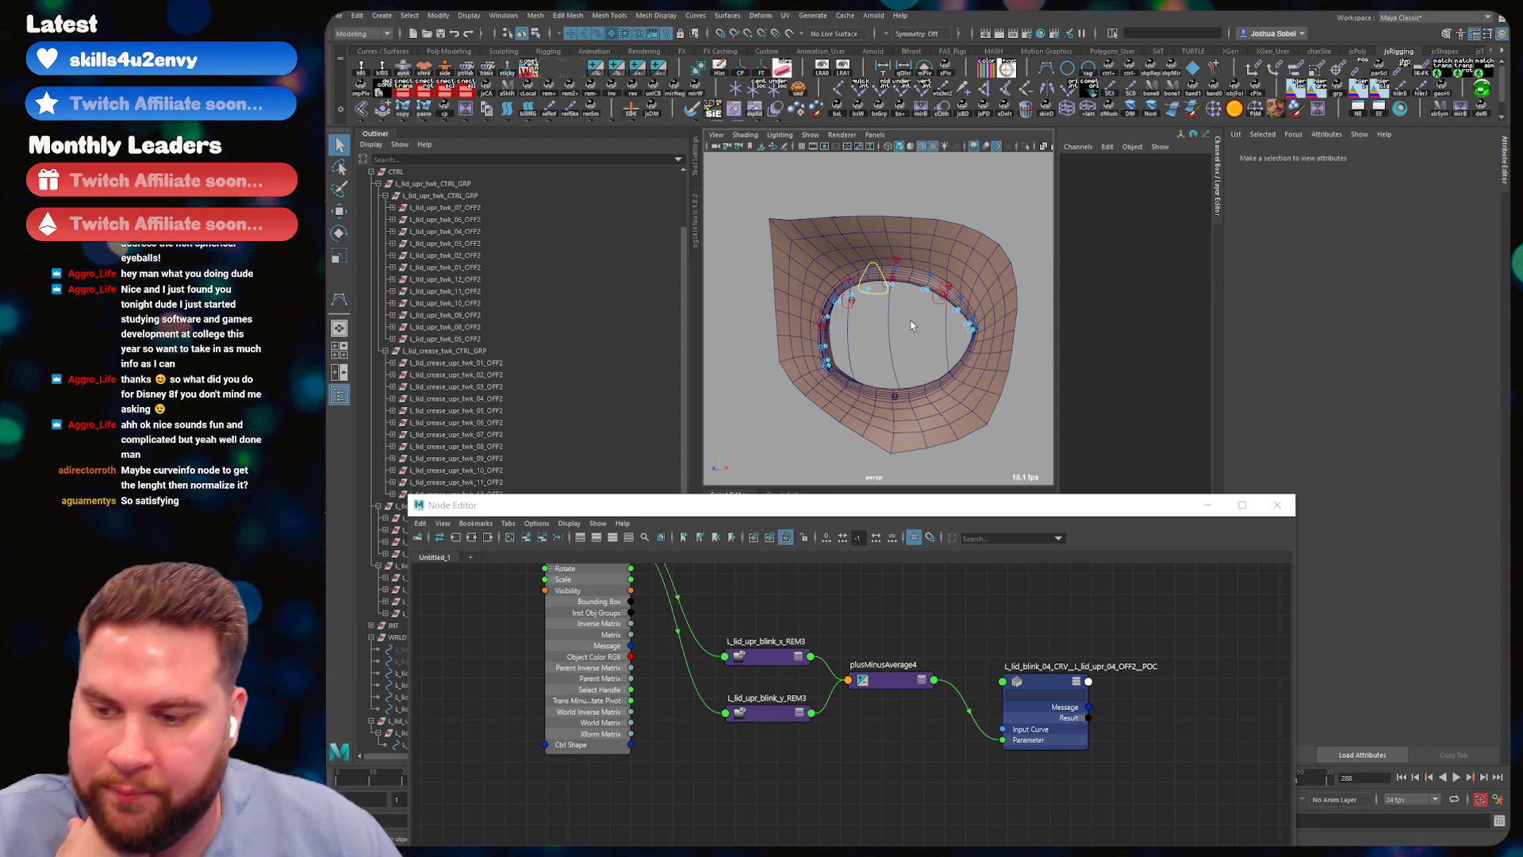
left_click(884, 286)
key("w")
scroll(890, 274, "up", 5)
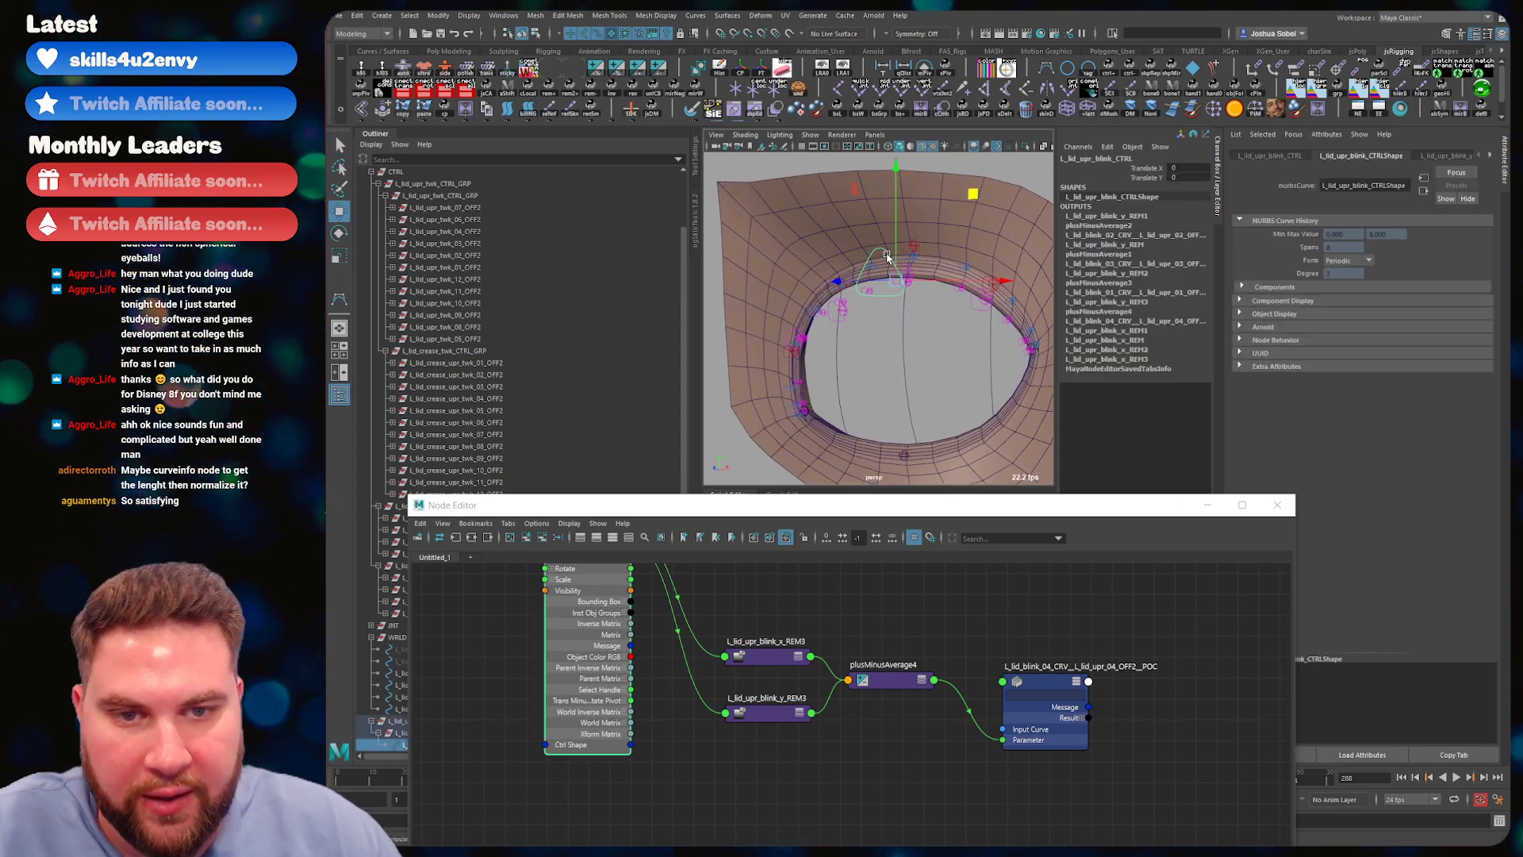
left_click_drag(971, 190, 919, 271)
key("ctrl+z")
key("q")
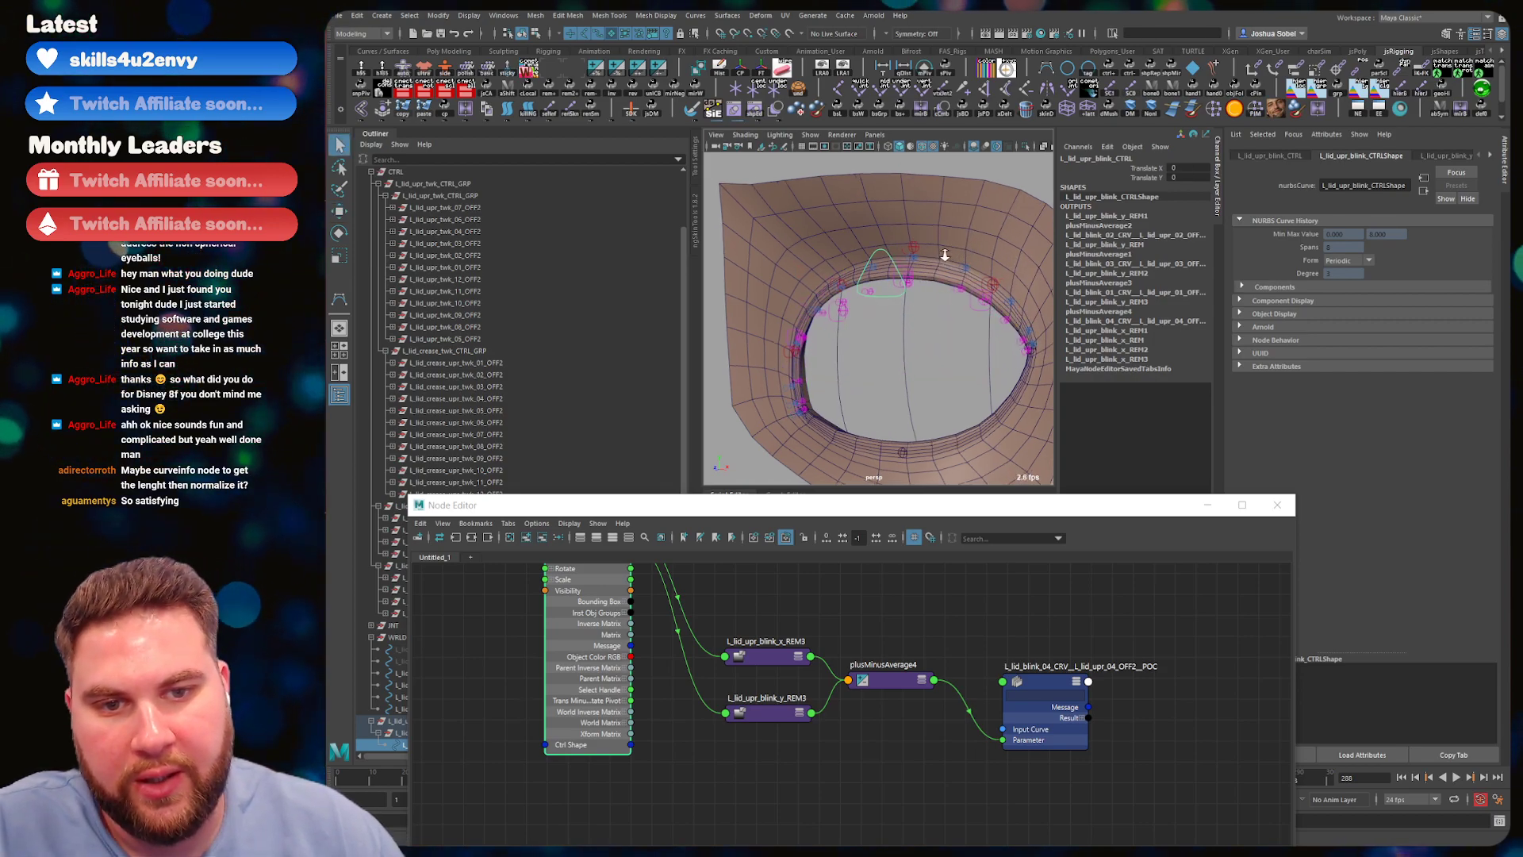
scroll(928, 269, "down", 2)
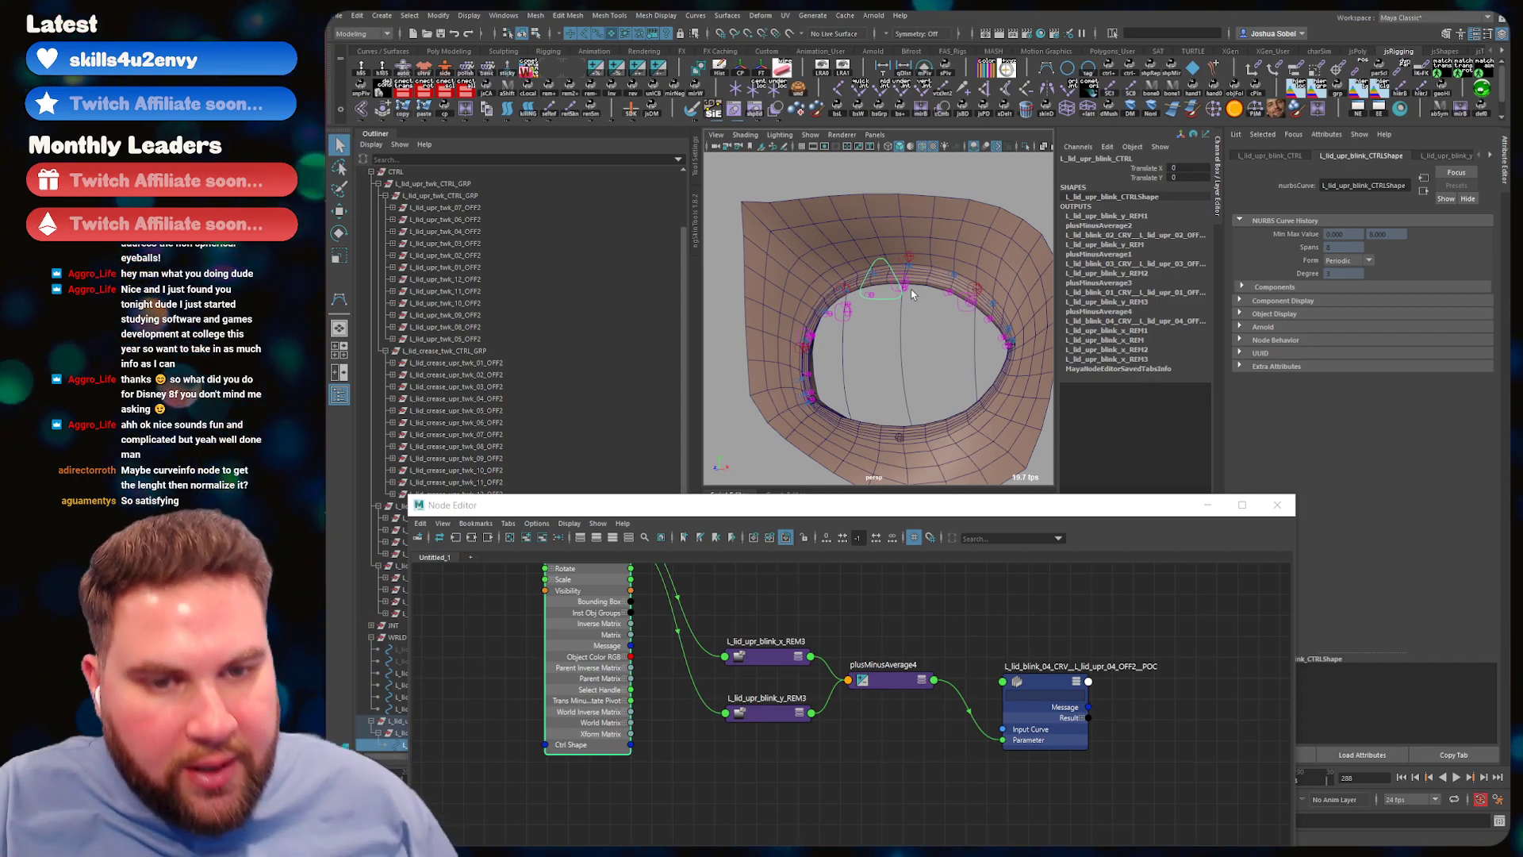
left_click_drag(863, 208, 879, 349, "alt")
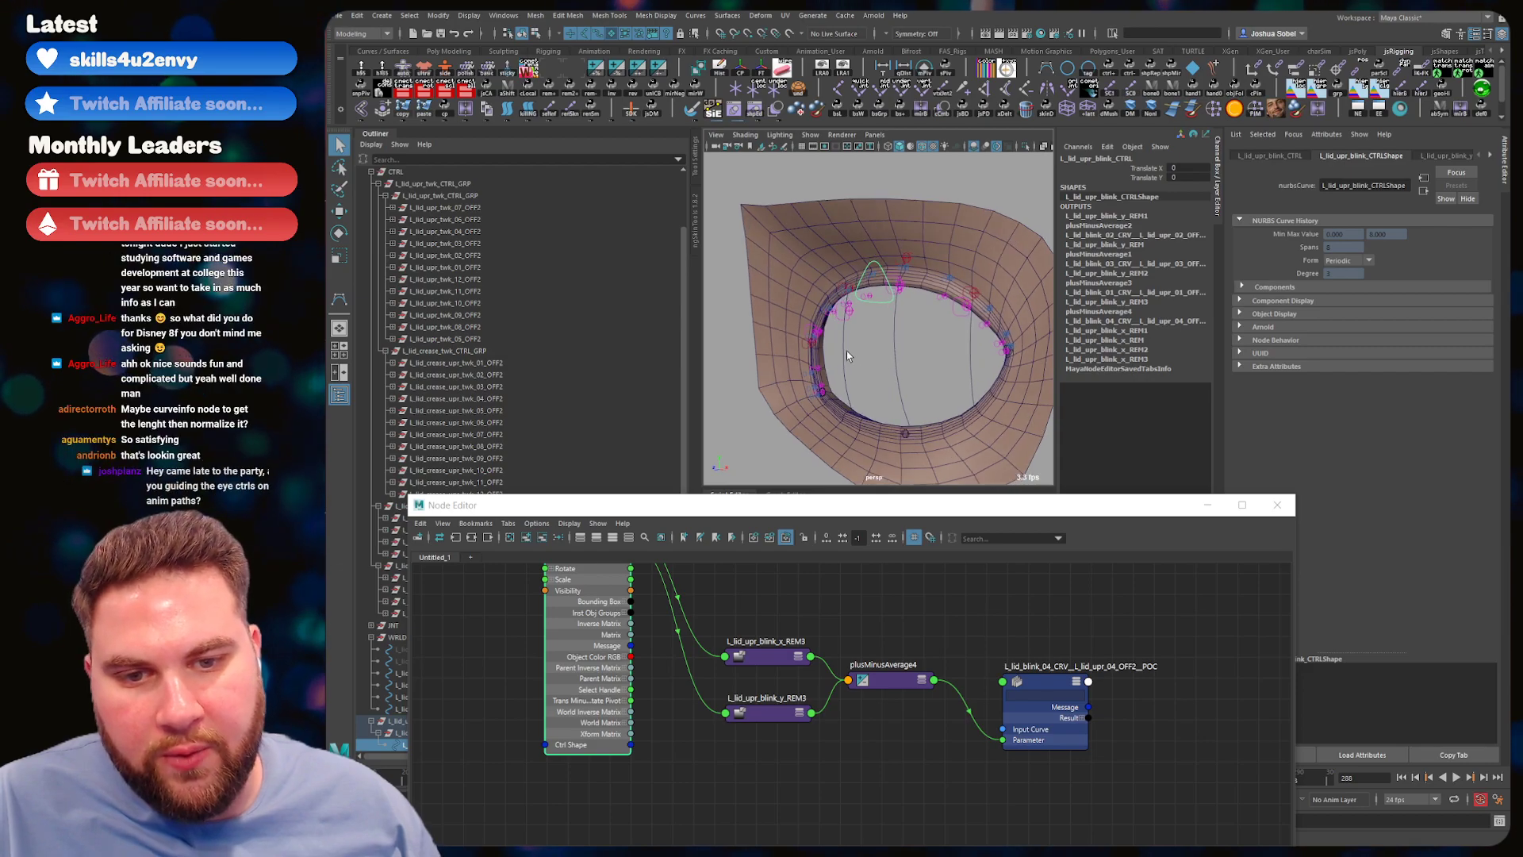
- Inspect the paths of L_lid_blink_02_CRV and L_lid_blink_04_CRV from several angles around the eye
left_click(846, 350)
key("w")
left_click_drag(918, 276, 923, 354, "alt")
left_click(972, 343)
key("q")
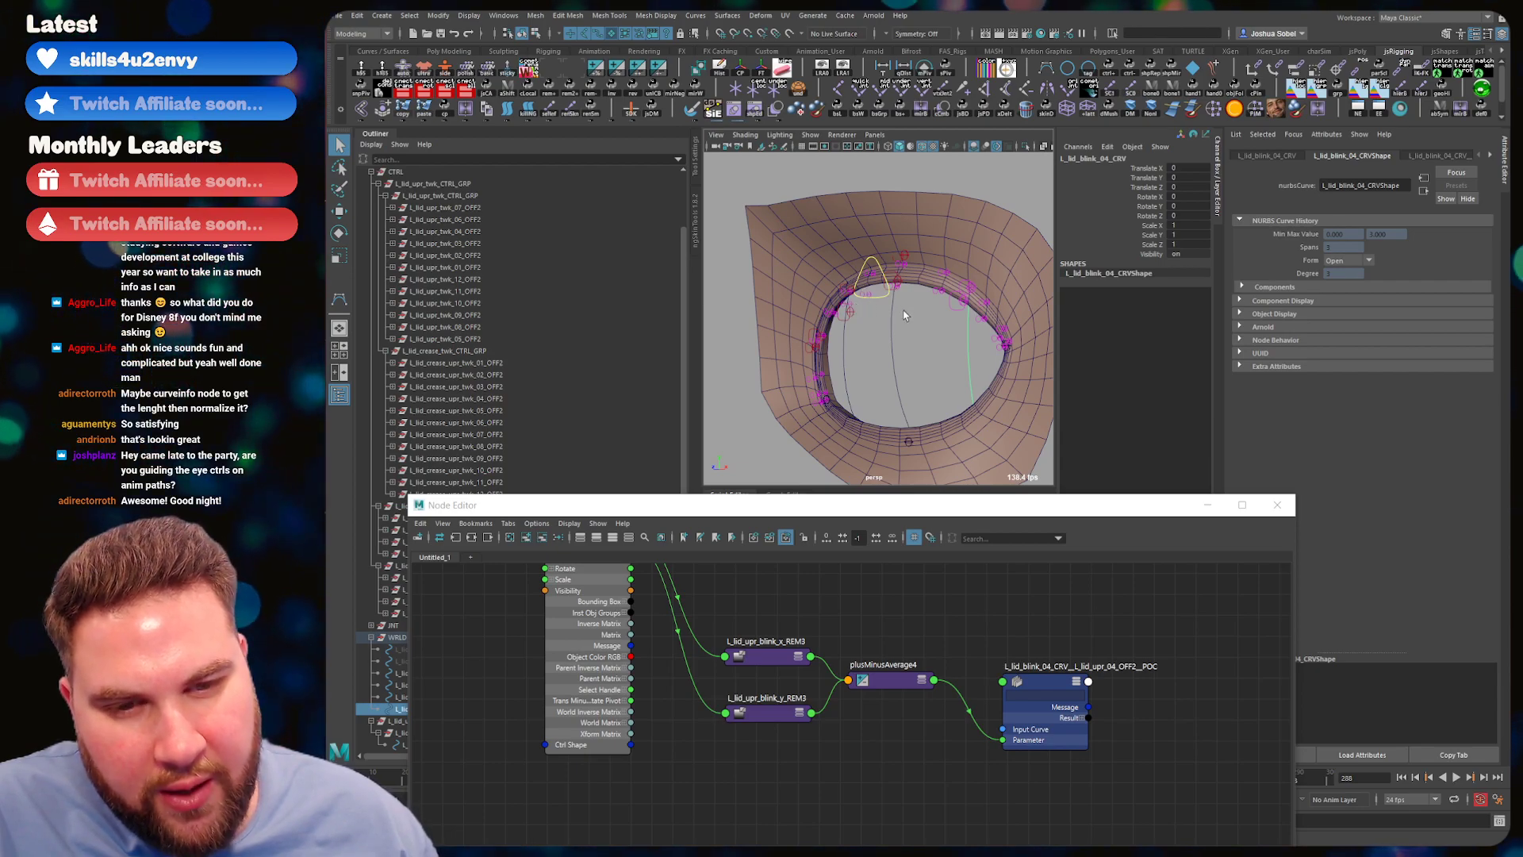
left_click_drag(855, 305, 893, 340, "alt")
left_click(851, 354)
left_click(855, 355)
key("w")
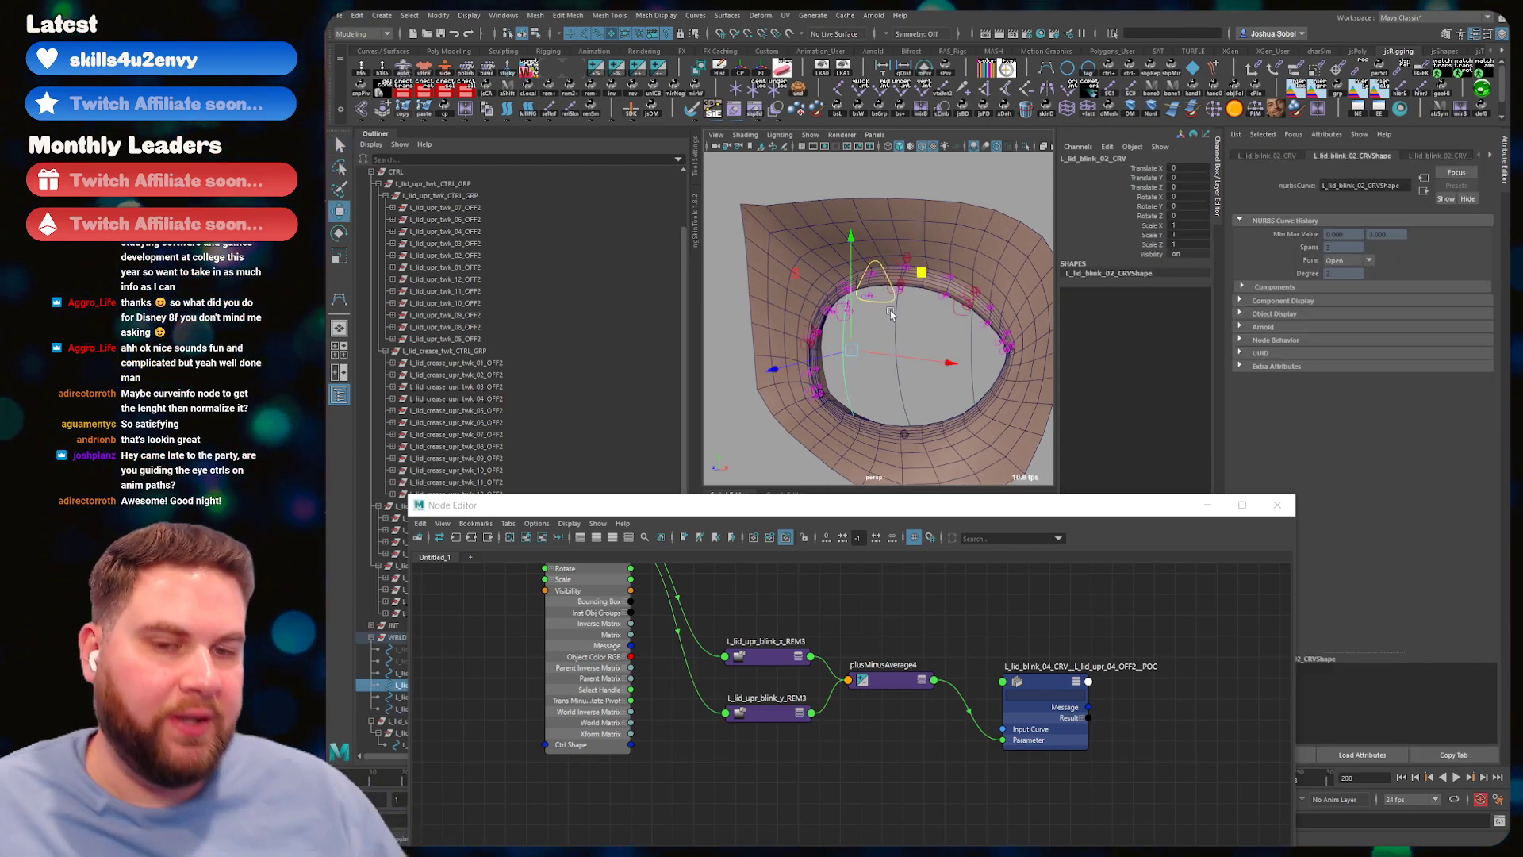
key("q")
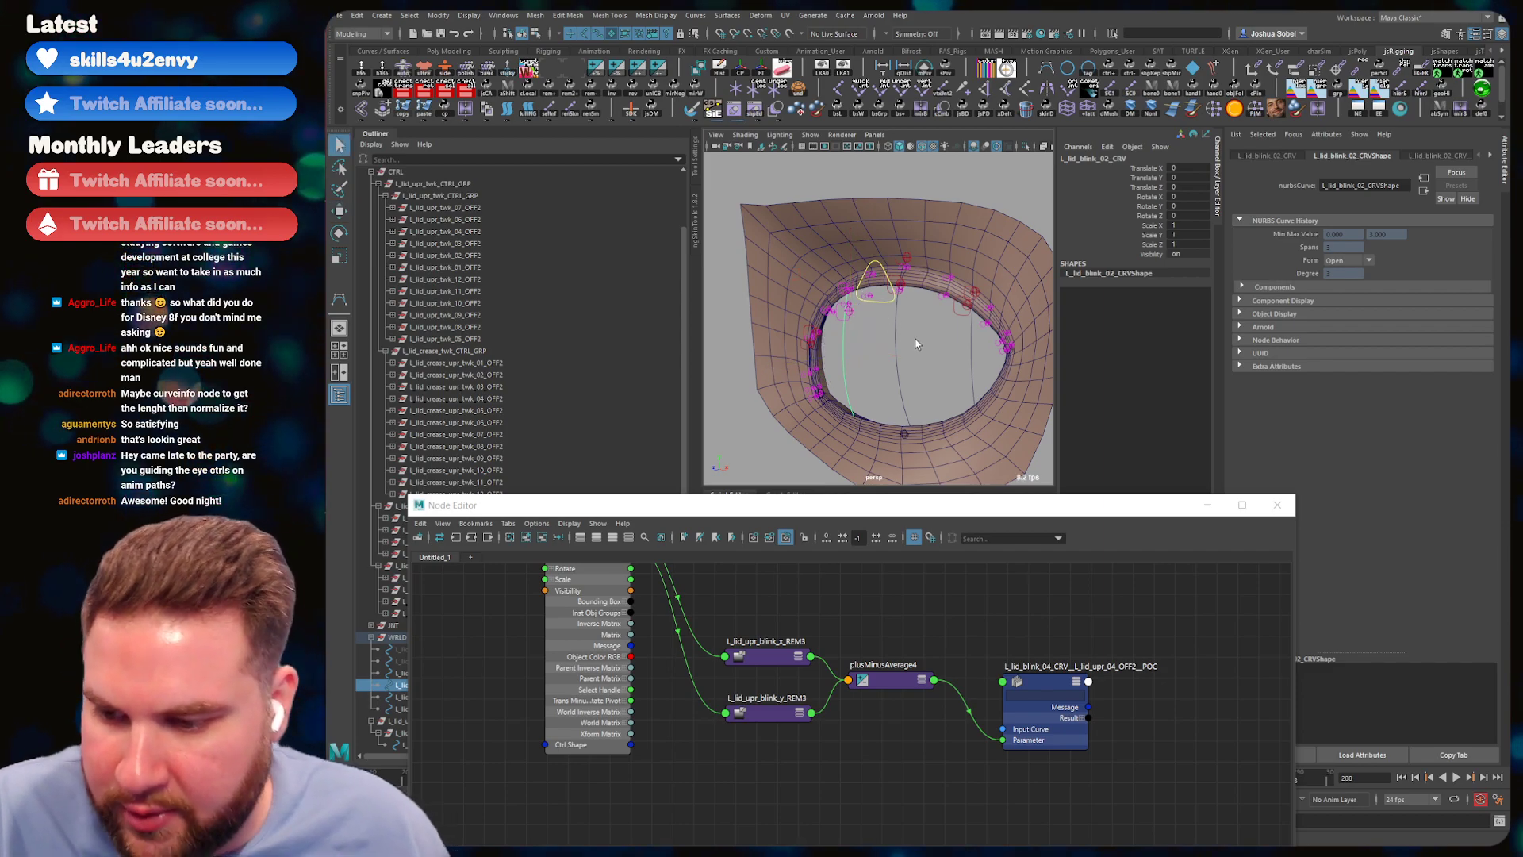
mouse_move(926, 340)
left_mouse_down("alt")
mouse_move(910, 351)
mouse_move(865, 333)
mouse_move(897, 341)
left_mouse_up("alt")
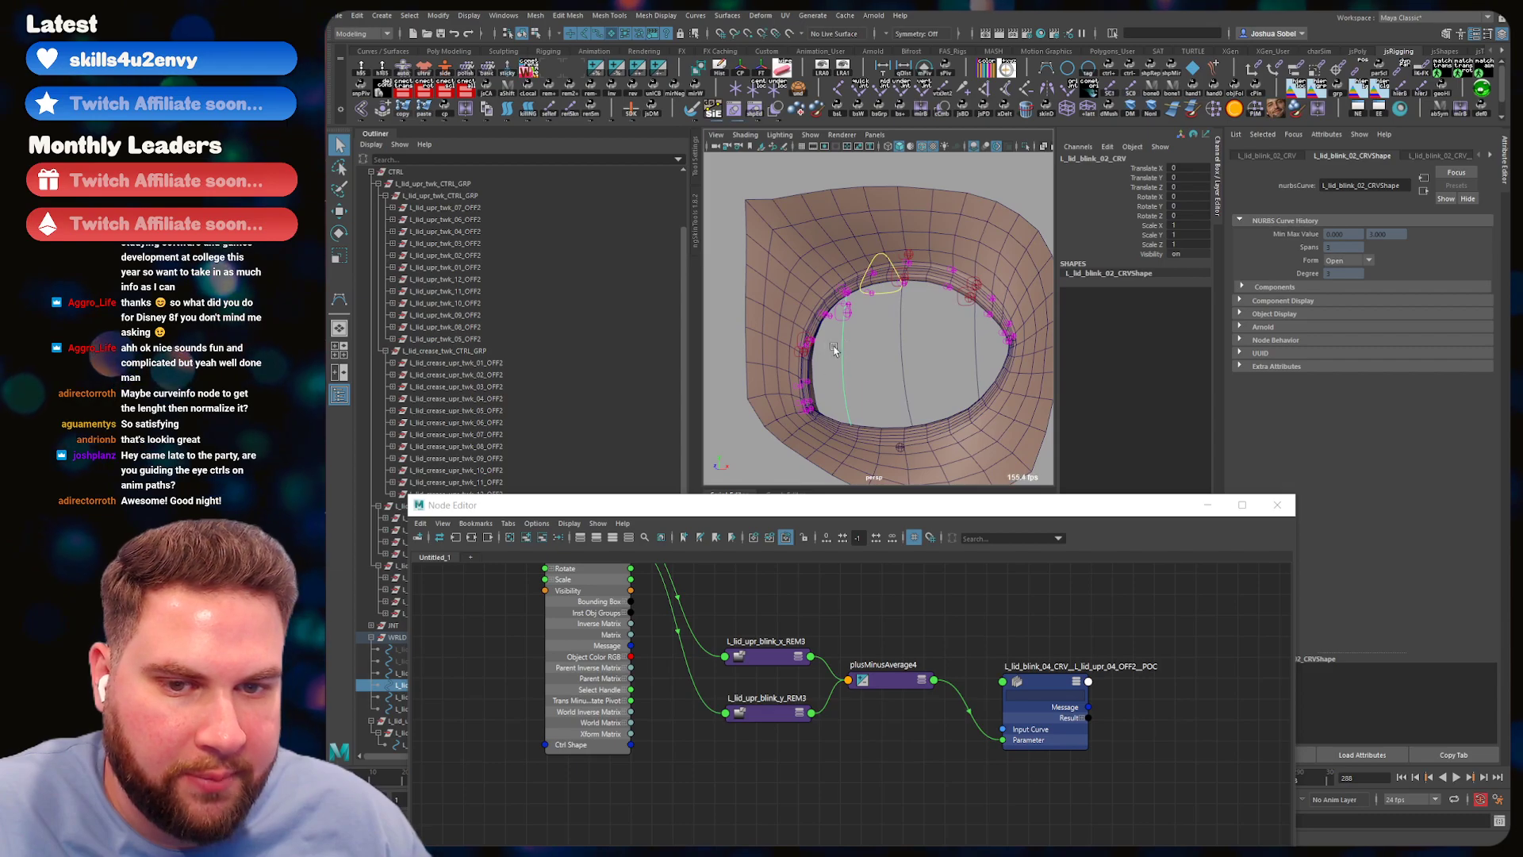
- Try to move a middle control vertex of L_lid_blink_02_CRV in component mode
right_click_drag(829, 358, 793, 359)
left_click_drag(809, 358, 782, 364, "alt")
left_click_drag(821, 325, 861, 389)
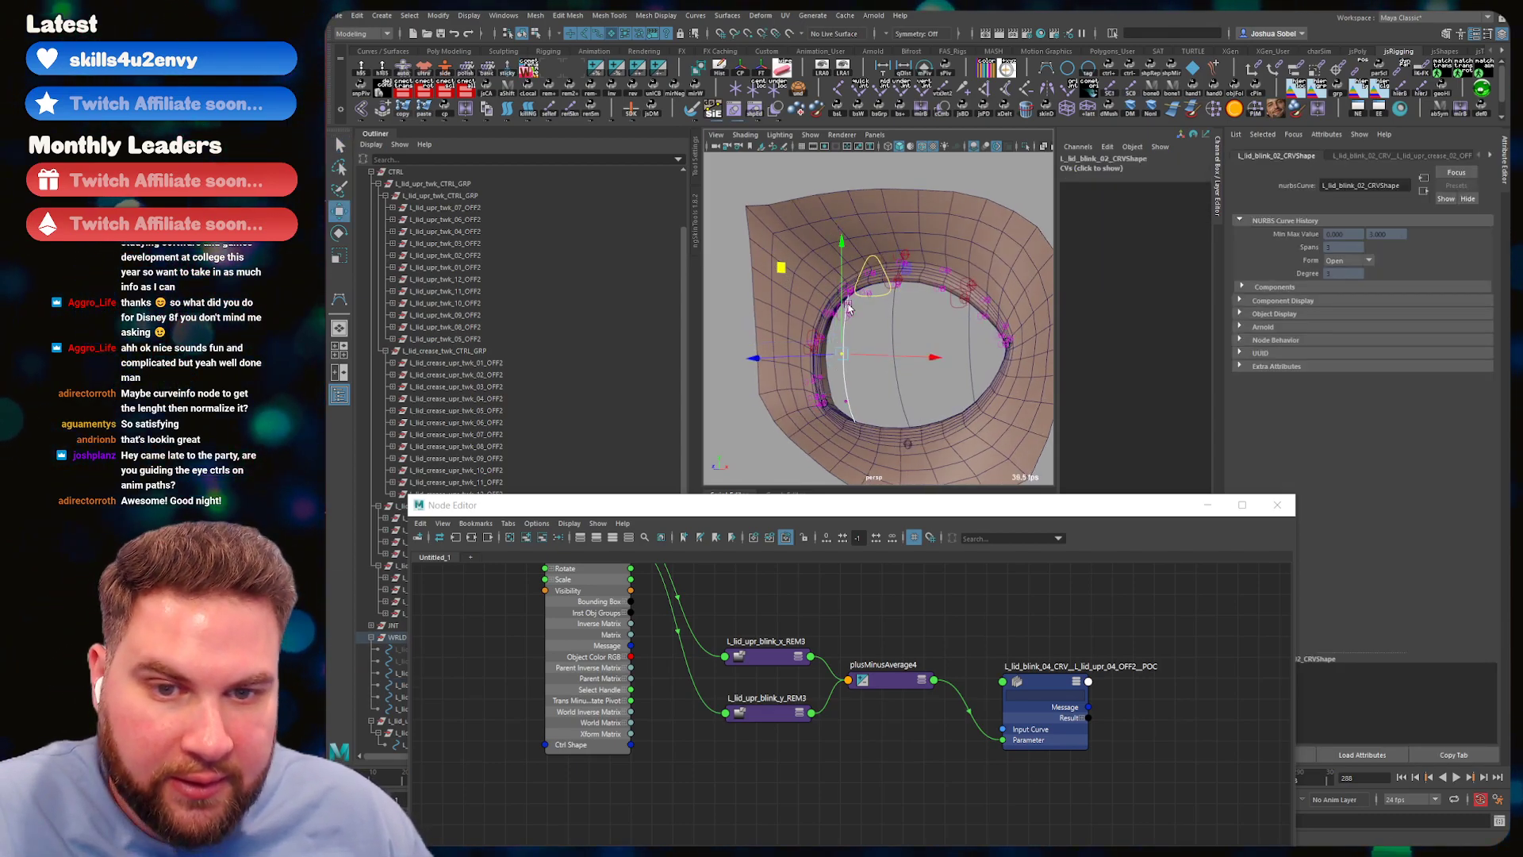
left_click(843, 345)
left_click_drag(842, 345, 894, 352, "alt")
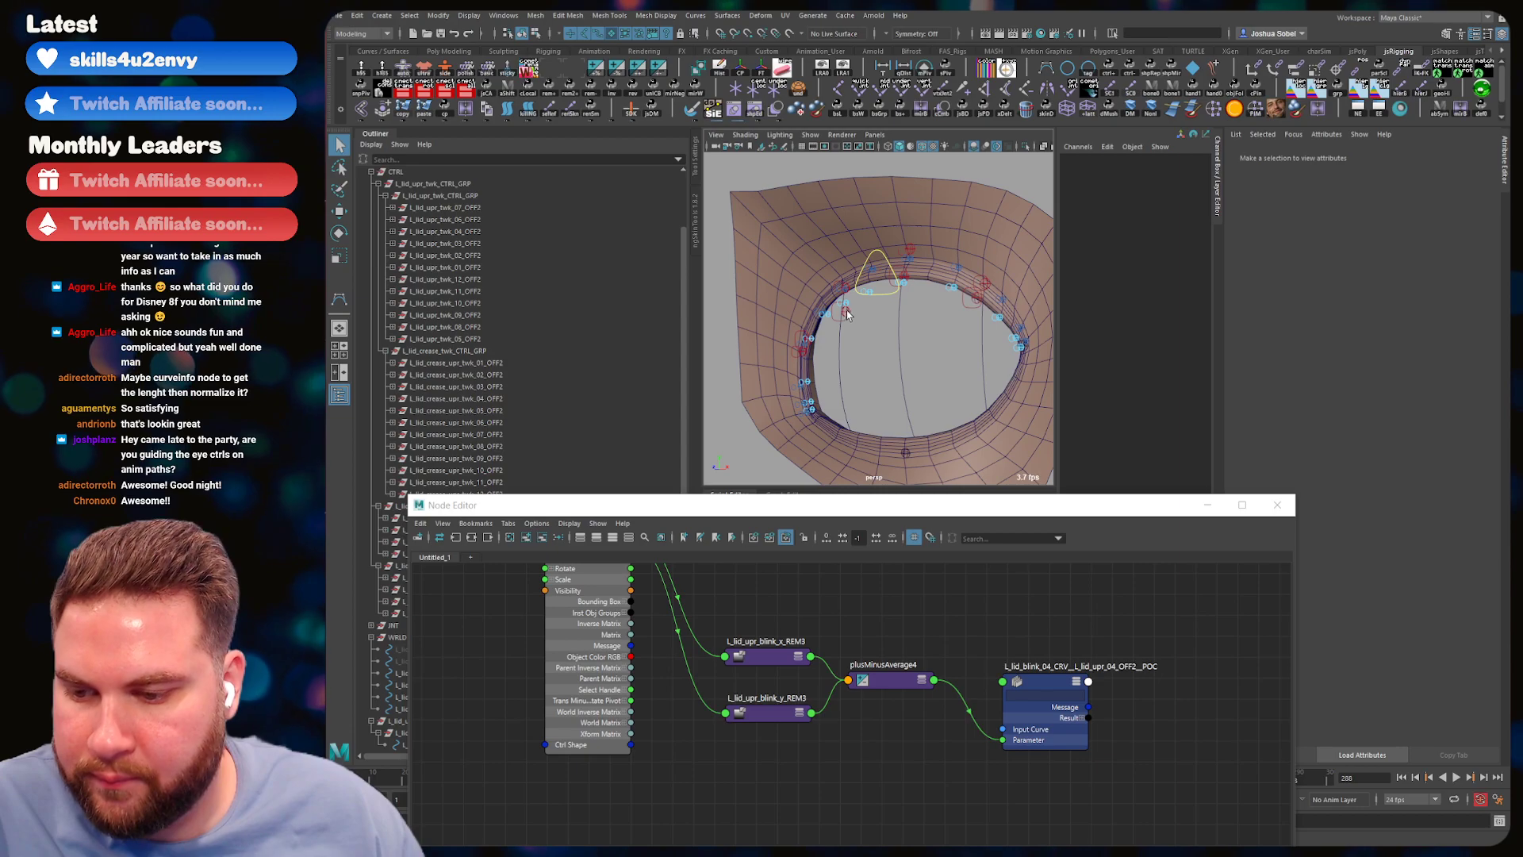
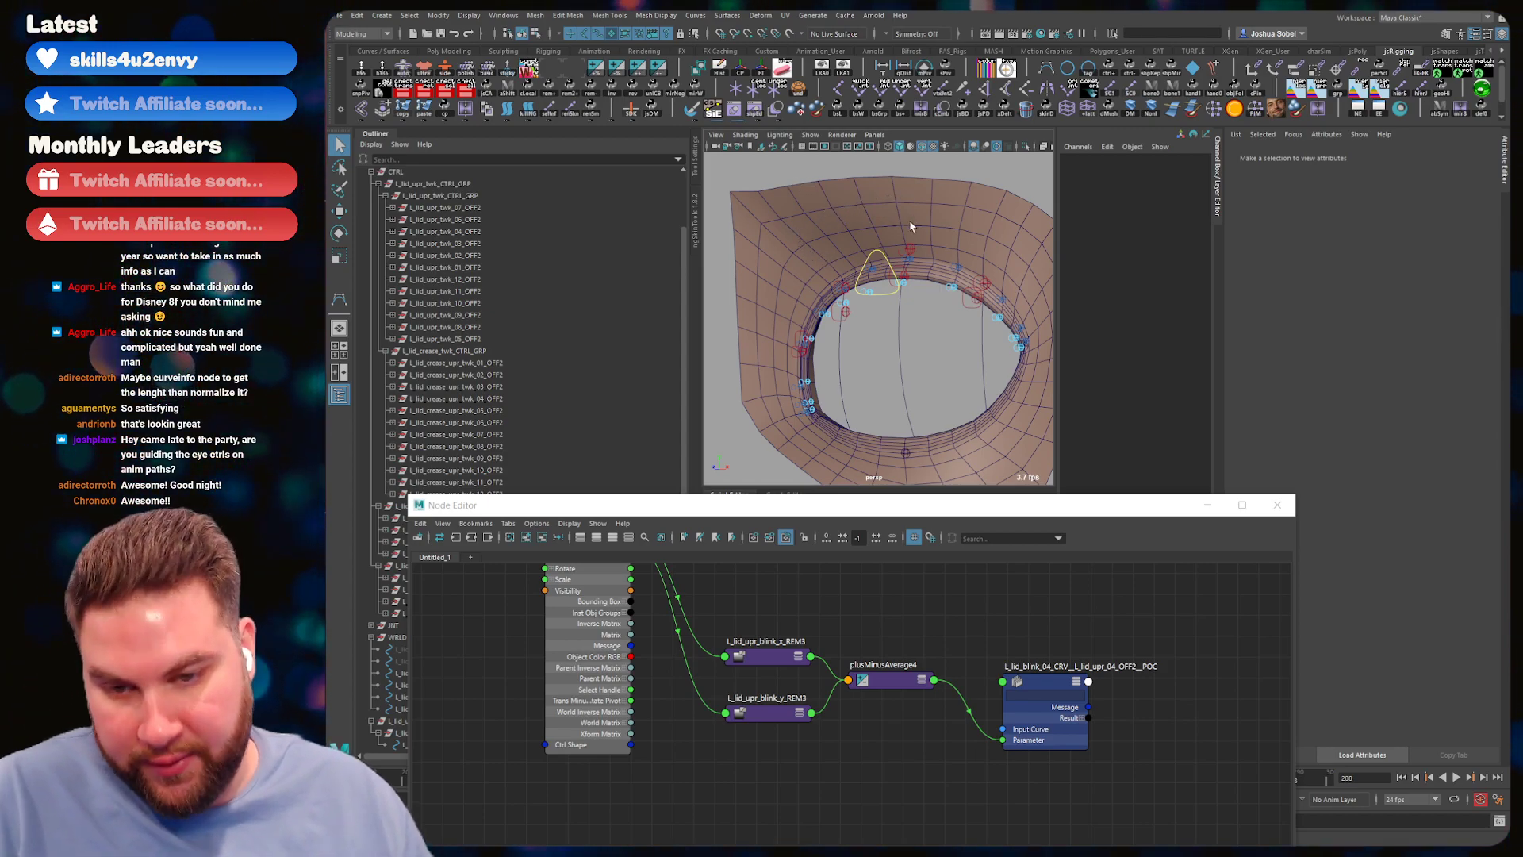
- Close the Node Editor, and show L_lid_upr_CRV and L_lid_upr_crease_CRV to examine them near the lid controls
left_click(1277, 506)
left_click_drag(468, 646, 472, 661)
key("shift+h")
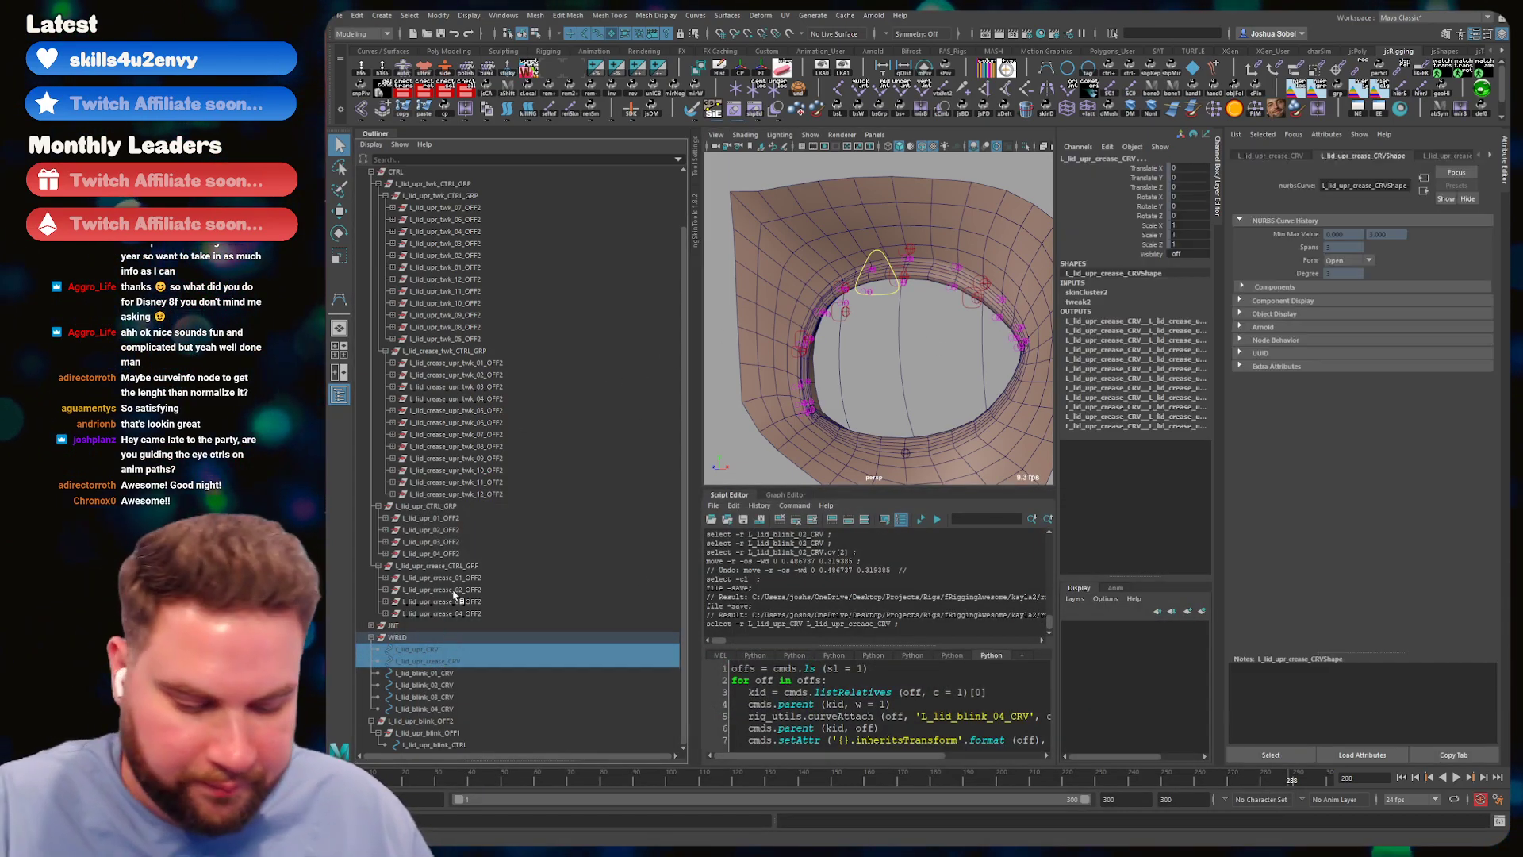
left_click_drag(904, 346, 867, 354, "alt")
right_click_drag(867, 354, 883, 331, "alt")
left_click(886, 313)
left_click_drag(878, 358, 823, 338, "alt")
left_click(824, 328)
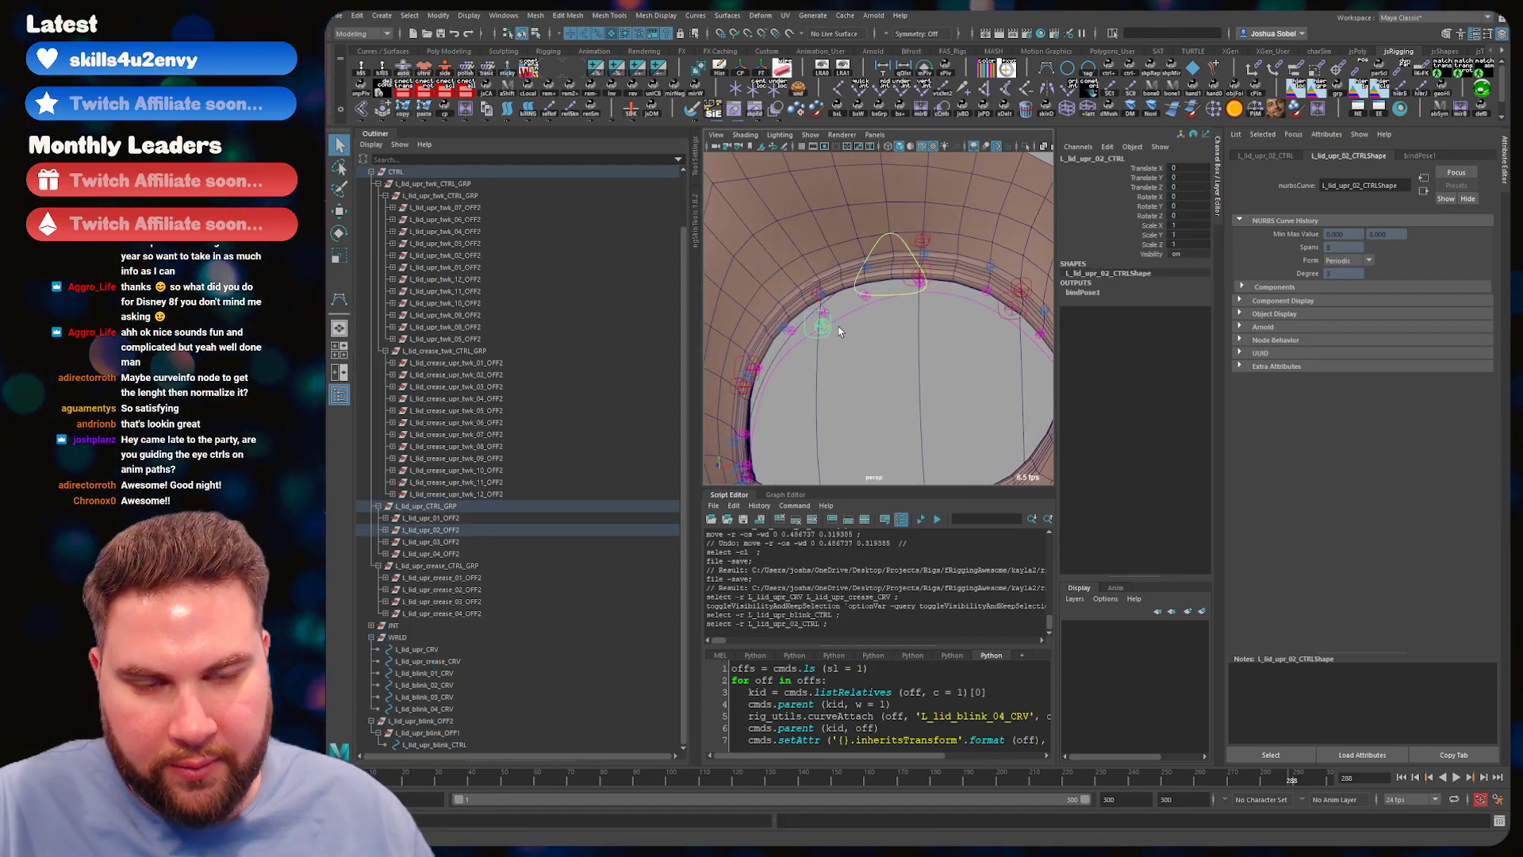
left_click(894, 292)
scroll(872, 317, "down", 5)
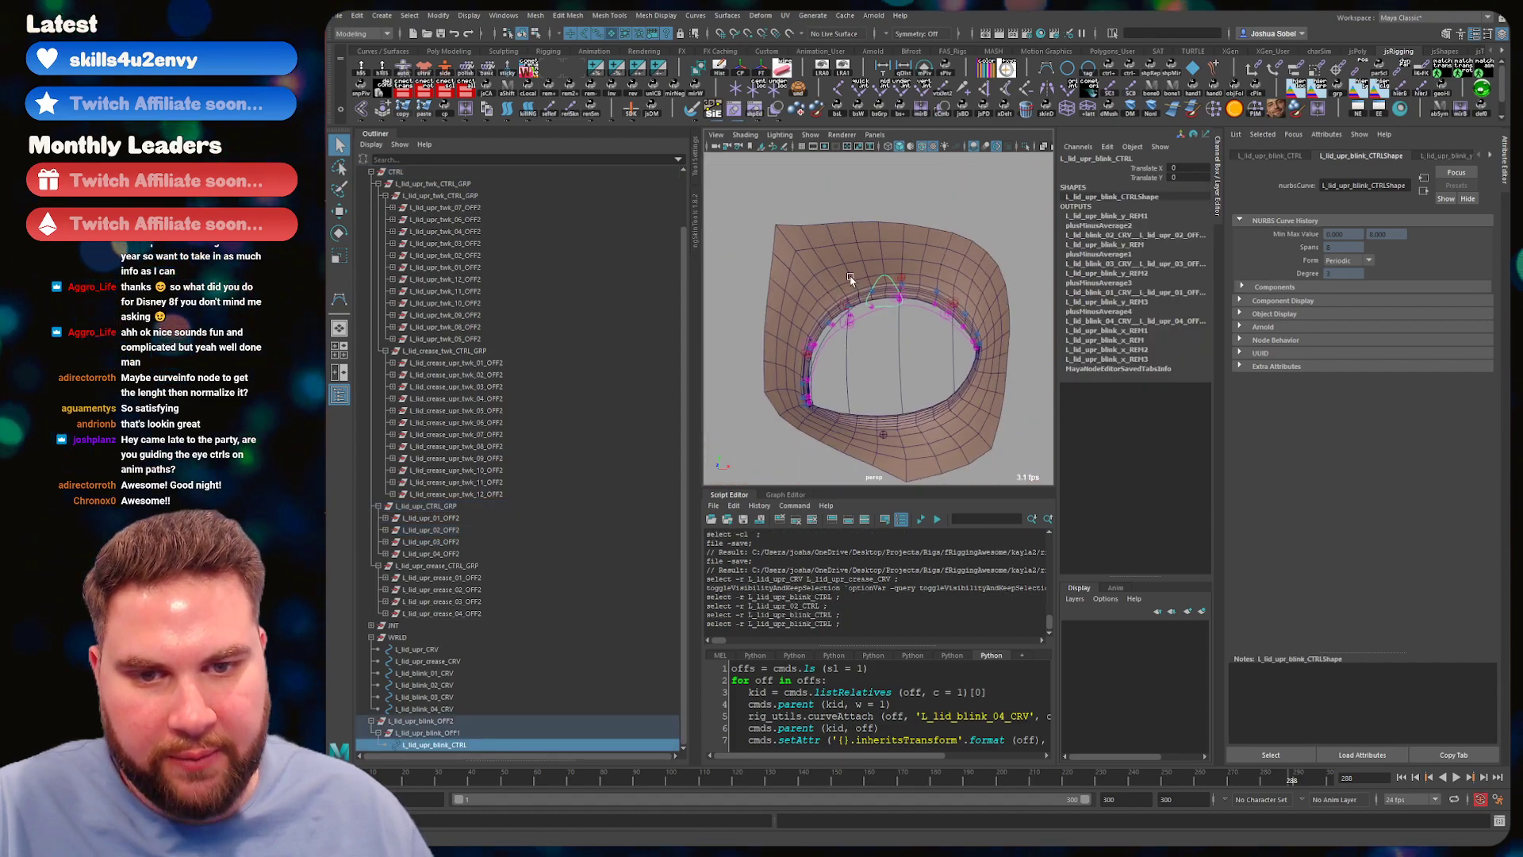
- Raise the two control vertices below the top one of L_lid_blink_02_CRV and return to object selection
key("w")
left_click(852, 325)
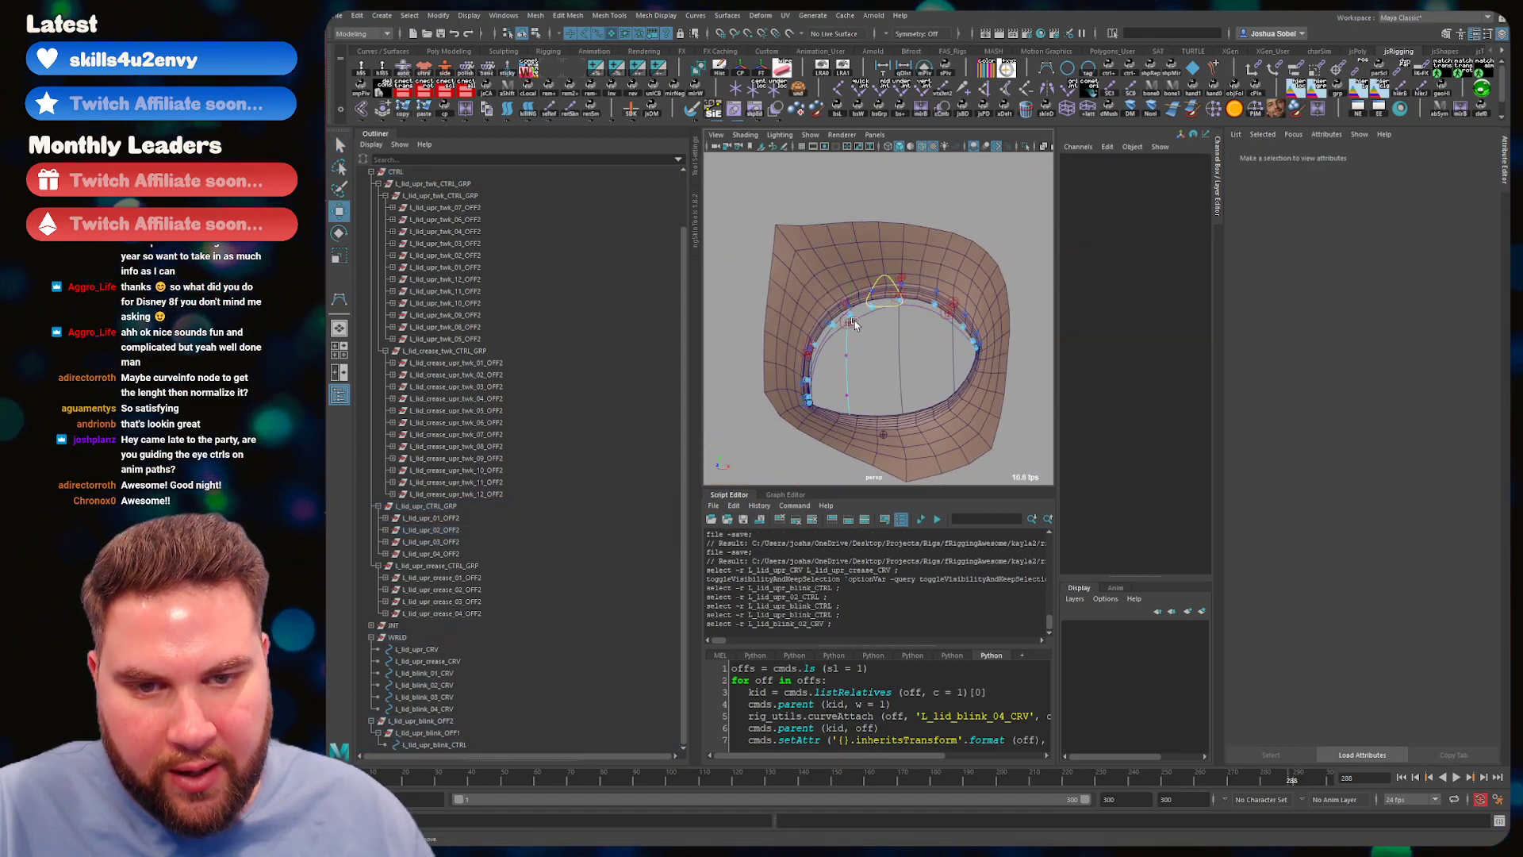
scroll(848, 337, "up", 3)
key("F8")
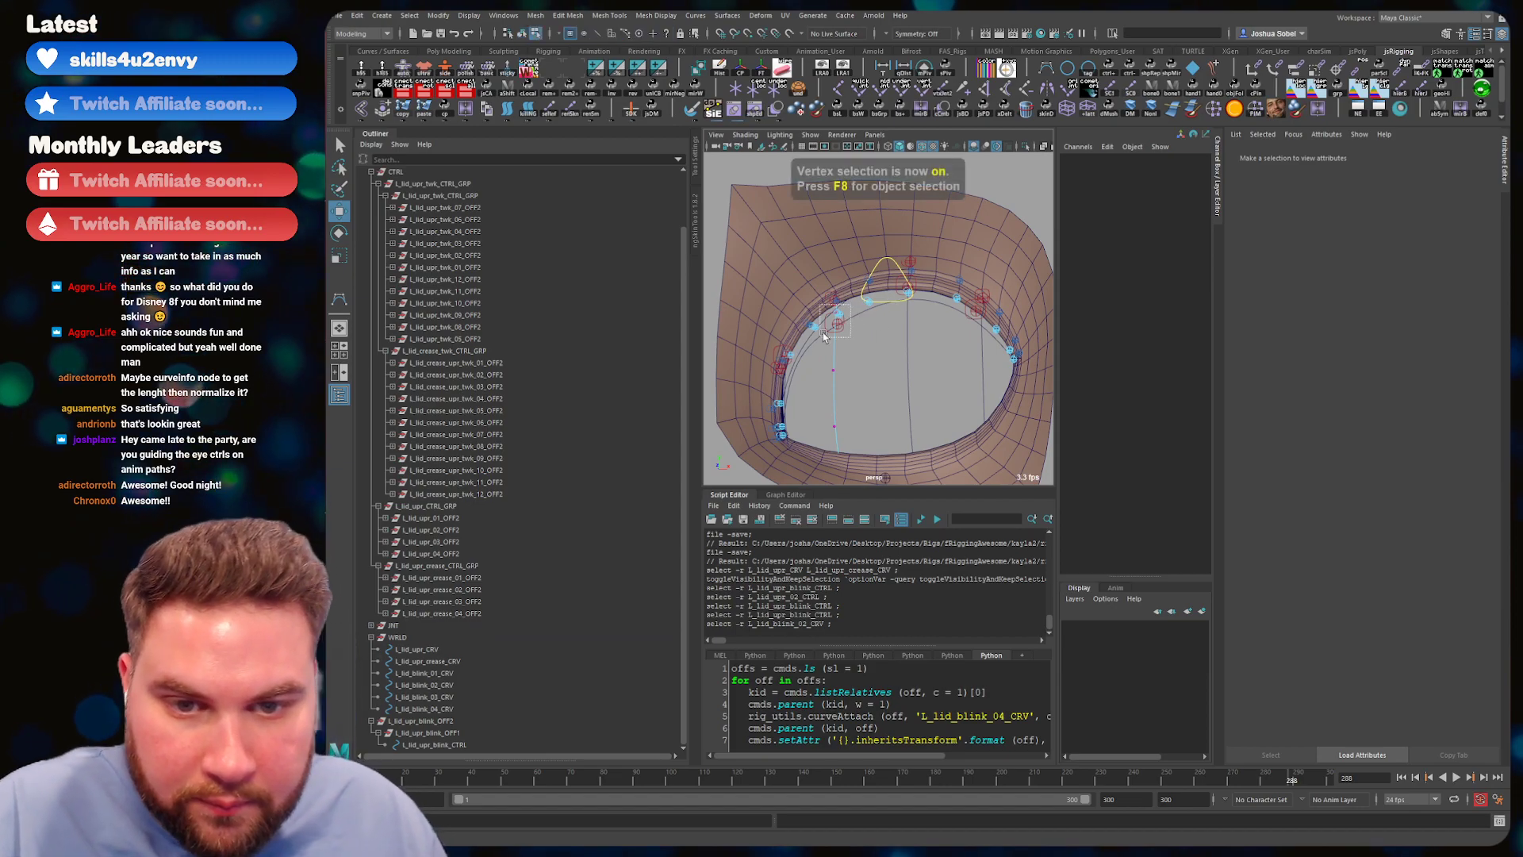
left_click(858, 322)
mouse_move(832, 292)
left_mouse_down()
mouse_move(833, 279)
mouse_move(828, 306)
left_mouse_up()
left_click(829, 310)
left_click(834, 426)
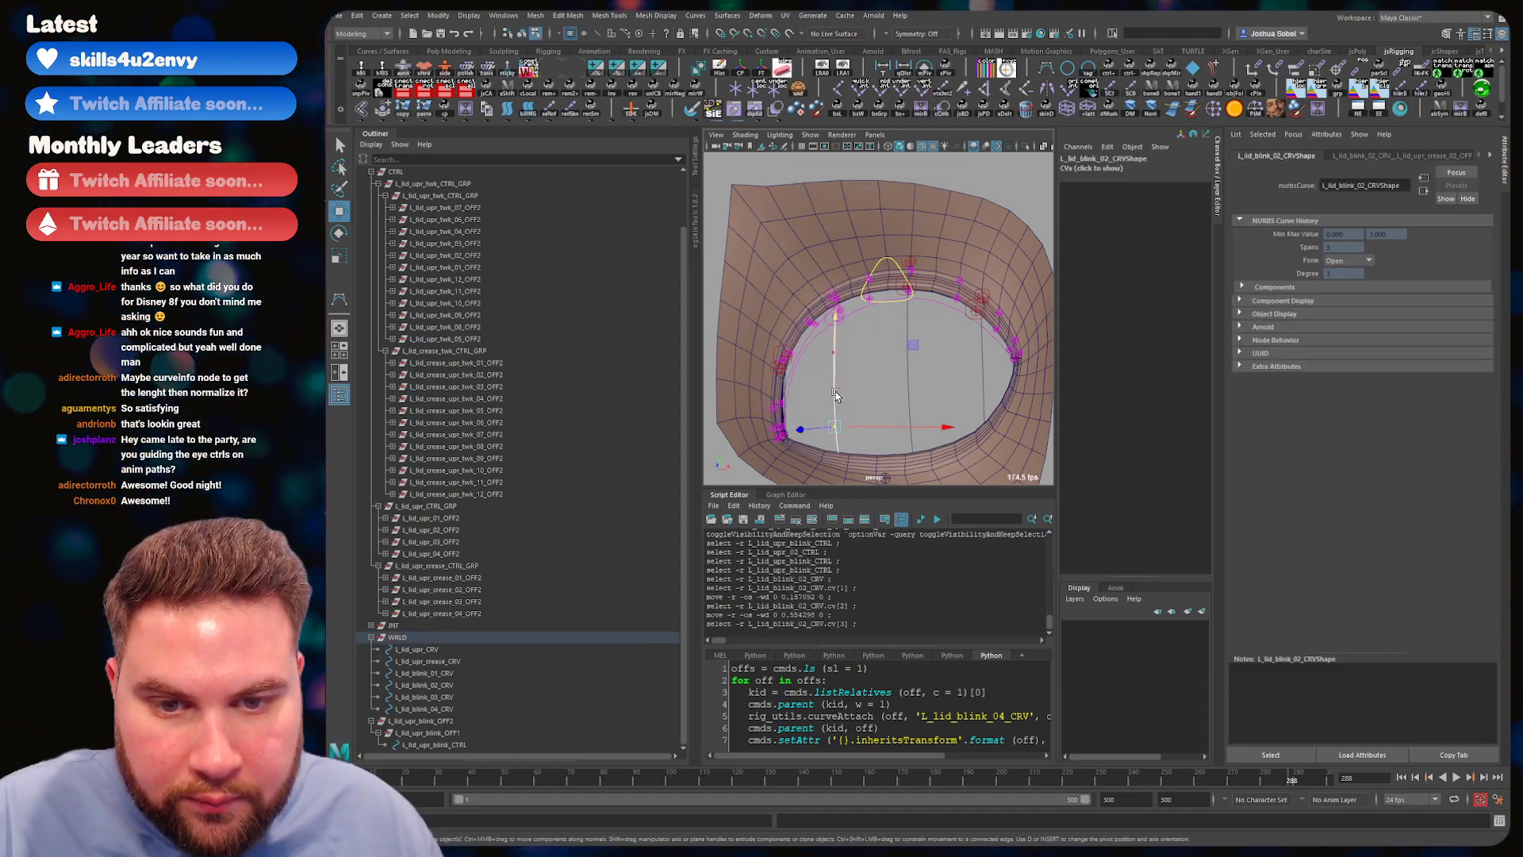
key("q")
key("F8")
- Compare L_lid_upr_CRV with the lid edge in wireframe and shaded display, clear the selection, and save the scene
left_click(865, 324)
left_click(855, 314)
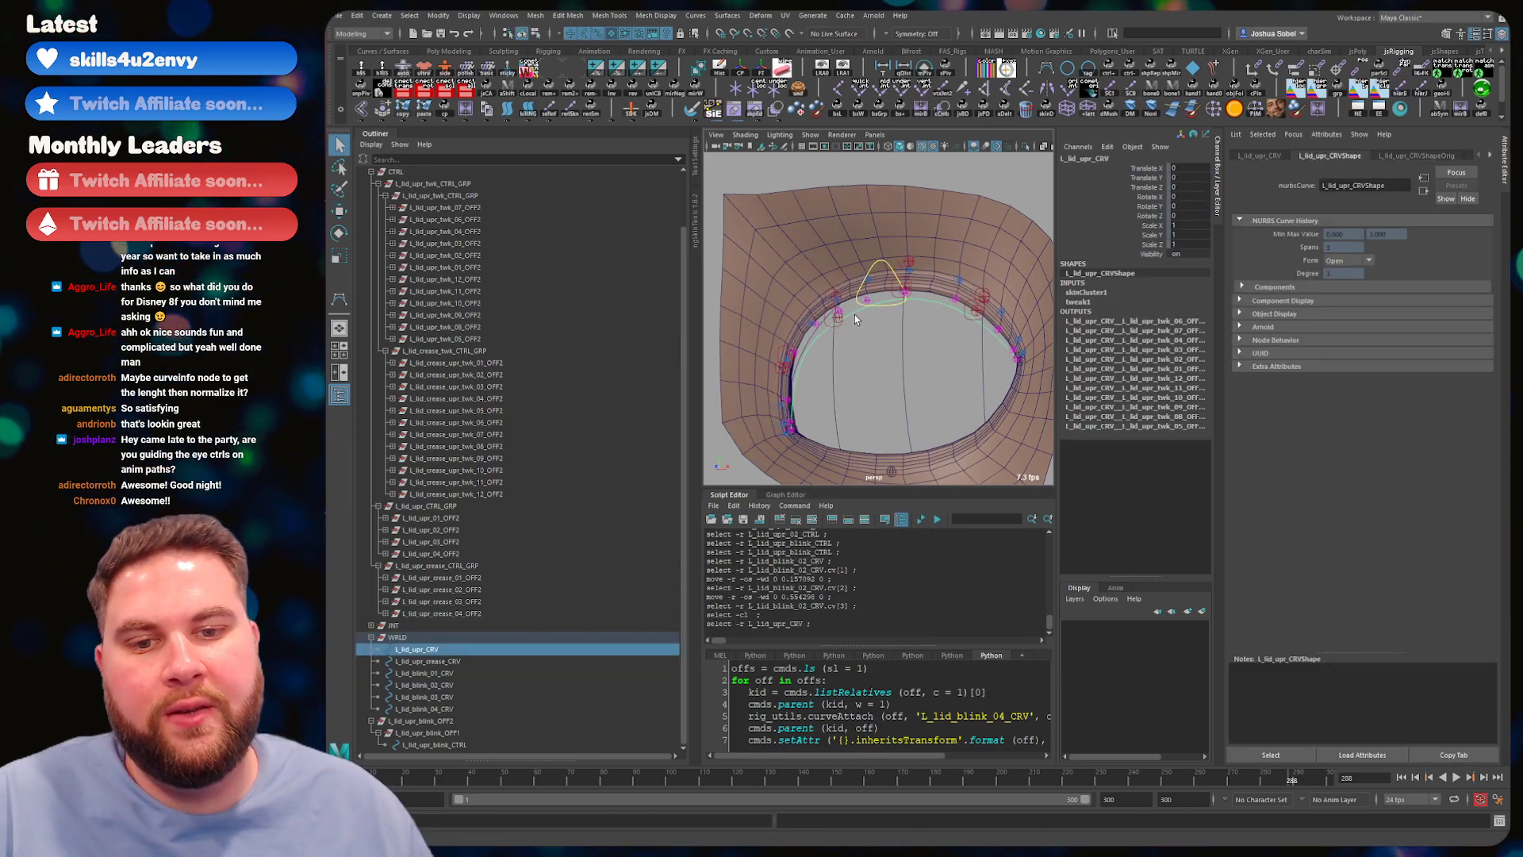
key("4")
left_click(810, 332)
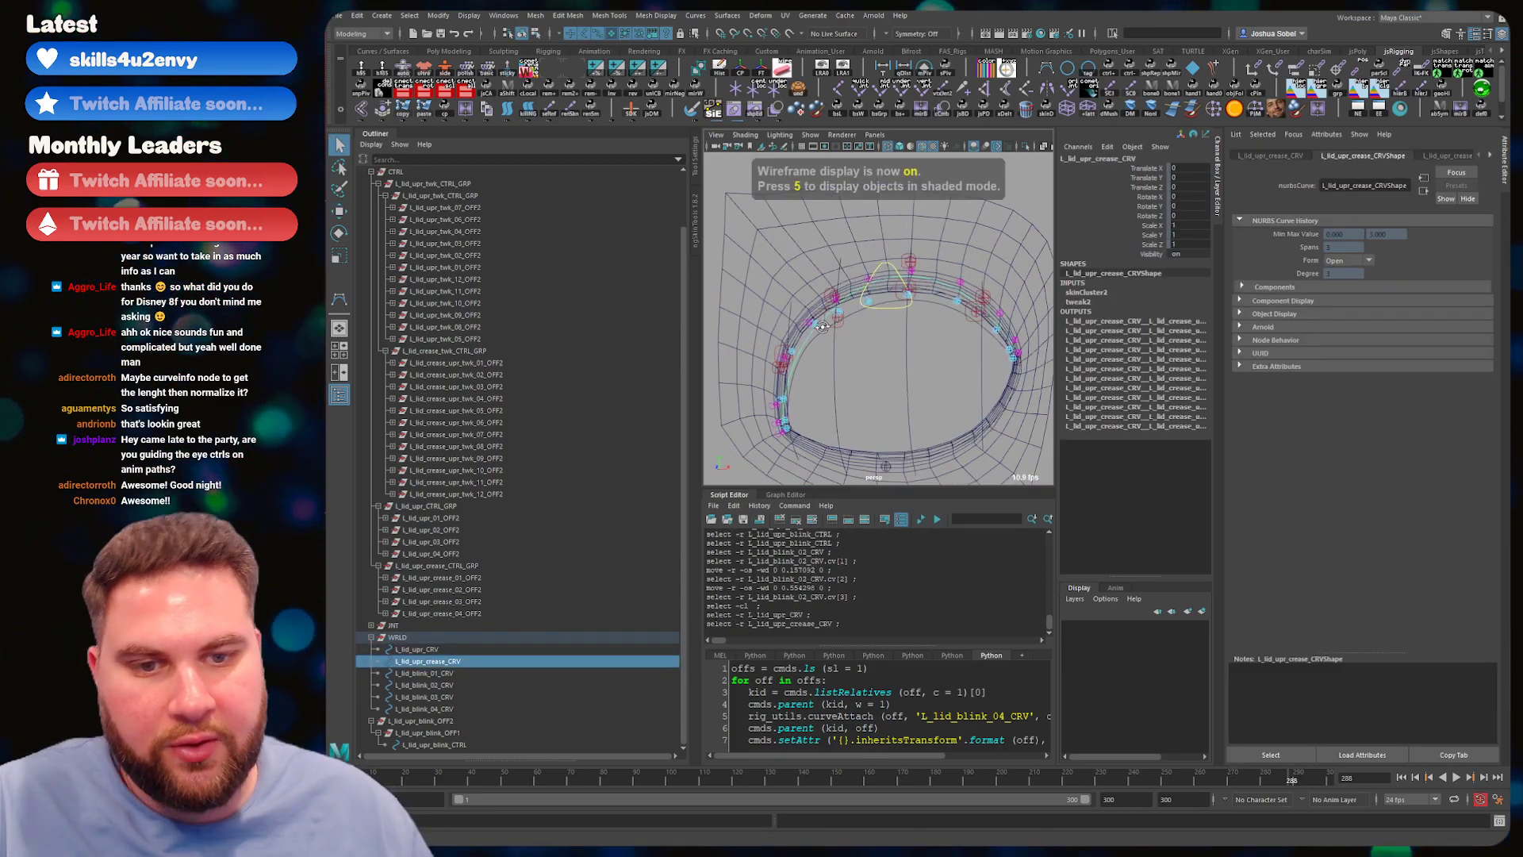
key("ctrl+z")
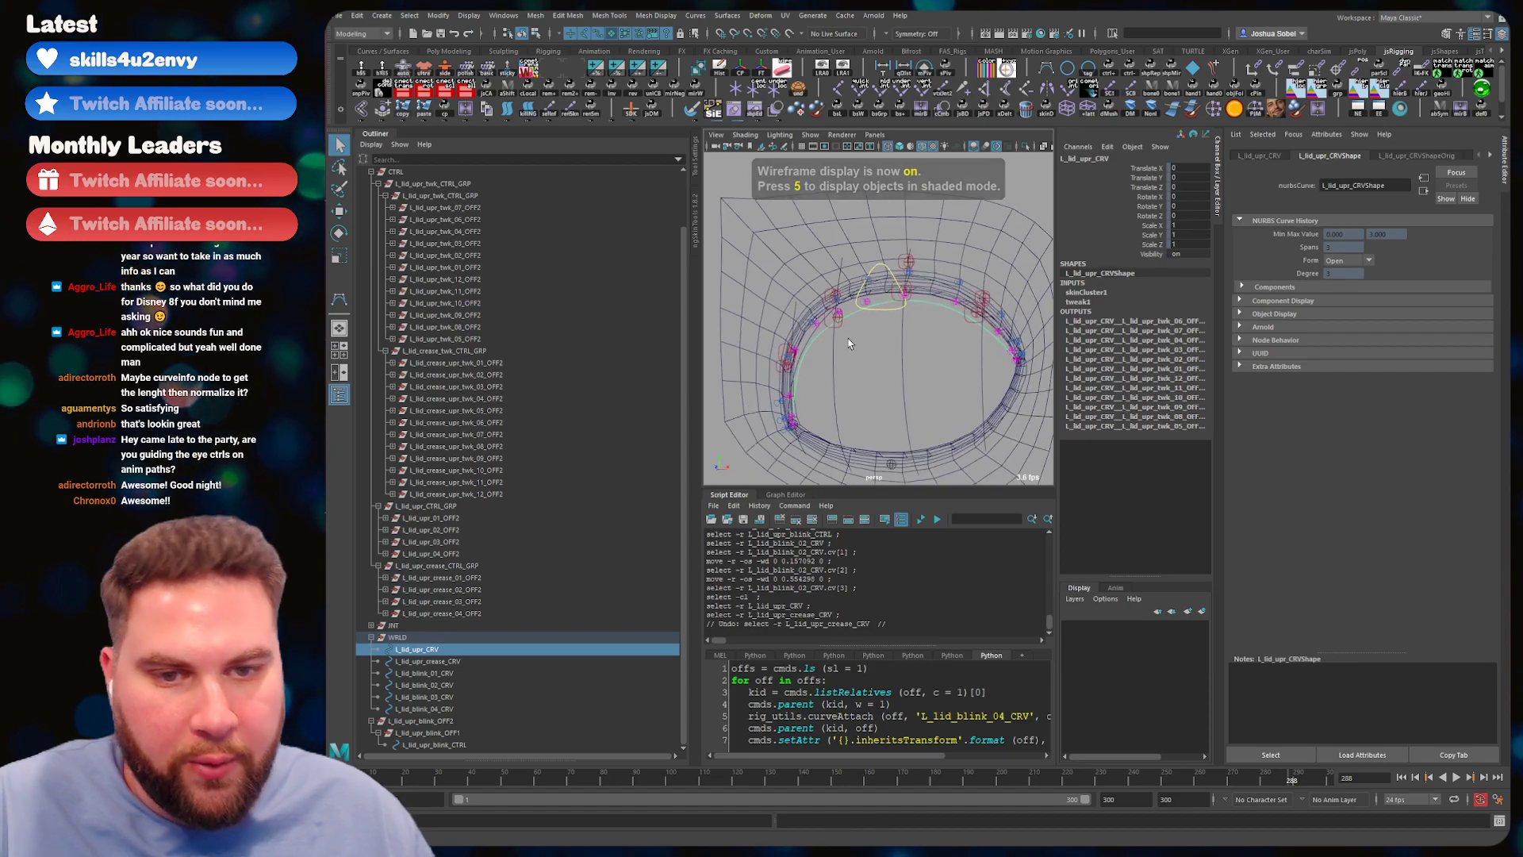
key("5")
left_click(821, 355)
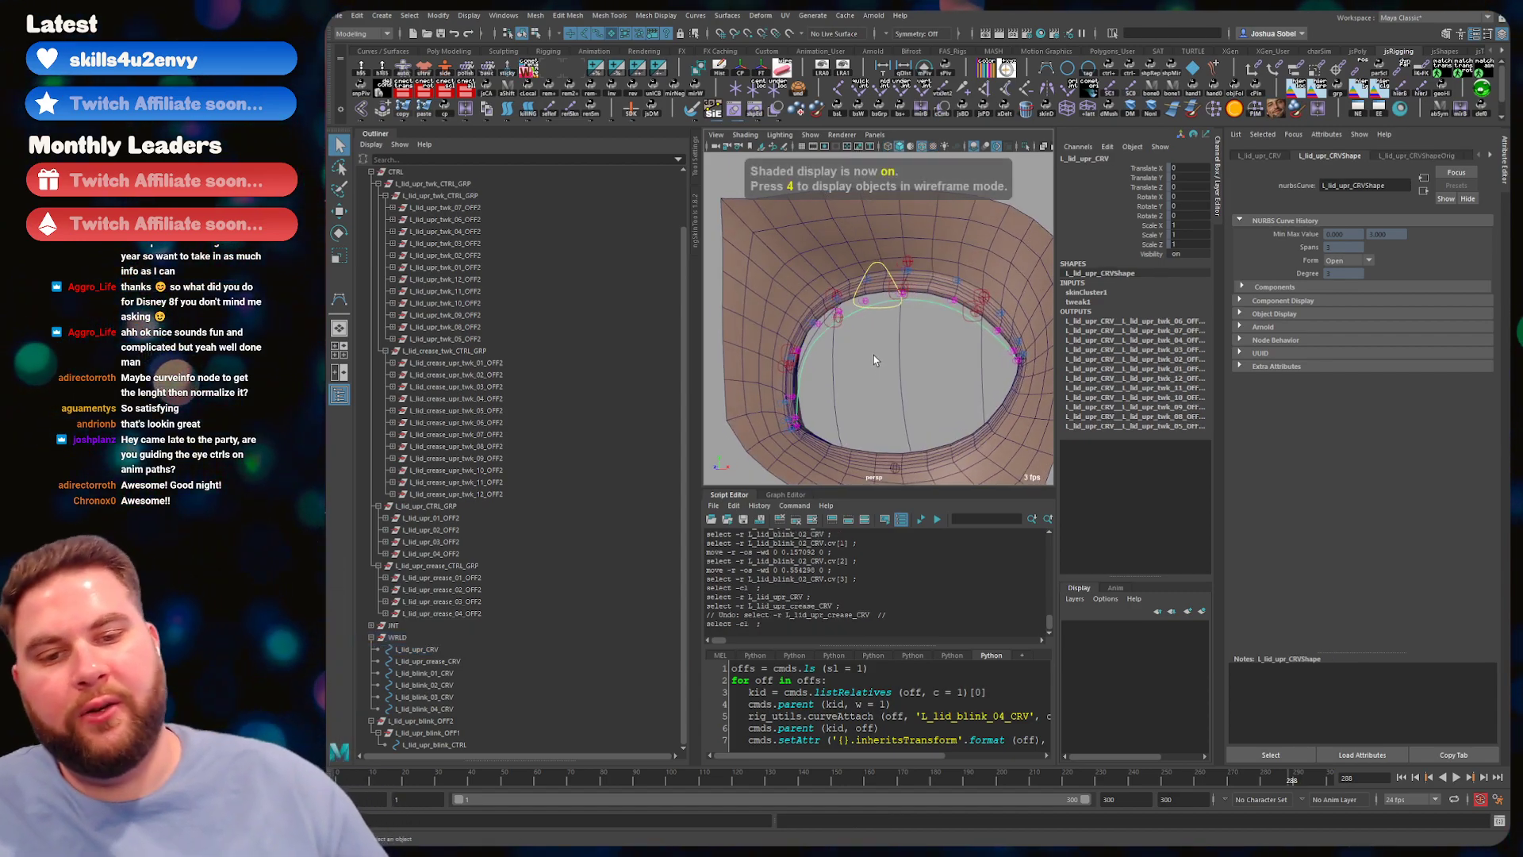
key("ctrl+s")
- Try moving L_lid_upr_03_CTRL and L_lid_upr_04_CTRL downward to check the lid deformation, undoing each move
left_click(863, 303)
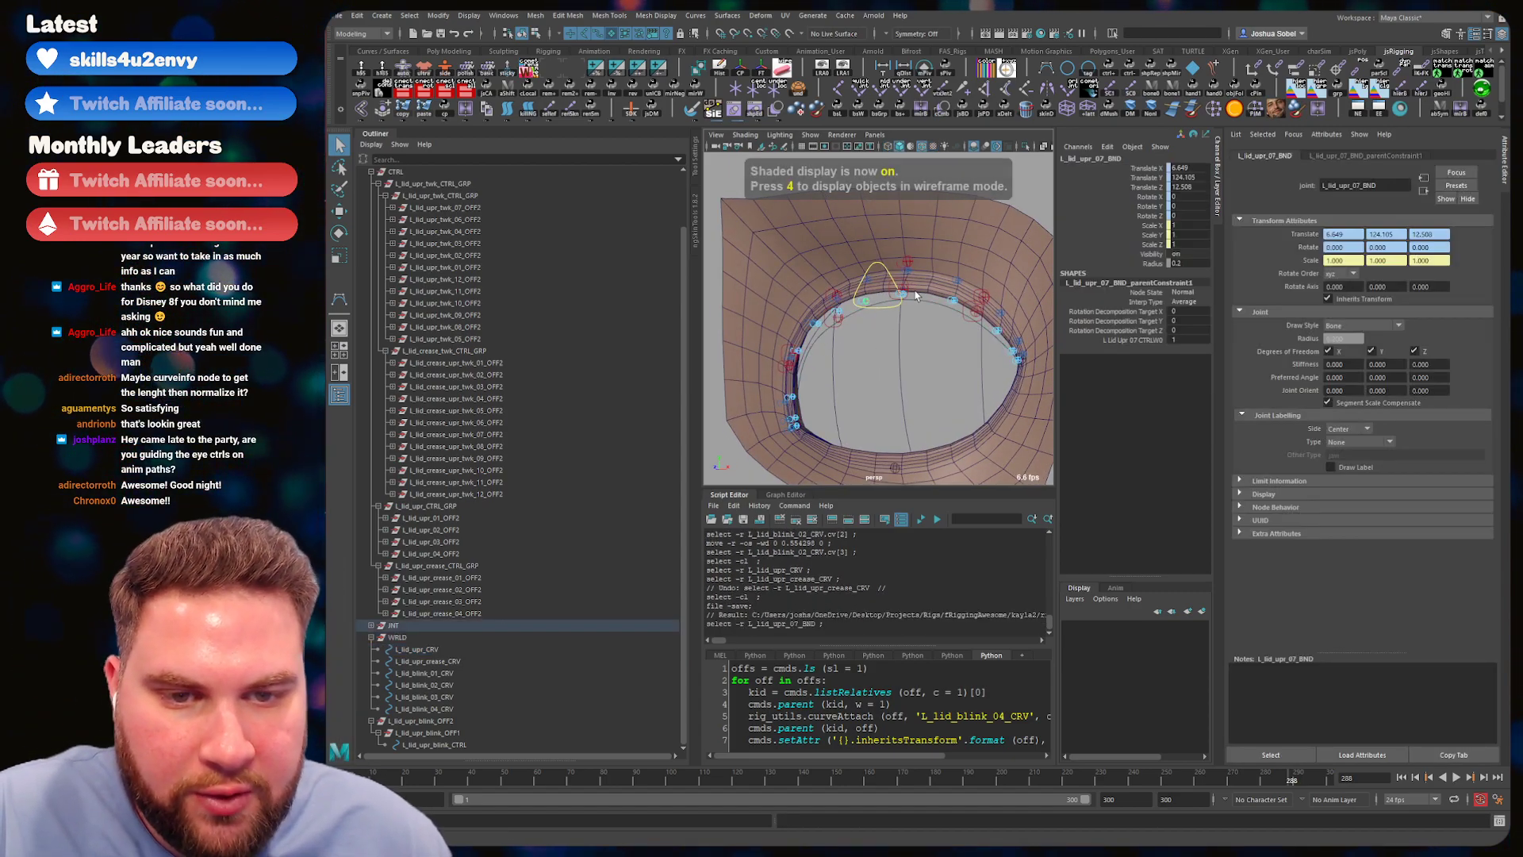
left_click(955, 302)
left_click(955, 300)
scroll(901, 311, "up", 3)
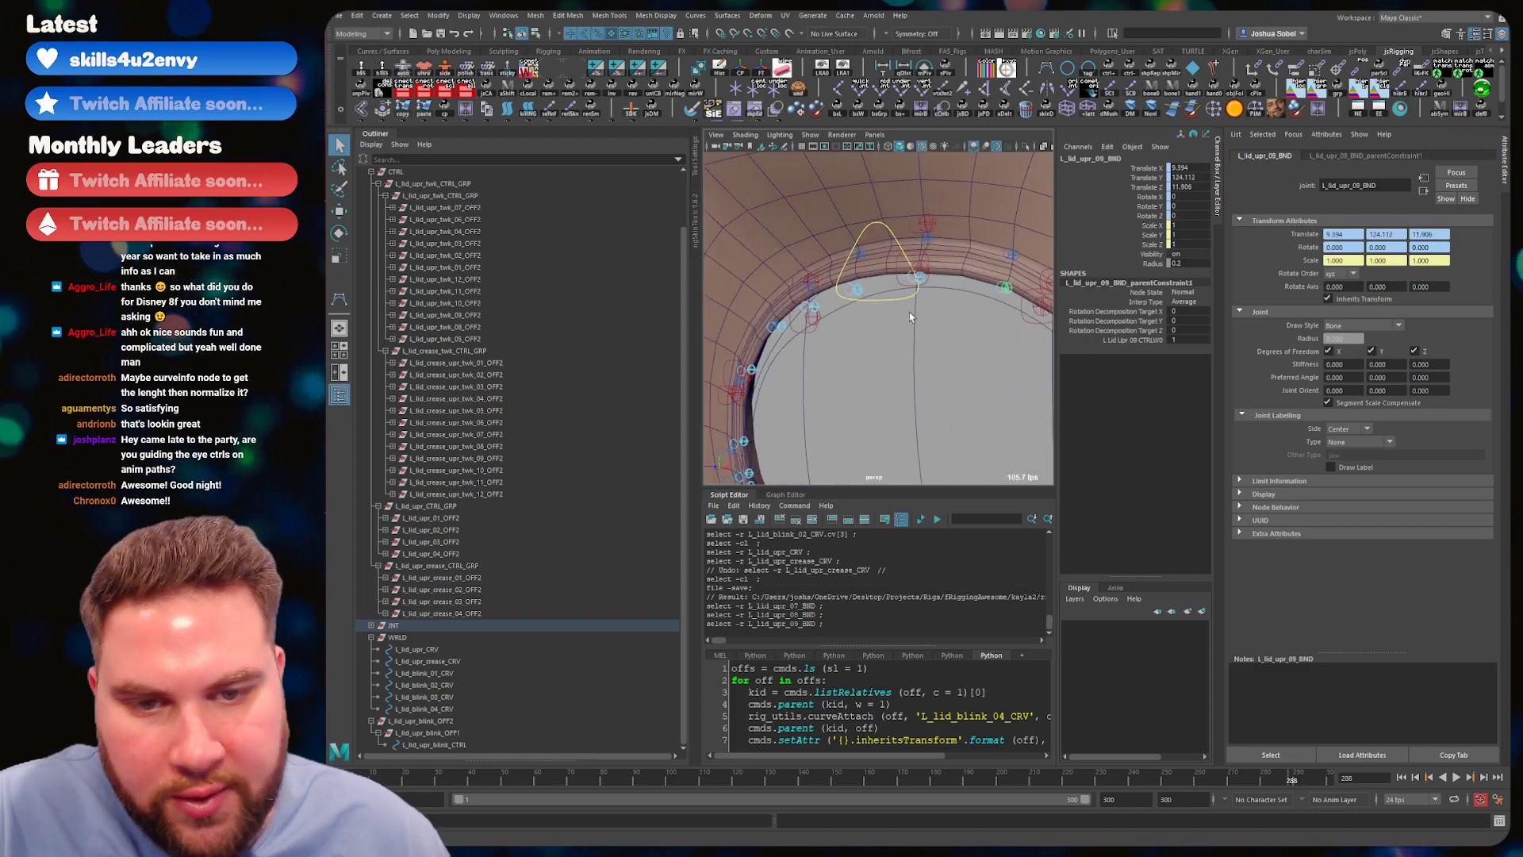
scroll(884, 306, "down", 2)
left_click(906, 284)
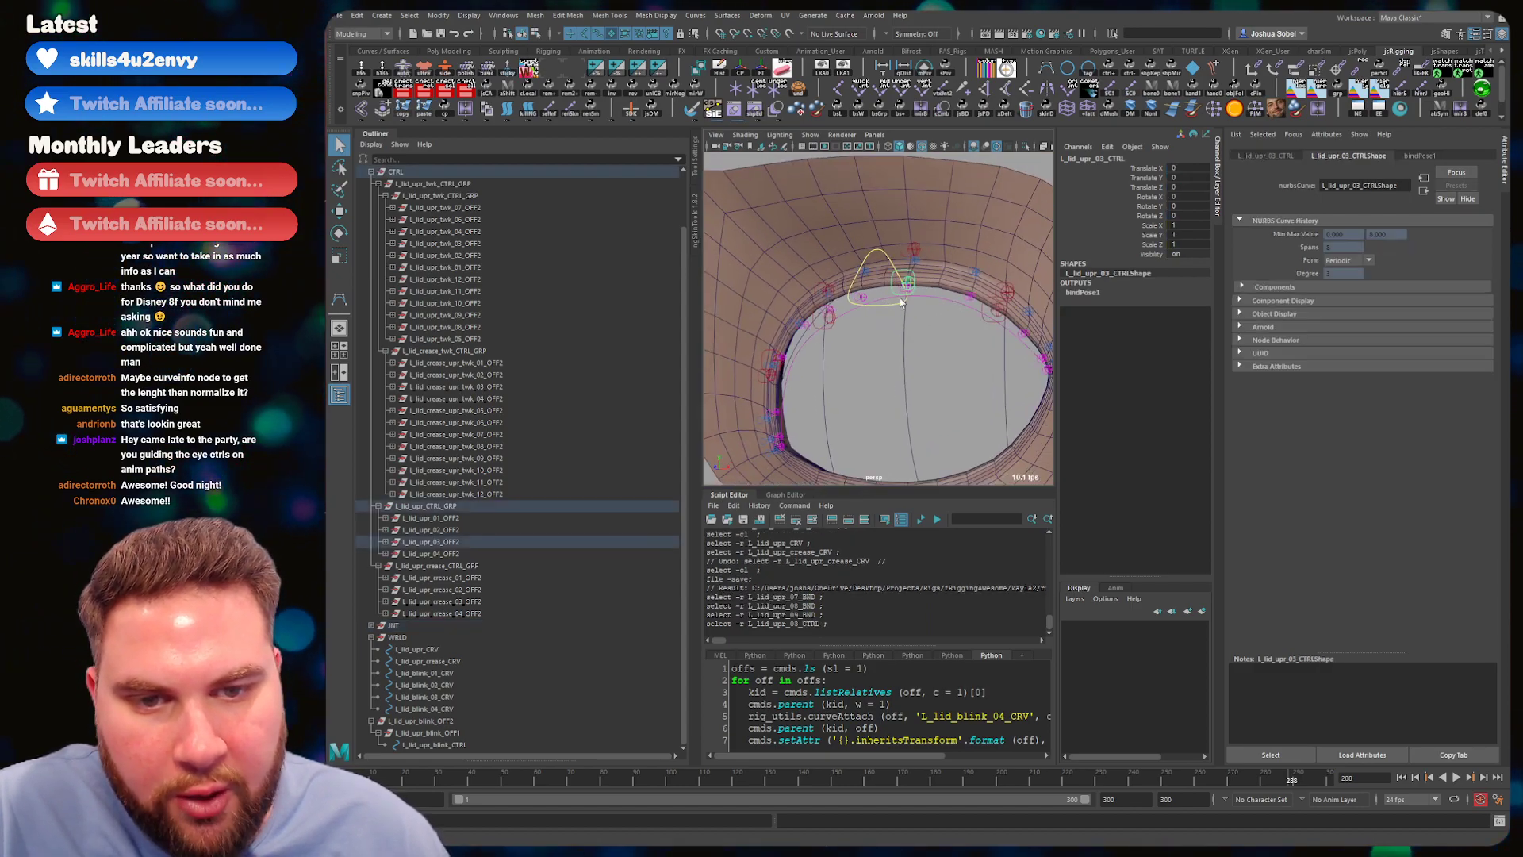
key("w")
left_click_drag(909, 287, 923, 403, "alt")
key("ctrl+z")
scroll(916, 327, "down", 2)
left_click(958, 308)
key("ctrl+z")
- Inspect L_lid_blink_03_CRV and L_lid_blink_02_CRV against the upper lid edge and clear the selection
left_click_drag(908, 316, 928, 324, "alt")
scroll(949, 318, "up", 4)
scroll(896, 373, "down", 4)
left_click(890, 379)
left_click_drag(887, 381, 841, 381, "alt")
left_click(860, 378)
left_click(871, 341)
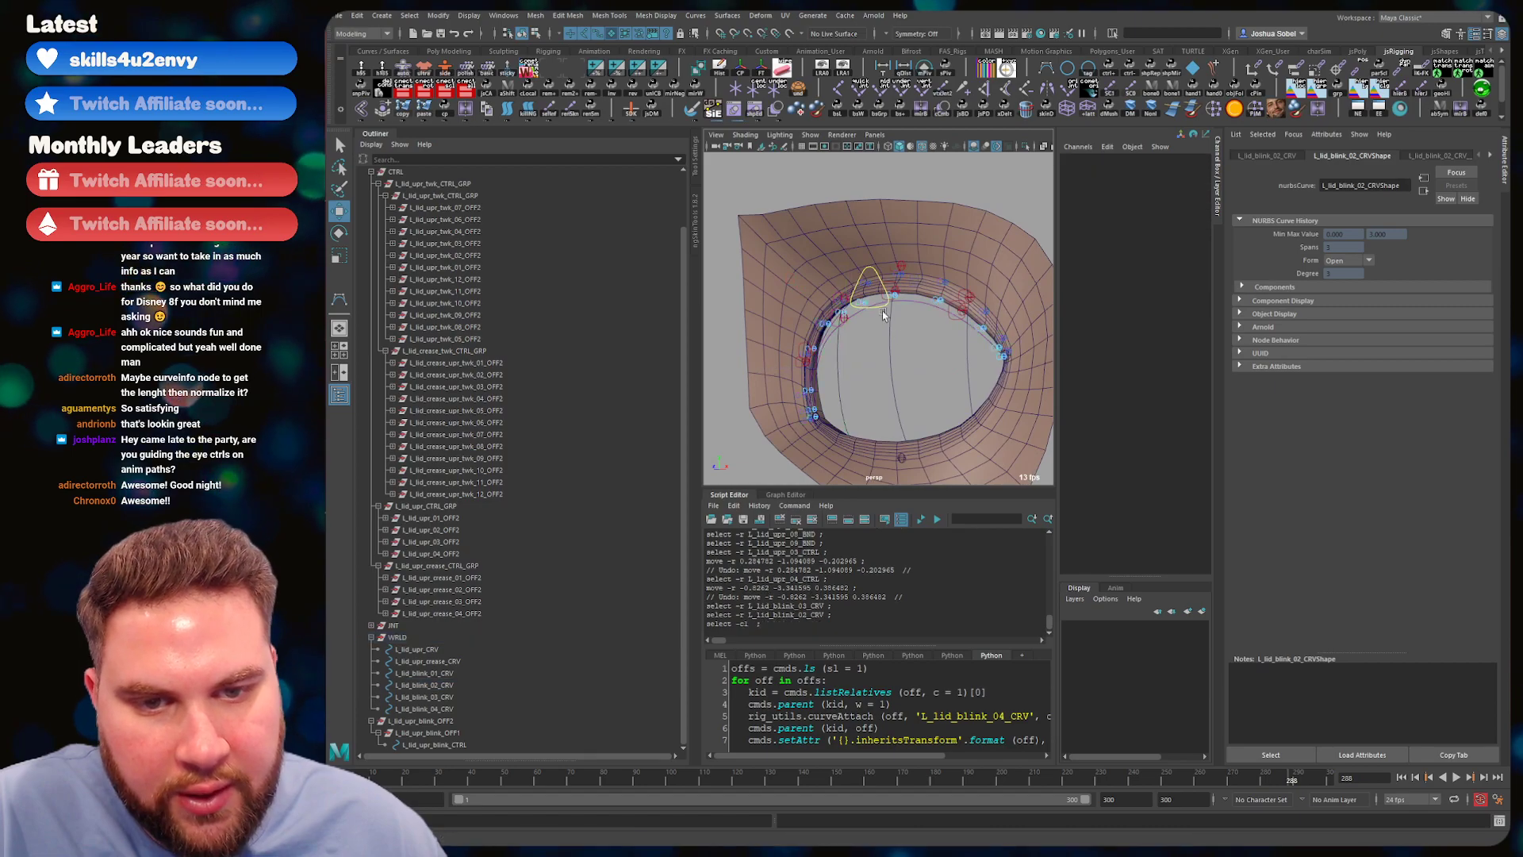
- Test the lid closure by moving L_lid_upr_blink_CTRL downward, restore its rest position, and save the scene
left_click(885, 306)
left_click_drag(886, 253, 997, 361)
left_click_drag(1057, 317, 819, 298)
key("ctrl+z")
key("ctrl+z")
key("q")
left_click(944, 332)
key("ctrl+s")
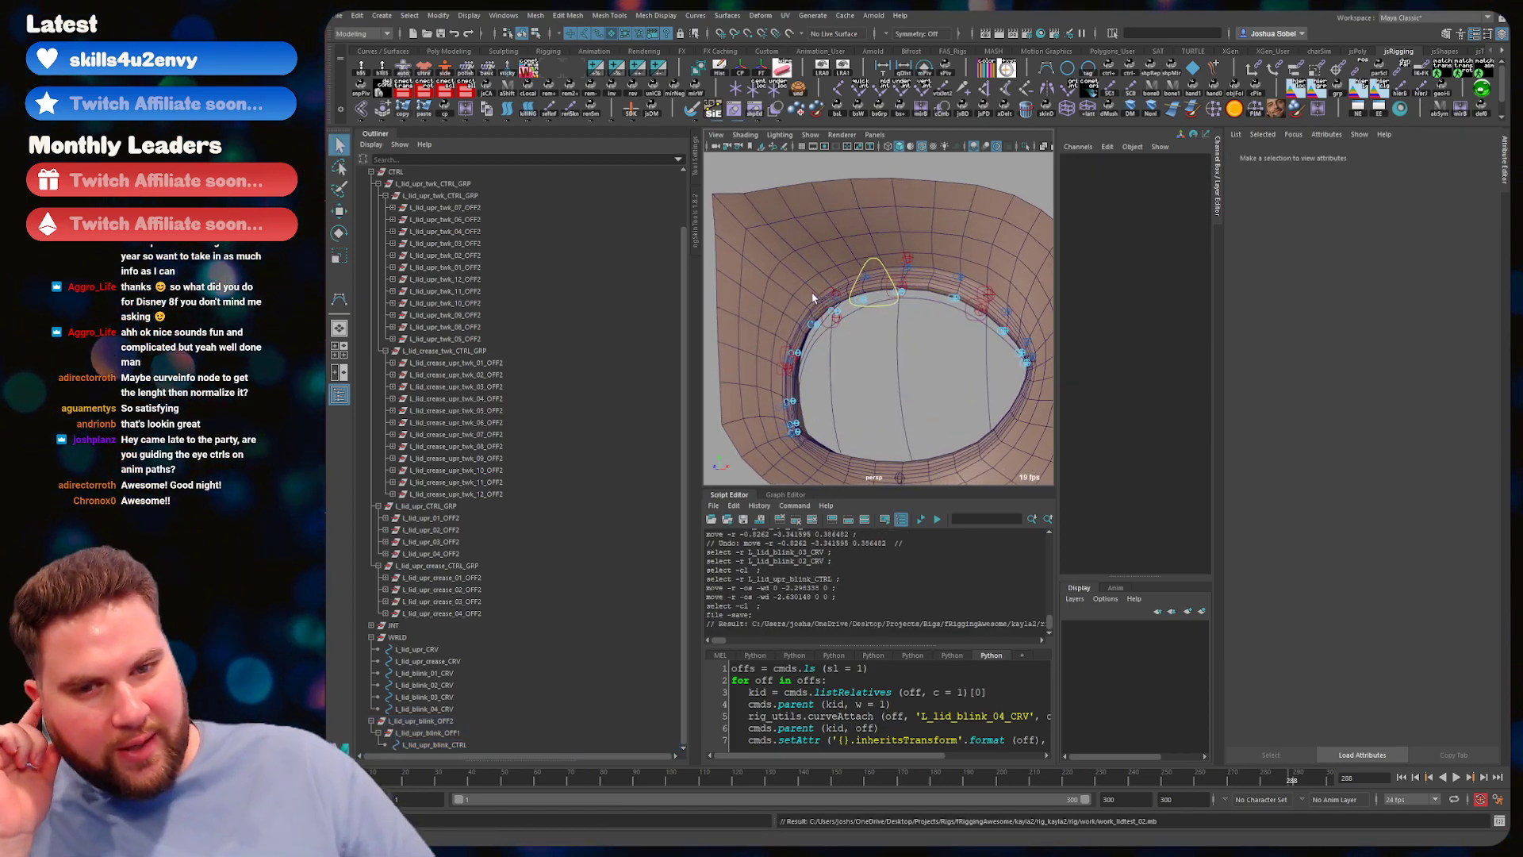
- Try raising the middle control vertex, cv[2], of L_lid_blink_02_CRV, then undo the move
left_click(837, 367)
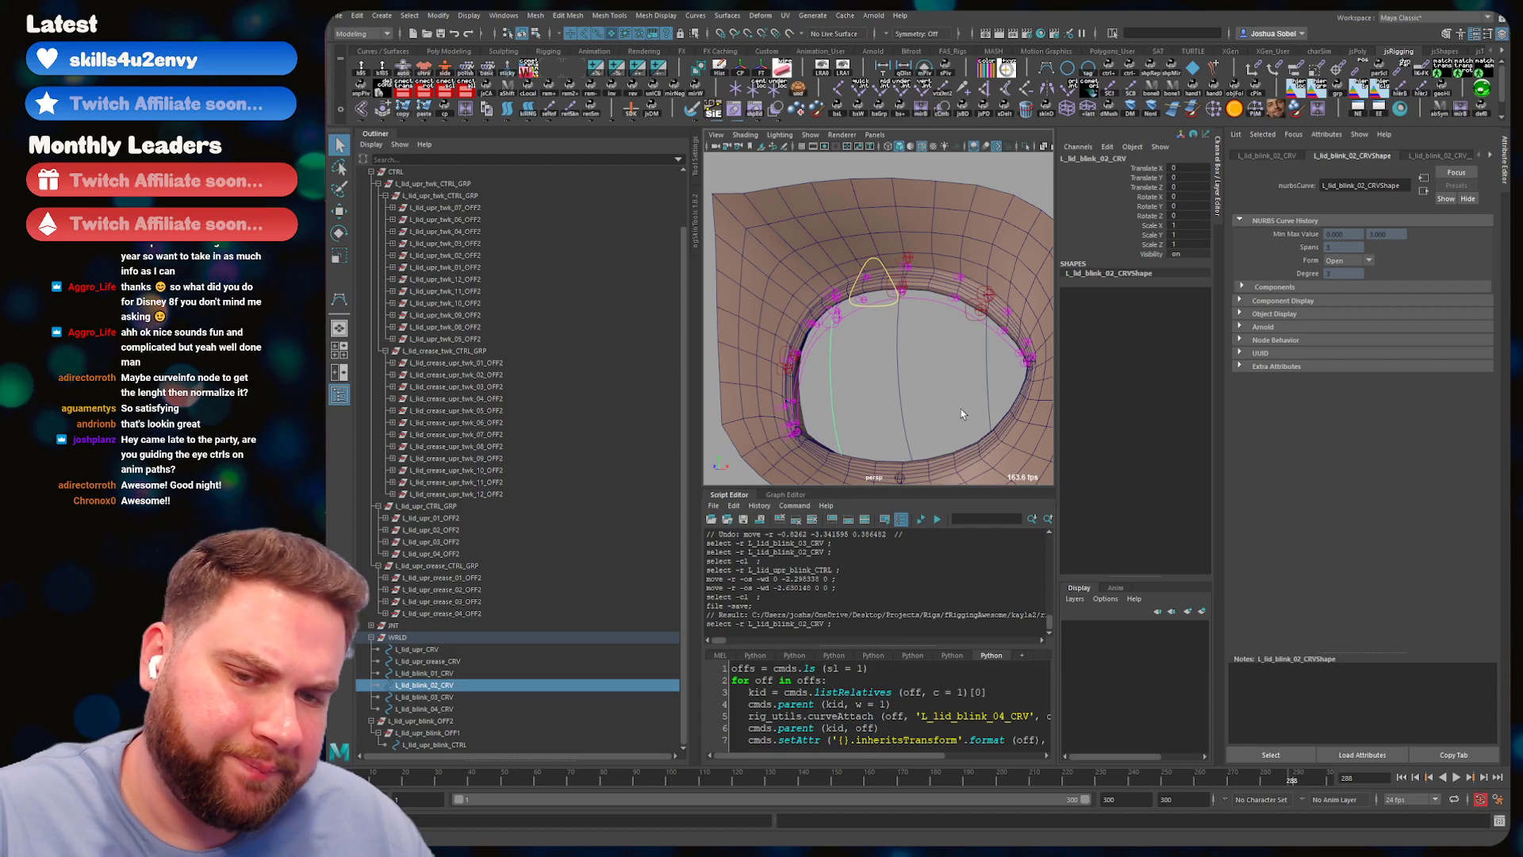
right_click_drag(831, 344, 824, 375)
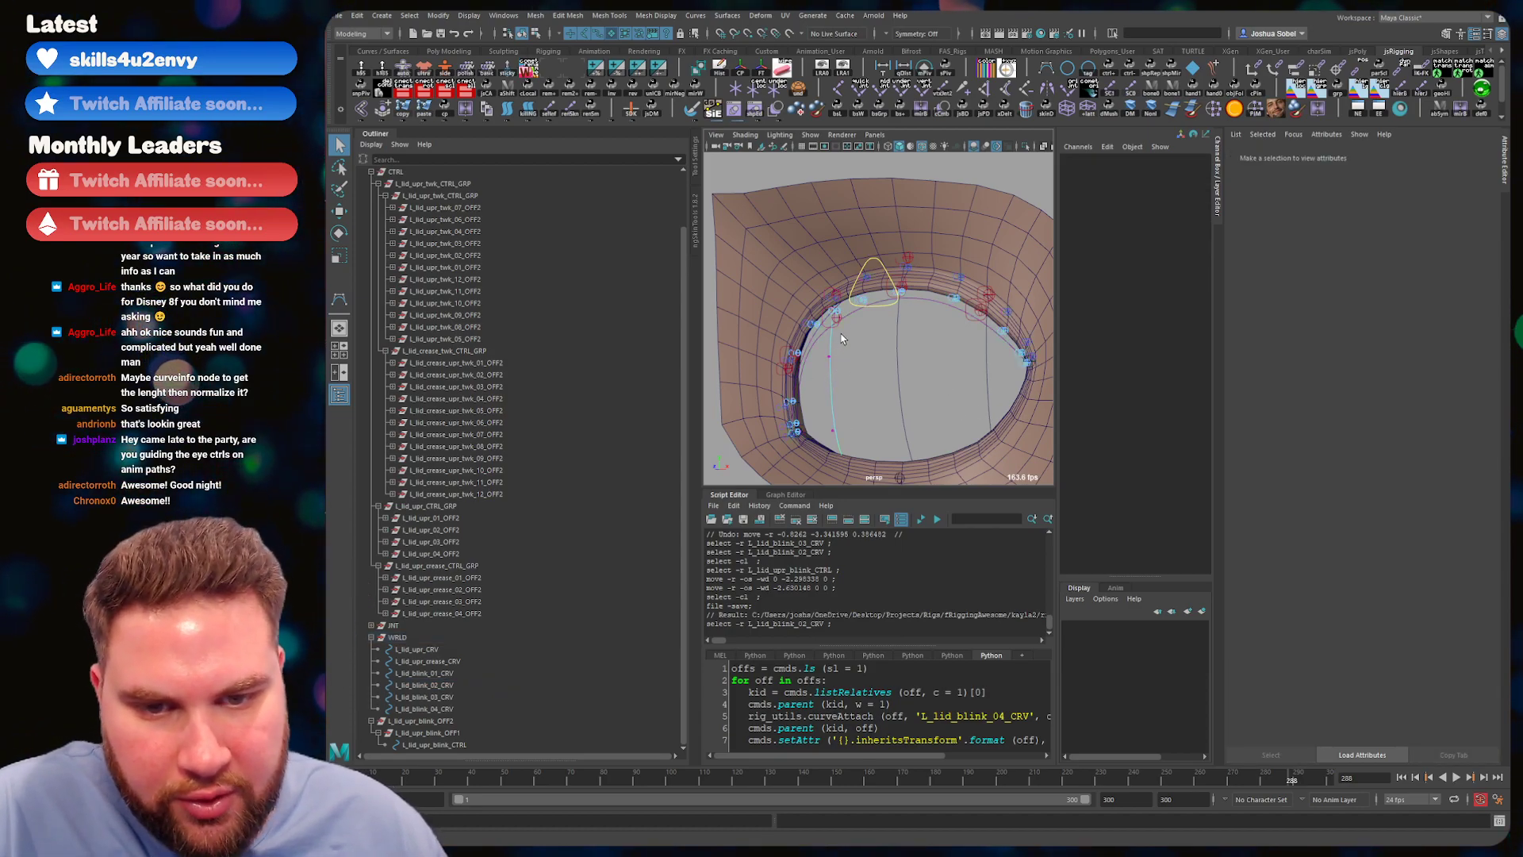
left_click(834, 349)
key("w")
left_click_drag(830, 339, 823, 319)
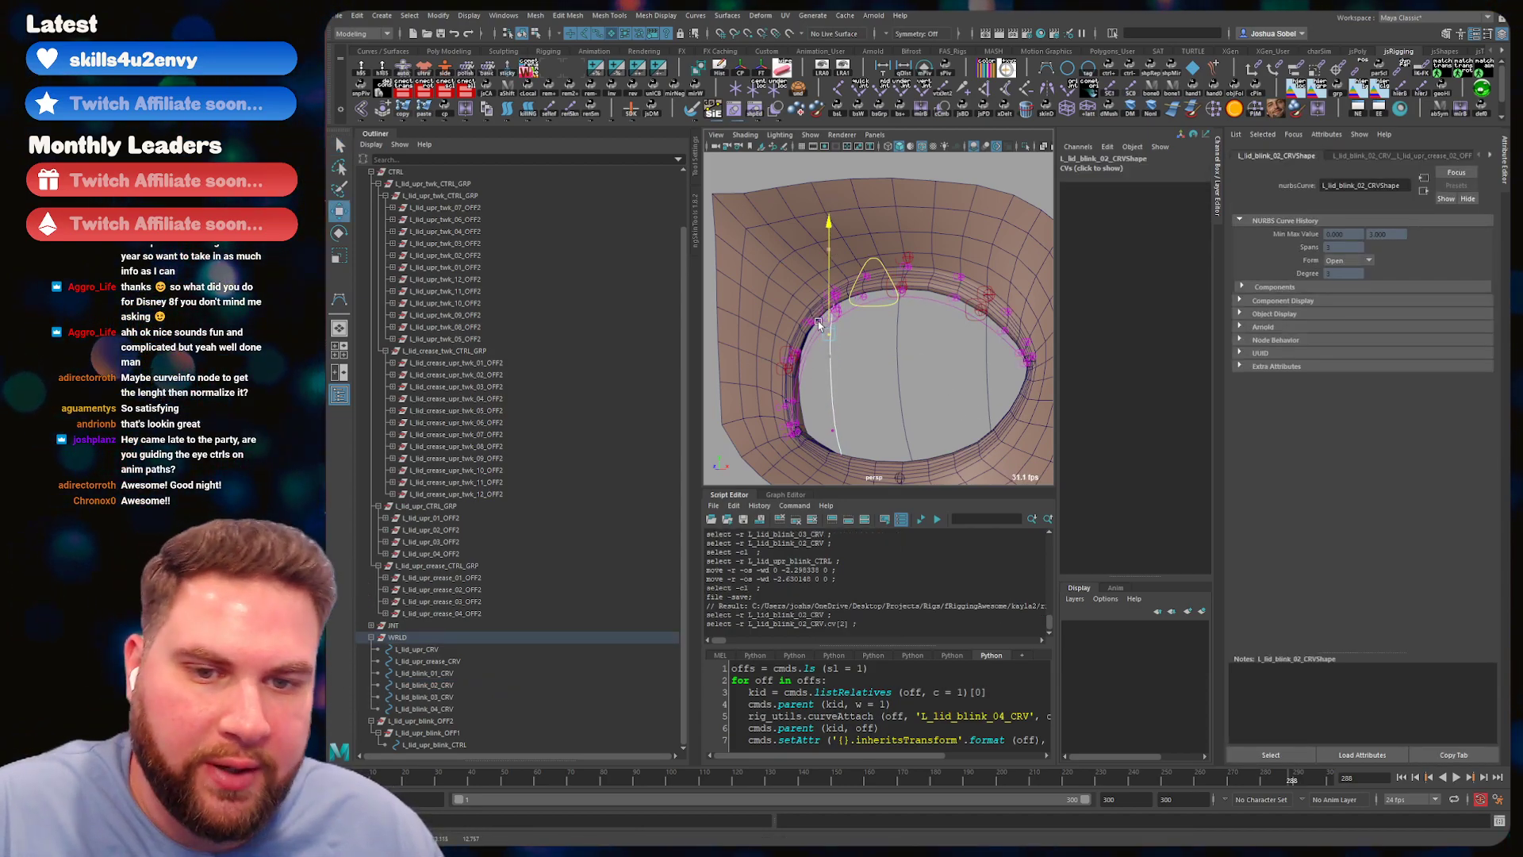
key("ctrl+z")
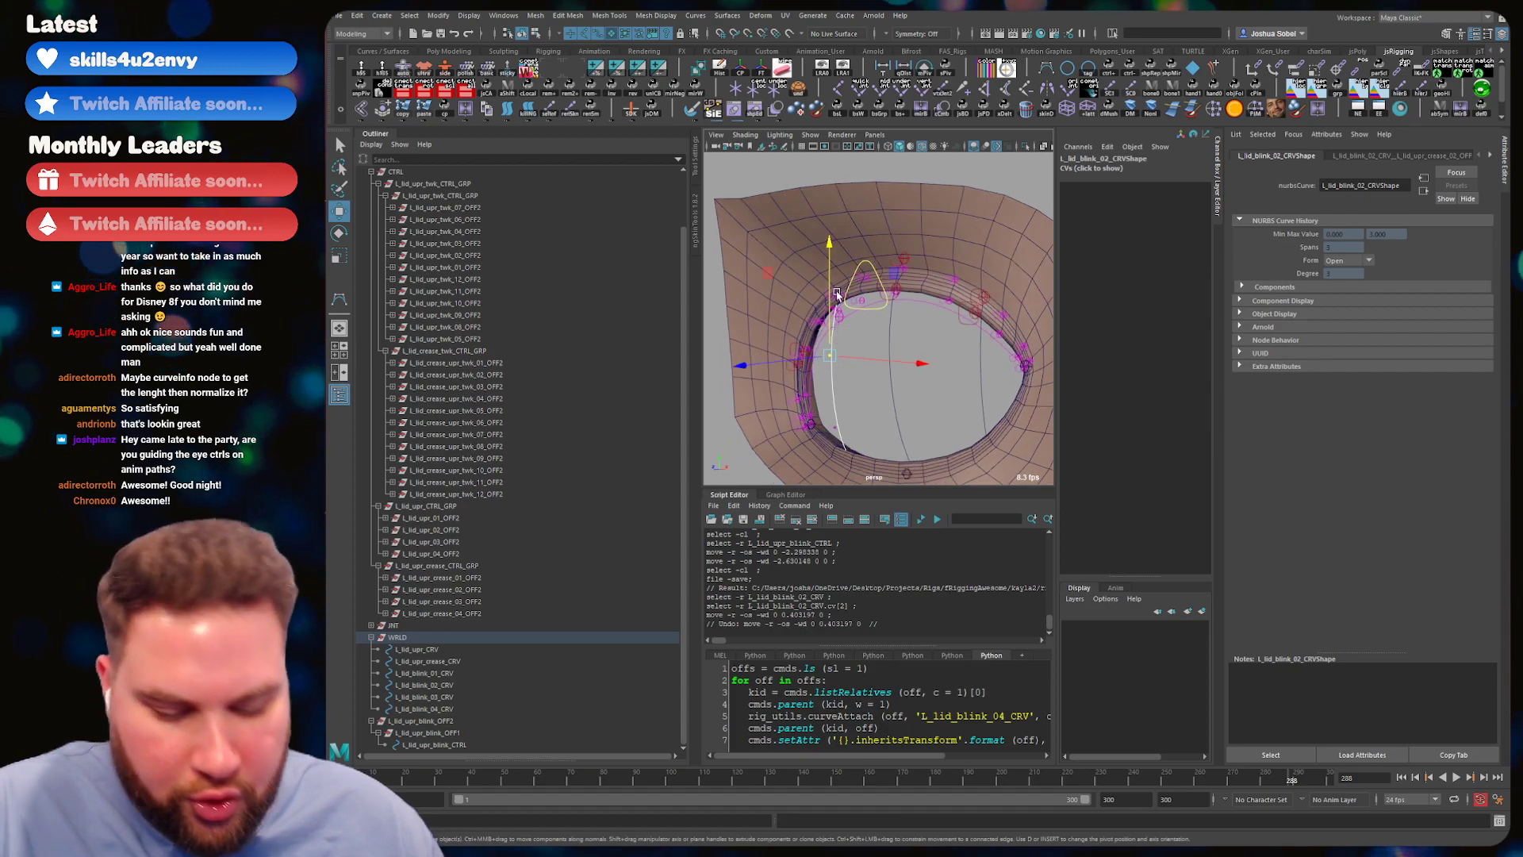
- Inspect the top of L_lid_blink_02_CRV in wireframe, return to shaded display, and clear the selection
left_click_drag(828, 304, 893, 240, "alt")
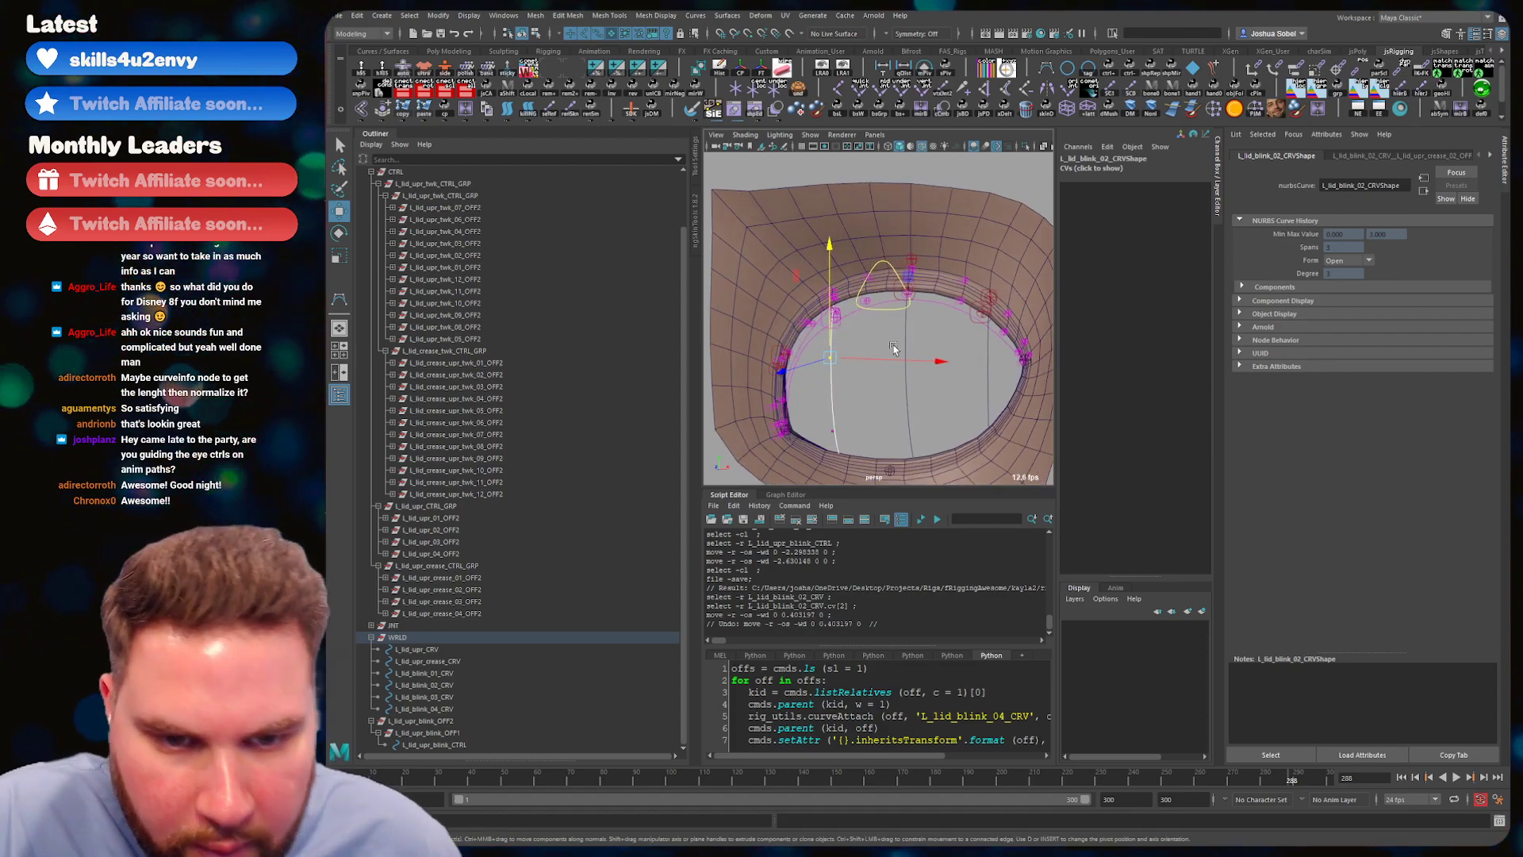
key("4")
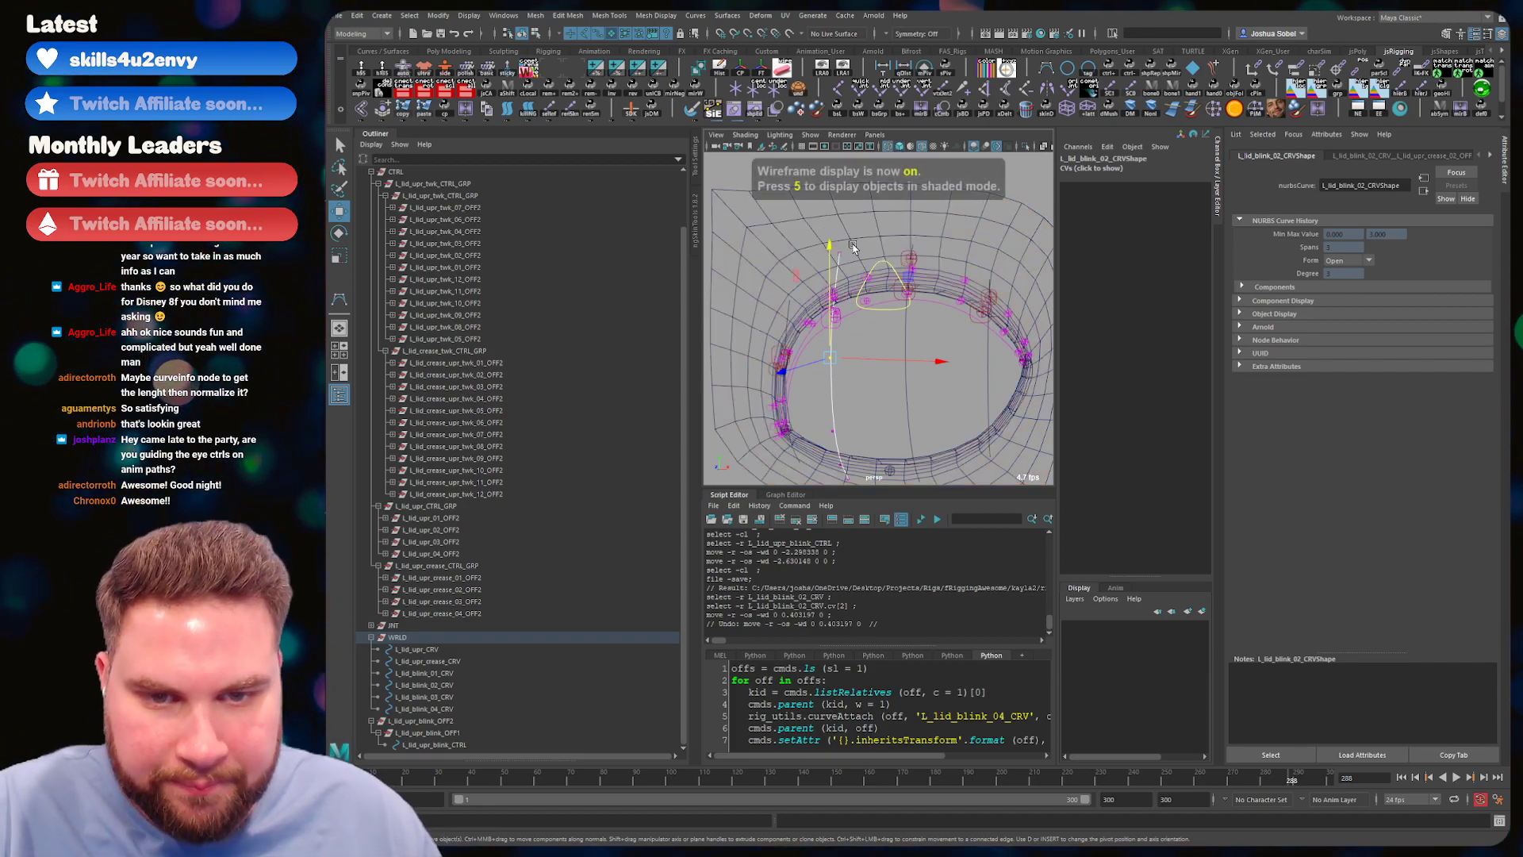
left_click(864, 252)
left_click_drag(845, 309, 793, 276)
key("ctrl+z")
key("6")
key("q")
left_click(843, 332)
- Try moving L_lid_upr_02_CTRL up and sideways to check the lid deformation, then undo the move
scroll(837, 311, "up", 3)
left_click(826, 321)
left_click(825, 330)
key("w")
key("ctrl+z")
scroll(790, 289, "down", 5)
scroll(851, 295, "up", 4)
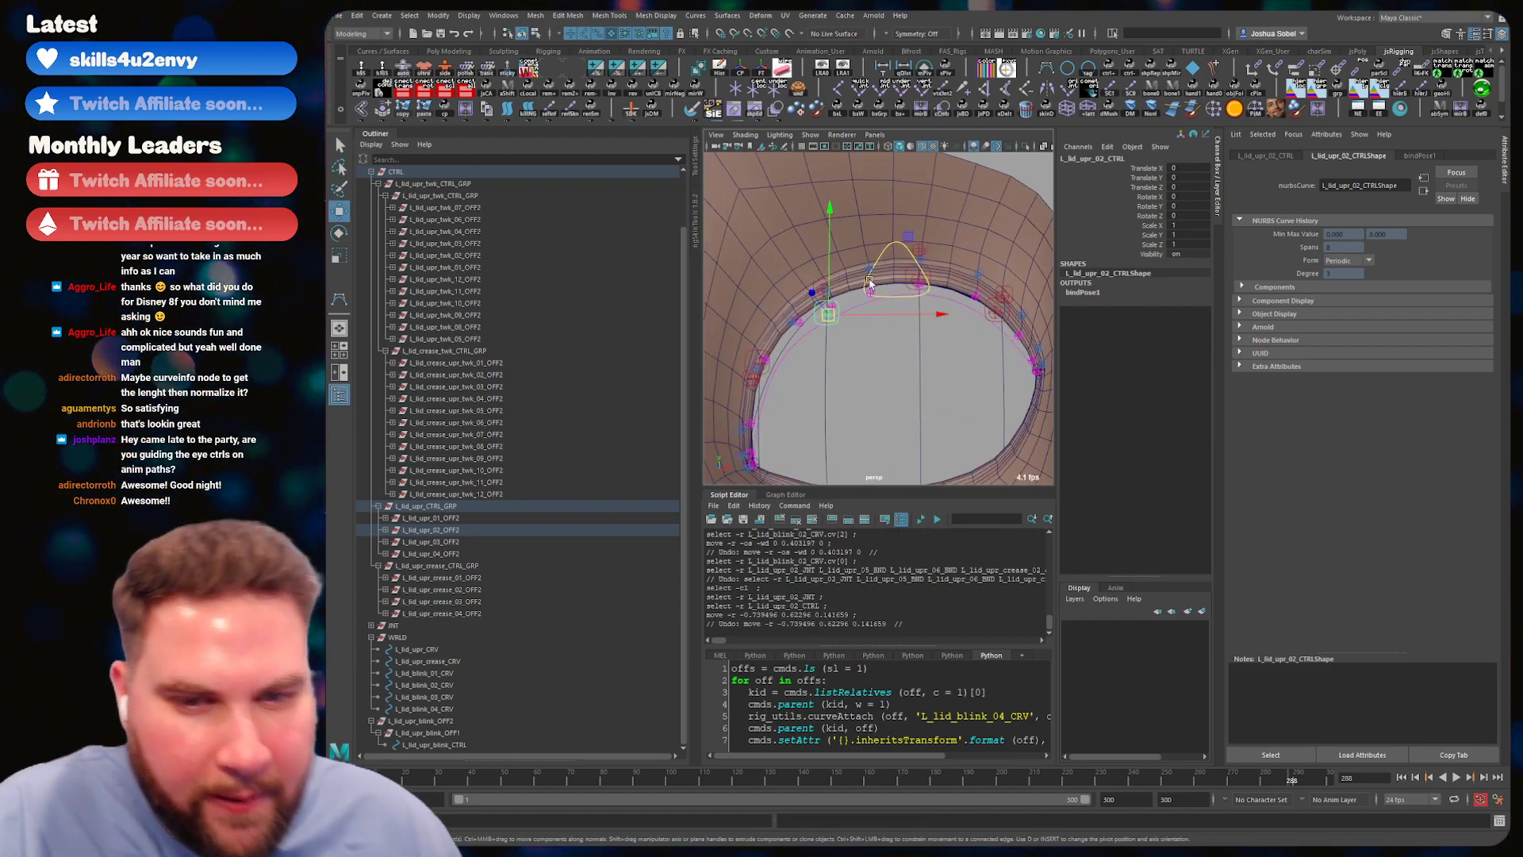
- Clear the control selection and save the scene
left_click(874, 363)
key("q")
scroll(854, 373, "down", 3)
key("ctrl+s")
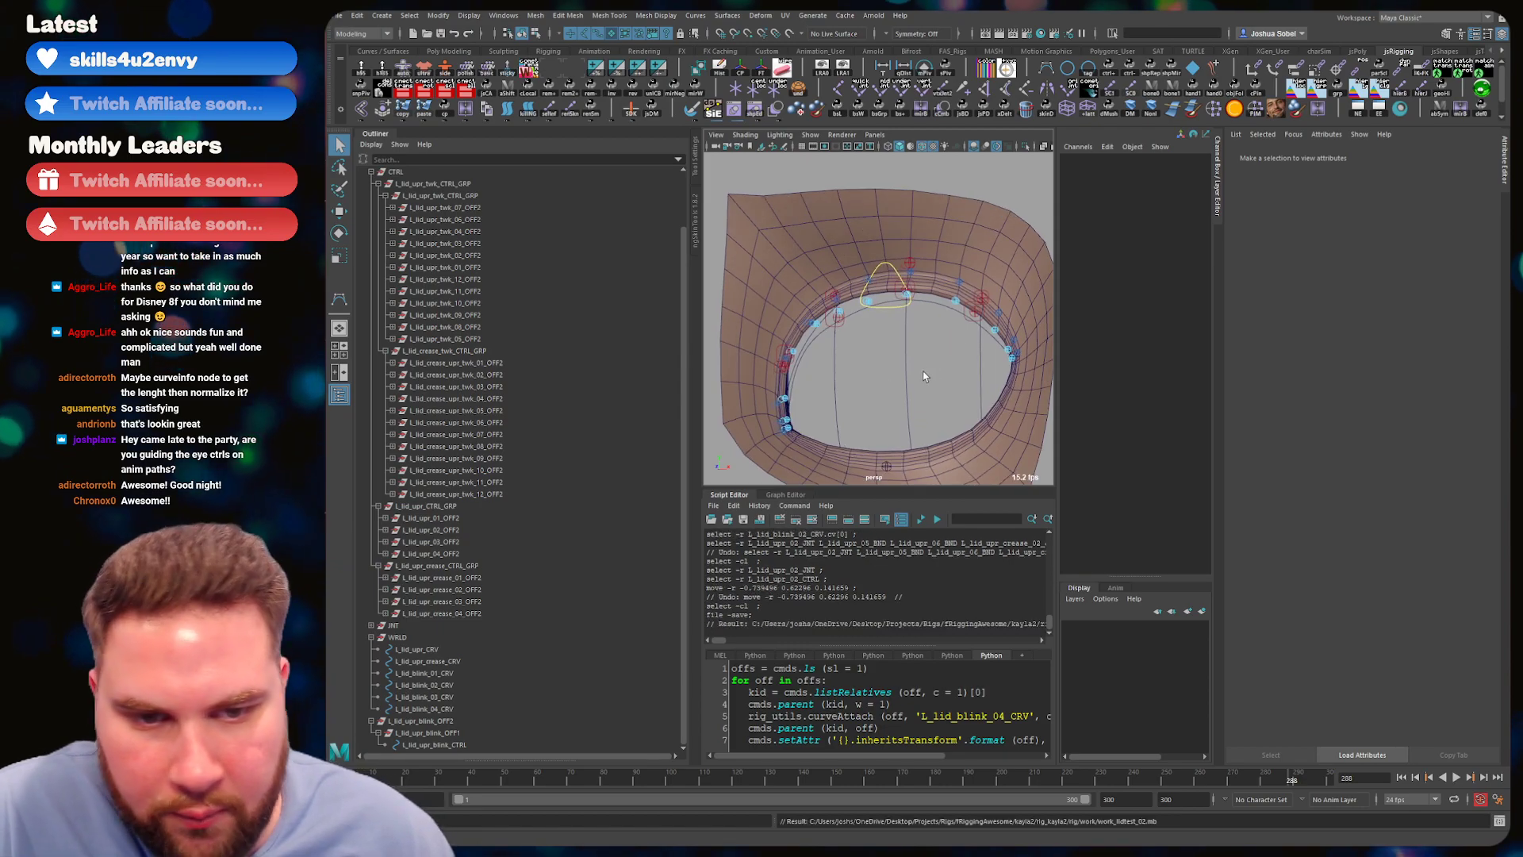
- Test the blink by moving L_lid_upr_blink_CTRL down and sideways, then return it to zero and clear the selection
key("w")
left_click(890, 296)
left_click_drag(889, 296, 908, 443)
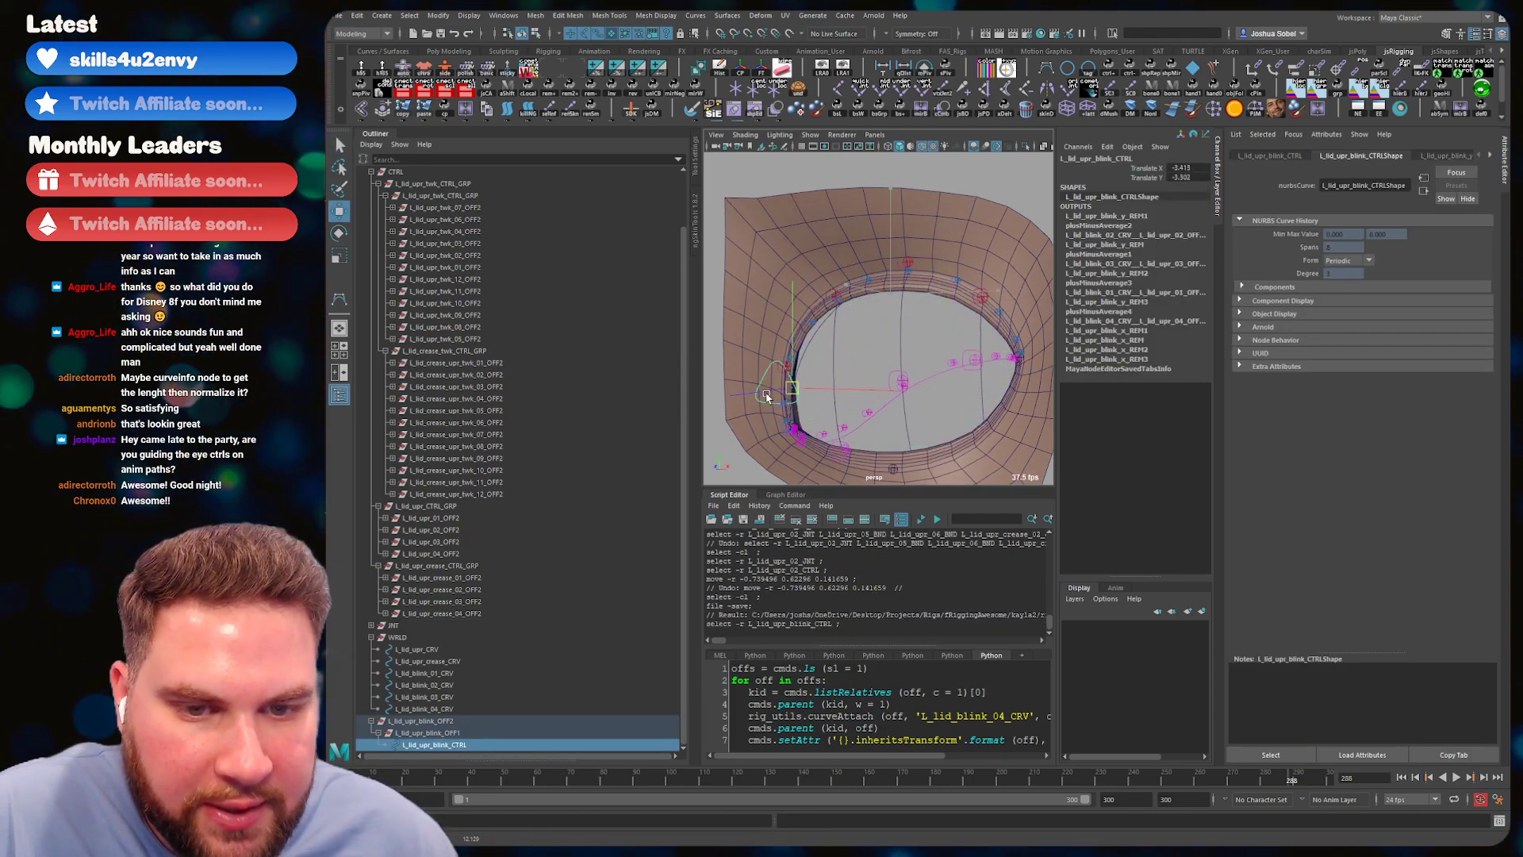
left_click_drag(879, 404, 864, 397)
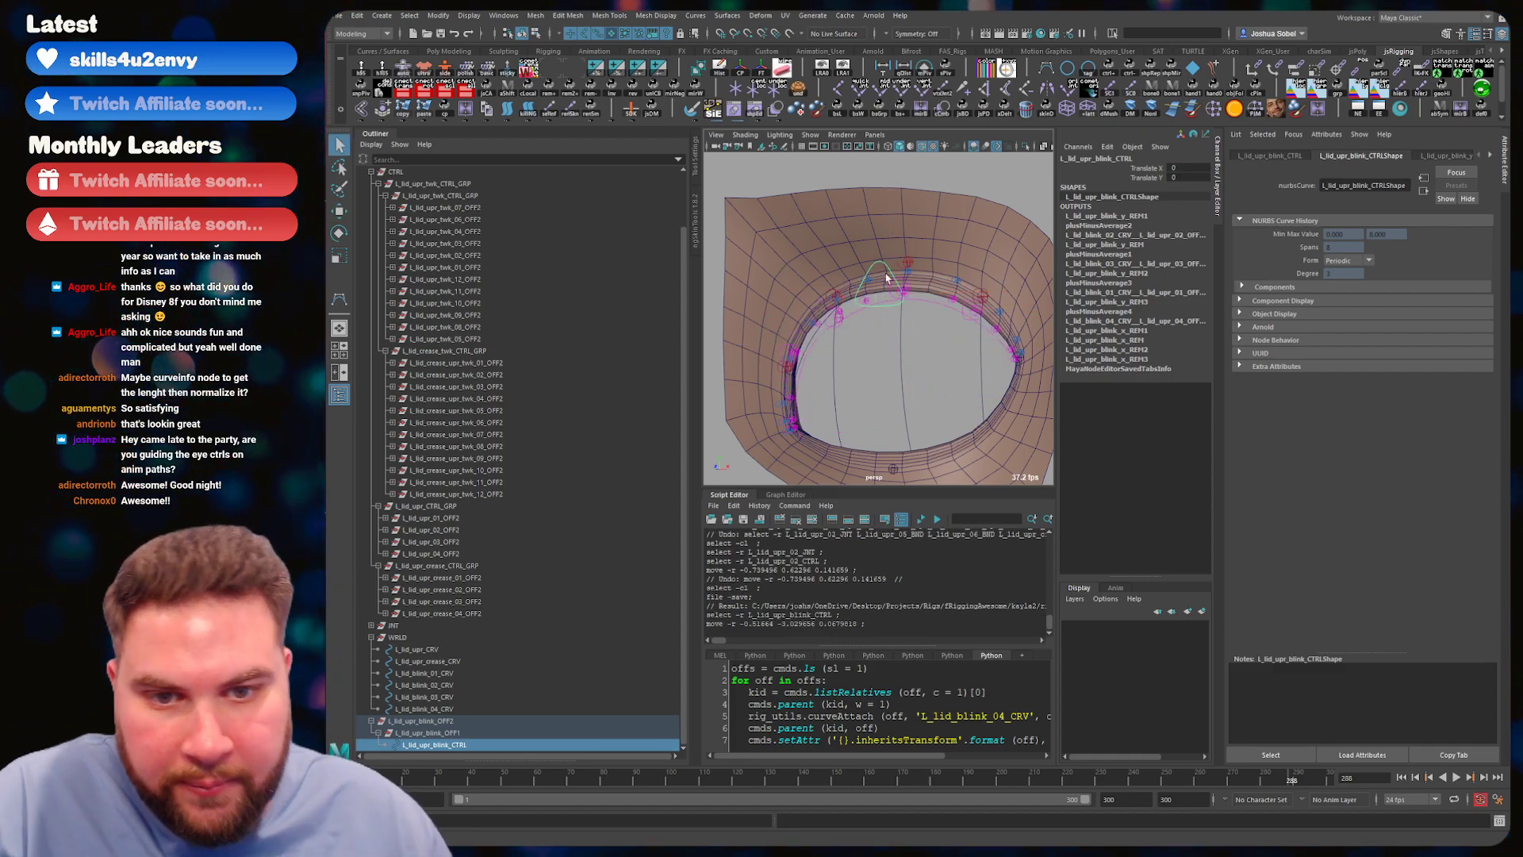
left_click_drag(882, 331, 901, 318, "alt")
left_click(865, 341)
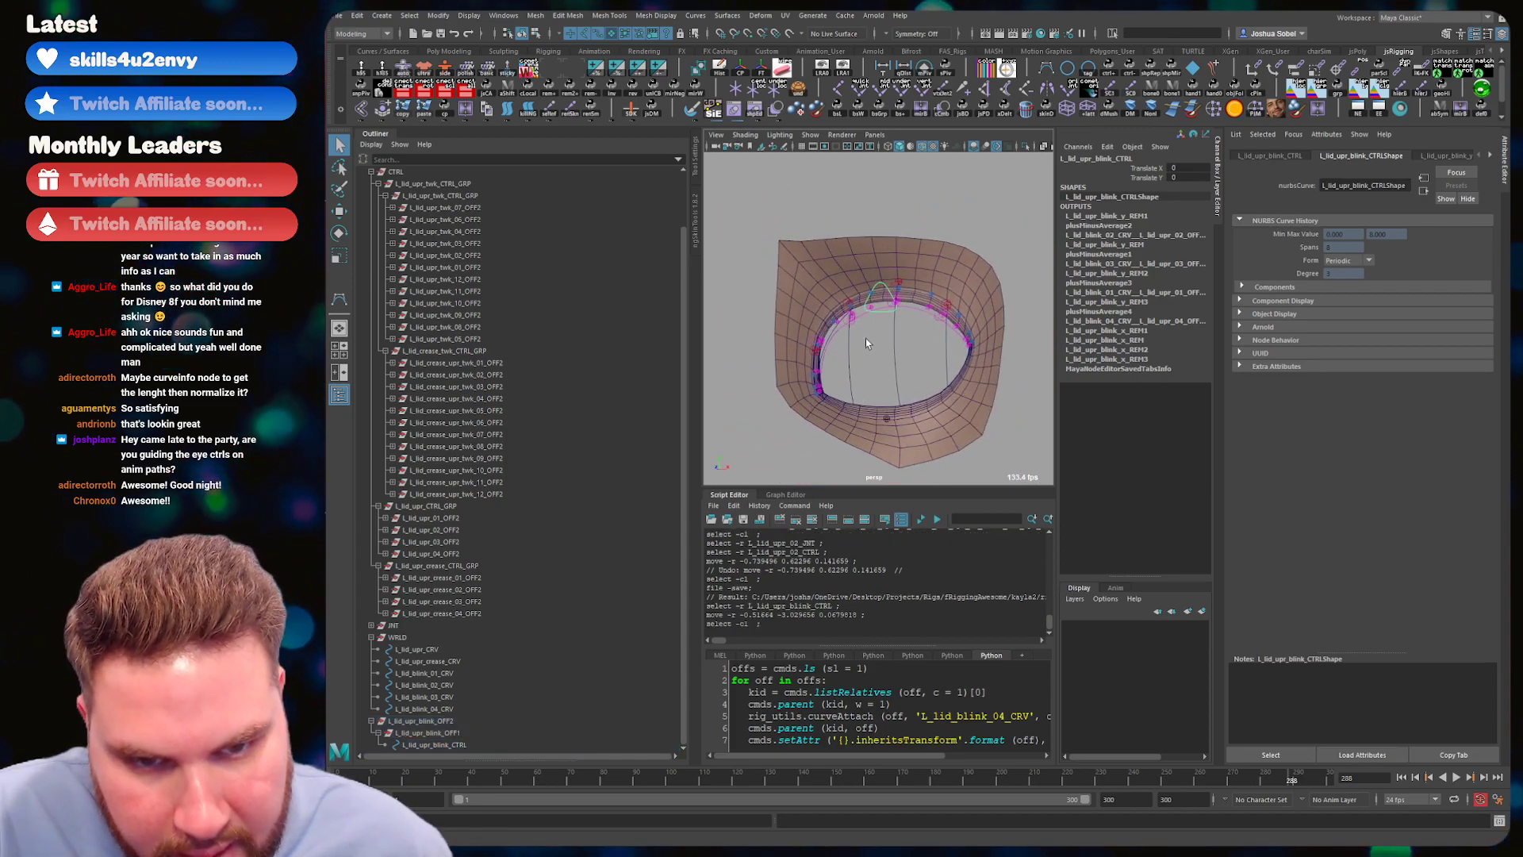
- Hide L_lid_upr_CRV and L_lid_upr_crease_CRV, clear the selection, and save the scene
left_click_drag(434, 663, 420, 649)
key("ctrl+h")
left_click(822, 330)
right_click_drag(823, 329, 869, 332, "alt")
mouse_move(870, 332)
left_mouse_down("alt")
mouse_move(882, 317)
mouse_move(847, 345)
mouse_move(879, 317)
mouse_move(874, 339)
left_mouse_up("alt")
key("ctrl+s")
- Check the selection of L_lid_upr_02_CTRL and L_lid_blink_02_CRV in the view, clear it, and save the scene again
left_click(840, 325)
key("w")
left_click(840, 348)
left_click(883, 350)
key("ctrl+s")
key("ctrl+s")
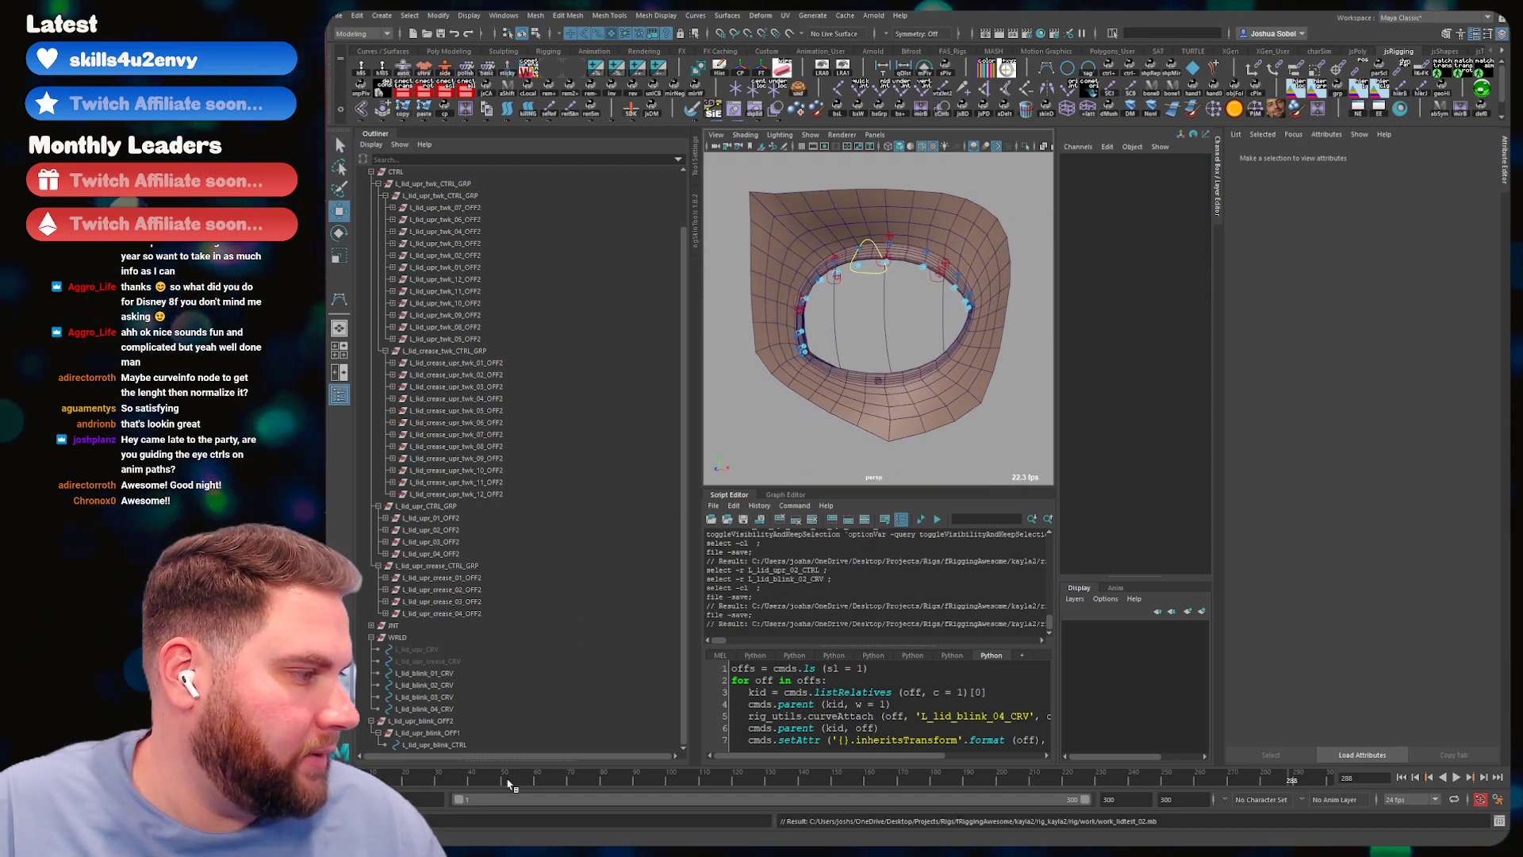